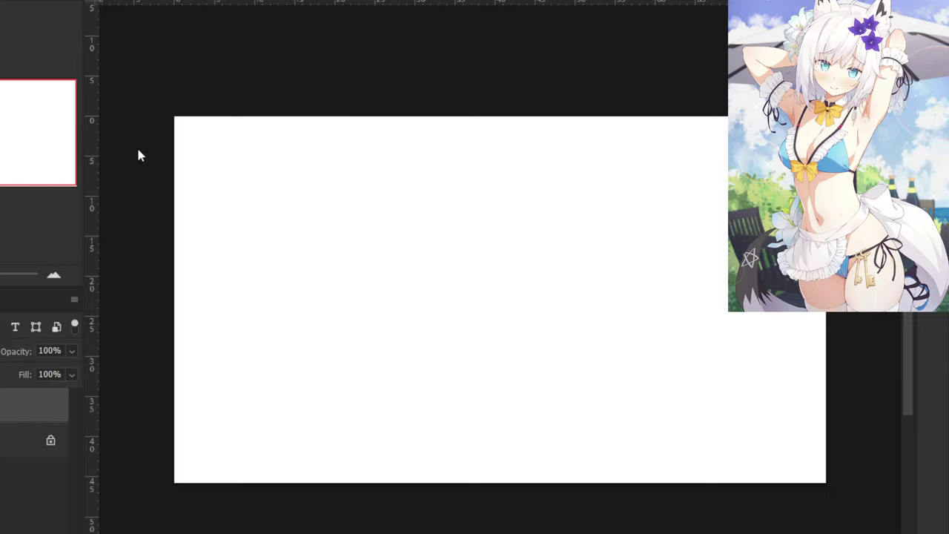
pyautogui.hotkey('ctrl', '+')
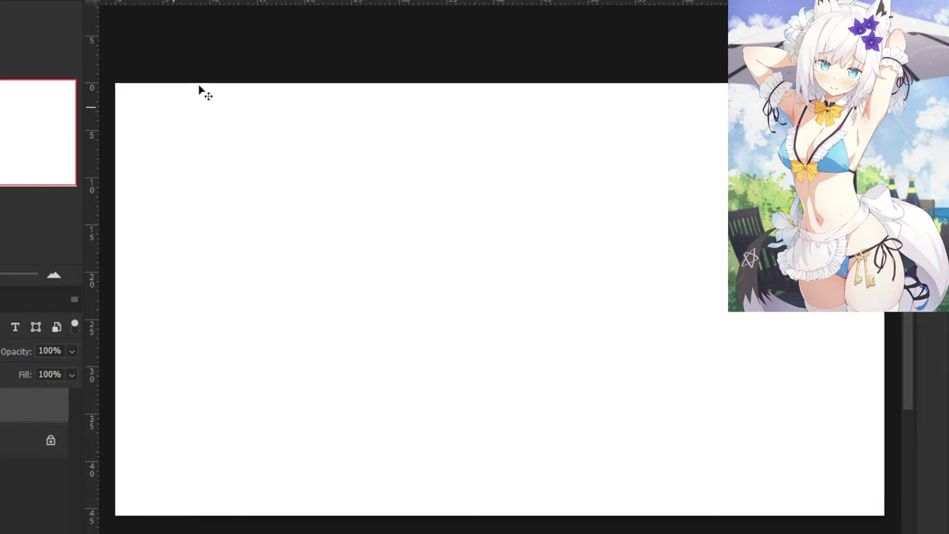
pyautogui.moveTo(149, 124); pyautogui.dragTo(239, 169)
pyautogui.hotkey('ctrl', '+')
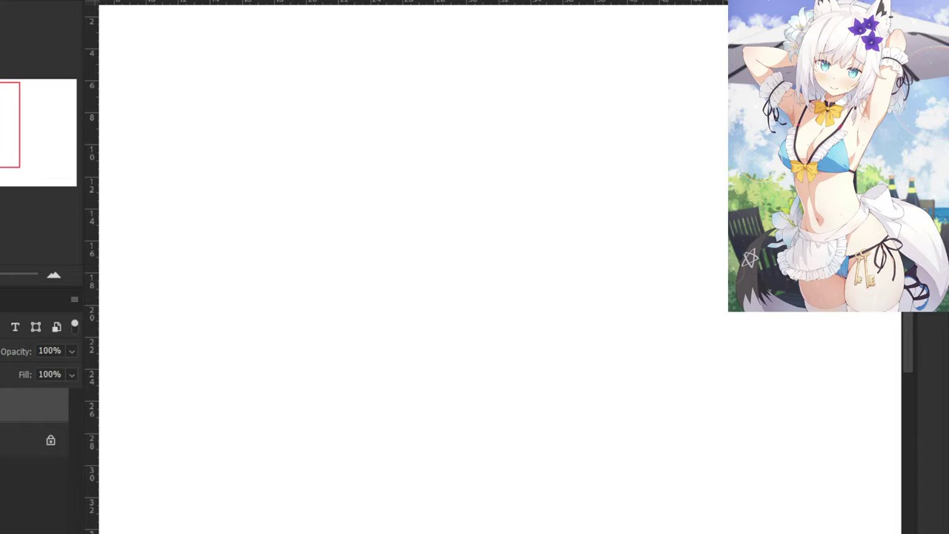
pyautogui.moveTo(195, 98)
pyautogui.mouseDown()
pyautogui.moveTo(199, 159)
pyautogui.moveTo(215, 111)
pyautogui.mouseUp()
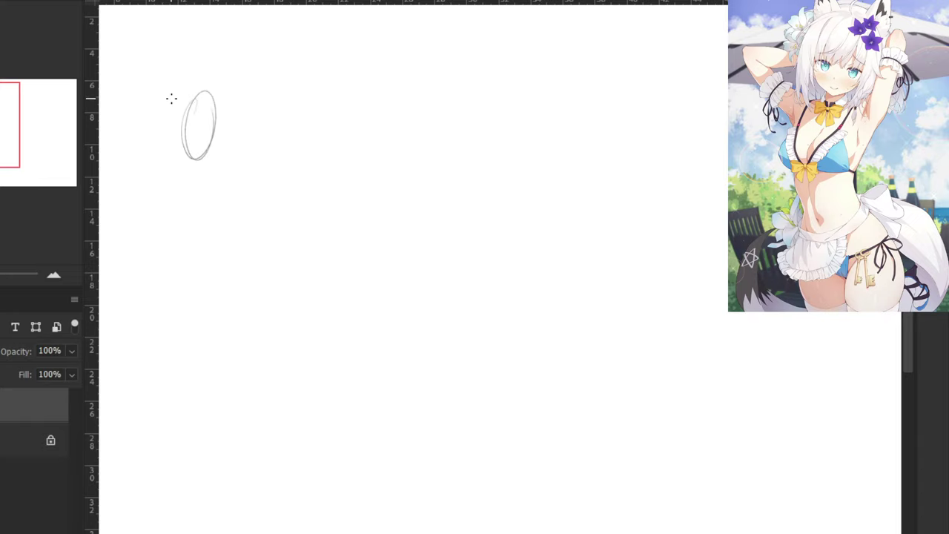
pyautogui.hotkey('ctrl', 'z')
pyautogui.moveTo(159, 95); pyautogui.dragTo(182, 123)
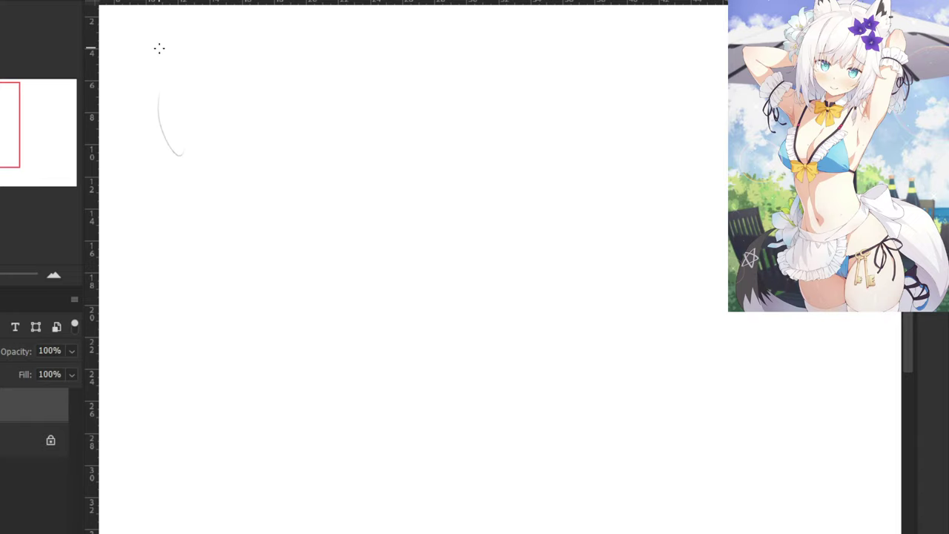
pyautogui.hotkey('ctrl', 'z')
pyautogui.moveTo(153, 95)
pyautogui.mouseDown()
pyautogui.moveTo(239, 169)
pyautogui.moveTo(288, 130)
pyautogui.mouseUp()
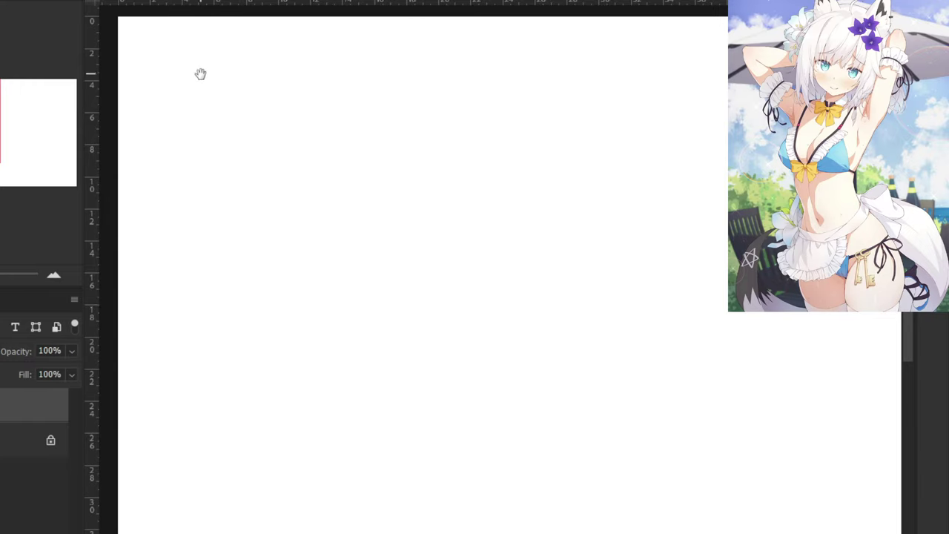
pyautogui.moveTo(200, 73); pyautogui.dragTo(188, 71)
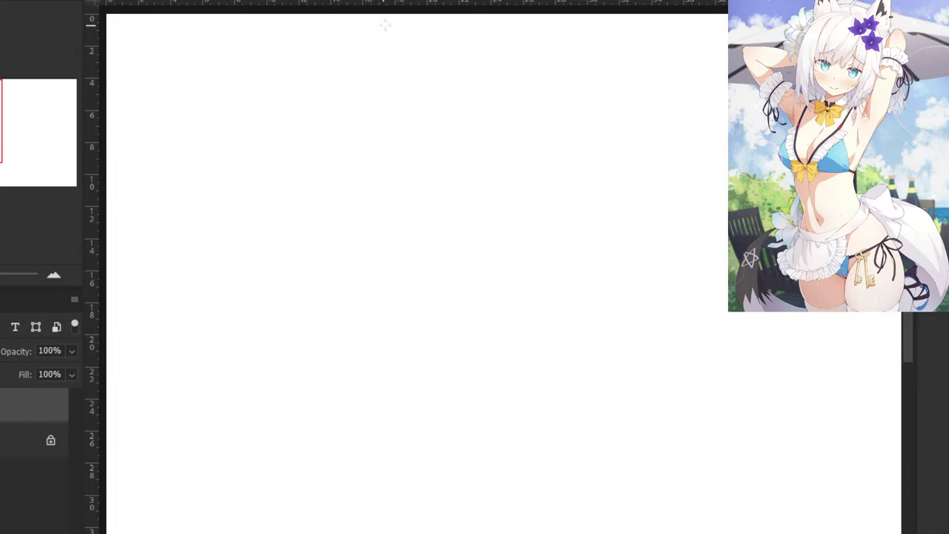
pyautogui.moveTo(289, 54); pyautogui.dragTo(268, 163)
pyautogui.hotkey('ctrl', 'z')
pyautogui.moveTo(292, 50); pyautogui.dragTo(275, 115)
pyautogui.moveTo(294, 47); pyautogui.dragTo(266, 155)
pyautogui.hotkey('ctrl', 'z')
pyautogui.hotkey('ctrl', 'z')
pyautogui.moveTo(290, 44); pyautogui.dragTo(218, 133)
pyautogui.hotkey('ctrl', 'z')
# Sketch a light construction circle for the head in the upper-left area of the canvas.
pyautogui.moveTo(294, 49)
pyautogui.mouseDown()
pyautogui.moveTo(230, 115)
pyautogui.moveTo(232, 135)
pyautogui.mouseUp()
pyautogui.moveTo(278, 53); pyautogui.dragTo(263, 176)
pyautogui.moveTo(281, 55); pyautogui.dragTo(362, 74)
pyautogui.moveTo(309, 59); pyautogui.dragTo(362, 74)
pyautogui.hotkey('ctrl', 'z')
pyautogui.hotkey('ctrl', 'z')
pyautogui.hotkey('ctrl', 'z')
pyautogui.moveTo(293, 54); pyautogui.dragTo(350, 74)
pyautogui.moveTo(365, 111); pyautogui.dragTo(343, 167)
pyautogui.moveTo(265, 178)
pyautogui.mouseDown()
pyautogui.moveTo(363, 168)
pyautogui.moveTo(283, 169)
pyautogui.moveTo(276, 193)
pyautogui.moveTo(329, 165)
pyautogui.moveTo(256, 164)
pyautogui.moveTo(308, 184)
pyautogui.mouseUp()
pyautogui.hotkey('ctrl', 'z')
pyautogui.hotkey('ctrl', 'z')
pyautogui.hotkey('ctrl', 'z')
pyautogui.hotkey('ctrl', 'z')
# Close the lower edge of the head circle with a light arc.
pyautogui.hotkey('ctrl', '+')
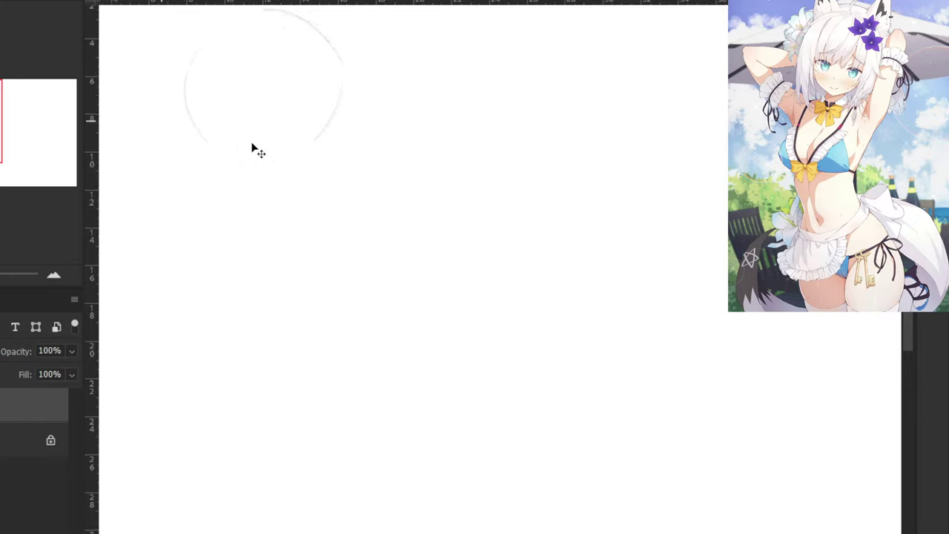
pyautogui.moveTo(232, 149); pyautogui.dragTo(256, 147)
pyautogui.moveTo(169, 87); pyautogui.dragTo(398, 271)
pyautogui.moveTo(431, 322)
pyautogui.mouseDown()
pyautogui.moveTo(490, 321)
pyautogui.moveTo(425, 317)
pyautogui.moveTo(476, 331)
pyautogui.moveTo(545, 237)
pyautogui.mouseUp()
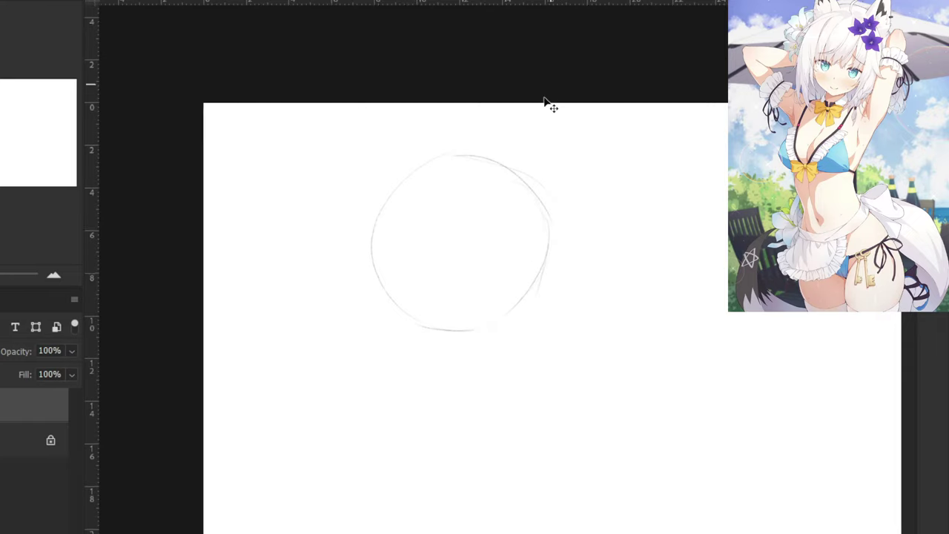
# Draw an upward-curving horizontal guide line across the middle of the head circle for the eye level.
pyautogui.hotkey('ctrl', '-')
pyautogui.hotkey('ctrl', '+')
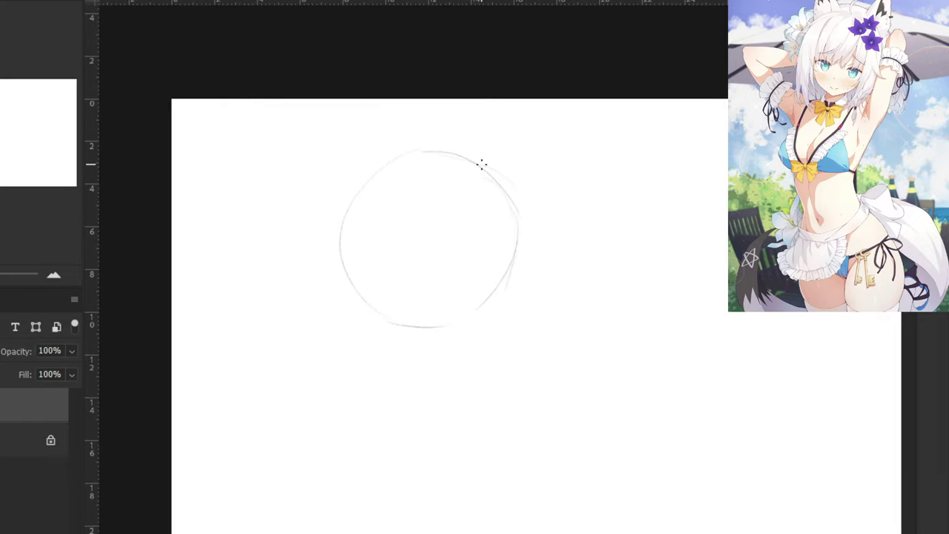
pyautogui.moveTo(353, 243)
pyautogui.mouseDown()
pyautogui.moveTo(414, 236)
pyautogui.moveTo(491, 258)
pyautogui.moveTo(505, 279)
pyautogui.mouseUp()
pyautogui.hotkey('ctrl', 'z')
pyautogui.hotkey('ctrl', 'z')
pyautogui.moveTo(485, 261); pyautogui.dragTo(496, 273)
pyautogui.hotkey('ctrl', 'z')
pyautogui.hotkey('ctrl', 'z')
pyautogui.moveTo(365, 105); pyautogui.dragTo(357, 78)
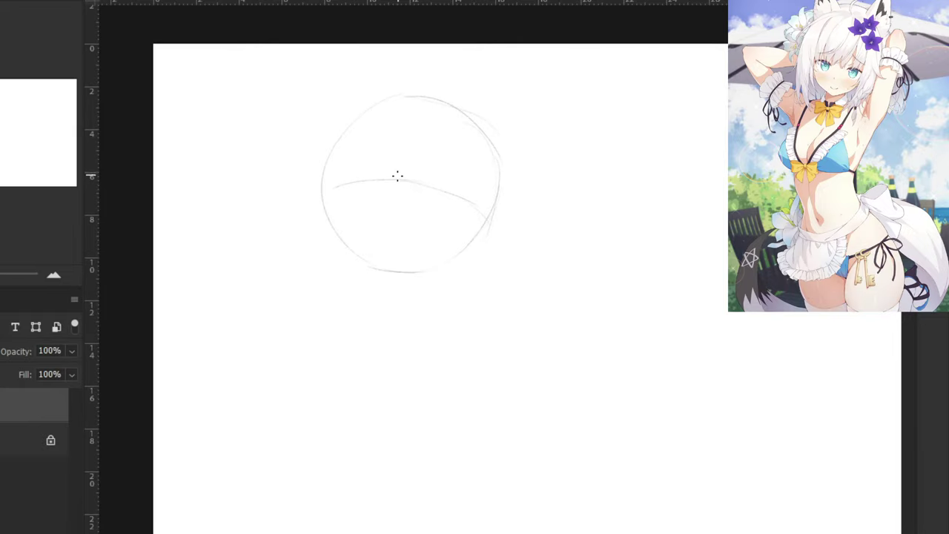
# Save the drawing in the psd folder.
pyautogui.hotkey('ctrl', 's')
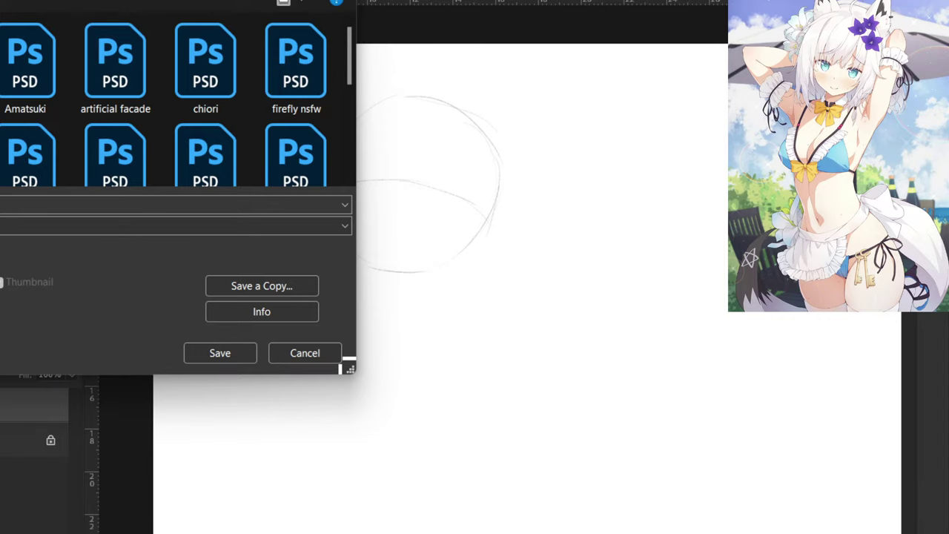
pyautogui.moveTo(131, 0); pyautogui.dragTo(0, 8)
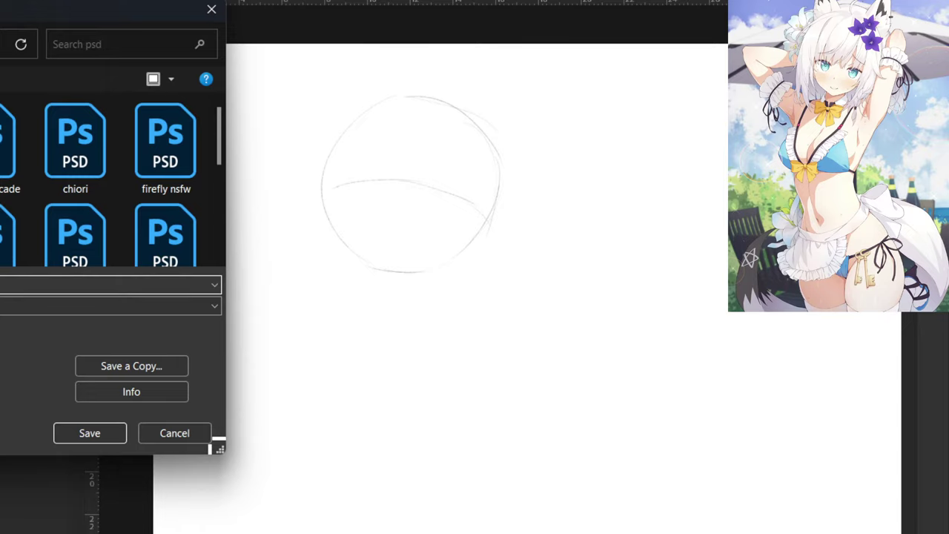
pyautogui.click(78, 433)
pyautogui.click(355, 129)
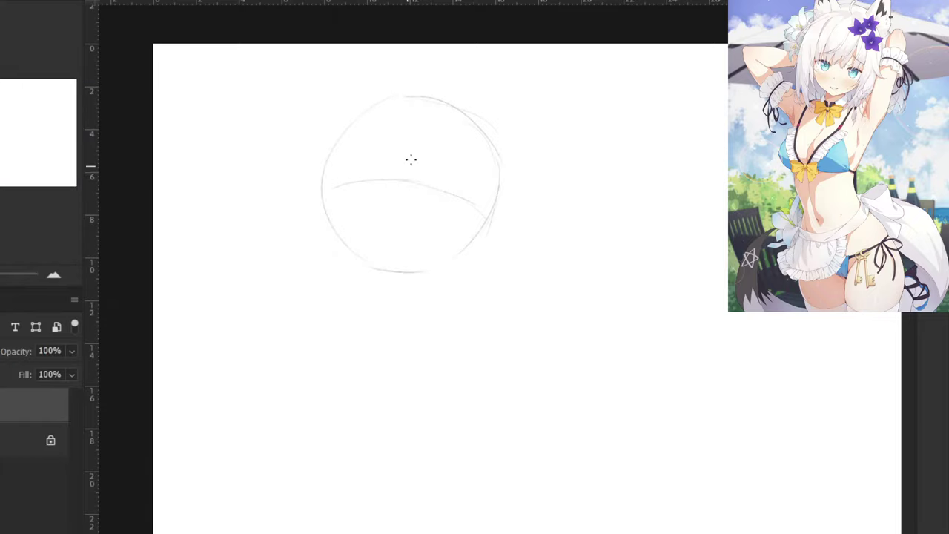
# Draw a slightly tilted face centre line through the head circle, extending below its lower edge.
pyautogui.hotkey('ctrl', 'z')
pyautogui.moveTo(420, 119); pyautogui.dragTo(397, 268)
pyautogui.hotkey('ctrl', 'z')
pyautogui.moveTo(420, 118)
pyautogui.mouseDown()
pyautogui.moveTo(384, 323)
pyautogui.moveTo(398, 287)
pyautogui.mouseUp()
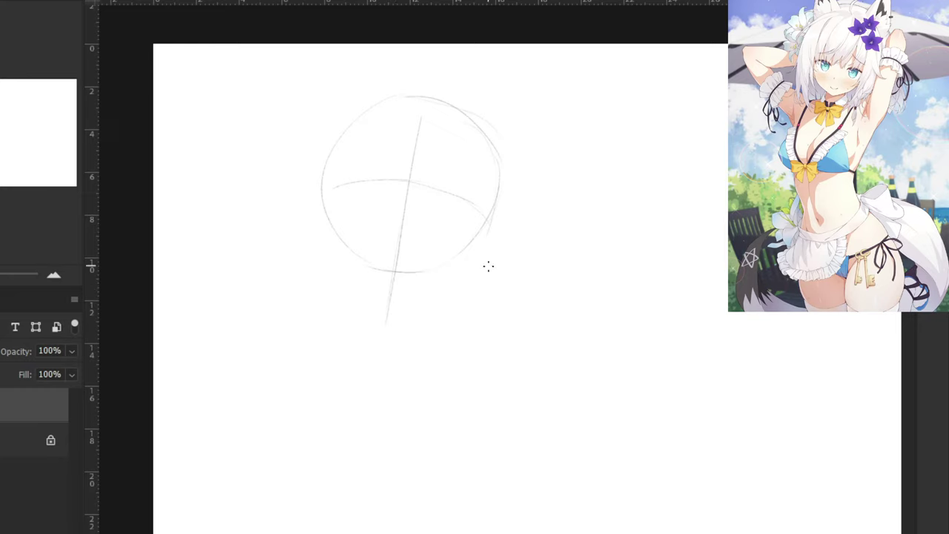
pyautogui.hotkey('ctrl', 'z')
# Sketch the jaw lines meeting in a pointed chin on the centre line and extend the left cheek up to the eye line.
pyautogui.moveTo(475, 218)
pyautogui.mouseDown()
pyautogui.moveTo(448, 264)
pyautogui.moveTo(391, 285)
pyautogui.mouseUp()
pyautogui.moveTo(345, 252)
pyautogui.mouseDown()
pyautogui.moveTo(392, 286)
pyautogui.moveTo(343, 249)
pyautogui.moveTo(378, 284)
pyautogui.moveTo(352, 255)
pyautogui.mouseUp()
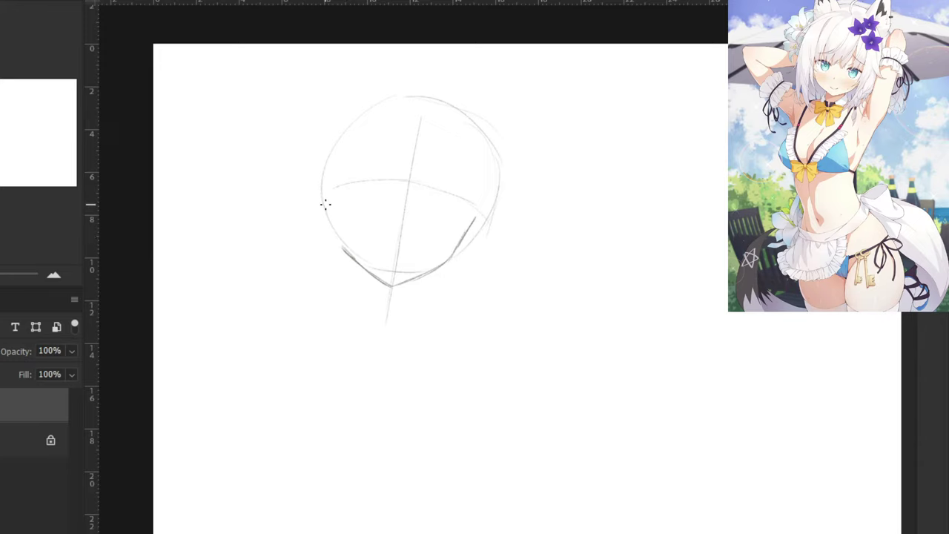
pyautogui.moveTo(329, 186); pyautogui.dragTo(340, 242)
pyautogui.hotkey('ctrl', 'z')
pyautogui.hotkey('ctrl', 'z')
pyautogui.hotkey('ctrl', 'z')
pyautogui.moveTo(328, 192)
pyautogui.mouseDown()
pyautogui.moveTo(349, 256)
pyautogui.moveTo(334, 218)
pyautogui.moveTo(344, 249)
pyautogui.mouseUp()
pyautogui.moveTo(475, 217); pyautogui.dragTo(483, 186)
pyautogui.hotkey('ctrl', 'z')
# Mirror the canvas horizontally to check the head's proportions, and flip it back.
pyautogui.hotkey('ctrl', 'shift', 'h')
pyautogui.moveTo(481, 170)
pyautogui.mouseDown()
pyautogui.moveTo(437, 193)
pyautogui.moveTo(266, 227)
pyautogui.mouseUp()
pyautogui.scroll(2, 277, 249)
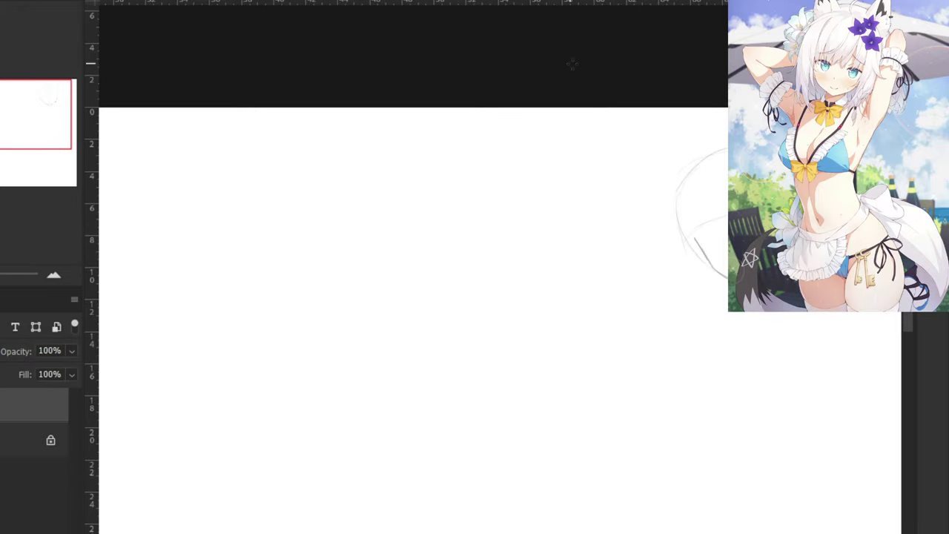
pyautogui.hotkey('ctrl', 'shift', 'h')
pyautogui.moveTo(316, 180); pyautogui.dragTo(470, 188)
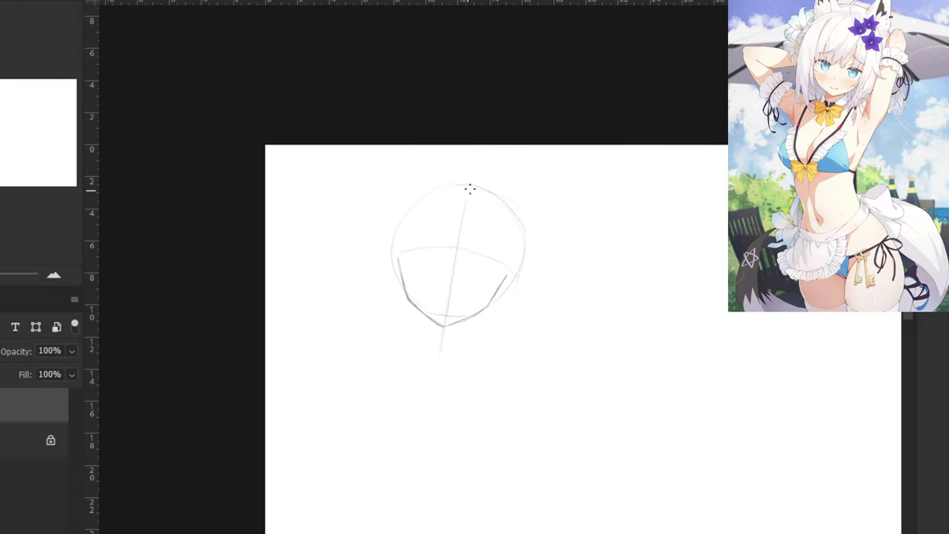
# Sketch the head's right contour from the jaw up around the circle to the crown.
pyautogui.hotkey('ctrl', '+')
pyautogui.moveTo(521, 219); pyautogui.dragTo(509, 268)
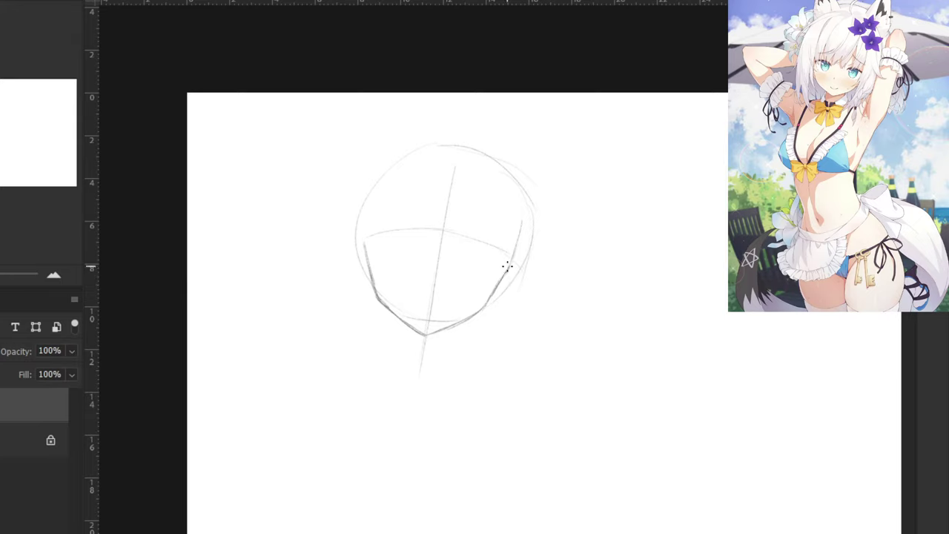
pyautogui.hotkey('ctrl', 'z')
pyautogui.moveTo(526, 221)
pyautogui.mouseDown()
pyautogui.moveTo(517, 249)
pyautogui.moveTo(520, 188)
pyautogui.moveTo(483, 146)
pyautogui.mouseUp()
pyautogui.moveTo(511, 175)
pyautogui.mouseDown()
pyautogui.moveTo(473, 147)
pyautogui.moveTo(487, 150)
pyautogui.moveTo(496, 159)
pyautogui.moveTo(466, 143)
pyautogui.mouseUp()
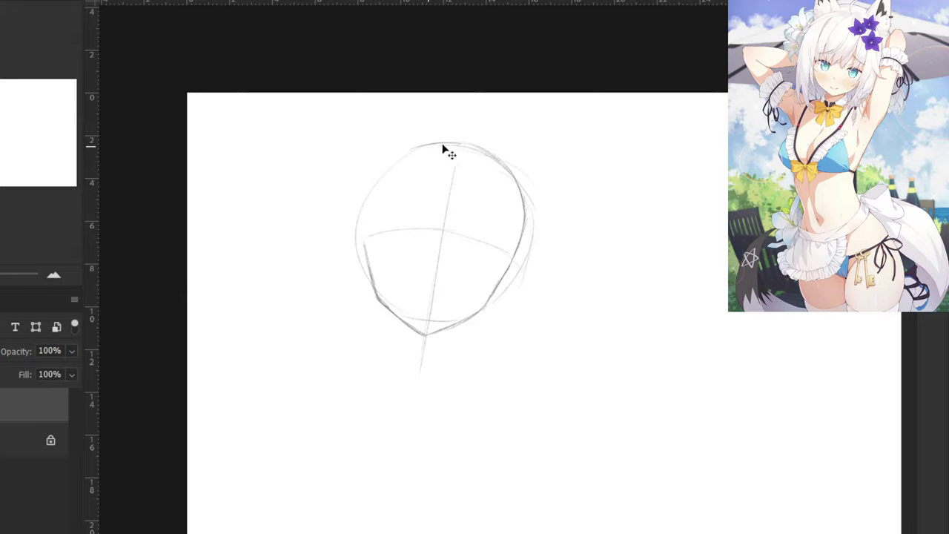
# Sketch the head's left contour from the crown down to the cheek line.
pyautogui.moveTo(445, 148)
pyautogui.mouseDown()
pyautogui.moveTo(392, 155)
pyautogui.moveTo(364, 184)
pyautogui.mouseUp()
pyautogui.hotkey('ctrl', 'z')
pyautogui.moveTo(402, 150)
pyautogui.mouseDown()
pyautogui.moveTo(380, 178)
pyautogui.moveTo(365, 234)
pyautogui.moveTo(397, 152)
pyautogui.moveTo(364, 241)
pyautogui.mouseUp()
pyautogui.hotkey('ctrl', 'z')
pyautogui.hotkey('ctrl', 'z')
pyautogui.moveTo(364, 206); pyautogui.dragTo(364, 246)
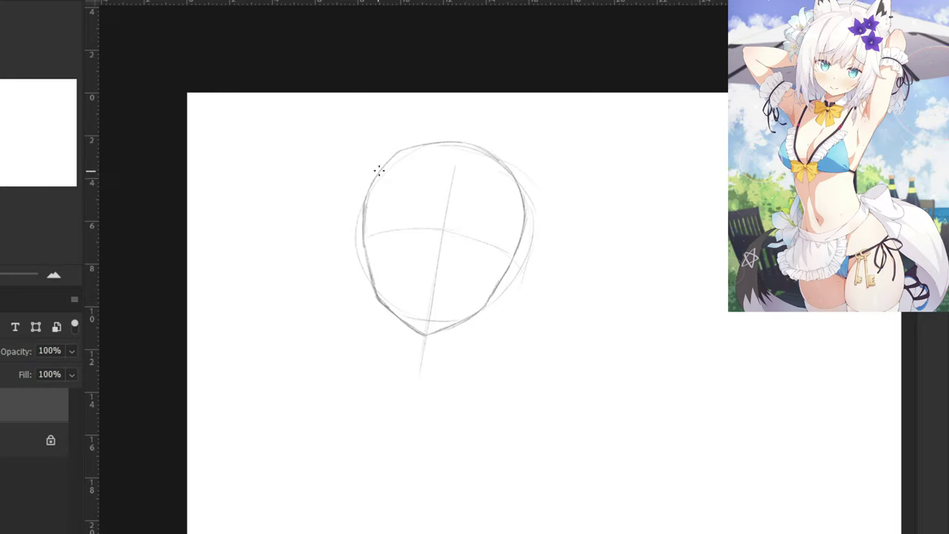
# Erase the angular upper-left part of the head contour and redraw it as a smooth curve.
pyautogui.press('e')
pyautogui.moveTo(385, 150); pyautogui.dragTo(402, 152)
pyautogui.hotkey('ctrl', 'z')
pyautogui.moveTo(374, 178); pyautogui.dragTo(415, 148)
pyautogui.hotkey('ctrl', '-')
pyautogui.hotkey('ctrl', '-')
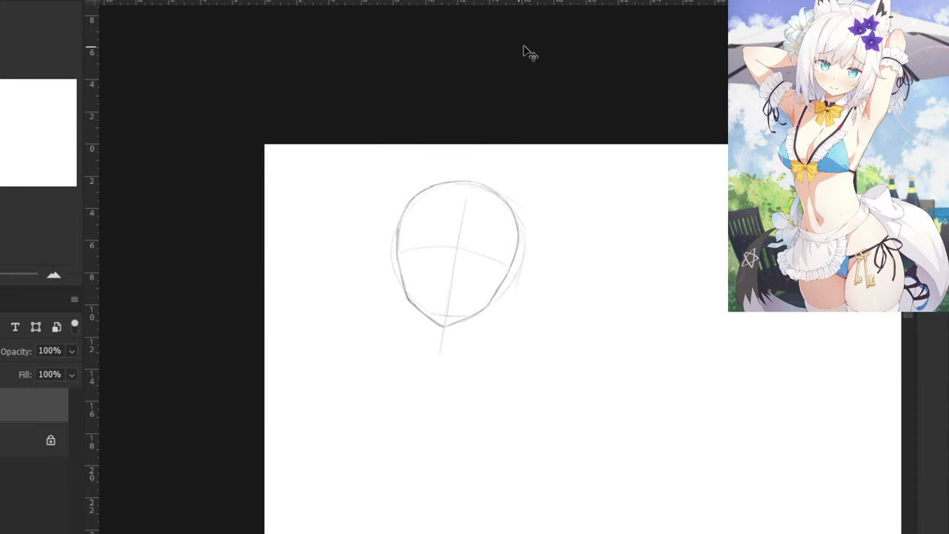
pyautogui.hotkey('ctrl', '+')
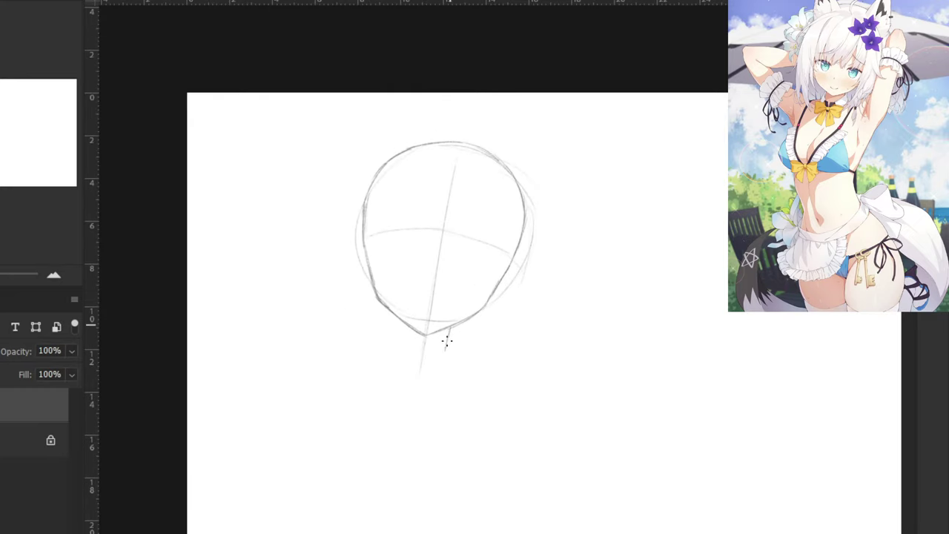
# Sketch both sides of the neck below the jaw and join them with a curved base.
pyautogui.moveTo(449, 331); pyautogui.dragTo(446, 357)
pyautogui.moveTo(397, 324)
pyautogui.mouseDown()
pyautogui.moveTo(397, 341)
pyautogui.moveTo(398, 325)
pyautogui.mouseUp()
pyautogui.hotkey('ctrl', 'z')
pyautogui.hotkey('ctrl', '-')
pyautogui.moveTo(340, 292); pyautogui.dragTo(292, 231)
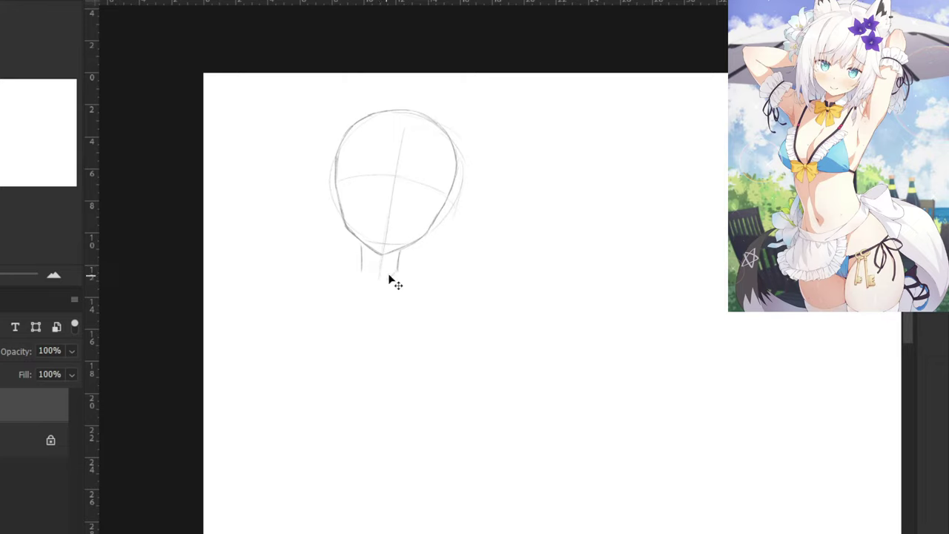
pyautogui.moveTo(390, 279); pyautogui.dragTo(369, 287)
pyautogui.hotkey('ctrl', 'z')
# Free-transform the head and neck sketch to move it farther right on the canvas.
pyautogui.moveTo(355, 136); pyautogui.dragTo(266, 160)
pyautogui.hotkey('ctrl', 't')
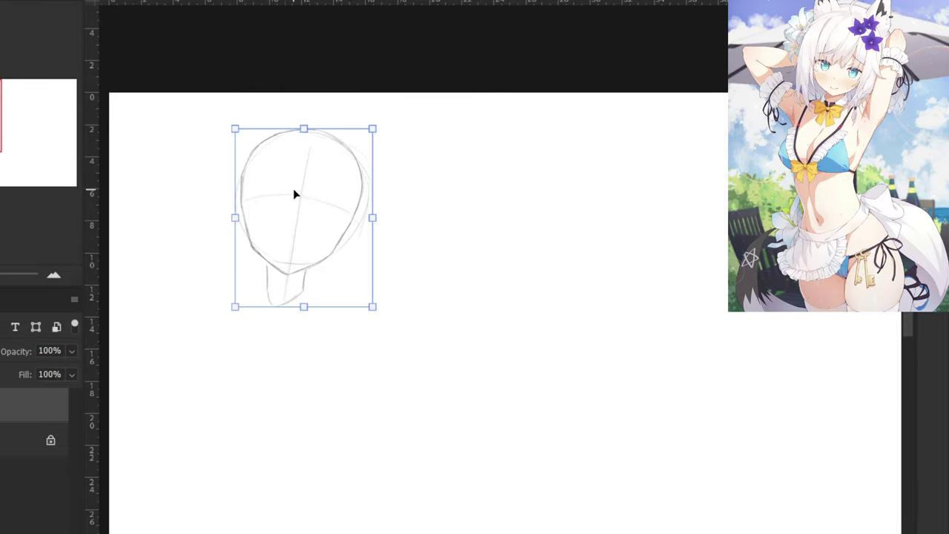
pyautogui.moveTo(294, 194); pyautogui.dragTo(405, 191)
pyautogui.press('Return')
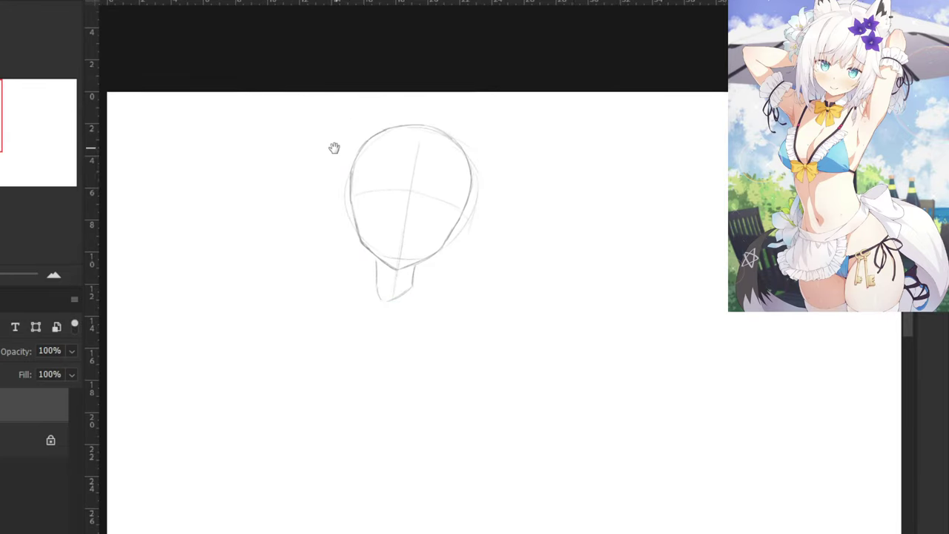
# Draw a long shoulder guide line through the base of the neck, sloping down to the right.
pyautogui.moveTo(296, 208); pyautogui.dragTo(318, 131)
pyautogui.hotkey('ctrl', '-')
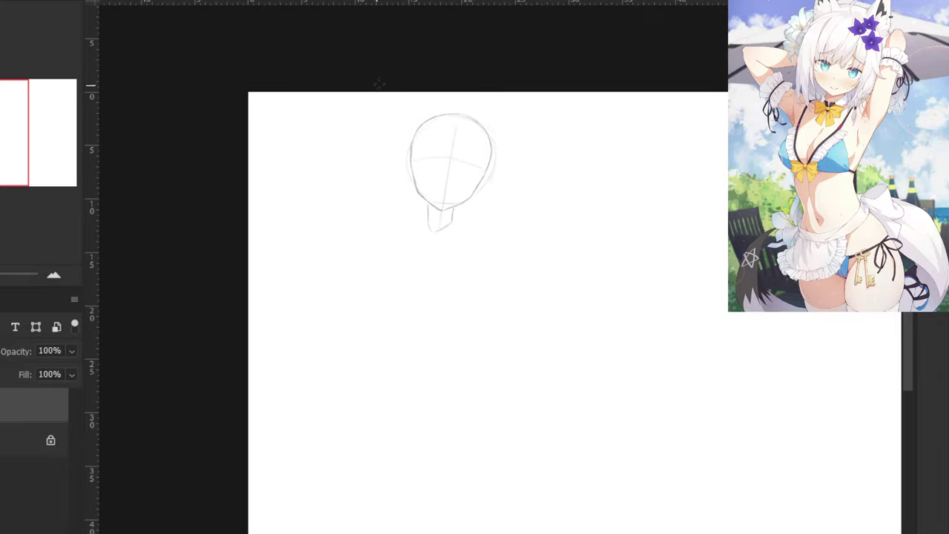
pyautogui.hotkey('ctrl', '+')
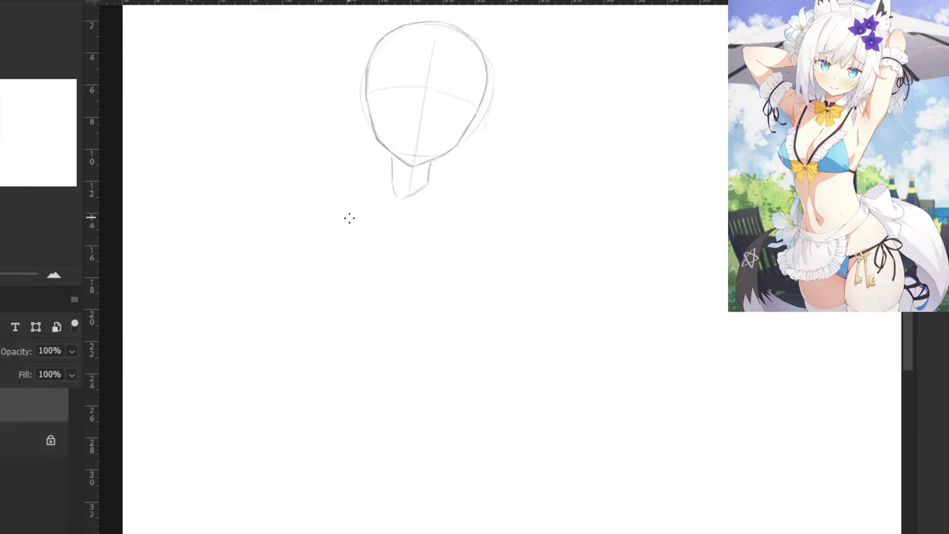
pyautogui.moveTo(337, 185); pyautogui.dragTo(511, 212)
pyautogui.hotkey('ctrl', 'z')
pyautogui.moveTo(340, 171); pyautogui.dragTo(510, 199)
pyautogui.hotkey('ctrl', 'z')
pyautogui.moveTo(297, 173); pyautogui.dragTo(513, 216)
pyautogui.hotkey('ctrl', 'z')
# Sketch the shoulder slopes from both sides of the neck out to the ends of the shoulder guide line.
pyautogui.moveTo(382, 181); pyautogui.dragTo(322, 207)
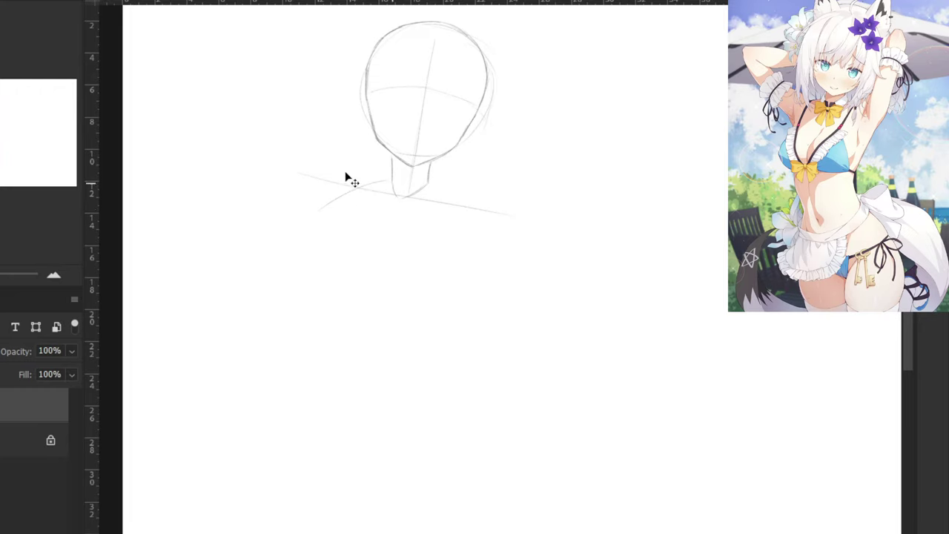
pyautogui.hotkey('ctrl', 'z')
pyautogui.moveTo(390, 181); pyautogui.dragTo(344, 183)
pyautogui.moveTo(423, 188); pyautogui.dragTo(491, 206)
pyautogui.hotkey('ctrl', 'z')
pyautogui.moveTo(430, 183); pyautogui.dragTo(513, 216)
pyautogui.hotkey('ctrl', 'z')
pyautogui.hotkey('ctrl', 'z')
pyautogui.moveTo(389, 179); pyautogui.dragTo(317, 179)
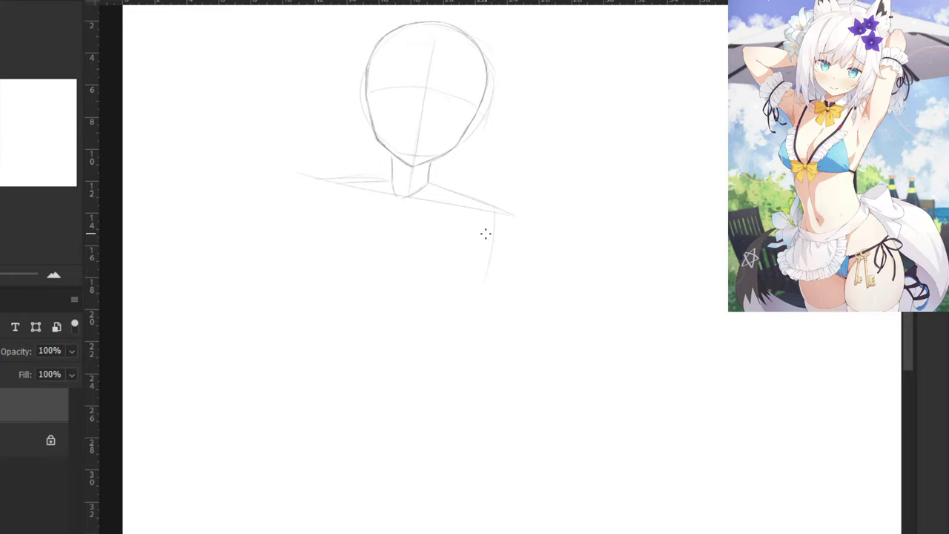
# Sketch the torso's right side, the left shoulder edge, and the left side curving into the lower edge of the ribcage.
pyautogui.hotkey('ctrl', 'z')
pyautogui.moveTo(495, 213); pyautogui.dragTo(483, 343)
pyautogui.moveTo(343, 182); pyautogui.dragTo(323, 212)
pyautogui.moveTo(320, 224); pyautogui.dragTo(309, 285)
pyautogui.hotkey('ctrl', 'z')
pyautogui.moveTo(323, 226); pyautogui.dragTo(324, 326)
pyautogui.hotkey('ctrl', 'z')
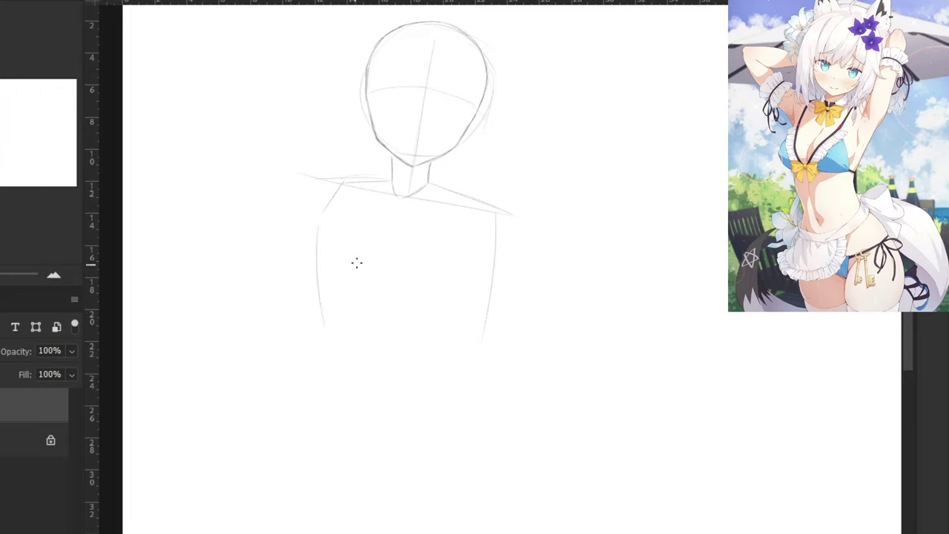
pyautogui.hotkey('ctrl', 'z')
pyautogui.moveTo(323, 236)
pyautogui.mouseDown()
pyautogui.moveTo(356, 363)
pyautogui.moveTo(380, 375)
pyautogui.mouseUp()
# Erase the torso's right side, redraw it tapering inwards, and add a curved centre line down from the neck.
pyautogui.press('e')
pyautogui.moveTo(485, 296); pyautogui.dragTo(482, 338)
pyautogui.moveTo(496, 242); pyautogui.dragTo(490, 306)
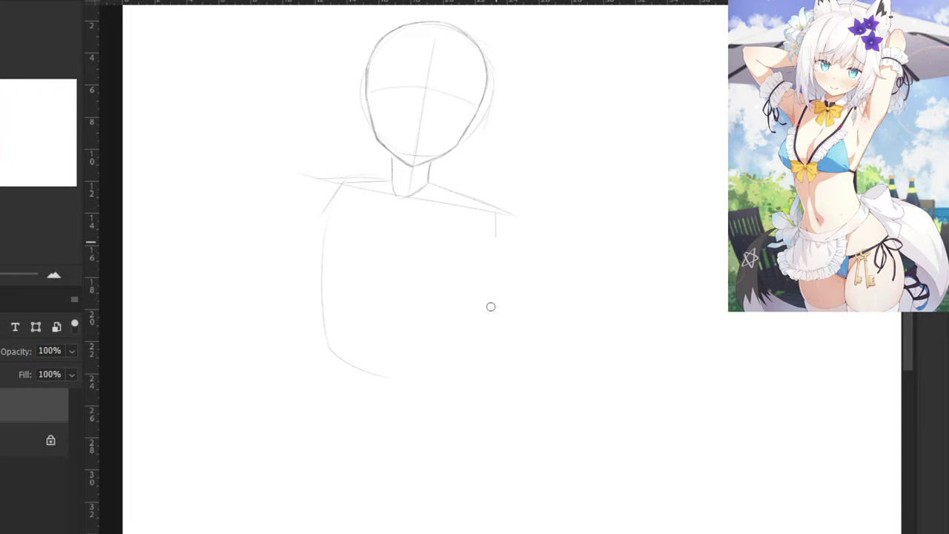
pyautogui.press('b')
pyautogui.moveTo(496, 218)
pyautogui.mouseDown()
pyautogui.moveTo(448, 322)
pyautogui.moveTo(407, 352)
pyautogui.mouseUp()
pyautogui.hotkey('ctrl', 'z')
pyautogui.moveTo(399, 196)
pyautogui.mouseDown()
pyautogui.moveTo(387, 267)
pyautogui.moveTo(364, 313)
pyautogui.mouseUp()
pyautogui.hotkey('ctrl', 'z')
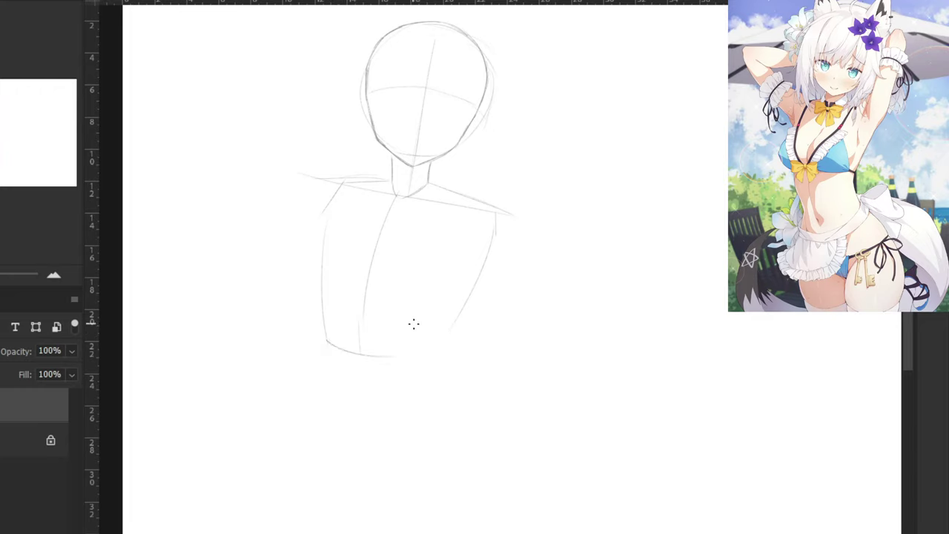
# Redraw the bottom of the ribcage as a rounded curve joining the torso's left and right sides.
pyautogui.moveTo(326, 345); pyautogui.dragTo(438, 365)
pyautogui.hotkey('ctrl', 'z')
pyautogui.hotkey('ctrl', 'z')
pyautogui.moveTo(329, 347); pyautogui.dragTo(415, 362)
pyautogui.hotkey('ctrl', 'z')
pyautogui.moveTo(331, 351); pyautogui.dragTo(414, 360)
pyautogui.hotkey('ctrl', 'z')
pyautogui.moveTo(335, 358); pyautogui.dragTo(437, 360)
pyautogui.hotkey('ctrl', 'z')
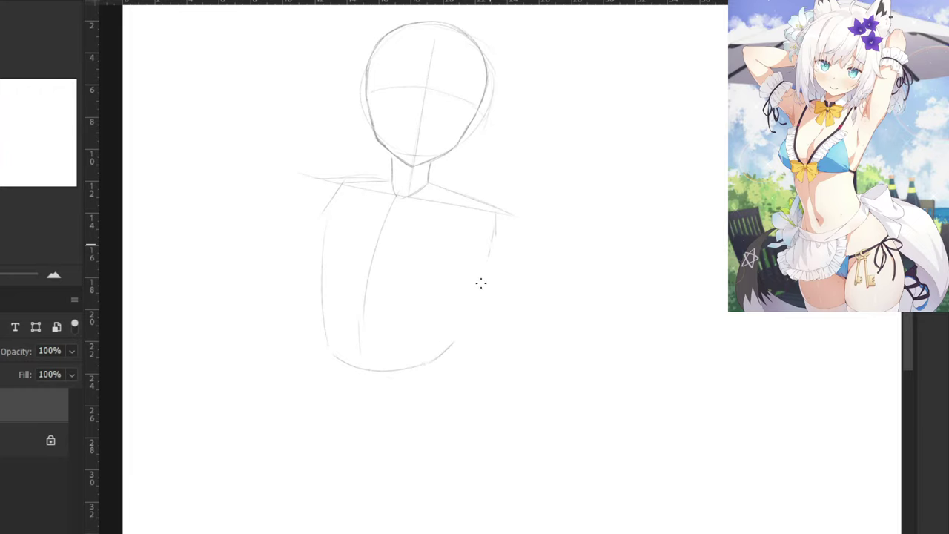
# Redraw the torso's right edge with an inner side-plane line and an oval shoulder joint.
pyautogui.moveTo(452, 343); pyautogui.dragTo(489, 251)
pyautogui.moveTo(489, 216)
pyautogui.mouseDown()
pyautogui.moveTo(502, 264)
pyautogui.moveTo(491, 219)
pyautogui.moveTo(468, 261)
pyautogui.moveTo(501, 214)
pyautogui.moveTo(490, 206)
pyautogui.moveTo(498, 238)
pyautogui.moveTo(475, 212)
pyautogui.moveTo(435, 331)
pyautogui.mouseUp()
pyautogui.moveTo(470, 264); pyautogui.dragTo(448, 318)
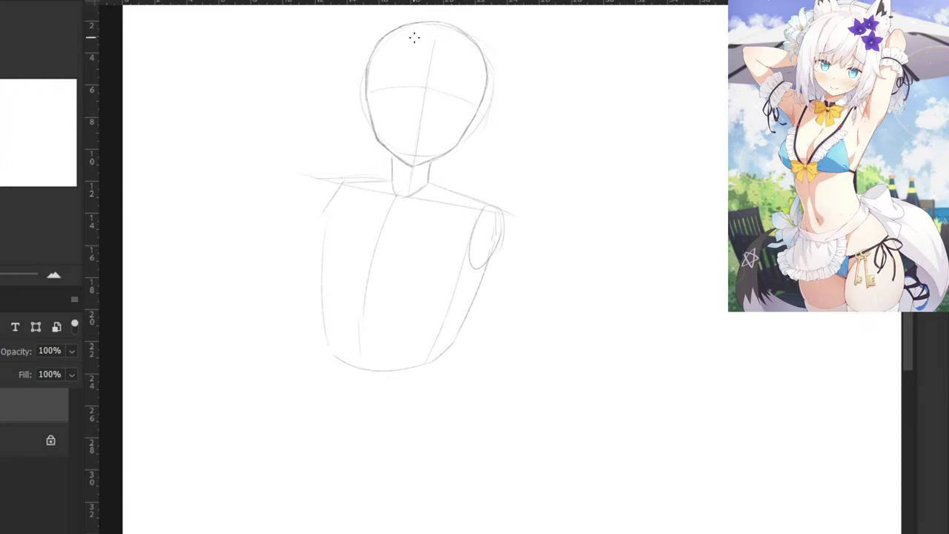
# Draw a curved chest line across the torso and an arched rib opening around the lower centre line.
pyautogui.moveTo(362, 299); pyautogui.dragTo(339, 347)
pyautogui.hotkey('ctrl', 'z')
pyautogui.hotkey('ctrl', 'z')
pyautogui.moveTo(333, 262); pyautogui.dragTo(417, 270)
pyautogui.moveTo(359, 310); pyautogui.dragTo(336, 353)
pyautogui.hotkey('ctrl', 'z')
pyautogui.hotkey('ctrl', 'z')
pyautogui.moveTo(351, 311)
pyautogui.mouseDown()
pyautogui.moveTo(336, 343)
pyautogui.moveTo(341, 335)
pyautogui.mouseUp()
pyautogui.hotkey('ctrl', 'z')
pyautogui.hotkey('ctrl', 'z')
pyautogui.moveTo(367, 307)
pyautogui.mouseDown()
pyautogui.moveTo(396, 356)
pyautogui.moveTo(410, 354)
pyautogui.mouseUp()
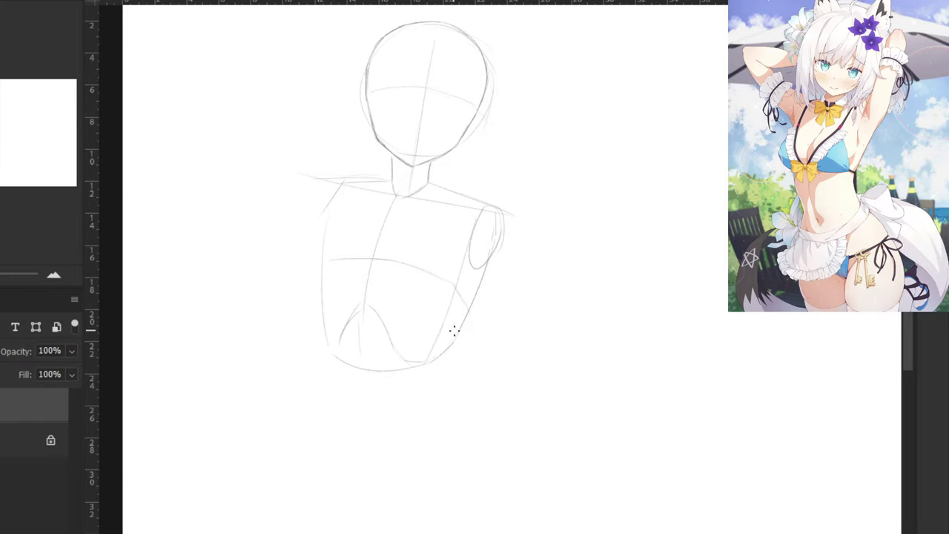
# Reinforce the ribcage's lower right edge and its rounded bottom with additional sketch strokes.
pyautogui.moveTo(455, 333); pyautogui.dragTo(423, 361)
pyautogui.moveTo(468, 310); pyautogui.dragTo(447, 343)
pyautogui.moveTo(486, 263)
pyautogui.mouseDown()
pyautogui.moveTo(454, 336)
pyautogui.moveTo(425, 363)
pyautogui.moveTo(448, 341)
pyautogui.mouseUp()
pyautogui.scroll(-5, 372, 203)
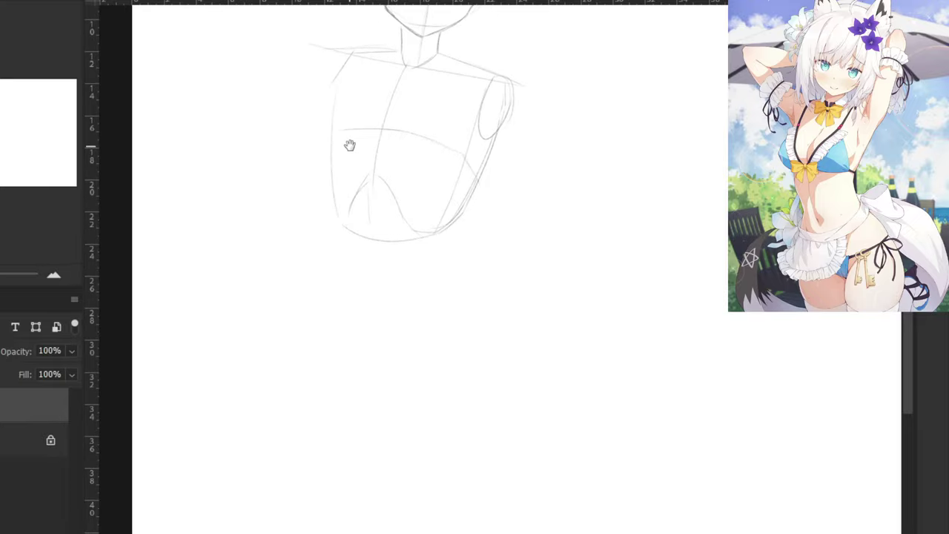
pyautogui.moveTo(443, 231); pyautogui.dragTo(373, 243)
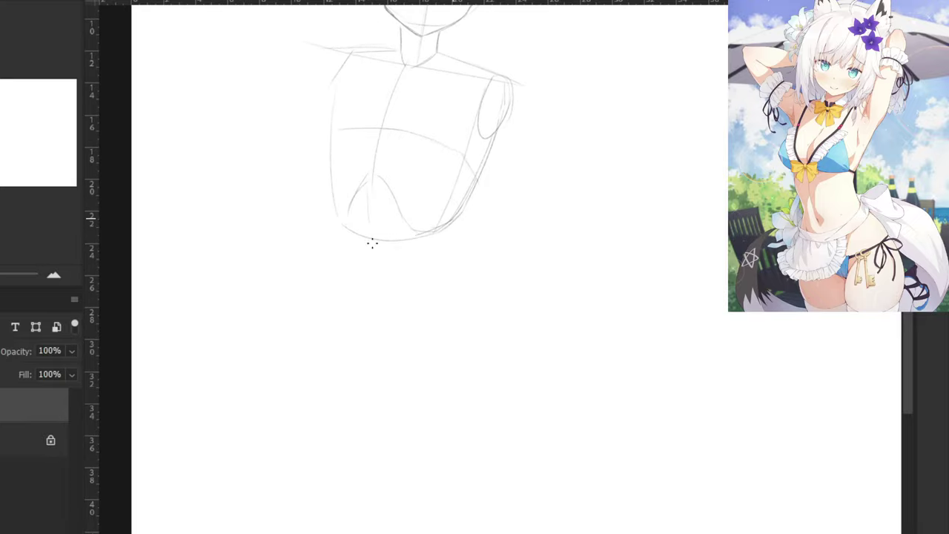
pyautogui.hotkey('ctrl', 'z')
pyautogui.moveTo(448, 230); pyautogui.dragTo(353, 245)
pyautogui.moveTo(307, 145); pyautogui.dragTo(285, 238)
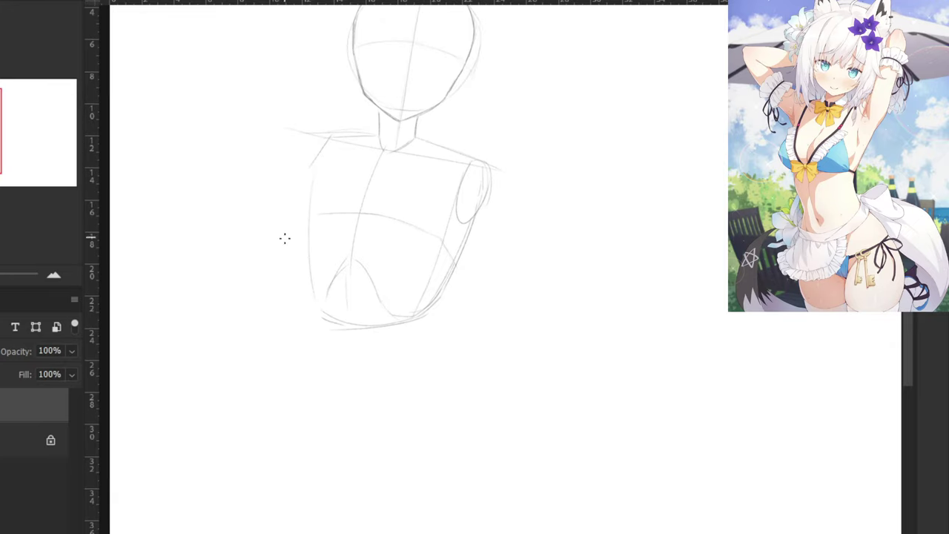
pyautogui.hotkey('ctrl', '-')
pyautogui.hotkey('ctrl', '+')
pyautogui.hotkey('ctrl', '-')
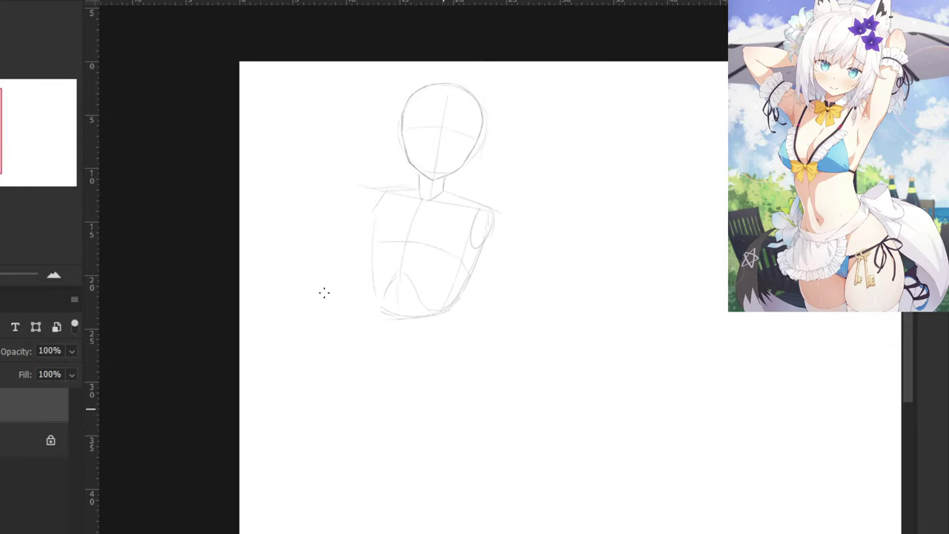
pyautogui.hotkey('ctrl', '+')
pyautogui.moveTo(316, 316); pyautogui.dragTo(312, 375)
pyautogui.hotkey('ctrl', '-')
pyautogui.hotkey('ctrl', 'z')
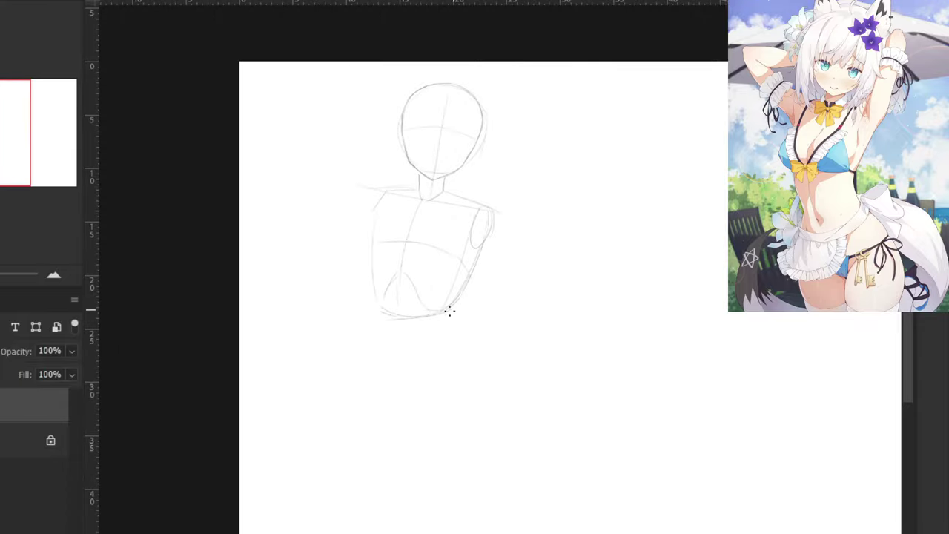
pyautogui.moveTo(451, 311)
pyautogui.mouseDown()
pyautogui.moveTo(480, 382)
pyautogui.moveTo(475, 361)
pyautogui.mouseUp()
pyautogui.hotkey('ctrl', 'z')
pyautogui.hotkey('ctrl', 'z')
# Sketch the two waist sides as short lines flaring downwards from the ribcage's bottom corners.
pyautogui.moveTo(455, 314); pyautogui.dragTo(480, 368)
pyautogui.moveTo(379, 323); pyautogui.dragTo(372, 390)
pyautogui.press('b')
pyautogui.hotkey('ctrl', 'z')
pyautogui.hotkey('ctrl', 'z')
pyautogui.hotkey('ctrl', 'z')
pyautogui.moveTo(378, 323); pyautogui.dragTo(370, 370)
# Flip the canvas horizontally and draw a centre line down the abdomen and a curved base line for the pelvis.
pyautogui.hotkey('ctrl', 'shift', 'h')
pyautogui.moveTo(469, 263); pyautogui.dragTo(238, 288)
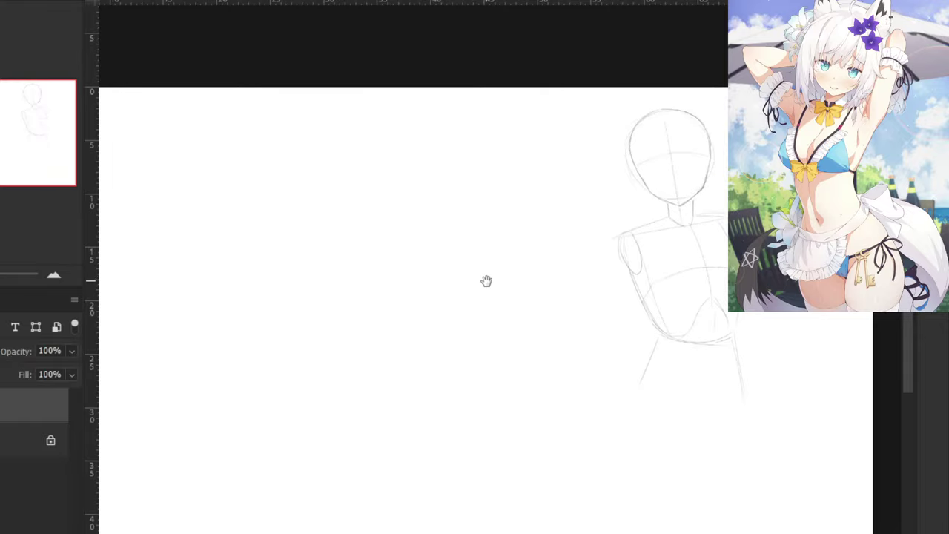
pyautogui.moveTo(488, 276); pyautogui.dragTo(313, 242)
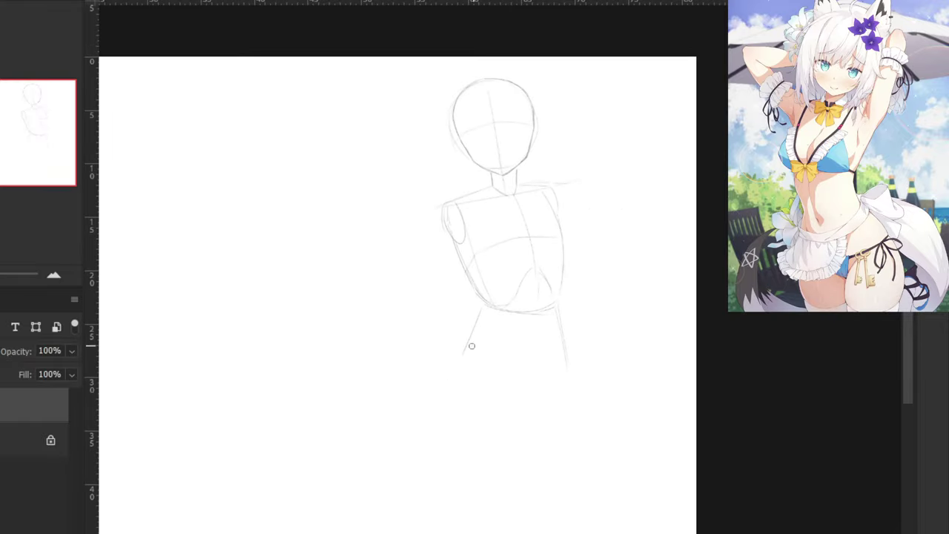
pyautogui.hotkey('ctrl', 'z')
pyautogui.moveTo(535, 313)
pyautogui.mouseDown()
pyautogui.moveTo(535, 387)
pyautogui.moveTo(524, 395)
pyautogui.mouseUp()
pyautogui.hotkey('ctrl', 'z')
pyautogui.moveTo(569, 370); pyautogui.dragTo(481, 398)
pyautogui.hotkey('ctrl', 'z')
pyautogui.moveTo(578, 399); pyautogui.dragTo(479, 398)
pyautogui.hotkey('ctrl', 'z')
pyautogui.moveTo(568, 366); pyautogui.dragTo(482, 402)
# Redraw the pelvis side below the oval shoulder joint so it flares wider, and flip the canvas back.
pyautogui.moveTo(476, 304); pyautogui.dragTo(442, 371)
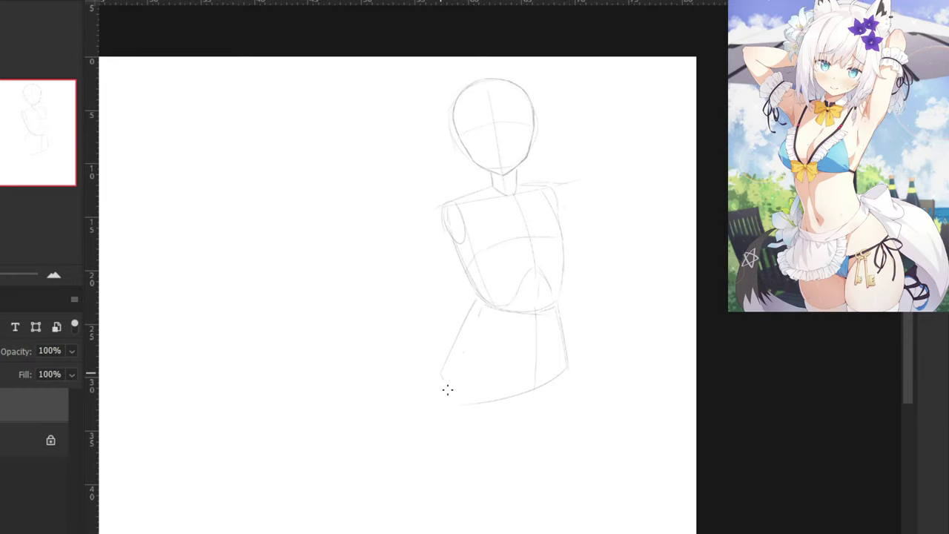
pyautogui.hotkey('ctrl', 'shift', 'h')
pyautogui.keyDown('space'); pyautogui.moveTo(347, 220); pyautogui.dragTo(941, 251); pyautogui.keyUp('space')
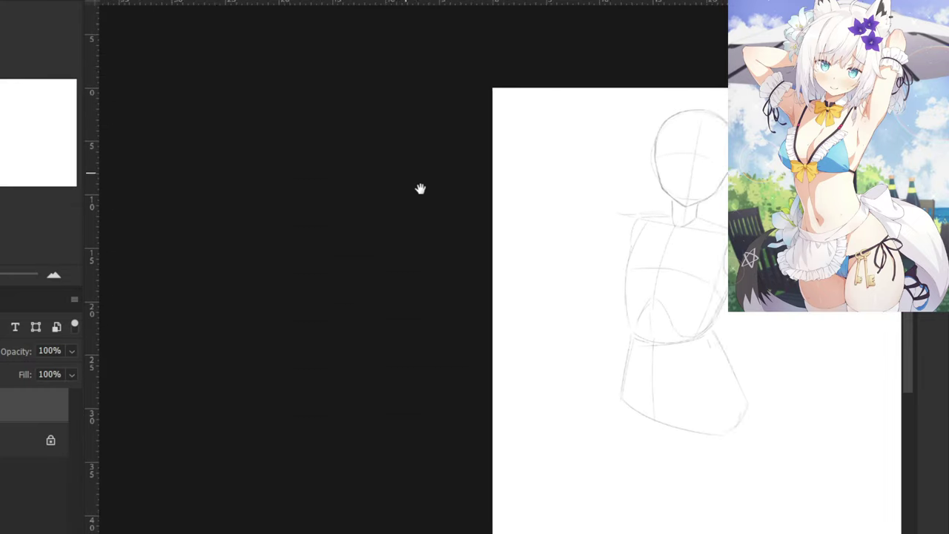
pyautogui.keyDown('space'); pyautogui.moveTo(604, 337); pyautogui.dragTo(405, 292); pyautogui.keyUp('space')
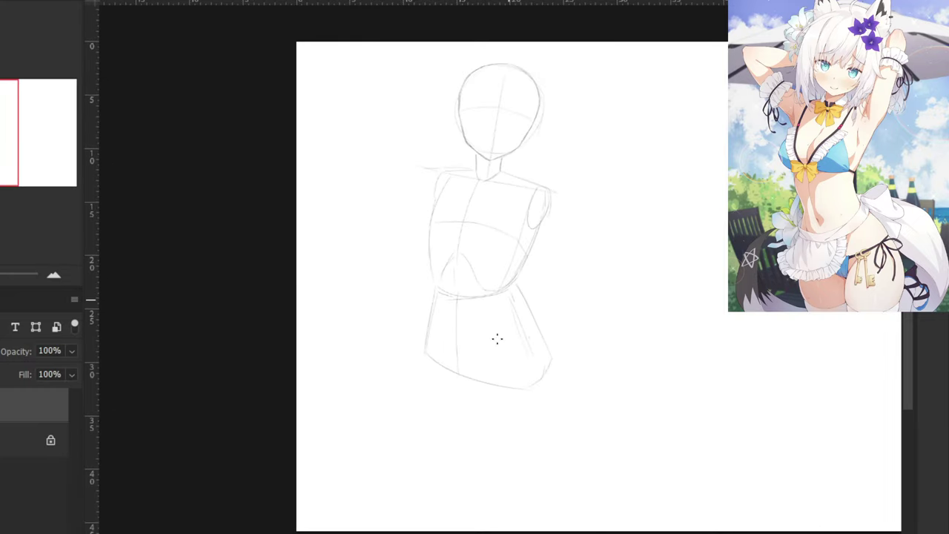
# Draw a curved horizontal contour line across the front and side of the pelvis.
pyautogui.moveTo(433, 330); pyautogui.dragTo(501, 340)
pyautogui.scroll(2, 522, 304)
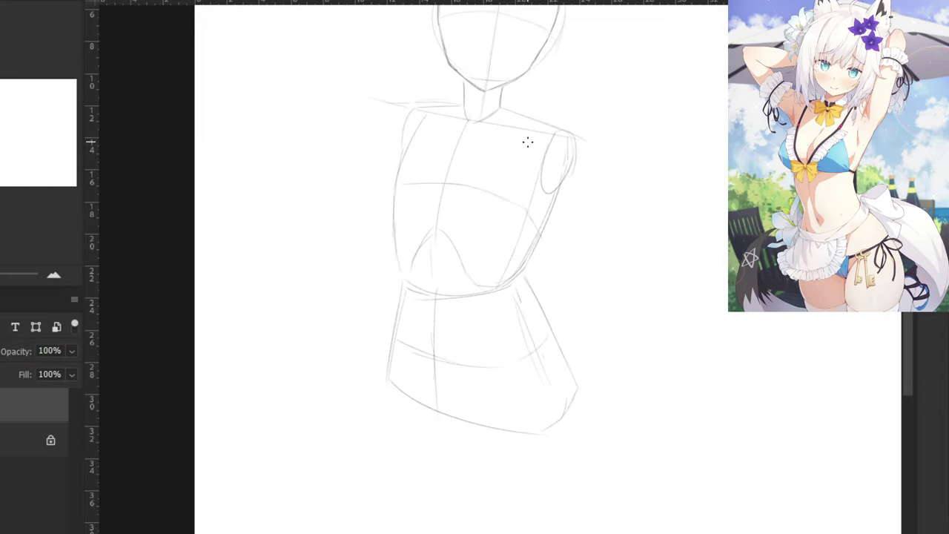
pyautogui.scroll(-2, 481, 294)
pyautogui.moveTo(437, 333); pyautogui.dragTo(453, 398)
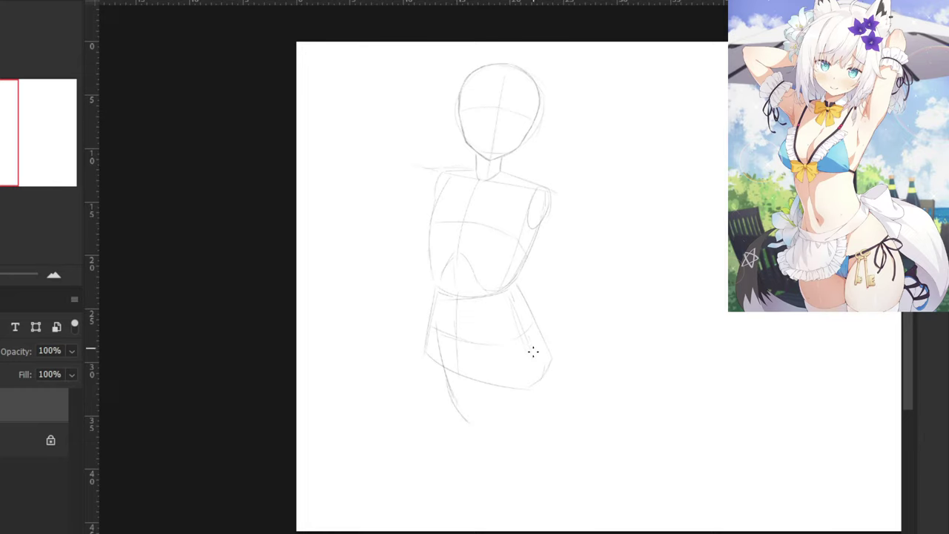
pyautogui.hotkey('ctrl', 'z')
pyautogui.hotkey('ctrl', 'z')
pyautogui.hotkey('ctrl', 'z')
# Draw the left leg-opening curve down from the hip, and redraw the abdomen's centre line at a slight tilt.
pyautogui.moveTo(434, 325); pyautogui.dragTo(451, 397)
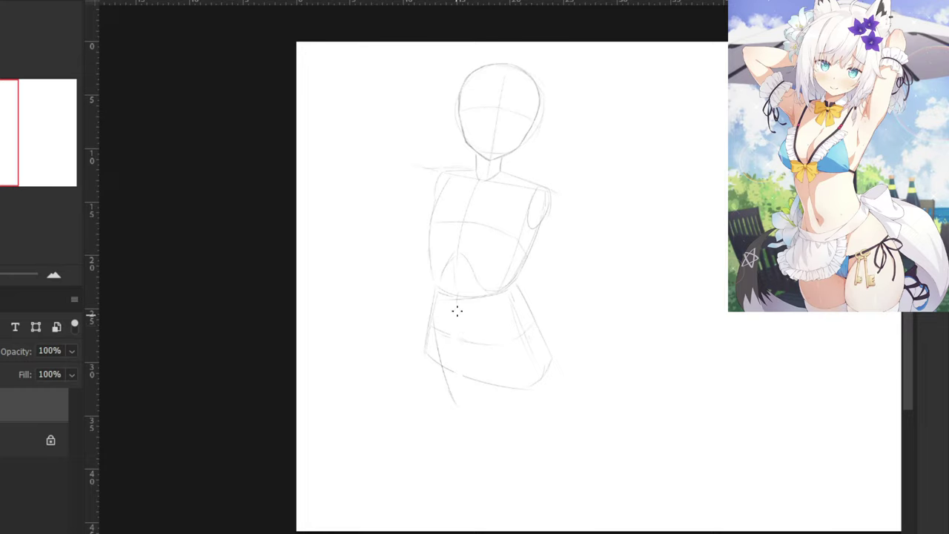
pyautogui.moveTo(465, 356)
pyautogui.mouseDown()
pyautogui.moveTo(461, 299)
pyautogui.moveTo(470, 371)
pyautogui.mouseUp()
pyautogui.press('e')
pyautogui.moveTo(439, 344); pyautogui.dragTo(453, 390)
pyautogui.press('b')
pyautogui.moveTo(436, 325)
pyautogui.mouseDown()
pyautogui.moveTo(473, 409)
pyautogui.moveTo(453, 385)
pyautogui.mouseUp()
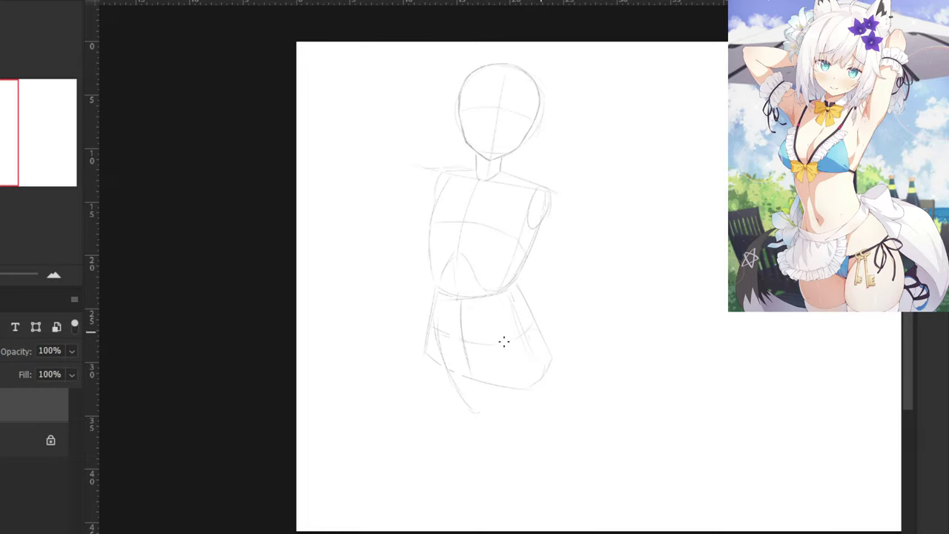
# Draw the right leg-opening curve from the hip down to a rounded point where it meets the left curve.
pyautogui.moveTo(552, 356)
pyautogui.mouseDown()
pyautogui.moveTo(486, 406)
pyautogui.moveTo(505, 347)
pyautogui.moveTo(483, 401)
pyautogui.mouseUp()
pyautogui.hotkey('ctrl', '+')
pyautogui.hotkey('ctrl', 'z')
pyautogui.moveTo(505, 366); pyautogui.dragTo(471, 461)
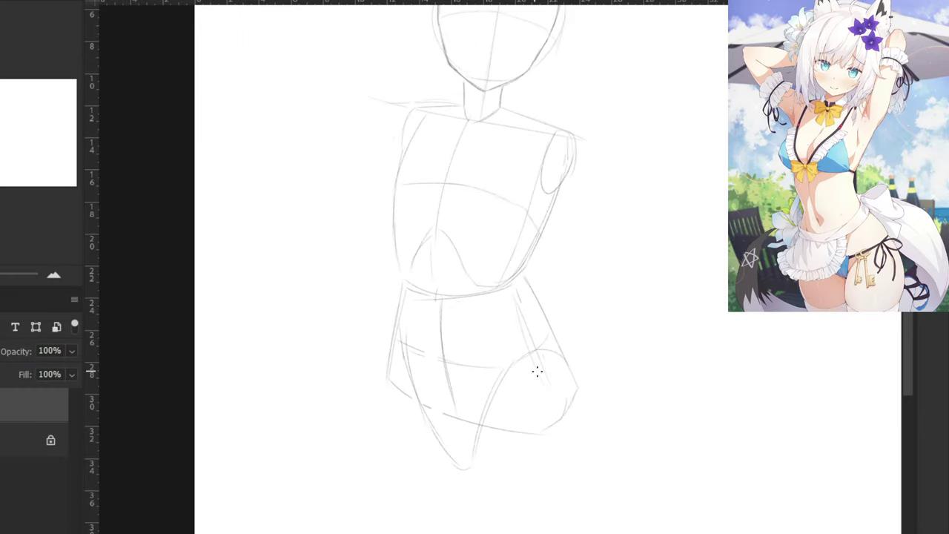
pyautogui.moveTo(575, 376); pyautogui.dragTo(494, 396)
pyautogui.hotkey('ctrl', 'z')
# Reinforce the left hip edge and draw the right outer thigh as a curve bulging out from the hip.
pyautogui.moveTo(392, 341); pyautogui.dragTo(386, 358)
pyautogui.moveTo(413, 342); pyautogui.dragTo(398, 234)
pyautogui.moveTo(551, 252)
pyautogui.mouseDown()
pyautogui.moveTo(566, 295)
pyautogui.moveTo(579, 393)
pyautogui.mouseUp()
pyautogui.hotkey('ctrl', 'z')
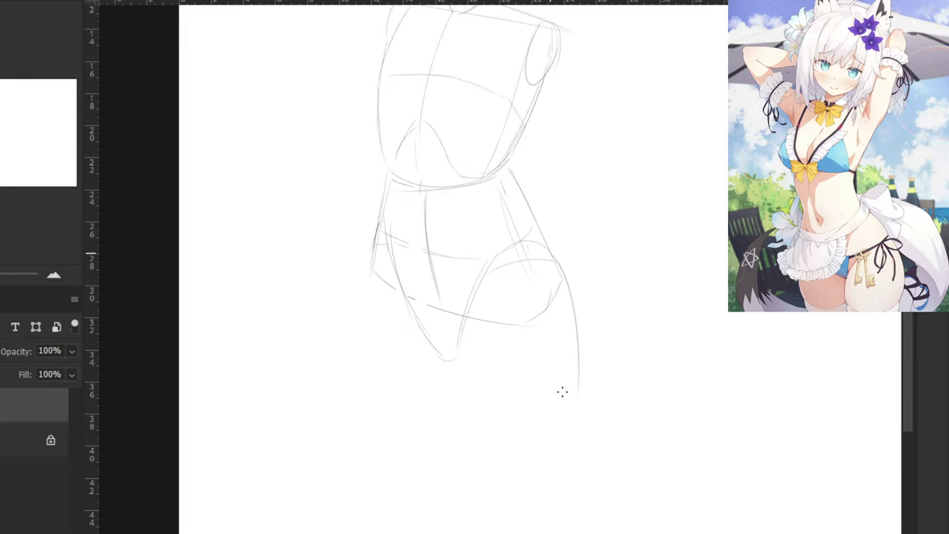
pyautogui.hotkey('ctrl', 'z')
pyautogui.moveTo(551, 254); pyautogui.dragTo(582, 369)
pyautogui.hotkey('ctrl', '-')
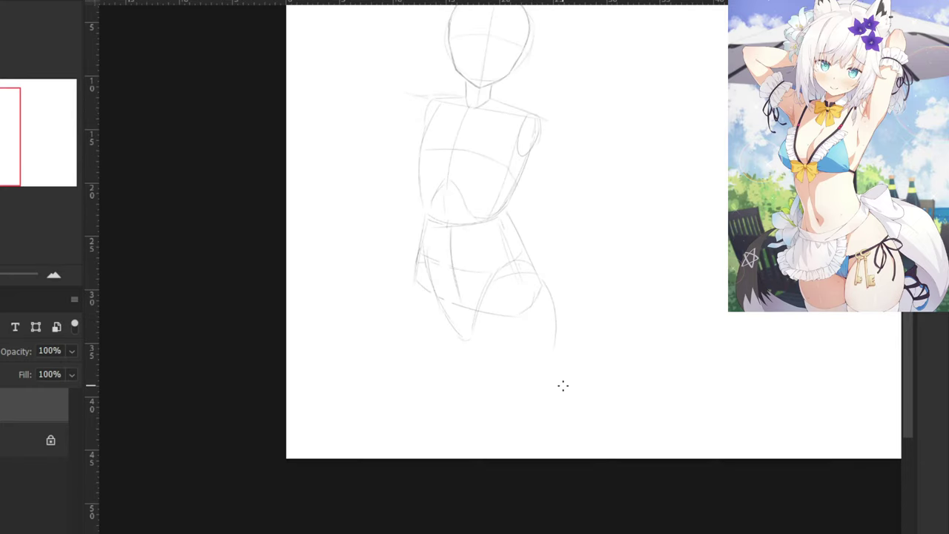
# Outline both thighs below the pelvis, closing each one with a curved lower end.
pyautogui.moveTo(472, 221); pyautogui.dragTo(453, 279)
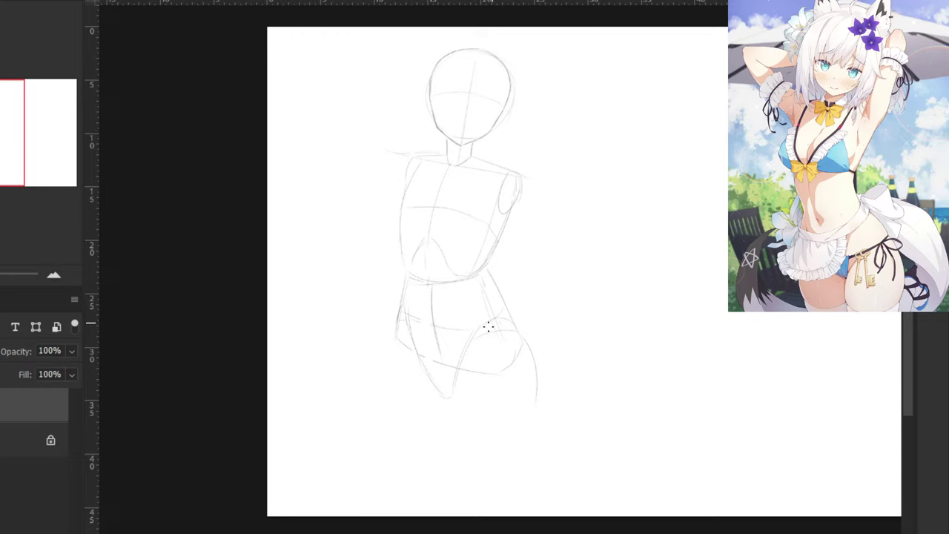
pyautogui.moveTo(472, 337); pyautogui.dragTo(448, 393)
pyautogui.moveTo(458, 368)
pyautogui.mouseDown()
pyautogui.moveTo(442, 430)
pyautogui.moveTo(464, 458)
pyautogui.mouseUp()
pyautogui.hotkey('ctrl', 'z')
pyautogui.moveTo(392, 354)
pyautogui.mouseDown()
pyautogui.moveTo(399, 426)
pyautogui.moveTo(428, 444)
pyautogui.mouseUp()
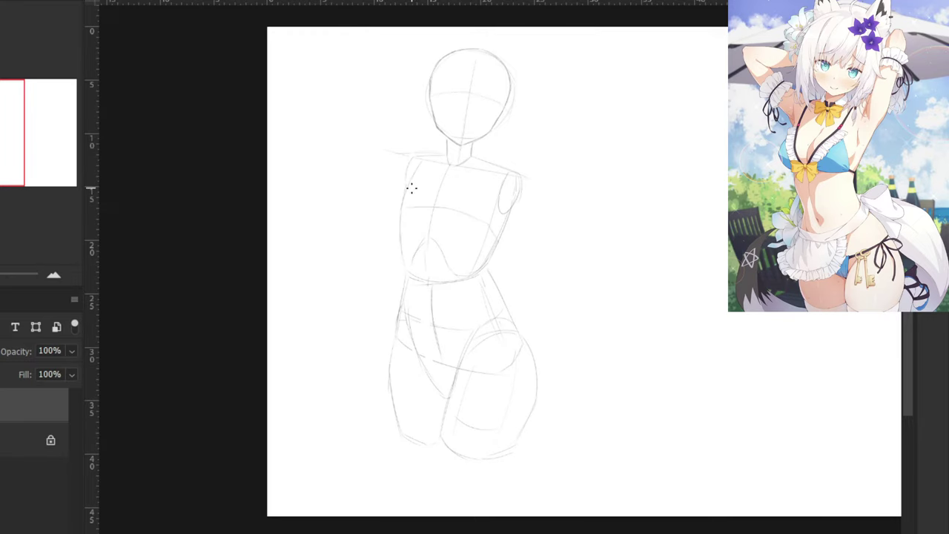
# Erase the right shoulder slope and redraw it from the neck's base to the shoulder joint.
pyautogui.scroll(2, 412, 188)
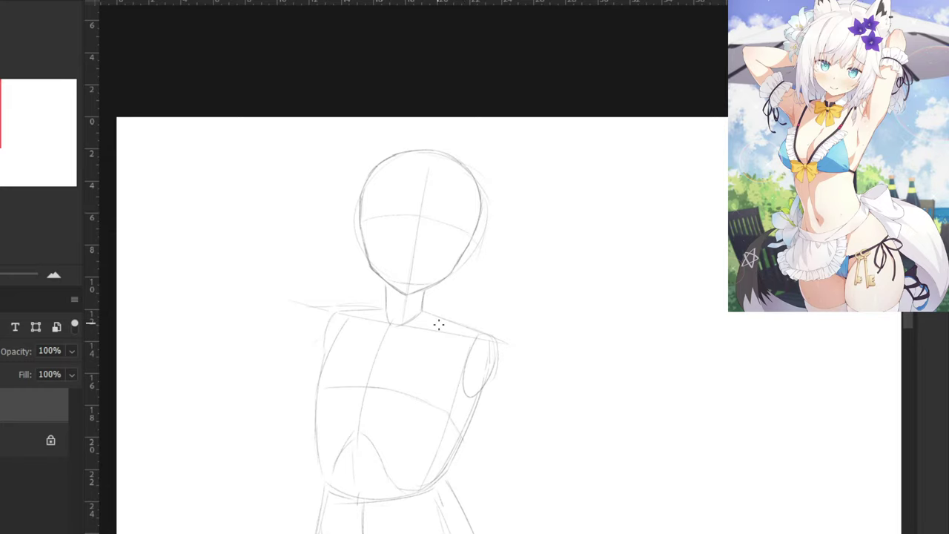
pyautogui.press('e')
pyautogui.moveTo(432, 316); pyautogui.dragTo(475, 337)
pyautogui.press('b')
pyautogui.hotkey('ctrl', 'z')
pyautogui.moveTo(432, 315); pyautogui.dragTo(476, 338)
# Draw a raised centre line for each upper arm and an elbow circle at the end of the left one.
pyautogui.moveTo(520, 225); pyautogui.dragTo(492, 345)
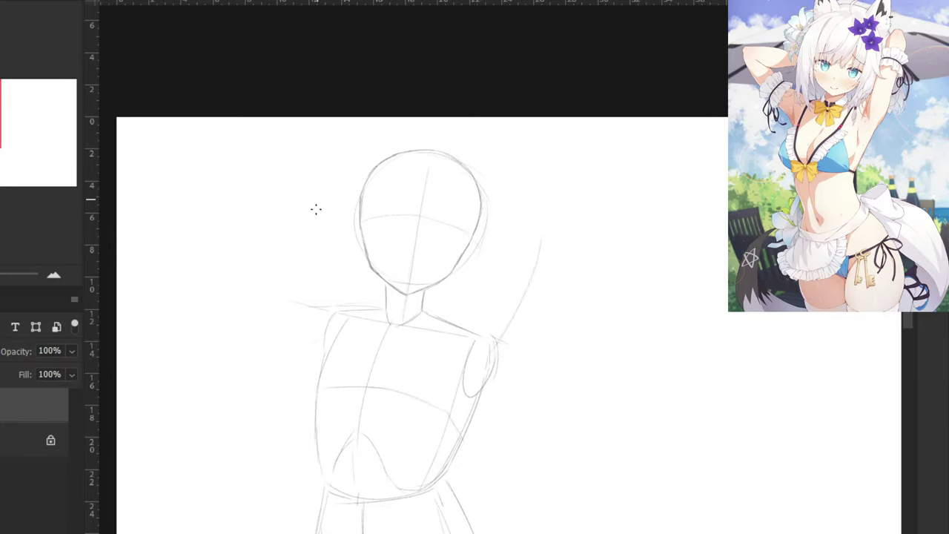
pyautogui.moveTo(285, 239); pyautogui.dragTo(315, 304)
pyautogui.hotkey('ctrl', 'z')
pyautogui.moveTo(278, 227); pyautogui.dragTo(324, 317)
pyautogui.moveTo(283, 229)
pyautogui.mouseDown()
pyautogui.moveTo(276, 205)
pyautogui.moveTo(277, 235)
pyautogui.mouseUp()
# Outline the raised left upper arm with two side edges and a rounded shoulder joint.
pyautogui.moveTo(331, 311); pyautogui.dragTo(311, 330)
pyautogui.moveTo(339, 301)
pyautogui.mouseDown()
pyautogui.moveTo(279, 230)
pyautogui.moveTo(265, 238)
pyautogui.moveTo(272, 276)
pyautogui.mouseUp()
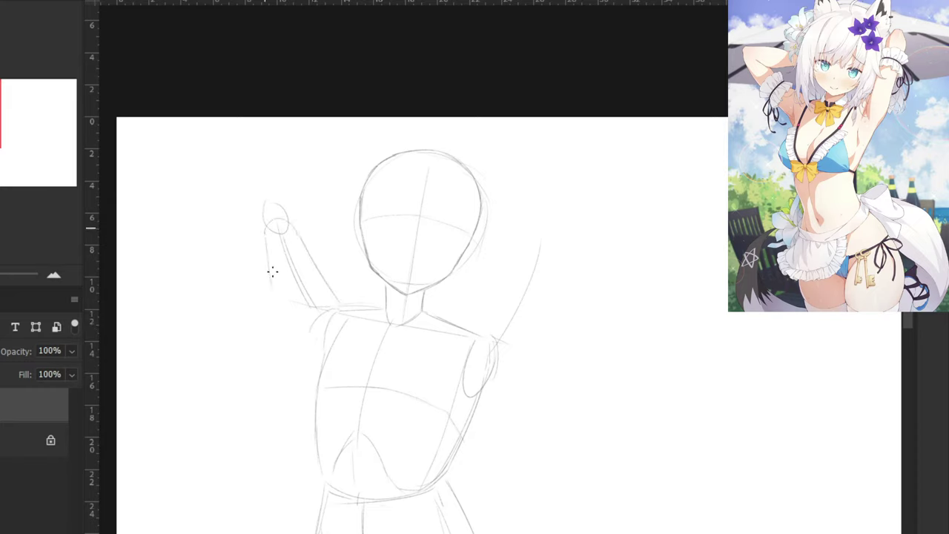
pyautogui.moveTo(265, 235); pyautogui.dragTo(300, 327)
pyautogui.moveTo(317, 325); pyautogui.dragTo(317, 352)
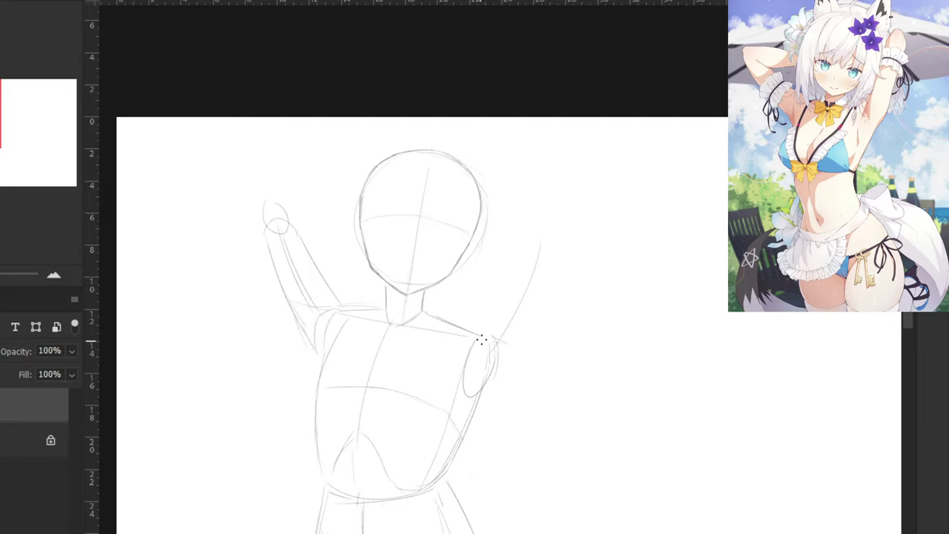
pyautogui.moveTo(488, 333)
pyautogui.mouseDown()
pyautogui.moveTo(501, 354)
pyautogui.moveTo(497, 379)
pyautogui.mouseUp()
pyautogui.hotkey('ctrl', 'z')
pyautogui.moveTo(512, 249); pyautogui.dragTo(487, 333)
pyautogui.hotkey('ctrl', 'z')
pyautogui.moveTo(547, 240); pyautogui.dragTo(535, 324)
pyautogui.hotkey('ctrl', 'z')
pyautogui.moveTo(548, 240); pyautogui.dragTo(527, 337)
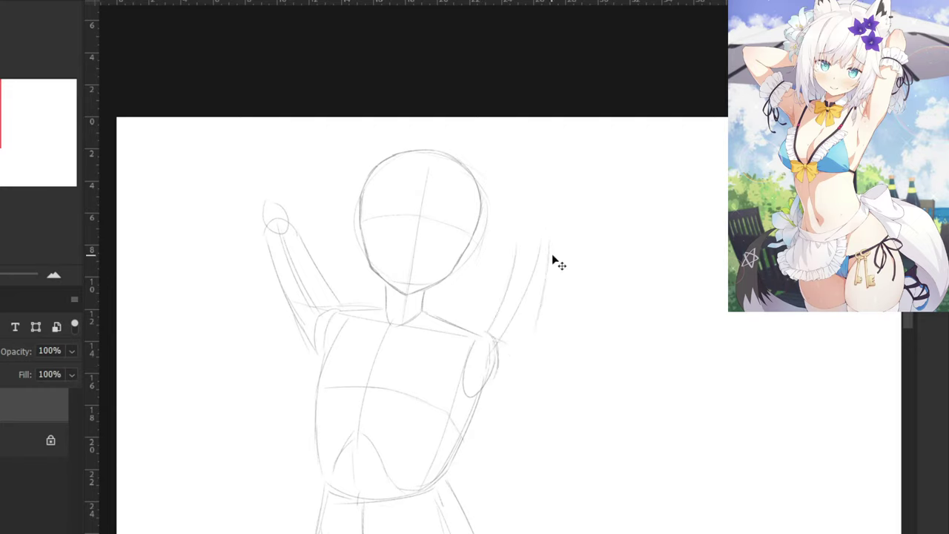
pyautogui.moveTo(553, 249); pyautogui.dragTo(540, 299)
pyautogui.hotkey('ctrl', 'z')
pyautogui.hotkey('ctrl', 'z')
pyautogui.hotkey('ctrl', 'z')
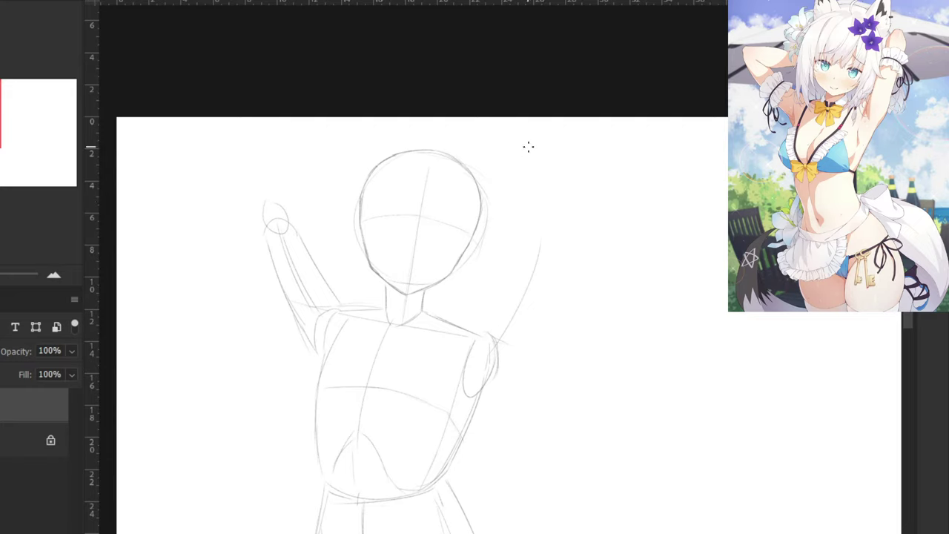
# Erase the raised right arm's centre line and redraw it in a more upright position.
pyautogui.press('e')
pyautogui.moveTo(540, 243); pyautogui.dragTo(515, 322)
pyautogui.moveTo(525, 215)
pyautogui.mouseDown()
pyautogui.moveTo(499, 336)
pyautogui.moveTo(512, 261)
pyautogui.moveTo(485, 338)
pyautogui.mouseUp()
pyautogui.hotkey('ctrl', 'z')
pyautogui.moveTo(512, 226); pyautogui.dragTo(490, 328)
pyautogui.moveTo(544, 228); pyautogui.dragTo(537, 276)
pyautogui.hotkey('ctrl', 'z')
pyautogui.hotkey('ctrl', 'z')
pyautogui.hotkey('ctrl', 'z')
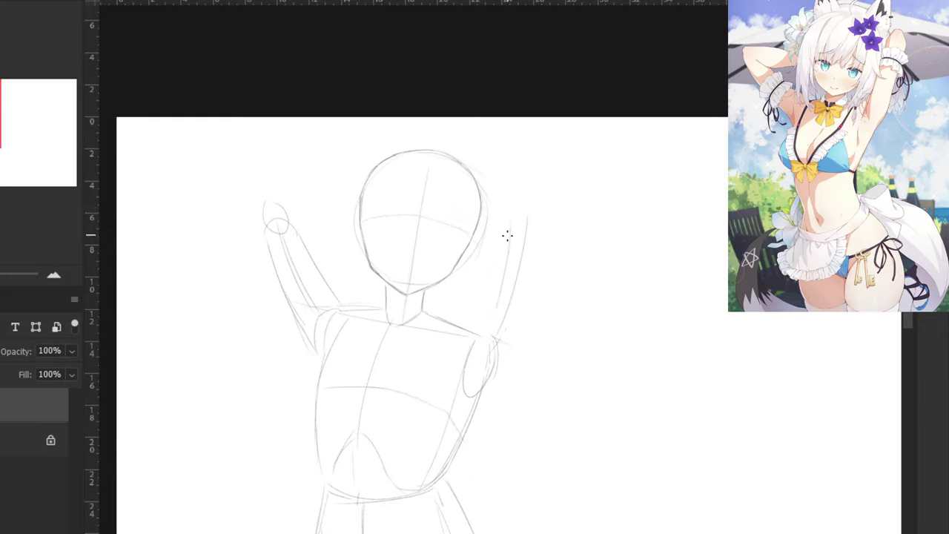
# Outline the raised right upper arm with two side edges, a rounded shoulder cap and a rounded elbow.
pyautogui.moveTo(516, 222)
pyautogui.mouseDown()
pyautogui.moveTo(493, 302)
pyautogui.moveTo(482, 303)
pyautogui.moveTo(510, 338)
pyautogui.mouseUp()
pyautogui.hotkey('ctrl', 'z')
pyautogui.moveTo(541, 225); pyautogui.dragTo(526, 334)
pyautogui.hotkey('ctrl', 'z')
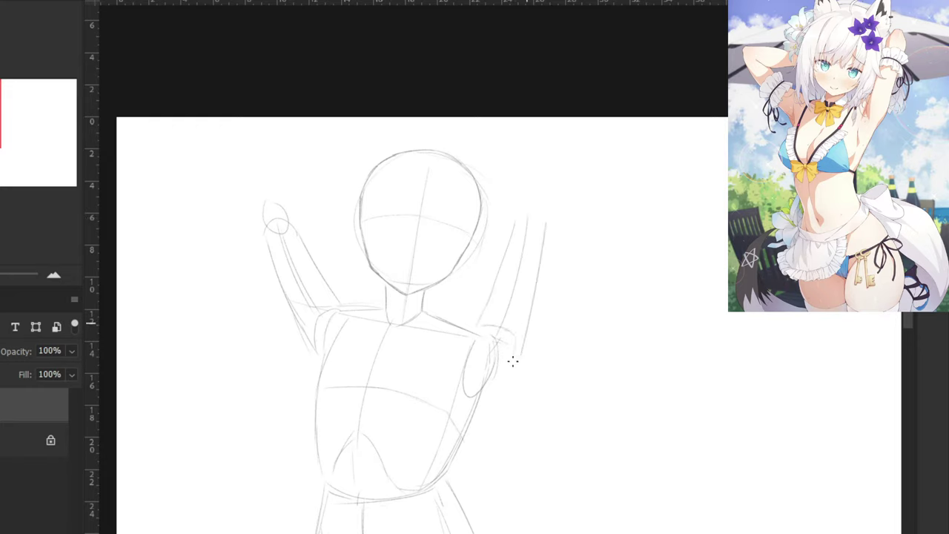
pyautogui.moveTo(508, 365); pyautogui.dragTo(520, 340)
pyautogui.moveTo(542, 218)
pyautogui.mouseDown()
pyautogui.moveTo(521, 209)
pyautogui.moveTo(536, 189)
pyautogui.moveTo(546, 202)
pyautogui.moveTo(517, 184)
pyautogui.mouseUp()
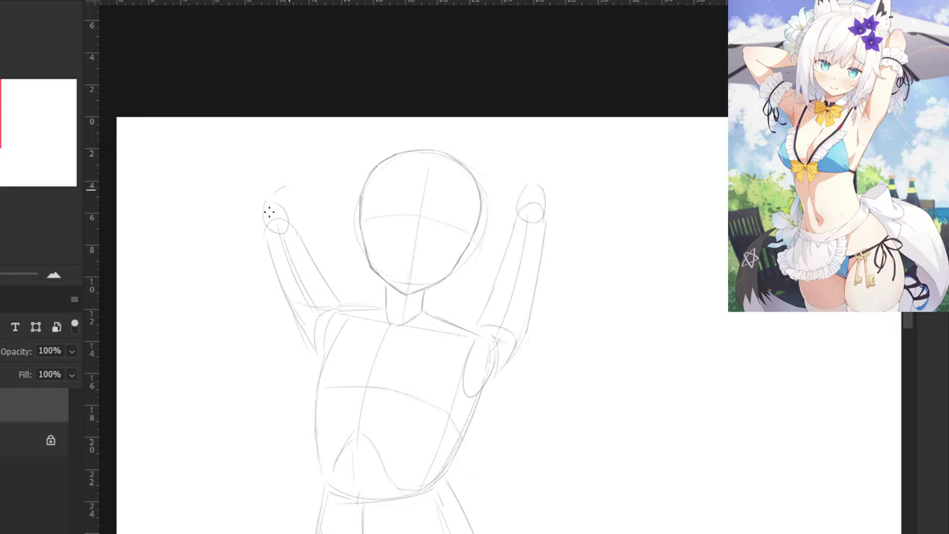
# Draw the left forearm from the elbow towards the head with a rounded elbow top and two edges.
pyautogui.hotkey('ctrl', 'z')
pyautogui.moveTo(271, 213)
pyautogui.mouseDown()
pyautogui.moveTo(280, 183)
pyautogui.moveTo(342, 204)
pyautogui.mouseUp()
pyautogui.hotkey('ctrl', 'z')
pyautogui.moveTo(293, 186); pyautogui.dragTo(353, 199)
pyautogui.moveTo(279, 218); pyautogui.dragTo(305, 230)
pyautogui.moveTo(285, 183); pyautogui.dragTo(355, 200)
# Erase the curved horizontal eye guideline across the face.
pyautogui.moveTo(379, 356); pyautogui.dragTo(387, 379)
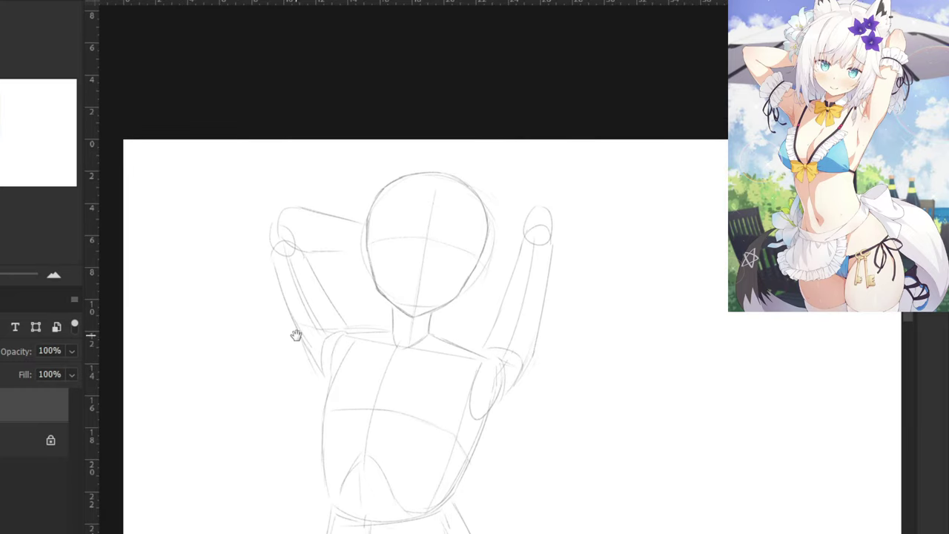
pyautogui.moveTo(282, 332); pyautogui.dragTo(319, 339)
pyautogui.hotkey('ctrl', '+')
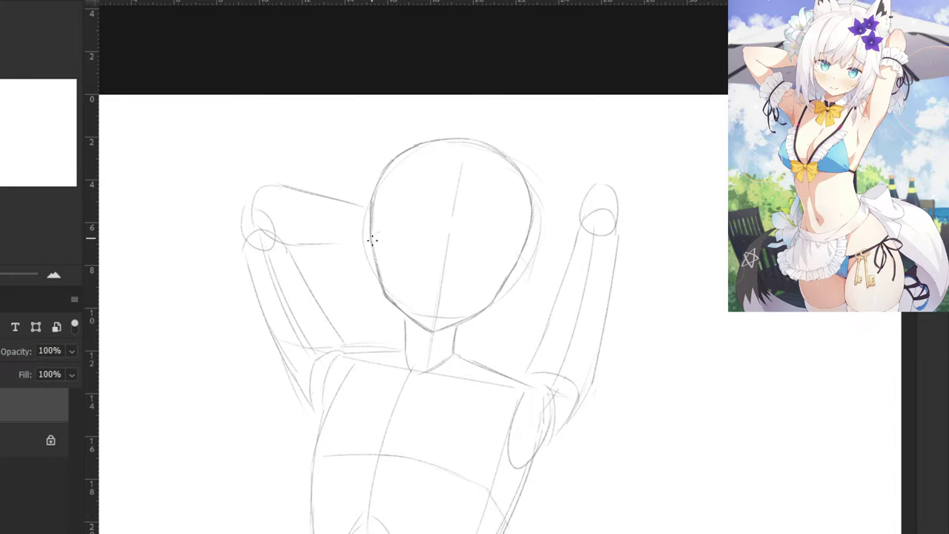
pyautogui.moveTo(384, 245); pyautogui.dragTo(424, 242)
pyautogui.hotkey('ctrl', 'z')
# Flip the canvas horizontally, erase and redraw the head's side contour near the temple, and flip the canvas back.
pyautogui.hotkey('ctrl', 'shift', 'h')
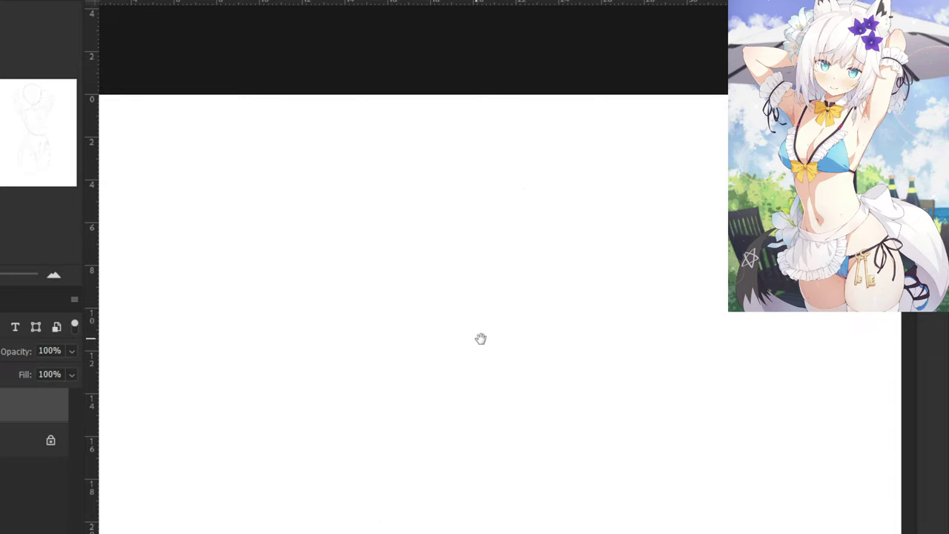
pyautogui.moveTo(480, 339); pyautogui.dragTo(156, 359)
pyautogui.moveTo(652, 333); pyautogui.dragTo(330, 333)
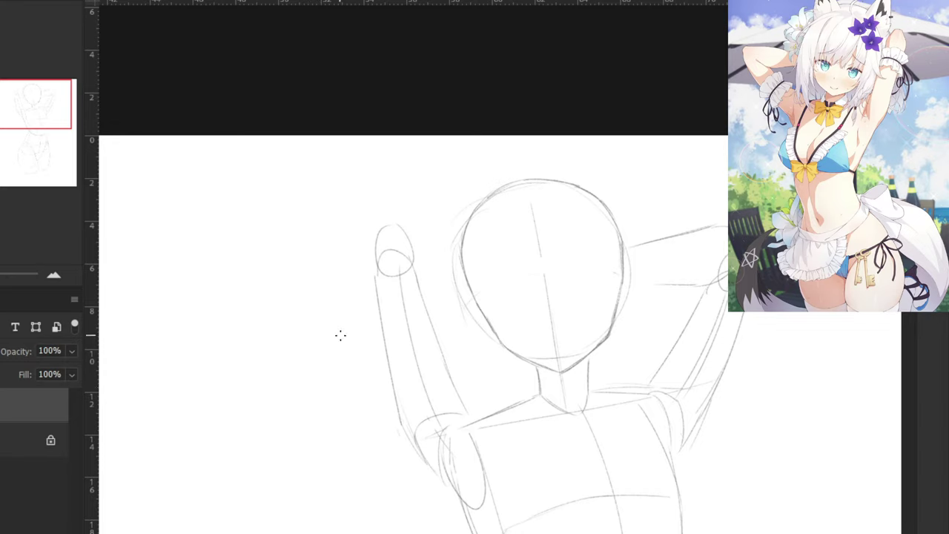
pyautogui.press('e')
pyautogui.moveTo(466, 235); pyautogui.dragTo(470, 261)
pyautogui.press('b')
pyautogui.moveTo(470, 217); pyautogui.dragTo(467, 261)
pyautogui.hotkey('ctrl', 'z')
pyautogui.hotkey('ctrl', 'z')
pyautogui.moveTo(465, 222); pyautogui.dragTo(463, 273)
pyautogui.hotkey('ctrl', 'z')
pyautogui.moveTo(466, 227); pyautogui.dragTo(461, 256)
pyautogui.hotkey('ctrl', 'shift', 'h')
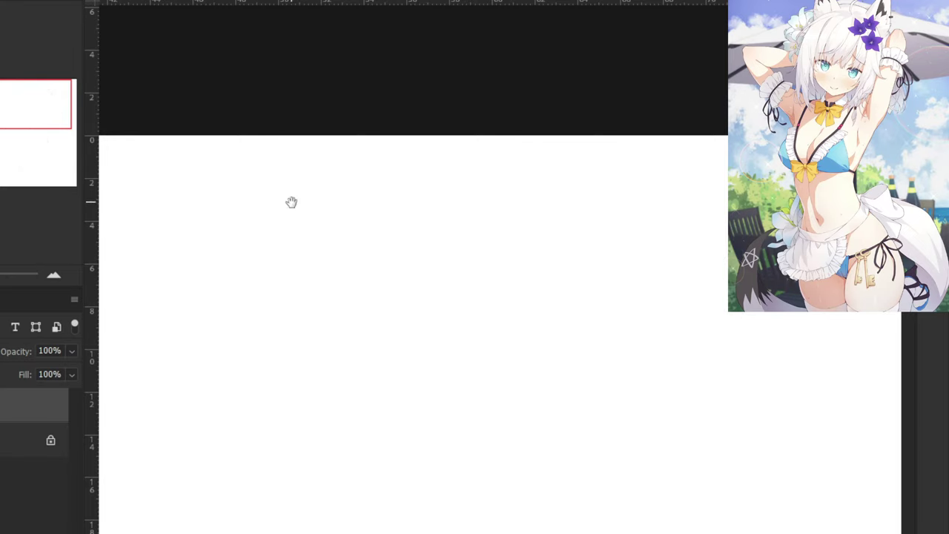
pyautogui.moveTo(290, 201)
pyautogui.mouseDown()
pyautogui.moveTo(396, 195)
pyautogui.moveTo(381, 190)
pyautogui.moveTo(459, 211)
pyautogui.mouseUp()
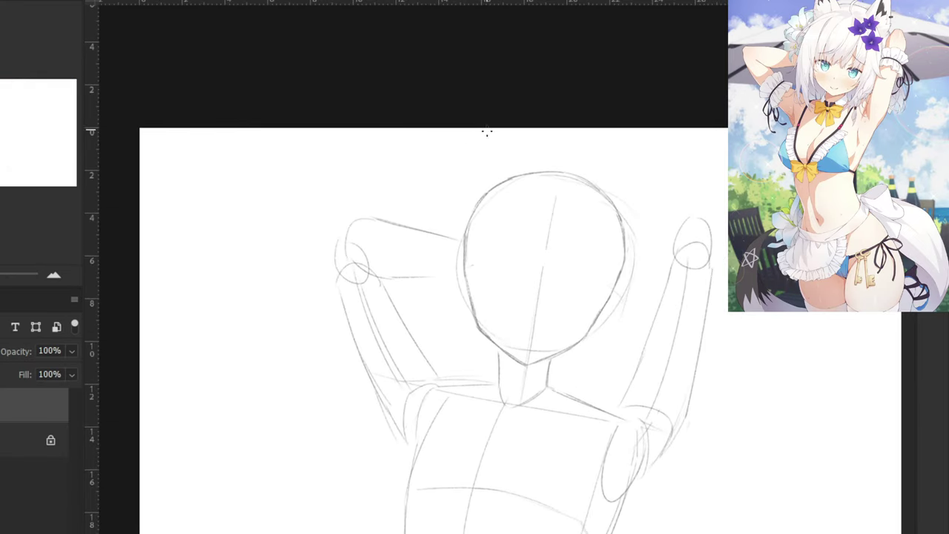
pyautogui.hotkey('ctrl', '+')
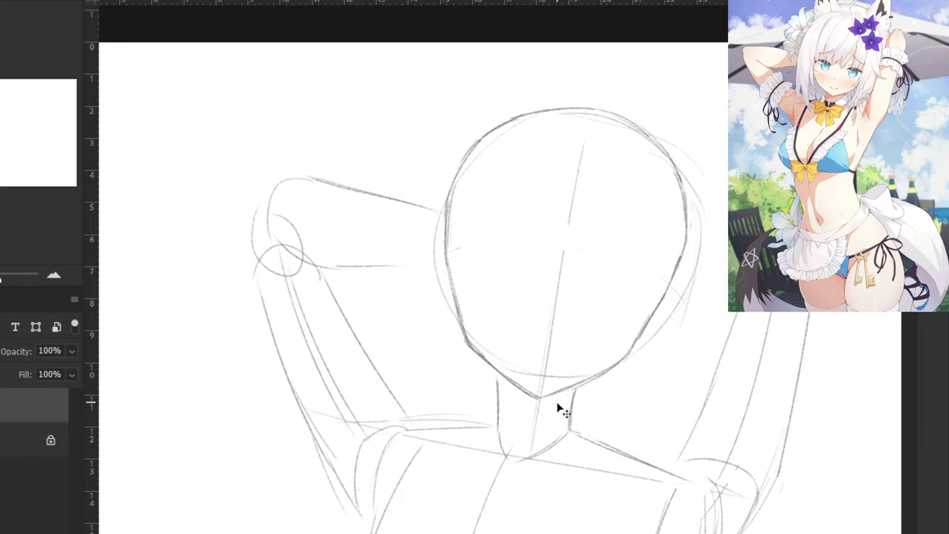
# Select the head with the Lasso tool, rotate it slightly clockwise with Free Transform, and reposition it over the neck.
pyautogui.hotkey('ctrl', '-')
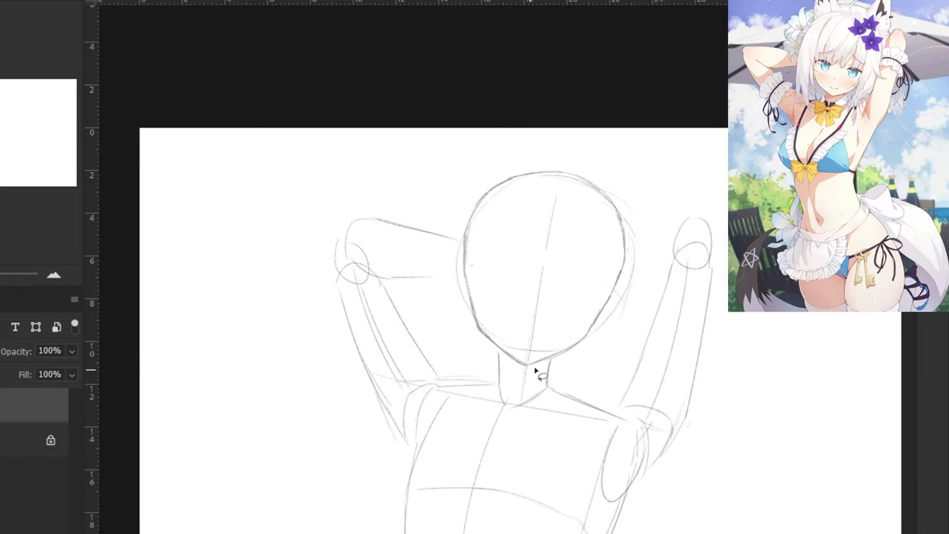
pyautogui.moveTo(533, 368)
pyautogui.mouseDown()
pyautogui.moveTo(640, 281)
pyautogui.moveTo(500, 173)
pyautogui.moveTo(449, 281)
pyautogui.moveTo(509, 363)
pyautogui.mouseUp()
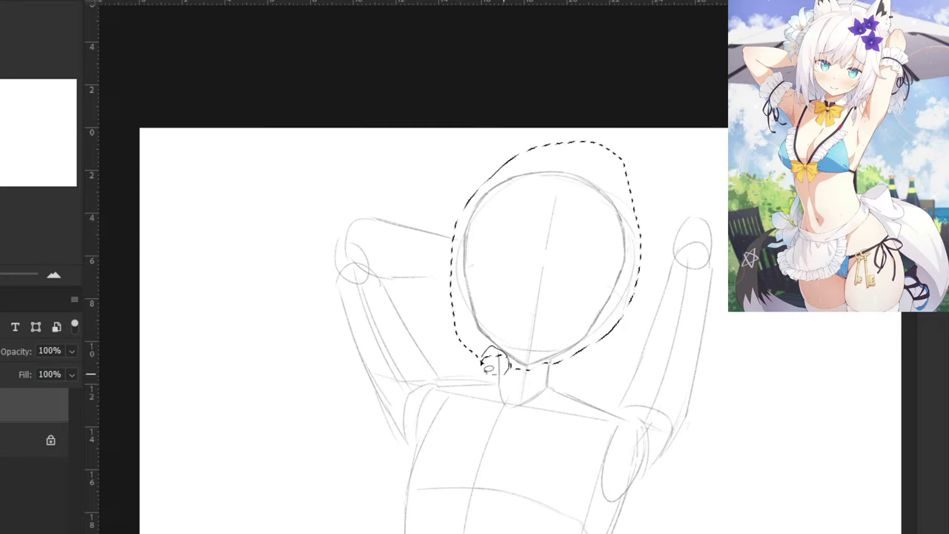
pyautogui.hotkey('ctrl', 't')
pyautogui.moveTo(424, 132); pyautogui.dragTo(401, 119)
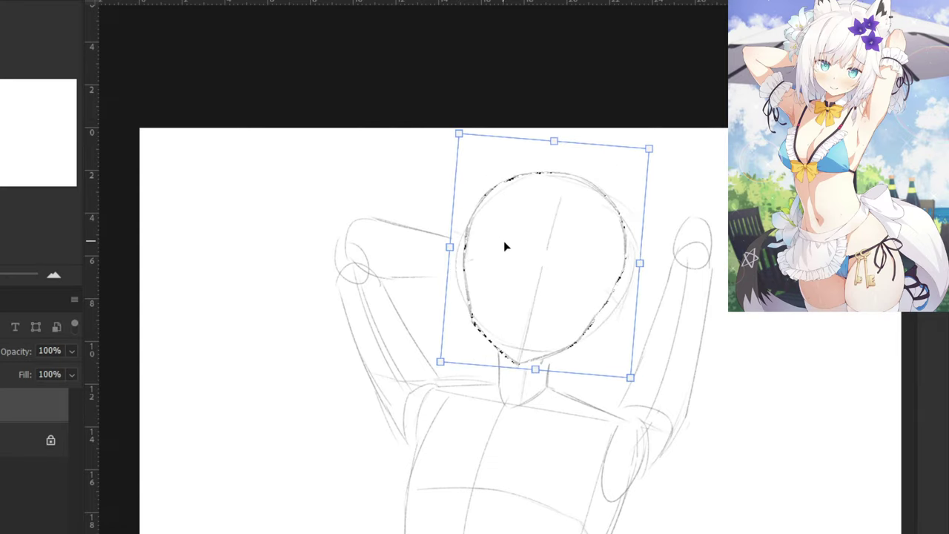
pyautogui.moveTo(504, 246); pyautogui.dragTo(510, 255)
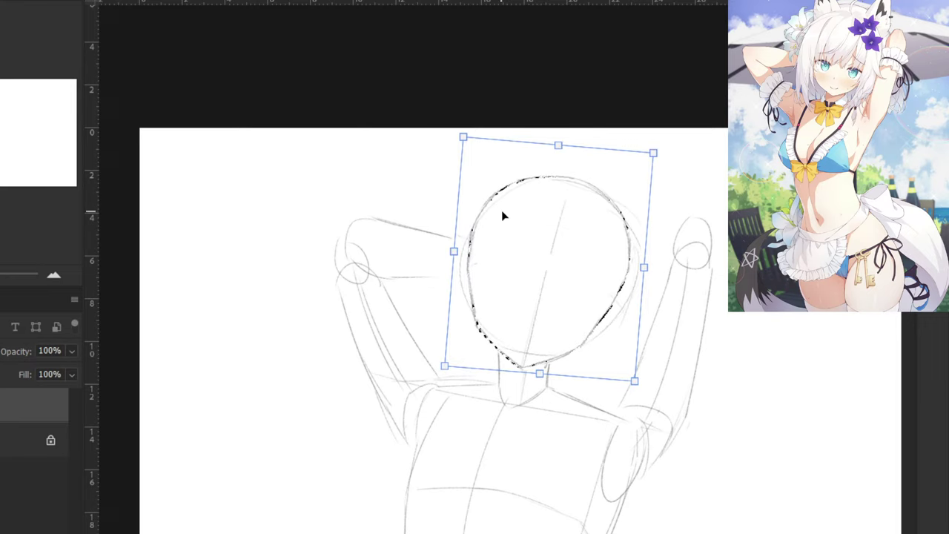
pyautogui.press('Return')
pyautogui.hotkey('ctrl', 'd')
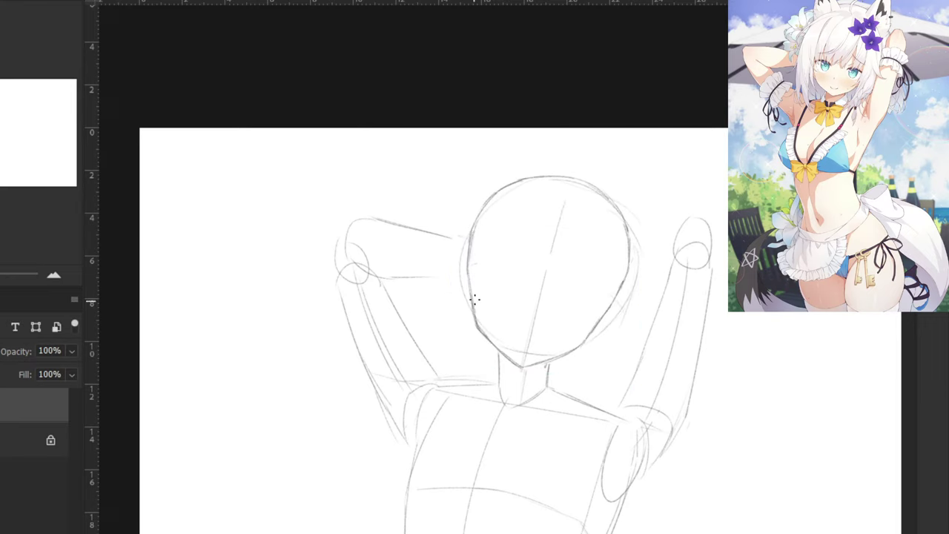
# Draw a curved eye guideline across the face, sloping down from the left temple to the right cheek.
pyautogui.moveTo(514, 281); pyautogui.dragTo(564, 285)
pyautogui.scroll(2, 485, 274)
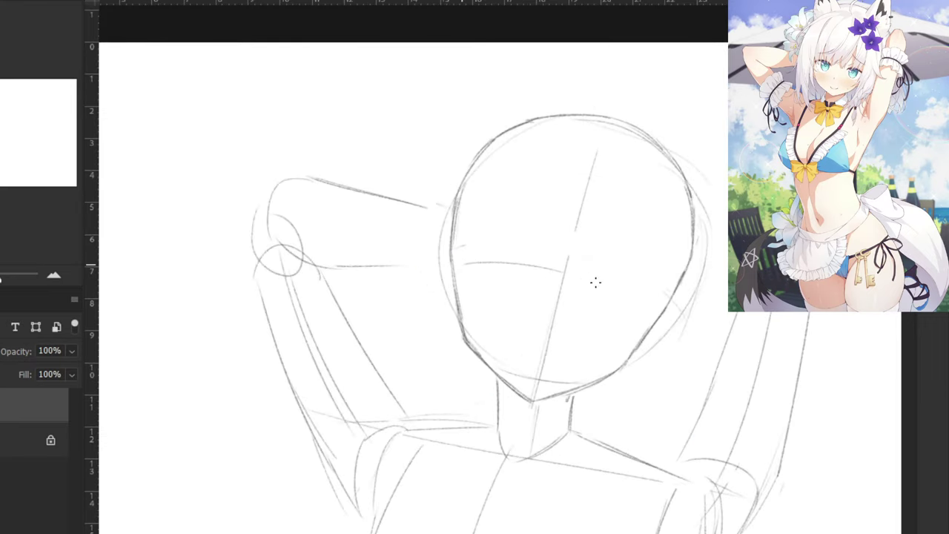
pyautogui.hotkey('ctrl', 'z')
pyautogui.moveTo(466, 266); pyautogui.dragTo(591, 282)
pyautogui.hotkey('ctrl', 'z')
pyautogui.moveTo(471, 265)
pyautogui.mouseDown()
pyautogui.moveTo(573, 280)
pyautogui.moveTo(641, 304)
pyautogui.mouseUp()
pyautogui.hotkey('ctrl', 'z')
pyautogui.moveTo(458, 253)
pyautogui.mouseDown()
pyautogui.moveTo(563, 270)
pyautogui.moveTo(614, 293)
pyautogui.mouseUp()
pyautogui.hotkey('ctrl', 'z')
pyautogui.moveTo(562, 271); pyautogui.dragTo(632, 305)
pyautogui.hotkey('ctrl', 'z')
pyautogui.hotkey('ctrl', 'z')
pyautogui.moveTo(562, 271); pyautogui.dragTo(650, 313)
pyautogui.hotkey('ctrl', 'z')
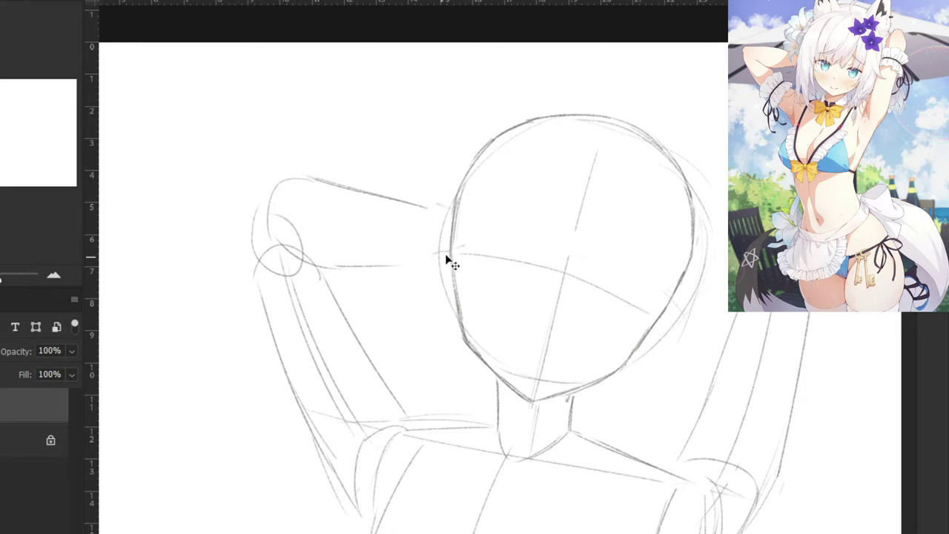
# Draw an ear on each side of the head, starting at the ends of the eye guideline.
pyautogui.moveTo(433, 277); pyautogui.dragTo(441, 309)
pyautogui.hotkey('ctrl', 'z')
pyautogui.moveTo(669, 323); pyautogui.dragTo(630, 367)
pyautogui.moveTo(356, 255); pyautogui.dragTo(329, 297)
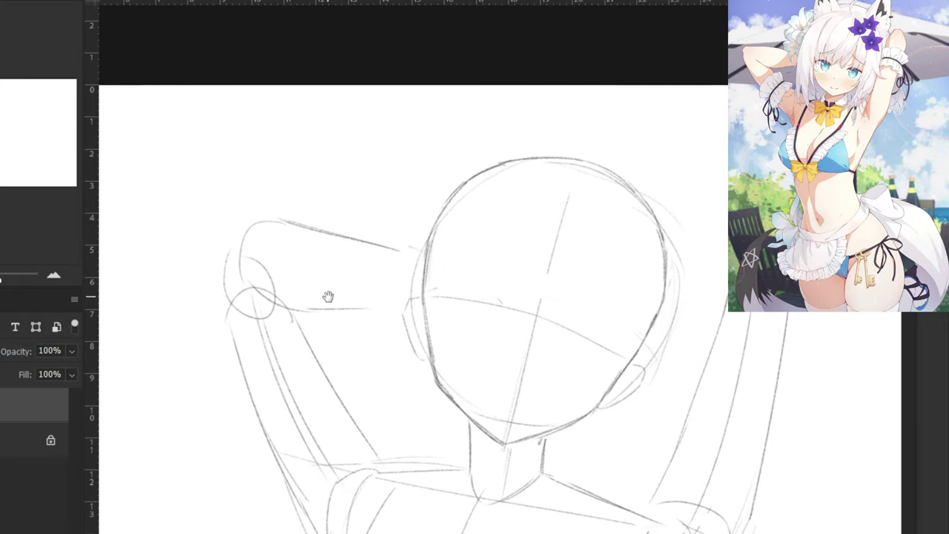
# Draw the left eye's upper lid as a shallow arc above the eye guideline.
pyautogui.hotkey('ctrl', '+')
pyautogui.moveTo(387, 295)
pyautogui.mouseDown()
pyautogui.moveTo(474, 284)
pyautogui.moveTo(446, 290)
pyautogui.moveTo(443, 279)
pyautogui.moveTo(420, 289)
pyautogui.moveTo(466, 290)
pyautogui.mouseUp()
pyautogui.hotkey('ctrl', 'z')
pyautogui.hotkey('ctrl', 'z')
pyautogui.hotkey('ctrl', 'z')
pyautogui.moveTo(388, 294)
pyautogui.mouseDown()
pyautogui.moveTo(417, 282)
pyautogui.moveTo(480, 284)
pyautogui.moveTo(506, 302)
pyautogui.mouseUp()
pyautogui.hotkey('ctrl', 'z')
pyautogui.hotkey('ctrl', 'z')
pyautogui.moveTo(386, 294)
pyautogui.mouseDown()
pyautogui.moveTo(455, 289)
pyautogui.moveTo(428, 283)
pyautogui.moveTo(485, 294)
pyautogui.mouseUp()
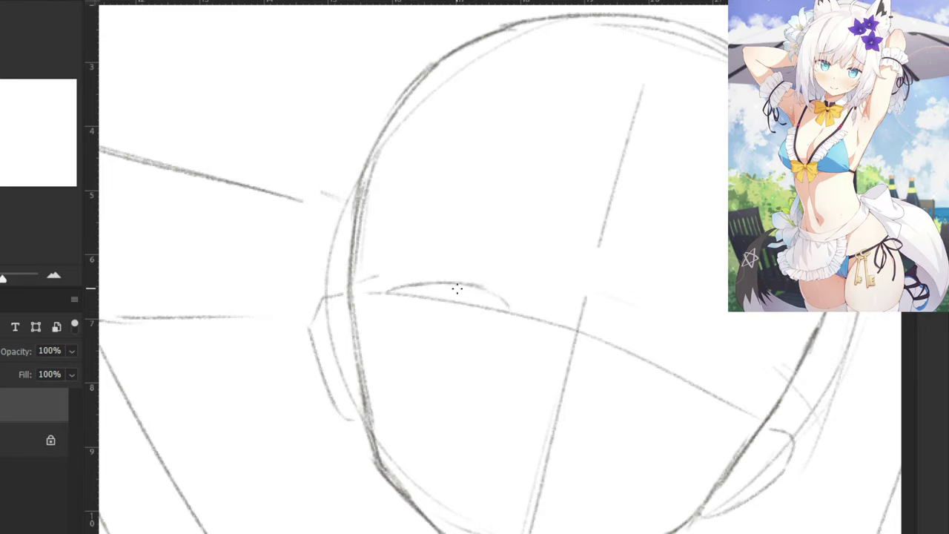
# Draw the right eye's upper lid as an arc above the guideline, sloping down to the outer corner.
pyautogui.moveTo(620, 347); pyautogui.dragTo(654, 346)
pyautogui.hotkey('ctrl', 'z')
pyautogui.moveTo(655, 349)
pyautogui.mouseDown()
pyautogui.moveTo(718, 392)
pyautogui.moveTo(680, 358)
pyautogui.moveTo(722, 398)
pyautogui.mouseUp()
pyautogui.hotkey('ctrl', 'z')
pyautogui.hotkey('ctrl', 'z')
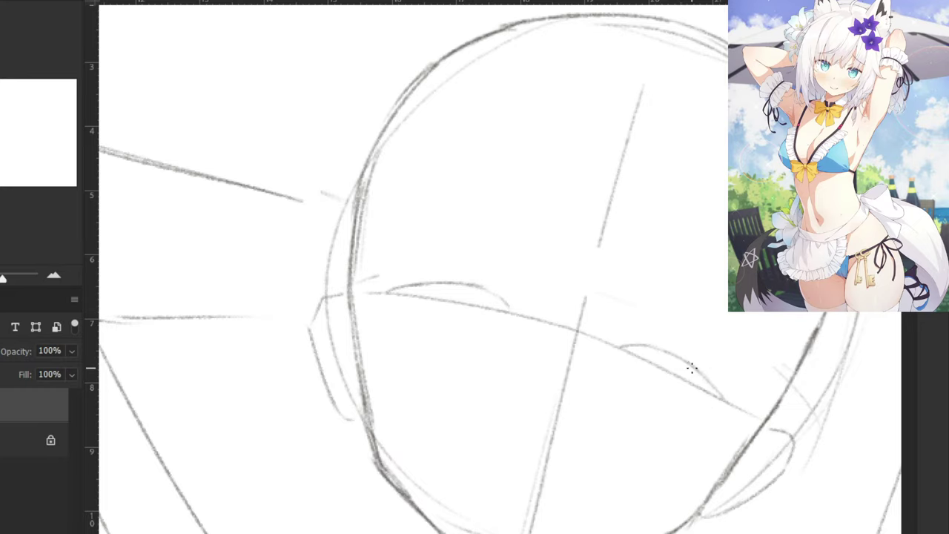
pyautogui.hotkey('ctrl', 'z')
pyautogui.moveTo(691, 364); pyautogui.dragTo(717, 394)
pyautogui.hotkey('ctrl', '-')
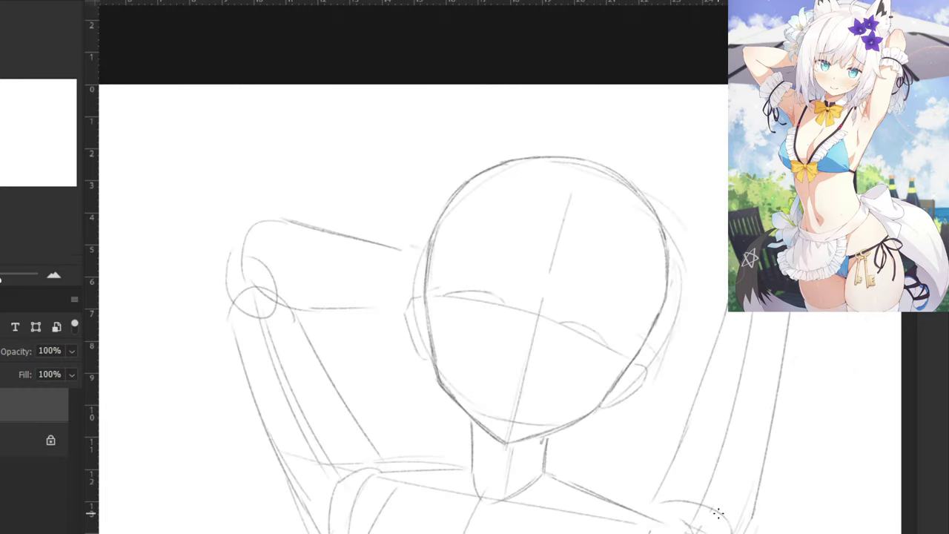
# Flip the canvas horizontally and redraw the inner end of the left eye's upper lid.
pyautogui.hotkey('ctrl', 'alt', 'h')
pyautogui.hotkey('ctrl', '-')
pyautogui.moveTo(604, 227); pyautogui.dragTo(390, 192)
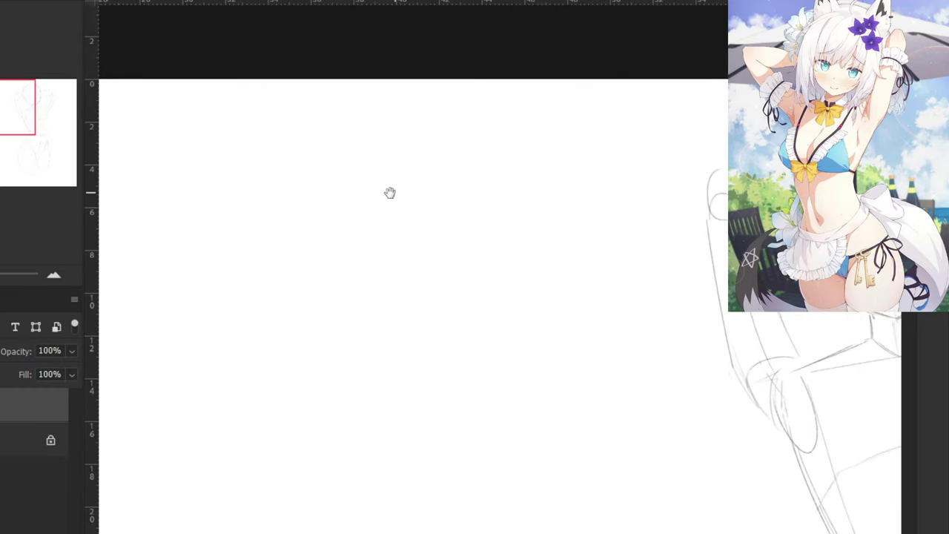
pyautogui.moveTo(570, 205); pyautogui.dragTo(353, 237)
pyautogui.moveTo(509, 197); pyautogui.dragTo(497, 223)
pyautogui.hotkey('ctrl', '+')
pyautogui.hotkey('ctrl', '+')
pyautogui.hotkey('ctrl', '+')
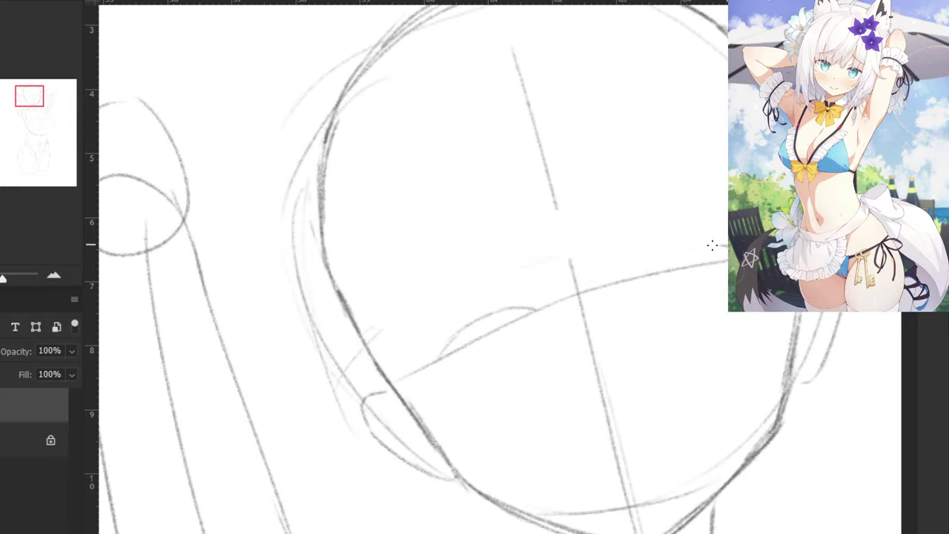
pyautogui.hotkey('ctrl', '-')
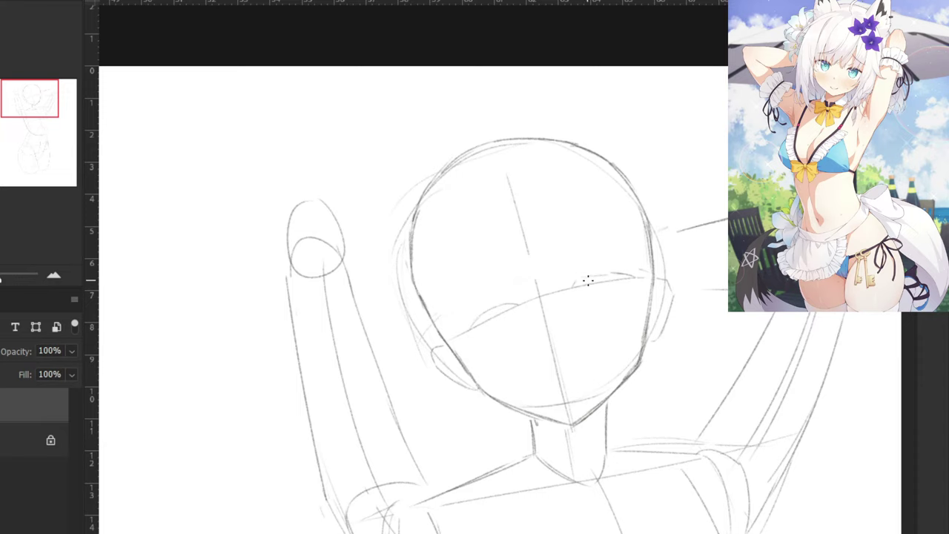
pyautogui.hotkey('ctrl', '+')
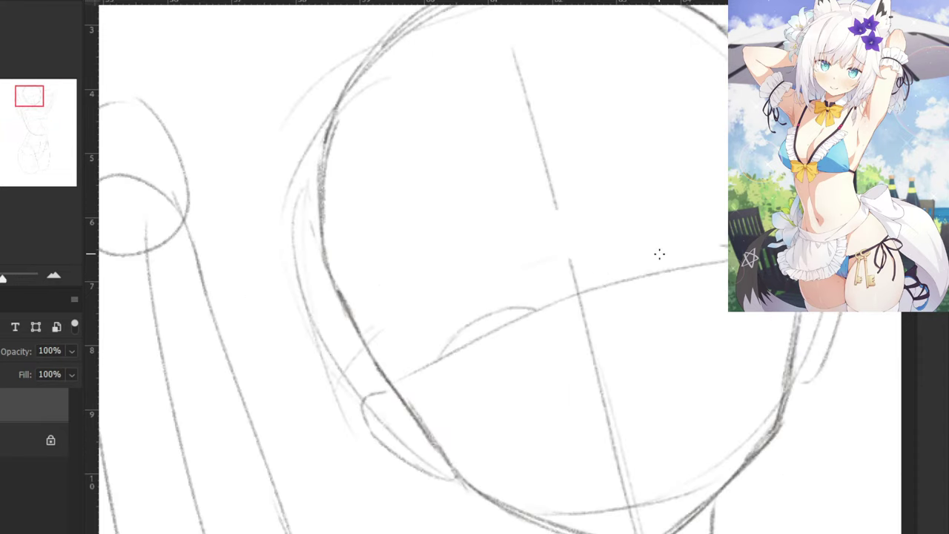
pyautogui.moveTo(659, 254); pyautogui.dragTo(637, 275)
pyautogui.moveTo(723, 245); pyautogui.dragTo(688, 246)
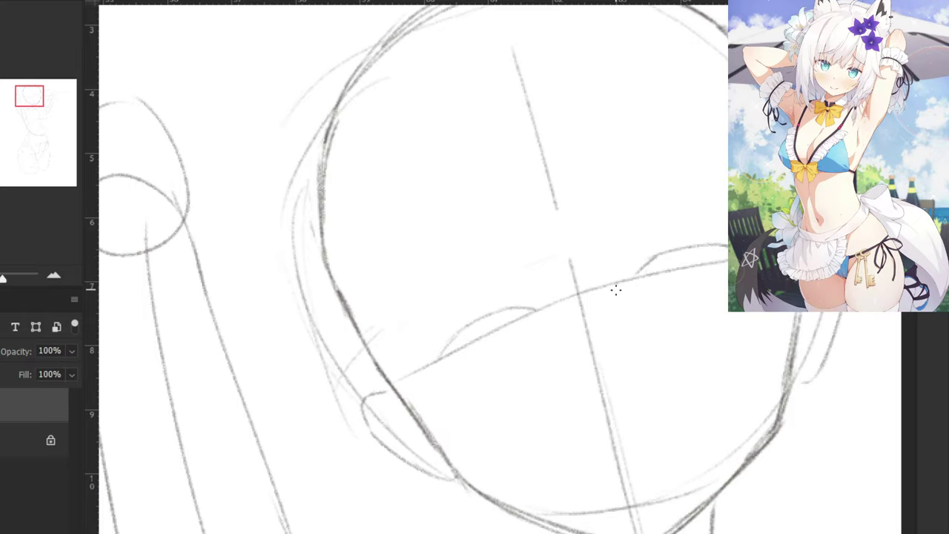
# Flip the canvas back and rework the outer corner of the left eye's upper lid.
pyautogui.hotkey('ctrl', '-')
pyautogui.hotkey('ctrl', '-')
pyautogui.hotkey('ctrl', 'shift', 'h')
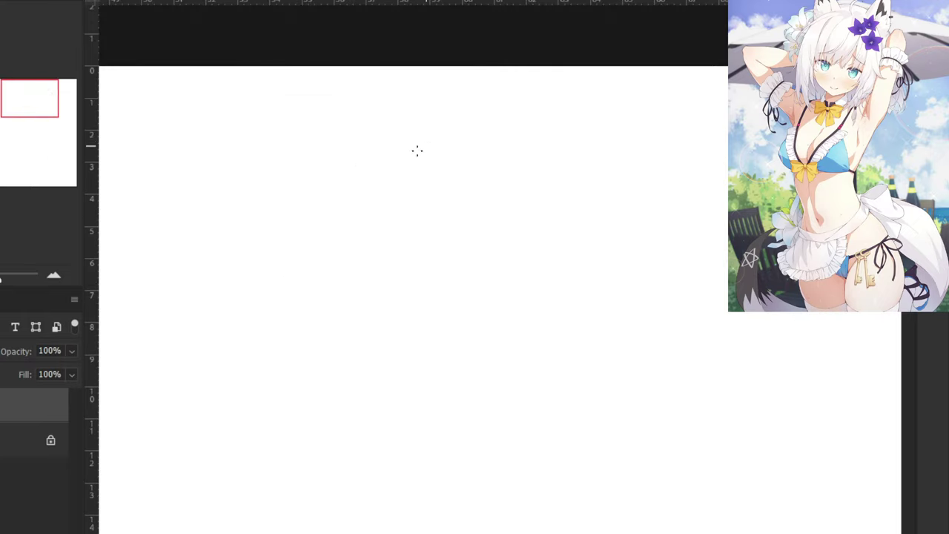
pyautogui.hotkey('ctrl', '-')
pyautogui.moveTo(256, 208); pyautogui.dragTo(712, 197)
pyautogui.moveTo(149, 228)
pyautogui.mouseDown()
pyautogui.moveTo(422, 224)
pyautogui.moveTo(510, 233)
pyautogui.mouseUp()
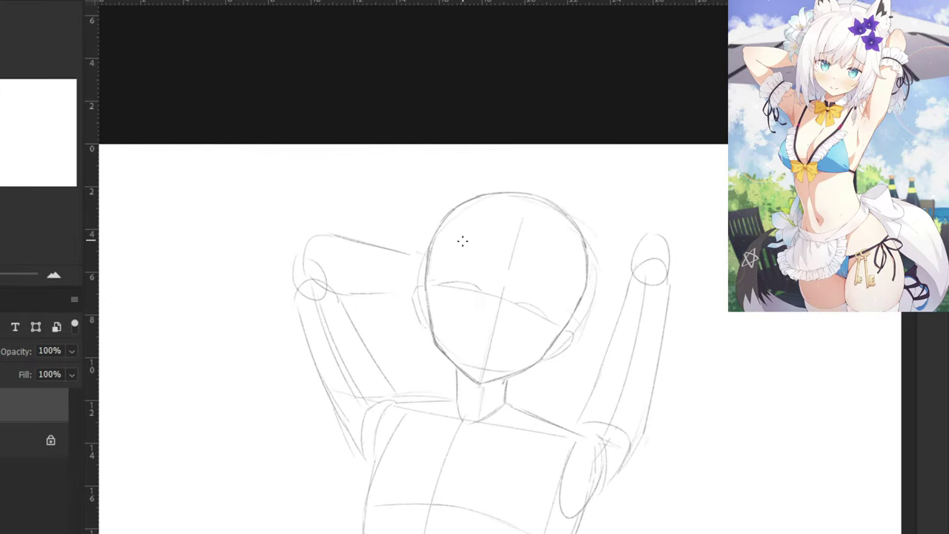
pyautogui.hotkey('ctrl', '+')
pyautogui.scroll(2, 521, 205)
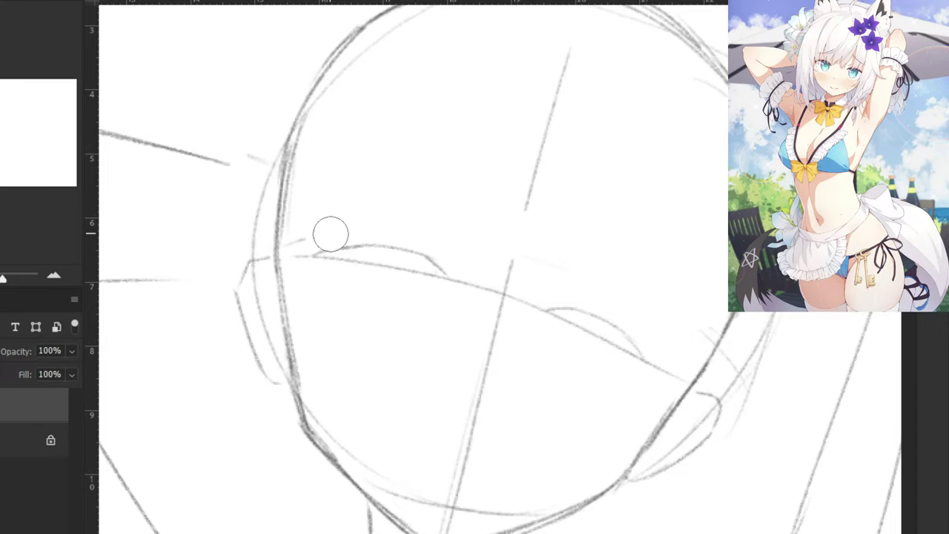
pyautogui.press('b')
pyautogui.moveTo(359, 245); pyautogui.dragTo(328, 258)
pyautogui.hotkey('ctrl', '-')
pyautogui.hotkey('ctrl', '-')
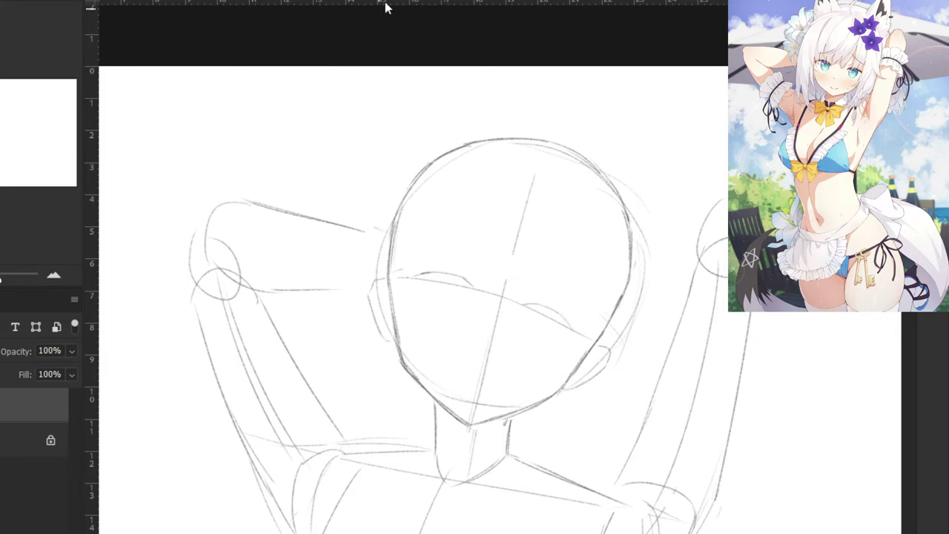
# Draw a U-shaped iris beneath each upper eyelid.
pyautogui.hotkey('ctrl', '+')
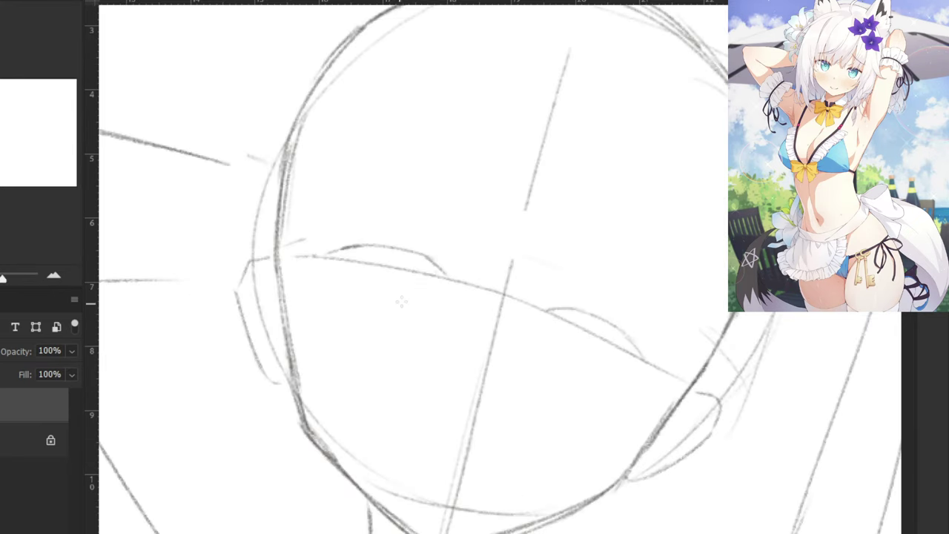
pyautogui.moveTo(427, 265); pyautogui.dragTo(420, 297)
pyautogui.hotkey('ctrl', 'z')
pyautogui.hotkey('ctrl', 'z')
pyautogui.moveTo(425, 261); pyautogui.dragTo(426, 294)
pyautogui.moveTo(382, 250); pyautogui.dragTo(371, 290)
pyautogui.hotkey('ctrl', '-')
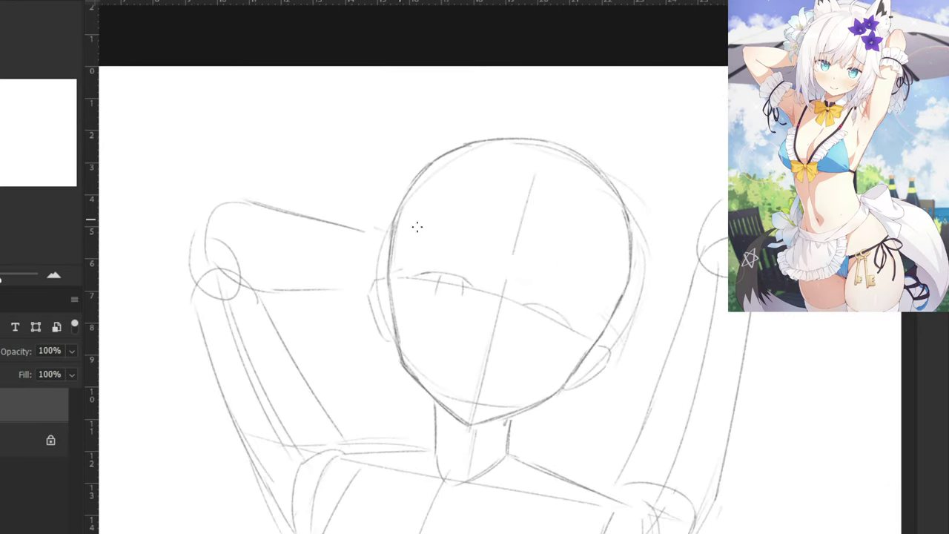
pyautogui.moveTo(437, 277)
pyautogui.mouseDown()
pyautogui.moveTo(436, 302)
pyautogui.moveTo(439, 292)
pyautogui.moveTo(463, 291)
pyautogui.mouseUp()
pyautogui.hotkey('ctrl', 'z')
pyautogui.moveTo(523, 325); pyautogui.dragTo(534, 335)
pyautogui.hotkey('ctrl', 'z')
pyautogui.hotkey('ctrl', '-')
pyautogui.hotkey('ctrl', '-')
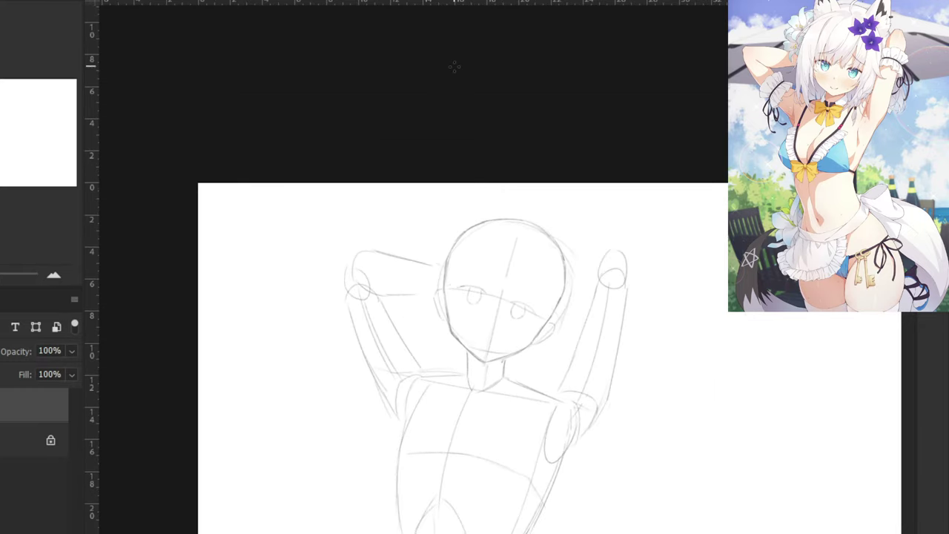
# Flip the canvas horizontally to check the eye placement, and flip it back.
pyautogui.press('Delete')
pyautogui.moveTo(576, 259)
pyautogui.mouseDown()
pyautogui.moveTo(522, 289)
pyautogui.moveTo(496, 282)
pyautogui.mouseUp()
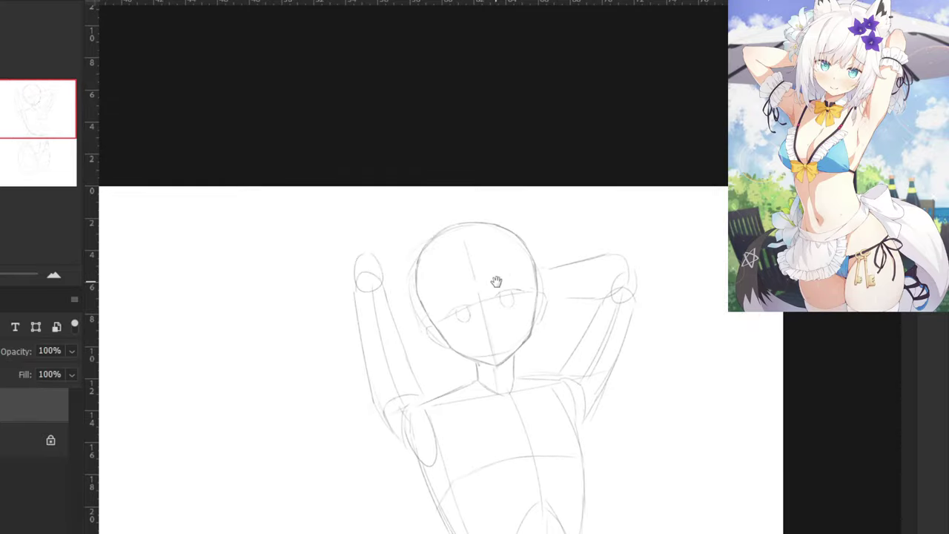
pyautogui.moveTo(442, 210)
pyautogui.mouseDown()
pyautogui.moveTo(454, 240)
pyautogui.moveTo(557, 235)
pyautogui.mouseUp()
pyautogui.scroll(3, 453, 239)
pyautogui.hotkey('ctrl', 'shift', 'h')
pyautogui.moveTo(296, 235)
pyautogui.mouseDown()
pyautogui.moveTo(407, 245)
pyautogui.moveTo(544, 216)
pyautogui.moveTo(535, 224)
pyautogui.mouseUp()
# Erase and redraw the outer edge of the right iris.
pyautogui.hotkey('ctrl', '+')
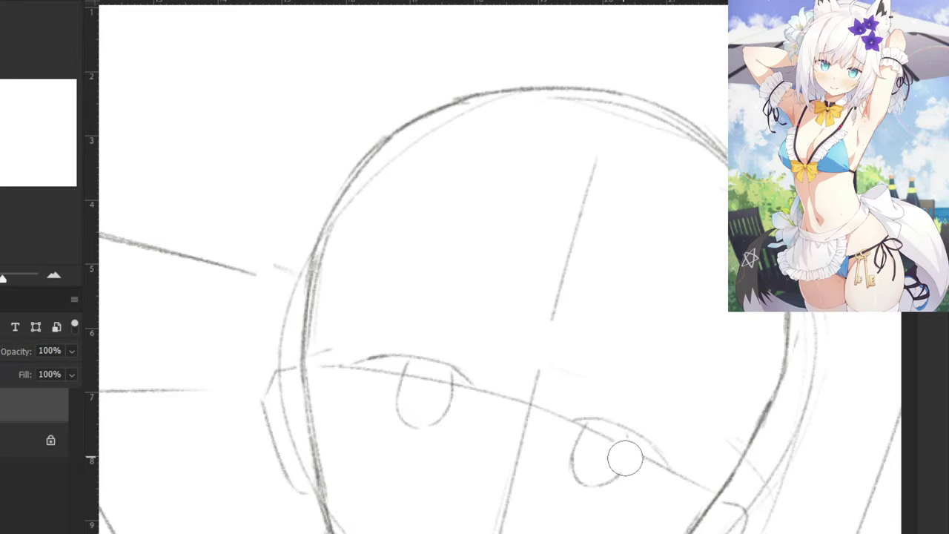
pyautogui.moveTo(629, 439); pyautogui.dragTo(625, 466)
pyautogui.hotkey('ctrl', 'z')
pyautogui.hotkey('ctrl', '-')
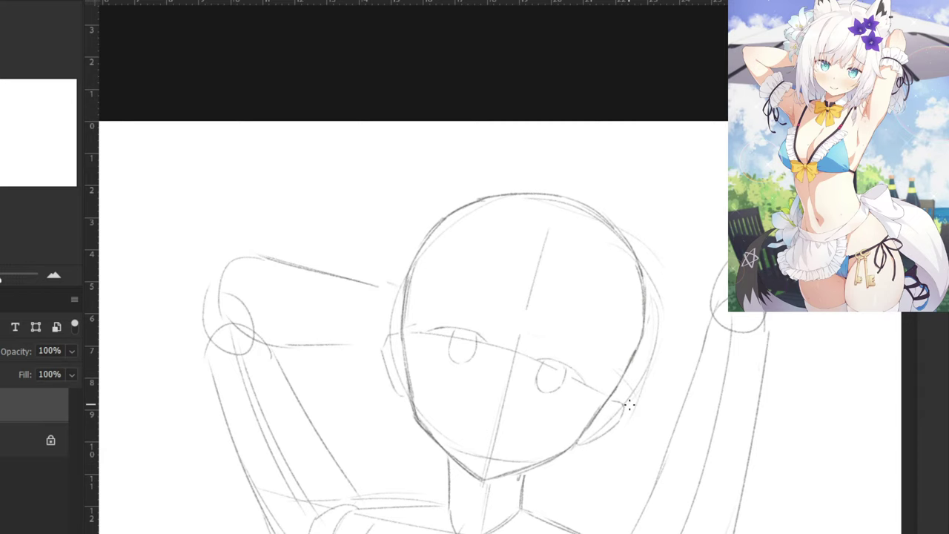
# Erase the face's vertical centre line and redraw it as one slanted line from forehead to chin.
pyautogui.hotkey('ctrl', '+')
pyautogui.hotkey('ctrl', '-')
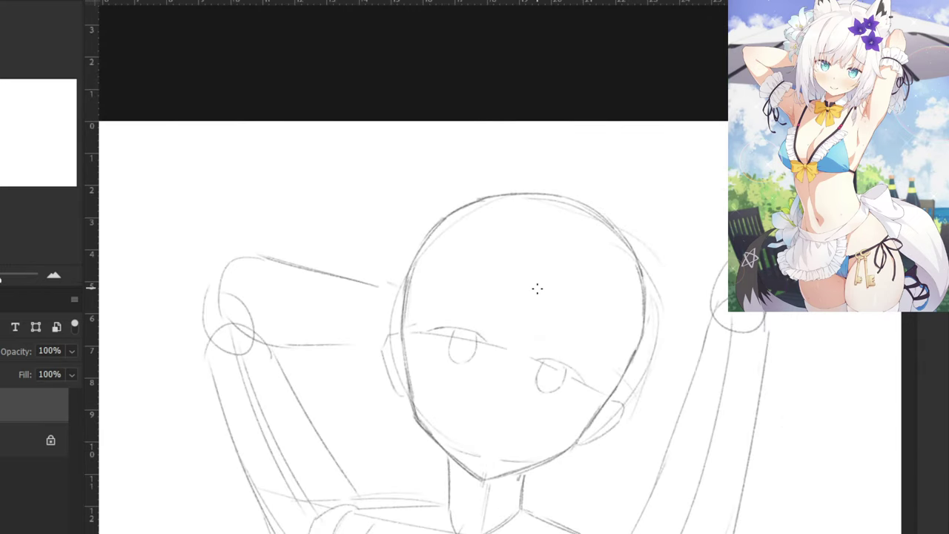
pyautogui.moveTo(566, 217); pyautogui.dragTo(488, 462)
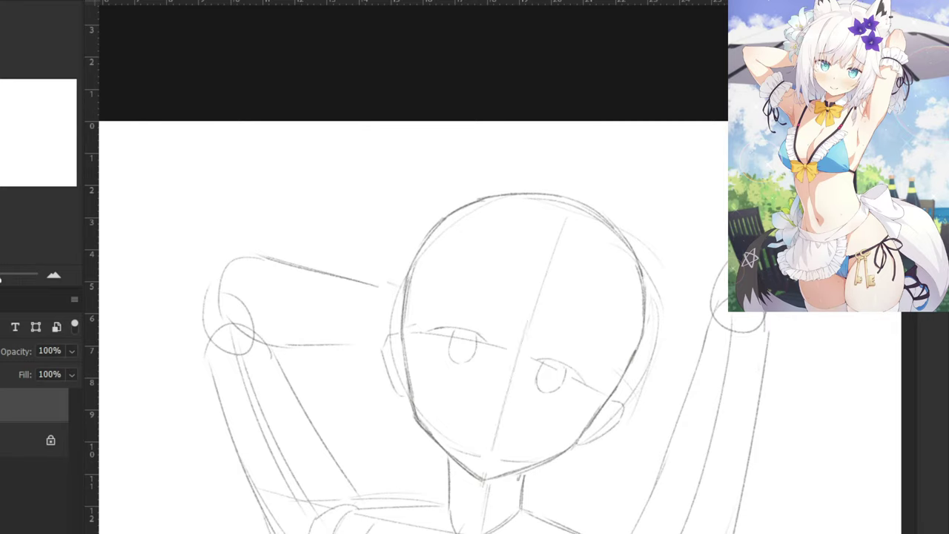
# Select the right eye with the Lasso tool and shift it slightly away from the face's centre line.
pyautogui.press('l')
pyautogui.moveTo(546, 403)
pyautogui.mouseDown()
pyautogui.moveTo(526, 388)
pyautogui.moveTo(553, 402)
pyautogui.mouseUp()
pyautogui.press('v')
pyautogui.moveTo(566, 353); pyautogui.dragTo(570, 354)
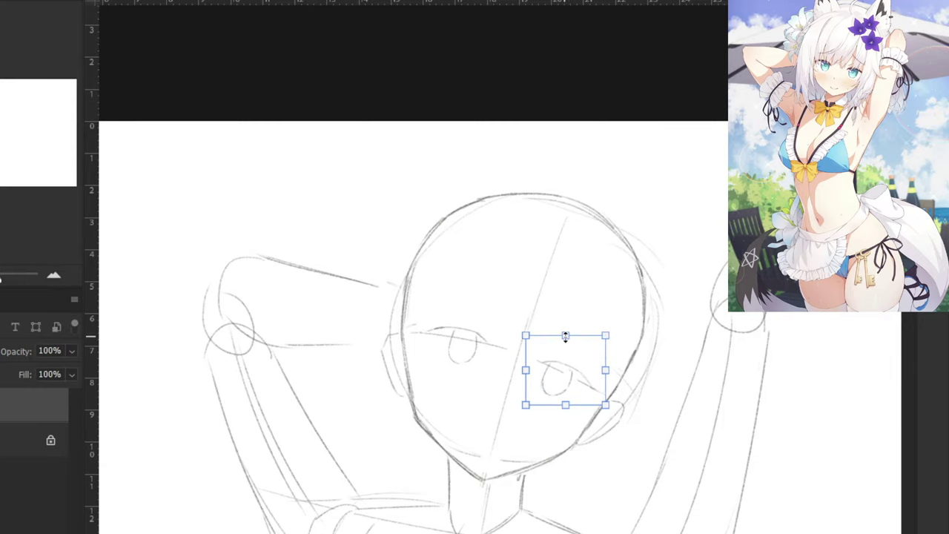
pyautogui.press('Return')
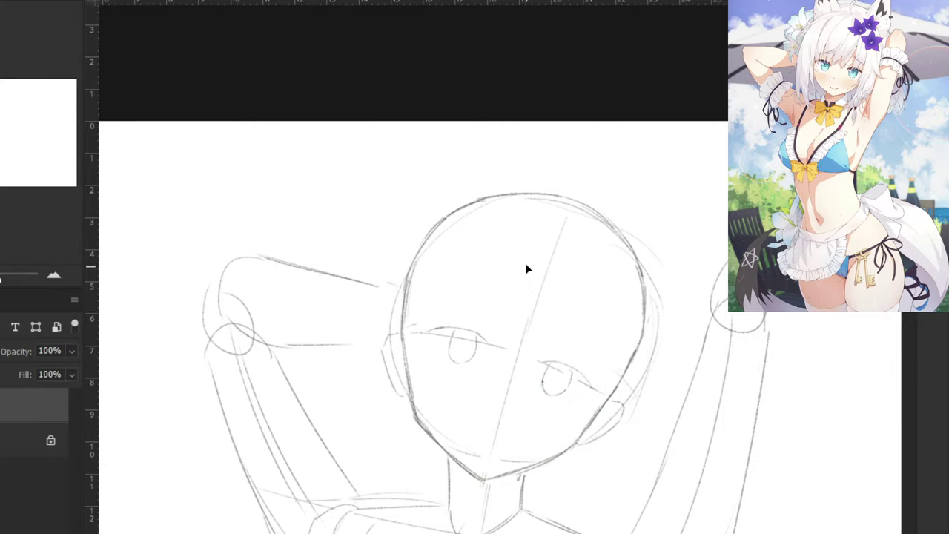
# Select the left eye with the Lasso tool and use Free Transform to lower and widen it slightly.
pyautogui.hotkey('ctrl', '-')
pyautogui.hotkey('ctrl', '+')
pyautogui.hotkey('ctrl', '+')
pyautogui.hotkey('ctrl', '+')
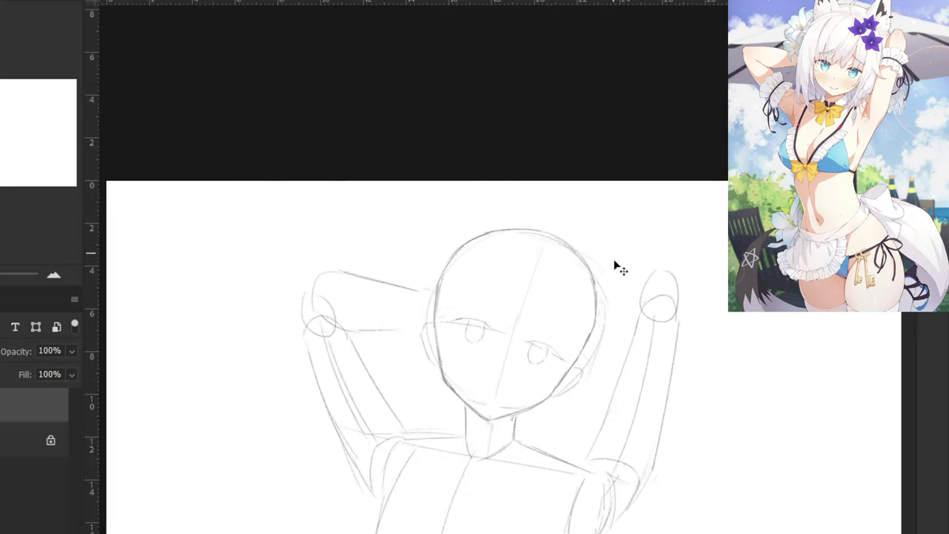
pyautogui.moveTo(465, 369)
pyautogui.mouseDown()
pyautogui.moveTo(491, 353)
pyautogui.moveTo(465, 369)
pyautogui.mouseUp()
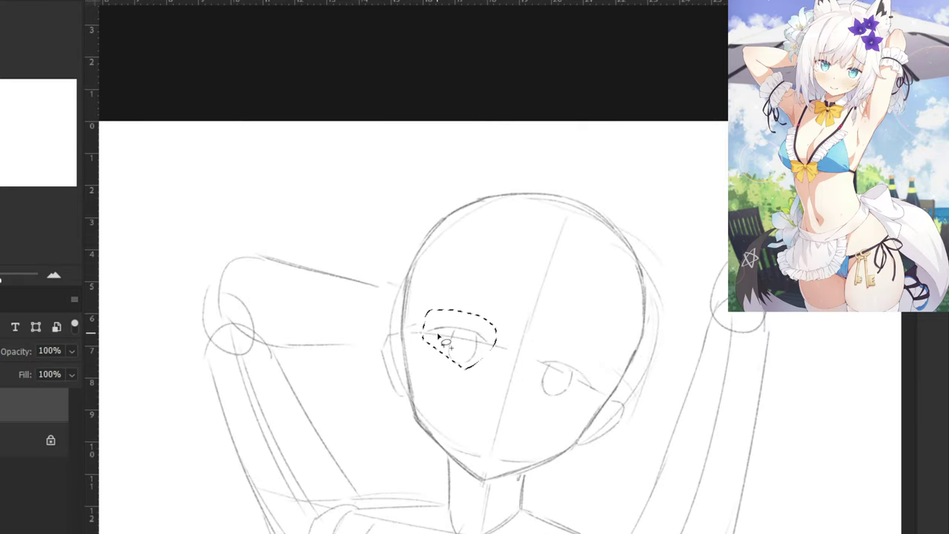
pyautogui.hotkey('ctrl', 't')
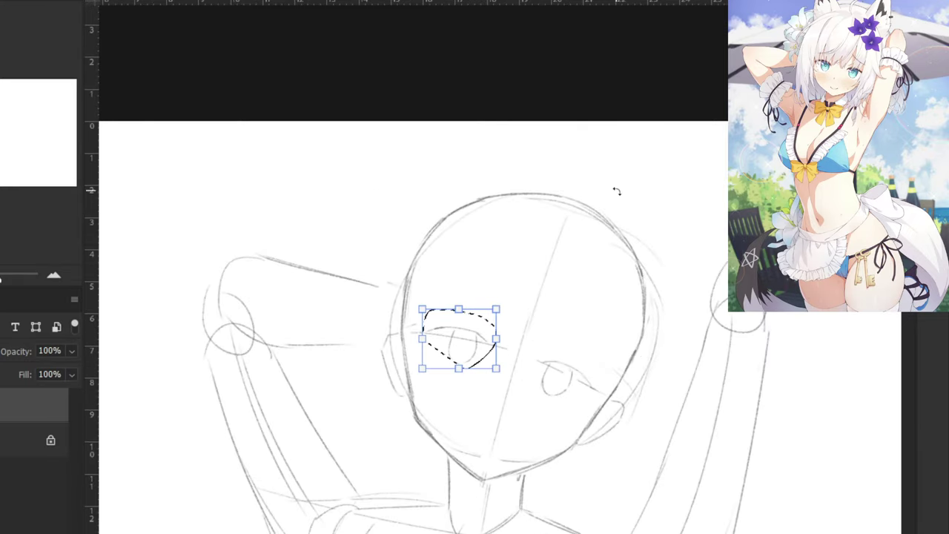
pyautogui.hotkey('ctrl', '+')
pyautogui.hotkey('ctrl', '+')
pyautogui.moveTo(423, 357); pyautogui.dragTo(418, 358)
pyautogui.hotkey('ctrl', '-')
pyautogui.hotkey('ctrl', '-')
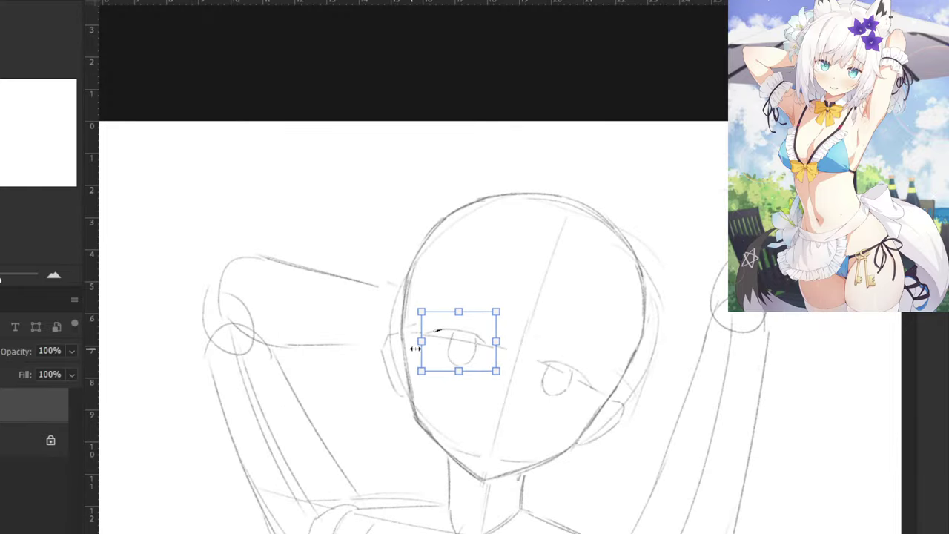
pyautogui.press('Return')
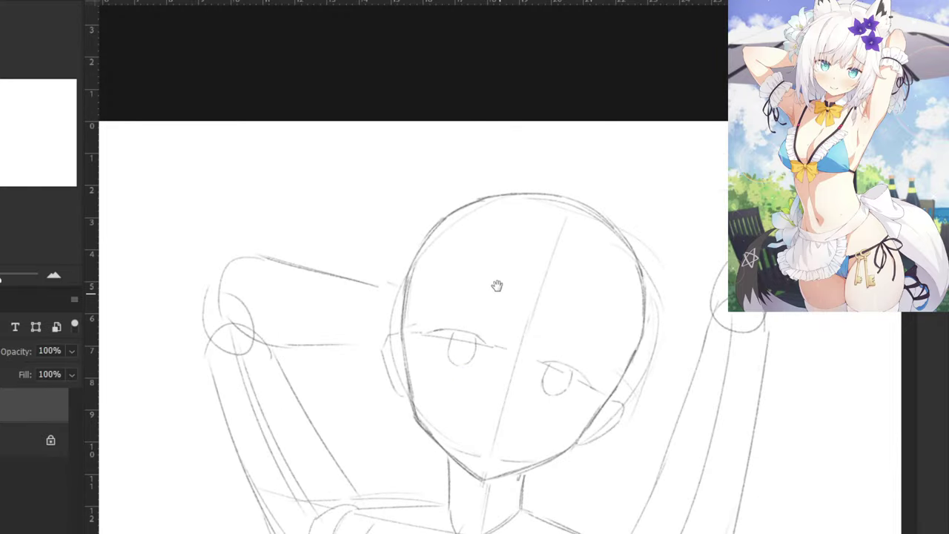
# Draw the mouth as two short strokes either side of the face's centre line, just above the chin.
pyautogui.hotkey('ctrl', '+')
pyautogui.hotkey('ctrl', '+')
pyautogui.hotkey('ctrl', '-')
pyautogui.hotkey('ctrl', '-')
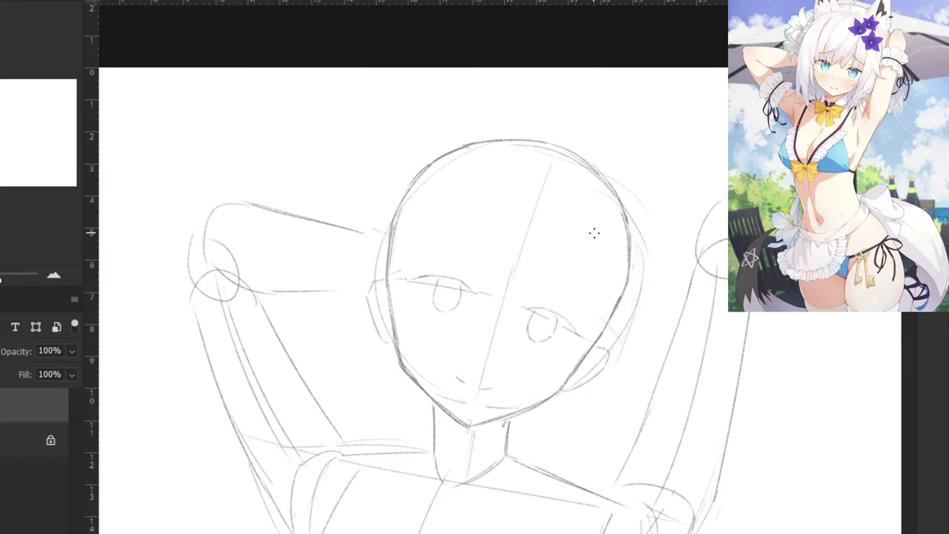
pyautogui.hotkey('ctrl', '+')
pyautogui.hotkey('ctrl', '+')
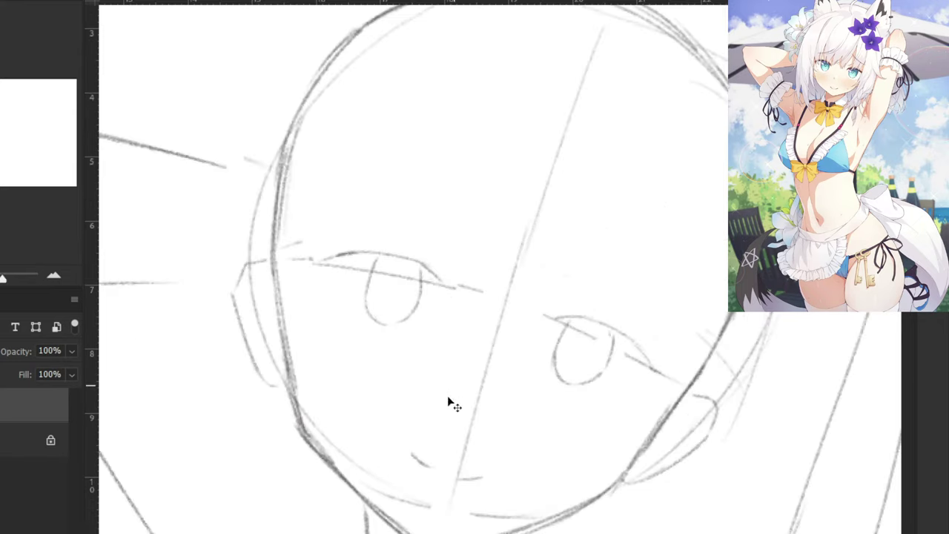
pyautogui.hotkey('ctrl', 'z')
pyautogui.hotkey('ctrl', 'z')
pyautogui.moveTo(421, 474); pyautogui.dragTo(475, 487)
pyautogui.scroll(-2, 457, 236)
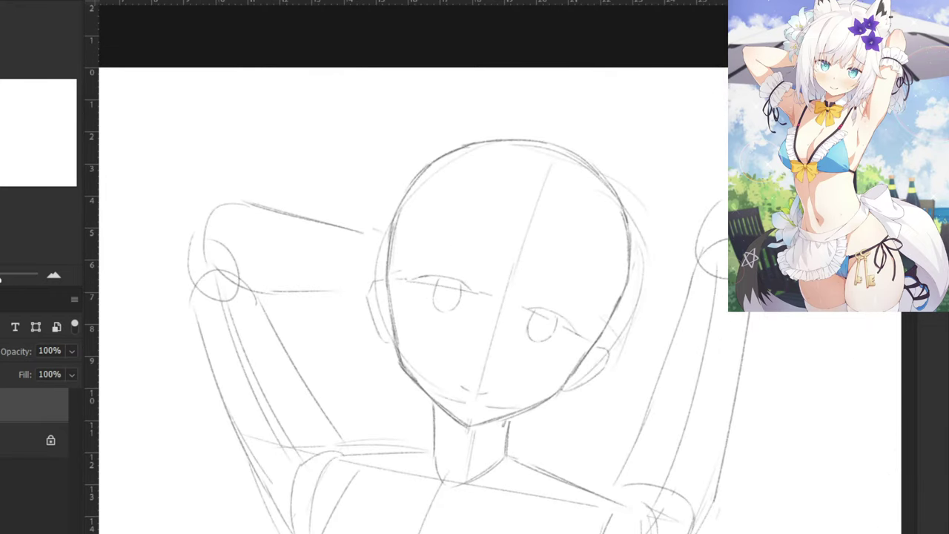
# Select both eyes with the Lasso tool and use Free Transform to move them slightly down the face.
pyautogui.scroll(2, 508, 297)
pyautogui.moveTo(594, 417)
pyautogui.mouseDown()
pyautogui.moveTo(543, 207)
pyautogui.moveTo(328, 353)
pyautogui.mouseUp()
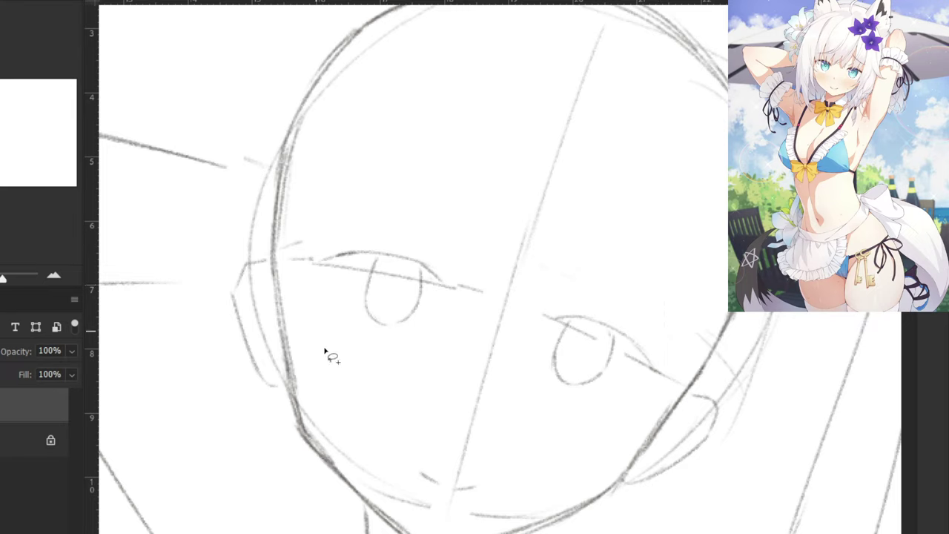
pyautogui.moveTo(459, 296)
pyautogui.mouseDown()
pyautogui.moveTo(456, 275)
pyautogui.moveTo(454, 288)
pyautogui.mouseUp()
pyautogui.hotkey('ctrl', 'd')
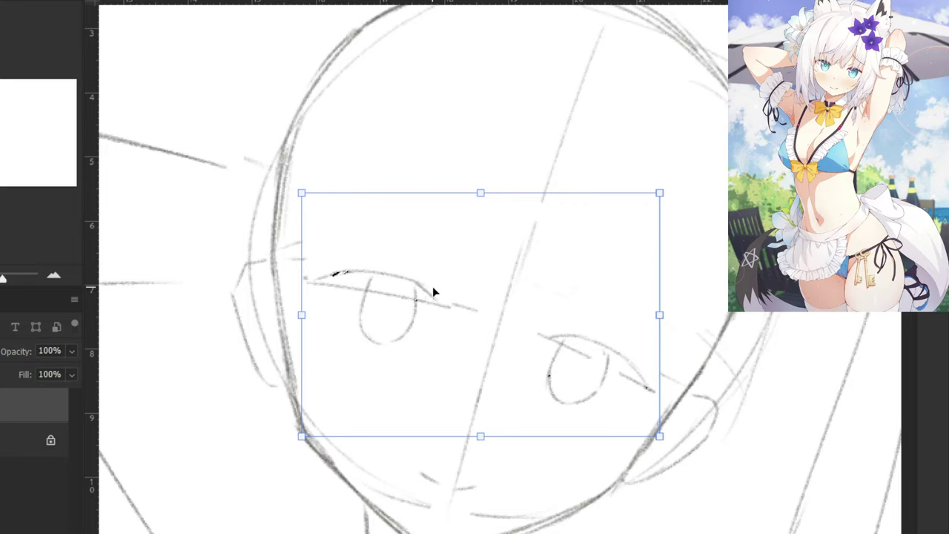
pyautogui.moveTo(322, 155)
pyautogui.mouseDown()
pyautogui.moveTo(314, 131)
pyautogui.moveTo(312, 139)
pyautogui.mouseUp()
pyautogui.moveTo(437, 267); pyautogui.dragTo(436, 261)
pyautogui.press('Return')
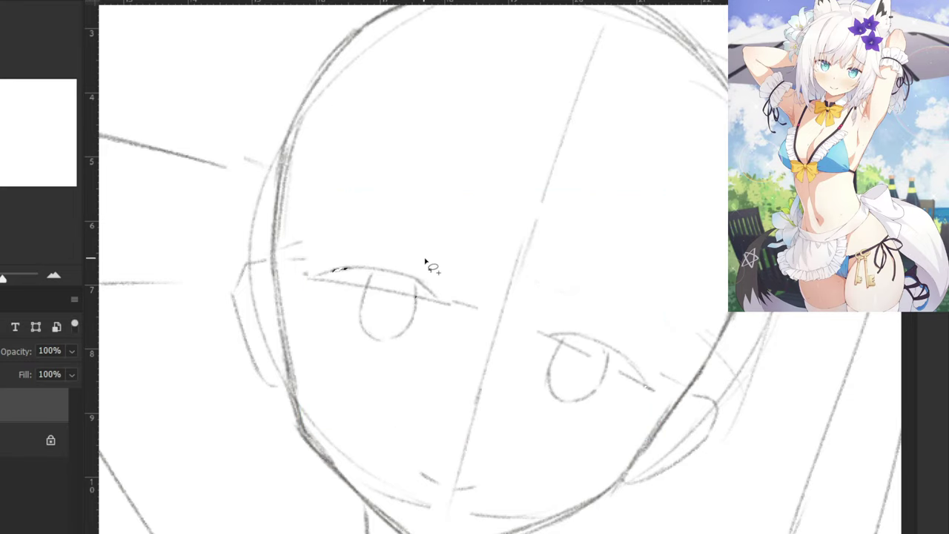
pyautogui.hotkey('ctrl', 'd')
# Try a darker Brush stroke along the left eye's upper lid.
pyautogui.press('b')
pyautogui.moveTo(355, 267)
pyautogui.mouseDown()
pyautogui.moveTo(395, 271)
pyautogui.moveTo(432, 297)
pyautogui.mouseUp()
pyautogui.hotkey('ctrl', 'z')
pyautogui.hotkey('ctrl', '-')
pyautogui.hotkey('ctrl', '-')
pyautogui.hotkey('ctrl', '-')
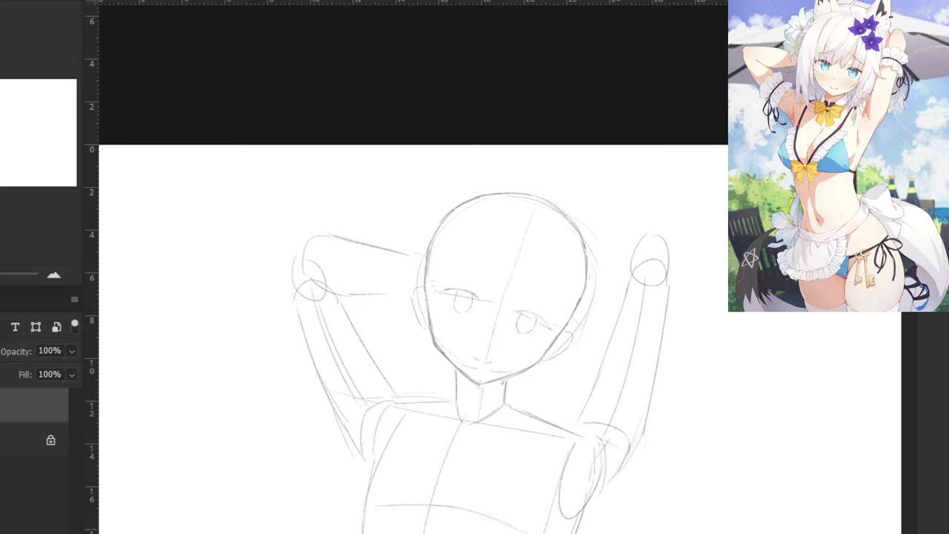
# Draw a thicker upper lash line with pointed corners on the left eye and start the right eye's inner corner.
pyautogui.scroll(4, 346, 356)
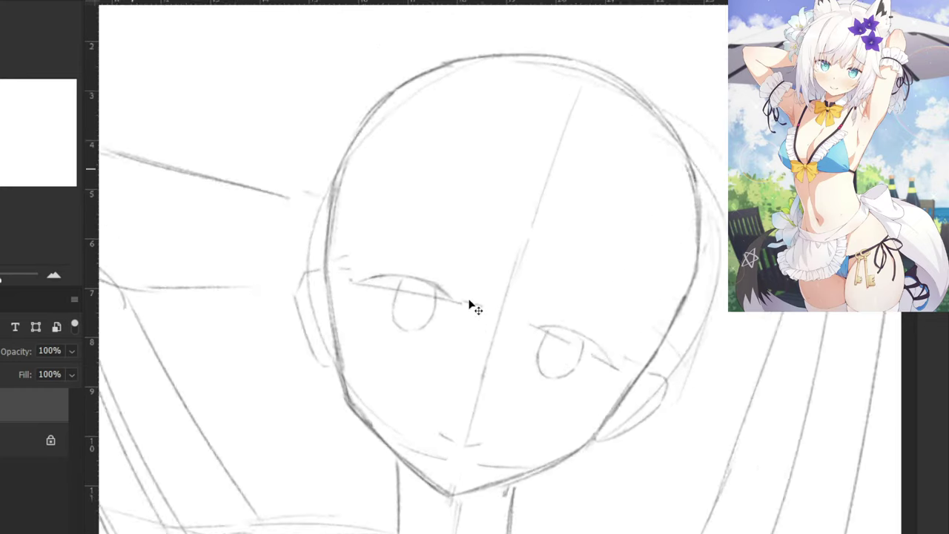
pyautogui.scroll(1, 356, 324)
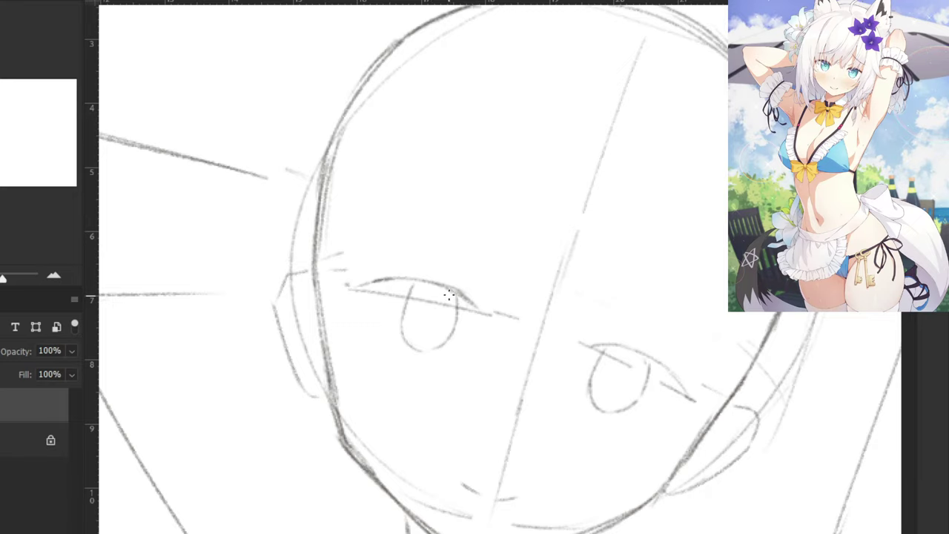
pyautogui.moveTo(456, 290); pyautogui.dragTo(475, 304)
pyautogui.moveTo(470, 303)
pyautogui.mouseDown()
pyautogui.moveTo(437, 278)
pyautogui.moveTo(476, 292)
pyautogui.moveTo(445, 274)
pyautogui.moveTo(455, 282)
pyautogui.moveTo(365, 273)
pyautogui.moveTo(423, 270)
pyautogui.moveTo(402, 267)
pyautogui.moveTo(360, 282)
pyautogui.moveTo(350, 267)
pyautogui.moveTo(349, 284)
pyautogui.moveTo(406, 271)
pyautogui.moveTo(353, 298)
pyautogui.mouseUp()
pyautogui.hotkey('ctrl', 'z')
pyautogui.hotkey('ctrl', 'z')
pyautogui.hotkey('ctrl', 'z')
pyautogui.hotkey('ctrl', 'z')
pyautogui.hotkey('ctrl', 'z')
pyautogui.hotkey('ctrl', 'z')
pyautogui.hotkey('ctrl', 'z')
pyautogui.hotkey('ctrl', 'z')
pyautogui.hotkey('ctrl', 'z')
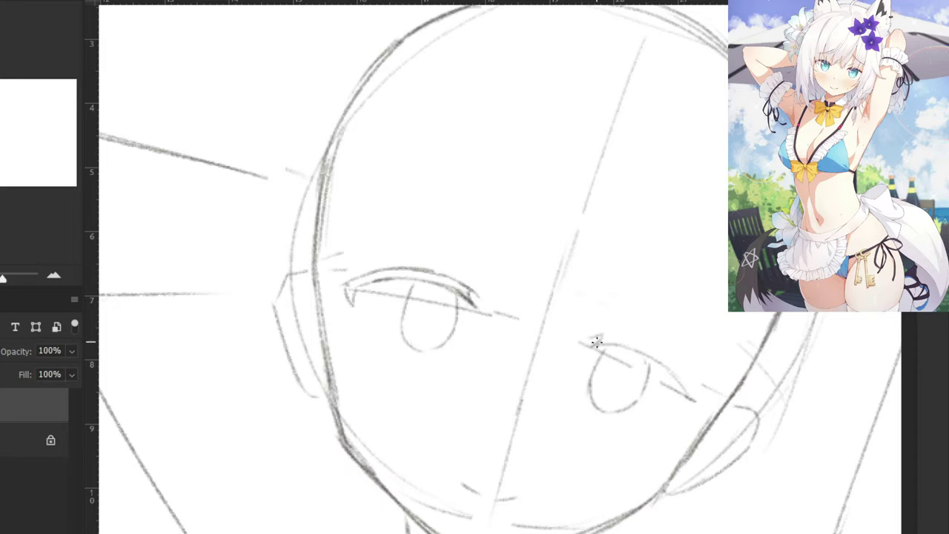
pyautogui.moveTo(599, 339); pyautogui.dragTo(638, 347)
# Erase the lower right jaw line and redraw it as a cleaner curve from cheek to chin.
pyautogui.press('e')
pyautogui.moveTo(652, 498); pyautogui.dragTo(596, 528)
pyautogui.press('b')
pyautogui.moveTo(681, 468)
pyautogui.mouseDown()
pyautogui.moveTo(644, 509)
pyautogui.moveTo(602, 525)
pyautogui.mouseUp()
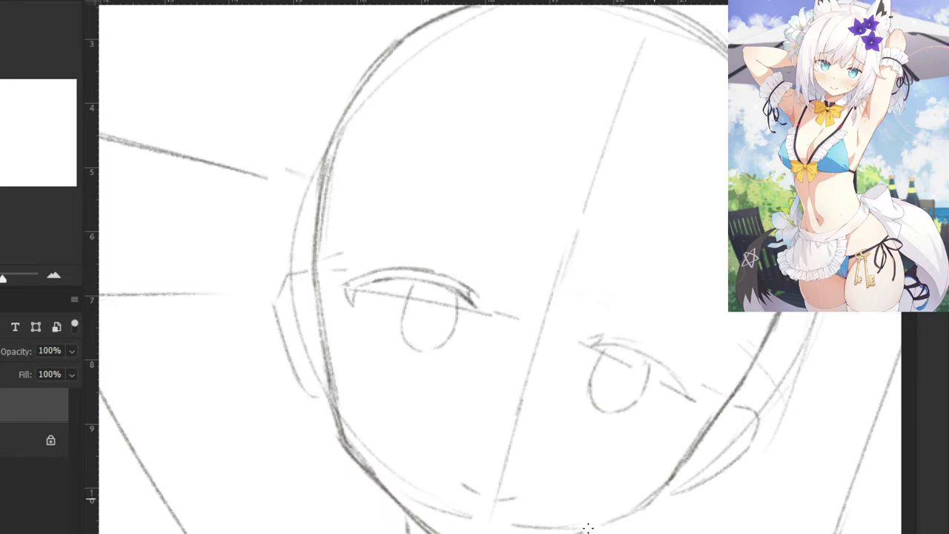
pyautogui.hotkey('ctrl', 'z')
pyautogui.hotkey('ctrl', 'z')
pyautogui.moveTo(678, 471); pyautogui.dragTo(642, 507)
pyautogui.moveTo(657, 493); pyautogui.dragTo(577, 532)
pyautogui.moveTo(637, 511); pyautogui.dragTo(587, 531)
pyautogui.hotkey('ctrl', '-')
pyautogui.hotkey('ctrl', '-')
pyautogui.hotkey('ctrl', '+')
pyautogui.hotkey('ctrl', '+')
# Try erasing the lower end of the face's centre line and redrawing the mouth strokes.
pyautogui.press('e')
pyautogui.moveTo(473, 498)
pyautogui.mouseDown()
pyautogui.moveTo(518, 485)
pyautogui.moveTo(485, 483)
pyautogui.moveTo(488, 494)
pyautogui.mouseUp()
pyautogui.press('b')
pyautogui.hotkey('ctrl', 'z')
pyautogui.hotkey('ctrl', 'z')
pyautogui.hotkey('ctrl', 'z')
pyautogui.moveTo(457, 484); pyautogui.dragTo(480, 496)
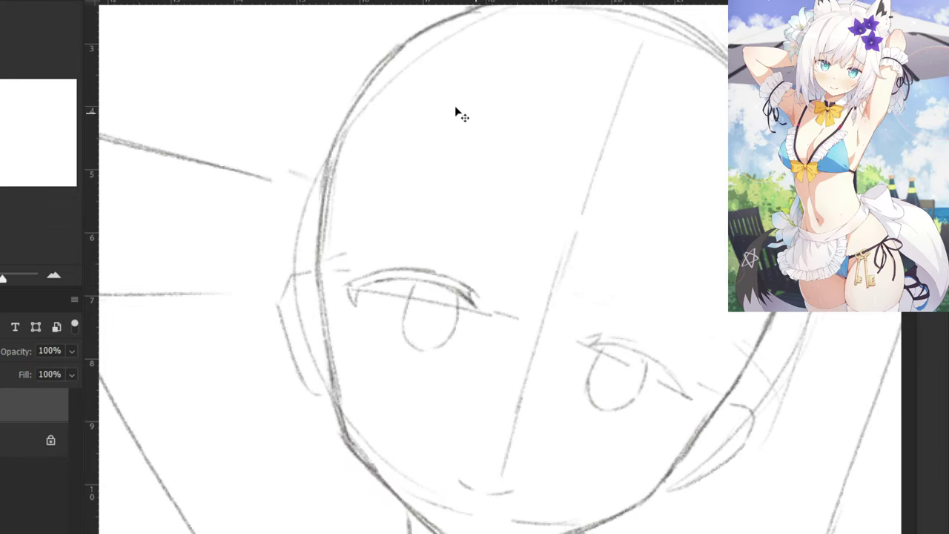
pyautogui.hotkey('ctrl', '-')
pyautogui.hotkey('ctrl', '-')
pyautogui.hotkey('ctrl', 'z')
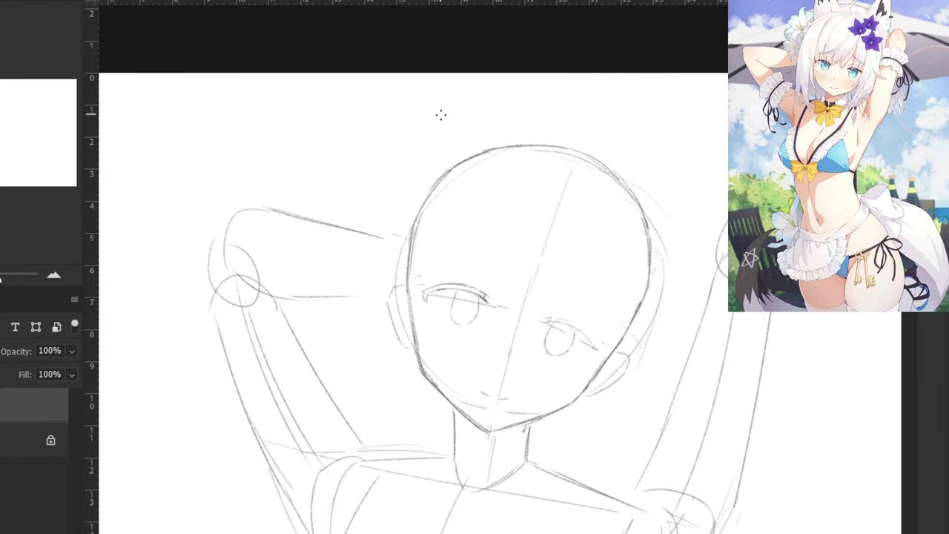
# Draw an arched upper lash line over the right eye.
pyautogui.hotkey('ctrl', '+')
pyautogui.hotkey('ctrl', '+')
pyautogui.moveTo(589, 339)
pyautogui.mouseDown()
pyautogui.moveTo(635, 334)
pyautogui.moveTo(603, 336)
pyautogui.moveTo(650, 344)
pyautogui.moveTo(606, 335)
pyautogui.moveTo(642, 347)
pyautogui.moveTo(630, 334)
pyautogui.moveTo(677, 366)
pyautogui.mouseUp()
pyautogui.hotkey('ctrl', 'z')
pyautogui.moveTo(659, 349); pyautogui.dragTo(690, 384)
pyautogui.hotkey('ctrl', 'z')
pyautogui.hotkey('ctrl', 'z')
pyautogui.hotkey('ctrl', 'z')
pyautogui.moveTo(625, 335)
pyautogui.mouseDown()
pyautogui.moveTo(671, 360)
pyautogui.moveTo(683, 379)
pyautogui.mouseUp()
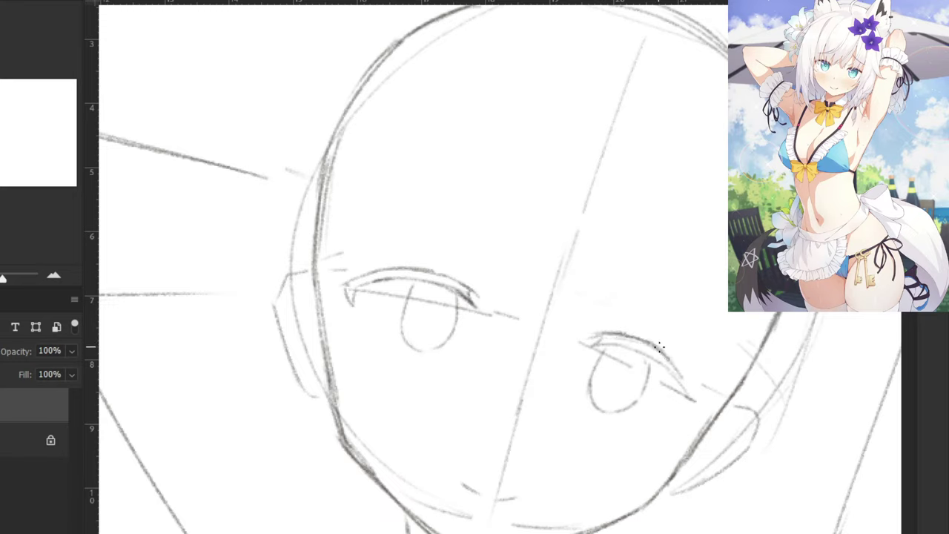
# Extend the right eye's lash line down to its outer corner and add a short stroke beneath it.
pyautogui.moveTo(660, 350); pyautogui.dragTo(693, 395)
pyautogui.hotkey('ctrl', 'z')
pyautogui.moveTo(663, 353)
pyautogui.mouseDown()
pyautogui.moveTo(693, 396)
pyautogui.moveTo(691, 389)
pyautogui.mouseUp()
pyautogui.hotkey('ctrl', 'z')
pyautogui.moveTo(665, 359); pyautogui.dragTo(692, 392)
pyautogui.moveTo(676, 405); pyautogui.dragTo(694, 401)
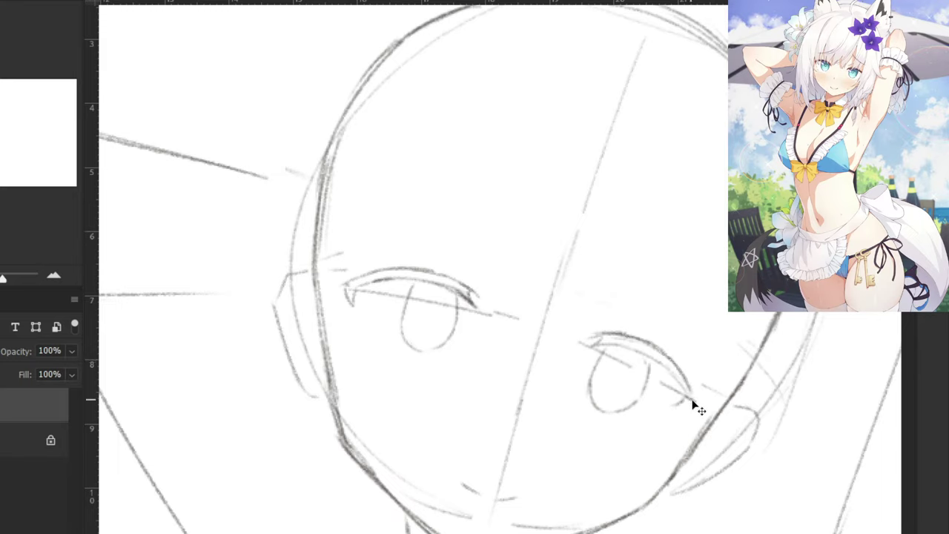
# Mirror the canvas horizontally to check the head and eye proportions against the reference, and restore its orientation.
pyautogui.hotkey('ctrl', '-')
pyautogui.hotkey('ctrl', '-')
pyautogui.hotkey('ctrl', '-')
pyautogui.hotkey('ctrl', '-')
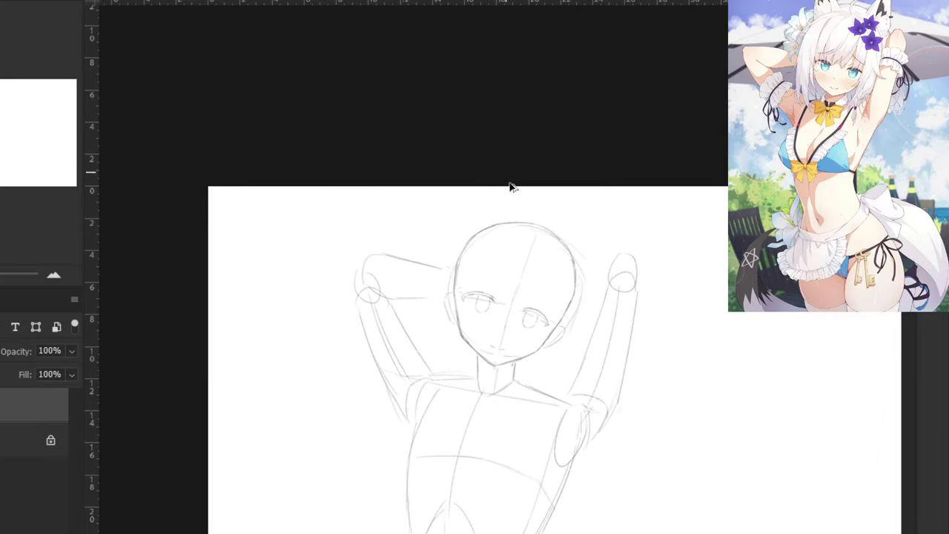
pyautogui.hotkey('ctrl', 'shift', 'h')
pyautogui.moveTo(608, 274); pyautogui.dragTo(488, 274)
pyautogui.moveTo(771, 308); pyautogui.dragTo(483, 275)
pyautogui.scroll(2, 460, 172)
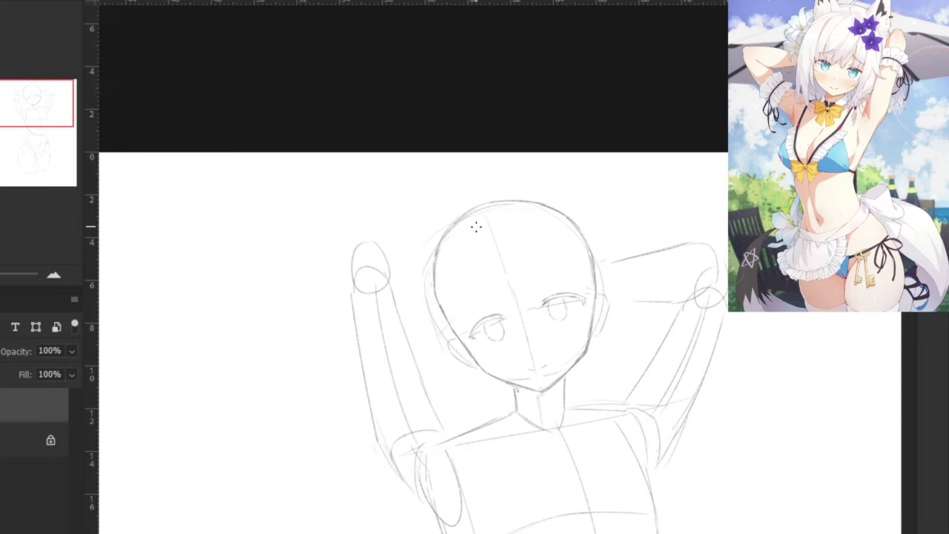
pyautogui.hotkey('ctrl', '+')
pyautogui.hotkey('ctrl', '+')
pyautogui.hotkey('ctrl', '+')
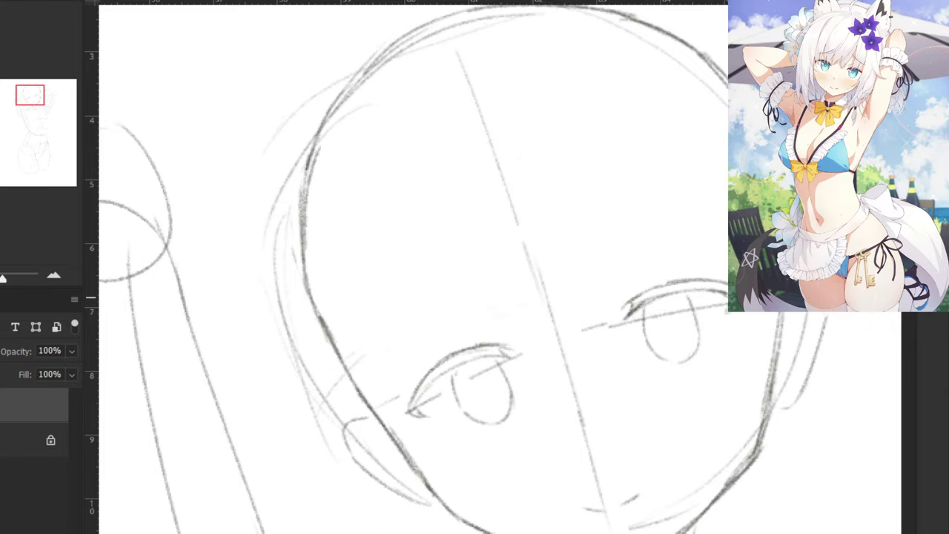
pyautogui.hotkey('ctrl', '-')
pyautogui.hotkey('ctrl', '-')
pyautogui.hotkey('ctrl', '-')
pyautogui.hotkey('ctrl', '-')
pyautogui.press('Delete')
pyautogui.moveTo(287, 194)
pyautogui.mouseDown()
pyautogui.moveTo(451, 243)
pyautogui.moveTo(561, 239)
pyautogui.mouseUp()
pyautogui.moveTo(532, 307); pyautogui.dragTo(429, 354)
pyautogui.moveTo(465, 243); pyautogui.dragTo(414, 267)
pyautogui.hotkey('ctrl', '+')
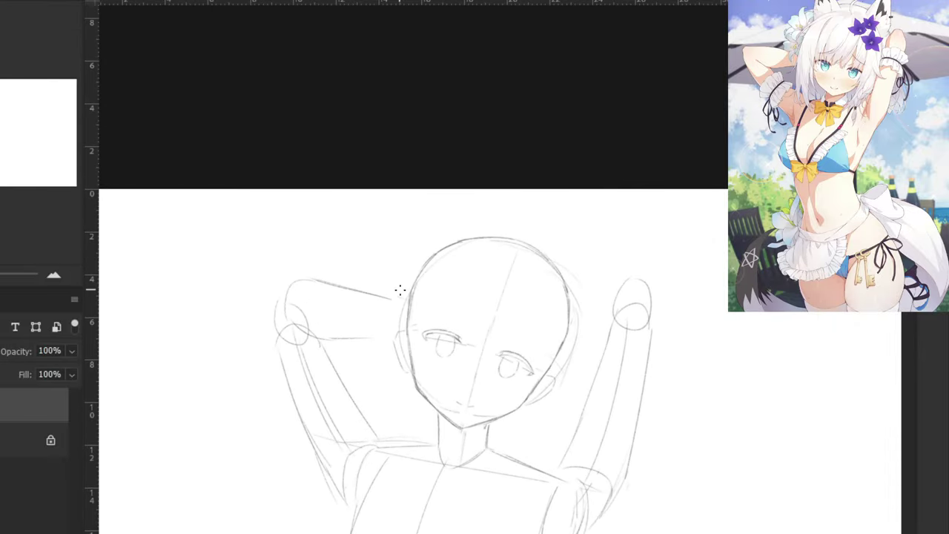
pyautogui.scroll(3, 400, 291)
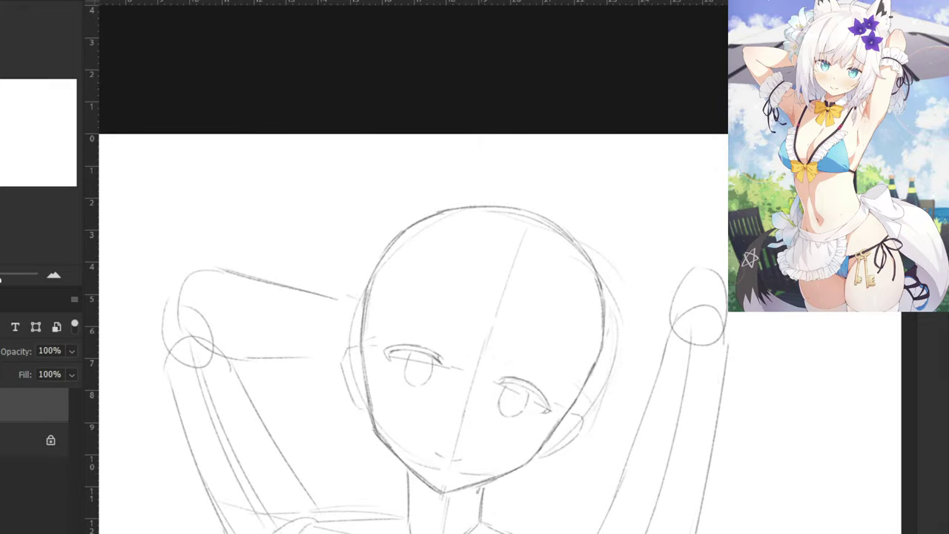
# Erase the left cheek line and ear, and redraw both slightly closer to the face's centre.
pyautogui.moveTo(347, 342); pyautogui.dragTo(351, 402)
pyautogui.moveTo(353, 352)
pyautogui.mouseDown()
pyautogui.moveTo(351, 387)
pyautogui.moveTo(367, 416)
pyautogui.mouseUp()
pyautogui.press('e')
pyautogui.moveTo(376, 428)
pyautogui.mouseDown()
pyautogui.moveTo(369, 430)
pyautogui.moveTo(366, 359)
pyautogui.moveTo(380, 431)
pyautogui.mouseUp()
pyautogui.press('b')
pyautogui.moveTo(373, 361); pyautogui.dragTo(379, 442)
pyautogui.press('e')
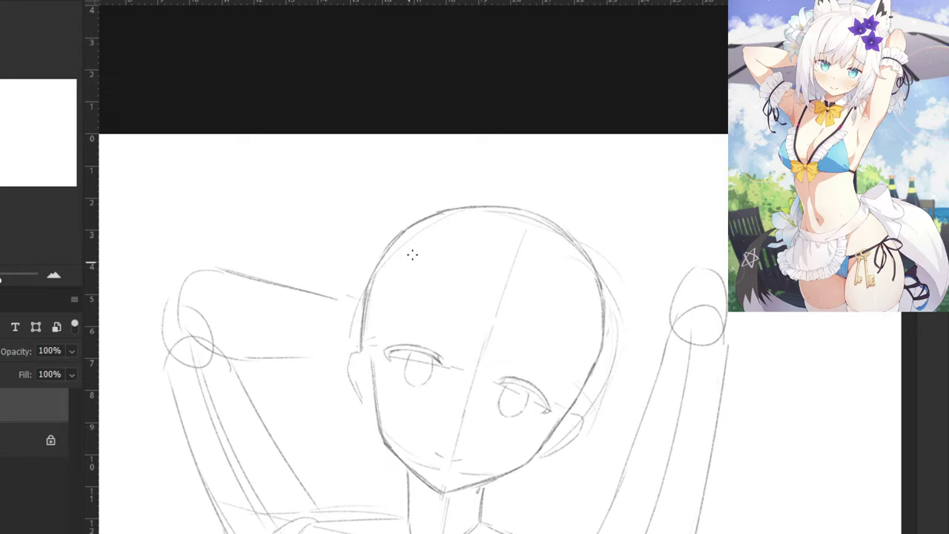
# Select the eye area with the Lasso tool and adjust its placement slightly using Free Transform.
pyautogui.moveTo(521, 442)
pyautogui.mouseDown()
pyautogui.moveTo(563, 387)
pyautogui.moveTo(393, 375)
pyautogui.mouseUp()
pyautogui.hotkey('ctrl', 't')
pyautogui.moveTo(366, 259)
pyautogui.mouseDown()
pyautogui.moveTo(356, 265)
pyautogui.moveTo(353, 254)
pyautogui.mouseUp()
pyautogui.press('Return')
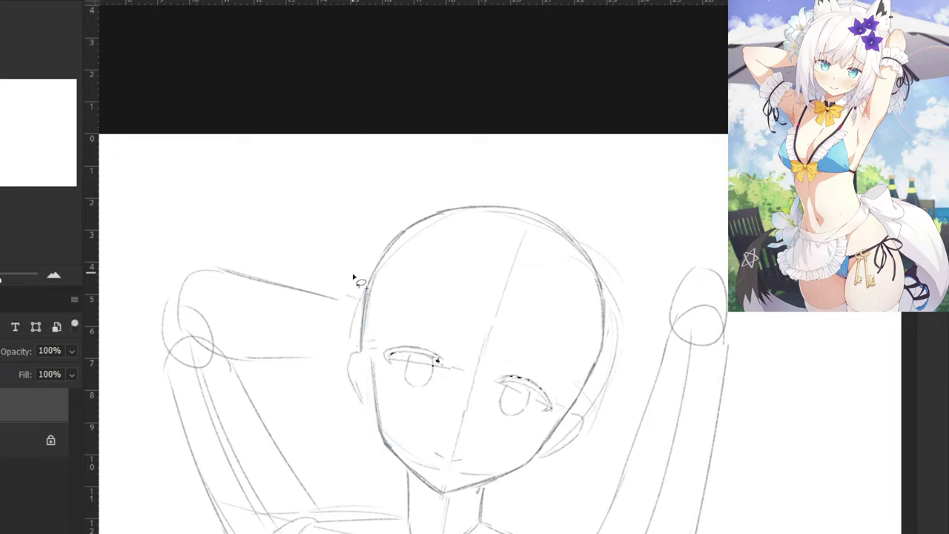
# Erase the left temple line and redraw it to connect the cheek with the upper curve of the skull.
pyautogui.press('e')
pyautogui.moveTo(373, 312)
pyautogui.mouseDown()
pyautogui.moveTo(367, 299)
pyautogui.moveTo(375, 342)
pyautogui.mouseUp()
pyautogui.press('b')
pyautogui.hotkey('ctrl', 'z')
pyautogui.moveTo(374, 294); pyautogui.dragTo(375, 336)
pyautogui.hotkey('ctrl', 'z')
pyautogui.moveTo(372, 298)
pyautogui.mouseDown()
pyautogui.moveTo(370, 349)
pyautogui.moveTo(391, 254)
pyautogui.mouseUp()
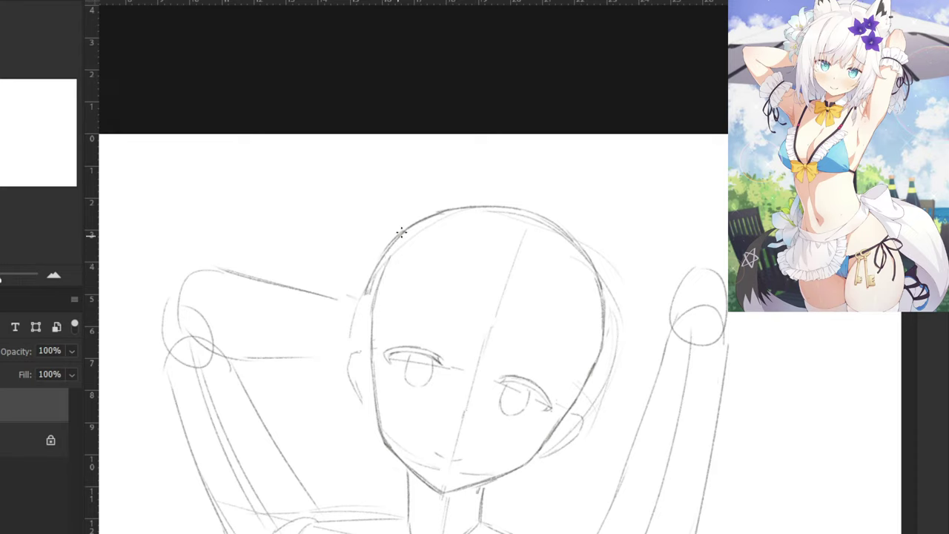
# Erase the top outline of the head and redraw the crown slightly lower.
pyautogui.press('e')
pyautogui.moveTo(370, 289)
pyautogui.mouseDown()
pyautogui.moveTo(402, 227)
pyautogui.moveTo(394, 257)
pyautogui.moveTo(491, 202)
pyautogui.moveTo(550, 216)
pyautogui.mouseUp()
pyautogui.press('b')
pyautogui.press('e')
pyautogui.press('b')
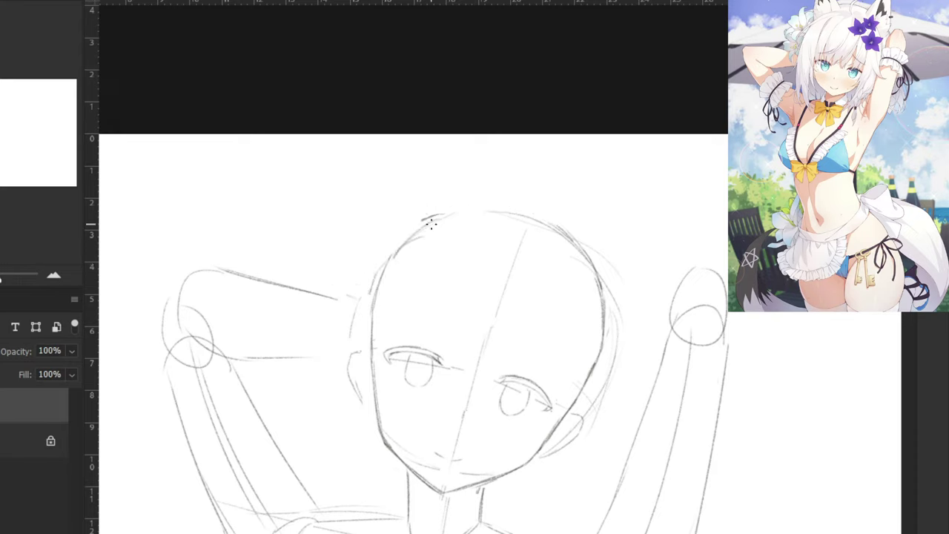
pyautogui.moveTo(436, 218)
pyautogui.mouseDown()
pyautogui.moveTo(481, 213)
pyautogui.moveTo(455, 217)
pyautogui.moveTo(540, 224)
pyautogui.mouseUp()
pyautogui.hotkey('ctrl', 'z')
pyautogui.hotkey('ctrl', 'z')
pyautogui.moveTo(451, 213); pyautogui.dragTo(515, 217)
pyautogui.hotkey('ctrl', '-')
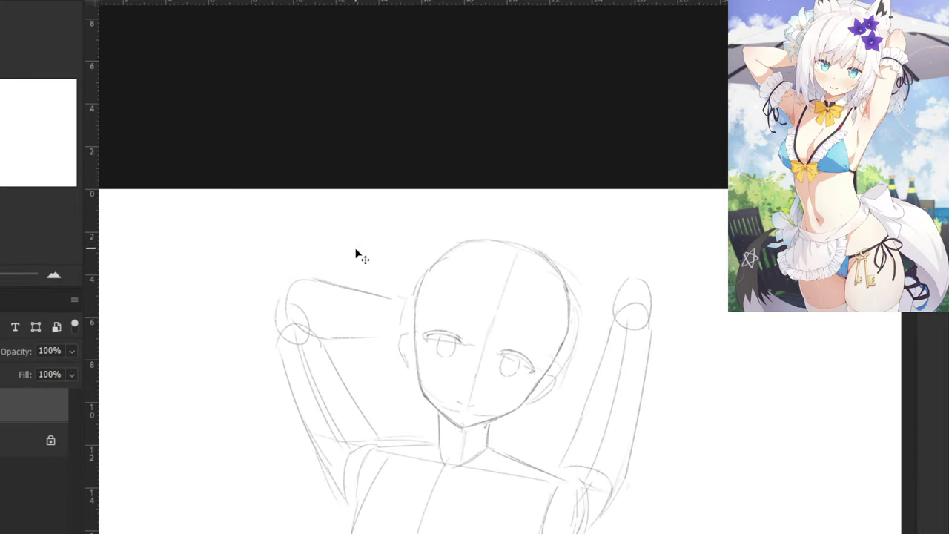
pyautogui.hotkey('ctrl', '-')
pyautogui.hotkey('ctrl', '+')
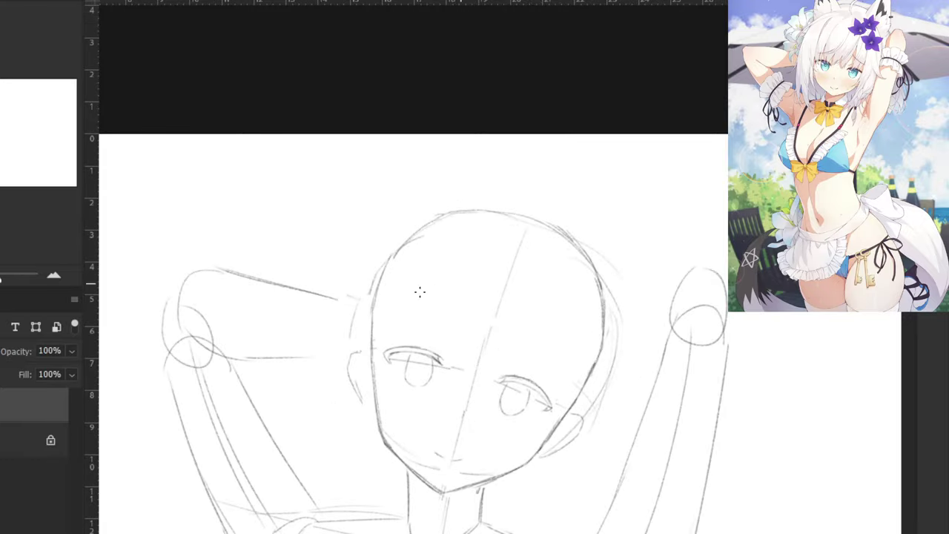
# Erase the left eye's upper lash line and redraw it as a wider, rounder arch.
pyautogui.hotkey('ctrl', '+')
pyautogui.hotkey('ctrl', '+')
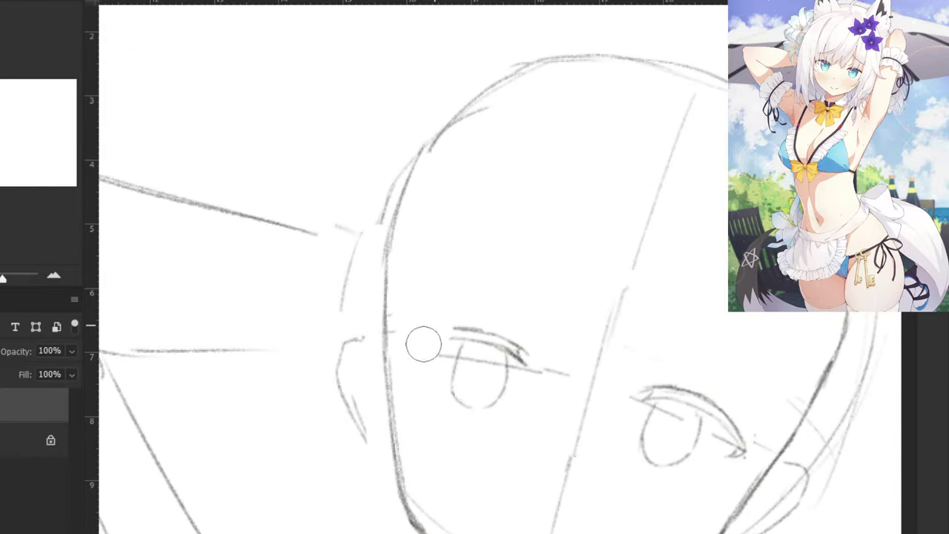
pyautogui.hotkey('ctrl', 'z')
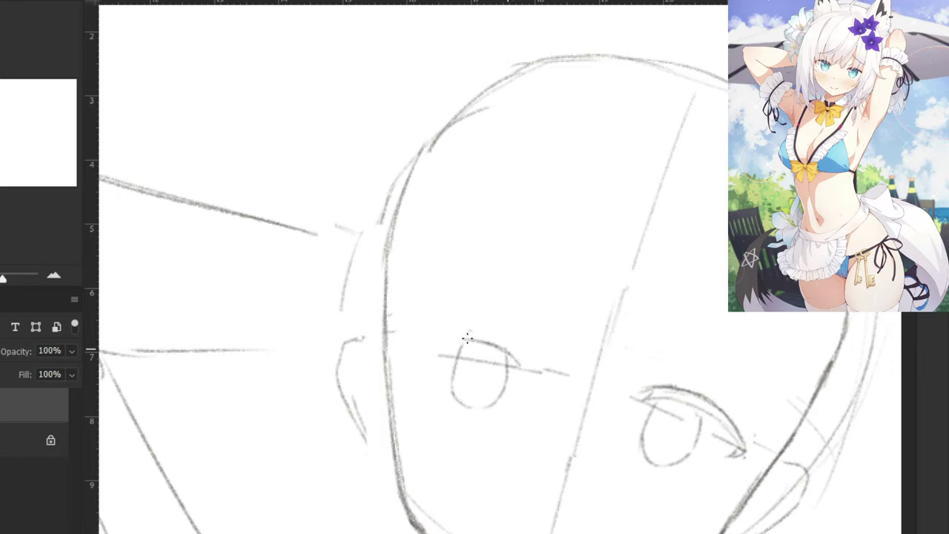
pyautogui.moveTo(475, 341); pyautogui.dragTo(421, 353)
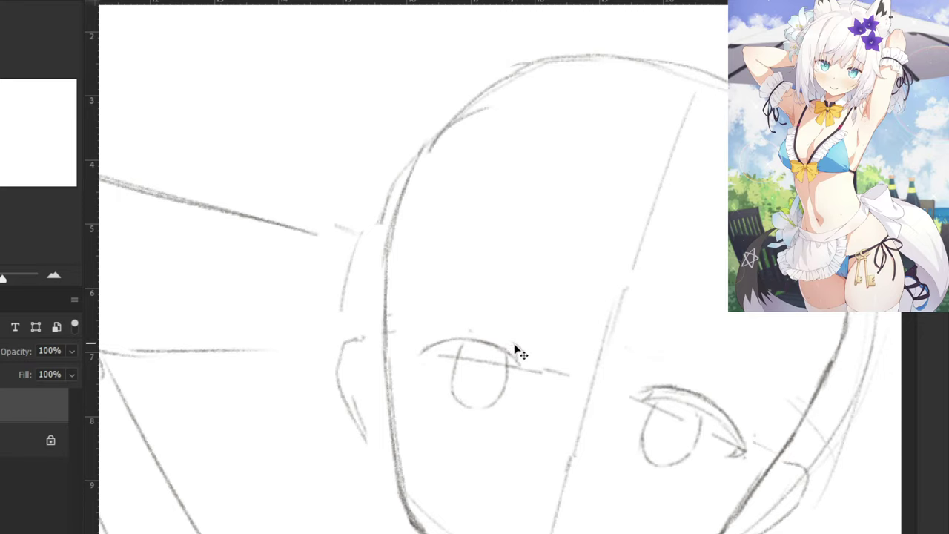
pyautogui.moveTo(500, 339)
pyautogui.mouseDown()
pyautogui.moveTo(437, 333)
pyautogui.moveTo(451, 327)
pyautogui.moveTo(418, 338)
pyautogui.mouseUp()
pyautogui.hotkey('ctrl', 'z')
pyautogui.hotkey('ctrl', 'z')
pyautogui.hotkey('ctrl', 'z')
pyautogui.hotkey('ctrl', 'z')
pyautogui.moveTo(502, 334); pyautogui.dragTo(422, 349)
pyautogui.moveTo(473, 328)
pyautogui.mouseDown()
pyautogui.moveTo(413, 349)
pyautogui.moveTo(420, 362)
pyautogui.mouseUp()
pyautogui.scroll(-5, 513, 225)
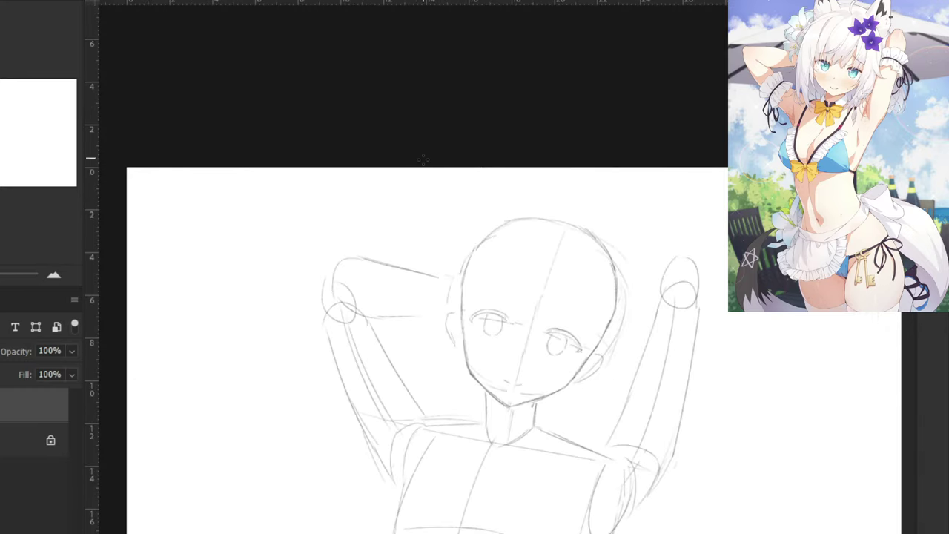
# Erase the centre line between the eyes and mouth, leaving a small mark for the nose.
pyautogui.scroll(2, 413, 190)
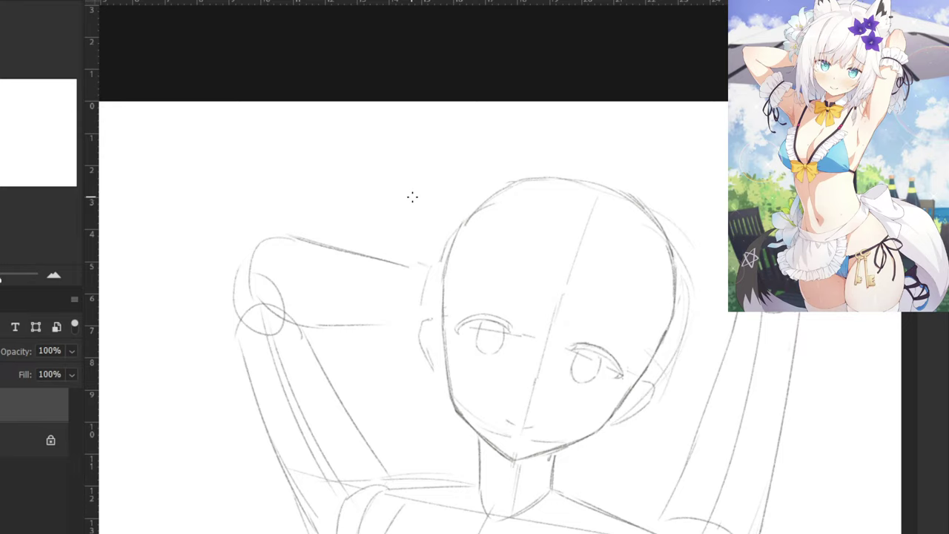
pyautogui.press('e')
pyautogui.moveTo(528, 392); pyautogui.dragTo(546, 336)
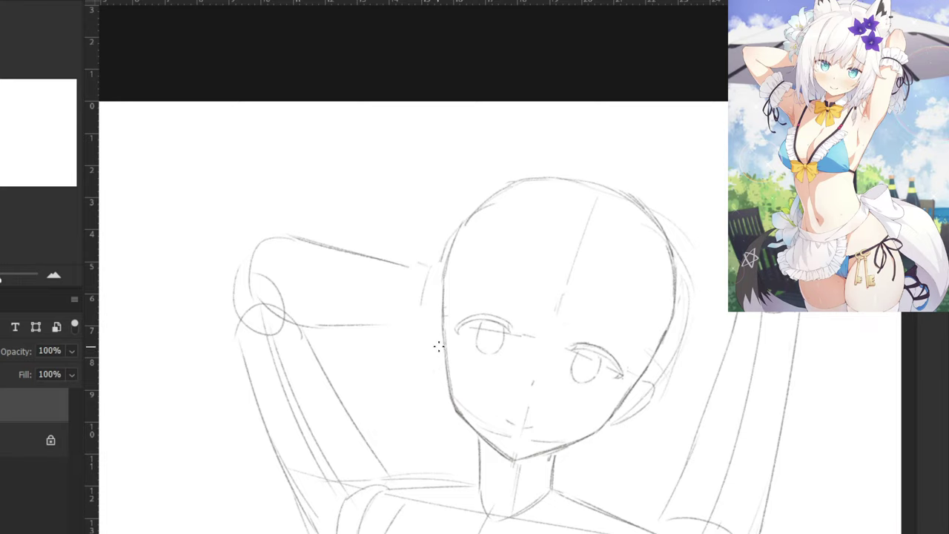
# Redraw both ears as narrower shapes close to the sides of the face.
pyautogui.moveTo(443, 329)
pyautogui.mouseDown()
pyautogui.moveTo(432, 364)
pyautogui.moveTo(447, 384)
pyautogui.mouseUp()
pyautogui.press('e')
pyautogui.moveTo(631, 407)
pyautogui.mouseDown()
pyautogui.moveTo(656, 388)
pyautogui.moveTo(642, 394)
pyautogui.mouseUp()
pyautogui.press('b')
pyautogui.moveTo(642, 394)
pyautogui.mouseDown()
pyautogui.moveTo(616, 419)
pyautogui.moveTo(621, 410)
pyautogui.mouseUp()
pyautogui.hotkey('ctrl', 'z')
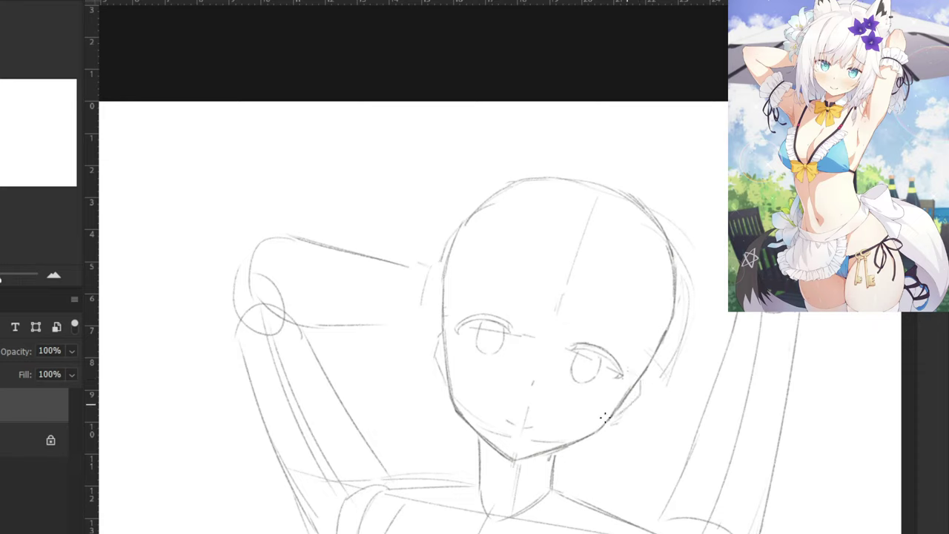
# Erase the centre line around the mouth and clean up the mouth into a small smile.
pyautogui.press('e')
pyautogui.moveTo(512, 418)
pyautogui.mouseDown()
pyautogui.moveTo(530, 418)
pyautogui.moveTo(519, 417)
pyautogui.mouseUp()
pyautogui.press('b')
pyautogui.hotkey('ctrl', 'z')
# Redraw the centre line on the forehead with a slight curve.
pyautogui.moveTo(584, 235); pyautogui.dragTo(542, 379)
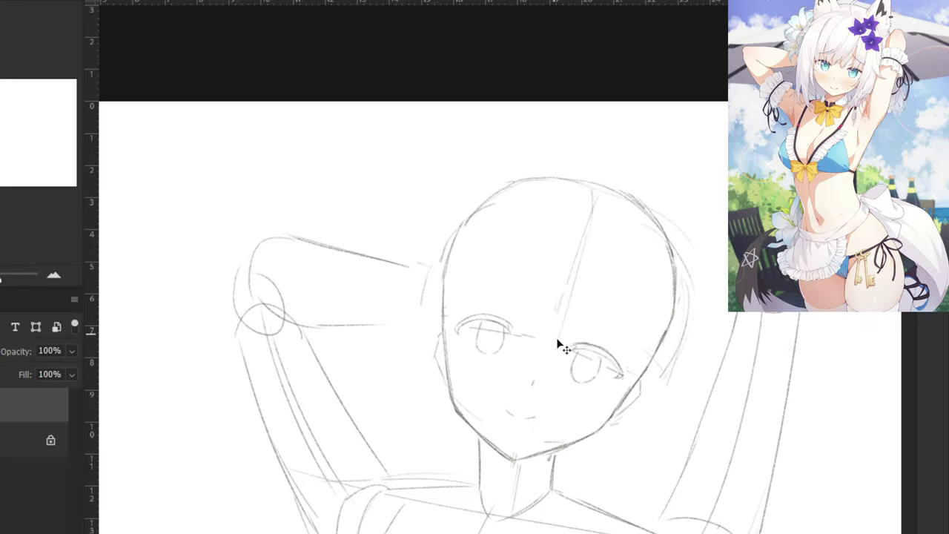
pyautogui.hotkey('ctrl', 'z')
pyautogui.moveTo(575, 273); pyautogui.dragTo(531, 392)
pyautogui.hotkey('ctrl', 'z')
# Select the eyes, nose and mouth with a freehand outline and move them slightly lower on the face.
pyautogui.moveTo(538, 420)
pyautogui.mouseDown()
pyautogui.moveTo(598, 414)
pyautogui.moveTo(634, 369)
pyautogui.moveTo(494, 277)
pyautogui.moveTo(458, 298)
pyautogui.moveTo(447, 335)
pyautogui.moveTo(482, 419)
pyautogui.mouseUp()
pyautogui.hotkey('ctrl', 't')
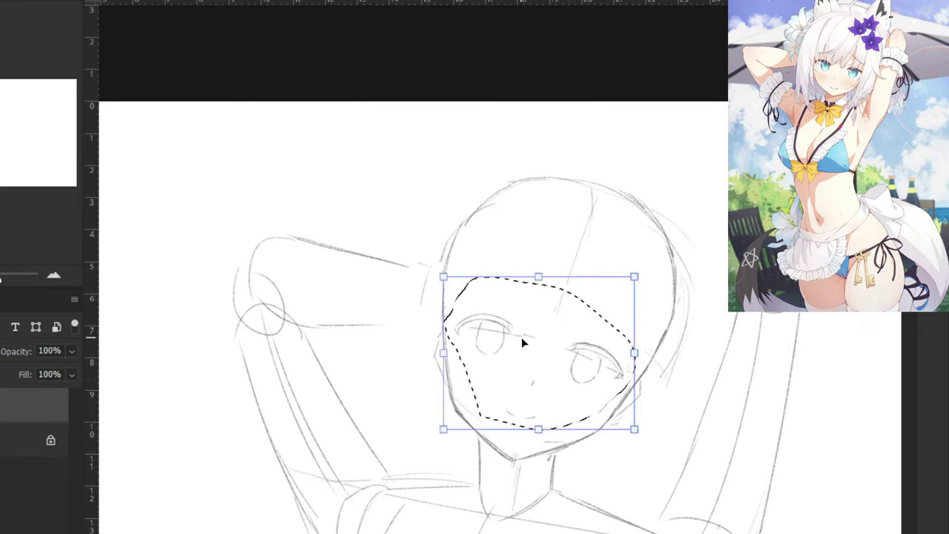
pyautogui.moveTo(520, 346); pyautogui.dragTo(520, 322)
pyautogui.press('Return')
pyautogui.hotkey('ctrl', 'd')
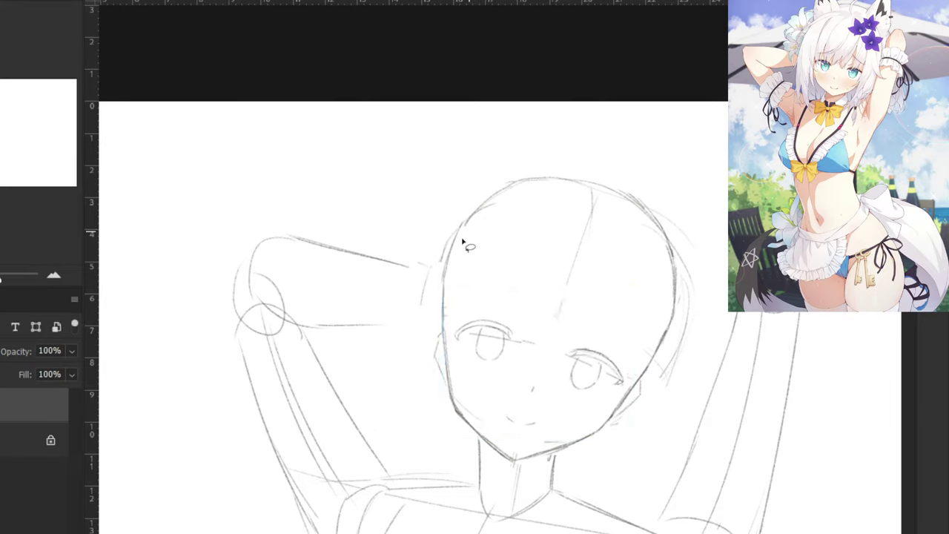
# Try to redraw the top of the skull with a lower, smaller outline.
pyautogui.press('e')
pyautogui.moveTo(450, 254)
pyautogui.mouseDown()
pyautogui.moveTo(459, 240)
pyautogui.moveTo(443, 298)
pyautogui.mouseUp()
pyautogui.press('b')
pyautogui.moveTo(474, 242); pyautogui.dragTo(513, 210)
pyautogui.hotkey('ctrl', 'z')
pyautogui.hotkey('ctrl', 'z')
pyautogui.moveTo(476, 239); pyautogui.dragTo(519, 208)
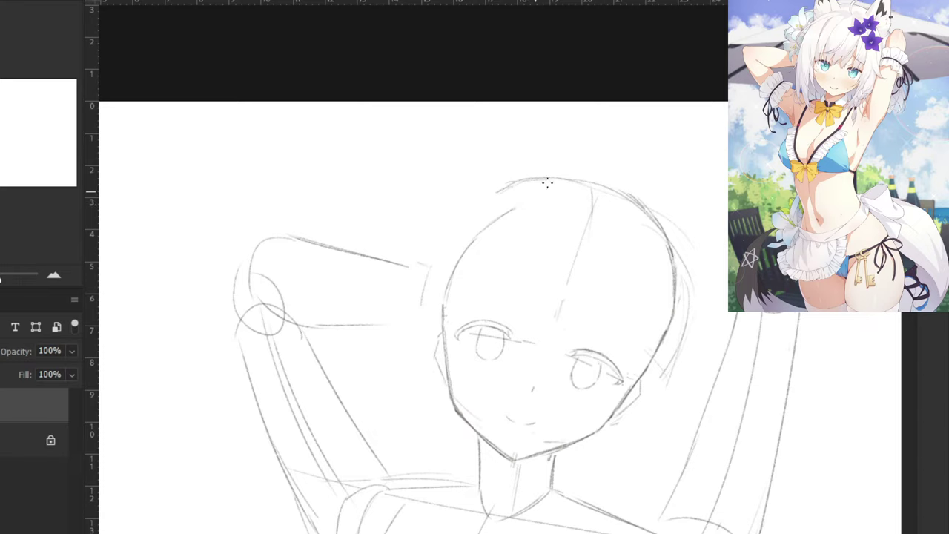
pyautogui.moveTo(516, 208)
pyautogui.mouseDown()
pyautogui.moveTo(551, 204)
pyautogui.moveTo(620, 226)
pyautogui.moveTo(576, 207)
pyautogui.moveTo(611, 223)
pyautogui.moveTo(640, 257)
pyautogui.mouseUp()
pyautogui.hotkey('ctrl', 'z')
pyautogui.hotkey('ctrl', 'z')
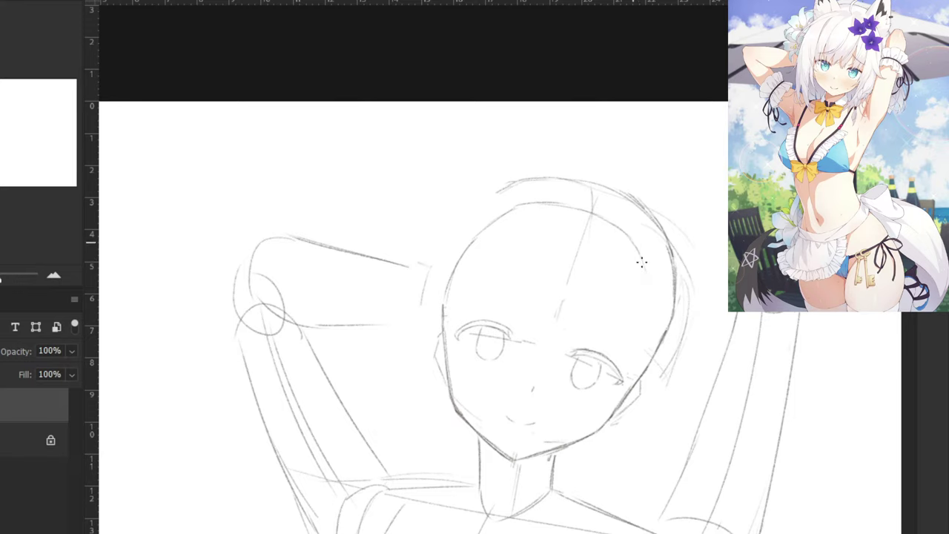
pyautogui.moveTo(641, 262)
pyautogui.mouseDown()
pyautogui.moveTo(655, 339)
pyautogui.moveTo(669, 241)
pyautogui.moveTo(499, 189)
pyautogui.mouseUp()
pyautogui.press('e')
pyautogui.hotkey('ctrl', 'z')
pyautogui.hotkey('ctrl', 'z')
pyautogui.hotkey('ctrl', 'z')
pyautogui.hotkey('ctrl', 'z')
pyautogui.hotkey('ctrl', 'z')
pyautogui.hotkey('ctrl', 'z')
pyautogui.hotkey('ctrl', 'z')
pyautogui.hotkey('ctrl', 'z')
pyautogui.hotkey('ctrl', 'z')
pyautogui.hotkey('ctrl', 'z')
pyautogui.hotkey('ctrl', 'z')
pyautogui.hotkey('ctrl', 'z')
pyautogui.hotkey('ctrl', 'z')
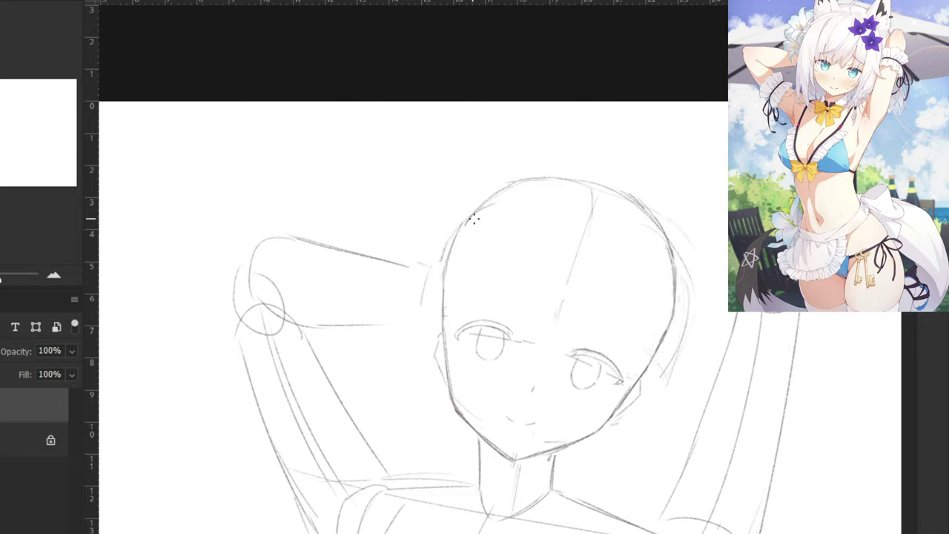
pyautogui.hotkey('ctrl', 'z')
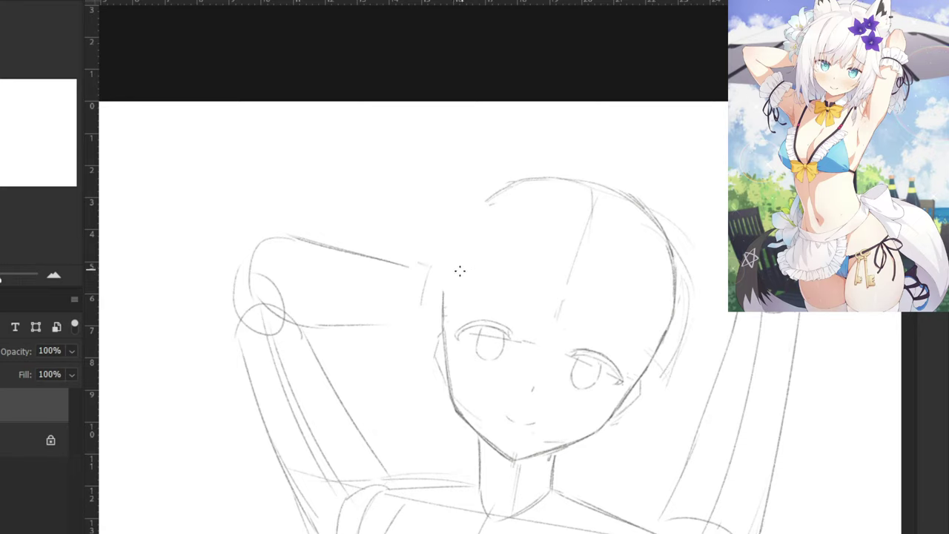
# Redraw the left side and top-left curve of the skull slightly further in than the old outline.
pyautogui.moveTo(445, 305)
pyautogui.mouseDown()
pyautogui.moveTo(465, 244)
pyautogui.moveTo(444, 300)
pyautogui.mouseUp()
pyautogui.hotkey('ctrl', 'z')
pyautogui.moveTo(461, 244)
pyautogui.mouseDown()
pyautogui.moveTo(515, 189)
pyautogui.moveTo(491, 211)
pyautogui.mouseUp()
pyautogui.hotkey('ctrl', 'z')
pyautogui.hotkey('ctrl', 'z')
pyautogui.hotkey('ctrl', 'z')
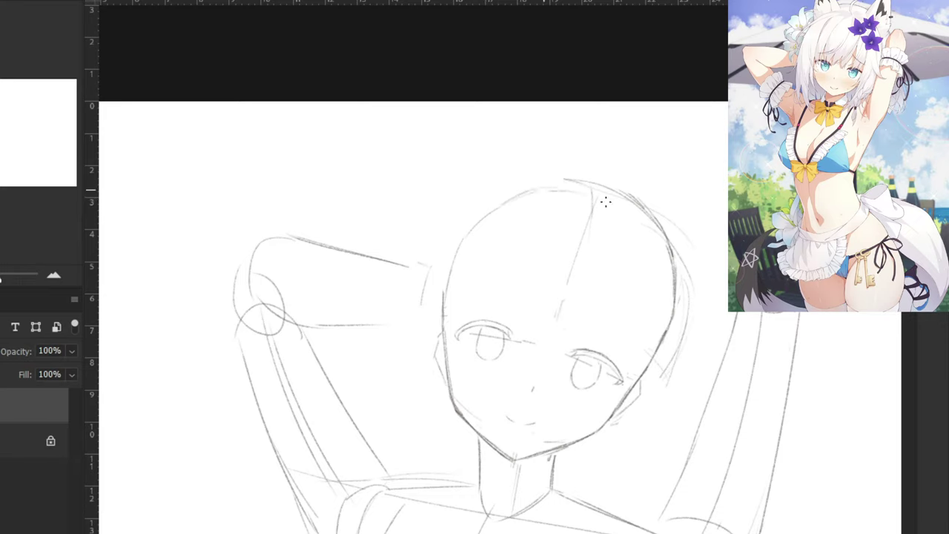
# Redraw the top and right side of the skull slightly smaller and erase the centre line on the forehead.
pyautogui.moveTo(606, 202); pyautogui.dragTo(617, 206)
pyautogui.hotkey('ctrl', 'z')
pyautogui.moveTo(547, 189)
pyautogui.mouseDown()
pyautogui.moveTo(641, 218)
pyautogui.moveTo(673, 270)
pyautogui.moveTo(659, 345)
pyautogui.mouseUp()
pyautogui.hotkey('ctrl', 'z')
pyautogui.moveTo(643, 215); pyautogui.dragTo(665, 309)
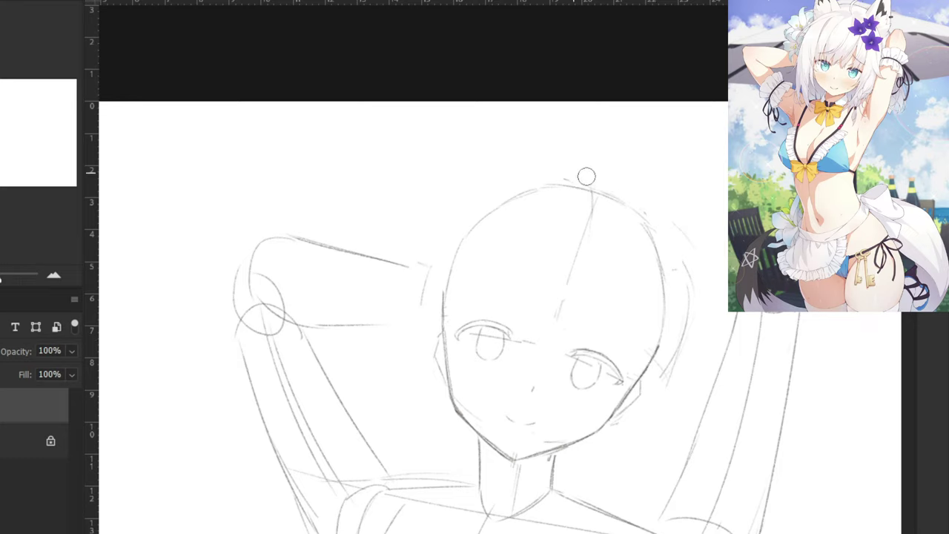
pyautogui.moveTo(591, 194); pyautogui.dragTo(558, 317)
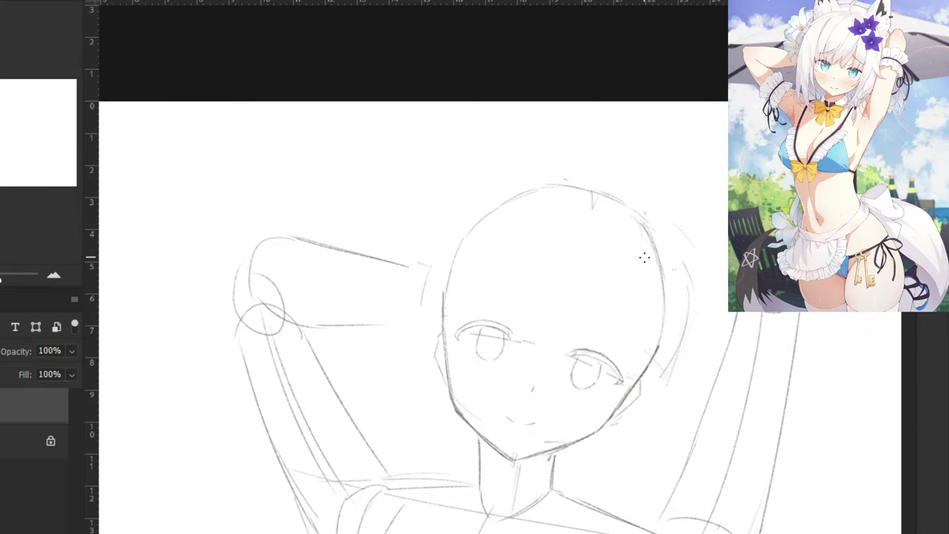
# Mirror the canvas view horizontally and examine the head's proportions against the raised arms and body.
pyautogui.hotkey('ctrl', 'shift', 'h')
pyautogui.hotkey('ctrl', '-')
pyautogui.hotkey('ctrl', '-')
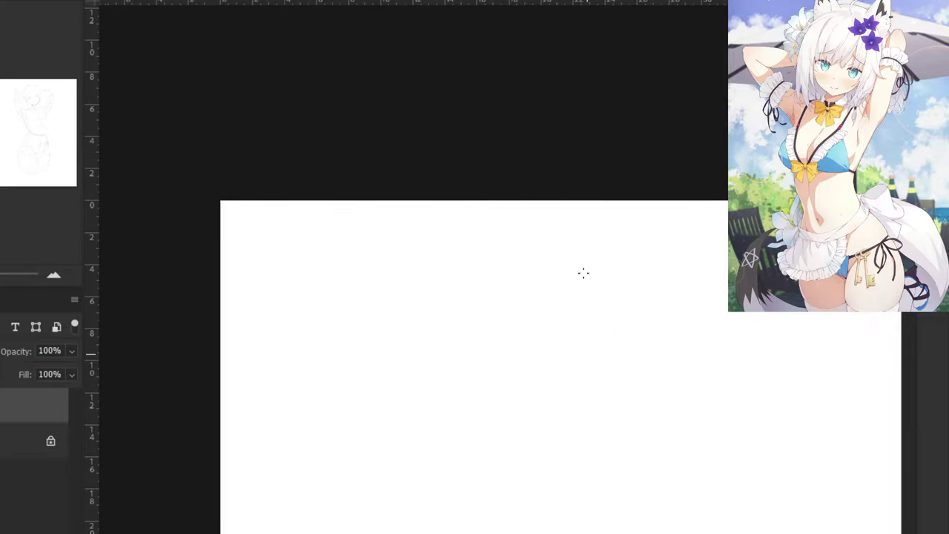
pyautogui.moveTo(583, 271)
pyautogui.mouseDown()
pyautogui.moveTo(555, 287)
pyautogui.moveTo(471, 232)
pyautogui.mouseUp()
pyautogui.moveTo(327, 161)
pyautogui.mouseDown()
pyautogui.moveTo(460, 150)
pyautogui.moveTo(416, 251)
pyautogui.mouseUp()
pyautogui.hotkey('ctrl', '+')
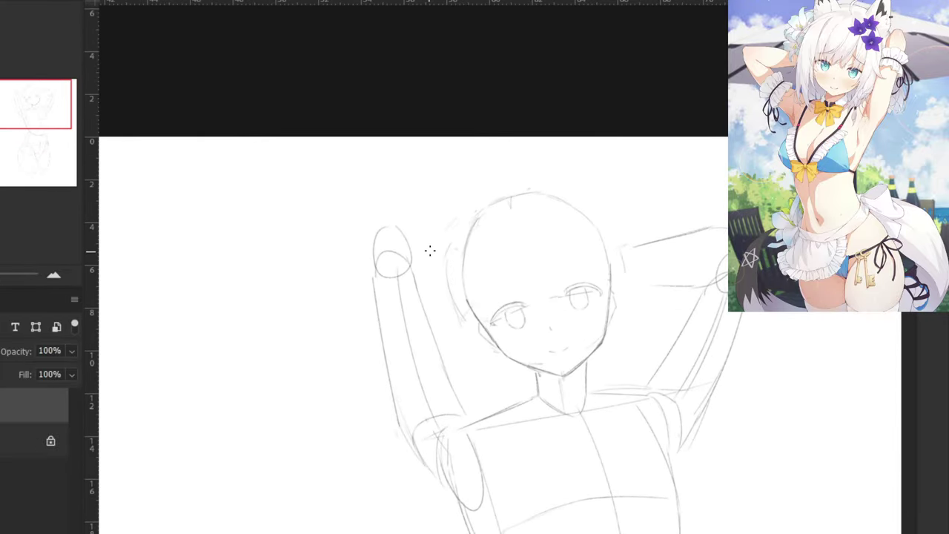
pyautogui.hotkey('ctrl', 'shift', 'h')
pyautogui.moveTo(186, 268); pyautogui.dragTo(778, 225)
pyautogui.moveTo(156, 246); pyautogui.dragTo(382, 246)
pyautogui.hotkey('ctrl', 'shift', 'h')
pyautogui.moveTo(771, 275)
pyautogui.mouseDown()
pyautogui.moveTo(479, 277)
pyautogui.moveTo(200, 323)
pyautogui.mouseUp()
pyautogui.moveTo(749, 273); pyautogui.dragTo(428, 280)
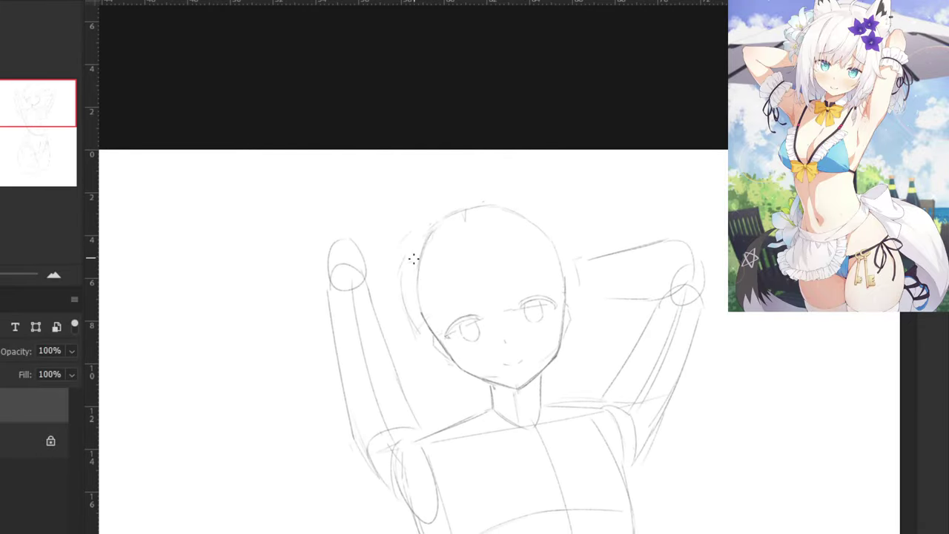
pyautogui.hotkey('ctrl', '+')
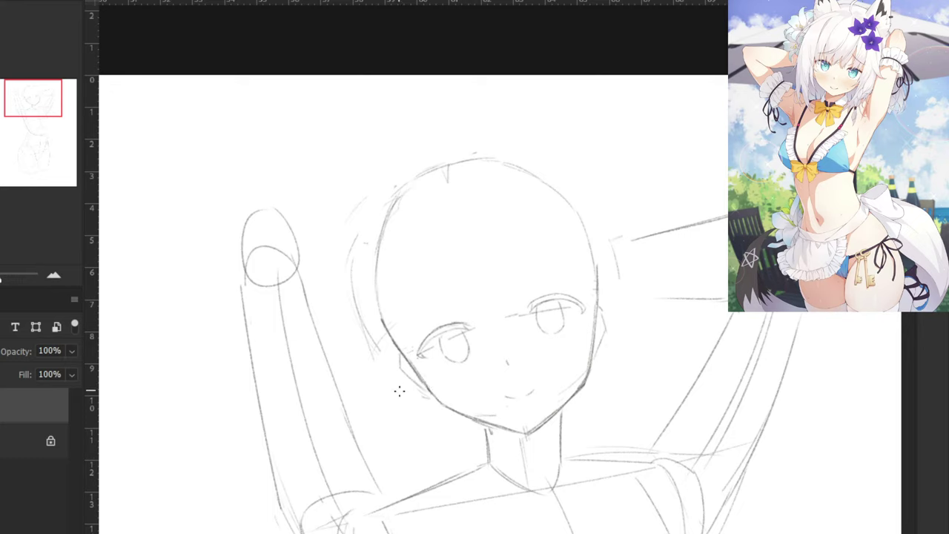
# Try to redraw the cheek outline beside the lower ear.
pyautogui.press('e')
pyautogui.moveTo(440, 403)
pyautogui.mouseDown()
pyautogui.moveTo(415, 382)
pyautogui.moveTo(430, 384)
pyautogui.mouseUp()
pyautogui.press('b')
pyautogui.moveTo(397, 333); pyautogui.dragTo(422, 382)
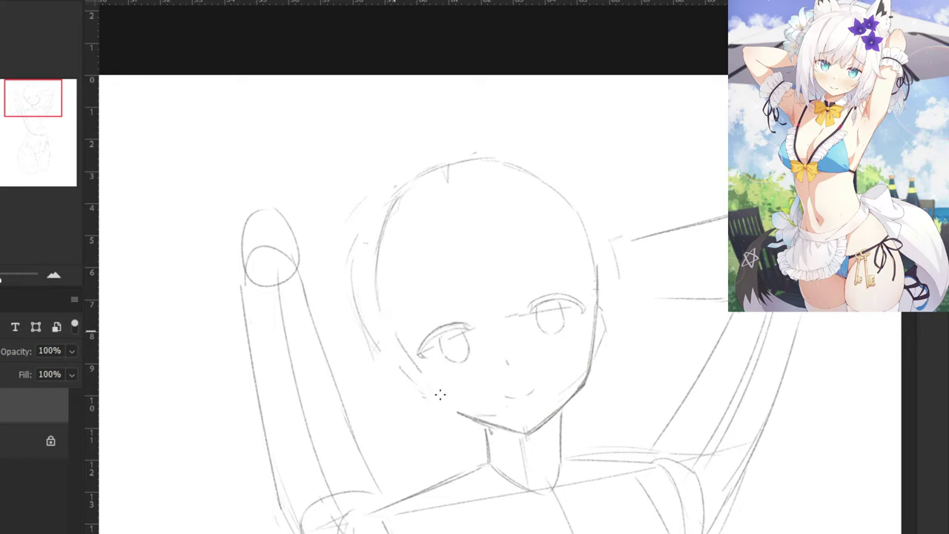
pyautogui.hotkey('ctrl', 'z')
pyautogui.hotkey('ctrl', 'z')
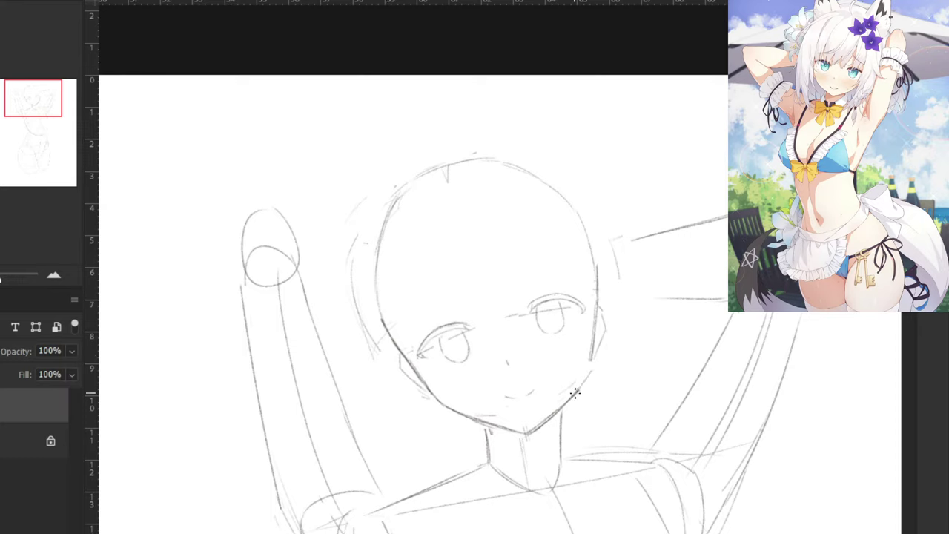
# Erase the face's side beside the higher eye and redraw it slightly further out from temple to cheek.
pyautogui.press('e')
pyautogui.moveTo(589, 357)
pyautogui.mouseDown()
pyautogui.moveTo(595, 279)
pyautogui.moveTo(595, 340)
pyautogui.mouseUp()
pyautogui.press('b')
pyautogui.hotkey('ctrl', 'z')
pyautogui.moveTo(603, 271); pyautogui.dragTo(597, 335)
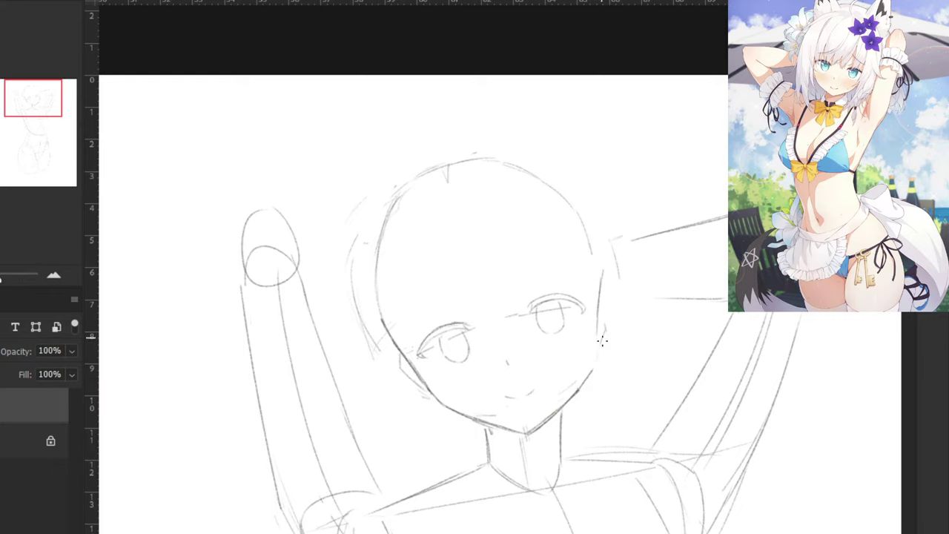
# Flip the canvas view back to its normal orientation and recentre it on the head.
pyautogui.hotkey('ctrl', 'f')
pyautogui.moveTo(331, 221)
pyautogui.mouseDown()
pyautogui.moveTo(539, 246)
pyautogui.moveTo(653, 279)
pyautogui.mouseUp()
pyautogui.moveTo(297, 230); pyautogui.dragTo(653, 247)
pyautogui.moveTo(354, 240); pyautogui.dragTo(532, 237)
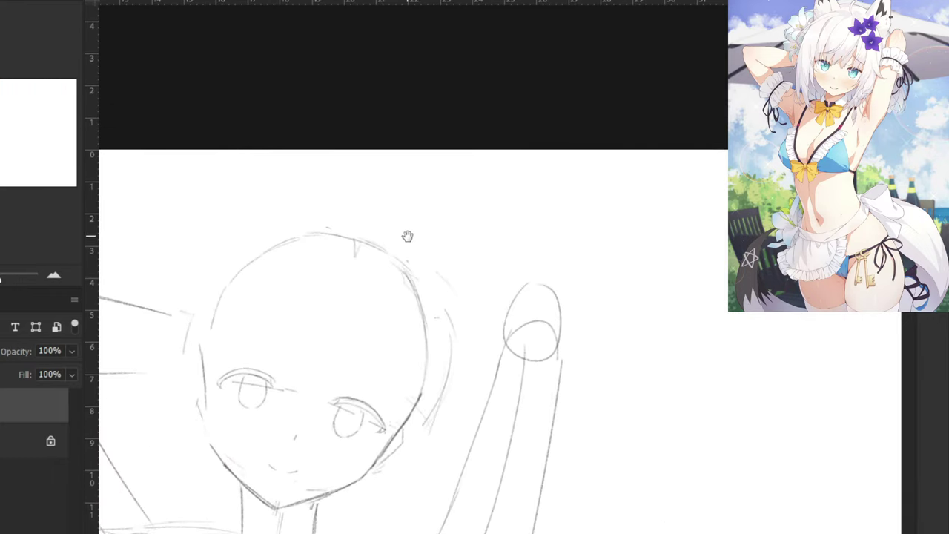
pyautogui.moveTo(355, 274); pyautogui.dragTo(501, 204)
pyautogui.hotkey('ctrl', '+')
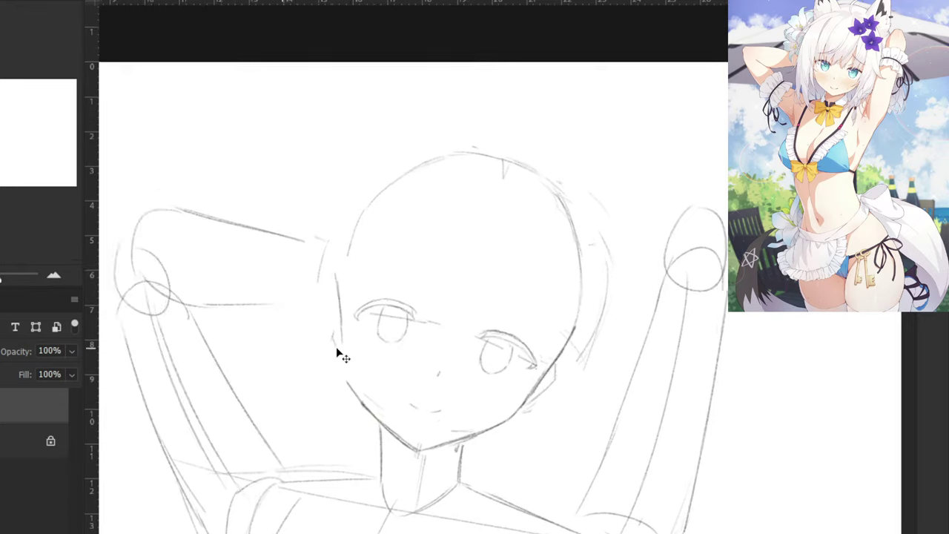
pyautogui.moveTo(208, 357); pyautogui.dragTo(224, 467)
pyautogui.hotkey('ctrl', '-')
pyautogui.hotkey('ctrl', '-')
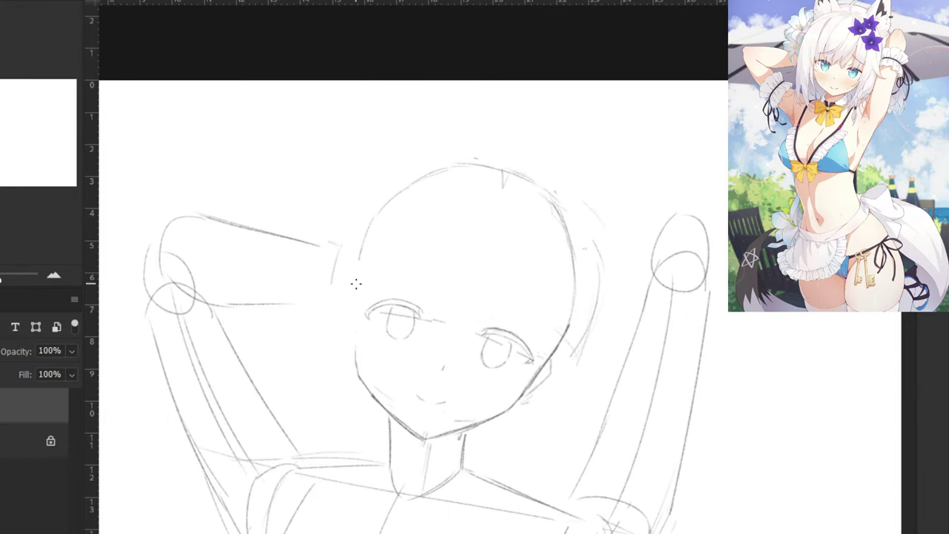
# Erase the remaining left ear and redraw the left cheek outline from eye level down to the jaw.
pyautogui.moveTo(356, 285); pyautogui.dragTo(354, 353)
pyautogui.press('e')
pyautogui.moveTo(356, 328); pyautogui.dragTo(368, 385)
pyautogui.press('b')
pyautogui.moveTo(358, 298); pyautogui.dragTo(366, 345)
pyautogui.press('e')
pyautogui.press('b')
pyautogui.press('e')
pyautogui.press('b')
pyautogui.press('e')
pyautogui.moveTo(354, 307); pyautogui.dragTo(373, 396)
pyautogui.hotkey('ctrl', 'z')
pyautogui.hotkey('ctrl', 'z')
# Redraw the left temple as a smooth curve joining the skull to the cheek.
pyautogui.press('e')
pyautogui.moveTo(361, 264); pyautogui.dragTo(354, 298)
pyautogui.press('b')
pyautogui.moveTo(373, 221); pyautogui.dragTo(364, 294)
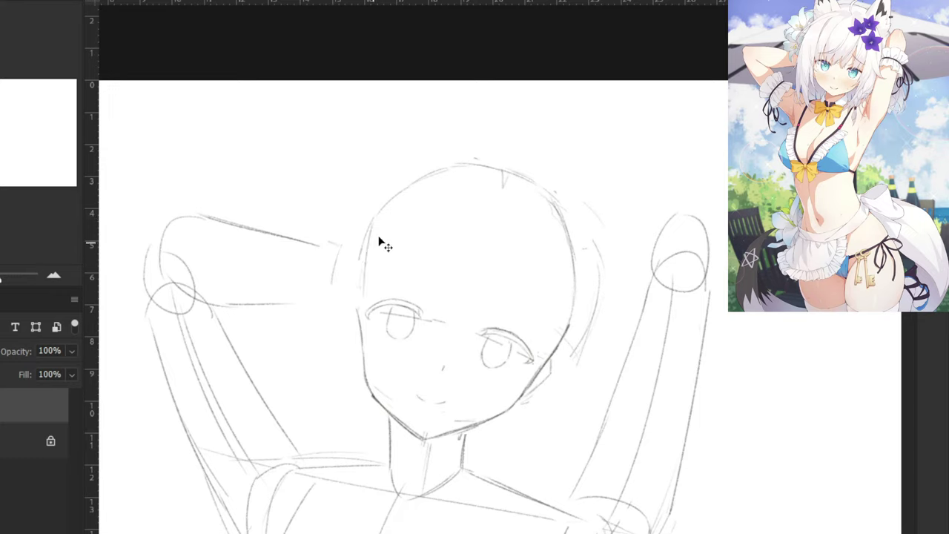
pyautogui.hotkey('ctrl', 'z')
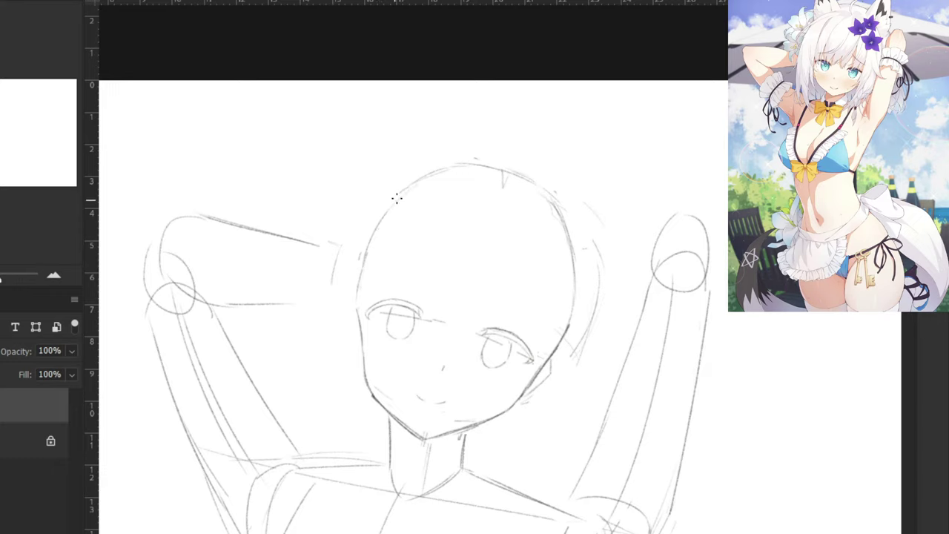
# Redraw the right side of the skull slightly wider.
pyautogui.moveTo(555, 209)
pyautogui.mouseDown()
pyautogui.moveTo(569, 312)
pyautogui.moveTo(579, 280)
pyautogui.moveTo(553, 203)
pyautogui.mouseUp()
pyautogui.hotkey('ctrl', 'z')
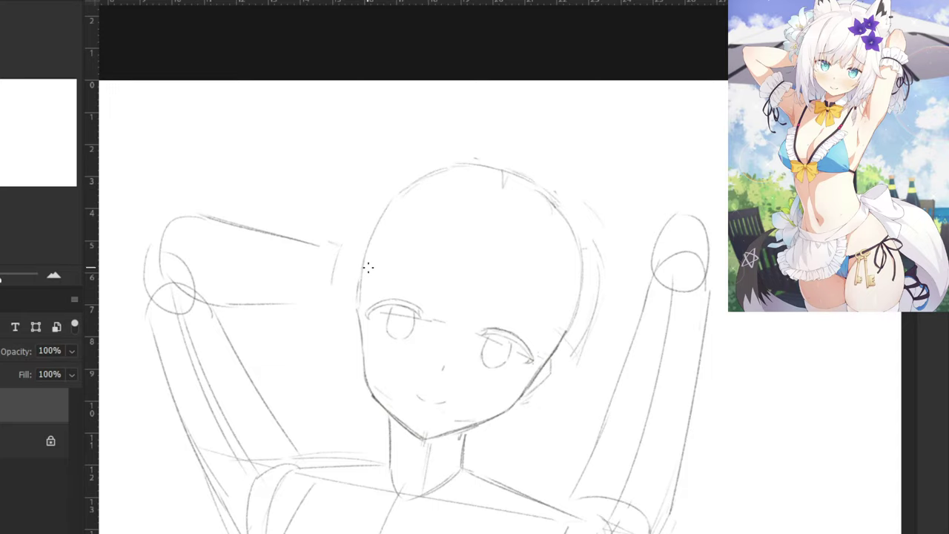
pyautogui.hotkey('ctrl', '-')
pyautogui.hotkey('ctrl', '-')
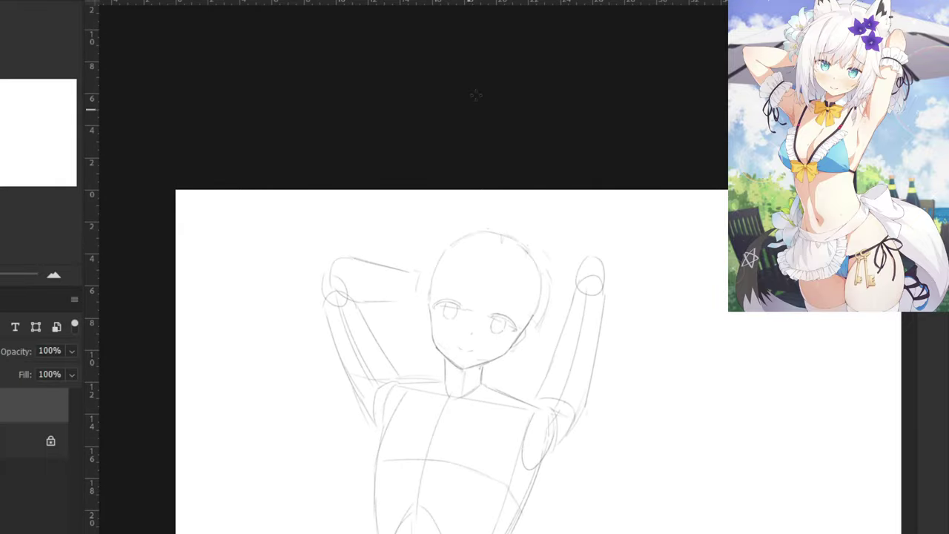
# Draw a curved hairline across the upper forehead and down the right temple.
pyautogui.hotkey('ctrl', '+')
pyautogui.hotkey('ctrl', '+')
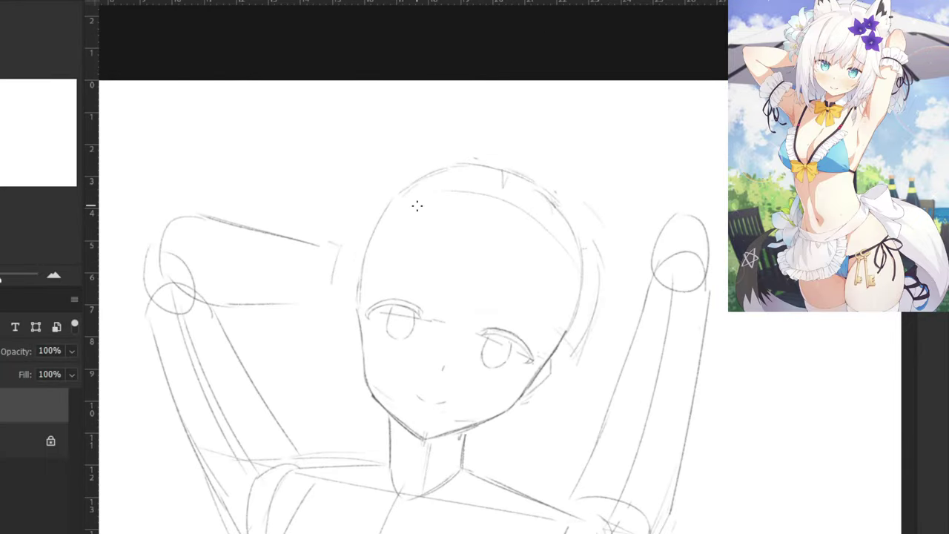
pyautogui.moveTo(390, 217)
pyautogui.mouseDown()
pyautogui.moveTo(429, 211)
pyautogui.moveTo(559, 242)
pyautogui.moveTo(572, 304)
pyautogui.mouseUp()
pyautogui.hotkey('ctrl', 'z')
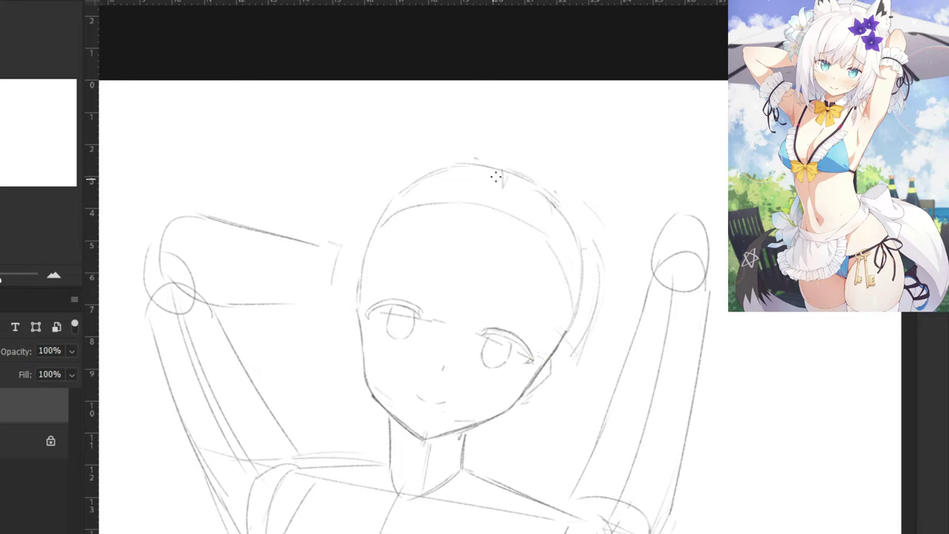
# Draw a slanted centre line through the face from the top of the head to the chin.
pyautogui.moveTo(496, 176)
pyautogui.mouseDown()
pyautogui.moveTo(440, 333)
pyautogui.moveTo(419, 430)
pyautogui.mouseUp()
pyautogui.moveTo(453, 269); pyautogui.dragTo(453, 206)
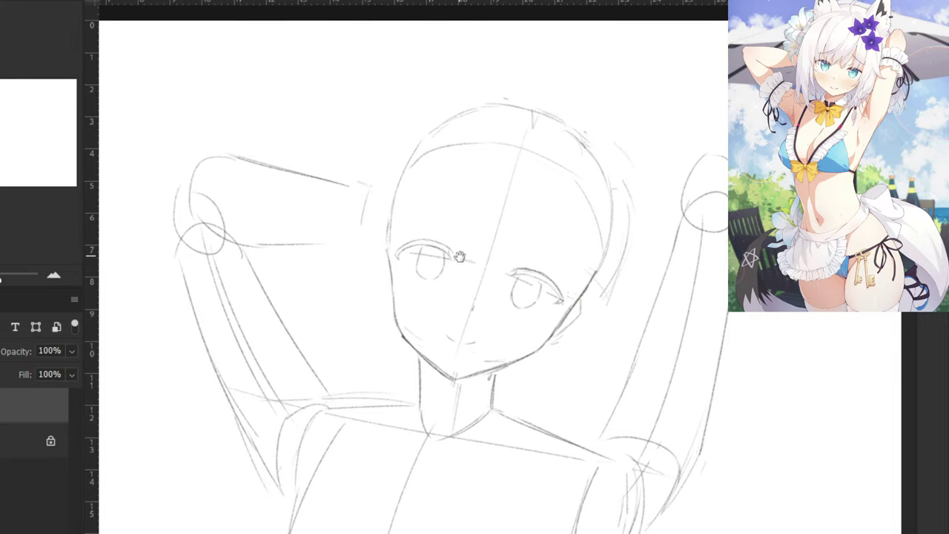
pyautogui.moveTo(457, 258); pyautogui.dragTo(455, 202)
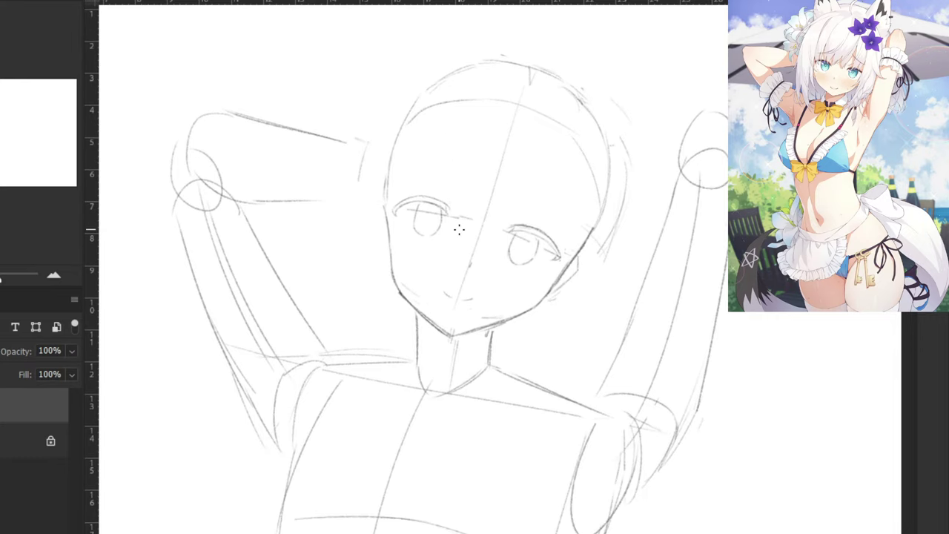
# Erase the straight right shoulder slope near the neck and redraw it as a soft concave curve.
pyautogui.press('e')
pyautogui.moveTo(500, 377); pyautogui.dragTo(553, 392)
pyautogui.press('b')
pyautogui.moveTo(490, 365); pyautogui.dragTo(514, 385)
pyautogui.hotkey('ctrl', 'z')
pyautogui.moveTo(499, 378)
pyautogui.mouseDown()
pyautogui.moveTo(528, 391)
pyautogui.moveTo(587, 393)
pyautogui.mouseUp()
pyautogui.hotkey('ctrl', 'z')
pyautogui.hotkey('ctrl', 'z')
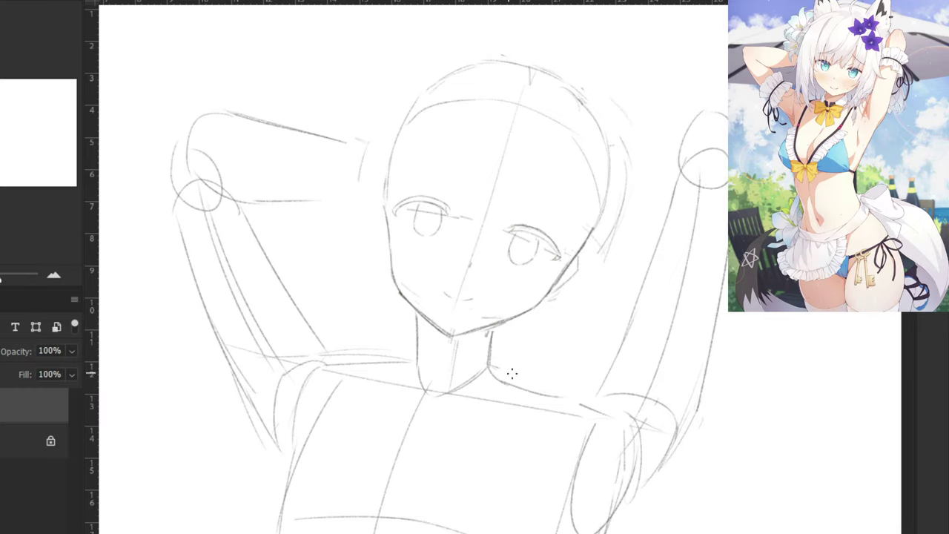
pyautogui.hotkey('ctrl', 'z')
# Select the whole head with a freehand outline, enlarge it slightly and reposition it above the neck.
pyautogui.hotkey('ctrl', '-')
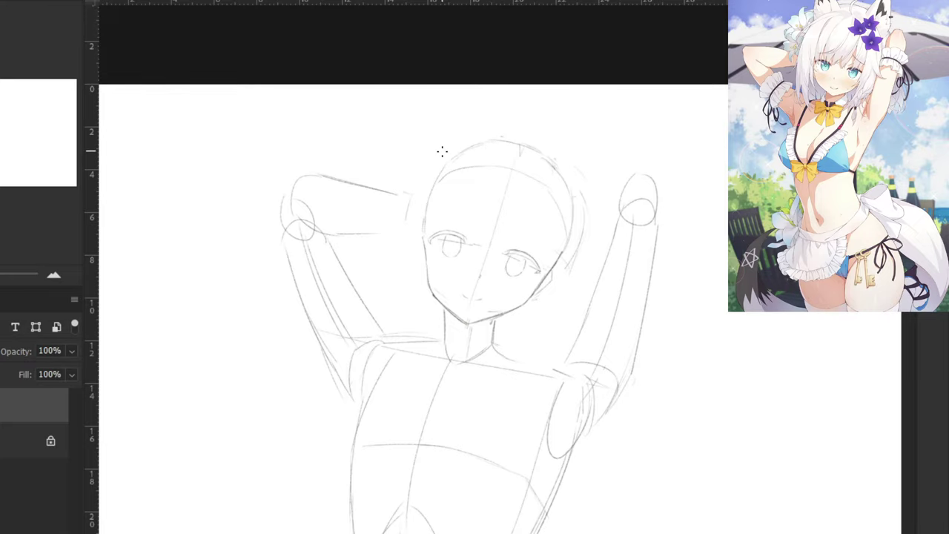
pyautogui.moveTo(439, 307)
pyautogui.mouseDown()
pyautogui.moveTo(462, 331)
pyautogui.moveTo(547, 304)
pyautogui.moveTo(464, 104)
pyautogui.moveTo(421, 185)
pyautogui.mouseUp()
pyautogui.hotkey('ctrl', 't')
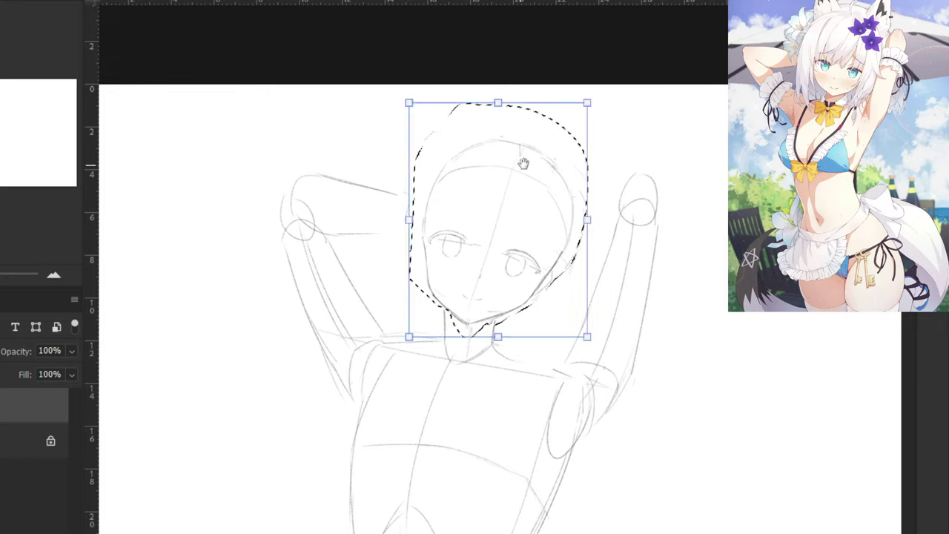
pyautogui.moveTo(586, 100); pyautogui.dragTo(603, 82)
pyautogui.moveTo(522, 161); pyautogui.dragTo(494, 180)
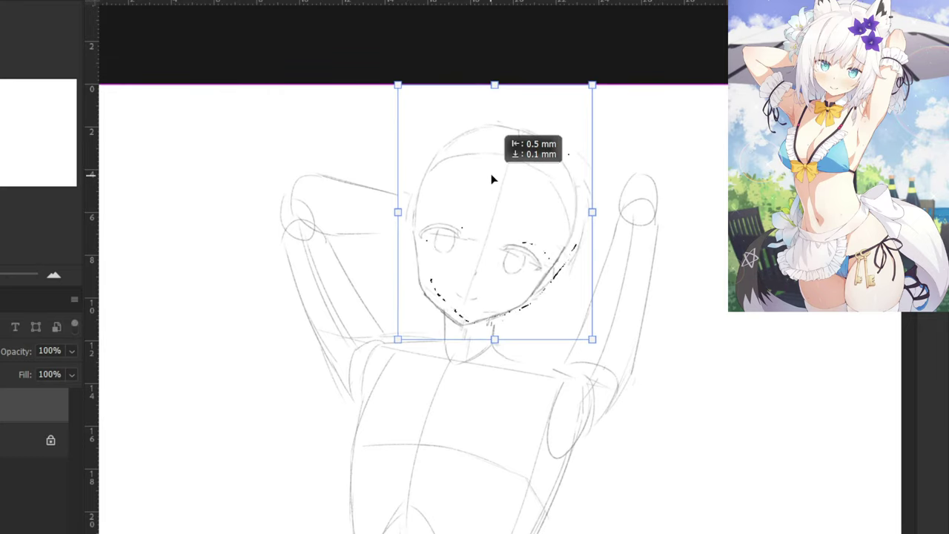
pyautogui.moveTo(591, 85); pyautogui.dragTo(603, 72)
pyautogui.moveTo(494, 182); pyautogui.dragTo(494, 177)
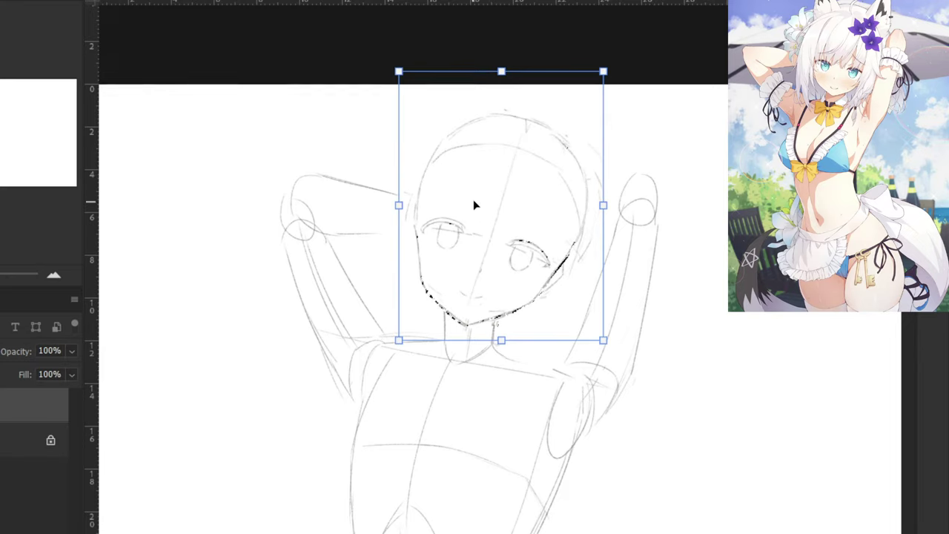
pyautogui.press('Return')
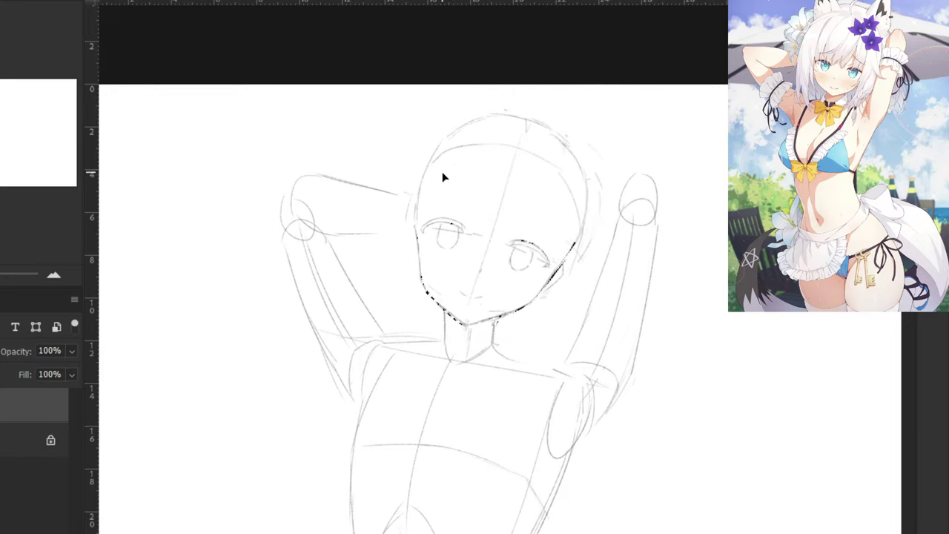
pyautogui.hotkey('ctrl', 'd')
# Try to select both eyes and move them slightly lower on the face.
pyautogui.moveTo(520, 281)
pyautogui.mouseDown()
pyautogui.moveTo(546, 273)
pyautogui.moveTo(445, 218)
pyautogui.moveTo(423, 226)
pyautogui.moveTo(465, 232)
pyautogui.moveTo(465, 223)
pyautogui.mouseUp()
pyautogui.hotkey('ctrl', 't')
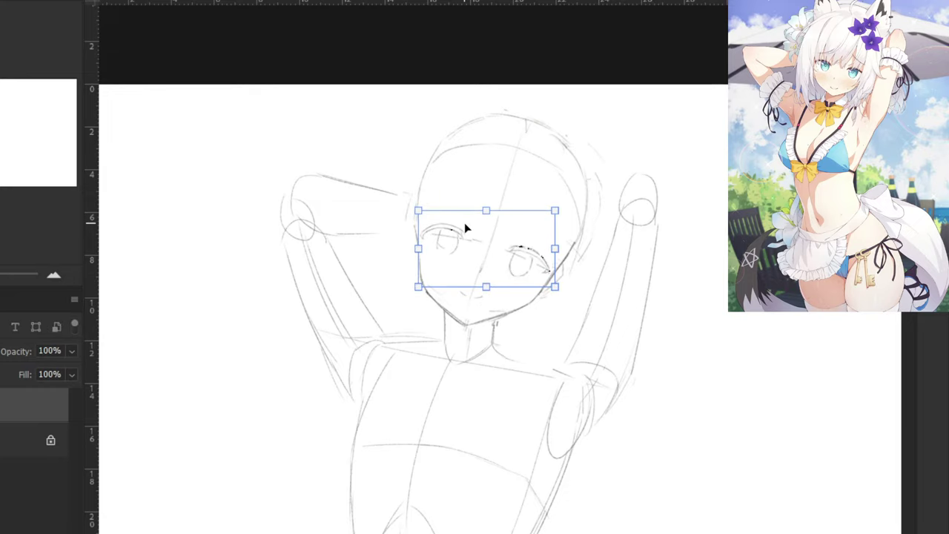
pyautogui.hotkey('ctrl', 'z')
pyautogui.hotkey('ctrl', 'z')
pyautogui.press('Return')
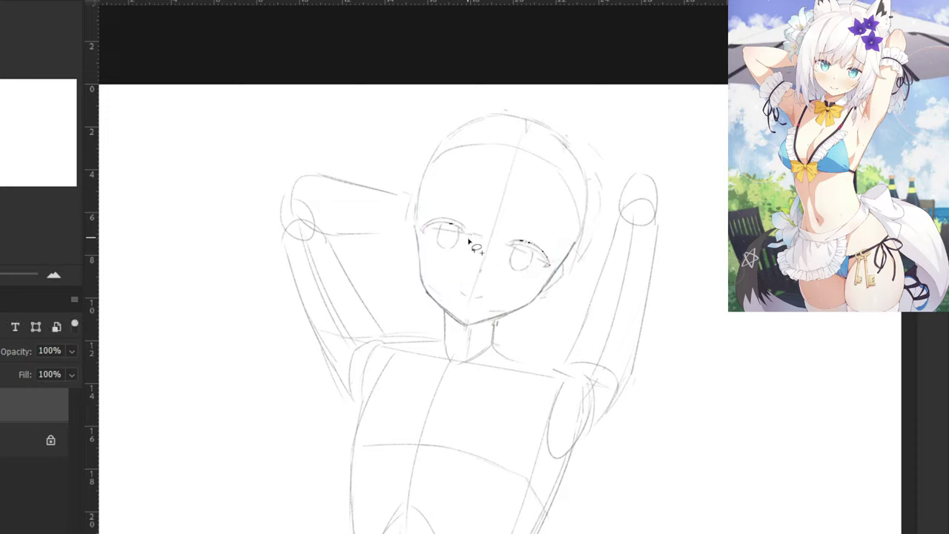
# Select both eyes with a freehand outline and move them slightly lower on the face.
pyautogui.press('b')
pyautogui.moveTo(443, 254)
pyautogui.mouseDown()
pyautogui.moveTo(539, 280)
pyautogui.moveTo(451, 205)
pyautogui.moveTo(426, 239)
pyautogui.moveTo(439, 251)
pyautogui.mouseUp()
pyautogui.hotkey('ctrl', 't')
pyautogui.moveTo(489, 229); pyautogui.dragTo(488, 231)
pyautogui.press('Return')
# Select the nose and mouth area with a freehand outline and shift it slightly lower toward the chin.
pyautogui.moveTo(479, 318)
pyautogui.mouseDown()
pyautogui.moveTo(487, 259)
pyautogui.moveTo(469, 317)
pyautogui.mouseUp()
pyautogui.hotkey('ctrl', 't')
pyautogui.moveTo(471, 276); pyautogui.dragTo(471, 281)
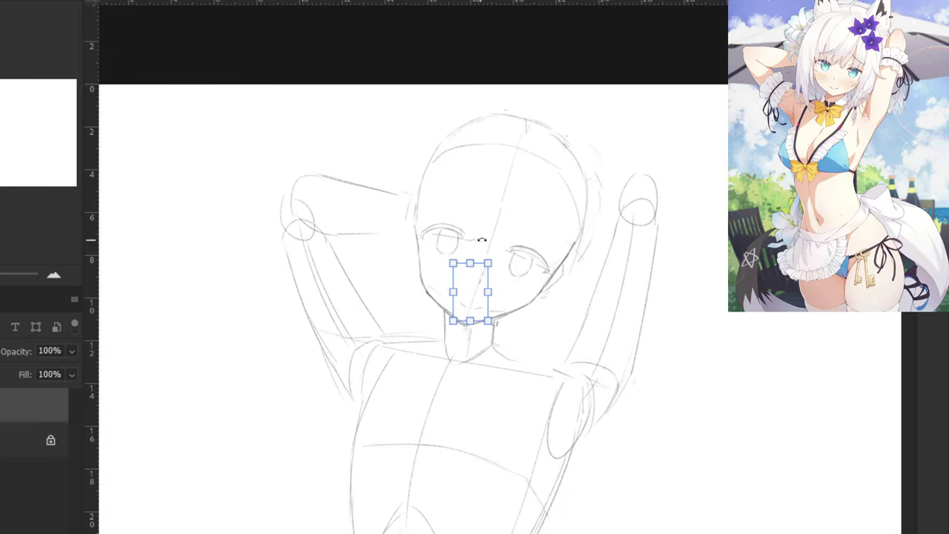
pyautogui.press('Return')
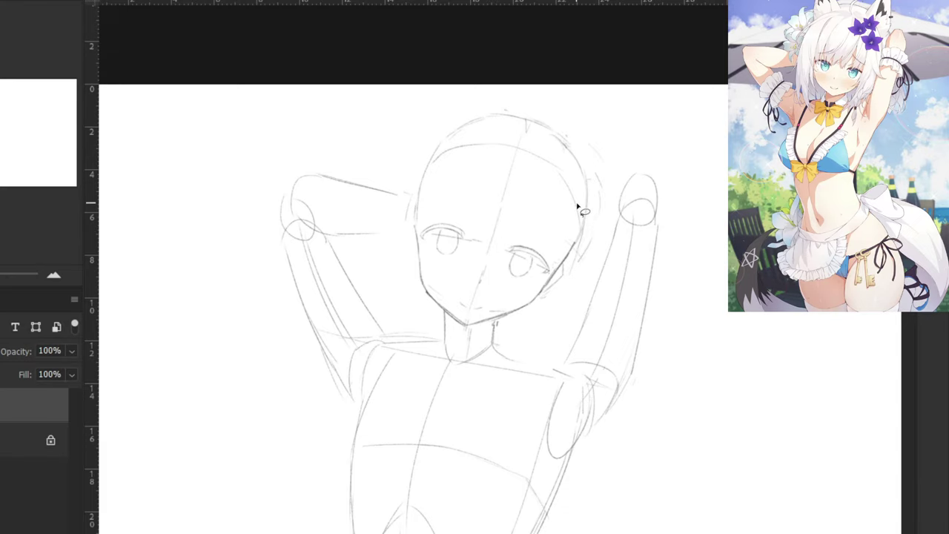
pyautogui.hotkey('ctrl', '+')
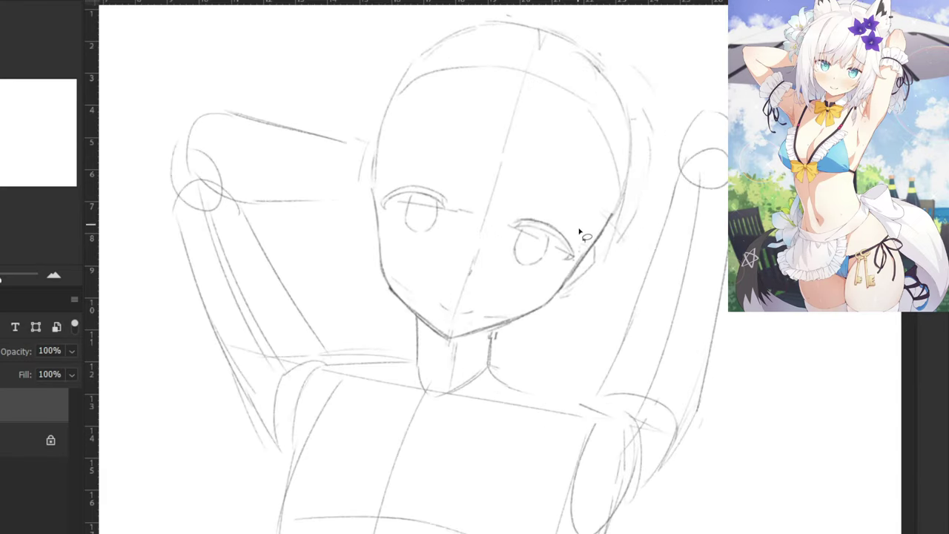
pyautogui.moveTo(479, 231)
pyautogui.mouseDown()
pyautogui.moveTo(479, 316)
pyautogui.moveTo(455, 318)
pyautogui.moveTo(447, 296)
pyautogui.mouseUp()
pyautogui.hotkey('ctrl', 'd')
pyautogui.hotkey('ctrl', 't')
pyautogui.press('Return')
pyautogui.hotkey('ctrl', 'd')
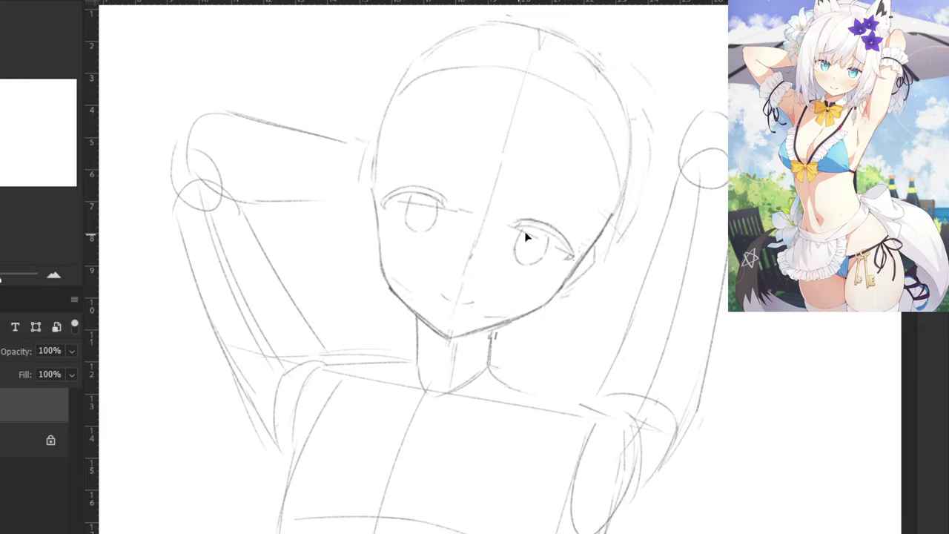
# Try to erase the right cheek line and redraw it from beside the right eye toward the jaw.
pyautogui.press('e')
pyautogui.moveTo(539, 307)
pyautogui.mouseDown()
pyautogui.moveTo(483, 333)
pyautogui.moveTo(528, 310)
pyautogui.moveTo(604, 235)
pyautogui.moveTo(565, 277)
pyautogui.mouseUp()
pyautogui.press('b')
pyautogui.hotkey('ctrl', 'z')
pyautogui.hotkey('ctrl', 'z')
pyautogui.press('e')
pyautogui.press('b')
pyautogui.hotkey('ctrl', 'z')
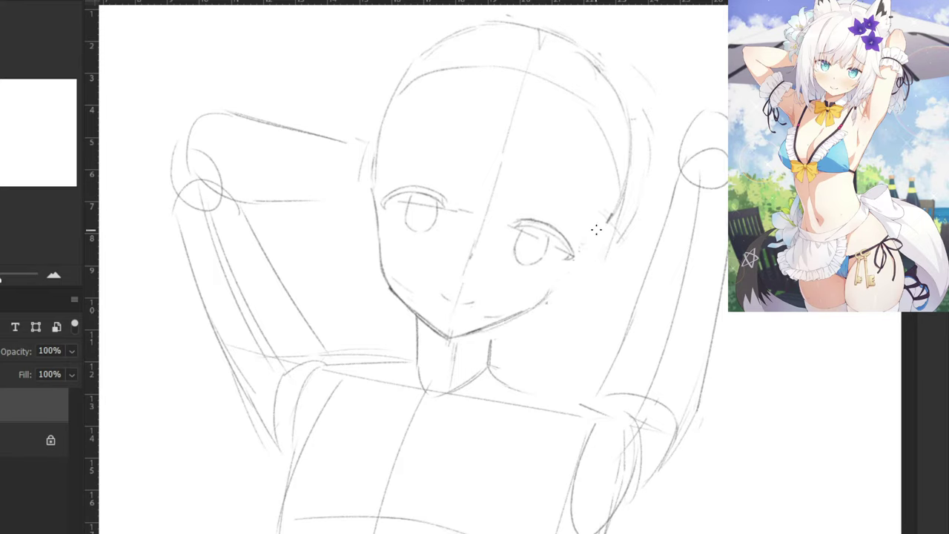
pyautogui.moveTo(596, 230); pyautogui.dragTo(549, 293)
pyautogui.hotkey('ctrl', 'z')
pyautogui.hotkey('ctrl', 'z')
pyautogui.hotkey('ctrl', 'z')
pyautogui.hotkey('ctrl', 'z')
pyautogui.hotkey('ctrl', 'z')
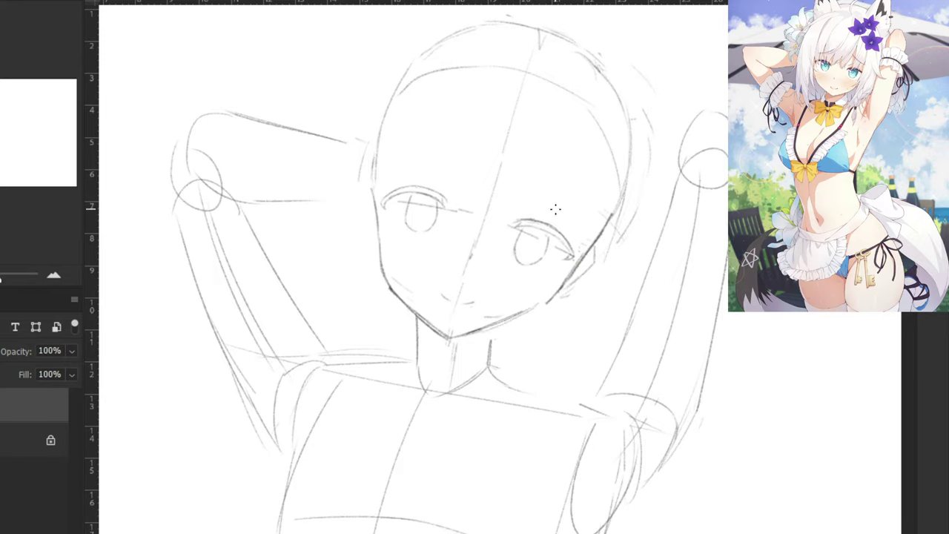
# Erase the right cheek line and redraw it as a smooth curve from beside the right eye down to the chin.
pyautogui.hotkey('ctrl', 'shift', 'z')
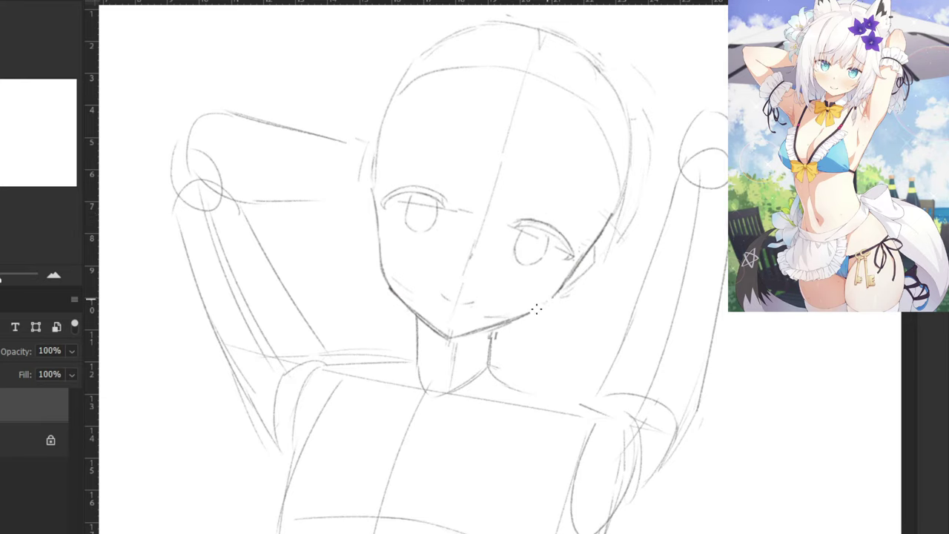
pyautogui.hotkey('ctrl', 'z')
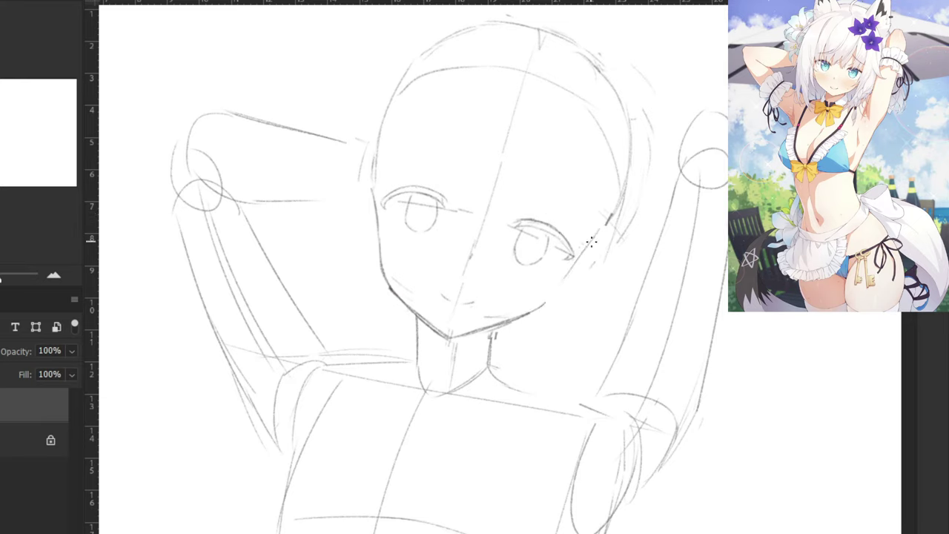
pyautogui.moveTo(577, 261); pyautogui.dragTo(546, 301)
pyautogui.hotkey('ctrl', 'z')
pyautogui.hotkey('ctrl', 'z')
pyautogui.moveTo(591, 237); pyautogui.dragTo(535, 309)
pyautogui.press('e')
pyautogui.moveTo(522, 315); pyautogui.dragTo(564, 274)
pyautogui.press('b')
pyautogui.moveTo(591, 239)
pyautogui.mouseDown()
pyautogui.moveTo(529, 312)
pyautogui.moveTo(456, 337)
pyautogui.mouseUp()
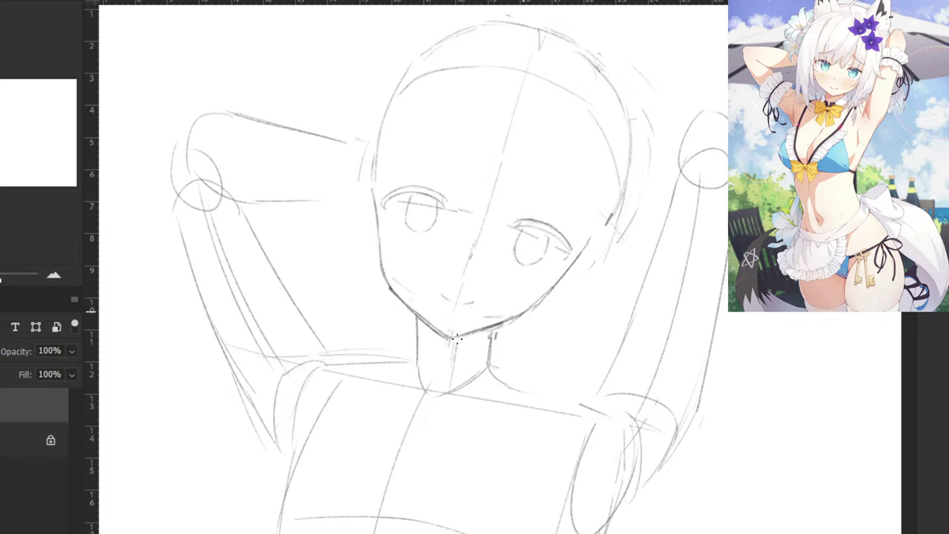
# Erase and redraw the left cheek line slightly further inward, and add a curved hair strand at the left of the forehead.
pyautogui.press('e')
pyautogui.moveTo(375, 193); pyautogui.dragTo(390, 289)
pyautogui.press('b')
pyautogui.moveTo(379, 191)
pyautogui.mouseDown()
pyautogui.moveTo(390, 284)
pyautogui.moveTo(407, 305)
pyautogui.mouseUp()
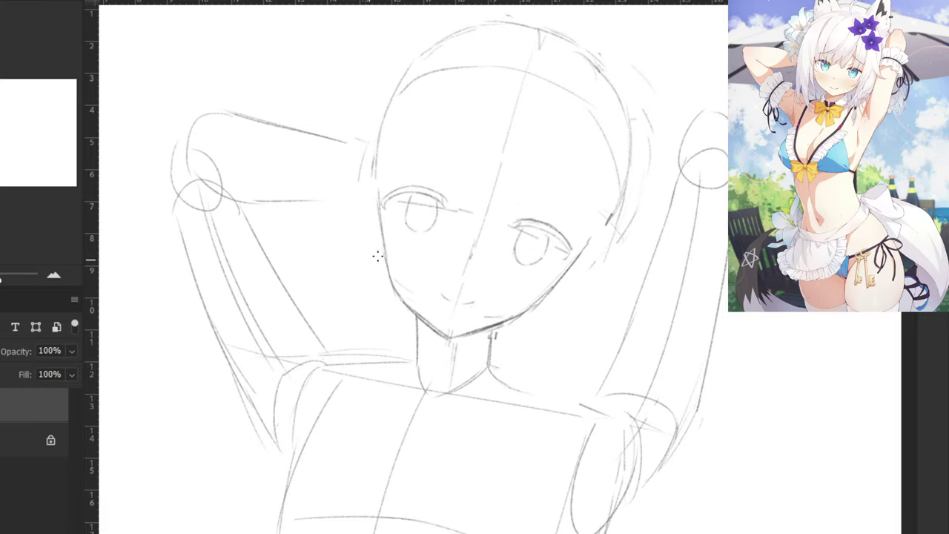
pyautogui.moveTo(407, 109); pyautogui.dragTo(396, 182)
pyautogui.hotkey('ctrl', '-')
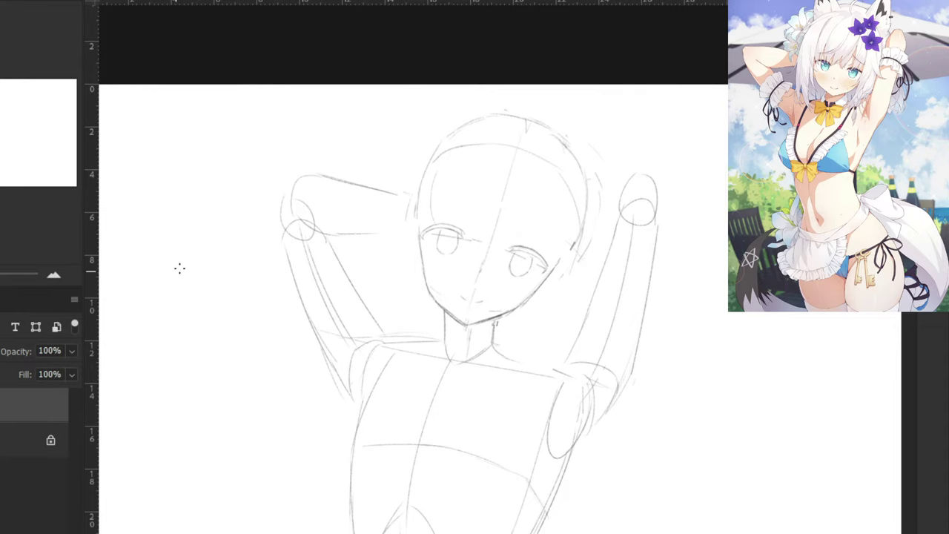
# Try out a small face outline on the empty canvas beside the raised left arm and undo it.
pyautogui.hotkey('ctrl', '+')
pyautogui.moveTo(178, 239); pyautogui.dragTo(360, 216)
pyautogui.moveTo(236, 220)
pyautogui.mouseDown()
pyautogui.moveTo(281, 300)
pyautogui.moveTo(307, 277)
pyautogui.moveTo(333, 274)
pyautogui.moveTo(344, 235)
pyautogui.moveTo(325, 168)
pyautogui.moveTo(243, 189)
pyautogui.mouseUp()
pyautogui.hotkey('ctrl', 'z')
pyautogui.hotkey('ctrl', 'z')
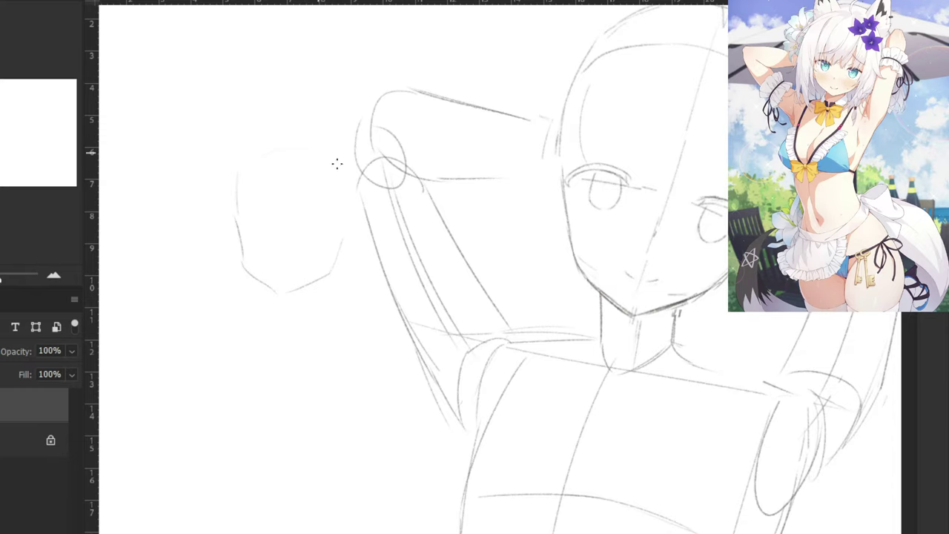
pyautogui.hotkey('ctrl', 'z')
pyautogui.hotkey('ctrl', 'z')
pyautogui.hotkey('ctrl', 'z')
pyautogui.hotkey('ctrl', 'z')
# Draw a curved bang strand from the hairline down toward the inner end of the left eye.
pyautogui.moveTo(366, 135); pyautogui.dragTo(203, 247)
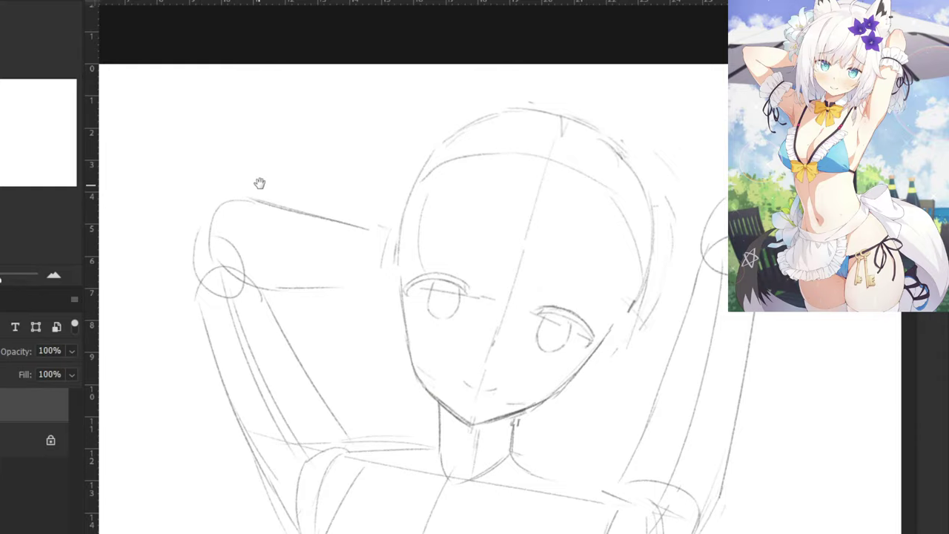
pyautogui.moveTo(259, 184); pyautogui.dragTo(236, 208)
pyautogui.moveTo(413, 222)
pyautogui.mouseDown()
pyautogui.moveTo(407, 276)
pyautogui.moveTo(415, 291)
pyautogui.mouseUp()
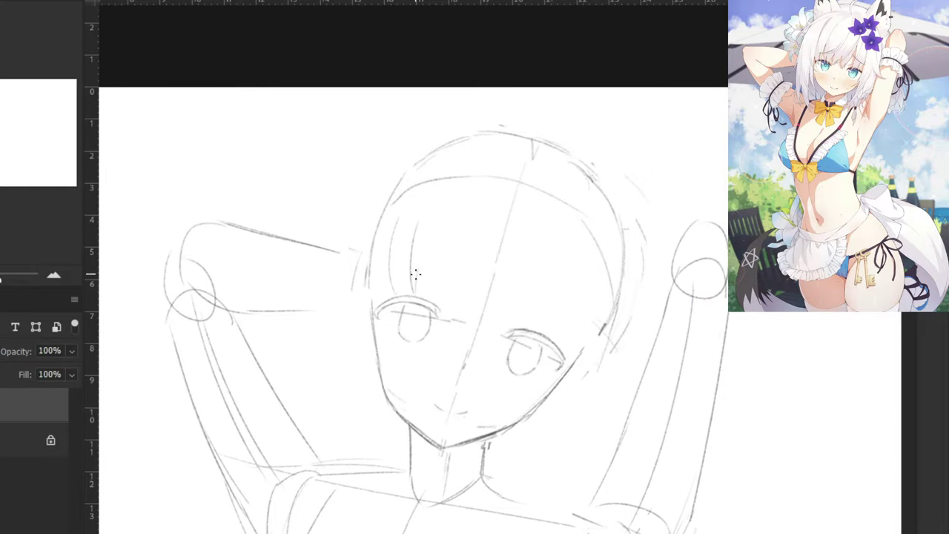
pyautogui.hotkey('ctrl', 'z')
pyautogui.hotkey('ctrl', 'z')
pyautogui.hotkey('ctrl', 'z')
pyautogui.moveTo(456, 195)
pyautogui.mouseDown()
pyautogui.moveTo(417, 290)
pyautogui.moveTo(426, 273)
pyautogui.moveTo(435, 304)
pyautogui.mouseUp()
pyautogui.hotkey('ctrl', 'z')
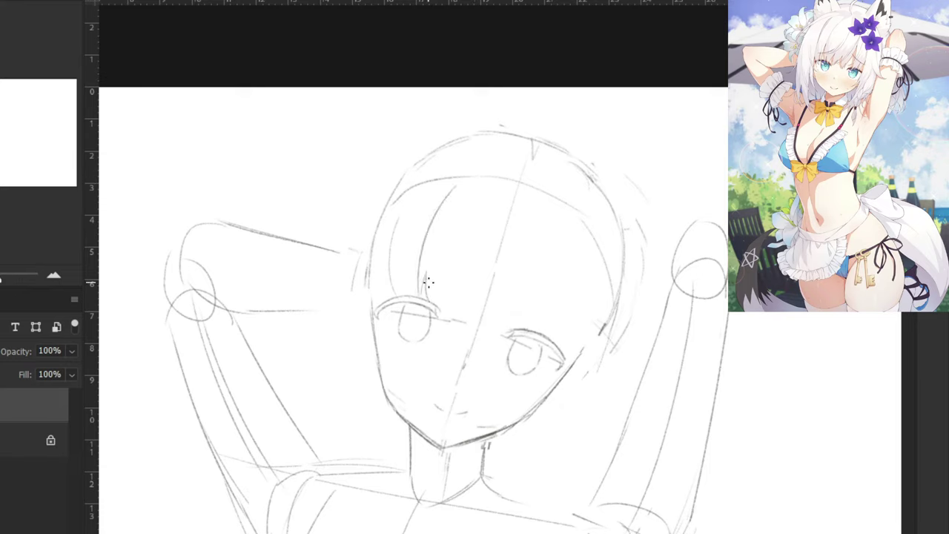
pyautogui.hotkey('ctrl', 'z')
# Add pointed bang tips between the left eye and the face's centre line.
pyautogui.moveTo(456, 276)
pyautogui.mouseDown()
pyautogui.moveTo(456, 326)
pyautogui.moveTo(460, 315)
pyautogui.mouseUp()
pyautogui.hotkey('ctrl', 'z')
pyautogui.hotkey('ctrl', 'z')
pyautogui.hotkey('ctrl', 'z')
pyautogui.moveTo(455, 280); pyautogui.dragTo(456, 314)
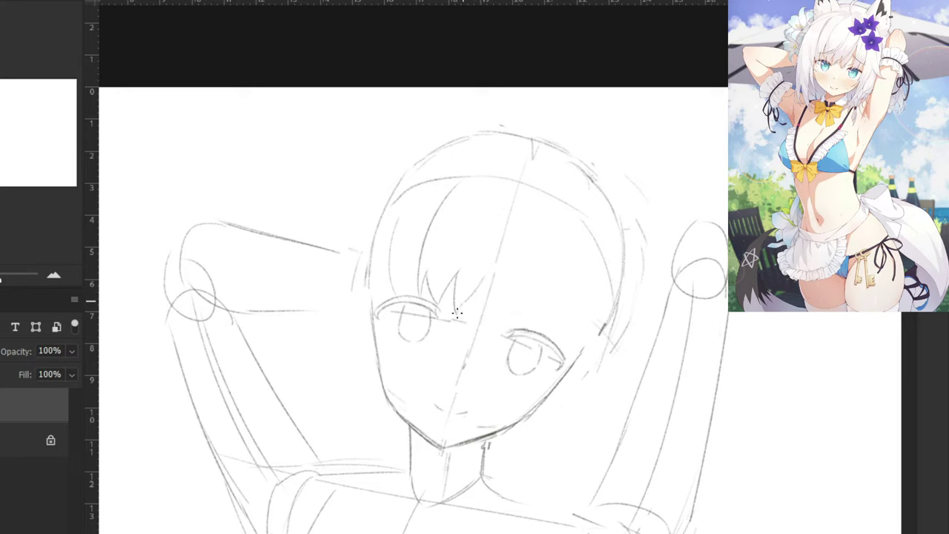
pyautogui.hotkey('ctrl', 'z')
pyautogui.moveTo(486, 269); pyautogui.dragTo(458, 313)
pyautogui.hotkey('ctrl', 'z')
pyautogui.moveTo(482, 286); pyautogui.dragTo(472, 308)
# Draw a long curved bang strand from the hairline to the right eye's inner end and add pointed tips around the centre line.
pyautogui.moveTo(554, 209); pyautogui.dragTo(521, 303)
pyautogui.hotkey('ctrl', 'z')
pyautogui.hotkey('ctrl', 'z')
pyautogui.moveTo(554, 199); pyautogui.dragTo(526, 303)
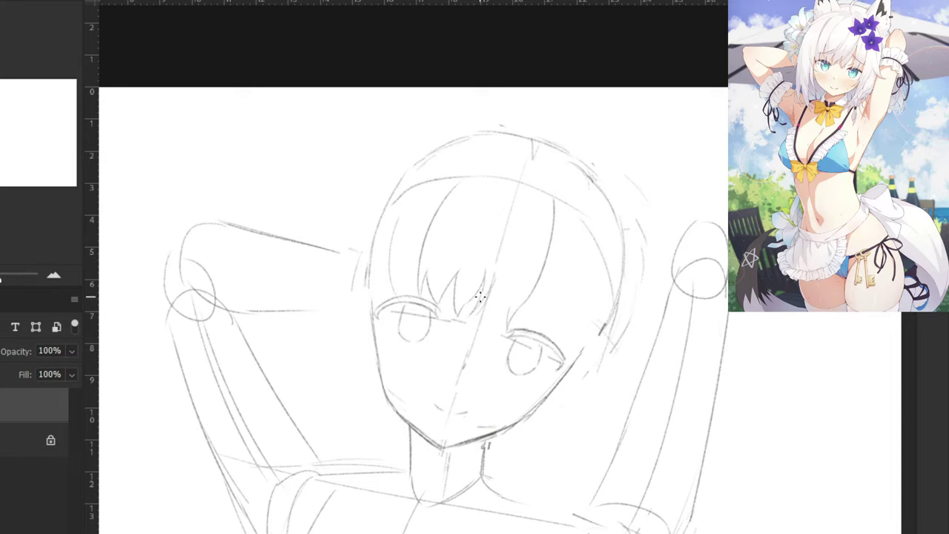
pyautogui.moveTo(493, 278); pyautogui.dragTo(500, 327)
pyautogui.hotkey('ctrl', 'z')
pyautogui.moveTo(478, 289); pyautogui.dragTo(465, 307)
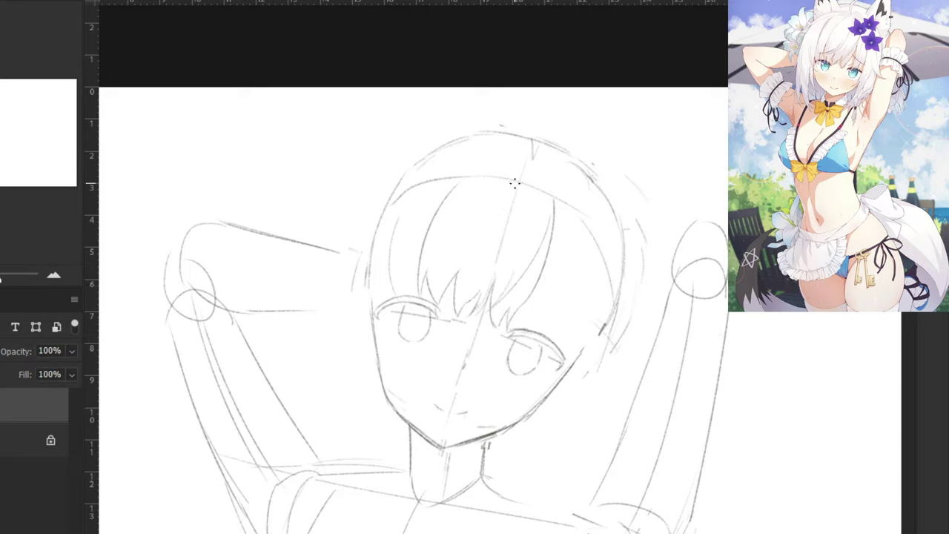
# Draw a bang strand sweeping from the centre line across the left forehead, and add the outer bang tips above both eyes.
pyautogui.moveTo(516, 186)
pyautogui.mouseDown()
pyautogui.moveTo(482, 229)
pyautogui.moveTo(494, 197)
pyautogui.moveTo(417, 260)
pyautogui.mouseUp()
pyautogui.hotkey('ctrl', 'z')
pyautogui.moveTo(494, 221); pyautogui.dragTo(410, 258)
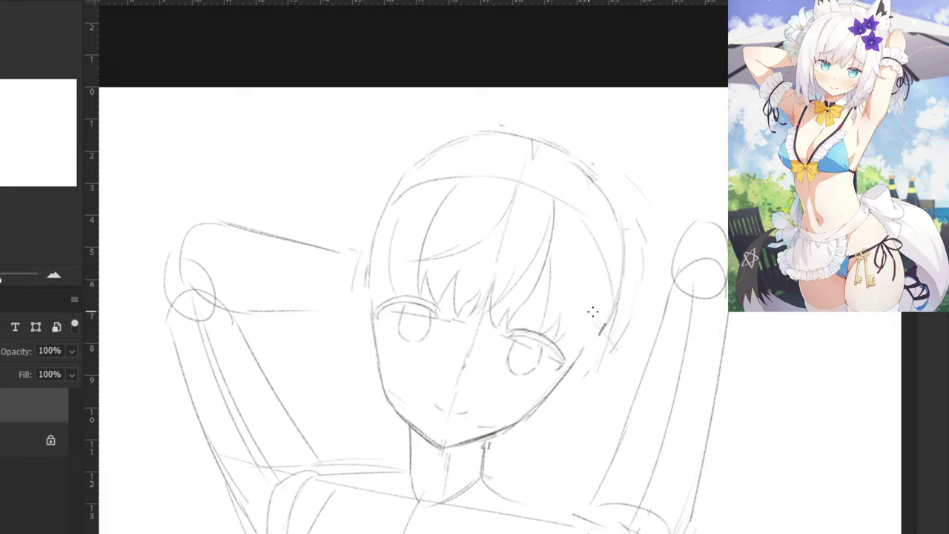
pyautogui.moveTo(571, 316); pyautogui.dragTo(564, 352)
pyautogui.hotkey('ctrl', 'z')
pyautogui.moveTo(425, 227); pyautogui.dragTo(403, 290)
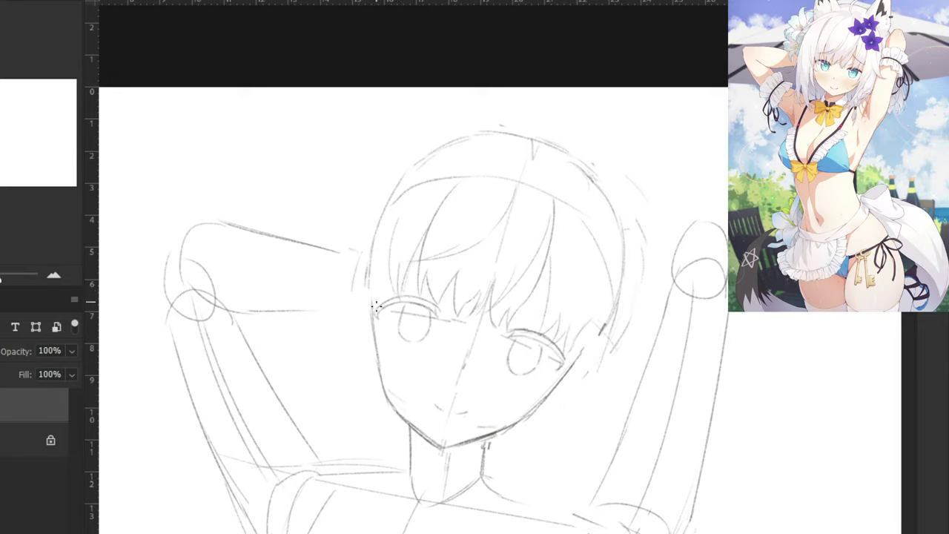
# Try to draw the side hair outline from above the hairline down past the left temple and cheek.
pyautogui.moveTo(384, 269); pyautogui.dragTo(373, 297)
pyautogui.hotkey('ctrl', 'z')
pyautogui.moveTo(464, 162)
pyautogui.mouseDown()
pyautogui.moveTo(427, 177)
pyautogui.moveTo(391, 233)
pyautogui.mouseUp()
pyautogui.hotkey('ctrl', 'z')
pyautogui.hotkey('ctrl', 'z')
pyautogui.hotkey('ctrl', 'z')
pyautogui.moveTo(427, 174)
pyautogui.mouseDown()
pyautogui.moveTo(385, 232)
pyautogui.moveTo(368, 294)
pyautogui.mouseUp()
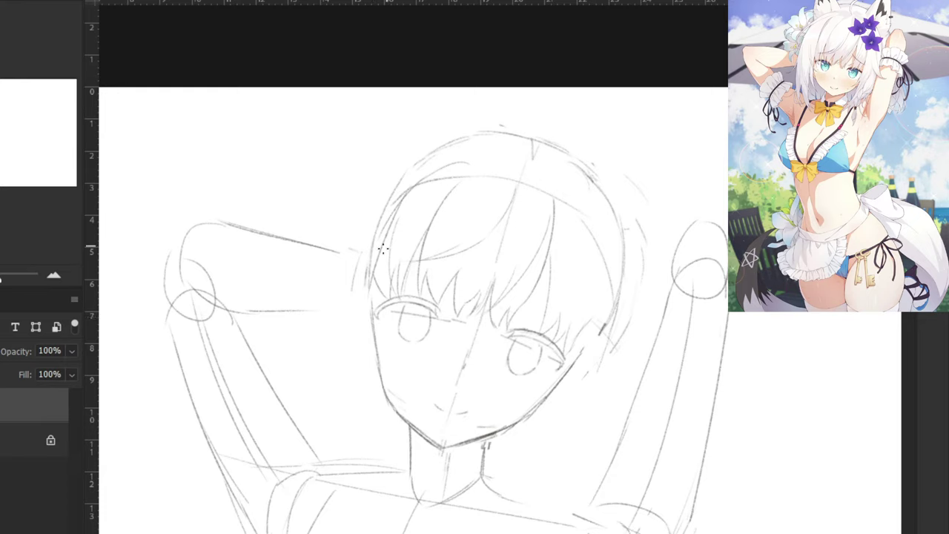
pyautogui.moveTo(383, 250); pyautogui.dragTo(362, 340)
pyautogui.hotkey('ctrl', 'z')
pyautogui.moveTo(375, 267); pyautogui.dragTo(366, 363)
pyautogui.hotkey('ctrl', 'z')
pyautogui.hotkey('ctrl', 'z')
pyautogui.hotkey('ctrl', 'z')
pyautogui.hotkey('ctrl', 'z')
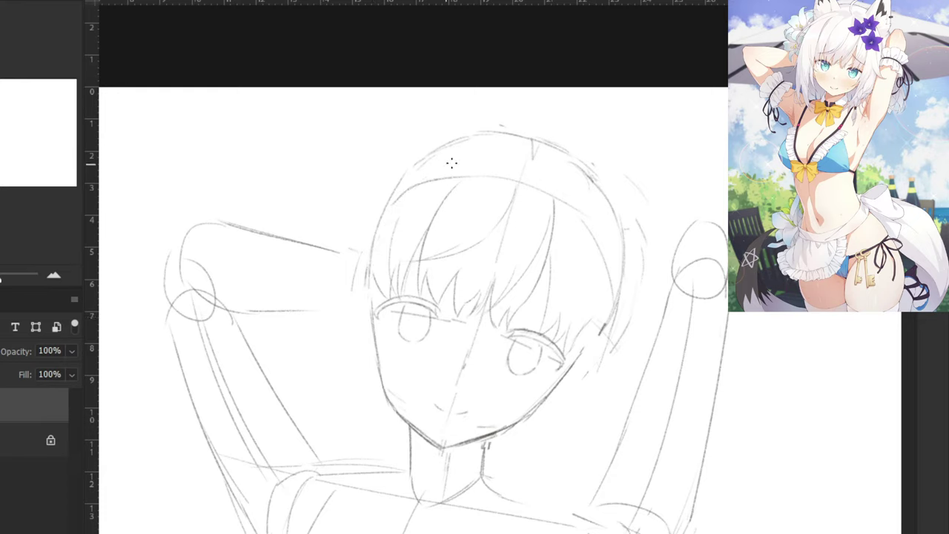
# Draw the side hair outline curving from the hairline down past the left temple and alongside the cheek.
pyautogui.moveTo(478, 172)
pyautogui.mouseDown()
pyautogui.moveTo(413, 201)
pyautogui.moveTo(366, 277)
pyautogui.mouseUp()
pyautogui.hotkey('ctrl', 'z')
pyautogui.hotkey('ctrl', 'z')
pyautogui.moveTo(405, 209); pyautogui.dragTo(366, 290)
pyautogui.hotkey('ctrl', 'z')
pyautogui.hotkey('ctrl', 'z')
pyautogui.hotkey('ctrl', 'z')
pyautogui.hotkey('ctrl', 'z')
pyautogui.moveTo(424, 185)
pyautogui.mouseDown()
pyautogui.moveTo(373, 243)
pyautogui.moveTo(362, 326)
pyautogui.mouseUp()
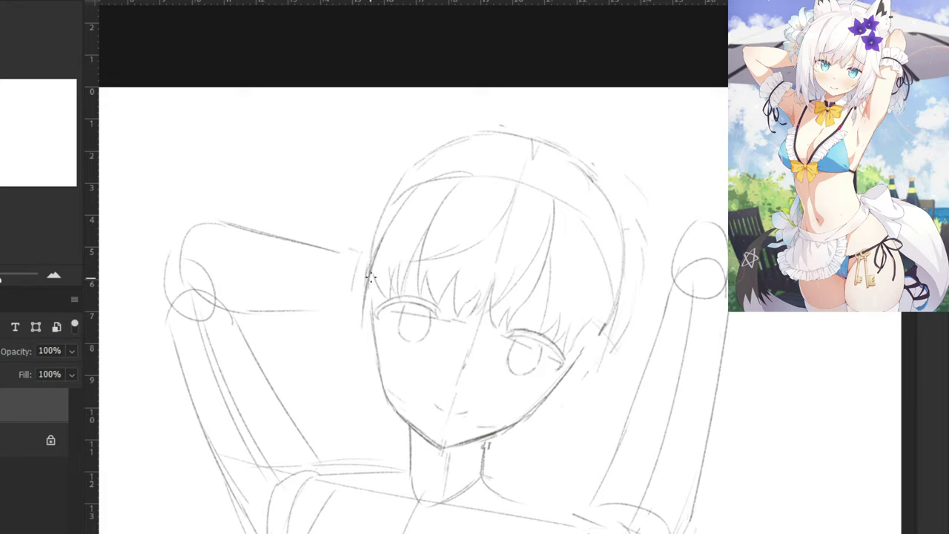
pyautogui.moveTo(373, 264); pyautogui.dragTo(367, 368)
# Erase the lower left jaw line and redraw it as a cleaner diagonal from the cheek toward the chin.
pyautogui.press('e')
pyautogui.moveTo(383, 393); pyautogui.dragTo(417, 432)
pyautogui.press('b')
pyautogui.hotkey('ctrl', 'z')
pyautogui.hotkey('ctrl', 'z')
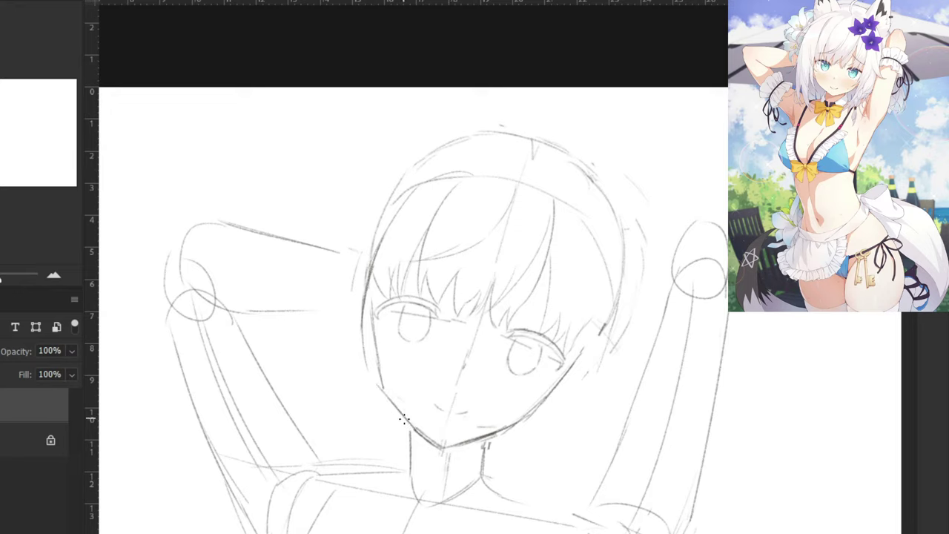
pyautogui.moveTo(378, 386)
pyautogui.mouseDown()
pyautogui.moveTo(416, 432)
pyautogui.moveTo(410, 426)
pyautogui.mouseUp()
pyautogui.hotkey('ctrl', 'z')
pyautogui.hotkey('ctrl', 'z')
pyautogui.moveTo(382, 390); pyautogui.dragTo(420, 429)
pyautogui.moveTo(379, 389); pyautogui.dragTo(417, 433)
# Erase the lower part of the left cheek line and redraw it slightly further out to meet the jaw.
pyautogui.press('e')
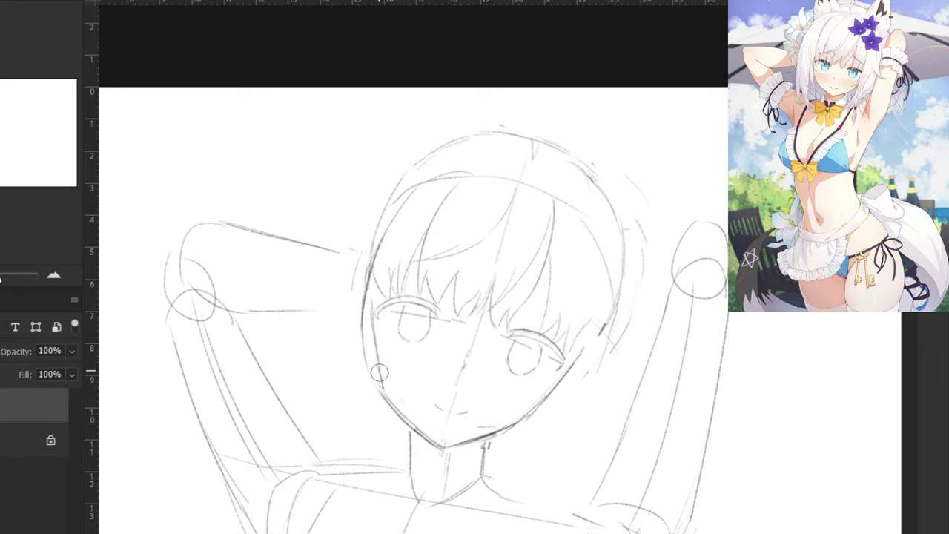
pyautogui.press('b')
pyautogui.moveTo(381, 373)
pyautogui.mouseDown()
pyautogui.moveTo(370, 314)
pyautogui.moveTo(382, 393)
pyautogui.mouseUp()
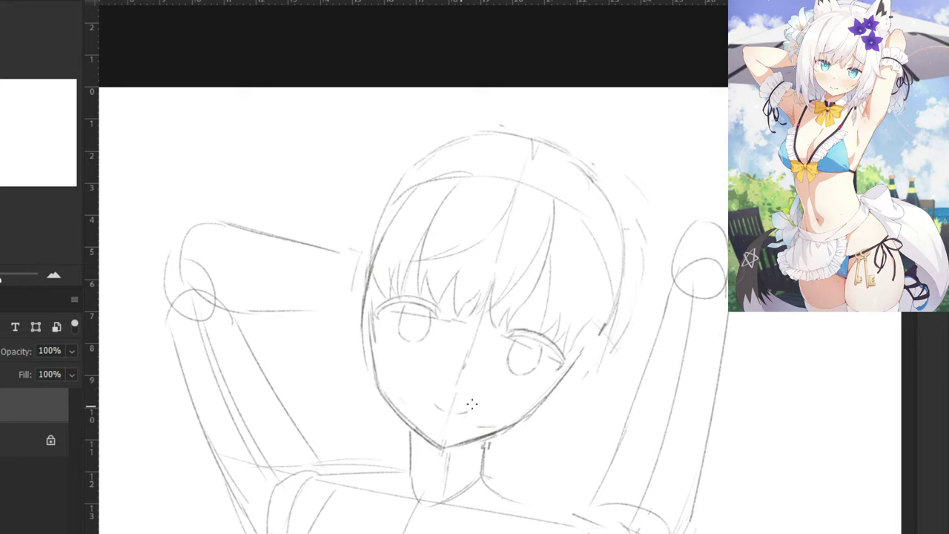
# Retouch the right jaw line near the chin and erase the side hair outline beside the left cheek.
pyautogui.press('e')
pyautogui.press('b')
pyautogui.moveTo(528, 415)
pyautogui.mouseDown()
pyautogui.moveTo(496, 433)
pyautogui.moveTo(541, 402)
pyautogui.mouseUp()
pyautogui.hotkey('ctrl', 'z')
pyautogui.hotkey('ctrl', 'z')
pyautogui.hotkey('ctrl', 'z')
pyautogui.hotkey('ctrl', 'z')
pyautogui.hotkey('ctrl', 'z')
pyautogui.press('b')
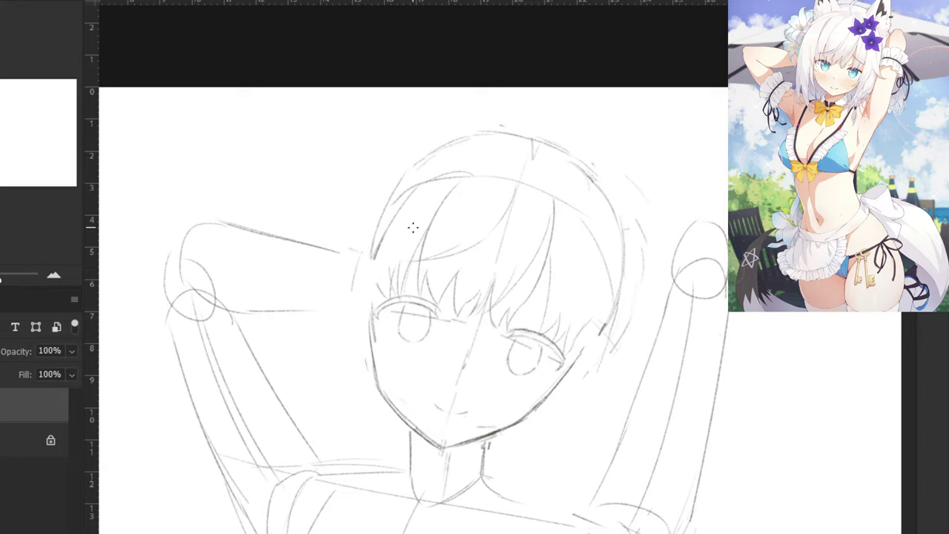
# Redraw the side hair outline from the left temple down beside the left eye.
pyautogui.moveTo(404, 203); pyautogui.dragTo(359, 319)
pyautogui.hotkey('ctrl', 'z')
pyautogui.moveTo(384, 240); pyautogui.dragTo(360, 328)
pyautogui.hotkey('ctrl', 'z')
pyautogui.moveTo(375, 259); pyautogui.dragTo(359, 333)
pyautogui.moveTo(370, 272); pyautogui.dragTo(379, 296)
pyautogui.moveTo(365, 339); pyautogui.dragTo(364, 344)
pyautogui.hotkey('ctrl', 'z')
# Extend the side hair lock along the left cheek and curve its end in toward the jaw.
pyautogui.moveTo(369, 282); pyautogui.dragTo(368, 394)
pyautogui.moveTo(363, 352); pyautogui.dragTo(376, 418)
pyautogui.hotkey('ctrl', 'z')
pyautogui.moveTo(364, 382)
pyautogui.mouseDown()
pyautogui.moveTo(378, 427)
pyautogui.moveTo(368, 418)
pyautogui.mouseUp()
pyautogui.hotkey('ctrl', 'z')
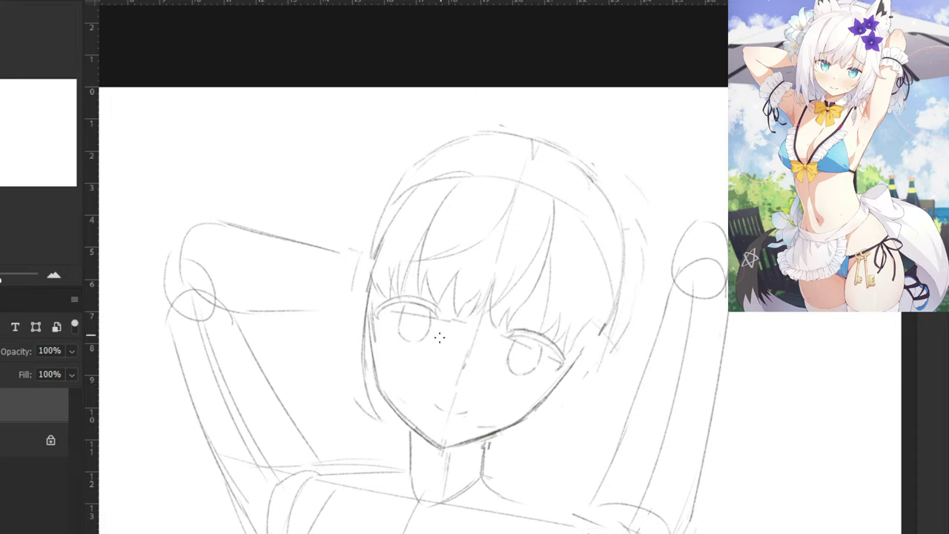
# Try to add a longer outer hair strand hanging beside the left cheek down to the shoulder.
pyautogui.hotkey('ctrl', 'z')
pyautogui.hotkey('ctrl', 'z')
pyautogui.moveTo(352, 337)
pyautogui.mouseDown()
pyautogui.moveTo(357, 396)
pyautogui.moveTo(356, 323)
pyautogui.moveTo(376, 438)
pyautogui.moveTo(364, 458)
pyautogui.mouseUp()
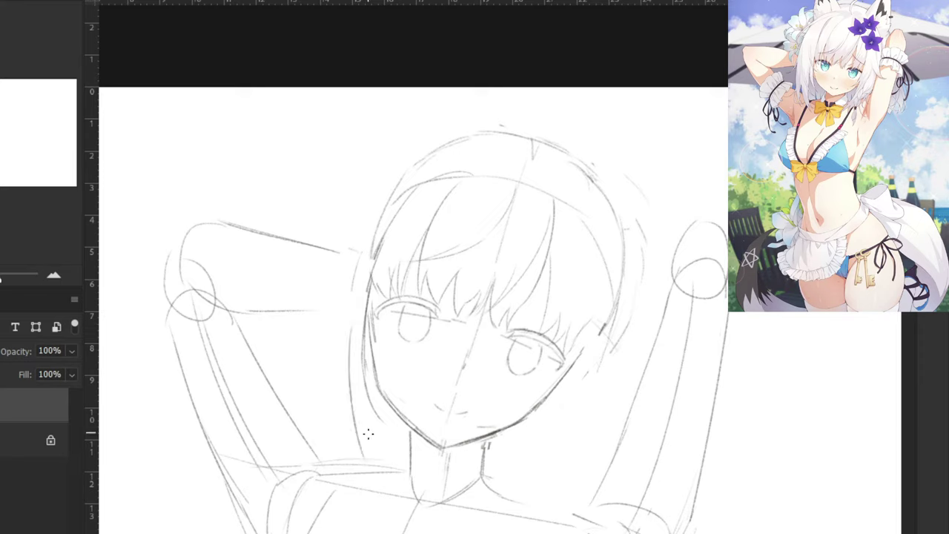
pyautogui.hotkey('ctrl', 'z')
pyautogui.moveTo(353, 333); pyautogui.dragTo(359, 470)
pyautogui.hotkey('ctrl', 'z')
# Erase the straight left shoulder slope near the neck and redraw it as a soft curve starting from the neck.
pyautogui.press('e')
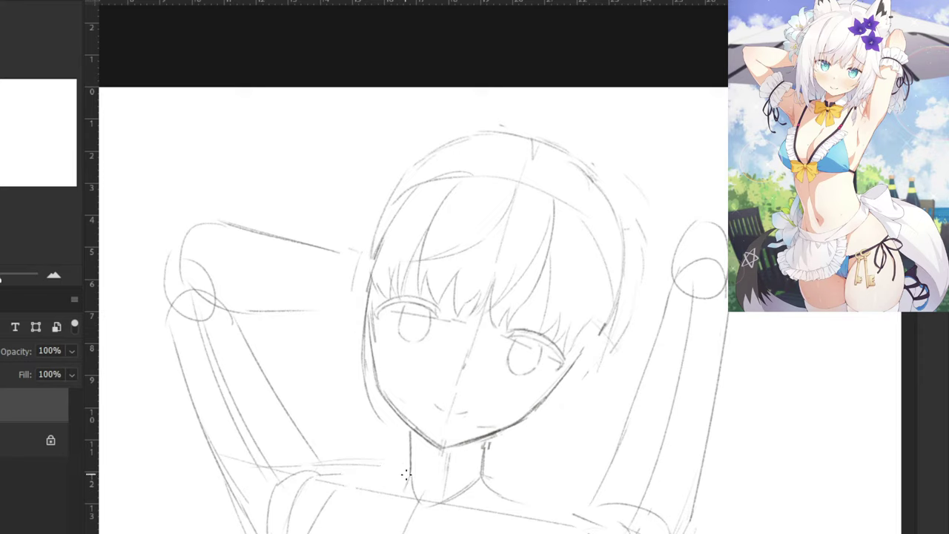
pyautogui.moveTo(409, 466)
pyautogui.mouseDown()
pyautogui.moveTo(382, 475)
pyautogui.moveTo(360, 476)
pyautogui.moveTo(399, 468)
pyautogui.moveTo(342, 477)
pyautogui.moveTo(367, 472)
pyautogui.moveTo(328, 472)
pyautogui.mouseUp()
pyautogui.hotkey('ctrl', 'z')
pyautogui.hotkey('ctrl', 'z')
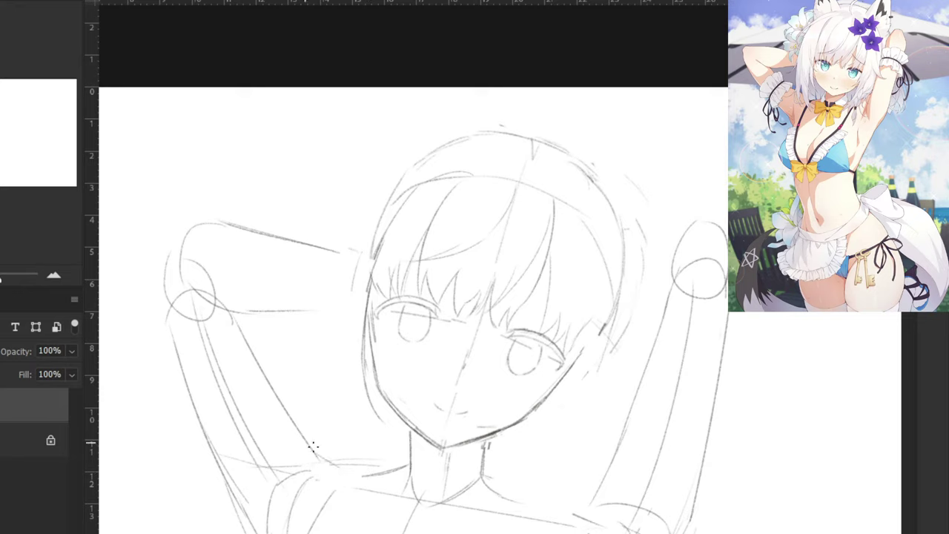
# Draw a curved line continuing the left raised arm's inner edge down to the shoulder slope.
pyautogui.moveTo(320, 449); pyautogui.dragTo(370, 478)
pyautogui.moveTo(214, 411)
pyautogui.mouseDown()
pyautogui.moveTo(274, 396)
pyautogui.moveTo(289, 361)
pyautogui.mouseUp()
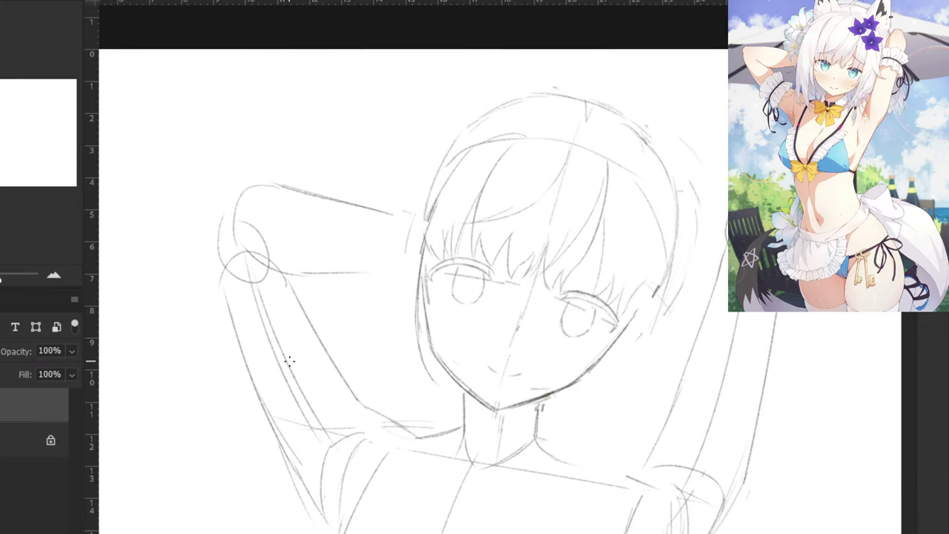
pyautogui.hotkey('ctrl', 'z')
pyautogui.moveTo(358, 400); pyautogui.dragTo(393, 421)
pyautogui.moveTo(320, 160); pyautogui.dragTo(301, 97)
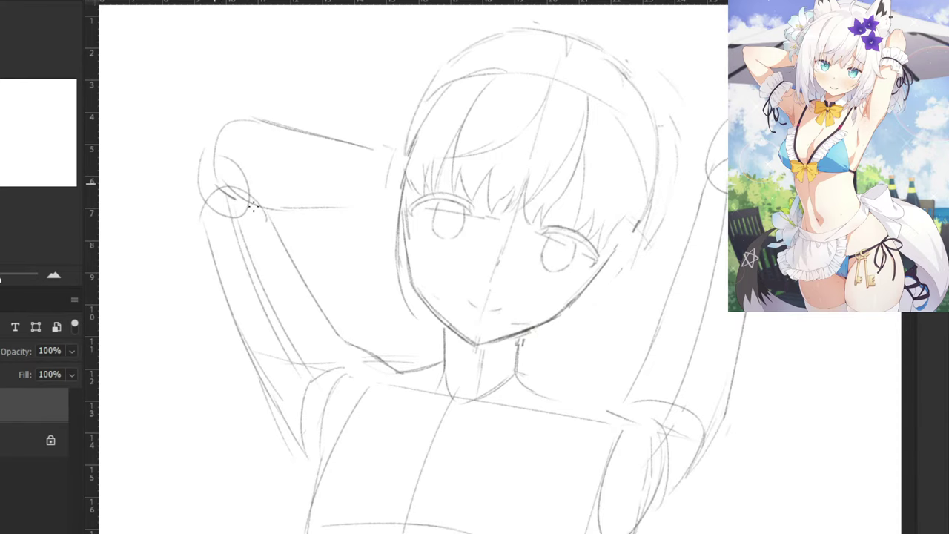
# Darken the raised left arm's inner edge with repeated strokes from the elbow down toward the shoulder.
pyautogui.moveTo(235, 206)
pyautogui.mouseDown()
pyautogui.moveTo(272, 212)
pyautogui.moveTo(315, 306)
pyautogui.mouseUp()
pyautogui.moveTo(270, 227); pyautogui.dragTo(334, 331)
pyautogui.moveTo(310, 300)
pyautogui.mouseDown()
pyautogui.moveTo(346, 343)
pyautogui.moveTo(299, 303)
pyautogui.moveTo(339, 388)
pyautogui.mouseUp()
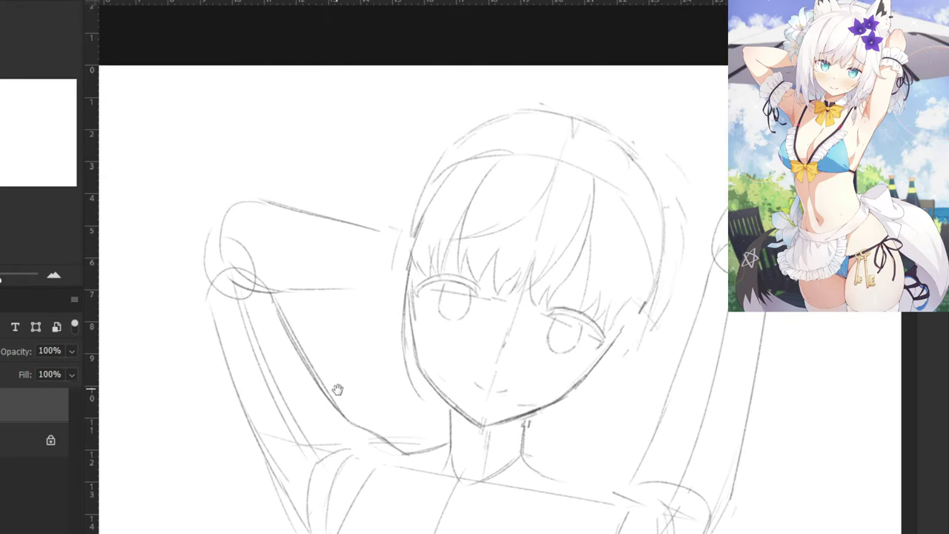
# Mirror and rotate the canvas view, and erase part of the lower cheek contour on the side facing the straight raised arm.
pyautogui.hotkey('ctrl', 'shift', 'h')
pyautogui.moveTo(630, 426); pyautogui.dragTo(376, 377)
pyautogui.moveTo(594, 415); pyautogui.dragTo(364, 392)
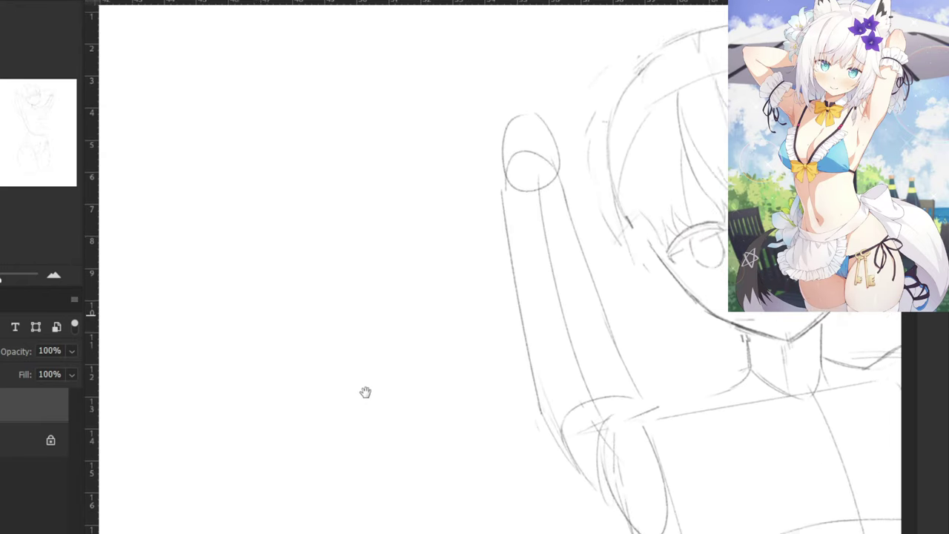
pyautogui.moveTo(448, 401)
pyautogui.mouseDown()
pyautogui.moveTo(360, 394)
pyautogui.moveTo(290, 449)
pyautogui.mouseUp()
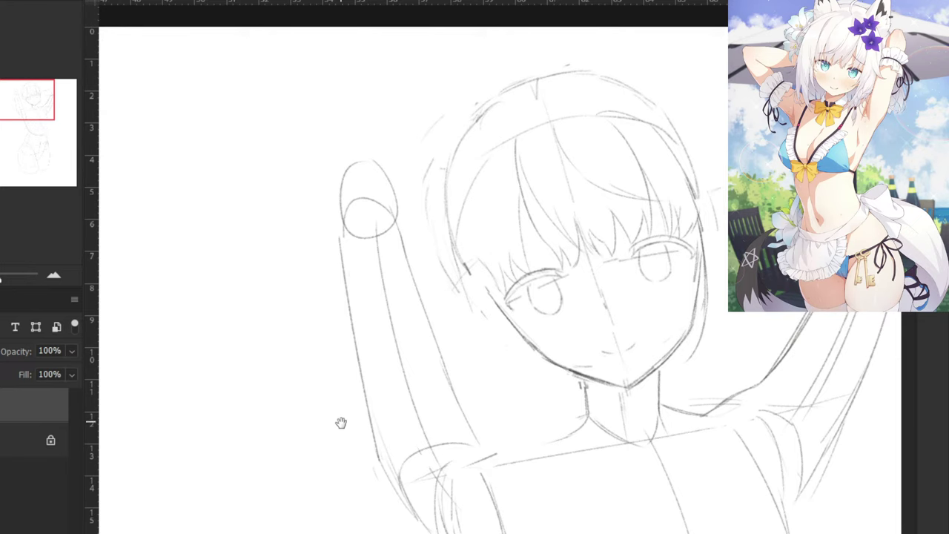
pyautogui.moveTo(361, 404); pyautogui.dragTo(314, 417)
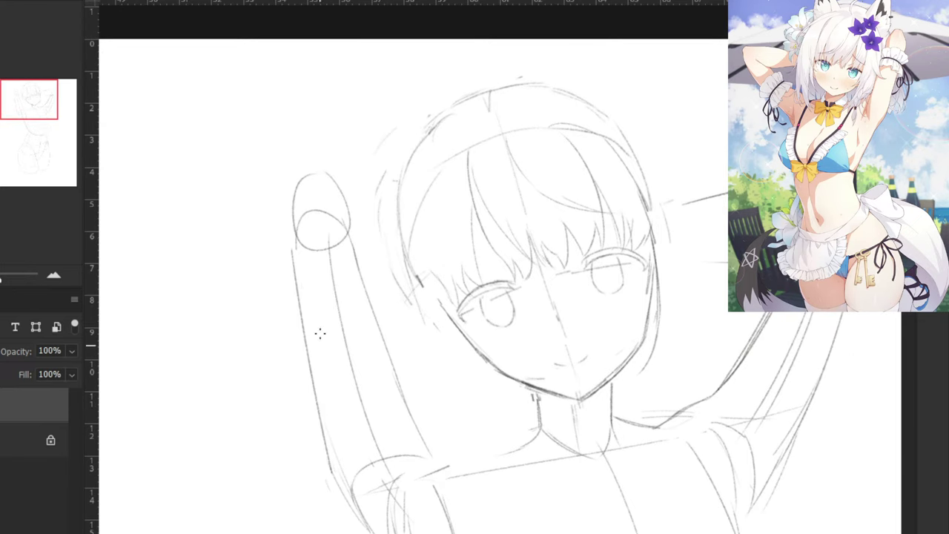
pyautogui.moveTo(304, 241); pyautogui.dragTo(391, 172)
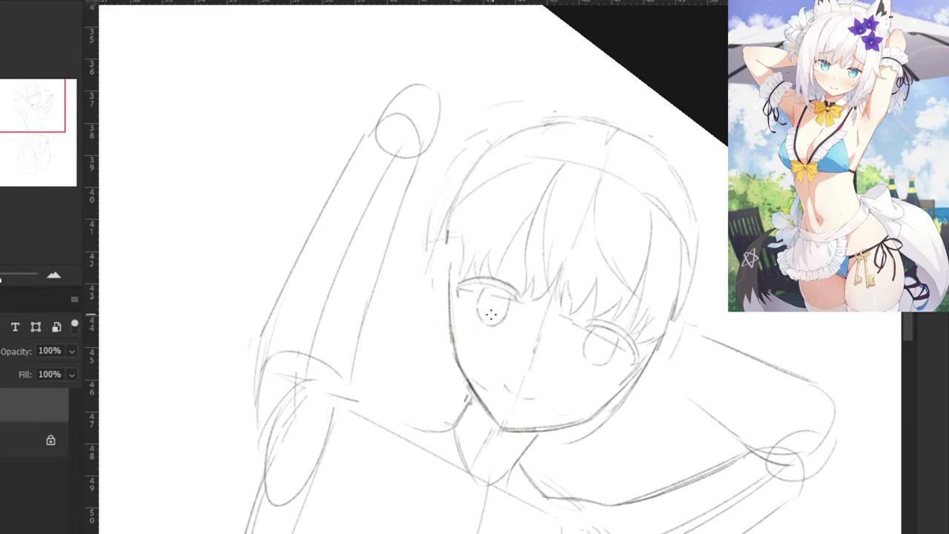
pyautogui.press('e')
pyautogui.moveTo(455, 376)
pyautogui.mouseDown()
pyautogui.moveTo(491, 410)
pyautogui.moveTo(476, 390)
pyautogui.moveTo(488, 418)
pyautogui.moveTo(446, 361)
pyautogui.moveTo(499, 429)
pyautogui.mouseUp()
pyautogui.press('b')
pyautogui.hotkey('ctrl', 'z')
pyautogui.hotkey('ctrl', 'z')
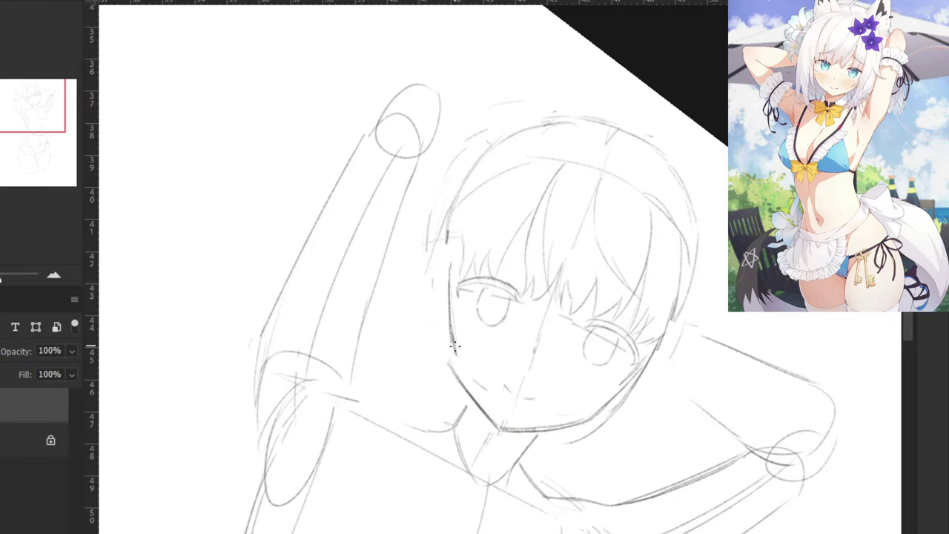
# Erase the remaining old cheek line and redraw it slightly further inward, joining it to the jaw.
pyautogui.press('e')
pyautogui.moveTo(449, 338)
pyautogui.mouseDown()
pyautogui.moveTo(452, 299)
pyautogui.moveTo(450, 358)
pyautogui.mouseUp()
pyautogui.press('b')
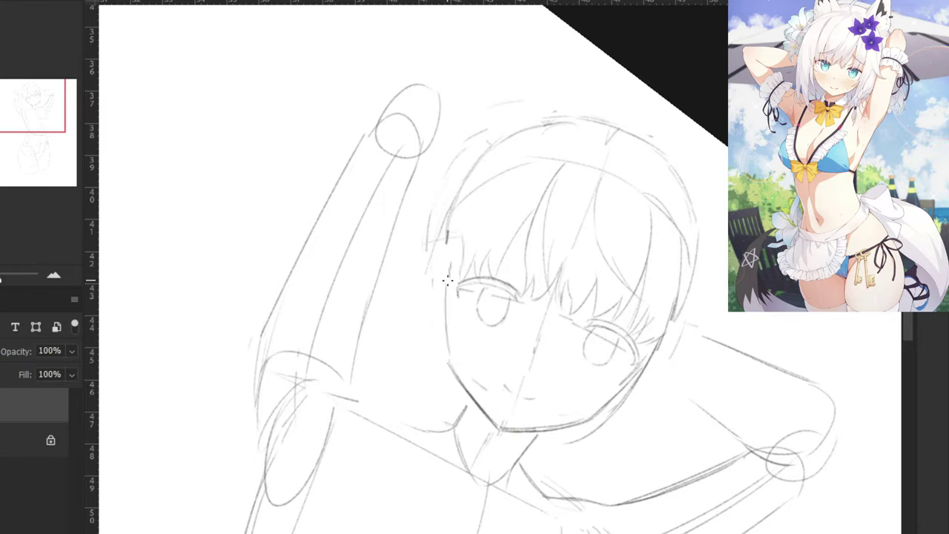
pyautogui.moveTo(446, 298)
pyautogui.mouseDown()
pyautogui.moveTo(451, 379)
pyautogui.moveTo(446, 295)
pyautogui.moveTo(452, 360)
pyautogui.moveTo(454, 348)
pyautogui.mouseUp()
pyautogui.press('e')
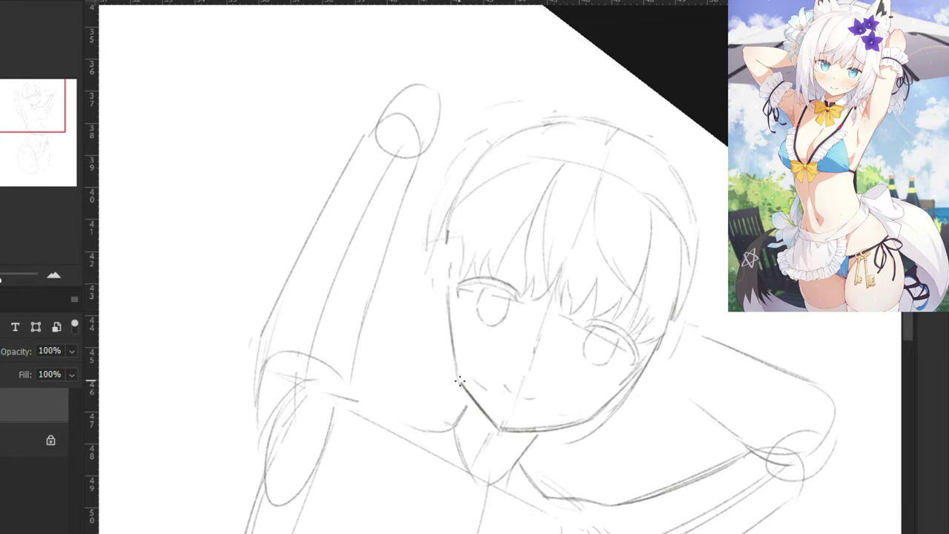
pyautogui.press('b')
pyautogui.moveTo(449, 297)
pyautogui.mouseDown()
pyautogui.moveTo(458, 354)
pyautogui.moveTo(451, 282)
pyautogui.moveTo(455, 352)
pyautogui.mouseUp()
pyautogui.hotkey('ctrl', 'z')
pyautogui.moveTo(454, 314); pyautogui.dragTo(460, 384)
pyautogui.moveTo(457, 372); pyautogui.dragTo(462, 387)
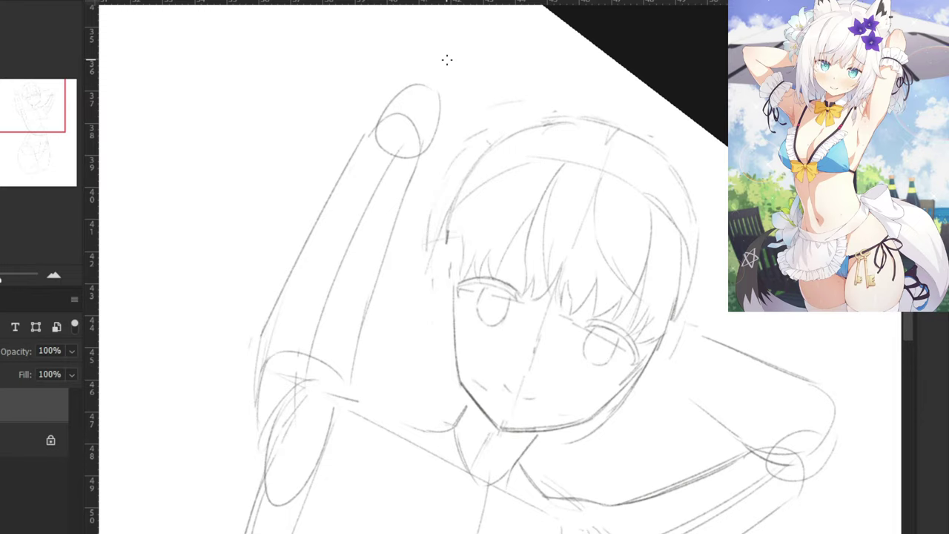
# Restore the unmirrored, upright view and connect the right cheek line to the jaw beside the chin.
pyautogui.moveTo(446, 162)
pyautogui.mouseDown()
pyautogui.moveTo(360, 224)
pyautogui.moveTo(367, 163)
pyautogui.moveTo(356, 181)
pyautogui.moveTo(356, 173)
pyautogui.moveTo(594, 287)
pyautogui.mouseUp()
pyautogui.press('Delete')
pyautogui.moveTo(290, 195); pyautogui.dragTo(408, 218)
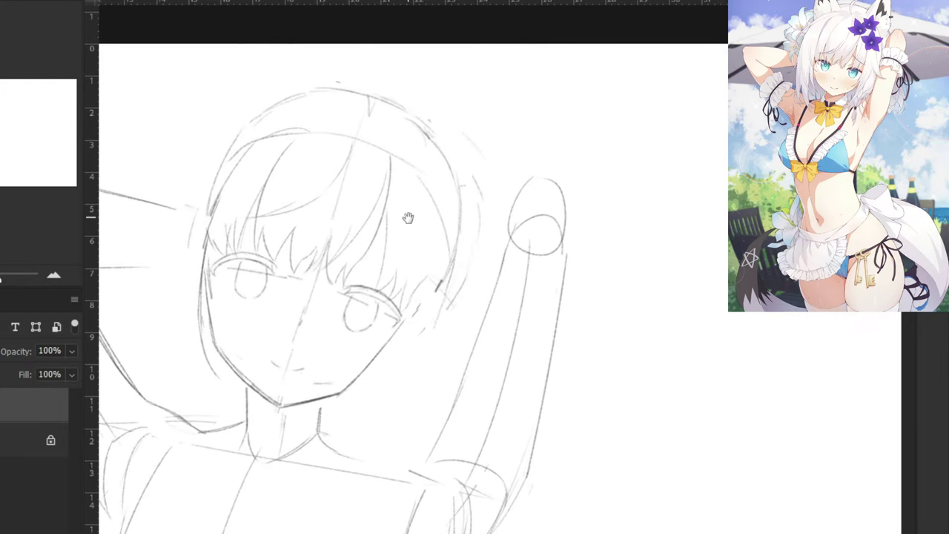
pyautogui.moveTo(326, 261)
pyautogui.mouseDown()
pyautogui.moveTo(458, 272)
pyautogui.moveTo(452, 279)
pyautogui.mouseUp()
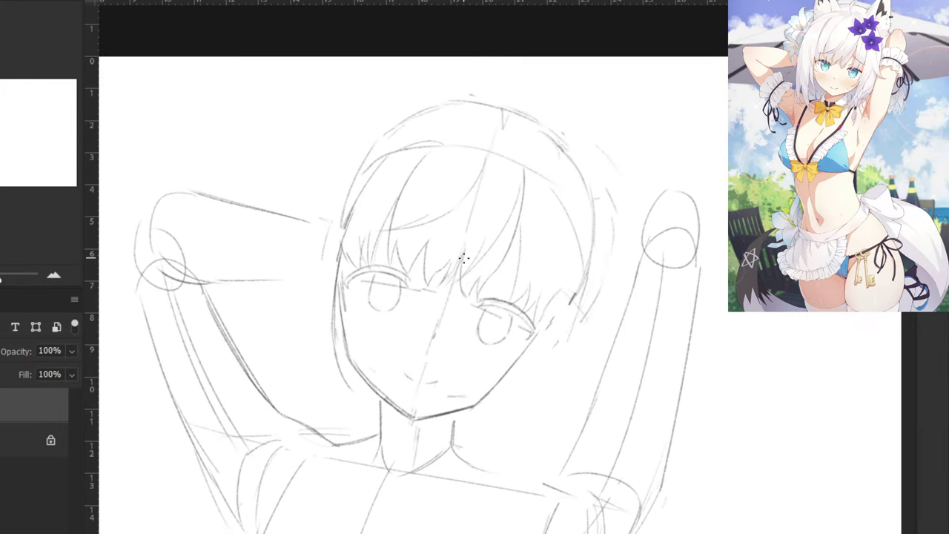
pyautogui.hotkey('ctrl', '+')
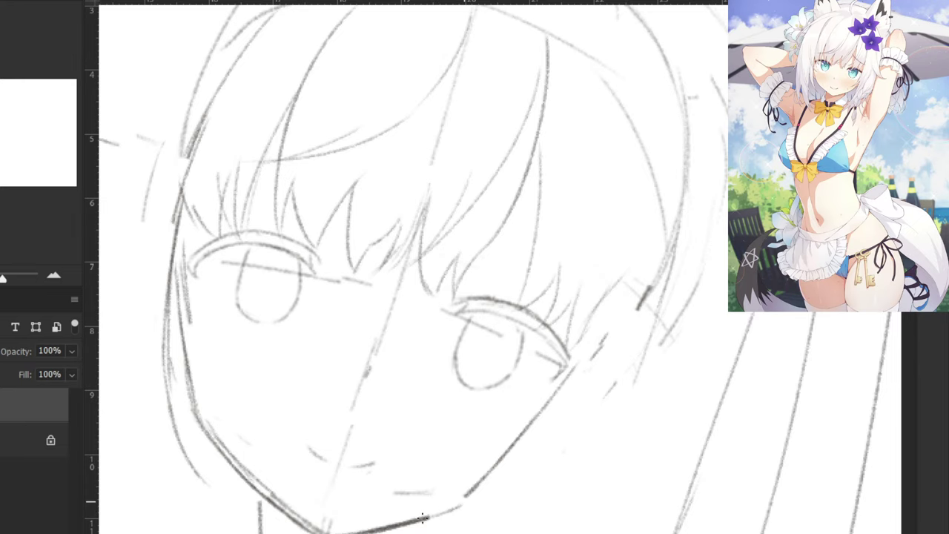
pyautogui.moveTo(476, 491)
pyautogui.mouseDown()
pyautogui.moveTo(436, 512)
pyautogui.moveTo(518, 436)
pyautogui.mouseUp()
pyautogui.hotkey('ctrl', '-')
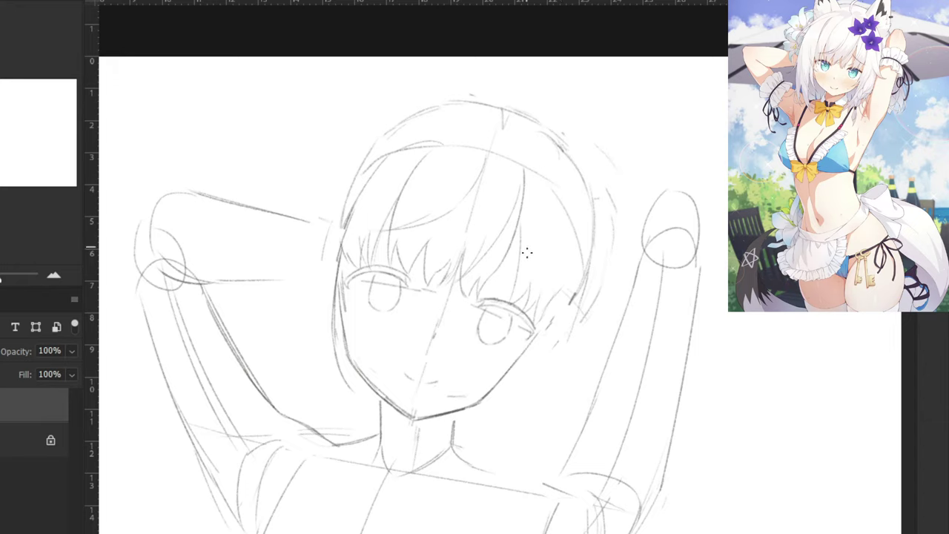
# Draw the upper curve of a right side hair lock from the end of the bangs down past the temple.
pyautogui.moveTo(552, 191); pyautogui.dragTo(560, 254)
pyautogui.hotkey('ctrl', 'z')
pyautogui.moveTo(546, 171); pyautogui.dragTo(560, 233)
pyautogui.hotkey('ctrl', 'z')
pyautogui.moveTo(553, 191)
pyautogui.mouseDown()
pyautogui.moveTo(560, 255)
pyautogui.moveTo(560, 233)
pyautogui.mouseUp()
pyautogui.hotkey('ctrl', 'z')
pyautogui.hotkey('ctrl', 'z')
pyautogui.moveTo(542, 177)
pyautogui.mouseDown()
pyautogui.moveTo(563, 235)
pyautogui.moveTo(561, 223)
pyautogui.moveTo(559, 256)
pyautogui.mouseUp()
pyautogui.hotkey('ctrl', 'z')
# Continue the right side hair lock downward past the outer corner of the eye toward the cheek.
pyautogui.moveTo(560, 202)
pyautogui.mouseDown()
pyautogui.moveTo(543, 310)
pyautogui.moveTo(520, 345)
pyautogui.mouseUp()
pyautogui.hotkey('ctrl', 'z')
pyautogui.moveTo(557, 285)
pyautogui.mouseDown()
pyautogui.moveTo(503, 359)
pyautogui.moveTo(531, 330)
pyautogui.mouseUp()
pyautogui.hotkey('ctrl', 'z')
pyautogui.hotkey('ctrl', 'z')
pyautogui.hotkey('ctrl', 'z')
pyautogui.hotkey('ctrl', 'z')
pyautogui.moveTo(562, 229)
pyautogui.mouseDown()
pyautogui.moveTo(523, 343)
pyautogui.moveTo(532, 328)
pyautogui.moveTo(506, 366)
pyautogui.mouseUp()
pyautogui.hotkey('ctrl', 'z')
pyautogui.moveTo(553, 265); pyautogui.dragTo(509, 360)
# Add the hair lock's pointed end over the right cheek and erase the cheek line that overlaps it.
pyautogui.moveTo(532, 324); pyautogui.dragTo(495, 377)
pyautogui.hotkey('ctrl', 'z')
pyautogui.hotkey('ctrl', 'z')
pyautogui.moveTo(522, 358); pyautogui.dragTo(479, 378)
pyautogui.press('e')
pyautogui.moveTo(545, 331)
pyautogui.mouseDown()
pyautogui.moveTo(521, 364)
pyautogui.moveTo(491, 374)
pyautogui.mouseUp()
pyautogui.press('b')
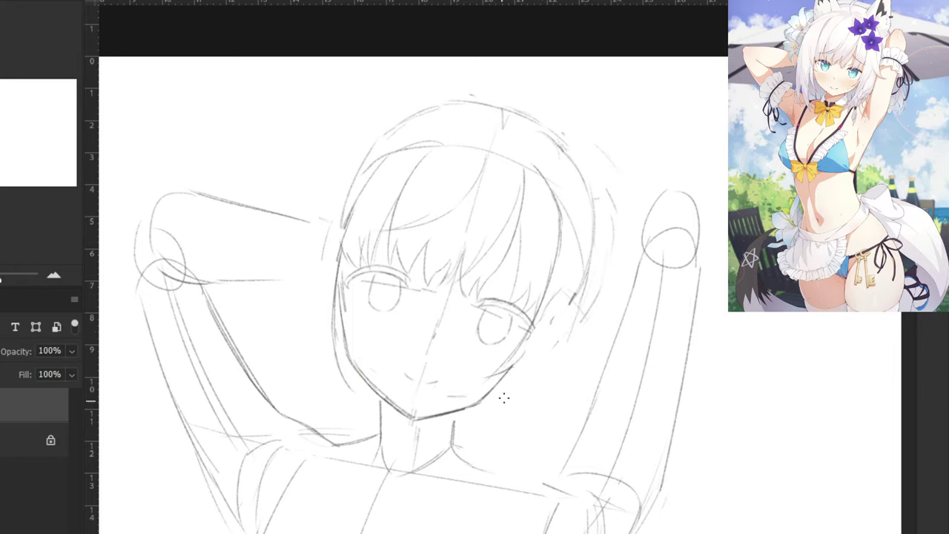
# Draw a long strand from the right cheek past the neck, curving inward across the collarbone to a pointed tip.
pyautogui.hotkey('ctrl', 'z')
pyautogui.moveTo(509, 373); pyautogui.dragTo(457, 492)
pyautogui.hotkey('ctrl', 'z')
pyautogui.moveTo(515, 365); pyautogui.dragTo(449, 502)
pyautogui.moveTo(429, 392); pyautogui.dragTo(471, 348)
pyautogui.hotkey('ctrl', 'z')
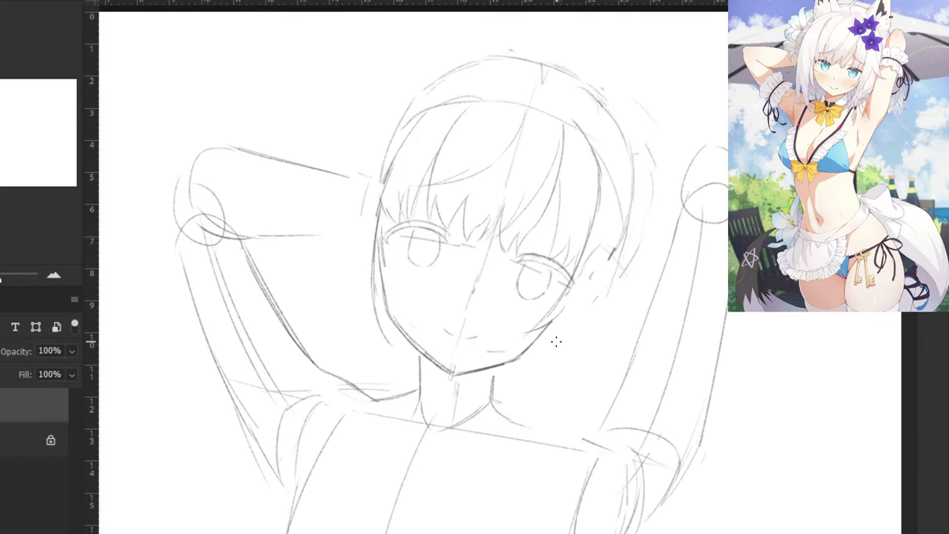
pyautogui.moveTo(552, 321)
pyautogui.mouseDown()
pyautogui.moveTo(512, 429)
pyautogui.moveTo(511, 408)
pyautogui.moveTo(489, 436)
pyautogui.mouseUp()
pyautogui.hotkey('ctrl', 'z')
pyautogui.moveTo(516, 423); pyautogui.dragTo(448, 461)
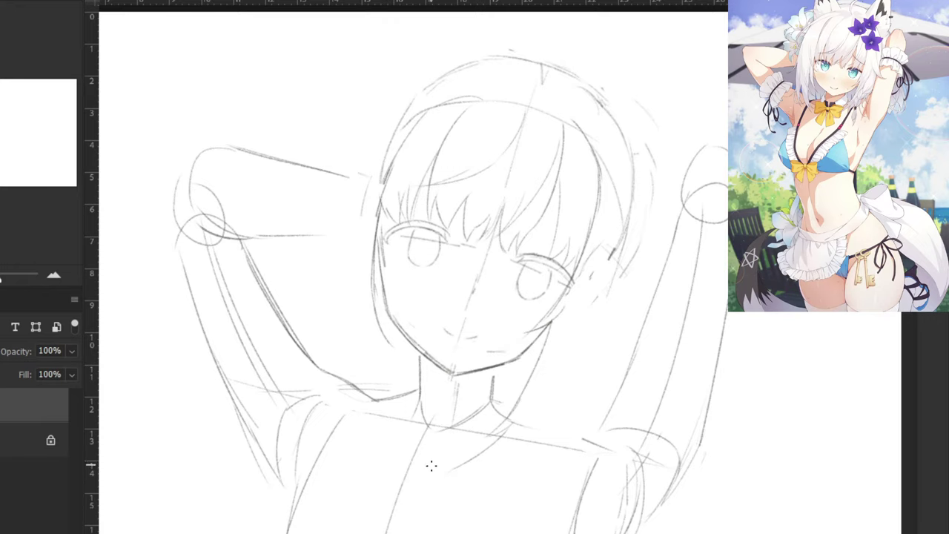
pyautogui.moveTo(512, 439); pyautogui.dragTo(467, 464)
# Draw the outer edge of the right side hair from the upper head down past the ear level.
pyautogui.moveTo(617, 143); pyautogui.dragTo(626, 275)
pyautogui.moveTo(624, 206); pyautogui.dragTo(620, 333)
pyautogui.hotkey('ctrl', 'z')
pyautogui.hotkey('ctrl', 'z')
pyautogui.moveTo(621, 157); pyautogui.dragTo(615, 275)
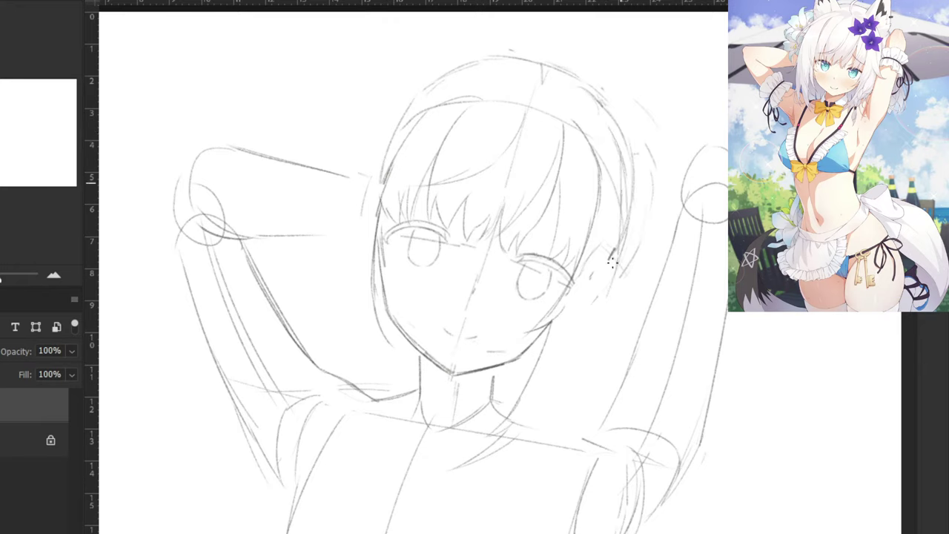
pyautogui.hotkey('ctrl', 'z')
pyautogui.moveTo(609, 131); pyautogui.dragTo(596, 337)
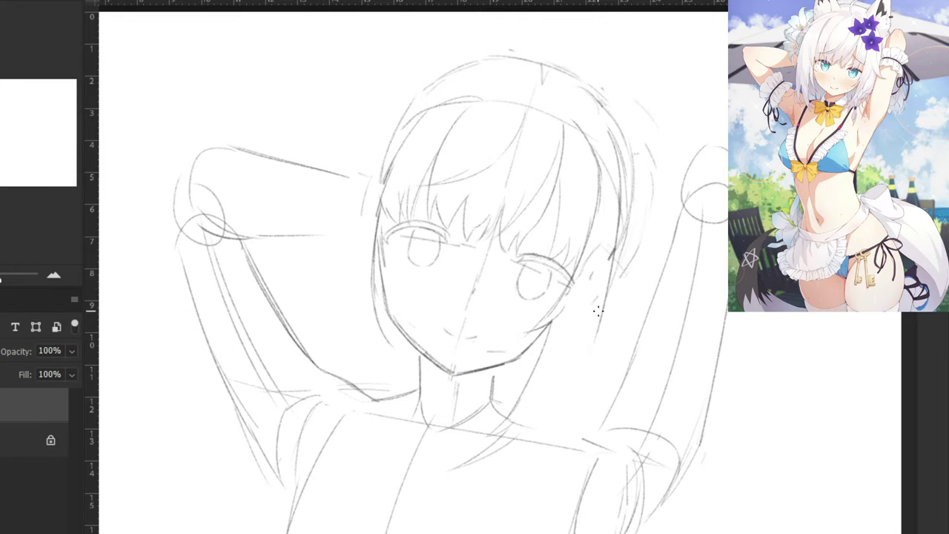
pyautogui.hotkey('ctrl', 'z')
# Draw a pointed hair tip flicking outward from the right side hair below the ear.
pyautogui.moveTo(611, 254); pyautogui.dragTo(634, 310)
pyautogui.hotkey('ctrl', 'z')
pyautogui.moveTo(613, 236)
pyautogui.mouseDown()
pyautogui.moveTo(624, 293)
pyautogui.moveTo(658, 318)
pyautogui.mouseUp()
pyautogui.hotkey('ctrl', 'z')
pyautogui.hotkey('ctrl', 'z')
pyautogui.moveTo(598, 284)
pyautogui.mouseDown()
pyautogui.moveTo(626, 325)
pyautogui.moveTo(645, 318)
pyautogui.mouseUp()
pyautogui.hotkey('ctrl', 'z')
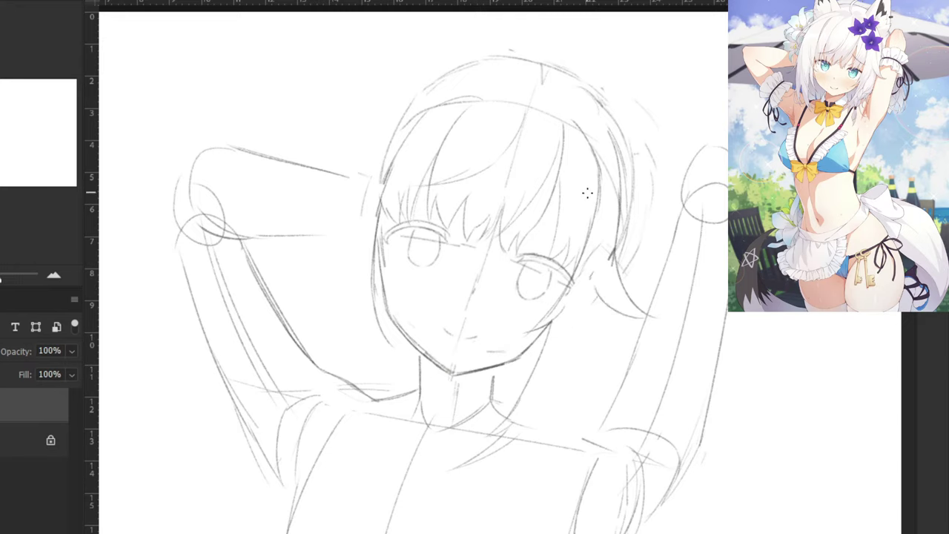
pyautogui.hotkey('ctrl', 'z')
# Draw the right shoulder slope outward from the neck, and lasso the raised right arm to shift it slightly toward the head.
pyautogui.moveTo(511, 422); pyautogui.dragTo(577, 427)
pyautogui.hotkey('ctrl', 'z')
pyautogui.moveTo(587, 423)
pyautogui.mouseDown()
pyautogui.moveTo(661, 333)
pyautogui.moveTo(712, 106)
pyautogui.moveTo(647, 530)
pyautogui.moveTo(592, 421)
pyautogui.mouseUp()
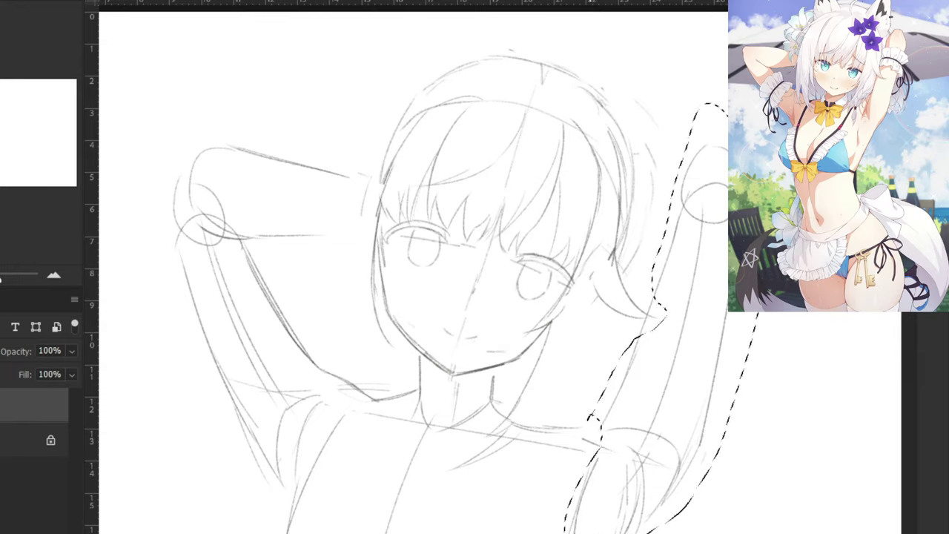
pyautogui.hotkey('ctrl', 't')
pyautogui.moveTo(629, 393)
pyautogui.mouseDown()
pyautogui.moveTo(608, 387)
pyautogui.moveTo(617, 393)
pyautogui.mouseUp()
pyautogui.hotkey('ctrl', 'd')
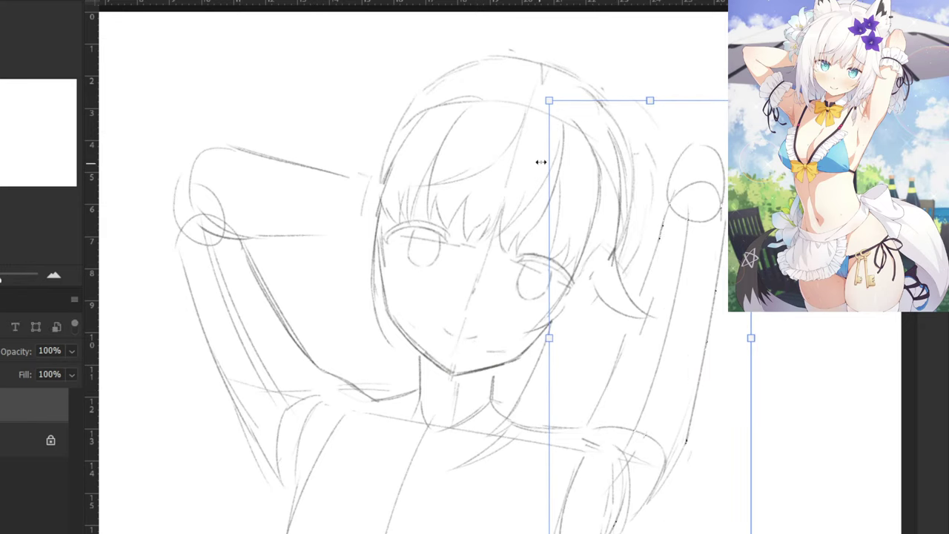
pyautogui.hotkey('ctrl', '-')
pyautogui.moveTo(490, 324); pyautogui.dragTo(505, 286)
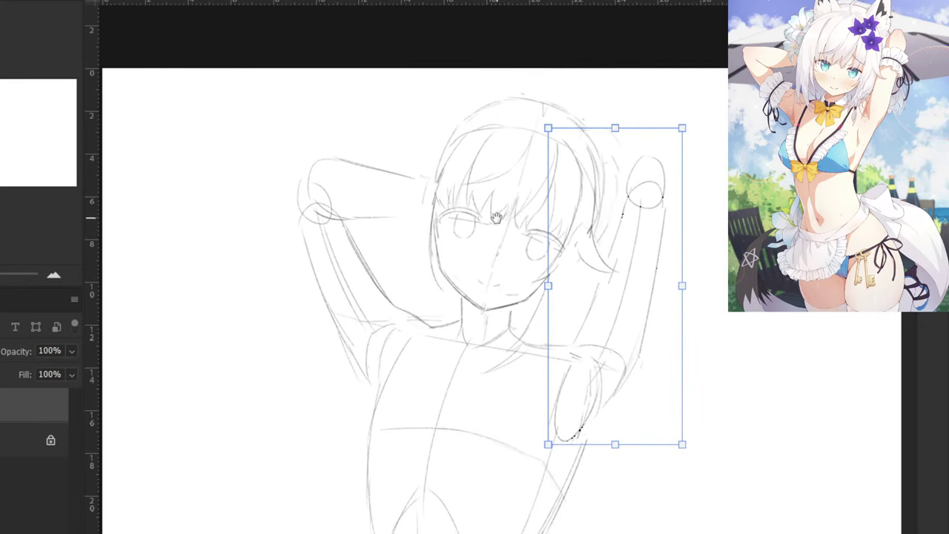
pyautogui.press('l')
# Draw the right side of the torso from the armpit down to the waist and clean up the line's end.
pyautogui.scroll(-3, 517, 271)
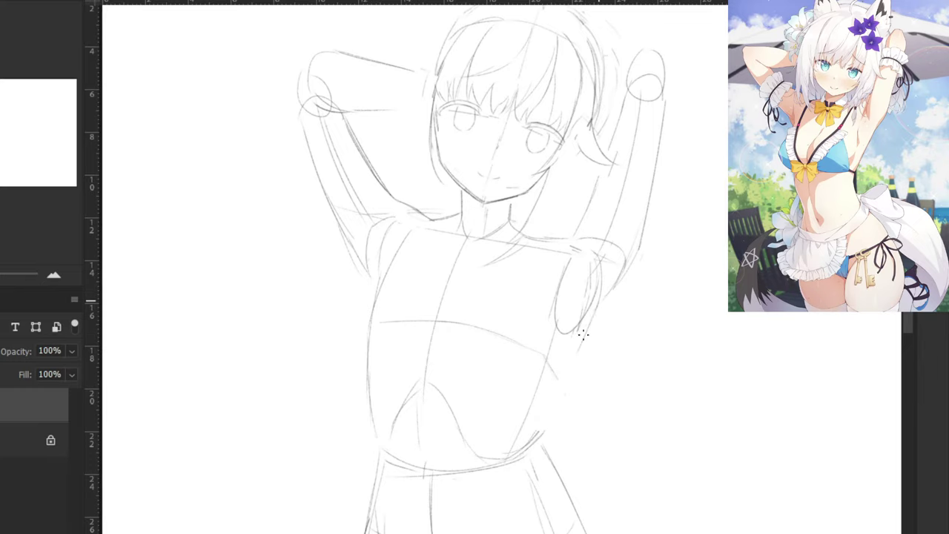
pyautogui.moveTo(575, 356)
pyautogui.mouseDown()
pyautogui.moveTo(523, 439)
pyautogui.moveTo(532, 439)
pyautogui.mouseUp()
pyautogui.press('e')
pyautogui.press('b')
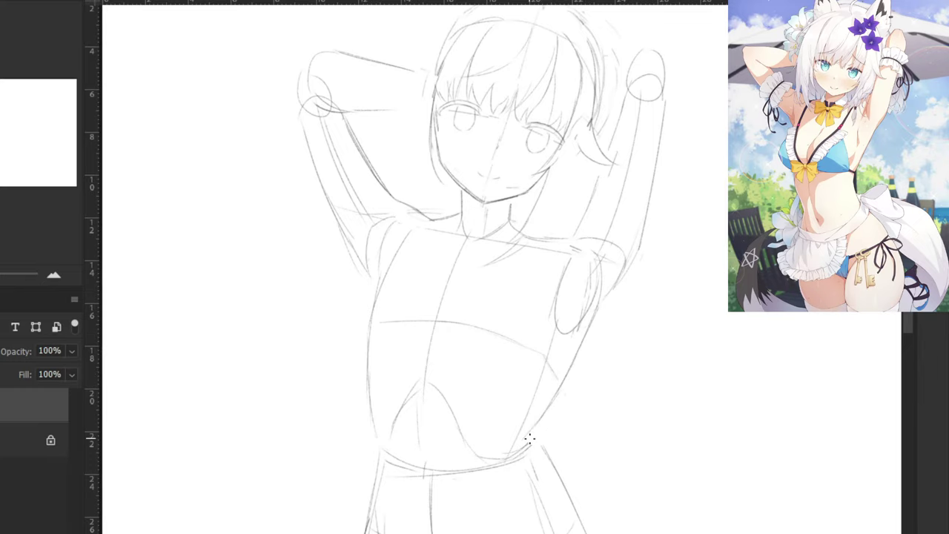
pyautogui.moveTo(495, 467); pyautogui.dragTo(452, 404)
# Erase the top of the right hip line and redraw it as a curve starting from the waist.
pyautogui.press('e')
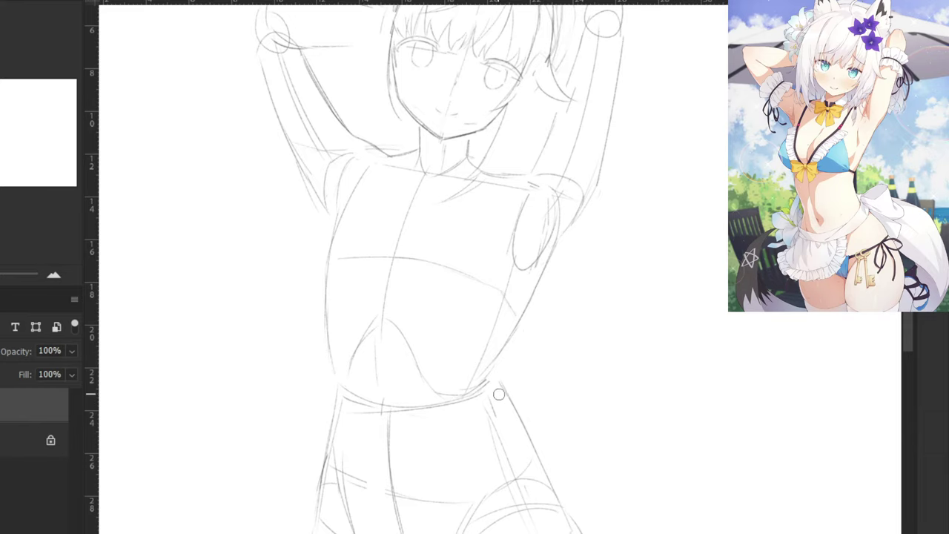
pyautogui.press('b')
pyautogui.moveTo(501, 387); pyautogui.dragTo(530, 437)
pyautogui.hotkey('ctrl', 'z')
pyautogui.moveTo(491, 381); pyautogui.dragTo(533, 447)
pyautogui.hotkey('ctrl', '-')
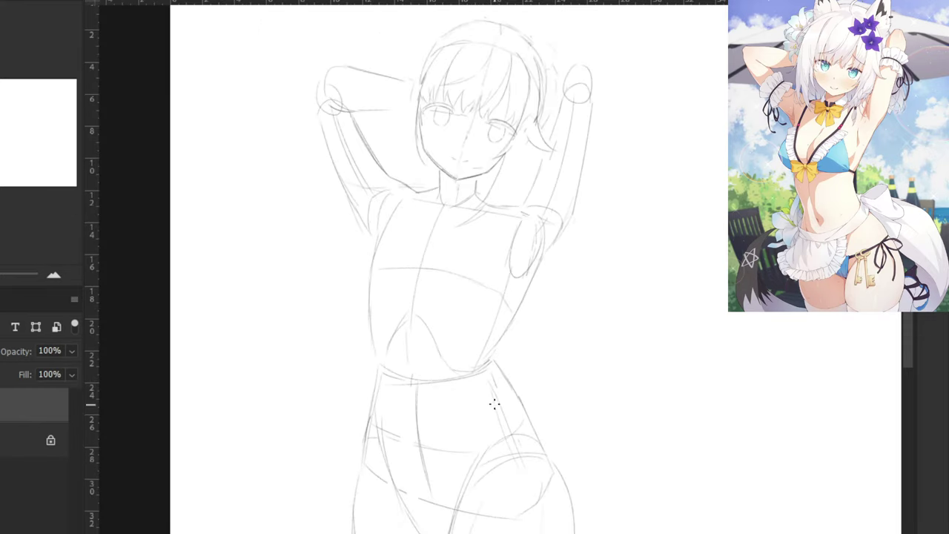
# Draw the outer contour of the left side hair from the crown down to the raised left arm.
pyautogui.hotkey('ctrl', '+')
pyautogui.moveTo(409, 100); pyautogui.dragTo(459, 294)
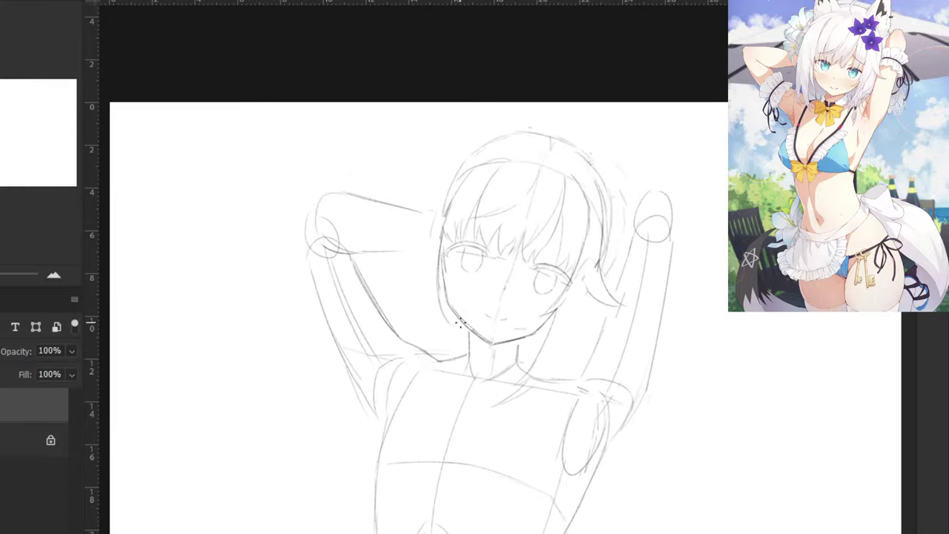
pyautogui.scroll(2, 413, 243)
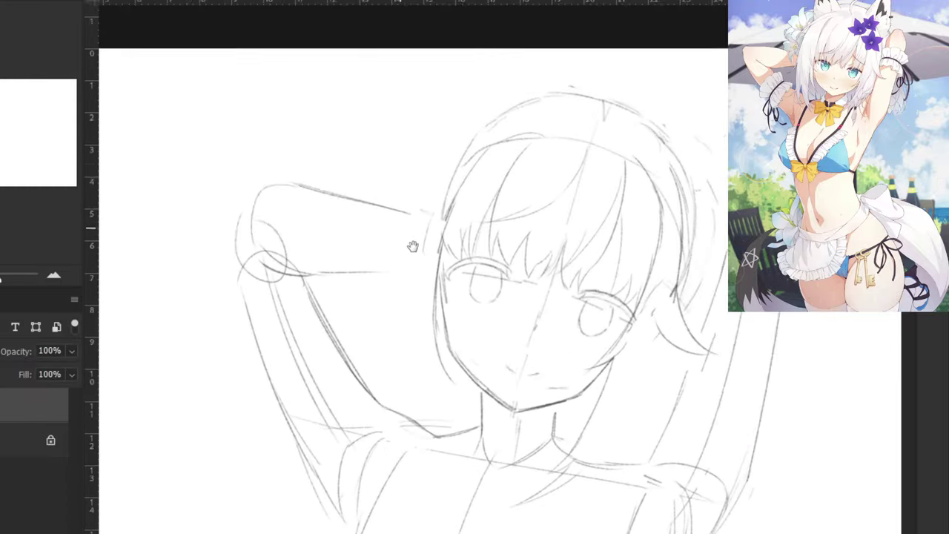
pyautogui.moveTo(536, 280)
pyautogui.mouseDown()
pyautogui.moveTo(500, 348)
pyautogui.moveTo(513, 318)
pyautogui.moveTo(547, 278)
pyautogui.moveTo(495, 366)
pyautogui.mouseUp()
pyautogui.hotkey('ctrl', 'z')
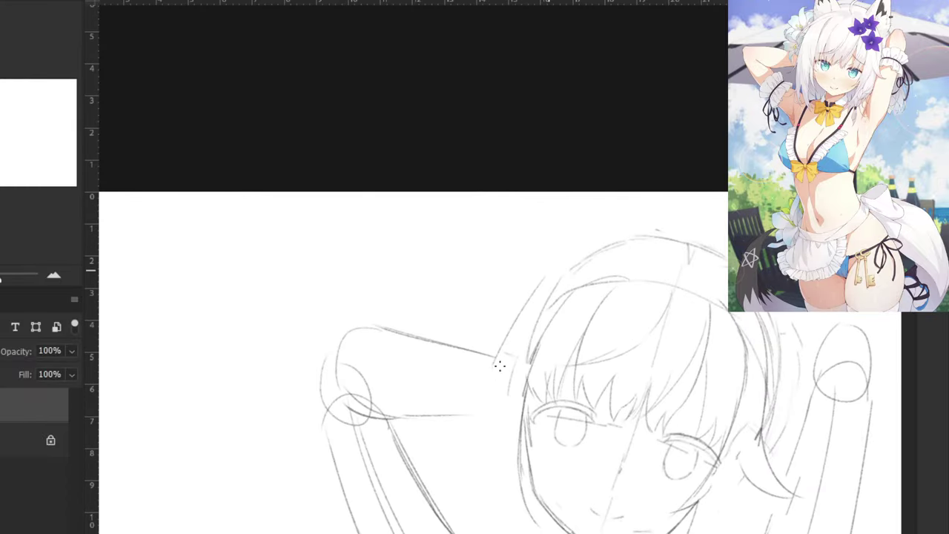
pyautogui.hotkey('ctrl', 'z')
pyautogui.moveTo(558, 269); pyautogui.dragTo(514, 325)
pyautogui.hotkey('ctrl', 'z')
pyautogui.moveTo(575, 261); pyautogui.dragTo(528, 315)
pyautogui.moveTo(507, 362); pyautogui.dragTo(532, 312)
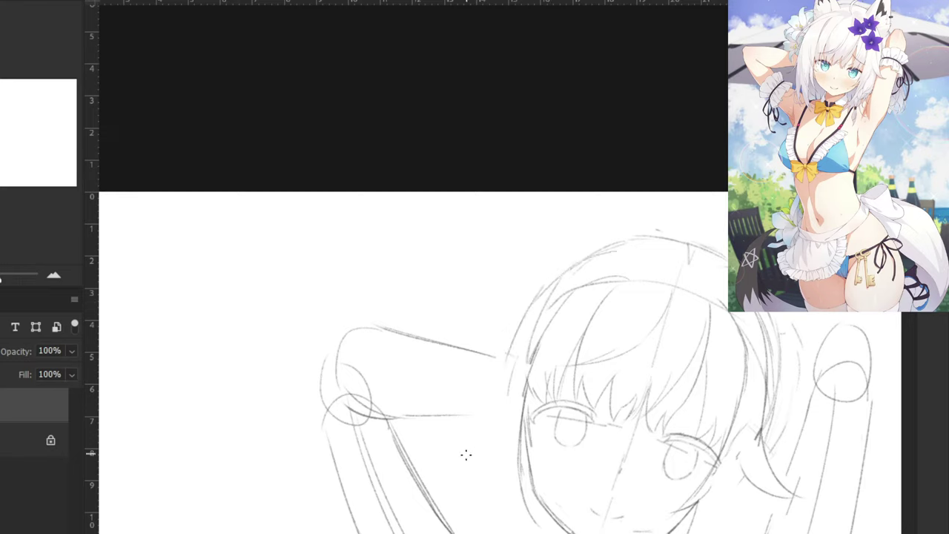
# Extend the left outer hair contour over the raised arm and erase the overlapping lines where they meet.
pyautogui.moveTo(519, 323); pyautogui.dragTo(480, 434)
pyautogui.hotkey('ctrl', 'z')
pyautogui.press('e')
pyautogui.moveTo(507, 358)
pyautogui.mouseDown()
pyautogui.moveTo(525, 306)
pyautogui.moveTo(487, 400)
pyautogui.mouseUp()
pyautogui.press('b')
pyautogui.moveTo(527, 300)
pyautogui.mouseDown()
pyautogui.moveTo(479, 435)
pyautogui.moveTo(468, 384)
pyautogui.moveTo(451, 364)
pyautogui.moveTo(454, 385)
pyautogui.mouseUp()
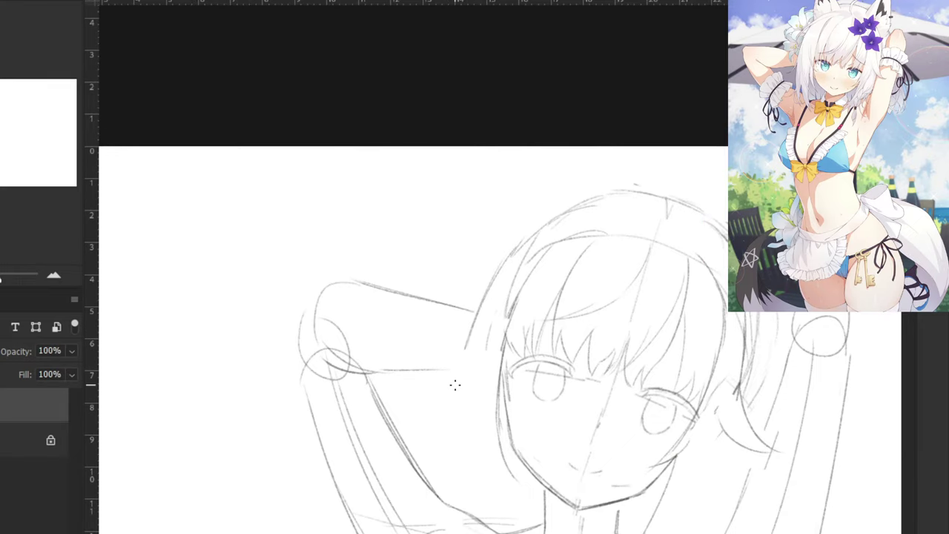
# Finish the left outer hair contour with a tip curling outward over the raised arm.
pyautogui.moveTo(471, 341)
pyautogui.mouseDown()
pyautogui.moveTo(431, 399)
pyautogui.moveTo(434, 387)
pyautogui.mouseUp()
pyautogui.hotkey('ctrl', 'z')
pyautogui.moveTo(468, 350); pyautogui.dragTo(436, 390)
pyautogui.hotkey('ctrl', 'z')
pyautogui.moveTo(468, 354)
pyautogui.mouseDown()
pyautogui.moveTo(433, 394)
pyautogui.moveTo(378, 299)
pyautogui.mouseUp()
pyautogui.hotkey('ctrl', 'z')
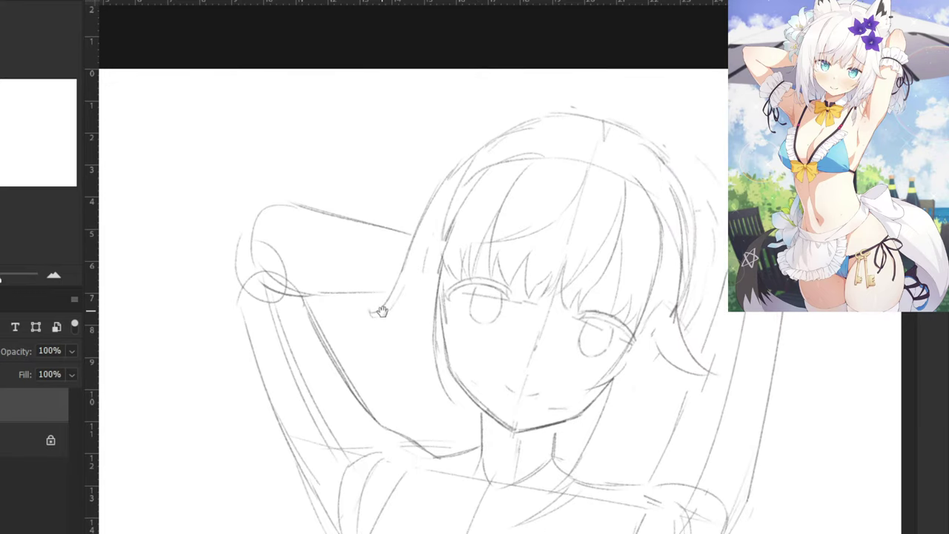
# Draw a long strand hanging from the left outer hair to cheek level, ending in a pointed tip.
pyautogui.moveTo(406, 266); pyautogui.dragTo(396, 368)
pyautogui.hotkey('ctrl', 'z')
pyautogui.moveTo(405, 273)
pyautogui.mouseDown()
pyautogui.moveTo(395, 353)
pyautogui.moveTo(410, 375)
pyautogui.moveTo(402, 396)
pyautogui.mouseUp()
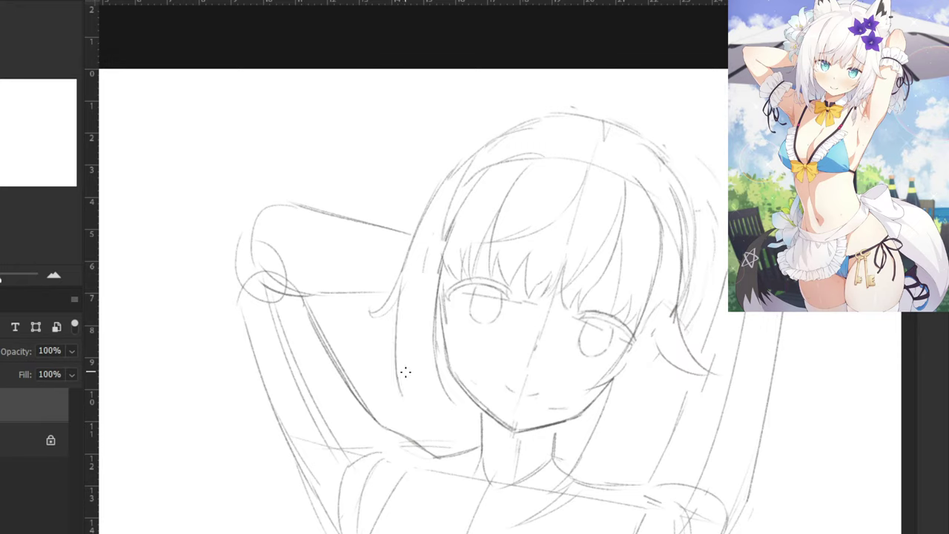
pyautogui.hotkey('ctrl', 'z')
pyautogui.hotkey('ctrl', 'z')
pyautogui.moveTo(406, 272)
pyautogui.mouseDown()
pyautogui.moveTo(399, 347)
pyautogui.moveTo(412, 260)
pyautogui.moveTo(396, 382)
pyautogui.mouseUp()
pyautogui.hotkey('ctrl', 'z')
pyautogui.moveTo(408, 352)
pyautogui.mouseDown()
pyautogui.moveTo(401, 386)
pyautogui.moveTo(405, 378)
pyautogui.mouseUp()
pyautogui.hotkey('ctrl', 'z')
pyautogui.hotkey('ctrl', 'z')
pyautogui.hotkey('ctrl', 'z')
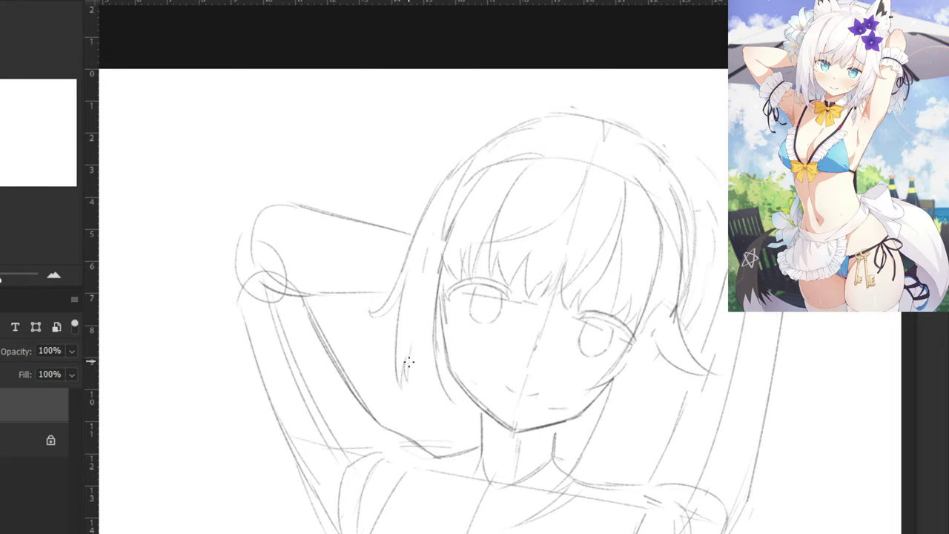
# Add shorter pointed strand ends between the left outer strand and the jaw.
pyautogui.moveTo(417, 305); pyautogui.dragTo(410, 342)
pyautogui.hotkey('ctrl', 'z')
pyautogui.moveTo(420, 341); pyautogui.dragTo(433, 411)
pyautogui.hotkey('ctrl', 'z')
pyautogui.hotkey('ctrl', 'z')
pyautogui.moveTo(428, 376); pyautogui.dragTo(434, 411)
pyautogui.moveTo(436, 388); pyautogui.dragTo(449, 399)
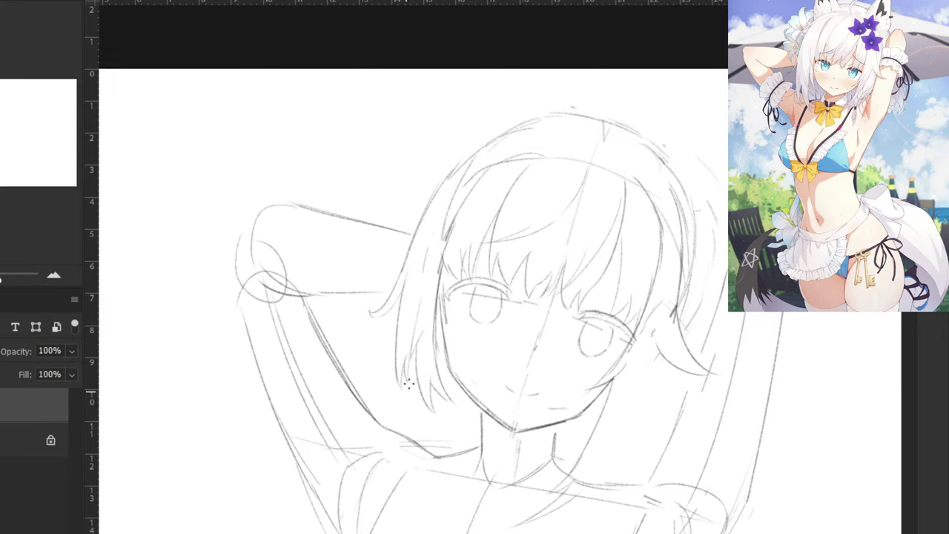
# Redraw the right shoulder line from the neck so it slopes up into the inner contour of the raised arm.
pyautogui.moveTo(290, 255); pyautogui.dragTo(370, 180)
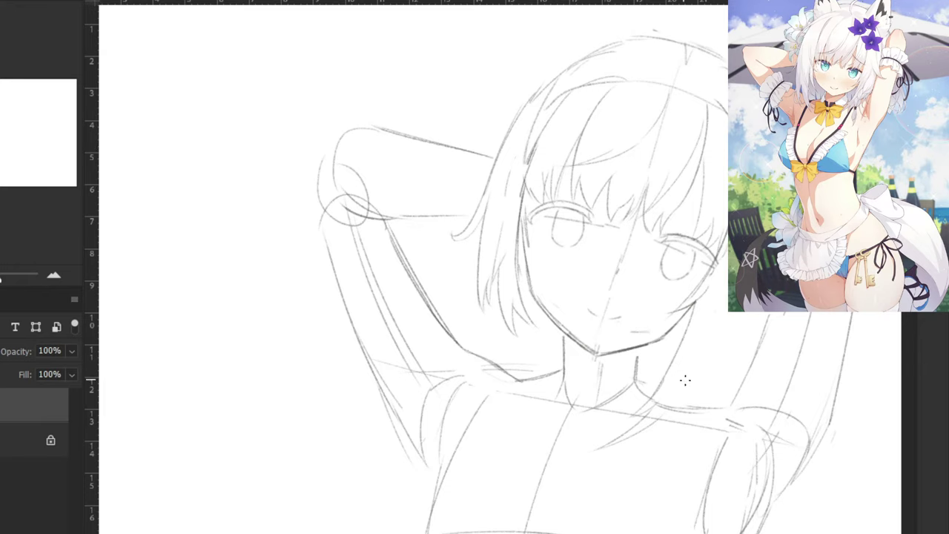
pyautogui.press('e')
pyautogui.press('b')
pyautogui.moveTo(687, 410)
pyautogui.mouseDown()
pyautogui.moveTo(710, 397)
pyautogui.moveTo(677, 407)
pyautogui.moveTo(734, 380)
pyautogui.moveTo(676, 403)
pyautogui.moveTo(730, 382)
pyautogui.mouseUp()
pyautogui.hotkey('ctrl', 'z')
pyautogui.hotkey('ctrl', 'z')
pyautogui.press('b')
pyautogui.hotkey('ctrl', 'z')
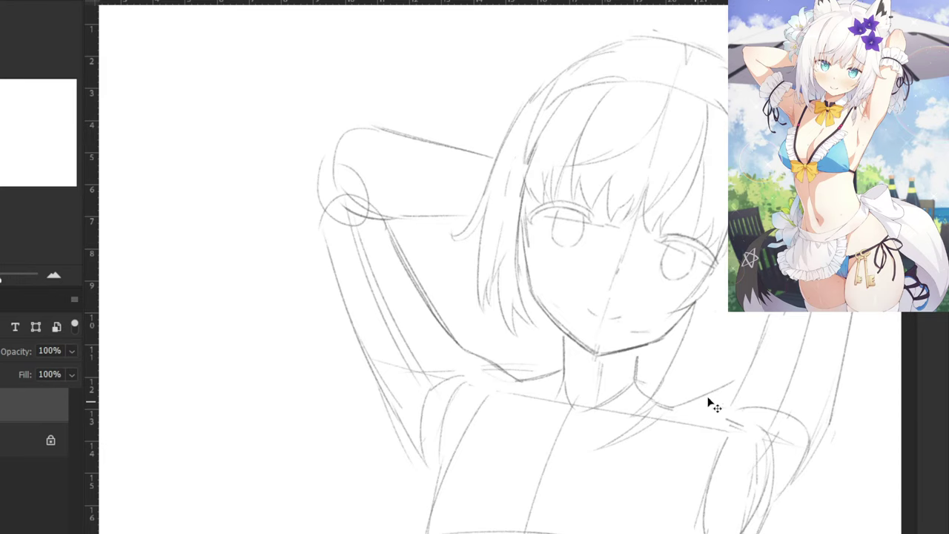
pyautogui.moveTo(676, 406); pyautogui.dragTo(730, 386)
pyautogui.moveTo(741, 332); pyautogui.dragTo(634, 349)
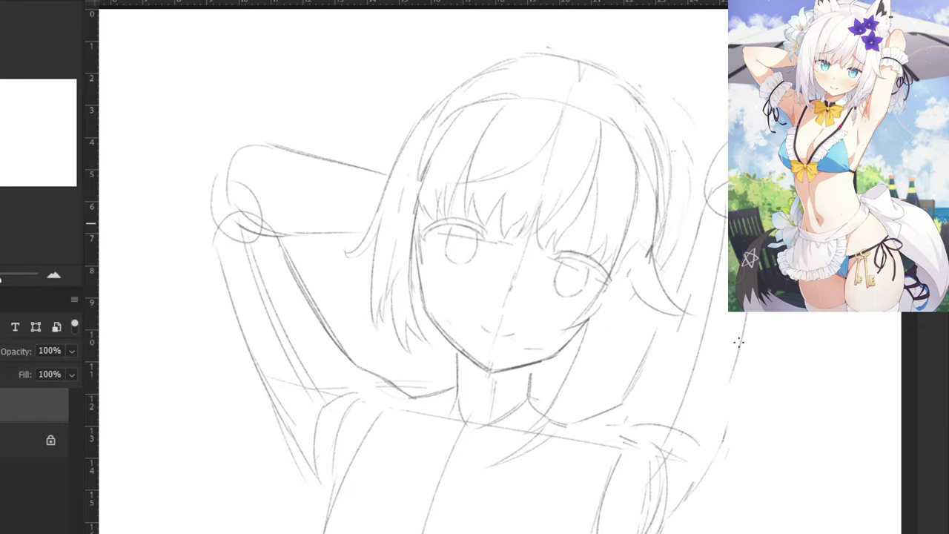
# Erase the outer contour of the right raised arm near the armpit and redraw it running into the torso side.
pyautogui.moveTo(728, 386); pyautogui.dragTo(698, 467)
pyautogui.moveTo(717, 433)
pyautogui.mouseDown()
pyautogui.moveTo(675, 508)
pyautogui.moveTo(712, 436)
pyautogui.mouseUp()
pyautogui.moveTo(645, 467); pyautogui.dragTo(567, 393)
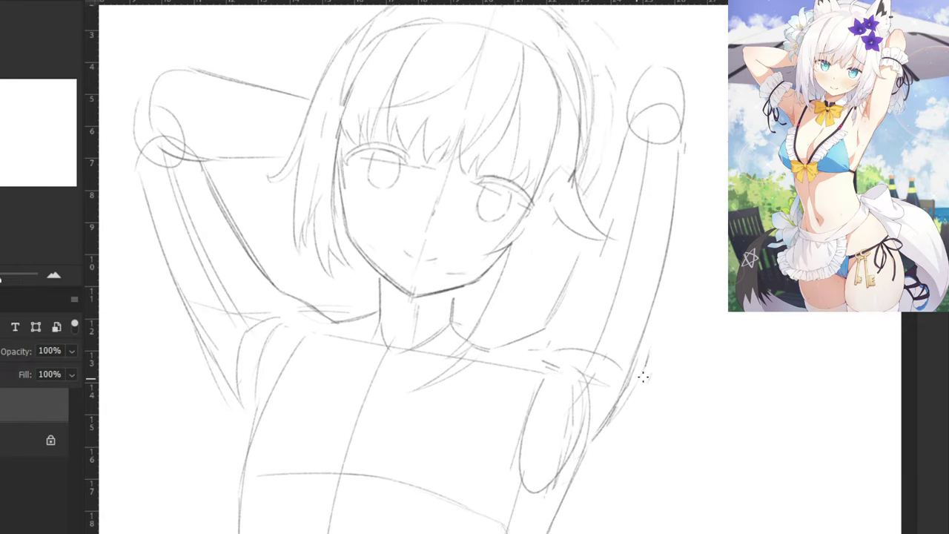
pyautogui.press('e')
pyautogui.moveTo(639, 354); pyautogui.dragTo(606, 432)
pyautogui.press('b')
pyautogui.moveTo(635, 362)
pyautogui.mouseDown()
pyautogui.moveTo(620, 408)
pyautogui.moveTo(586, 449)
pyautogui.mouseUp()
pyautogui.moveTo(623, 396); pyautogui.dragTo(586, 453)
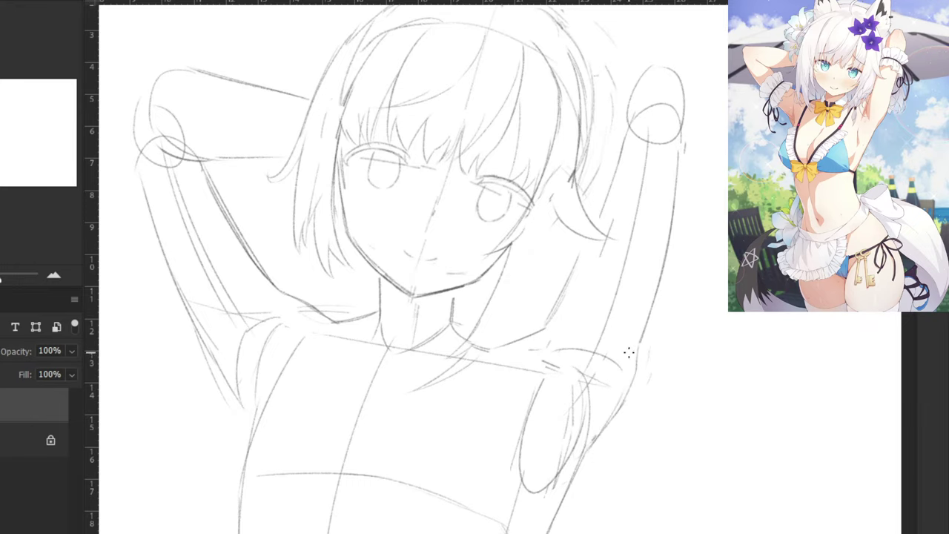
# Draw a collarbone line from the left shoulder down to the centre line at the base of the neck.
pyautogui.moveTo(521, 427); pyautogui.dragTo(551, 303)
pyautogui.moveTo(495, 94); pyautogui.dragTo(508, 251)
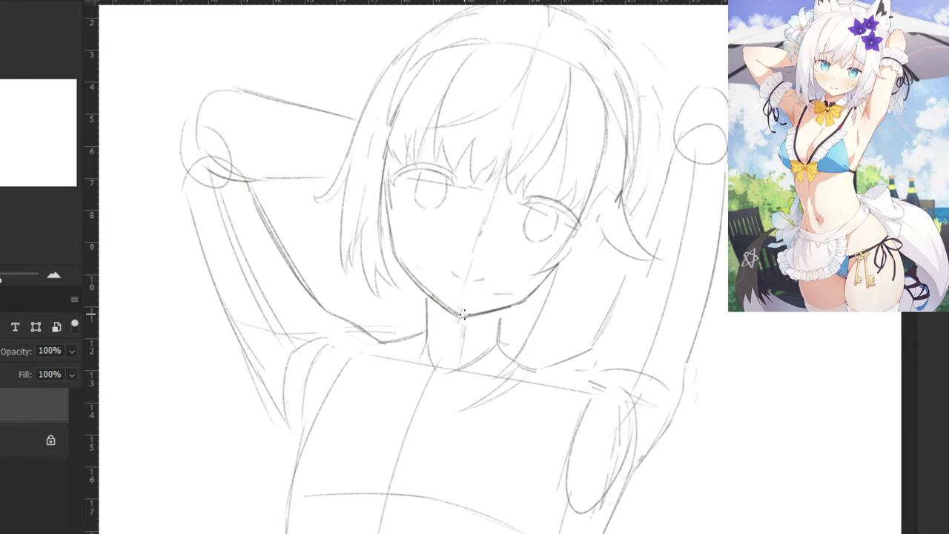
pyautogui.hotkey('ctrl', 'z')
pyautogui.moveTo(350, 341)
pyautogui.mouseDown()
pyautogui.moveTo(398, 366)
pyautogui.moveTo(349, 343)
pyautogui.moveTo(426, 387)
pyautogui.mouseUp()
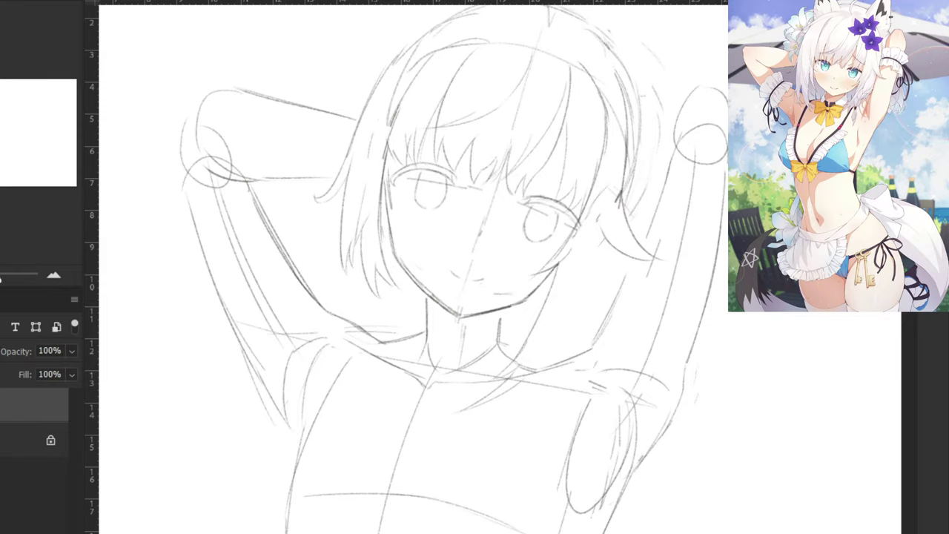
# Sketch the rounded chest contour on the right side, from the centre line around its lower edge.
pyautogui.moveTo(429, 337); pyautogui.dragTo(507, 180)
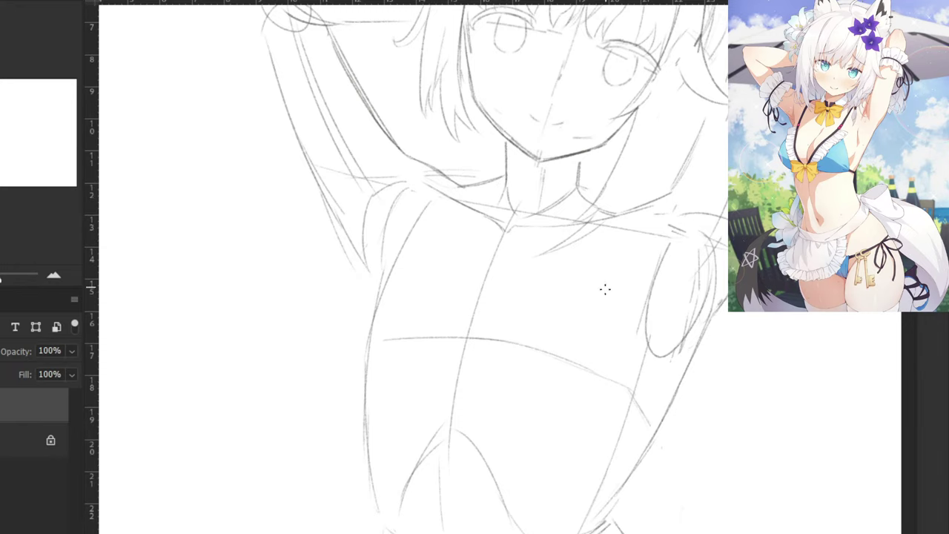
pyautogui.moveTo(673, 187)
pyautogui.mouseDown()
pyautogui.moveTo(630, 277)
pyautogui.moveTo(598, 315)
pyautogui.moveTo(598, 375)
pyautogui.mouseUp()
pyautogui.hotkey('ctrl', '-')
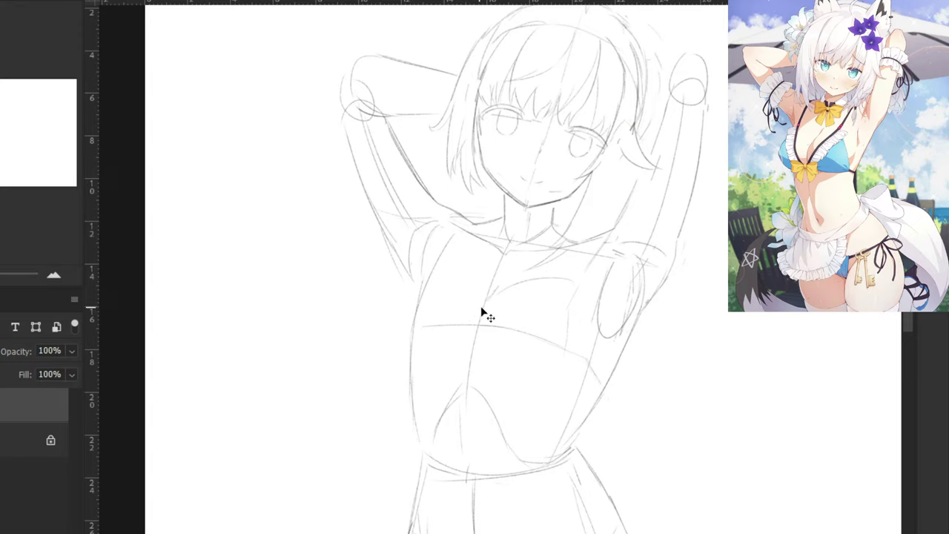
pyautogui.moveTo(452, 356)
pyautogui.mouseDown()
pyautogui.moveTo(476, 400)
pyautogui.moveTo(448, 370)
pyautogui.moveTo(506, 408)
pyautogui.moveTo(568, 344)
pyautogui.moveTo(524, 393)
pyautogui.moveTo(562, 367)
pyautogui.mouseUp()
pyautogui.hotkey('ctrl', 'z')
pyautogui.moveTo(524, 404); pyautogui.dragTo(560, 363)
pyautogui.hotkey('ctrl', 'z')
pyautogui.moveTo(503, 413); pyautogui.dragTo(558, 366)
pyautogui.hotkey('ctrl', 'z')
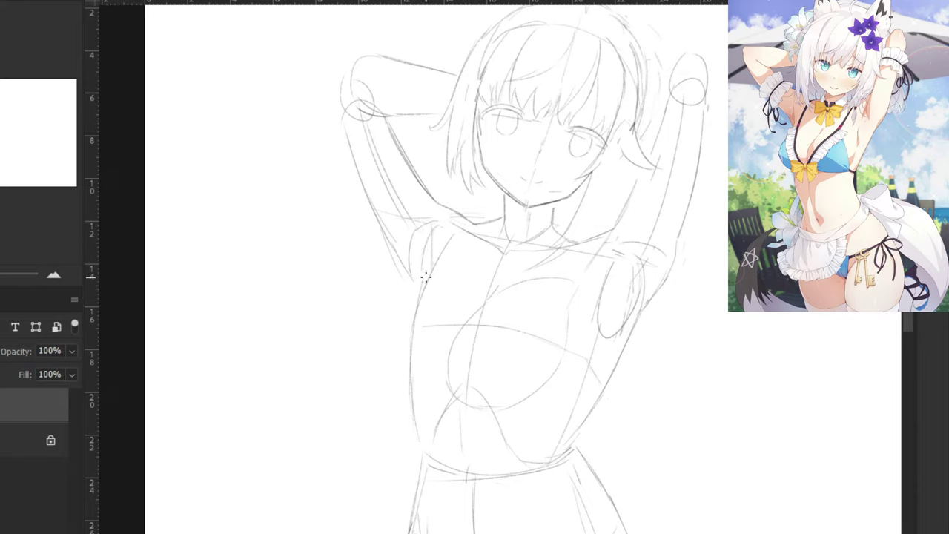
# Sketch the left chest contour extending past the torso outline, then erase and redraw its outer curve.
pyautogui.moveTo(427, 273)
pyautogui.mouseDown()
pyautogui.moveTo(400, 316)
pyautogui.moveTo(413, 299)
pyautogui.moveTo(394, 361)
pyautogui.moveTo(428, 276)
pyautogui.moveTo(409, 303)
pyautogui.moveTo(384, 364)
pyautogui.mouseUp()
pyautogui.hotkey('ctrl', 'z')
pyautogui.hotkey('ctrl', 'z')
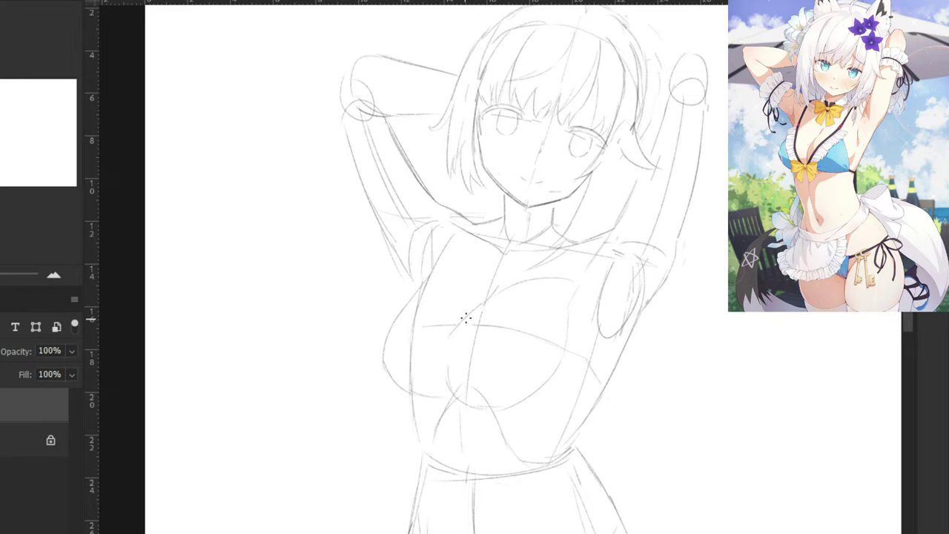
pyautogui.moveTo(441, 351); pyautogui.dragTo(451, 394)
pyautogui.hotkey('ctrl', 'z')
pyautogui.press('e')
pyautogui.moveTo(397, 310); pyautogui.dragTo(381, 361)
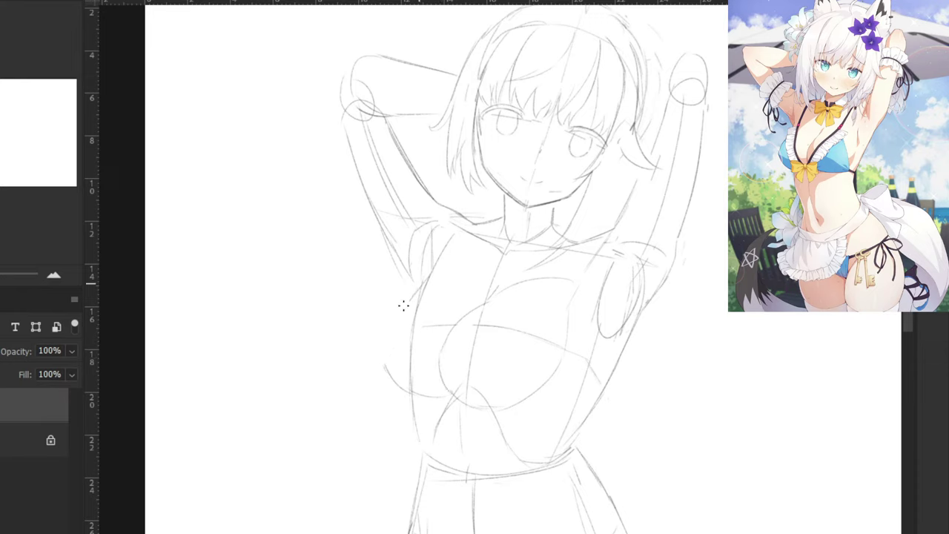
pyautogui.moveTo(418, 288); pyautogui.dragTo(387, 320)
pyautogui.press('e')
pyautogui.moveTo(407, 291)
pyautogui.mouseDown()
pyautogui.moveTo(384, 322)
pyautogui.moveTo(401, 309)
pyautogui.mouseUp()
# Examine the sketch's proportions in a horizontally mirrored view and restore the normal orientation.
pyautogui.hotkey('ctrl', '-')
pyautogui.hotkey('ctrl', '-')
pyautogui.hotkey('ctrl', 'h')
pyautogui.moveTo(505, 301); pyautogui.dragTo(82, 256)
pyautogui.moveTo(815, 337)
pyautogui.mouseDown()
pyautogui.moveTo(441, 275)
pyautogui.moveTo(451, 263)
pyautogui.mouseUp()
pyautogui.moveTo(247, 91); pyautogui.dragTo(460, 197)
pyautogui.moveTo(333, 206); pyautogui.dragTo(385, 223)
pyautogui.hotkey('ctrl', '+')
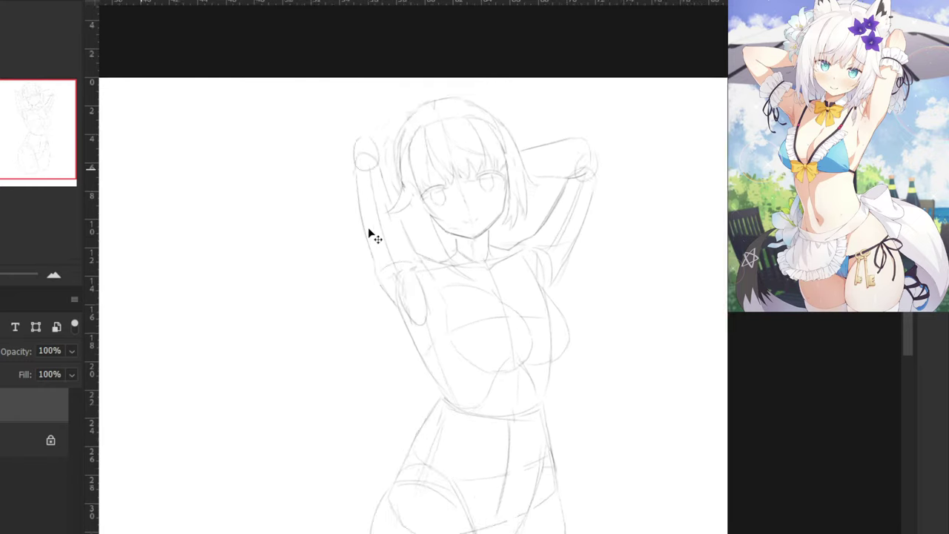
pyautogui.hotkey('ctrl', 'h')
pyautogui.moveTo(273, 223); pyautogui.dragTo(630, 262)
pyautogui.moveTo(44, 239); pyautogui.dragTo(416, 238)
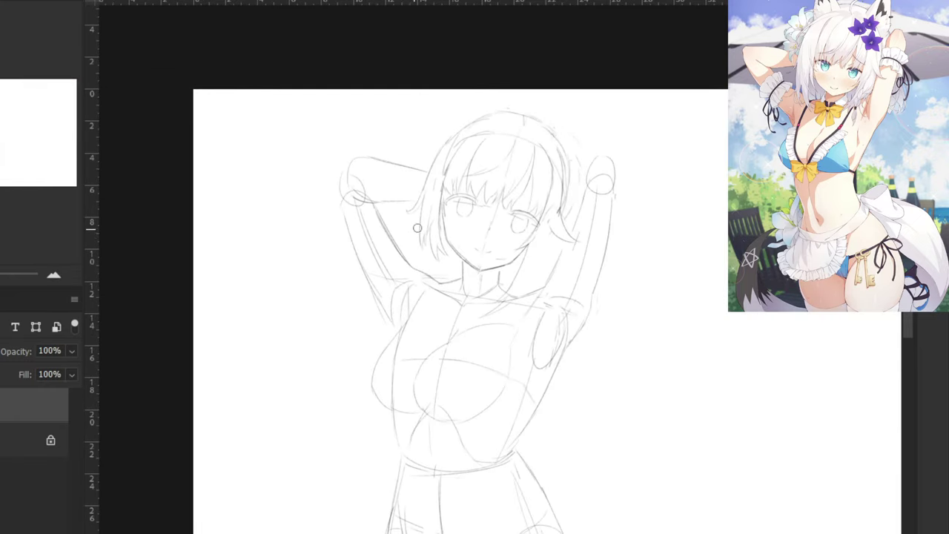
pyautogui.hotkey('ctrl', '+')
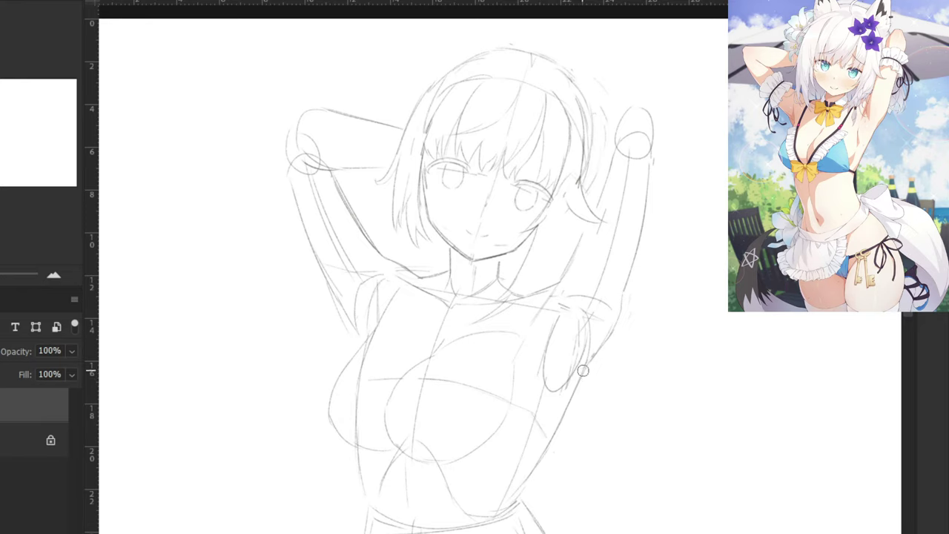
# Erase the outer contour around the right armpit and retrace the lower edge of the raised arm.
pyautogui.press('e')
pyautogui.moveTo(631, 271); pyautogui.dragTo(623, 311)
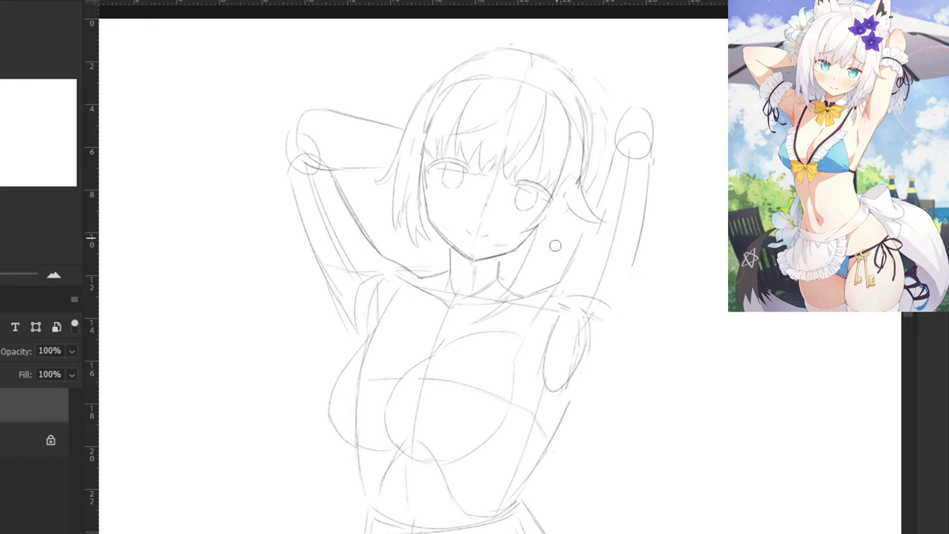
pyautogui.press('b')
pyautogui.moveTo(608, 133); pyautogui.dragTo(587, 212)
pyautogui.moveTo(643, 187); pyautogui.dragTo(622, 295)
pyautogui.hotkey('ctrl', 'z')
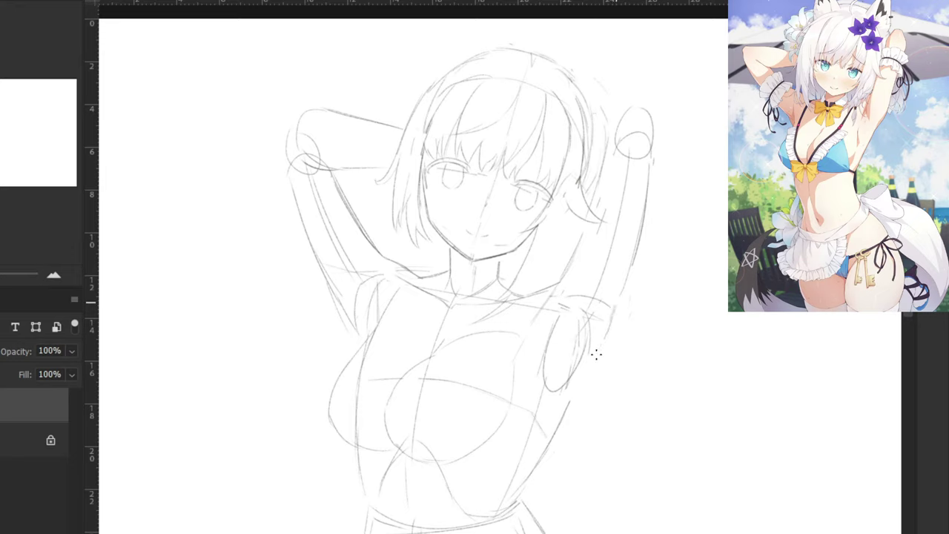
# Redraw the right body contour from the armpit down the torso side to the waist.
pyautogui.moveTo(611, 311); pyautogui.dragTo(530, 470)
pyautogui.press('e')
pyautogui.press('b')
pyautogui.moveTo(574, 383); pyautogui.dragTo(522, 479)
pyautogui.hotkey('ctrl', 'z')
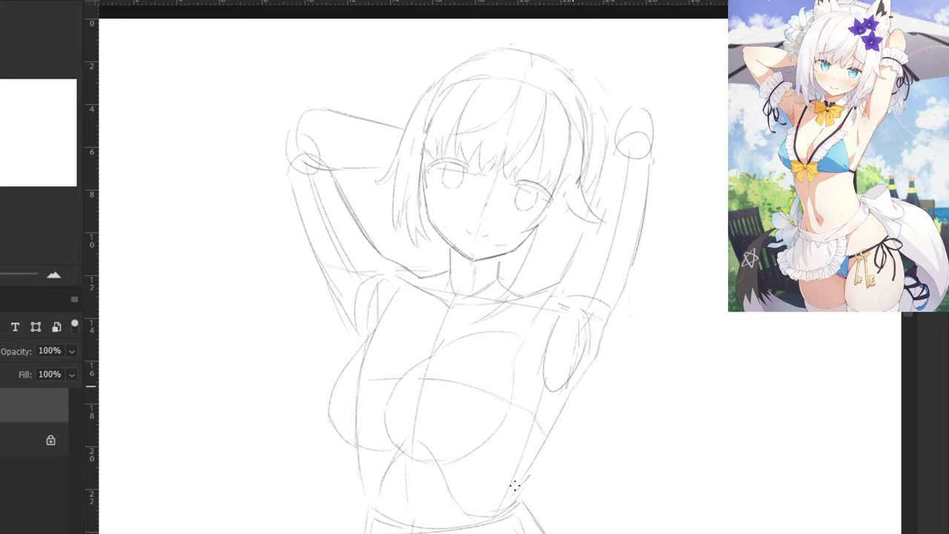
pyautogui.hotkey('ctrl', 'z')
pyautogui.moveTo(574, 383); pyautogui.dragTo(529, 471)
# Draw two long hair strands sweeping outward from the crown toward the left raised arm.
pyautogui.moveTo(440, 349); pyautogui.dragTo(405, 259)
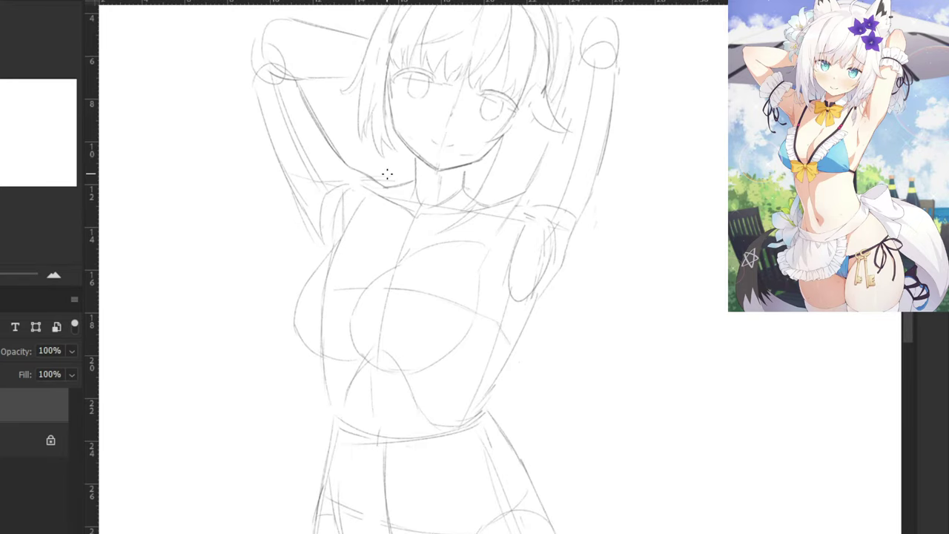
pyautogui.moveTo(350, 216); pyautogui.dragTo(369, 261)
pyautogui.hotkey('ctrl', '+')
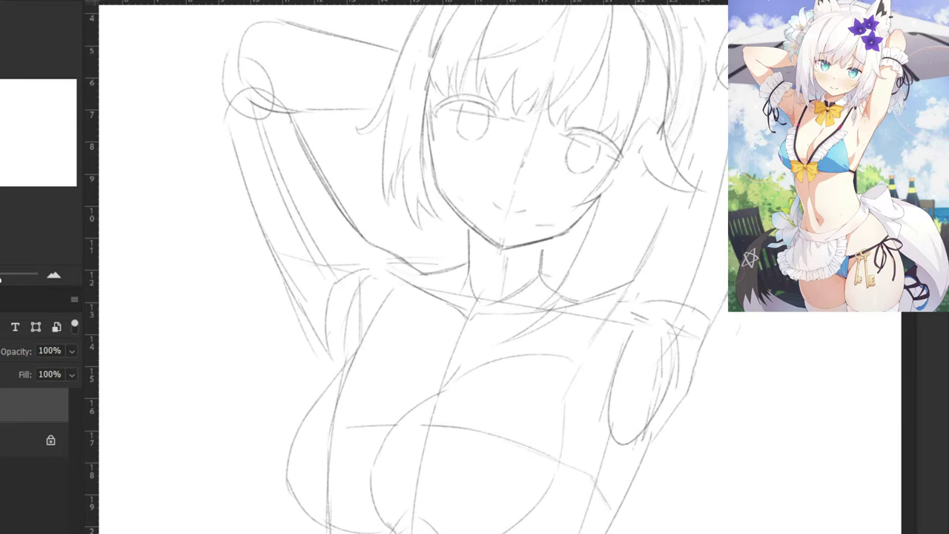
pyautogui.moveTo(485, 129); pyautogui.dragTo(403, 301)
pyautogui.moveTo(500, 179); pyautogui.dragTo(465, 203)
pyautogui.scroll(3, 419, 156)
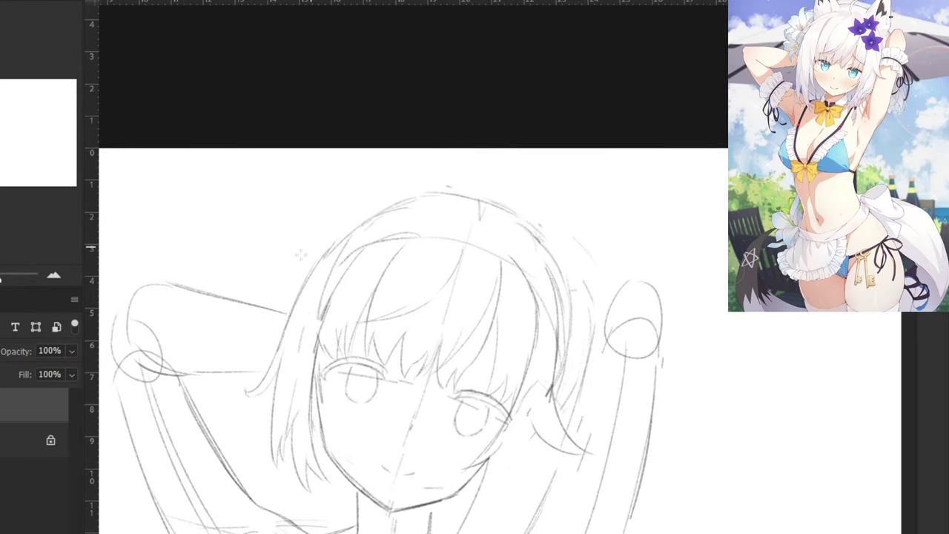
pyautogui.moveTo(395, 210); pyautogui.dragTo(258, 281)
pyautogui.moveTo(393, 231)
pyautogui.mouseDown()
pyautogui.moveTo(300, 256)
pyautogui.moveTo(258, 287)
pyautogui.mouseUp()
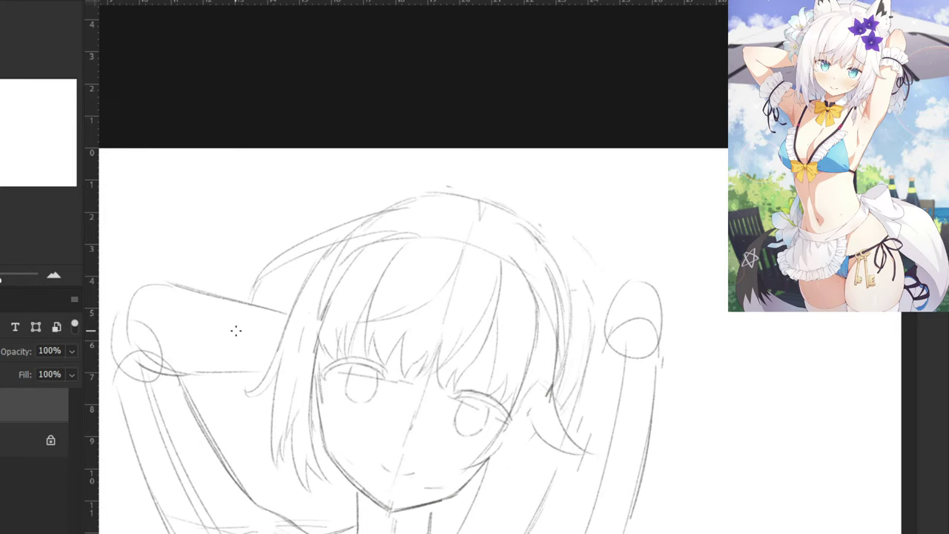
# Draw long side-hair strands hanging beside the left cheek over the shoulder, ending in pointed tips.
pyautogui.moveTo(255, 445); pyautogui.dragTo(286, 307)
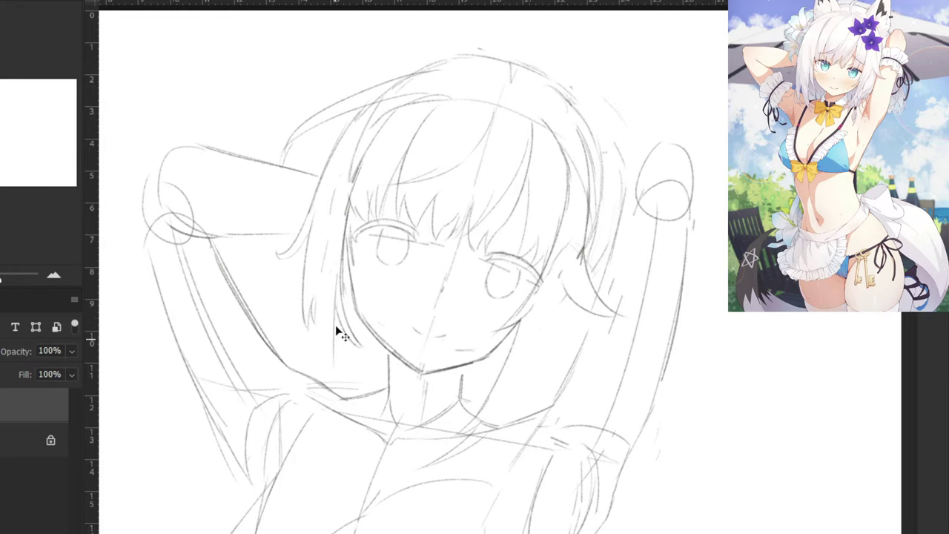
pyautogui.moveTo(337, 289); pyautogui.dragTo(347, 411)
pyautogui.hotkey('ctrl', 'z')
pyautogui.moveTo(329, 334); pyautogui.dragTo(333, 397)
pyautogui.moveTo(345, 439); pyautogui.dragTo(332, 392)
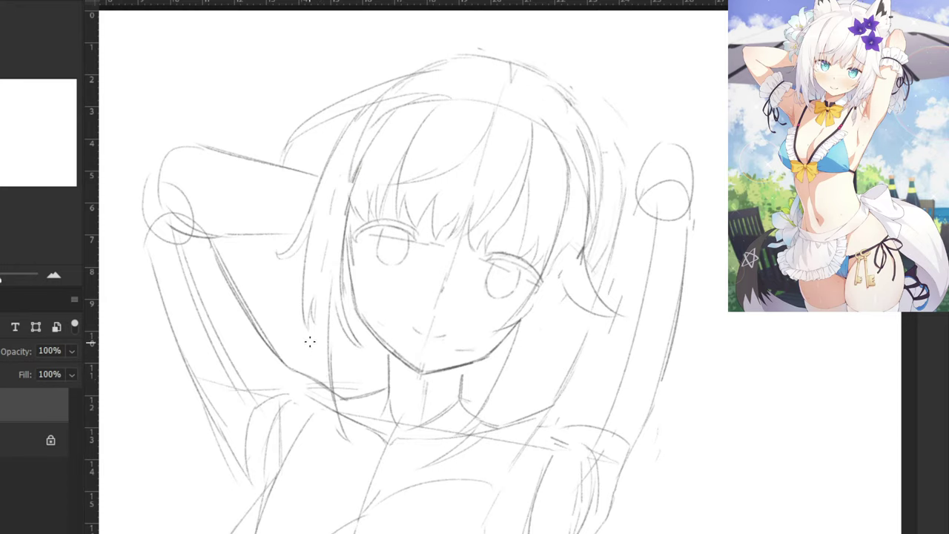
pyautogui.moveTo(309, 356)
pyautogui.mouseDown()
pyautogui.moveTo(309, 403)
pyautogui.moveTo(329, 444)
pyautogui.mouseUp()
# Erase the left outer hair contour and redraw it from the crown to an outward-curling tip over the arm.
pyautogui.press('e')
pyautogui.moveTo(321, 185)
pyautogui.mouseDown()
pyautogui.moveTo(298, 239)
pyautogui.moveTo(351, 136)
pyautogui.mouseUp()
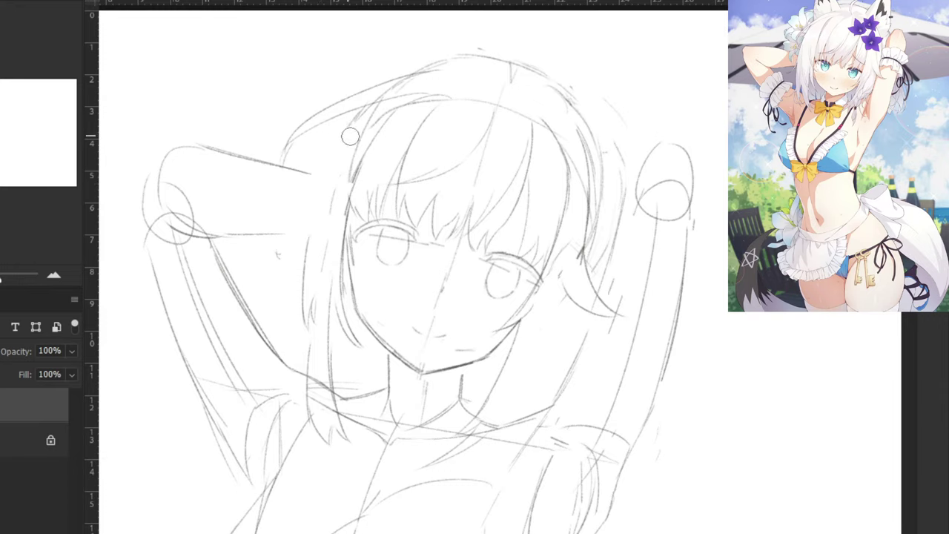
pyautogui.press('b')
pyautogui.moveTo(337, 126); pyautogui.dragTo(300, 210)
pyautogui.hotkey('ctrl', 'z')
pyautogui.hotkey('ctrl', 'z')
pyautogui.moveTo(358, 111)
pyautogui.mouseDown()
pyautogui.moveTo(298, 231)
pyautogui.moveTo(316, 168)
pyautogui.moveTo(291, 233)
pyautogui.mouseUp()
pyautogui.hotkey('ctrl', 'z')
pyautogui.hotkey('ctrl', 'shift', 'z')
pyautogui.hotkey('ctrl', 'z')
pyautogui.moveTo(315, 165)
pyautogui.mouseDown()
pyautogui.moveTo(295, 219)
pyautogui.moveTo(281, 241)
pyautogui.mouseUp()
pyautogui.hotkey('ctrl', 'z')
pyautogui.hotkey('ctrl', 'z')
pyautogui.moveTo(311, 174); pyautogui.dragTo(281, 246)
pyautogui.hotkey('ctrl', 'z')
pyautogui.moveTo(309, 190)
pyautogui.mouseDown()
pyautogui.moveTo(278, 248)
pyautogui.moveTo(278, 335)
pyautogui.mouseUp()
pyautogui.hotkey('ctrl', 'z')
# Replace the old inner strand line with a longer outer strand falling from the curled tip to the left shoulder.
pyautogui.press('e')
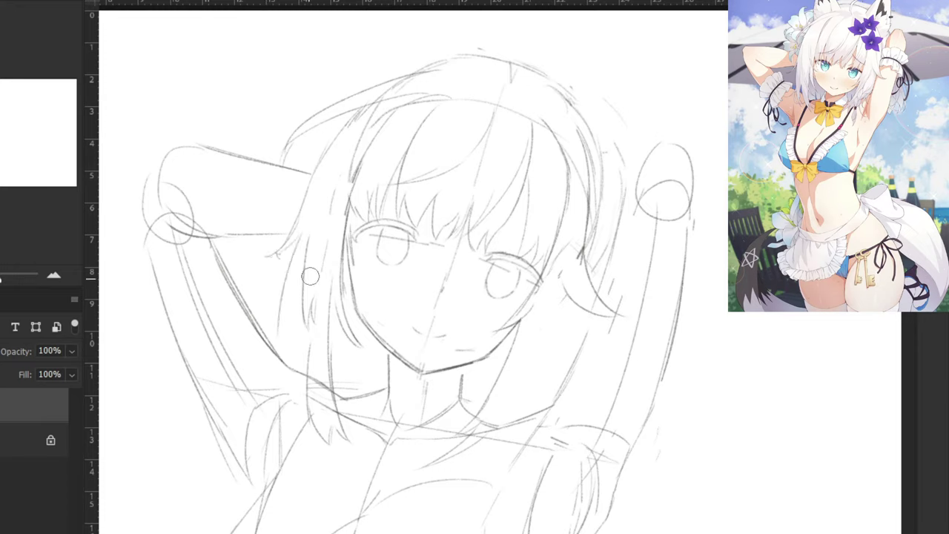
pyautogui.moveTo(308, 245)
pyautogui.mouseDown()
pyautogui.moveTo(309, 321)
pyautogui.moveTo(276, 392)
pyautogui.mouseUp()
pyautogui.hotkey('ctrl', 'z')
pyautogui.moveTo(280, 301); pyautogui.dragTo(281, 399)
pyautogui.hotkey('ctrl', 'z')
pyautogui.hotkey('ctrl', 'z')
pyautogui.moveTo(283, 363); pyautogui.dragTo(282, 394)
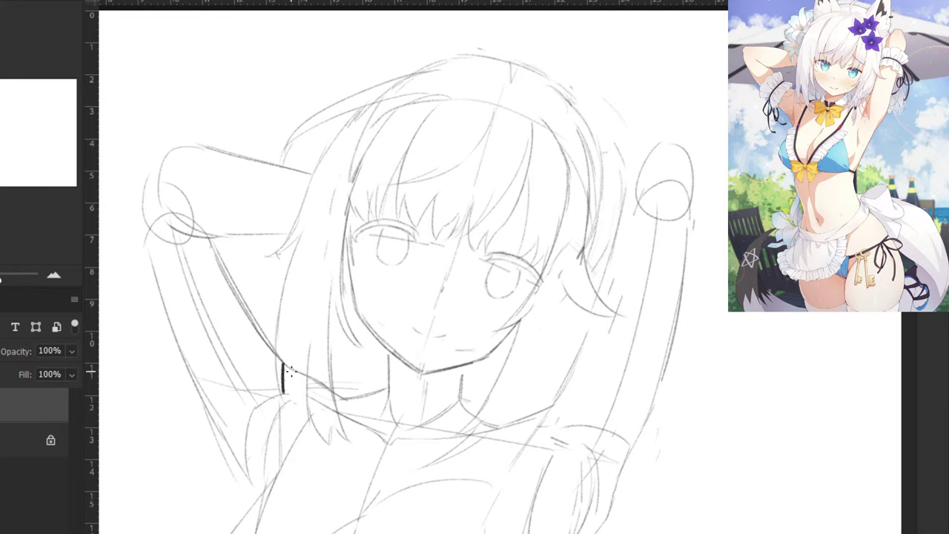
pyautogui.hotkey('ctrl', 'z')
pyautogui.moveTo(284, 349); pyautogui.dragTo(284, 394)
pyautogui.hotkey('ctrl', 'z')
# Add inner strand lines and a pointed tip to the lower end of the left outer strand.
pyautogui.moveTo(289, 322); pyautogui.dragTo(288, 397)
pyautogui.moveTo(293, 366); pyautogui.dragTo(294, 387)
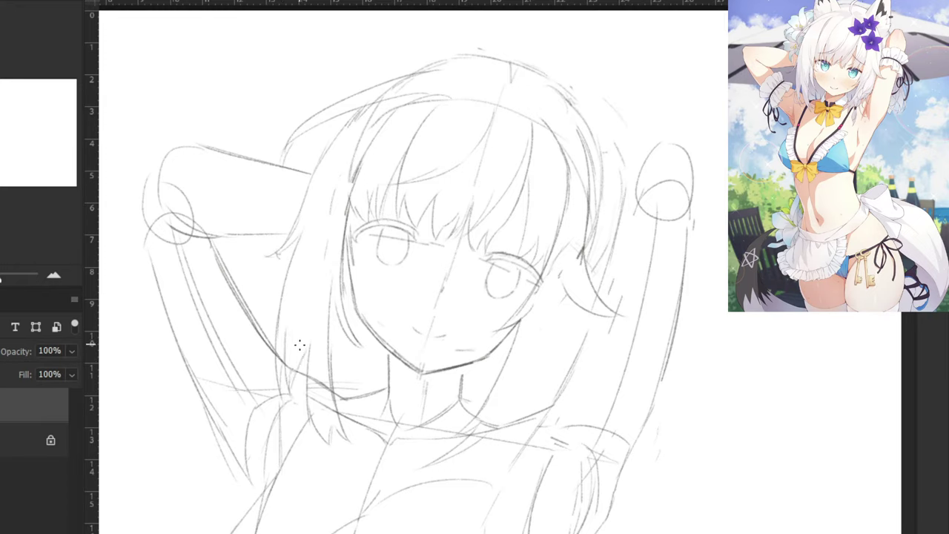
pyautogui.hotkey('ctrl', 'z')
pyautogui.moveTo(302, 255); pyautogui.dragTo(287, 332)
pyautogui.press('e')
pyautogui.press('b')
pyautogui.moveTo(299, 341); pyautogui.dragTo(291, 375)
pyautogui.hotkey('ctrl', 'z')
pyautogui.moveTo(300, 342); pyautogui.dragTo(291, 371)
# Clean up overlapping lines at the left shoulder and redraw the pointed strand ends falling over it.
pyautogui.press('e')
pyautogui.moveTo(304, 348); pyautogui.dragTo(311, 336)
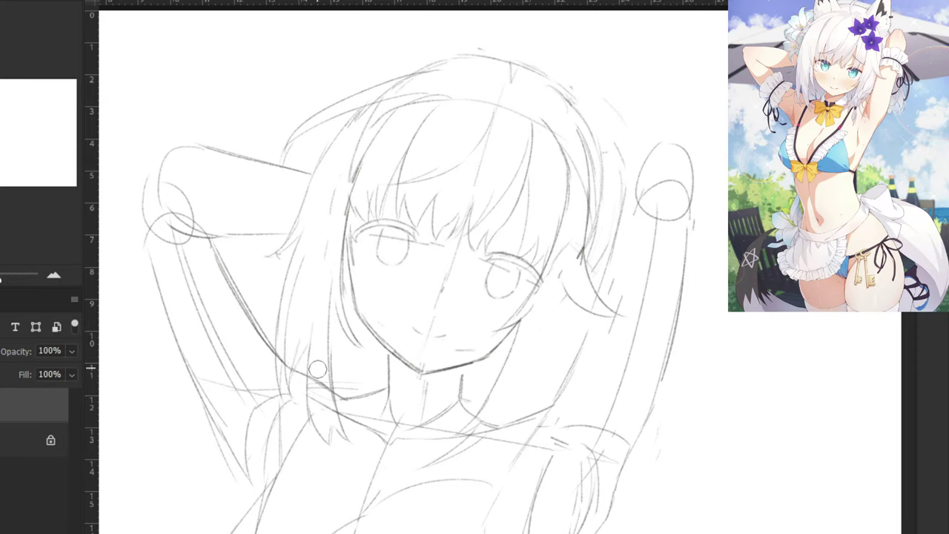
pyautogui.moveTo(311, 386); pyautogui.dragTo(328, 410)
pyautogui.press('b')
pyautogui.moveTo(309, 349); pyautogui.dragTo(320, 426)
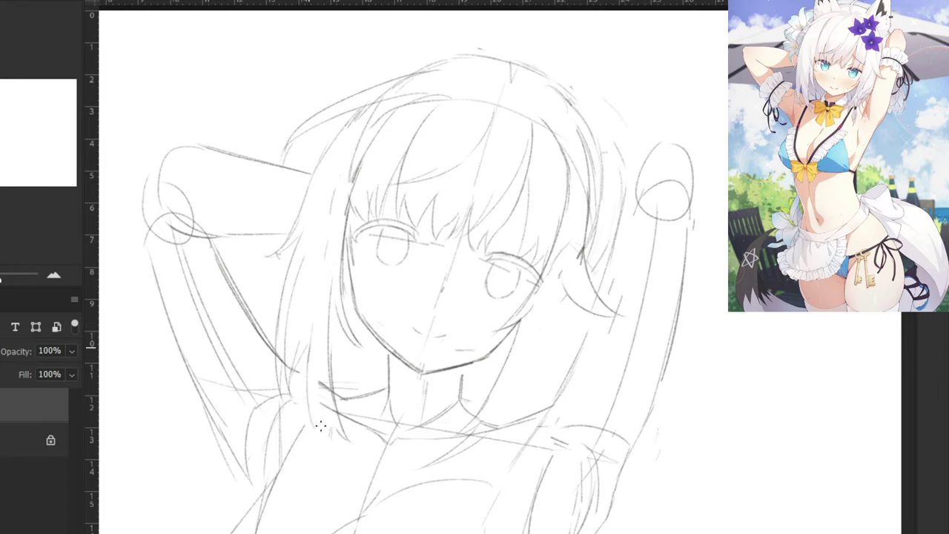
pyautogui.hotkey('ctrl', 'z')
pyautogui.moveTo(304, 368); pyautogui.dragTo(324, 435)
pyautogui.hotkey('ctrl', 'z')
pyautogui.moveTo(302, 369)
pyautogui.mouseDown()
pyautogui.moveTo(336, 442)
pyautogui.moveTo(336, 439)
pyautogui.mouseUp()
pyautogui.hotkey('ctrl', 'z')
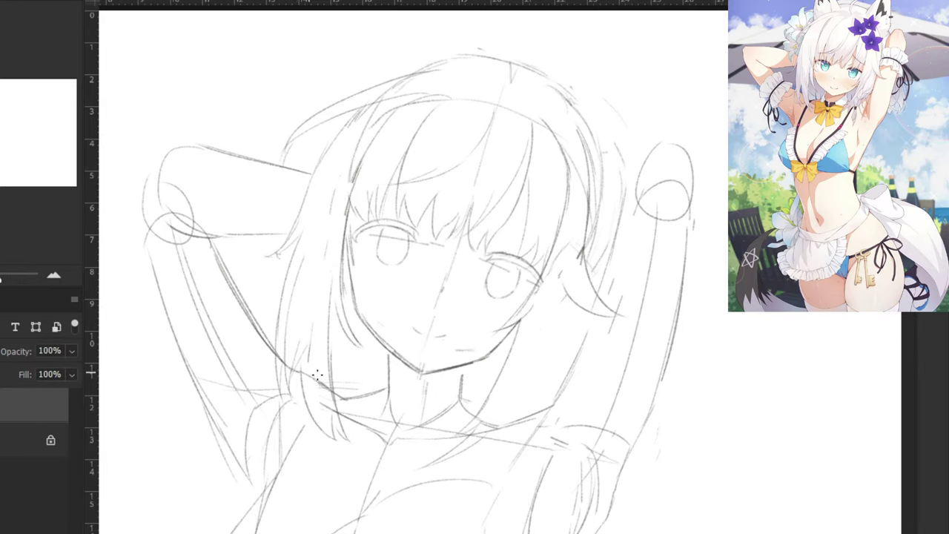
pyautogui.moveTo(350, 361); pyautogui.dragTo(352, 394)
pyautogui.scroll(2, 317, 100)
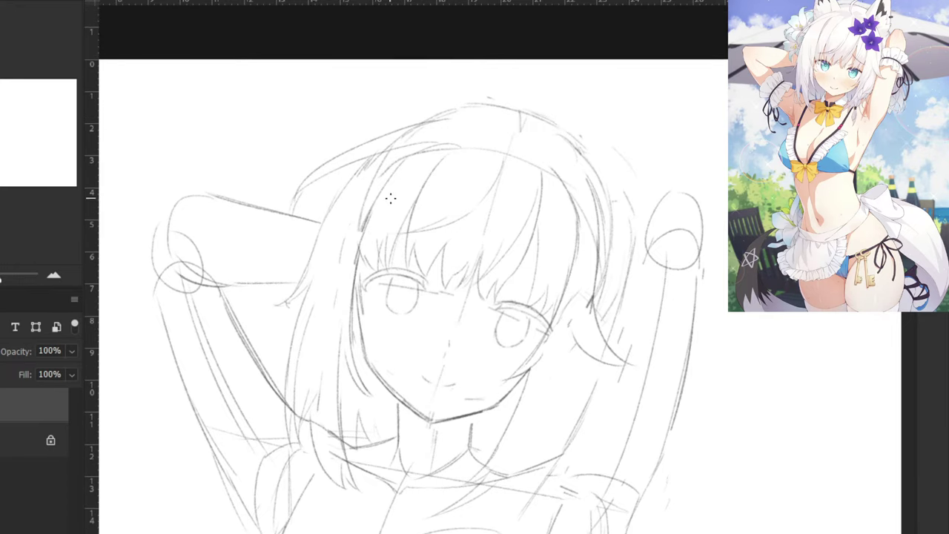
pyautogui.hotkey('ctrl', '+')
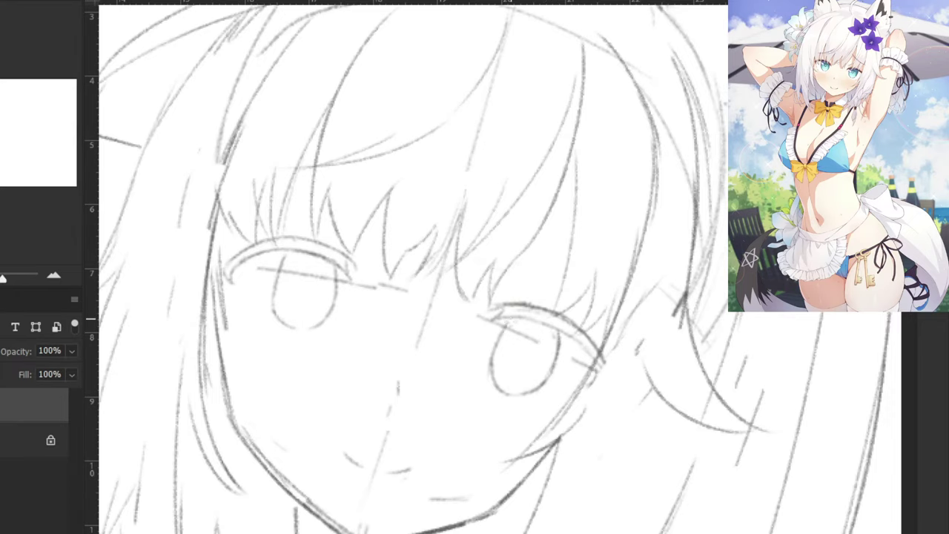
pyautogui.hotkey('ctrl', '-')
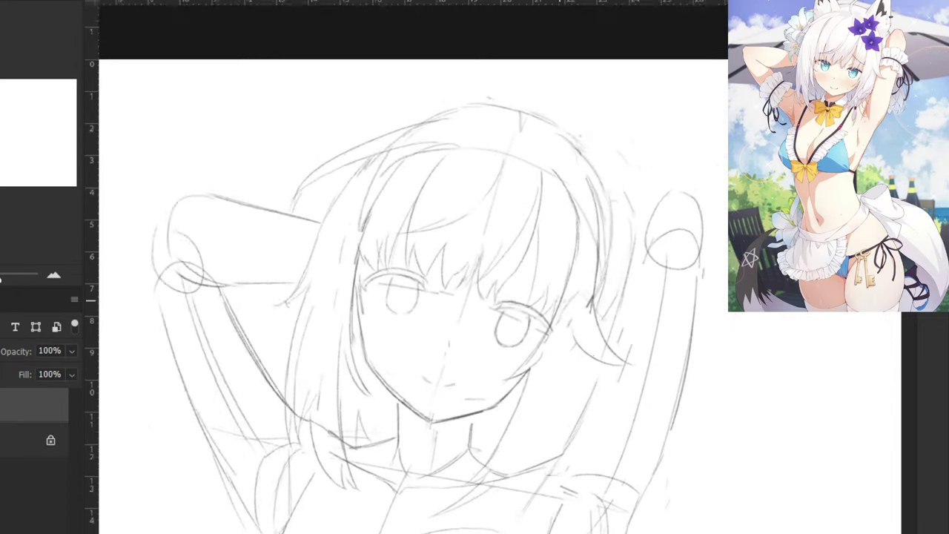
pyautogui.hotkey('ctrl', '-')
pyautogui.hotkey('ctrl', '+')
pyautogui.hotkey('ctrl', '+')
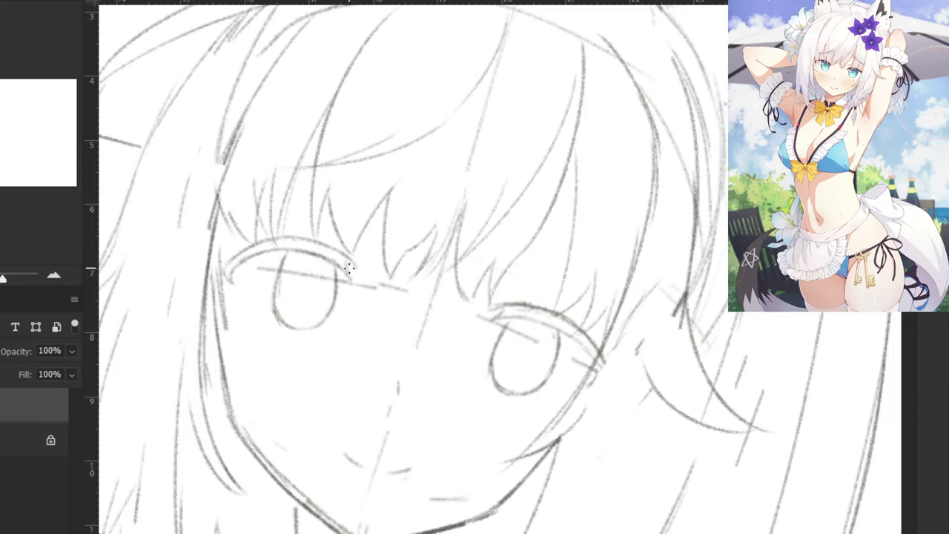
# Mirror the canvas and frame the face to check the sketch's proportions in reverse.
pyautogui.hotkey('ctrl', '-')
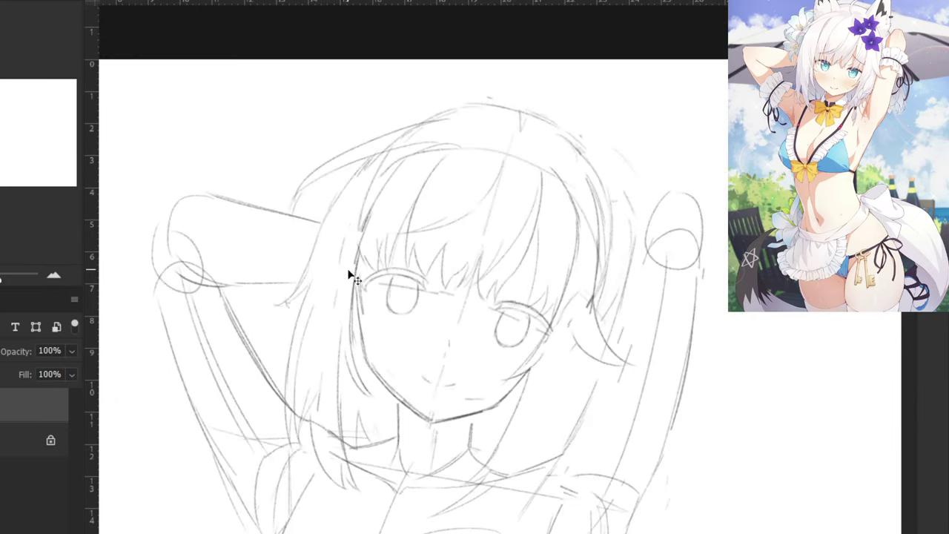
pyautogui.hotkey('ctrl', '+')
pyautogui.hotkey('ctrl', '-')
pyautogui.hotkey('ctrl', 'shift', 'h')
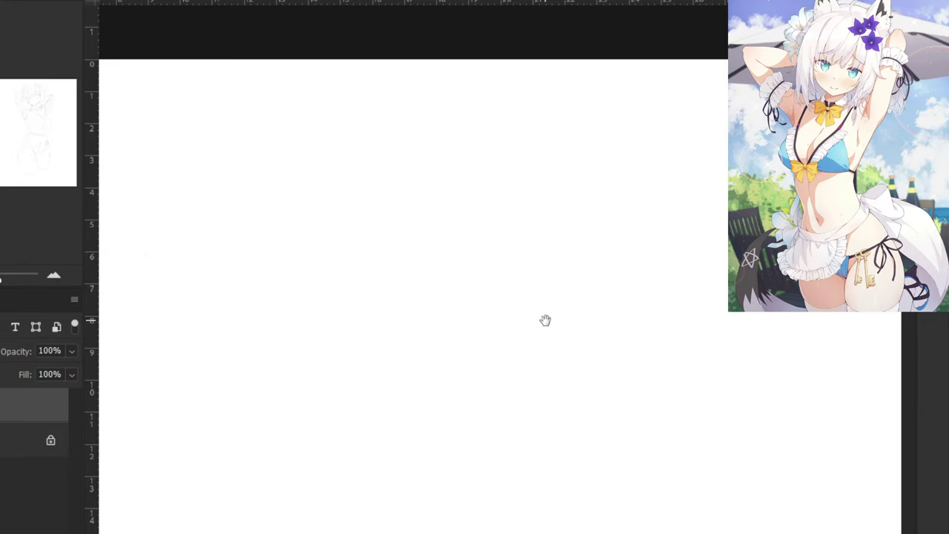
pyautogui.moveTo(545, 320); pyautogui.dragTo(420, 339)
pyautogui.moveTo(630, 310)
pyautogui.mouseDown()
pyautogui.moveTo(437, 324)
pyautogui.moveTo(465, 325)
pyautogui.moveTo(357, 307)
pyautogui.mouseUp()
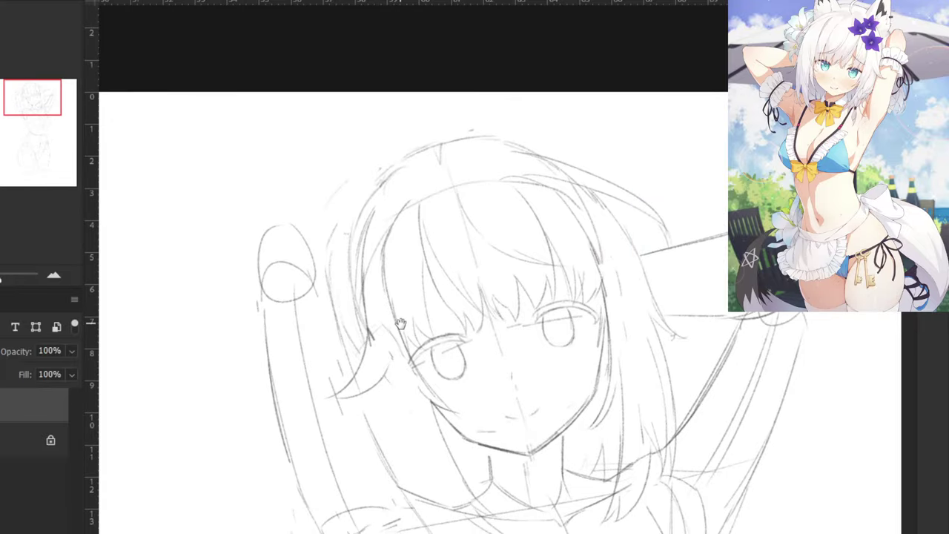
pyautogui.hotkey('ctrl', '+')
pyautogui.hotkey('ctrl', '+')
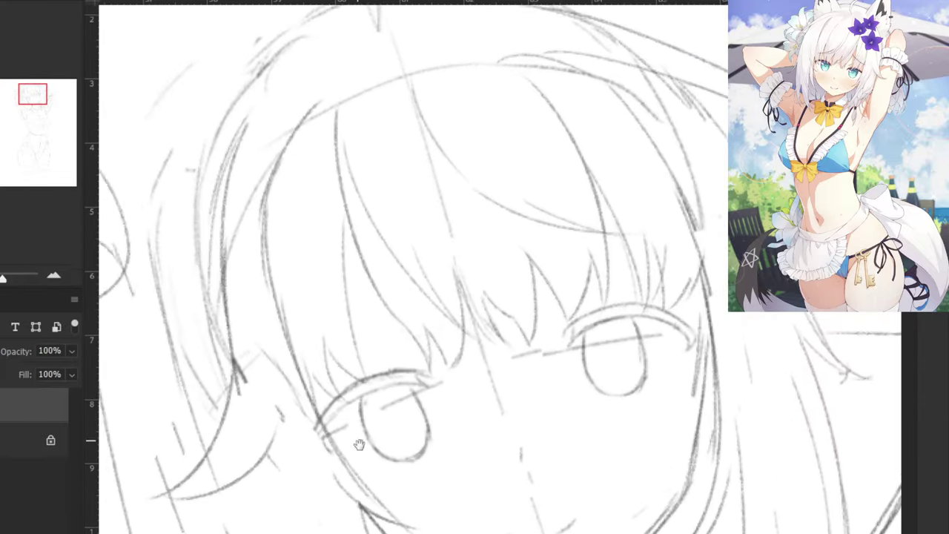
pyautogui.moveTo(361, 443); pyautogui.dragTo(236, 367)
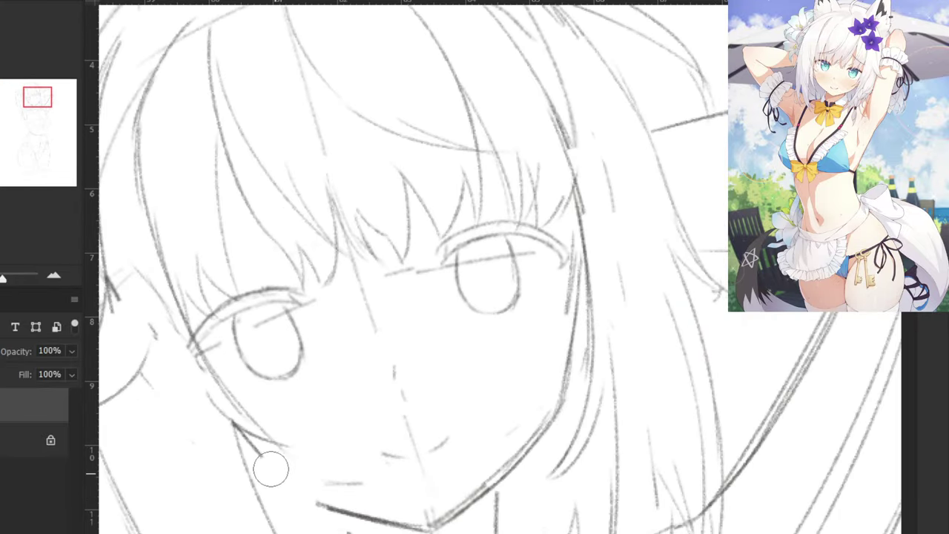
# Redraw the short contour beneath the cheek where the side hair meets the jaw, keeping the existing jawline.
pyautogui.press('b')
pyautogui.moveTo(268, 480)
pyautogui.mouseDown()
pyautogui.moveTo(327, 506)
pyautogui.moveTo(271, 488)
pyautogui.moveTo(326, 508)
pyautogui.moveTo(280, 490)
pyautogui.moveTo(306, 500)
pyautogui.mouseUp()
pyautogui.hotkey('ctrl', 'z')
pyautogui.hotkey('ctrl', 'z')
pyautogui.hotkey('ctrl', 'z')
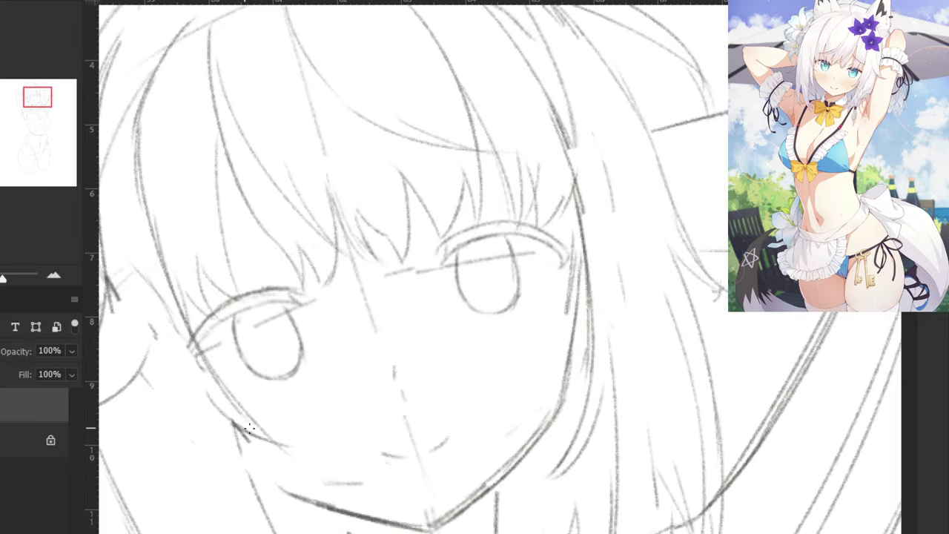
pyautogui.moveTo(235, 428); pyautogui.dragTo(278, 484)
pyautogui.hotkey('ctrl', 'z')
pyautogui.moveTo(246, 451); pyautogui.dragTo(277, 484)
pyautogui.hotkey('ctrl', '-')
pyautogui.hotkey('ctrl', '-')
pyautogui.hotkey('ctrl', '-')
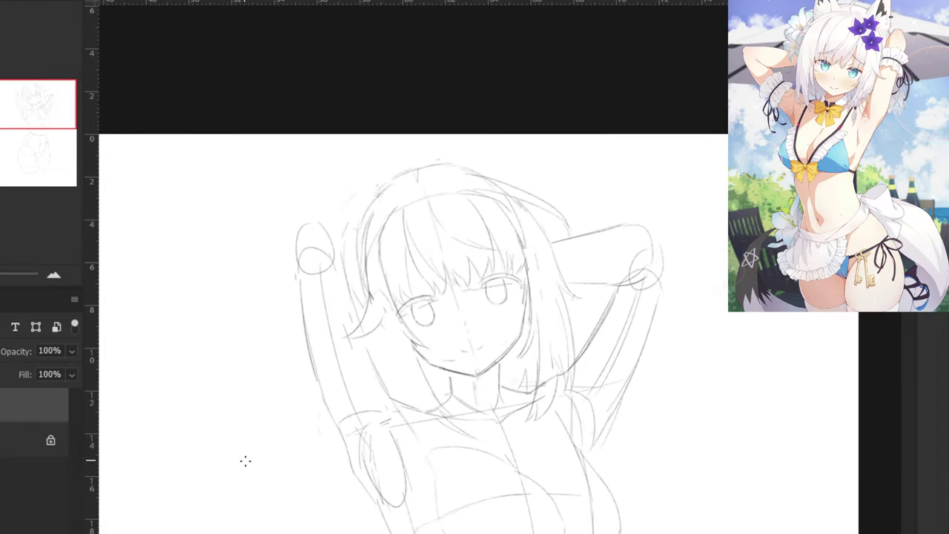
# Compare the head and raised arms in mirrored and normal orientation, ending with the canvas unmirrored.
pyautogui.hotkey('ctrl', 'shift', 'h')
pyautogui.moveTo(122, 419)
pyautogui.mouseDown()
pyautogui.moveTo(260, 435)
pyautogui.moveTo(663, 443)
pyautogui.mouseUp()
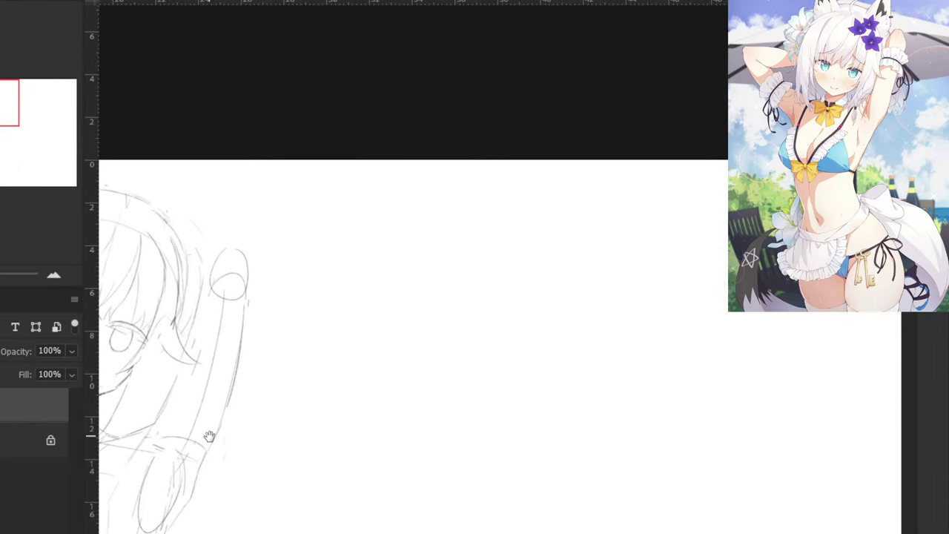
pyautogui.hotkey('ctrl', 'shift', 'h')
pyautogui.hscroll(10, 240, 448)
pyautogui.scroll(2, 240, 448)
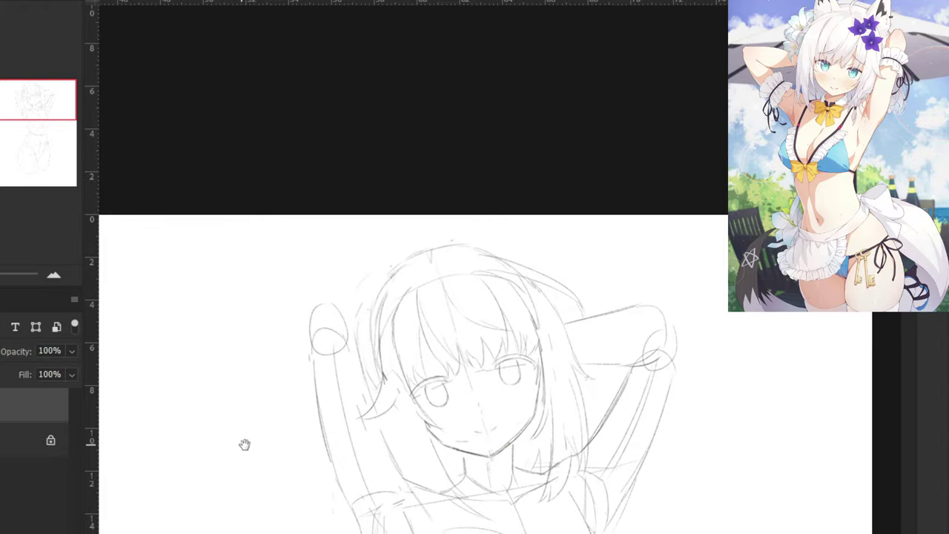
pyautogui.hscroll(3, 249, 453)
pyautogui.scroll(1, 249, 452)
pyautogui.hotkey('ctrl', 'shift', 'h')
pyautogui.moveTo(233, 436)
pyautogui.mouseDown()
pyautogui.moveTo(336, 435)
pyautogui.moveTo(593, 463)
pyautogui.moveTo(337, 432)
pyautogui.mouseUp()
pyautogui.moveTo(197, 419); pyautogui.dragTo(321, 443)
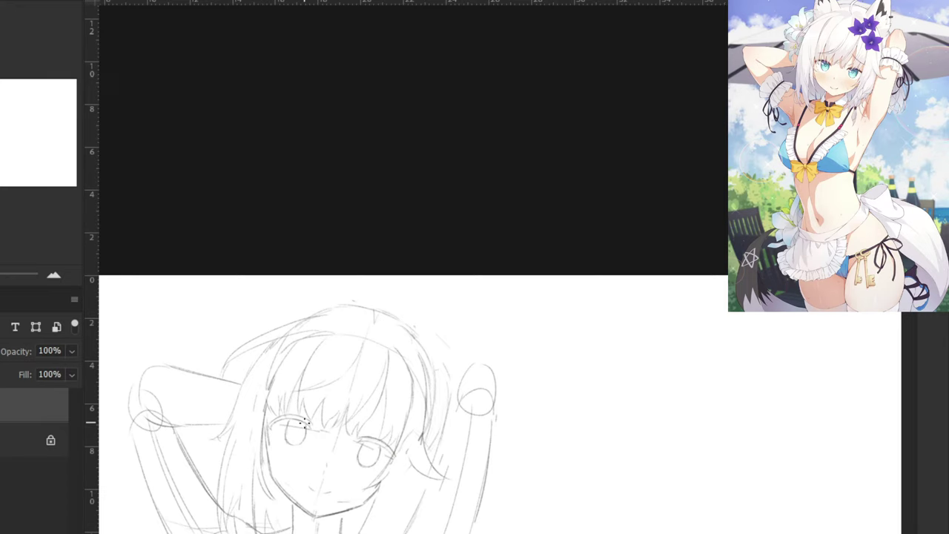
# Sketch the two sides of the left animal ear and the inner edge of the right ear above the head.
pyautogui.hotkey('ctrl', '+')
pyautogui.moveTo(253, 268)
pyautogui.mouseDown()
pyautogui.moveTo(366, 291)
pyautogui.moveTo(382, 356)
pyautogui.mouseUp()
pyautogui.hotkey('ctrl', 'z')
pyautogui.moveTo(359, 293); pyautogui.dragTo(373, 341)
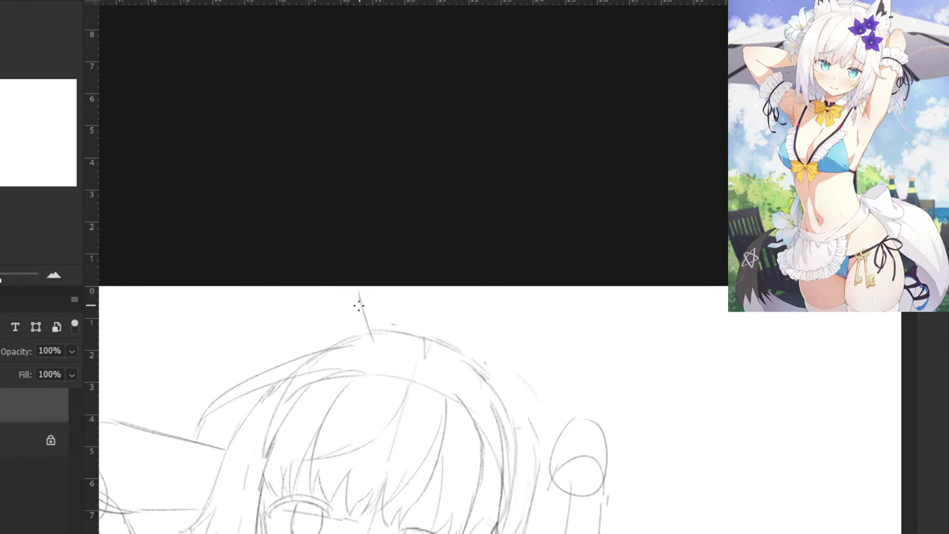
pyautogui.moveTo(322, 287)
pyautogui.mouseDown()
pyautogui.moveTo(314, 323)
pyautogui.moveTo(327, 286)
pyautogui.moveTo(305, 355)
pyautogui.mouseUp()
pyautogui.hotkey('ctrl', 'z')
pyautogui.hotkey('ctrl', 'z')
pyautogui.moveTo(539, 307)
pyautogui.mouseDown()
pyautogui.moveTo(470, 366)
pyautogui.moveTo(460, 289)
pyautogui.moveTo(471, 269)
pyautogui.mouseUp()
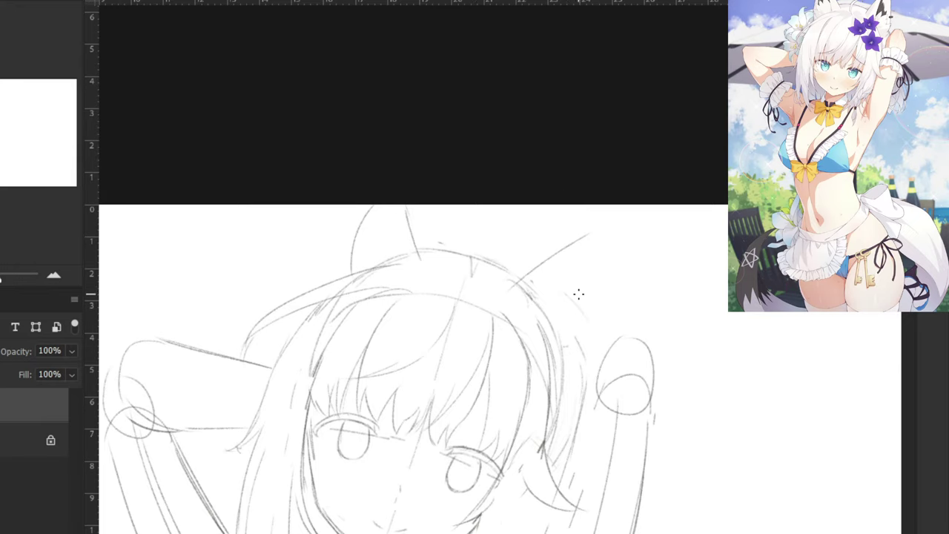
# Redraw the right raised arm's elbow as a narrower rounded point with a contour running down its outer side.
pyautogui.scroll(-1, 578, 294)
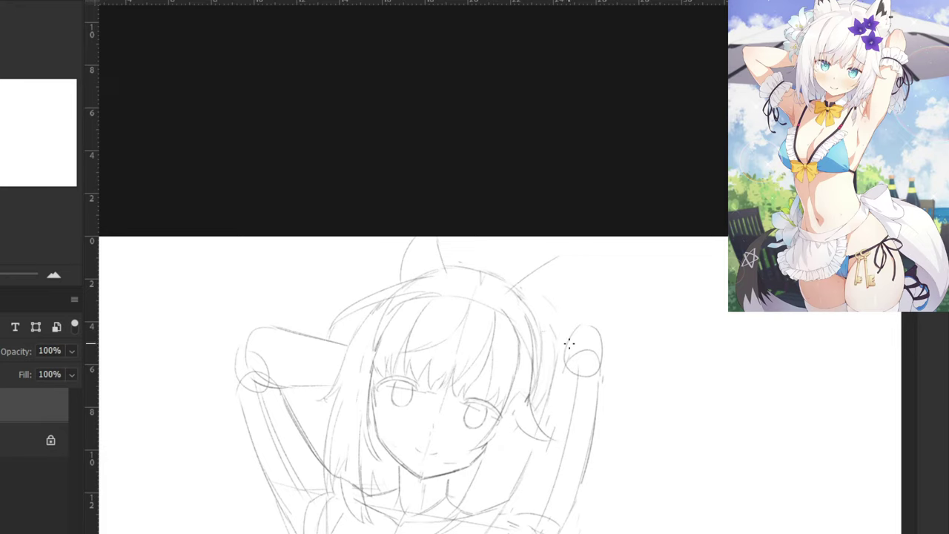
pyautogui.scroll(1, 583, 335)
pyautogui.moveTo(634, 338)
pyautogui.mouseDown()
pyautogui.moveTo(612, 341)
pyautogui.moveTo(582, 408)
pyautogui.mouseUp()
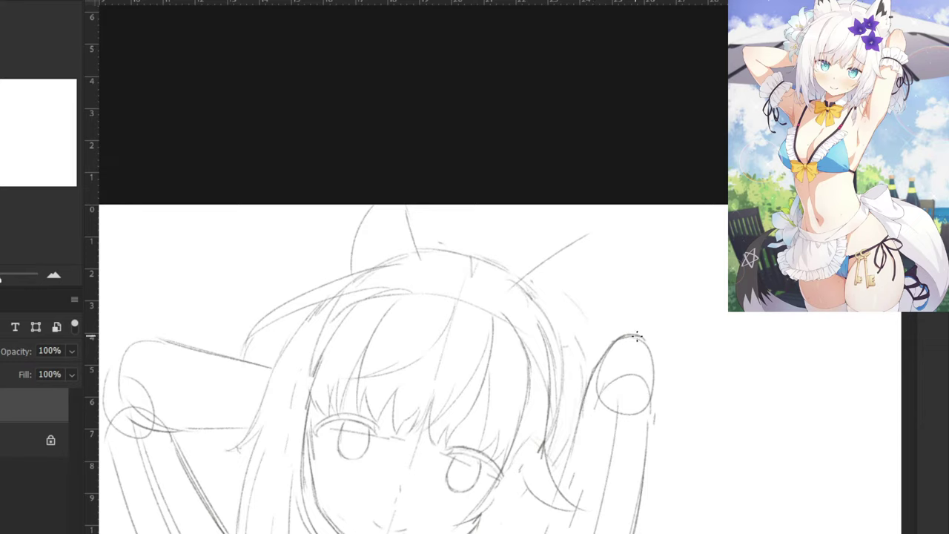
pyautogui.moveTo(644, 338); pyautogui.dragTo(655, 406)
pyautogui.hotkey('ctrl', 'z')
pyautogui.hotkey('ctrl', 'z')
pyautogui.moveTo(654, 366)
pyautogui.mouseDown()
pyautogui.moveTo(653, 460)
pyautogui.moveTo(657, 400)
pyautogui.mouseUp()
pyautogui.press('e')
pyautogui.press('b')
pyautogui.moveTo(657, 386); pyautogui.dragTo(642, 487)
pyautogui.moveTo(656, 379); pyautogui.dragTo(639, 504)
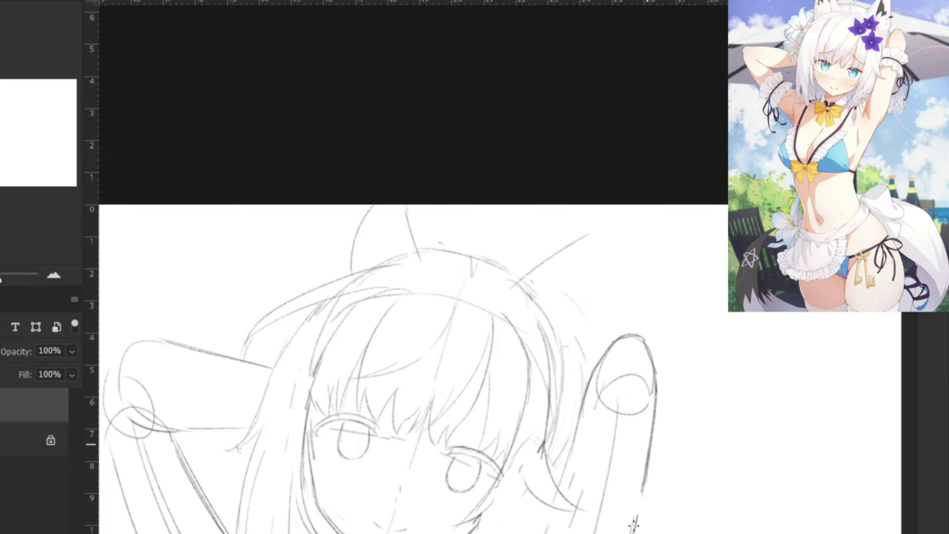
# Redraw the right arm's outer contour below the elbow as a smooth curve and clean up the elbow's inner edge.
pyautogui.moveTo(589, 381); pyautogui.dragTo(560, 245)
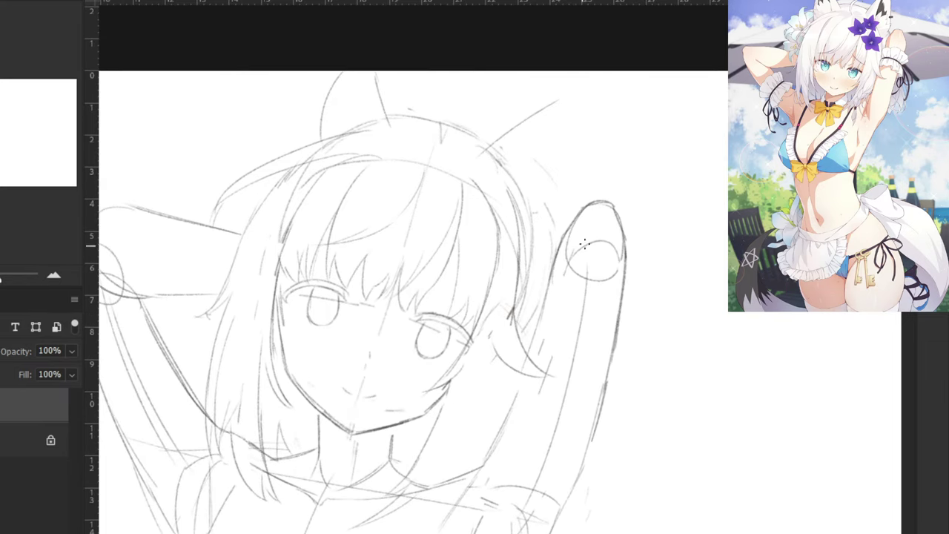
pyautogui.hotkey('ctrl', 'z')
pyautogui.moveTo(626, 250); pyautogui.dragTo(626, 312)
pyautogui.moveTo(628, 287); pyautogui.dragTo(609, 353)
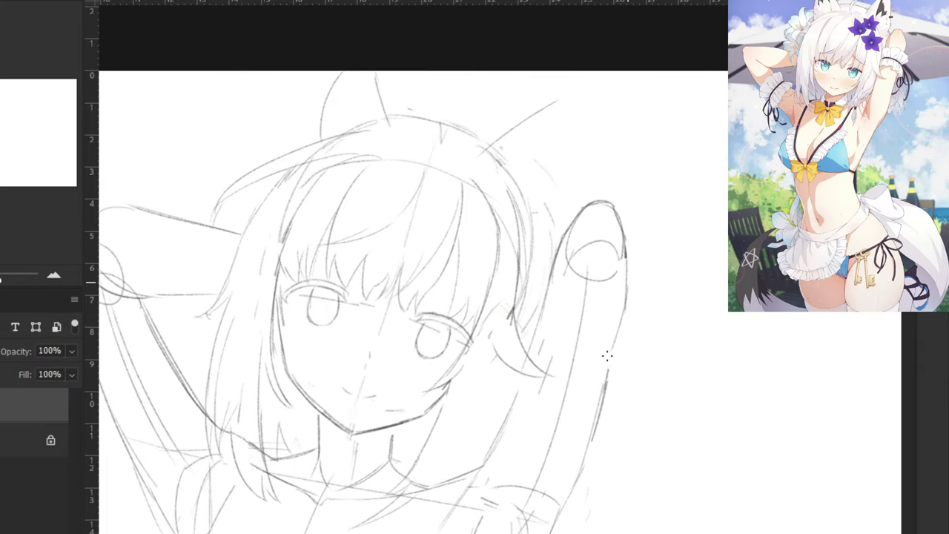
pyautogui.moveTo(621, 315); pyautogui.dragTo(594, 401)
pyautogui.hotkey('ctrl', 'z')
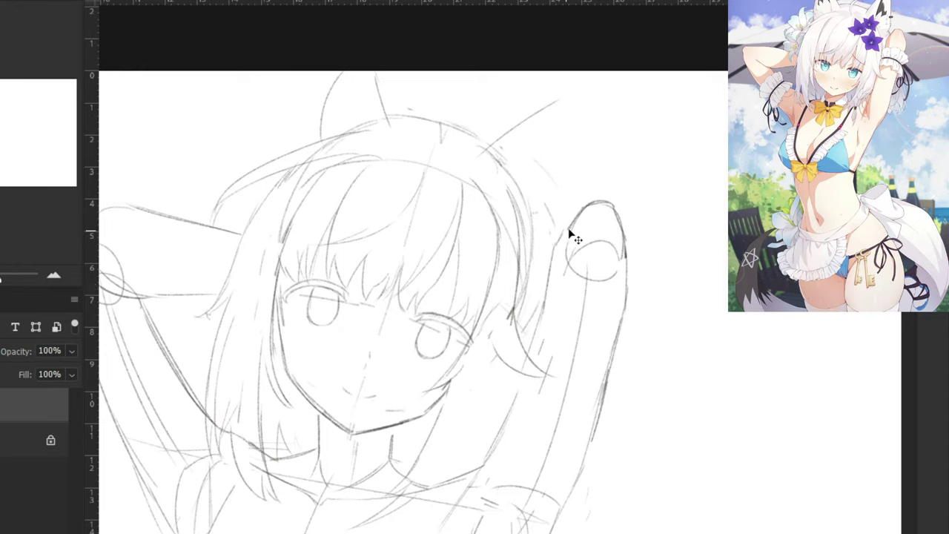
pyautogui.press('e')
pyautogui.moveTo(564, 225); pyautogui.dragTo(577, 210)
# Widen the left ear by moving its outer edge outward, and draw the right ear's long outer edge down to the hair.
pyautogui.press('e')
pyautogui.moveTo(336, 66); pyautogui.dragTo(320, 131)
pyautogui.press('b')
pyautogui.moveTo(302, 94); pyautogui.dragTo(283, 151)
pyautogui.hotkey('ctrl', 'z')
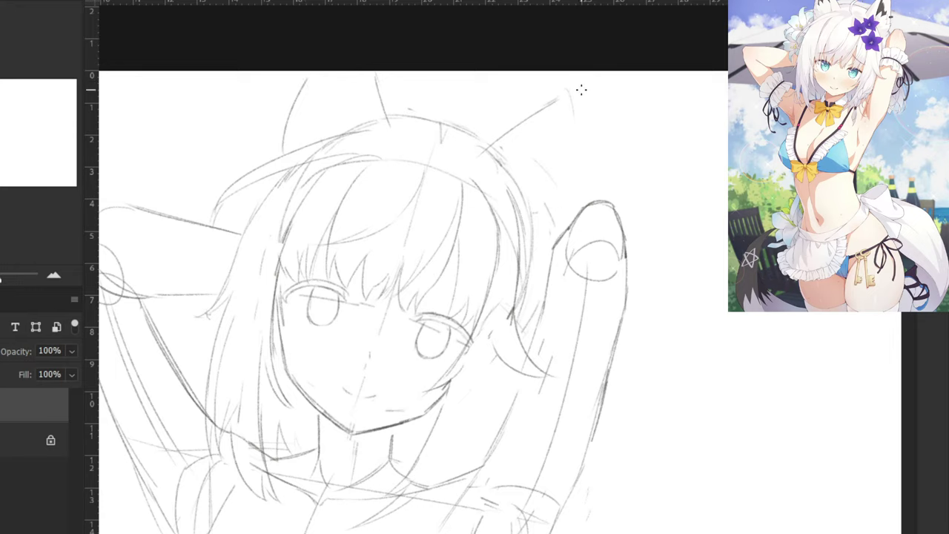
pyautogui.moveTo(582, 89)
pyautogui.mouseDown()
pyautogui.moveTo(562, 192)
pyautogui.moveTo(568, 175)
pyautogui.moveTo(535, 249)
pyautogui.mouseUp()
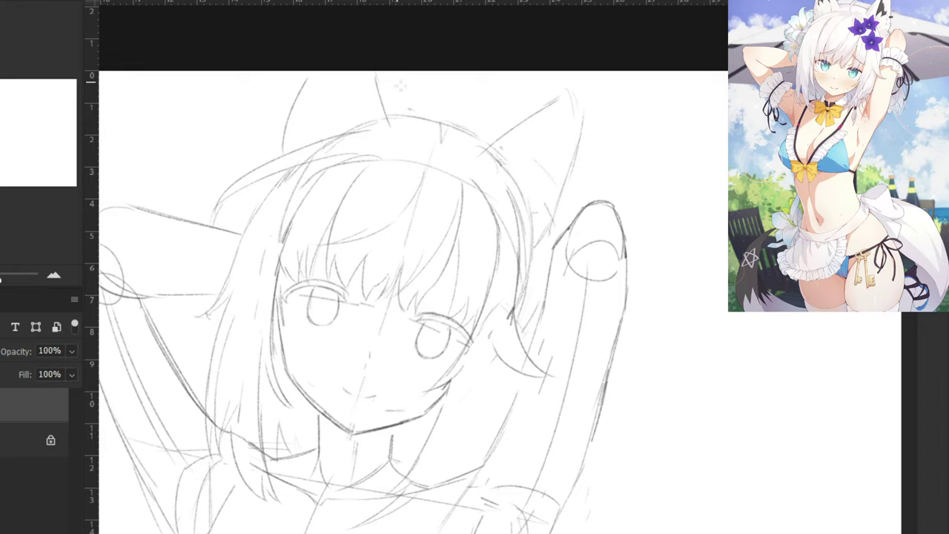
# Draw a looping tuft of hair rising from the crown between the ears and clean up its overlaps.
pyautogui.moveTo(409, 110); pyautogui.dragTo(413, 147)
pyautogui.hotkey('ctrl', 'z')
pyautogui.moveTo(409, 139); pyautogui.dragTo(462, 77)
pyautogui.press('e')
pyautogui.moveTo(472, 83); pyautogui.dragTo(418, 87)
pyautogui.press('b')
# Raise the crown contour between the ears and extend the outer hair line from the right ear down to the arm.
pyautogui.moveTo(478, 111); pyautogui.dragTo(413, 96)
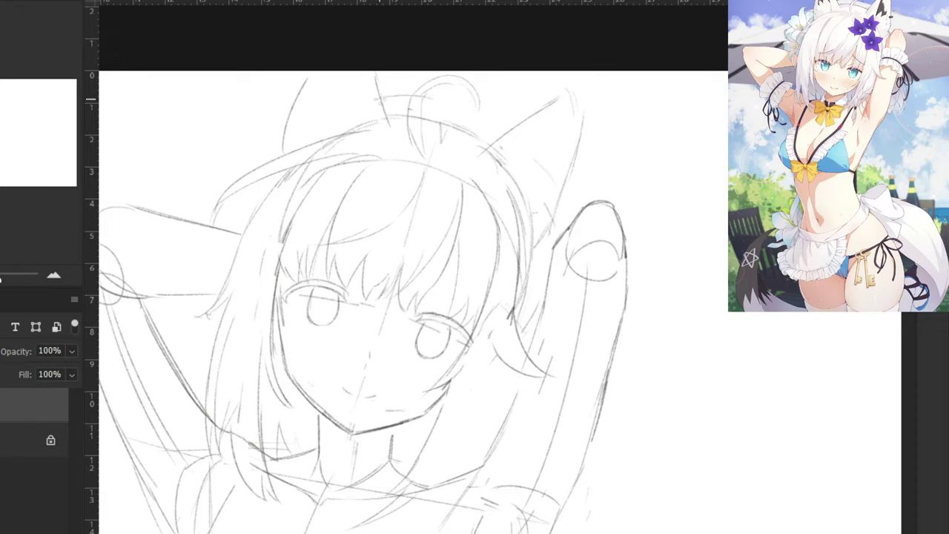
pyautogui.hotkey('ctrl', 'z')
pyautogui.moveTo(407, 100)
pyautogui.mouseDown()
pyautogui.moveTo(444, 106)
pyautogui.moveTo(492, 135)
pyautogui.mouseUp()
pyautogui.moveTo(454, 108); pyautogui.dragTo(505, 146)
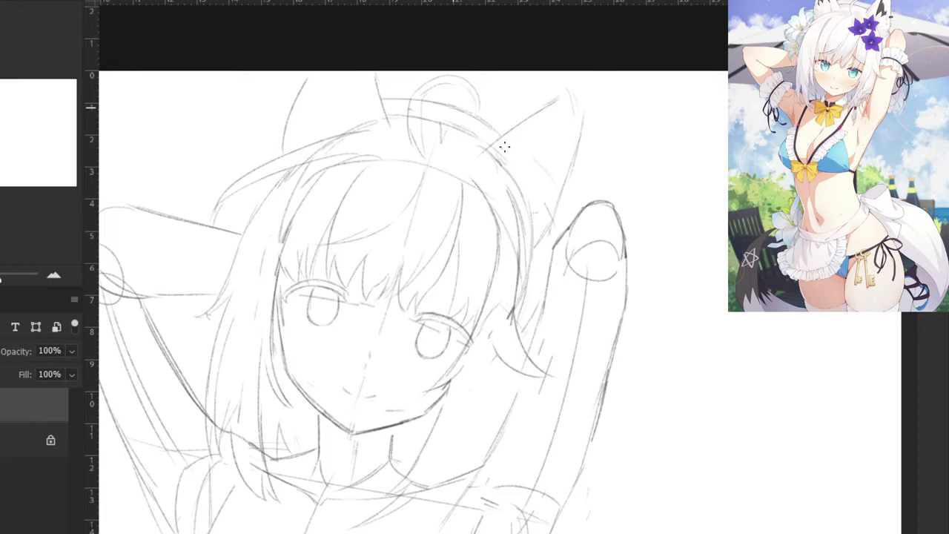
pyautogui.moveTo(553, 197); pyautogui.dragTo(567, 217)
pyautogui.hotkey('ctrl', 'z')
pyautogui.moveTo(503, 134)
pyautogui.mouseDown()
pyautogui.moveTo(569, 218)
pyautogui.moveTo(554, 193)
pyautogui.moveTo(566, 224)
pyautogui.mouseUp()
# Redraw the outer hair line from beneath the left ear down to the raised arm and erase overlapping strokes.
pyautogui.press('e')
pyautogui.moveTo(265, 195); pyautogui.dragTo(261, 209)
pyautogui.press('b')
pyautogui.moveTo(280, 163); pyautogui.dragTo(248, 219)
pyautogui.hotkey('ctrl', 'z')
pyautogui.hotkey('ctrl', 'z')
pyautogui.moveTo(286, 174); pyautogui.dragTo(252, 214)
pyautogui.hotkey('ctrl', 'z')
pyautogui.moveTo(287, 174); pyautogui.dragTo(253, 212)
pyautogui.hotkey('ctrl', 'z')
pyautogui.moveTo(288, 161); pyautogui.dragTo(246, 224)
pyautogui.moveTo(278, 173); pyautogui.dragTo(247, 221)
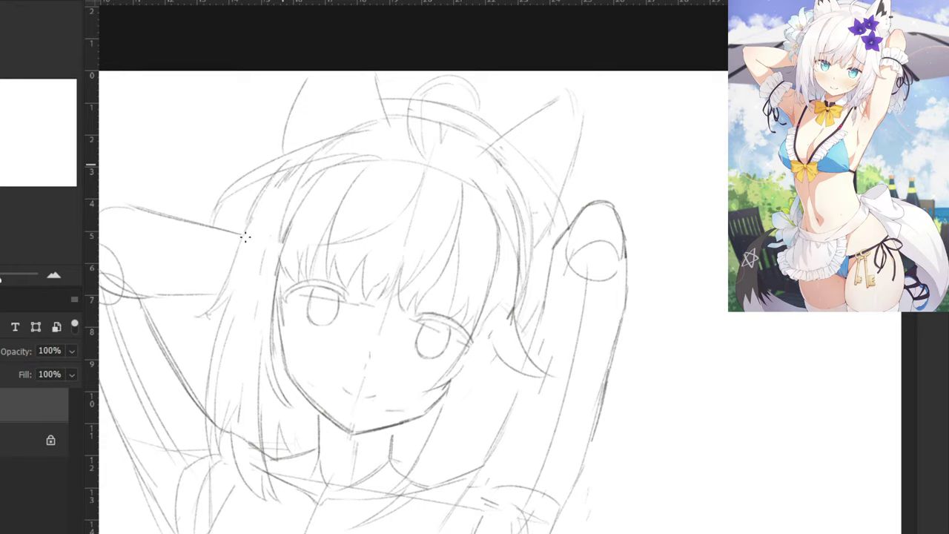
pyautogui.press('e')
pyautogui.moveTo(284, 192); pyautogui.dragTo(308, 164)
pyautogui.press('b')
# Erase the large curled tip on the right side hair and redraw it as a narrower strand with small pointed ends.
pyautogui.hotkey('ctrl', '-')
pyautogui.hotkey('ctrl', '-')
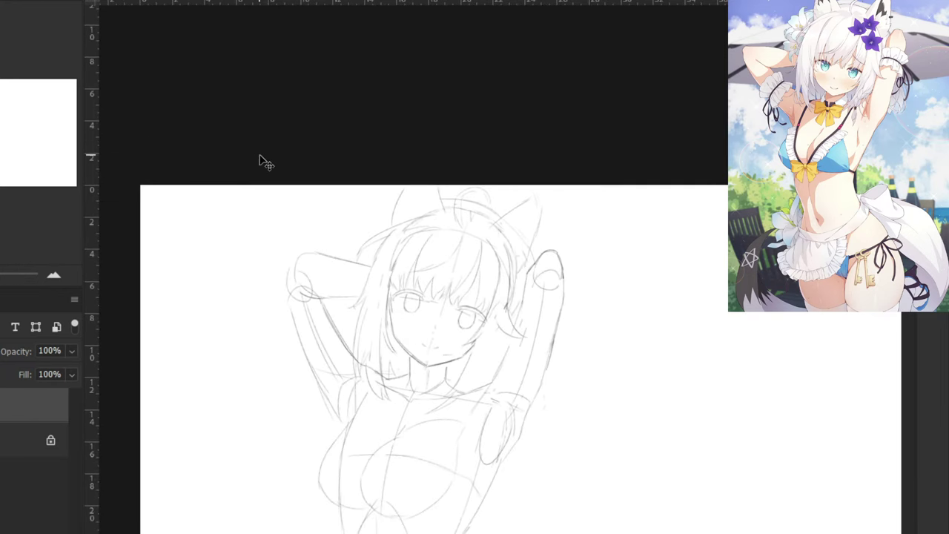
pyautogui.hotkey('ctrl', '+')
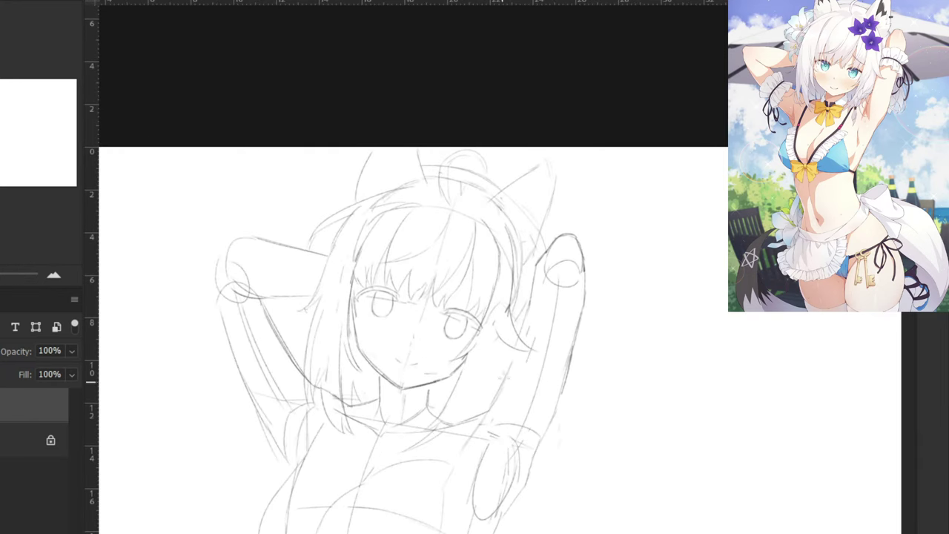
pyautogui.press('e')
pyautogui.moveTo(500, 331); pyautogui.dragTo(526, 354)
pyautogui.press('b')
pyautogui.moveTo(510, 308); pyautogui.dragTo(531, 358)
pyautogui.hotkey('ctrl', 'z')
pyautogui.hotkey('ctrl', '+')
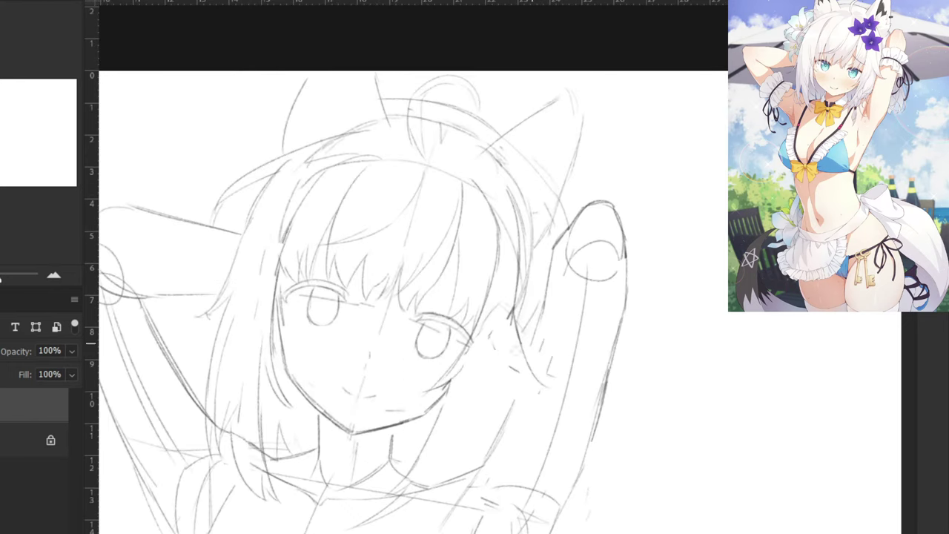
pyautogui.moveTo(496, 328); pyautogui.dragTo(533, 378)
pyautogui.moveTo(509, 348); pyautogui.dragTo(546, 384)
# Draw the right side hair's outer contour from the curled tip down to the shoulder and add an inner strand line.
pyautogui.moveTo(534, 329)
pyautogui.mouseDown()
pyautogui.moveTo(531, 386)
pyautogui.moveTo(481, 466)
pyautogui.mouseUp()
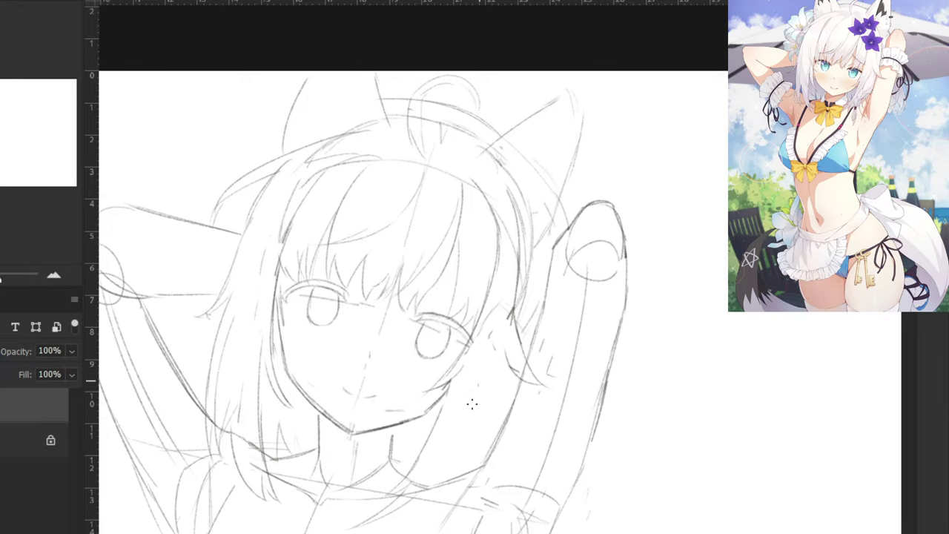
pyautogui.moveTo(475, 387)
pyautogui.mouseDown()
pyautogui.moveTo(434, 470)
pyautogui.moveTo(449, 459)
pyautogui.moveTo(441, 480)
pyautogui.moveTo(479, 460)
pyautogui.moveTo(469, 468)
pyautogui.moveTo(507, 422)
pyautogui.mouseUp()
pyautogui.moveTo(516, 385); pyautogui.dragTo(493, 438)
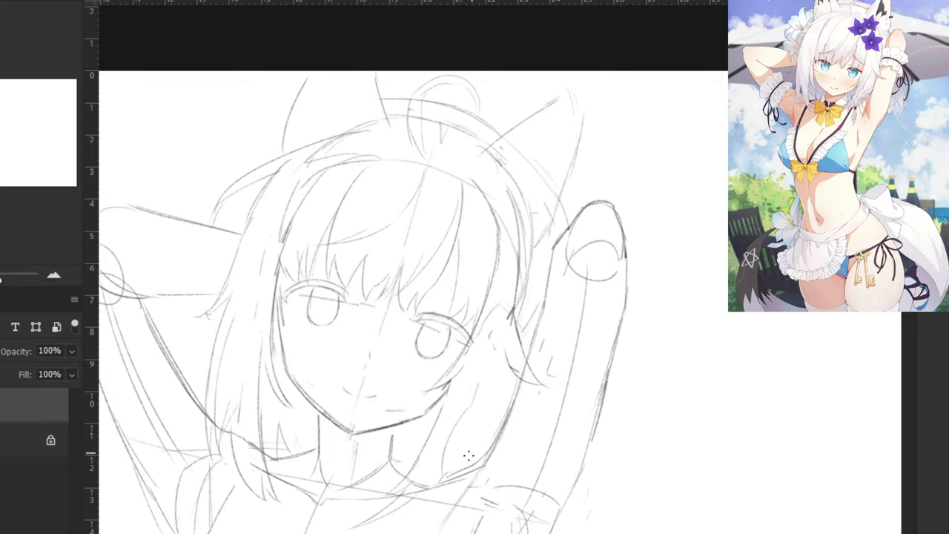
pyautogui.scroll(-3, 437, 460)
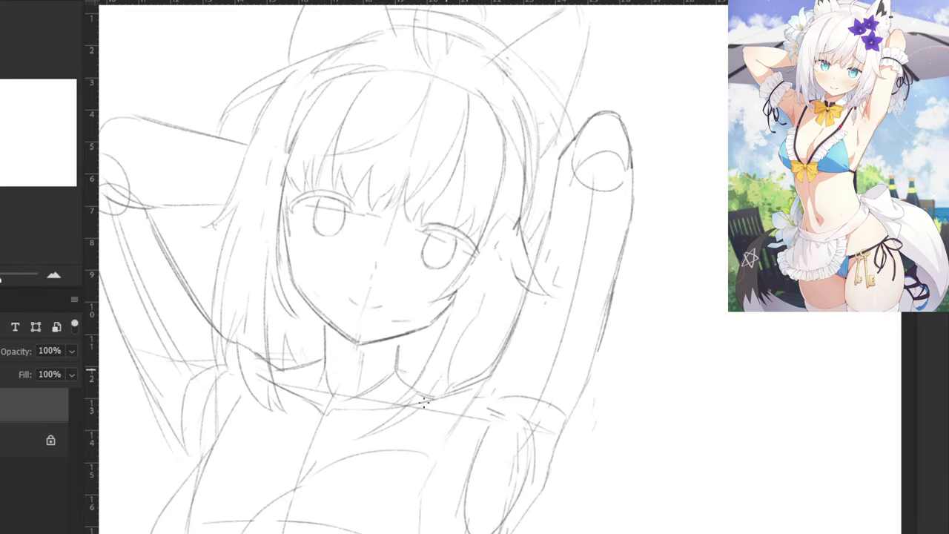
pyautogui.moveTo(448, 392)
pyautogui.mouseDown()
pyautogui.moveTo(435, 426)
pyautogui.moveTo(406, 446)
pyautogui.mouseUp()
pyautogui.moveTo(393, 402); pyautogui.dragTo(432, 369)
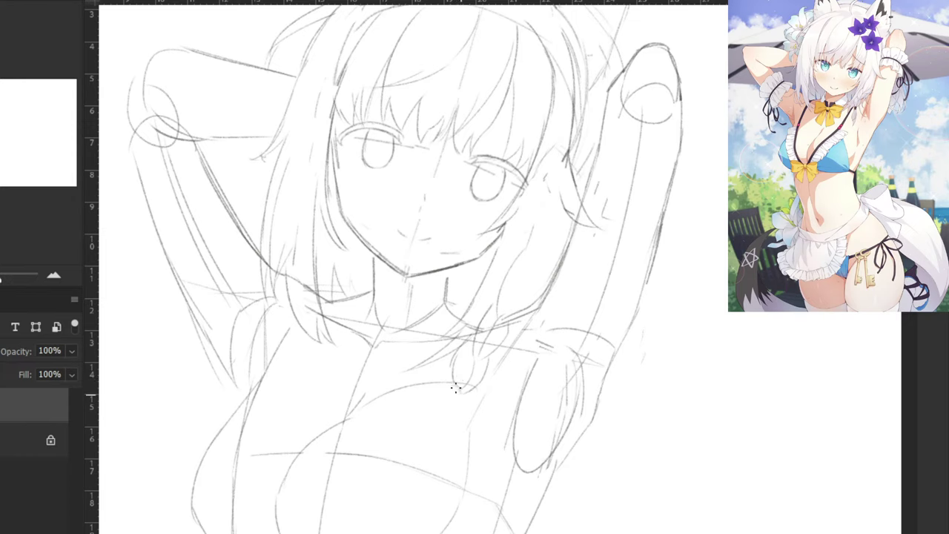
# Clear the lines at the right shoulder and sketch a segmented braid hanging over it with a pointed tassel end.
pyautogui.press('e')
pyautogui.moveTo(459, 393)
pyautogui.mouseDown()
pyautogui.moveTo(509, 295)
pyautogui.moveTo(502, 305)
pyautogui.mouseUp()
pyautogui.press('b')
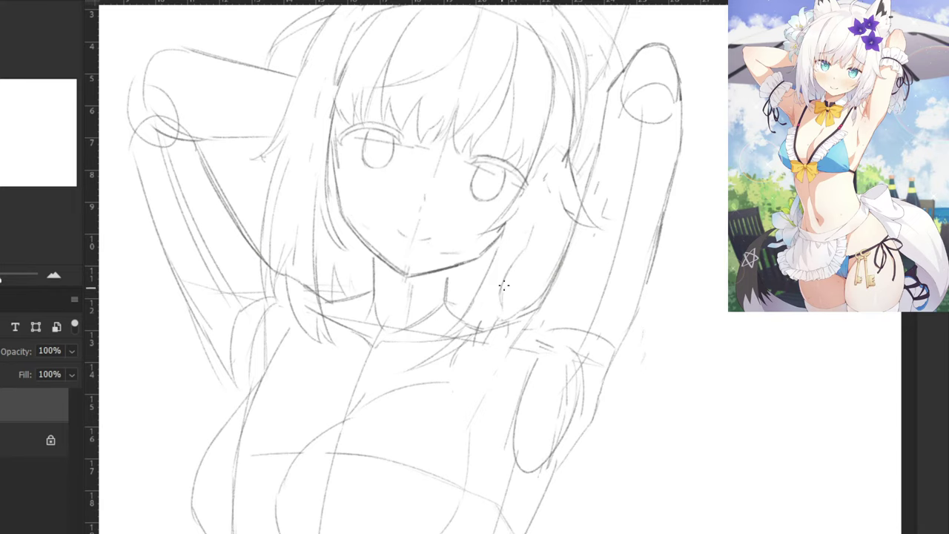
pyautogui.moveTo(524, 258)
pyautogui.mouseDown()
pyautogui.moveTo(520, 282)
pyautogui.moveTo(545, 279)
pyautogui.moveTo(516, 288)
pyautogui.moveTo(496, 320)
pyautogui.moveTo(522, 262)
pyautogui.moveTo(511, 308)
pyautogui.moveTo(522, 271)
pyautogui.moveTo(475, 347)
pyautogui.mouseUp()
pyautogui.moveTo(503, 302); pyautogui.dragTo(496, 331)
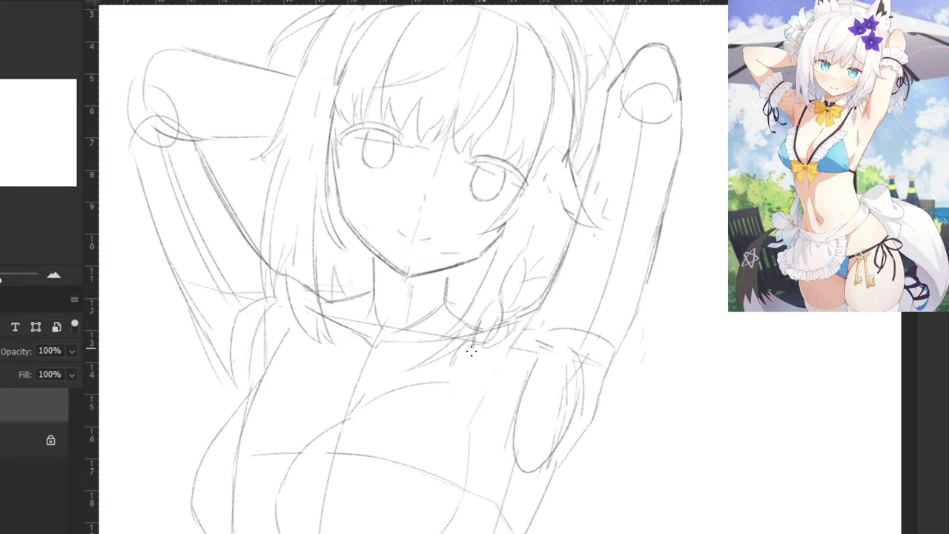
pyautogui.moveTo(479, 354); pyautogui.dragTo(466, 364)
pyautogui.moveTo(541, 295)
pyautogui.mouseDown()
pyautogui.moveTo(528, 334)
pyautogui.moveTo(449, 392)
pyautogui.moveTo(456, 412)
pyautogui.moveTo(467, 393)
pyautogui.moveTo(467, 405)
pyautogui.mouseUp()
pyautogui.hotkey('ctrl', 'z')
pyautogui.moveTo(478, 371); pyautogui.dragTo(468, 404)
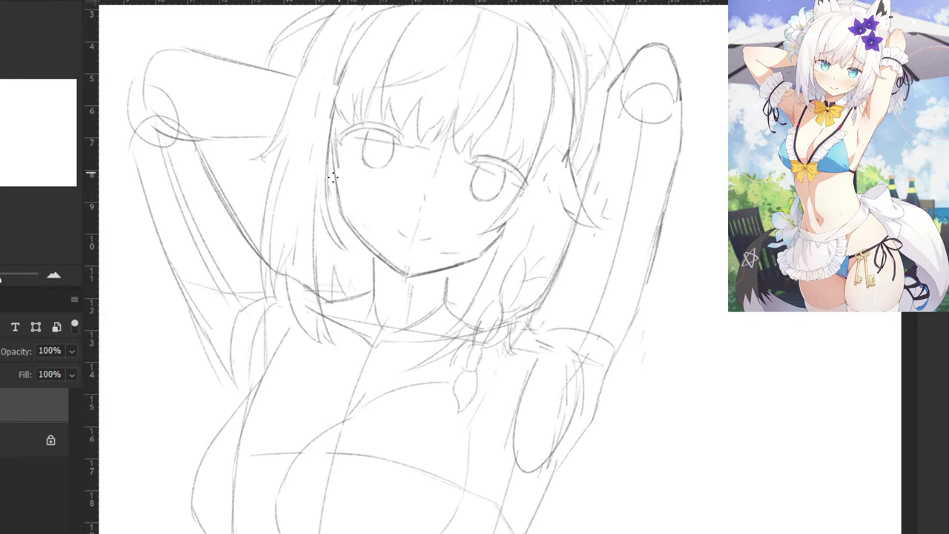
# Extend the right side line of the neck up toward the jaw.
pyautogui.moveTo(333, 286); pyautogui.dragTo(449, 208)
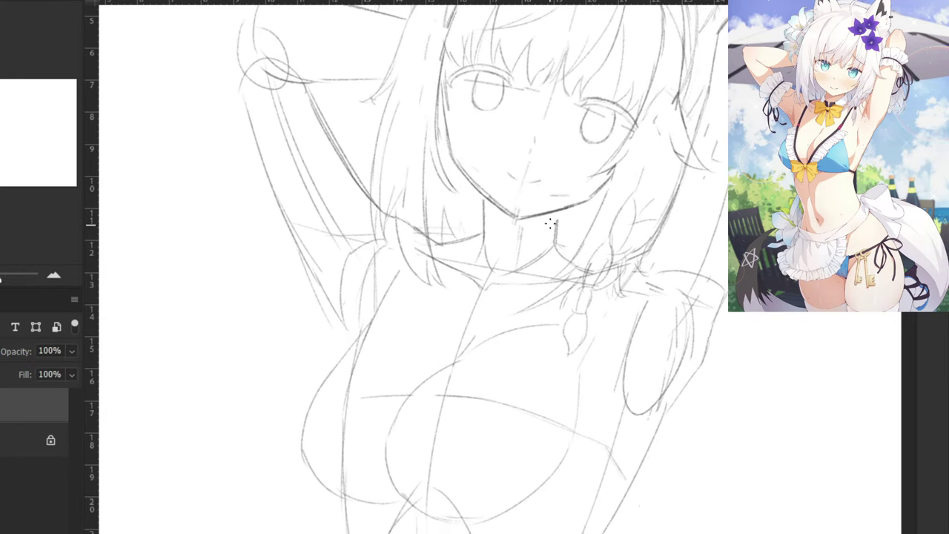
pyautogui.moveTo(558, 210); pyautogui.dragTo(557, 227)
pyautogui.moveTo(510, 172); pyautogui.dragTo(493, 344)
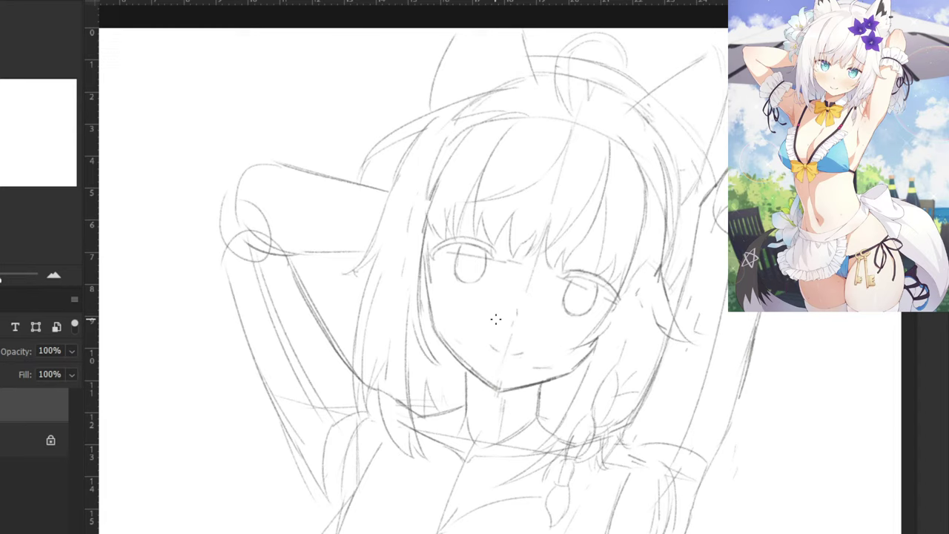
# Touch up the left cheek edge and the right jaw contour of the face.
pyautogui.moveTo(420, 296); pyautogui.dragTo(428, 304)
pyautogui.moveTo(559, 377); pyautogui.dragTo(600, 335)
pyautogui.hotkey('ctrl', '-')
pyautogui.hotkey('ctrl', '-')
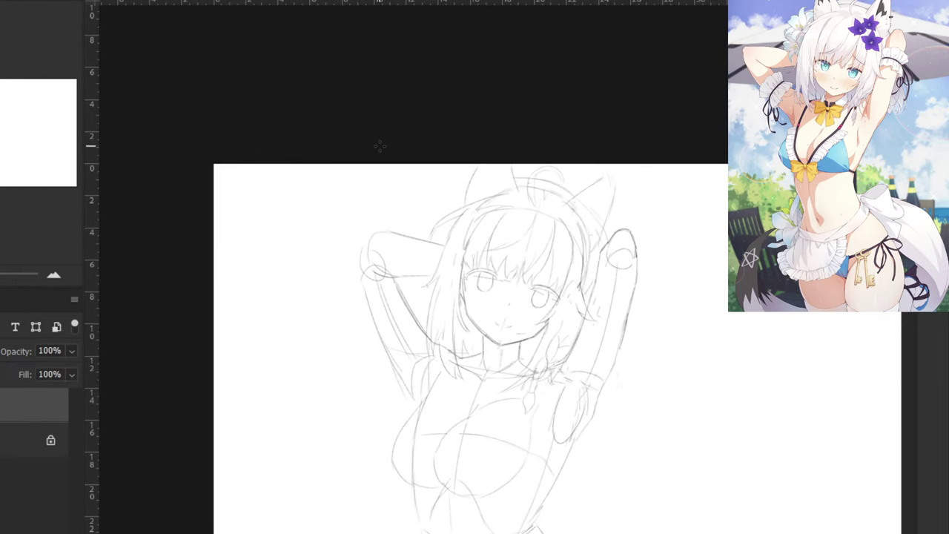
pyautogui.hotkey('ctrl', '+')
pyautogui.hotkey('ctrl', '+')
pyautogui.moveTo(448, 215)
pyautogui.mouseDown()
pyautogui.moveTo(501, 199)
pyautogui.moveTo(508, 185)
pyautogui.mouseUp()
pyautogui.hotkey('ctrl', 'z')
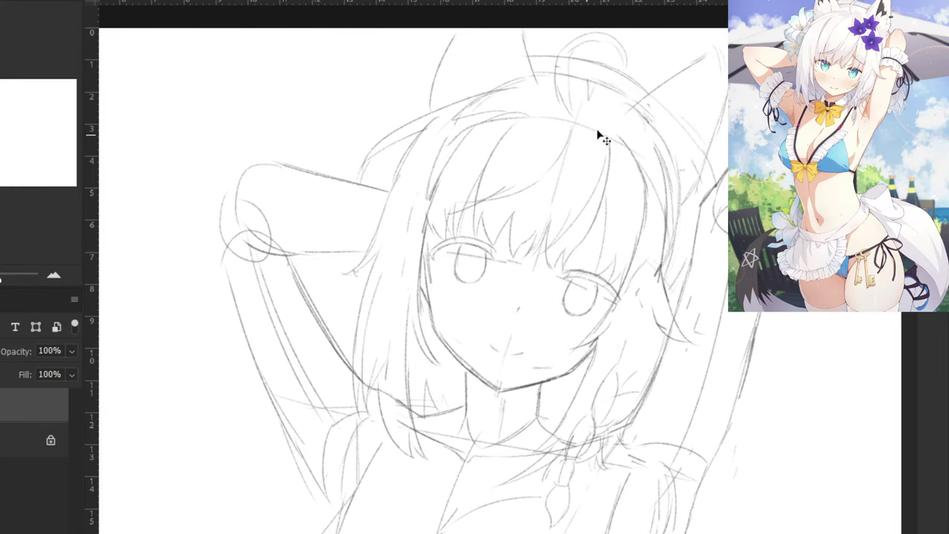
# Redraw the left eye's iris as a narrow upright oval hanging from the upper lid.
pyautogui.scroll(3, 512, 308)
pyautogui.moveTo(419, 222)
pyautogui.mouseDown()
pyautogui.moveTo(468, 204)
pyautogui.moveTo(464, 233)
pyautogui.mouseUp()
pyautogui.press('b')
pyautogui.hotkey('ctrl', 'z')
pyautogui.moveTo(471, 202); pyautogui.dragTo(465, 239)
pyautogui.moveTo(424, 191); pyautogui.dragTo(413, 235)
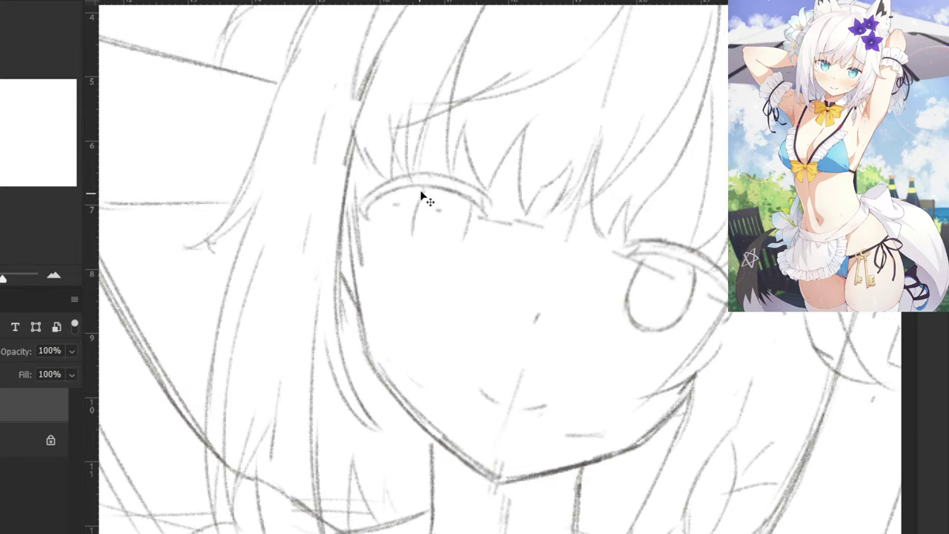
pyautogui.hotkey('ctrl', 'z')
pyautogui.moveTo(422, 190)
pyautogui.mouseDown()
pyautogui.moveTo(415, 219)
pyautogui.moveTo(435, 252)
pyautogui.moveTo(415, 224)
pyautogui.moveTo(448, 245)
pyautogui.moveTo(467, 215)
pyautogui.mouseUp()
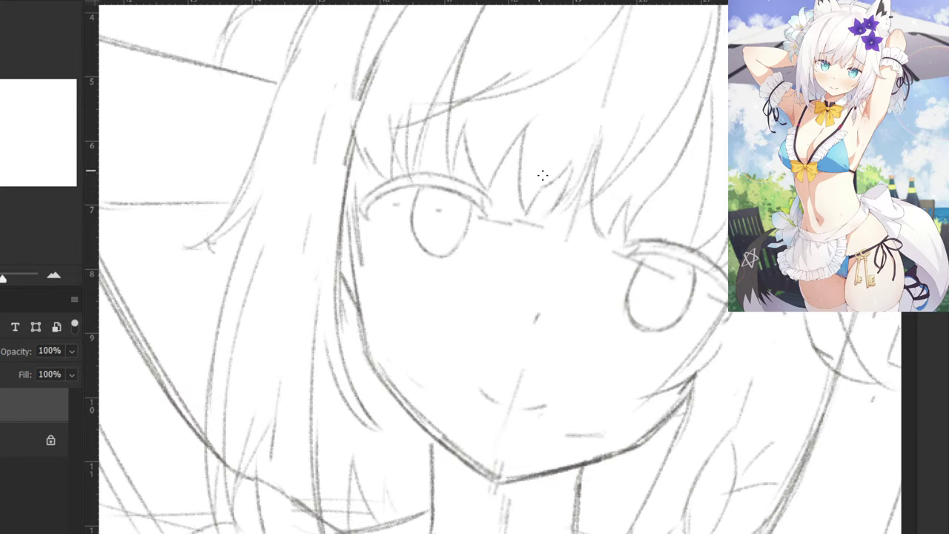
# Erase the right eye's iris and redraw it as a wider, slightly shorter oval under the upper lid.
pyautogui.press('e')
pyautogui.moveTo(625, 307)
pyautogui.mouseDown()
pyautogui.moveTo(678, 304)
pyautogui.moveTo(627, 299)
pyautogui.moveTo(669, 264)
pyautogui.moveTo(630, 301)
pyautogui.mouseUp()
pyautogui.press('b')
pyautogui.moveTo(642, 258); pyautogui.dragTo(633, 307)
pyautogui.moveTo(701, 271); pyautogui.dragTo(676, 310)
pyautogui.moveTo(687, 304)
pyautogui.mouseDown()
pyautogui.moveTo(646, 319)
pyautogui.moveTo(670, 314)
pyautogui.mouseUp()
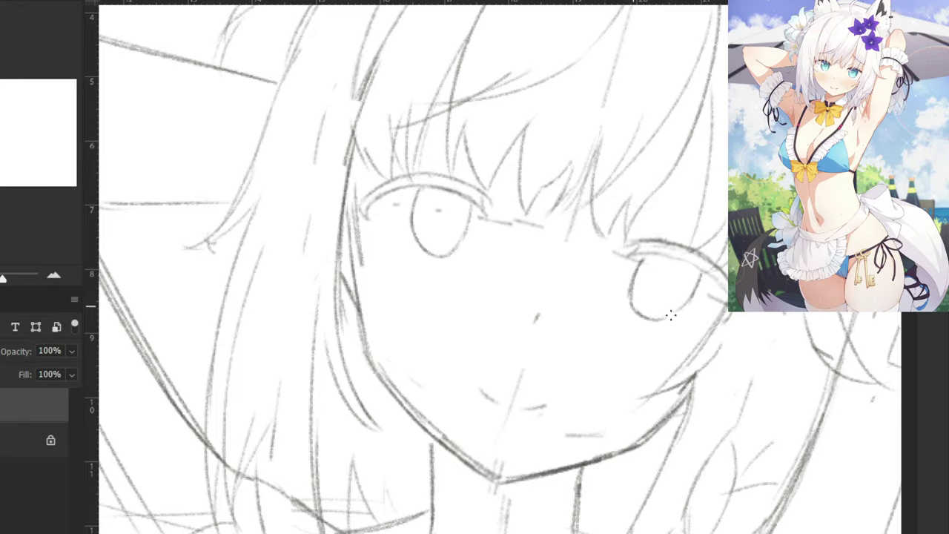
pyautogui.hotkey('ctrl', '-')
pyautogui.hotkey('ctrl', '-')
pyautogui.hotkey('ctrl', '-')
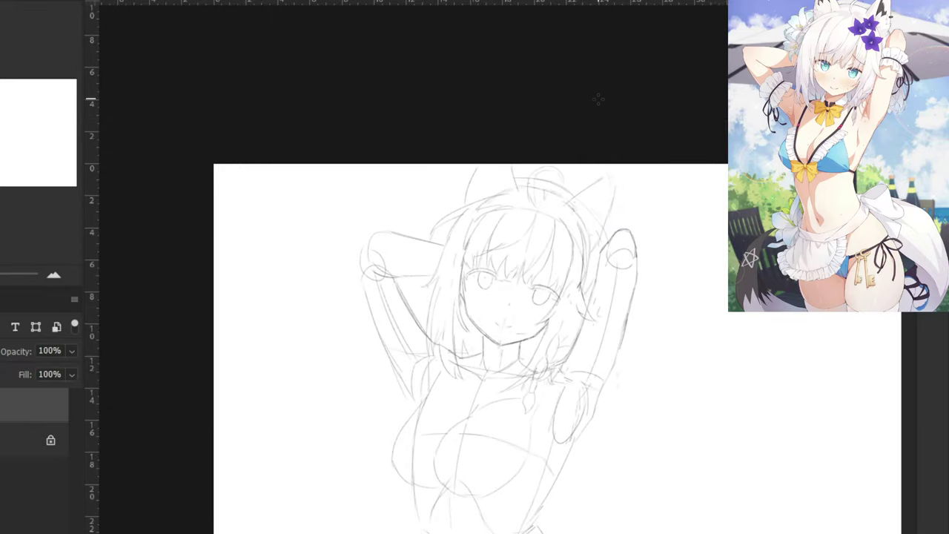
# Widen the left eye's iris by redrawing its left side and lower curve farther out.
pyautogui.hotkey('ctrl', '+')
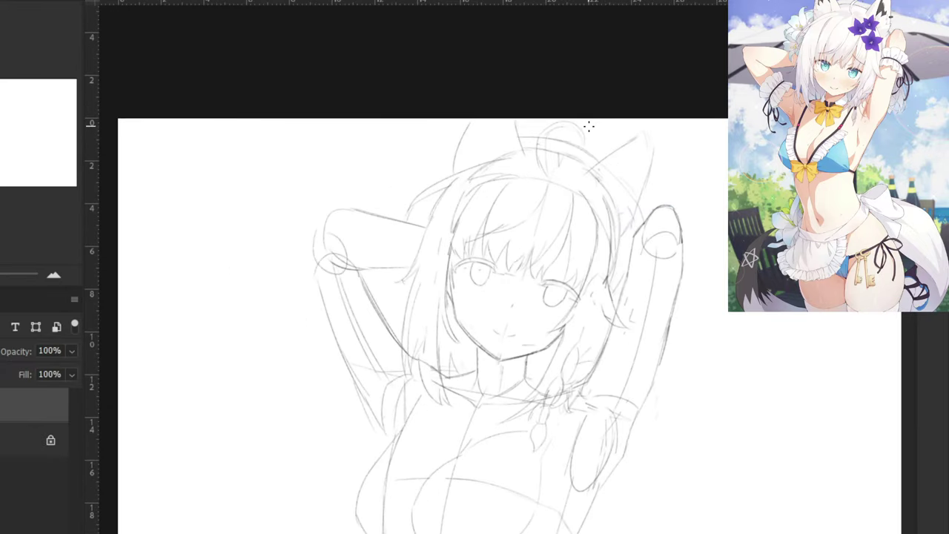
pyautogui.hotkey('ctrl', '+')
pyautogui.hotkey('ctrl', '+')
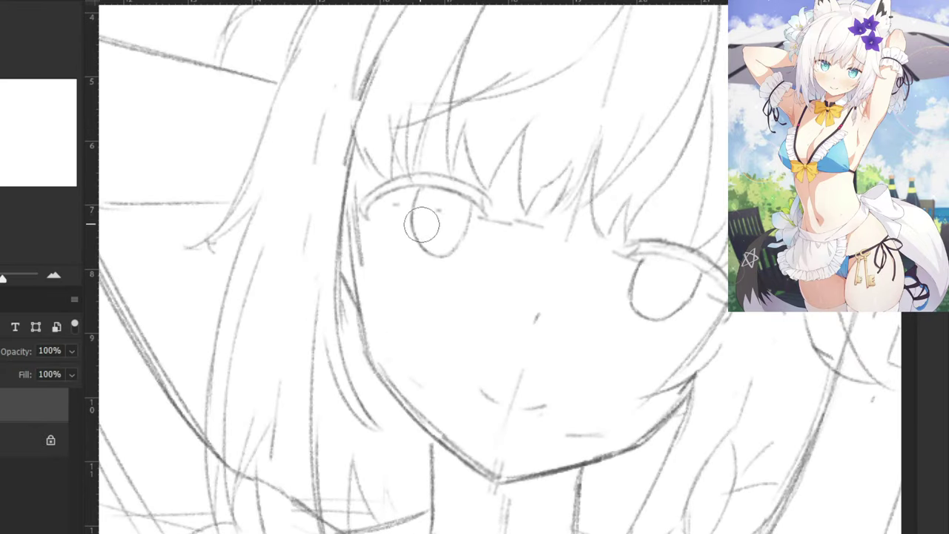
pyautogui.moveTo(436, 245)
pyautogui.mouseDown()
pyautogui.moveTo(407, 210)
pyautogui.moveTo(433, 252)
pyautogui.mouseUp()
pyautogui.press('b')
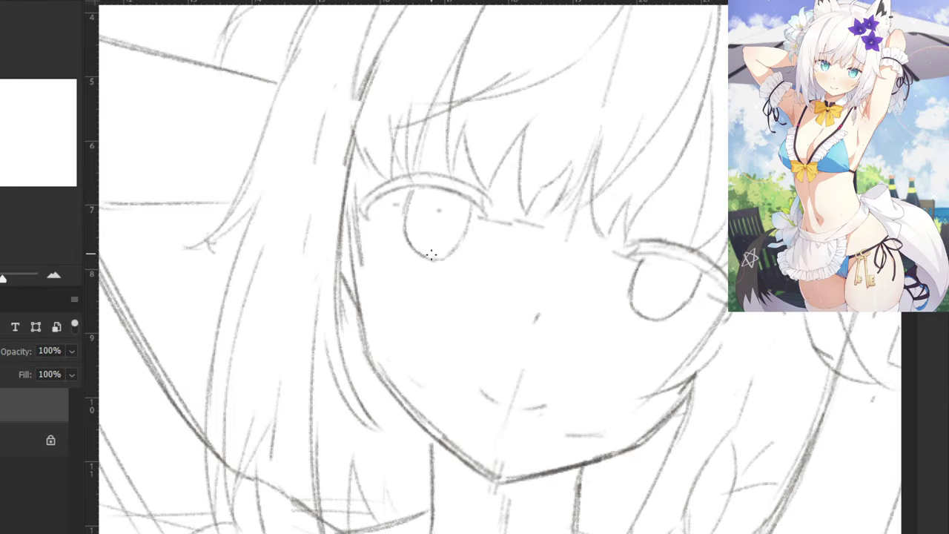
pyautogui.hotkey('ctrl', '-')
pyautogui.hotkey('ctrl', '-')
# Rework the right eye's iris outline, redrawing its left curve, rounded base and right side.
pyautogui.hotkey('ctrl', '+')
pyautogui.hotkey('ctrl', '+')
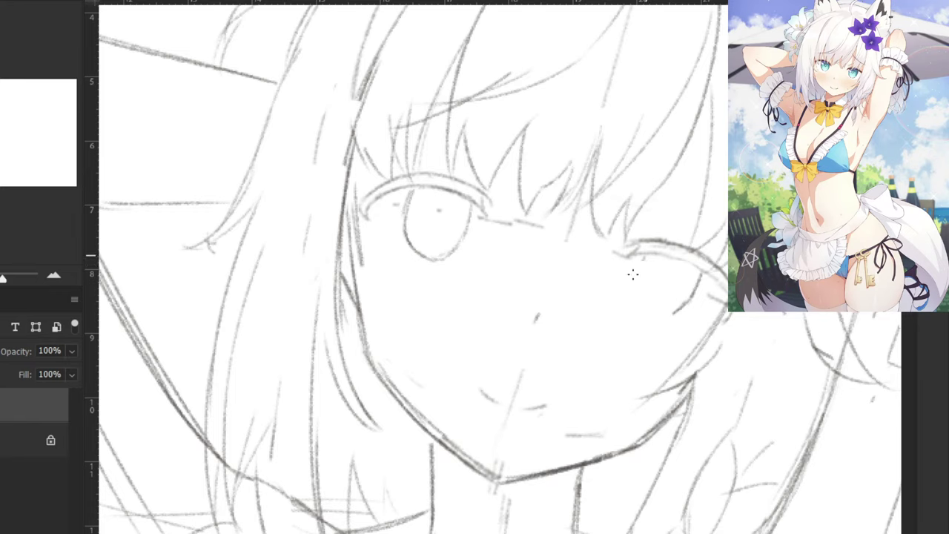
pyautogui.moveTo(629, 290); pyautogui.dragTo(643, 317)
pyautogui.hotkey('ctrl', 'z')
pyautogui.hotkey('ctrl', 'z')
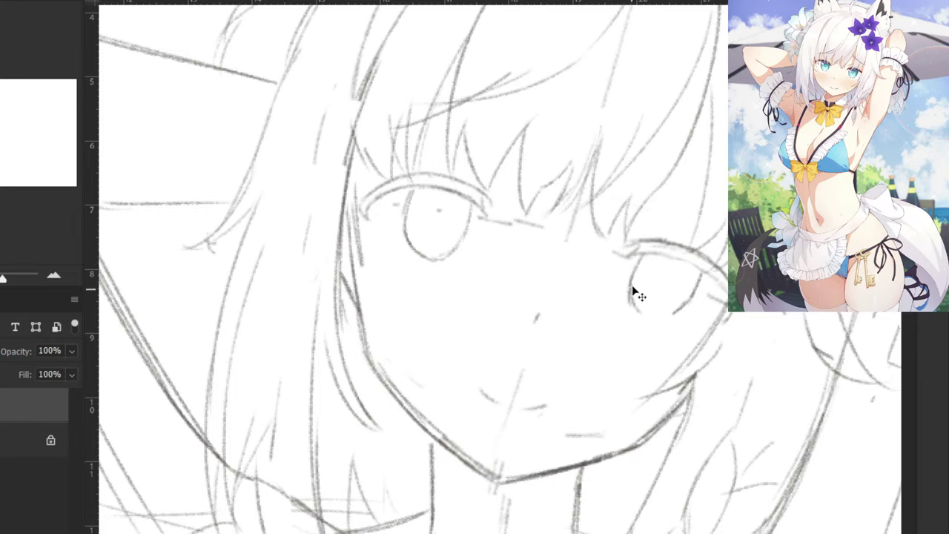
pyautogui.moveTo(631, 283)
pyautogui.mouseDown()
pyautogui.moveTo(650, 319)
pyautogui.moveTo(674, 317)
pyautogui.mouseUp()
pyautogui.press('e')
pyautogui.press('b')
pyautogui.hotkey('ctrl', 'z')
pyautogui.hotkey('ctrl', 'z')
pyautogui.hotkey('ctrl', 'z')
pyautogui.hotkey('ctrl', 'z')
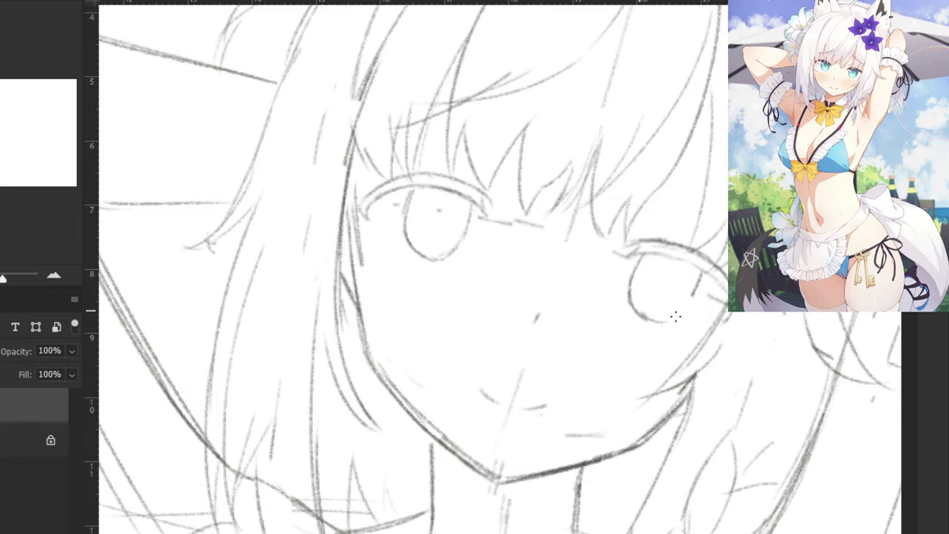
pyautogui.hotkey('ctrl', 'z')
pyautogui.moveTo(689, 277); pyautogui.dragTo(647, 316)
pyautogui.hotkey('ctrl', '-')
pyautogui.hotkey('ctrl', '-')
pyautogui.hotkey('ctrl', '-')
pyautogui.hotkey('ctrl', '-')
pyautogui.hotkey('ctrl', '-')
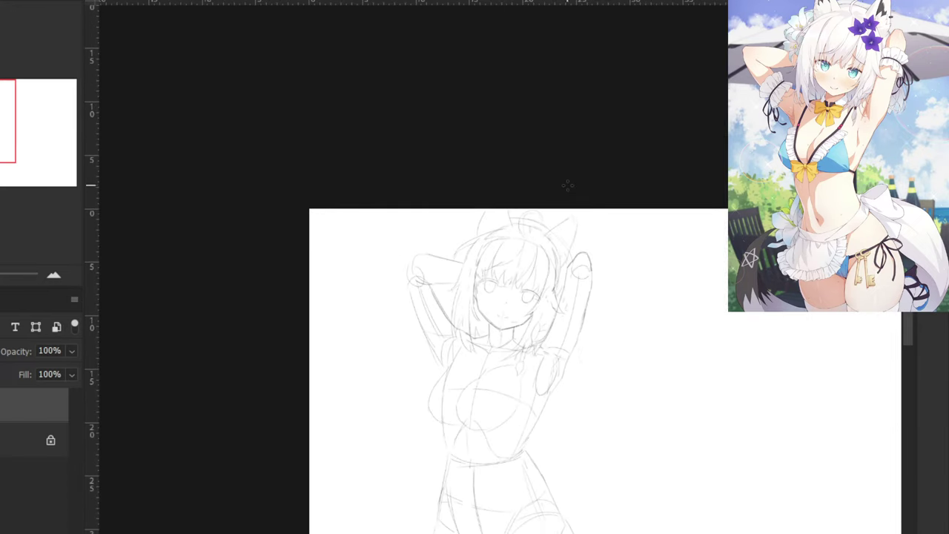
# Lasso the left eye with its upper lid and move it slightly toward the nose.
pyautogui.hotkey('ctrl', '+')
pyautogui.hotkey('ctrl', '+')
pyautogui.hotkey('ctrl', '+')
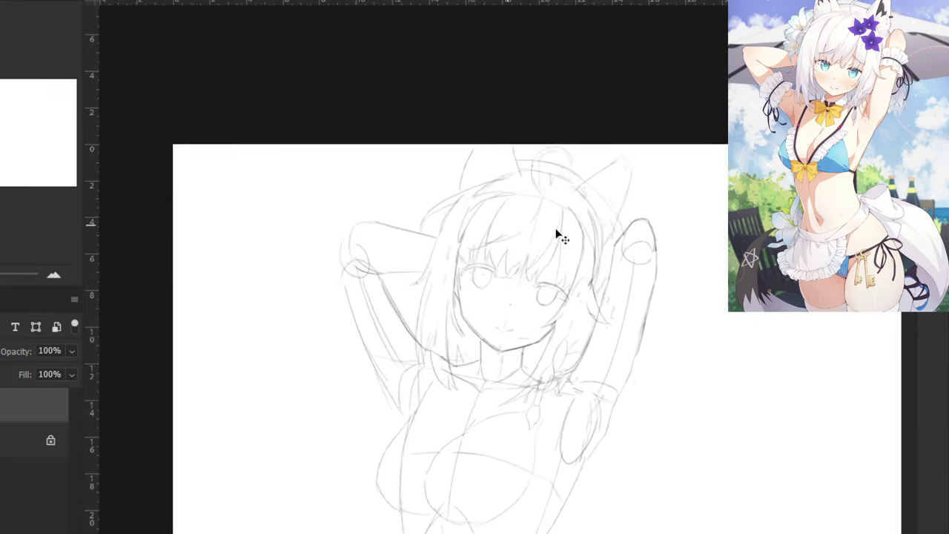
pyautogui.moveTo(588, 224); pyautogui.dragTo(537, 233)
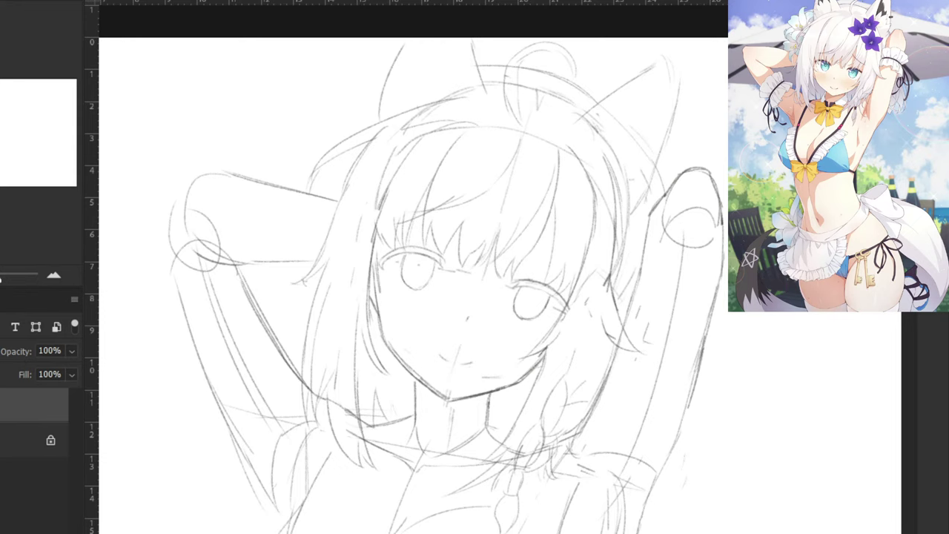
pyautogui.hotkey('ctrl', '+')
pyautogui.hotkey('ctrl', '+')
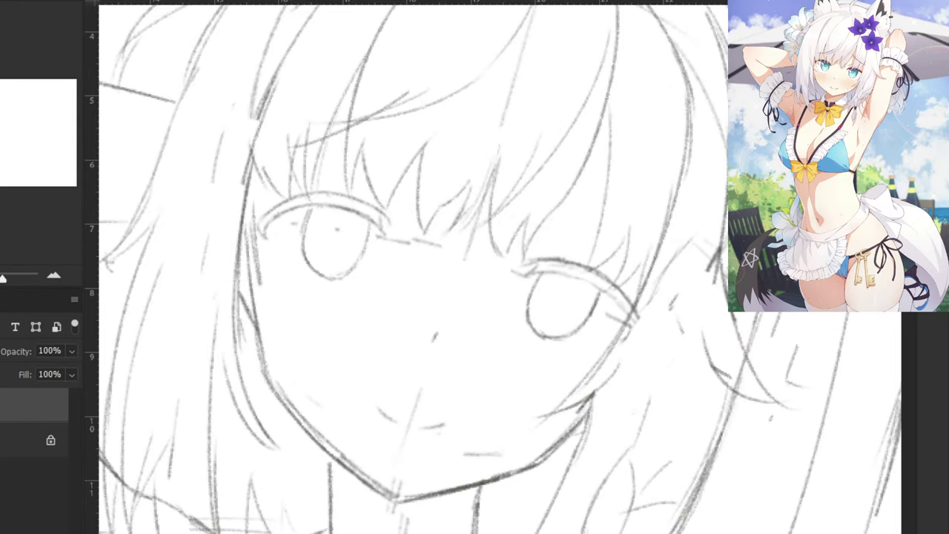
pyautogui.moveTo(342, 295)
pyautogui.mouseDown()
pyautogui.moveTo(392, 216)
pyautogui.moveTo(307, 190)
pyautogui.moveTo(296, 301)
pyautogui.mouseUp()
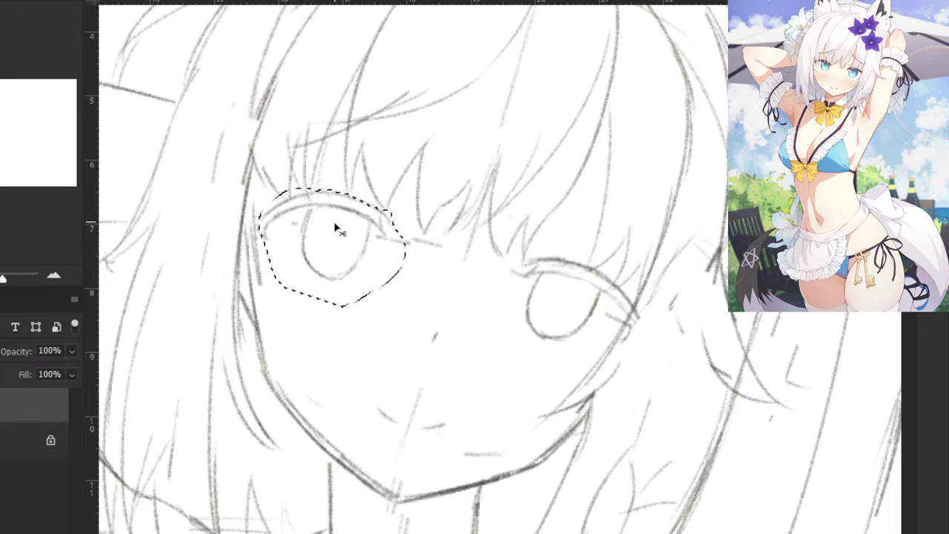
pyautogui.hotkey('ctrl', 't')
pyautogui.moveTo(333, 224); pyautogui.dragTo(335, 222)
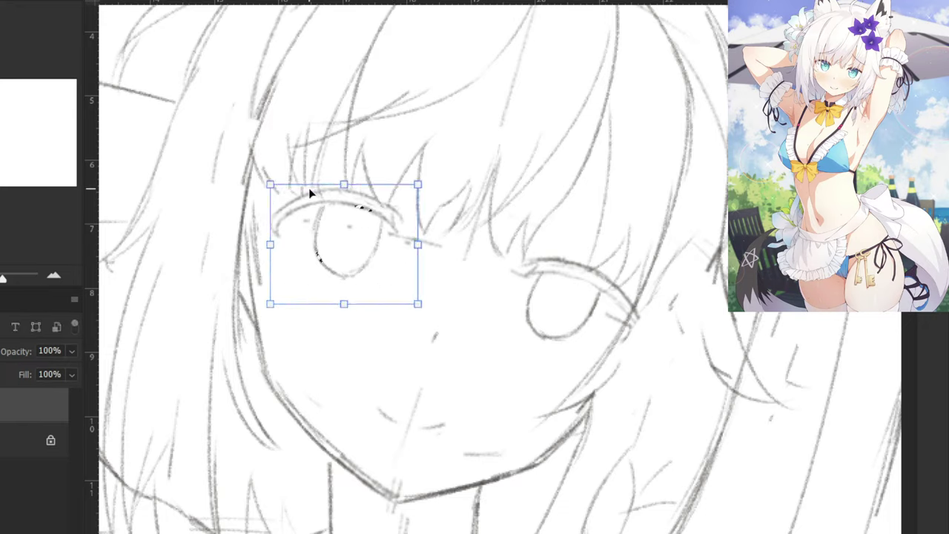
pyautogui.press('Return')
pyautogui.hotkey('ctrl', 'd')
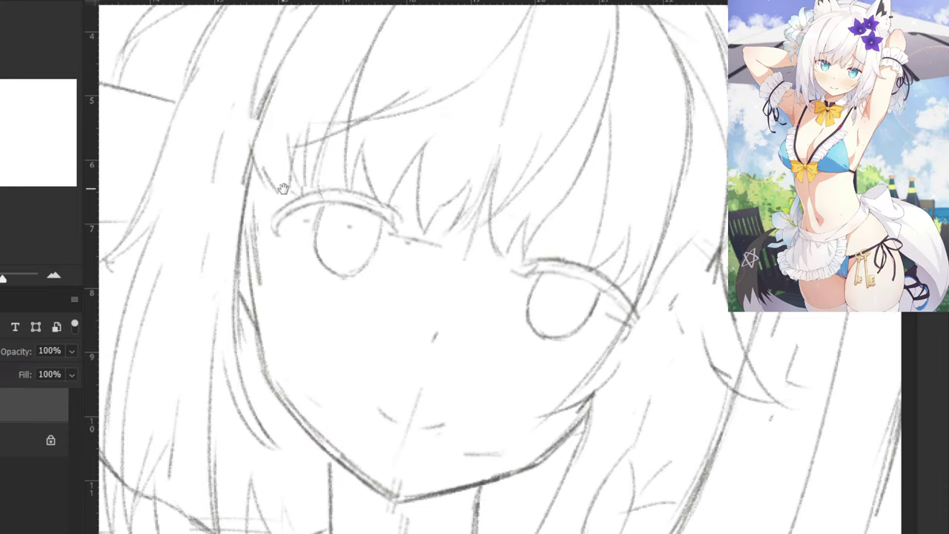
# Clear the old hair line beside the left eye and redraw the inner strand curving from the hairline down to the cheek.
pyautogui.moveTo(283, 189)
pyautogui.mouseDown()
pyautogui.moveTo(346, 182)
pyautogui.moveTo(322, 288)
pyautogui.mouseUp()
pyautogui.press('e')
pyautogui.press('b')
pyautogui.moveTo(320, 209); pyautogui.dragTo(327, 362)
pyautogui.hotkey('ctrl', 'z')
pyautogui.scroll(-4, 308, 235)
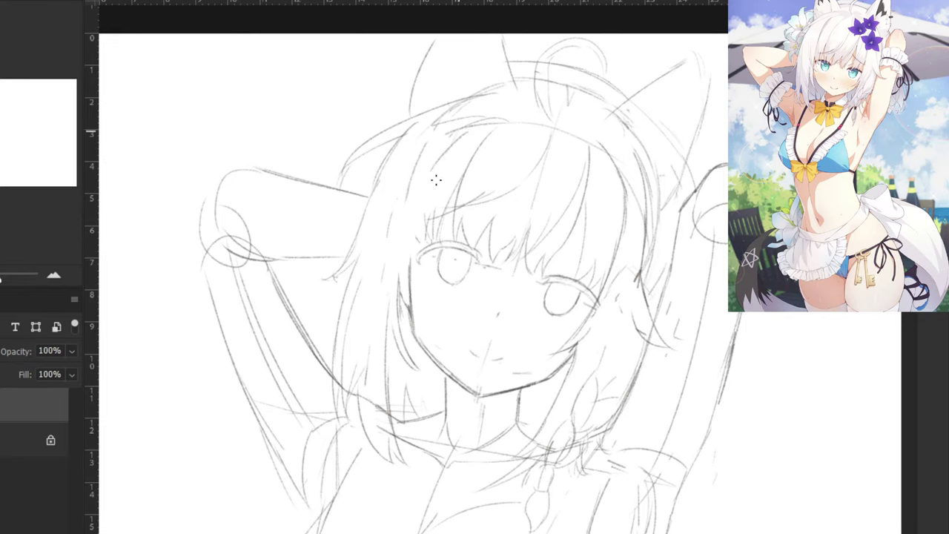
pyautogui.moveTo(464, 127); pyautogui.dragTo(430, 223)
pyautogui.moveTo(427, 185); pyautogui.dragTo(408, 266)
pyautogui.moveTo(420, 216); pyautogui.dragTo(405, 291)
pyautogui.moveTo(415, 246)
pyautogui.mouseDown()
pyautogui.moveTo(393, 317)
pyautogui.moveTo(402, 313)
pyautogui.mouseUp()
pyautogui.moveTo(408, 267); pyautogui.dragTo(402, 325)
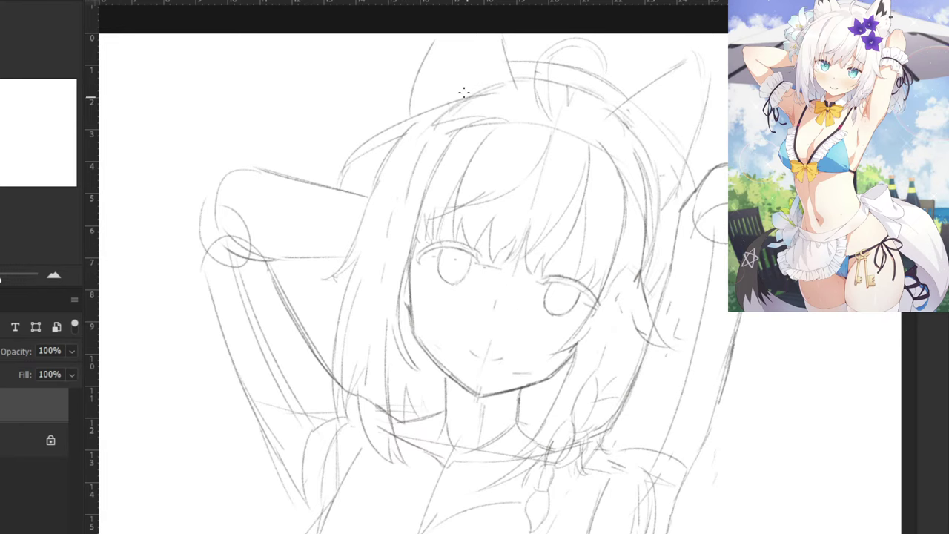
pyautogui.hotkey('ctrl', '-')
pyautogui.hotkey('ctrl', '+')
pyautogui.scroll(-3, 398, 97)
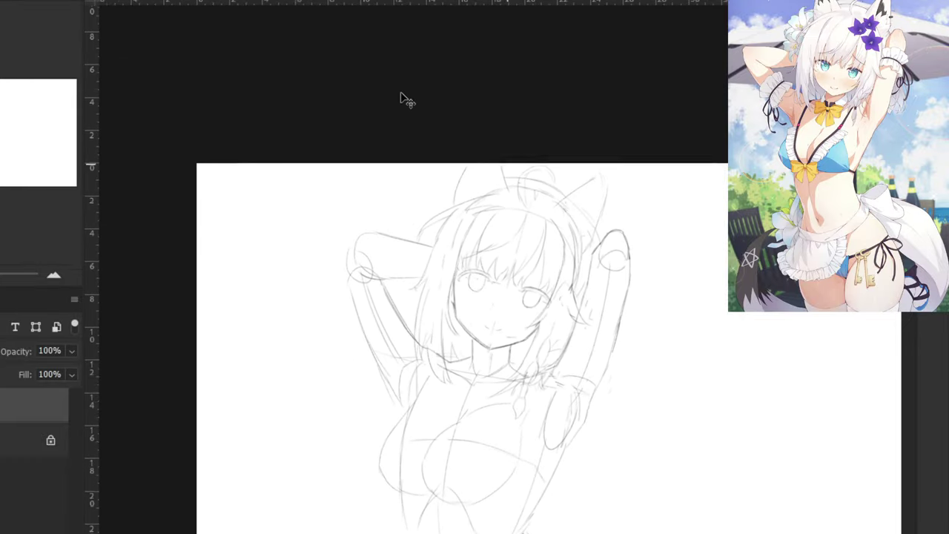
# Lasso both eyes together with their lids and shift them slightly lower on the face.
pyautogui.scroll(3, 403, 99)
pyautogui.scroll(3, 398, 72)
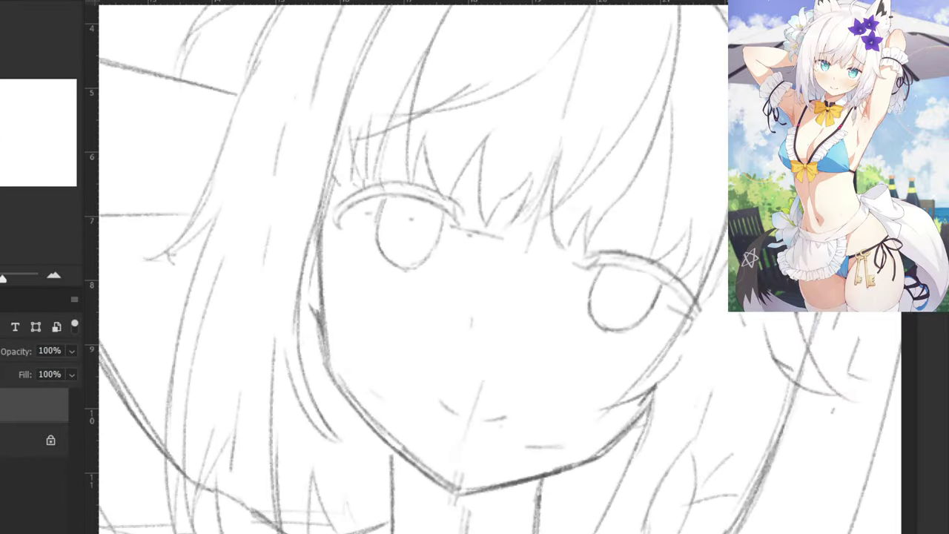
pyautogui.moveTo(626, 342)
pyautogui.mouseDown()
pyautogui.moveTo(702, 321)
pyautogui.moveTo(680, 273)
pyautogui.moveTo(642, 253)
pyautogui.moveTo(554, 265)
pyautogui.moveTo(473, 222)
pyautogui.moveTo(452, 194)
pyautogui.moveTo(349, 186)
pyautogui.moveTo(373, 296)
pyautogui.mouseUp()
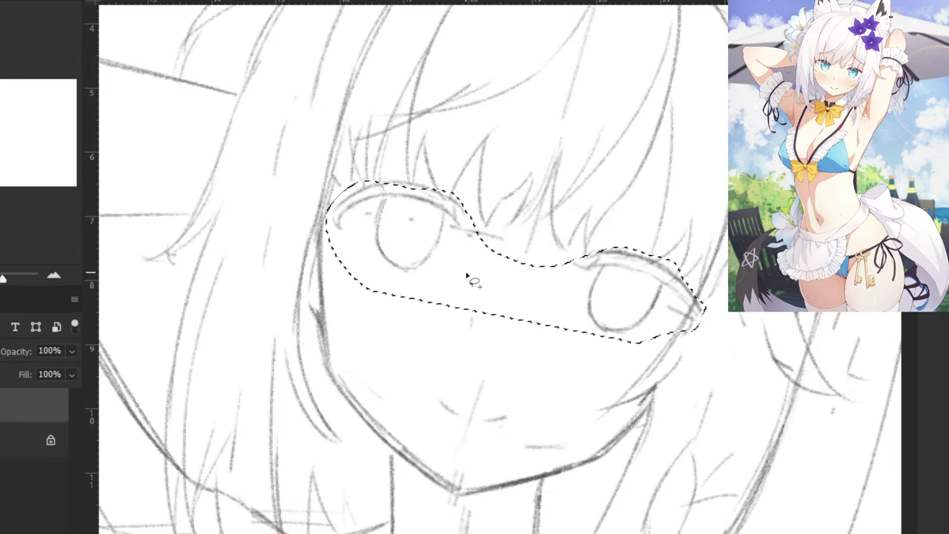
pyautogui.hotkey('ctrl', 't')
pyautogui.moveTo(470, 256); pyautogui.dragTo(468, 257)
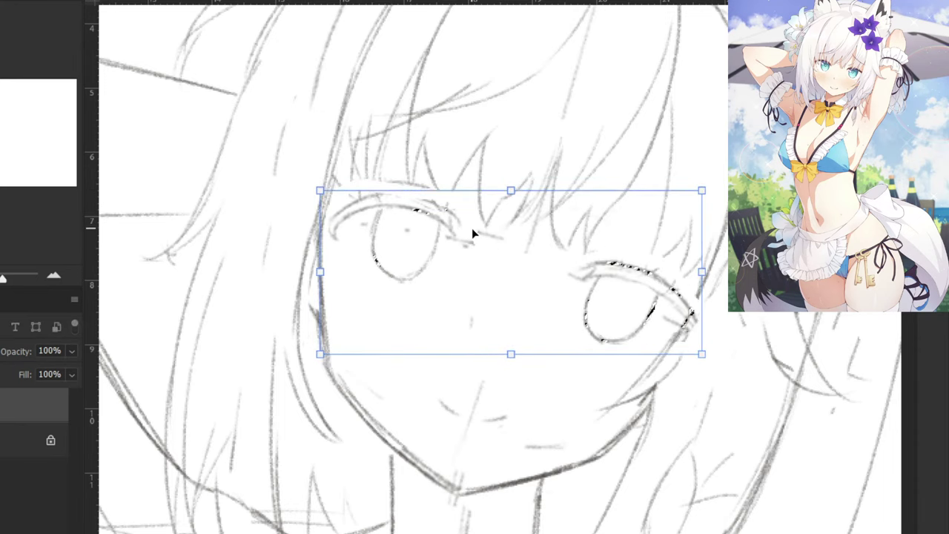
pyautogui.press('Return')
pyautogui.hotkey('ctrl', 'd')
pyautogui.hotkey('ctrl', '-')
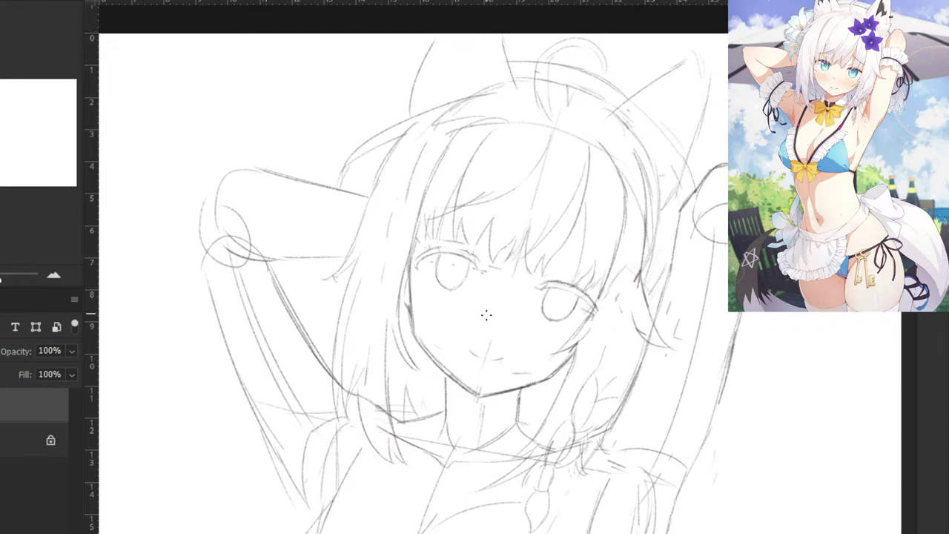
pyautogui.hotkey('ctrl', '-')
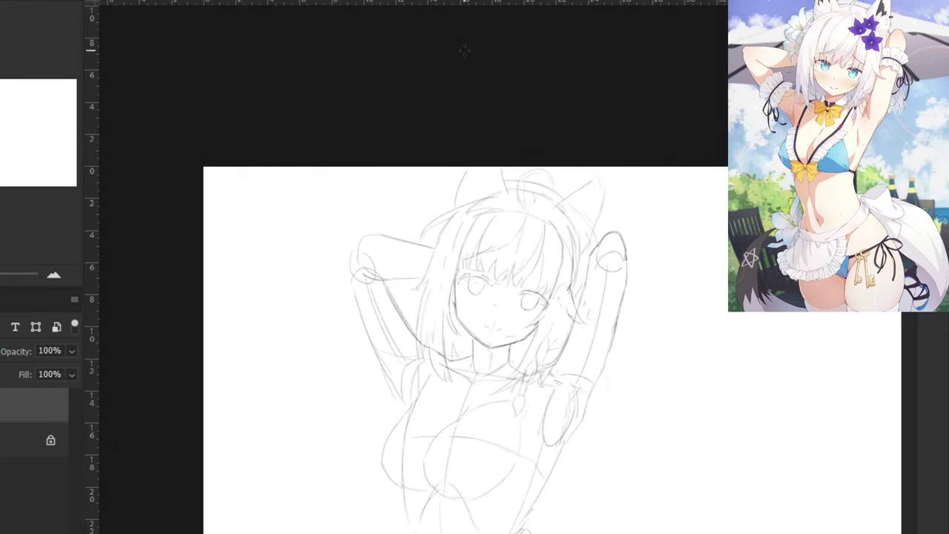
pyautogui.hotkey('ctrl', '-')
pyautogui.hotkey('ctrl', '+')
pyautogui.hotkey('ctrl', '+')
pyautogui.hotkey('ctrl', '+')
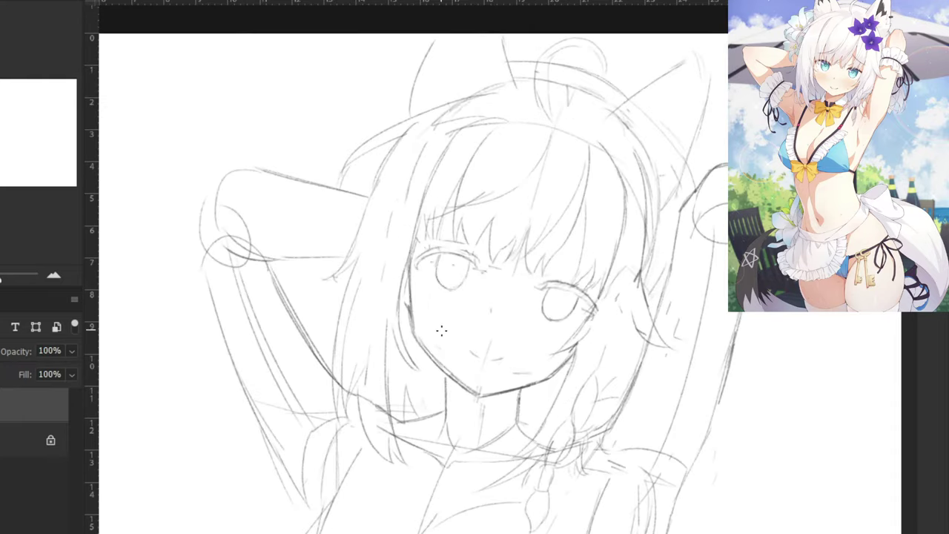
# Draw the choker's curve across the right side of the neck and sketch the right half of the bow beneath it.
pyautogui.moveTo(442, 331); pyautogui.dragTo(534, 199)
pyautogui.hotkey('ctrl', '+')
pyautogui.hotkey('ctrl', '+')
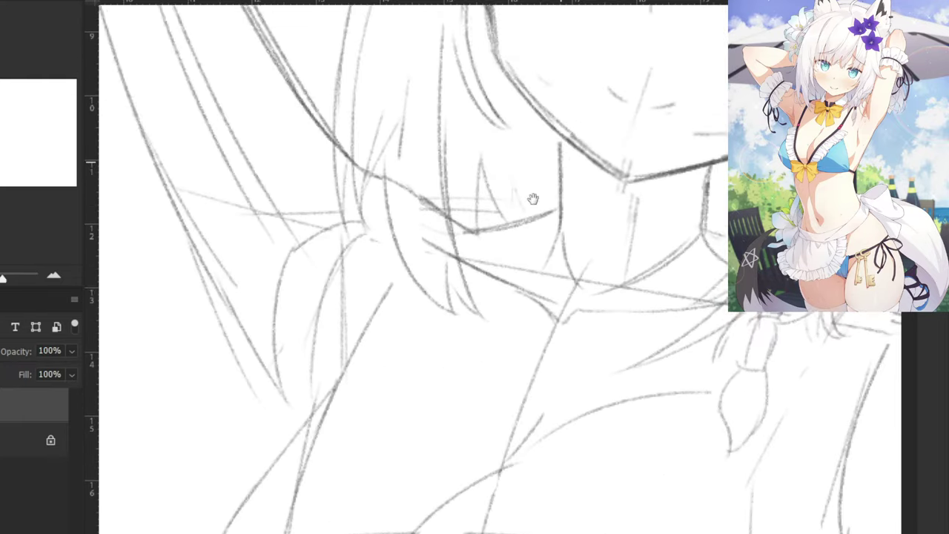
pyautogui.hotkey('ctrl', '-')
pyautogui.hotkey('ctrl', '-')
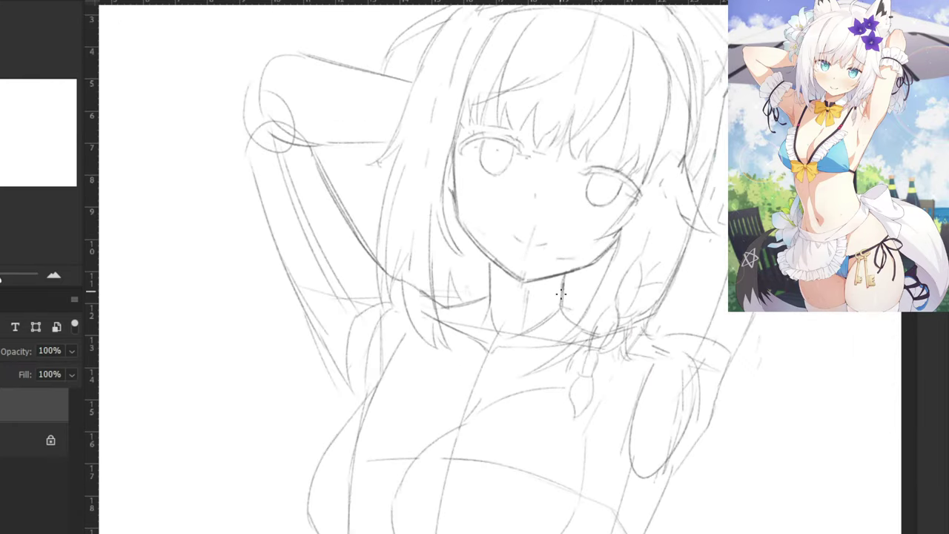
pyautogui.hotkey('ctrl', '+')
pyautogui.hotkey('ctrl', '+')
pyautogui.moveTo(630, 289); pyautogui.dragTo(530, 345)
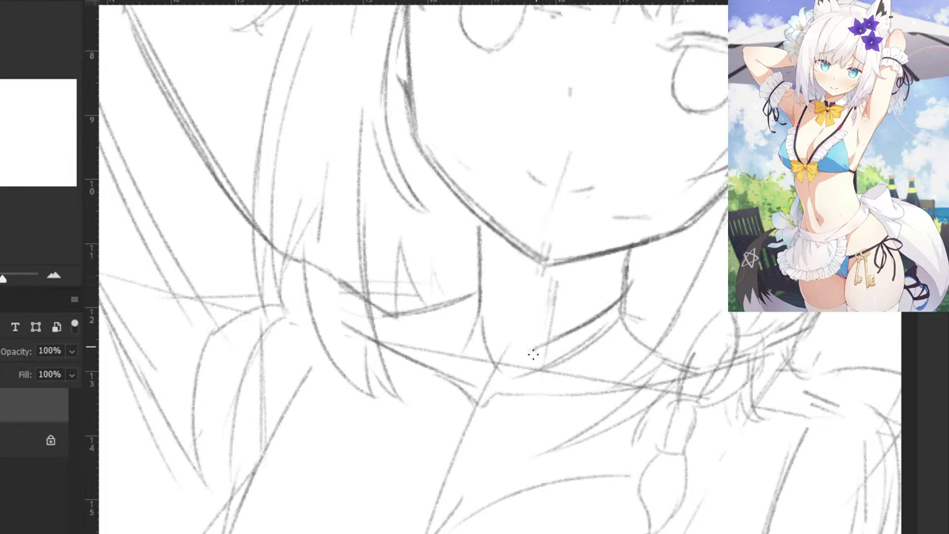
pyautogui.moveTo(539, 359); pyautogui.dragTo(542, 426)
pyautogui.moveTo(630, 288)
pyautogui.mouseDown()
pyautogui.moveTo(646, 345)
pyautogui.moveTo(600, 406)
pyautogui.mouseUp()
pyautogui.moveTo(640, 359); pyautogui.dragTo(554, 428)
pyautogui.moveTo(625, 378); pyautogui.dragTo(553, 428)
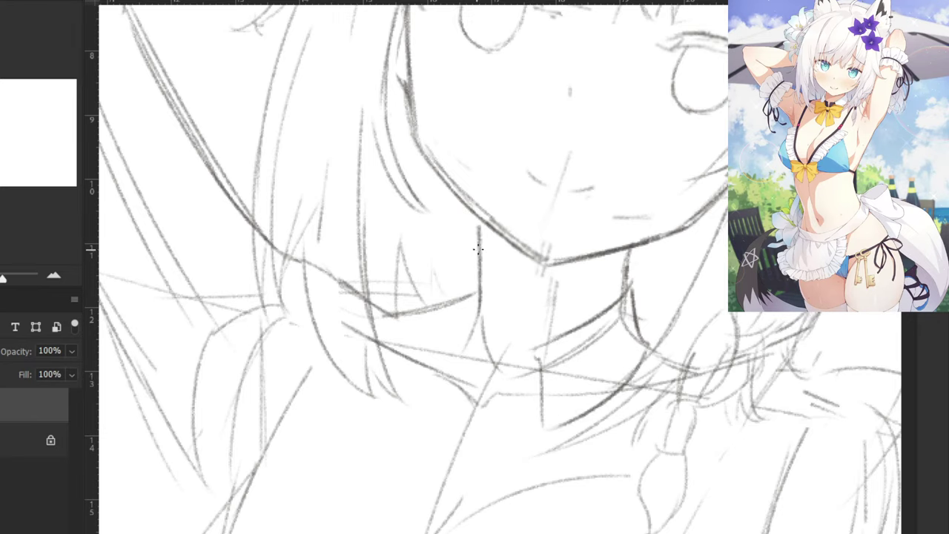
# Sketch the left half of the neck bow with its upper edge, outer side, pointed lower corner and inner fold lines.
pyautogui.moveTo(473, 251)
pyautogui.mouseDown()
pyautogui.moveTo(444, 293)
pyautogui.moveTo(445, 413)
pyautogui.mouseUp()
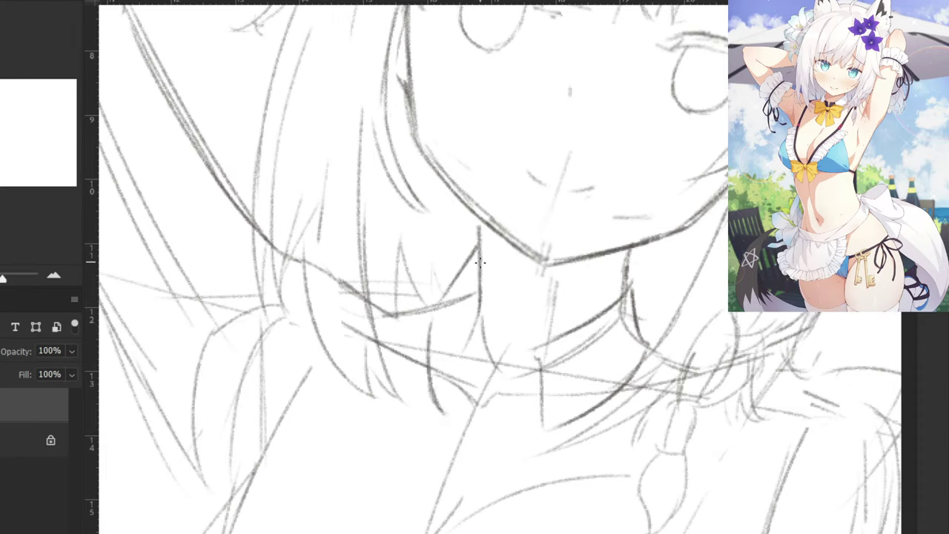
pyautogui.moveTo(470, 276); pyautogui.dragTo(500, 358)
pyautogui.press('e')
pyautogui.moveTo(439, 396); pyautogui.dragTo(442, 403)
pyautogui.press('b')
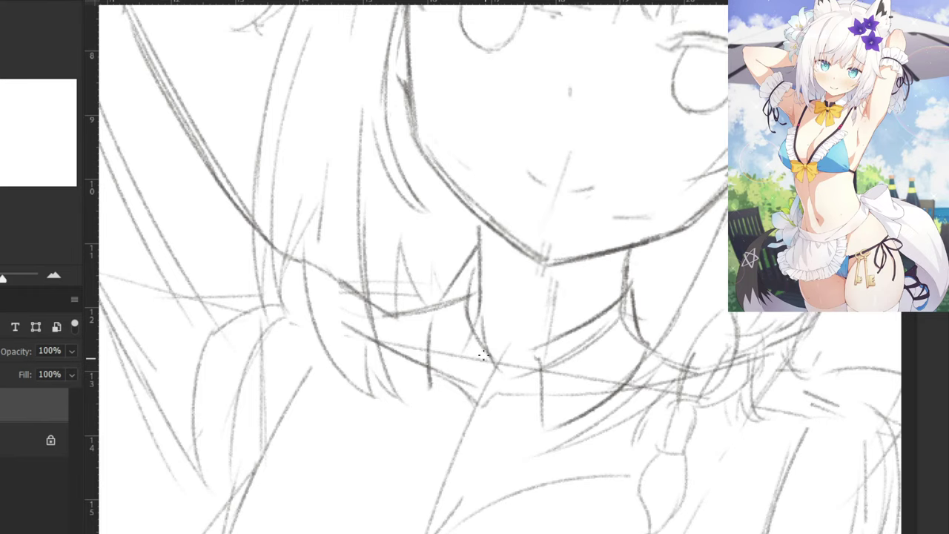
pyautogui.moveTo(484, 356); pyautogui.dragTo(448, 403)
pyautogui.moveTo(469, 360); pyautogui.dragTo(446, 414)
pyautogui.hotkey('ctrl', 'z')
pyautogui.moveTo(429, 369); pyautogui.dragTo(449, 415)
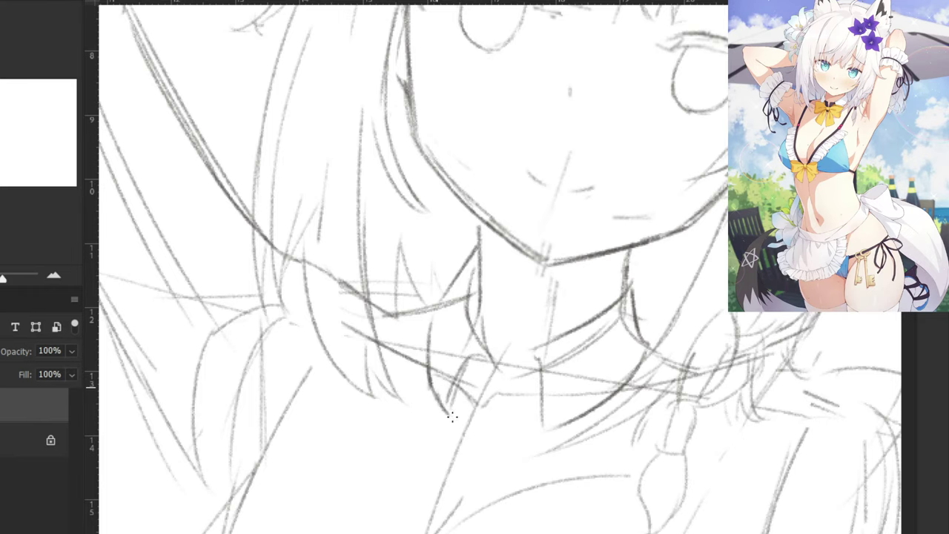
# Sketch the slanted outer edge of the small loop at the choker's front, beside the base of the neck.
pyautogui.moveTo(483, 353); pyautogui.dragTo(444, 396)
pyautogui.hotkey('ctrl', '-')
pyautogui.hotkey('ctrl', '-')
pyautogui.hotkey('ctrl', '+')
pyautogui.hotkey('ctrl', '+')
pyautogui.moveTo(479, 359)
pyautogui.mouseDown()
pyautogui.moveTo(484, 410)
pyautogui.moveTo(470, 409)
pyautogui.mouseUp()
pyautogui.hotkey('ctrl', 'z')
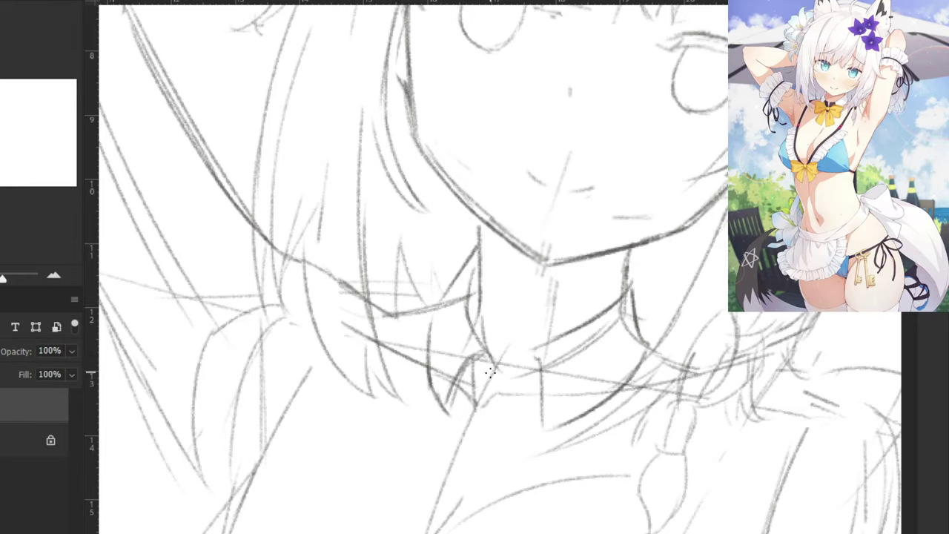
pyautogui.moveTo(539, 361); pyautogui.dragTo(492, 405)
pyautogui.hotkey('ctrl', 'z')
pyautogui.moveTo(540, 360); pyautogui.dragTo(486, 407)
pyautogui.hotkey('ctrl', 'z')
pyautogui.hotkey('ctrl', 'z')
pyautogui.hotkey('ctrl', 'z')
pyautogui.hotkey('ctrl', 'z')
# Close the small loop's top and inner side, draw the choker's line down to it, and outline the bow's knot beneath.
pyautogui.moveTo(471, 358); pyautogui.dragTo(486, 362)
pyautogui.moveTo(485, 362); pyautogui.dragTo(483, 406)
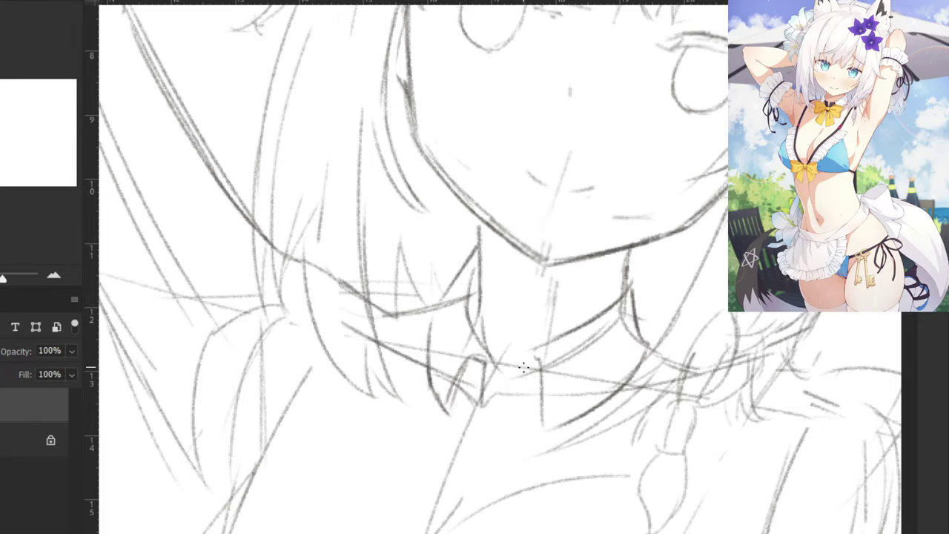
pyautogui.moveTo(539, 366); pyautogui.dragTo(483, 405)
pyautogui.moveTo(489, 398)
pyautogui.mouseDown()
pyautogui.moveTo(460, 422)
pyautogui.moveTo(465, 409)
pyautogui.moveTo(468, 438)
pyautogui.mouseUp()
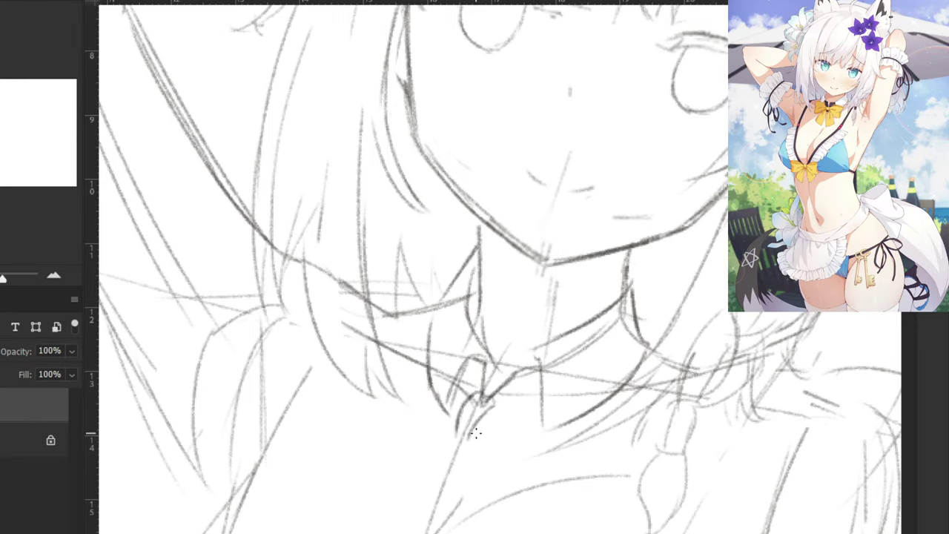
pyautogui.hotkey('ctrl', 'z')
pyautogui.moveTo(488, 407); pyautogui.dragTo(478, 438)
pyautogui.hotkey('ctrl', '-')
pyautogui.hotkey('ctrl', '-')
pyautogui.moveTo(451, 273)
pyautogui.mouseDown()
pyautogui.moveTo(423, 215)
pyautogui.moveTo(410, 215)
pyautogui.mouseUp()
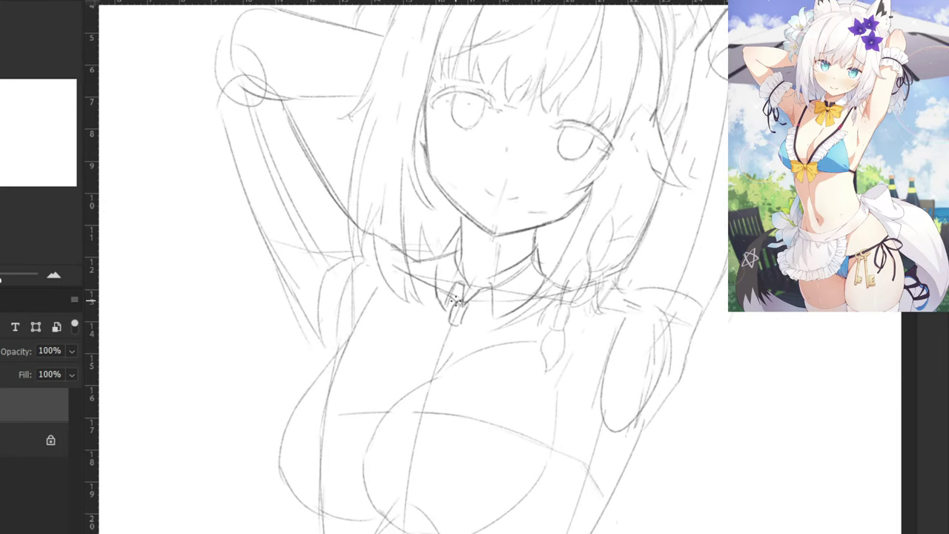
# Draw the curved upper edge and outer side of the bow's left loop.
pyautogui.scroll(3, 445, 296)
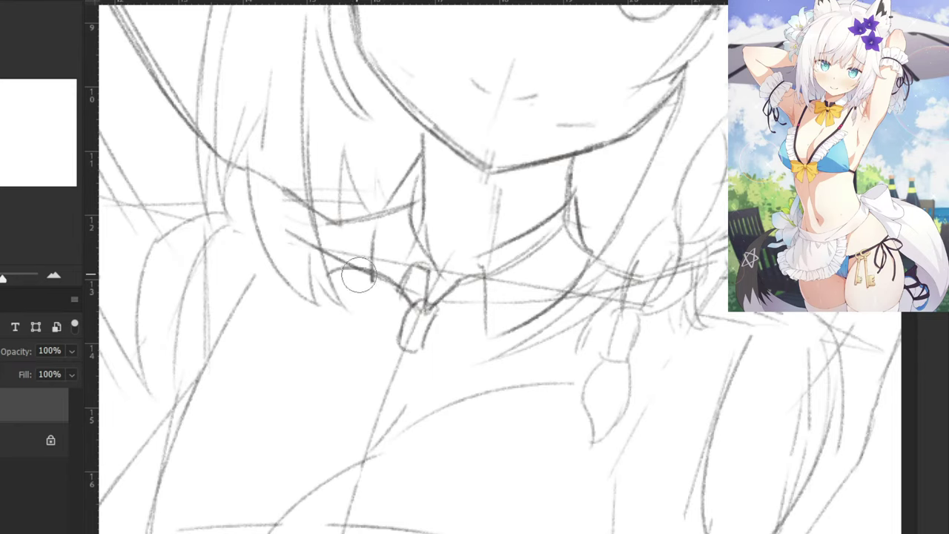
pyautogui.moveTo(344, 269); pyautogui.dragTo(326, 312)
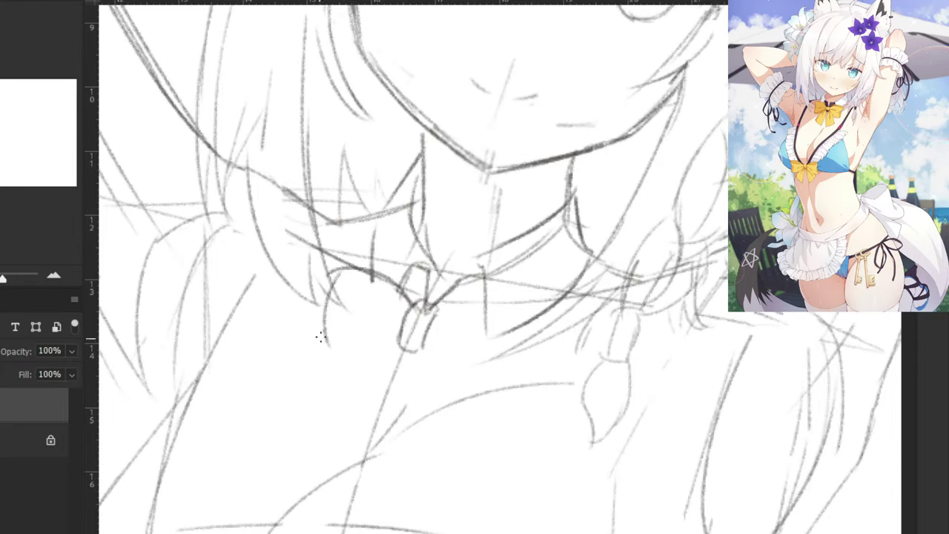
pyautogui.moveTo(234, 268)
pyautogui.mouseDown()
pyautogui.moveTo(368, 290)
pyautogui.moveTo(455, 331)
pyautogui.moveTo(460, 305)
pyautogui.mouseUp()
pyautogui.press('e')
pyautogui.hotkey('ctrl', '-')
pyautogui.hotkey('ctrl', '-')
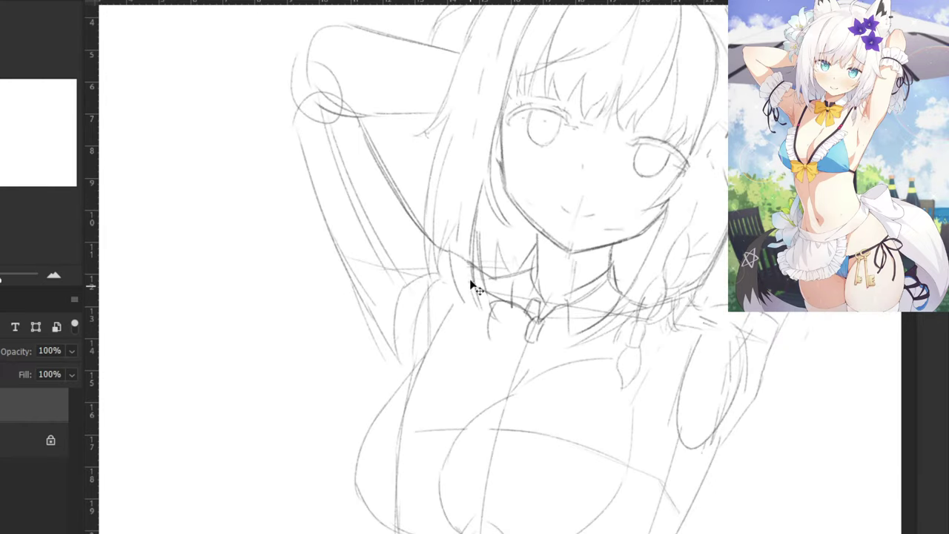
# Erase the shoulder line crossing the hair left of the neck and rework the tip of the hair strand there.
pyautogui.moveTo(454, 277); pyautogui.dragTo(455, 256)
pyautogui.press('b')
pyautogui.moveTo(454, 236); pyautogui.dragTo(452, 304)
pyautogui.hotkey('ctrl', 'z')
pyautogui.moveTo(454, 236); pyautogui.dragTo(461, 309)
pyautogui.hotkey('ctrl', 'z')
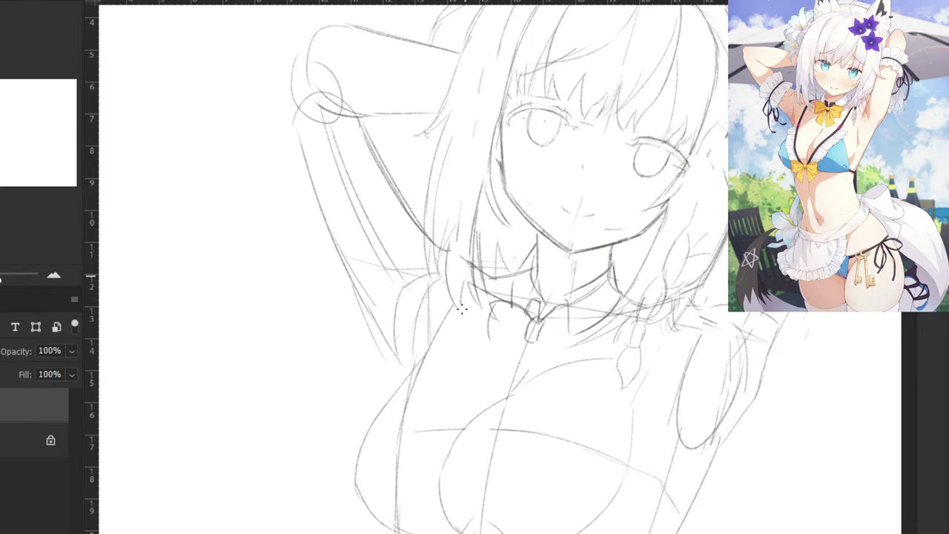
pyautogui.hotkey('ctrl', '+')
pyautogui.hotkey('ctrl', '+')
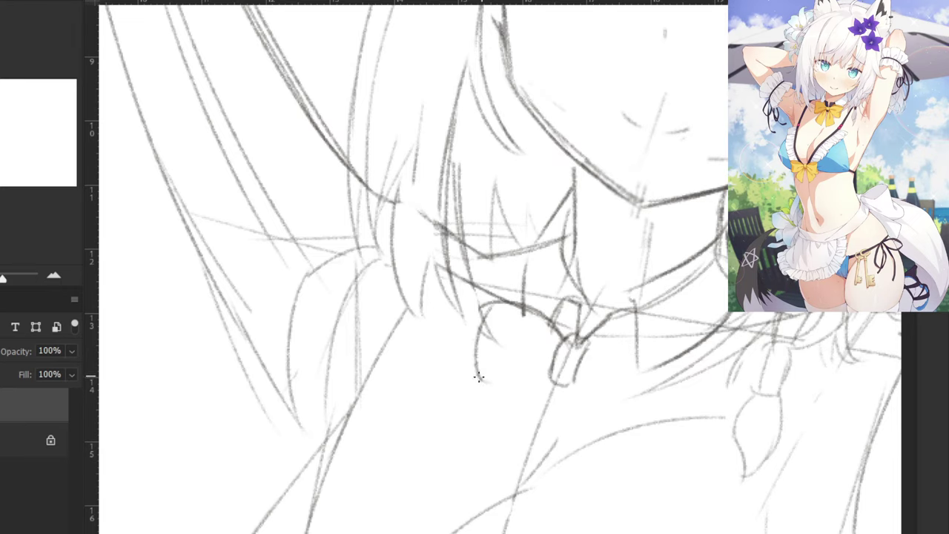
# Close the lower edge of the bow's left loop and draw the outer curve of the left tail beneath it.
pyautogui.moveTo(551, 372)
pyautogui.mouseDown()
pyautogui.moveTo(491, 369)
pyautogui.moveTo(497, 364)
pyautogui.moveTo(493, 409)
pyautogui.moveTo(526, 379)
pyautogui.moveTo(477, 431)
pyautogui.mouseUp()
pyautogui.hotkey('ctrl', 'z')
pyautogui.hotkey('ctrl', 'z')
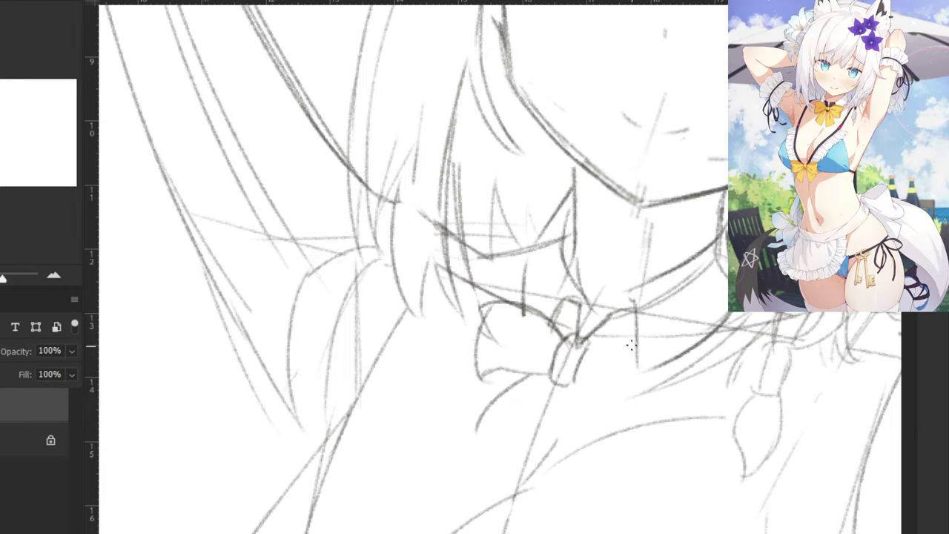
# Sketch the bow's right loop with its curved upper edge, lower edge and outer side.
pyautogui.moveTo(583, 335)
pyautogui.mouseDown()
pyautogui.moveTo(660, 364)
pyautogui.moveTo(644, 354)
pyautogui.moveTo(667, 373)
pyautogui.moveTo(616, 345)
pyautogui.mouseUp()
pyautogui.hotkey('ctrl', 'z')
pyautogui.hotkey('ctrl', 'z')
pyautogui.moveTo(674, 367)
pyautogui.mouseDown()
pyautogui.moveTo(596, 337)
pyautogui.moveTo(567, 339)
pyautogui.moveTo(578, 347)
pyautogui.mouseUp()
pyautogui.hotkey('ctrl', 'z')
pyautogui.moveTo(656, 347)
pyautogui.mouseDown()
pyautogui.moveTo(586, 306)
pyautogui.moveTo(580, 376)
pyautogui.mouseUp()
pyautogui.hotkey('ctrl', 'z')
pyautogui.moveTo(505, 344)
pyautogui.mouseDown()
pyautogui.moveTo(545, 368)
pyautogui.moveTo(504, 334)
pyautogui.moveTo(583, 369)
pyautogui.moveTo(506, 331)
pyautogui.moveTo(519, 361)
pyautogui.moveTo(540, 356)
pyautogui.moveTo(559, 378)
pyautogui.mouseUp()
pyautogui.hotkey('ctrl', 'z')
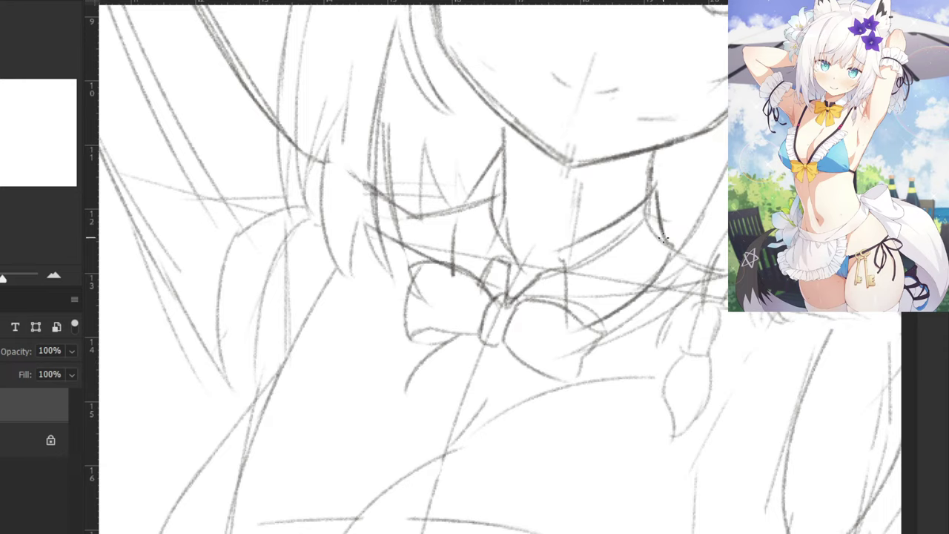
# Shorten the left tail's outer curve and complete the tail with its inner edge and rounded end.
pyautogui.hotkey('ctrl', 'z')
pyautogui.moveTo(484, 344); pyautogui.dragTo(437, 417)
pyautogui.hotkey('ctrl', 'z')
pyautogui.press('e')
pyautogui.moveTo(407, 392)
pyautogui.mouseDown()
pyautogui.moveTo(420, 363)
pyautogui.moveTo(400, 380)
pyautogui.mouseUp()
pyautogui.press('b')
pyautogui.hotkey('ctrl', 'z')
pyautogui.hotkey('ctrl', 'z')
pyautogui.moveTo(480, 344); pyautogui.dragTo(443, 409)
pyautogui.hotkey('ctrl', 'z')
pyautogui.moveTo(402, 379)
pyautogui.mouseDown()
pyautogui.moveTo(415, 410)
pyautogui.moveTo(434, 412)
pyautogui.mouseUp()
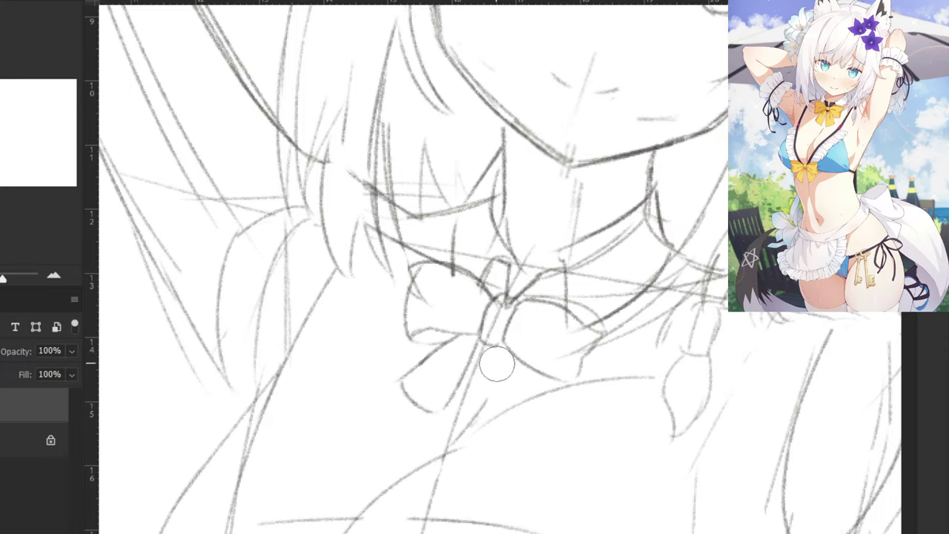
# Draw the bow's right tail hanging below the knot with two sides and a rounded end.
pyautogui.moveTo(497, 367); pyautogui.dragTo(487, 437)
pyautogui.moveTo(488, 404)
pyautogui.mouseDown()
pyautogui.moveTo(526, 398)
pyautogui.moveTo(513, 427)
pyautogui.mouseUp()
pyautogui.moveTo(507, 349)
pyautogui.mouseDown()
pyautogui.moveTo(529, 422)
pyautogui.moveTo(509, 351)
pyautogui.moveTo(519, 428)
pyautogui.mouseUp()
pyautogui.hotkey('ctrl', 'z')
pyautogui.scroll(-4, 536, 318)
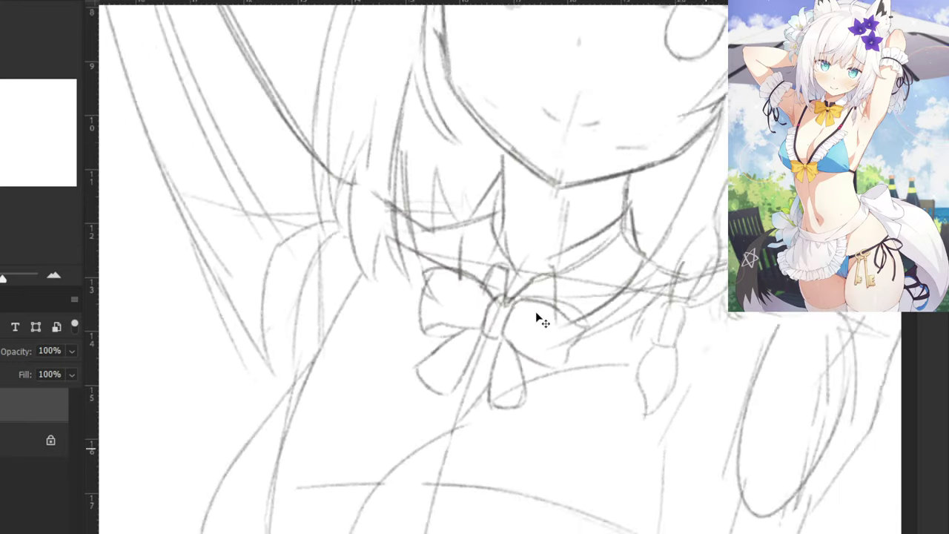
# Redraw the outer curve of the raised elbow on the left side of the figure with a flatter slope.
pyautogui.scroll(2, 536, 318)
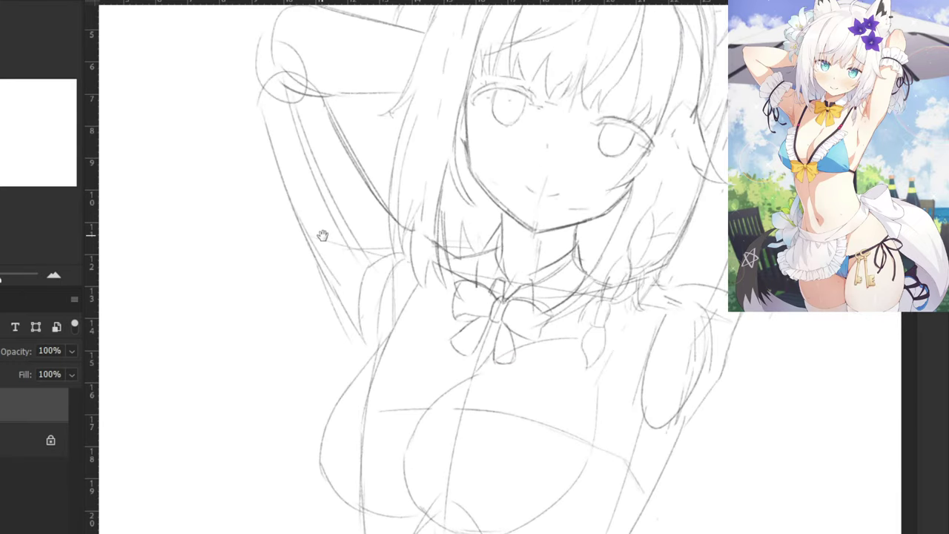
pyautogui.scroll(3, 322, 237)
pyautogui.moveTo(413, 286); pyautogui.dragTo(413, 194)
pyautogui.scroll(-3, 333, 42)
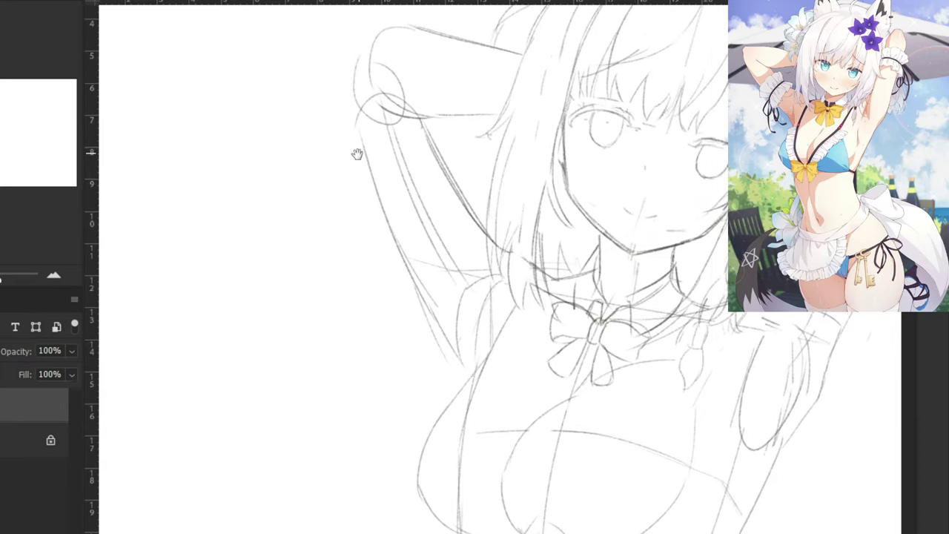
pyautogui.scroll(1, 356, 153)
pyautogui.moveTo(311, 96); pyautogui.dragTo(356, 248)
pyautogui.hotkey('ctrl', '+')
pyautogui.hotkey('ctrl', '+')
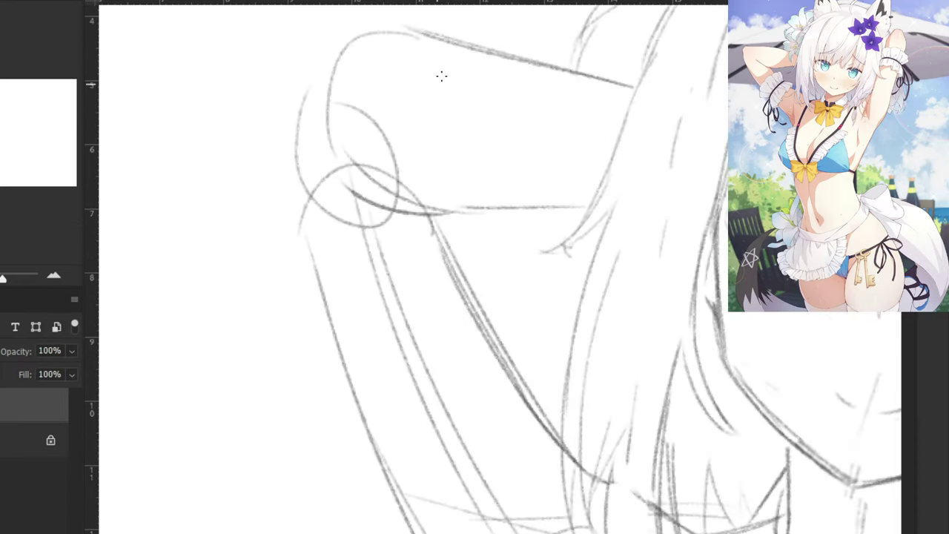
pyautogui.moveTo(315, 64); pyautogui.dragTo(324, 191)
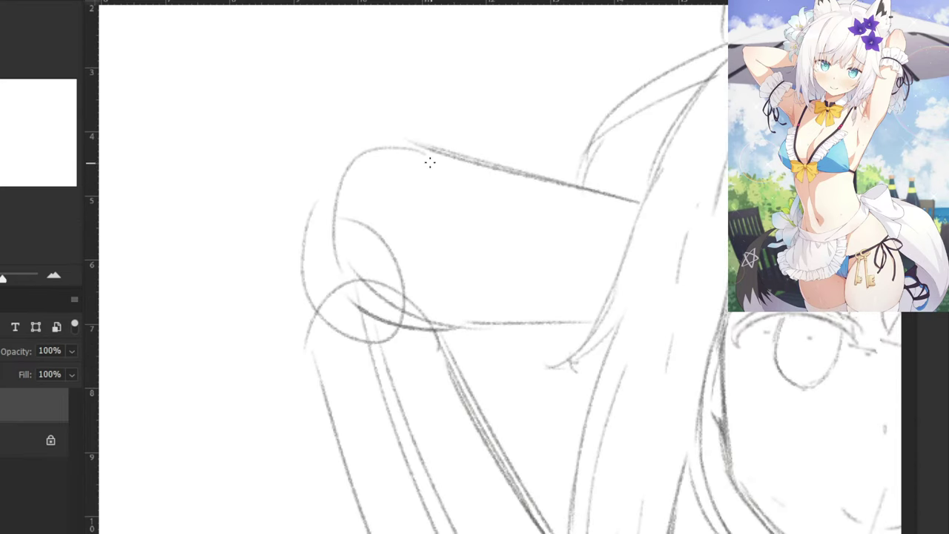
pyautogui.moveTo(440, 155)
pyautogui.mouseDown()
pyautogui.moveTo(393, 172)
pyautogui.moveTo(341, 247)
pyautogui.mouseUp()
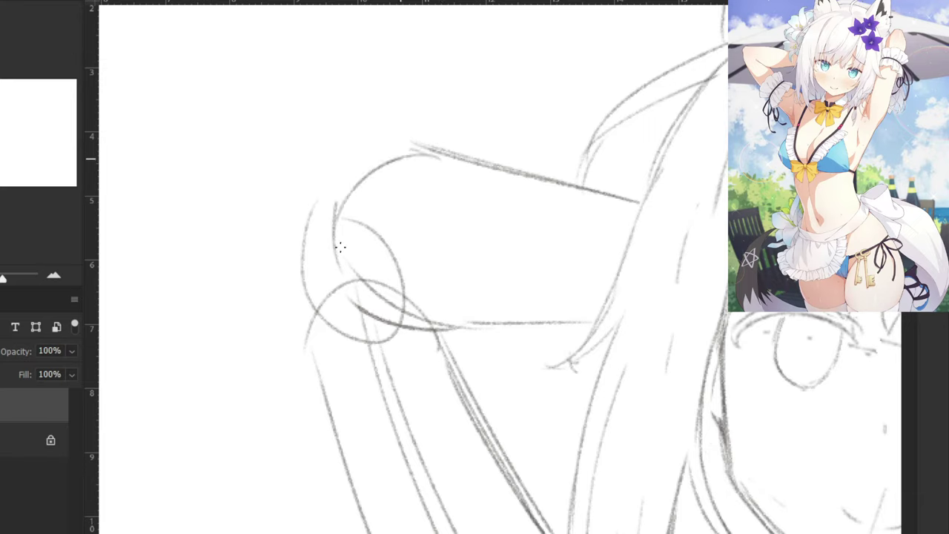
# Redraw the lower edge of the left raised forearm, curving from the inner elbow bend to the hair.
pyautogui.moveTo(357, 310); pyautogui.dragTo(468, 322)
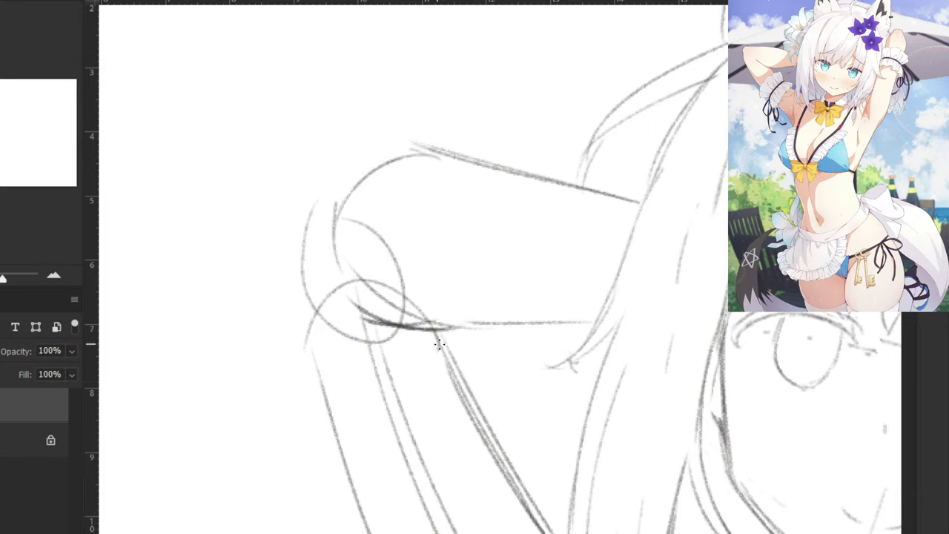
pyautogui.hotkey('ctrl', 'z')
pyautogui.hotkey('ctrl', 'z')
pyautogui.moveTo(345, 270); pyautogui.dragTo(448, 326)
pyautogui.hotkey('ctrl', 'z')
pyautogui.moveTo(341, 254)
pyautogui.mouseDown()
pyautogui.moveTo(439, 322)
pyautogui.moveTo(532, 303)
pyautogui.moveTo(510, 304)
pyautogui.mouseUp()
pyautogui.hotkey('ctrl', '-')
pyautogui.hotkey('ctrl', '-')
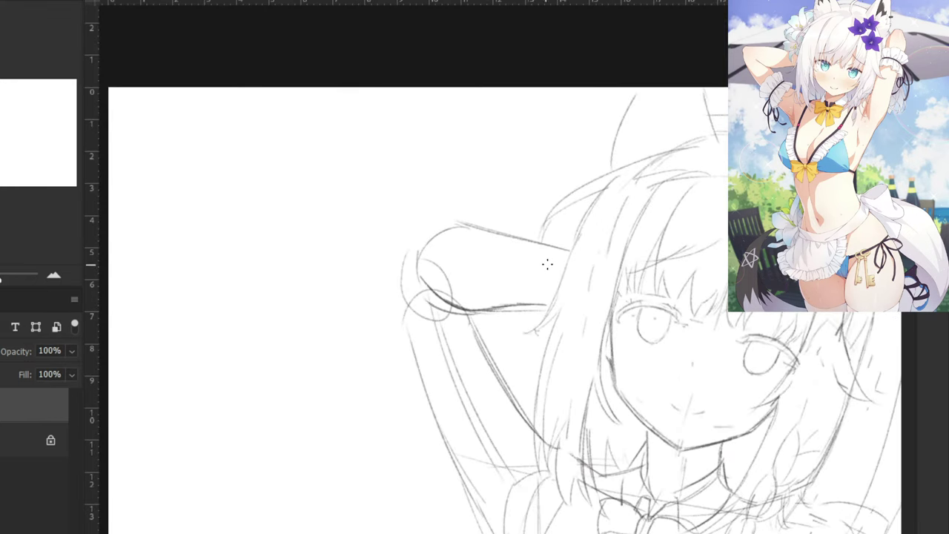
# Draw a new upper edge for the left forearm and extend it outward into a pointed elbow tip.
pyautogui.moveTo(568, 259); pyautogui.dragTo(447, 241)
pyautogui.moveTo(512, 245)
pyautogui.mouseDown()
pyautogui.moveTo(387, 238)
pyautogui.moveTo(372, 258)
pyautogui.moveTo(398, 237)
pyautogui.moveTo(396, 322)
pyautogui.mouseUp()
pyautogui.hotkey('ctrl', 'z')
pyautogui.hotkey('ctrl', 'z')
pyautogui.press('e')
pyautogui.press('b')
pyautogui.press('e')
pyautogui.press('b')
pyautogui.hotkey('ctrl', 'z')
pyautogui.moveTo(394, 289)
pyautogui.mouseDown()
pyautogui.moveTo(428, 394)
pyautogui.moveTo(360, 298)
pyautogui.mouseUp()
pyautogui.hotkey('ctrl', 'z')
pyautogui.hotkey('ctrl', 'z')
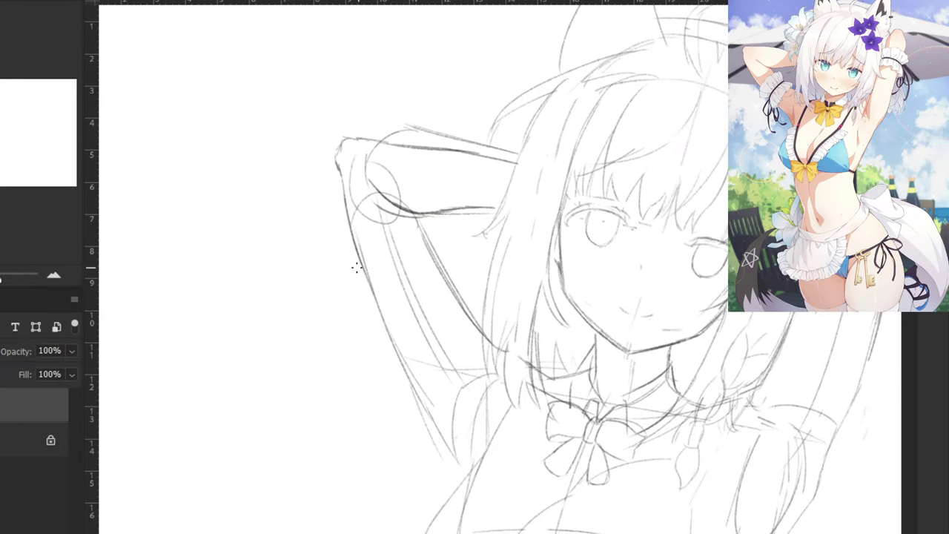
# Strengthen the outer edge of the left upper arm from below the elbow down toward the armpit.
pyautogui.moveTo(352, 238); pyautogui.dragTo(404, 369)
pyautogui.hotkey('ctrl', 'z')
pyautogui.moveTo(368, 300); pyautogui.dragTo(437, 435)
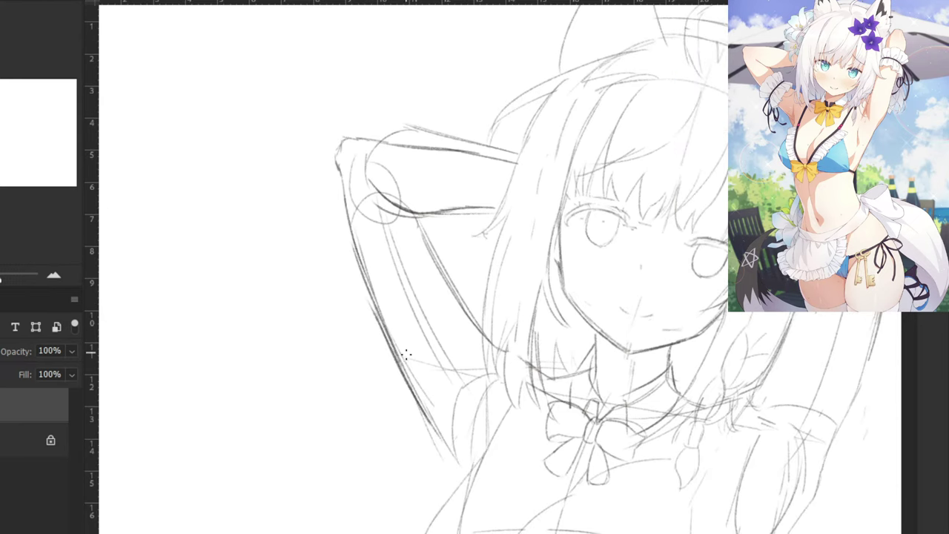
# Draw the inner line of the animal ear on the left side of the head.
pyautogui.moveTo(447, 138); pyautogui.dragTo(462, 175)
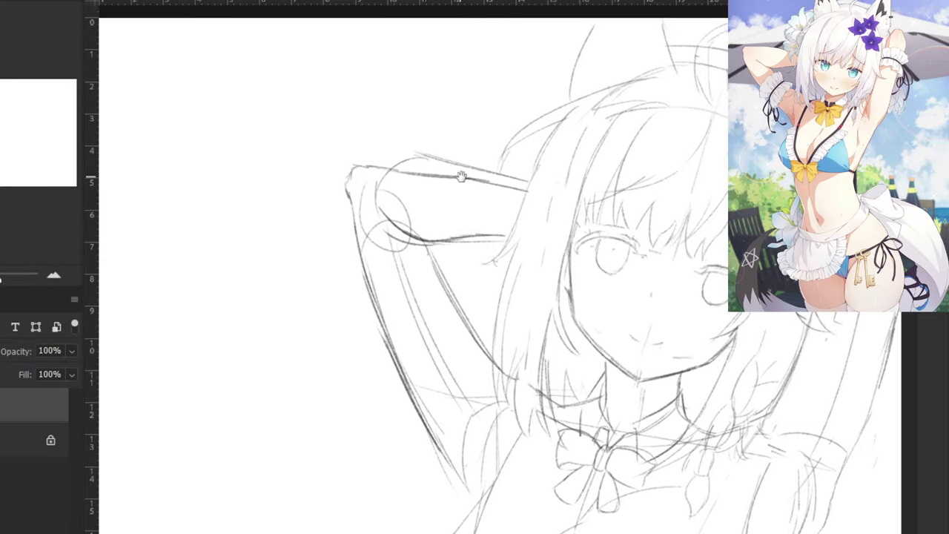
pyautogui.moveTo(509, 140); pyautogui.dragTo(431, 241)
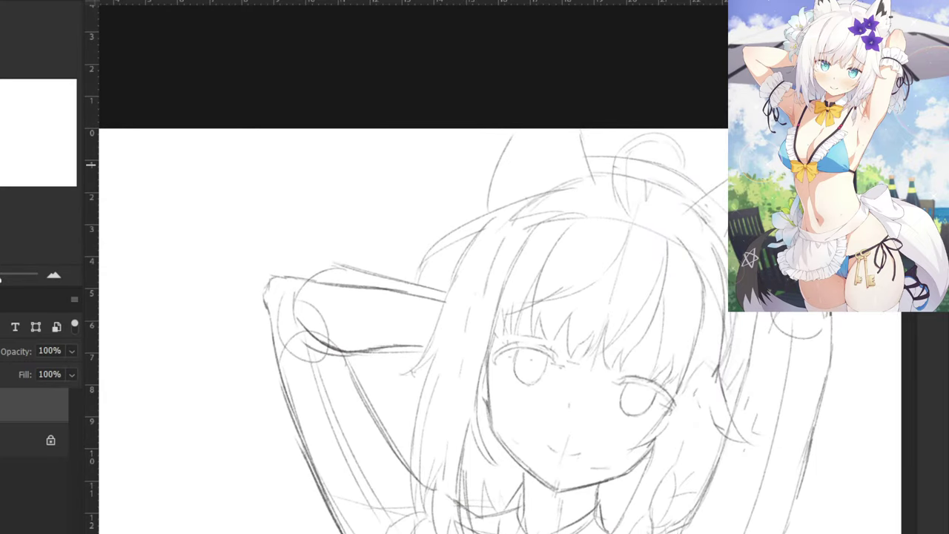
pyautogui.moveTo(565, 187); pyautogui.dragTo(553, 132)
pyautogui.moveTo(546, 333); pyautogui.dragTo(493, 207)
pyautogui.moveTo(509, 295); pyautogui.dragTo(348, 92)
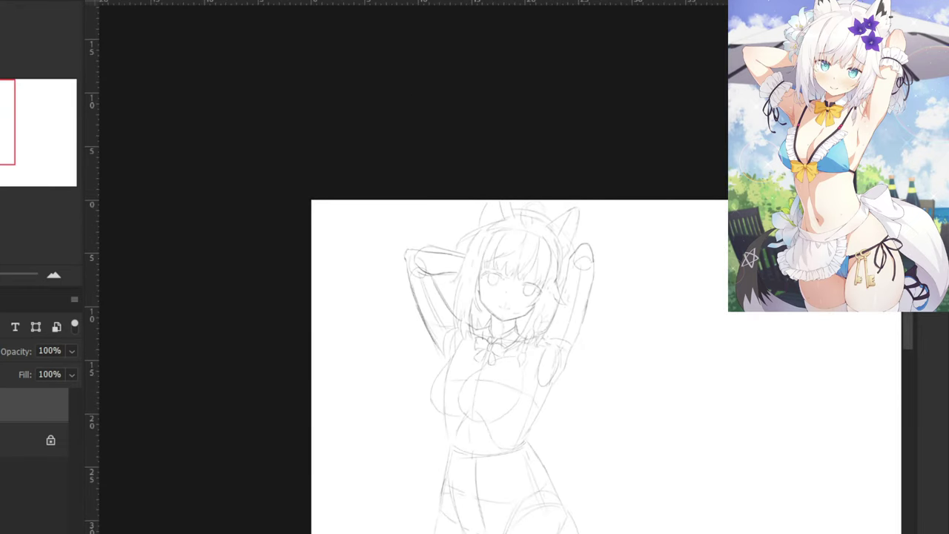
pyautogui.scroll(4, 445, 259)
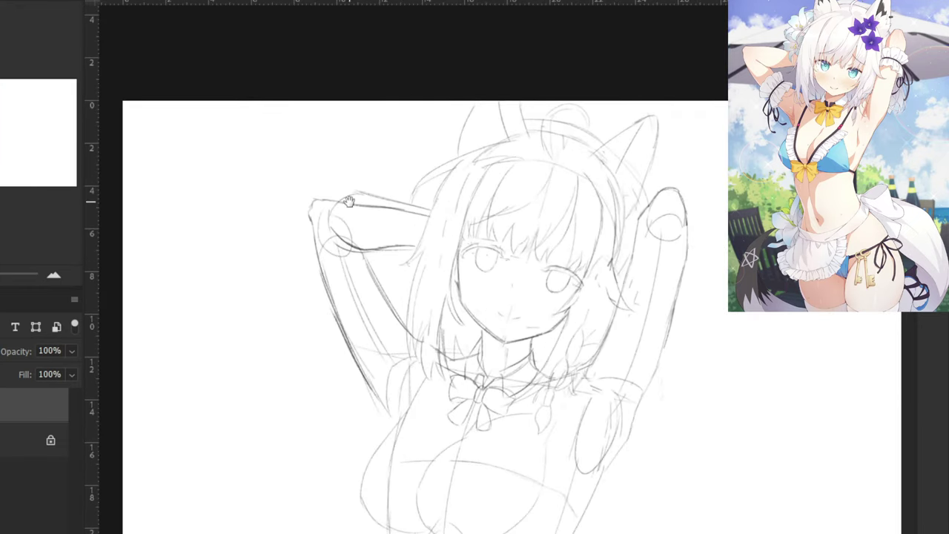
pyautogui.scroll(2, 349, 202)
pyautogui.scroll(2, 501, 300)
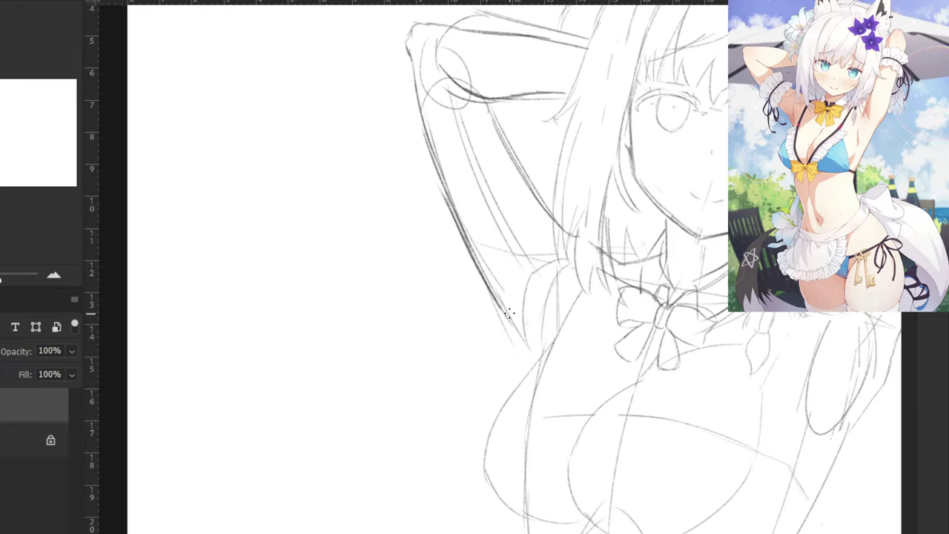
# Redraw the underside of the raised arm on the reference's left down into the armpit and the side of the chest.
pyautogui.press('e')
pyautogui.moveTo(490, 288); pyautogui.dragTo(524, 328)
pyautogui.press('b')
pyautogui.moveTo(479, 262)
pyautogui.mouseDown()
pyautogui.moveTo(522, 325)
pyautogui.moveTo(529, 359)
pyautogui.mouseUp()
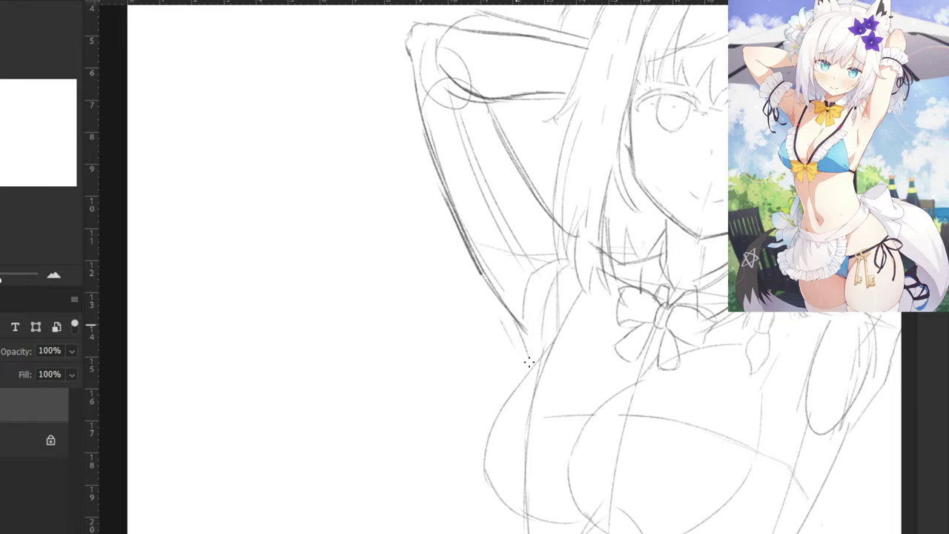
pyautogui.moveTo(513, 317); pyautogui.dragTo(531, 366)
pyautogui.hotkey('ctrl', 'z')
pyautogui.moveTo(557, 265)
pyautogui.mouseDown()
pyautogui.moveTo(542, 362)
pyautogui.moveTo(546, 350)
pyautogui.moveTo(523, 377)
pyautogui.moveTo(530, 334)
pyautogui.moveTo(541, 333)
pyautogui.moveTo(512, 396)
pyautogui.mouseUp()
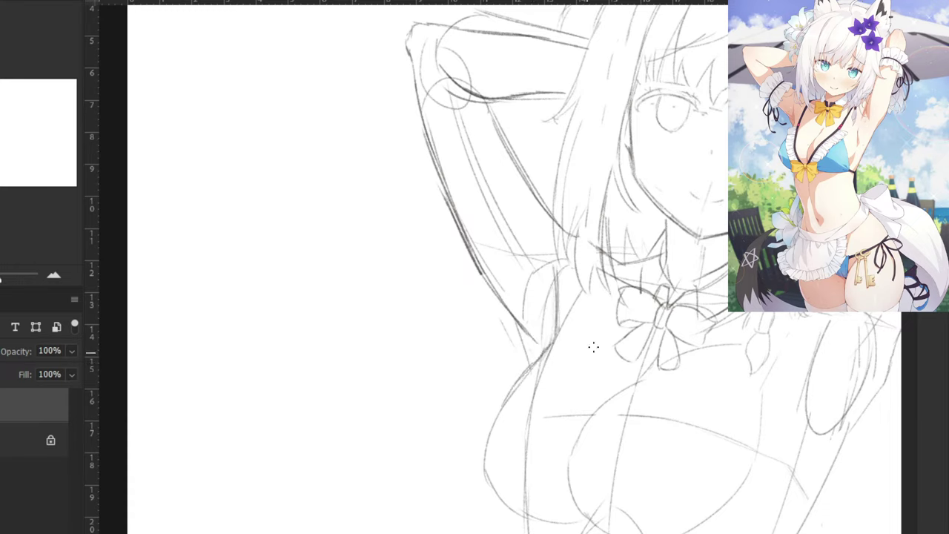
# Sketch the halter strap from the collar bow area down across the chest on the same side as that arm.
pyautogui.moveTo(622, 253); pyautogui.dragTo(595, 297)
pyautogui.hotkey('ctrl', 'z')
pyautogui.moveTo(622, 260); pyautogui.dragTo(581, 333)
pyautogui.hotkey('ctrl', 'z')
pyautogui.moveTo(612, 276); pyautogui.dragTo(588, 324)
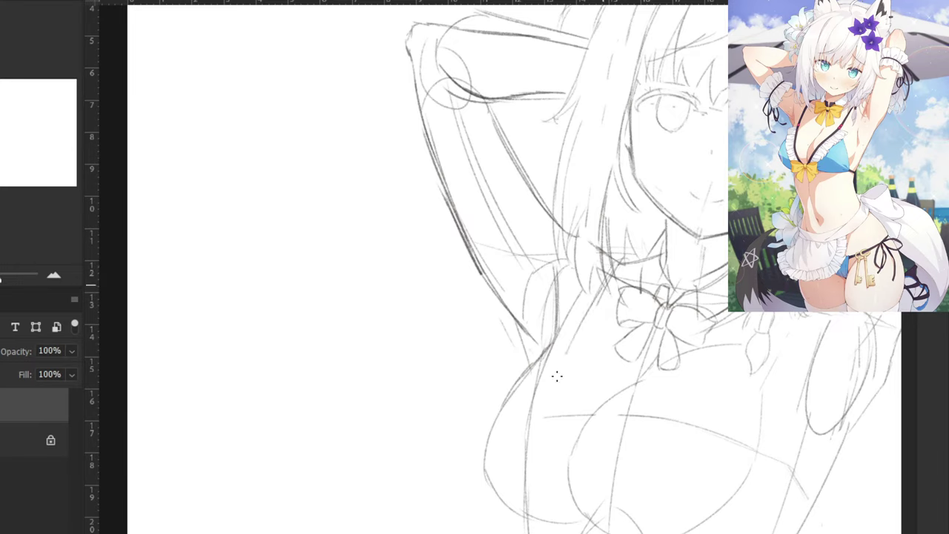
pyautogui.hotkey('ctrl', 'z')
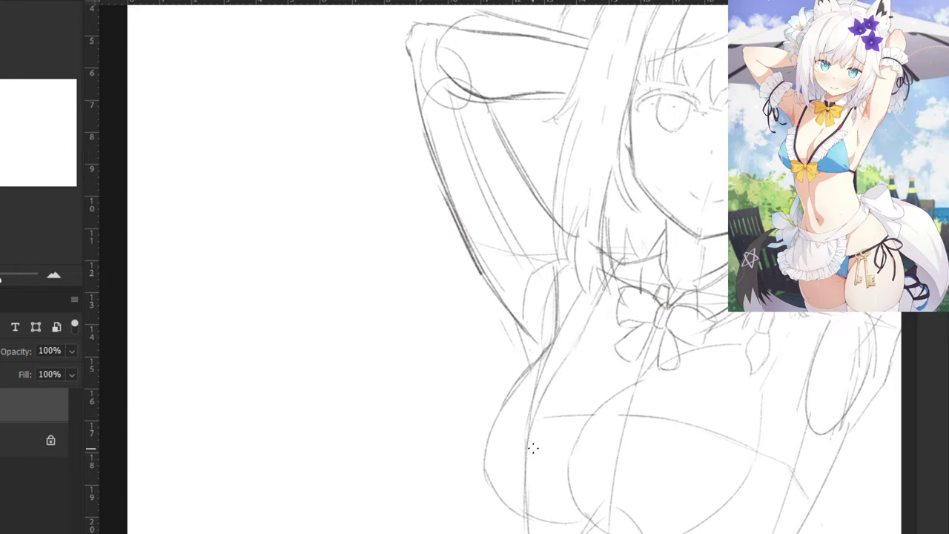
# Erase the old vertical torso line crossing that breast and extend the halter strap down to the cup.
pyautogui.press('e')
pyautogui.moveTo(545, 378); pyautogui.dragTo(531, 499)
pyautogui.press('b')
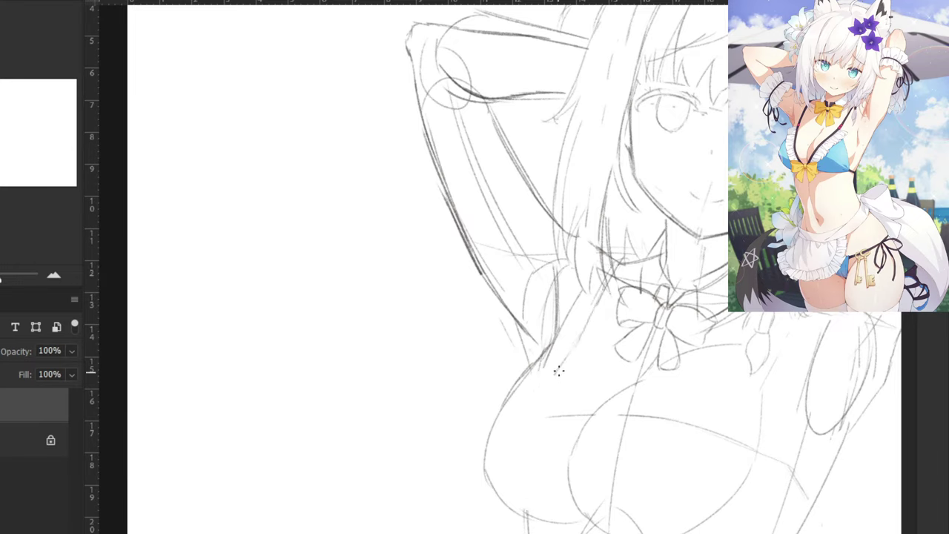
pyautogui.moveTo(552, 375); pyautogui.dragTo(534, 427)
# Draw the bikini cup's inner edge as a curve from the strap down to the centre of the chest.
pyautogui.moveTo(537, 393); pyautogui.dragTo(545, 497)
pyautogui.hotkey('ctrl', 'z')
pyautogui.moveTo(534, 418); pyautogui.dragTo(541, 499)
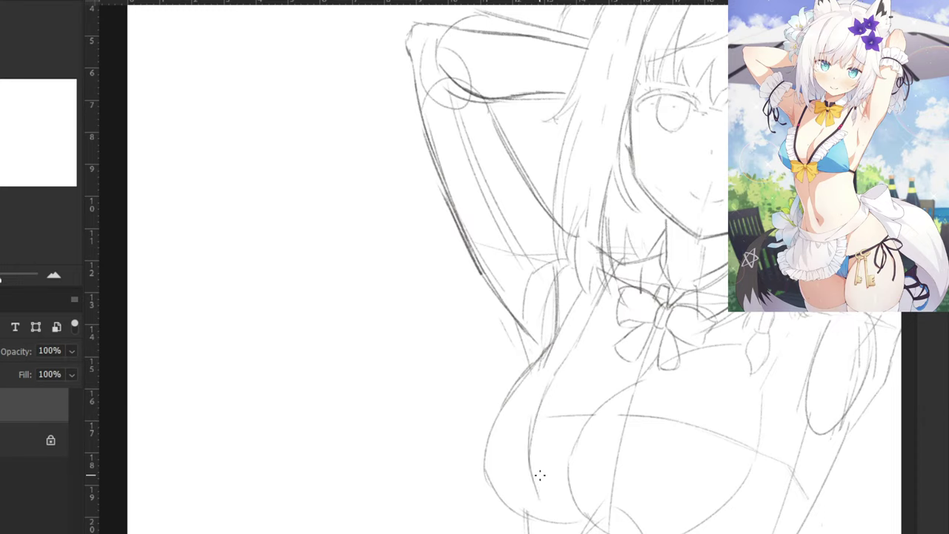
pyautogui.hotkey('ctrl', 'z')
pyautogui.moveTo(533, 419)
pyautogui.mouseDown()
pyautogui.moveTo(544, 491)
pyautogui.moveTo(564, 508)
pyautogui.mouseUp()
pyautogui.hotkey('ctrl', 'z')
pyautogui.moveTo(532, 419); pyautogui.dragTo(570, 510)
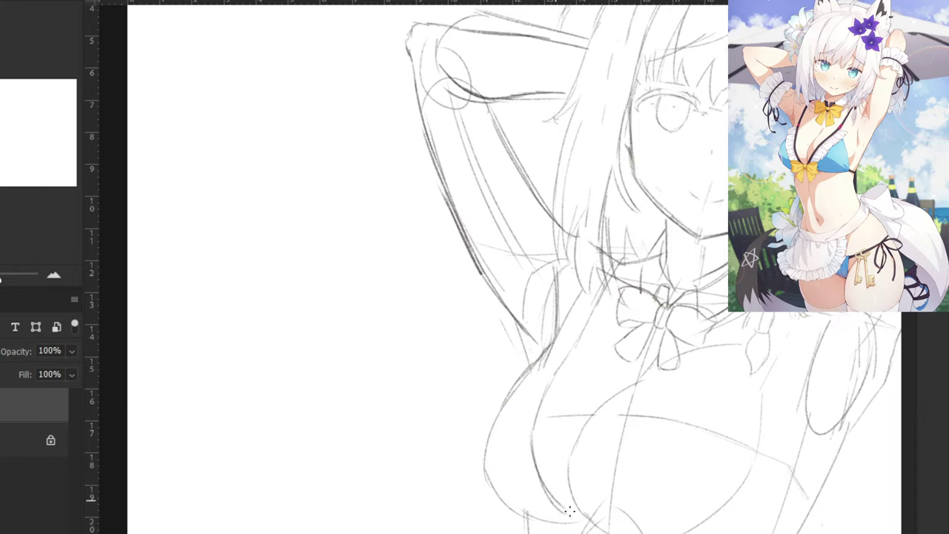
pyautogui.hotkey('ctrl', 'z')
pyautogui.moveTo(589, 312); pyautogui.dragTo(532, 418)
# Add a second line along the lower inner edge of the cup to form its dark trim.
pyautogui.moveTo(525, 455)
pyautogui.mouseDown()
pyautogui.moveTo(437, 331)
pyautogui.moveTo(440, 338)
pyautogui.mouseUp()
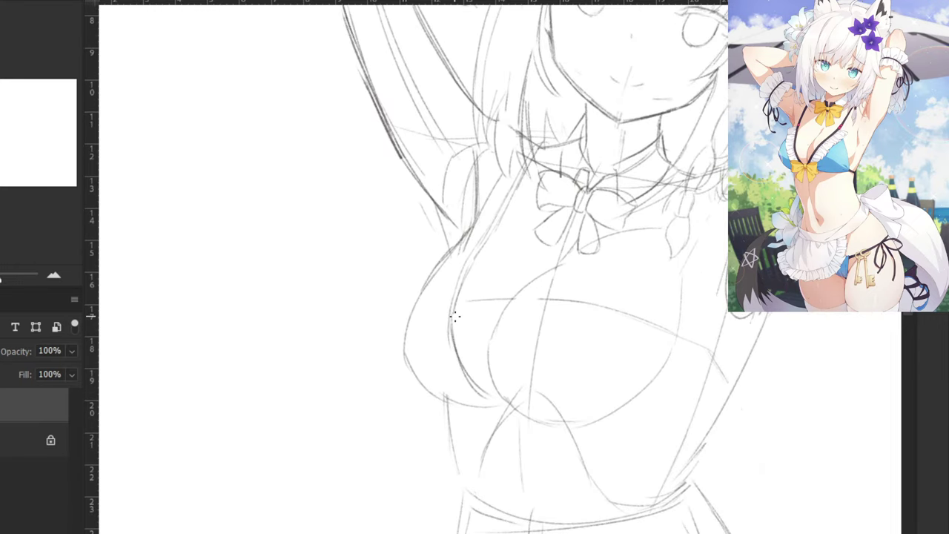
pyautogui.hotkey('ctrl', '+')
pyautogui.moveTo(404, 393)
pyautogui.mouseDown()
pyautogui.moveTo(430, 463)
pyautogui.moveTo(465, 498)
pyautogui.moveTo(426, 441)
pyautogui.mouseUp()
pyautogui.hotkey('ctrl', 'z')
pyautogui.press('e')
pyautogui.press('b')
pyautogui.moveTo(417, 420)
pyautogui.mouseDown()
pyautogui.moveTo(452, 473)
pyautogui.moveTo(489, 499)
pyautogui.mouseUp()
pyautogui.hotkey('ctrl', 'z')
pyautogui.moveTo(414, 417); pyautogui.dragTo(510, 508)
pyautogui.moveTo(411, 431); pyautogui.dragTo(492, 506)
pyautogui.hotkey('ctrl', '-')
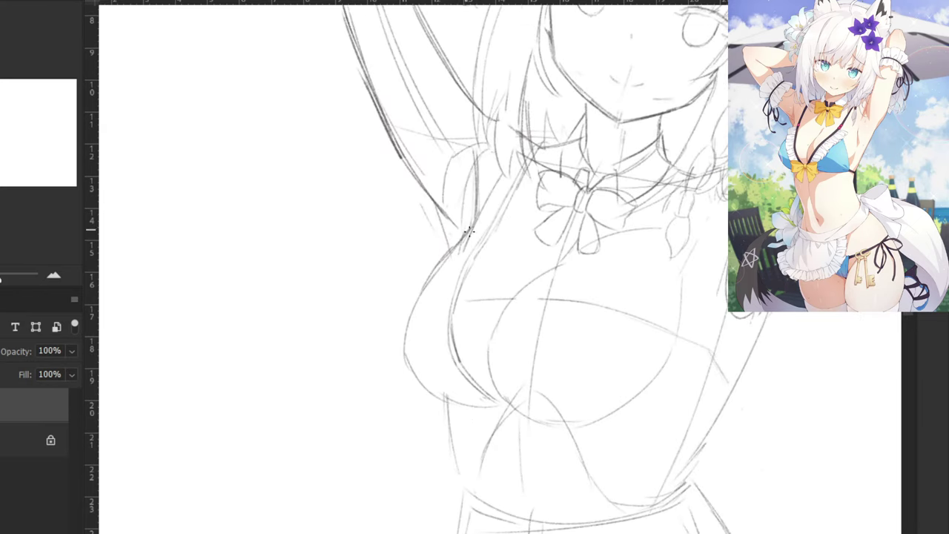
# Sketch the first ruffle folds at the top outer edge of the cup, just below the armpit.
pyautogui.scroll(2, 430, 318)
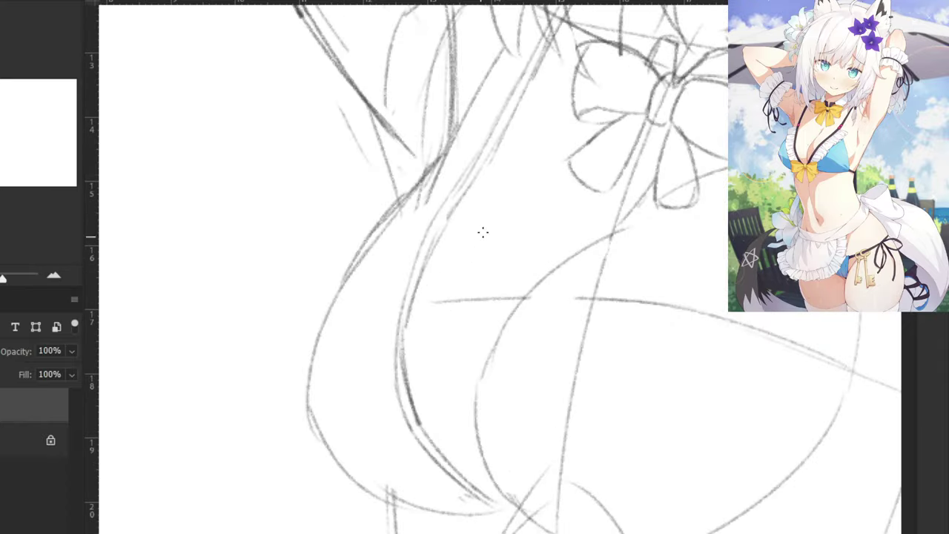
pyautogui.scroll(-2, 452, 194)
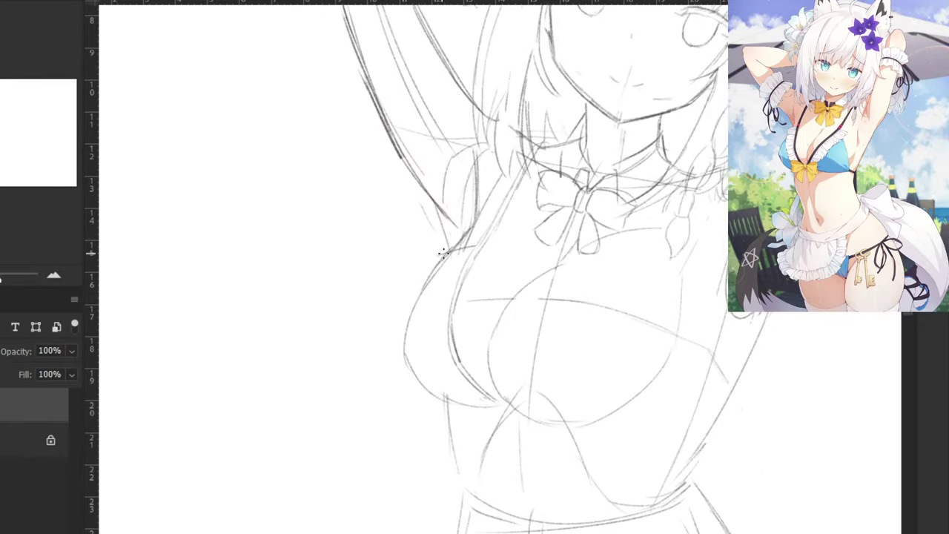
pyautogui.moveTo(474, 245); pyautogui.dragTo(434, 257)
pyautogui.scroll(2, 385, 299)
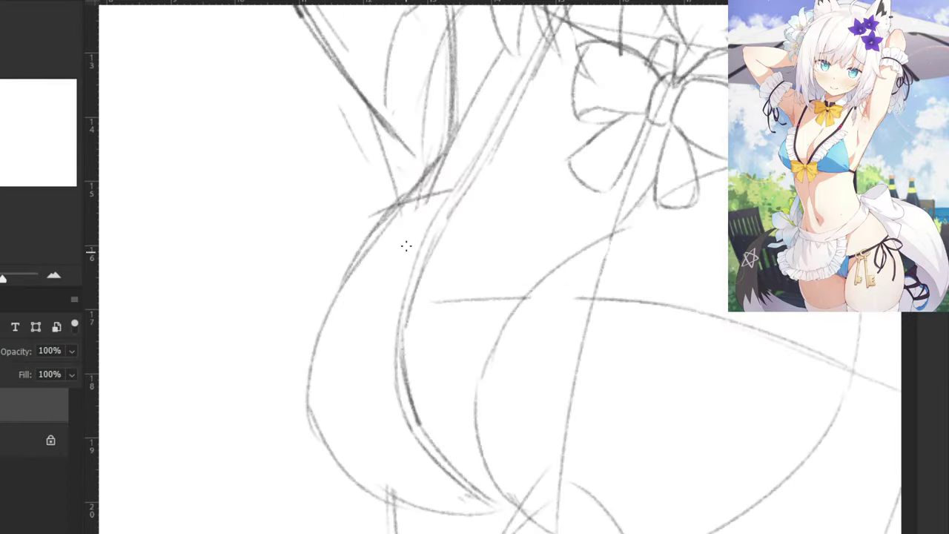
pyautogui.moveTo(370, 216); pyautogui.dragTo(350, 265)
pyautogui.moveTo(369, 216); pyautogui.dragTo(353, 275)
pyautogui.scroll(-2, 423, 212)
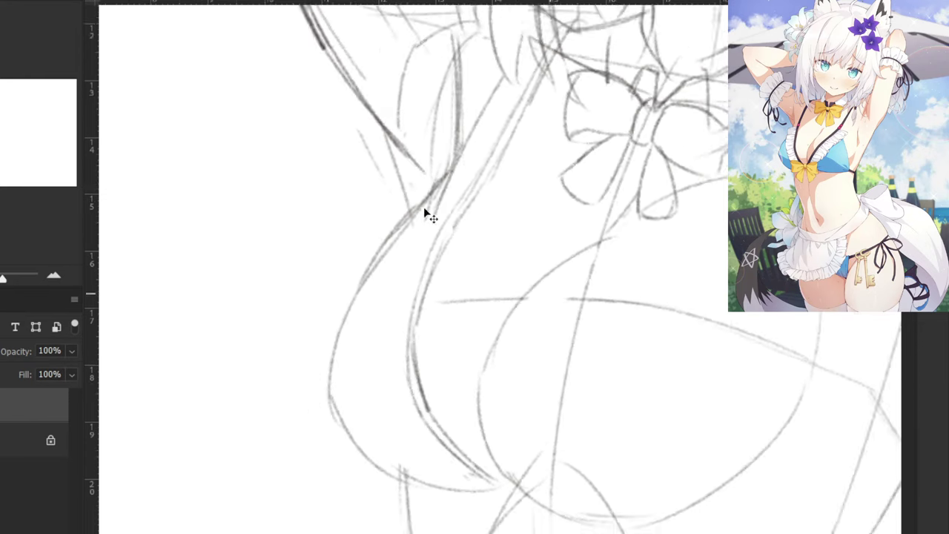
pyautogui.moveTo(488, 227)
pyautogui.mouseDown()
pyautogui.moveTo(438, 240)
pyautogui.moveTo(436, 257)
pyautogui.mouseUp()
pyautogui.hotkey('ctrl', 'z')
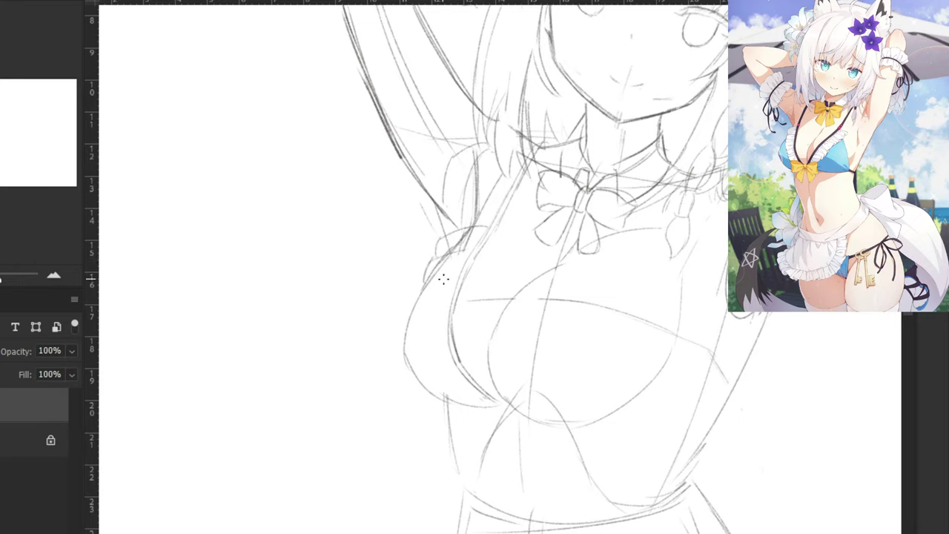
# Continue the ruffle and its fold lines down the cup, and sketch the bow knot between the breasts.
pyautogui.moveTo(456, 273)
pyautogui.mouseDown()
pyautogui.moveTo(421, 292)
pyautogui.moveTo(418, 302)
pyautogui.moveTo(449, 304)
pyautogui.moveTo(419, 316)
pyautogui.mouseUp()
pyautogui.moveTo(434, 359)
pyautogui.mouseDown()
pyautogui.moveTo(435, 380)
pyautogui.moveTo(443, 374)
pyautogui.mouseUp()
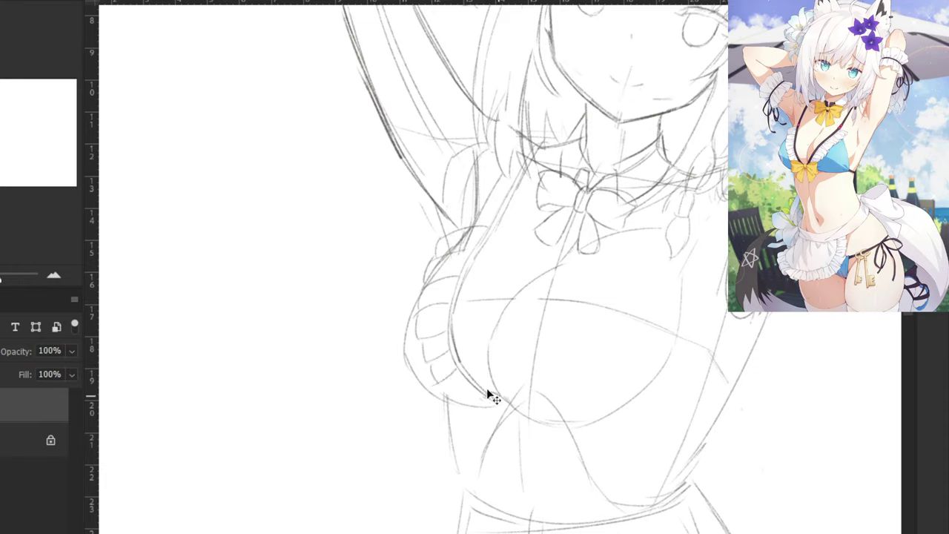
pyautogui.moveTo(482, 393); pyautogui.dragTo(483, 422)
# Sketch the other halter strap down to the bow knot and outline the outer and lower edges of its cup.
pyautogui.moveTo(659, 89); pyautogui.dragTo(629, 132)
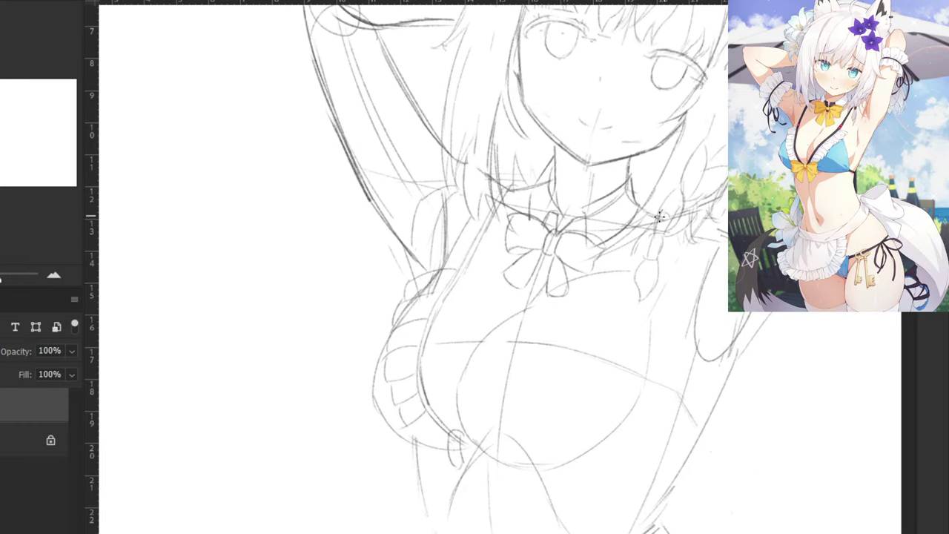
pyautogui.moveTo(659, 216); pyautogui.dragTo(643, 258)
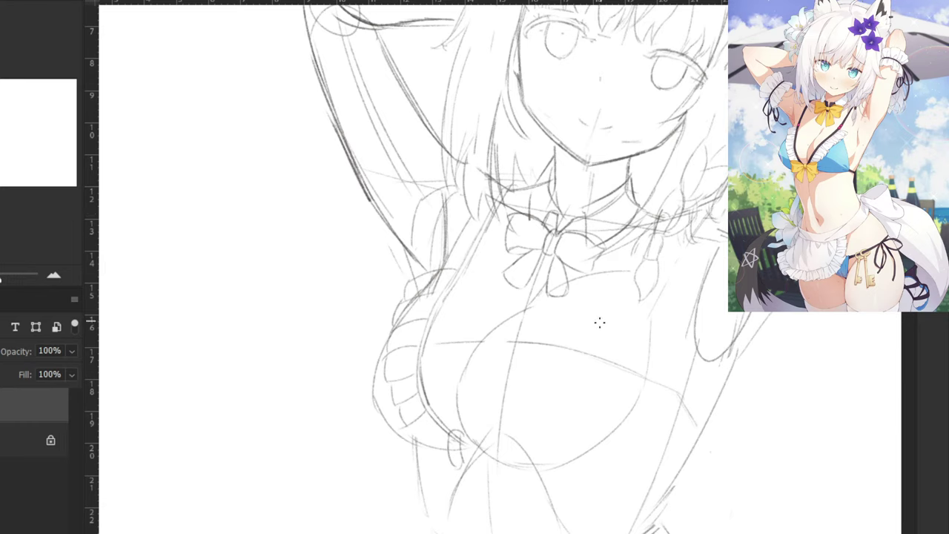
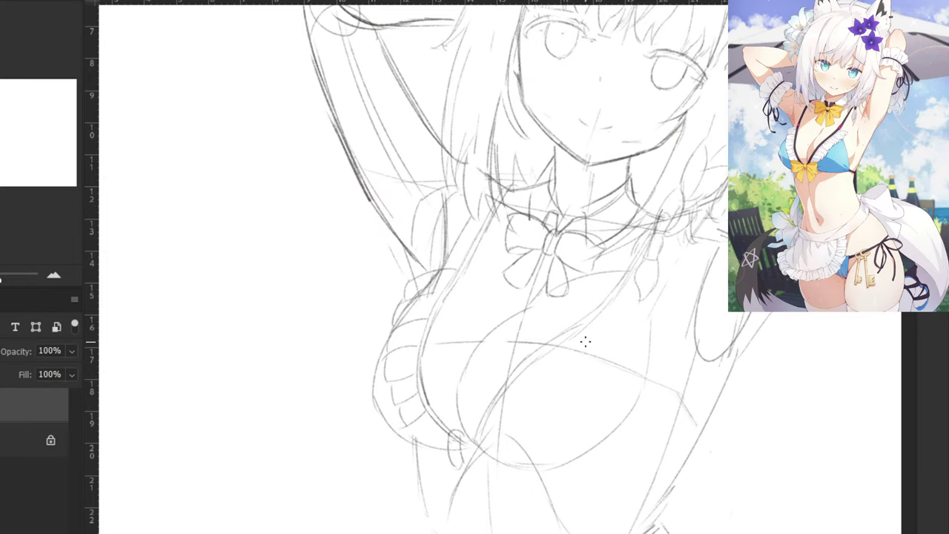
pyautogui.moveTo(585, 340)
pyautogui.mouseDown()
pyautogui.moveTo(594, 419)
pyautogui.moveTo(603, 414)
pyautogui.moveTo(603, 443)
pyautogui.mouseUp()
pyautogui.hotkey('ctrl', 'z')
pyautogui.moveTo(476, 449)
pyautogui.mouseDown()
pyautogui.moveTo(550, 476)
pyautogui.moveTo(602, 437)
pyautogui.mouseUp()
# Draw the chest bow's loop and hanging tail on the side of the ruffled cup.
pyautogui.moveTo(428, 392); pyautogui.dragTo(466, 333)
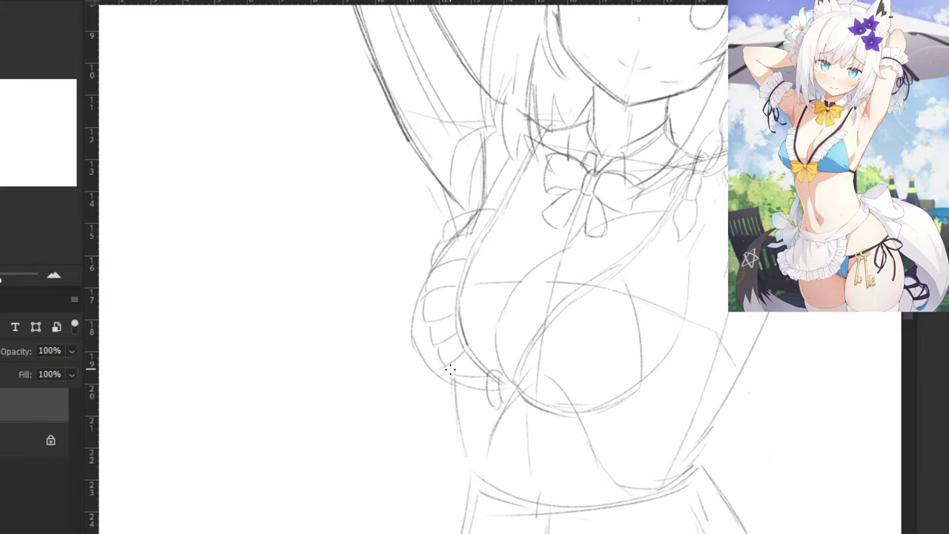
pyautogui.moveTo(493, 373)
pyautogui.mouseDown()
pyautogui.moveTo(441, 364)
pyautogui.moveTo(456, 370)
pyautogui.mouseUp()
pyautogui.hotkey('ctrl', 'z')
pyautogui.hotkey('ctrl', 'z')
pyautogui.hotkey('ctrl', 'z')
pyautogui.hotkey('ctrl', 'z')
pyautogui.hotkey('ctrl', 'z')
pyautogui.moveTo(442, 356)
pyautogui.mouseDown()
pyautogui.moveTo(487, 374)
pyautogui.moveTo(454, 369)
pyautogui.mouseUp()
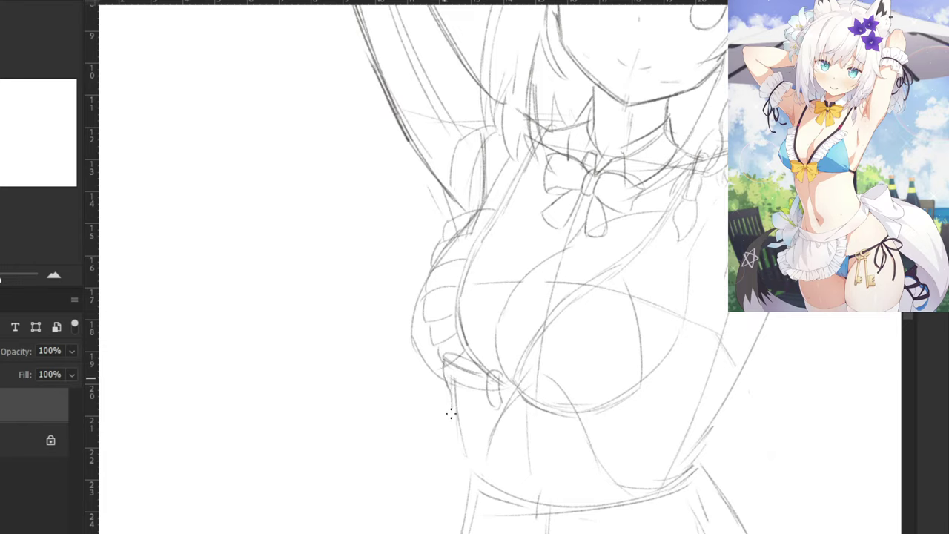
pyautogui.moveTo(450, 413); pyautogui.dragTo(454, 401)
pyautogui.moveTo(447, 386)
pyautogui.mouseDown()
pyautogui.moveTo(450, 417)
pyautogui.moveTo(485, 409)
pyautogui.moveTo(459, 416)
pyautogui.mouseUp()
# Draw the chest bow's opposite loop and its hanging tail.
pyautogui.moveTo(546, 376); pyautogui.dragTo(505, 374)
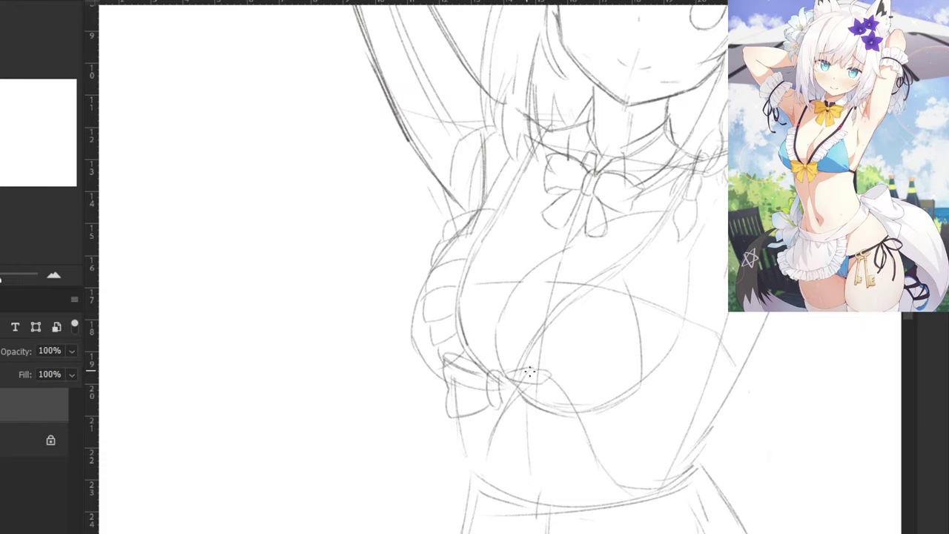
pyautogui.moveTo(548, 378)
pyautogui.mouseDown()
pyautogui.moveTo(522, 420)
pyautogui.moveTo(545, 422)
pyautogui.moveTo(563, 402)
pyautogui.moveTo(464, 437)
pyautogui.moveTo(490, 405)
pyautogui.moveTo(452, 454)
pyautogui.moveTo(487, 410)
pyautogui.moveTo(476, 446)
pyautogui.mouseUp()
pyautogui.hotkey('ctrl', 'z')
pyautogui.moveTo(474, 410)
pyautogui.mouseDown()
pyautogui.moveTo(455, 442)
pyautogui.moveTo(465, 421)
pyautogui.moveTo(458, 434)
pyautogui.mouseUp()
pyautogui.hotkey('ctrl', 'z')
pyautogui.hotkey('ctrl', 'z')
pyautogui.hotkey('ctrl', 'z')
pyautogui.hotkey('ctrl', 'z')
pyautogui.hotkey('ctrl', 'z')
# Erase the old side line below the bow and redraw the waist contour down to the waistline.
pyautogui.press('e')
pyautogui.press('b')
pyautogui.moveTo(451, 379); pyautogui.dragTo(460, 455)
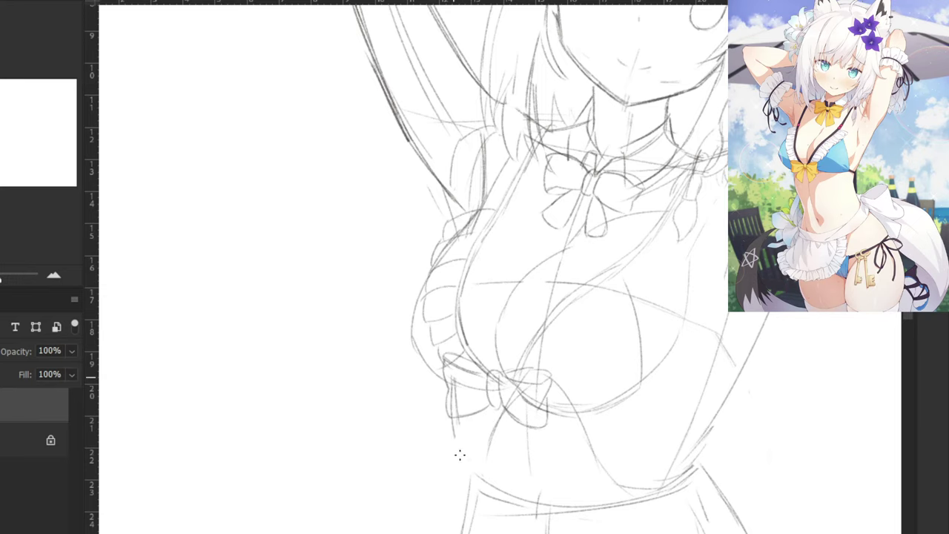
pyautogui.moveTo(401, 375)
pyautogui.mouseDown()
pyautogui.moveTo(358, 298)
pyautogui.moveTo(409, 345)
pyautogui.mouseUp()
pyautogui.hotkey('ctrl', 'z')
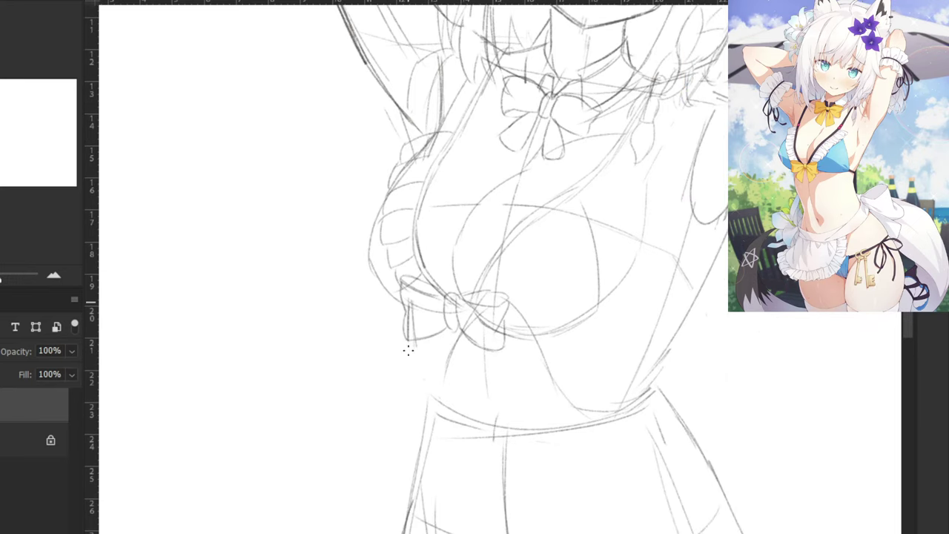
pyautogui.moveTo(408, 313); pyautogui.dragTo(429, 413)
# Lasso the hips and legs below the waist, rotate them counterclockwise and move them to rejoin the waist.
pyautogui.moveTo(367, 399); pyautogui.dragTo(379, 326)
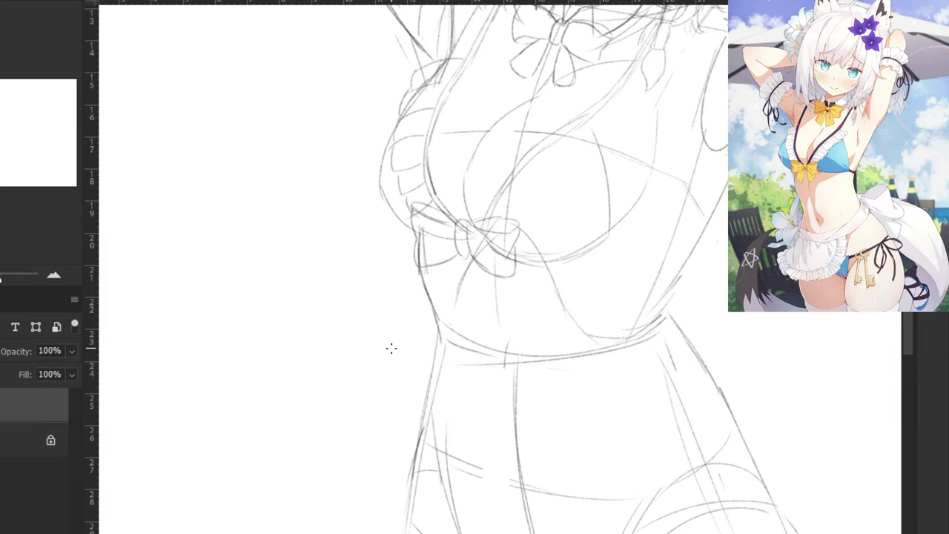
pyautogui.hotkey('ctrl', '-')
pyautogui.moveTo(297, 293); pyautogui.dragTo(231, 187)
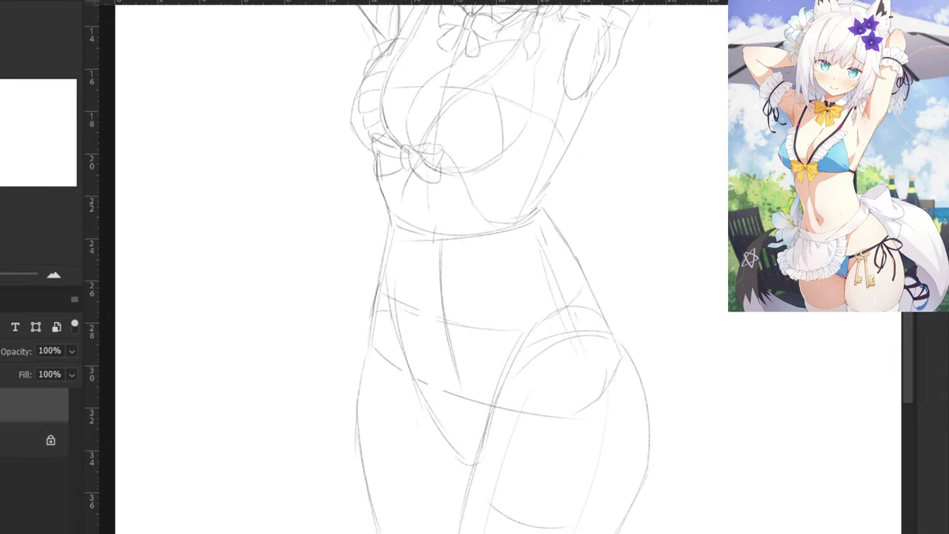
pyautogui.hotkey('ctrl', '-')
pyautogui.moveTo(385, 335); pyautogui.dragTo(445, 394)
pyautogui.hotkey('ctrl', '+')
pyautogui.moveTo(362, 231)
pyautogui.mouseDown()
pyautogui.moveTo(504, 243)
pyautogui.moveTo(666, 528)
pyautogui.moveTo(319, 308)
pyautogui.mouseUp()
pyautogui.hotkey('ctrl', 't')
pyautogui.moveTo(288, 187); pyautogui.dragTo(258, 208)
pyautogui.moveTo(336, 304); pyautogui.dragTo(366, 296)
pyautogui.press('Return')
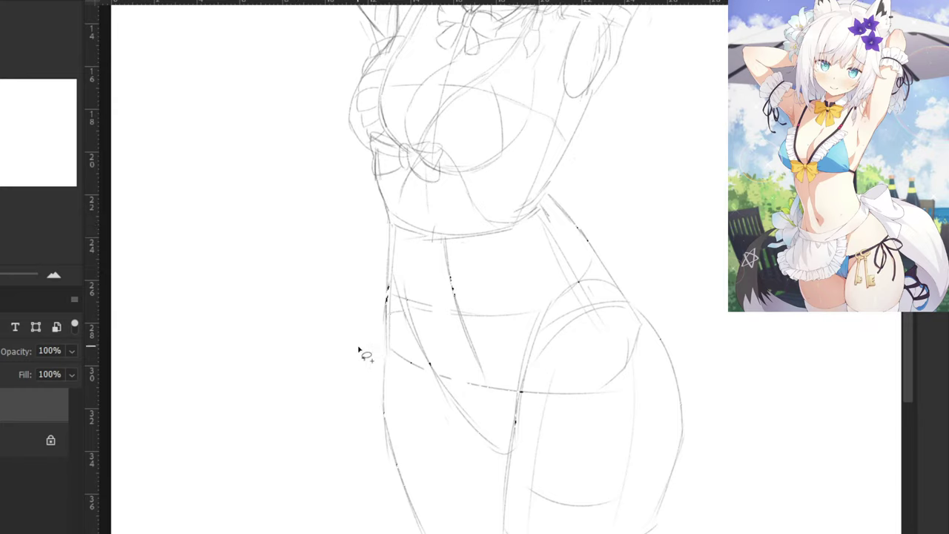
# Try lassoing the thighs and lower hips and rotating them clockwise, and undo the transform.
pyautogui.moveTo(358, 364)
pyautogui.mouseDown()
pyautogui.moveTo(372, 345)
pyautogui.moveTo(398, 344)
pyautogui.moveTo(391, 278)
pyautogui.moveTo(442, 338)
pyautogui.moveTo(509, 358)
pyautogui.moveTo(552, 285)
pyautogui.moveTo(667, 304)
pyautogui.moveTo(303, 423)
pyautogui.mouseUp()
pyautogui.hotkey('ctrl', 't')
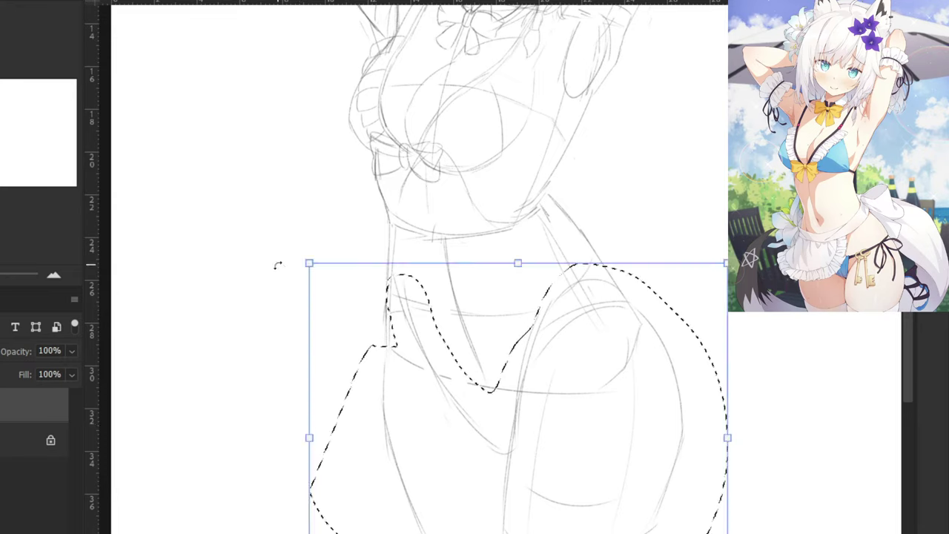
pyautogui.moveTo(275, 267); pyautogui.dragTo(351, 292)
pyautogui.moveTo(370, 381)
pyautogui.mouseDown()
pyautogui.moveTo(343, 383)
pyautogui.moveTo(360, 381)
pyautogui.mouseUp()
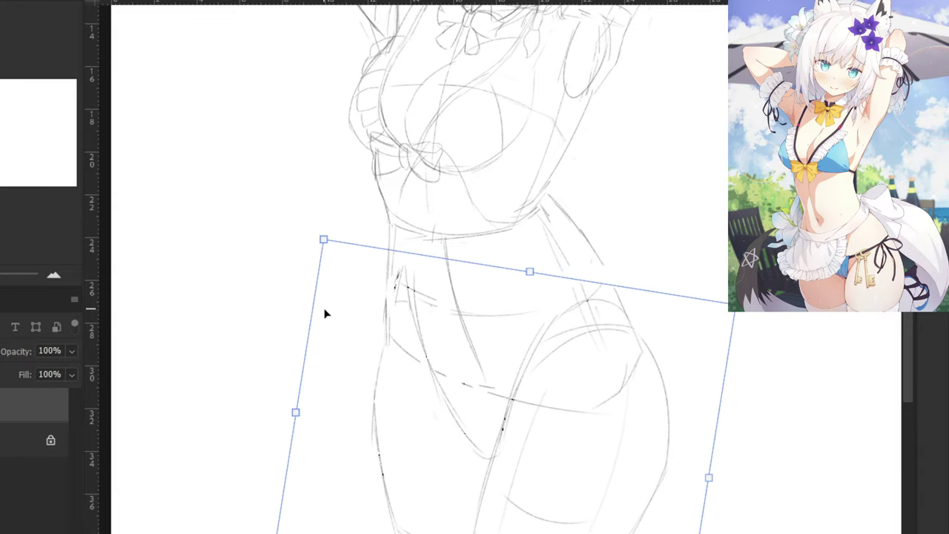
pyautogui.press('Return')
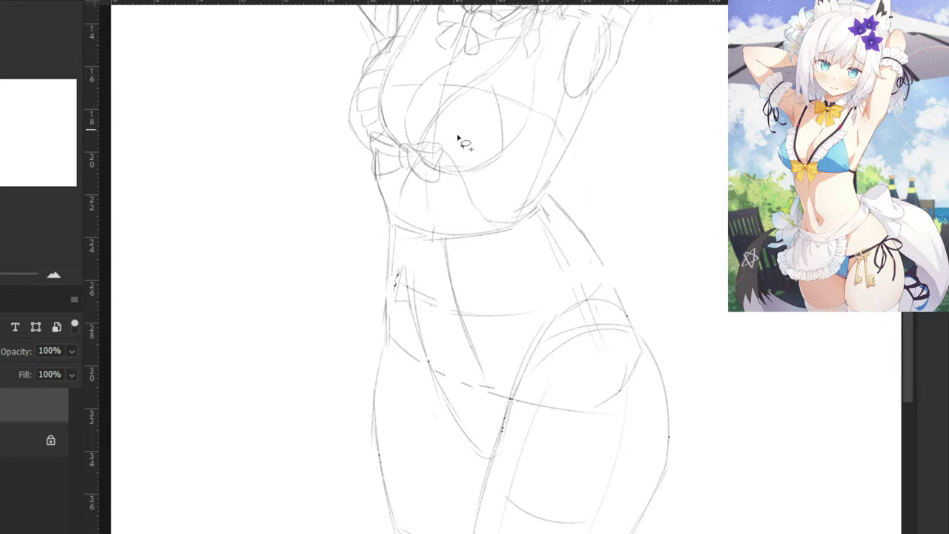
pyautogui.hotkey('ctrl', 'z')
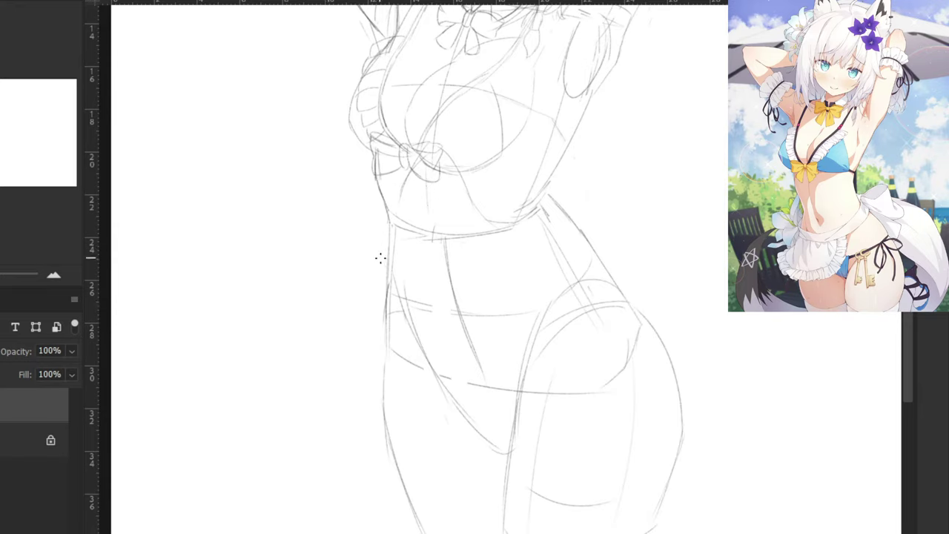
# Lasso everything below the waistline, rotate it slightly counterclockwise and position it against the waist.
pyautogui.moveTo(387, 222)
pyautogui.mouseDown()
pyautogui.moveTo(546, 210)
pyautogui.moveTo(675, 530)
pyautogui.moveTo(264, 445)
pyautogui.mouseUp()
pyautogui.hotkey('ctrl', 't')
pyautogui.moveTo(315, 231); pyautogui.dragTo(305, 262)
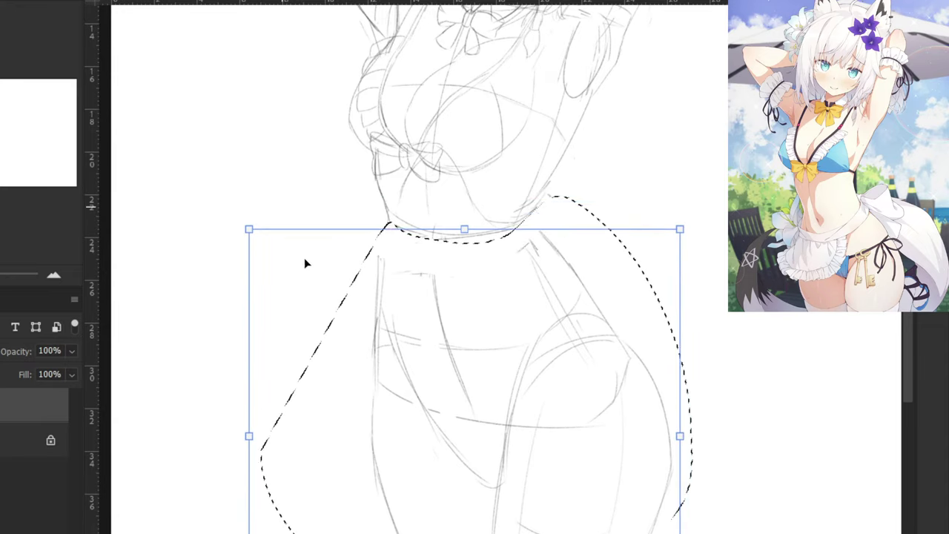
pyautogui.hotkey('ctrl', 'z')
pyautogui.moveTo(257, 178); pyautogui.dragTo(243, 197)
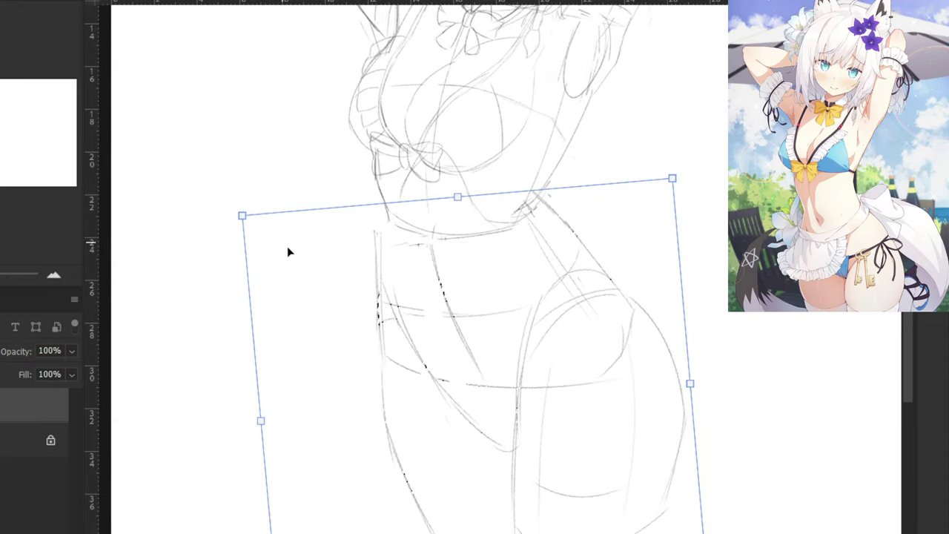
pyautogui.moveTo(289, 252); pyautogui.dragTo(332, 272)
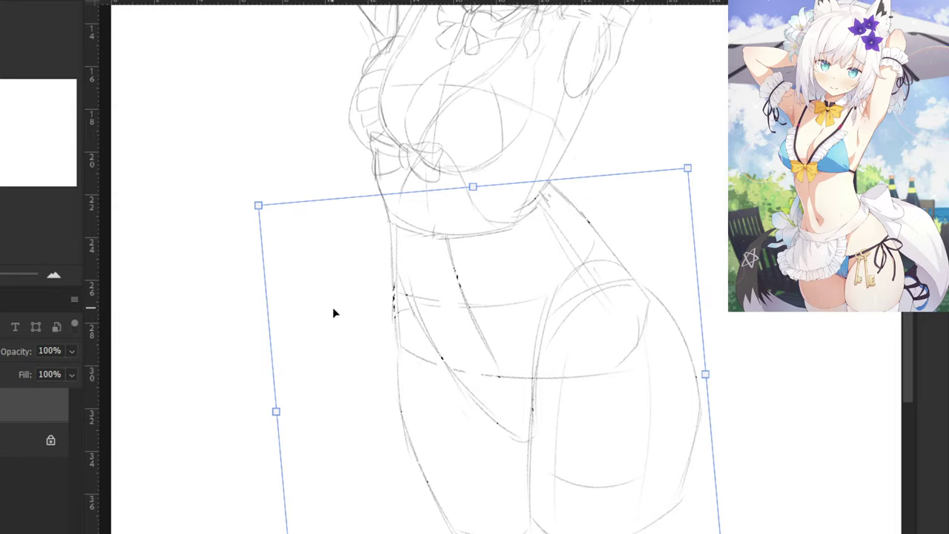
pyautogui.press('Return')
# Lasso the lower hips and thighs, rotate them clockwise, shift them slightly to align with the waist, and deselect.
pyautogui.moveTo(380, 346)
pyautogui.mouseDown()
pyautogui.moveTo(393, 340)
pyautogui.moveTo(396, 307)
pyautogui.moveTo(490, 363)
pyautogui.moveTo(665, 282)
pyautogui.moveTo(313, 391)
pyautogui.mouseUp()
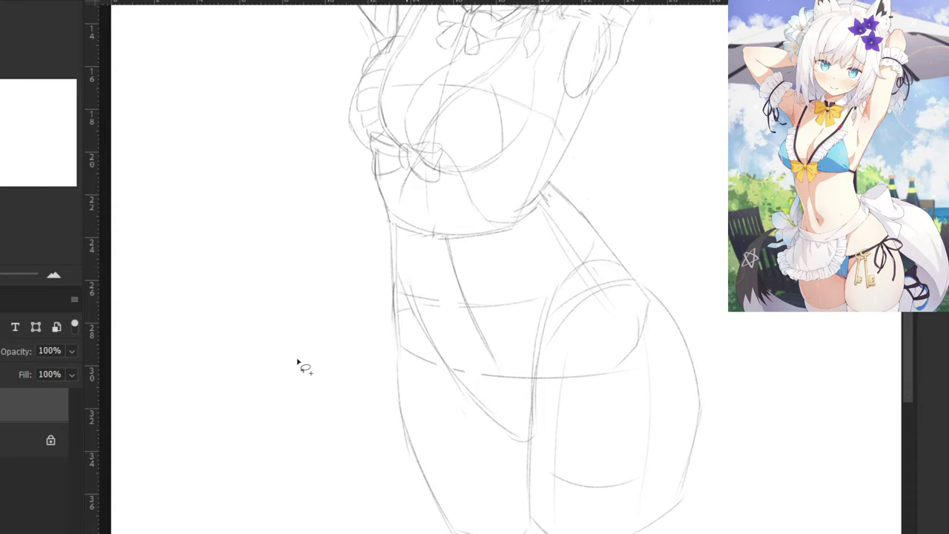
pyautogui.hotkey('ctrl', 't')
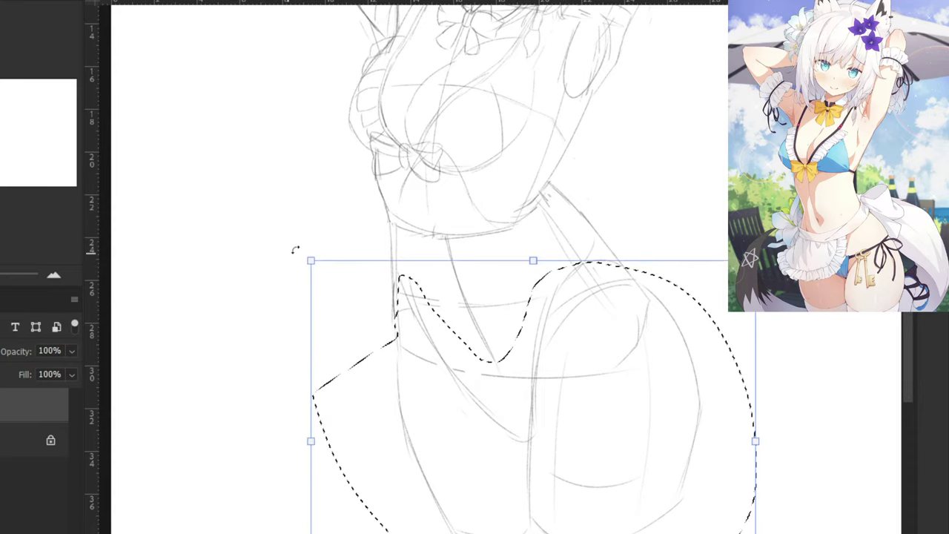
pyautogui.moveTo(294, 250)
pyautogui.mouseDown()
pyautogui.moveTo(332, 268)
pyautogui.moveTo(354, 250)
pyautogui.mouseUp()
pyautogui.moveTo(374, 351); pyautogui.dragTo(364, 364)
pyautogui.press('Return')
pyautogui.hotkey('ctrl', 'd')
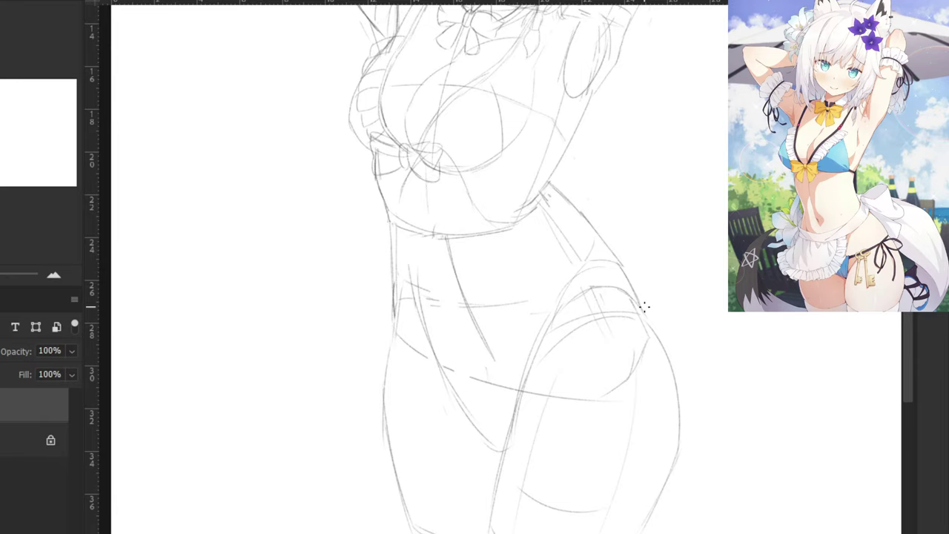
# Redraw the girl's right torso contour from below the chest bow down to the waist.
pyautogui.hotkey('ctrl', '-')
pyautogui.hotkey('ctrl', '-')
pyautogui.hotkey('ctrl', '-')
pyautogui.moveTo(378, 128); pyautogui.dragTo(373, 212)
pyautogui.scroll(2, 373, 213)
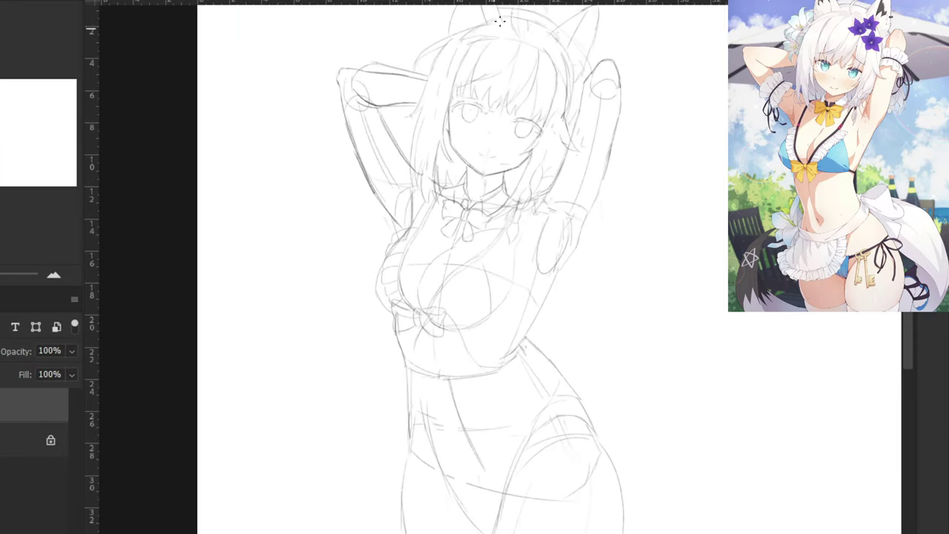
pyautogui.scroll(1, 318, 343)
pyautogui.scroll(1, 443, 203)
pyautogui.scroll(1, 459, 152)
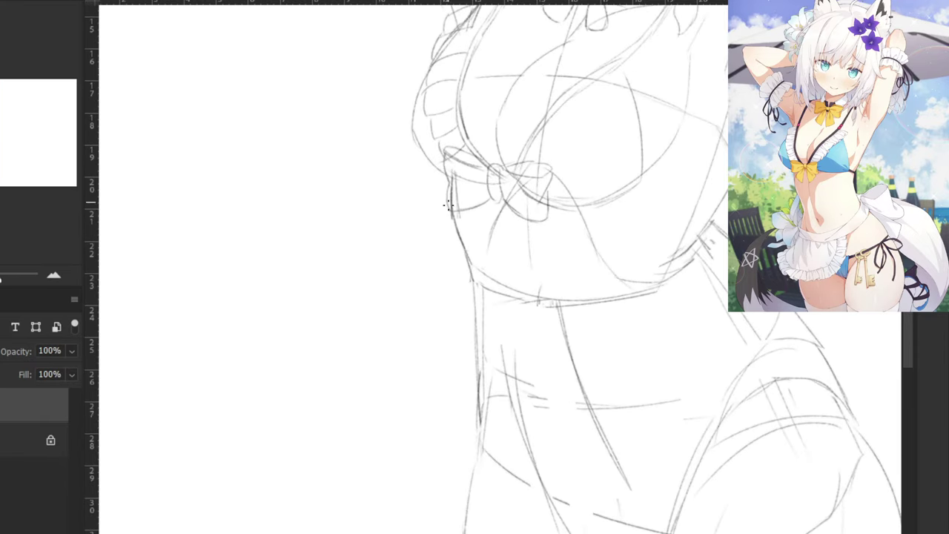
pyautogui.moveTo(454, 211); pyautogui.dragTo(485, 356)
pyautogui.moveTo(474, 290); pyautogui.dragTo(485, 360)
pyautogui.hotkey('ctrl', 'z')
pyautogui.hotkey('ctrl', 'z')
pyautogui.moveTo(472, 279); pyautogui.dragTo(479, 405)
# Curve the girl's right contour inward at the waist and flare it back out onto the hip.
pyautogui.press('e')
pyautogui.press('b')
pyautogui.moveTo(476, 321); pyautogui.dragTo(488, 373)
pyautogui.moveTo(480, 339)
pyautogui.mouseDown()
pyautogui.moveTo(489, 388)
pyautogui.moveTo(474, 450)
pyautogui.mouseUp()
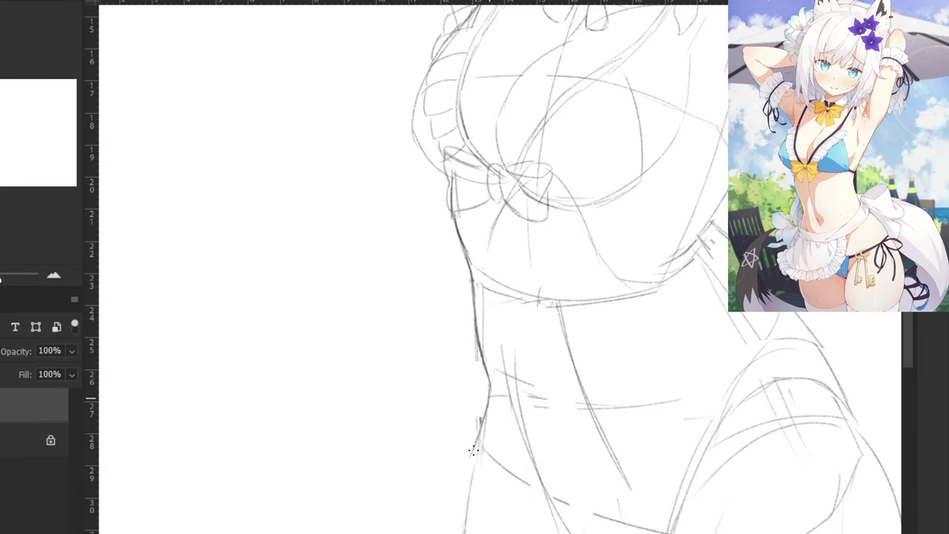
pyautogui.hotkey('ctrl', 'z')
pyautogui.moveTo(491, 390); pyautogui.dragTo(479, 447)
pyautogui.moveTo(488, 402); pyautogui.dragTo(475, 459)
# Erase the old torso side line below the girl's left arm and redraw it from the armpit to the waist.
pyautogui.moveTo(477, 190)
pyautogui.mouseDown()
pyautogui.moveTo(348, 389)
pyautogui.moveTo(359, 353)
pyautogui.mouseUp()
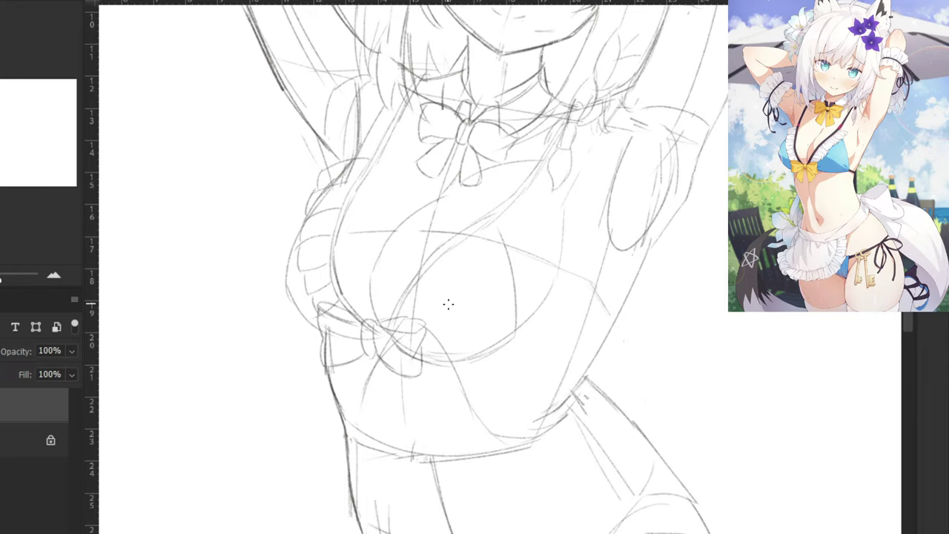
pyautogui.press('e')
pyautogui.moveTo(641, 253); pyautogui.dragTo(585, 377)
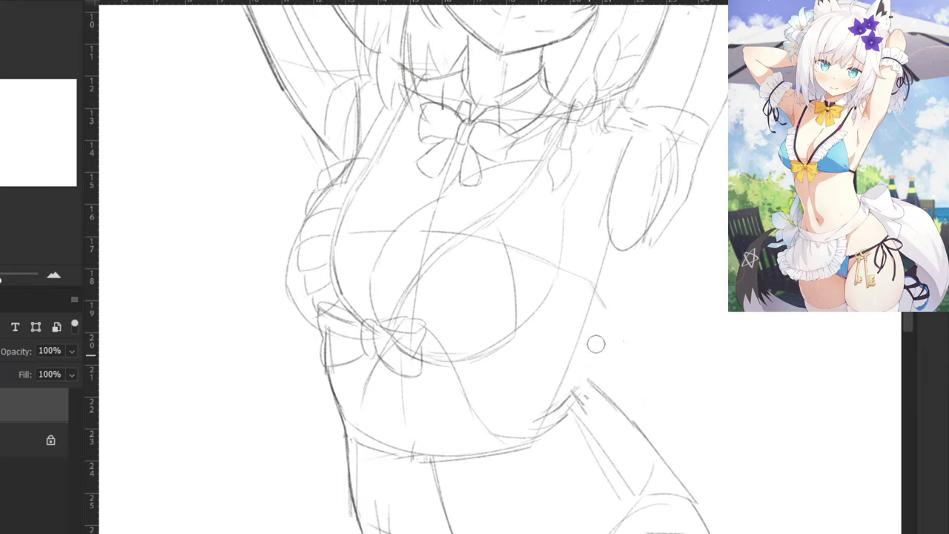
pyautogui.moveTo(608, 256); pyautogui.dragTo(576, 358)
pyautogui.press('b')
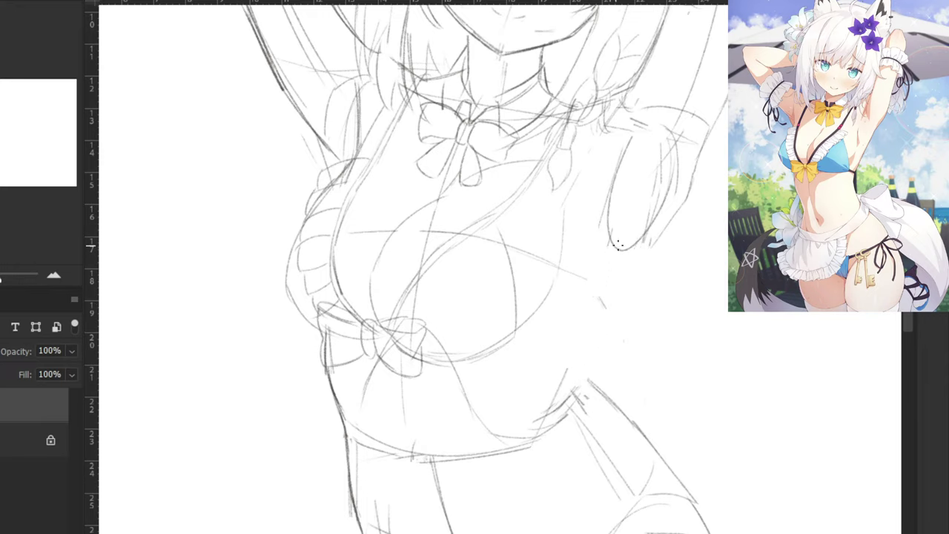
pyautogui.moveTo(685, 199); pyautogui.dragTo(653, 237)
pyautogui.moveTo(667, 225)
pyautogui.mouseDown()
pyautogui.moveTo(625, 250)
pyautogui.moveTo(578, 330)
pyautogui.mouseUp()
pyautogui.hotkey('ctrl', 'z')
pyautogui.moveTo(624, 254); pyautogui.dragTo(575, 358)
pyautogui.moveTo(604, 291); pyautogui.dragTo(561, 383)
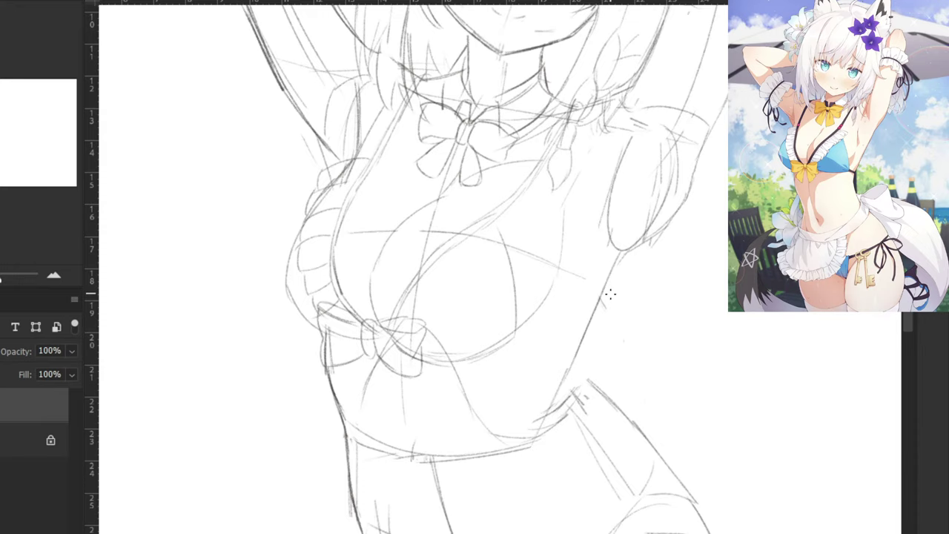
# Erase the outer hip line and overlapping strokes where the girl's left side meets the waist.
pyautogui.scroll(-3, 455, 336)
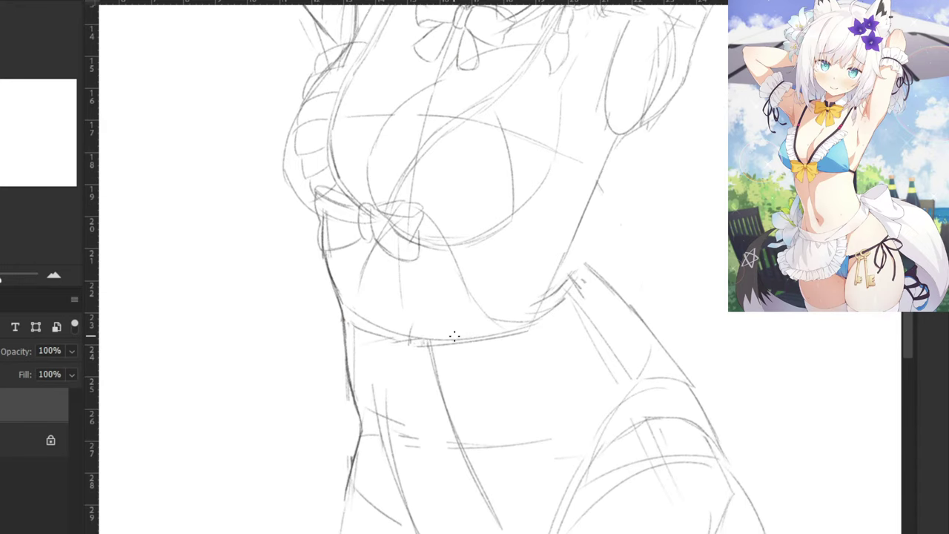
pyautogui.press('e')
pyautogui.moveTo(597, 277); pyautogui.dragTo(681, 359)
pyautogui.moveTo(551, 256); pyautogui.dragTo(556, 294)
pyautogui.hotkey('ctrl', 'z')
pyautogui.press('b')
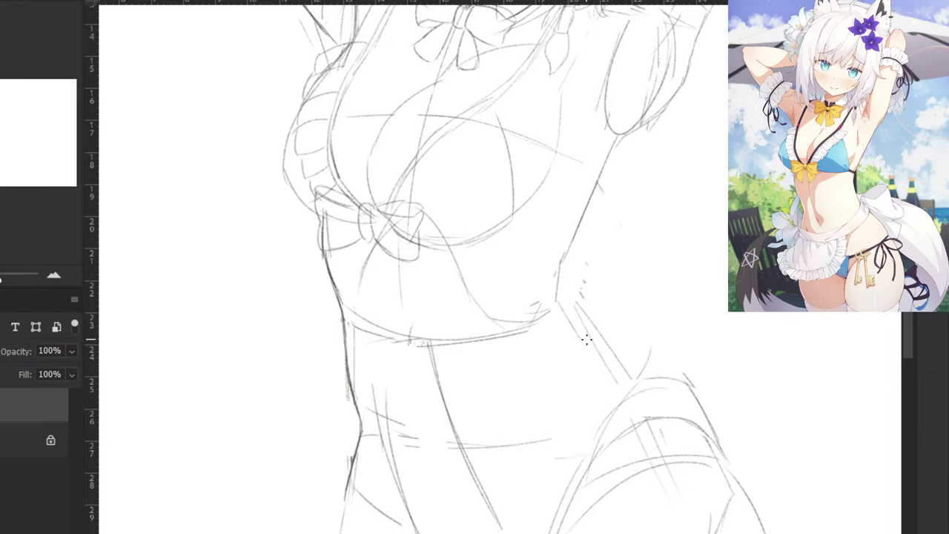
# Lasso the hips and legs, move them closer to the torso, and erase stray lines beside the girl's right waist.
pyautogui.scroll(-2, 586, 334)
pyautogui.scroll(-1, 579, 340)
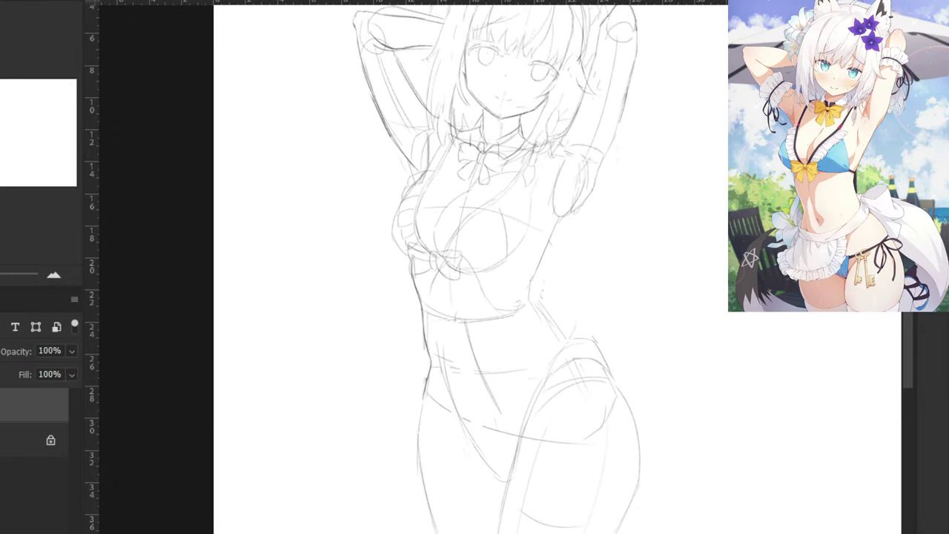
pyautogui.moveTo(466, 467)
pyautogui.mouseDown()
pyautogui.moveTo(435, 353)
pyautogui.moveTo(476, 424)
pyautogui.moveTo(529, 363)
pyautogui.moveTo(640, 344)
pyautogui.moveTo(457, 493)
pyautogui.mouseUp()
pyautogui.hotkey('ctrl', 't')
pyautogui.hotkey('ctrl', 'h')
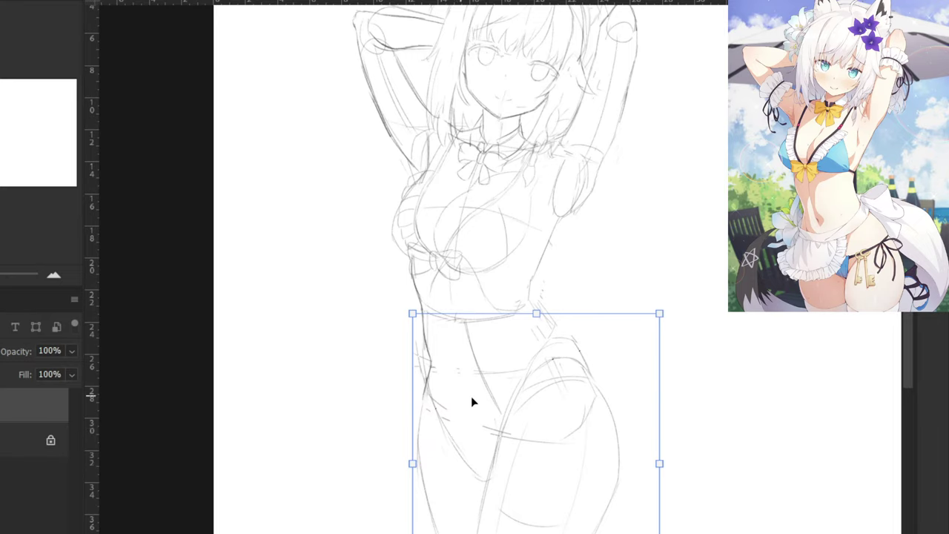
pyautogui.moveTo(472, 401); pyautogui.dragTo(467, 373)
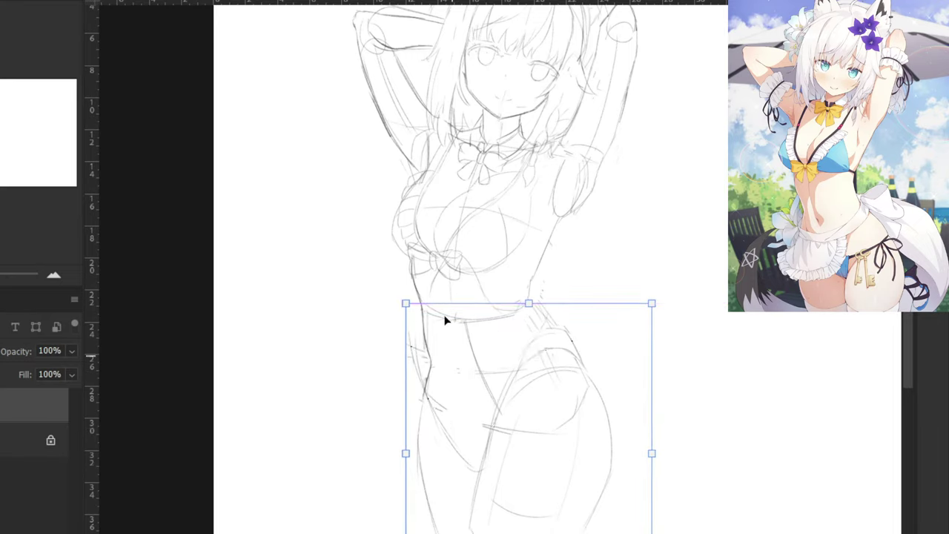
pyautogui.press('Return')
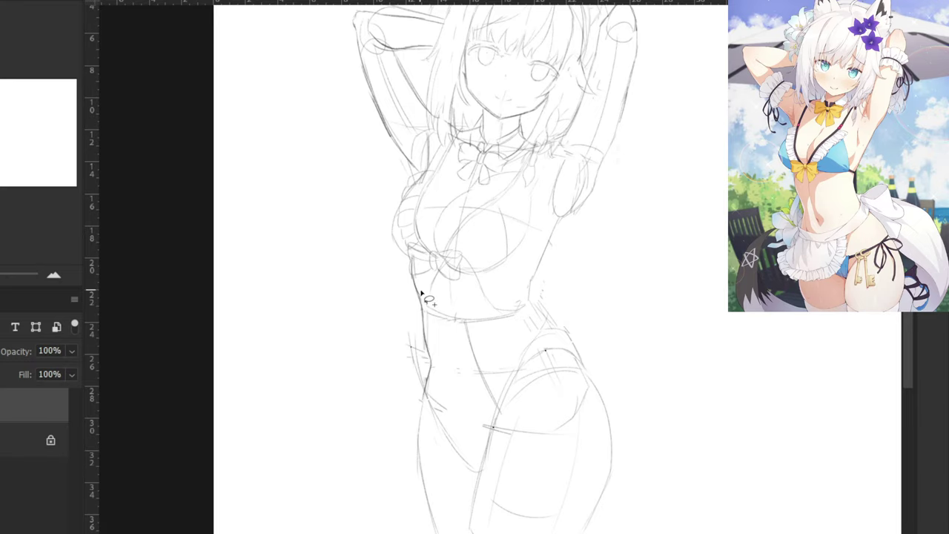
pyautogui.press('e')
pyautogui.moveTo(419, 354)
pyautogui.mouseDown()
pyautogui.moveTo(408, 351)
pyautogui.moveTo(420, 378)
pyautogui.mouseUp()
# Darken the girl's left torso side down to the waist and draw the contour flaring out onto the hip.
pyautogui.hotkey('ctrl', '+')
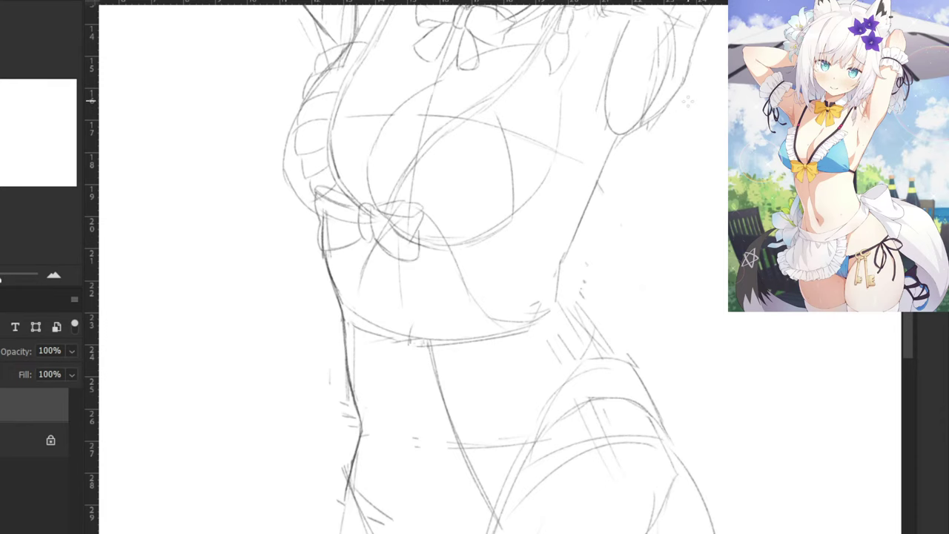
pyautogui.moveTo(575, 93); pyautogui.dragTo(519, 276)
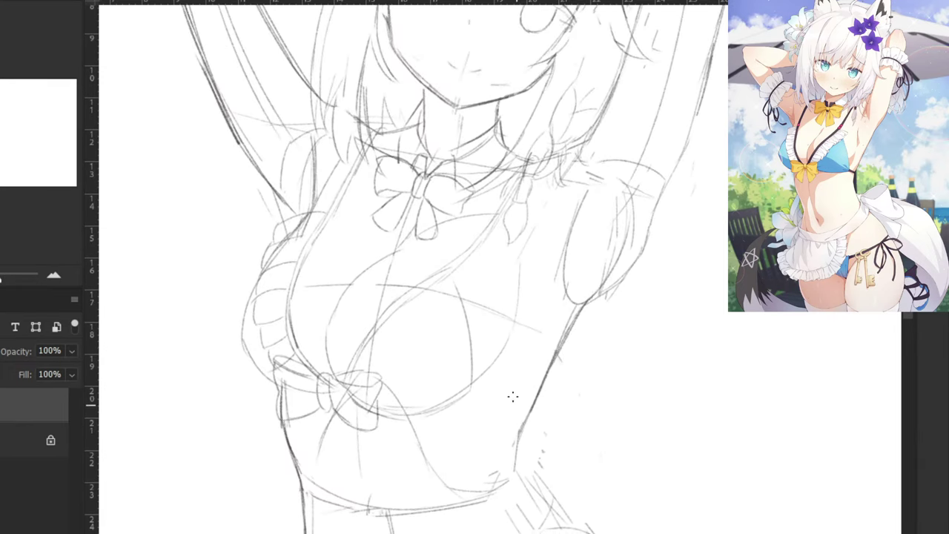
pyautogui.moveTo(511, 396); pyautogui.dragTo(450, 334)
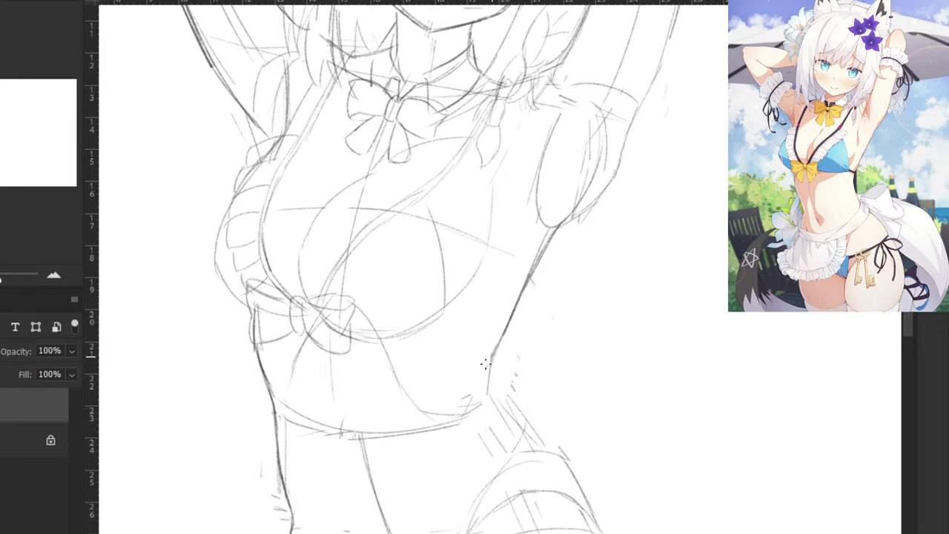
pyautogui.moveTo(495, 358)
pyautogui.mouseDown()
pyautogui.moveTo(488, 395)
pyautogui.moveTo(490, 364)
pyautogui.moveTo(491, 396)
pyautogui.moveTo(522, 442)
pyautogui.mouseUp()
pyautogui.moveTo(489, 394); pyautogui.dragTo(527, 464)
pyautogui.hotkey('ctrl', 'z')
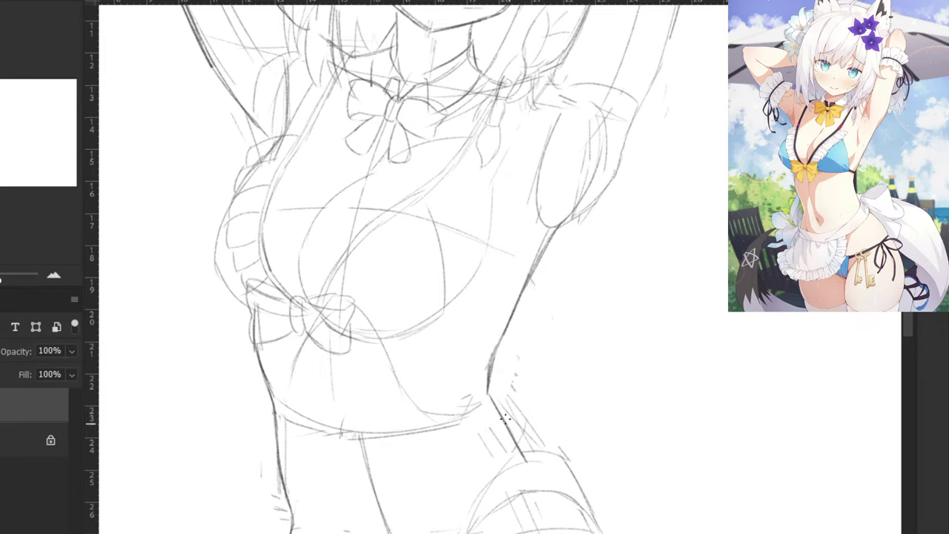
pyautogui.moveTo(502, 419); pyautogui.dragTo(552, 488)
pyautogui.moveTo(516, 448); pyautogui.dragTo(544, 480)
pyautogui.scroll(-3, 466, 382)
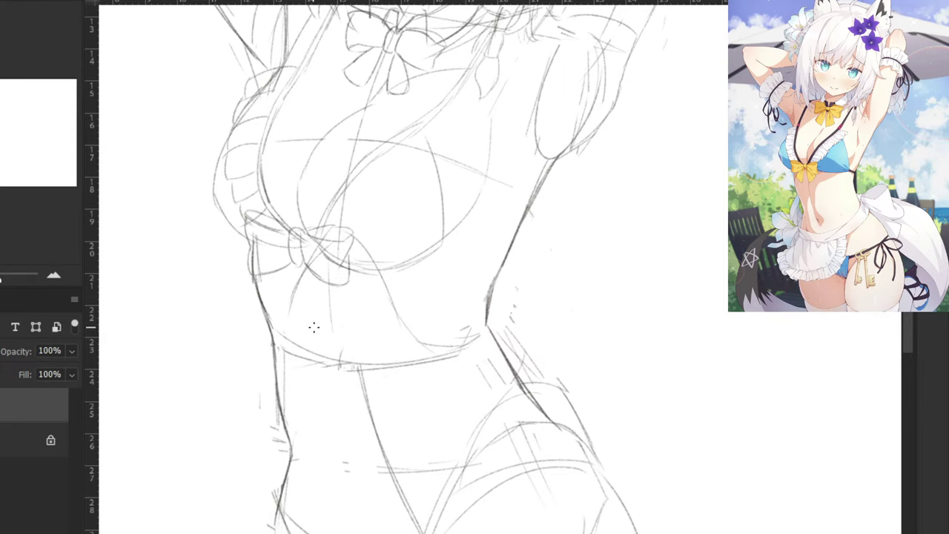
# Extend the girl's left hip contour in a darker curve down along the outer thigh.
pyautogui.hotkey('ctrl', '-')
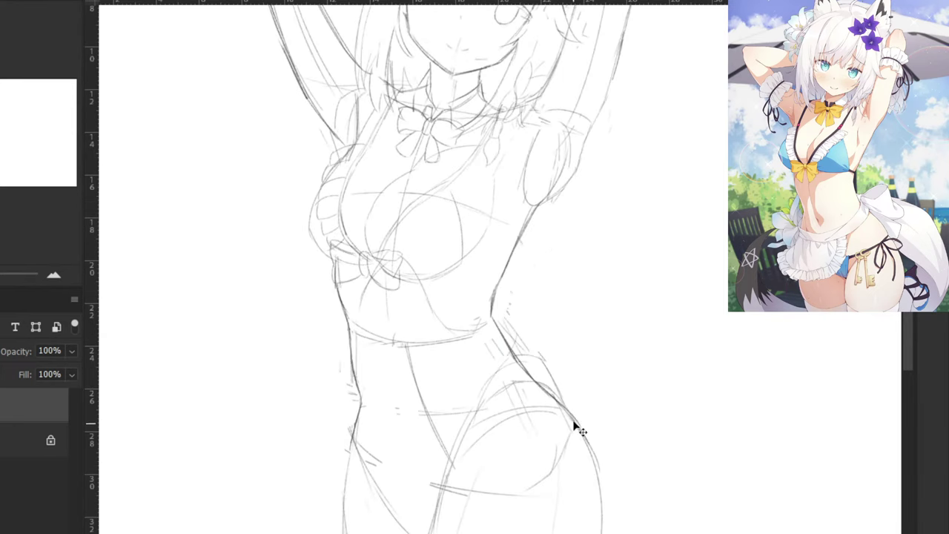
pyautogui.moveTo(569, 412); pyautogui.dragTo(601, 503)
pyautogui.hotkey('ctrl', 'z')
pyautogui.hotkey('ctrl', 'z')
pyautogui.moveTo(571, 415); pyautogui.dragTo(599, 491)
pyautogui.moveTo(577, 419); pyautogui.dragTo(602, 508)
# Darken the outline of the girl's right cheek from beside the eye down toward the jaw.
pyautogui.scroll(3, 257, 201)
pyautogui.scroll(6, 311, 375)
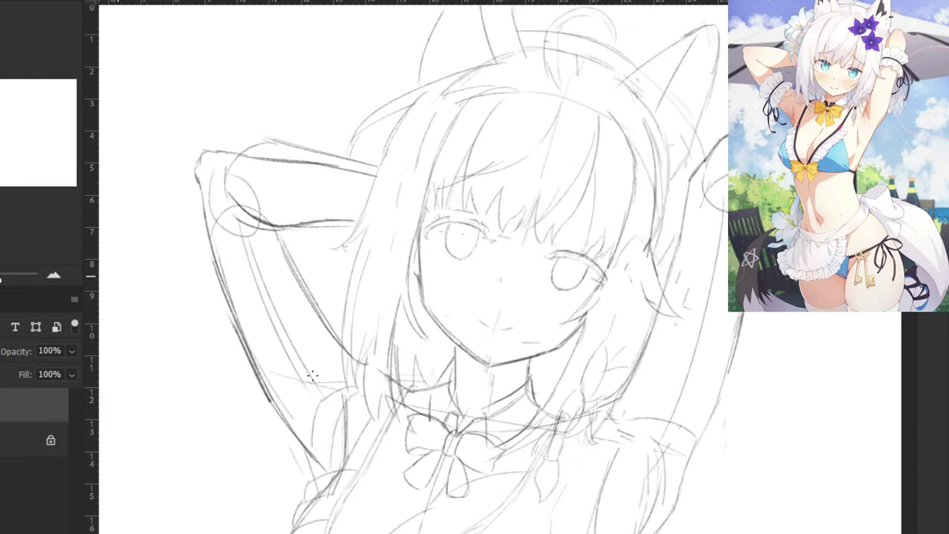
pyautogui.moveTo(337, 172); pyautogui.dragTo(343, 246)
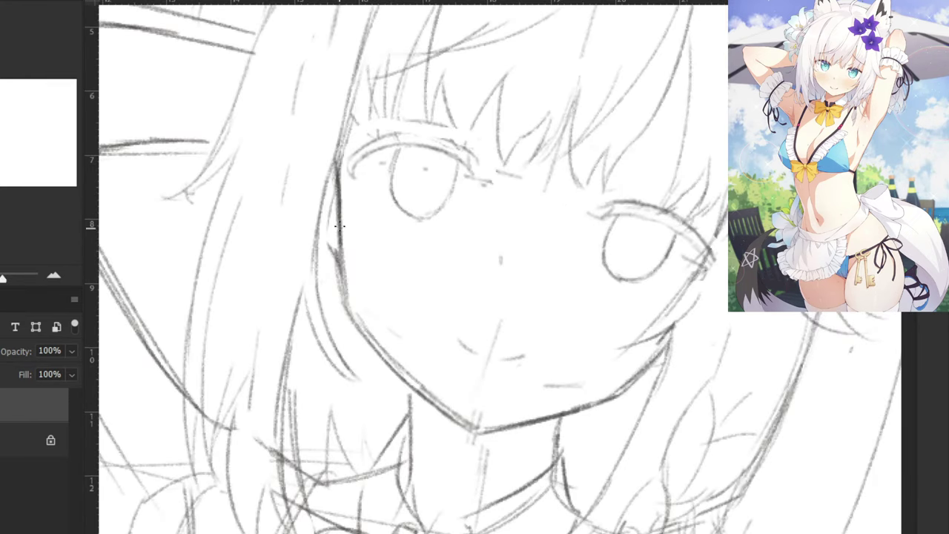
pyautogui.hotkey('ctrl', 'z')
pyautogui.hotkey('ctrl', 'z')
pyautogui.moveTo(336, 165)
pyautogui.mouseDown()
pyautogui.moveTo(344, 304)
pyautogui.moveTo(411, 384)
pyautogui.mouseUp()
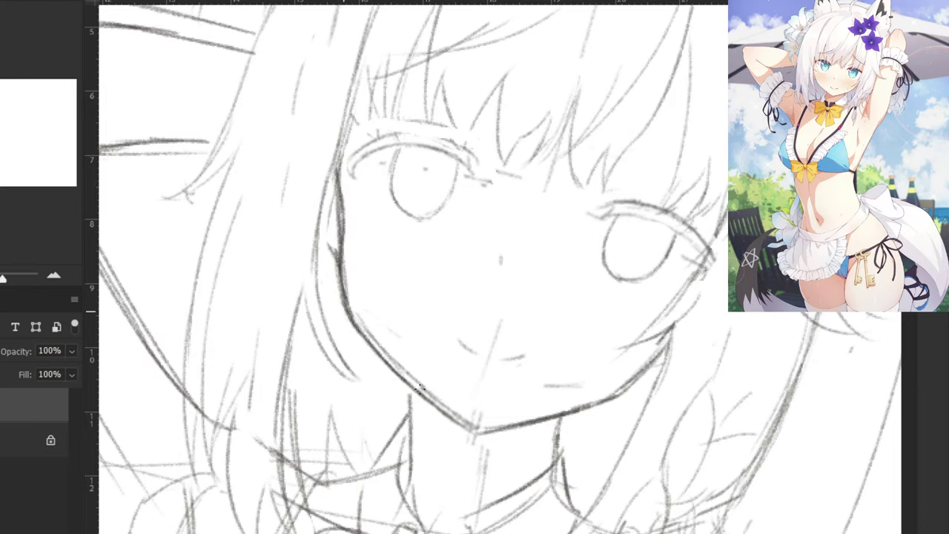
# Darken the jawline on both sides of the face, joining the strokes at the chin.
pyautogui.moveTo(353, 324); pyautogui.dragTo(461, 432)
pyautogui.hotkey('ctrl', 'z')
pyautogui.moveTo(399, 376); pyautogui.dragTo(467, 428)
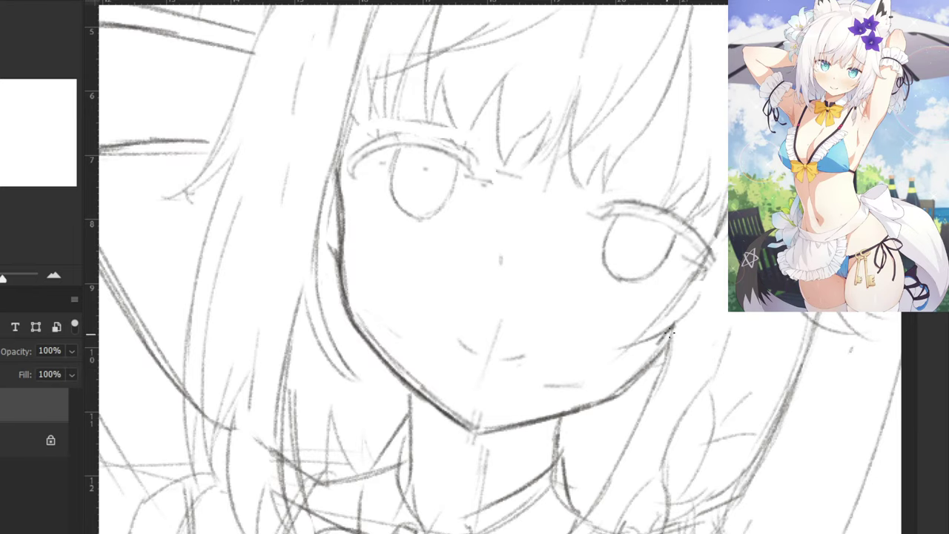
pyautogui.moveTo(670, 334)
pyautogui.mouseDown()
pyautogui.moveTo(605, 399)
pyautogui.moveTo(622, 392)
pyautogui.moveTo(490, 429)
pyautogui.mouseUp()
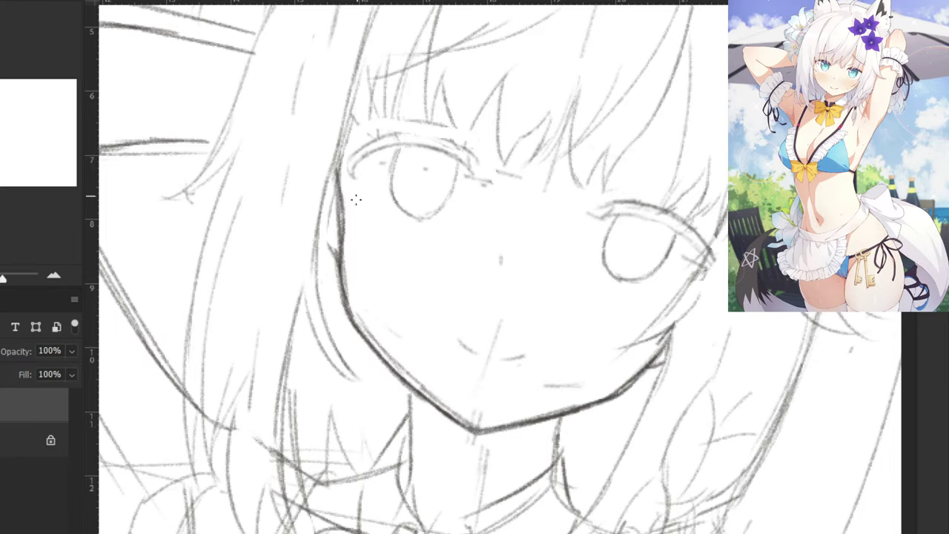
# Draw a short ear line beside the girl's right cheek and darken the two mouth strokes.
pyautogui.moveTo(317, 219); pyautogui.dragTo(331, 247)
pyautogui.moveTo(318, 222); pyautogui.dragTo(335, 252)
pyautogui.hotkey('ctrl', 'z')
pyautogui.hotkey('ctrl', 'z')
pyautogui.moveTo(501, 361); pyautogui.dragTo(523, 353)
pyautogui.moveTo(448, 260); pyautogui.dragTo(465, 293)
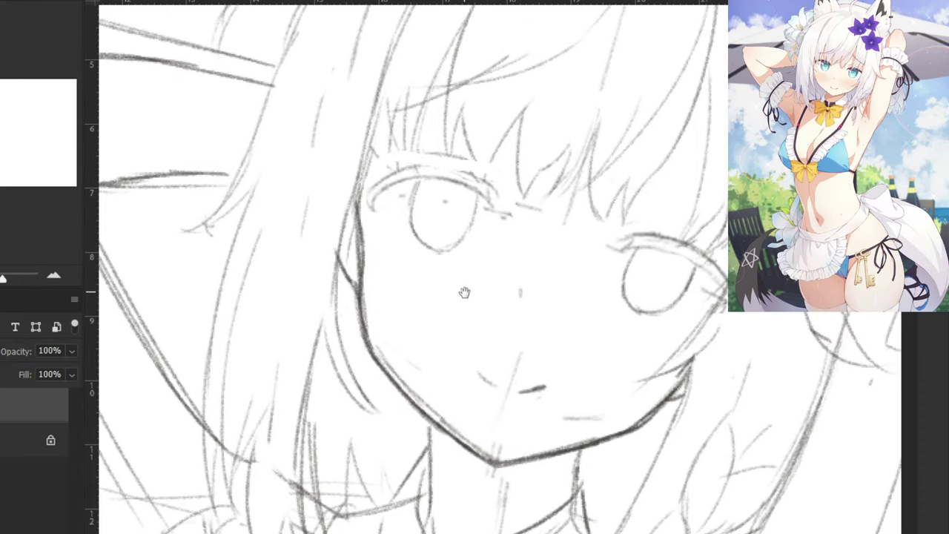
pyautogui.hotkey('ctrl', '+')
pyautogui.moveTo(467, 408)
pyautogui.mouseDown()
pyautogui.moveTo(494, 431)
pyautogui.moveTo(471, 411)
pyautogui.moveTo(476, 417)
pyautogui.mouseUp()
# Darken the iris outline of the girl's left eye and sketch a small oval pupil inside it.
pyautogui.moveTo(443, 347); pyautogui.dragTo(378, 408)
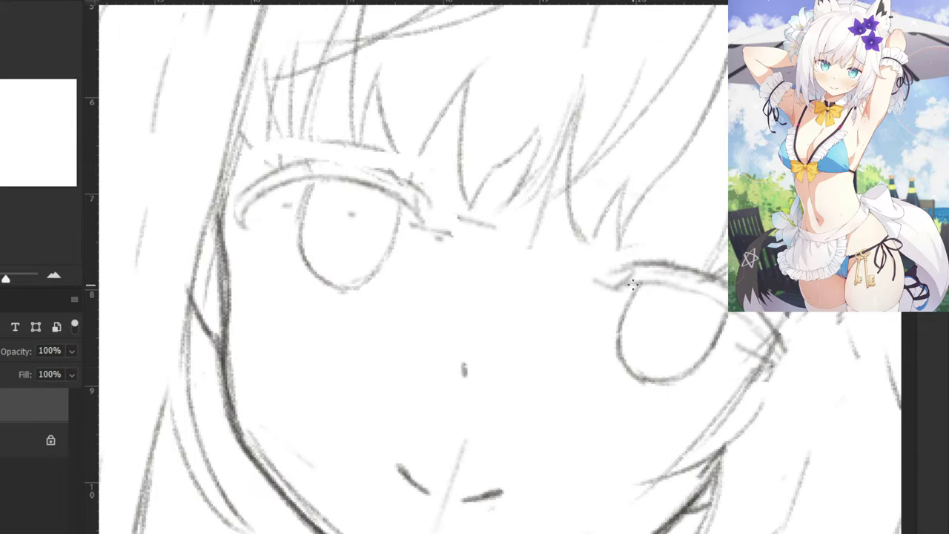
pyautogui.moveTo(670, 281); pyautogui.dragTo(603, 298)
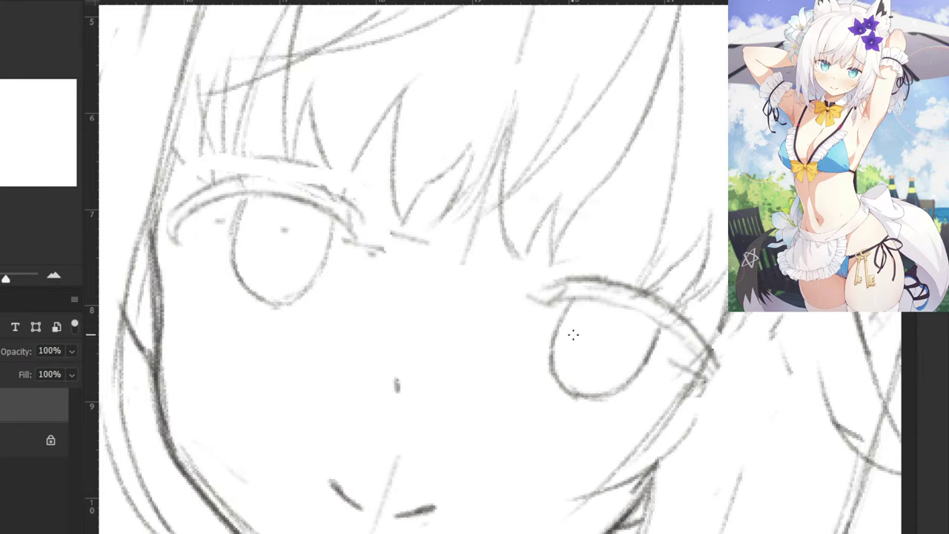
pyautogui.moveTo(567, 310)
pyautogui.mouseDown()
pyautogui.moveTo(555, 350)
pyautogui.moveTo(570, 385)
pyautogui.moveTo(553, 373)
pyautogui.moveTo(592, 397)
pyautogui.mouseUp()
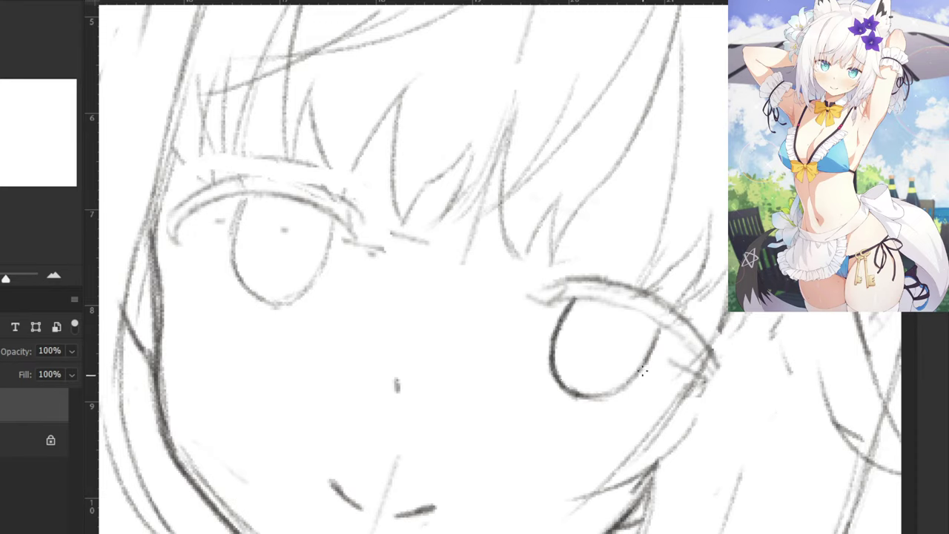
pyautogui.moveTo(659, 330)
pyautogui.mouseDown()
pyautogui.moveTo(632, 382)
pyautogui.moveTo(652, 350)
pyautogui.moveTo(627, 380)
pyautogui.moveTo(596, 396)
pyautogui.moveTo(626, 384)
pyautogui.mouseUp()
pyautogui.hotkey('ctrl', 'z')
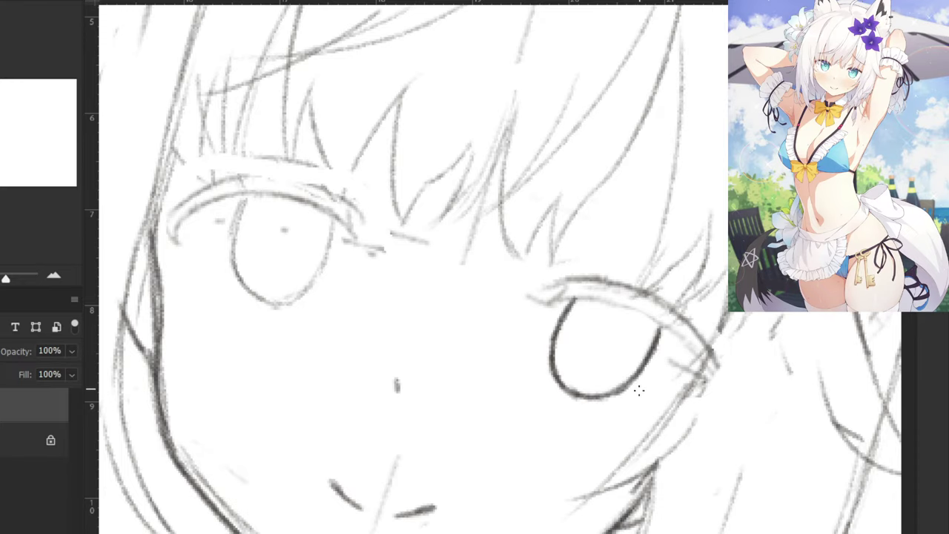
pyautogui.moveTo(597, 313)
pyautogui.mouseDown()
pyautogui.moveTo(592, 347)
pyautogui.moveTo(616, 321)
pyautogui.moveTo(602, 349)
pyautogui.mouseUp()
pyautogui.hotkey('ctrl', 'z')
# Darken the upper eyelid lines above the girl's left iris out to the outer corner.
pyautogui.hotkey('ctrl', '-')
pyautogui.hotkey('ctrl', '-')
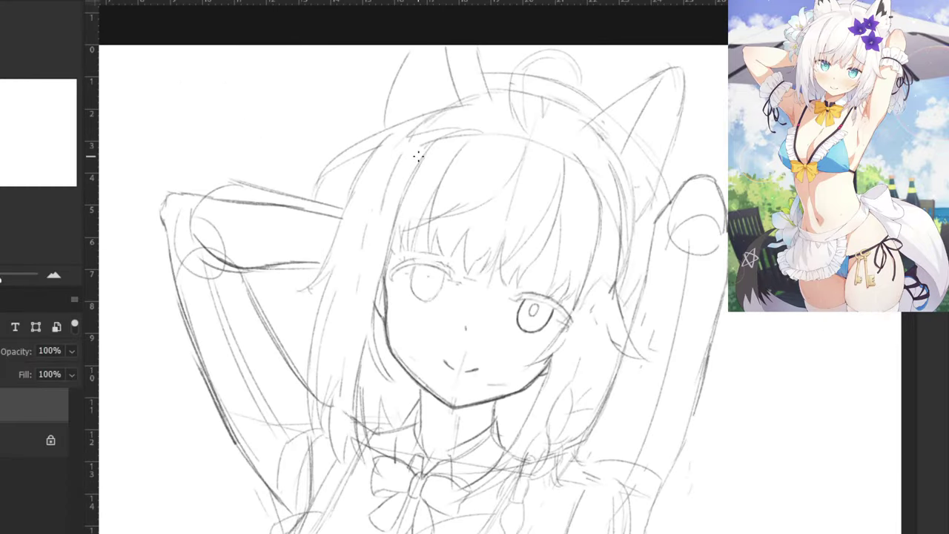
pyautogui.hotkey('ctrl', '+')
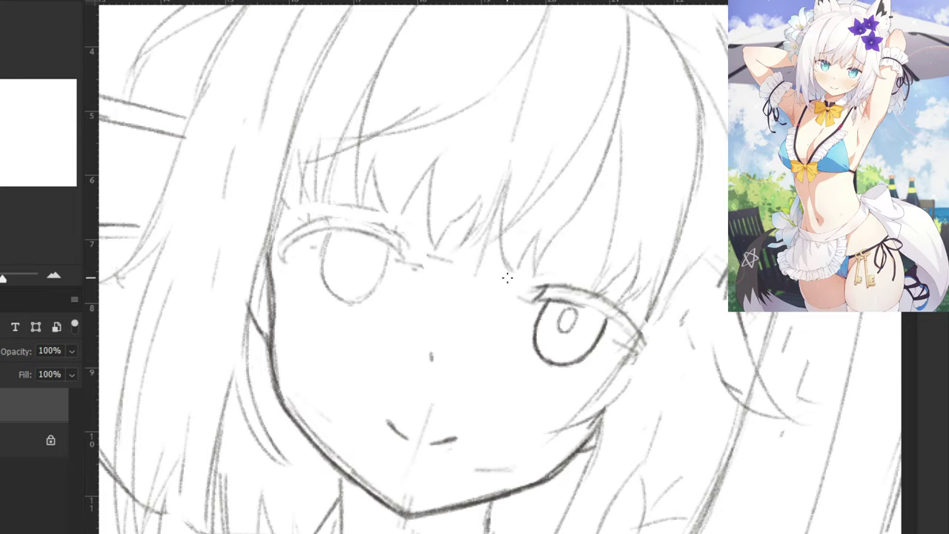
pyautogui.moveTo(544, 301); pyautogui.dragTo(612, 317)
pyautogui.moveTo(537, 287)
pyautogui.mouseDown()
pyautogui.moveTo(577, 288)
pyautogui.moveTo(623, 311)
pyautogui.moveTo(640, 334)
pyautogui.mouseUp()
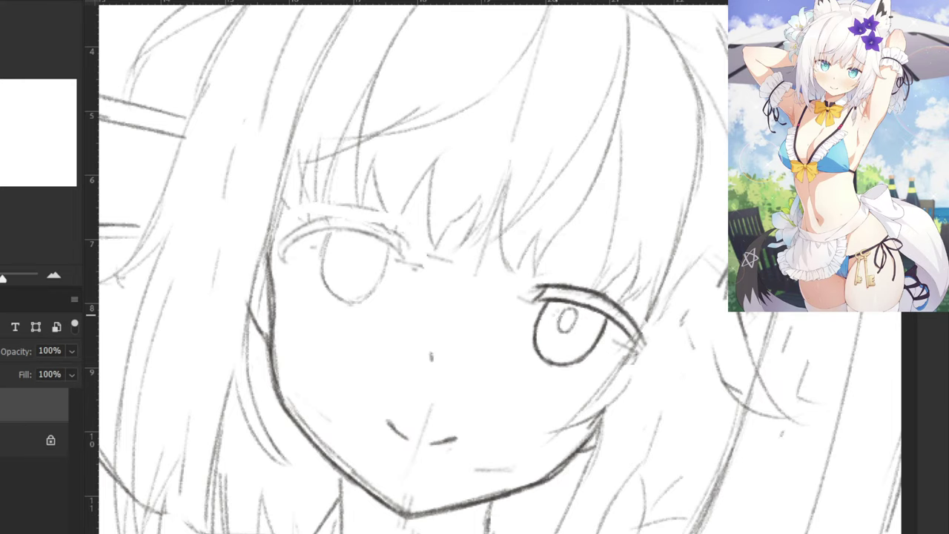
# Darken the small oval pupil inside the iris of the girl's left eye.
pyautogui.moveTo(564, 310)
pyautogui.mouseDown()
pyautogui.moveTo(554, 323)
pyautogui.moveTo(576, 334)
pyautogui.moveTo(580, 305)
pyautogui.moveTo(562, 304)
pyautogui.mouseUp()
pyautogui.hotkey('ctrl', '-')
pyautogui.hotkey('ctrl', '-')
pyautogui.hotkey('ctrl', '-')
pyautogui.hotkey('ctrl', '-')
# Erase the lower torso contour on the girl's left side and redraw it slanting inward to the bikini top's band.
pyautogui.moveTo(499, 284); pyautogui.dragTo(561, 182)
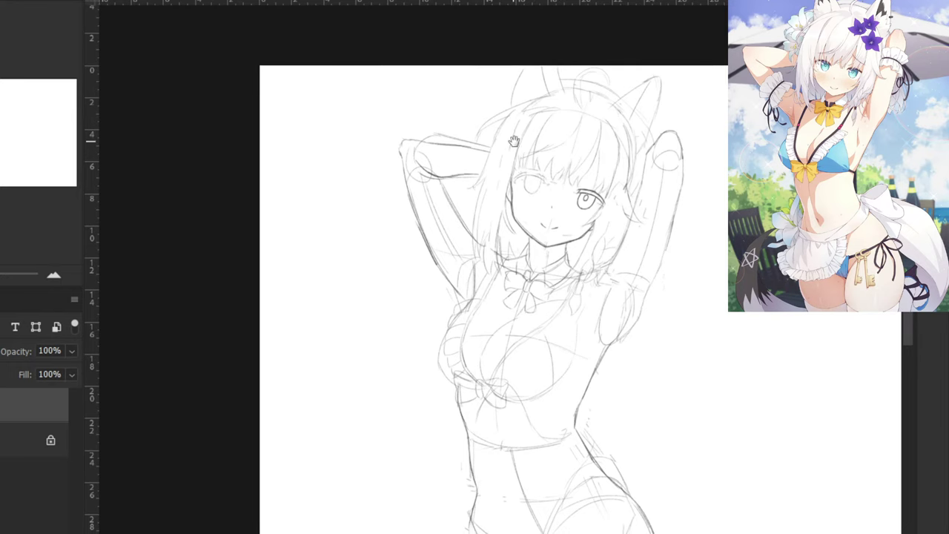
pyautogui.moveTo(514, 141); pyautogui.dragTo(490, 205)
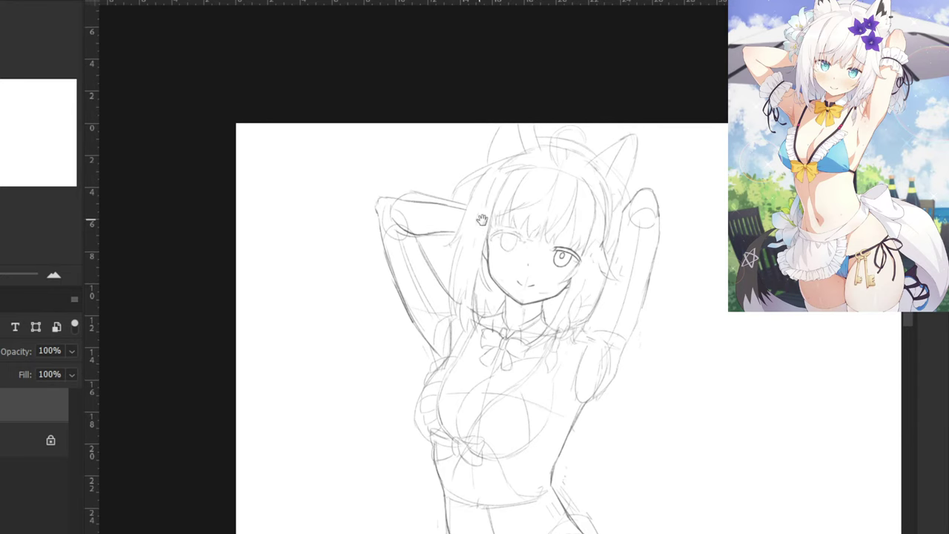
pyautogui.moveTo(555, 275); pyautogui.dragTo(586, 144)
pyautogui.hotkey('ctrl', '+')
pyautogui.hotkey('ctrl', '+')
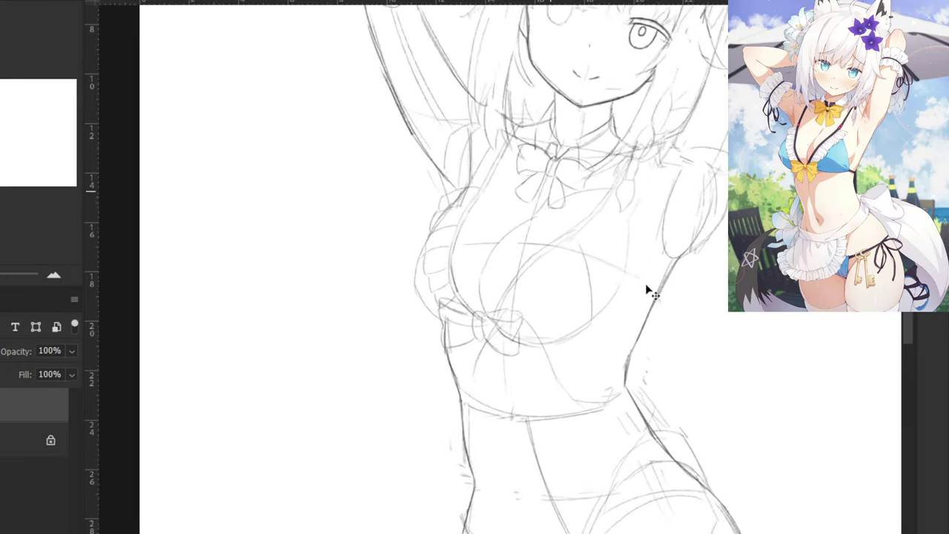
pyautogui.scroll(2, 646, 291)
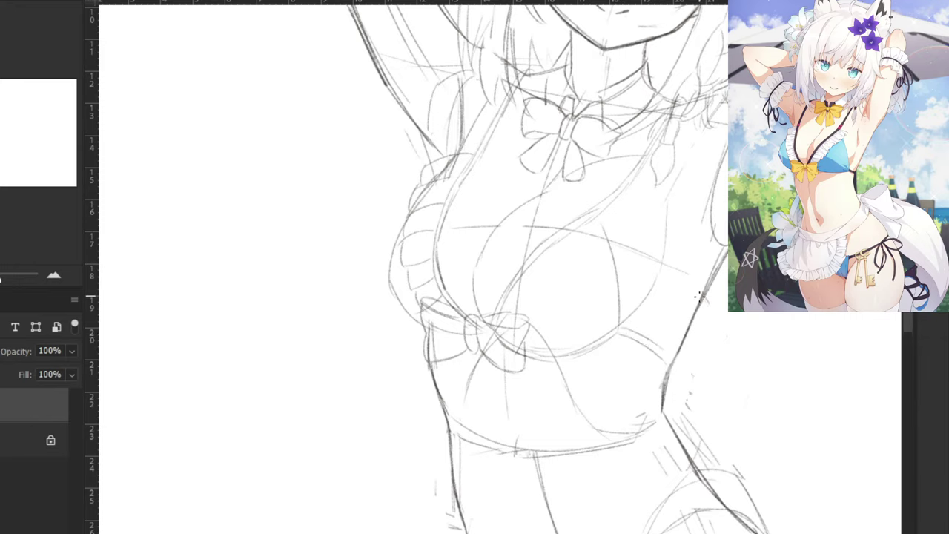
pyautogui.press('e')
pyautogui.moveTo(696, 310); pyautogui.dragTo(675, 363)
pyautogui.press('b')
pyautogui.moveTo(706, 291); pyautogui.dragTo(668, 358)
pyautogui.moveTo(689, 325)
pyautogui.mouseDown()
pyautogui.moveTo(665, 362)
pyautogui.moveTo(661, 401)
pyautogui.mouseUp()
# Redraw the waist curve from the bikini band down into the girl's left hip, cleaning up overlapping lines.
pyautogui.press('e')
pyautogui.press('b')
pyautogui.moveTo(664, 361)
pyautogui.mouseDown()
pyautogui.moveTo(660, 399)
pyautogui.moveTo(680, 443)
pyautogui.mouseUp()
pyautogui.press('e')
pyautogui.press('b')
pyautogui.moveTo(661, 401)
pyautogui.mouseDown()
pyautogui.moveTo(685, 447)
pyautogui.moveTo(676, 434)
pyautogui.mouseUp()
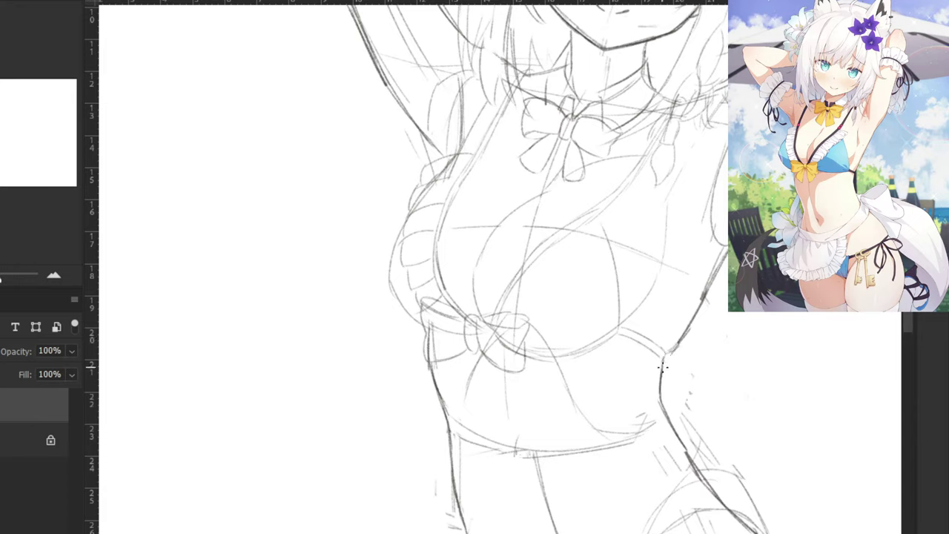
pyautogui.hotkey('ctrl', '-')
pyautogui.hotkey('ctrl', '-')
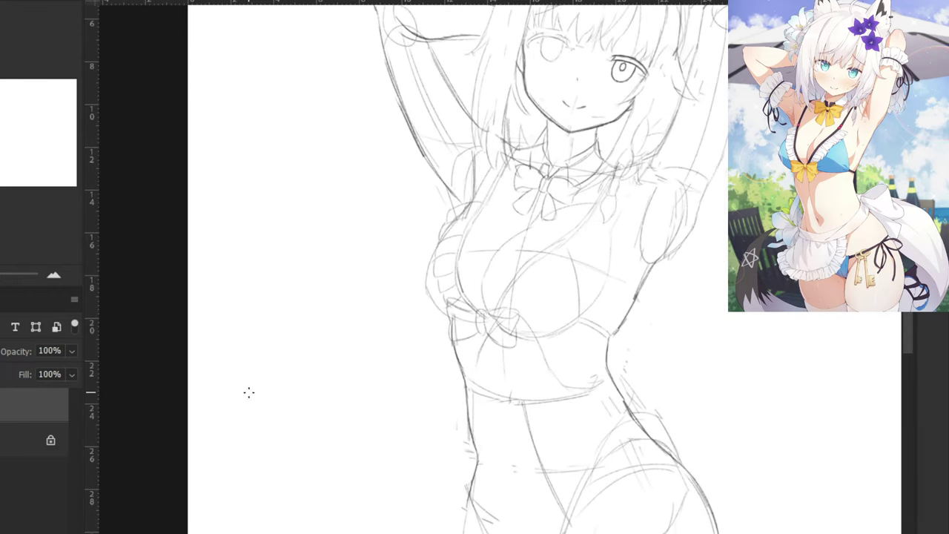
# Erase the old groin line running down from the girl's right hip.
pyautogui.hotkey('ctrl', '+')
pyautogui.moveTo(422, 280); pyautogui.dragTo(366, 46)
pyautogui.moveTo(418, 171); pyautogui.dragTo(429, 276)
pyautogui.moveTo(433, 334); pyautogui.dragTo(449, 514)
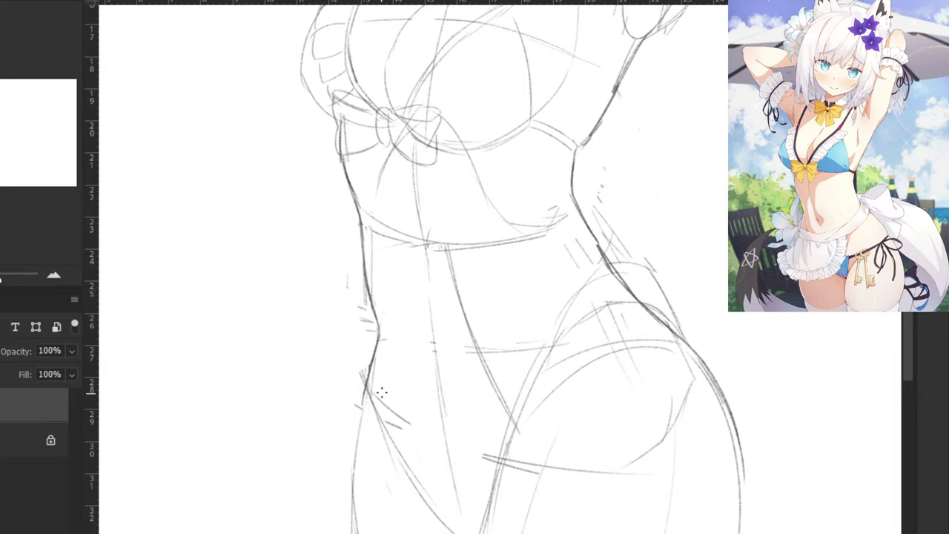
pyautogui.press('e')
pyautogui.moveTo(390, 354)
pyautogui.mouseDown()
pyautogui.moveTo(418, 448)
pyautogui.moveTo(398, 434)
pyautogui.moveTo(421, 494)
pyautogui.mouseUp()
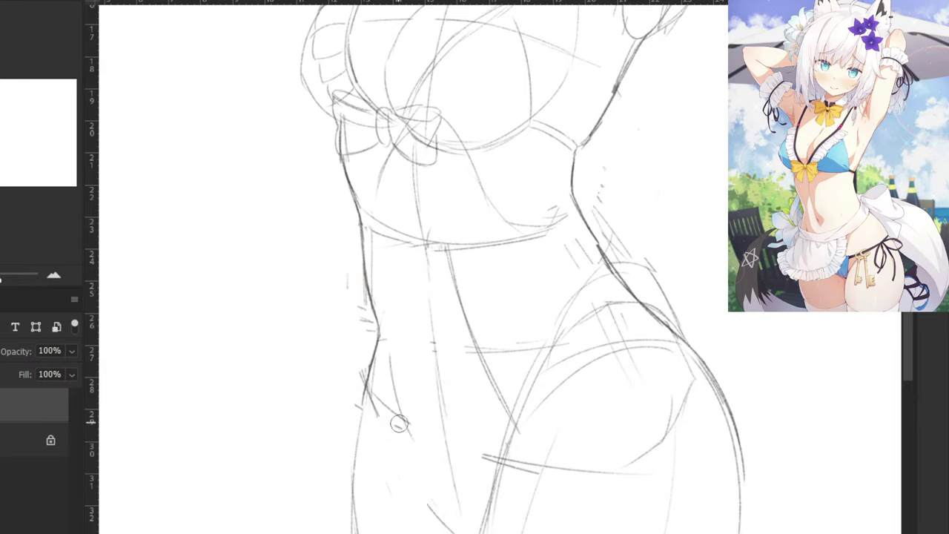
# Draw a curved groin line from the girl's right hip down to the crotch, undoing the unwanted strokes.
pyautogui.press('b')
pyautogui.moveTo(394, 382); pyautogui.dragTo(430, 493)
pyautogui.hotkey('ctrl', 'z')
pyautogui.moveTo(398, 410)
pyautogui.mouseDown()
pyautogui.moveTo(450, 494)
pyautogui.moveTo(451, 530)
pyautogui.mouseUp()
pyautogui.hotkey('ctrl', 'z')
pyautogui.hotkey('ctrl', 'z')
pyautogui.moveTo(443, 490); pyautogui.dragTo(482, 518)
pyautogui.hotkey('ctrl', 'z')
pyautogui.hotkey('ctrl', '-')
pyautogui.moveTo(458, 425); pyautogui.dragTo(482, 444)
pyautogui.hotkey('ctrl', 'z')
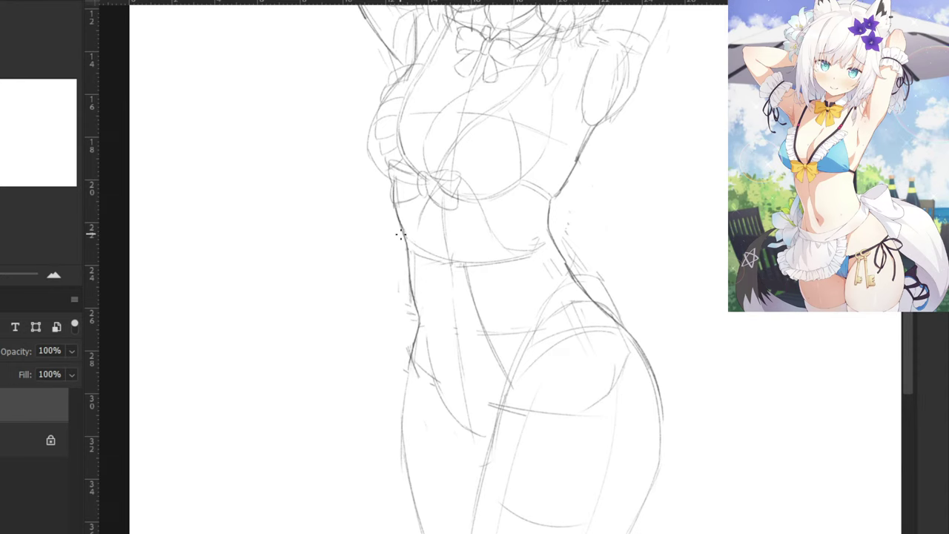
# Redraw the outer contour of the girl's left thigh so it tapers inward below the hip.
pyautogui.hotkey('ctrl', '-')
pyautogui.hotkey('ctrl', '-')
pyautogui.hotkey('ctrl', '+')
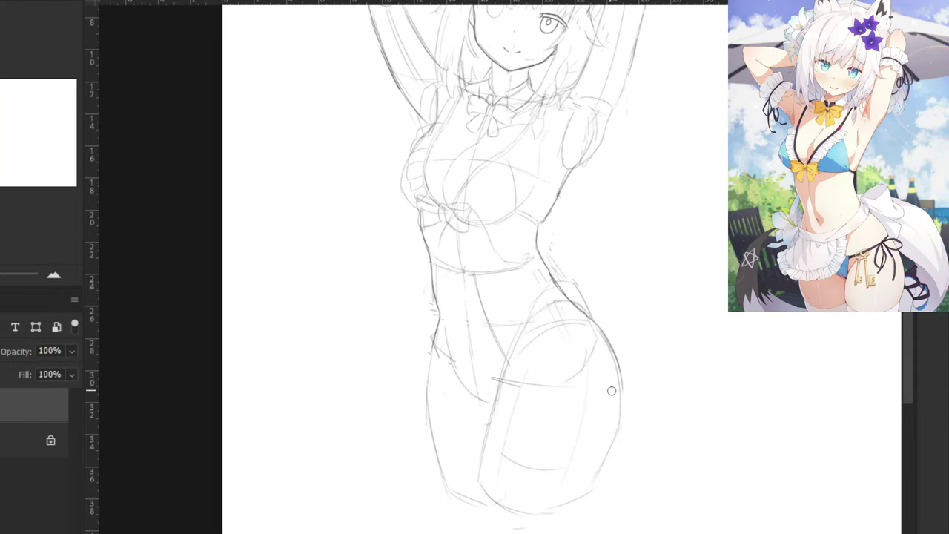
pyautogui.moveTo(620, 413); pyautogui.dragTo(593, 478)
pyautogui.moveTo(620, 387); pyautogui.dragTo(568, 503)
pyautogui.hotkey('ctrl', 'z')
pyautogui.hotkey('ctrl', 'z')
pyautogui.hotkey('ctrl', 'z')
pyautogui.moveTo(618, 388); pyautogui.dragTo(605, 428)
pyautogui.moveTo(617, 402)
pyautogui.mouseDown()
pyautogui.moveTo(582, 450)
pyautogui.moveTo(566, 502)
pyautogui.mouseUp()
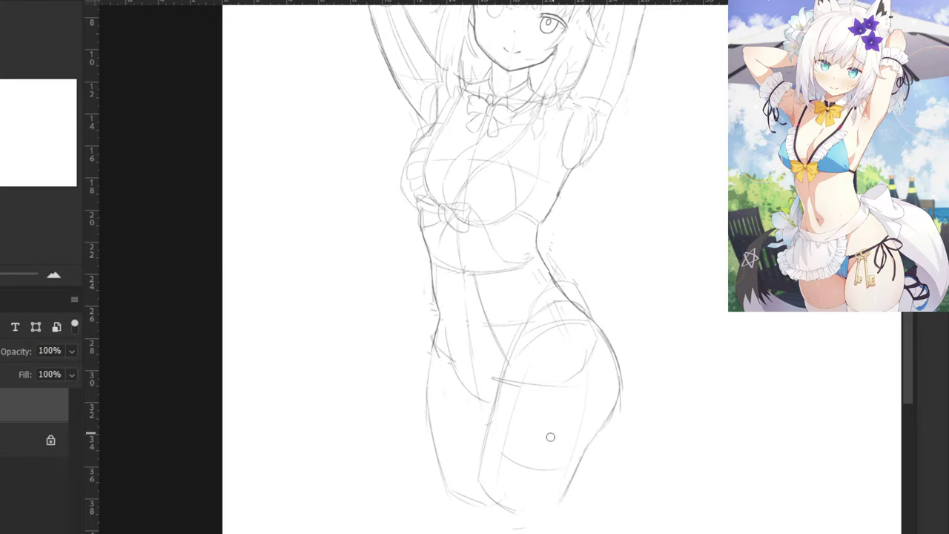
# Draw curved stocking-top lines across both of the girl's upper thighs.
pyautogui.moveTo(488, 497); pyautogui.dragTo(511, 509)
pyautogui.moveTo(497, 427); pyautogui.dragTo(585, 455)
pyautogui.hotkey('ctrl', 'z')
pyautogui.moveTo(496, 427); pyautogui.dragTo(573, 445)
pyautogui.moveTo(432, 434); pyautogui.dragTo(478, 439)
# Erase the outer contour of the girl's right hip and redraw it as a darker curve down to the stocking top.
pyautogui.scroll(3, 486, 399)
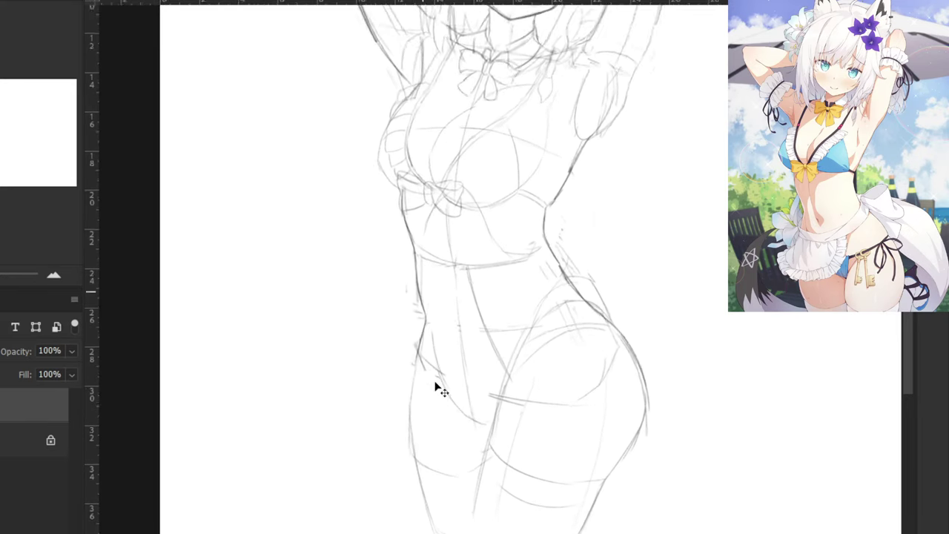
pyautogui.moveTo(407, 370); pyautogui.dragTo(401, 455)
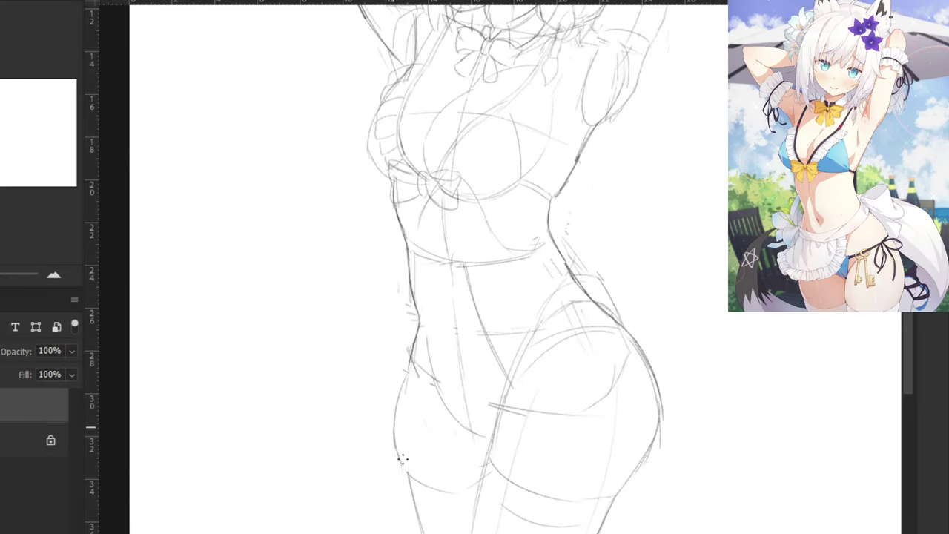
pyautogui.scroll(2, 391, 377)
pyautogui.moveTo(333, 423)
pyautogui.mouseDown()
pyautogui.moveTo(373, 334)
pyautogui.moveTo(377, 276)
pyautogui.mouseUp()
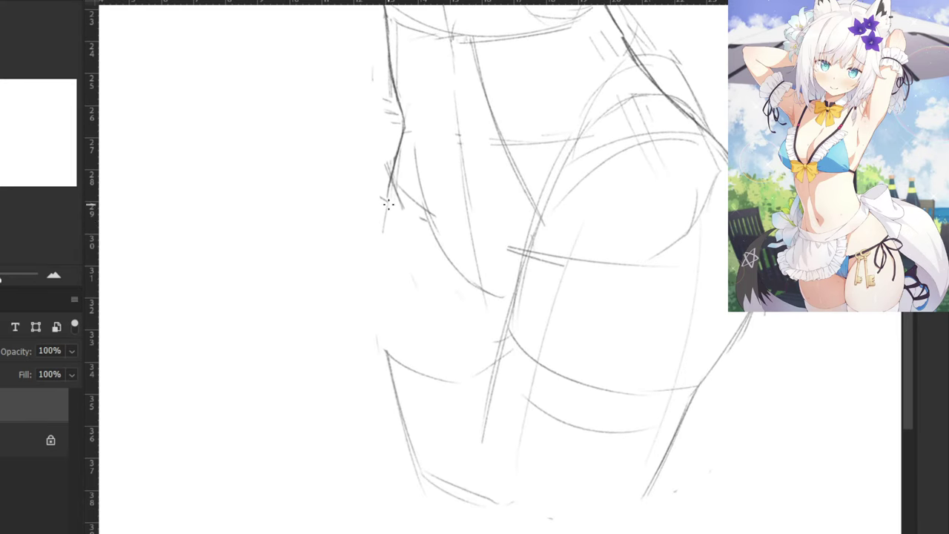
pyautogui.moveTo(393, 190)
pyautogui.mouseDown()
pyautogui.moveTo(372, 295)
pyautogui.moveTo(383, 335)
pyautogui.mouseUp()
pyautogui.moveTo(376, 295); pyautogui.dragTo(386, 350)
pyautogui.hotkey('ctrl', 'z')
pyautogui.moveTo(373, 278); pyautogui.dragTo(386, 351)
pyautogui.moveTo(377, 317); pyautogui.dragTo(387, 351)
pyautogui.moveTo(374, 272); pyautogui.dragTo(374, 304)
pyautogui.moveTo(375, 243); pyautogui.dragTo(376, 312)
# Draw the navel as a short dark vertical stroke on the abdomen's centre line.
pyautogui.scroll(-3, 339, 381)
pyautogui.scroll(-1, 335, 390)
pyautogui.scroll(2, 392, 329)
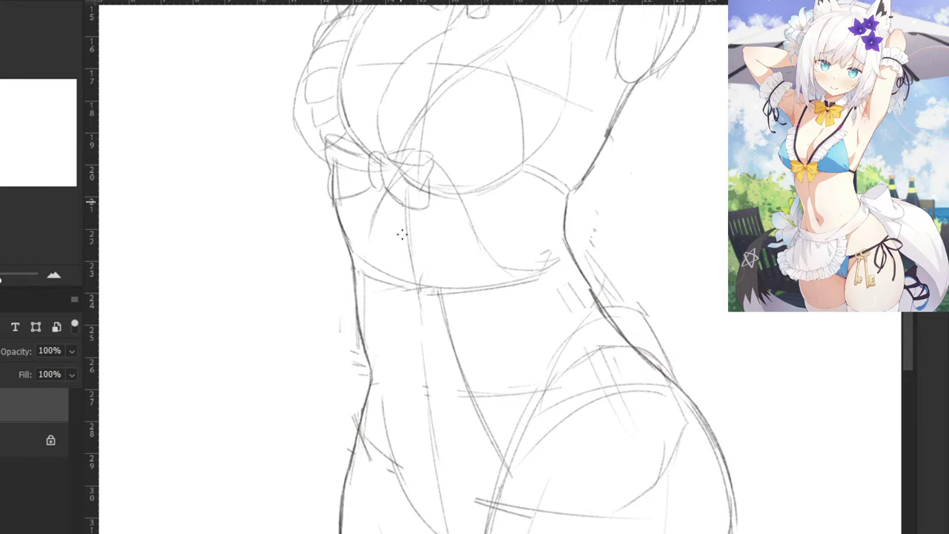
pyautogui.moveTo(385, 203)
pyautogui.mouseDown()
pyautogui.moveTo(389, 260)
pyautogui.moveTo(391, 210)
pyautogui.moveTo(412, 314)
pyautogui.mouseUp()
pyautogui.hotkey('ctrl', 'z')
pyautogui.moveTo(425, 384)
pyautogui.mouseDown()
pyautogui.moveTo(431, 430)
pyautogui.moveTo(431, 418)
pyautogui.mouseUp()
pyautogui.hotkey('ctrl', '-')
pyautogui.hotkey('ctrl', '-')
pyautogui.hotkey('ctrl', '-')
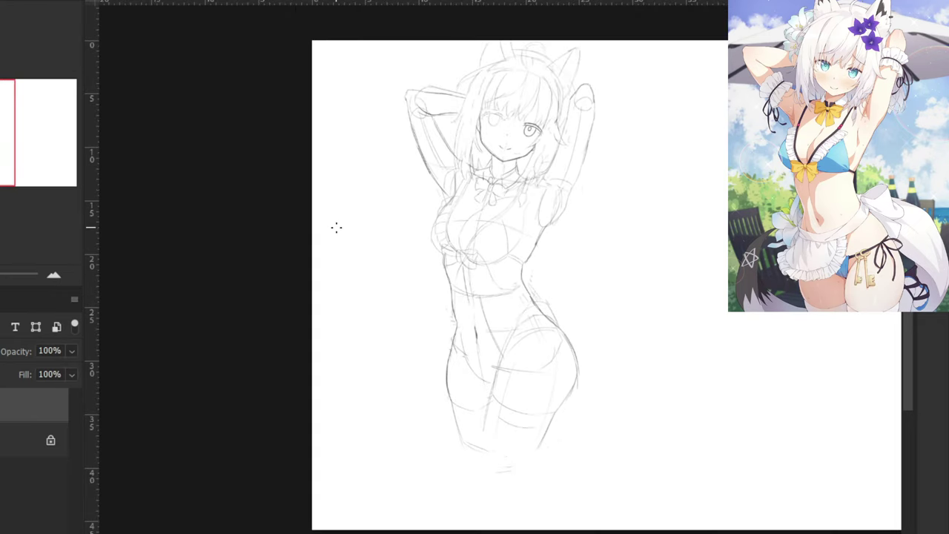
# Flip the canvas horizontally to check the figure's proportions and flip it back.
pyautogui.hotkey('ctrl', '+')
pyautogui.moveTo(323, 195)
pyautogui.mouseDown()
pyautogui.moveTo(334, 309)
pyautogui.moveTo(350, 333)
pyautogui.mouseUp()
pyautogui.hotkey('ctrl', '+')
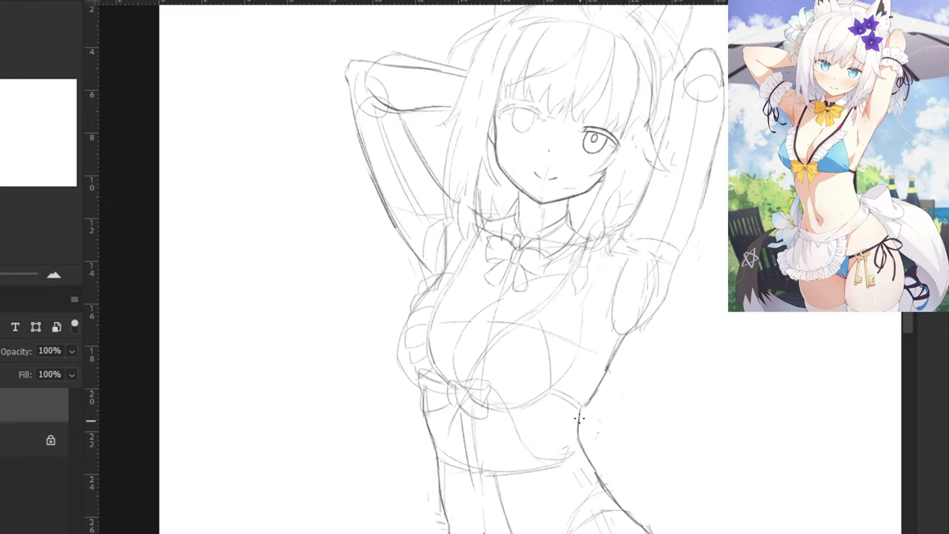
pyautogui.hotkey('ctrl', '-')
pyautogui.hotkey('ctrl', 'shift', 'h')
pyautogui.moveTo(771, 452); pyautogui.dragTo(403, 379)
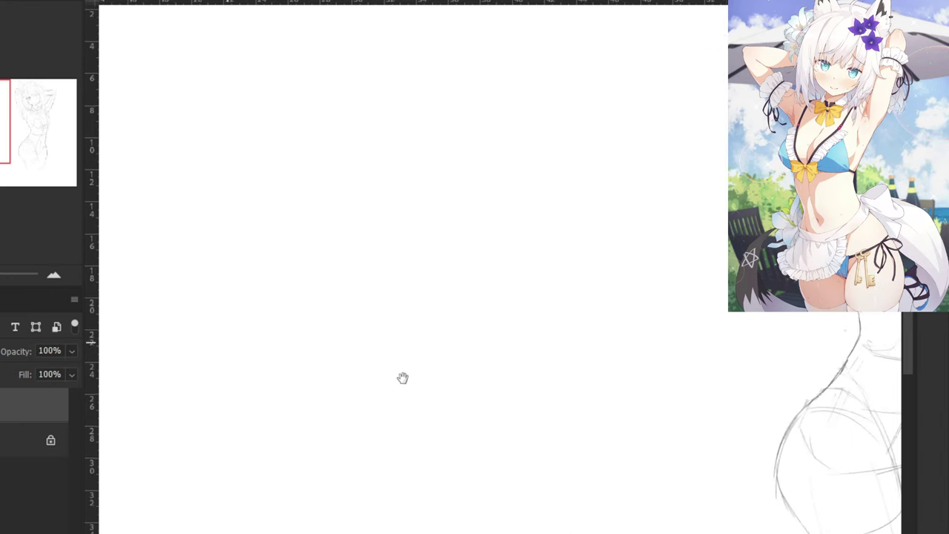
pyautogui.moveTo(875, 448); pyautogui.dragTo(438, 408)
pyautogui.moveTo(355, 336)
pyautogui.mouseDown()
pyautogui.moveTo(387, 380)
pyautogui.moveTo(407, 441)
pyautogui.mouseUp()
pyautogui.moveTo(508, 425); pyautogui.dragTo(571, 345)
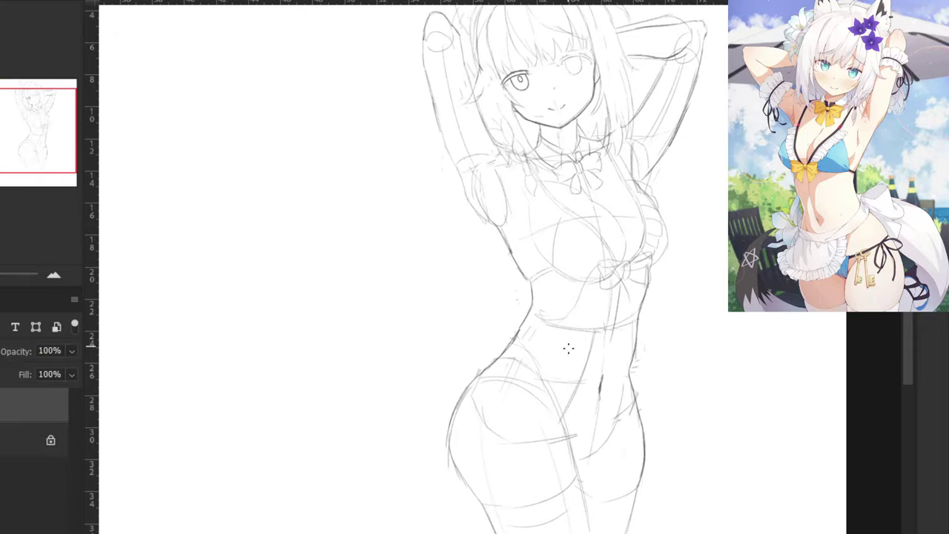
pyautogui.hotkey('ctrl', 'shift', 'h')
pyautogui.moveTo(342, 195); pyautogui.dragTo(666, 209)
pyautogui.moveTo(238, 222); pyautogui.dragTo(447, 230)
pyautogui.moveTo(199, 232); pyautogui.dragTo(351, 242)
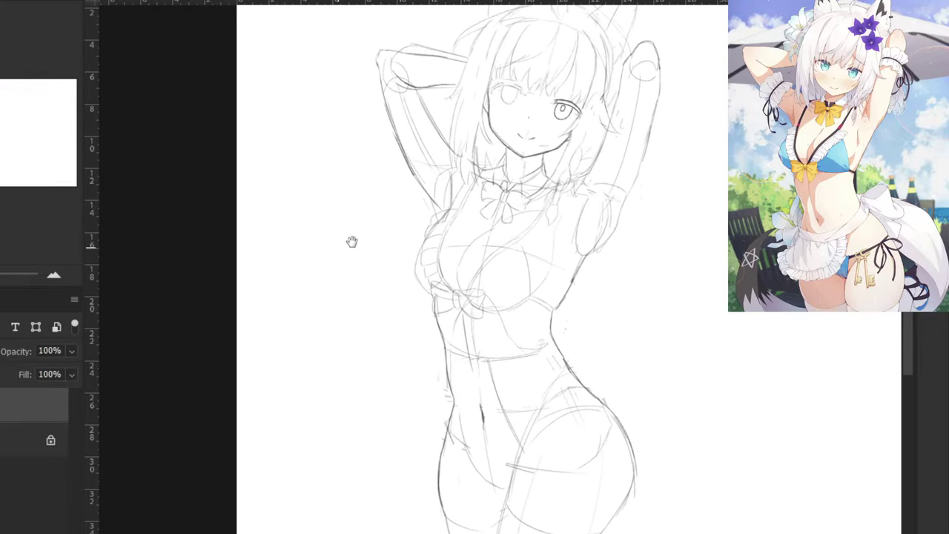
# Darken both side lines of the neck below the jaw.
pyautogui.moveTo(377, 195); pyautogui.dragTo(382, 257)
pyautogui.hotkey('ctrl', '+')
pyautogui.hotkey('ctrl', '+')
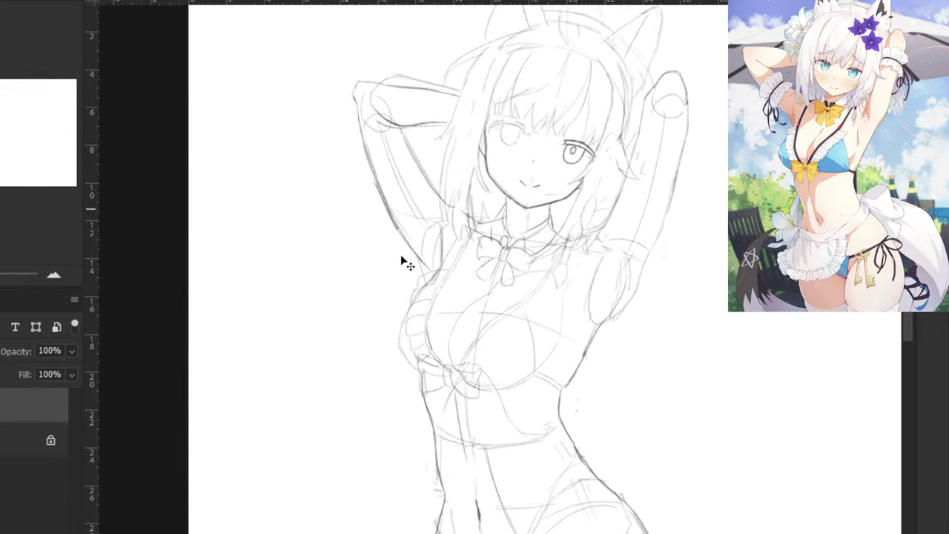
pyautogui.moveTo(486, 124)
pyautogui.mouseDown()
pyautogui.moveTo(492, 254)
pyautogui.moveTo(510, 251)
pyautogui.mouseUp()
pyautogui.hotkey('ctrl', '+')
pyautogui.hotkey('ctrl', '+')
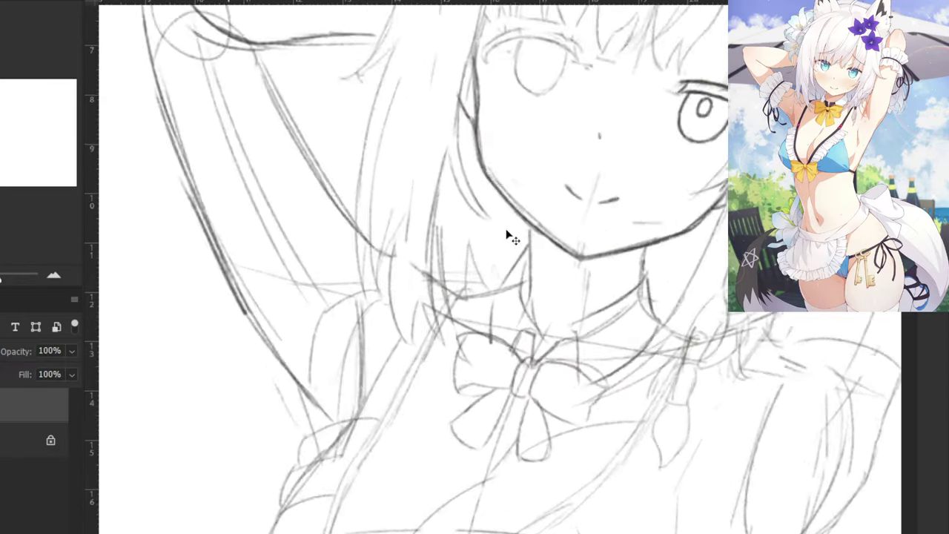
pyautogui.moveTo(539, 209)
pyautogui.mouseDown()
pyautogui.moveTo(539, 264)
pyautogui.moveTo(539, 193)
pyautogui.moveTo(538, 309)
pyautogui.mouseUp()
pyautogui.moveTo(685, 234)
pyautogui.mouseDown()
pyautogui.moveTo(681, 277)
pyautogui.moveTo(687, 236)
pyautogui.mouseUp()
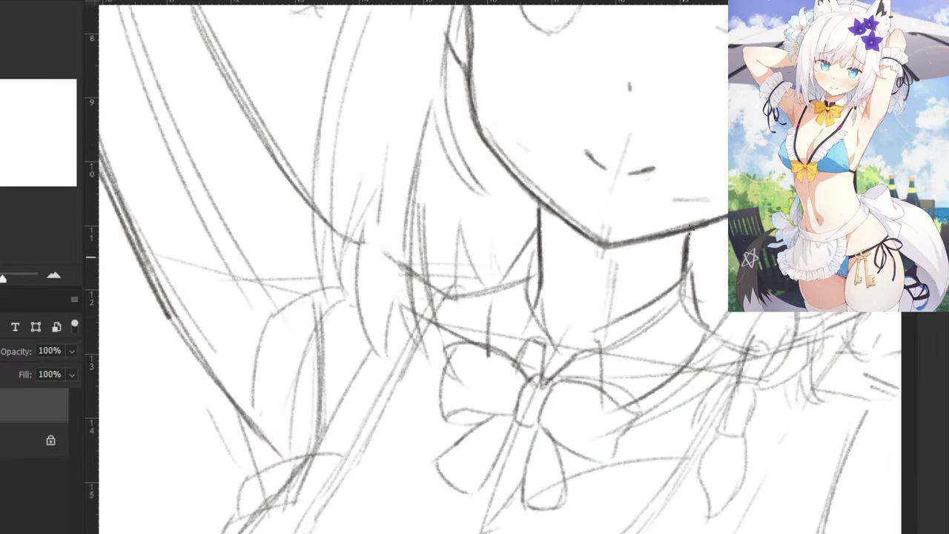
# Outline the collar flap on the girl's left side in dark strokes and erase the sketch lines inside it.
pyautogui.moveTo(689, 279)
pyautogui.mouseDown()
pyautogui.moveTo(690, 306)
pyautogui.moveTo(673, 280)
pyautogui.moveTo(688, 265)
pyautogui.moveTo(593, 339)
pyautogui.moveTo(600, 395)
pyautogui.mouseUp()
pyautogui.moveTo(598, 362); pyautogui.dragTo(602, 408)
pyautogui.moveTo(707, 327)
pyautogui.mouseDown()
pyautogui.moveTo(647, 397)
pyautogui.moveTo(615, 408)
pyautogui.mouseUp()
pyautogui.moveTo(674, 314); pyautogui.dragTo(674, 304)
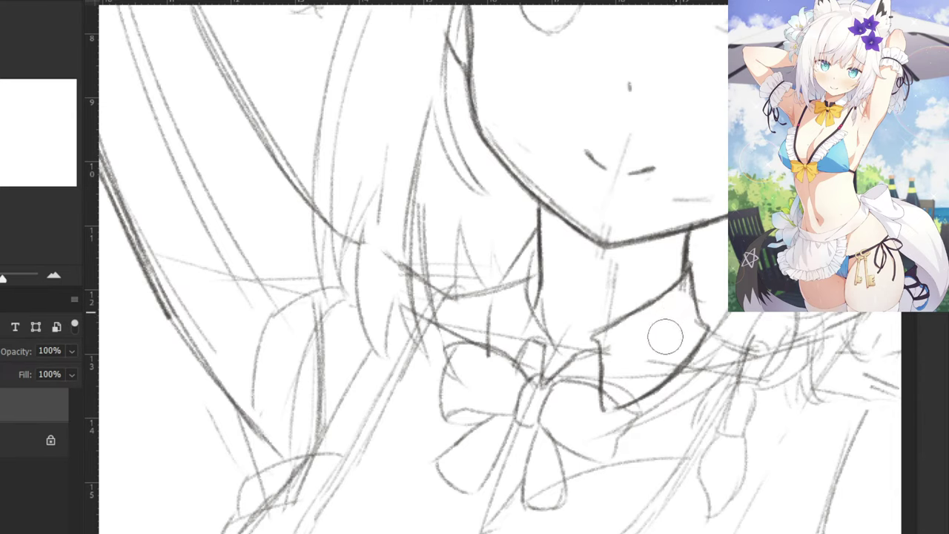
pyautogui.moveTo(625, 351)
pyautogui.mouseDown()
pyautogui.moveTo(567, 361)
pyautogui.moveTo(544, 381)
pyautogui.moveTo(540, 344)
pyautogui.mouseUp()
pyautogui.press('b')
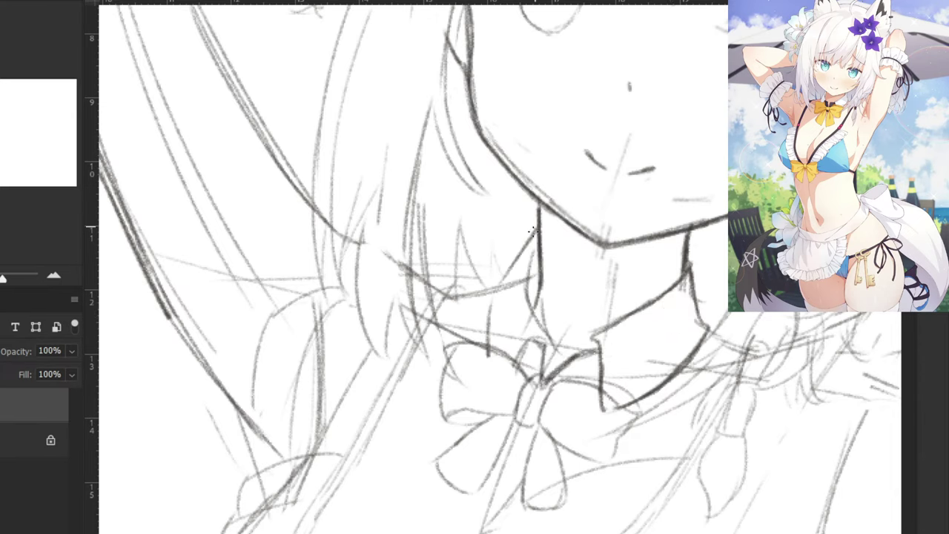
# Outline the collar flap on the girl's right side down to the bow knot and erase the stray line crossing it.
pyautogui.moveTo(537, 227)
pyautogui.mouseDown()
pyautogui.moveTo(491, 290)
pyautogui.moveTo(486, 344)
pyautogui.mouseUp()
pyautogui.moveTo(536, 250)
pyautogui.mouseDown()
pyautogui.moveTo(525, 294)
pyautogui.moveTo(549, 338)
pyautogui.mouseUp()
pyautogui.press('e')
pyautogui.moveTo(513, 299); pyautogui.dragTo(526, 307)
pyautogui.press('b')
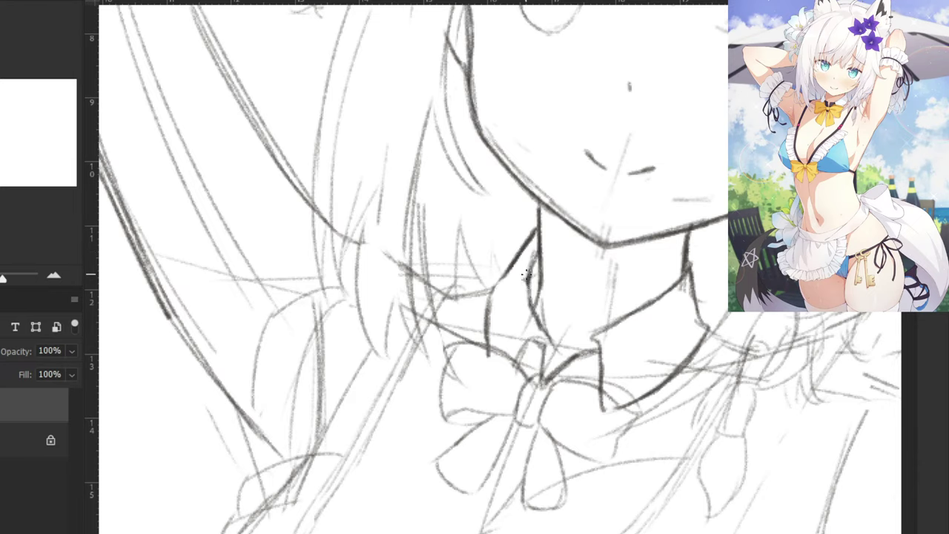
pyautogui.moveTo(531, 268)
pyautogui.mouseDown()
pyautogui.moveTo(528, 307)
pyautogui.moveTo(496, 291)
pyautogui.moveTo(489, 318)
pyautogui.mouseUp()
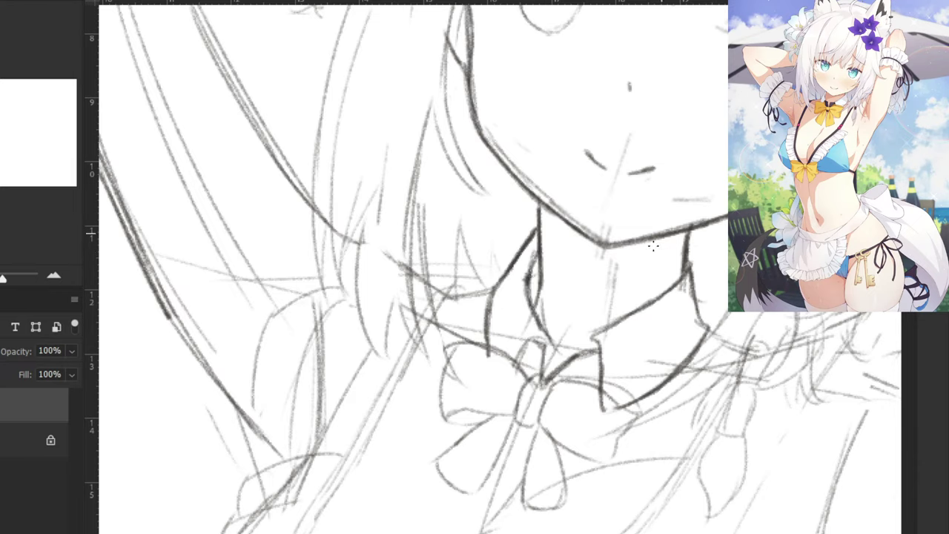
pyautogui.moveTo(540, 338)
pyautogui.mouseDown()
pyautogui.moveTo(517, 358)
pyautogui.moveTo(534, 341)
pyautogui.moveTo(544, 380)
pyautogui.mouseUp()
# Darken the curved upper eyelid lines of the girl's right eye from corner to corner.
pyautogui.hotkey('ctrl', '-')
pyautogui.hotkey('ctrl', '-')
pyautogui.hotkey('ctrl', '-')
pyautogui.hotkey('ctrl', '-')
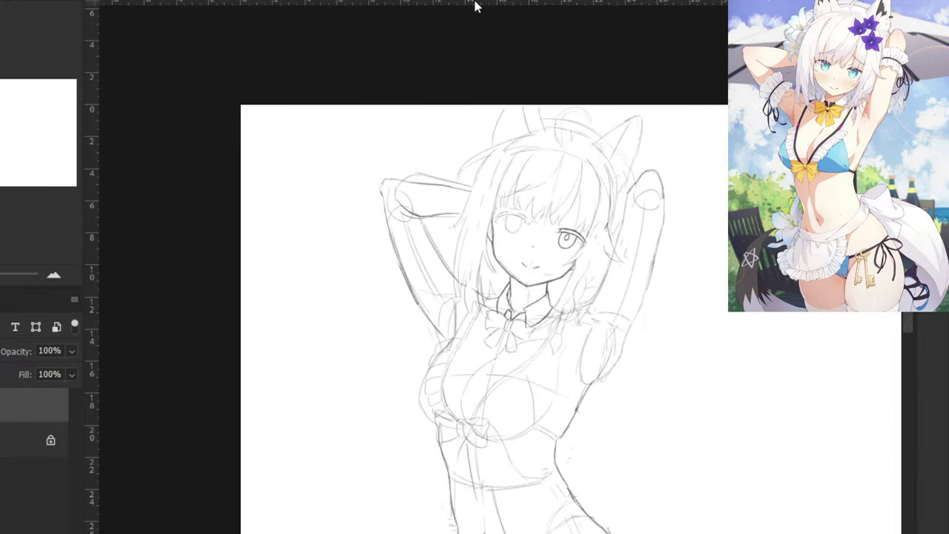
pyautogui.scroll(6, 570, 178)
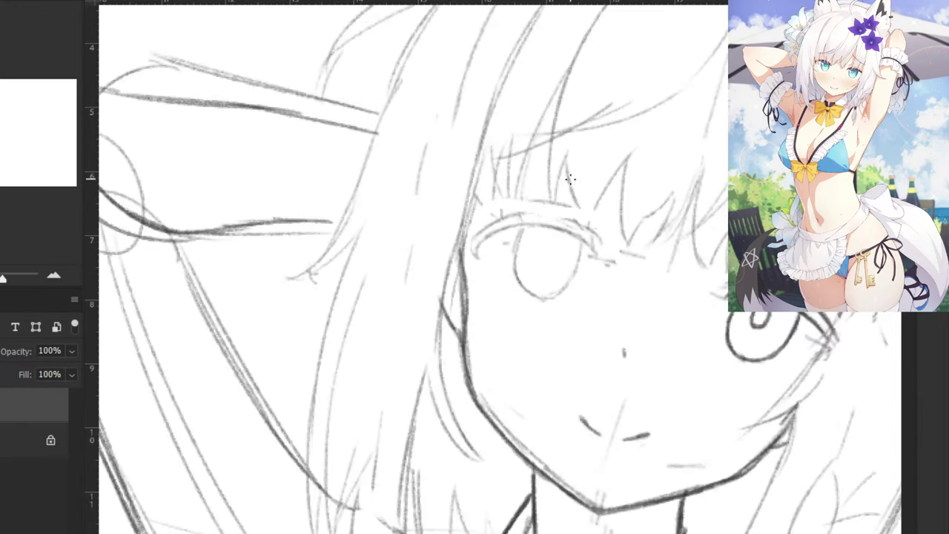
pyautogui.moveTo(393, 440); pyautogui.dragTo(347, 508)
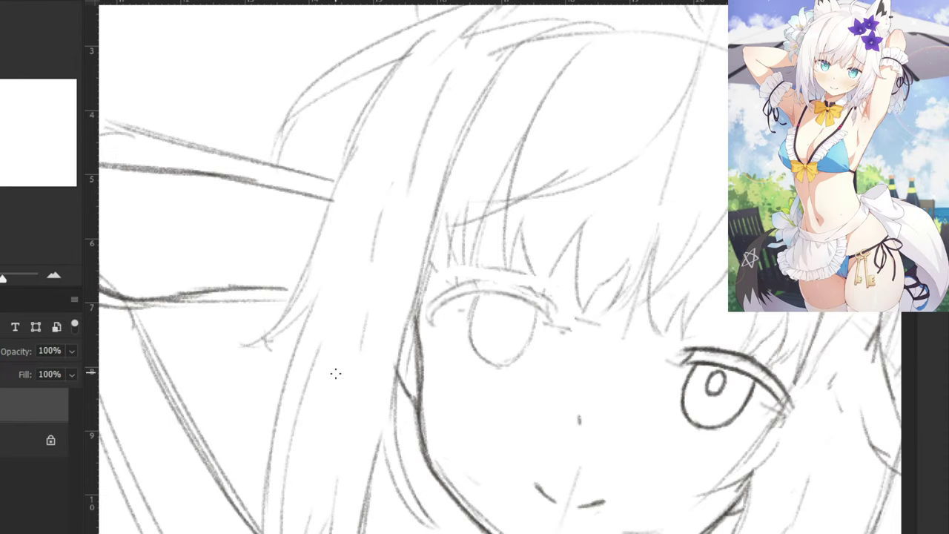
pyautogui.scroll(1, 335, 373)
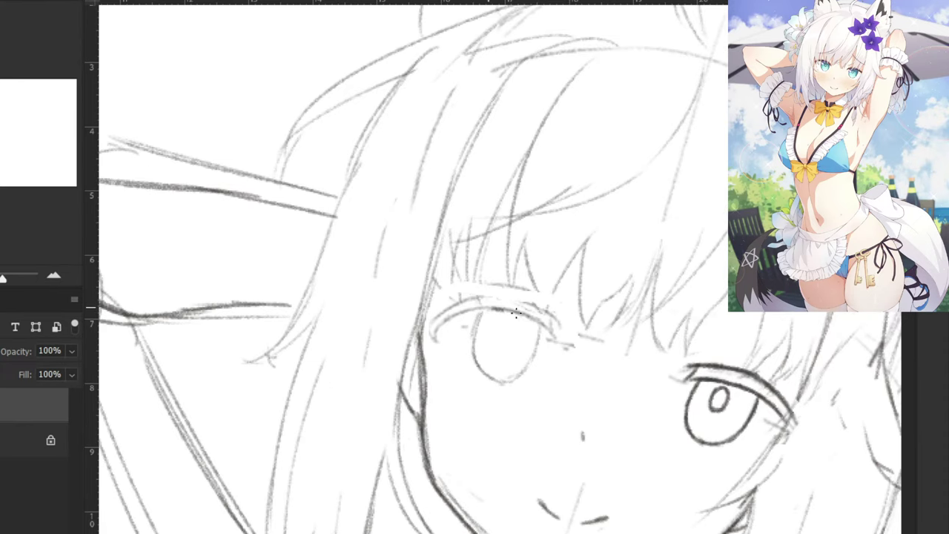
pyautogui.moveTo(495, 309); pyautogui.dragTo(549, 336)
pyautogui.moveTo(550, 312)
pyautogui.mouseDown()
pyautogui.moveTo(472, 297)
pyautogui.moveTo(448, 303)
pyautogui.moveTo(428, 330)
pyautogui.mouseUp()
pyautogui.hotkey('ctrl', 'z')
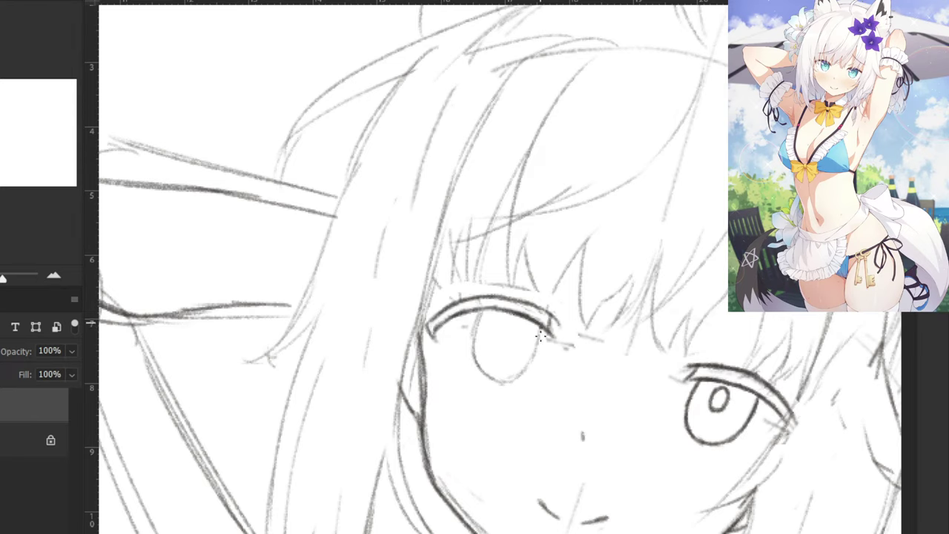
# Darken the rounded iris outline of the girl's right eye below the upper eyelid, cleaning up uneven strokes.
pyautogui.moveTo(542, 336)
pyautogui.mouseDown()
pyautogui.moveTo(534, 359)
pyautogui.moveTo(504, 382)
pyautogui.mouseUp()
pyautogui.moveTo(481, 304)
pyautogui.mouseDown()
pyautogui.moveTo(473, 345)
pyautogui.moveTo(497, 380)
pyautogui.mouseUp()
pyautogui.hotkey('ctrl', 'z')
pyautogui.moveTo(473, 350); pyautogui.dragTo(502, 382)
pyautogui.press('e')
pyautogui.press('b')
pyautogui.moveTo(486, 338)
pyautogui.mouseDown()
pyautogui.moveTo(475, 336)
pyautogui.moveTo(474, 351)
pyautogui.mouseUp()
pyautogui.press('e')
pyautogui.press('b')
pyautogui.press('e')
pyautogui.press('b')
pyautogui.moveTo(518, 381); pyautogui.dragTo(526, 362)
pyautogui.hotkey('ctrl', 'z')
pyautogui.hotkey('ctrl', 'z')
pyautogui.hotkey('ctrl', 'z')
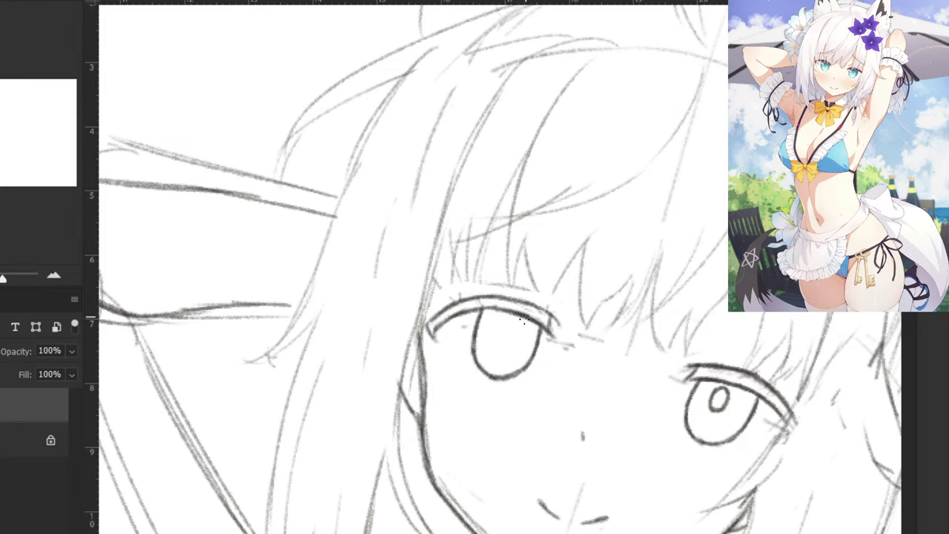
pyautogui.moveTo(501, 321)
pyautogui.mouseDown()
pyautogui.moveTo(512, 345)
pyautogui.moveTo(509, 322)
pyautogui.mouseUp()
pyautogui.hotkey('ctrl', 'z')
pyautogui.hotkey('ctrl', 'z')
pyautogui.hotkey('ctrl', '-')
pyautogui.hotkey('ctrl', '-')
pyautogui.hotkey('ctrl', '-')
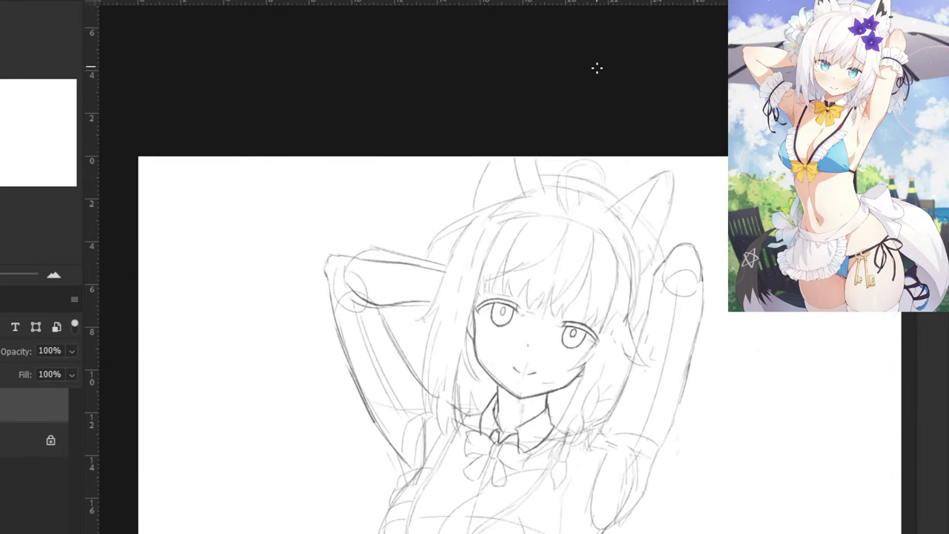
pyautogui.hotkey('ctrl', '+')
pyautogui.hotkey('ctrl', '+')
pyautogui.hotkey('ctrl', '+')
pyautogui.hotkey('ctrl', 'z')
pyautogui.hotkey('ctrl', 'z')
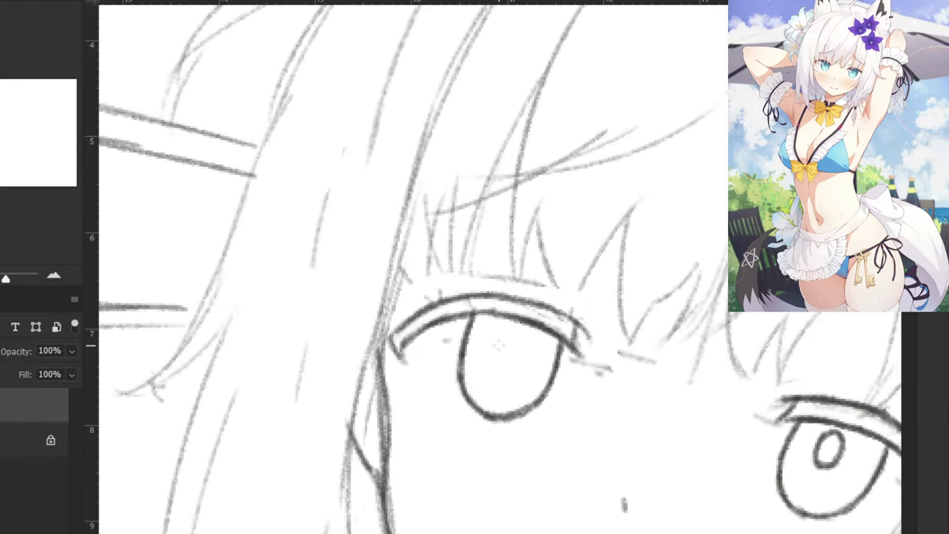
# Draw a small oval pupil inside the girl's right iris and soften the pupil outlines of both eyes.
pyautogui.moveTo(506, 331)
pyautogui.mouseDown()
pyautogui.moveTo(516, 352)
pyautogui.moveTo(507, 372)
pyautogui.mouseUp()
pyautogui.hotkey('ctrl', 'z')
pyautogui.moveTo(504, 332); pyautogui.dragTo(496, 362)
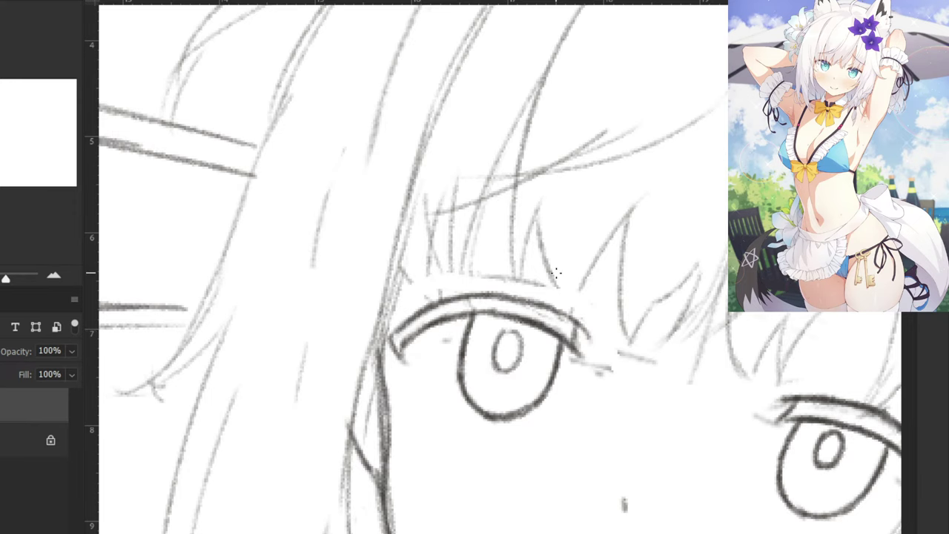
pyautogui.moveTo(822, 463); pyautogui.dragTo(829, 456)
pyautogui.press('b')
pyautogui.moveTo(813, 423)
pyautogui.mouseDown()
pyautogui.moveTo(657, 359)
pyautogui.moveTo(665, 381)
pyautogui.moveTo(677, 373)
pyautogui.moveTo(684, 403)
pyautogui.moveTo(678, 373)
pyautogui.mouseUp()
pyautogui.hotkey('ctrl', 'z')
pyautogui.hotkey('ctrl', 'z')
pyautogui.hotkey('ctrl', '-')
pyautogui.hotkey('ctrl', '-')
pyautogui.hotkey('ctrl', '-')
pyautogui.hotkey('ctrl', '-')
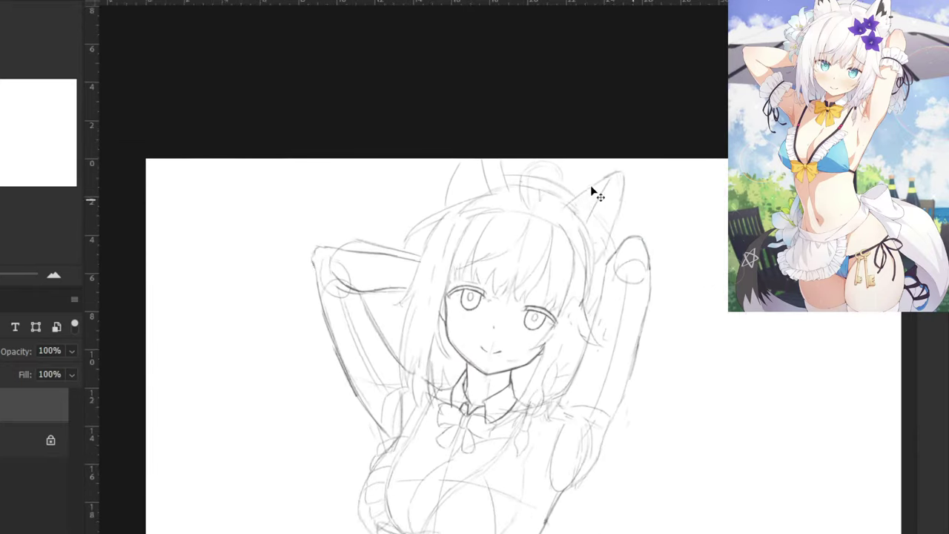
pyautogui.scroll(2, 483, 256)
pyautogui.scroll(5, 383, 252)
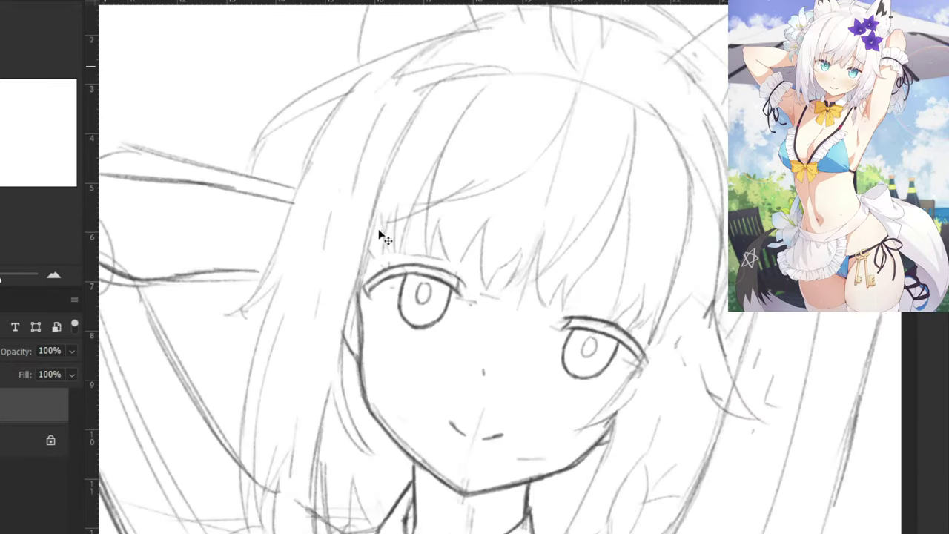
pyautogui.moveTo(399, 283)
pyautogui.mouseDown()
pyautogui.moveTo(412, 301)
pyautogui.moveTo(404, 279)
pyautogui.moveTo(395, 296)
pyautogui.moveTo(402, 280)
pyautogui.moveTo(407, 304)
pyautogui.moveTo(403, 277)
pyautogui.mouseUp()
pyautogui.hotkey('ctrl', 'z')
pyautogui.hotkey('ctrl', 'z')
pyautogui.hotkey('ctrl', 'z')
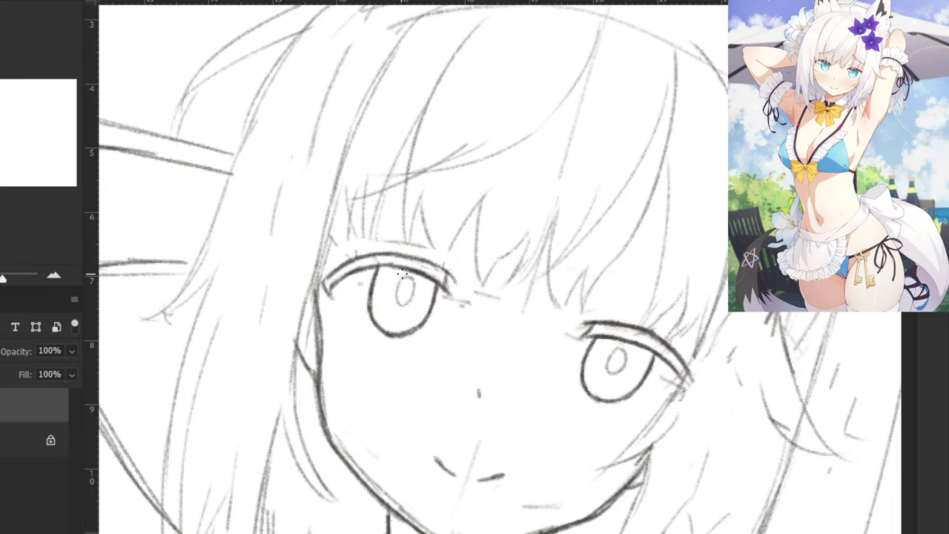
# Examine the overall figure sketch, comparing the face, raised arms and torso at different magnifications.
pyautogui.hotkey('ctrl', '-')
pyautogui.hotkey('ctrl', '-')
pyautogui.hotkey('ctrl', '-')
pyautogui.hotkey('ctrl', '-')
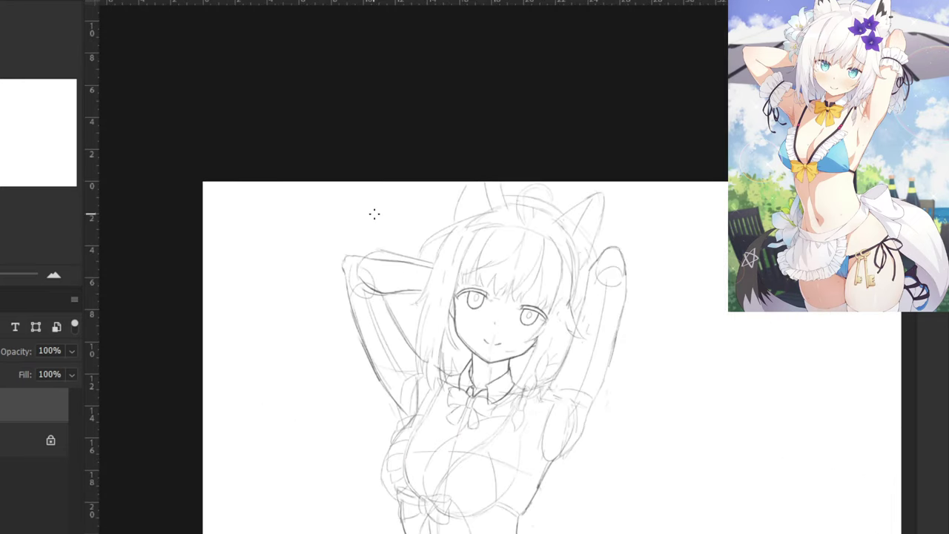
pyautogui.scroll(-4, 374, 214)
pyautogui.scroll(2, 373, 218)
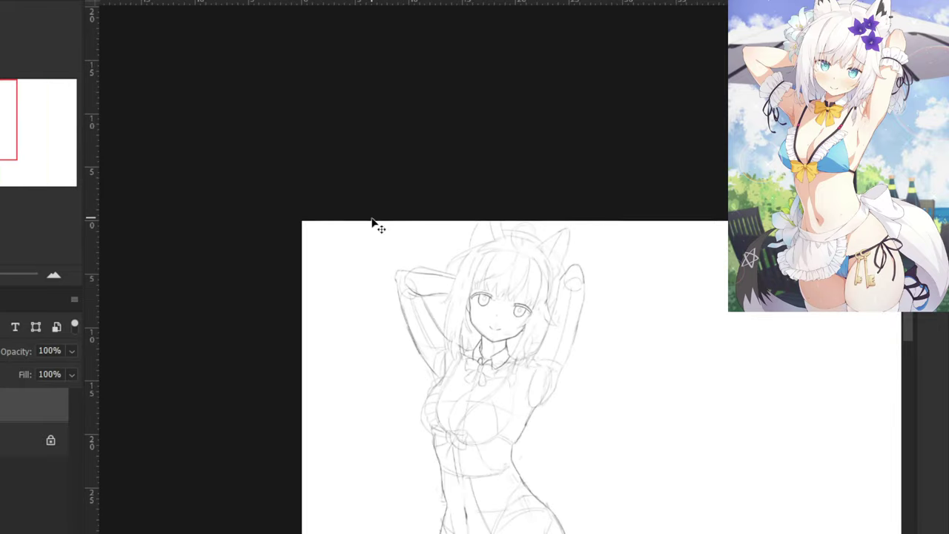
pyautogui.scroll(2, 373, 223)
pyautogui.moveTo(387, 380); pyautogui.dragTo(394, 349)
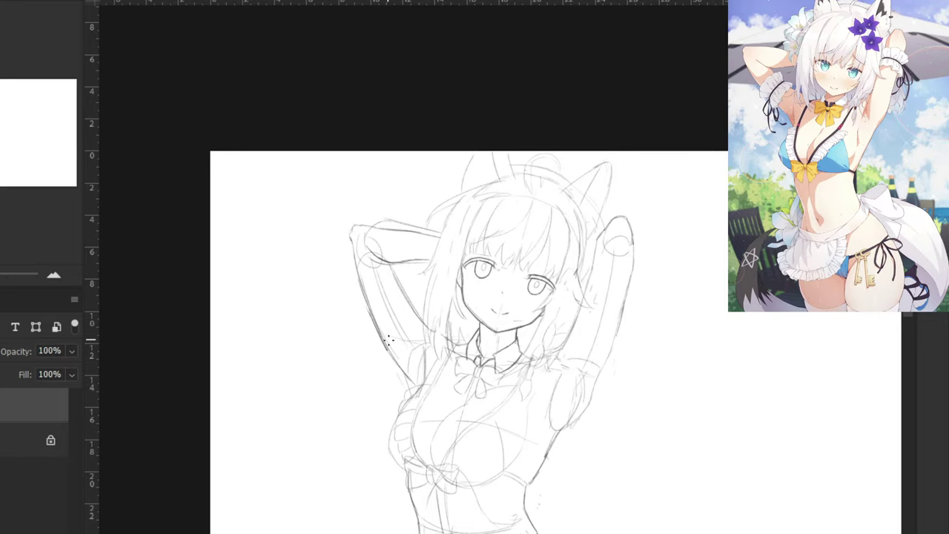
pyautogui.scroll(1, 359, 189)
pyautogui.hscroll(-1, 385, 183)
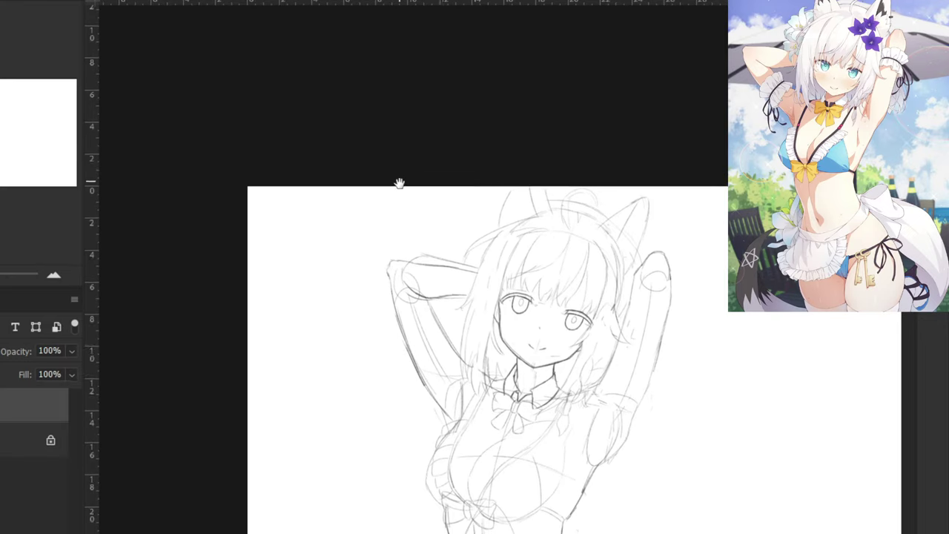
pyautogui.hotkey('ctrl', '+')
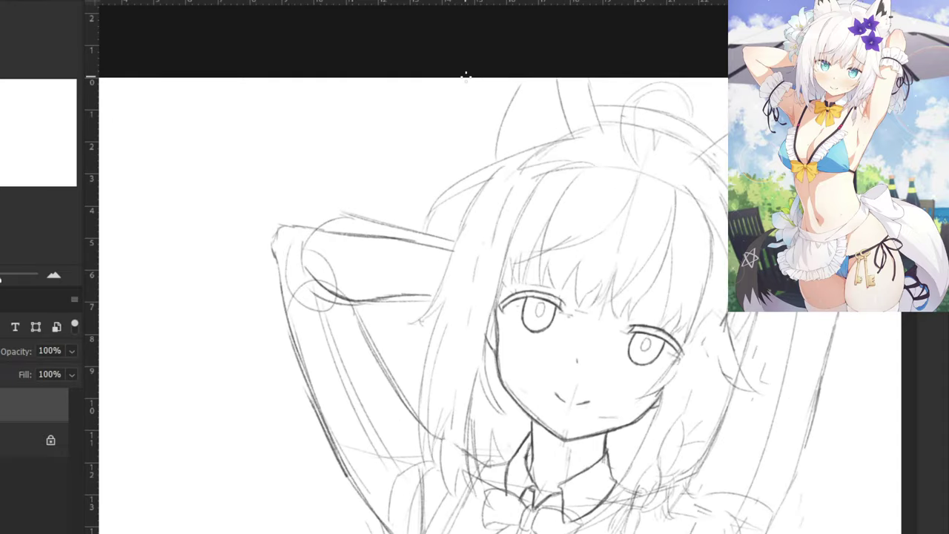
pyautogui.hotkey('ctrl', '+')
pyautogui.hotkey('ctrl', '-')
# Darken the inner contour of the girl's raised left arm from near the elbow down past the hair to the shoulder.
pyautogui.moveTo(601, 192); pyautogui.dragTo(531, 271)
pyautogui.moveTo(605, 334)
pyautogui.mouseDown()
pyautogui.moveTo(551, 209)
pyautogui.moveTo(548, 165)
pyautogui.mouseUp()
pyautogui.moveTo(580, 220); pyautogui.dragTo(636, 111)
pyautogui.scroll(1, 610, 235)
pyautogui.hscroll(1, 611, 234)
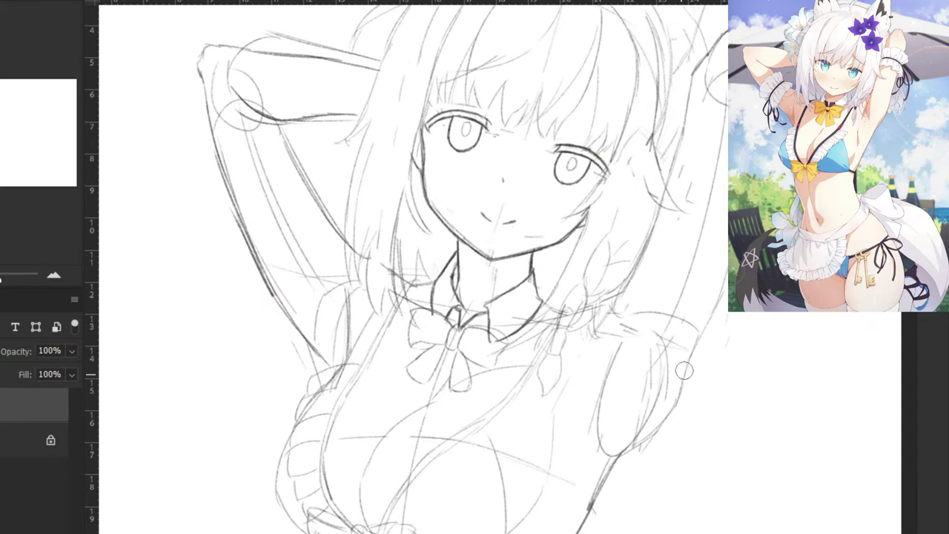
pyautogui.scroll(2, 653, 371)
pyautogui.hscroll(1, 653, 371)
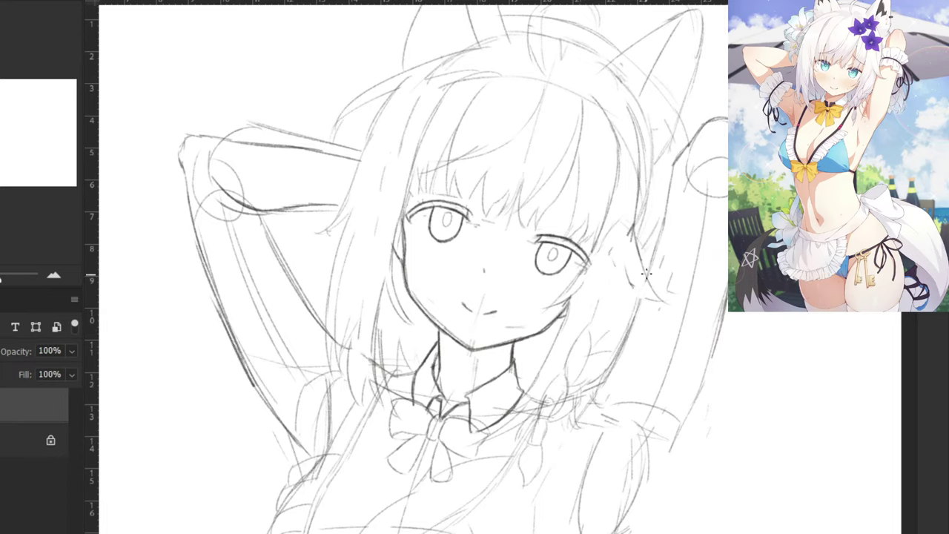
pyautogui.moveTo(668, 172); pyautogui.dragTo(653, 260)
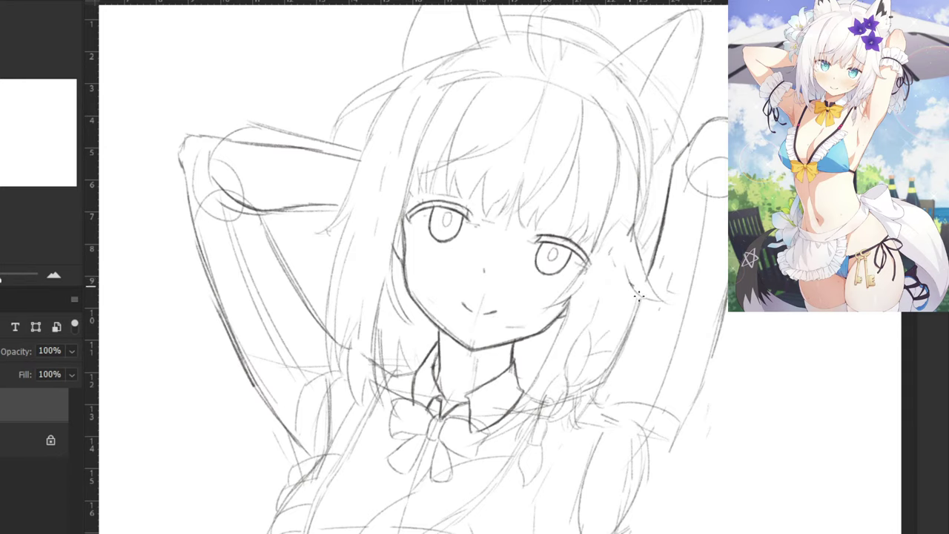
pyautogui.moveTo(637, 299); pyautogui.dragTo(583, 392)
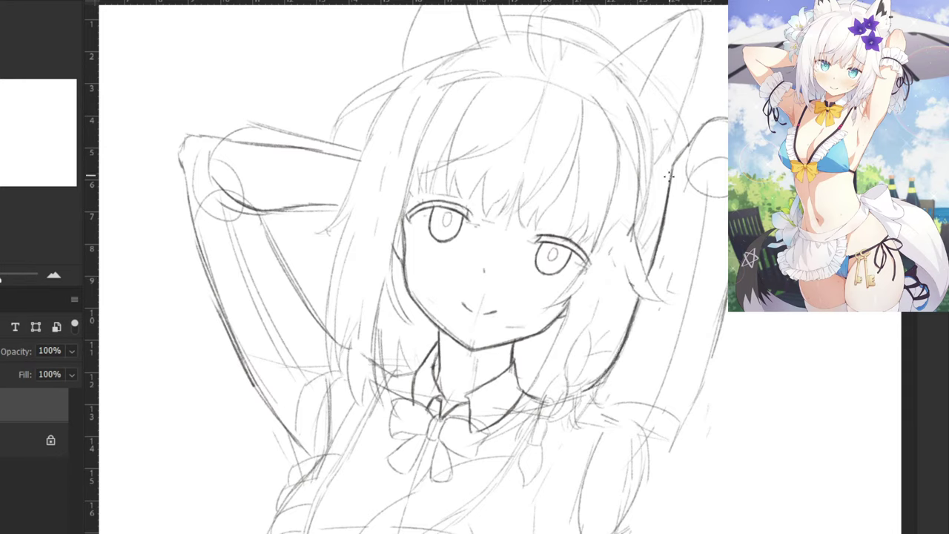
# Darken the rounded elbow tip and the outer edge of the girl's raised left arm.
pyautogui.moveTo(673, 160); pyautogui.dragTo(725, 119)
pyautogui.hotkey('ctrl', 'z')
pyautogui.moveTo(727, 287); pyautogui.dragTo(677, 432)
pyautogui.moveTo(621, 387); pyautogui.dragTo(631, 315)
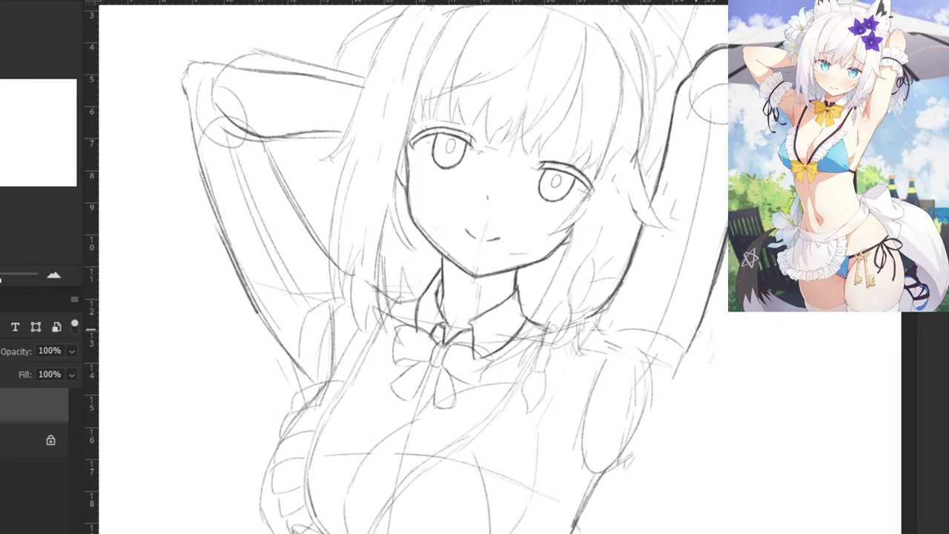
# Draw the lower outer contour of the girl's raised left arm curving down to the armpit.
pyautogui.moveTo(697, 331); pyautogui.dragTo(662, 391)
pyautogui.hotkey('ctrl', 'z')
pyautogui.hotkey('ctrl', 'z')
pyautogui.moveTo(695, 332); pyautogui.dragTo(653, 414)
pyautogui.hotkey('ctrl', 'z')
pyautogui.moveTo(676, 374)
pyautogui.mouseDown()
pyautogui.moveTo(663, 414)
pyautogui.moveTo(610, 466)
pyautogui.mouseUp()
pyautogui.hotkey('ctrl', '-')
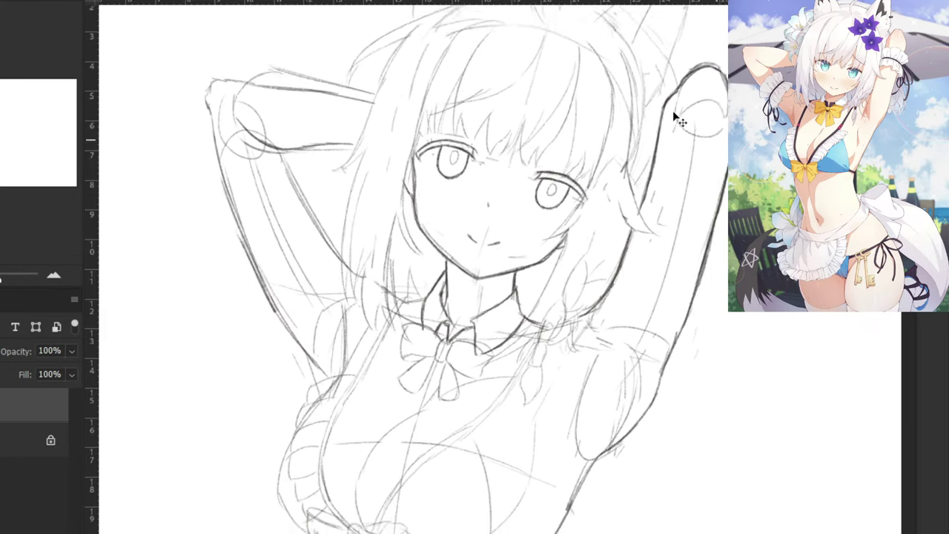
pyautogui.scroll(-2, 673, 111)
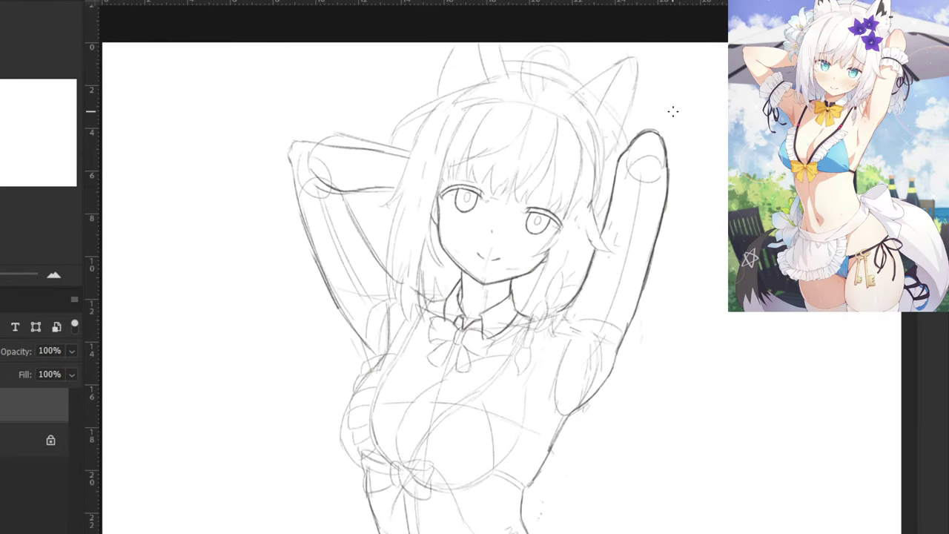
pyautogui.hotkey('ctrl', '+')
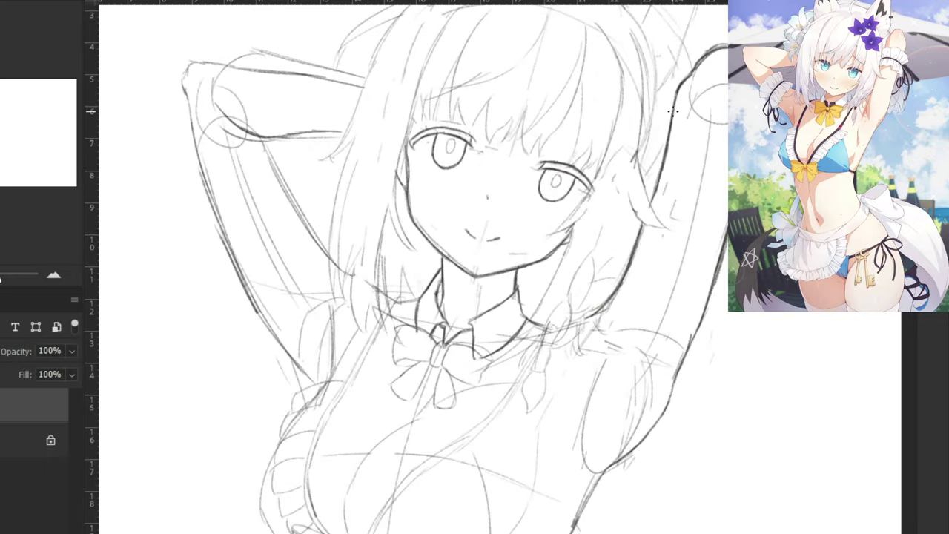
# Erase the outer contour of the girl's left upper arm and redraw it slimmer down toward the armpit.
pyautogui.press('e')
pyautogui.moveTo(722, 251); pyautogui.dragTo(650, 433)
pyautogui.press('b')
pyautogui.moveTo(727, 225)
pyautogui.mouseDown()
pyautogui.moveTo(700, 297)
pyautogui.moveTo(724, 224)
pyautogui.moveTo(631, 450)
pyautogui.mouseUp()
pyautogui.press('e')
pyautogui.moveTo(639, 441); pyautogui.dragTo(617, 466)
pyautogui.press('b')
pyautogui.moveTo(654, 408); pyautogui.dragTo(622, 453)
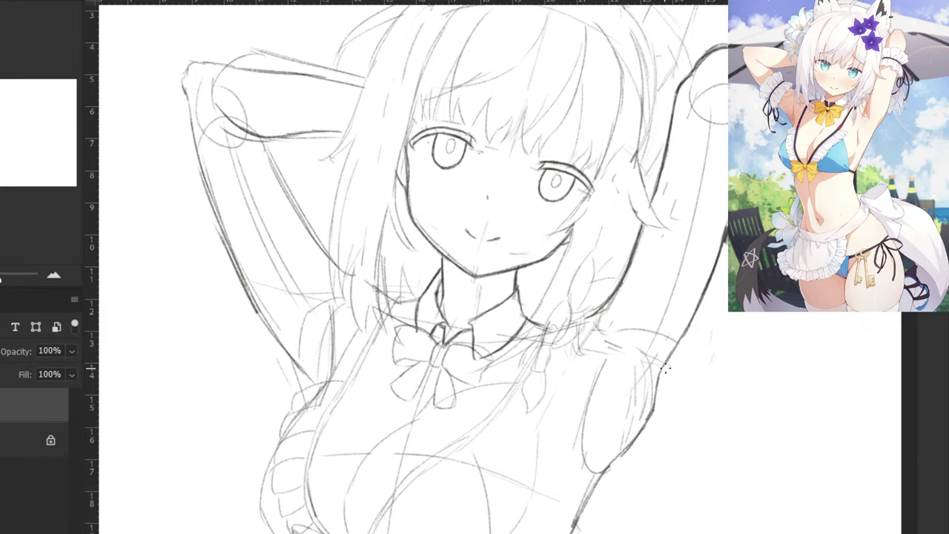
# Clean up the join at the ruffled armband and redraw the left upper arm's outline down to the armpit in dark strokes.
pyautogui.press('e')
pyautogui.moveTo(664, 362); pyautogui.dragTo(661, 382)
pyautogui.press('b')
pyautogui.moveTo(684, 328); pyautogui.dragTo(650, 414)
pyautogui.hotkey('ctrl', 'z')
pyautogui.hotkey('ctrl', 'z')
pyautogui.press('e')
pyautogui.press('b')
pyautogui.moveTo(664, 377)
pyautogui.mouseDown()
pyautogui.moveTo(650, 415)
pyautogui.moveTo(624, 442)
pyautogui.mouseUp()
pyautogui.moveTo(672, 364); pyautogui.dragTo(647, 420)
pyautogui.hotkey('ctrl', '-')
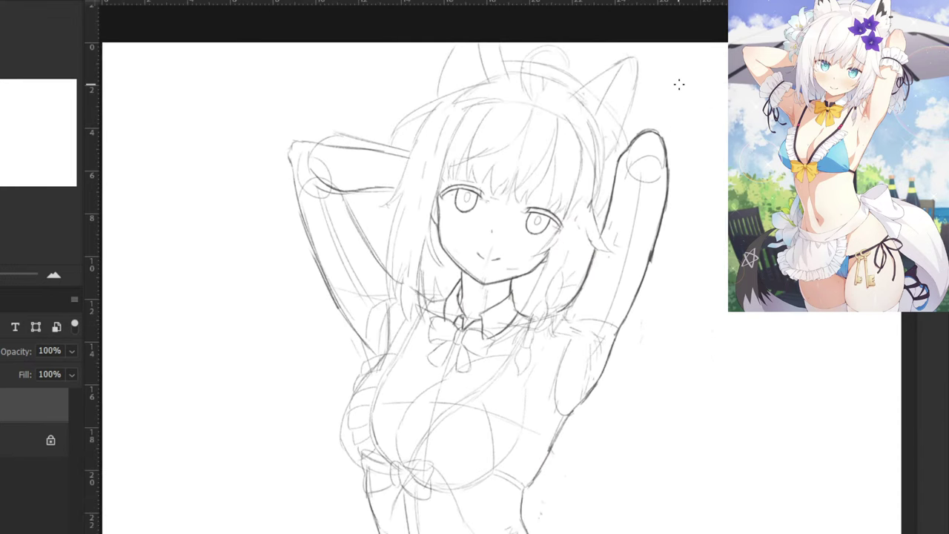
# Darken the side contour of the torso from the girl's left armpit down to the bikini band.
pyautogui.moveTo(515, 328); pyautogui.dragTo(537, 240)
pyautogui.hotkey('ctrl', '+')
pyautogui.moveTo(663, 325); pyautogui.dragTo(565, 470)
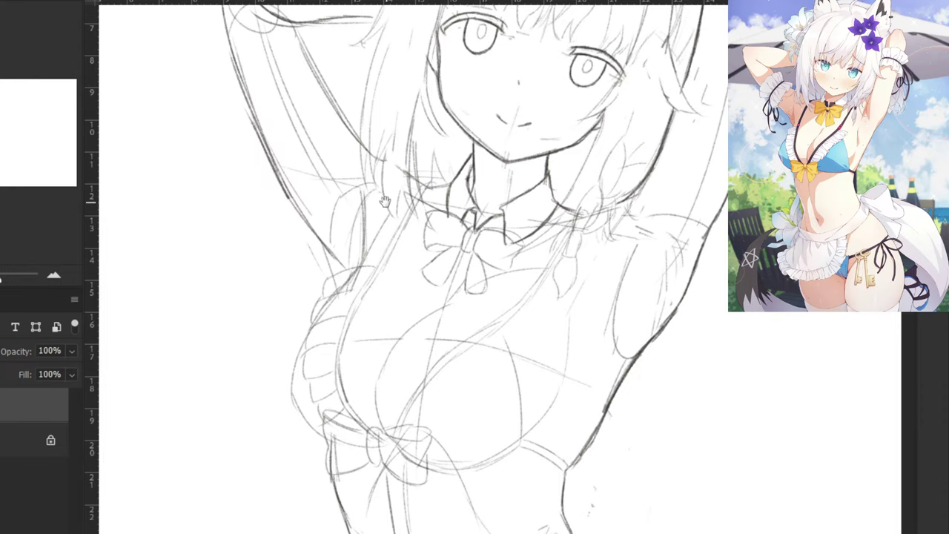
# Darken the inner hair contour from the top of the fringe down the girl's right side to eye level.
pyautogui.moveTo(385, 202); pyautogui.dragTo(472, 238)
pyautogui.moveTo(467, 91); pyautogui.dragTo(501, 299)
pyautogui.hotkey('ctrl', '+')
pyautogui.hotkey('ctrl', '+')
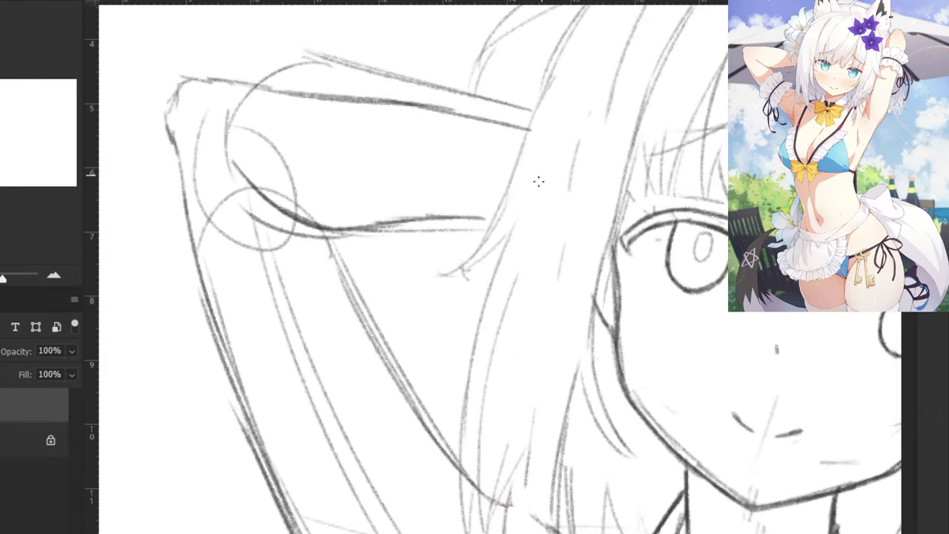
pyautogui.moveTo(569, 169); pyautogui.dragTo(403, 353)
pyautogui.hotkey('ctrl', '-')
pyautogui.hotkey('ctrl', '-')
pyautogui.press('e')
pyautogui.moveTo(502, 254); pyautogui.dragTo(495, 285)
pyautogui.press('b')
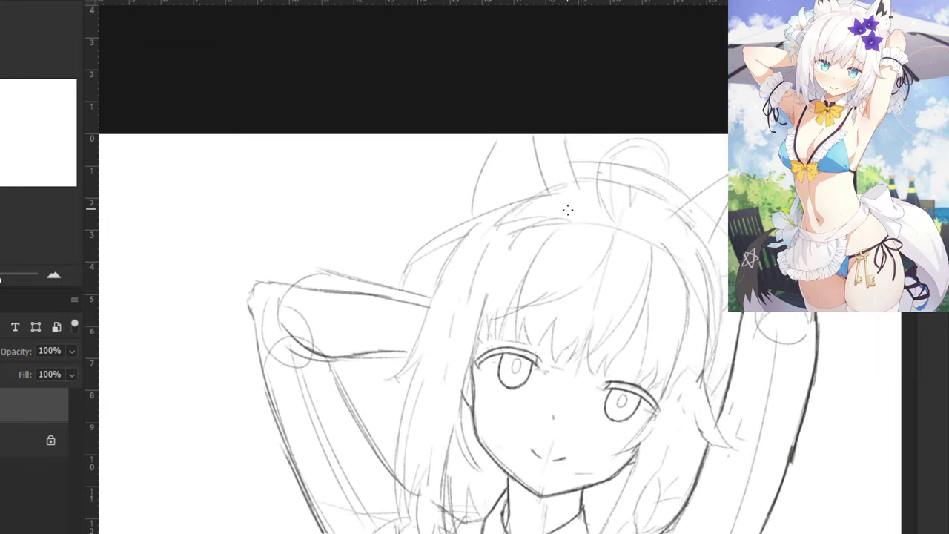
pyautogui.moveTo(581, 224)
pyautogui.mouseDown()
pyautogui.moveTo(546, 225)
pyautogui.moveTo(557, 219)
pyautogui.moveTo(503, 271)
pyautogui.mouseUp()
pyautogui.hotkey('ctrl', 'z')
pyautogui.moveTo(527, 240); pyautogui.dragTo(484, 311)
pyautogui.moveTo(511, 260); pyautogui.dragTo(478, 337)
pyautogui.moveTo(489, 301); pyautogui.dragTo(468, 380)
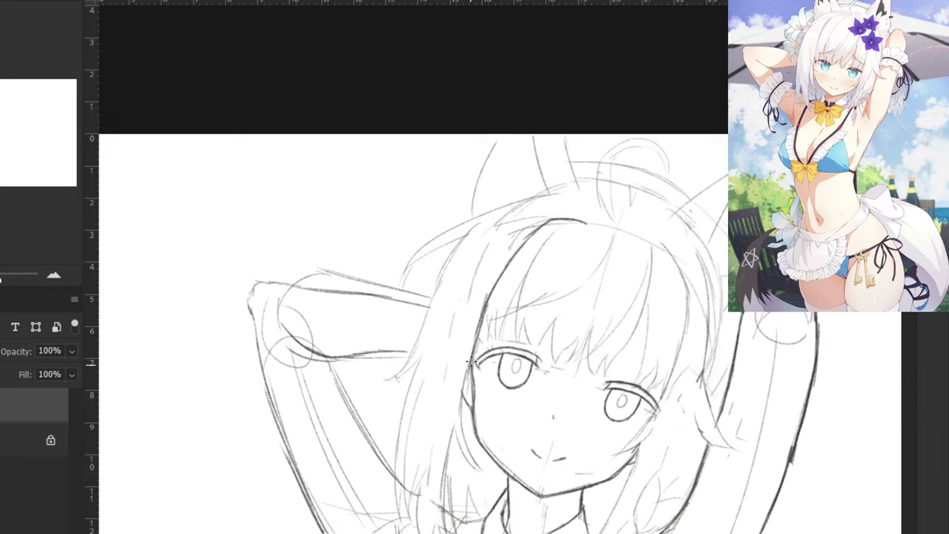
# Redraw the hair lock beside the girl's right cheek in dark strokes from eye level down to the jaw.
pyautogui.hotkey('ctrl', 'z')
pyautogui.moveTo(486, 302)
pyautogui.mouseDown()
pyautogui.moveTo(461, 413)
pyautogui.moveTo(471, 472)
pyautogui.mouseUp()
pyautogui.hotkey('ctrl', 'z')
pyautogui.moveTo(454, 429); pyautogui.dragTo(476, 468)
pyautogui.hotkey('ctrl', 'z')
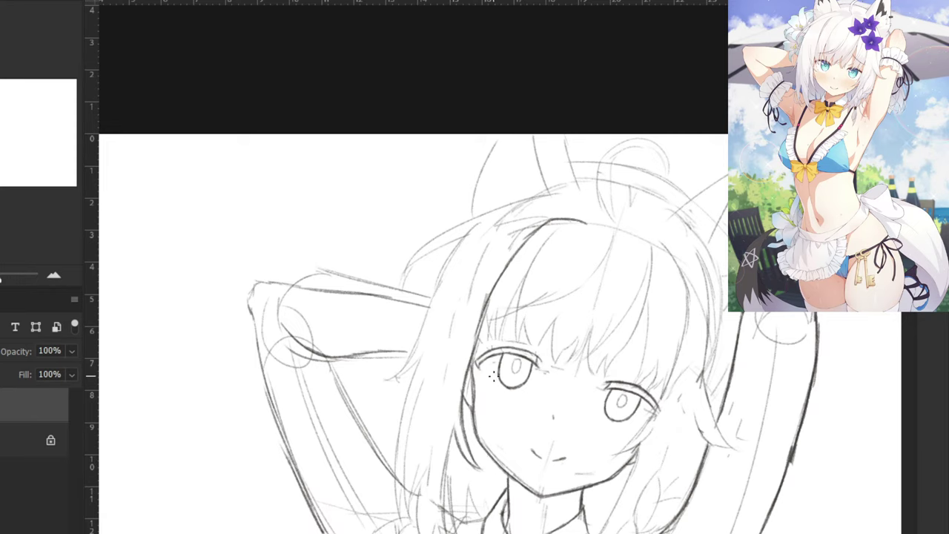
# Select the upper eyelid lines of the girl's right eye, rotate them slightly clockwise and reposition them above the iris.
pyautogui.hotkey('ctrl', '+')
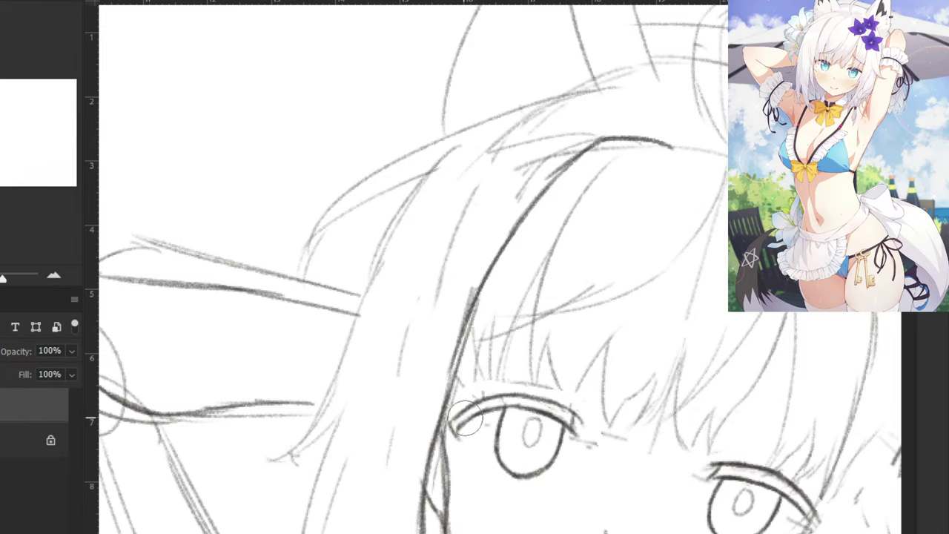
pyautogui.hotkey('ctrl', '-')
pyautogui.hotkey('ctrl', '-')
pyautogui.hotkey('ctrl', '+')
pyautogui.hotkey('ctrl', '+')
pyautogui.moveTo(493, 419)
pyautogui.mouseDown()
pyautogui.moveTo(585, 436)
pyautogui.moveTo(535, 396)
pyautogui.moveTo(477, 390)
pyautogui.moveTo(455, 416)
pyautogui.moveTo(463, 449)
pyautogui.mouseUp()
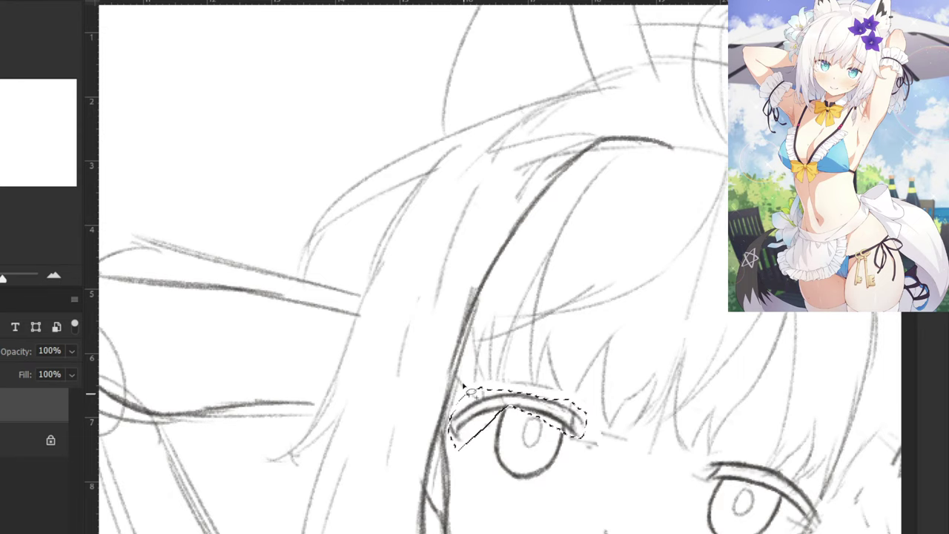
pyautogui.hotkey('ctrl', 't')
pyautogui.moveTo(375, 316); pyautogui.dragTo(423, 311)
pyautogui.moveTo(506, 400); pyautogui.dragTo(506, 393)
pyautogui.moveTo(475, 238)
pyautogui.mouseDown()
pyautogui.moveTo(413, 153)
pyautogui.moveTo(370, 134)
pyautogui.mouseUp()
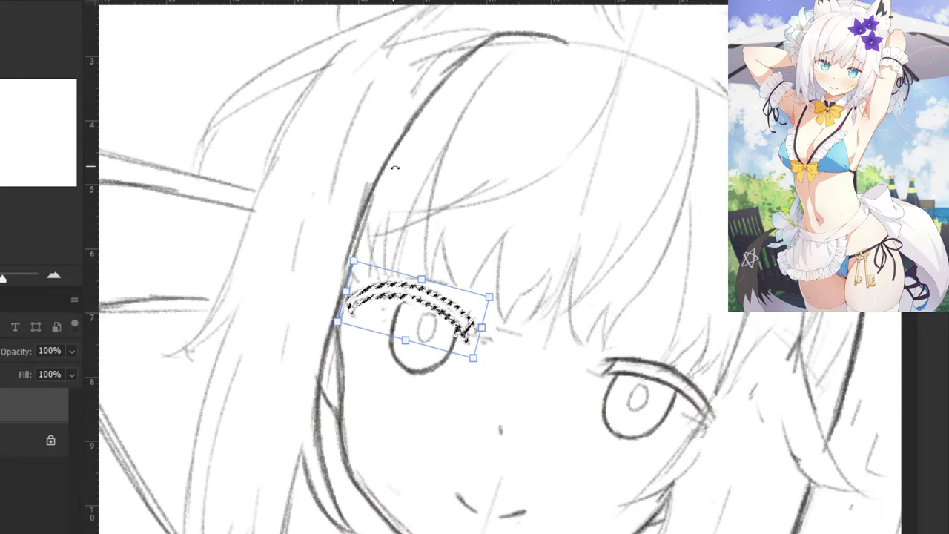
pyautogui.press('Return')
pyautogui.hotkey('ctrl', 'd')
pyautogui.hotkey('ctrl', '-')
pyautogui.hotkey('ctrl', '-')
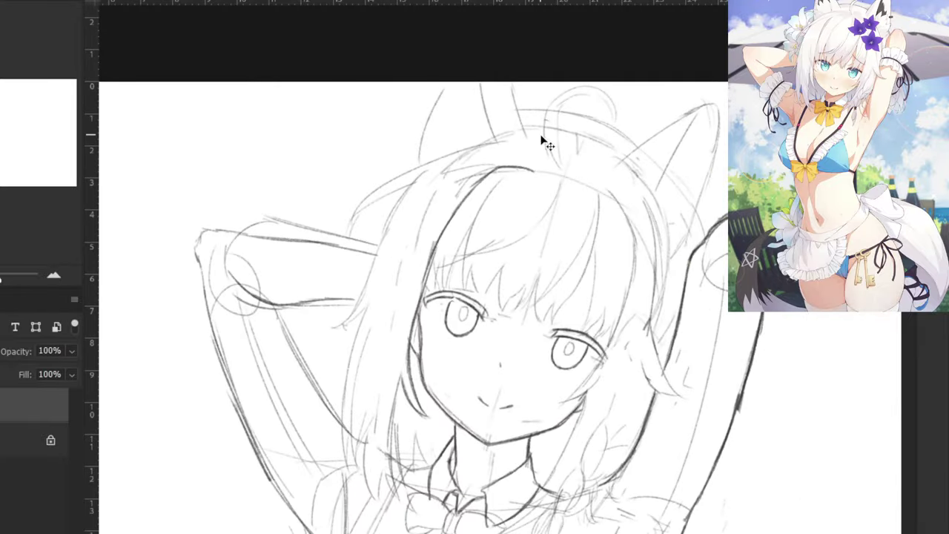
# Flip the canvas horizontally to check the drawing's proportions.
pyautogui.hotkey('ctrl', '+')
pyautogui.hotkey('ctrl', '+')
pyautogui.hotkey('ctrl', '+')
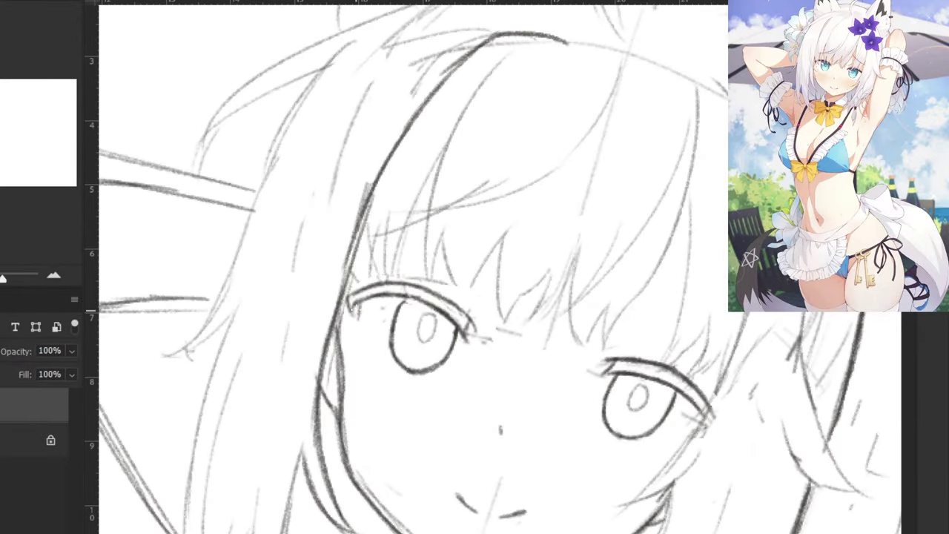
pyautogui.hotkey('ctrl', '-')
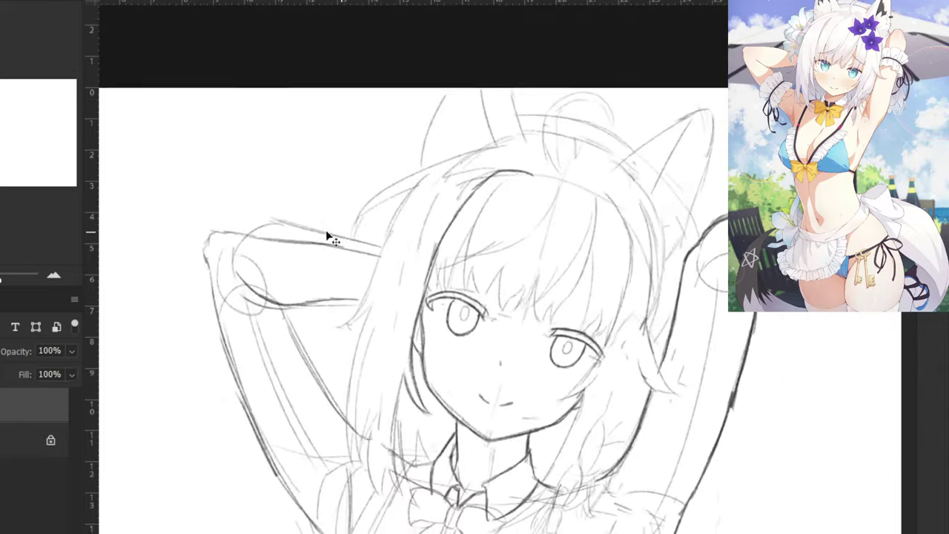
pyautogui.hotkey('ctrl', '-')
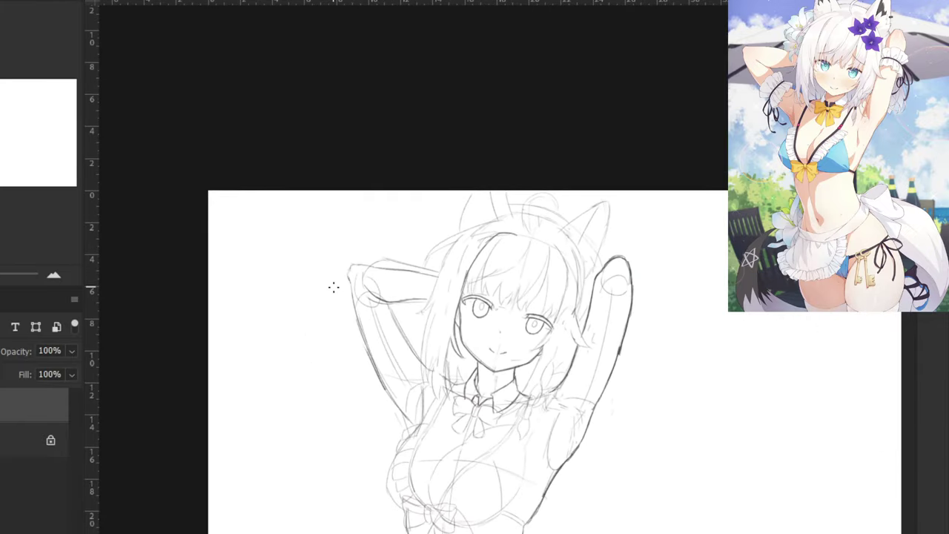
pyautogui.hotkey('ctrl', '+')
pyautogui.hotkey('ctrl', '+')
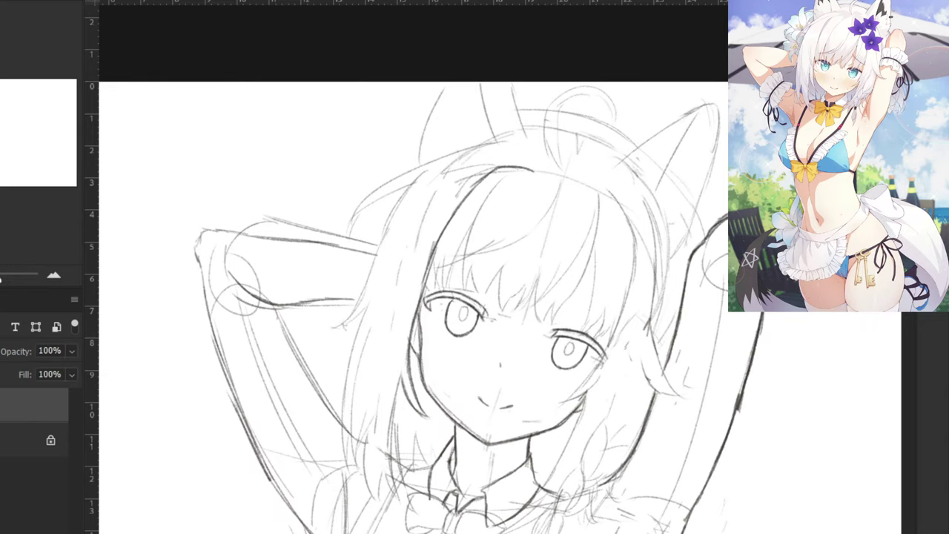
pyautogui.hotkey('ctrl', 'shift', 'h')
pyautogui.hotkey('ctrl', '-')
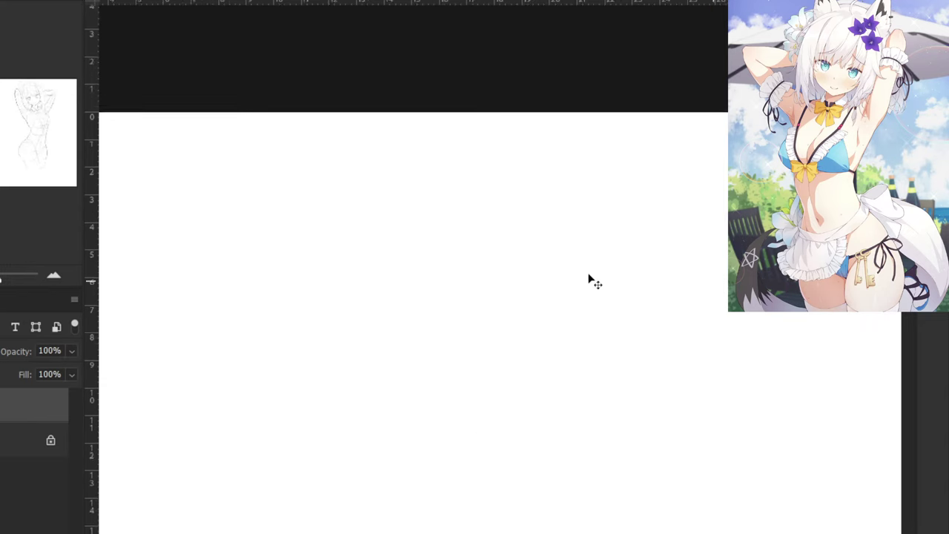
# Select the eyes, nose and mouth and slightly adjust their placement on the face with a free transform.
pyautogui.moveTo(647, 278); pyautogui.dragTo(484, 305)
pyautogui.moveTo(778, 259); pyautogui.dragTo(475, 287)
pyautogui.moveTo(560, 291)
pyautogui.mouseDown()
pyautogui.moveTo(488, 274)
pyautogui.moveTo(495, 268)
pyautogui.mouseUp()
pyautogui.hotkey('ctrl', '+')
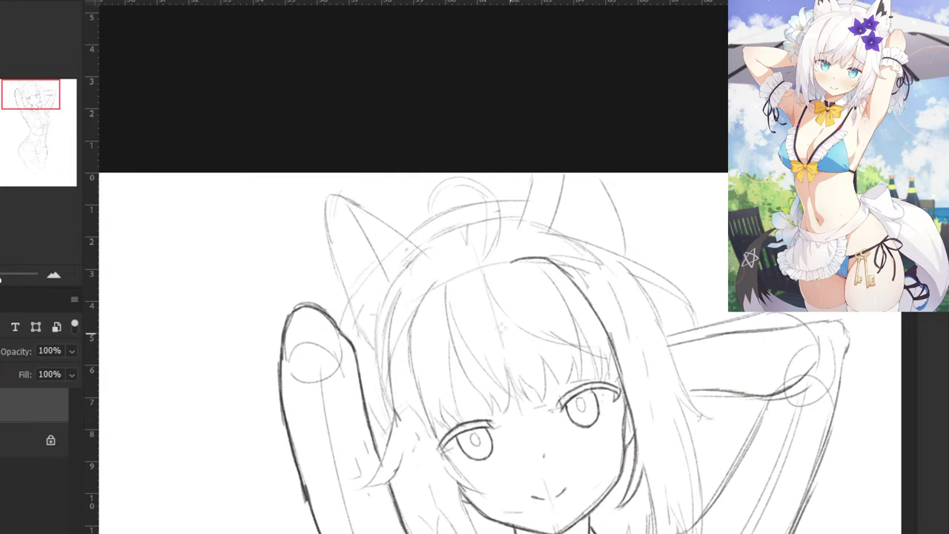
pyautogui.moveTo(584, 472)
pyautogui.mouseDown()
pyautogui.moveTo(558, 505)
pyautogui.moveTo(603, 453)
pyautogui.moveTo(620, 410)
pyautogui.moveTo(622, 389)
pyautogui.moveTo(588, 372)
pyautogui.moveTo(562, 400)
pyautogui.moveTo(441, 433)
pyautogui.moveTo(441, 455)
pyautogui.moveTo(512, 500)
pyautogui.mouseUp()
pyautogui.hotkey('ctrl', 't')
pyautogui.moveTo(356, 346); pyautogui.dragTo(356, 338)
pyautogui.press('Return')
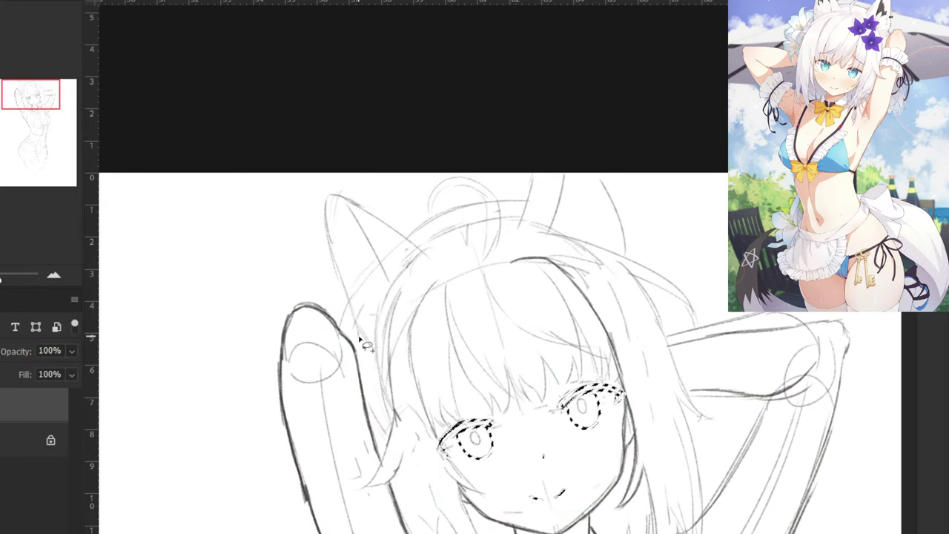
pyautogui.hotkey('ctrl', 'd')
# Flip the canvas horizontally back to its original orientation and bring the whole upper body into view.
pyautogui.scroll(-4, 328, 218)
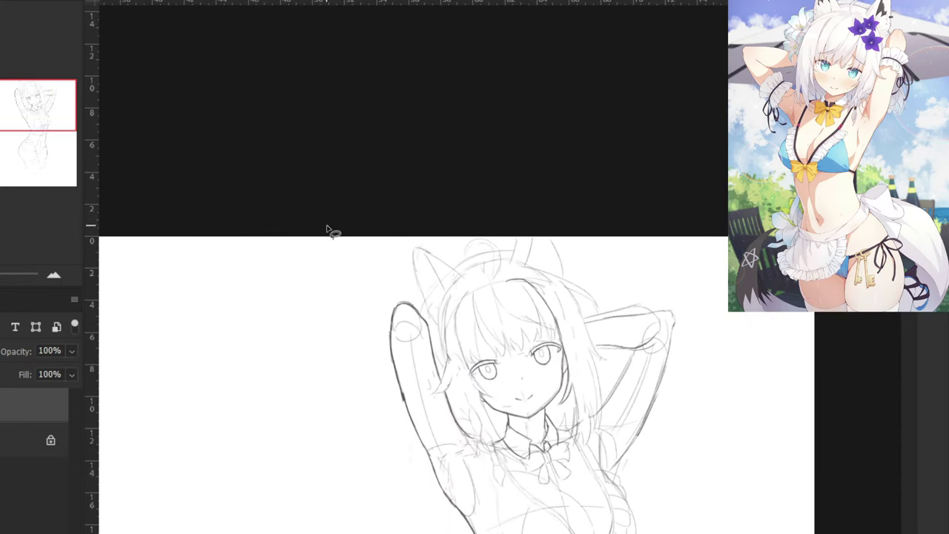
pyautogui.hotkey('ctrl', 'shift', 'h')
pyautogui.moveTo(336, 270); pyautogui.dragTo(875, 291)
pyautogui.moveTo(111, 247); pyautogui.dragTo(392, 284)
pyautogui.moveTo(475, 311); pyautogui.dragTo(334, 272)
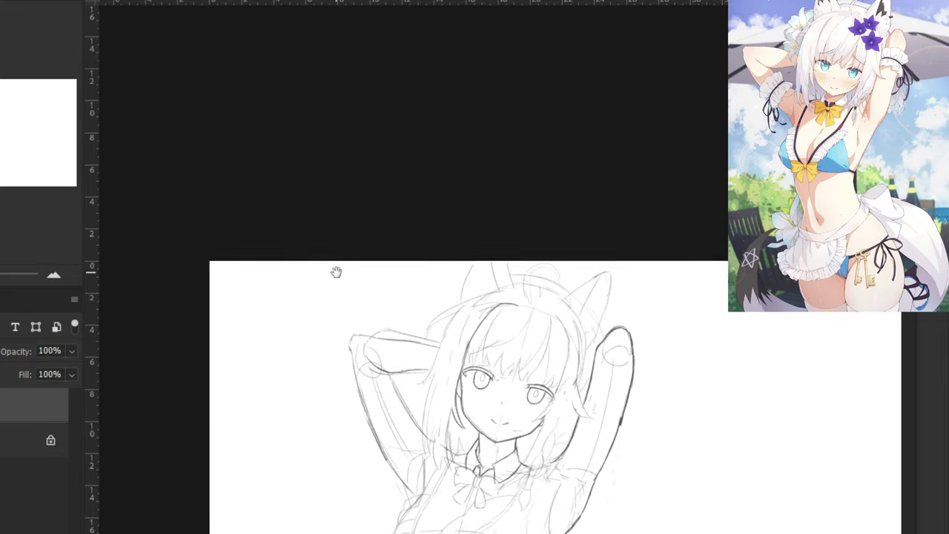
# Select the girl's left eye with its eyelid and slightly adjust its placement with a free transform.
pyautogui.scroll(5, 338, 289)
pyautogui.moveTo(567, 524)
pyautogui.mouseDown()
pyautogui.moveTo(623, 500)
pyautogui.moveTo(582, 468)
pyautogui.moveTo(562, 519)
pyautogui.mouseUp()
pyautogui.hotkey('ctrl', 't')
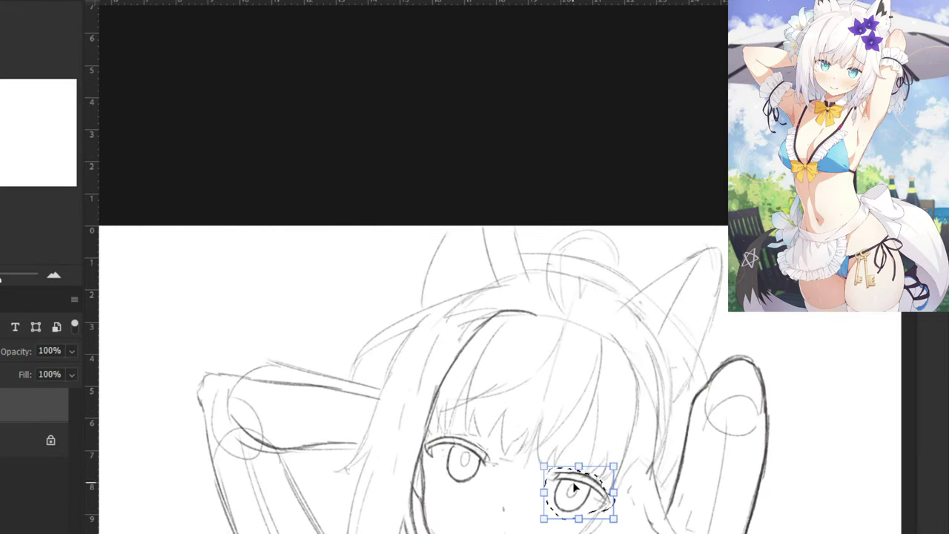
pyautogui.moveTo(578, 472); pyautogui.dragTo(575, 464)
pyautogui.press('Return')
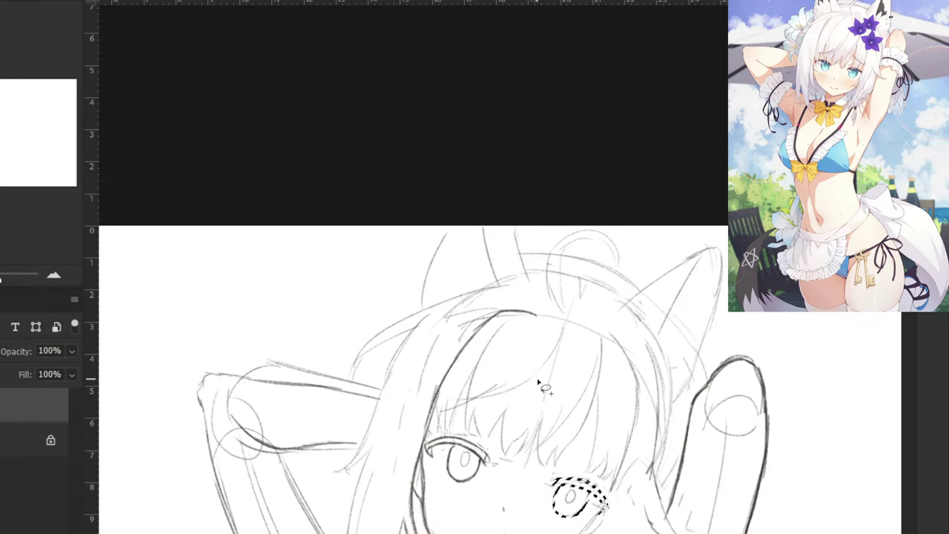
pyautogui.hotkey('ctrl', 'd')
pyautogui.moveTo(539, 358); pyautogui.dragTo(557, 267)
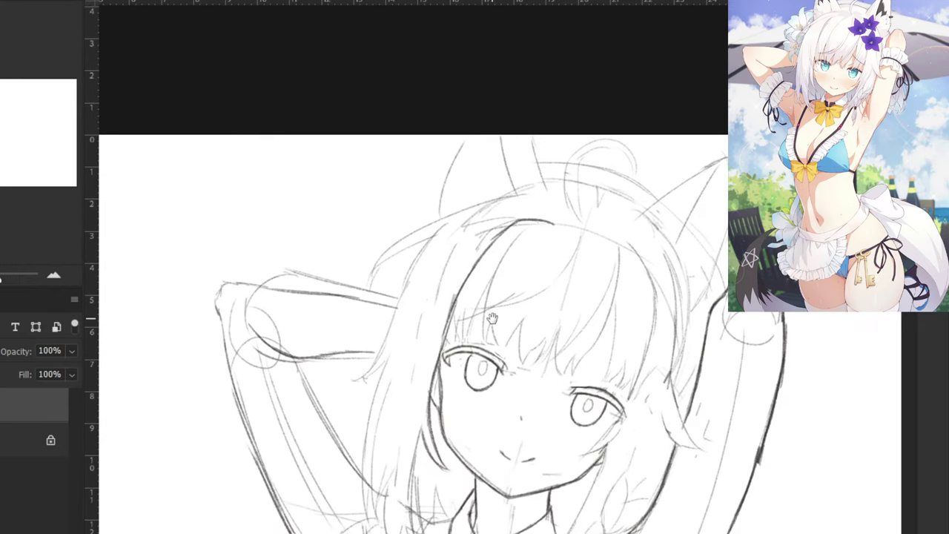
pyautogui.hotkey('ctrl', '+')
pyautogui.hotkey('ctrl', '+')
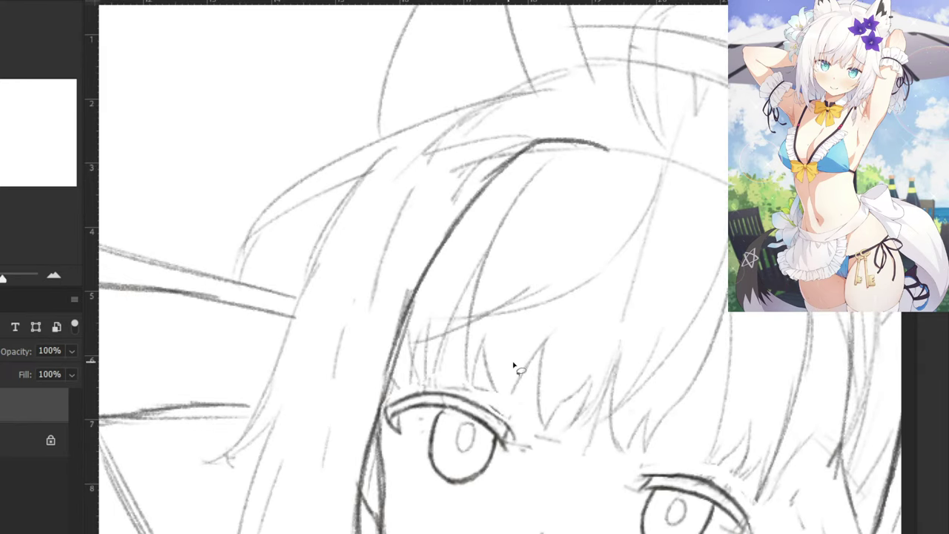
pyautogui.moveTo(544, 340); pyautogui.dragTo(433, 361)
pyautogui.hotkey('ctrl', '-')
pyautogui.hotkey('ctrl', '-')
pyautogui.hotkey('ctrl', 'd')
# Darken the long fringe lock sweeping down toward the inner corner of the girl's left eye, ending in pointed tips.
pyautogui.press('b')
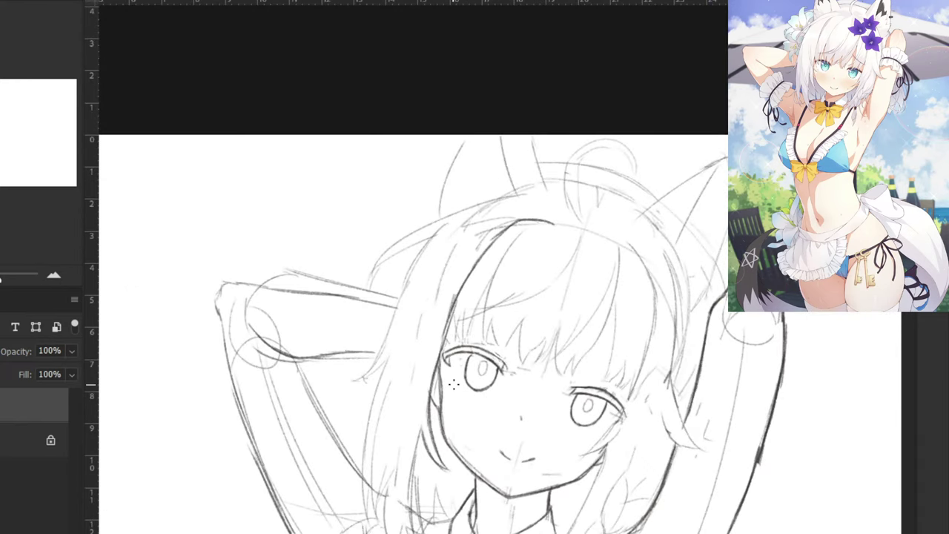
pyautogui.scroll(2, 500, 303)
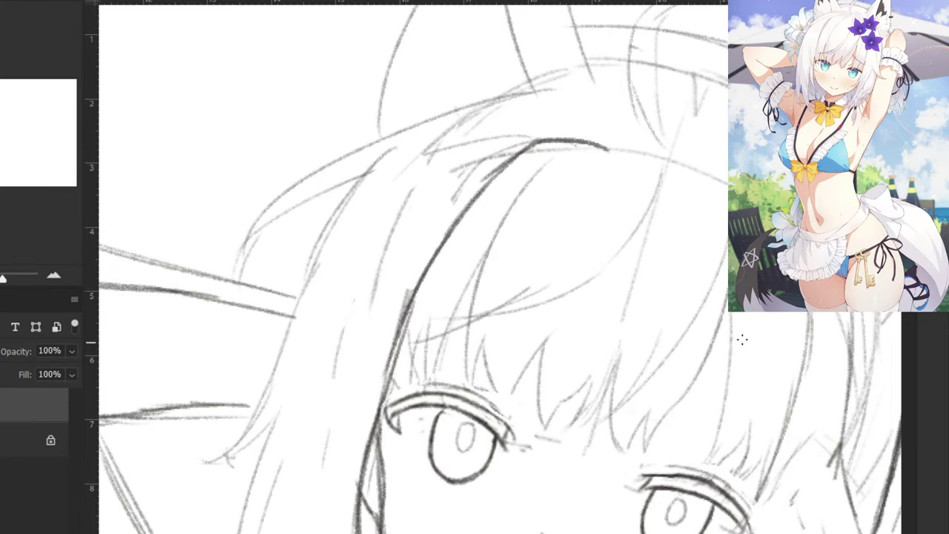
pyautogui.moveTo(724, 311)
pyautogui.mouseDown()
pyautogui.moveTo(715, 361)
pyautogui.moveTo(642, 448)
pyautogui.mouseUp()
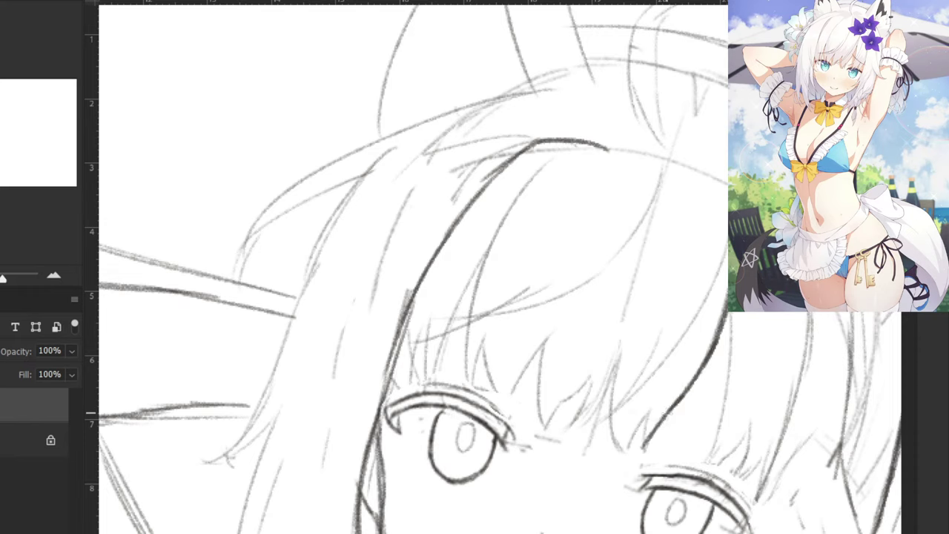
pyautogui.moveTo(665, 413); pyautogui.dragTo(642, 450)
pyautogui.moveTo(605, 319); pyautogui.dragTo(552, 289)
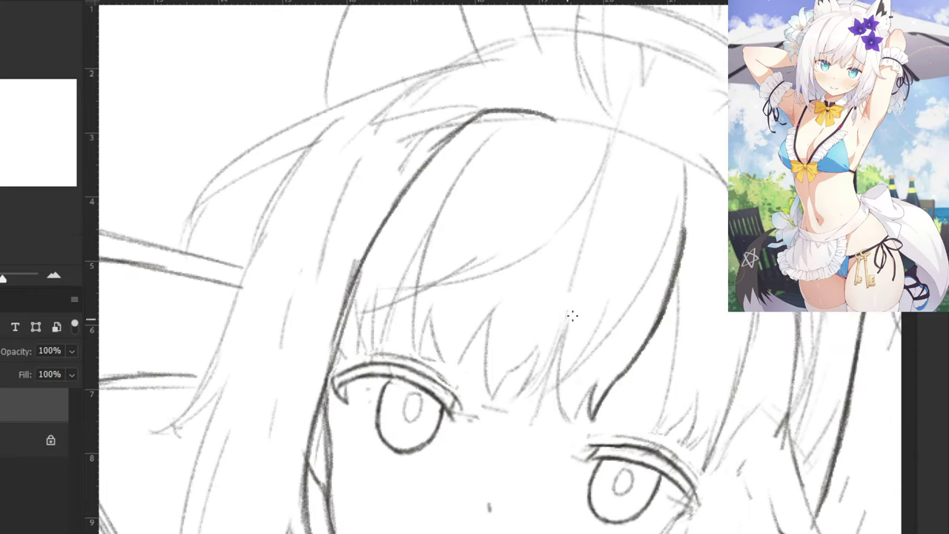
pyautogui.moveTo(565, 324)
pyautogui.mouseDown()
pyautogui.moveTo(560, 398)
pyautogui.moveTo(568, 420)
pyautogui.moveTo(564, 361)
pyautogui.moveTo(570, 422)
pyautogui.mouseUp()
pyautogui.hotkey('ctrl', 'z')
pyautogui.hotkey('ctrl', 'z')
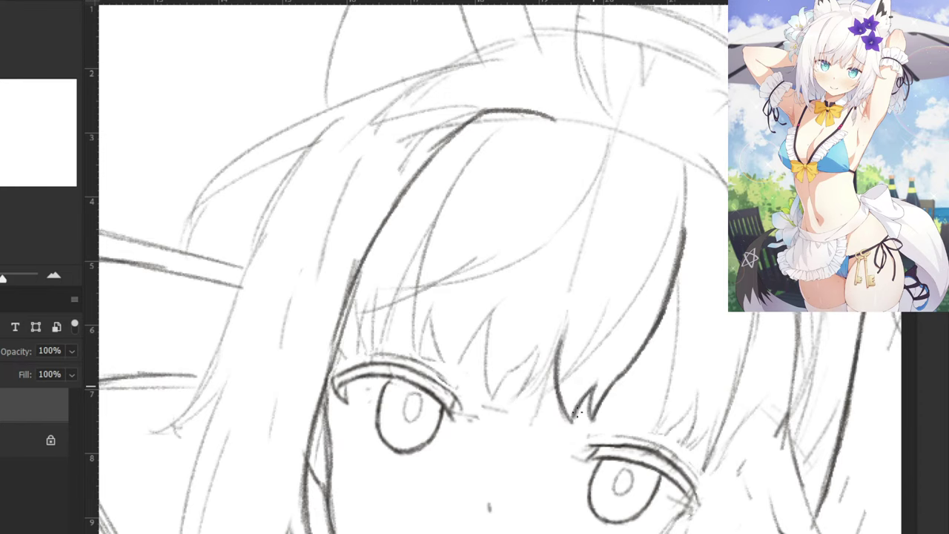
# Redraw the jagged fringe tips between the two eyes in dark strokes, replacing unsatisfactory attempts.
pyautogui.hotkey('ctrl', '-')
pyautogui.hotkey('ctrl', '+')
pyautogui.moveTo(562, 326); pyautogui.dragTo(528, 376)
pyautogui.hotkey('ctrl', 'z')
pyautogui.moveTo(562, 330); pyautogui.dragTo(521, 375)
pyautogui.hotkey('ctrl', 'z')
pyautogui.hotkey('ctrl', 'z')
pyautogui.moveTo(551, 330); pyautogui.dragTo(511, 367)
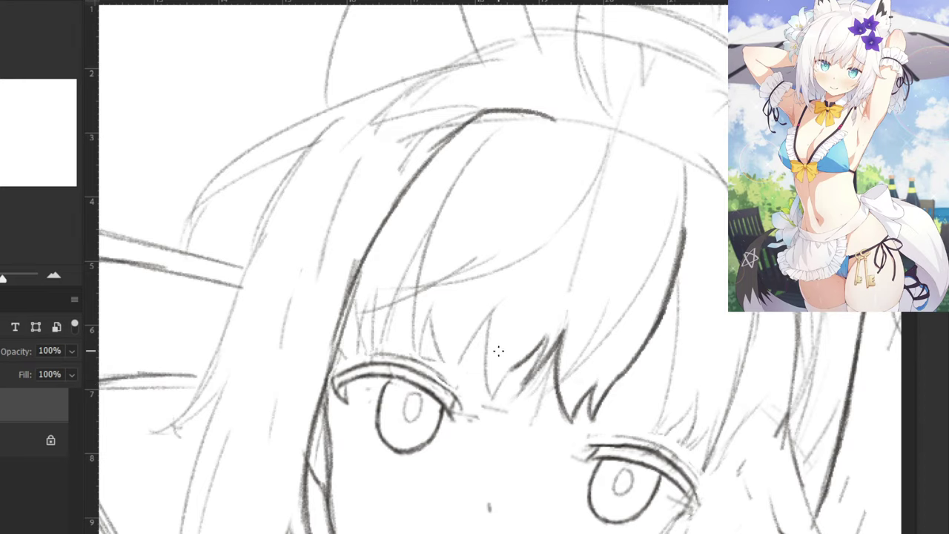
pyautogui.hotkey('ctrl', 'z')
pyautogui.moveTo(527, 350); pyautogui.dragTo(492, 397)
pyautogui.moveTo(513, 367); pyautogui.dragTo(494, 395)
pyautogui.moveTo(490, 315); pyautogui.dragTo(488, 386)
pyautogui.moveTo(490, 315); pyautogui.dragTo(458, 388)
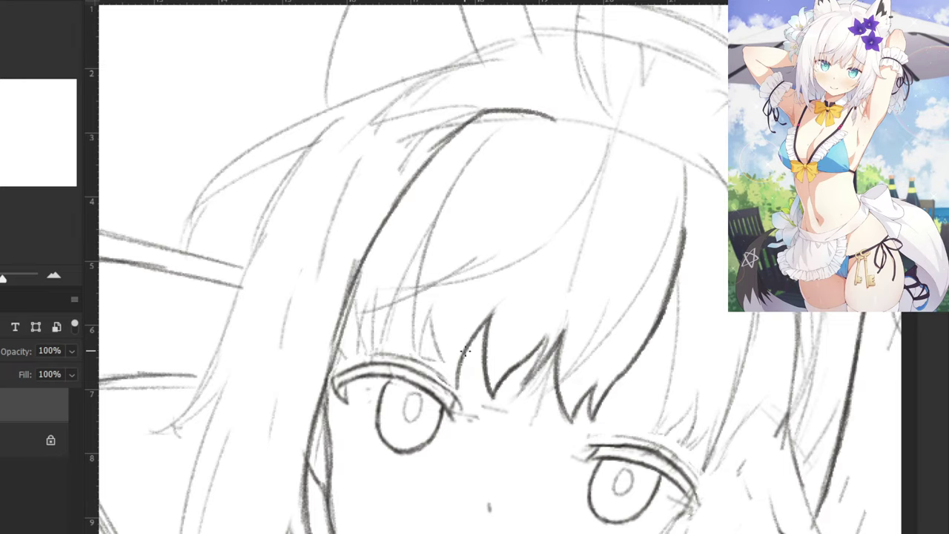
# Darken the pointed fringe strands above the inner half of the girl's right eye.
pyautogui.moveTo(432, 319); pyautogui.dragTo(453, 386)
pyautogui.moveTo(431, 311); pyautogui.dragTo(419, 364)
pyautogui.moveTo(486, 132)
pyautogui.mouseDown()
pyautogui.moveTo(435, 233)
pyautogui.moveTo(420, 359)
pyautogui.mouseUp()
pyautogui.hotkey('ctrl', 'z')
pyautogui.hotkey('ctrl', 'z')
pyautogui.moveTo(435, 215); pyautogui.dragTo(428, 362)
pyautogui.hotkey('ctrl', 'z')
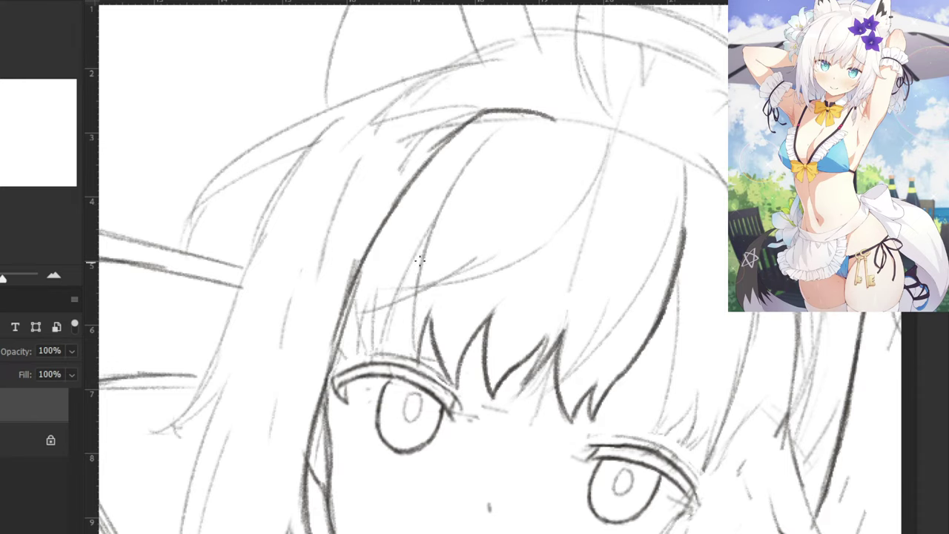
pyautogui.moveTo(436, 216); pyautogui.dragTo(416, 367)
# Darken the long strand from the hair parting and the short fringe tips over the outer half of the girl's right eye.
pyautogui.moveTo(487, 138); pyautogui.dragTo(381, 340)
pyautogui.hotkey('ctrl', 'z')
pyautogui.moveTo(410, 257); pyautogui.dragTo(375, 363)
pyautogui.moveTo(377, 292); pyautogui.dragTo(369, 362)
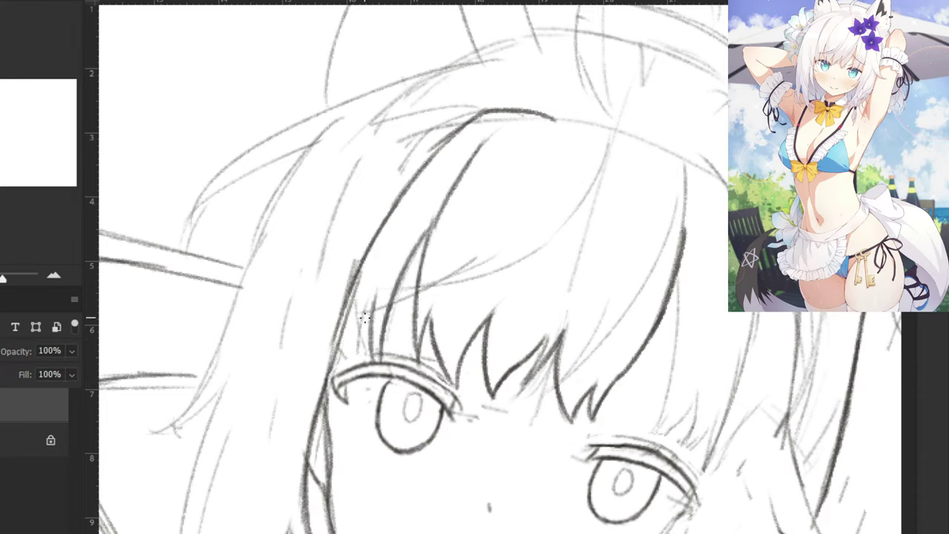
pyautogui.hotkey('ctrl', 'z')
pyautogui.hotkey('ctrl', 'z')
pyautogui.moveTo(374, 319)
pyautogui.mouseDown()
pyautogui.moveTo(377, 361)
pyautogui.moveTo(336, 364)
pyautogui.mouseUp()
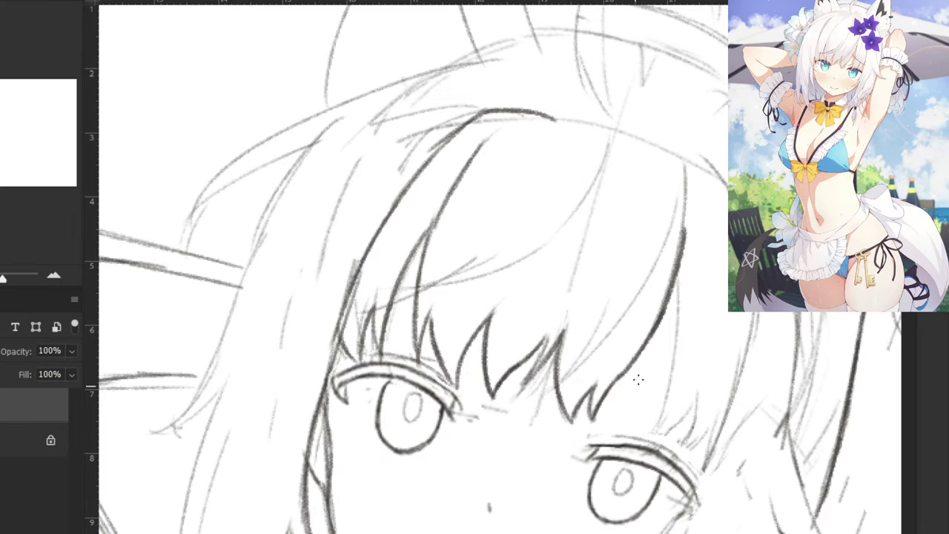
# Draw the dark fringe strand down to the girl's left eyelid and add short spiky tips above that eye's outer corner.
pyautogui.moveTo(679, 264)
pyautogui.mouseDown()
pyautogui.moveTo(653, 442)
pyautogui.moveTo(687, 423)
pyautogui.mouseUp()
pyautogui.hotkey('ctrl', 'z')
pyautogui.hotkey('ctrl', 'z')
pyautogui.moveTo(650, 453)
pyautogui.mouseDown()
pyautogui.moveTo(685, 429)
pyautogui.moveTo(676, 446)
pyautogui.mouseUp()
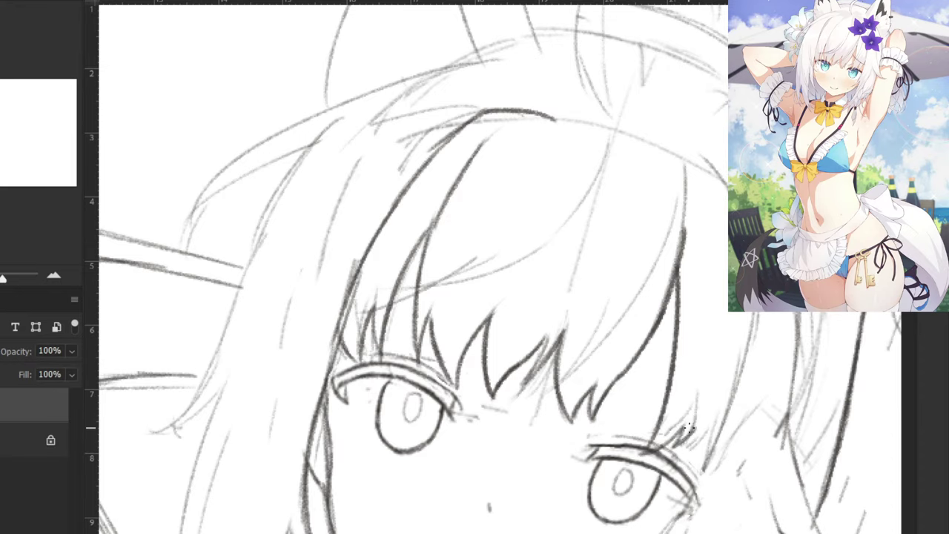
pyautogui.moveTo(712, 399)
pyautogui.mouseDown()
pyautogui.moveTo(689, 433)
pyautogui.moveTo(698, 455)
pyautogui.moveTo(701, 437)
pyautogui.mouseUp()
pyautogui.hotkey('ctrl', '-')
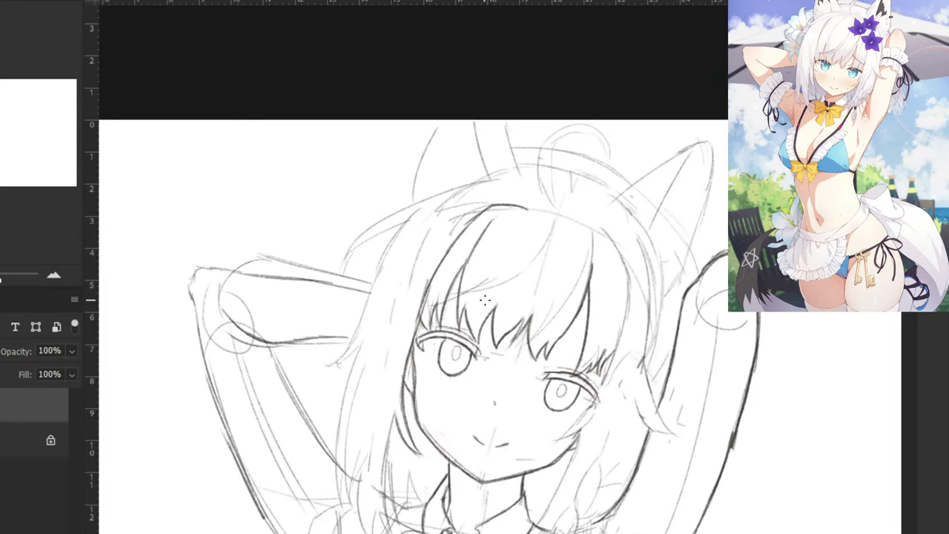
# Darken the inner hair contour on the girl's left side from the top of the fringe down to eye level.
pyautogui.scroll(-2, 485, 299)
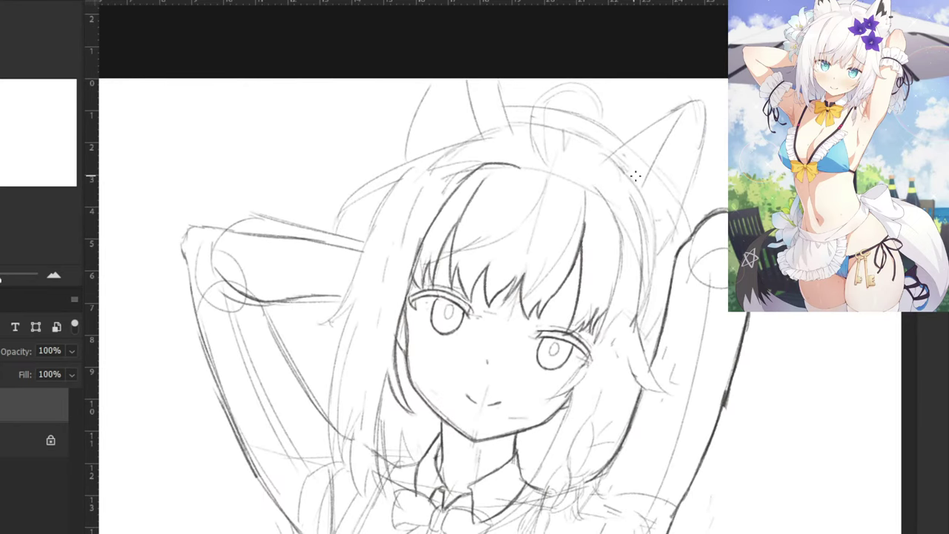
pyautogui.hotkey('ctrl', '+')
pyautogui.hotkey('ctrl', '-')
pyautogui.moveTo(602, 199); pyautogui.dragTo(621, 268)
pyautogui.moveTo(622, 230)
pyautogui.mouseDown()
pyautogui.moveTo(610, 312)
pyautogui.moveTo(595, 341)
pyautogui.mouseUp()
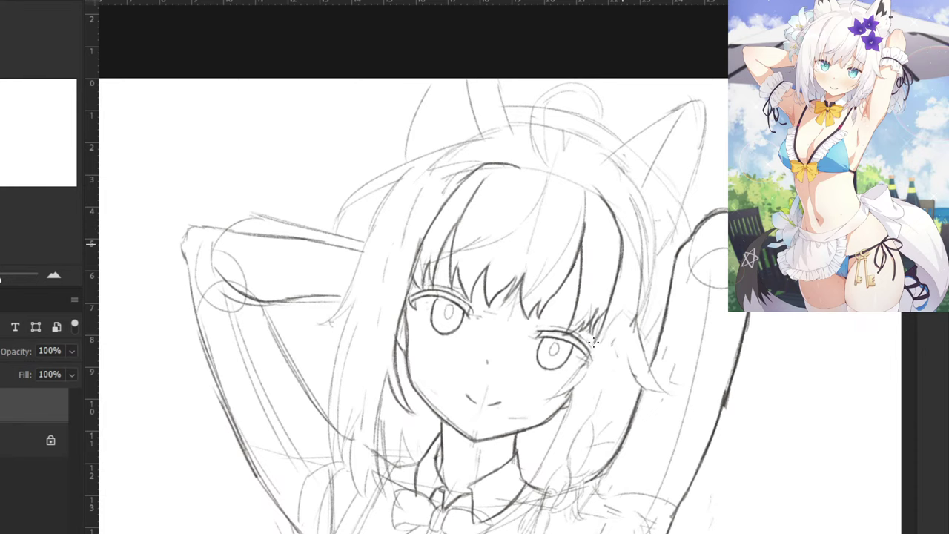
# Continue the dark hair contour past the outer corner of the girl's left eye and draw pointed hair tips on the cheek.
pyautogui.hotkey('ctrl', '+')
pyautogui.hotkey('ctrl', '-')
pyautogui.hotkey('ctrl', '+')
pyautogui.moveTo(712, 313); pyautogui.dragTo(672, 412)
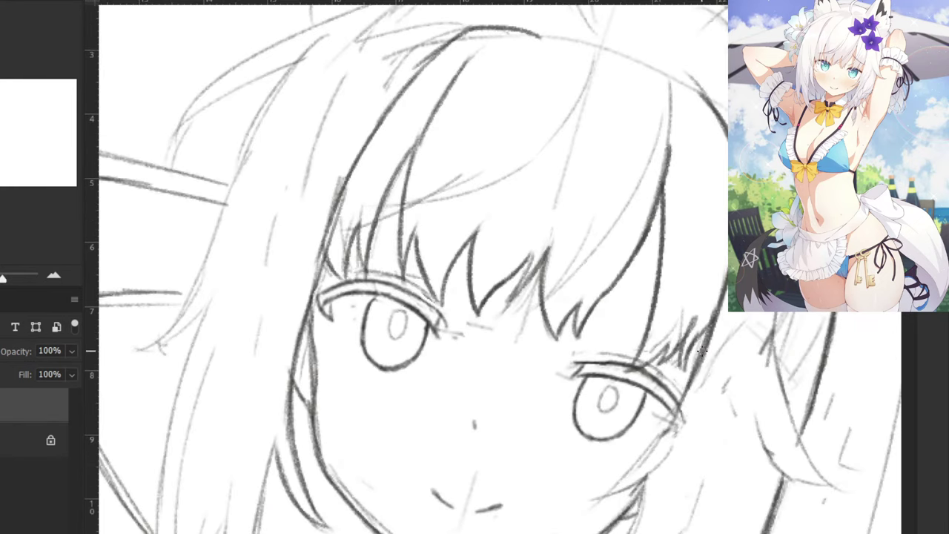
pyautogui.moveTo(703, 355)
pyautogui.mouseDown()
pyautogui.moveTo(636, 463)
pyautogui.moveTo(604, 481)
pyautogui.mouseUp()
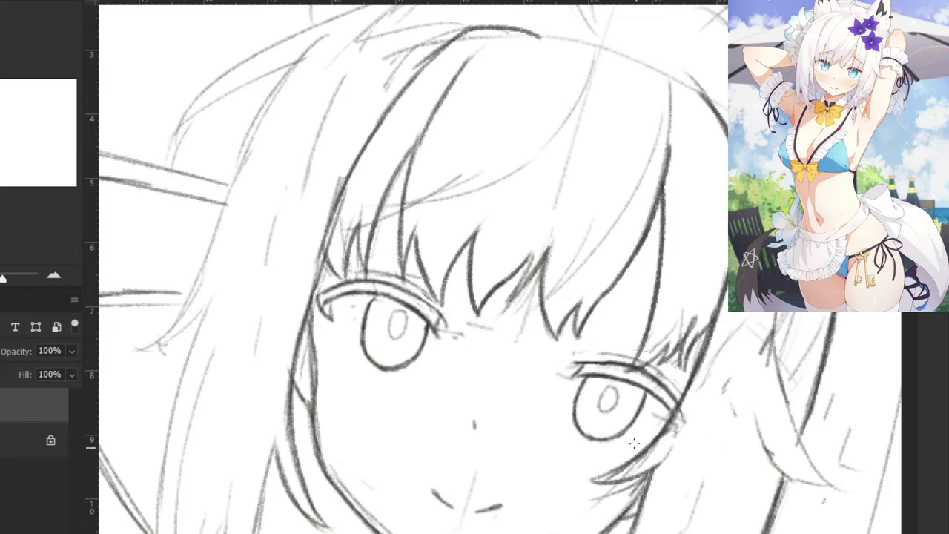
pyautogui.moveTo(548, 455); pyautogui.dragTo(535, 303)
# Extend the dark hair lock on the girl's left side from the cheek past the jaw down to the collar.
pyautogui.hotkey('ctrl', '-')
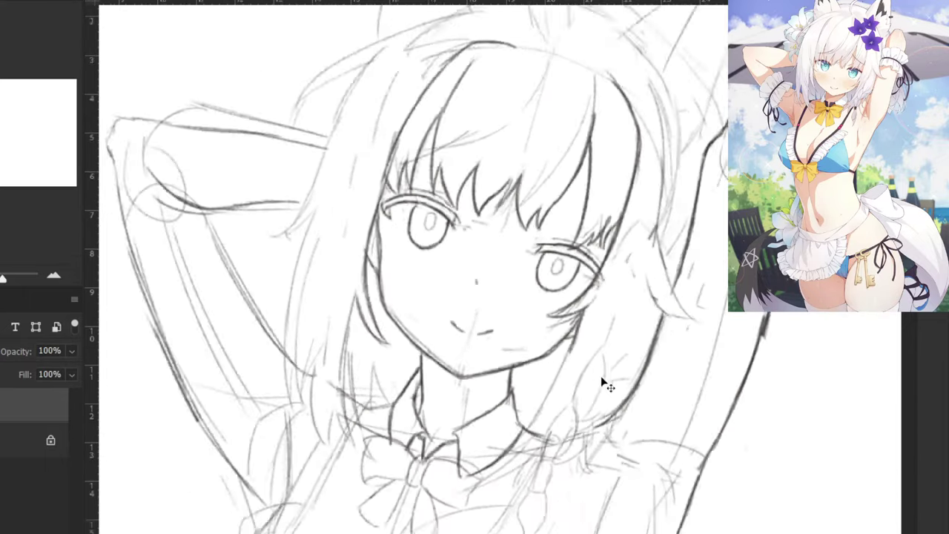
pyautogui.scroll(-1, 602, 384)
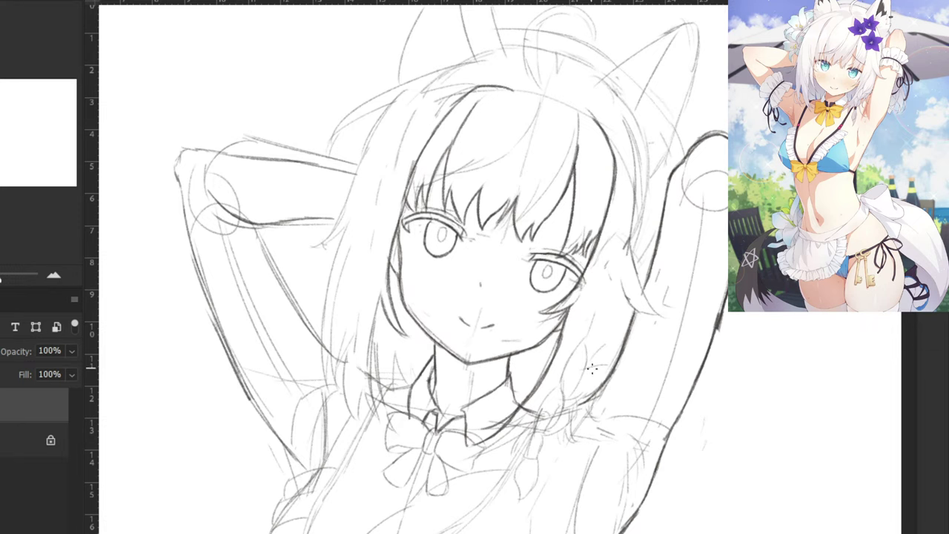
pyautogui.hotkey('ctrl', '+')
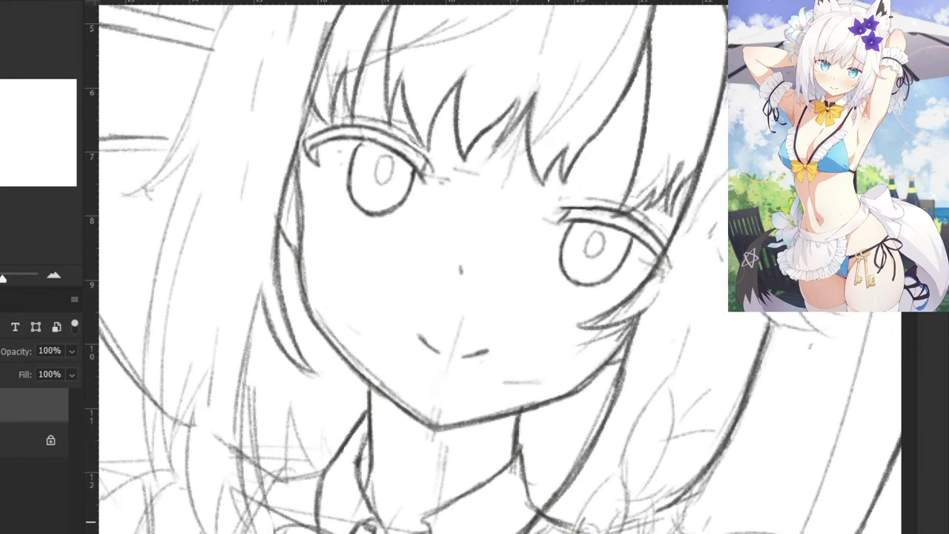
pyautogui.scroll(-3, 472, 531)
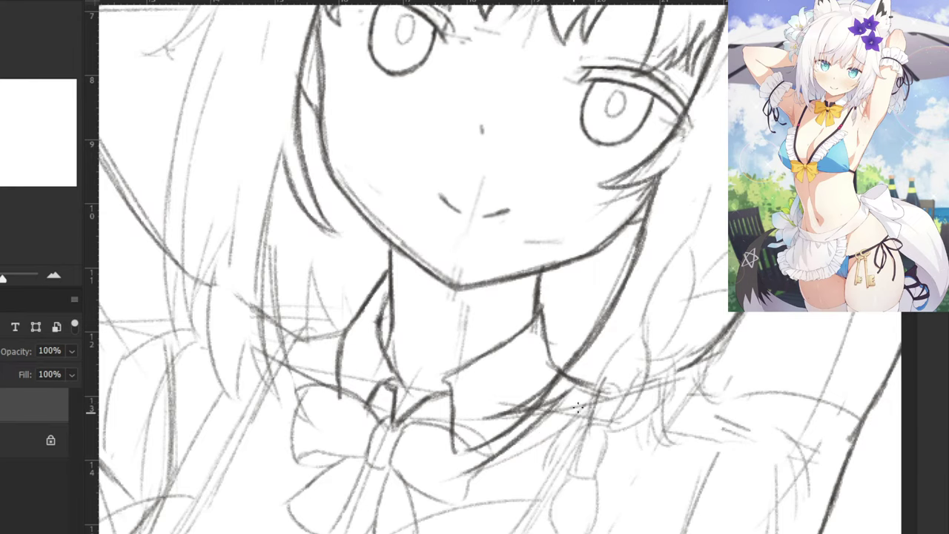
pyautogui.hotkey('ctrl', '-')
pyautogui.hotkey('ctrl', '-')
pyautogui.hotkey('ctrl', '-')
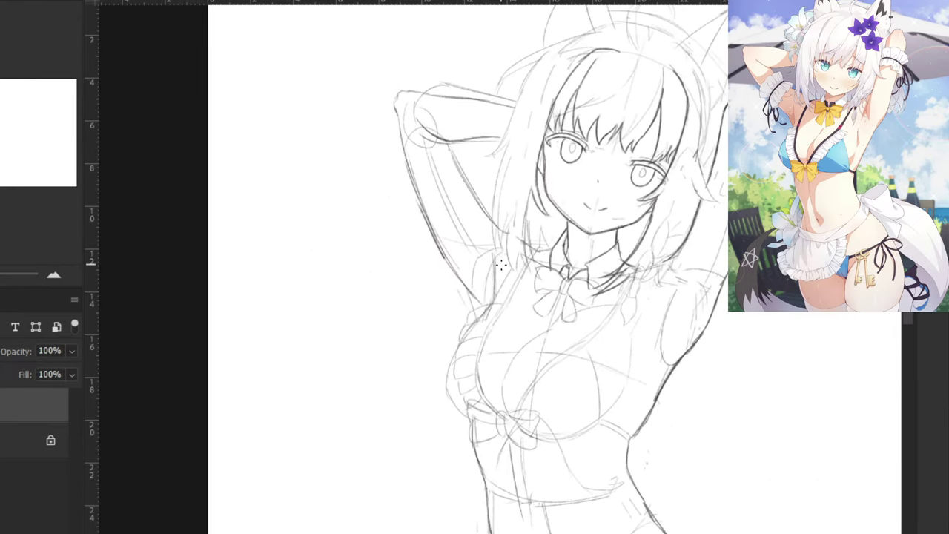
# Darken the spiky hair tip and the shoulder line beside the collar on the girl's right side.
pyautogui.hotkey('ctrl', '+')
pyautogui.hotkey('ctrl', '+')
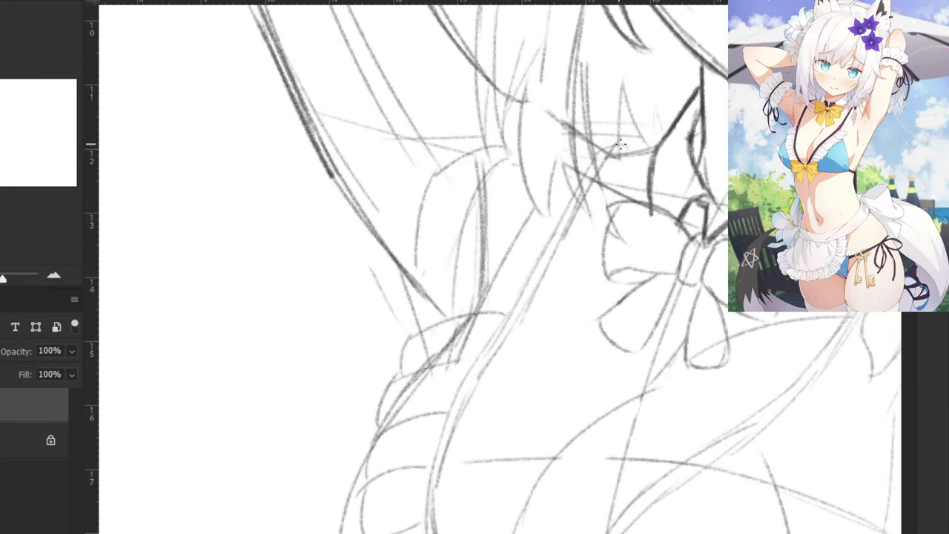
pyautogui.moveTo(622, 144); pyautogui.dragTo(547, 283)
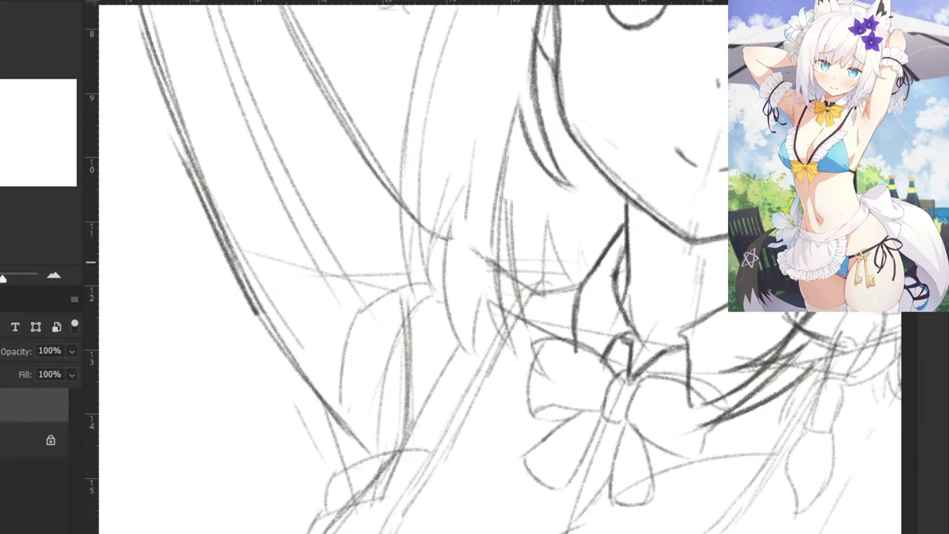
pyautogui.moveTo(548, 222)
pyautogui.mouseDown()
pyautogui.moveTo(576, 283)
pyautogui.moveTo(539, 295)
pyautogui.moveTo(571, 287)
pyautogui.moveTo(517, 265)
pyautogui.mouseUp()
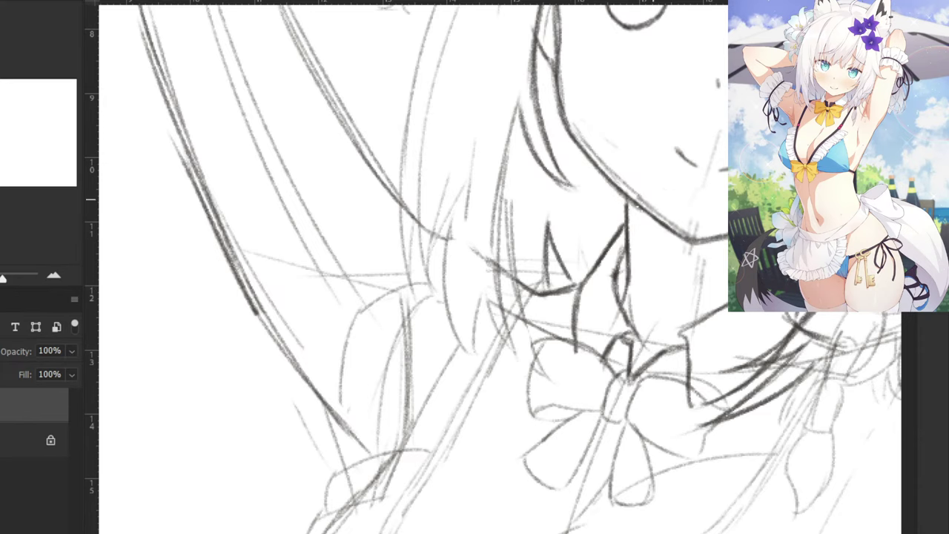
pyautogui.hotkey('ctrl', '-')
pyautogui.hotkey('ctrl', '-')
pyautogui.moveTo(463, 177); pyautogui.dragTo(458, 230)
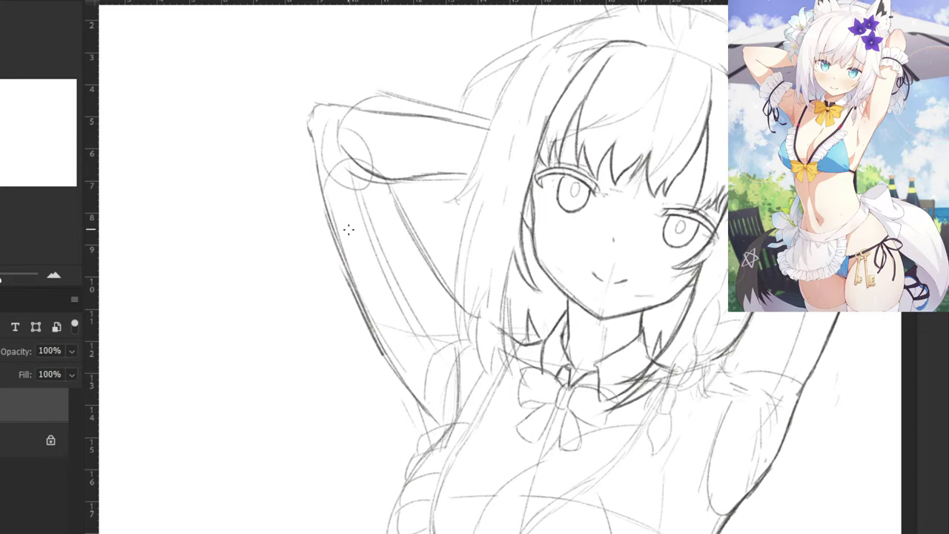
# Erase the outer contour of the girl's right upper arm and redraw its elbow-side section as a cleaner dark line.
pyautogui.press('e')
pyautogui.moveTo(320, 211); pyautogui.dragTo(368, 318)
pyautogui.press('b')
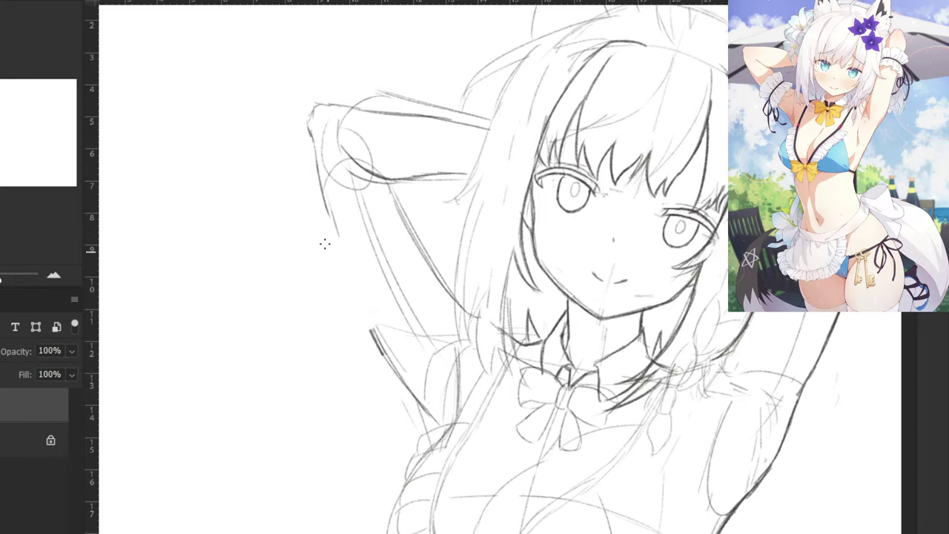
pyautogui.moveTo(322, 183); pyautogui.dragTo(349, 268)
pyautogui.hotkey('ctrl', 'z')
pyautogui.hotkey('ctrl', 'z')
pyautogui.moveTo(329, 203); pyautogui.dragTo(361, 291)
pyautogui.moveTo(338, 244)
pyautogui.mouseDown()
pyautogui.moveTo(369, 305)
pyautogui.moveTo(371, 220)
pyautogui.moveTo(386, 286)
pyautogui.moveTo(381, 318)
pyautogui.moveTo(364, 306)
pyautogui.moveTo(393, 366)
pyautogui.mouseUp()
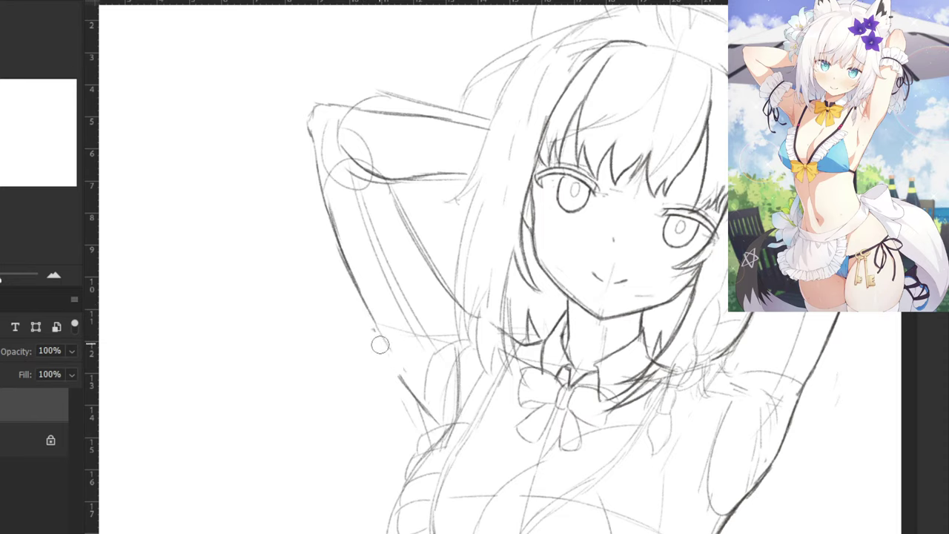
# Extend the outer contour of the girl's raised right arm down to the bikini ruffle.
pyautogui.press('b')
pyautogui.moveTo(364, 299); pyautogui.dragTo(402, 374)
pyautogui.moveTo(379, 335); pyautogui.dragTo(409, 395)
pyautogui.press('e')
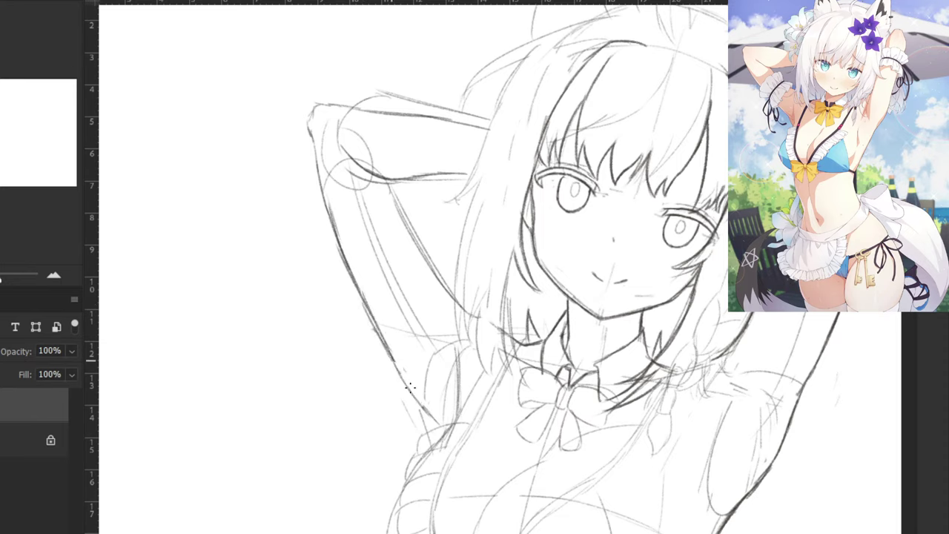
pyautogui.moveTo(393, 359); pyautogui.dragTo(429, 413)
pyautogui.moveTo(414, 410); pyautogui.dragTo(456, 318)
# Darken the armpit crease above the ruffle on the girl's right side.
pyautogui.hotkey('ctrl', '+')
pyautogui.hotkey('ctrl', '+')
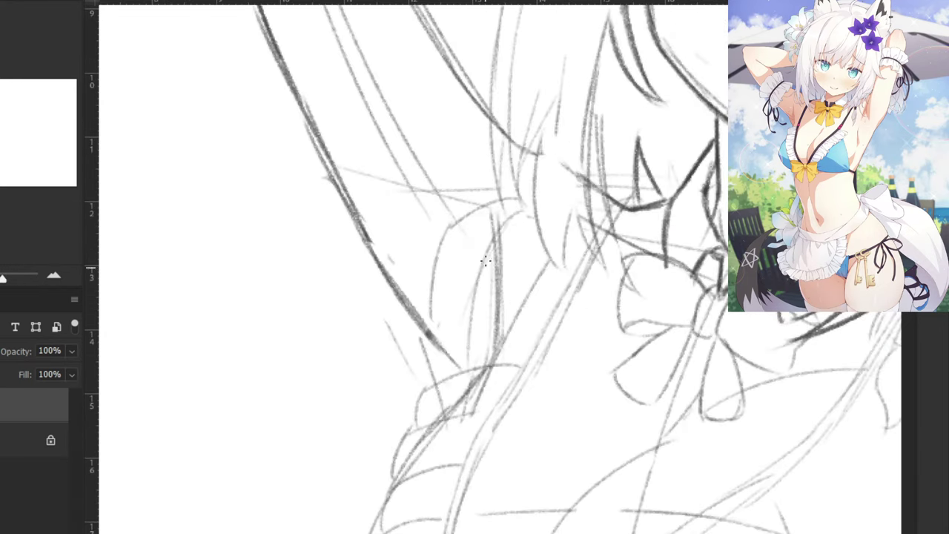
pyautogui.moveTo(491, 215); pyautogui.dragTo(499, 364)
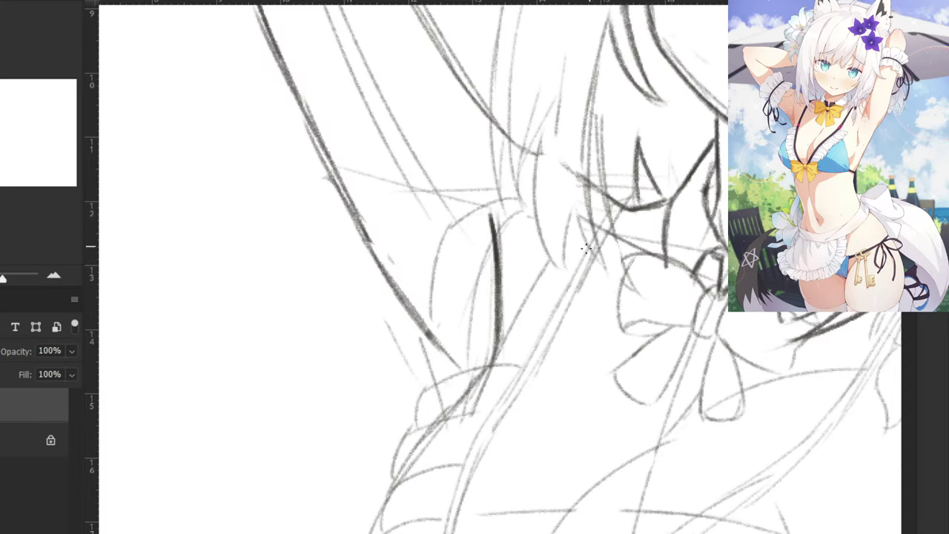
# Darken the outer edge of the bikini strap on the girl's right side from the collar down past the top ruffle.
pyautogui.moveTo(602, 222); pyautogui.dragTo(553, 320)
pyautogui.moveTo(583, 250); pyautogui.dragTo(542, 347)
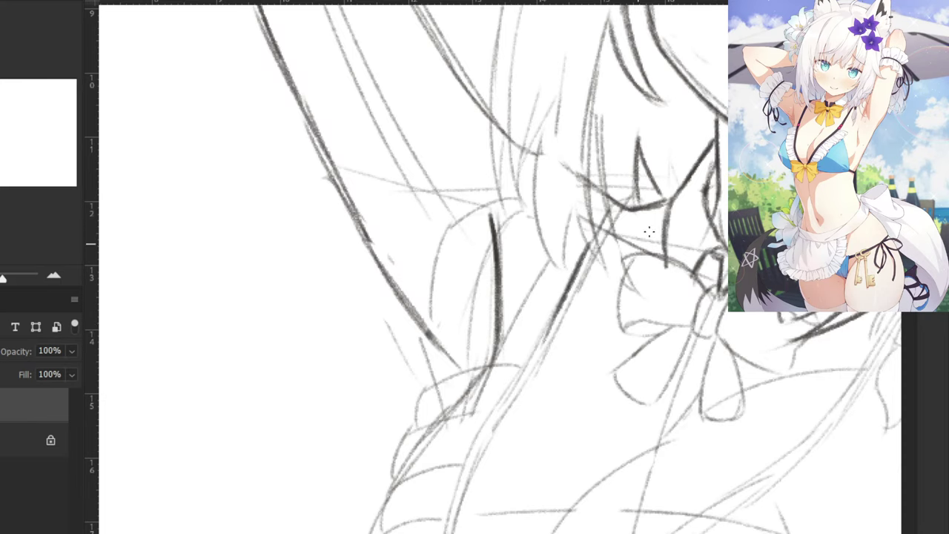
pyautogui.hotkey('ctrl', 'z')
pyautogui.hotkey('ctrl', 'z')
pyautogui.moveTo(580, 252); pyautogui.dragTo(529, 360)
pyautogui.scroll(-4, 515, 280)
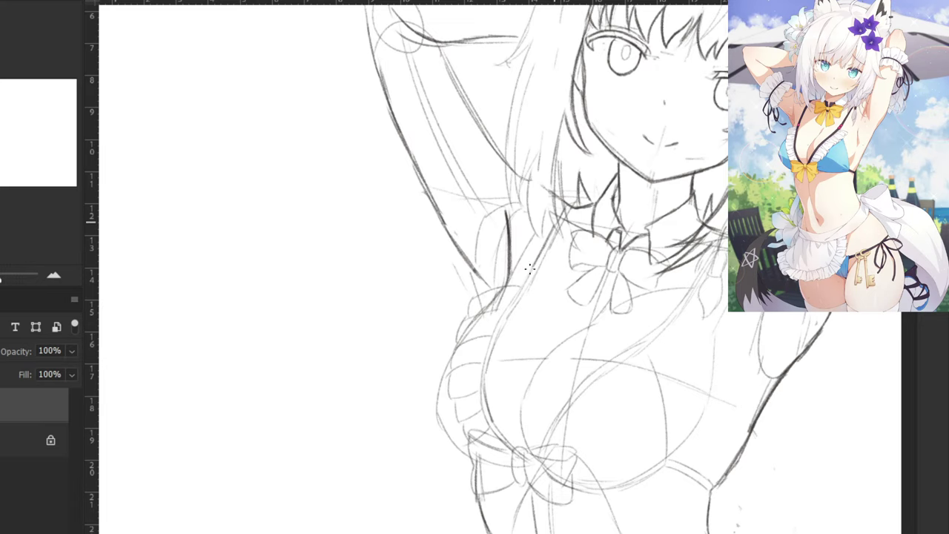
pyautogui.moveTo(532, 263); pyautogui.dragTo(486, 354)
pyautogui.hotkey('ctrl', 'z')
pyautogui.scroll(5, 486, 348)
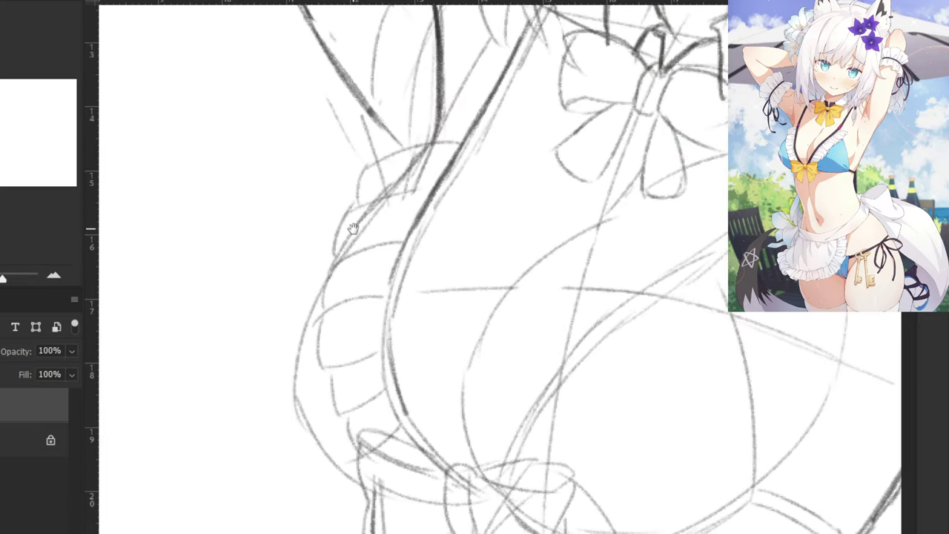
# Continue the dark outer edge of the right bikini trim along the ruffles down to the chest bow.
pyautogui.moveTo(419, 210)
pyautogui.mouseDown()
pyautogui.moveTo(396, 262)
pyautogui.moveTo(385, 393)
pyautogui.mouseUp()
pyautogui.hotkey('ctrl', 'z')
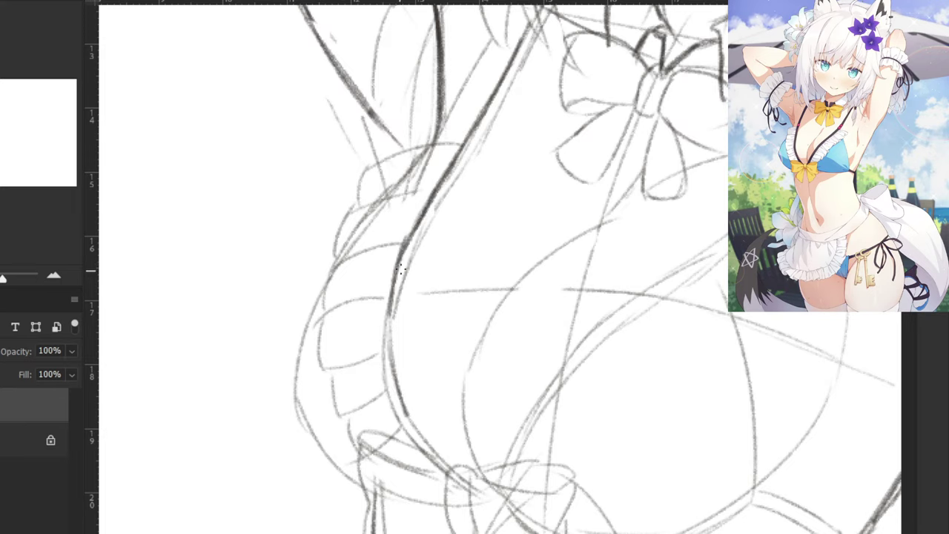
pyautogui.moveTo(401, 262)
pyautogui.mouseDown()
pyautogui.moveTo(383, 368)
pyautogui.moveTo(413, 435)
pyautogui.mouseUp()
pyautogui.moveTo(391, 399); pyautogui.dragTo(442, 470)
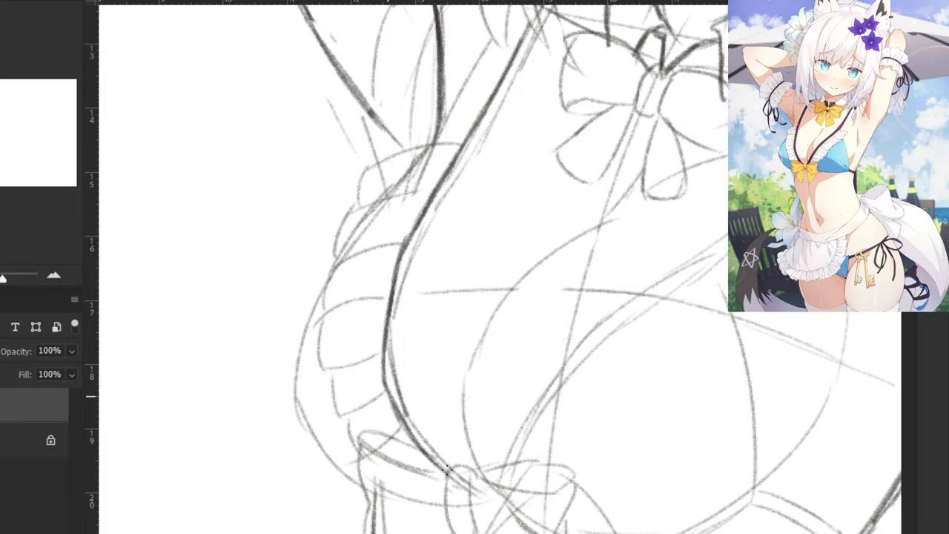
pyautogui.hotkey('ctrl', 'z')
pyautogui.hotkey('ctrl', 'z')
pyautogui.moveTo(396, 411); pyautogui.dragTo(437, 467)
pyautogui.moveTo(419, 441)
pyautogui.mouseDown()
pyautogui.moveTo(449, 478)
pyautogui.moveTo(442, 467)
pyautogui.mouseUp()
pyautogui.moveTo(410, 423)
pyautogui.mouseDown()
pyautogui.moveTo(419, 438)
pyautogui.moveTo(387, 334)
pyautogui.mouseUp()
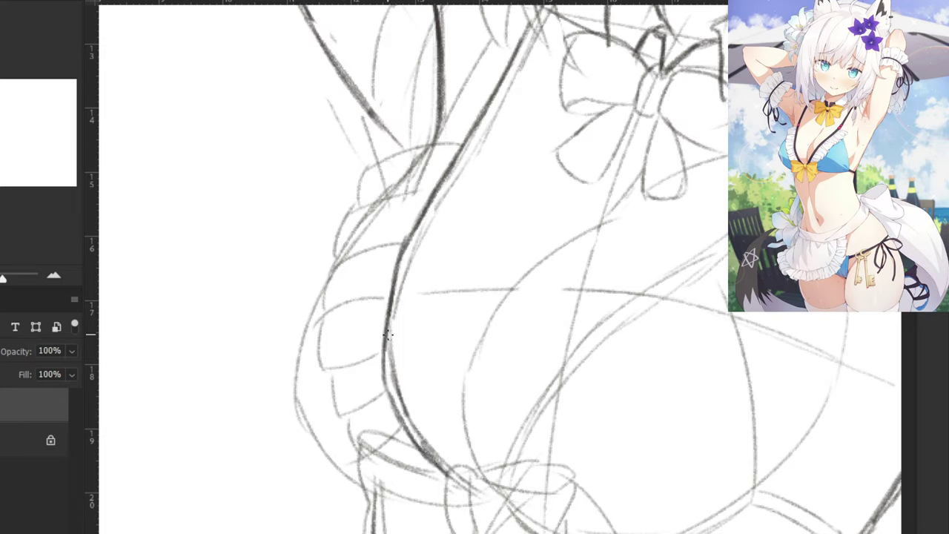
# Draw the trim's parallel inner edge from the collar down the right bikini cup to the lower ruffles.
pyautogui.moveTo(537, 31); pyautogui.dragTo(487, 133)
pyautogui.moveTo(515, 78); pyautogui.dragTo(459, 176)
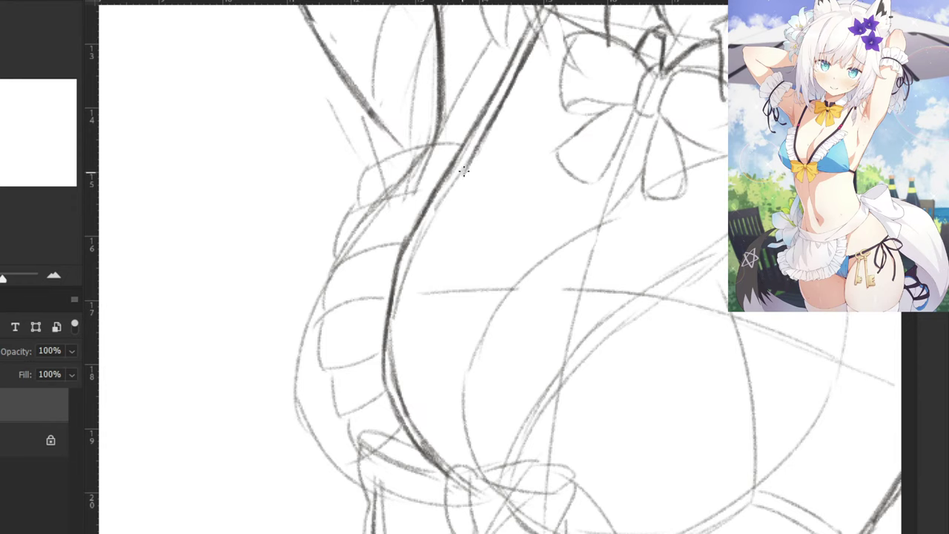
pyautogui.moveTo(489, 129)
pyautogui.mouseDown()
pyautogui.moveTo(421, 231)
pyautogui.moveTo(439, 204)
pyautogui.moveTo(408, 272)
pyautogui.mouseUp()
pyautogui.moveTo(436, 213); pyautogui.dragTo(394, 321)
pyautogui.moveTo(405, 281); pyautogui.dragTo(391, 359)
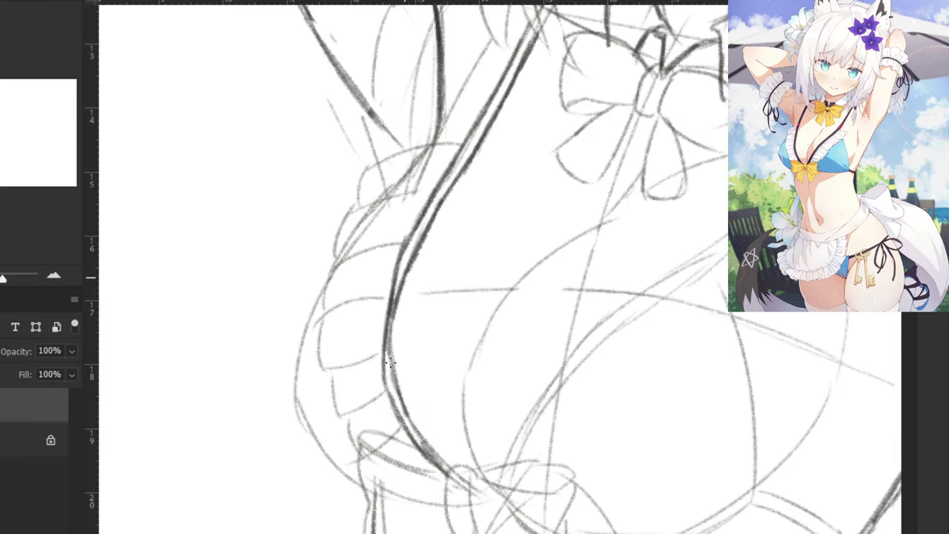
pyautogui.moveTo(399, 302); pyautogui.dragTo(394, 376)
pyautogui.hotkey('ctrl', '-')
pyautogui.scroll(-2, 417, 152)
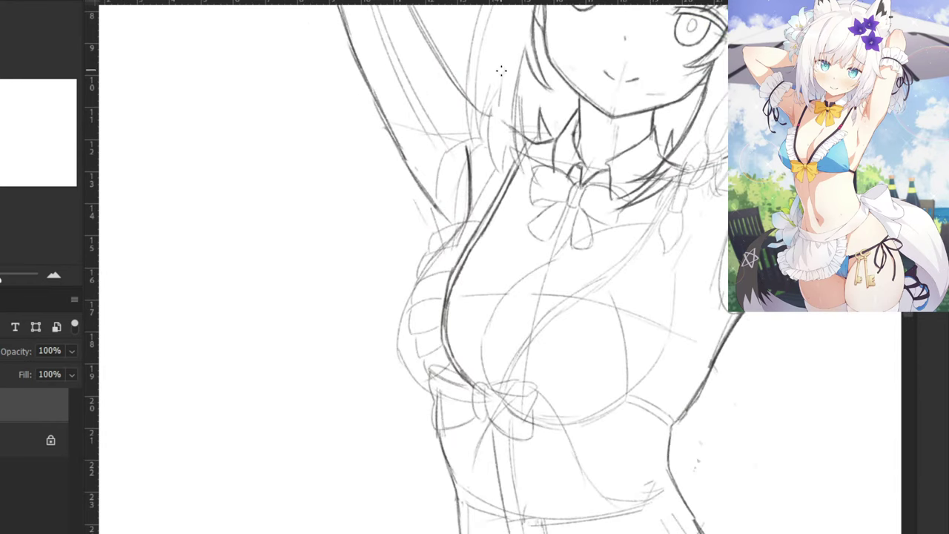
# Darken the upper three ruffle folds along the outer side of the right bikini cup.
pyautogui.hotkey('ctrl', '+')
pyautogui.hotkey('ctrl', '+')
pyautogui.moveTo(461, 144)
pyautogui.mouseDown()
pyautogui.moveTo(368, 170)
pyautogui.moveTo(376, 161)
pyautogui.moveTo(363, 170)
pyautogui.moveTo(356, 206)
pyautogui.mouseUp()
pyautogui.hotkey('ctrl', 'z')
pyautogui.moveTo(417, 192)
pyautogui.mouseDown()
pyautogui.moveTo(349, 214)
pyautogui.moveTo(336, 256)
pyautogui.mouseUp()
pyautogui.moveTo(400, 244)
pyautogui.mouseDown()
pyautogui.moveTo(324, 277)
pyautogui.moveTo(329, 314)
pyautogui.mouseUp()
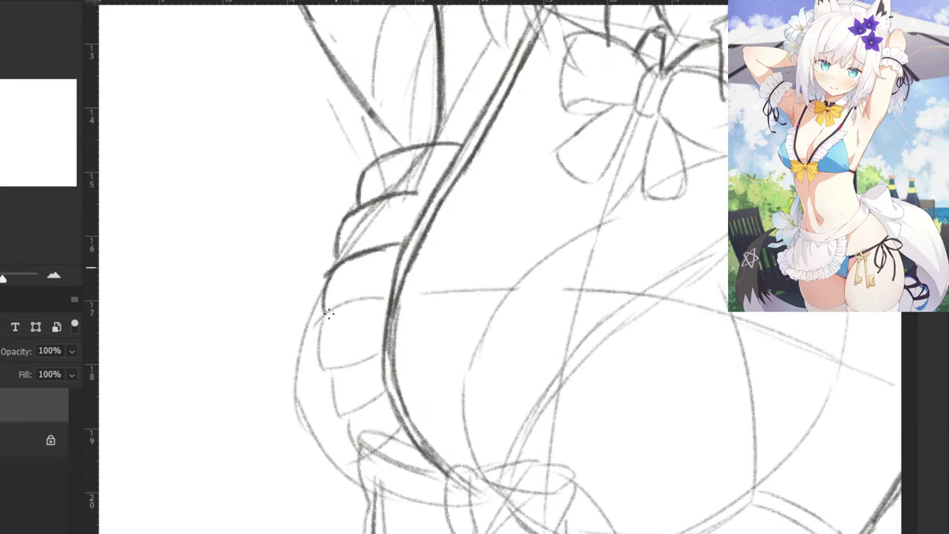
# Darken the lower ruffle folds on the right bikini cup and erase the last fold's overlap with the bow.
pyautogui.moveTo(383, 299)
pyautogui.mouseDown()
pyautogui.moveTo(315, 320)
pyautogui.moveTo(325, 318)
pyautogui.moveTo(324, 365)
pyautogui.mouseUp()
pyautogui.moveTo(382, 355)
pyautogui.mouseDown()
pyautogui.moveTo(326, 366)
pyautogui.moveTo(335, 415)
pyautogui.mouseUp()
pyautogui.moveTo(381, 393)
pyautogui.mouseDown()
pyautogui.moveTo(338, 414)
pyautogui.moveTo(364, 458)
pyautogui.mouseUp()
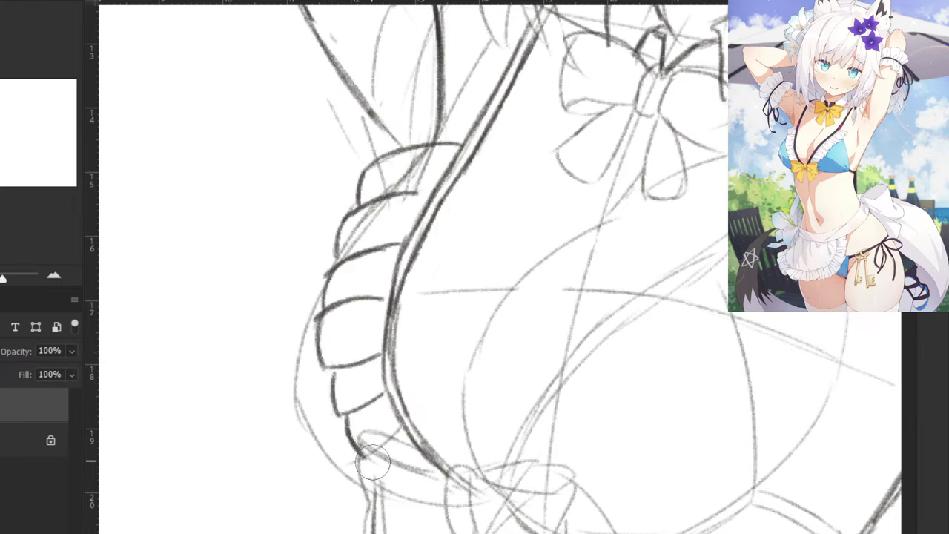
pyautogui.moveTo(359, 446); pyautogui.dragTo(363, 486)
pyautogui.hotkey('ctrl', '-')
pyautogui.hotkey('ctrl', '-')
pyautogui.hotkey('ctrl', '-')
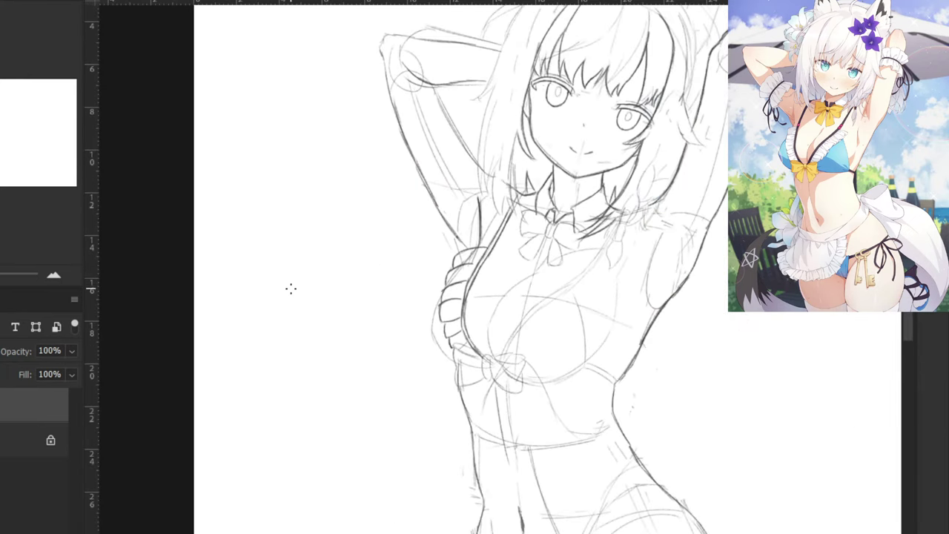
# Redraw the outer contour of the girl's right breast beyond the ruffles and darken its lower curve to the bow.
pyautogui.hotkey('ctrl', '+')
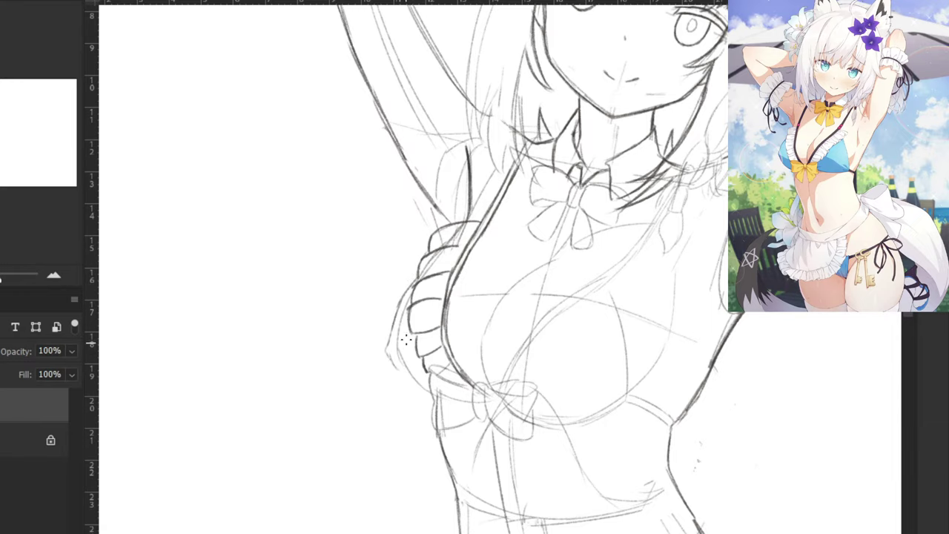
pyautogui.scroll(2, 393, 337)
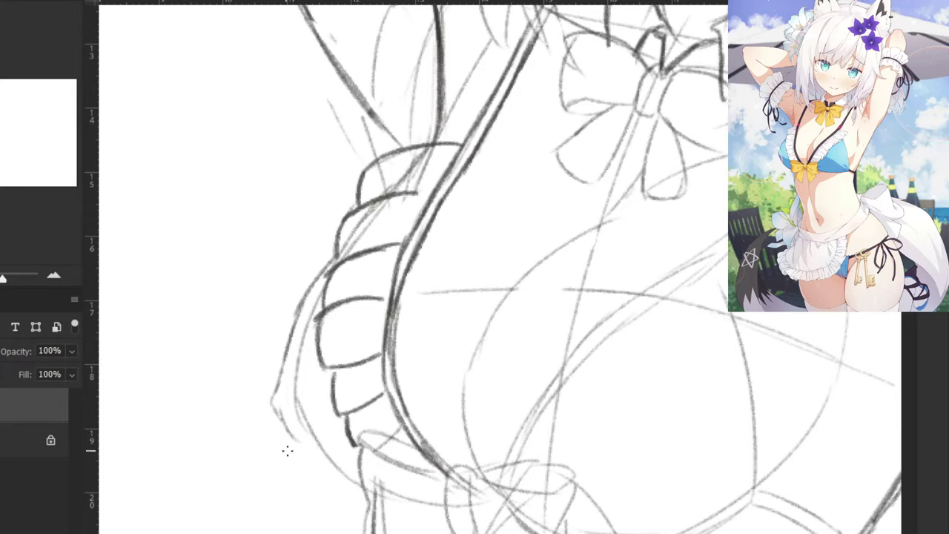
pyautogui.moveTo(280, 416); pyautogui.dragTo(348, 493)
pyautogui.moveTo(302, 443); pyautogui.dragTo(369, 500)
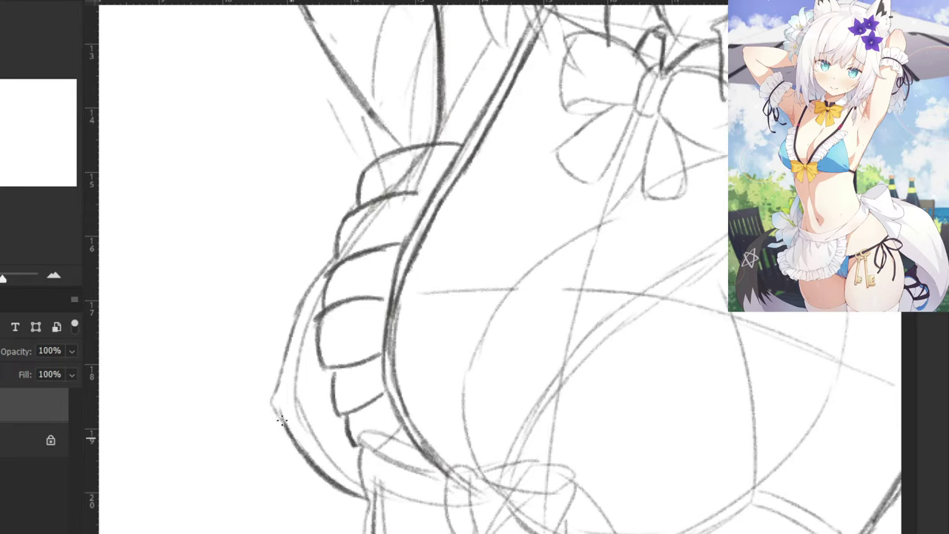
pyautogui.moveTo(282, 420)
pyautogui.mouseDown()
pyautogui.moveTo(270, 399)
pyautogui.moveTo(276, 369)
pyautogui.mouseUp()
pyautogui.hotkey('ctrl', 'z')
# Darken the inner contour of the girl's raised right upper arm from the elbow bend to the side hair.
pyautogui.scroll(-5, 265, 316)
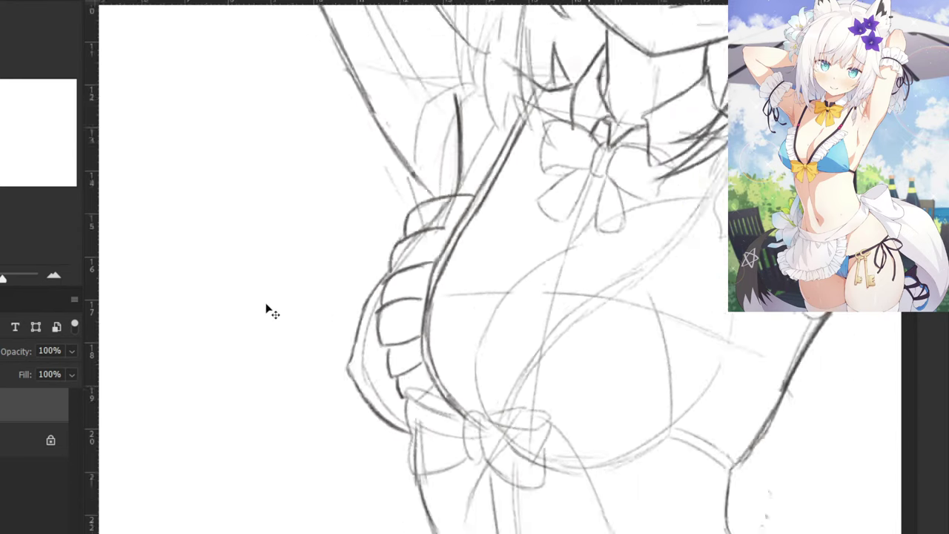
pyautogui.scroll(-4, 497, 296)
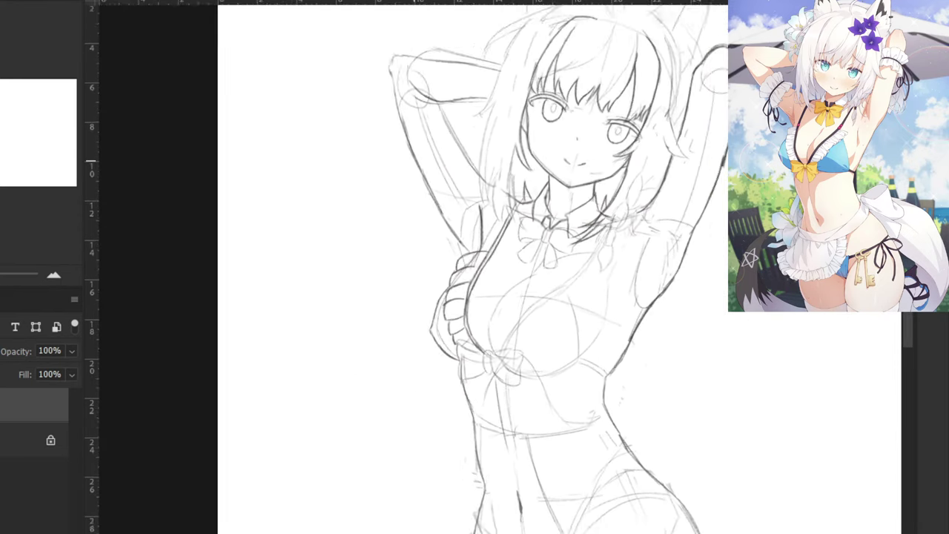
pyautogui.hotkey('ctrl', '+')
pyautogui.hotkey('ctrl', '+')
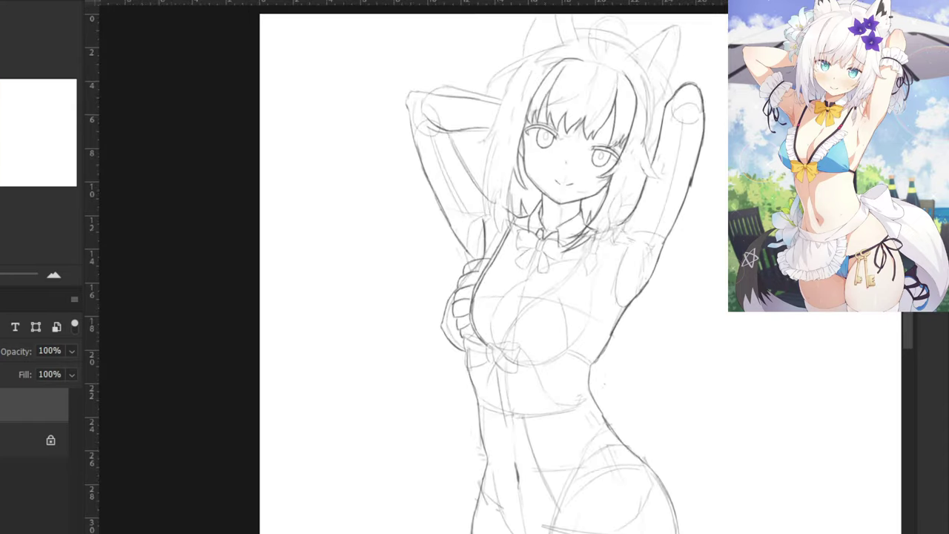
pyautogui.moveTo(327, 101); pyautogui.dragTo(359, 237)
pyautogui.hotkey('ctrl', '=')
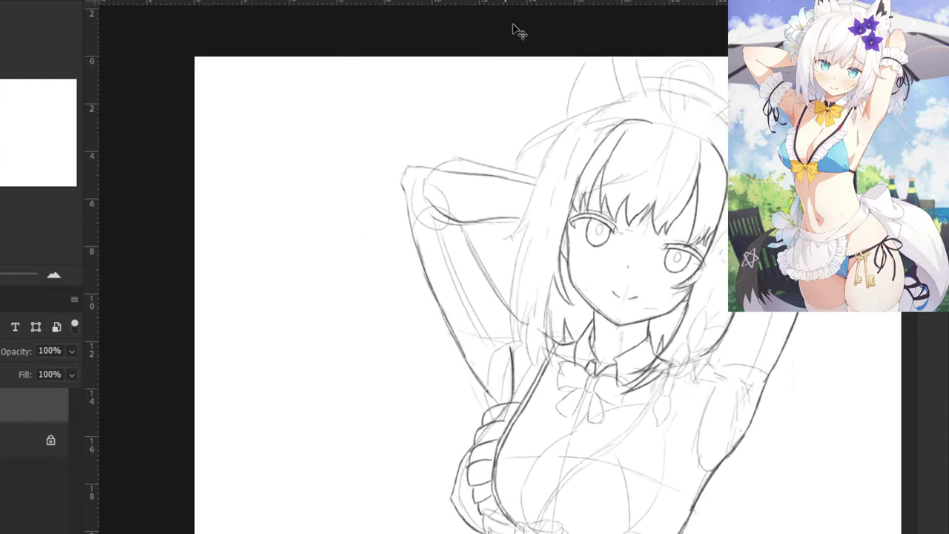
pyautogui.moveTo(441, 195); pyautogui.dragTo(478, 263)
pyautogui.moveTo(447, 213); pyautogui.dragTo(489, 282)
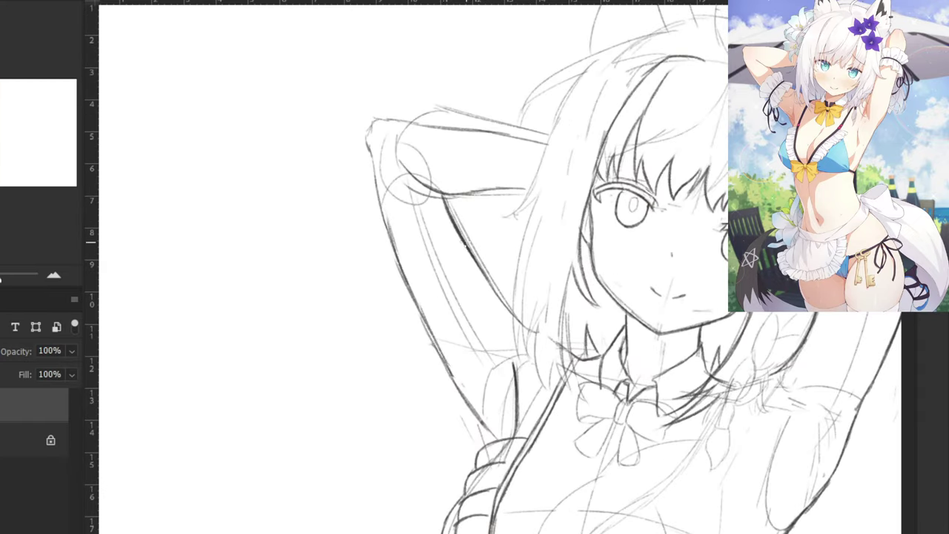
pyautogui.moveTo(465, 246); pyautogui.dragTo(516, 322)
pyautogui.moveTo(403, 234); pyautogui.dragTo(288, 221)
pyautogui.moveTo(314, 280); pyautogui.dragTo(286, 367)
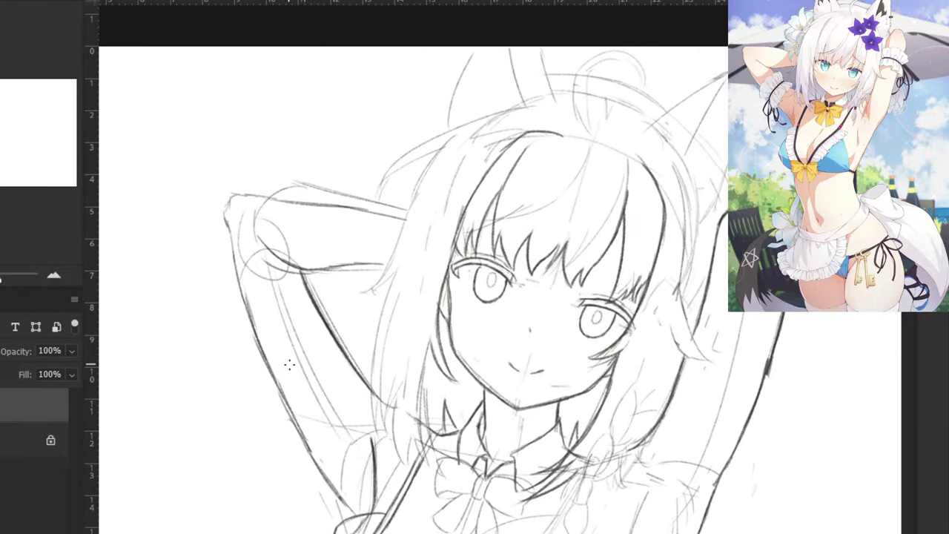
# Darken the outer hair contour on the girl's right side from the crown to a flicked tip below the forearm.
pyautogui.hotkey('ctrl', '+')
pyautogui.hotkey('ctrl', '+')
pyautogui.moveTo(382, 136); pyautogui.dragTo(570, 349)
pyautogui.hotkey('ctrl', '-')
pyautogui.hotkey('ctrl', '-')
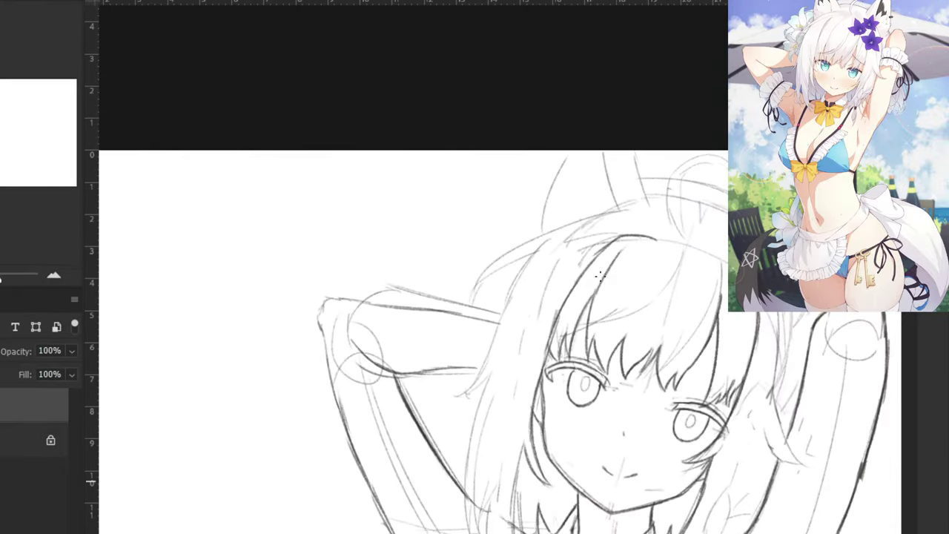
pyautogui.moveTo(553, 239)
pyautogui.mouseDown()
pyautogui.moveTo(509, 302)
pyautogui.moveTo(523, 272)
pyautogui.moveTo(469, 384)
pyautogui.mouseUp()
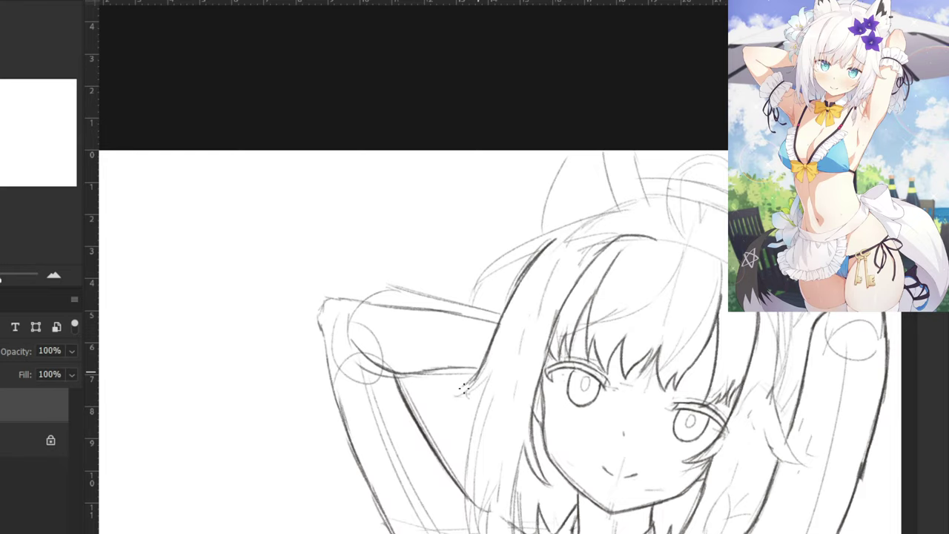
pyautogui.hotkey('ctrl', 'z')
pyautogui.hotkey('ctrl', 'z')
pyautogui.moveTo(496, 332); pyautogui.dragTo(482, 364)
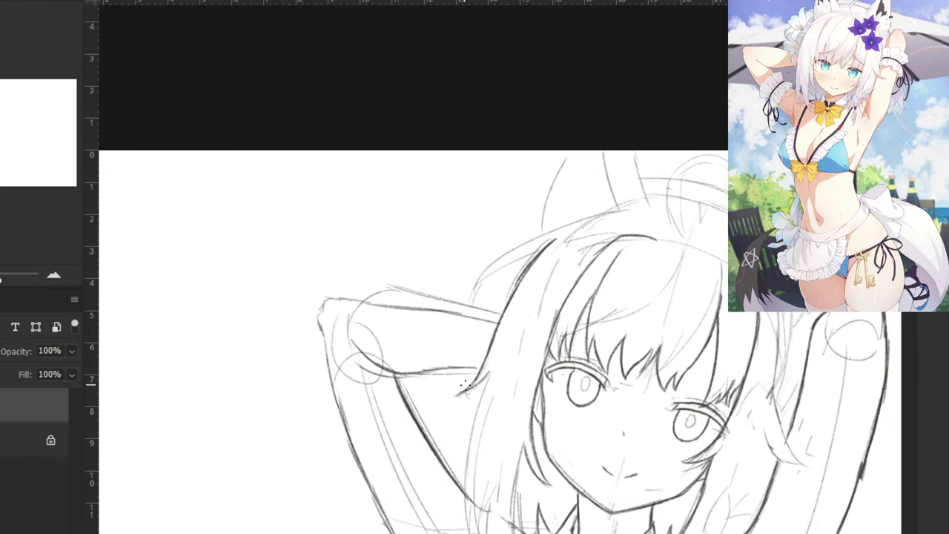
# Examine the proportions and line weights of the whole figure sketch.
pyautogui.scroll(-2, 475, 364)
pyautogui.hotkey('ctrl', '-')
pyautogui.hotkey('ctrl', '-')
pyautogui.moveTo(563, 375)
pyautogui.mouseDown()
pyautogui.moveTo(594, 275)
pyautogui.moveTo(597, 227)
pyautogui.moveTo(399, 231)
pyautogui.mouseUp()
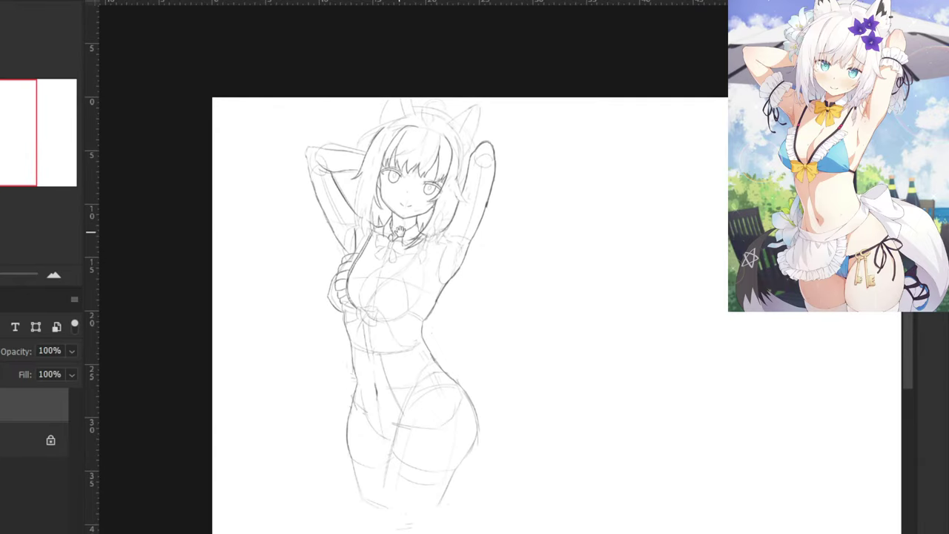
pyautogui.moveTo(494, 129)
pyautogui.mouseDown()
pyautogui.moveTo(389, 159)
pyautogui.moveTo(599, 135)
pyautogui.moveTo(591, 148)
pyautogui.mouseUp()
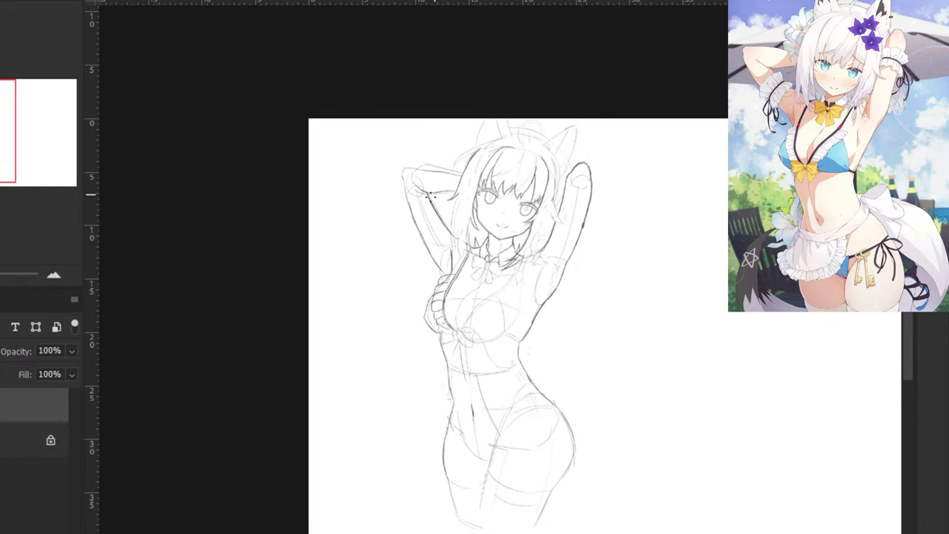
pyautogui.hotkey('ctrl', '+')
pyautogui.hotkey('ctrl', '+')
pyautogui.hotkey('ctrl', '+')
pyautogui.moveTo(436, 227)
pyautogui.mouseDown()
pyautogui.moveTo(512, 208)
pyautogui.moveTo(559, 218)
pyautogui.mouseUp()
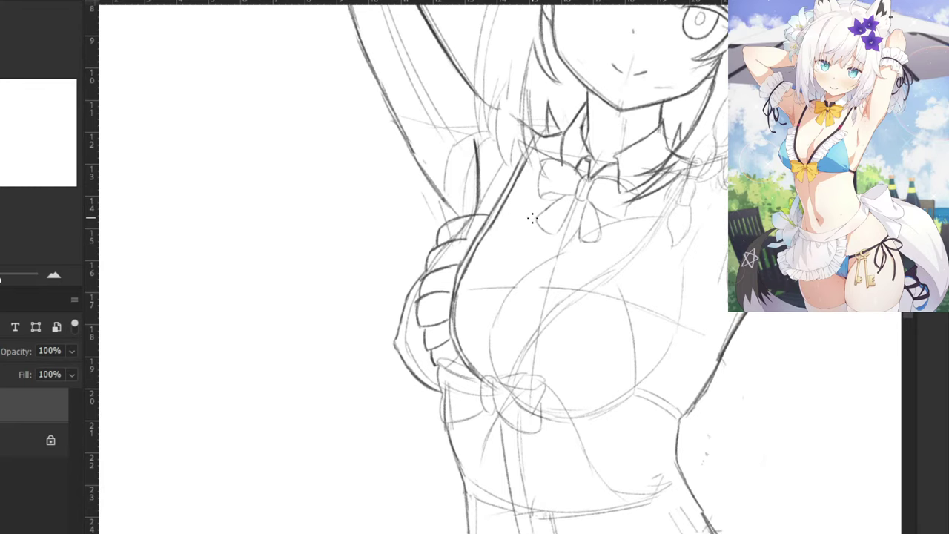
# Darken the upper part of the cleavage curve, starting below the collar bow and reworking uneven strokes.
pyautogui.hotkey('ctrl', '+')
pyautogui.hotkey('ctrl', '+')
pyautogui.moveTo(623, 194); pyautogui.dragTo(608, 212)
pyautogui.moveTo(615, 204); pyautogui.dragTo(566, 238)
pyautogui.hotkey('ctrl', 'z')
pyautogui.hotkey('ctrl', 'z')
pyautogui.moveTo(632, 194); pyautogui.dragTo(567, 238)
pyautogui.moveTo(606, 212); pyautogui.dragTo(499, 304)
pyautogui.hotkey('ctrl', 'z')
pyautogui.hotkey('ctrl', 'z')
# Continue the dark cleavage curve around the inner side of the girl's left breast down to the chest bow.
pyautogui.moveTo(583, 224); pyautogui.dragTo(507, 303)
pyautogui.moveTo(543, 254); pyautogui.dragTo(491, 335)
pyautogui.moveTo(506, 295); pyautogui.dragTo(479, 383)
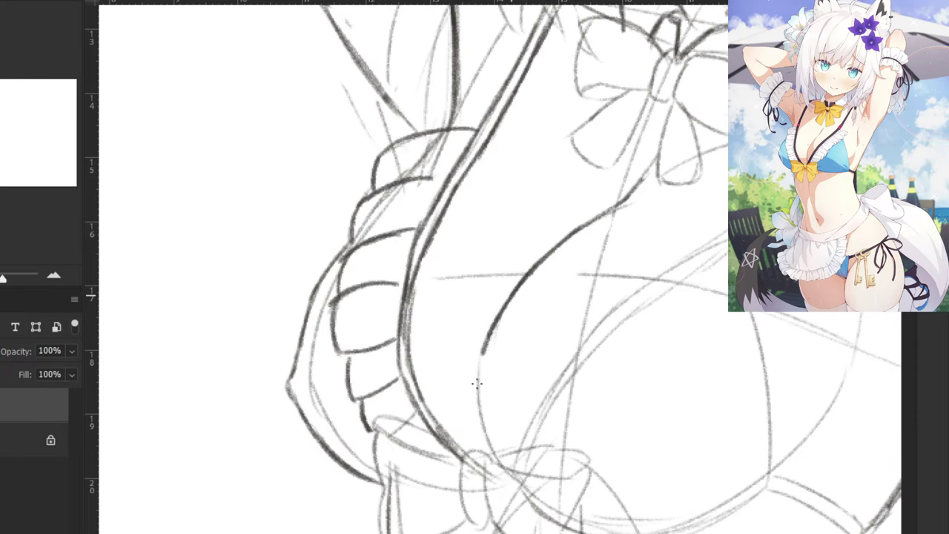
pyautogui.moveTo(482, 346); pyautogui.dragTo(484, 432)
pyautogui.moveTo(476, 392); pyautogui.dragTo(492, 447)
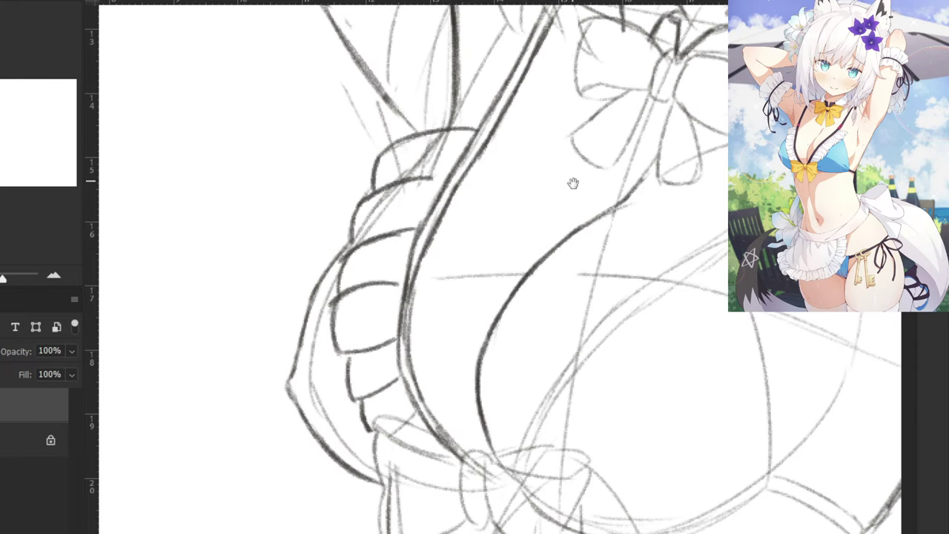
pyautogui.moveTo(572, 183); pyautogui.dragTo(436, 315)
pyautogui.scroll(-3, 490, 291)
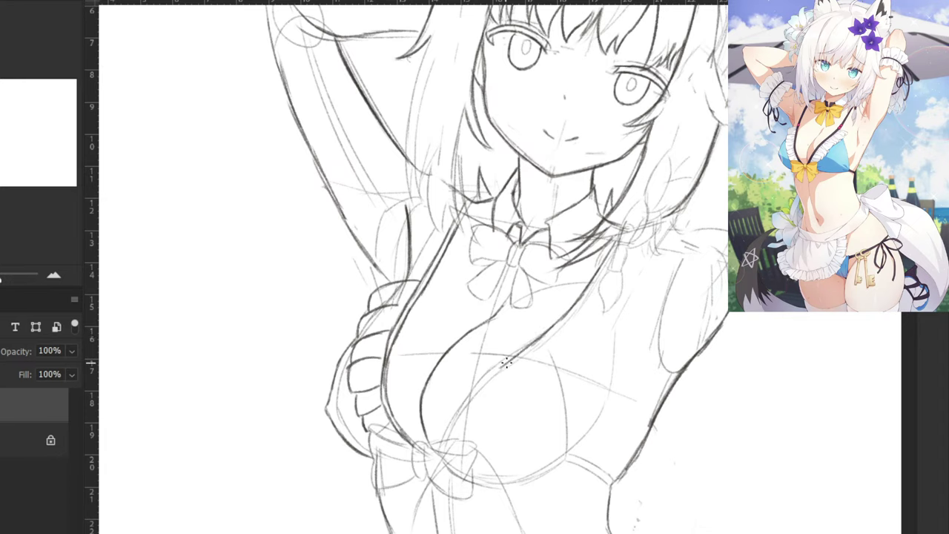
# Darken the first line of the bikini trim on the girl's left side, curving down to the chest bow and replacing uneven strokes.
pyautogui.hotkey('ctrl', 'z')
pyautogui.hotkey('ctrl', 'z')
pyautogui.moveTo(563, 319)
pyautogui.mouseDown()
pyautogui.moveTo(483, 371)
pyautogui.moveTo(448, 429)
pyautogui.mouseUp()
pyautogui.hotkey('ctrl', 'z')
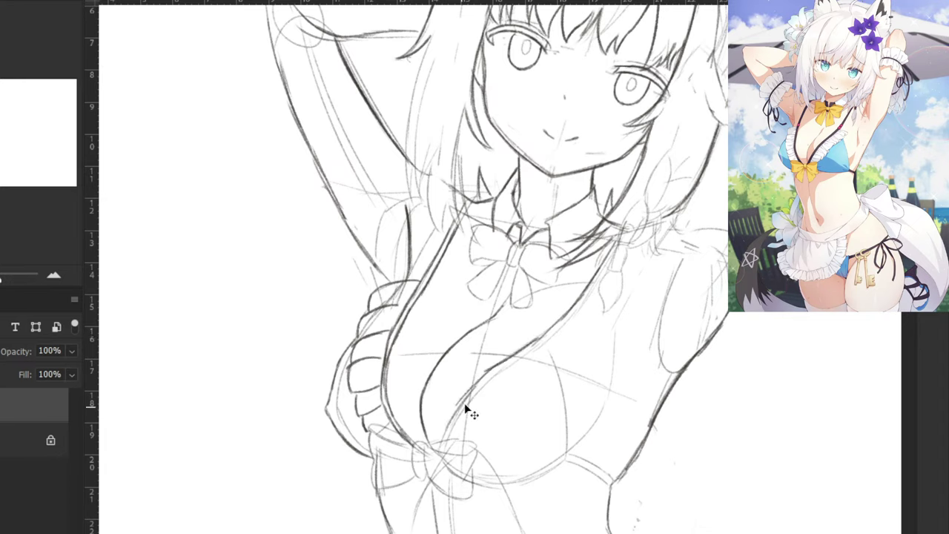
pyautogui.hotkey('ctrl', 'z')
pyautogui.hotkey('ctrl', 'z')
pyautogui.moveTo(547, 332)
pyautogui.mouseDown()
pyautogui.moveTo(466, 396)
pyautogui.moveTo(458, 429)
pyautogui.mouseUp()
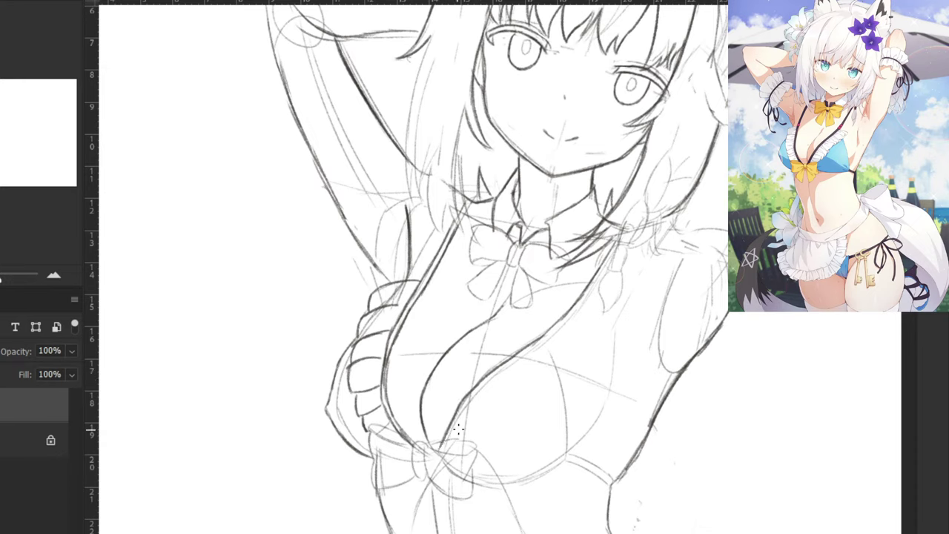
# Draw a parallel dark line along the left bikini trim and reinforce its lower stretch down to the chest bow.
pyautogui.moveTo(593, 284); pyautogui.dragTo(453, 428)
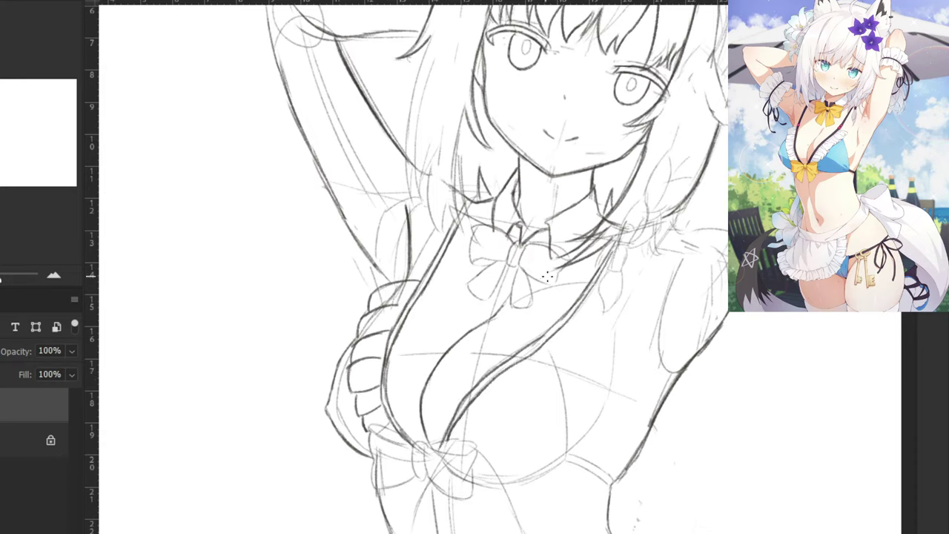
pyautogui.hotkey('ctrl', 'z')
pyautogui.moveTo(598, 279)
pyautogui.mouseDown()
pyautogui.moveTo(552, 335)
pyautogui.moveTo(486, 380)
pyautogui.moveTo(444, 445)
pyautogui.mouseUp()
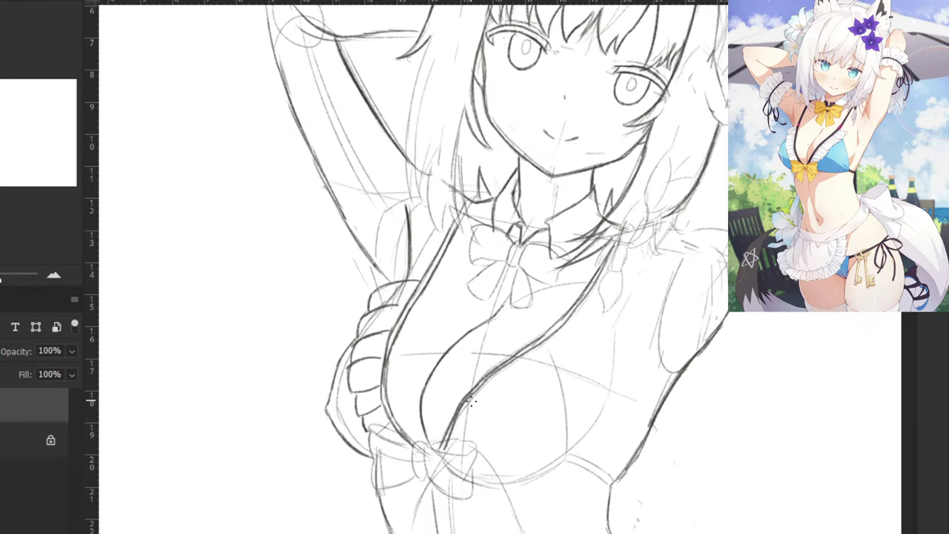
pyautogui.scroll(2, 470, 401)
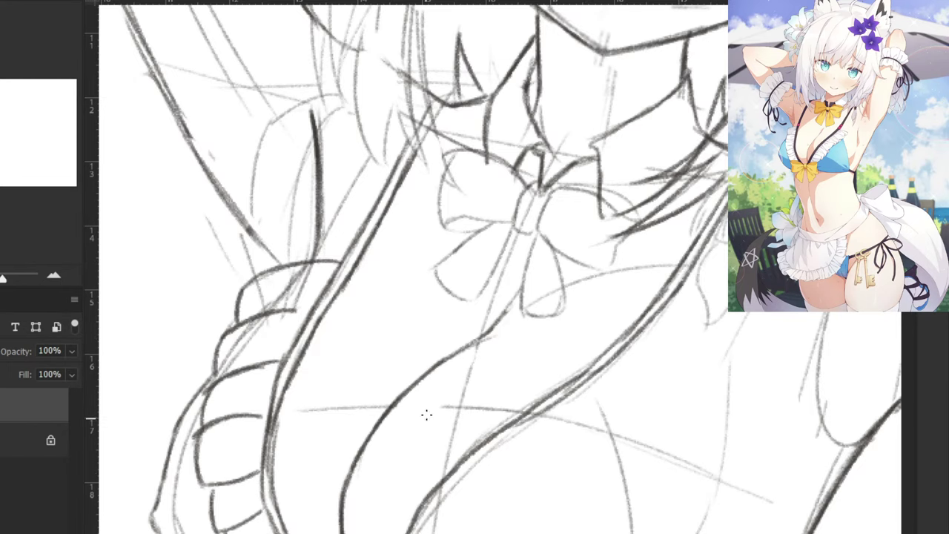
pyautogui.scroll(-3, 427, 415)
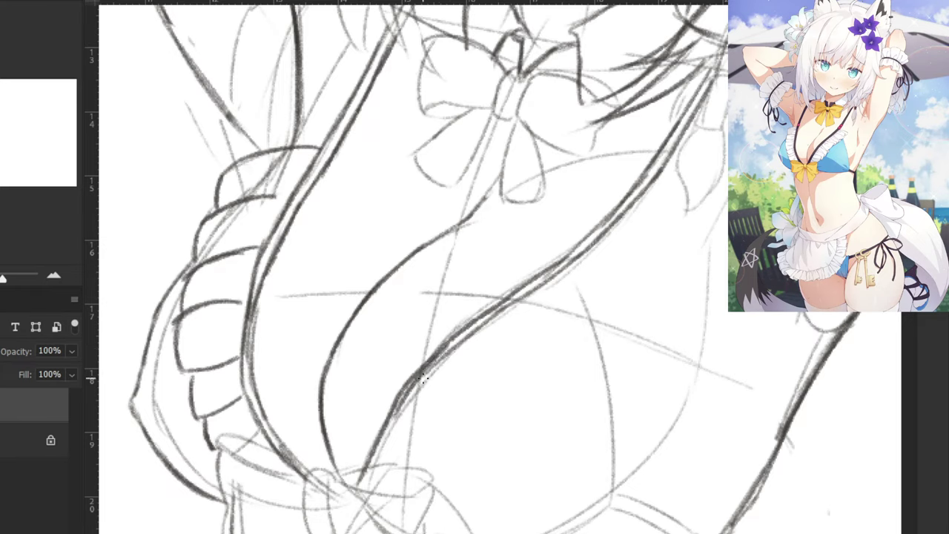
pyautogui.moveTo(423, 379); pyautogui.dragTo(379, 470)
pyautogui.moveTo(596, 261)
pyautogui.mouseDown()
pyautogui.moveTo(629, 303)
pyautogui.moveTo(569, 315)
pyautogui.moveTo(560, 330)
pyautogui.moveTo(506, 355)
pyautogui.moveTo(448, 400)
pyautogui.moveTo(407, 462)
pyautogui.mouseUp()
# Sketch the folded ruffle segments along the outer side of the left bikini trim down toward the chest bow.
pyautogui.moveTo(602, 307); pyautogui.dragTo(563, 277)
pyautogui.hotkey('ctrl', 'z')
pyautogui.moveTo(548, 287)
pyautogui.mouseDown()
pyautogui.moveTo(552, 325)
pyautogui.moveTo(540, 333)
pyautogui.mouseUp()
pyautogui.hotkey('ctrl', 'z')
pyautogui.moveTo(518, 307)
pyautogui.mouseDown()
pyautogui.moveTo(534, 337)
pyautogui.moveTo(446, 406)
pyautogui.mouseUp()
pyautogui.moveTo(420, 437); pyautogui.dragTo(397, 421)
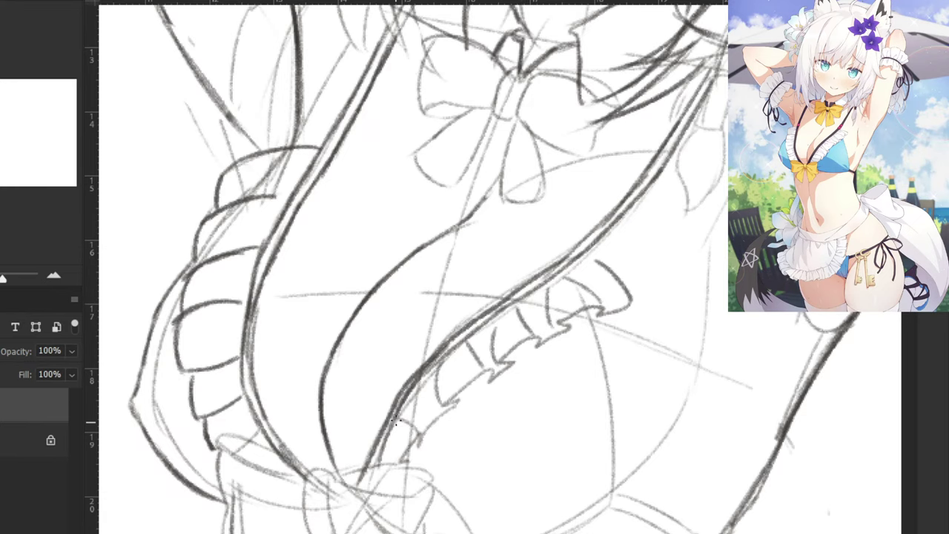
# Darken the vertical seam of the girl's left bikini cup and the rounded breast contour from the armpit around the underside.
pyautogui.scroll(-5, 408, 416)
pyautogui.scroll(2, 407, 415)
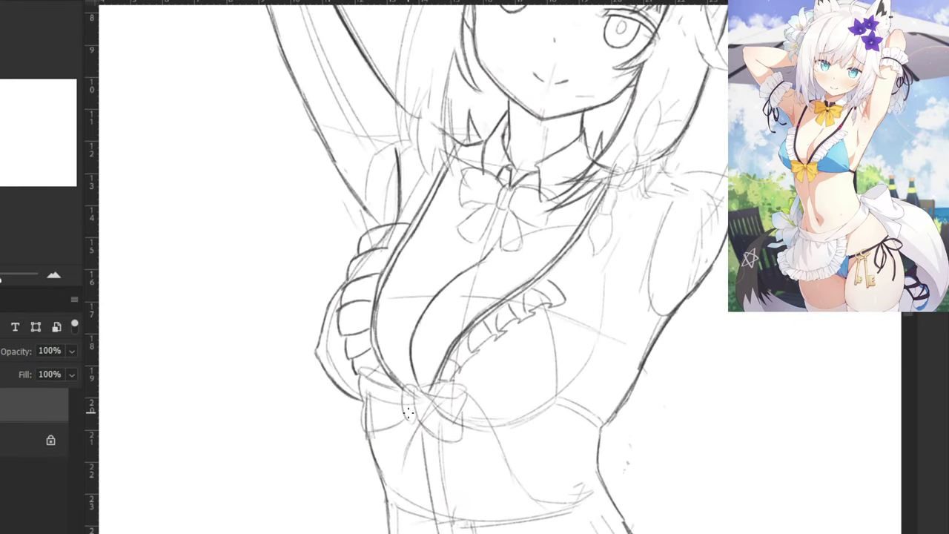
pyautogui.moveTo(546, 306); pyautogui.dragTo(552, 393)
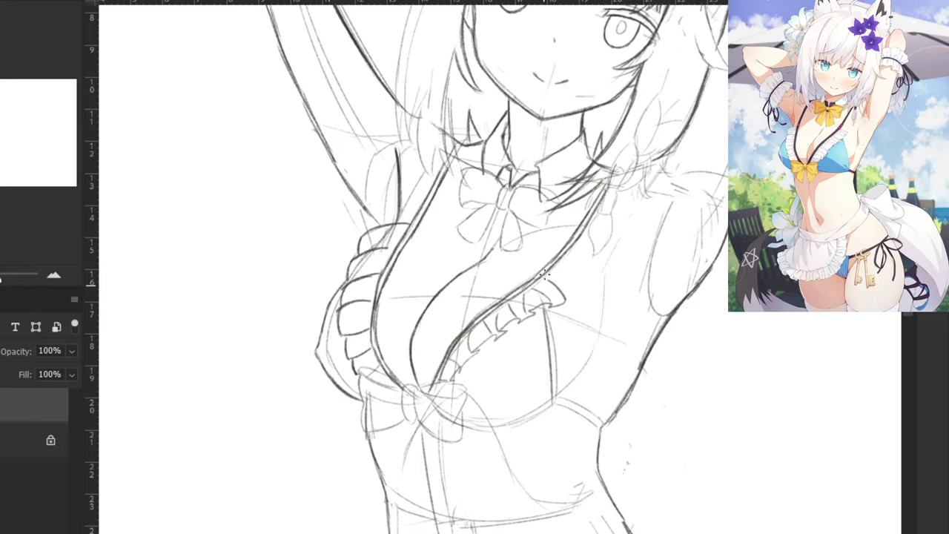
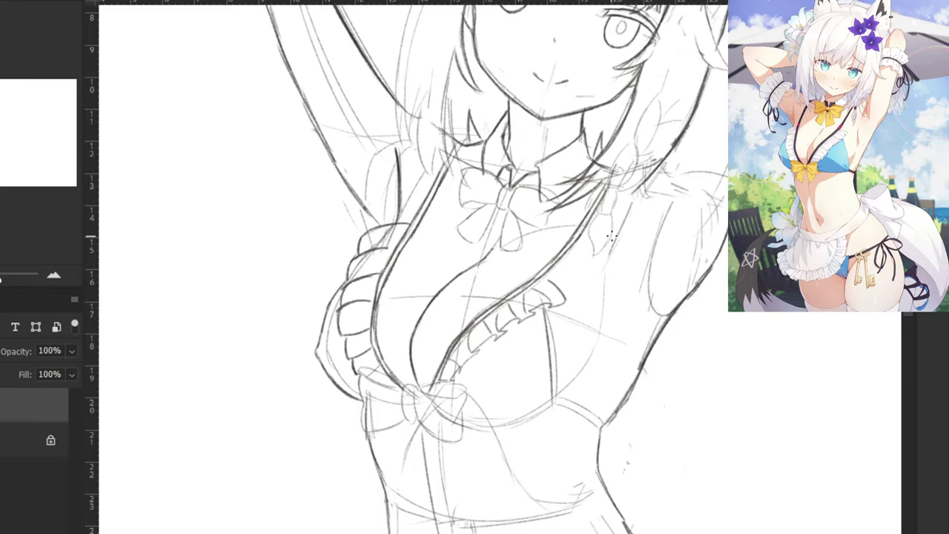
pyautogui.moveTo(598, 283); pyautogui.dragTo(608, 245)
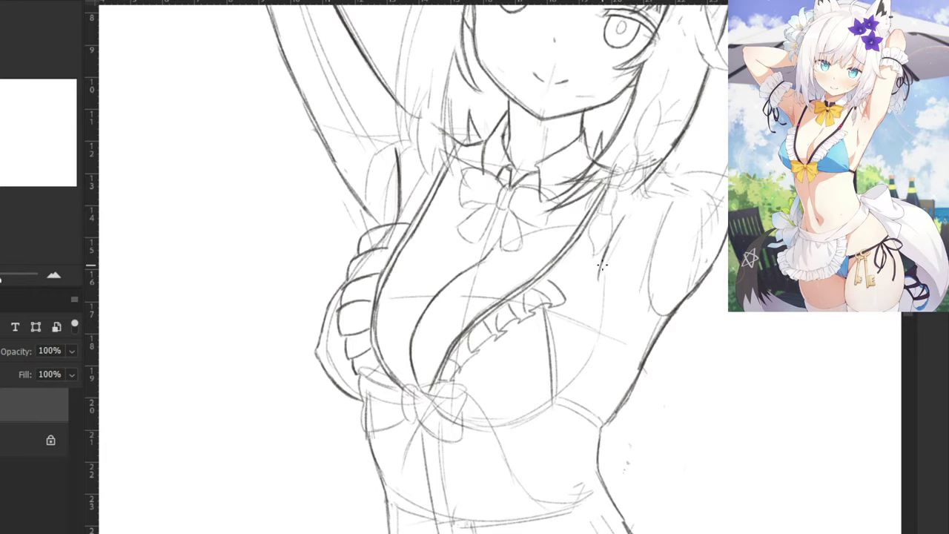
pyautogui.moveTo(603, 310)
pyautogui.mouseDown()
pyautogui.moveTo(603, 268)
pyautogui.moveTo(600, 326)
pyautogui.mouseUp()
pyautogui.hotkey('ctrl', 'z')
pyautogui.moveTo(602, 270); pyautogui.dragTo(600, 342)
pyautogui.moveTo(601, 302); pyautogui.dragTo(591, 363)
pyautogui.moveTo(600, 326)
pyautogui.mouseDown()
pyautogui.moveTo(586, 365)
pyautogui.moveTo(556, 396)
pyautogui.mouseUp()
pyautogui.moveTo(598, 343); pyautogui.dragTo(556, 395)
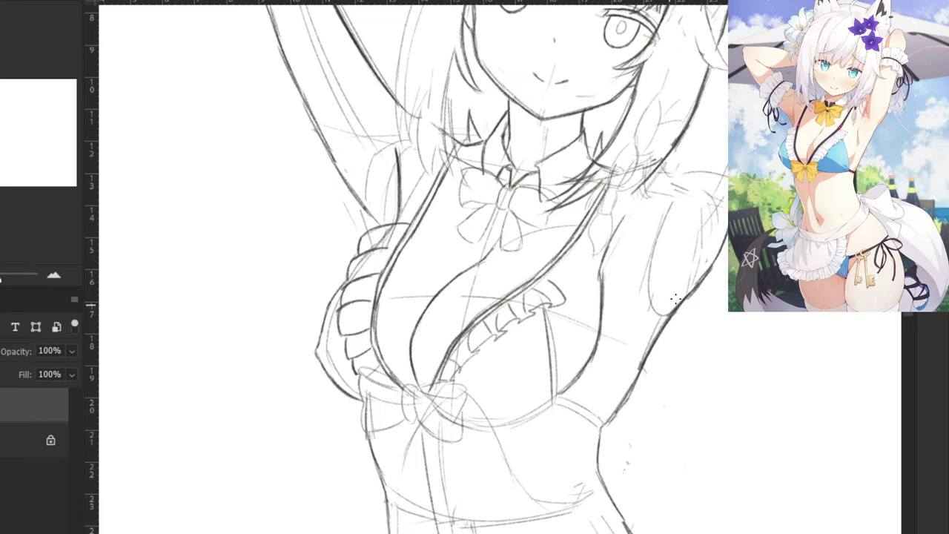
pyautogui.moveTo(470, 429); pyautogui.dragTo(553, 402)
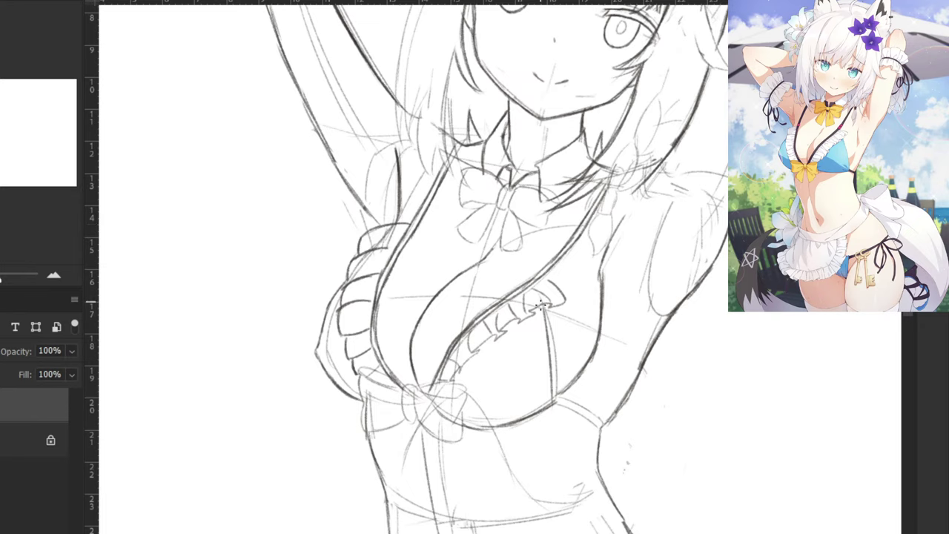
# Redraw the left cup's seam as one clean line and darken the strap running from the cup to her side.
pyautogui.press('e')
pyautogui.moveTo(547, 385)
pyautogui.mouseDown()
pyautogui.moveTo(545, 328)
pyautogui.moveTo(558, 311)
pyautogui.moveTo(559, 382)
pyautogui.mouseUp()
pyautogui.press('b')
pyautogui.hotkey('ctrl', 'z')
pyautogui.moveTo(544, 309)
pyautogui.mouseDown()
pyautogui.moveTo(555, 409)
pyautogui.moveTo(560, 403)
pyautogui.moveTo(599, 426)
pyautogui.mouseUp()
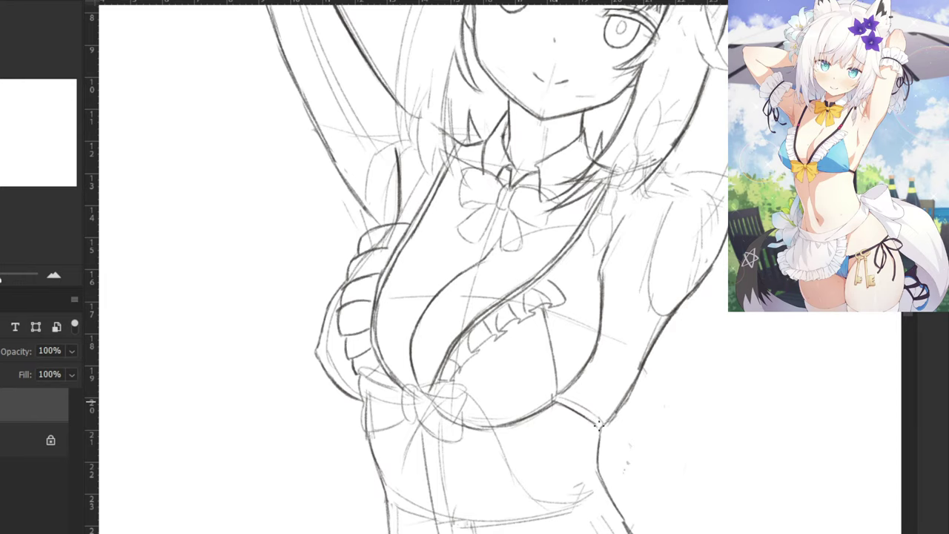
pyautogui.moveTo(557, 395); pyautogui.dragTo(600, 423)
pyautogui.hotkey('ctrl', 'z')
# Darken the line between the thighs from the crotch fold downward, redoing strokes until it follows the leg.
pyautogui.scroll(-5, 593, 429)
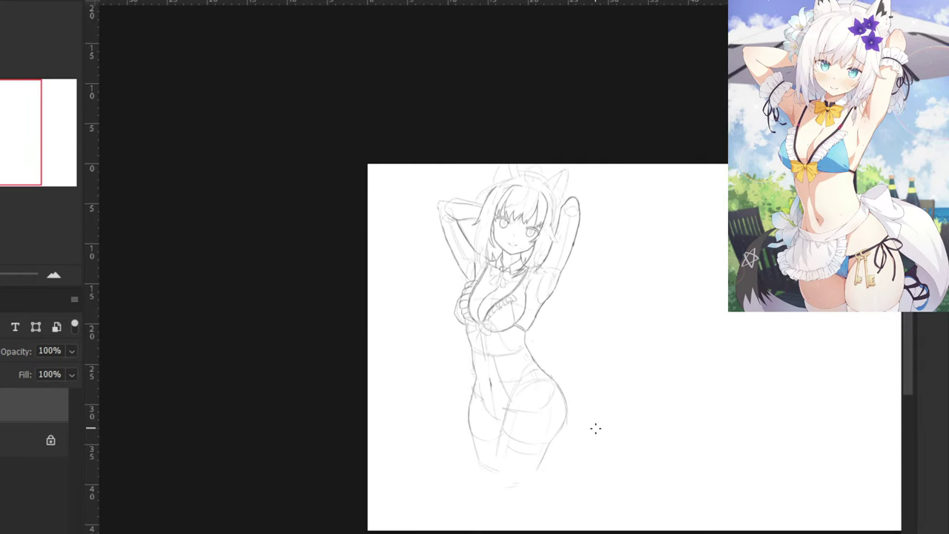
pyautogui.hotkey('ctrl', '+')
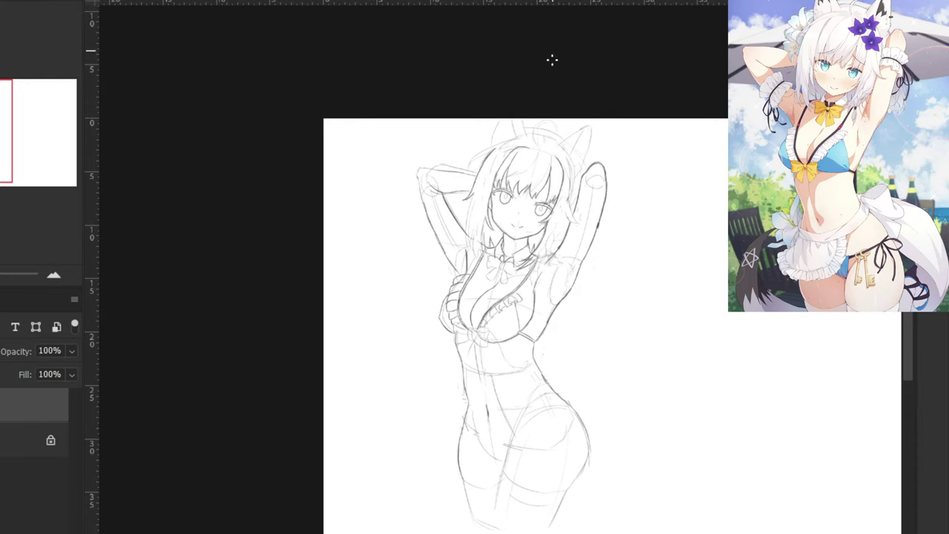
pyautogui.hotkey('ctrl', '+')
pyautogui.moveTo(492, 427); pyautogui.dragTo(522, 283)
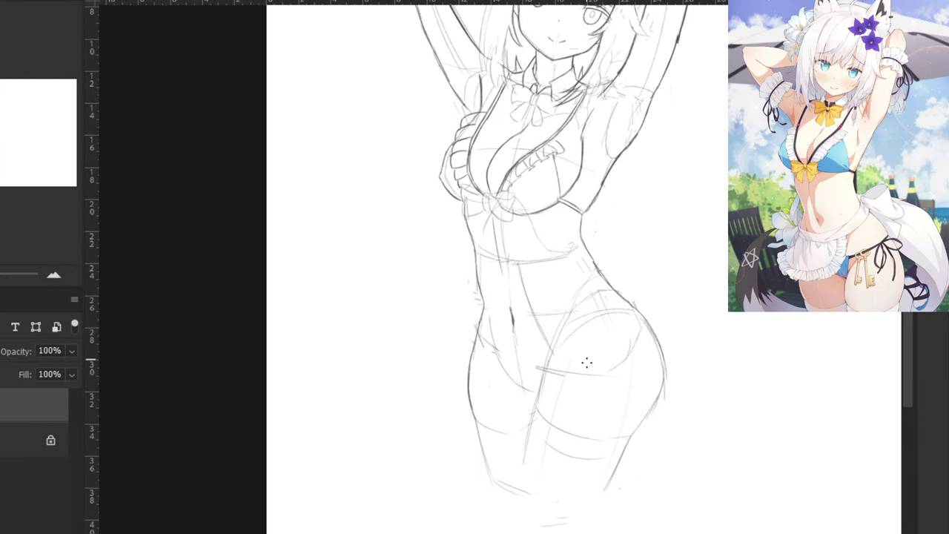
pyautogui.hotkey('ctrl', 'z')
pyautogui.moveTo(567, 354)
pyautogui.mouseDown()
pyautogui.moveTo(546, 366)
pyautogui.moveTo(523, 436)
pyautogui.mouseUp()
pyautogui.hotkey('ctrl', 'z')
pyautogui.hotkey('ctrl', 'z')
pyautogui.moveTo(566, 352); pyautogui.dragTo(546, 370)
pyautogui.moveTo(548, 367); pyautogui.dragTo(525, 438)
pyautogui.hotkey('ctrl', 'z')
pyautogui.moveTo(549, 369); pyautogui.dragTo(527, 458)
# Redraw the outer contour of the girl's left hip and thigh slightly further in, continuing down to the lower thigh.
pyautogui.moveTo(633, 305)
pyautogui.mouseDown()
pyautogui.moveTo(648, 370)
pyautogui.moveTo(632, 306)
pyautogui.moveTo(655, 356)
pyautogui.moveTo(636, 402)
pyautogui.mouseUp()
pyautogui.hotkey('ctrl', 'z')
pyautogui.hotkey('ctrl', 'z')
pyautogui.moveTo(655, 353); pyautogui.dragTo(642, 422)
pyautogui.hotkey('ctrl', 'z')
pyautogui.moveTo(655, 353)
pyautogui.mouseDown()
pyautogui.moveTo(638, 409)
pyautogui.moveTo(648, 404)
pyautogui.moveTo(608, 487)
pyautogui.mouseUp()
pyautogui.hotkey('ctrl', 'z')
pyautogui.moveTo(632, 433); pyautogui.dragTo(604, 491)
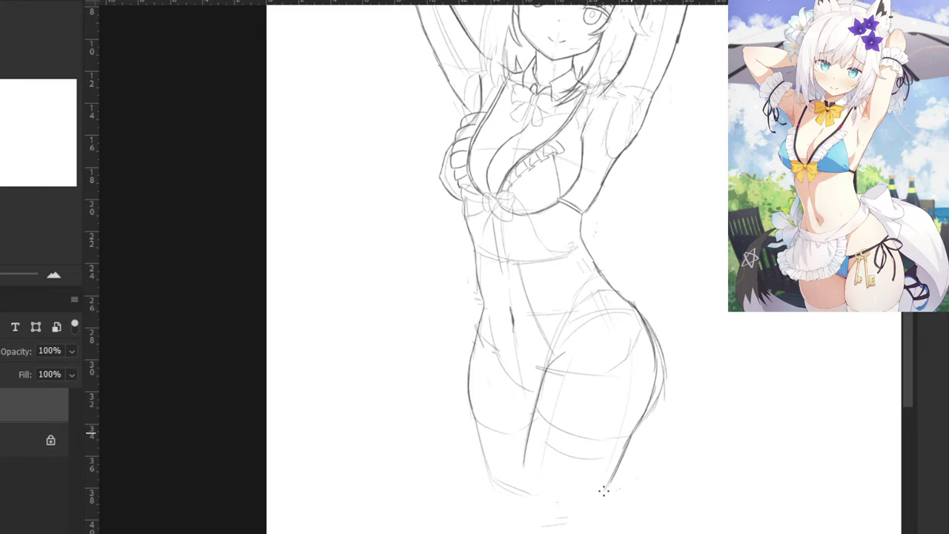
# Examine the proportions of the entire figure from the raised arms down to the thighs.
pyautogui.scroll(-3, 615, 221)
pyautogui.scroll(1, 614, 221)
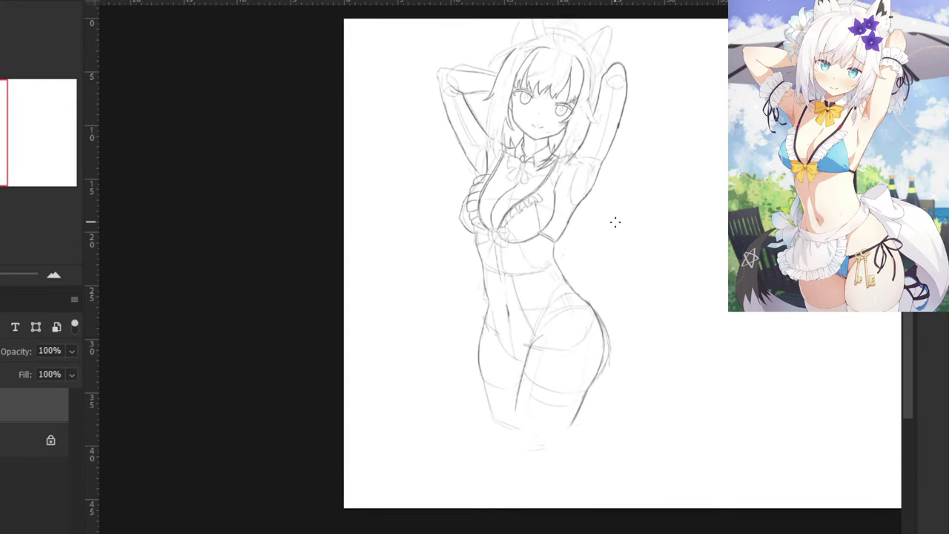
pyautogui.hotkey('ctrl', '+')
pyautogui.moveTo(517, 98); pyautogui.dragTo(476, 216)
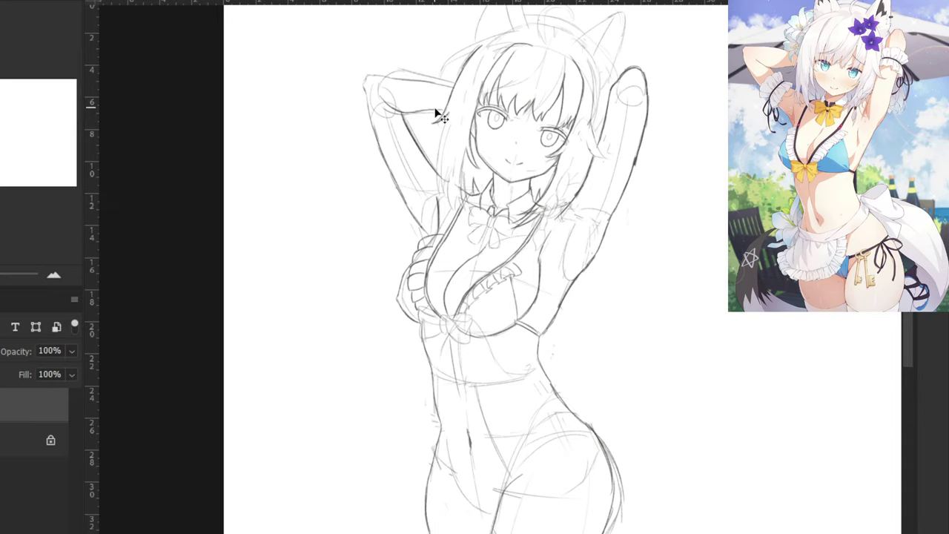
pyautogui.moveTo(437, 80); pyautogui.dragTo(388, 161)
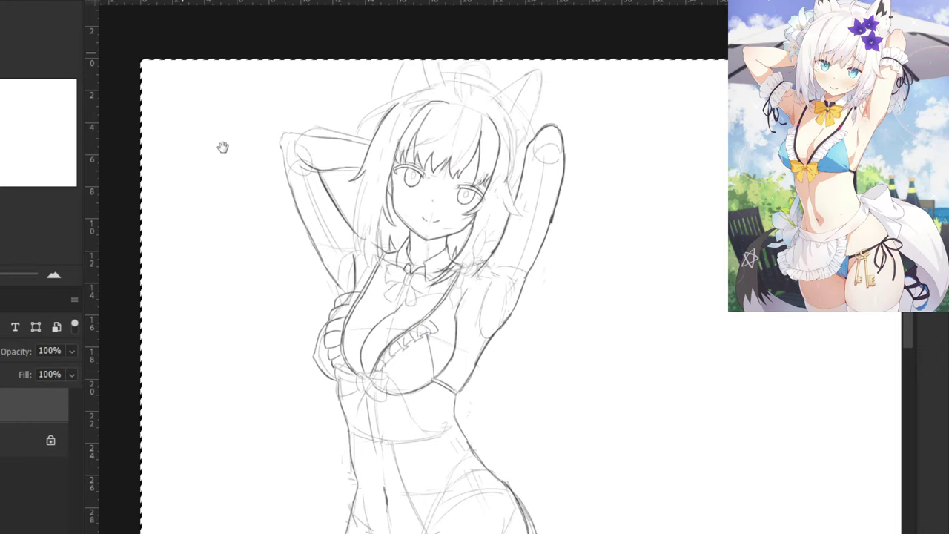
pyautogui.moveTo(222, 147); pyautogui.dragTo(163, 117)
pyautogui.hotkey('ctrl', '-')
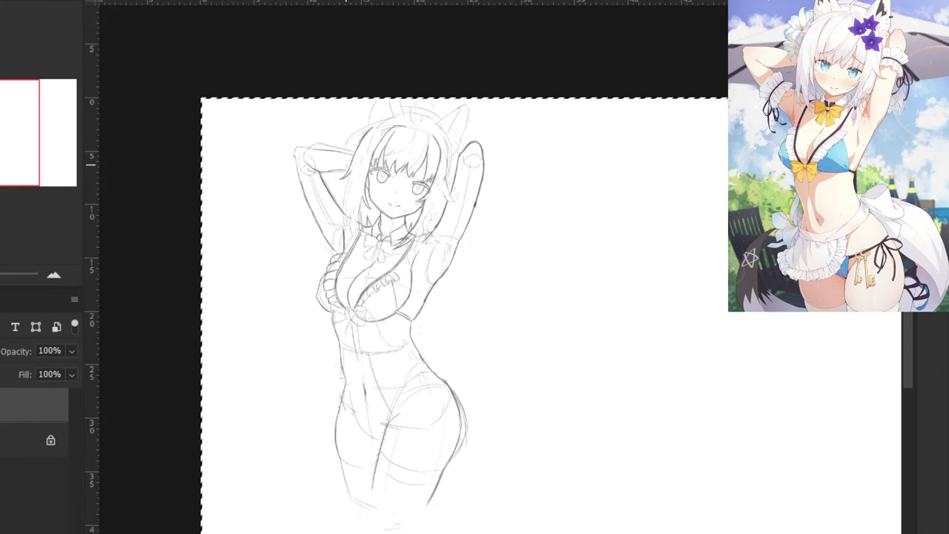
pyautogui.moveTo(300, 250); pyautogui.dragTo(289, 174)
pyautogui.hotkey('ctrl', 'd')
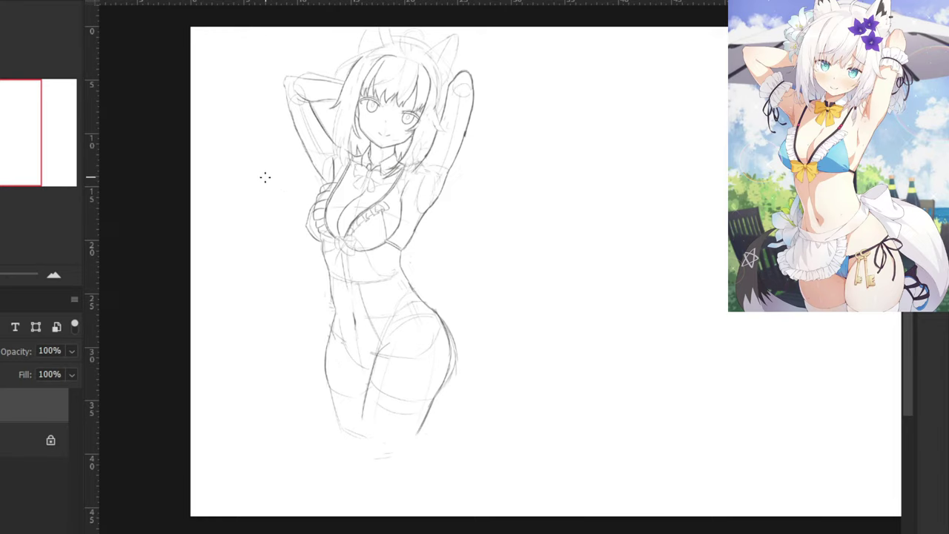
pyautogui.moveTo(304, 120); pyautogui.dragTo(281, 167)
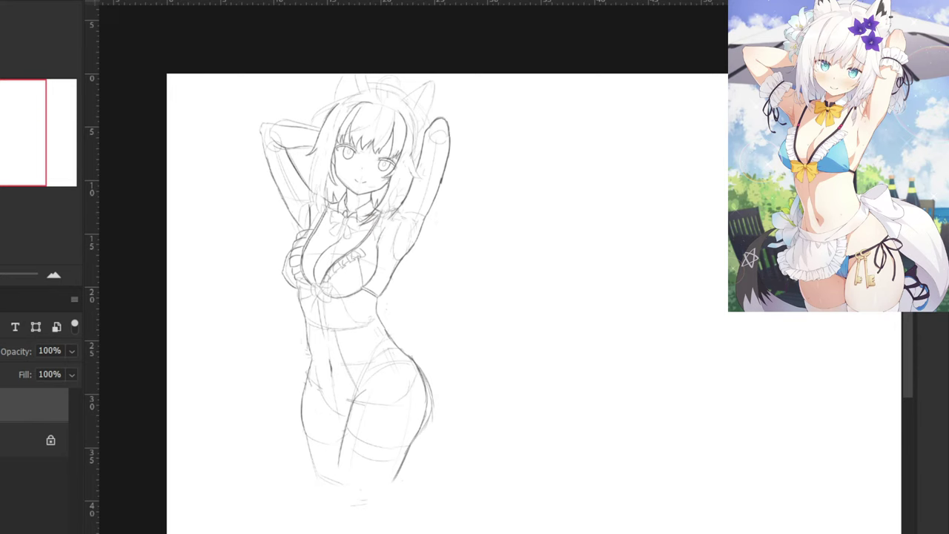
# Place the reference image on the canvas beside the sketch, scaled down to roughly the height of the sketched figure.
pyautogui.moveTo(948, 340); pyautogui.dragTo(667, 306)
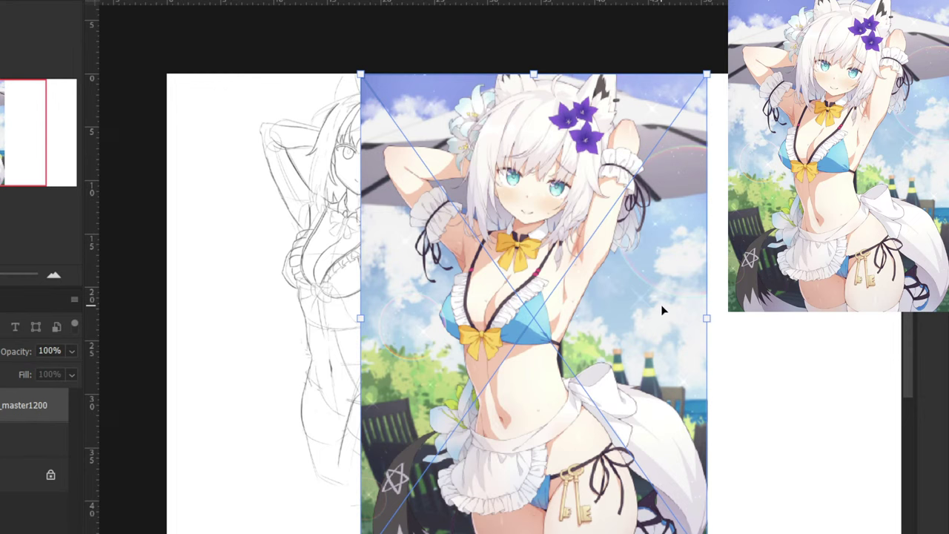
pyautogui.moveTo(360, 74); pyautogui.dragTo(469, 209)
pyautogui.moveTo(512, 244); pyautogui.dragTo(507, 152)
pyautogui.moveTo(465, 118); pyautogui.dragTo(454, 103)
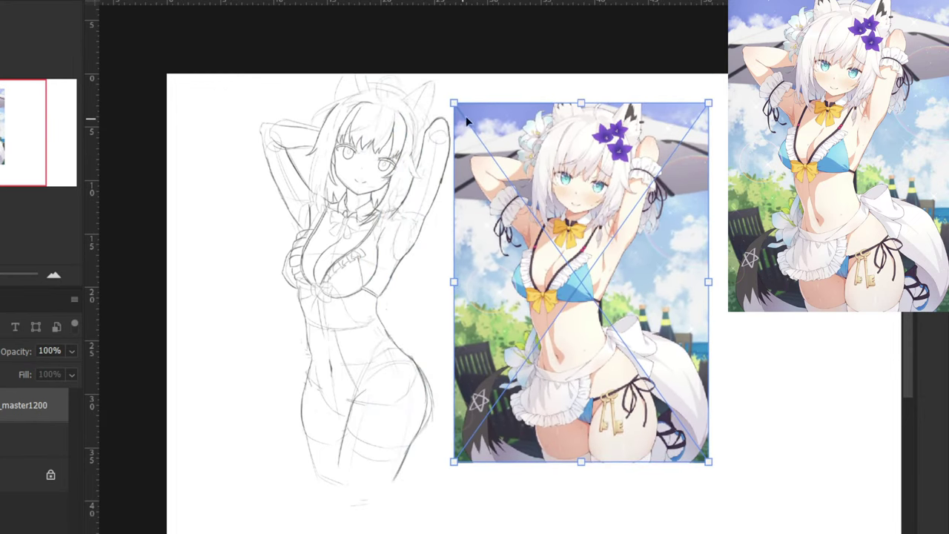
pyautogui.moveTo(486, 149); pyautogui.dragTo(499, 156)
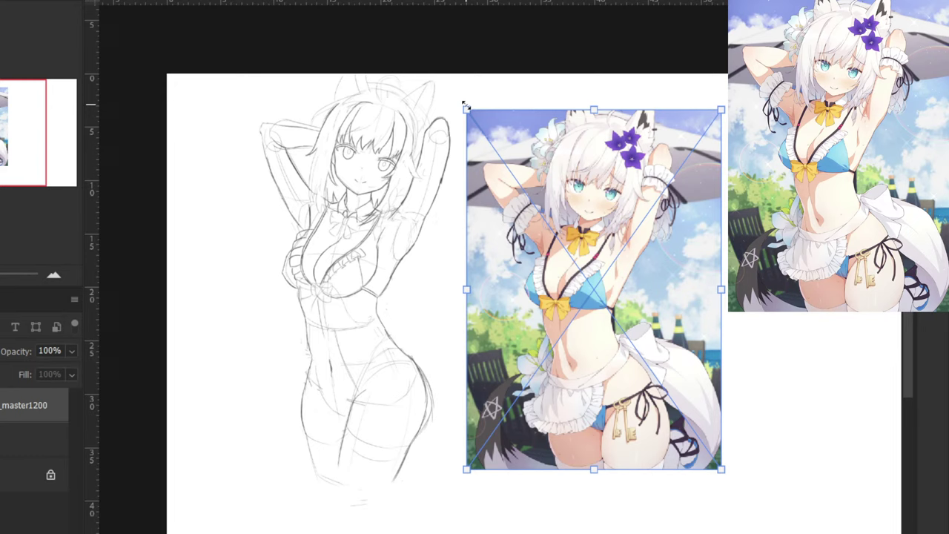
pyautogui.press('Return')
# Lower the reference image layer's opacity to about 23%.
pyautogui.click(30, 441)
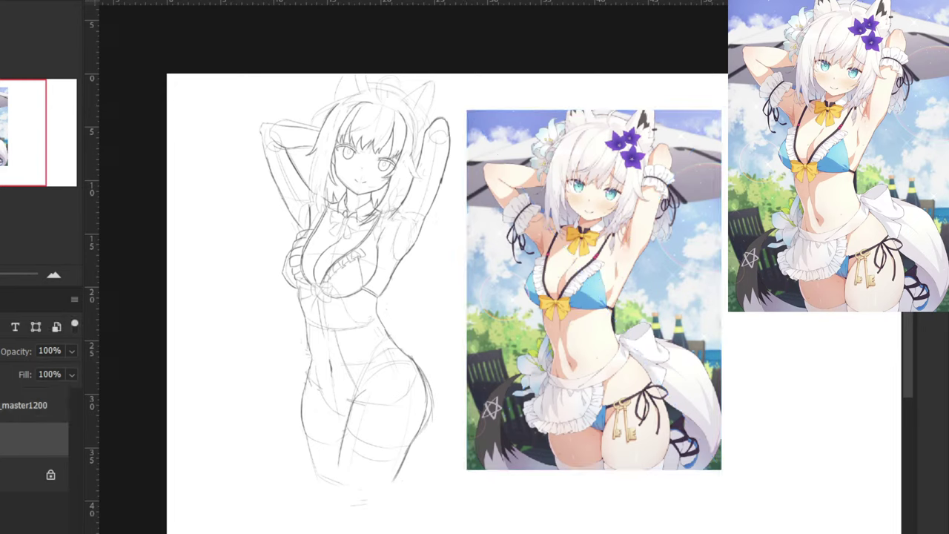
pyautogui.click(8, 404)
pyautogui.moveTo(23, 373); pyautogui.dragTo(11, 379)
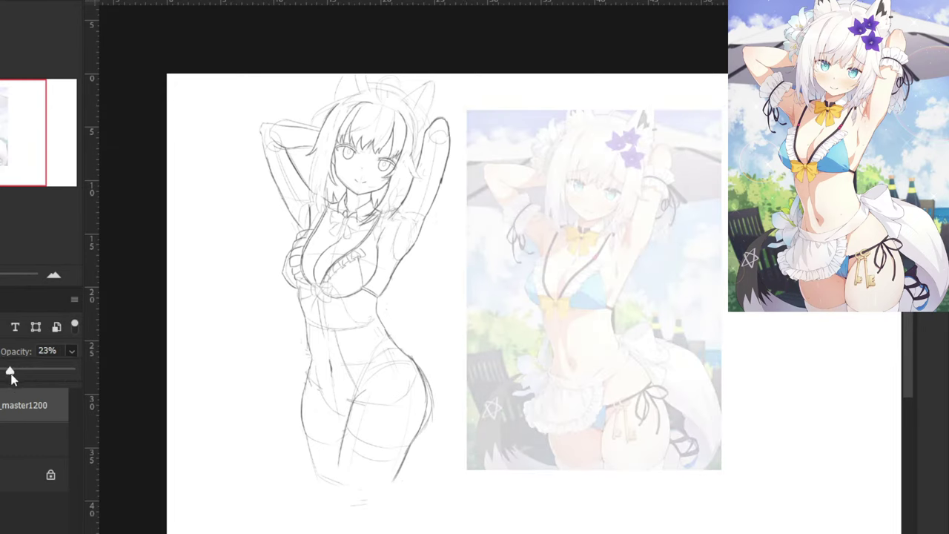
# Duplicate the figure sketch and move the copy over the faded reference, roughly matching the two faces.
pyautogui.click(2, 436)
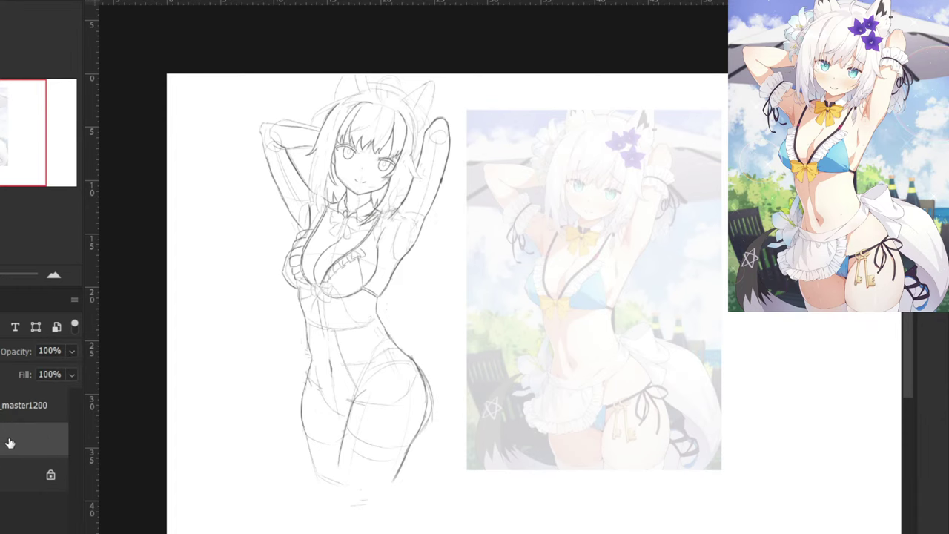
pyautogui.hotkey('ctrl', 'v')
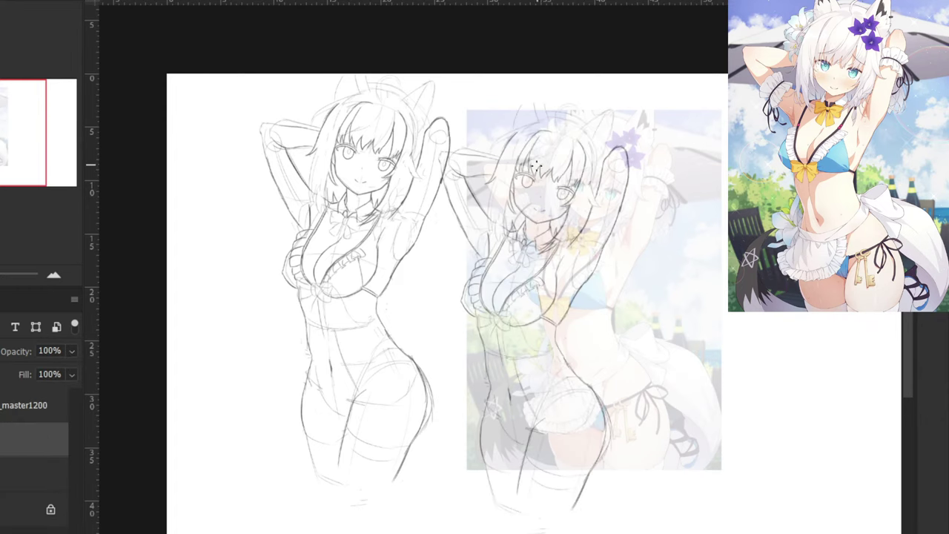
pyautogui.hotkey('ctrl', '+')
pyautogui.moveTo(558, 209)
pyautogui.mouseDown()
pyautogui.moveTo(525, 216)
pyautogui.moveTo(601, 201)
pyautogui.mouseUp()
pyautogui.hotkey('ctrl', '+')
pyautogui.moveTo(628, 33)
pyautogui.mouseDown()
pyautogui.moveTo(504, 238)
pyautogui.moveTo(561, 249)
pyautogui.mouseUp()
pyautogui.hotkey('ctrl', '+')
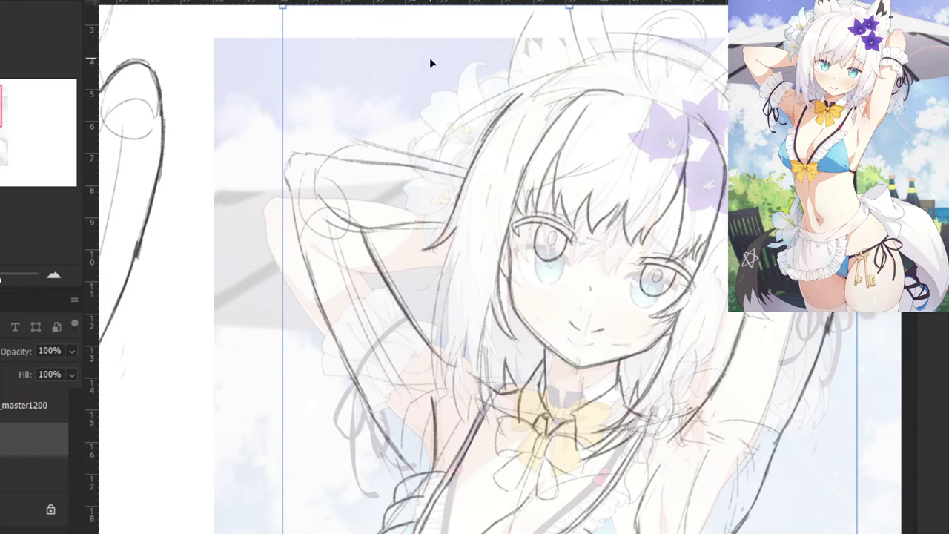
# Scale down the sketch copy and position it so the head and facial features align with the faded reference.
pyautogui.hotkey('ctrl', '-')
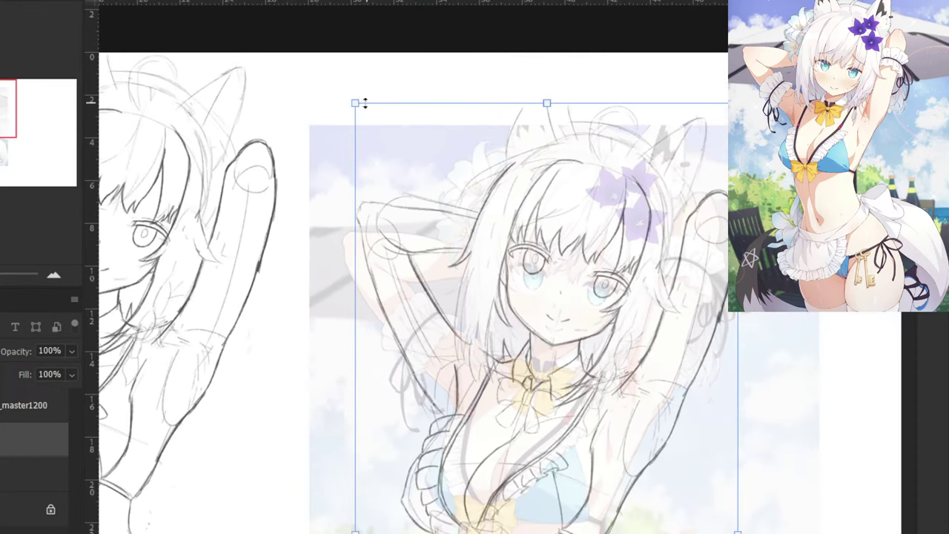
pyautogui.moveTo(361, 104); pyautogui.dragTo(390, 170)
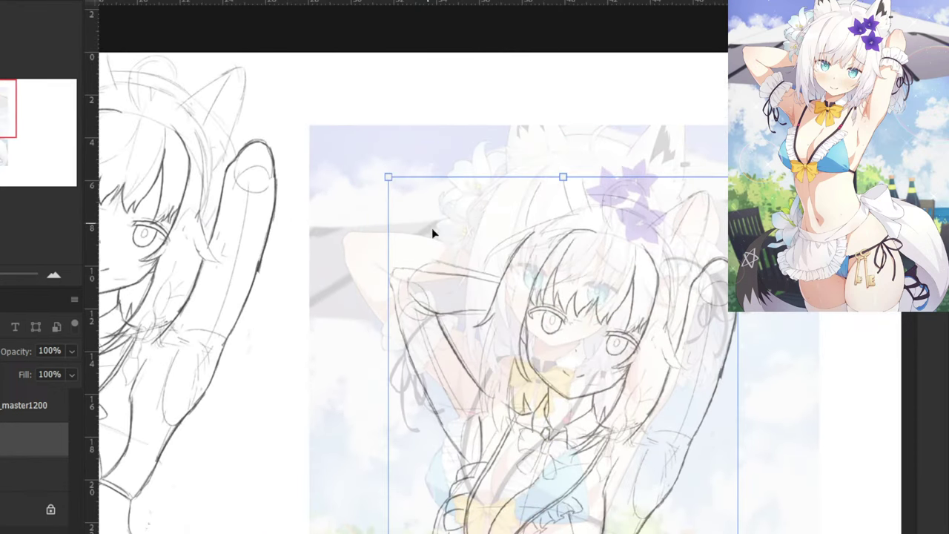
pyautogui.moveTo(447, 248); pyautogui.dragTo(429, 198)
pyautogui.hotkey('ctrl', '+')
pyautogui.hotkey('ctrl', '+')
pyautogui.hotkey('ctrl', '+')
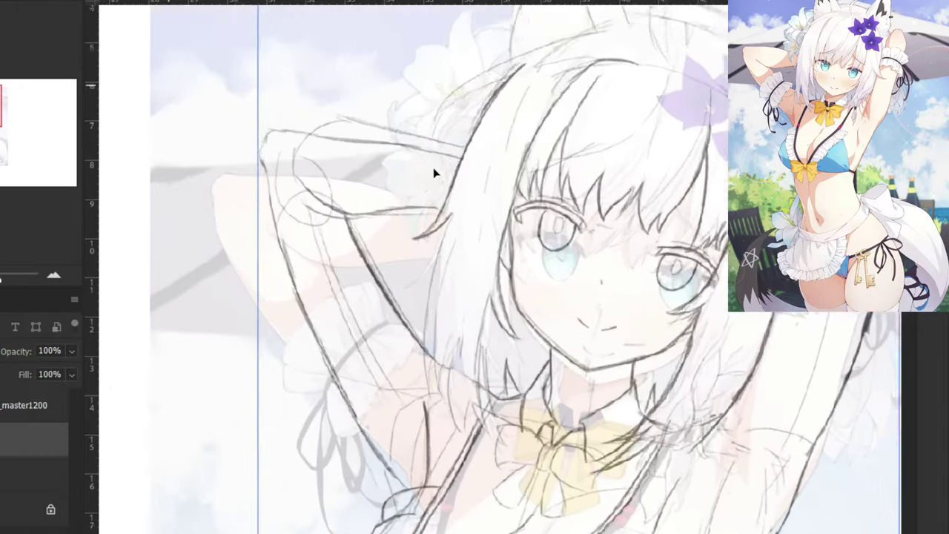
pyautogui.moveTo(598, 243)
pyautogui.mouseDown()
pyautogui.moveTo(608, 269)
pyautogui.moveTo(605, 256)
pyautogui.mouseUp()
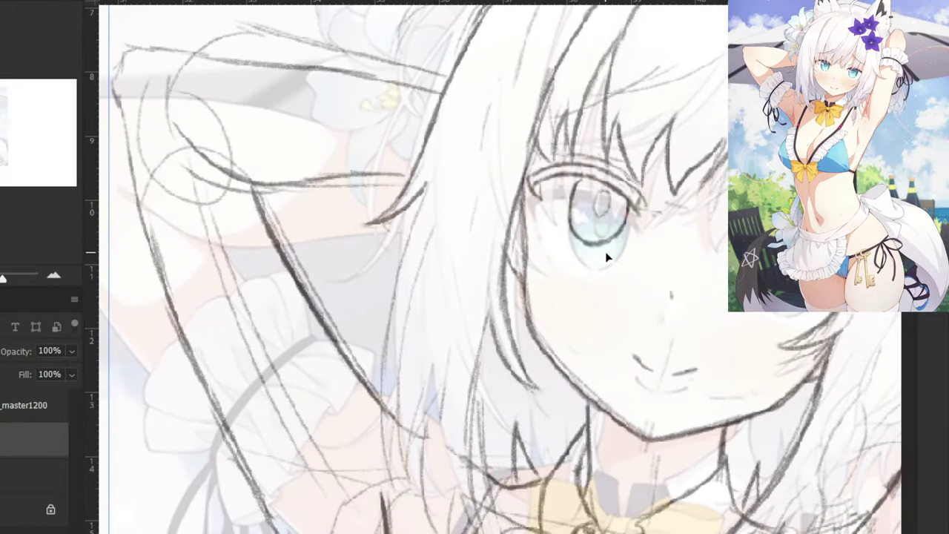
pyautogui.hotkey('ctrl', '-')
pyautogui.hotkey('ctrl', '-')
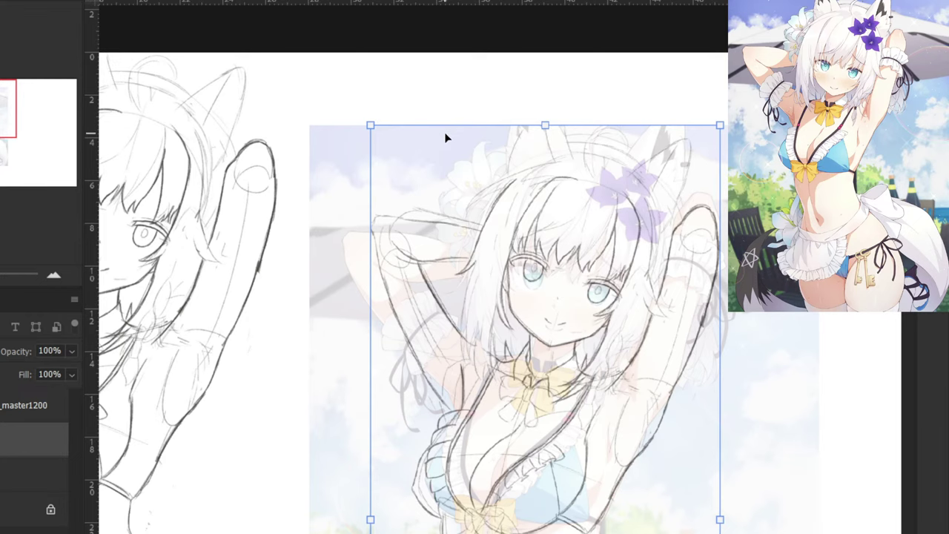
pyautogui.press('Return')
pyautogui.moveTo(536, 219); pyautogui.dragTo(492, 229)
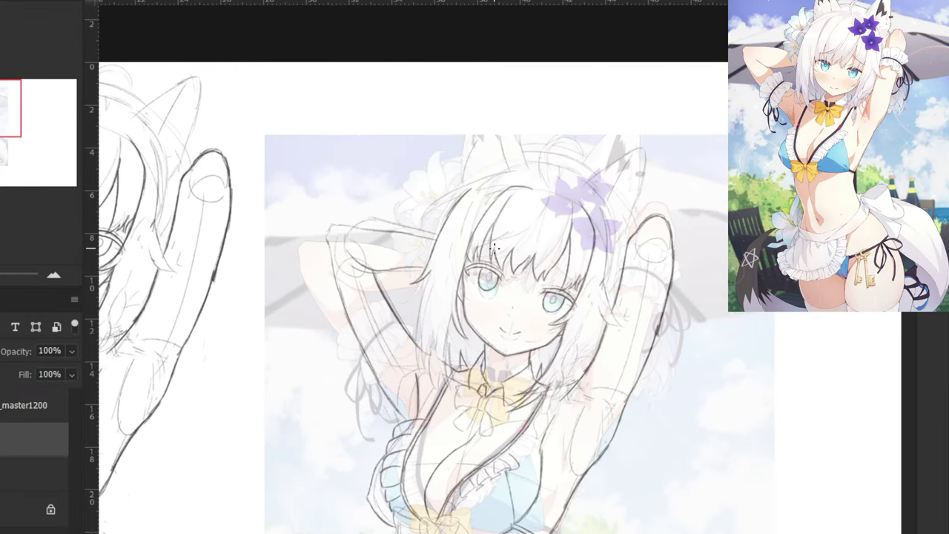
# Hide and show the reference image to compare the scaled sketch copy with the original sketch.
pyautogui.hotkey('ctrl', '+')
pyautogui.hotkey('ctrl', '-')
pyautogui.hotkey('ctrl', '-')
pyautogui.hotkey('ctrl', '-')
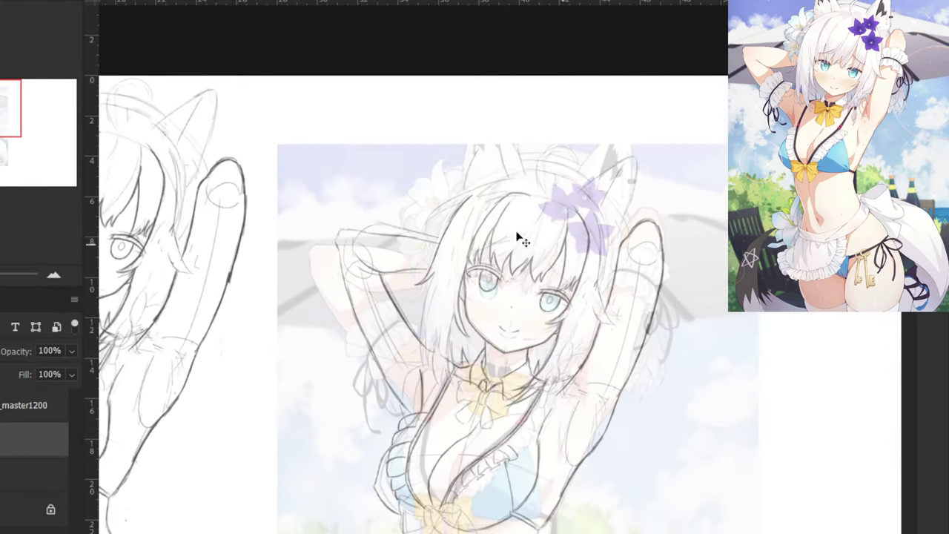
pyautogui.hotkey('ctrl', ',')
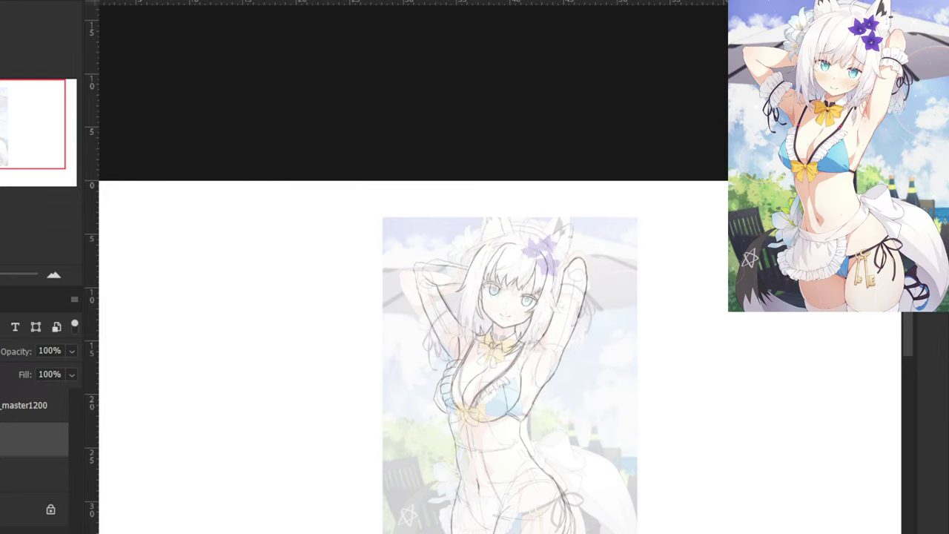
pyautogui.hotkey('ctrl', ',')
pyautogui.hotkey('ctrl', ',')
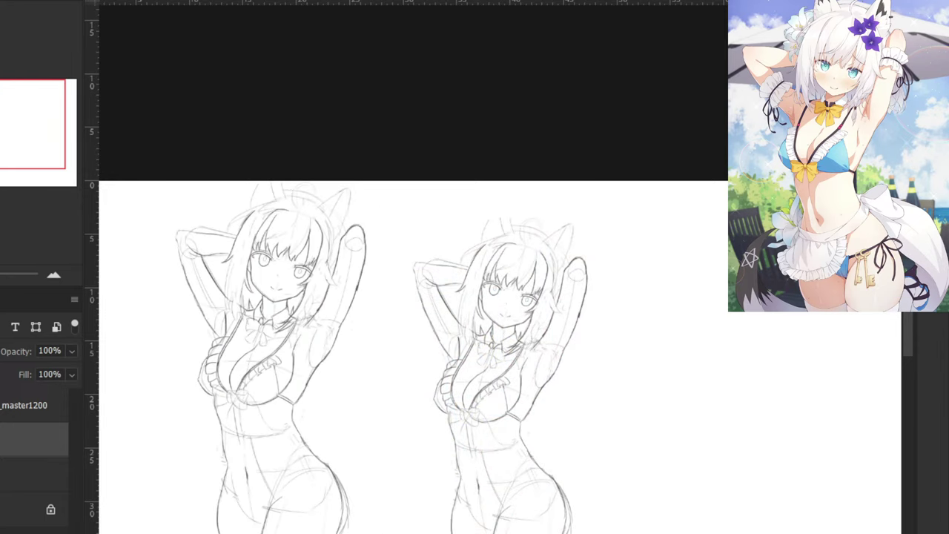
pyautogui.hotkey('ctrl', ',')
# Select both eyes on the sketch copy, then rotate and shift them slightly down onto the reference eyes.
pyautogui.hotkey('ctrl', '+')
pyautogui.hotkey('ctrl', '+')
pyautogui.hotkey('ctrl', '+')
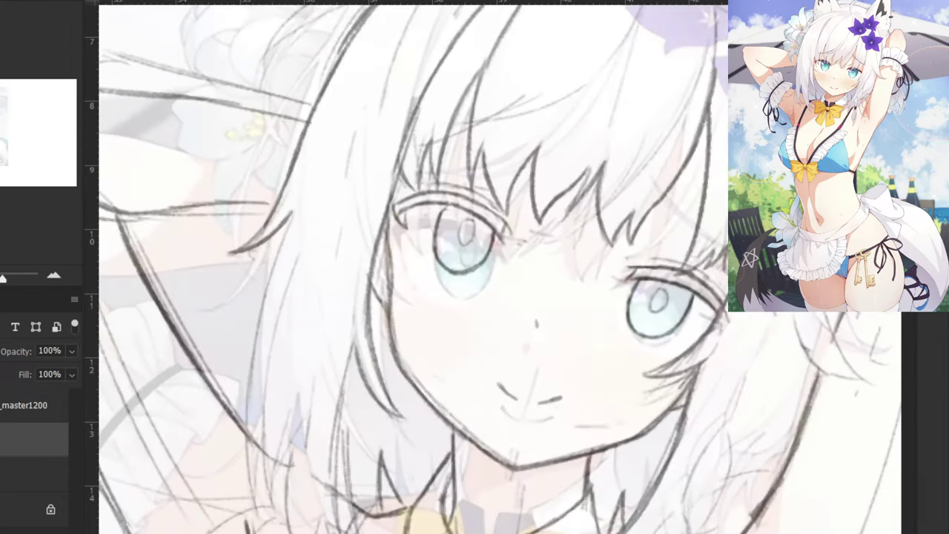
pyautogui.moveTo(678, 347)
pyautogui.mouseDown()
pyautogui.moveTo(649, 354)
pyautogui.moveTo(682, 343)
pyautogui.moveTo(724, 306)
pyautogui.moveTo(486, 196)
pyautogui.moveTo(401, 189)
pyautogui.moveTo(638, 357)
pyautogui.mouseUp()
pyautogui.hotkey('ctrl', 'd')
pyautogui.hotkey('ctrl', 't')
pyautogui.moveTo(380, 131); pyautogui.dragTo(376, 145)
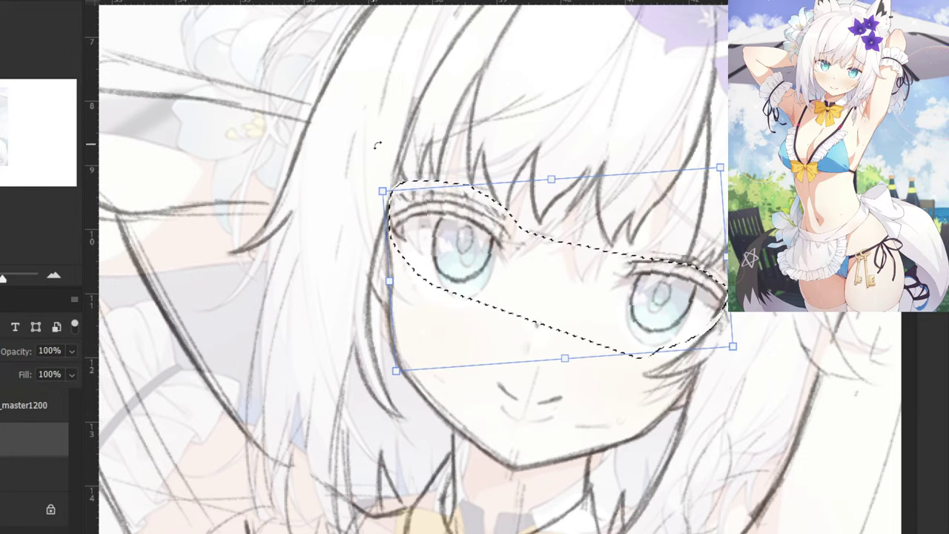
pyautogui.moveTo(487, 218); pyautogui.dragTo(487, 229)
pyautogui.moveTo(500, 191); pyautogui.dragTo(500, 191)
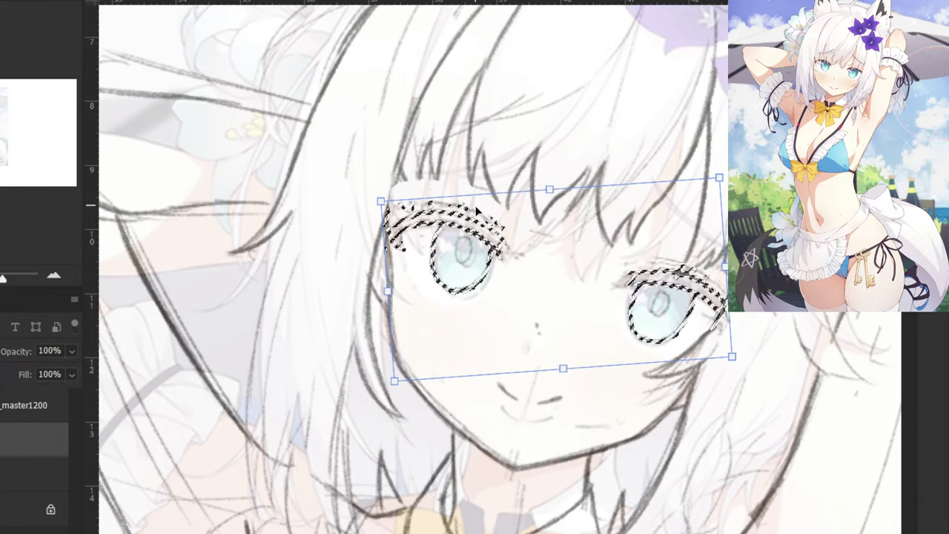
pyautogui.press('Return')
pyautogui.hotkey('ctrl', 'd')
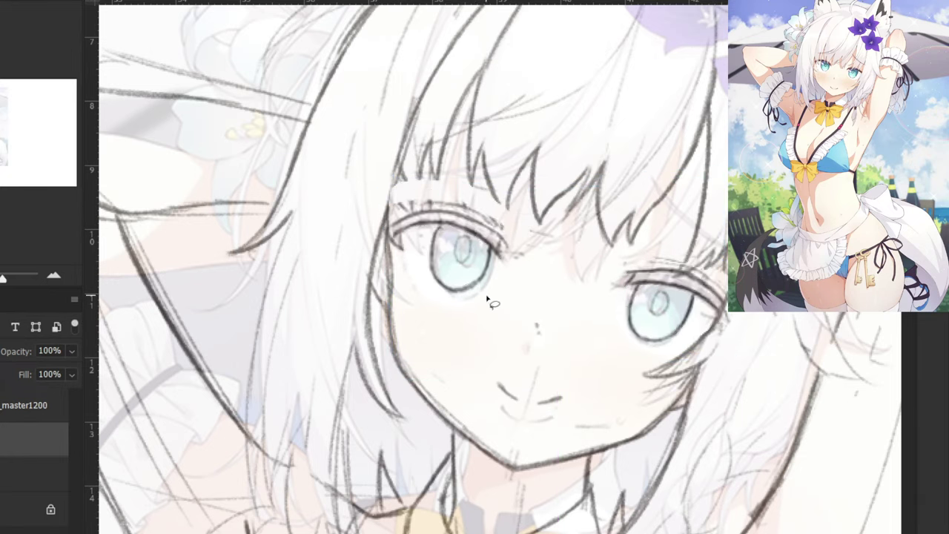
# Select only the figure's right eye, then rotate and nudge it to fit the reference eye.
pyautogui.moveTo(493, 302)
pyautogui.mouseDown()
pyautogui.moveTo(449, 198)
pyautogui.moveTo(398, 243)
pyautogui.moveTo(450, 289)
pyautogui.mouseUp()
pyautogui.hotkey('ctrl', 't')
pyautogui.moveTo(384, 157); pyautogui.dragTo(375, 169)
pyautogui.moveTo(447, 220); pyautogui.dragTo(445, 226)
pyautogui.press('Return')
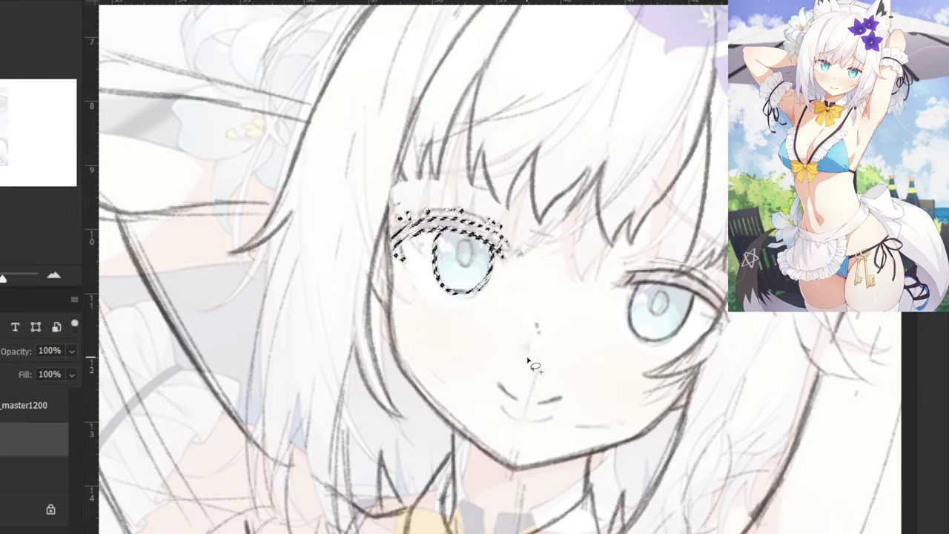
pyautogui.hotkey('ctrl', 'd')
# Move the nose and then the mouth of the sketch copy down to match the reference face.
pyautogui.moveTo(525, 342)
pyautogui.mouseDown()
pyautogui.moveTo(547, 307)
pyautogui.moveTo(553, 324)
pyautogui.moveTo(551, 269)
pyautogui.moveTo(540, 249)
pyautogui.moveTo(532, 347)
pyautogui.moveTo(570, 378)
pyautogui.moveTo(480, 393)
pyautogui.moveTo(533, 394)
pyautogui.mouseUp()
pyautogui.hotkey('ctrl', 't')
pyautogui.press('Return')
pyautogui.hotkey('ctrl', 'd')
pyautogui.hotkey('ctrl', 't')
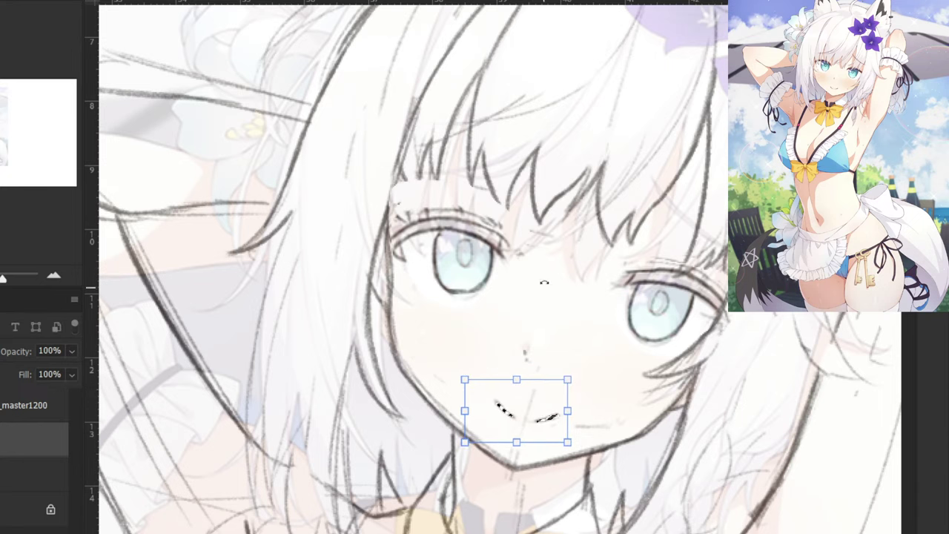
pyautogui.hotkey('ctrl', '-')
pyautogui.press('Return')
pyautogui.hotkey('ctrl', 'd')
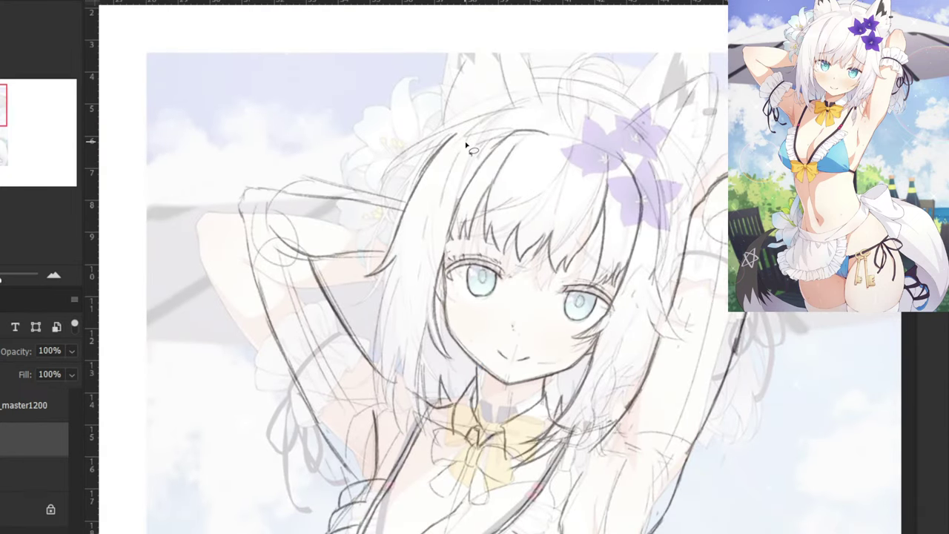
# Compare the corrected face with the original sketch while hiding and showing the reference image.
pyautogui.hotkey('ctrl', '-')
pyautogui.hotkey('ctrl', '-')
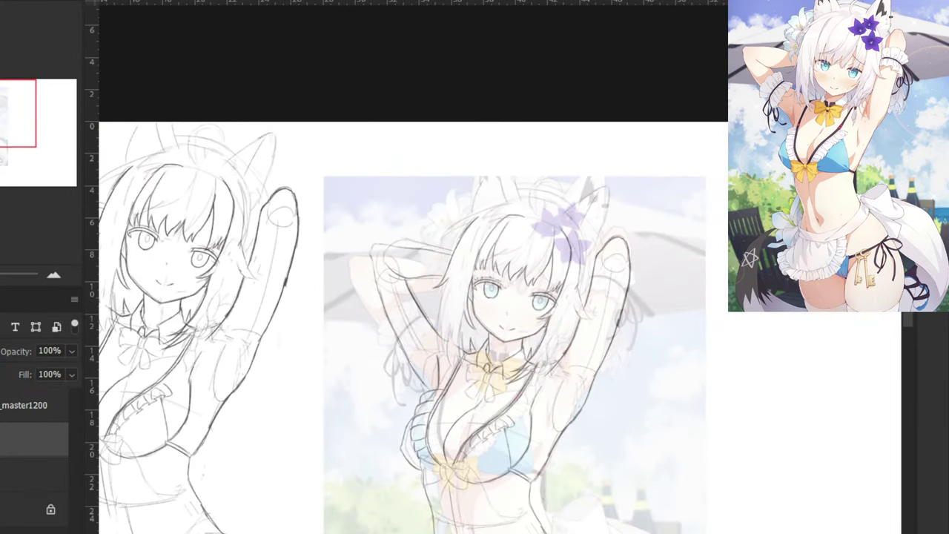
pyautogui.hotkey('ctrl', ',')
pyautogui.hotkey('ctrl', '-')
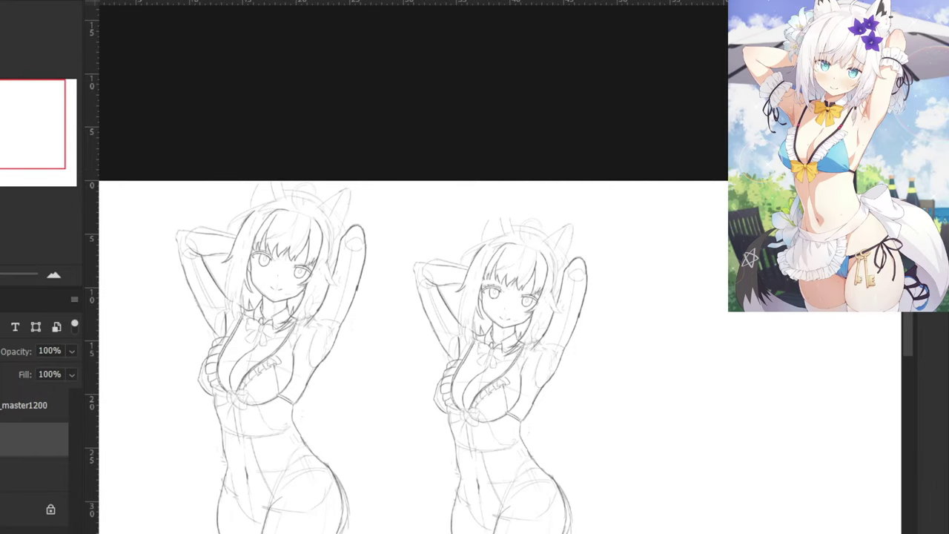
pyautogui.hotkey('ctrl', '+')
pyautogui.hotkey('ctrl', '+')
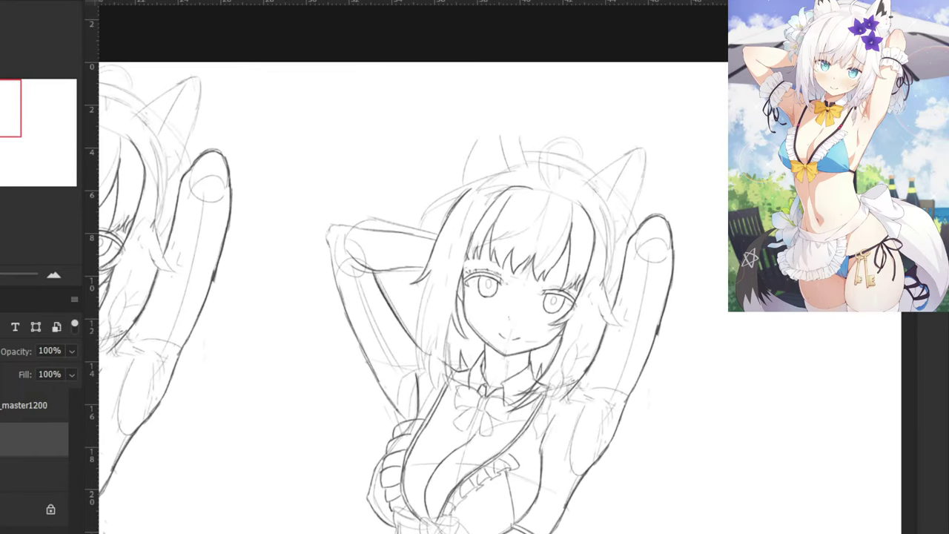
pyautogui.hotkey('ctrl', ',')
# Erase the chin and jawline of the sketch copy and redraw them along the reference face.
pyautogui.hotkey('ctrl', '+')
pyautogui.hotkey('ctrl', '+')
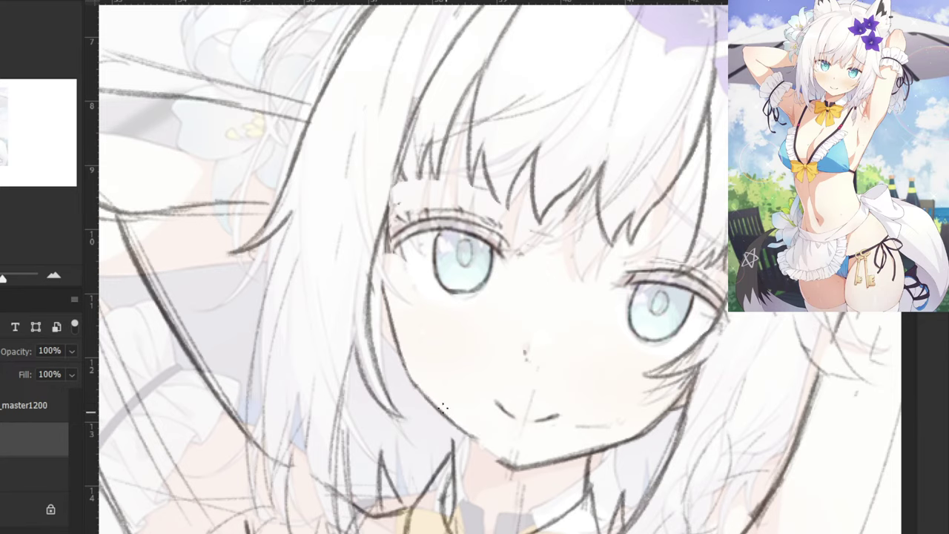
pyautogui.press('e')
pyautogui.moveTo(503, 468); pyautogui.dragTo(513, 478)
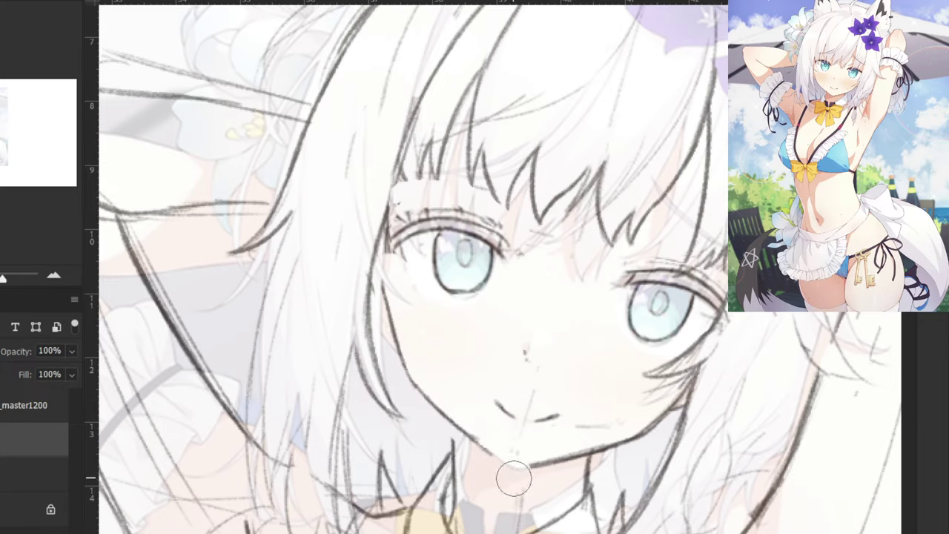
pyautogui.press('b')
pyautogui.moveTo(475, 442)
pyautogui.mouseDown()
pyautogui.moveTo(509, 466)
pyautogui.moveTo(604, 438)
pyautogui.moveTo(680, 395)
pyautogui.mouseUp()
pyautogui.hotkey('ctrl', 'z')
pyautogui.press('e')
pyautogui.press('b')
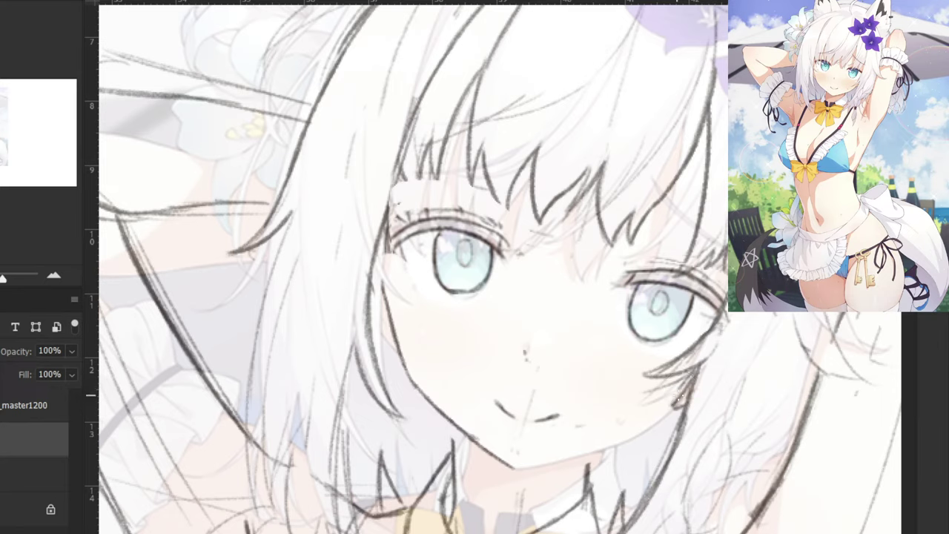
pyautogui.moveTo(651, 424)
pyautogui.mouseDown()
pyautogui.moveTo(683, 394)
pyautogui.moveTo(608, 447)
pyautogui.moveTo(515, 468)
pyautogui.moveTo(528, 467)
pyautogui.mouseUp()
pyautogui.hotkey('ctrl', 'z')
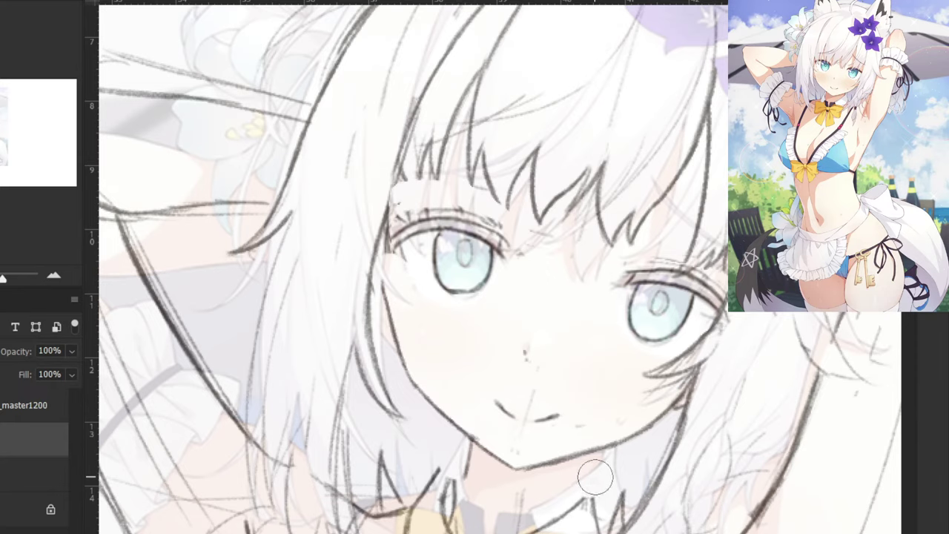
# Erase the old collar lines and redraw the neck and collar beneath the corrected jaw.
pyautogui.hotkey('ctrl', 'z')
pyautogui.moveTo(616, 445); pyautogui.dragTo(618, 474)
pyautogui.press('e')
pyautogui.moveTo(588, 506); pyautogui.dragTo(525, 531)
pyautogui.press('b')
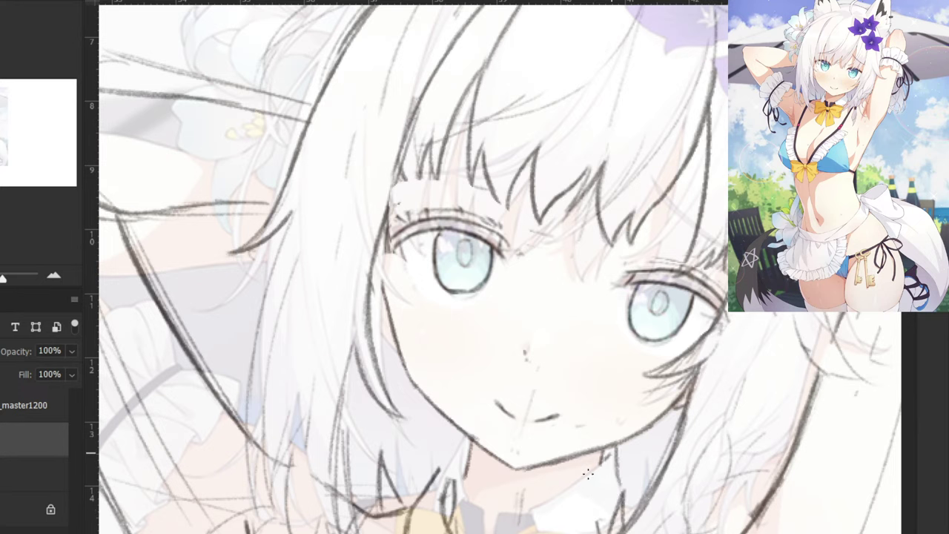
pyautogui.moveTo(606, 458); pyautogui.dragTo(535, 510)
# Erase the outline of the figure's raised left arm and redraw its elbow over the reference.
pyautogui.hotkey('ctrl', '-')
pyautogui.hotkey('ctrl', '-')
pyautogui.hotkey('ctrl', '-')
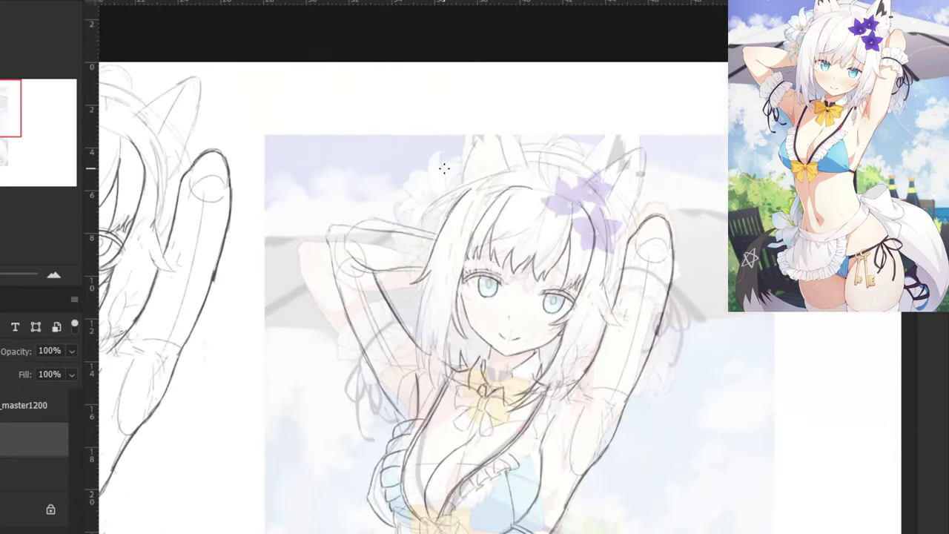
pyautogui.scroll(4, 613, 287)
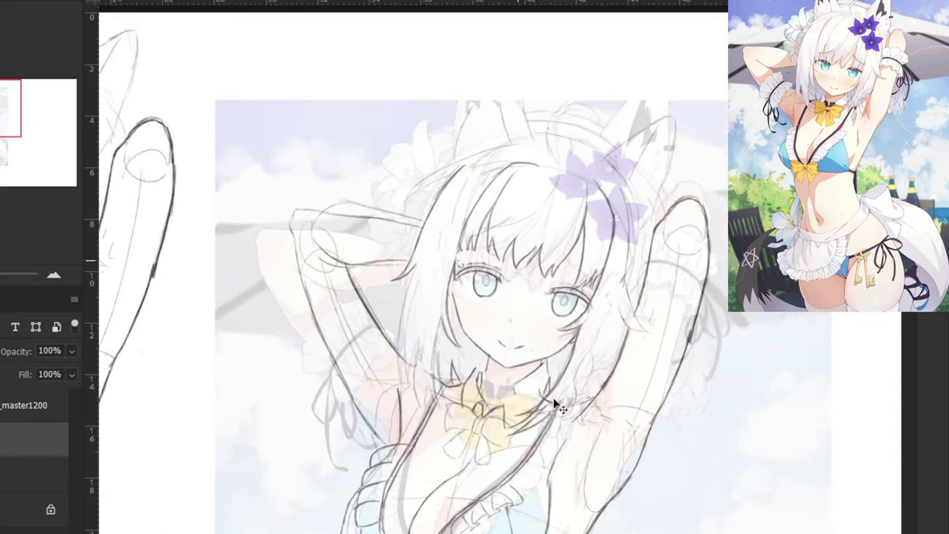
pyautogui.press('e')
pyautogui.moveTo(648, 372)
pyautogui.mouseDown()
pyautogui.moveTo(685, 264)
pyautogui.moveTo(742, 193)
pyautogui.moveTo(746, 310)
pyautogui.mouseUp()
pyautogui.moveTo(701, 218); pyautogui.dragTo(711, 185)
pyautogui.moveTo(743, 322); pyautogui.dragTo(653, 532)
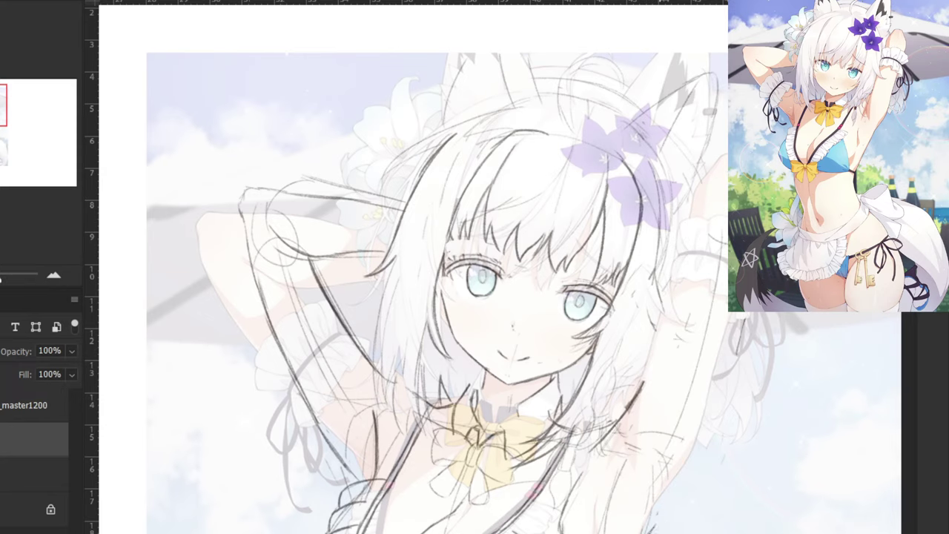
pyautogui.moveTo(695, 183); pyautogui.dragTo(600, 274)
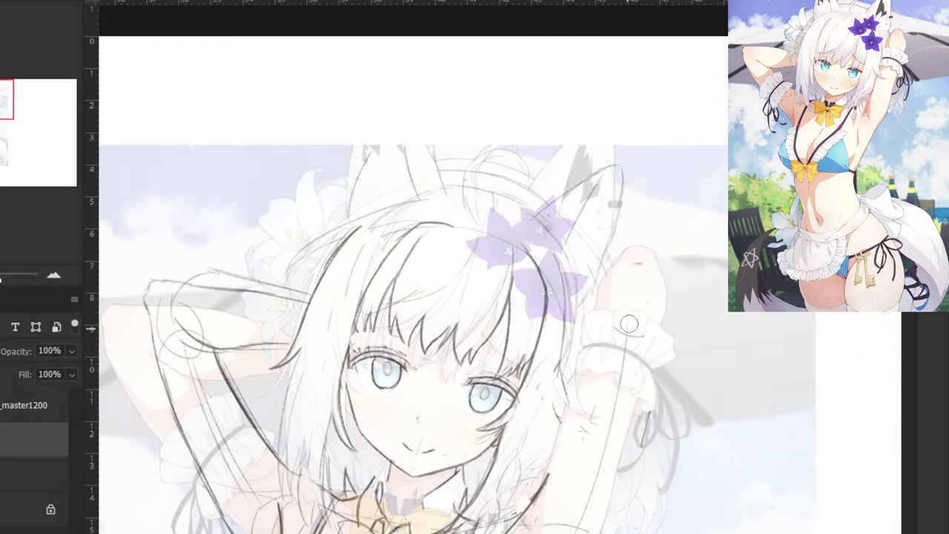
pyautogui.moveTo(630, 327); pyautogui.dragTo(576, 528)
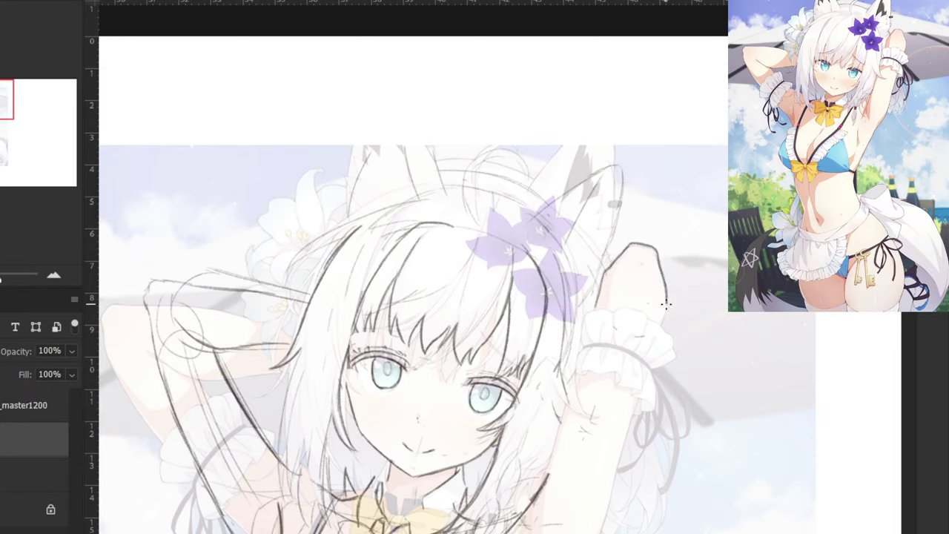
# Draw the inner contour of the raised left arm from the elbow down beside the hair.
pyautogui.moveTo(600, 299); pyautogui.dragTo(572, 387)
pyautogui.hotkey('ctrl', 'z')
pyautogui.moveTo(601, 291); pyautogui.dragTo(560, 426)
pyautogui.moveTo(574, 381); pyautogui.dragTo(553, 460)
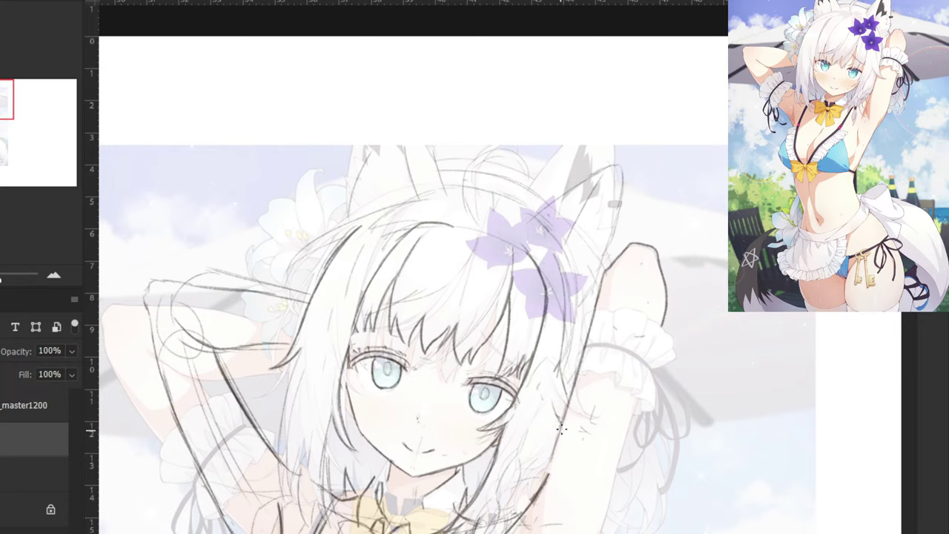
pyautogui.moveTo(564, 420); pyautogui.dragTo(527, 513)
pyautogui.hotkey('ctrl', 'z')
# Draw the outer contour of the raised left arm from the elbow down past the armpit, retrying unsatisfactory strokes.
pyautogui.moveTo(666, 309); pyautogui.dragTo(645, 382)
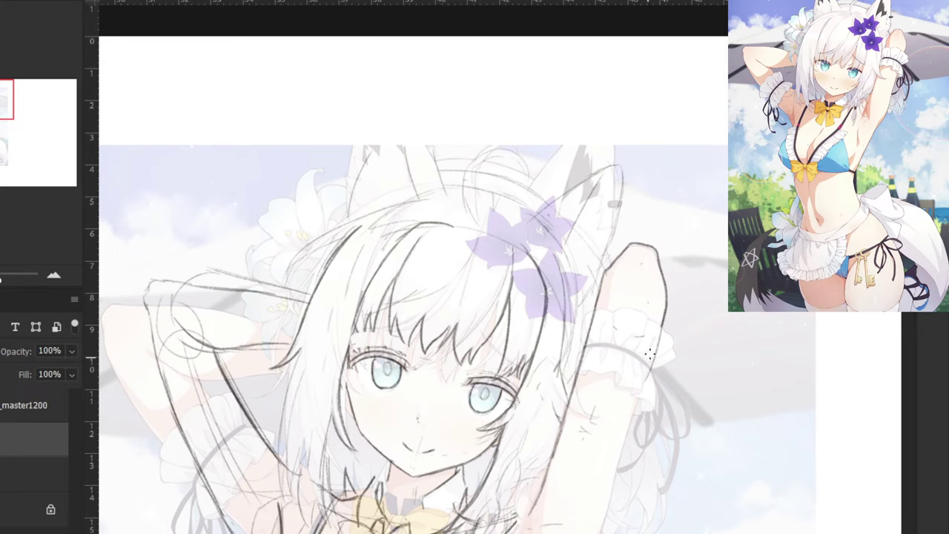
pyautogui.hotkey('ctrl', 'z')
pyautogui.moveTo(666, 312); pyautogui.dragTo(643, 384)
pyautogui.moveTo(656, 344); pyautogui.dragTo(631, 420)
pyautogui.moveTo(645, 381)
pyautogui.mouseDown()
pyautogui.moveTo(614, 471)
pyautogui.moveTo(593, 345)
pyautogui.moveTo(622, 372)
pyautogui.mouseUp()
pyautogui.hotkey('ctrl', 'z')
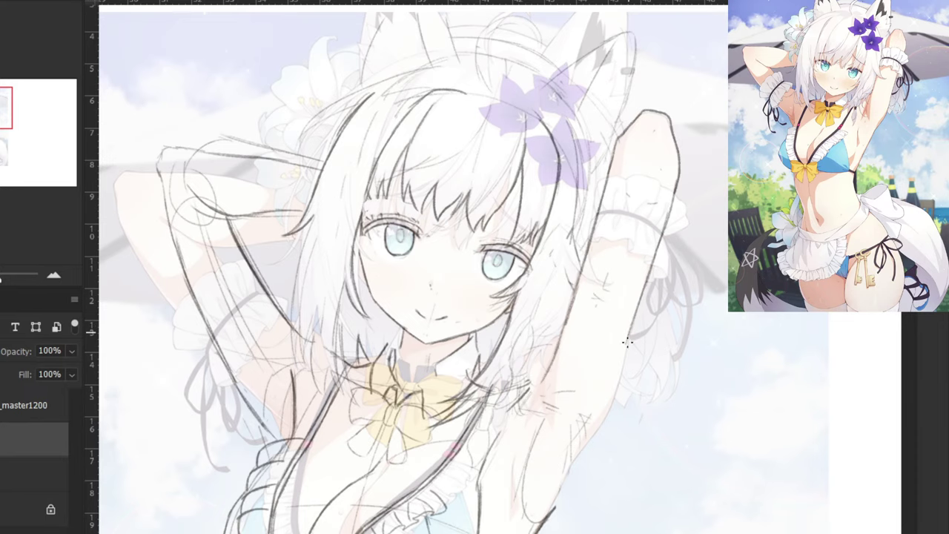
pyautogui.moveTo(630, 338); pyautogui.dragTo(592, 444)
pyautogui.hotkey('ctrl', 'z')
pyautogui.moveTo(616, 395)
pyautogui.mouseDown()
pyautogui.moveTo(589, 443)
pyautogui.moveTo(607, 407)
pyautogui.moveTo(592, 431)
pyautogui.moveTo(602, 462)
pyautogui.moveTo(566, 463)
pyautogui.moveTo(589, 443)
pyautogui.moveTo(558, 492)
pyautogui.mouseUp()
pyautogui.hotkey('ctrl', 'z')
pyautogui.hotkey('ctrl', 'z')
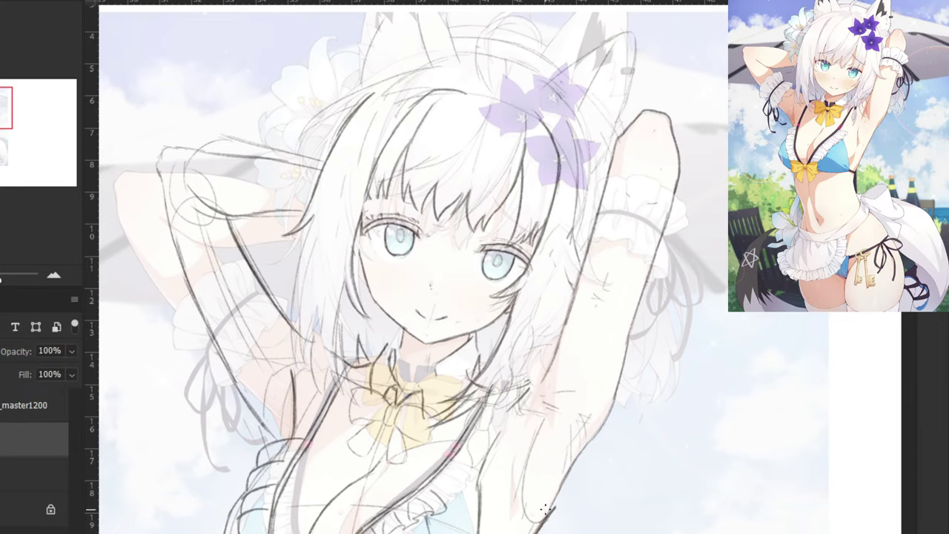
# Erase the contour below the raised left arm's armpit and redraw it over the reference down to the bikini's side strap.
pyautogui.moveTo(490, 486); pyautogui.dragTo(550, 350)
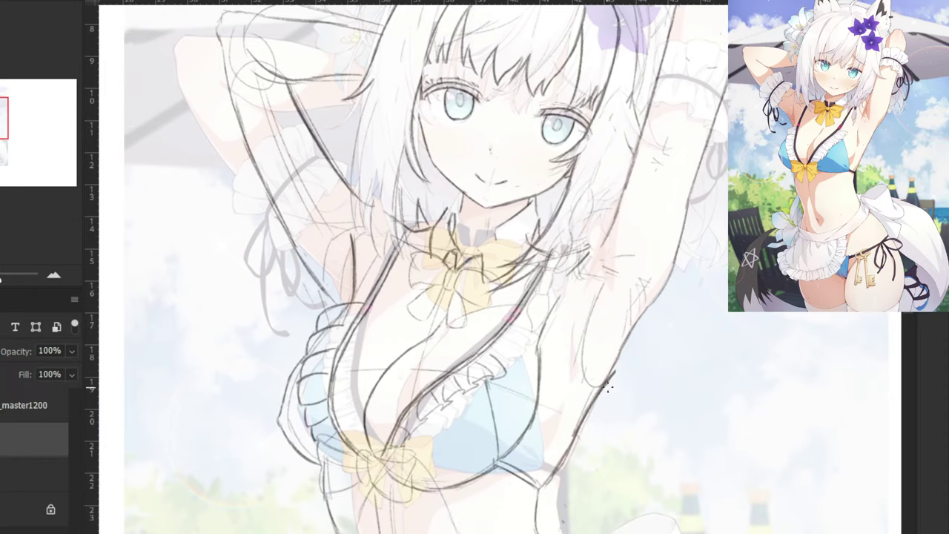
pyautogui.press('e')
pyautogui.moveTo(613, 377)
pyautogui.mouseDown()
pyautogui.moveTo(543, 498)
pyautogui.moveTo(594, 407)
pyautogui.mouseUp()
pyautogui.press('b')
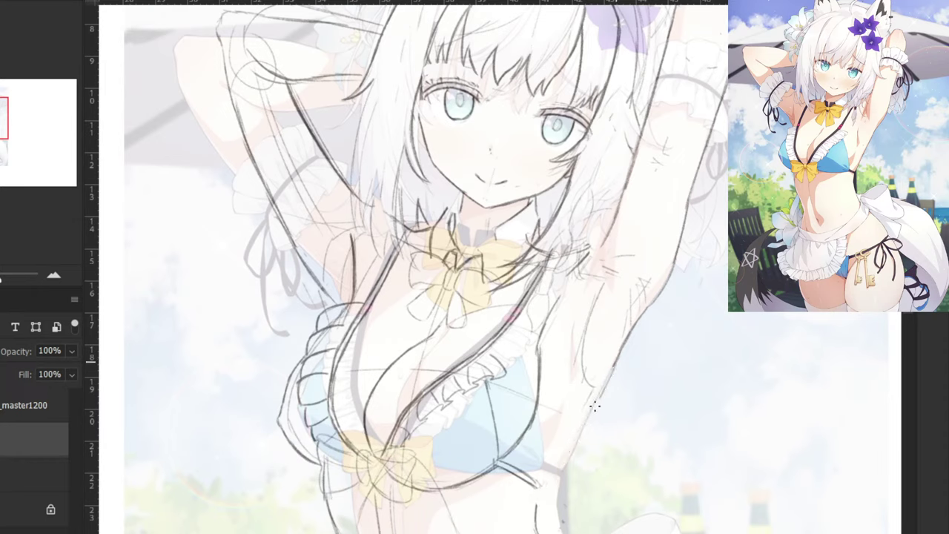
pyautogui.moveTo(615, 362); pyautogui.dragTo(581, 424)
pyautogui.hotkey('ctrl', 'z')
pyautogui.hotkey('ctrl', 'z')
pyautogui.moveTo(619, 358); pyautogui.dragTo(577, 444)
pyautogui.moveTo(599, 389); pyautogui.dragTo(560, 483)
# Erase the old waist contour on the figure's left side and redraw it from the waist to the hip.
pyautogui.moveTo(512, 446); pyautogui.dragTo(467, 309)
pyautogui.moveTo(513, 365); pyautogui.dragTo(526, 417)
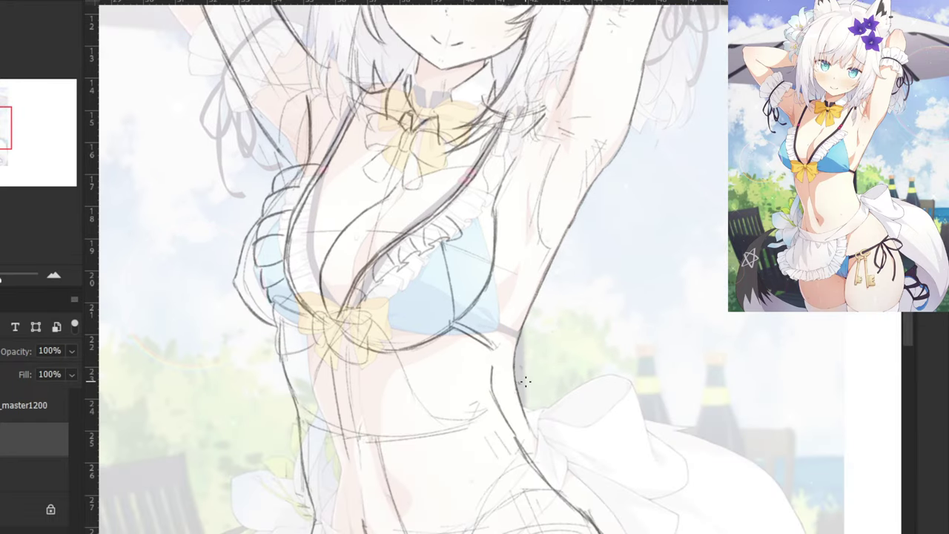
pyautogui.press('e')
pyautogui.moveTo(495, 383); pyautogui.dragTo(574, 516)
pyautogui.moveTo(523, 483); pyautogui.dragTo(468, 431)
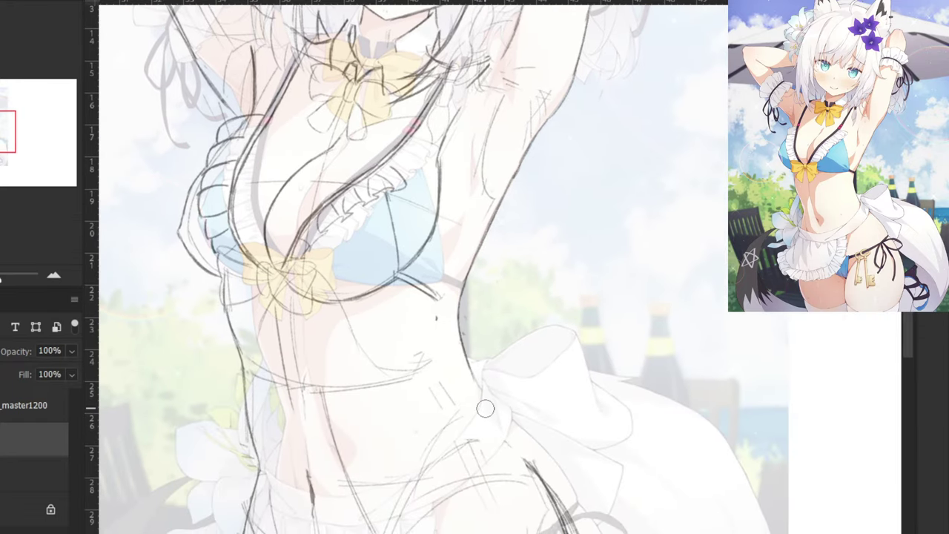
pyautogui.press('b')
pyautogui.moveTo(475, 383); pyautogui.dragTo(533, 441)
pyautogui.hotkey('ctrl', 'z')
pyautogui.hotkey('ctrl', 'z')
pyautogui.moveTo(501, 409); pyautogui.dragTo(554, 466)
pyautogui.moveTo(528, 438); pyautogui.dragTo(572, 491)
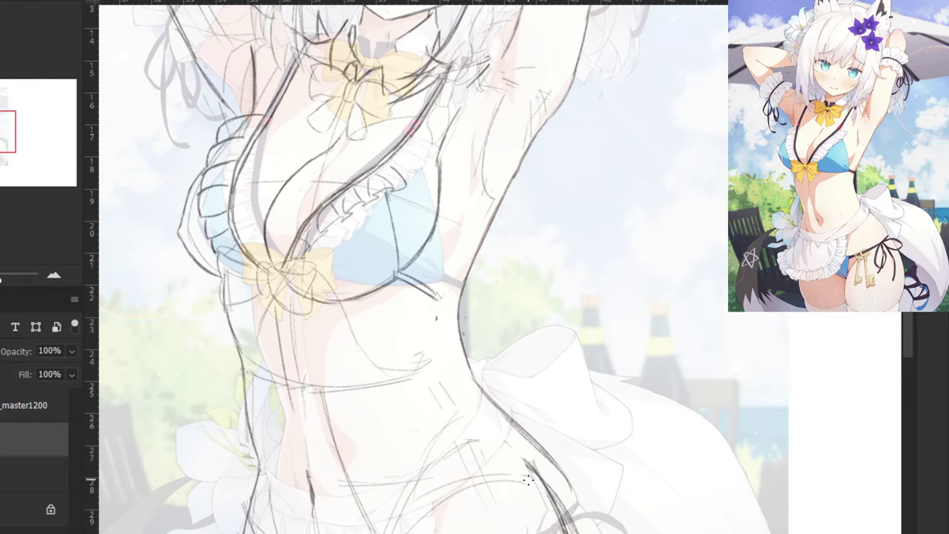
# Continue the figure's left hip contour down the outer thigh along the reference.
pyautogui.moveTo(115, 188); pyautogui.dragTo(256, 330)
pyautogui.hotkey('ctrl', '-')
pyautogui.hotkey('ctrl', '-')
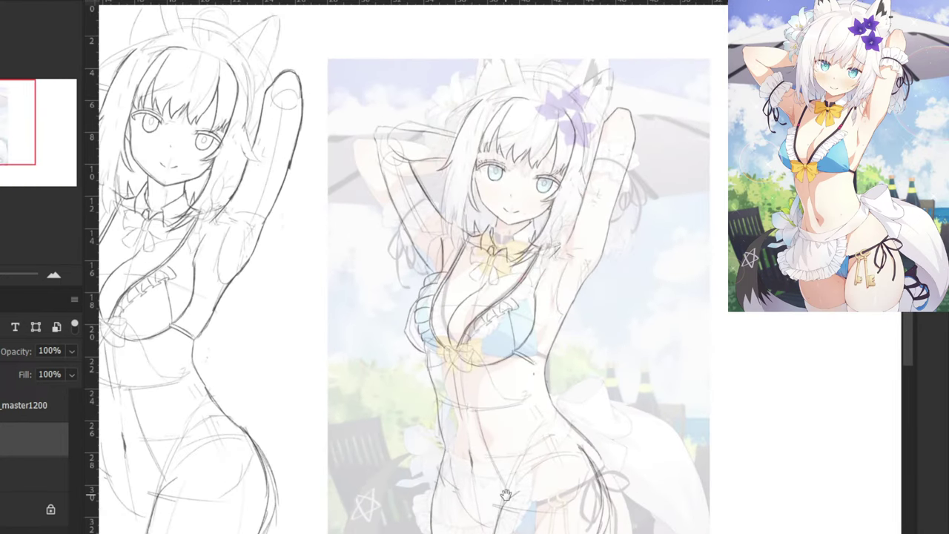
pyautogui.moveTo(513, 495); pyautogui.dragTo(457, 399)
pyautogui.hotkey('ctrl', '+')
pyautogui.moveTo(530, 377)
pyautogui.mouseDown()
pyautogui.moveTo(566, 426)
pyautogui.moveTo(554, 411)
pyautogui.moveTo(553, 494)
pyautogui.mouseUp()
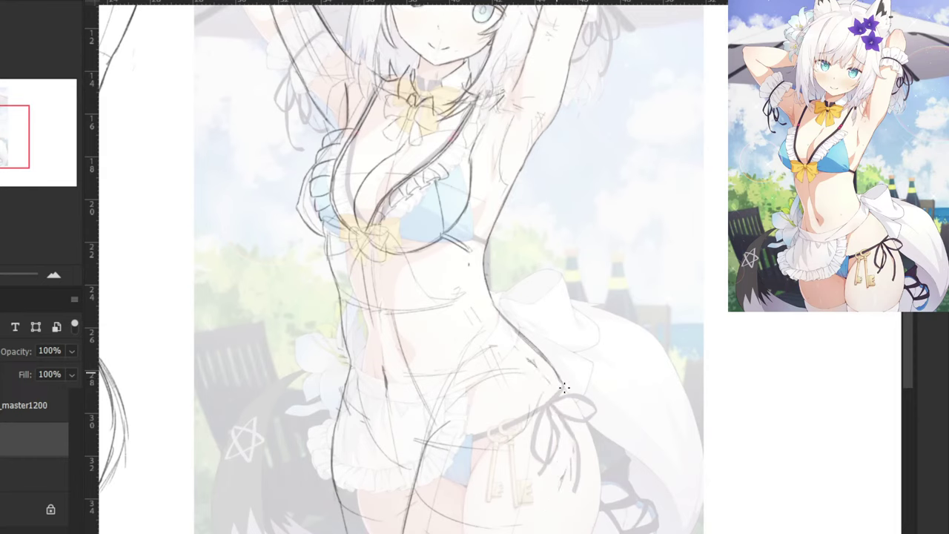
pyautogui.moveTo(562, 384)
pyautogui.mouseDown()
pyautogui.moveTo(583, 407)
pyautogui.moveTo(601, 468)
pyautogui.mouseUp()
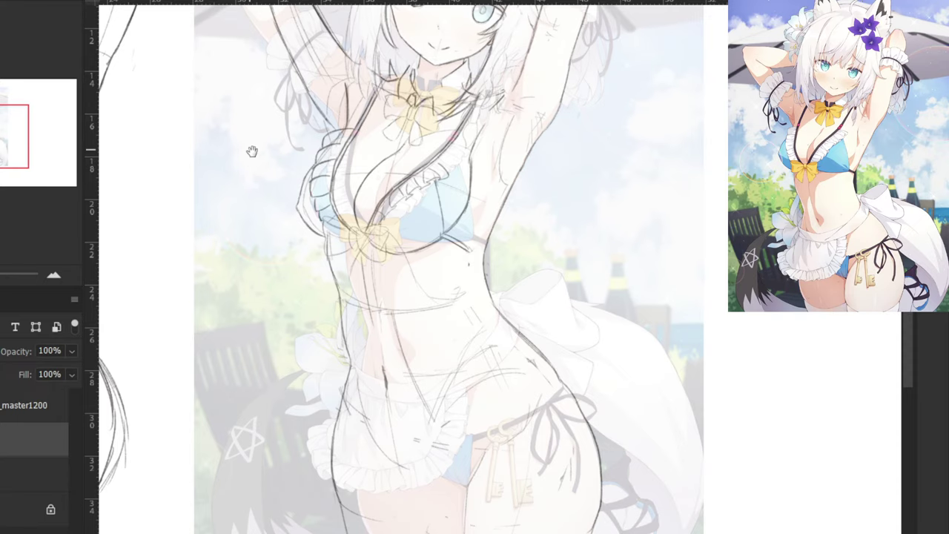
pyautogui.moveTo(252, 151); pyautogui.dragTo(326, 352)
pyautogui.hotkey('ctrl', '+')
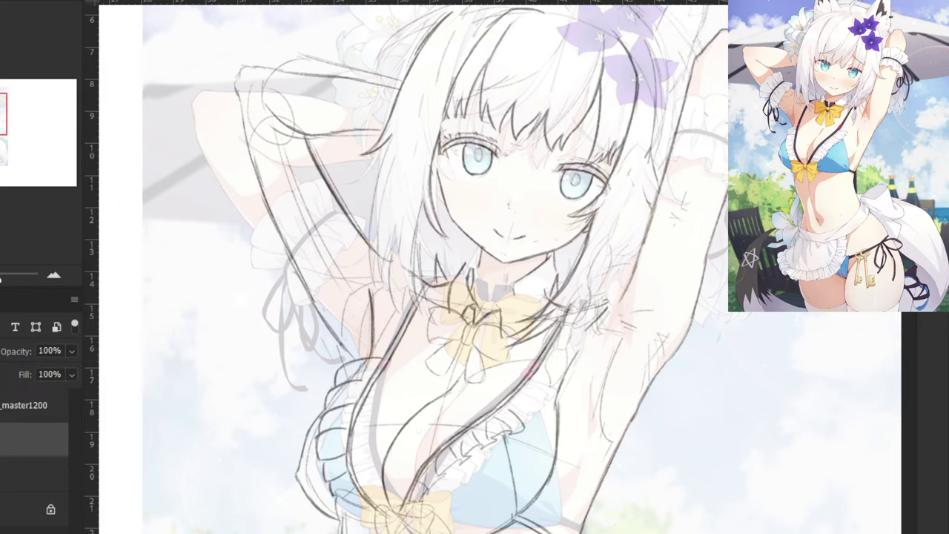
pyautogui.moveTo(312, 391)
pyautogui.mouseDown()
pyautogui.moveTo(374, 330)
pyautogui.moveTo(429, 378)
pyautogui.moveTo(520, 353)
pyautogui.moveTo(563, 513)
pyautogui.moveTo(310, 452)
pyautogui.moveTo(312, 392)
pyautogui.mouseUp()
pyautogui.hotkey('ctrl', 't')
pyautogui.moveTo(374, 391); pyautogui.dragTo(395, 387)
pyautogui.press('Return')
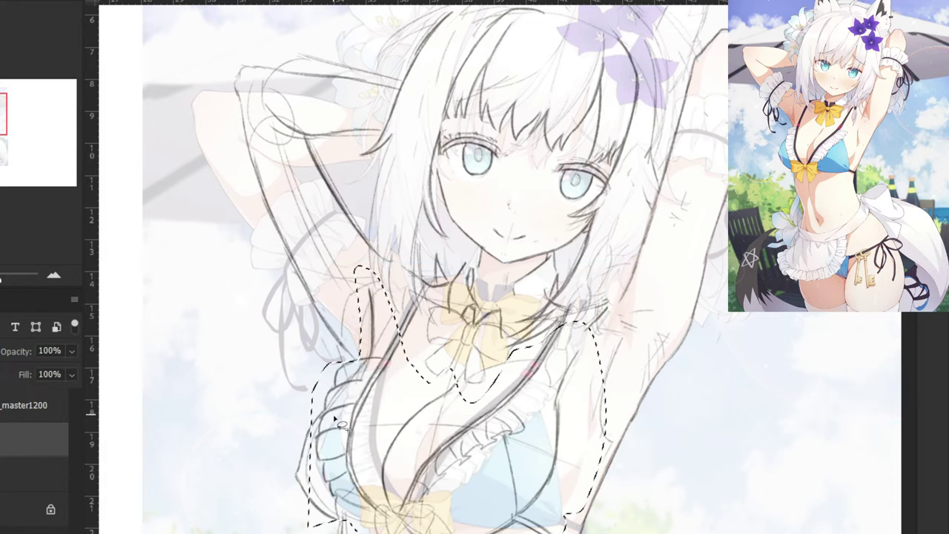
pyautogui.hotkey('ctrl', 'd')
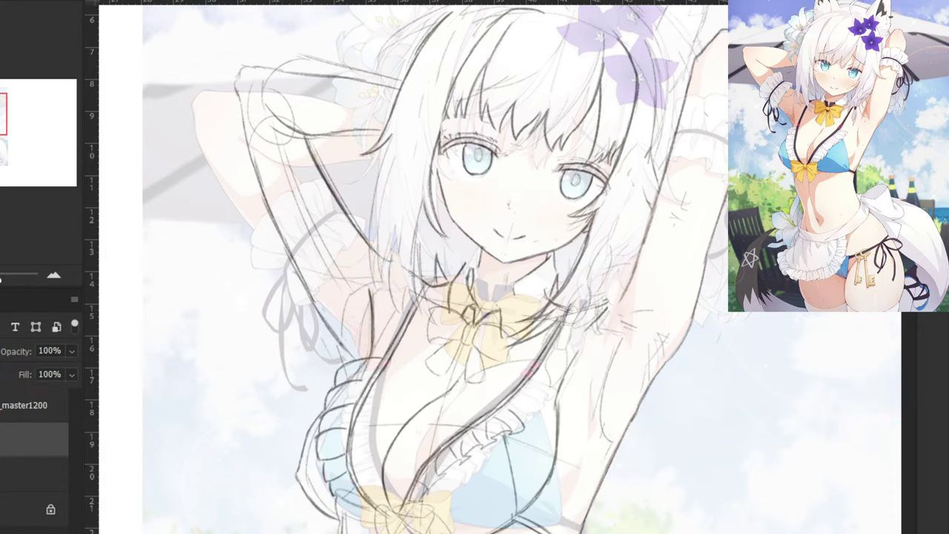
# Select the bikini top and chest lines and shift them up and to the right onto the reference.
pyautogui.click(3, 300)
pyautogui.click(2, 512)
pyautogui.click(3, 299)
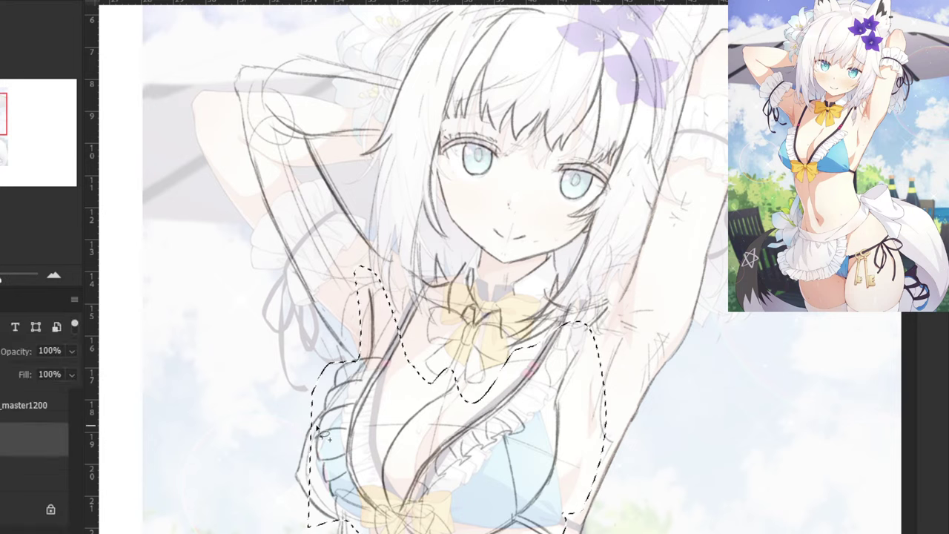
pyautogui.hotkey('ctrl', 't')
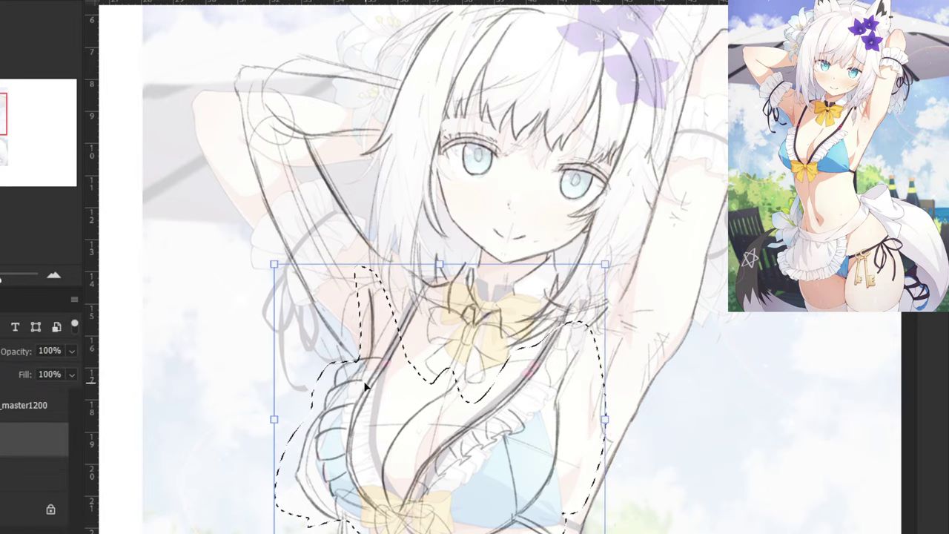
pyautogui.moveTo(364, 388); pyautogui.dragTo(387, 371)
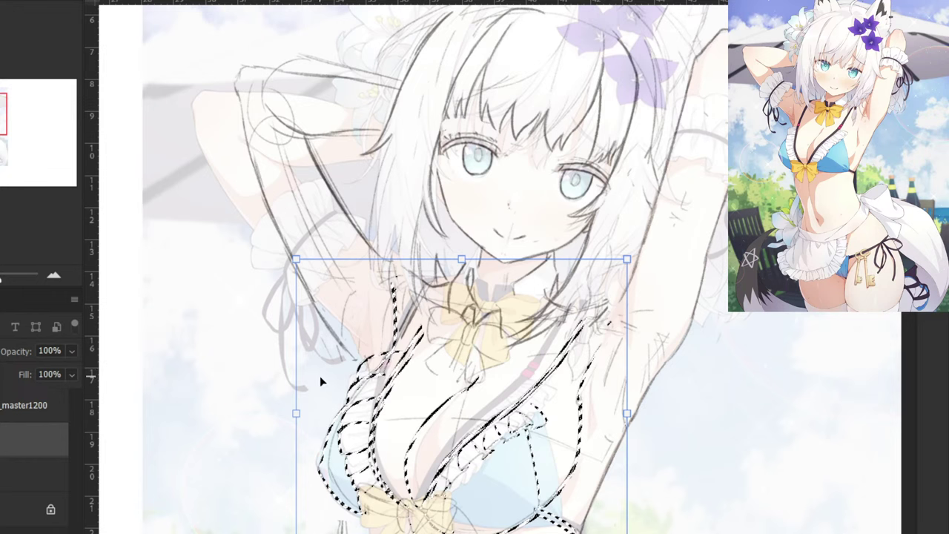
pyautogui.press('Return')
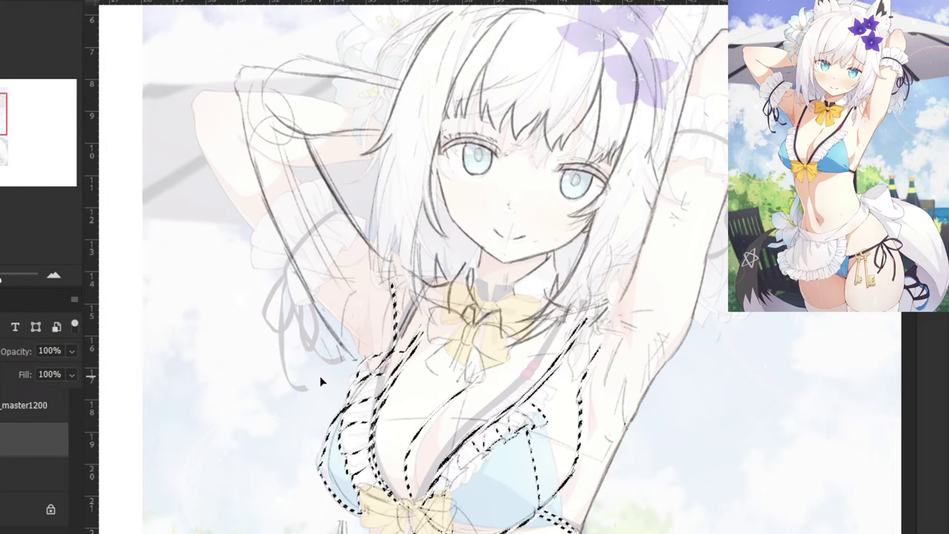
pyautogui.hotkey('ctrl', 'd')
# Erase the neckline strap and cleavage lines on the figure's left side and redraw them over the reference, retrying unsatisfactory strokes.
pyautogui.press('e')
pyautogui.moveTo(470, 382)
pyautogui.mouseDown()
pyautogui.moveTo(431, 414)
pyautogui.moveTo(408, 471)
pyautogui.mouseUp()
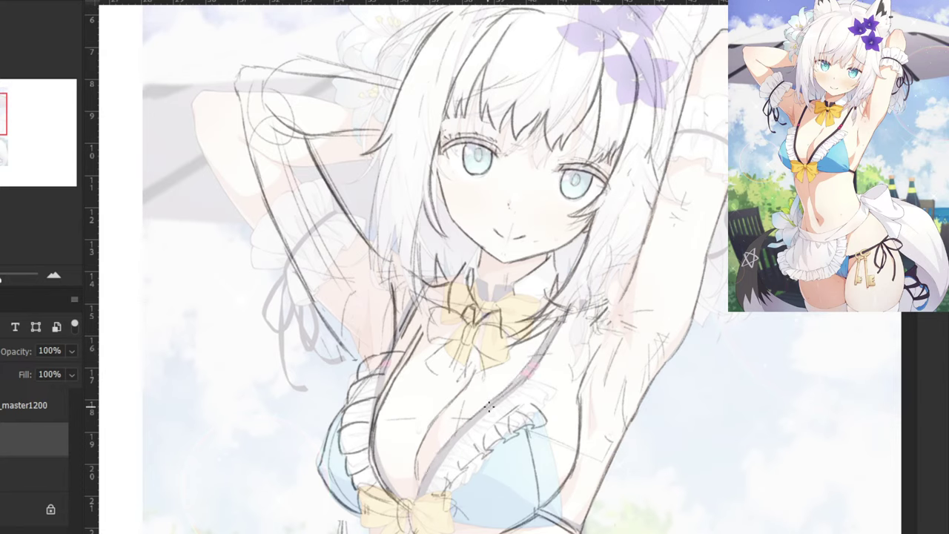
pyautogui.moveTo(484, 413); pyautogui.dragTo(442, 466)
pyautogui.hotkey('ctrl', 'z')
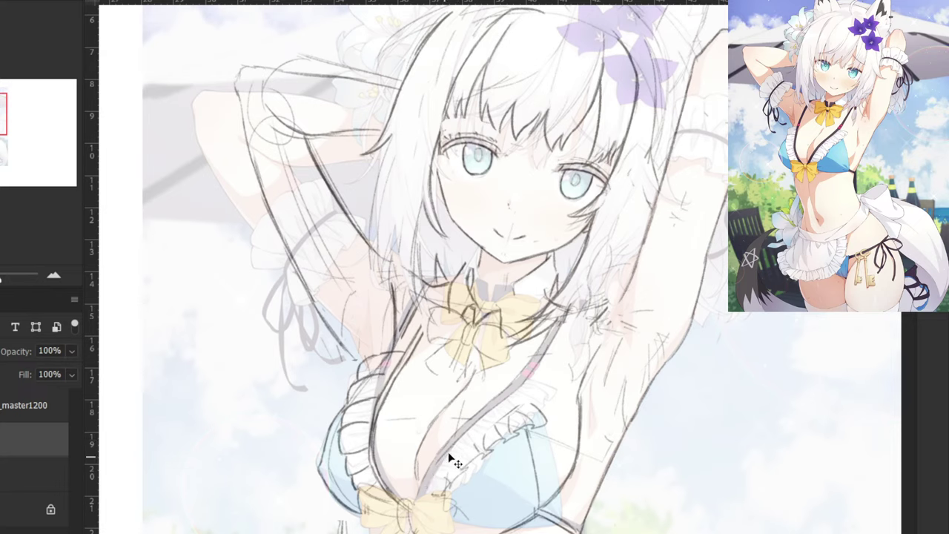
pyautogui.hotkey('ctrl', 'z')
pyautogui.moveTo(491, 412); pyautogui.dragTo(422, 482)
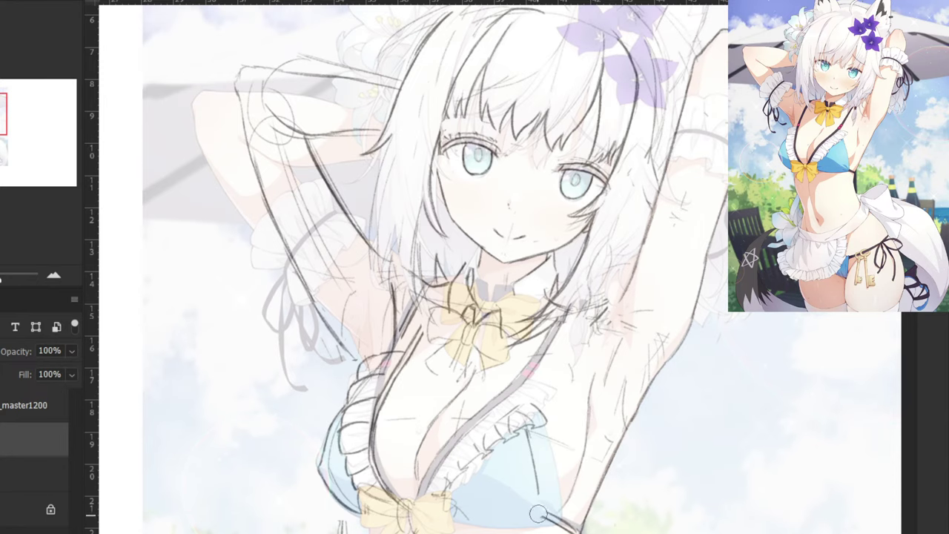
# Redraw the bikini's side strap and erase the misplaced frill and seam lines of the figure's left cup.
pyautogui.moveTo(538, 513)
pyautogui.mouseDown()
pyautogui.moveTo(571, 528)
pyautogui.moveTo(370, 217)
pyautogui.moveTo(380, 219)
pyautogui.mouseUp()
pyautogui.hotkey('ctrl', '+')
pyautogui.hotkey('ctrl', '+')
pyautogui.moveTo(460, 424); pyautogui.dragTo(497, 456)
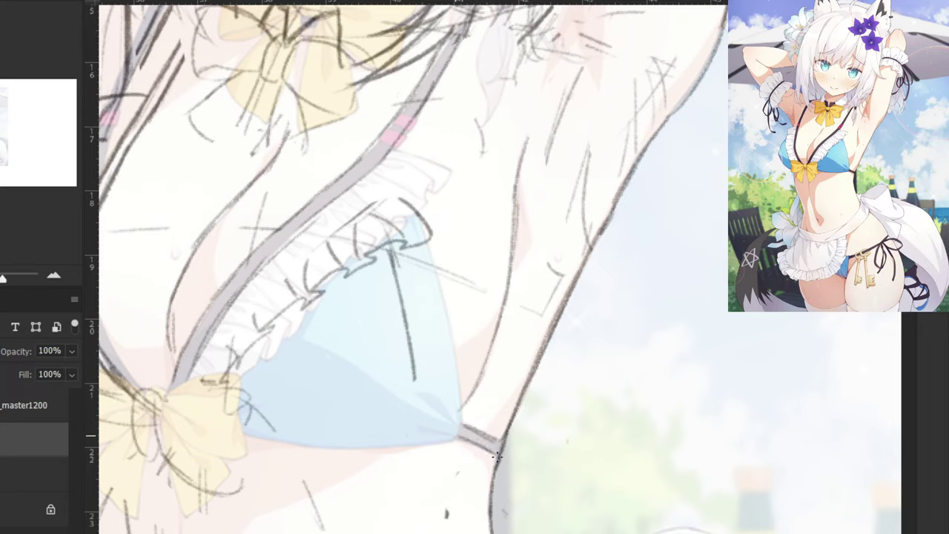
pyautogui.moveTo(415, 222)
pyautogui.mouseDown()
pyautogui.moveTo(342, 272)
pyautogui.moveTo(319, 267)
pyautogui.moveTo(274, 310)
pyautogui.moveTo(237, 363)
pyautogui.mouseUp()
pyautogui.moveTo(271, 413); pyautogui.dragTo(208, 422)
pyautogui.moveTo(399, 291); pyautogui.dragTo(400, 363)
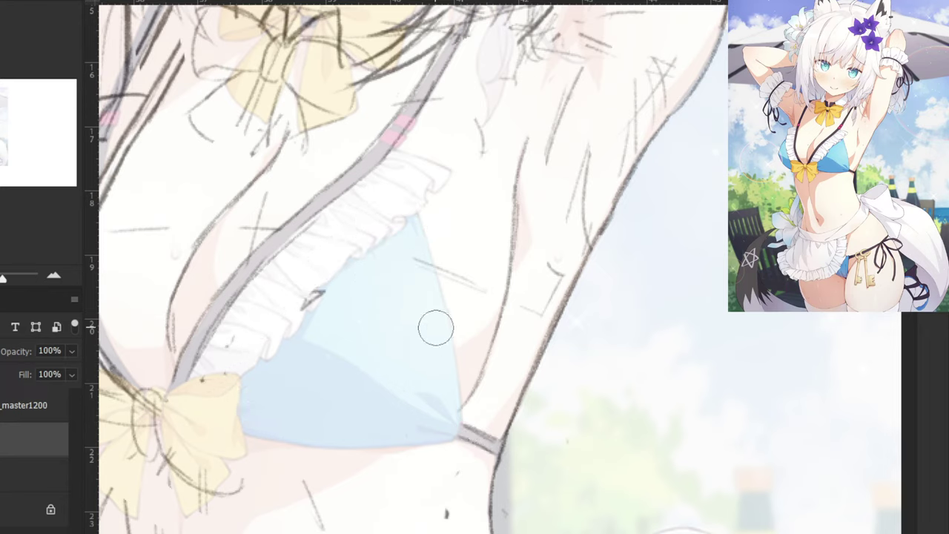
# Draw the outer edge and underside of the figure's left bikini cup along the reference and clean up its corner.
pyautogui.press('b')
pyautogui.moveTo(418, 217); pyautogui.dragTo(455, 407)
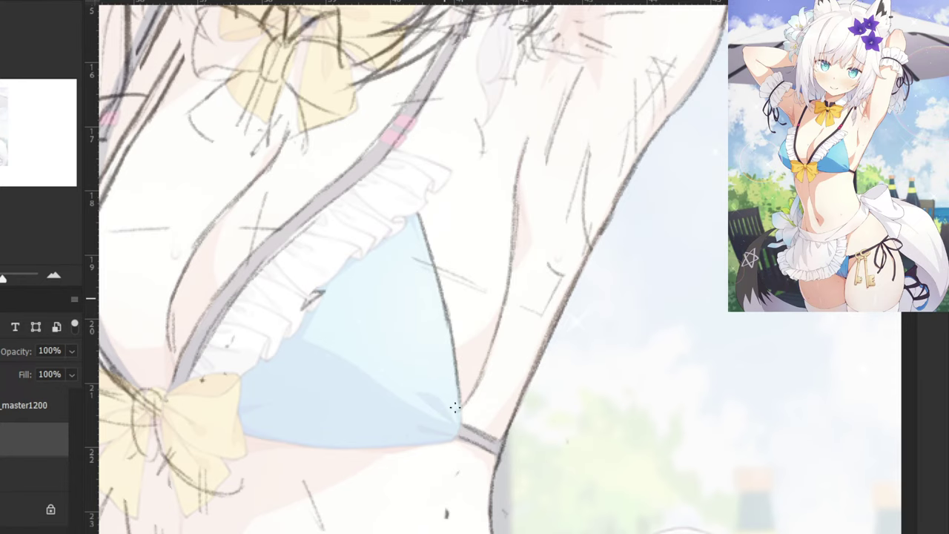
pyautogui.moveTo(364, 356); pyautogui.dragTo(531, 367)
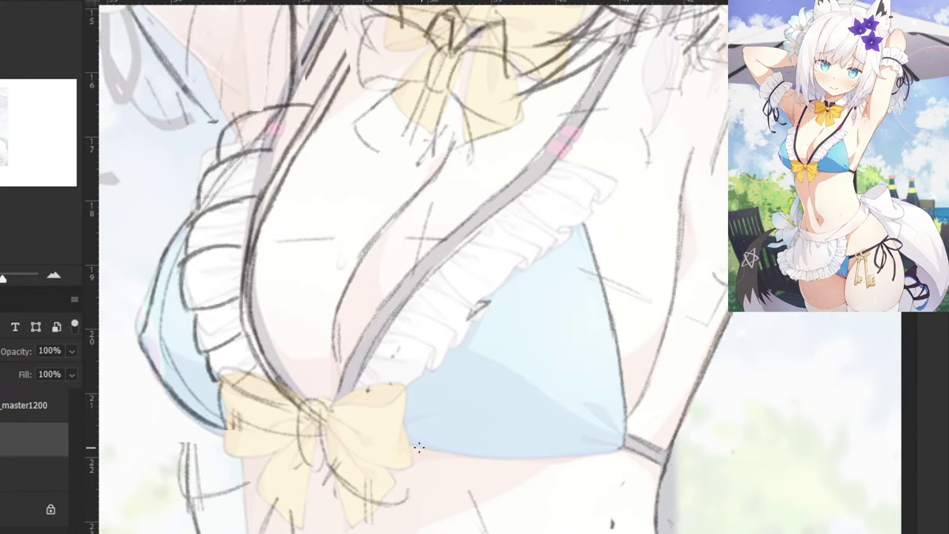
pyautogui.moveTo(411, 447); pyautogui.dragTo(444, 450)
pyautogui.moveTo(607, 449); pyautogui.dragTo(502, 459)
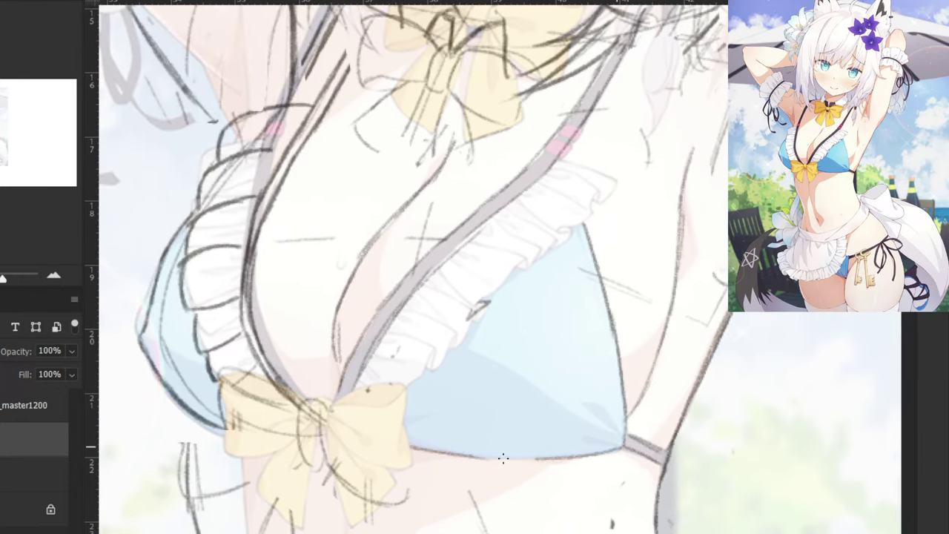
pyautogui.moveTo(591, 453); pyautogui.dragTo(465, 457)
pyautogui.press('e')
pyautogui.moveTo(608, 430); pyautogui.dragTo(610, 434)
pyautogui.press('b')
# Check the sketch with the reference hidden, then outline the bikini bow's loop and tail on the figure's left side.
pyautogui.hotkey('ctrl', '-')
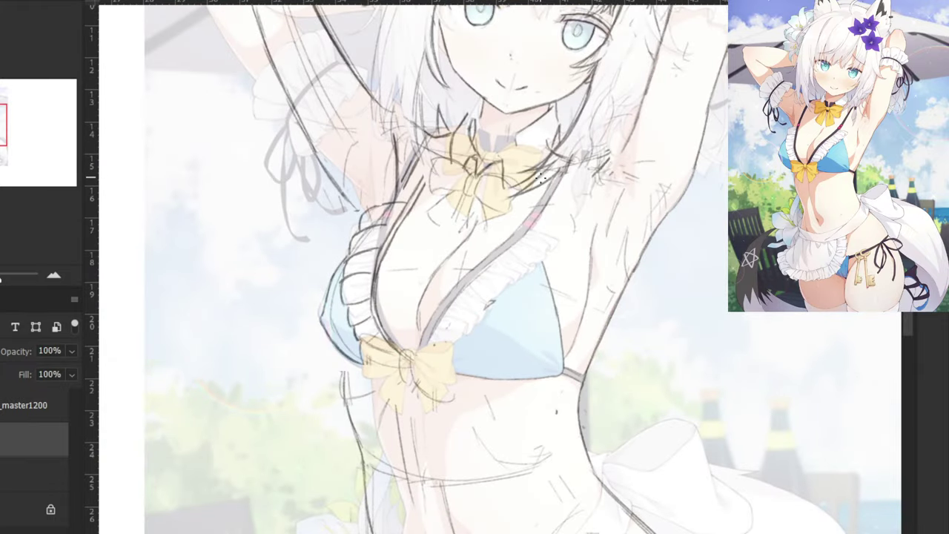
pyautogui.hotkey('ctrl', '-')
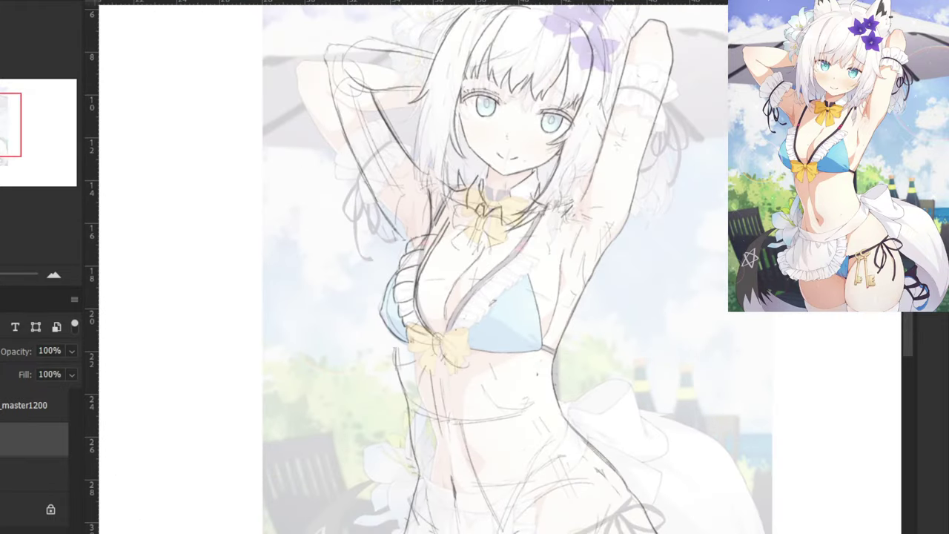
pyautogui.click(1, 475)
pyautogui.click(2, 406)
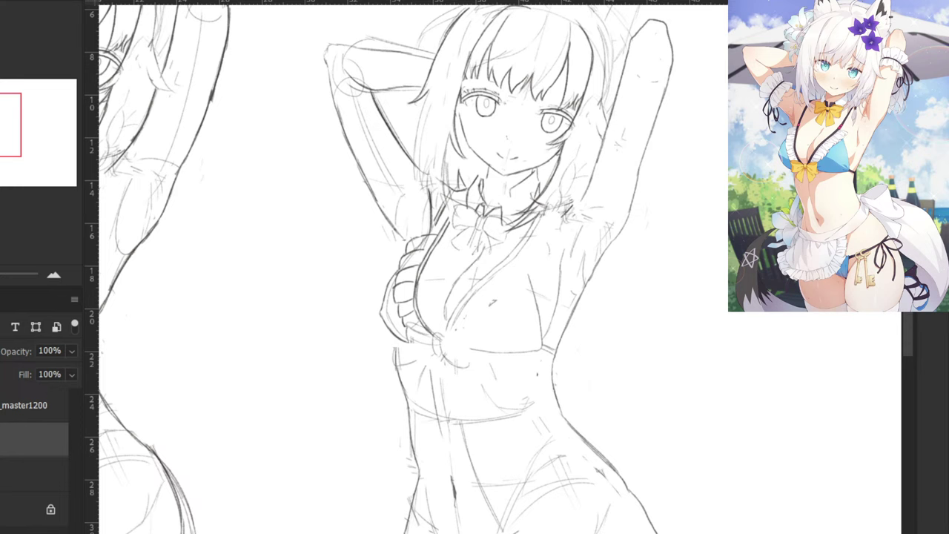
pyautogui.click(1, 406)
pyautogui.hotkey('ctrl', '+')
pyautogui.hotkey('ctrl', '+')
pyautogui.hotkey('ctrl', '+')
pyautogui.moveTo(331, 406)
pyautogui.mouseDown()
pyautogui.moveTo(369, 405)
pyautogui.moveTo(403, 386)
pyautogui.moveTo(345, 393)
pyautogui.moveTo(333, 406)
pyautogui.mouseUp()
pyautogui.moveTo(405, 386)
pyautogui.mouseDown()
pyautogui.moveTo(400, 426)
pyautogui.moveTo(412, 467)
pyautogui.moveTo(368, 466)
pyautogui.mouseUp()
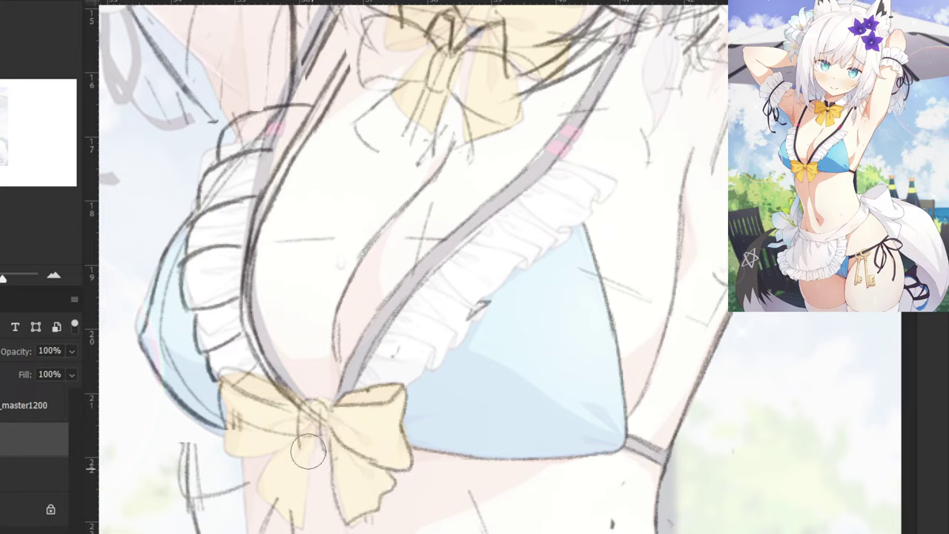
# Outline the bikini bow's knot and its loop and tail on the figure's right side over the reference.
pyautogui.moveTo(317, 398)
pyautogui.mouseDown()
pyautogui.moveTo(317, 426)
pyautogui.moveTo(276, 449)
pyautogui.moveTo(226, 452)
pyautogui.moveTo(227, 374)
pyautogui.moveTo(307, 397)
pyautogui.moveTo(269, 386)
pyautogui.moveTo(277, 382)
pyautogui.moveTo(304, 401)
pyautogui.mouseUp()
pyautogui.press('e')
pyautogui.press('b')
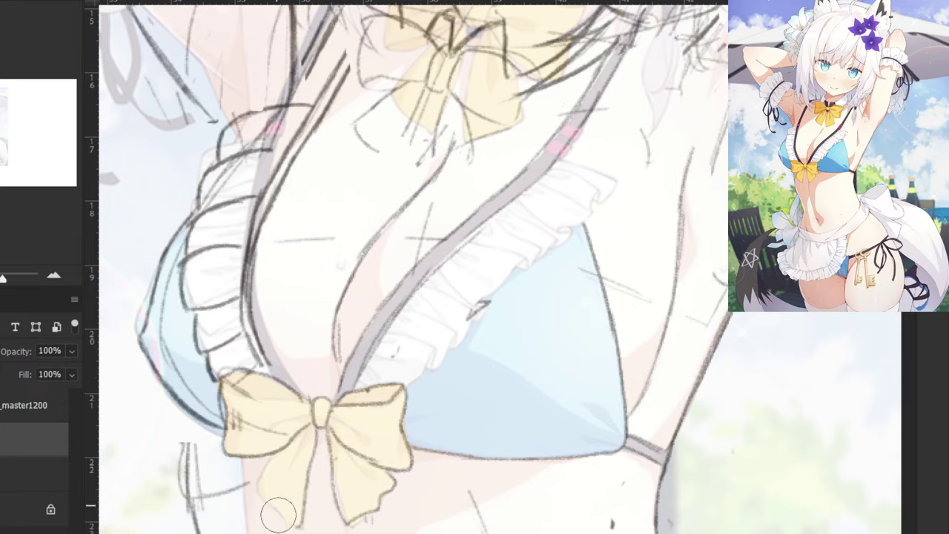
pyautogui.moveTo(273, 457); pyautogui.dragTo(317, 289)
# Erase the old waist and hip contour on the figure's right side.
pyautogui.press('e')
pyautogui.moveTo(230, 288); pyautogui.dragTo(270, 444)
pyautogui.hotkey('ctrl', '-')
pyautogui.hotkey('ctrl', '-')
pyautogui.hotkey('ctrl', '-')
pyautogui.moveTo(428, 376); pyautogui.dragTo(420, 527)
pyautogui.moveTo(406, 483); pyautogui.dragTo(357, 382)
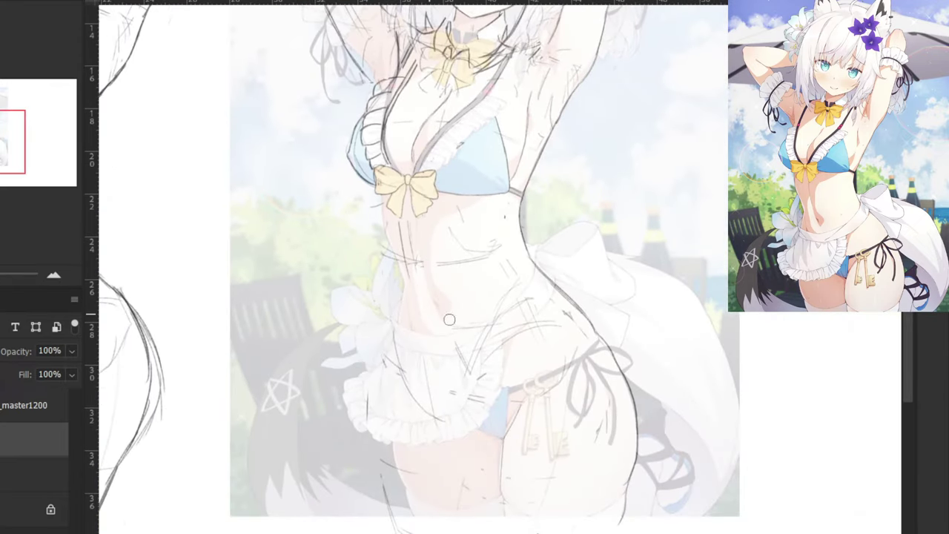
# Erase the rough construction lines across the abdomen below the bikini bow.
pyautogui.hotkey('ctrl', '+')
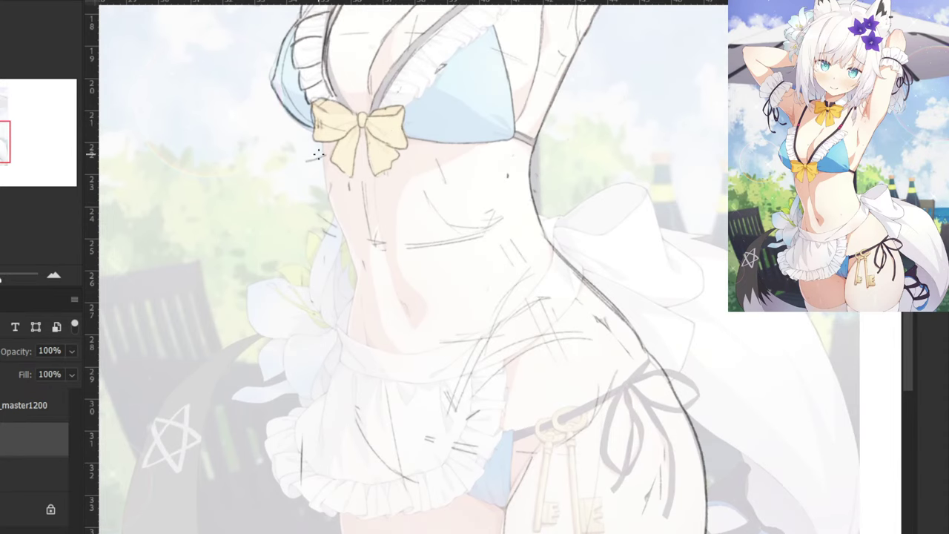
pyautogui.hotkey('ctrl', '+')
pyautogui.hotkey('ctrl', '+')
pyautogui.moveTo(262, 146)
pyautogui.mouseDown()
pyautogui.moveTo(433, 316)
pyautogui.moveTo(430, 295)
pyautogui.mouseUp()
pyautogui.press('e')
pyautogui.moveTo(453, 342); pyautogui.dragTo(656, 297)
pyautogui.moveTo(656, 297); pyautogui.dragTo(393, 330)
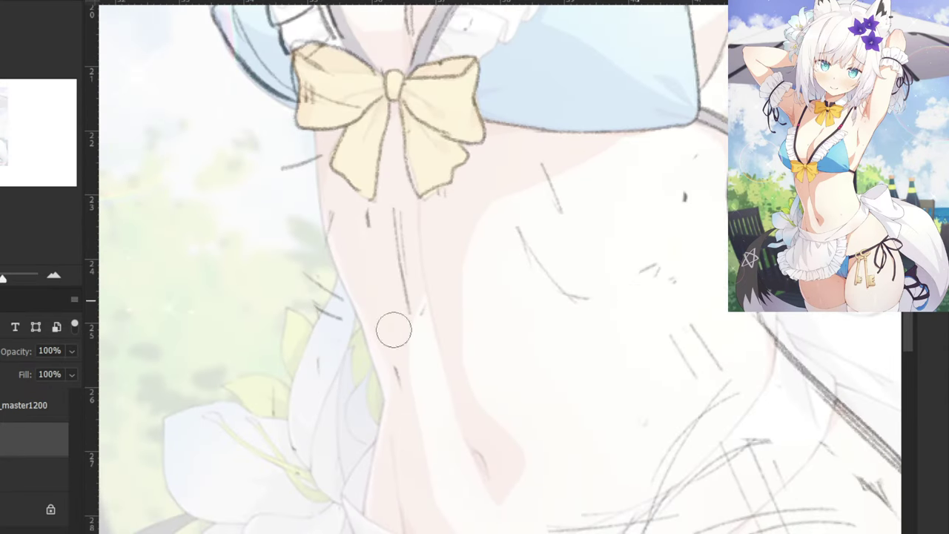
# Draw the waist contour on the figure's right side from the bow down to the apron and add the navel.
pyautogui.moveTo(313, 132)
pyautogui.mouseDown()
pyautogui.moveTo(319, 197)
pyautogui.moveTo(386, 402)
pyautogui.moveTo(363, 509)
pyautogui.mouseUp()
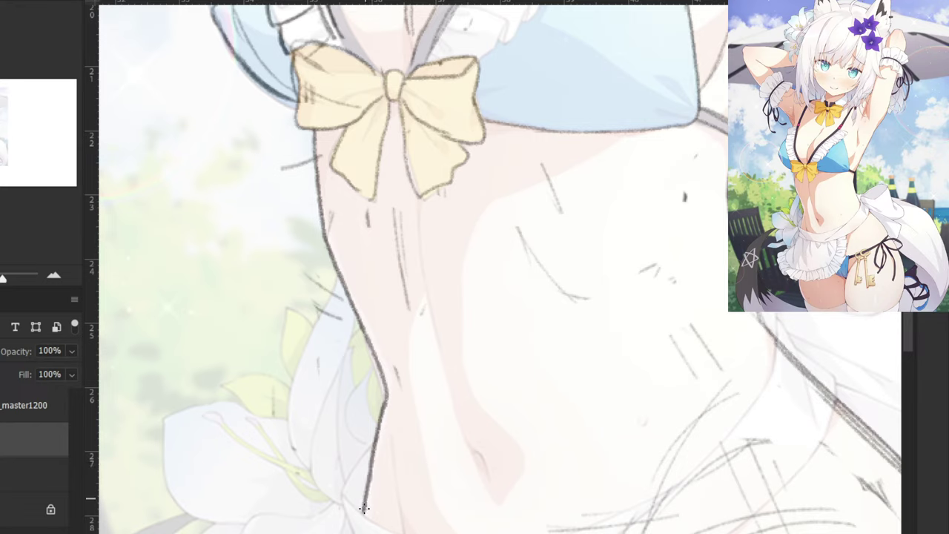
pyautogui.moveTo(475, 454); pyautogui.dragTo(489, 485)
pyautogui.hotkey('ctrl', 'z')
pyautogui.moveTo(468, 441)
pyautogui.mouseDown()
pyautogui.moveTo(488, 482)
pyautogui.moveTo(475, 456)
pyautogui.mouseUp()
pyautogui.scroll(-3, 438, 193)
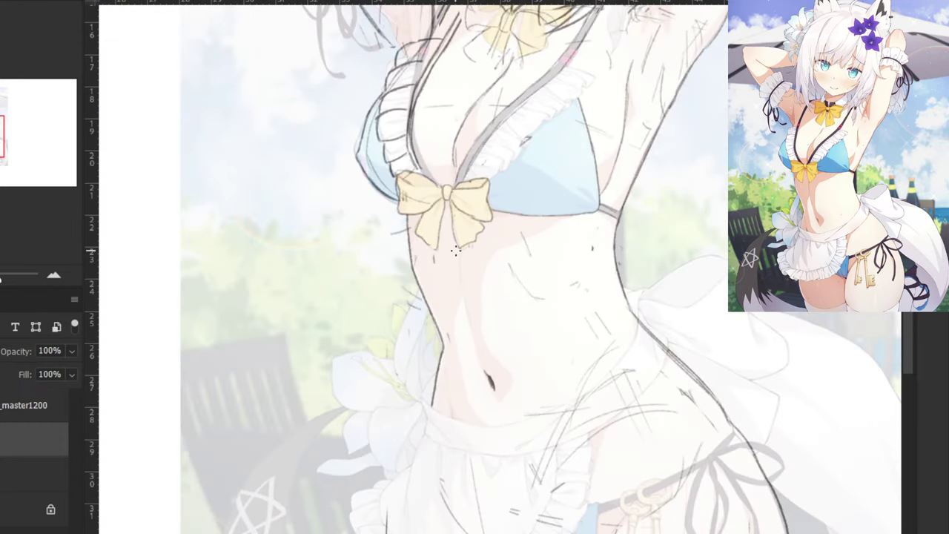
# Draw the abdomen's centre line below the bow and hide the reference to compare both full sketches.
pyautogui.moveTo(456, 251); pyautogui.dragTo(468, 302)
pyautogui.scroll(-2, 414, 376)
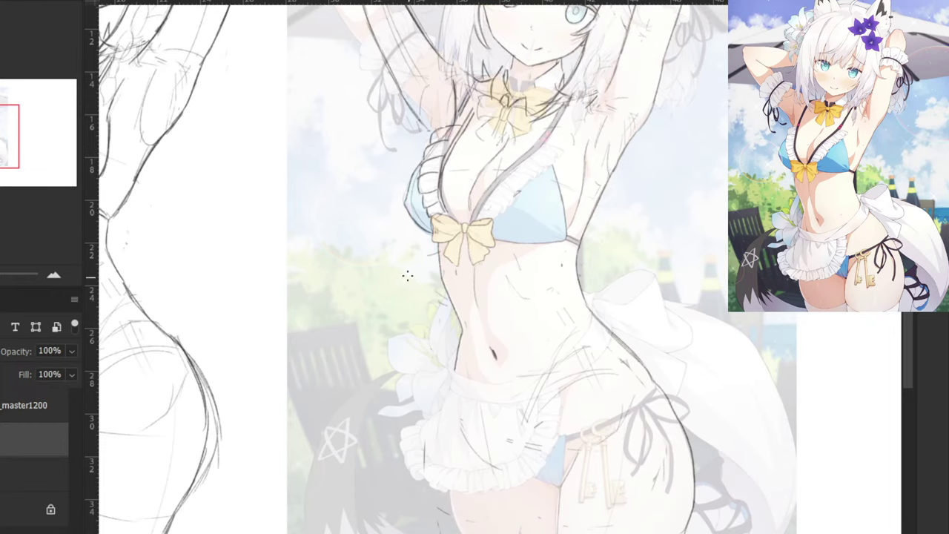
pyautogui.hotkey('ctrl', '-')
pyautogui.hotkey('ctrl', '-')
pyautogui.hotkey('ctrl', '-')
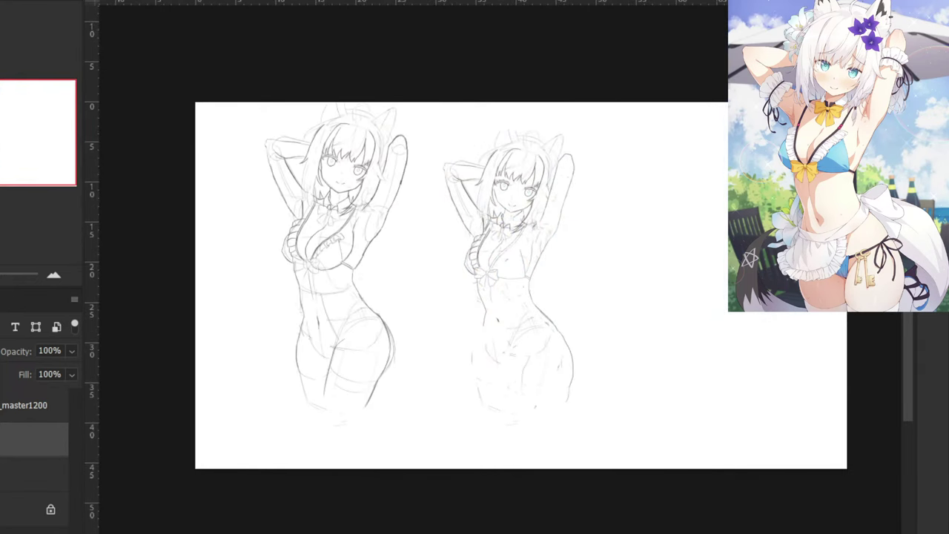
# Show the faded reference again under the sketch copy and add a new empty layer above the reference layer.
pyautogui.scroll(3, 474, 282)
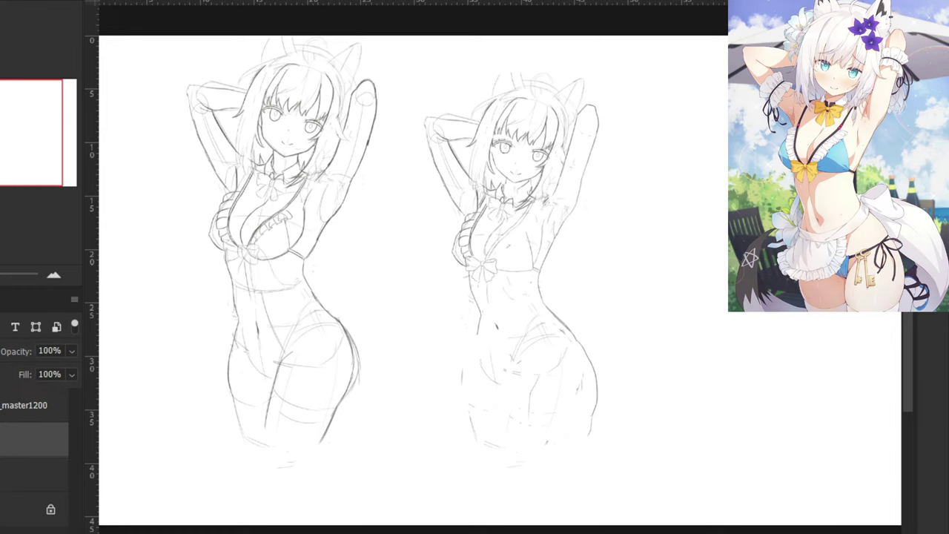
pyautogui.scroll(4, 415, 274)
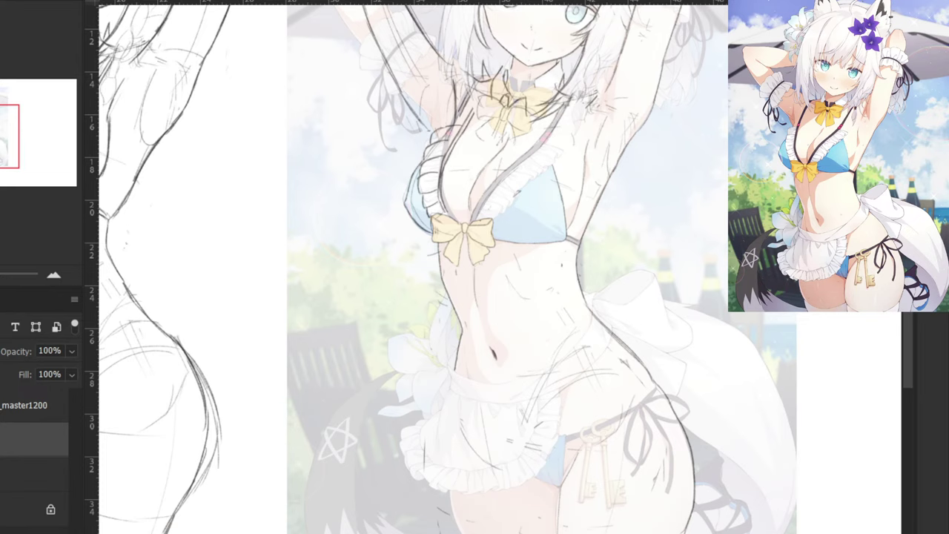
pyautogui.scroll(-4, 415, 267)
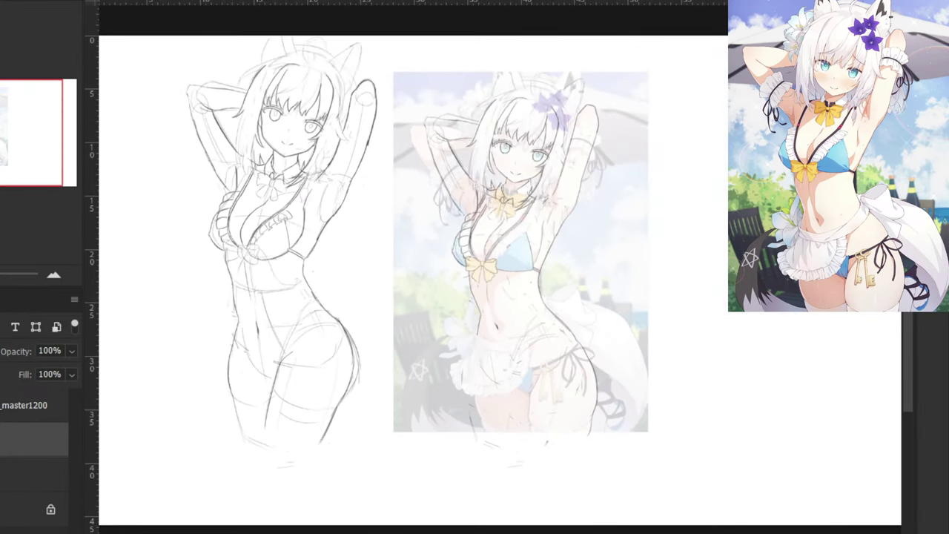
pyautogui.click(26, 406)
pyautogui.click(15, 532)
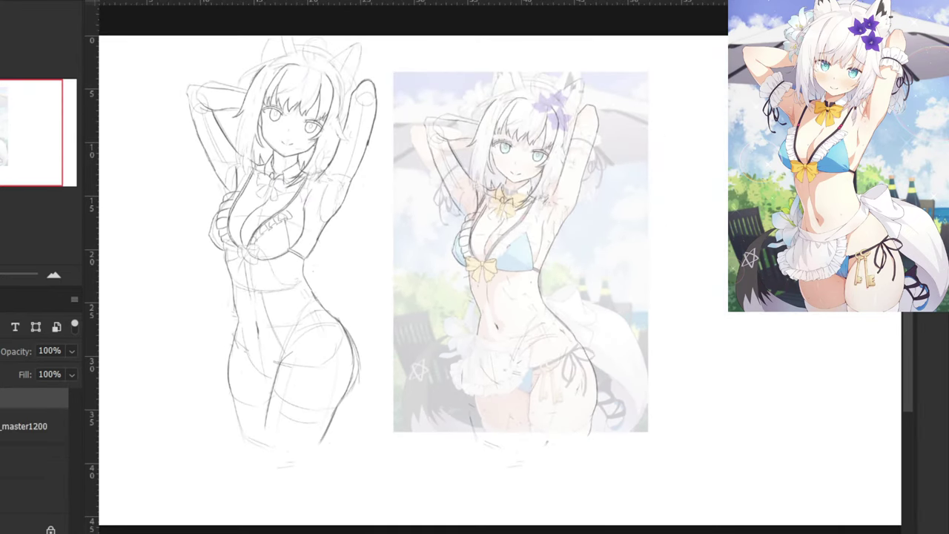
pyautogui.moveTo(25, 426); pyautogui.dragTo(25, 404)
pyautogui.moveTo(25, 462); pyautogui.dragTo(25, 440)
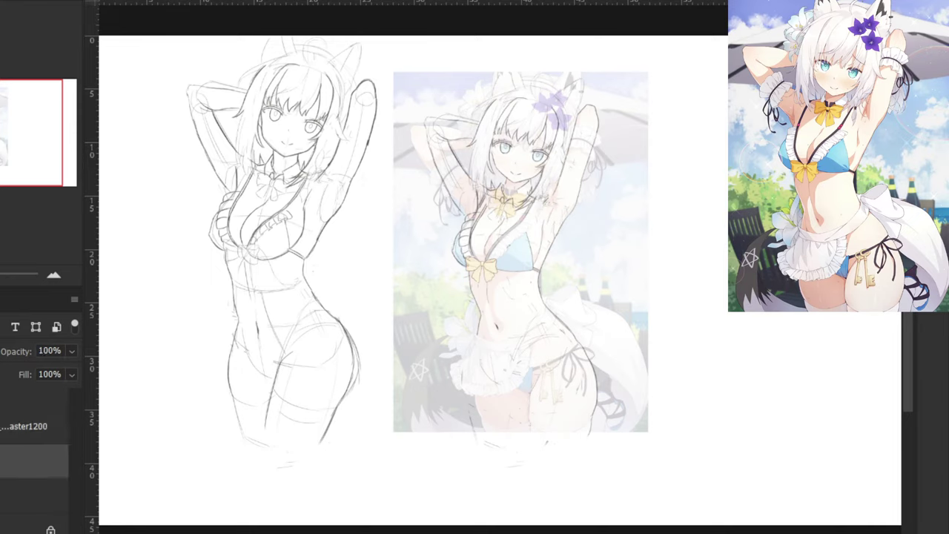
pyautogui.moveTo(25, 497); pyautogui.dragTo(25, 472)
pyautogui.click(25, 398)
pyautogui.hotkey('ctrl', 'shift', 'alt', 'n')
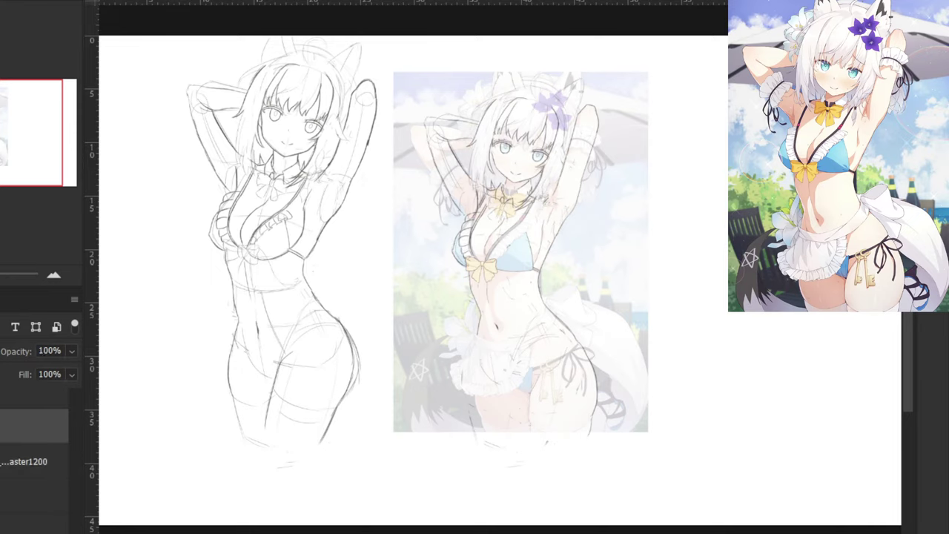
pyautogui.hotkey('alt', ']')
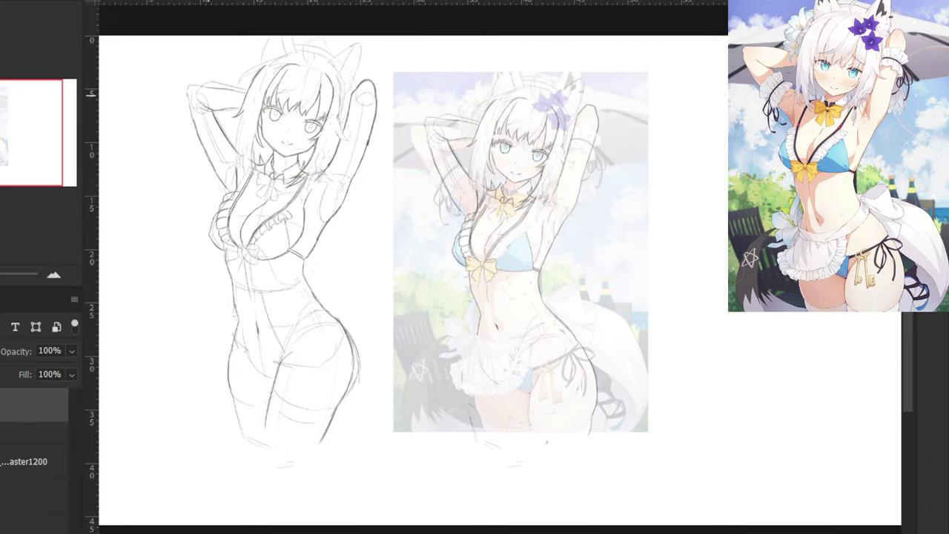
pyautogui.moveTo(207, 102)
pyautogui.mouseDown()
pyautogui.moveTo(263, 146)
pyautogui.moveTo(403, 301)
pyautogui.mouseUp()
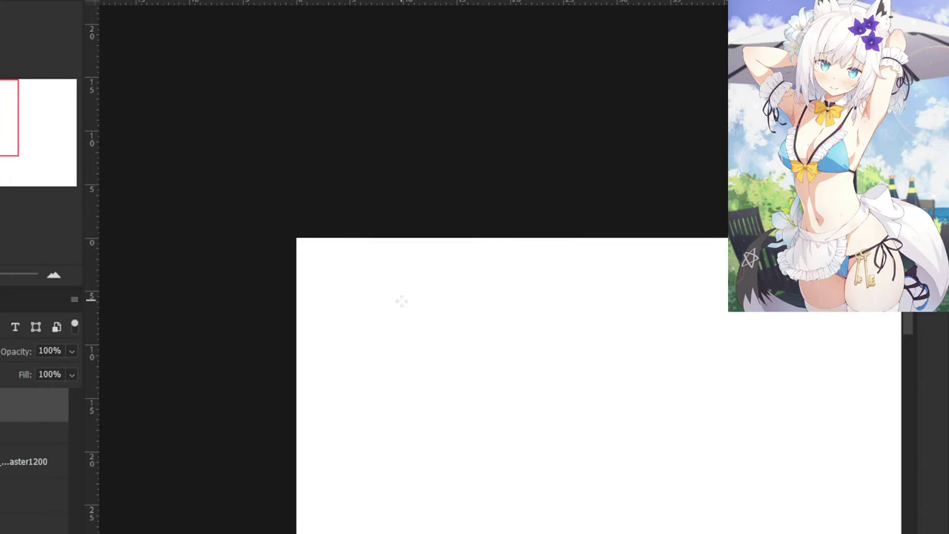
pyautogui.hotkey('ctrl', '+')
pyautogui.hotkey('ctrl', '+')
pyautogui.moveTo(161, 150); pyautogui.dragTo(361, 198)
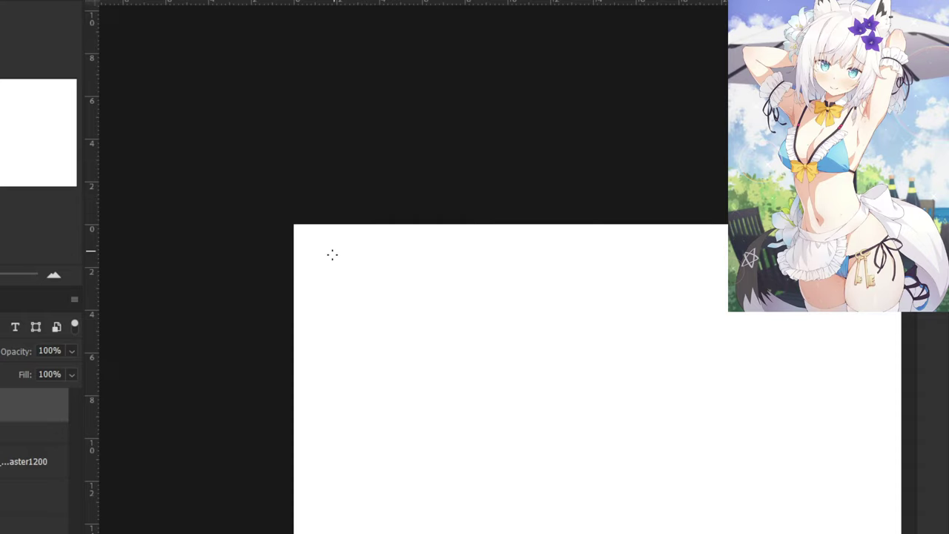
pyautogui.moveTo(334, 250); pyautogui.dragTo(339, 255)
pyautogui.hotkey('ctrl', '+')
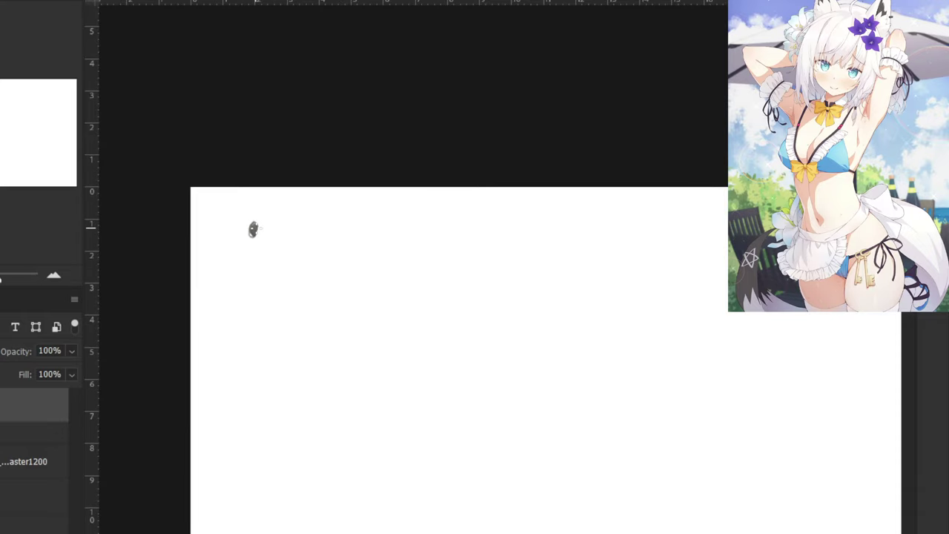
pyautogui.hotkey('ctrl', 'z')
pyautogui.moveTo(259, 265); pyautogui.dragTo(235, 316)
pyautogui.hotkey('ctrl', 'z')
pyautogui.moveTo(251, 235)
pyautogui.mouseDown()
pyautogui.moveTo(252, 257)
pyautogui.moveTo(243, 226)
pyautogui.moveTo(240, 236)
pyautogui.mouseUp()
pyautogui.hotkey('ctrl', 'z')
pyautogui.hotkey('ctrl', 'z')
pyautogui.hotkey('ctrl', 'z')
# Handwrite the note "1. Simpler torso" in the canvas's upper-left corner.
pyautogui.moveTo(212, 221)
pyautogui.mouseDown()
pyautogui.moveTo(236, 236)
pyautogui.moveTo(239, 221)
pyautogui.moveTo(273, 235)
pyautogui.mouseUp()
pyautogui.click(236, 222)
pyautogui.moveTo(274, 231)
pyautogui.mouseDown()
pyautogui.moveTo(300, 225)
pyautogui.moveTo(311, 239)
pyautogui.mouseUp()
pyautogui.moveTo(303, 226); pyautogui.dragTo(337, 222)
pyautogui.moveTo(344, 221)
pyautogui.mouseDown()
pyautogui.moveTo(336, 236)
pyautogui.moveTo(350, 224)
pyautogui.mouseUp()
pyautogui.hotkey('ctrl', '-')
pyautogui.hotkey('ctrl', '-')
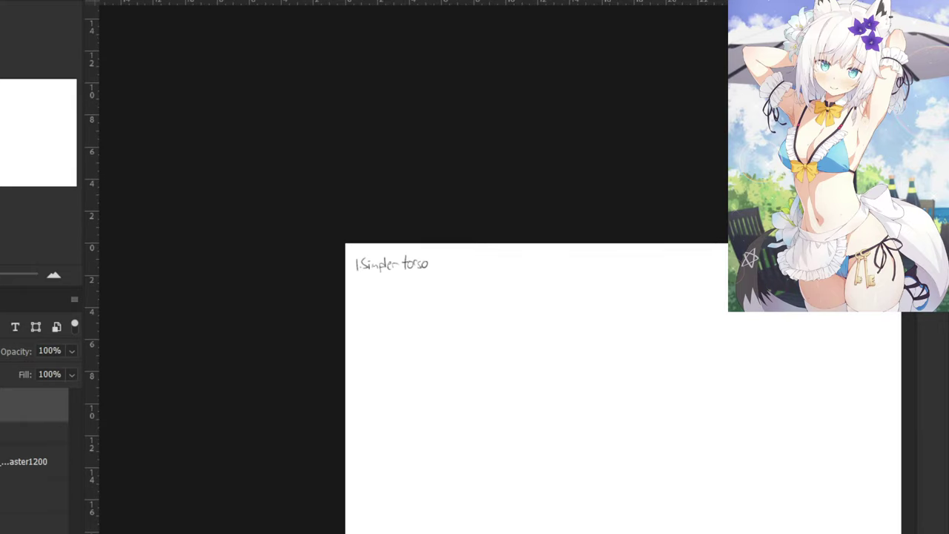
# Erase the old neck-strap line above the frilled bikini cup on the sketch copy's layer.
pyautogui.click(1, 462)
pyautogui.moveTo(418, 184); pyautogui.dragTo(275, 124)
pyautogui.moveTo(373, 319); pyautogui.dragTo(346, 162)
pyautogui.moveTo(534, 259)
pyautogui.mouseDown()
pyautogui.moveTo(334, 346)
pyautogui.moveTo(299, 316)
pyautogui.moveTo(322, 278)
pyautogui.mouseUp()
pyautogui.scroll(5, 475, 308)
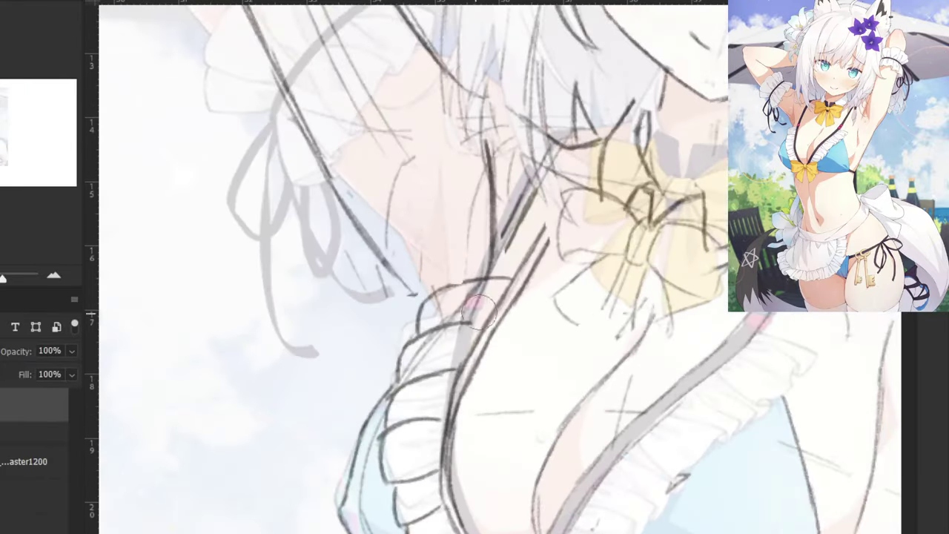
pyautogui.click(21, 461)
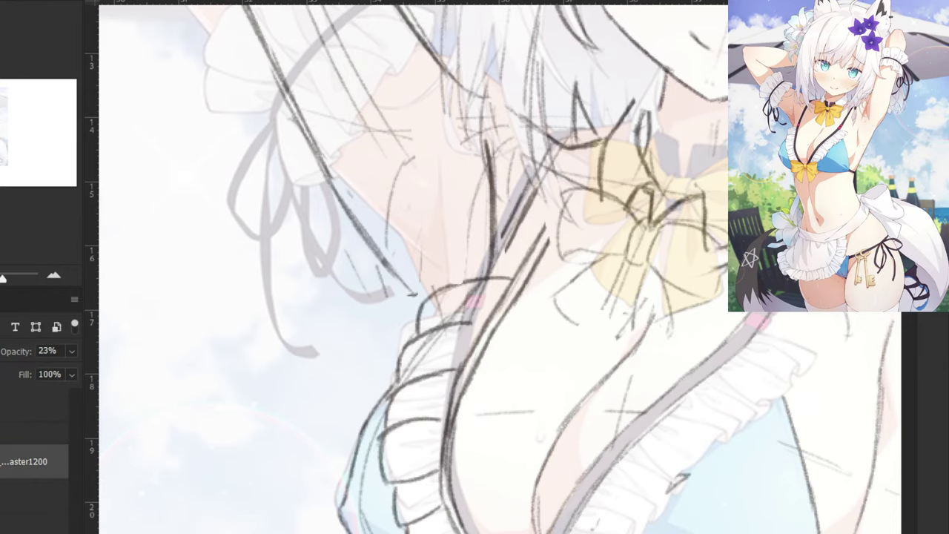
pyautogui.click(21, 495)
pyautogui.moveTo(540, 239)
pyautogui.mouseDown()
pyautogui.moveTo(485, 328)
pyautogui.moveTo(456, 434)
pyautogui.mouseUp()
# Redraw the bikini neck strap along the reference from the collar down beside the frills.
pyautogui.press('b')
pyautogui.moveTo(503, 248); pyautogui.dragTo(475, 327)
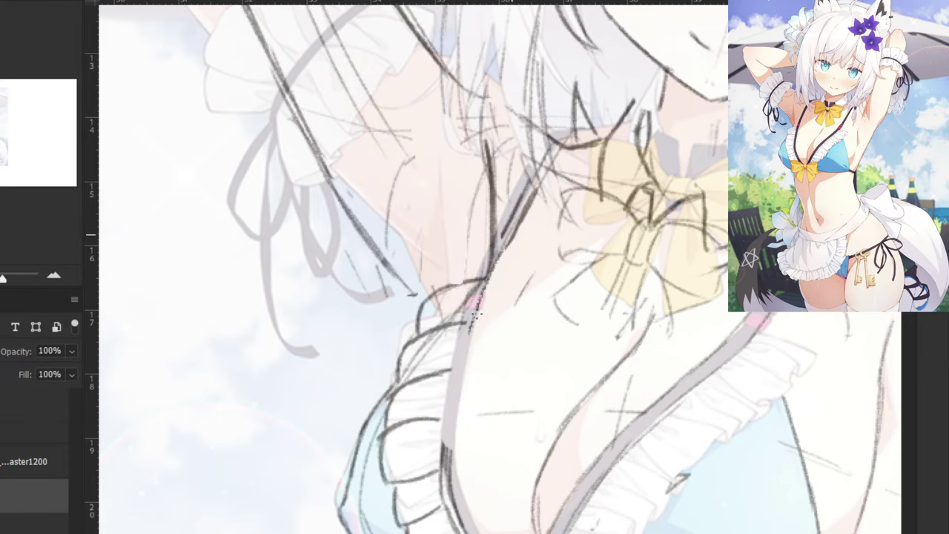
pyautogui.moveTo(489, 276)
pyautogui.mouseDown()
pyautogui.moveTo(462, 373)
pyautogui.moveTo(460, 359)
pyautogui.moveTo(449, 451)
pyautogui.mouseUp()
pyautogui.hotkey('ctrl', 'z')
pyautogui.scroll(-3, 497, 281)
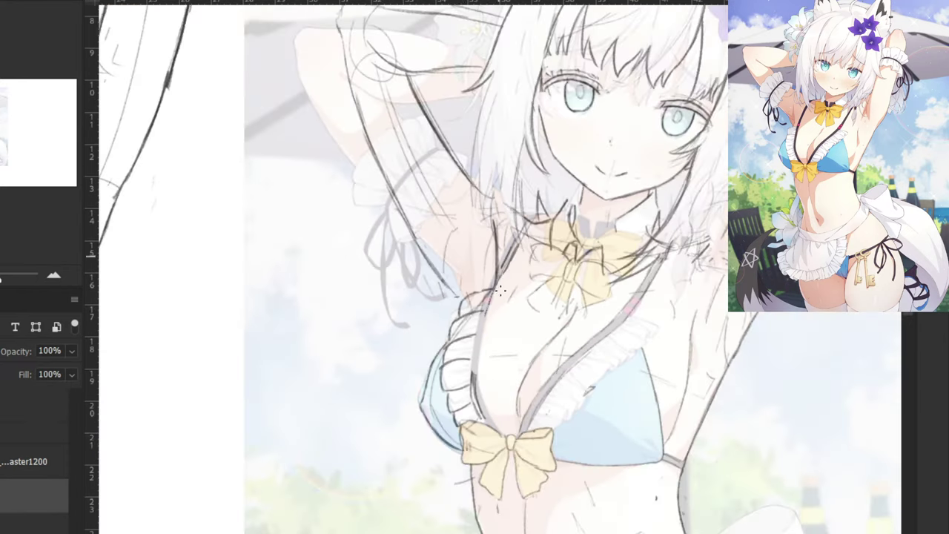
pyautogui.moveTo(494, 297)
pyautogui.mouseDown()
pyautogui.moveTo(480, 390)
pyautogui.moveTo(479, 373)
pyautogui.moveTo(493, 436)
pyautogui.mouseUp()
pyautogui.moveTo(494, 275); pyautogui.dragTo(476, 349)
pyautogui.moveTo(481, 313)
pyautogui.mouseDown()
pyautogui.moveTo(472, 378)
pyautogui.moveTo(486, 421)
pyautogui.mouseUp()
pyautogui.press('e')
pyautogui.moveTo(416, 244)
pyautogui.mouseDown()
pyautogui.moveTo(381, 159)
pyautogui.moveTo(399, 207)
pyautogui.mouseUp()
pyautogui.press('b')
pyautogui.moveTo(328, 99)
pyautogui.mouseDown()
pyautogui.moveTo(391, 353)
pyautogui.moveTo(453, 425)
pyautogui.moveTo(414, 353)
pyautogui.moveTo(430, 330)
pyautogui.moveTo(479, 341)
pyautogui.moveTo(439, 276)
pyautogui.moveTo(422, 324)
pyautogui.mouseUp()
pyautogui.hotkey('ctrl', 'z')
# Select the whole bent arm beside the hair and rotate and move it so its elbow fits the reference.
pyautogui.moveTo(494, 528); pyautogui.dragTo(441, 376)
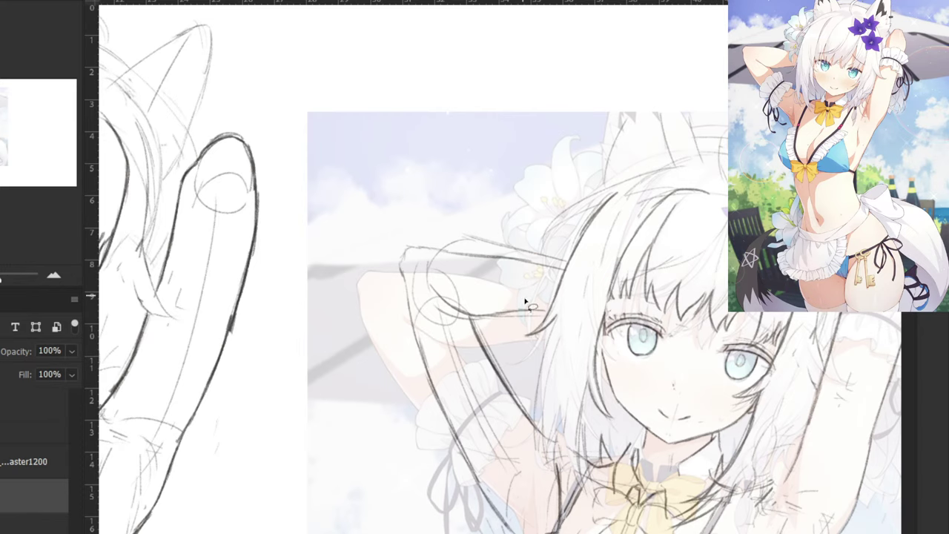
pyautogui.moveTo(525, 326)
pyautogui.mouseDown()
pyautogui.moveTo(555, 285)
pyautogui.moveTo(551, 229)
pyautogui.moveTo(369, 288)
pyautogui.moveTo(526, 531)
pyautogui.moveTo(524, 326)
pyautogui.mouseUp()
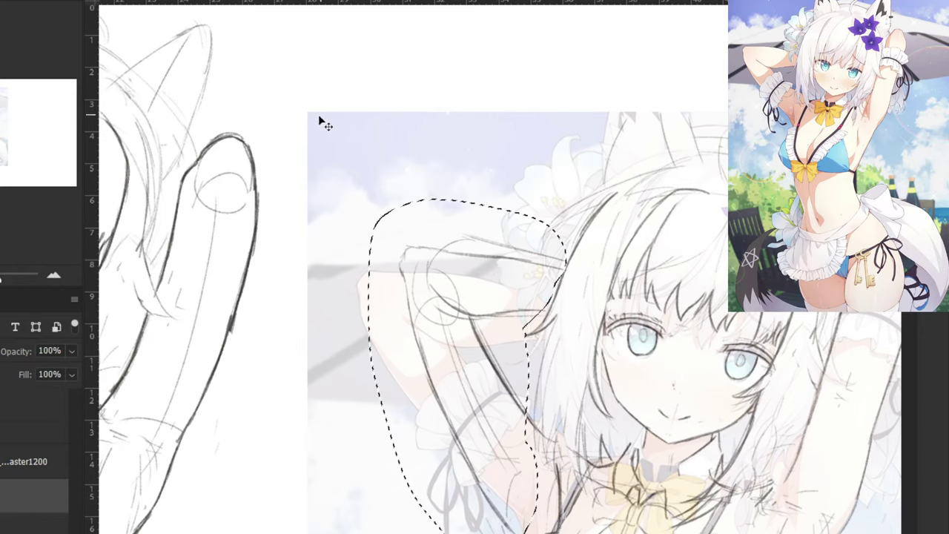
pyautogui.hotkey('ctrl', 't')
pyautogui.moveTo(292, 135); pyautogui.dragTo(242, 166)
pyautogui.moveTo(433, 312)
pyautogui.mouseDown()
pyautogui.moveTo(420, 336)
pyautogui.moveTo(413, 330)
pyautogui.mouseUp()
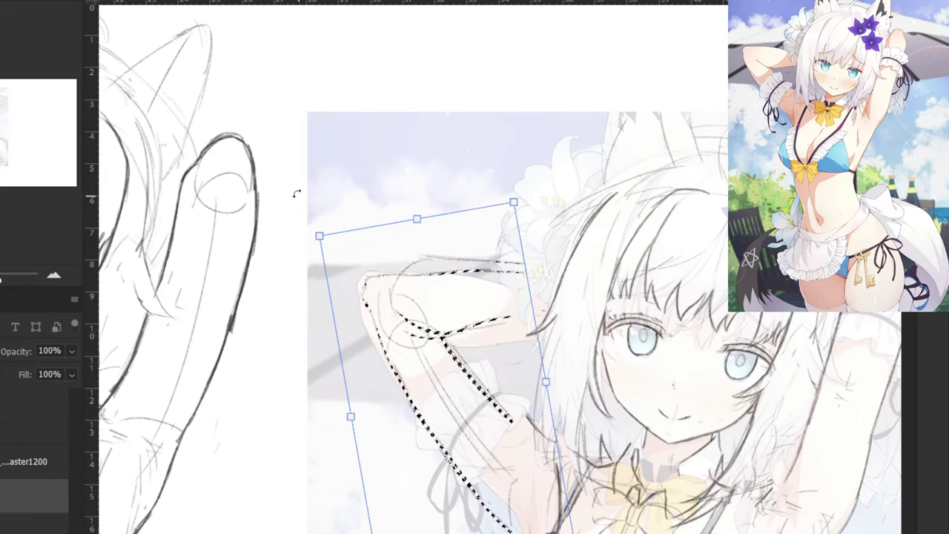
pyautogui.moveTo(296, 195); pyautogui.dragTo(274, 213)
pyautogui.moveTo(384, 334)
pyautogui.mouseDown()
pyautogui.moveTo(390, 322)
pyautogui.moveTo(382, 323)
pyautogui.mouseUp()
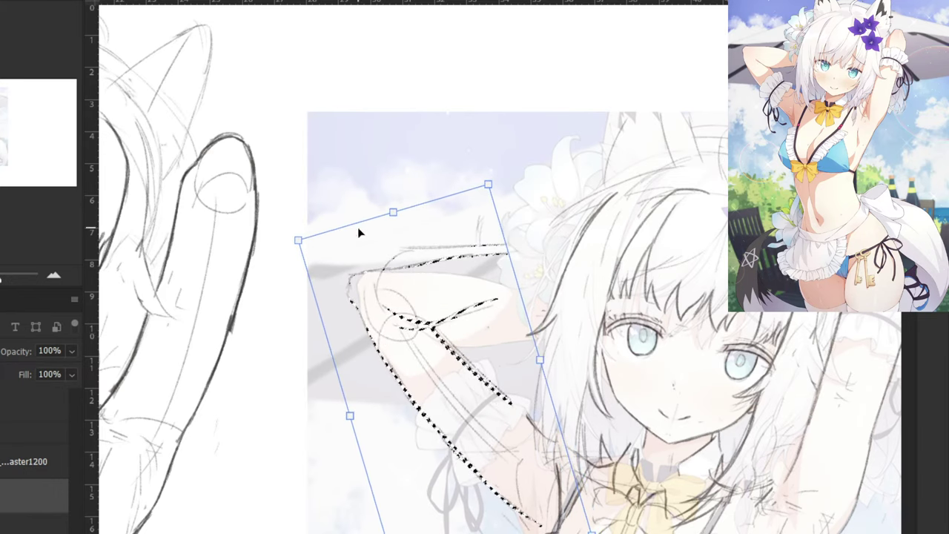
pyautogui.press('Return')
pyautogui.hotkey('ctrl', 'd')
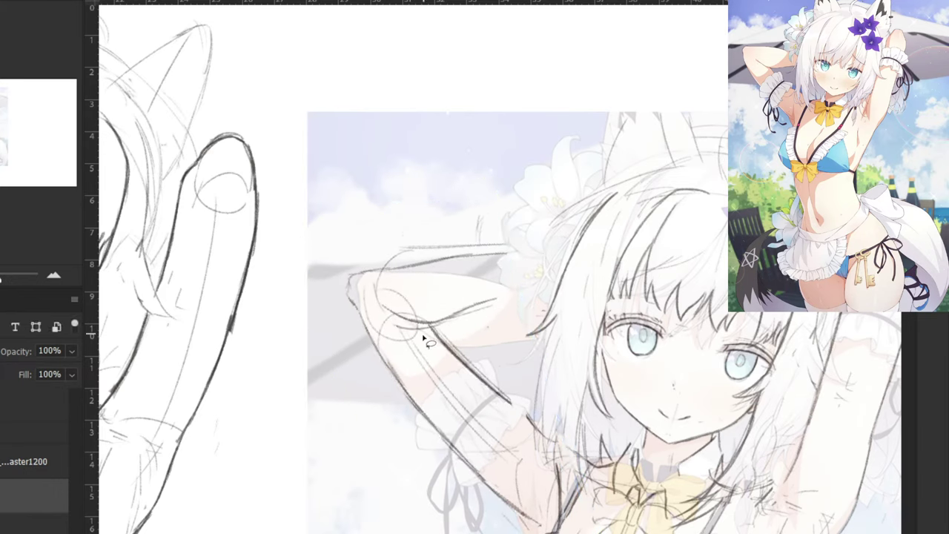
pyautogui.moveTo(409, 346)
pyautogui.mouseDown()
pyautogui.moveTo(470, 351)
pyautogui.moveTo(467, 302)
pyautogui.mouseUp()
pyautogui.click(415, 332)
pyautogui.hotkey('ctrl', 'shift', 'h')
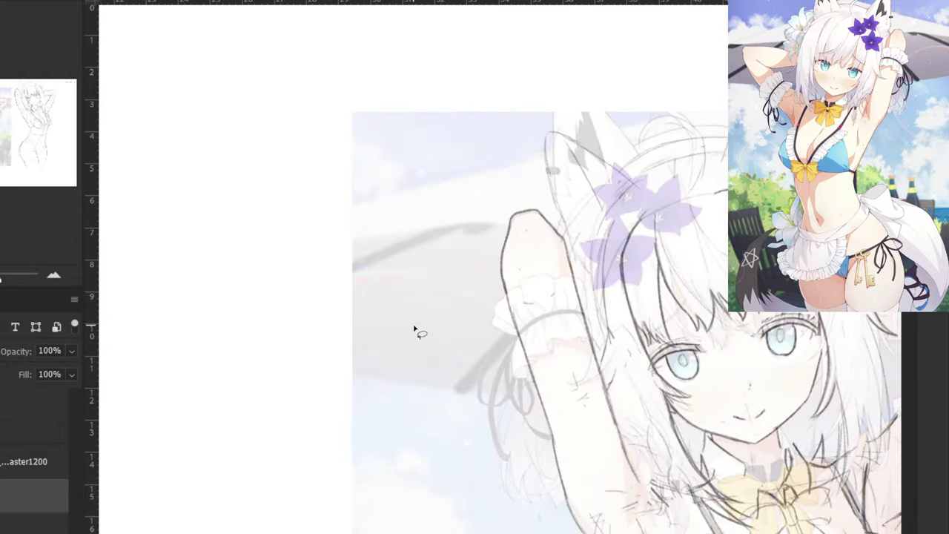
pyautogui.hotkey('ctrl', 'z')
pyautogui.hotkey('ctrl', 'z')
pyautogui.hotkey('ctrl', 'd')
# Select only the bent arm's forearm and rotate it clockwise onto the reference forearm.
pyautogui.moveTo(416, 327)
pyautogui.mouseDown()
pyautogui.moveTo(509, 304)
pyautogui.moveTo(502, 229)
pyautogui.moveTo(337, 251)
pyautogui.moveTo(330, 319)
pyautogui.moveTo(346, 335)
pyautogui.moveTo(412, 335)
pyautogui.mouseUp()
pyautogui.hotkey('ctrl', 't')
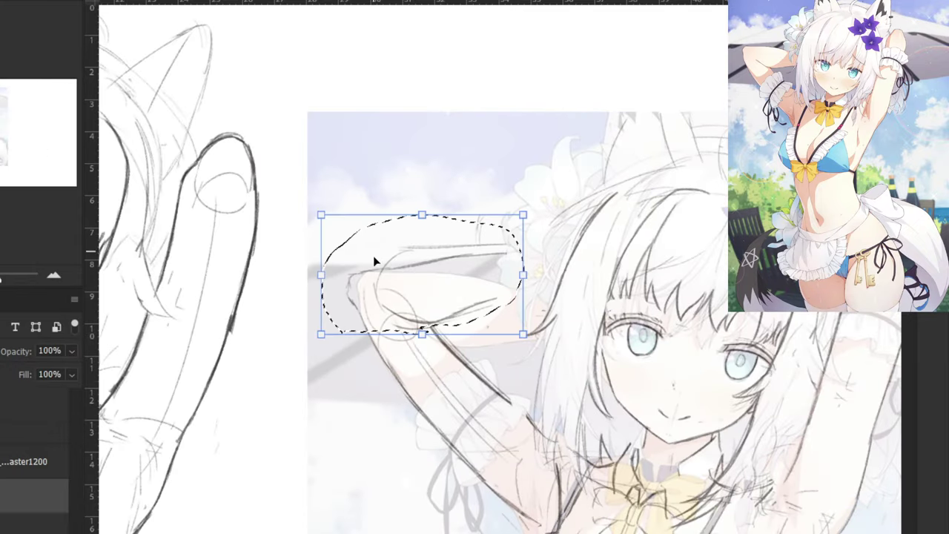
pyautogui.moveTo(292, 190)
pyautogui.mouseDown()
pyautogui.moveTo(381, 256)
pyautogui.moveTo(398, 297)
pyautogui.mouseUp()
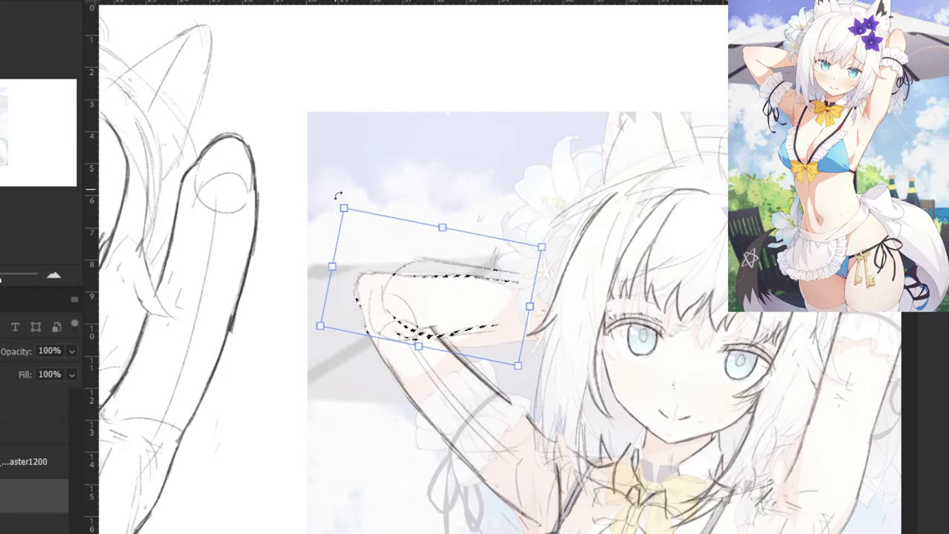
pyautogui.press('Return')
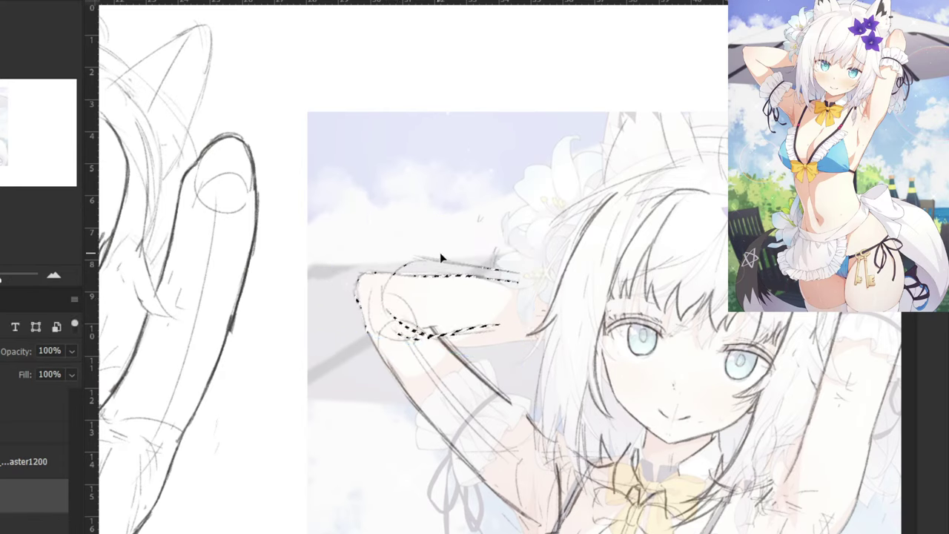
pyautogui.hotkey('ctrl', 'd')
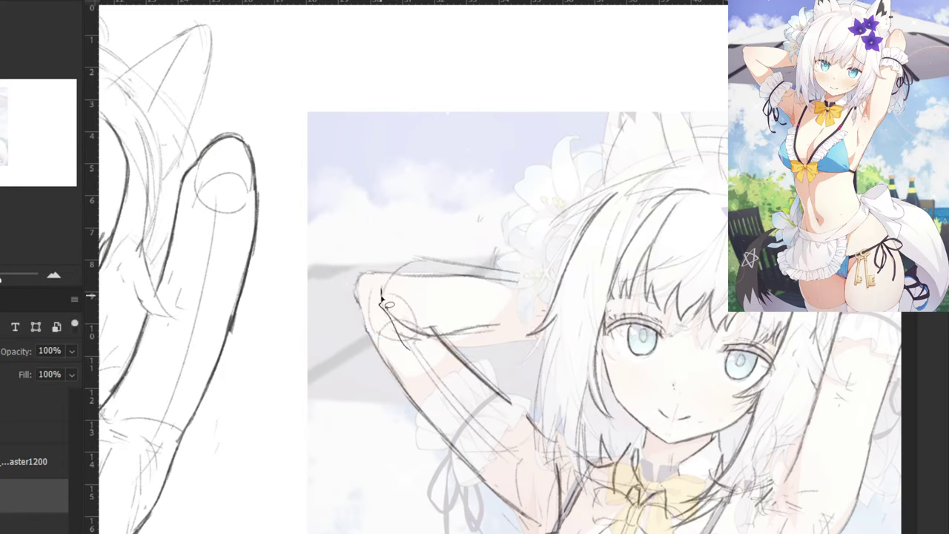
# Select the forearm's lower line at the elbow crease and shift it onto the reference contour.
pyautogui.moveTo(383, 297)
pyautogui.mouseDown()
pyautogui.moveTo(430, 350)
pyautogui.moveTo(417, 297)
pyautogui.moveTo(401, 286)
pyautogui.moveTo(449, 314)
pyautogui.mouseUp()
pyautogui.press('Return')
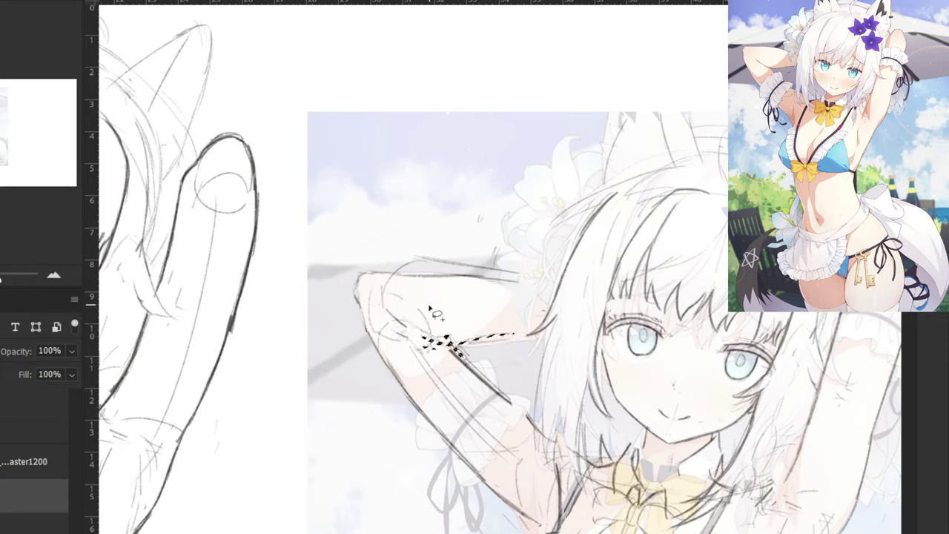
pyautogui.hotkey('ctrl', 'd')
# Extend the bent arm's inner upper-arm contour and the forearm's lower line toward the hair.
pyautogui.moveTo(504, 395)
pyautogui.mouseDown()
pyautogui.moveTo(533, 420)
pyautogui.moveTo(517, 407)
pyautogui.mouseUp()
pyautogui.press('e')
pyautogui.press('b')
pyautogui.moveTo(493, 336)
pyautogui.mouseDown()
pyautogui.moveTo(454, 347)
pyautogui.moveTo(539, 338)
pyautogui.mouseUp()
pyautogui.hotkey('ctrl', 'z')
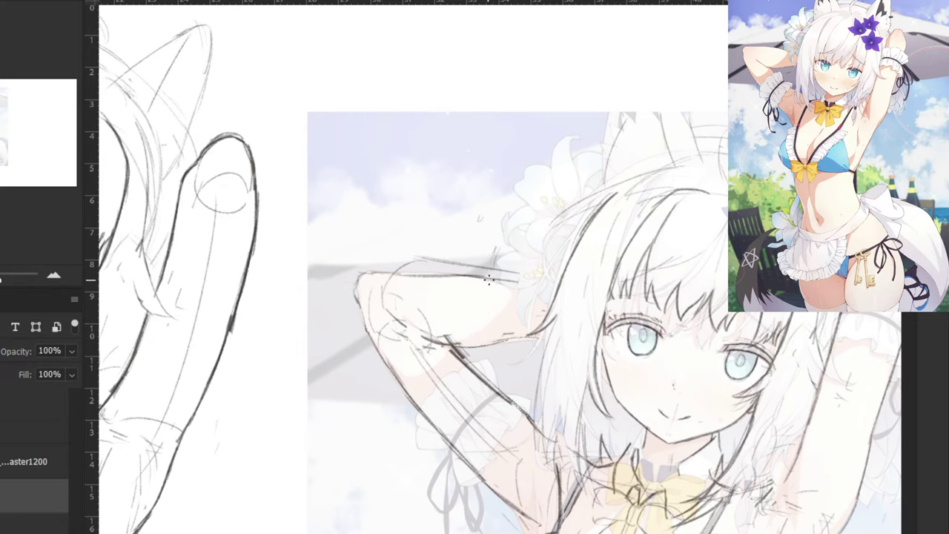
# Show the original sketch beside the reference and toggle the sketch layers to compare the two figures.
pyautogui.scroll(-6, 489, 279)
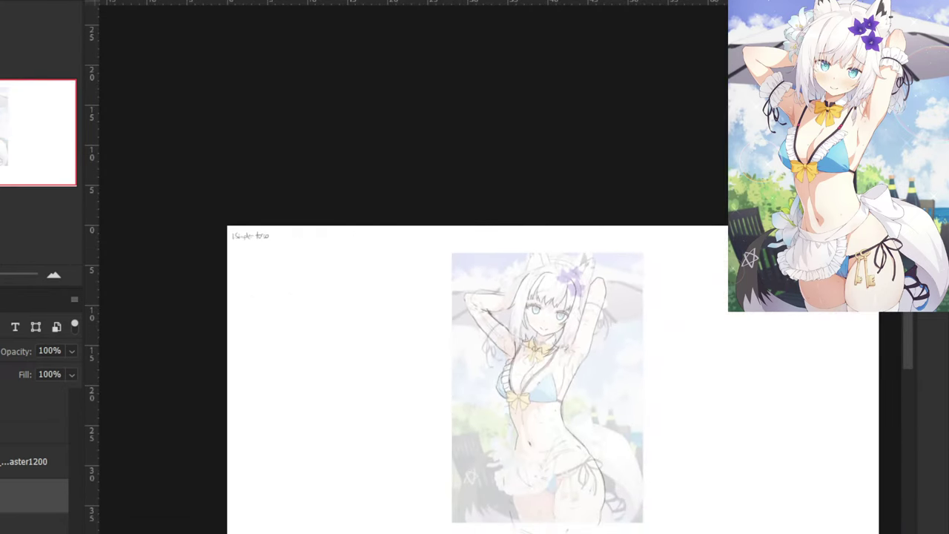
pyautogui.click(3, 528)
pyautogui.click(3, 496)
pyautogui.click(3, 496)
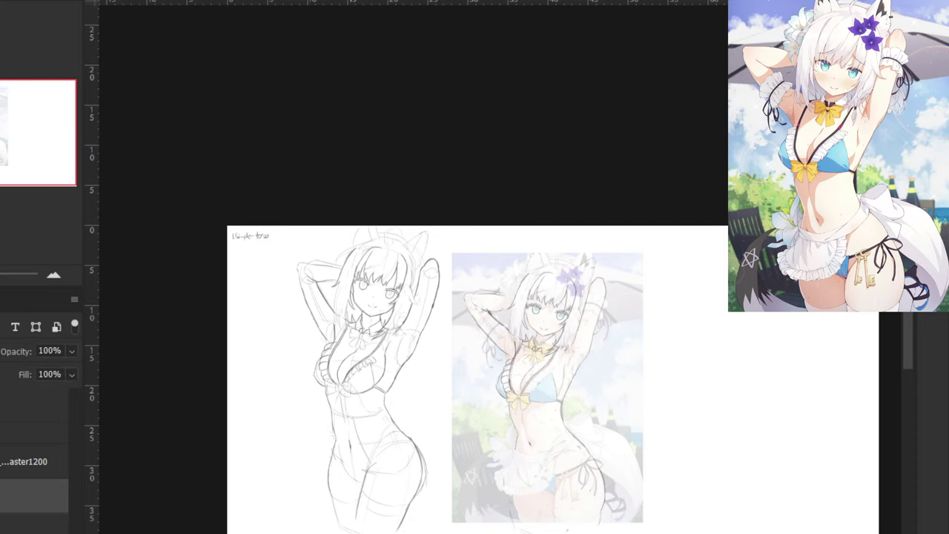
pyautogui.click(3, 461)
pyautogui.scroll(3, 498, 301)
pyautogui.hotkey('ctrl', ',')
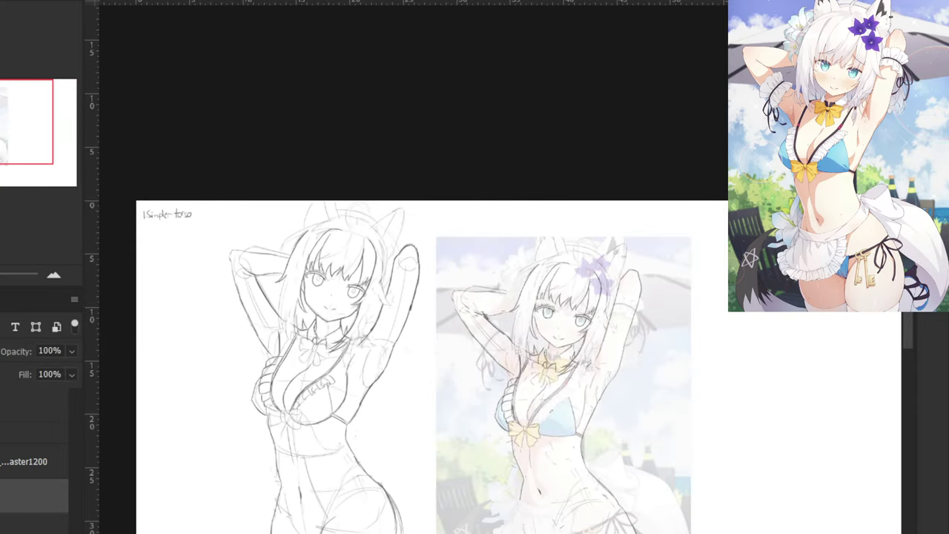
pyautogui.hotkey('ctrl', ',')
# Set the reference layer's opacity to 100%.
pyautogui.click(24, 461)
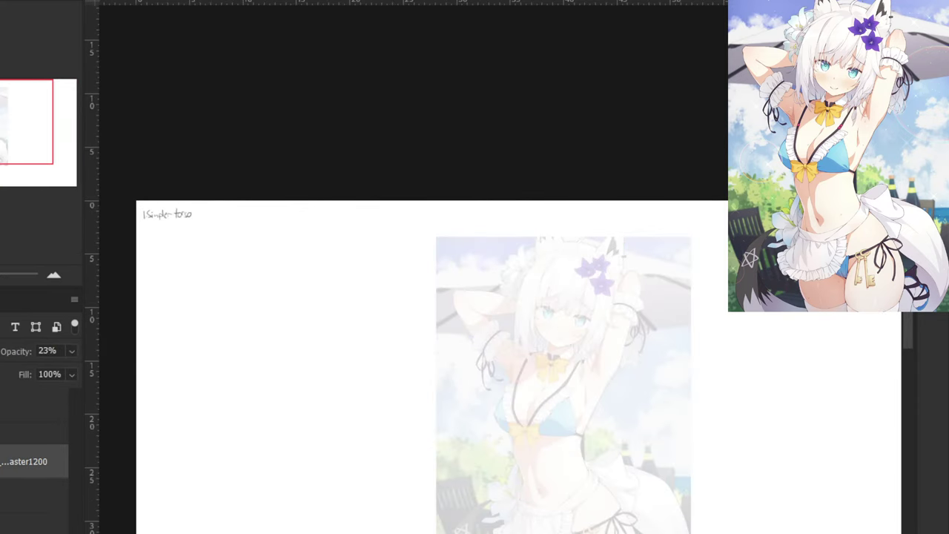
pyautogui.click(72, 351)
pyautogui.moveTo(15, 370); pyautogui.dragTo(95, 371)
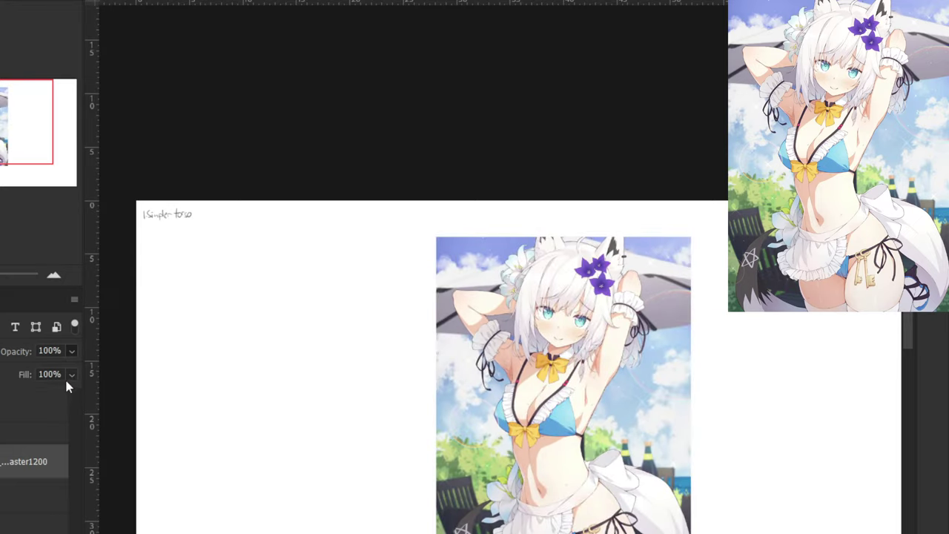
# Check the reference mirrored and unmirrored, and show both sketches again with the corrected sketch layer above the reference.
pyautogui.moveTo(476, 242); pyautogui.dragTo(402, 246)
pyautogui.hotkey('ctrl', '+')
pyautogui.hotkey('ctrl', '+')
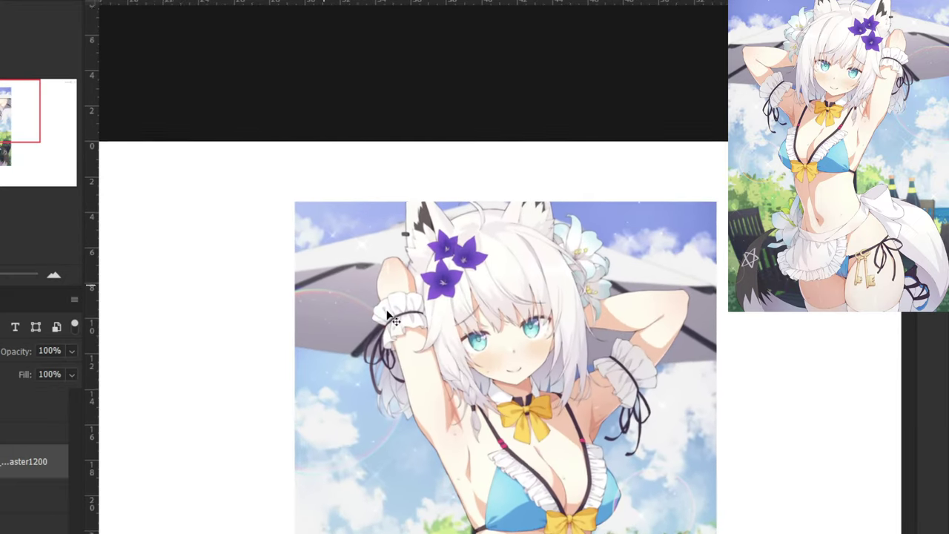
pyautogui.hscroll(1, 269, 400)
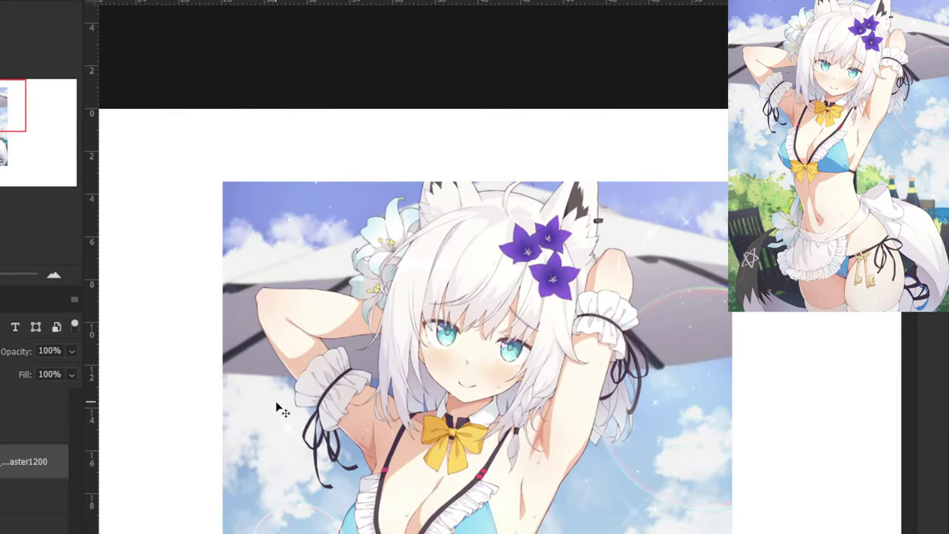
pyautogui.hotkey('ctrl', '-')
pyautogui.click(2, 434)
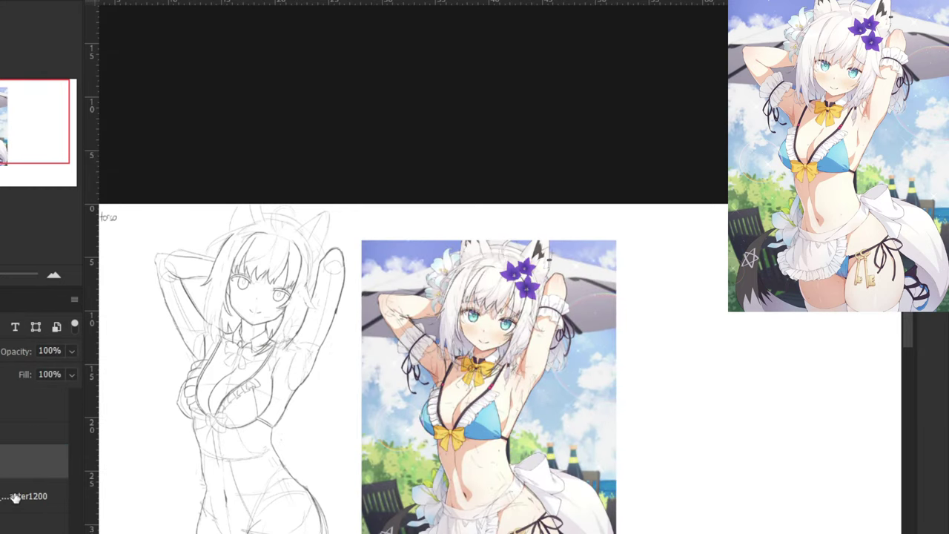
# Lower the reference layer's opacity to 17% so the corrected sketch reads clearly over it.
pyautogui.click(15, 496)
pyautogui.click(11, 375)
pyautogui.hotkey('ctrl', '+')
pyautogui.hotkey('ctrl', '+')
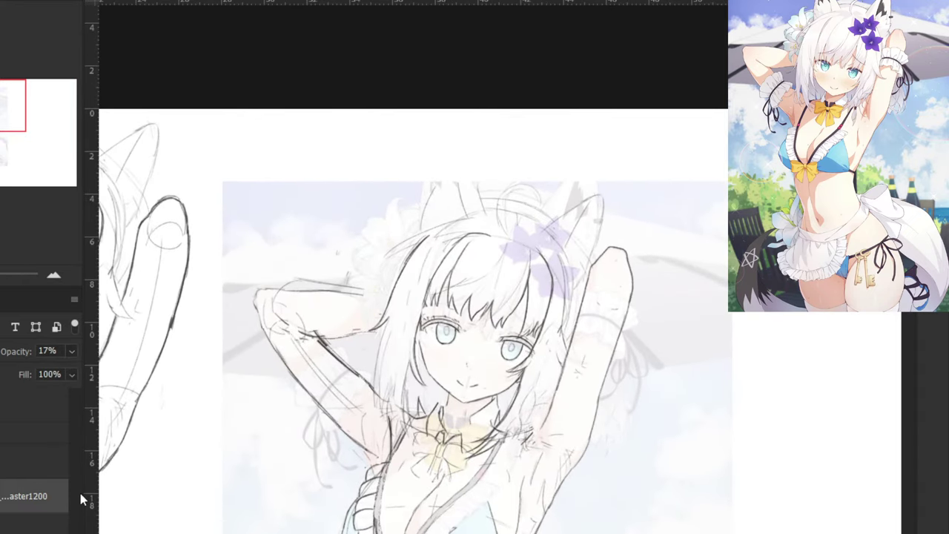
pyautogui.hotkey('ctrl', '-')
pyautogui.hotkey('ctrl', '-')
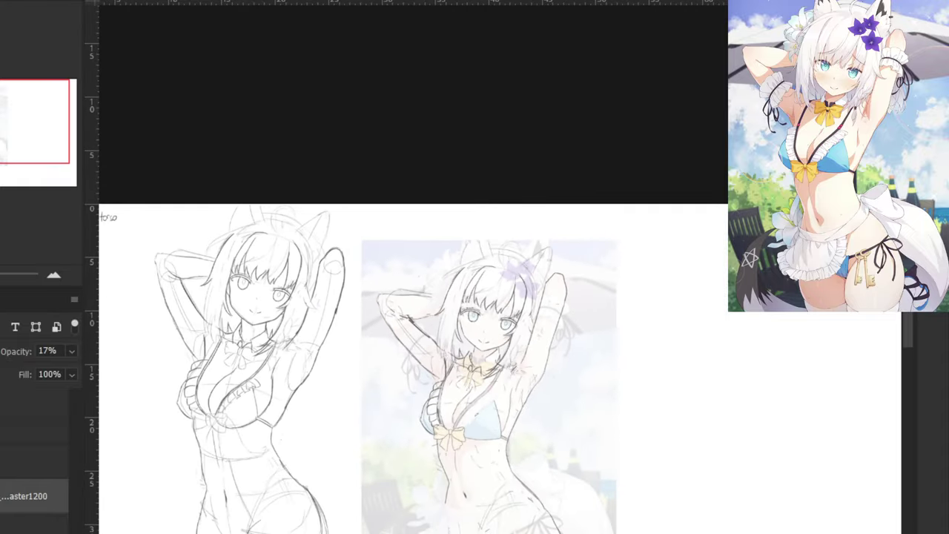
pyautogui.moveTo(155, 526); pyautogui.dragTo(161, 459)
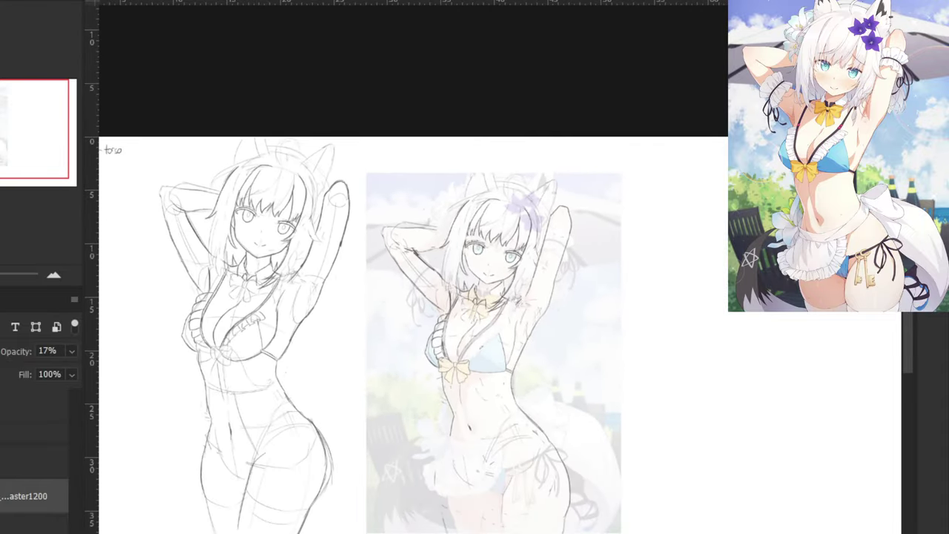
# Move the two sketches and the faded reference together to the canvas's left edge.
pyautogui.click(29, 433)
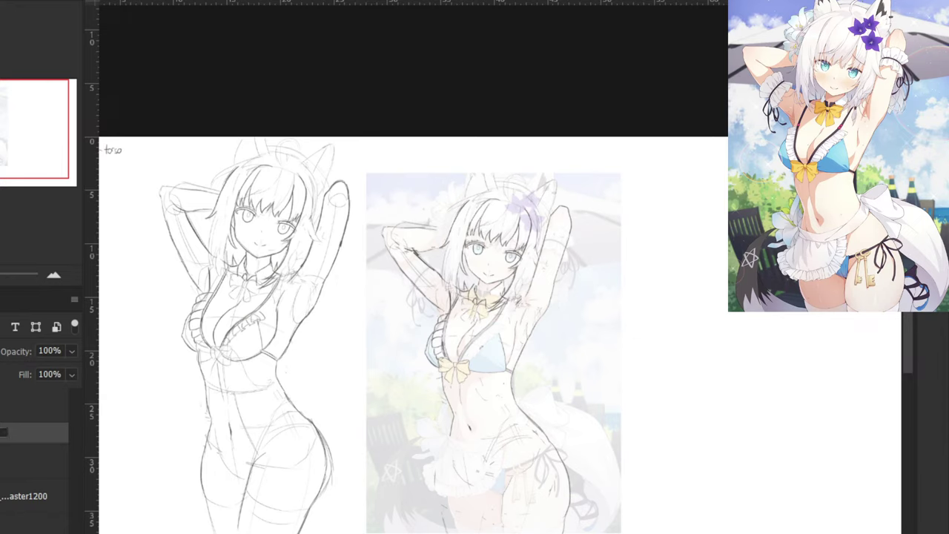
pyautogui.press('Return')
pyautogui.moveTo(196, 453)
pyautogui.mouseDown()
pyautogui.moveTo(178, 464)
pyautogui.moveTo(237, 427)
pyautogui.mouseUp()
pyautogui.moveTo(211, 478)
pyautogui.mouseDown()
pyautogui.moveTo(229, 435)
pyautogui.moveTo(212, 460)
pyautogui.mouseUp()
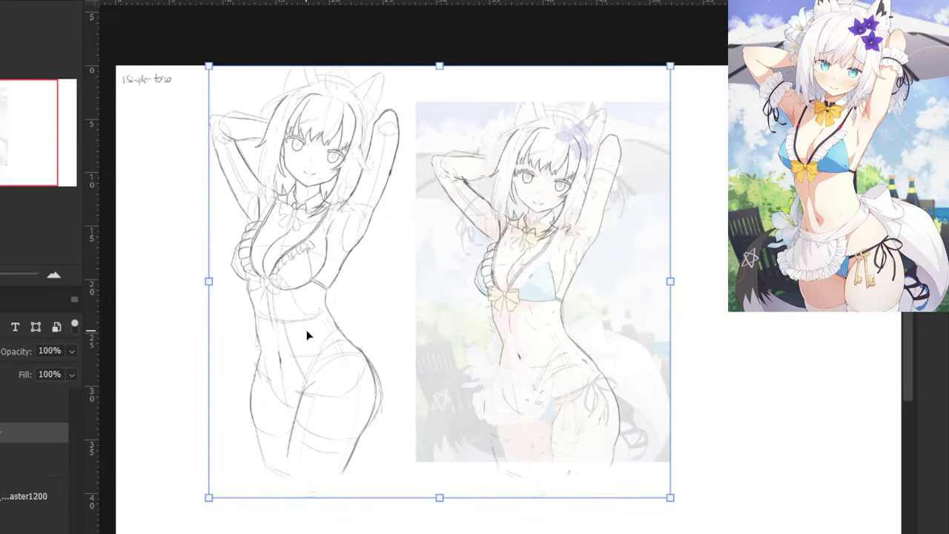
pyautogui.moveTo(307, 333); pyautogui.dragTo(206, 320)
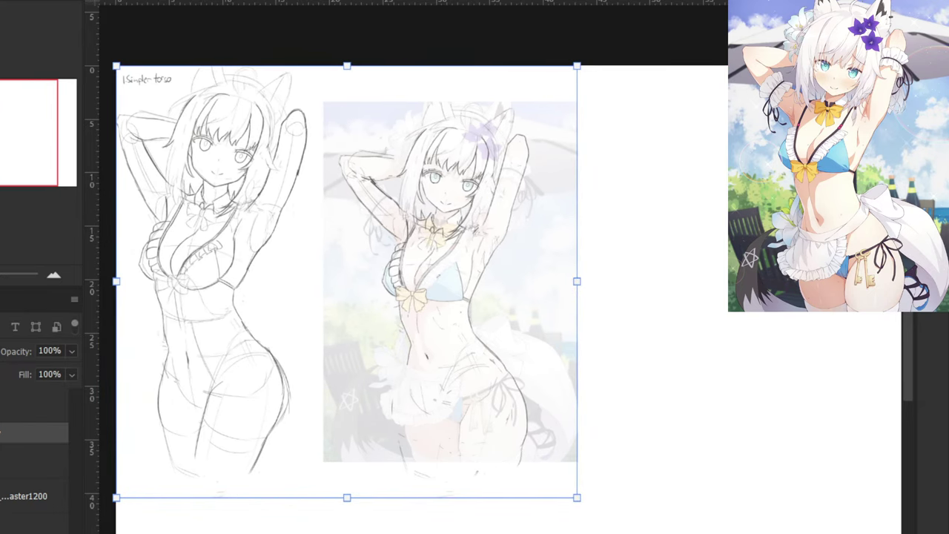
pyautogui.press('Return')
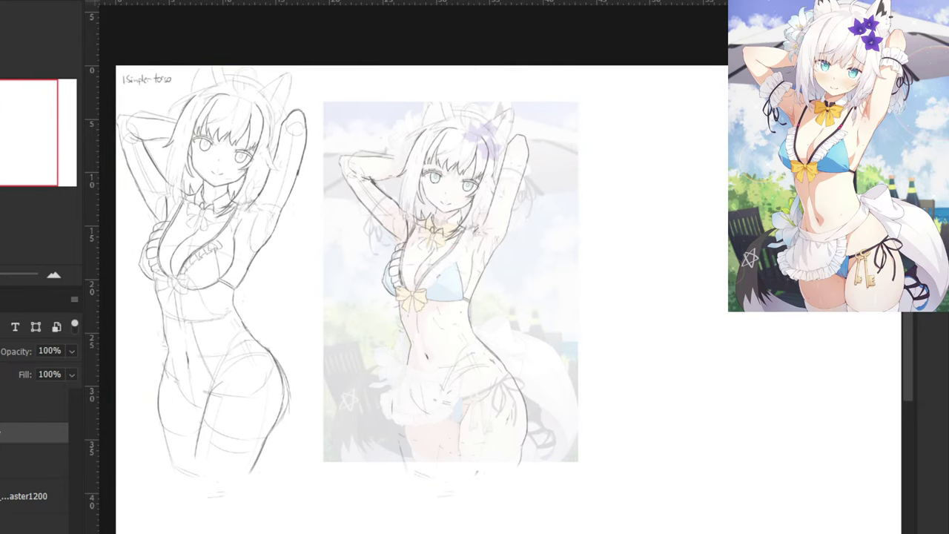
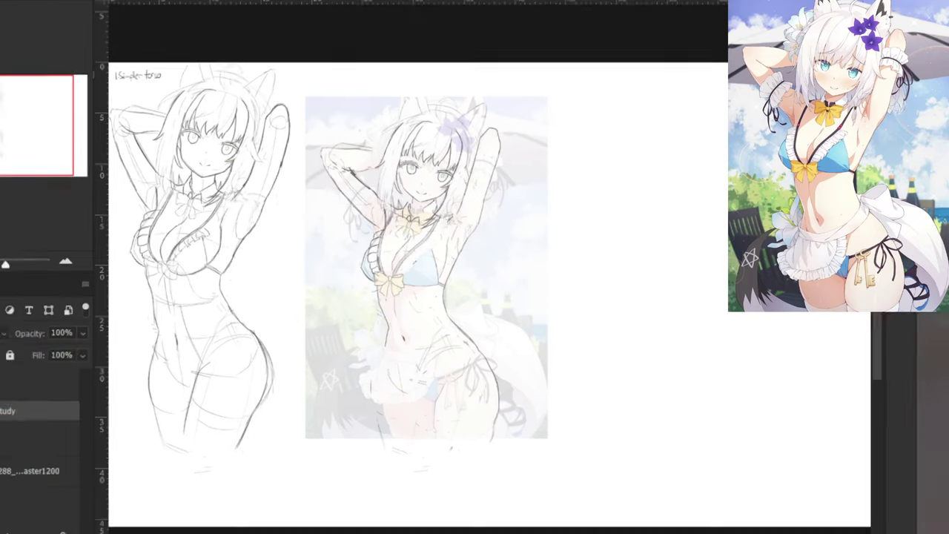
# Close the study document and create a blank document from the custom 2160 x 3840 px, 1200 ppi preset.
pyautogui.hotkey('ctrl', 'w')
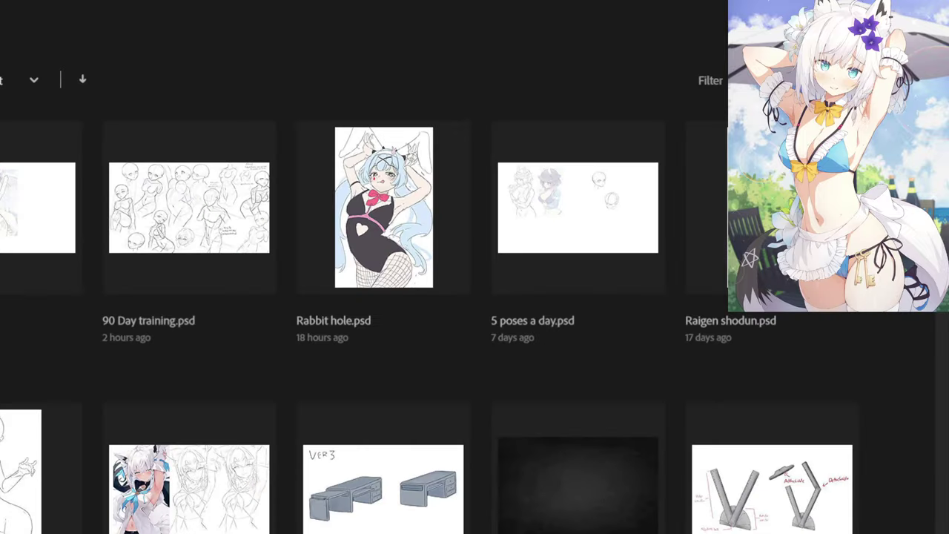
pyautogui.hotkey('ctrl', 'n')
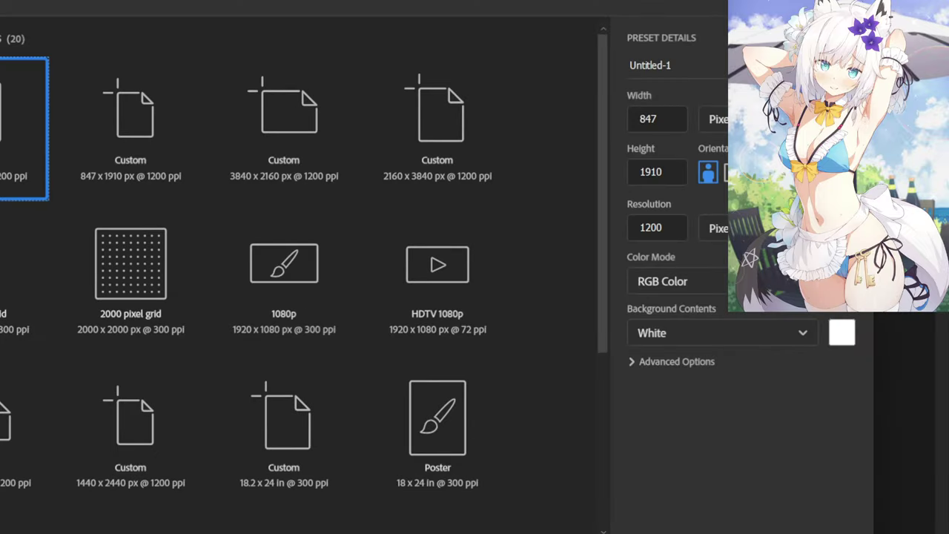
pyautogui.click(410, 128)
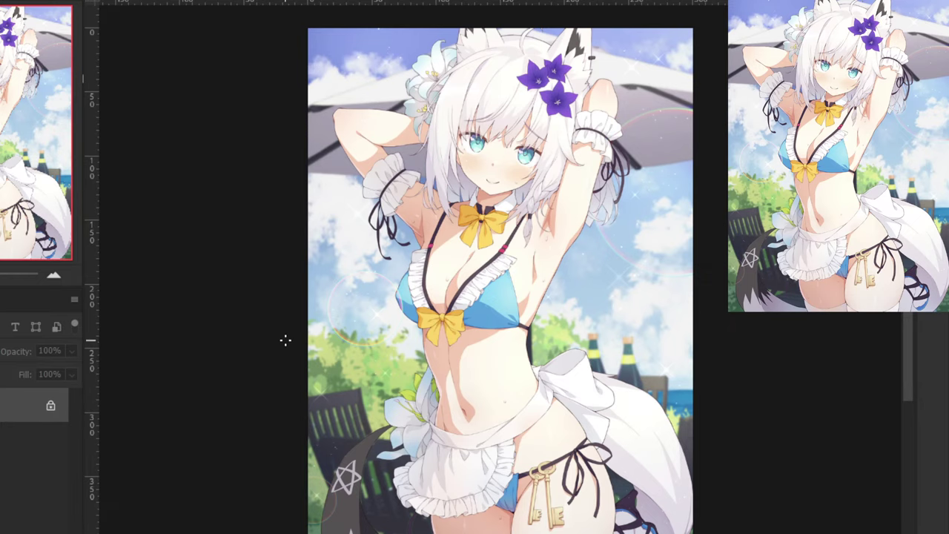
# Examine the full-colour reference's bikini frills, face and hair linework up close.
pyautogui.hotkey('ctrl', '+')
pyautogui.hotkey('ctrl', '+')
pyautogui.hotkey('ctrl', '+')
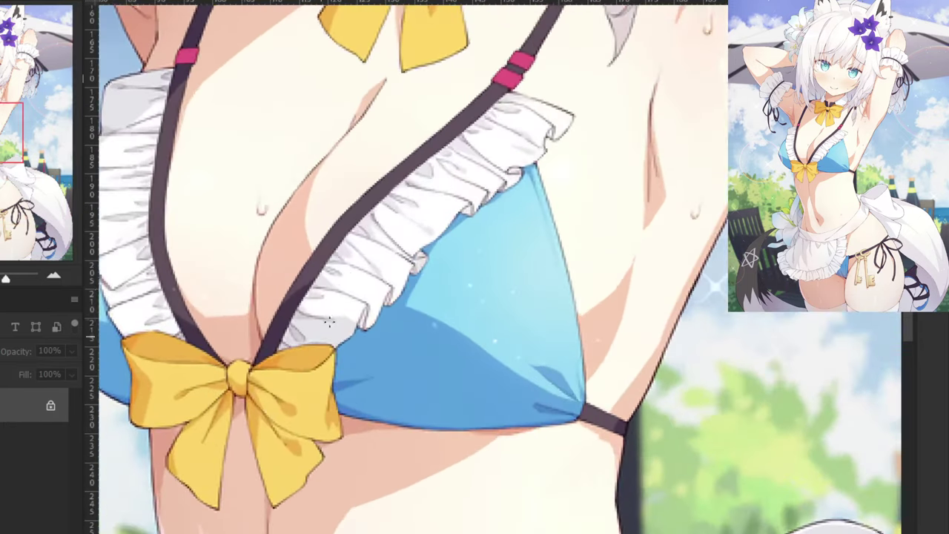
pyautogui.moveTo(401, 186); pyautogui.dragTo(413, 495)
pyautogui.moveTo(439, 118); pyautogui.dragTo(430, 382)
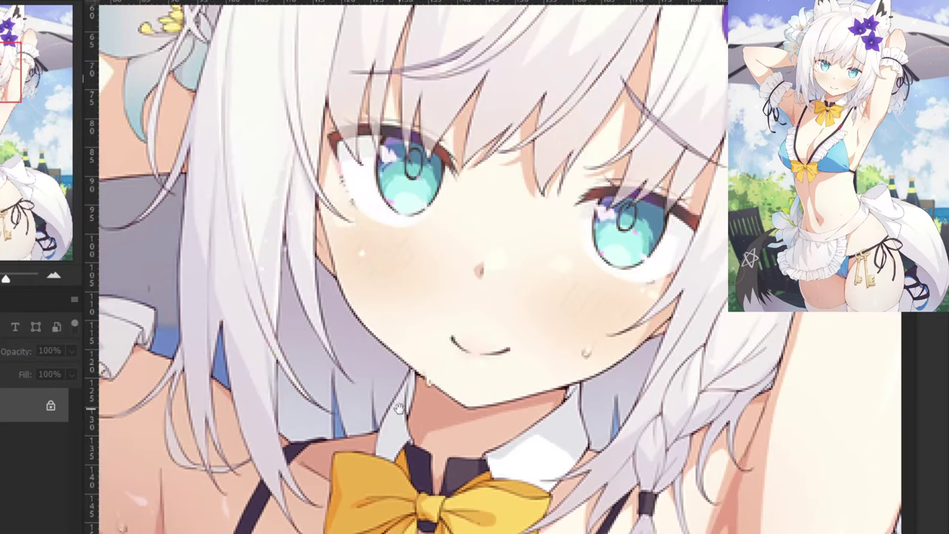
pyautogui.moveTo(400, 245); pyautogui.dragTo(392, 386)
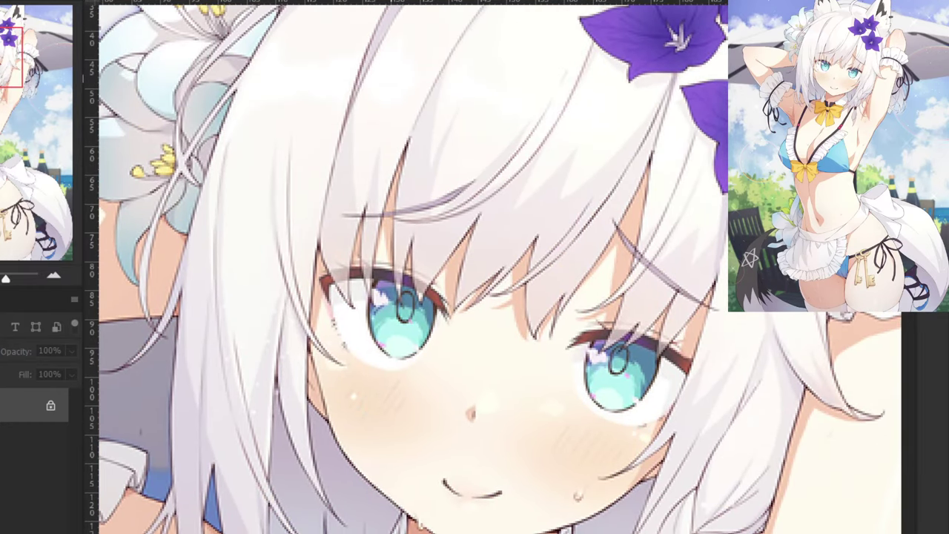
pyautogui.hotkey('ctrl', '+')
pyautogui.hotkey('ctrl', '-')
pyautogui.hotkey('ctrl', '-')
pyautogui.hotkey('ctrl', '-')
pyautogui.hotkey('ctrl', '-')
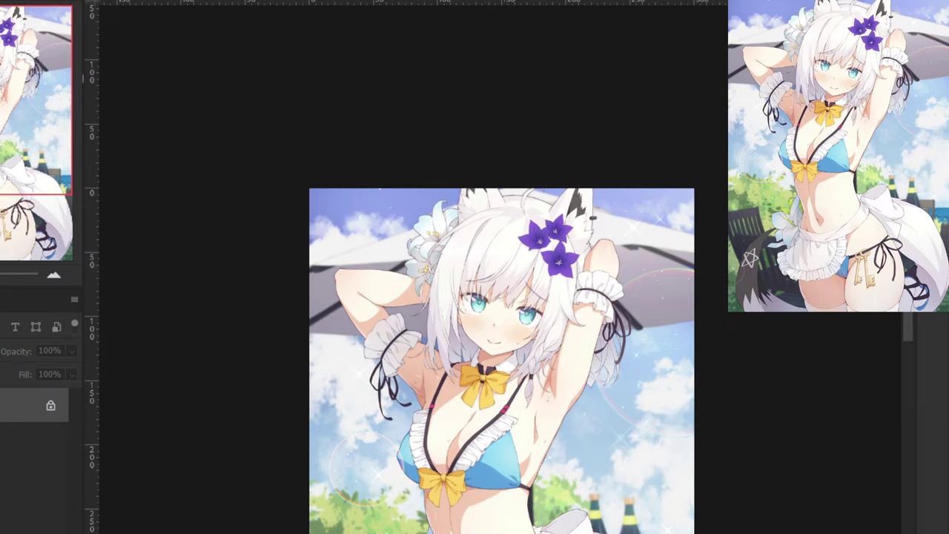
# Return to the study document and try to place the full-colour reference image in it.
pyautogui.hotkey('ctrl', 'Tab')
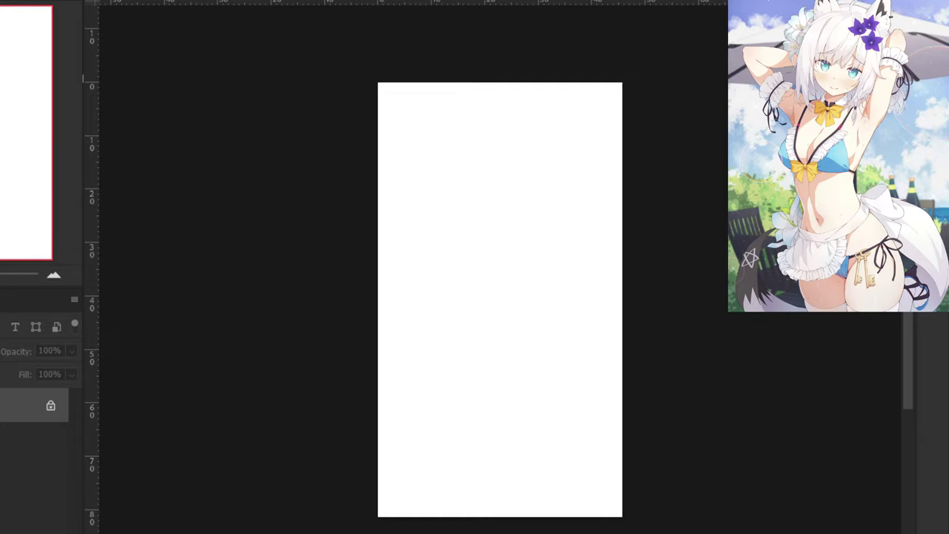
pyautogui.moveTo(0, 267); pyautogui.dragTo(520, 0)
pyautogui.click(494, 2)
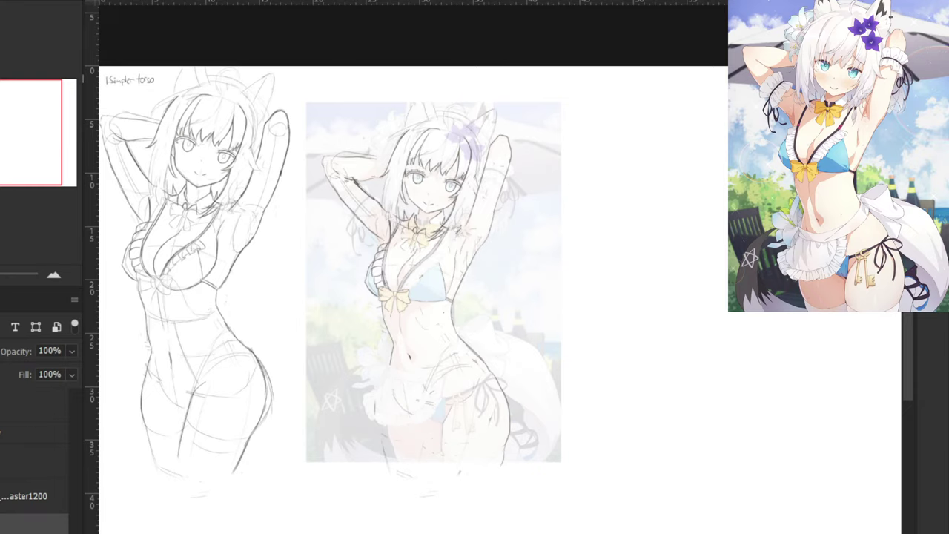
pyautogui.moveTo(1, 281); pyautogui.dragTo(557, 125)
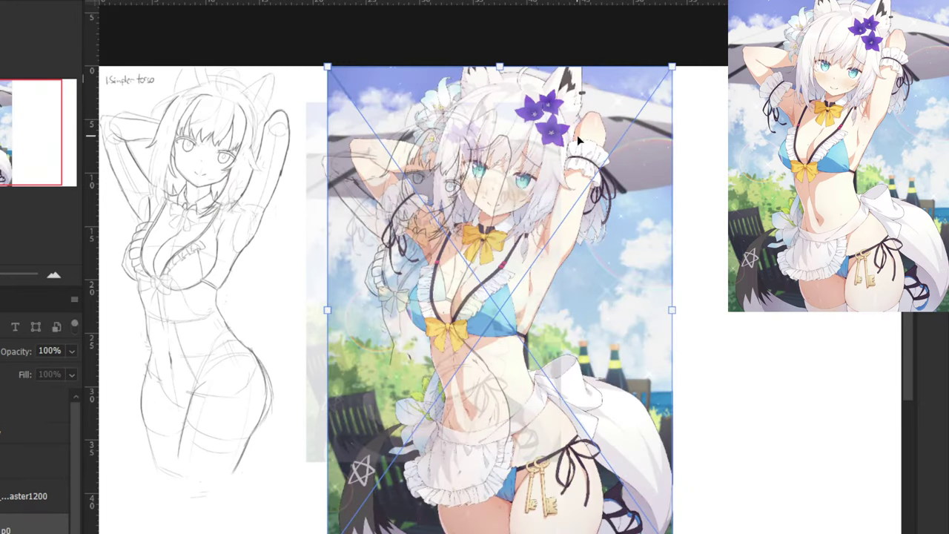
pyautogui.press('Escape')
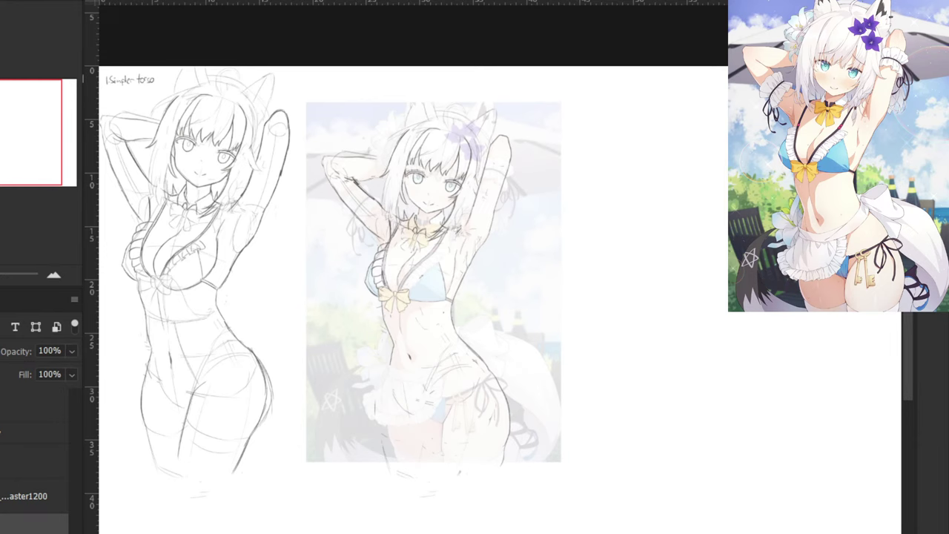
# Show the full-colour reference in its own document and examine its bikini, face and overall linework.
pyautogui.moveTo(0, 368)
pyautogui.mouseDown()
pyautogui.moveTo(23, 371)
pyautogui.moveTo(15, 376)
pyautogui.mouseUp()
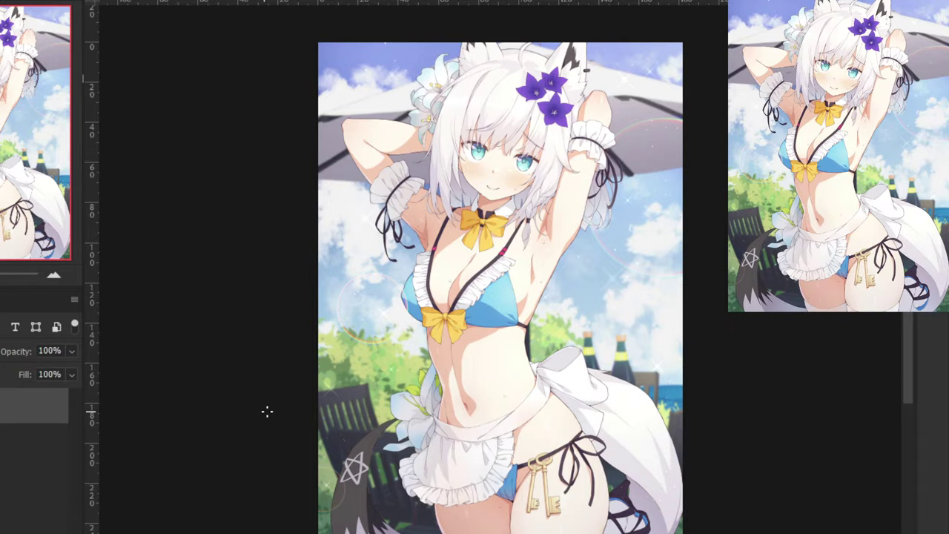
pyautogui.hotkey('ctrl', '+')
pyautogui.hotkey('ctrl', '+')
pyautogui.hotkey('ctrl', '+')
pyautogui.hotkey('ctrl', '+')
pyautogui.hotkey('ctrl', '+')
pyautogui.hotkey('ctrl', '+')
pyautogui.hotkey('ctrl', '+')
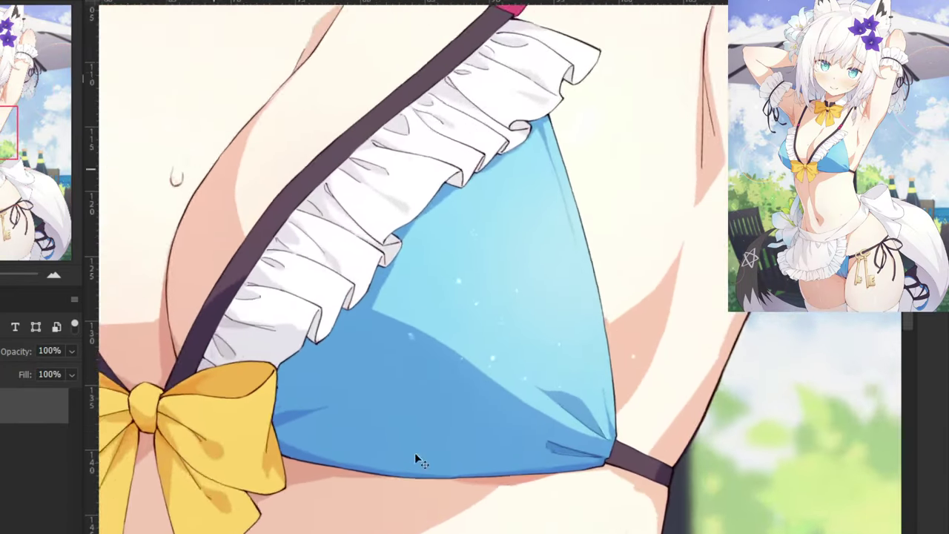
pyautogui.moveTo(355, 372); pyautogui.dragTo(365, 403)
pyautogui.moveTo(380, 361); pyautogui.dragTo(363, 497)
pyautogui.hotkey('ctrl', '-')
pyautogui.hotkey('ctrl', '-')
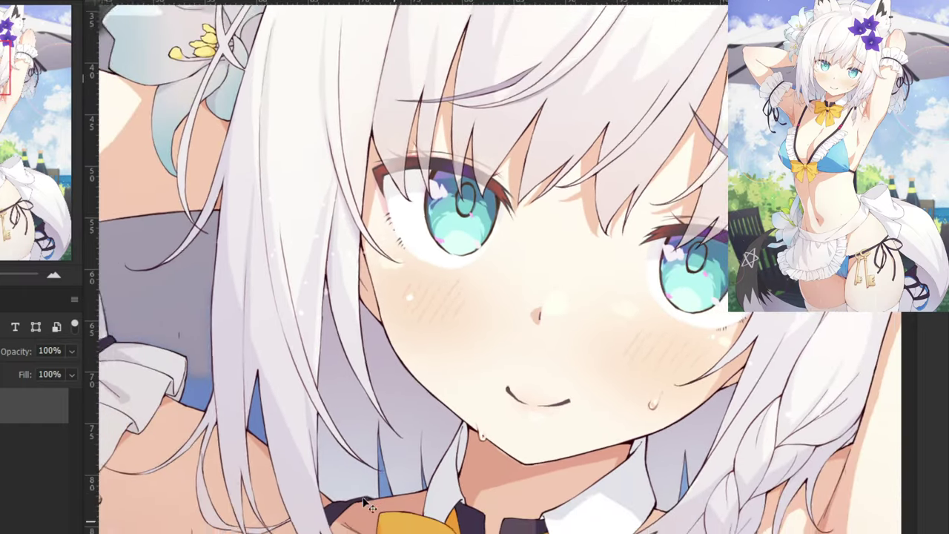
pyautogui.hotkey('ctrl', '-')
pyautogui.hotkey('ctrl', '-')
pyautogui.hotkey('ctrl', '-')
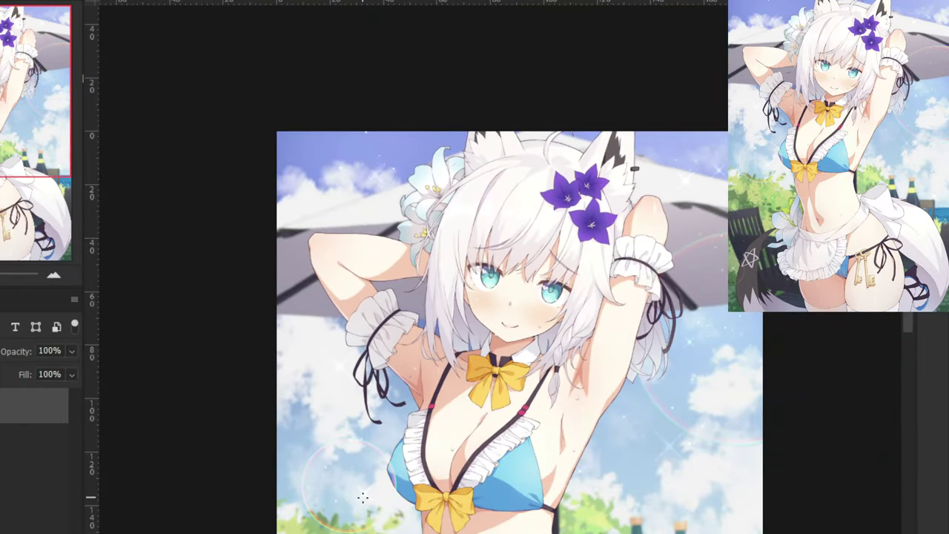
# Crop a thin sliver off the reference image's edge.
pyautogui.press('c')
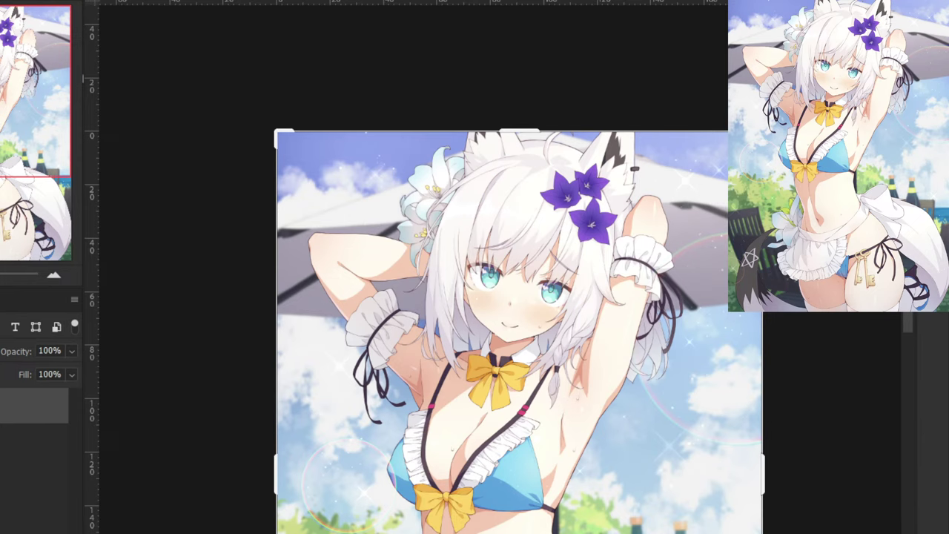
pyautogui.moveTo(511, 132); pyautogui.dragTo(512, 133)
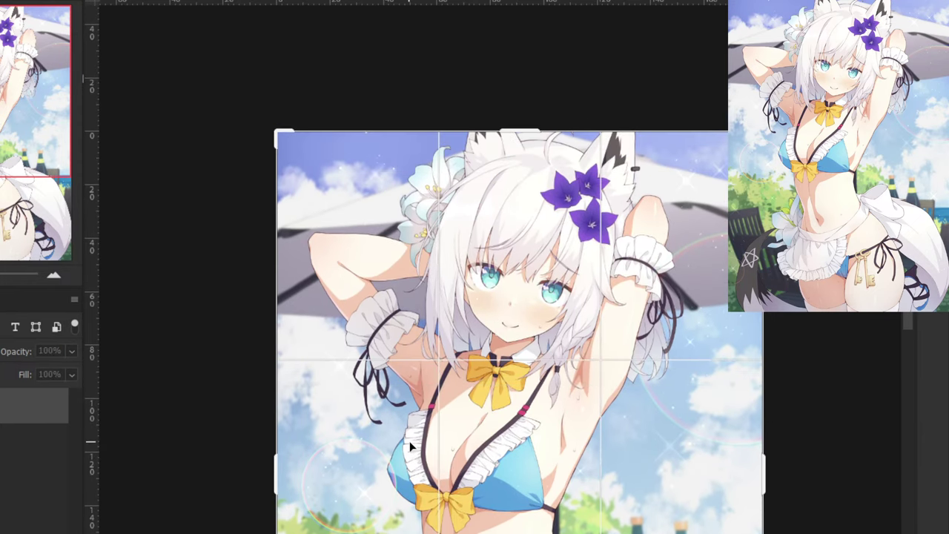
pyautogui.press('Return')
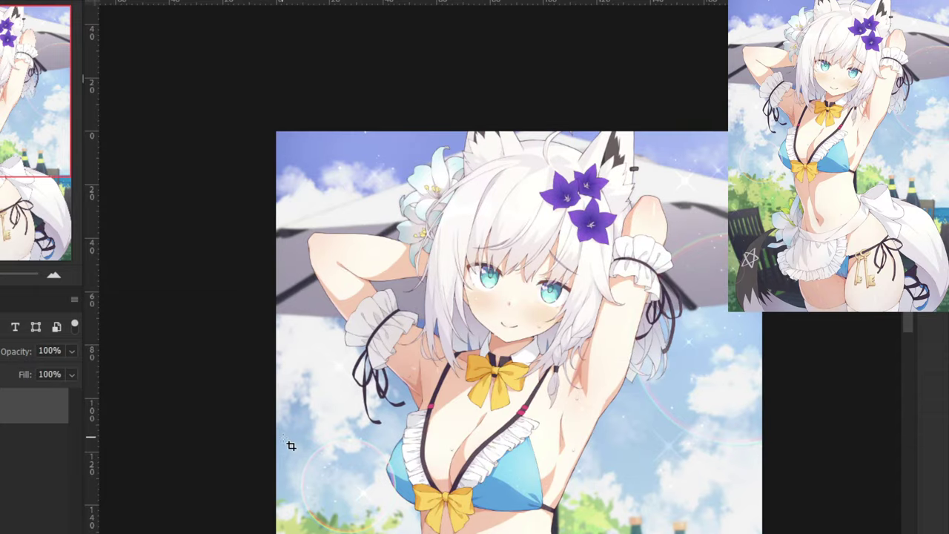
# Duplicate the reference image's layer.
pyautogui.hotkey('ctrl', '+')
pyautogui.hotkey('ctrl', '+')
pyautogui.hotkey('ctrl', '+')
pyautogui.hotkey('ctrl', '+')
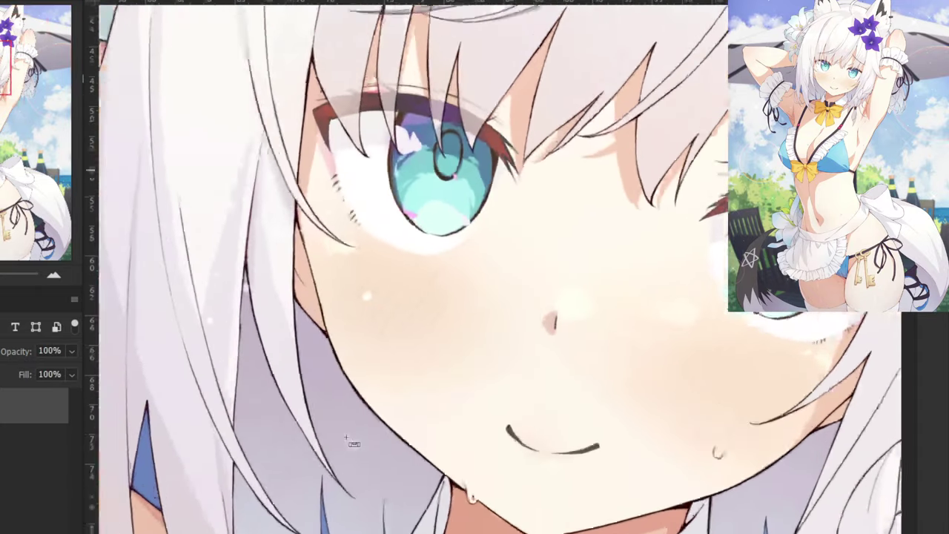
pyautogui.hotkey('ctrl', '-')
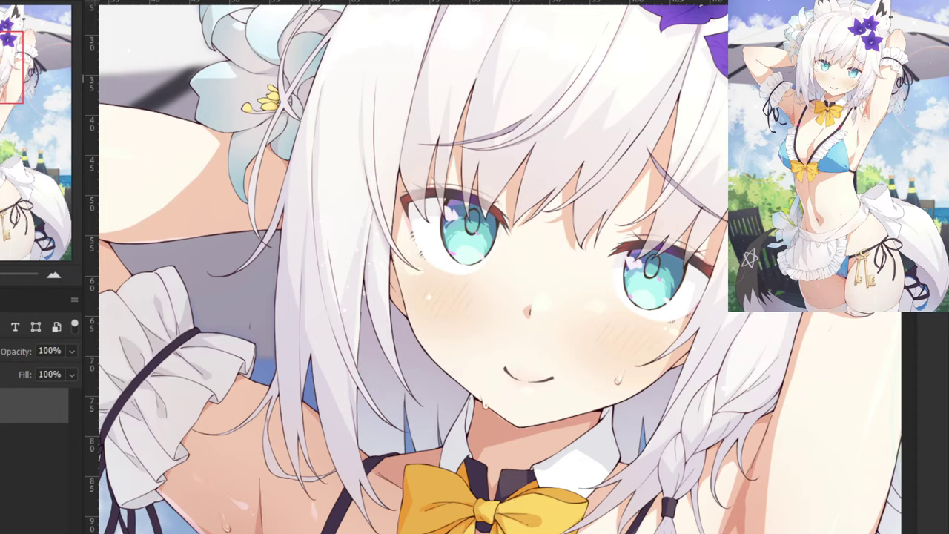
pyautogui.scroll(2, 500, 302)
pyautogui.hotkey('ctrl', 'j')
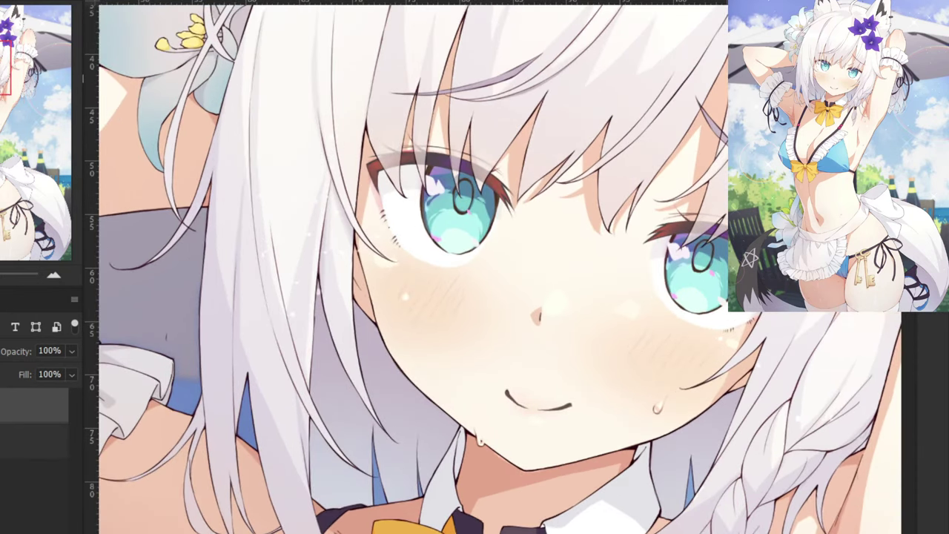
# Try brush strokes on the cheek just inside the jawline below the ear and undo them.
pyautogui.scroll(2, 500, 302)
pyautogui.scroll(1, 499, 293)
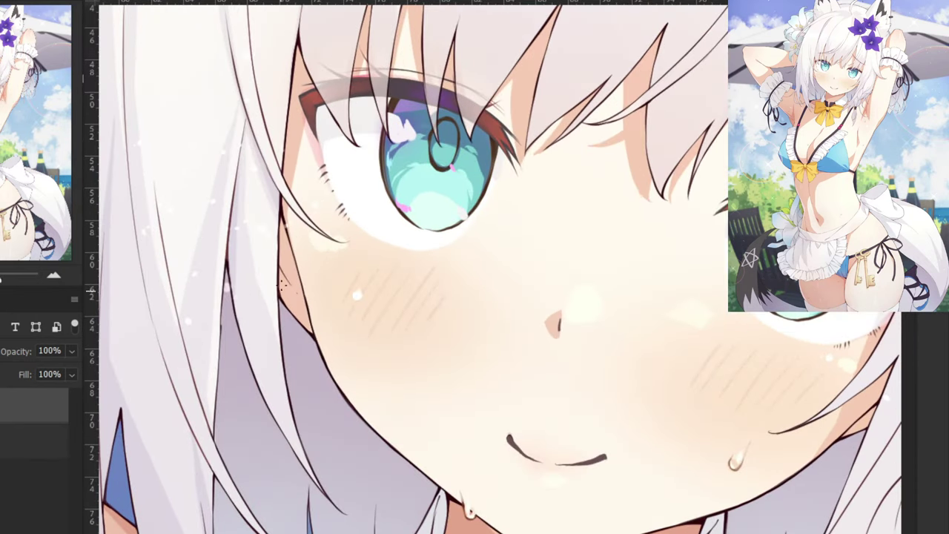
pyautogui.scroll(3, 284, 285)
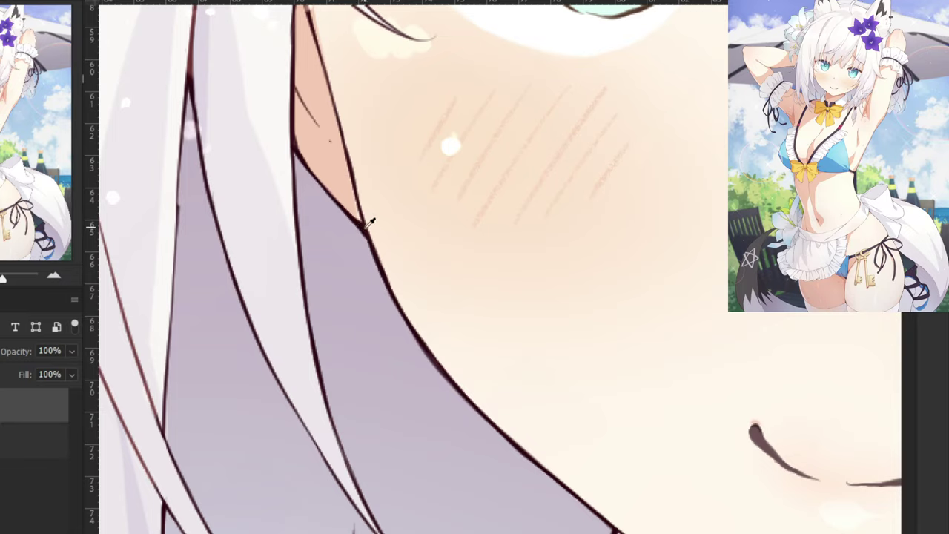
pyautogui.moveTo(413, 304); pyautogui.dragTo(376, 241)
pyautogui.hotkey('ctrl', 'z')
pyautogui.moveTo(411, 287)
pyautogui.mouseDown()
pyautogui.moveTo(369, 192)
pyautogui.moveTo(416, 284)
pyautogui.mouseUp()
pyautogui.hotkey('ctrl', 'z')
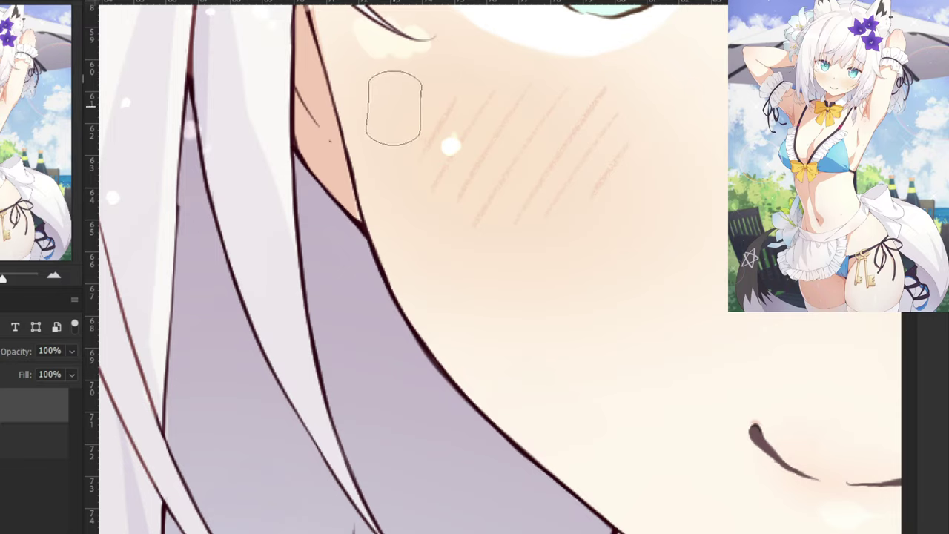
# Reduce the brush size and test short dark curved lines on the cheek parallel to the jawline, undoing unwanted strokes.
pyautogui.moveTo(390, 123); pyautogui.dragTo(442, 251)
pyautogui.hotkey('ctrl', 'z')
pyautogui.moveTo(413, 220); pyautogui.dragTo(364, 223)
pyautogui.moveTo(371, 166); pyautogui.dragTo(398, 289)
pyautogui.hotkey('ctrl', 'z')
pyautogui.moveTo(393, 209); pyautogui.dragTo(465, 317)
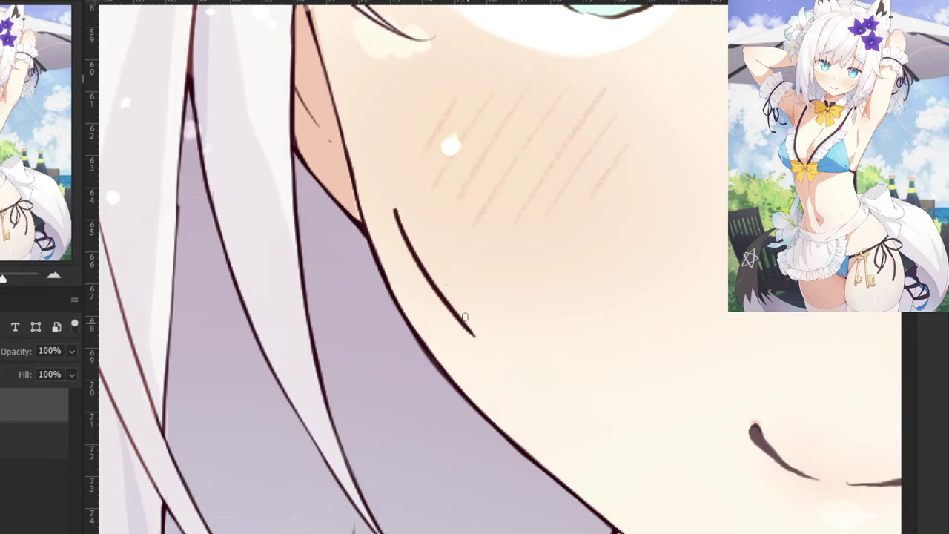
pyautogui.hotkey('ctrl', 'z')
pyautogui.moveTo(379, 169); pyautogui.dragTo(456, 337)
pyautogui.hotkey('ctrl', '-')
pyautogui.hotkey('ctrl', '-')
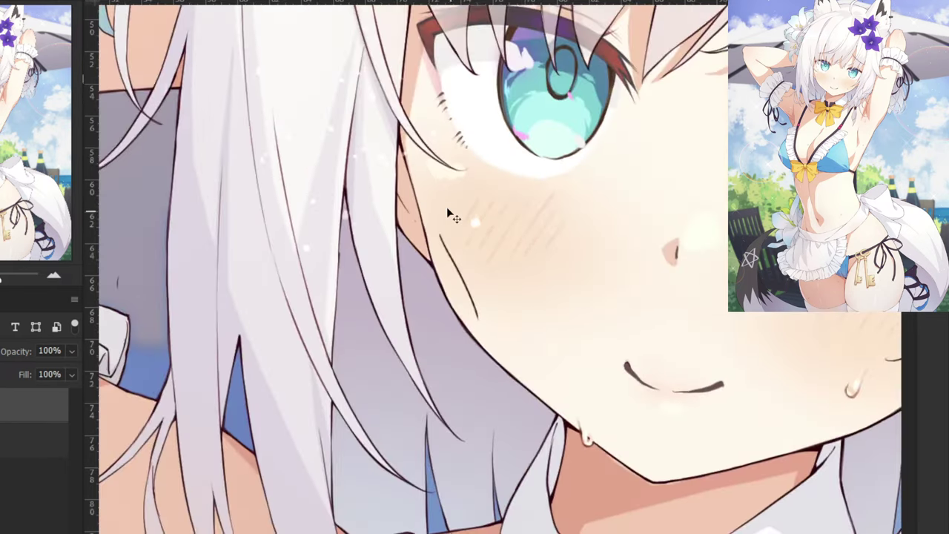
pyautogui.hotkey('ctrl', 'z')
pyautogui.moveTo(455, 217); pyautogui.dragTo(473, 279)
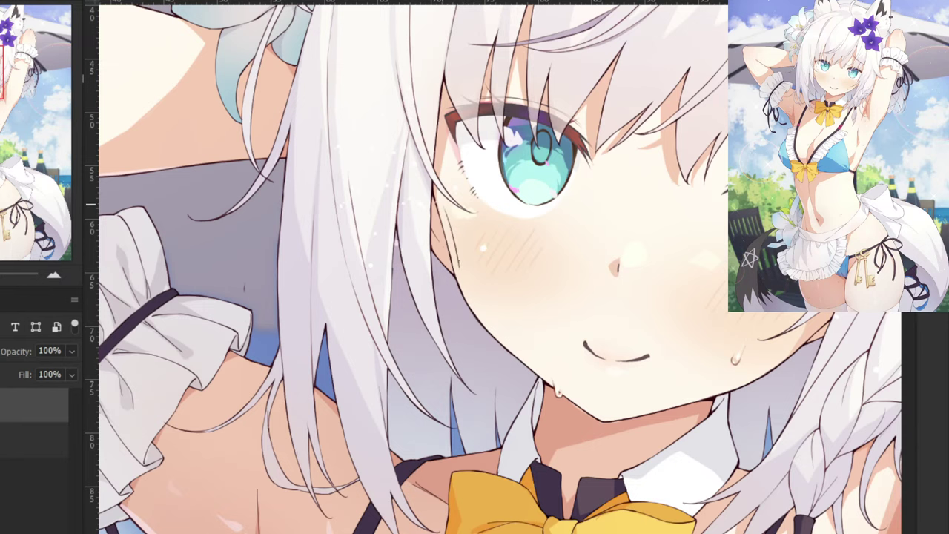
# Try dark contour strokes along the hair strand beside the cheek, undoing each one.
pyautogui.scroll(3, 450, 231)
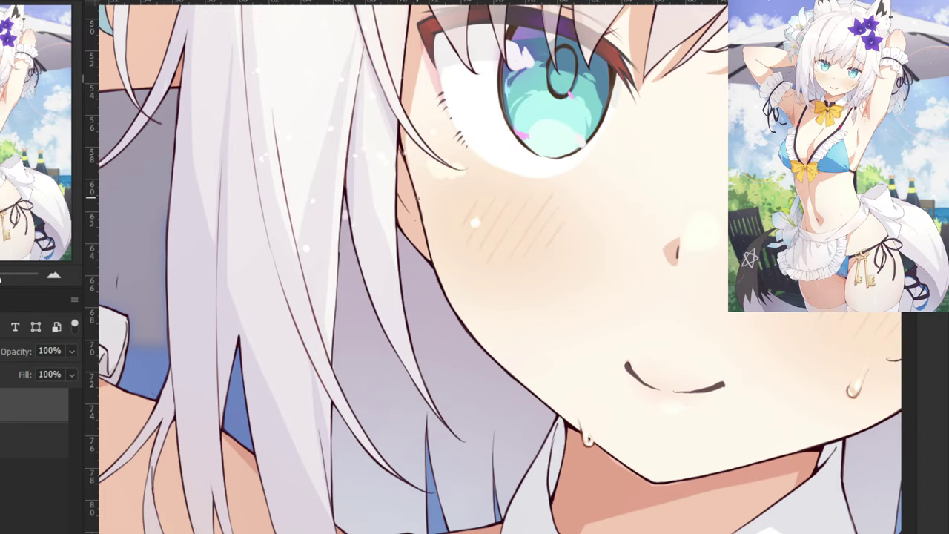
pyautogui.scroll(2, 428, 122)
pyautogui.scroll(2, 428, 123)
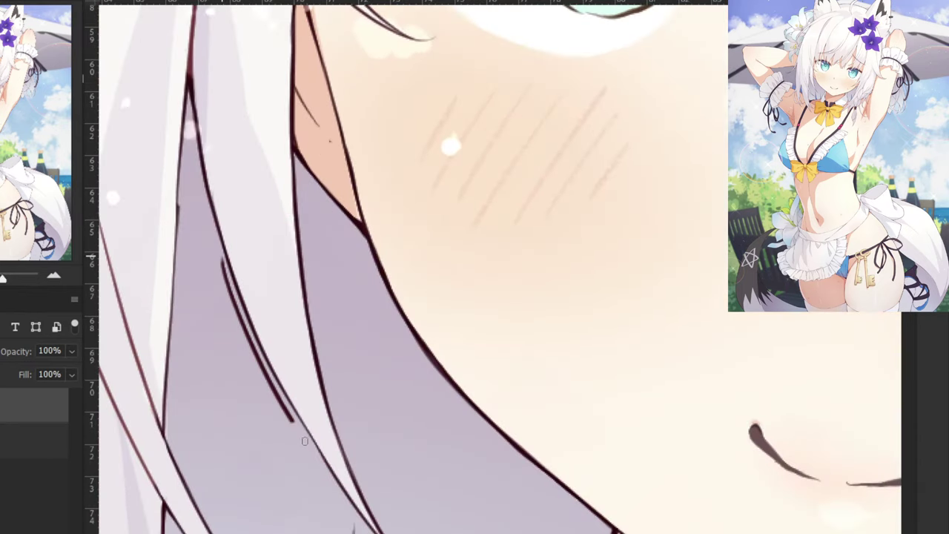
pyautogui.moveTo(218, 251); pyautogui.dragTo(249, 438)
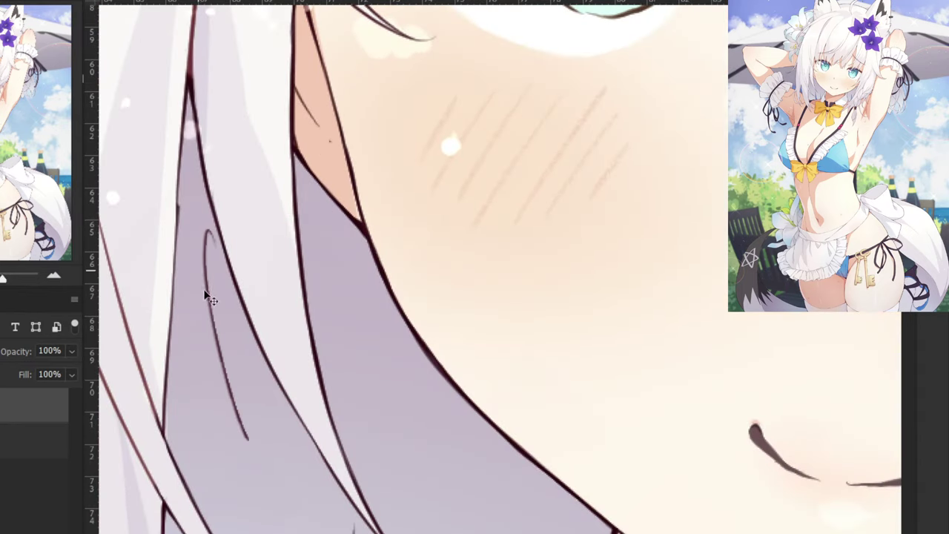
pyautogui.hotkey('ctrl', 'z')
pyautogui.moveTo(190, 254); pyautogui.dragTo(262, 406)
pyautogui.hotkey('ctrl', 'z')
pyautogui.scroll(-3, 233, 365)
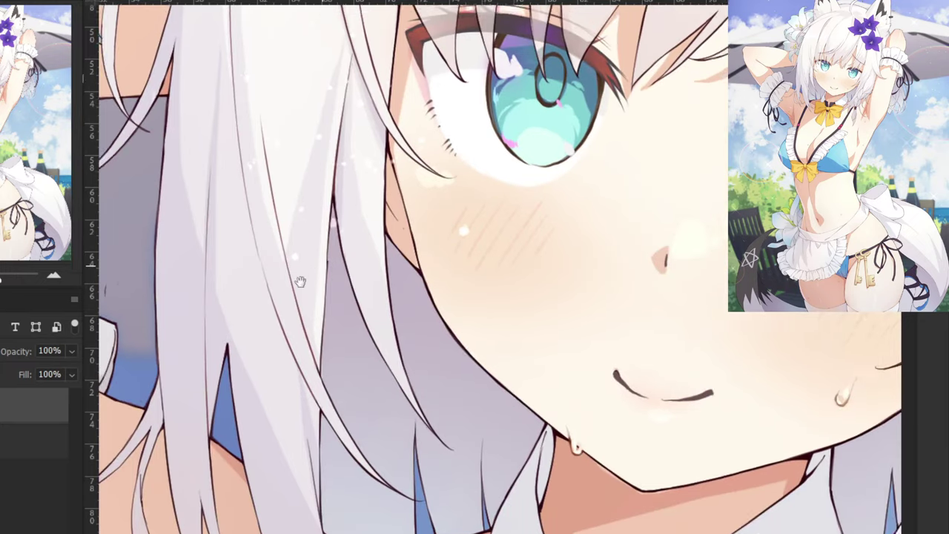
# Examine the line work around the eye, nose and fringe of the illustration up close.
pyautogui.scroll(2, 336, 58)
pyautogui.scroll(2, 336, 57)
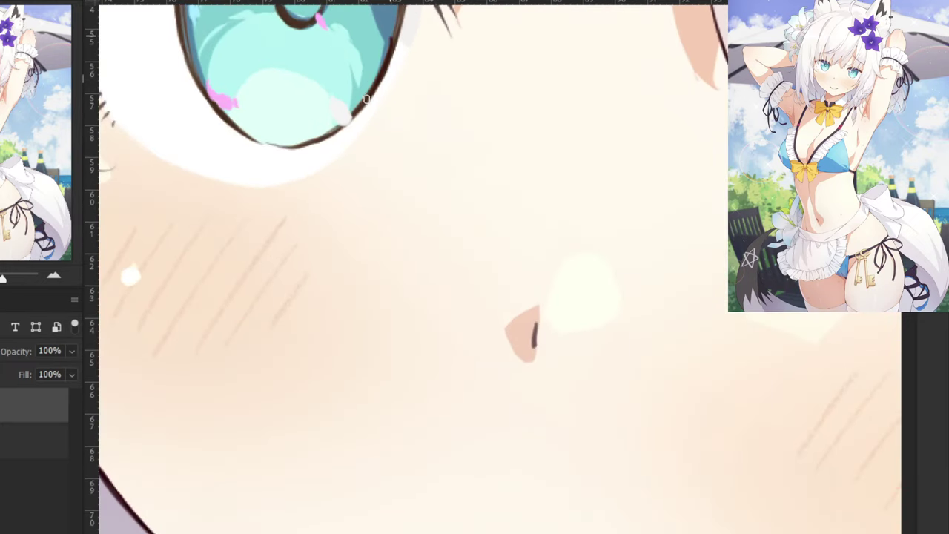
pyautogui.scroll(-3, 385, 45)
pyautogui.scroll(3, 605, 216)
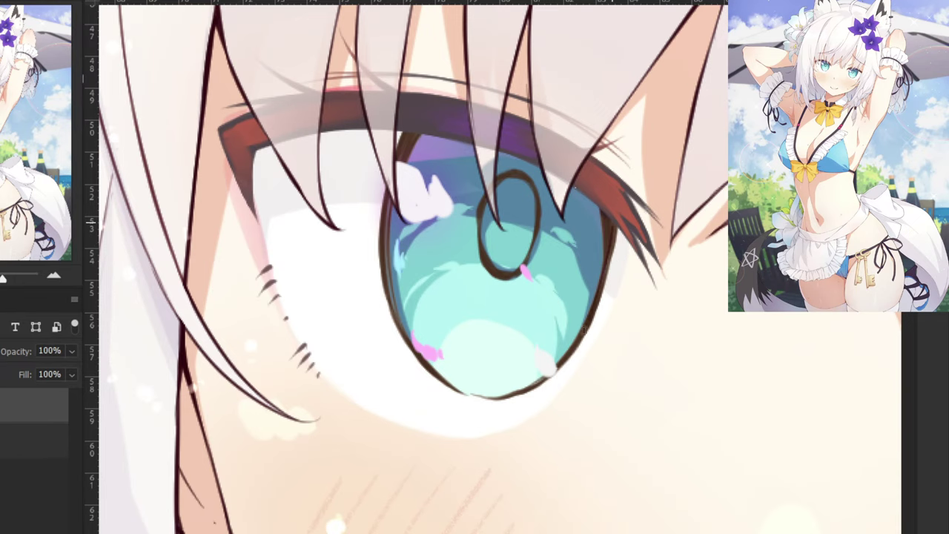
pyautogui.moveTo(694, 301); pyautogui.dragTo(583, 504)
pyautogui.scroll(-3, 583, 492)
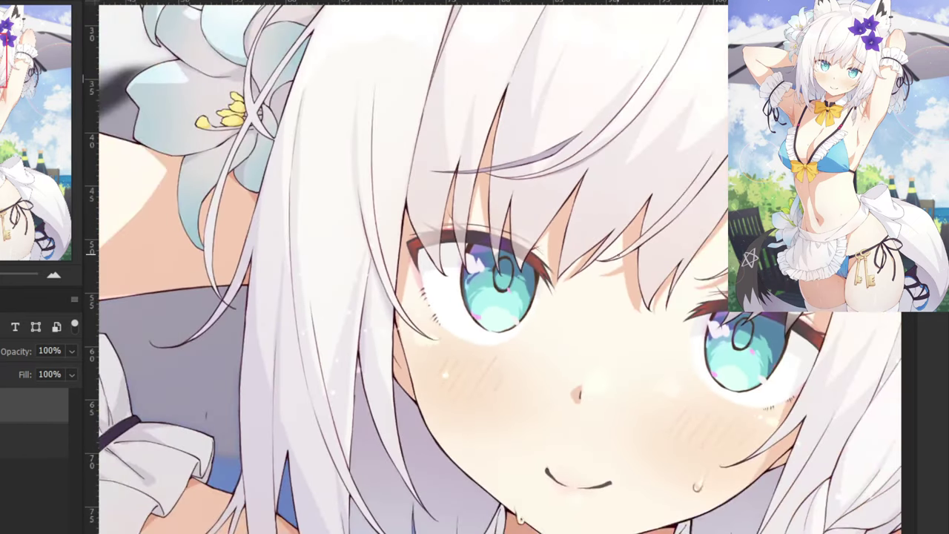
# Switch to the sketch document, hide the figure sketches and make the top layer active.
pyautogui.hotkey('ctrl', 'Tab')
pyautogui.moveTo(201, 68); pyautogui.dragTo(419, 97)
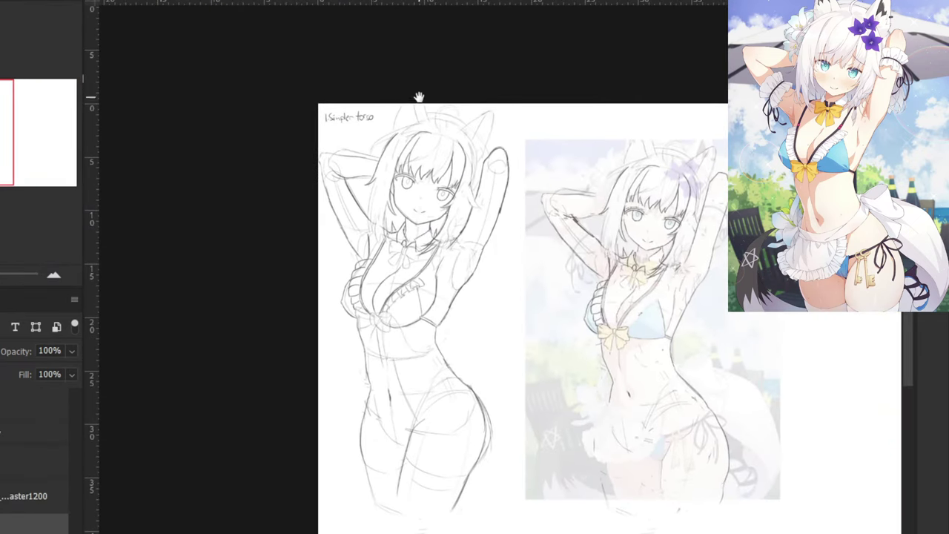
pyautogui.moveTo(365, 83); pyautogui.dragTo(368, 99)
pyautogui.click(3, 405)
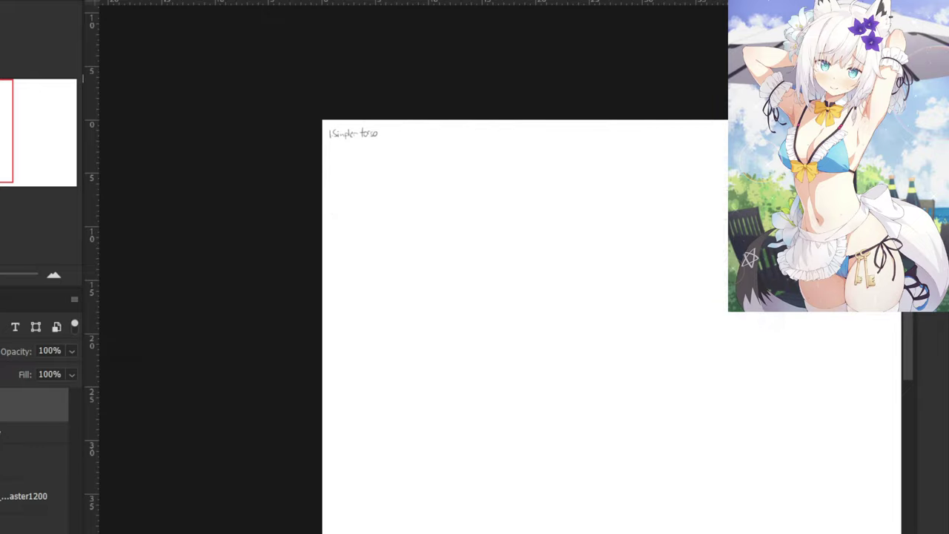
# Paint a dark maroon dot below the "1. Simpler torso" heading and handwrite "Lineart color 5px" beside it.
pyautogui.scroll(4, 283, 59)
pyautogui.moveTo(274, 101)
pyautogui.mouseDown()
pyautogui.moveTo(381, 250)
pyautogui.moveTo(417, 320)
pyautogui.mouseUp()
pyautogui.hotkey('ctrl', '+')
pyautogui.hotkey('ctrl', '+')
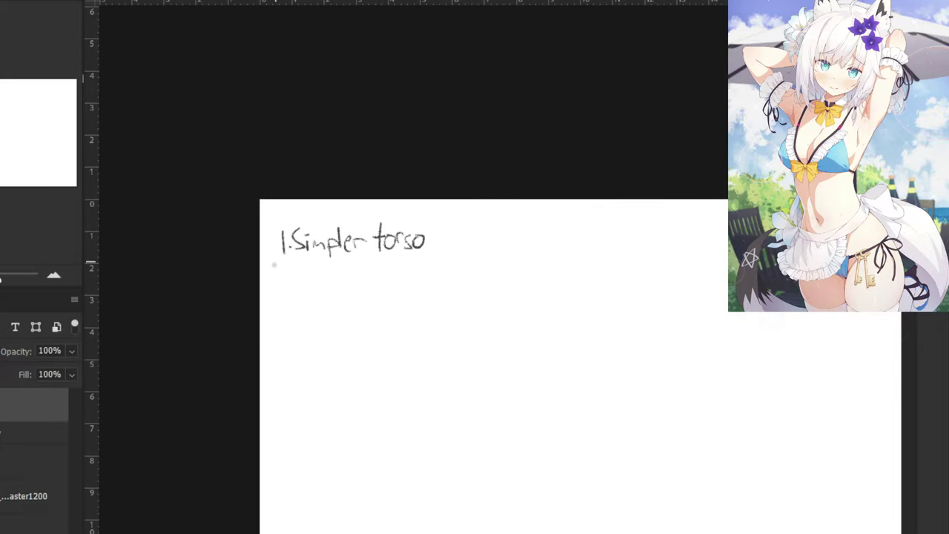
pyautogui.moveTo(282, 300)
pyautogui.mouseDown()
pyautogui.moveTo(281, 308)
pyautogui.moveTo(337, 314)
pyautogui.mouseUp()
pyautogui.moveTo(338, 308)
pyautogui.mouseDown()
pyautogui.moveTo(359, 313)
pyautogui.moveTo(366, 301)
pyautogui.mouseUp()
pyautogui.moveTo(370, 289)
pyautogui.mouseDown()
pyautogui.moveTo(372, 315)
pyautogui.moveTo(375, 299)
pyautogui.moveTo(394, 310)
pyautogui.moveTo(404, 300)
pyautogui.mouseUp()
pyautogui.moveTo(412, 285); pyautogui.dragTo(410, 310)
pyautogui.moveTo(424, 297)
pyautogui.mouseDown()
pyautogui.moveTo(460, 298)
pyautogui.moveTo(458, 313)
pyautogui.moveTo(482, 300)
pyautogui.moveTo(460, 291)
pyautogui.moveTo(458, 307)
pyautogui.moveTo(477, 313)
pyautogui.mouseUp()
pyautogui.hotkey('ctrl', 'z')
pyautogui.hotkey('ctrl', 'z')
pyautogui.moveTo(479, 296); pyautogui.dragTo(505, 304)
pyautogui.moveTo(505, 288); pyautogui.dragTo(493, 306)
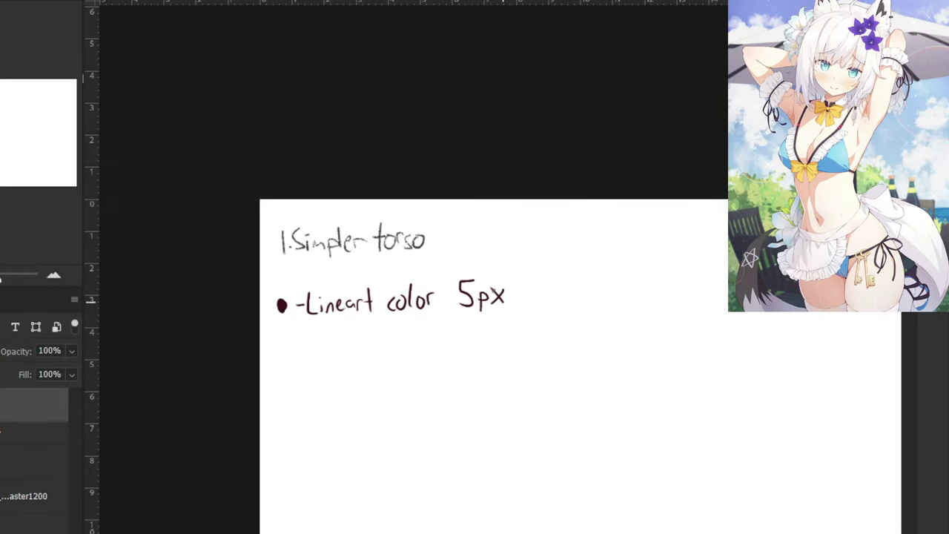
# Switch back to the illustration document and move a layer beneath the artwork layer.
pyautogui.moveTo(455, 216); pyautogui.dragTo(397, 196)
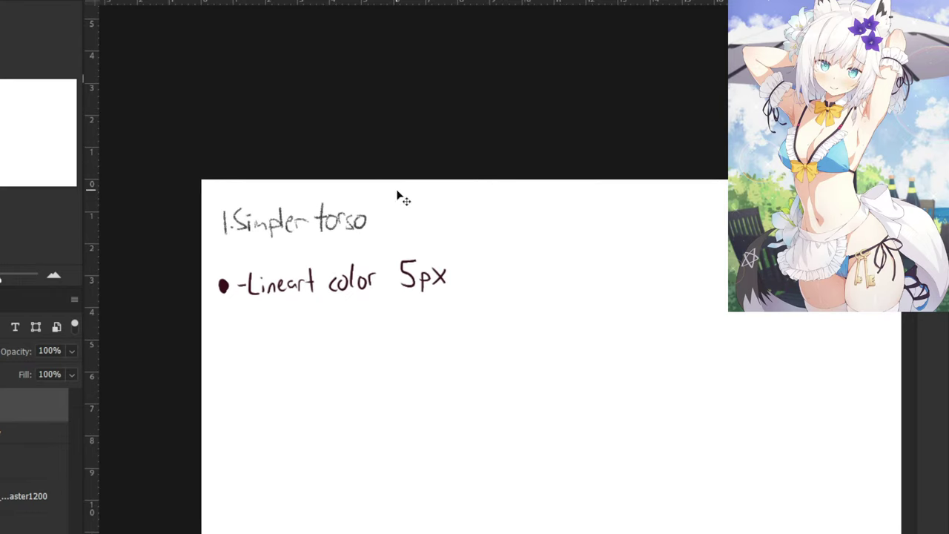
pyautogui.hotkey('ctrl', '-')
pyautogui.click(304, 0)
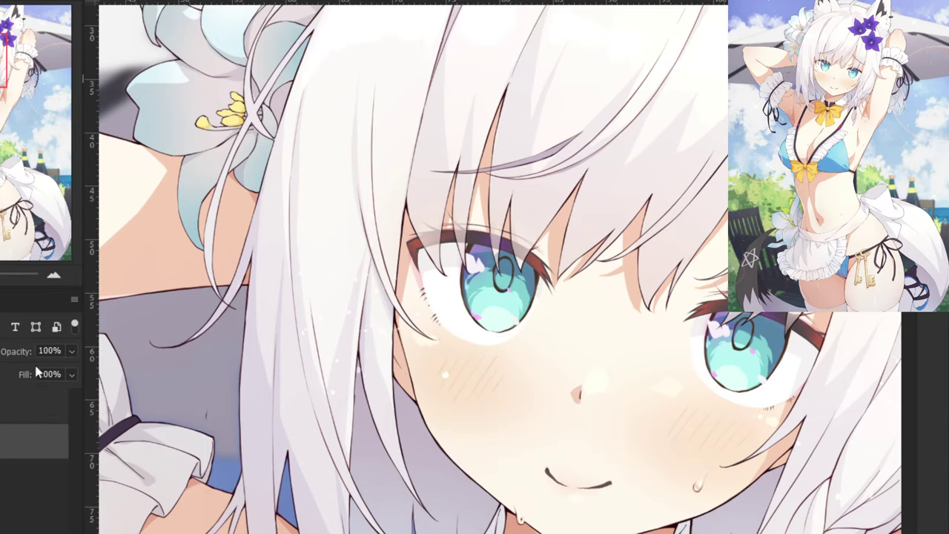
pyautogui.click(71, 350)
pyautogui.moveTo(71, 368)
pyautogui.mouseDown()
pyautogui.moveTo(4, 369)
pyautogui.moveTo(75, 369)
pyautogui.mouseUp()
pyautogui.click(8, 456)
pyautogui.moveTo(30, 406); pyautogui.dragTo(29, 504)
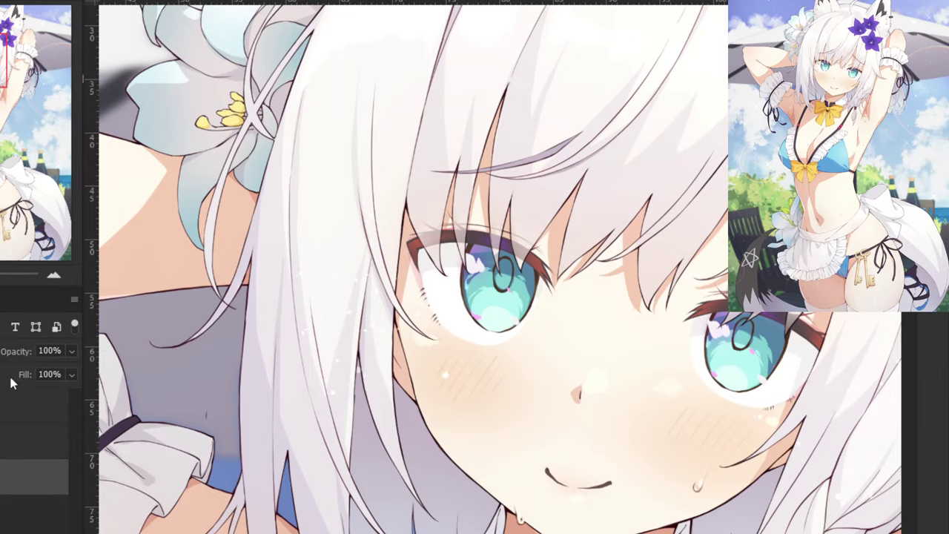
pyautogui.click(22, 442)
pyautogui.click(23, 406)
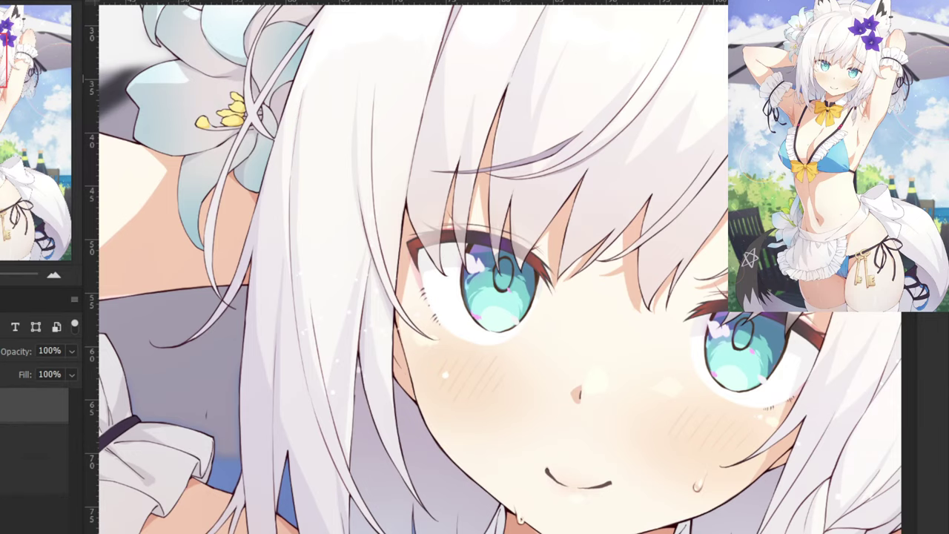
# Lower the artwork layer's opacity until the illustration is faint enough to trace, and make the top layer active.
pyautogui.click(22, 441)
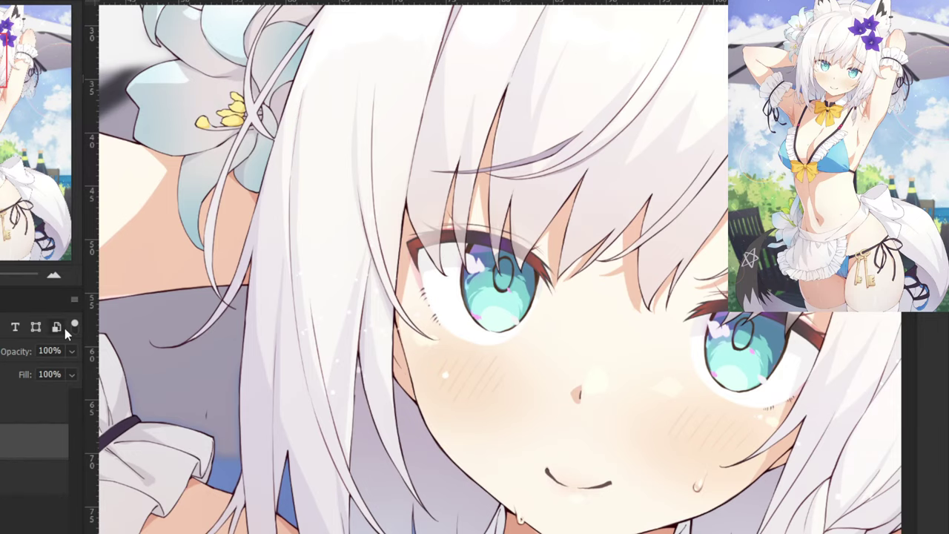
pyautogui.click(71, 351)
pyautogui.moveTo(72, 369); pyautogui.dragTo(0, 372)
pyautogui.hotkey('ctrl', '-')
pyautogui.hotkey('ctrl', '-')
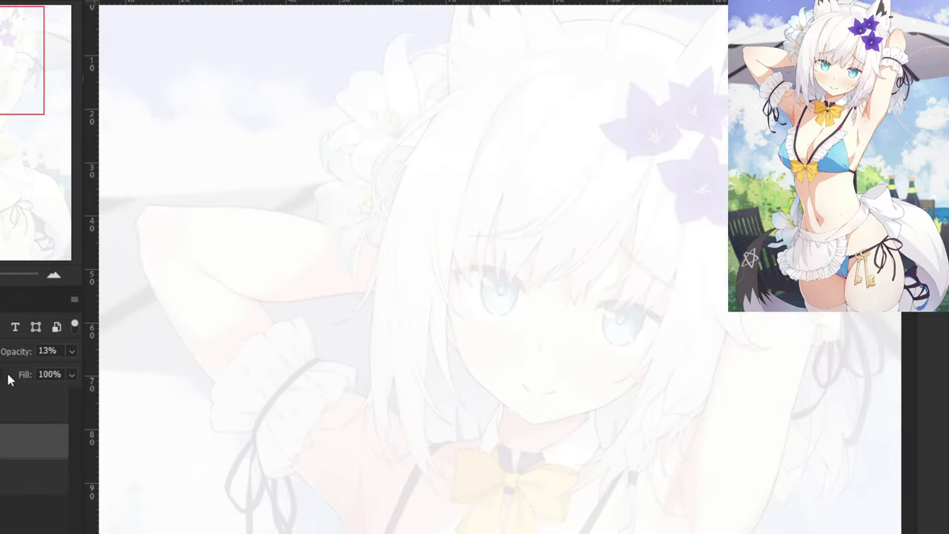
pyautogui.click(71, 350)
pyautogui.moveTo(9, 371); pyautogui.dragTo(7, 371)
pyautogui.click(30, 405)
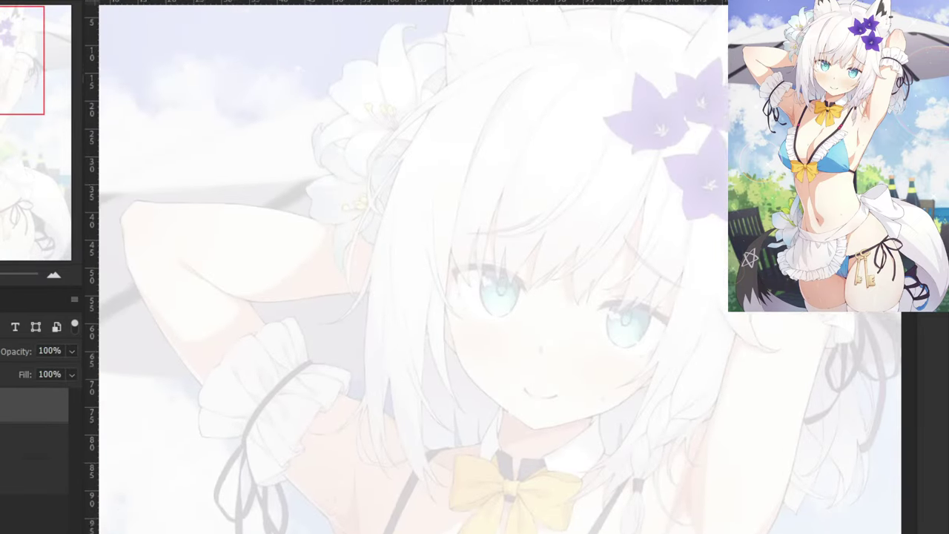
# Sample the dark maroon lineart color from the dot beside the note in the sketch document.
pyautogui.hotkey('ctrl', '+')
pyautogui.hotkey('ctrl', '+')
pyautogui.hotkey('ctrl', '+')
pyautogui.hotkey('ctrl', '+')
pyautogui.moveTo(347, 285)
pyautogui.mouseDown()
pyautogui.moveTo(334, 352)
pyautogui.moveTo(386, 180)
pyautogui.mouseUp()
pyautogui.moveTo(238, 286); pyautogui.dragTo(244, 193)
pyautogui.hotkey('ctrl', '-')
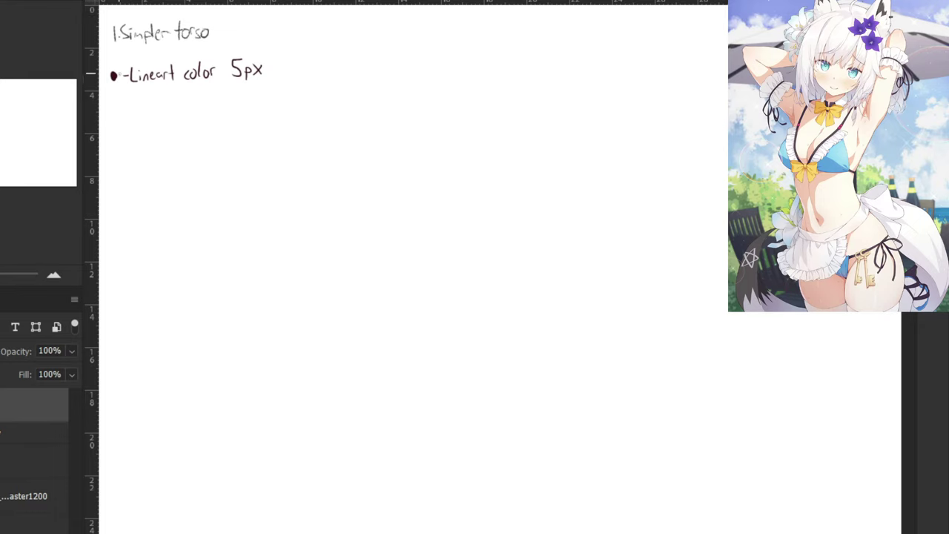
pyautogui.keyDown('alt'); pyautogui.click(114, 75); pyautogui.keyUp('alt')
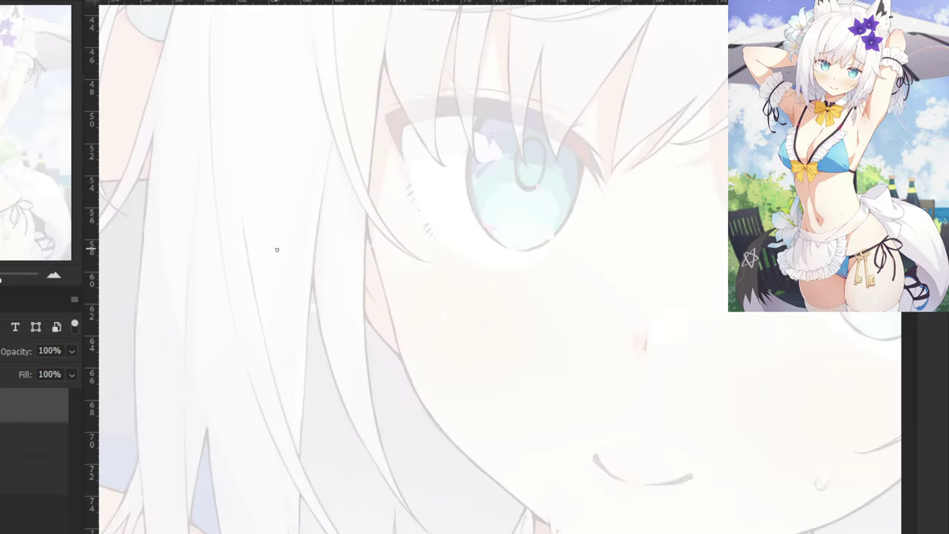
# Back in the illustration, trace the top of the face outline beside the eye, starting under the hair strand.
pyautogui.moveTo(233, 148); pyautogui.dragTo(247, 227)
pyautogui.hotkey('ctrl', 'z')
pyautogui.moveTo(235, 157); pyautogui.dragTo(259, 254)
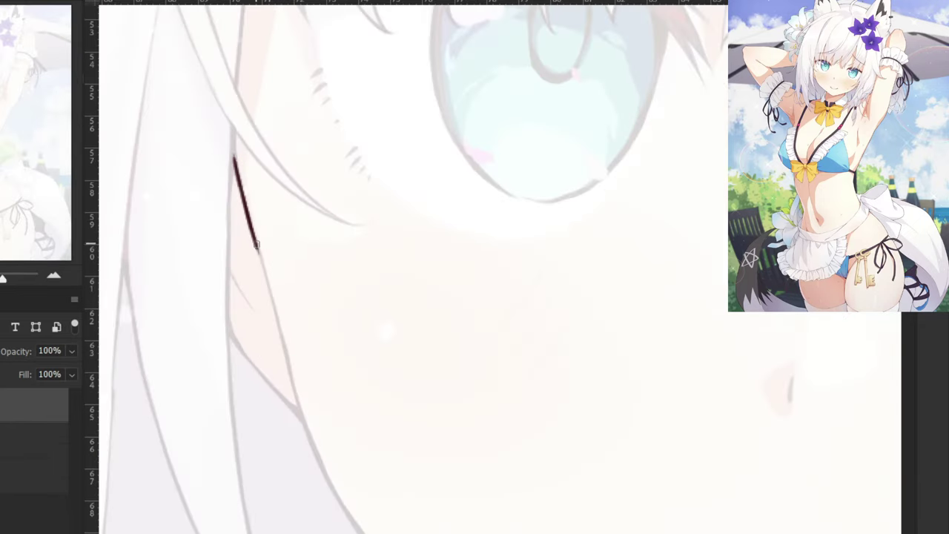
pyautogui.moveTo(251, 223); pyautogui.dragTo(278, 323)
pyautogui.hotkey('ctrl', 'z')
pyautogui.hotkey('ctrl', 'z')
# Try to extend the face outline down along the ear in one long stroke.
pyautogui.moveTo(249, 229); pyautogui.dragTo(298, 402)
pyautogui.hotkey('ctrl', '-')
pyautogui.hotkey('ctrl', '-')
pyautogui.hotkey('ctrl', '-')
pyautogui.moveTo(308, 292); pyautogui.dragTo(301, 196)
pyautogui.hotkey('ctrl', '+')
pyautogui.hotkey('ctrl', '+')
pyautogui.hotkey('ctrl', '+')
pyautogui.hotkey('ctrl', 'z')
pyautogui.moveTo(242, 49); pyautogui.dragTo(272, 162)
pyautogui.hotkey('ctrl', 'z')
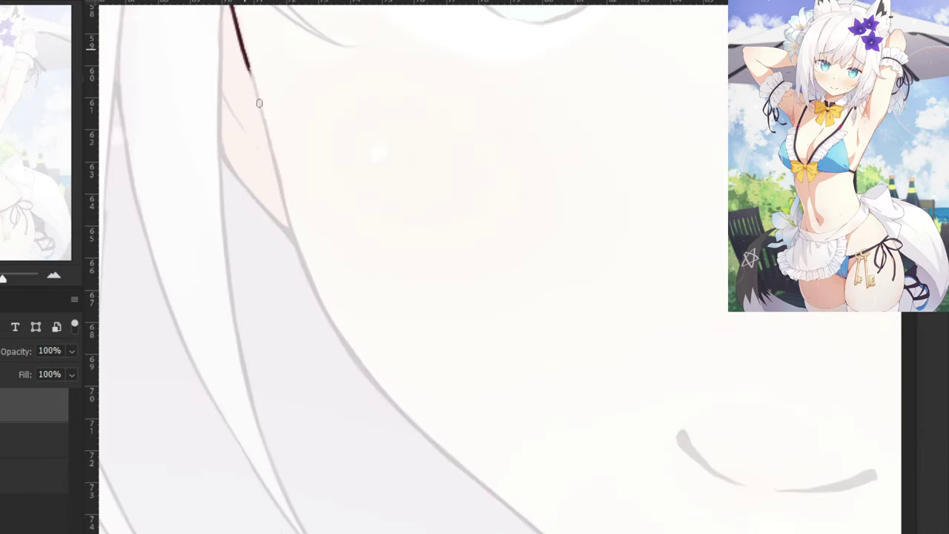
pyautogui.hotkey('ctrl', 'z')
# Extend the face outline down along the ear, retrying the stroke that runs on past the ear's lower corner.
pyautogui.moveTo(249, 64); pyautogui.dragTo(282, 194)
pyautogui.moveTo(274, 157); pyautogui.dragTo(303, 280)
pyautogui.hotkey('ctrl', 'z')
pyautogui.hotkey('ctrl', 'z')
pyautogui.moveTo(278, 175); pyautogui.dragTo(312, 281)
pyautogui.hotkey('ctrl', 'z')
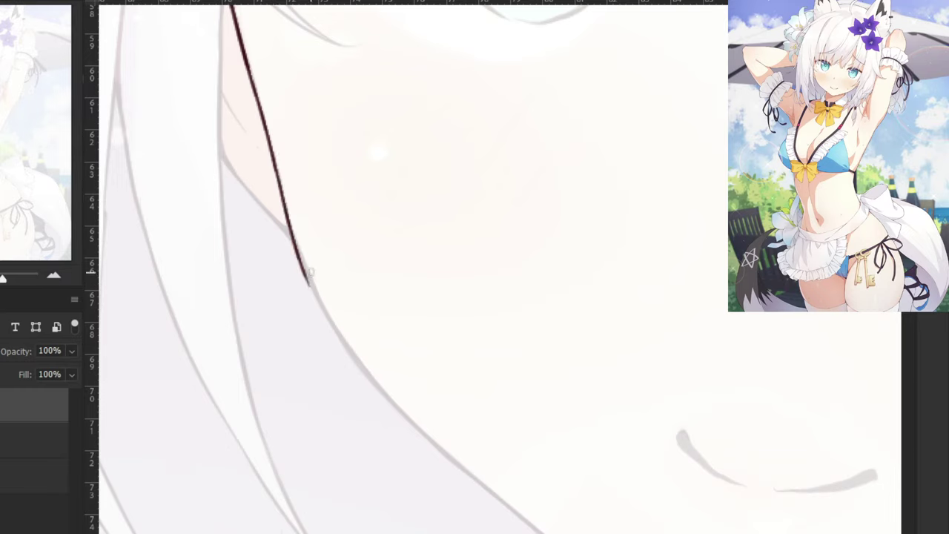
pyautogui.hotkey('ctrl', 'z')
pyautogui.moveTo(279, 175); pyautogui.dragTo(318, 301)
pyautogui.hotkey('ctrl', 'z')
pyautogui.hotkey('ctrl', 'z')
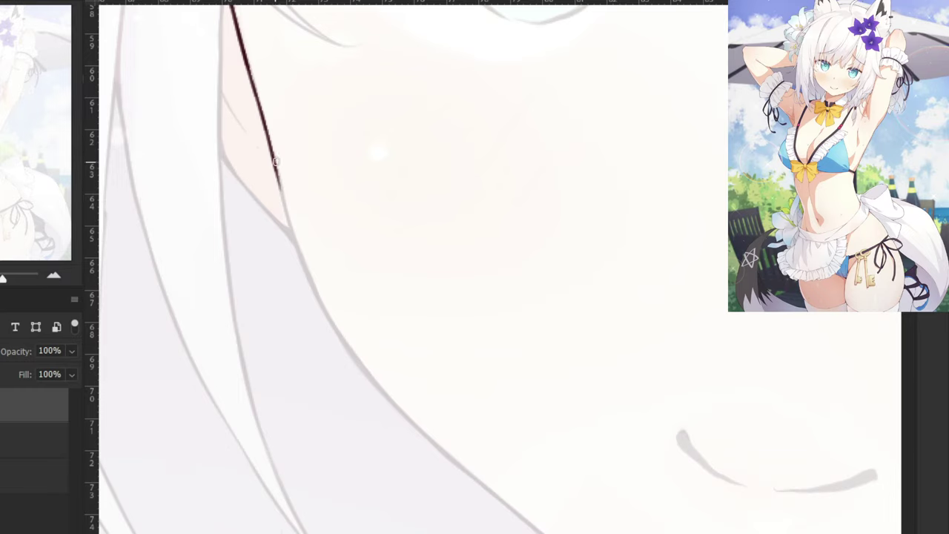
# Compare the outline with and without the stroke below the ear, and try a replacement stroke there.
pyautogui.hotkey('ctrl', 'shift', 'z')
pyautogui.hotkey('ctrl', 'z')
pyautogui.hotkey('ctrl', 'shift', 'z')
pyautogui.hotkey('ctrl', 'z')
pyautogui.hotkey('ctrl', 'shift', 'z')
pyautogui.hotkey('ctrl', 'z')
pyautogui.hotkey('ctrl', 'shift', 'z')
pyautogui.hotkey('ctrl', 'z')
pyautogui.moveTo(277, 163); pyautogui.dragTo(315, 293)
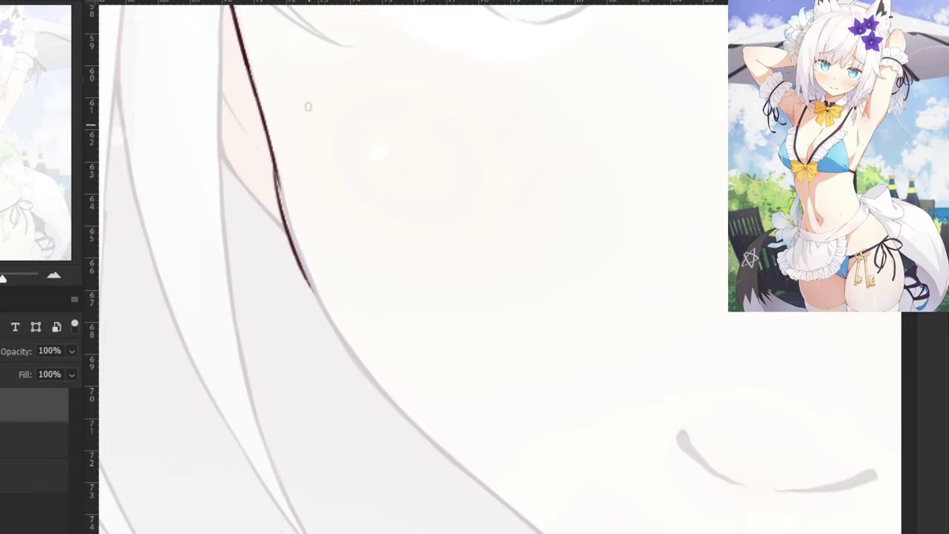
pyautogui.hotkey('ctrl', '-')
pyautogui.hotkey('ctrl', 'z')
pyautogui.hotkey('ctrl', '+')
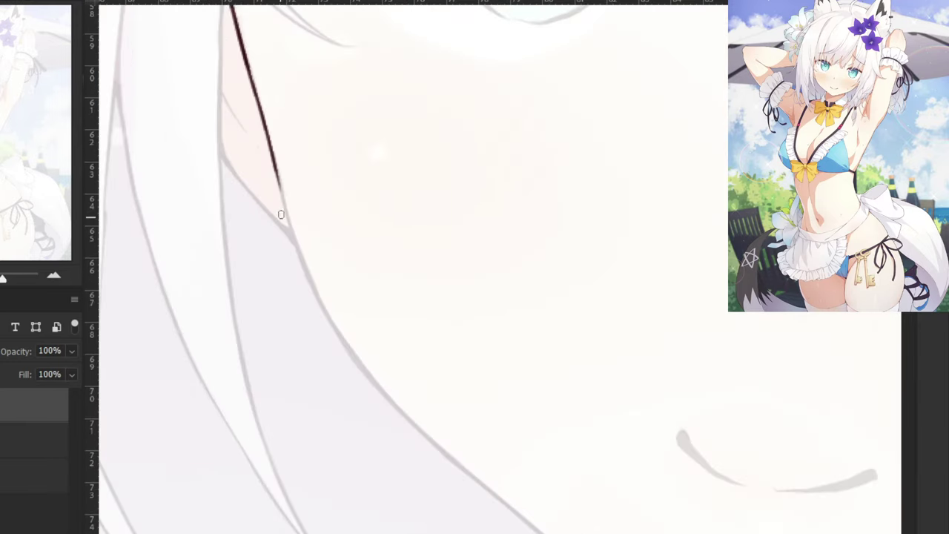
# Trace the face outline past the ear's lower corner onto the start of the jaw.
pyautogui.moveTo(275, 157); pyautogui.dragTo(321, 304)
pyautogui.hotkey('ctrl', 'z')
pyautogui.hotkey('ctrl', 'z')
pyautogui.hotkey('ctrl', 'shift', 'z')
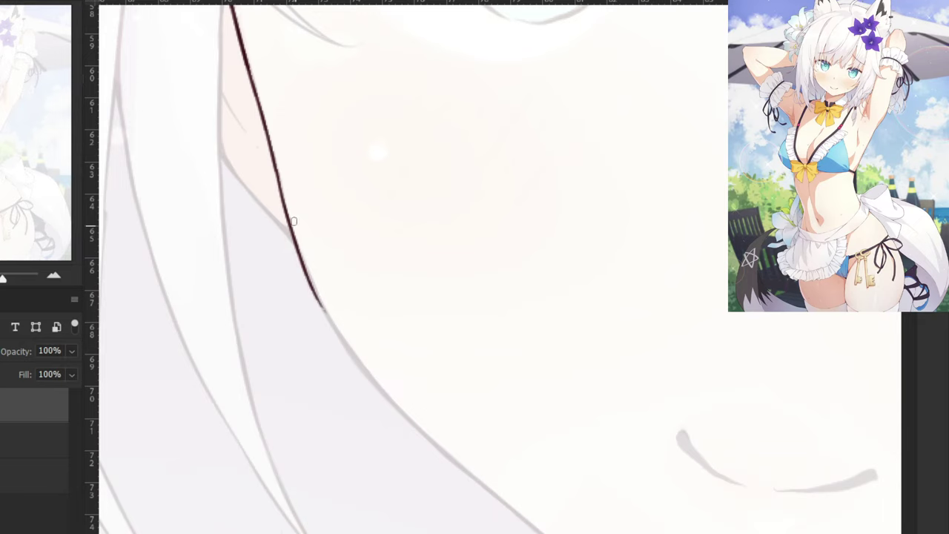
pyautogui.moveTo(306, 407); pyautogui.dragTo(425, 397)
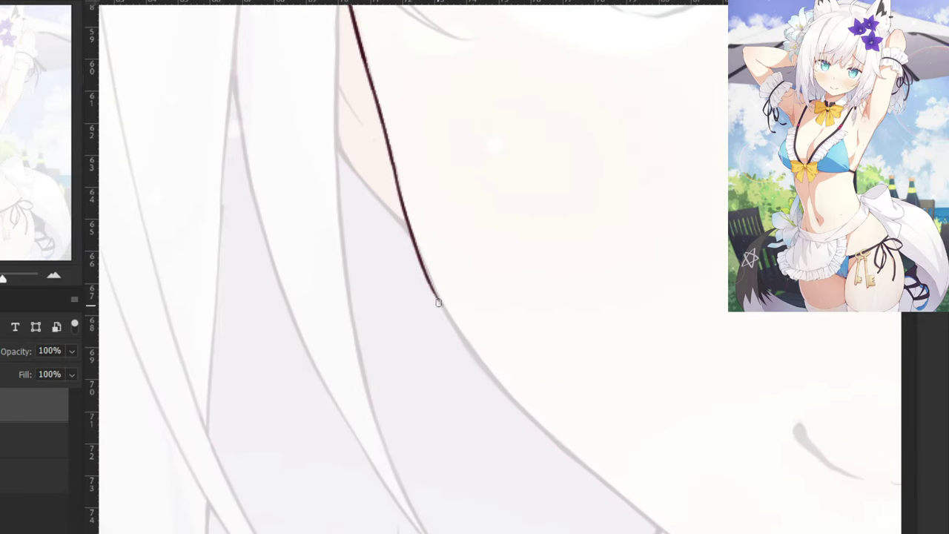
# Continue the jawline with a curved stroke down the cheek toward the chin, retrying it and trimming its end.
pyautogui.hotkey('ctrl', 'shift', 'z')
pyautogui.hotkey('ctrl', '-')
pyautogui.hotkey('ctrl', 'z')
pyautogui.moveTo(463, 292); pyautogui.dragTo(512, 371)
pyautogui.hotkey('ctrl', 'z')
pyautogui.moveTo(467, 299)
pyautogui.mouseDown()
pyautogui.moveTo(525, 379)
pyautogui.moveTo(534, 375)
pyautogui.mouseUp()
pyautogui.hotkey('ctrl', 'z')
pyautogui.hotkey('ctrl', '+')
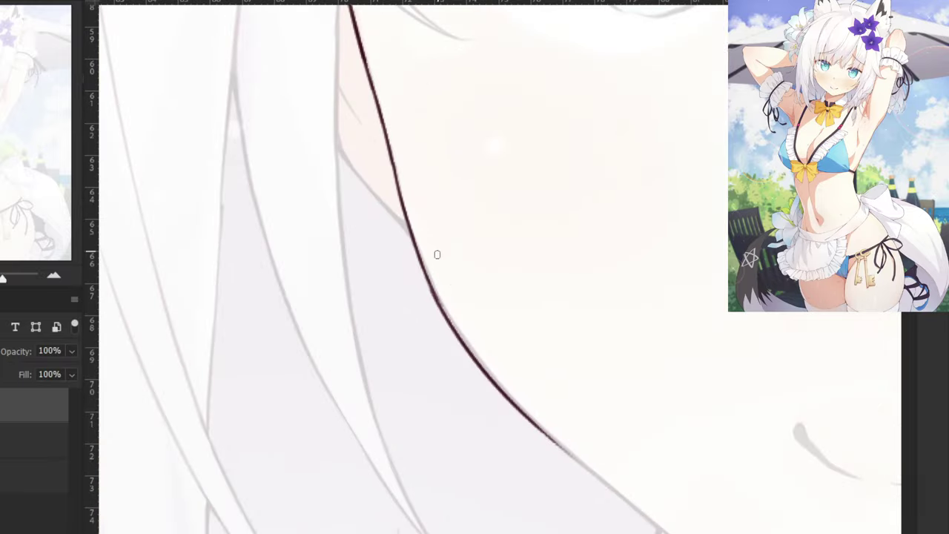
pyautogui.hotkey('ctrl', 'z')
pyautogui.hotkey('ctrl', 'shift', 'z')
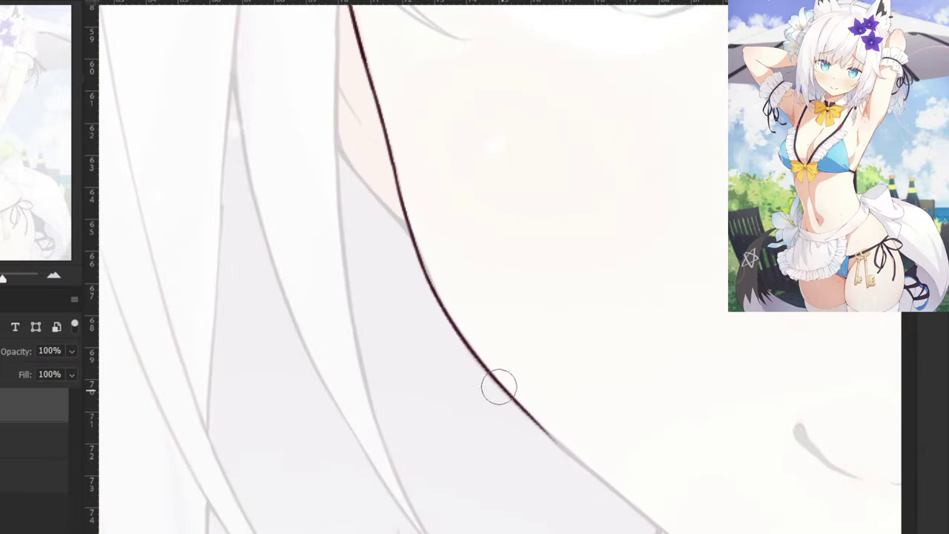
pyautogui.hotkey('ctrl', 'z')
pyautogui.hotkey('ctrl', 'shift', 'z')
pyautogui.hotkey('ctrl', 'shift', 'z')
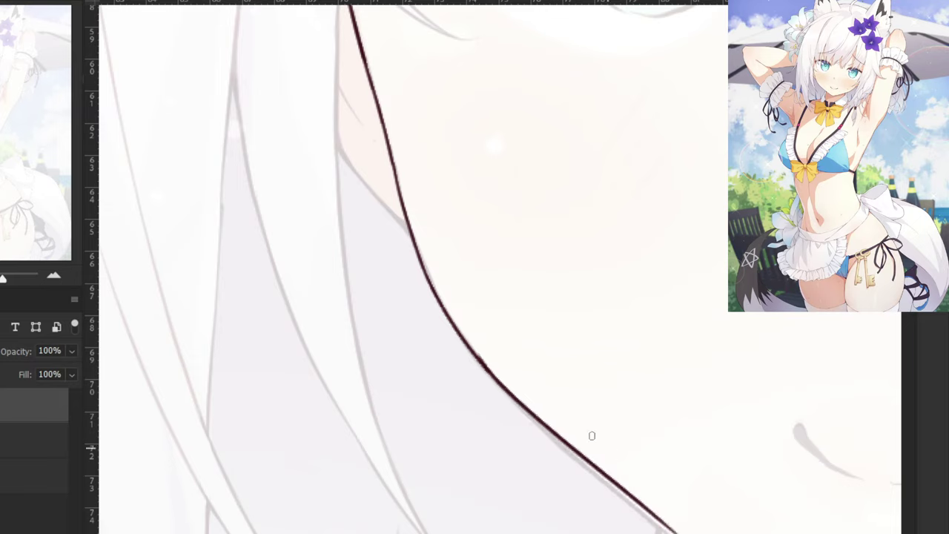
# Try several strokes carrying the jawline from mid-cheek down toward the collar.
pyautogui.moveTo(482, 363); pyautogui.dragTo(663, 523)
pyautogui.hotkey('ctrl', 'z')
pyautogui.moveTo(484, 364); pyautogui.dragTo(667, 528)
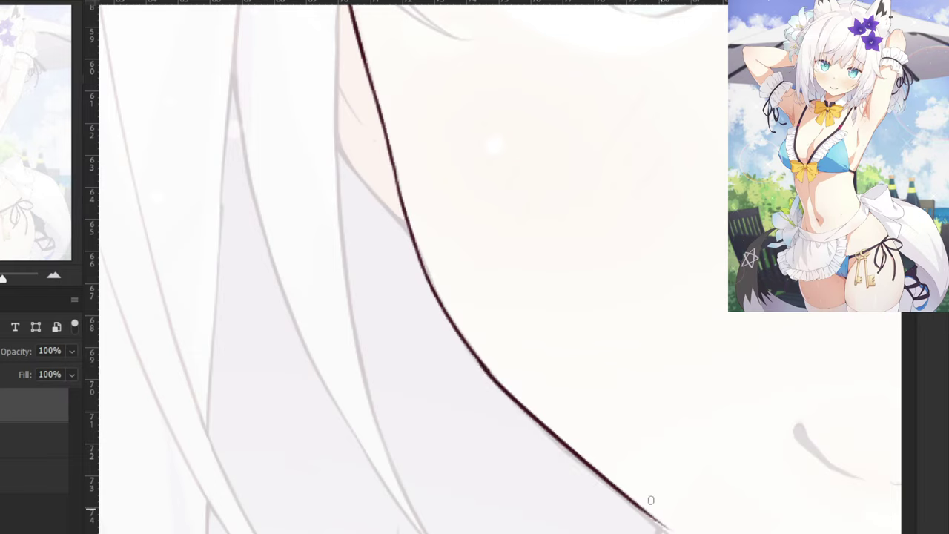
pyautogui.hotkey('ctrl', 'z')
pyautogui.moveTo(484, 364)
pyautogui.mouseDown()
pyautogui.moveTo(669, 531)
pyautogui.moveTo(657, 527)
pyautogui.mouseUp()
pyautogui.hotkey('ctrl', 'z')
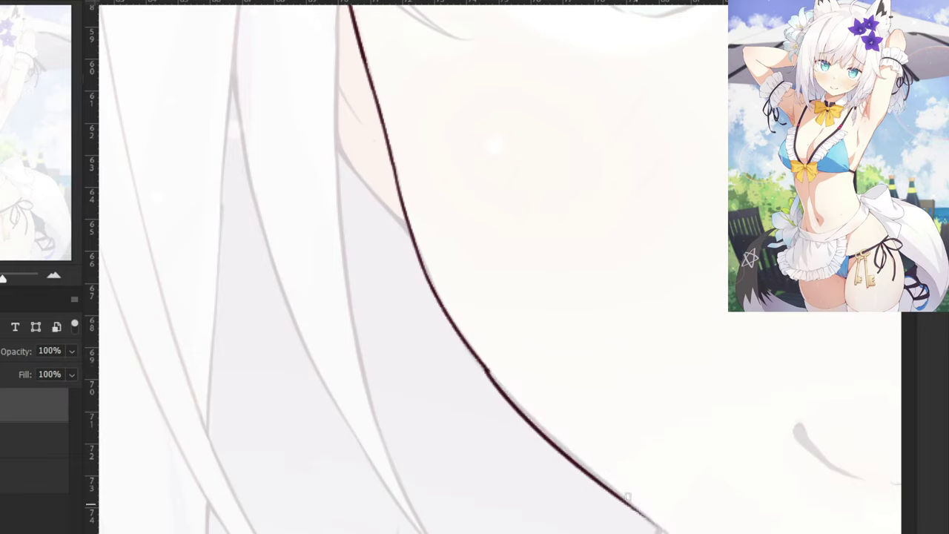
# Compare the jawline with and without the latest lower stroke, and remove that stroke back to mid-cheek.
pyautogui.hotkey('ctrl', 'z')
pyautogui.hotkey('ctrl', 'shift', 'z')
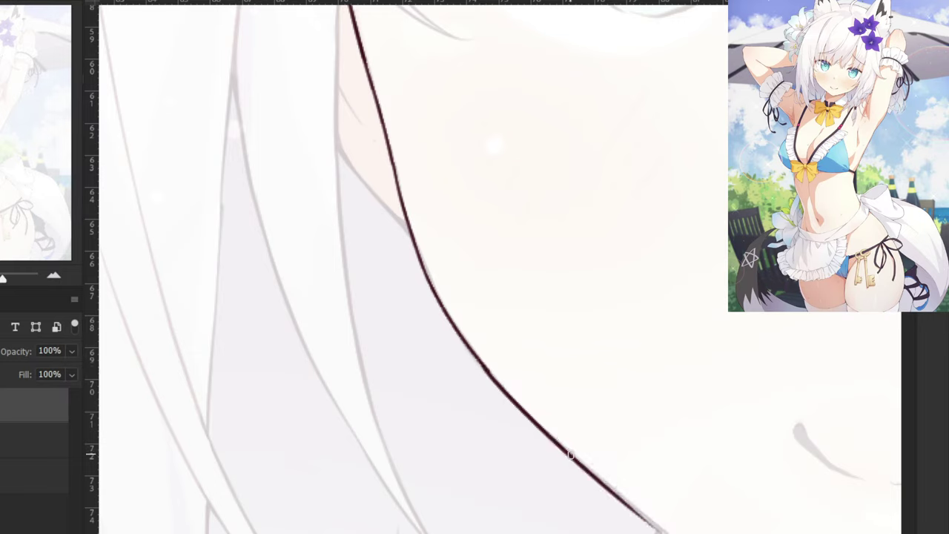
pyautogui.hotkey('ctrl', 'z')
pyautogui.hotkey('ctrl', 'shift', 'z')
pyautogui.hotkey('ctrl', 'z')
pyautogui.hotkey('ctrl', 'shift', 'z')
pyautogui.hotkey('ctrl', 'z')
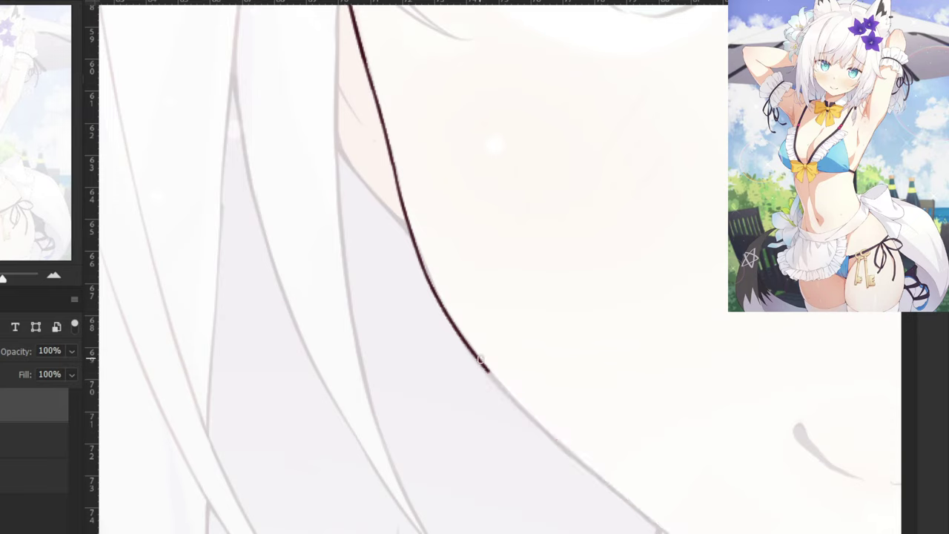
# Try long and short replacement strokes from the jawline's mid-cheek end down to the hair lock below the jaw.
pyautogui.moveTo(484, 364); pyautogui.dragTo(660, 530)
pyautogui.hotkey('ctrl', 'z')
pyautogui.moveTo(482, 358)
pyautogui.mouseDown()
pyautogui.moveTo(547, 433)
pyautogui.moveTo(587, 439)
pyautogui.moveTo(475, 368)
pyautogui.moveTo(596, 476)
pyautogui.moveTo(571, 434)
pyautogui.moveTo(488, 372)
pyautogui.moveTo(504, 397)
pyautogui.moveTo(578, 442)
pyautogui.mouseUp()
pyautogui.hotkey('ctrl', 'z')
pyautogui.hotkey('ctrl', 'z')
pyautogui.hotkey('ctrl', 'z')
pyautogui.moveTo(488, 371); pyautogui.dragTo(605, 481)
pyautogui.hotkey('ctrl', 'z')
# Retry the stroke from the jawline's open end down the lower cheek.
pyautogui.moveTo(387, 368); pyautogui.dragTo(286, 334)
pyautogui.hotkey('ctrl', 'z')
pyautogui.hotkey('ctrl', 'z')
pyautogui.moveTo(385, 332)
pyautogui.mouseDown()
pyautogui.moveTo(542, 470)
pyautogui.moveTo(406, 361)
pyautogui.moveTo(526, 481)
pyautogui.moveTo(550, 476)
pyautogui.mouseUp()
pyautogui.hotkey('ctrl', 'z')
pyautogui.hotkey('ctrl', 'z')
pyautogui.hotkey('ctrl', 'z')
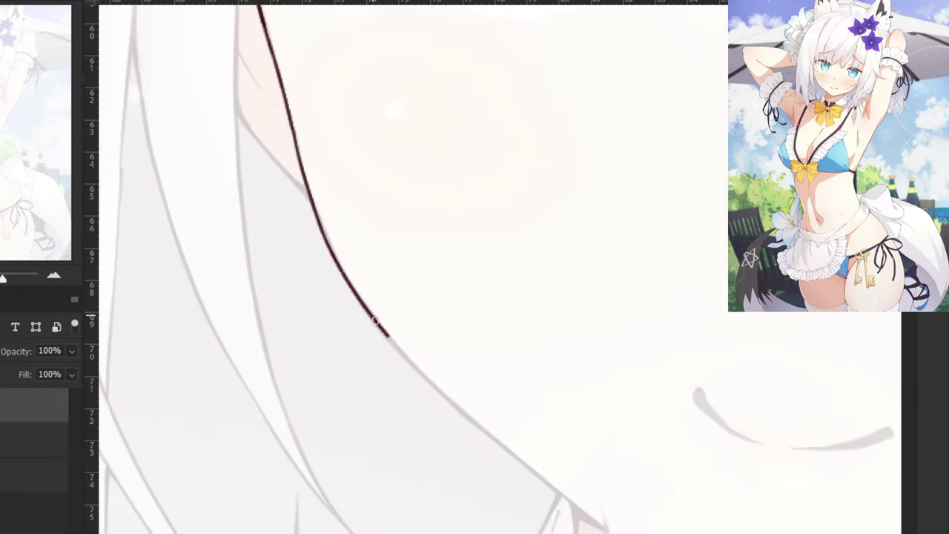
# Extend the jawline from mid-cheek partway down the lower cheek, overlapping the existing line's end.
pyautogui.moveTo(375, 320); pyautogui.dragTo(534, 471)
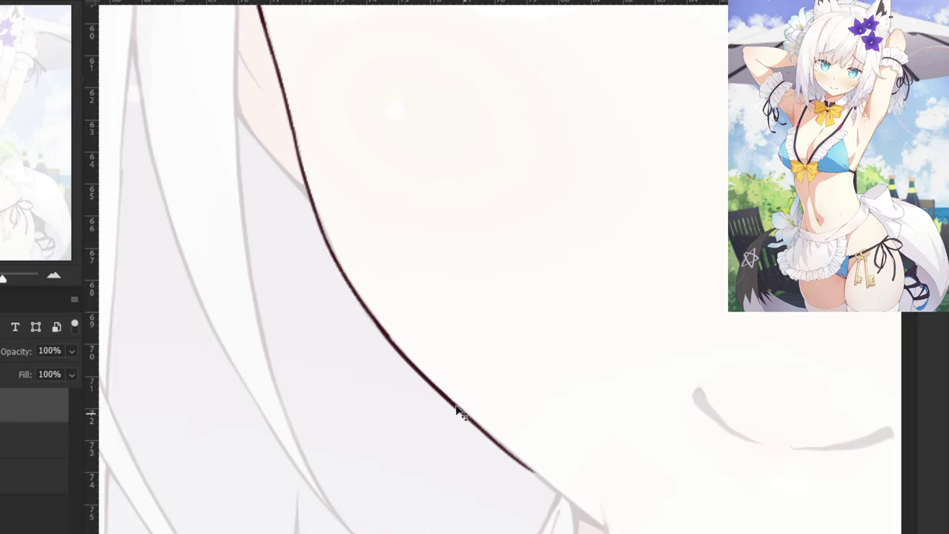
pyautogui.hotkey('ctrl', 'z')
pyautogui.moveTo(458, 406); pyautogui.dragTo(551, 491)
pyautogui.hotkey('ctrl', 'z')
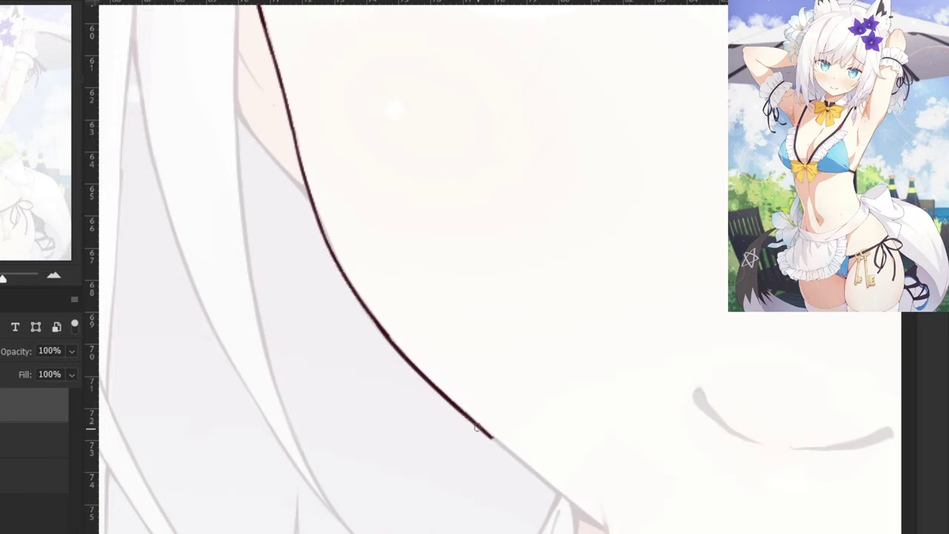
# Try strokes extending the lower-cheek line past the hair lock toward the small drop on the jaw.
pyautogui.moveTo(469, 414); pyautogui.dragTo(608, 528)
pyautogui.hotkey('ctrl', 'z')
pyautogui.hotkey('ctrl', 'z')
pyautogui.moveTo(469, 414); pyautogui.dragTo(595, 516)
pyautogui.hotkey('ctrl', 'z')
pyautogui.hotkey('ctrl', 'z')
pyautogui.moveTo(484, 430)
pyautogui.mouseDown()
pyautogui.moveTo(598, 522)
pyautogui.moveTo(579, 503)
pyautogui.mouseUp()
pyautogui.hotkey('ctrl', 'z')
# Redraw the jawline section leading to the hair lock's tip several times in a closer view.
pyautogui.moveTo(467, 487); pyautogui.dragTo(411, 415)
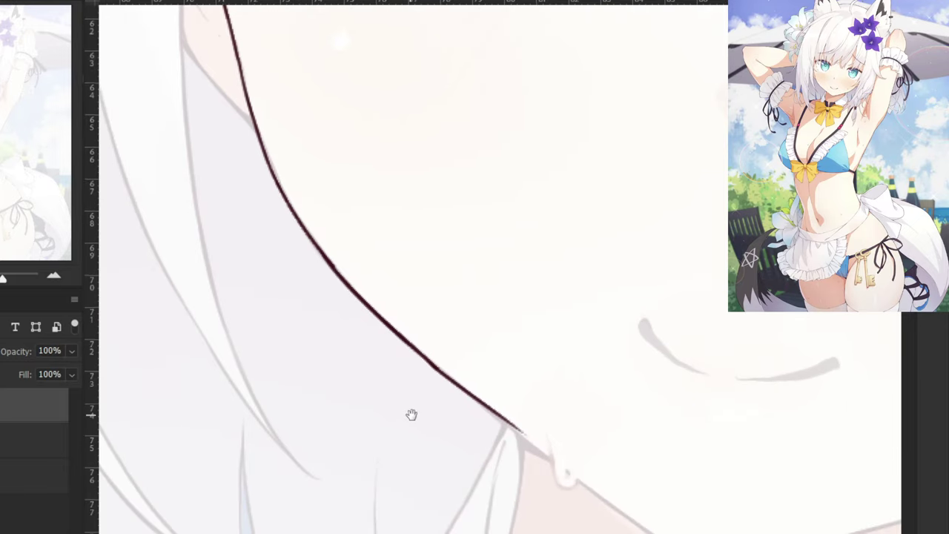
pyautogui.hotkey('ctrl', '+')
pyautogui.hotkey('ctrl', 'z')
pyautogui.moveTo(388, 379); pyautogui.dragTo(561, 518)
pyautogui.hotkey('ctrl', 'z')
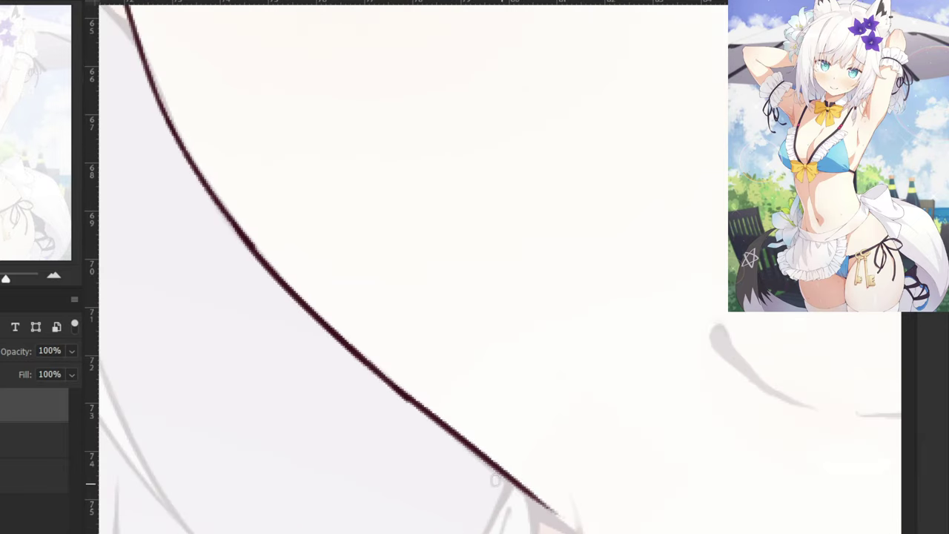
pyautogui.hotkey('ctrl', 'z')
pyautogui.moveTo(407, 396); pyautogui.dragTo(571, 531)
pyautogui.hotkey('ctrl', 'z')
pyautogui.moveTo(392, 381); pyautogui.dragTo(561, 518)
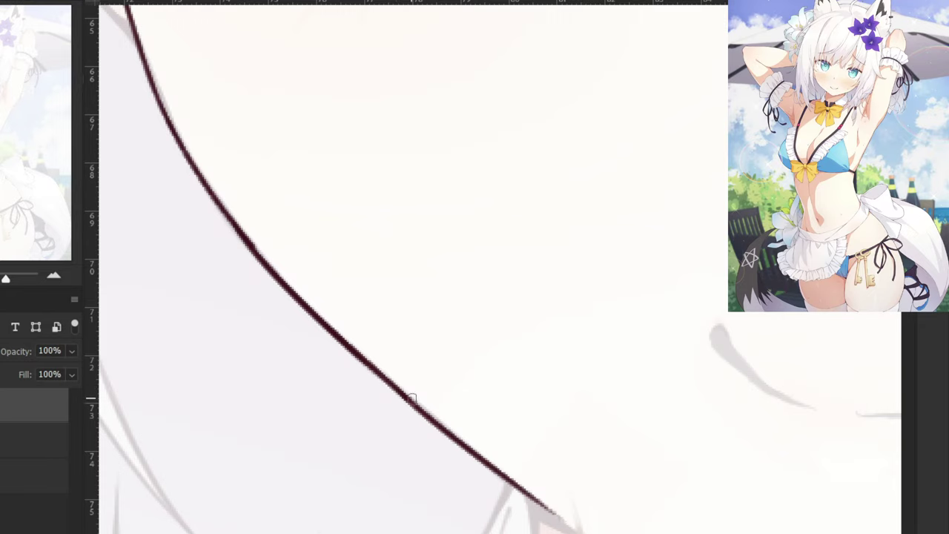
# Try a slightly shorter jaw stroke with small extensions beyond the hair lock, and undo them.
pyautogui.hotkey('ctrl', 'z')
pyautogui.moveTo(392, 383); pyautogui.dragTo(544, 502)
pyautogui.hotkey('ctrl', 'z')
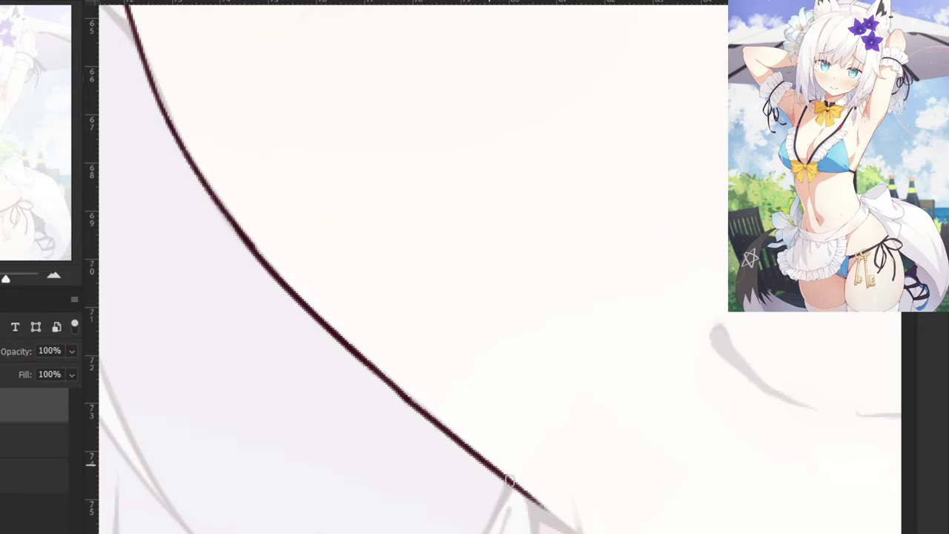
pyautogui.moveTo(505, 473); pyautogui.dragTo(567, 524)
pyautogui.moveTo(521, 487); pyautogui.dragTo(570, 530)
pyautogui.hotkey('ctrl', 'z')
pyautogui.hotkey('ctrl', 'z')
pyautogui.hotkey('ctrl', 'z')
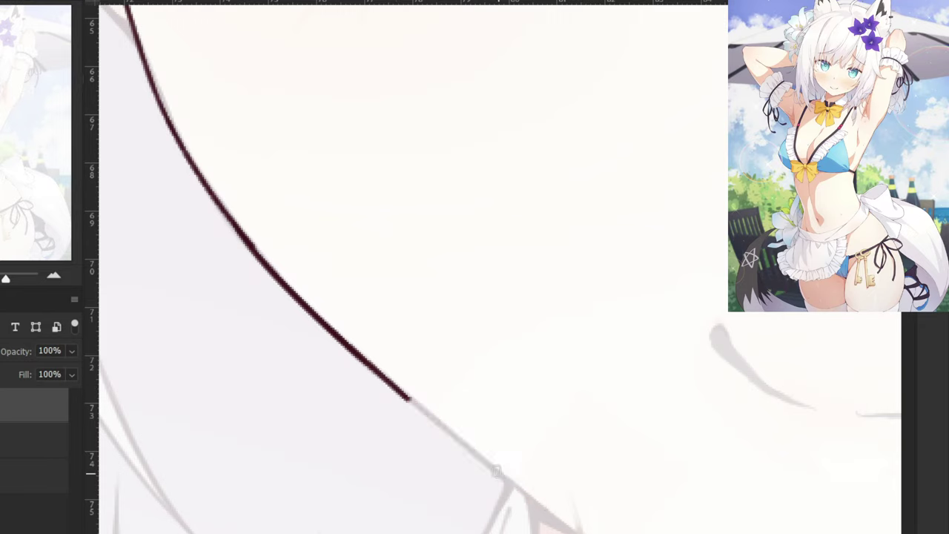
# Trace the jawline past the hair lock's tip to the small drop on the jaw, retrying its end.
pyautogui.moveTo(393, 386); pyautogui.dragTo(564, 515)
pyautogui.hotkey('ctrl', 'z')
pyautogui.moveTo(401, 391); pyautogui.dragTo(513, 480)
pyautogui.hotkey('ctrl', 'z')
pyautogui.moveTo(458, 441); pyautogui.dragTo(579, 527)
pyautogui.hotkey('ctrl', 'z')
pyautogui.moveTo(491, 464); pyautogui.dragTo(579, 530)
pyautogui.hotkey('ctrl', 'z')
pyautogui.hotkey('ctrl', '-')
pyautogui.scroll(-3, 556, 491)
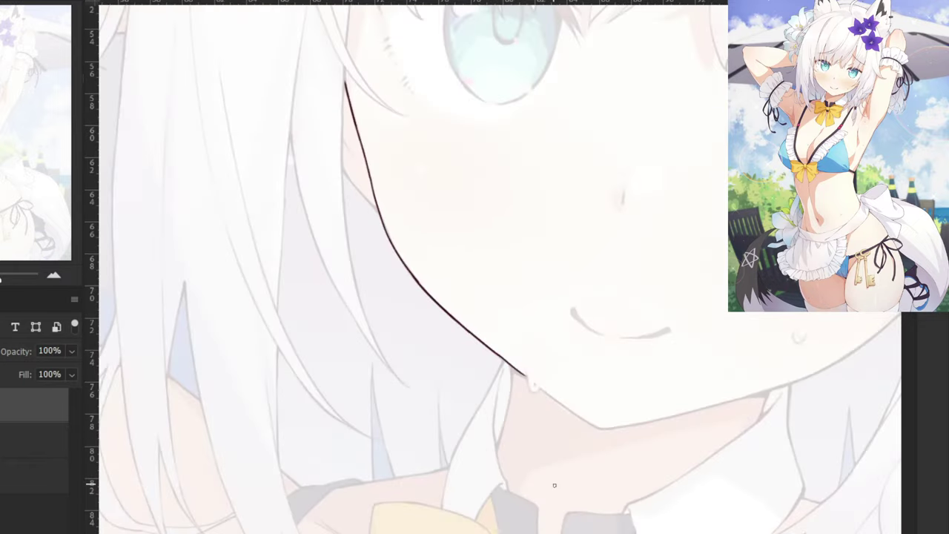
# Hide the reference illustration and examine the traced jawline alone at several magnifications, briefly comparing it with the reference.
pyautogui.hotkey('ctrl', '-')
pyautogui.hotkey('ctrl', '-')
pyautogui.click(0, 441)
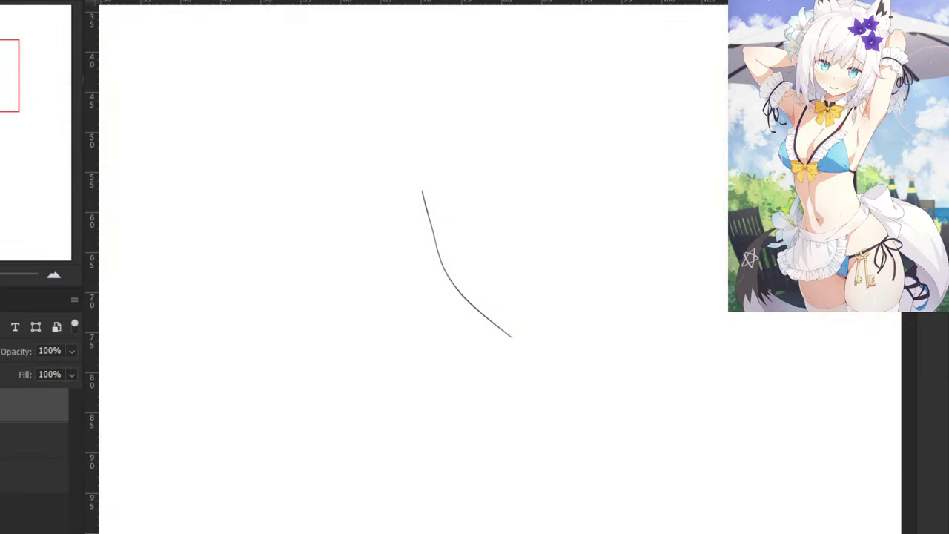
pyautogui.click(0, 475)
pyautogui.hotkey('ctrl', '-')
pyautogui.hotkey('ctrl', '-')
pyautogui.hotkey('ctrl', '-')
pyautogui.click(0, 476)
pyautogui.hotkey('ctrl', '-')
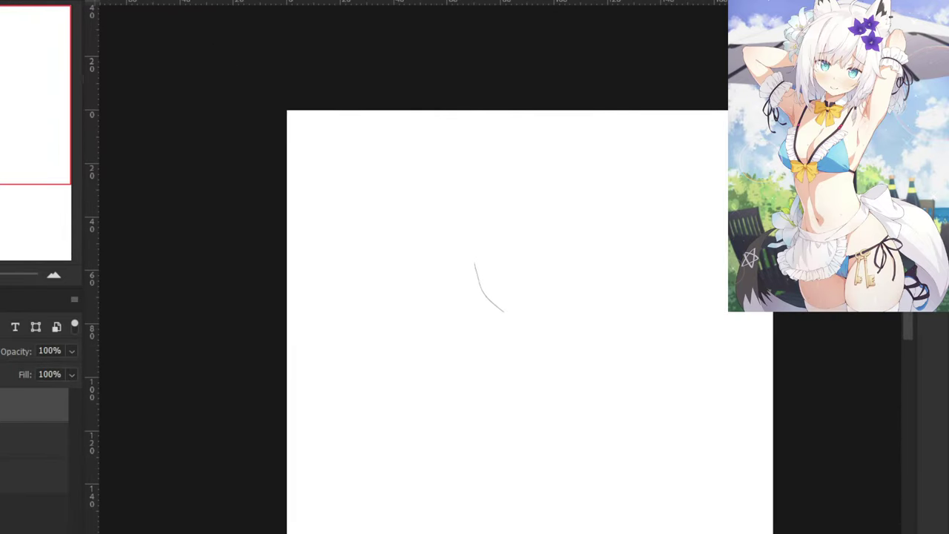
pyautogui.click(0, 404)
pyautogui.click(0, 440)
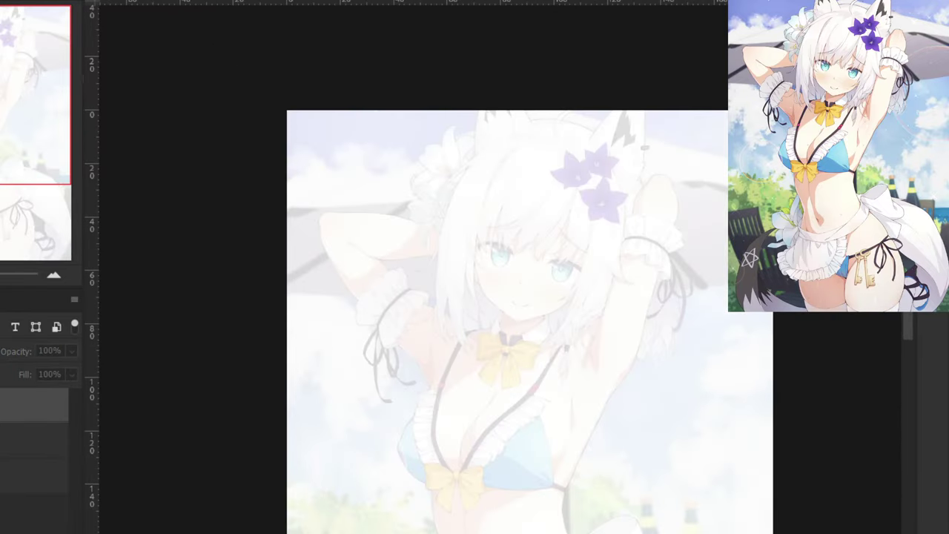
pyautogui.click(0, 440)
pyautogui.click(0, 405)
pyautogui.hotkey('ctrl', '+')
pyautogui.hotkey('ctrl', '+')
pyautogui.hotkey('ctrl', '+')
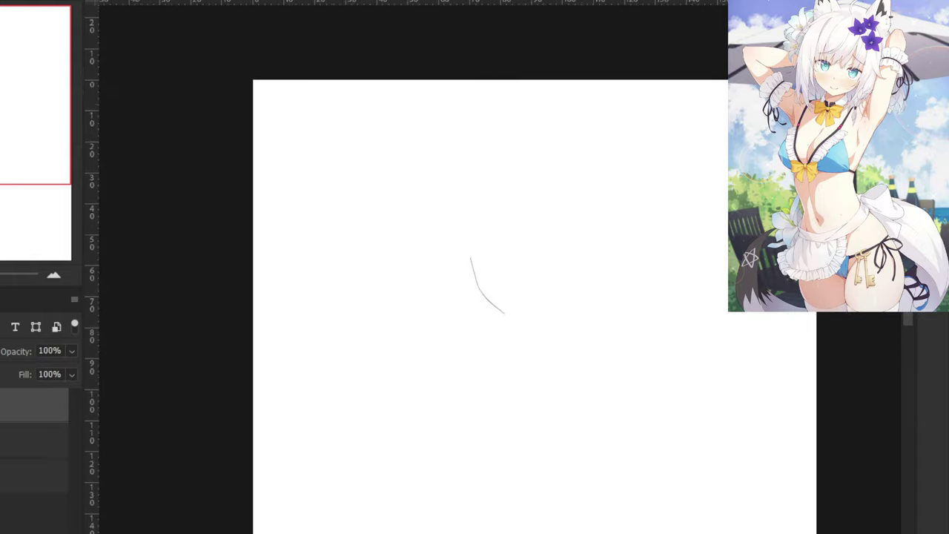
pyautogui.hotkey('ctrl', '+')
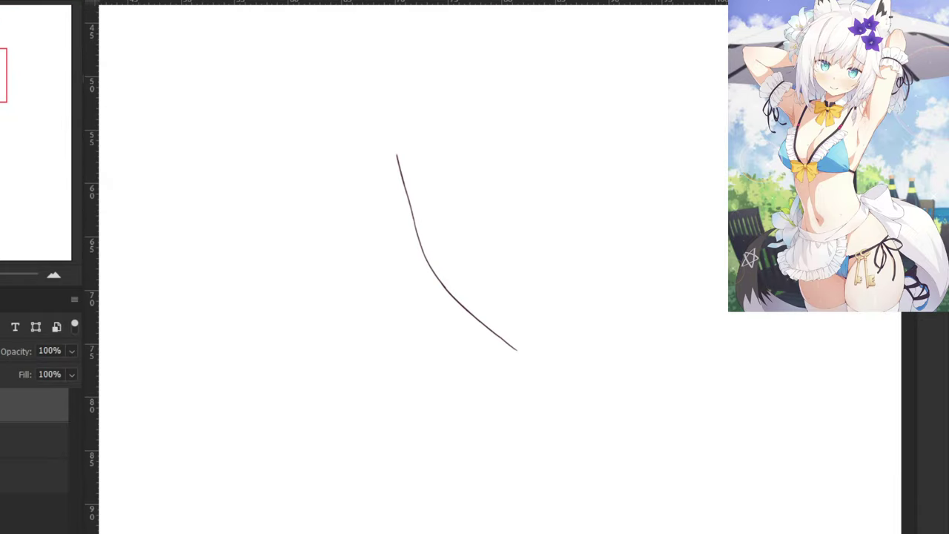
pyautogui.hotkey('ctrl', '+')
pyautogui.click(0, 476)
pyautogui.click(0, 476)
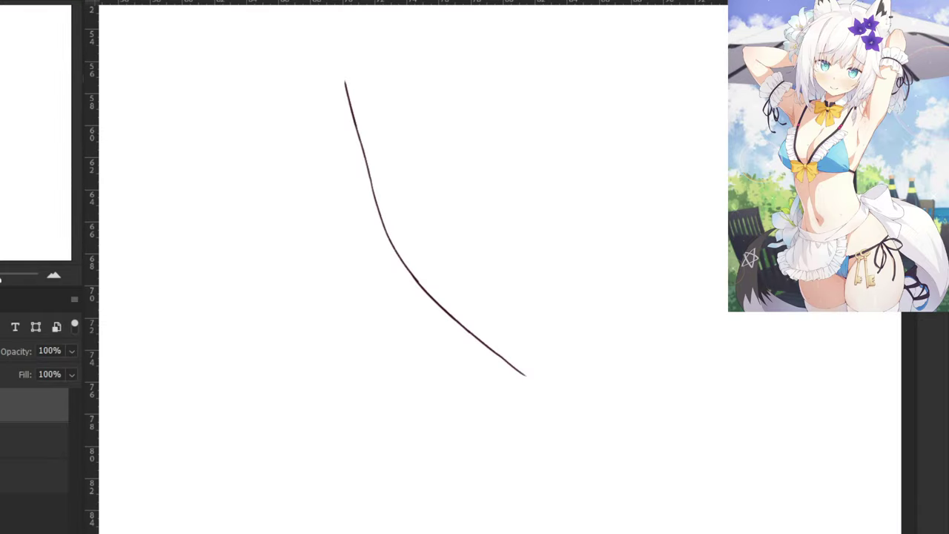
pyautogui.click(0, 441)
# Try strokes down the neck-side edge of the hair lock, starting where it meets the jawline.
pyautogui.hotkey('ctrl', '+')
pyautogui.hotkey('ctrl', '+')
pyautogui.moveTo(495, 450)
pyautogui.mouseDown()
pyautogui.moveTo(509, 323)
pyautogui.moveTo(542, 392)
pyautogui.mouseUp()
pyautogui.hotkey('ctrl', 'z')
pyautogui.moveTo(538, 294); pyautogui.dragTo(525, 413)
pyautogui.hotkey('ctrl', 'z')
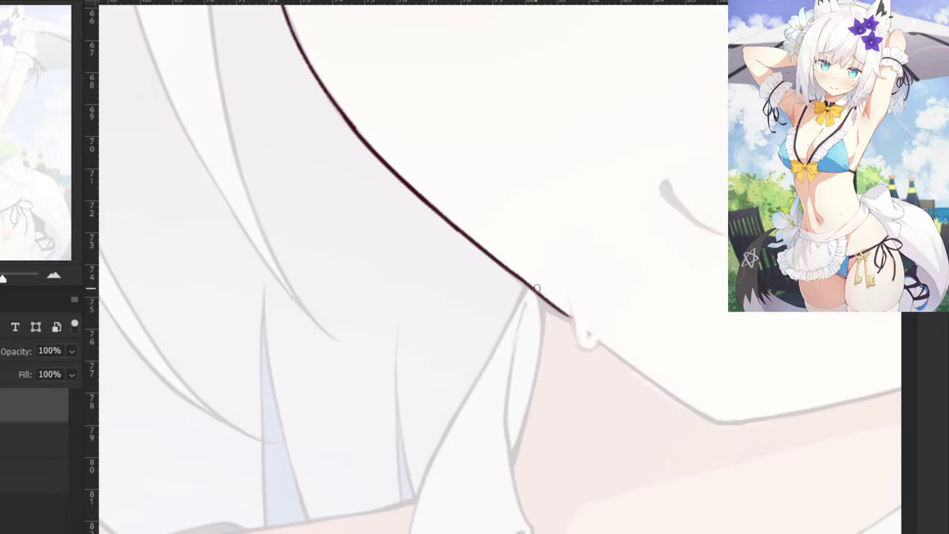
pyautogui.moveTo(538, 291); pyautogui.dragTo(528, 398)
pyautogui.moveTo(538, 362); pyautogui.dragTo(520, 445)
pyautogui.hotkey('ctrl', 'z')
pyautogui.hotkey('ctrl', 'z')
pyautogui.moveTo(539, 296); pyautogui.dragTo(539, 344)
pyautogui.hotkey('ctrl', 'z')
# Trace the upper part of the hair lock's neck-side edge downward from the jawline.
pyautogui.moveTo(539, 294); pyautogui.dragTo(537, 379)
pyautogui.moveTo(542, 334); pyautogui.dragTo(525, 436)
pyautogui.hotkey('ctrl', 'z')
pyautogui.moveTo(541, 350); pyautogui.dragTo(522, 445)
pyautogui.hotkey('ctrl', 'z')
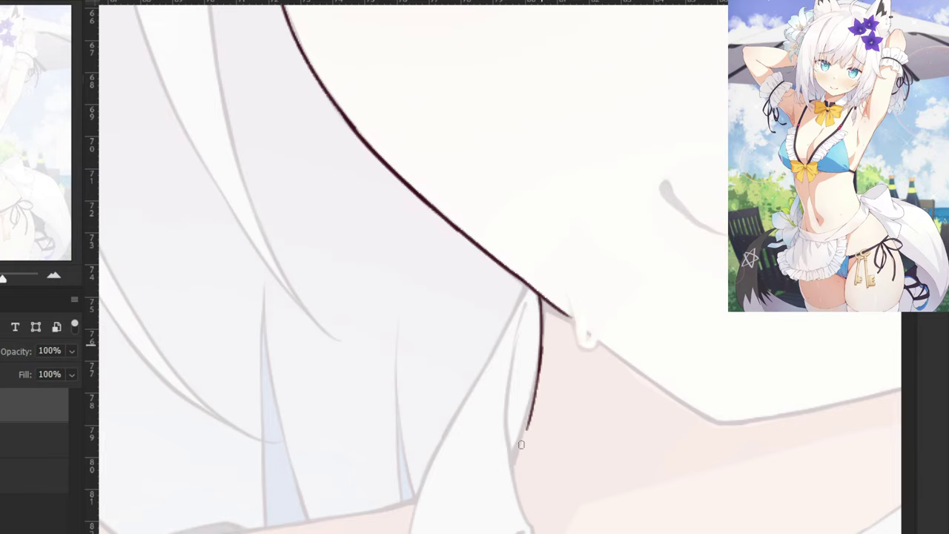
pyautogui.hotkey('ctrl', 'z')
pyautogui.moveTo(542, 346)
pyautogui.mouseDown()
pyautogui.moveTo(522, 432)
pyautogui.moveTo(538, 364)
pyautogui.mouseUp()
# Continue the hair lock's neck-side edge down beside the neck, refining its tapered lower end.
pyautogui.press('e')
pyautogui.press('b')
pyautogui.moveTo(542, 323)
pyautogui.mouseDown()
pyautogui.moveTo(530, 413)
pyautogui.moveTo(543, 327)
pyautogui.moveTo(521, 442)
pyautogui.mouseUp()
pyautogui.hotkey('ctrl', 'z')
pyautogui.moveTo(531, 407); pyautogui.dragTo(509, 463)
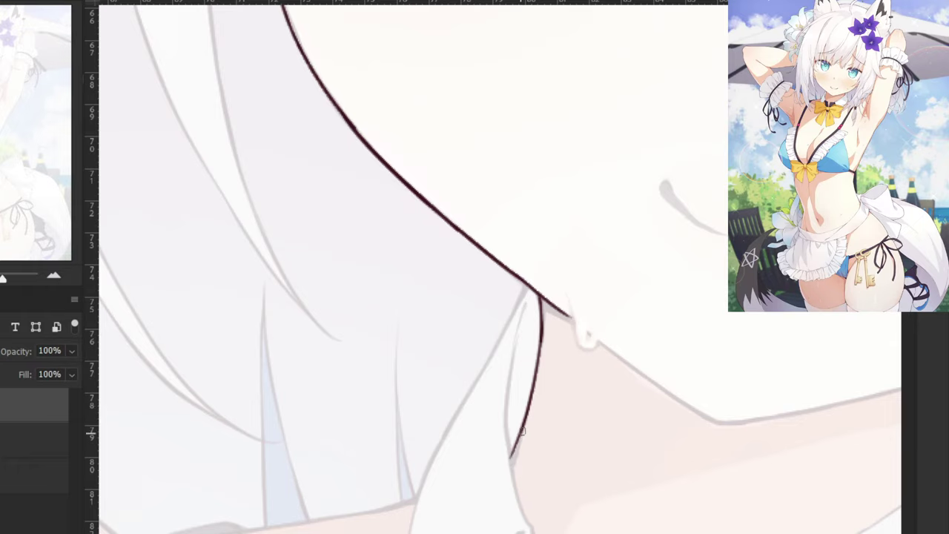
pyautogui.hotkey('ctrl', 'z')
pyautogui.moveTo(523, 429)
pyautogui.mouseDown()
pyautogui.moveTo(511, 471)
pyautogui.moveTo(515, 459)
pyautogui.mouseUp()
pyautogui.hotkey('ctrl', 'z')
pyautogui.hotkey('ctrl', 'z')
pyautogui.hotkey('ctrl', 'z')
pyautogui.hotkey('ctrl', 'z')
# Thicken the jawline into a dark wedge at the corner where the hair lock meets it.
pyautogui.scroll(2, 534, 276)
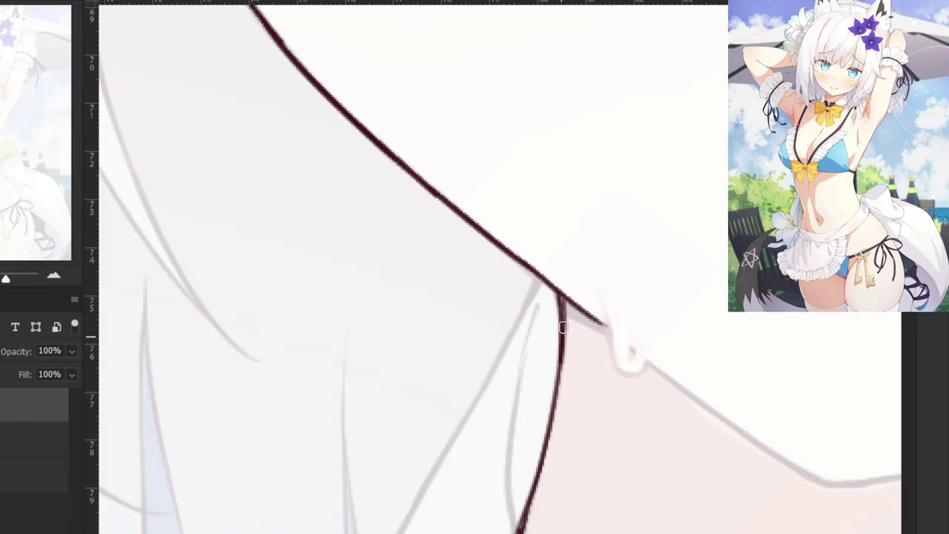
pyautogui.moveTo(568, 311); pyautogui.dragTo(607, 328)
pyautogui.hotkey('ctrl', 'z')
# Outline the small drop on the jaw's edge with short curved strokes, and check the lineart with the reference hidden.
pyautogui.moveTo(599, 295); pyautogui.dragTo(608, 329)
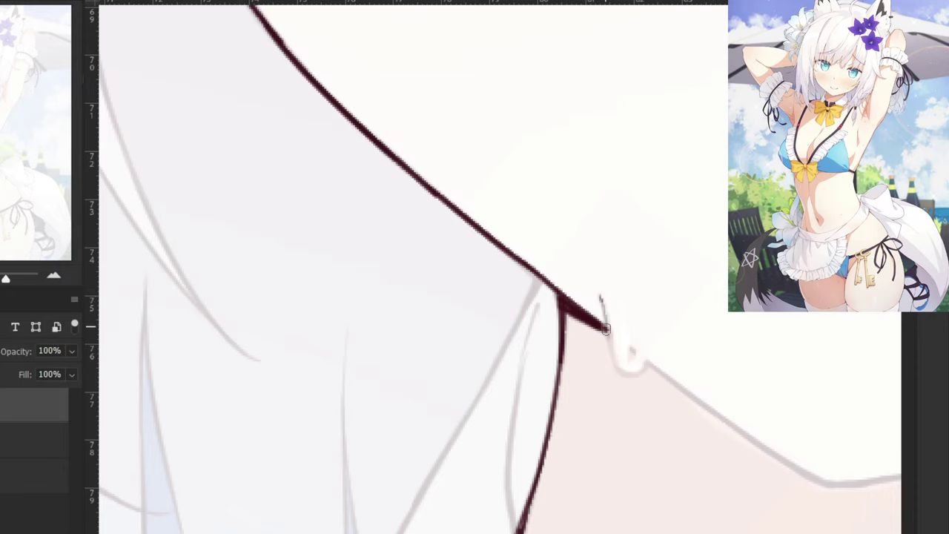
pyautogui.hotkey('ctrl', 'z')
pyautogui.moveTo(597, 289)
pyautogui.mouseDown()
pyautogui.moveTo(613, 350)
pyautogui.moveTo(623, 370)
pyautogui.mouseUp()
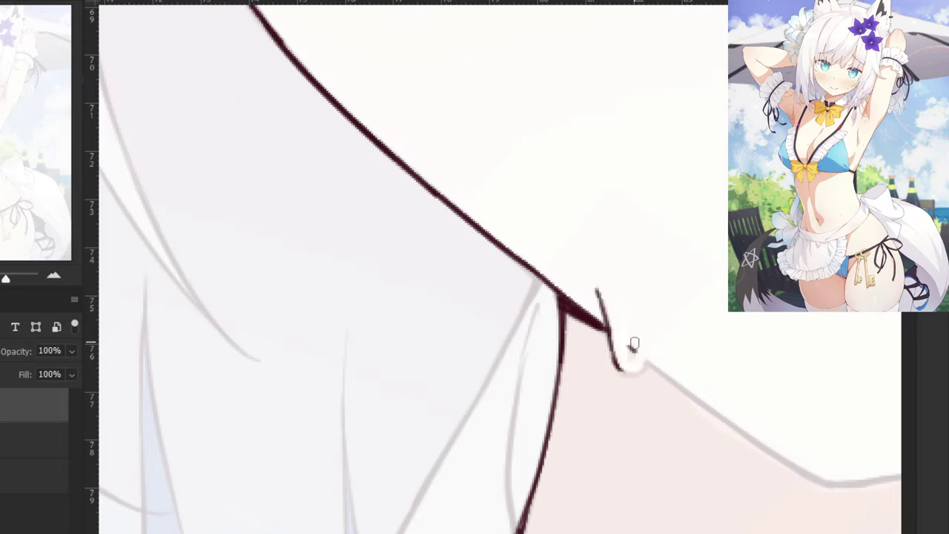
pyautogui.moveTo(616, 363); pyautogui.dragTo(642, 365)
pyautogui.hotkey('ctrl', 'z')
pyautogui.hotkey('ctrl', '-')
pyautogui.hotkey('ctrl', '-')
pyautogui.hotkey('ctrl', '-')
pyautogui.hotkey('ctrl', '-')
pyautogui.click(0, 440)
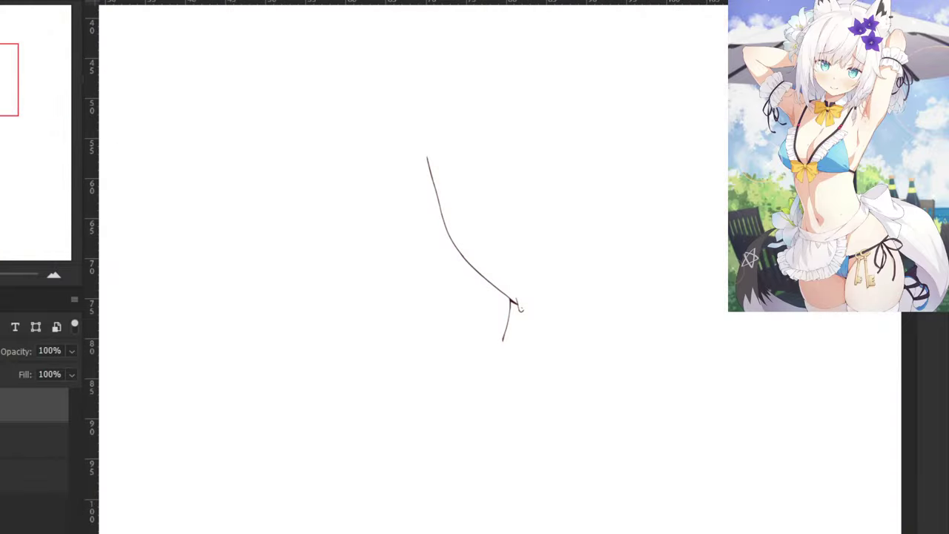
# Show the reference again and try strokes along the jaw from the small drop toward the chin.
pyautogui.scroll(6, 511, 319)
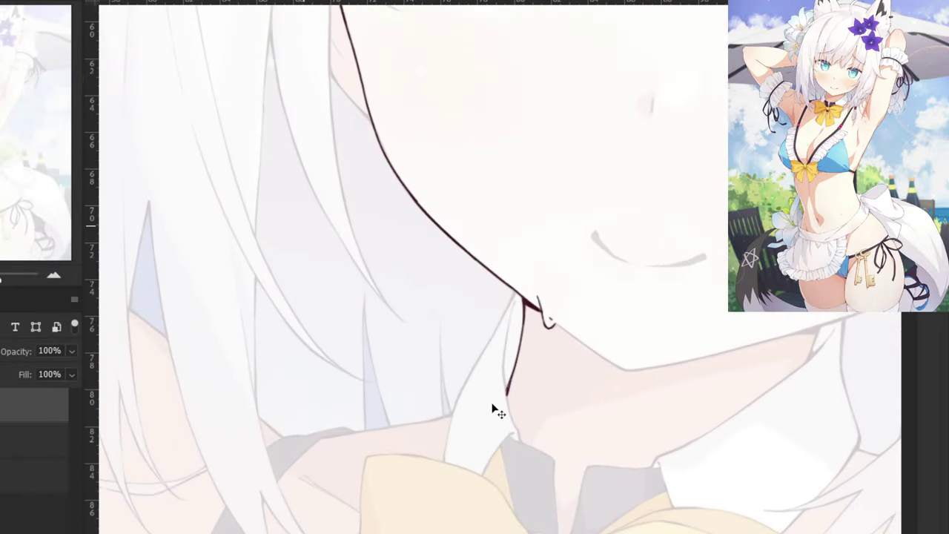
pyautogui.moveTo(544, 407)
pyautogui.mouseDown()
pyautogui.moveTo(353, 420)
pyautogui.moveTo(350, 361)
pyautogui.moveTo(440, 409)
pyautogui.mouseUp()
pyautogui.hotkey('ctrl', 'z')
pyautogui.moveTo(356, 349); pyautogui.dragTo(475, 421)
pyautogui.hotkey('ctrl', 'z')
pyautogui.hotkey('ctrl', 'z')
pyautogui.hotkey('ctrl', 'z')
pyautogui.moveTo(357, 348); pyautogui.dragTo(463, 429)
pyautogui.hotkey('ctrl', 'z')
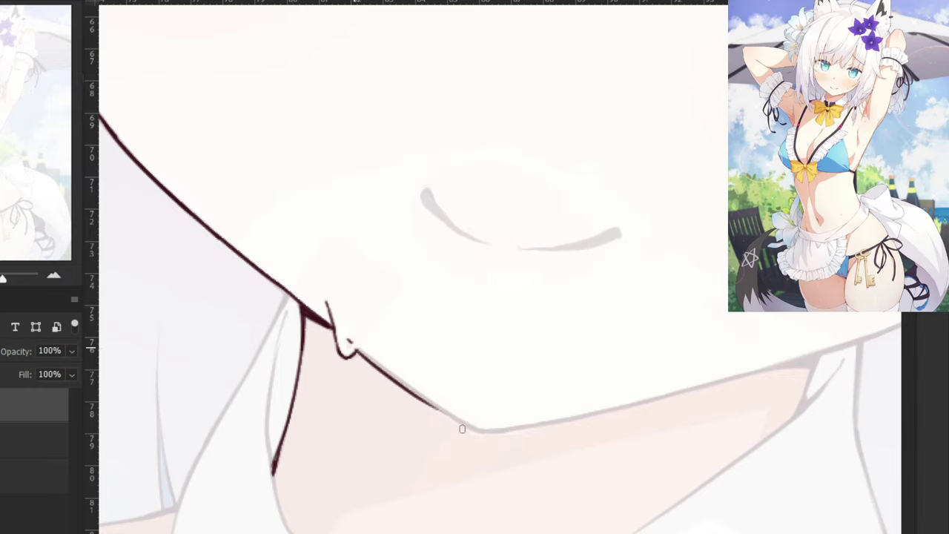
# Undo the jaw stroke beyond the drop and try a replacement in a closer view.
pyautogui.hotkey('ctrl', '+')
pyautogui.hotkey('ctrl', 'z')
pyautogui.moveTo(286, 374)
pyautogui.mouseDown()
pyautogui.moveTo(419, 474)
pyautogui.moveTo(369, 432)
pyautogui.moveTo(435, 474)
pyautogui.moveTo(416, 459)
pyautogui.mouseUp()
pyautogui.hotkey('ctrl', 'z')
pyautogui.hotkey('ctrl', 'z')
pyautogui.hotkey('ctrl', 'z')
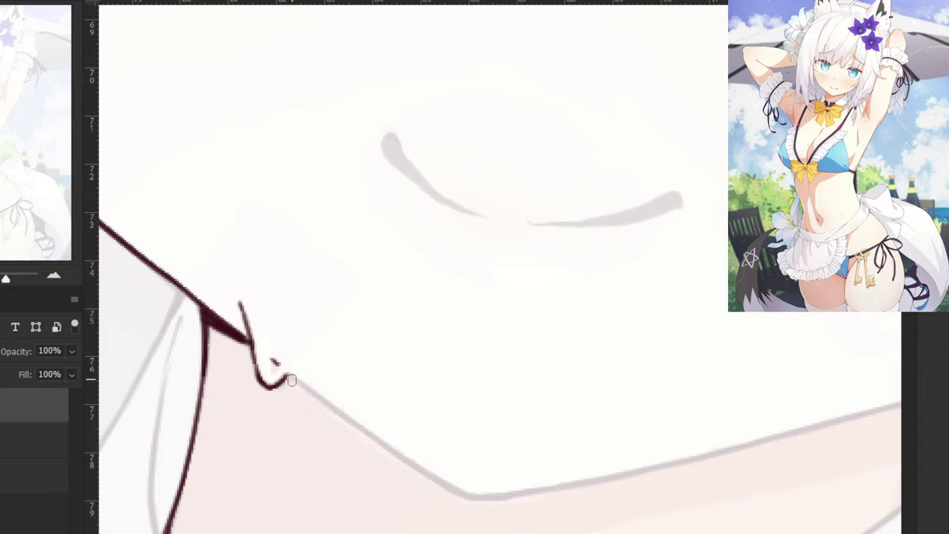
# Try building the line from the drop to the chin out of overlapping strokes, and undo them.
pyautogui.moveTo(287, 374); pyautogui.dragTo(443, 484)
pyautogui.hotkey('ctrl', 'z')
pyautogui.hotkey('ctrl', 'z')
pyautogui.moveTo(386, 443); pyautogui.dragTo(467, 494)
pyautogui.hotkey('ctrl', 'z')
pyautogui.moveTo(370, 435); pyautogui.dragTo(455, 493)
pyautogui.hotkey('ctrl', 'z')
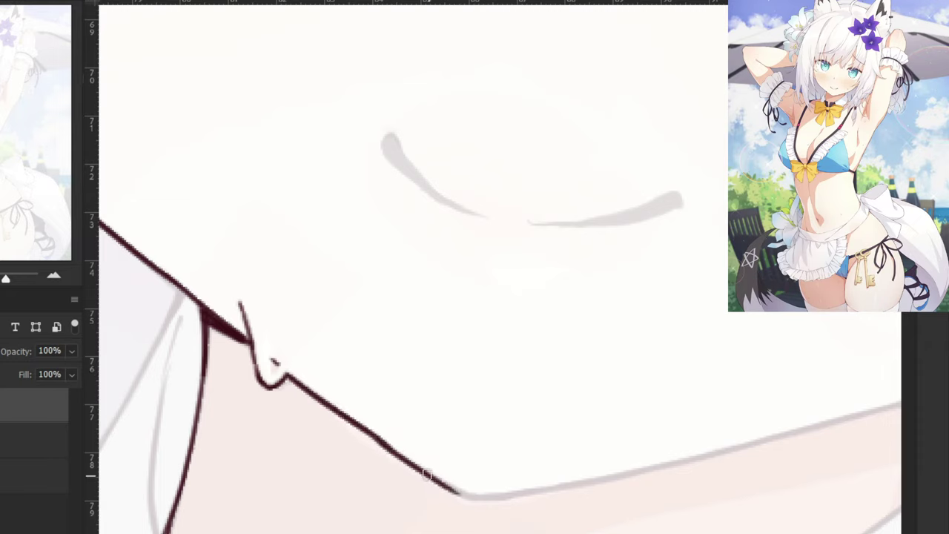
pyautogui.hotkey('ctrl', 'z')
pyautogui.hotkey('ctrl', 'z')
pyautogui.hotkey('ctrl', 'z')
# Trace the jaw's lower edge from the small drop to the chin tip with overlapping strokes.
pyautogui.moveTo(283, 371); pyautogui.dragTo(373, 436)
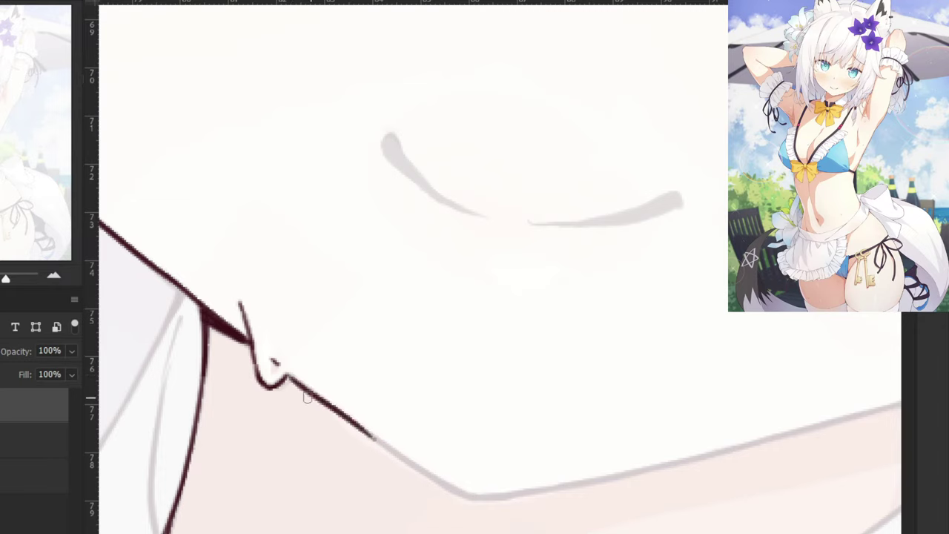
pyautogui.hotkey('ctrl', 'z')
pyautogui.moveTo(285, 372); pyautogui.dragTo(420, 469)
pyautogui.hotkey('ctrl', 'z')
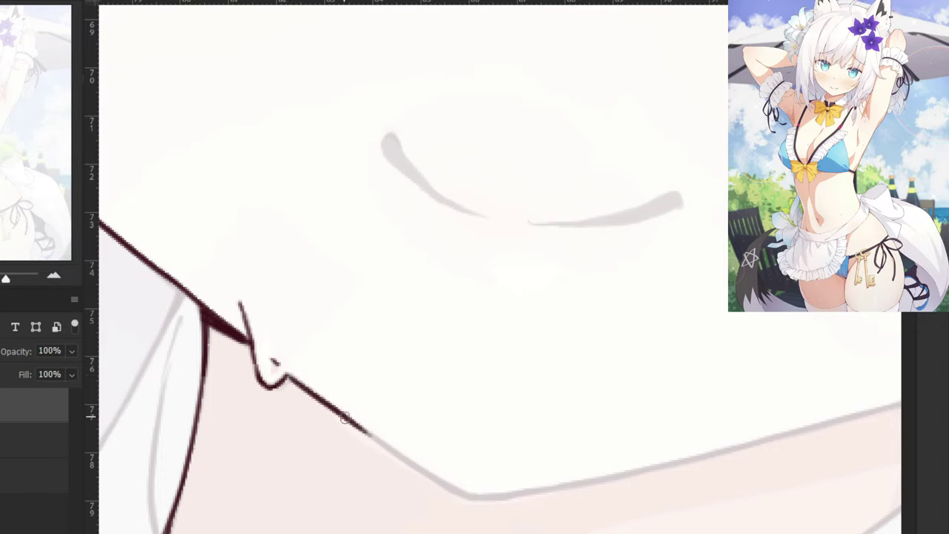
pyautogui.hotkey('ctrl', 'z')
pyautogui.moveTo(353, 424); pyautogui.dragTo(455, 491)
pyautogui.moveTo(415, 465); pyautogui.dragTo(474, 497)
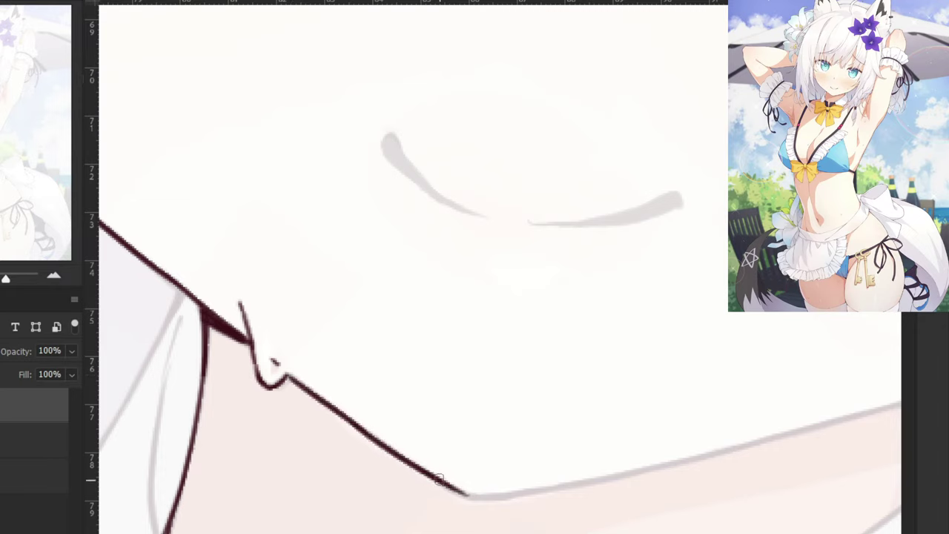
pyautogui.hotkey('ctrl', '-')
pyautogui.hotkey('ctrl', '-')
pyautogui.hotkey('ctrl', '-')
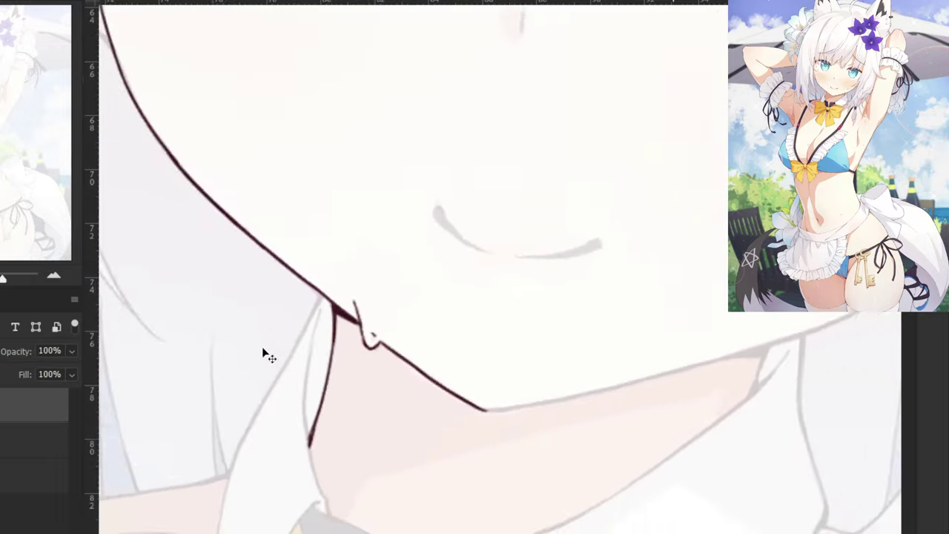
# Trace the far cheek's outline downward from the hair and try strokes continuing it toward the jaw.
pyautogui.hotkey('ctrl', '+')
pyautogui.hotkey('ctrl', '+')
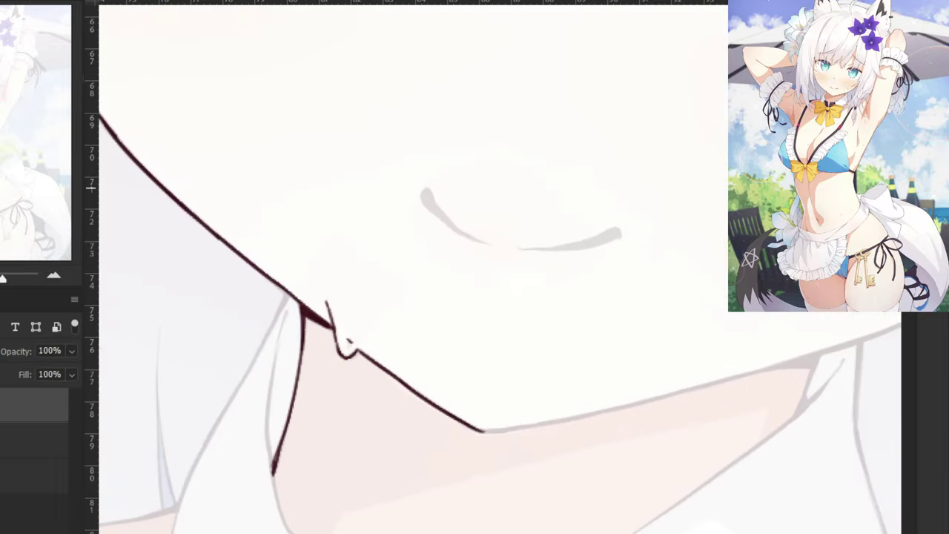
pyautogui.moveTo(777, 215); pyautogui.dragTo(444, 473)
pyautogui.hotkey('ctrl', '-')
pyautogui.hotkey('ctrl', '-')
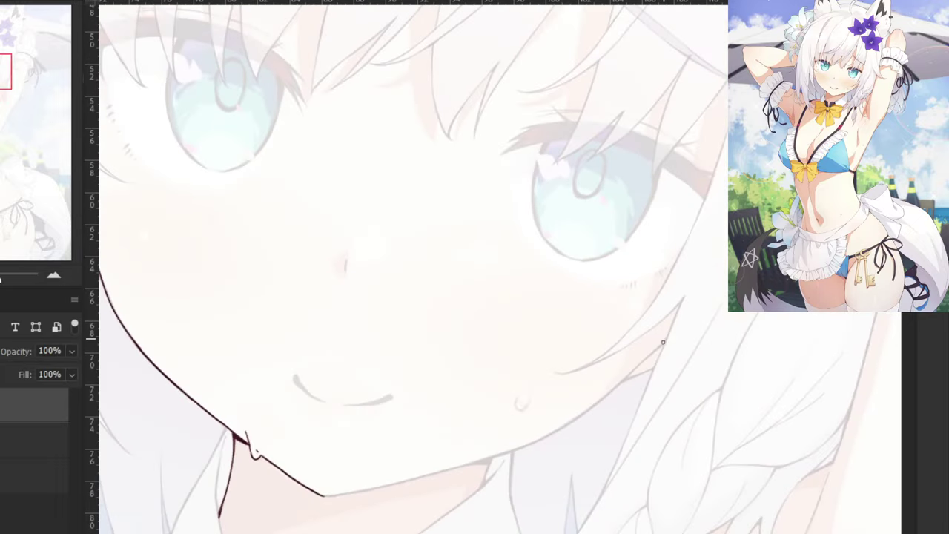
pyautogui.moveTo(664, 342); pyautogui.dragTo(552, 434)
pyautogui.hotkey('ctrl', 'z')
pyautogui.moveTo(615, 387); pyautogui.dragTo(533, 440)
pyautogui.hotkey('ctrl', 'z')
pyautogui.moveTo(615, 387); pyautogui.dragTo(537, 440)
pyautogui.hotkey('ctrl', 'z')
pyautogui.hotkey('ctrl', 'z')
# Continue the far cheek's outline around the curve below the sweat drop, redoing the uneven stroke.
pyautogui.moveTo(615, 387); pyautogui.dragTo(522, 447)
pyautogui.hotkey('ctrl', 'z')
pyautogui.moveTo(615, 386); pyautogui.dragTo(523, 445)
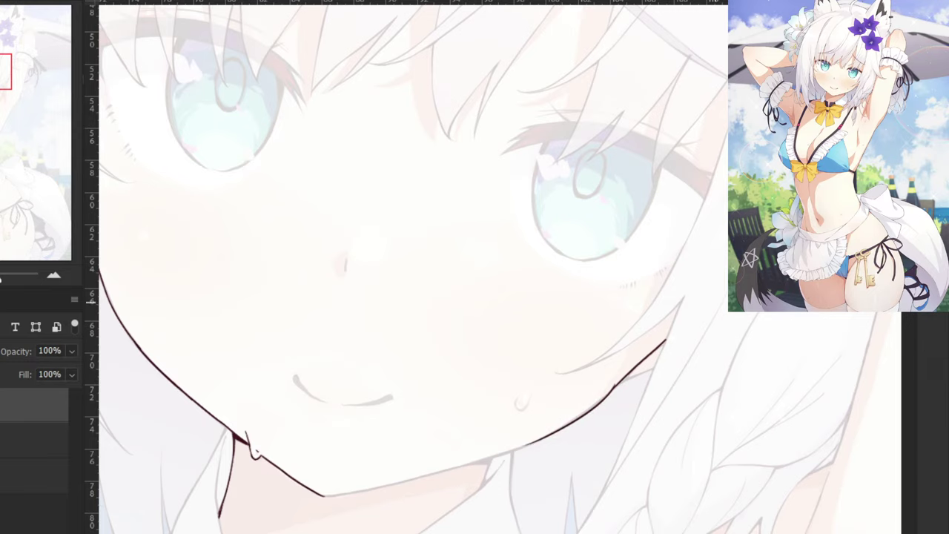
pyautogui.hotkey('ctrl', 'z')
pyautogui.moveTo(615, 388); pyautogui.dragTo(538, 442)
pyautogui.hotkey('ctrl', 'z')
pyautogui.moveTo(612, 354); pyautogui.dragTo(536, 339)
pyautogui.hotkey('ctrl', '+')
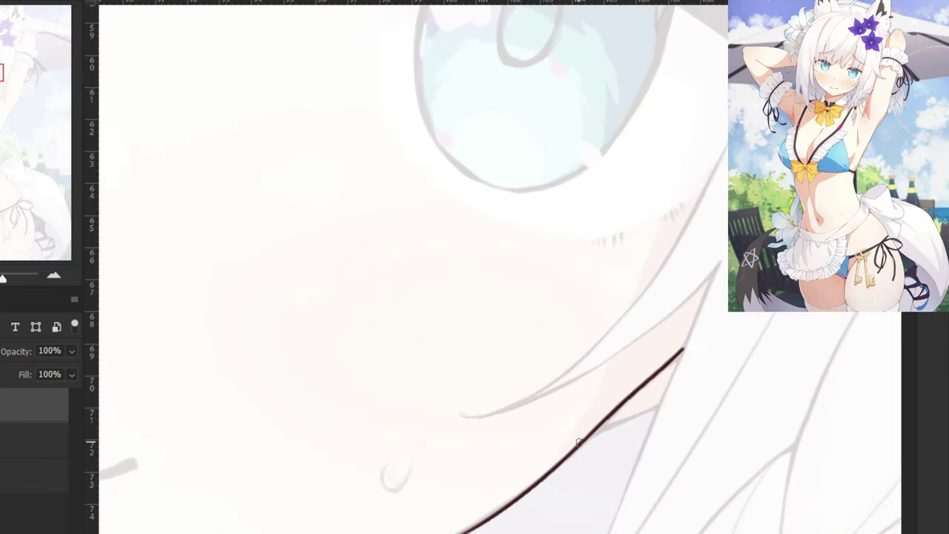
pyautogui.moveTo(409, 440); pyautogui.dragTo(667, 304)
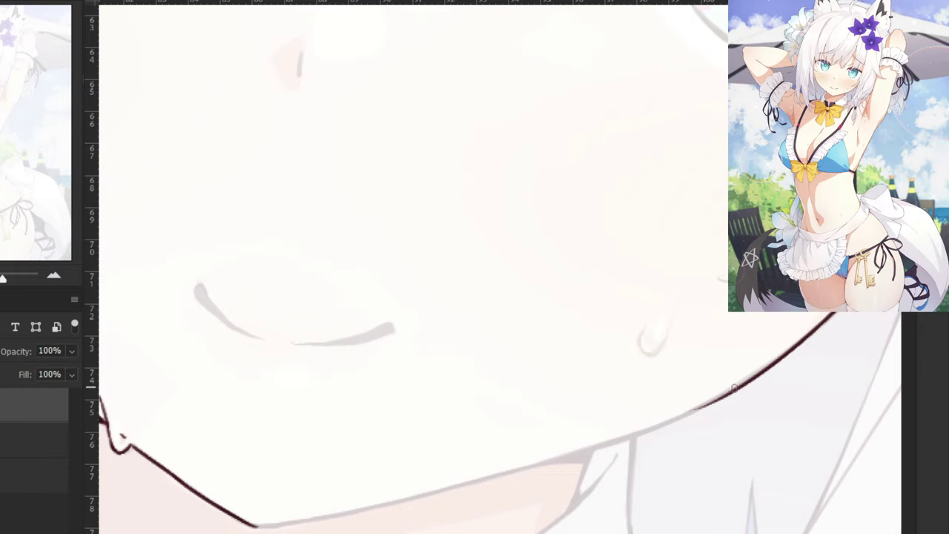
# Extend the jaw line from below the sweat drop to the dark wedge beside the neck, replacing uneven strokes.
pyautogui.moveTo(734, 388); pyautogui.dragTo(617, 440)
pyautogui.hotkey('ctrl', 'z')
pyautogui.moveTo(779, 357)
pyautogui.mouseDown()
pyautogui.moveTo(692, 412)
pyautogui.moveTo(615, 441)
pyautogui.mouseUp()
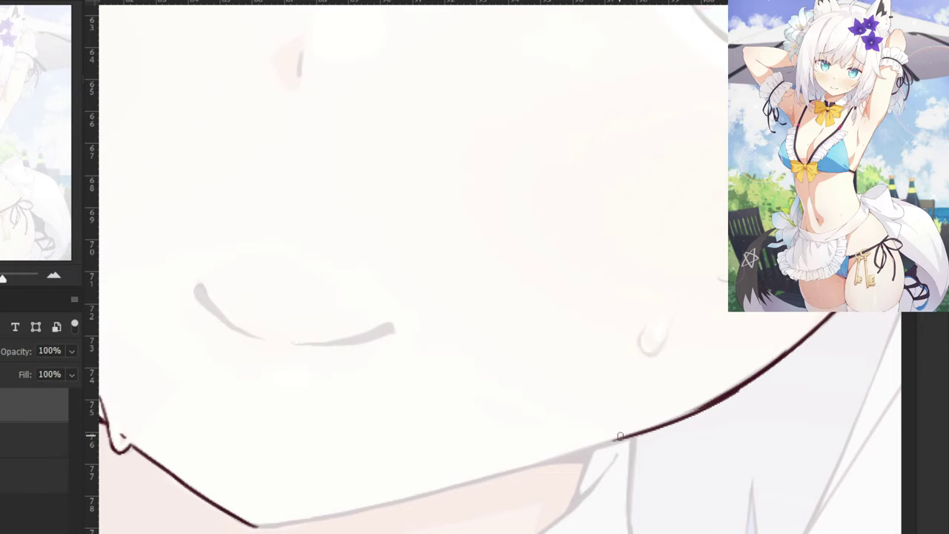
pyautogui.hotkey('ctrl', '-')
pyautogui.hotkey('ctrl', '+')
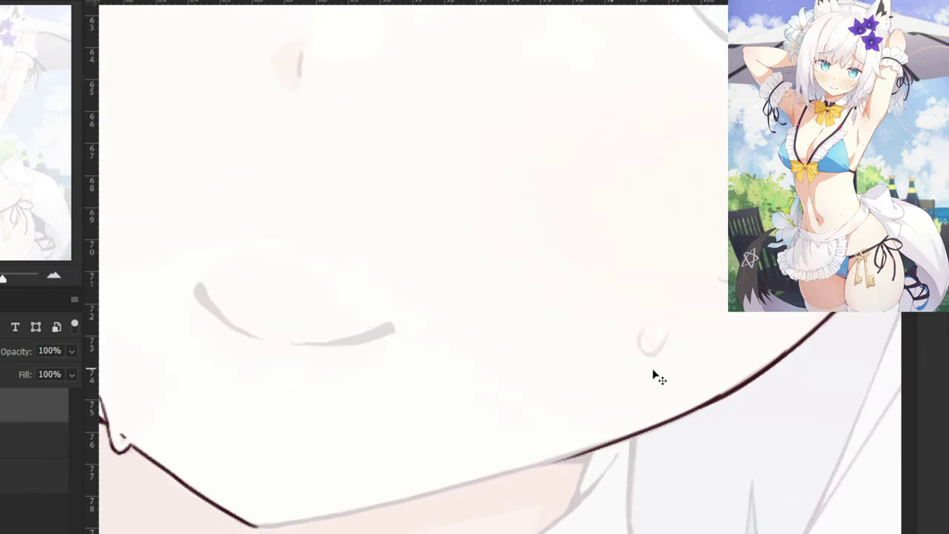
pyautogui.hotkey('ctrl', 'z')
pyautogui.moveTo(729, 394); pyautogui.dragTo(557, 458)
pyautogui.hotkey('ctrl', 'z')
pyautogui.hotkey('ctrl', 'z')
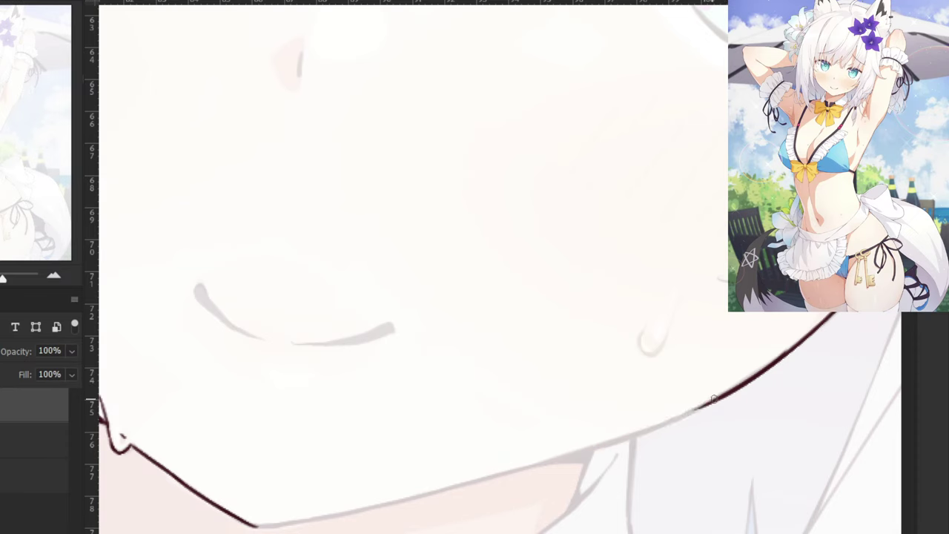
pyautogui.moveTo(727, 391); pyautogui.dragTo(546, 462)
pyautogui.hotkey('ctrl', 'z')
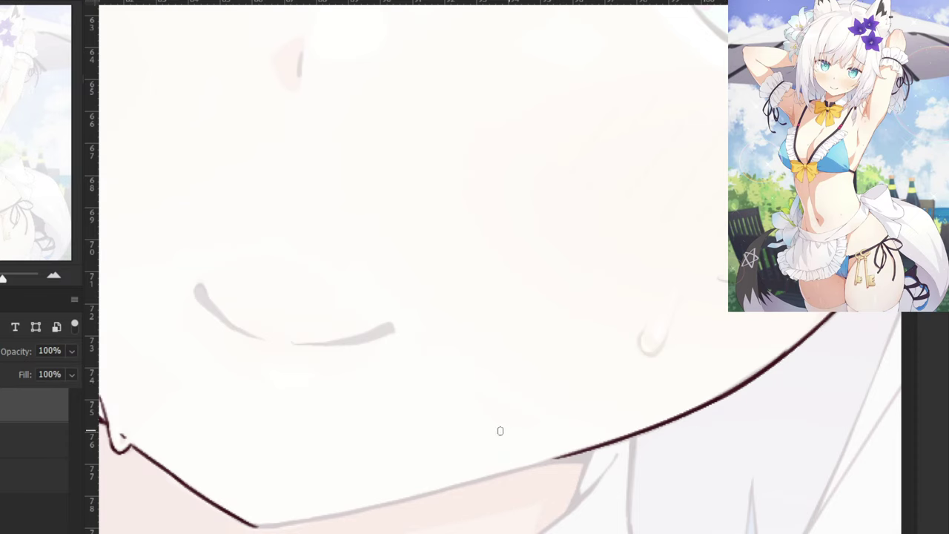
pyautogui.hotkey('ctrl', '-')
pyautogui.scroll(2, 519, 207)
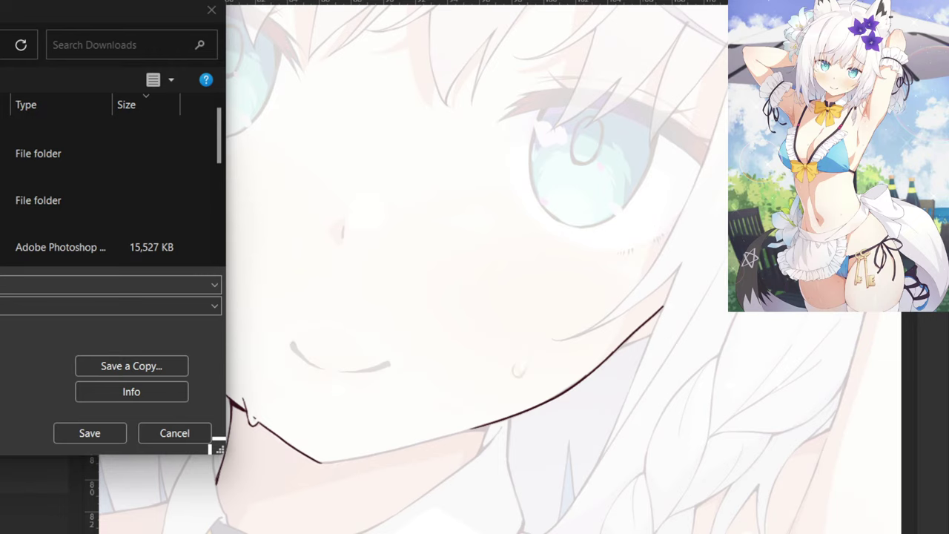
pyautogui.click(174, 434)
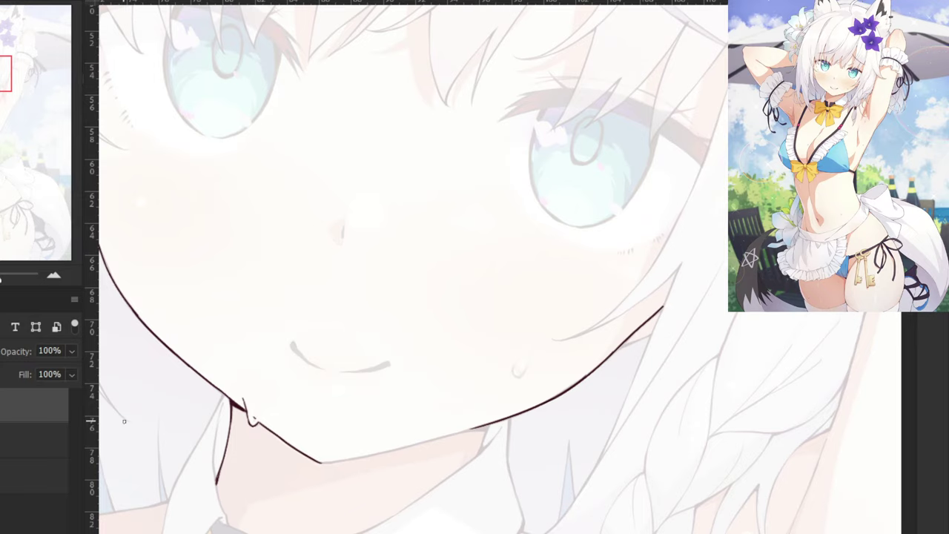
pyautogui.click(31, 521)
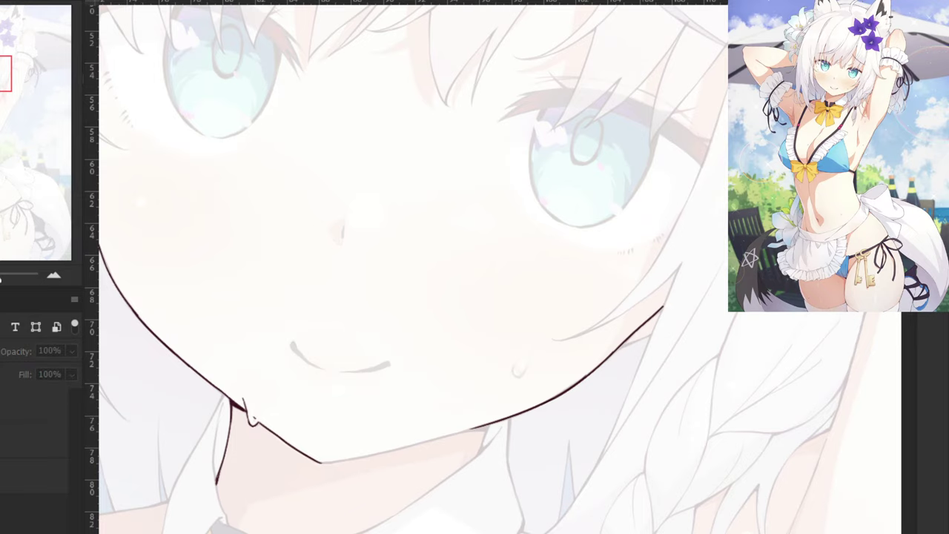
pyautogui.hotkey('ctrl', '+')
pyautogui.moveTo(396, 499); pyautogui.dragTo(691, 388)
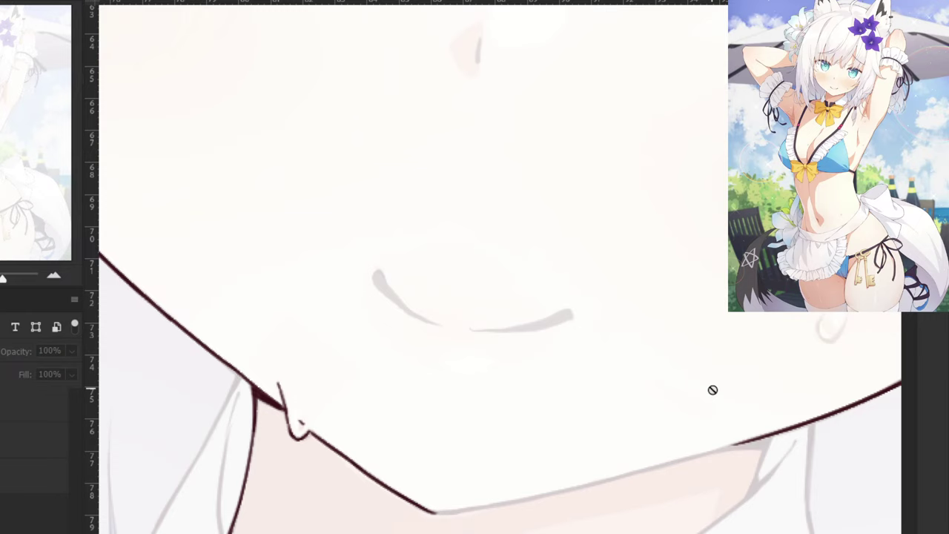
pyautogui.click(758, 435)
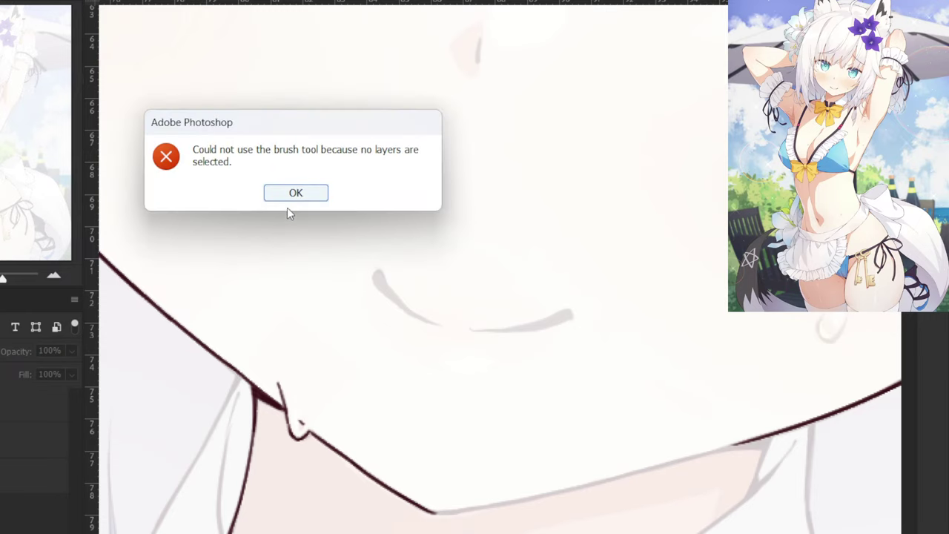
pyautogui.click(309, 198)
# Trace the jaw's lower edge from the wedge beside the neck toward the chin tip, redoing wobbly strokes.
pyautogui.scroll(-4, 474, 296)
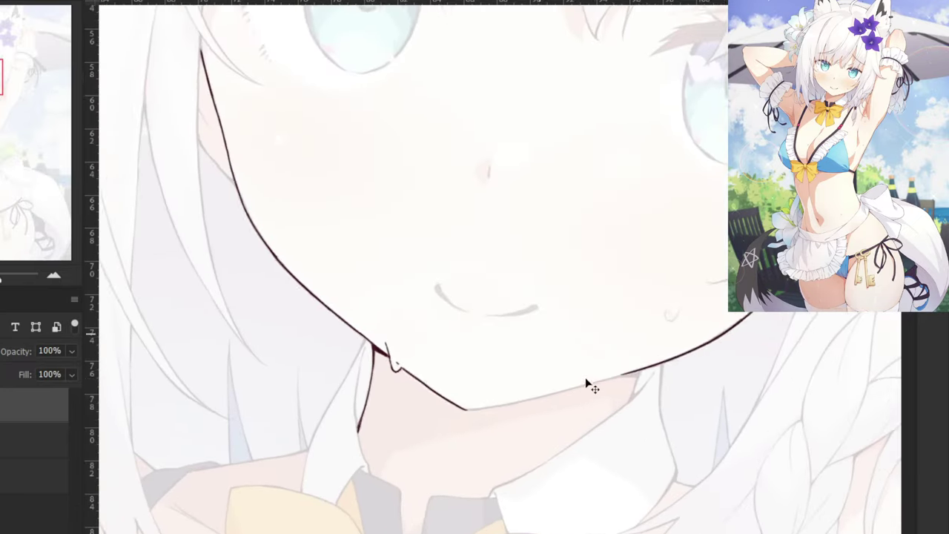
pyautogui.scroll(3, 720, 449)
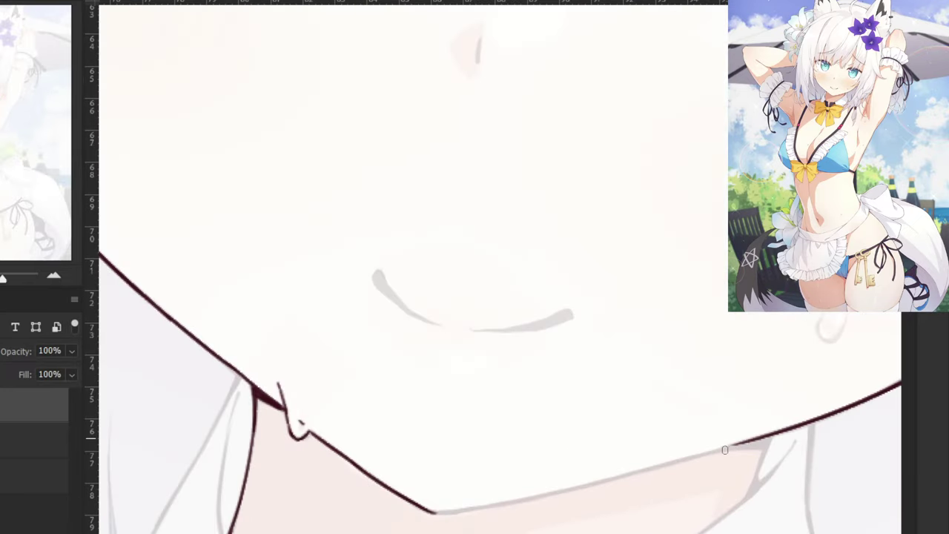
pyautogui.moveTo(732, 449)
pyautogui.mouseDown()
pyautogui.moveTo(637, 470)
pyautogui.moveTo(589, 493)
pyautogui.moveTo(504, 501)
pyautogui.moveTo(439, 454)
pyautogui.mouseUp()
pyautogui.hotkey('ctrl', 'z')
pyautogui.hotkey('ctrl', 'z')
pyautogui.moveTo(601, 432); pyautogui.dragTo(447, 469)
pyautogui.hotkey('ctrl', 'z')
pyautogui.hotkey('ctrl', 'z')
pyautogui.moveTo(601, 436); pyautogui.dragTo(449, 467)
pyautogui.hotkey('ctrl', 'z')
pyautogui.hotkey('ctrl', 'z')
pyautogui.moveTo(607, 435); pyautogui.dragTo(454, 465)
pyautogui.hotkey('ctrl', 'z')
pyautogui.hotkey('ctrl', 'z')
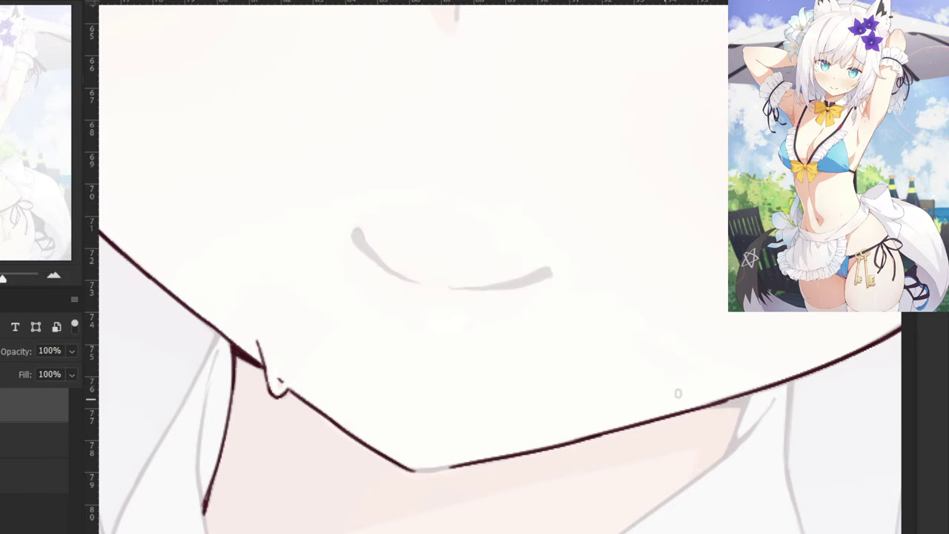
# Close the remaining gap between the two jaw lines at the chin tip.
pyautogui.moveTo(448, 423); pyautogui.dragTo(530, 387)
pyautogui.hotkey('ctrl', '+')
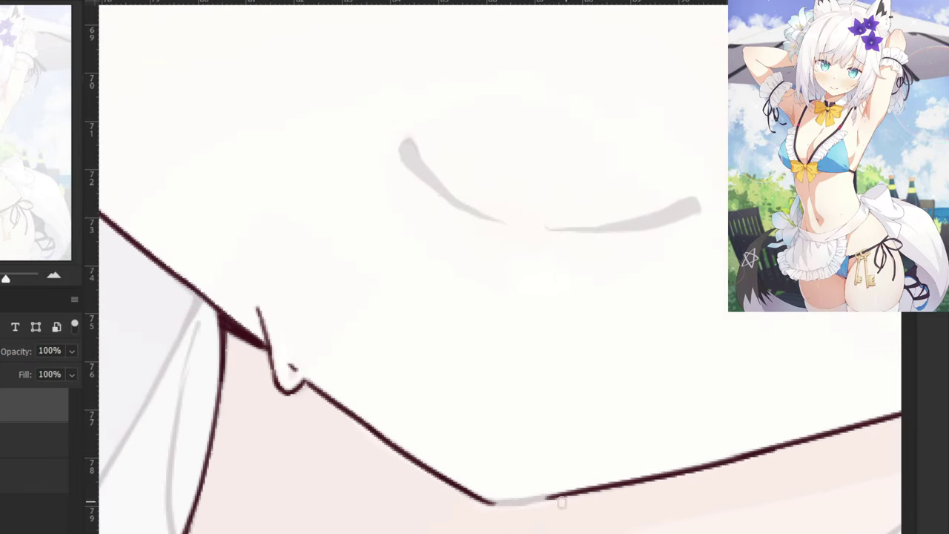
pyautogui.moveTo(566, 492); pyautogui.dragTo(467, 505)
pyautogui.hotkey('ctrl', 'z')
pyautogui.moveTo(571, 490)
pyautogui.mouseDown()
pyautogui.moveTo(479, 498)
pyautogui.moveTo(552, 498)
pyautogui.mouseUp()
pyautogui.hotkey('ctrl', 'z')
pyautogui.hotkey('ctrl', 'z')
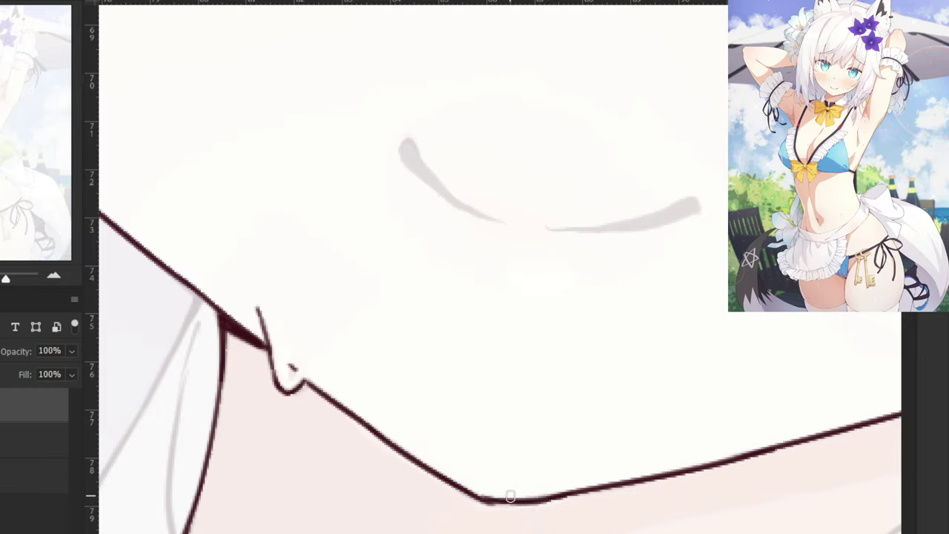
# Refine the chin tip with short overlapping strokes and undo the ones that do not fit.
pyautogui.moveTo(483, 500); pyautogui.dragTo(546, 501)
pyautogui.hotkey('ctrl', 'z')
pyautogui.moveTo(474, 495)
pyautogui.mouseDown()
pyautogui.moveTo(530, 500)
pyautogui.moveTo(482, 504)
pyautogui.mouseUp()
pyautogui.press('e')
pyautogui.press('b')
pyautogui.hotkey('ctrl', 'z')
pyautogui.moveTo(545, 498)
pyautogui.mouseDown()
pyautogui.moveTo(487, 498)
pyautogui.moveTo(538, 500)
pyautogui.moveTo(476, 494)
pyautogui.moveTo(505, 506)
pyautogui.moveTo(467, 491)
pyautogui.moveTo(513, 508)
pyautogui.moveTo(470, 491)
pyautogui.moveTo(542, 496)
pyautogui.moveTo(500, 500)
pyautogui.moveTo(570, 488)
pyautogui.moveTo(494, 505)
pyautogui.moveTo(548, 498)
pyautogui.mouseUp()
pyautogui.hotkey('ctrl', 'z')
pyautogui.hotkey('ctrl', 'z')
pyautogui.hotkey('ctrl', 'z')
# Examine the traced face outline and chin against the whole head of the reference.
pyautogui.hotkey('ctrl', '-')
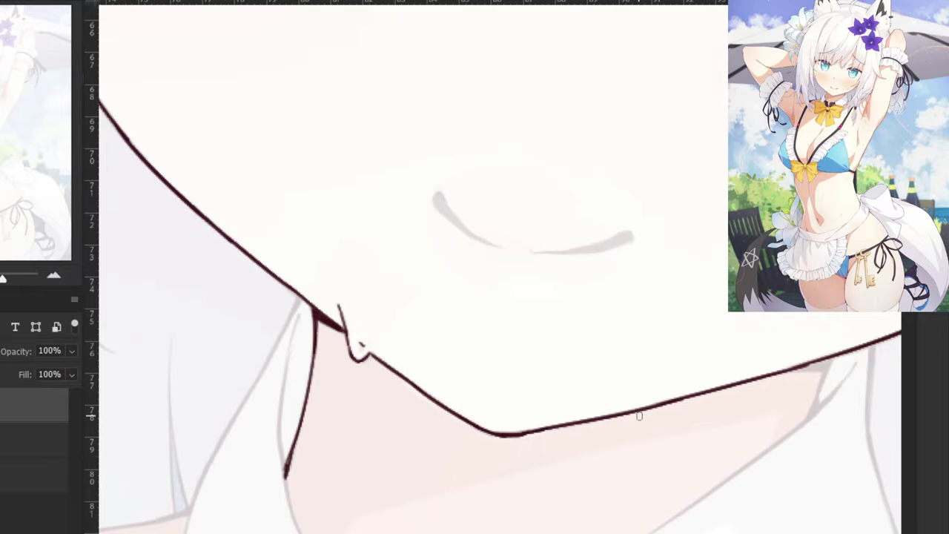
pyautogui.hotkey('ctrl', '-')
pyautogui.hotkey('ctrl', '-')
pyautogui.click(2, 405)
pyautogui.hotkey('ctrl', '-')
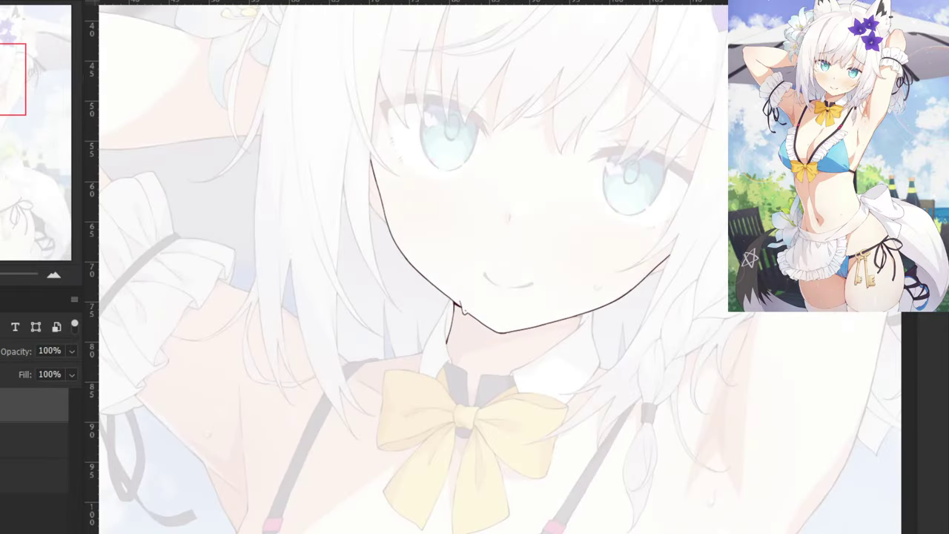
pyautogui.hotkey('ctrl', '+')
pyautogui.hotkey('ctrl', '+')
pyautogui.hotkey('ctrl', '+')
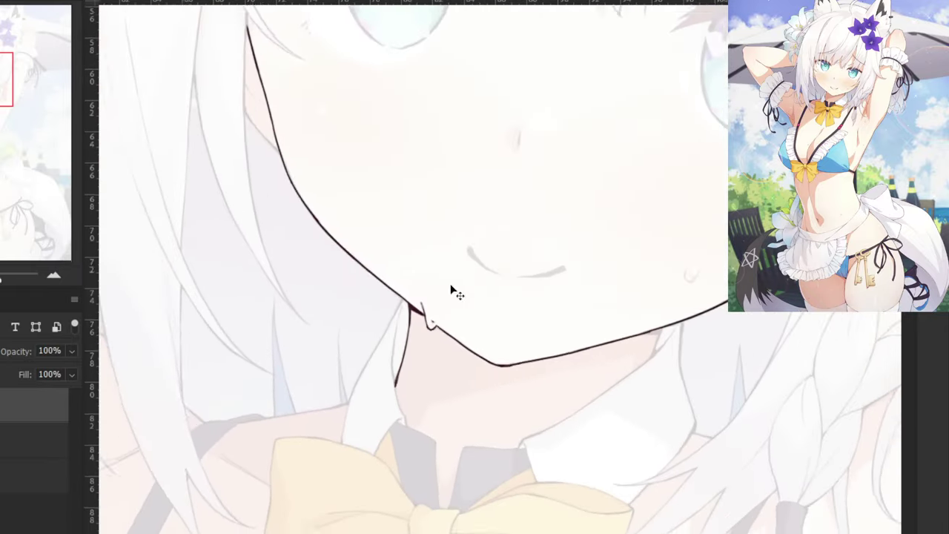
# Trace the short edge descending from the jaw line toward the collar on the far side of the neck.
pyautogui.moveTo(257, 429); pyautogui.dragTo(422, 233)
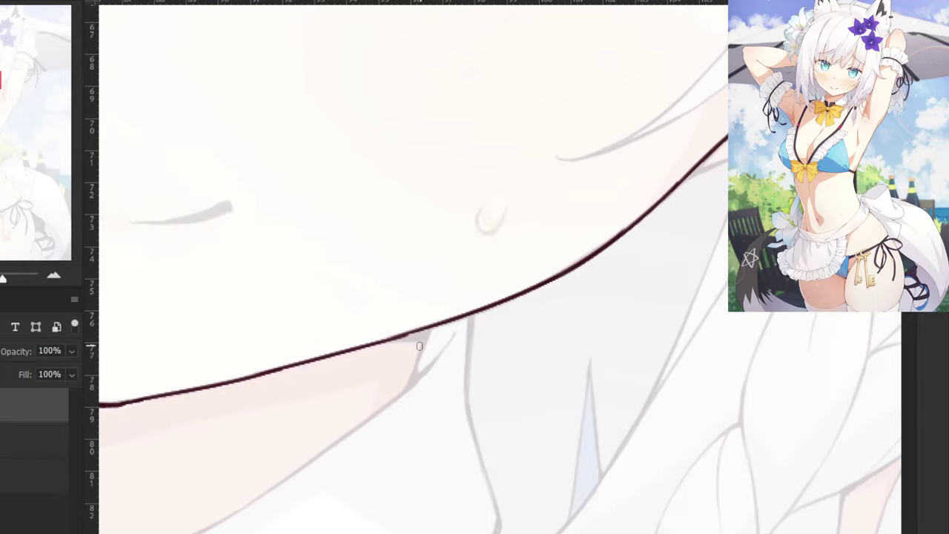
pyautogui.hotkey('ctrl', '+')
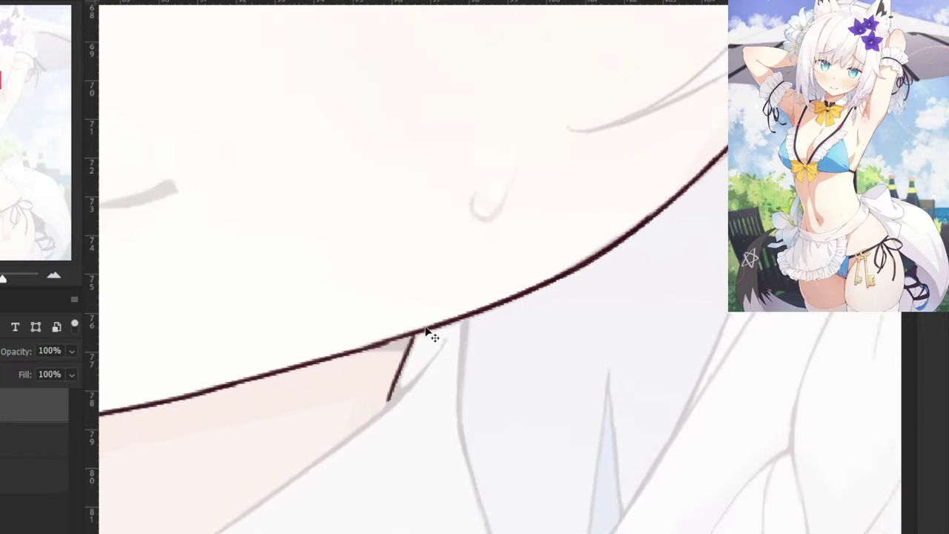
pyautogui.moveTo(394, 343); pyautogui.dragTo(370, 410)
pyautogui.hotkey('ctrl', 'z')
pyautogui.moveTo(394, 343); pyautogui.dragTo(367, 424)
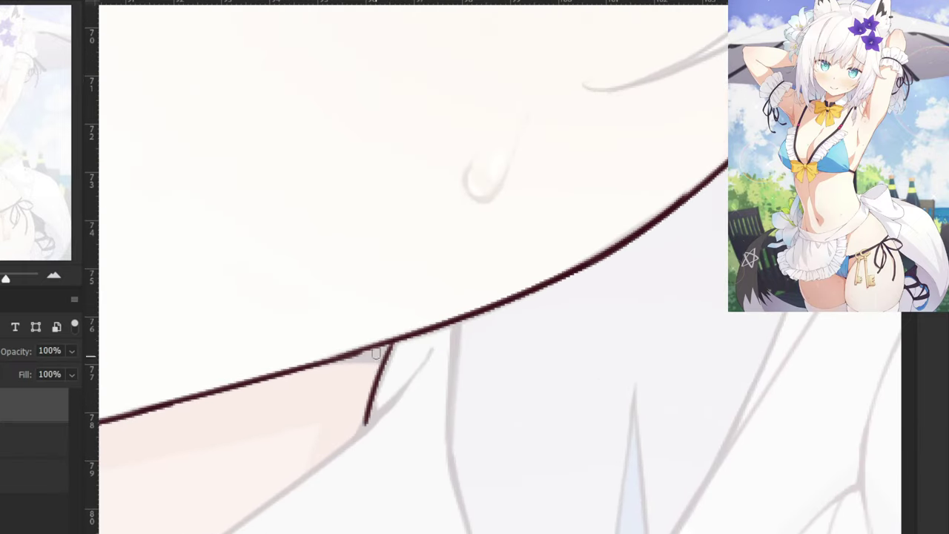
pyautogui.hotkey('ctrl', 'z')
pyautogui.moveTo(393, 346); pyautogui.dragTo(365, 408)
pyautogui.hotkey('ctrl', 'z')
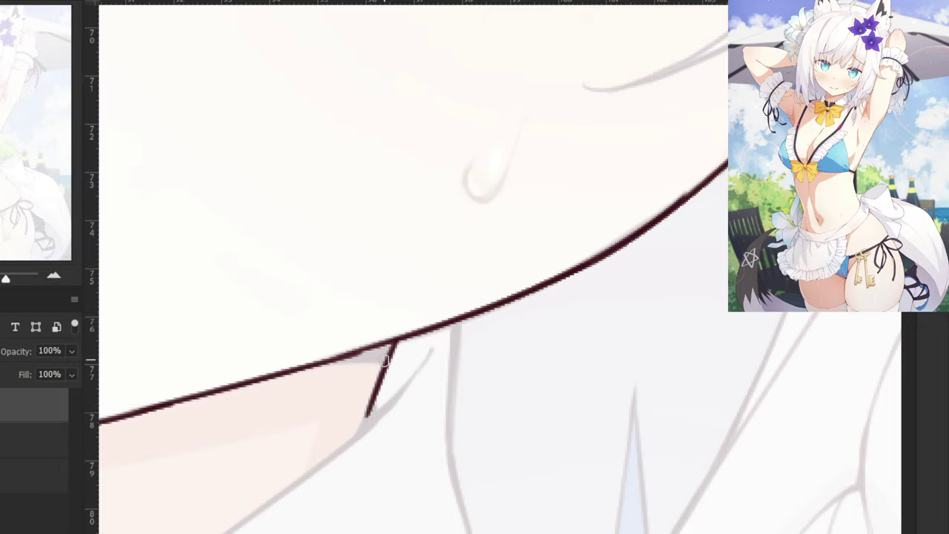
# Fill the small shadow wedge under the jaw with the line colour and lengthen the short edge to the collar.
pyautogui.moveTo(384, 361)
pyautogui.mouseDown()
pyautogui.moveTo(335, 359)
pyautogui.moveTo(389, 351)
pyautogui.moveTo(338, 359)
pyautogui.moveTo(383, 359)
pyautogui.moveTo(363, 423)
pyautogui.mouseUp()
pyautogui.hotkey('ctrl', 'z')
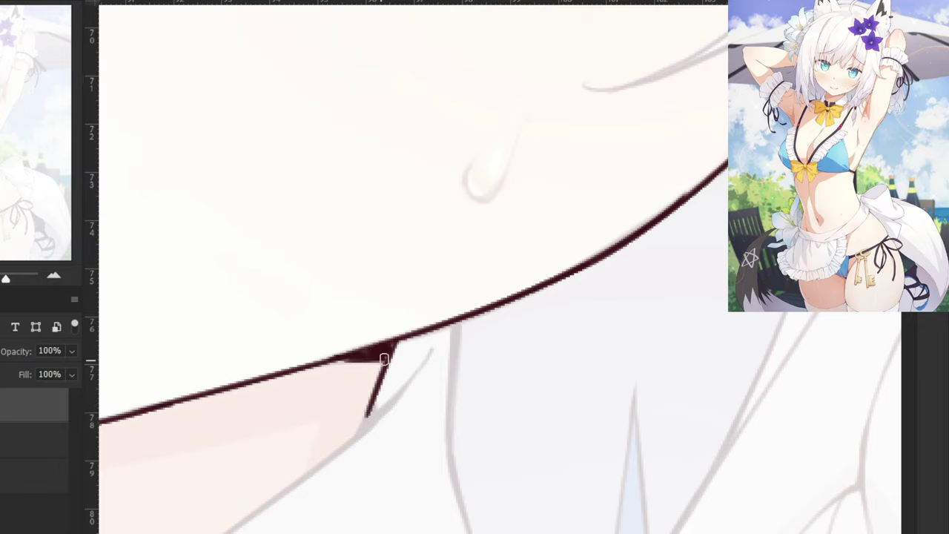
pyautogui.moveTo(382, 377)
pyautogui.mouseDown()
pyautogui.moveTo(360, 432)
pyautogui.moveTo(368, 419)
pyautogui.mouseUp()
pyautogui.hotkey('ctrl', 'z')
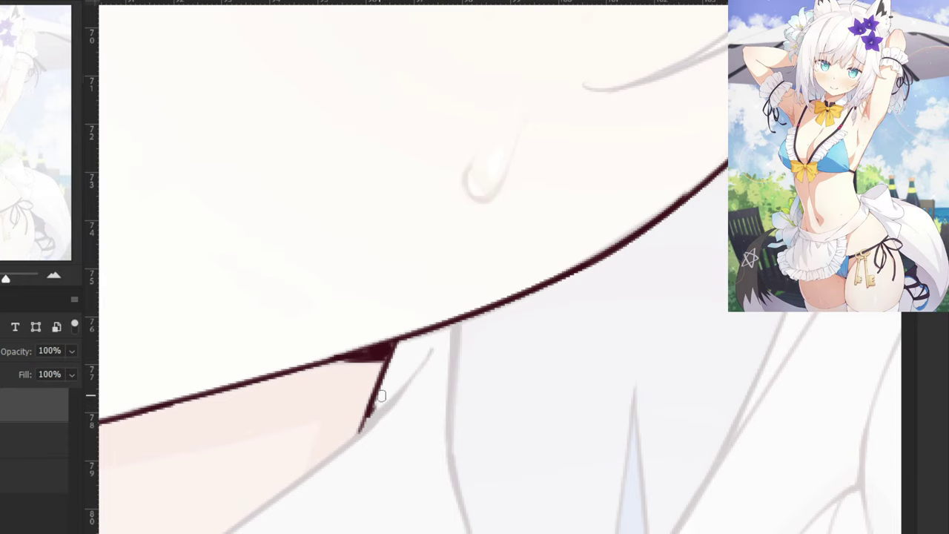
# Trace the far collar's upper edge from the short line under the jaw toward the middle of the neck.
pyautogui.scroll(-5, 381, 397)
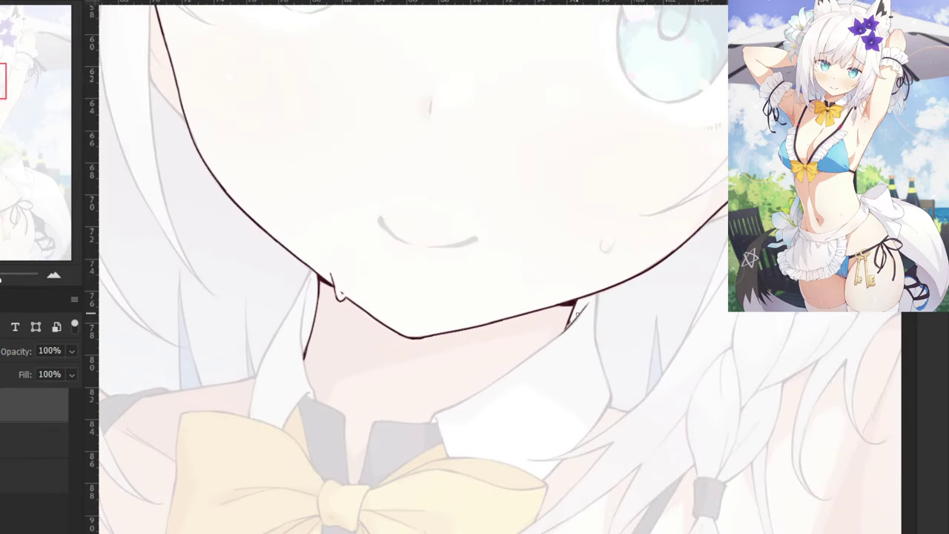
pyautogui.moveTo(576, 320); pyautogui.dragTo(508, 373)
pyautogui.hotkey('ctrl', 'z')
pyautogui.hotkey('ctrl', 'z')
pyautogui.moveTo(572, 325); pyautogui.dragTo(493, 385)
pyautogui.scroll(2, 540, 348)
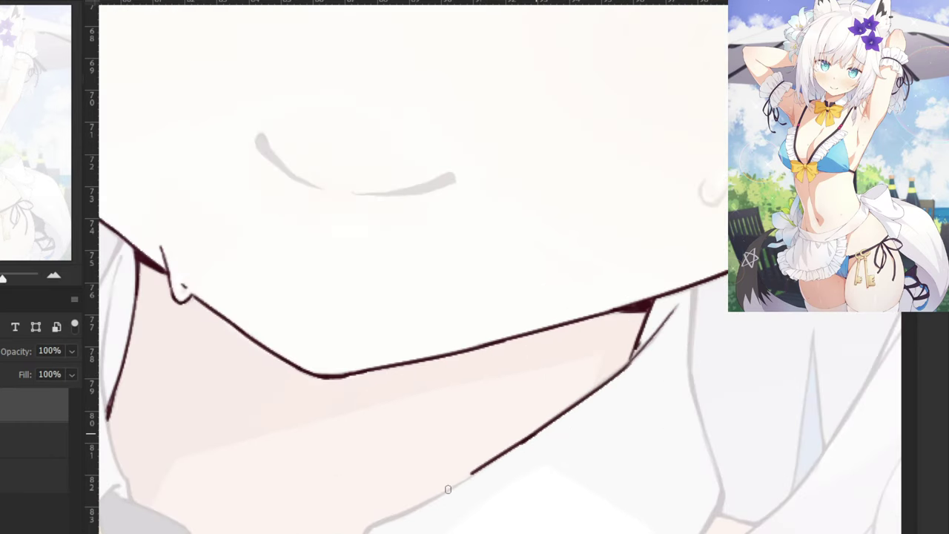
pyautogui.moveTo(522, 440)
pyautogui.mouseDown()
pyautogui.moveTo(429, 500)
pyautogui.moveTo(535, 431)
pyautogui.moveTo(442, 498)
pyautogui.mouseUp()
pyautogui.hotkey('ctrl', 'z')
pyautogui.hotkey('ctrl', 'z')
pyautogui.moveTo(519, 445); pyautogui.dragTo(404, 511)
pyautogui.hotkey('ctrl', 'z')
pyautogui.hotkey('ctrl', 'z')
# Continue the collar's upper edge down to its front corner at the neck, redoing the stroke.
pyautogui.moveTo(464, 480); pyautogui.dragTo(376, 528)
pyautogui.hotkey('ctrl', 'z')
pyautogui.moveTo(466, 481); pyautogui.dragTo(365, 532)
pyautogui.press('e')
pyautogui.press('b')
pyautogui.hotkey('ctrl', 'z')
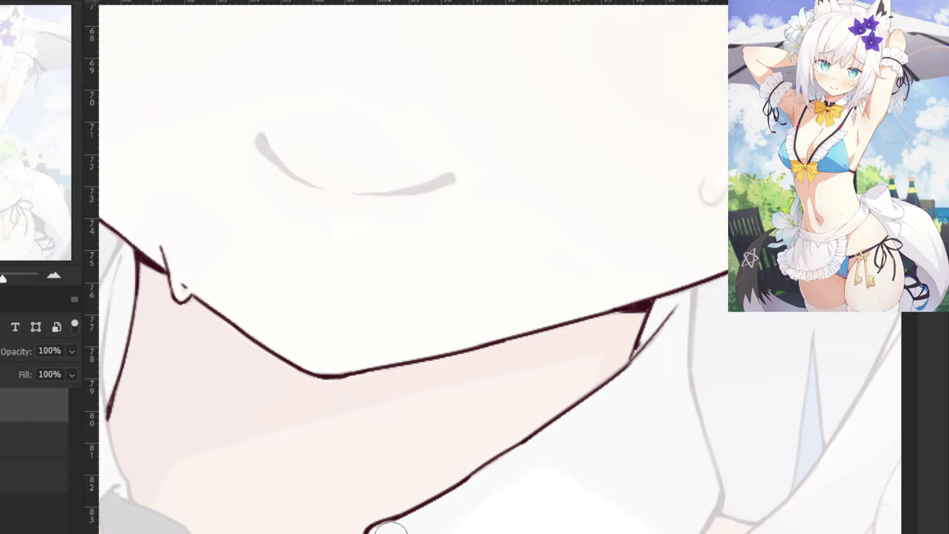
pyautogui.press('b')
# Hide the reference to inspect the jaw and collar lineart on its own, and show the reference again.
pyautogui.scroll(-8, 423, 318)
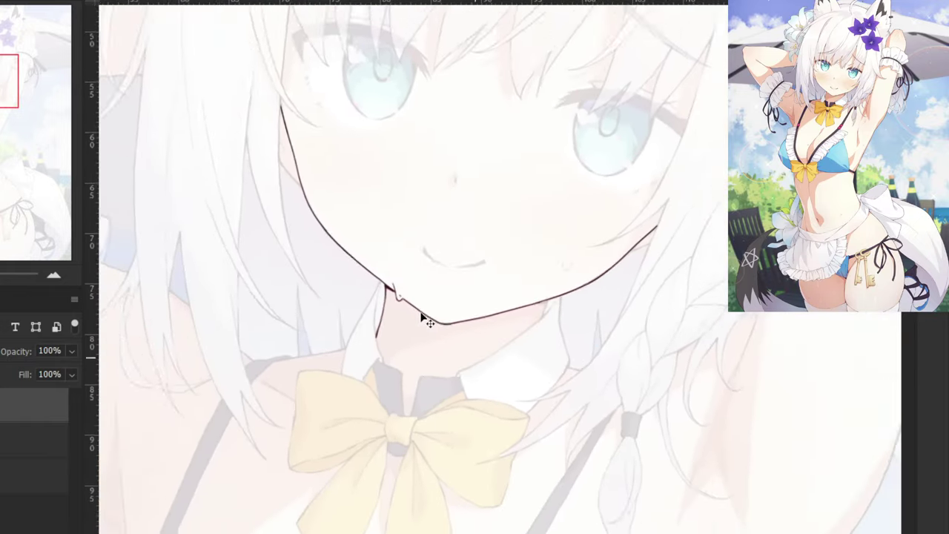
pyautogui.hotkey('ctrl', ',')
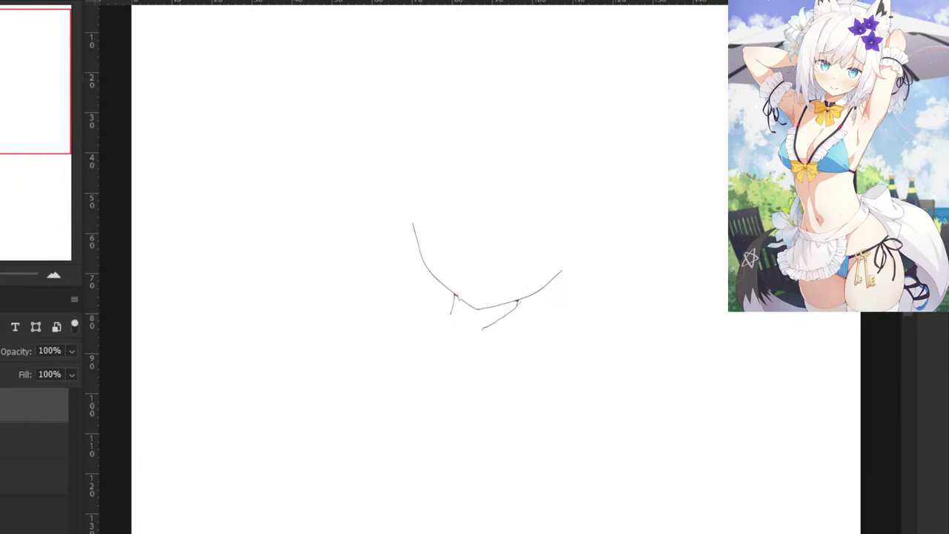
pyautogui.scroll(8, 499, 301)
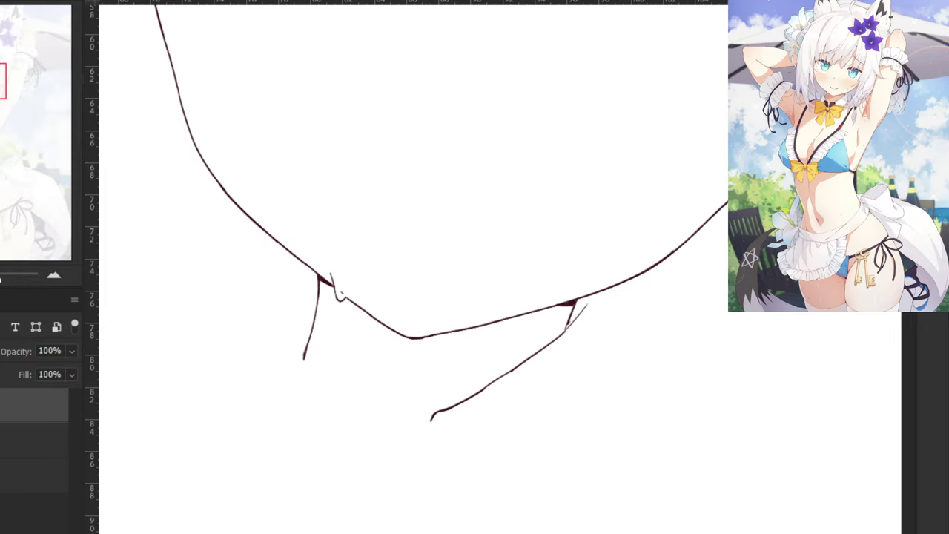
pyautogui.hotkey('ctrl', ',')
pyautogui.scroll(2, 499, 301)
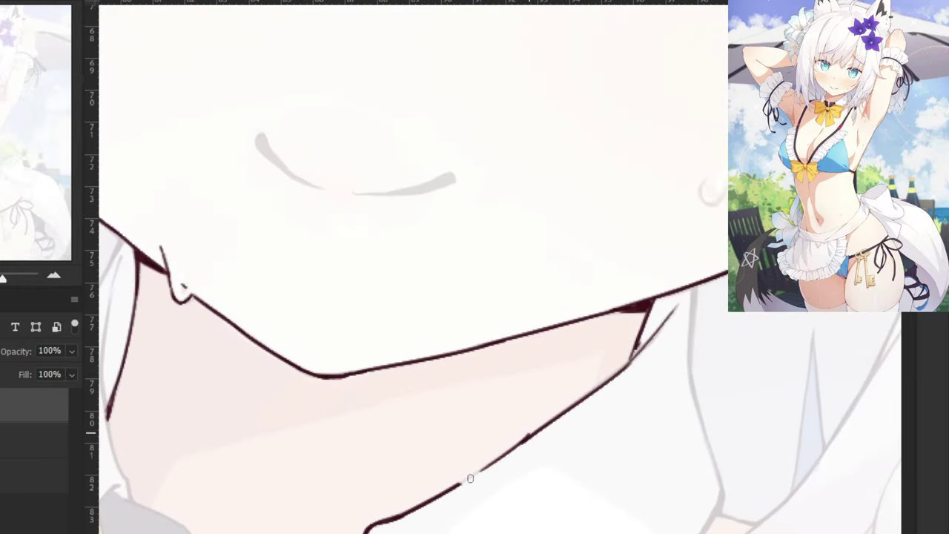
# Trace the far collar's small fold line under the jaw and fill the corner where it meets the short edge.
pyautogui.hotkey('ctrl', '+')
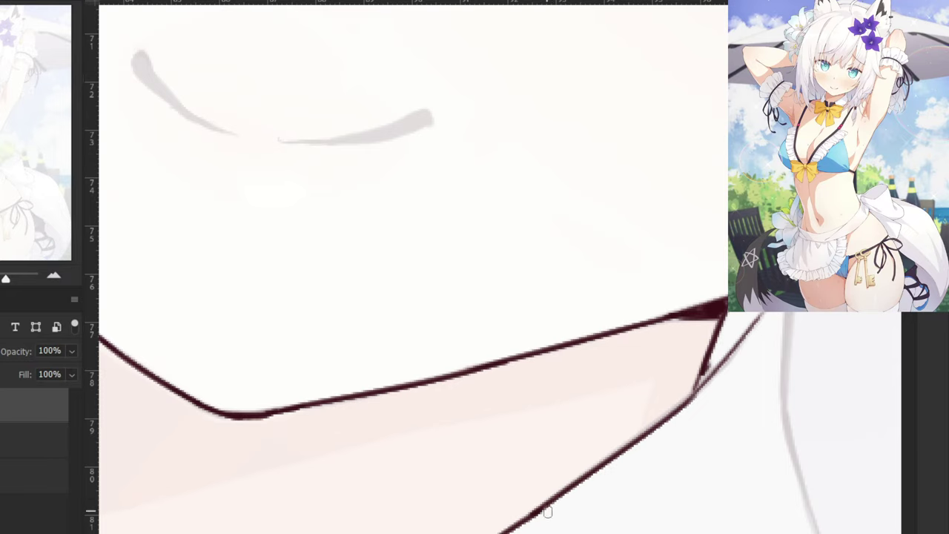
pyautogui.hotkey('ctrl', '-')
pyautogui.hotkey('ctrl', '+')
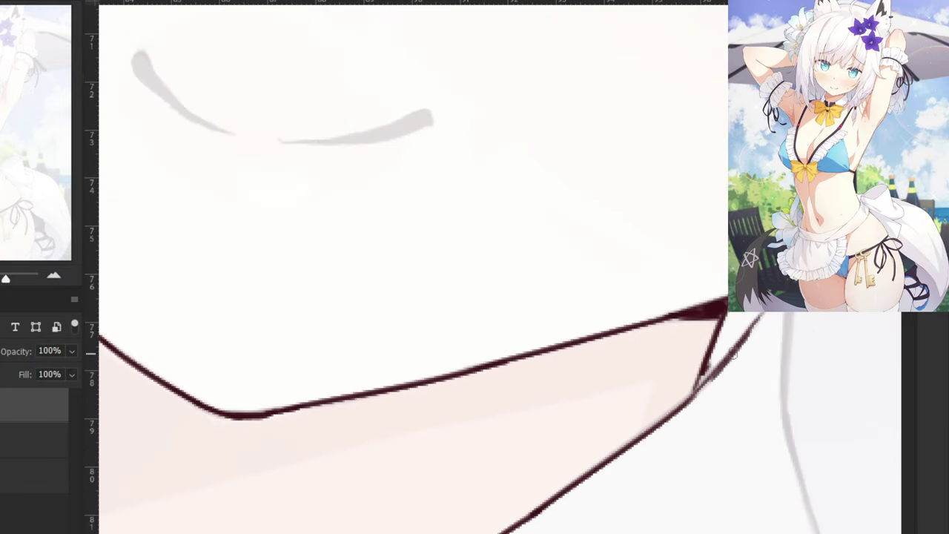
pyautogui.moveTo(697, 391)
pyautogui.mouseDown()
pyautogui.moveTo(708, 363)
pyautogui.moveTo(704, 382)
pyautogui.mouseUp()
pyautogui.hotkey('ctrl', '-')
pyautogui.hotkey('ctrl', '-')
pyautogui.hotkey('ctrl', '-')
pyautogui.hotkey('ctrl', '-')
pyautogui.hotkey('ctrl', '-')
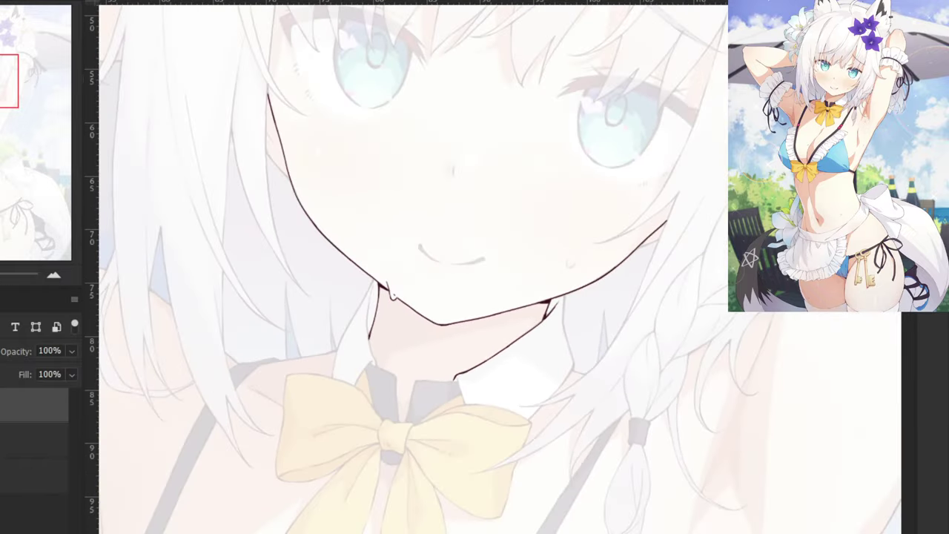
pyautogui.scroll(6, 499, 299)
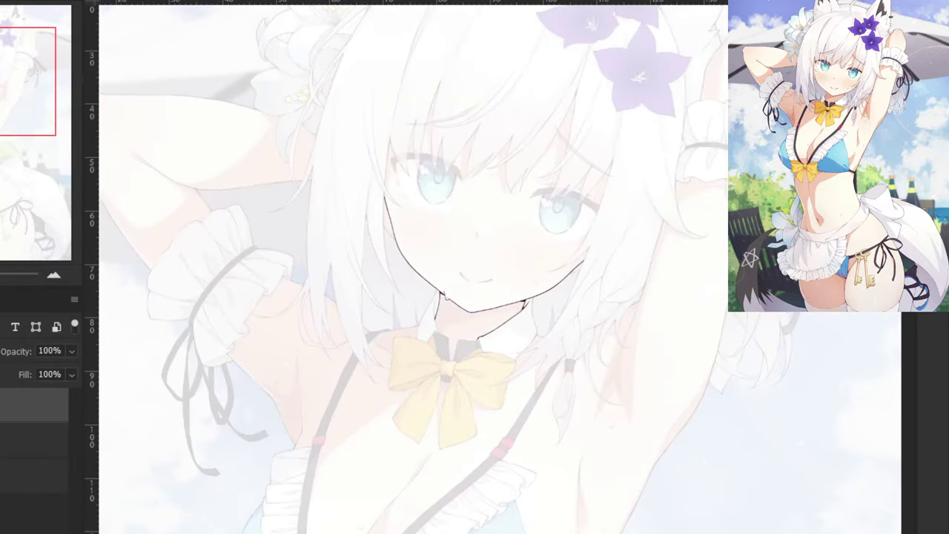
# Trace the upper part of the far collar's outer edge down from the jawline, redoing strokes until it fits.
pyautogui.moveTo(528, 350); pyautogui.dragTo(325, 328)
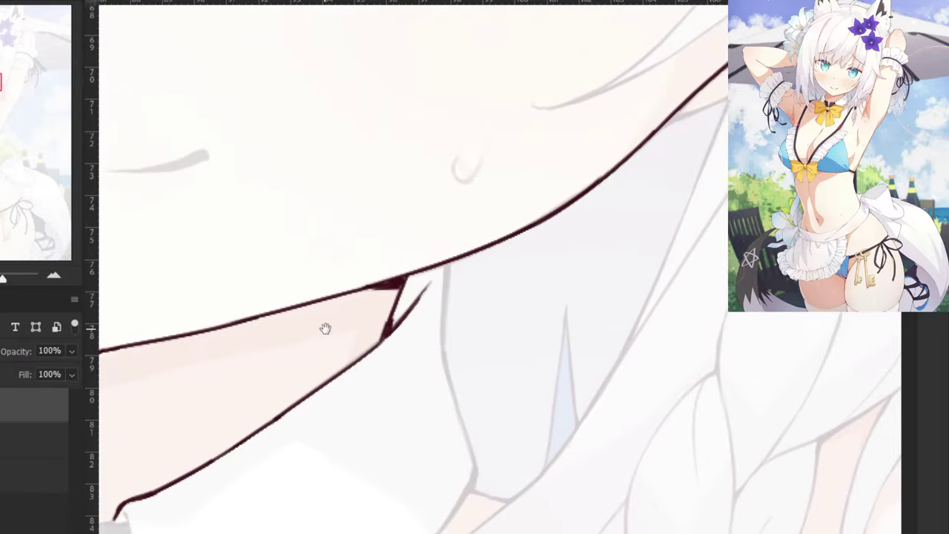
pyautogui.moveTo(442, 268); pyautogui.dragTo(436, 325)
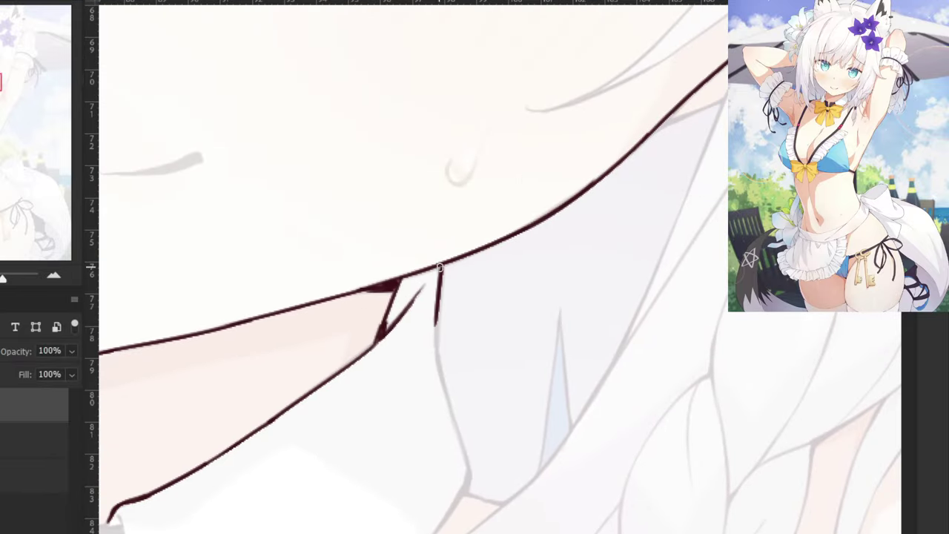
pyautogui.moveTo(440, 266); pyautogui.dragTo(436, 330)
pyautogui.hotkey('ctrl', 'z')
pyautogui.hotkey('ctrl', 'z')
pyautogui.moveTo(442, 266)
pyautogui.mouseDown()
pyautogui.moveTo(437, 325)
pyautogui.moveTo(439, 316)
pyautogui.mouseUp()
pyautogui.hotkey('ctrl', 'z')
pyautogui.moveTo(445, 263); pyautogui.dragTo(437, 339)
pyautogui.hotkey('ctrl', 'z')
pyautogui.moveTo(439, 297)
pyautogui.mouseDown()
pyautogui.moveTo(437, 351)
pyautogui.moveTo(452, 410)
pyautogui.mouseUp()
pyautogui.hotkey('ctrl', 'z')
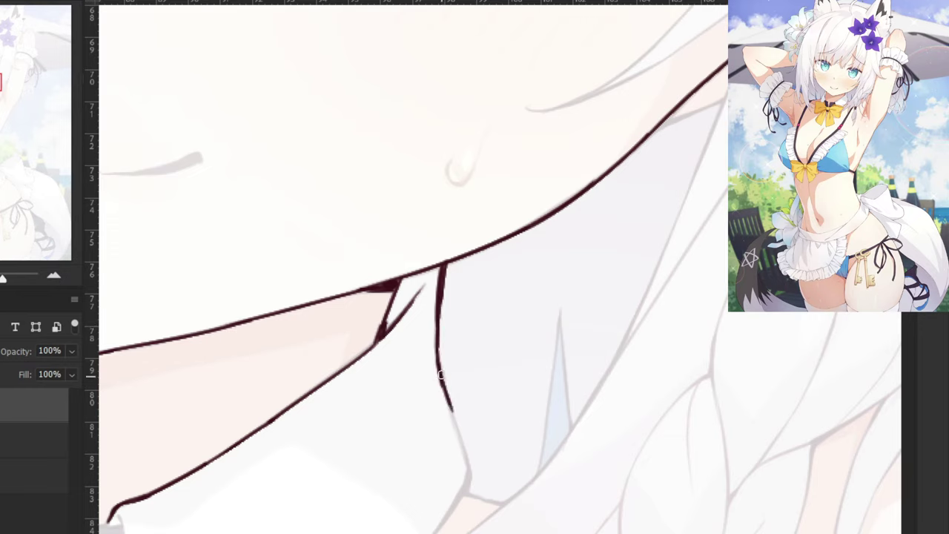
# Continue the far collar's outer edge down to its lower corner, redoing the stroke until it follows the reference.
pyautogui.moveTo(436, 352); pyautogui.dragTo(464, 452)
pyautogui.hotkey('ctrl', 'z')
pyautogui.moveTo(439, 369); pyautogui.dragTo(461, 440)
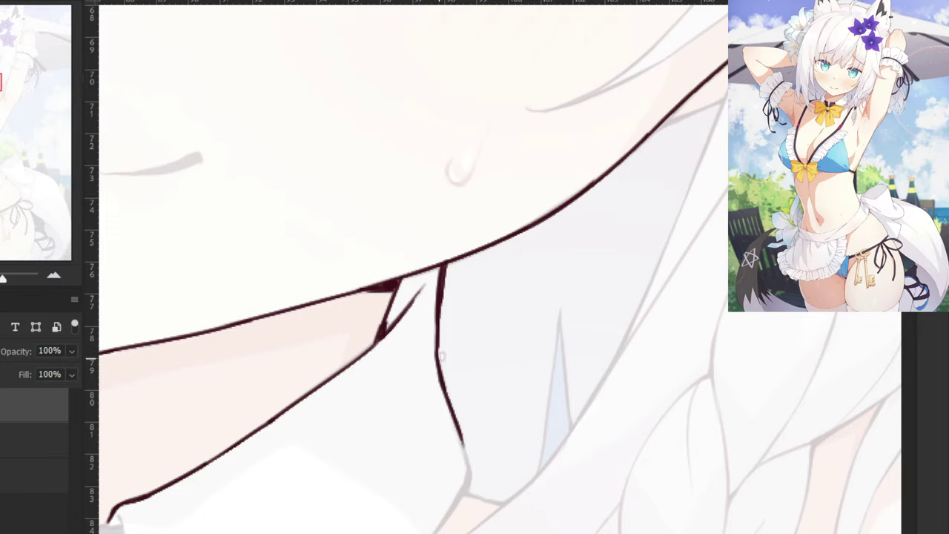
pyautogui.hotkey('ctrl', 'z')
pyautogui.hotkey('ctrl', 'z')
pyautogui.hotkey('ctrl', 'z')
pyautogui.moveTo(436, 335); pyautogui.dragTo(458, 426)
pyautogui.hotkey('ctrl', 'z')
pyautogui.moveTo(437, 356); pyautogui.dragTo(466, 455)
pyautogui.hotkey('ctrl', 'z')
pyautogui.hotkey('ctrl', 'z')
pyautogui.hotkey('ctrl', 'z')
pyautogui.moveTo(438, 355); pyautogui.dragTo(467, 454)
pyautogui.hotkey('ctrl', 'z')
pyautogui.hotkey('ctrl', 'z')
pyautogui.hotkey('ctrl', 'z')
pyautogui.moveTo(438, 362); pyautogui.dragTo(469, 480)
pyautogui.moveTo(387, 444); pyautogui.dragTo(519, 354)
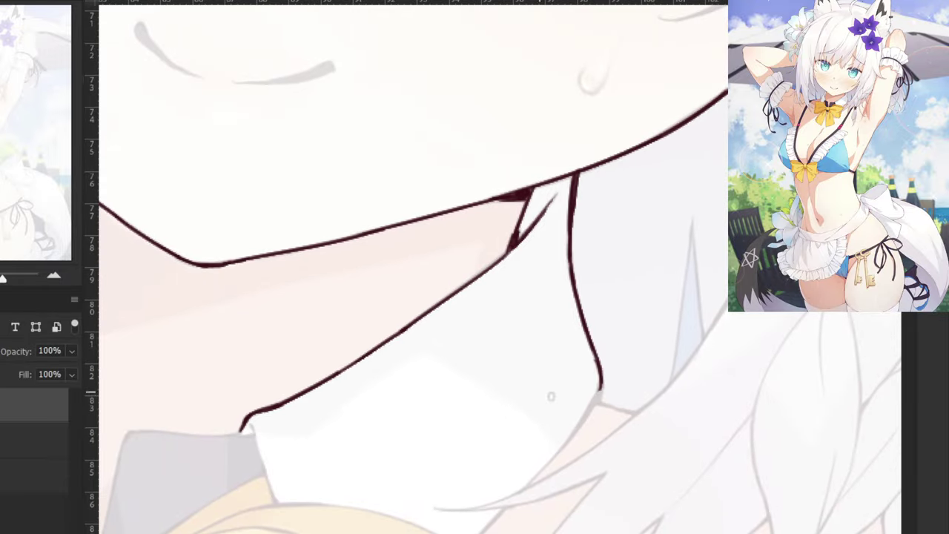
# Trace the far collar's bottom edge from the outer corner to the hair strand, thickening the line near the corner.
pyautogui.moveTo(600, 377)
pyautogui.mouseDown()
pyautogui.moveTo(573, 432)
pyautogui.moveTo(531, 481)
pyautogui.mouseUp()
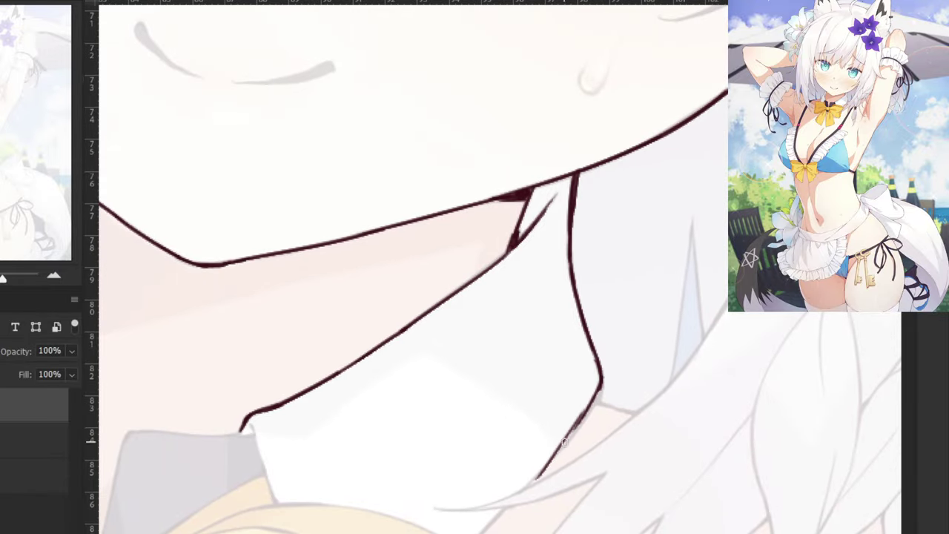
pyautogui.hotkey('ctrl', 'z')
pyautogui.moveTo(585, 410); pyautogui.dragTo(529, 480)
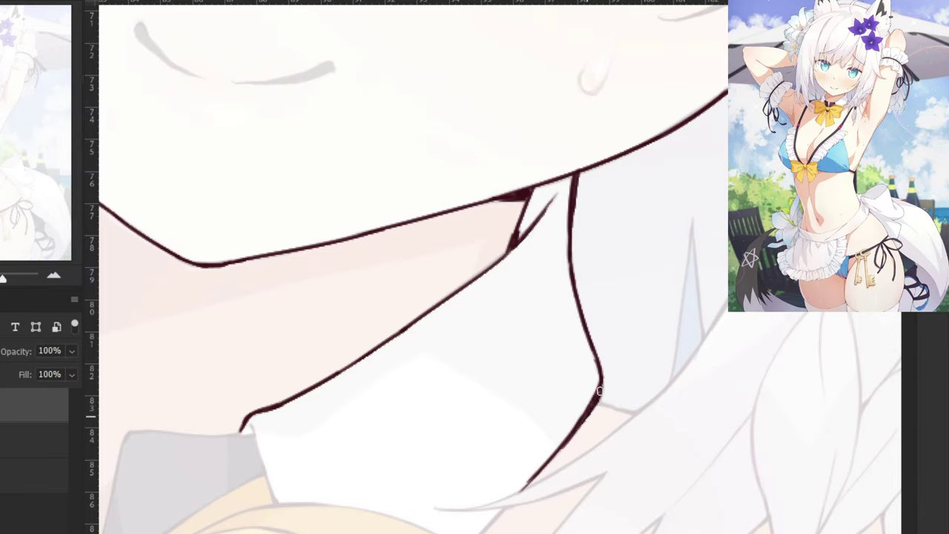
pyautogui.press('e')
pyautogui.moveTo(527, 477)
pyautogui.mouseDown()
pyautogui.moveTo(574, 442)
pyautogui.moveTo(535, 481)
pyautogui.mouseUp()
pyautogui.press('b')
pyautogui.hotkey('ctrl', 'z')
pyautogui.moveTo(578, 427); pyautogui.dragTo(523, 487)
pyautogui.hotkey('ctrl', 'z')
pyautogui.moveTo(578, 427); pyautogui.dragTo(526, 488)
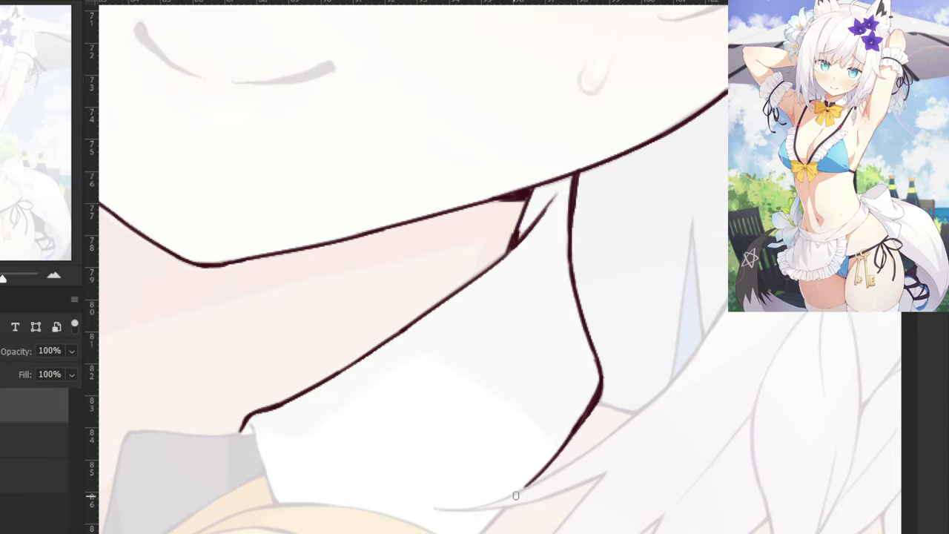
# Extend the far collar's bottom edge on the other side of the hair strand toward the bow.
pyautogui.hotkey('ctrl', '-')
pyautogui.hotkey('ctrl', '-')
pyautogui.hotkey('ctrl', '-')
pyautogui.hotkey('ctrl', '+')
pyautogui.hotkey('ctrl', '+')
pyautogui.hotkey('ctrl', '+')
pyautogui.moveTo(510, 505); pyautogui.dragTo(480, 533)
pyautogui.hotkey('ctrl', 'z')
pyautogui.hotkey('ctrl', 'z')
pyautogui.hotkey('ctrl', 'z')
pyautogui.hotkey('ctrl', 'z')
pyautogui.hotkey('ctrl', '-')
pyautogui.hotkey('ctrl', '-')
pyautogui.hotkey('ctrl', '-')
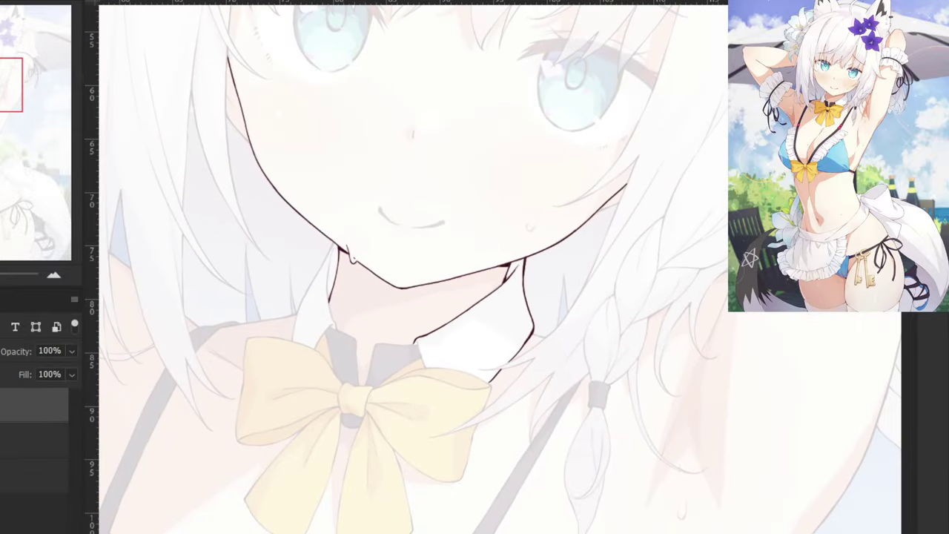
pyautogui.scroll(3, 499, 305)
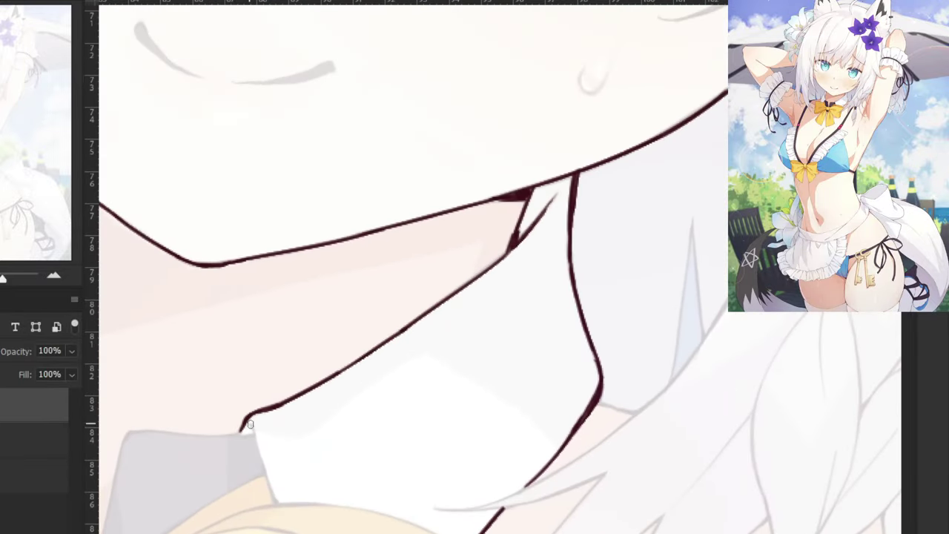
# Trace the far collar's front edge from its corner at the neck down to the bow.
pyautogui.moveTo(250, 425); pyautogui.dragTo(267, 482)
pyautogui.hotkey('ctrl', 'z')
pyautogui.moveTo(256, 447); pyautogui.dragTo(274, 502)
pyautogui.hotkey('ctrl', 'z')
pyautogui.moveTo(255, 446); pyautogui.dragTo(274, 503)
pyautogui.scroll(-4, 271, 413)
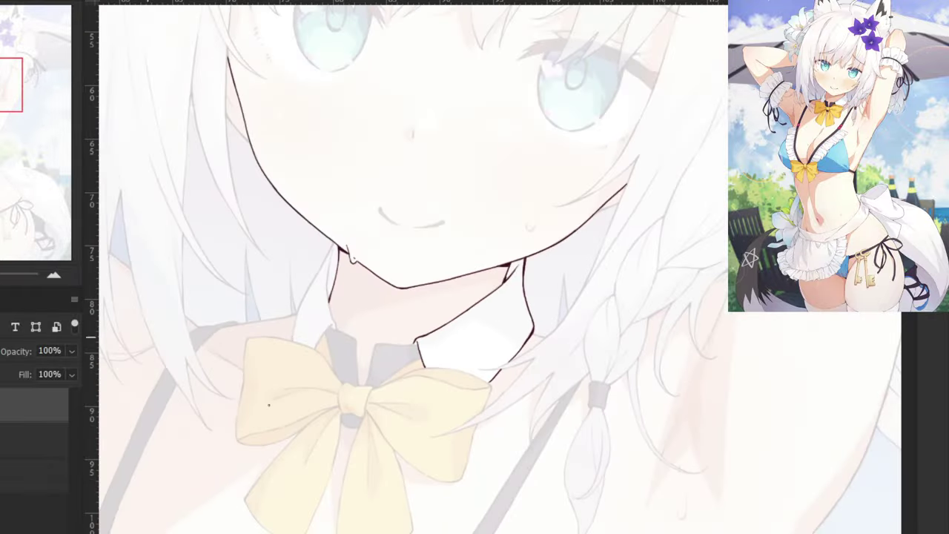
# Hide the reference to check the far collar's lineart on its own, and show the reference again.
pyautogui.hotkey('ctrl', '-')
pyautogui.hotkey('ctrl', '-')
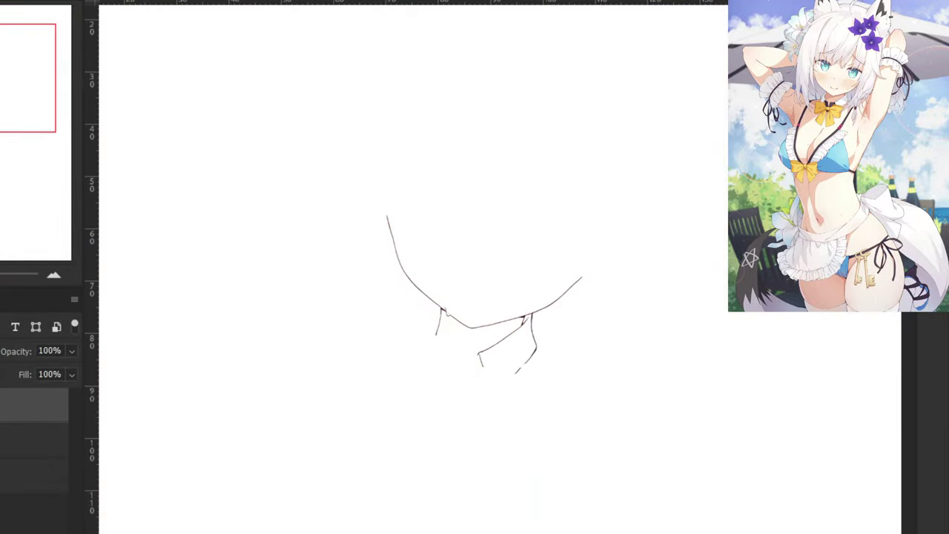
pyautogui.hotkey('ctrl', '-')
pyautogui.hotkey('ctrl', '+')
pyautogui.hotkey('ctrl', ',')
pyautogui.scroll(6, 419, 406)
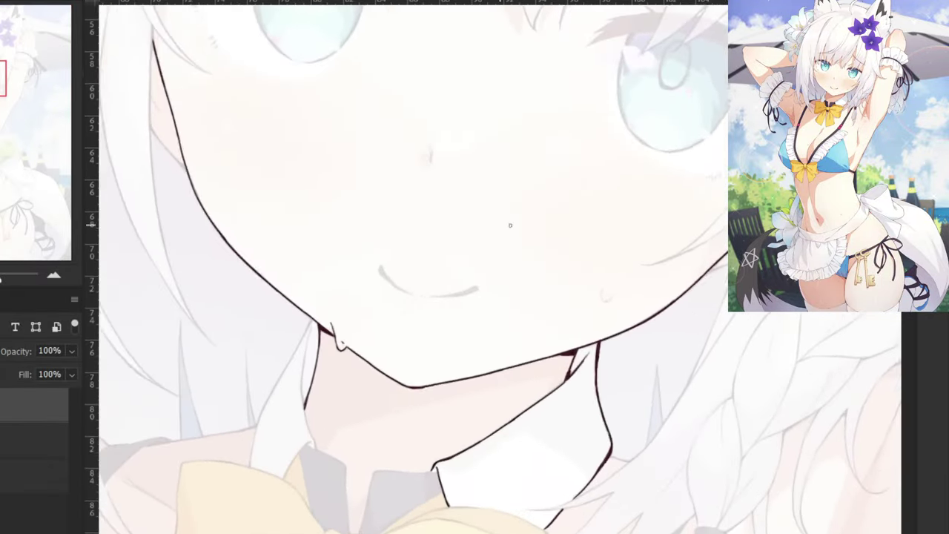
# Trace the inner curve of the sweat drop on the cheek down to its rounded tip.
pyautogui.hotkey('ctrl', '+')
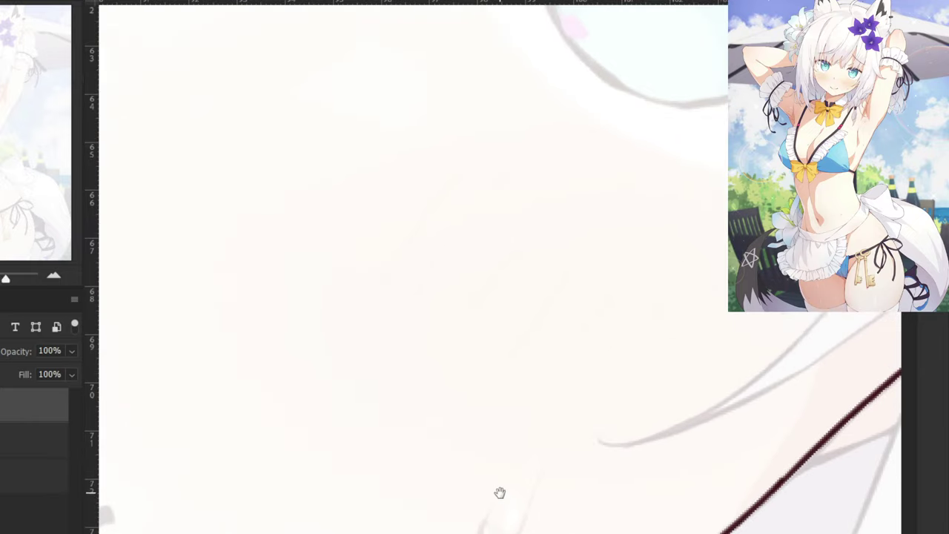
pyautogui.moveTo(500, 494)
pyautogui.mouseDown()
pyautogui.moveTo(457, 424)
pyautogui.moveTo(437, 472)
pyautogui.moveTo(453, 485)
pyautogui.mouseUp()
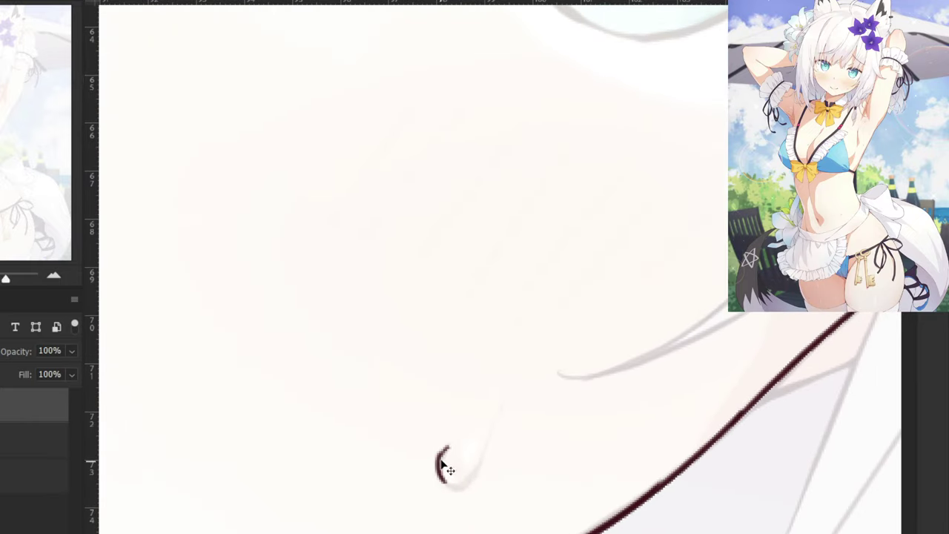
pyautogui.hotkey('ctrl', 'z')
pyautogui.moveTo(448, 447)
pyautogui.mouseDown()
pyautogui.moveTo(447, 481)
pyautogui.moveTo(457, 485)
pyautogui.mouseUp()
pyautogui.moveTo(483, 455); pyautogui.dragTo(456, 484)
pyautogui.hotkey('ctrl', 'z')
pyautogui.hotkey('ctrl', 'z')
pyautogui.moveTo(504, 403); pyautogui.dragTo(482, 454)
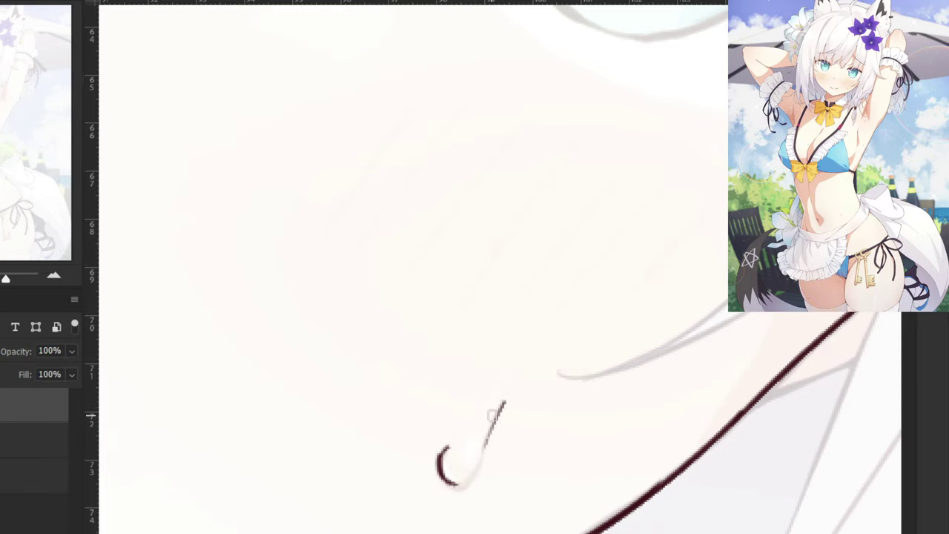
pyautogui.hotkey('ctrl', 'z')
# Raise the reference layer's opacity to 38% and make the lineart layer active again.
pyautogui.click(43, 439)
pyautogui.click(72, 350)
pyautogui.moveTo(35, 375); pyautogui.dragTo(23, 378)
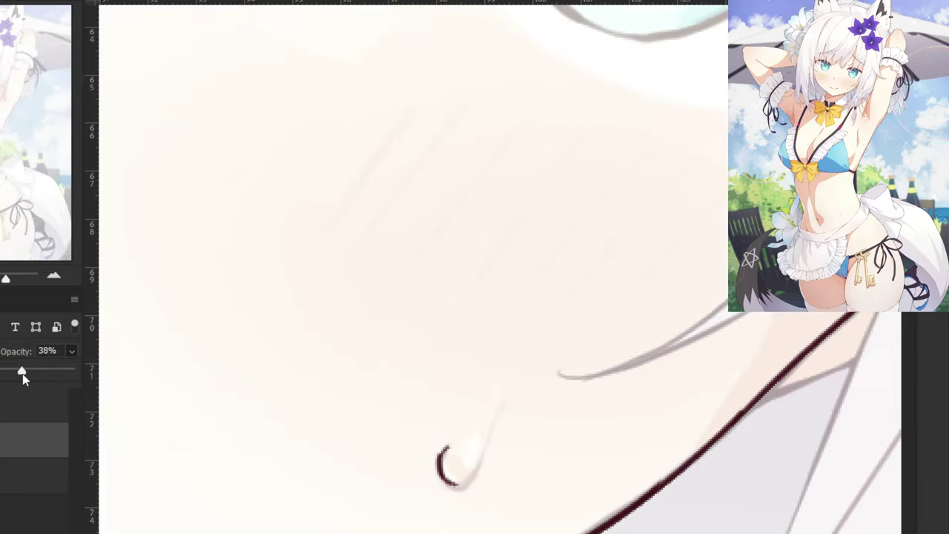
pyautogui.click(7, 410)
# Trace the long thin side of the sweat drop and close its rounded bottom with a clean curve.
pyautogui.moveTo(501, 407); pyautogui.dragTo(486, 444)
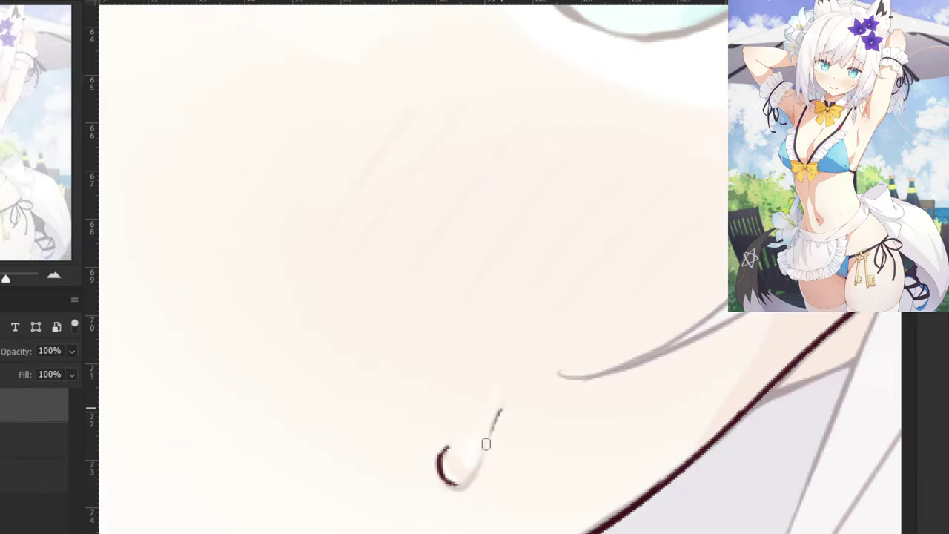
pyautogui.hotkey('ctrl', 'z')
pyautogui.moveTo(503, 409); pyautogui.dragTo(486, 444)
pyautogui.hotkey('ctrl', 'z')
pyautogui.moveTo(502, 409); pyautogui.dragTo(476, 471)
pyautogui.moveTo(495, 426); pyautogui.dragTo(481, 466)
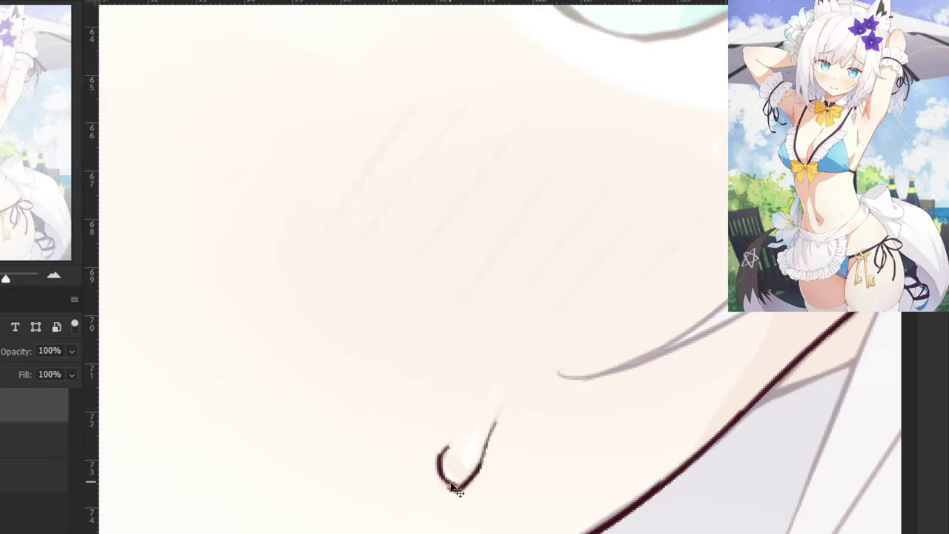
pyautogui.hotkey('ctrl', 'z')
pyautogui.moveTo(457, 487); pyautogui.dragTo(481, 464)
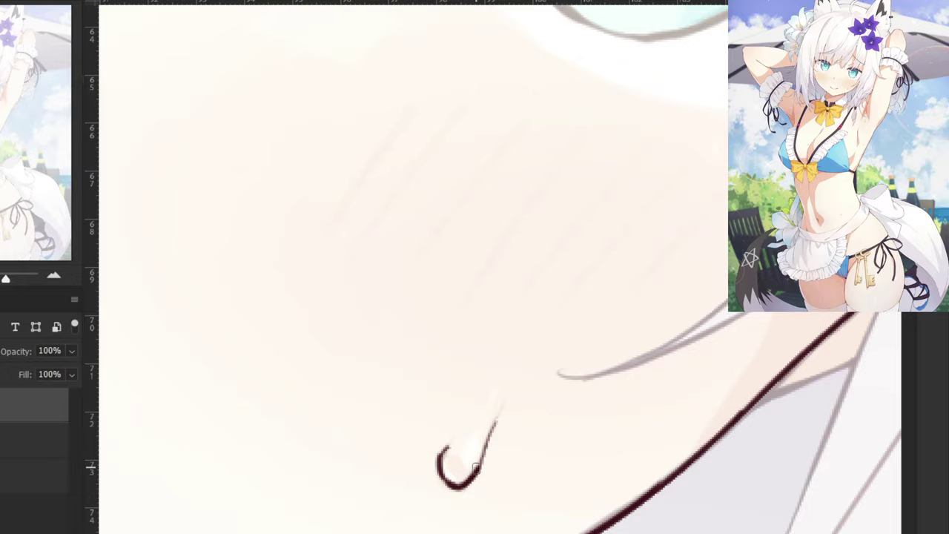
# Hide the reference to inspect the lineart with the sweat drop, and bring the reference back.
pyautogui.hotkey('ctrl', '-')
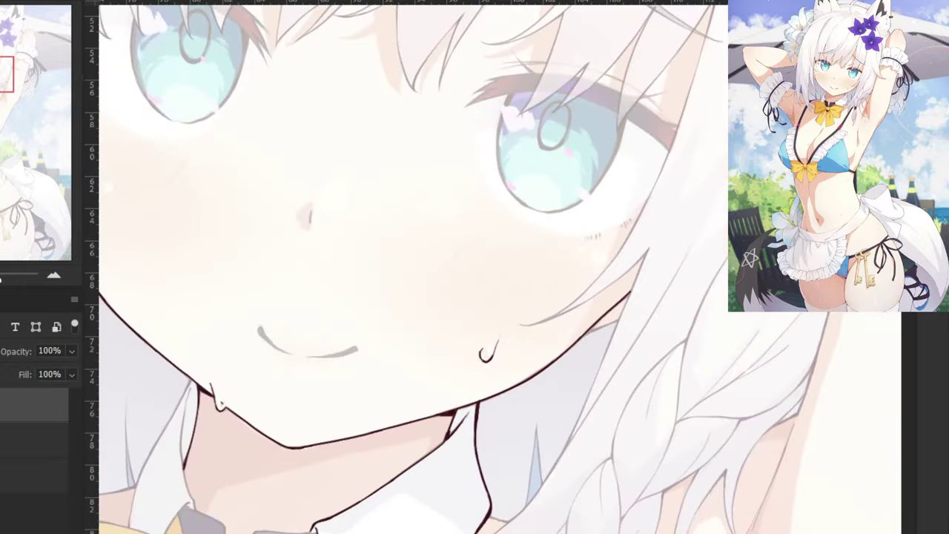
pyautogui.hotkey('ctrl', '-')
pyautogui.hotkey('ctrl', '-')
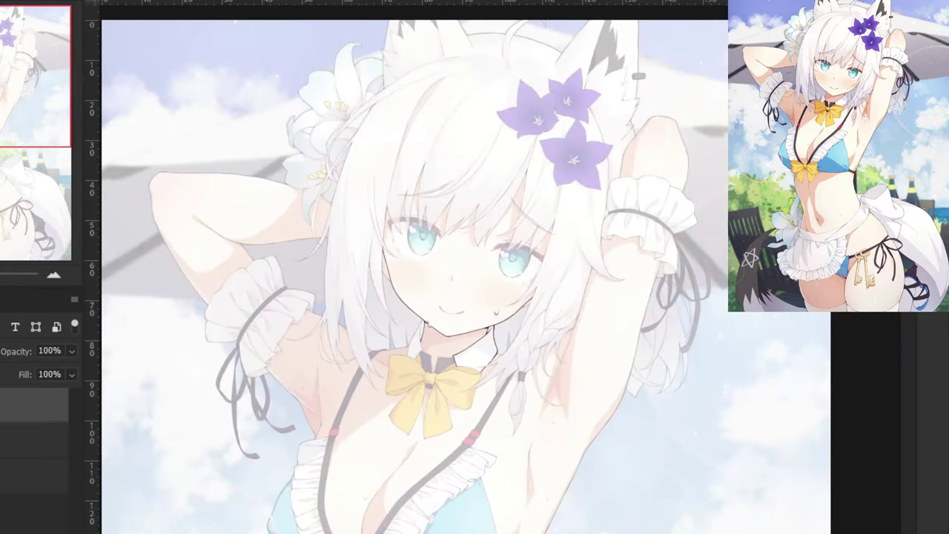
pyautogui.hotkey('ctrl', ',')
pyautogui.hotkey('ctrl', '+')
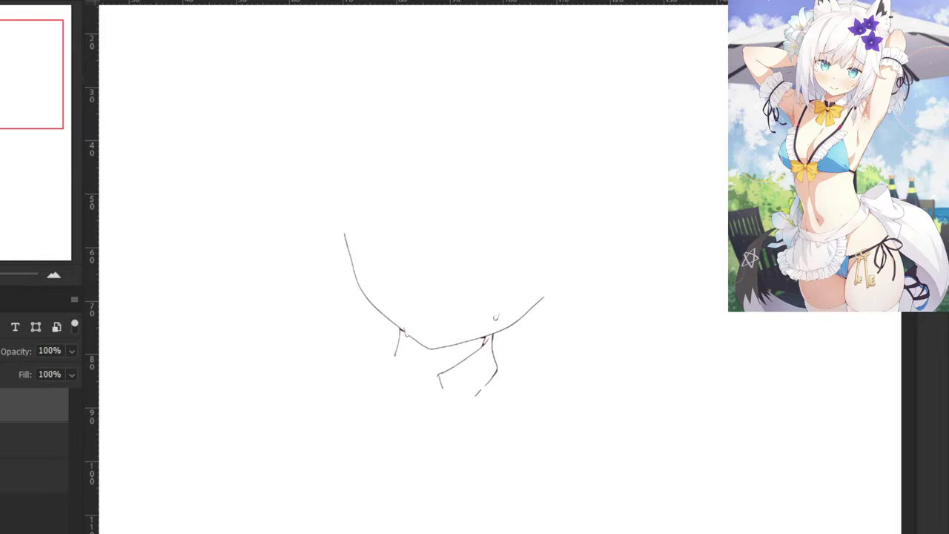
pyautogui.hotkey('ctrl', ',')
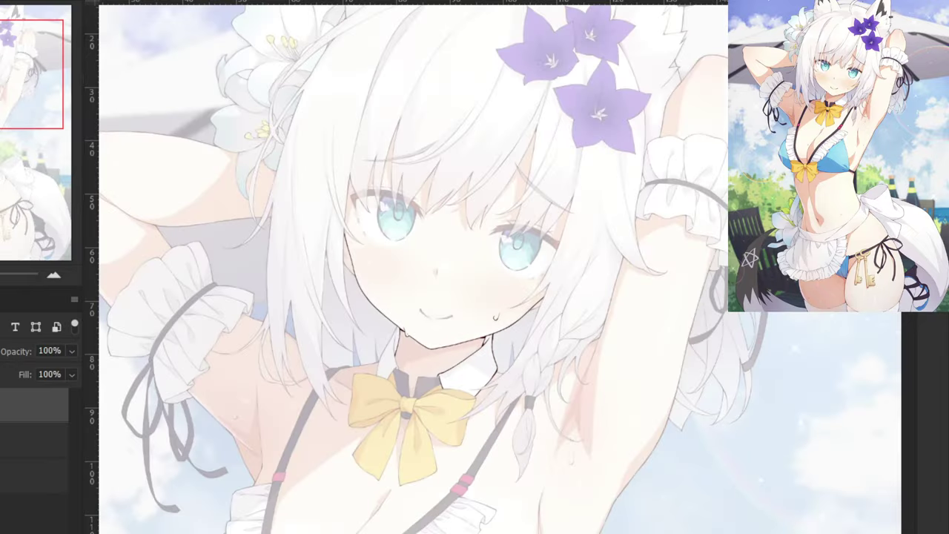
# Trace the inner line of the near collar from below the jaw down to the top of the choker.
pyautogui.hotkey('ctrl', '+')
pyautogui.hotkey('ctrl', '+')
pyautogui.moveTo(223, 311)
pyautogui.mouseDown()
pyautogui.moveTo(386, 213)
pyautogui.moveTo(373, 319)
pyautogui.mouseUp()
pyautogui.hotkey('ctrl', '+')
pyautogui.hotkey('ctrl', '+')
pyautogui.hotkey('ctrl', 'z')
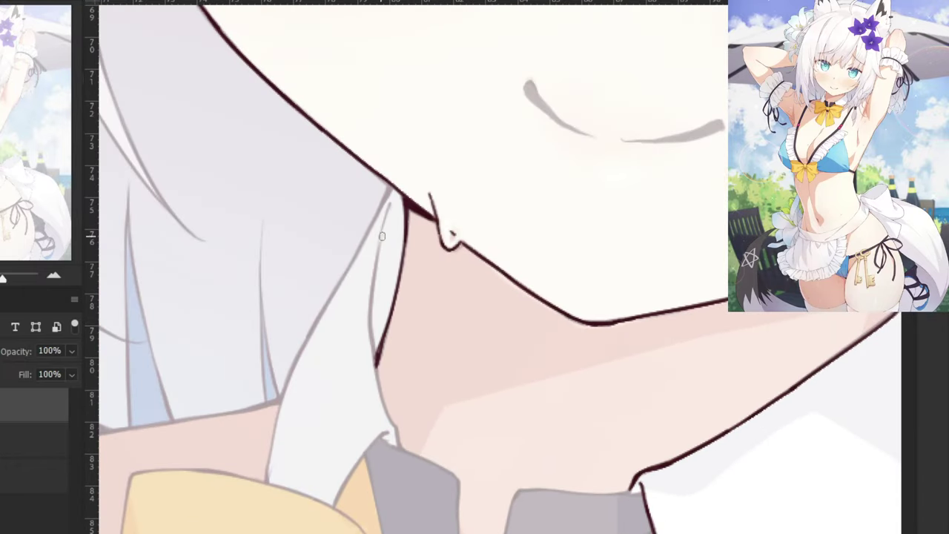
pyautogui.moveTo(383, 233)
pyautogui.mouseDown()
pyautogui.moveTo(375, 348)
pyautogui.moveTo(377, 260)
pyautogui.moveTo(368, 343)
pyautogui.moveTo(395, 436)
pyautogui.mouseUp()
pyautogui.hotkey('ctrl', 'z')
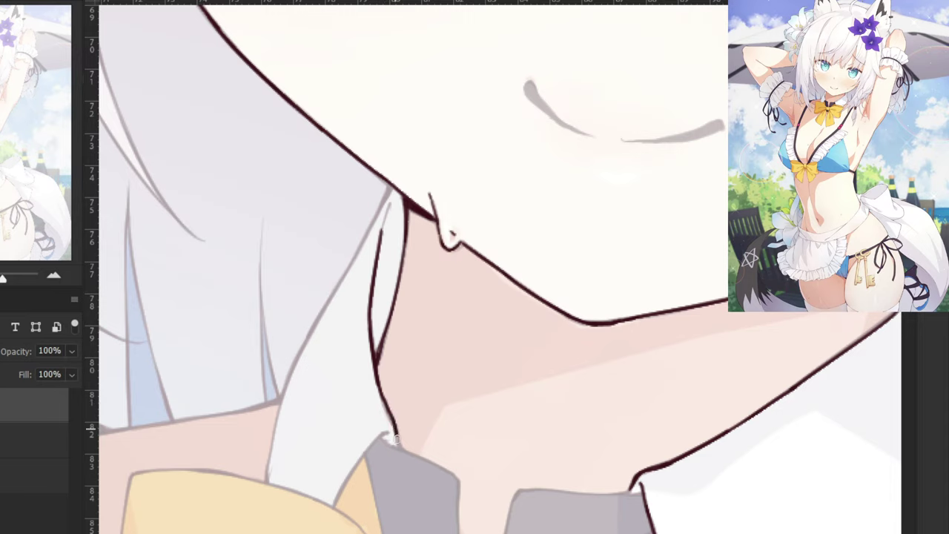
# Trace the near collar's outer edge from the jawline down toward the shoulder, redoing strokes until it fits.
pyautogui.moveTo(389, 187); pyautogui.dragTo(361, 240)
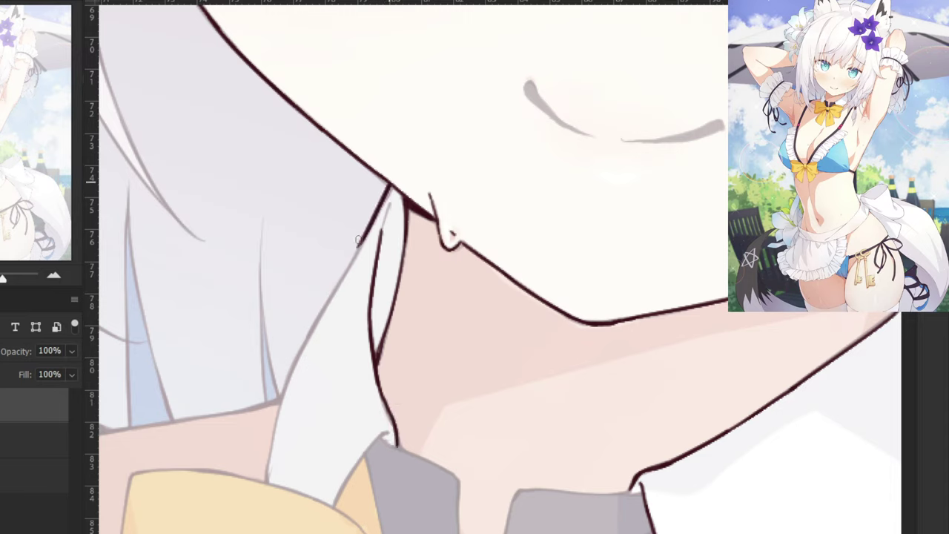
pyautogui.hotkey('ctrl', 'z')
pyautogui.moveTo(392, 184); pyautogui.dragTo(347, 270)
pyautogui.hotkey('ctrl', 'z')
pyautogui.moveTo(385, 195); pyautogui.dragTo(346, 270)
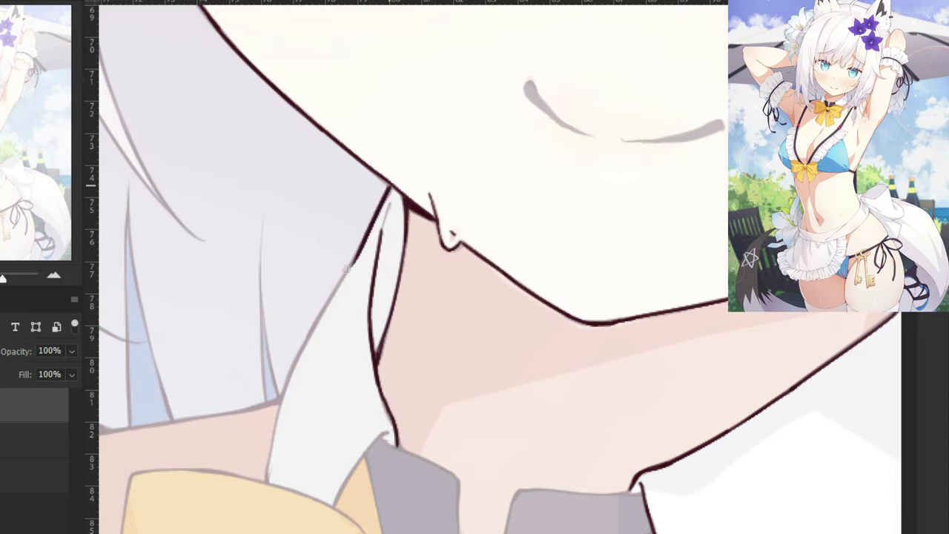
pyautogui.hotkey('ctrl', 'z')
pyautogui.moveTo(391, 186)
pyautogui.mouseDown()
pyautogui.moveTo(292, 369)
pyautogui.moveTo(276, 419)
pyautogui.mouseUp()
pyautogui.hotkey('ctrl', 'z')
# Carry the near collar's outer edge past the shoulder down to the bow, redoing the stroke.
pyautogui.moveTo(307, 339); pyautogui.dragTo(268, 458)
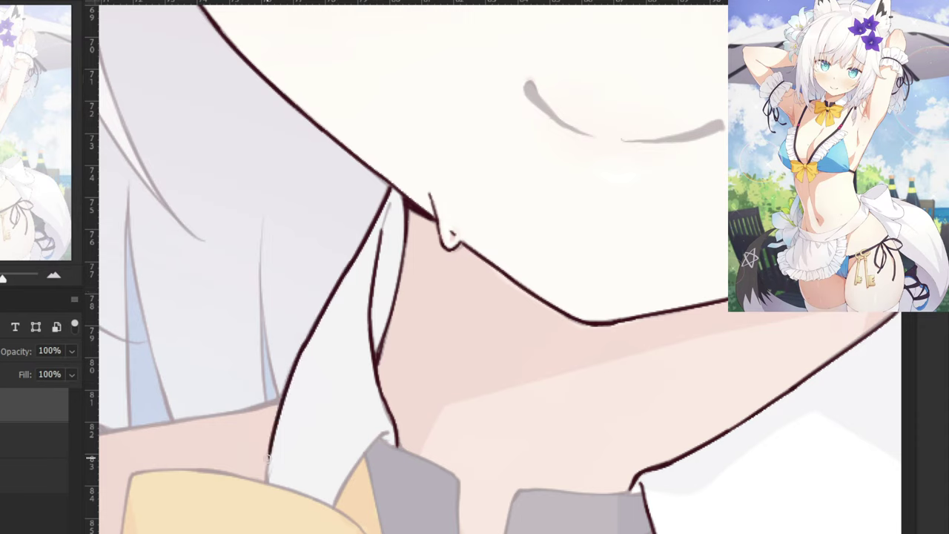
pyautogui.hotkey('ctrl', 'z')
pyautogui.moveTo(304, 338); pyautogui.dragTo(267, 476)
pyautogui.moveTo(272, 440); pyautogui.dragTo(271, 484)
pyautogui.hotkey('ctrl', 'z')
pyautogui.hotkey('ctrl', 'z')
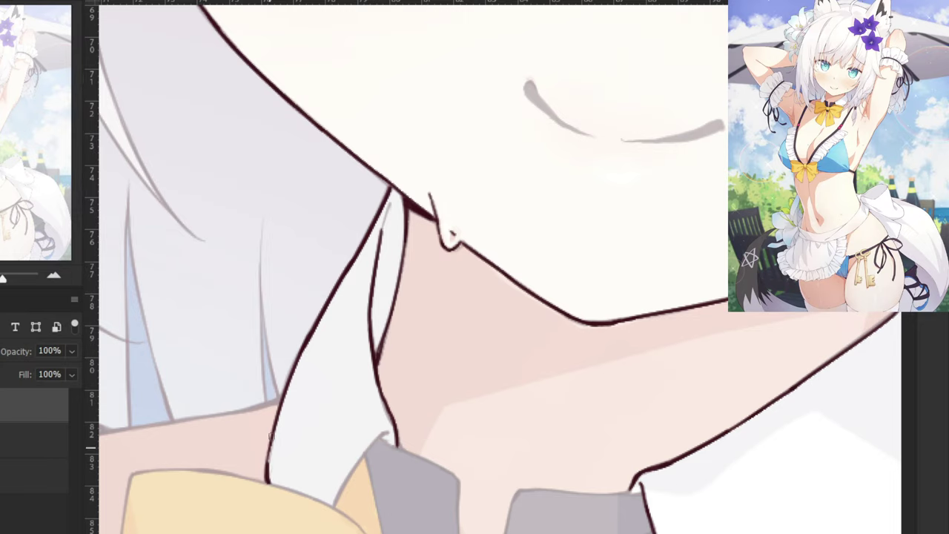
# Thicken the jawline with a small wedge where the near collar's outer edge meets it.
pyautogui.moveTo(235, 192); pyautogui.dragTo(286, 385)
pyautogui.hotkey('ctrl', '+')
pyautogui.moveTo(381, 394); pyautogui.dragTo(407, 420)
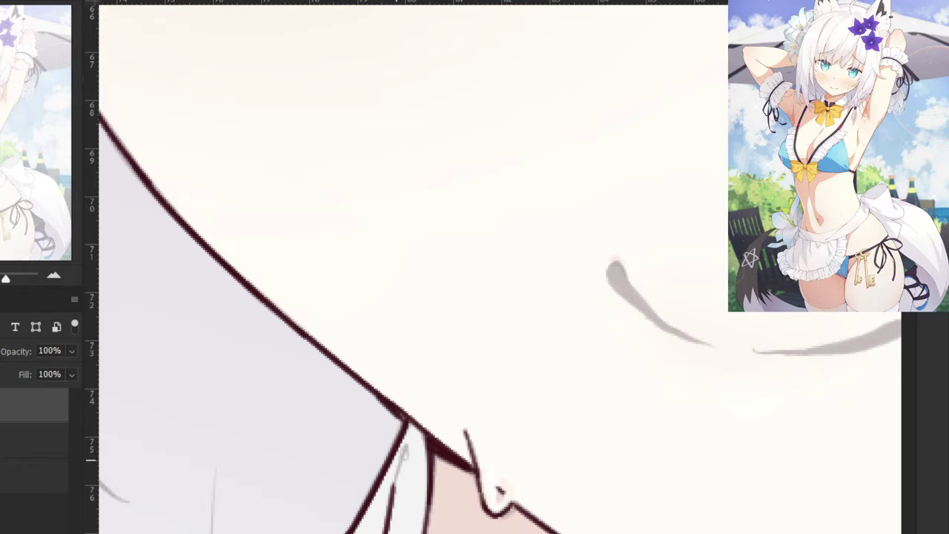
# Hide the reference to check the traced face and collar lineart on plain white, and show it again.
pyautogui.moveTo(406, 446); pyautogui.dragTo(394, 494)
pyautogui.hotkey('ctrl', 'z')
pyautogui.scroll(-6, 401, 452)
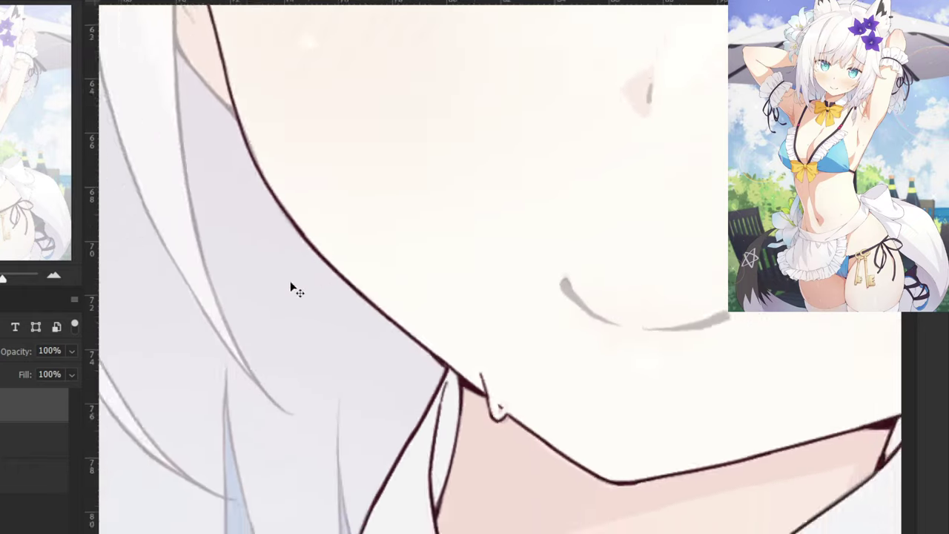
pyautogui.hotkey('ctrl', '-')
pyautogui.click(0, 441)
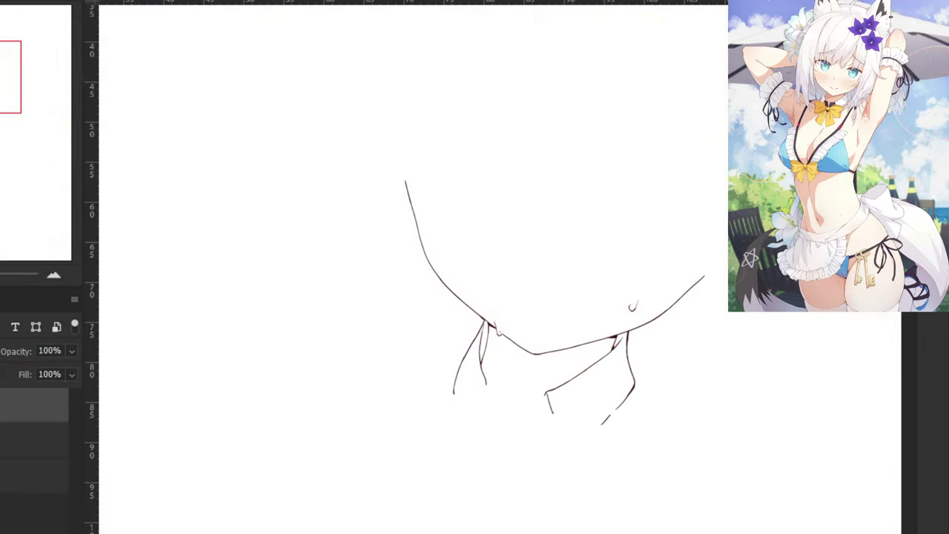
pyautogui.hotkey('ctrl', '+')
pyautogui.hotkey('ctrl', '-')
pyautogui.click(0, 441)
# Trace the near collar's lower edge from its front tip down to the bow, redoing the stroke until it fits.
pyautogui.hotkey('ctrl', '+')
pyautogui.hotkey('ctrl', '+')
pyautogui.hotkey('ctrl', '+')
pyautogui.moveTo(377, 442); pyautogui.dragTo(411, 165)
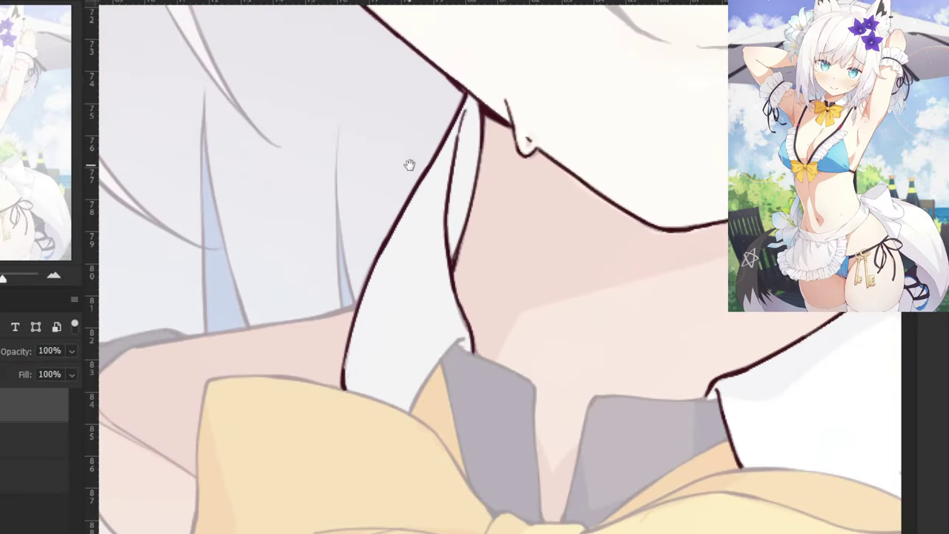
pyautogui.hotkey('ctrl', '+')
pyautogui.moveTo(446, 361); pyautogui.dragTo(377, 439)
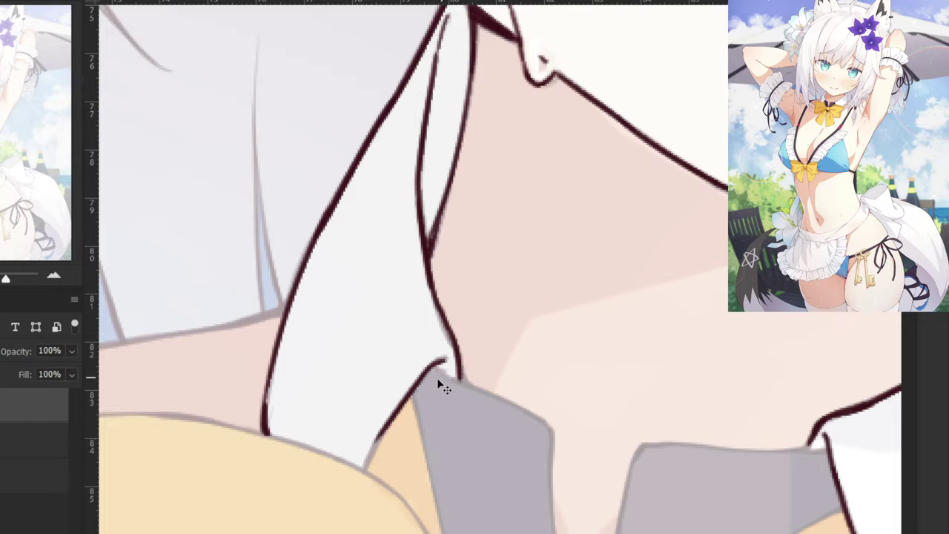
pyautogui.hotkey('ctrl', 'z')
pyautogui.moveTo(446, 361); pyautogui.dragTo(400, 414)
pyautogui.hotkey('ctrl', 'z')
pyautogui.moveTo(446, 360)
pyautogui.mouseDown()
pyautogui.moveTo(391, 421)
pyautogui.moveTo(366, 468)
pyautogui.mouseUp()
pyautogui.moveTo(389, 424); pyautogui.dragTo(368, 468)
# Save the drawing as a Photoshop file in Downloads, accepting the format compatibility options.
pyautogui.hotkey('ctrl', '-')
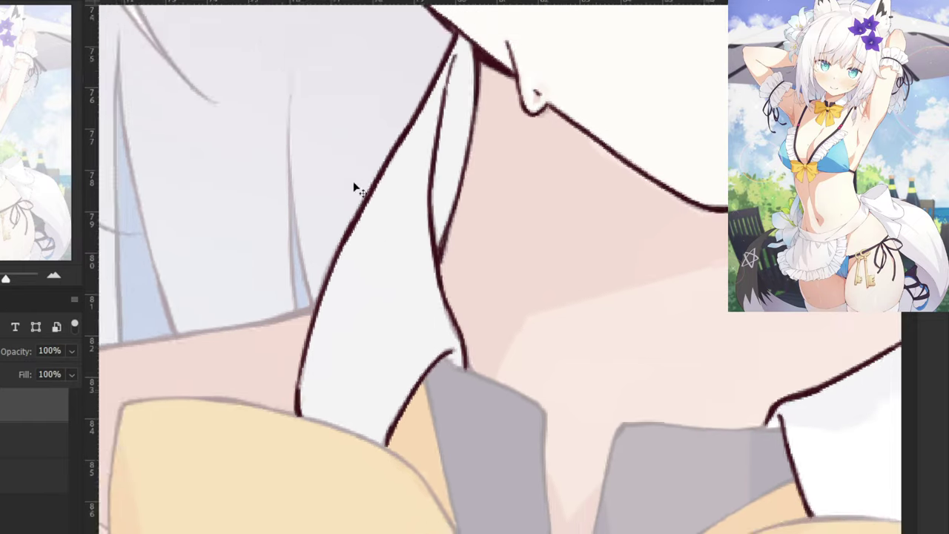
pyautogui.hotkey('ctrl', '-')
pyautogui.hotkey('ctrl', '-')
pyautogui.hotkey('ctrl', '-')
pyautogui.hotkey('ctrl', '-')
pyautogui.hotkey('ctrl', '-')
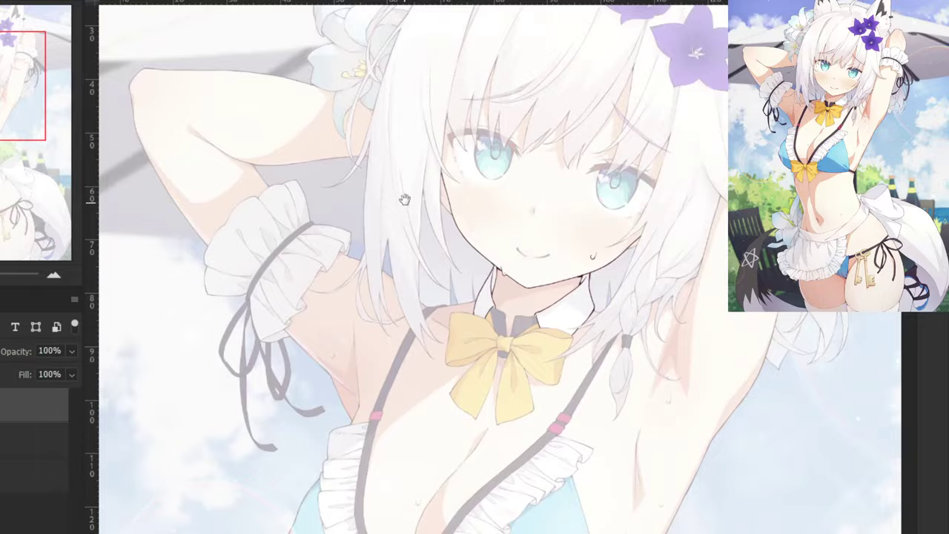
pyautogui.moveTo(405, 199); pyautogui.dragTo(346, 308)
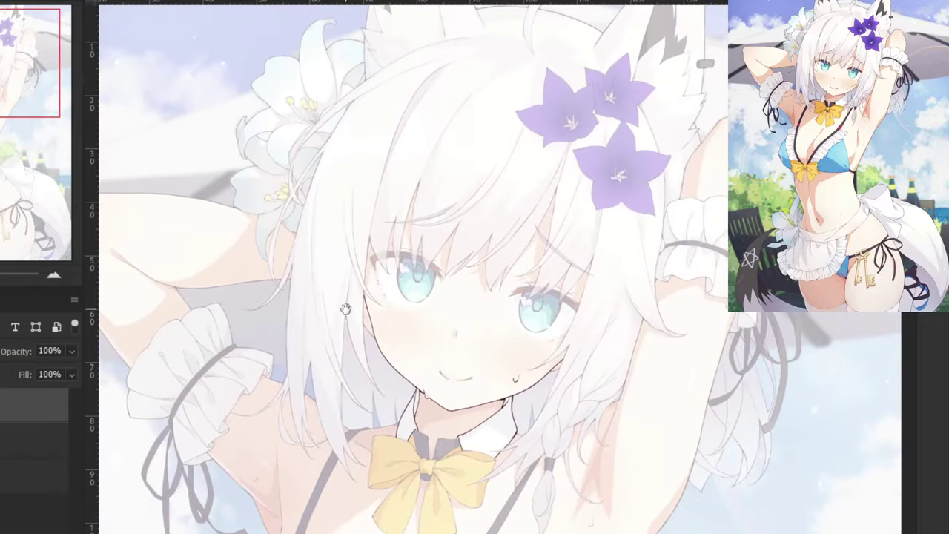
pyautogui.hotkey('ctrl', 'shift', 's')
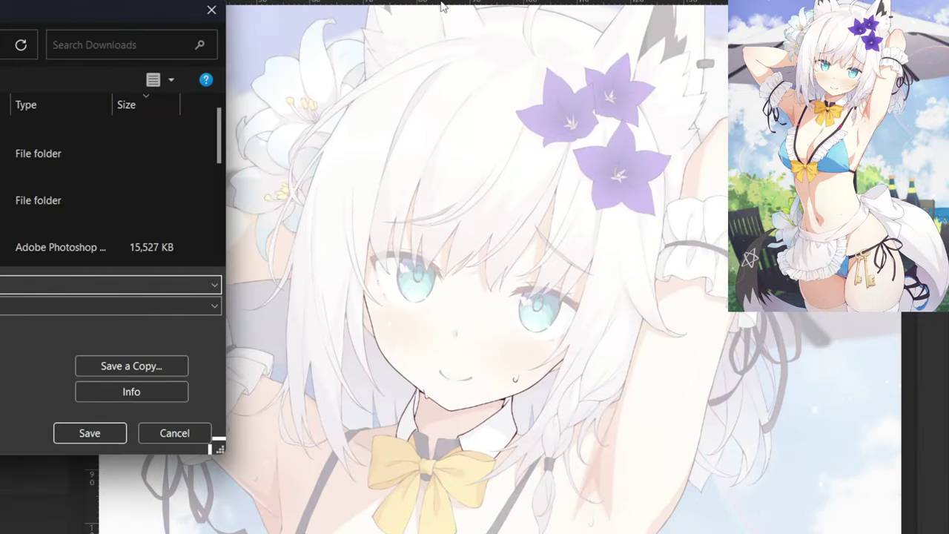
pyautogui.click(89, 436)
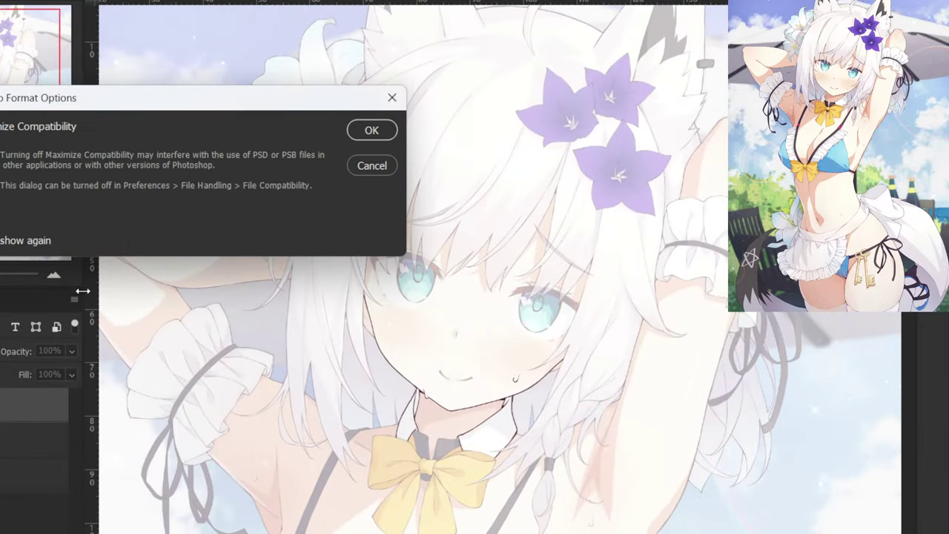
pyautogui.click(373, 130)
# Mark the nose with a short dark stroke and trace the lower edge of the smile's far half, redoing strokes as needed.
pyautogui.scroll(5, 356, 136)
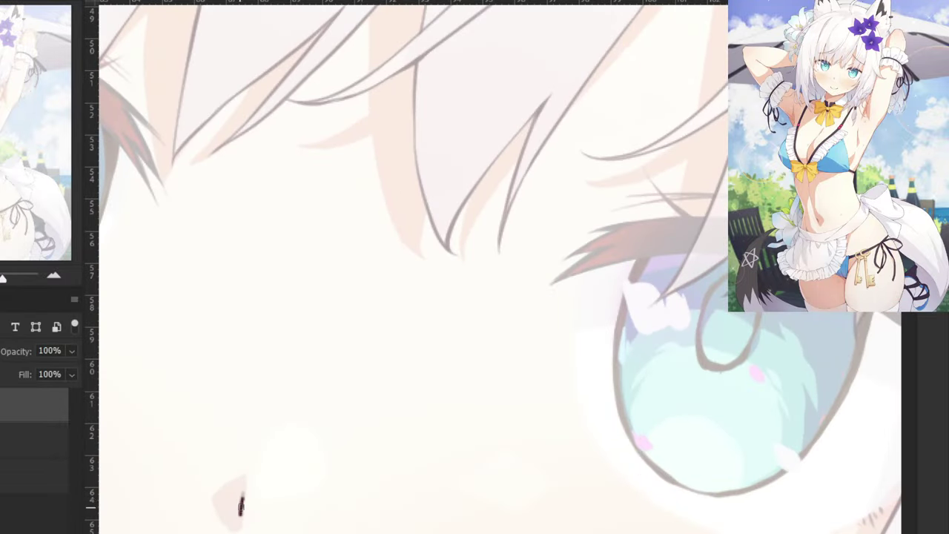
pyautogui.moveTo(213, 453); pyautogui.dragTo(438, 201)
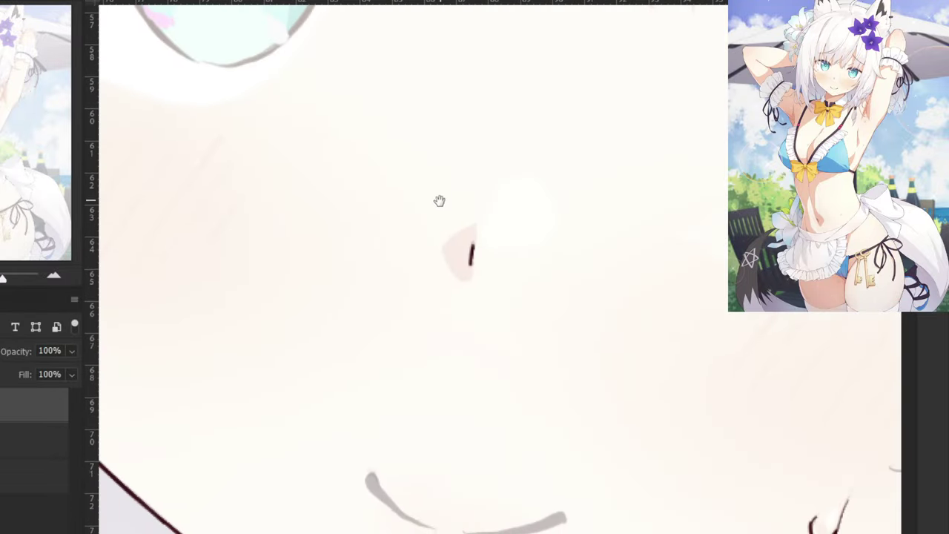
pyautogui.moveTo(569, 515); pyautogui.dragTo(493, 531)
pyautogui.hotkey('ctrl', 'z')
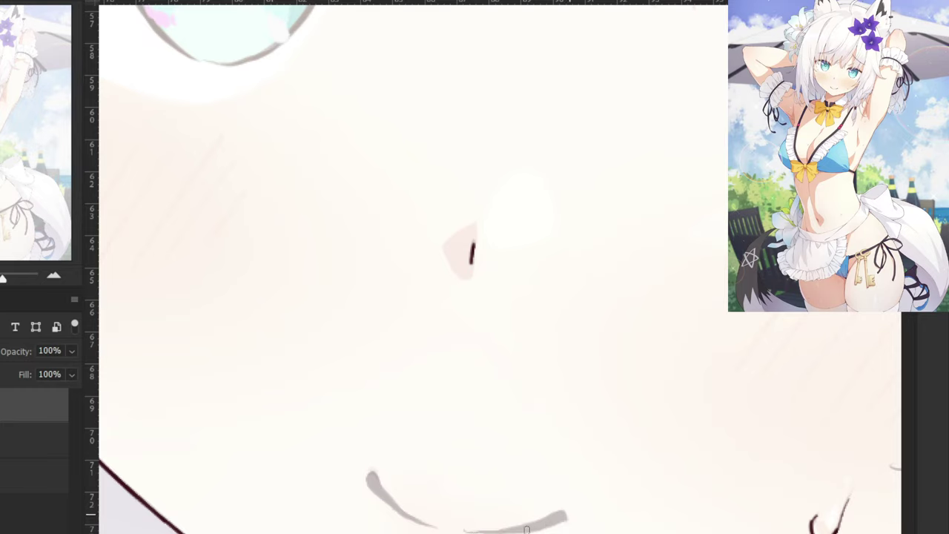
pyautogui.moveTo(569, 516); pyautogui.dragTo(468, 531)
pyautogui.hotkey('ctrl', 'z')
pyautogui.moveTo(568, 516); pyautogui.dragTo(462, 531)
pyautogui.hotkey('ctrl', 'z')
pyautogui.moveTo(572, 516); pyautogui.dragTo(465, 529)
pyautogui.hotkey('ctrl', 'z')
pyautogui.hotkey('ctrl', 'z')
pyautogui.moveTo(570, 517); pyautogui.dragTo(462, 531)
pyautogui.hotkey('ctrl', 'z')
pyautogui.hotkey('ctrl', 'z')
pyautogui.moveTo(571, 516); pyautogui.dragTo(465, 530)
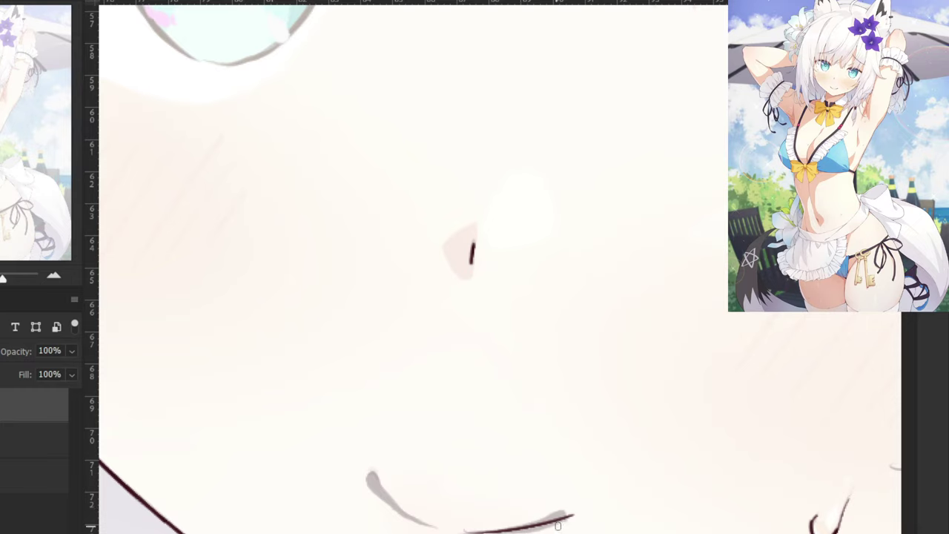
# Erase the overshoot at the smile's far corner and fill that end into a thick, rounded taper.
pyautogui.press('e')
pyautogui.click(577, 511)
pyautogui.press('b')
pyautogui.moveTo(502, 532)
pyautogui.mouseDown()
pyautogui.moveTo(559, 522)
pyautogui.moveTo(526, 525)
pyautogui.mouseUp()
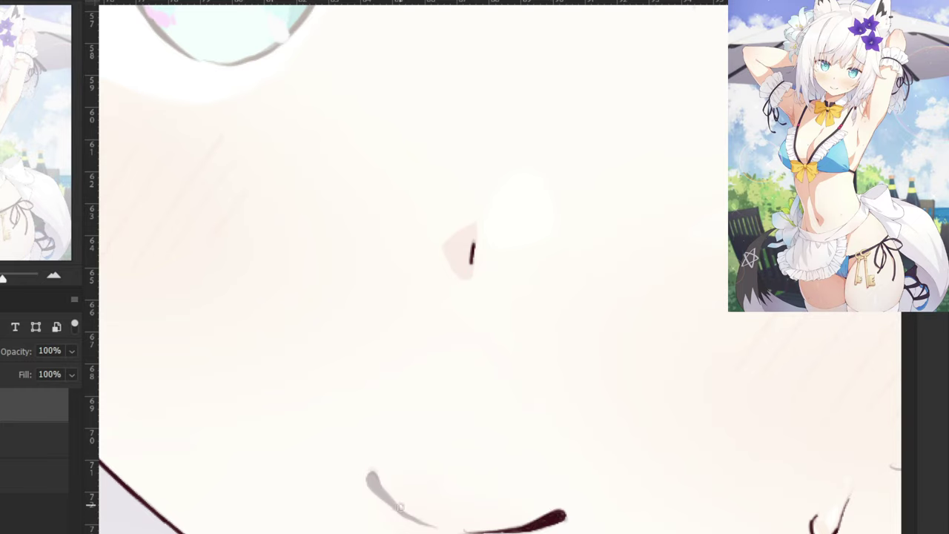
# Trace the smile's near half as a curve tapering toward the middle, and outline and fill its thick rounded end.
pyautogui.moveTo(371, 478)
pyautogui.mouseDown()
pyautogui.moveTo(396, 509)
pyautogui.moveTo(433, 527)
pyautogui.mouseUp()
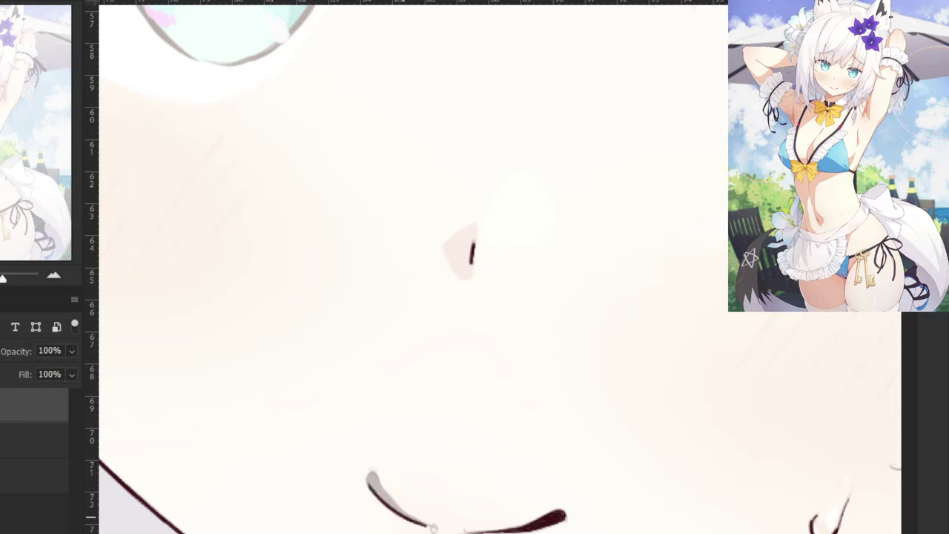
pyautogui.moveTo(312, 298); pyautogui.dragTo(406, 278)
pyautogui.hotkey('ctrl', '+')
pyautogui.moveTo(512, 459); pyautogui.dragTo(470, 256)
pyautogui.scroll(2, 471, 356)
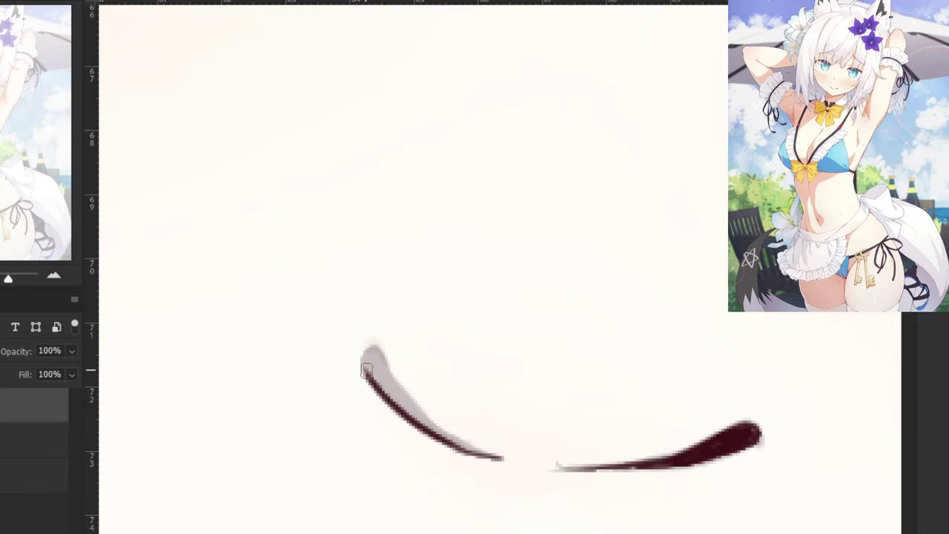
pyautogui.moveTo(369, 380)
pyautogui.mouseDown()
pyautogui.moveTo(365, 351)
pyautogui.moveTo(375, 347)
pyautogui.moveTo(459, 434)
pyautogui.mouseUp()
pyautogui.moveTo(415, 407); pyautogui.dragTo(470, 448)
pyautogui.moveTo(424, 418); pyautogui.dragTo(482, 450)
pyautogui.hotkey('ctrl', 'z')
pyautogui.hotkey('ctrl', 'z')
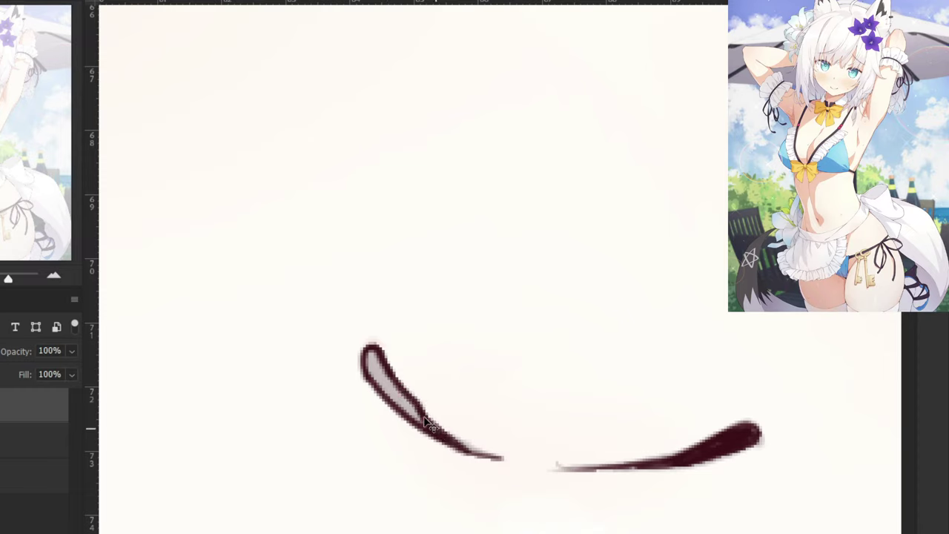
pyautogui.moveTo(424, 422); pyautogui.dragTo(486, 454)
pyautogui.moveTo(416, 415)
pyautogui.mouseDown()
pyautogui.moveTo(378, 371)
pyautogui.moveTo(407, 407)
pyautogui.moveTo(373, 364)
pyautogui.mouseUp()
# Check the nose and mouth lines within the whole face lineart with the reference hidden, and show it again.
pyautogui.hotkey('ctrl', '-')
pyautogui.hotkey('ctrl', '-')
pyautogui.hotkey('ctrl', '-')
pyautogui.hotkey('ctrl', '-')
pyautogui.hotkey('ctrl', '-')
pyautogui.hotkey('ctrl', '-')
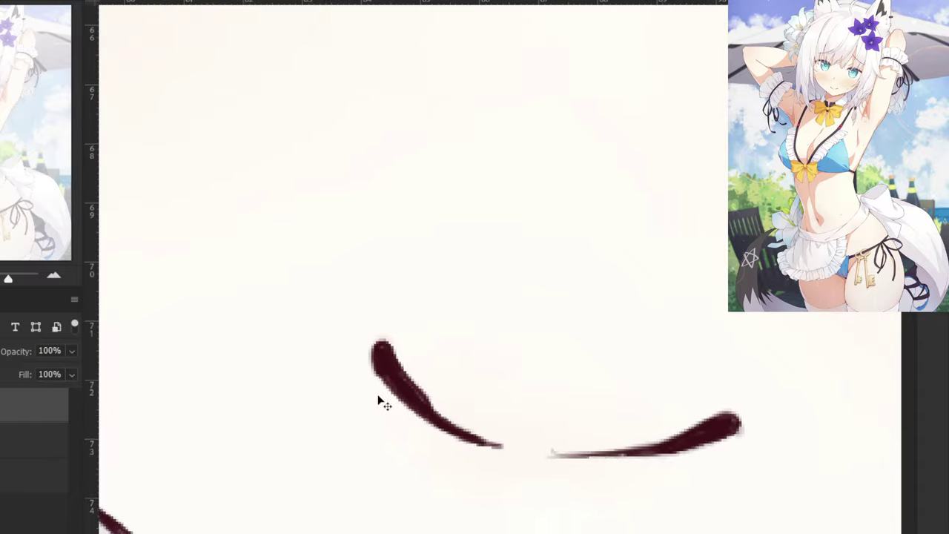
pyautogui.hotkey('ctrl', '-')
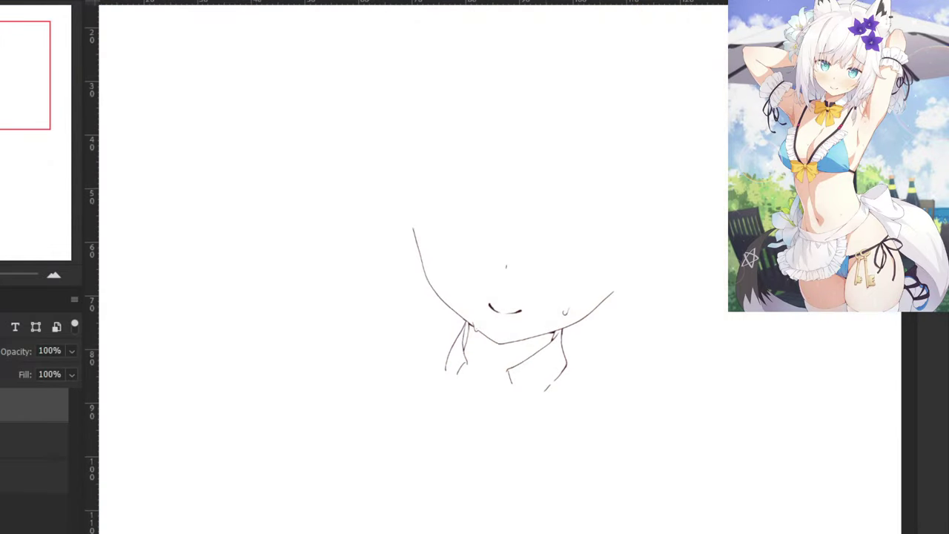
pyautogui.hotkey('ctrl', '+')
pyautogui.hotkey('ctrl', '+')
pyautogui.hotkey('ctrl', '+')
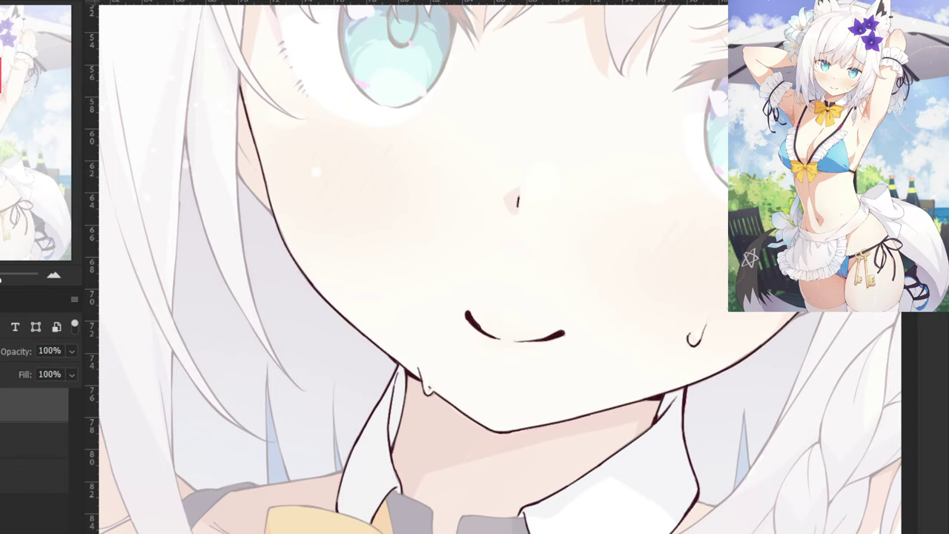
# Trace the lower edge of the near eye's upper lash band from the outer corner toward the iris, redoing the stroke.
pyautogui.moveTo(321, 58); pyautogui.dragTo(362, 354)
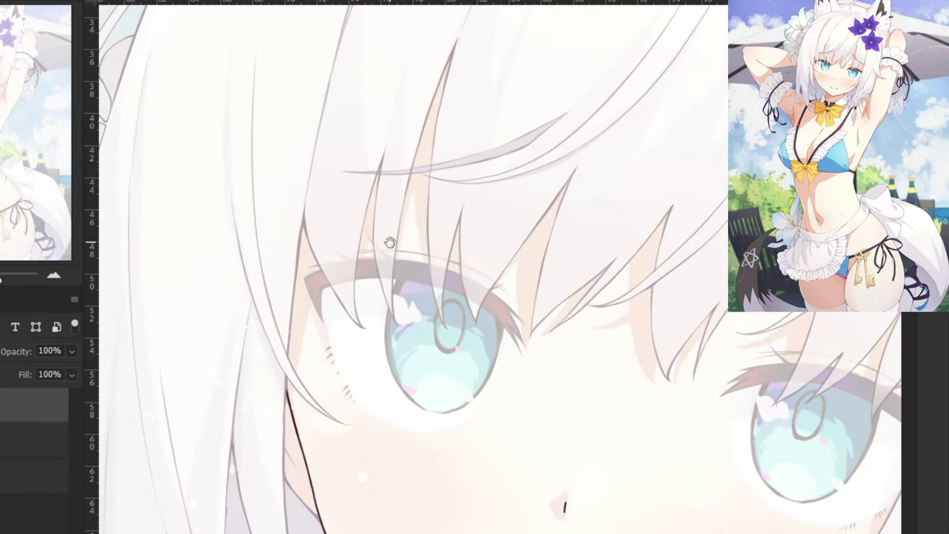
pyautogui.moveTo(390, 243); pyautogui.dragTo(430, 280)
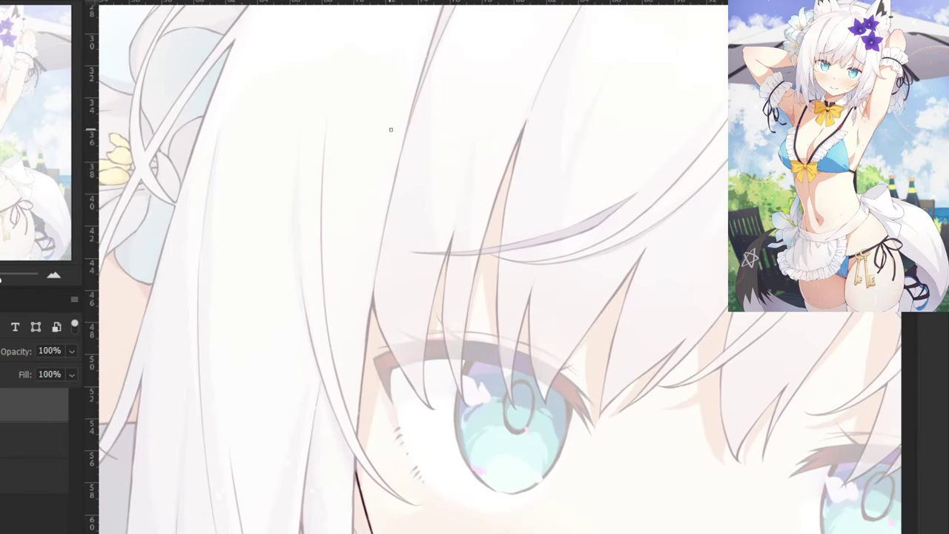
pyautogui.hotkey('ctrl', '+')
pyautogui.hotkey('ctrl', '+')
pyautogui.moveTo(283, 440); pyautogui.dragTo(393, 419)
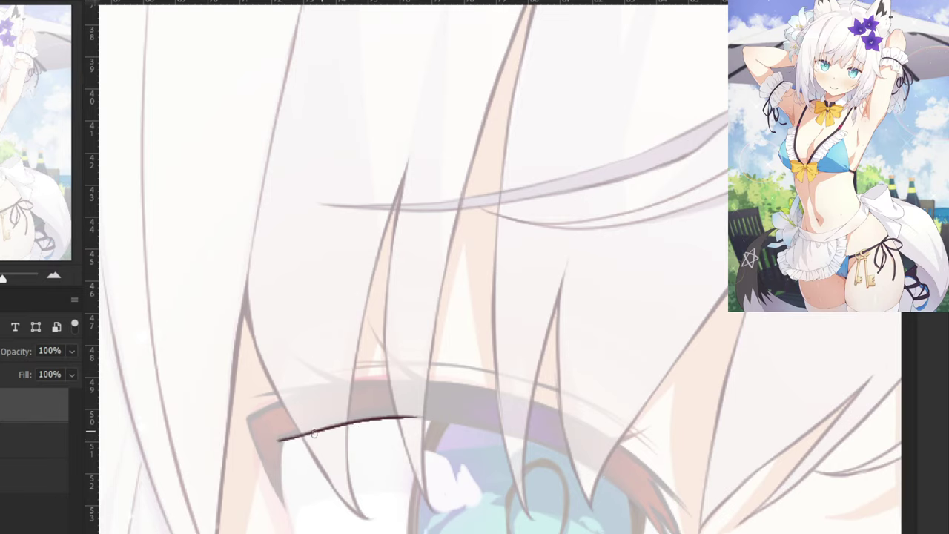
pyautogui.hotkey('ctrl', 'z')
pyautogui.moveTo(280, 439); pyautogui.dragTo(393, 419)
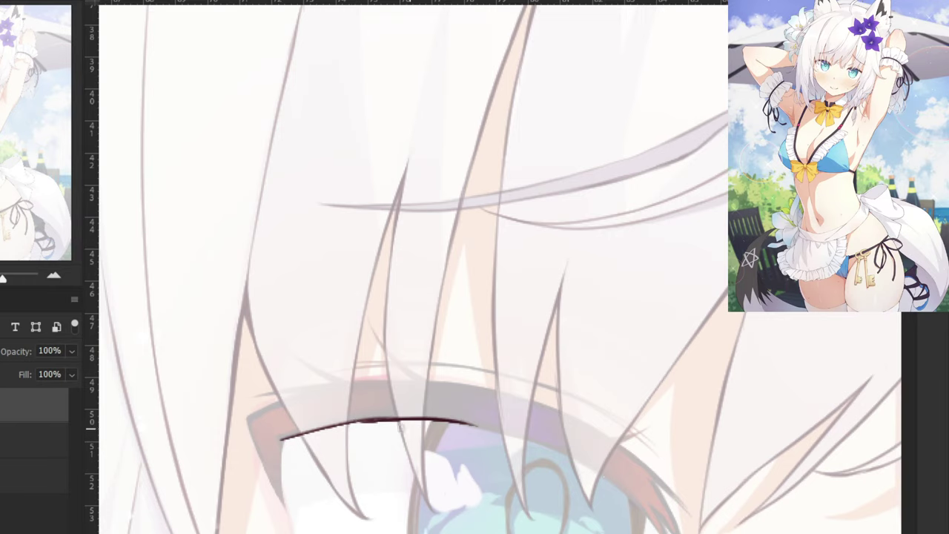
# Carry the lash band's lower edge across the top of the iris toward the inner corner, redoing strokes until the curve is smooth.
pyautogui.moveTo(356, 422)
pyautogui.mouseDown()
pyautogui.moveTo(509, 436)
pyautogui.moveTo(419, 413)
pyautogui.moveTo(543, 440)
pyautogui.mouseUp()
pyautogui.hotkey('ctrl', 'z')
pyautogui.press('e')
pyautogui.press('b')
pyautogui.hotkey('ctrl', 'z')
pyautogui.moveTo(398, 420); pyautogui.dragTo(533, 443)
pyautogui.hotkey('ctrl', 'z')
pyautogui.hotkey('ctrl', 'z')
pyautogui.moveTo(388, 418); pyautogui.dragTo(540, 445)
pyautogui.hotkey('ctrl', 'z')
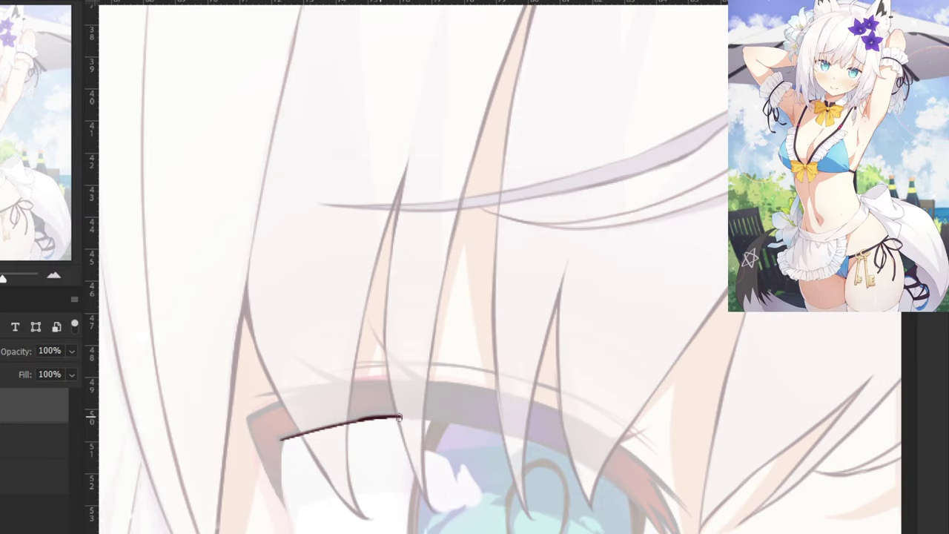
pyautogui.moveTo(389, 418)
pyautogui.mouseDown()
pyautogui.moveTo(525, 446)
pyautogui.moveTo(490, 430)
pyautogui.moveTo(609, 477)
pyautogui.mouseUp()
pyautogui.hotkey('ctrl', 'z')
pyautogui.moveTo(505, 432); pyautogui.dragTo(631, 500)
pyautogui.hotkey('ctrl', 'z')
pyautogui.hotkey('ctrl', 'z')
pyautogui.moveTo(531, 445); pyautogui.dragTo(627, 494)
pyautogui.hotkey('ctrl', 'z')
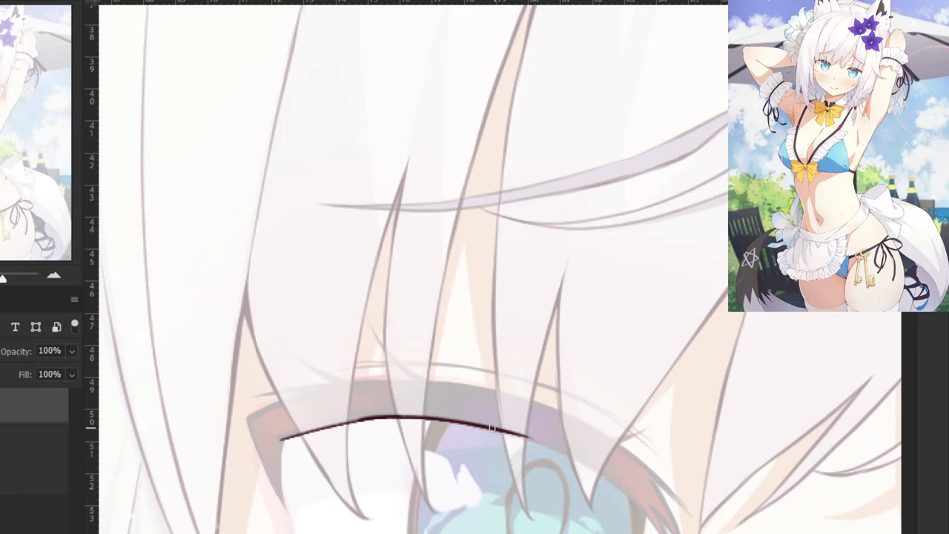
pyautogui.moveTo(492, 427); pyautogui.dragTo(625, 490)
# Extend the lash band's lower edge past the iris to the pointed lash tip at the eye's inner corner, redoing the stroke.
pyautogui.moveTo(478, 500); pyautogui.dragTo(398, 396)
pyautogui.hotkey('ctrl', '+')
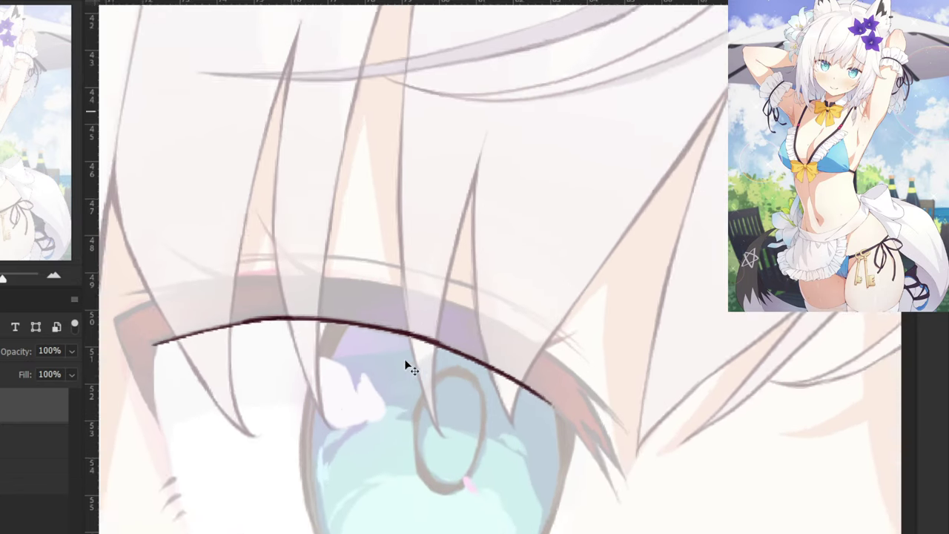
pyautogui.moveTo(471, 524); pyautogui.dragTo(450, 414)
pyautogui.moveTo(507, 299)
pyautogui.mouseDown()
pyautogui.moveTo(618, 432)
pyautogui.moveTo(572, 350)
pyautogui.moveTo(631, 448)
pyautogui.mouseUp()
pyautogui.hotkey('ctrl', 'z')
pyautogui.hotkey('ctrl', 'z')
pyautogui.hotkey('ctrl', 'z')
pyautogui.hotkey('ctrl', 'z')
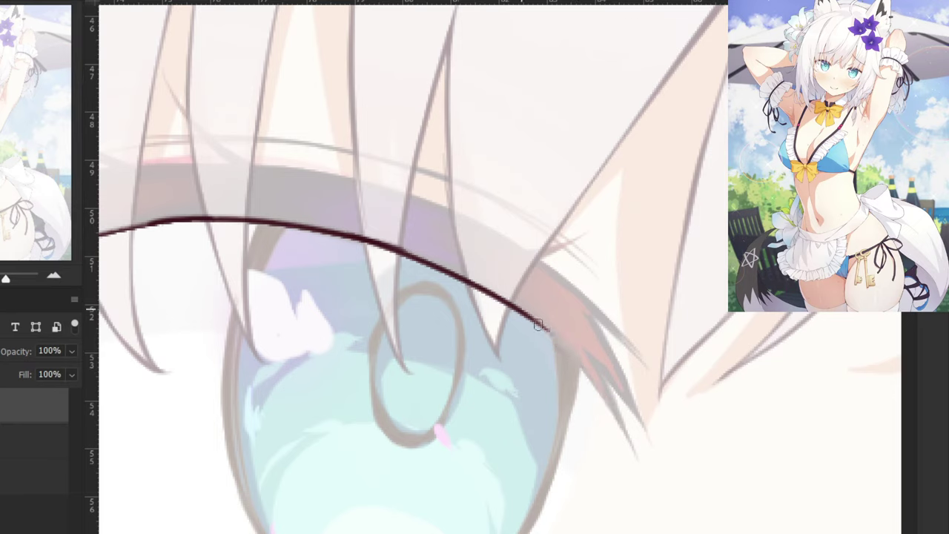
pyautogui.moveTo(522, 310); pyautogui.dragTo(631, 448)
# Draw the split lash points at the near eye's inner corner and thicken the outermost one.
pyautogui.moveTo(581, 347)
pyautogui.mouseDown()
pyautogui.moveTo(618, 423)
pyautogui.moveTo(610, 416)
pyautogui.mouseUp()
pyautogui.hotkey('ctrl', 'z')
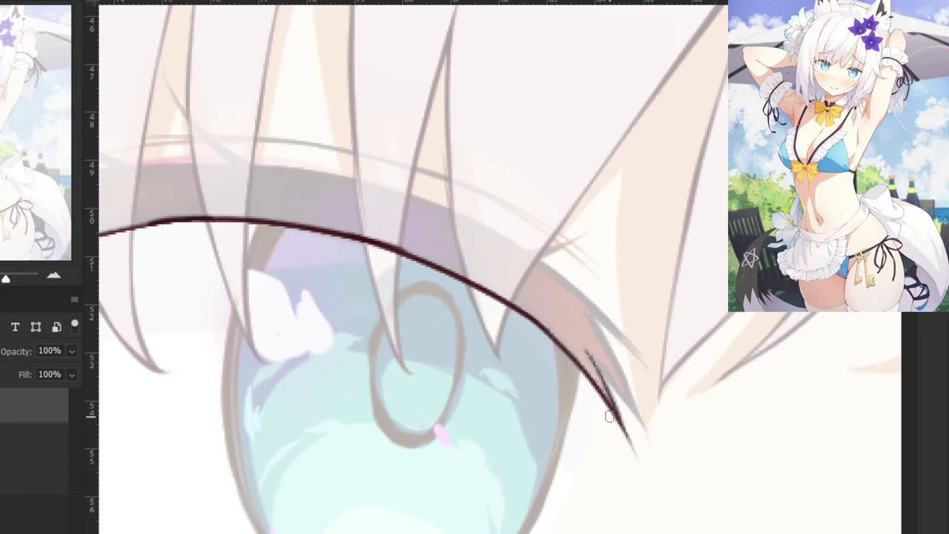
pyautogui.moveTo(586, 352); pyautogui.dragTo(634, 421)
pyautogui.moveTo(607, 384); pyautogui.dragTo(634, 414)
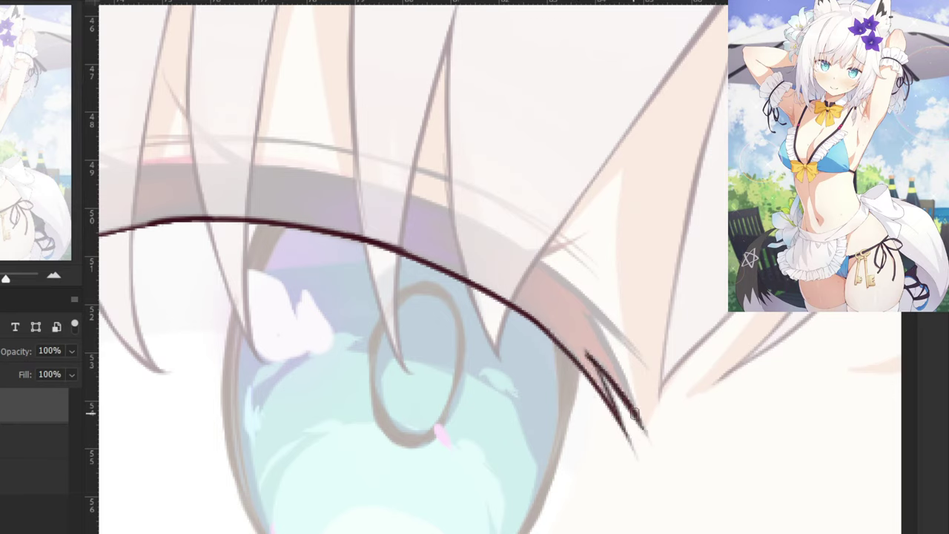
pyautogui.moveTo(580, 305); pyautogui.dragTo(635, 409)
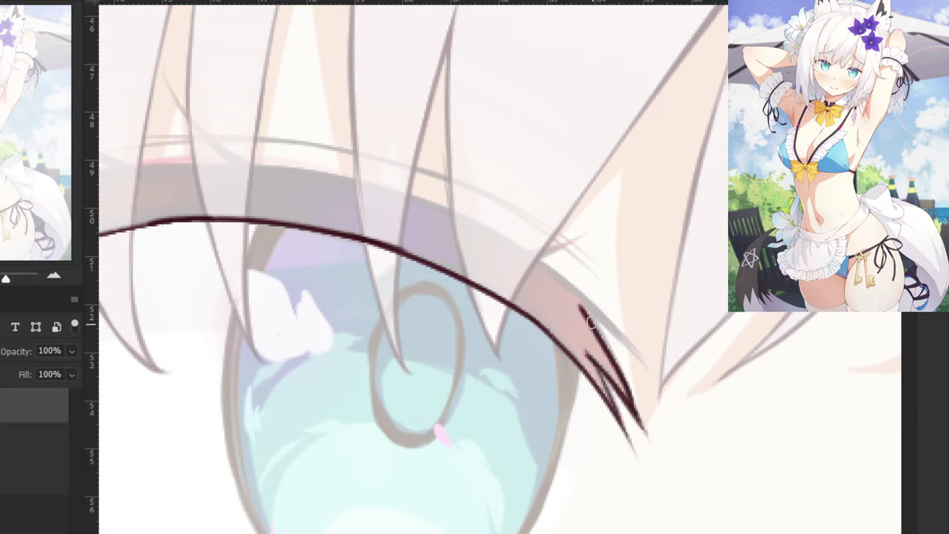
pyautogui.moveTo(592, 315); pyautogui.dragTo(617, 365)
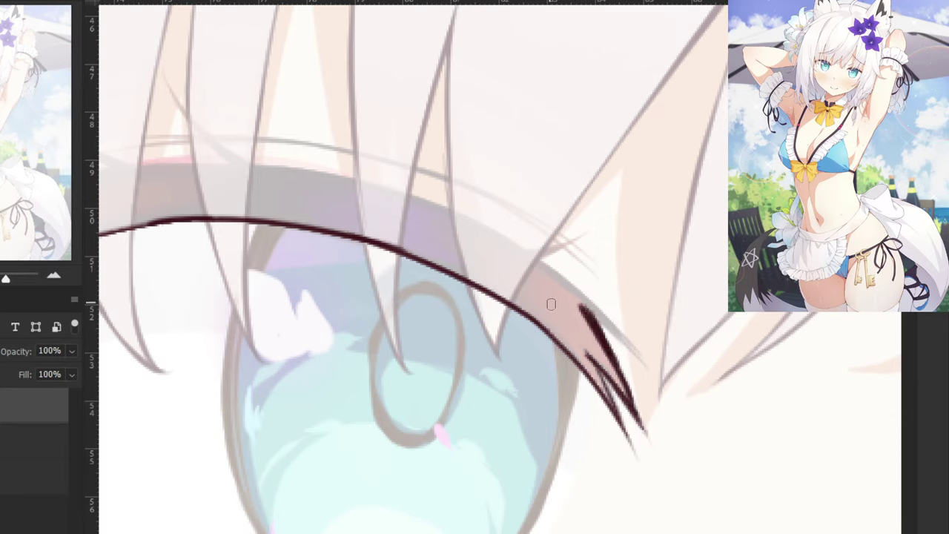
# Trace the lash band's upper edge from the hair strand above the iris down to the inner-corner lashes, redoing the stroke.
pyautogui.moveTo(396, 193); pyautogui.dragTo(618, 330)
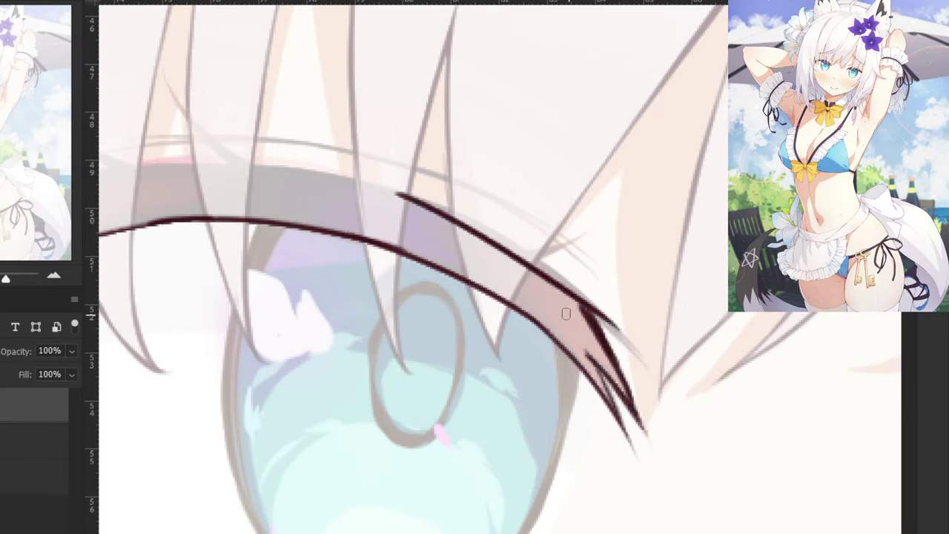
pyautogui.hotkey('ctrl', 'z')
pyautogui.moveTo(420, 204); pyautogui.dragTo(611, 323)
pyautogui.hotkey('ctrl', 'z')
pyautogui.moveTo(422, 205); pyautogui.dragTo(593, 320)
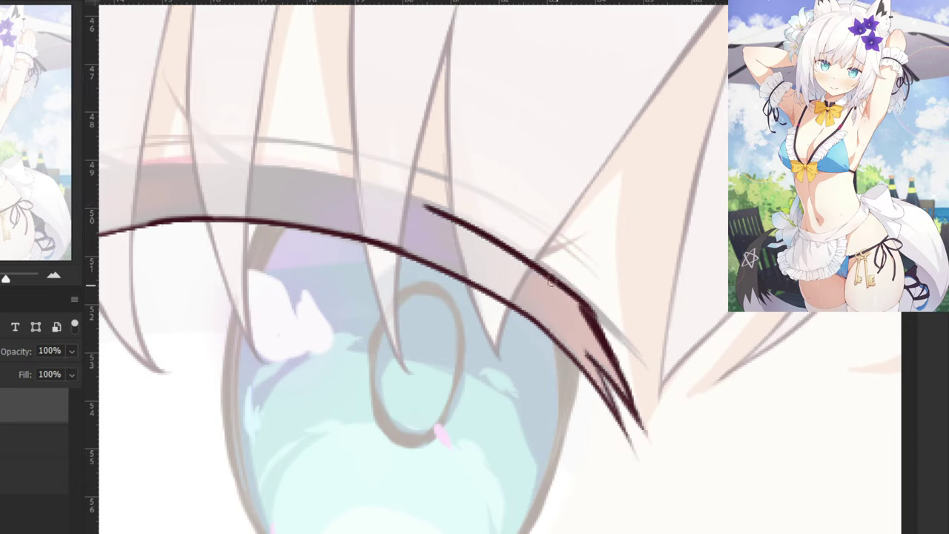
pyautogui.hotkey('ctrl', 'z')
pyautogui.moveTo(448, 213); pyautogui.dragTo(602, 335)
pyautogui.moveTo(567, 287); pyautogui.dragTo(640, 363)
pyautogui.moveTo(591, 306); pyautogui.dragTo(639, 352)
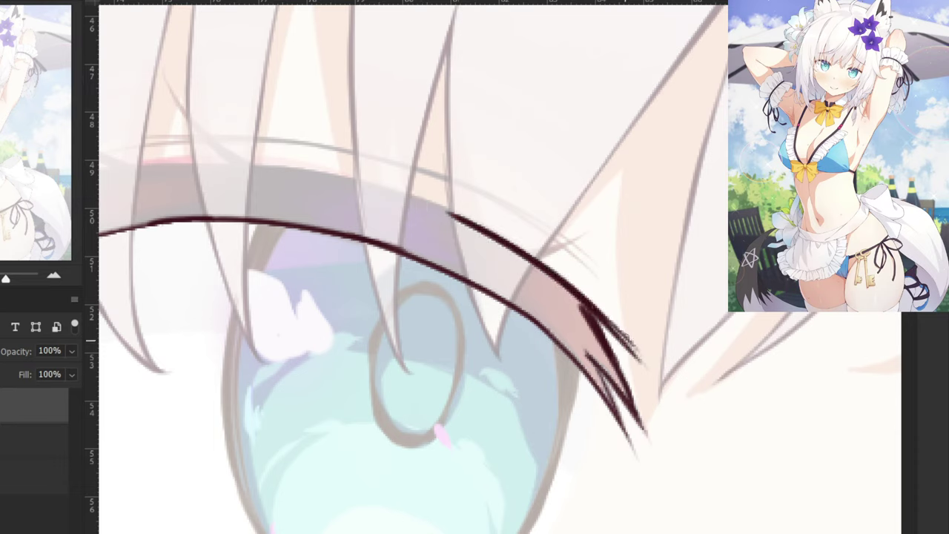
# Thicken the lash band's upper edge near the inner corner so it merges into the outermost split lash point.
pyautogui.moveTo(568, 287)
pyautogui.mouseDown()
pyautogui.moveTo(603, 330)
pyautogui.moveTo(590, 319)
pyautogui.mouseUp()
pyautogui.moveTo(542, 262)
pyautogui.mouseDown()
pyautogui.moveTo(586, 315)
pyautogui.moveTo(575, 299)
pyautogui.mouseUp()
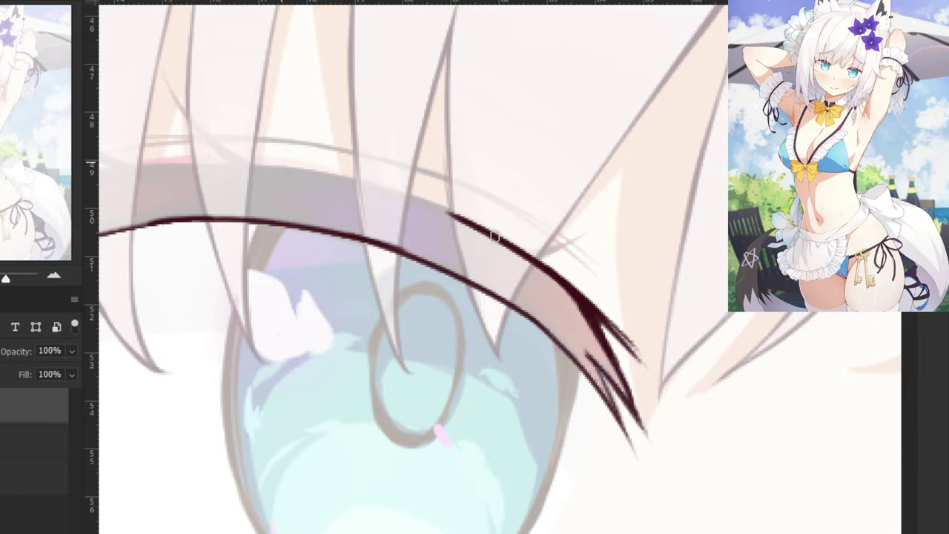
pyautogui.hotkey('ctrl', '-')
pyautogui.hotkey('ctrl', '-')
pyautogui.hotkey('ctrl', '-')
pyautogui.hotkey('ctrl', '-')
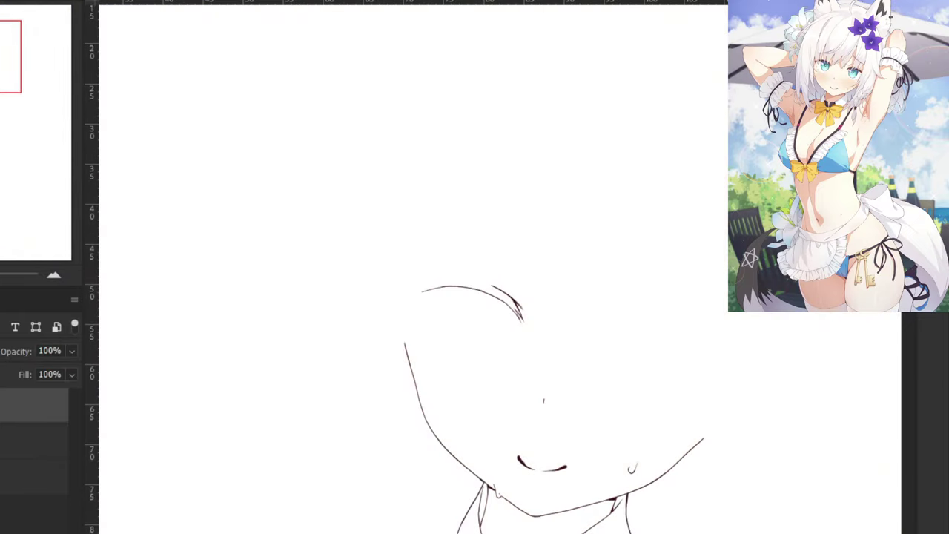
# Turn the outer end of the lash band's lower edge downward into a small rounded corner.
pyautogui.scroll(5, 270, 224)
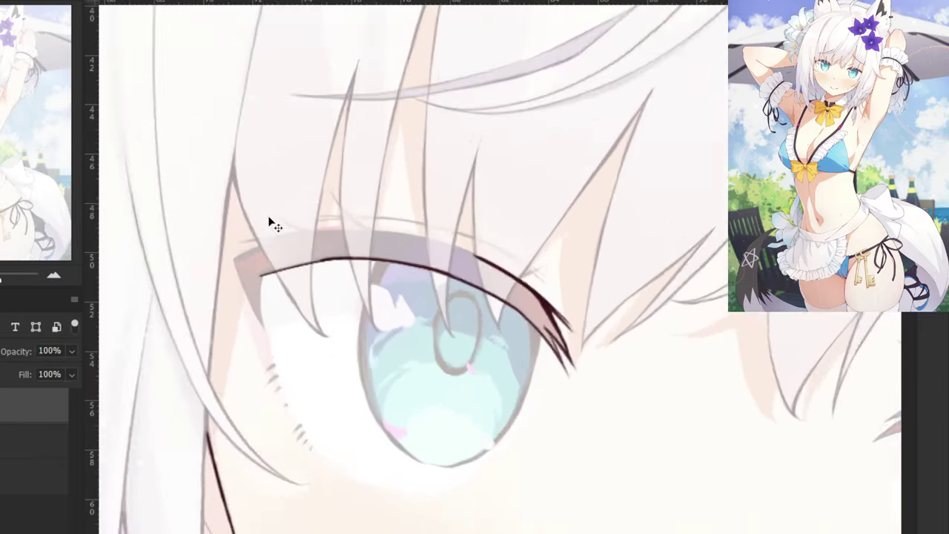
pyautogui.scroll(4, 269, 224)
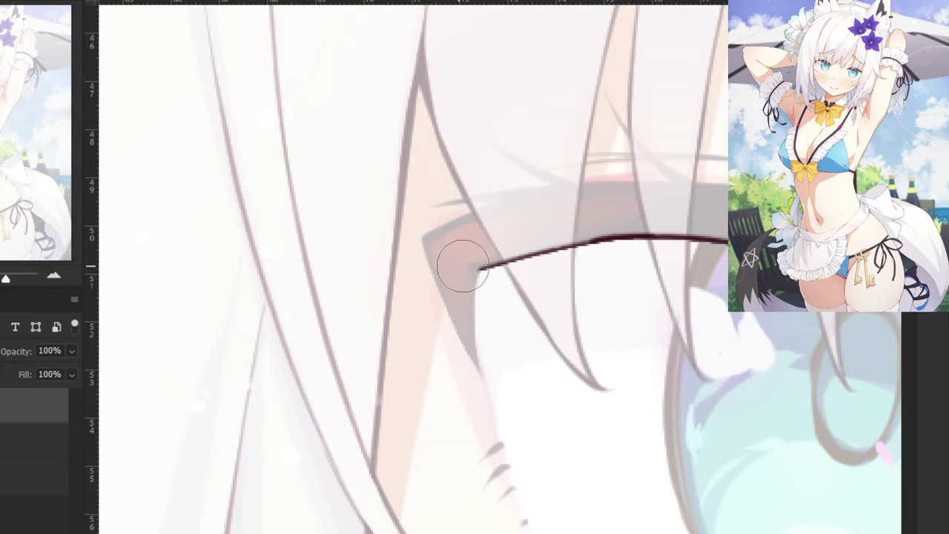
pyautogui.press('b')
pyautogui.hotkey('ctrl', 'z')
pyautogui.moveTo(484, 264); pyautogui.dragTo(475, 280)
# Set the reference layer's opacity to 71% and make the lineart layer active again.
pyautogui.click(4, 445)
pyautogui.click(72, 350)
pyautogui.moveTo(38, 375); pyautogui.dragTo(47, 371)
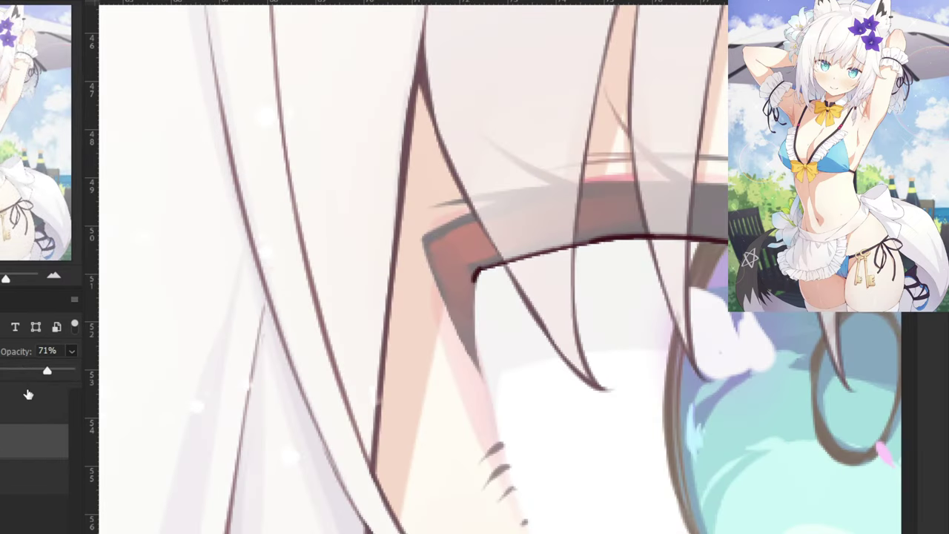
pyautogui.click(25, 397)
pyautogui.click(26, 404)
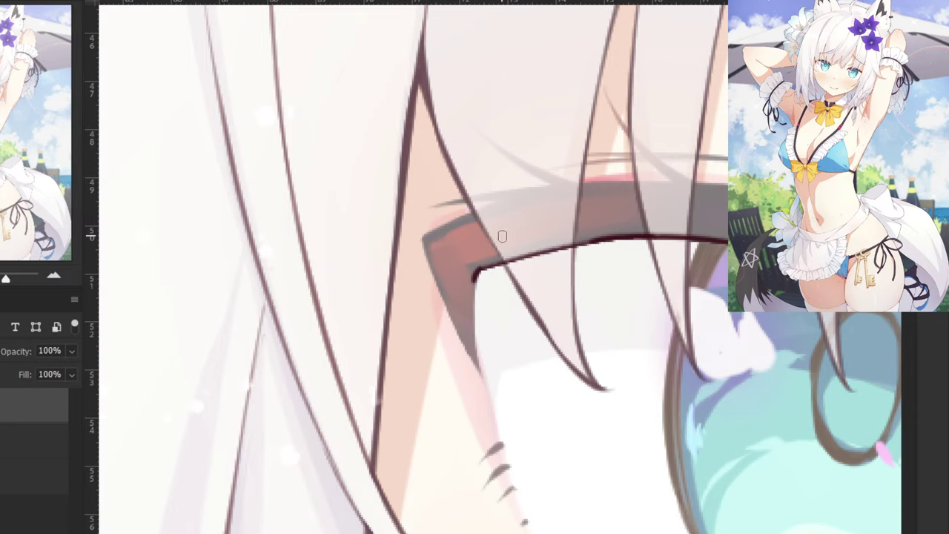
# Outline both sides of the downward-pointing lash tip at the near eye's outer corner, redoing strokes until they meet.
pyautogui.moveTo(476, 275); pyautogui.dragTo(475, 359)
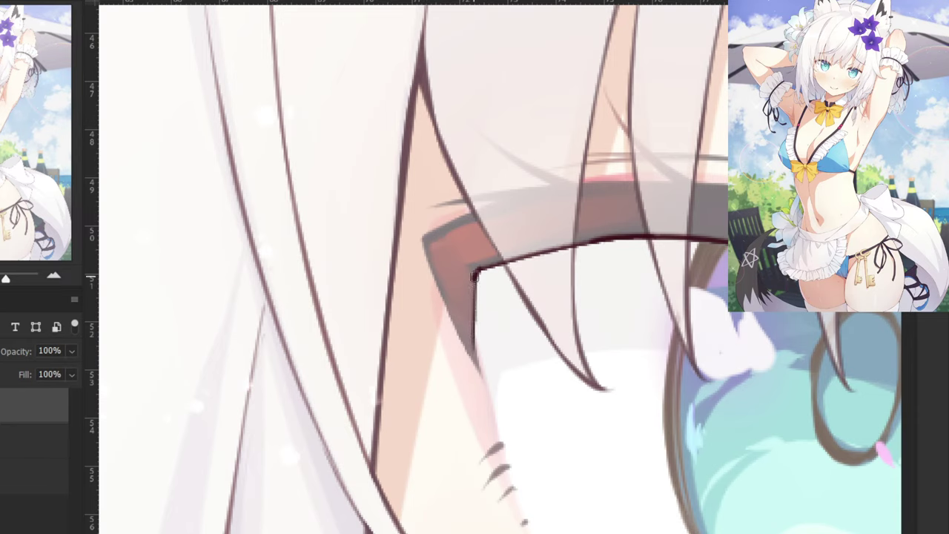
pyautogui.moveTo(475, 276); pyautogui.dragTo(482, 379)
pyautogui.hotkey('ctrl', 'z')
pyautogui.moveTo(480, 342); pyautogui.dragTo(481, 383)
pyautogui.moveTo(424, 244); pyautogui.dragTo(480, 378)
pyautogui.hotkey('ctrl', 'z')
pyautogui.hotkey('ctrl', 'z')
pyautogui.moveTo(438, 274); pyautogui.dragTo(463, 321)
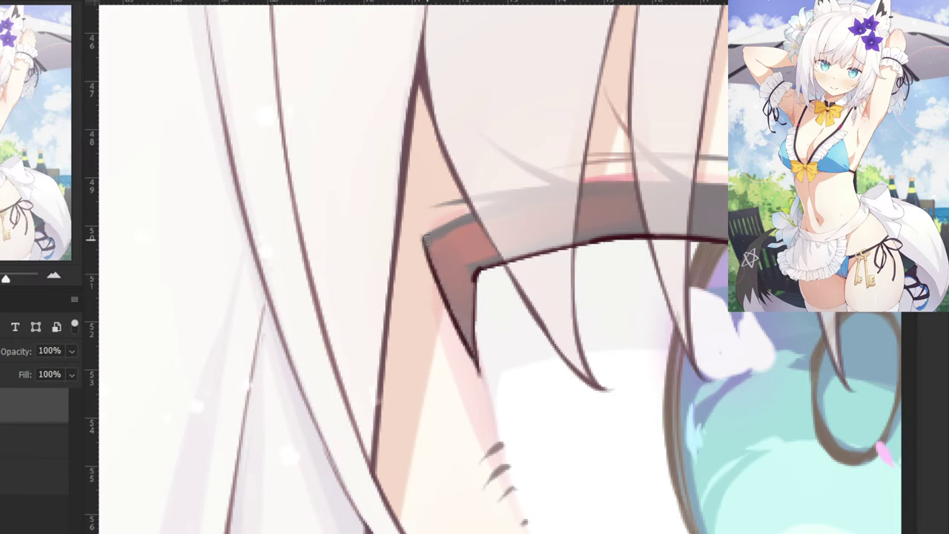
# Trace the lash band's upper edge from the outer corner up to the second hair strand, redoing the curve for smoothness.
pyautogui.moveTo(475, 216); pyautogui.dragTo(428, 238)
pyautogui.moveTo(596, 186)
pyautogui.mouseDown()
pyautogui.moveTo(470, 221)
pyautogui.moveTo(498, 199)
pyautogui.moveTo(472, 216)
pyautogui.mouseUp()
pyautogui.hotkey('ctrl', 'z')
pyautogui.moveTo(560, 192); pyautogui.dragTo(479, 215)
pyautogui.hotkey('ctrl', 'z')
pyautogui.hotkey('ctrl', 'z')
pyautogui.hotkey('ctrl', 'z')
pyautogui.hotkey('ctrl', 'z')
pyautogui.hotkey('ctrl', 'z')
pyautogui.hotkey('ctrl', 'z')
pyautogui.hotkey('ctrl', 'z')
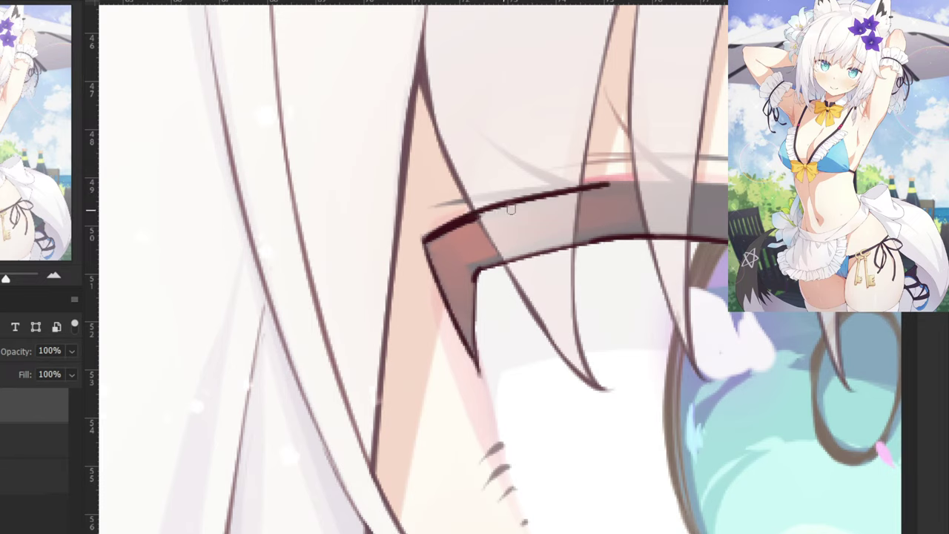
pyautogui.hotkey('ctrl', 'z')
pyautogui.moveTo(605, 183)
pyautogui.mouseDown()
pyautogui.moveTo(469, 218)
pyautogui.moveTo(477, 215)
pyautogui.mouseUp()
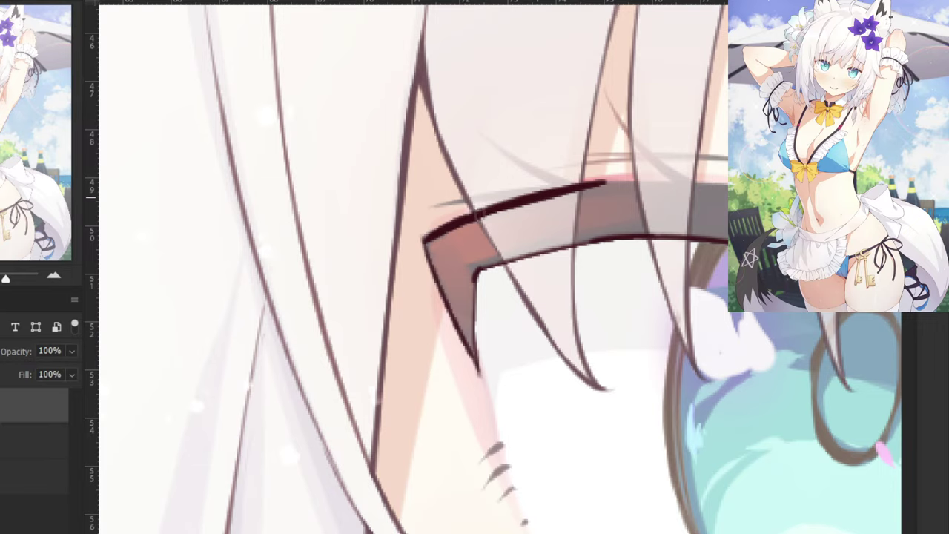
# Continue the lash band's upper edge across the hair strands until it joins the finished inner-corner segment.
pyautogui.hotkey('ctrl', '-')
pyautogui.hotkey('ctrl', '-')
pyautogui.hotkey('ctrl', '-')
pyautogui.hotkey('ctrl', '+')
pyautogui.hotkey('ctrl', '+')
pyautogui.hotkey('ctrl', '+')
pyautogui.moveTo(493, 300); pyautogui.dragTo(295, 485)
pyautogui.press('e')
pyautogui.moveTo(419, 372)
pyautogui.mouseDown()
pyautogui.moveTo(396, 385)
pyautogui.moveTo(560, 394)
pyautogui.mouseUp()
pyautogui.hotkey('ctrl', 'z')
pyautogui.moveTo(443, 382); pyautogui.dragTo(585, 392)
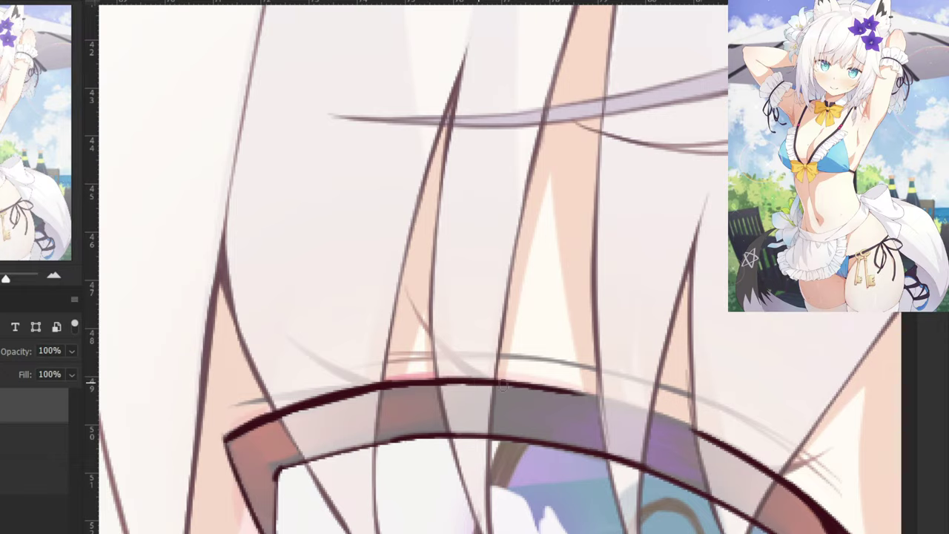
pyautogui.moveTo(504, 383); pyautogui.dragTo(673, 425)
pyautogui.moveTo(598, 403); pyautogui.dragTo(705, 435)
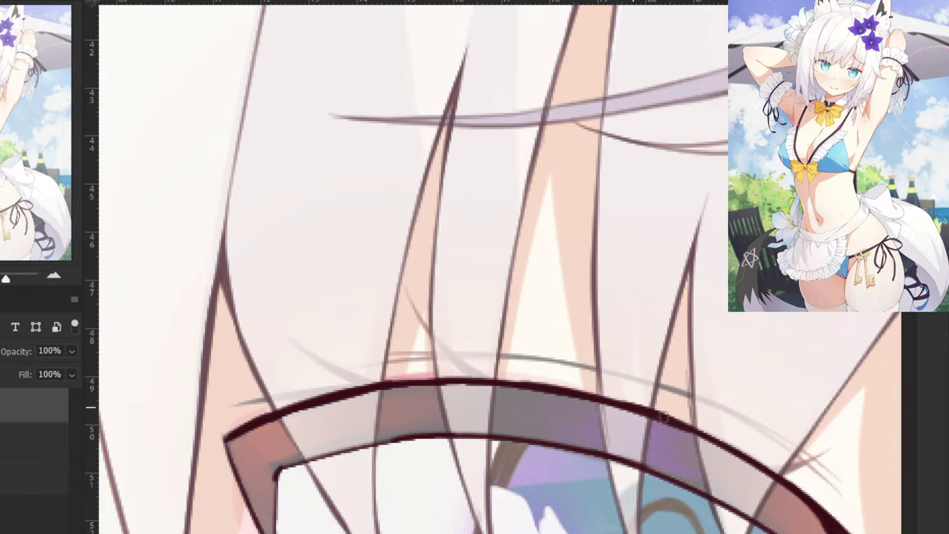
pyautogui.moveTo(652, 412); pyautogui.dragTo(709, 435)
pyautogui.hotkey('ctrl', '-')
pyautogui.hotkey('ctrl', '-')
pyautogui.hotkey('ctrl', '-')
pyautogui.hotkey('ctrl', '-')
pyautogui.hotkey('ctrl', '-')
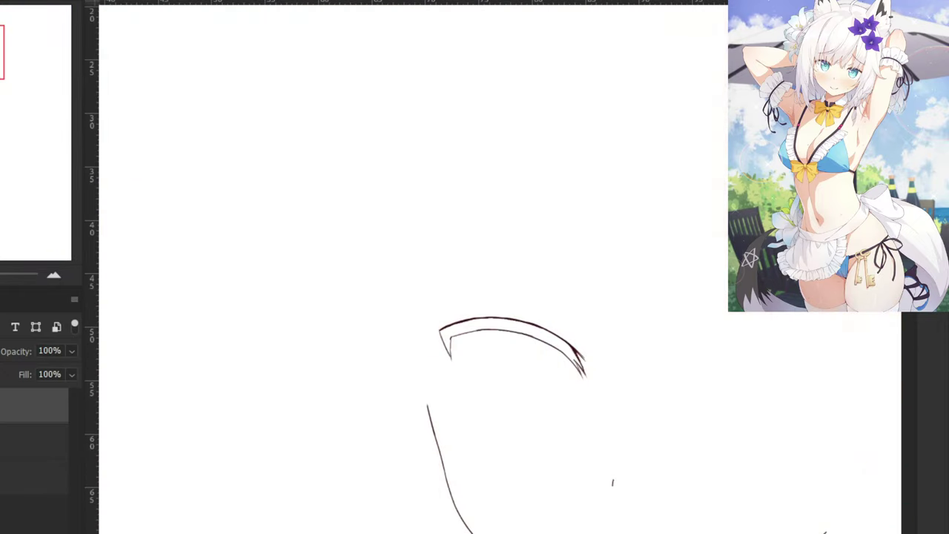
# Trace and thicken the iris outline's inner-corner side from the lash band down to the white highlight.
pyautogui.hotkey('ctrl', ',')
pyautogui.scroll(8, 484, 326)
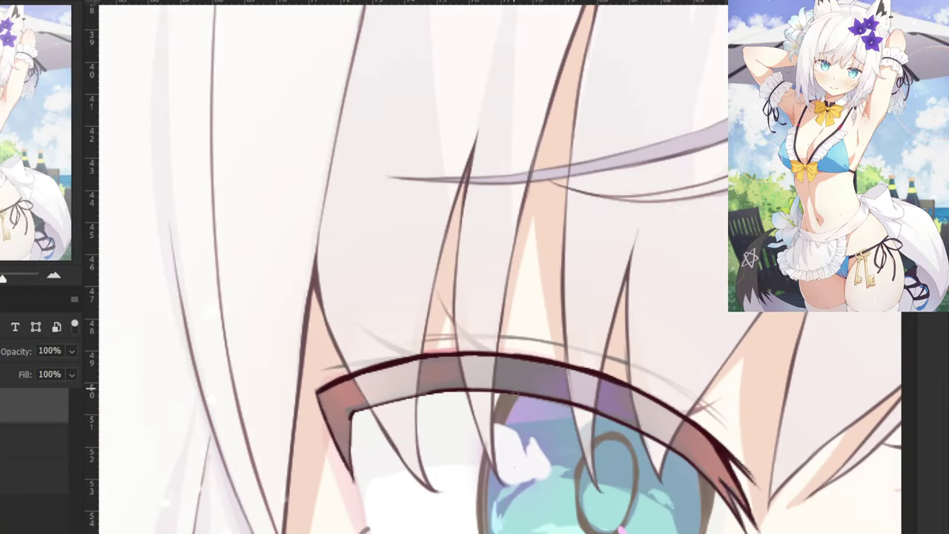
pyautogui.moveTo(516, 392); pyautogui.dragTo(439, 235)
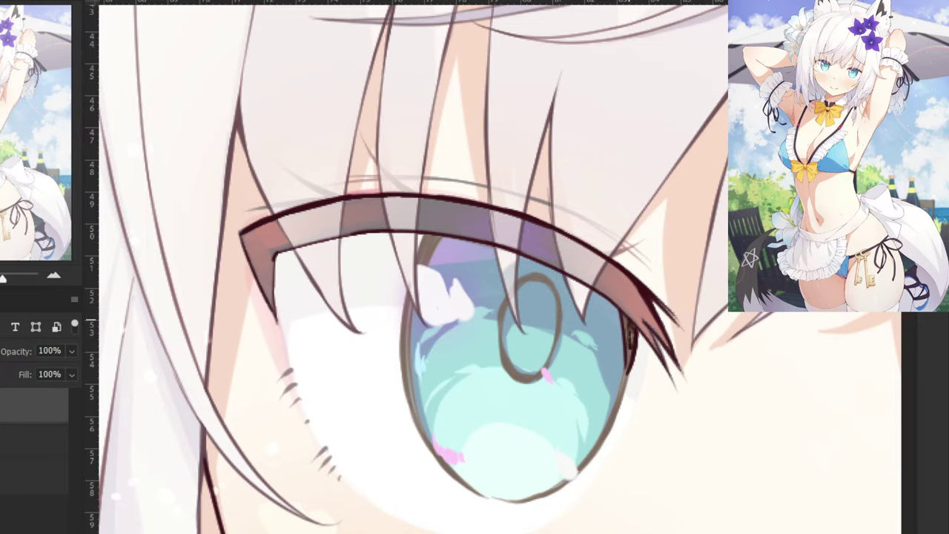
pyautogui.moveTo(628, 325); pyautogui.dragTo(632, 348)
pyautogui.hotkey('ctrl', 'z')
pyautogui.moveTo(630, 349)
pyautogui.mouseDown()
pyautogui.moveTo(612, 423)
pyautogui.moveTo(584, 460)
pyautogui.moveTo(598, 444)
pyautogui.mouseUp()
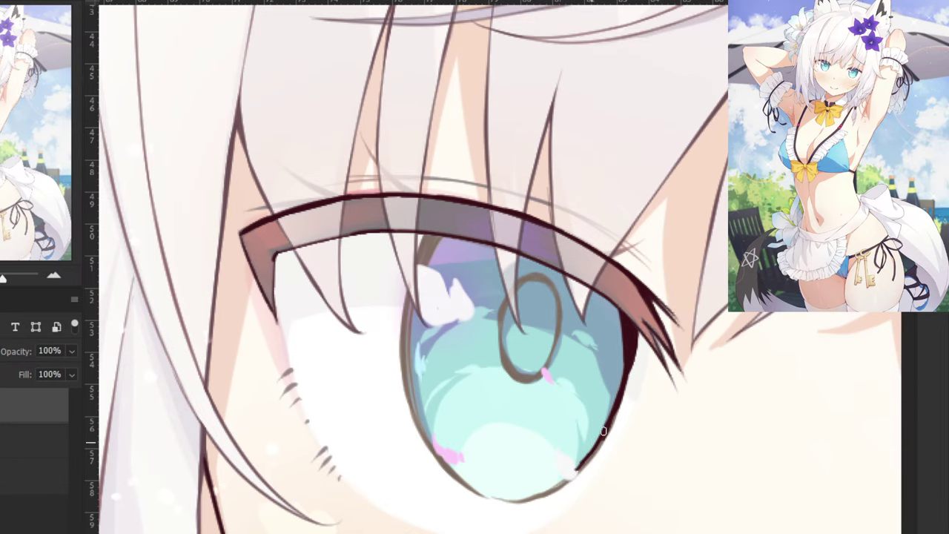
pyautogui.scroll(4, 603, 430)
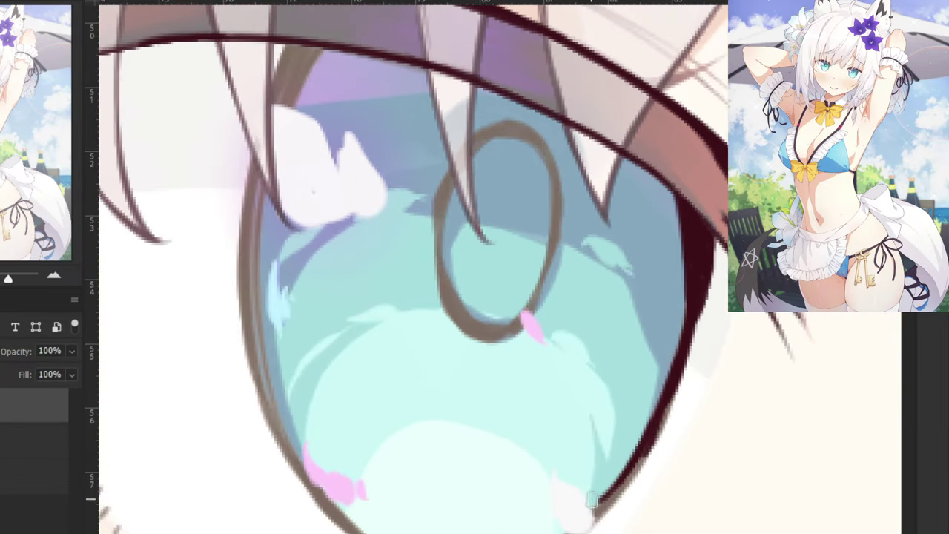
pyautogui.moveTo(596, 511)
pyautogui.mouseDown()
pyautogui.moveTo(647, 445)
pyautogui.moveTo(612, 508)
pyautogui.moveTo(653, 447)
pyautogui.moveTo(602, 513)
pyautogui.moveTo(629, 479)
pyautogui.mouseUp()
pyautogui.hotkey('ctrl', 'z')
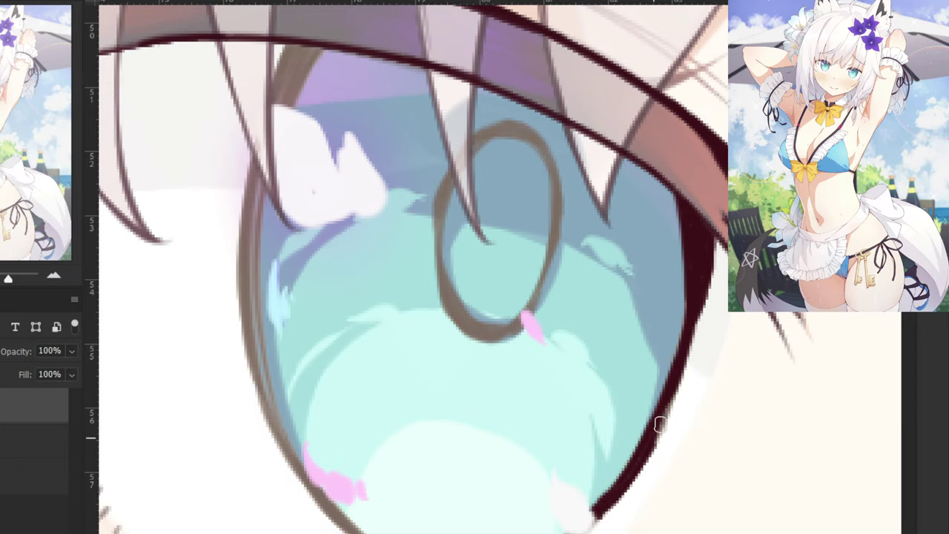
pyautogui.moveTo(660, 424); pyautogui.dragTo(689, 356)
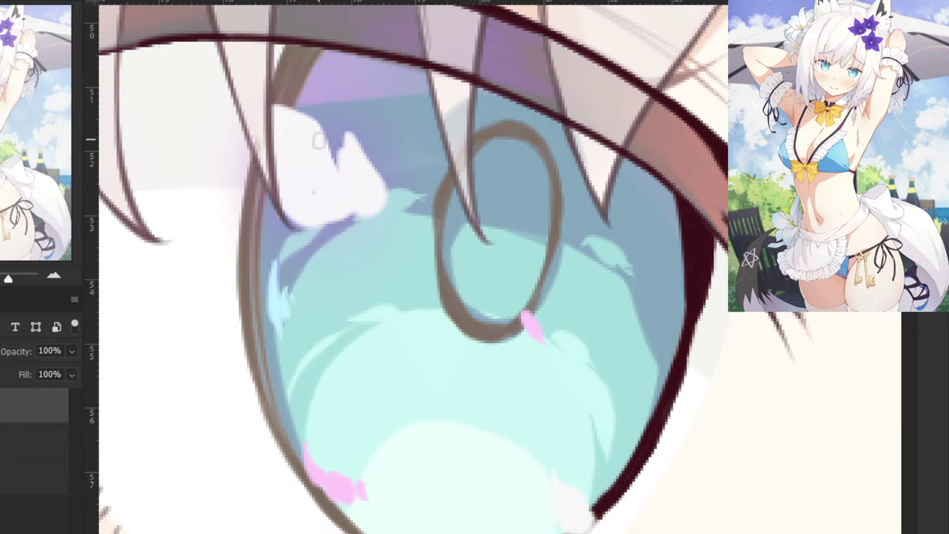
# Fill the thick outer-side iris outline between the lash band and the upper white highlight, following the hair strand's edge.
pyautogui.hotkey('ctrl', '-')
pyautogui.moveTo(305, 166); pyautogui.dragTo(429, 347)
pyautogui.hotkey('ctrl', '+')
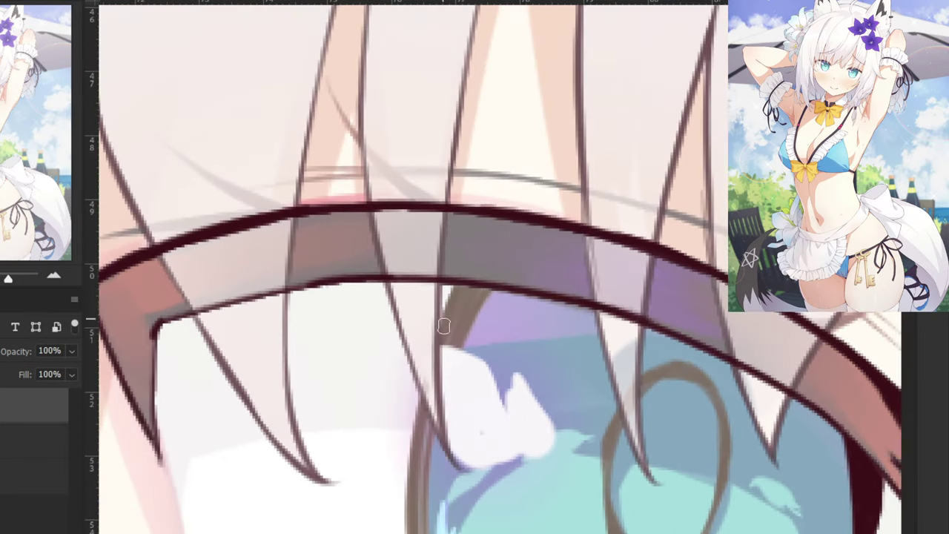
pyautogui.moveTo(485, 298); pyautogui.dragTo(461, 351)
pyautogui.hotkey('ctrl', 'z')
pyautogui.moveTo(492, 289)
pyautogui.mouseDown()
pyautogui.moveTo(459, 341)
pyautogui.moveTo(438, 347)
pyautogui.moveTo(460, 284)
pyautogui.moveTo(447, 312)
pyautogui.moveTo(454, 294)
pyautogui.moveTo(440, 345)
pyautogui.moveTo(465, 299)
pyautogui.moveTo(445, 322)
pyautogui.moveTo(477, 284)
pyautogui.moveTo(458, 295)
pyautogui.moveTo(458, 323)
pyautogui.mouseUp()
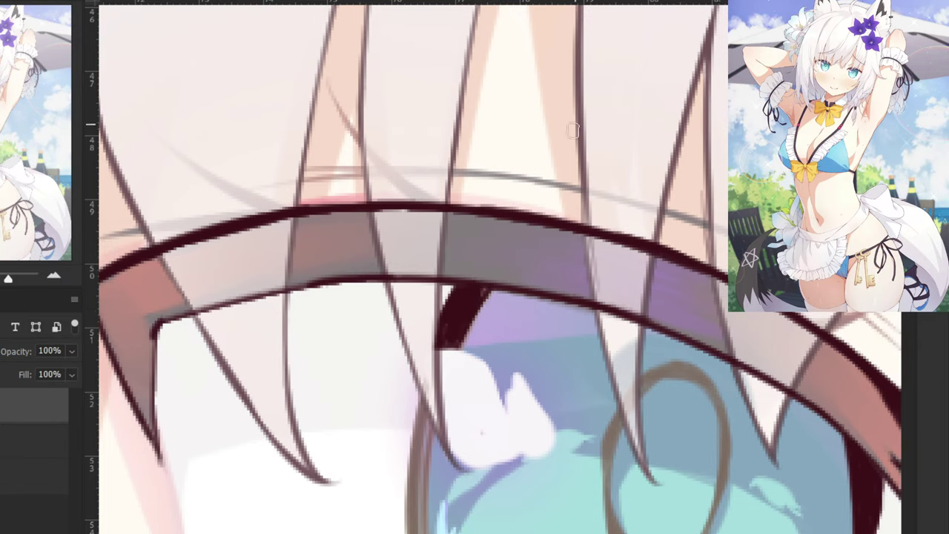
# Trace a thick iris outline along the outer side from the hair strand down toward the bottom of the iris.
pyautogui.moveTo(425, 404)
pyautogui.mouseDown()
pyautogui.moveTo(439, 431)
pyautogui.moveTo(442, 319)
pyautogui.mouseUp()
pyautogui.hotkey('ctrl', 'z')
pyautogui.hotkey('ctrl', '-')
pyautogui.moveTo(446, 272)
pyautogui.mouseDown()
pyautogui.moveTo(445, 430)
pyautogui.moveTo(449, 334)
pyautogui.moveTo(448, 414)
pyautogui.moveTo(467, 428)
pyautogui.moveTo(466, 465)
pyautogui.moveTo(517, 531)
pyautogui.moveTo(487, 510)
pyautogui.moveTo(522, 533)
pyautogui.mouseUp()
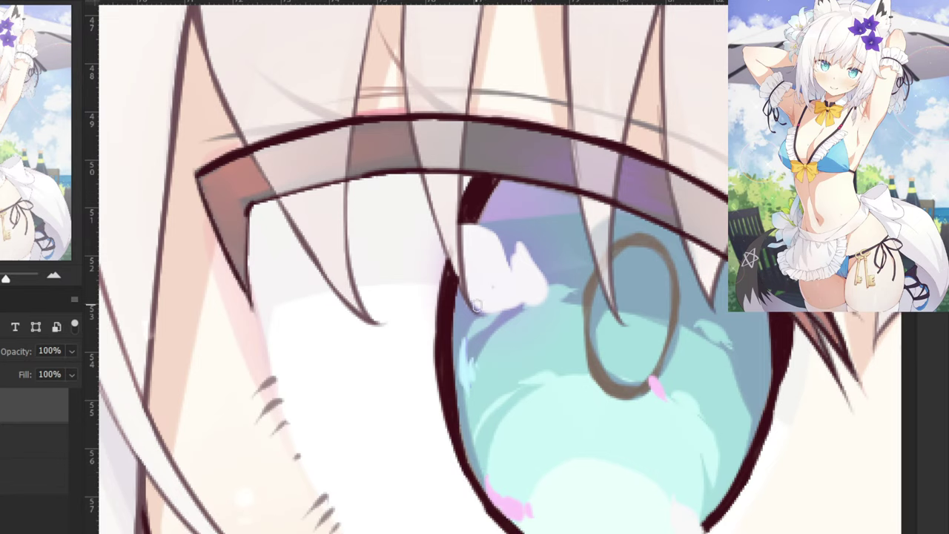
# Trace the iris's bottom edge from the lower white highlight toward the bottom gap, redoing the stroke.
pyautogui.scroll(-3, 652, 444)
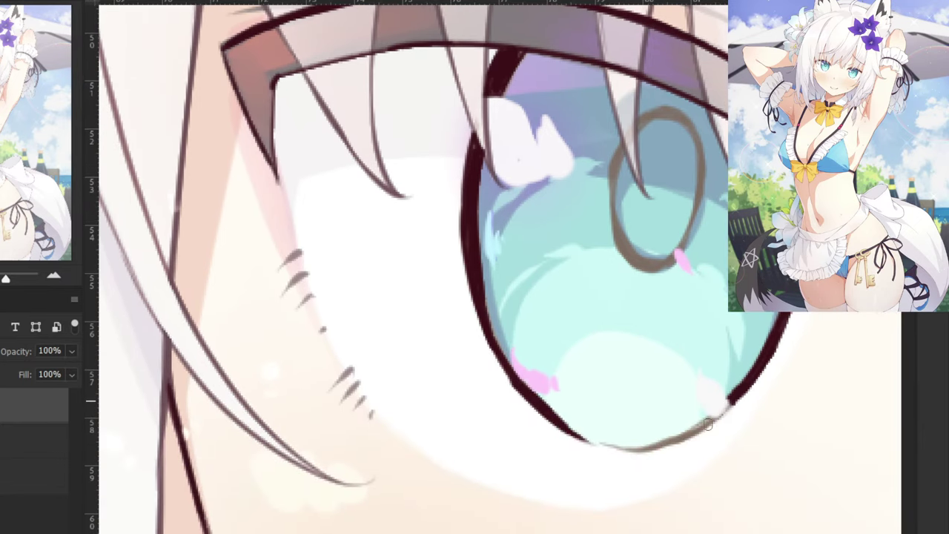
pyautogui.moveTo(716, 421)
pyautogui.mouseDown()
pyautogui.moveTo(662, 447)
pyautogui.moveTo(598, 442)
pyautogui.moveTo(680, 432)
pyautogui.moveTo(645, 445)
pyautogui.moveTo(708, 421)
pyautogui.moveTo(671, 439)
pyautogui.moveTo(717, 429)
pyautogui.moveTo(651, 450)
pyautogui.mouseUp()
pyautogui.hotkey('ctrl', 'z')
pyautogui.hotkey('ctrl', 'z')
pyautogui.hotkey('ctrl', '-')
pyautogui.hotkey('ctrl', '-')
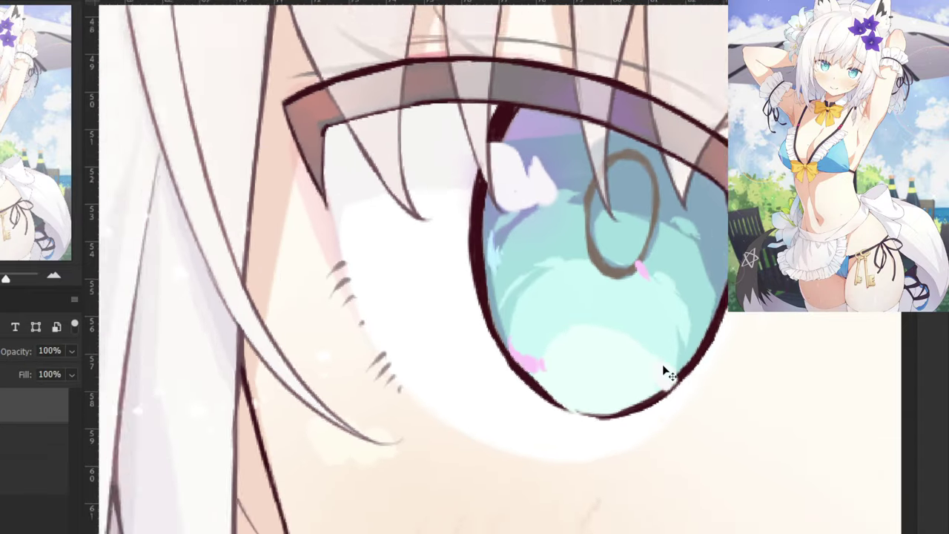
# Compare the iris outline with the full reference and erase the middle stretch of its outer side.
pyautogui.hotkey('ctrl', '+')
pyautogui.hotkey('ctrl', '+')
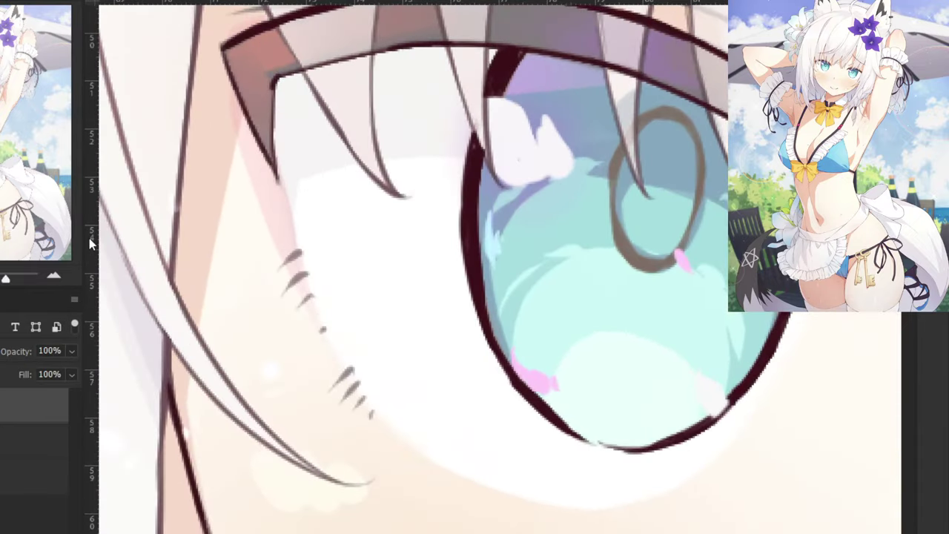
pyautogui.hotkey('ctrl', '+')
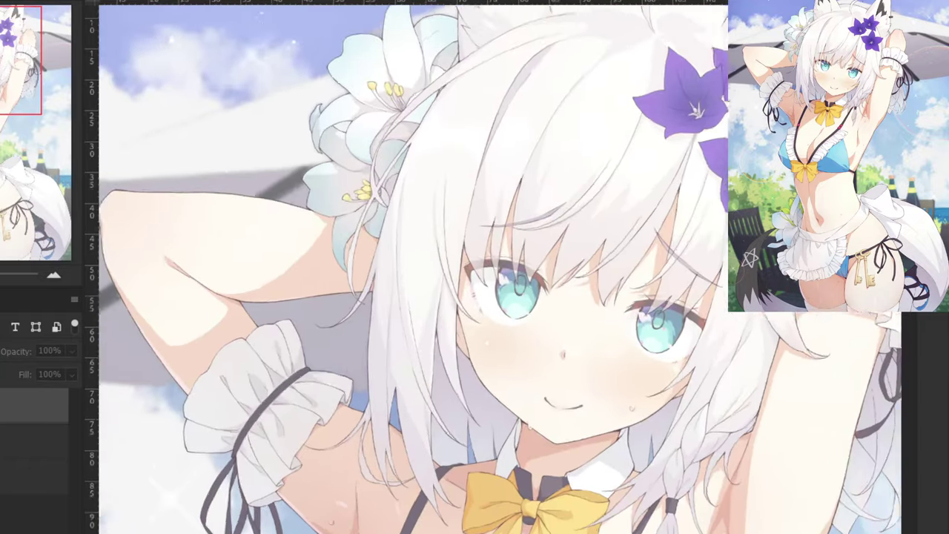
pyautogui.hotkey('ctrl', '+')
pyautogui.hotkey('ctrl', '+')
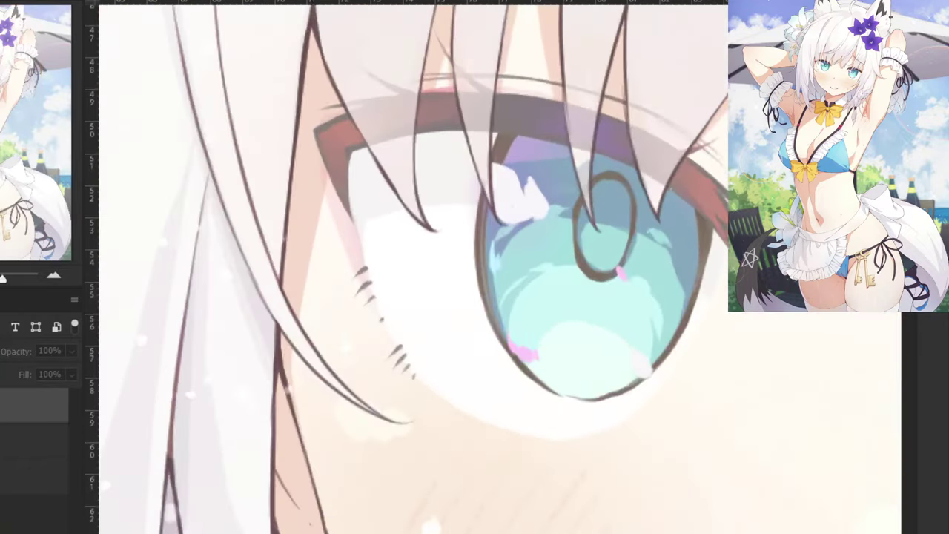
pyautogui.hotkey('ctrl', '+')
pyautogui.hotkey('ctrl', ',')
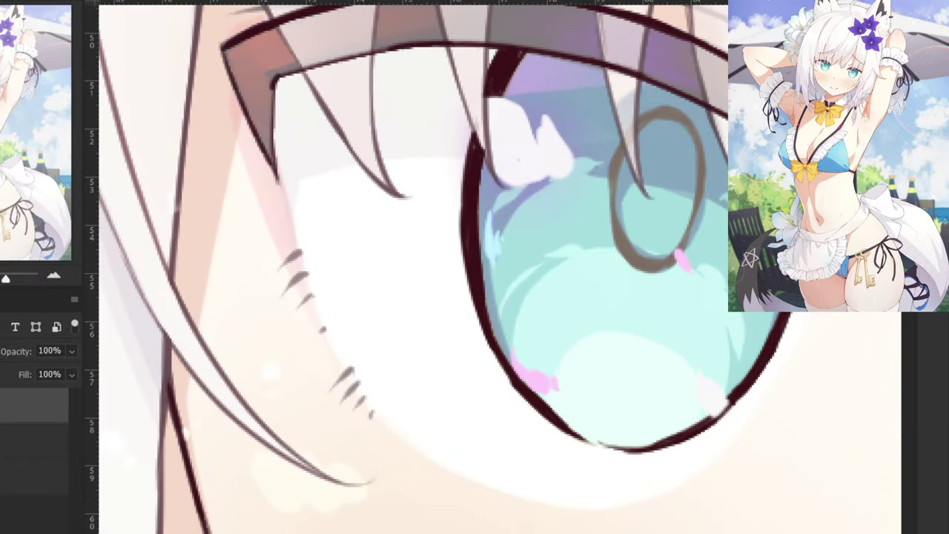
pyautogui.press('e')
pyautogui.moveTo(470, 224); pyautogui.dragTo(499, 368)
pyautogui.press('b')
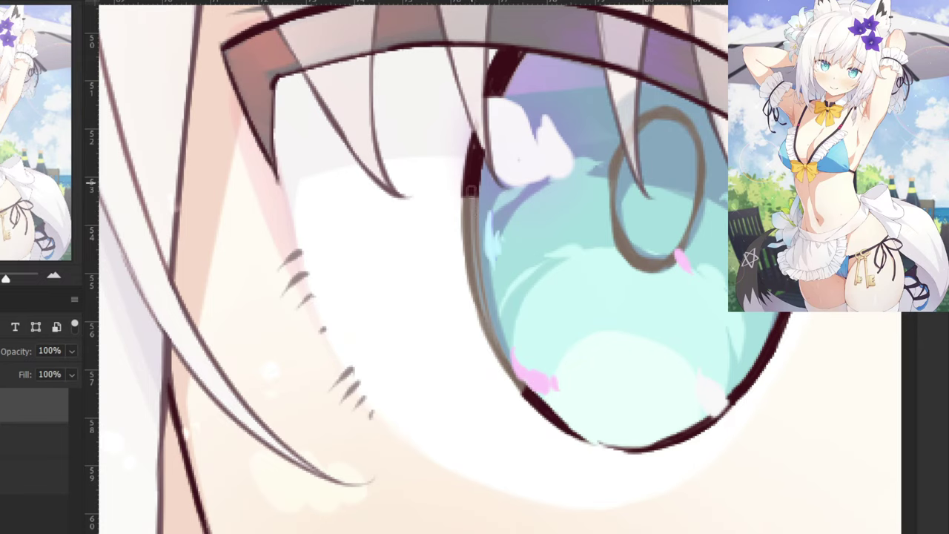
# Redraw the erased outer-side iris outline as a thinner line joining the lower outline, redoing strokes until smooth.
pyautogui.moveTo(471, 191)
pyautogui.mouseDown()
pyautogui.moveTo(467, 255)
pyautogui.moveTo(478, 305)
pyautogui.mouseUp()
pyautogui.hotkey('ctrl', 'z')
pyautogui.hotkey('ctrl', 'z')
pyautogui.hotkey('ctrl', 'z')
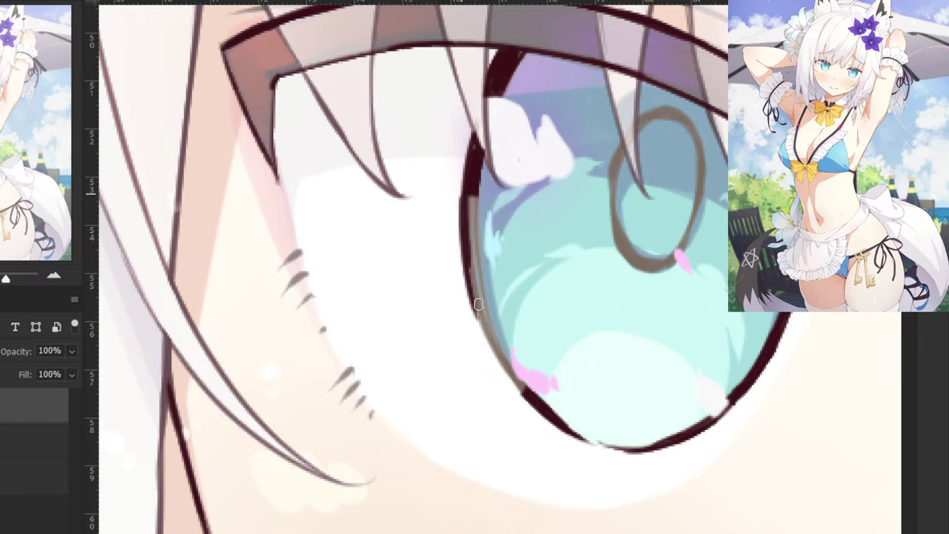
pyautogui.moveTo(466, 243); pyautogui.dragTo(484, 333)
pyautogui.hotkey('ctrl', 'z')
pyautogui.hotkey('ctrl', 'z')
pyautogui.moveTo(466, 195); pyautogui.dragTo(484, 328)
pyautogui.moveTo(469, 243); pyautogui.dragTo(499, 357)
pyautogui.moveTo(483, 315); pyautogui.dragTo(514, 383)
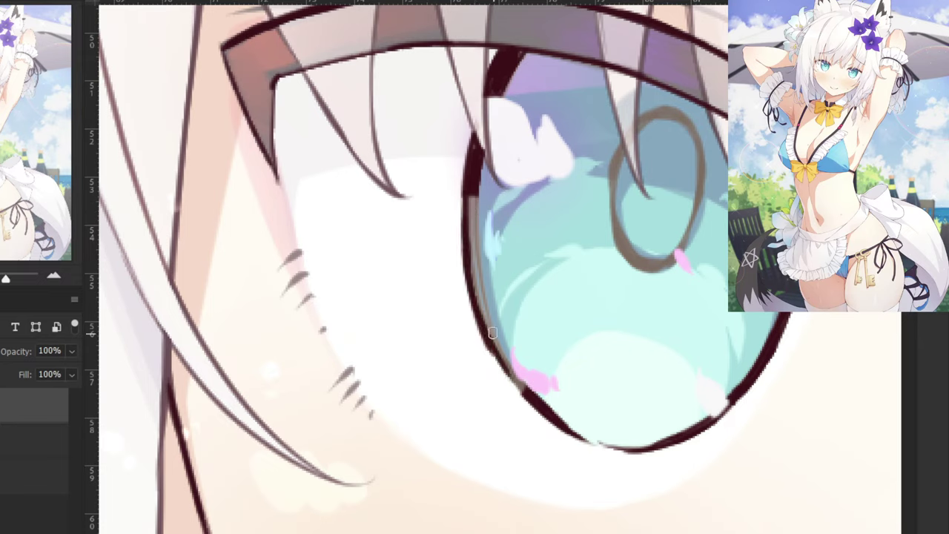
pyautogui.moveTo(492, 334)
pyautogui.mouseDown()
pyautogui.moveTo(475, 259)
pyautogui.moveTo(526, 394)
pyautogui.moveTo(500, 353)
pyautogui.mouseUp()
pyautogui.hotkey('ctrl', 'z')
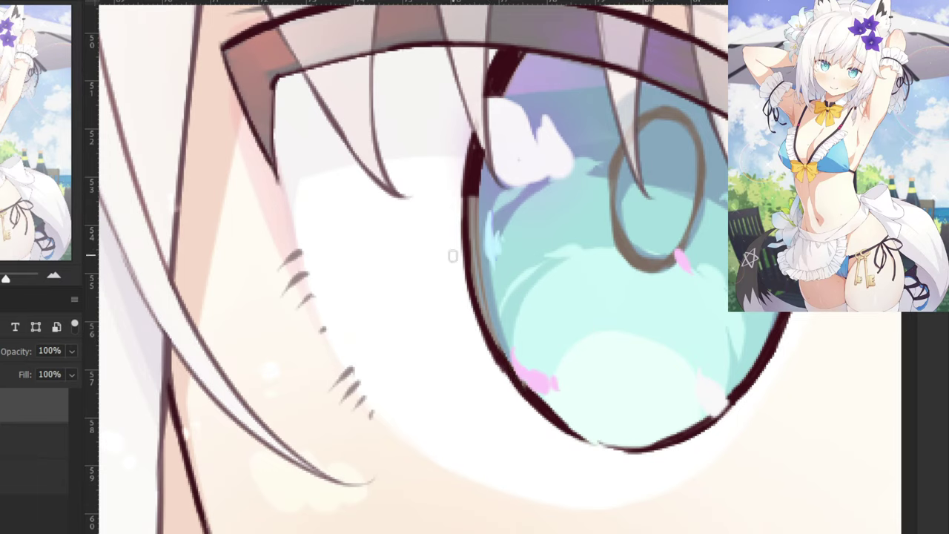
pyautogui.moveTo(469, 200)
pyautogui.mouseDown()
pyautogui.moveTo(479, 304)
pyautogui.moveTo(493, 346)
pyautogui.moveTo(466, 212)
pyautogui.moveTo(487, 326)
pyautogui.mouseUp()
pyautogui.hotkey('ctrl', 'z')
pyautogui.moveTo(486, 294); pyautogui.dragTo(507, 364)
# Switch to the handwritten notes canvas and bring its "Simpler torso" heading and "Lineart color 5px" note into clear view.
pyautogui.scroll(-10, 506, 363)
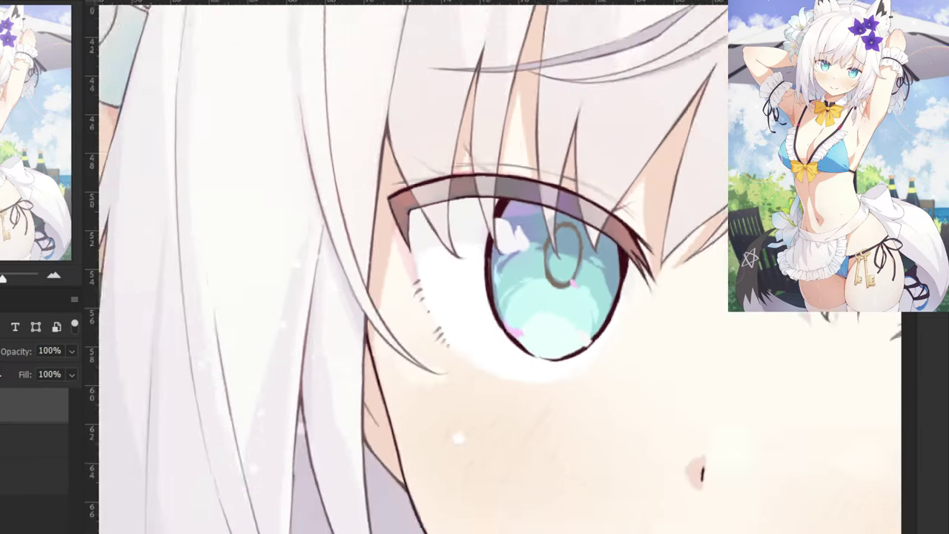
pyautogui.scroll(-10, 501, 301)
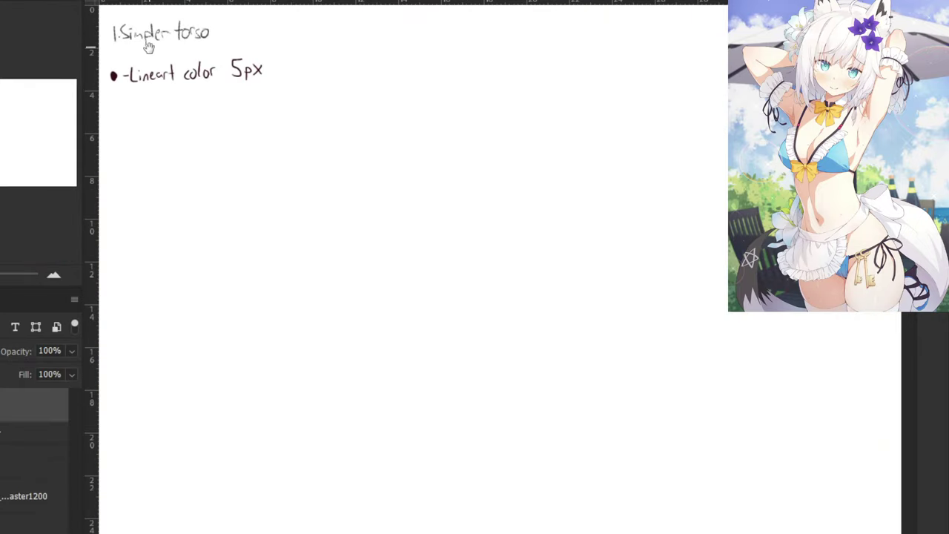
pyautogui.moveTo(149, 46); pyautogui.dragTo(388, 234)
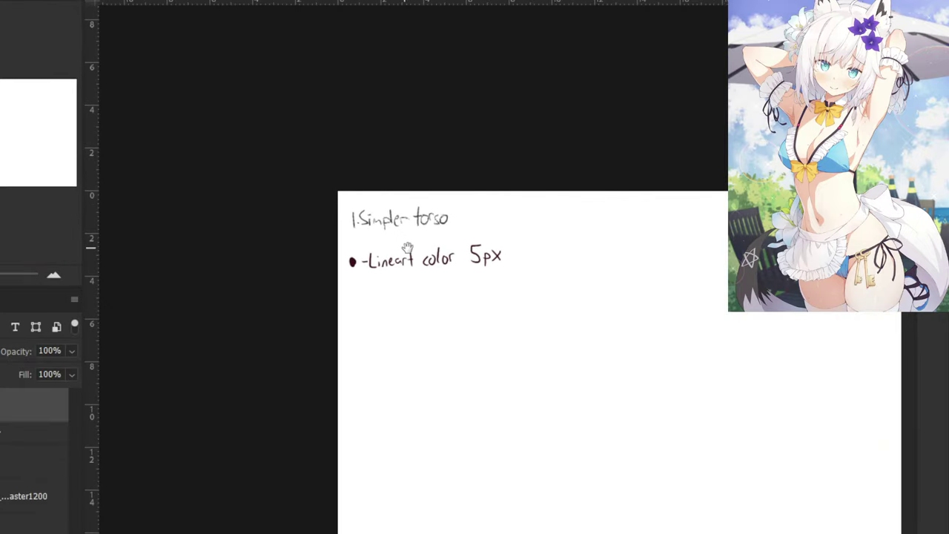
# Handwrite a second bulleted note, "Line not that clean", below the "Lineart color 5px" note.
pyautogui.hotkey('ctrl', '+')
pyautogui.hotkey('ctrl', '+')
pyautogui.hotkey('ctrl', '+')
pyautogui.moveTo(179, 230)
pyautogui.mouseDown()
pyautogui.moveTo(344, 252)
pyautogui.moveTo(388, 279)
pyautogui.mouseUp()
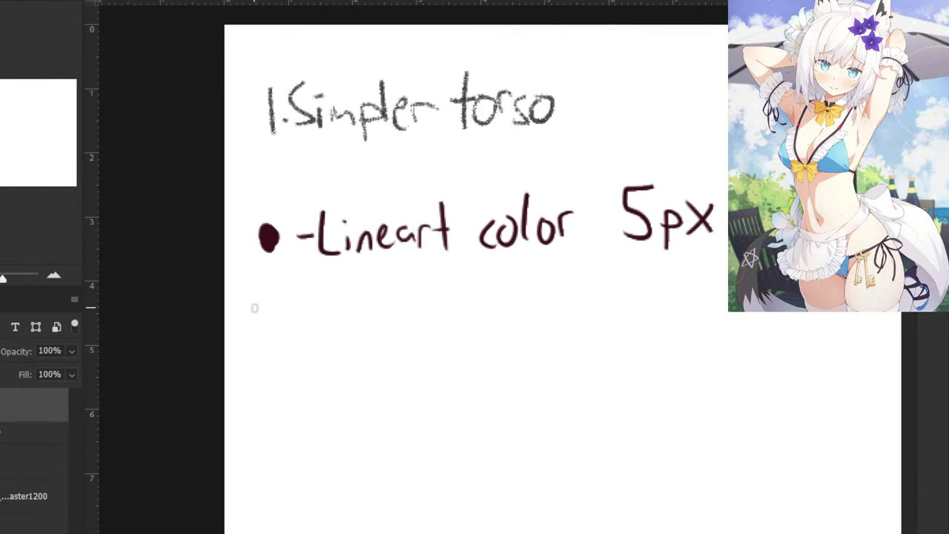
pyautogui.moveTo(261, 298)
pyautogui.mouseDown()
pyautogui.moveTo(342, 304)
pyautogui.moveTo(361, 319)
pyautogui.moveTo(374, 301)
pyautogui.moveTo(427, 316)
pyautogui.mouseUp()
pyautogui.moveTo(436, 278); pyautogui.dragTo(437, 314)
pyautogui.moveTo(475, 280); pyautogui.dragTo(476, 317)
pyautogui.moveTo(458, 301)
pyautogui.mouseDown()
pyautogui.moveTo(482, 287)
pyautogui.moveTo(519, 314)
pyautogui.mouseUp()
pyautogui.moveTo(523, 279)
pyautogui.mouseDown()
pyautogui.moveTo(526, 310)
pyautogui.moveTo(565, 316)
pyautogui.mouseUp()
pyautogui.moveTo(578, 270); pyautogui.dragTo(581, 309)
pyautogui.moveTo(585, 302); pyautogui.dragTo(630, 318)
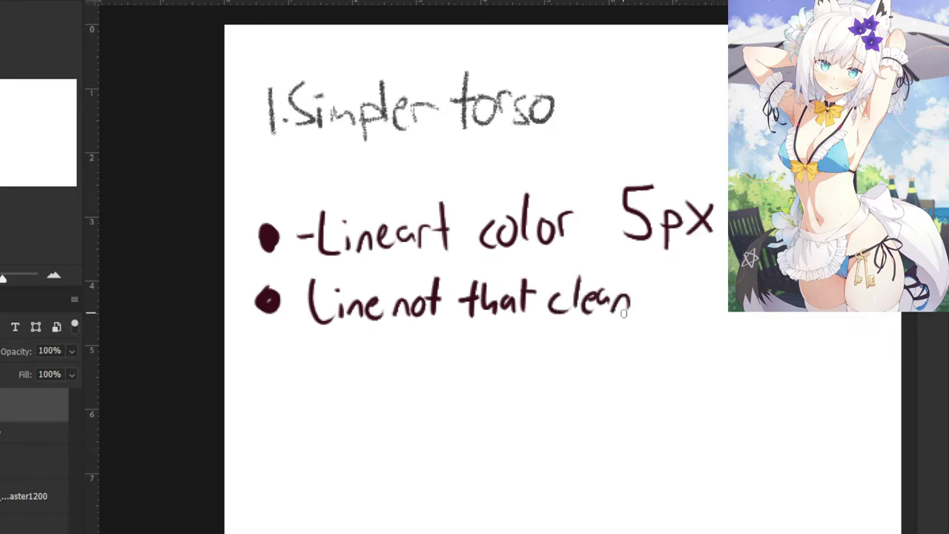
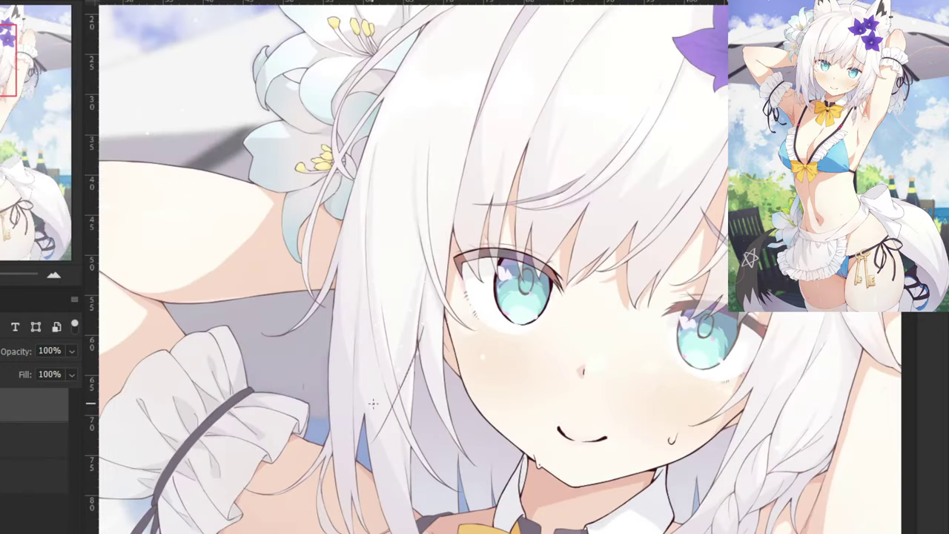
# Trace the upper group of short lower-lash ticks beside the near eye's outer edge, removing stray strokes.
pyautogui.hotkey('ctrl', '+')
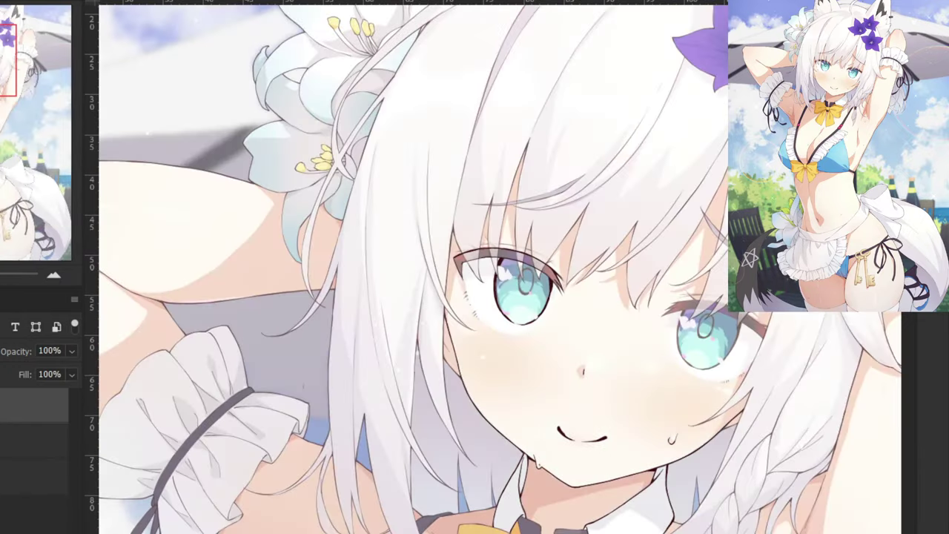
pyautogui.hotkey('ctrl', '+')
pyautogui.hotkey('ctrl', '+')
pyautogui.hotkey('ctrl', '+')
pyautogui.hotkey('ctrl', '+')
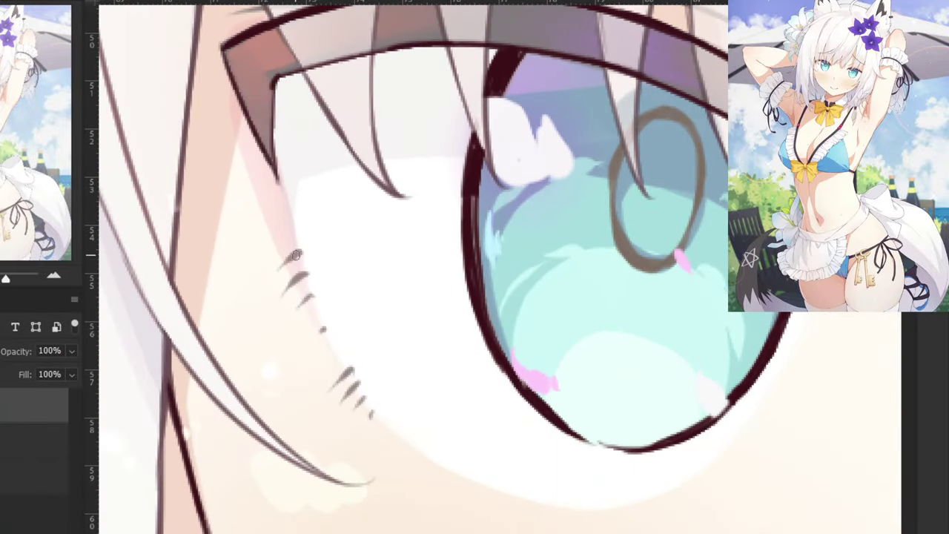
pyautogui.moveTo(295, 255)
pyautogui.mouseDown()
pyautogui.moveTo(286, 286)
pyautogui.moveTo(304, 274)
pyautogui.moveTo(281, 295)
pyautogui.mouseUp()
pyautogui.hotkey('ctrl', 'z')
pyautogui.moveTo(353, 367); pyautogui.dragTo(336, 379)
pyautogui.hotkey('ctrl', 'z')
pyautogui.moveTo(398, 400); pyautogui.dragTo(417, 298)
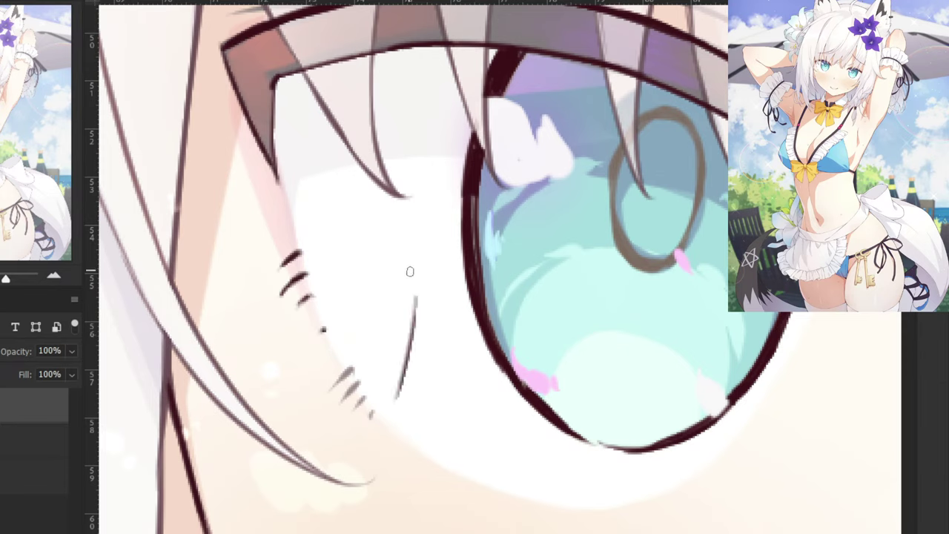
pyautogui.hotkey('ctrl', 'z')
# Trace the lower group of short lash ticks beneath the near eye's outer edge and check them in the lineart alone.
pyautogui.moveTo(352, 369)
pyautogui.mouseDown()
pyautogui.moveTo(332, 389)
pyautogui.moveTo(373, 417)
pyautogui.mouseUp()
pyautogui.hotkey('ctrl', 'z')
pyautogui.hotkey('ctrl', 'z')
pyautogui.hotkey('ctrl', 'z')
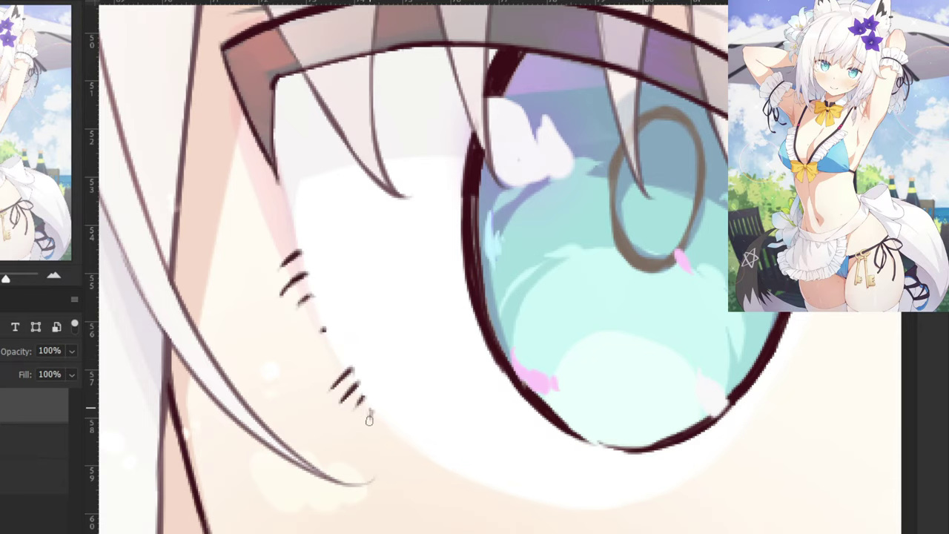
pyautogui.hotkey('ctrl', 'shift', 'z')
pyautogui.moveTo(363, 399); pyautogui.dragTo(355, 410)
pyautogui.hotkey('ctrl', '-')
pyautogui.hotkey('ctrl', '-')
pyautogui.hotkey('ctrl', '-')
pyautogui.scroll(-4, 495, 300)
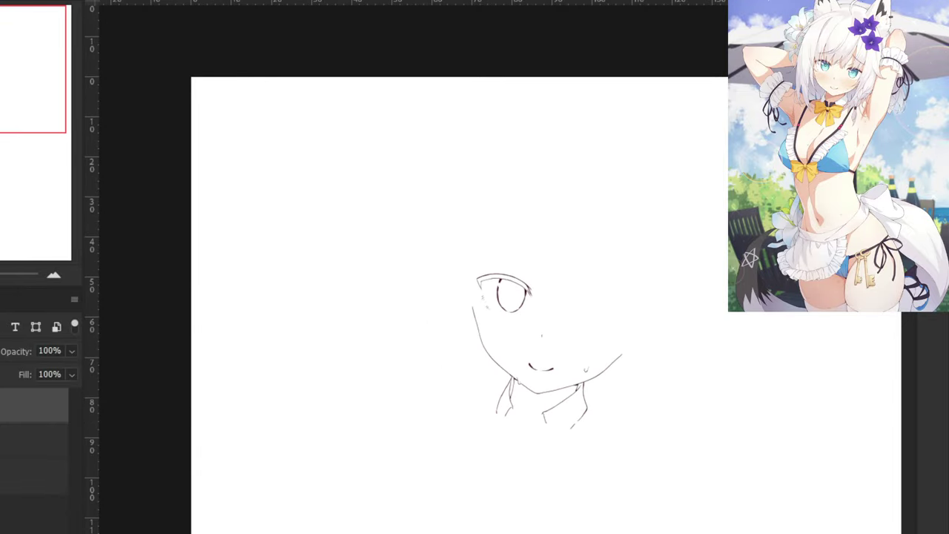
# Trace the oval pupil ring inside the near eye's iris and check it in the full lineart.
pyautogui.hotkey('ctrl', '+')
pyautogui.hotkey('ctrl', '+')
pyautogui.hotkey('ctrl', '+')
pyautogui.hotkey('ctrl', '+')
pyautogui.hotkey('ctrl', '+')
pyautogui.hotkey('ctrl', '+')
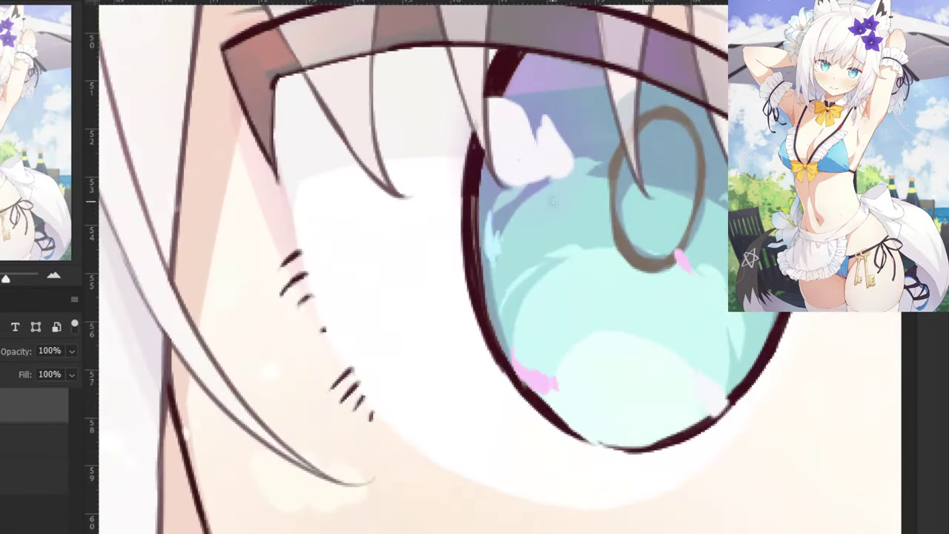
pyautogui.moveTo(553, 202); pyautogui.dragTo(460, 364)
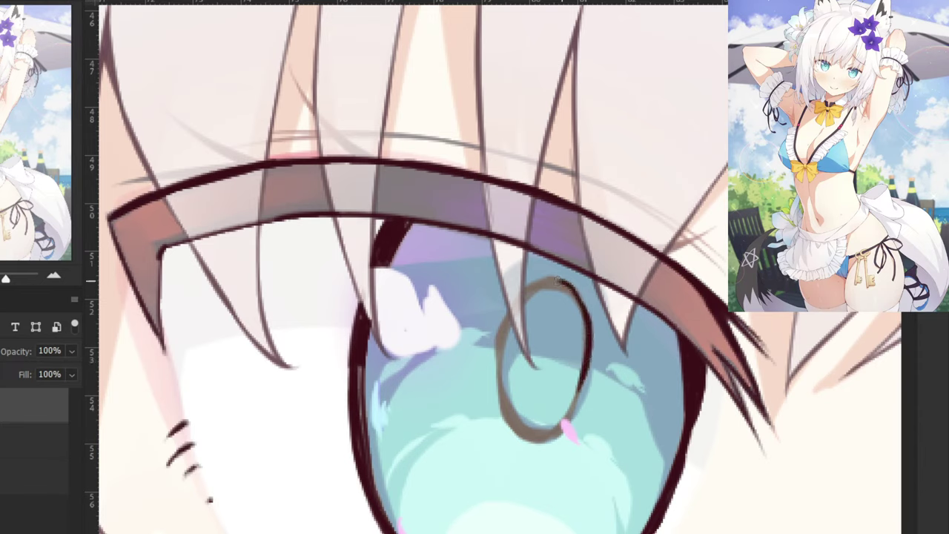
pyautogui.moveTo(552, 285)
pyautogui.mouseDown()
pyautogui.moveTo(574, 294)
pyautogui.moveTo(528, 293)
pyautogui.moveTo(550, 281)
pyautogui.moveTo(501, 329)
pyautogui.moveTo(501, 411)
pyautogui.moveTo(521, 442)
pyautogui.moveTo(542, 439)
pyautogui.moveTo(576, 400)
pyautogui.moveTo(571, 417)
pyautogui.moveTo(515, 418)
pyautogui.mouseUp()
pyautogui.moveTo(500, 384)
pyautogui.mouseDown()
pyautogui.moveTo(529, 436)
pyautogui.moveTo(507, 410)
pyautogui.moveTo(551, 435)
pyautogui.moveTo(511, 412)
pyautogui.moveTo(504, 359)
pyautogui.mouseUp()
pyautogui.scroll(-10, 620, 124)
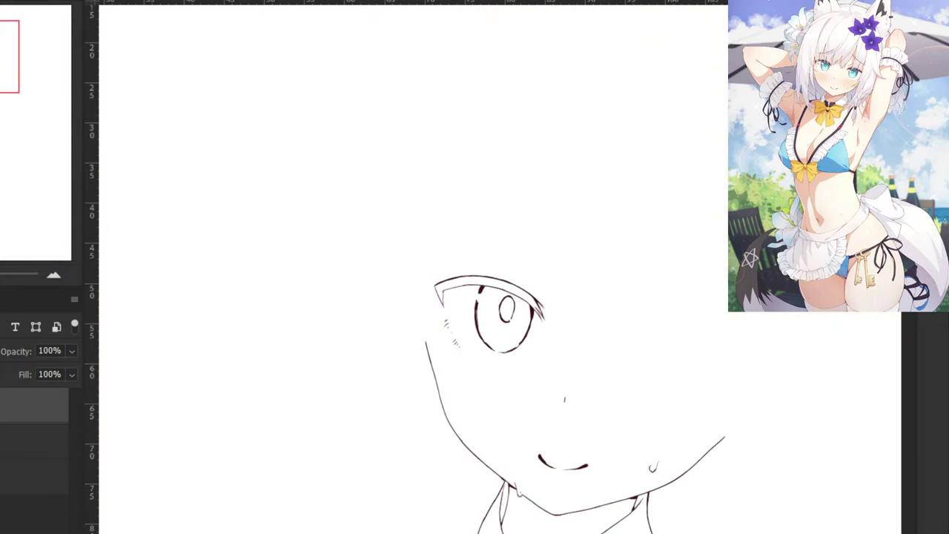
pyautogui.hotkey('ctrl', '-')
pyautogui.hotkey('ctrl', '-')
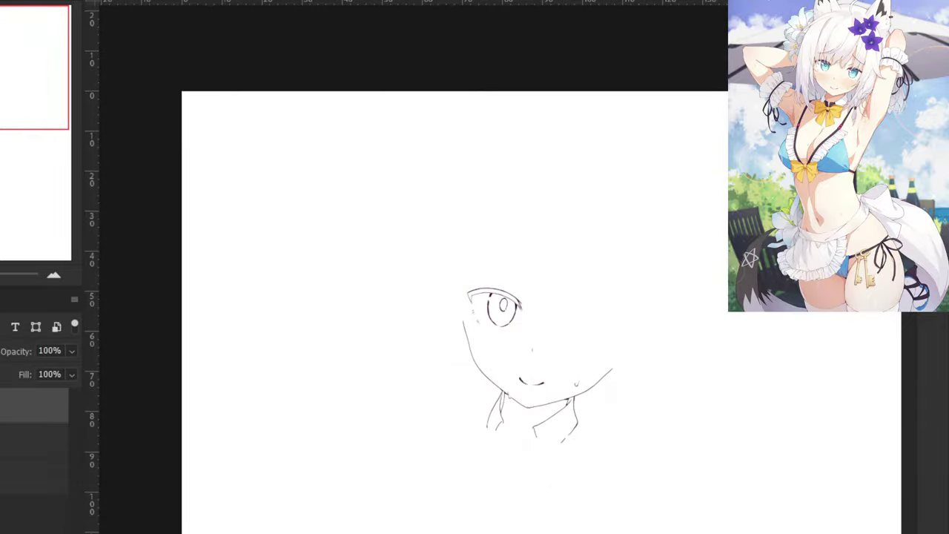
pyautogui.scroll(-2, 495, 304)
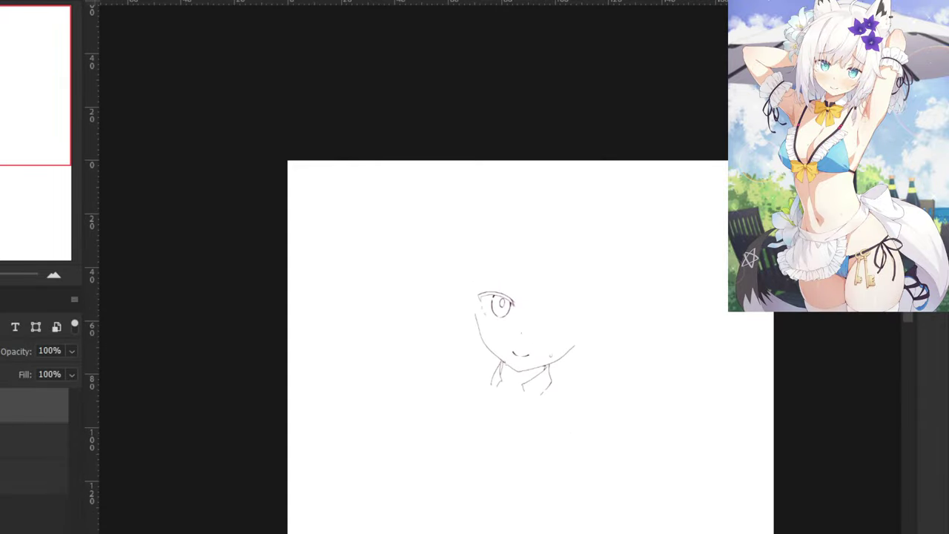
# Trace the pointed lash tips at the far eye's inner corner, redoing the lowest one until it fits.
pyautogui.scroll(4, 430, 140)
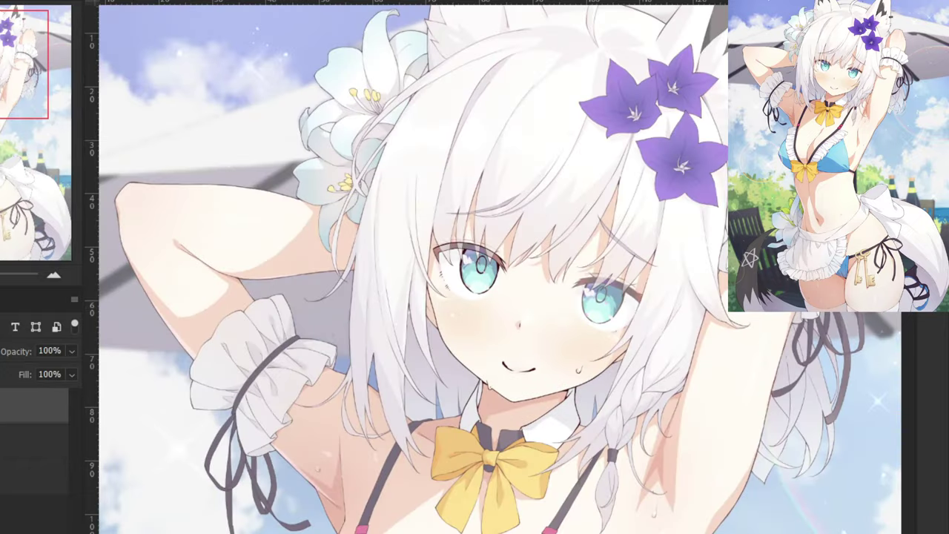
pyautogui.hotkey('ctrl', '+')
pyautogui.hotkey('ctrl', '+')
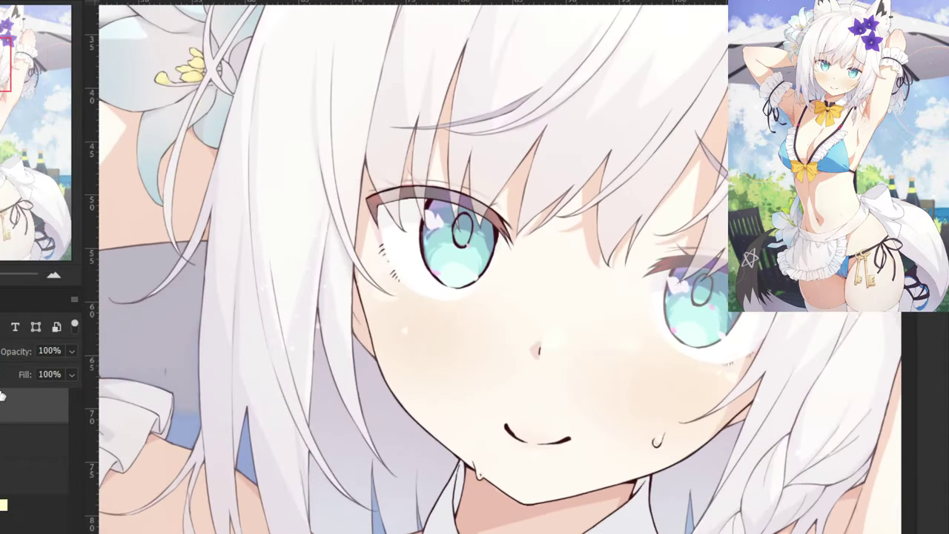
pyautogui.moveTo(628, 259); pyautogui.dragTo(535, 267)
pyautogui.hotkey('ctrl', '+')
pyautogui.hotkey('ctrl', '+')
pyautogui.scroll(2, 566, 248)
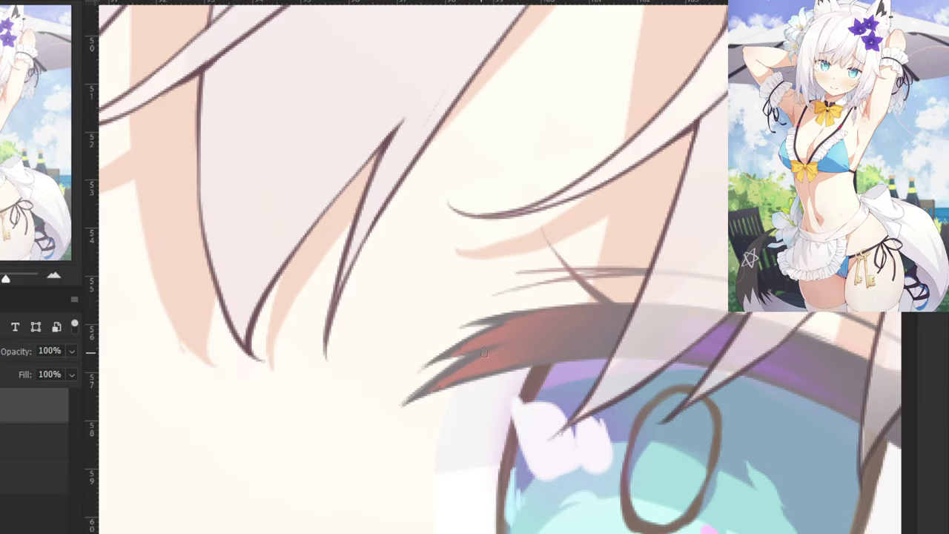
pyautogui.moveTo(491, 347); pyautogui.dragTo(404, 404)
pyautogui.hotkey('ctrl', 'z')
pyautogui.moveTo(506, 345)
pyautogui.mouseDown()
pyautogui.moveTo(418, 399)
pyautogui.moveTo(455, 362)
pyautogui.moveTo(406, 404)
pyautogui.mouseUp()
pyautogui.hotkey('ctrl', 'z')
pyautogui.moveTo(445, 377)
pyautogui.mouseDown()
pyautogui.moveTo(486, 349)
pyautogui.moveTo(439, 362)
pyautogui.mouseUp()
pyautogui.hotkey('ctrl', 'z')
pyautogui.moveTo(495, 347); pyautogui.dragTo(447, 360)
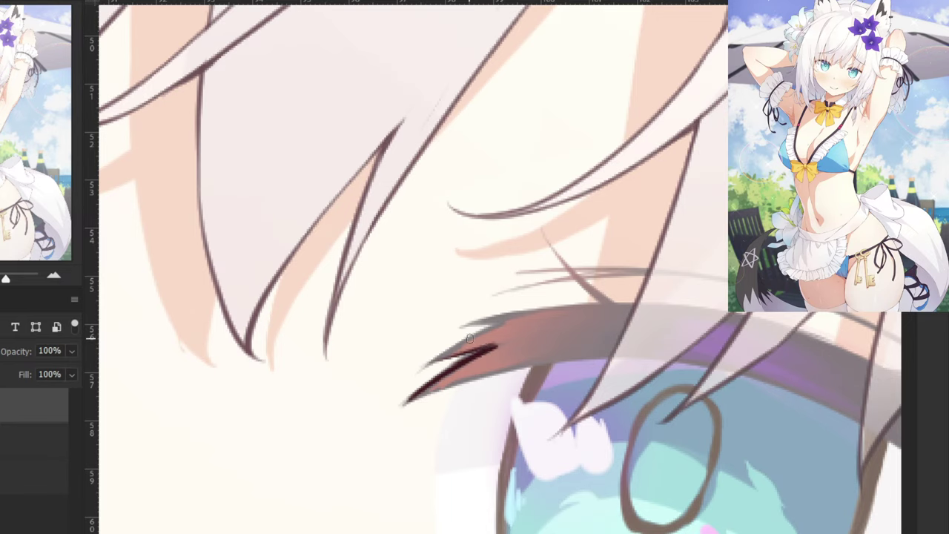
pyautogui.moveTo(505, 322); pyautogui.dragTo(445, 357)
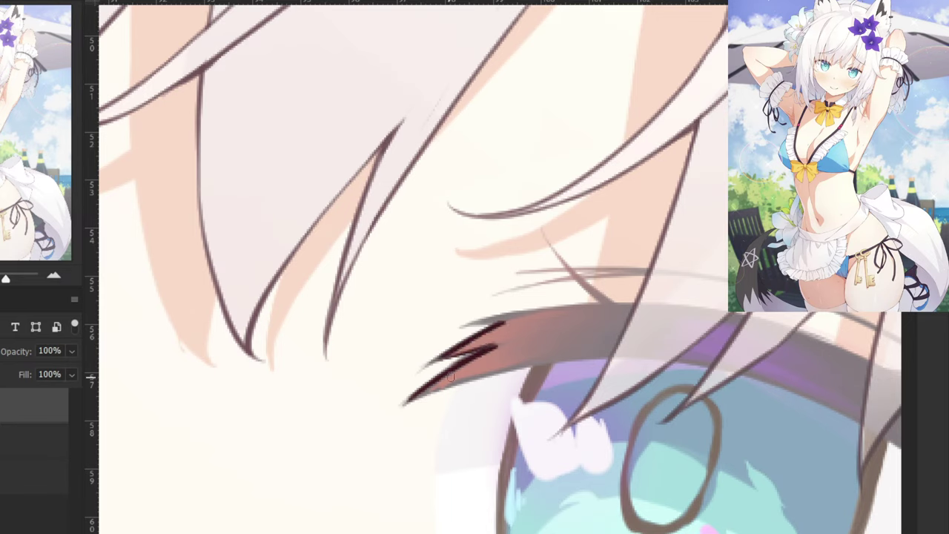
pyautogui.moveTo(524, 315)
pyautogui.mouseDown()
pyautogui.moveTo(464, 327)
pyautogui.moveTo(499, 315)
pyautogui.mouseUp()
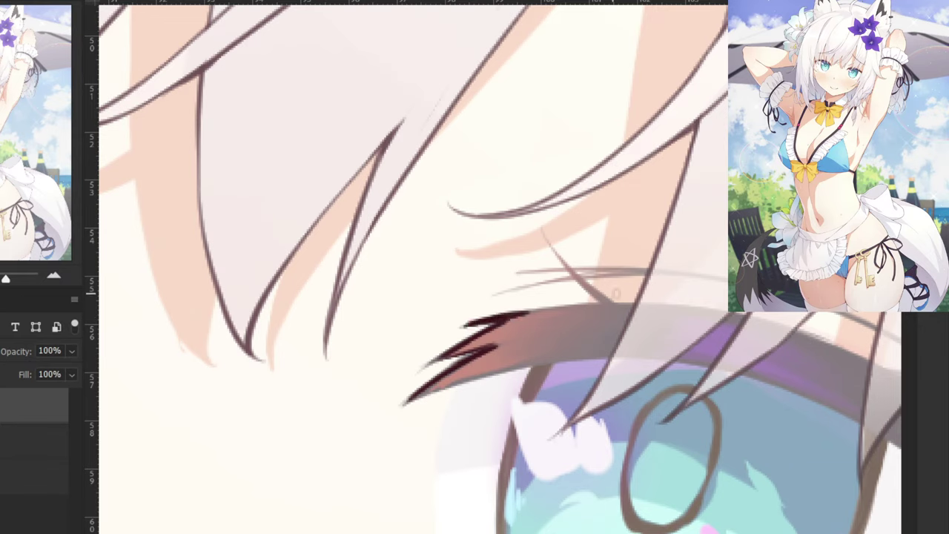
# Try to trace the upper edge of the far eye's lash band outward from the inner-corner tips.
pyautogui.moveTo(635, 302); pyautogui.dragTo(509, 321)
pyautogui.hotkey('ctrl', 'z')
pyautogui.hotkey('ctrl', 'z')
pyautogui.moveTo(638, 303); pyautogui.dragTo(507, 319)
pyautogui.hotkey('ctrl', 'z')
pyautogui.hotkey('ctrl', '-')
pyautogui.hotkey('ctrl', '-')
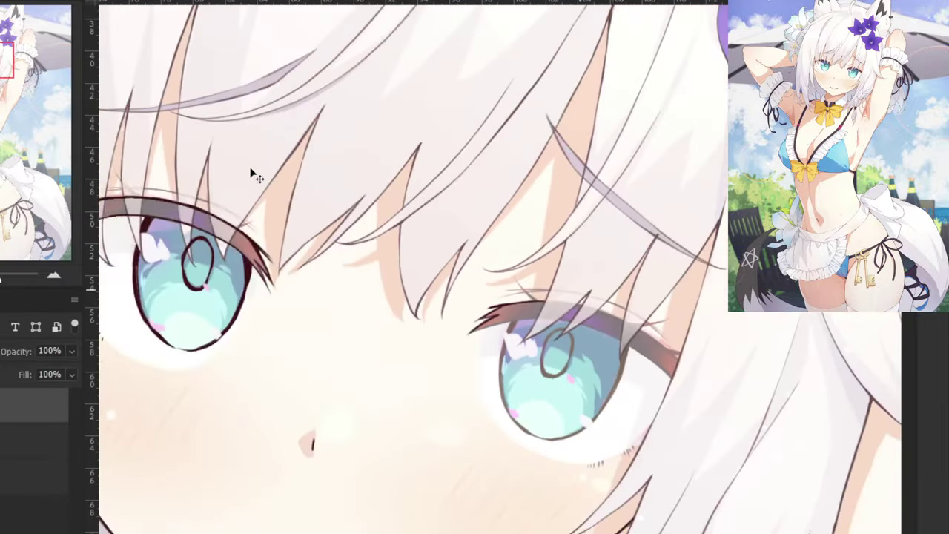
# Trace the slanted lash line above the middle of the near eye's lash band, trying thicker strokes at its base.
pyautogui.moveTo(199, 163); pyautogui.dragTo(495, 302)
pyautogui.scroll(4, 358, 286)
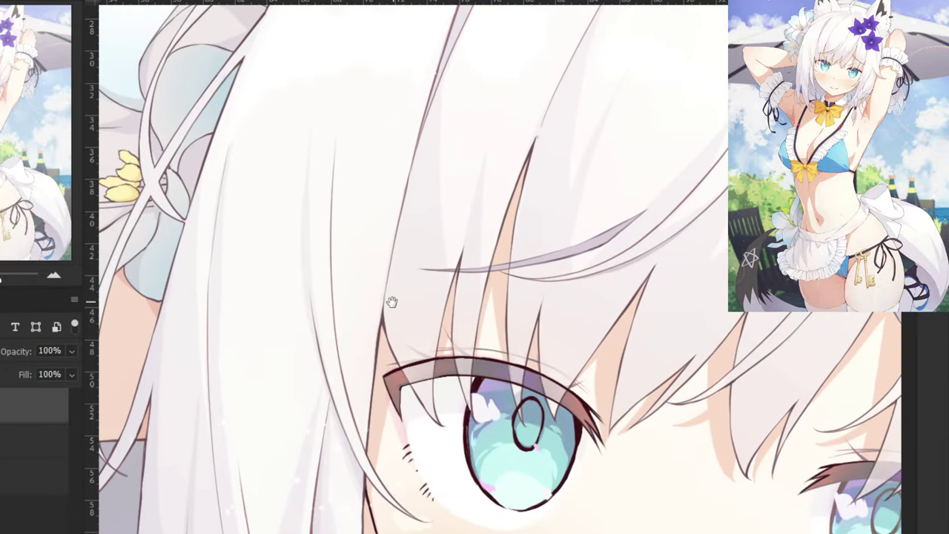
pyautogui.hotkey('ctrl', '+')
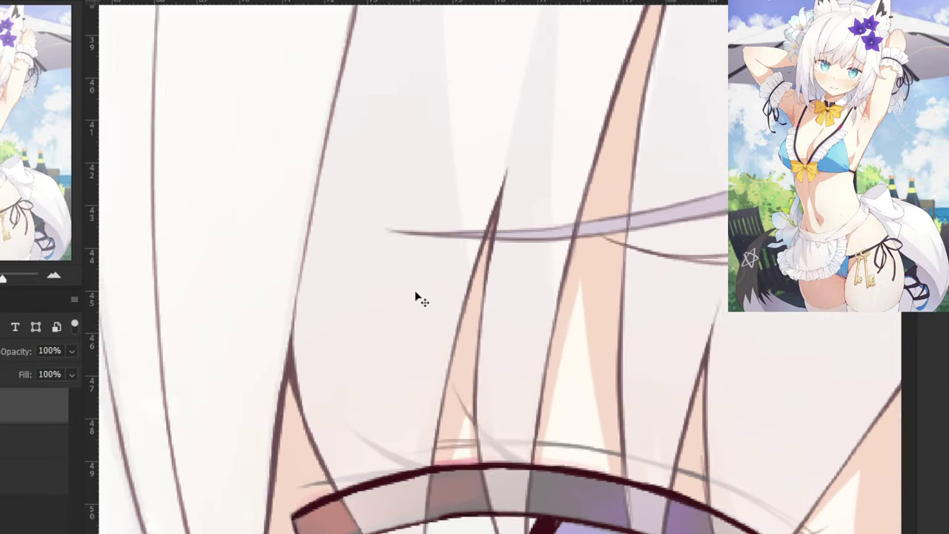
pyautogui.moveTo(449, 403); pyautogui.dragTo(511, 480)
pyautogui.moveTo(466, 434); pyautogui.dragTo(526, 485)
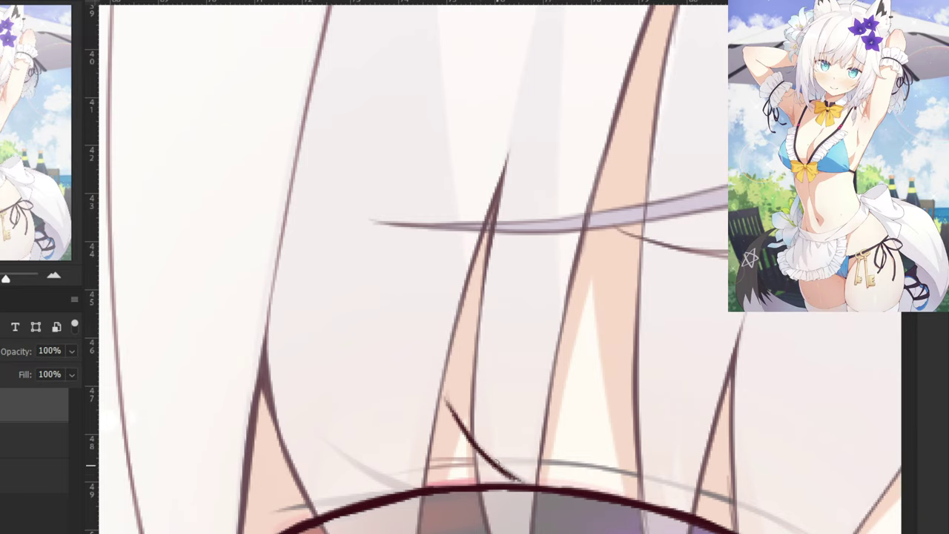
pyautogui.moveTo(486, 454); pyautogui.dragTo(530, 487)
pyautogui.hotkey('ctrl', 'z')
pyautogui.moveTo(488, 455); pyautogui.dragTo(536, 487)
pyautogui.hotkey('ctrl', 'z')
pyautogui.hotkey('ctrl', 'z')
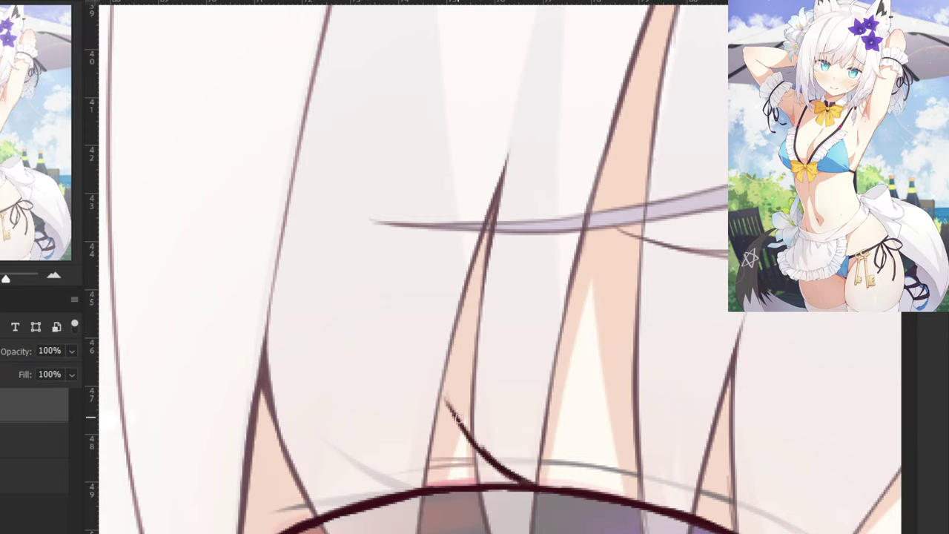
pyautogui.moveTo(485, 451); pyautogui.dragTo(518, 484)
pyautogui.hotkey('ctrl', 'z')
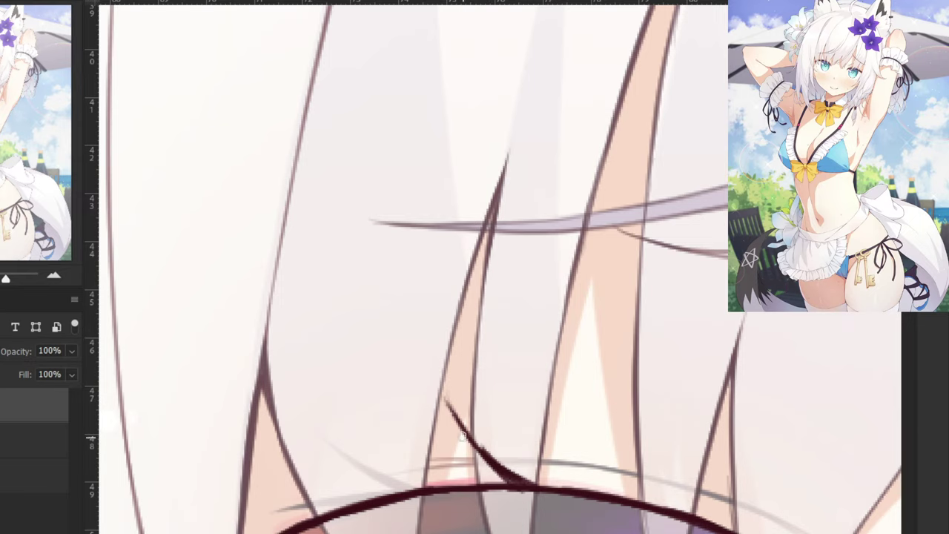
# Undo the slanted lash line's lower strokes, retrace it to the lash band, and compare versions to keep the thicker base.
pyautogui.hotkey('ctrl', 'z')
pyautogui.hotkey('ctrl', 'z')
pyautogui.hotkey('ctrl', 'z')
pyautogui.hotkey('ctrl', 'z')
pyautogui.hotkey('ctrl', 'z')
pyautogui.hotkey('ctrl', 'z')
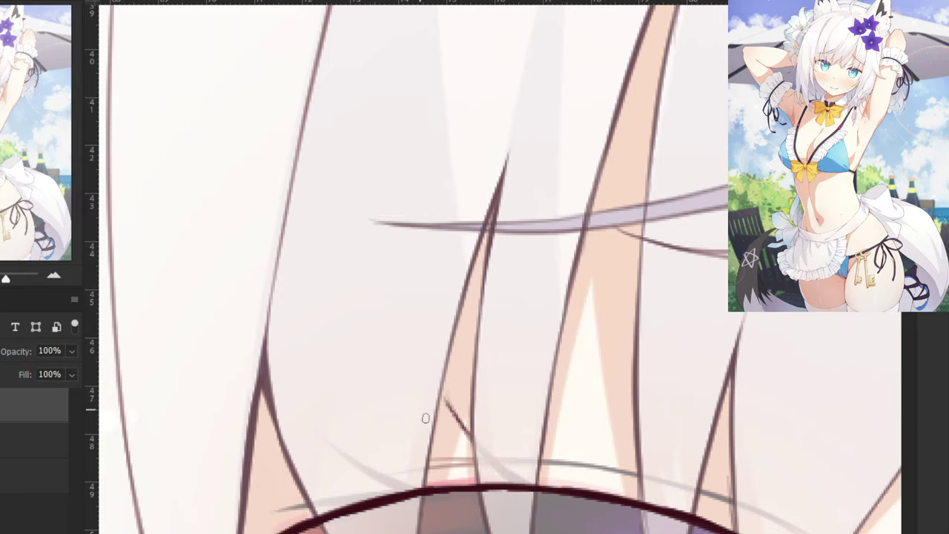
pyautogui.moveTo(457, 424); pyautogui.dragTo(522, 488)
pyautogui.hotkey('ctrl', 'z')
pyautogui.hotkey('ctrl', '+')
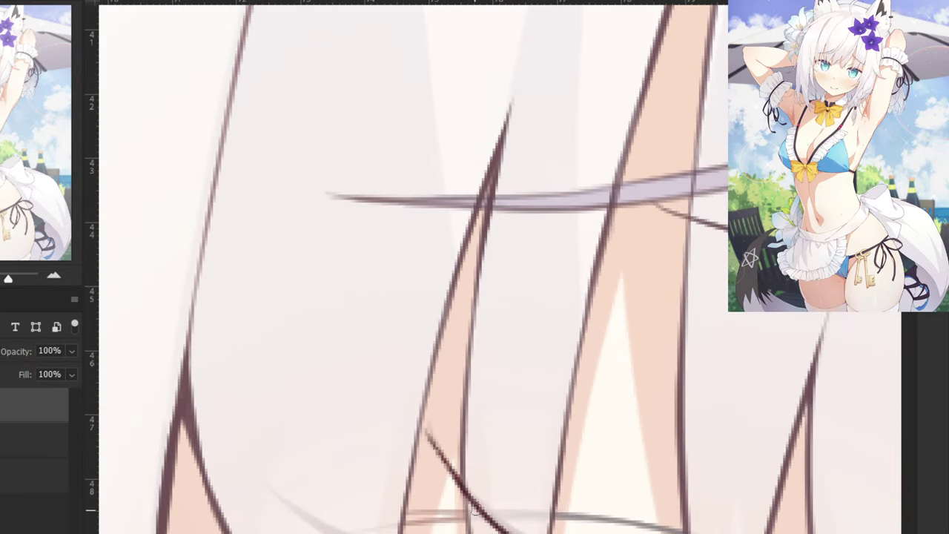
pyautogui.hotkey('ctrl', 'shift', 'z')
pyautogui.hotkey('ctrl', 'z')
pyautogui.hotkey('ctrl', 'shift', 'z')
pyautogui.hotkey('ctrl', 'z')
pyautogui.hotkey('ctrl', 'shift', 'z')
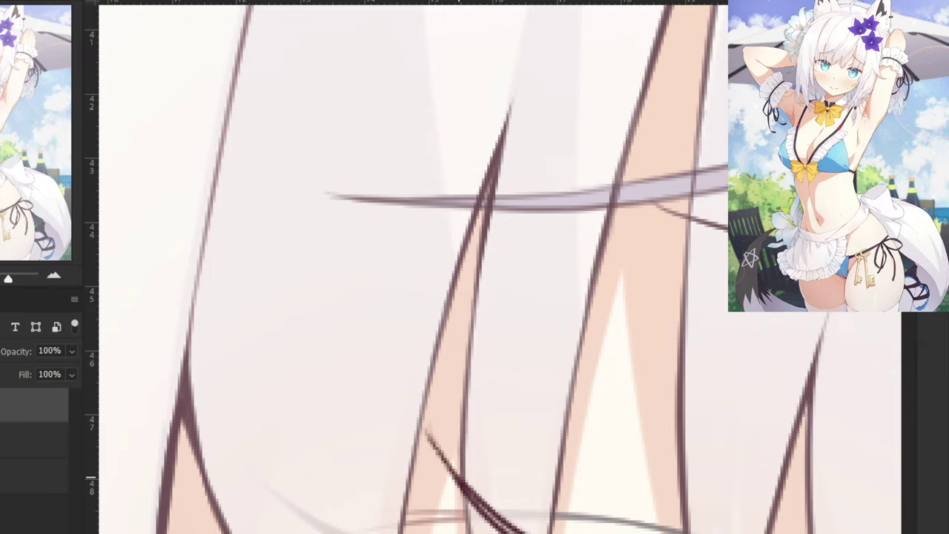
pyautogui.hotkey('ctrl', '-')
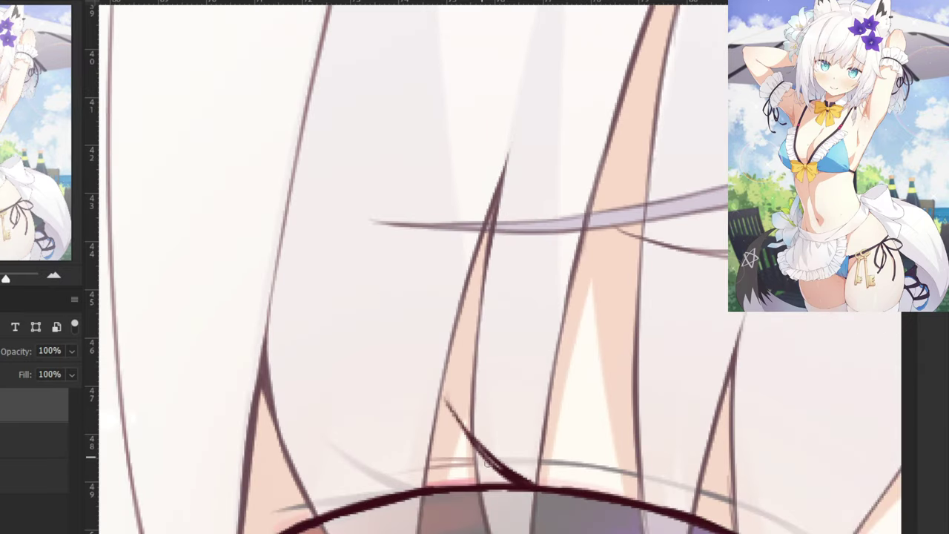
# Try an extra stroke along the slanted lash line, undo it, and check the near eye from farther out.
pyautogui.moveTo(500, 469); pyautogui.dragTo(462, 434)
pyautogui.hotkey('ctrl', '-')
pyautogui.hotkey('ctrl', '-')
pyautogui.hotkey('ctrl', 'z')
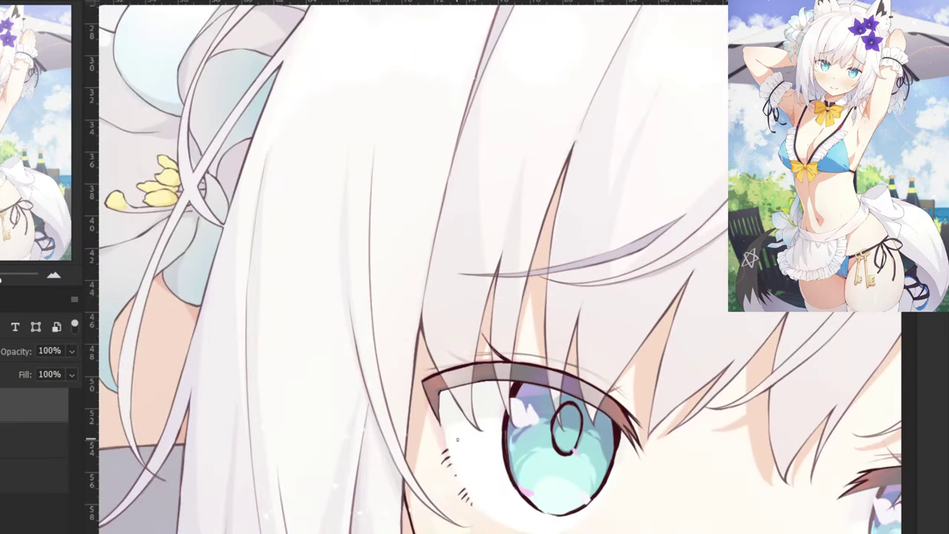
pyautogui.hotkey('ctrl', '-')
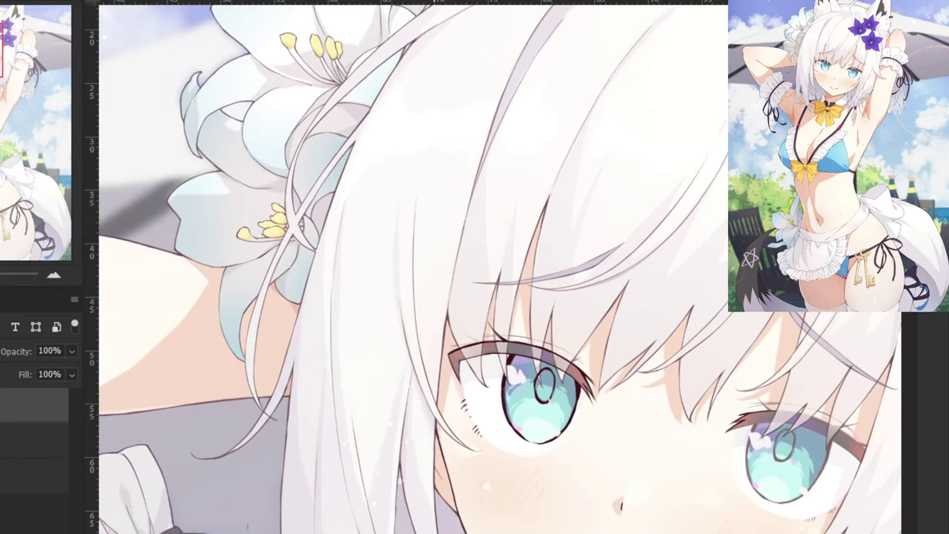
# Trace the outer end of the eyelid crease just above the near eye's lash band.
pyautogui.hotkey('ctrl', '+')
pyautogui.hotkey('ctrl', '+')
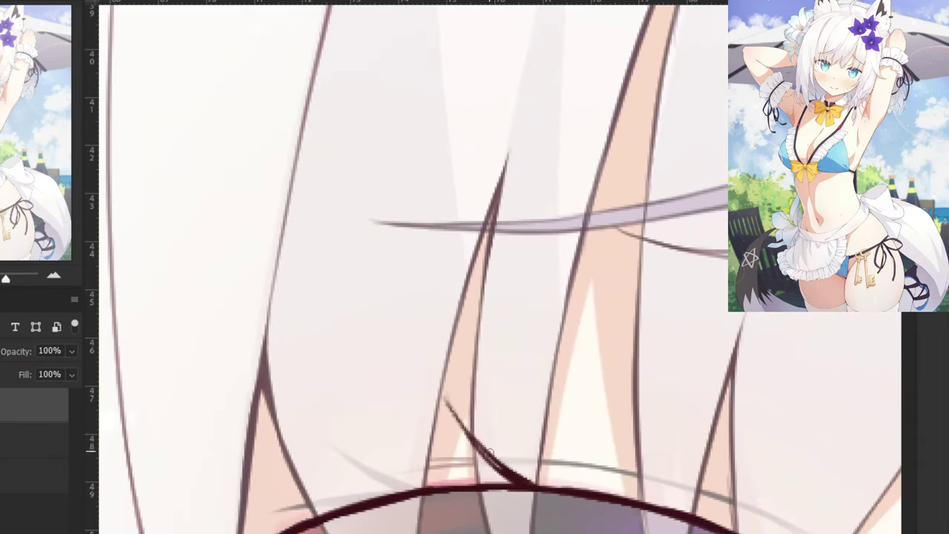
pyautogui.moveTo(278, 322); pyautogui.dragTo(376, 209)
pyautogui.moveTo(497, 376); pyautogui.dragTo(380, 395)
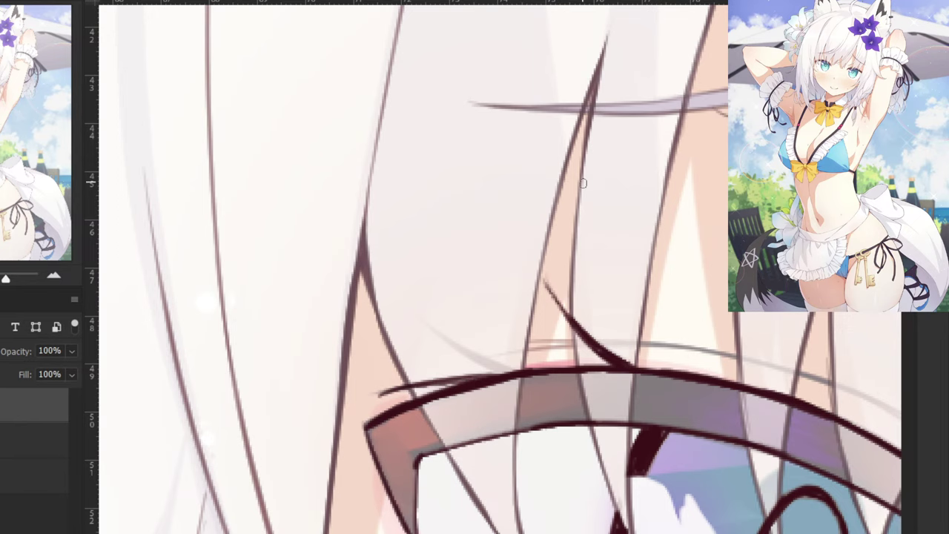
# Trace a thin curved lash above the outer end of the near eye's lash band, redoing the stroke until it fits.
pyautogui.hotkey('ctrl', '+')
pyautogui.moveTo(387, 318); pyautogui.dragTo(542, 410)
pyautogui.hotkey('ctrl', 'z')
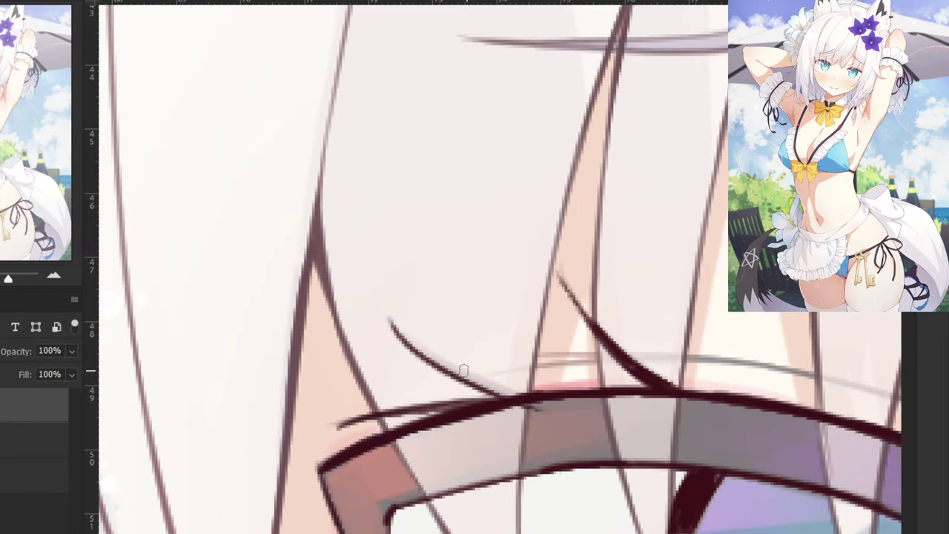
pyautogui.hotkey('ctrl', 'z')
pyautogui.moveTo(388, 316); pyautogui.dragTo(511, 395)
pyautogui.hotkey('ctrl', 'z')
pyautogui.moveTo(399, 334); pyautogui.dragTo(517, 397)
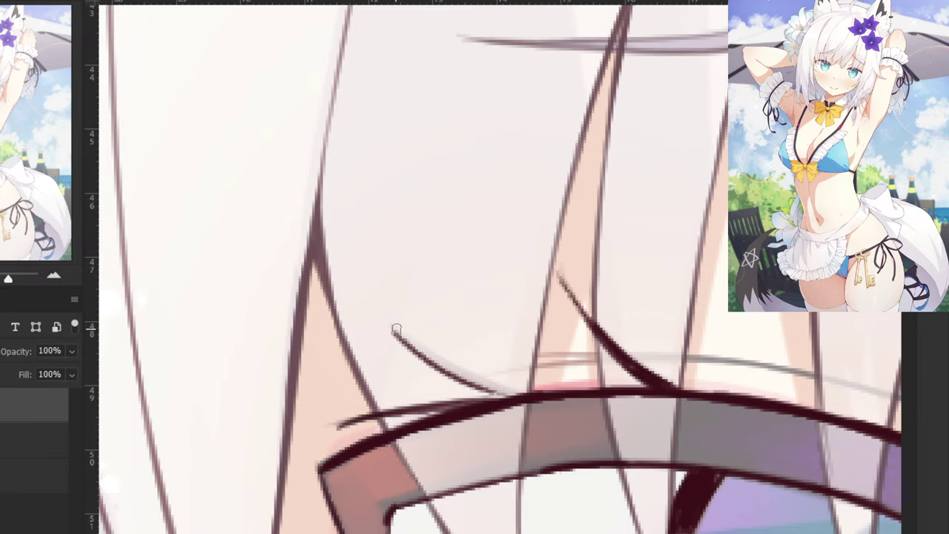
pyautogui.hotkey('ctrl', 'z')
pyautogui.moveTo(397, 330); pyautogui.dragTo(549, 401)
pyautogui.hotkey('ctrl', 'z')
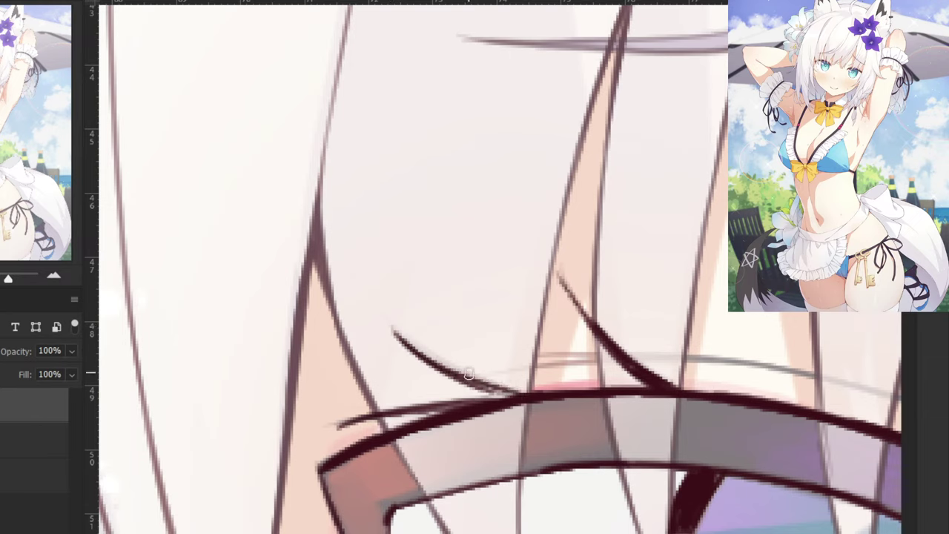
pyautogui.hotkey('ctrl', 'z')
# Try thickening the curved outer lash toward its base with overlapping strokes, and undo them.
pyautogui.moveTo(401, 337); pyautogui.dragTo(530, 395)
pyautogui.moveTo(420, 346); pyautogui.dragTo(514, 389)
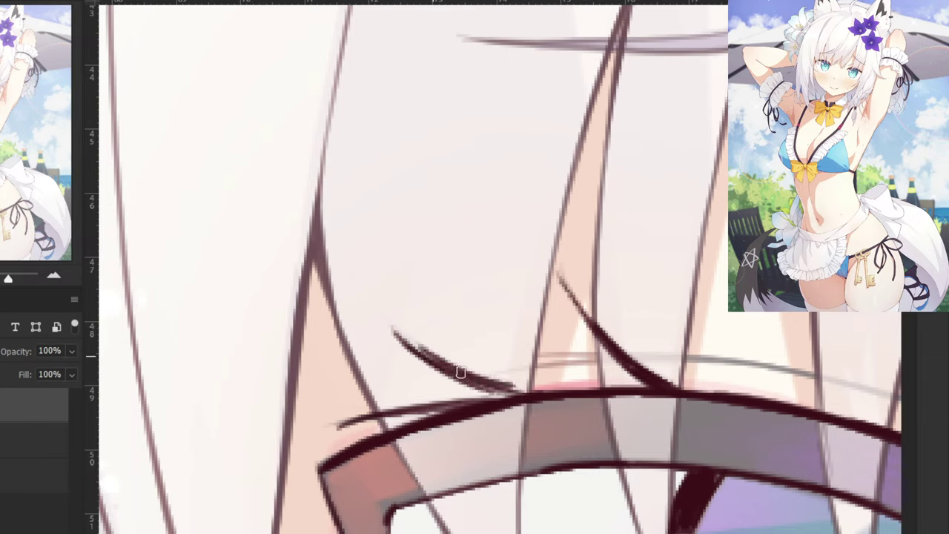
pyautogui.moveTo(453, 369)
pyautogui.mouseDown()
pyautogui.moveTo(546, 394)
pyautogui.moveTo(464, 382)
pyautogui.moveTo(522, 397)
pyautogui.mouseUp()
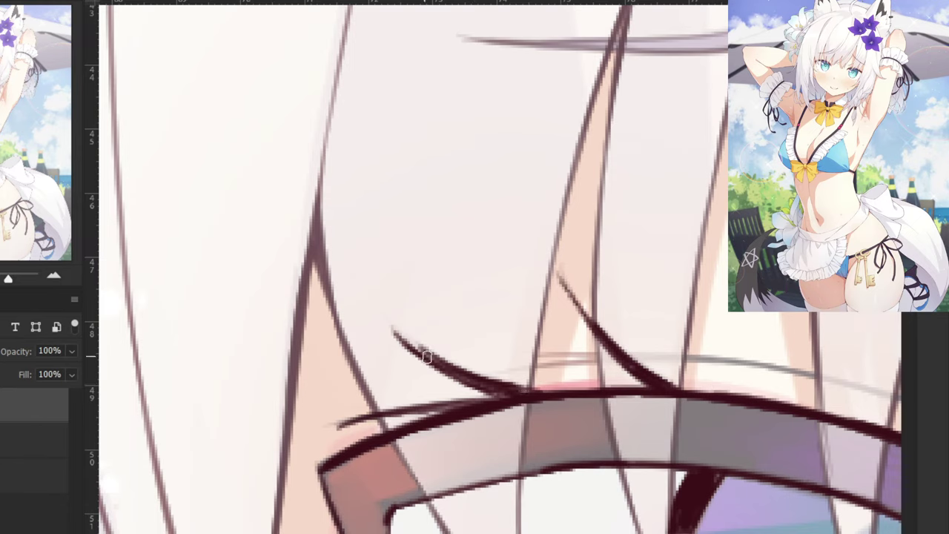
pyautogui.moveTo(398, 331); pyautogui.dragTo(438, 361)
pyautogui.hotkey('ctrl', 'z')
pyautogui.hotkey('ctrl', 'z')
pyautogui.hotkey('ctrl', 'z')
pyautogui.hotkey('ctrl', 'z')
pyautogui.hotkey('ctrl', 'z')
pyautogui.hotkey('ctrl', 'z')
pyautogui.hotkey('ctrl', 'z')
pyautogui.hotkey('ctrl', 'z')
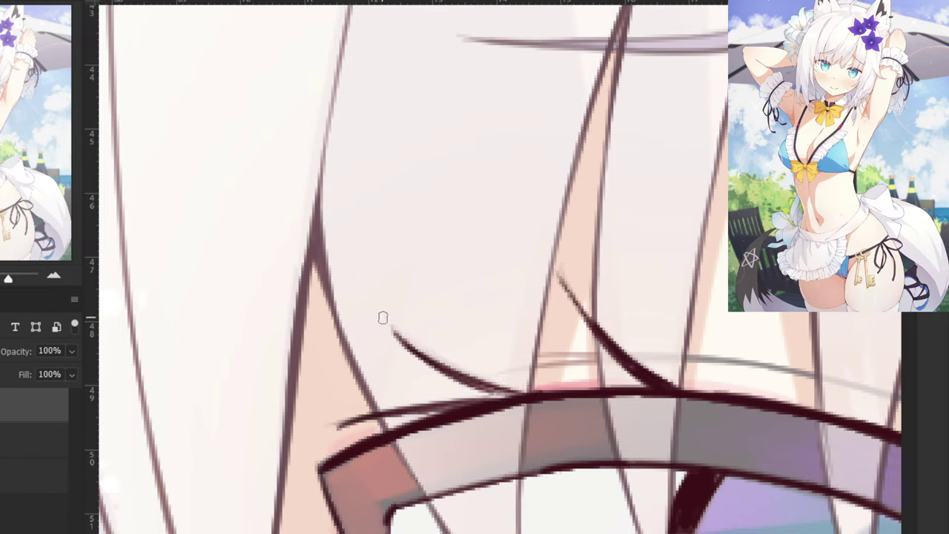
pyautogui.hotkey('ctrl', 'z')
# Thicken the curved outer lash from its middle down to the near eye's lash band, keeping the tip thin.
pyautogui.moveTo(397, 331); pyautogui.dragTo(512, 390)
pyautogui.hotkey('ctrl', 'z')
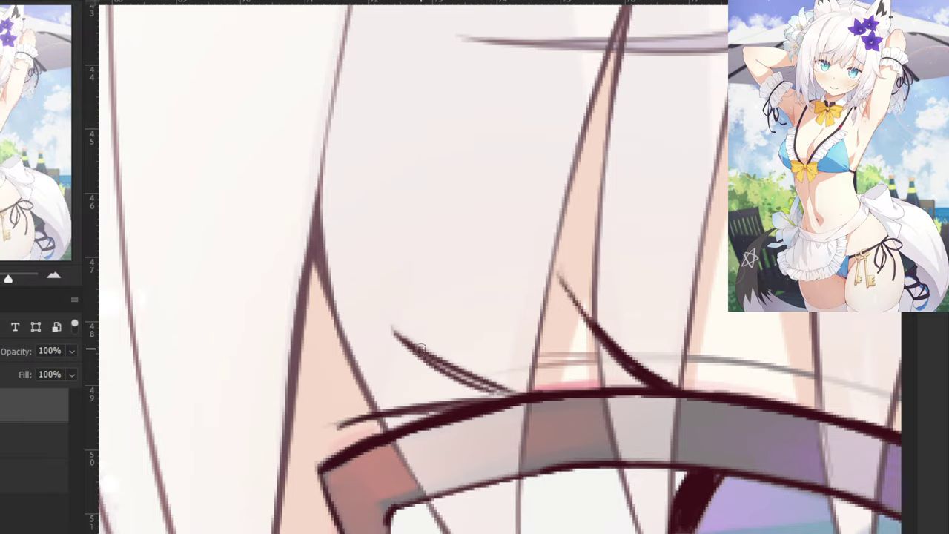
pyautogui.moveTo(421, 350); pyautogui.dragTo(510, 393)
pyautogui.hotkey('ctrl', 'z')
pyautogui.moveTo(458, 371); pyautogui.dragTo(510, 396)
pyautogui.moveTo(451, 370); pyautogui.dragTo(512, 397)
pyautogui.moveTo(428, 356); pyautogui.dragTo(528, 397)
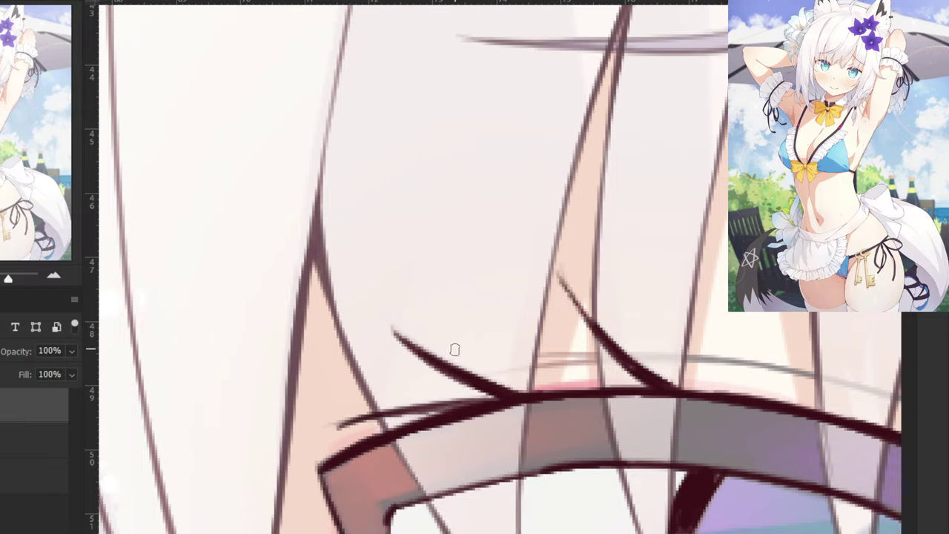
pyautogui.scroll(-6, 455, 350)
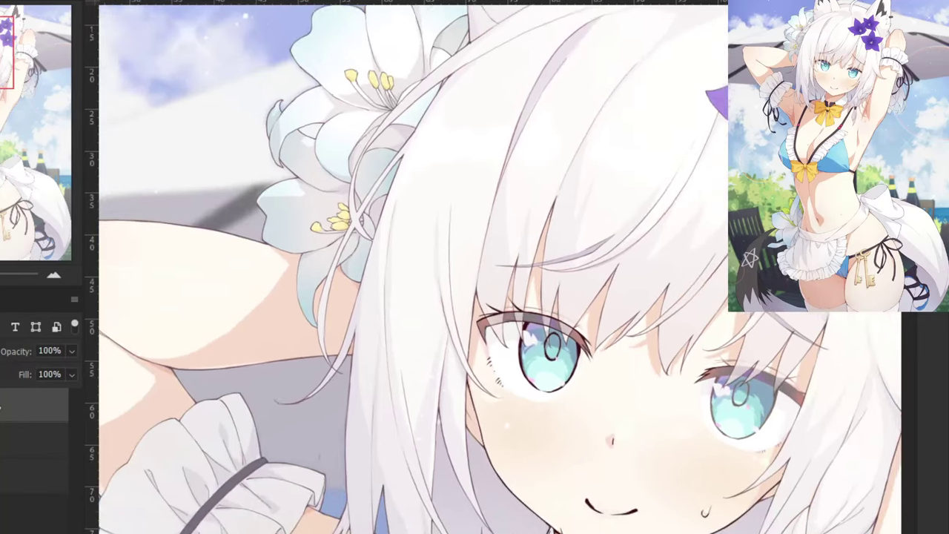
# Trace the short lash flicking outward from the inner end of the near eye's lash band.
pyautogui.scroll(8, 423, 370)
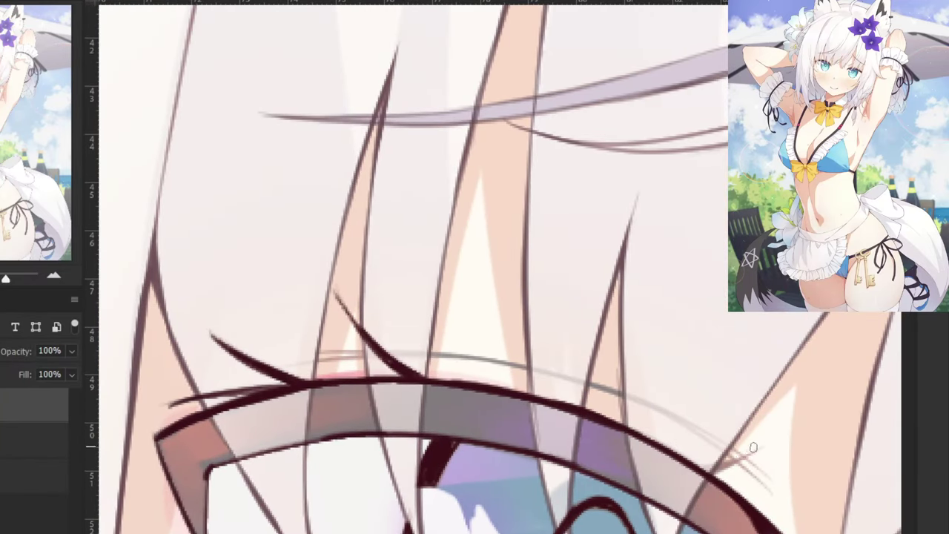
pyautogui.moveTo(753, 447)
pyautogui.mouseDown()
pyautogui.moveTo(684, 465)
pyautogui.moveTo(704, 473)
pyautogui.mouseUp()
pyautogui.hotkey('ctrl', 'z')
pyautogui.hotkey('ctrl', '-')
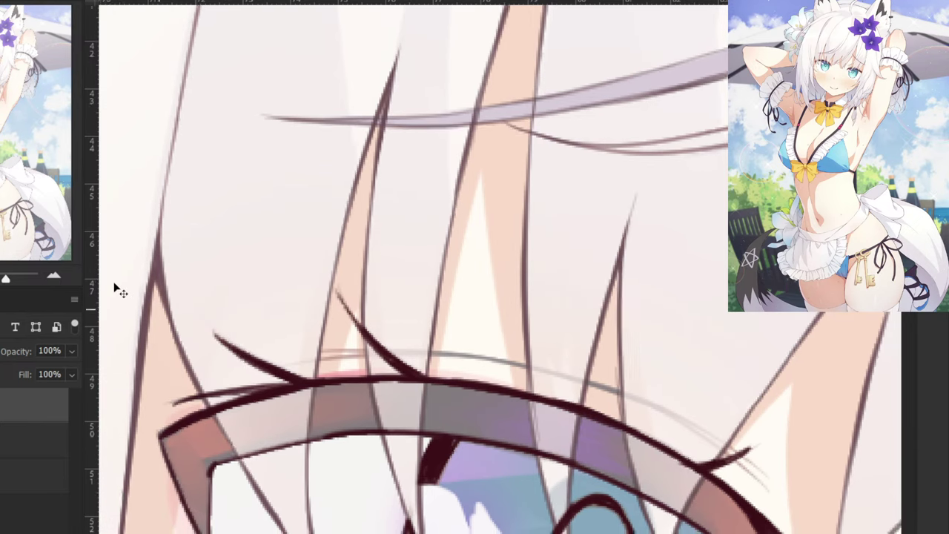
pyautogui.moveTo(391, 370); pyautogui.dragTo(325, 365)
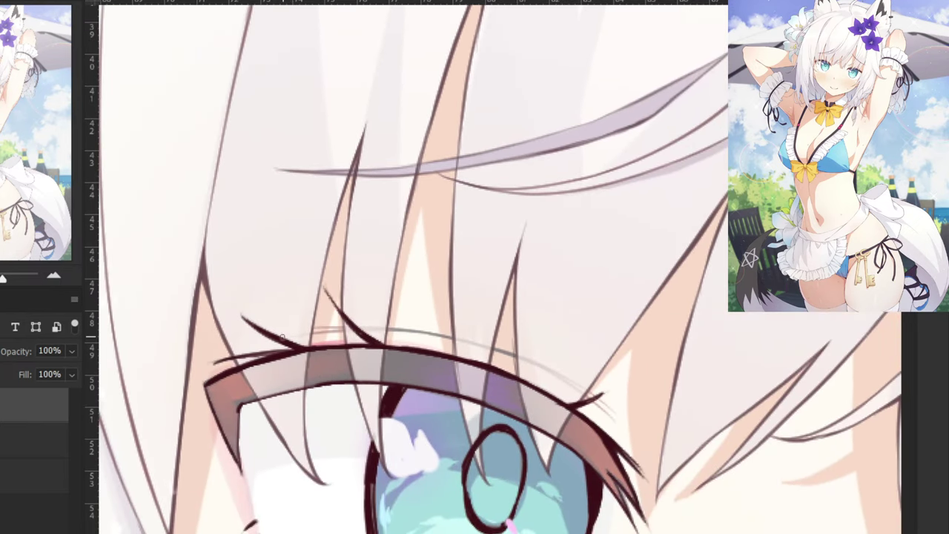
# Trace the first part of the eyelid crease above the near eye's lash band, starting between the outer lashes.
pyautogui.hotkey('ctrl', 'z')
pyautogui.moveTo(282, 342)
pyautogui.mouseDown()
pyautogui.moveTo(443, 335)
pyautogui.moveTo(490, 351)
pyautogui.mouseUp()
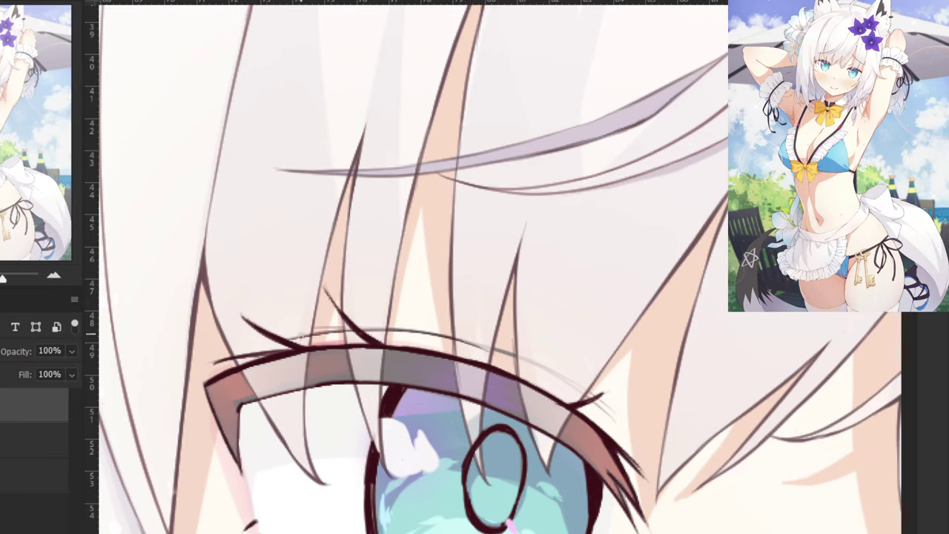
pyautogui.hotkey('ctrl', 'z')
pyautogui.hotkey('ctrl', 'z')
pyautogui.moveTo(296, 343)
pyautogui.mouseDown()
pyautogui.moveTo(442, 325)
pyautogui.moveTo(430, 338)
pyautogui.moveTo(437, 333)
pyautogui.mouseUp()
pyautogui.hotkey('ctrl', 'z')
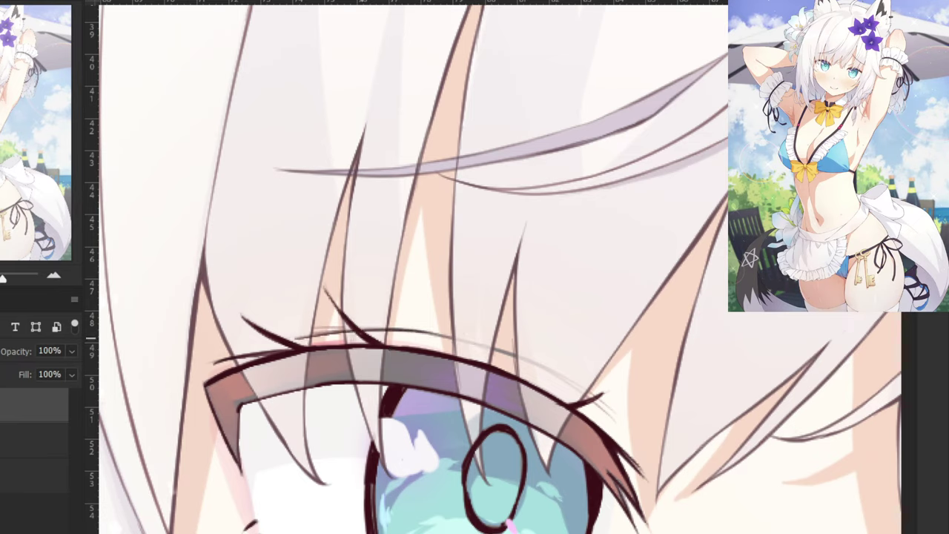
pyautogui.hotkey('ctrl', 'z')
pyautogui.moveTo(291, 341); pyautogui.dragTo(421, 331)
pyautogui.hotkey('ctrl', 'z')
pyautogui.moveTo(290, 343)
pyautogui.mouseDown()
pyautogui.moveTo(423, 336)
pyautogui.moveTo(507, 349)
pyautogui.mouseUp()
pyautogui.hotkey('ctrl', 'z')
pyautogui.hotkey('ctrl', 'z')
pyautogui.moveTo(401, 331); pyautogui.dragTo(521, 360)
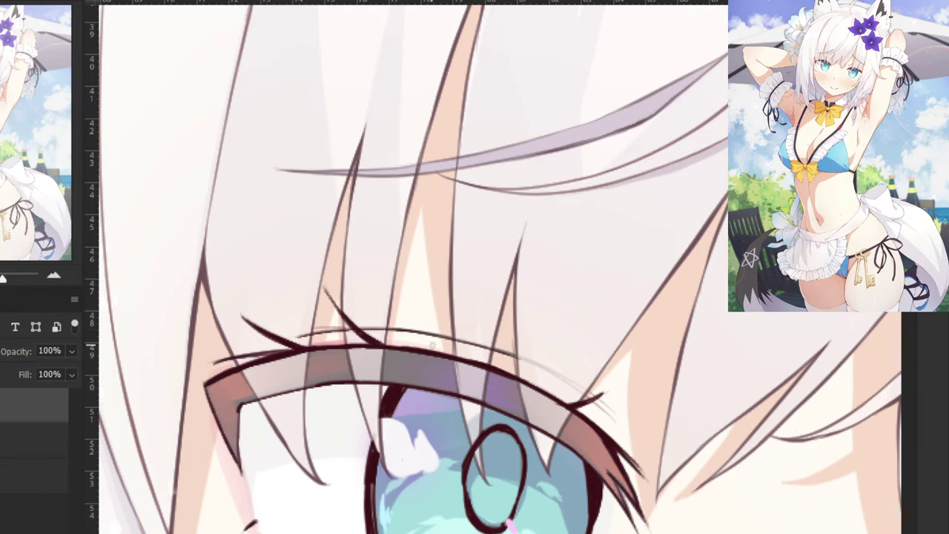
# Retrace the middle section of the near eye's eyelid crease so it follows the reference curve smoothly.
pyautogui.hotkey('ctrl', '+')
pyautogui.hotkey('ctrl', 'z')
pyautogui.moveTo(357, 349)
pyautogui.mouseDown()
pyautogui.moveTo(521, 384)
pyautogui.moveTo(340, 347)
pyautogui.moveTo(572, 423)
pyautogui.moveTo(327, 347)
pyautogui.moveTo(550, 392)
pyautogui.mouseUp()
pyautogui.hotkey('ctrl', 'z')
pyautogui.hotkey('ctrl', 'z')
pyautogui.hotkey('ctrl', 'z')
pyautogui.hotkey('ctrl', 'z')
pyautogui.moveTo(350, 348)
pyautogui.mouseDown()
pyautogui.moveTo(569, 412)
pyautogui.moveTo(564, 402)
pyautogui.mouseUp()
pyautogui.hotkey('ctrl', 'z')
pyautogui.moveTo(370, 347); pyautogui.dragTo(570, 398)
pyautogui.hotkey('ctrl', 'z')
pyautogui.moveTo(328, 345); pyautogui.dragTo(544, 391)
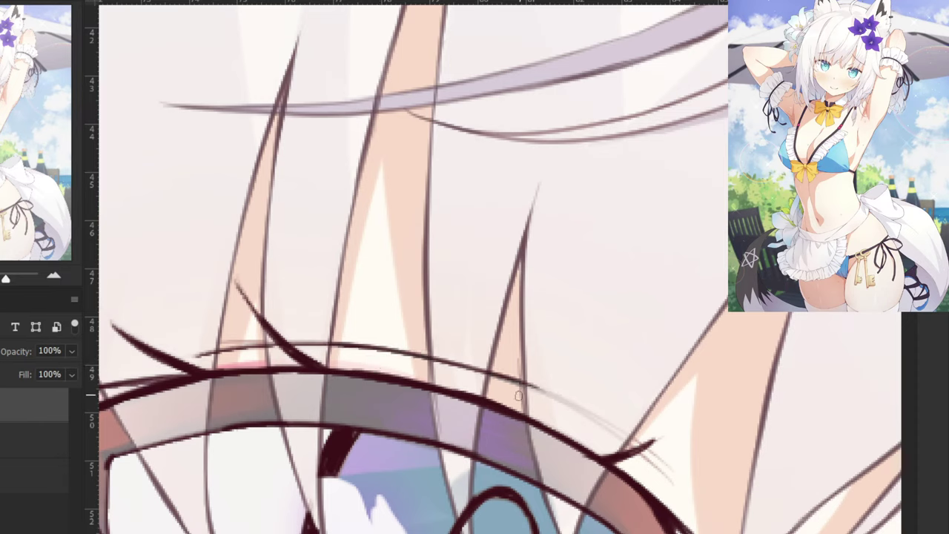
# Extend the near eye's eyelid crease down past the short inner lash, with separate strokes tapering at its end.
pyautogui.moveTo(458, 367); pyautogui.dragTo(652, 454)
pyautogui.hotkey('ctrl', 'z')
pyautogui.hotkey('ctrl', 'z')
pyautogui.moveTo(518, 381); pyautogui.dragTo(662, 490)
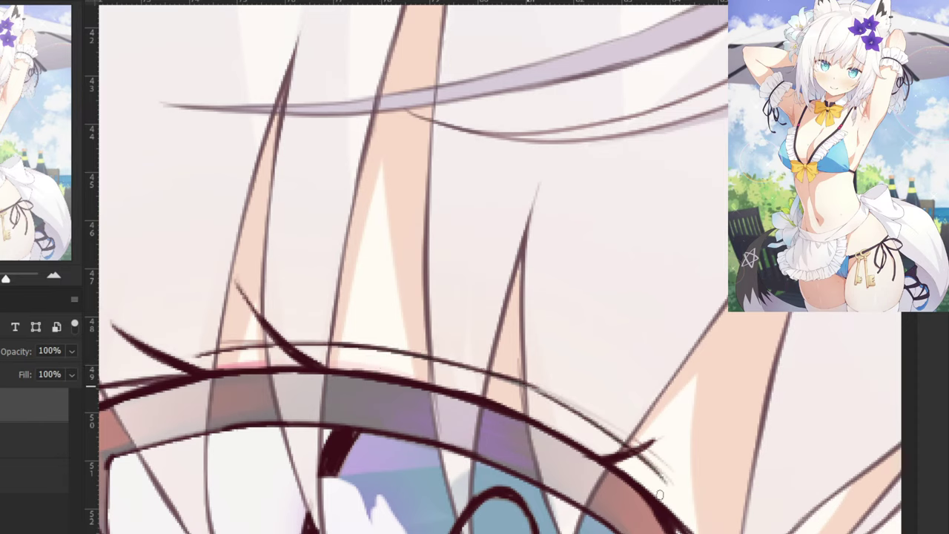
pyautogui.hotkey('ctrl', 'z')
pyautogui.hotkey('ctrl', 'z')
pyautogui.moveTo(524, 384); pyautogui.dragTo(665, 477)
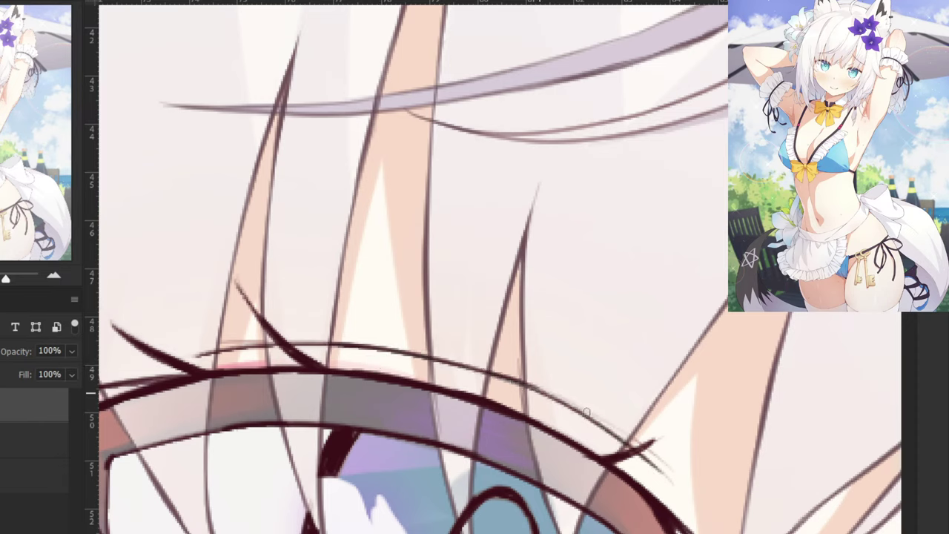
pyautogui.moveTo(535, 392); pyautogui.dragTo(657, 456)
pyautogui.hotkey('ctrl', 'z')
pyautogui.hotkey('ctrl', 'z')
pyautogui.moveTo(545, 401); pyautogui.dragTo(659, 464)
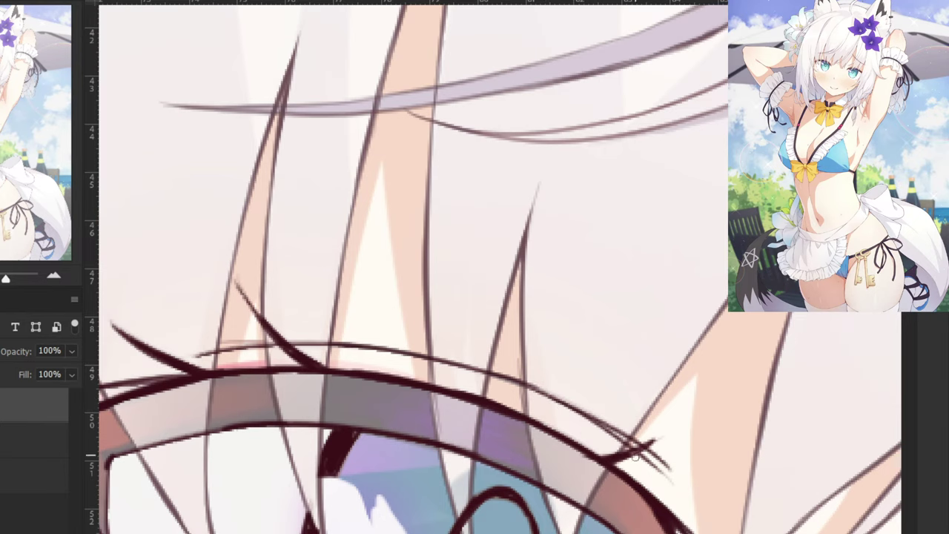
# Undo the stray stroke above the lashes and trace the short second line at the outer end of the eyelid crease.
pyautogui.moveTo(204, 282); pyautogui.dragTo(430, 282)
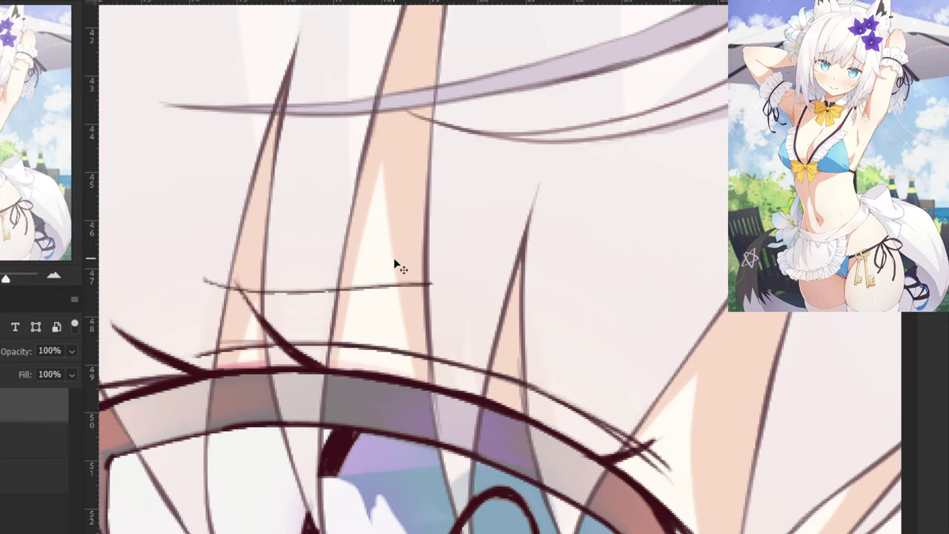
pyautogui.hotkey('ctrl', 'z')
pyautogui.moveTo(328, 230)
pyautogui.mouseDown()
pyautogui.moveTo(504, 225)
pyautogui.moveTo(554, 209)
pyautogui.mouseUp()
pyautogui.hotkey('ctrl', '+')
pyautogui.moveTo(500, 330)
pyautogui.mouseDown()
pyautogui.moveTo(402, 339)
pyautogui.moveTo(390, 332)
pyautogui.mouseUp()
pyautogui.hotkey('ctrl', 'z')
pyautogui.hotkey('ctrl', 'z')
pyautogui.moveTo(502, 331); pyautogui.dragTo(388, 331)
# Compare the near eye's lineart with the reference hidden and shown, viewed from farther out.
pyautogui.hotkey('ctrl', '-')
pyautogui.hotkey('ctrl', '-')
pyautogui.hotkey('ctrl', '-')
pyautogui.hotkey('ctrl', '-')
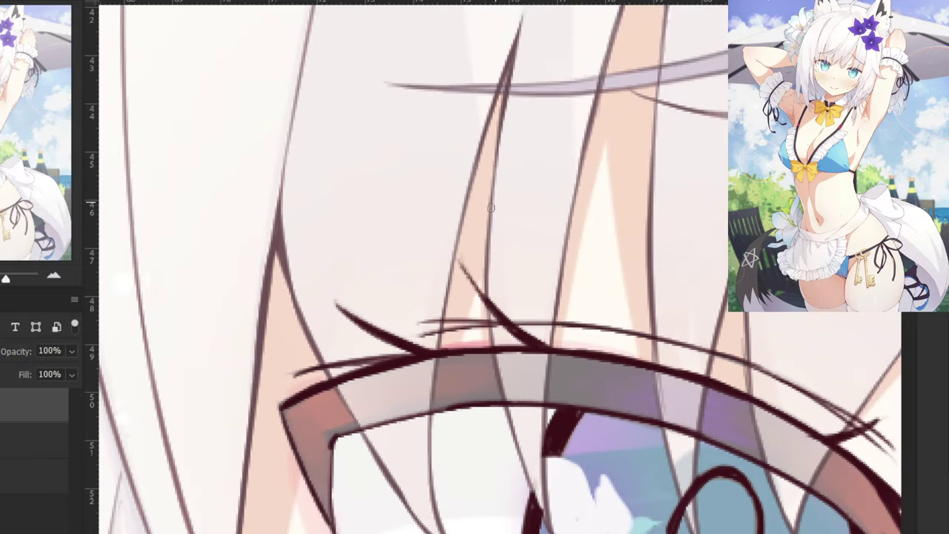
pyautogui.hotkey('ctrl', ',')
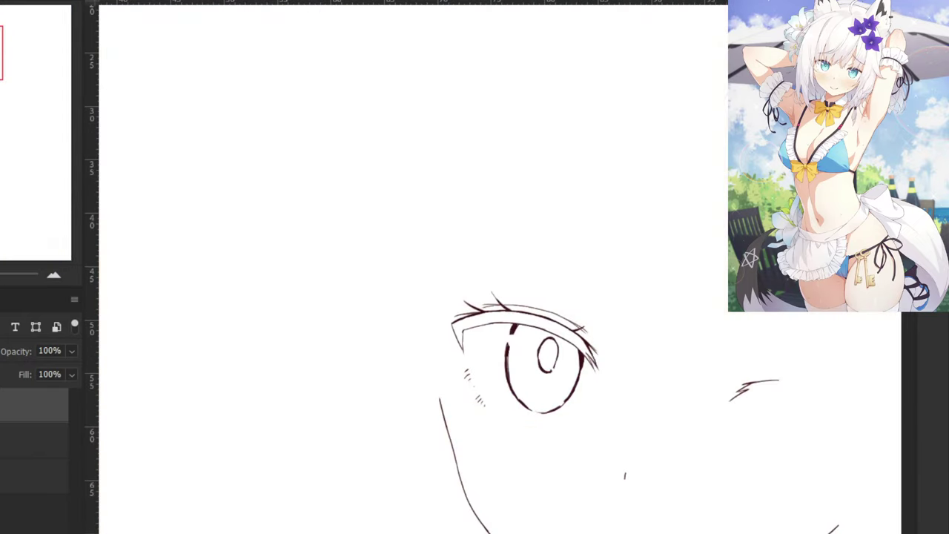
pyautogui.hotkey('ctrl', ',')
pyautogui.hotkey('ctrl', '-')
pyautogui.hotkey('ctrl', ',')
pyautogui.hotkey('ctrl', '-')
pyautogui.hotkey('ctrl', '+')
pyautogui.hotkey('ctrl', ',')
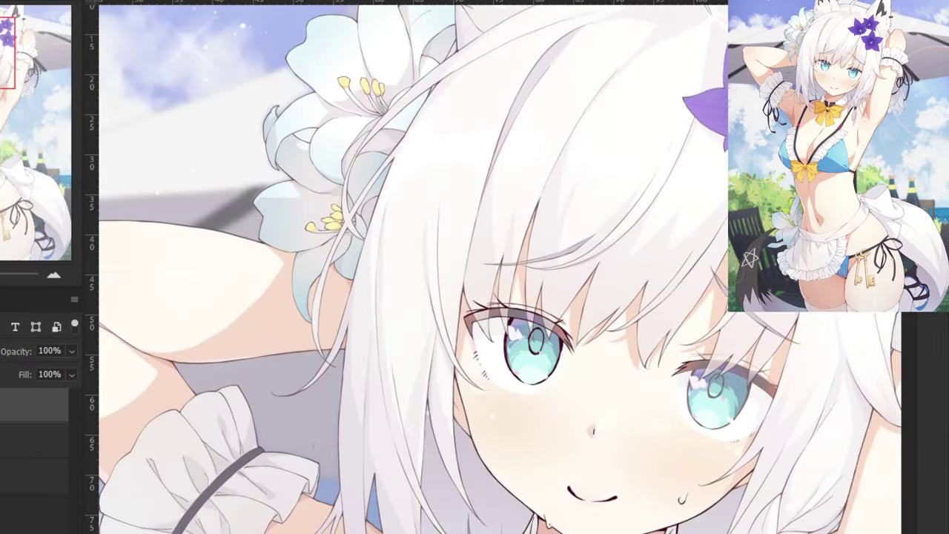
# Trace the lower edge of the far eye's lash band from its inner tip to above the iris.
pyautogui.moveTo(454, 377); pyautogui.dragTo(386, 381)
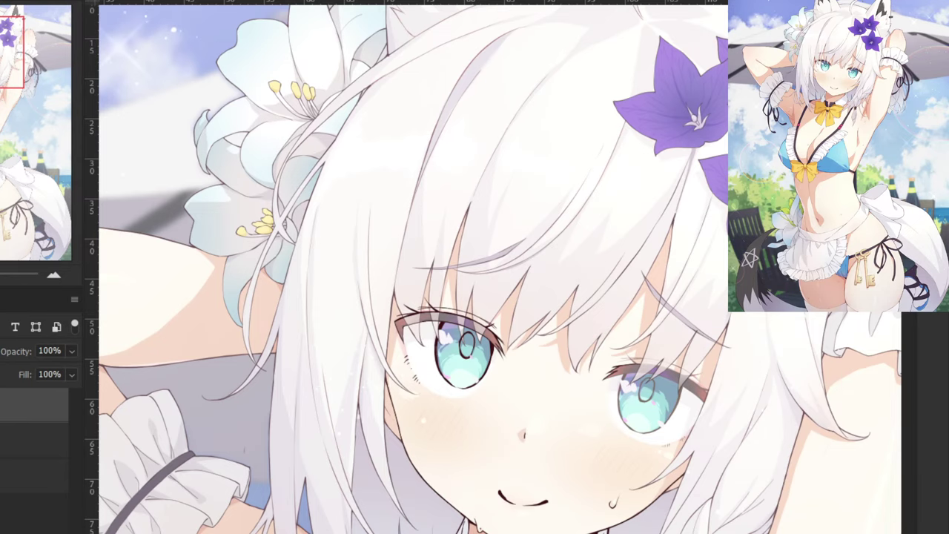
pyautogui.hotkey('ctrl', '+')
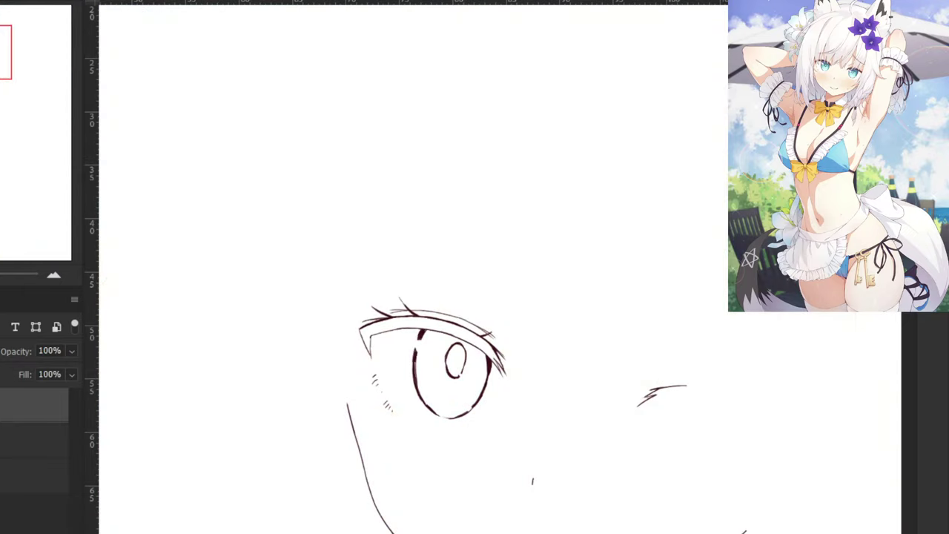
pyautogui.scroll(5, 460, 341)
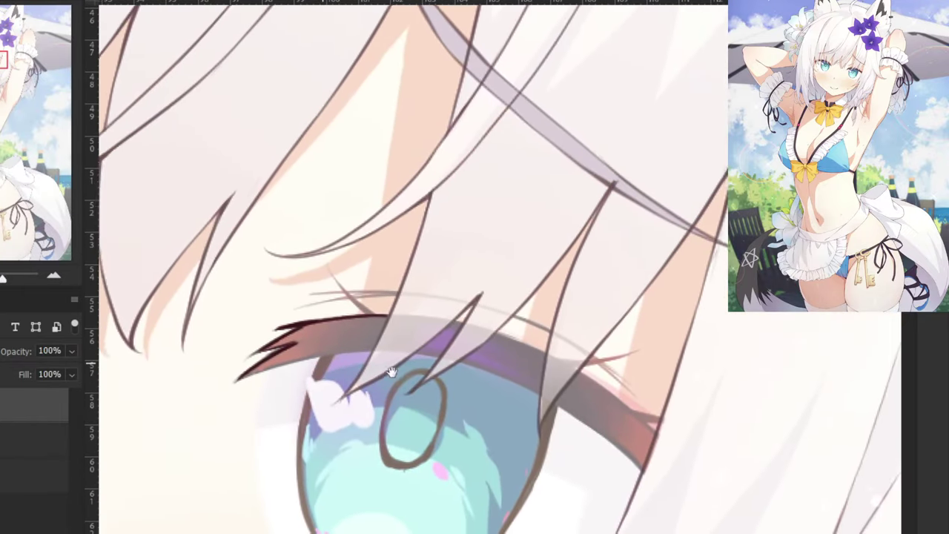
pyautogui.moveTo(391, 371); pyautogui.dragTo(386, 370)
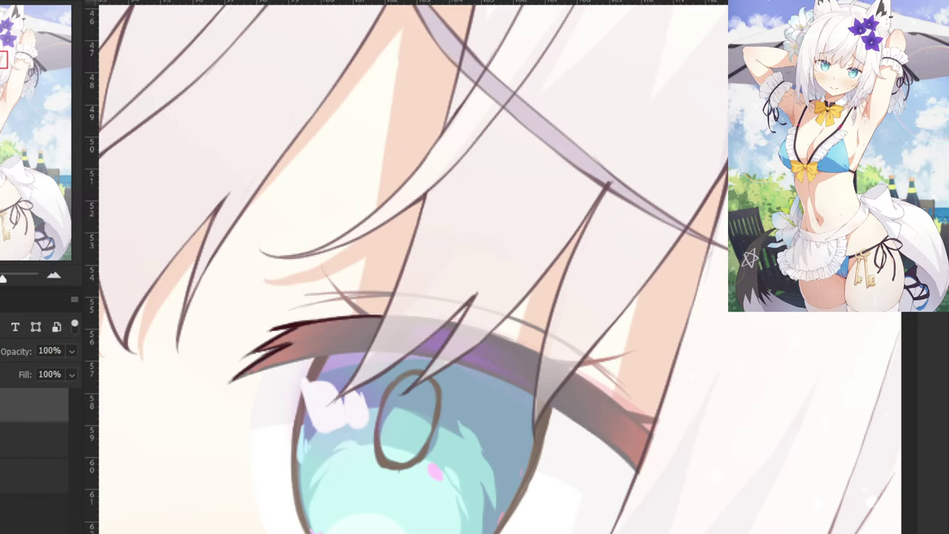
pyautogui.hotkey('ctrl', '+')
pyautogui.moveTo(133, 438); pyautogui.dragTo(279, 353)
pyautogui.hotkey('ctrl', 'z')
pyautogui.moveTo(144, 392); pyautogui.dragTo(268, 354)
pyautogui.moveTo(184, 376); pyautogui.dragTo(364, 348)
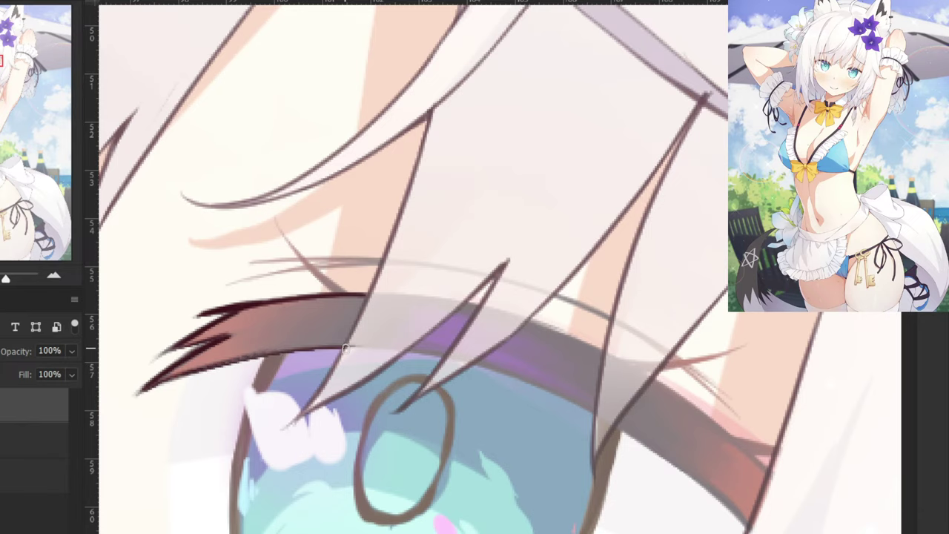
# Try extending the lower edge of the far eye's lash band across the top of the iris, and undo the strokes.
pyautogui.moveTo(241, 356); pyautogui.dragTo(446, 351)
pyautogui.hotkey('ctrl', 'z')
pyautogui.moveTo(281, 351); pyautogui.dragTo(473, 356)
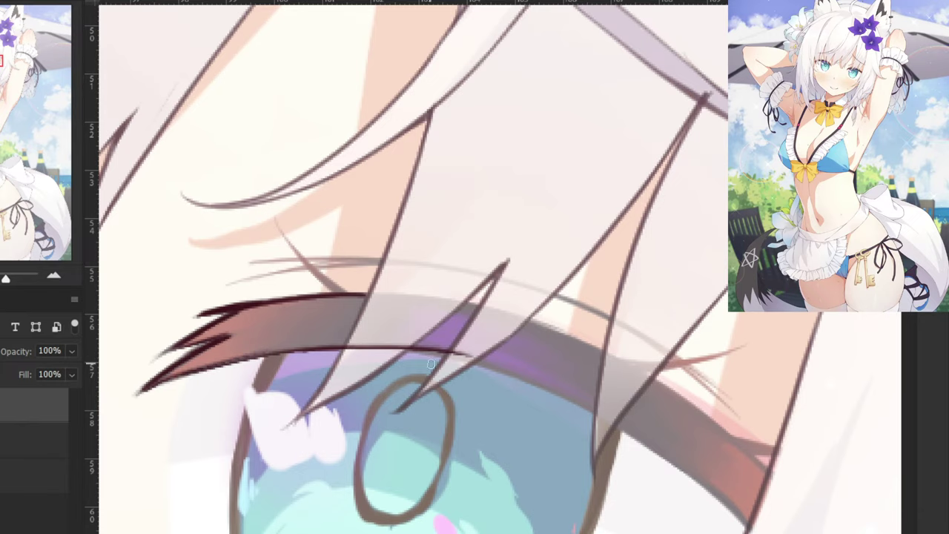
pyautogui.hotkey('ctrl', 'z')
pyautogui.moveTo(309, 349)
pyautogui.mouseDown()
pyautogui.moveTo(521, 370)
pyautogui.moveTo(445, 361)
pyautogui.moveTo(494, 370)
pyautogui.mouseUp()
pyautogui.hotkey('ctrl', 'z')
pyautogui.hotkey('ctrl', 'z')
pyautogui.hotkey('ctrl', 'z')
# Switch to the notes document and handwrite the bullet "-Canvas size" below the existing notes.
pyautogui.hotkey('ctrl', 'Tab')
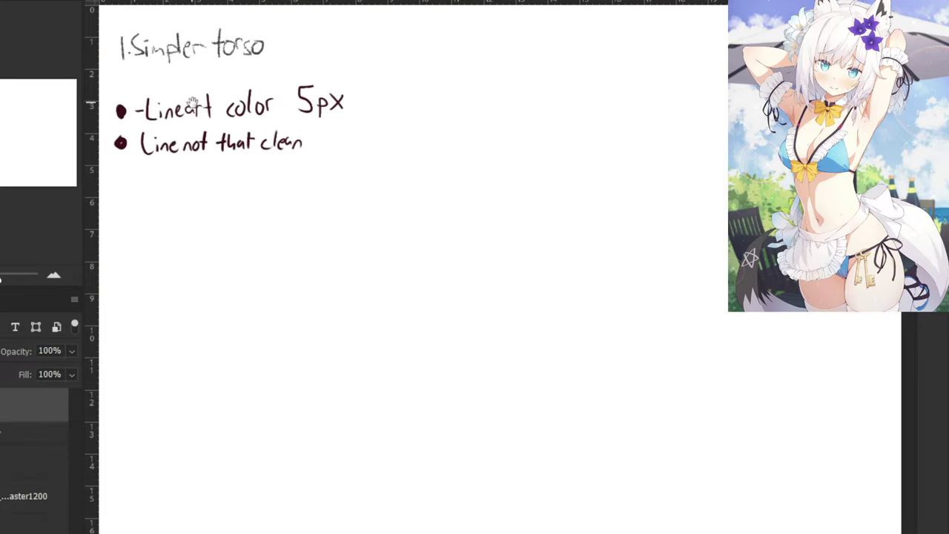
pyautogui.moveTo(192, 103); pyautogui.dragTo(289, 129)
pyautogui.moveTo(218, 222)
pyautogui.mouseDown()
pyautogui.moveTo(271, 230)
pyautogui.moveTo(313, 220)
pyautogui.moveTo(338, 230)
pyautogui.mouseUp()
pyautogui.moveTo(351, 220)
pyautogui.mouseDown()
pyautogui.moveTo(351, 230)
pyautogui.moveTo(368, 215)
pyautogui.moveTo(370, 230)
pyautogui.mouseUp()
pyautogui.moveTo(372, 224); pyautogui.dragTo(382, 229)
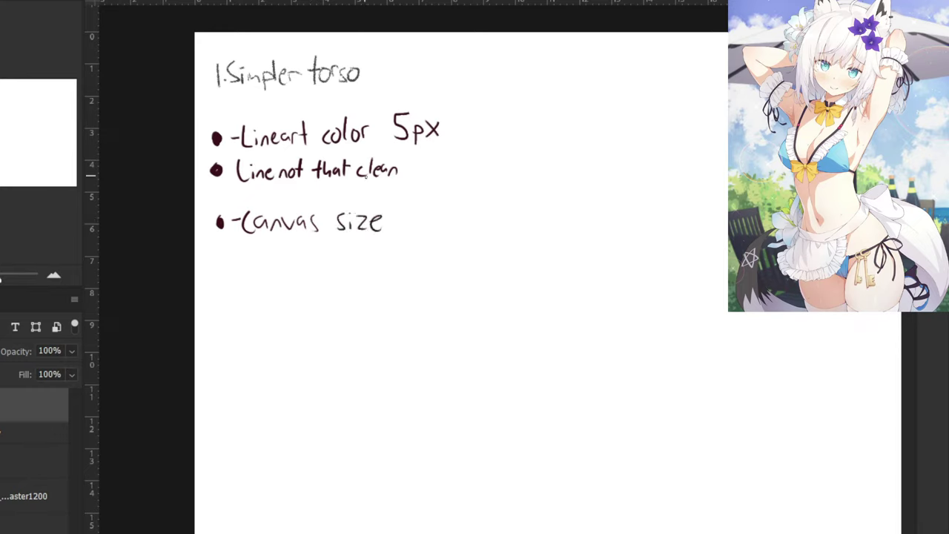
# Handwrite "Ogipote -" beneath the canvas size note, and erase it.
pyautogui.moveTo(249, 259)
pyautogui.mouseDown()
pyautogui.moveTo(276, 270)
pyautogui.moveTo(263, 301)
pyautogui.moveTo(275, 276)
pyautogui.moveTo(261, 293)
pyautogui.moveTo(282, 285)
pyautogui.mouseUp()
pyautogui.hotkey('ctrl', 'z')
pyautogui.click(283, 270)
pyautogui.moveTo(288, 277)
pyautogui.mouseDown()
pyautogui.moveTo(288, 295)
pyautogui.moveTo(289, 285)
pyautogui.mouseUp()
pyautogui.moveTo(306, 273); pyautogui.dragTo(304, 277)
pyautogui.moveTo(317, 259)
pyautogui.mouseDown()
pyautogui.moveTo(317, 285)
pyautogui.moveTo(322, 270)
pyautogui.mouseUp()
pyautogui.moveTo(325, 274)
pyautogui.mouseDown()
pyautogui.moveTo(331, 268)
pyautogui.moveTo(331, 286)
pyautogui.moveTo(352, 277)
pyautogui.mouseUp()
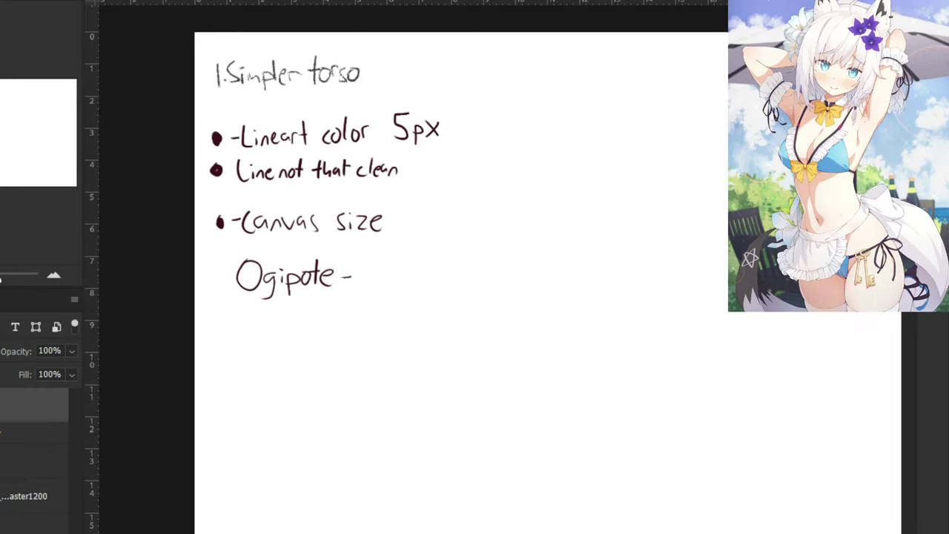
pyautogui.press('e')
pyautogui.moveTo(317, 274)
pyautogui.mouseDown()
pyautogui.moveTo(235, 293)
pyautogui.moveTo(328, 277)
pyautogui.moveTo(268, 274)
pyautogui.mouseUp()
pyautogui.press('b')
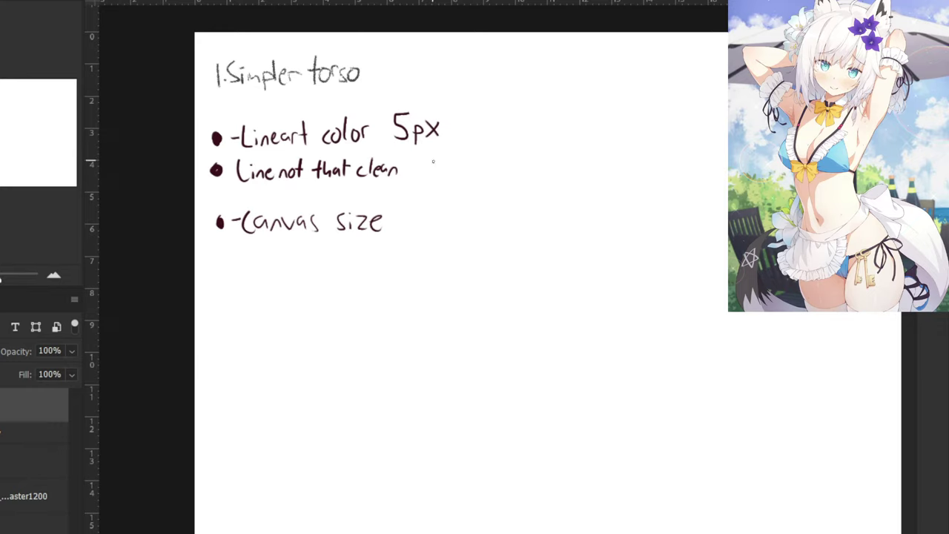
pyautogui.moveTo(264, 290)
pyautogui.mouseDown()
pyautogui.moveTo(279, 272)
pyautogui.moveTo(277, 291)
pyautogui.mouseUp()
pyautogui.moveTo(283, 283); pyautogui.dragTo(298, 288)
pyautogui.hotkey('ctrl', 'z')
pyautogui.hotkey('ctrl', 'z')
pyautogui.hotkey('ctrl', 'z')
pyautogui.hotkey('ctrl', 'z')
pyautogui.moveTo(282, 256)
pyautogui.mouseDown()
pyautogui.moveTo(291, 270)
pyautogui.moveTo(273, 278)
pyautogui.mouseUp()
pyautogui.moveTo(274, 256)
pyautogui.mouseDown()
pyautogui.moveTo(288, 277)
pyautogui.moveTo(293, 269)
pyautogui.mouseUp()
pyautogui.hotkey('ctrl', 'z')
pyautogui.hotkey('ctrl', 'z')
pyautogui.hotkey('ctrl', '-')
pyautogui.hotkey('ctrl', 'z')
# Handwrite the indented sub-point "-Range" beneath the canvas size note.
pyautogui.moveTo(362, 276)
pyautogui.mouseDown()
pyautogui.moveTo(382, 268)
pyautogui.moveTo(388, 285)
pyautogui.moveTo(420, 293)
pyautogui.mouseUp()
pyautogui.hotkey('ctrl', '+')
pyautogui.hotkey('ctrl', 'z')
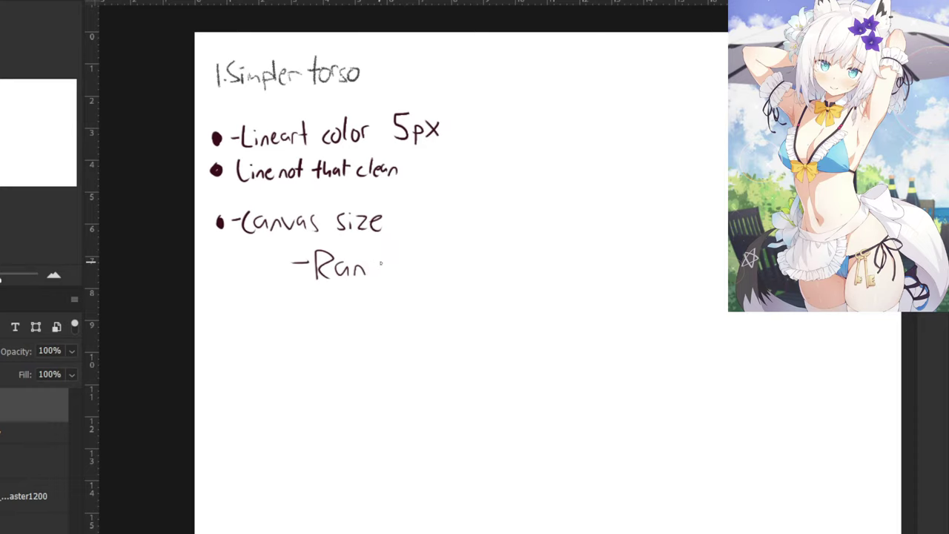
pyautogui.moveTo(382, 264)
pyautogui.mouseDown()
pyautogui.moveTo(369, 284)
pyautogui.moveTo(396, 274)
pyautogui.mouseUp()
# Handwrite the bulleted range "3000-5000 (width)" under the range sub-point.
pyautogui.moveTo(348, 311)
pyautogui.mouseDown()
pyautogui.moveTo(367, 310)
pyautogui.moveTo(358, 304)
pyautogui.moveTo(371, 317)
pyautogui.moveTo(389, 301)
pyautogui.moveTo(417, 298)
pyautogui.moveTo(442, 311)
pyautogui.mouseUp()
pyautogui.hotkey('ctrl', 'z')
pyautogui.hotkey('ctrl', 'z')
pyautogui.moveTo(454, 298); pyautogui.dragTo(448, 321)
pyautogui.moveTo(460, 304)
pyautogui.mouseDown()
pyautogui.moveTo(456, 317)
pyautogui.moveTo(491, 300)
pyautogui.moveTo(512, 320)
pyautogui.moveTo(545, 299)
pyautogui.moveTo(547, 313)
pyautogui.moveTo(568, 314)
pyautogui.mouseUp()
pyautogui.moveTo(560, 300); pyautogui.dragTo(589, 319)
# Handwrite a second bullet "4000-7000 (" beneath the width range in the canvas size notes.
pyautogui.moveTo(353, 336); pyautogui.dragTo(373, 345)
pyautogui.moveTo(370, 335); pyautogui.dragTo(369, 357)
pyautogui.moveTo(380, 334)
pyautogui.mouseDown()
pyautogui.moveTo(376, 344)
pyautogui.moveTo(381, 334)
pyautogui.mouseUp()
pyautogui.moveTo(395, 334)
pyautogui.mouseDown()
pyautogui.moveTo(441, 342)
pyautogui.moveTo(447, 362)
pyautogui.moveTo(463, 342)
pyautogui.mouseUp()
pyautogui.moveTo(480, 341); pyautogui.dragTo(482, 342)
pyautogui.moveTo(492, 335); pyautogui.dragTo(517, 359)
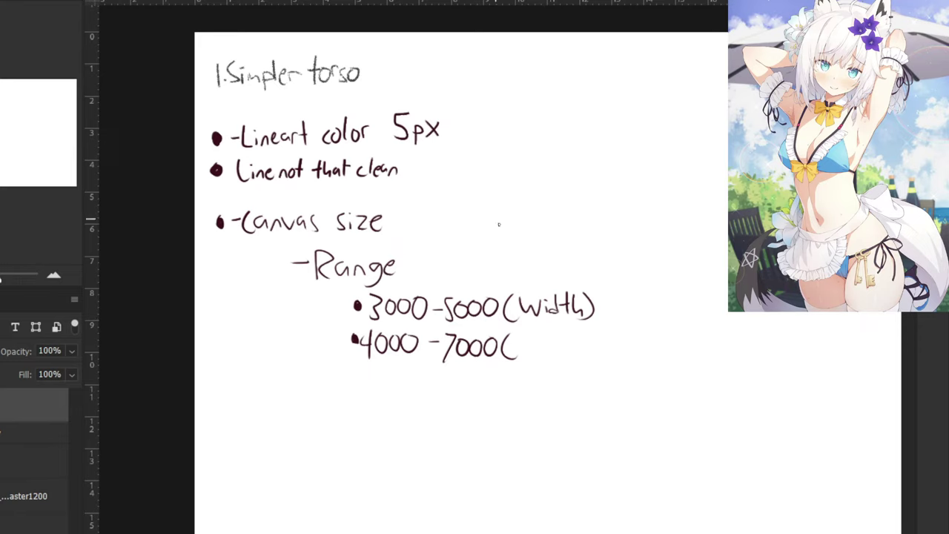
# Erase the parenthesised text after both ranges and handwrite "px" behind each one.
pyautogui.press('e')
pyautogui.moveTo(510, 293)
pyautogui.mouseDown()
pyautogui.moveTo(515, 347)
pyautogui.moveTo(596, 313)
pyautogui.moveTo(580, 292)
pyautogui.moveTo(536, 311)
pyautogui.moveTo(512, 354)
pyautogui.mouseUp()
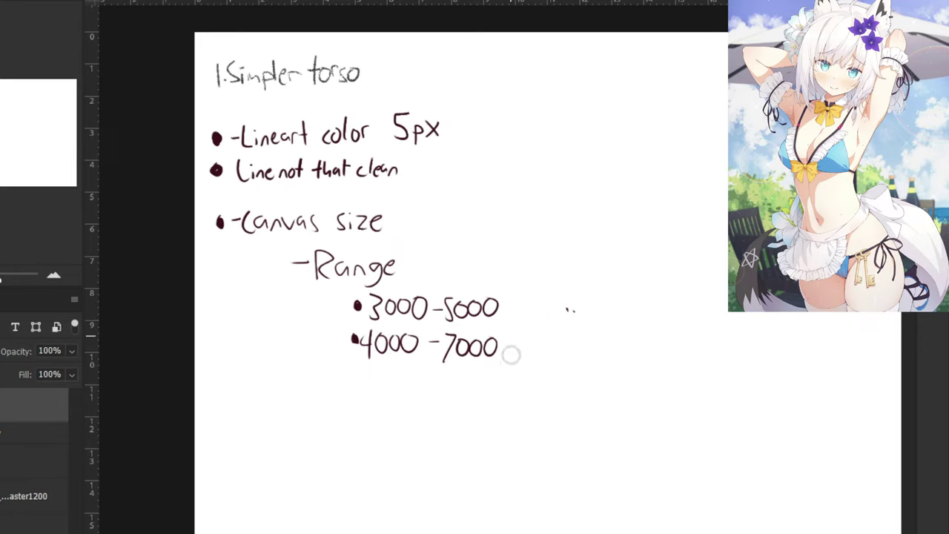
pyautogui.click(574, 303)
pyautogui.press('b')
pyautogui.moveTo(508, 302)
pyautogui.mouseDown()
pyautogui.moveTo(510, 319)
pyautogui.moveTo(511, 306)
pyautogui.moveTo(529, 317)
pyautogui.mouseUp()
pyautogui.moveTo(529, 306)
pyautogui.mouseDown()
pyautogui.moveTo(505, 364)
pyautogui.moveTo(524, 356)
pyautogui.mouseUp()
pyautogui.moveTo(524, 344); pyautogui.dragTo(515, 356)
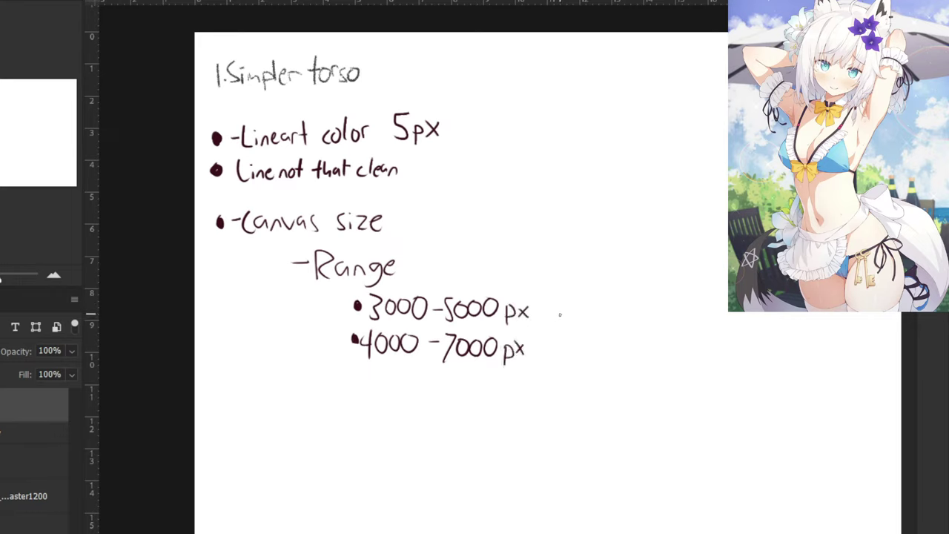
# Handwrite the label "(width)" after the 3000-5000 px range.
pyautogui.moveTo(546, 301)
pyautogui.mouseDown()
pyautogui.moveTo(548, 327)
pyautogui.moveTo(577, 310)
pyautogui.moveTo(578, 320)
pyautogui.moveTo(592, 293)
pyautogui.moveTo(598, 321)
pyautogui.mouseUp()
pyautogui.hotkey('ctrl', 'z')
pyautogui.moveTo(591, 309)
pyautogui.mouseDown()
pyautogui.moveTo(606, 307)
pyautogui.moveTo(620, 326)
pyautogui.mouseUp()
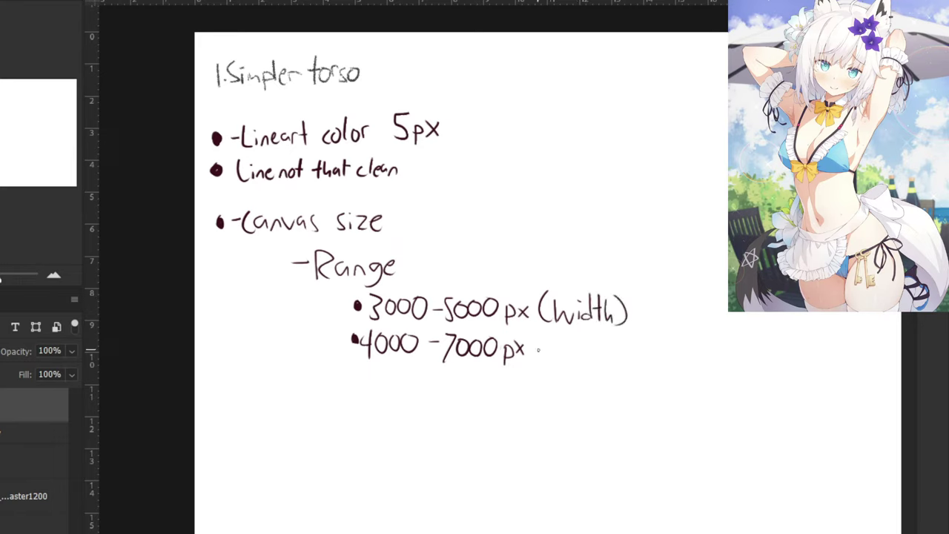
# Handwrite the label "(Height)" after the 4000-7000 px range.
pyautogui.moveTo(543, 336)
pyautogui.mouseDown()
pyautogui.moveTo(541, 365)
pyautogui.moveTo(553, 357)
pyautogui.mouseUp()
pyautogui.moveTo(563, 334)
pyautogui.mouseDown()
pyautogui.moveTo(562, 362)
pyautogui.moveTo(565, 346)
pyautogui.mouseUp()
pyautogui.moveTo(570, 348); pyautogui.dragTo(580, 356)
pyautogui.moveTo(580, 340)
pyautogui.mouseDown()
pyautogui.moveTo(599, 354)
pyautogui.moveTo(588, 374)
pyautogui.mouseUp()
pyautogui.moveTo(602, 335)
pyautogui.mouseDown()
pyautogui.moveTo(609, 357)
pyautogui.moveTo(615, 350)
pyautogui.mouseUp()
pyautogui.moveTo(608, 347)
pyautogui.mouseDown()
pyautogui.moveTo(622, 346)
pyautogui.moveTo(625, 361)
pyautogui.mouseUp()
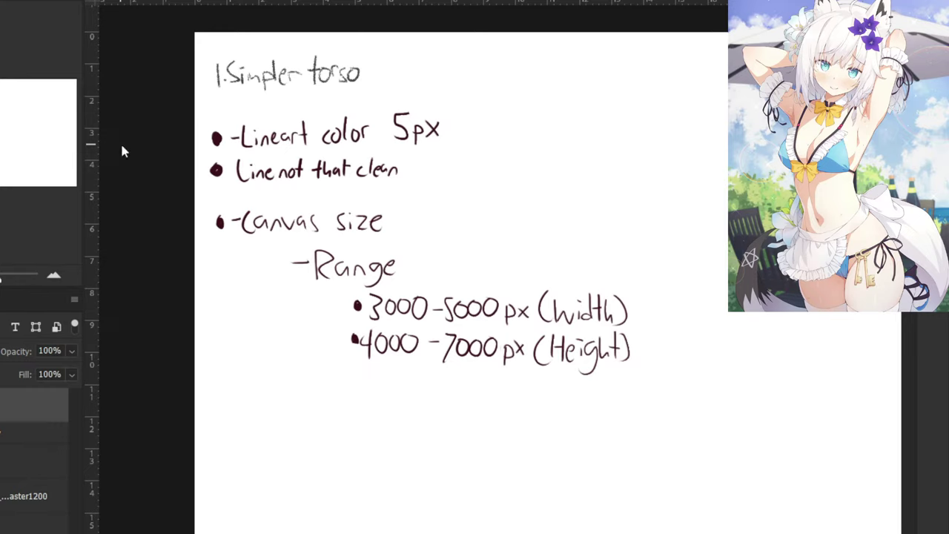
pyautogui.hotkey('ctrl', '-')
pyautogui.hotkey('ctrl', '-')
pyautogui.hotkey('ctrl', '-')
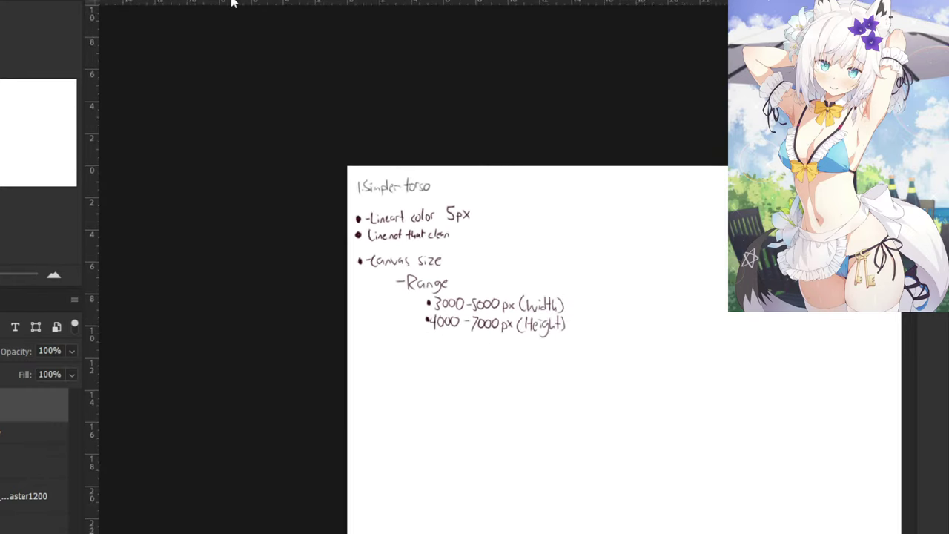
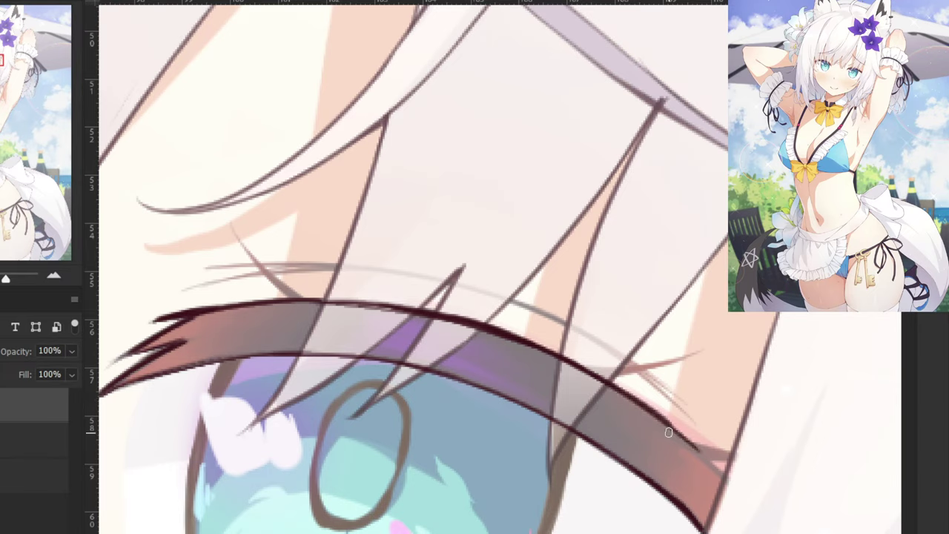
# On the illustration, trace the upper eyelid's outer end and the tapered lash flick rising above the eye's outer half.
pyautogui.moveTo(680, 432)
pyautogui.mouseDown()
pyautogui.moveTo(720, 472)
pyautogui.moveTo(669, 423)
pyautogui.mouseUp()
pyautogui.moveTo(695, 347); pyautogui.dragTo(565, 359)
pyautogui.hotkey('ctrl', 'z')
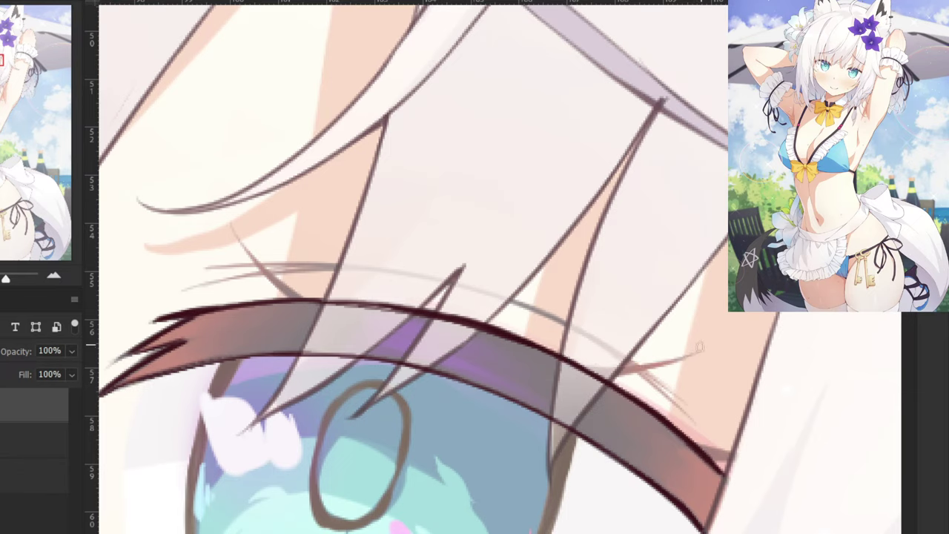
pyautogui.moveTo(701, 345)
pyautogui.mouseDown()
pyautogui.moveTo(563, 363)
pyautogui.moveTo(695, 348)
pyautogui.moveTo(561, 357)
pyautogui.mouseUp()
pyautogui.hotkey('ctrl', 'z')
pyautogui.hotkey('ctrl', 'z')
pyautogui.moveTo(695, 345)
pyautogui.mouseDown()
pyautogui.moveTo(555, 361)
pyautogui.moveTo(677, 355)
pyautogui.moveTo(595, 368)
pyautogui.mouseUp()
pyautogui.hotkey('ctrl', 'z')
pyautogui.moveTo(657, 364)
pyautogui.mouseDown()
pyautogui.moveTo(568, 362)
pyautogui.moveTo(584, 370)
pyautogui.moveTo(566, 362)
pyautogui.mouseUp()
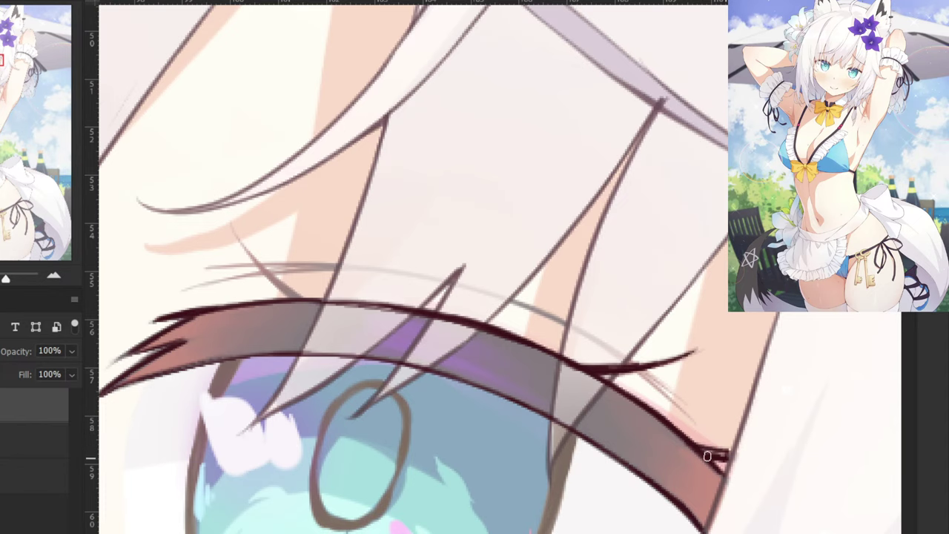
pyautogui.hotkey('ctrl', '-')
pyautogui.hotkey('ctrl', '-')
pyautogui.hotkey('ctrl', '-')
pyautogui.hotkey('ctrl', '-')
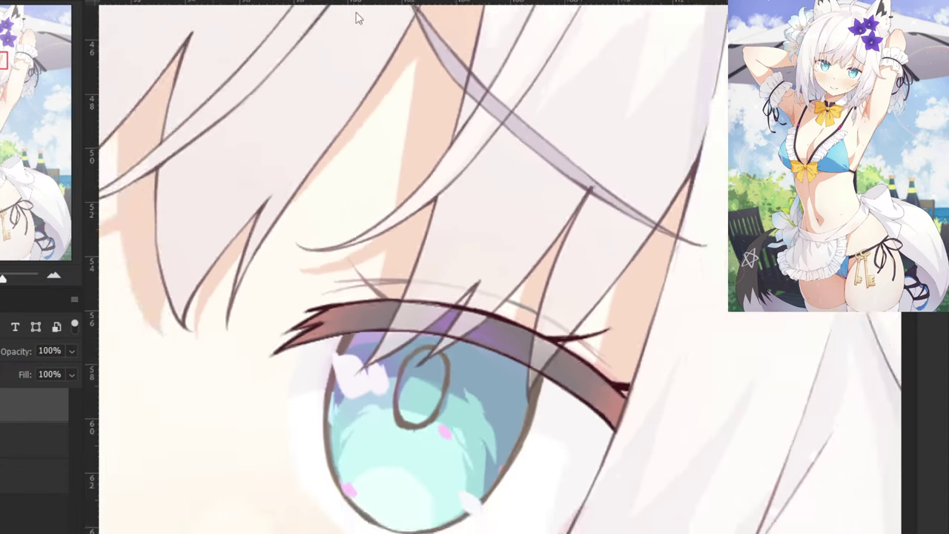
# Trace the tapered lash rising from the upper eyelid near the eye's inner corner.
pyautogui.hotkey('ctrl', '+')
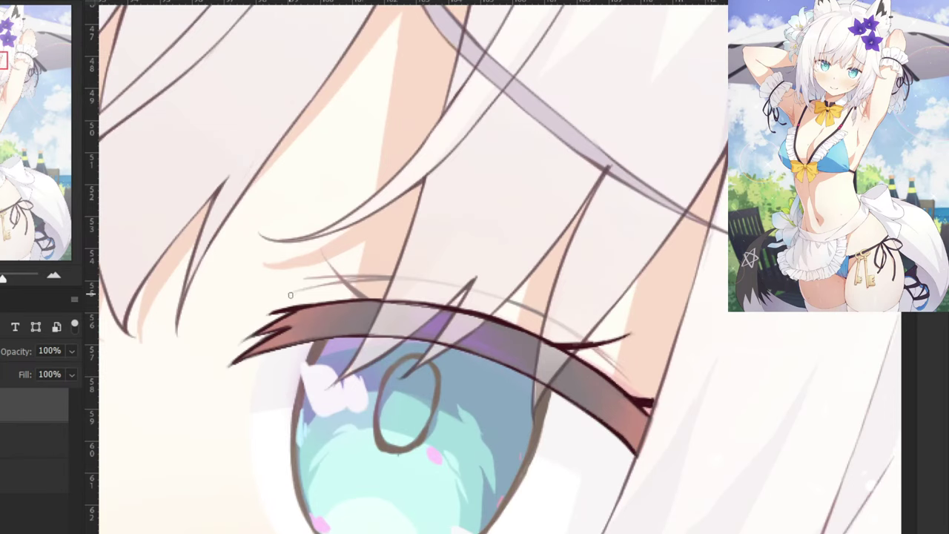
pyautogui.moveTo(291, 295); pyautogui.dragTo(389, 284)
pyautogui.hotkey('ctrl', 'z')
pyautogui.moveTo(321, 249); pyautogui.dragTo(381, 305)
pyautogui.hotkey('ctrl', 'z')
pyautogui.hotkey('ctrl', 'z')
pyautogui.moveTo(324, 247); pyautogui.dragTo(367, 300)
pyautogui.hotkey('ctrl', '+')
pyautogui.hotkey('ctrl', 'z')
pyautogui.moveTo(233, 224); pyautogui.dragTo(307, 302)
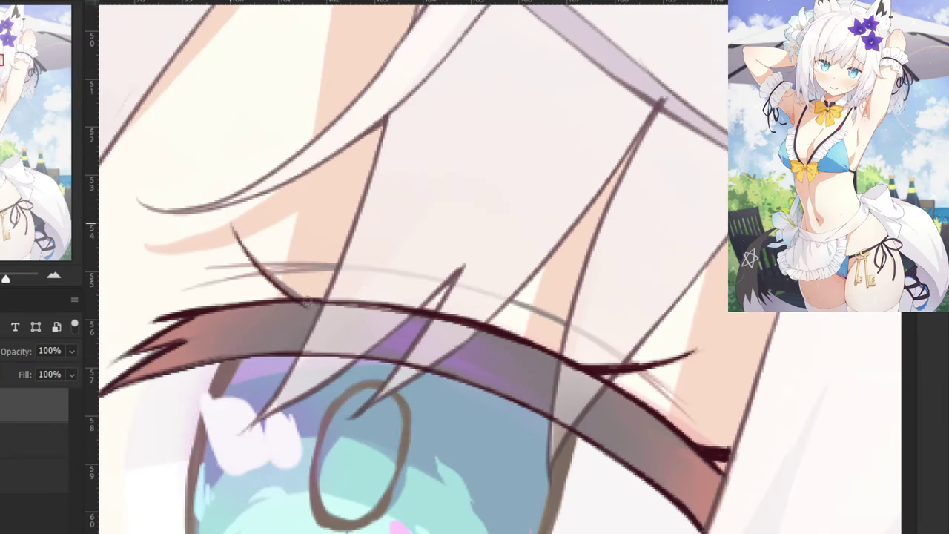
pyautogui.hotkey('ctrl', 'z')
pyautogui.moveTo(234, 231); pyautogui.dragTo(297, 300)
pyautogui.hotkey('ctrl', 'z')
pyautogui.hotkey('ctrl', 'z')
pyautogui.hotkey('ctrl', 'z')
pyautogui.moveTo(242, 238)
pyautogui.mouseDown()
pyautogui.moveTo(299, 302)
pyautogui.moveTo(252, 254)
pyautogui.moveTo(292, 297)
pyautogui.mouseUp()
pyautogui.moveTo(261, 268)
pyautogui.mouseDown()
pyautogui.moveTo(307, 301)
pyautogui.moveTo(295, 294)
pyautogui.mouseUp()
pyautogui.hotkey('ctrl', 'z')
pyautogui.hotkey('ctrl', 'z')
pyautogui.hotkey('ctrl', '-')
pyautogui.hotkey('ctrl', '-')
pyautogui.hotkey('ctrl', '-')
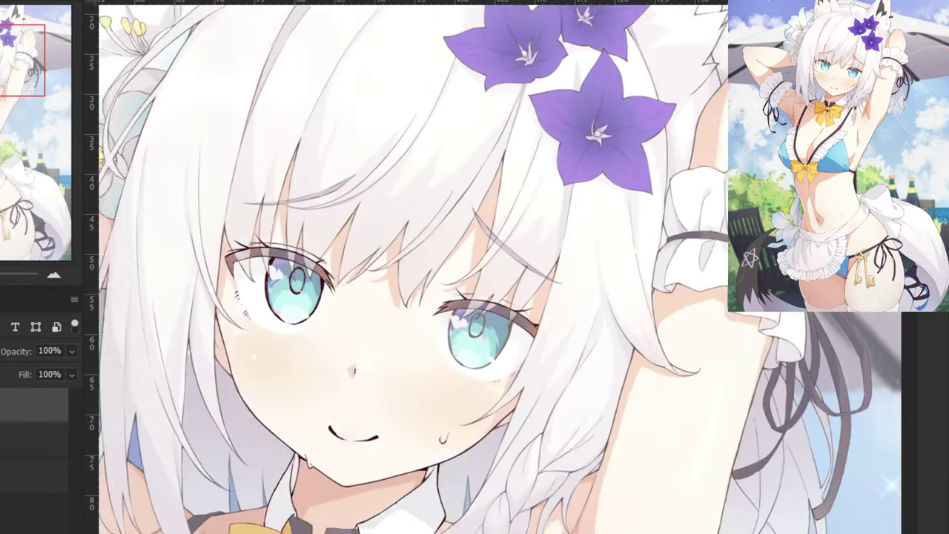
# Trace the thin eyelid crease arching above the upper lash line, from the inner corner to the outer lash flick.
pyautogui.scroll(5, 416, 297)
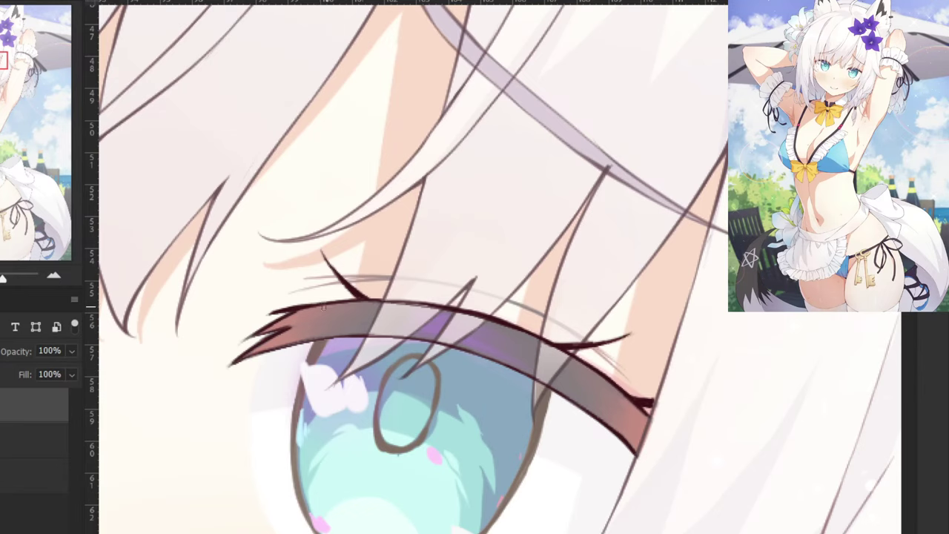
pyautogui.moveTo(330, 287); pyautogui.dragTo(443, 283)
pyautogui.hotkey('ctrl', 'z')
pyautogui.moveTo(295, 292); pyautogui.dragTo(447, 284)
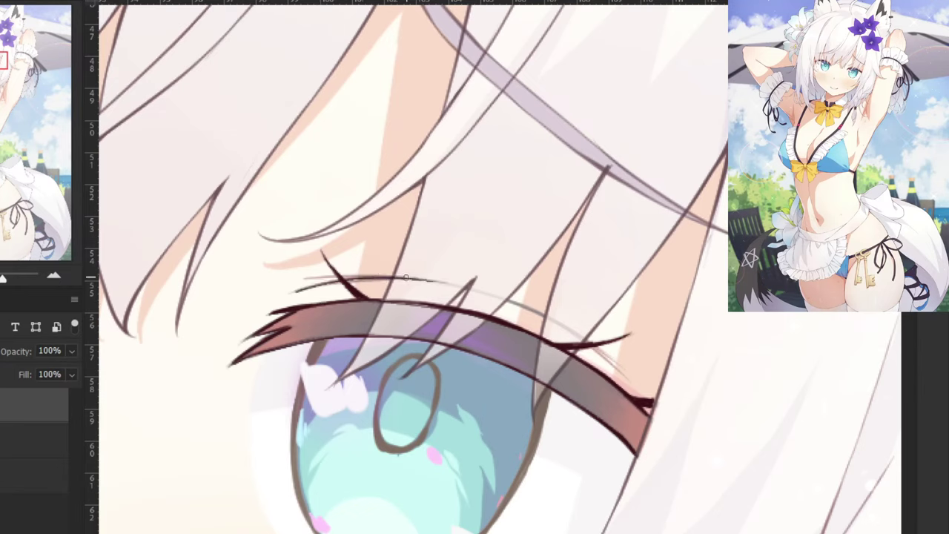
pyautogui.moveTo(405, 277); pyautogui.dragTo(553, 316)
pyautogui.hotkey('ctrl', 'z')
pyautogui.hotkey('ctrl', 'z')
pyautogui.moveTo(401, 277); pyautogui.dragTo(558, 319)
pyautogui.moveTo(501, 294); pyautogui.dragTo(596, 343)
pyautogui.hotkey('ctrl', 'z')
pyautogui.scroll(2, 499, 299)
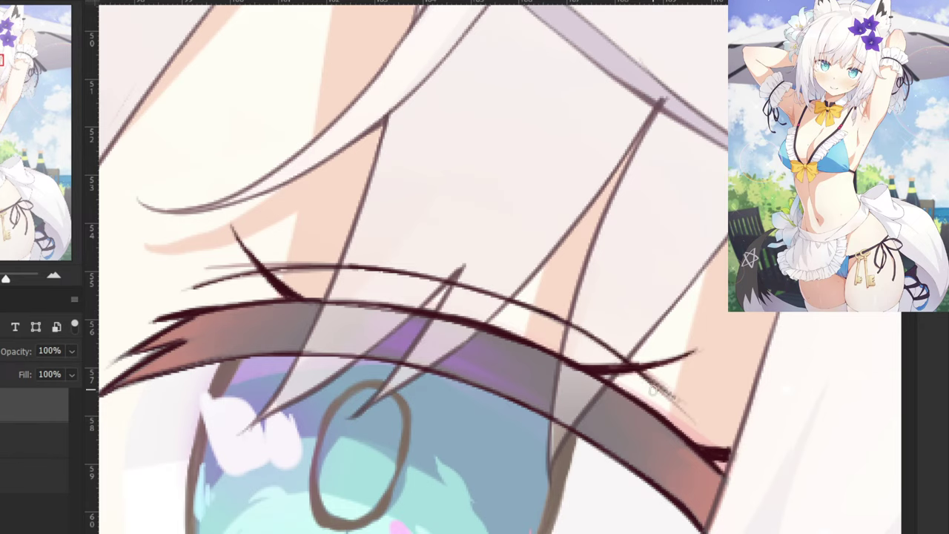
pyautogui.moveTo(600, 342); pyautogui.dragTo(627, 362)
# Trace the short tick-like lower lashes beneath the outer part of the same eye.
pyautogui.scroll(-6, 557, 139)
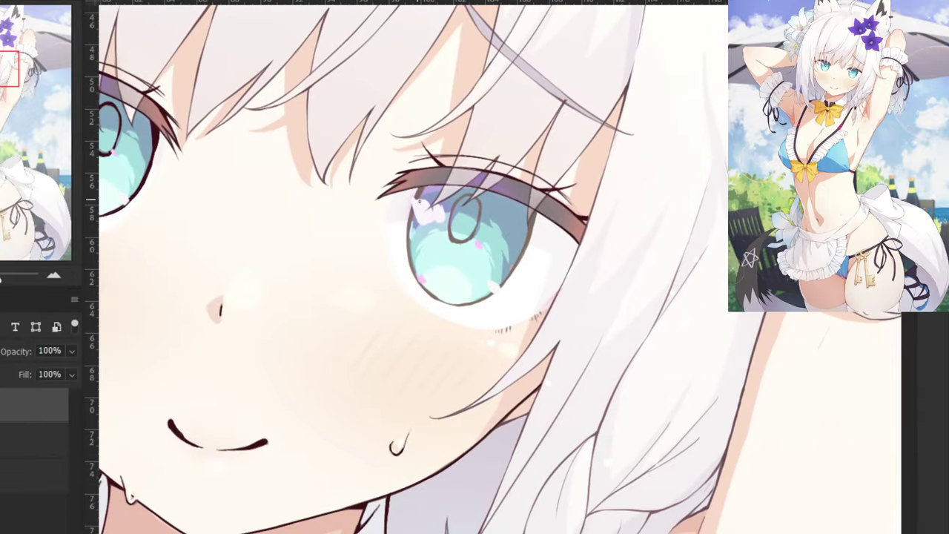
pyautogui.scroll(5, 419, 199)
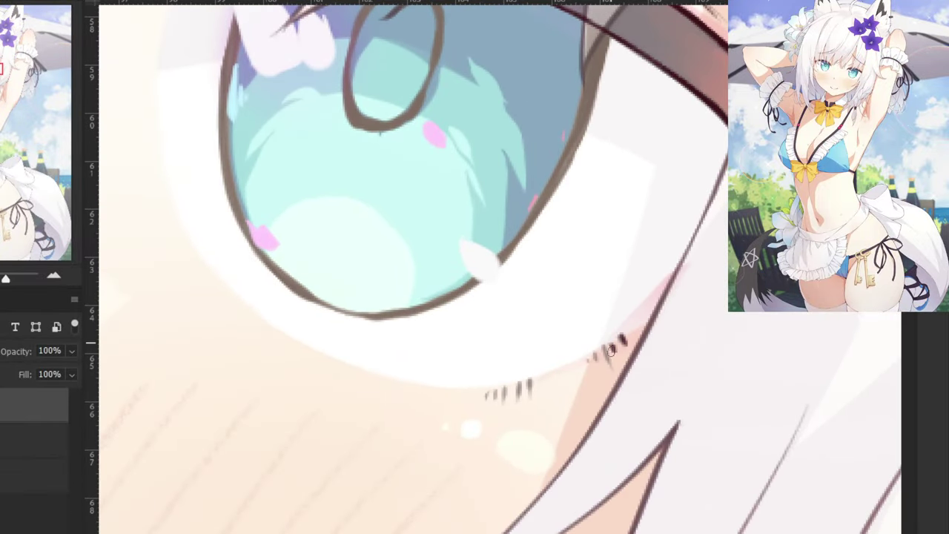
pyautogui.moveTo(604, 343); pyautogui.dragTo(614, 370)
pyautogui.moveTo(527, 377)
pyautogui.mouseDown()
pyautogui.moveTo(529, 396)
pyautogui.moveTo(518, 393)
pyautogui.mouseUp()
# Trace the iris's outer edge from the upper eyelid down to the small white highlight.
pyautogui.scroll(5, 493, 398)
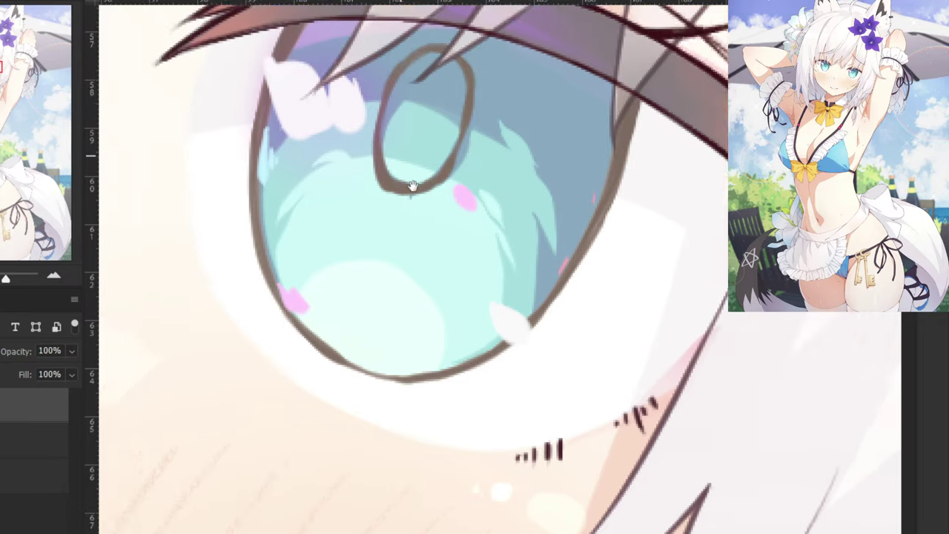
pyautogui.moveTo(667, 237); pyautogui.dragTo(653, 350)
pyautogui.hotkey('ctrl', 'z')
pyautogui.hotkey('ctrl', 'z')
pyautogui.moveTo(671, 230); pyautogui.dragTo(651, 348)
pyautogui.moveTo(658, 303)
pyautogui.mouseDown()
pyautogui.moveTo(615, 421)
pyautogui.moveTo(578, 471)
pyautogui.mouseUp()
pyautogui.hotkey('ctrl', 'z')
pyautogui.hotkey('ctrl', 'z')
pyautogui.moveTo(658, 318); pyautogui.dragTo(586, 452)
pyautogui.hotkey('ctrl', 'z')
pyautogui.hotkey('ctrl', 'z')
pyautogui.moveTo(608, 422); pyautogui.dragTo(574, 465)
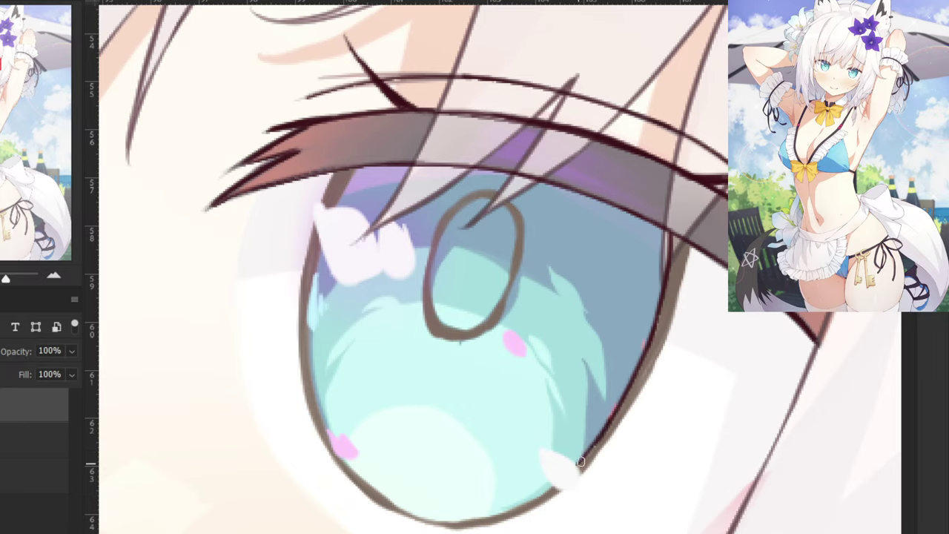
pyautogui.hotkey('ctrl', 'z')
pyautogui.moveTo(582, 475); pyautogui.dragTo(599, 450)
# Thicken the iris's outer edge line to match the full width of the reference outline.
pyautogui.moveTo(688, 244); pyautogui.dragTo(658, 359)
pyautogui.moveTo(680, 288); pyautogui.dragTo(651, 375)
pyautogui.moveTo(666, 335); pyautogui.dragTo(597, 466)
pyautogui.hotkey('ctrl', 'z')
pyautogui.moveTo(665, 347)
pyautogui.mouseDown()
pyautogui.moveTo(592, 461)
pyautogui.moveTo(661, 342)
pyautogui.moveTo(679, 239)
pyautogui.moveTo(669, 236)
pyautogui.mouseUp()
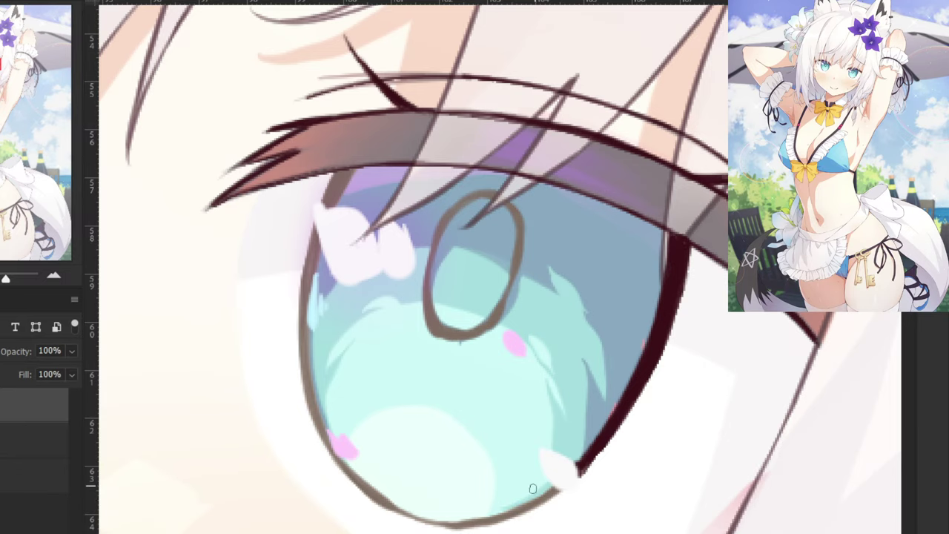
# Trace the bottom curve of the iris outline, starting from the small white highlight.
pyautogui.moveTo(489, 460); pyautogui.dragTo(583, 378)
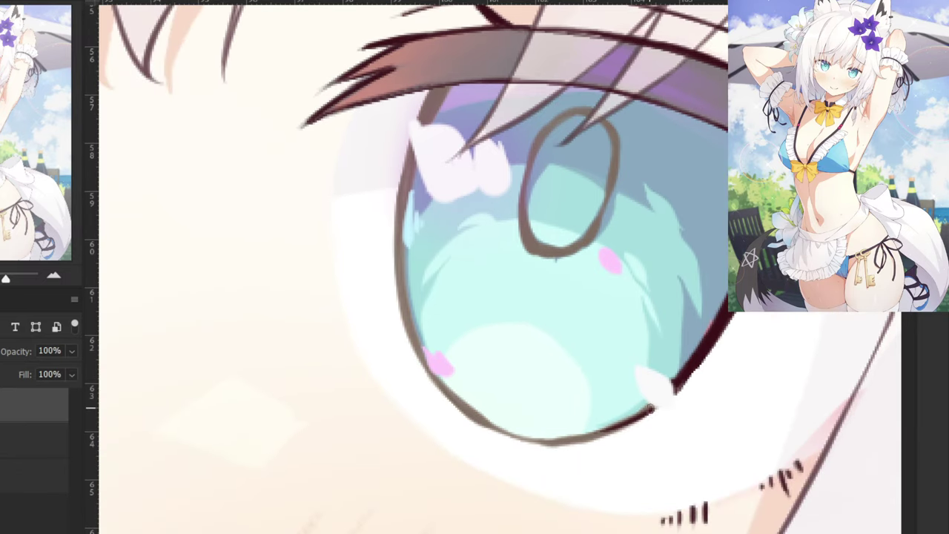
pyautogui.moveTo(651, 408)
pyautogui.mouseDown()
pyautogui.moveTo(564, 442)
pyautogui.moveTo(497, 432)
pyautogui.mouseUp()
pyautogui.hotkey('ctrl', 'z')
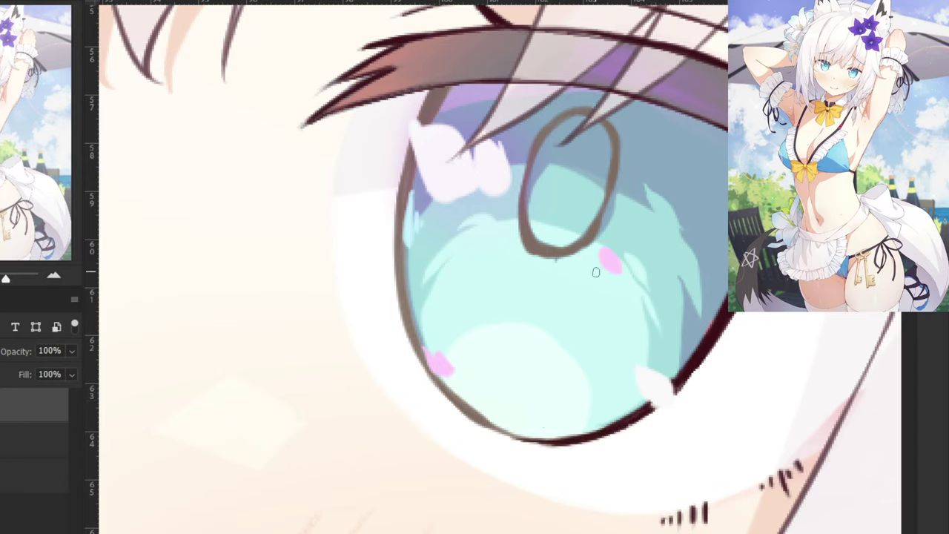
# Trace the upper part of the iris's inner edge, from beneath the eyelid past the large white highlight.
pyautogui.moveTo(445, 91); pyautogui.dragTo(428, 126)
pyautogui.moveTo(439, 84)
pyautogui.mouseDown()
pyautogui.moveTo(423, 127)
pyautogui.moveTo(441, 90)
pyautogui.moveTo(428, 97)
pyautogui.moveTo(424, 122)
pyautogui.moveTo(443, 89)
pyautogui.moveTo(428, 98)
pyautogui.moveTo(408, 172)
pyautogui.mouseUp()
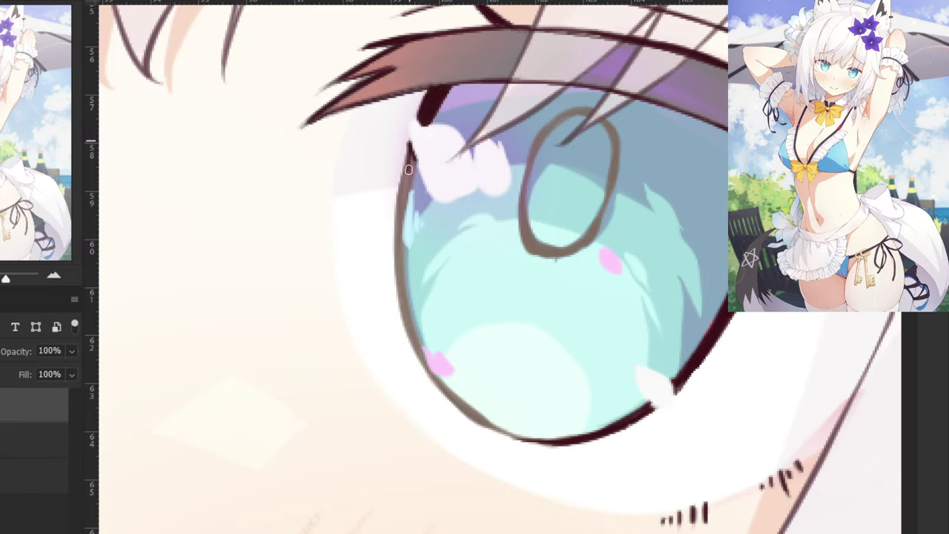
pyautogui.moveTo(409, 139); pyautogui.dragTo(392, 223)
pyautogui.hotkey('ctrl', 'z')
pyautogui.moveTo(414, 152); pyautogui.dragTo(396, 230)
pyautogui.hotkey('ctrl', 'z')
pyautogui.hotkey('ctrl', 'z')
pyautogui.moveTo(408, 141); pyautogui.dragTo(400, 219)
pyautogui.hotkey('ctrl', 'z')
pyautogui.moveTo(408, 142); pyautogui.dragTo(396, 234)
pyautogui.hotkey('ctrl', 'z')
pyautogui.moveTo(409, 142); pyautogui.dragTo(394, 224)
pyautogui.moveTo(413, 159); pyautogui.dragTo(400, 233)
pyautogui.hotkey('ctrl', 'z')
pyautogui.hotkey('ctrl', 'z')
pyautogui.hotkey('ctrl', 'z')
pyautogui.moveTo(409, 143); pyautogui.dragTo(396, 253)
pyautogui.hotkey('ctrl', 'z')
# Extend and thicken the iris's inner edge line down to the lower pink spot.
pyautogui.moveTo(400, 192); pyautogui.dragTo(400, 301)
pyautogui.hotkey('ctrl', 'z')
pyautogui.moveTo(398, 238); pyautogui.dragTo(403, 293)
pyautogui.moveTo(402, 205); pyautogui.dragTo(410, 322)
pyautogui.moveTo(401, 286); pyautogui.dragTo(422, 356)
pyautogui.moveTo(400, 287); pyautogui.dragTo(428, 365)
pyautogui.moveTo(400, 282); pyautogui.dragTo(430, 370)
pyautogui.moveTo(400, 307); pyautogui.dragTo(449, 384)
pyautogui.hotkey('ctrl', 'z')
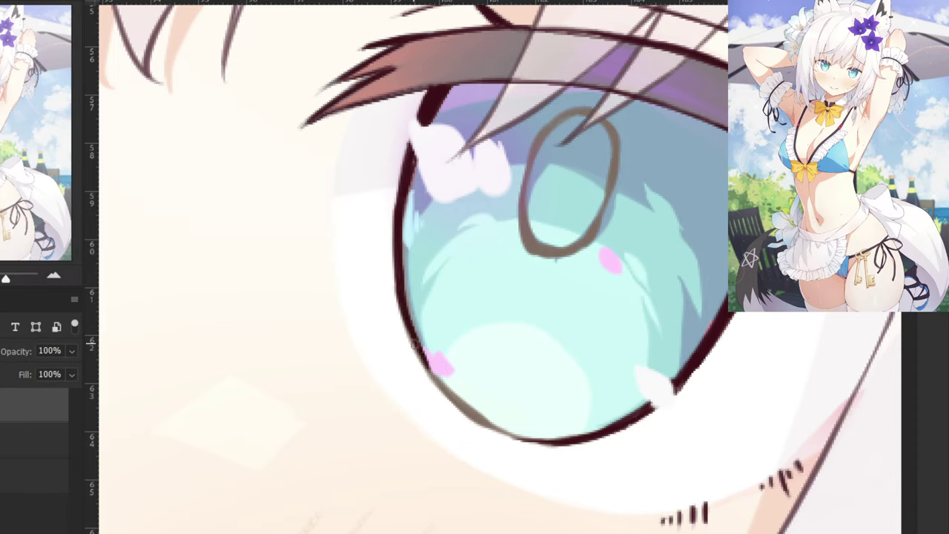
# Trace the iris's lower inner curve from the pink spot to the bottom outline.
pyautogui.moveTo(412, 341)
pyautogui.mouseDown()
pyautogui.moveTo(439, 387)
pyautogui.moveTo(486, 427)
pyautogui.mouseUp()
pyautogui.hotkey('ctrl', 'z')
pyautogui.hotkey('ctrl', 'z')
pyautogui.moveTo(427, 367); pyautogui.dragTo(490, 424)
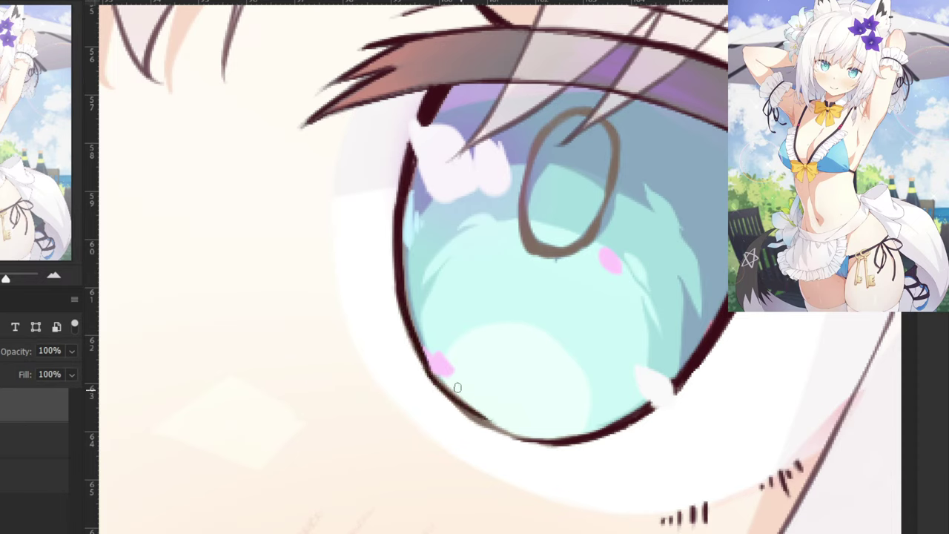
pyautogui.hotkey('ctrl', 'z')
pyautogui.moveTo(424, 361); pyautogui.dragTo(485, 426)
pyautogui.hotkey('ctrl', 'z')
pyautogui.moveTo(430, 377); pyautogui.dragTo(475, 416)
pyautogui.moveTo(443, 387); pyautogui.dragTo(521, 440)
pyautogui.moveTo(480, 418); pyautogui.dragTo(521, 439)
pyautogui.press('e')
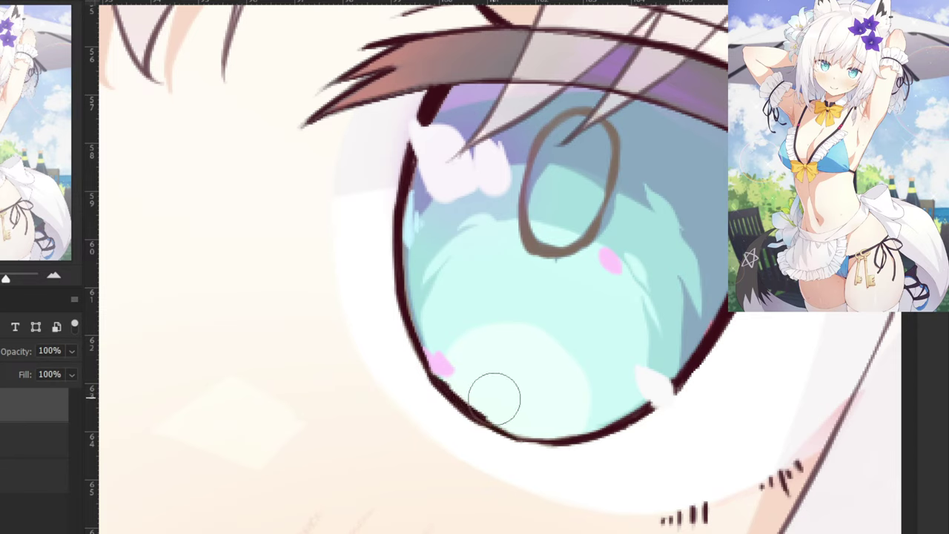
pyautogui.moveTo(494, 404)
pyautogui.mouseDown()
pyautogui.moveTo(450, 361)
pyautogui.moveTo(466, 404)
pyautogui.mouseUp()
pyautogui.press('b')
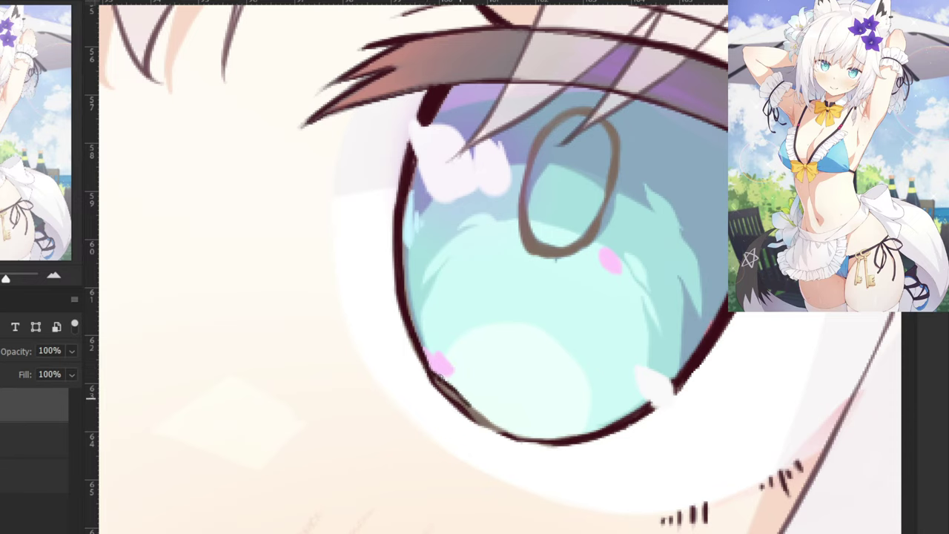
pyautogui.hotkey('ctrl', 'z')
# Retrace and refine the iris outline between the lower pink spot and the bottom curve.
pyautogui.moveTo(427, 369)
pyautogui.mouseDown()
pyautogui.moveTo(493, 430)
pyautogui.moveTo(477, 415)
pyautogui.moveTo(521, 439)
pyautogui.moveTo(585, 437)
pyautogui.mouseUp()
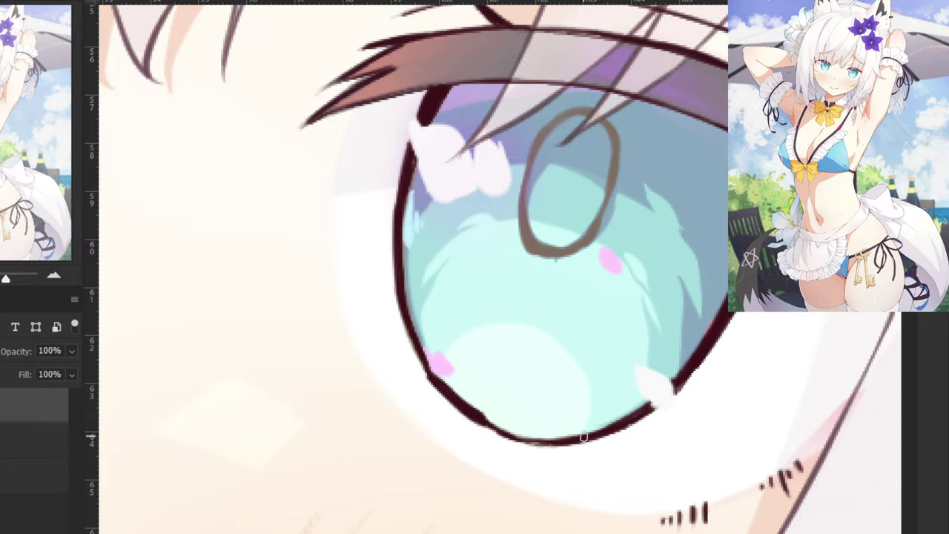
pyautogui.hotkey('ctrl', '-')
pyautogui.hotkey('ctrl', '-')
pyautogui.hotkey('ctrl', '-')
pyautogui.hotkey('ctrl', '+')
pyautogui.hotkey('ctrl', '+')
pyautogui.hotkey('ctrl', '+')
pyautogui.hotkey('ctrl', '+')
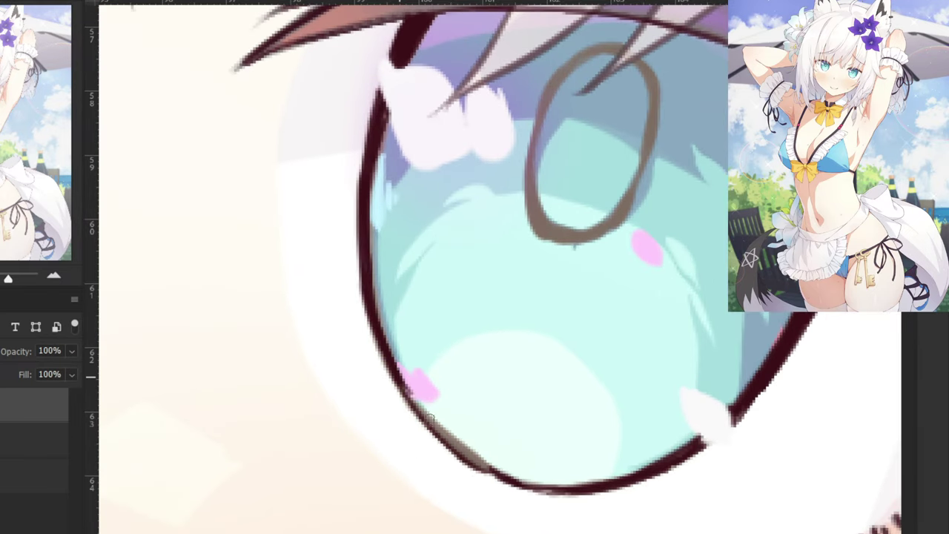
pyautogui.moveTo(405, 387)
pyautogui.mouseDown()
pyautogui.moveTo(490, 473)
pyautogui.moveTo(428, 426)
pyautogui.mouseUp()
pyautogui.hotkey('ctrl', '-')
pyautogui.hotkey('ctrl', '-')
pyautogui.hotkey('ctrl', '-')
pyautogui.hotkey('ctrl', '-')
pyautogui.hotkey('ctrl', '-')
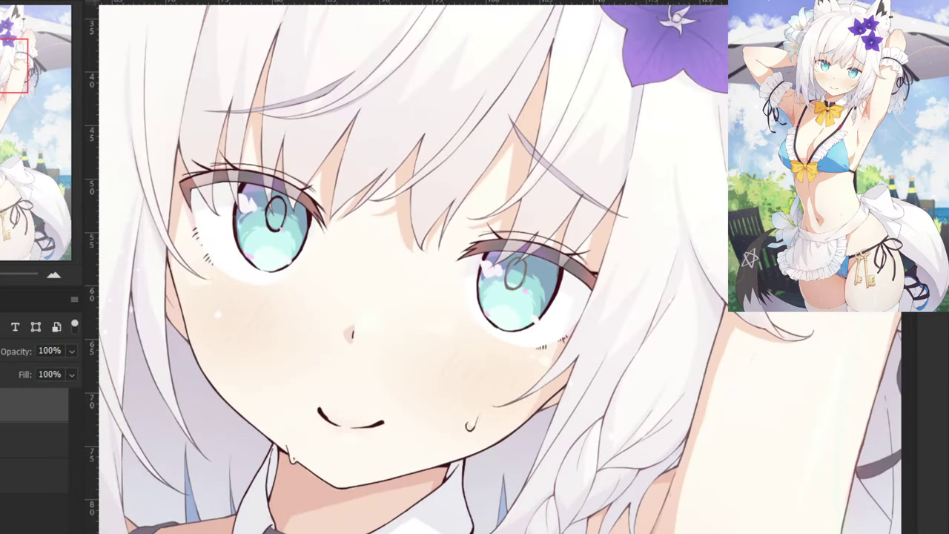
# Trace the oval pupil outline inside the iris of the right-hand eye with a dark line.
pyautogui.click(2, 441)
pyautogui.click(2, 441)
pyautogui.hotkey('ctrl', '+')
pyautogui.hotkey('ctrl', '+')
pyautogui.hotkey('ctrl', '+')
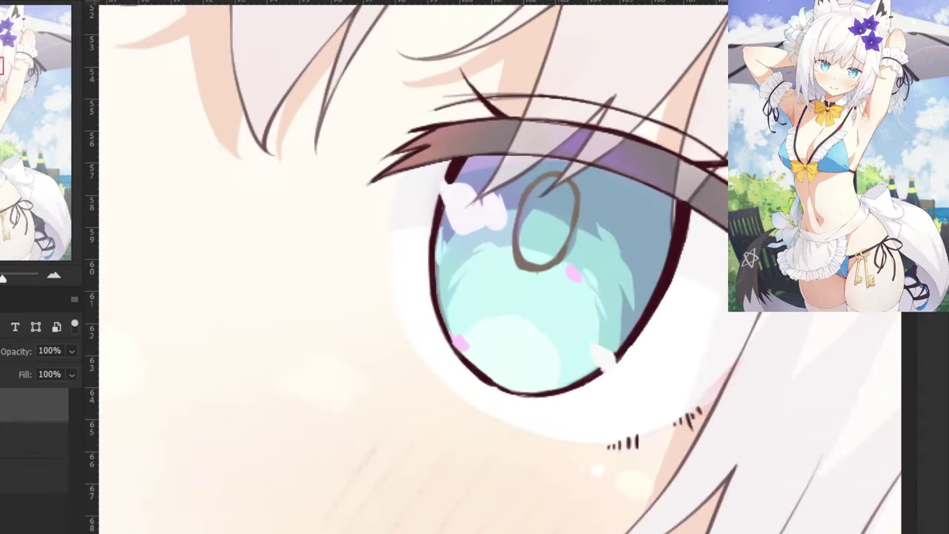
pyautogui.scroll(3, 549, 296)
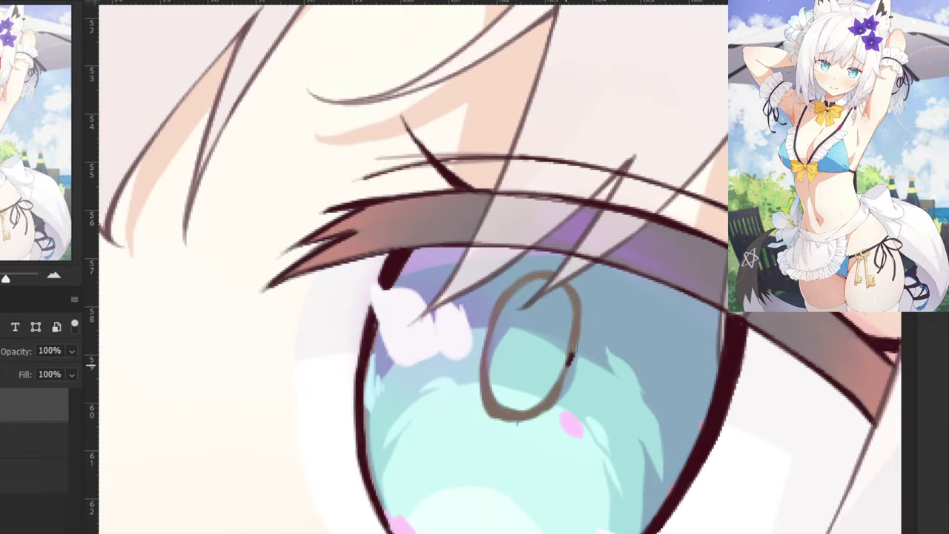
pyautogui.moveTo(575, 347)
pyautogui.mouseDown()
pyautogui.moveTo(574, 289)
pyautogui.moveTo(575, 299)
pyautogui.mouseUp()
pyautogui.hotkey('ctrl', 'z')
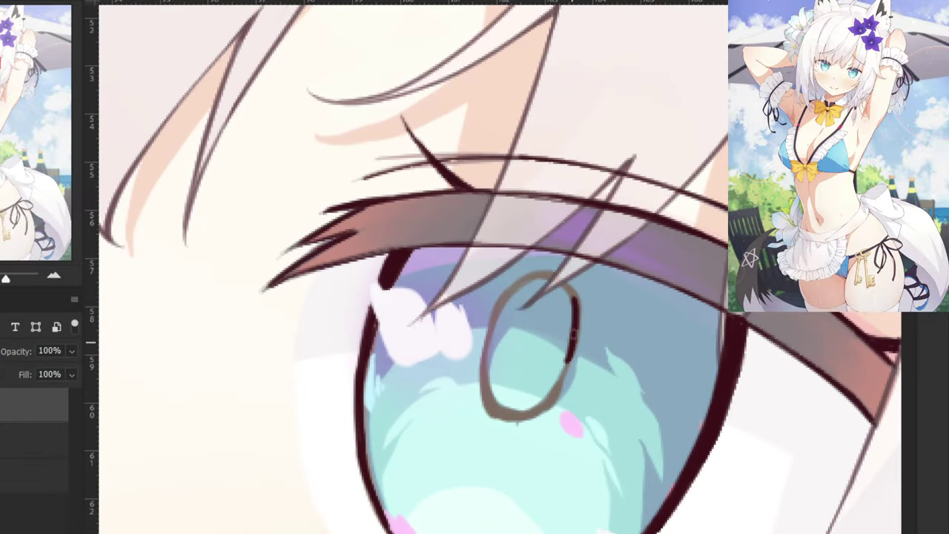
pyautogui.moveTo(571, 343)
pyautogui.mouseDown()
pyautogui.moveTo(570, 283)
pyautogui.moveTo(537, 273)
pyautogui.moveTo(493, 315)
pyautogui.moveTo(480, 382)
pyautogui.moveTo(501, 418)
pyautogui.moveTo(547, 410)
pyautogui.moveTo(560, 377)
pyautogui.moveTo(535, 408)
pyautogui.moveTo(550, 402)
pyautogui.moveTo(503, 415)
pyautogui.moveTo(489, 366)
pyautogui.moveTo(489, 393)
pyautogui.moveTo(512, 415)
pyautogui.moveTo(535, 410)
pyautogui.moveTo(565, 376)
pyautogui.mouseUp()
pyautogui.hotkey('ctrl', 'z')
pyautogui.hotkey('ctrl', 'z')
pyautogui.hotkey('ctrl', 'z')
pyautogui.hotkey('ctrl', 'z')
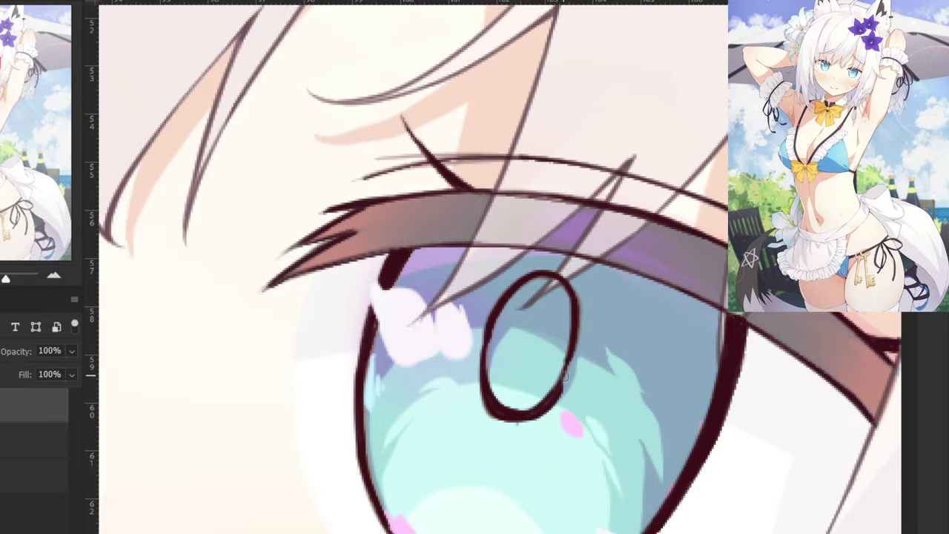
# Review the traced face and both eyes with the reference image hidden and shown, up to the fringe.
pyautogui.scroll(-6, 499, 414)
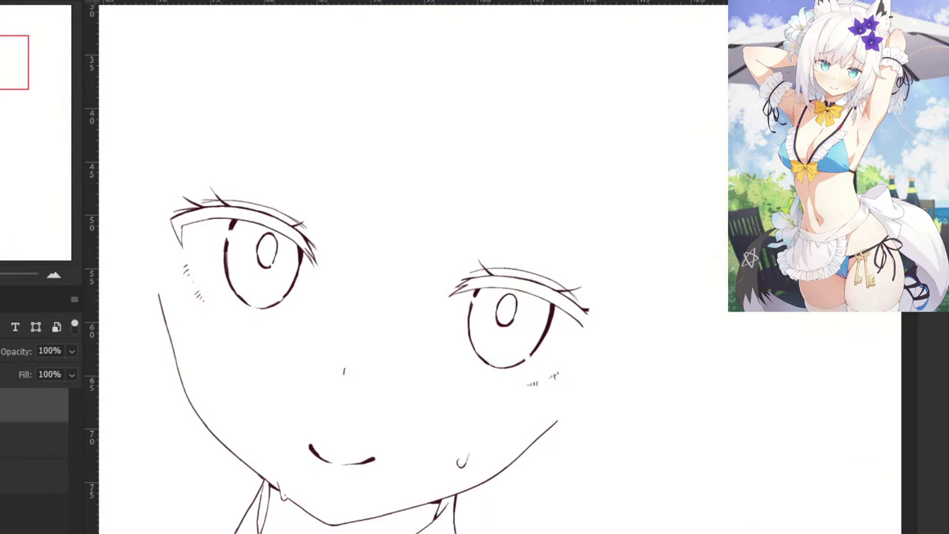
pyautogui.hotkey('ctrl', '-')
pyautogui.hotkey('ctrl', '-')
pyautogui.hotkey('ctrl', '-')
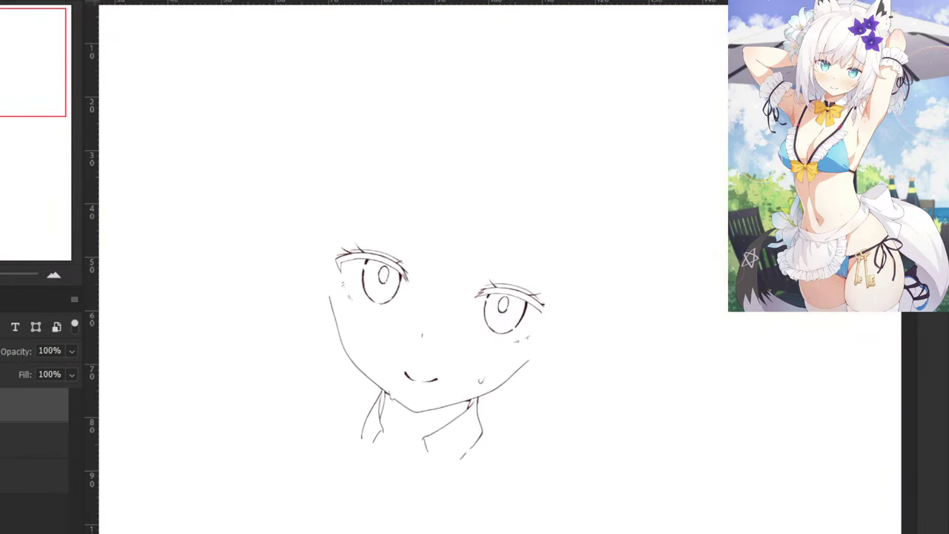
pyautogui.scroll(2, 501, 304)
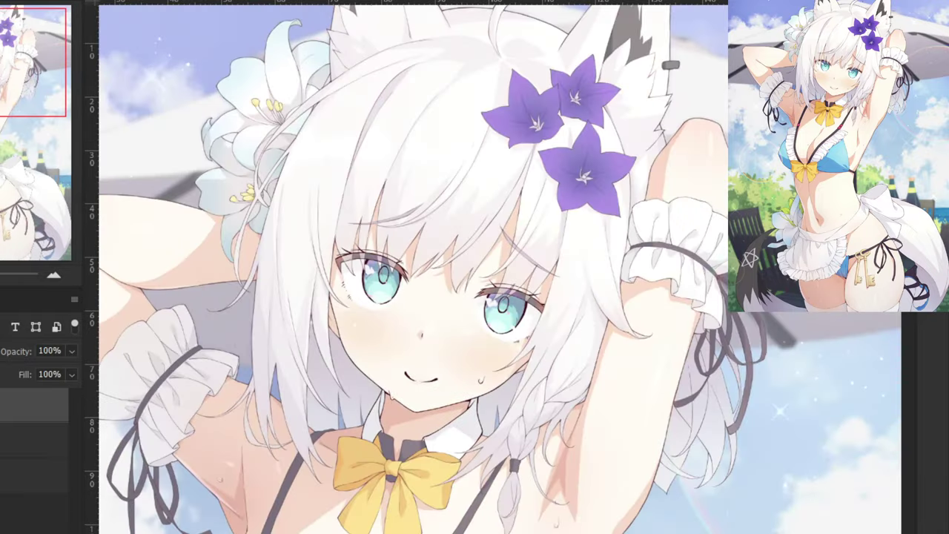
pyautogui.scroll(4, 483, 124)
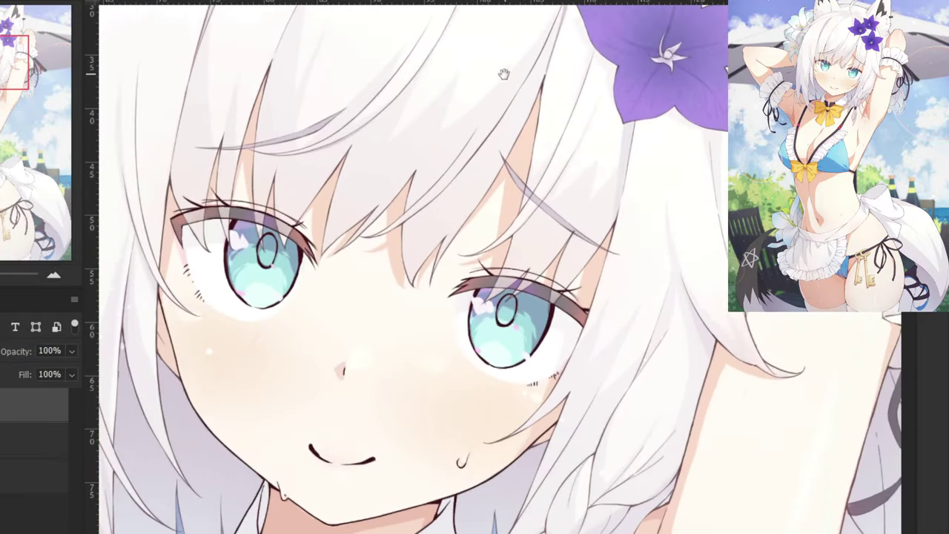
pyautogui.moveTo(504, 74); pyautogui.dragTo(509, 227)
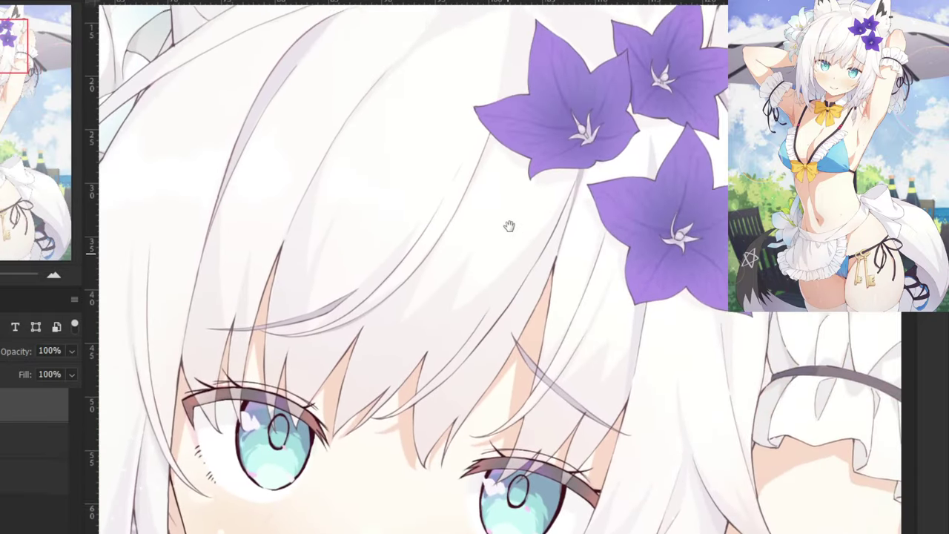
pyautogui.hotkey('ctrl', '+')
pyautogui.hotkey('ctrl', 'z')
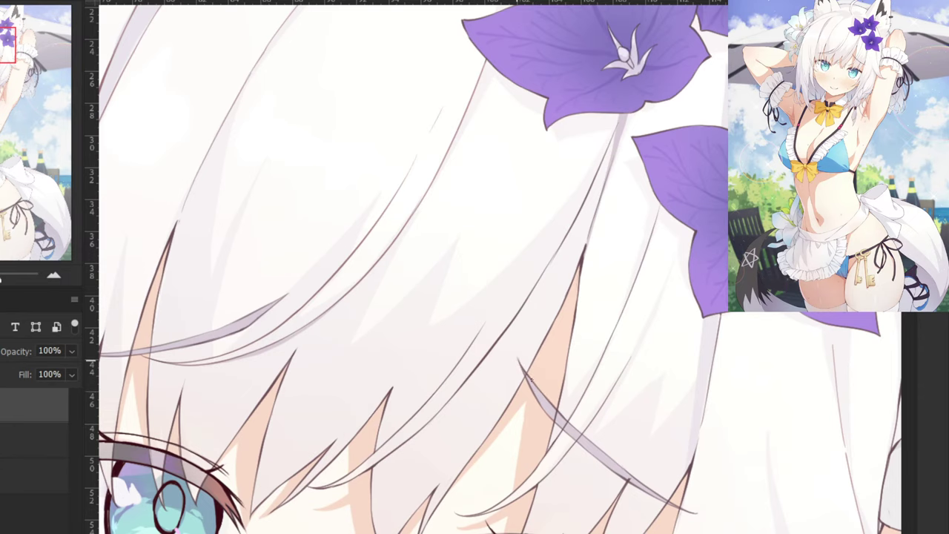
pyautogui.moveTo(518, 361)
pyautogui.mouseDown()
pyautogui.moveTo(559, 413)
pyautogui.moveTo(541, 382)
pyautogui.mouseUp()
pyautogui.hotkey('ctrl', 'z')
pyautogui.hotkey('ctrl', 'z')
# Lower the reference layer's opacity to a faint tint and reselect the lineart layer.
pyautogui.click(10, 439)
pyautogui.click(71, 351)
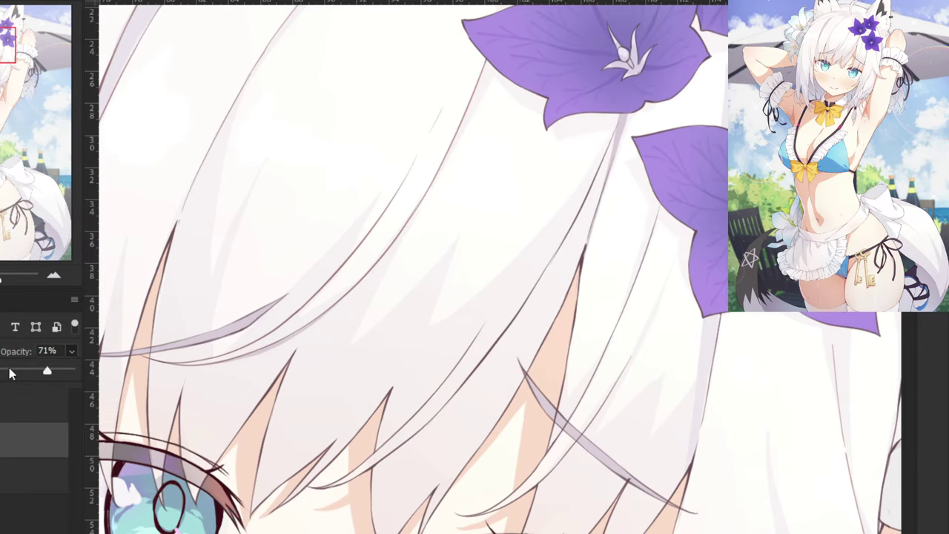
pyautogui.moveTo(52, 370); pyautogui.dragTo(17, 374)
pyautogui.click(2, 410)
pyautogui.click(2, 404)
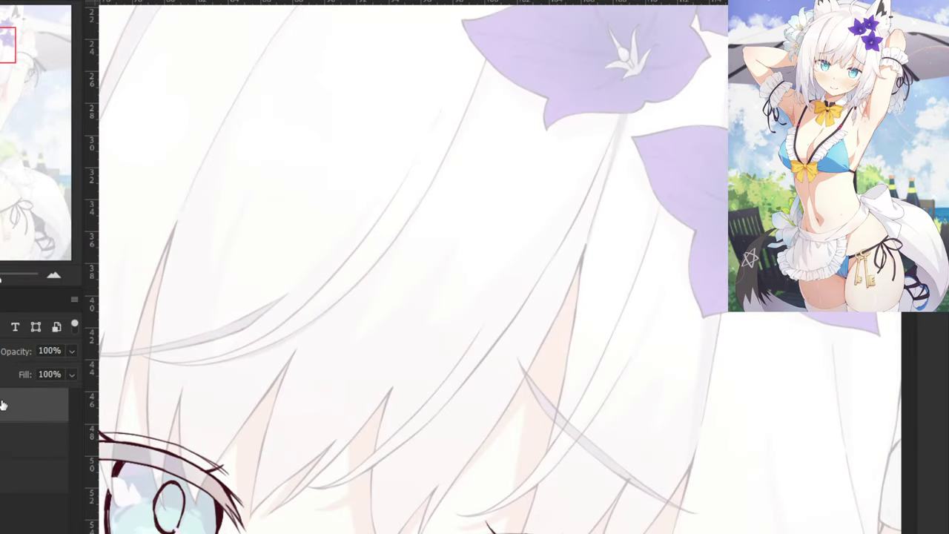
# Trace the start of the right-hand eyebrow's upper edge, from its pointed inner tip to the nearby hair strand.
pyautogui.moveTo(501, 418); pyautogui.dragTo(360, 326)
pyautogui.scroll(2, 382, 300)
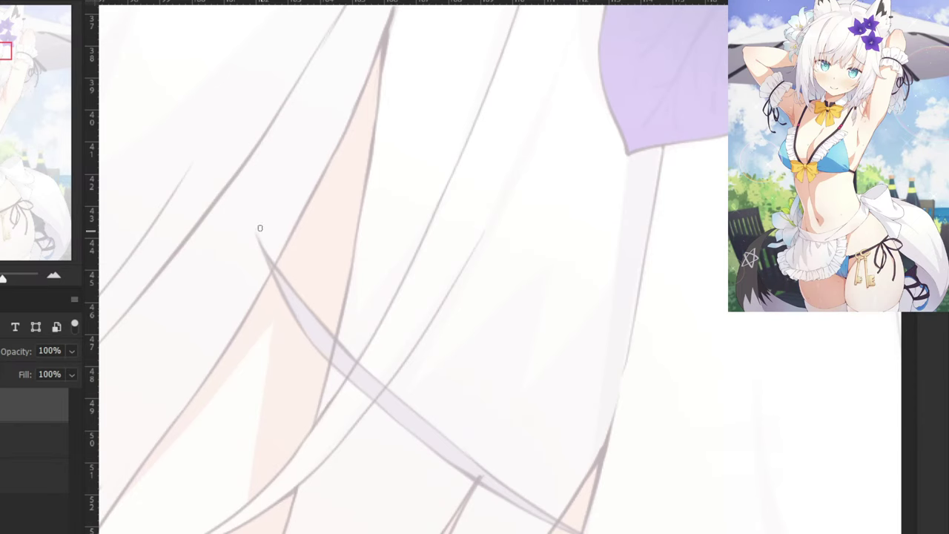
pyautogui.moveTo(256, 236); pyautogui.dragTo(317, 317)
pyautogui.hotkey('ctrl', 'z')
pyautogui.moveTo(256, 238); pyautogui.dragTo(336, 337)
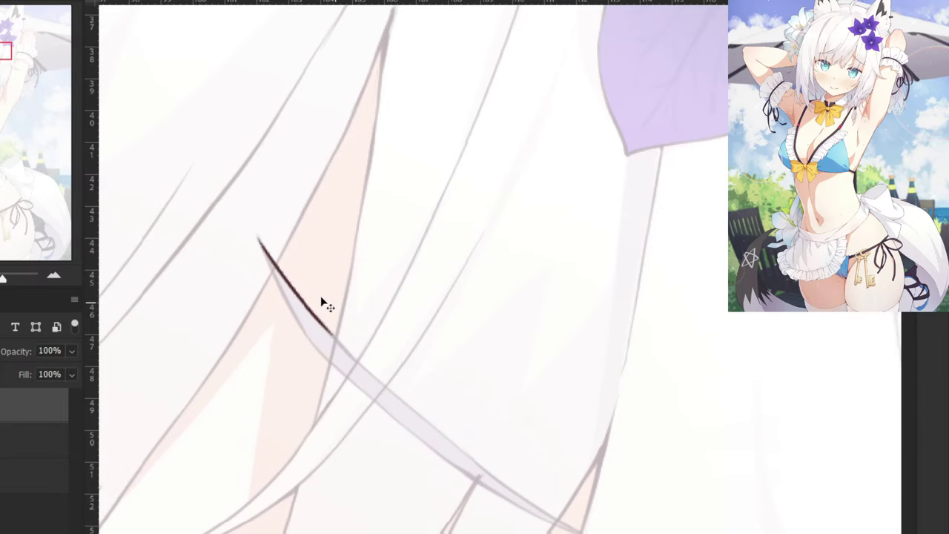
# Extend the right-hand eyebrow's upper edge past its middle and erase the excess end of the line.
pyautogui.scroll(-2, 425, 339)
pyautogui.moveTo(401, 298); pyautogui.dragTo(473, 368)
pyautogui.hotkey('ctrl', 'z')
pyautogui.hotkey('ctrl', 'z')
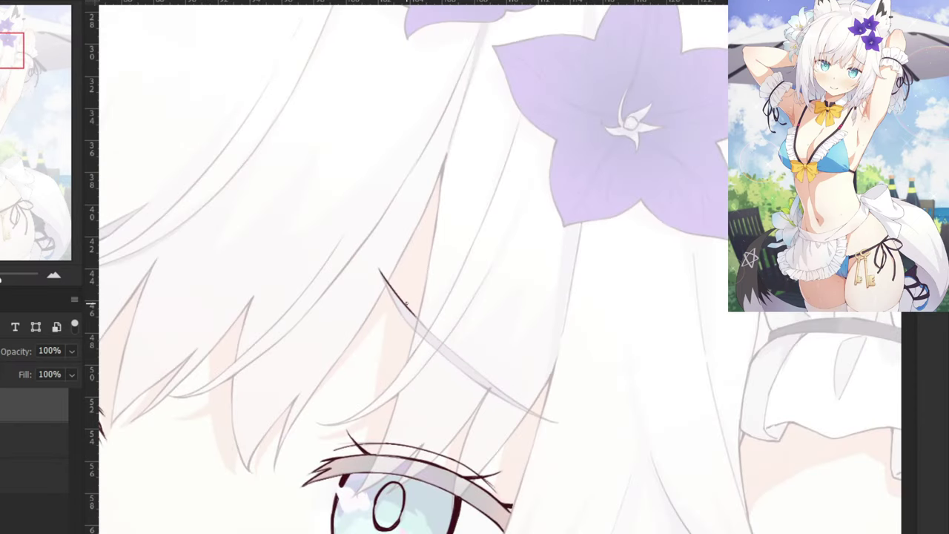
pyautogui.moveTo(404, 304); pyautogui.dragTo(477, 369)
pyautogui.hotkey('ctrl', '+')
pyautogui.press('e')
pyautogui.moveTo(443, 430); pyautogui.dragTo(456, 444)
pyautogui.press('b')
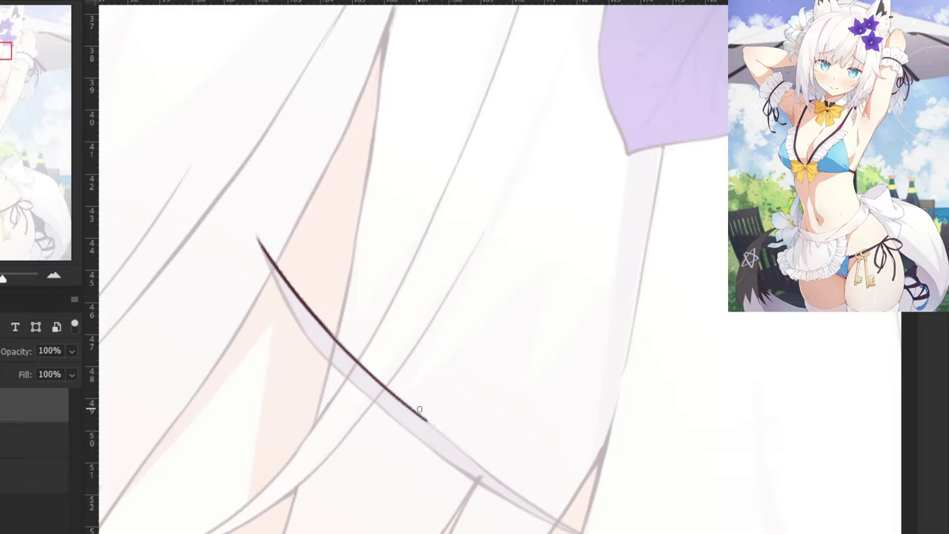
# Continue the right-hand eyebrow's upper edge down to its outer tip.
pyautogui.press('e')
pyautogui.press('b')
pyautogui.moveTo(419, 415); pyautogui.dragTo(488, 474)
pyautogui.hotkey('ctrl', 'z')
pyautogui.moveTo(468, 453)
pyautogui.mouseDown()
pyautogui.moveTo(547, 510)
pyautogui.moveTo(462, 449)
pyautogui.moveTo(571, 527)
pyautogui.mouseUp()
pyautogui.hotkey('ctrl', 'z')
pyautogui.hotkey('ctrl', 'z')
pyautogui.moveTo(466, 454); pyautogui.dragTo(584, 533)
pyautogui.hotkey('ctrl', 'z')
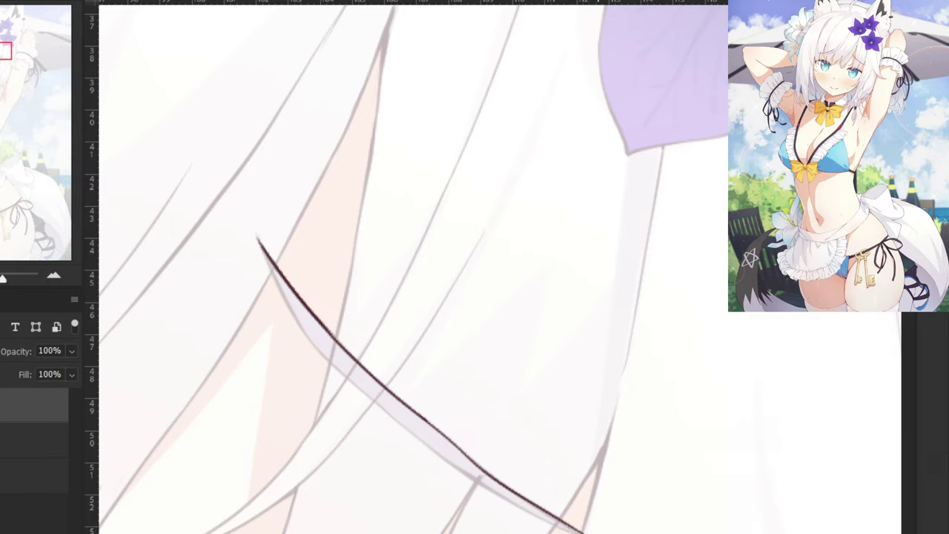
# Trace the right-hand eyebrow's lower edge from the inner tip to about its middle.
pyautogui.moveTo(259, 243); pyautogui.dragTo(299, 325)
pyautogui.hotkey('ctrl', 'z')
pyautogui.moveTo(258, 243)
pyautogui.mouseDown()
pyautogui.moveTo(304, 335)
pyautogui.moveTo(303, 322)
pyautogui.mouseUp()
pyautogui.hotkey('ctrl', 'z')
pyautogui.hotkey('ctrl', 'z')
pyautogui.moveTo(258, 242)
pyautogui.mouseDown()
pyautogui.moveTo(306, 338)
pyautogui.moveTo(305, 328)
pyautogui.moveTo(396, 419)
pyautogui.mouseUp()
pyautogui.hotkey('ctrl', 'z')
pyautogui.hotkey('ctrl', 'z')
pyautogui.hotkey('ctrl', 'z')
pyautogui.hotkey('ctrl', 'z')
pyautogui.moveTo(299, 326)
pyautogui.mouseDown()
pyautogui.moveTo(356, 386)
pyautogui.moveTo(384, 401)
pyautogui.moveTo(299, 335)
pyautogui.moveTo(295, 315)
pyautogui.moveTo(402, 423)
pyautogui.mouseUp()
pyautogui.hotkey('ctrl', 'z')
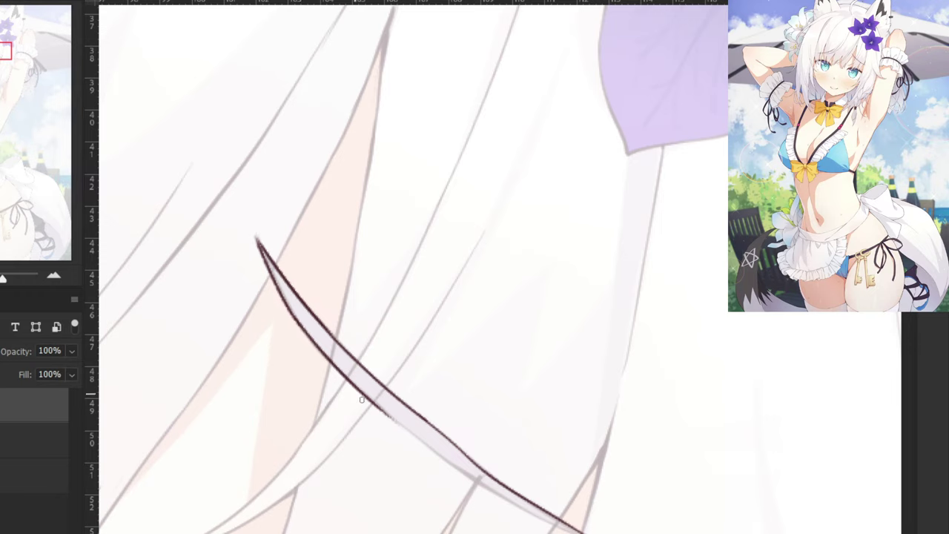
# Extend the right-hand eyebrow's lower edge from its middle towards the outer end.
pyautogui.hotkey('ctrl', 'z')
pyautogui.moveTo(361, 399); pyautogui.dragTo(530, 505)
pyautogui.hotkey('ctrl', 'z')
pyautogui.hotkey('ctrl', 'z')
pyautogui.moveTo(445, 460); pyautogui.dragTo(555, 522)
pyautogui.hotkey('ctrl', 'z')
pyautogui.hotkey('ctrl', 'z')
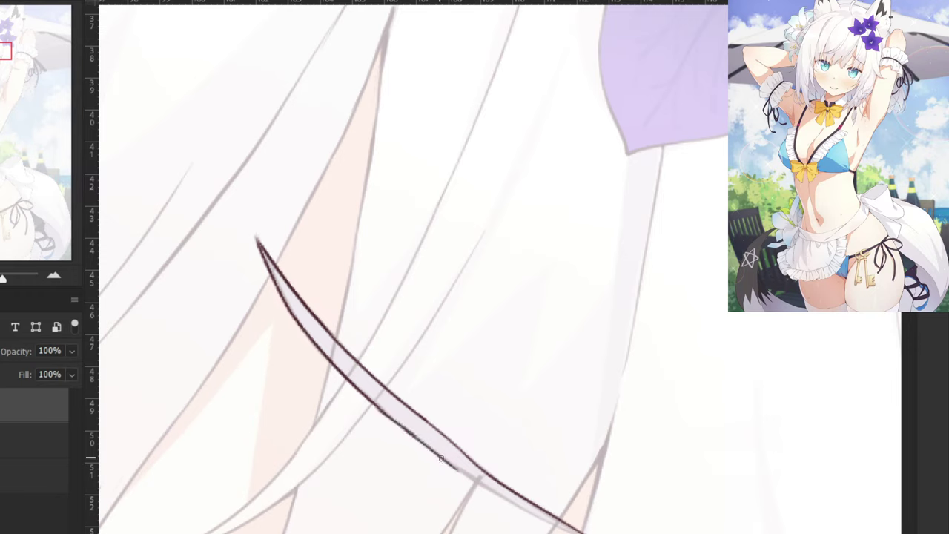
pyautogui.moveTo(443, 459); pyautogui.dragTo(579, 532)
pyautogui.hotkey('ctrl', 'z')
# Redraw the last stretch of the right-hand eyebrow's lower edge so it meets the upper edge at the outer tip.
pyautogui.moveTo(518, 508); pyautogui.dragTo(571, 531)
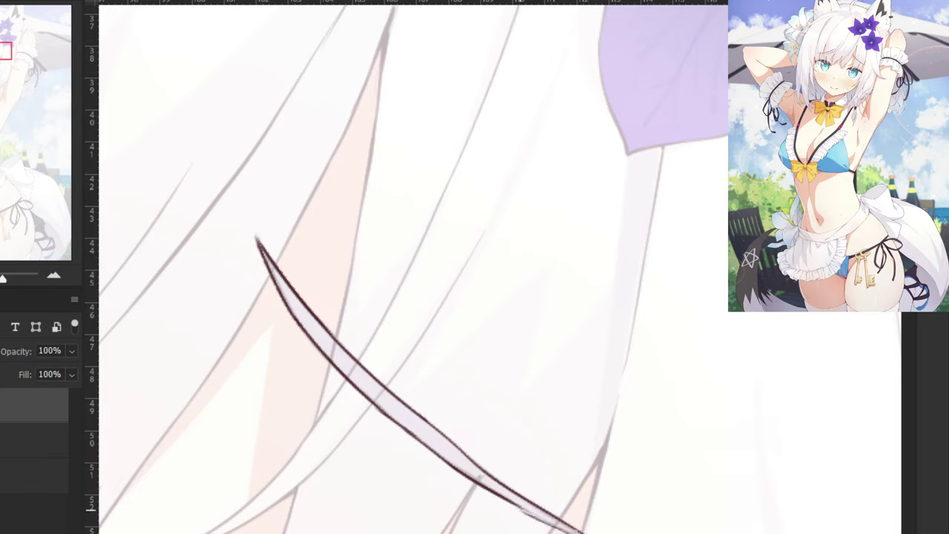
pyautogui.hotkey('ctrl', 'z')
pyautogui.hotkey('ctrl', 'z')
pyautogui.moveTo(518, 508)
pyautogui.mouseDown()
pyautogui.moveTo(582, 533)
pyautogui.moveTo(574, 533)
pyautogui.mouseUp()
pyautogui.hotkey('ctrl', 'z')
pyautogui.hotkey('ctrl', 'z')
pyautogui.hotkey('ctrl', 'z')
pyautogui.moveTo(516, 506)
pyautogui.mouseDown()
pyautogui.moveTo(583, 533)
pyautogui.moveTo(568, 531)
pyautogui.mouseUp()
pyautogui.hotkey('ctrl', 'z')
pyautogui.hotkey('ctrl', 'z')
pyautogui.hotkey('ctrl', 'z')
# Trace the lower edge of the left-hand eyebrow's inner end, from the pointed tip past the bend.
pyautogui.scroll(2, 501, 301)
pyautogui.scroll(-10, 502, 301)
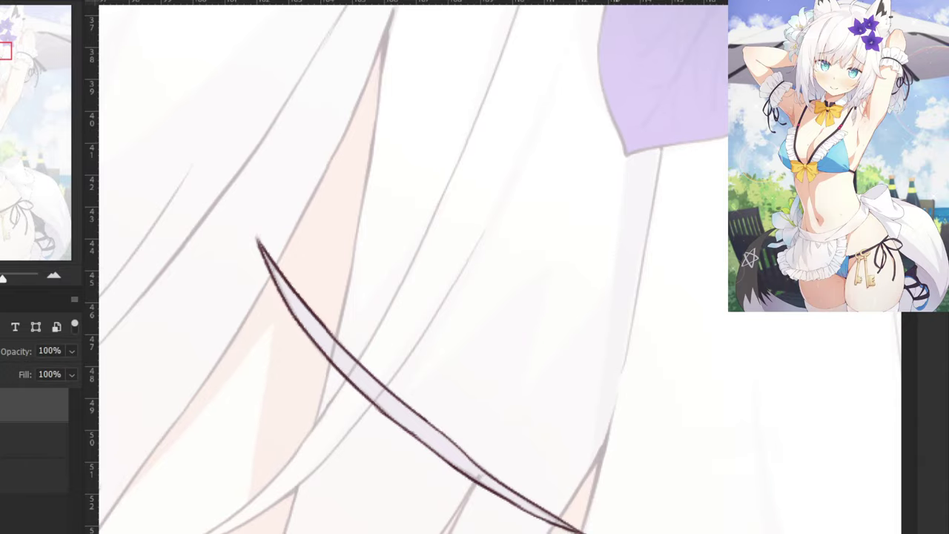
pyautogui.click(2, 439)
pyautogui.click(1, 439)
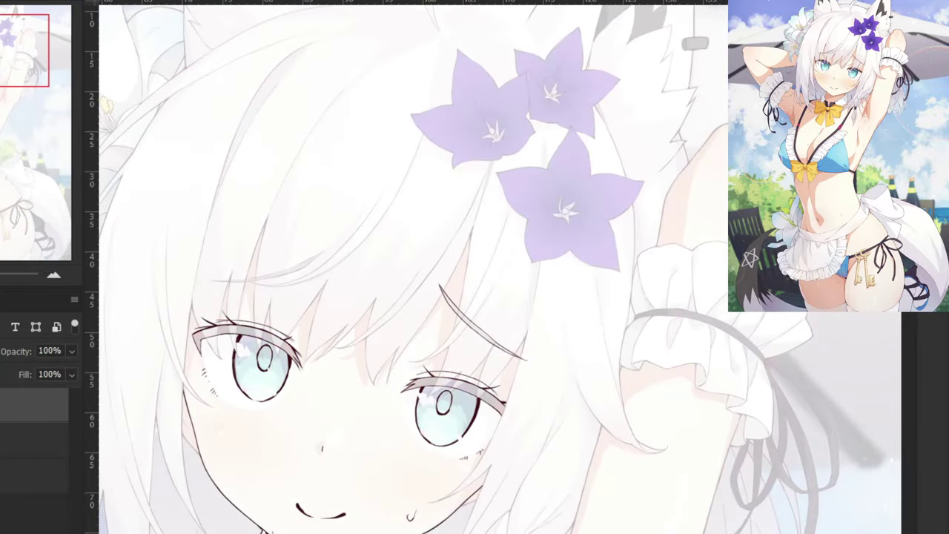
pyautogui.moveTo(291, 169); pyautogui.dragTo(658, 220)
pyautogui.scroll(6, 641, 214)
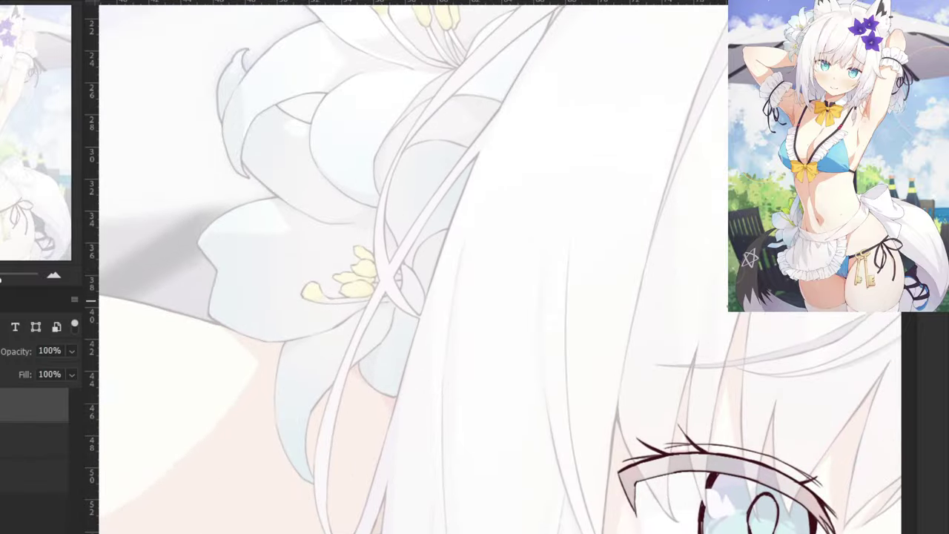
pyautogui.moveTo(881, 391); pyautogui.dragTo(811, 453)
pyautogui.hotkey('ctrl', 'z')
pyautogui.hotkey('ctrl', 'z')
pyautogui.moveTo(881, 392)
pyautogui.mouseDown()
pyautogui.moveTo(804, 459)
pyautogui.moveTo(815, 442)
pyautogui.moveTo(752, 475)
pyautogui.mouseUp()
pyautogui.hotkey('ctrl', 'z')
pyautogui.hotkey('ctrl', 'z')
pyautogui.hotkey('ctrl', 'z')
# Draw the middle of the left-hand eyebrow's lower edge as a smooth curve from the bend towards the skin-coloured hair gap.
pyautogui.moveTo(815, 448); pyautogui.dragTo(699, 488)
pyautogui.hotkey('ctrl', 'z')
pyautogui.moveTo(788, 460); pyautogui.dragTo(652, 503)
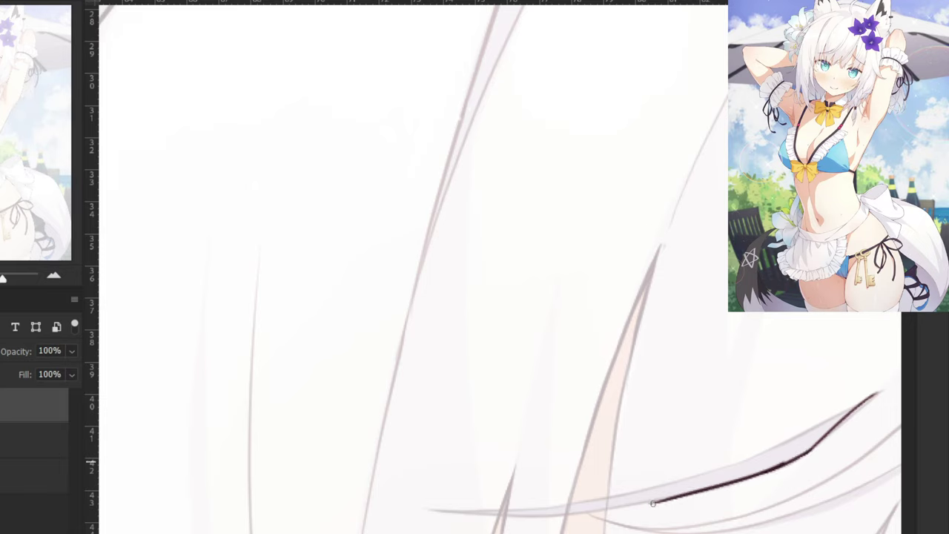
pyautogui.hotkey('ctrl', 'z')
pyautogui.moveTo(785, 463); pyautogui.dragTo(640, 502)
pyautogui.hotkey('ctrl', 'z')
pyautogui.moveTo(786, 463); pyautogui.dragTo(641, 500)
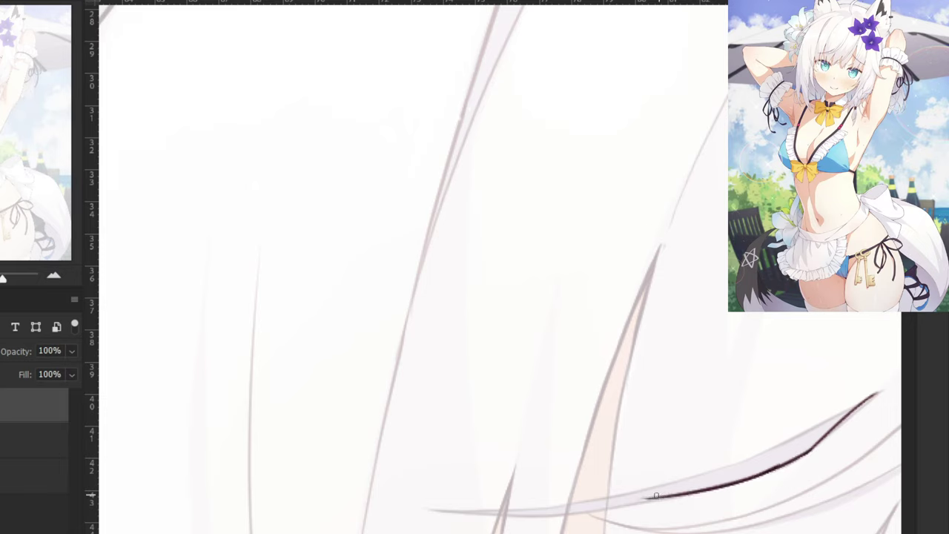
pyautogui.hotkey('ctrl', 'z')
pyautogui.moveTo(786, 463); pyautogui.dragTo(653, 504)
pyautogui.hotkey('ctrl', 'z')
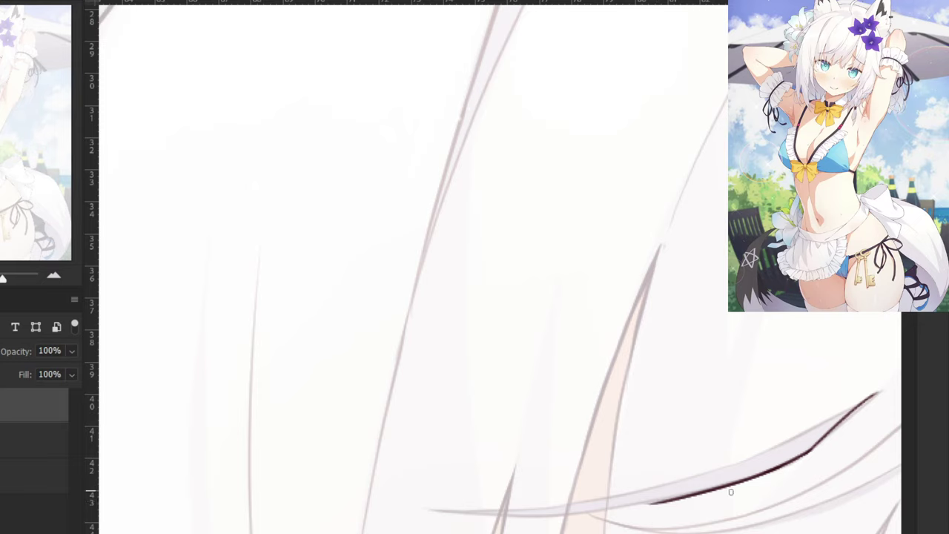
# Extend the left-hand eyebrow's lower edge across the skin-coloured gap between the hair strands.
pyautogui.hotkey('ctrl', 'z')
pyautogui.hotkey('ctrl', 'z')
pyautogui.moveTo(785, 462); pyautogui.dragTo(580, 516)
pyautogui.hotkey('ctrl', 'z')
pyautogui.press('e')
pyautogui.press('b')
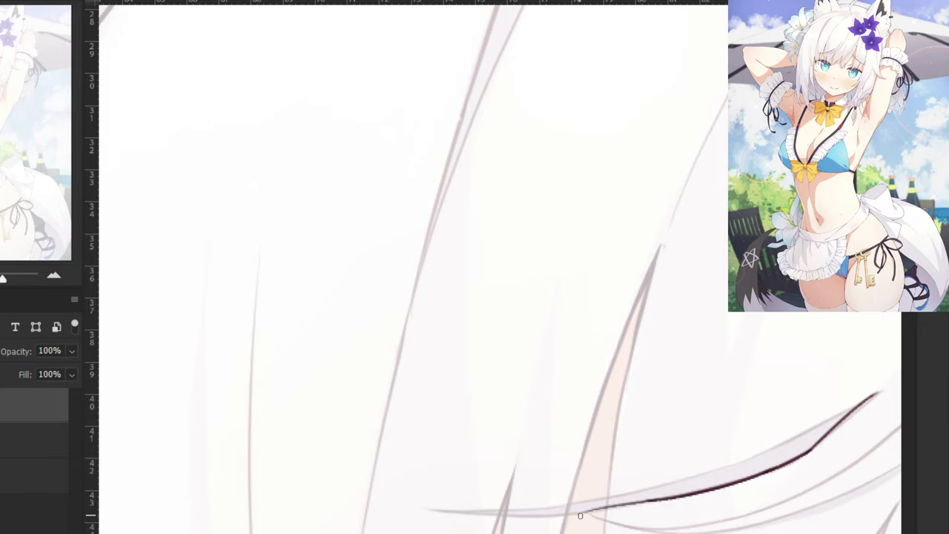
pyautogui.hotkey('ctrl', 'z')
pyautogui.moveTo(649, 501); pyautogui.dragTo(511, 516)
pyautogui.hotkey('ctrl', 'z')
pyautogui.hotkey('ctrl', 'z')
pyautogui.moveTo(598, 511); pyautogui.dragTo(483, 515)
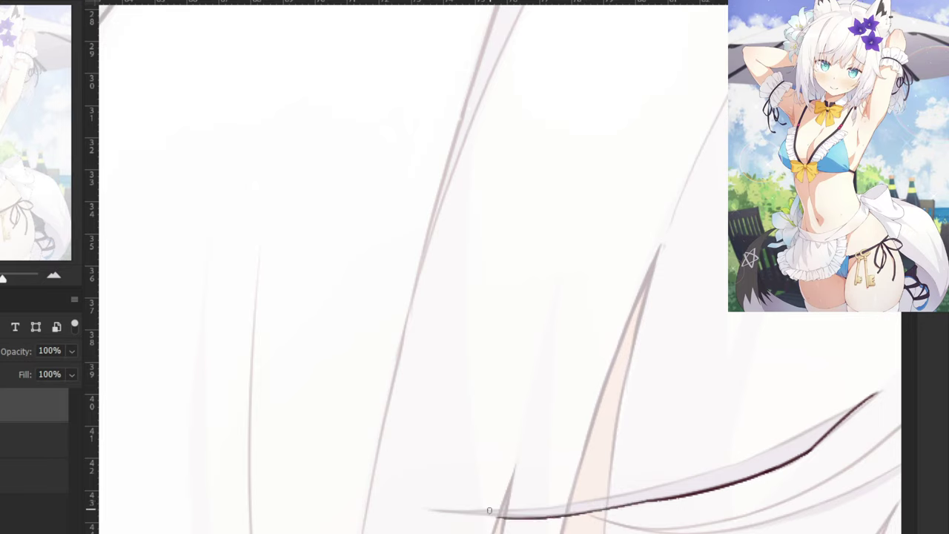
# Finish the left-hand eyebrow's lower edge with a thin line running to its outer tip.
pyautogui.hotkey('ctrl', 'z')
pyautogui.moveTo(607, 508); pyautogui.dragTo(435, 509)
pyautogui.hotkey('ctrl', 'z')
pyautogui.hotkey('ctrl', 'z')
pyautogui.moveTo(500, 517); pyautogui.dragTo(417, 510)
pyautogui.hotkey('ctrl', 'z')
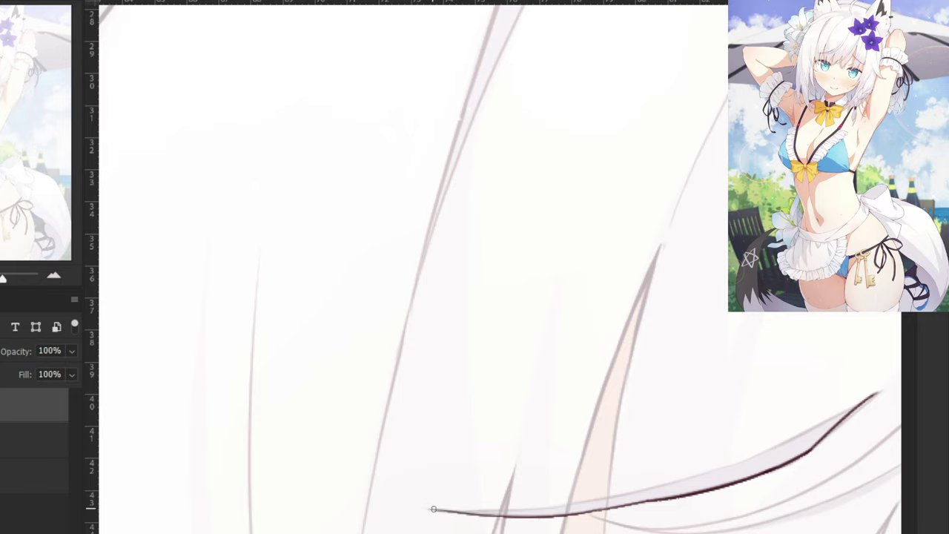
# Clean up the left-hand eyebrow's pointed inner tip and trace the start of its upper edge.
pyautogui.press('e')
pyautogui.moveTo(875, 396); pyautogui.dragTo(828, 432)
pyautogui.press('b')
pyautogui.moveTo(860, 408)
pyautogui.mouseDown()
pyautogui.moveTo(878, 393)
pyautogui.moveTo(824, 436)
pyautogui.mouseUp()
pyautogui.hotkey('ctrl', 'z')
pyautogui.moveTo(877, 394); pyautogui.dragTo(820, 440)
pyautogui.hotkey('ctrl', 'z')
pyautogui.moveTo(877, 391)
pyautogui.mouseDown()
pyautogui.moveTo(811, 428)
pyautogui.moveTo(819, 423)
pyautogui.mouseUp()
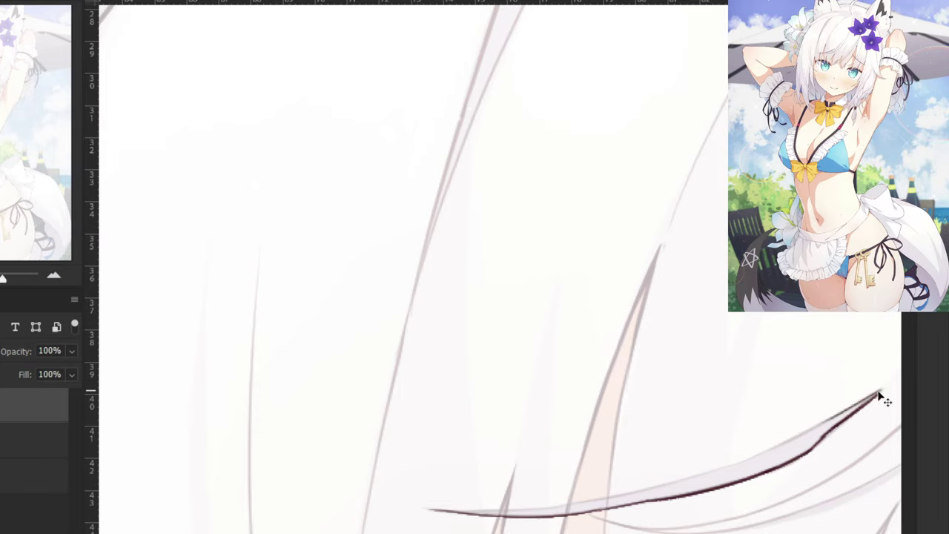
pyautogui.hotkey('ctrl', 'z')
pyautogui.moveTo(884, 387); pyautogui.dragTo(828, 421)
pyautogui.moveTo(879, 391); pyautogui.dragTo(815, 428)
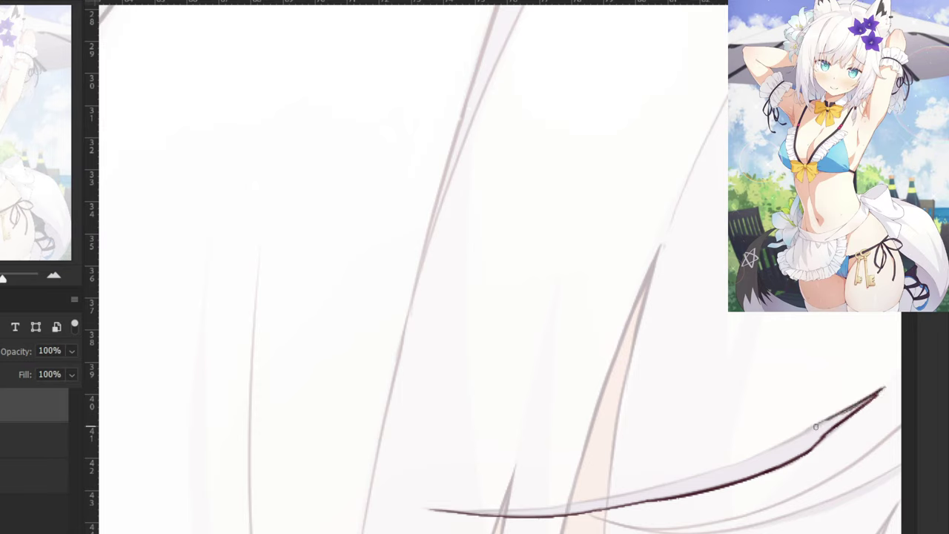
# Trace the left-hand eyebrow's upper edge from the inner tip to about its middle.
pyautogui.hotkey('ctrl', 'z')
pyautogui.hotkey('ctrl', 'z')
pyautogui.moveTo(879, 390)
pyautogui.mouseDown()
pyautogui.moveTo(817, 425)
pyautogui.moveTo(880, 391)
pyautogui.moveTo(793, 436)
pyautogui.mouseUp()
pyautogui.hotkey('ctrl', 'z')
pyautogui.moveTo(840, 415)
pyautogui.mouseDown()
pyautogui.moveTo(787, 432)
pyautogui.moveTo(839, 415)
pyautogui.moveTo(679, 486)
pyautogui.mouseUp()
pyautogui.press('e')
pyautogui.press('b')
pyautogui.hotkey('ctrl', 'z')
pyautogui.hotkey('ctrl', 'z')
pyautogui.moveTo(782, 444); pyautogui.dragTo(660, 488)
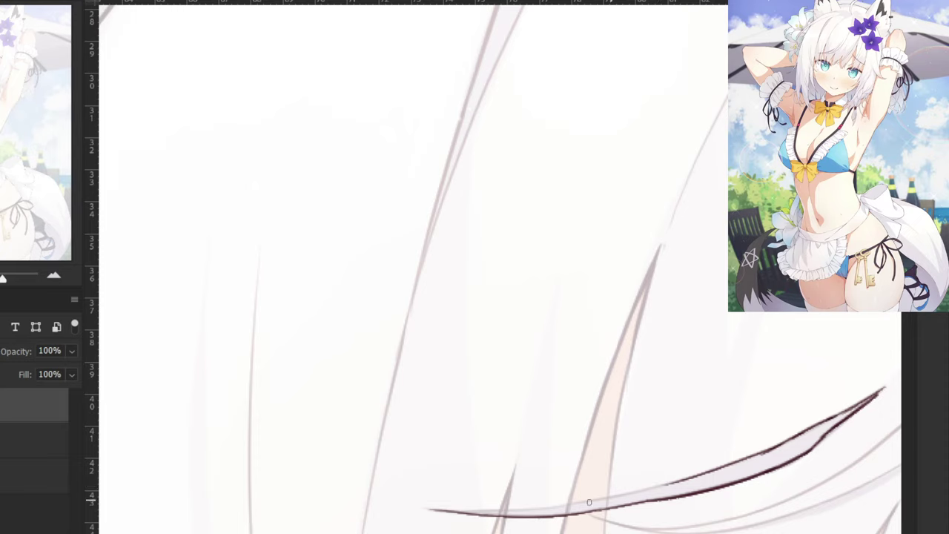
# Complete the left-hand eyebrow's upper edge from its middle to the outer tip, closing the shape.
pyautogui.hotkey('ctrl', 'z')
pyautogui.moveTo(780, 444)
pyautogui.mouseDown()
pyautogui.moveTo(640, 489)
pyautogui.moveTo(686, 490)
pyautogui.moveTo(568, 510)
pyautogui.mouseUp()
pyautogui.hotkey('ctrl', 'z')
pyautogui.hotkey('ctrl', 'z')
pyautogui.moveTo(670, 484); pyautogui.dragTo(594, 503)
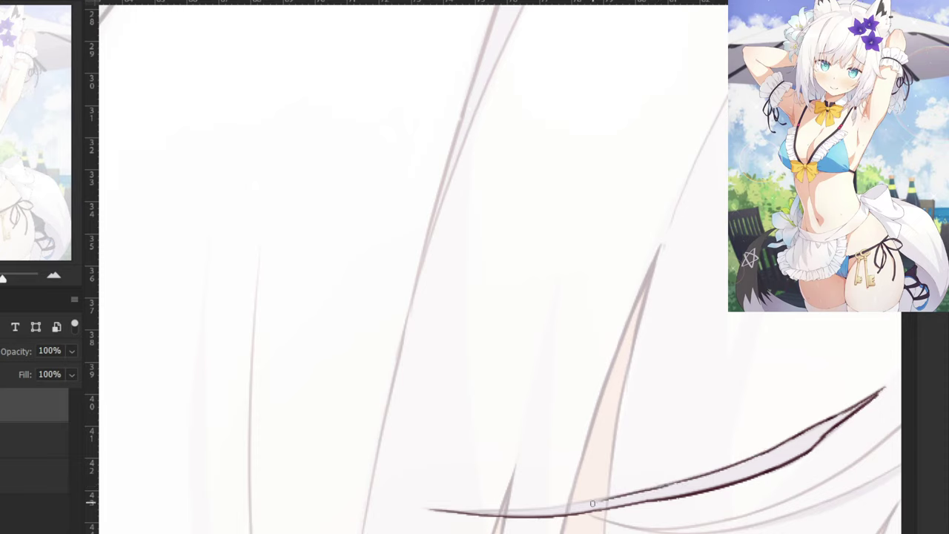
pyautogui.hotkey('ctrl', 'z')
pyautogui.moveTo(673, 483)
pyautogui.mouseDown()
pyautogui.moveTo(543, 508)
pyautogui.moveTo(545, 496)
pyautogui.moveTo(528, 512)
pyautogui.moveTo(445, 511)
pyautogui.mouseUp()
pyautogui.press('e')
pyautogui.press('b')
pyautogui.hotkey('ctrl', 'z')
pyautogui.hotkey('ctrl', '-')
pyautogui.hotkey('ctrl', '-')
pyautogui.hotkey('ctrl', '-')
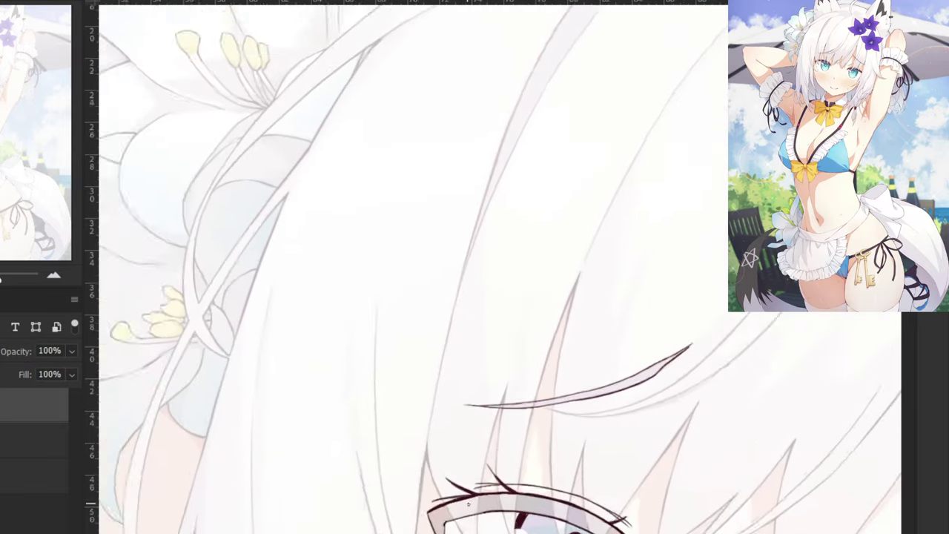
# Hide the reference to examine the traced face, eyes and eyebrows on their own, and show it again.
pyautogui.hotkey('ctrl', '-')
pyautogui.hotkey('ctrl', '-')
pyautogui.hotkey('ctrl', '-')
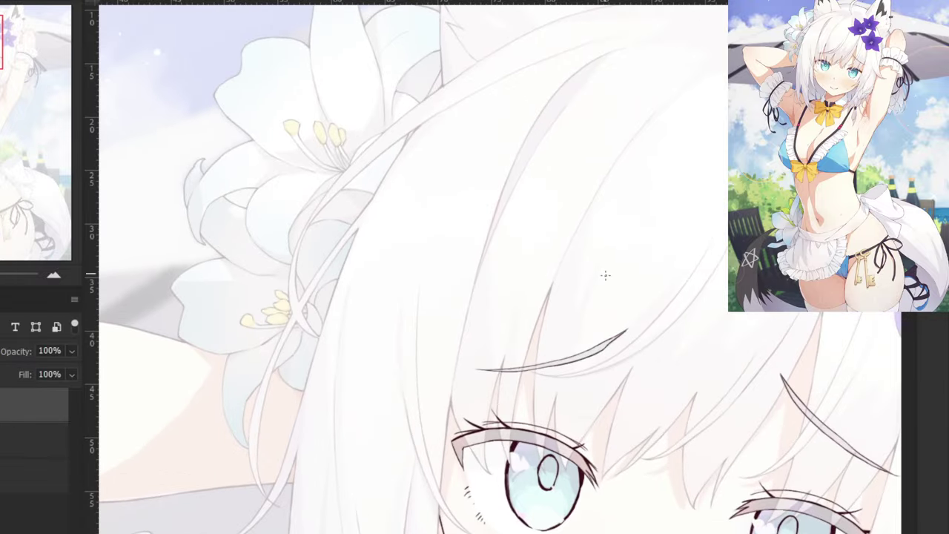
pyautogui.hotkey('ctrl', ',')
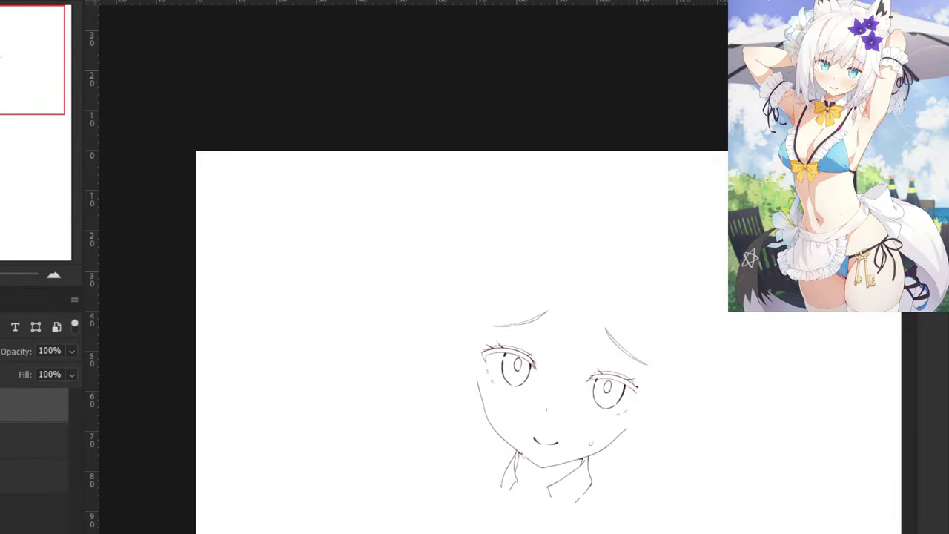
pyautogui.hotkey('ctrl', '+')
pyautogui.hotkey('ctrl', '+')
pyautogui.hotkey('ctrl', ',')
pyautogui.moveTo(535, 219); pyautogui.dragTo(435, 225)
pyautogui.hotkey('ctrl', '+')
pyautogui.hotkey('ctrl', '+')
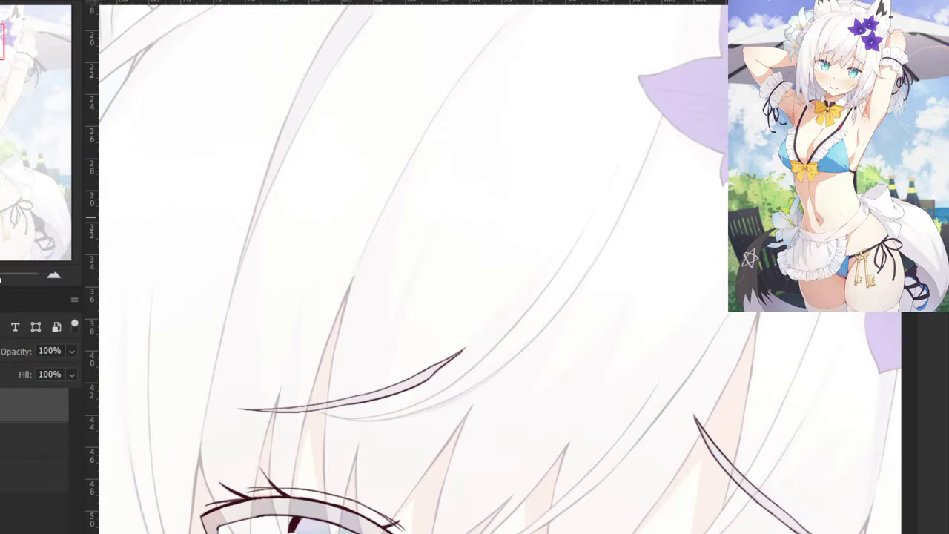
# Trace the upper part of the bang strand's edge above the right-hand eyebrow, running down to just before the eyebrow.
pyautogui.moveTo(741, 321)
pyautogui.mouseDown()
pyautogui.moveTo(676, 186)
pyautogui.moveTo(661, 183)
pyautogui.mouseUp()
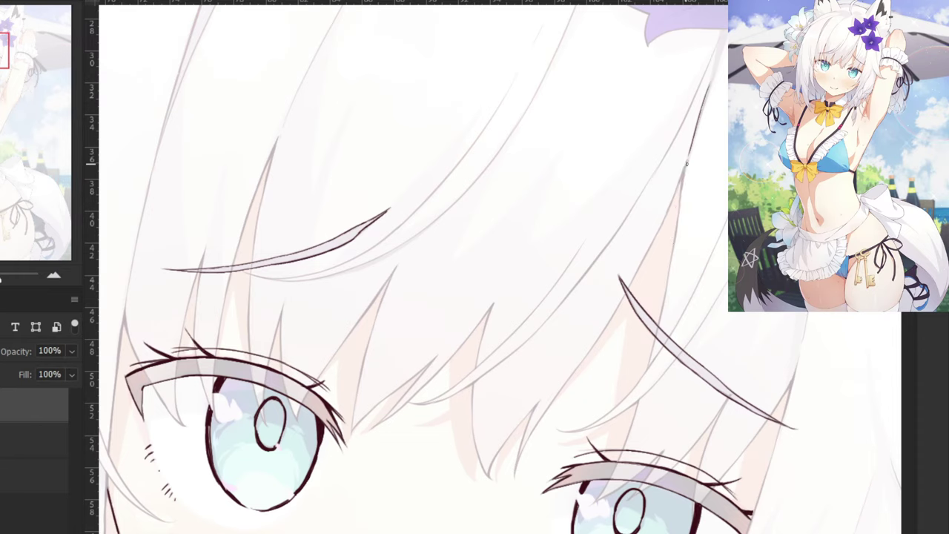
pyautogui.moveTo(686, 163); pyautogui.dragTo(667, 295)
pyautogui.hotkey('ctrl', 'z')
pyautogui.moveTo(677, 221); pyautogui.dragTo(664, 306)
pyautogui.hotkey('ctrl', 'z')
pyautogui.hotkey('ctrl', 'z')
pyautogui.hotkey('ctrl', 'z')
pyautogui.moveTo(687, 158); pyautogui.dragTo(664, 298)
pyautogui.hotkey('ctrl', 'z')
pyautogui.moveTo(683, 167); pyautogui.dragTo(664, 303)
# Extend that bang edge down across the right-hand eyebrow with a thin line ending just below it.
pyautogui.moveTo(674, 236); pyautogui.dragTo(646, 382)
pyautogui.hotkey('ctrl', 'z')
pyautogui.hotkey('ctrl', 'z')
pyautogui.moveTo(672, 260); pyautogui.dragTo(645, 382)
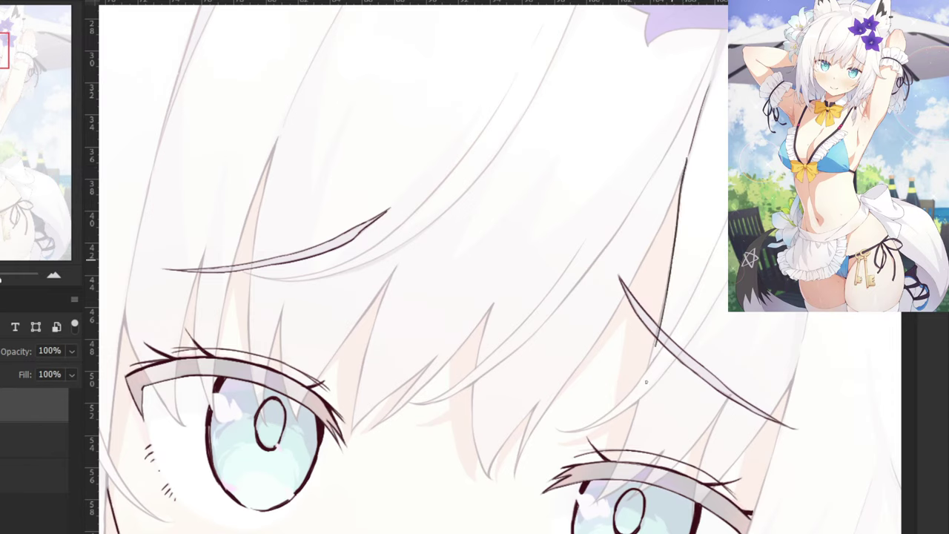
pyautogui.hotkey('ctrl', 'z')
pyautogui.moveTo(672, 263); pyautogui.dragTo(648, 368)
pyautogui.hotkey('ctrl', 'z')
pyautogui.moveTo(671, 272); pyautogui.dragTo(649, 369)
pyautogui.hotkey('ctrl', 'z')
pyautogui.moveTo(672, 261); pyautogui.dragTo(650, 359)
pyautogui.hotkey('ctrl', 'z')
pyautogui.hotkey('ctrl', 'z')
pyautogui.moveTo(671, 273); pyautogui.dragTo(649, 376)
pyautogui.hotkey('ctrl', 'z')
pyautogui.moveTo(670, 276); pyautogui.dragTo(650, 362)
pyautogui.moveTo(726, 214); pyautogui.dragTo(690, 304)
pyautogui.hotkey('ctrl', 'z')
pyautogui.moveTo(726, 214); pyautogui.dragTo(690, 298)
pyautogui.hotkey('ctrl', 'z')
pyautogui.moveTo(728, 213); pyautogui.dragTo(676, 315)
pyautogui.hotkey('ctrl', 'z')
pyautogui.hotkey('ctrl', 'z')
pyautogui.moveTo(727, 215); pyautogui.dragTo(685, 307)
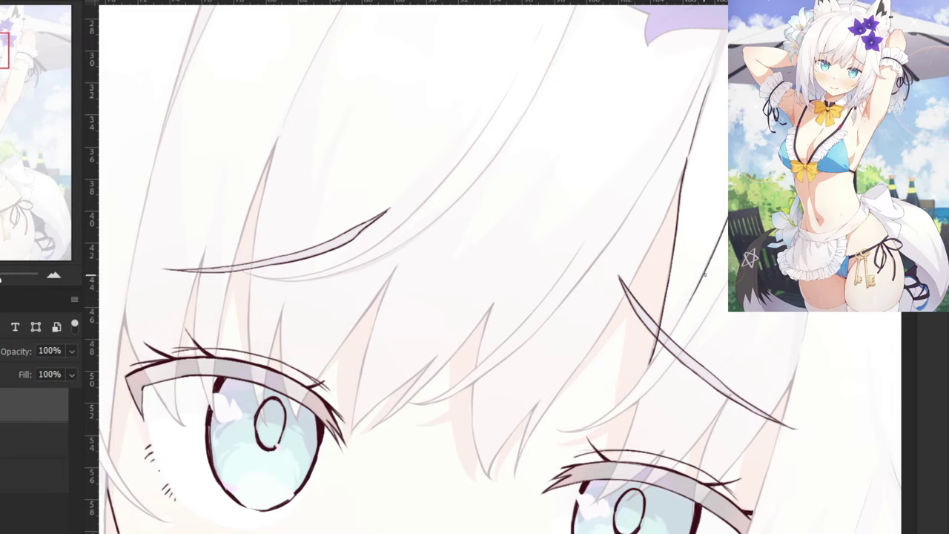
pyautogui.hotkey('ctrl', 'z')
pyautogui.moveTo(726, 216)
pyautogui.mouseDown()
pyautogui.moveTo(702, 277)
pyautogui.moveTo(704, 264)
pyautogui.mouseUp()
pyautogui.hotkey('ctrl', 'z')
pyautogui.hotkey('ctrl', 'z')
# Trace the top of the neighbouring strand's edge, starting where it leaves the purple flower.
pyautogui.moveTo(664, 217); pyautogui.dragTo(621, 250)
pyautogui.hotkey('ctrl', '+')
pyautogui.hotkey('ctrl', '+')
pyautogui.moveTo(737, 193); pyautogui.dragTo(461, 287)
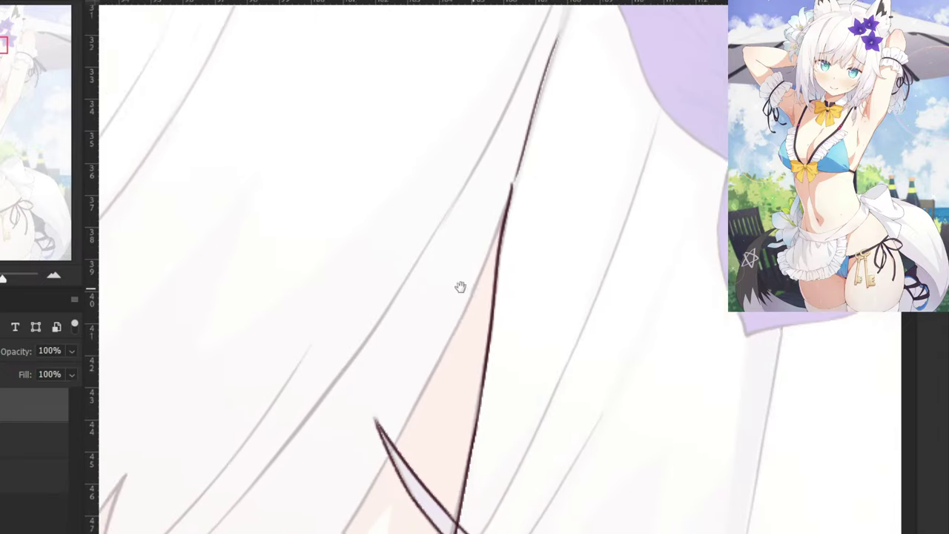
pyautogui.scroll(-3, 558, 217)
pyautogui.moveTo(569, 201); pyautogui.dragTo(535, 299)
pyautogui.hotkey('ctrl', 'z')
pyautogui.moveTo(547, 262); pyautogui.dragTo(518, 341)
pyautogui.hotkey('ctrl', '+')
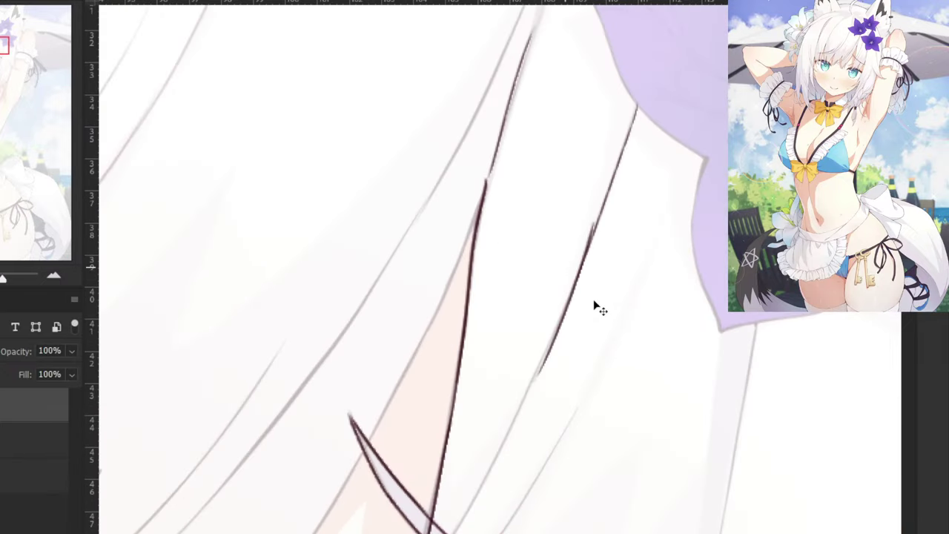
# Trace the middle of the flower-side strand's edge as a smooth continuation toward the right-hand eyebrow.
pyautogui.hotkey('ctrl', 'z')
pyautogui.moveTo(591, 236); pyautogui.dragTo(519, 426)
pyautogui.hotkey('ctrl', 'z')
pyautogui.moveTo(582, 273); pyautogui.dragTo(519, 415)
pyautogui.hotkey('ctrl', 'z')
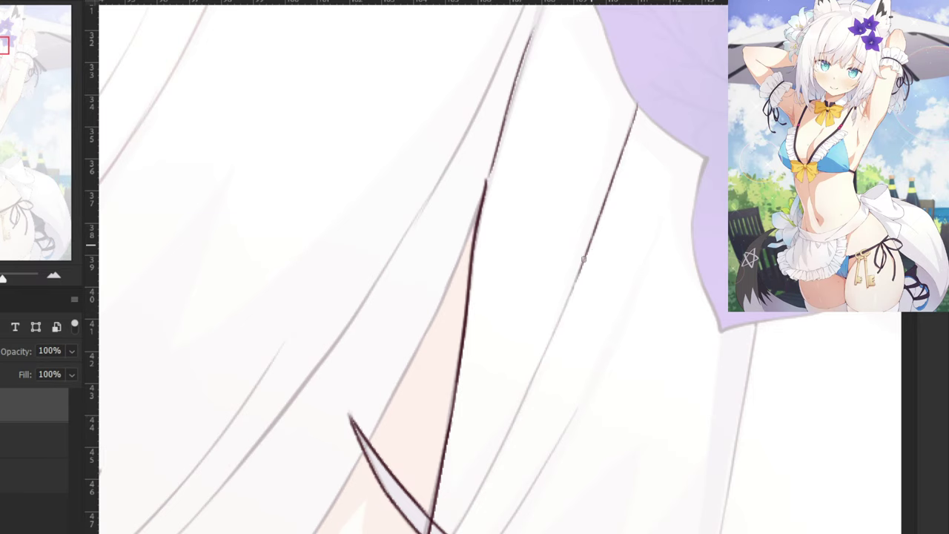
pyautogui.moveTo(592, 244); pyautogui.dragTo(529, 392)
# Carry the flower-side strand's edge down across the right-hand eyebrow until it meets the first bang line.
pyautogui.moveTo(457, 369); pyautogui.dragTo(615, 210)
pyautogui.moveTo(694, 202); pyautogui.dragTo(636, 328)
pyautogui.hotkey('ctrl', 'z')
pyautogui.moveTo(690, 221); pyautogui.dragTo(615, 368)
pyautogui.hotkey('ctrl', 'z')
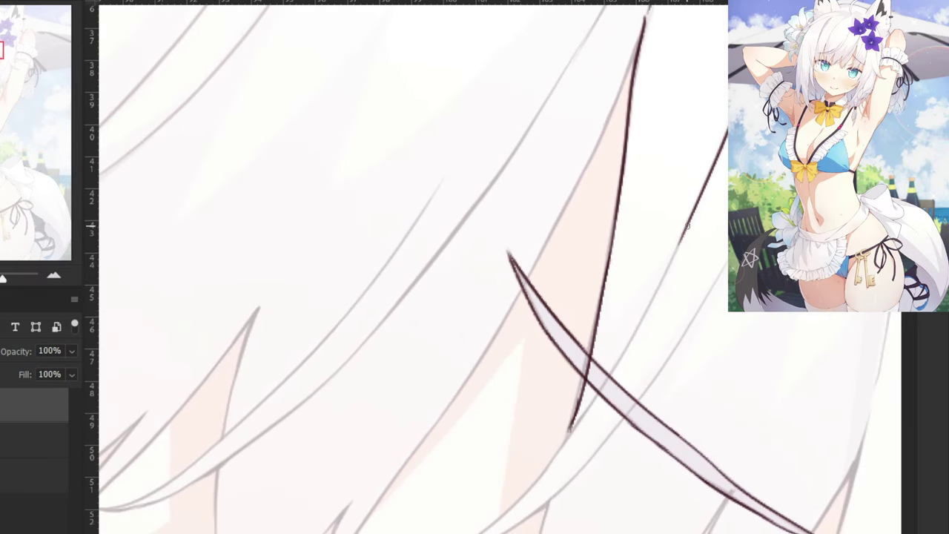
pyautogui.moveTo(691, 222); pyautogui.dragTo(605, 385)
pyautogui.moveTo(629, 347); pyautogui.dragTo(545, 474)
pyautogui.hotkey('ctrl', 'z')
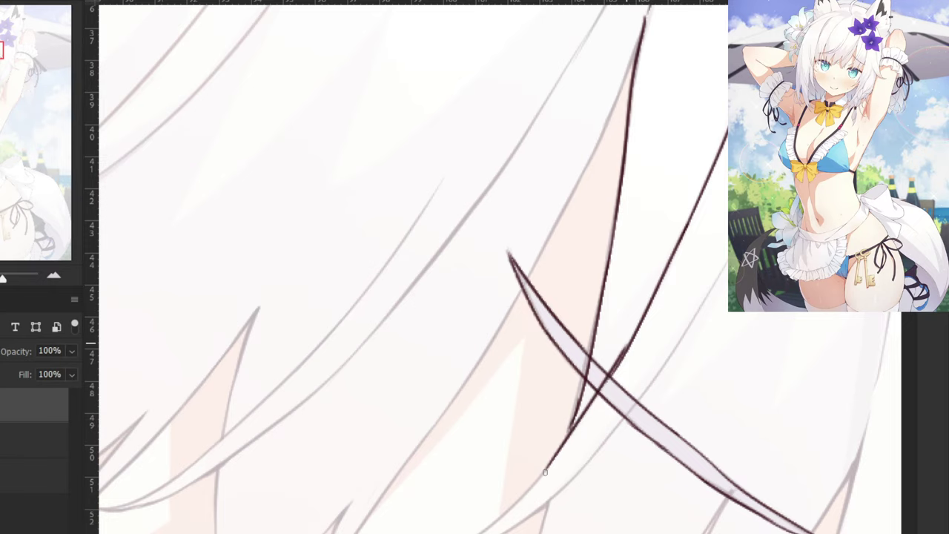
pyautogui.hotkey('ctrl', 'z')
pyautogui.moveTo(622, 361); pyautogui.dragTo(547, 468)
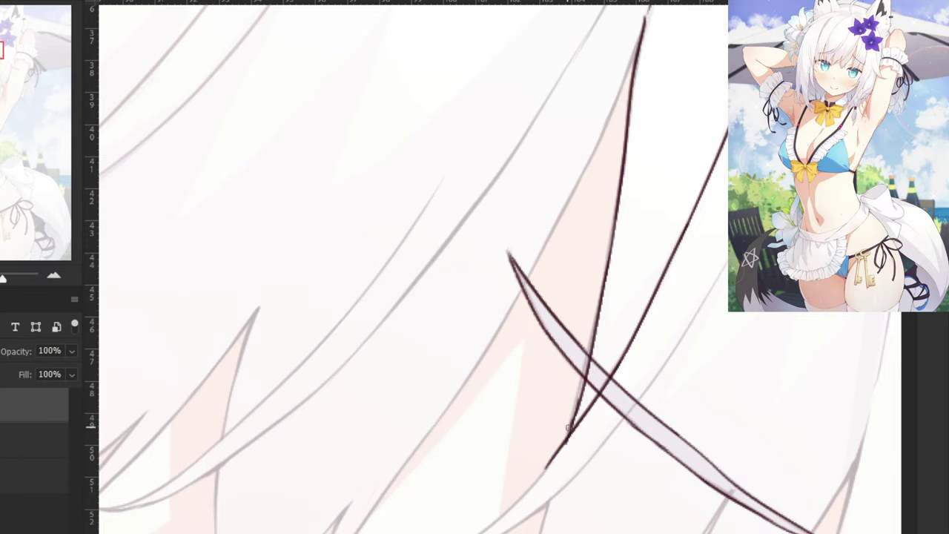
# Continue the joined bang line below the eyebrow along the start of the curved lock's upper edge.
pyautogui.moveTo(521, 432)
pyautogui.mouseDown()
pyautogui.moveTo(627, 333)
pyautogui.moveTo(620, 401)
pyautogui.mouseUp()
pyautogui.hotkey('ctrl', 'z')
pyautogui.moveTo(657, 358)
pyautogui.mouseDown()
pyautogui.moveTo(585, 436)
pyautogui.moveTo(590, 427)
pyautogui.mouseUp()
pyautogui.hotkey('ctrl', 'z')
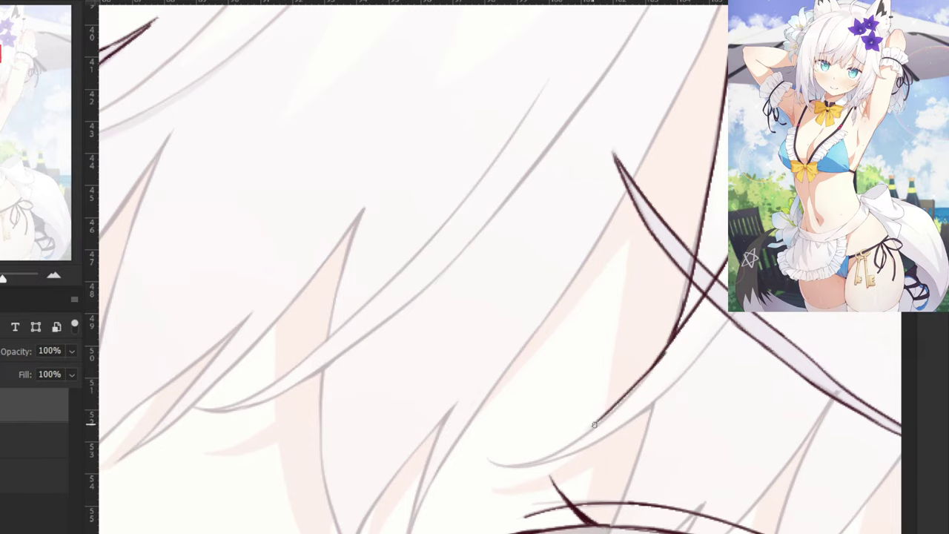
pyautogui.hotkey('ctrl', 'z')
pyautogui.hotkey('ctrl', 'z')
pyautogui.moveTo(663, 350); pyautogui.dragTo(608, 419)
# Finish the curved lock's upper edge, sweeping it out to the pointed tip above the right-hand eye's inner corner.
pyautogui.hotkey('ctrl', 'z')
pyautogui.moveTo(645, 377)
pyautogui.mouseDown()
pyautogui.moveTo(549, 456)
pyautogui.moveTo(497, 467)
pyautogui.mouseUp()
pyautogui.hotkey('ctrl', 'z')
pyautogui.hotkey('ctrl', 'z')
pyautogui.moveTo(639, 384); pyautogui.dragTo(519, 467)
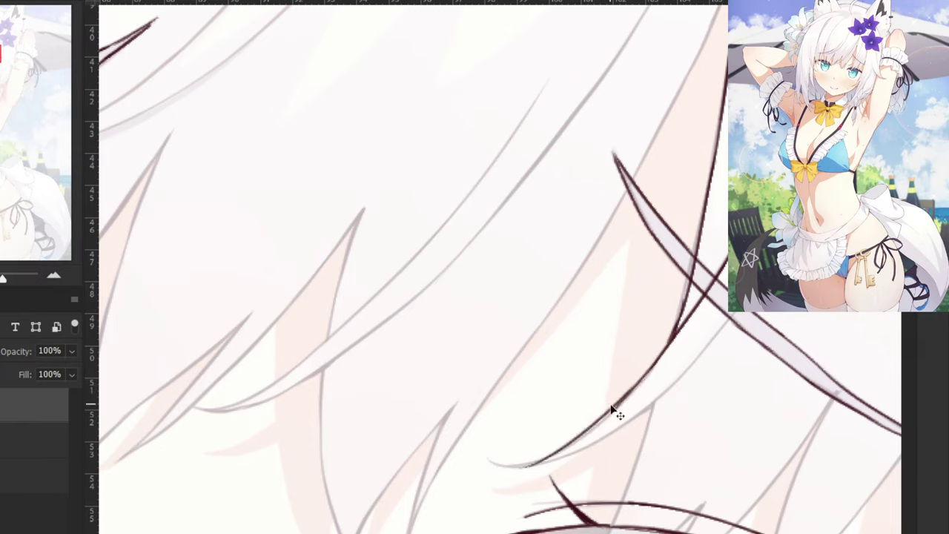
pyautogui.hotkey('ctrl', 'z')
pyautogui.moveTo(633, 393)
pyautogui.mouseDown()
pyautogui.moveTo(548, 450)
pyautogui.moveTo(485, 459)
pyautogui.mouseUp()
pyautogui.hotkey('ctrl', 'z')
pyautogui.moveTo(553, 455); pyautogui.dragTo(485, 459)
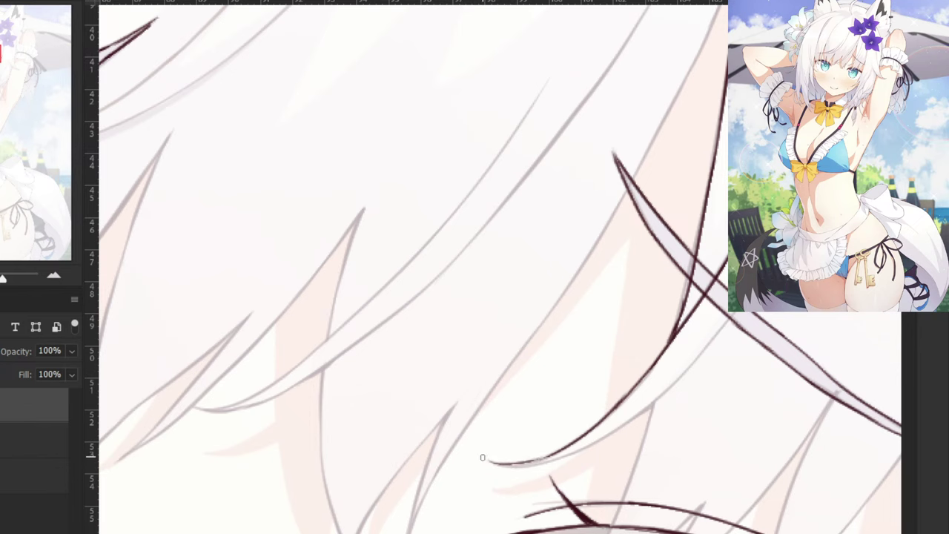
# Trace the curved lock's lower edge from the underside of the right-hand eyebrow to about its middle.
pyautogui.hotkey('ctrl', '-')
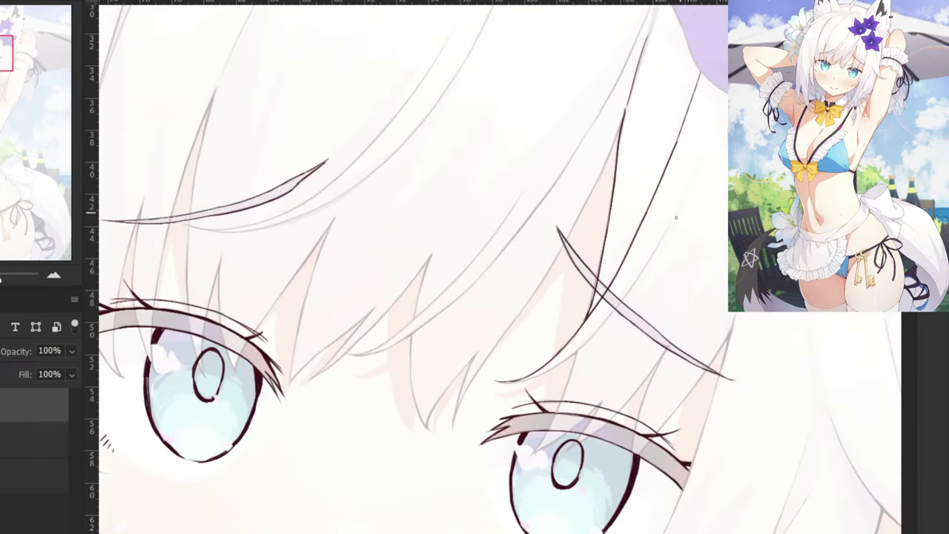
pyautogui.moveTo(670, 222)
pyautogui.mouseDown()
pyautogui.moveTo(636, 283)
pyautogui.moveTo(641, 276)
pyautogui.mouseUp()
pyautogui.hotkey('ctrl', 'z')
pyautogui.hotkey('ctrl', '+')
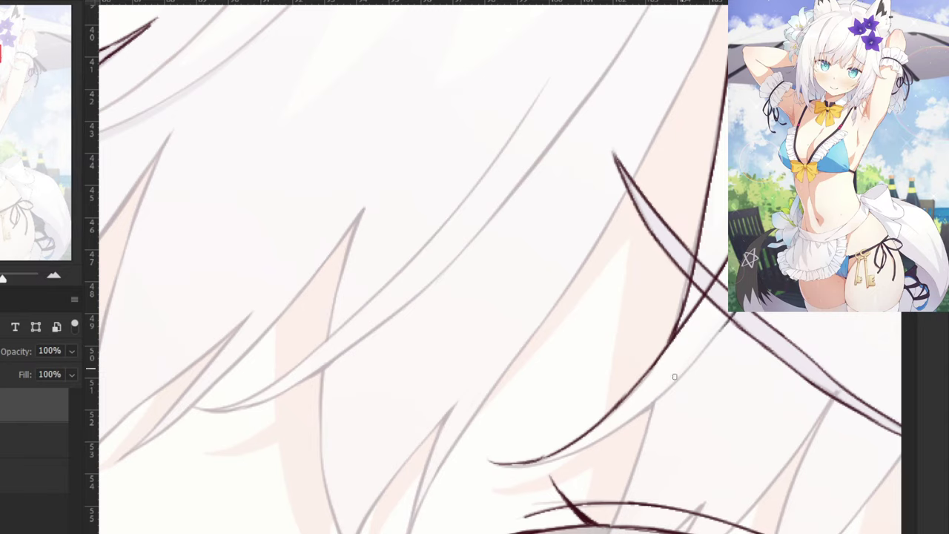
pyautogui.moveTo(730, 319); pyautogui.dragTo(644, 421)
pyautogui.hotkey('ctrl', 'z')
pyautogui.moveTo(729, 319); pyautogui.dragTo(625, 427)
pyautogui.hotkey('ctrl', 'z')
pyautogui.hotkey('ctrl', 'z')
pyautogui.moveTo(727, 318); pyautogui.dragTo(629, 422)
pyautogui.hotkey('ctrl', 'z')
pyautogui.moveTo(730, 319); pyautogui.dragTo(636, 416)
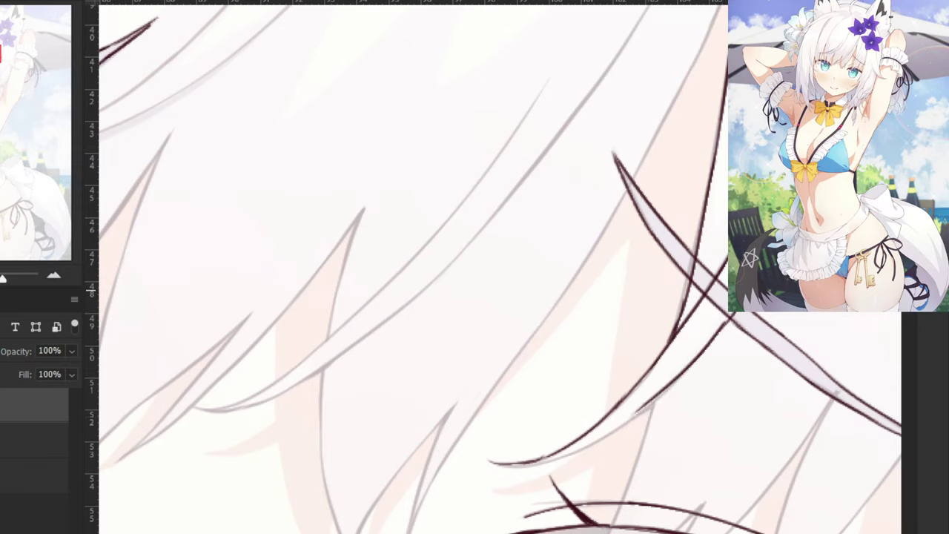
pyautogui.hotkey('ctrl', 'z')
pyautogui.hotkey('ctrl', 'z')
pyautogui.moveTo(730, 319)
pyautogui.mouseDown()
pyautogui.moveTo(631, 426)
pyautogui.moveTo(640, 417)
pyautogui.mouseUp()
pyautogui.hotkey('ctrl', 'z')
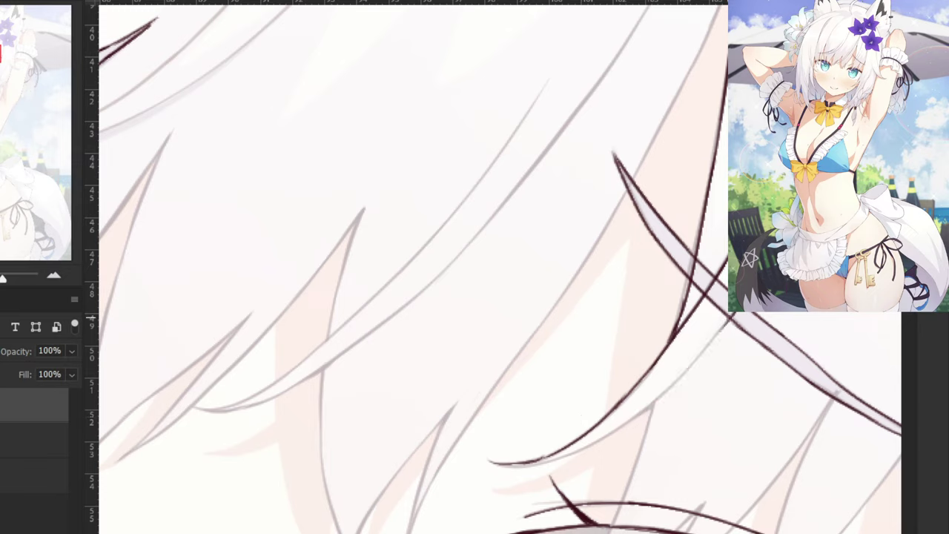
pyautogui.moveTo(730, 318); pyautogui.dragTo(638, 417)
# Trace the rest of the curved lock's lower edge until it merges with the upper edge near the tip.
pyautogui.moveTo(678, 375); pyautogui.dragTo(580, 442)
pyautogui.hotkey('ctrl', 'z')
pyautogui.moveTo(665, 391); pyautogui.dragTo(545, 457)
pyautogui.hotkey('ctrl', 'z')
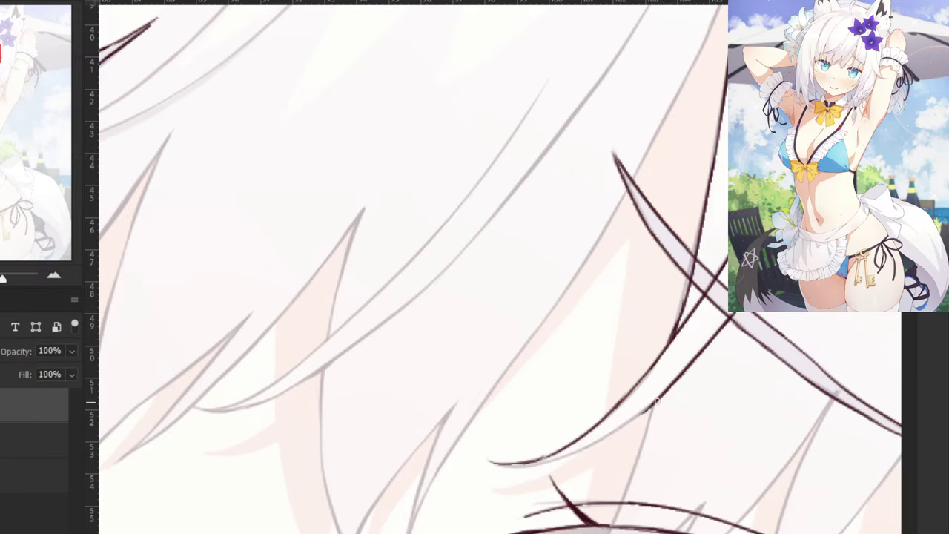
pyautogui.moveTo(655, 401); pyautogui.dragTo(555, 455)
pyautogui.hotkey('ctrl', 'z')
pyautogui.hotkey('ctrl', 'z')
pyautogui.moveTo(656, 402)
pyautogui.mouseDown()
pyautogui.moveTo(555, 455)
pyautogui.moveTo(578, 452)
pyautogui.moveTo(540, 462)
pyautogui.moveTo(551, 459)
pyautogui.mouseUp()
pyautogui.hotkey('ctrl', 'z')
pyautogui.hotkey('ctrl', 'z')
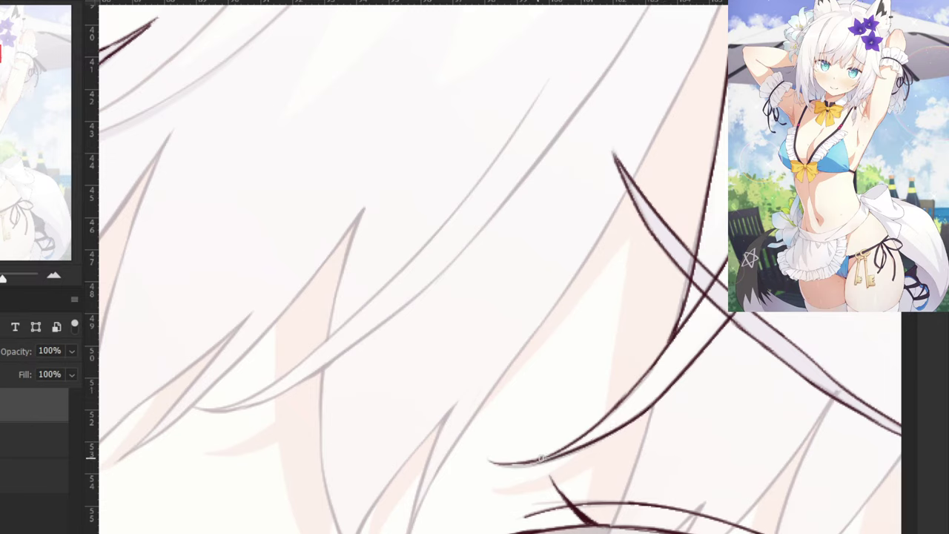
pyautogui.hotkey('ctrl', 'z')
pyautogui.moveTo(652, 405); pyautogui.dragTo(525, 466)
pyautogui.hotkey('ctrl', 'z')
pyautogui.moveTo(652, 406); pyautogui.dragTo(525, 469)
# Refine the curved lock's pointed tip with short strokes that thicken the merged line.
pyautogui.moveTo(572, 451); pyautogui.dragTo(490, 467)
pyautogui.hotkey('ctrl', 'z')
pyautogui.hotkey('ctrl', 'z')
pyautogui.moveTo(549, 458)
pyautogui.mouseDown()
pyautogui.moveTo(485, 460)
pyautogui.moveTo(505, 465)
pyautogui.mouseUp()
pyautogui.hotkey('ctrl', 'z')
pyautogui.hotkey('ctrl', 'z')
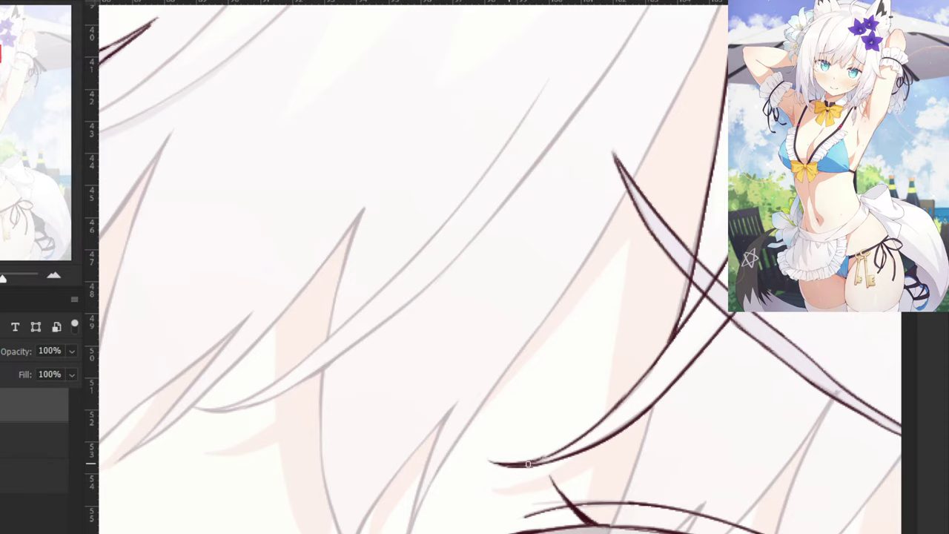
# Trace the strand edge running from under the curved lock across the right-hand eyelid down into the iris.
pyautogui.hotkey('ctrl', '-')
pyautogui.hotkey('ctrl', '-')
pyautogui.hotkey('ctrl', '-')
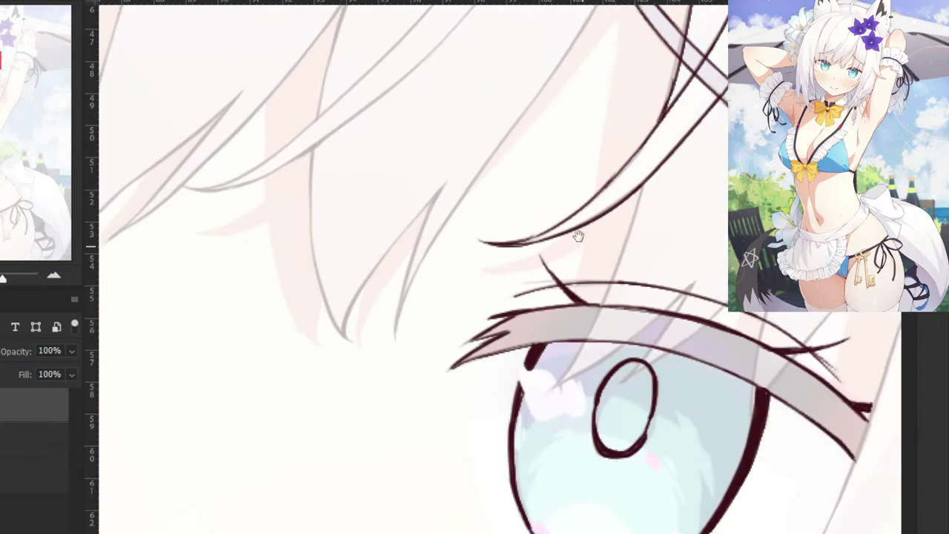
pyautogui.moveTo(628, 191)
pyautogui.mouseDown()
pyautogui.moveTo(585, 310)
pyautogui.moveTo(535, 393)
pyautogui.mouseUp()
pyautogui.hotkey('ctrl', 'z')
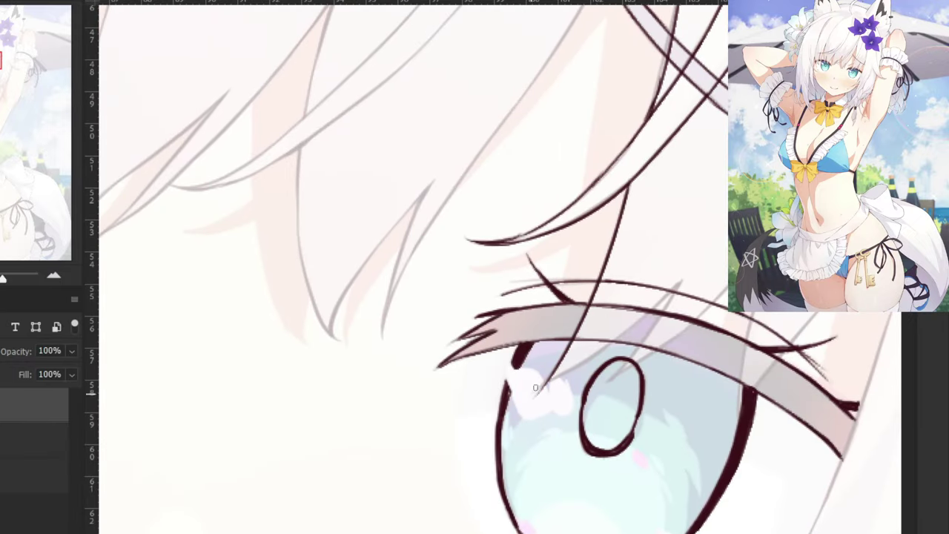
pyautogui.hotkey('ctrl', 'z')
pyautogui.moveTo(629, 181); pyautogui.dragTo(547, 385)
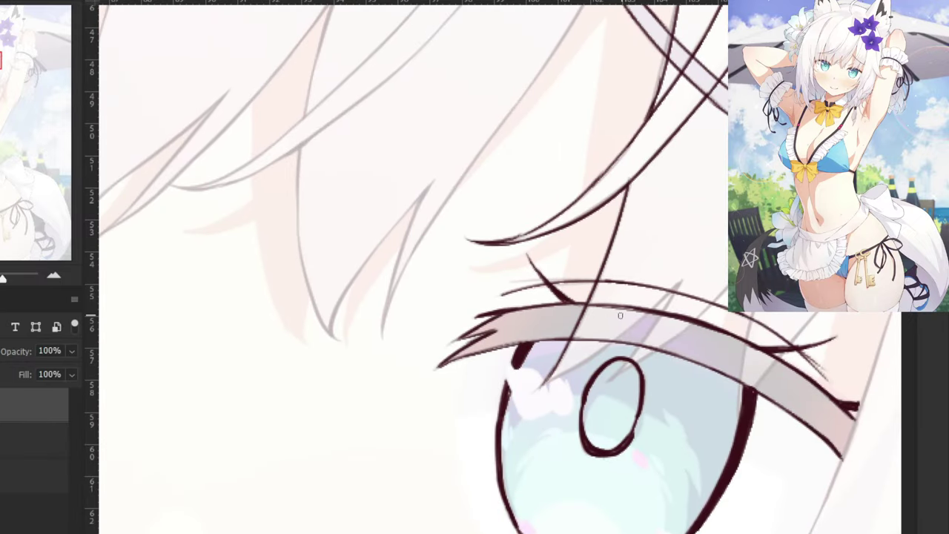
pyautogui.hotkey('ctrl', 'z')
# Trace the strand's opposite edge to close its tip in the iris, plus the adjoining edge running into the inner oval.
pyautogui.moveTo(683, 277); pyautogui.dragTo(544, 384)
pyautogui.hotkey('ctrl', 'z')
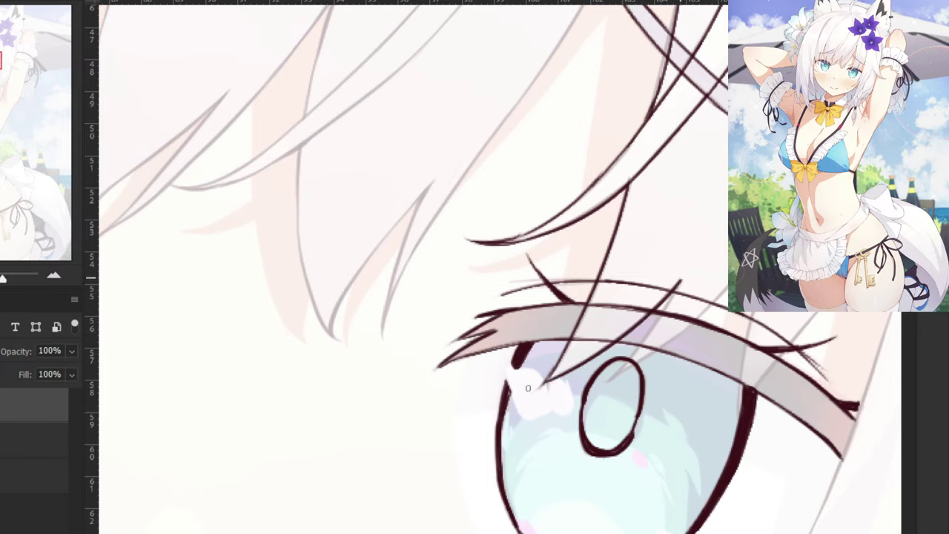
pyautogui.hotkey('ctrl', 'z')
pyautogui.moveTo(682, 279)
pyautogui.mouseDown()
pyautogui.moveTo(546, 385)
pyautogui.moveTo(610, 345)
pyautogui.moveTo(547, 384)
pyautogui.mouseUp()
pyautogui.hotkey('ctrl', 'z')
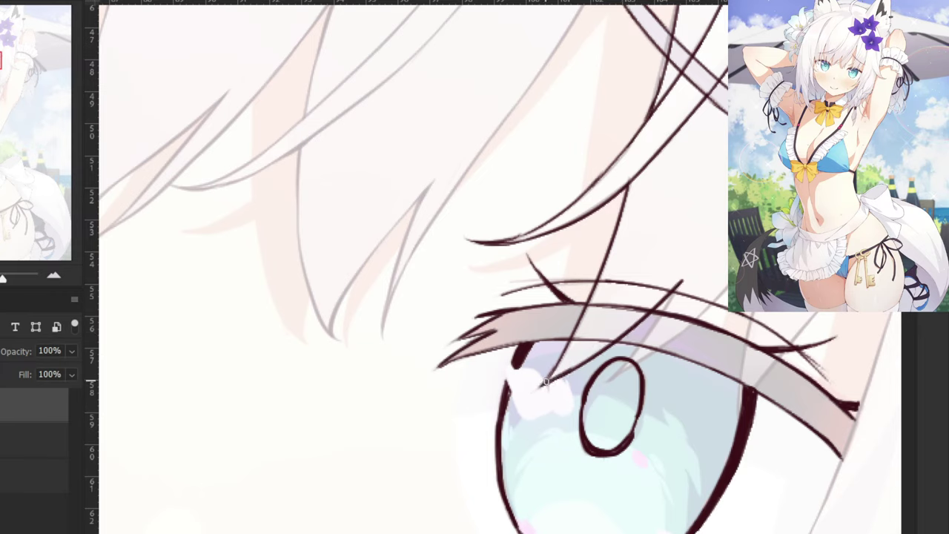
pyautogui.moveTo(679, 281); pyautogui.dragTo(609, 381)
pyautogui.hotkey('ctrl', 'z')
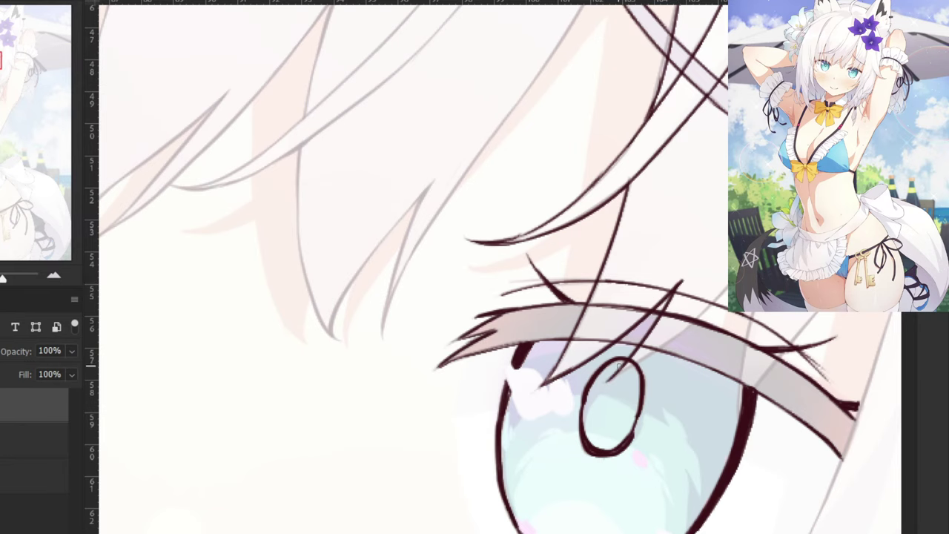
# Trace the next strand's long edge from the right-hand eyebrow down to its tip inside the iris's inner oval.
pyautogui.hotkey('ctrl', '-')
pyautogui.moveTo(657, 235); pyautogui.dragTo(580, 320)
pyautogui.hotkey('ctrl', 'z')
pyautogui.hotkey('ctrl', 'z')
pyautogui.moveTo(658, 234); pyautogui.dragTo(593, 319)
pyautogui.scroll(3, 501, 301)
pyautogui.moveTo(814, 166); pyautogui.dragTo(707, 304)
pyautogui.moveTo(740, 271); pyautogui.dragTo(610, 381)
pyautogui.hotkey('ctrl', 'z')
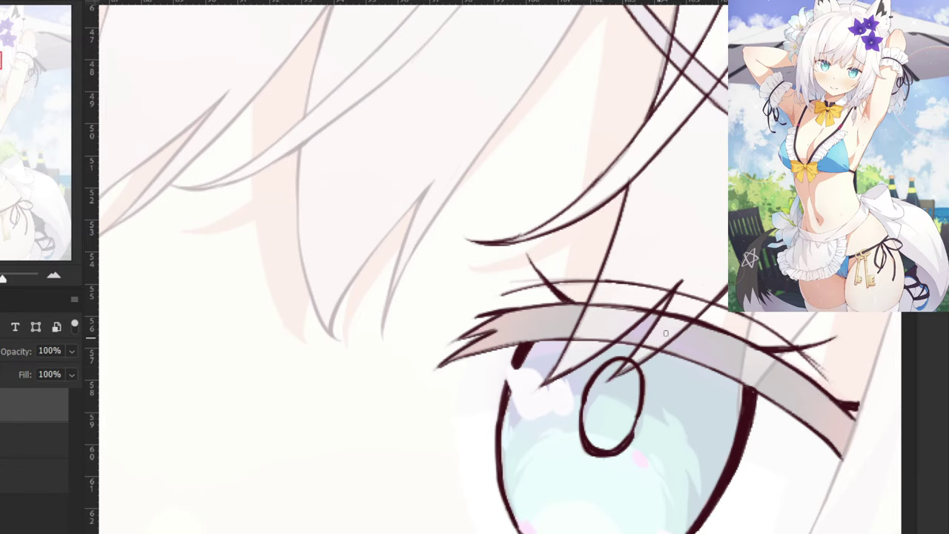
# Trace the strand edge branching off just below the eyebrow and running down to the iris's outer rim.
pyautogui.moveTo(712, 275); pyautogui.dragTo(555, 321)
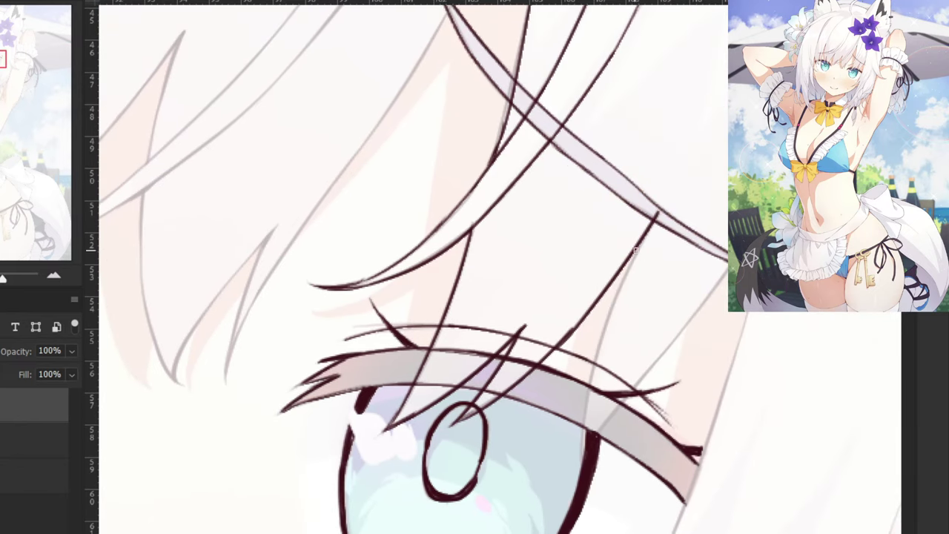
pyautogui.moveTo(644, 234)
pyautogui.mouseDown()
pyautogui.moveTo(588, 395)
pyautogui.moveTo(586, 443)
pyautogui.moveTo(603, 363)
pyautogui.moveTo(555, 443)
pyautogui.moveTo(584, 466)
pyautogui.mouseUp()
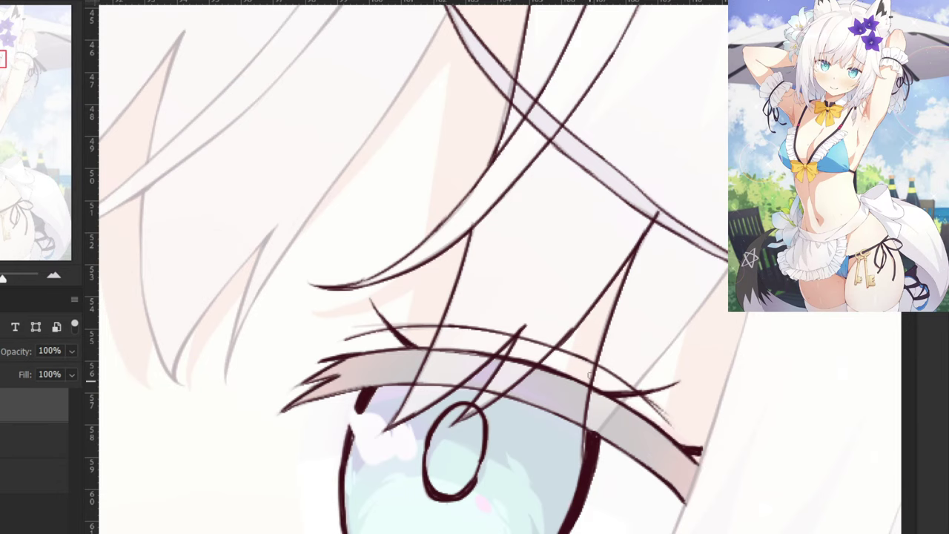
pyautogui.hotkey('ctrl', '-')
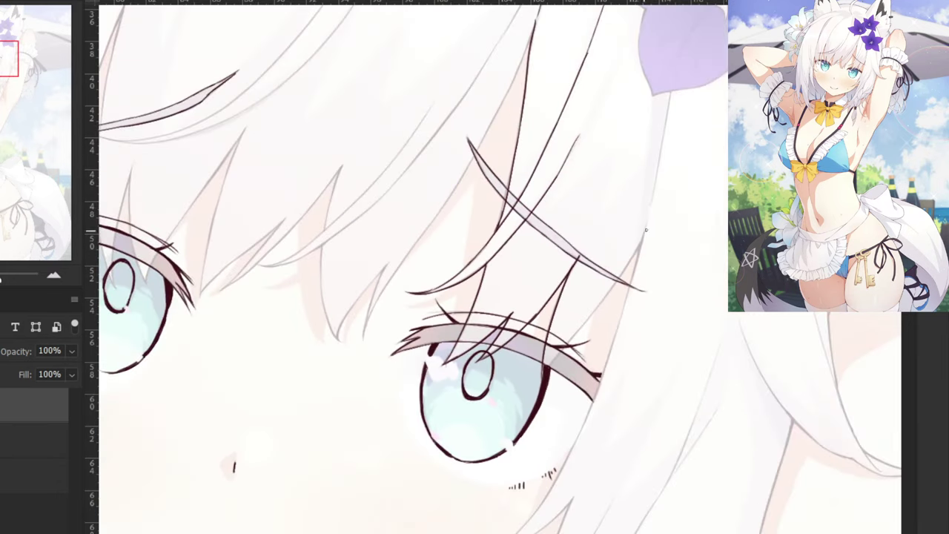
# Trace the strand edge passing the right-hand eyebrow's outer tip and running down across the eyelid to the iris's outer rim.
pyautogui.hotkey('ctrl', 'z')
pyautogui.moveTo(648, 221)
pyautogui.mouseDown()
pyautogui.moveTo(611, 282)
pyautogui.moveTo(621, 277)
pyautogui.mouseUp()
pyautogui.hotkey('ctrl', 'z')
pyautogui.hotkey('ctrl', '+')
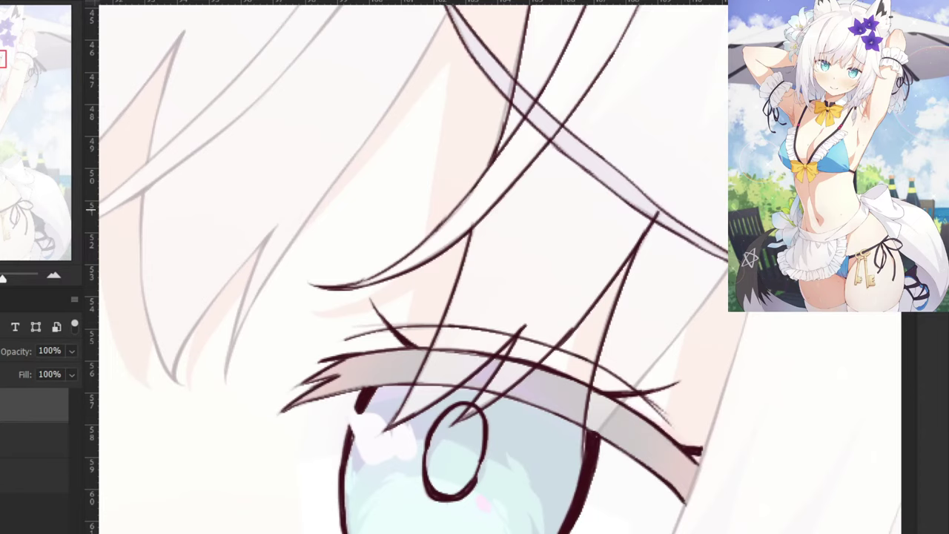
pyautogui.moveTo(727, 268); pyautogui.dragTo(596, 433)
pyautogui.hotkey('ctrl', 'z')
pyautogui.moveTo(665, 348); pyautogui.dragTo(584, 449)
pyautogui.hotkey('ctrl', 'z')
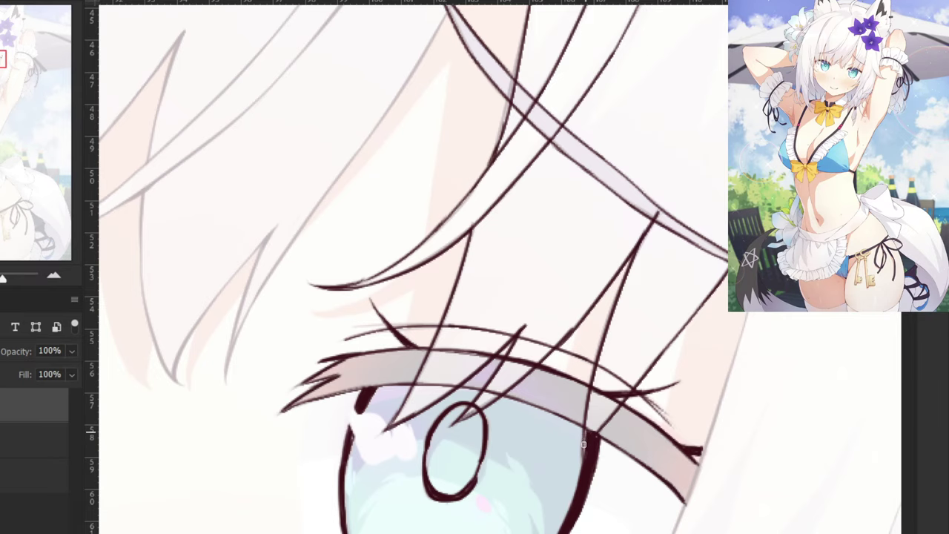
# Trace the long outer bang edge from beneath the purple flower petal down toward the strand line above the eyebrow's outer tip.
pyautogui.scroll(10, 646, 381)
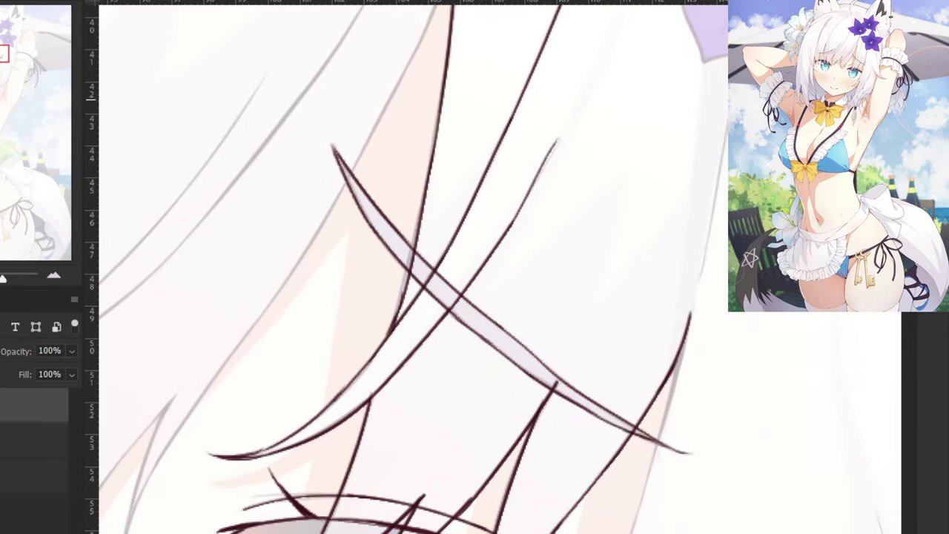
pyautogui.moveTo(711, 246); pyautogui.dragTo(672, 473)
pyautogui.hotkey('ctrl', 'z')
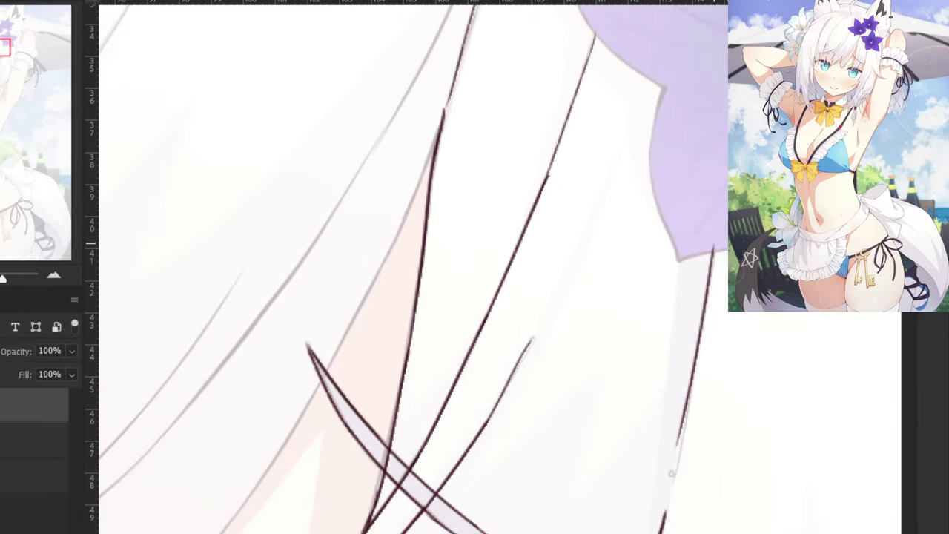
pyautogui.hotkey('ctrl', 'z')
pyautogui.moveTo(712, 249); pyautogui.dragTo(665, 482)
pyautogui.hotkey('ctrl', 'z')
pyautogui.moveTo(714, 252); pyautogui.dragTo(673, 465)
pyautogui.press('b')
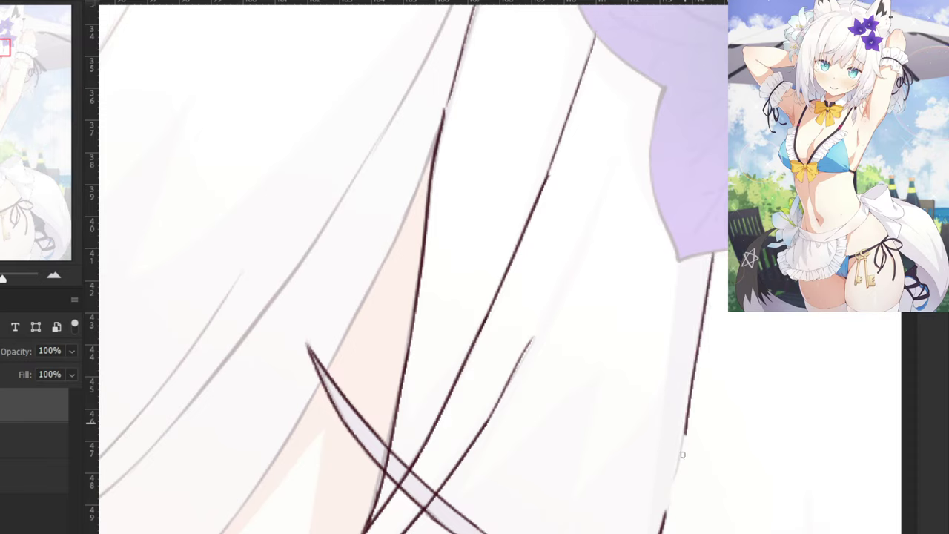
# Extend the dark outline of the outer hair strand hanging below the lower purple flower.
pyautogui.moveTo(686, 427)
pyautogui.mouseDown()
pyautogui.moveTo(669, 487)
pyautogui.moveTo(687, 429)
pyautogui.moveTo(670, 480)
pyautogui.mouseUp()
pyautogui.hotkey('ctrl', '-')
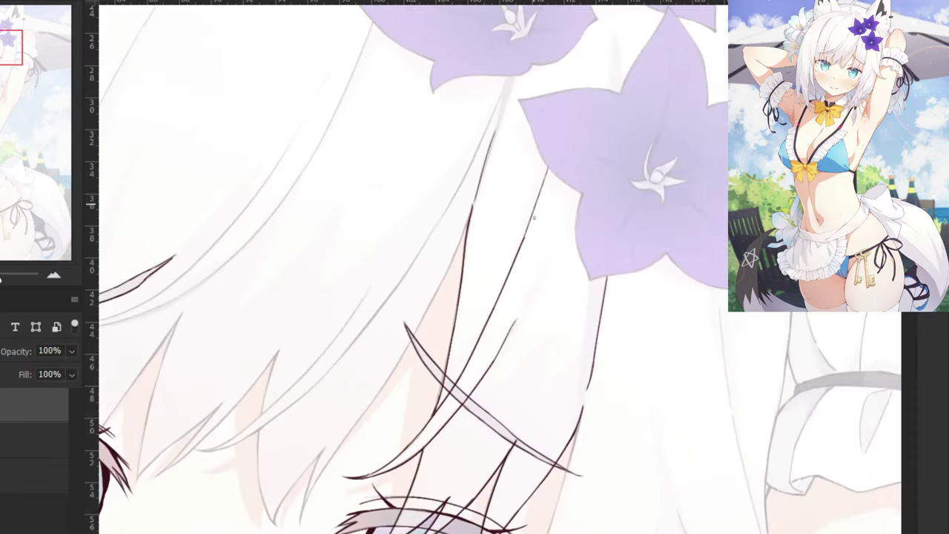
# Ink the top of the bang edge left of the tall skin-coloured gap beside the right eyebrow.
pyautogui.moveTo(541, 368); pyautogui.dragTo(574, 205)
pyautogui.moveTo(487, 318); pyautogui.dragTo(702, 519)
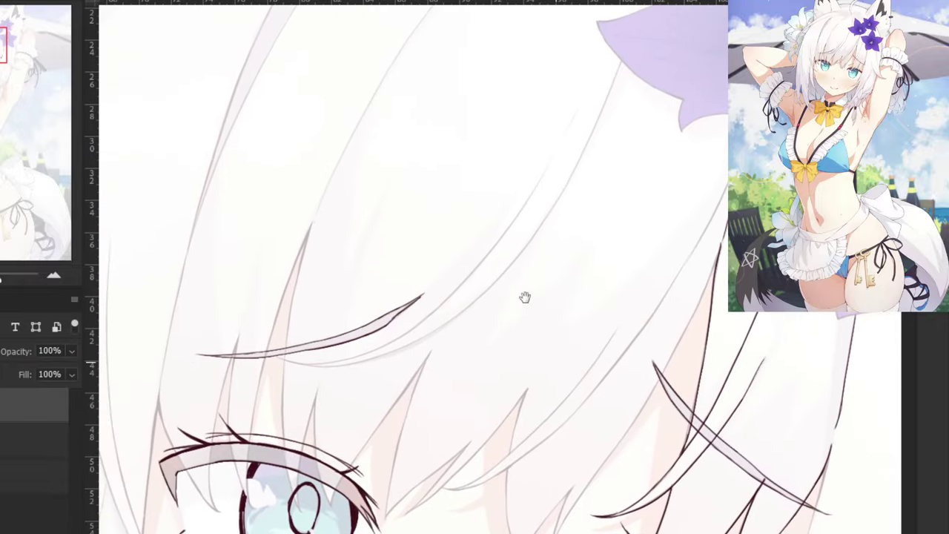
pyautogui.hotkey('ctrl', '+')
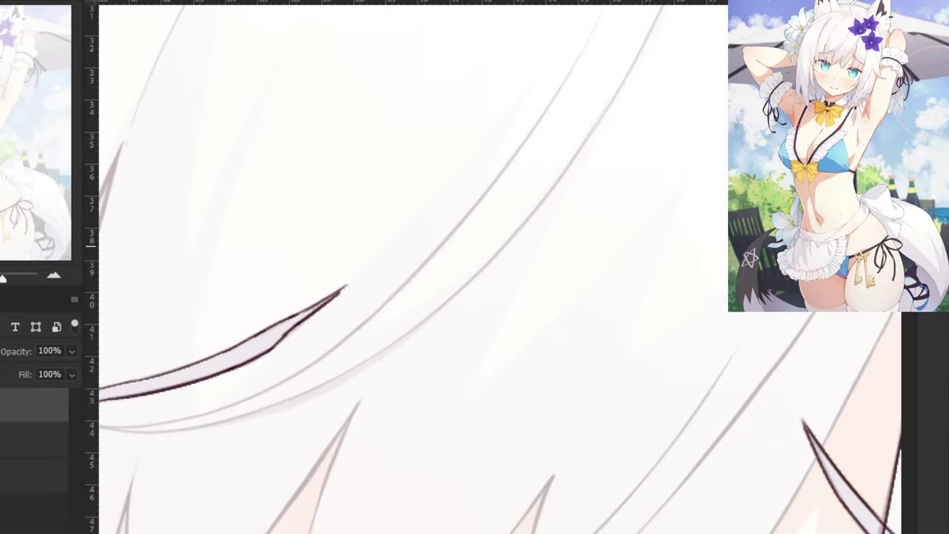
pyautogui.moveTo(875, 228); pyautogui.dragTo(690, 172)
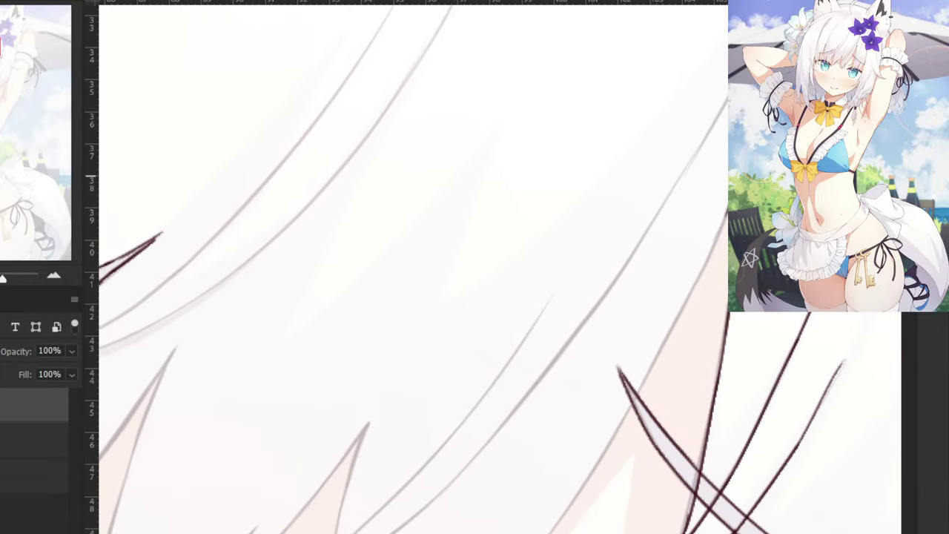
pyautogui.moveTo(732, 190); pyautogui.dragTo(697, 277)
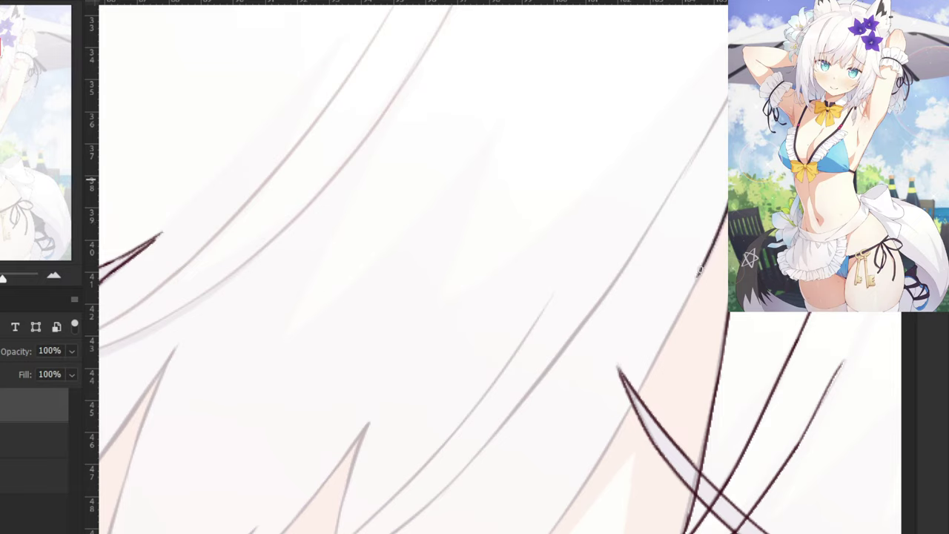
pyautogui.hotkey('ctrl', 'z')
pyautogui.moveTo(730, 202); pyautogui.dragTo(691, 287)
pyautogui.hotkey('ctrl', 'z')
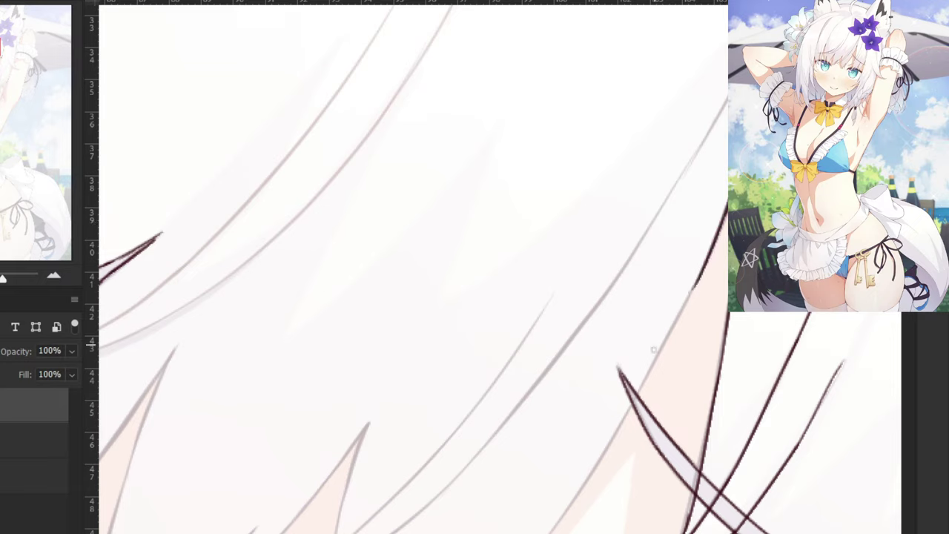
pyautogui.hotkey('ctrl', 'z')
pyautogui.moveTo(732, 190); pyautogui.dragTo(694, 284)
# Continue that bang edge down along the skin-coloured gap and across the tip of the right eyebrow.
pyautogui.moveTo(717, 243); pyautogui.dragTo(666, 342)
pyautogui.hotkey('ctrl', 'z')
pyautogui.moveTo(726, 209); pyautogui.dragTo(635, 395)
pyautogui.hotkey('ctrl', 'z')
pyautogui.moveTo(665, 341); pyautogui.dragTo(588, 478)
pyautogui.hotkey('ctrl', 'z')
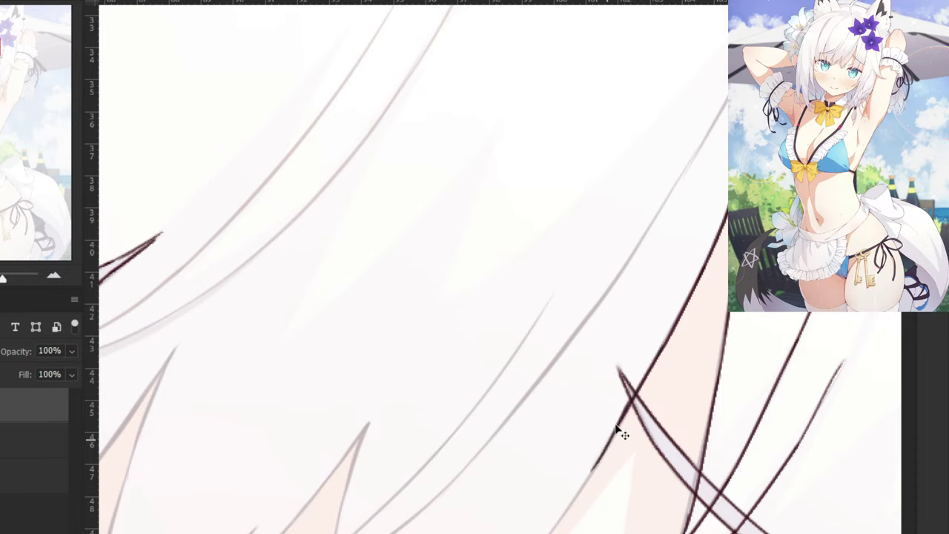
# Redraw the bang edge just below the eyebrow crossing as a smooth line following the sketch.
pyautogui.hotkey('ctrl', 'z')
pyautogui.moveTo(629, 402)
pyautogui.mouseDown()
pyautogui.moveTo(576, 494)
pyautogui.moveTo(607, 450)
pyautogui.moveTo(583, 488)
pyautogui.mouseUp()
pyautogui.hotkey('ctrl', 'z')
pyautogui.hotkey('ctrl', 'z')
pyautogui.hotkey('ctrl', 'z')
pyautogui.hotkey('ctrl', 'z')
pyautogui.moveTo(630, 395); pyautogui.dragTo(583, 483)
pyautogui.hotkey('ctrl', 'z')
pyautogui.moveTo(631, 397)
pyautogui.mouseDown()
pyautogui.moveTo(586, 479)
pyautogui.moveTo(598, 324)
pyautogui.moveTo(700, 252)
pyautogui.moveTo(683, 289)
pyautogui.mouseUp()
pyautogui.hotkey('ctrl', 'z')
pyautogui.moveTo(710, 232); pyautogui.dragTo(628, 365)
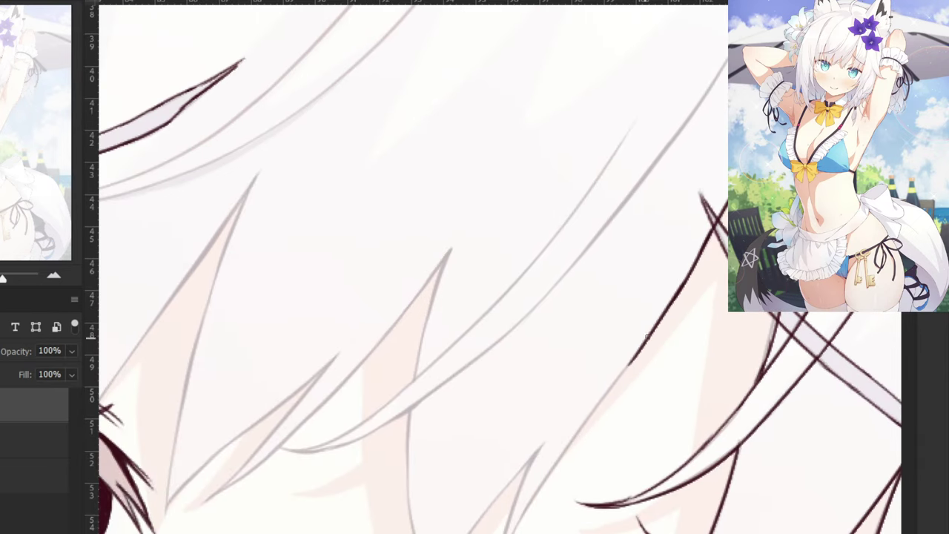
# Ink the middle section of the same bang edge, descending toward the small notch between the eyes.
pyautogui.hotkey('ctrl', 'z')
pyautogui.moveTo(680, 288); pyautogui.dragTo(617, 374)
pyautogui.hotkey('ctrl', '-')
pyautogui.hotkey('ctrl', '-')
pyautogui.hotkey('ctrl', 'z')
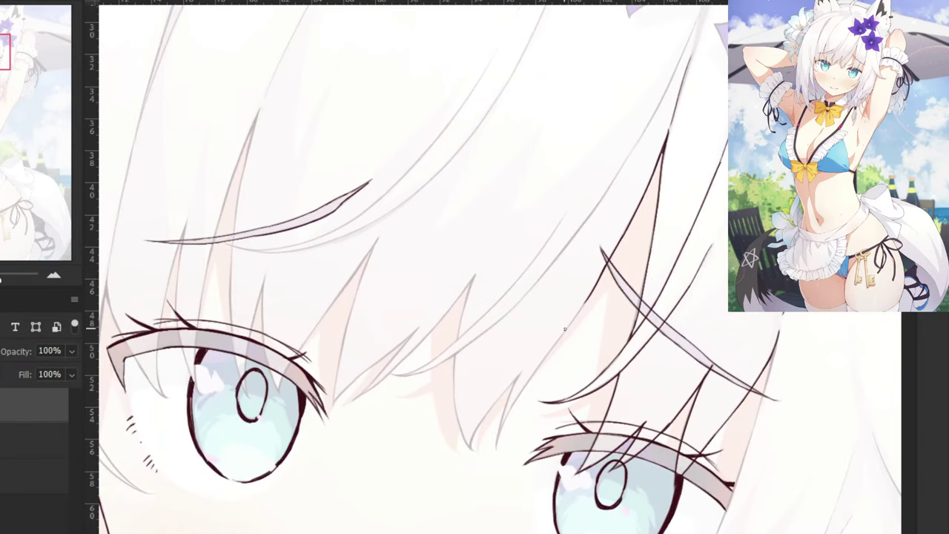
pyautogui.hotkey('ctrl', 'z')
pyautogui.moveTo(605, 262); pyautogui.dragTo(541, 358)
pyautogui.hotkey('ctrl', 'z')
pyautogui.hotkey('ctrl', '+')
pyautogui.hotkey('ctrl', '+')
pyautogui.hotkey('ctrl', 'z')
pyautogui.moveTo(708, 232)
pyautogui.mouseDown()
pyautogui.moveTo(595, 398)
pyautogui.moveTo(603, 401)
pyautogui.mouseUp()
pyautogui.hotkey('ctrl', 'z')
pyautogui.moveTo(624, 368); pyautogui.dragTo(540, 495)
pyautogui.hotkey('ctrl', 'z')
pyautogui.moveTo(534, 421); pyautogui.dragTo(585, 334)
pyautogui.hotkey('ctrl', 'z')
pyautogui.moveTo(663, 310); pyautogui.dragTo(586, 408)
pyautogui.hotkey('ctrl', 'z')
pyautogui.hotkey('ctrl', 'z')
# Ink the lower section of the bang edge past the small notch, reworking the stroke until it follows the sketch.
pyautogui.moveTo(608, 374)
pyautogui.mouseDown()
pyautogui.moveTo(549, 479)
pyautogui.moveTo(544, 512)
pyautogui.mouseUp()
pyautogui.hotkey('ctrl', 'z')
pyautogui.hotkey('ctrl', 'z')
pyautogui.moveTo(608, 378); pyautogui.dragTo(540, 508)
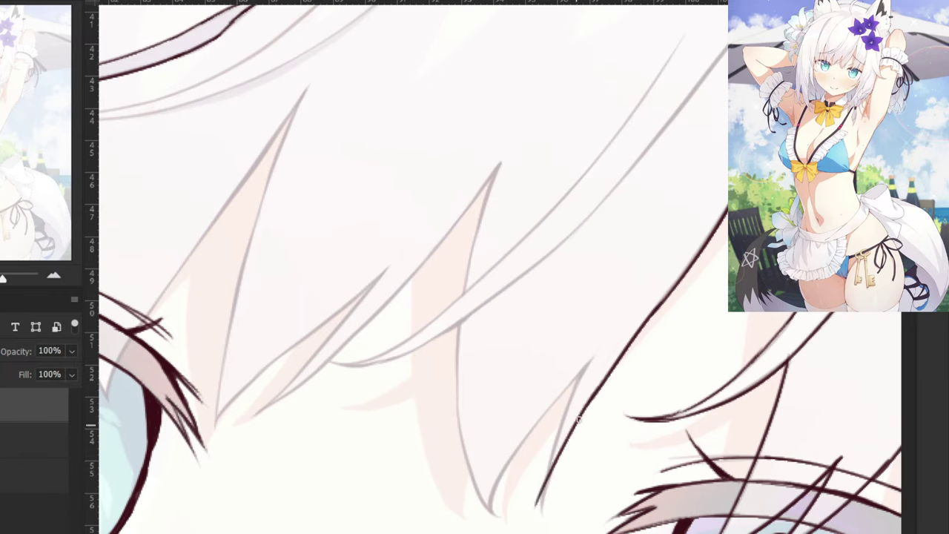
pyautogui.hotkey('ctrl', 'z')
pyautogui.moveTo(617, 377); pyautogui.dragTo(568, 425)
pyautogui.hotkey('ctrl', 'z')
pyautogui.moveTo(621, 358); pyautogui.dragTo(556, 477)
pyautogui.hotkey('ctrl', 'z')
pyautogui.hotkey('ctrl', 'z')
pyautogui.hotkey('ctrl', 'z')
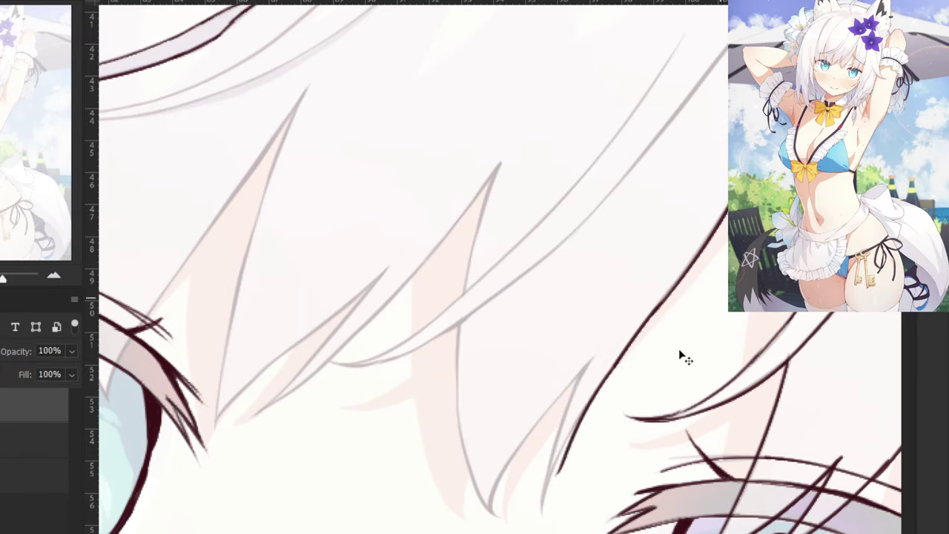
pyautogui.hotkey('ctrl', 'z')
pyautogui.hotkey('ctrl', 'z')
pyautogui.moveTo(622, 354); pyautogui.dragTo(552, 474)
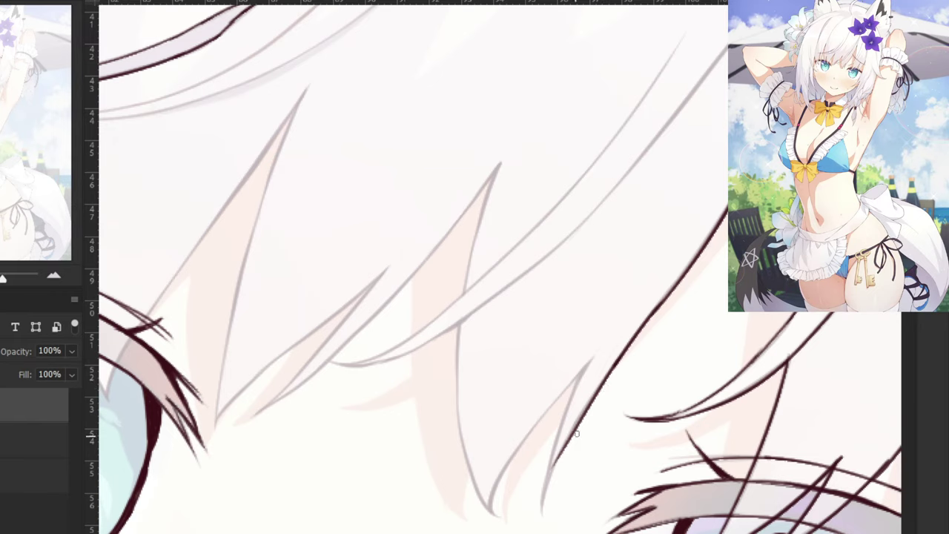
# Draw the pointed end of the bang edge, curving slightly downward to the lock's tip.
pyautogui.moveTo(572, 437); pyautogui.dragTo(542, 509)
pyautogui.hotkey('ctrl', 'z')
pyautogui.moveTo(561, 457); pyautogui.dragTo(543, 507)
pyautogui.hotkey('ctrl', 'z')
pyautogui.hotkey('ctrl', 'z')
pyautogui.moveTo(556, 461); pyautogui.dragTo(540, 510)
# Ink the inner side of the narrow lock from the notch's peak down to its tip, thickening the line.
pyautogui.moveTo(588, 361); pyautogui.dragTo(549, 472)
pyautogui.hotkey('ctrl', 'z')
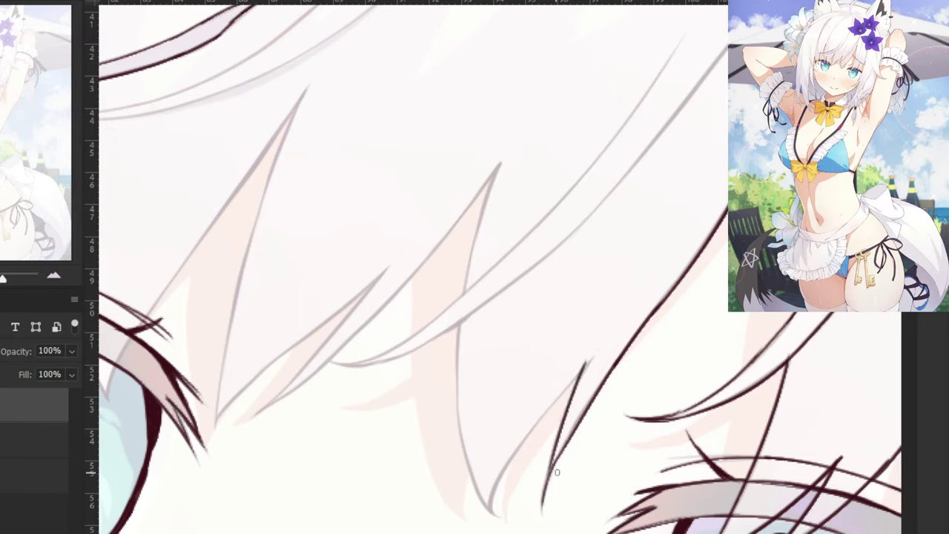
pyautogui.hotkey('ctrl', 'z')
pyautogui.moveTo(591, 360); pyautogui.dragTo(551, 462)
pyautogui.moveTo(589, 361); pyautogui.dragTo(548, 479)
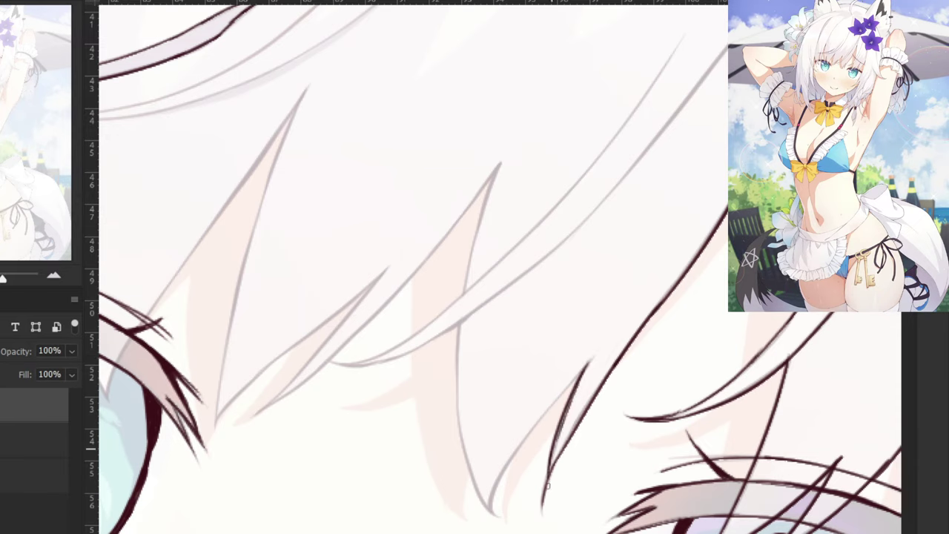
pyautogui.hotkey('ctrl', 'z')
pyautogui.moveTo(564, 419); pyautogui.dragTo(546, 490)
pyautogui.hotkey('ctrl', 'z')
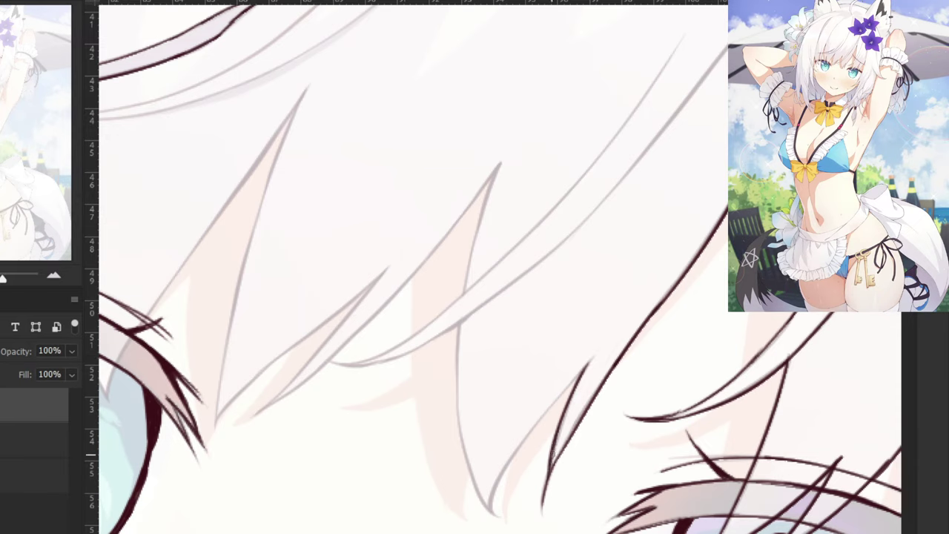
pyautogui.moveTo(553, 451); pyautogui.dragTo(544, 498)
# Ink the start of the neighbouring lock's edge, sloping down and left from the small notch's peak.
pyautogui.moveTo(601, 351); pyautogui.dragTo(549, 406)
pyautogui.hotkey('ctrl', 'z')
pyautogui.hotkey('ctrl', 'z')
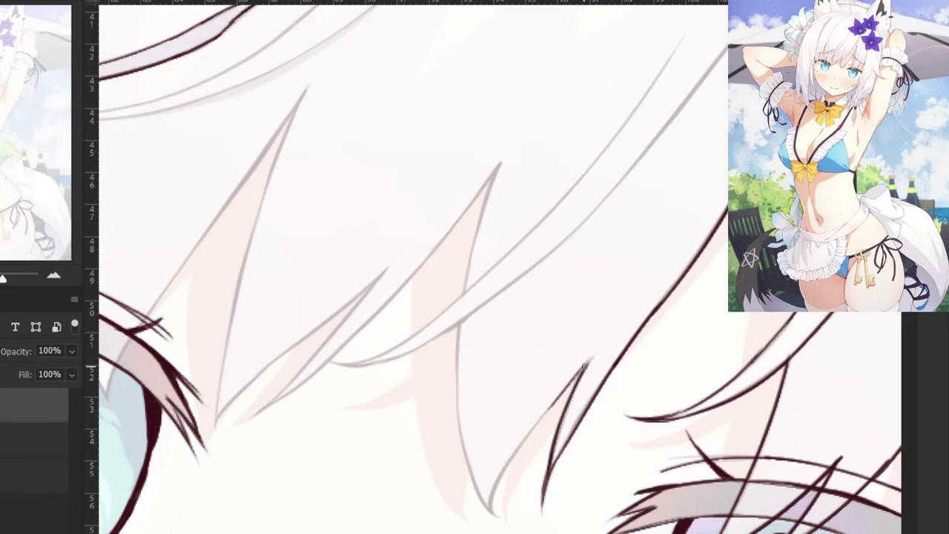
pyautogui.moveTo(594, 357)
pyautogui.mouseDown()
pyautogui.moveTo(472, 484)
pyautogui.moveTo(531, 425)
pyautogui.moveTo(515, 456)
pyautogui.mouseUp()
pyautogui.hotkey('ctrl', 'z')
pyautogui.moveTo(552, 405); pyautogui.dragTo(523, 449)
pyautogui.hotkey('ctrl', 'z')
# Finish the neighbouring lock's edge with a curve running down to its pointed tip between the eyes.
pyautogui.moveTo(550, 407); pyautogui.dragTo(496, 493)
pyautogui.hotkey('ctrl', 'z')
pyautogui.moveTo(533, 430); pyautogui.dragTo(486, 508)
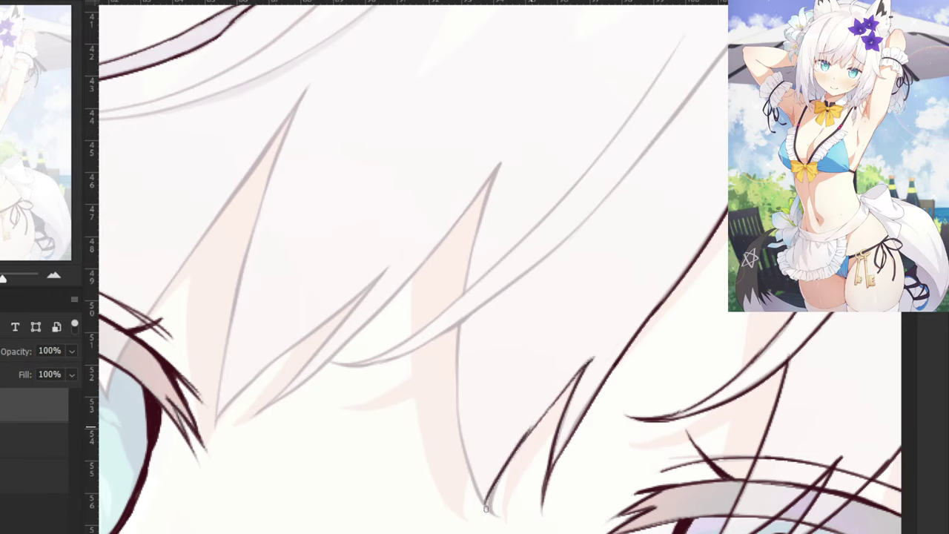
pyautogui.hotkey('ctrl', 'z')
pyautogui.moveTo(528, 437); pyautogui.dragTo(490, 511)
pyautogui.hotkey('ctrl', 'z')
pyautogui.hotkey('ctrl', 'z')
pyautogui.hotkey('ctrl', 'z')
pyautogui.moveTo(519, 444); pyautogui.dragTo(489, 512)
pyautogui.hotkey('ctrl', 'z')
pyautogui.moveTo(521, 442); pyautogui.dragTo(488, 510)
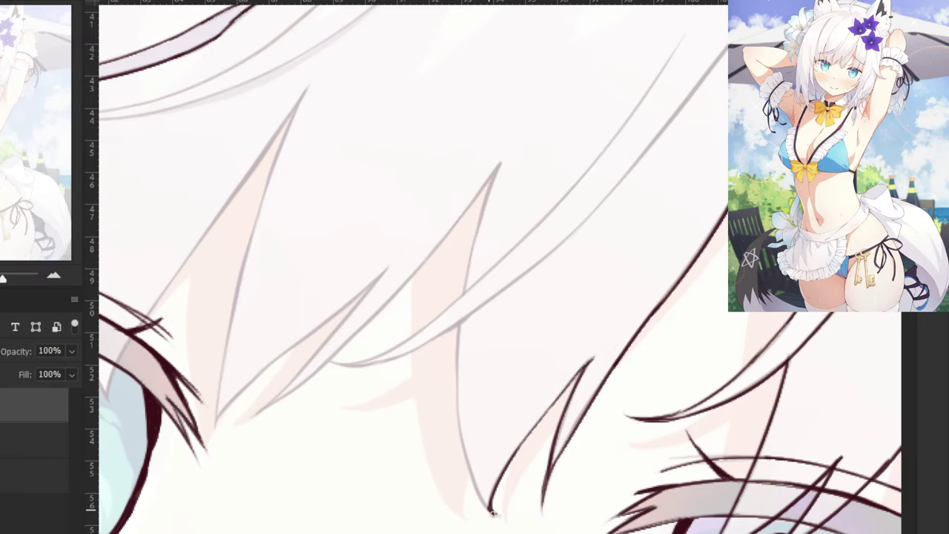
# Ink the upper part of the central lock's left side, starting at the peak of the middle skin-coloured gap.
pyautogui.hotkey('ctrl', '-')
pyautogui.hotkey('ctrl', '-')
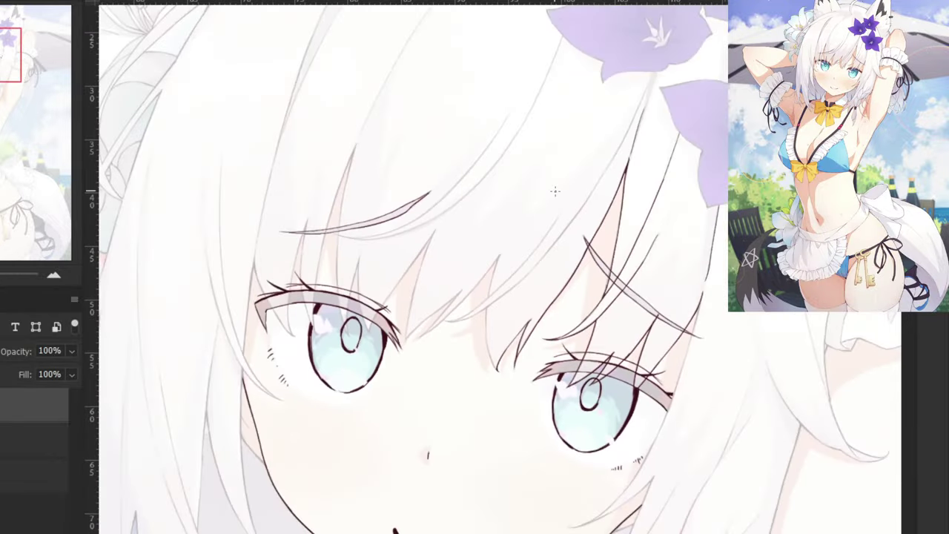
pyautogui.moveTo(439, 187); pyautogui.dragTo(470, 316)
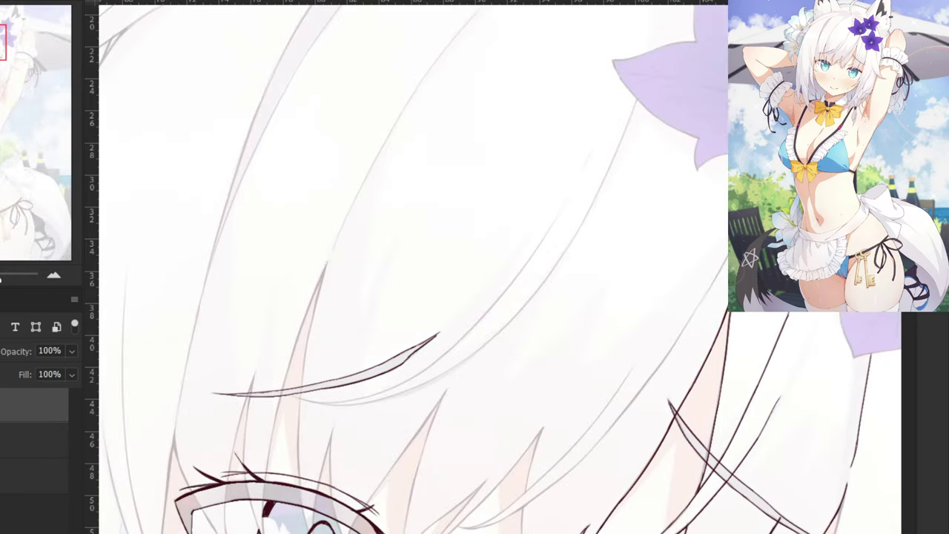
pyautogui.moveTo(430, 327); pyautogui.dragTo(338, 147)
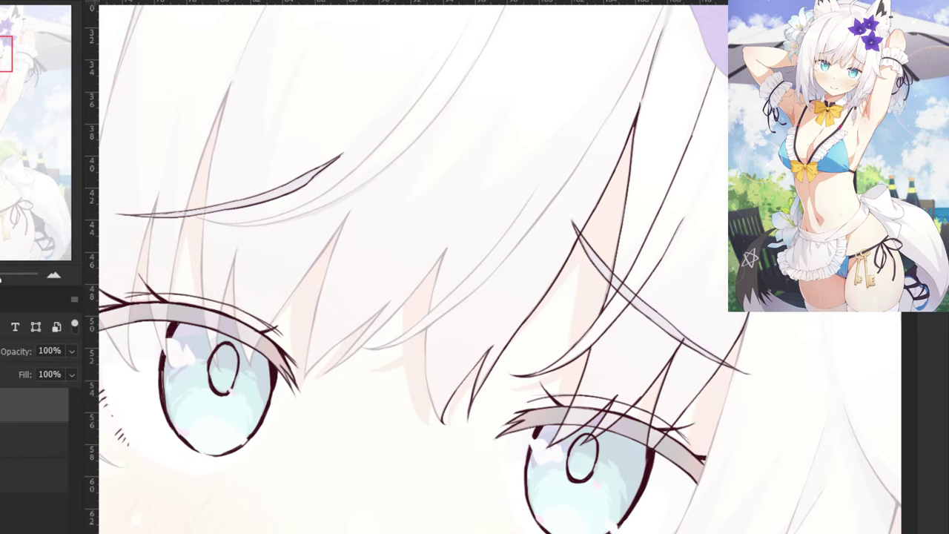
pyautogui.hotkey('ctrl', 'z')
pyautogui.moveTo(446, 251); pyautogui.dragTo(420, 395)
pyautogui.hotkey('ctrl', 'z')
pyautogui.hotkey('ctrl', 'z')
# Draw the long lower curve of the central lock's left side down to its tip, redoing it until smooth.
pyautogui.moveTo(427, 309)
pyautogui.mouseDown()
pyautogui.moveTo(430, 396)
pyautogui.moveTo(444, 423)
pyautogui.mouseUp()
pyautogui.hotkey('ctrl', 'z')
pyautogui.moveTo(428, 310)
pyautogui.mouseDown()
pyautogui.moveTo(437, 420)
pyautogui.moveTo(450, 428)
pyautogui.mouseUp()
pyautogui.hotkey('ctrl', 'z')
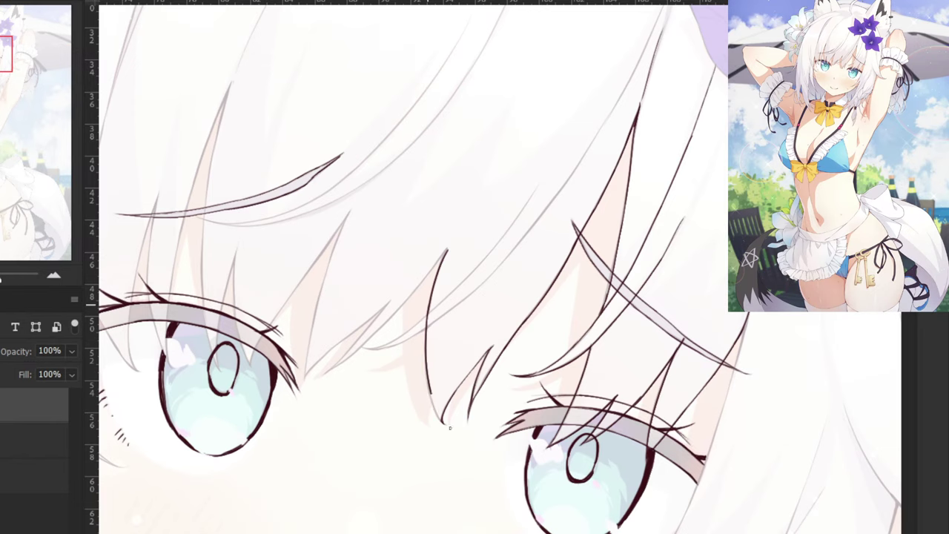
pyautogui.hotkey('ctrl', 'z')
pyautogui.moveTo(428, 309); pyautogui.dragTo(443, 425)
pyautogui.hotkey('ctrl', '+')
pyautogui.hotkey('ctrl', 'z')
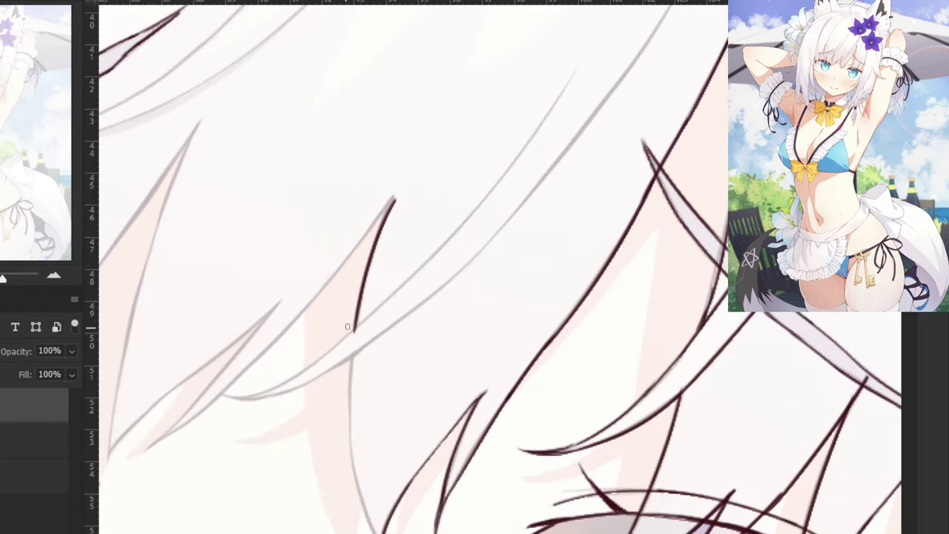
pyautogui.moveTo(356, 305); pyautogui.dragTo(382, 533)
pyautogui.hotkey('ctrl', 'z')
pyautogui.moveTo(356, 303)
pyautogui.mouseDown()
pyautogui.moveTo(382, 528)
pyautogui.moveTo(372, 528)
pyautogui.mouseUp()
pyautogui.hotkey('ctrl', 'z')
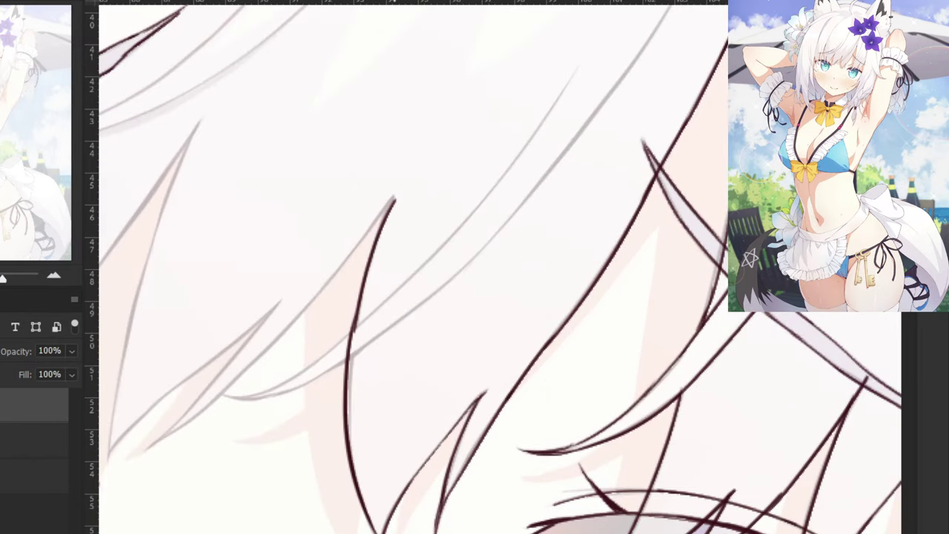
pyautogui.hotkey('ctrl', '-')
pyautogui.hotkey('ctrl', 'z')
pyautogui.moveTo(429, 308); pyautogui.dragTo(436, 418)
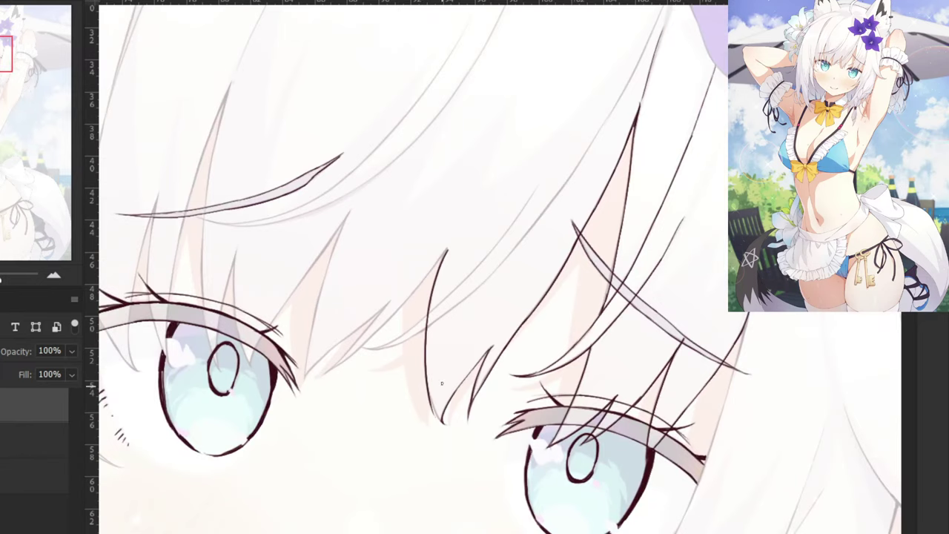
pyautogui.hotkey('ctrl', 'z')
pyautogui.moveTo(429, 300); pyautogui.dragTo(440, 421)
pyautogui.hotkey('ctrl', 'z')
pyautogui.moveTo(429, 308); pyautogui.dragTo(439, 433)
pyautogui.hotkey('ctrl', 'z')
pyautogui.moveTo(428, 310); pyautogui.dragTo(442, 424)
pyautogui.hotkey('ctrl', '+')
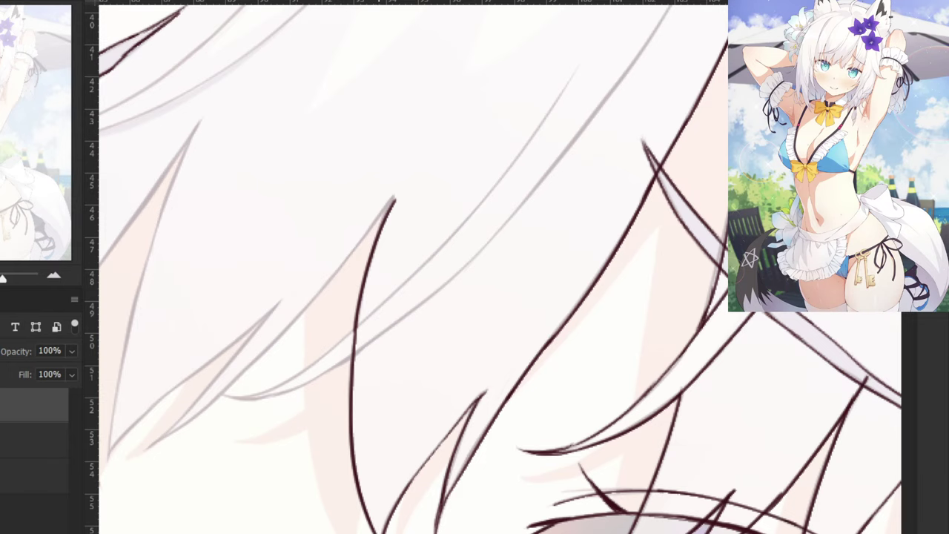
# Ink the top of the long sweeping strand line that starts beneath the purple flowers and descends through the bangs.
pyautogui.moveTo(259, 372); pyautogui.dragTo(448, 458)
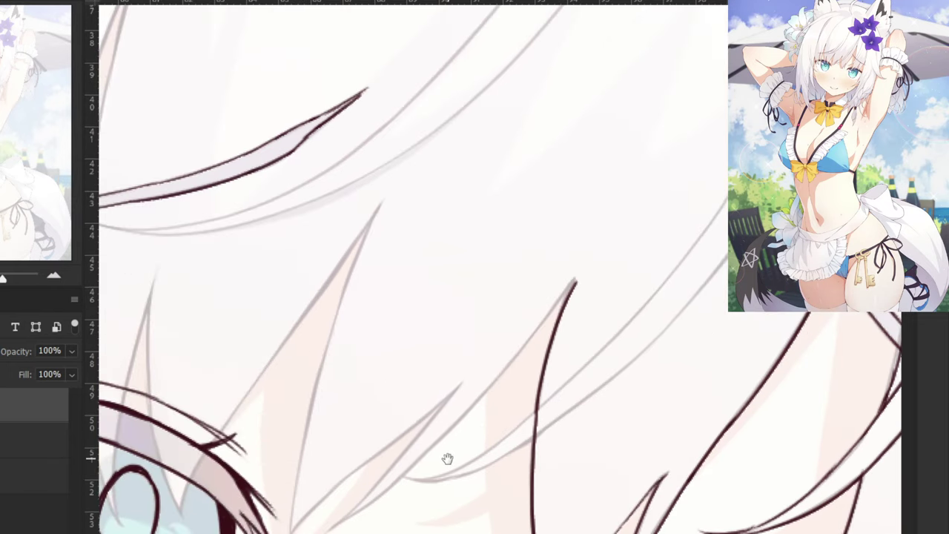
pyautogui.hotkey('ctrl', '-')
pyautogui.hotkey('ctrl', '-')
pyautogui.moveTo(627, 164); pyautogui.dragTo(609, 258)
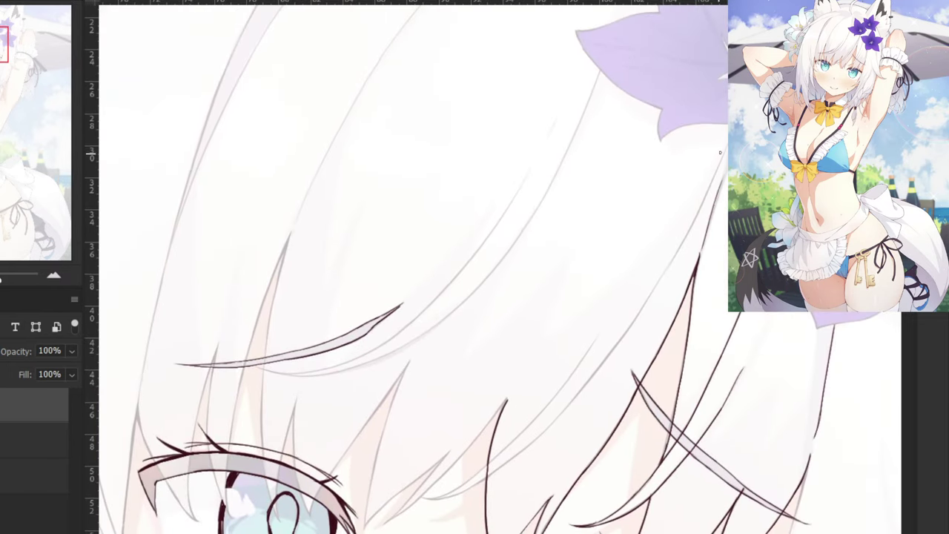
pyautogui.moveTo(719, 152); pyautogui.dragTo(696, 256)
pyautogui.hotkey('ctrl', 'z')
pyautogui.moveTo(725, 140); pyautogui.dragTo(624, 335)
pyautogui.hotkey('ctrl', 'z')
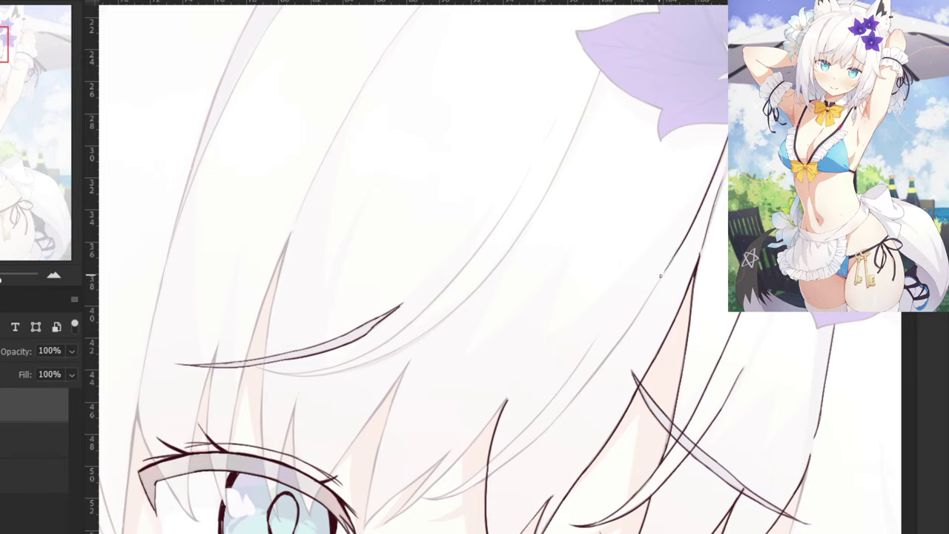
# Continue the sweeping strand line down and left through the middle of the bangs, blending it with the previous stroke.
pyautogui.moveTo(664, 271); pyautogui.dragTo(575, 402)
pyautogui.hotkey('ctrl', 'z')
pyautogui.hotkey('ctrl', 'z')
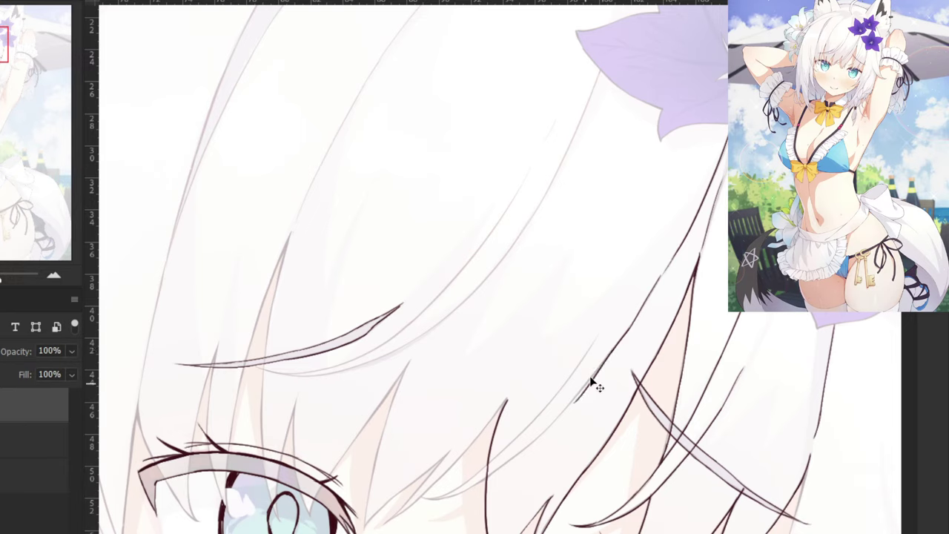
pyautogui.hotkey('ctrl', 'z')
pyautogui.moveTo(612, 348); pyautogui.dragTo(559, 416)
pyautogui.hotkey('ctrl', 'z')
pyautogui.moveTo(614, 347)
pyautogui.mouseDown()
pyautogui.moveTo(559, 418)
pyautogui.moveTo(572, 404)
pyautogui.mouseUp()
pyautogui.hotkey('ctrl', 'z')
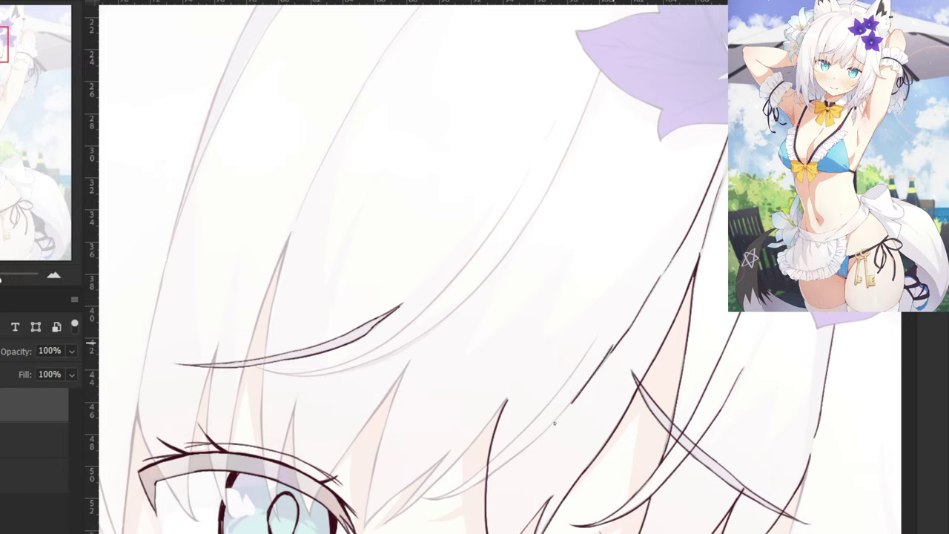
pyautogui.hotkey('ctrl', 'z')
pyautogui.moveTo(612, 349); pyautogui.dragTo(564, 414)
pyautogui.hotkey('ctrl', 'z')
pyautogui.moveTo(614, 347); pyautogui.dragTo(520, 456)
# Extend the sweeping strand's lower end toward the central lock's inked left side.
pyautogui.hotkey('ctrl', 'z')
pyautogui.moveTo(562, 410); pyautogui.dragTo(492, 473)
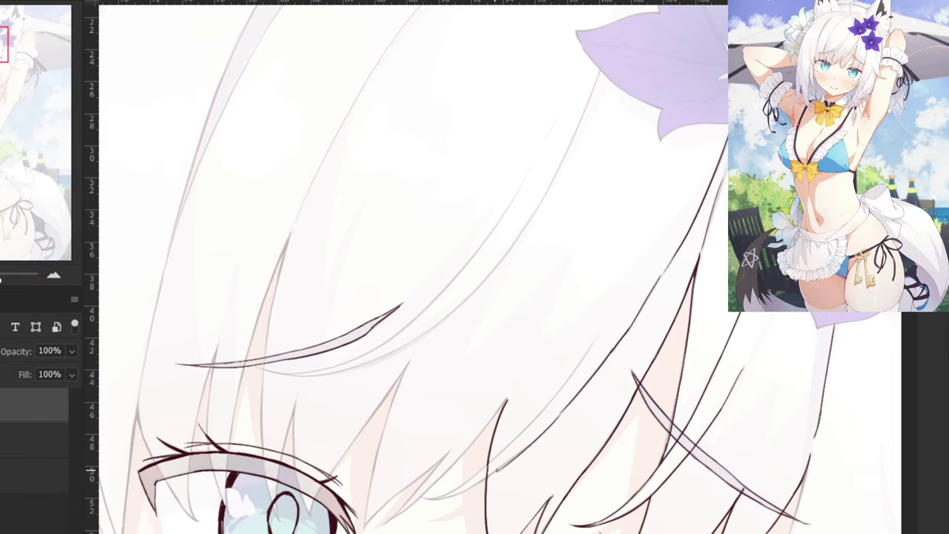
pyautogui.hotkey('ctrl', 'z')
pyautogui.moveTo(562, 409)
pyautogui.mouseDown()
pyautogui.moveTo(477, 476)
pyautogui.moveTo(494, 396)
pyautogui.mouseUp()
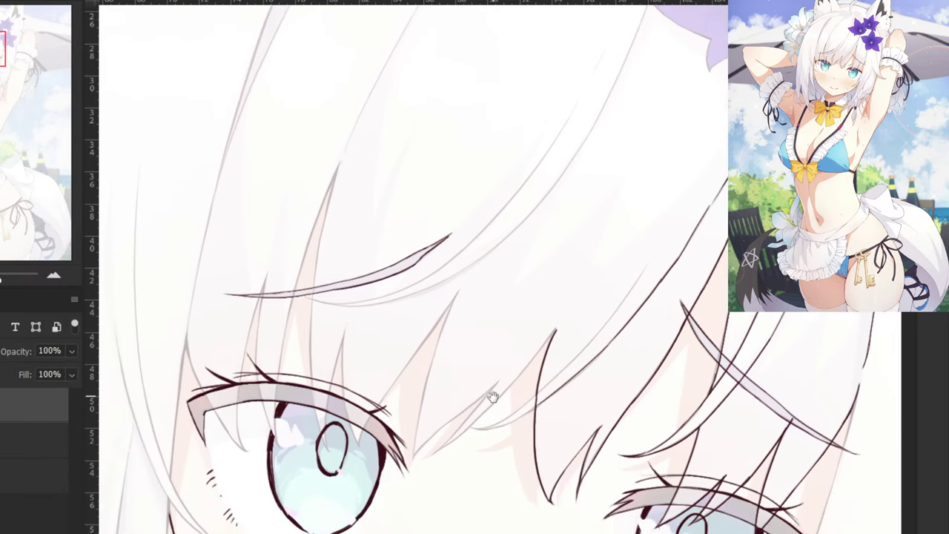
# Extend the sweeping strand's lower end across the central lock and curve it into a fine tip between the eyes, redoing it until smooth.
pyautogui.moveTo(529, 445); pyautogui.dragTo(521, 398)
pyautogui.hotkey('ctrl', '+')
pyautogui.moveTo(588, 408); pyautogui.dragTo(482, 473)
pyautogui.hotkey('ctrl', 'z')
pyautogui.hotkey('ctrl', 'z')
pyautogui.moveTo(536, 451); pyautogui.dragTo(442, 464)
pyautogui.hotkey('ctrl', 'z')
pyautogui.hotkey('ctrl', 'z')
pyautogui.hotkey('ctrl', 'z')
pyautogui.moveTo(534, 451); pyautogui.dragTo(432, 465)
pyautogui.hotkey('ctrl', 'z')
pyautogui.hotkey('ctrl', 'z')
pyautogui.hotkey('ctrl', 'z')
pyautogui.moveTo(537, 449); pyautogui.dragTo(435, 461)
pyautogui.hotkey('ctrl', 'z')
pyautogui.moveTo(535, 449); pyautogui.dragTo(510, 460)
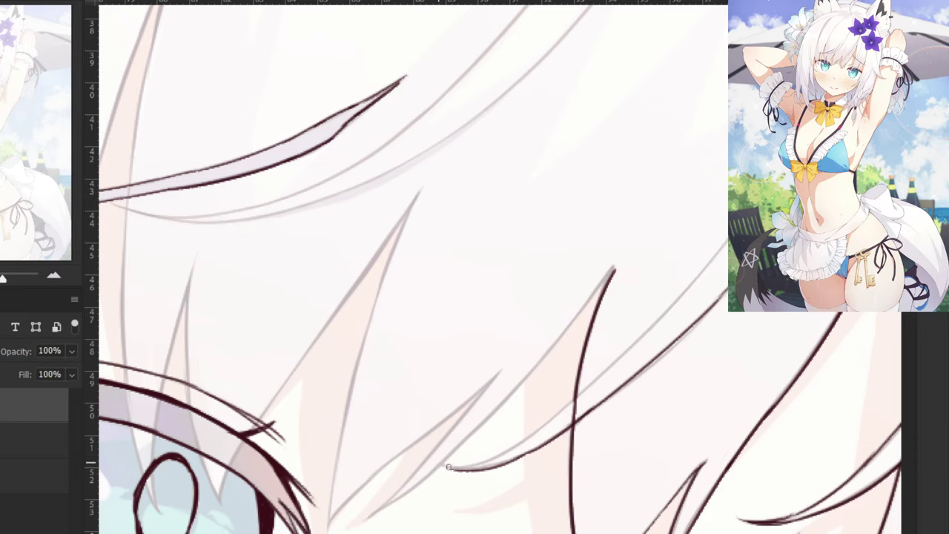
# Ink the thin parallel line just above the sweeping strand, running down toward the central lock, redoing strokes until they follow the reference.
pyautogui.hotkey('ctrl', '-')
pyautogui.moveTo(574, 233); pyautogui.dragTo(581, 288)
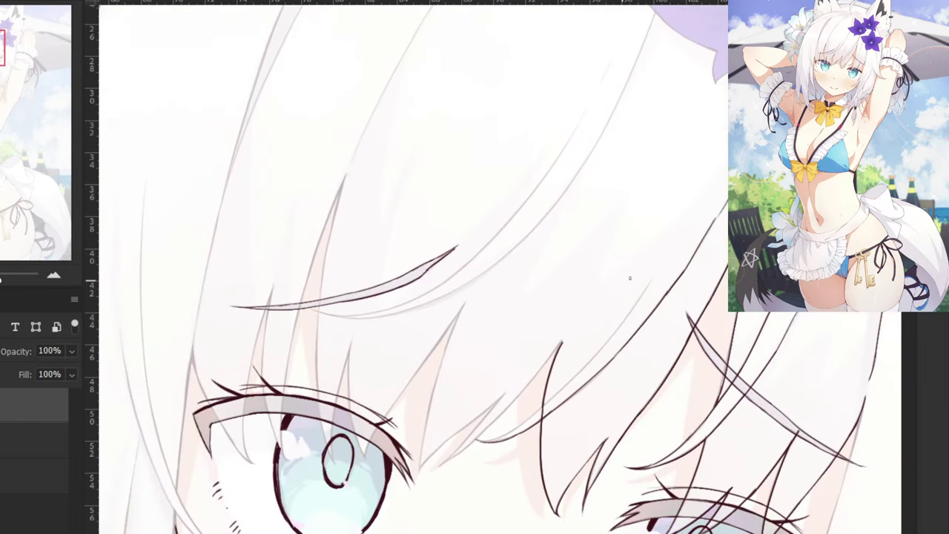
pyautogui.moveTo(653, 277); pyautogui.dragTo(588, 359)
pyautogui.hotkey('ctrl', 'z')
pyautogui.moveTo(654, 276); pyautogui.dragTo(591, 362)
pyautogui.hotkey('ctrl', 'z')
pyautogui.moveTo(653, 271); pyautogui.dragTo(595, 353)
pyautogui.hotkey('ctrl', 'z')
pyautogui.moveTo(653, 276); pyautogui.dragTo(560, 391)
pyautogui.hotkey('ctrl', 'z')
pyautogui.moveTo(616, 329); pyautogui.dragTo(560, 394)
pyautogui.hotkey('ctrl', '+')
pyautogui.hotkey('ctrl', 'z')
pyautogui.moveTo(737, 348); pyautogui.dragTo(637, 472)
pyautogui.hotkey('ctrl', 'z')
pyautogui.moveTo(733, 363); pyautogui.dragTo(616, 485)
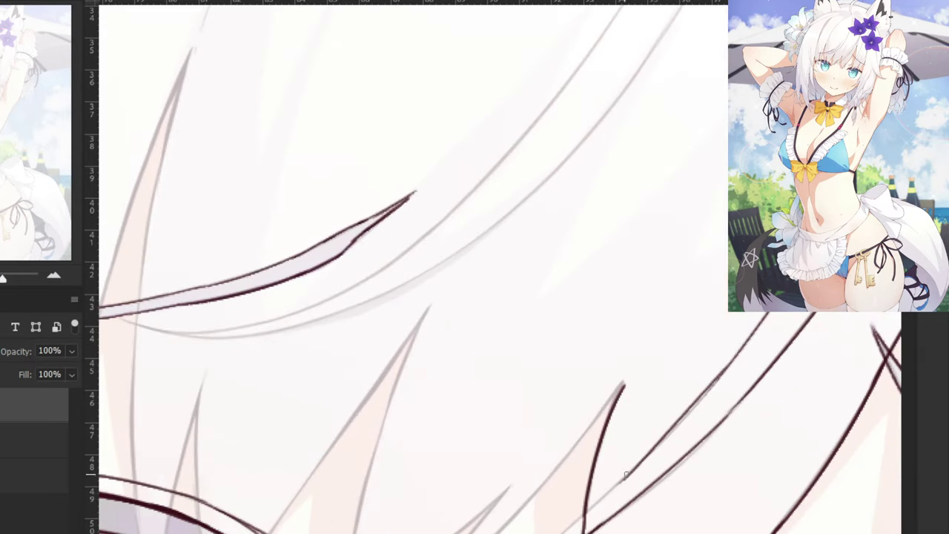
pyautogui.hotkey('ctrl', 'z')
pyautogui.moveTo(726, 368); pyautogui.dragTo(602, 501)
pyautogui.hotkey('ctrl', 'z')
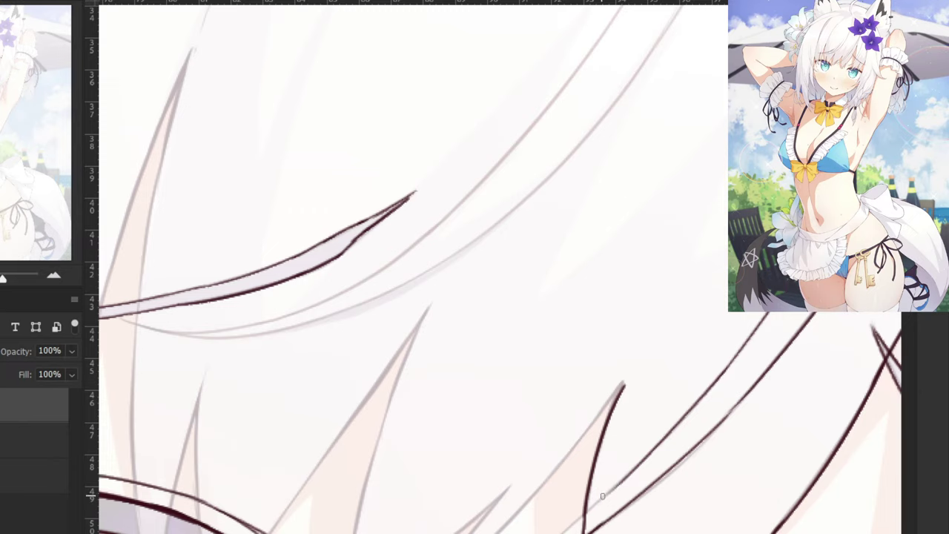
pyautogui.hotkey('ctrl', 'z')
pyautogui.moveTo(636, 466); pyautogui.dragTo(561, 533)
# Examine the line art on its own, mirrored and at full view, and compare it with the faded reference illustration.
pyautogui.hotkey('ctrl', '-')
pyautogui.hotkey('ctrl', '-')
pyautogui.hotkey('ctrl', '-')
pyautogui.hotkey('ctrl', '-')
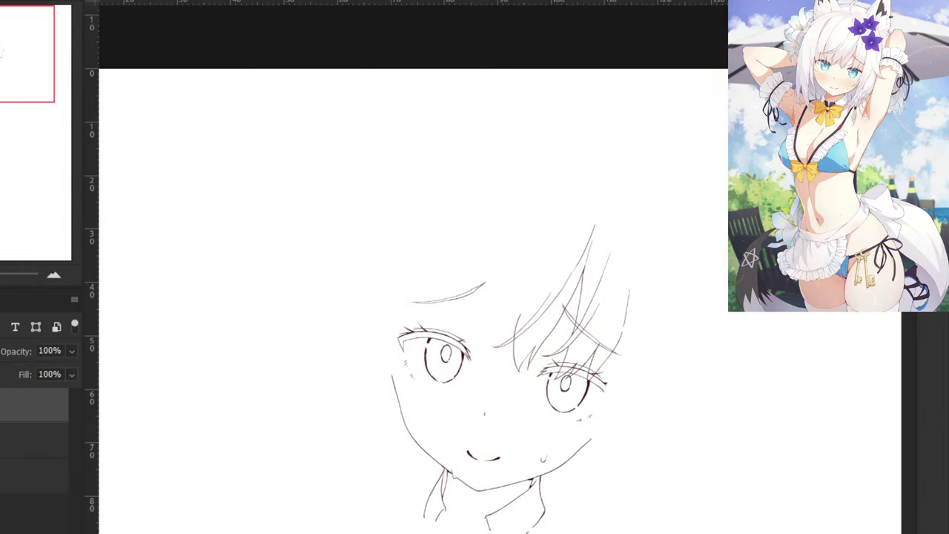
pyautogui.scroll(2, 501, 301)
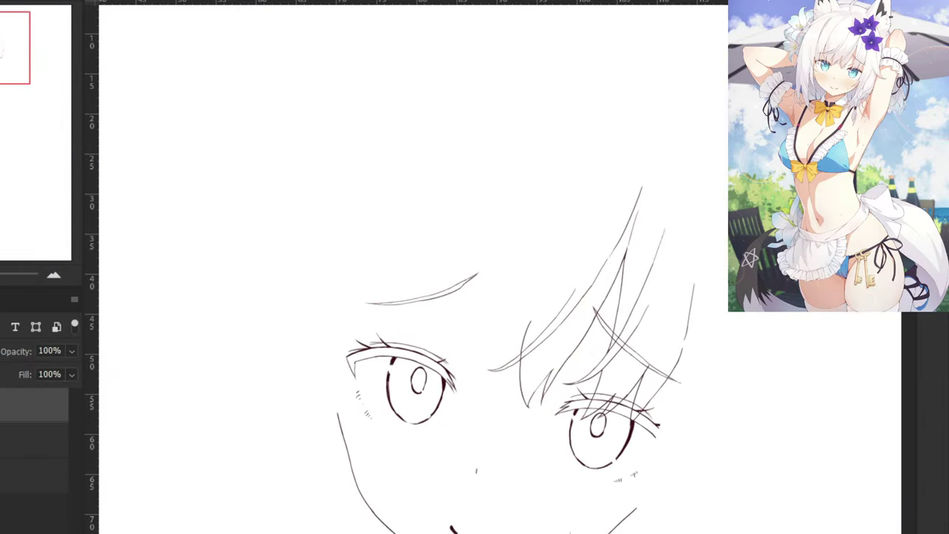
pyautogui.hotkey('ctrl', 'shift', 'h')
pyautogui.hotkey('ctrl', '-')
pyautogui.hotkey('ctrl', '-')
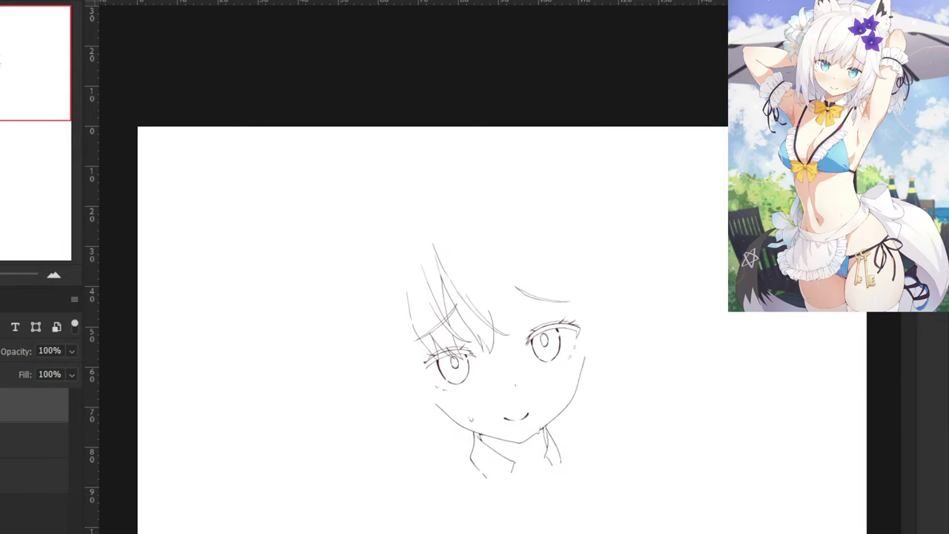
pyautogui.hotkey('ctrl', 'shift', 'h')
pyautogui.hotkey('ctrl', '-')
pyautogui.hotkey('ctrl', '-')
pyautogui.moveTo(195, 487); pyautogui.dragTo(189, 347)
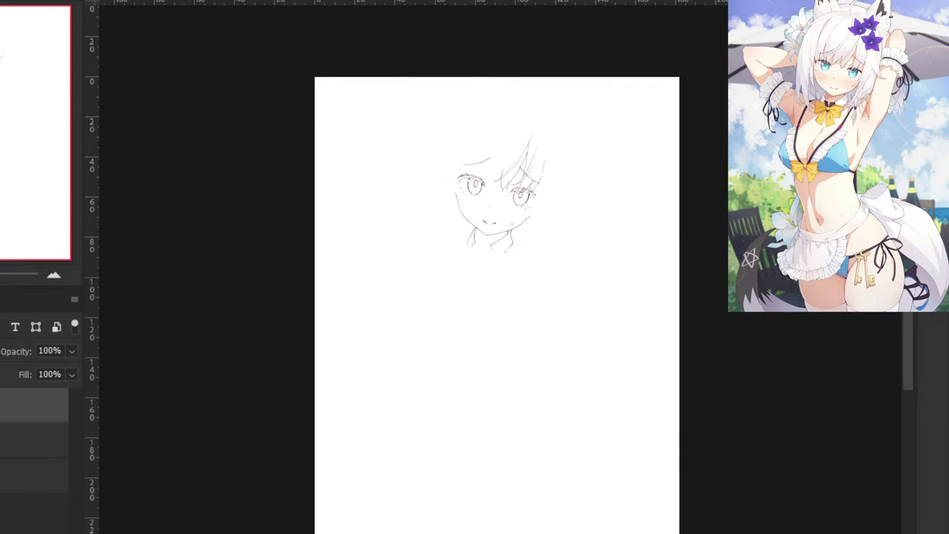
pyautogui.hotkey('ctrl', ',')
pyautogui.hotkey('ctrl', ',')
pyautogui.hotkey('ctrl', ',')
pyautogui.hotkey('ctrl', ',')
pyautogui.hotkey('ctrl', '+')
pyautogui.hotkey('ctrl', ',')
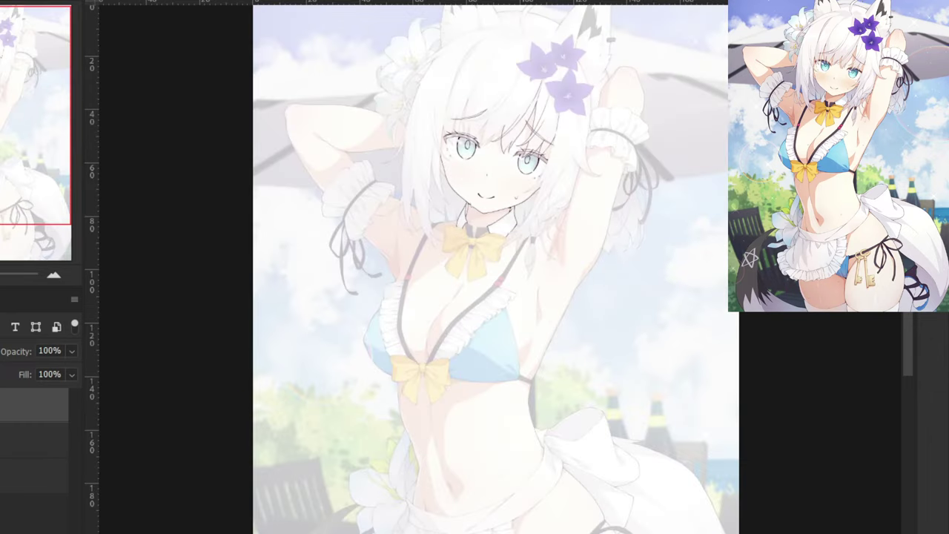
pyautogui.hotkey('ctrl', ',')
pyautogui.hotkey('ctrl', '+')
pyautogui.hotkey('ctrl', '+')
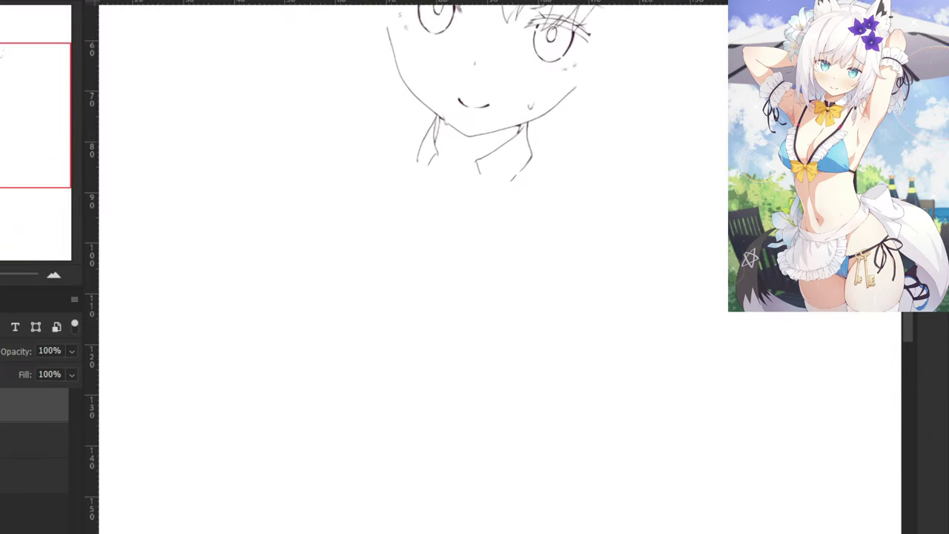
pyautogui.moveTo(308, 109); pyautogui.dragTo(336, 476)
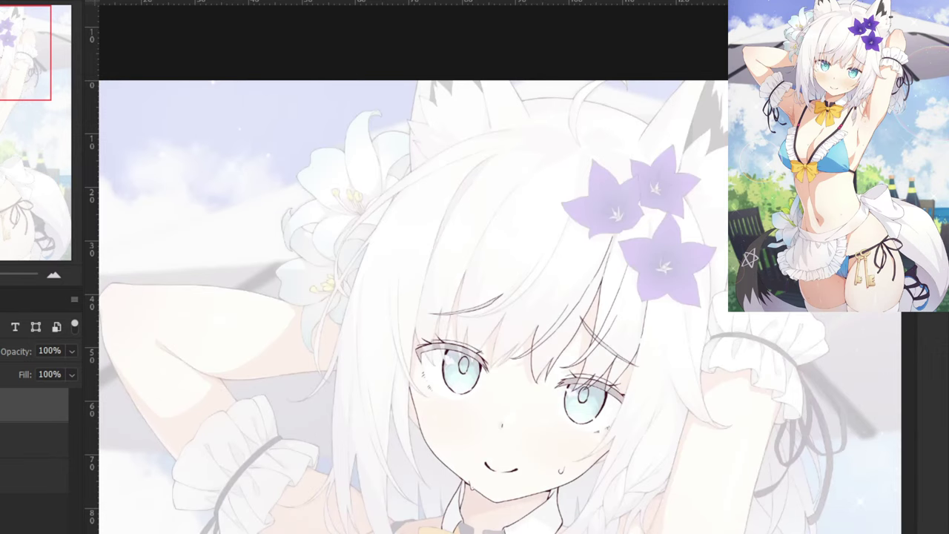
# Ink the edge of the neighbouring bangs lock from the top of the central lock's left side diagonally down toward the nose bridge.
pyautogui.hotkey('ctrl', '+')
pyautogui.hotkey('ctrl', '+')
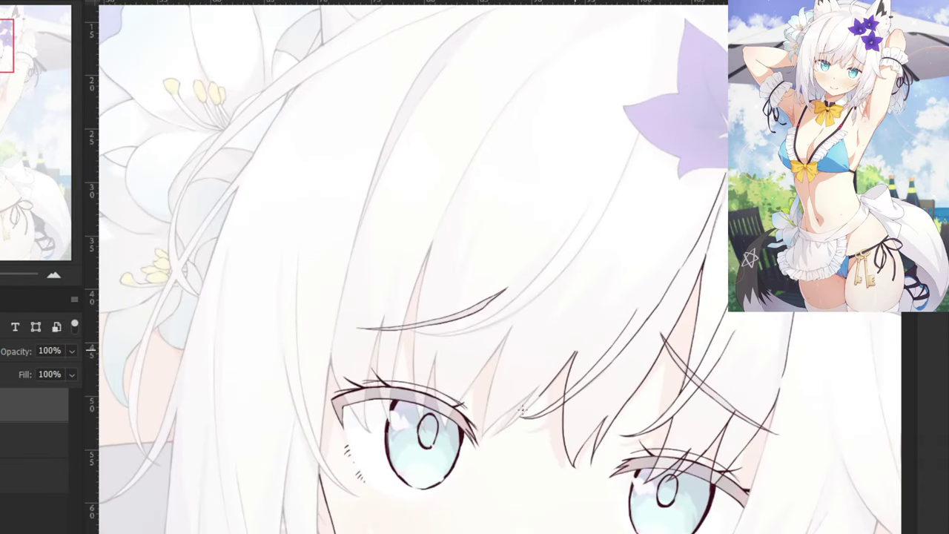
pyautogui.hotkey('ctrl', '+')
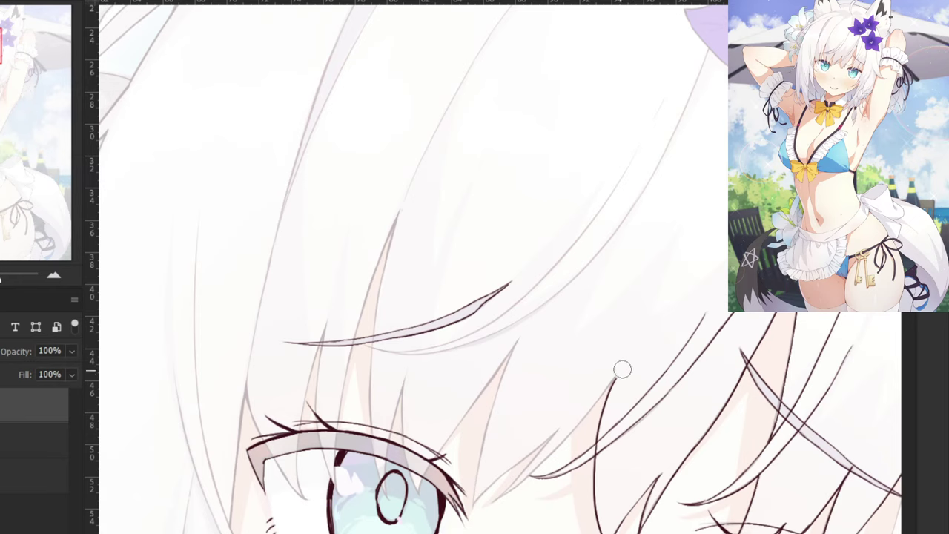
pyautogui.hotkey('ctrl', '+')
pyautogui.hotkey('ctrl', '+')
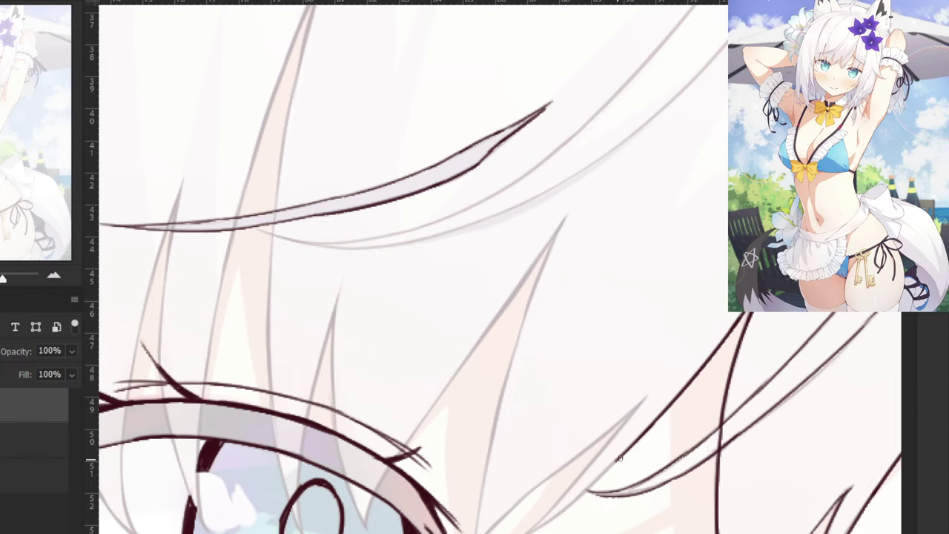
pyautogui.moveTo(619, 459); pyautogui.dragTo(525, 533)
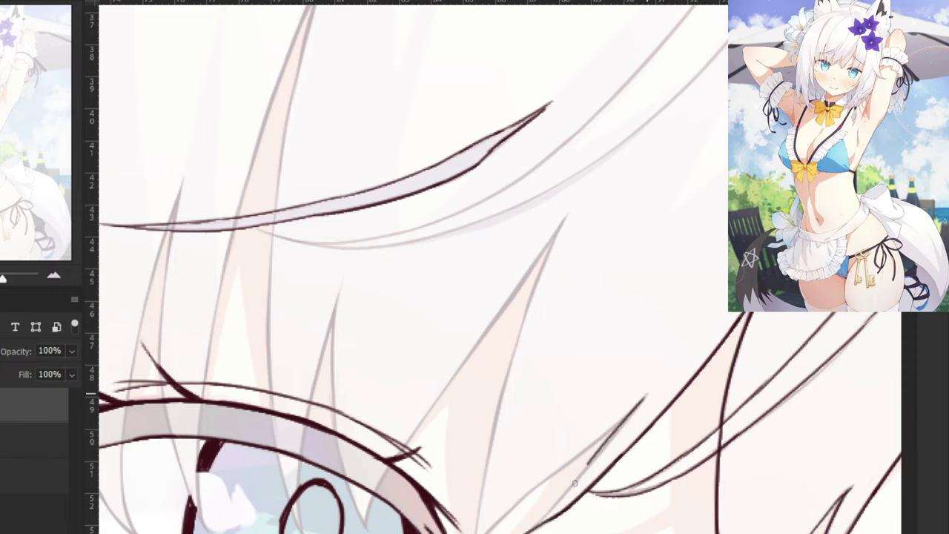
# Ink the right line of the narrow notch beside the central lock and join it to the lock's lower edge.
pyautogui.moveTo(650, 392); pyautogui.dragTo(571, 494)
pyautogui.hotkey('ctrl', 'z')
pyautogui.hotkey('ctrl', 'z')
pyautogui.moveTo(632, 417); pyautogui.dragTo(555, 510)
pyautogui.hotkey('ctrl', 'z')
pyautogui.moveTo(629, 417); pyautogui.dragTo(550, 517)
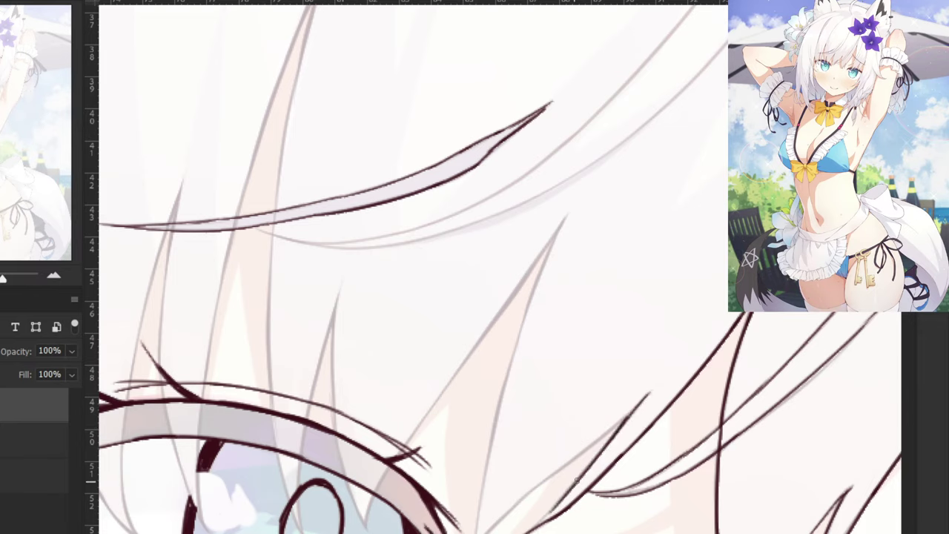
pyautogui.moveTo(574, 486); pyautogui.dragTo(527, 531)
pyautogui.hotkey('ctrl', 'z')
pyautogui.hotkey('ctrl', 'z')
pyautogui.moveTo(570, 503); pyautogui.dragTo(525, 531)
# Ink the left line of the narrow notch from its peak down to the lock tip beside the left-hand eye's inner corner.
pyautogui.moveTo(632, 411); pyautogui.dragTo(572, 465)
pyautogui.hotkey('ctrl', 'z')
pyautogui.moveTo(633, 408); pyautogui.dragTo(535, 488)
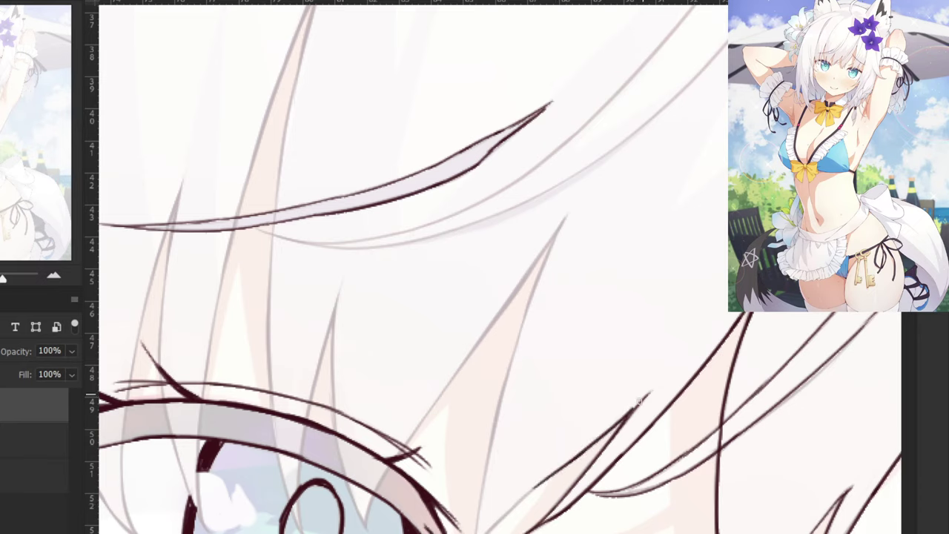
pyautogui.moveTo(639, 400); pyautogui.dragTo(604, 431)
pyautogui.moveTo(540, 484); pyautogui.dragTo(483, 533)
pyautogui.hotkey('ctrl', 'z')
pyautogui.hotkey('ctrl', 'z')
pyautogui.hotkey('ctrl', 'z')
pyautogui.hotkey('ctrl', 'z')
pyautogui.moveTo(542, 481); pyautogui.dragTo(487, 533)
pyautogui.hotkey('ctrl', 'z')
pyautogui.hotkey('ctrl', 'z')
pyautogui.moveTo(545, 486); pyautogui.dragTo(484, 533)
pyautogui.hotkey('ctrl', '-')
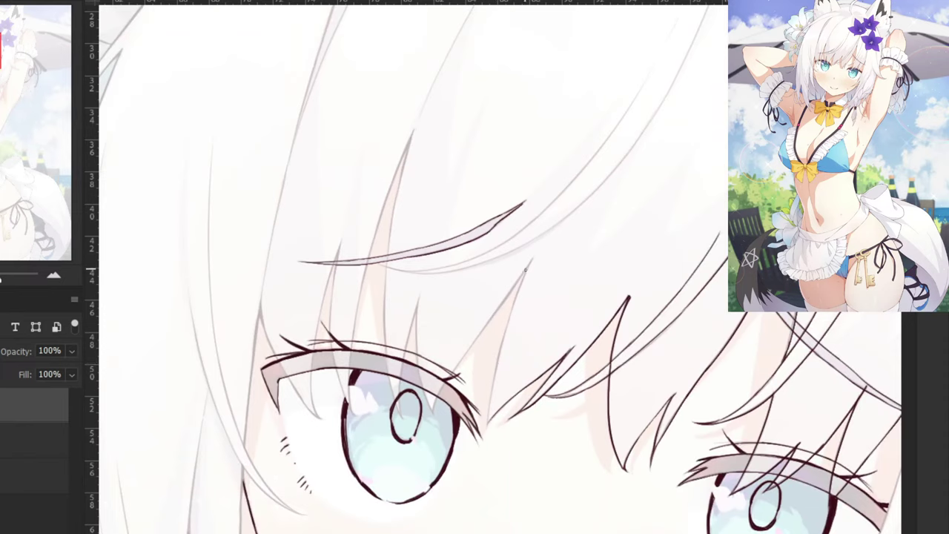
# Ink the upper part of the right edge of the skin gap above the left-hand eye's inner corner, starting at its peak.
pyautogui.moveTo(533, 256); pyautogui.dragTo(505, 332)
pyautogui.hotkey('ctrl', 'z')
pyautogui.moveTo(536, 255); pyautogui.dragTo(511, 314)
pyautogui.hotkey('ctrl', 'z')
pyautogui.hotkey('ctrl', 'z')
pyautogui.moveTo(536, 255); pyautogui.dragTo(507, 326)
pyautogui.scroll(2, 526, 270)
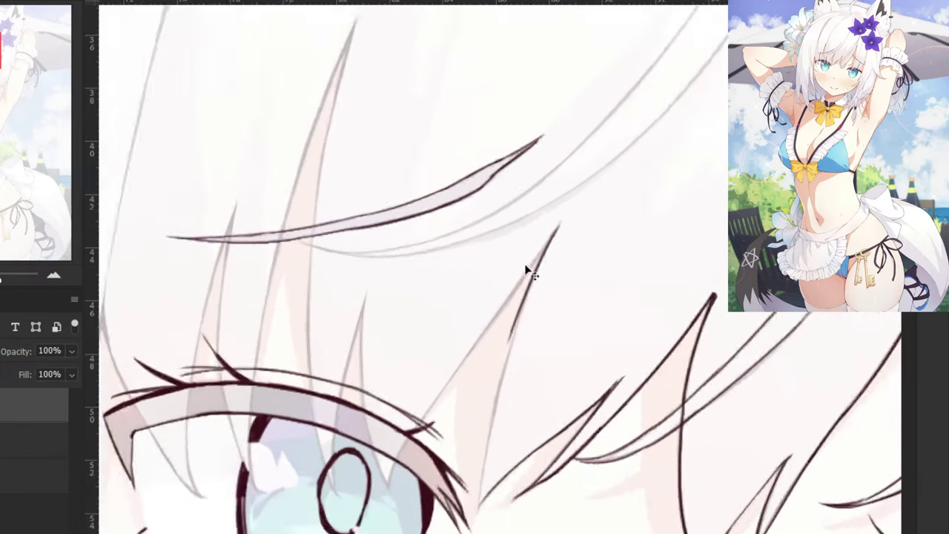
pyautogui.hotkey('ctrl', 'z')
pyautogui.moveTo(571, 209); pyautogui.dragTo(511, 363)
pyautogui.moveTo(519, 329)
pyautogui.mouseDown()
pyautogui.moveTo(486, 445)
pyautogui.moveTo(501, 397)
pyautogui.moveTo(478, 526)
pyautogui.mouseUp()
pyautogui.hotkey('ctrl', 'z')
pyautogui.hotkey('ctrl', 'z')
pyautogui.hotkey('ctrl', 'z')
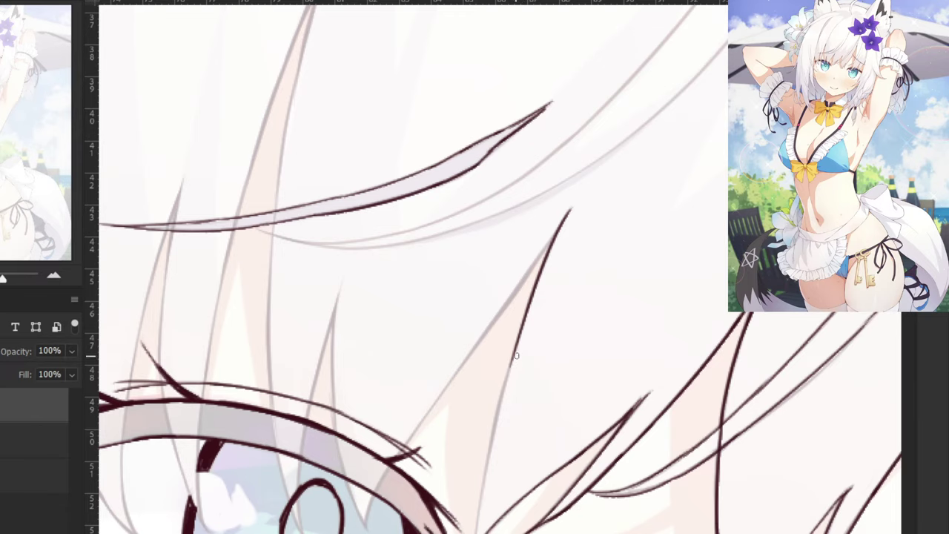
# Continue the skin gap's right edge down toward the lock tip beside the inner eye corner, redoing it until it blends in.
pyautogui.moveTo(519, 339); pyautogui.dragTo(478, 525)
pyautogui.hotkey('ctrl', 'z')
pyautogui.moveTo(520, 340)
pyautogui.mouseDown()
pyautogui.moveTo(473, 531)
pyautogui.moveTo(515, 361)
pyautogui.moveTo(480, 522)
pyautogui.mouseUp()
pyautogui.hotkey('ctrl', 'z')
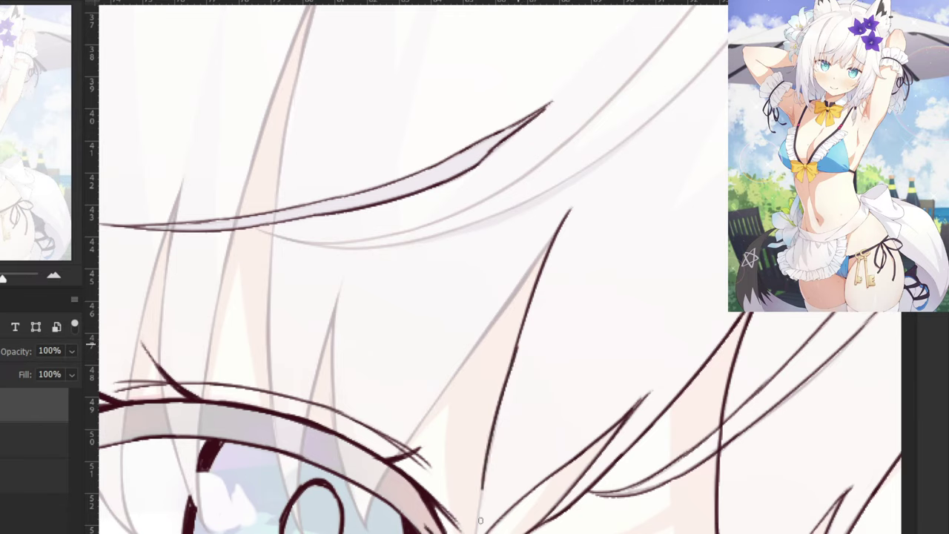
pyautogui.hotkey('ctrl', 'z')
pyautogui.moveTo(519, 345); pyautogui.dragTo(480, 513)
pyautogui.moveTo(487, 459); pyautogui.dragTo(478, 524)
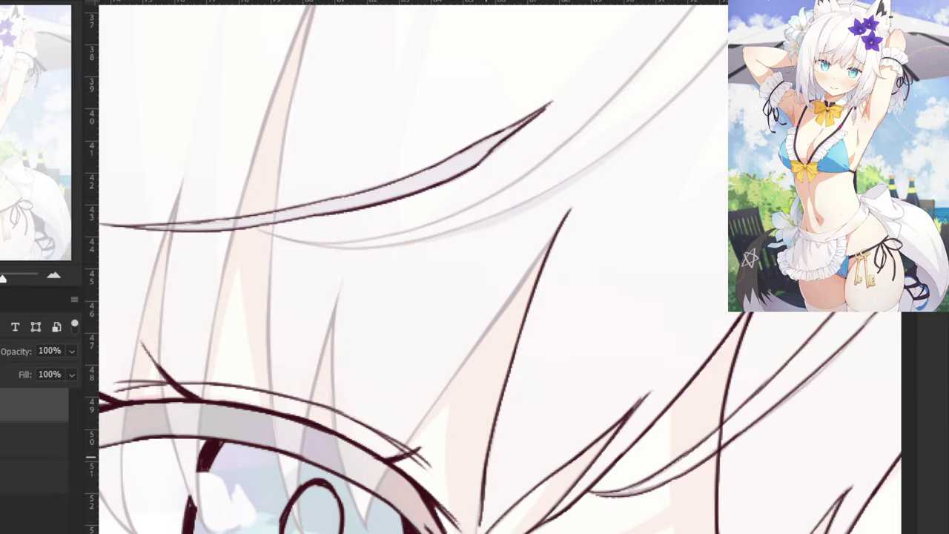
pyautogui.hotkey('ctrl', 'z')
pyautogui.moveTo(489, 460); pyautogui.dragTo(473, 533)
# Clean up the lower end of the skin gap's right edge and redraw it to meet the lock tip.
pyautogui.moveTo(424, 459); pyautogui.dragTo(458, 305)
pyautogui.hotkey('ctrl', '+')
pyautogui.hotkey('ctrl', 'z')
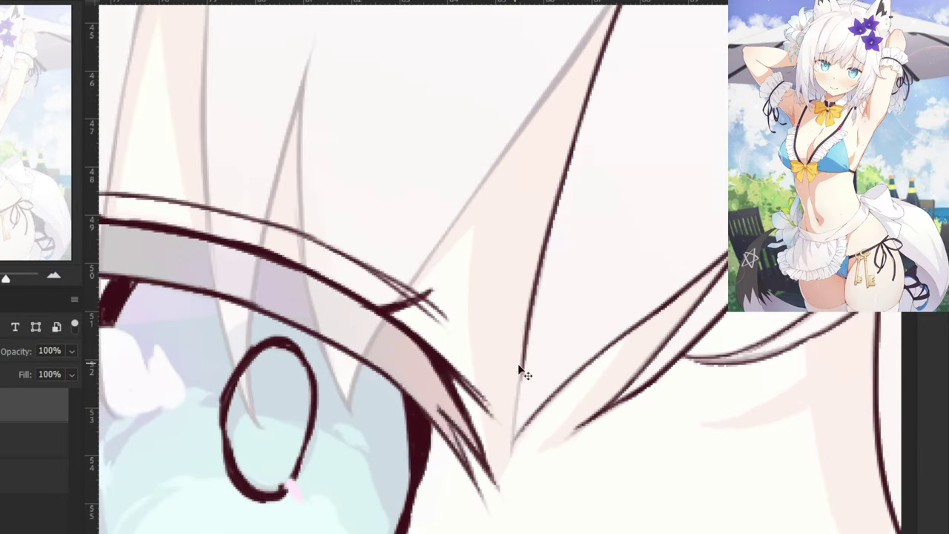
pyautogui.press('e')
pyautogui.moveTo(506, 370); pyautogui.dragTo(513, 366)
pyautogui.press('b')
pyautogui.hotkey('ctrl', 'z')
pyautogui.moveTo(530, 322); pyautogui.dragTo(512, 454)
pyautogui.scroll(-4, 517, 345)
pyautogui.scroll(3, 428, 312)
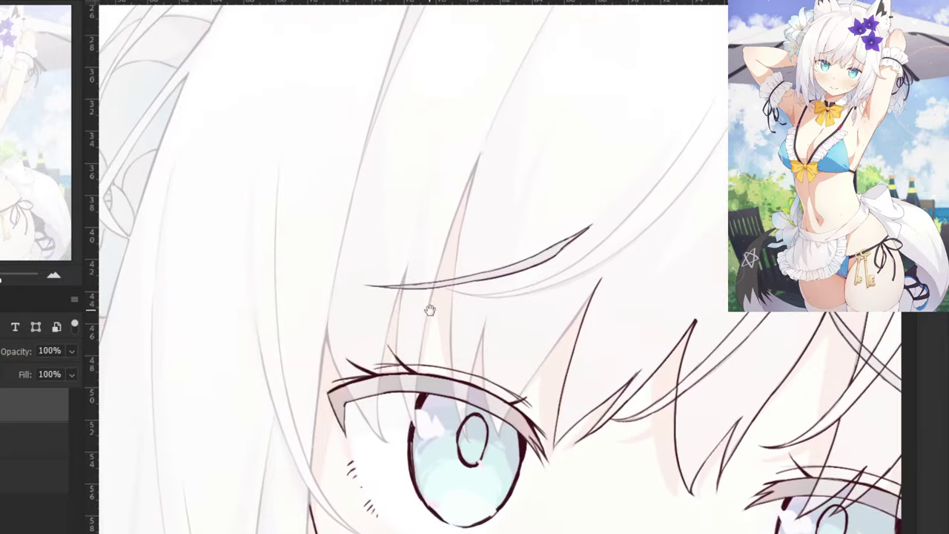
# Ink the left edge of the skin gap from its peak down across the upper lashes to the hair tip over the left-hand eye.
pyautogui.moveTo(613, 383); pyautogui.dragTo(612, 387)
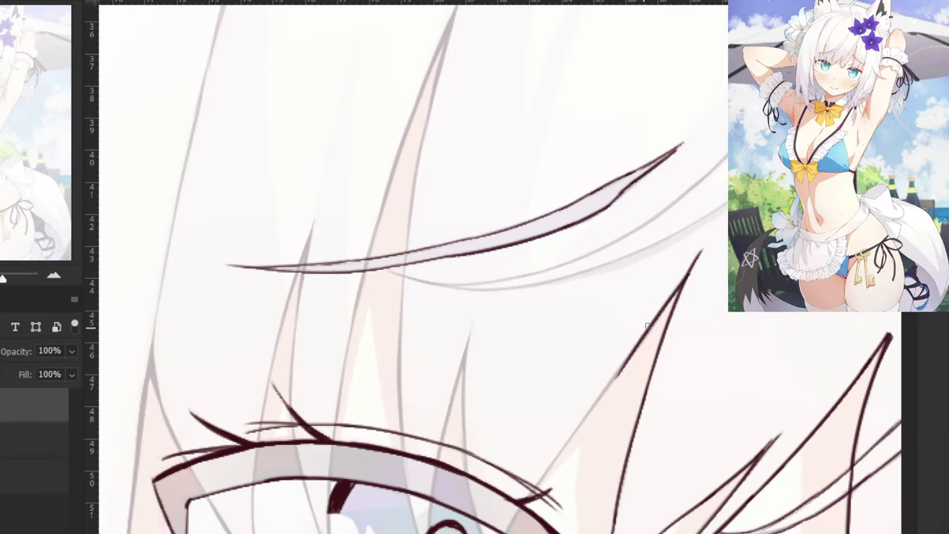
pyautogui.hotkey('ctrl', 'z')
pyautogui.moveTo(688, 270); pyautogui.dragTo(614, 375)
pyautogui.moveTo(678, 288); pyautogui.dragTo(695, 257)
pyautogui.moveTo(674, 290); pyautogui.dragTo(579, 426)
pyautogui.hotkey('ctrl', 'z')
pyautogui.hotkey('ctrl', 'z')
pyautogui.moveTo(639, 345); pyautogui.dragTo(535, 485)
pyautogui.moveTo(508, 448)
pyautogui.mouseDown()
pyautogui.moveTo(554, 375)
pyautogui.moveTo(540, 490)
pyautogui.mouseUp()
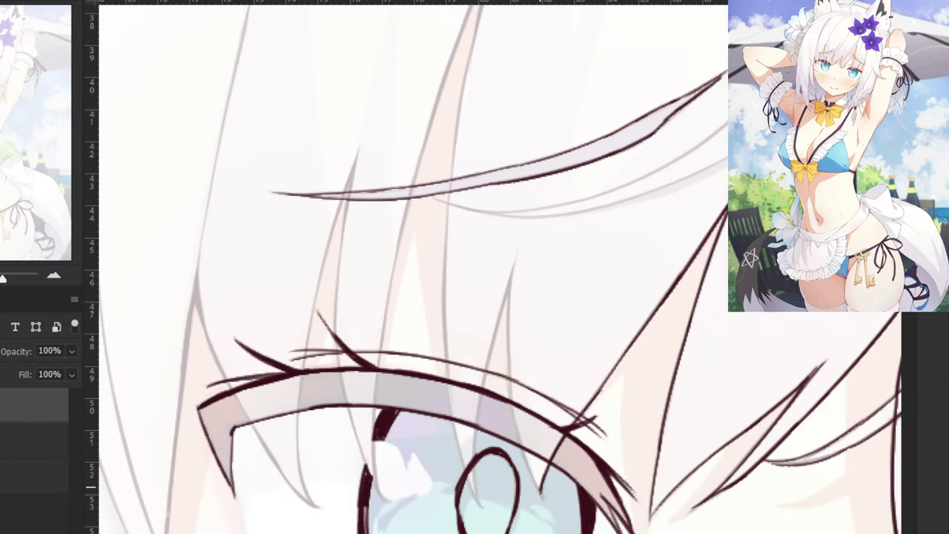
# Ink the right edge of the small thin gap above the left-hand eye, down through the lashes to the hair tip.
pyautogui.moveTo(516, 256)
pyautogui.mouseDown()
pyautogui.moveTo(506, 400)
pyautogui.moveTo(509, 393)
pyautogui.mouseUp()
pyautogui.hotkey('ctrl', 'z')
pyautogui.moveTo(508, 342); pyautogui.dragTo(542, 491)
pyautogui.hotkey('ctrl', 'z')
pyautogui.moveTo(512, 417); pyautogui.dragTo(542, 497)
pyautogui.hotkey('ctrl', 'z')
pyautogui.moveTo(515, 436); pyautogui.dragTo(542, 495)
pyautogui.hotkey('ctrl', 'z')
# Ink the left edge of the small thin gap above the left-hand eye from its peak down to the upper lashes, redoing it until it fits.
pyautogui.moveTo(517, 256); pyautogui.dragTo(484, 400)
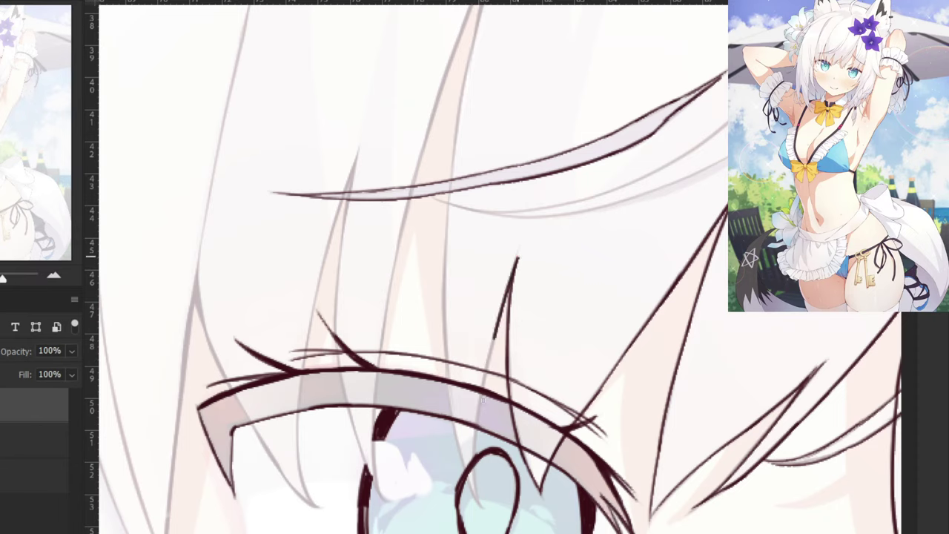
pyautogui.hotkey('ctrl', 'z')
pyautogui.moveTo(518, 258); pyautogui.dragTo(473, 448)
pyautogui.hotkey('ctrl', 'z')
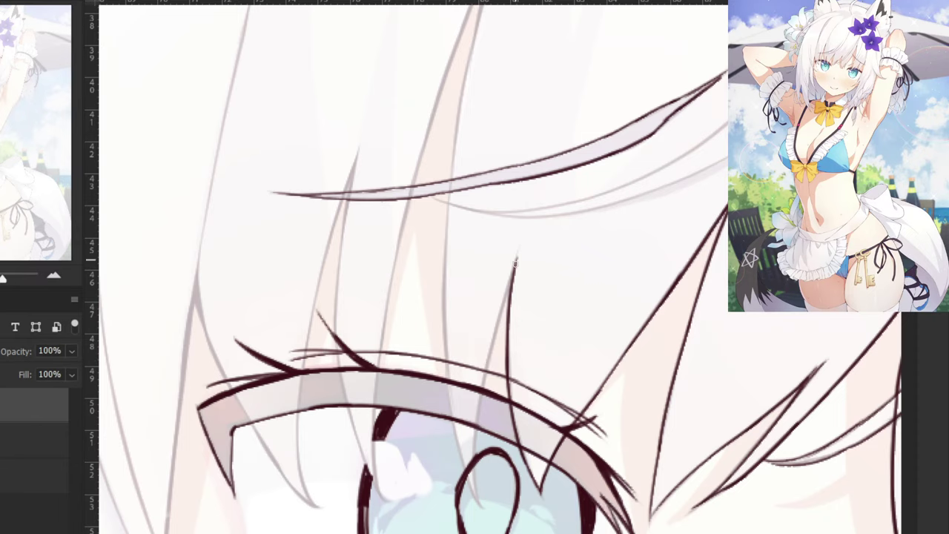
pyautogui.moveTo(518, 259); pyautogui.dragTo(482, 387)
pyautogui.moveTo(487, 341); pyautogui.dragTo(473, 458)
pyautogui.hotkey('ctrl', 'z')
pyautogui.hotkey('ctrl', 'z')
pyautogui.moveTo(518, 259); pyautogui.dragTo(487, 382)
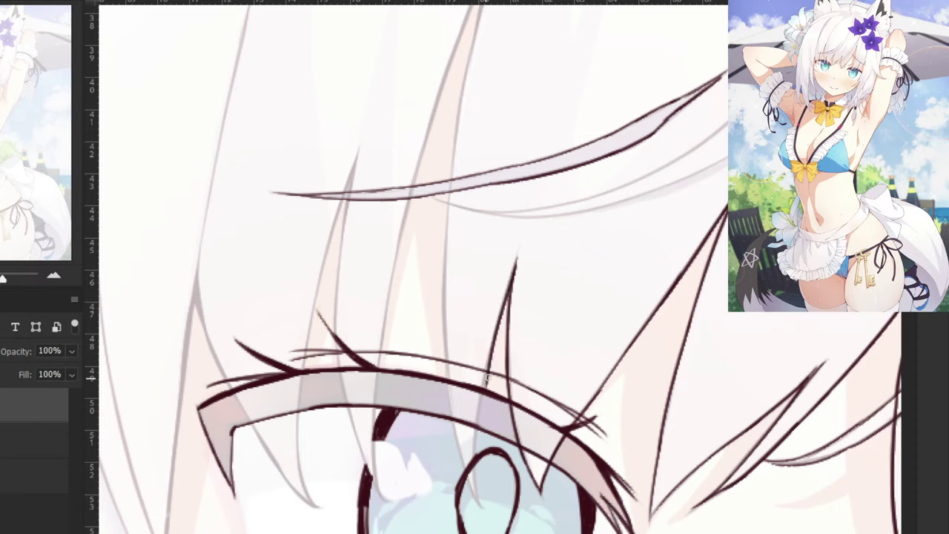
pyautogui.hotkey('ctrl', 'z')
pyautogui.moveTo(516, 265); pyautogui.dragTo(482, 406)
pyautogui.hotkey('ctrl', 'z')
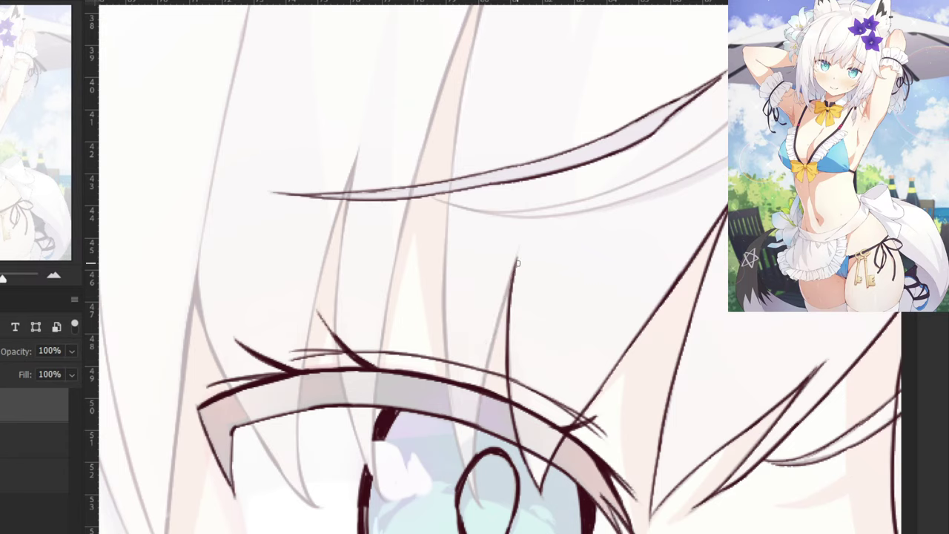
pyautogui.moveTo(518, 260); pyautogui.dragTo(482, 388)
pyautogui.hotkey('ctrl', 'z')
pyautogui.hotkey('ctrl', 'z')
pyautogui.moveTo(518, 259); pyautogui.dragTo(482, 387)
pyautogui.hotkey('ctrl', 'z')
pyautogui.moveTo(518, 261); pyautogui.dragTo(481, 387)
pyautogui.hotkey('ctrl', 'z')
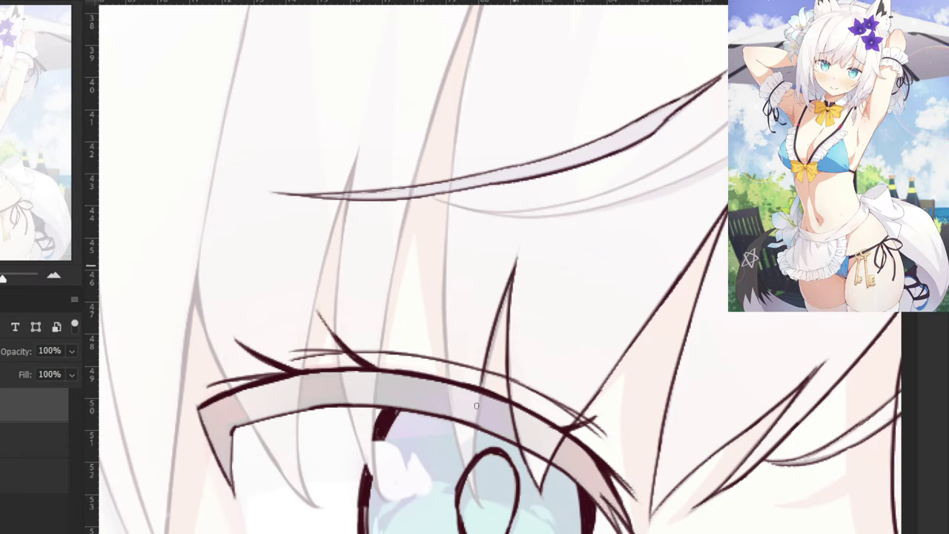
# Extend the small gap's left edge through the lashes to the hair tip inside the pupil and thicken its upper part.
pyautogui.moveTo(491, 334); pyautogui.dragTo(476, 498)
pyautogui.hotkey('ctrl', 'z')
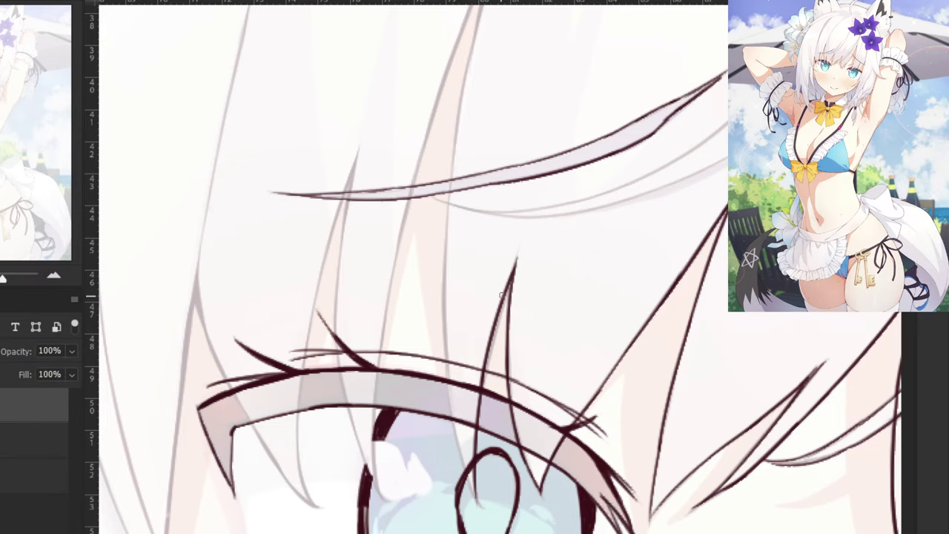
pyautogui.moveTo(509, 285); pyautogui.dragTo(484, 362)
pyautogui.moveTo(502, 304); pyautogui.dragTo(483, 371)
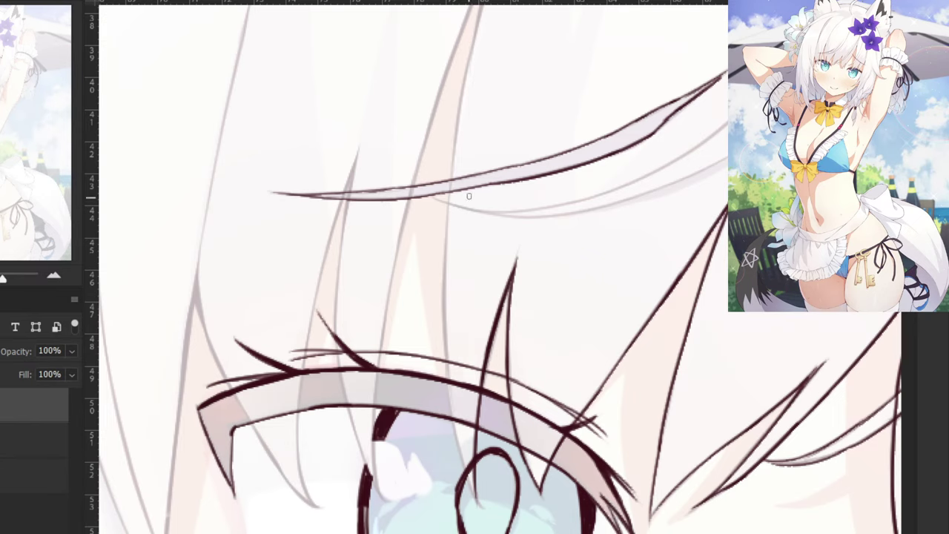
# Ink the right edge of the tall skin gap over the left-hand eye from its peak across the eyebrow toward the lashes.
pyautogui.hotkey('ctrl', '-')
pyautogui.hotkey('ctrl', '-')
pyautogui.hotkey('ctrl', 'z')
pyautogui.moveTo(501, 116); pyautogui.dragTo(481, 206)
pyautogui.hotkey('ctrl', 'z')
pyautogui.moveTo(502, 118)
pyautogui.mouseDown()
pyautogui.moveTo(475, 216)
pyautogui.moveTo(485, 178)
pyautogui.moveTo(476, 217)
pyautogui.mouseUp()
pyautogui.hotkey('ctrl', 'z')
pyautogui.hotkey('ctrl', '+')
pyautogui.hotkey('ctrl', 'z')
pyautogui.moveTo(459, 119); pyautogui.dragTo(446, 347)
pyautogui.hotkey('ctrl', 'z')
pyautogui.moveTo(449, 199); pyautogui.dragTo(448, 358)
# Continue the tall gap's right edge down through the lashes to the hair tip at the pupil, redoing its curved lower end.
pyautogui.moveTo(445, 300); pyautogui.dragTo(453, 408)
pyautogui.hotkey('ctrl', 'z')
pyautogui.moveTo(446, 321); pyautogui.dragTo(463, 460)
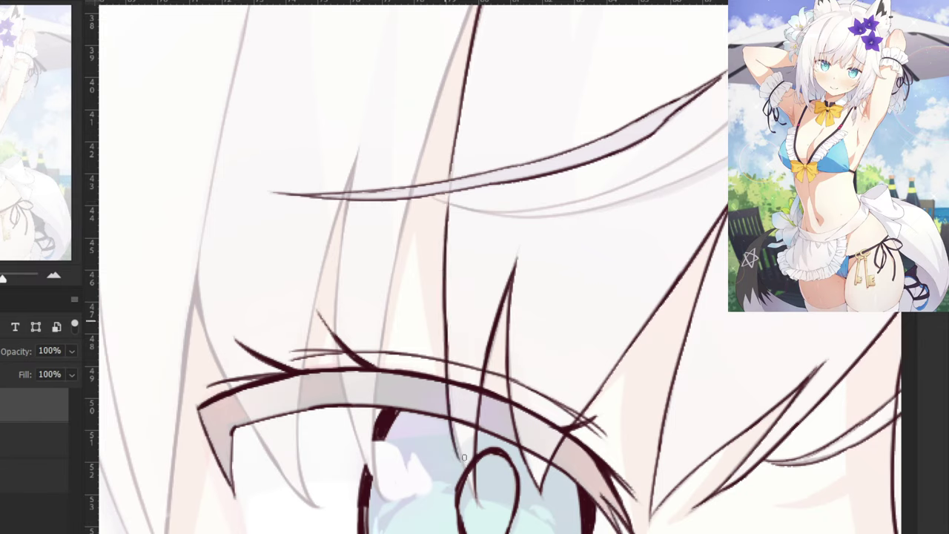
pyautogui.hotkey('ctrl', 'z')
pyautogui.moveTo(445, 326); pyautogui.dragTo(465, 486)
pyautogui.hotkey('ctrl', 'z')
pyautogui.moveTo(446, 327); pyautogui.dragTo(466, 469)
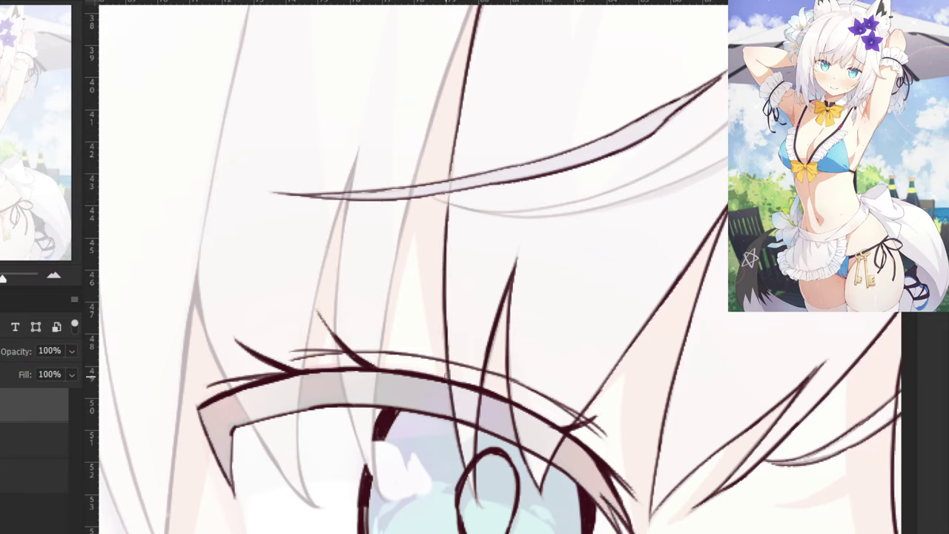
pyautogui.moveTo(447, 376); pyautogui.dragTo(476, 501)
pyautogui.hotkey('ctrl', 'z')
pyautogui.moveTo(443, 338); pyautogui.dragTo(482, 508)
pyautogui.hotkey('ctrl', 'z')
pyautogui.hotkey('ctrl', 'z')
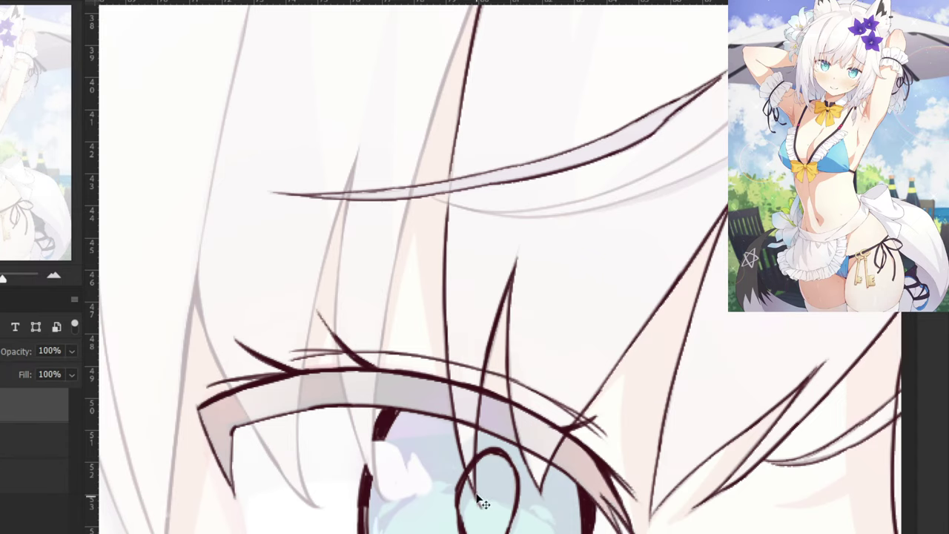
# Ink the upper left edge of the tall skin gap from its peak down to just below the eyebrow.
pyautogui.hotkey('ctrl', '-')
pyautogui.hotkey('ctrl', '-')
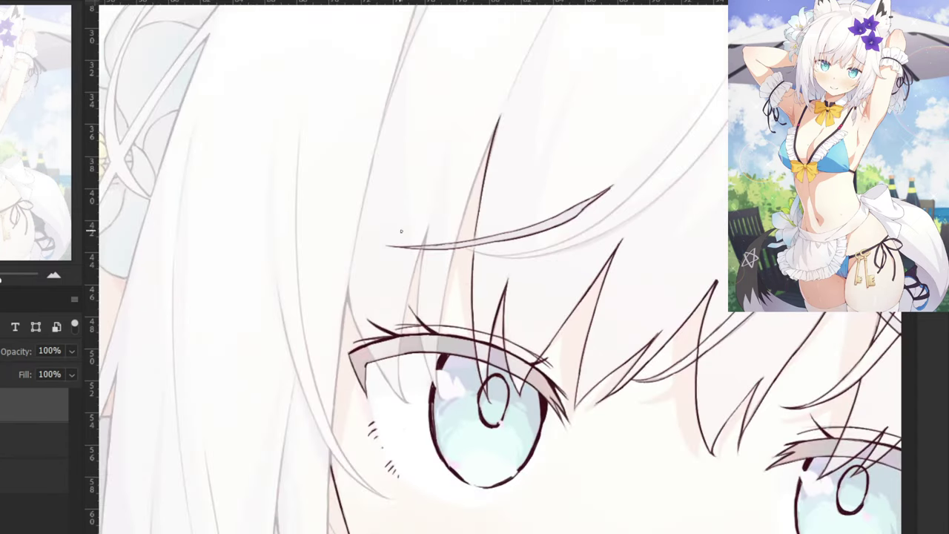
pyautogui.moveTo(418, 211); pyautogui.dragTo(522, 291)
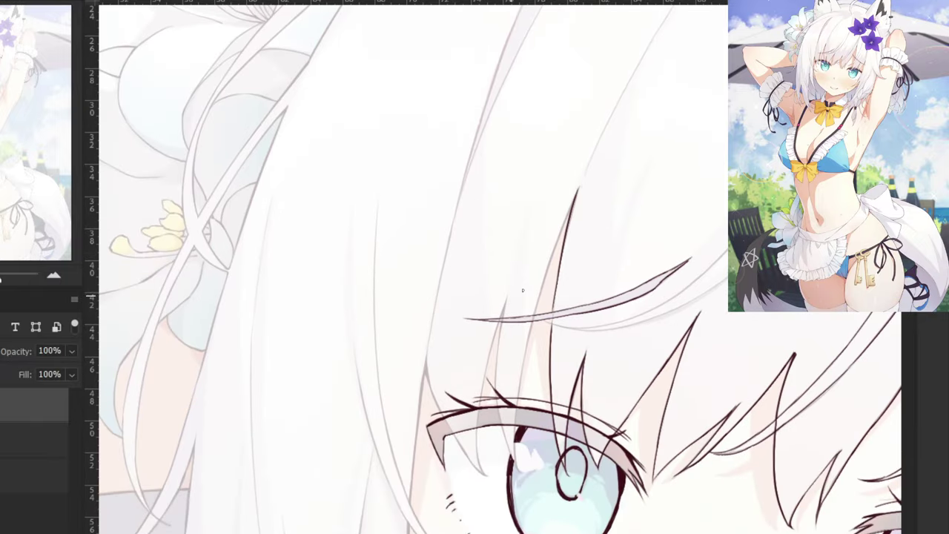
pyautogui.moveTo(575, 197); pyautogui.dragTo(548, 266)
pyautogui.hotkey('ctrl', 'z')
pyautogui.moveTo(575, 197); pyautogui.dragTo(526, 336)
pyautogui.hotkey('ctrl', 'z')
pyautogui.hotkey('ctrl', '+')
pyautogui.hotkey('ctrl', '+')
pyautogui.moveTo(597, 231); pyautogui.dragTo(558, 368)
pyautogui.moveTo(571, 313); pyautogui.dragTo(550, 400)
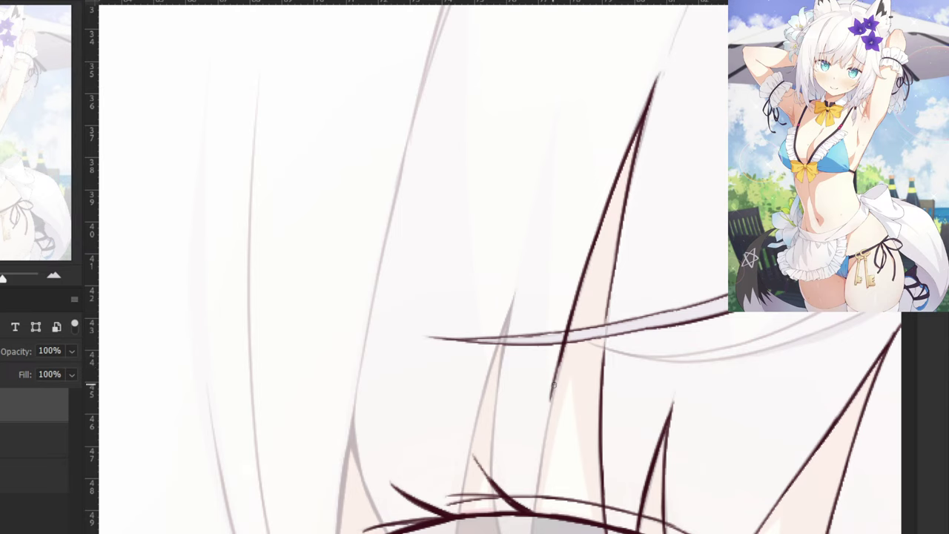
pyautogui.hotkey('ctrl', 'z')
pyautogui.moveTo(566, 343); pyautogui.dragTo(552, 396)
pyautogui.hotkey('ctrl', 'z')
pyautogui.moveTo(568, 334); pyautogui.dragTo(554, 394)
pyautogui.hotkey('ctrl', 'z')
# Extend the tall gap's left edge down through the upper lashes to the hair tip on the iris highlight.
pyautogui.moveTo(496, 425)
pyautogui.mouseDown()
pyautogui.moveTo(511, 213)
pyautogui.moveTo(500, 184)
pyautogui.mouseUp()
pyautogui.moveTo(554, 156); pyautogui.dragTo(538, 315)
pyautogui.hotkey('ctrl', 'z')
pyautogui.hotkey('ctrl', 'z')
pyautogui.moveTo(561, 149); pyautogui.dragTo(531, 320)
pyautogui.hotkey('ctrl', 'z')
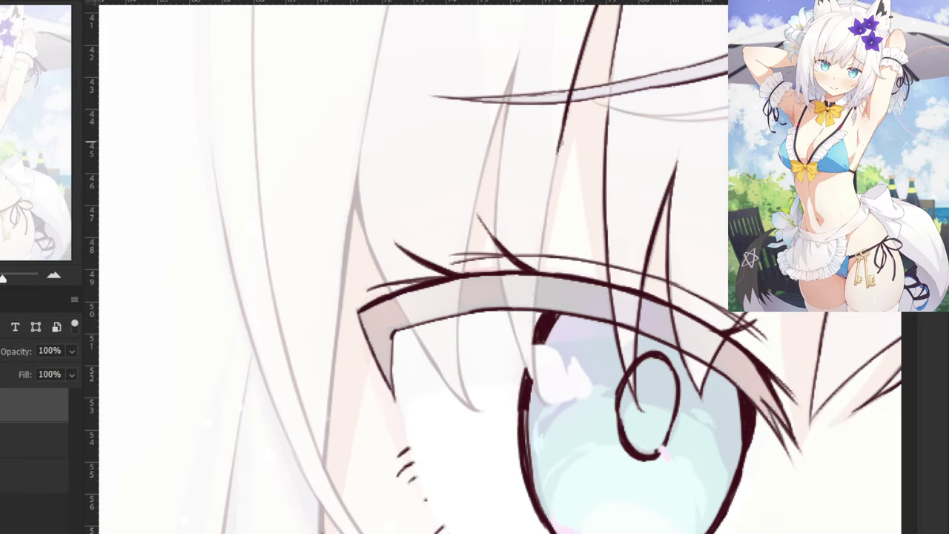
pyautogui.moveTo(563, 141)
pyautogui.mouseDown()
pyautogui.moveTo(538, 288)
pyautogui.moveTo(542, 400)
pyautogui.mouseUp()
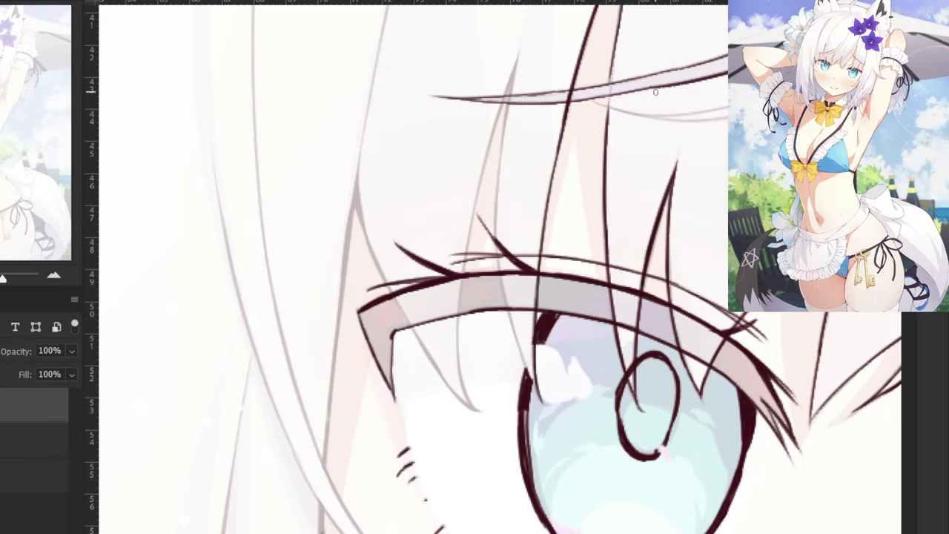
# Ink the right edge of the thin gap crossing the eyebrow's outer end, down through the lashes to the hair tip at the iris.
pyautogui.moveTo(517, 58); pyautogui.dragTo(502, 177)
pyautogui.hotkey('ctrl', 'z')
pyautogui.moveTo(519, 58); pyautogui.dragTo(494, 197)
pyautogui.moveTo(491, 271); pyautogui.dragTo(491, 296)
pyautogui.hotkey('ctrl', 'z')
pyautogui.hotkey('ctrl', 'z')
pyautogui.moveTo(518, 61); pyautogui.dragTo(495, 215)
pyautogui.hotkey('ctrl', 'z')
pyautogui.moveTo(499, 173)
pyautogui.mouseDown()
pyautogui.moveTo(505, 309)
pyautogui.moveTo(535, 386)
pyautogui.mouseUp()
pyautogui.hotkey('ctrl', 'z')
pyautogui.hotkey('ctrl', 'z')
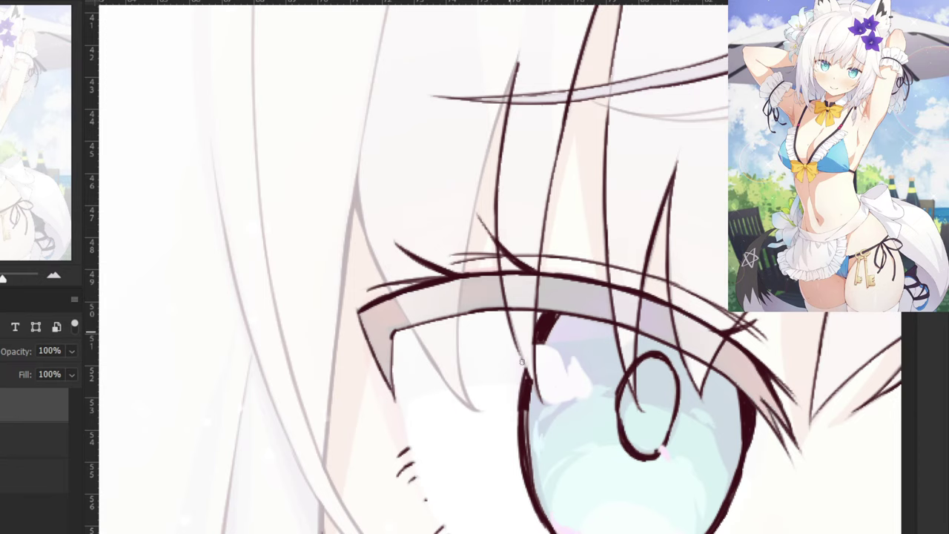
pyautogui.moveTo(511, 333); pyautogui.dragTo(542, 403)
# Hide the faded reference illustration, examine the line art of the face and bangs on white, and show the reference again.
pyautogui.scroll(-6, 483, 109)
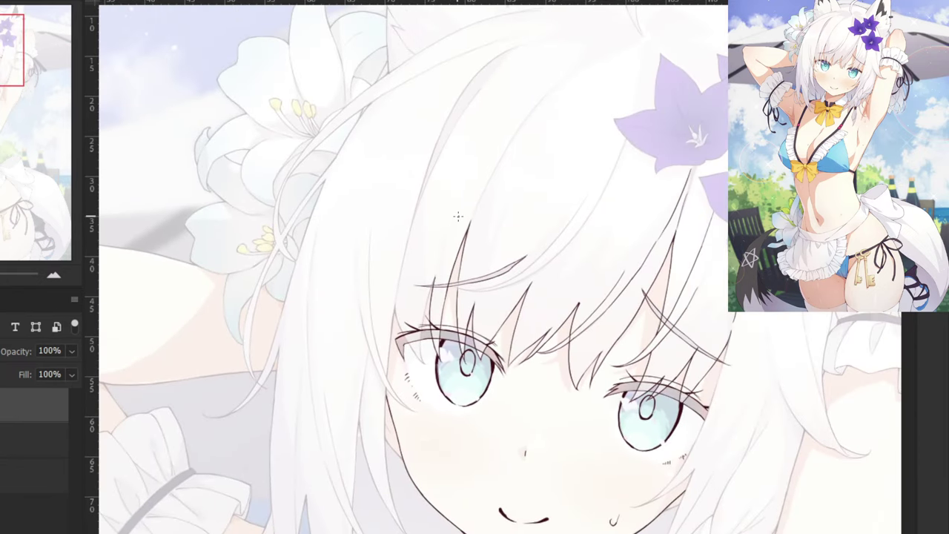
pyautogui.hotkey('ctrl', '-')
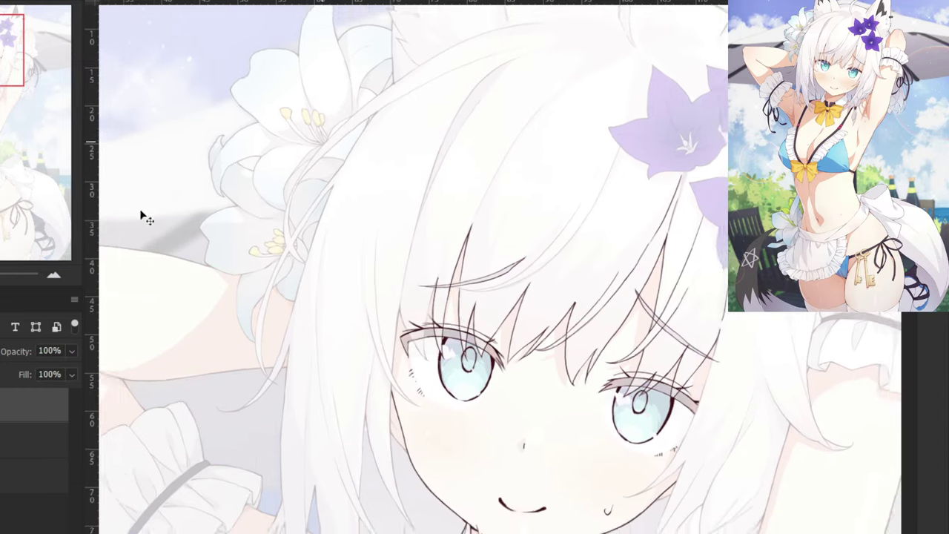
pyautogui.click(0, 440)
pyautogui.hotkey('ctrl', '-')
pyautogui.hotkey('ctrl', '-')
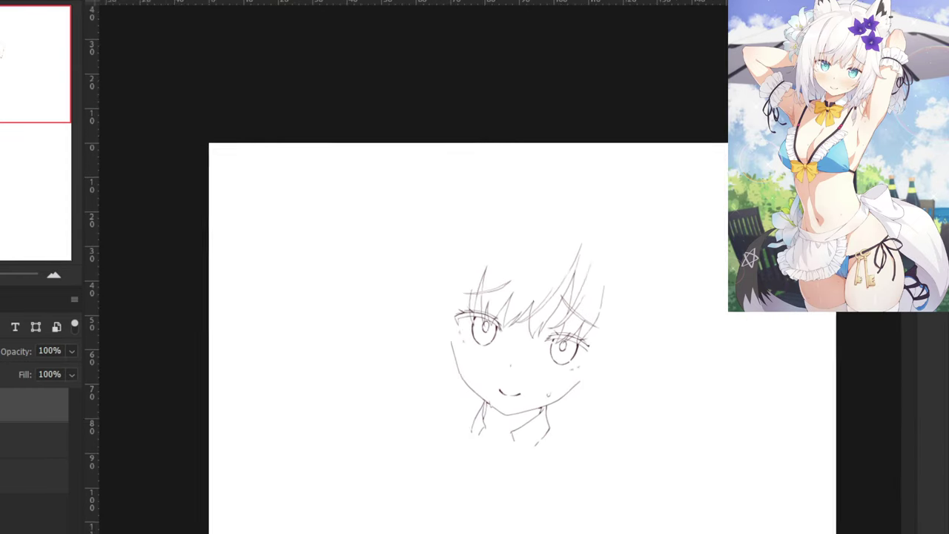
pyautogui.hotkey('ctrl', '+')
pyautogui.hotkey('ctrl', '+')
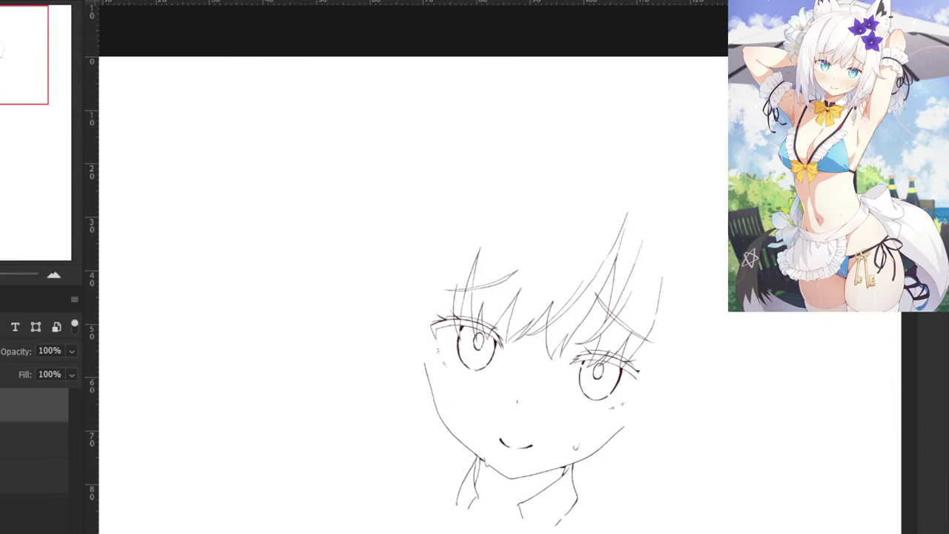
pyautogui.hotkey('ctrl', '+')
pyautogui.click(1, 440)
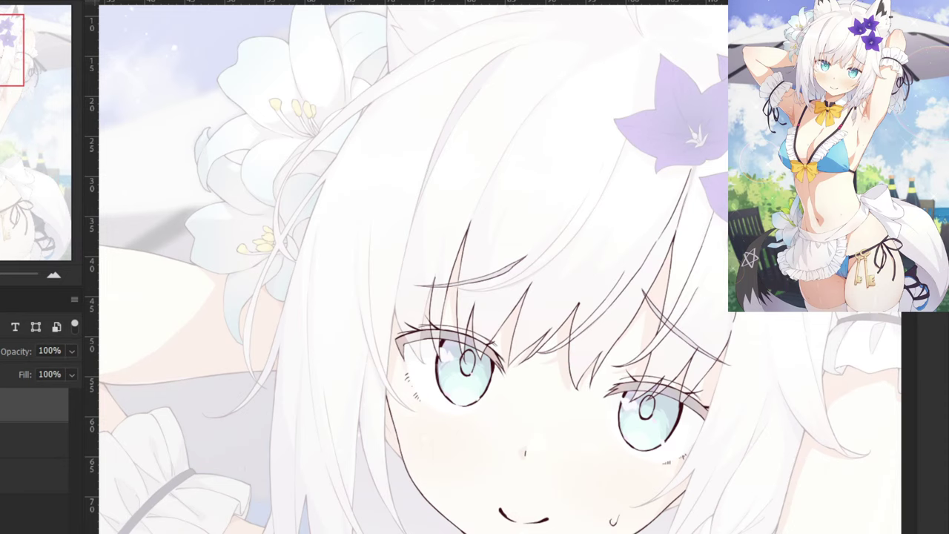
# Ink the upper left edge of the thin gap at the eyebrow's outer end, from its peak down to the upper lashes.
pyautogui.moveTo(389, 214); pyautogui.dragTo(506, 143)
pyautogui.hotkey('ctrl', '+')
pyautogui.hotkey('ctrl', '+')
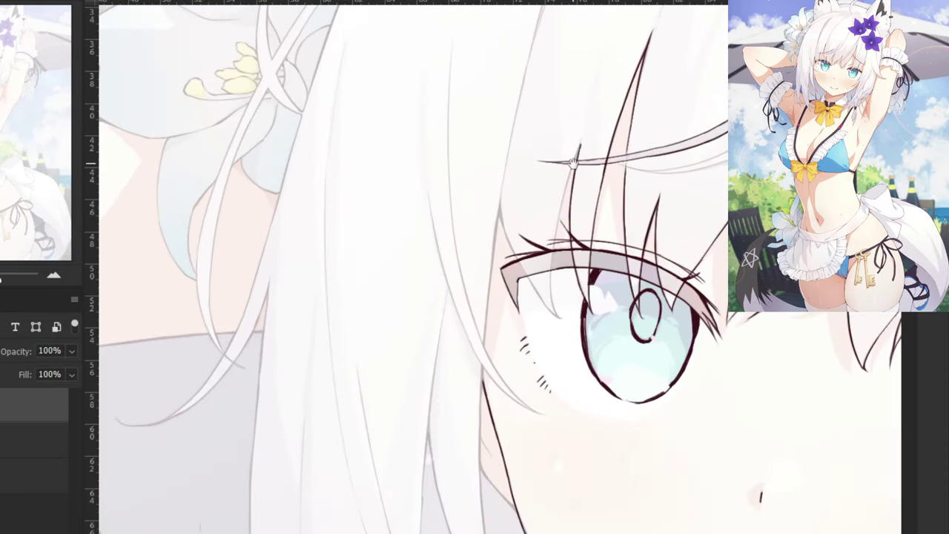
pyautogui.scroll(2, 593, 152)
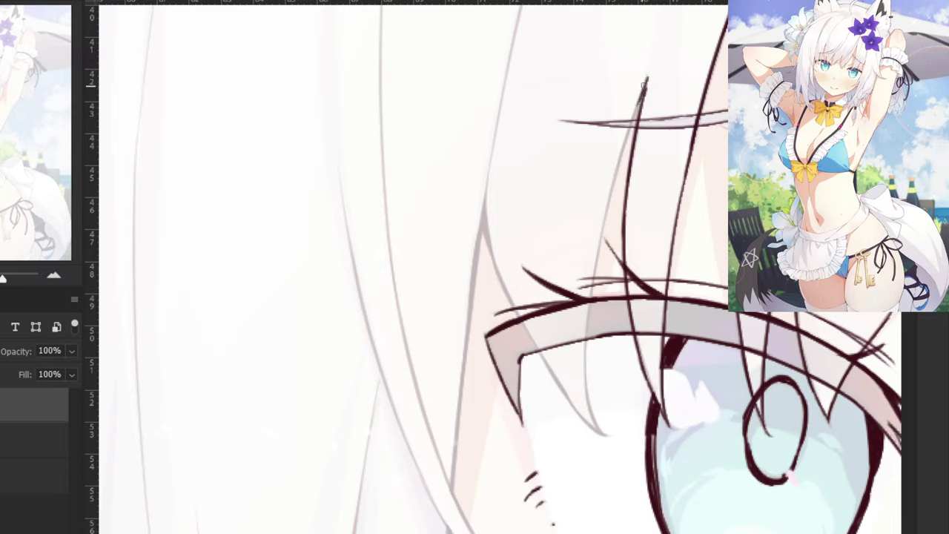
pyautogui.moveTo(647, 74); pyautogui.dragTo(617, 162)
pyautogui.hotkey('ctrl', 'z')
pyautogui.moveTo(647, 78); pyautogui.dragTo(628, 140)
pyautogui.hotkey('ctrl', 'z')
pyautogui.moveTo(642, 99); pyautogui.dragTo(589, 275)
pyautogui.hotkey('ctrl', 'z')
pyautogui.hotkey('ctrl', 'z')
pyautogui.moveTo(627, 132); pyautogui.dragTo(603, 258)
pyautogui.hotkey('ctrl', 'z')
pyautogui.moveTo(634, 122); pyautogui.dragTo(599, 275)
pyautogui.hotkey('ctrl', 'z')
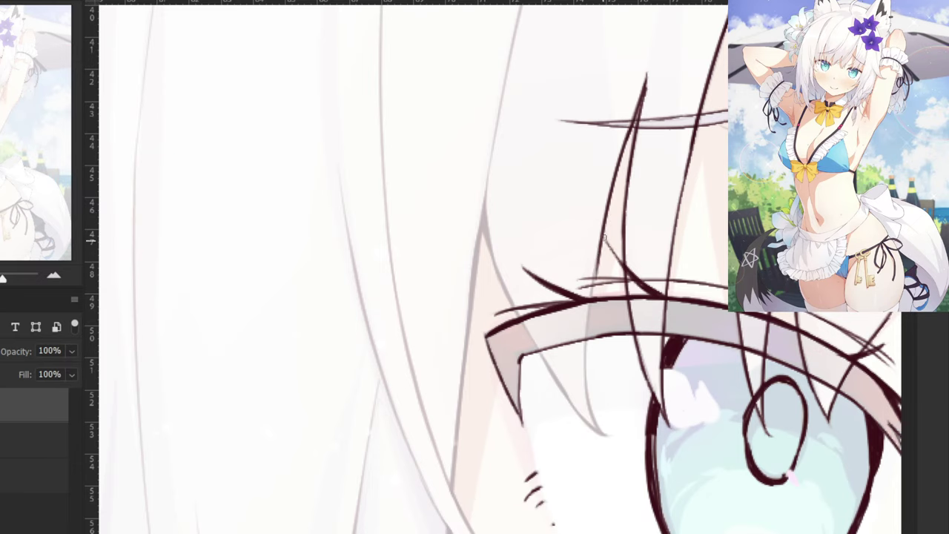
# Continue that thin gap's left edge through the lashes and curve it into the hair tip over the white of the eye.
pyautogui.moveTo(604, 236); pyautogui.dragTo(589, 384)
pyautogui.hotkey('ctrl', 'z')
pyautogui.hotkey('ctrl', 'z')
pyautogui.moveTo(603, 239); pyautogui.dragTo(588, 396)
pyautogui.hotkey('ctrl', 'z')
pyautogui.moveTo(603, 242); pyautogui.dragTo(588, 405)
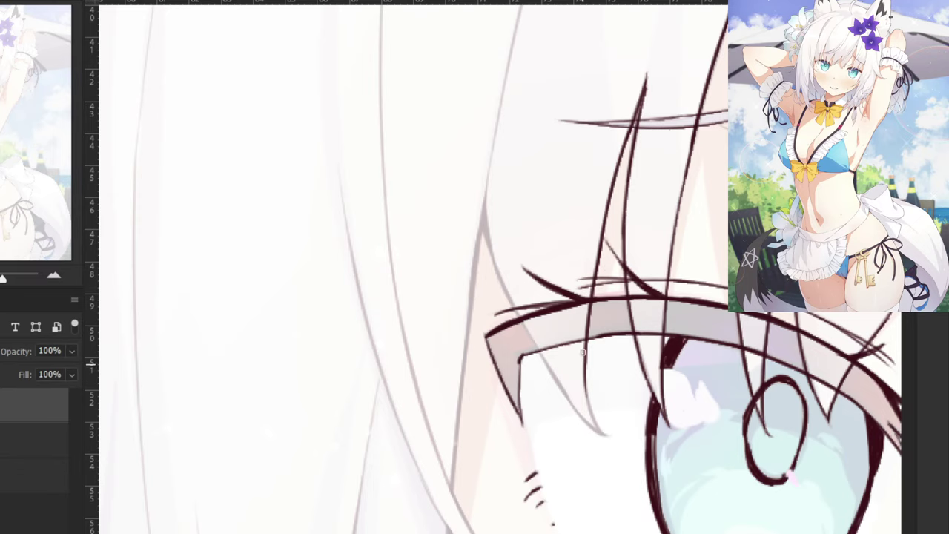
pyautogui.hotkey('ctrl', 'z')
pyautogui.moveTo(585, 359); pyautogui.dragTo(600, 437)
pyautogui.hotkey('ctrl', 'z')
pyautogui.moveTo(586, 390); pyautogui.dragTo(608, 439)
pyautogui.hotkey('ctrl', 'z')
pyautogui.moveTo(585, 385)
pyautogui.mouseDown()
pyautogui.moveTo(601, 433)
pyautogui.moveTo(647, 483)
pyautogui.mouseUp()
pyautogui.hotkey('ctrl', '+')
pyautogui.hotkey('ctrl', 'z')
pyautogui.hotkey('ctrl', 'z')
pyautogui.moveTo(629, 439); pyautogui.dragTo(662, 505)
pyautogui.hotkey('ctrl', 'z')
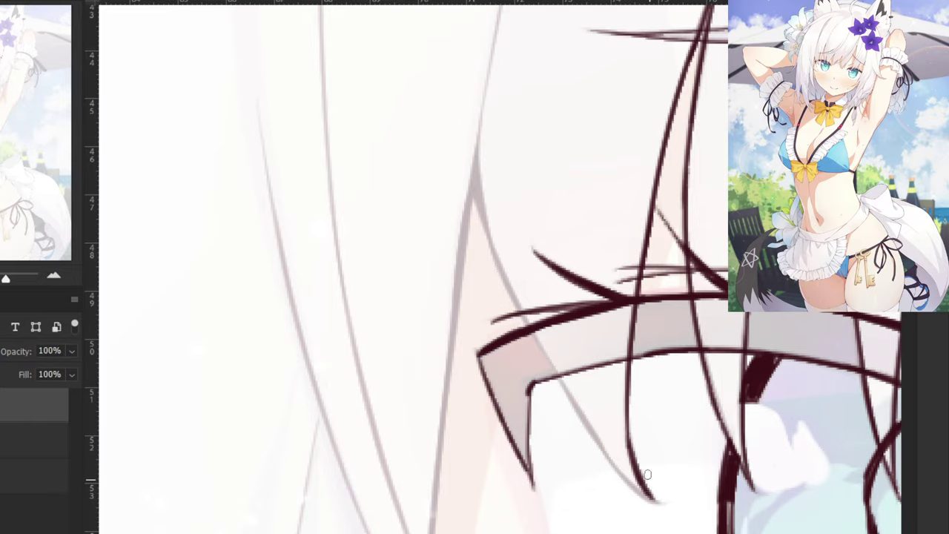
# Ink the upper section of the long strand line on the crown that runs down toward the tall gap's peak.
pyautogui.hotkey('ctrl', '-')
pyautogui.moveTo(490, 126); pyautogui.dragTo(406, 331)
pyautogui.hotkey('ctrl', '-')
pyautogui.scroll(-2, 406, 334)
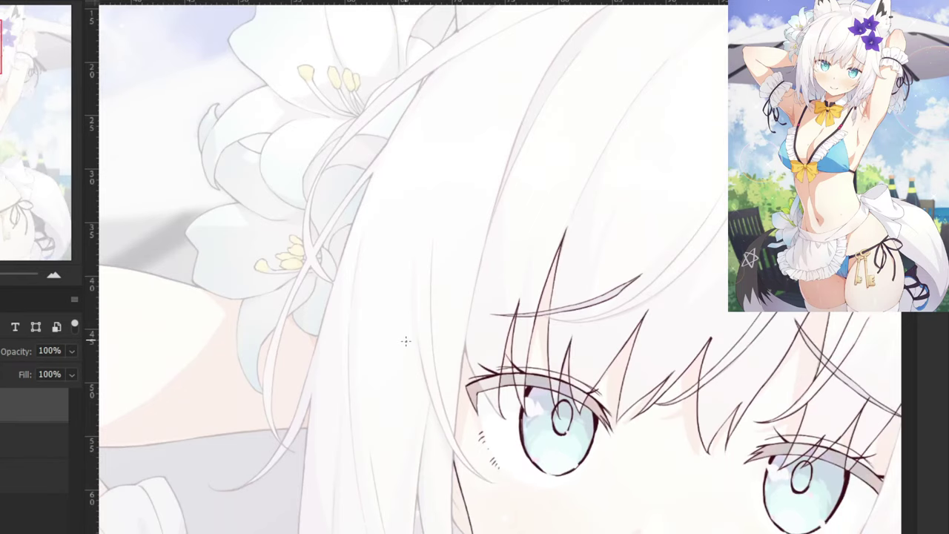
pyautogui.scroll(6, 405, 341)
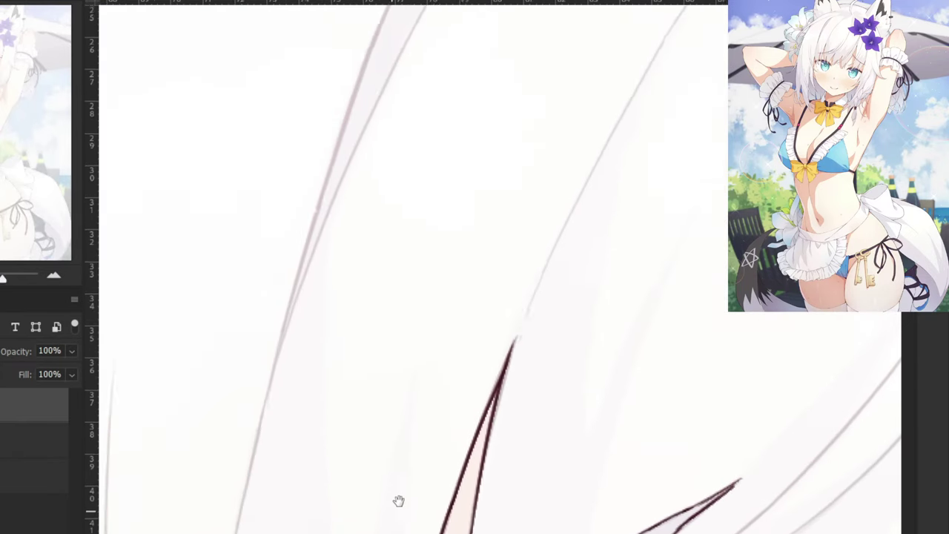
pyautogui.moveTo(399, 501); pyautogui.dragTo(394, 511)
pyautogui.moveTo(571, 98); pyautogui.dragTo(430, 354)
pyautogui.hotkey('ctrl', '-')
pyautogui.hotkey('ctrl', '-')
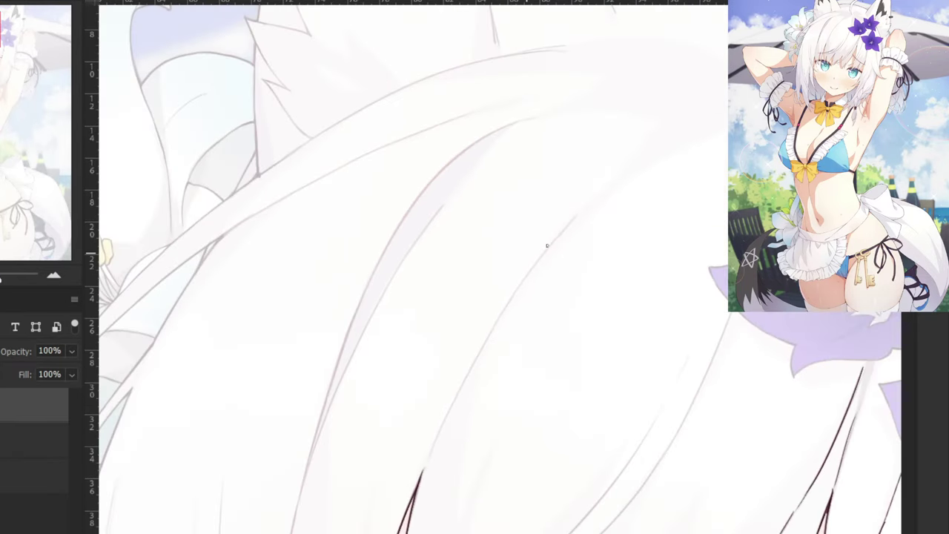
pyautogui.moveTo(574, 216); pyautogui.dragTo(498, 337)
pyautogui.hotkey('ctrl', 'z')
pyautogui.moveTo(575, 218)
pyautogui.mouseDown()
pyautogui.moveTo(502, 315)
pyautogui.moveTo(557, 239)
pyautogui.moveTo(508, 304)
pyautogui.mouseUp()
pyautogui.hotkey('ctrl', 'z')
pyautogui.scroll(3, 515, 298)
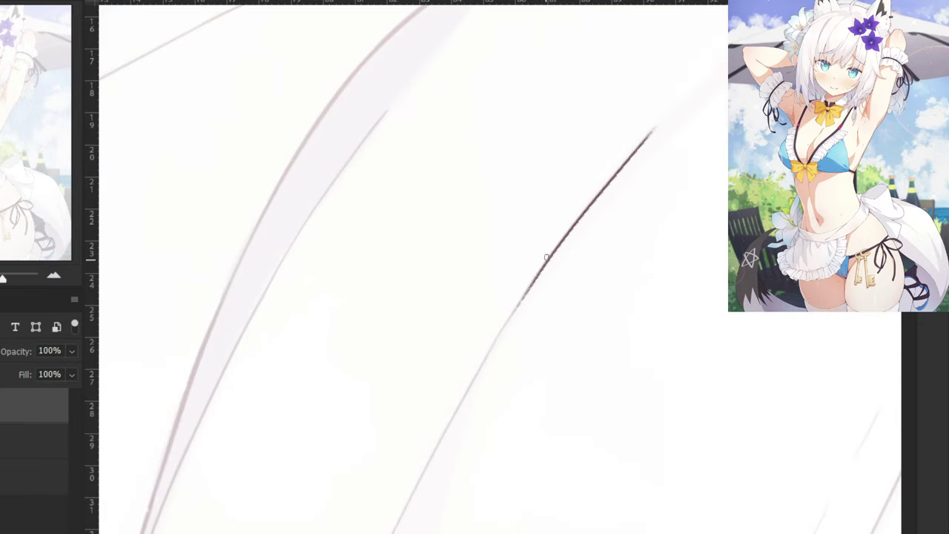
pyautogui.moveTo(546, 257); pyautogui.dragTo(443, 425)
pyautogui.hotkey('ctrl', 'z')
pyautogui.moveTo(447, 346); pyautogui.dragTo(546, 244)
pyautogui.hotkey('ctrl', 'z')
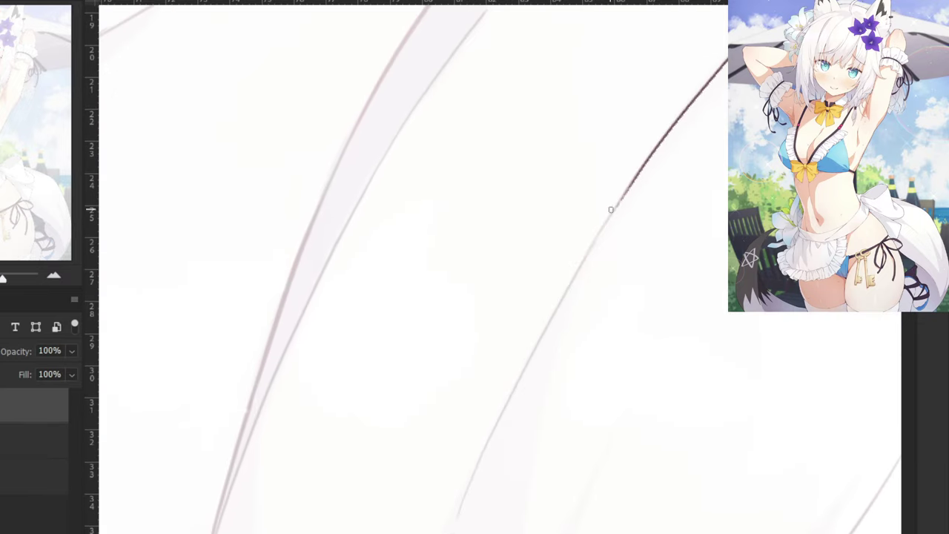
# Continue the long strand line down to just above the tall gap's peak, redoing the joins until they blend in.
pyautogui.moveTo(638, 174); pyautogui.dragTo(557, 317)
pyautogui.hotkey('ctrl', 'z')
pyautogui.moveTo(641, 178)
pyautogui.mouseDown()
pyautogui.moveTo(527, 365)
pyautogui.moveTo(537, 357)
pyautogui.mouseUp()
pyautogui.hotkey('ctrl', 'z')
pyautogui.hotkey('ctrl', 'z')
pyautogui.moveTo(623, 203); pyautogui.dragTo(533, 356)
pyautogui.moveTo(551, 323); pyautogui.dragTo(469, 483)
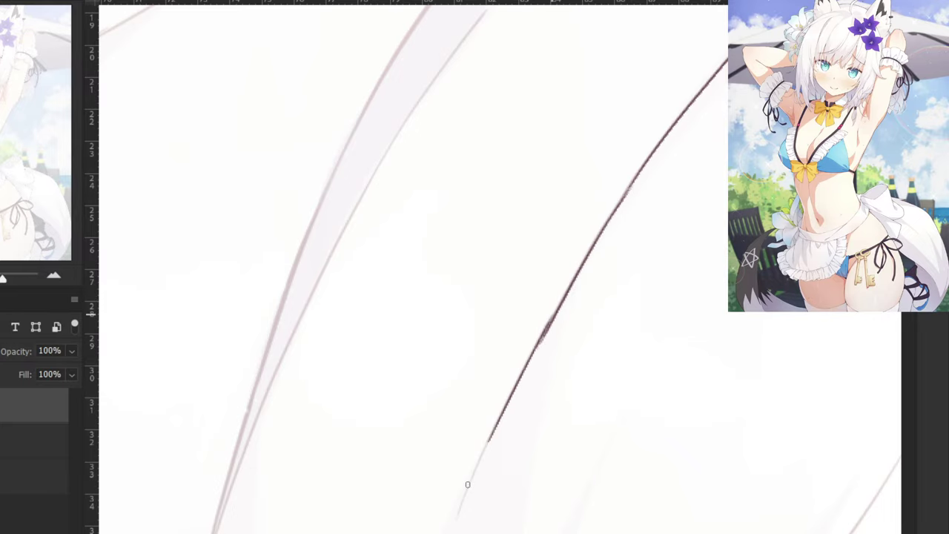
pyautogui.hotkey('ctrl', 'z')
pyautogui.moveTo(544, 336); pyautogui.dragTo(459, 516)
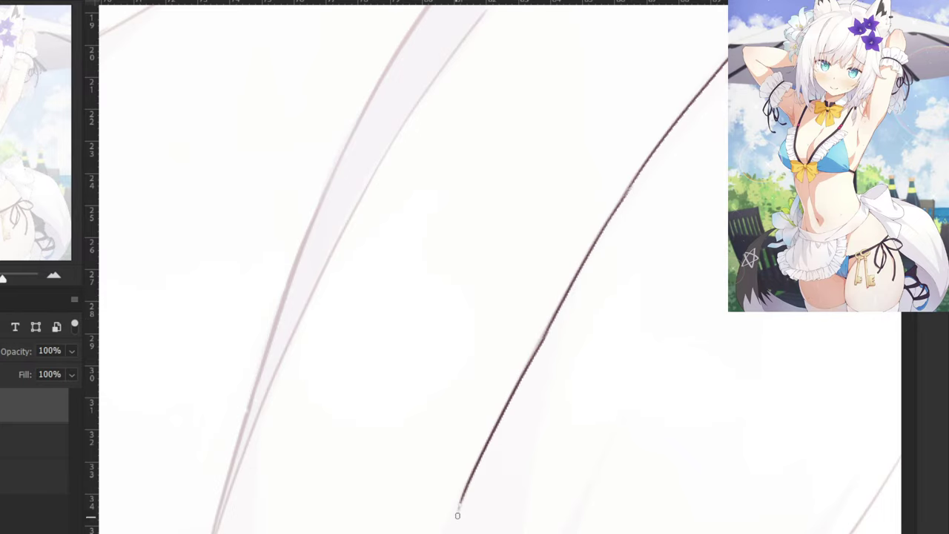
pyautogui.hotkey('ctrl', '-')
pyautogui.hotkey('ctrl', '-')
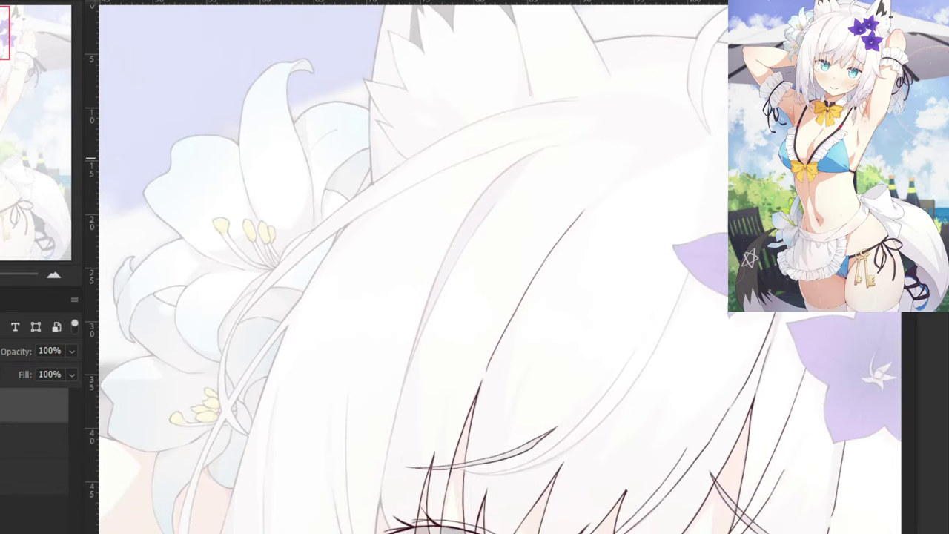
# Ink the upper part of the long curved strand's outer edge, running down from the tip of the purple flower's petal.
pyautogui.hotkey('ctrl', '+')
pyautogui.moveTo(659, 312); pyautogui.dragTo(650, 288)
pyautogui.moveTo(752, 193); pyautogui.dragTo(706, 319)
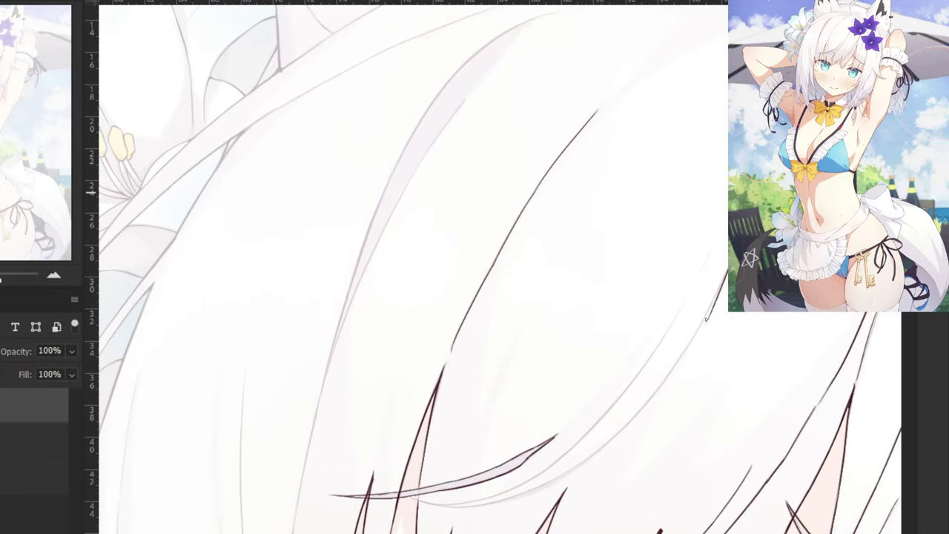
pyautogui.moveTo(728, 265); pyautogui.dragTo(705, 320)
pyautogui.hotkey('ctrl', '+')
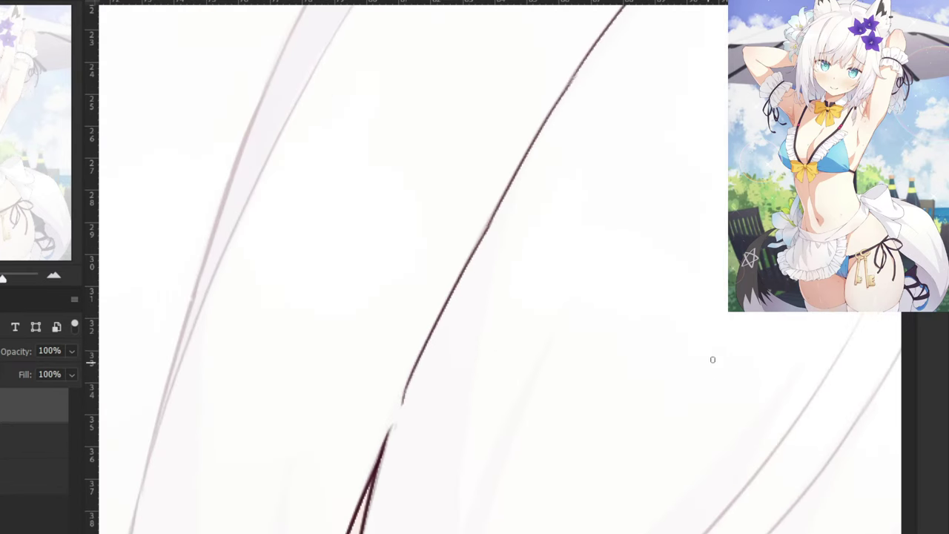
pyautogui.moveTo(735, 380); pyautogui.dragTo(583, 267)
pyautogui.moveTo(776, 193); pyautogui.dragTo(612, 438)
pyautogui.hotkey('ctrl', 'z')
pyautogui.scroll(-3, 645, 355)
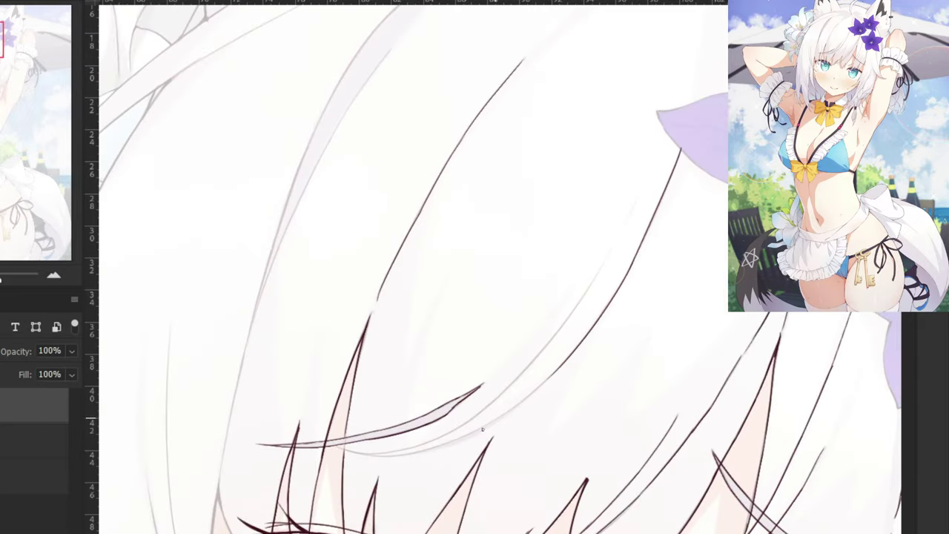
# Continue the curved strand's outer edge down beneath the thin shaded lock at the eyebrow, redoing the stroke until it follows the reference.
pyautogui.hotkey('ctrl', '+')
pyautogui.moveTo(489, 424); pyautogui.dragTo(693, 260)
pyautogui.hotkey('ctrl', '-')
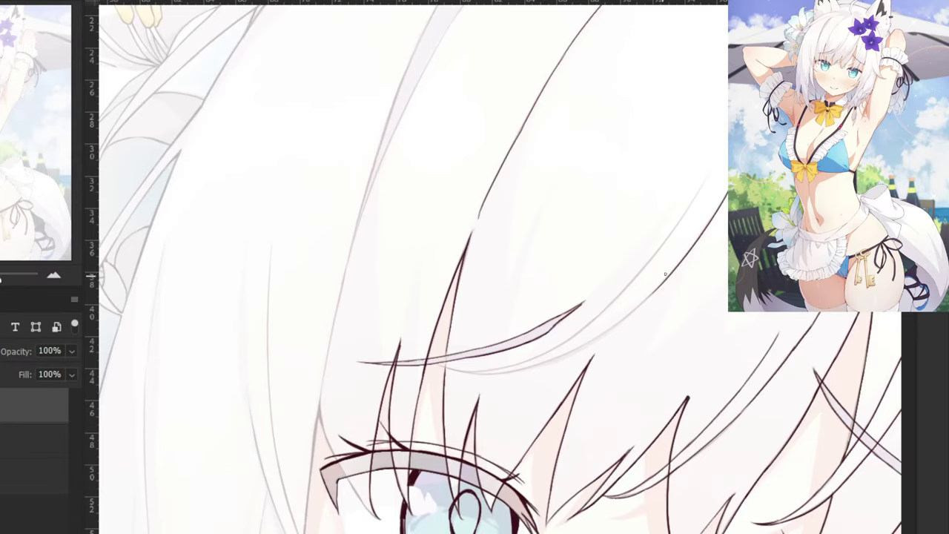
pyautogui.scroll(3, 657, 303)
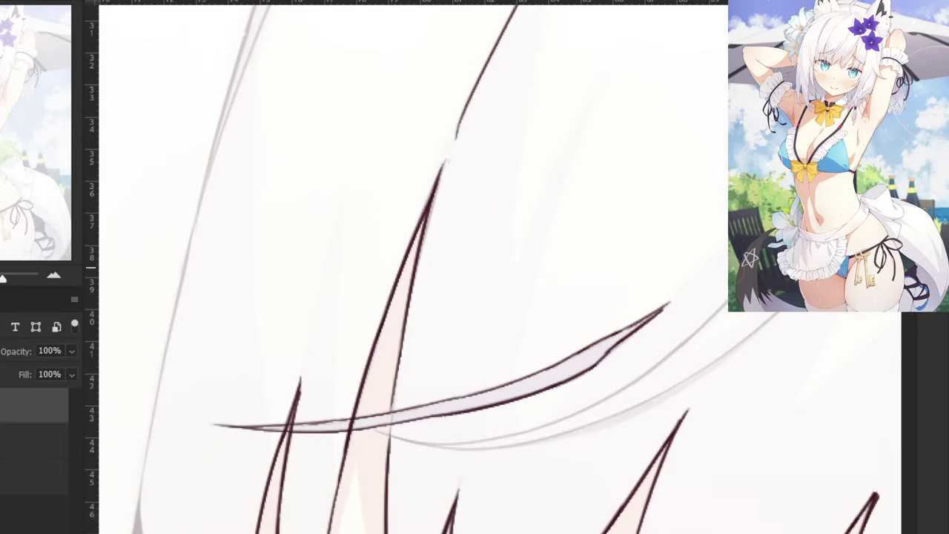
pyautogui.moveTo(815, 269); pyautogui.dragTo(571, 428)
pyautogui.hotkey('ctrl', 'z')
pyautogui.hotkey('ctrl', 'z')
pyautogui.moveTo(812, 278); pyautogui.dragTo(585, 418)
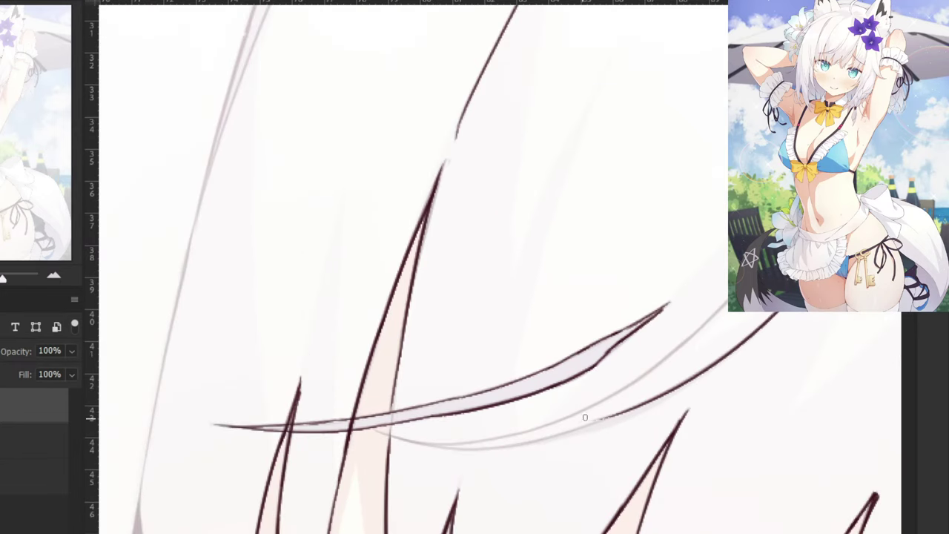
pyautogui.hotkey('ctrl', 'z')
pyautogui.moveTo(813, 277); pyautogui.dragTo(589, 427)
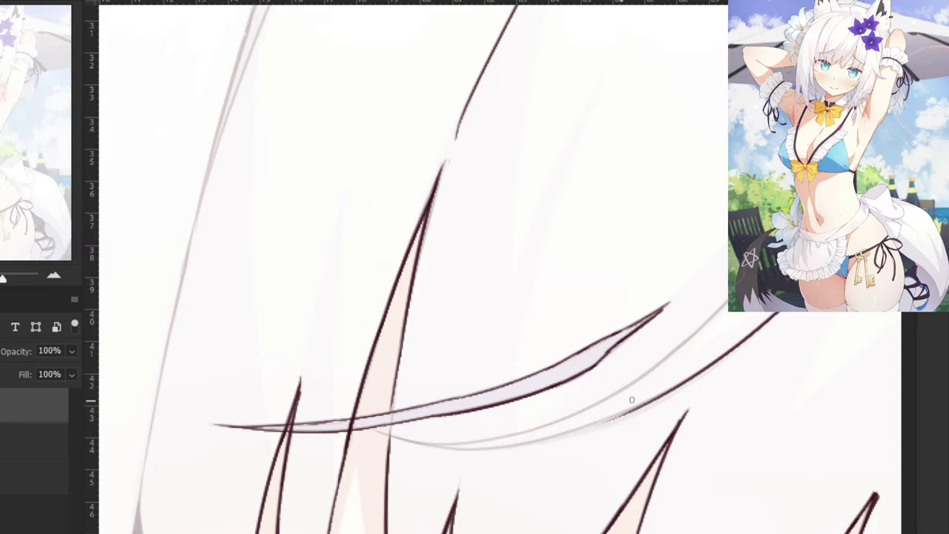
pyautogui.moveTo(666, 388)
pyautogui.mouseDown()
pyautogui.moveTo(489, 444)
pyautogui.moveTo(431, 441)
pyautogui.mouseUp()
pyautogui.hotkey('ctrl', 'z')
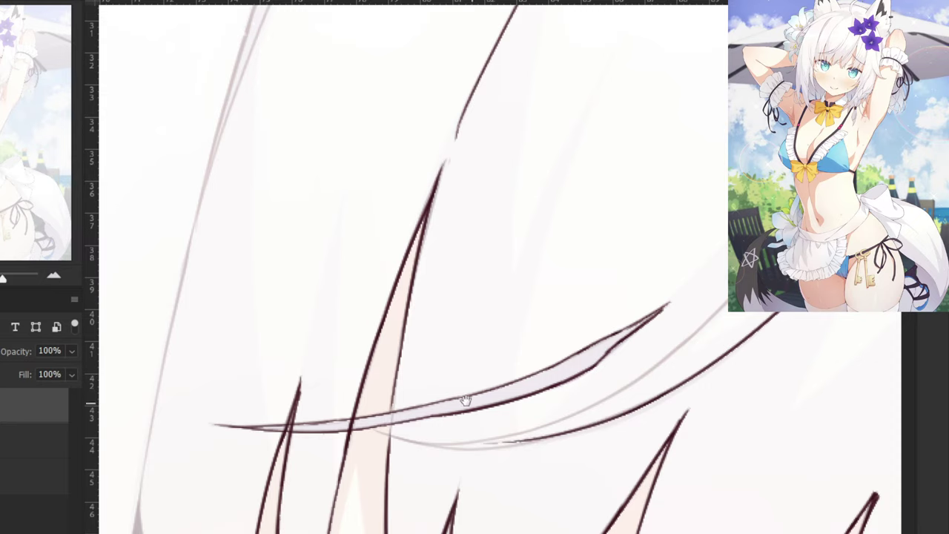
# Trim the rough lower end of the strand's outer edge with the Eraser and retry the stroke toward the strand's tip.
pyautogui.moveTo(466, 401); pyautogui.dragTo(568, 409)
pyautogui.press('e')
pyautogui.moveTo(581, 461); pyautogui.dragTo(620, 454)
pyautogui.press('b')
pyautogui.moveTo(681, 436)
pyautogui.mouseDown()
pyautogui.moveTo(537, 465)
pyautogui.moveTo(482, 446)
pyautogui.mouseUp()
pyautogui.hotkey('ctrl', 'z')
pyautogui.hotkey('ctrl', 'z')
pyautogui.moveTo(656, 444)
pyautogui.mouseDown()
pyautogui.moveTo(455, 433)
pyautogui.moveTo(560, 456)
pyautogui.mouseUp()
pyautogui.hotkey('ctrl', 'z')
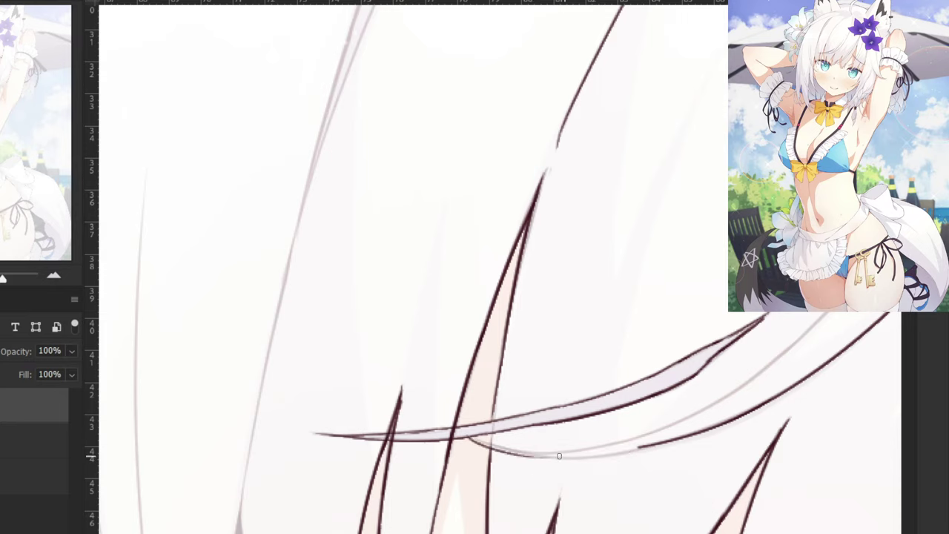
# Ink the curved strand's pointed tip beside the tall gap, starting its inner edge and joining its outer edge.
pyautogui.hotkey('ctrl', 'z')
pyautogui.moveTo(469, 434); pyautogui.dragTo(612, 447)
pyautogui.hotkey('ctrl', 'z')
pyautogui.moveTo(473, 435)
pyautogui.mouseDown()
pyautogui.moveTo(602, 454)
pyautogui.moveTo(592, 450)
pyautogui.mouseUp()
pyautogui.hotkey('ctrl', 'z')
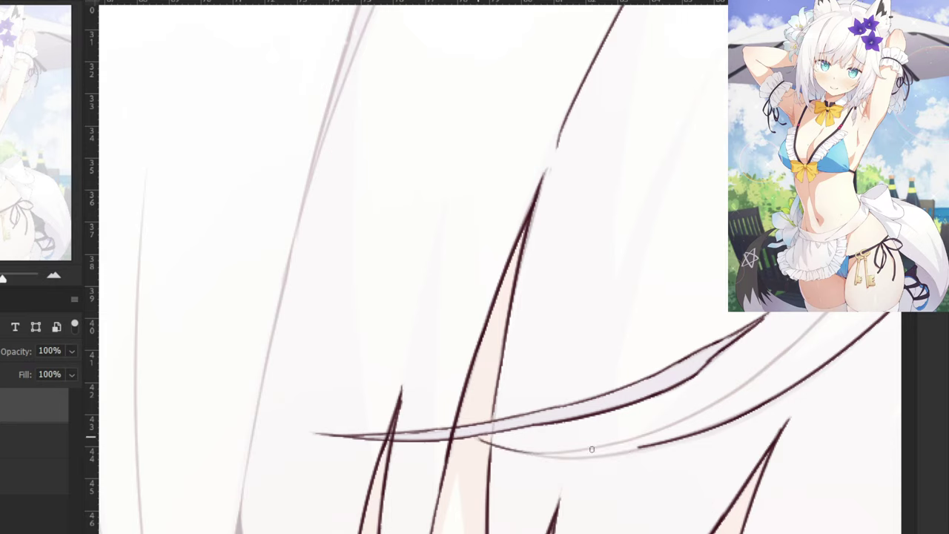
pyautogui.hotkey('ctrl', '+')
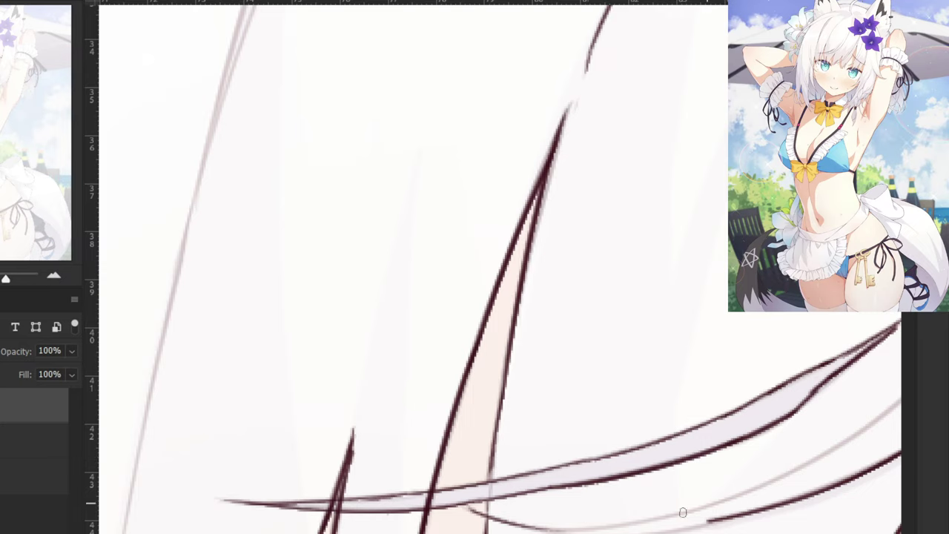
pyautogui.moveTo(716, 502); pyautogui.dragTo(523, 527)
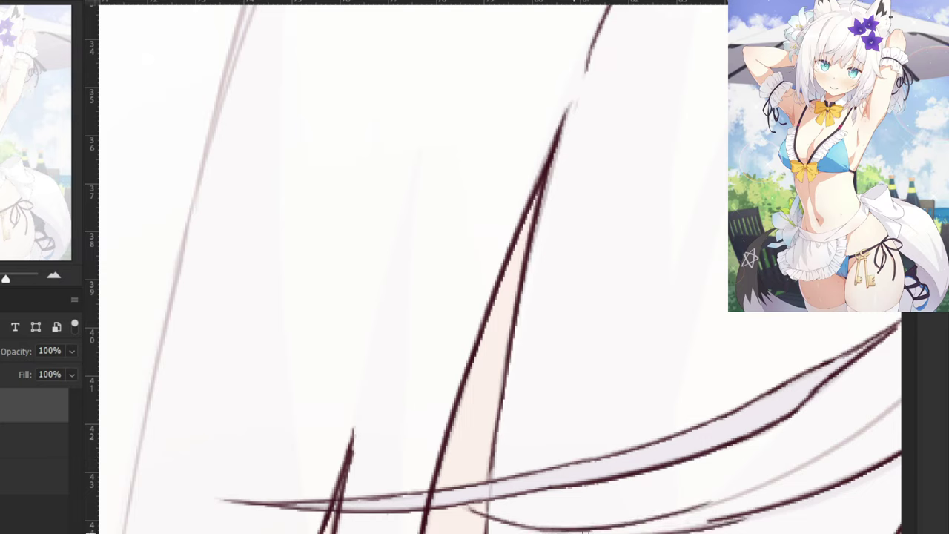
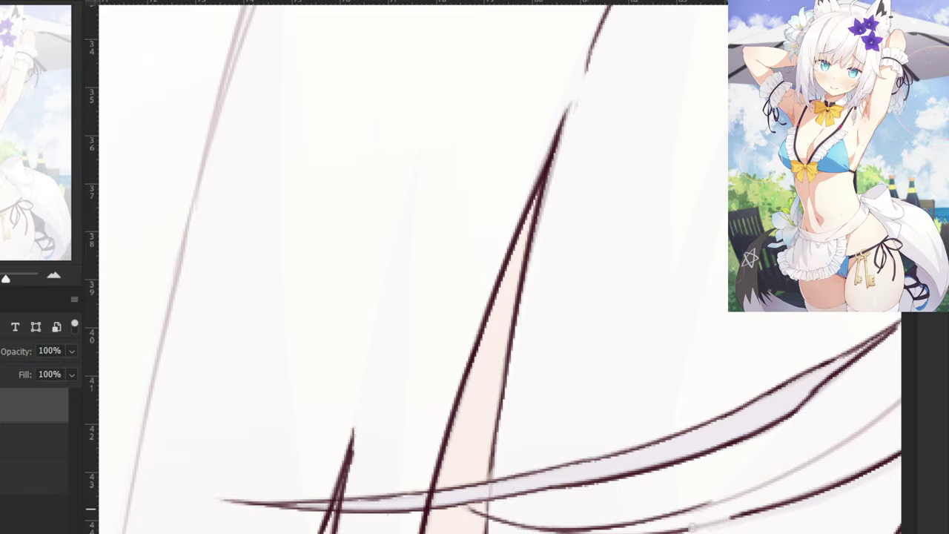
pyautogui.hotkey('ctrl', '-')
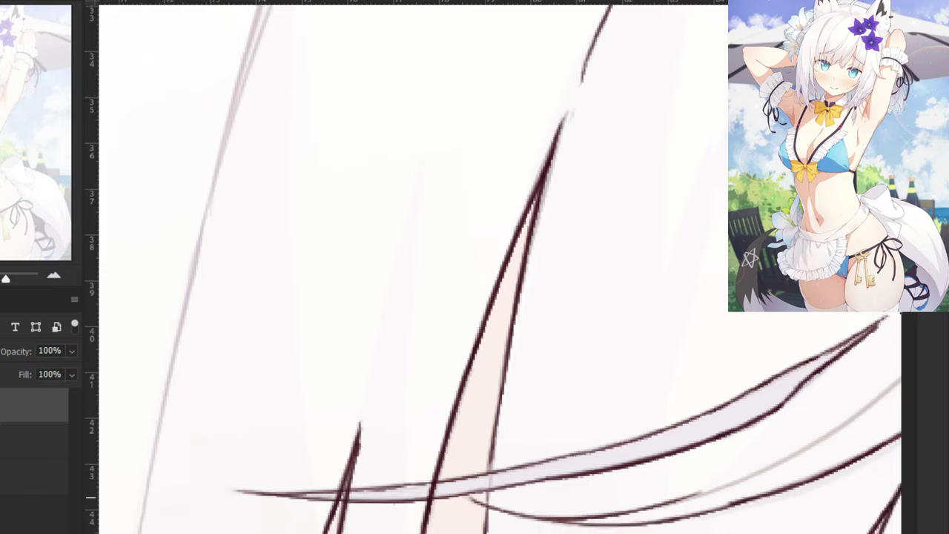
# Ink the upper section of the curved strand's inner edge, parallel to the finished outer edge.
pyautogui.moveTo(755, 333); pyautogui.dragTo(635, 422)
pyautogui.moveTo(772, 301); pyautogui.dragTo(629, 449)
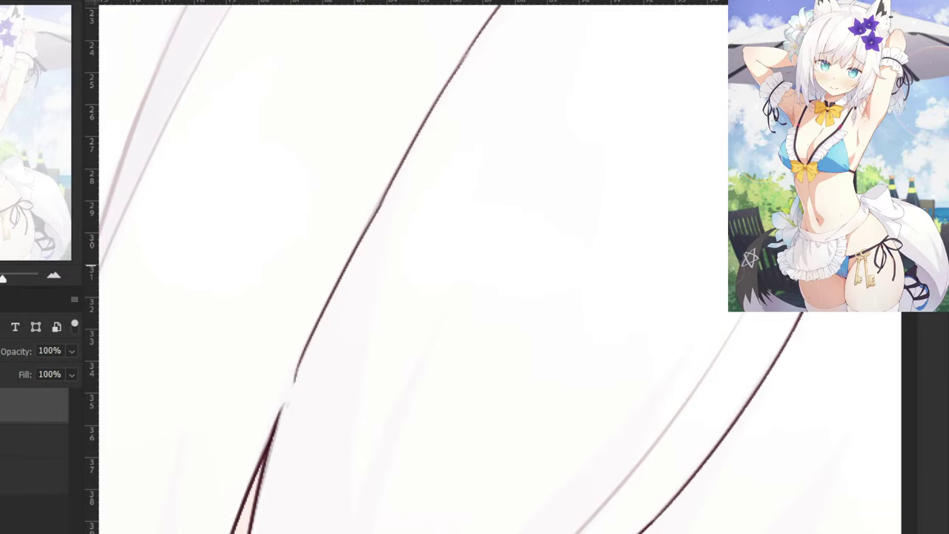
pyautogui.hotkey('ctrl', 'z')
pyautogui.moveTo(766, 265); pyautogui.dragTo(642, 453)
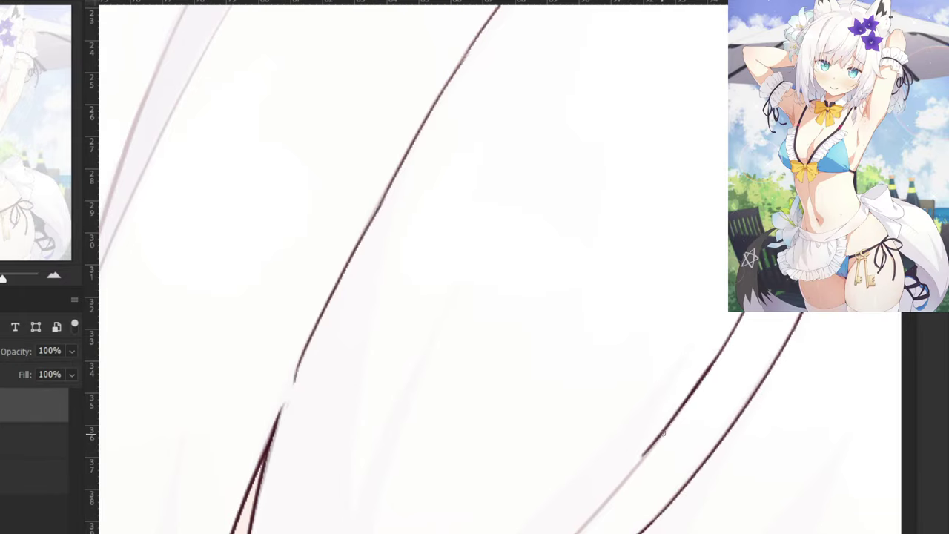
pyautogui.moveTo(621, 396); pyautogui.dragTo(706, 299)
pyautogui.hotkey('ctrl', 'z')
pyautogui.moveTo(779, 296); pyautogui.dragTo(704, 392)
pyautogui.hotkey('ctrl', 'z')
pyautogui.moveTo(729, 360); pyautogui.dragTo(627, 473)
pyautogui.hotkey('ctrl', 'z')
pyautogui.hotkey('ctrl', 'z')
# Extend the strand's inner edge down past the end of the thin shaded lock at the eyebrow.
pyautogui.moveTo(569, 430); pyautogui.dragTo(685, 358)
pyautogui.moveTo(766, 374)
pyautogui.mouseDown()
pyautogui.moveTo(675, 461)
pyautogui.moveTo(660, 462)
pyautogui.mouseUp()
pyautogui.hotkey('ctrl', 'z')
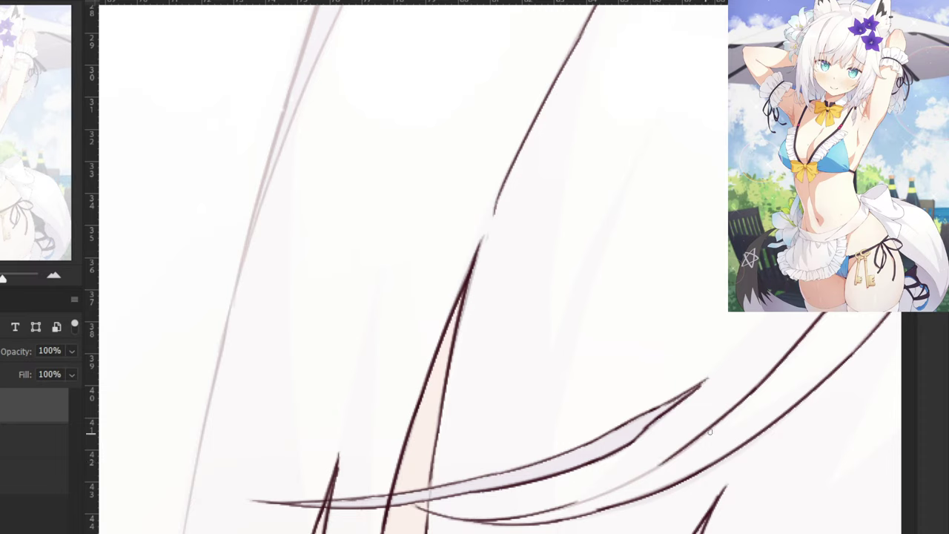
pyautogui.hotkey('ctrl', 'z')
pyautogui.hotkey('ctrl', 'z')
pyautogui.moveTo(767, 373); pyautogui.dragTo(639, 478)
pyautogui.hotkey('ctrl', 'z')
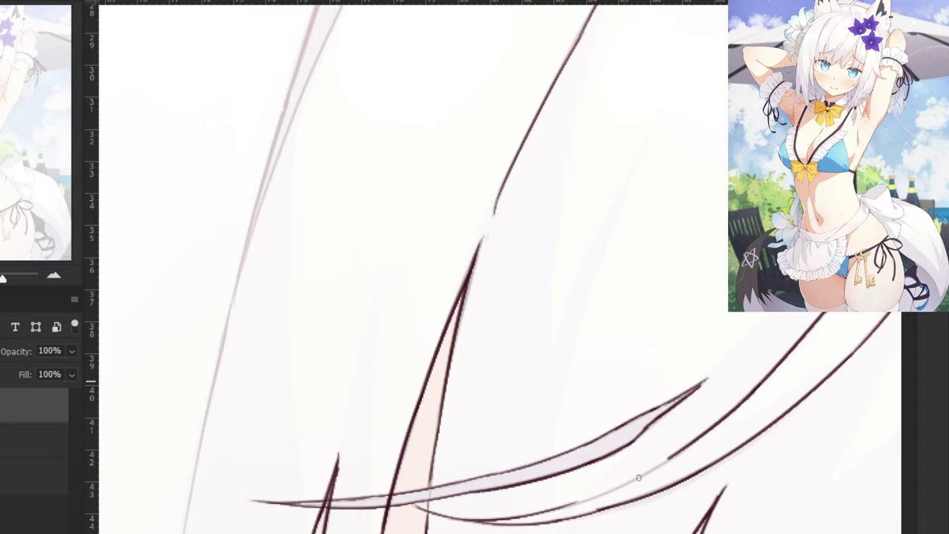
# Close the remaining break in the strand's inner edge so it runs smoothly into the inked tip.
pyautogui.moveTo(704, 434); pyautogui.dragTo(592, 504)
pyautogui.hotkey('ctrl', 'z')
pyautogui.moveTo(676, 451); pyautogui.dragTo(568, 505)
pyautogui.hotkey('ctrl', 'z')
pyautogui.hotkey('ctrl', 'z')
pyautogui.hotkey('ctrl', 'z')
pyautogui.moveTo(657, 466); pyautogui.dragTo(554, 510)
pyautogui.hotkey('ctrl', '-')
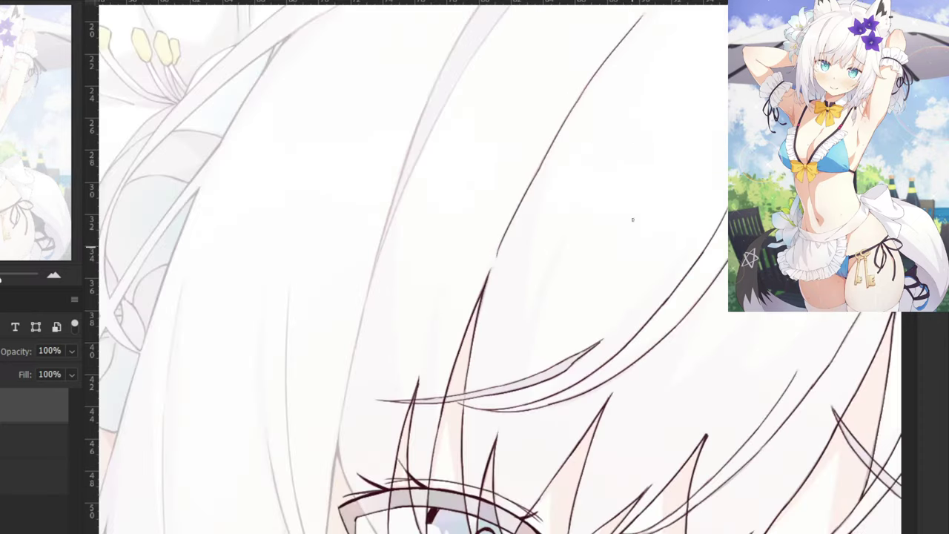
# Check the line art with the reference illustration hidden and shown, examining the bangs and the whole face.
pyautogui.moveTo(632, 220); pyautogui.dragTo(230, 216)
pyautogui.hotkey('ctrl', '-')
pyautogui.hotkey('ctrl', ',')
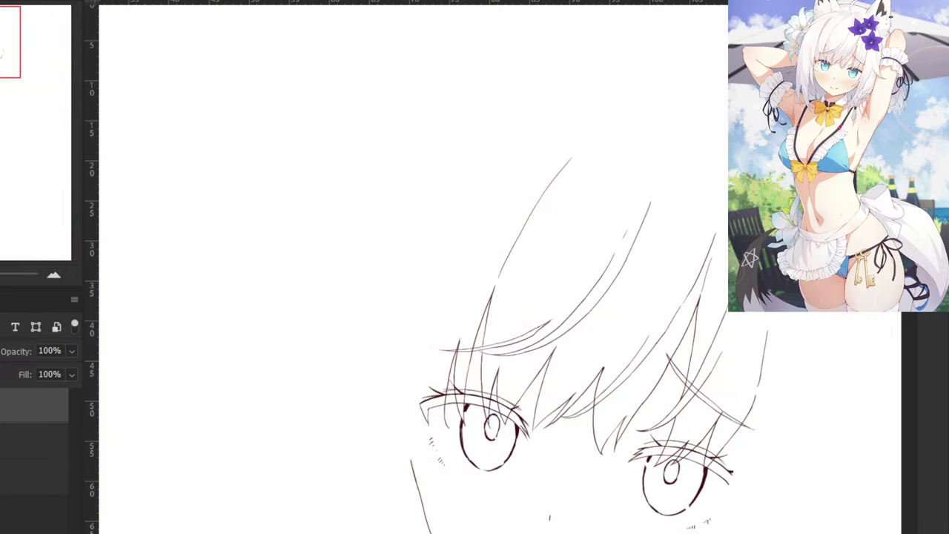
pyautogui.hotkey('ctrl', '-')
pyautogui.hotkey('ctrl', '-')
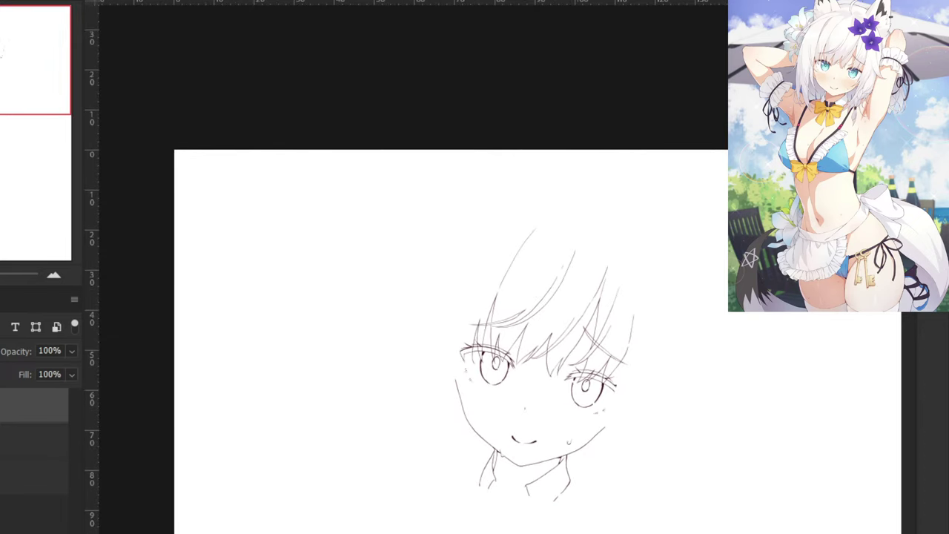
pyautogui.hotkey('ctrl', '+')
pyautogui.hotkey('ctrl', '+')
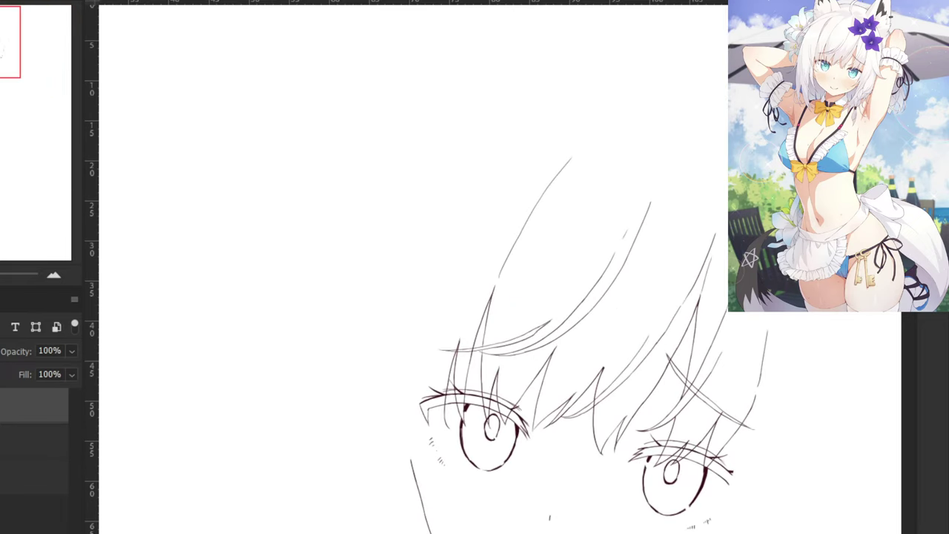
pyautogui.hotkey('ctrl', ',')
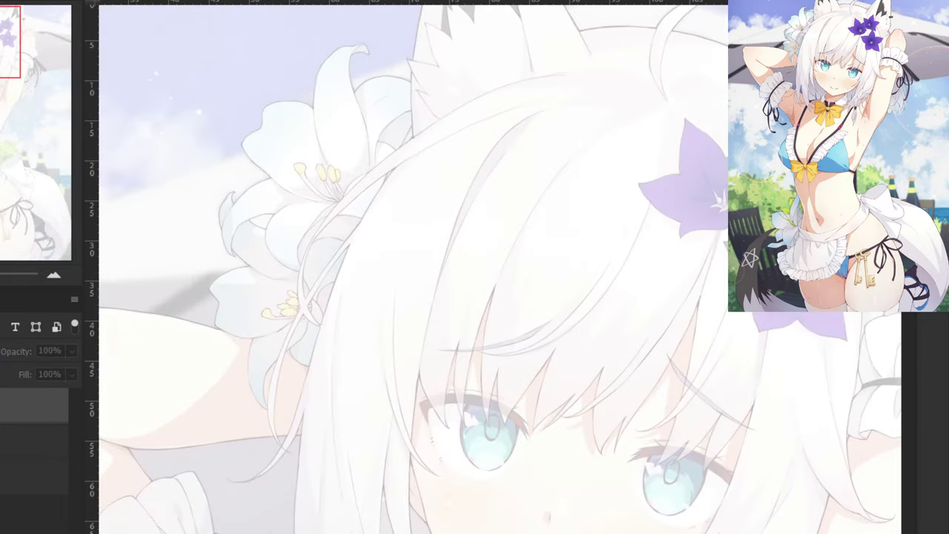
pyautogui.hotkey('ctrl', ',')
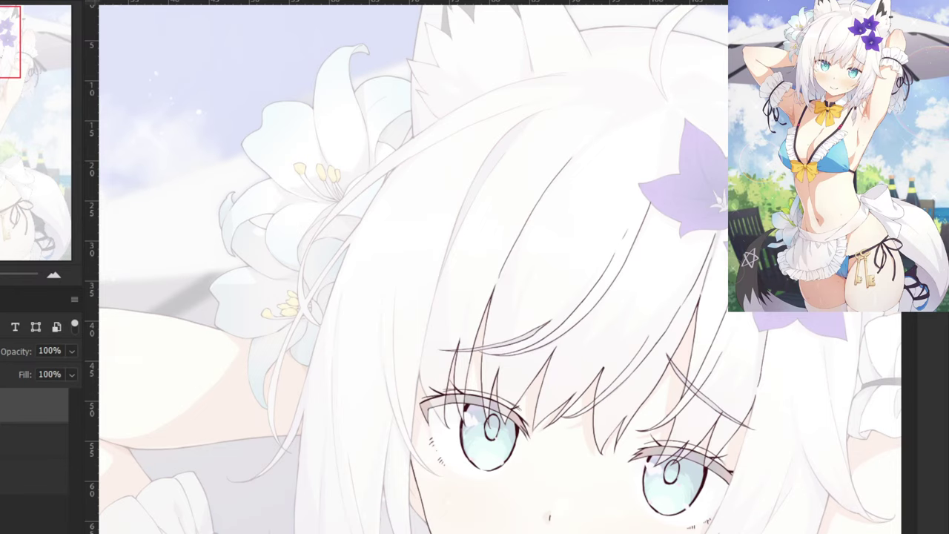
pyautogui.hotkey('ctrl', '-')
pyautogui.hotkey('ctrl', '-')
pyautogui.hotkey('ctrl', ',')
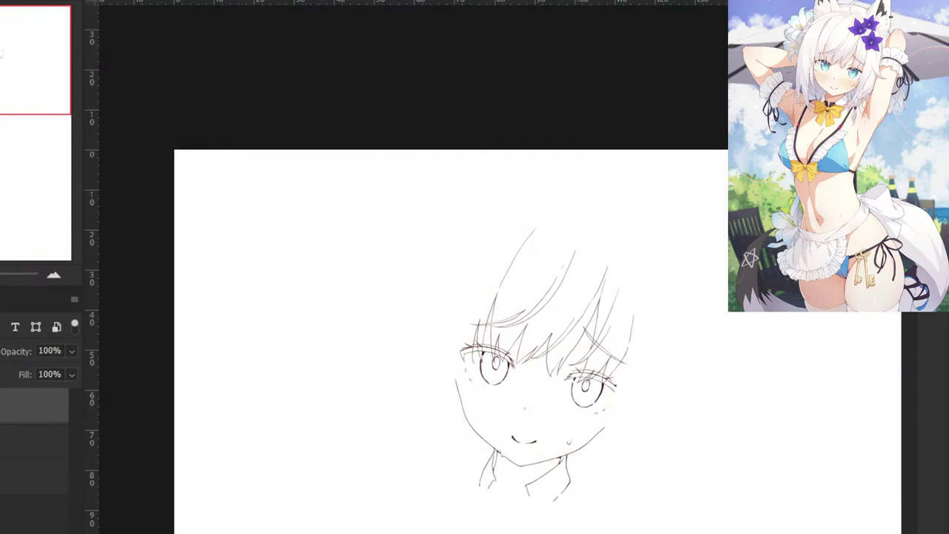
pyautogui.hotkey('ctrl', '+')
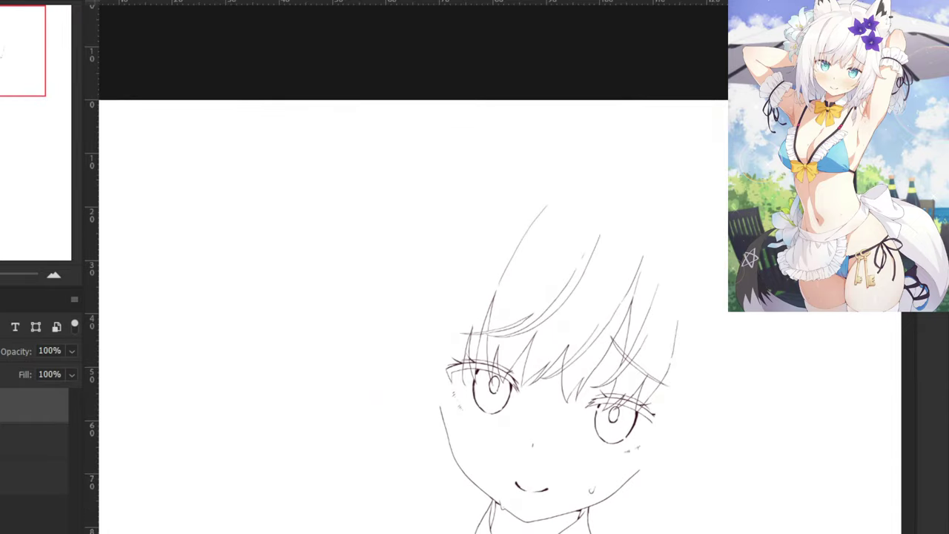
pyautogui.hotkey('ctrl', ',')
pyautogui.hotkey('ctrl', '+')
pyautogui.hotkey('ctrl', '+')
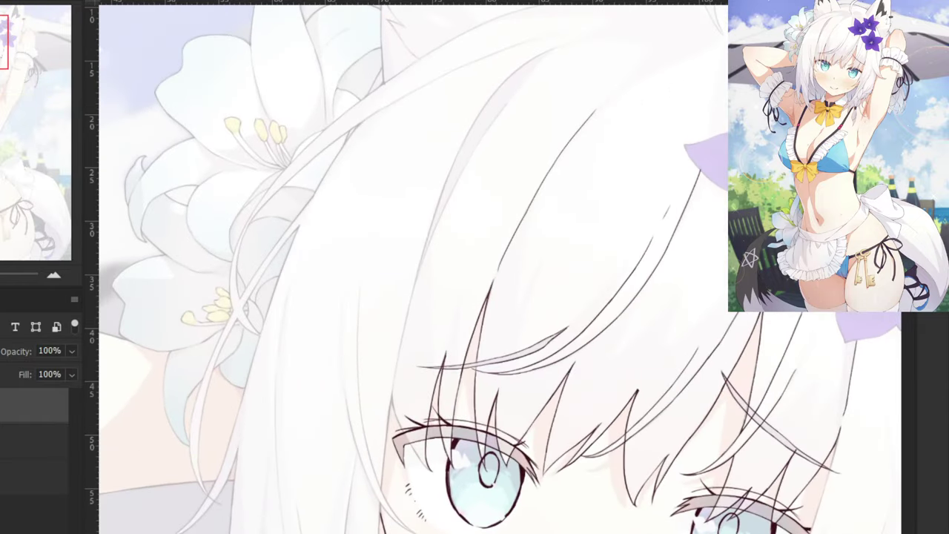
# Ink the hair edge at the left-hand eye's outer corner, from its peak through the upper lashes to the tip over the white.
pyautogui.moveTo(697, 338); pyautogui.dragTo(599, 112)
pyautogui.moveTo(484, 114); pyautogui.dragTo(652, 343)
pyautogui.moveTo(450, 356); pyautogui.dragTo(423, 323)
pyautogui.moveTo(468, 207); pyautogui.dragTo(453, 114)
pyautogui.moveTo(392, 364); pyautogui.dragTo(393, 401)
pyautogui.hotkey('ctrl', '+')
pyautogui.hotkey('ctrl', '+')
pyautogui.hotkey('ctrl', '+')
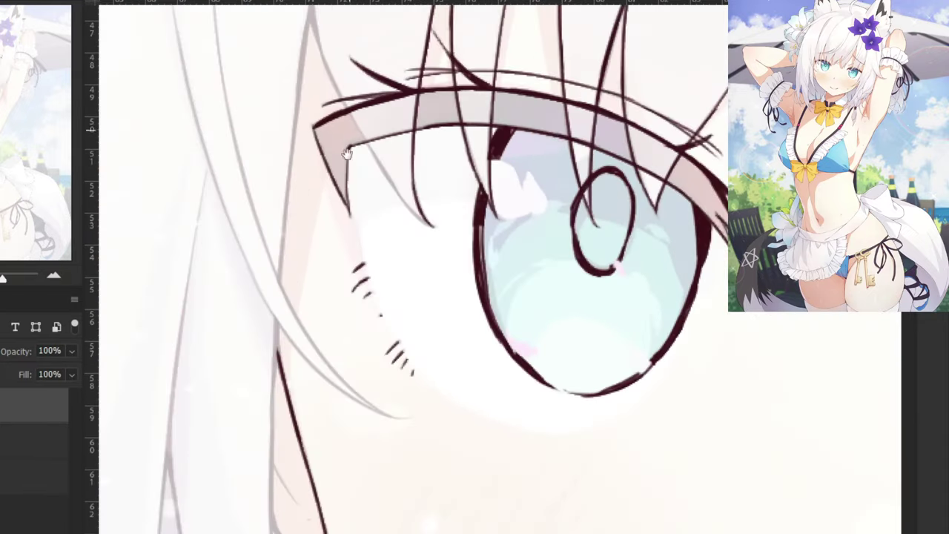
pyautogui.scroll(2, 346, 154)
pyautogui.moveTo(347, 150); pyautogui.dragTo(412, 325)
pyautogui.hotkey('ctrl', 'z')
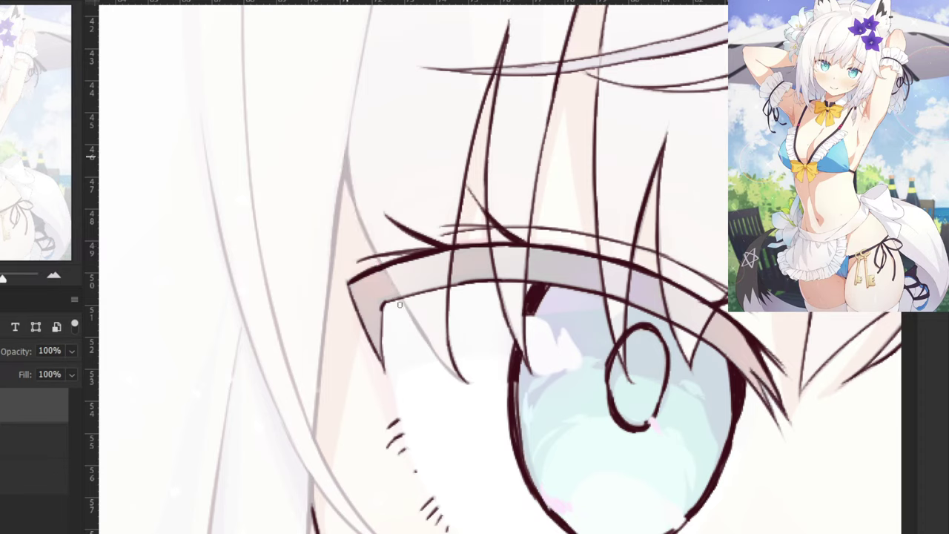
pyautogui.moveTo(346, 147); pyautogui.dragTo(446, 369)
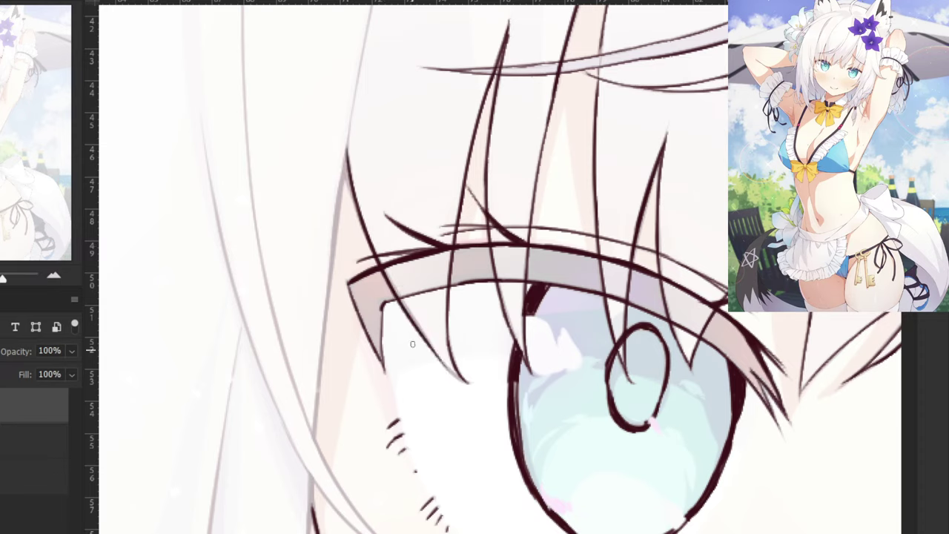
pyautogui.hotkey('ctrl', 'z')
pyautogui.moveTo(408, 314); pyautogui.dragTo(466, 383)
pyautogui.moveTo(386, 319); pyautogui.dragTo(456, 442)
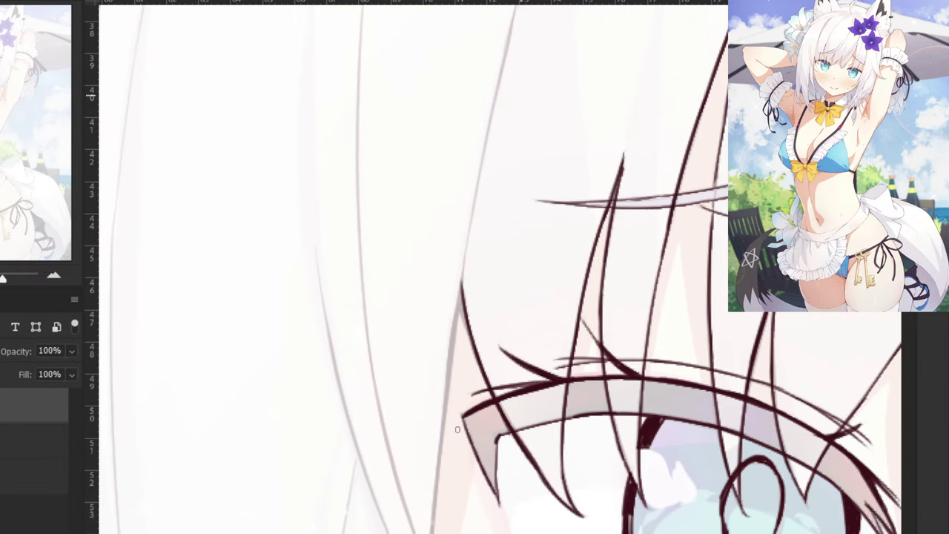
# Ink the upper end of the shaded crown lock's outer edge below the fox ear.
pyautogui.hotkey('ctrl', '-')
pyautogui.hotkey('ctrl', '-')
pyautogui.moveTo(485, 40); pyautogui.dragTo(445, 318)
pyautogui.moveTo(578, 119); pyautogui.dragTo(487, 324)
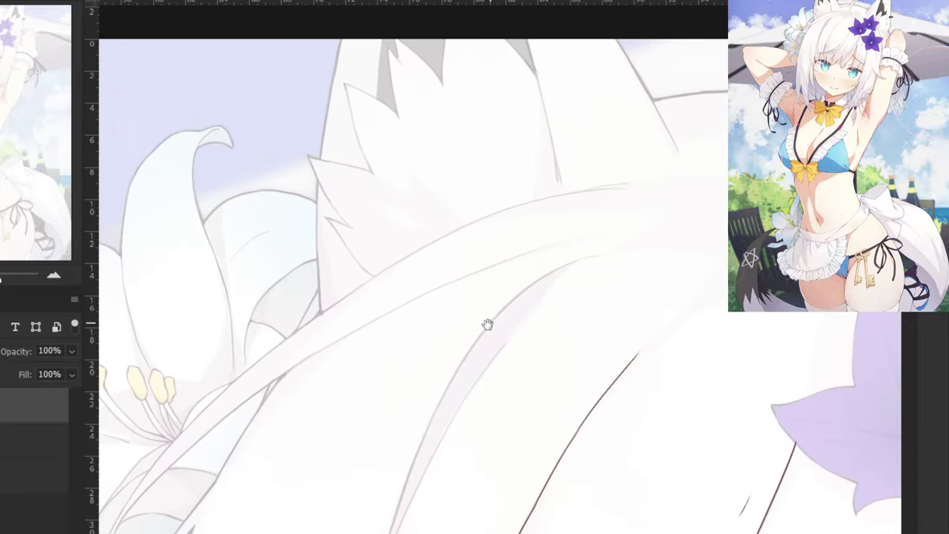
pyautogui.moveTo(585, 261)
pyautogui.mouseDown()
pyautogui.moveTo(515, 302)
pyautogui.moveTo(470, 350)
pyautogui.mouseUp()
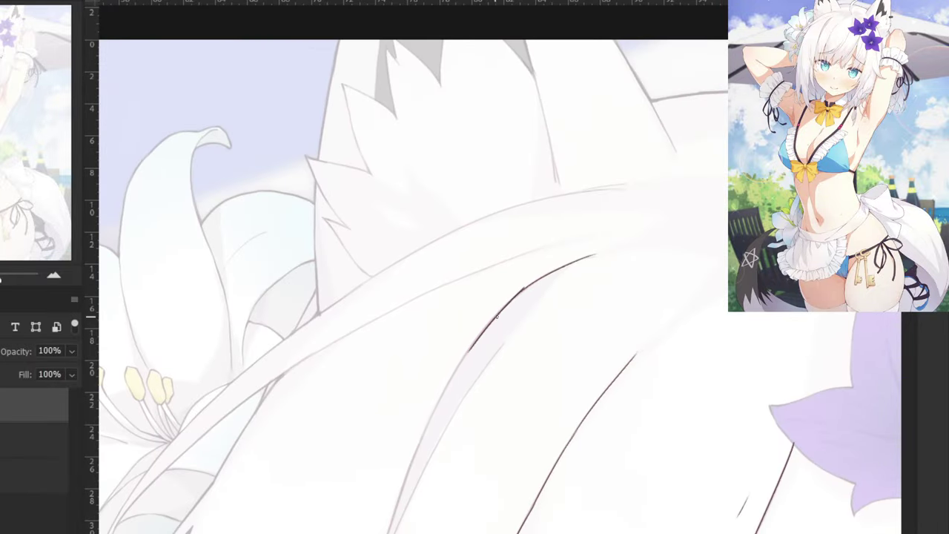
pyautogui.hotkey('ctrl', 'z')
pyautogui.moveTo(521, 292); pyautogui.dragTo(465, 355)
# Ink the next stretch of the shaded crown lock's outer edge, curving smoothly down from its inked upper end.
pyautogui.hotkey('ctrl', '+')
pyautogui.hotkey('ctrl', 'z')
pyautogui.moveTo(564, 268); pyautogui.dragTo(454, 393)
pyautogui.hotkey('ctrl', 'z')
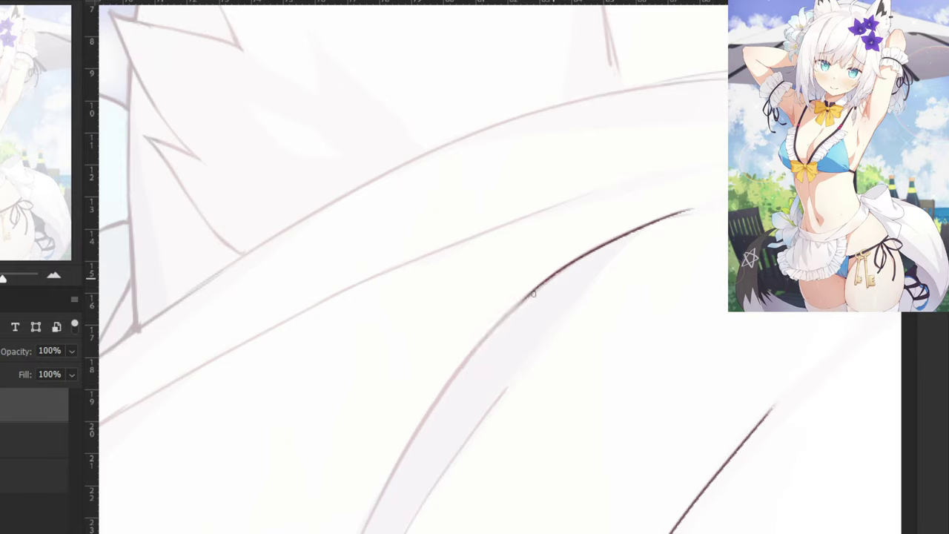
pyautogui.moveTo(552, 278); pyautogui.dragTo(439, 401)
pyautogui.hotkey('ctrl', 'z')
pyautogui.hotkey('ctrl', 'z')
pyautogui.moveTo(543, 284); pyautogui.dragTo(434, 393)
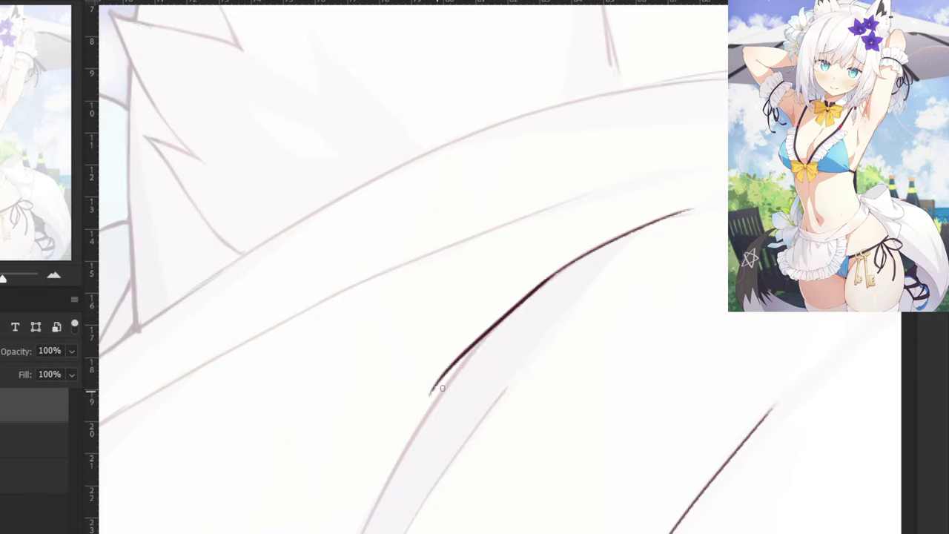
pyautogui.hotkey('ctrl', 'z')
pyautogui.moveTo(545, 285); pyautogui.dragTo(437, 394)
pyautogui.hotkey('ctrl', 'z')
pyautogui.moveTo(517, 304); pyautogui.dragTo(429, 414)
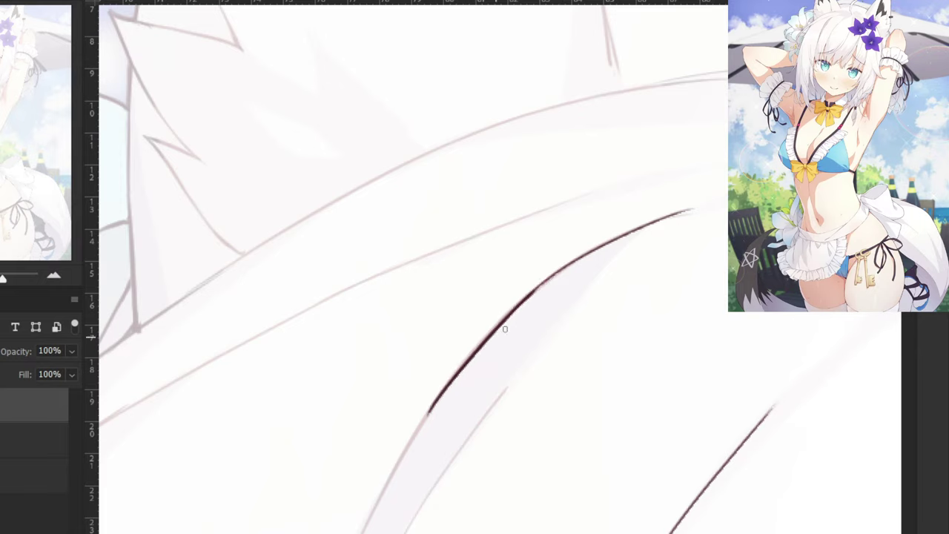
pyautogui.hotkey('ctrl', 'z')
pyautogui.moveTo(539, 287); pyautogui.dragTo(430, 409)
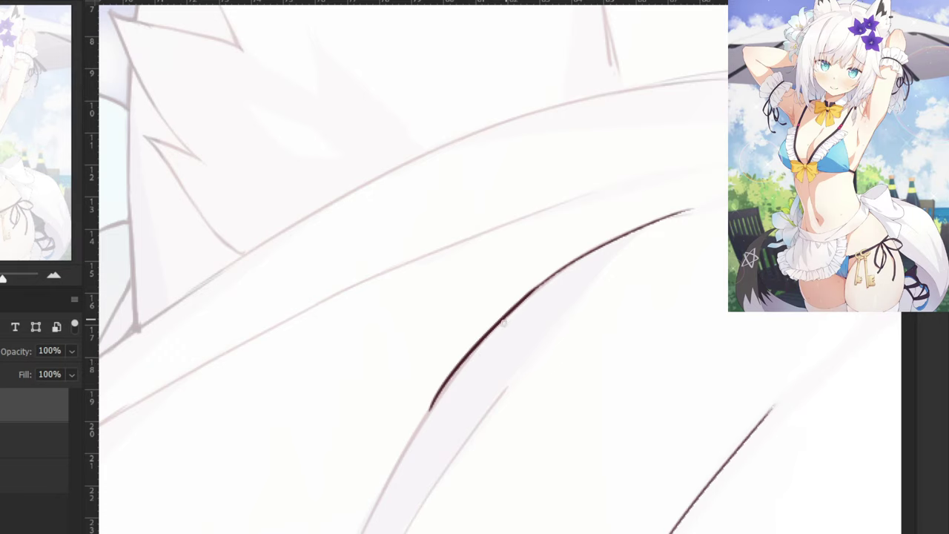
pyautogui.hotkey('ctrl', 'z')
pyautogui.hotkey('ctrl', 'z')
pyautogui.moveTo(537, 288); pyautogui.dragTo(428, 415)
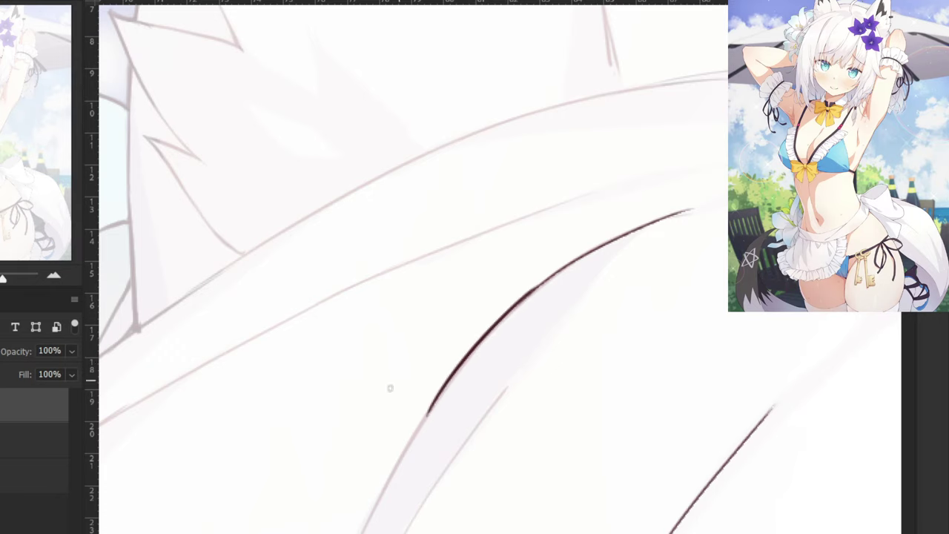
# Extend the shaded crown lock's outer edge along the faded guide to where the shading narrows.
pyautogui.moveTo(414, 382)
pyautogui.mouseDown()
pyautogui.moveTo(527, 269)
pyautogui.moveTo(518, 335)
pyautogui.mouseUp()
pyautogui.hotkey('ctrl', '-')
pyautogui.hotkey('ctrl', 'z')
pyautogui.moveTo(557, 268); pyautogui.dragTo(516, 344)
pyautogui.hotkey('ctrl', 'z')
pyautogui.scroll(2, 564, 268)
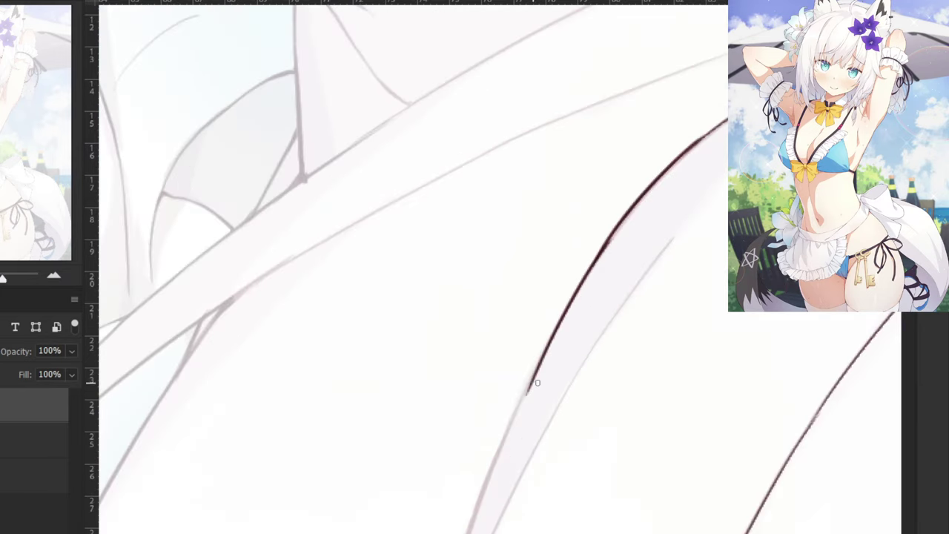
pyautogui.moveTo(556, 334); pyautogui.dragTo(498, 443)
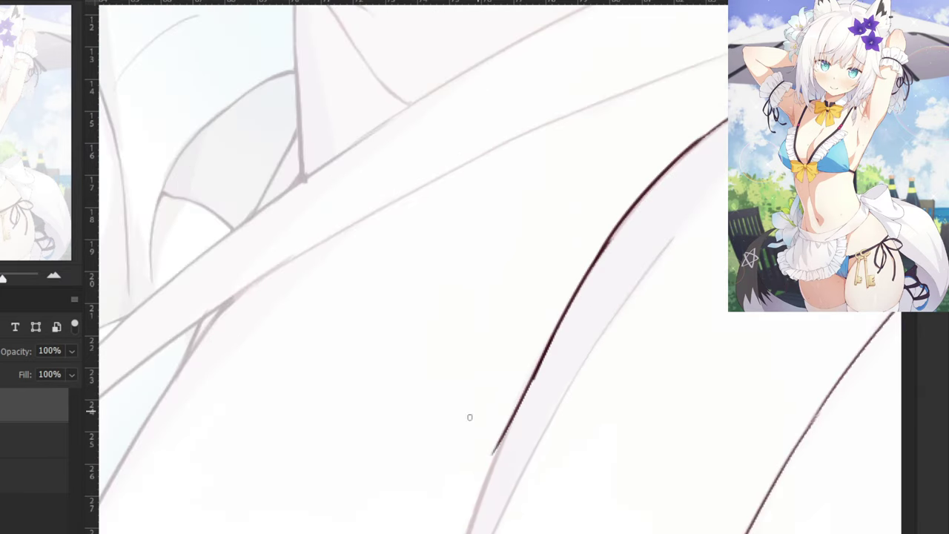
pyautogui.scroll(-2, 469, 418)
pyautogui.moveTo(525, 326); pyautogui.dragTo(469, 466)
pyautogui.hotkey('ctrl', 'z')
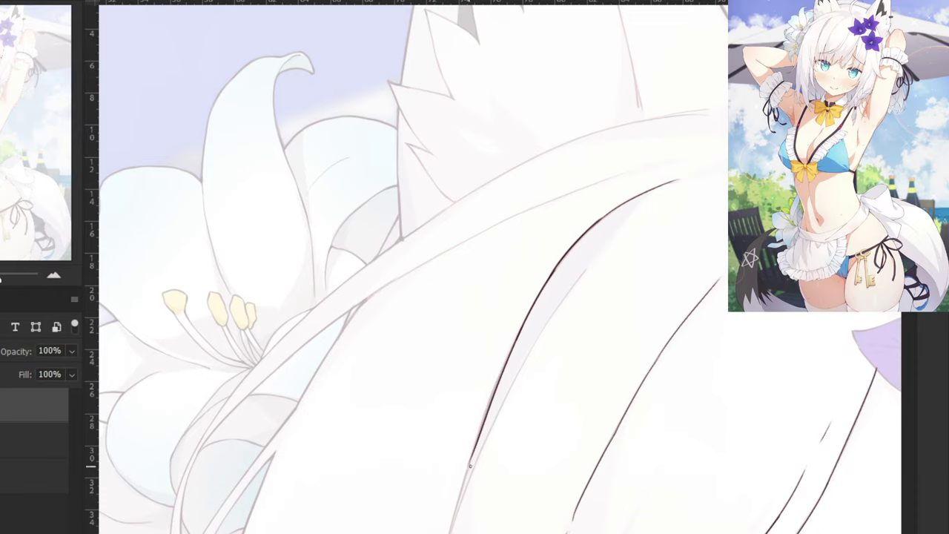
pyautogui.hotkey('ctrl', 'z')
pyautogui.moveTo(522, 331); pyautogui.dragTo(469, 466)
pyautogui.hotkey('ctrl', 'z')
# Carry the crown lock's outer edge past the tapered end of the shading.
pyautogui.moveTo(410, 482); pyautogui.dragTo(470, 296)
pyautogui.moveTo(530, 276); pyautogui.dragTo(511, 359)
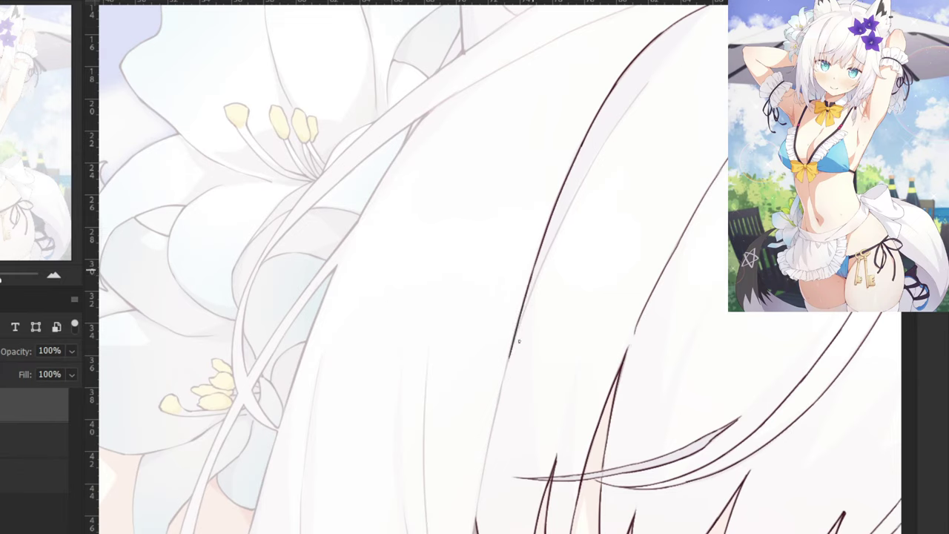
pyautogui.hotkey('ctrl', 'z')
pyautogui.moveTo(533, 269)
pyautogui.mouseDown()
pyautogui.moveTo(505, 381)
pyautogui.moveTo(504, 368)
pyautogui.mouseUp()
pyautogui.hotkey('ctrl', 'z')
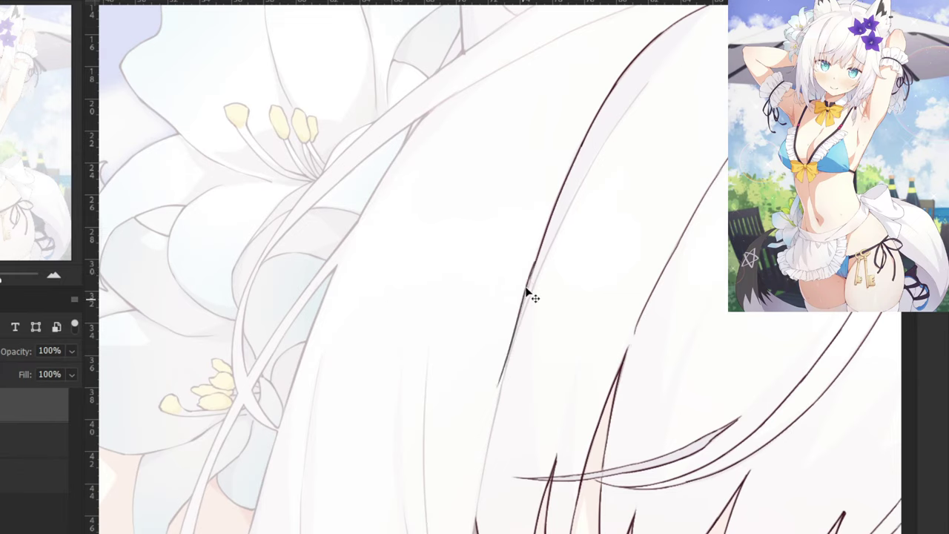
pyautogui.hotkey('ctrl', 'z')
pyautogui.moveTo(535, 263); pyautogui.dragTo(509, 363)
pyautogui.hotkey('ctrl', 'z')
pyautogui.moveTo(531, 283); pyautogui.dragTo(483, 467)
pyautogui.hotkey('ctrl', 'z')
pyautogui.hotkey('ctrl', 'z')
# Ink the remaining lower stretch of the crown lock's edge down to the inked hair at the left-hand eye's outer corner.
pyautogui.moveTo(469, 408); pyautogui.dragTo(478, 323)
pyautogui.hotkey('ctrl', '+')
pyautogui.moveTo(539, 228); pyautogui.dragTo(475, 516)
pyautogui.hotkey('ctrl', 'z')
pyautogui.moveTo(508, 367); pyautogui.dragTo(479, 533)
pyautogui.hotkey('ctrl', 'z')
pyautogui.hotkey('ctrl', 'z')
pyautogui.moveTo(506, 379); pyautogui.dragTo(479, 533)
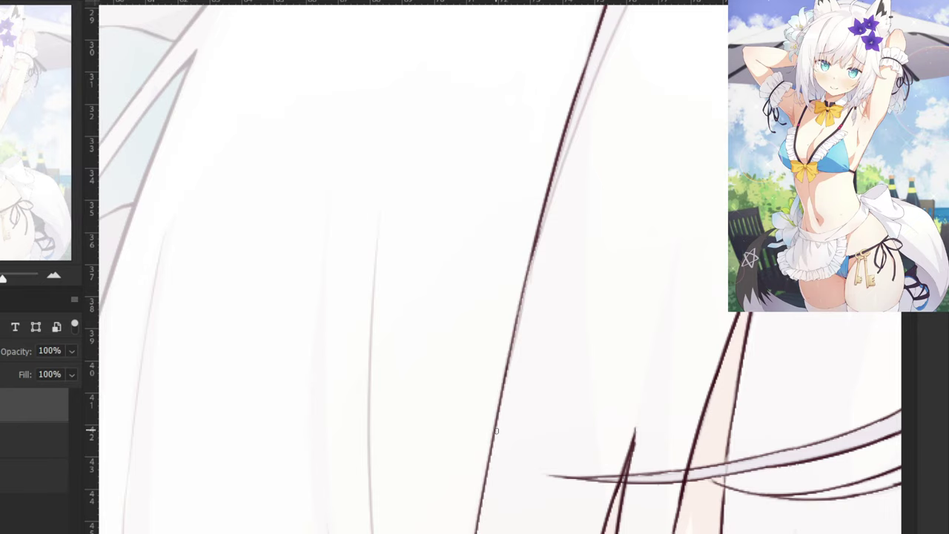
pyautogui.moveTo(492, 279); pyautogui.dragTo(450, 533)
pyautogui.hotkey('ctrl', '-')
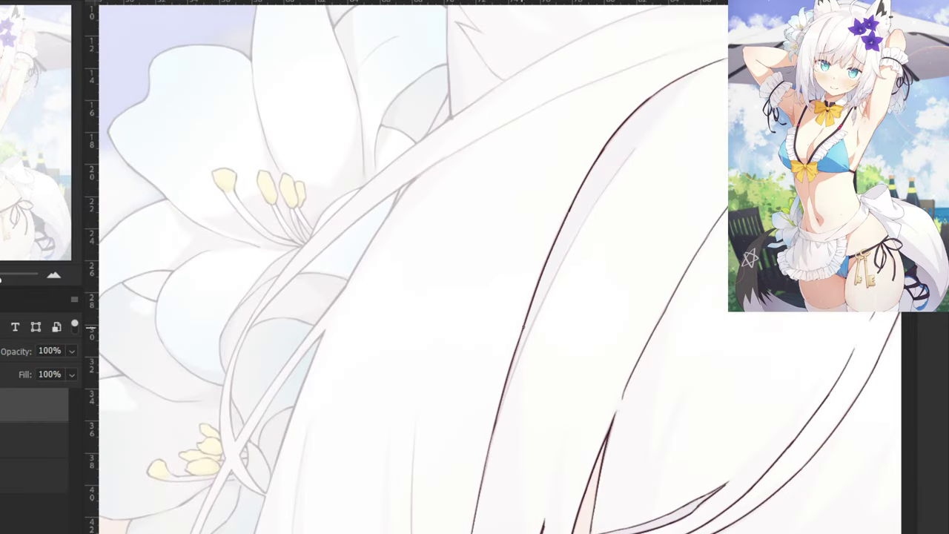
# Check the bangs and crown line art with the reference illustration hidden, and show the reference again.
pyautogui.hotkey('ctrl', '-')
pyautogui.hotkey('ctrl', '-')
pyautogui.hotkey('ctrl', '-')
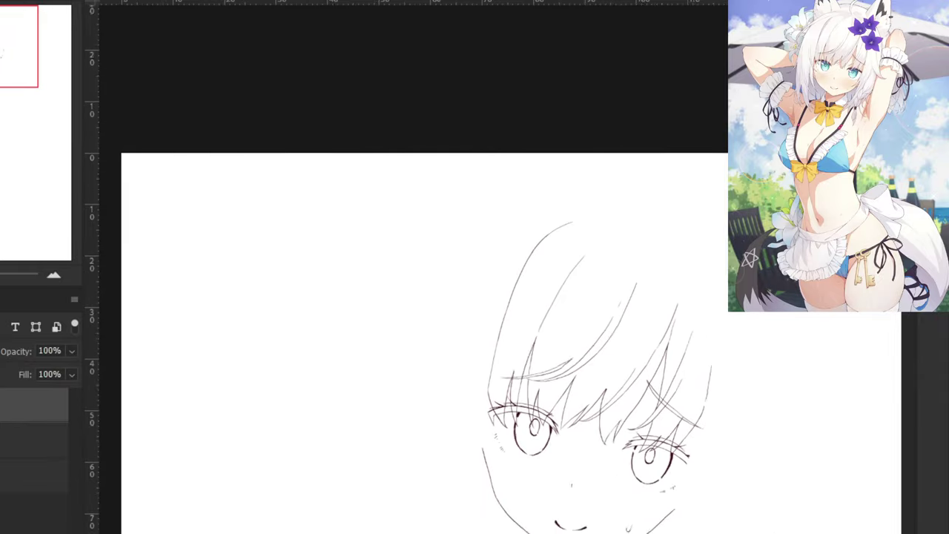
pyautogui.scroll(-2, 495, 306)
pyautogui.scroll(8, 493, 297)
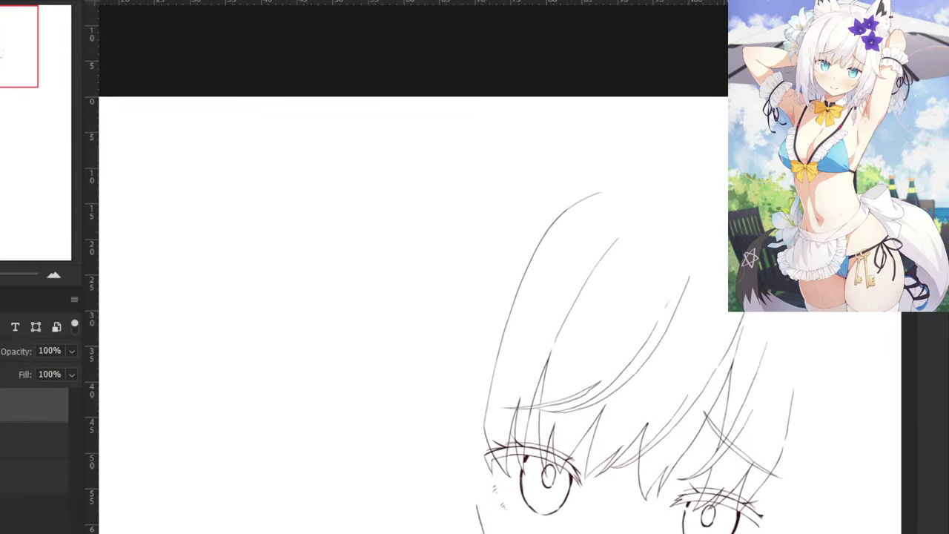
pyautogui.hotkey('ctrl', ',')
# Ink the upper half of the shaded crown lock's inner edge, from its pointed start down along the shading.
pyautogui.scroll(3, 608, 178)
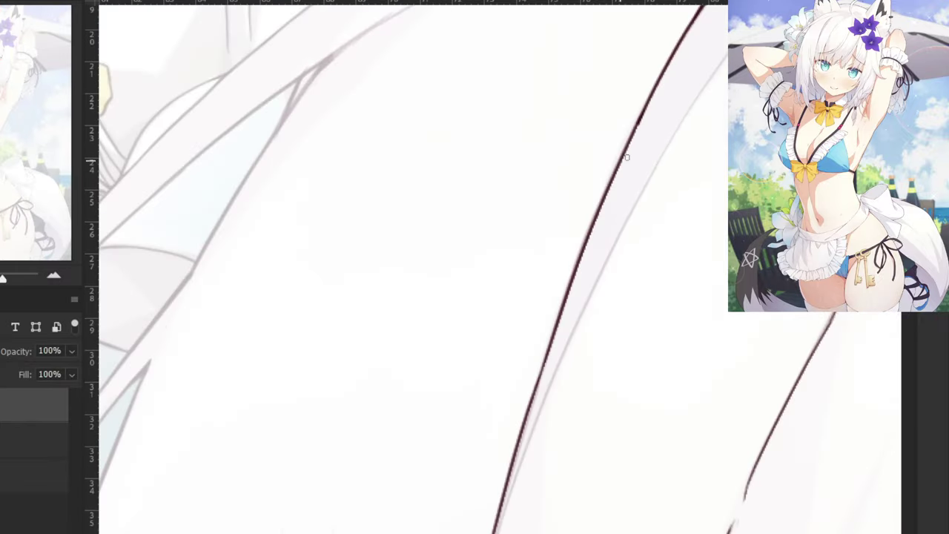
pyautogui.moveTo(645, 186); pyautogui.dragTo(566, 312)
pyautogui.hotkey('ctrl', 'z')
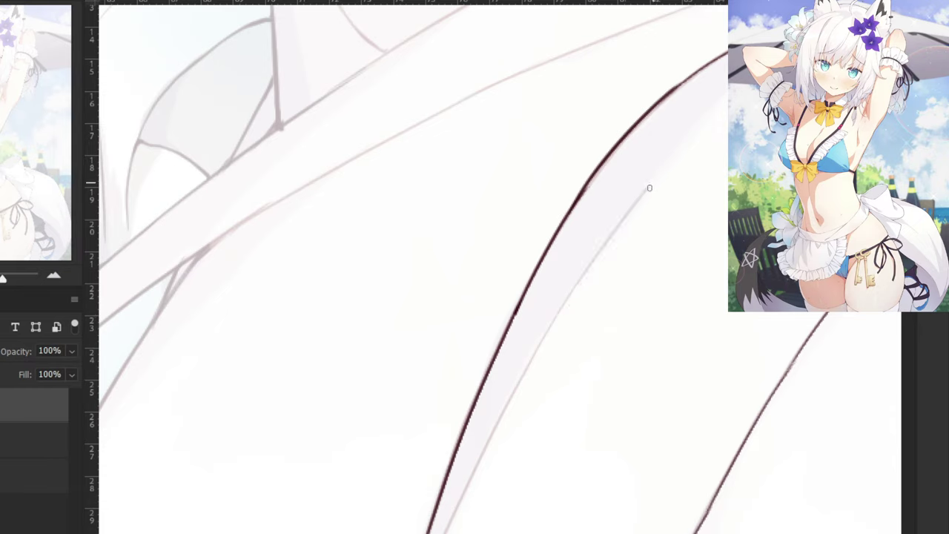
pyautogui.moveTo(649, 188)
pyautogui.mouseDown()
pyautogui.moveTo(551, 337)
pyautogui.moveTo(606, 237)
pyautogui.moveTo(550, 337)
pyautogui.moveTo(547, 328)
pyautogui.moveTo(483, 445)
pyautogui.mouseUp()
pyautogui.hotkey('ctrl', 'z')
pyautogui.hotkey('ctrl', 'z')
pyautogui.hotkey('ctrl', 'z')
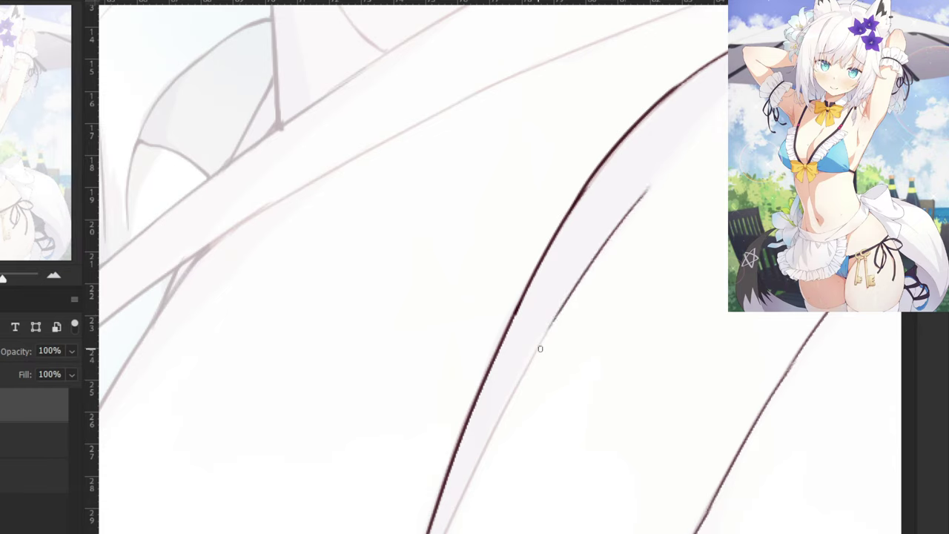
pyautogui.moveTo(547, 337); pyautogui.dragTo(495, 429)
pyautogui.hotkey('ctrl', 'z')
pyautogui.moveTo(549, 331); pyautogui.dragTo(503, 421)
pyautogui.hotkey('ctrl', 'z')
pyautogui.click(471, 437)
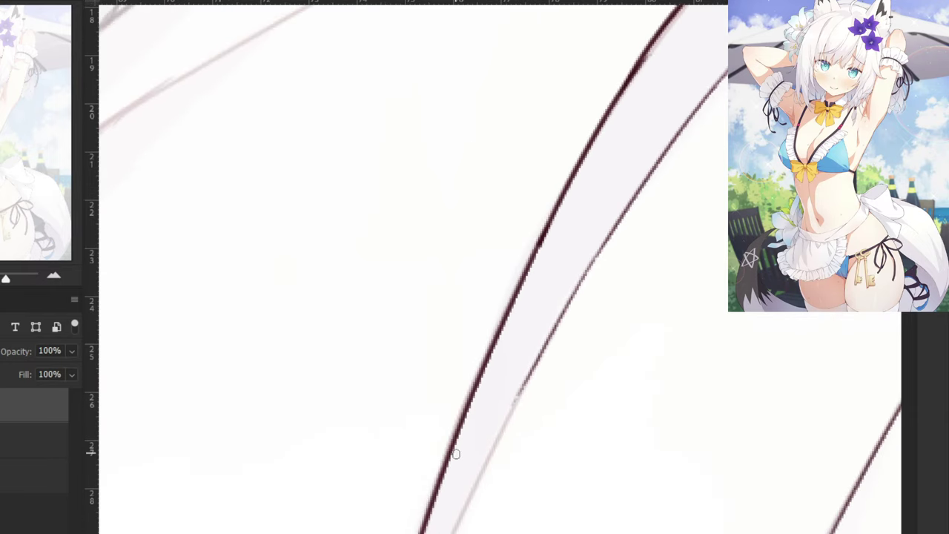
# Extend the shaded lock's inner edge downward so it closes in on the outer edge.
pyautogui.moveTo(453, 451); pyautogui.dragTo(485, 331)
pyautogui.keyDown('alt'); pyautogui.click(486, 330); pyautogui.keyUp('alt')
pyautogui.hotkey('ctrl', 'z')
pyautogui.moveTo(542, 266); pyautogui.dragTo(476, 405)
pyautogui.moveTo(498, 346); pyautogui.dragTo(447, 485)
pyautogui.hotkey('ctrl', 'z')
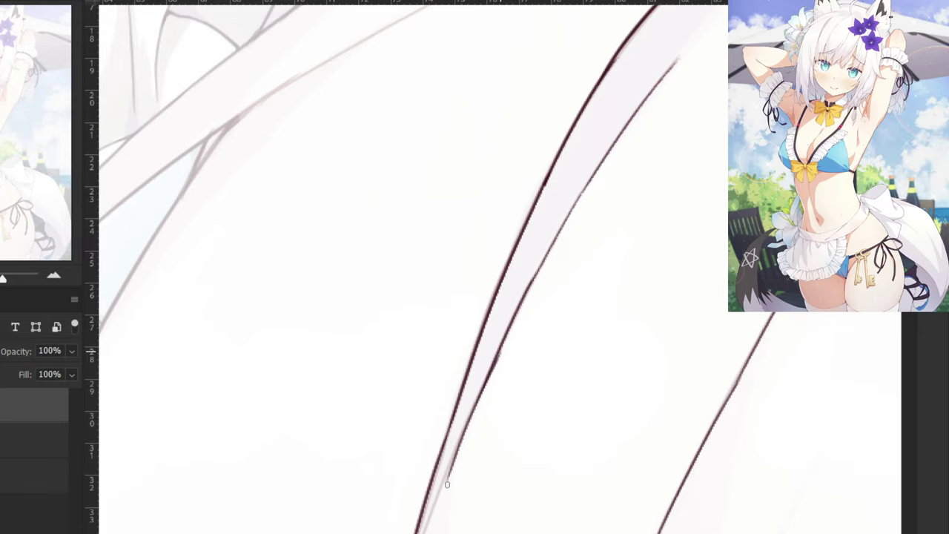
pyautogui.hotkey('ctrl', 'z')
pyautogui.moveTo(495, 359); pyautogui.dragTo(442, 483)
# Redraw the inner edge's uneven lower stretch as a smooth line tapering into the lock's outer edge.
pyautogui.moveTo(447, 424)
pyautogui.mouseDown()
pyautogui.moveTo(492, 354)
pyautogui.moveTo(536, 322)
pyautogui.mouseUp()
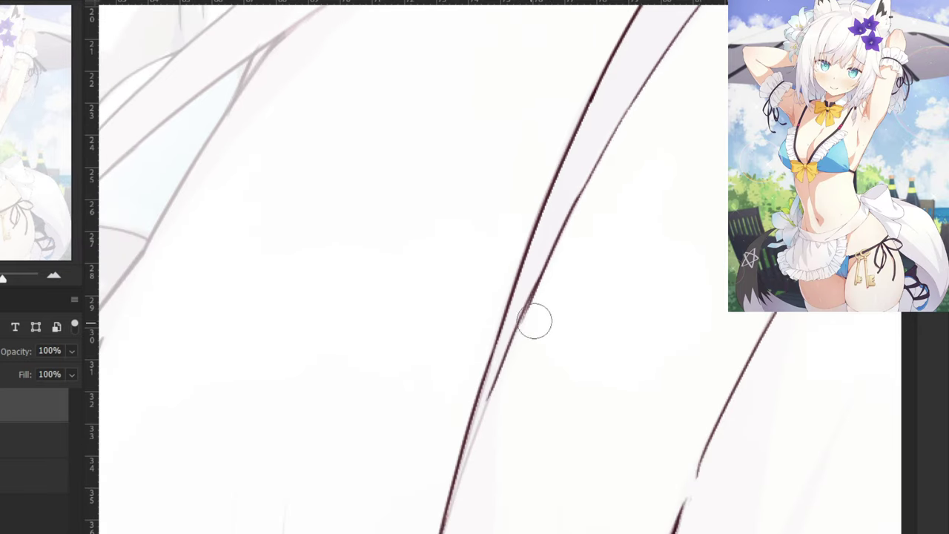
pyautogui.moveTo(549, 260); pyautogui.dragTo(513, 342)
pyautogui.hotkey('ctrl', 'z')
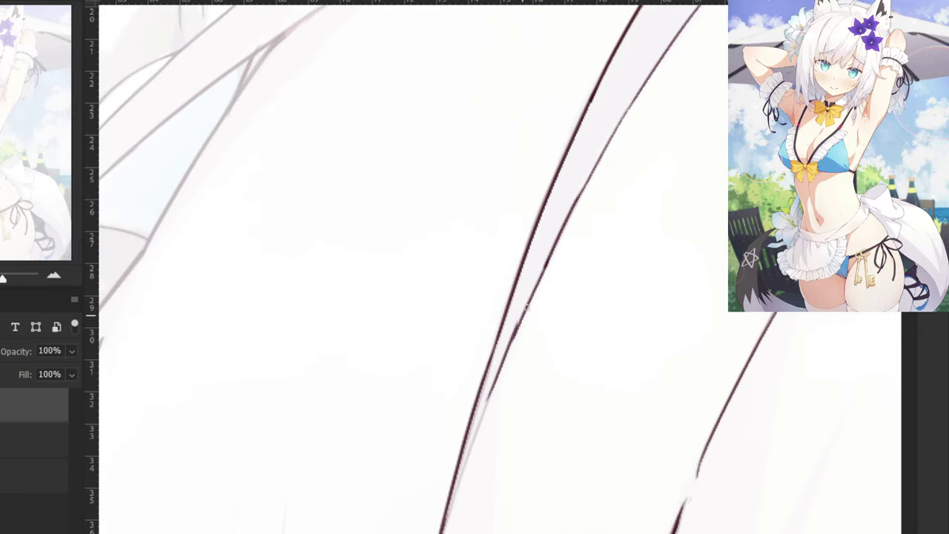
pyautogui.hotkey('ctrl', 'z')
pyautogui.moveTo(545, 263); pyautogui.dragTo(513, 340)
pyautogui.hotkey('ctrl', 'z')
pyautogui.moveTo(551, 258); pyautogui.dragTo(513, 341)
pyautogui.hotkey('ctrl', 'z')
pyautogui.hotkey('ctrl', 'z')
pyautogui.moveTo(550, 256); pyautogui.dragTo(513, 335)
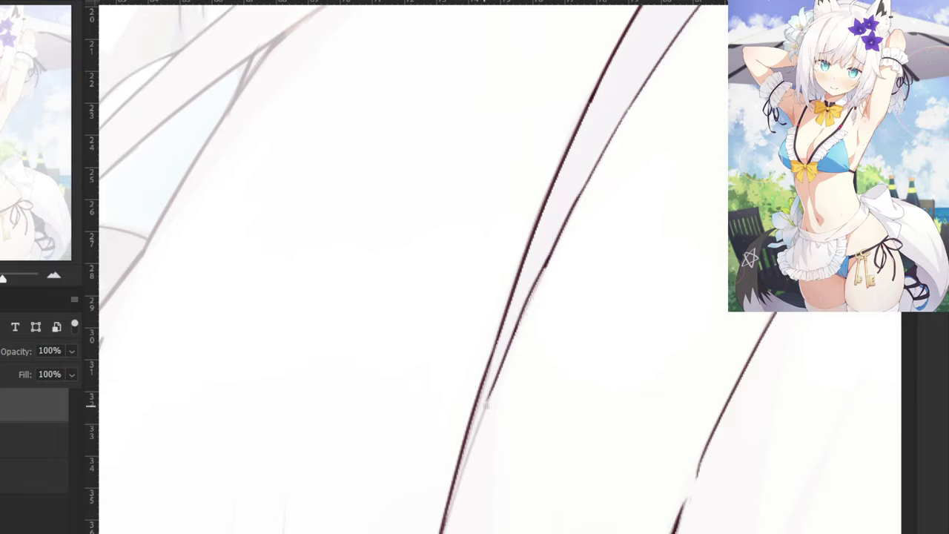
pyautogui.moveTo(495, 374); pyautogui.dragTo(443, 532)
pyautogui.hotkey('ctrl', 'z')
# Examine the line art over the whole head with the reference illustration hidden and shown.
pyautogui.hotkey('ctrl', '-')
pyautogui.hotkey('ctrl', '-')
pyautogui.hotkey('ctrl', '-')
pyautogui.hotkey('ctrl', '-')
pyautogui.hotkey('ctrl', '-')
pyautogui.hotkey('ctrl', '-')
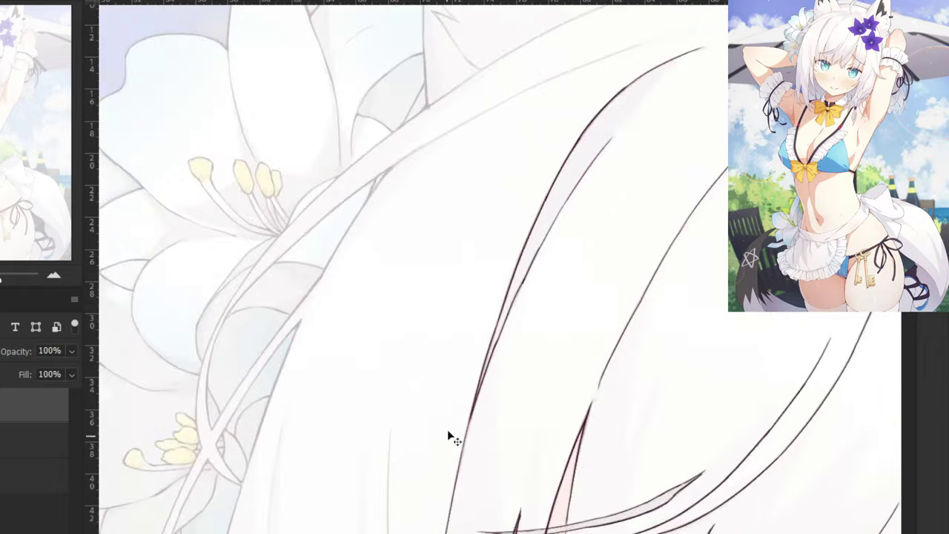
pyautogui.scroll(-1, 387, 276)
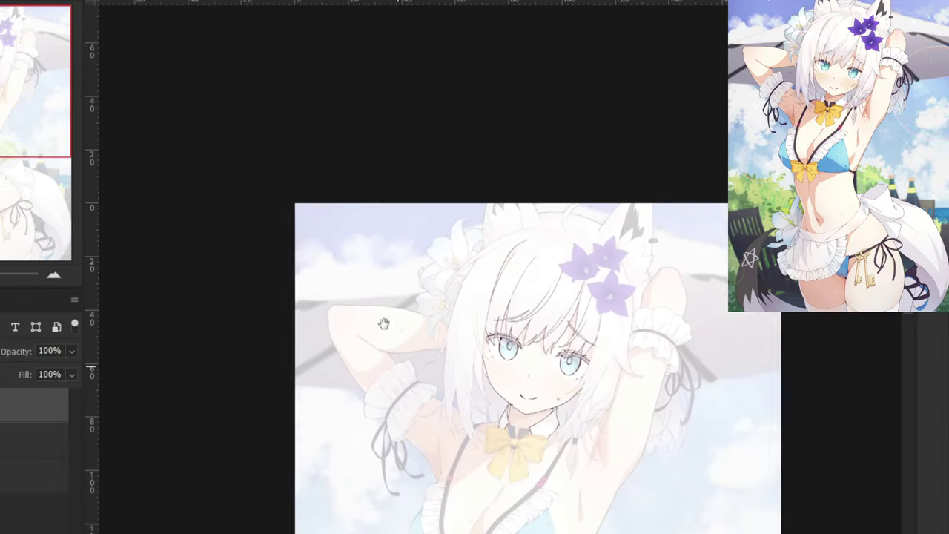
pyautogui.moveTo(381, 321); pyautogui.dragTo(298, 208)
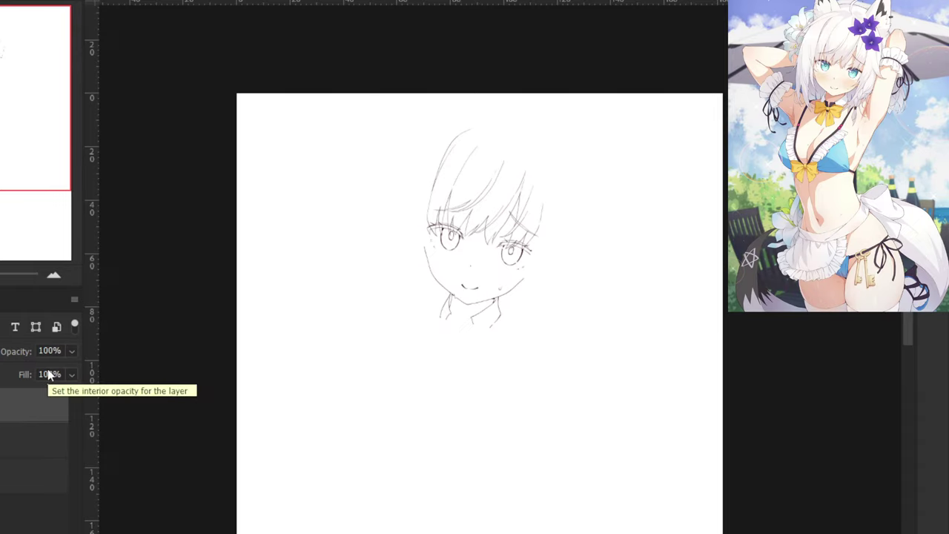
pyautogui.moveTo(325, 68); pyautogui.dragTo(363, 35)
pyautogui.moveTo(389, 121); pyautogui.dragTo(348, 195)
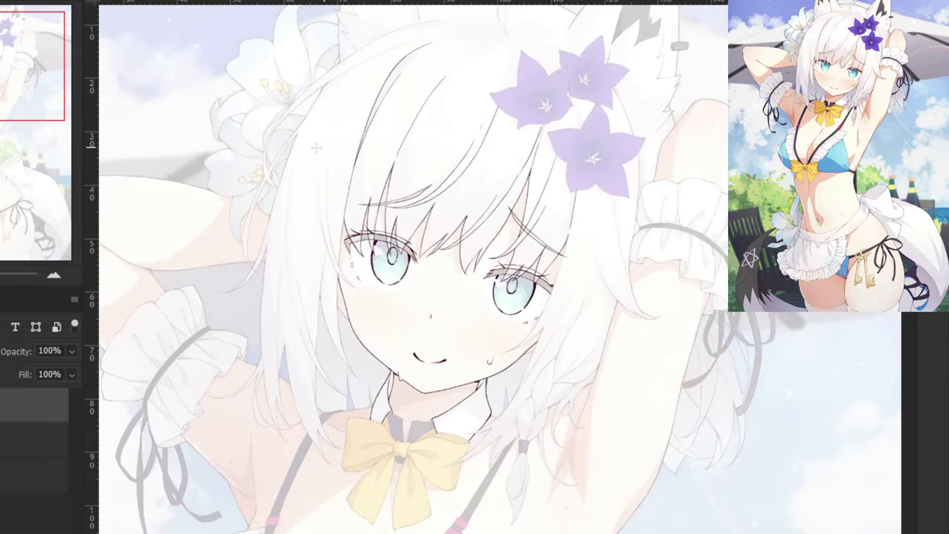
# Ink the upper end of the thin strand line in the side lock, between the white flower and the left-hand eye.
pyautogui.moveTo(278, 166); pyautogui.dragTo(467, 201)
pyautogui.hotkey('ctrl', '+')
pyautogui.hotkey('ctrl', '+')
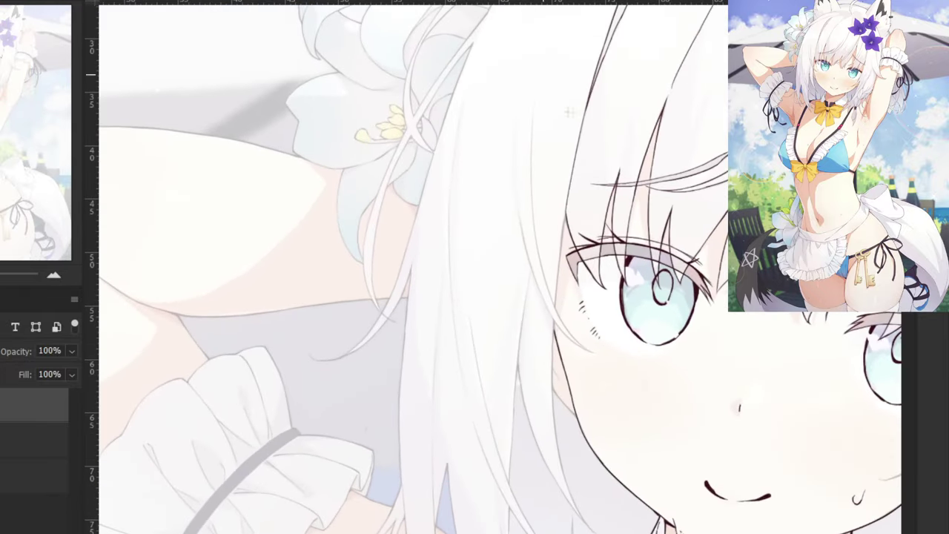
pyautogui.moveTo(562, 122); pyautogui.dragTo(484, 214)
pyautogui.hotkey('ctrl', '+')
pyautogui.moveTo(443, 133); pyautogui.dragTo(441, 265)
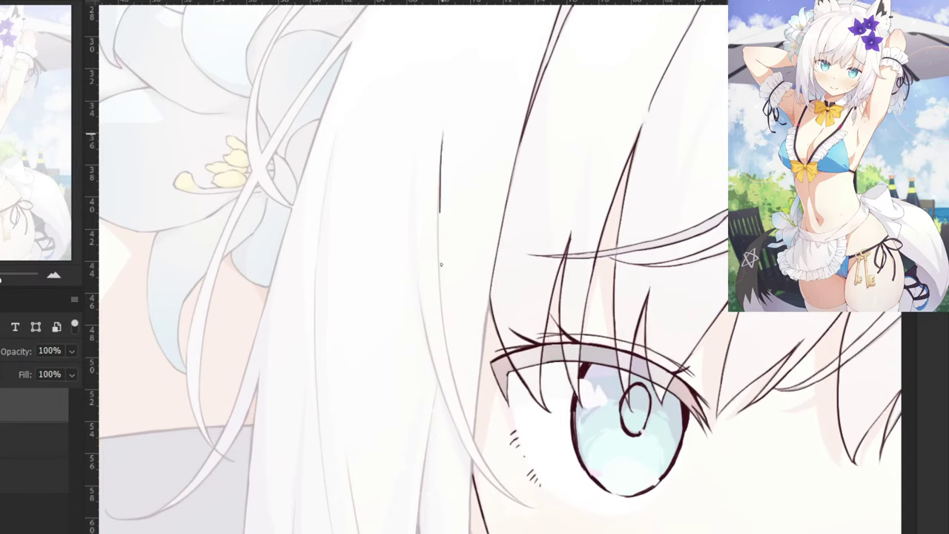
pyautogui.hotkey('ctrl', 'z')
pyautogui.moveTo(439, 137); pyautogui.dragTo(442, 218)
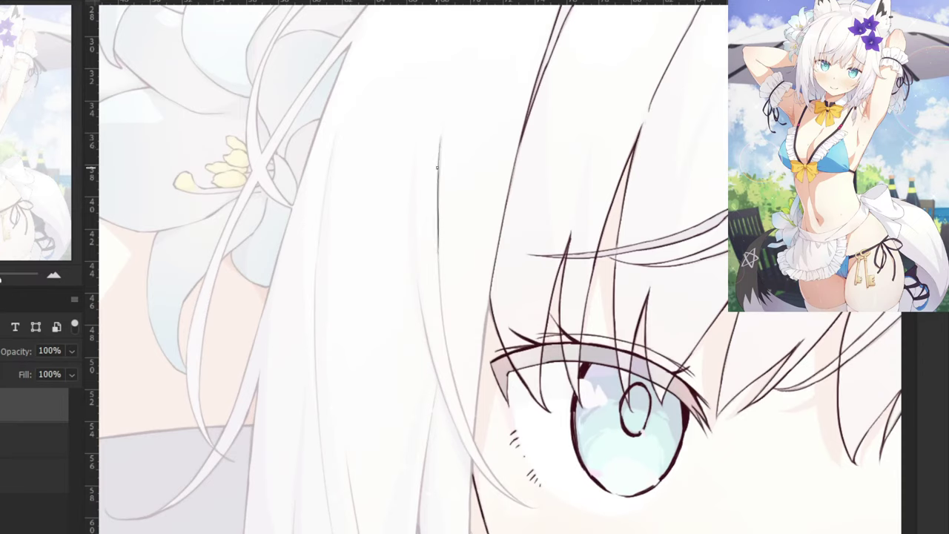
pyautogui.hotkey('ctrl', 'z')
pyautogui.moveTo(439, 143); pyautogui.dragTo(439, 263)
pyautogui.hotkey('ctrl', 'z')
pyautogui.moveTo(441, 144); pyautogui.dragTo(436, 260)
pyautogui.hotkey('ctrl', 'z')
pyautogui.moveTo(441, 147); pyautogui.dragTo(438, 266)
pyautogui.hotkey('ctrl', 'z')
pyautogui.hotkey('ctrl', 'z')
pyautogui.moveTo(439, 144); pyautogui.dragTo(437, 258)
# Extend the side lock's strand line downward to just above the level of the left-hand eye's upper lashes.
pyautogui.moveTo(438, 218); pyautogui.dragTo(452, 365)
pyautogui.hotkey('ctrl', 'z')
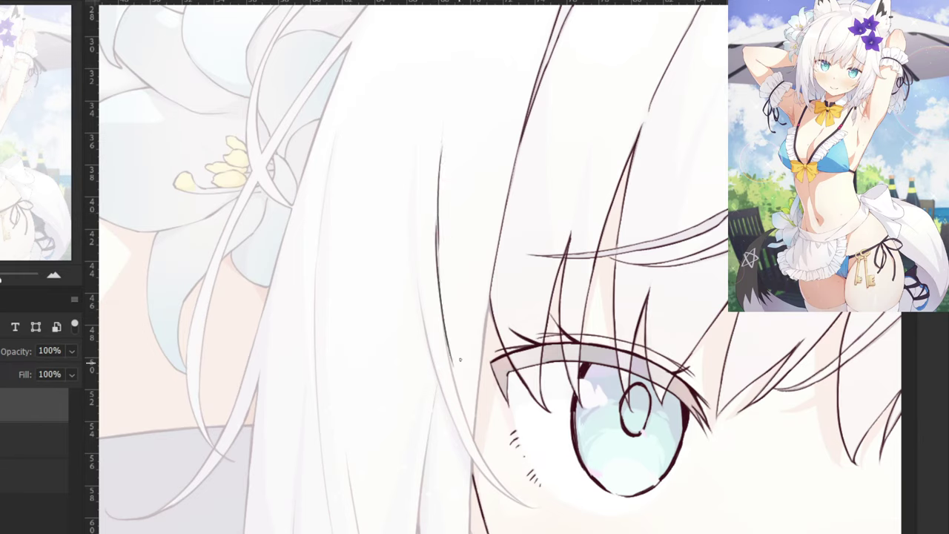
pyautogui.hotkey('ctrl', 'z')
pyautogui.moveTo(437, 221)
pyautogui.mouseDown()
pyautogui.moveTo(451, 373)
pyautogui.moveTo(443, 382)
pyautogui.mouseUp()
pyautogui.hotkey('ctrl', 'z')
pyautogui.hotkey('ctrl', 'z')
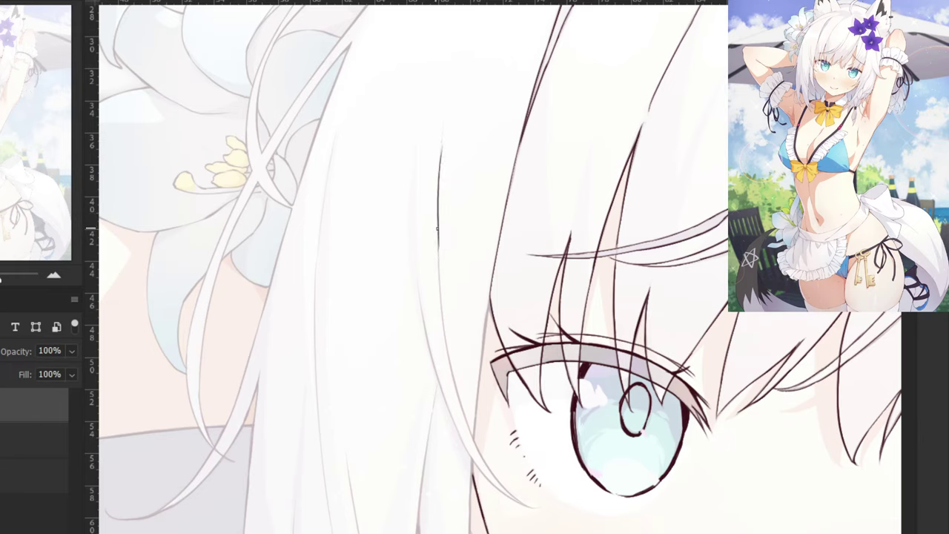
pyautogui.moveTo(437, 219); pyautogui.dragTo(439, 334)
pyautogui.hotkey('ctrl', 'z')
pyautogui.hotkey('ctrl', 'z')
pyautogui.moveTo(437, 216); pyautogui.dragTo(438, 338)
pyautogui.hotkey('ctrl', '+')
pyautogui.hotkey('ctrl', 'z')
pyautogui.moveTo(377, 127); pyautogui.dragTo(389, 335)
pyautogui.hotkey('ctrl', 'z')
pyautogui.hotkey('ctrl', 'z')
pyautogui.moveTo(377, 152)
pyautogui.mouseDown()
pyautogui.moveTo(385, 348)
pyautogui.moveTo(383, 271)
pyautogui.moveTo(385, 347)
pyautogui.moveTo(386, 337)
pyautogui.mouseUp()
pyautogui.hotkey('ctrl', 'z')
pyautogui.hotkey('ctrl', 'z')
pyautogui.hotkey('ctrl', 'z')
pyautogui.moveTo(377, 139); pyautogui.dragTo(382, 324)
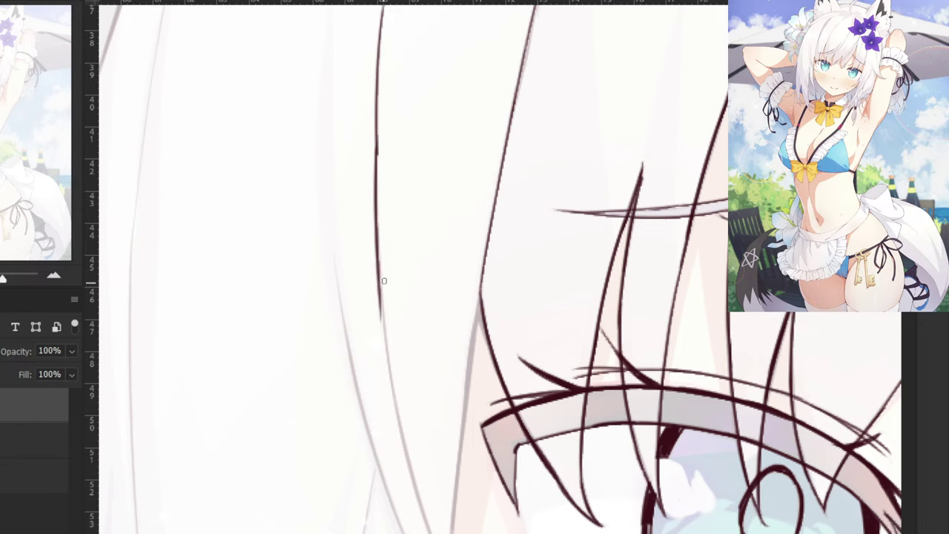
# Trim the strand line's lower end and continue it in a gentle curve beside the left-hand eye's outer corner.
pyautogui.hotkey('ctrl', '-')
pyautogui.press('e')
pyautogui.moveTo(440, 298); pyautogui.dragTo(445, 314)
pyautogui.press('b')
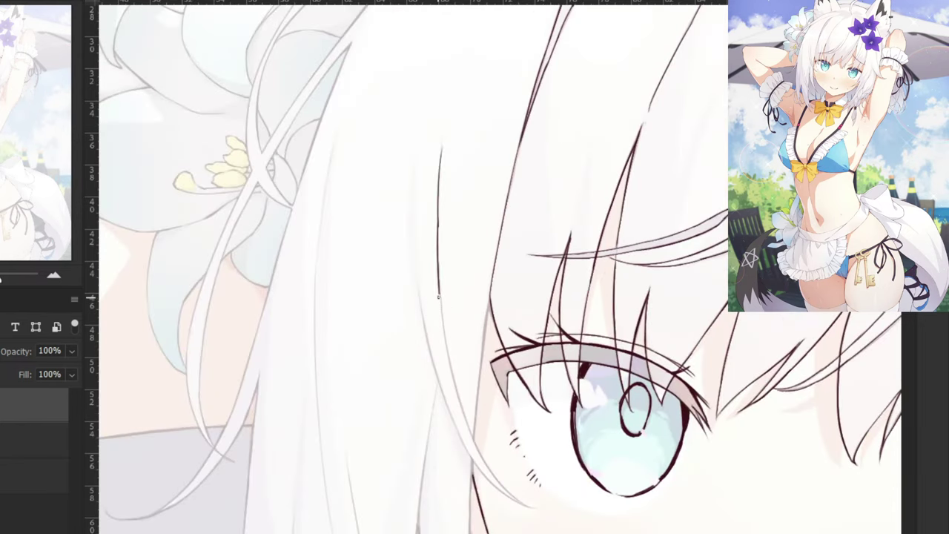
pyautogui.moveTo(438, 275); pyautogui.dragTo(454, 385)
pyautogui.moveTo(446, 317); pyautogui.dragTo(455, 366)
pyautogui.hotkey('ctrl', 'z')
pyautogui.moveTo(439, 283); pyautogui.dragTo(453, 362)
pyautogui.hotkey('ctrl', '+')
pyautogui.hotkey('ctrl', 'z')
pyautogui.moveTo(379, 273); pyautogui.dragTo(402, 412)
# Extend the side lock's strand line downward to the level of the left-hand eye's outer corner.
pyautogui.moveTo(386, 452)
pyautogui.mouseDown()
pyautogui.moveTo(360, 288)
pyautogui.moveTo(365, 296)
pyautogui.mouseUp()
pyautogui.hotkey('ctrl', 'z')
pyautogui.moveTo(355, 104); pyautogui.dragTo(373, 311)
pyautogui.hotkey('ctrl', 'z')
pyautogui.moveTo(354, 110)
pyautogui.mouseDown()
pyautogui.moveTo(395, 328)
pyautogui.moveTo(358, 134)
pyautogui.moveTo(381, 291)
pyautogui.mouseUp()
pyautogui.hotkey('ctrl', 'z')
pyautogui.moveTo(369, 235); pyautogui.dragTo(430, 418)
pyautogui.hotkey('ctrl', 'z')
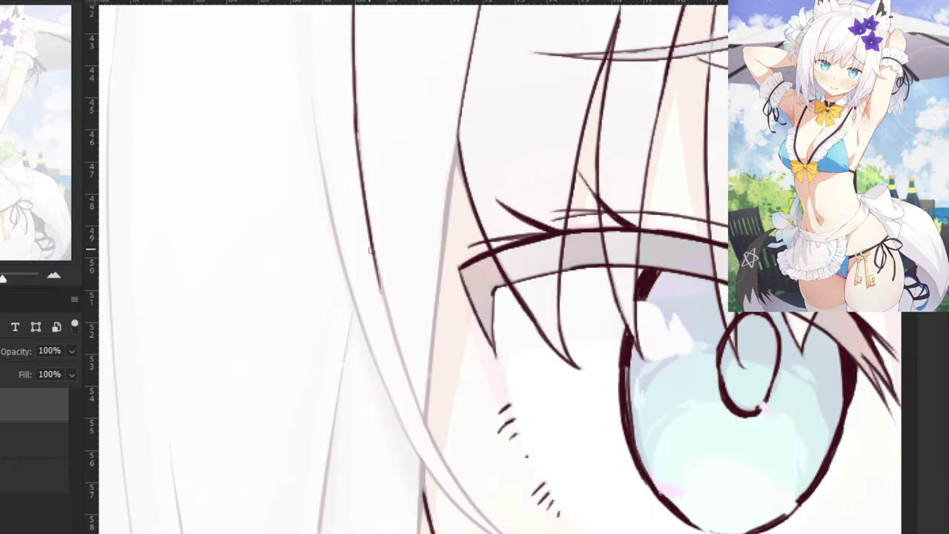
# Continue the strand line diagonally downward past the outer corner of the left-hand eye.
pyautogui.moveTo(372, 256); pyautogui.dragTo(442, 438)
pyautogui.moveTo(407, 379)
pyautogui.mouseDown()
pyautogui.moveTo(496, 363)
pyautogui.moveTo(490, 357)
pyautogui.mouseUp()
pyautogui.hotkey('ctrl', 'z')
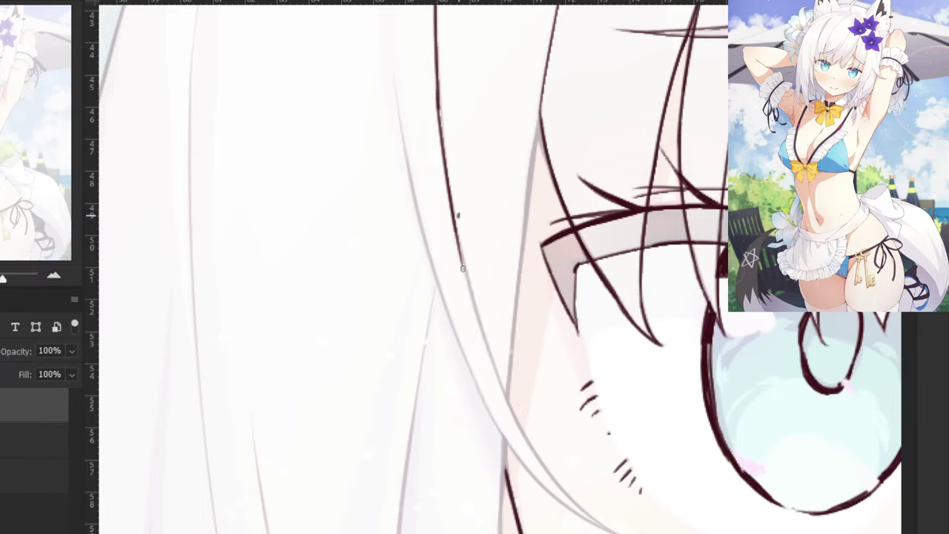
pyautogui.hotkey('ctrl', 'z')
pyautogui.moveTo(456, 218)
pyautogui.mouseDown()
pyautogui.moveTo(500, 379)
pyautogui.moveTo(500, 369)
pyautogui.mouseUp()
pyautogui.hotkey('ctrl', 'z')
pyautogui.moveTo(456, 234); pyautogui.dragTo(512, 398)
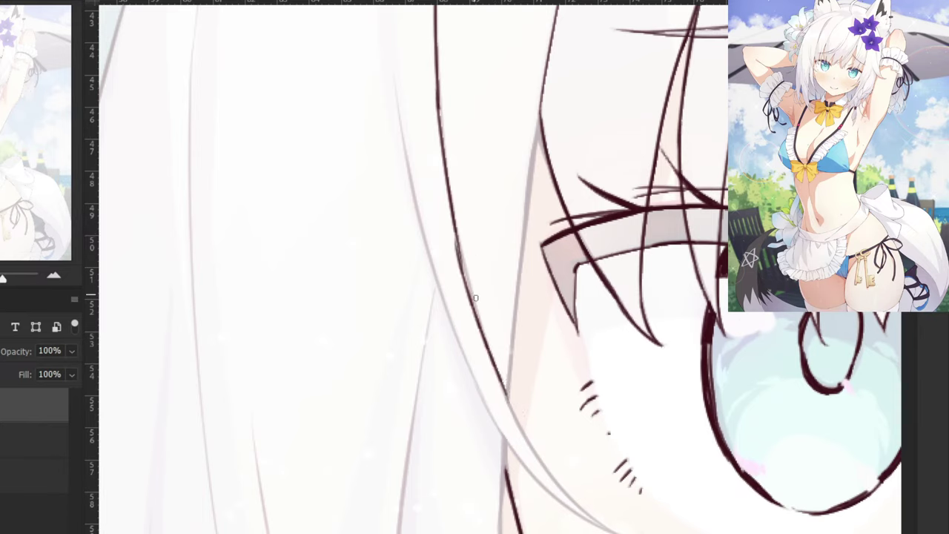
pyautogui.hotkey('ctrl', 'z')
pyautogui.moveTo(455, 233); pyautogui.dragTo(498, 370)
# Ink the strand line's lower section across the face edge to a curved tip on the cheek below the left-hand eye.
pyautogui.moveTo(483, 339); pyautogui.dragTo(547, 470)
pyautogui.hotkey('ctrl', 'z')
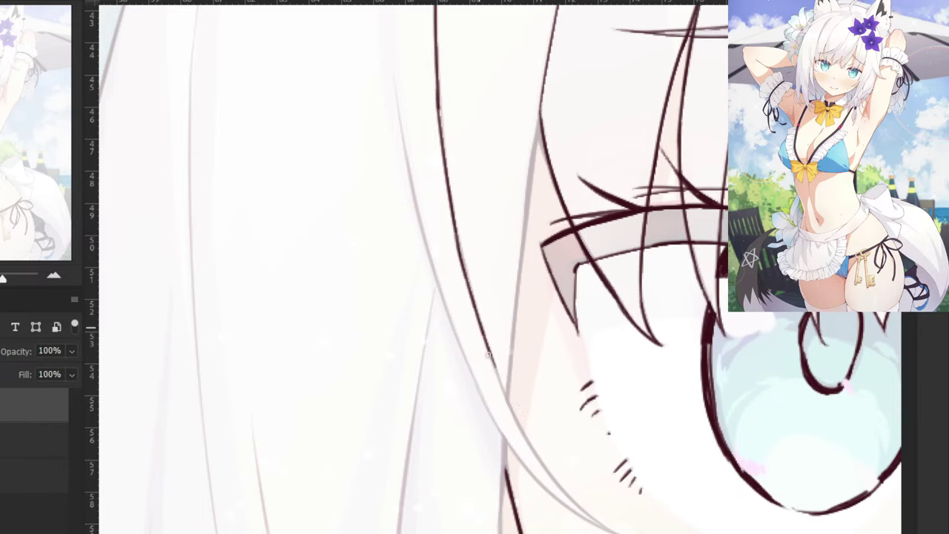
pyautogui.moveTo(482, 334)
pyautogui.mouseDown()
pyautogui.moveTo(556, 454)
pyautogui.moveTo(484, 332)
pyautogui.moveTo(555, 477)
pyautogui.moveTo(532, 453)
pyautogui.mouseUp()
pyautogui.hotkey('ctrl', 'z')
pyautogui.press('e')
pyautogui.press('b')
pyautogui.moveTo(519, 421)
pyautogui.mouseDown()
pyautogui.moveTo(595, 524)
pyautogui.moveTo(608, 523)
pyautogui.mouseUp()
pyautogui.hotkey('ctrl', 'z')
pyautogui.hotkey('ctrl', 'z')
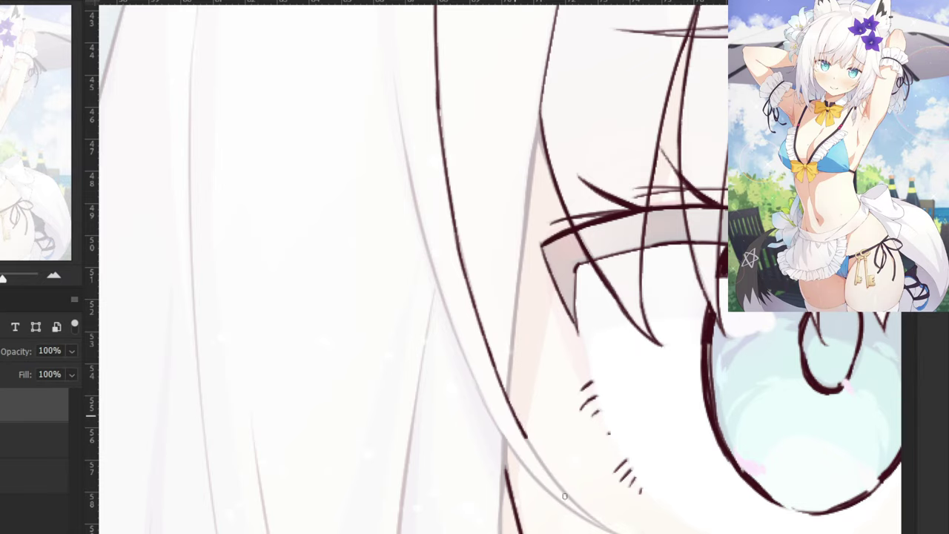
pyautogui.moveTo(517, 421)
pyautogui.mouseDown()
pyautogui.moveTo(603, 529)
pyautogui.moveTo(618, 533)
pyautogui.moveTo(581, 391)
pyautogui.mouseUp()
pyautogui.hotkey('ctrl', 'z')
pyautogui.hotkey('ctrl', '+')
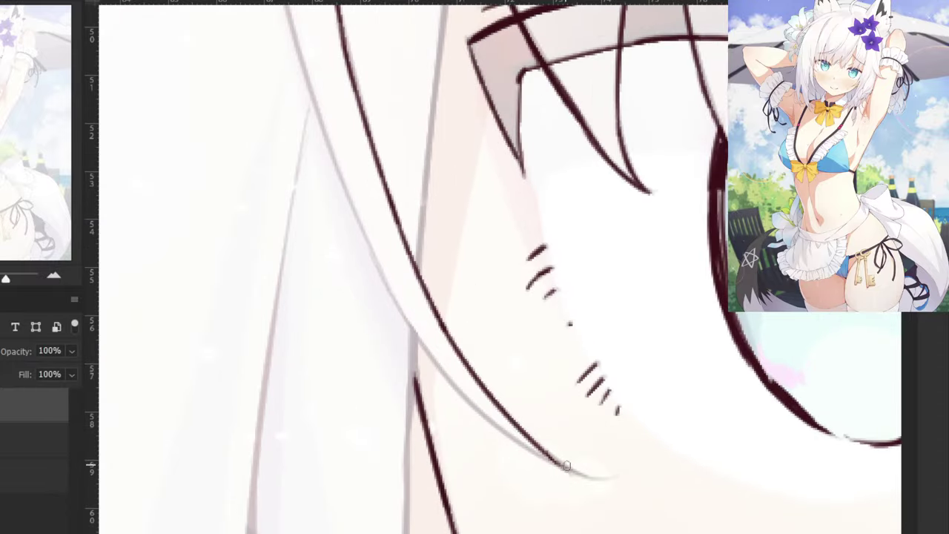
pyautogui.moveTo(556, 462)
pyautogui.mouseDown()
pyautogui.moveTo(626, 476)
pyautogui.moveTo(584, 469)
pyautogui.moveTo(571, 476)
pyautogui.moveTo(611, 474)
pyautogui.moveTo(578, 478)
pyautogui.mouseUp()
pyautogui.scroll(5, 615, 453)
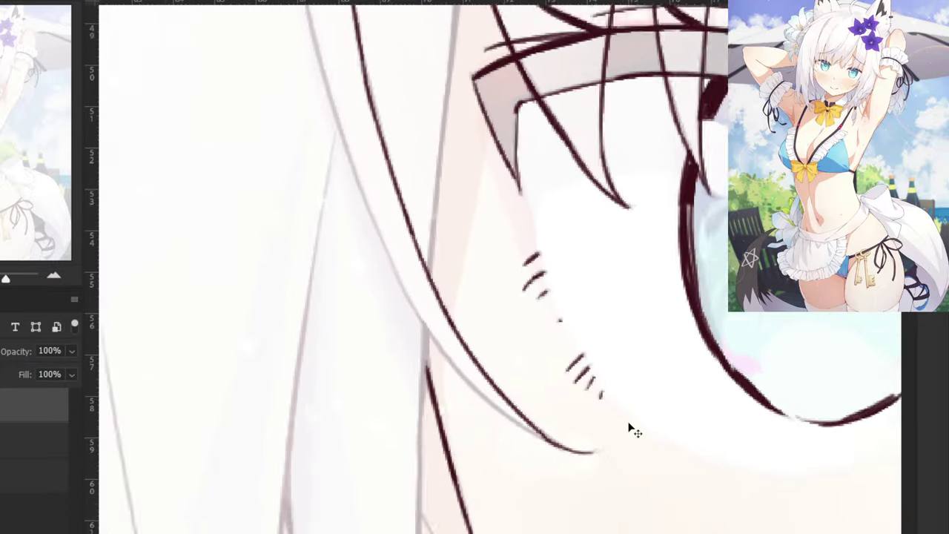
# Ink the strand's outer edge from beside the upper lashes down to meet the curved tip on the cheek.
pyautogui.hotkey('ctrl', '-')
pyautogui.moveTo(414, 216); pyautogui.dragTo(451, 359)
pyautogui.hotkey('ctrl', '+')
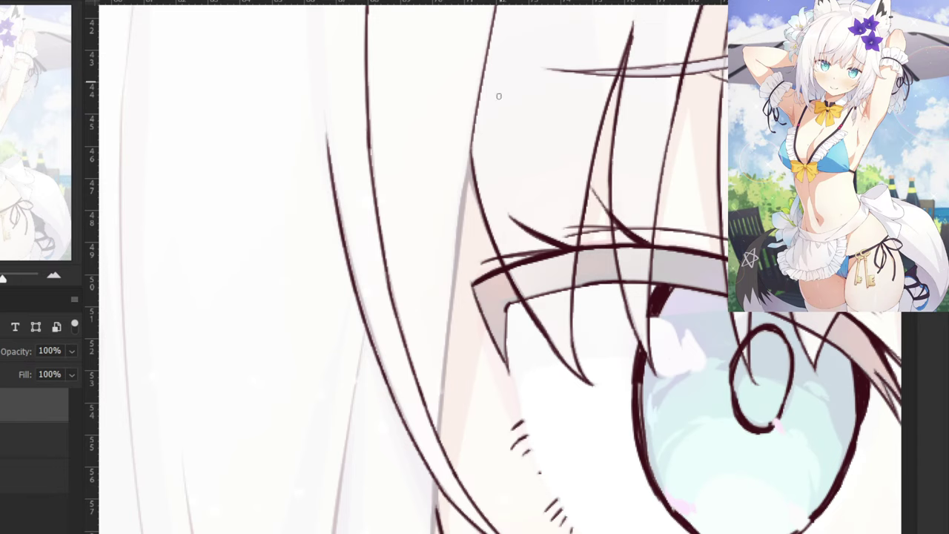
pyautogui.hotkey('ctrl', '-')
pyautogui.hotkey('ctrl', '-')
pyautogui.hotkey('ctrl', '+')
pyautogui.hotkey('ctrl', '+')
# Ink the upper part of the hair edge running down from the bangs' junction beside the left-hand eye's outer corner.
pyautogui.moveTo(475, 130); pyautogui.dragTo(460, 233)
pyautogui.moveTo(472, 139); pyautogui.dragTo(458, 242)
pyautogui.hotkey('ctrl', 'z')
pyautogui.moveTo(472, 144); pyautogui.dragTo(457, 245)
pyautogui.moveTo(468, 168); pyautogui.dragTo(456, 244)
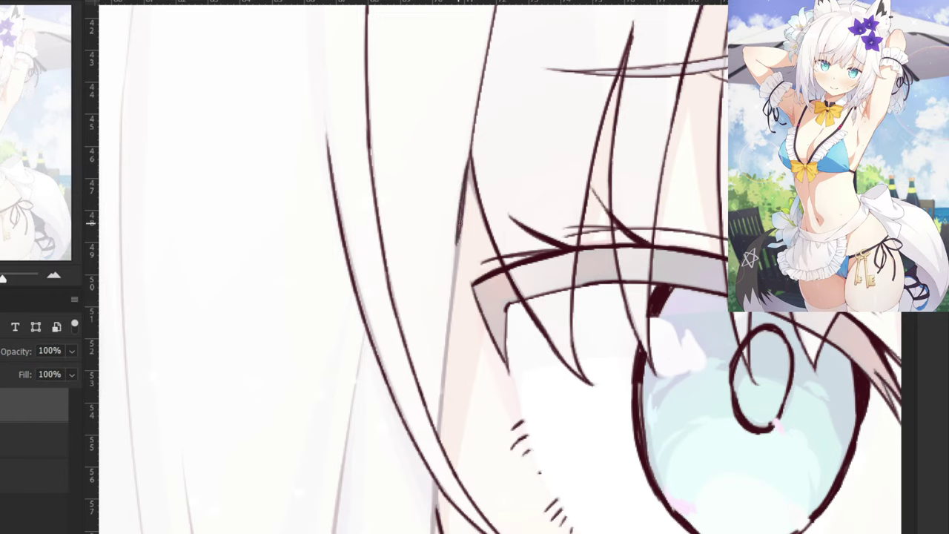
pyautogui.moveTo(462, 199); pyautogui.dragTo(450, 303)
pyautogui.moveTo(458, 232); pyautogui.dragTo(443, 387)
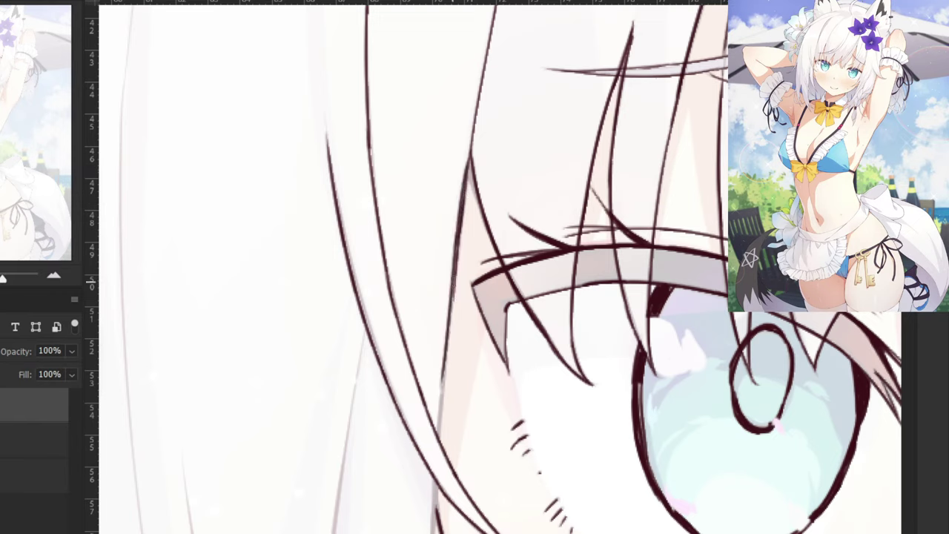
# Extend that hair edge line down to where it meets the curved strand.
pyautogui.moveTo(453, 285); pyautogui.dragTo(438, 412)
pyautogui.moveTo(446, 355); pyautogui.dragTo(437, 430)
pyautogui.hotkey('ctrl', 'z')
pyautogui.hotkey('ctrl', 'z')
pyautogui.moveTo(454, 287); pyautogui.dragTo(437, 436)
pyautogui.moveTo(444, 362); pyautogui.dragTo(437, 438)
pyautogui.hotkey('ctrl', 'z')
pyautogui.moveTo(444, 392); pyautogui.dragTo(437, 431)
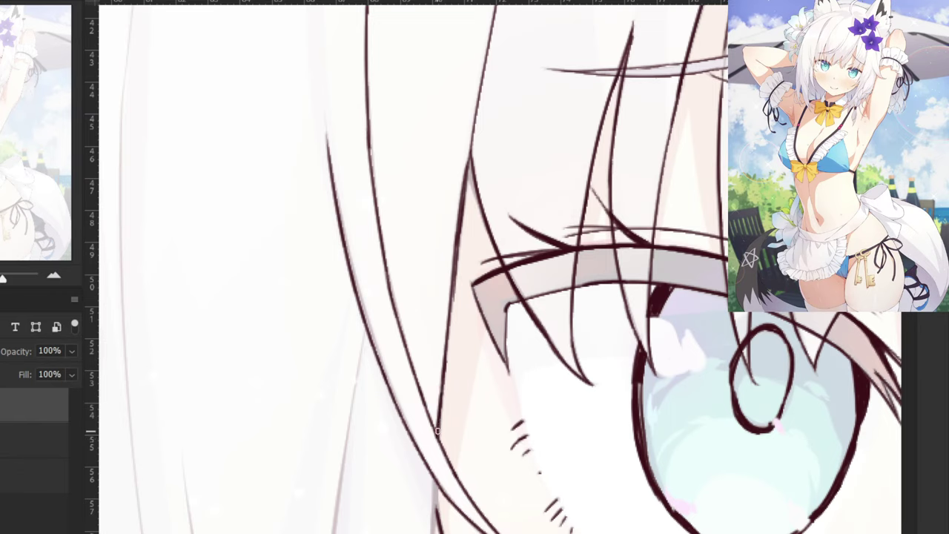
# Touch up the hair edge line where it branches from the bangs beside the upper lashes.
pyautogui.moveTo(469, 168); pyautogui.dragTo(479, 208)
pyautogui.hotkey('ctrl', 'z')
pyautogui.hotkey('ctrl', 'z')
pyautogui.moveTo(469, 167); pyautogui.dragTo(471, 200)
pyautogui.moveTo(459, 241); pyautogui.dragTo(450, 331)
pyautogui.hotkey('ctrl', 'z')
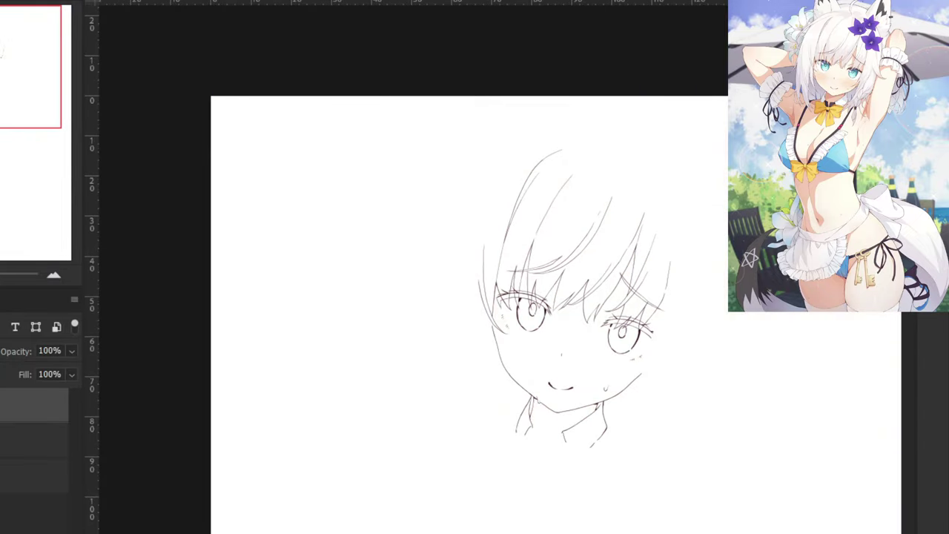
# Check the line art over the whole head and ink the hair edge's short section just below the curved strand.
pyautogui.scroll(5, 306, 183)
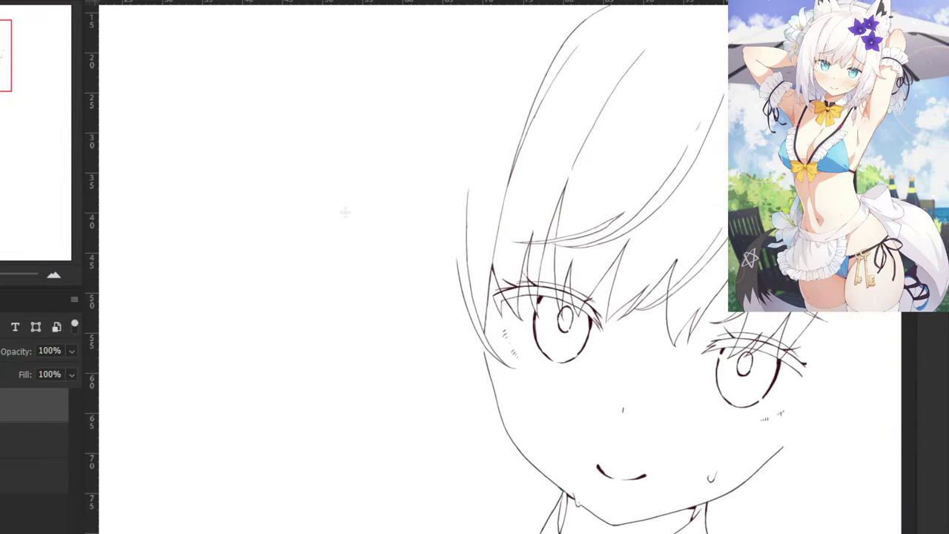
pyautogui.moveTo(307, 184); pyautogui.dragTo(312, 208)
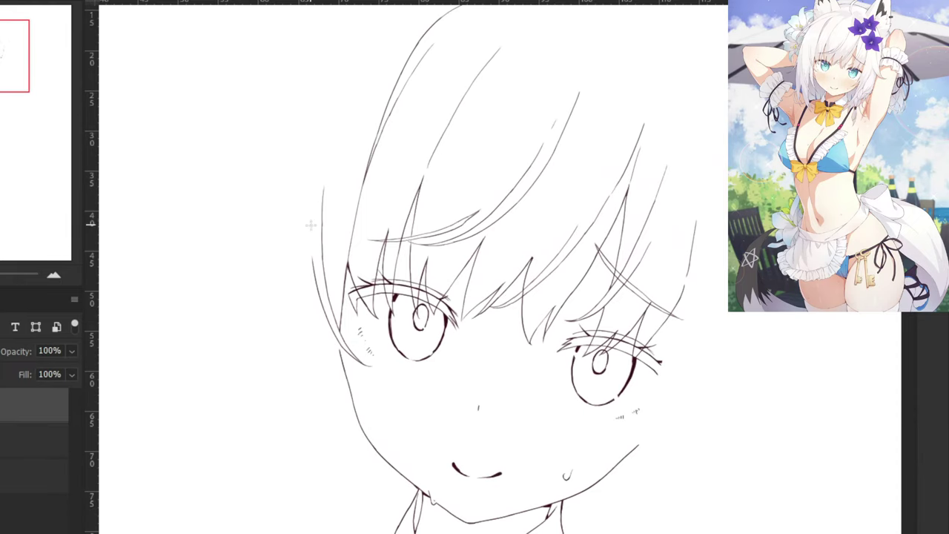
pyautogui.scroll(-2, 310, 247)
pyautogui.scroll(3, 310, 247)
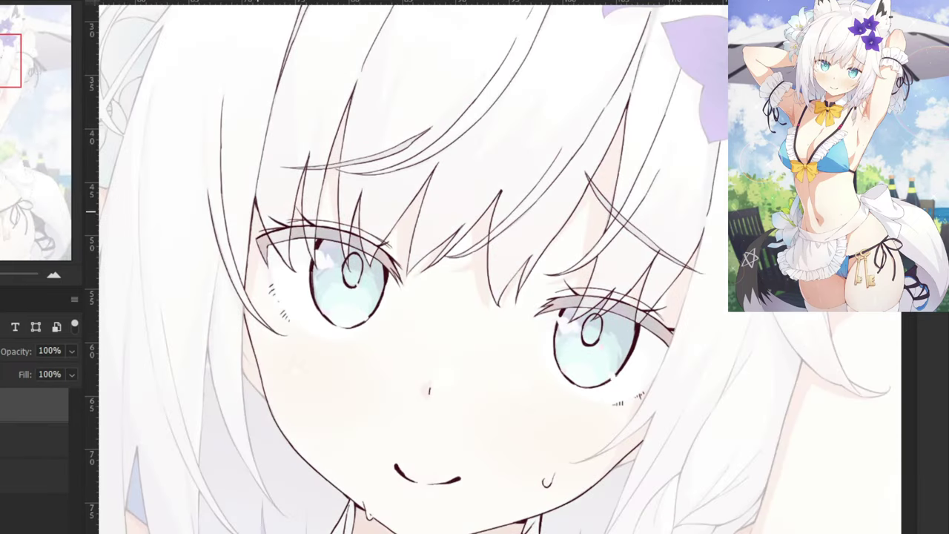
pyautogui.moveTo(234, 242); pyautogui.dragTo(373, 153)
pyautogui.hotkey('ctrl', '+')
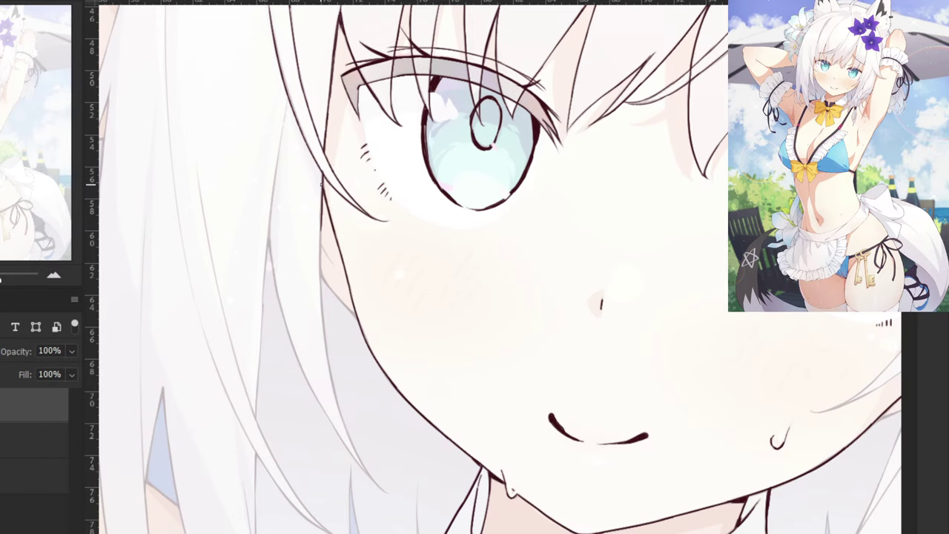
pyautogui.hotkey('ctrl', 'z')
pyautogui.moveTo(323, 173); pyautogui.dragTo(321, 235)
pyautogui.hotkey('ctrl', 'z')
pyautogui.moveTo(323, 175); pyautogui.dragTo(321, 236)
pyautogui.hotkey('ctrl', '+')
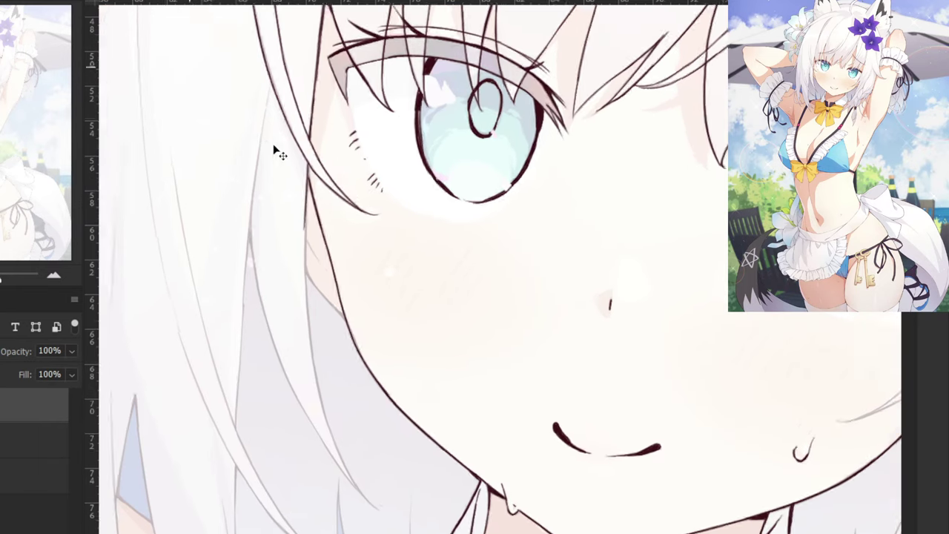
# Extend the hair edge line down beside the cheek along the pointed lock's inner side.
pyautogui.scroll(2, 276, 152)
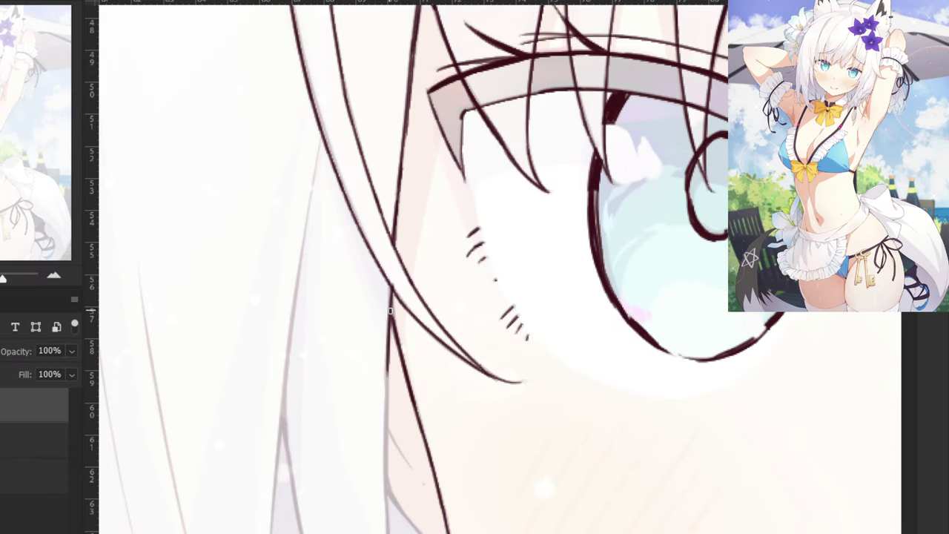
pyautogui.moveTo(362, 440); pyautogui.dragTo(339, 203)
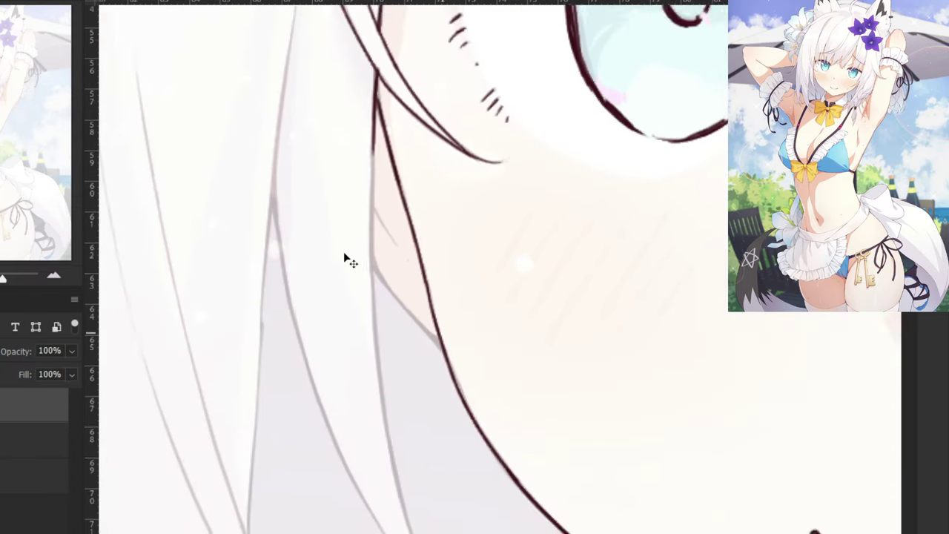
pyautogui.hotkey('ctrl', '-')
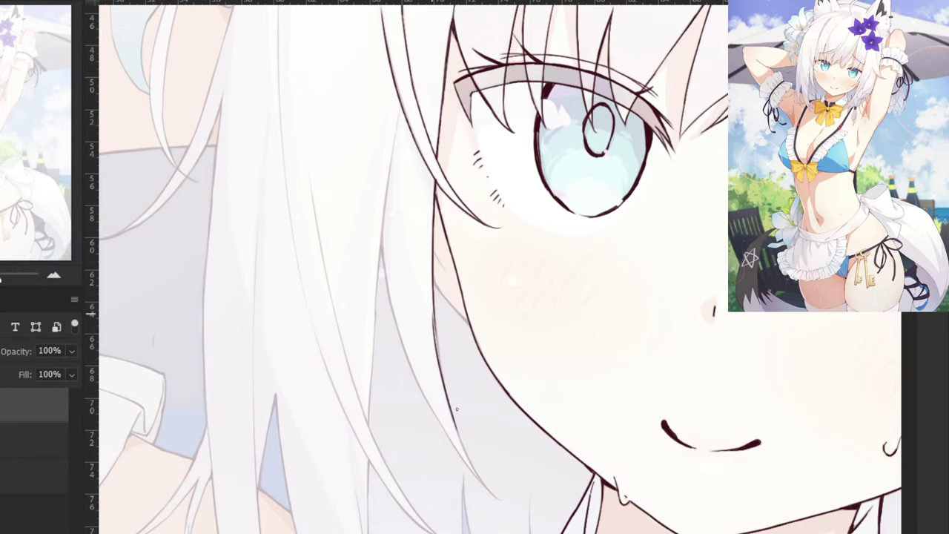
pyautogui.scroll(5, 432, 384)
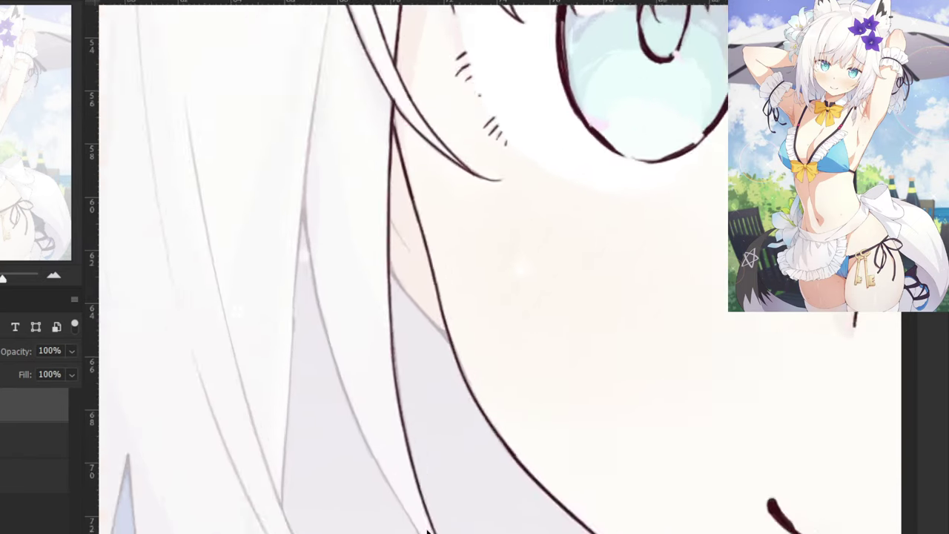
# Rework the lower end of the pointed lock's inner edge, curving it out to the tip beside the jaw.
pyautogui.hotkey('ctrl', 'z')
pyautogui.moveTo(468, 416)
pyautogui.mouseDown()
pyautogui.moveTo(534, 531)
pyautogui.moveTo(544, 524)
pyautogui.mouseUp()
pyautogui.hotkey('ctrl', 'z')
pyautogui.hotkey('ctrl', 'z')
pyautogui.moveTo(468, 414); pyautogui.dragTo(538, 533)
pyautogui.hotkey('ctrl', 'z')
pyautogui.hotkey('ctrl', 'z')
pyautogui.hotkey('ctrl', 'z')
pyautogui.moveTo(470, 430); pyautogui.dragTo(546, 532)
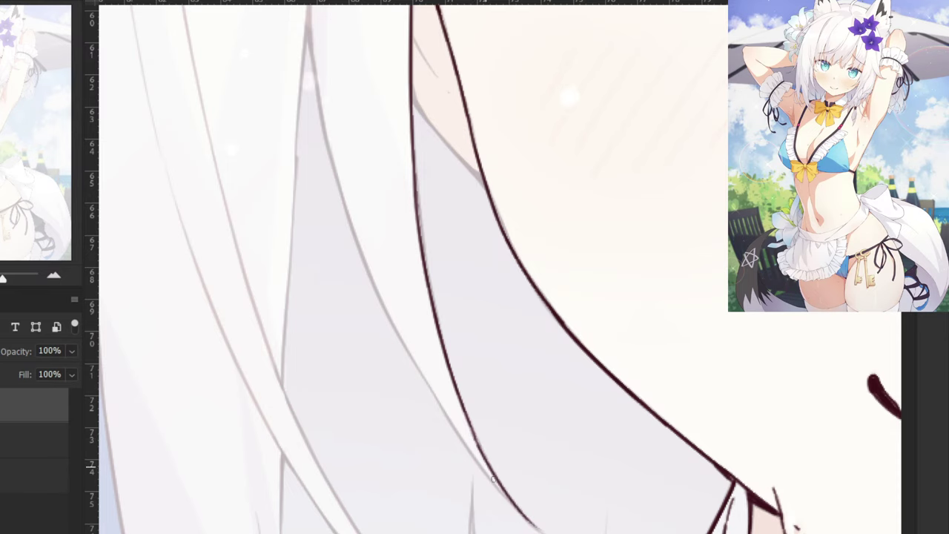
pyautogui.moveTo(494, 479); pyautogui.dragTo(534, 519)
pyautogui.hotkey('ctrl', '-')
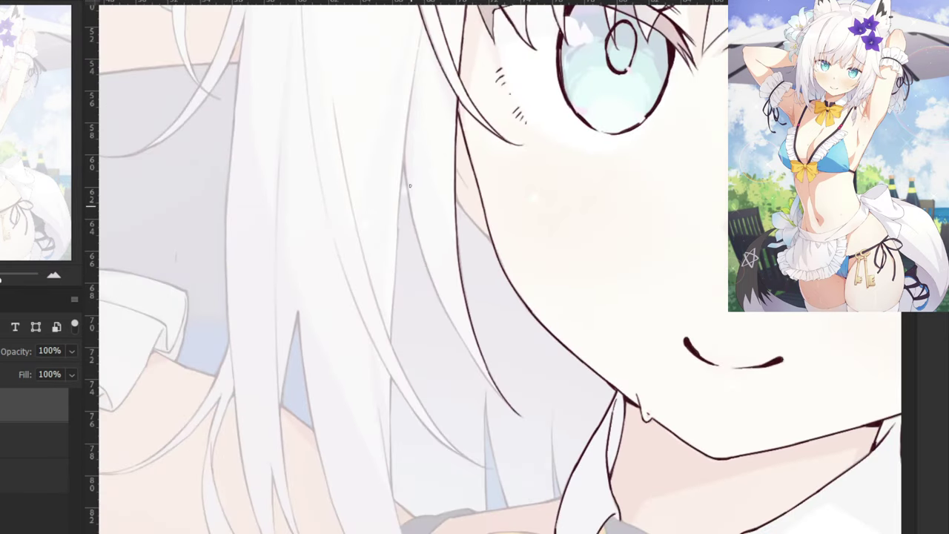
# Ink the upper part of the pointed lock's outer edge, from its branching point down through the grey background gap.
pyautogui.moveTo(405, 148)
pyautogui.mouseDown()
pyautogui.moveTo(430, 264)
pyautogui.moveTo(417, 241)
pyautogui.moveTo(435, 280)
pyautogui.moveTo(415, 237)
pyautogui.moveTo(438, 298)
pyautogui.mouseUp()
pyautogui.hotkey('ctrl', 'z')
pyautogui.hotkey('ctrl', 'z')
pyautogui.hotkey('ctrl', 'z')
pyautogui.hotkey('ctrl', '+')
pyautogui.moveTo(344, 189); pyautogui.dragTo(404, 330)
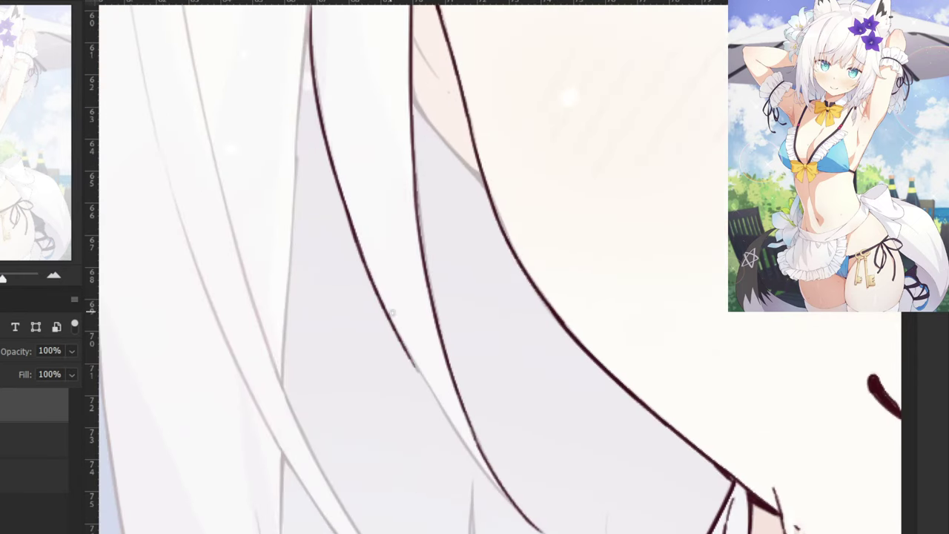
# Continue the pointed lock's outer edge down to join the inner edge at the tip.
pyautogui.moveTo(411, 367); pyautogui.dragTo(479, 466)
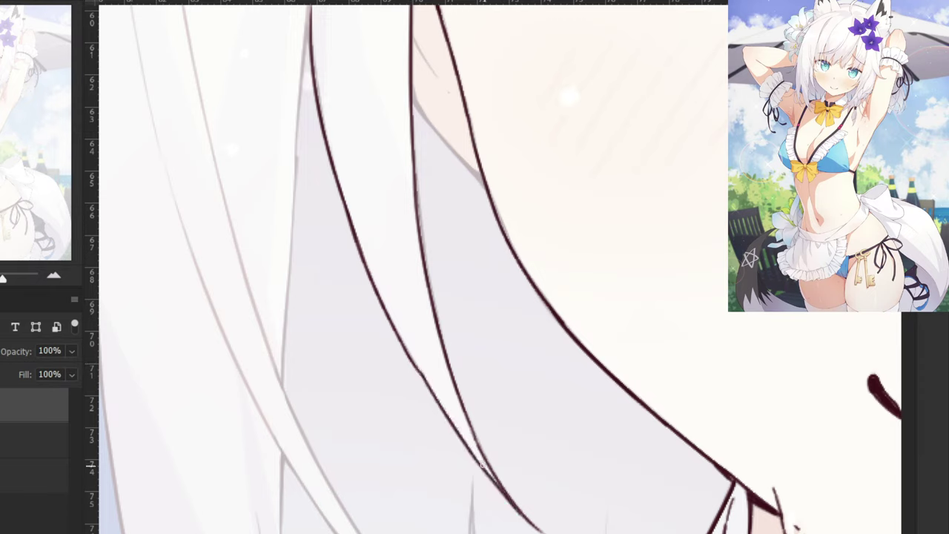
pyautogui.moveTo(476, 461); pyautogui.dragTo(498, 485)
pyautogui.hotkey('ctrl', 'z')
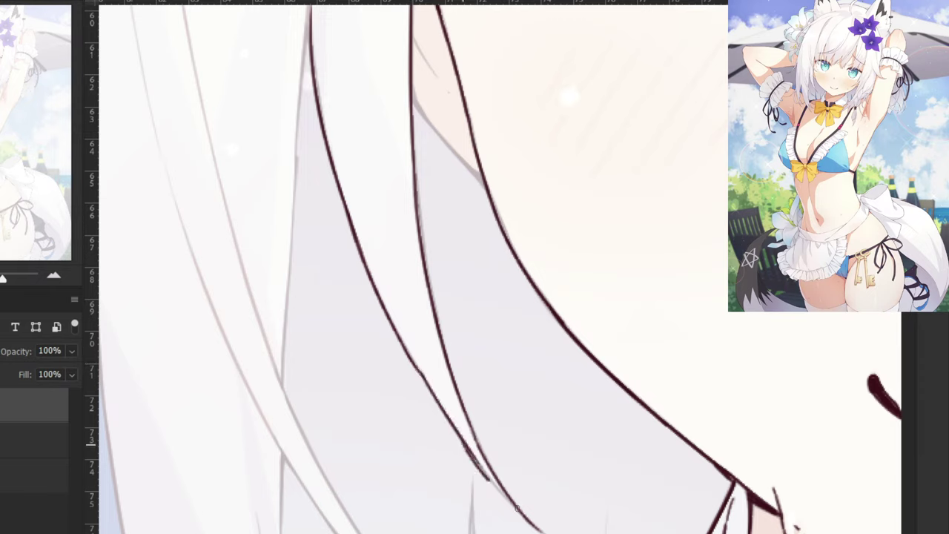
pyautogui.moveTo(467, 445); pyautogui.dragTo(519, 512)
pyautogui.hotkey('ctrl', 'z')
pyautogui.hotkey('ctrl', 'z')
pyautogui.moveTo(462, 442); pyautogui.dragTo(536, 522)
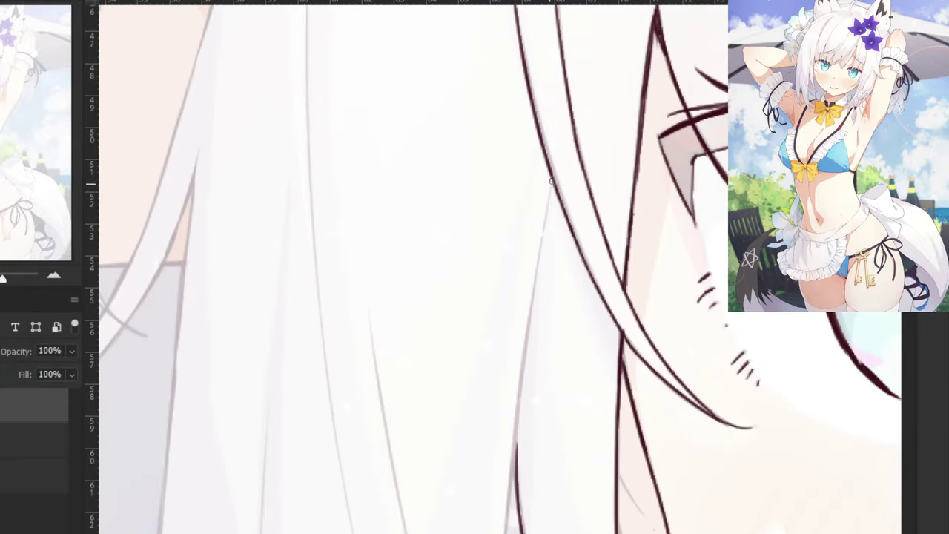
# Ink the thin line descending from the curved strand's outer edge toward the top of the pointed lock.
pyautogui.moveTo(552, 181); pyautogui.dragTo(523, 373)
pyautogui.hotkey('ctrl', 'z')
pyautogui.hotkey('ctrl', 'z')
pyautogui.moveTo(542, 250); pyautogui.dragTo(519, 418)
pyautogui.hotkey('ctrl', 'z')
pyautogui.moveTo(543, 253); pyautogui.dragTo(520, 420)
pyautogui.hotkey('ctrl', 'z')
pyautogui.moveTo(540, 264); pyautogui.dragTo(521, 415)
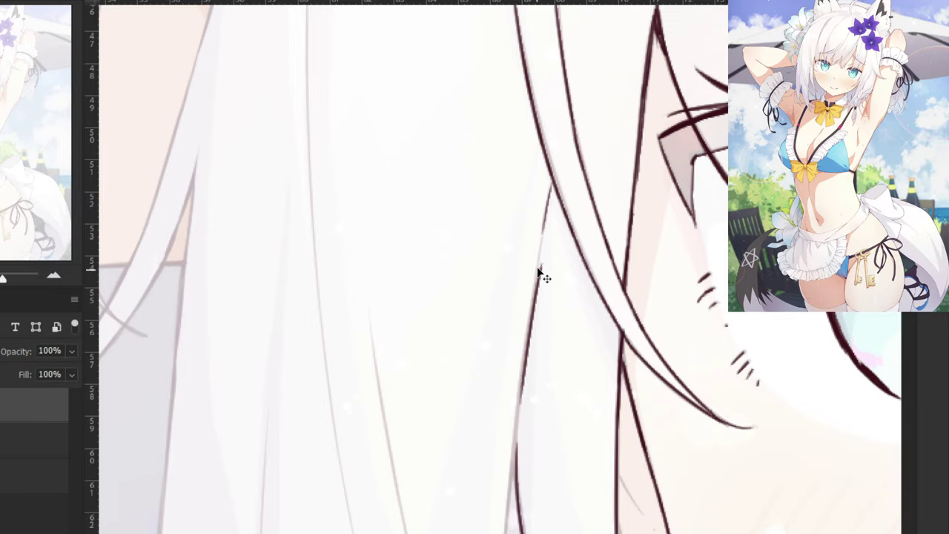
pyautogui.hotkey('ctrl', 'z')
pyautogui.moveTo(539, 273); pyautogui.dragTo(522, 399)
# Complete the thin line down to the branching point of the pointed lock.
pyautogui.moveTo(528, 325); pyautogui.dragTo(513, 471)
pyautogui.hotkey('ctrl', 'z')
pyautogui.hotkey('ctrl', 'z')
pyautogui.moveTo(526, 341)
pyautogui.mouseDown()
pyautogui.moveTo(510, 485)
pyautogui.moveTo(515, 439)
pyautogui.moveTo(482, 320)
pyautogui.mouseUp()
pyautogui.hotkey('ctrl', '-')
pyautogui.hotkey('ctrl', '+')
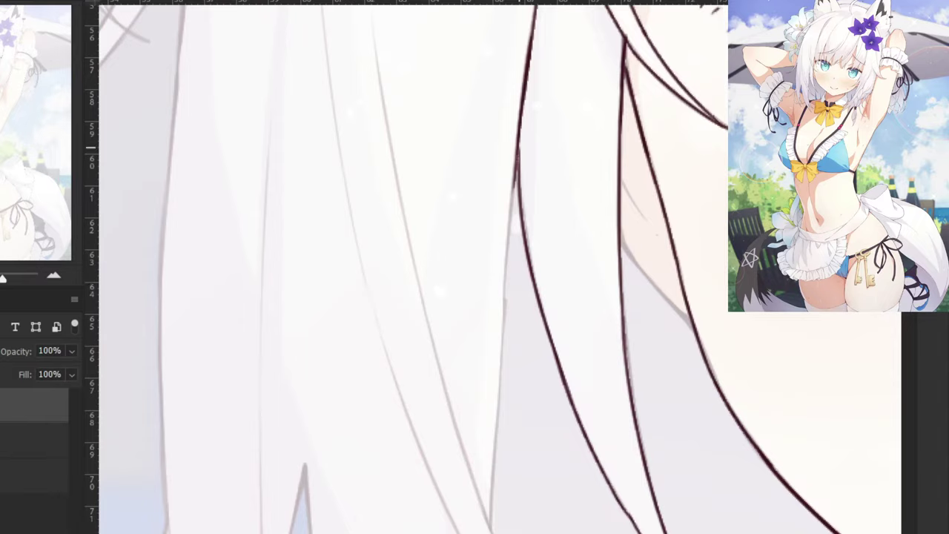
# Ink the neighbouring side lock's edge from the branching point down along the grey gap.
pyautogui.moveTo(519, 148); pyautogui.dragTo(505, 309)
pyautogui.hotkey('ctrl', 'z')
pyautogui.moveTo(518, 168); pyautogui.dragTo(494, 492)
pyautogui.moveTo(497, 444); pyautogui.dragTo(490, 532)
pyautogui.hotkey('ctrl', 'z')
pyautogui.moveTo(494, 469); pyautogui.dragTo(491, 530)
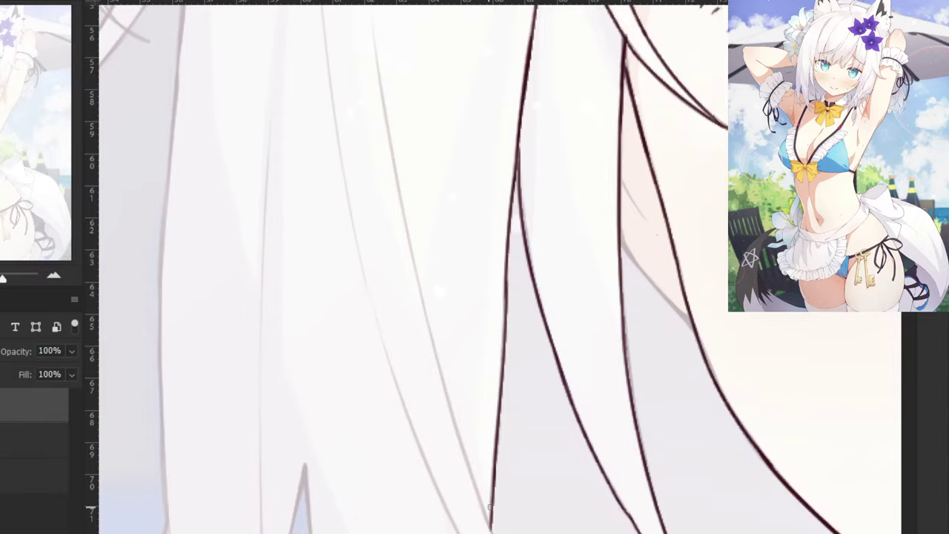
# Switch to the document with the handwritten notes and body sketch, and make the notes' drawing layer active.
pyautogui.hotkey('ctrl', '-')
pyautogui.hotkey('ctrl', '-')
pyautogui.hotkey('ctrl', '-')
pyautogui.hotkey('ctrl', '-')
pyautogui.hotkey('ctrl', '-')
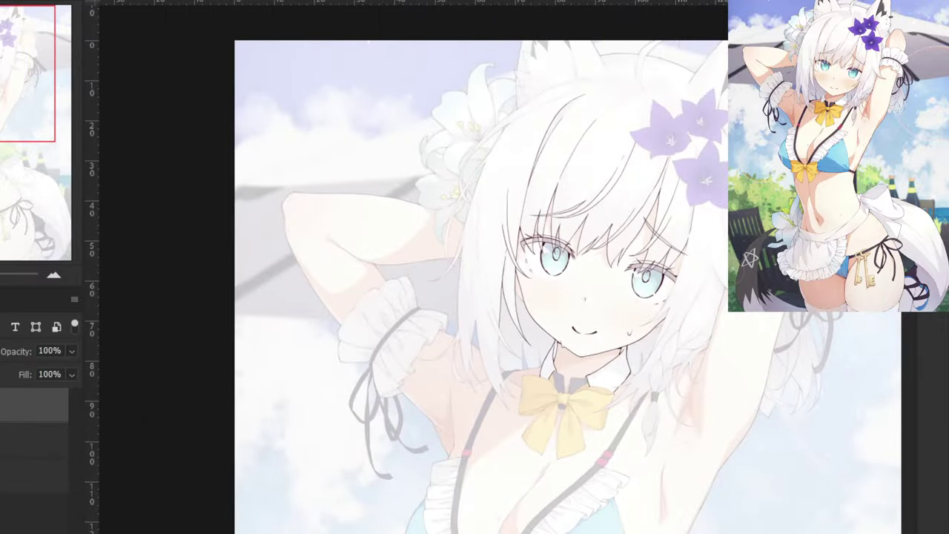
pyautogui.hotkey('ctrl', ',')
pyautogui.moveTo(239, 404); pyautogui.dragTo(176, 430)
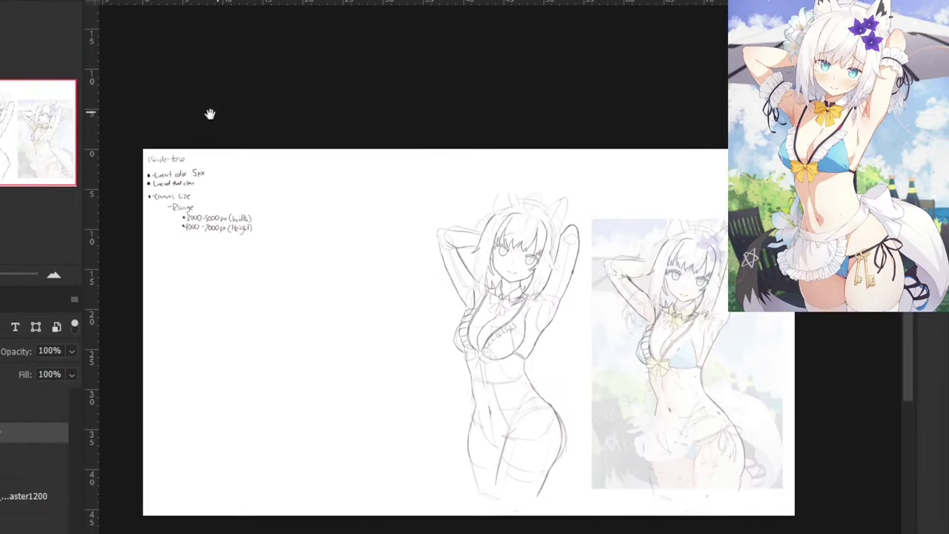
pyautogui.moveTo(205, 112)
pyautogui.mouseDown()
pyautogui.moveTo(457, 231)
pyautogui.moveTo(430, 189)
pyautogui.moveTo(123, 312)
pyautogui.mouseUp()
pyautogui.hotkey('ctrl', '+')
pyautogui.hotkey('ctrl', '+')
pyautogui.hotkey('ctrl', '+')
pyautogui.click(38, 406)
pyautogui.moveTo(250, 228); pyautogui.dragTo(515, 206)
pyautogui.moveTo(313, 302); pyautogui.dragTo(343, 291)
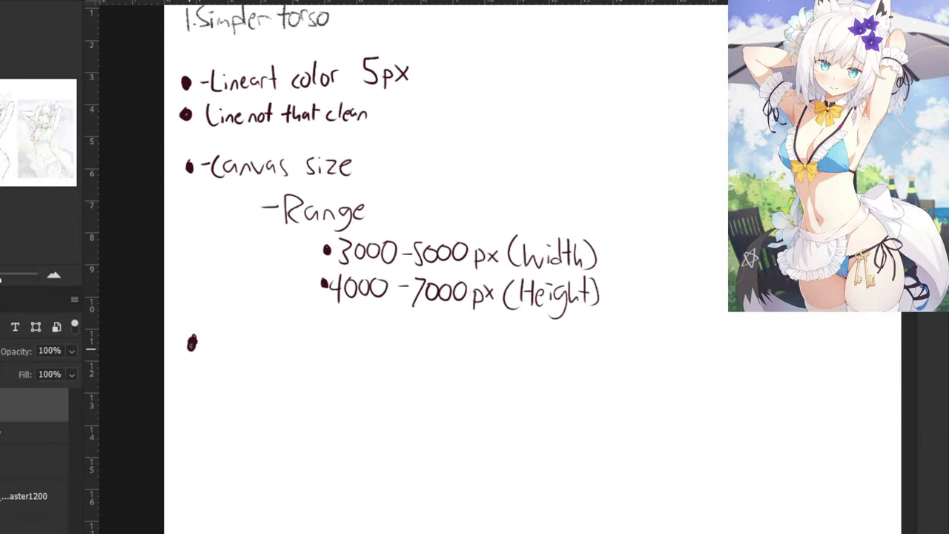
pyautogui.hotkey('ctrl', '-')
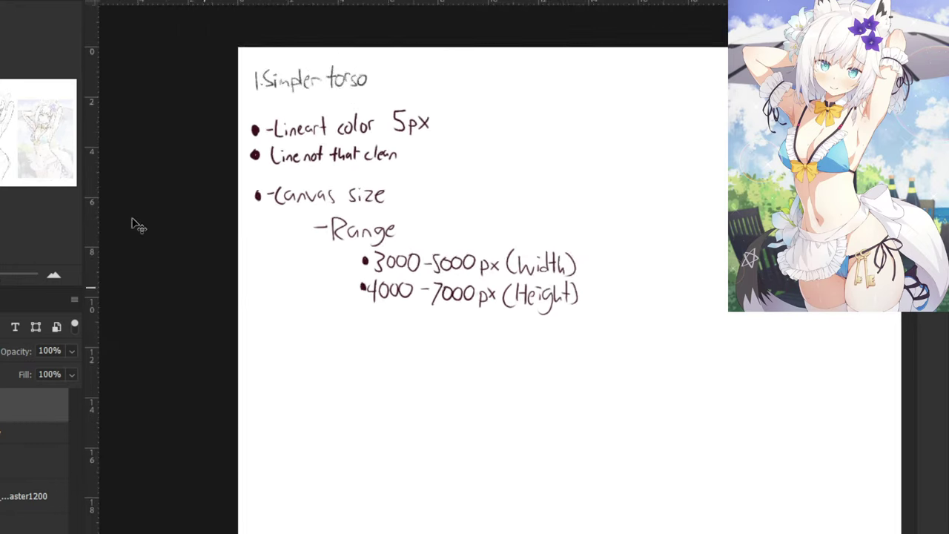
# Write the heading "2.Hair" below the canvas size notes.
pyautogui.hotkey('ctrl', '-')
pyautogui.moveTo(333, 232); pyautogui.dragTo(313, 158)
pyautogui.hotkey('ctrl', '+')
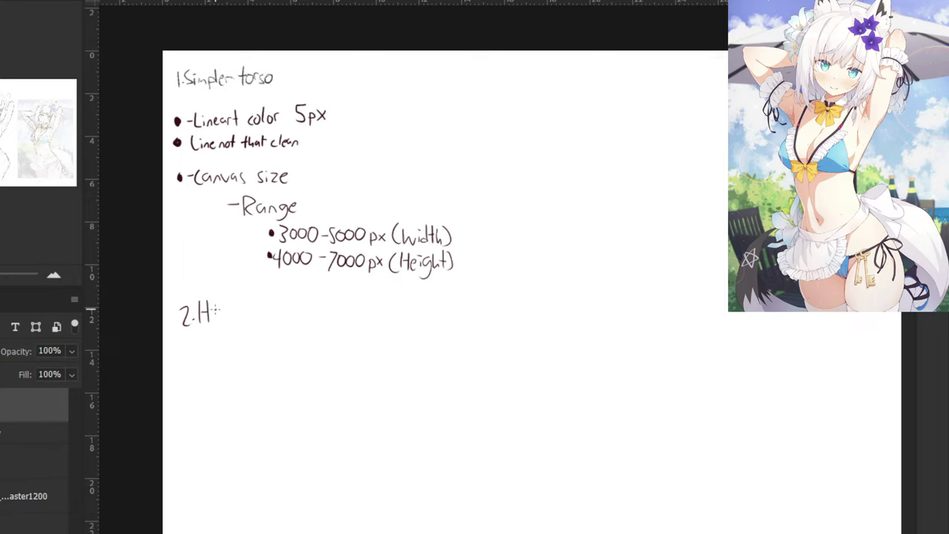
pyautogui.moveTo(173, 204); pyautogui.dragTo(245, 330)
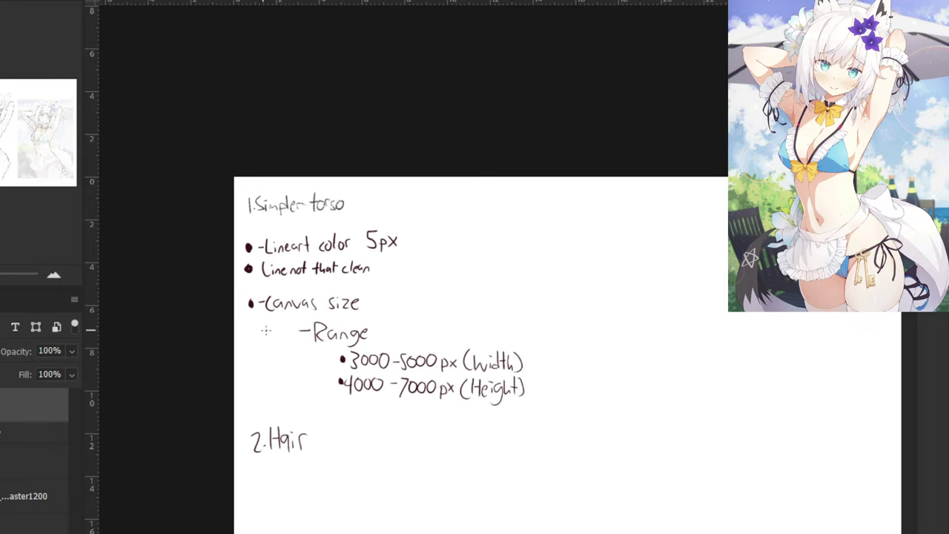
# Rewrite the first heading as "1.Settings" and replace the second heading with "2.Body".
pyautogui.moveTo(324, 206)
pyautogui.mouseDown()
pyautogui.moveTo(341, 208)
pyautogui.moveTo(327, 205)
pyautogui.mouseUp()
pyautogui.moveTo(245, 198); pyautogui.dragTo(287, 203)
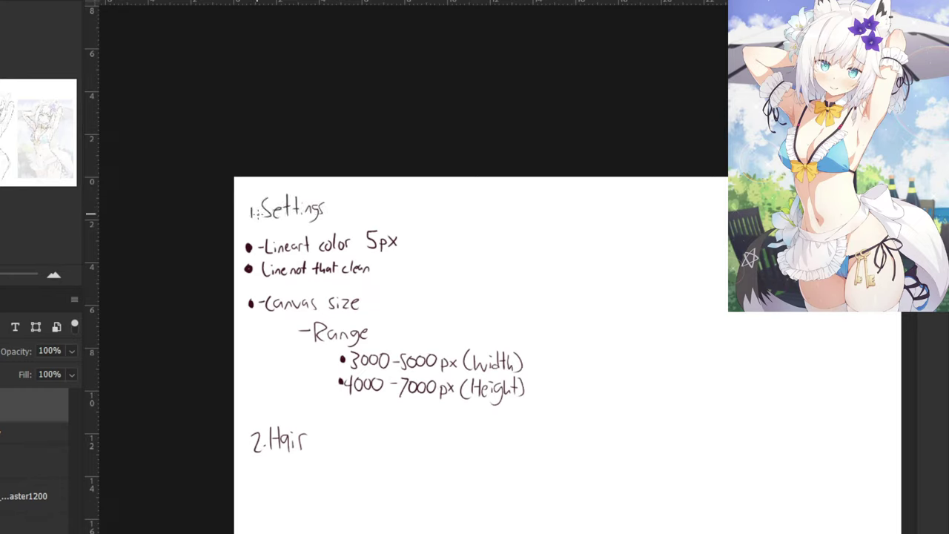
pyautogui.moveTo(256, 443)
pyautogui.mouseDown()
pyautogui.moveTo(297, 450)
pyautogui.moveTo(267, 437)
pyautogui.mouseUp()
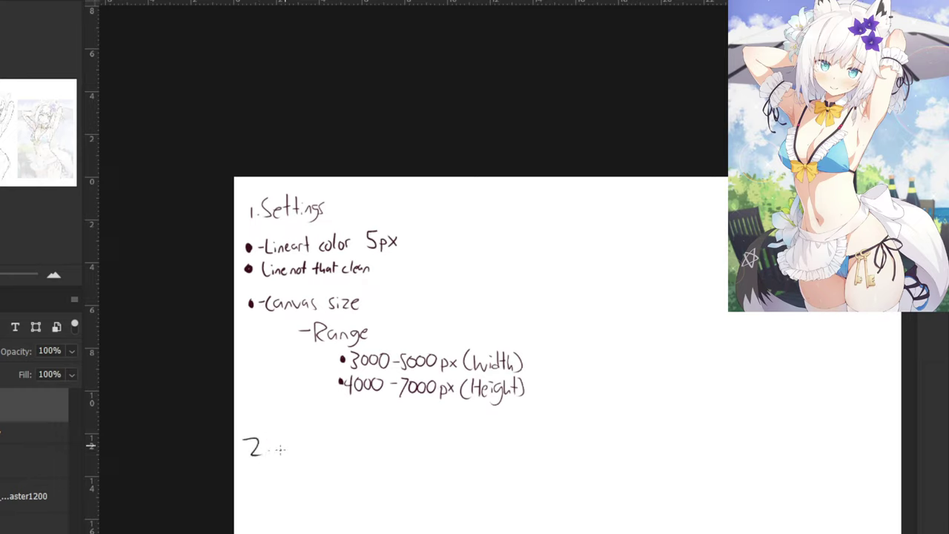
pyautogui.moveTo(274, 430)
pyautogui.mouseDown()
pyautogui.moveTo(283, 445)
pyautogui.moveTo(305, 449)
pyautogui.mouseUp()
pyautogui.moveTo(314, 436); pyautogui.dragTo(317, 453)
# Write the indented subheading "2.1-Hair" under the Body heading.
pyautogui.click(298, 485)
pyautogui.moveTo(306, 469)
pyautogui.mouseDown()
pyautogui.moveTo(305, 486)
pyautogui.moveTo(318, 477)
pyautogui.moveTo(327, 490)
pyautogui.moveTo(338, 478)
pyautogui.mouseUp()
pyautogui.moveTo(337, 467)
pyautogui.mouseDown()
pyautogui.moveTo(339, 489)
pyautogui.moveTo(351, 486)
pyautogui.mouseUp()
pyautogui.moveTo(357, 486); pyautogui.dragTo(367, 474)
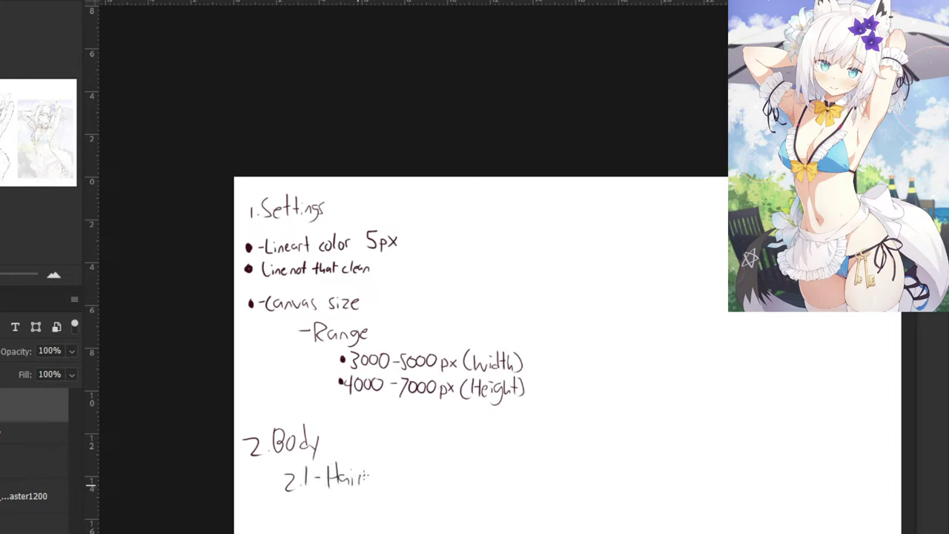
# Write the sub-item "2.11-Detailed hair" indented below the Hair subheading.
pyautogui.moveTo(325, 505); pyautogui.dragTo(347, 517)
pyautogui.click(341, 517)
pyautogui.moveTo(354, 451); pyautogui.dragTo(286, 317)
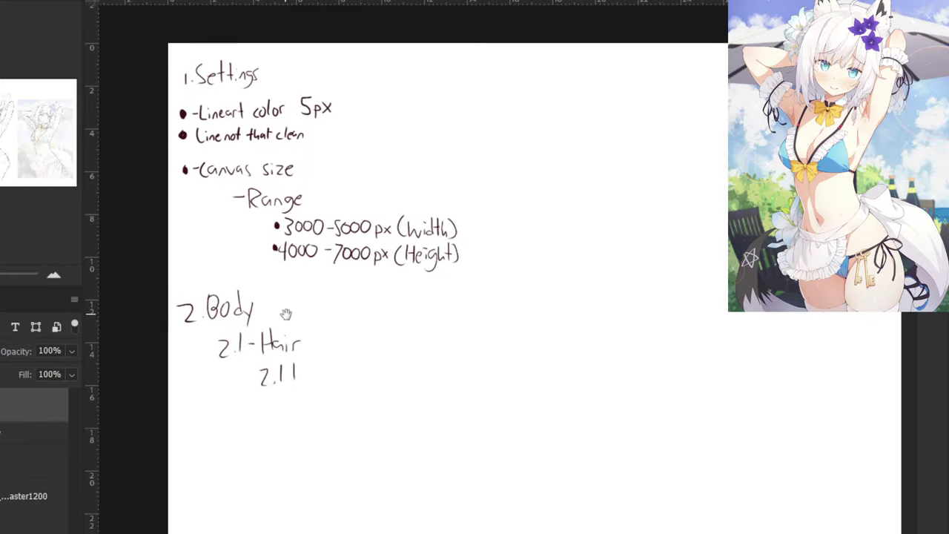
pyautogui.moveTo(304, 375); pyautogui.dragTo(310, 375)
pyautogui.hotkey('ctrl', '+')
pyautogui.moveTo(233, 399)
pyautogui.mouseDown()
pyautogui.moveTo(229, 427)
pyautogui.moveTo(251, 426)
pyautogui.mouseUp()
pyautogui.hotkey('ctrl', 'z')
pyautogui.moveTo(257, 393)
pyautogui.mouseDown()
pyautogui.moveTo(257, 426)
pyautogui.moveTo(267, 410)
pyautogui.mouseUp()
pyautogui.moveTo(272, 415); pyautogui.dragTo(281, 420)
pyautogui.moveTo(285, 412); pyautogui.dragTo(294, 422)
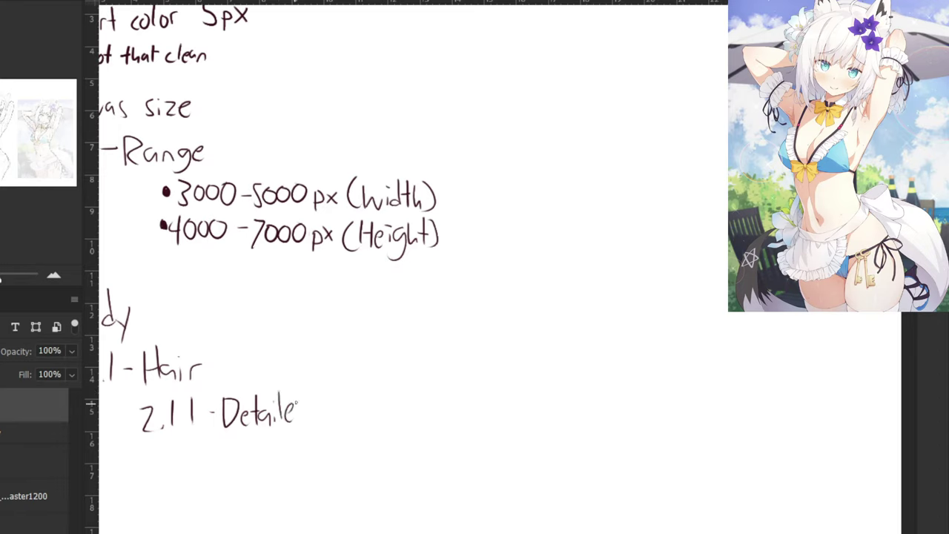
pyautogui.moveTo(303, 387)
pyautogui.mouseDown()
pyautogui.moveTo(309, 422)
pyautogui.moveTo(343, 423)
pyautogui.mouseUp()
pyautogui.moveTo(347, 412); pyautogui.dragTo(347, 423)
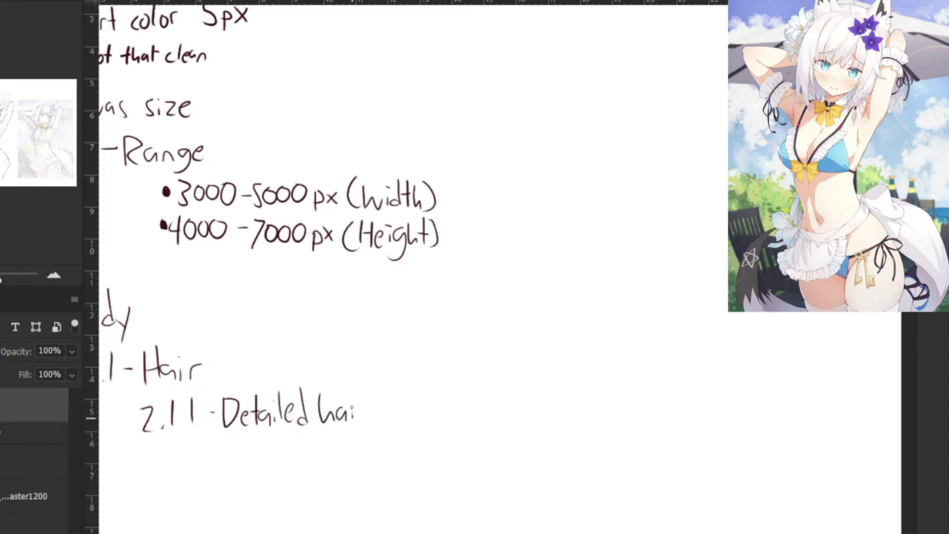
# Add the remark "(Ignore orig chara's hair" after the Detailed hair note.
pyautogui.moveTo(381, 387)
pyautogui.mouseDown()
pyautogui.moveTo(376, 421)
pyautogui.moveTo(419, 408)
pyautogui.moveTo(409, 429)
pyautogui.mouseUp()
pyautogui.moveTo(425, 405)
pyautogui.mouseDown()
pyautogui.moveTo(438, 414)
pyautogui.moveTo(442, 406)
pyautogui.mouseUp()
pyautogui.moveTo(445, 414)
pyautogui.mouseDown()
pyautogui.moveTo(468, 410)
pyautogui.moveTo(505, 400)
pyautogui.moveTo(515, 418)
pyautogui.moveTo(538, 408)
pyautogui.mouseUp()
pyautogui.moveTo(546, 387)
pyautogui.mouseDown()
pyautogui.moveTo(545, 406)
pyautogui.moveTo(577, 399)
pyautogui.mouseUp()
pyautogui.moveTo(587, 399); pyautogui.dragTo(591, 409)
pyautogui.moveTo(586, 366)
pyautogui.mouseDown()
pyautogui.moveTo(544, 368)
pyautogui.moveTo(507, 375)
pyautogui.moveTo(567, 400)
pyautogui.mouseUp()
pyautogui.hotkey('ctrl', '-')
pyautogui.hotkey('ctrl', '-')
pyautogui.hotkey('ctrl', '+')
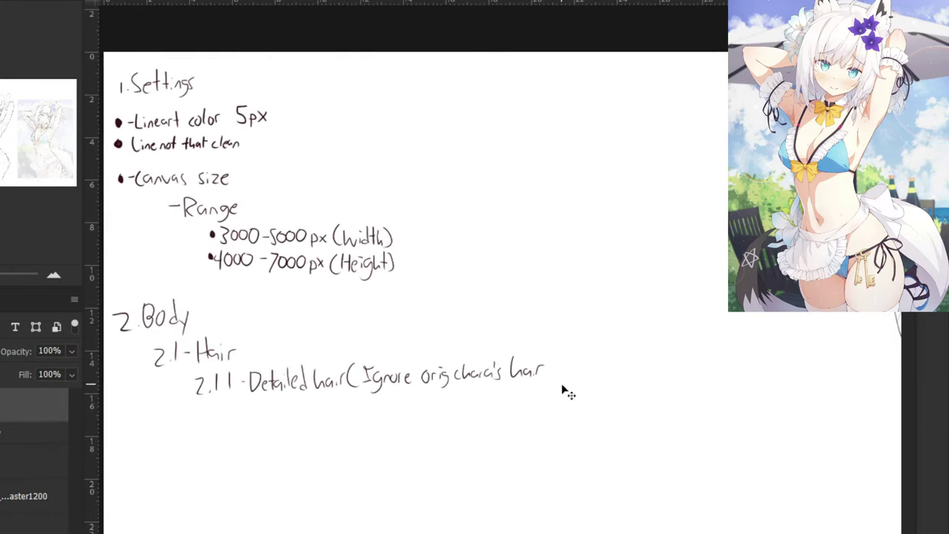
# Undo the remark's final word and write "hair density)" on the line below to close the parenthesis.
pyautogui.scroll(1, 498, 292)
pyautogui.hotkey('ctrl', 'z')
pyautogui.hotkey('ctrl', 'z')
pyautogui.hotkey('ctrl', 'z')
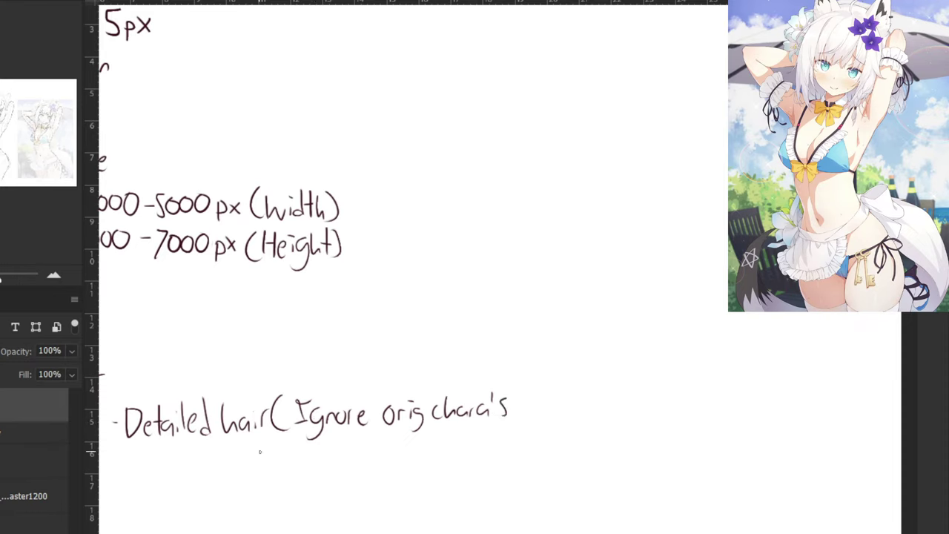
pyautogui.moveTo(247, 446)
pyautogui.mouseDown()
pyautogui.moveTo(278, 469)
pyautogui.moveTo(292, 455)
pyautogui.moveTo(330, 459)
pyautogui.moveTo(339, 472)
pyautogui.moveTo(359, 471)
pyautogui.mouseUp()
pyautogui.rightClick(347, 451)
pyautogui.click(347, 448)
pyautogui.hotkey('ctrl', 'z')
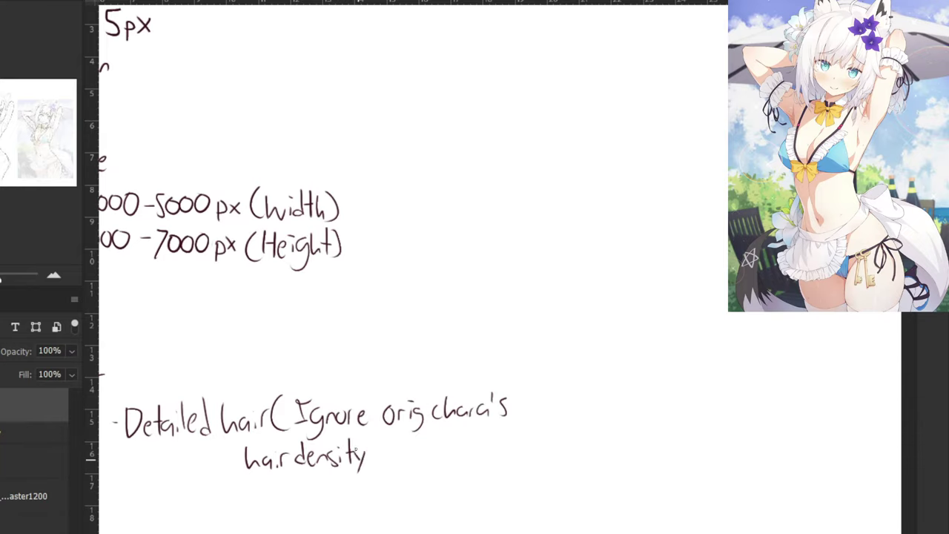
pyautogui.moveTo(369, 438); pyautogui.dragTo(372, 460)
pyautogui.hotkey('ctrl', '-')
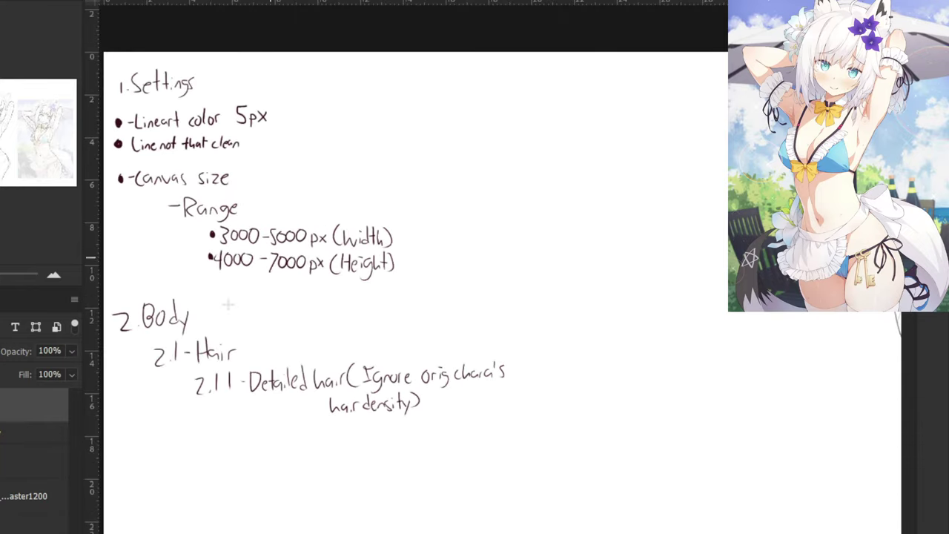
# Add the missing dot to the Detailed hair item's number so it reads 2.1.1.
pyautogui.moveTo(193, 313); pyautogui.dragTo(355, 266)
pyautogui.hotkey('ctrl', '+')
pyautogui.hotkey('ctrl', '+')
pyautogui.hotkey('ctrl', '+')
pyautogui.hotkey('ctrl', '-')
pyautogui.hotkey('ctrl', '-')
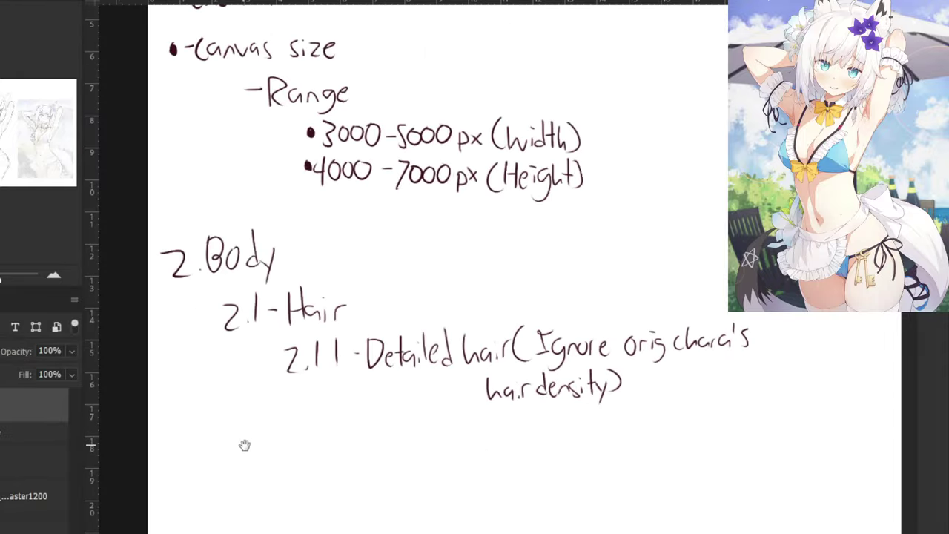
pyautogui.moveTo(245, 445); pyautogui.dragTo(251, 422)
pyautogui.click(331, 338)
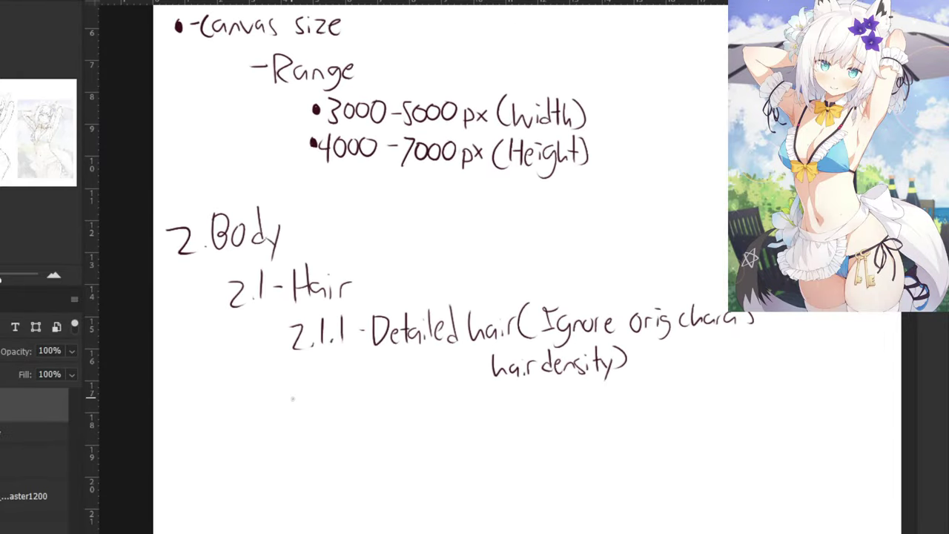
# Write the sub-item "2.1.2-Flowy hair" below the Detailed hair note.
pyautogui.moveTo(292, 399); pyautogui.dragTo(307, 424)
pyautogui.click(334, 412)
pyautogui.moveTo(327, 390)
pyautogui.mouseDown()
pyautogui.moveTo(327, 416)
pyautogui.moveTo(360, 420)
pyautogui.moveTo(375, 406)
pyautogui.moveTo(383, 419)
pyautogui.mouseUp()
pyautogui.hotkey('ctrl', 'z')
pyautogui.moveTo(385, 396); pyautogui.dragTo(399, 394)
pyautogui.moveTo(384, 407); pyautogui.dragTo(403, 419)
pyautogui.moveTo(414, 404); pyautogui.dragTo(445, 424)
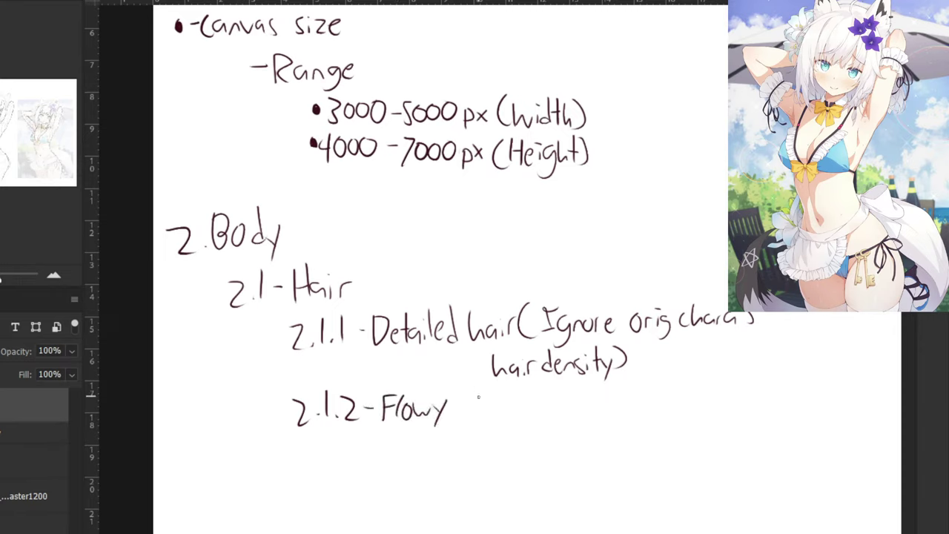
pyautogui.moveTo(467, 392); pyautogui.dragTo(466, 413)
pyautogui.moveTo(462, 402); pyautogui.dragTo(493, 414)
pyautogui.hotkey('ctrl', 'z')
pyautogui.hotkey('ctrl', 'z')
pyautogui.hotkey('ctrl', 'z')
pyautogui.hotkey('ctrl', 'z')
pyautogui.hotkey('ctrl', '-')
pyautogui.hotkey('ctrl', '-')
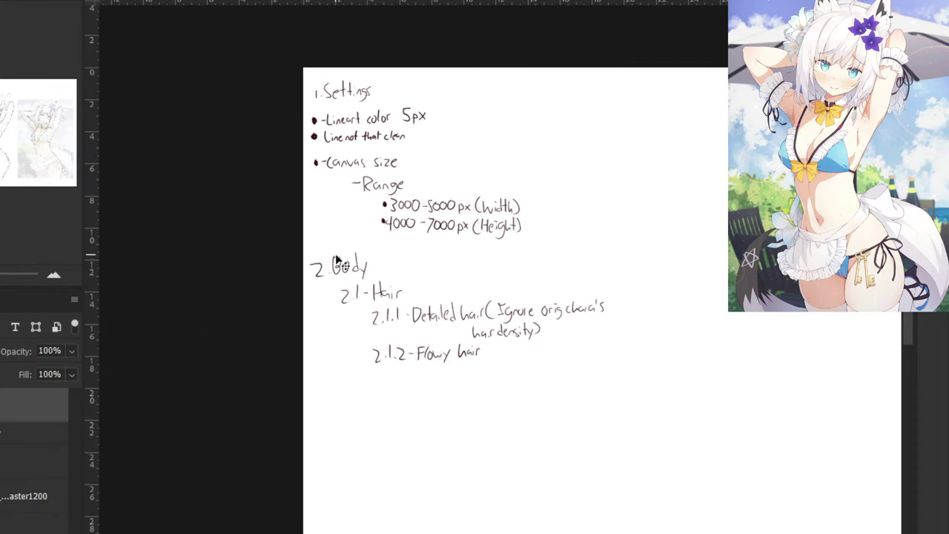
pyautogui.scroll(1, 333, 249)
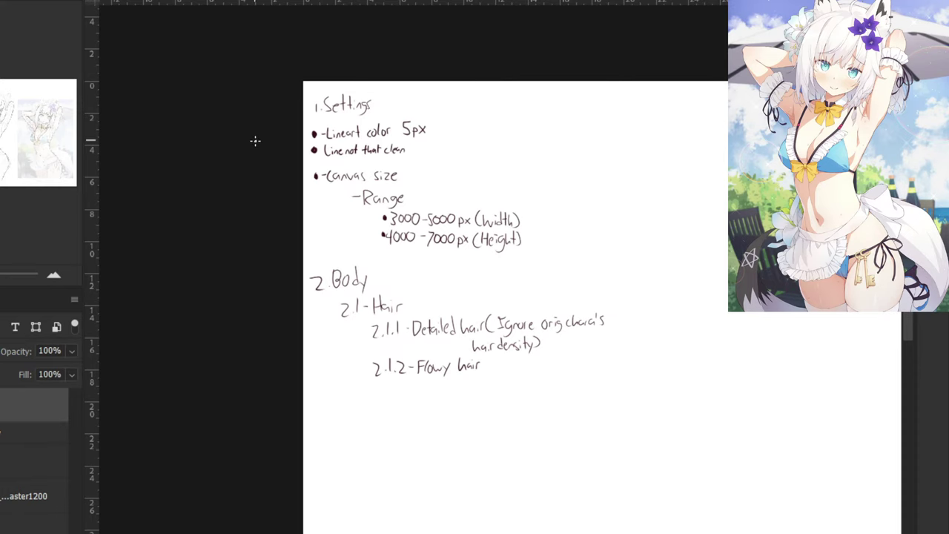
# Start a third hair sub-item by writing the number "2.1.3-" below the Flowy hair note.
pyautogui.moveTo(371, 366); pyautogui.dragTo(373, 291)
pyautogui.hotkey('ctrl', '+')
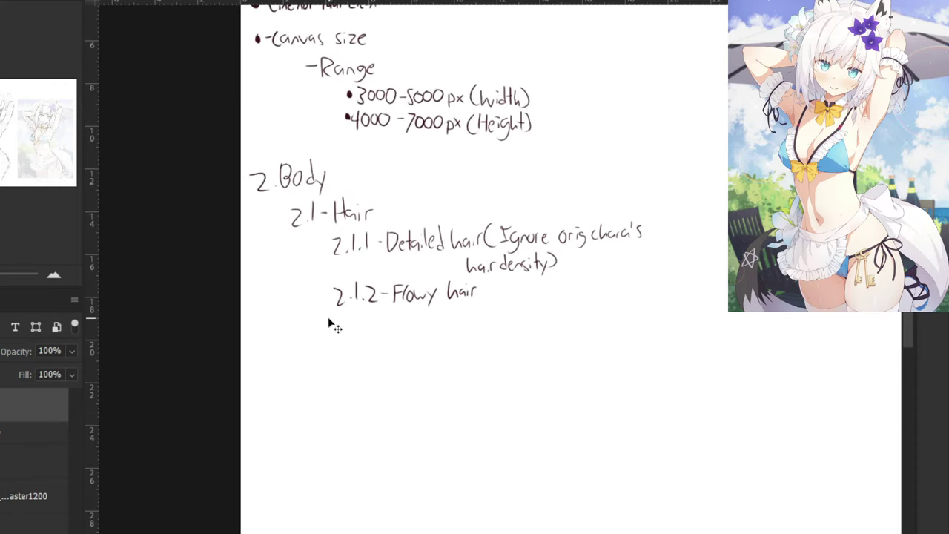
pyautogui.scroll(2, 333, 322)
pyautogui.moveTo(253, 331)
pyautogui.mouseDown()
pyautogui.moveTo(271, 345)
pyautogui.moveTo(287, 340)
pyautogui.mouseUp()
pyautogui.hotkey('ctrl', 'z')
pyautogui.click(276, 341)
pyautogui.click(295, 335)
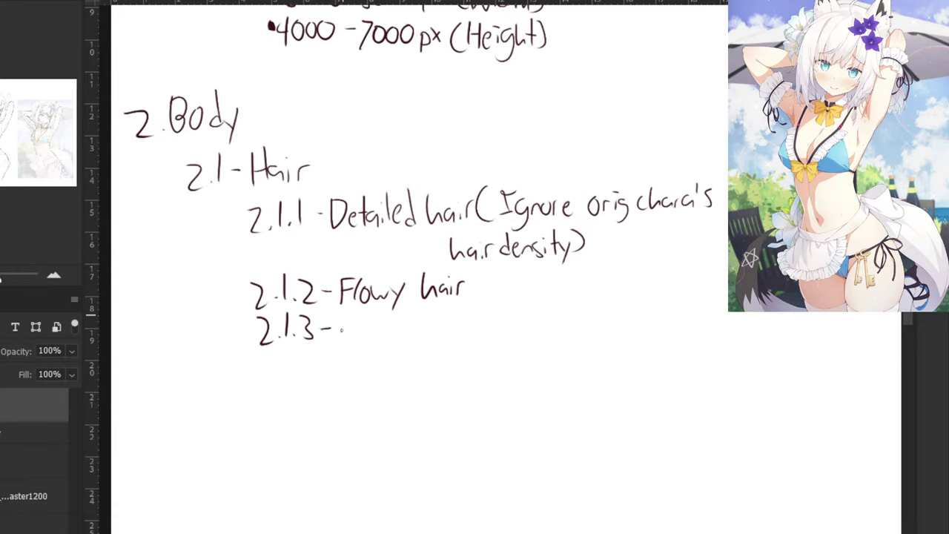
# Try the wording "Hair separates with indi" for sub-item 2.1.3, redoing the end of "separates".
pyautogui.moveTo(343, 315); pyautogui.dragTo(341, 344)
pyautogui.moveTo(354, 315)
pyautogui.mouseDown()
pyautogui.moveTo(352, 343)
pyautogui.moveTo(446, 338)
pyautogui.mouseUp()
pyautogui.moveTo(458, 310)
pyautogui.mouseDown()
pyautogui.moveTo(457, 338)
pyautogui.moveTo(464, 326)
pyautogui.mouseUp()
pyautogui.moveTo(462, 333); pyautogui.dragTo(472, 330)
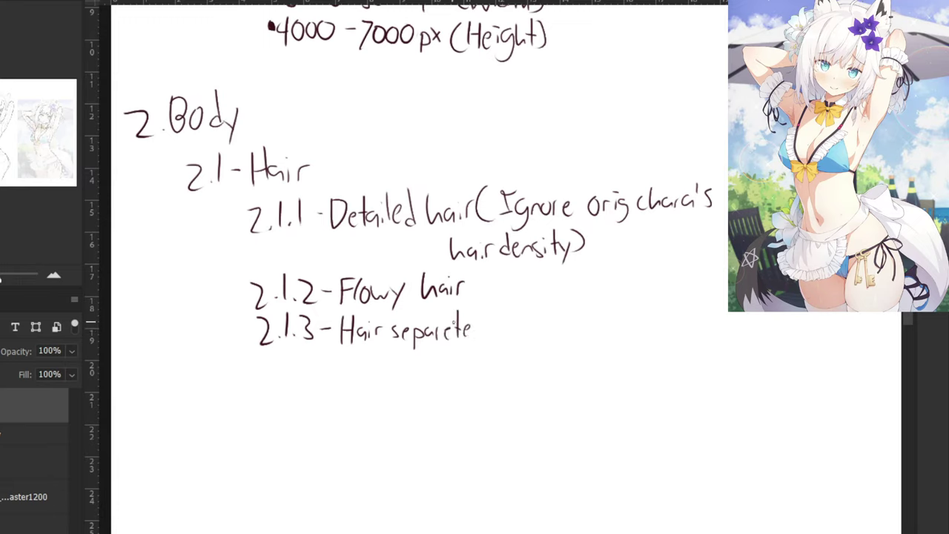
pyautogui.hotkey('ctrl', 'z')
pyautogui.hotkey('ctrl', 'z')
pyautogui.hotkey('ctrl', 'z')
pyautogui.hotkey('ctrl', 'z')
pyautogui.moveTo(451, 337); pyautogui.dragTo(455, 339)
pyautogui.moveTo(464, 316)
pyautogui.mouseDown()
pyautogui.moveTo(461, 338)
pyautogui.moveTo(448, 335)
pyautogui.moveTo(461, 338)
pyautogui.mouseUp()
pyautogui.press('e')
pyautogui.press('b')
pyautogui.moveTo(457, 327)
pyautogui.mouseDown()
pyautogui.moveTo(485, 316)
pyautogui.moveTo(441, 324)
pyautogui.moveTo(478, 343)
pyautogui.mouseUp()
pyautogui.moveTo(485, 323)
pyautogui.mouseDown()
pyautogui.moveTo(510, 340)
pyautogui.moveTo(522, 316)
pyautogui.mouseUp()
pyautogui.moveTo(519, 330); pyautogui.dragTo(525, 334)
# Undo the wording of sub-item 2.1.3, keeping only its number.
pyautogui.hotkey('ctrl', 'z')
pyautogui.hotkey('ctrl', 'z')
pyautogui.hotkey('ctrl', 'z')
pyautogui.hotkey('ctrl', 'z')
pyautogui.hotkey('ctrl', 'z')
pyautogui.hotkey('ctrl', 'z')
pyautogui.hotkey('ctrl', 'z')
pyautogui.hotkey('ctrl', 'z')
pyautogui.hotkey('ctrl', 'z')
pyautogui.hotkey('ctrl', 'z')
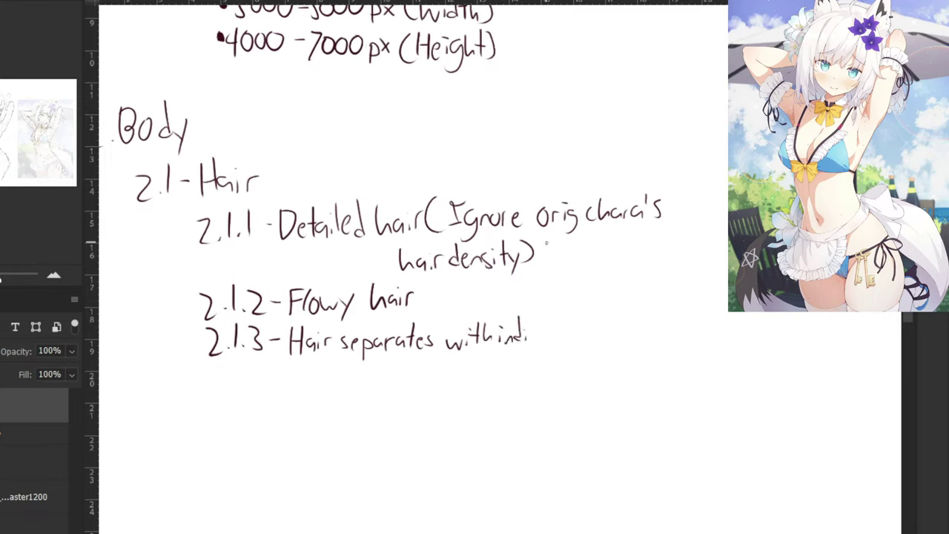
pyautogui.hotkey('ctrl', 'z')
pyautogui.hotkey('ctrl', 'z')
pyautogui.hotkey('ctrl', 'z')
pyautogui.hotkey('ctrl', 'z')
pyautogui.hotkey('ctrl', 'z')
pyautogui.hotkey('ctrl', 'z')
pyautogui.hotkey('ctrl', 'z')
pyautogui.hotkey('ctrl', 'z')
pyautogui.hotkey('ctrl', 'z')
pyautogui.hotkey('ctrl', 'z')
pyautogui.hotkey('ctrl', 'z')
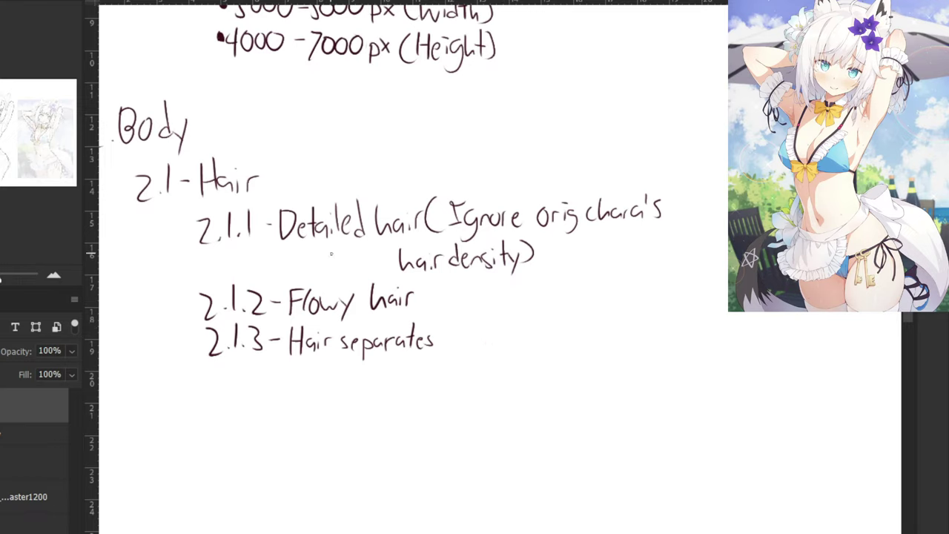
pyautogui.hotkey('ctrl', 'z')
pyautogui.hotkey('ctrl', 'z')
pyautogui.hotkey('ctrl', 'z')
pyautogui.hotkey('ctrl', 'z')
pyautogui.hotkey('ctrl', 'z')
pyautogui.hotkey('ctrl', 'z')
pyautogui.hotkey('ctrl', 'z')
pyautogui.hotkey('ctrl', 'z')
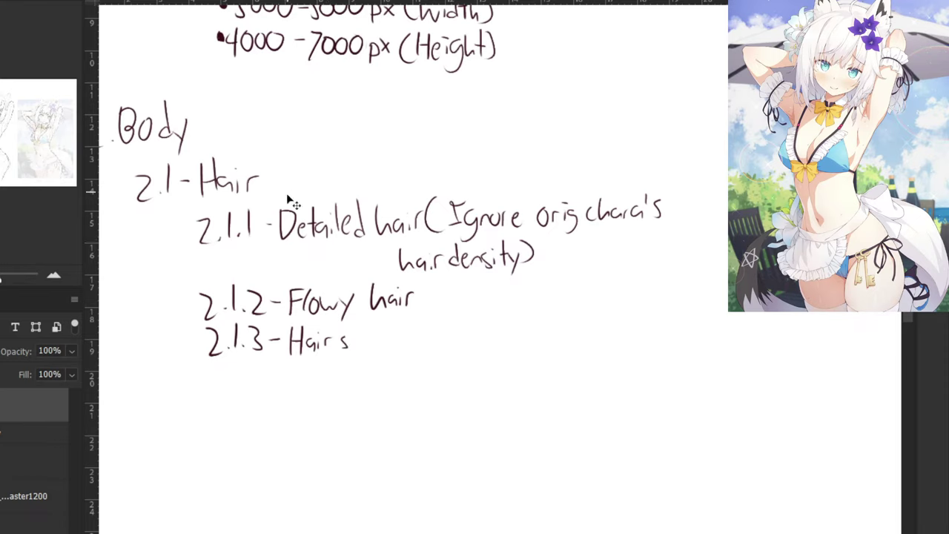
pyautogui.hotkey('ctrl', 'z')
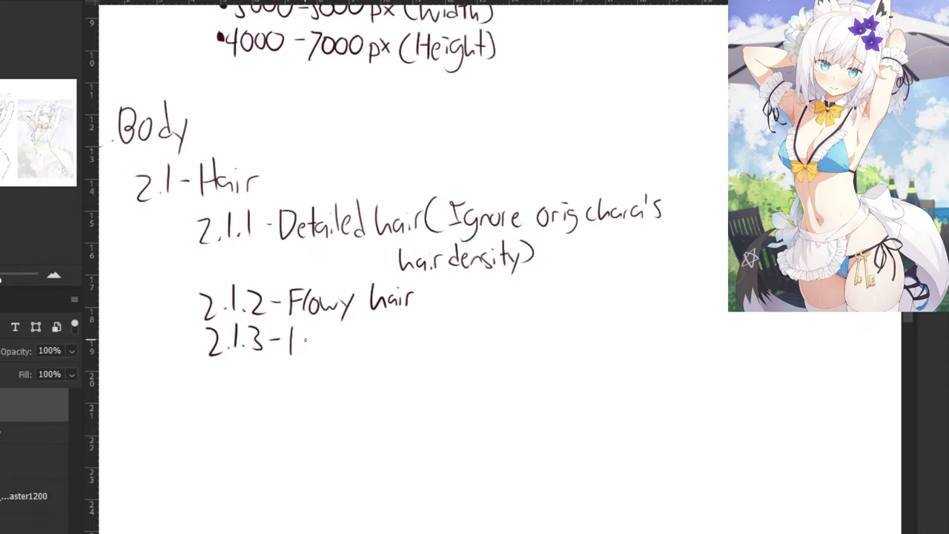
pyautogui.hotkey('ctrl', 'z')
# Write "Smaller hair clumps" as the text of sub-item 2.1.3.
pyautogui.moveTo(296, 331)
pyautogui.mouseDown()
pyautogui.moveTo(286, 356)
pyautogui.moveTo(313, 353)
pyautogui.mouseUp()
pyautogui.moveTo(323, 343); pyautogui.dragTo(338, 354)
pyautogui.moveTo(343, 347); pyautogui.dragTo(362, 342)
pyautogui.moveTo(380, 327); pyautogui.dragTo(375, 355)
pyautogui.moveTo(376, 347); pyautogui.dragTo(394, 355)
pyautogui.moveTo(402, 347); pyautogui.dragTo(448, 353)
pyautogui.moveTo(455, 324)
pyautogui.mouseDown()
pyautogui.moveTo(453, 352)
pyautogui.moveTo(493, 353)
pyautogui.mouseUp()
pyautogui.moveTo(495, 338)
pyautogui.mouseDown()
pyautogui.moveTo(494, 364)
pyautogui.moveTo(497, 348)
pyautogui.mouseUp()
pyautogui.moveTo(515, 338); pyautogui.dragTo(510, 353)
pyautogui.hotkey('ctrl', '-')
pyautogui.hotkey('ctrl', '-')
pyautogui.hotkey('ctrl', '-')
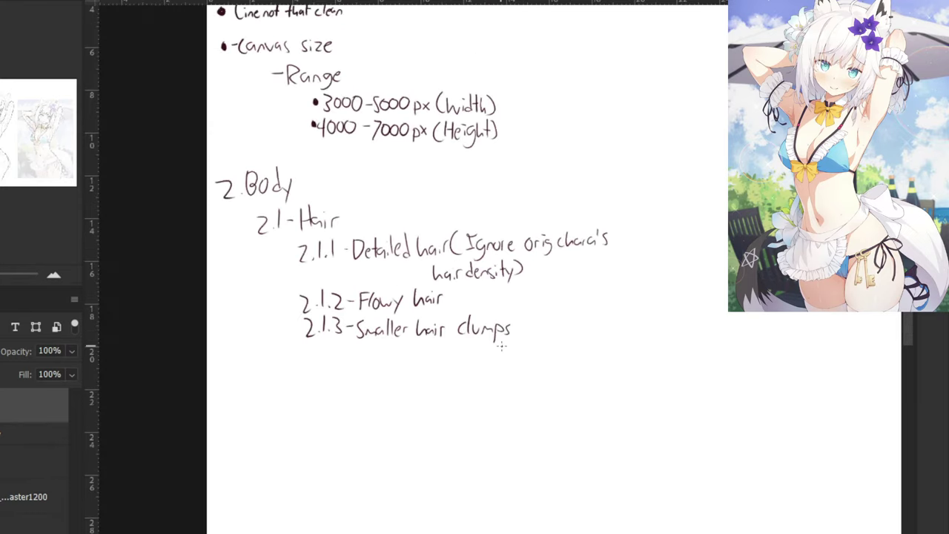
pyautogui.moveTo(375, 253); pyautogui.dragTo(337, 263)
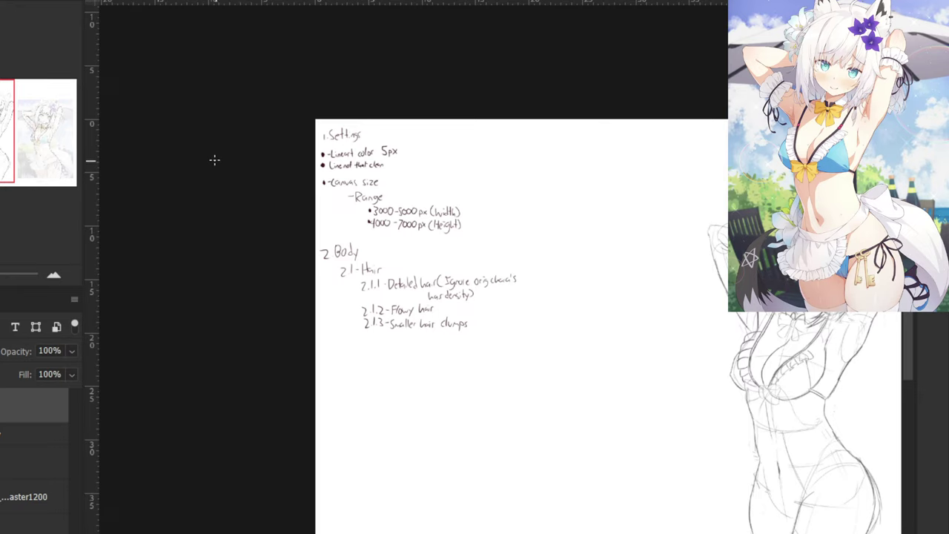
# Switch to the illustration document and ink the upper stretch of the thin side strand line beside the inked cheek locks, tidying its end.
pyautogui.moveTo(251, 116); pyautogui.dragTo(152, 128)
pyautogui.moveTo(350, 225); pyautogui.dragTo(203, 157)
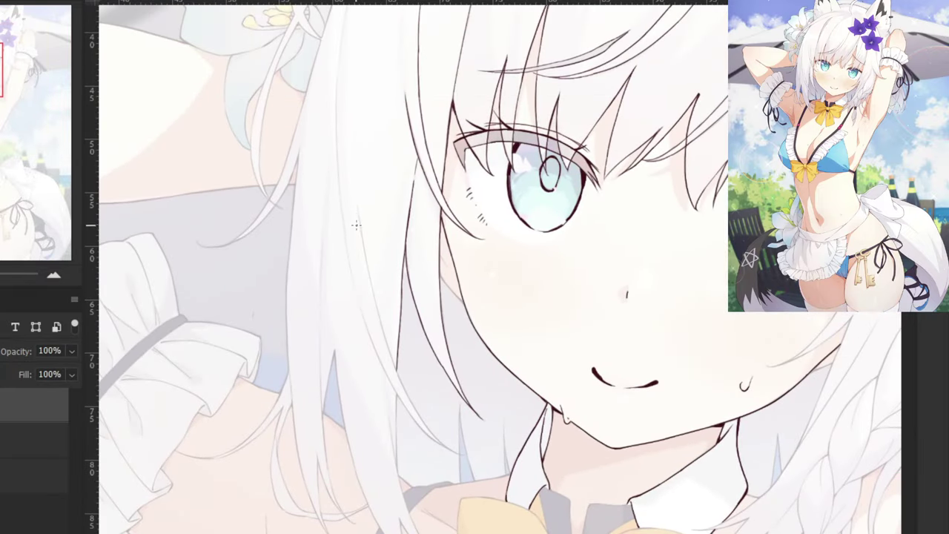
pyautogui.hotkey('ctrl', '+')
pyautogui.hotkey('ctrl', 'z')
pyautogui.moveTo(287, 156); pyautogui.dragTo(318, 306)
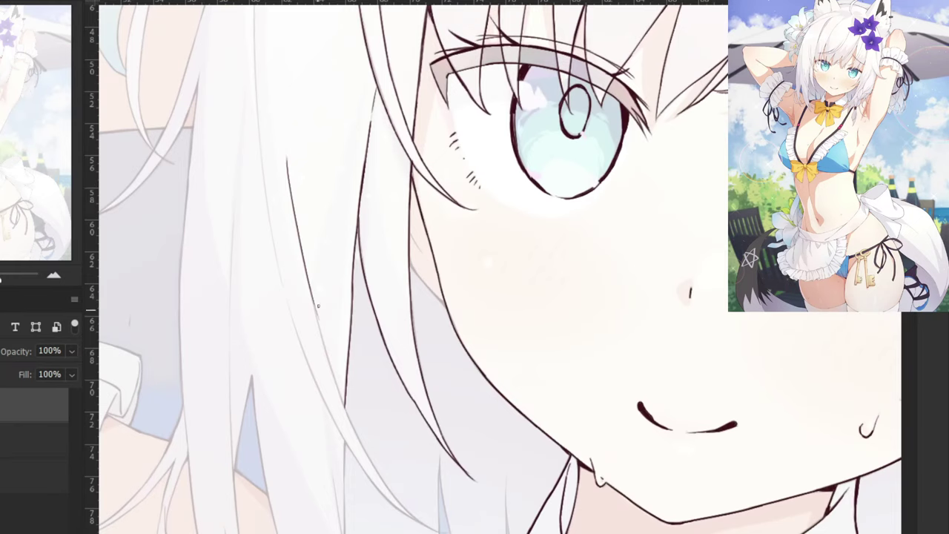
pyautogui.hotkey('ctrl', '+')
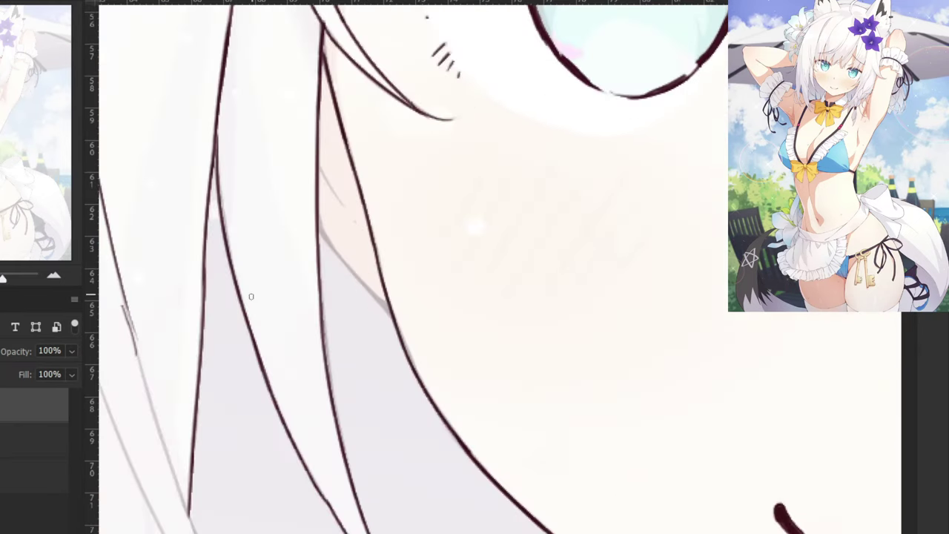
pyautogui.moveTo(127, 298)
pyautogui.mouseDown()
pyautogui.moveTo(141, 369)
pyautogui.moveTo(242, 286)
pyautogui.mouseUp()
pyautogui.press('e')
pyautogui.press('b')
# Try to extend the thin side strand line down toward the neighbouring lock's edge.
pyautogui.moveTo(213, 169); pyautogui.dragTo(266, 339)
pyautogui.hotkey('ctrl', 'z')
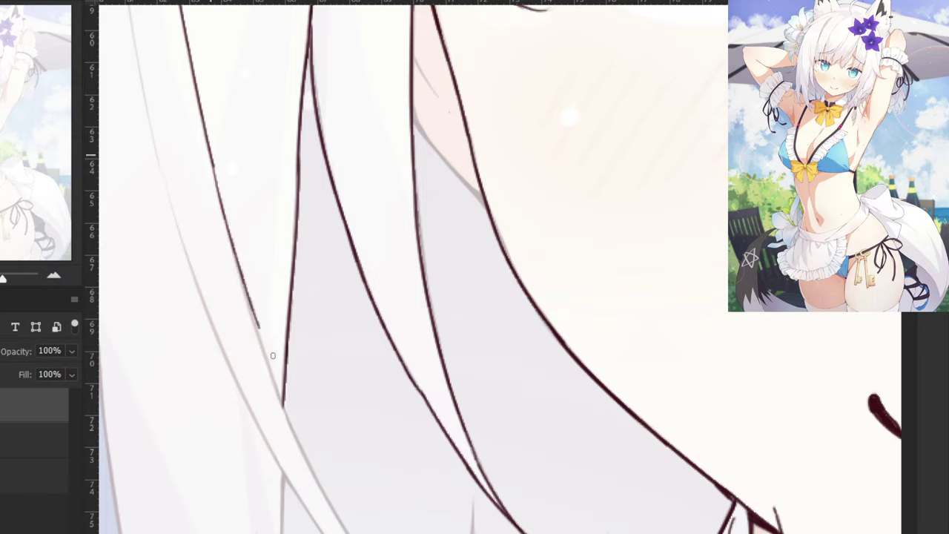
pyautogui.hotkey('ctrl', 'z')
pyautogui.moveTo(212, 156); pyautogui.dragTo(266, 352)
pyautogui.hotkey('ctrl', 'z')
pyautogui.moveTo(213, 154)
pyautogui.mouseDown()
pyautogui.moveTo(252, 341)
pyautogui.moveTo(248, 320)
pyautogui.moveTo(265, 350)
pyautogui.mouseUp()
pyautogui.hotkey('ctrl', 'z')
pyautogui.hotkey('ctrl', 'z')
pyautogui.hotkey('ctrl', 'z')
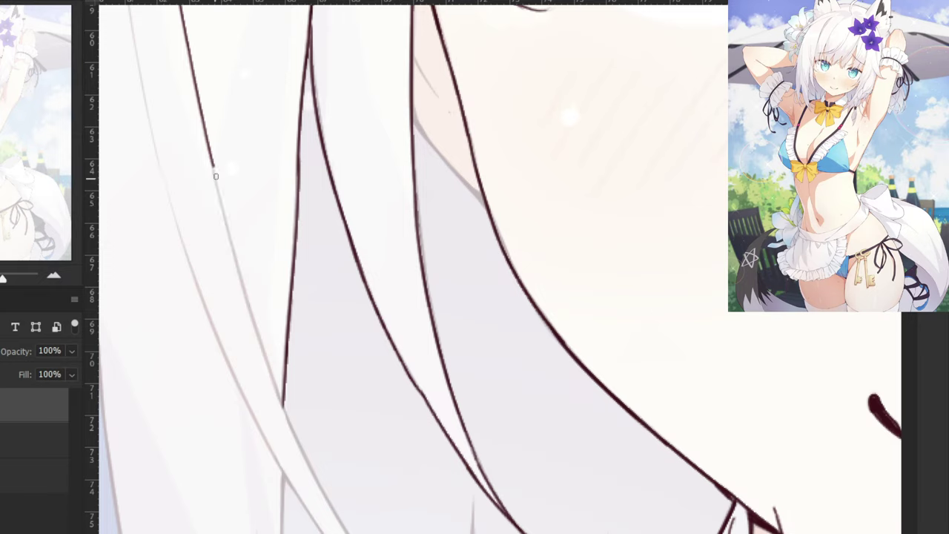
# Ink the thin side strand line down to the neighbouring lock's edge and onward across the grey gap toward its tip.
pyautogui.moveTo(213, 159); pyautogui.dragTo(261, 333)
pyautogui.hotkey('ctrl', 'z')
pyautogui.moveTo(212, 153); pyautogui.dragTo(261, 334)
pyautogui.moveTo(231, 254)
pyautogui.mouseDown()
pyautogui.moveTo(289, 419)
pyautogui.moveTo(373, 263)
pyautogui.moveTo(437, 387)
pyautogui.mouseUp()
pyautogui.moveTo(381, 256); pyautogui.dragTo(478, 439)
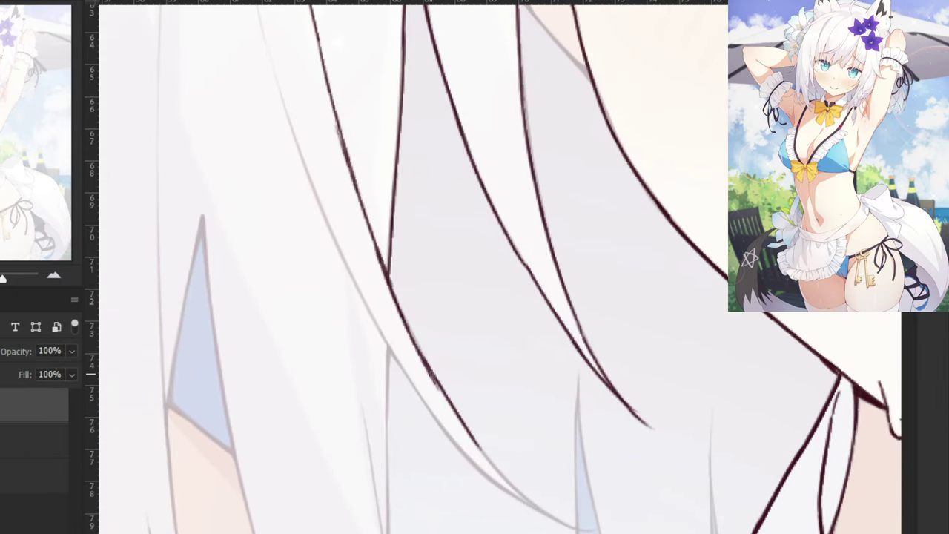
# Redraw the lower stretch of the thin side strand line across the grey gap, cleaning its edge and extending it toward the tip.
pyautogui.hotkey('ctrl', 'z')
pyautogui.press('e')
pyautogui.moveTo(417, 343); pyautogui.dragTo(442, 394)
pyautogui.press('b')
pyautogui.moveTo(400, 309); pyautogui.dragTo(473, 443)
pyautogui.hotkey('ctrl', 'z')
pyautogui.moveTo(435, 381); pyautogui.dragTo(511, 493)
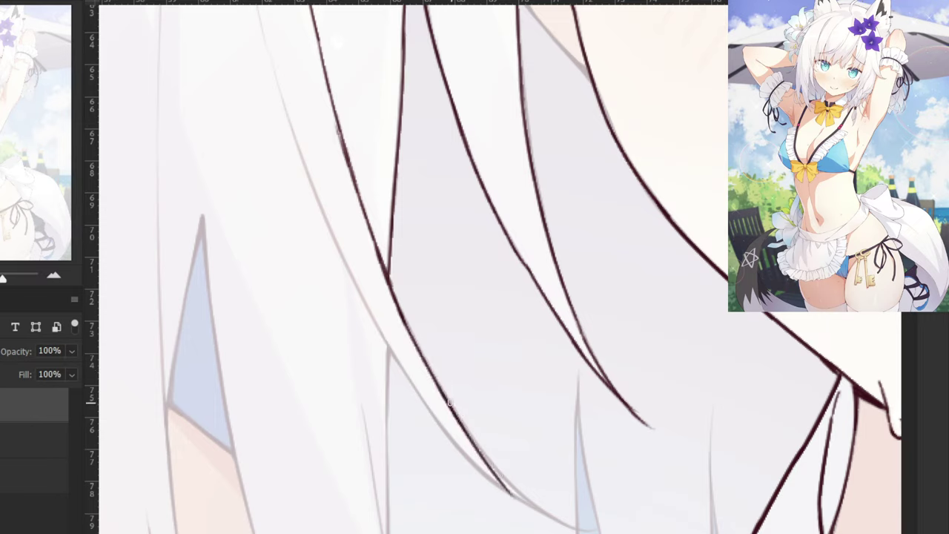
# Ink the last stretch of the thin side strand line out to its curved tip at the small blue sliver.
pyautogui.moveTo(449, 403); pyautogui.dragTo(540, 510)
pyautogui.hotkey('ctrl', 'z')
pyautogui.hotkey('ctrl', 'z')
pyautogui.hotkey('ctrl', 'z')
pyautogui.moveTo(450, 408)
pyautogui.mouseDown()
pyautogui.moveTo(551, 517)
pyautogui.moveTo(529, 506)
pyautogui.mouseUp()
pyautogui.hotkey('ctrl', 'z')
pyautogui.hotkey('ctrl', 'z')
pyautogui.moveTo(448, 399)
pyautogui.mouseDown()
pyautogui.moveTo(538, 514)
pyautogui.moveTo(531, 501)
pyautogui.mouseUp()
pyautogui.hotkey('ctrl', 'z')
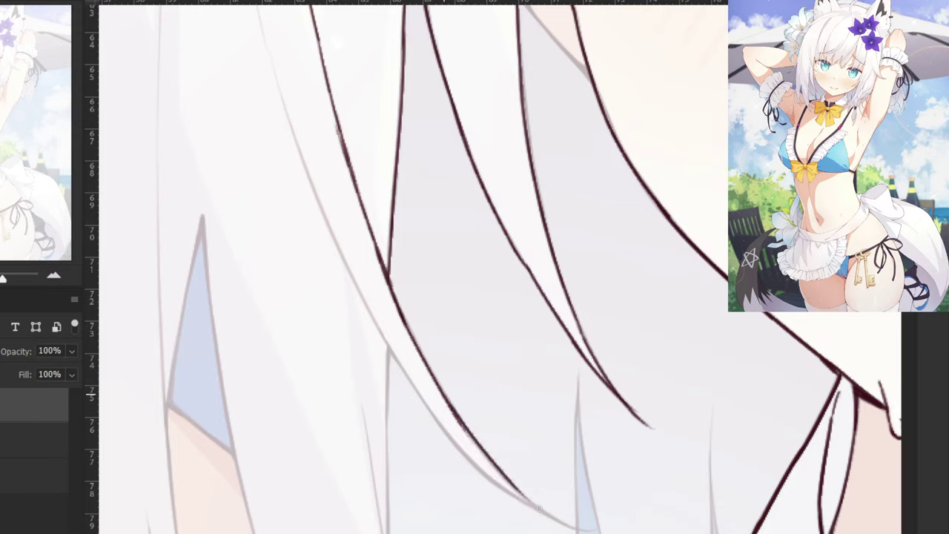
pyautogui.moveTo(480, 443)
pyautogui.mouseDown()
pyautogui.moveTo(547, 515)
pyautogui.moveTo(577, 530)
pyautogui.mouseUp()
pyautogui.hotkey('ctrl', 'z')
pyautogui.moveTo(529, 504)
pyautogui.mouseDown()
pyautogui.moveTo(578, 531)
pyautogui.moveTo(599, 529)
pyautogui.moveTo(587, 530)
pyautogui.mouseUp()
pyautogui.hotkey('ctrl', 'z')
pyautogui.hotkey('ctrl', 'z')
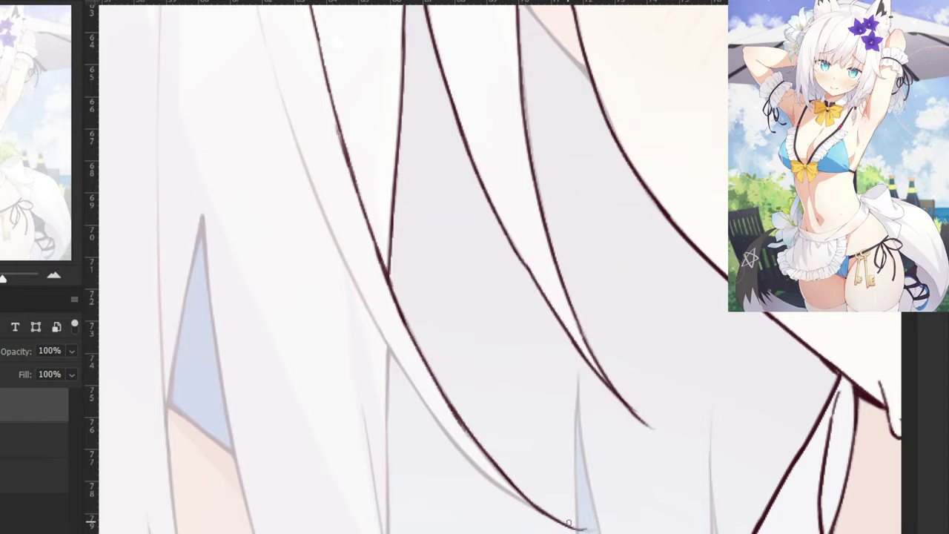
# Ink the upper stretch of the long faint strand line in the white side hair beside the lily flowers.
pyautogui.moveTo(269, 152); pyautogui.dragTo(366, 286)
pyautogui.hotkey('ctrl', '-')
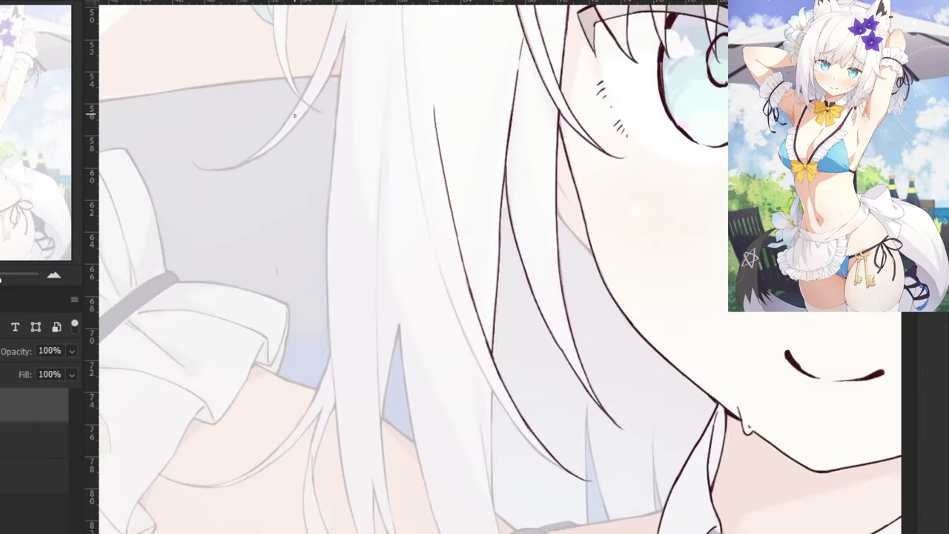
pyautogui.moveTo(285, 114); pyautogui.dragTo(314, 310)
pyautogui.moveTo(405, 35); pyautogui.dragTo(413, 279)
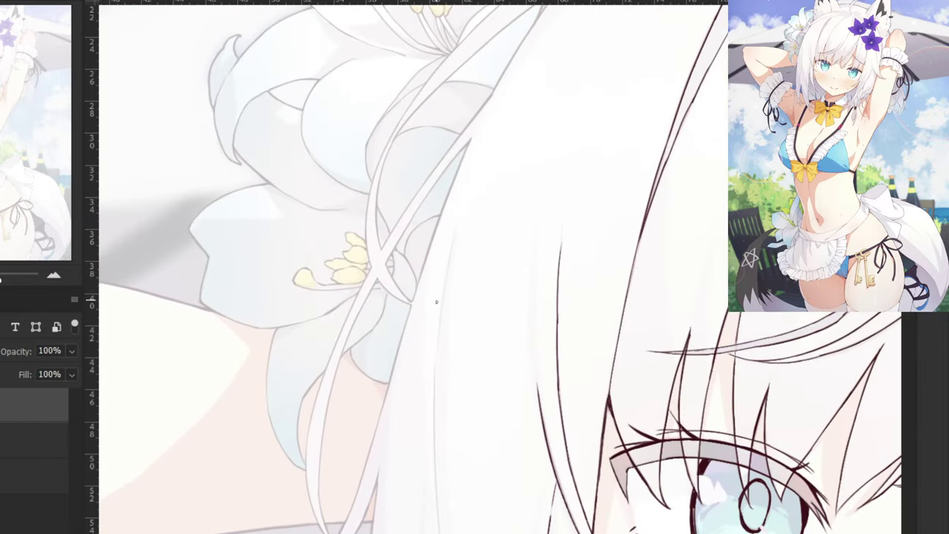
pyautogui.hotkey('ctrl', '+')
pyautogui.moveTo(411, 158); pyautogui.dragTo(379, 374)
pyautogui.hotkey('ctrl', 'z')
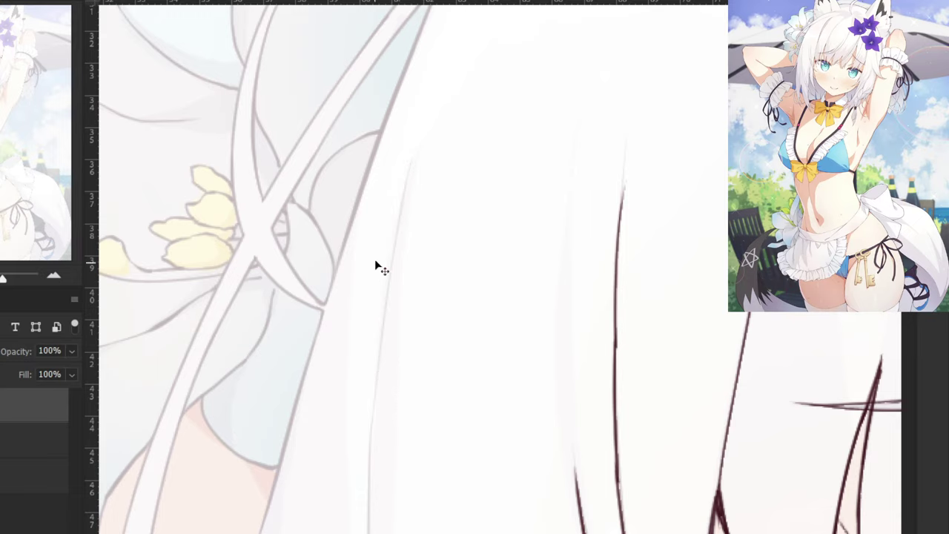
pyautogui.moveTo(411, 156)
pyautogui.mouseDown()
pyautogui.moveTo(383, 374)
pyautogui.moveTo(375, 379)
pyautogui.mouseUp()
pyautogui.hotkey('ctrl', 'z')
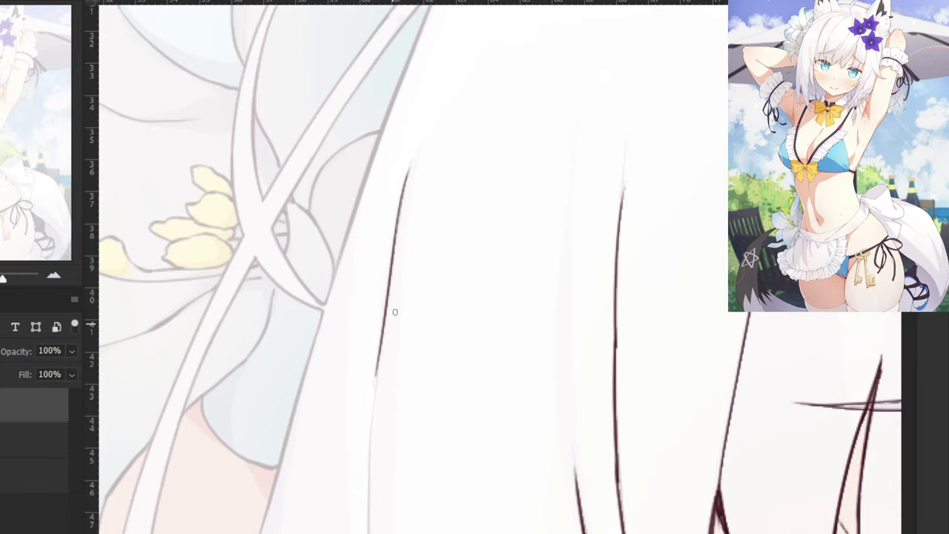
pyautogui.hotkey('ctrl', 'z')
pyautogui.moveTo(408, 173); pyautogui.dragTo(375, 389)
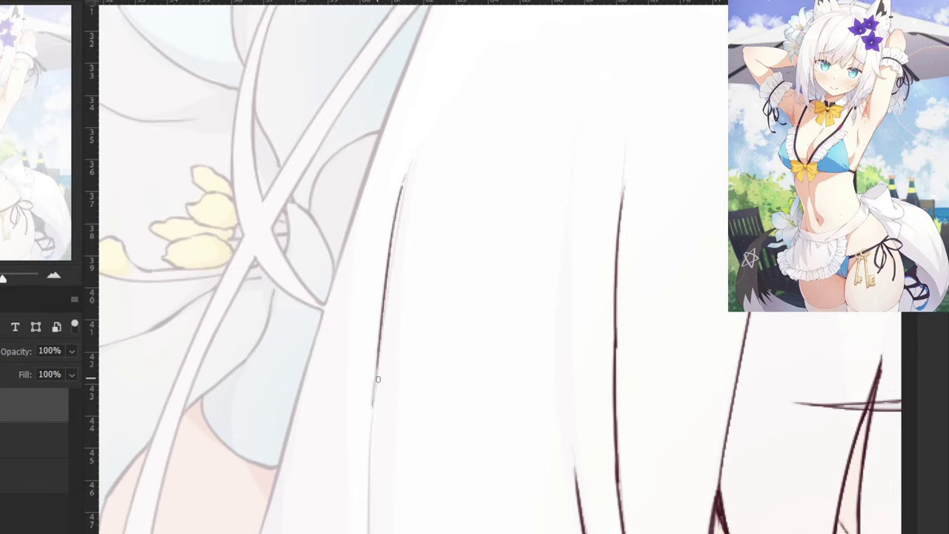
pyautogui.moveTo(342, 435)
pyautogui.mouseDown()
pyautogui.moveTo(377, 191)
pyautogui.moveTo(405, 306)
pyautogui.mouseUp()
pyautogui.hotkey('ctrl', 'z')
pyautogui.moveTo(410, 171); pyautogui.dragTo(405, 370)
pyautogui.hotkey('ctrl', 'z')
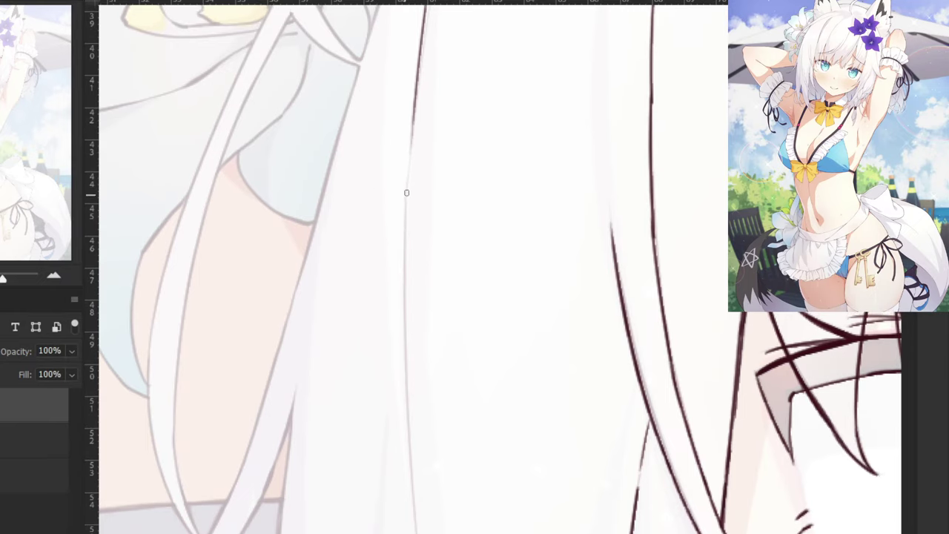
# Extend the long side strand line down through the white hair beside the bare arm toward the neighbouring inked strand's top.
pyautogui.moveTo(406, 187); pyautogui.dragTo(415, 374)
pyautogui.hotkey('ctrl', 'z')
pyautogui.moveTo(407, 187); pyautogui.dragTo(405, 439)
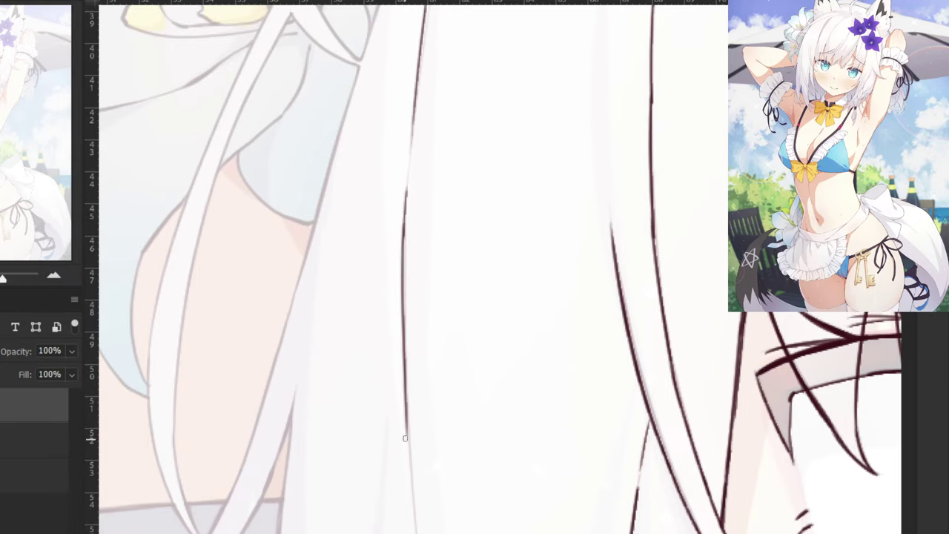
pyautogui.scroll(-5, 384, 161)
pyautogui.moveTo(418, 113); pyautogui.dragTo(433, 335)
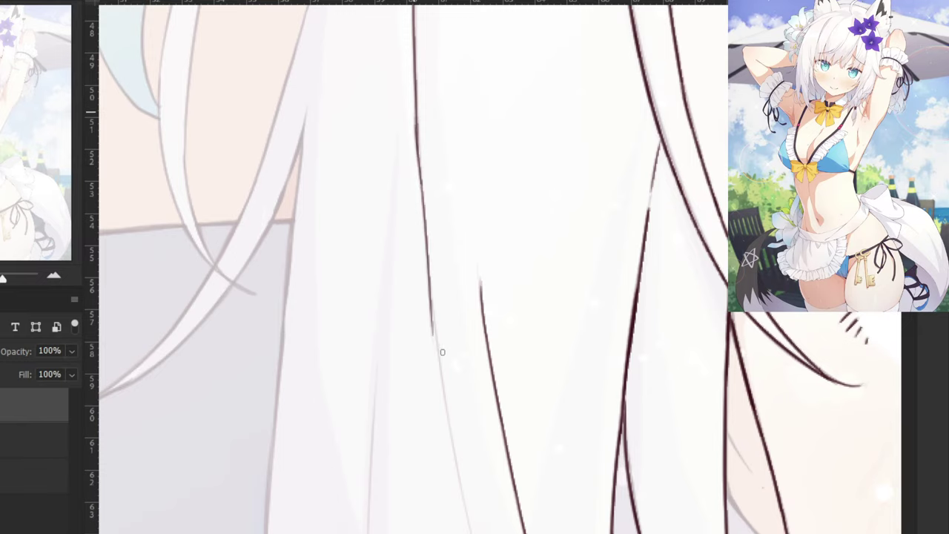
pyautogui.hotkey('ctrl', 'z')
pyautogui.moveTo(418, 131); pyautogui.dragTo(442, 332)
pyautogui.hotkey('ctrl', 'z')
pyautogui.moveTo(417, 140); pyautogui.dragTo(442, 342)
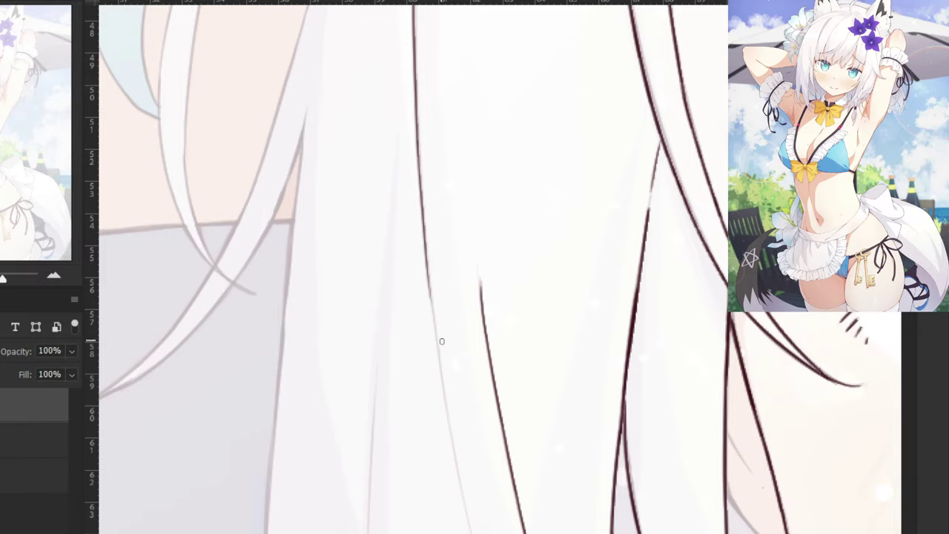
# Ink the next stretch of the long side strand line where it runs alongside the neighbouring inked strand.
pyautogui.moveTo(427, 260); pyautogui.dragTo(459, 460)
pyautogui.hotkey('ctrl', 'z')
pyautogui.moveTo(425, 275)
pyautogui.mouseDown()
pyautogui.moveTo(455, 451)
pyautogui.moveTo(356, 300)
pyautogui.mouseUp()
pyautogui.moveTo(371, 257)
pyautogui.mouseDown()
pyautogui.moveTo(400, 407)
pyautogui.moveTo(398, 365)
pyautogui.mouseUp()
pyautogui.hotkey('ctrl', 'z')
pyautogui.hotkey('ctrl', 'z')
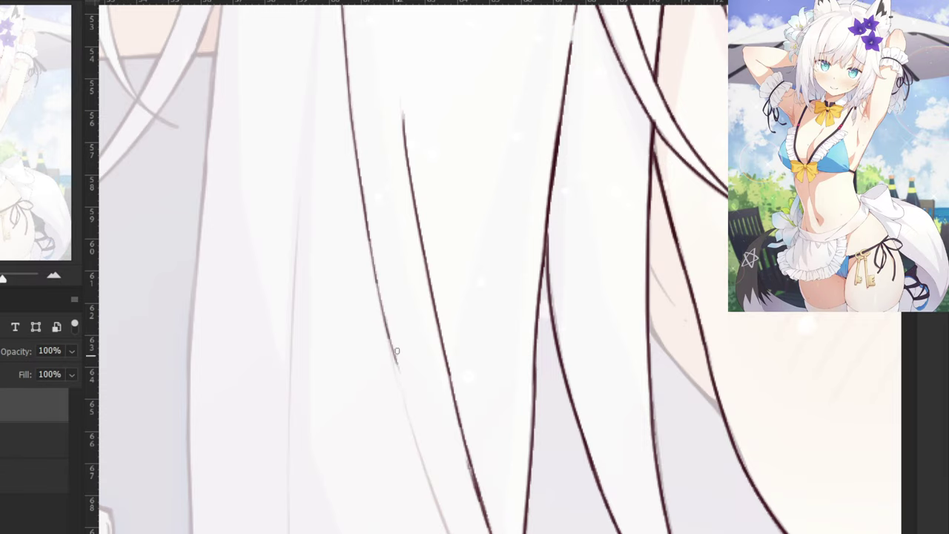
pyautogui.moveTo(397, 351); pyautogui.dragTo(369, 250)
pyautogui.hotkey('ctrl', 'z')
# Ink the curving stretch of the long side strand line below the small gap, above the point of the blue background wedge.
pyautogui.scroll(-4, 383, 346)
pyautogui.moveTo(353, 226)
pyautogui.mouseDown()
pyautogui.moveTo(413, 391)
pyautogui.moveTo(396, 352)
pyautogui.moveTo(402, 366)
pyautogui.mouseUp()
pyautogui.hotkey('ctrl', 'z')
pyautogui.hotkey('ctrl', 'z')
pyautogui.moveTo(369, 282); pyautogui.dragTo(416, 390)
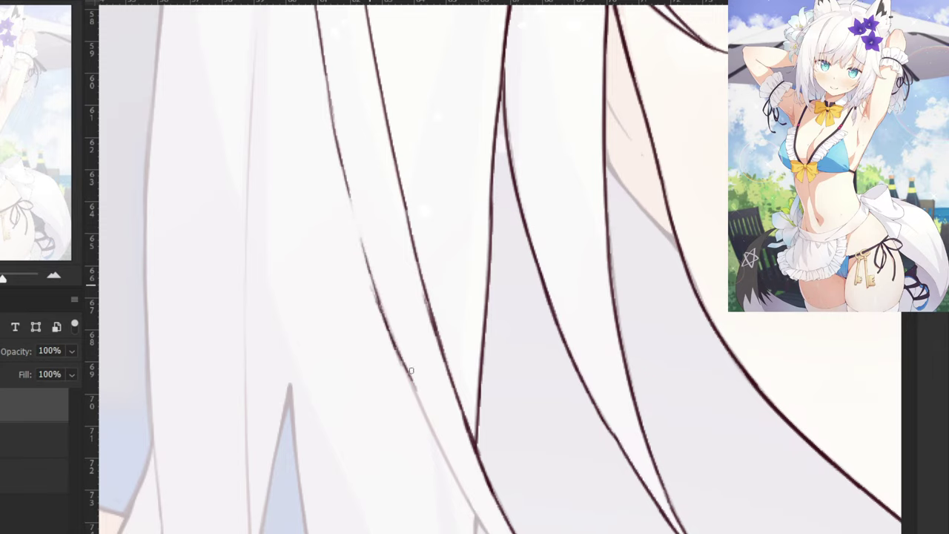
pyautogui.hotkey('ctrl', 'z')
pyautogui.moveTo(364, 256); pyautogui.dragTo(402, 367)
pyautogui.hotkey('ctrl', 'z')
pyautogui.moveTo(366, 254); pyautogui.dragTo(401, 359)
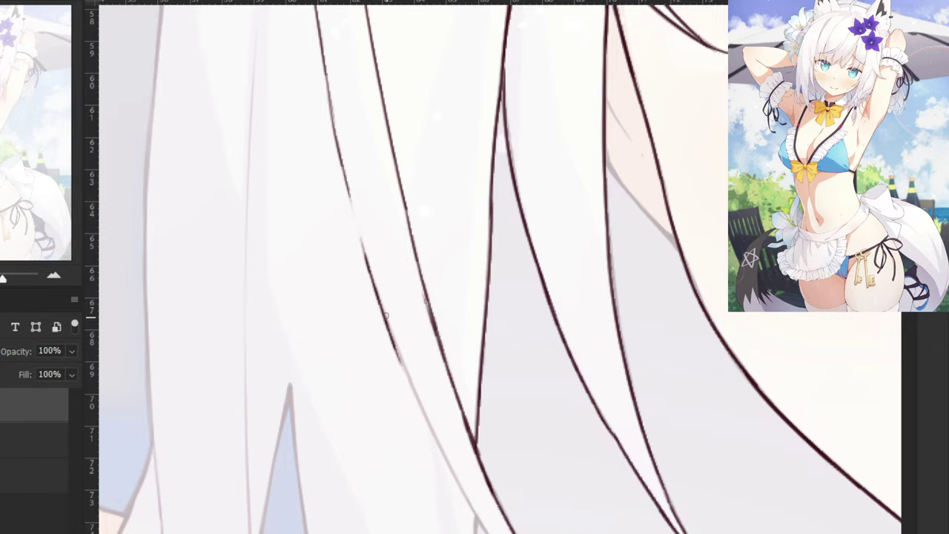
# Carry the long side strand line down to the top of the lock's vertical edge, below the crossing of the inked strands.
pyautogui.moveTo(385, 316); pyautogui.dragTo(420, 402)
pyautogui.moveTo(397, 349)
pyautogui.mouseDown()
pyautogui.moveTo(417, 398)
pyautogui.moveTo(336, 221)
pyautogui.mouseUp()
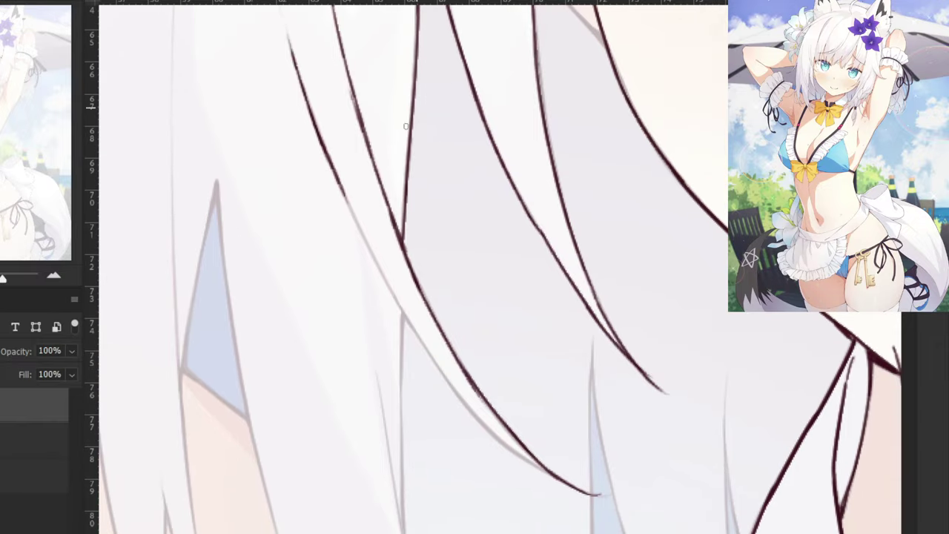
pyautogui.hotkey('ctrl', 'z')
pyautogui.moveTo(327, 154)
pyautogui.mouseDown()
pyautogui.moveTo(412, 318)
pyautogui.moveTo(402, 298)
pyautogui.moveTo(405, 311)
pyautogui.mouseUp()
pyautogui.hotkey('ctrl', 'z')
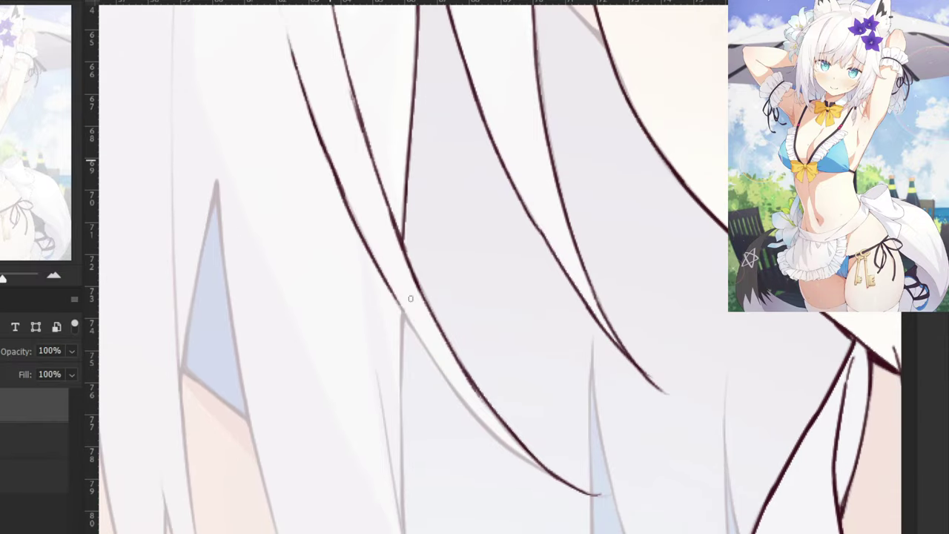
# Ink the long side strand line past the vertical lock edge and across the pale gap toward the finished strand tip.
pyautogui.moveTo(374, 260); pyautogui.dragTo(453, 385)
pyautogui.hotkey('ctrl', 'z')
pyautogui.hotkey('ctrl', 'z')
pyautogui.moveTo(384, 276); pyautogui.dragTo(444, 369)
pyautogui.hotkey('ctrl', 'z')
pyautogui.moveTo(381, 269)
pyautogui.mouseDown()
pyautogui.moveTo(446, 382)
pyautogui.moveTo(507, 450)
pyautogui.mouseUp()
pyautogui.hotkey('ctrl', 'z')
pyautogui.moveTo(439, 365); pyautogui.dragTo(517, 453)
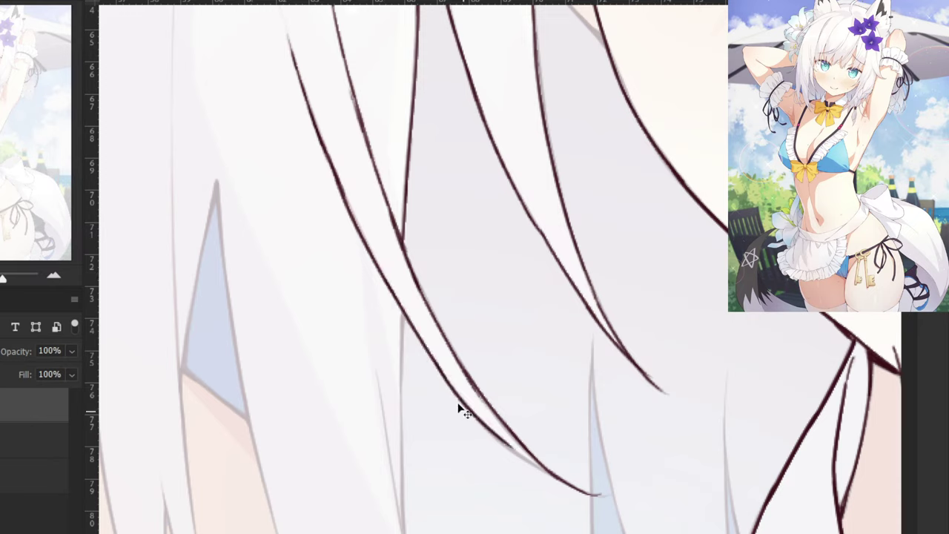
# Refine the last stretch of the long side strand line so it joins the neighbouring line near the shared tip.
pyautogui.hotkey('ctrl', 'z')
pyautogui.moveTo(439, 362); pyautogui.dragTo(509, 452)
pyautogui.hotkey('ctrl', 'z')
pyautogui.moveTo(436, 360); pyautogui.dragTo(516, 457)
pyautogui.hotkey('ctrl', 'z')
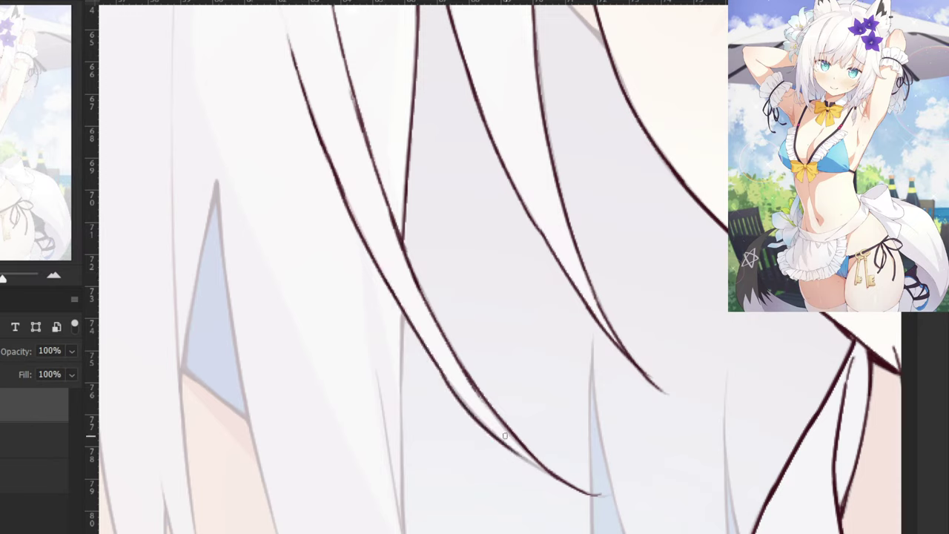
pyautogui.moveTo(462, 410)
pyautogui.mouseDown()
pyautogui.moveTo(556, 473)
pyautogui.moveTo(538, 463)
pyautogui.mouseUp()
pyautogui.hotkey('ctrl', 'z')
pyautogui.hotkey('ctrl', 'z')
pyautogui.hotkey('ctrl', 'z')
pyautogui.moveTo(451, 384); pyautogui.dragTo(468, 406)
# Ink the vertical edge of the wide side lock from beneath the crossing strand down toward the shoulder.
pyautogui.scroll(-6, 476, 460)
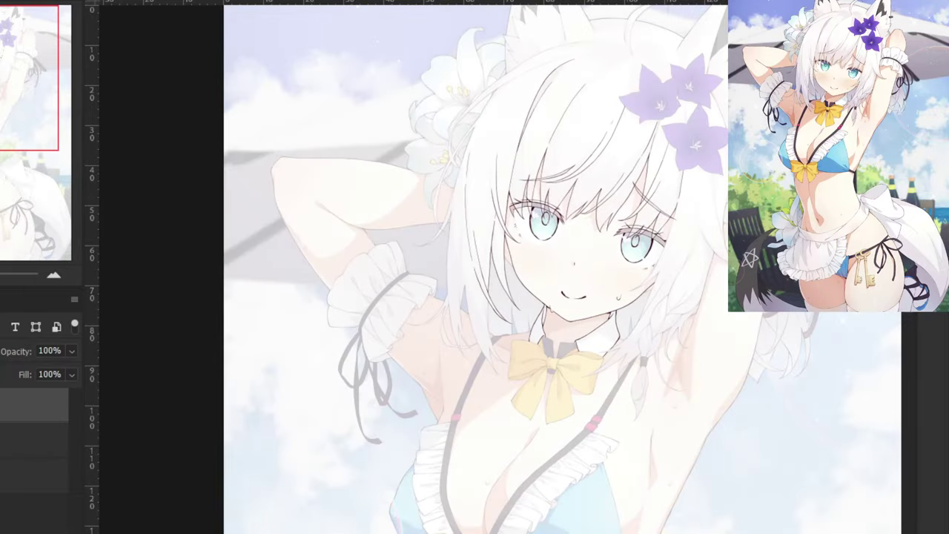
pyautogui.scroll(6, 520, 296)
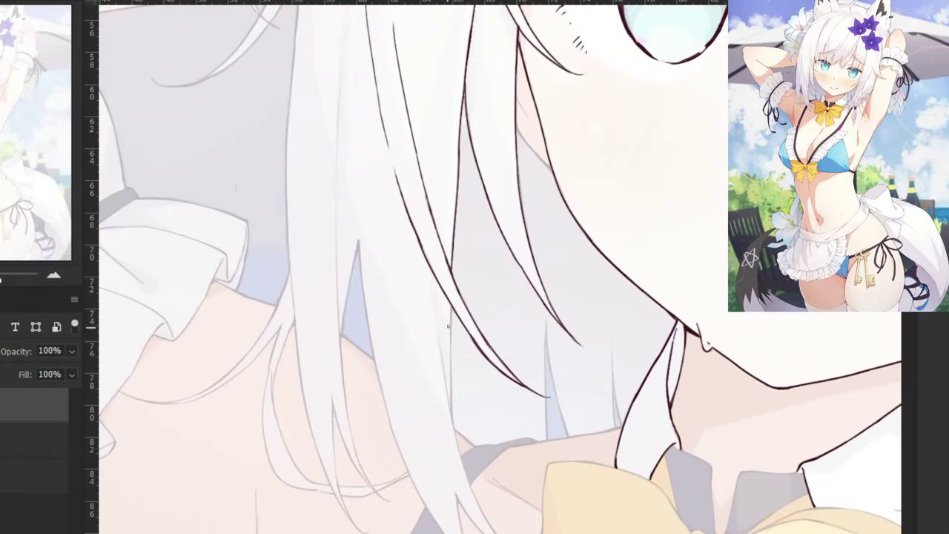
pyautogui.moveTo(450, 302); pyautogui.dragTo(450, 355)
pyautogui.hotkey('ctrl', 'z')
pyautogui.moveTo(451, 304); pyautogui.dragTo(452, 433)
pyautogui.hotkey('ctrl', 'z')
pyautogui.scroll(3, 382, 457)
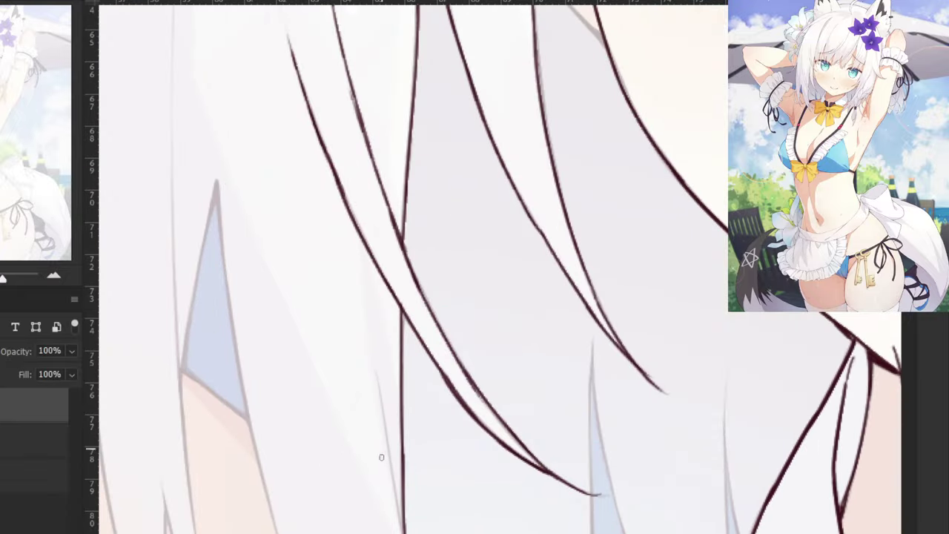
# Ink the short slanted line inside the wide side lock down to where it meets the vertical edge.
pyautogui.scroll(-3, 376, 357)
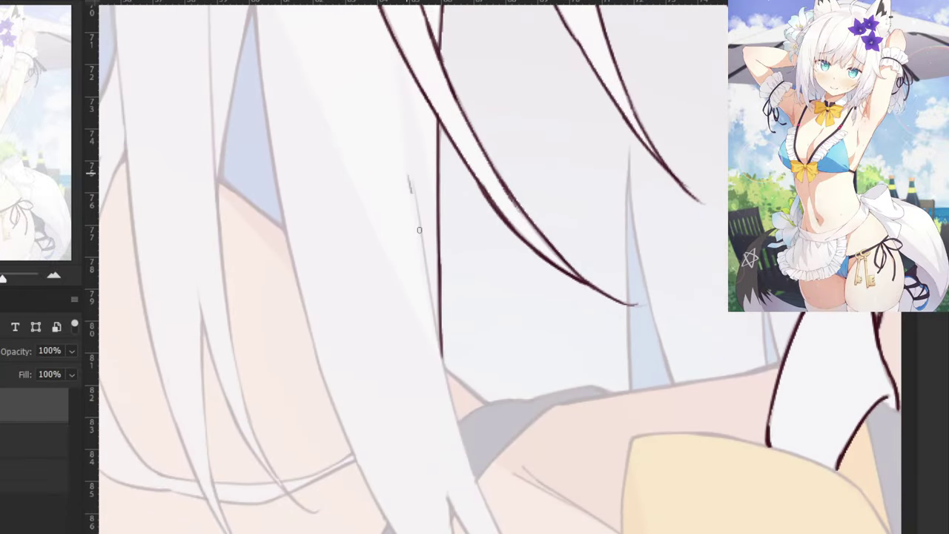
pyautogui.hotkey('ctrl', 'z')
pyautogui.moveTo(408, 176); pyautogui.dragTo(437, 320)
pyautogui.moveTo(422, 262); pyautogui.dragTo(452, 406)
pyautogui.hotkey('ctrl', 'z')
pyautogui.hotkey('ctrl', 'z')
pyautogui.moveTo(427, 298); pyautogui.dragTo(451, 399)
pyautogui.hotkey('ctrl', 'z')
pyautogui.moveTo(424, 276); pyautogui.dragTo(444, 356)
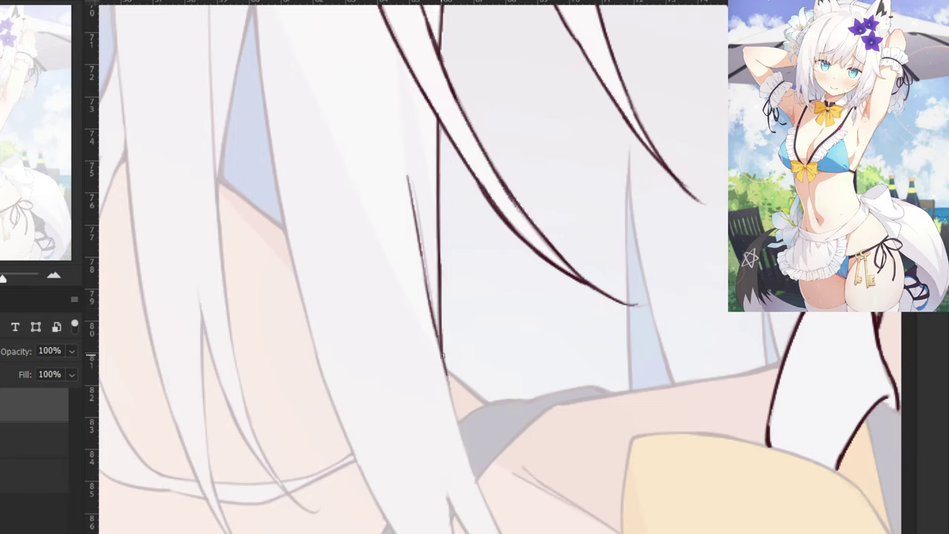
# Ink the wide side lock's inner edge from the shoulder down past the dark bikini strap.
pyautogui.moveTo(429, 307)
pyautogui.mouseDown()
pyautogui.moveTo(459, 421)
pyautogui.moveTo(331, 352)
pyautogui.moveTo(297, 318)
pyautogui.moveTo(321, 244)
pyautogui.moveTo(306, 291)
pyautogui.mouseUp()
pyautogui.hotkey('ctrl', 'z')
pyautogui.moveTo(282, 193); pyautogui.dragTo(302, 276)
pyautogui.moveTo(293, 241); pyautogui.dragTo(340, 366)
pyautogui.hotkey('ctrl', 'z')
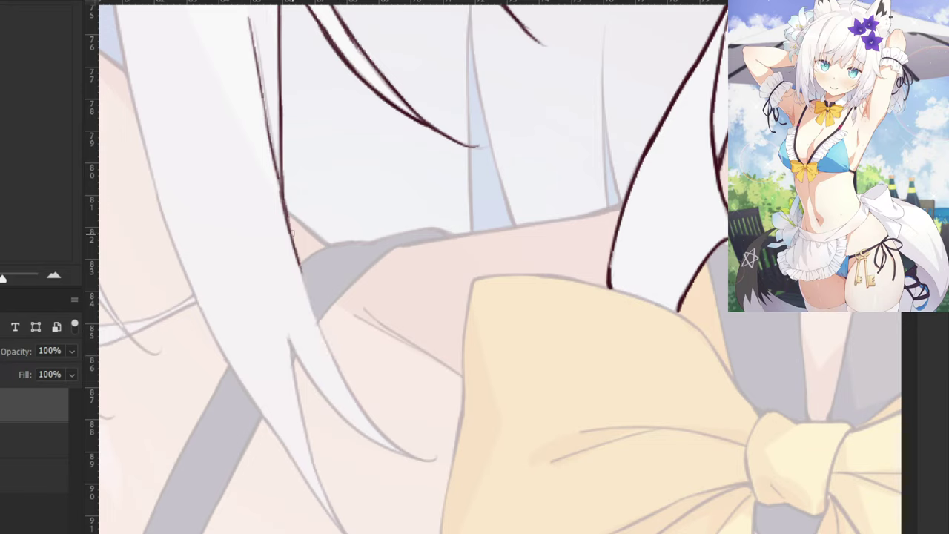
pyautogui.moveTo(292, 236); pyautogui.dragTo(342, 377)
pyautogui.hotkey('ctrl', 'z')
pyautogui.moveTo(292, 232)
pyautogui.mouseDown()
pyautogui.moveTo(342, 379)
pyautogui.moveTo(341, 364)
pyautogui.mouseUp()
# Extend the wide side lock's inner edge down the curved prong nearest the yellow bow, stopping just short of its tip.
pyautogui.press('e')
pyautogui.press('b')
pyautogui.moveTo(316, 315)
pyautogui.mouseDown()
pyautogui.moveTo(363, 407)
pyautogui.moveTo(390, 435)
pyautogui.mouseUp()
pyautogui.hotkey('ctrl', 'z')
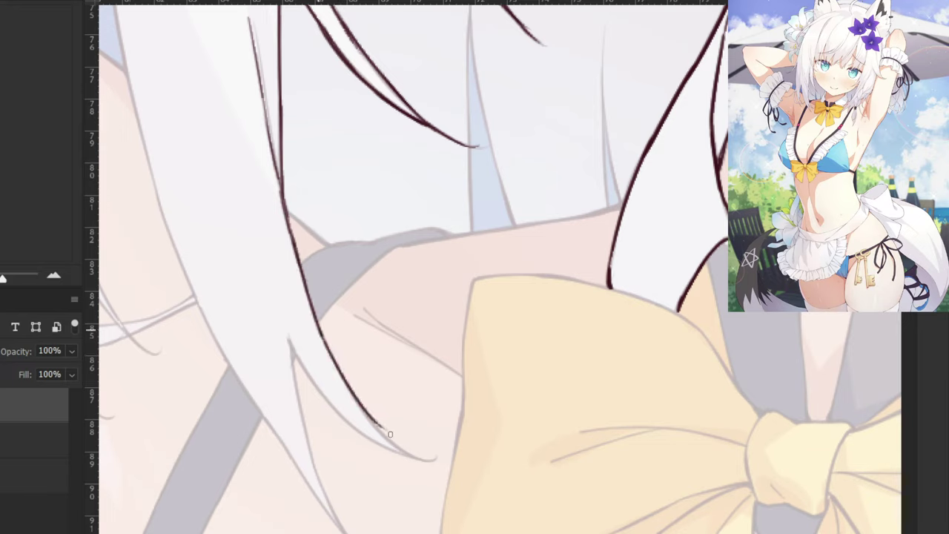
pyautogui.hotkey('ctrl', 'z')
pyautogui.moveTo(317, 319); pyautogui.dragTo(378, 430)
pyautogui.hotkey('ctrl', 'z')
pyautogui.hotkey('ctrl', 'z')
pyautogui.hotkey('ctrl', 'z')
pyautogui.moveTo(351, 389); pyautogui.dragTo(413, 456)
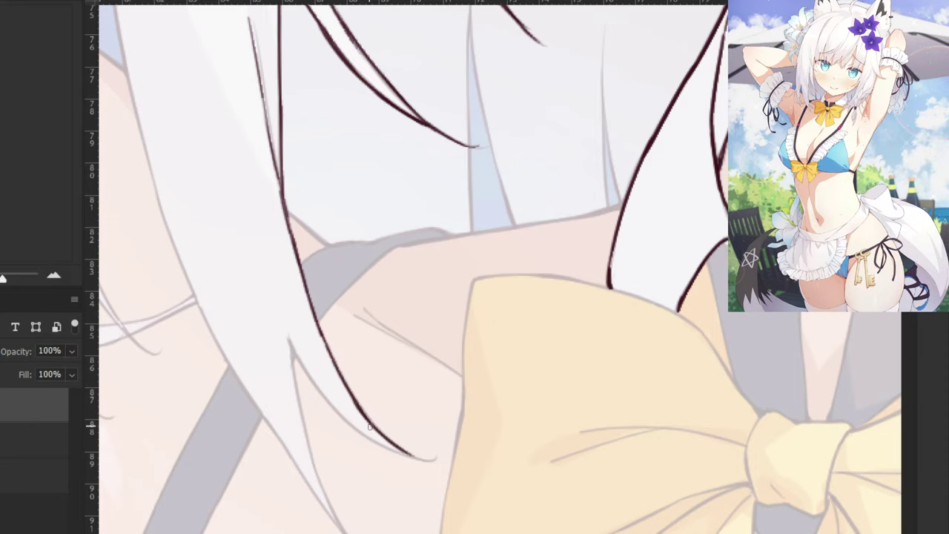
# Ink the small upturned tip of the curved hair prong beside the yellow bow.
pyautogui.moveTo(356, 251); pyautogui.dragTo(390, 163)
pyautogui.hotkey('ctrl', '+')
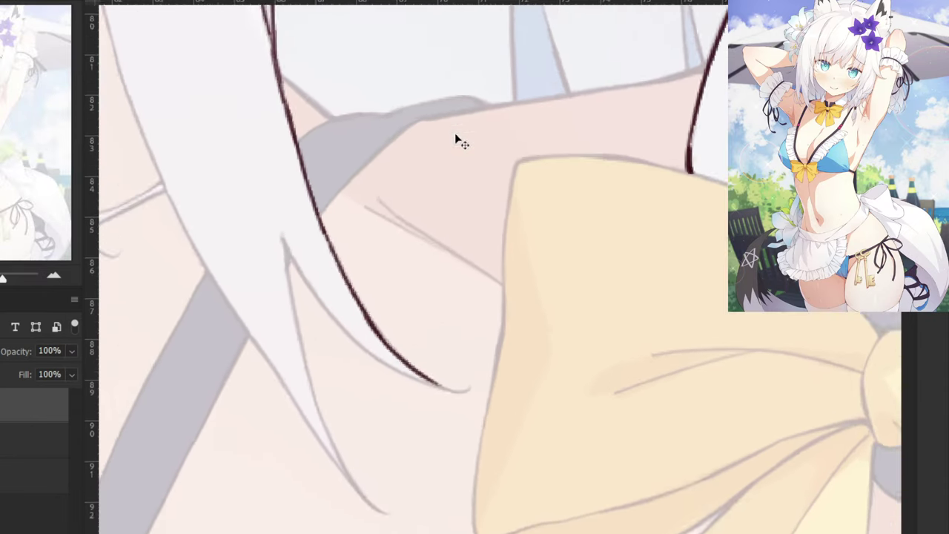
pyautogui.hotkey('ctrl', 'z')
pyautogui.moveTo(420, 396); pyautogui.dragTo(469, 402)
pyautogui.hotkey('ctrl', 'z')
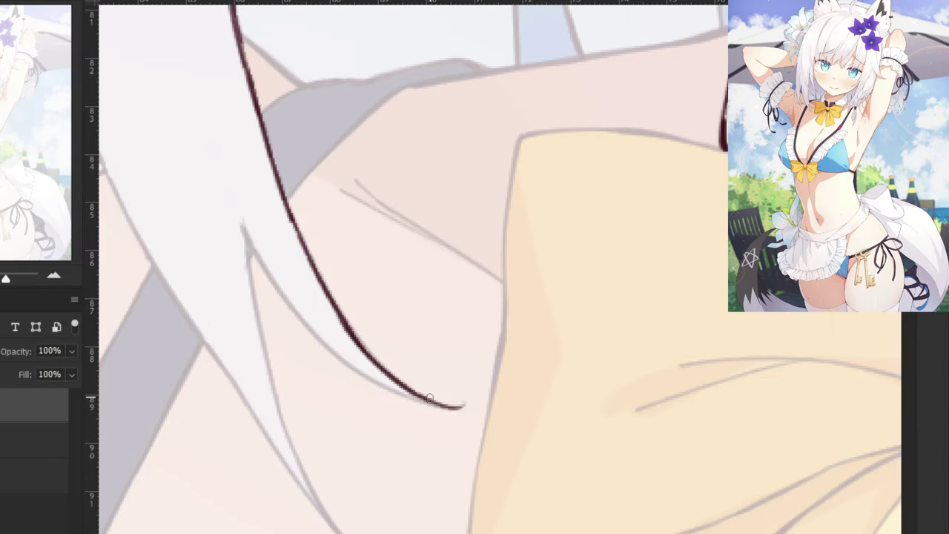
# Ink the lower edge of the curved prong from the fork in the side lock out to its tip.
pyautogui.hotkey('ctrl', '-')
pyautogui.moveTo(254, 273)
pyautogui.mouseDown()
pyautogui.moveTo(343, 362)
pyautogui.moveTo(468, 461)
pyautogui.mouseUp()
pyautogui.hotkey('ctrl', '+')
pyautogui.hotkey('ctrl', 'z')
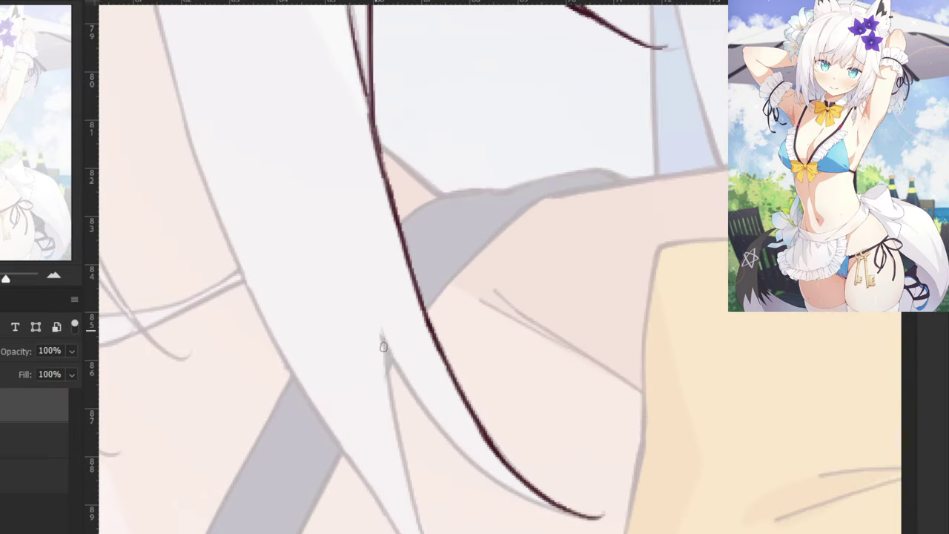
pyautogui.moveTo(379, 336); pyautogui.dragTo(479, 470)
pyautogui.moveTo(449, 435)
pyautogui.mouseDown()
pyautogui.moveTo(544, 506)
pyautogui.moveTo(576, 511)
pyautogui.mouseUp()
pyautogui.hotkey('ctrl', 'z')
pyautogui.hotkey('ctrl', 'z')
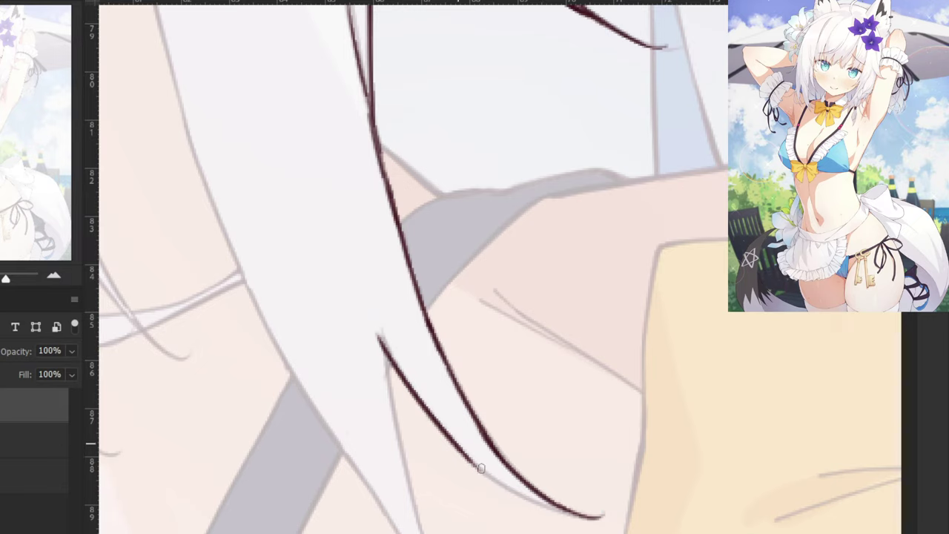
pyautogui.moveTo(458, 445); pyautogui.dragTo(572, 512)
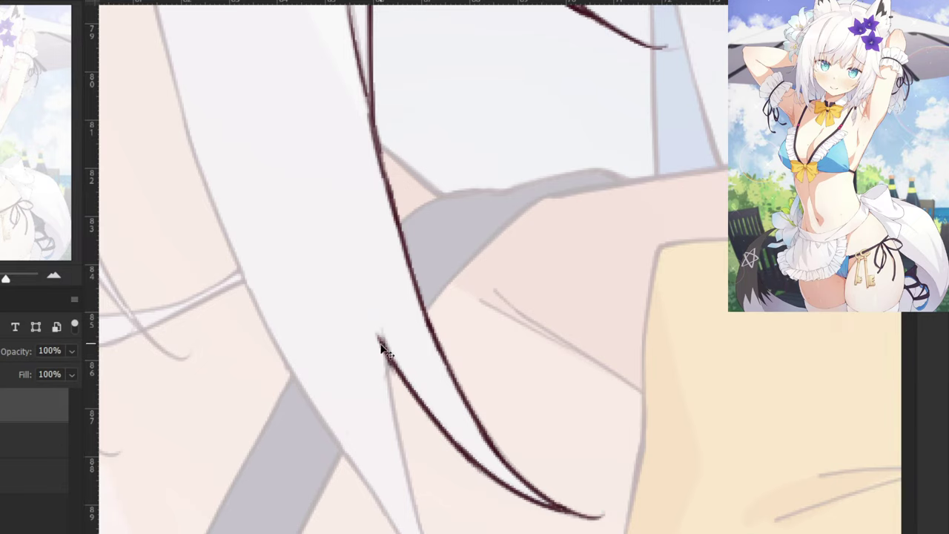
# Touch up the fork's point in the side lock and ink the inner edge of its longer prong downward.
pyautogui.scroll(-1, 394, 368)
pyautogui.moveTo(394, 368); pyautogui.dragTo(387, 345)
pyautogui.moveTo(412, 258); pyautogui.dragTo(432, 360)
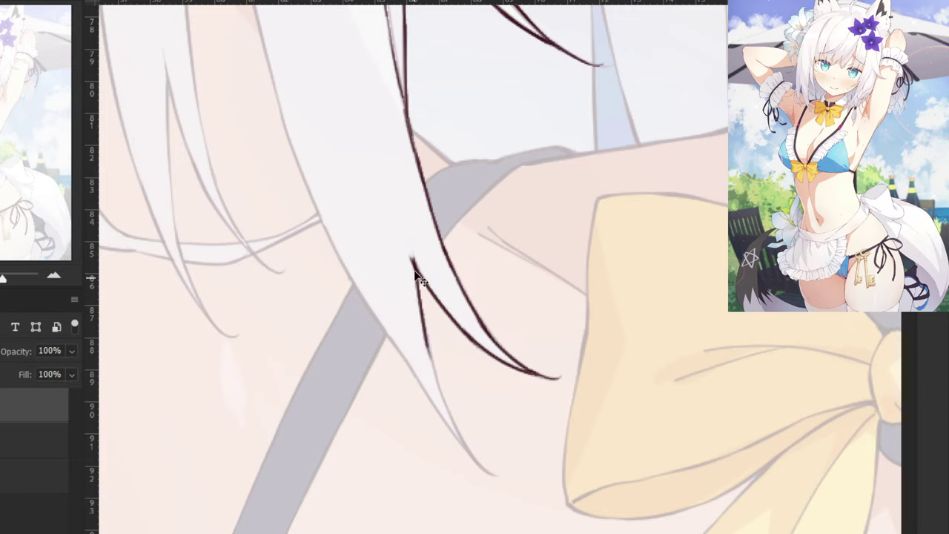
pyautogui.moveTo(418, 274); pyautogui.dragTo(448, 400)
# Ink the longer prong's inner edge down to its curved tip over the chest, redrawing the end of the line.
pyautogui.moveTo(433, 370)
pyautogui.mouseDown()
pyautogui.moveTo(473, 461)
pyautogui.moveTo(461, 444)
pyautogui.moveTo(491, 476)
pyautogui.mouseUp()
pyautogui.hotkey('ctrl', 'z')
pyautogui.hotkey('ctrl', 'z')
pyautogui.hotkey('ctrl', 'z')
pyautogui.hotkey('ctrl', 'z')
pyautogui.moveTo(466, 447); pyautogui.dragTo(493, 474)
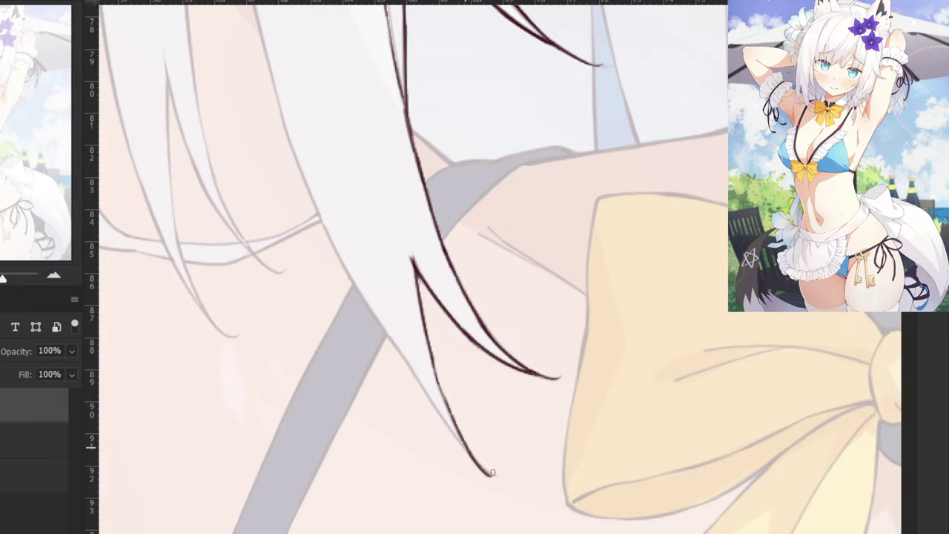
pyautogui.hotkey('ctrl', 'z')
pyautogui.moveTo(466, 445); pyautogui.dragTo(497, 476)
pyautogui.hotkey('ctrl', 'z')
pyautogui.scroll(-8, 459, 485)
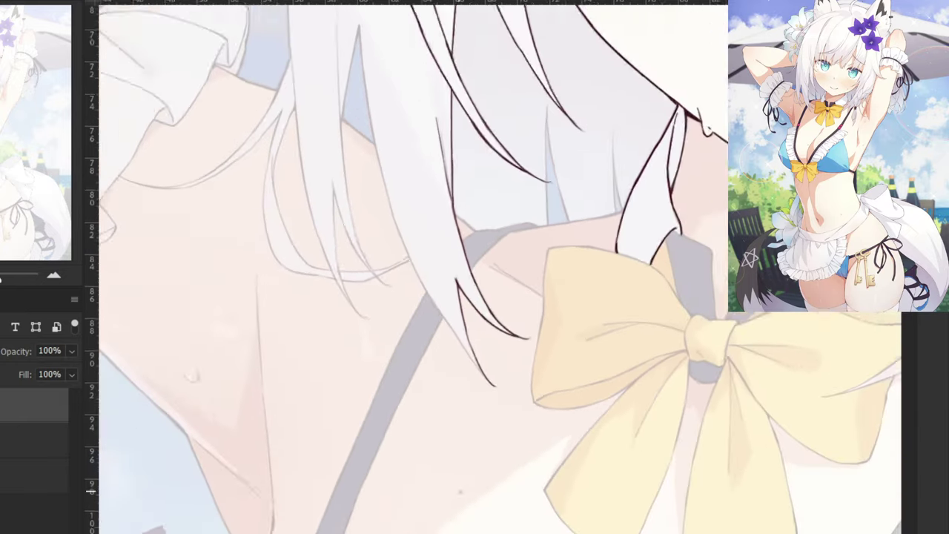
# Ink the outer edge of the forked side lock from the notch beside the blue gap down toward the shoulder.
pyautogui.hotkey('ctrl', ',')
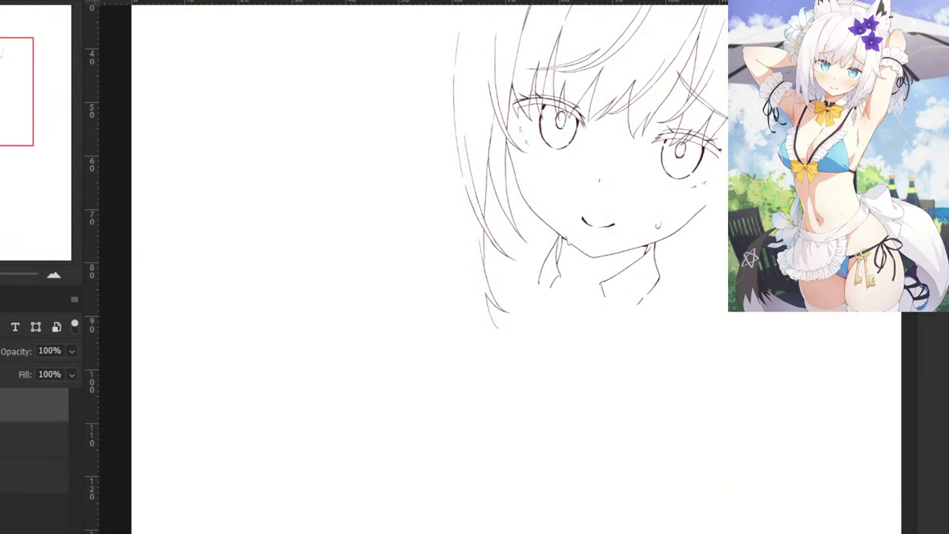
pyautogui.hotkey('ctrl', '-')
pyautogui.moveTo(383, 224); pyautogui.dragTo(269, 383)
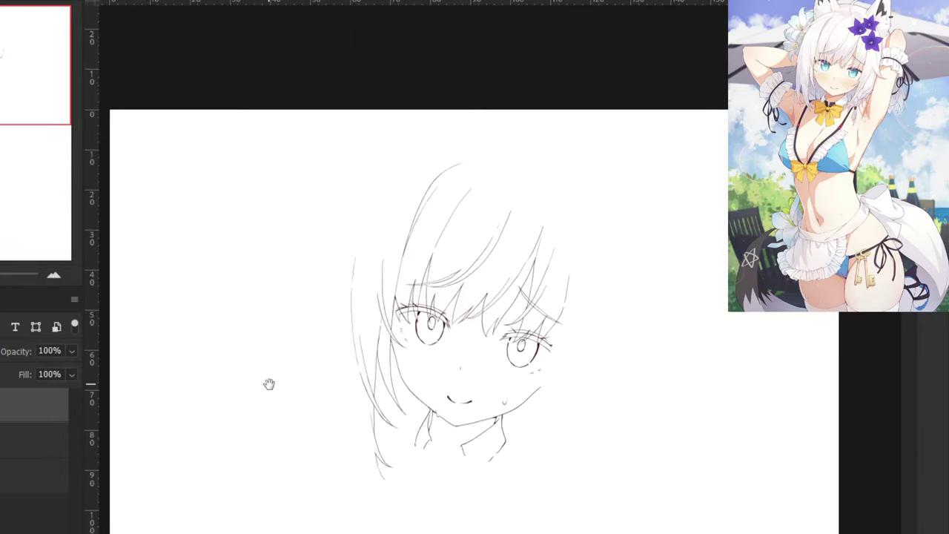
pyautogui.moveTo(358, 346)
pyautogui.mouseDown()
pyautogui.moveTo(303, 341)
pyautogui.moveTo(341, 239)
pyautogui.mouseUp()
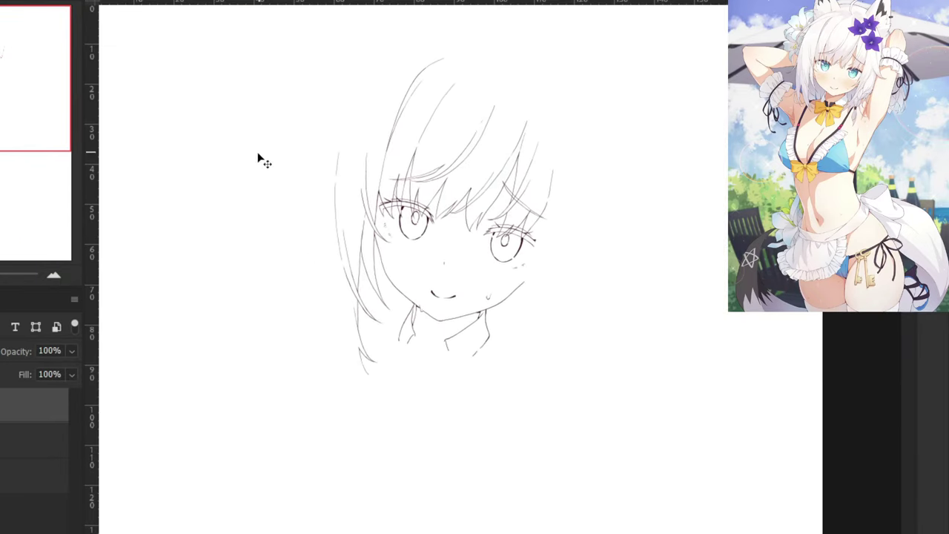
pyautogui.scroll(5, 259, 160)
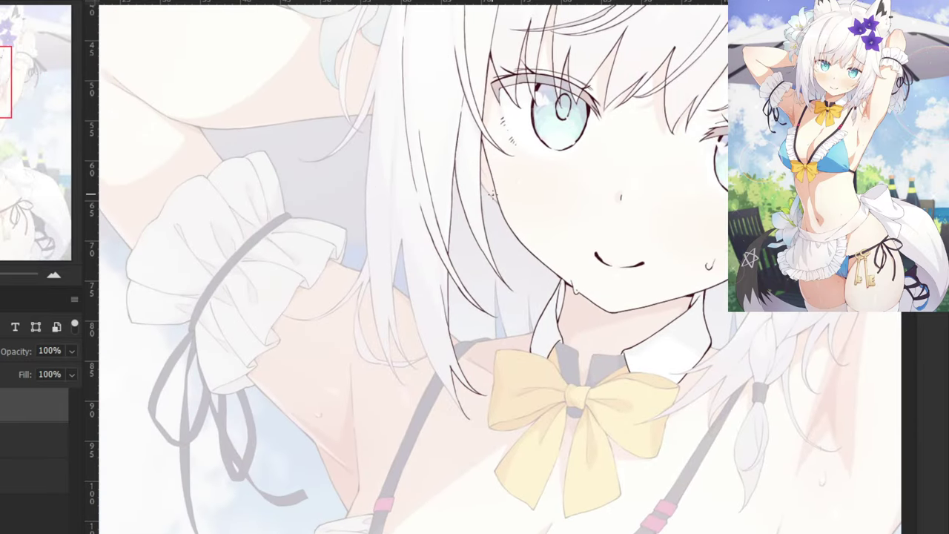
pyautogui.scroll(4, 490, 194)
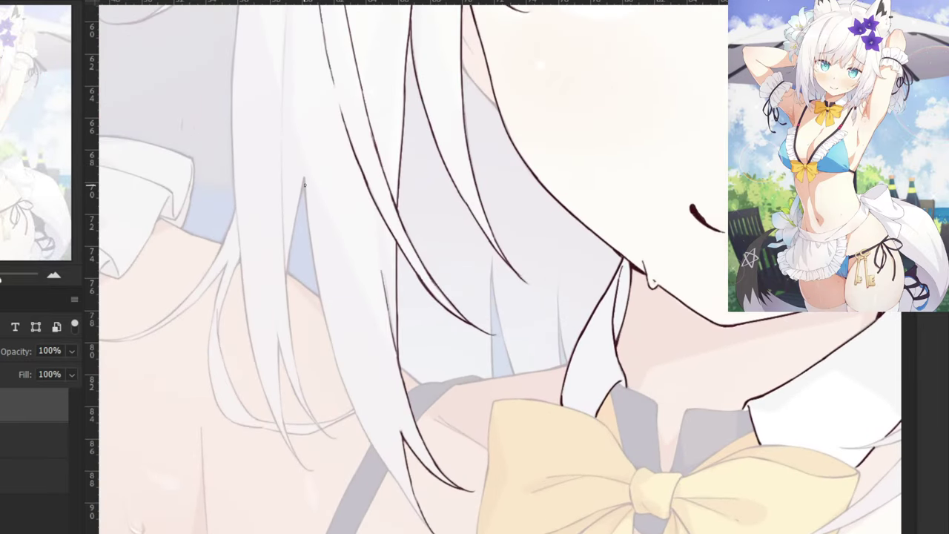
pyautogui.moveTo(304, 184); pyautogui.dragTo(324, 313)
pyautogui.moveTo(314, 264)
pyautogui.mouseDown()
pyautogui.moveTo(353, 391)
pyautogui.moveTo(346, 375)
pyautogui.mouseUp()
pyautogui.hotkey('ctrl', 'z')
pyautogui.moveTo(302, 355); pyautogui.dragTo(346, 235)
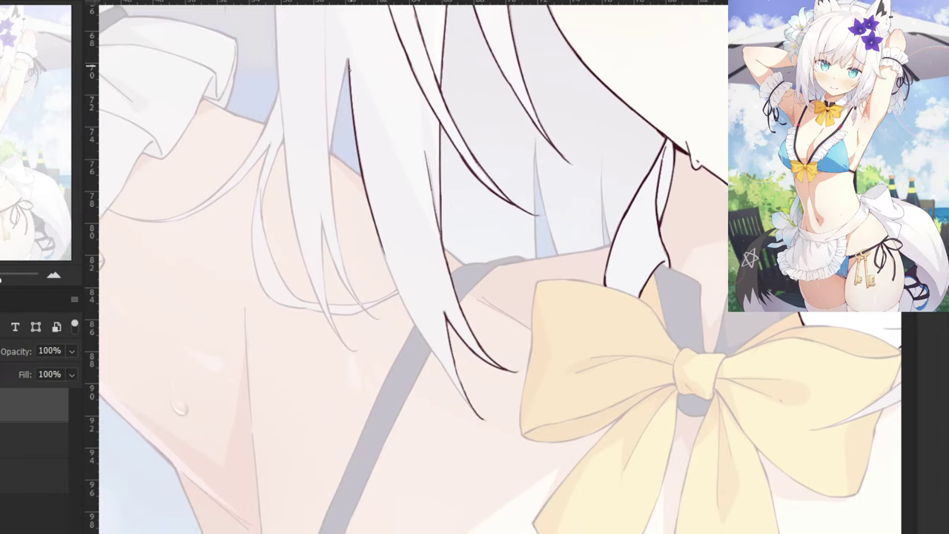
# Continue the forked lock's outer edge down to the dark shoulder strap, redrawing the line until it follows the sketch.
pyautogui.scroll(3, 495, 287)
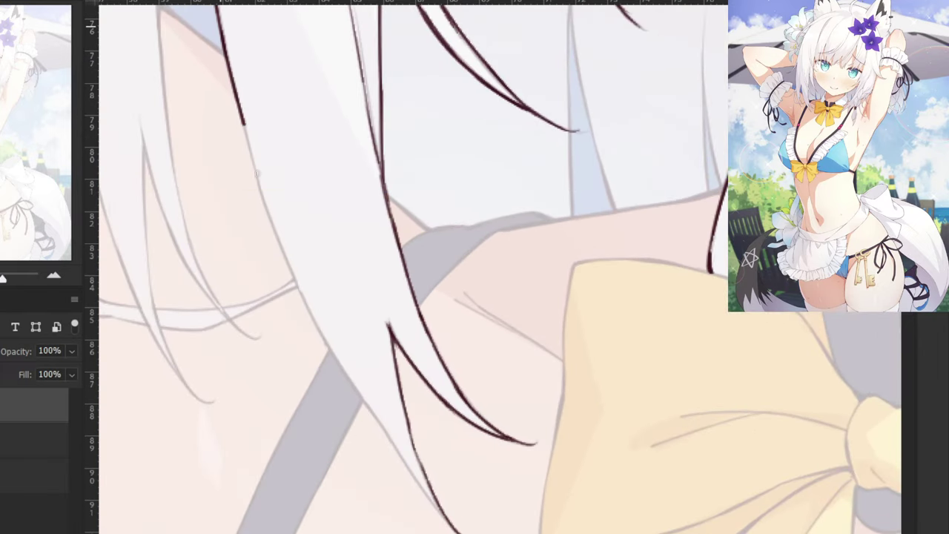
pyautogui.moveTo(256, 174); pyautogui.dragTo(261, 190)
pyautogui.moveTo(253, 154)
pyautogui.mouseDown()
pyautogui.moveTo(302, 306)
pyautogui.moveTo(318, 322)
pyautogui.moveTo(301, 294)
pyautogui.moveTo(311, 314)
pyautogui.mouseUp()
pyautogui.hotkey('ctrl', 'z')
pyautogui.hotkey('ctrl', 'z')
pyautogui.hotkey('ctrl', 'z')
pyautogui.moveTo(256, 174); pyautogui.dragTo(321, 326)
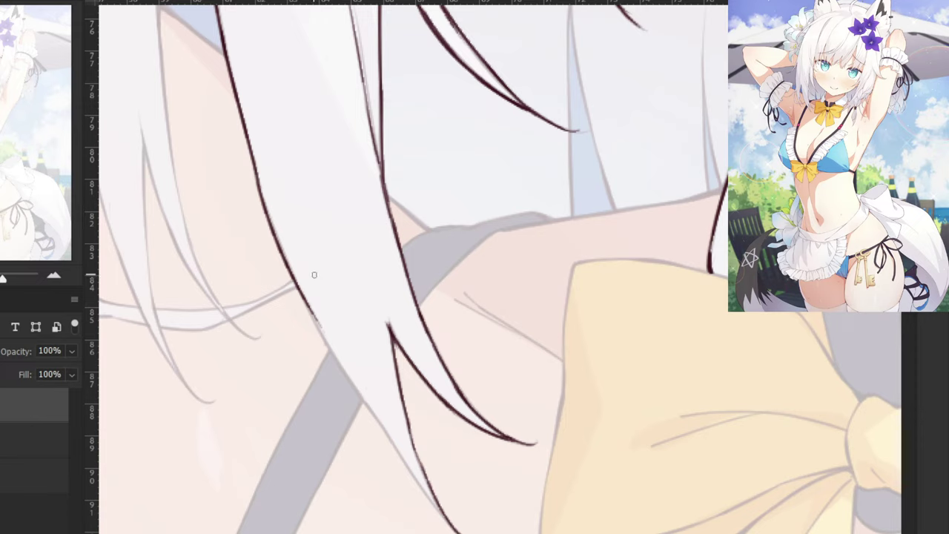
pyautogui.hotkey('ctrl', 'z')
pyautogui.moveTo(256, 161)
pyautogui.mouseDown()
pyautogui.moveTo(316, 319)
pyautogui.moveTo(297, 273)
pyautogui.mouseUp()
pyautogui.press('e')
pyautogui.press('b')
pyautogui.moveTo(272, 226); pyautogui.dragTo(330, 350)
pyautogui.hotkey('ctrl', 'z')
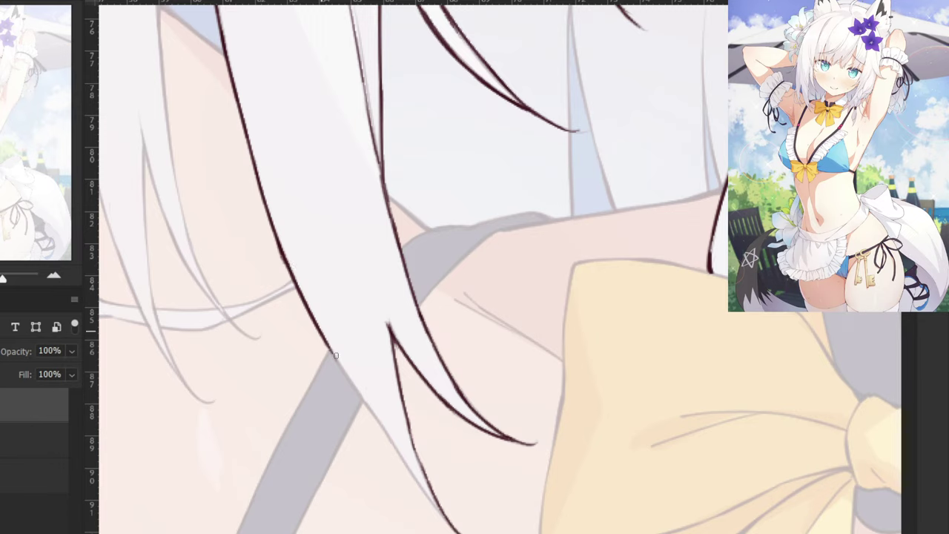
# Extend the lock's outer edge across the dark strap to just below the level of the fork.
pyautogui.hotkey('ctrl', 'z')
pyautogui.moveTo(329, 347); pyautogui.dragTo(403, 463)
pyautogui.hotkey('ctrl', 'z')
pyautogui.moveTo(360, 394); pyautogui.dragTo(425, 496)
pyautogui.hotkey('ctrl', 'z')
pyautogui.moveTo(378, 418)
pyautogui.mouseDown()
pyautogui.moveTo(443, 517)
pyautogui.moveTo(408, 467)
pyautogui.mouseUp()
pyautogui.hotkey('ctrl', 'z')
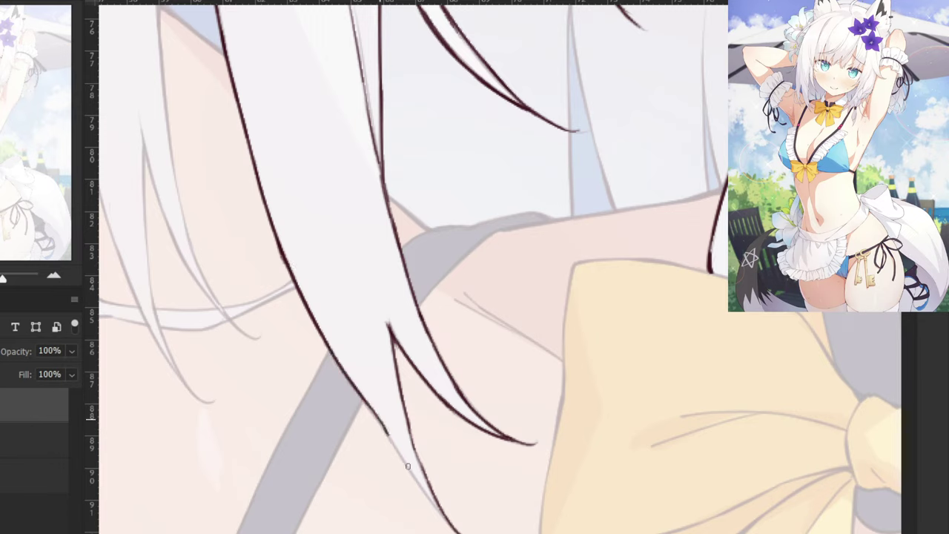
# Ink the last stretch of the outer edge so it joins the longer prong's pointed tip over the chest.
pyautogui.moveTo(385, 437); pyautogui.dragTo(425, 485)
pyautogui.moveTo(380, 418)
pyautogui.mouseDown()
pyautogui.moveTo(405, 474)
pyautogui.moveTo(398, 455)
pyautogui.moveTo(437, 505)
pyautogui.mouseUp()
pyautogui.hotkey('ctrl', 'z')
pyautogui.hotkey('ctrl', 'z')
pyautogui.moveTo(395, 449); pyautogui.dragTo(448, 524)
pyautogui.moveTo(393, 444); pyautogui.dragTo(418, 482)
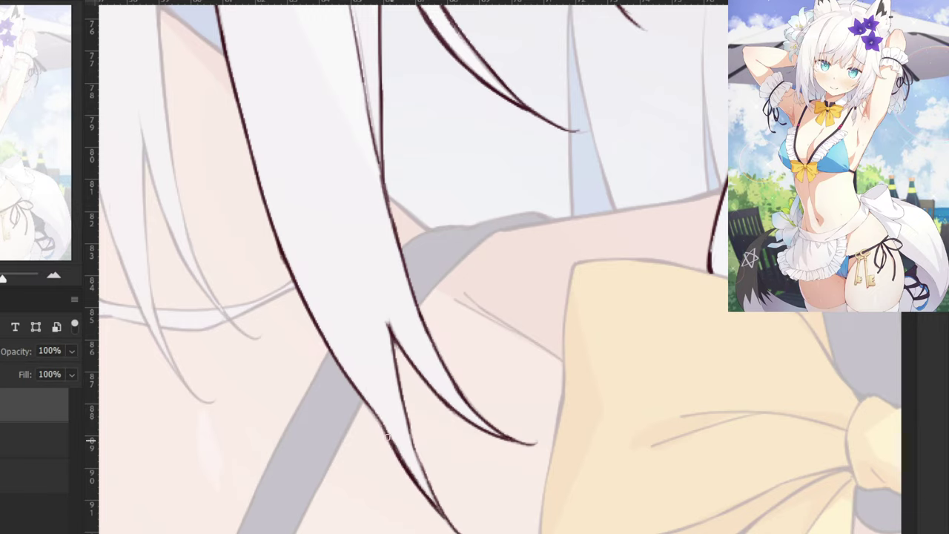
# Ink the upper part of the fine inner strand line in the outermost side hair, level with the ruffled armband.
pyautogui.hotkey('ctrl', '-')
pyautogui.hotkey('ctrl', '-')
pyautogui.hotkey('ctrl', '-')
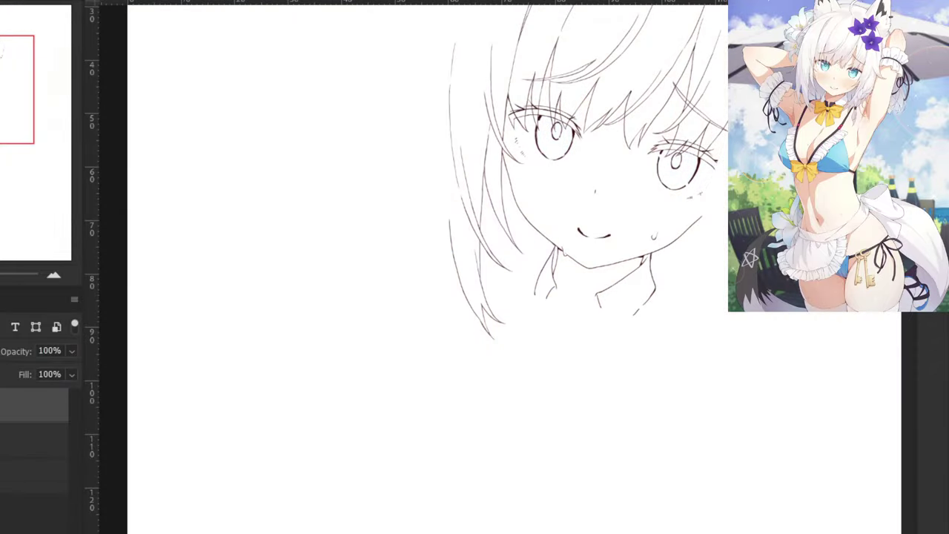
pyautogui.moveTo(326, 237); pyautogui.dragTo(212, 382)
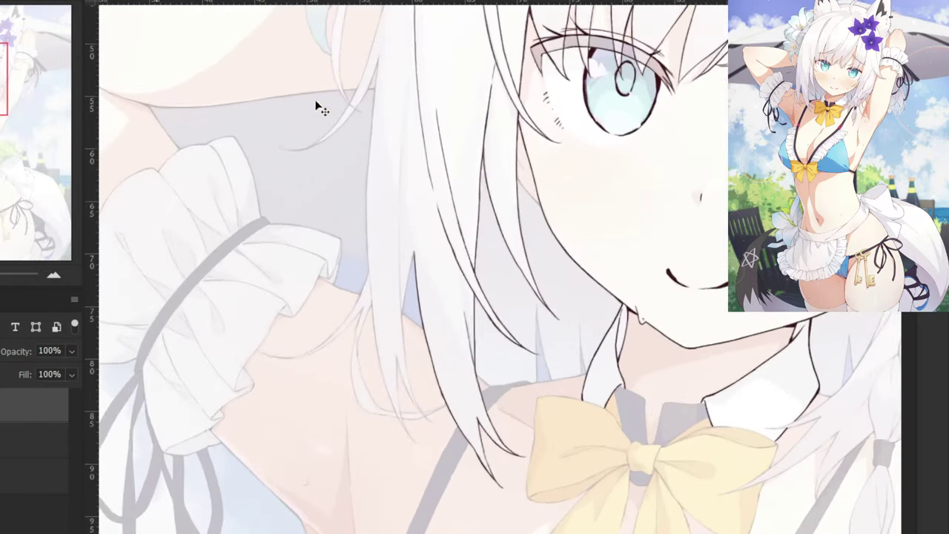
pyautogui.hotkey('ctrl', '+')
pyautogui.moveTo(297, 159); pyautogui.dragTo(396, 320)
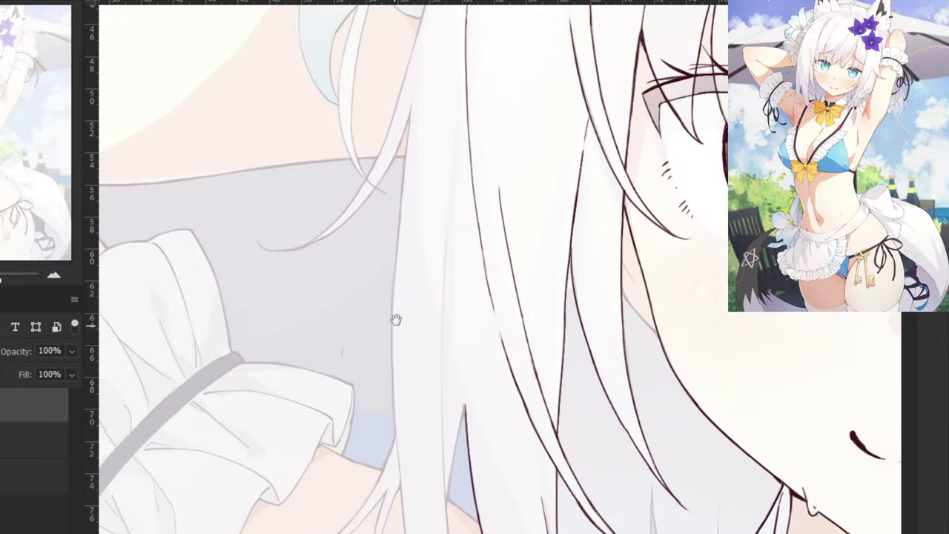
pyautogui.scroll(3, 425, 240)
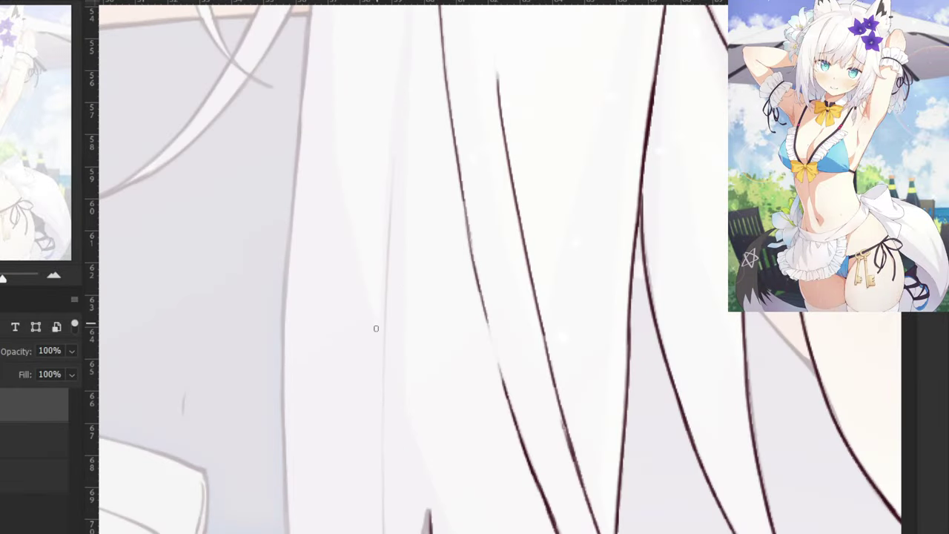
pyautogui.moveTo(394, 155)
pyautogui.mouseDown()
pyautogui.moveTo(371, 431)
pyautogui.moveTo(381, 469)
pyautogui.mouseUp()
pyautogui.hotkey('ctrl', 'z')
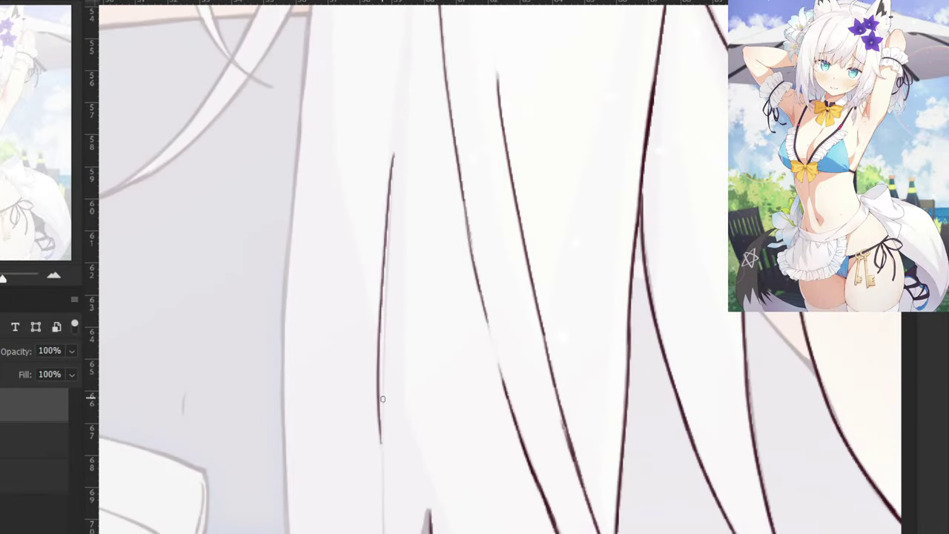
pyautogui.hotkey('ctrl', 'z')
pyautogui.moveTo(391, 155); pyautogui.dragTo(380, 430)
# Extend the fine strand line downward past the notch to where the hair meets the shoulder.
pyautogui.moveTo(341, 460)
pyautogui.mouseDown()
pyautogui.moveTo(394, 206)
pyautogui.moveTo(436, 426)
pyautogui.mouseUp()
pyautogui.hotkey('ctrl', 'z')
pyautogui.moveTo(433, 199); pyautogui.dragTo(439, 352)
pyautogui.moveTo(434, 278); pyautogui.dragTo(443, 433)
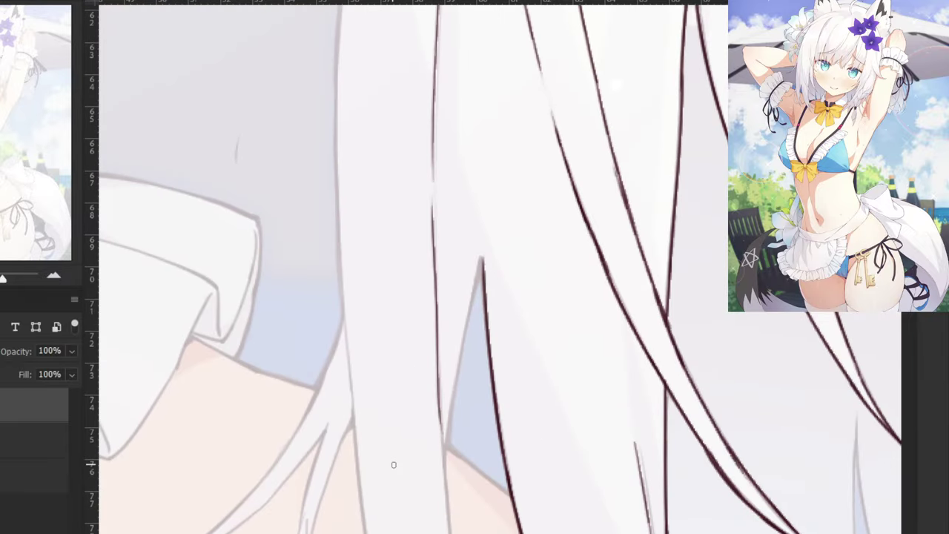
pyautogui.moveTo(396, 447); pyautogui.dragTo(495, 198)
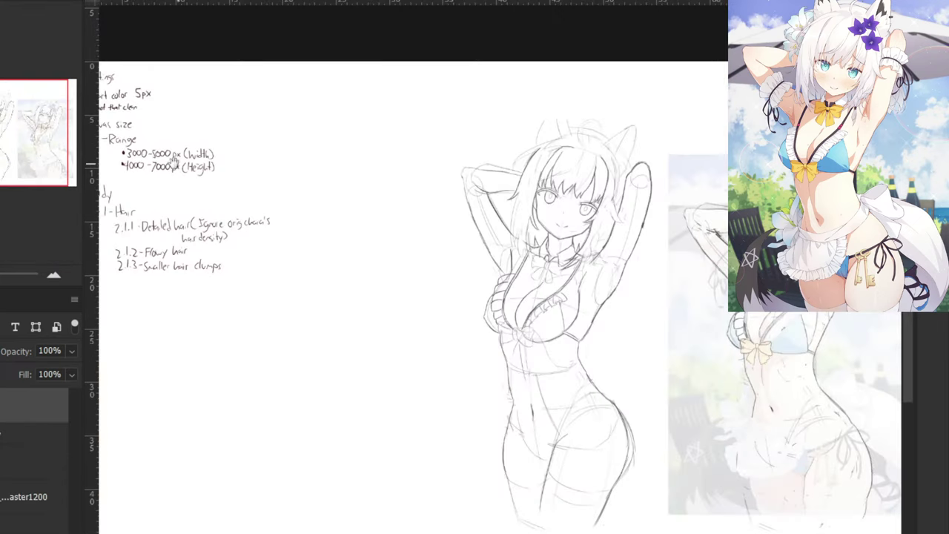
# Switch to the sketch document with the handwritten notes and renumber the Body section as 3, 3.1, 3.1.1, 3.1.2 and 3.1.3.
pyautogui.moveTo(174, 162); pyautogui.dragTo(437, 138)
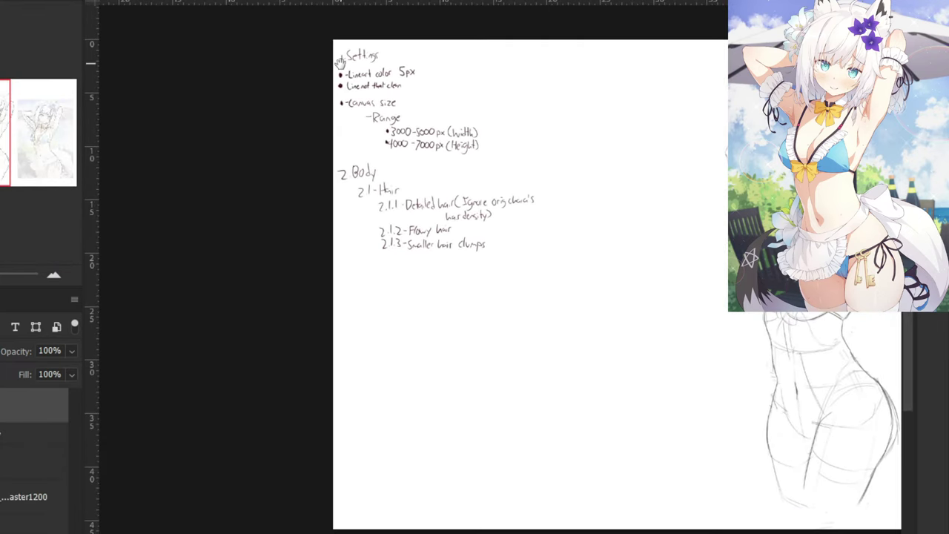
pyautogui.moveTo(340, 63); pyautogui.dragTo(337, 200)
pyautogui.moveTo(428, 188)
pyautogui.mouseDown()
pyautogui.moveTo(423, 131)
pyautogui.moveTo(433, 116)
pyautogui.mouseUp()
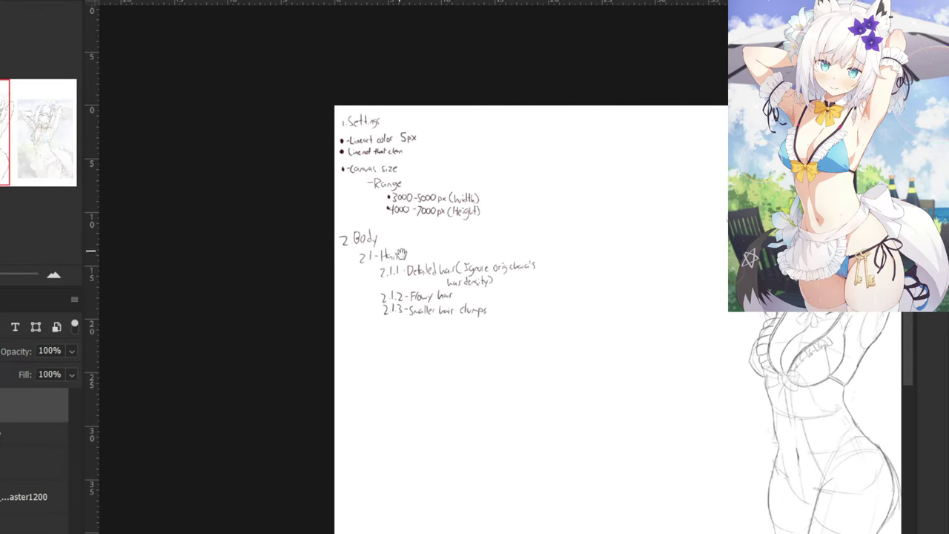
pyautogui.moveTo(401, 271)
pyautogui.mouseDown()
pyautogui.moveTo(408, 208)
pyautogui.moveTo(385, 236)
pyautogui.mouseUp()
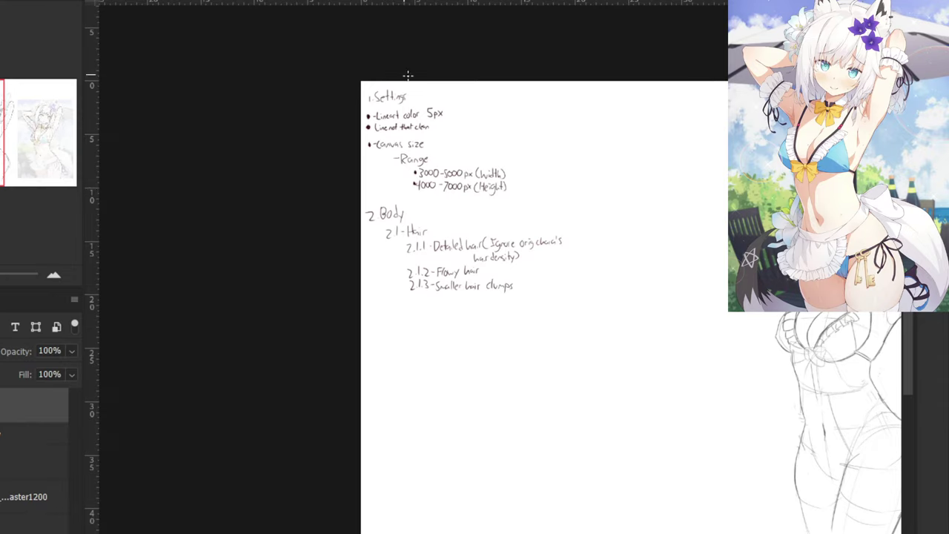
pyautogui.moveTo(408, 75); pyautogui.dragTo(328, 278)
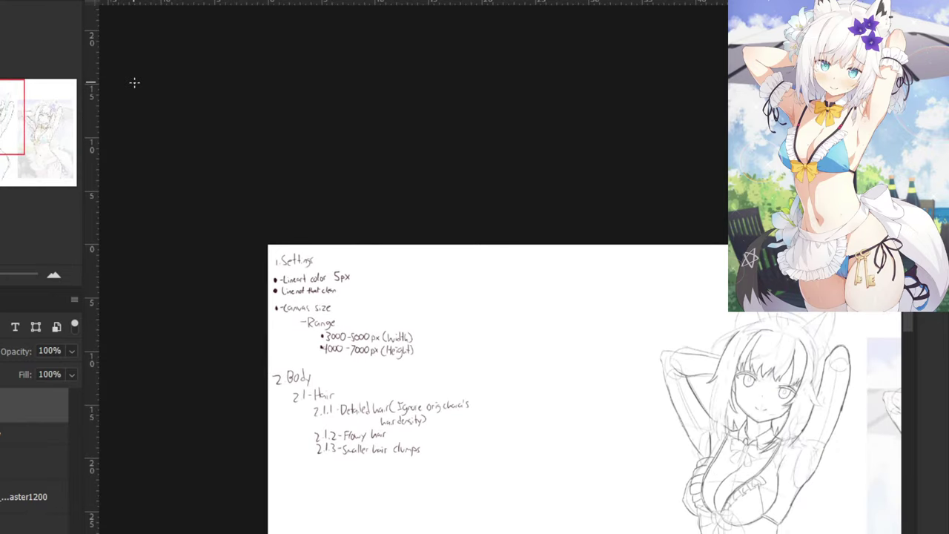
pyautogui.hotkey('ctrl', '+')
pyautogui.moveTo(225, 364); pyautogui.dragTo(483, 190)
pyautogui.hotkey('ctrl', '+')
pyautogui.hotkey('ctrl', '+')
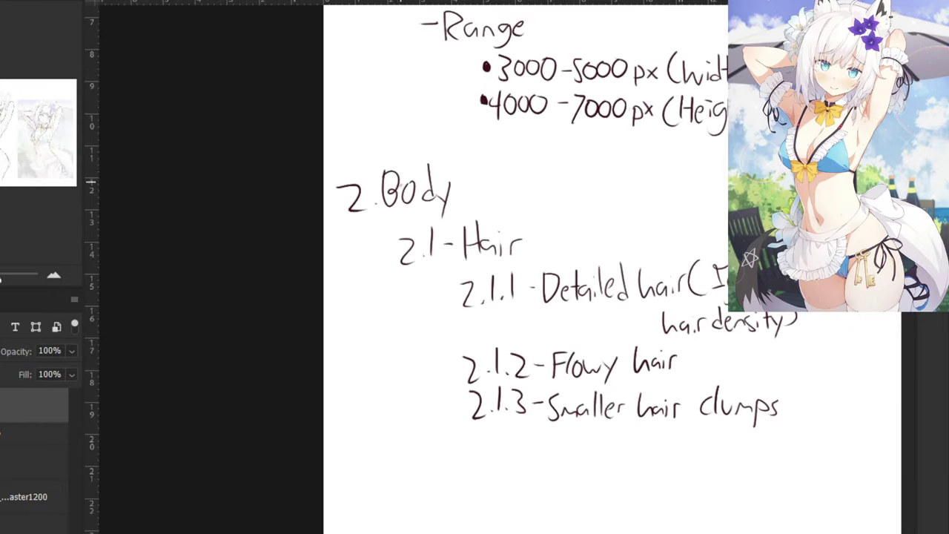
pyautogui.moveTo(349, 178)
pyautogui.mouseDown()
pyautogui.moveTo(342, 186)
pyautogui.moveTo(350, 200)
pyautogui.mouseUp()
pyautogui.press('e')
pyautogui.moveTo(393, 248)
pyautogui.mouseDown()
pyautogui.moveTo(415, 251)
pyautogui.moveTo(392, 232)
pyautogui.mouseUp()
pyautogui.moveTo(465, 289); pyautogui.dragTo(477, 301)
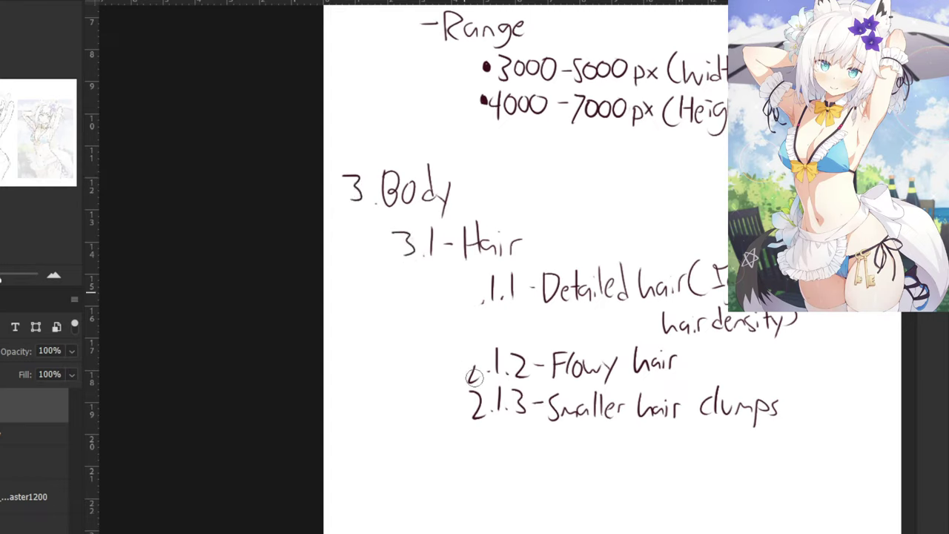
pyautogui.moveTo(470, 369)
pyautogui.mouseDown()
pyautogui.moveTo(490, 415)
pyautogui.moveTo(472, 411)
pyautogui.mouseUp()
# Lasso the whole Body section of the notes and move it down to leave space beneath the canvas sizes.
pyautogui.hotkey('ctrl', '-')
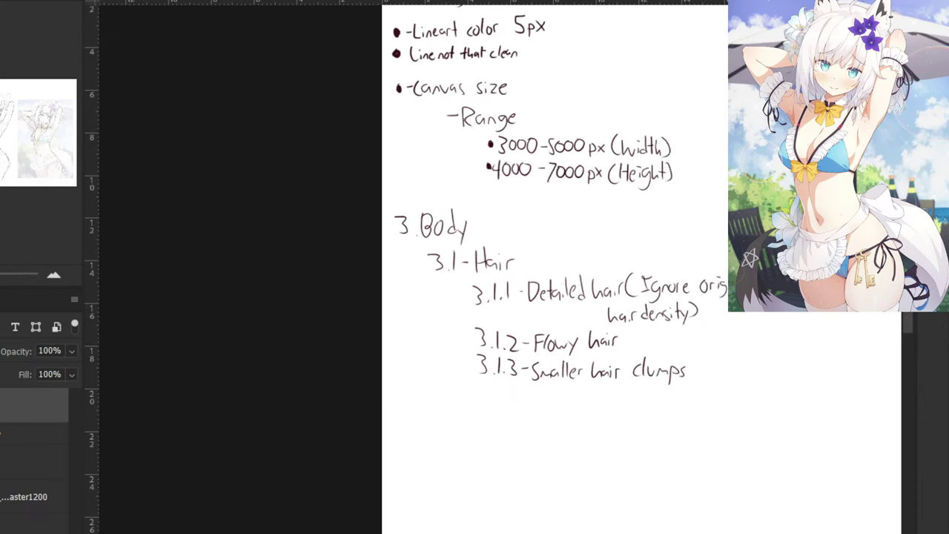
pyautogui.moveTo(517, 235)
pyautogui.mouseDown()
pyautogui.moveTo(538, 226)
pyautogui.moveTo(382, 275)
pyautogui.mouseUp()
pyautogui.moveTo(495, 190); pyautogui.dragTo(522, 248)
pyautogui.moveTo(490, 338); pyautogui.dragTo(377, 274)
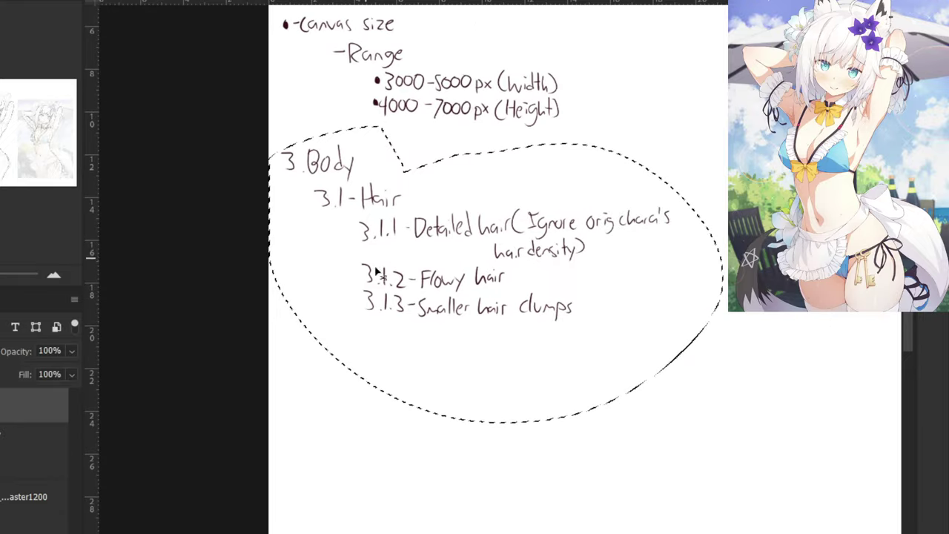
pyautogui.hotkey('ctrl', 't')
pyautogui.moveTo(403, 232); pyautogui.dragTo(404, 414)
pyautogui.hotkey('ctrl', 'd')
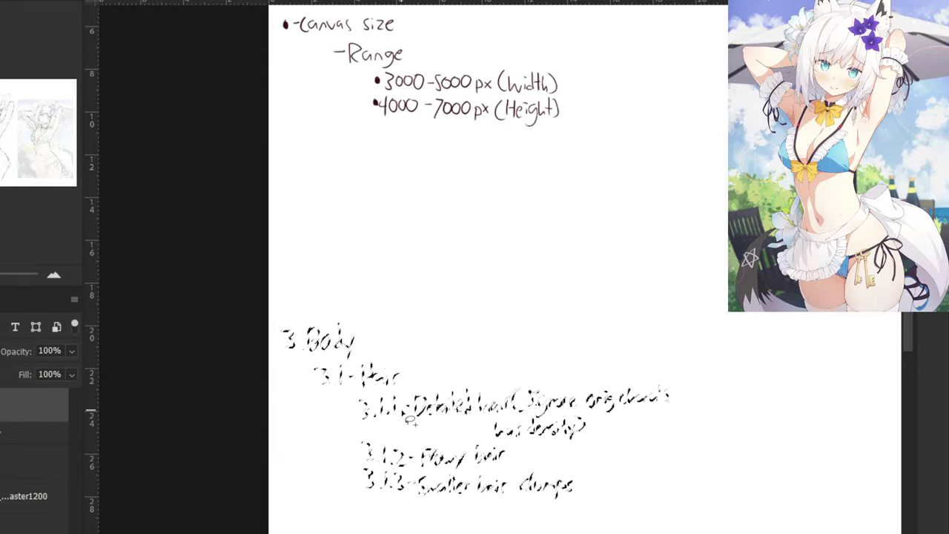
# Handwrite the heading "2. Line art" below the canvas sizes and replace the main Settings bullets with numbers starting at 1.1.
pyautogui.moveTo(319, 182); pyautogui.dragTo(348, 347)
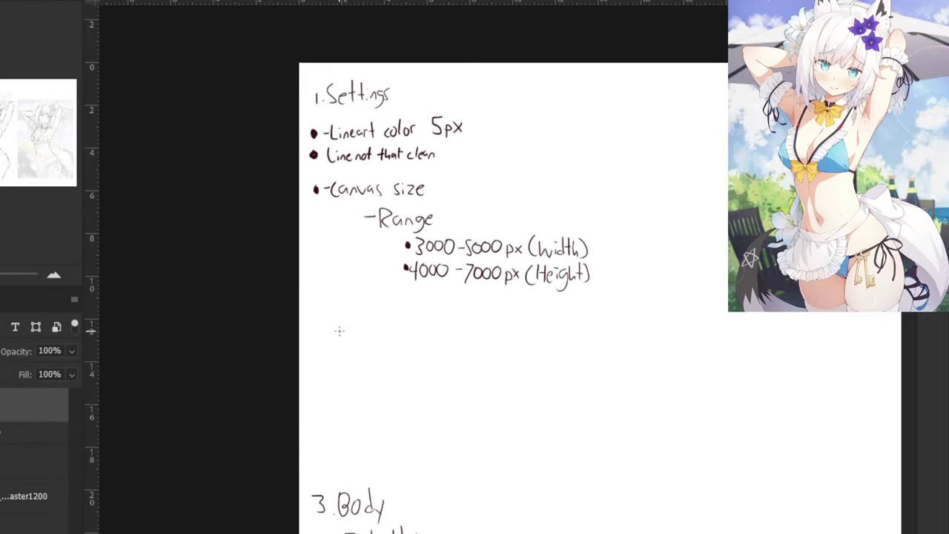
pyautogui.hotkey('ctrl', 'z')
pyautogui.moveTo(317, 306)
pyautogui.mouseDown()
pyautogui.moveTo(317, 324)
pyautogui.moveTo(407, 324)
pyautogui.mouseUp()
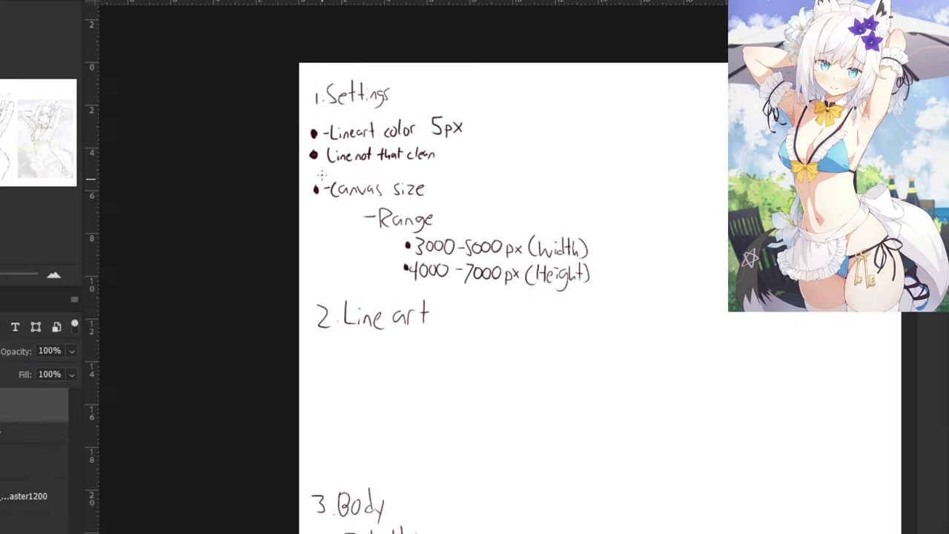
pyautogui.press('e')
pyautogui.moveTo(314, 133); pyautogui.dragTo(318, 205)
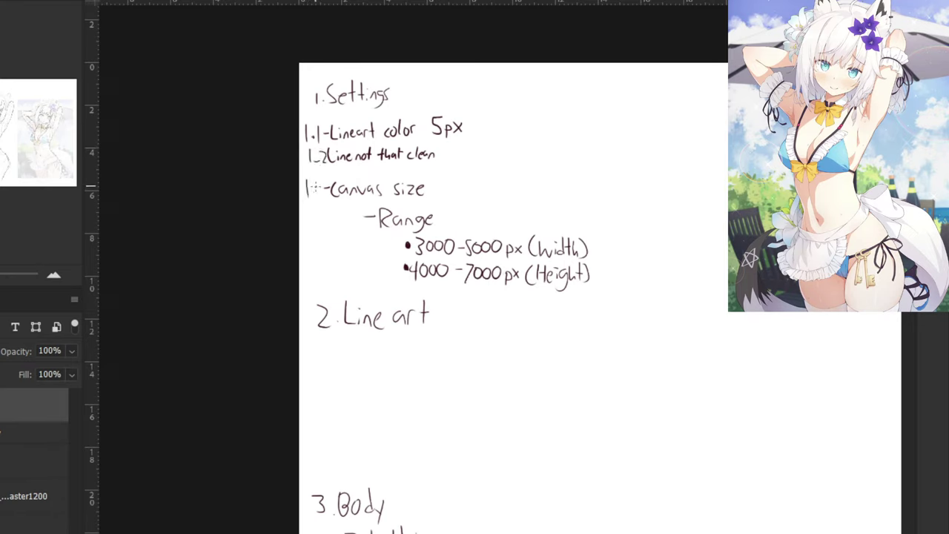
# Start entry "2.1-Not" under the Line art heading and undo the misspelled word that follows it.
pyautogui.click(341, 366)
pyautogui.moveTo(331, 355)
pyautogui.mouseDown()
pyautogui.moveTo(339, 368)
pyautogui.moveTo(359, 358)
pyautogui.mouseUp()
pyautogui.moveTo(361, 364); pyautogui.dragTo(372, 352)
pyautogui.moveTo(377, 355); pyautogui.dragTo(405, 361)
pyautogui.moveTo(409, 357); pyautogui.dragTo(415, 360)
pyautogui.hotkey('ctrl', '+')
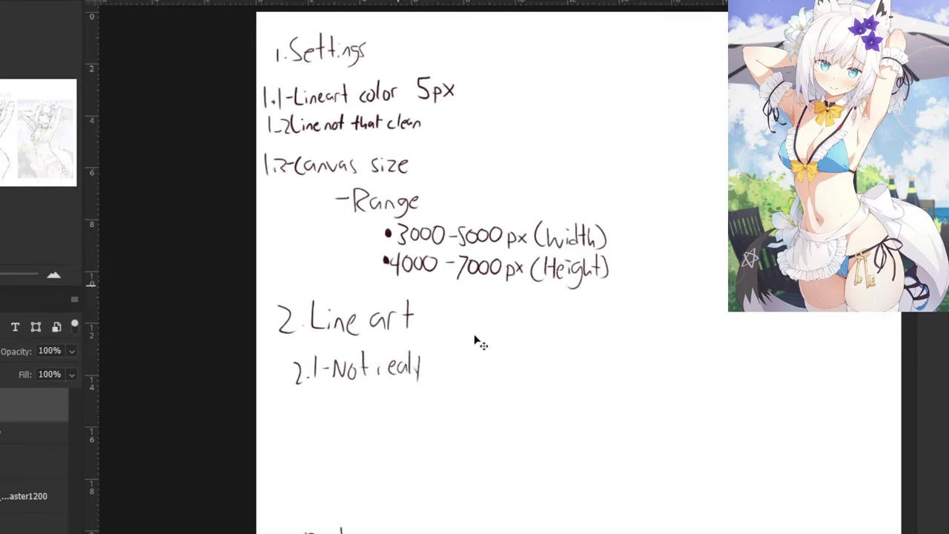
pyautogui.hotkey('ctrl', 'z')
pyautogui.hotkey('ctrl', 'z')
pyautogui.hotkey('ctrl', 'z')
pyautogui.hotkey('ctrl', 'z')
# Handwrite "really clean lineart" to complete entry 2.1.
pyautogui.moveTo(356, 386); pyautogui.dragTo(377, 391)
pyautogui.moveTo(379, 366); pyautogui.dragTo(386, 391)
pyautogui.moveTo(392, 378); pyautogui.dragTo(397, 402)
pyautogui.moveTo(425, 371); pyautogui.dragTo(420, 387)
pyautogui.moveTo(431, 362); pyautogui.dragTo(431, 385)
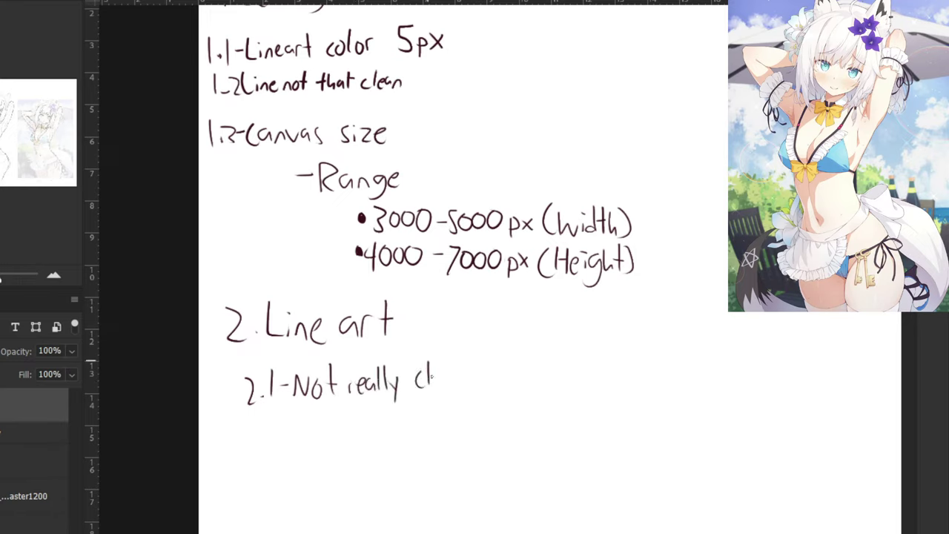
pyautogui.moveTo(481, 362); pyautogui.dragTo(479, 384)
pyautogui.moveTo(486, 374)
pyautogui.mouseDown()
pyautogui.moveTo(485, 384)
pyautogui.moveTo(511, 380)
pyautogui.mouseUp()
pyautogui.moveTo(520, 370)
pyautogui.mouseDown()
pyautogui.moveTo(520, 378)
pyautogui.moveTo(550, 381)
pyautogui.mouseUp()
pyautogui.moveTo(537, 370); pyautogui.dragTo(555, 366)
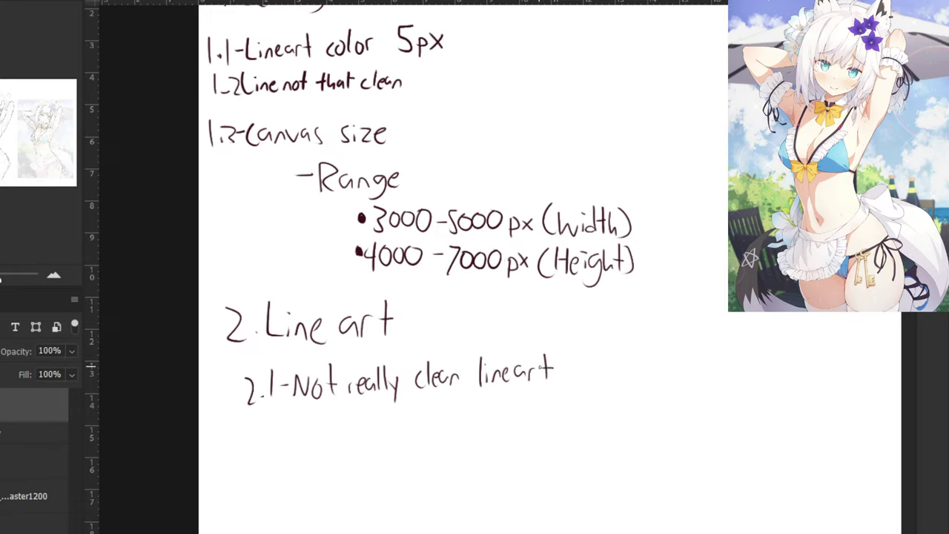
# Start entry 2.2 below entry 2.1 and undo the misspelled part of "Countour".
pyautogui.moveTo(247, 426); pyautogui.dragTo(260, 447)
pyautogui.moveTo(317, 414)
pyautogui.mouseDown()
pyautogui.moveTo(317, 446)
pyautogui.moveTo(367, 439)
pyautogui.mouseUp()
pyautogui.moveTo(360, 424); pyautogui.dragTo(392, 433)
pyautogui.hotkey('ctrl', 'z')
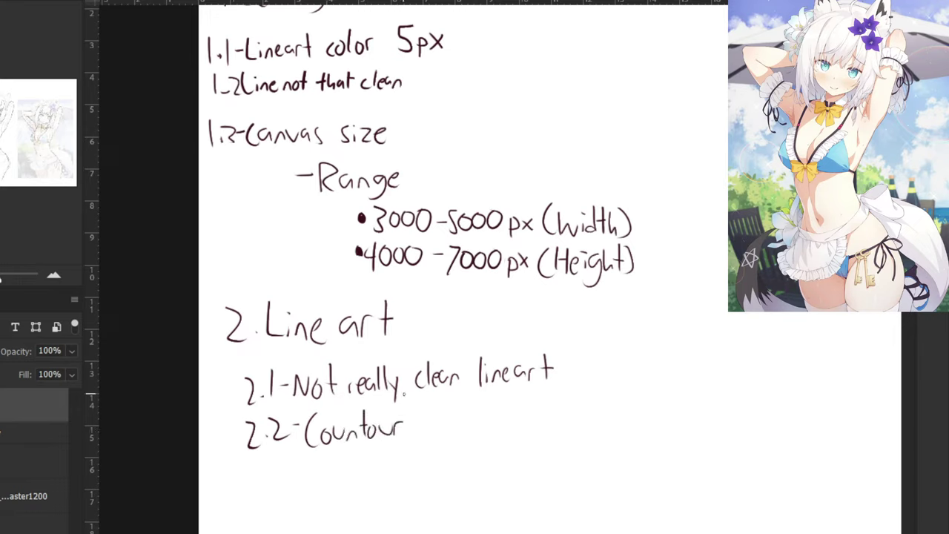
pyautogui.hotkey('ctrl', 'z')
pyautogui.hotkey('ctrl', 'z')
pyautogui.hotkey('ctrl', 'z')
pyautogui.hotkey('ctrl', 'z')
pyautogui.hotkey('ctrl', 'z')
pyautogui.hotkey('ctrl', 'z')
# Rewrite the word and complete the text of entry 2.2 as "Contour lines".
pyautogui.moveTo(335, 434)
pyautogui.mouseDown()
pyautogui.moveTo(348, 448)
pyautogui.moveTo(355, 440)
pyautogui.mouseUp()
pyautogui.moveTo(346, 428); pyautogui.dragTo(364, 430)
pyautogui.moveTo(367, 428)
pyautogui.mouseDown()
pyautogui.moveTo(416, 428)
pyautogui.moveTo(399, 415)
pyautogui.moveTo(422, 436)
pyautogui.mouseUp()
pyautogui.moveTo(423, 430); pyautogui.dragTo(433, 436)
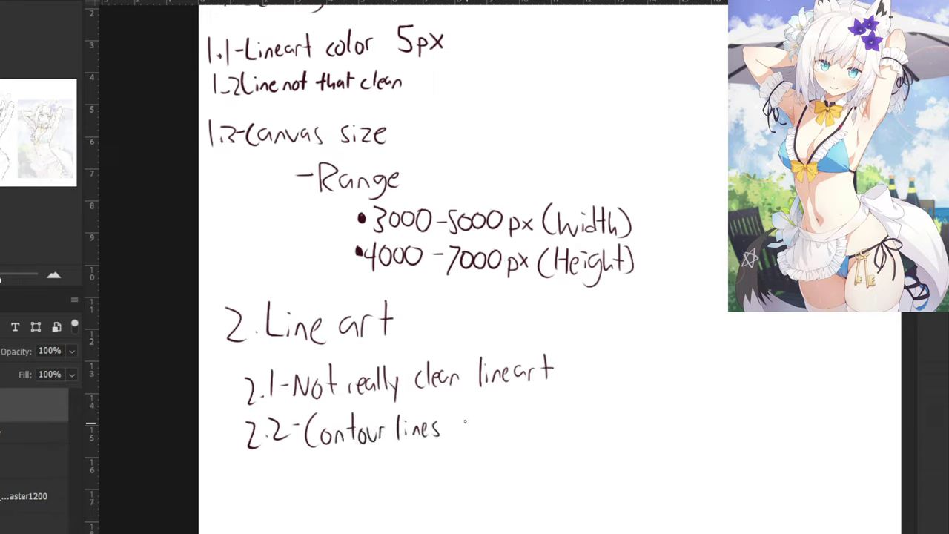
# Finish entry 2.2 with the word "thick" and handwrite "2.3-Detail lines" below it.
pyautogui.moveTo(458, 405); pyautogui.dragTo(456, 436)
pyautogui.moveTo(449, 420); pyautogui.dragTo(477, 433)
pyautogui.click(263, 488)
pyautogui.moveTo(246, 476)
pyautogui.mouseDown()
pyautogui.moveTo(256, 492)
pyautogui.moveTo(308, 467)
pyautogui.moveTo(311, 488)
pyautogui.mouseUp()
pyautogui.hotkey('ctrl', 'z')
pyautogui.moveTo(324, 482); pyautogui.dragTo(333, 487)
pyautogui.moveTo(338, 462); pyautogui.dragTo(339, 485)
pyautogui.moveTo(334, 475); pyautogui.dragTo(392, 489)
pyautogui.moveTo(401, 477); pyautogui.dragTo(424, 484)
# Handwrite "thinner than contour" to complete entry 2.3.
pyautogui.moveTo(426, 478)
pyautogui.mouseDown()
pyautogui.moveTo(449, 483)
pyautogui.moveTo(457, 466)
pyautogui.mouseUp()
pyautogui.hotkey('ctrl', 'z')
pyautogui.hotkey('ctrl', 'z')
pyautogui.moveTo(460, 457); pyautogui.dragTo(469, 485)
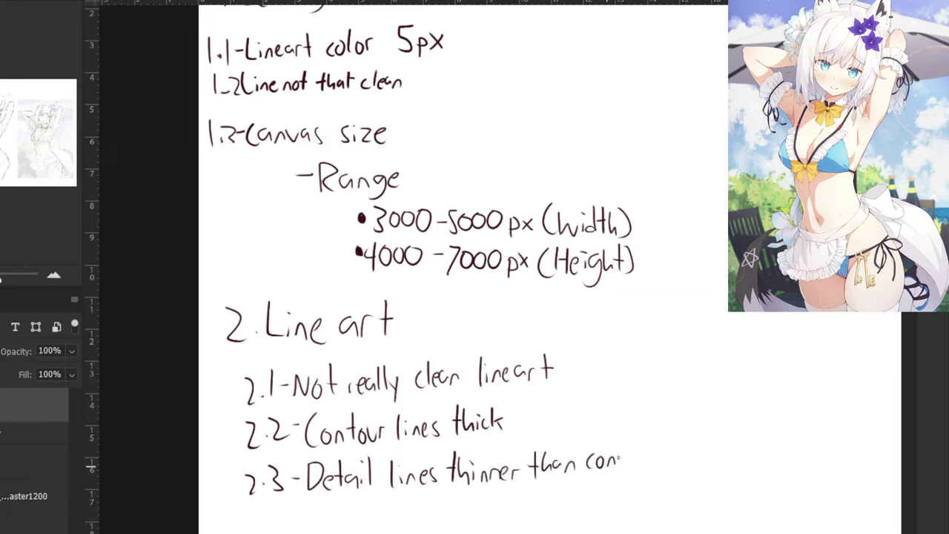
pyautogui.moveTo(626, 441); pyautogui.dragTo(625, 468)
pyautogui.moveTo(617, 456); pyautogui.dragTo(660, 458)
pyautogui.hotkey('ctrl', '-')
pyautogui.hotkey('ctrl', '-')
pyautogui.hotkey('ctrl', '-')
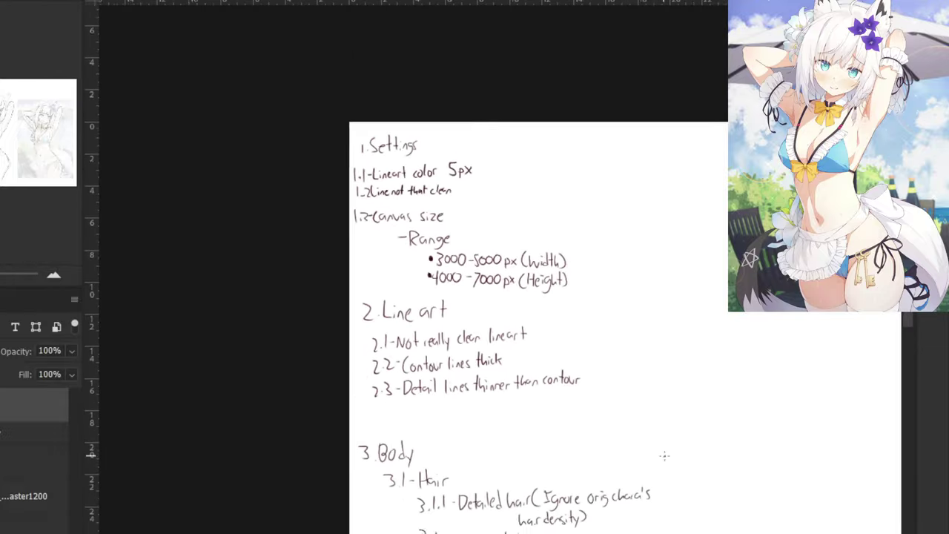
pyautogui.moveTo(388, 349); pyautogui.dragTo(311, 314)
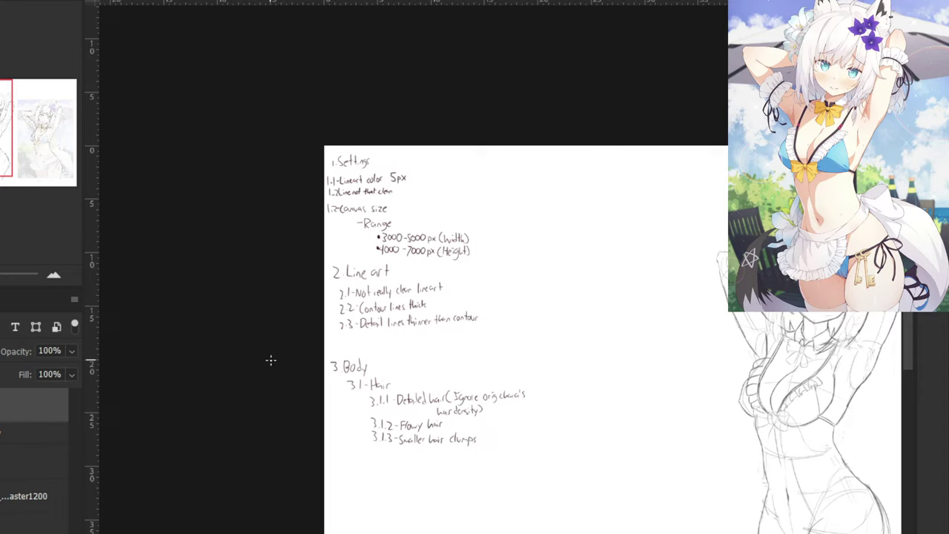
# Handwrite "2.4-Used" below entry 2.3 as the start of another line art note.
pyautogui.hotkey('ctrl', '+')
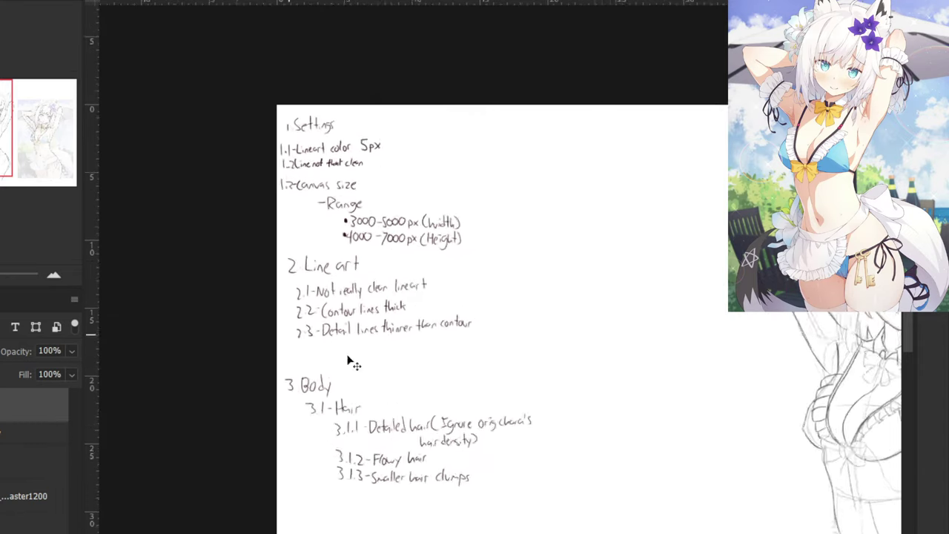
pyautogui.moveTo(175, 375)
pyautogui.mouseDown()
pyautogui.moveTo(199, 389)
pyautogui.moveTo(202, 380)
pyautogui.moveTo(254, 371)
pyautogui.mouseUp()
pyautogui.click(188, 385)
pyautogui.hotkey('ctrl', 'z')
pyautogui.hotkey('ctrl', 'z')
pyautogui.click(194, 386)
pyautogui.hotkey('ctrl', 'z')
pyautogui.hotkey('ctrl', 'z')
pyautogui.hotkey('ctrl', 'z')
pyautogui.hotkey('ctrl', 'z')
pyautogui.click(257, 383)
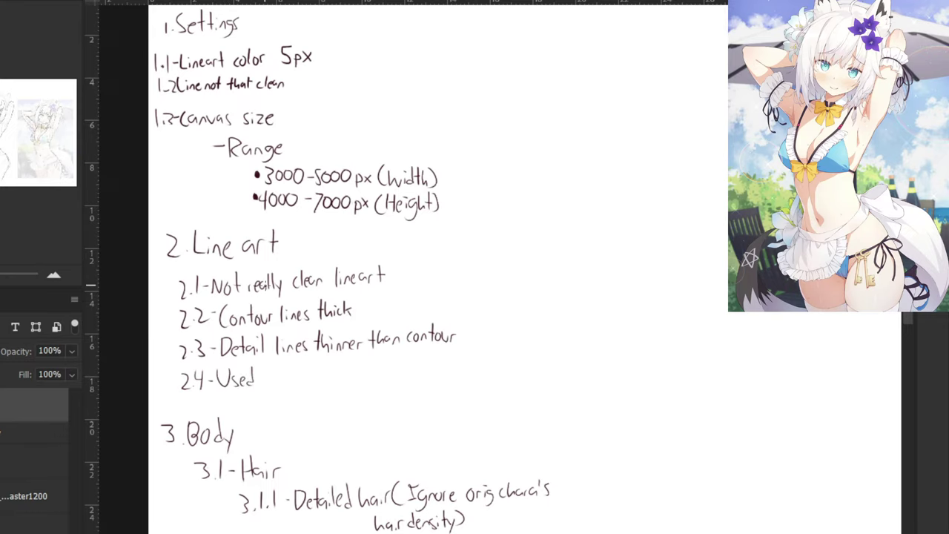
# Undo the handwritten strokes of entry 2.4.
pyautogui.hotkey('ctrl', 'z')
pyautogui.hotkey('ctrl', 'z')
pyautogui.hotkey('ctrl', 'z')
pyautogui.hotkey('ctrl', 'z')
pyautogui.hotkey('ctrl', 'z')
pyautogui.hotkey('ctrl', 'z')
pyautogui.hotkey('ctrl', 'z')
pyautogui.hotkey('ctrl', 'z')
pyautogui.hotkey('ctrl', 'z')
pyautogui.hotkey('ctrl', '-')
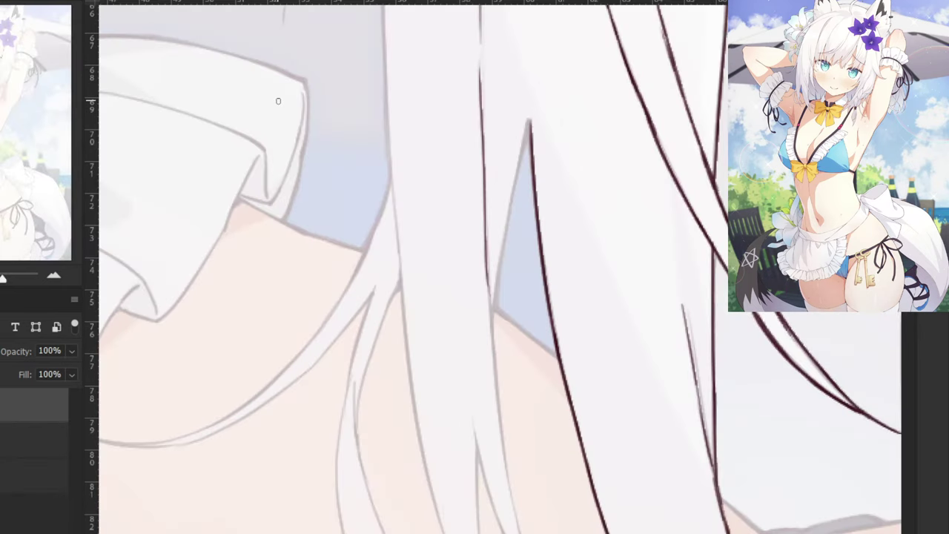
# Trace the long side hair strand's edge downward past the narrow sky gap and over the shoulder.
pyautogui.moveTo(602, 186); pyautogui.dragTo(572, 227)
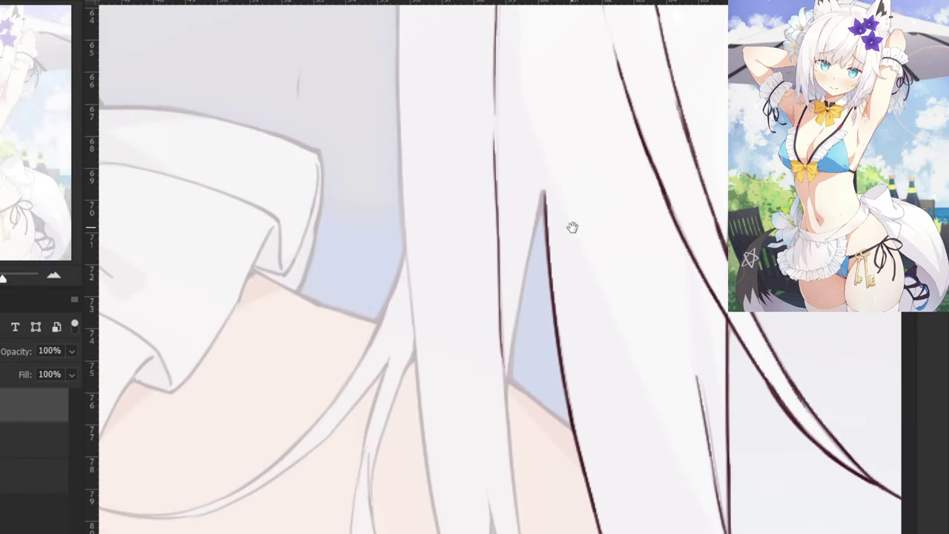
pyautogui.moveTo(480, 384)
pyautogui.mouseDown()
pyautogui.moveTo(447, 261)
pyautogui.moveTo(458, 242)
pyautogui.moveTo(475, 346)
pyautogui.mouseUp()
pyautogui.hotkey('ctrl', 'z')
pyautogui.moveTo(464, 223); pyautogui.dragTo(475, 346)
pyautogui.hotkey('ctrl', 'z')
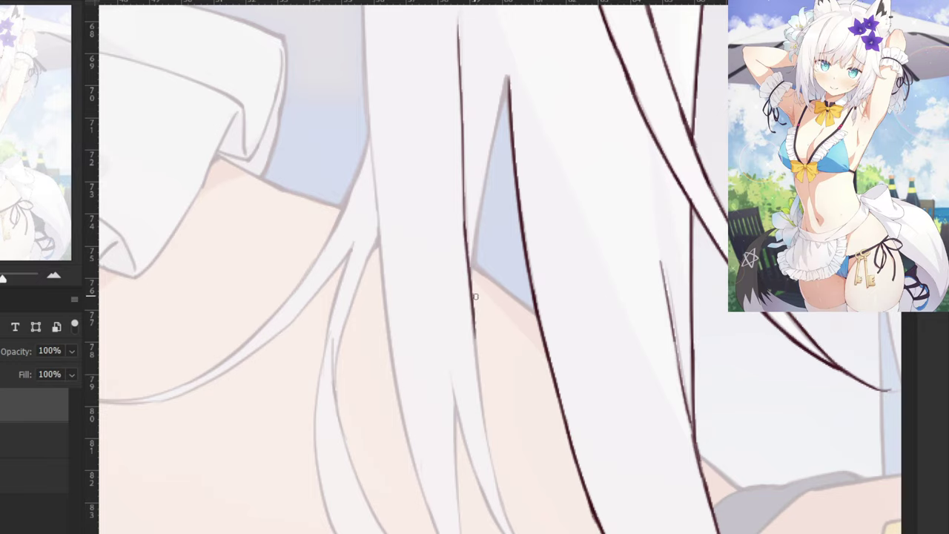
pyautogui.moveTo(473, 291); pyautogui.dragTo(487, 436)
pyautogui.hotkey('ctrl', 'z')
pyautogui.moveTo(474, 294); pyautogui.dragTo(486, 438)
pyautogui.hotkey('ctrl', 'z')
pyautogui.moveTo(474, 311); pyautogui.dragTo(486, 433)
# Trace the slanted left edge of the narrow sky gap from its peak down to the strand's edge.
pyautogui.moveTo(441, 198); pyautogui.dragTo(455, 288)
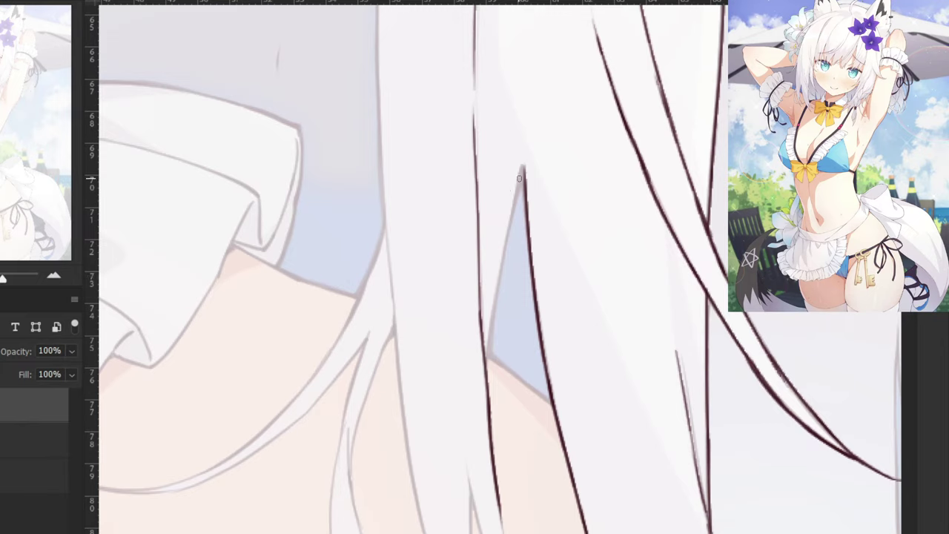
pyautogui.moveTo(522, 170)
pyautogui.mouseDown()
pyautogui.moveTo(509, 254)
pyautogui.moveTo(505, 247)
pyautogui.mouseUp()
pyautogui.hotkey('ctrl', 'z')
pyautogui.hotkey('ctrl', 'z')
pyautogui.moveTo(502, 255); pyautogui.dragTo(485, 364)
pyautogui.hotkey('ctrl', 'z')
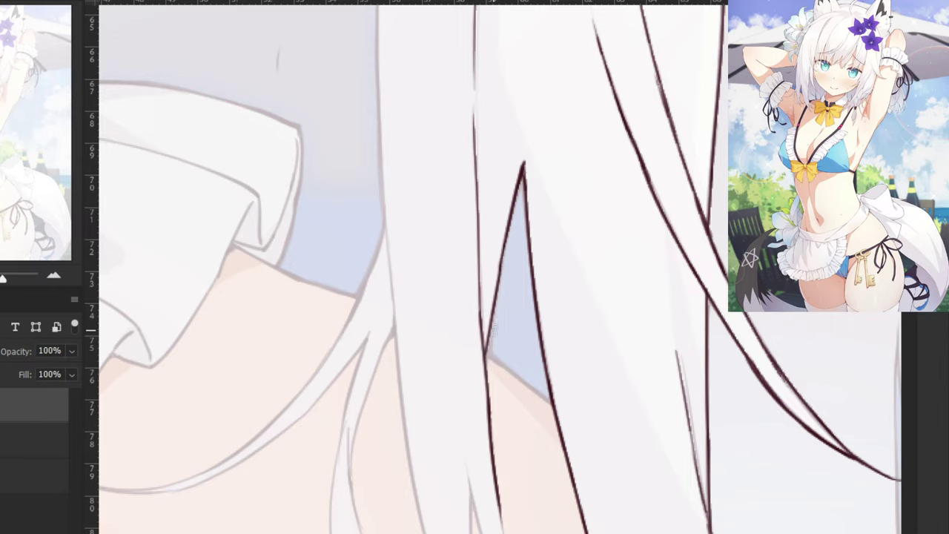
pyautogui.scroll(-4, 497, 291)
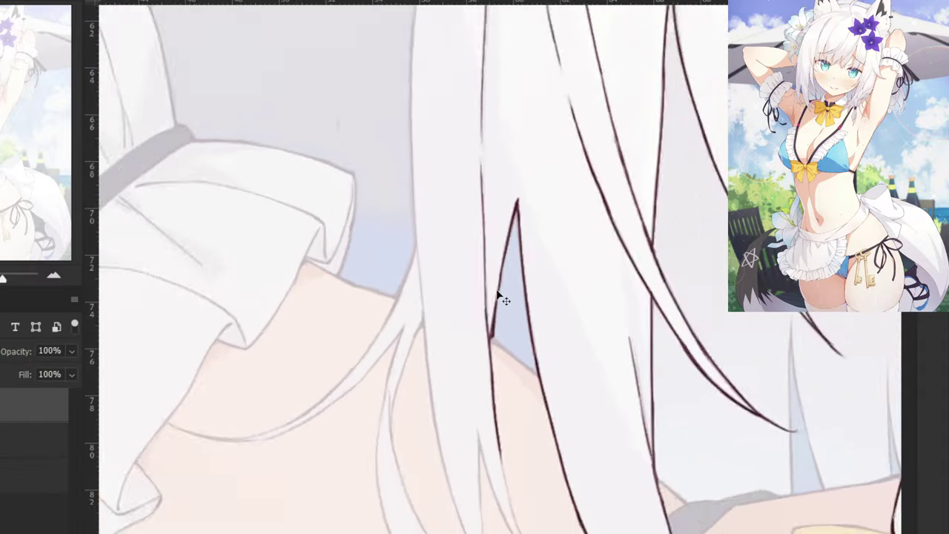
pyautogui.moveTo(494, 182); pyautogui.dragTo(487, 201)
pyautogui.scroll(5, 498, 148)
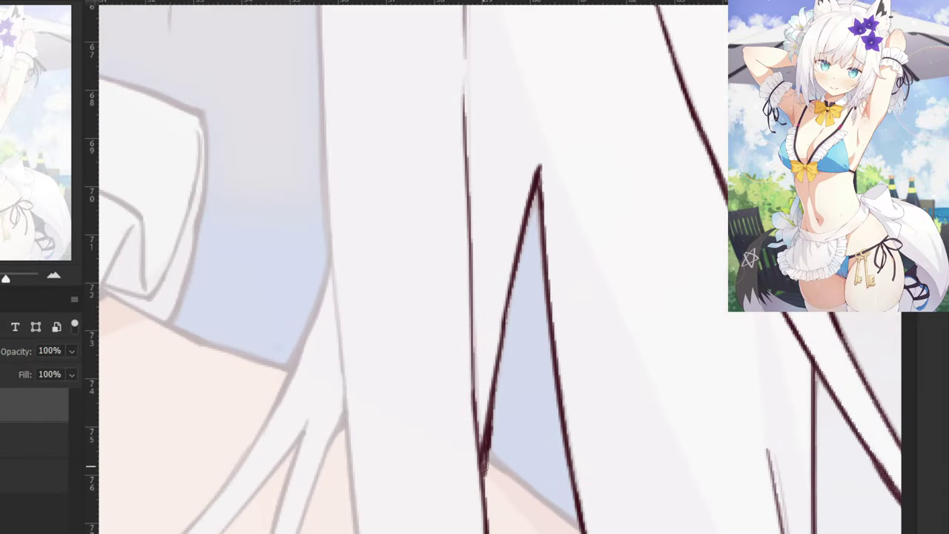
pyautogui.scroll(-3, 466, 377)
pyautogui.scroll(3, 445, 338)
pyautogui.scroll(-3, 420, 322)
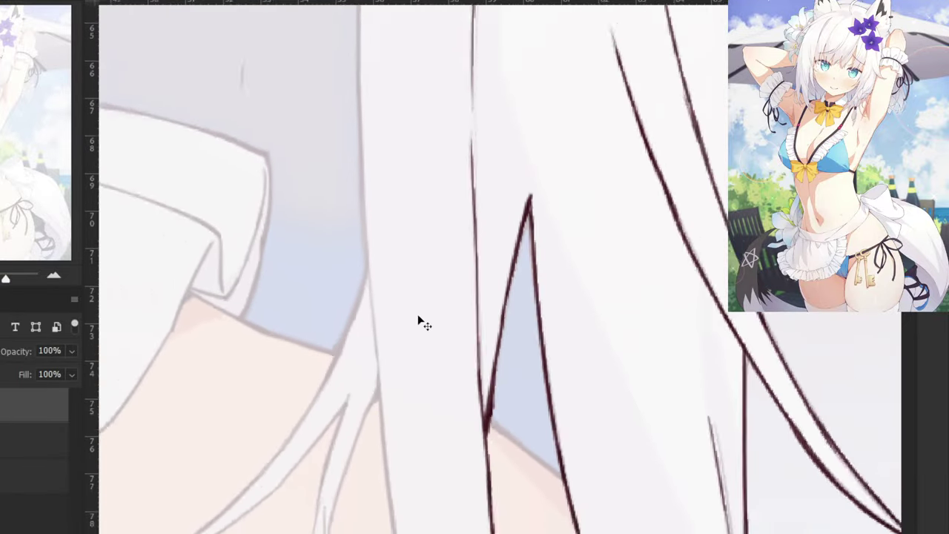
# Extend the strand's dark outer edge down the chest towards its thin end, undoing strokes that miss the guide.
pyautogui.moveTo(443, 334); pyautogui.dragTo(449, 161)
pyautogui.moveTo(481, 296); pyautogui.dragTo(519, 450)
pyautogui.hotkey('ctrl', 'z')
pyautogui.moveTo(489, 354); pyautogui.dragTo(526, 454)
pyautogui.hotkey('ctrl', 'z')
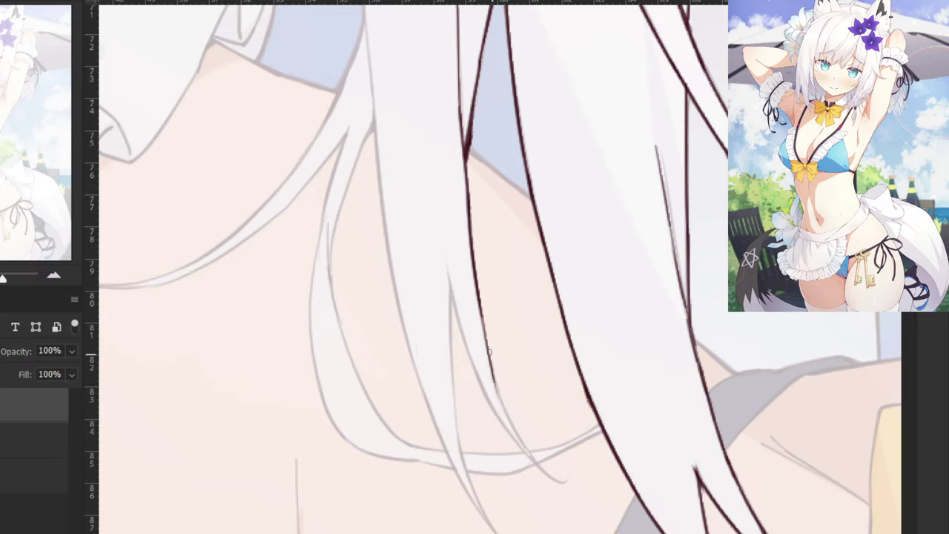
pyautogui.moveTo(488, 359); pyautogui.dragTo(527, 455)
pyautogui.scroll(2, 534, 424)
pyautogui.moveTo(487, 395); pyautogui.dragTo(567, 530)
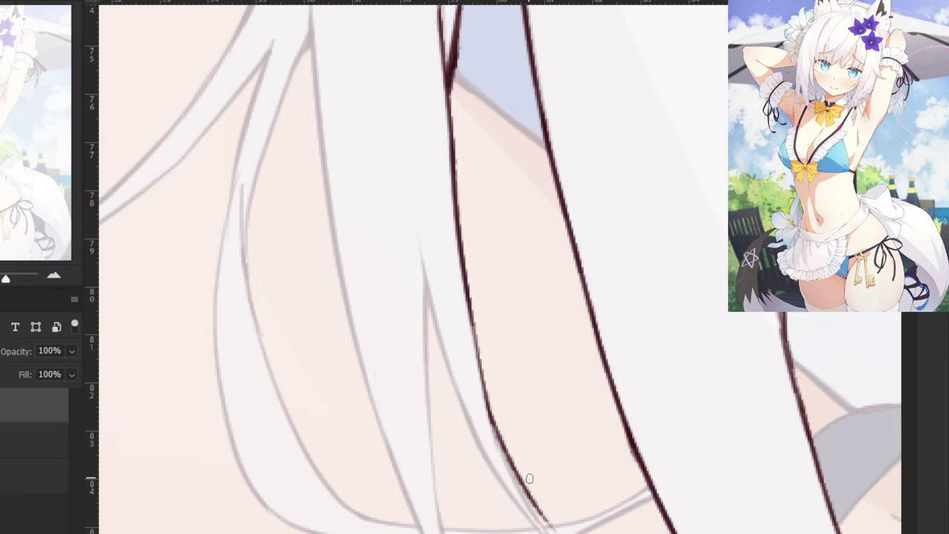
pyautogui.hotkey('ctrl', 'z')
pyautogui.moveTo(484, 482)
pyautogui.mouseDown()
pyautogui.moveTo(479, 413)
pyautogui.moveTo(504, 416)
pyautogui.mouseUp()
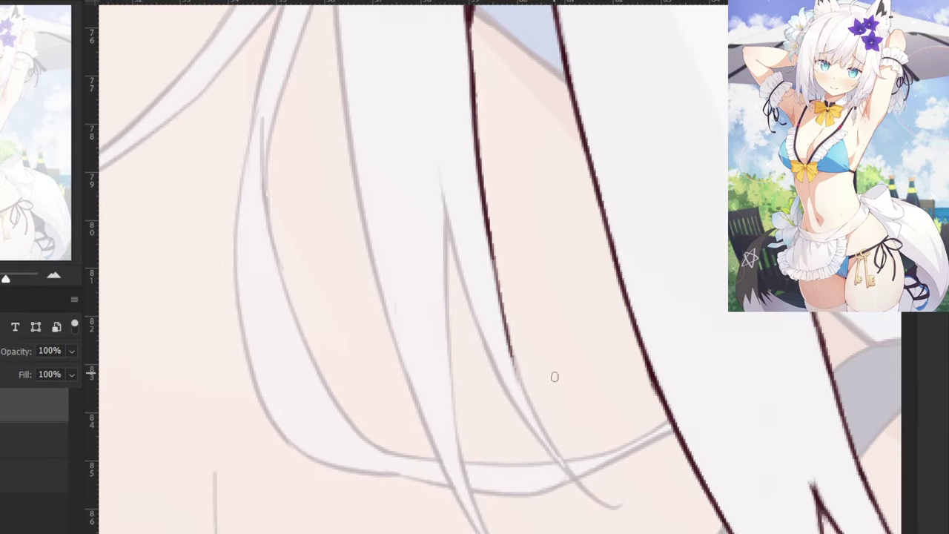
# Trace the lower end of the strand's outer edge and its small curled tip over the chest.
pyautogui.moveTo(508, 362)
pyautogui.mouseDown()
pyautogui.moveTo(582, 476)
pyautogui.moveTo(541, 416)
pyautogui.moveTo(599, 500)
pyautogui.mouseUp()
pyautogui.hotkey('ctrl', 'z')
pyautogui.moveTo(565, 465)
pyautogui.mouseDown()
pyautogui.moveTo(623, 508)
pyautogui.moveTo(593, 496)
pyautogui.moveTo(622, 506)
pyautogui.mouseUp()
pyautogui.hotkey('ctrl', 'z')
pyautogui.hotkey('ctrl', 'z')
pyautogui.hotkey('ctrl', 'z')
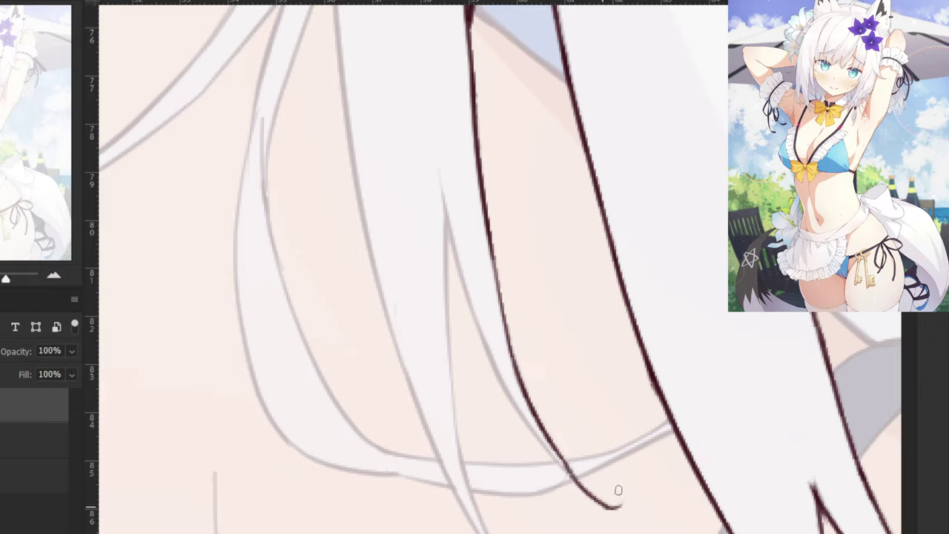
pyautogui.hotkey('ctrl', 'z')
pyautogui.hotkey('ctrl', 'z')
pyautogui.moveTo(561, 452); pyautogui.dragTo(610, 503)
pyautogui.hotkey('ctrl', 'z')
pyautogui.hotkey('ctrl', 'z')
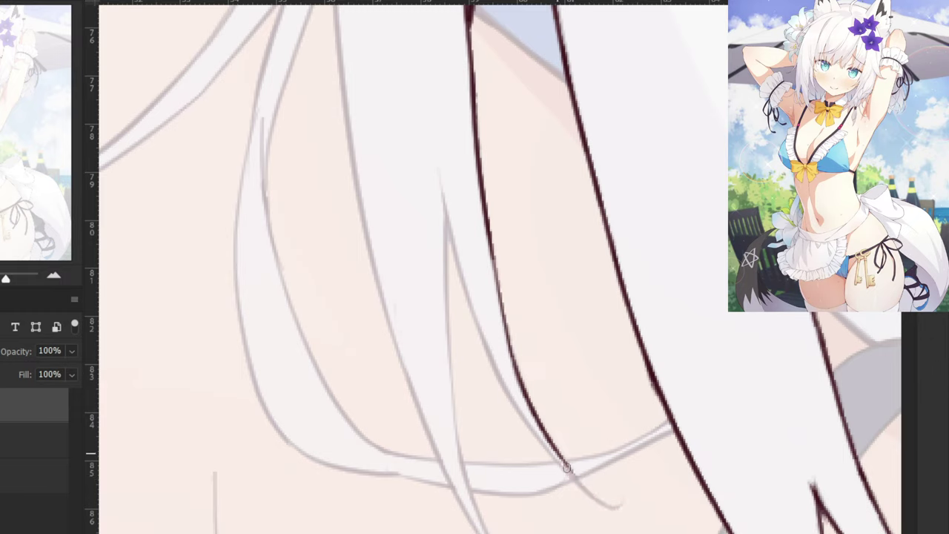
pyautogui.moveTo(567, 466); pyautogui.dragTo(617, 507)
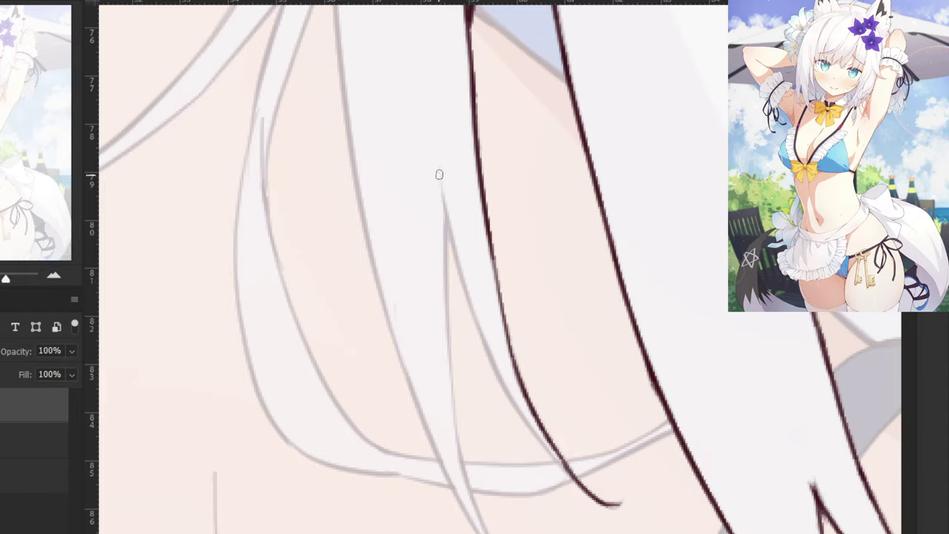
# Trace the thin strand's inner edge from the top of the split down to its curled tip.
pyautogui.moveTo(439, 175)
pyautogui.mouseDown()
pyautogui.moveTo(473, 300)
pyautogui.moveTo(495, 338)
pyautogui.mouseUp()
pyautogui.hotkey('ctrl', 'z')
pyautogui.hotkey('ctrl', 'z')
pyautogui.hotkey('ctrl', 'z')
pyautogui.moveTo(445, 209); pyautogui.dragTo(485, 350)
pyautogui.moveTo(454, 266); pyautogui.dragTo(534, 434)
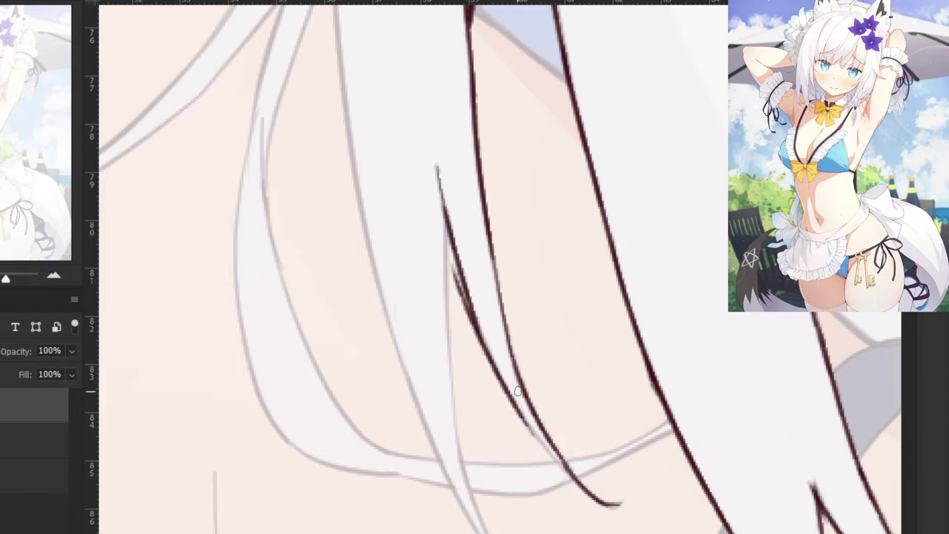
pyautogui.hotkey('ctrl', 'z')
pyautogui.moveTo(477, 311)
pyautogui.mouseDown()
pyautogui.moveTo(572, 472)
pyautogui.moveTo(485, 350)
pyautogui.moveTo(577, 481)
pyautogui.mouseUp()
pyautogui.hotkey('ctrl', 'z')
pyautogui.hotkey('ctrl', 'z')
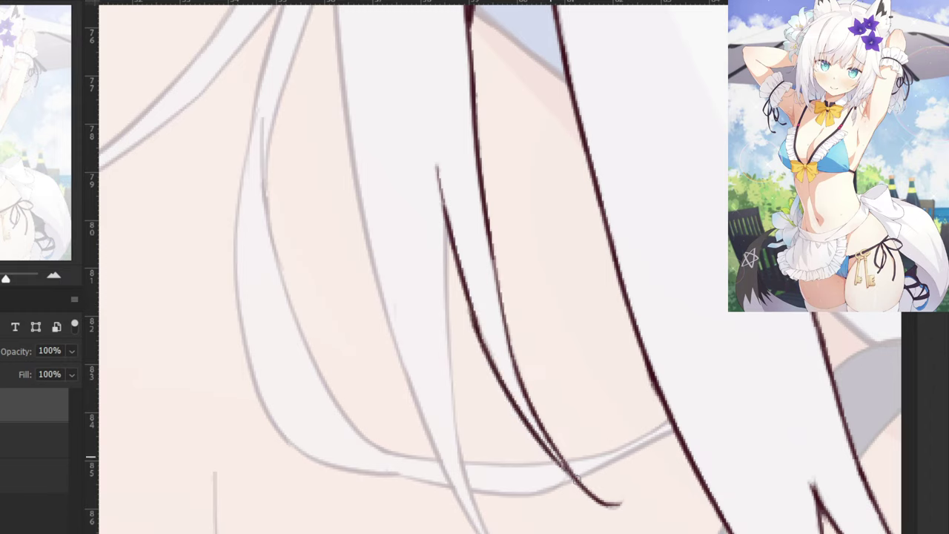
# Trace the other side of the split downward from its peak along the neighbouring strand.
pyautogui.hotkey('ctrl', 'z')
pyautogui.moveTo(445, 206); pyautogui.dragTo(459, 454)
pyautogui.hotkey('ctrl', 'z')
pyautogui.moveTo(449, 340); pyautogui.dragTo(457, 439)
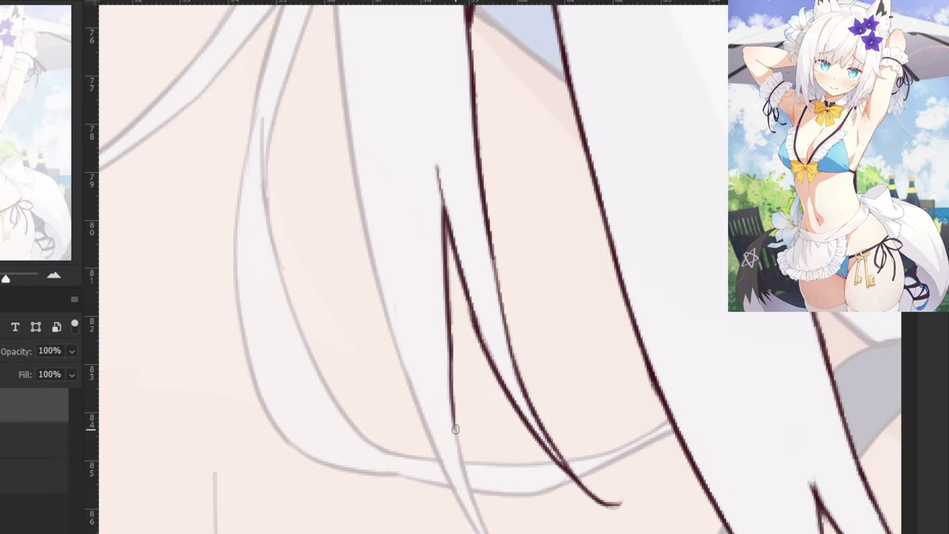
# Continue the neighbouring strand's line down to its curved tip, redrawing the last part until it fits.
pyautogui.moveTo(457, 494); pyautogui.dragTo(388, 384)
pyautogui.moveTo(385, 319)
pyautogui.mouseDown()
pyautogui.moveTo(415, 426)
pyautogui.moveTo(456, 491)
pyautogui.mouseUp()
pyautogui.moveTo(431, 447); pyautogui.dragTo(475, 491)
pyautogui.hotkey('ctrl', 'z')
pyautogui.hotkey('ctrl', 'z')
pyautogui.moveTo(438, 465); pyautogui.dragTo(472, 491)
pyautogui.hotkey('ctrl', 'z')
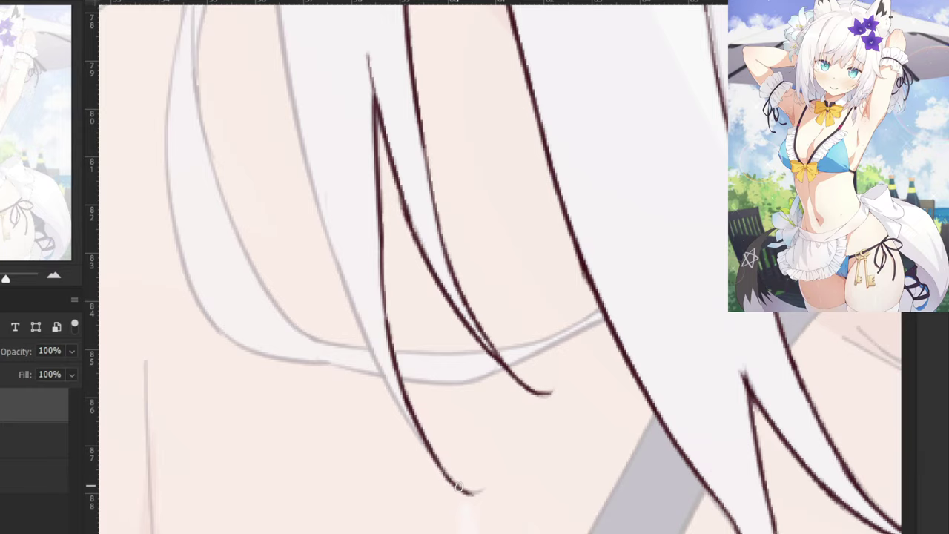
pyautogui.hotkey('ctrl', 'z')
pyautogui.moveTo(435, 455); pyautogui.dragTo(471, 492)
# Trace the thin hair strand that curves over the cheek below the eye on the image's right.
pyautogui.hotkey('ctrl', '-')
pyautogui.moveTo(315, 178); pyautogui.dragTo(384, 443)
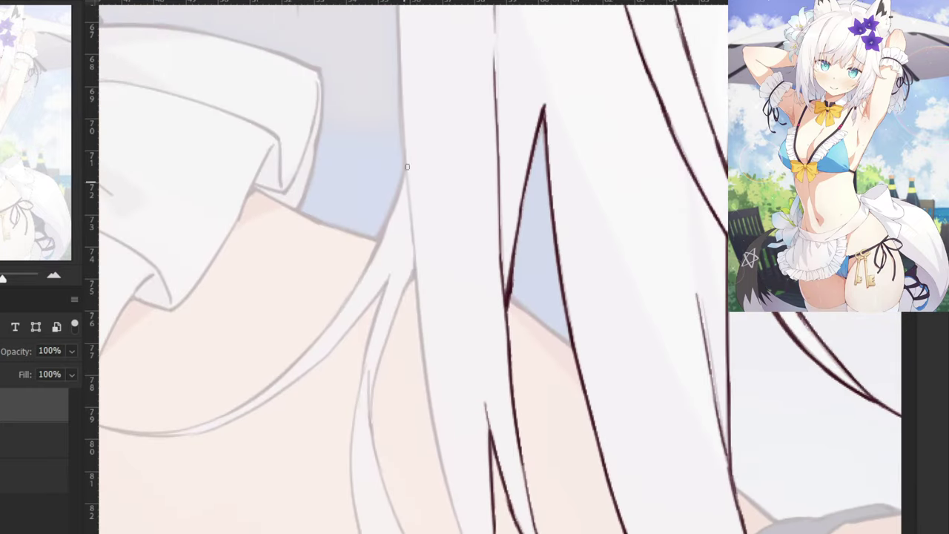
pyautogui.hotkey('ctrl', '-')
pyautogui.moveTo(368, 77); pyautogui.dragTo(390, 360)
pyautogui.moveTo(534, 327); pyautogui.dragTo(341, 355)
pyautogui.hotkey('ctrl', '-')
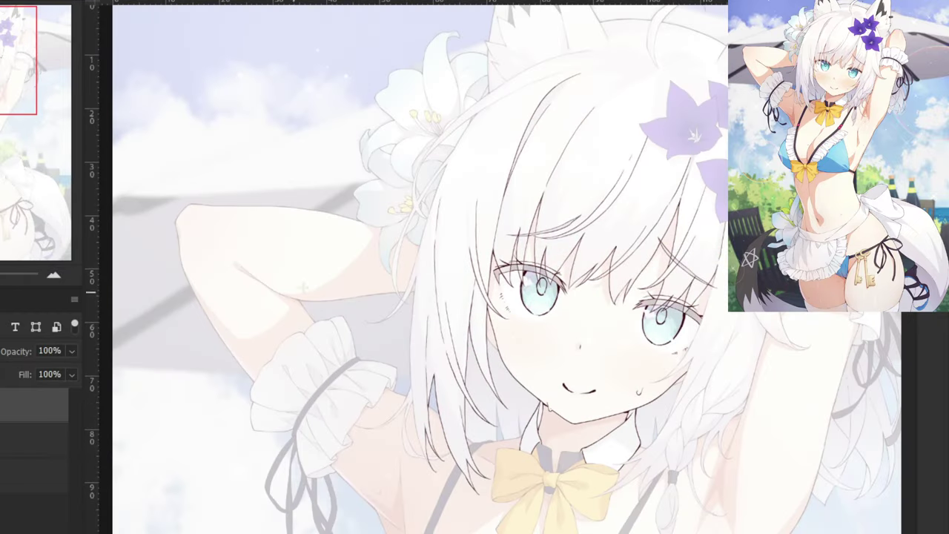
pyautogui.moveTo(604, 221); pyautogui.dragTo(447, 252)
pyautogui.hotkey('ctrl', '+')
pyautogui.hotkey('ctrl', '+')
pyautogui.scroll(3, 614, 331)
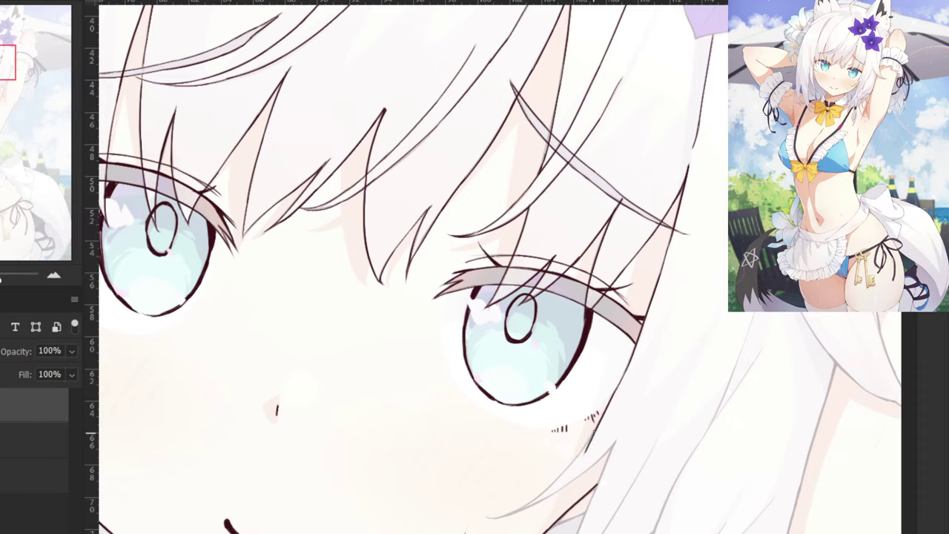
pyautogui.scroll(3, 593, 420)
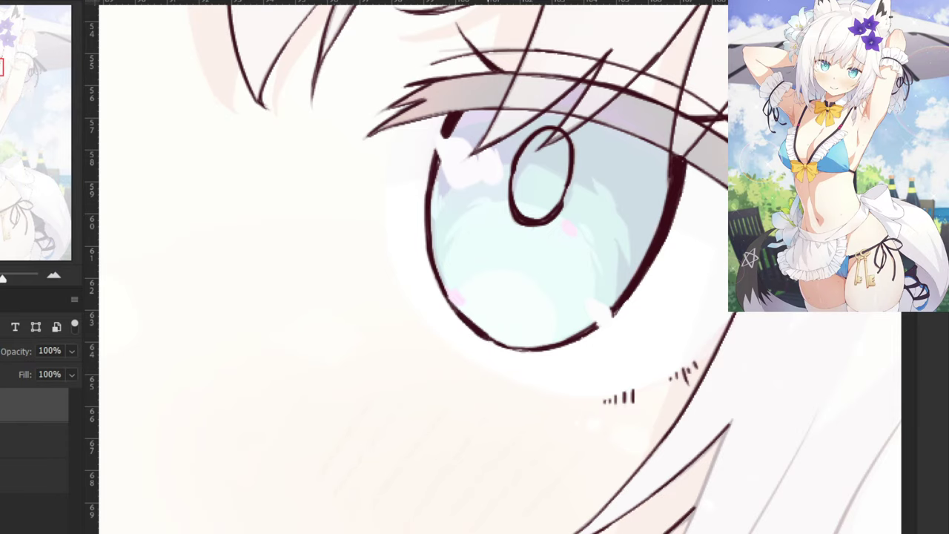
# Trace the side hair's front edge downward from the peak of the cheek strand, past the jawline.
pyautogui.moveTo(725, 425)
pyautogui.mouseDown()
pyautogui.moveTo(690, 520)
pyautogui.moveTo(630, 319)
pyautogui.mouseUp()
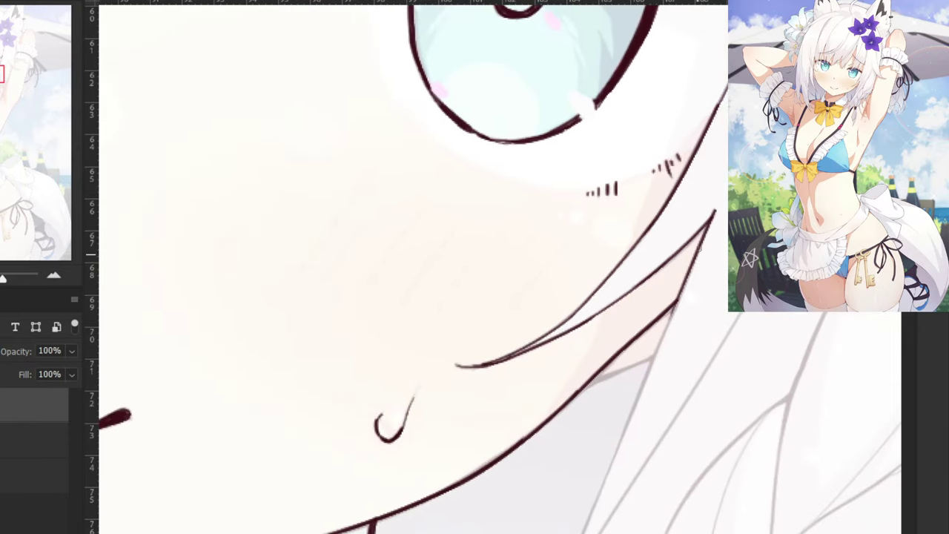
pyautogui.moveTo(692, 272); pyautogui.dragTo(645, 389)
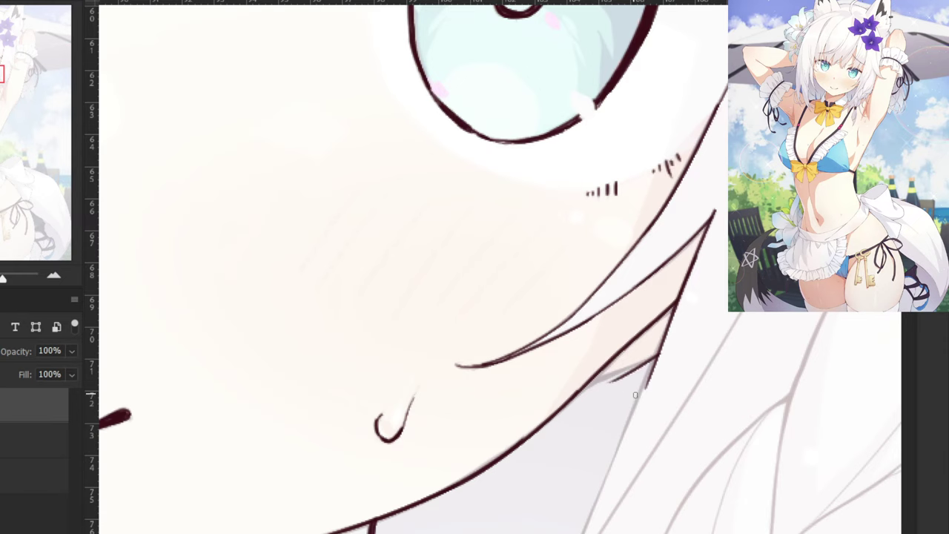
pyautogui.moveTo(674, 313); pyautogui.dragTo(640, 395)
pyautogui.hotkey('ctrl', 'z')
pyautogui.hotkey('ctrl', 'z')
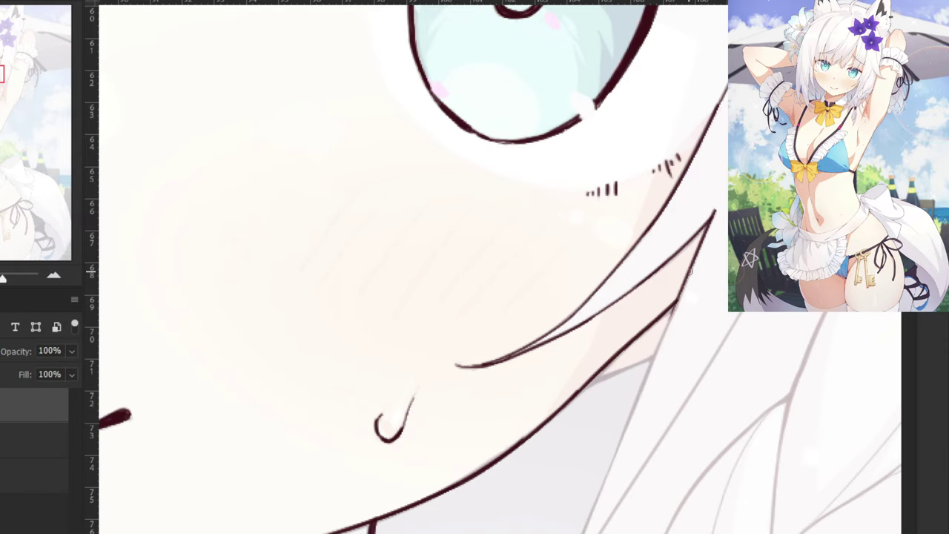
pyautogui.moveTo(691, 272); pyautogui.dragTo(626, 425)
pyautogui.hotkey('ctrl', '-')
pyautogui.hotkey('ctrl', '-')
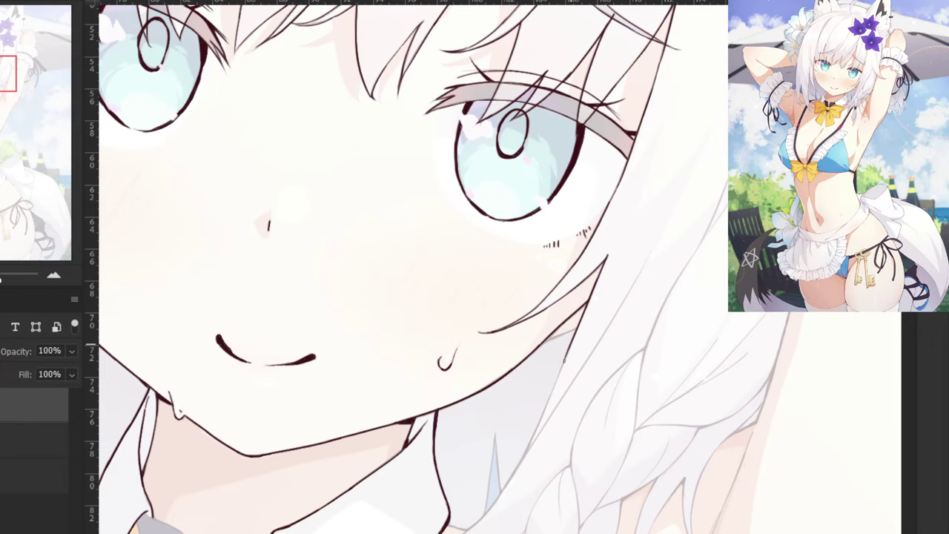
# Extend the side hair's front edge below the jaw towards the braid, redrawing the poorly fitting strokes.
pyautogui.moveTo(565, 361); pyautogui.dragTo(549, 407)
pyautogui.hotkey('ctrl', 'z')
pyautogui.hotkey('ctrl', '+')
pyautogui.hotkey('ctrl', 'z')
pyautogui.moveTo(638, 400)
pyautogui.mouseDown()
pyautogui.moveTo(591, 510)
pyautogui.moveTo(605, 371)
pyautogui.moveTo(597, 438)
pyautogui.mouseUp()
pyautogui.hotkey('ctrl', 'z')
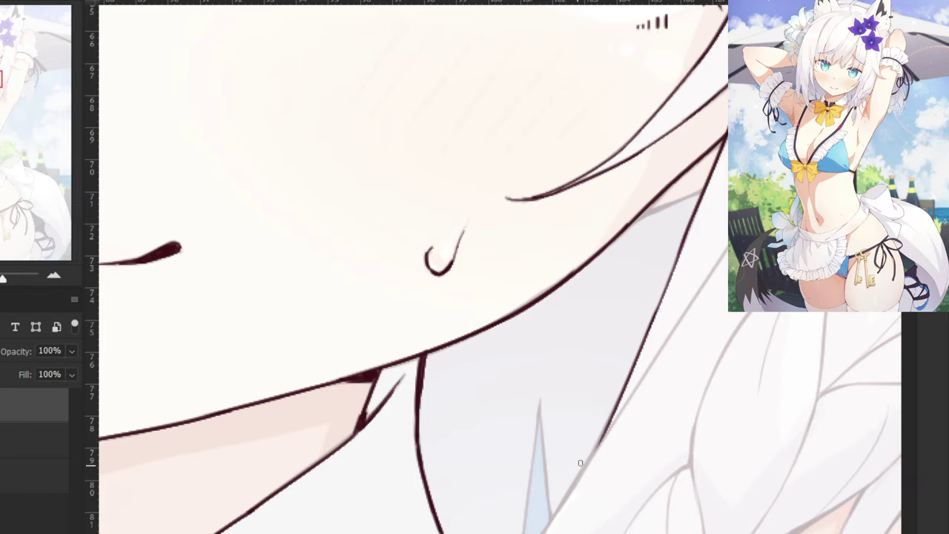
pyautogui.moveTo(633, 368); pyautogui.dragTo(583, 467)
# Trace the short slanted line between the jawline and the side hair's edge and thicken its corner at the jaw.
pyautogui.moveTo(631, 229); pyautogui.dragTo(606, 401)
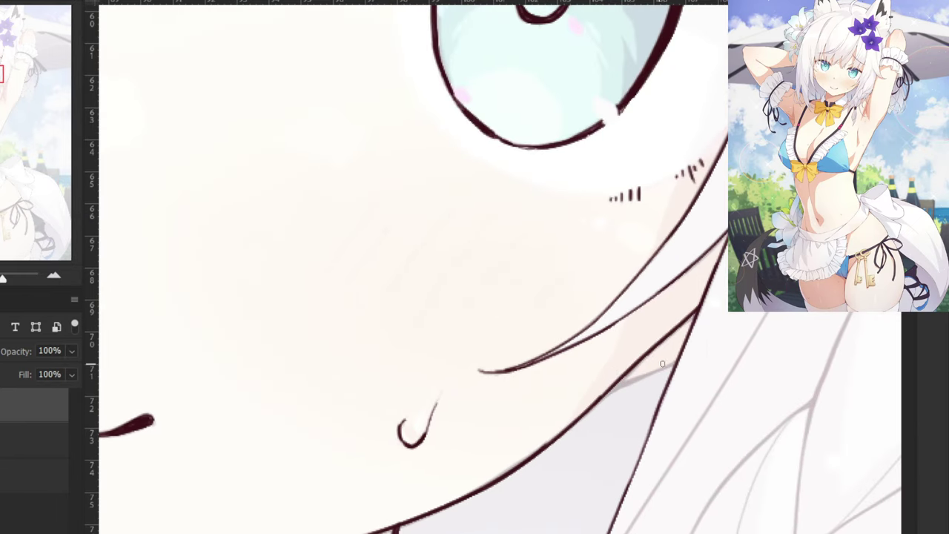
pyautogui.hotkey('ctrl', '+')
pyautogui.hotkey('ctrl', 'z')
pyautogui.moveTo(756, 394)
pyautogui.mouseDown()
pyautogui.moveTo(656, 445)
pyautogui.moveTo(670, 432)
pyautogui.mouseUp()
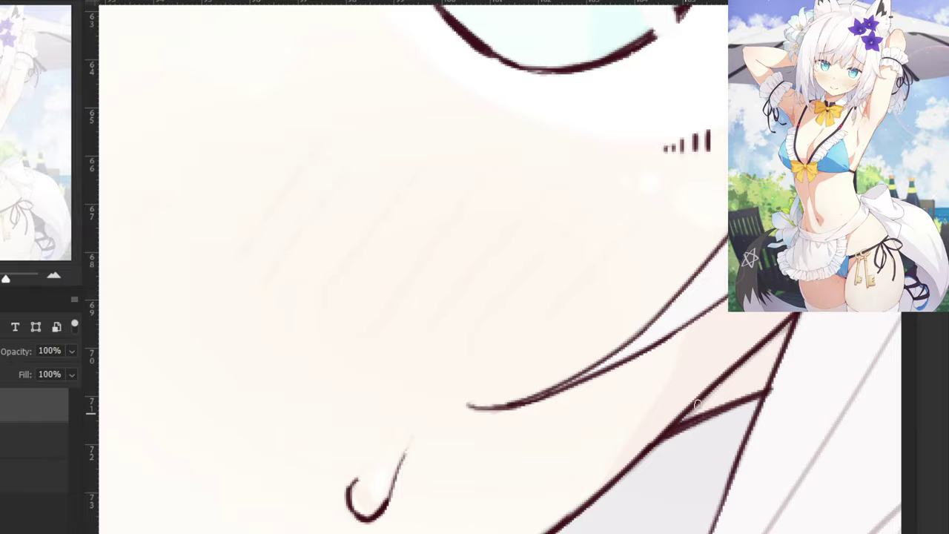
pyautogui.moveTo(721, 408); pyautogui.dragTo(668, 433)
pyautogui.moveTo(713, 391); pyautogui.dragTo(669, 431)
pyautogui.hotkey('ctrl', '-')
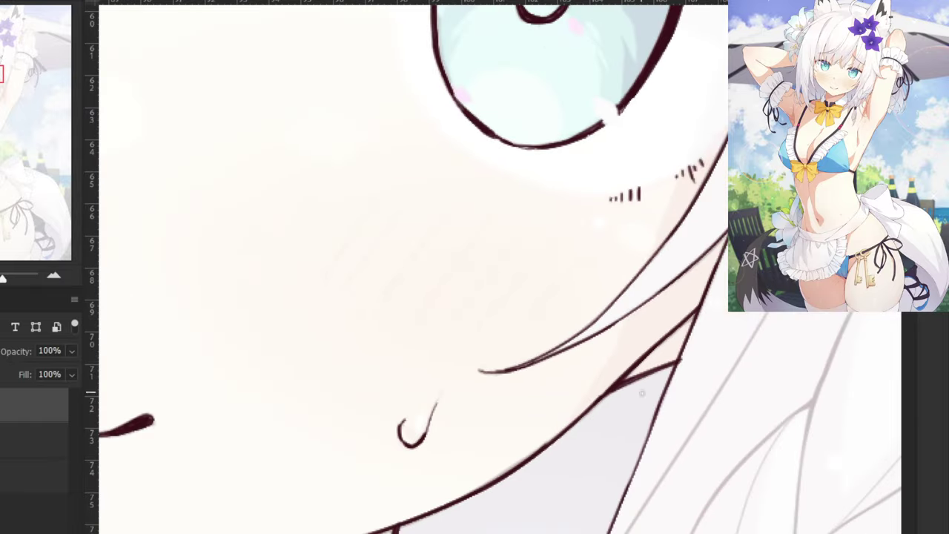
# Trace the short slanted jaw line between the side hair and face contour on the image's left and thicken its lower corner.
pyautogui.hotkey('ctrl', '-')
pyautogui.hotkey('ctrl', '-')
pyautogui.moveTo(457, 213); pyautogui.dragTo(723, 269)
pyautogui.hotkey('ctrl', '+')
pyautogui.hotkey('ctrl', '+')
pyautogui.hotkey('ctrl', '+')
pyautogui.moveTo(397, 193)
pyautogui.mouseDown()
pyautogui.moveTo(426, 250)
pyautogui.moveTo(438, 253)
pyautogui.mouseUp()
pyautogui.hotkey('ctrl', 'z')
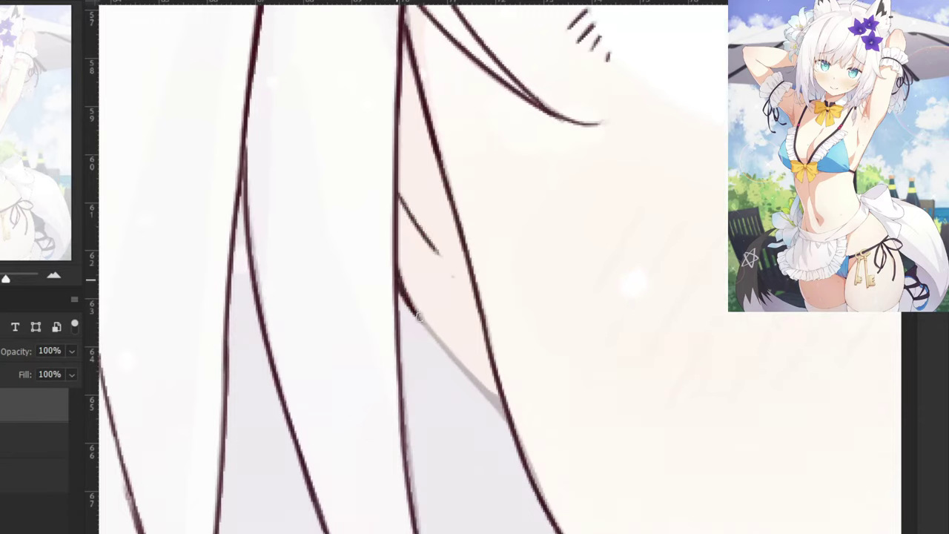
pyautogui.moveTo(398, 267)
pyautogui.mouseDown()
pyautogui.moveTo(471, 376)
pyautogui.moveTo(505, 406)
pyautogui.mouseUp()
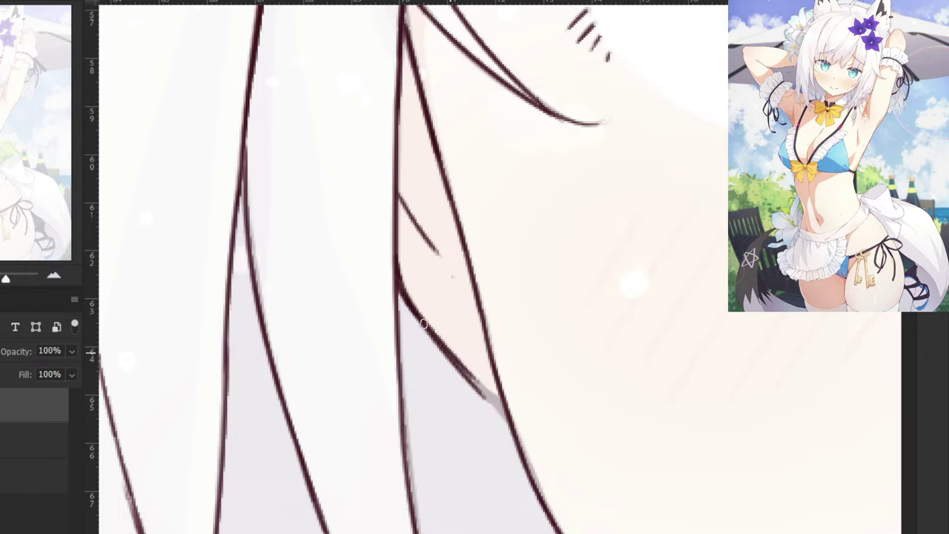
pyautogui.hotkey('ctrl', 'z')
pyautogui.moveTo(430, 333); pyautogui.dragTo(508, 417)
pyautogui.moveTo(461, 363); pyautogui.dragTo(509, 413)
pyautogui.moveTo(477, 379)
pyautogui.mouseDown()
pyautogui.moveTo(505, 412)
pyautogui.moveTo(510, 421)
pyautogui.moveTo(493, 407)
pyautogui.moveTo(516, 441)
pyautogui.mouseUp()
pyautogui.moveTo(494, 403); pyautogui.dragTo(509, 423)
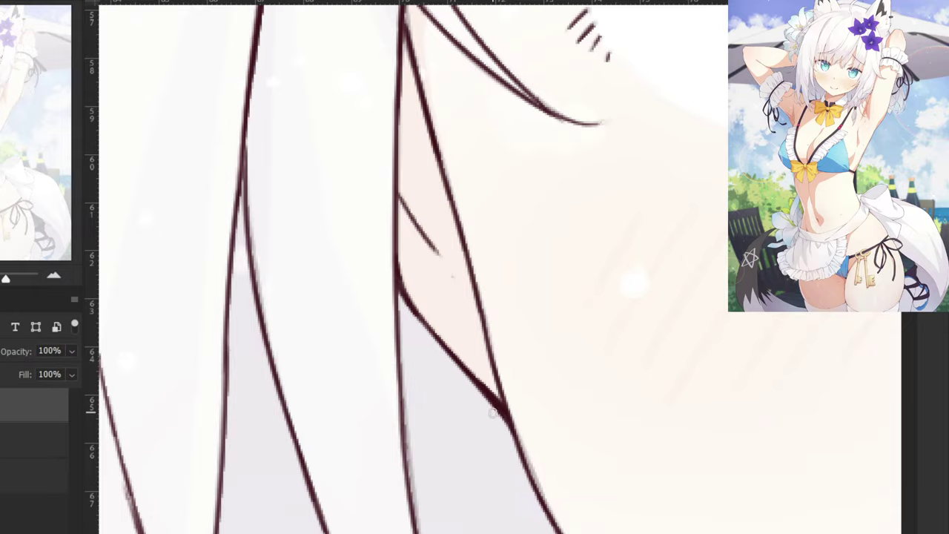
# Examine the whole line art with the reference illustration hidden, in both normal and mirrored orientation.
pyautogui.hotkey('ctrl', '-')
pyautogui.hotkey('ctrl', '-')
pyautogui.hotkey('ctrl', '-')
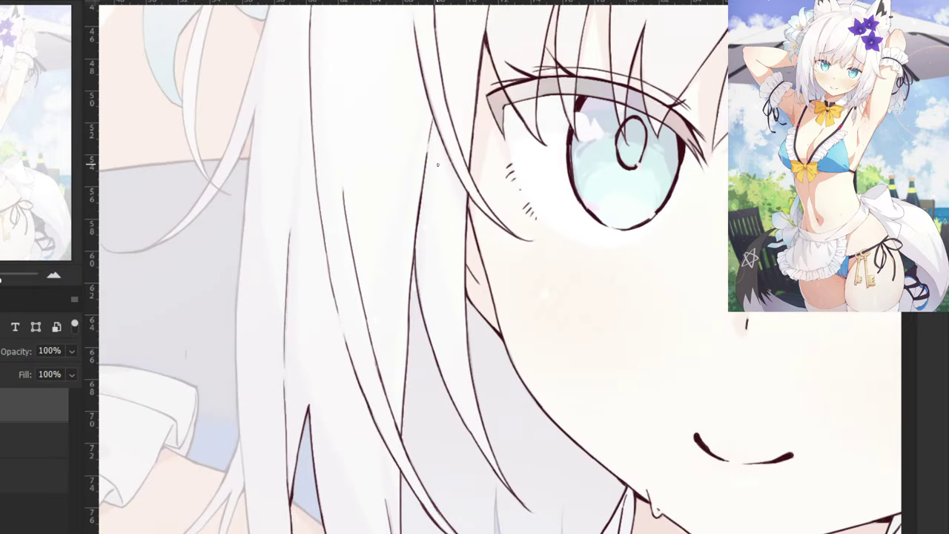
pyautogui.hotkey('ctrl', '-')
pyautogui.hotkey('ctrl', '-')
pyautogui.hotkey('ctrl', '-')
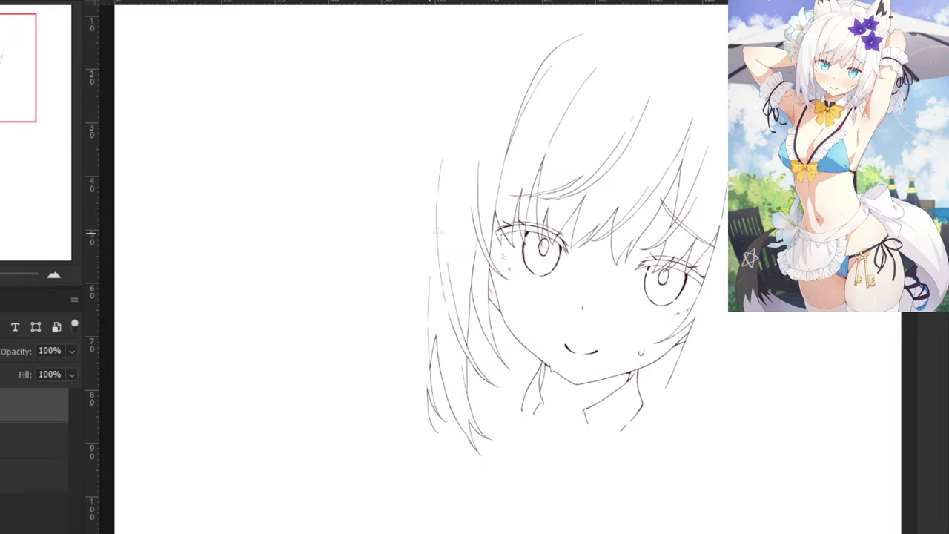
pyautogui.moveTo(555, 235); pyautogui.dragTo(287, 257)
pyautogui.hotkey('ctrl', 'shift', 'h')
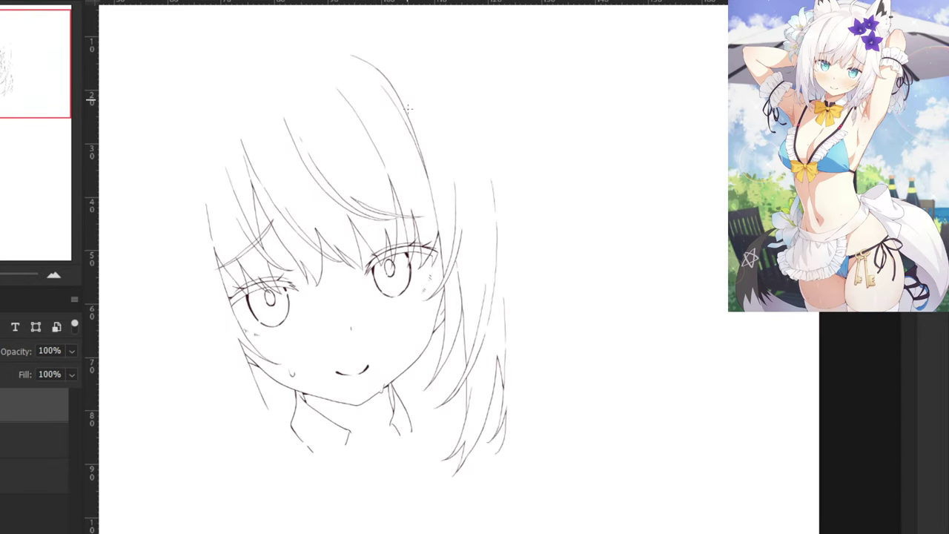
pyautogui.hotkey('ctrl', 'shift', 'h')
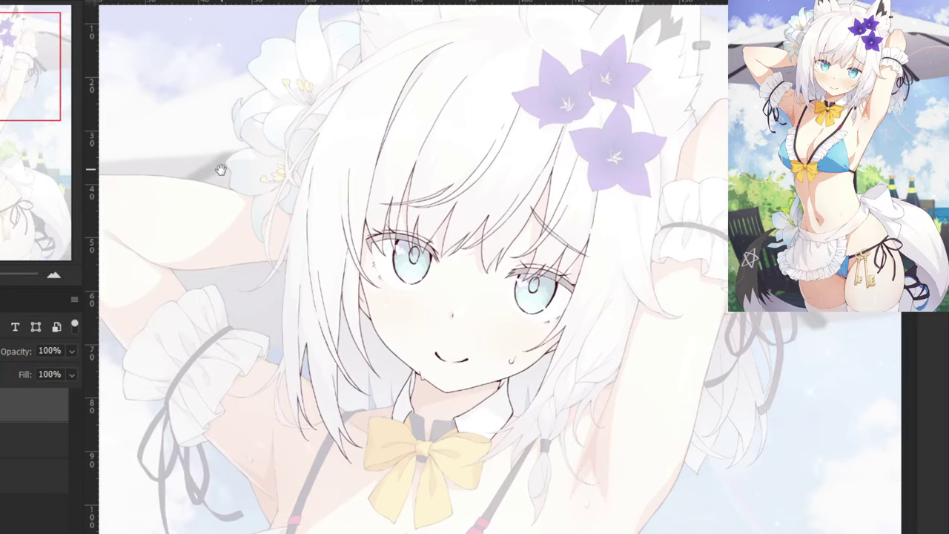
# Extend the side hair's front edge on the image's right down past the white collar's outer edge.
pyautogui.hotkey('ctrl', '+')
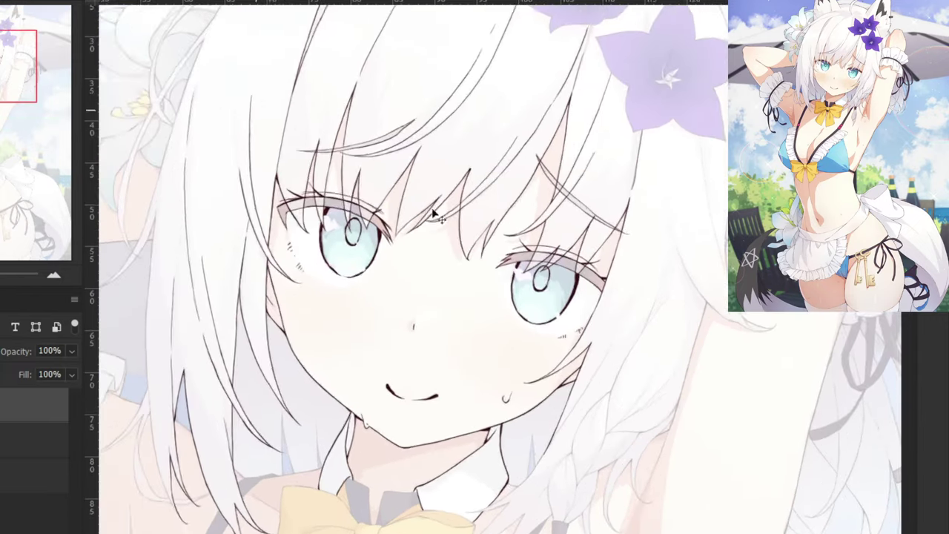
pyautogui.hotkey('ctrl', '+')
pyautogui.moveTo(540, 439); pyautogui.dragTo(591, 252)
pyautogui.hotkey('ctrl', '+')
pyautogui.scroll(3, 501, 293)
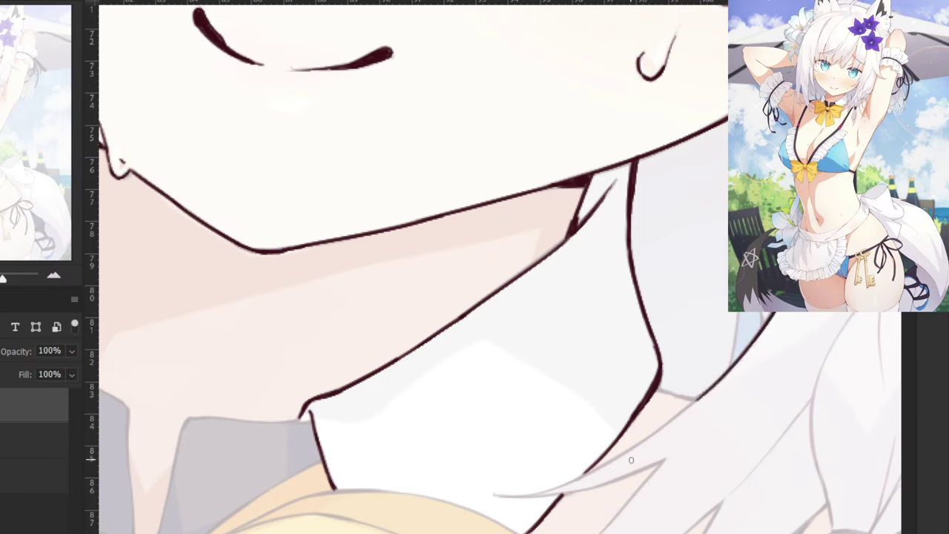
pyautogui.moveTo(722, 376); pyautogui.dragTo(617, 458)
pyautogui.hotkey('ctrl', 'z')
pyautogui.moveTo(723, 377)
pyautogui.mouseDown()
pyautogui.moveTo(591, 476)
pyautogui.moveTo(558, 488)
pyautogui.mouseUp()
pyautogui.hotkey('ctrl', 'z')
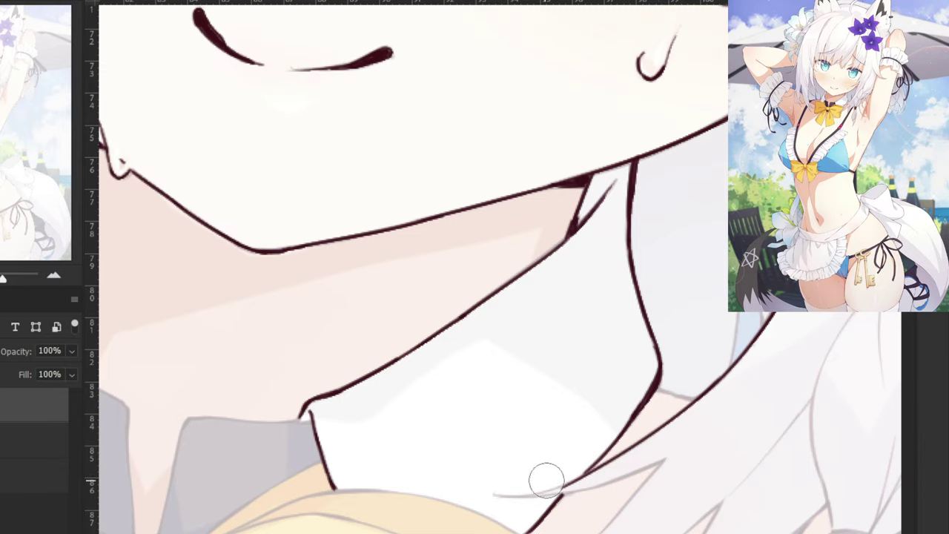
# Trace the upper and lower edges of the thin hair tip that overlaps the white collar.
pyautogui.moveTo(583, 477)
pyautogui.mouseDown()
pyautogui.moveTo(480, 503)
pyautogui.moveTo(513, 493)
pyautogui.moveTo(484, 493)
pyautogui.mouseUp()
pyautogui.hotkey('ctrl', 'z')
pyautogui.hotkey('ctrl', 'z')
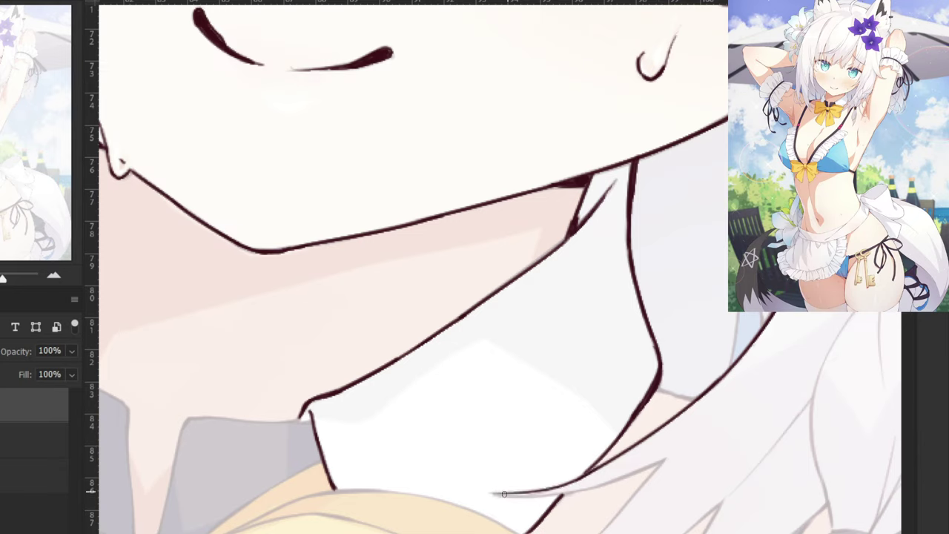
pyautogui.hotkey('ctrl', 'z')
pyautogui.moveTo(666, 458)
pyautogui.mouseDown()
pyautogui.moveTo(529, 495)
pyautogui.moveTo(557, 491)
pyautogui.mouseUp()
pyautogui.hotkey('ctrl', 'z')
pyautogui.hotkey('ctrl', 'z')
pyautogui.hotkey('ctrl', 'z')
pyautogui.moveTo(672, 455)
pyautogui.mouseDown()
pyautogui.moveTo(533, 497)
pyautogui.moveTo(559, 491)
pyautogui.moveTo(488, 493)
pyautogui.mouseUp()
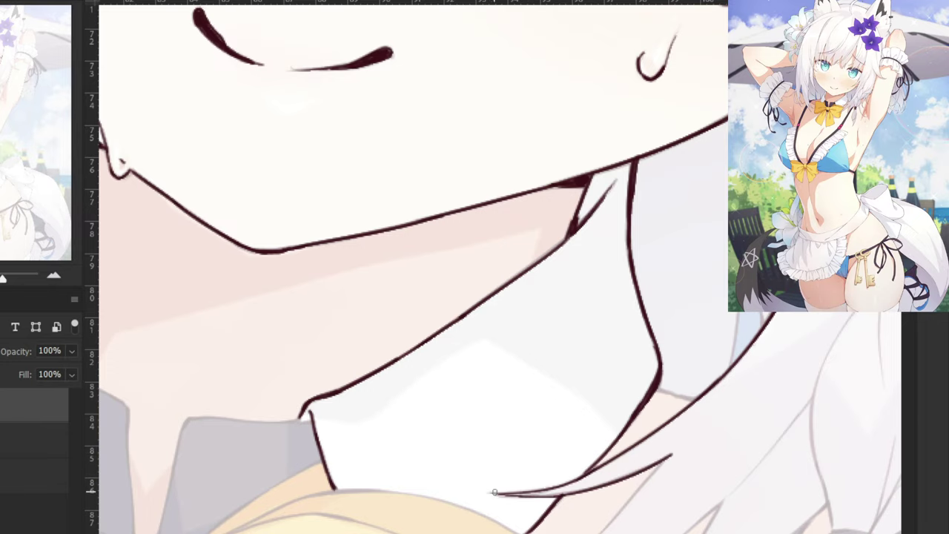
# Trace the upper edge of the next hair lock from below the thin tip towards the yellow bow, redrawing poorly fitting strokes.
pyautogui.moveTo(592, 411); pyautogui.dragTo(630, 290)
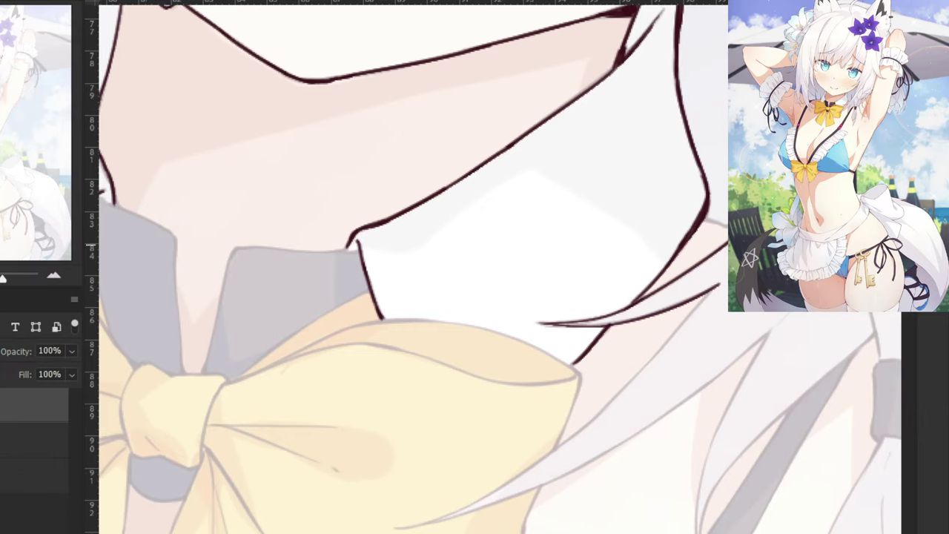
pyautogui.moveTo(718, 282); pyautogui.dragTo(570, 445)
pyautogui.hotkey('ctrl', 'z')
pyautogui.hotkey('ctrl', 'z')
pyautogui.moveTo(635, 375)
pyautogui.mouseDown()
pyautogui.moveTo(580, 437)
pyautogui.moveTo(555, 449)
pyautogui.moveTo(620, 395)
pyautogui.moveTo(538, 459)
pyautogui.mouseUp()
pyautogui.hotkey('ctrl', 'z')
pyautogui.hotkey('ctrl', 'z')
pyautogui.hotkey('ctrl', 'z')
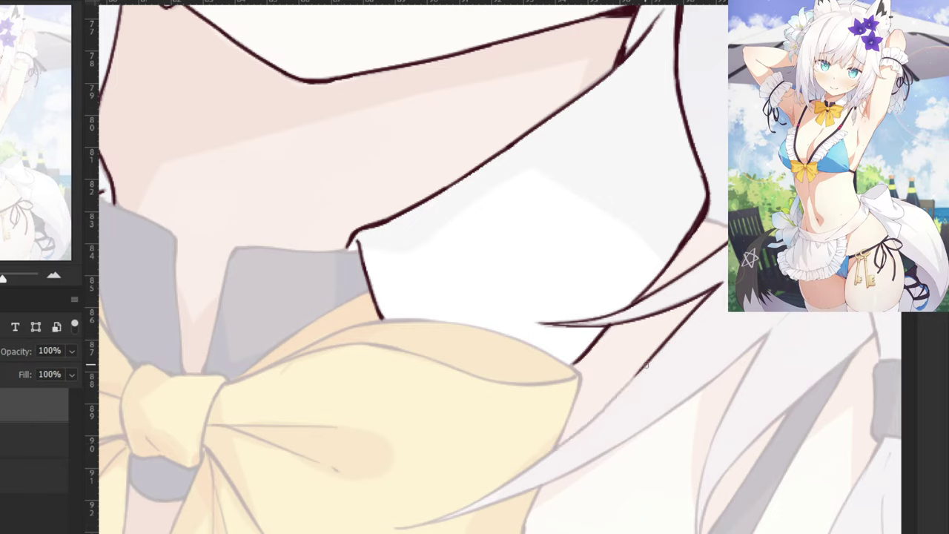
pyautogui.moveTo(638, 372); pyautogui.dragTo(593, 420)
pyautogui.hotkey('ctrl', 'z')
pyautogui.hotkey('ctrl', 'z')
pyautogui.moveTo(642, 368); pyautogui.dragTo(593, 418)
pyautogui.hotkey('ctrl', 'z')
pyautogui.hotkey('ctrl', 'z')
pyautogui.moveTo(638, 374); pyautogui.dragTo(537, 461)
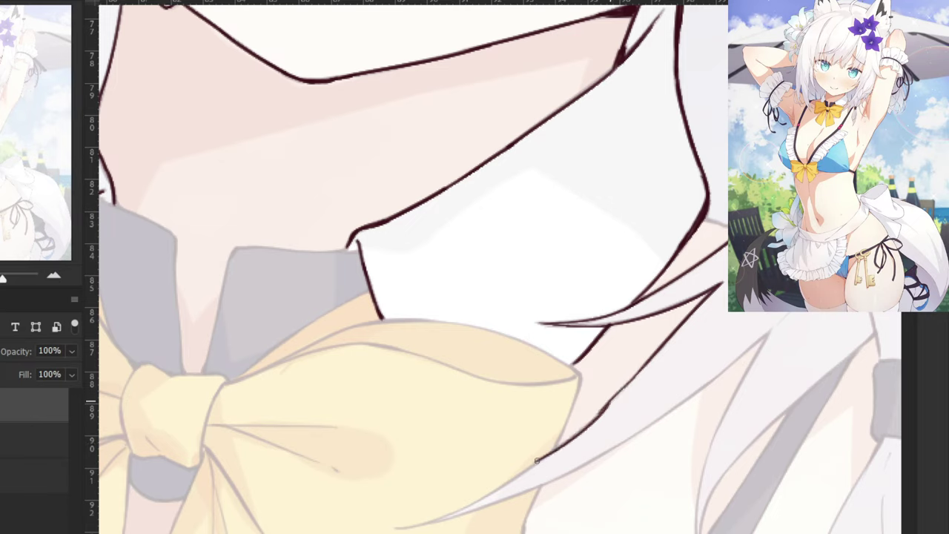
# Redraw the lower stretch of the lock's upper edge smoothly across the yellow bow.
pyautogui.hotkey('ctrl', 'z')
pyautogui.moveTo(610, 405); pyautogui.dragTo(512, 478)
pyautogui.hotkey('ctrl', 'z')
pyautogui.hotkey('ctrl', 'z')
pyautogui.moveTo(639, 373); pyautogui.dragTo(530, 467)
pyautogui.hotkey('ctrl', 'z')
pyautogui.moveTo(614, 399); pyautogui.dragTo(514, 477)
pyautogui.hotkey('ctrl', 'z')
pyautogui.moveTo(602, 408); pyautogui.dragTo(458, 517)
pyautogui.hotkey('ctrl', 'z')
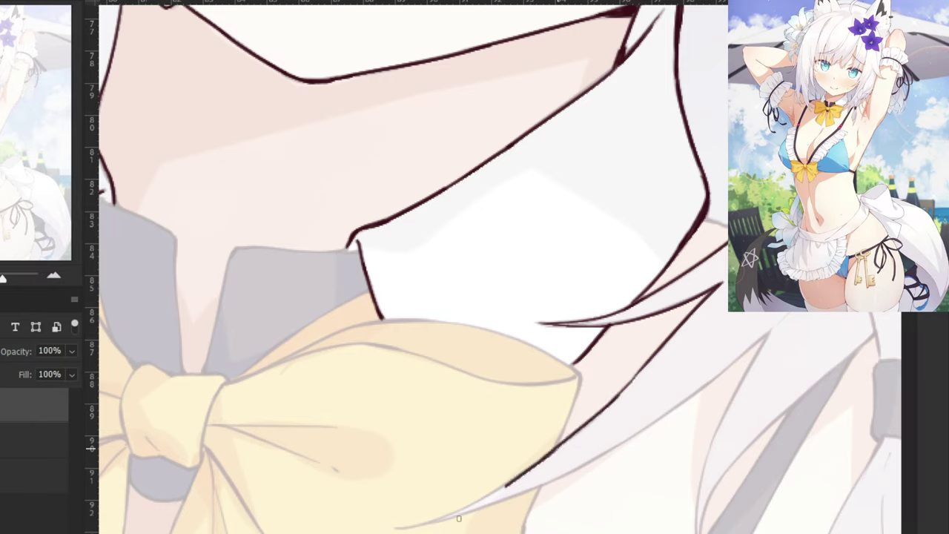
pyautogui.hotkey('ctrl', 'z')
pyautogui.moveTo(557, 448)
pyautogui.mouseDown()
pyautogui.moveTo(456, 515)
pyautogui.moveTo(520, 479)
pyautogui.moveTo(393, 529)
pyautogui.mouseUp()
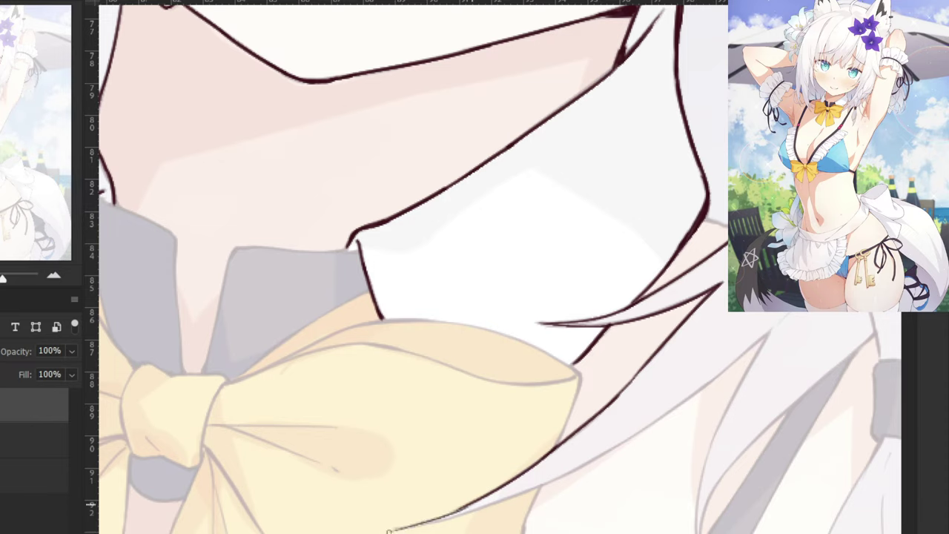
# Refine the tapered end of the lock's upper edge where it overlaps the yellow bow.
pyautogui.hotkey('ctrl', 'z')
pyautogui.moveTo(462, 511); pyautogui.dragTo(397, 528)
pyautogui.hotkey('ctrl', 'z')
pyautogui.hotkey('ctrl', 'z')
pyautogui.moveTo(472, 502); pyautogui.dragTo(399, 528)
pyautogui.hotkey('ctrl', 'z')
pyautogui.hotkey('ctrl', 'z')
pyautogui.moveTo(472, 503)
pyautogui.mouseDown()
pyautogui.moveTo(394, 529)
pyautogui.moveTo(408, 525)
pyautogui.mouseUp()
# Trace the upper half of the same lock's lower edge, starting from the notch beside the neighbouring lock.
pyautogui.moveTo(775, 329); pyautogui.dragTo(710, 382)
pyautogui.hotkey('ctrl', 'z')
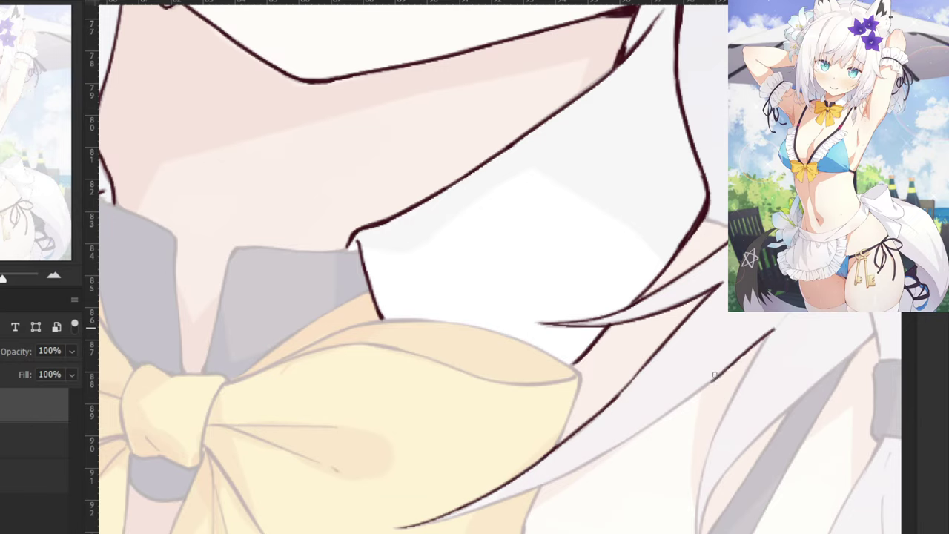
pyautogui.hotkey('ctrl', 'z')
pyautogui.moveTo(775, 329); pyautogui.dragTo(693, 390)
pyautogui.hotkey('ctrl', 'z')
pyautogui.moveTo(774, 329); pyautogui.dragTo(649, 425)
pyautogui.hotkey('ctrl', 'z')
pyautogui.hotkey('ctrl', 'z')
pyautogui.moveTo(718, 376); pyautogui.dragTo(623, 443)
pyautogui.press('e')
pyautogui.press('b')
pyautogui.hotkey('ctrl', 'z')
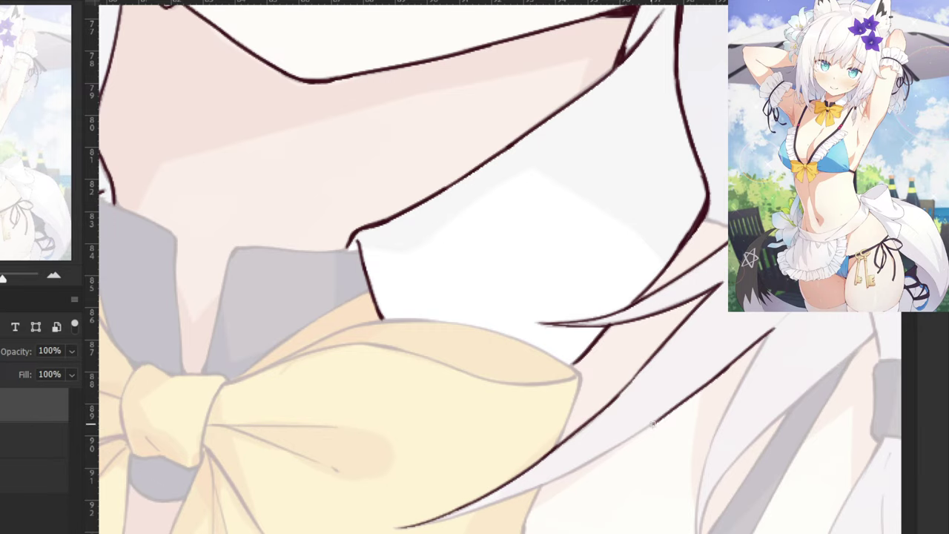
# Extend the lock's lower edge along its middle stretch towards the yellow bow.
pyautogui.moveTo(663, 419); pyautogui.dragTo(589, 464)
pyautogui.hotkey('ctrl', 'z')
pyautogui.hotkey('ctrl', 'z')
pyautogui.hotkey('ctrl', 'z')
pyautogui.moveTo(630, 439); pyautogui.dragTo(551, 487)
pyautogui.hotkey('ctrl', 'z')
pyautogui.moveTo(629, 439); pyautogui.dragTo(481, 510)
pyautogui.hotkey('ctrl', 'z')
pyautogui.hotkey('ctrl', 'z')
# Complete the lock's lower edge to its pointed tip over the bow, redrawing the end strokes until they taper.
pyautogui.moveTo(549, 485); pyautogui.dragTo(437, 527)
pyautogui.hotkey('ctrl', 'z')
pyautogui.hotkey('ctrl', 'z')
pyautogui.moveTo(558, 481); pyautogui.dragTo(439, 524)
pyautogui.hotkey('ctrl', 'z')
pyautogui.moveTo(508, 495); pyautogui.dragTo(421, 526)
pyautogui.hotkey('ctrl', 'z')
pyautogui.moveTo(508, 498); pyautogui.dragTo(409, 524)
pyautogui.hotkey('ctrl', 'z')
pyautogui.hotkey('ctrl', 'z')
pyautogui.hotkey('ctrl', 'z')
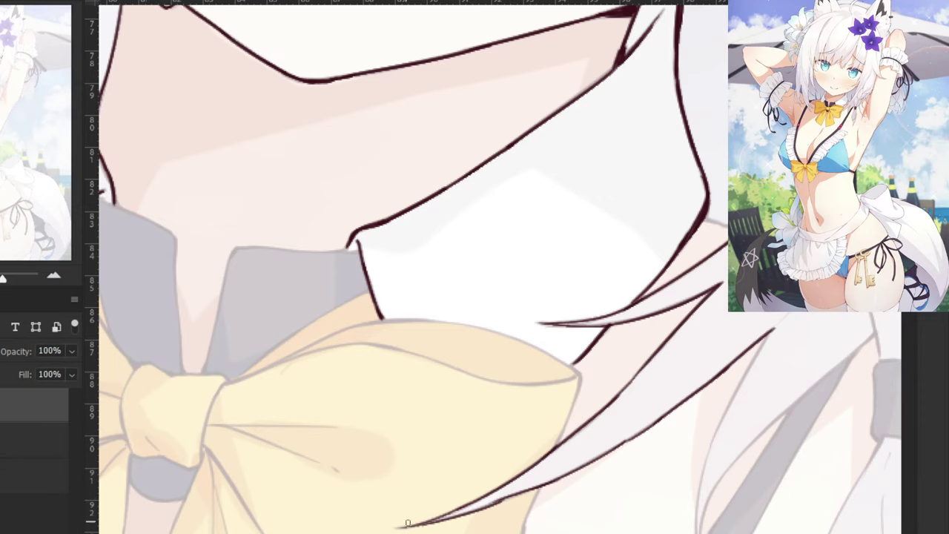
pyautogui.hotkey('ctrl', 'z')
pyautogui.moveTo(509, 498); pyautogui.dragTo(408, 527)
# Examine the traced face and hair line art as a whole with the reference illustration hidden.
pyautogui.scroll(-6, 413, 267)
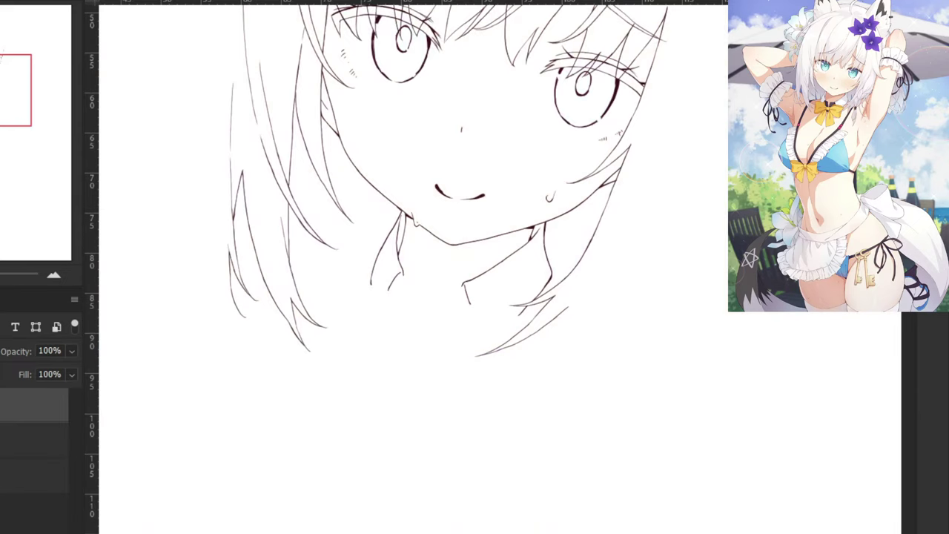
pyautogui.moveTo(184, 401); pyautogui.dragTo(165, 526)
pyautogui.moveTo(182, 466); pyautogui.dragTo(170, 528)
pyautogui.moveTo(212, 482)
pyautogui.mouseDown()
pyautogui.moveTo(178, 521)
pyautogui.moveTo(218, 484)
pyautogui.mouseUp()
pyautogui.scroll(-6, 218, 484)
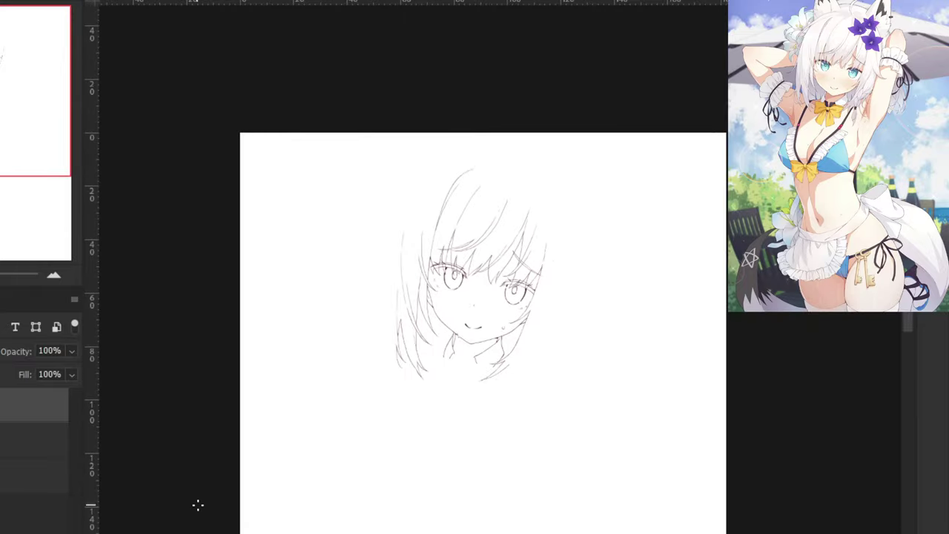
pyautogui.moveTo(192, 448)
pyautogui.mouseDown()
pyautogui.moveTo(195, 393)
pyautogui.moveTo(194, 489)
pyautogui.moveTo(201, 487)
pyautogui.mouseUp()
pyautogui.hotkey('ctrl', '+')
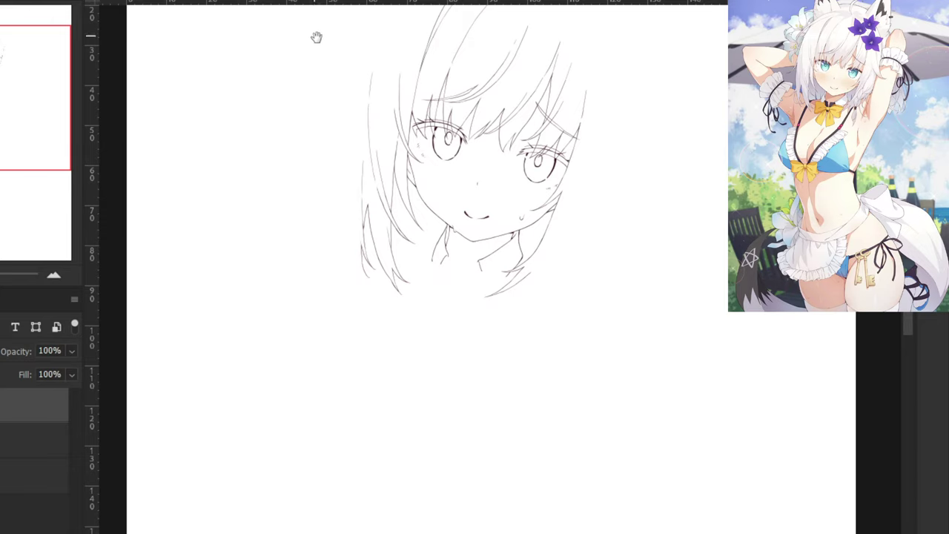
pyautogui.moveTo(315, 36); pyautogui.dragTo(297, 46)
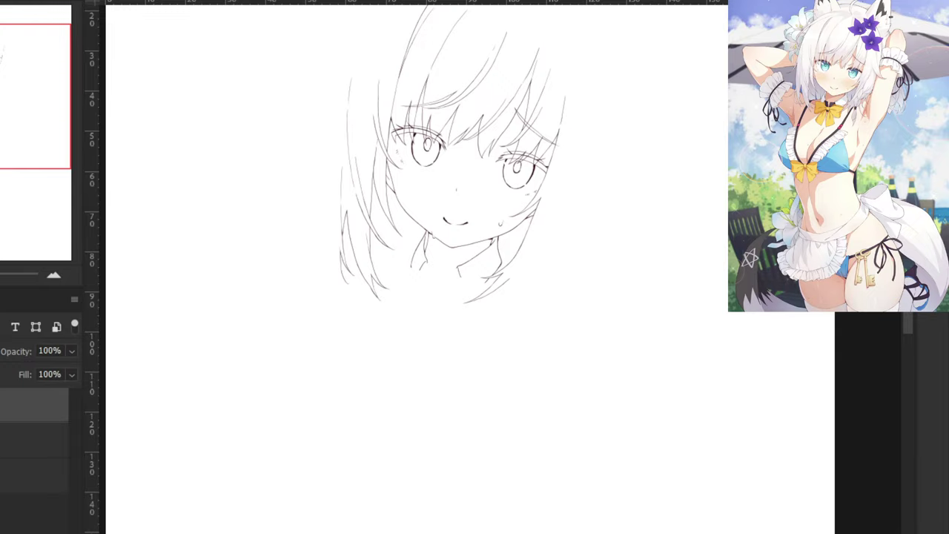
# Show the reference illustration again and trace the hair line running from the braid's edge down to the notch between the locks.
pyautogui.hotkey('ctrl', ',')
pyautogui.hotkey('ctrl', '+')
pyautogui.hotkey('ctrl', '+')
pyautogui.hotkey('ctrl', '+')
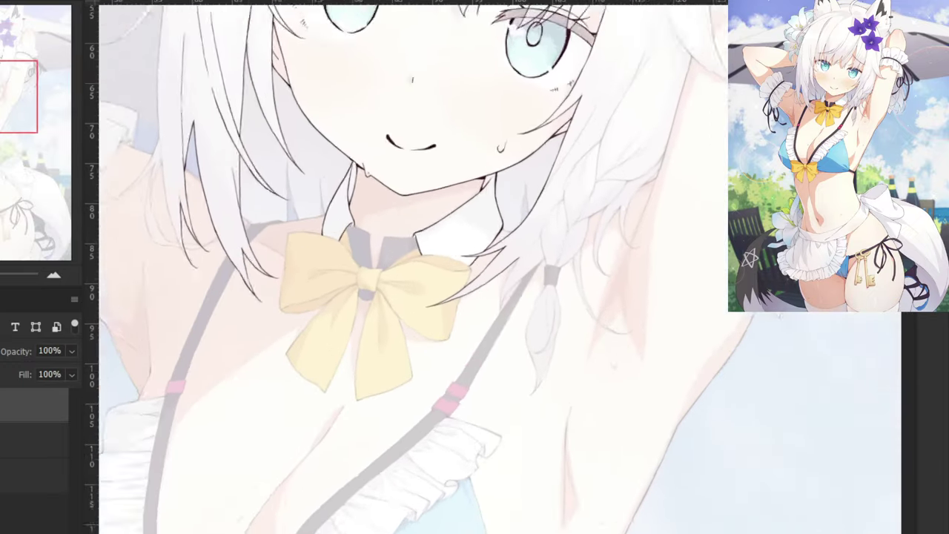
pyautogui.scroll(4, 505, 255)
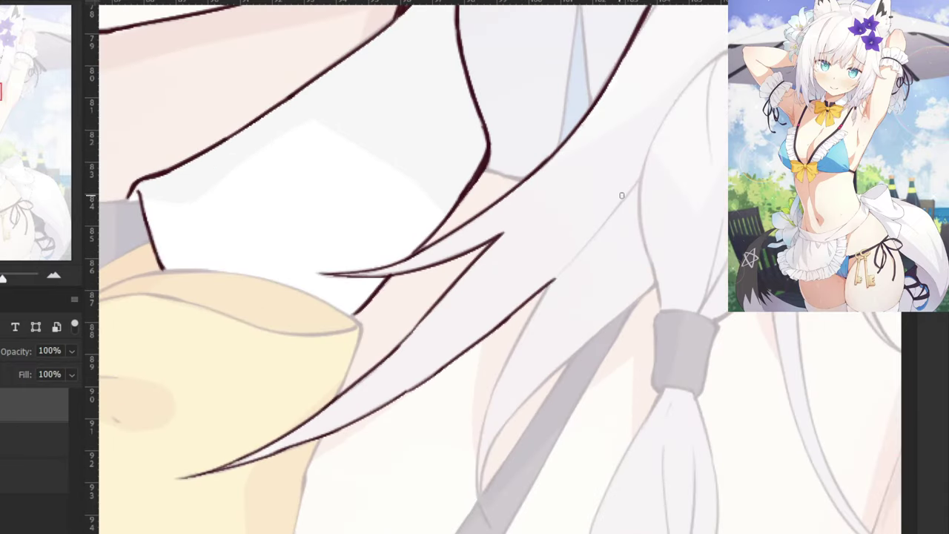
pyautogui.moveTo(643, 175); pyautogui.dragTo(560, 264)
pyautogui.hotkey('ctrl', 'z')
pyautogui.moveTo(642, 175)
pyautogui.mouseDown()
pyautogui.moveTo(554, 275)
pyautogui.moveTo(489, 394)
pyautogui.mouseUp()
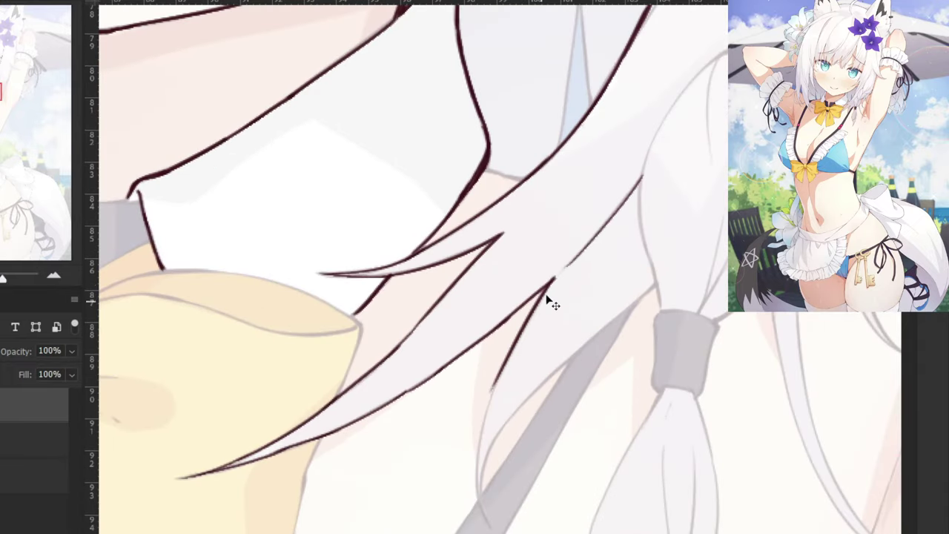
# Trace the curved front edge of the lock beside the braid from the notch down towards the dark bikini strap.
pyautogui.hotkey('ctrl', 'z')
pyautogui.hotkey('ctrl', 'shift', 'z')
pyautogui.hotkey('ctrl', 'z')
pyautogui.moveTo(555, 281)
pyautogui.mouseDown()
pyautogui.moveTo(492, 395)
pyautogui.moveTo(474, 487)
pyautogui.mouseUp()
pyautogui.hotkey('ctrl', 'z')
pyautogui.moveTo(491, 391); pyautogui.dragTo(482, 509)
pyautogui.hotkey('ctrl', 'z')
pyautogui.moveTo(490, 387); pyautogui.dragTo(479, 512)
pyautogui.hotkey('ctrl', 'z')
pyautogui.hotkey('ctrl', 'z')
# Extend the lock's curved front edge over the dark strap to its hooked tip, redrawing the end strokes.
pyautogui.moveTo(491, 383)
pyautogui.mouseDown()
pyautogui.moveTo(482, 483)
pyautogui.moveTo(494, 516)
pyautogui.moveTo(476, 504)
pyautogui.moveTo(486, 494)
pyautogui.moveTo(477, 516)
pyautogui.moveTo(480, 493)
pyautogui.moveTo(493, 531)
pyautogui.mouseUp()
pyautogui.hotkey('ctrl', 'z')
pyautogui.hotkey('ctrl', 'z')
pyautogui.moveTo(475, 480); pyautogui.dragTo(491, 533)
pyautogui.hotkey('ctrl', 'z')
pyautogui.hotkey('ctrl', 'z')
pyautogui.moveTo(475, 494); pyautogui.dragTo(489, 530)
pyautogui.hotkey('ctrl', 'z')
pyautogui.hotkey('ctrl', 'z')
pyautogui.hotkey('ctrl', 'z')
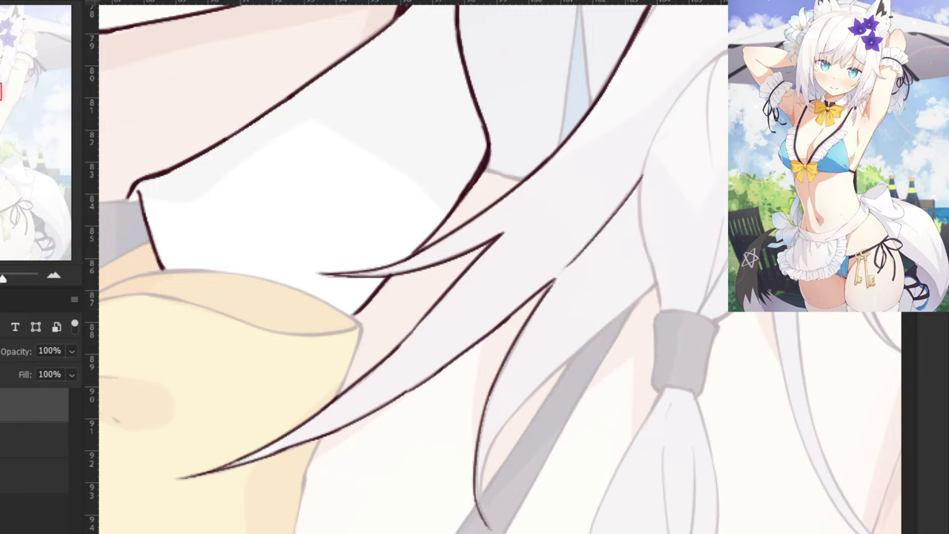
# Trace the upper part of the lock's back edge, running from just above the braid's hair tie along the dark strap.
pyautogui.moveTo(658, 281); pyautogui.dragTo(599, 329)
pyautogui.hotkey('ctrl', 'z')
pyautogui.hotkey('ctrl', 'z')
pyautogui.moveTo(659, 280); pyautogui.dragTo(565, 361)
pyautogui.hotkey('ctrl', 'z')
pyautogui.moveTo(661, 278); pyautogui.dragTo(523, 401)
pyautogui.hotkey('ctrl', 'z')
pyautogui.hotkey('ctrl', 'z')
pyautogui.press('e')
pyautogui.press('b')
pyautogui.hotkey('ctrl', 'z')
# Continue the lock's back edge down across the dark strap to its pointed tip, redrawing the end strokes.
pyautogui.moveTo(591, 343)
pyautogui.mouseDown()
pyautogui.moveTo(513, 414)
pyautogui.moveTo(483, 466)
pyautogui.mouseUp()
pyautogui.hotkey('ctrl', 'z')
pyautogui.moveTo(521, 404)
pyautogui.mouseDown()
pyautogui.moveTo(495, 477)
pyautogui.moveTo(517, 412)
pyautogui.moveTo(468, 511)
pyautogui.moveTo(519, 399)
pyautogui.moveTo(477, 488)
pyautogui.mouseUp()
pyautogui.hotkey('ctrl', 'z')
pyautogui.hotkey('ctrl', 'z')
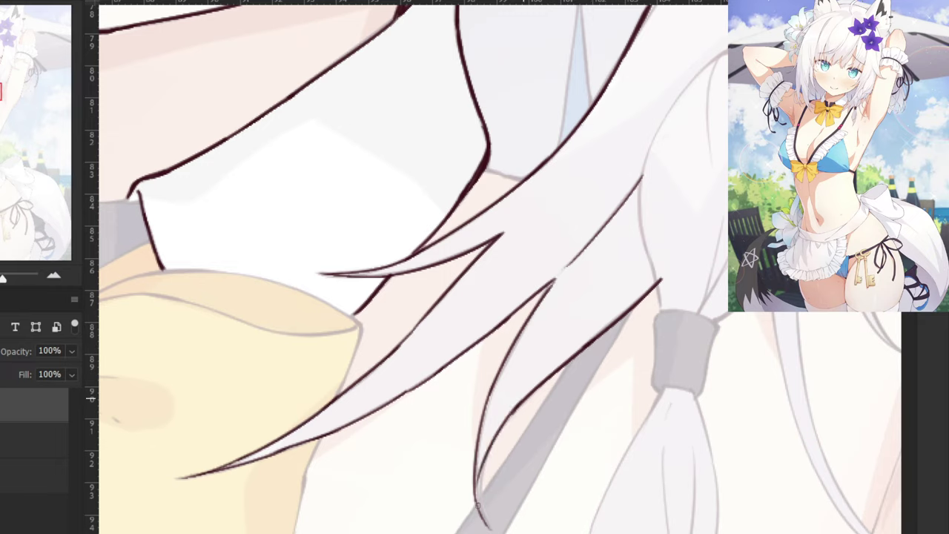
pyautogui.hotkey('ctrl', 'z')
pyautogui.moveTo(522, 402)
pyautogui.mouseDown()
pyautogui.moveTo(479, 496)
pyautogui.moveTo(488, 517)
pyautogui.mouseUp()
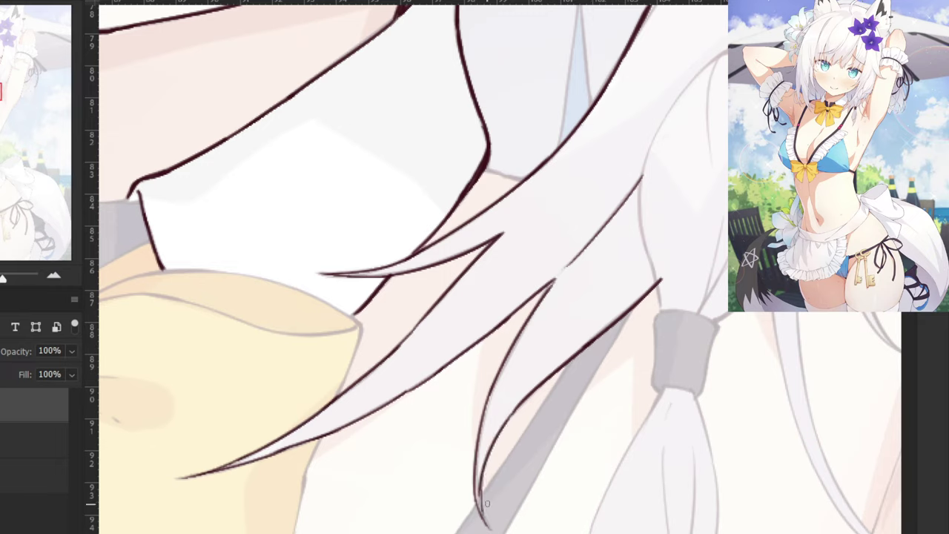
pyautogui.hotkey('ctrl', 'z')
pyautogui.moveTo(482, 482); pyautogui.dragTo(489, 526)
pyautogui.hotkey('ctrl', 'z')
pyautogui.moveTo(480, 483); pyautogui.dragTo(489, 525)
pyautogui.hotkey('ctrl', 'z')
pyautogui.hotkey('ctrl', 'z')
# Trace the long hair line beside the cheek down to where it meets the hair edge below the jaw.
pyautogui.hotkey('ctrl', '-')
pyautogui.hotkey('ctrl', '-')
pyautogui.moveTo(455, 299); pyautogui.dragTo(397, 376)
pyautogui.hotkey('ctrl', '+')
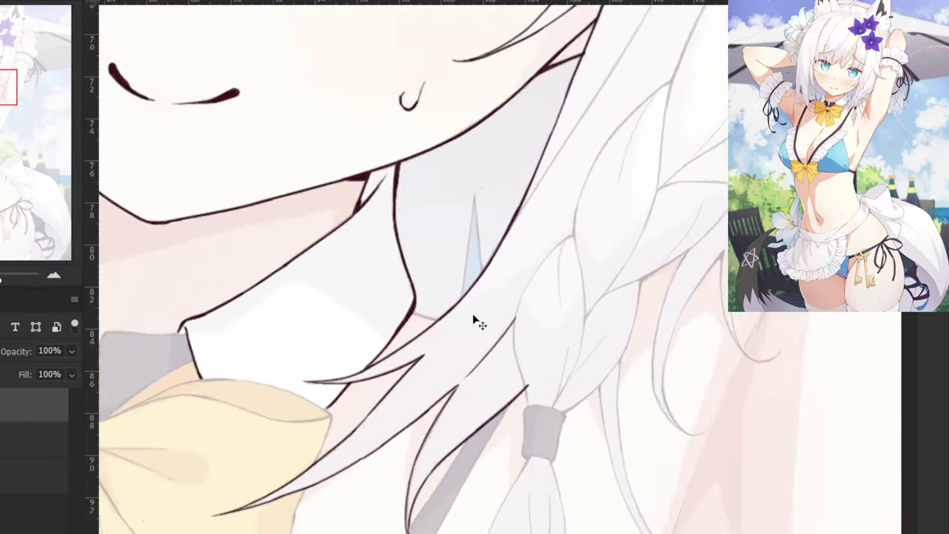
pyautogui.scroll(2, 519, 363)
pyautogui.scroll(-1, 526, 430)
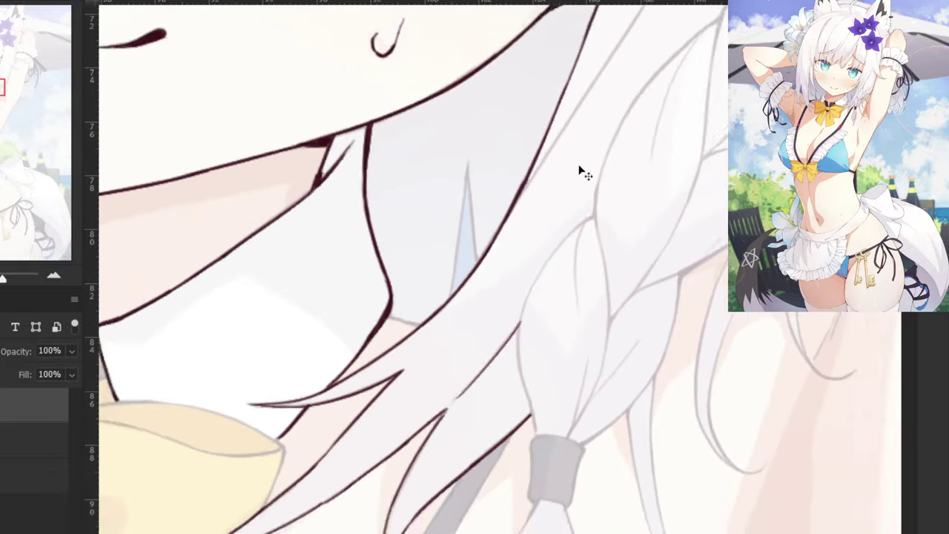
pyautogui.scroll(-2, 579, 170)
pyautogui.scroll(2, 605, 280)
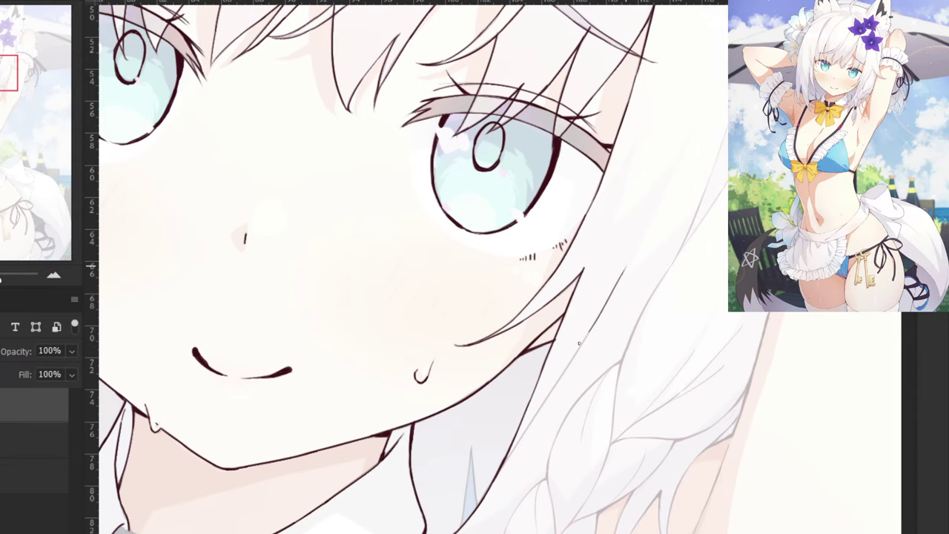
pyautogui.scroll(2, 587, 340)
pyautogui.scroll(-1, 587, 342)
pyautogui.scroll(-2, 623, 415)
pyautogui.scroll(2, 502, 298)
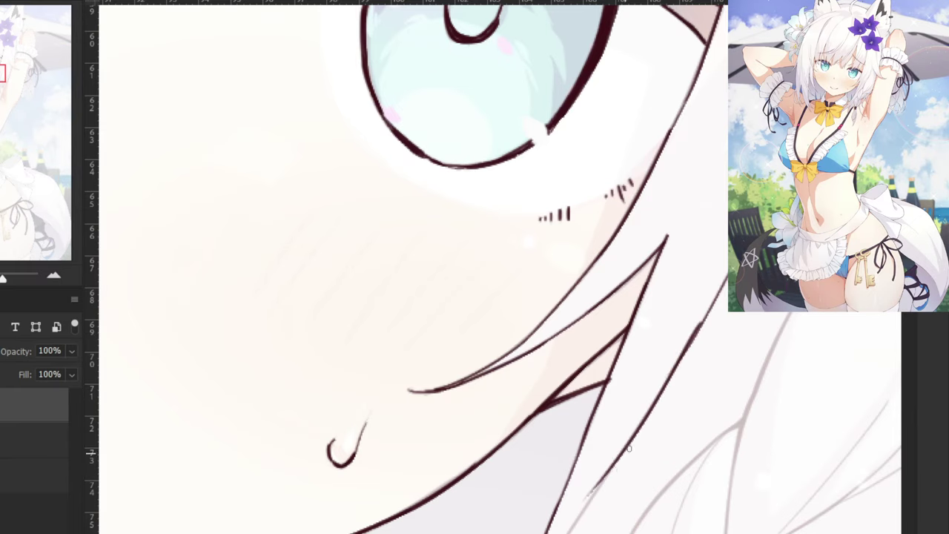
pyautogui.moveTo(622, 459)
pyautogui.mouseDown()
pyautogui.moveTo(576, 531)
pyautogui.moveTo(572, 422)
pyautogui.moveTo(598, 419)
pyautogui.moveTo(540, 517)
pyautogui.mouseUp()
pyautogui.hotkey('ctrl', 'z')
pyautogui.moveTo(609, 408); pyautogui.dragTo(531, 526)
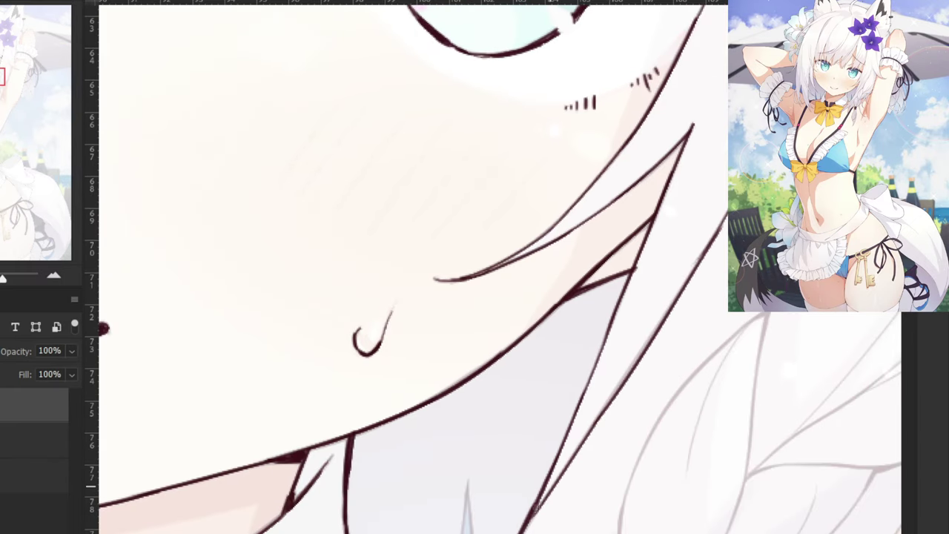
pyautogui.moveTo(549, 486); pyautogui.dragTo(533, 510)
pyautogui.hotkey('ctrl', 'z')
# Erase the upper stretch of the hair line beside the cheek and redraw it as a cleaner stroke.
pyautogui.press('e')
pyautogui.moveTo(715, 228); pyautogui.dragTo(623, 392)
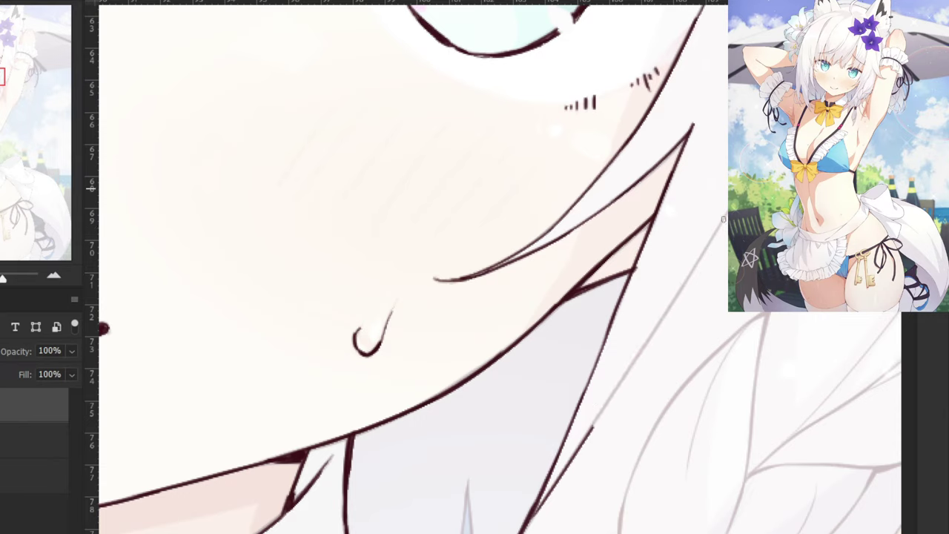
pyautogui.moveTo(723, 220); pyautogui.dragTo(618, 390)
pyautogui.hotkey('ctrl', 'z')
pyautogui.moveTo(690, 276); pyautogui.dragTo(602, 412)
pyautogui.hotkey('ctrl', 'z')
pyautogui.moveTo(691, 276)
pyautogui.mouseDown()
pyautogui.moveTo(627, 380)
pyautogui.moveTo(686, 286)
pyautogui.moveTo(612, 395)
pyautogui.mouseUp()
pyautogui.hotkey('ctrl', 'z')
pyautogui.hotkey('ctrl', 'z')
pyautogui.moveTo(686, 285); pyautogui.dragTo(625, 382)
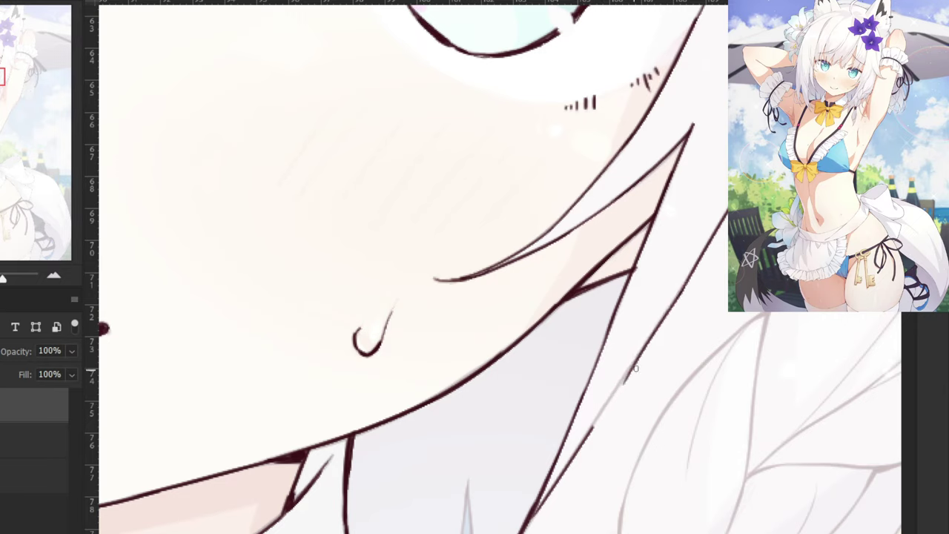
pyautogui.hotkey('ctrl', 'z')
pyautogui.moveTo(679, 289)
pyautogui.mouseDown()
pyautogui.moveTo(617, 391)
pyautogui.moveTo(653, 335)
pyautogui.moveTo(615, 385)
pyautogui.moveTo(640, 365)
pyautogui.mouseUp()
# Join the redrawn hair line to the remaining lower stroke, refining the overlap between the two.
pyautogui.press('e')
pyautogui.press('b')
pyautogui.moveTo(662, 321); pyautogui.dragTo(591, 429)
pyautogui.hotkey('ctrl', 'z')
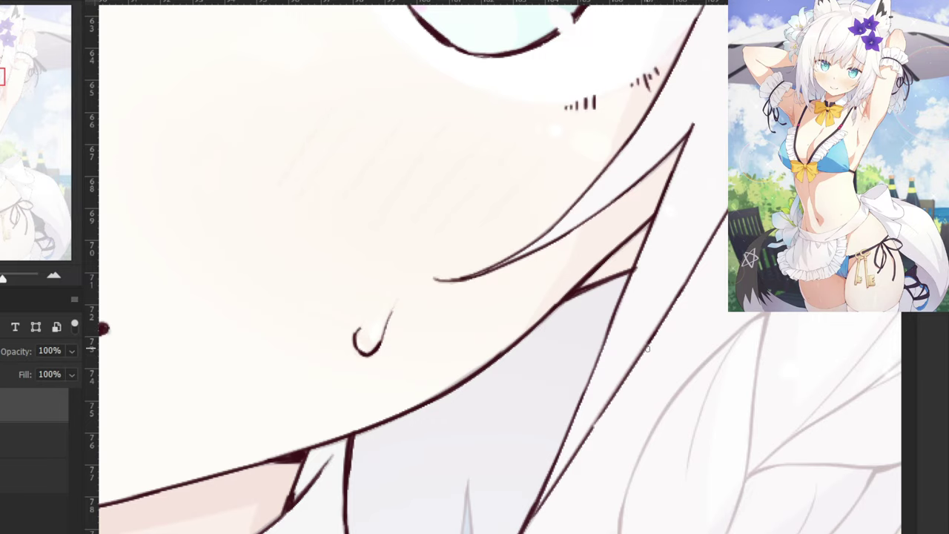
pyautogui.moveTo(655, 330); pyautogui.dragTo(584, 439)
pyautogui.hotkey('ctrl', 'z')
pyautogui.hotkey('ctrl', 'z')
pyautogui.moveTo(655, 329); pyautogui.dragTo(587, 436)
pyautogui.hotkey('ctrl', 'z')
pyautogui.hotkey('ctrl', 'z')
pyautogui.moveTo(610, 400); pyautogui.dragTo(591, 431)
pyautogui.hotkey('ctrl', 'z')
# Examine the traced face and collar line art without the reference illustration, restoring the reference at the end.
pyautogui.scroll(-4, 605, 409)
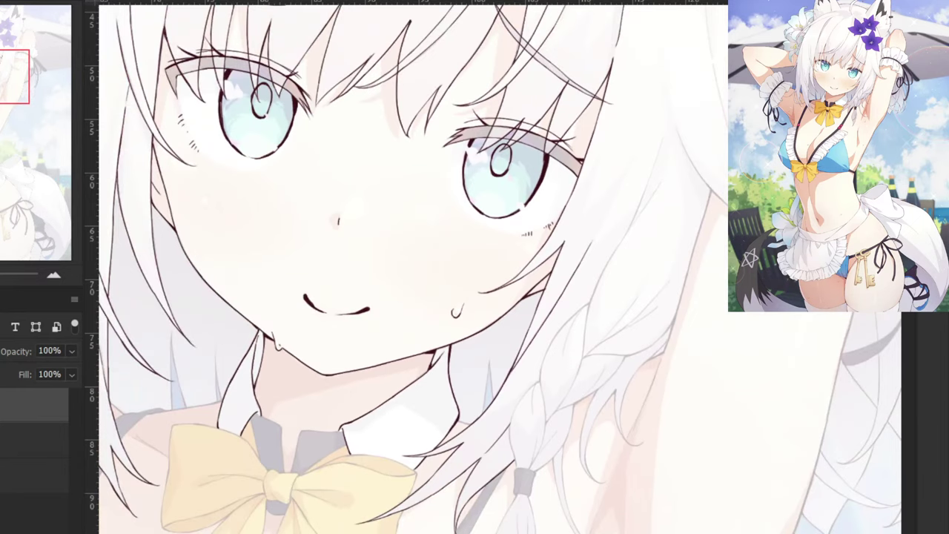
pyautogui.click(1, 440)
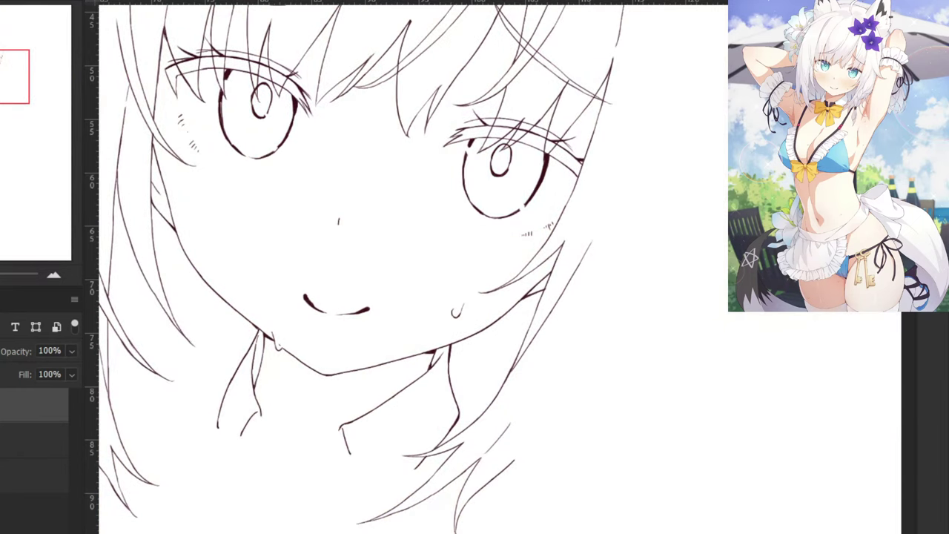
pyautogui.hotkey('ctrl', ',')
# Outline the small oval pistil and its short stem at the centre of the front purple hair flower.
pyautogui.moveTo(585, 167); pyautogui.dragTo(518, 341)
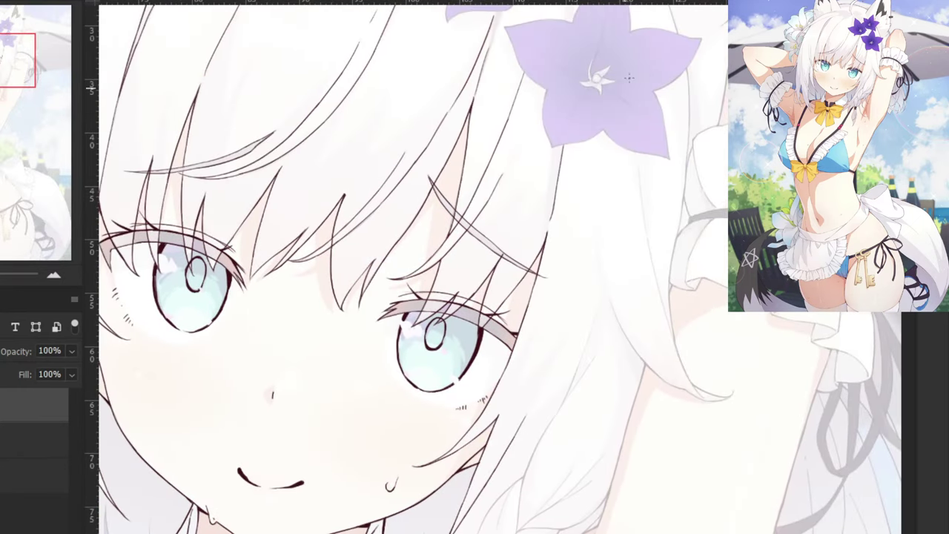
pyautogui.moveTo(611, 217); pyautogui.dragTo(501, 389)
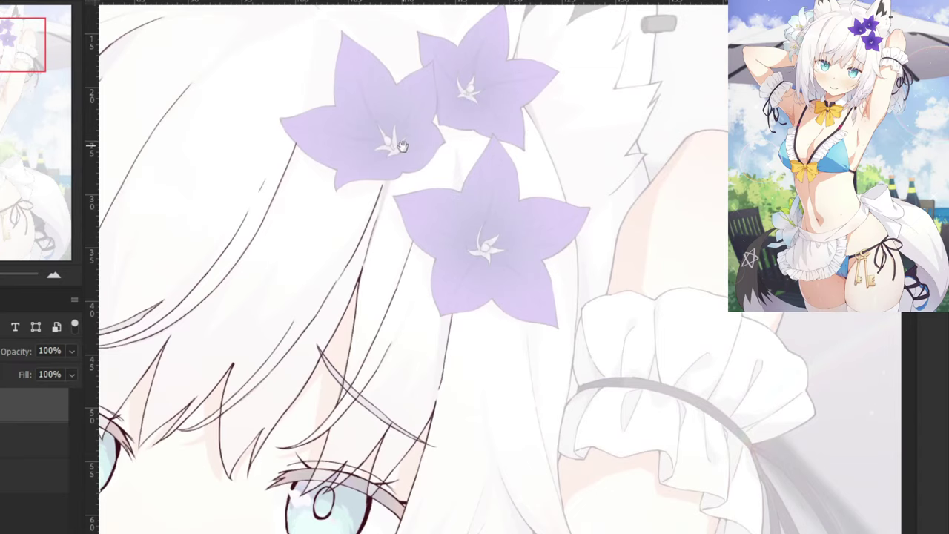
pyautogui.moveTo(404, 151); pyautogui.dragTo(557, 331)
pyautogui.hotkey('ctrl', '+')
pyautogui.hotkey('ctrl', '+')
pyautogui.hotkey('ctrl', '+')
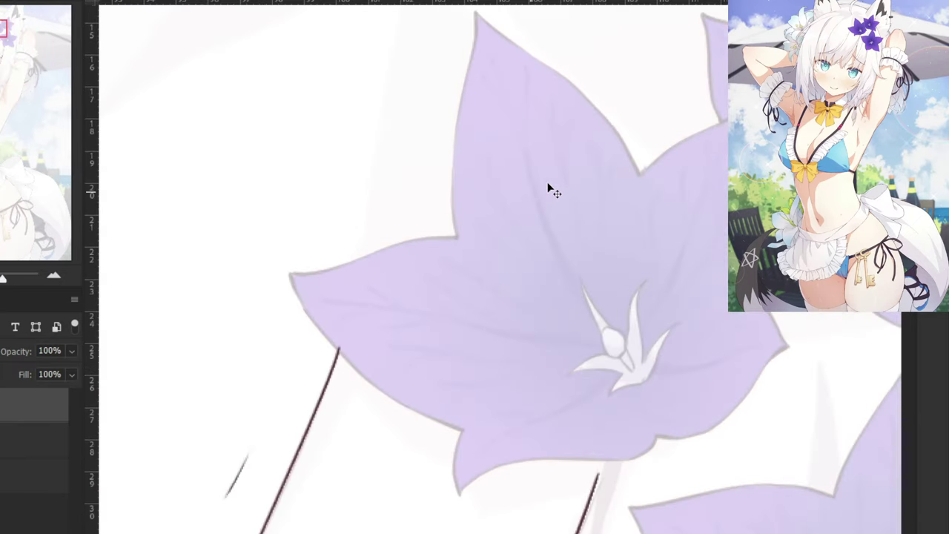
pyautogui.moveTo(621, 316); pyautogui.dragTo(523, 358)
pyautogui.moveTo(581, 419)
pyautogui.mouseDown()
pyautogui.moveTo(577, 389)
pyautogui.moveTo(562, 379)
pyautogui.moveTo(552, 387)
pyautogui.moveTo(555, 404)
pyautogui.moveTo(576, 426)
pyautogui.moveTo(589, 410)
pyautogui.moveTo(577, 429)
pyautogui.moveTo(598, 446)
pyautogui.moveTo(583, 404)
pyautogui.moveTo(600, 435)
pyautogui.moveTo(589, 416)
pyautogui.moveTo(599, 434)
pyautogui.moveTo(544, 422)
pyautogui.moveTo(507, 450)
pyautogui.mouseUp()
pyautogui.hotkey('ctrl', 'z')
pyautogui.hotkey('ctrl', 'z')
pyautogui.hotkey('ctrl', 'z')
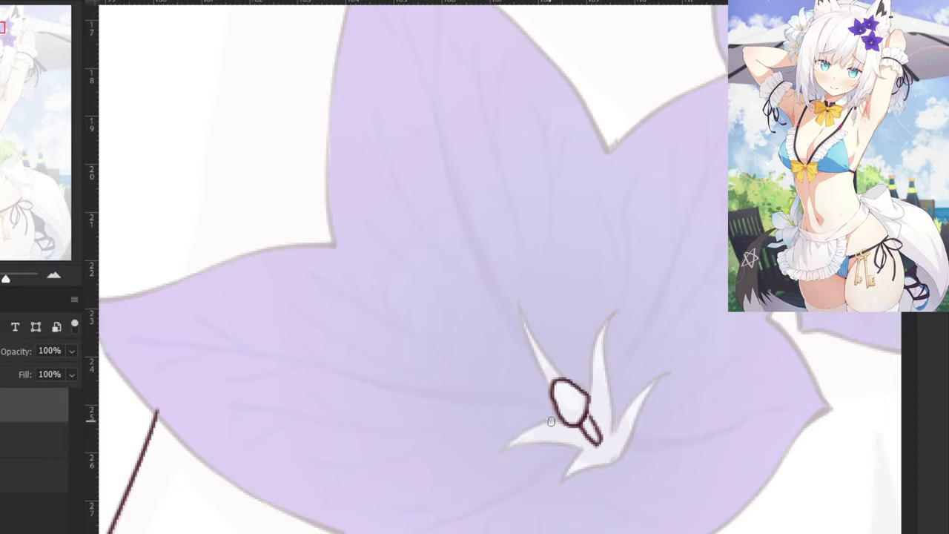
# Ink the left filament at the centre of the leftmost purple flower and the bottom edge of the filament cluster.
pyautogui.moveTo(564, 420)
pyautogui.mouseDown()
pyautogui.moveTo(511, 454)
pyautogui.moveTo(518, 431)
pyautogui.moveTo(505, 451)
pyautogui.mouseUp()
pyautogui.hotkey('ctrl', 'z')
pyautogui.hotkey('ctrl', 'z')
pyautogui.hotkey('ctrl', 'z')
pyautogui.moveTo(583, 450); pyautogui.dragTo(507, 451)
pyautogui.moveTo(583, 448)
pyautogui.mouseDown()
pyautogui.moveTo(570, 479)
pyautogui.moveTo(582, 444)
pyautogui.moveTo(568, 479)
pyautogui.moveTo(602, 465)
pyautogui.moveTo(562, 483)
pyautogui.moveTo(626, 451)
pyautogui.mouseUp()
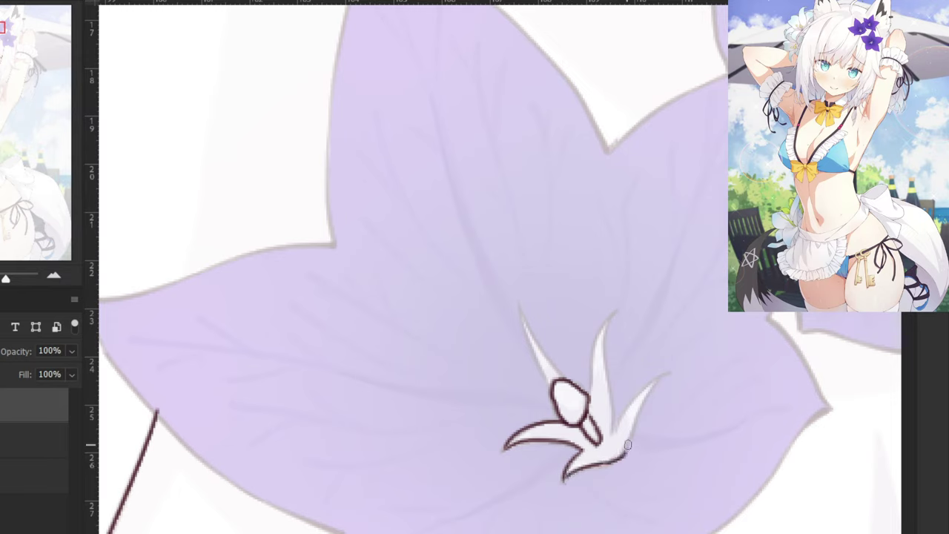
# Ink both edges of the lower-right curved filament in the flower's centre, redrawing strokes until they match the reference.
pyautogui.moveTo(664, 381)
pyautogui.mouseDown()
pyautogui.moveTo(637, 414)
pyautogui.moveTo(624, 454)
pyautogui.mouseUp()
pyautogui.hotkey('ctrl', 'z')
pyautogui.moveTo(637, 419); pyautogui.dragTo(623, 455)
pyautogui.moveTo(665, 377)
pyautogui.mouseDown()
pyautogui.moveTo(629, 401)
pyautogui.moveTo(611, 433)
pyautogui.mouseUp()
pyautogui.hotkey('ctrl', 'z')
pyautogui.hotkey('ctrl', 'z')
pyautogui.hotkey('ctrl', 'z')
pyautogui.moveTo(666, 378); pyautogui.dragTo(616, 434)
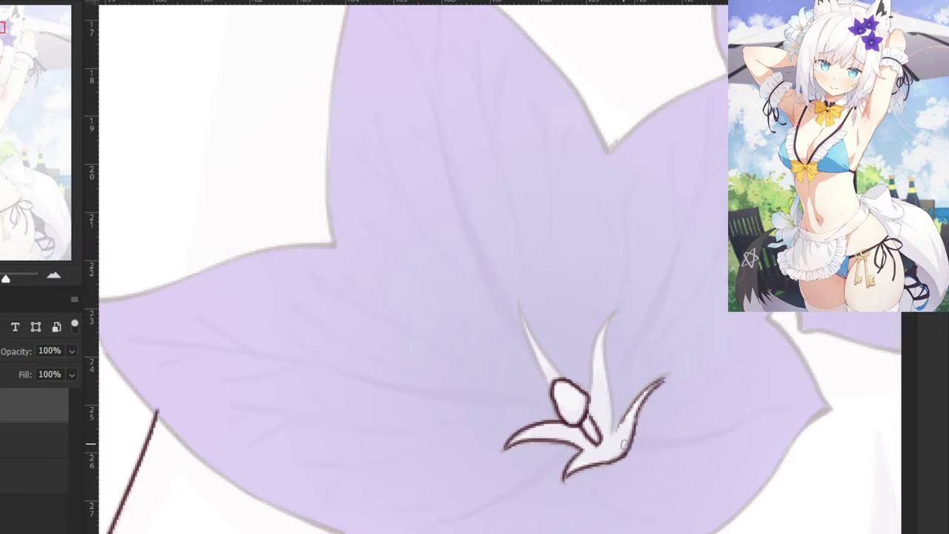
# Ink both edges of the tall upright filament to the right of the oval bud.
pyautogui.moveTo(615, 313)
pyautogui.mouseDown()
pyautogui.moveTo(603, 347)
pyautogui.moveTo(605, 421)
pyautogui.mouseUp()
pyautogui.hotkey('ctrl', 'z')
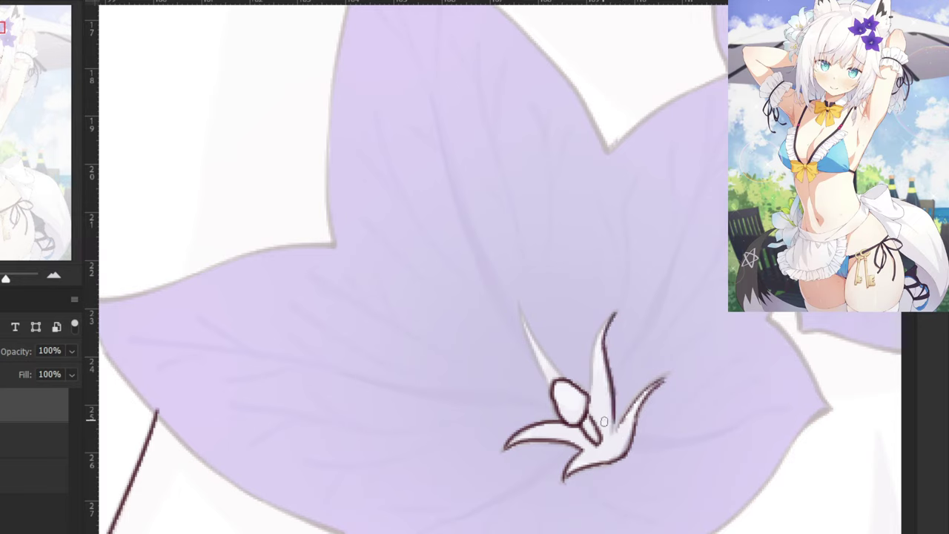
pyautogui.hotkey('ctrl', 'z')
pyautogui.moveTo(608, 330); pyautogui.dragTo(610, 426)
pyautogui.hotkey('ctrl', 'z')
pyautogui.hotkey('ctrl', 'z')
pyautogui.moveTo(604, 344); pyautogui.dragTo(613, 428)
pyautogui.moveTo(616, 312)
pyautogui.mouseDown()
pyautogui.moveTo(597, 344)
pyautogui.moveTo(593, 390)
pyautogui.mouseUp()
pyautogui.hotkey('ctrl', 'z')
pyautogui.moveTo(598, 342); pyautogui.dragTo(590, 394)
pyautogui.hotkey('ctrl', 'z')
pyautogui.moveTo(596, 353); pyautogui.dragTo(587, 399)
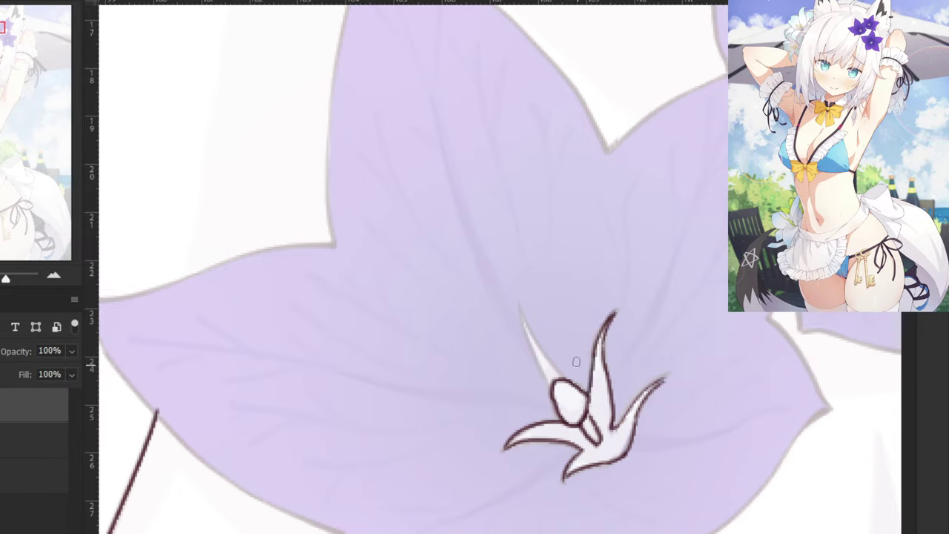
# Ink the upper-left pointed filament from its tip down to the oval bud.
pyautogui.moveTo(519, 304); pyautogui.dragTo(551, 392)
pyautogui.hotkey('ctrl', 'z')
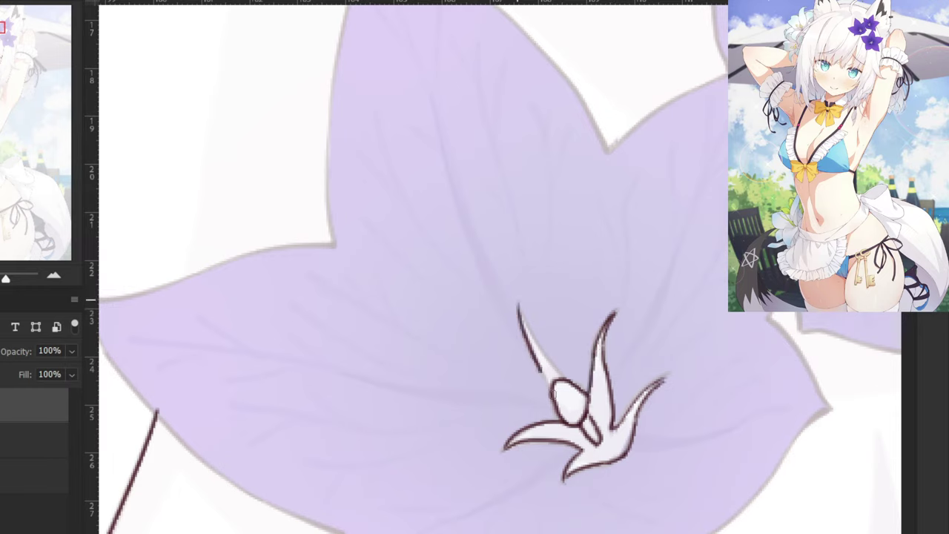
pyautogui.moveTo(519, 308); pyautogui.dragTo(560, 374)
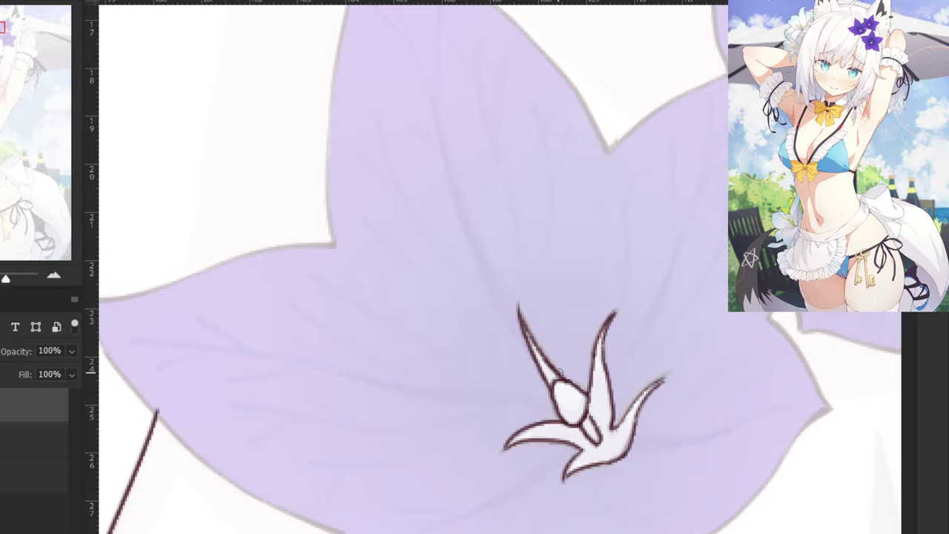
# Examine the inked flower centre close up and within the whole drawing, with and without the faded reference image.
pyautogui.hotkey('ctrl', '-')
pyautogui.hotkey('ctrl', '-')
pyautogui.hotkey('ctrl', '-')
pyautogui.hotkey('ctrl', '-')
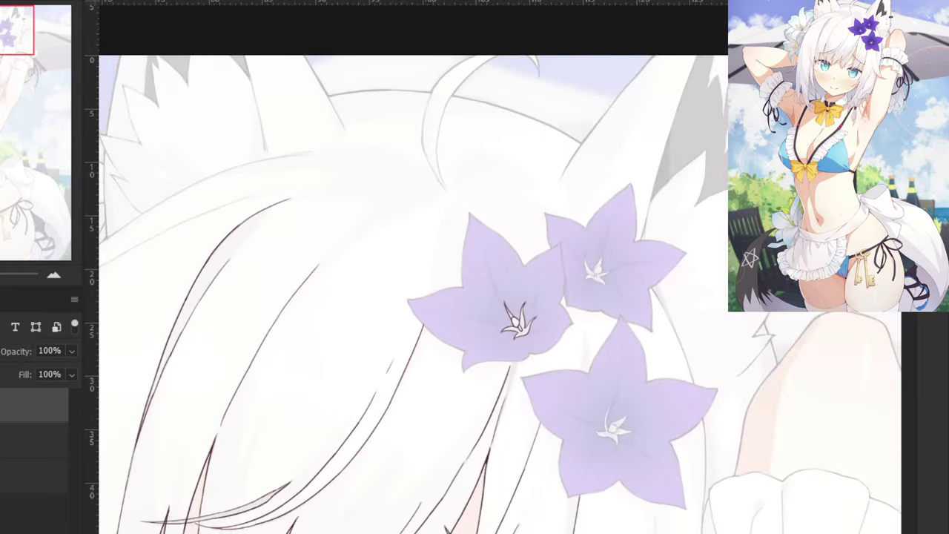
pyautogui.scroll(3, 515, 317)
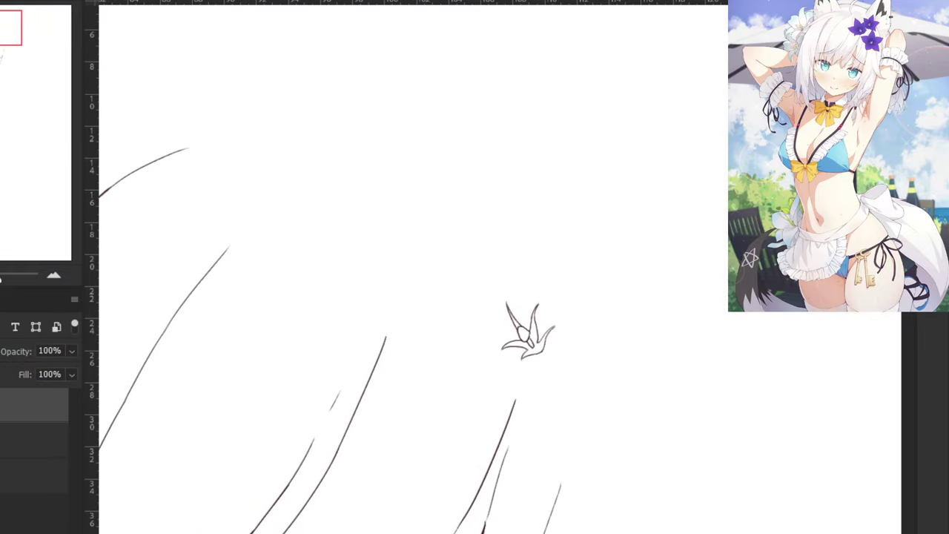
pyautogui.hotkey('ctrl', '+')
pyautogui.hotkey('ctrl', '+')
pyautogui.hotkey('ctrl', '+')
pyautogui.hotkey('ctrl', '-')
pyautogui.hotkey('ctrl', '-')
pyautogui.hotkey('ctrl', '-')
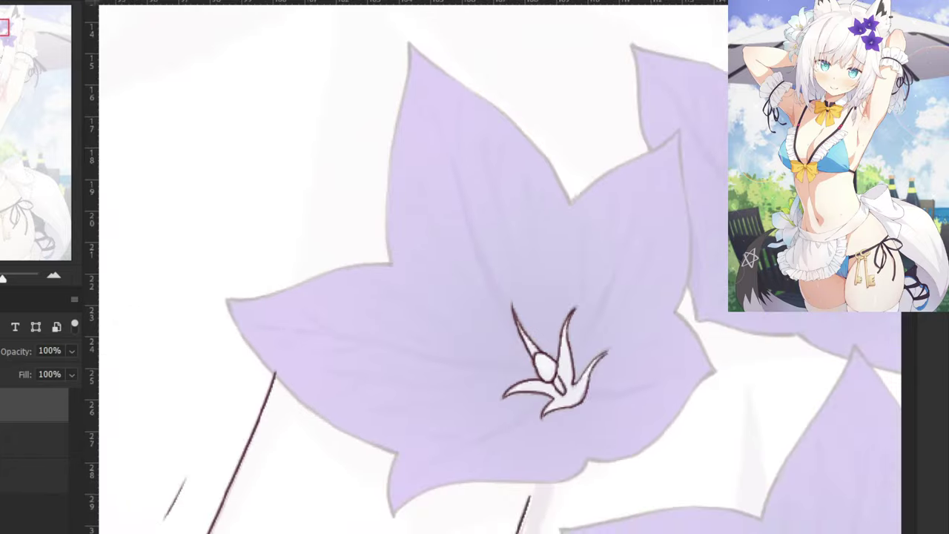
pyautogui.scroll(3, 504, 304)
pyautogui.hotkey('ctrl', ',')
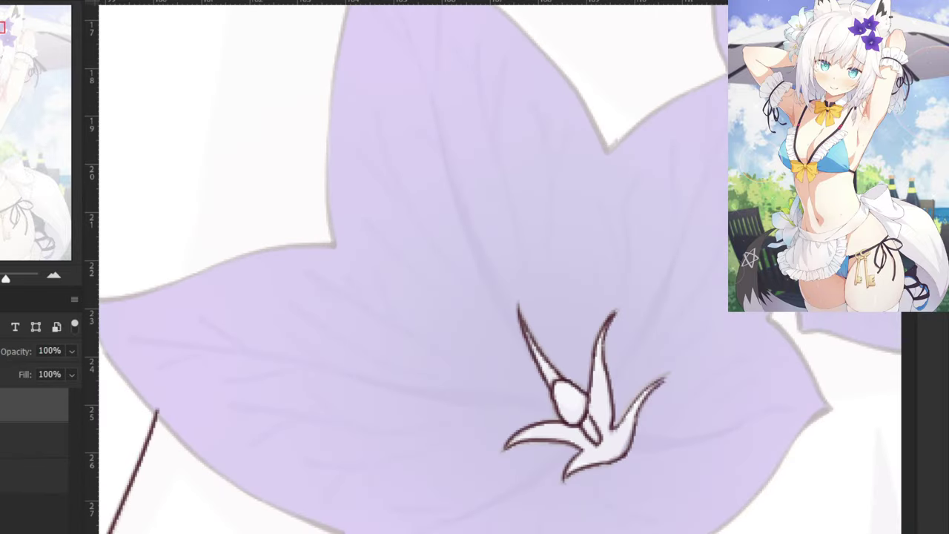
pyautogui.hotkey('ctrl', '-')
pyautogui.hotkey('ctrl', '-')
pyautogui.hotkey('ctrl', '-')
pyautogui.hotkey('ctrl', '-')
pyautogui.hotkey('ctrl', '-')
pyautogui.scroll(-2, 415, 333)
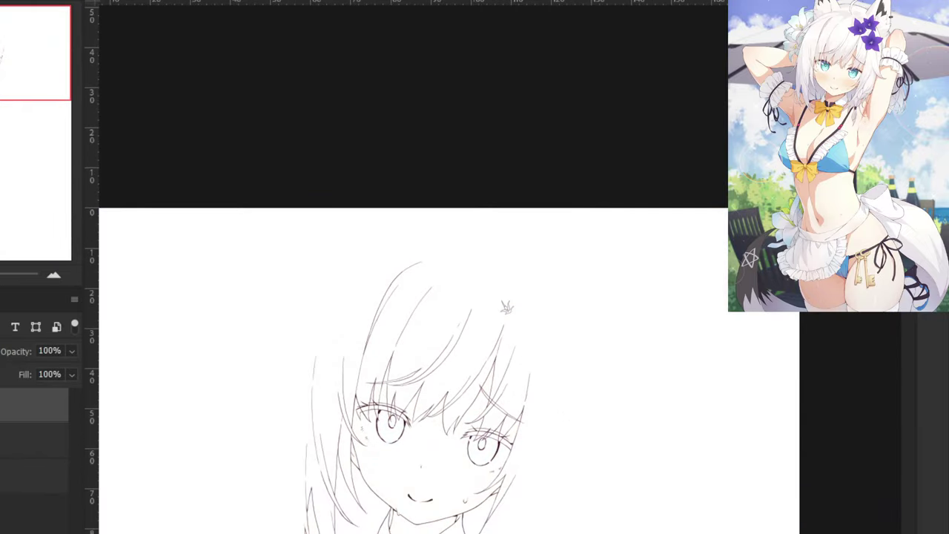
pyautogui.scroll(4, 507, 306)
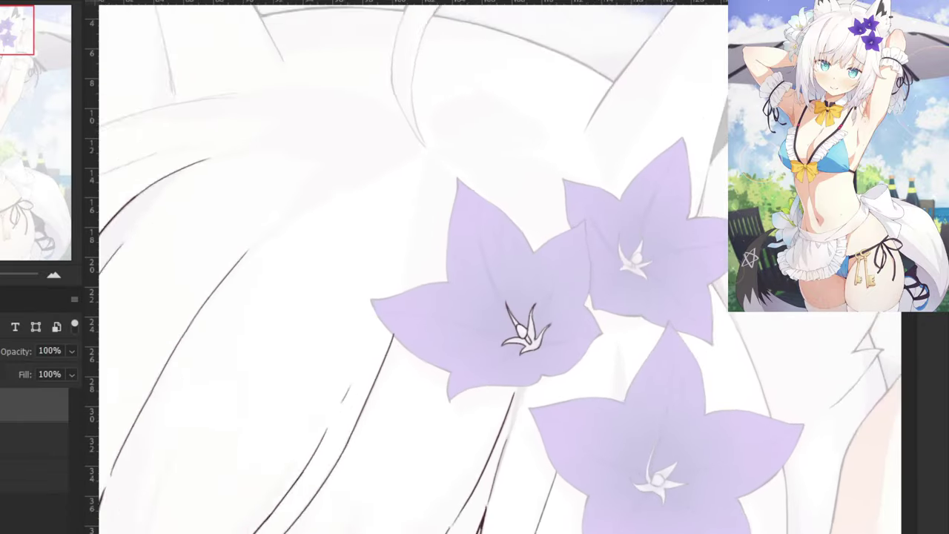
# Ink the bottom petal's lower outline from its right notch towards the left.
pyautogui.scroll(2, 519, 319)
pyautogui.moveTo(589, 459); pyautogui.dragTo(573, 482)
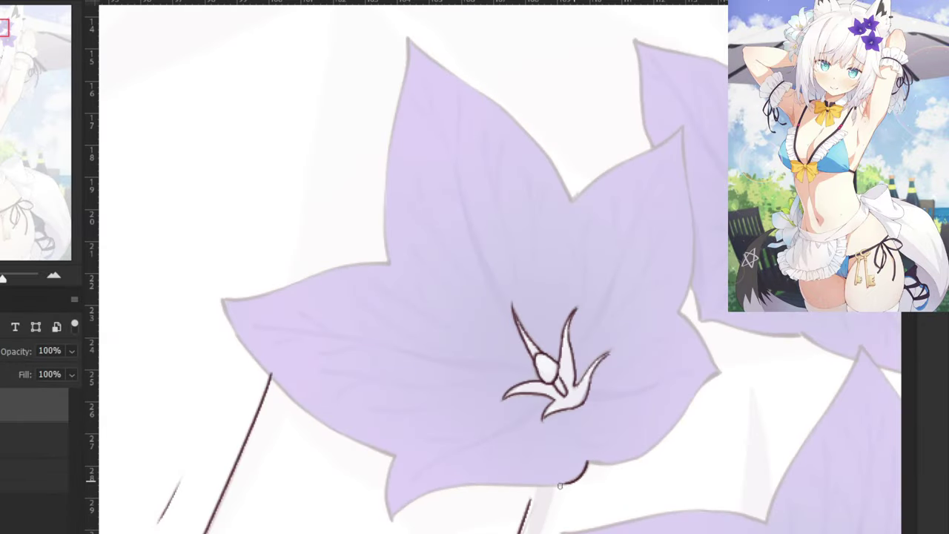
pyautogui.moveTo(577, 480); pyautogui.dragTo(449, 495)
pyautogui.hotkey('ctrl', 'z')
pyautogui.moveTo(580, 479); pyautogui.dragTo(485, 488)
pyautogui.hotkey('ctrl', 'z')
pyautogui.moveTo(575, 482); pyautogui.dragTo(447, 486)
pyautogui.hotkey('ctrl', 'z')
pyautogui.hotkey('ctrl', 'z')
pyautogui.moveTo(575, 482)
pyautogui.mouseDown()
pyautogui.moveTo(443, 485)
pyautogui.moveTo(425, 498)
pyautogui.mouseUp()
# Extend the bottom petal's lower outline to its pointed left tip, cleaning the stroke ends with the Eraser.
pyautogui.press('e')
pyautogui.click(447, 485)
pyautogui.press('b')
pyautogui.hotkey('ctrl', 'z')
pyautogui.moveTo(479, 485); pyautogui.dragTo(411, 505)
pyautogui.hotkey('ctrl', 'z')
pyautogui.moveTo(482, 486)
pyautogui.mouseDown()
pyautogui.moveTo(401, 519)
pyautogui.moveTo(431, 493)
pyautogui.moveTo(398, 522)
pyautogui.mouseUp()
pyautogui.hotkey('ctrl', 'z')
pyautogui.hotkey('ctrl', 'z')
pyautogui.moveTo(478, 486); pyautogui.dragTo(386, 526)
pyautogui.press('e')
pyautogui.click(391, 523)
pyautogui.press('b')
pyautogui.hotkey('ctrl', 'z')
pyautogui.moveTo(417, 497); pyautogui.dragTo(395, 518)
pyautogui.hotkey('ctrl', 'z')
pyautogui.hotkey('ctrl', 'z')
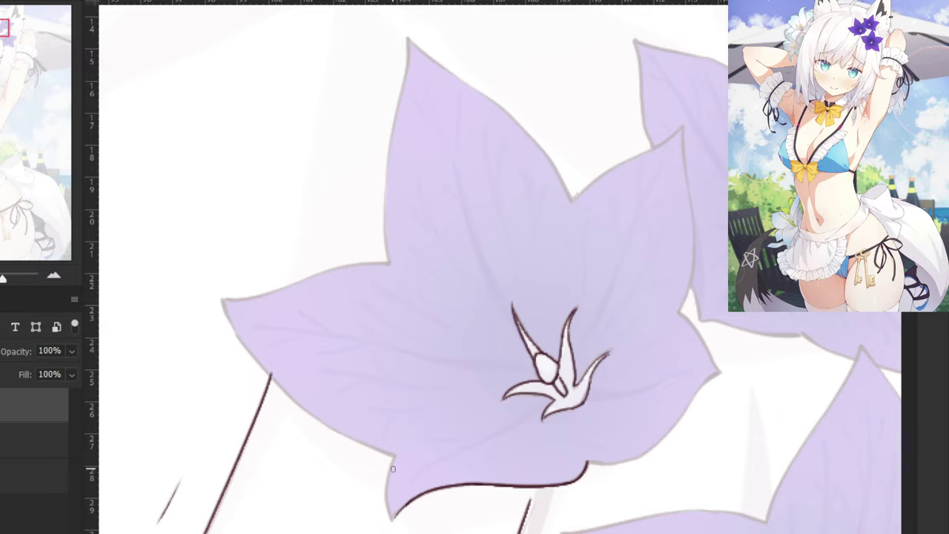
# Ink the short left edge of the bottom petal from the notch down to its tip.
pyautogui.moveTo(396, 455)
pyautogui.mouseDown()
pyautogui.moveTo(386, 511)
pyautogui.moveTo(394, 518)
pyautogui.mouseUp()
pyautogui.hotkey('ctrl', 'z')
pyautogui.hotkey('ctrl', 'z')
pyautogui.moveTo(395, 454); pyautogui.dragTo(397, 527)
pyautogui.hotkey('ctrl', 'z')
# Ink the left petal's lower edge from its tip down to just past the strand of hair it overlaps.
pyautogui.moveTo(248, 246); pyautogui.dragTo(356, 264)
pyautogui.moveTo(332, 319)
pyautogui.mouseDown()
pyautogui.moveTo(342, 345)
pyautogui.moveTo(396, 403)
pyautogui.mouseUp()
pyautogui.hotkey('ctrl', 'z')
pyautogui.hotkey('ctrl', 'z')
pyautogui.hotkey('ctrl', 'z')
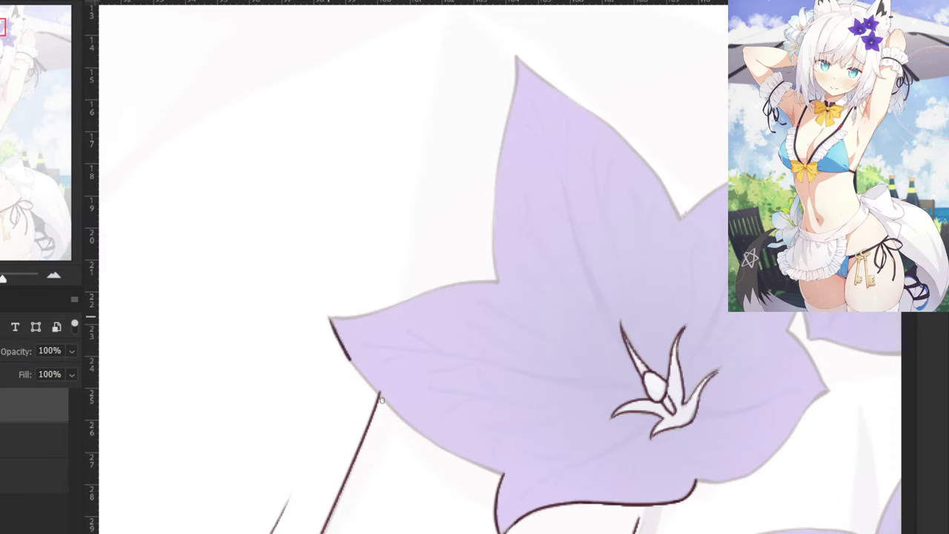
pyautogui.moveTo(347, 355); pyautogui.dragTo(407, 423)
pyautogui.hotkey('ctrl', 'z')
pyautogui.moveTo(377, 396); pyautogui.dragTo(469, 463)
pyautogui.hotkey('ctrl', 'z')
pyautogui.hotkey('ctrl', 'z')
pyautogui.moveTo(378, 397)
pyautogui.mouseDown()
pyautogui.moveTo(406, 434)
pyautogui.moveTo(468, 466)
pyautogui.moveTo(428, 428)
pyautogui.mouseUp()
pyautogui.hotkey('ctrl', 'z')
pyautogui.keyDown('ctrl'); pyautogui.click(379, 392); pyautogui.keyUp('ctrl')
pyautogui.hotkey('ctrl', 'z')
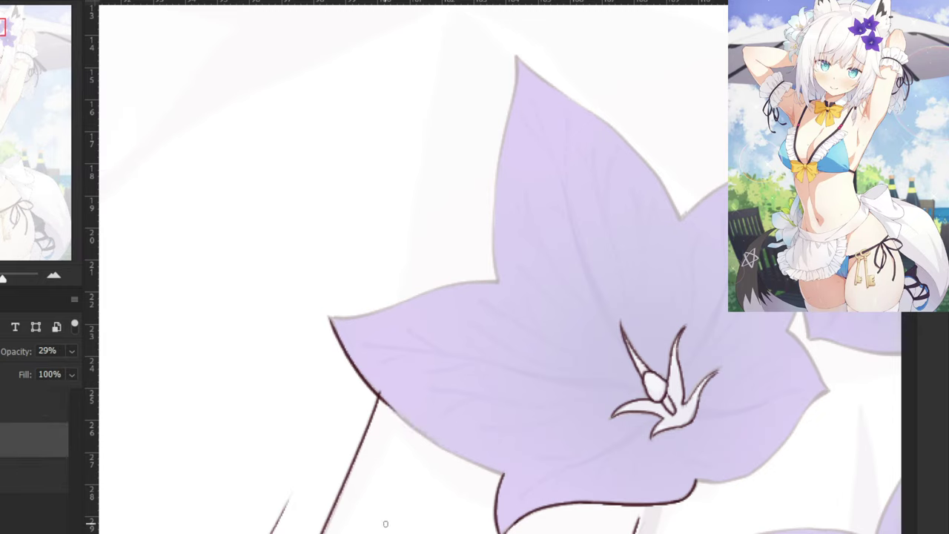
pyautogui.hotkey('alt', ']')
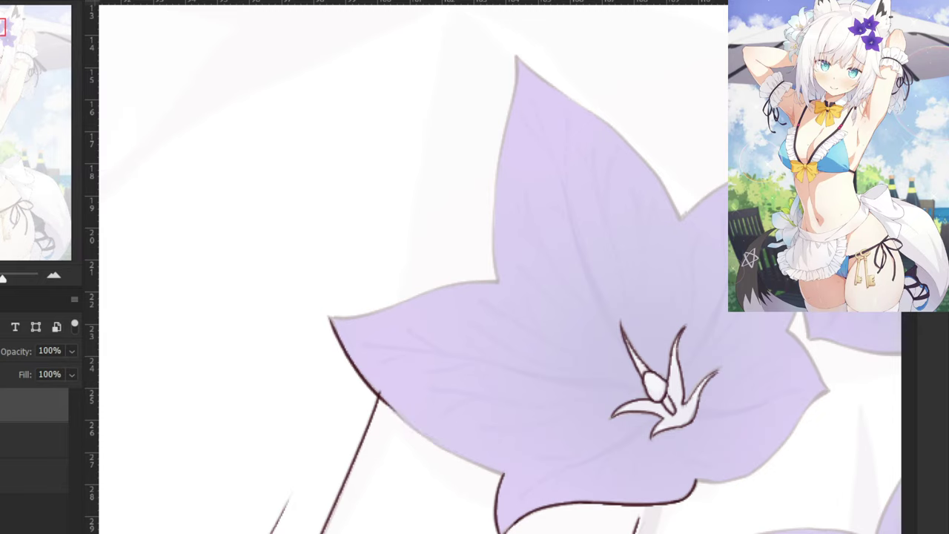
pyautogui.hotkey('ctrl', 'z')
pyautogui.hotkey('alt', '[')
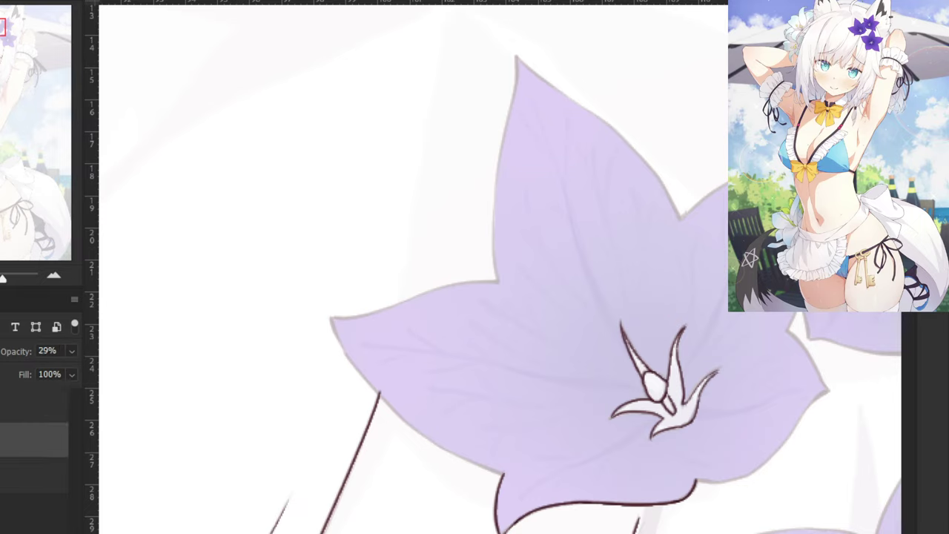
pyautogui.hotkey('alt', ']')
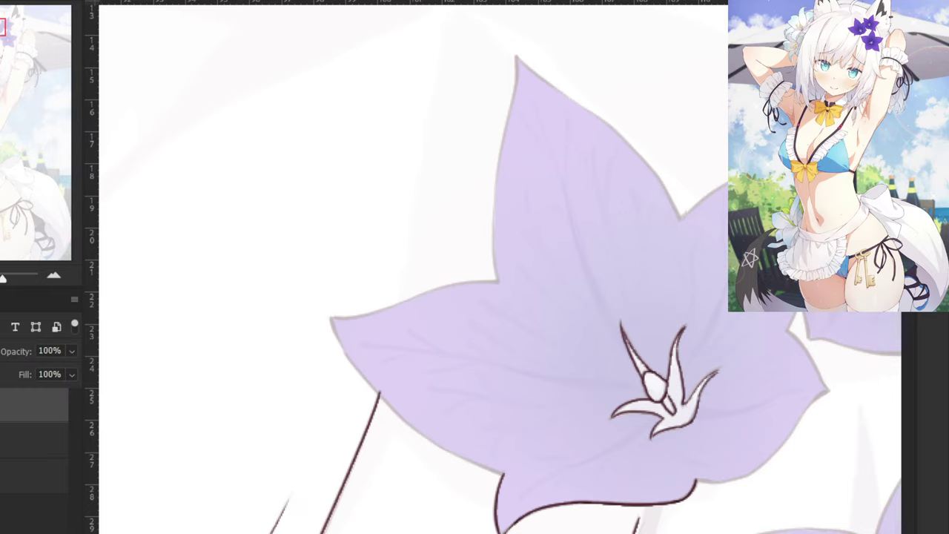
pyautogui.click(2, 299)
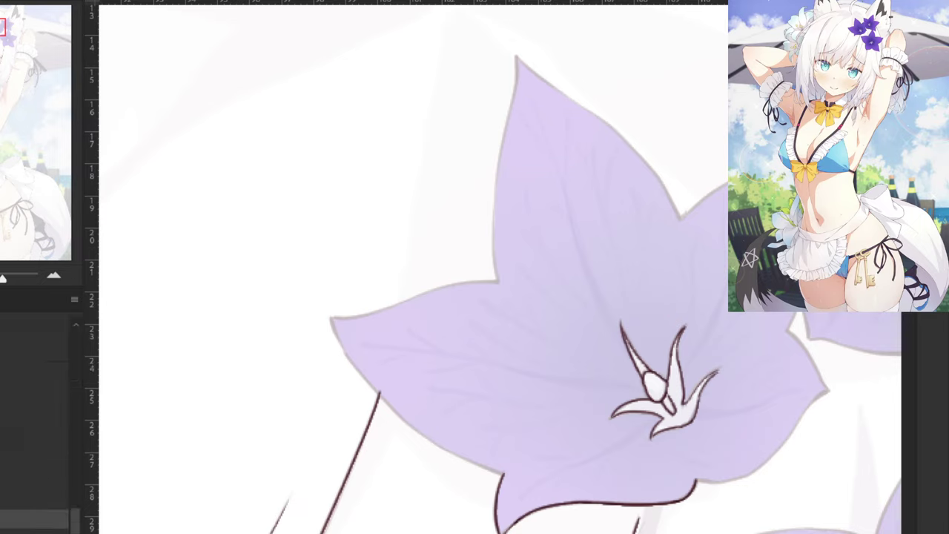
pyautogui.hotkey('ctrl', 'shift', 'z')
pyautogui.press('F9')
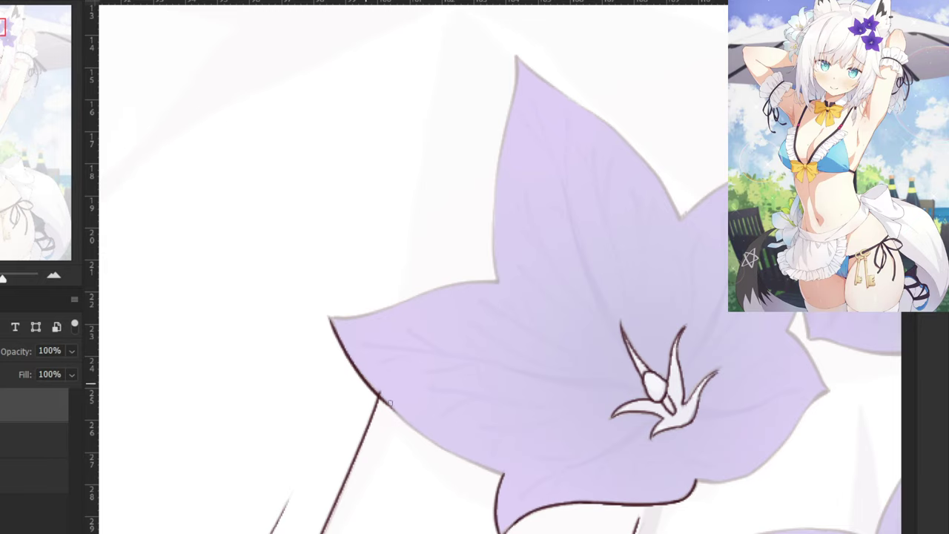
# Ink the rest of the left petal's lower edge to the notch and redraw its uneven section above the hair strand.
pyautogui.moveTo(379, 398); pyautogui.dragTo(448, 454)
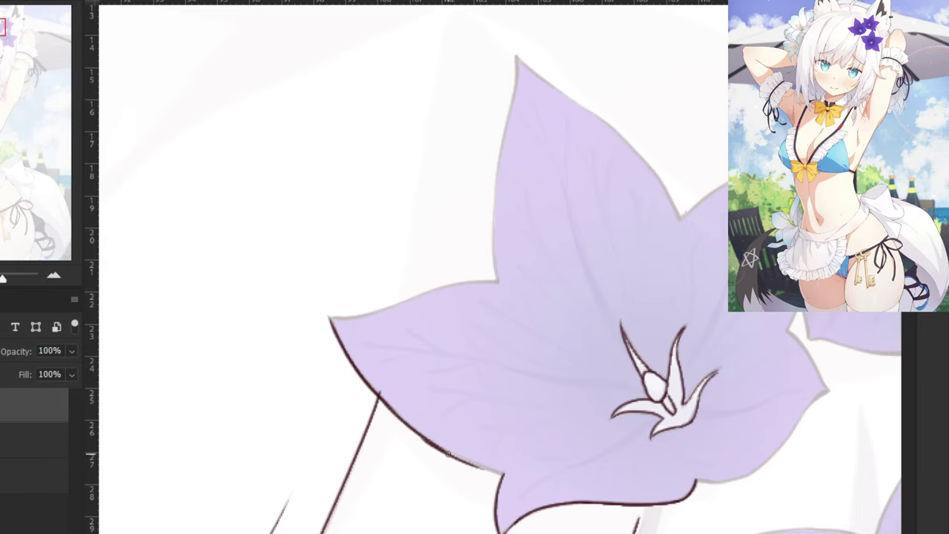
pyautogui.hotkey('ctrl', '+')
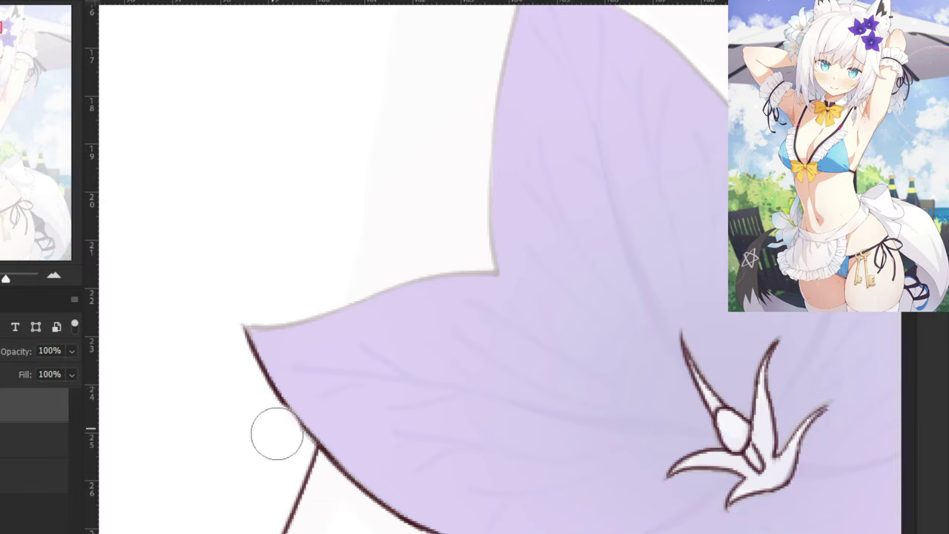
pyautogui.moveTo(279, 393); pyautogui.dragTo(326, 450)
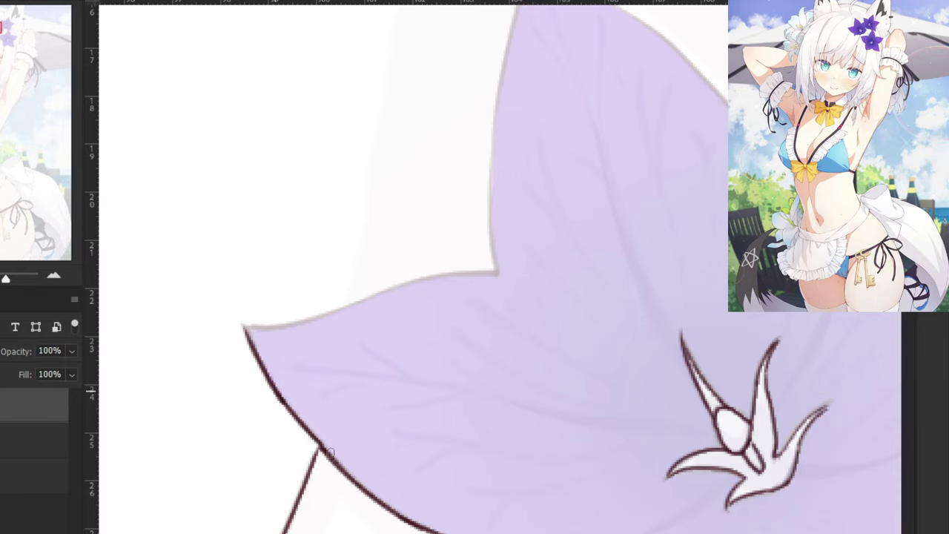
pyautogui.moveTo(281, 399); pyautogui.dragTo(317, 444)
pyautogui.hotkey('ctrl', 'z')
pyautogui.hotkey('ctrl', 'z')
pyautogui.moveTo(281, 396); pyautogui.dragTo(314, 438)
# Ink the left petal's upper edge from the inner notch towards its tip, redrawing the middle section.
pyautogui.hotkey('ctrl', '-')
pyautogui.hotkey('ctrl', '-')
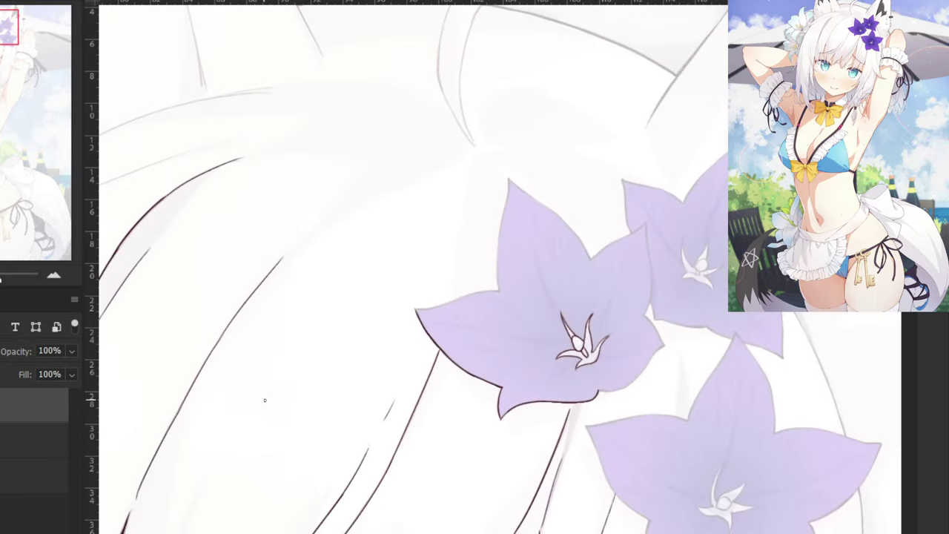
pyautogui.moveTo(366, 254); pyautogui.dragTo(403, 272)
pyautogui.scroll(5, 430, 244)
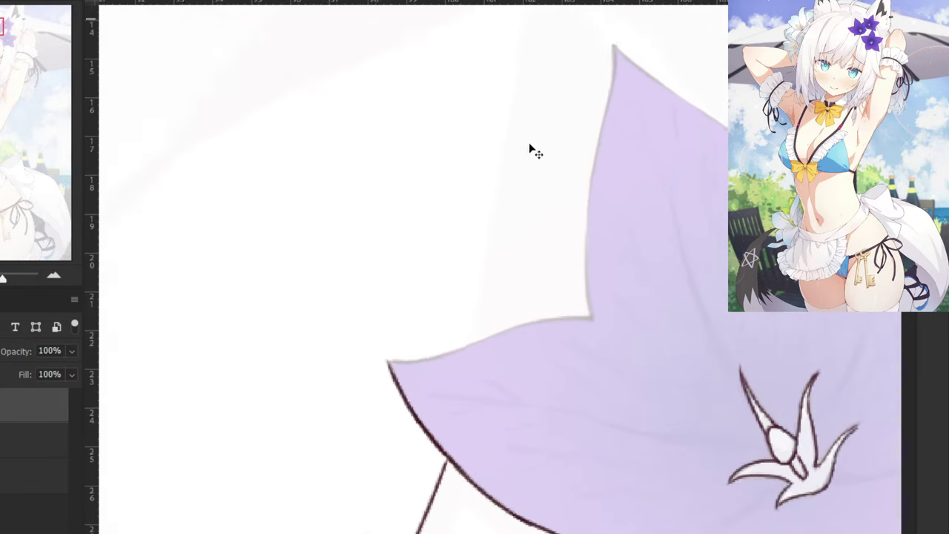
pyautogui.hotkey('ctrl', 'z')
pyautogui.moveTo(612, 323); pyautogui.dragTo(451, 365)
pyautogui.hotkey('ctrl', 'z')
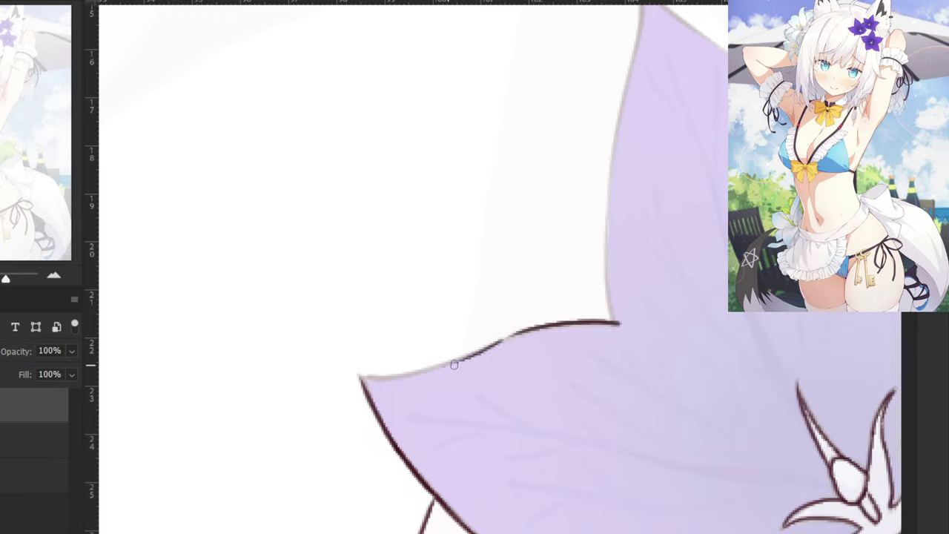
pyautogui.hotkey('ctrl', 'z')
pyautogui.moveTo(521, 333); pyautogui.dragTo(447, 364)
pyautogui.hotkey('ctrl', 'z')
pyautogui.hotkey('ctrl', 'z')
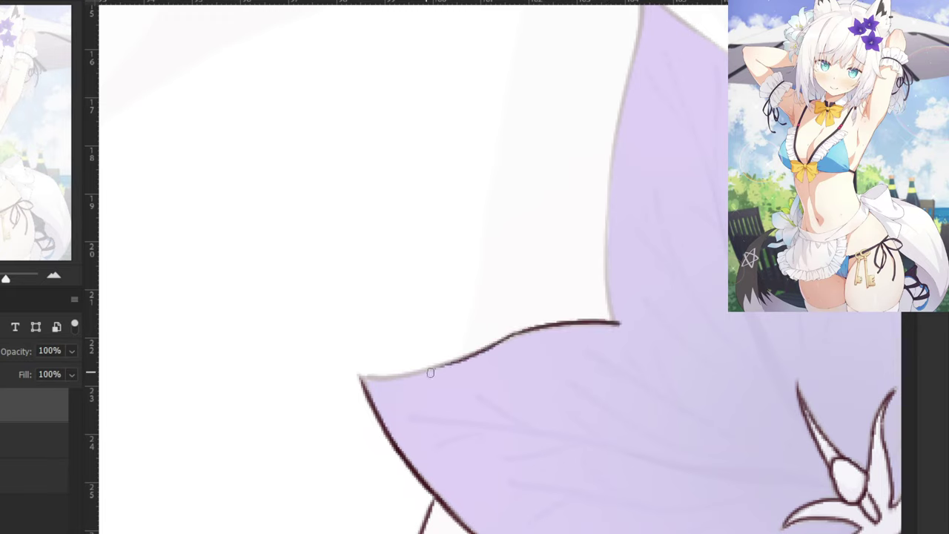
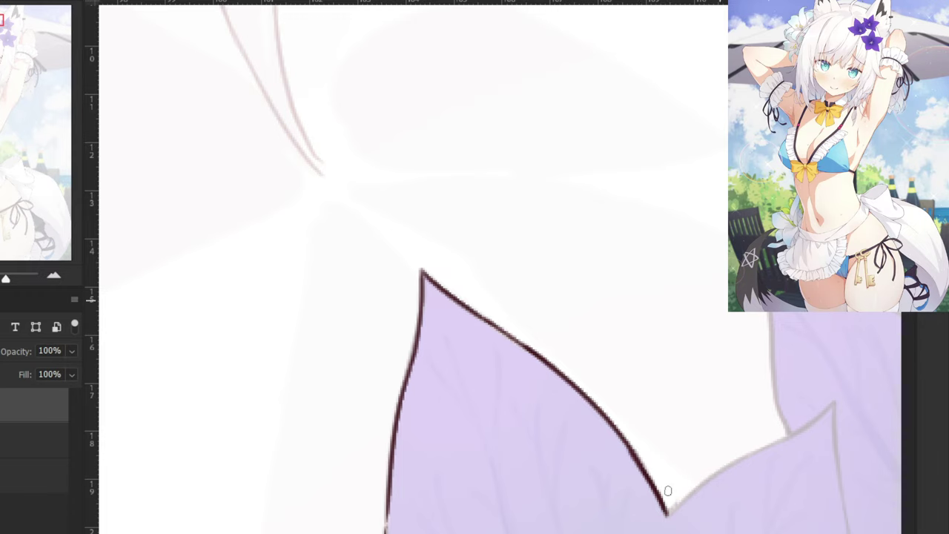
# Ink the upper-right petal's top edge from its tip down to the notch beside the top petal.
pyautogui.moveTo(731, 308); pyautogui.dragTo(557, 237)
pyautogui.moveTo(661, 333); pyautogui.dragTo(495, 444)
pyautogui.hotkey('ctrl', 'z')
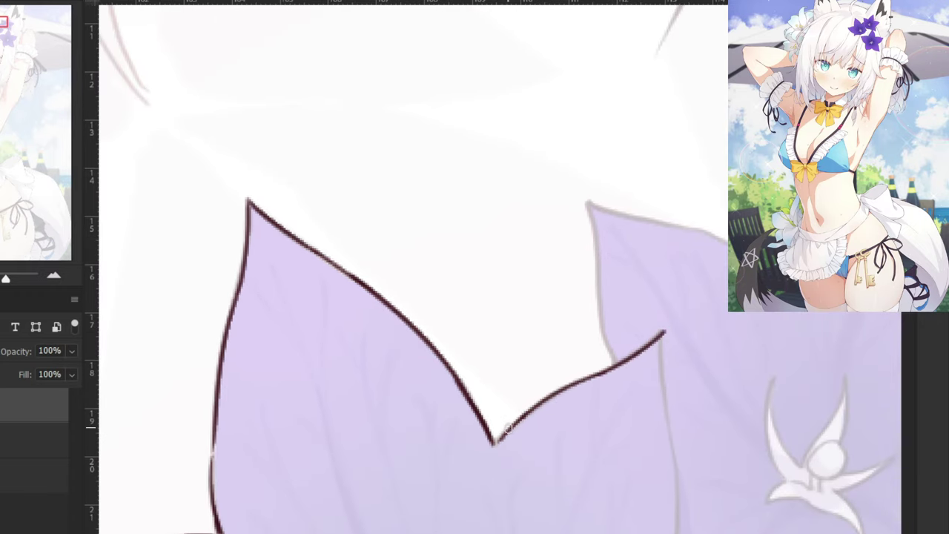
# Trim the overshooting line at the upper-right petal's tip and ink the upper part of its right edge.
pyautogui.moveTo(615, 411); pyautogui.dragTo(600, 259)
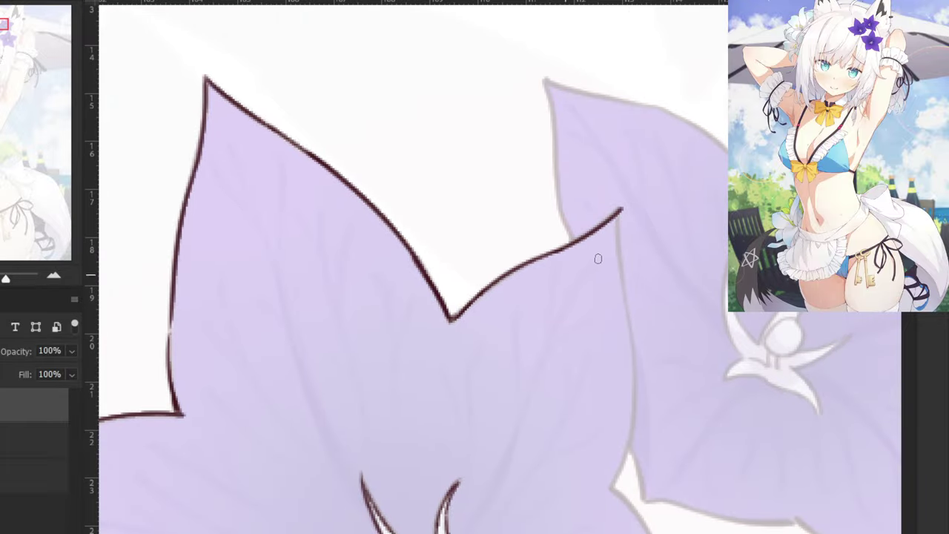
pyautogui.moveTo(637, 185); pyautogui.dragTo(635, 210)
pyautogui.press('b')
pyautogui.moveTo(615, 214); pyautogui.dragTo(625, 298)
pyautogui.moveTo(621, 257); pyautogui.dragTo(634, 348)
pyautogui.hotkey('ctrl', 'z')
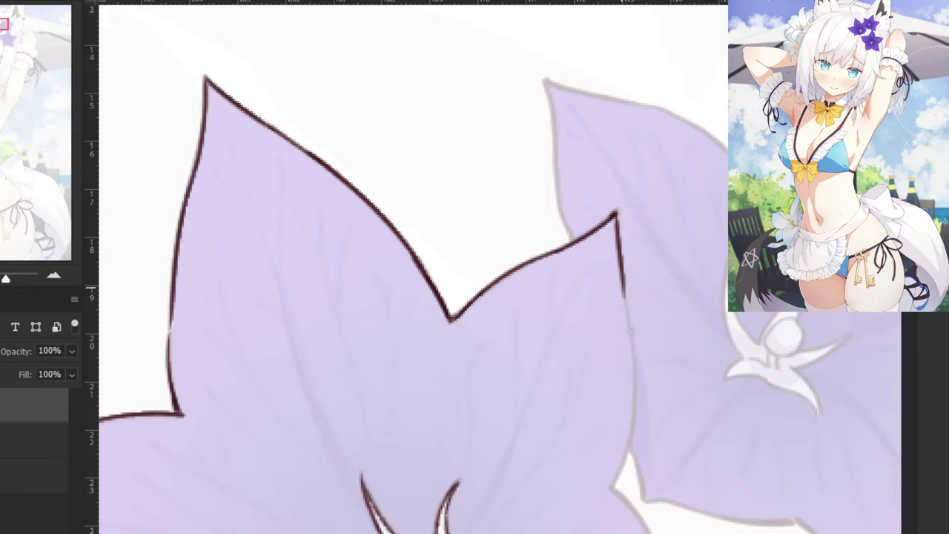
# Continue the upper-right petal's right edge down to the notch above the right petal.
pyautogui.moveTo(623, 284)
pyautogui.mouseDown()
pyautogui.moveTo(634, 353)
pyautogui.moveTo(622, 445)
pyautogui.mouseUp()
pyautogui.hotkey('ctrl', 'z')
pyautogui.hotkey('ctrl', 'z')
pyautogui.hotkey('ctrl', 'z')
pyautogui.hotkey('ctrl', 'z')
pyautogui.hotkey('ctrl', 'z')
pyautogui.moveTo(633, 346); pyautogui.dragTo(618, 474)
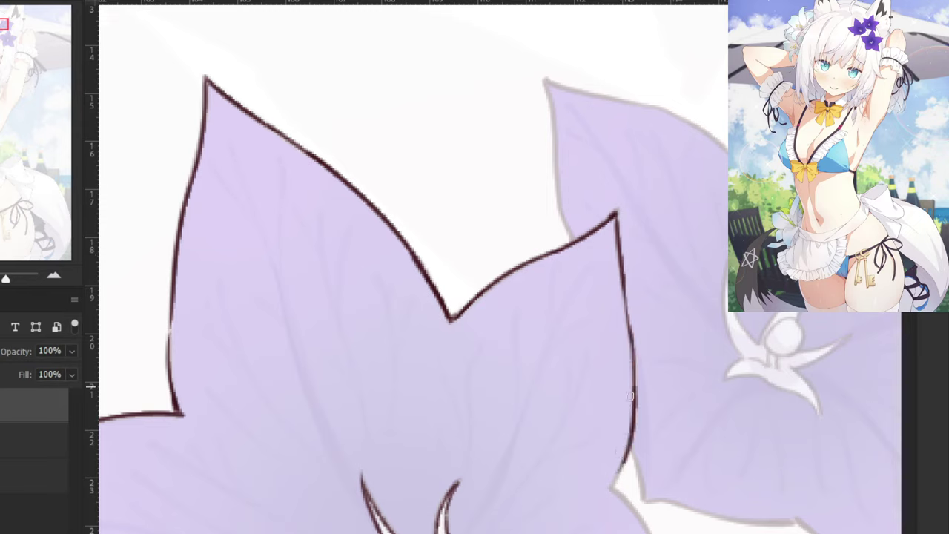
pyautogui.moveTo(633, 427); pyautogui.dragTo(612, 488)
pyautogui.hotkey('ctrl', 'z')
# Ink the right petal's upper edge from the notch to its pointed tip, redrawing strokes until the curve is smooth.
pyautogui.moveTo(629, 451)
pyautogui.mouseDown()
pyautogui.moveTo(613, 488)
pyautogui.moveTo(600, 417)
pyautogui.moveTo(485, 256)
pyautogui.mouseUp()
pyautogui.moveTo(552, 306); pyautogui.dragTo(547, 299)
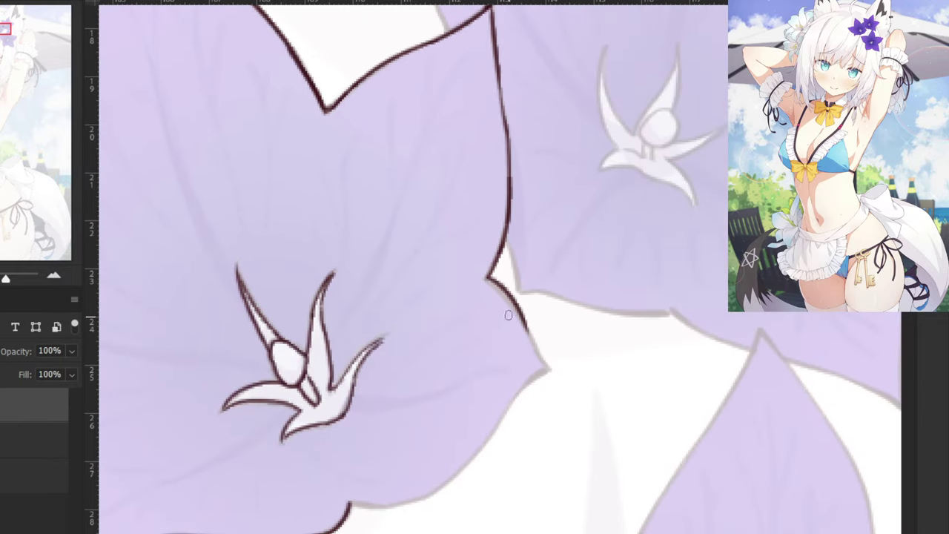
pyautogui.hotkey('ctrl', 'z')
pyautogui.moveTo(488, 279)
pyautogui.mouseDown()
pyautogui.moveTo(519, 315)
pyautogui.moveTo(510, 301)
pyautogui.moveTo(540, 364)
pyautogui.moveTo(530, 343)
pyautogui.mouseUp()
pyautogui.hotkey('ctrl', 'z')
pyautogui.hotkey('ctrl', 'z')
pyautogui.hotkey('ctrl', 'z')
pyautogui.hotkey('ctrl', 'z')
pyautogui.moveTo(486, 277); pyautogui.dragTo(546, 366)
pyautogui.hotkey('ctrl', 'z')
pyautogui.moveTo(525, 322); pyautogui.dragTo(548, 367)
pyautogui.hotkey('ctrl', 'z')
pyautogui.hotkey('ctrl', 'z')
pyautogui.moveTo(524, 318); pyautogui.dragTo(549, 368)
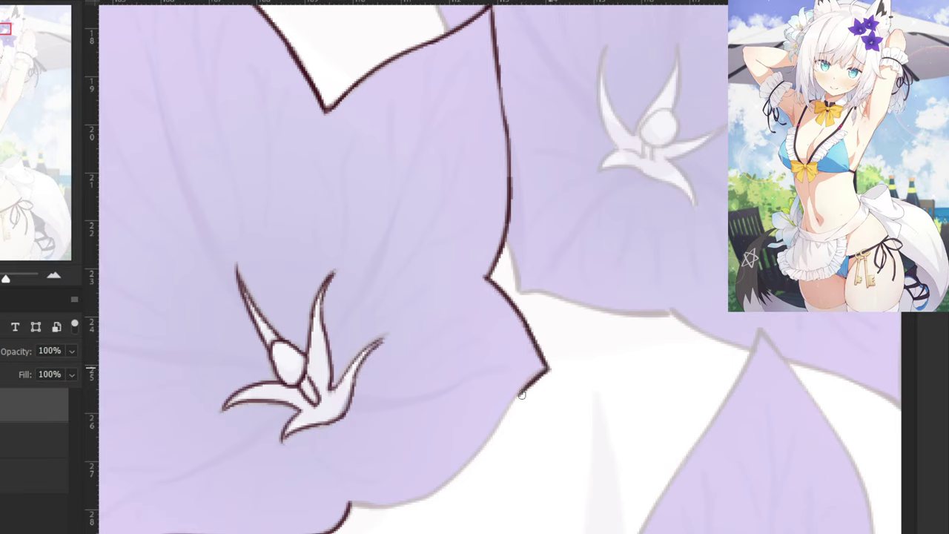
# Ink the right petal's lower edge from its pointed tip along the curve, redrawing strokes until the line is smooth.
pyautogui.hotkey('ctrl', 'z')
pyautogui.hotkey('ctrl', 'z')
pyautogui.moveTo(549, 369)
pyautogui.mouseDown()
pyautogui.moveTo(498, 415)
pyautogui.moveTo(482, 455)
pyautogui.mouseUp()
pyautogui.hotkey('ctrl', 'z')
pyautogui.moveTo(524, 386)
pyautogui.mouseDown()
pyautogui.moveTo(469, 462)
pyautogui.moveTo(477, 461)
pyautogui.mouseUp()
pyautogui.press('e')
pyautogui.press('b')
pyautogui.moveTo(500, 421)
pyautogui.mouseDown()
pyautogui.moveTo(439, 494)
pyautogui.moveTo(391, 508)
pyautogui.moveTo(408, 503)
pyautogui.mouseUp()
pyautogui.hotkey('ctrl', 'z')
pyautogui.hotkey('ctrl', 'z')
# Finish the right petal's lower edge down to the notch beside the bottom petal, closing the first flower's outline.
pyautogui.moveTo(350, 503)
pyautogui.mouseDown()
pyautogui.moveTo(412, 502)
pyautogui.moveTo(366, 509)
pyautogui.mouseUp()
pyautogui.hotkey('ctrl', 'z')
pyautogui.hotkey('ctrl', 'z')
pyautogui.hotkey('ctrl', '-')
pyautogui.hotkey('ctrl', '-')
pyautogui.hotkey('ctrl', '+')
pyautogui.hotkey('ctrl', '+')
pyautogui.hotkey('ctrl', 'z')
pyautogui.moveTo(432, 494); pyautogui.dragTo(393, 510)
pyautogui.hotkey('ctrl', '-')
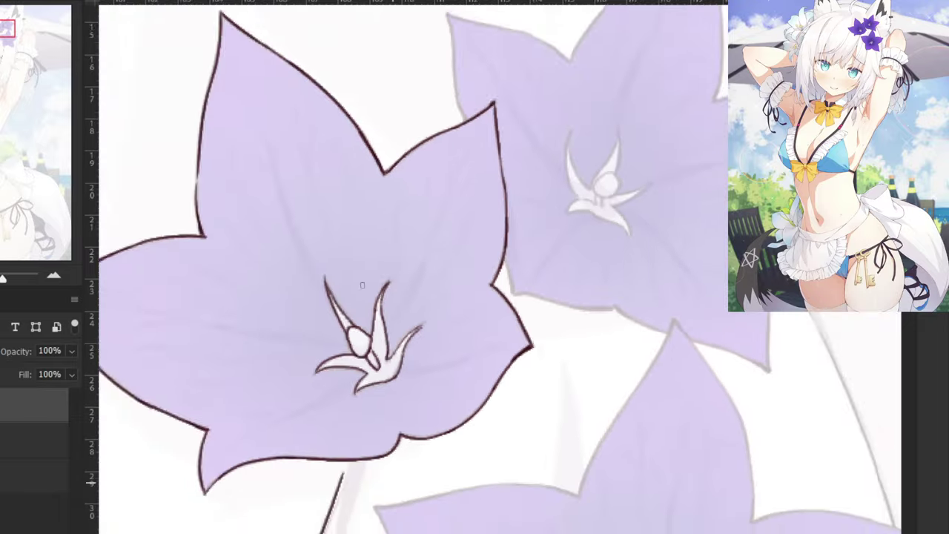
# Examine the first flower's line art up close and from afar, with the reference illustration hidden and shown.
pyautogui.hotkey('ctrl', '-')
pyautogui.hotkey('ctrl', '-')
pyautogui.hotkey('ctrl', '+')
pyautogui.hotkey('ctrl', '+')
pyautogui.hotkey('ctrl', '+')
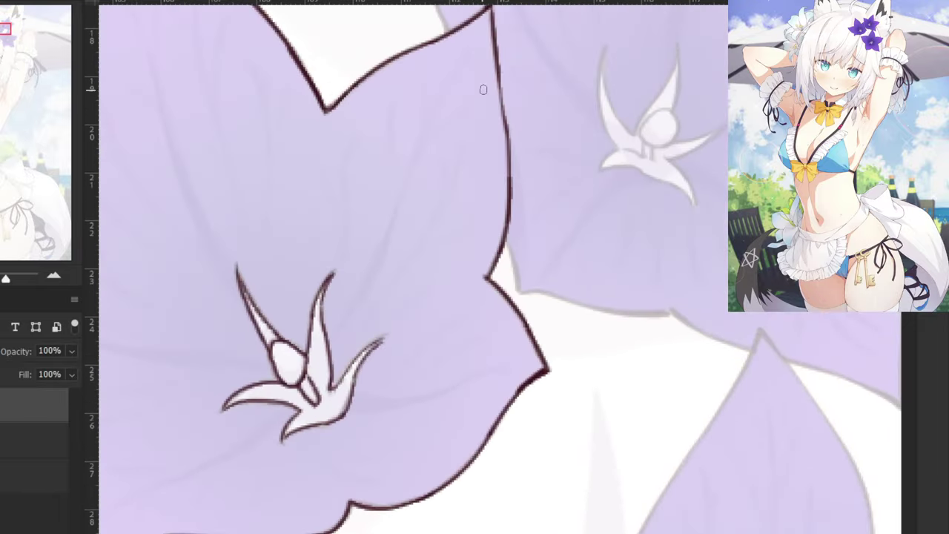
pyautogui.hotkey('ctrl', '-')
pyautogui.hotkey('ctrl', '-')
pyautogui.hotkey('ctrl', '-')
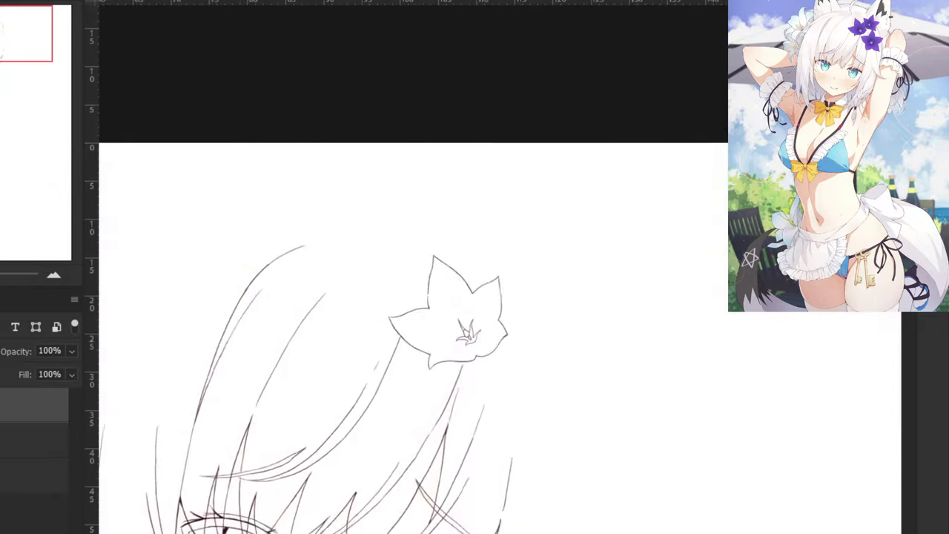
pyautogui.hotkey('ctrl', '-')
pyautogui.hotkey('ctrl', '-')
pyautogui.moveTo(213, 338)
pyautogui.mouseDown()
pyautogui.moveTo(197, 250)
pyautogui.moveTo(207, 329)
pyautogui.moveTo(253, 386)
pyautogui.mouseUp()
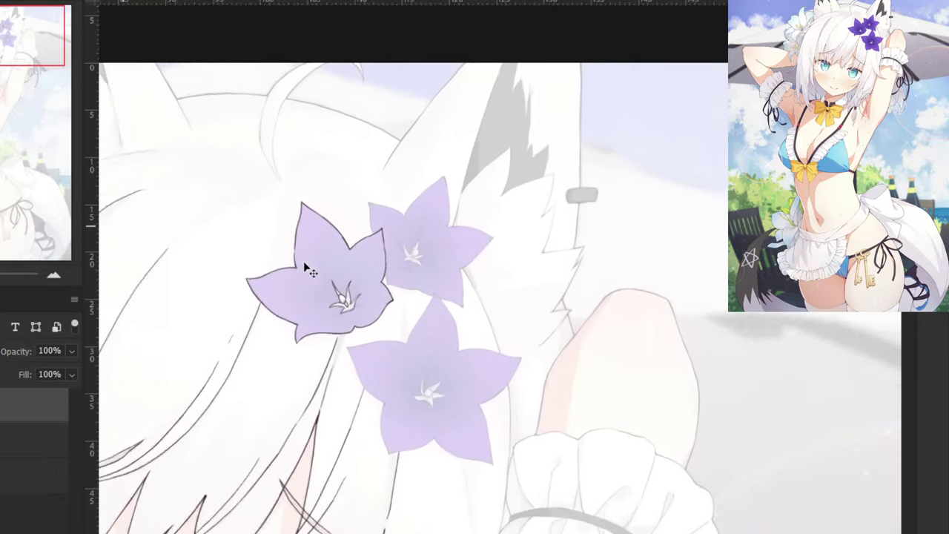
pyautogui.hotkey('ctrl', '+')
pyautogui.hotkey('ctrl', '+')
pyautogui.hotkey('ctrl', '+')
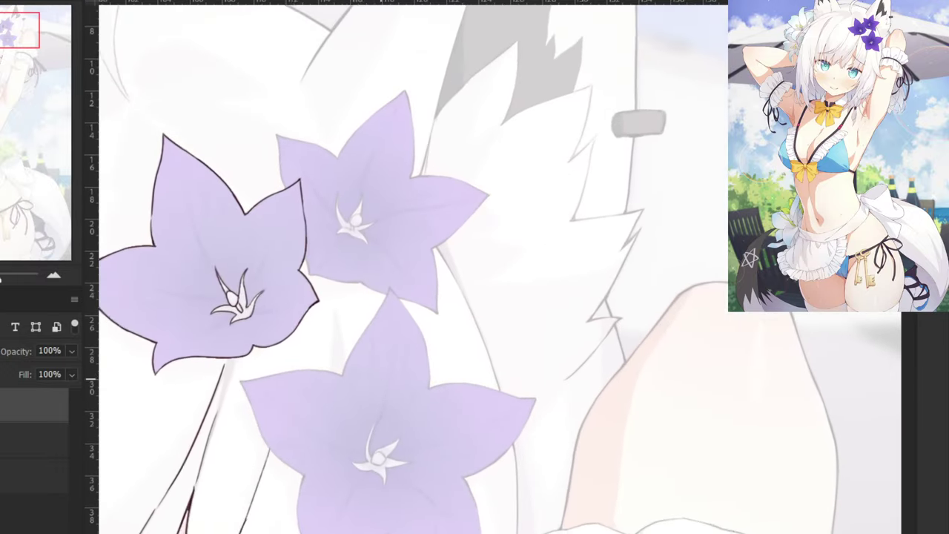
# Ink the left edge of the upper-right flower's upper-left petal, from its tip down to the first flower's outline.
pyautogui.moveTo(297, 423); pyautogui.dragTo(463, 199)
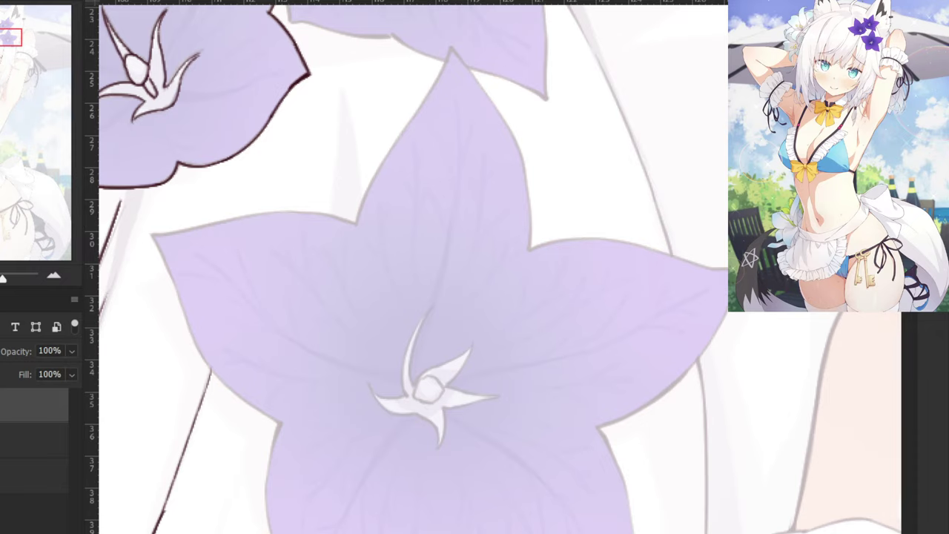
pyautogui.moveTo(310, 104); pyautogui.dragTo(446, 441)
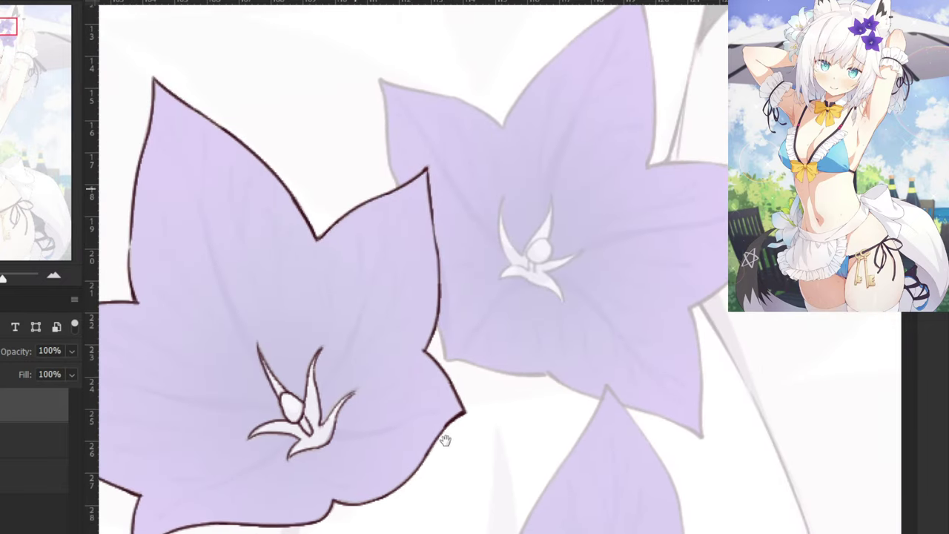
pyautogui.moveTo(379, 170); pyautogui.dragTo(403, 284)
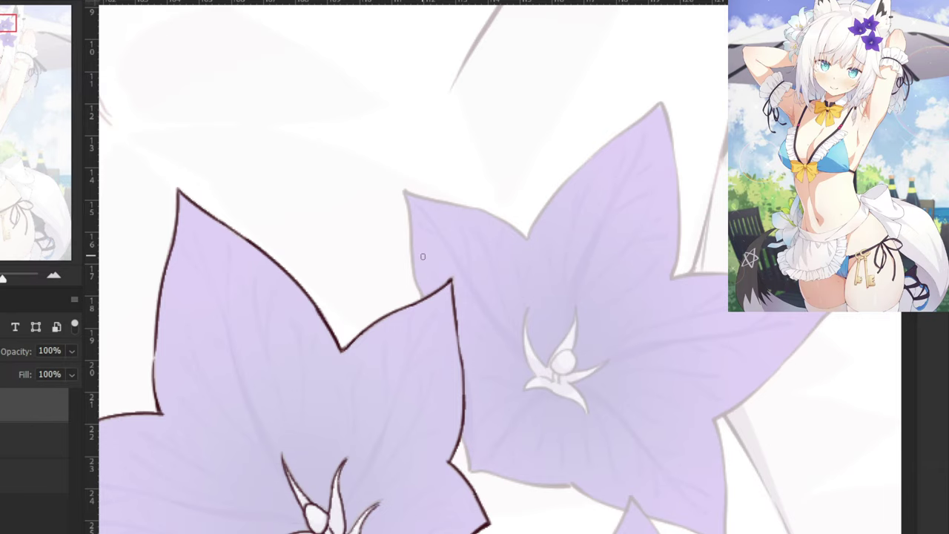
pyautogui.hotkey('ctrl', '+')
pyautogui.moveTo(355, 138)
pyautogui.mouseDown()
pyautogui.moveTo(359, 209)
pyautogui.moveTo(363, 192)
pyautogui.moveTo(367, 257)
pyautogui.mouseUp()
pyautogui.hotkey('ctrl', 'z')
pyautogui.moveTo(367, 193); pyautogui.dragTo(381, 299)
pyautogui.hotkey('ctrl', 'z')
pyautogui.hotkey('ctrl', 'z')
pyautogui.hotkey('ctrl', 'z')
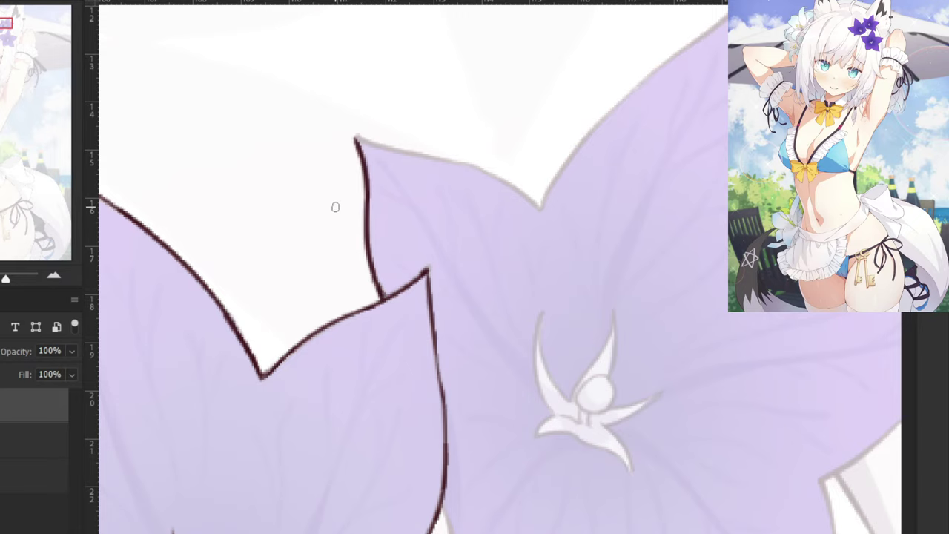
# Ink the upper-left petal's top edge from its tip to the notch beside the top petal.
pyautogui.scroll(3, 346, 205)
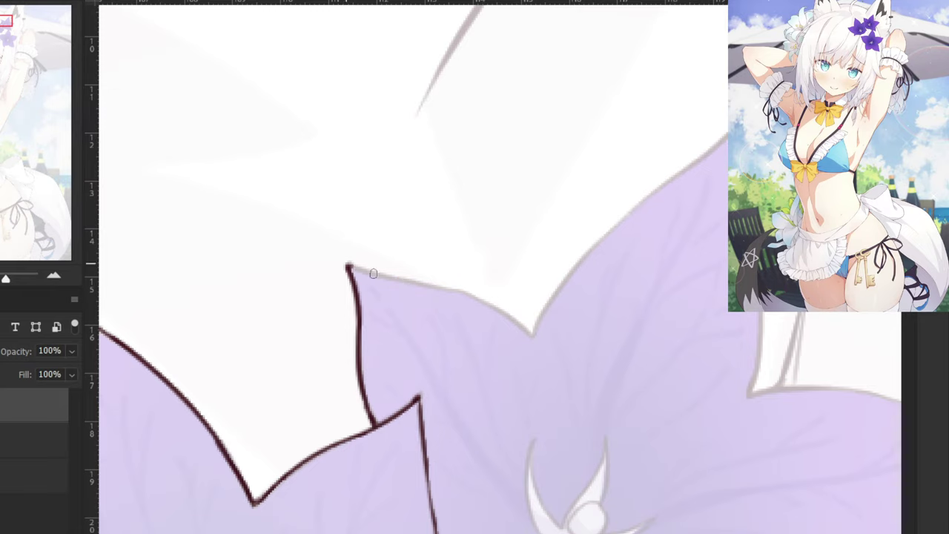
pyautogui.moveTo(348, 265)
pyautogui.mouseDown()
pyautogui.moveTo(481, 307)
pyautogui.moveTo(542, 345)
pyautogui.moveTo(520, 328)
pyautogui.mouseUp()
pyautogui.press('b')
pyautogui.moveTo(483, 300); pyautogui.dragTo(534, 335)
pyautogui.hotkey('ctrl', 'z')
pyautogui.hotkey('ctrl', 'z')
pyautogui.hotkey('ctrl', 'z')
pyautogui.hotkey('ctrl', 'z')
pyautogui.moveTo(484, 301); pyautogui.dragTo(533, 336)
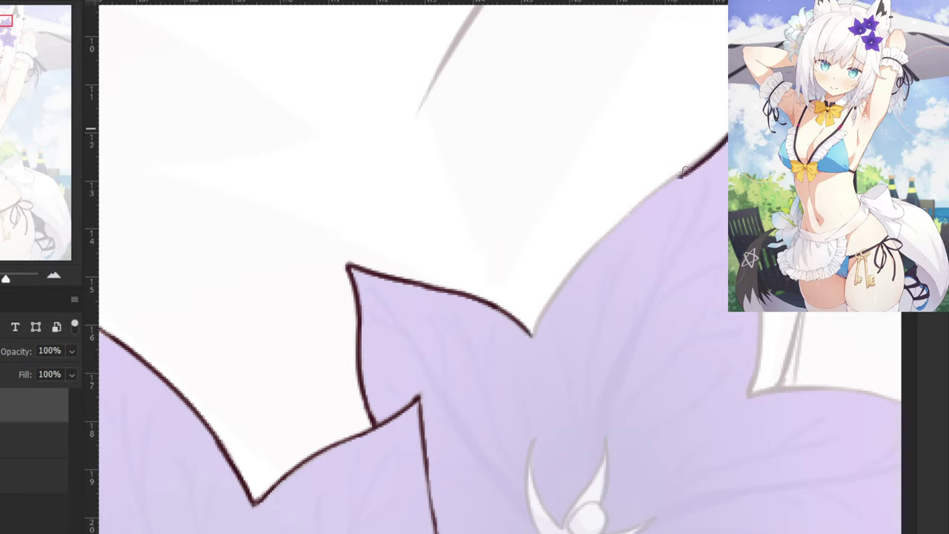
# Ink the top petal's left edge from near its tip down to the notch, refining the curve with repeated strokes.
pyautogui.moveTo(719, 139); pyautogui.dragTo(611, 231)
pyautogui.hotkey('ctrl', 'z')
pyautogui.hotkey('ctrl', 'z')
pyautogui.moveTo(652, 194)
pyautogui.mouseDown()
pyautogui.moveTo(597, 245)
pyautogui.moveTo(653, 195)
pyautogui.moveTo(550, 295)
pyautogui.moveTo(597, 248)
pyautogui.moveTo(537, 323)
pyautogui.moveTo(597, 244)
pyautogui.moveTo(543, 318)
pyautogui.mouseUp()
pyautogui.hotkey('ctrl', 'z')
pyautogui.hotkey('ctrl', 'z')
pyautogui.moveTo(564, 282); pyautogui.dragTo(533, 338)
pyautogui.hotkey('ctrl', 'z')
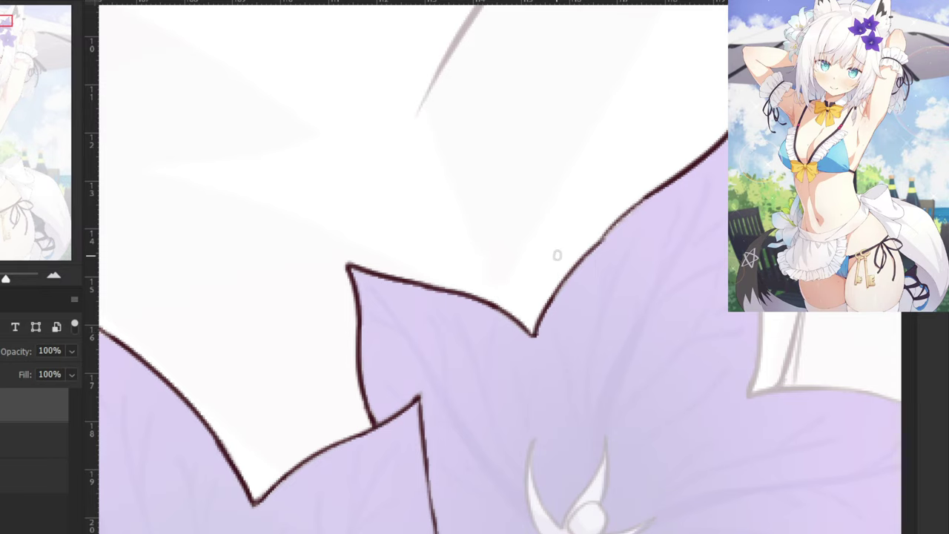
# Ink the upper part of the top petal's right edge, starting at its pointed tip.
pyautogui.moveTo(611, 236)
pyautogui.mouseDown()
pyautogui.moveTo(430, 258)
pyautogui.moveTo(420, 246)
pyautogui.mouseUp()
pyautogui.moveTo(539, 137); pyautogui.dragTo(563, 213)
pyautogui.hotkey('ctrl', 'z')
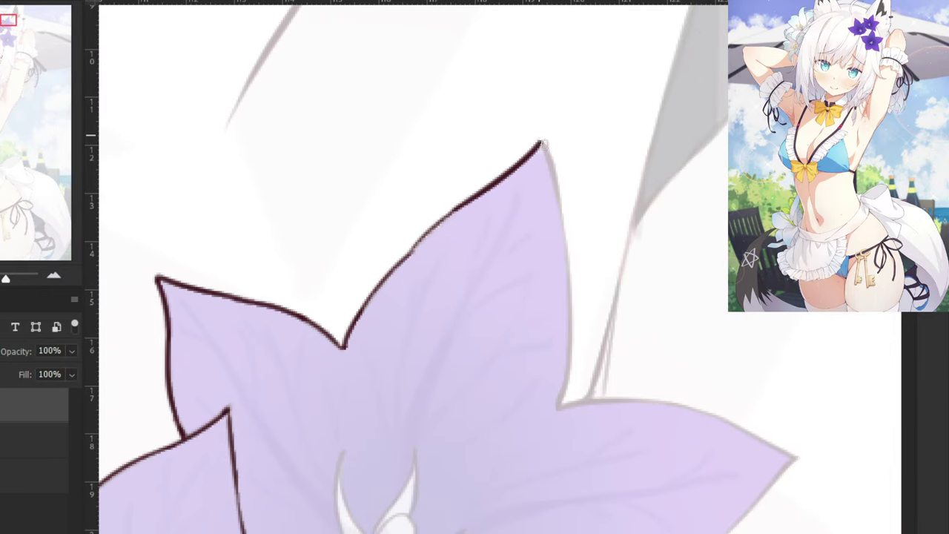
pyautogui.moveTo(541, 137); pyautogui.dragTo(565, 225)
pyautogui.hotkey('ctrl', 'z')
pyautogui.moveTo(542, 139); pyautogui.dragTo(567, 235)
pyautogui.hotkey('ctrl', 'z')
pyautogui.moveTo(540, 138); pyautogui.dragTo(572, 304)
pyautogui.hotkey('ctrl', 'z')
# Continue the top petal's right edge down to the notch above the right petal and clean up the corner.
pyautogui.moveTo(563, 232); pyautogui.dragTo(569, 367)
pyautogui.hotkey('ctrl', 'z')
pyautogui.moveTo(571, 296); pyautogui.dragTo(567, 391)
pyautogui.hotkey('ctrl', 'z')
pyautogui.moveTo(570, 330); pyautogui.dragTo(553, 411)
pyautogui.hotkey('ctrl', 'z')
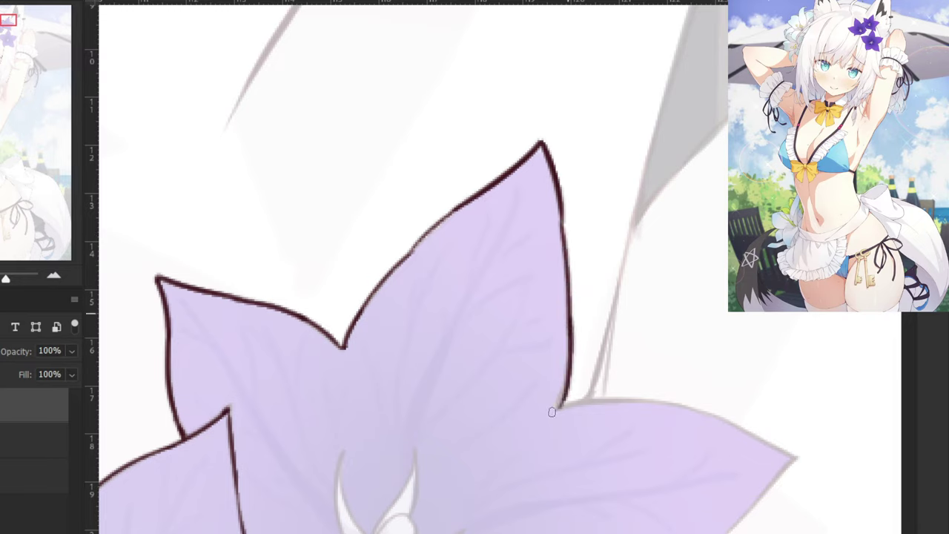
pyautogui.press('e')
pyautogui.click(555, 411)
pyautogui.press('b')
pyautogui.moveTo(570, 363); pyautogui.dragTo(560, 404)
pyautogui.hotkey('ctrl', 'z')
# Ink the right petal's upper edge from the notch to partway toward its tip.
pyautogui.moveTo(462, 407); pyautogui.dragTo(221, 376)
pyautogui.moveTo(315, 369); pyautogui.dragTo(409, 369)
pyautogui.hotkey('ctrl', 'z')
pyautogui.moveTo(316, 374); pyautogui.dragTo(445, 374)
pyautogui.hotkey('ctrl', 'z')
pyautogui.moveTo(359, 369)
pyautogui.mouseDown()
pyautogui.moveTo(460, 379)
pyautogui.moveTo(447, 374)
pyautogui.moveTo(502, 396)
pyautogui.mouseUp()
pyautogui.hotkey('ctrl', 'z')
pyautogui.hotkey('ctrl', 'z')
pyautogui.moveTo(436, 372); pyautogui.dragTo(497, 393)
# Extend the right petal's upper edge to its pointed tip.
pyautogui.hotkey('ctrl', '+')
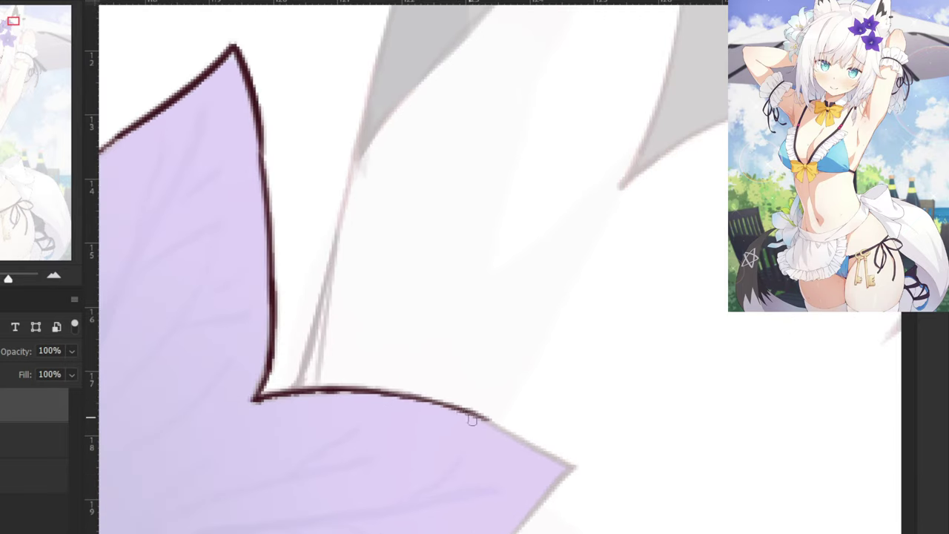
pyautogui.moveTo(439, 400); pyautogui.dragTo(533, 449)
pyautogui.hotkey('ctrl', 'z')
pyautogui.moveTo(482, 422); pyautogui.dragTo(568, 459)
pyautogui.hotkey('ctrl', 'z')
pyautogui.hotkey('ctrl', '-')
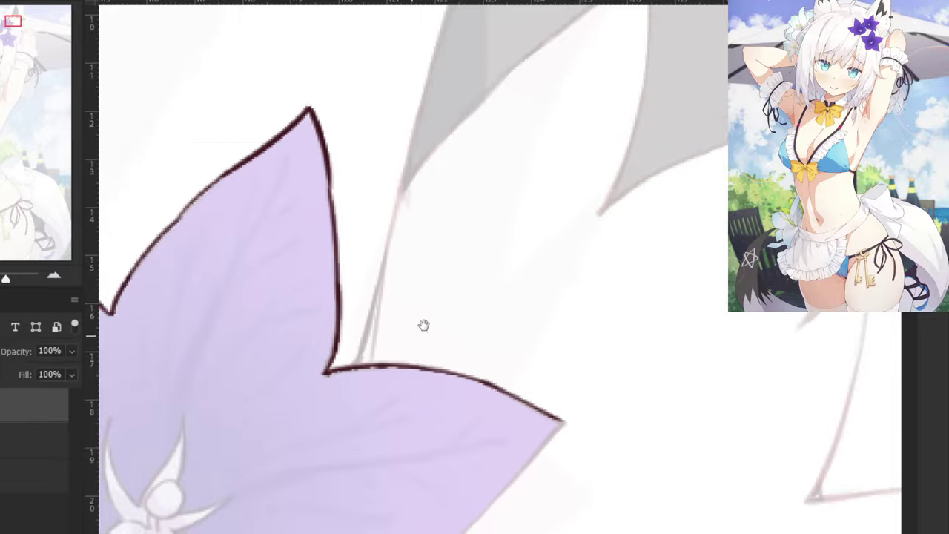
# Ink a short first section of the right petal's lower edge, starting at its tip.
pyautogui.moveTo(424, 324); pyautogui.dragTo(526, 195)
pyautogui.moveTo(662, 276); pyautogui.dragTo(627, 320)
pyautogui.hotkey('ctrl', 'z')
pyautogui.hotkey('ctrl', 'z')
pyautogui.moveTo(662, 276); pyautogui.dragTo(624, 325)
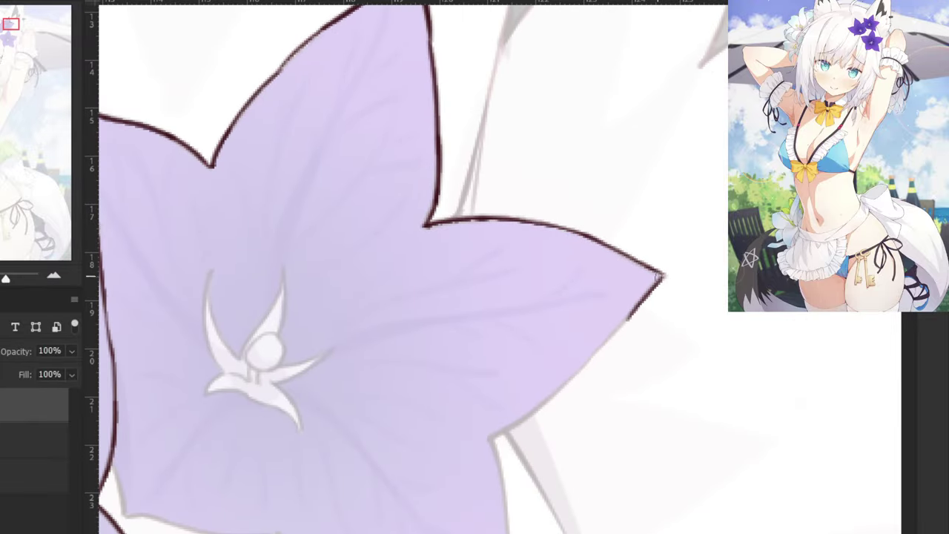
# Continue the right petal's lower edge down to the notch above the lower-right petal, redrawing strokes until it is smooth.
pyautogui.moveTo(666, 275); pyautogui.dragTo(591, 359)
pyautogui.hotkey('ctrl', 'z')
pyautogui.moveTo(637, 304); pyautogui.dragTo(540, 401)
pyautogui.hotkey('ctrl', 'z')
pyautogui.hotkey('ctrl', 'z')
pyautogui.moveTo(635, 306); pyautogui.dragTo(501, 430)
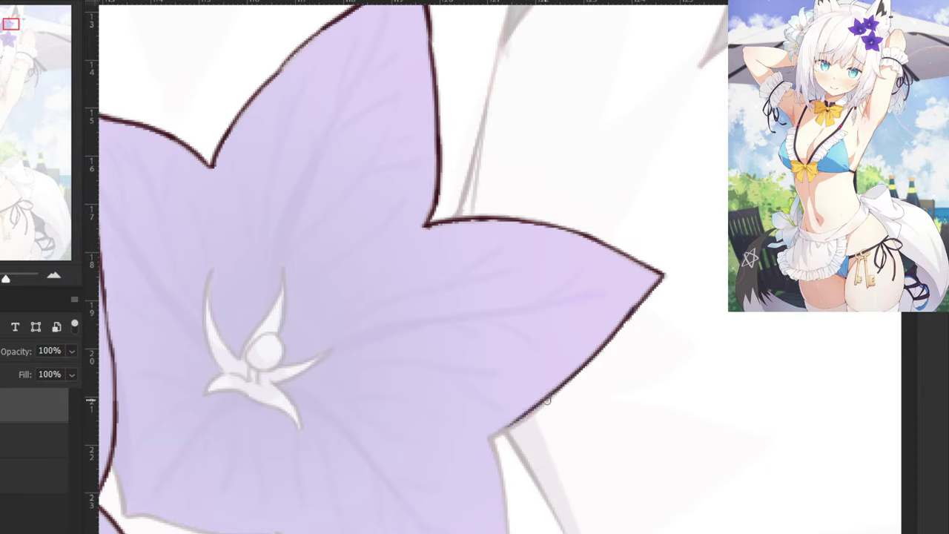
pyautogui.hotkey('ctrl', 'z')
pyautogui.hotkey('ctrl', 'z')
pyautogui.moveTo(634, 307)
pyautogui.mouseDown()
pyautogui.moveTo(536, 412)
pyautogui.moveTo(495, 437)
pyautogui.mouseUp()
pyautogui.hotkey('ctrl', 'z')
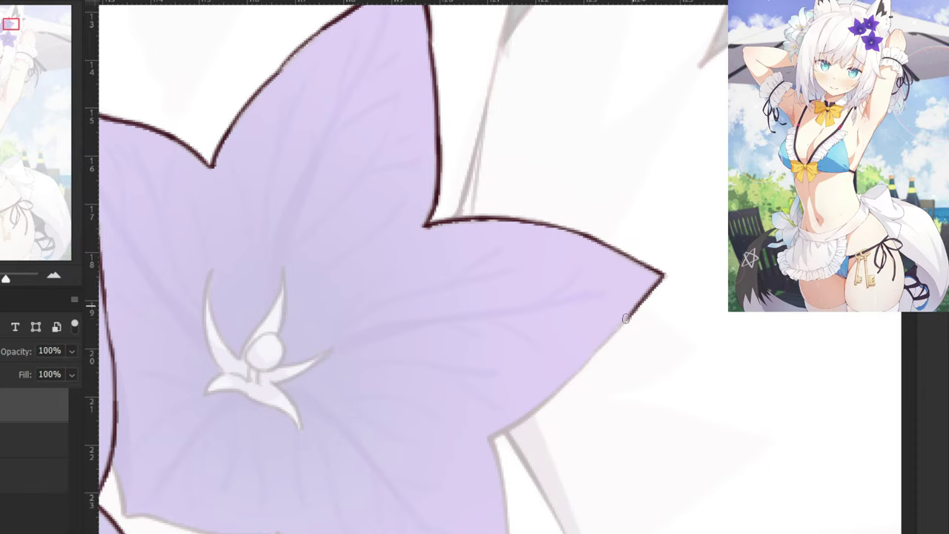
pyautogui.moveTo(629, 322)
pyautogui.mouseDown()
pyautogui.moveTo(489, 439)
pyautogui.moveTo(584, 291)
pyautogui.moveTo(581, 368)
pyautogui.mouseUp()
pyautogui.hotkey('ctrl', 'z')
# Ink the lower-right petal's right edge from the notch down to its pointed tip.
pyautogui.moveTo(568, 304); pyautogui.dragTo(583, 451)
pyautogui.moveTo(584, 400); pyautogui.dragTo(584, 483)
pyautogui.moveTo(584, 448); pyautogui.dragTo(586, 495)
pyautogui.hotkey('ctrl', 'z')
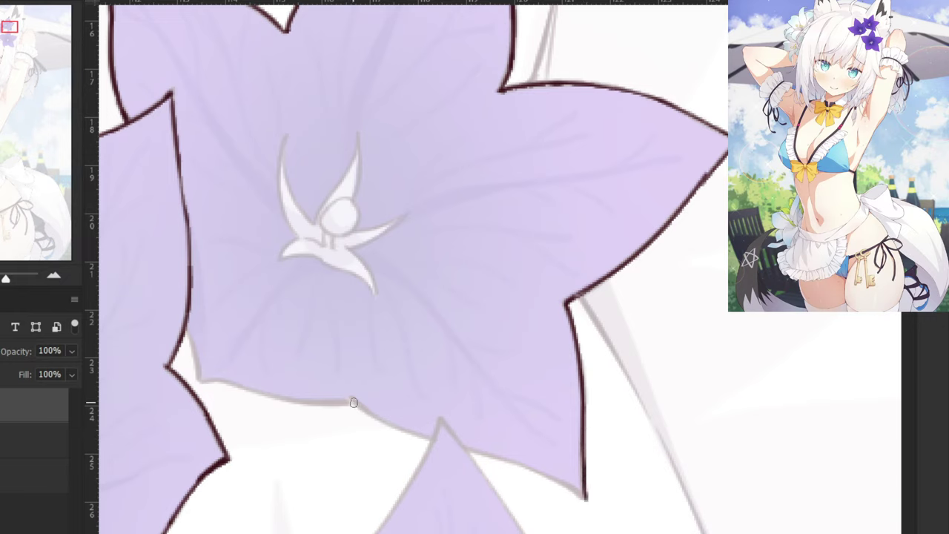
# Ink the lower-right petal's bottom edge from the lower notch to its tip, and erase the part crossing the third flower's petal.
pyautogui.moveTo(352, 400)
pyautogui.mouseDown()
pyautogui.moveTo(420, 438)
pyautogui.moveTo(393, 425)
pyautogui.moveTo(481, 450)
pyautogui.mouseUp()
pyautogui.hotkey('ctrl', 'z')
pyautogui.moveTo(400, 431); pyautogui.dragTo(525, 468)
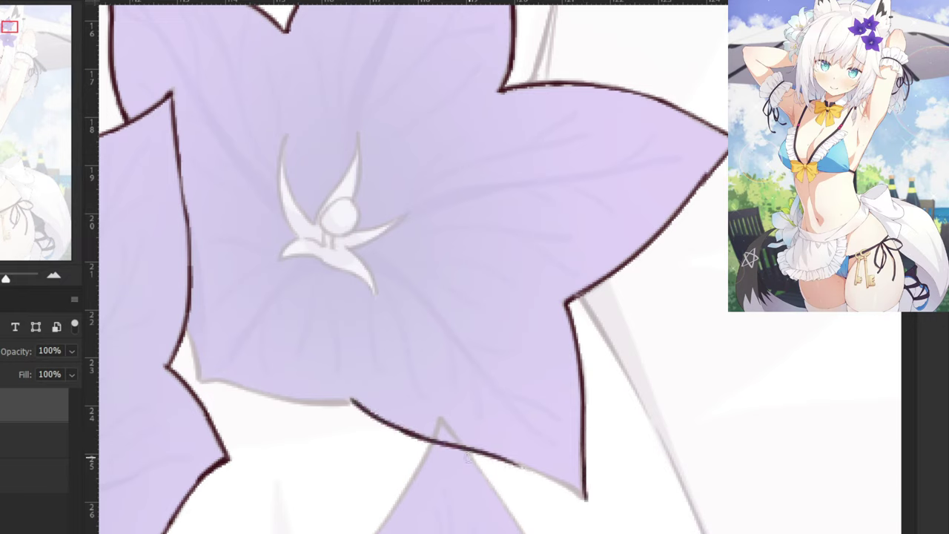
pyautogui.moveTo(467, 448); pyautogui.dragTo(578, 491)
pyautogui.hotkey('ctrl', 'z')
pyautogui.moveTo(518, 465); pyautogui.dragTo(586, 497)
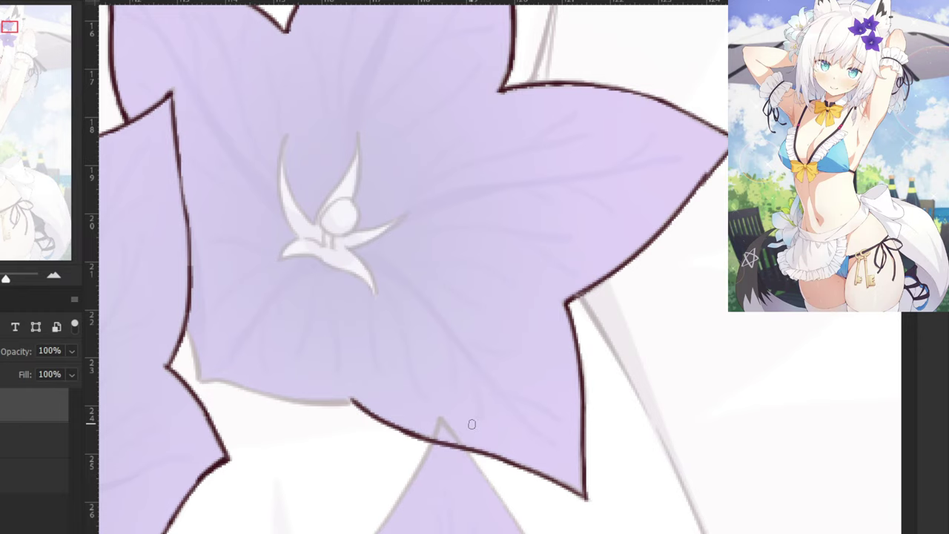
pyautogui.moveTo(468, 445)
pyautogui.mouseDown()
pyautogui.moveTo(445, 455)
pyautogui.moveTo(458, 461)
pyautogui.mouseUp()
# Ink the lower-left petal's short left edge emerging from behind the first flower, rounding its bottom corner.
pyautogui.moveTo(250, 308); pyautogui.dragTo(418, 302)
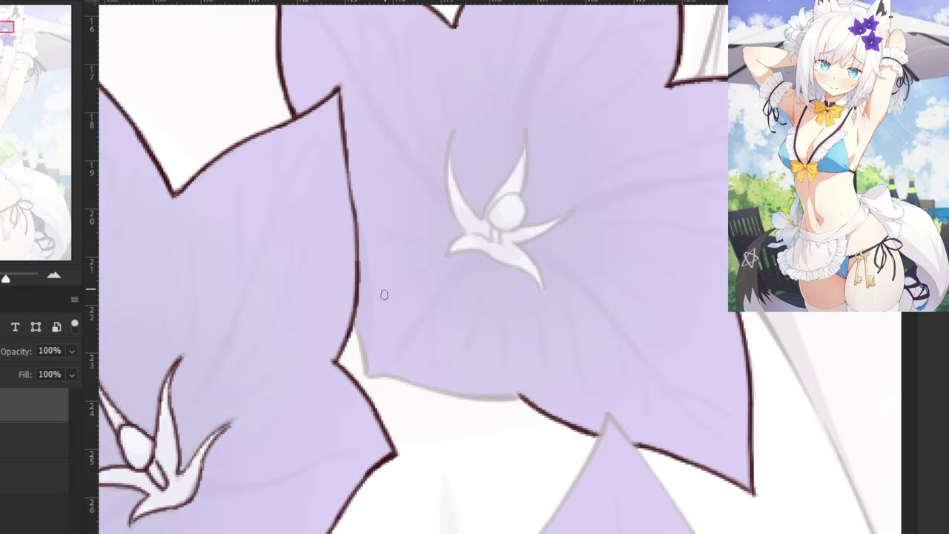
pyautogui.moveTo(356, 327)
pyautogui.mouseDown()
pyautogui.moveTo(365, 375)
pyautogui.moveTo(412, 383)
pyautogui.mouseUp()
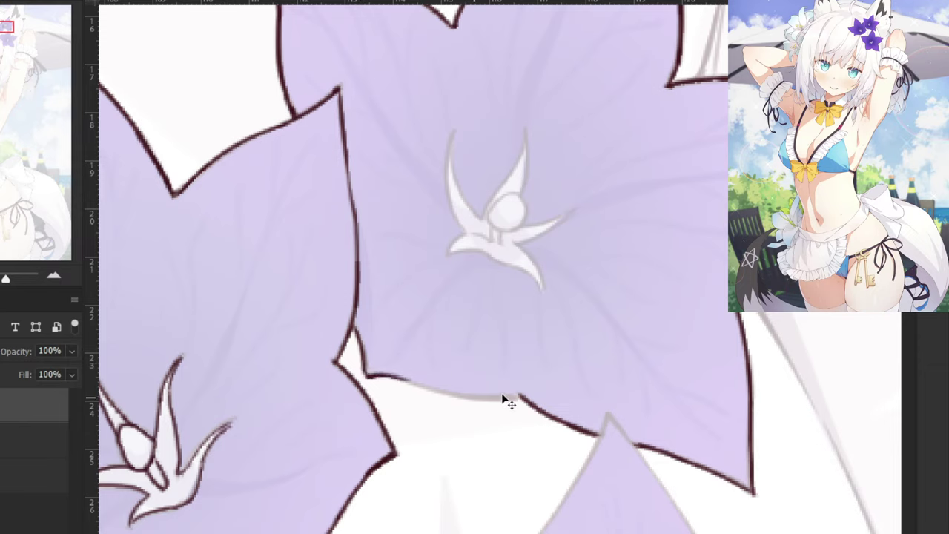
pyautogui.hotkey('ctrl', 'z')
# Ink the lower-left petal's bottom edge from the lower notch to its corner, redrawing until both lines join smoothly.
pyautogui.moveTo(522, 394); pyautogui.dragTo(443, 392)
pyautogui.hotkey('ctrl', 'z')
pyautogui.hotkey('ctrl', 'z')
pyautogui.moveTo(524, 397); pyautogui.dragTo(435, 388)
pyautogui.hotkey('ctrl', 'z')
pyautogui.hotkey('ctrl', 'z')
pyautogui.moveTo(524, 394); pyautogui.dragTo(401, 383)
pyautogui.hotkey('ctrl', 'z')
pyautogui.hotkey('ctrl', 'z')
pyautogui.hotkey('ctrl', 'z')
pyautogui.moveTo(521, 393); pyautogui.dragTo(375, 379)
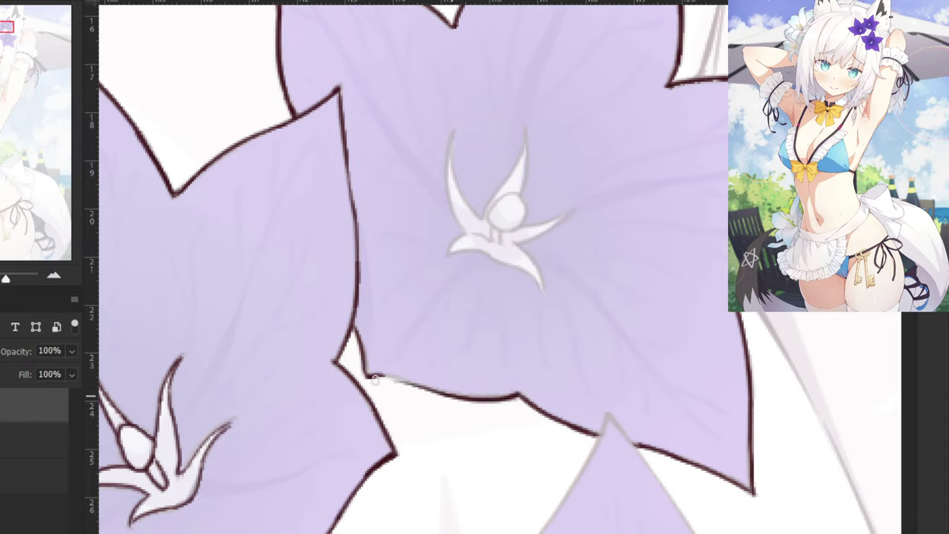
pyautogui.hotkey('ctrl', 'z')
pyautogui.moveTo(447, 396); pyautogui.dragTo(371, 376)
# Ink the small lower-left lobe at the second flower's center and the lower edge running to the lower-right lobe's tip.
pyautogui.keyDown('space'); pyautogui.moveTo(486, 121); pyautogui.dragTo(505, 224); pyautogui.keyUp('space')
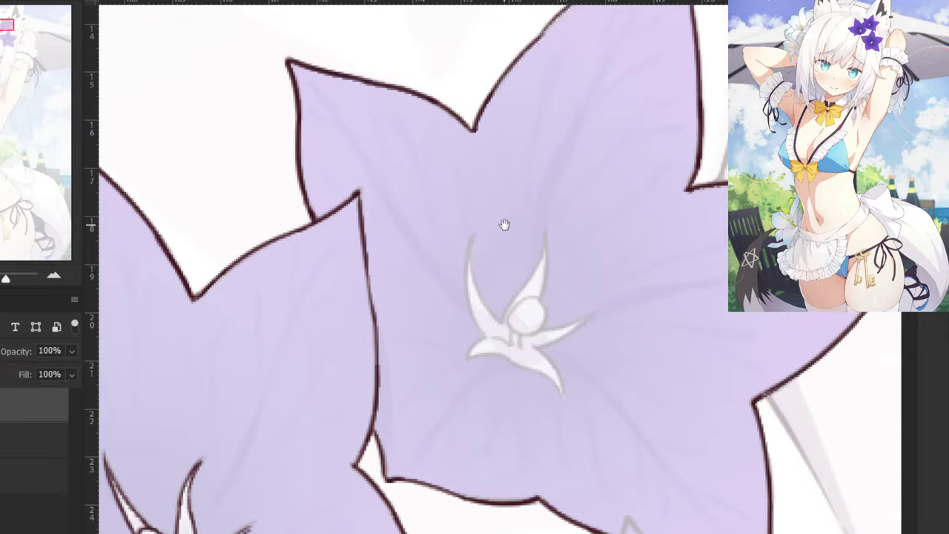
pyautogui.hotkey('ctrl', '+')
pyautogui.moveTo(514, 352)
pyautogui.mouseDown()
pyautogui.moveTo(490, 343)
pyautogui.moveTo(454, 369)
pyautogui.moveTo(563, 393)
pyautogui.mouseUp()
pyautogui.hotkey('ctrl', 'z')
pyautogui.hotkey('ctrl', 'z')
pyautogui.hotkey('ctrl', 'z')
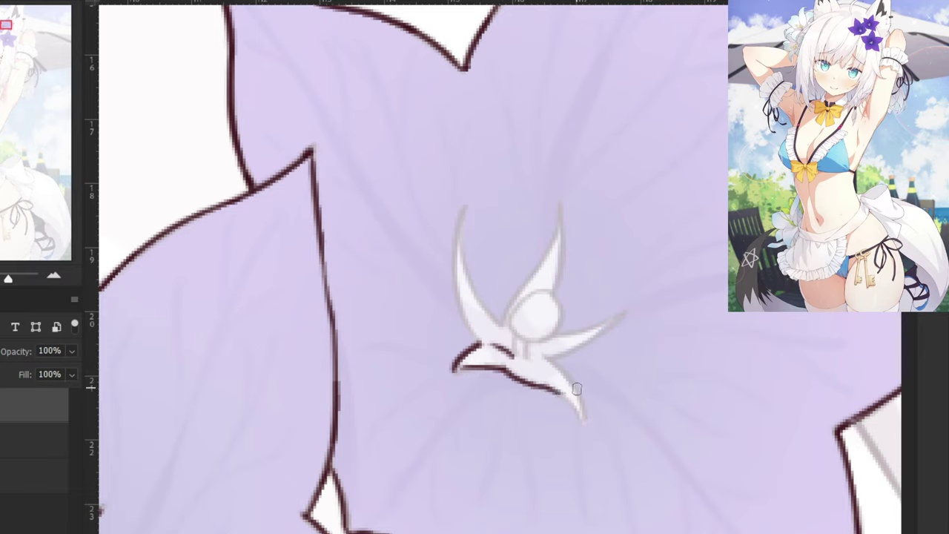
pyautogui.hotkey('ctrl', 'z')
pyautogui.moveTo(505, 368); pyautogui.dragTo(581, 412)
pyautogui.hotkey('ctrl', 'z')
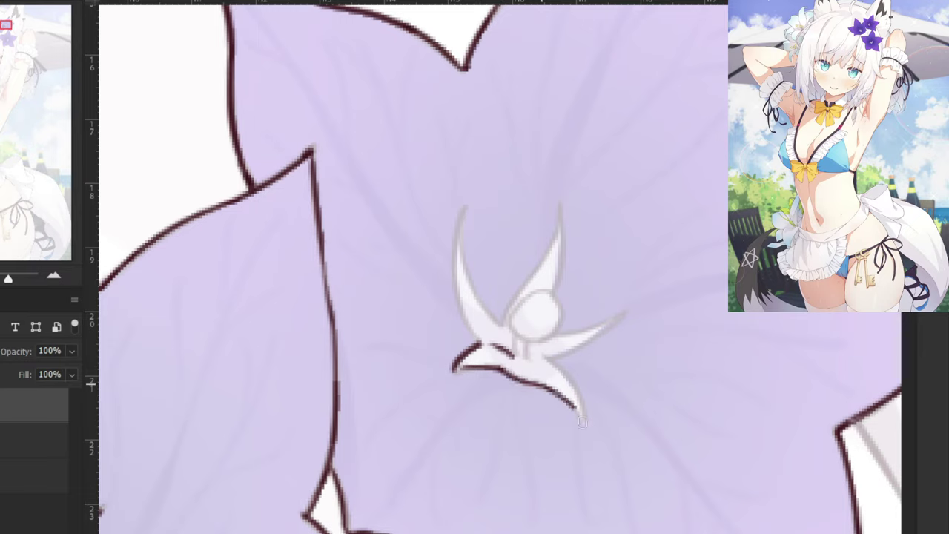
# Ink the upper edge of the center's lower-right lobe so it meets the lower edge at the tip.
pyautogui.moveTo(544, 359); pyautogui.dragTo(581, 411)
pyautogui.hotkey('ctrl', 'z')
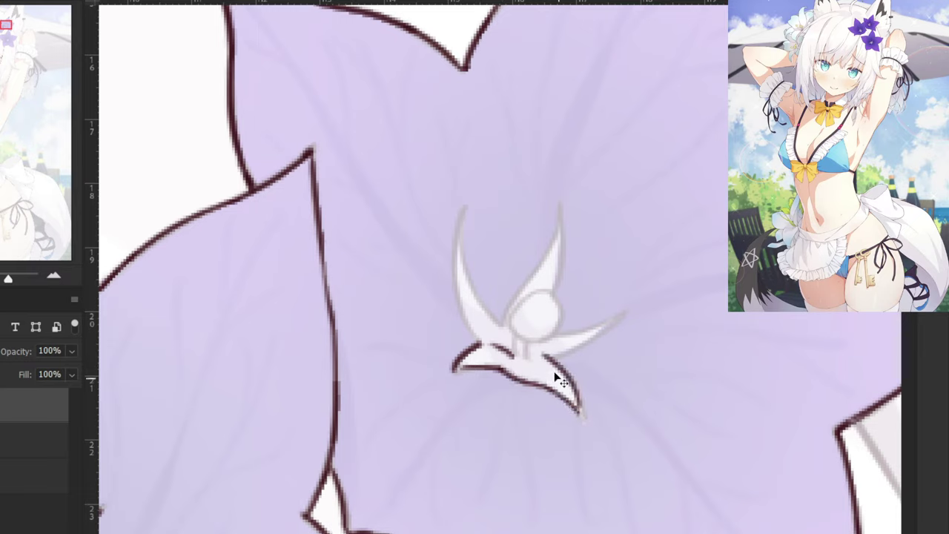
pyautogui.hotkey('ctrl', 'z')
pyautogui.moveTo(545, 359); pyautogui.dragTo(583, 414)
pyautogui.hotkey('ctrl', 'z')
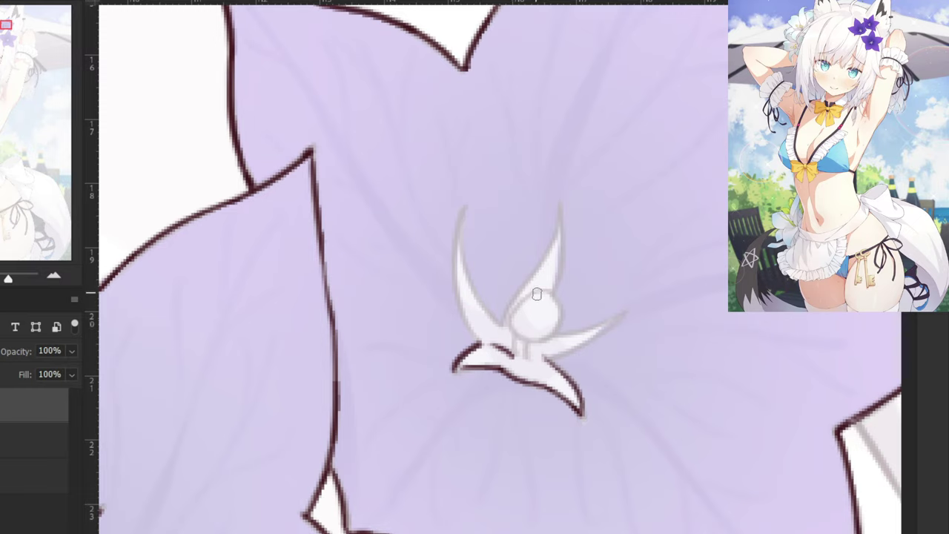
# Ink the outline of the round bulb at the second flower's center.
pyautogui.moveTo(537, 295)
pyautogui.mouseDown()
pyautogui.moveTo(513, 316)
pyautogui.moveTo(514, 330)
pyautogui.moveTo(533, 340)
pyautogui.moveTo(516, 329)
pyautogui.moveTo(546, 333)
pyautogui.moveTo(515, 329)
pyautogui.moveTo(555, 331)
pyautogui.moveTo(557, 298)
pyautogui.moveTo(541, 291)
pyautogui.moveTo(526, 310)
pyautogui.moveTo(549, 290)
pyautogui.moveTo(531, 293)
pyautogui.moveTo(545, 292)
pyautogui.moveTo(559, 322)
pyautogui.moveTo(551, 335)
pyautogui.moveTo(516, 340)
pyautogui.mouseUp()
pyautogui.hotkey('ctrl', 'z')
pyautogui.hotkey('ctrl', 'z')
pyautogui.hotkey('ctrl', 'z')
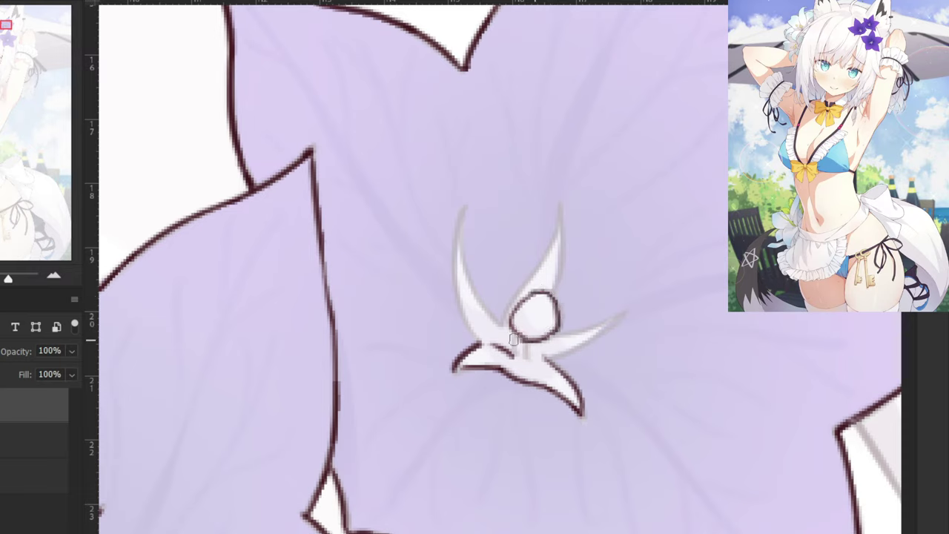
# Redraw the round bulb's outline at the second flower's center and ink the pointed lobe extending to its right.
pyautogui.hotkey('ctrl', 'z')
pyautogui.moveTo(538, 295)
pyautogui.mouseDown()
pyautogui.moveTo(556, 301)
pyautogui.moveTo(561, 325)
pyautogui.moveTo(514, 332)
pyautogui.moveTo(543, 340)
pyautogui.moveTo(563, 304)
pyautogui.mouseUp()
pyautogui.hotkey('ctrl', 'z')
pyautogui.moveTo(541, 337)
pyautogui.mouseDown()
pyautogui.moveTo(623, 310)
pyautogui.moveTo(533, 334)
pyautogui.mouseUp()
pyautogui.hotkey('ctrl', 'z')
pyautogui.hotkey('ctrl', 'z')
pyautogui.hotkey('ctrl', 'z')
pyautogui.moveTo(621, 308); pyautogui.dragTo(539, 359)
pyautogui.hotkey('ctrl', 'z')
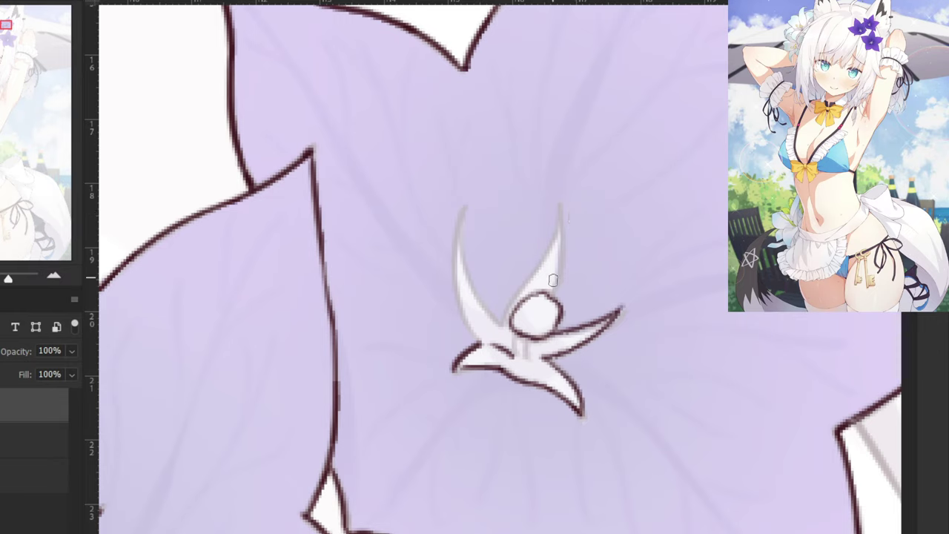
# Ink the center's upper-right lobe and the short stem lines beneath the bulb.
pyautogui.moveTo(553, 281)
pyautogui.mouseDown()
pyautogui.moveTo(559, 209)
pyautogui.moveTo(548, 252)
pyautogui.mouseUp()
pyautogui.hotkey('ctrl', 'z')
pyautogui.moveTo(560, 217); pyautogui.dragTo(504, 316)
pyautogui.hotkey('ctrl', 'z')
pyautogui.moveTo(537, 267)
pyautogui.mouseDown()
pyautogui.moveTo(504, 334)
pyautogui.moveTo(519, 334)
pyautogui.moveTo(518, 357)
pyautogui.moveTo(524, 338)
pyautogui.moveTo(528, 364)
pyautogui.mouseUp()
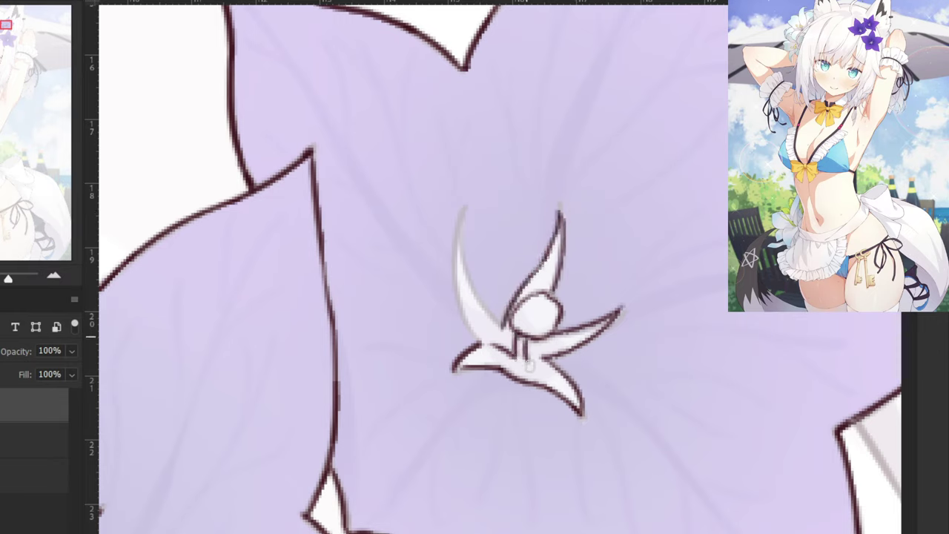
# Ink both edges of the center's long upper-left lobe, from its tip down to the lower-left lobe.
pyautogui.moveTo(460, 212); pyautogui.dragTo(490, 324)
pyautogui.hotkey('ctrl', 'z')
pyautogui.moveTo(461, 205); pyautogui.dragTo(493, 322)
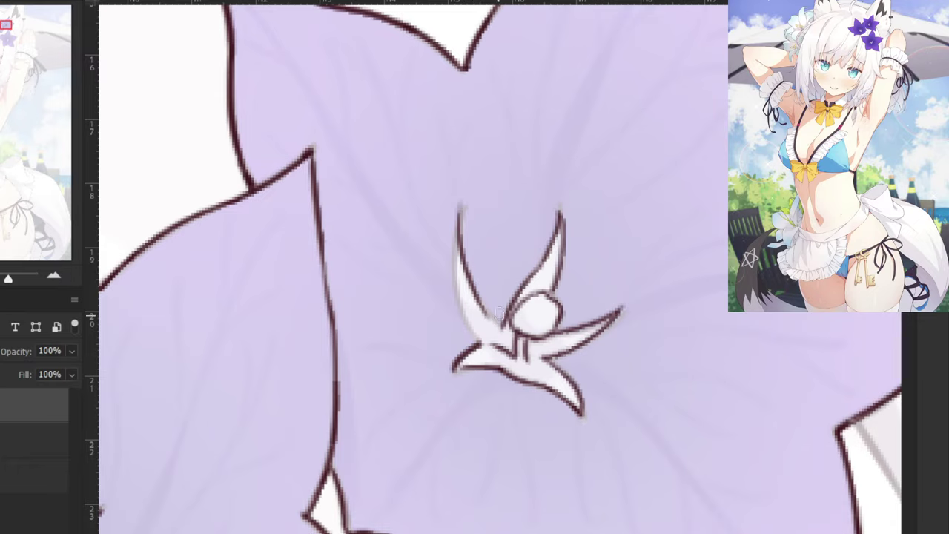
pyautogui.moveTo(471, 278); pyautogui.dragTo(504, 328)
pyautogui.moveTo(461, 207); pyautogui.dragTo(456, 276)
pyautogui.hotkey('ctrl', 'z')
pyautogui.moveTo(459, 204); pyautogui.dragTo(455, 297)
pyautogui.moveTo(454, 245); pyautogui.dragTo(461, 310)
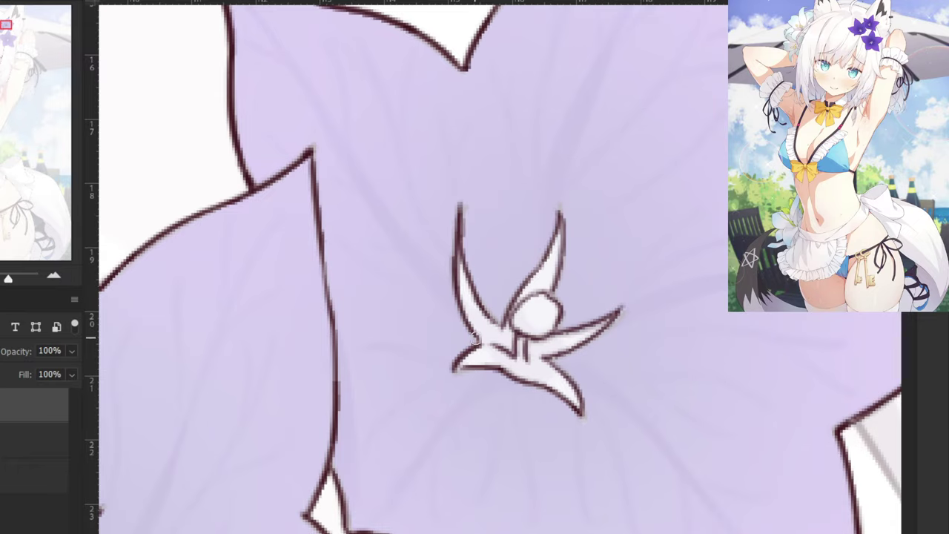
# Ink the upper part of the left edge of the third flower's top petal, starting from the petal's tip.
pyautogui.hotkey('ctrl', '-')
pyautogui.hotkey('ctrl', '-')
pyautogui.hotkey('ctrl', '-')
pyautogui.hotkey('ctrl', '-')
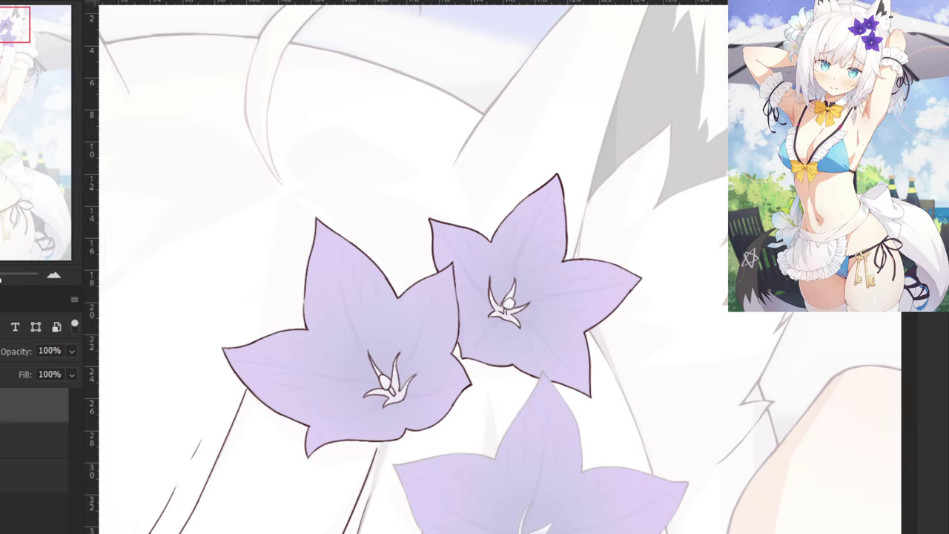
pyautogui.moveTo(350, 319); pyautogui.dragTo(331, 162)
pyautogui.hotkey('ctrl', '+')
pyautogui.hotkey('ctrl', '+')
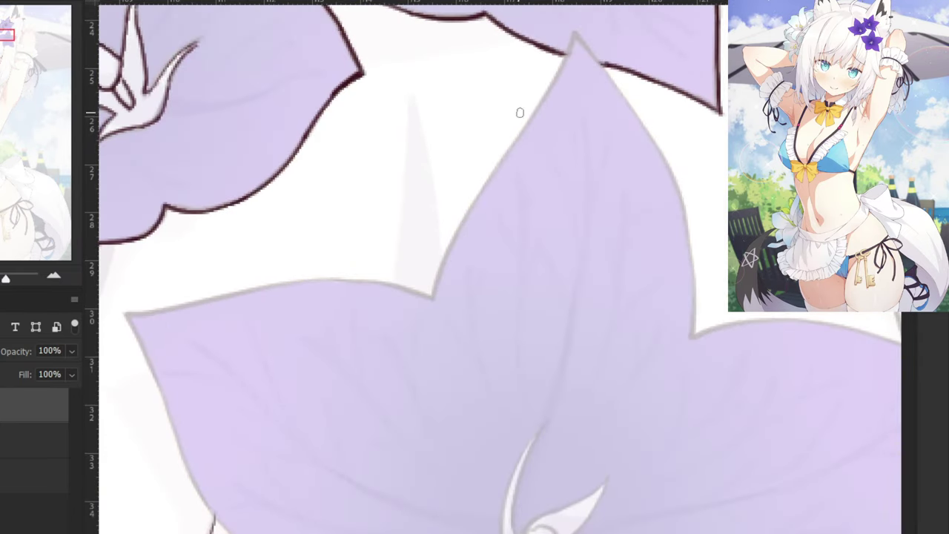
pyautogui.moveTo(510, 91); pyautogui.dragTo(489, 247)
pyautogui.moveTo(555, 193); pyautogui.dragTo(498, 308)
pyautogui.hotkey('ctrl', 'z')
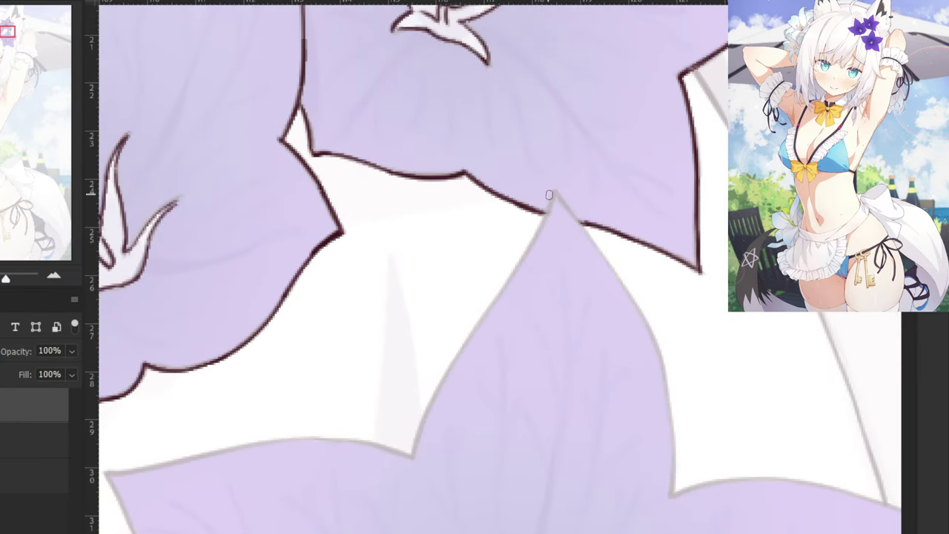
pyautogui.moveTo(550, 195); pyautogui.dragTo(459, 361)
pyautogui.hotkey('ctrl', '-')
pyautogui.hotkey('ctrl', 'z')
# Redraw the lower half of the top petal's left edge as a smooth line down to the left notch.
pyautogui.moveTo(500, 297); pyautogui.dragTo(444, 396)
pyautogui.hotkey('ctrl', 'z')
pyautogui.hotkey('ctrl', 'z')
pyautogui.hotkey('ctrl', 'z')
pyautogui.hotkey('ctrl', 'z')
pyautogui.hotkey('ctrl', 'z')
pyautogui.hotkey('ctrl', 'z')
pyautogui.hotkey('ctrl', 'z')
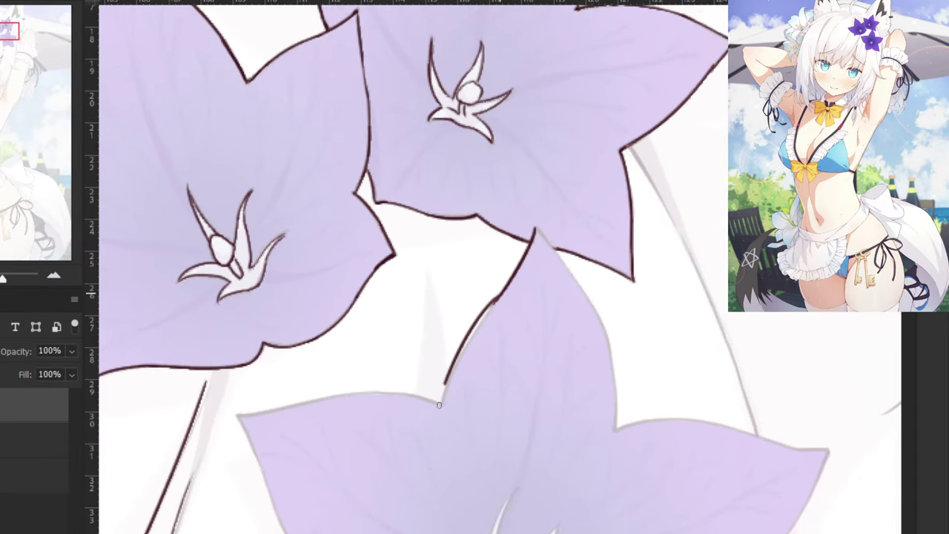
pyautogui.moveTo(494, 306); pyautogui.dragTo(448, 397)
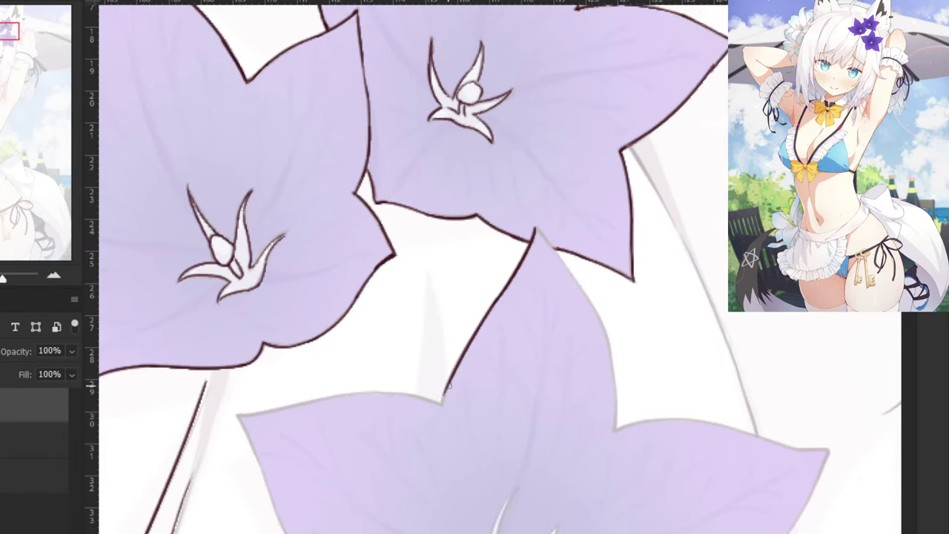
# Ink the upper part of the top petal's right edge from the tip, redrawing until the curve follows the reference.
pyautogui.moveTo(536, 229); pyautogui.dragTo(592, 312)
pyautogui.hotkey('ctrl', 'z')
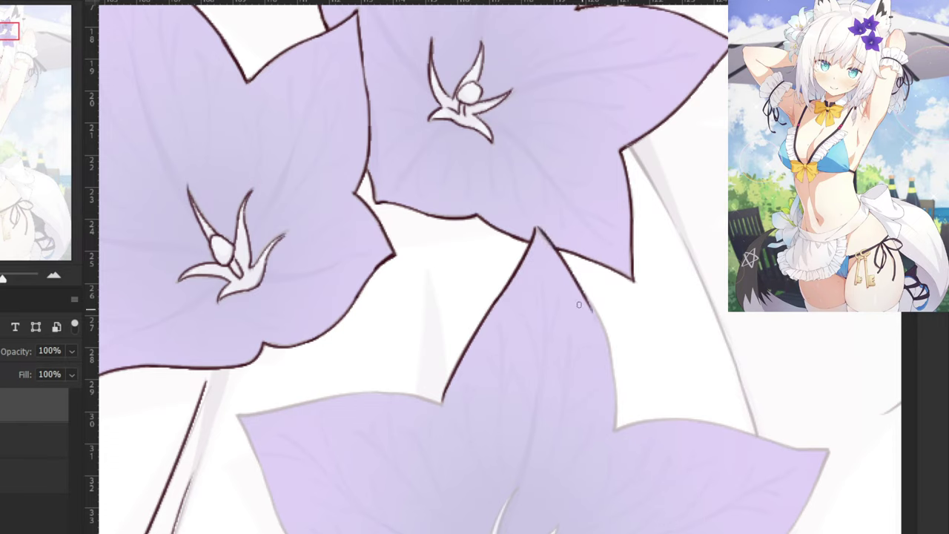
pyautogui.hotkey('ctrl', 'z')
pyautogui.moveTo(530, 227); pyautogui.dragTo(595, 313)
pyautogui.hotkey('ctrl', 'z')
pyautogui.hotkey('ctrl', 'z')
pyautogui.moveTo(533, 227); pyautogui.dragTo(592, 314)
pyautogui.hotkey('ctrl', 'z')
pyautogui.moveTo(534, 228); pyautogui.dragTo(595, 306)
pyautogui.hotkey('ctrl', 'z')
pyautogui.moveTo(534, 227); pyautogui.dragTo(598, 315)
pyautogui.hotkey('ctrl', 'z')
pyautogui.hotkey('ctrl', 'z')
# Continue the top petal's right edge down to the notch beside the right petal.
pyautogui.moveTo(577, 277); pyautogui.dragTo(616, 377)
pyautogui.hotkey('ctrl', 'z')
pyautogui.moveTo(585, 289); pyautogui.dragTo(615, 362)
pyautogui.moveTo(604, 328)
pyautogui.mouseDown()
pyautogui.moveTo(610, 390)
pyautogui.moveTo(678, 350)
pyautogui.moveTo(610, 398)
pyautogui.moveTo(611, 378)
pyautogui.moveTo(601, 377)
pyautogui.moveTo(616, 385)
pyautogui.moveTo(621, 423)
pyautogui.mouseUp()
pyautogui.press('e')
pyautogui.press('b')
pyautogui.hotkey('ctrl', 'z')
pyautogui.moveTo(608, 336); pyautogui.dragTo(615, 419)
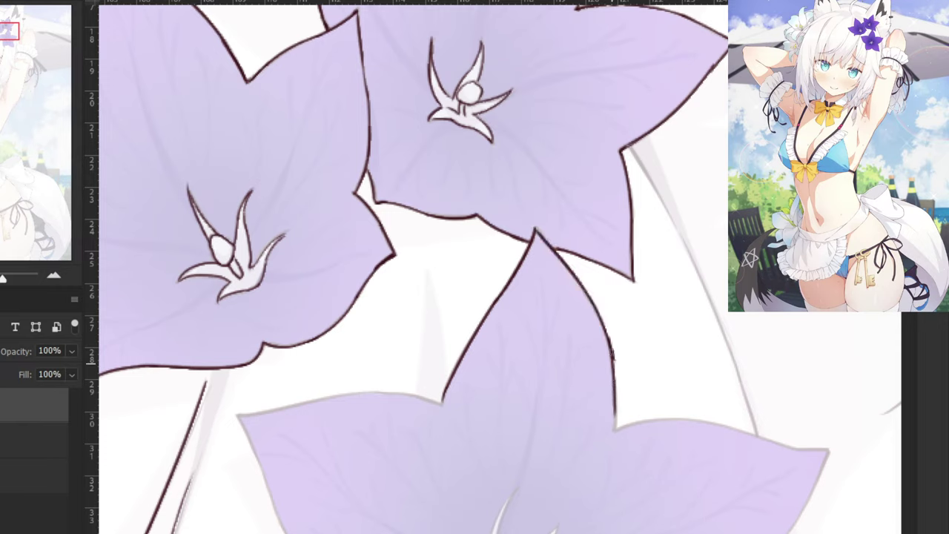
pyautogui.hotkey('ctrl', 'z')
pyautogui.moveTo(610, 341)
pyautogui.mouseDown()
pyautogui.moveTo(616, 432)
pyautogui.moveTo(616, 421)
pyautogui.mouseUp()
pyautogui.hotkey('ctrl', 'z')
# Ink the upper edge of the third flower's right petal from its tip toward the notch.
pyautogui.hotkey('ctrl', '-')
pyautogui.hotkey('ctrl', '-')
pyautogui.hotkey('ctrl', '-')
pyautogui.hotkey('ctrl', '-')
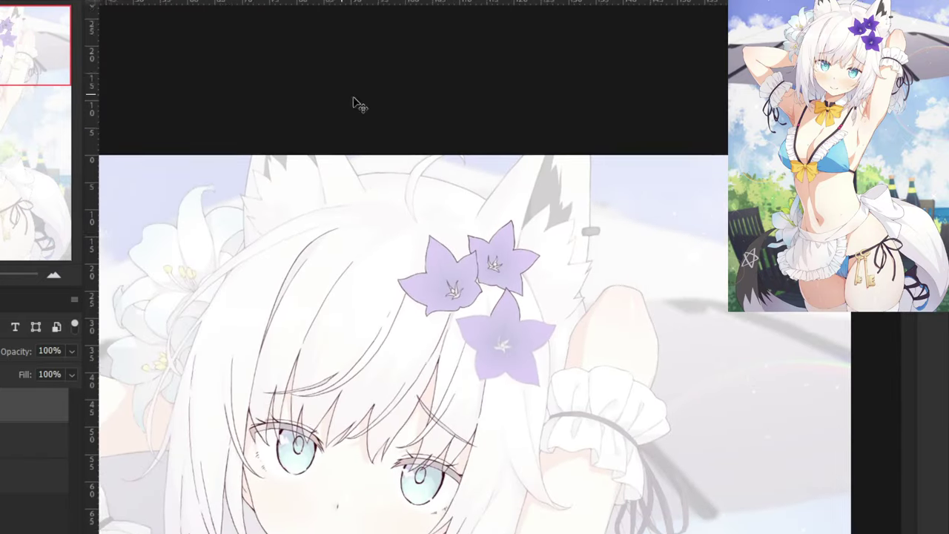
pyautogui.scroll(5, 434, 407)
pyautogui.scroll(5, 432, 402)
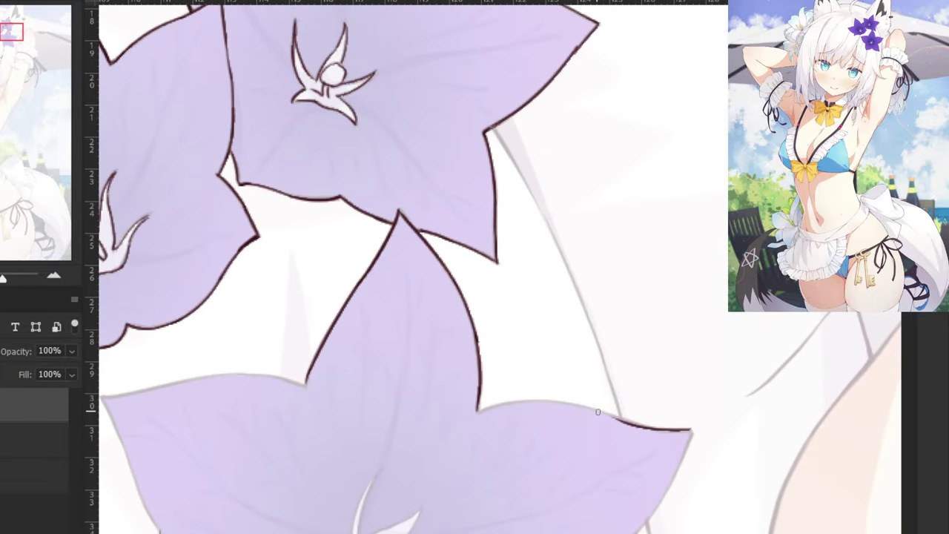
pyautogui.moveTo(691, 430)
pyautogui.mouseDown()
pyautogui.moveTo(580, 404)
pyautogui.moveTo(569, 406)
pyautogui.moveTo(607, 419)
pyautogui.moveTo(510, 399)
pyautogui.mouseUp()
pyautogui.hotkey('ctrl', 'z')
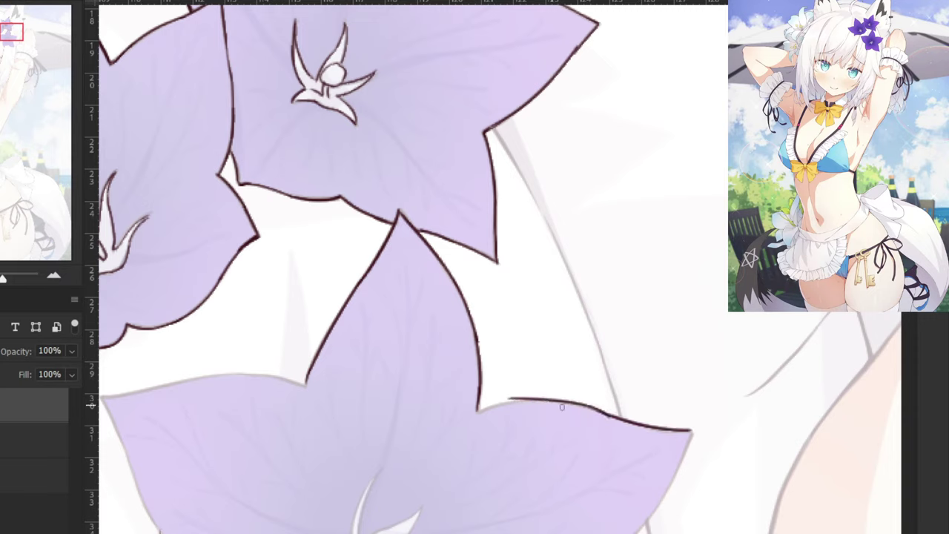
pyautogui.hotkey('ctrl', 'z')
# Extend the right petal's upper edge to meet the top petal's line at the notch.
pyautogui.moveTo(605, 413)
pyautogui.mouseDown()
pyautogui.moveTo(507, 411)
pyautogui.moveTo(535, 390)
pyautogui.moveTo(484, 414)
pyautogui.moveTo(582, 391)
pyautogui.moveTo(591, 408)
pyautogui.moveTo(527, 402)
pyautogui.moveTo(575, 404)
pyautogui.moveTo(486, 411)
pyautogui.moveTo(590, 414)
pyautogui.moveTo(558, 403)
pyautogui.moveTo(492, 410)
pyautogui.mouseUp()
pyautogui.hotkey('ctrl', 'z')
pyautogui.hotkey('ctrl', 'z')
pyautogui.hotkey('ctrl', 'z')
pyautogui.hotkey('ctrl', '+')
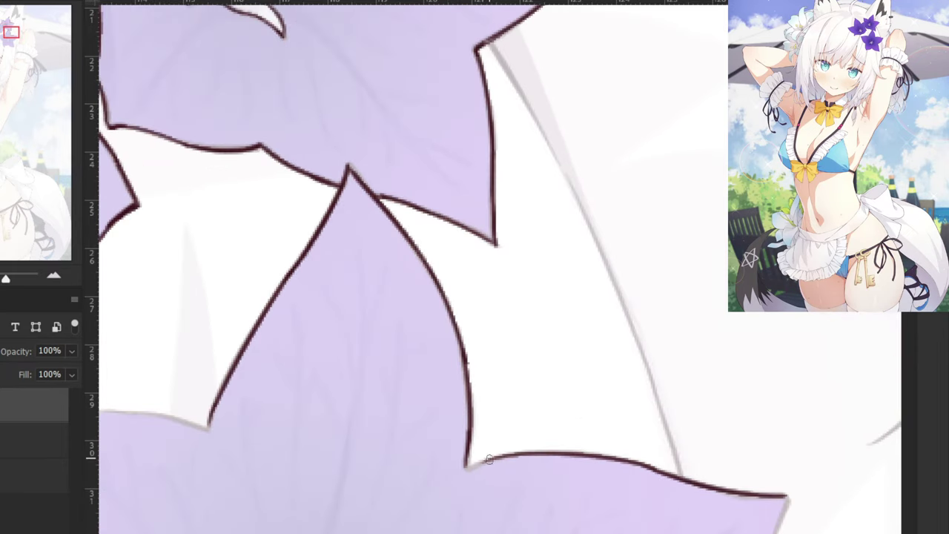
pyautogui.hotkey('ctrl', '-')
# Ink the right petal's lower edge from its tip down to the lower-right notch.
pyautogui.moveTo(491, 379); pyautogui.dragTo(496, 238)
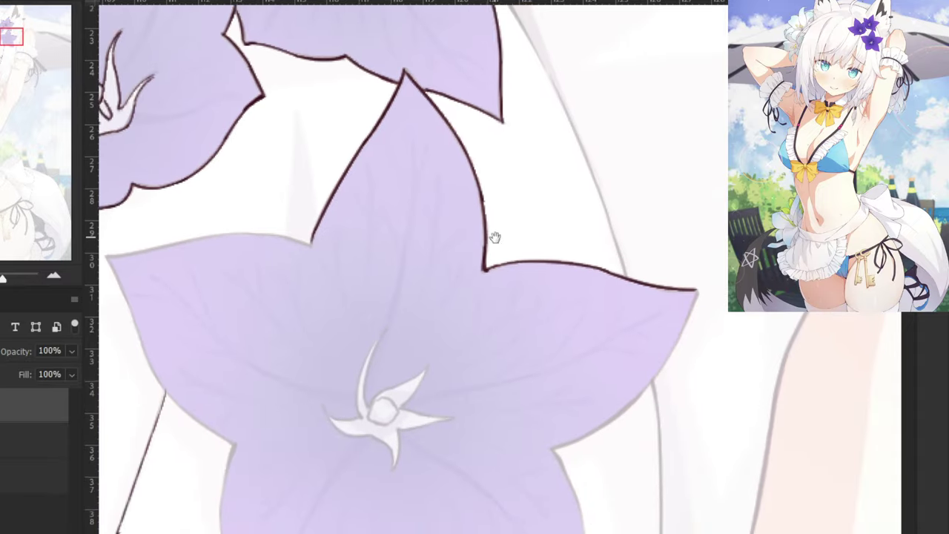
pyautogui.hotkey('ctrl', 'z')
pyautogui.moveTo(699, 287); pyautogui.dragTo(657, 366)
pyautogui.hotkey('ctrl', 'z')
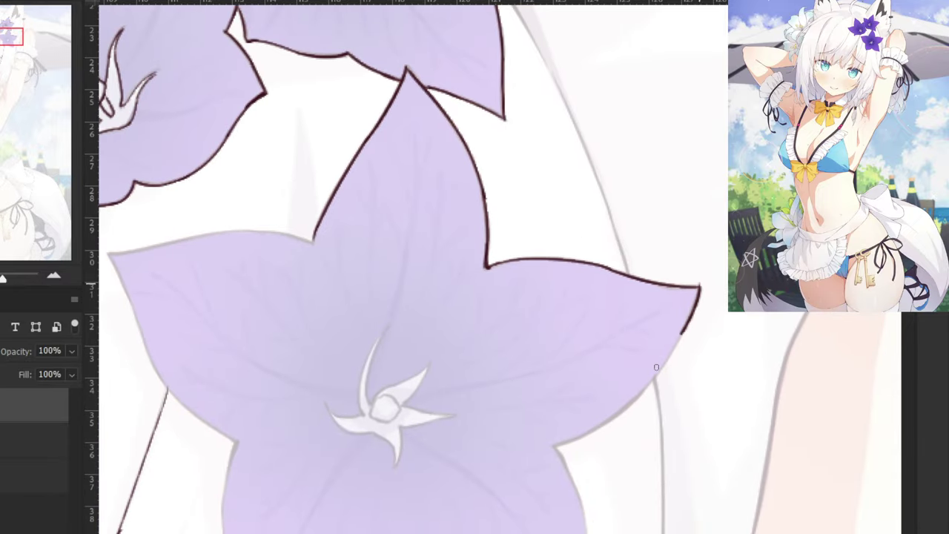
pyautogui.hotkey('ctrl', 'z')
pyautogui.moveTo(699, 287)
pyautogui.mouseDown()
pyautogui.moveTo(636, 408)
pyautogui.moveTo(647, 389)
pyautogui.moveTo(577, 444)
pyautogui.mouseUp()
pyautogui.hotkey('ctrl', 'z')
pyautogui.moveTo(656, 376)
pyautogui.mouseDown()
pyautogui.moveTo(572, 438)
pyautogui.moveTo(607, 414)
pyautogui.moveTo(591, 432)
pyautogui.moveTo(554, 446)
pyautogui.mouseUp()
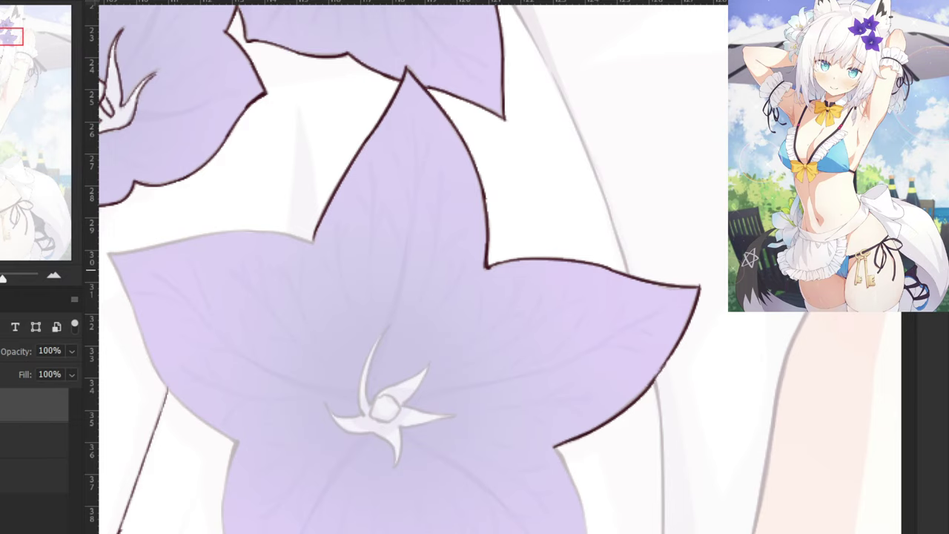
# Ink the outer edge of the lower-right petal from the notch down to the petal's tip.
pyautogui.moveTo(528, 459)
pyautogui.mouseDown()
pyautogui.moveTo(502, 316)
pyautogui.moveTo(585, 382)
pyautogui.mouseUp()
pyautogui.hotkey('ctrl', '+')
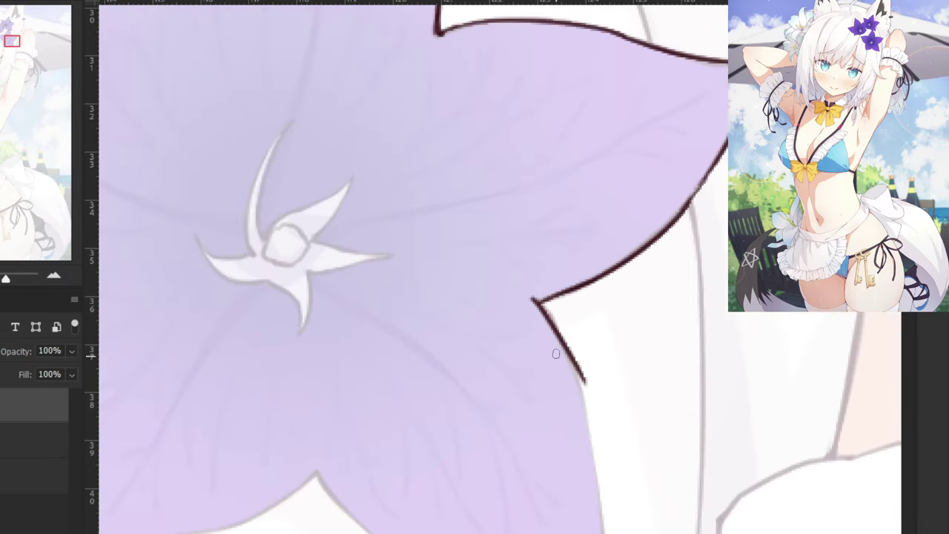
pyautogui.hotkey('ctrl', 'z')
pyautogui.moveTo(540, 303)
pyautogui.mouseDown()
pyautogui.moveTo(583, 385)
pyautogui.moveTo(588, 407)
pyautogui.moveTo(565, 350)
pyautogui.moveTo(596, 459)
pyautogui.mouseUp()
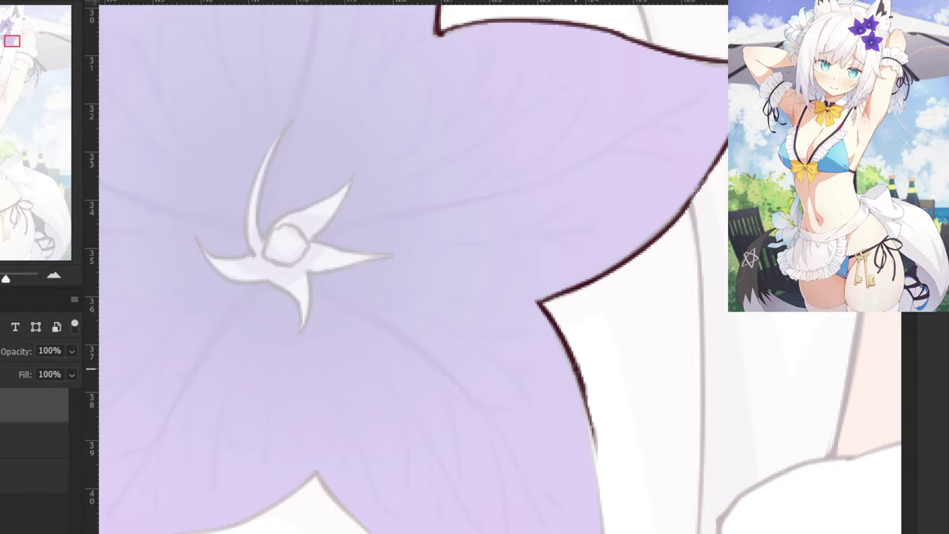
pyautogui.moveTo(578, 370)
pyautogui.mouseDown()
pyautogui.moveTo(605, 528)
pyautogui.moveTo(576, 530)
pyautogui.moveTo(556, 406)
pyautogui.moveTo(590, 467)
pyautogui.mouseUp()
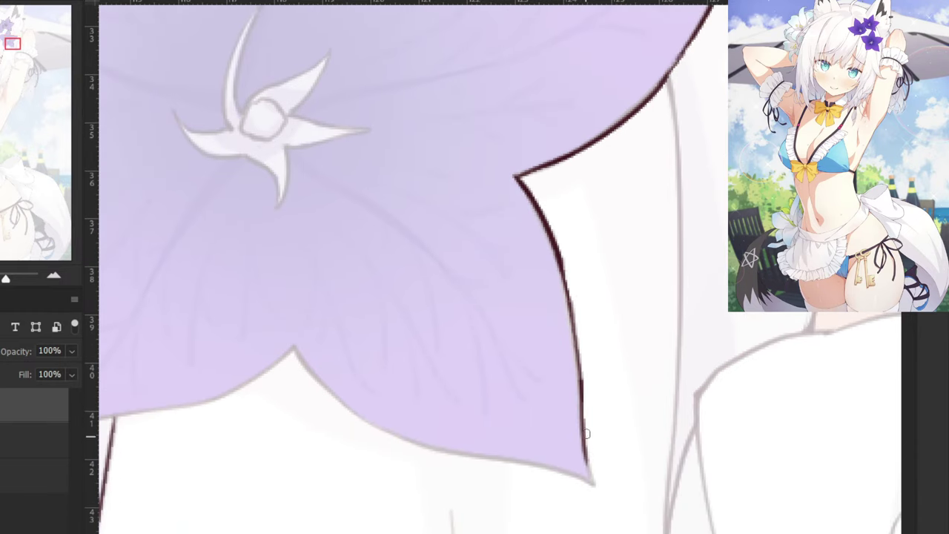
pyautogui.hotkey('ctrl', 'z')
pyautogui.moveTo(582, 395); pyautogui.dragTo(593, 488)
# Ink the start of the lower-right petal's bottom edge, curving down from the bottom notch.
pyautogui.moveTo(292, 349)
pyautogui.mouseDown()
pyautogui.moveTo(331, 400)
pyautogui.moveTo(322, 377)
pyautogui.moveTo(381, 421)
pyautogui.mouseUp()
pyautogui.hotkey('ctrl', 'z')
pyautogui.hotkey('ctrl', 'z')
pyautogui.moveTo(290, 340); pyautogui.dragTo(377, 423)
pyautogui.hotkey('ctrl', 'z')
pyautogui.moveTo(294, 345)
pyautogui.mouseDown()
pyautogui.moveTo(360, 414)
pyautogui.moveTo(426, 445)
pyautogui.mouseUp()
pyautogui.hotkey('ctrl', 'z')
# Continue the lower-right petal's bottom edge to join the outer edge at the tip.
pyautogui.moveTo(343, 404); pyautogui.dragTo(457, 451)
pyautogui.hotkey('ctrl', 'z')
pyautogui.hotkey('ctrl', 'z')
pyautogui.moveTo(341, 401); pyautogui.dragTo(432, 436)
pyautogui.hotkey('ctrl', 'z')
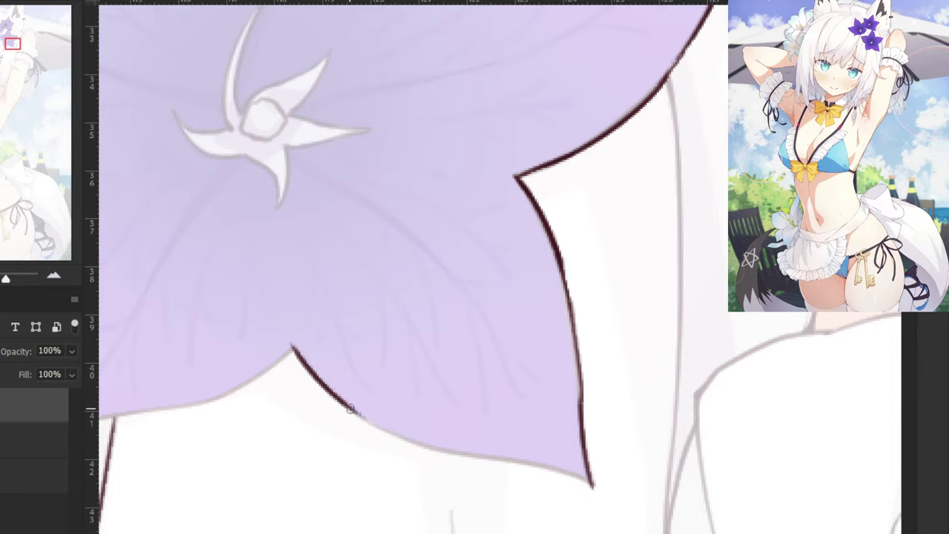
pyautogui.moveTo(340, 399)
pyautogui.mouseDown()
pyautogui.moveTo(453, 461)
pyautogui.moveTo(582, 473)
pyautogui.mouseUp()
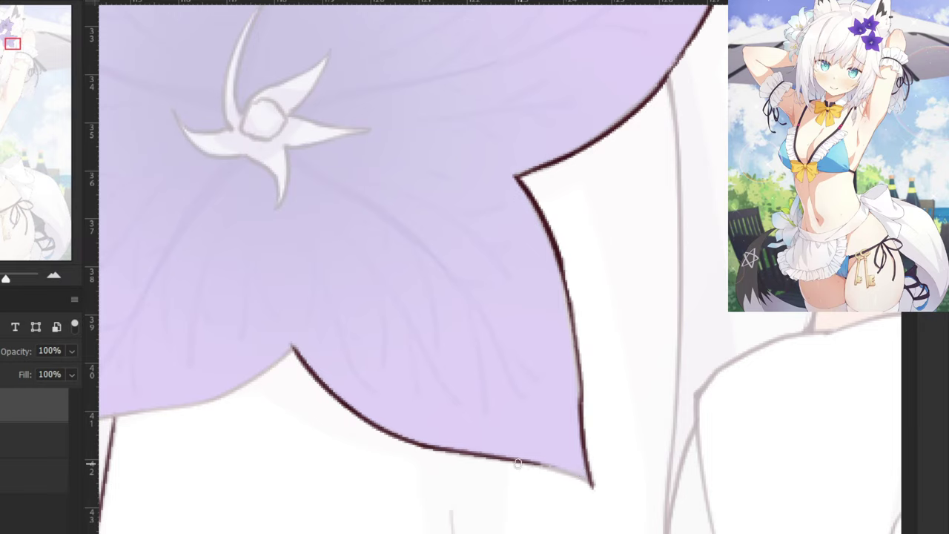
pyautogui.moveTo(504, 460); pyautogui.dragTo(591, 486)
pyautogui.hotkey('ctrl', 'z')
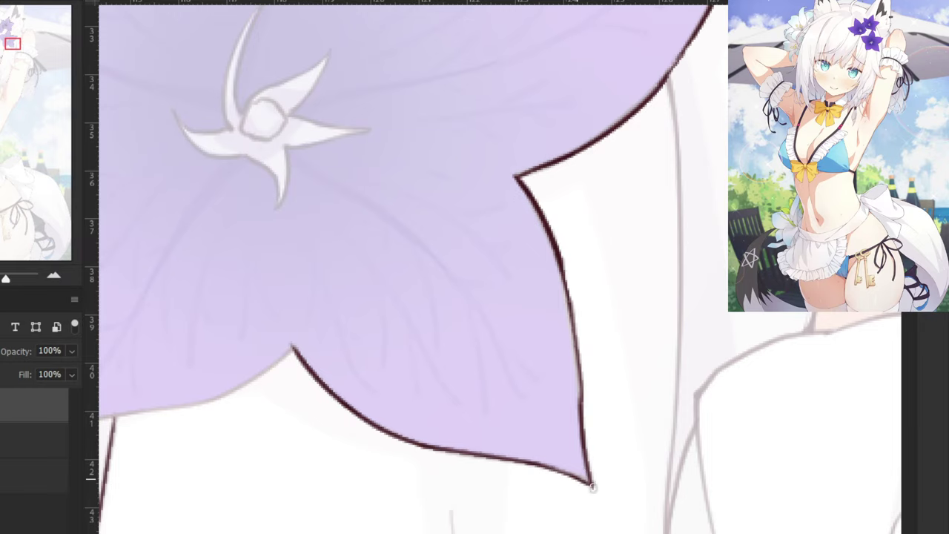
# Ink the upper part of the lower-left petal's outer edge from the left notch, redrawing it and erasing the stray end.
pyautogui.hotkey('ctrl', '-')
pyautogui.moveTo(353, 246); pyautogui.dragTo(672, 269)
pyautogui.moveTo(568, 221); pyautogui.dragTo(536, 260)
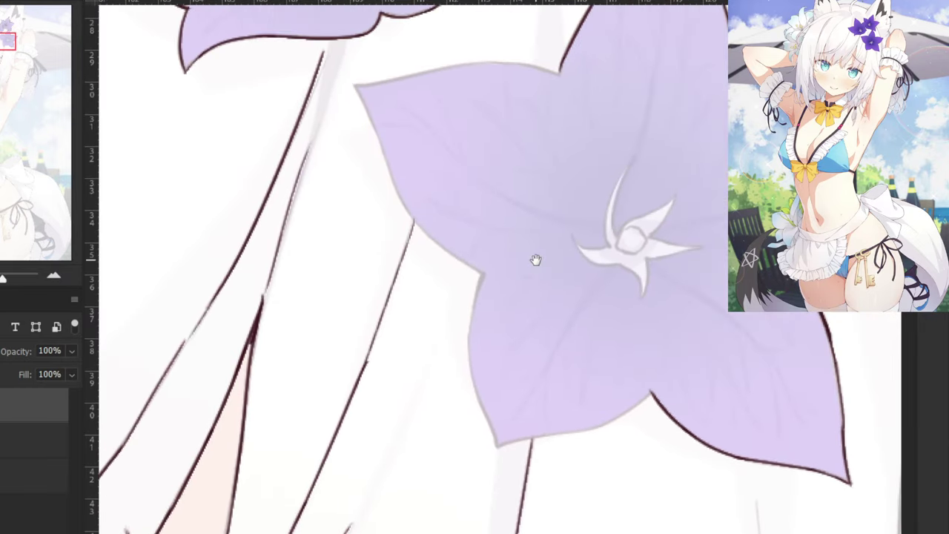
pyautogui.scroll(2, 536, 260)
pyautogui.moveTo(475, 257)
pyautogui.mouseDown()
pyautogui.moveTo(454, 351)
pyautogui.moveTo(458, 391)
pyautogui.mouseUp()
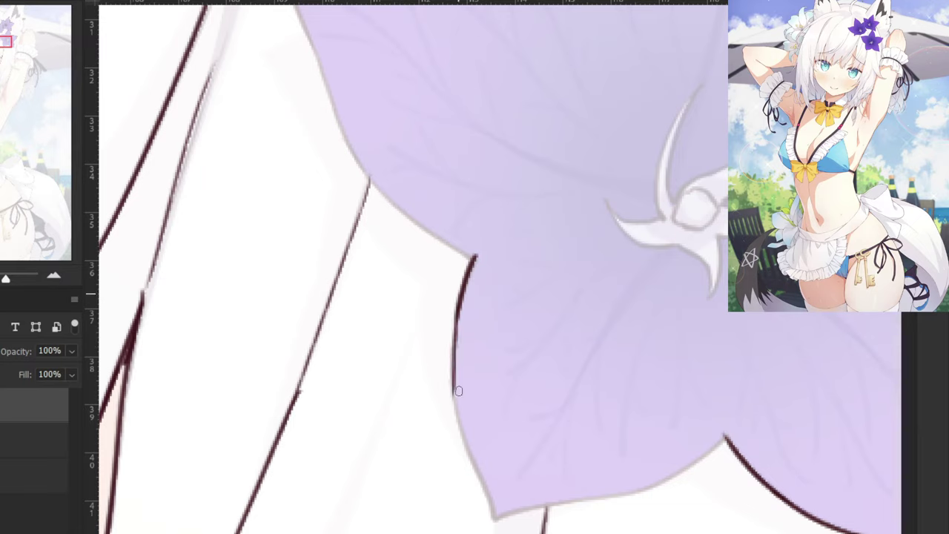
pyautogui.hotkey('ctrl', 'z')
pyautogui.moveTo(464, 287); pyautogui.dragTo(459, 407)
pyautogui.hotkey('ctrl', 'z')
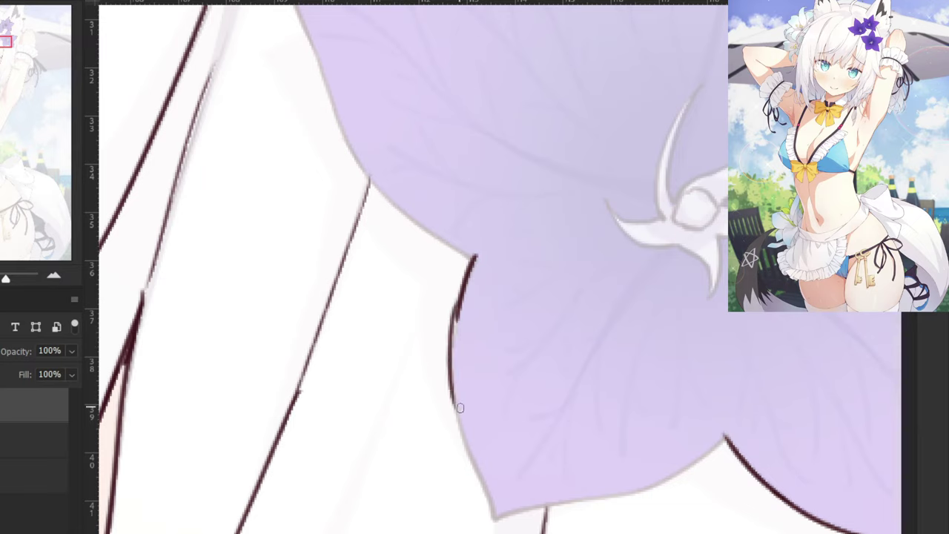
pyautogui.hotkey('ctrl', 'z')
pyautogui.hotkey('ctrl', 'z')
pyautogui.moveTo(456, 315)
pyautogui.mouseDown()
pyautogui.moveTo(456, 421)
pyautogui.moveTo(453, 410)
pyautogui.mouseUp()
pyautogui.hotkey('ctrl', 'z')
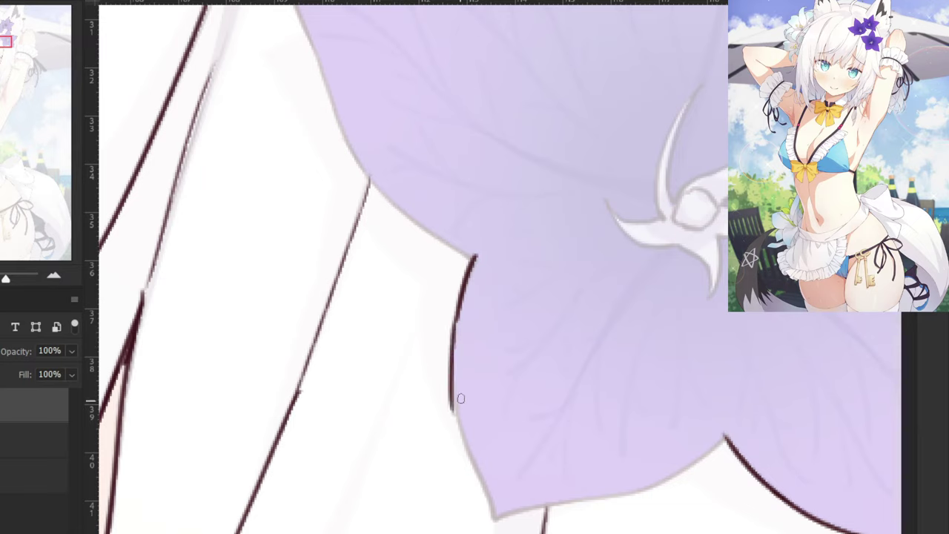
pyautogui.hotkey('ctrl', 'z')
pyautogui.hotkey('ctrl', 'z')
pyautogui.moveTo(460, 308); pyautogui.dragTo(456, 421)
pyautogui.hotkey('ctrl', 'z')
pyautogui.hotkey('ctrl', 'z')
pyautogui.moveTo(475, 262); pyautogui.dragTo(451, 369)
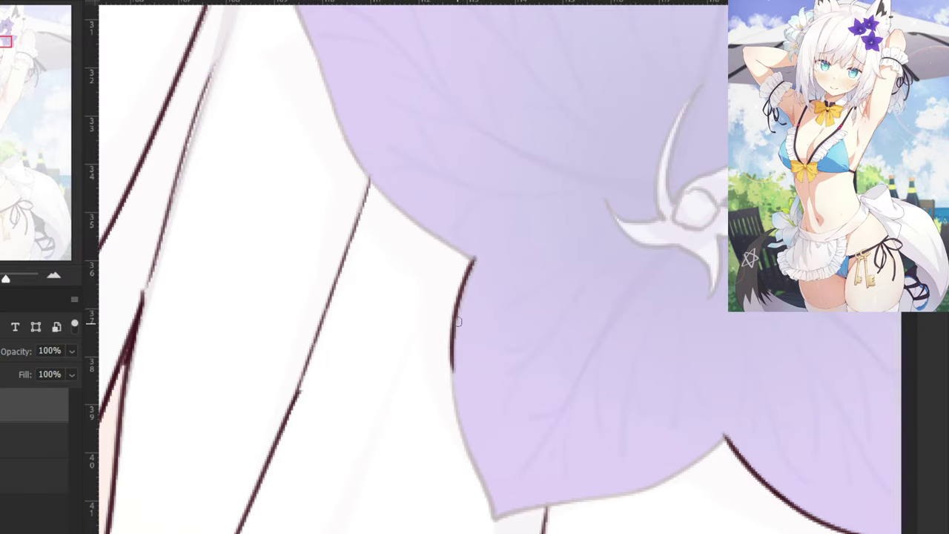
pyautogui.press('e')
pyautogui.click(445, 370)
pyautogui.press('b')
# Extend the lower-left petal's outer edge in a smooth curve down to the petal's tip.
pyautogui.moveTo(455, 320)
pyautogui.mouseDown()
pyautogui.moveTo(457, 430)
pyautogui.moveTo(483, 492)
pyautogui.mouseUp()
pyautogui.hotkey('ctrl', 'z')
pyautogui.hotkey('ctrl', 'z')
pyautogui.moveTo(455, 422); pyautogui.dragTo(494, 517)
# Ink the first part of the lower-left petal's bottom edge, curving away from the bottom notch.
pyautogui.moveTo(726, 435); pyautogui.dragTo(634, 494)
pyautogui.hotkey('ctrl', 'z')
pyautogui.hotkey('ctrl', 'z')
pyautogui.moveTo(725, 433); pyautogui.dragTo(626, 491)
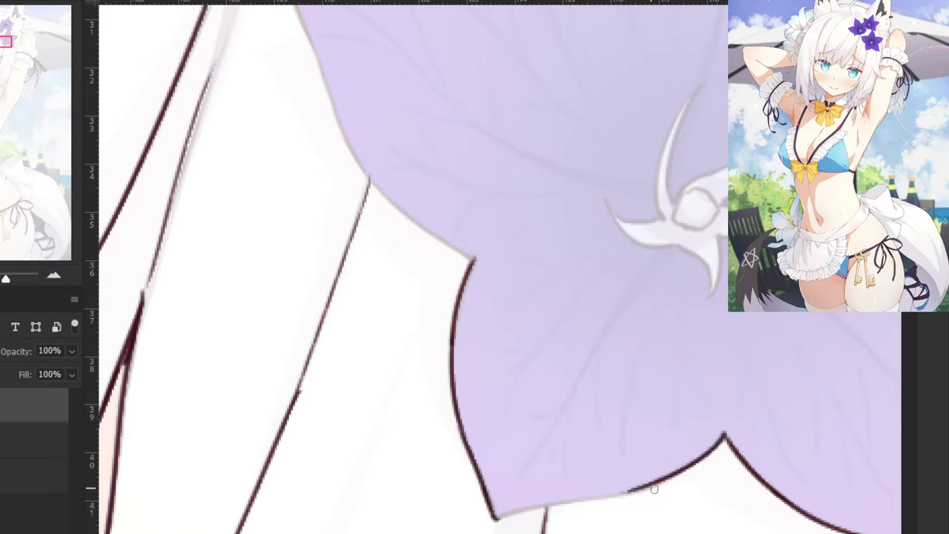
pyautogui.hotkey('ctrl', 'z')
pyautogui.moveTo(724, 437)
pyautogui.mouseDown()
pyautogui.moveTo(606, 497)
pyautogui.moveTo(517, 514)
pyautogui.mouseUp()
pyautogui.hotkey('ctrl', 'z')
pyautogui.hotkey('ctrl', 'z')
pyautogui.moveTo(633, 494); pyautogui.dragTo(498, 517)
pyautogui.hotkey('ctrl', 'z')
pyautogui.hotkey('ctrl', 'z')
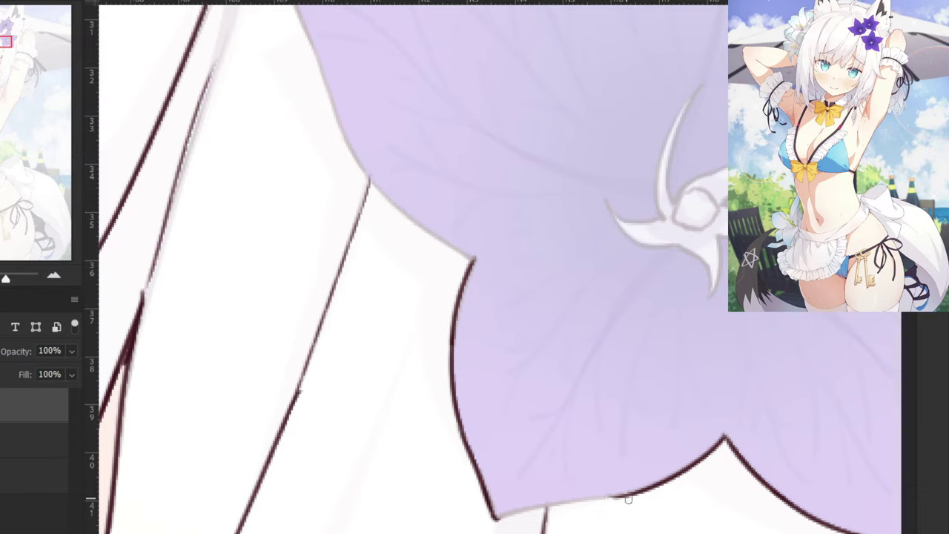
# Complete the lower-left petal's bottom edge to its tip, redrawing until the lines join cleanly.
pyautogui.moveTo(628, 499); pyautogui.dragTo(500, 517)
pyautogui.hotkey('ctrl', 'z')
pyautogui.moveTo(629, 496); pyautogui.dragTo(517, 512)
pyautogui.hotkey('ctrl', 'z')
pyautogui.moveTo(631, 496); pyautogui.dragTo(502, 522)
pyautogui.hotkey('ctrl', 'z')
pyautogui.hotkey('ctrl', 'z')
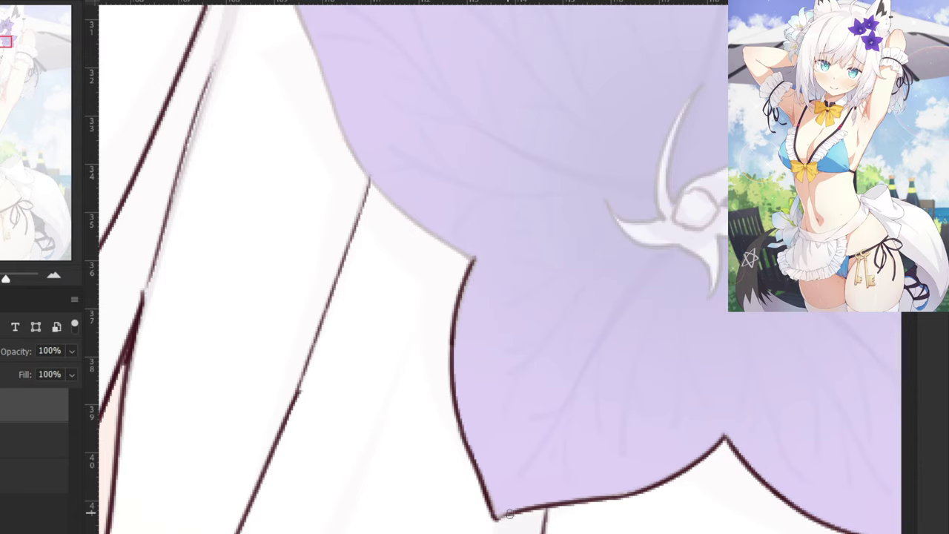
# Ink the upper-left petal's top edge from the notch beside the top petal out to its tip, redrawing until smooth.
pyautogui.moveTo(393, 129)
pyautogui.mouseDown()
pyautogui.moveTo(489, 435)
pyautogui.moveTo(487, 426)
pyautogui.mouseUp()
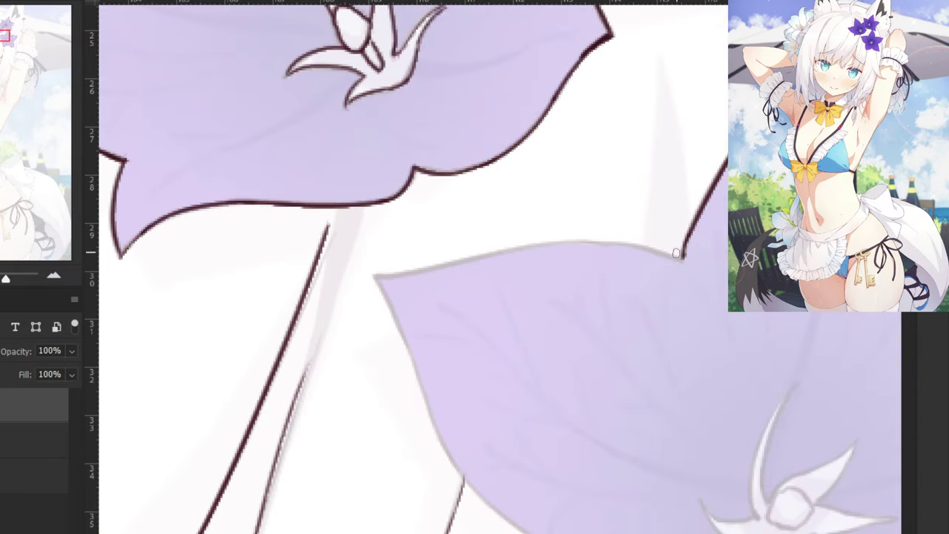
pyautogui.moveTo(681, 258)
pyautogui.mouseDown()
pyautogui.moveTo(580, 247)
pyautogui.moveTo(477, 260)
pyautogui.mouseUp()
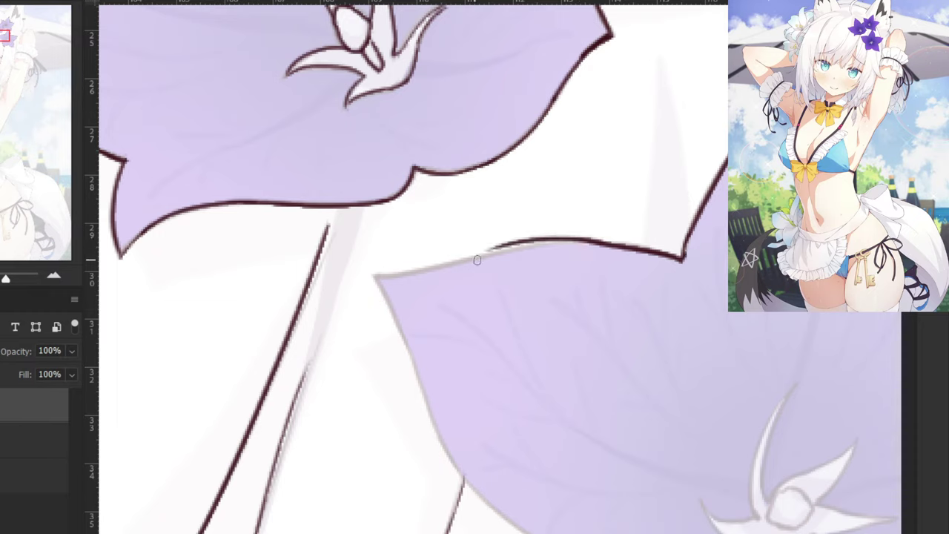
pyautogui.hotkey('ctrl', 'z')
pyautogui.moveTo(605, 247)
pyautogui.mouseDown()
pyautogui.moveTo(445, 264)
pyautogui.moveTo(459, 267)
pyautogui.mouseUp()
pyautogui.hotkey('ctrl', 'z')
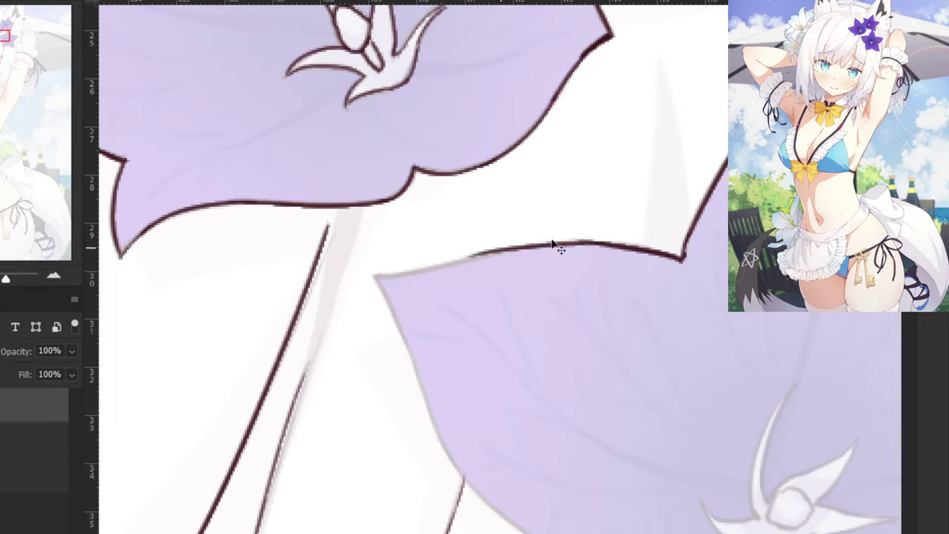
pyautogui.hotkey('ctrl', 'z')
pyautogui.moveTo(578, 245); pyautogui.dragTo(383, 271)
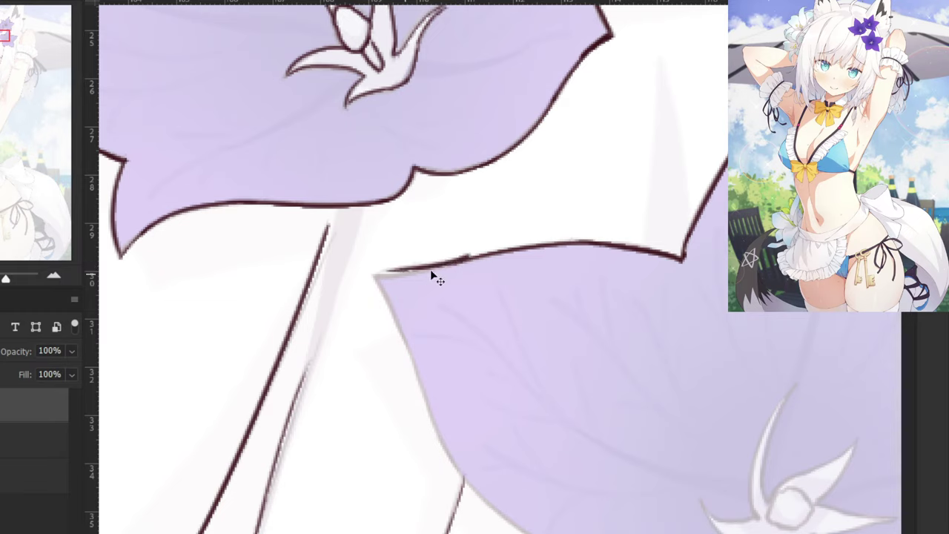
pyautogui.hotkey('ctrl', 'z')
pyautogui.moveTo(471, 260); pyautogui.dragTo(386, 275)
# Ink the upper part of the upper-left petal's outer edge, starting downward from the petal's tip.
pyautogui.moveTo(374, 274); pyautogui.dragTo(409, 356)
pyautogui.hotkey('ctrl', 'z')
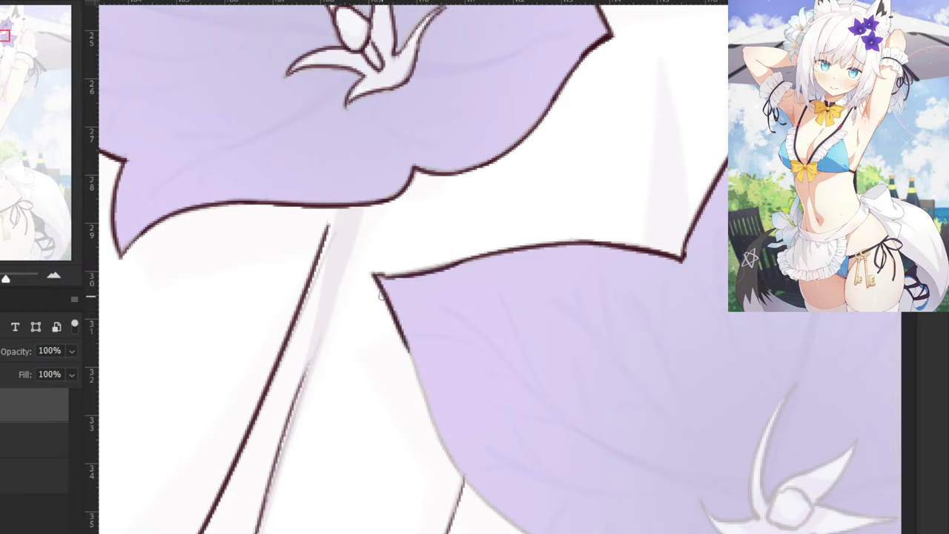
pyautogui.moveTo(382, 289); pyautogui.dragTo(422, 386)
pyautogui.hotkey('ctrl', 'z')
pyautogui.moveTo(397, 324); pyautogui.dragTo(436, 442)
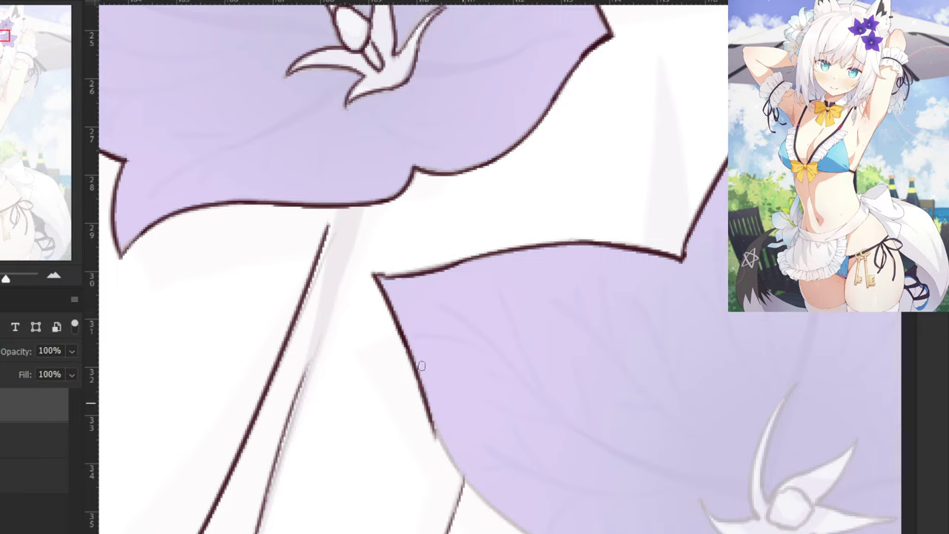
# Extend the upper-left petal's outer edge down to the hair strand, erasing the stray end and redrawing the curve.
pyautogui.moveTo(427, 406); pyautogui.dragTo(483, 496)
pyautogui.hotkey('ctrl', 'z')
pyautogui.hotkey('ctrl', 'z')
pyautogui.moveTo(430, 413)
pyautogui.mouseDown()
pyautogui.moveTo(520, 529)
pyautogui.moveTo(484, 497)
pyautogui.mouseUp()
pyautogui.hotkey('ctrl', 'z')
pyautogui.hotkey('ctrl', 'z')
pyautogui.press('e')
pyautogui.moveTo(417, 442); pyautogui.dragTo(422, 445)
pyautogui.press('b')
pyautogui.moveTo(428, 409); pyautogui.dragTo(491, 506)
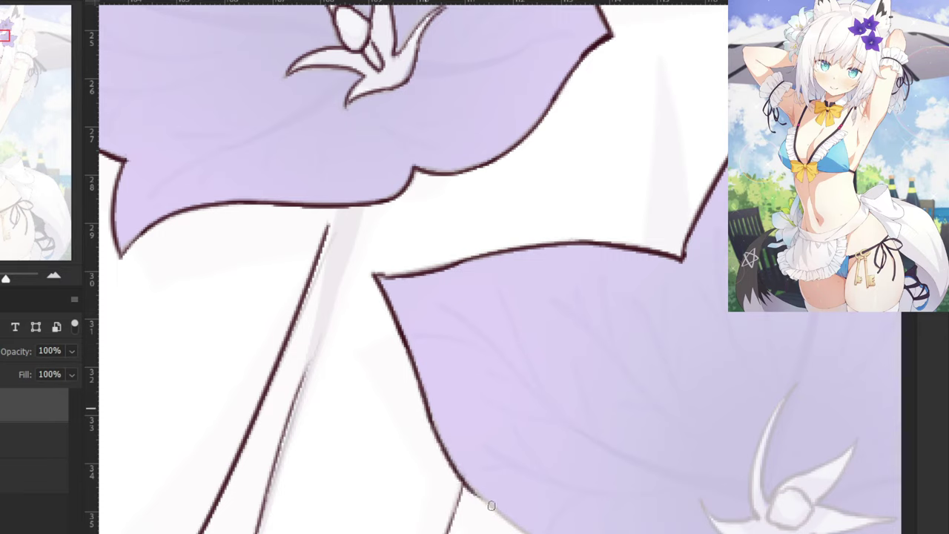
pyautogui.hotkey('ctrl', 'z')
pyautogui.moveTo(422, 395); pyautogui.dragTo(485, 508)
# Carry the upper-left petal's outer edge past the hair strand toward the left notch to close the third flower's outline.
pyautogui.moveTo(454, 469); pyautogui.dragTo(530, 533)
pyautogui.hotkey('ctrl', 'z')
pyautogui.moveTo(474, 494); pyautogui.dragTo(532, 533)
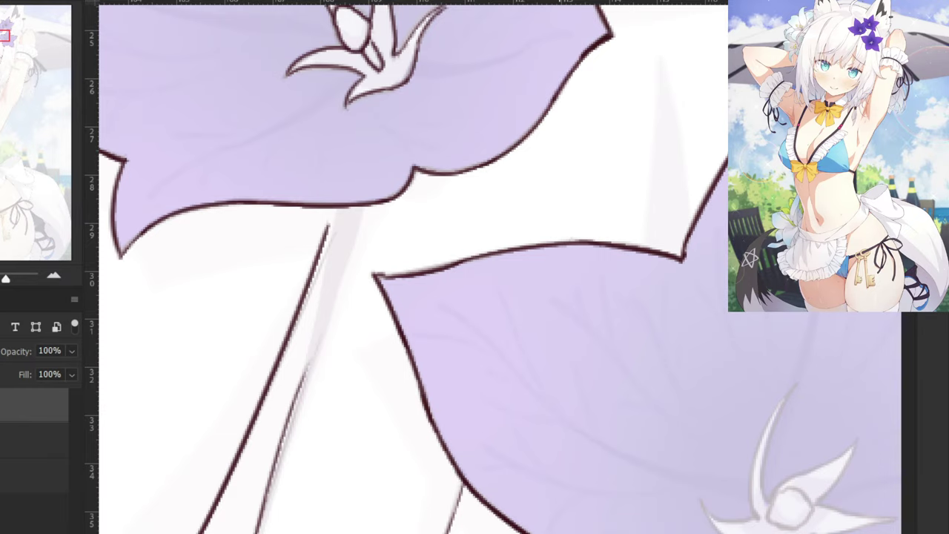
# Ink the start of the outer hair contour descending from the lower-right notch of the upper-right flower.
pyautogui.scroll(-5, 511, 486)
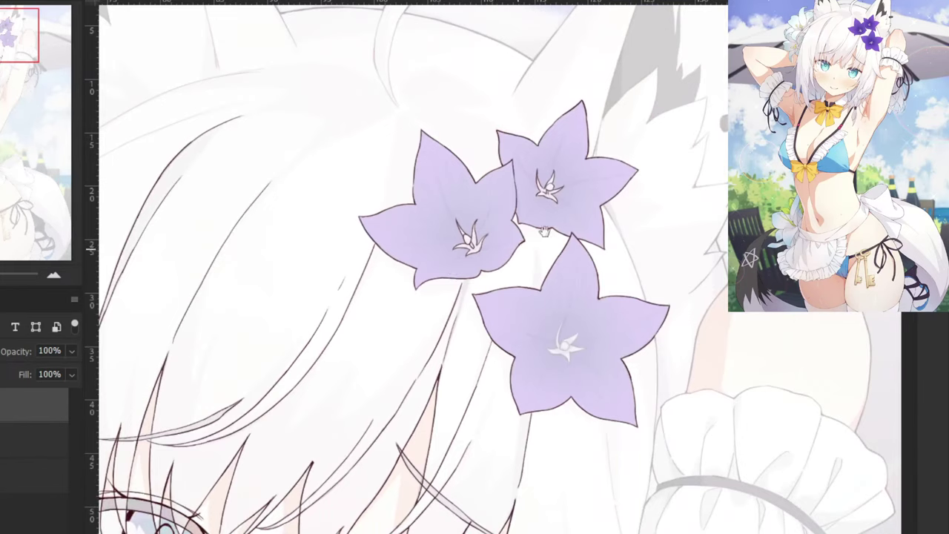
pyautogui.moveTo(544, 231); pyautogui.dragTo(472, 289)
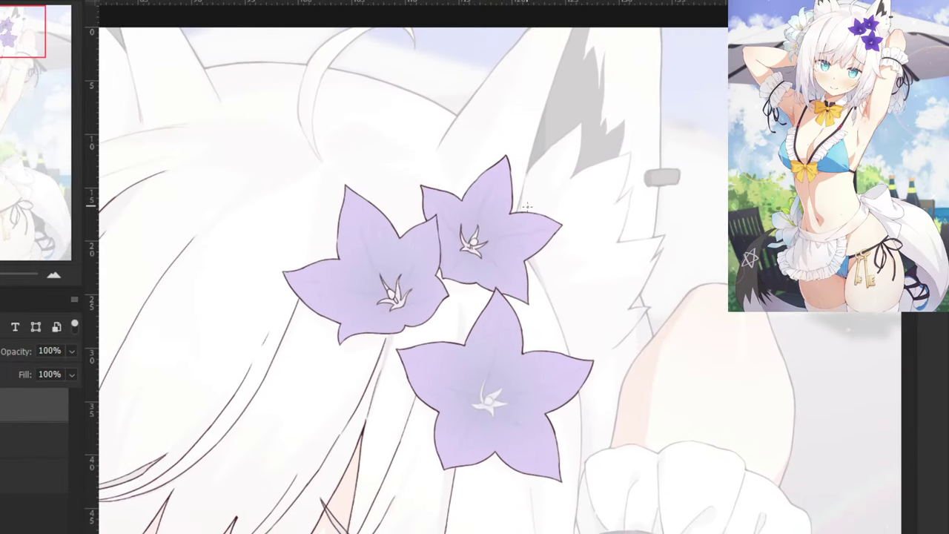
pyautogui.scroll(6, 525, 207)
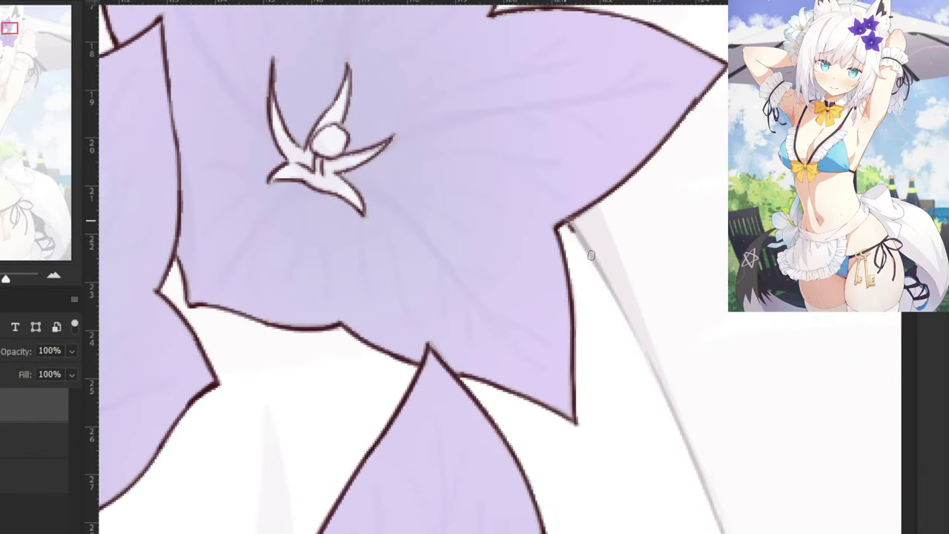
pyautogui.moveTo(591, 255); pyautogui.dragTo(637, 339)
pyautogui.moveTo(570, 222); pyautogui.dragTo(593, 262)
pyautogui.hotkey('ctrl', 'z')
pyautogui.moveTo(580, 306); pyautogui.dragTo(403, 4)
pyautogui.moveTo(460, 114); pyautogui.dragTo(483, 160)
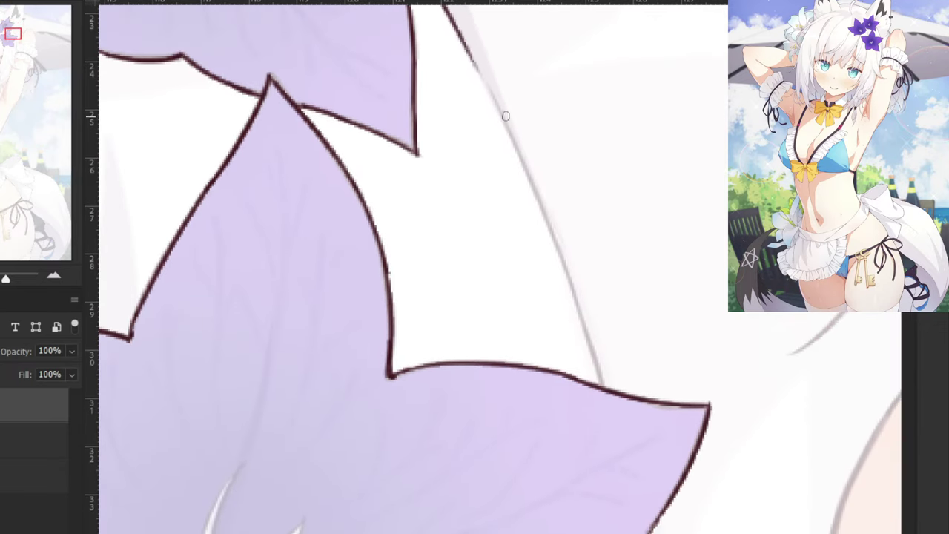
# Continue the outer hair contour down until it meets the top edge of the third flower's right petal.
pyautogui.moveTo(486, 84); pyautogui.dragTo(582, 339)
pyautogui.hotkey('ctrl', 'z')
pyautogui.moveTo(484, 83); pyautogui.dragTo(573, 300)
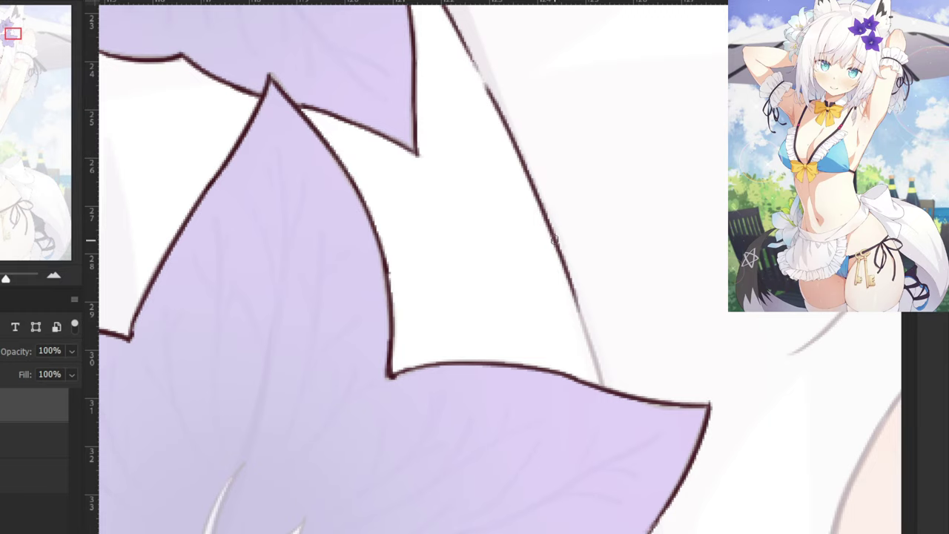
pyautogui.moveTo(555, 240); pyautogui.dragTo(597, 371)
pyautogui.moveTo(576, 297); pyautogui.dragTo(601, 382)
pyautogui.moveTo(588, 330); pyautogui.dragTo(600, 381)
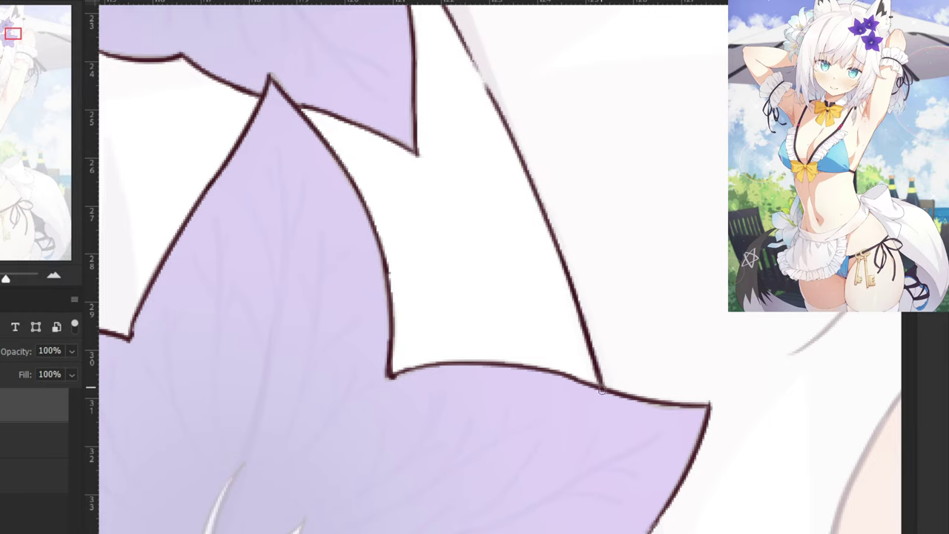
# Ink the outer hair contour where it reappears beneath the third flower's right petal.
pyautogui.scroll(-10, 561, 206)
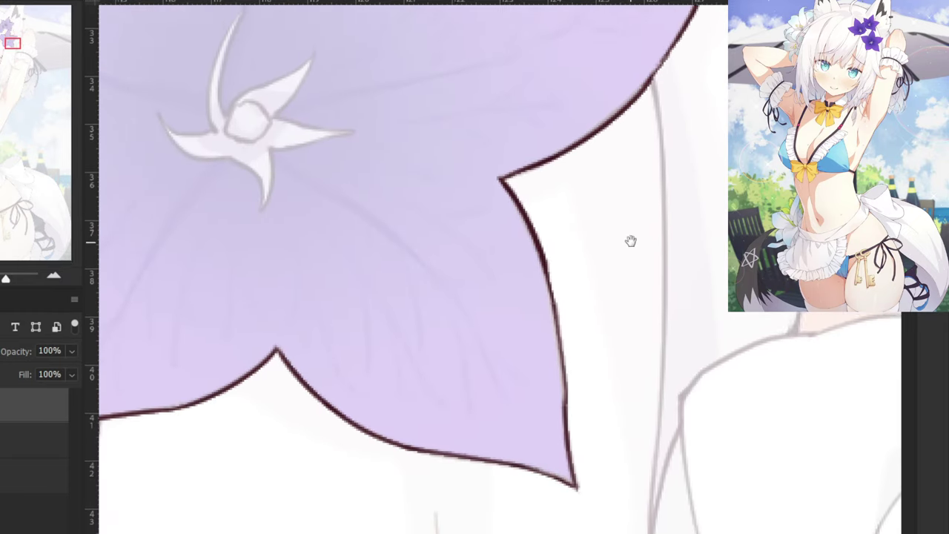
pyautogui.scroll(1, 637, 178)
pyautogui.moveTo(647, 112); pyautogui.dragTo(668, 216)
pyautogui.moveTo(657, 128); pyautogui.dragTo(665, 359)
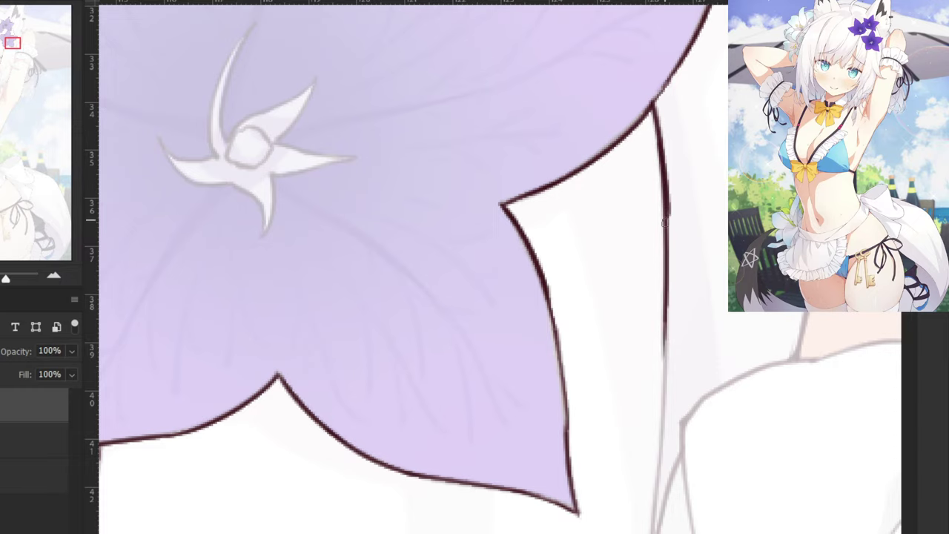
# Extend the outer hair contour down past the third flower's lower-right petal tip, redrawing until it is one even line.
pyautogui.moveTo(667, 180); pyautogui.dragTo(657, 438)
pyautogui.hotkey('ctrl', 'z')
pyautogui.moveTo(668, 225); pyautogui.dragTo(659, 445)
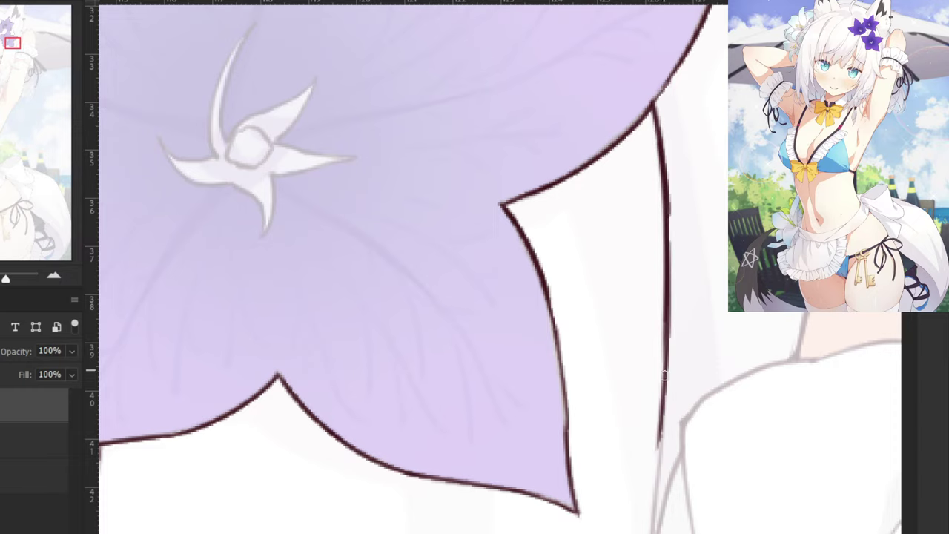
pyautogui.hotkey('ctrl', 'z')
pyautogui.moveTo(667, 279); pyautogui.dragTo(649, 504)
pyautogui.hotkey('ctrl', 'z')
pyautogui.hotkey('ctrl', 'z')
pyautogui.moveTo(665, 290); pyautogui.dragTo(649, 517)
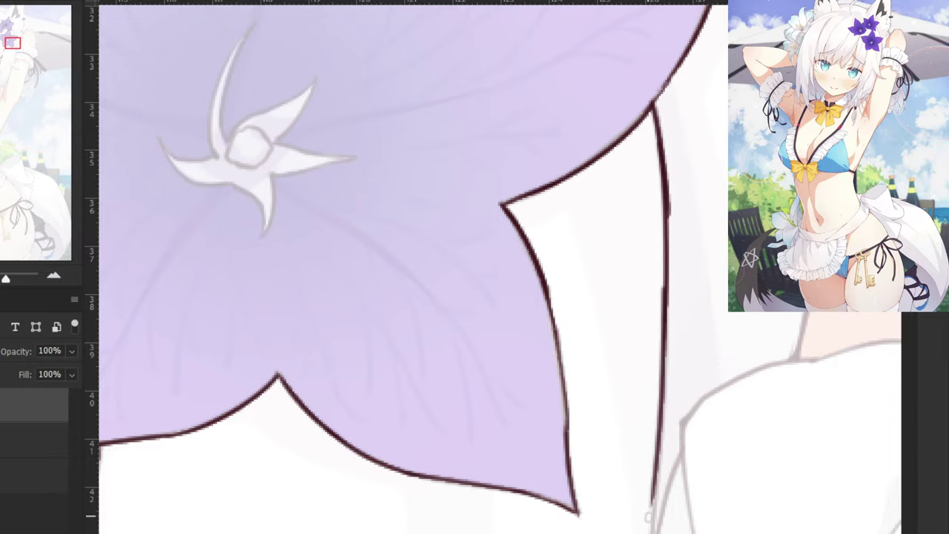
pyautogui.hotkey('ctrl', 'z')
pyautogui.moveTo(665, 298); pyautogui.dragTo(650, 528)
pyautogui.hotkey('ctrl', '-')
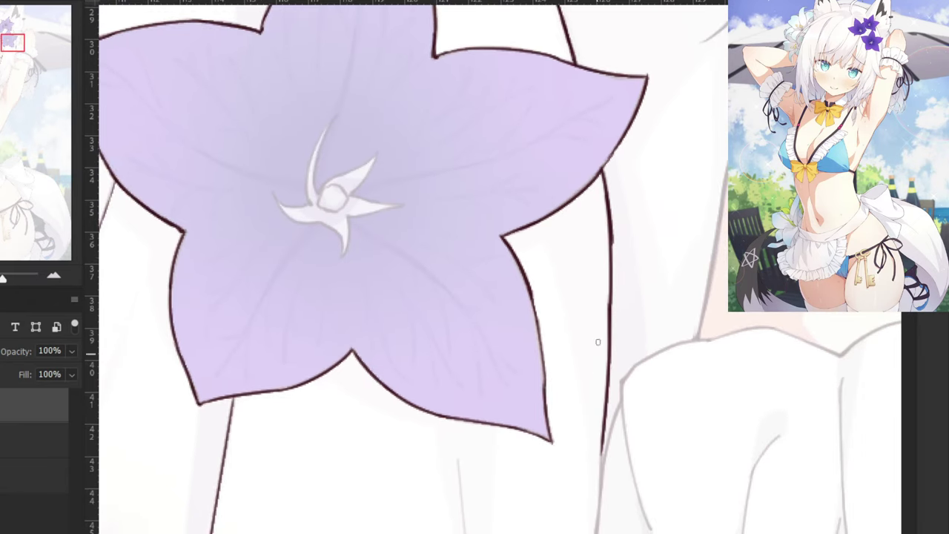
# Extend the outer hair contour along the side of the arm frill toward its grey band, redrawing for a clean join.
pyautogui.moveTo(613, 264); pyautogui.dragTo(611, 306)
pyautogui.scroll(-3, 606, 338)
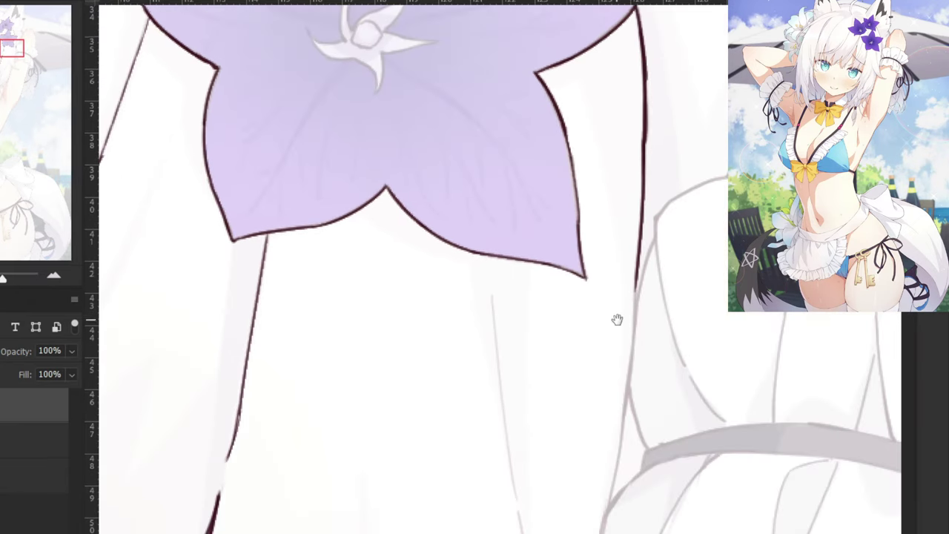
pyautogui.hotkey('ctrl', 'z')
pyautogui.moveTo(636, 273); pyautogui.dragTo(624, 403)
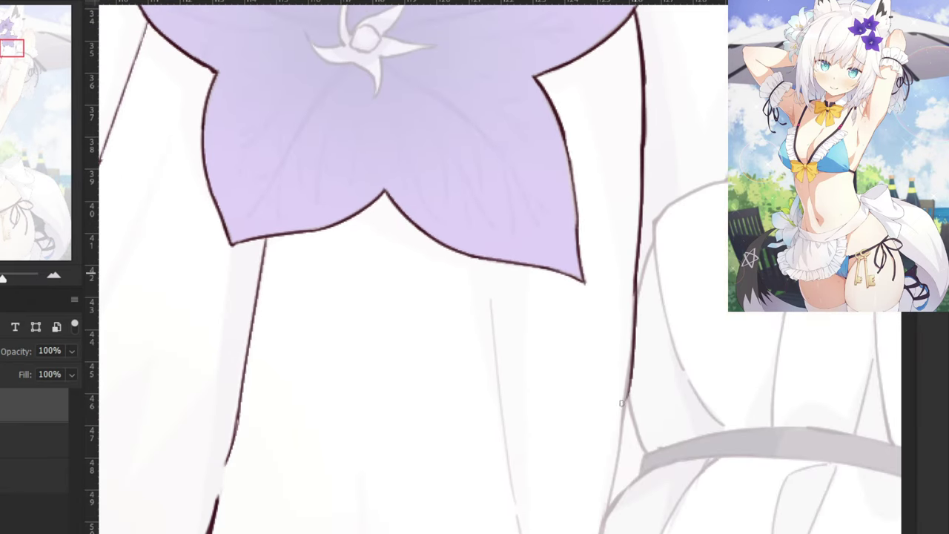
pyautogui.moveTo(633, 354); pyautogui.dragTo(612, 462)
pyautogui.hotkey('ctrl', 'z')
pyautogui.hotkey('ctrl', 'z')
pyautogui.moveTo(636, 273); pyautogui.dragTo(622, 412)
pyautogui.hotkey('ctrl', 'z')
pyautogui.moveTo(631, 321); pyautogui.dragTo(619, 443)
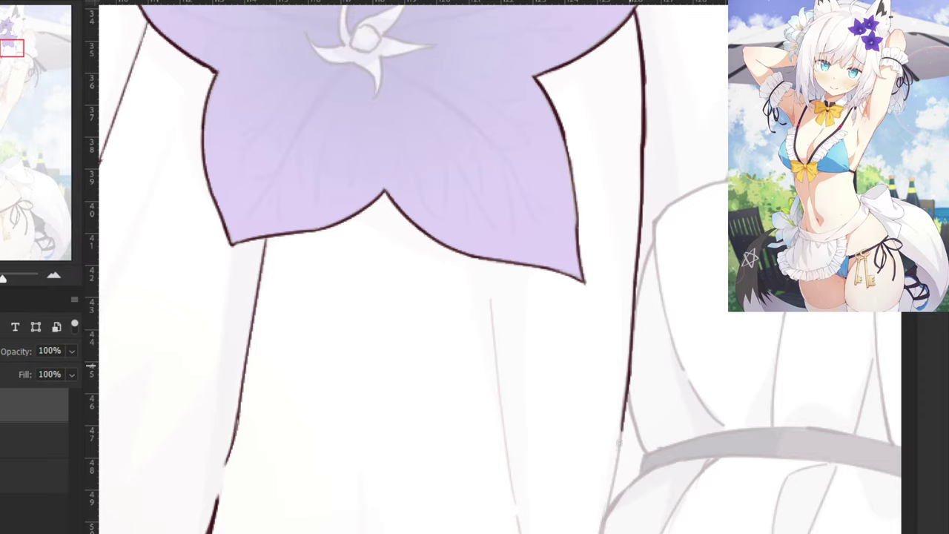
# Switch the reference illustration off and back on to examine the inked flowers and outer hair contour.
pyautogui.scroll(-5, 494, 290)
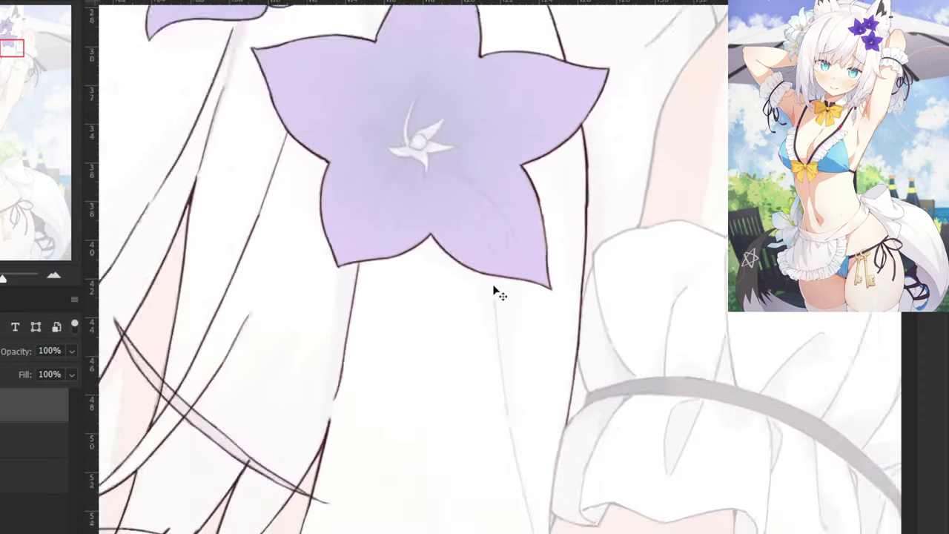
pyautogui.scroll(-2, 494, 290)
pyautogui.hotkey('ctrl', ',')
pyautogui.scroll(-6, 500, 291)
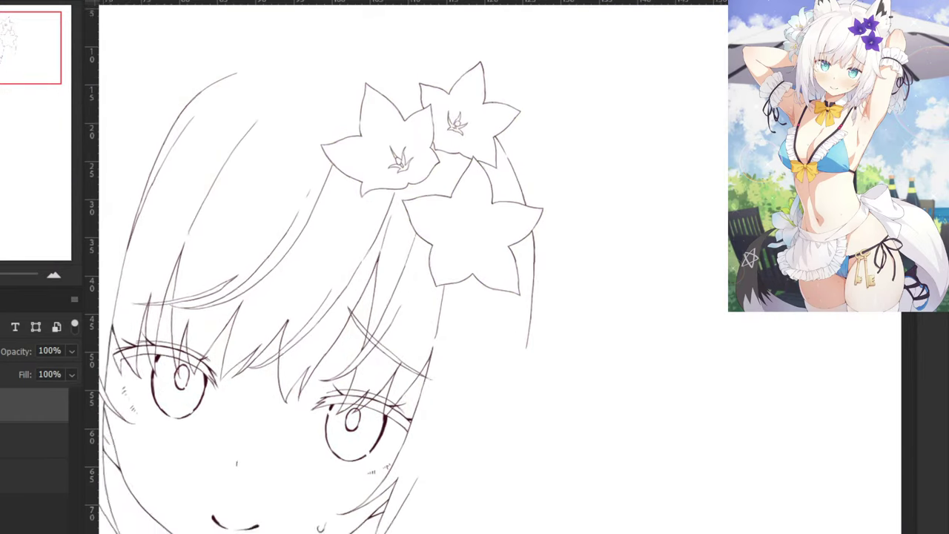
pyautogui.scroll(7, 501, 290)
pyautogui.scroll(3, 490, 275)
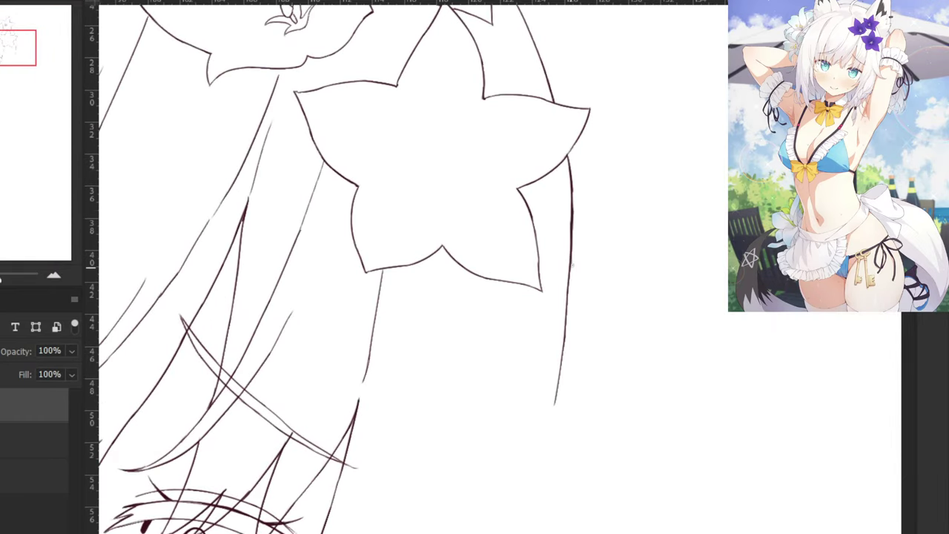
pyautogui.moveTo(572, 246)
pyautogui.mouseDown()
pyautogui.moveTo(565, 347)
pyautogui.moveTo(570, 264)
pyautogui.moveTo(564, 337)
pyautogui.mouseUp()
pyautogui.hotkey('ctrl', 'z')
pyautogui.hotkey('ctrl', '-')
pyautogui.hotkey('ctrl', '-')
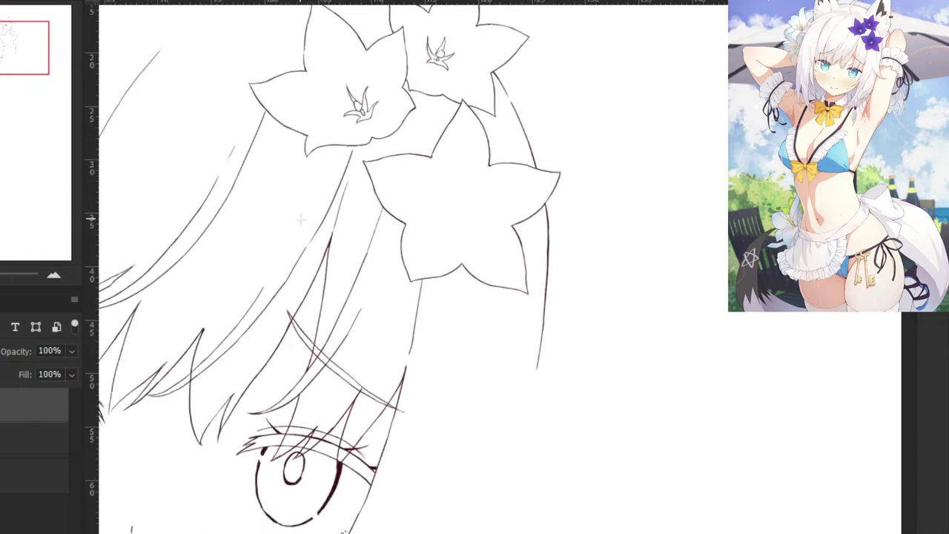
pyautogui.hotkey('ctrl', ',')
# Continue the outer hair contour from the frill's grey band down to the upper arm below the frill.
pyautogui.moveTo(330, 362); pyautogui.dragTo(394, 250)
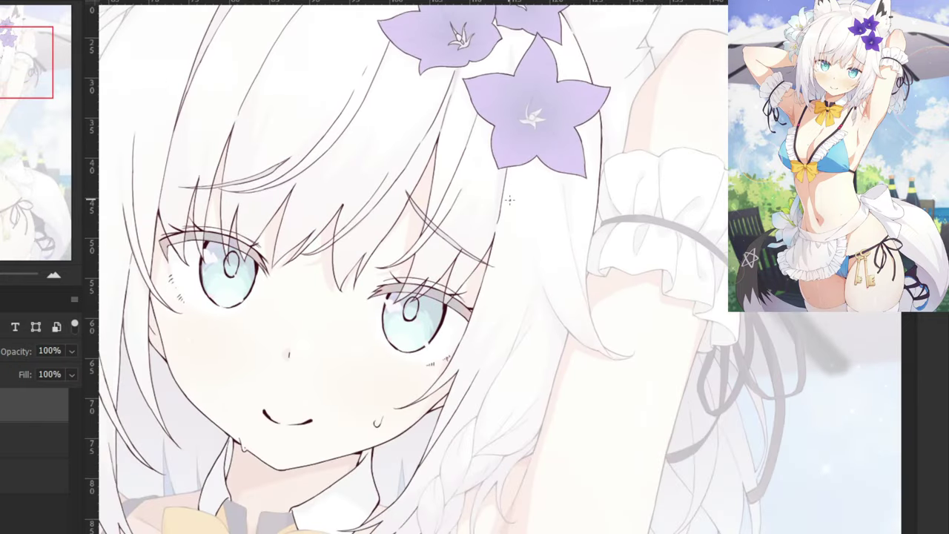
pyautogui.scroll(5, 534, 193)
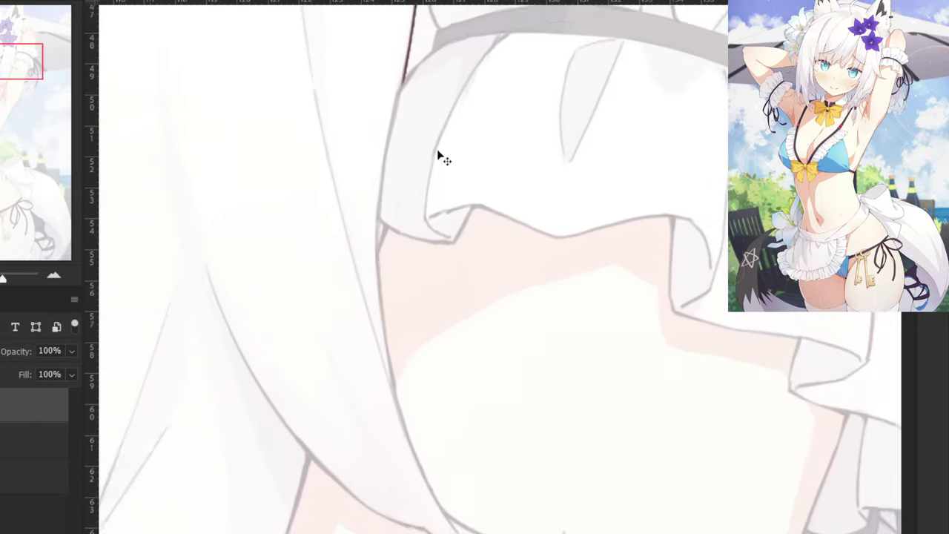
pyautogui.scroll(1, 438, 155)
pyautogui.moveTo(404, 75); pyautogui.dragTo(375, 176)
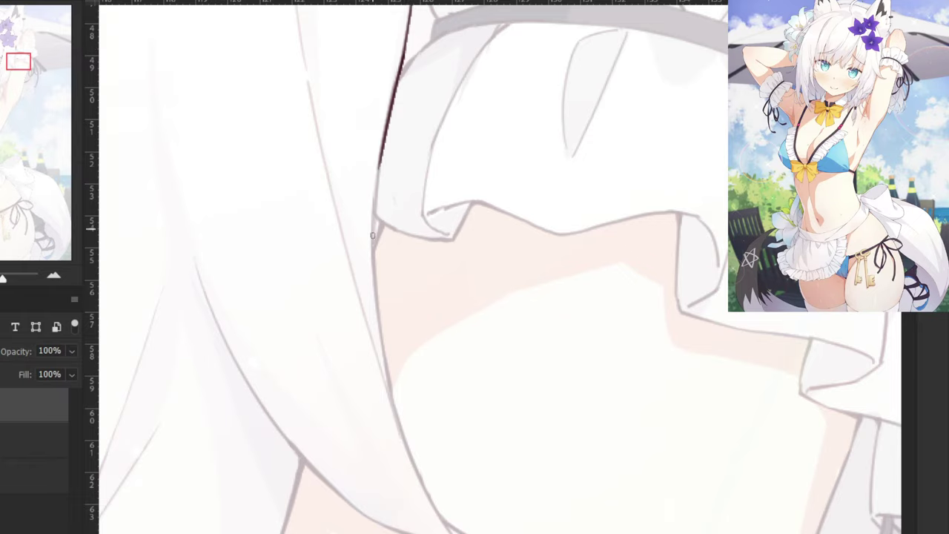
pyautogui.moveTo(389, 127); pyautogui.dragTo(375, 264)
pyautogui.moveTo(373, 228)
pyautogui.mouseDown()
pyautogui.moveTo(390, 355)
pyautogui.moveTo(373, 293)
pyautogui.moveTo(388, 394)
pyautogui.mouseUp()
pyautogui.moveTo(381, 338); pyautogui.dragTo(389, 399)
pyautogui.hotkey('ctrl', '-')
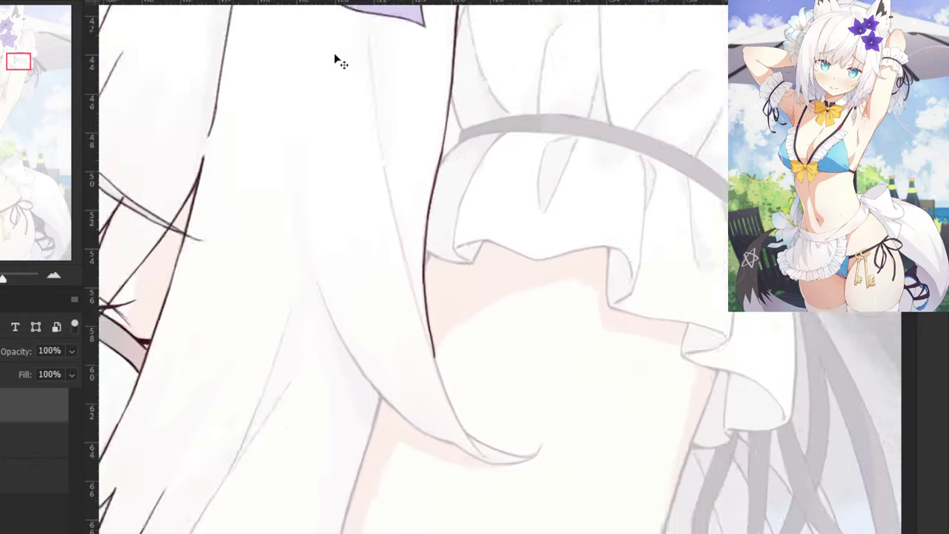
pyautogui.hotkey('ctrl', '-')
pyautogui.moveTo(331, 132); pyautogui.dragTo(337, 291)
pyautogui.hotkey('ctrl', '+')
pyautogui.hotkey('ctrl', '+')
pyautogui.moveTo(300, 178)
pyautogui.mouseDown()
pyautogui.moveTo(310, 339)
pyautogui.moveTo(319, 338)
pyautogui.moveTo(326, 368)
pyautogui.mouseUp()
pyautogui.hotkey('ctrl', 'z')
pyautogui.hotkey('ctrl', 'z')
pyautogui.hotkey('ctrl', 'z')
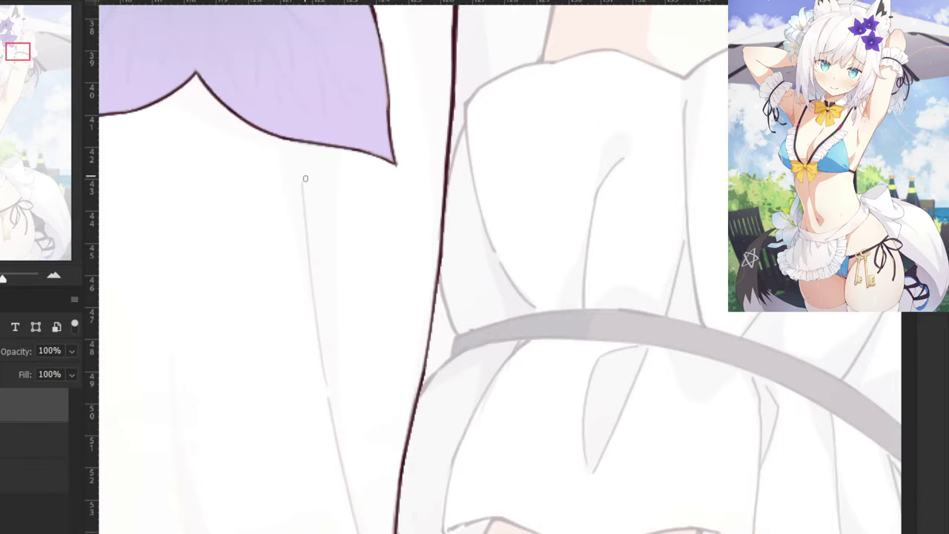
# Ink the upper section of the inner hair strand line beneath the third flower's lower-right petal, redrawing as needed.
pyautogui.moveTo(303, 179); pyautogui.dragTo(323, 345)
pyautogui.hotkey('ctrl', 'z')
pyautogui.moveTo(303, 179); pyautogui.dragTo(331, 399)
pyautogui.hotkey('ctrl', 'z')
pyautogui.moveTo(303, 181)
pyautogui.mouseDown()
pyautogui.moveTo(330, 391)
pyautogui.moveTo(362, 241)
pyautogui.moveTo(446, 455)
pyautogui.mouseUp()
pyautogui.hotkey('ctrl', 'z')
pyautogui.moveTo(388, 193); pyautogui.dragTo(456, 460)
pyautogui.hotkey('ctrl', '-')
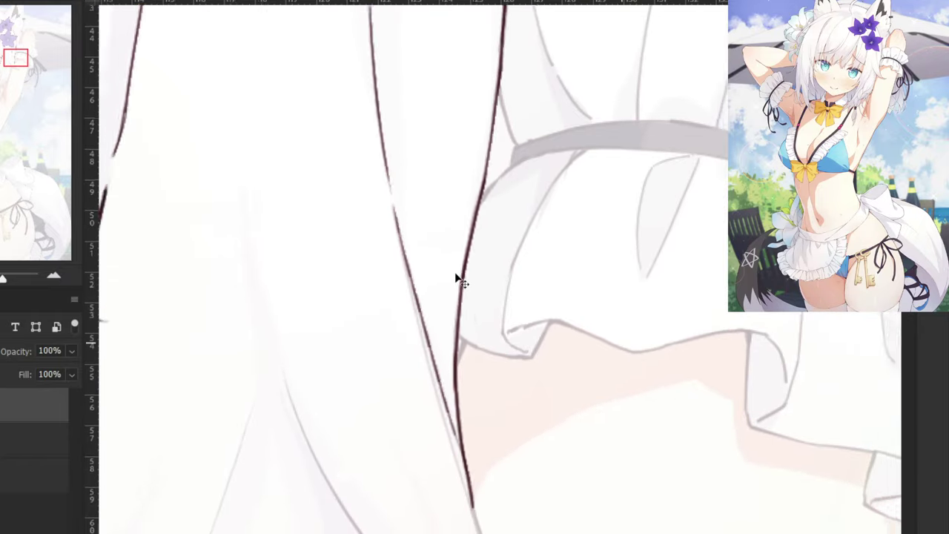
# Redraw the lower section of the inner hair strand line beside the arm frill until it follows the reference curve.
pyautogui.hotkey('ctrl', 'z')
pyautogui.moveTo(442, 243); pyautogui.dragTo(479, 372)
pyautogui.hotkey('ctrl', 'z')
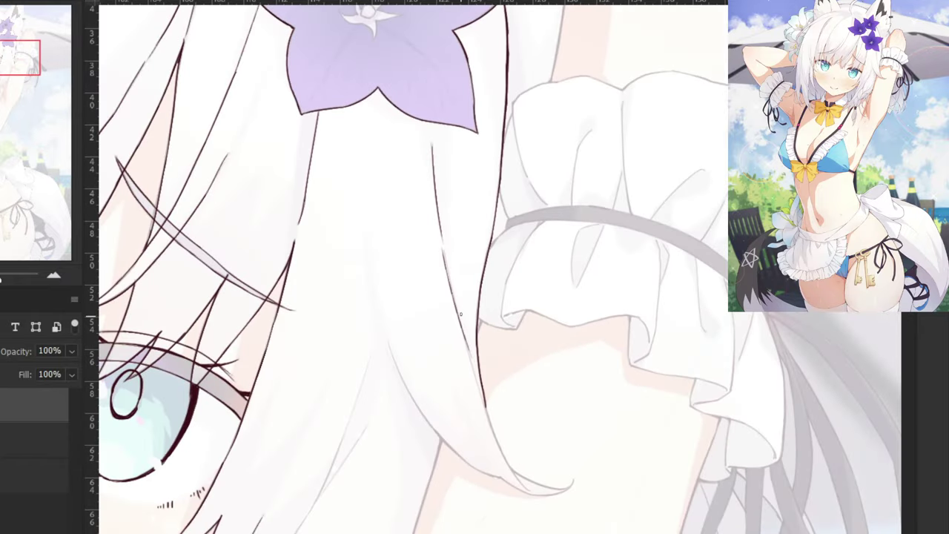
pyautogui.hotkey('ctrl', 'z')
pyautogui.moveTo(443, 252); pyautogui.dragTo(468, 363)
pyautogui.hotkey('ctrl', 'z')
pyautogui.moveTo(443, 255); pyautogui.dragTo(468, 345)
pyautogui.hotkey('ctrl', 'z')
pyautogui.moveTo(444, 249); pyautogui.dragTo(467, 359)
pyautogui.hotkey('ctrl', 'z')
pyautogui.moveTo(444, 255); pyautogui.dragTo(469, 353)
pyautogui.hotkey('ctrl', 'z')
pyautogui.moveTo(444, 259); pyautogui.dragTo(467, 348)
# Extend the inner hair strand line down to meet the outer hair contour below the arm frill, redrawing it to follow the reference.
pyautogui.moveTo(447, 266); pyautogui.dragTo(485, 397)
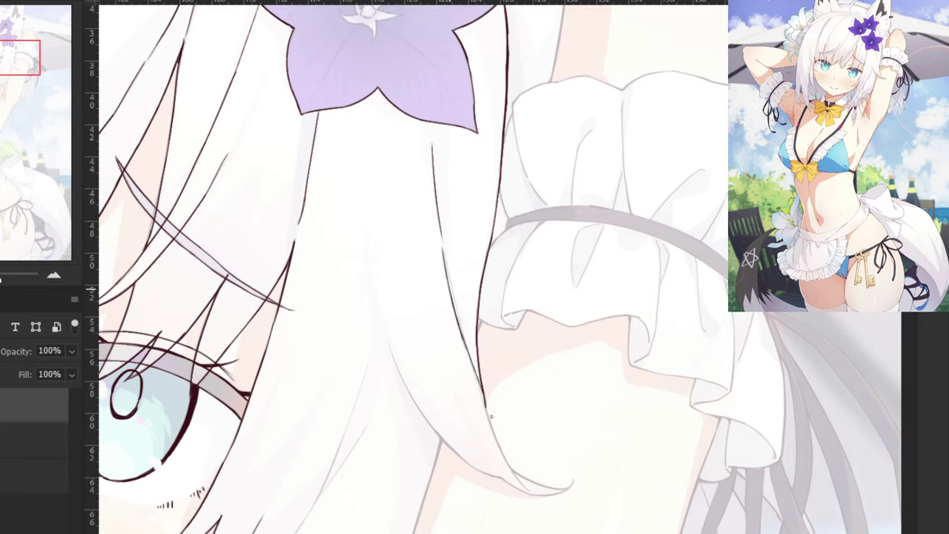
pyautogui.hotkey('ctrl', 'z')
pyautogui.moveTo(456, 315)
pyautogui.mouseDown()
pyautogui.moveTo(489, 427)
pyautogui.moveTo(490, 418)
pyautogui.mouseUp()
pyautogui.hotkey('ctrl', 'z')
pyautogui.hotkey('ctrl', 'z')
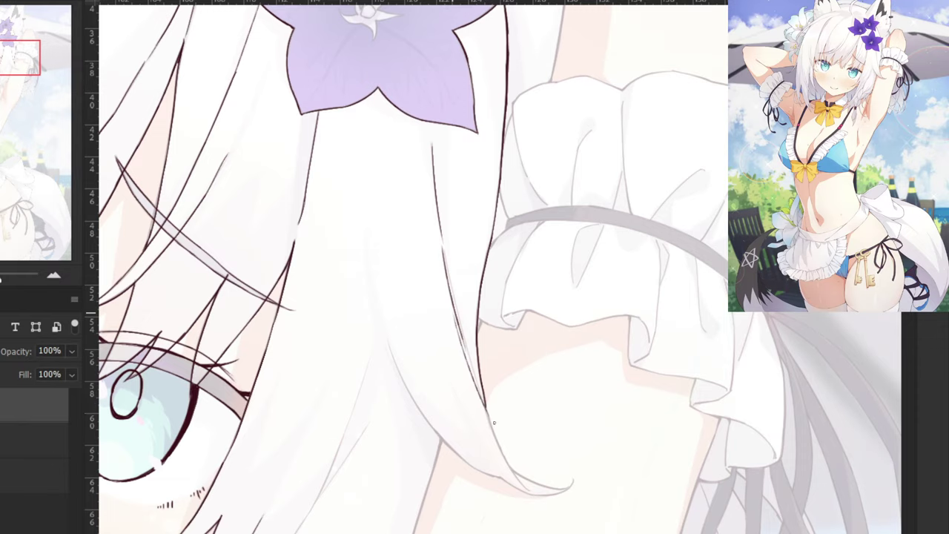
pyautogui.hotkey('ctrl', 'z')
pyautogui.moveTo(453, 309); pyautogui.dragTo(489, 414)
pyautogui.hotkey('ctrl', 'z')
pyautogui.hotkey('ctrl', 'z')
pyautogui.moveTo(453, 302); pyautogui.dragTo(486, 411)
pyautogui.hotkey('ctrl', 'z')
pyautogui.moveTo(456, 319); pyautogui.dragTo(489, 424)
pyautogui.scroll(3, 467, 443)
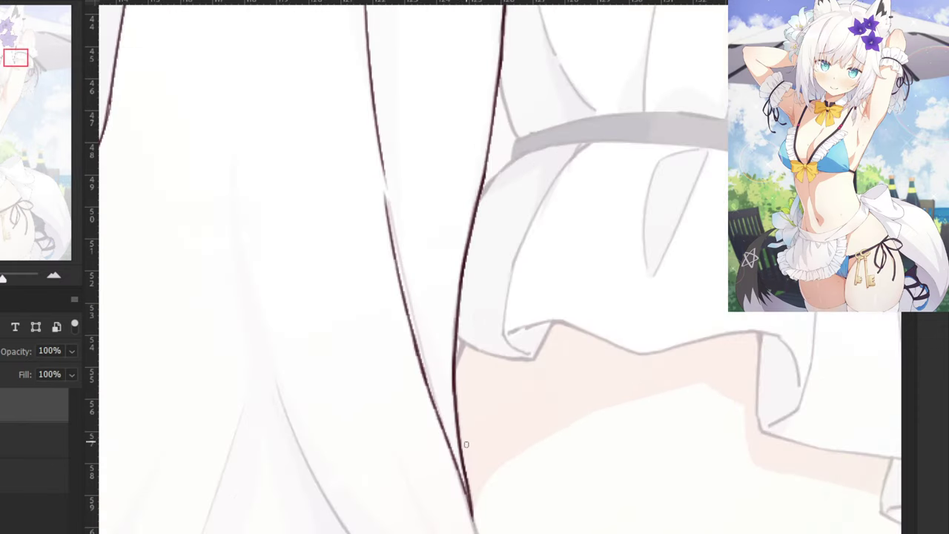
pyautogui.moveTo(443, 524); pyautogui.dragTo(427, 395)
pyautogui.hotkey('ctrl', 'z')
pyautogui.moveTo(435, 330)
pyautogui.mouseDown()
pyautogui.moveTo(475, 479)
pyautogui.moveTo(471, 449)
pyautogui.mouseUp()
# Continue the outer hair contour from the junction of the two lines across the upper arm to the start of the curled tip.
pyautogui.moveTo(456, 404); pyautogui.dragTo(515, 528)
pyautogui.hotkey('ctrl', 'z')
pyautogui.moveTo(448, 384); pyautogui.dragTo(503, 510)
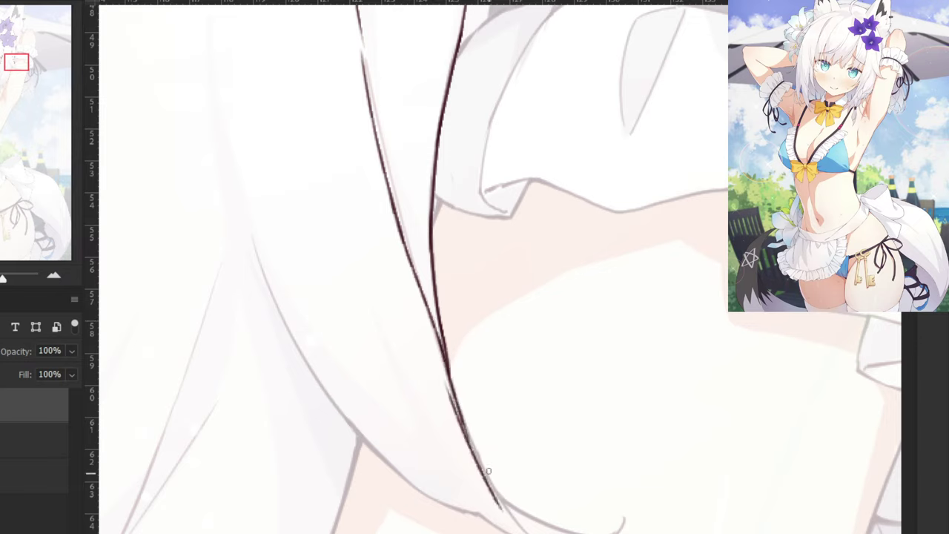
pyautogui.hotkey('ctrl', 'z')
pyautogui.moveTo(462, 408); pyautogui.dragTo(522, 530)
pyautogui.hotkey('ctrl', 'z')
pyautogui.moveTo(458, 404); pyautogui.dragTo(520, 530)
pyautogui.hotkey('ctrl', 'z')
pyautogui.moveTo(466, 438); pyautogui.dragTo(513, 518)
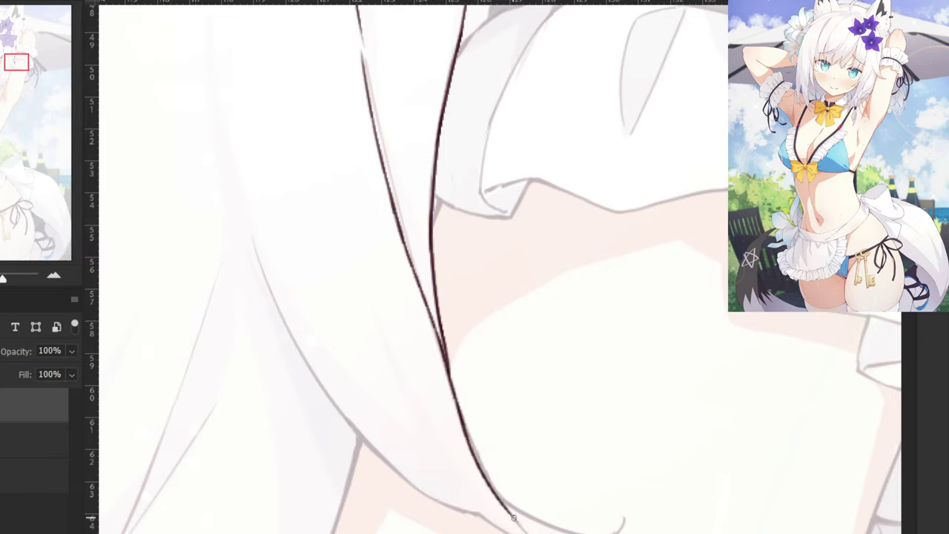
pyautogui.hotkey('ctrl', 'z')
pyautogui.moveTo(458, 408); pyautogui.dragTo(514, 521)
pyautogui.hotkey('ctrl', 'z')
pyautogui.moveTo(495, 490); pyautogui.dragTo(527, 533)
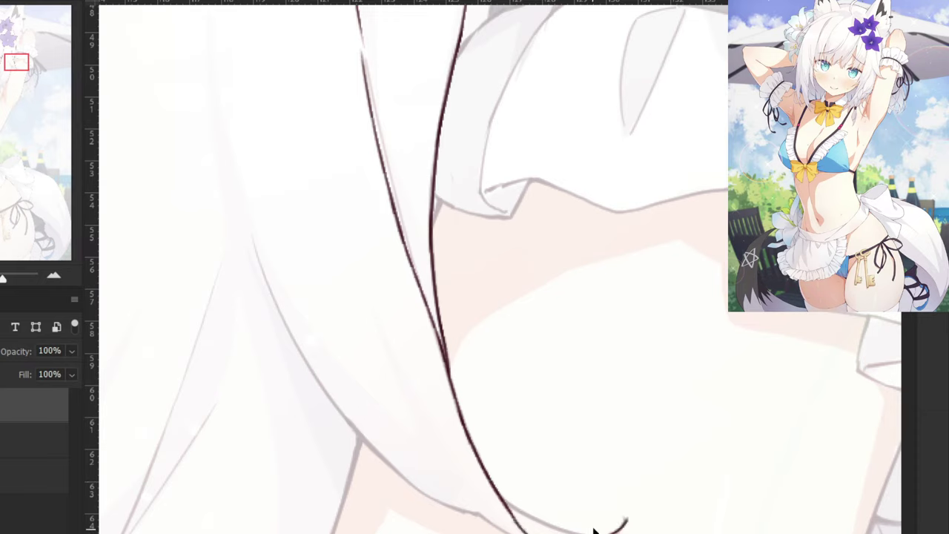
# Ink the upper edge of the lock's curled tip, branching outward from the outer hair contour.
pyautogui.moveTo(500, 494); pyautogui.dragTo(547, 521)
pyautogui.hotkey('ctrl', 'z')
pyautogui.moveTo(500, 497); pyautogui.dragTo(565, 533)
pyautogui.hotkey('ctrl', 'z')
pyautogui.hotkey('ctrl', 'z')
pyautogui.hotkey('ctrl', 'z')
pyautogui.moveTo(500, 496); pyautogui.dragTo(567, 532)
pyautogui.hotkey('ctrl', 'z')
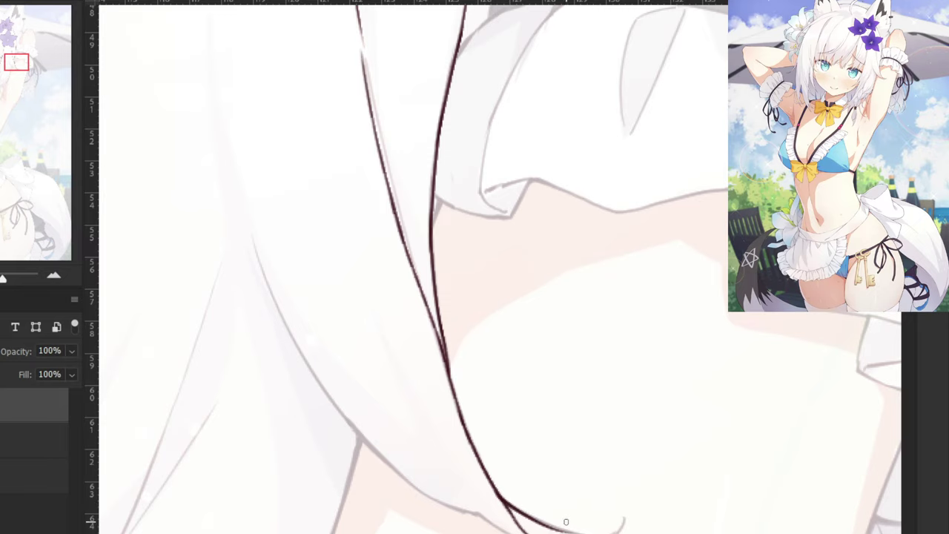
pyautogui.hotkey('ctrl', 'z')
pyautogui.moveTo(500, 496)
pyautogui.mouseDown()
pyautogui.moveTo(569, 532)
pyautogui.moveTo(560, 532)
pyautogui.moveTo(592, 533)
pyautogui.moveTo(547, 522)
pyautogui.mouseUp()
pyautogui.hotkey('ctrl', 'z')
pyautogui.hotkey('ctrl', 'z')
pyautogui.moveTo(525, 466); pyautogui.dragTo(515, 332)
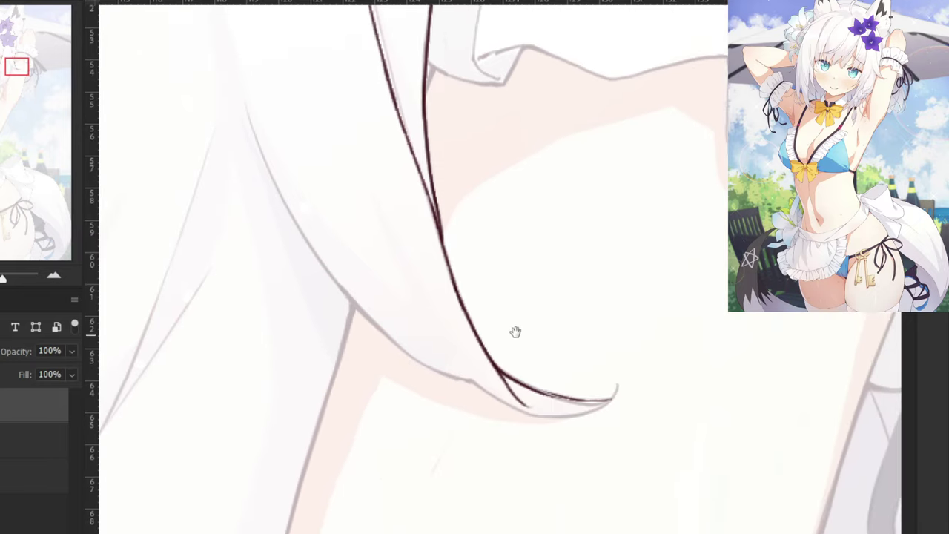
# Redraw the curled tip's upper edge from its outer end back to the fork with the hair contour.
pyautogui.hotkey('ctrl', '+')
pyautogui.hotkey('ctrl', 'z')
pyautogui.moveTo(652, 451); pyautogui.dragTo(539, 430)
pyautogui.hotkey('ctrl', 'z')
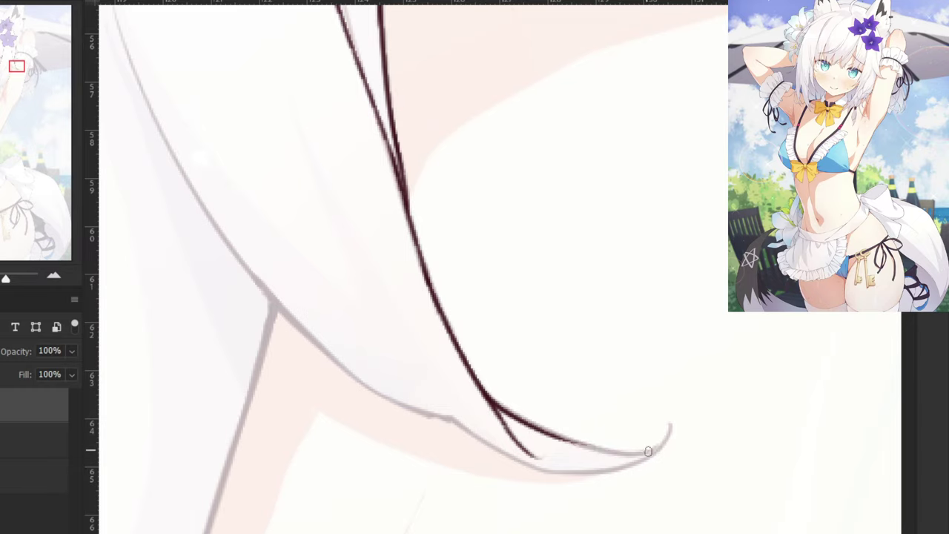
pyautogui.moveTo(652, 452)
pyautogui.mouseDown()
pyautogui.moveTo(529, 429)
pyautogui.moveTo(633, 453)
pyautogui.moveTo(511, 412)
pyautogui.mouseUp()
pyautogui.hotkey('ctrl', 'z')
pyautogui.moveTo(607, 451); pyautogui.dragTo(501, 405)
pyautogui.hotkey('ctrl', 'z')
pyautogui.moveTo(592, 447); pyautogui.dragTo(485, 398)
pyautogui.moveTo(558, 433); pyautogui.dragTo(478, 393)
pyautogui.hotkey('ctrl', 'z')
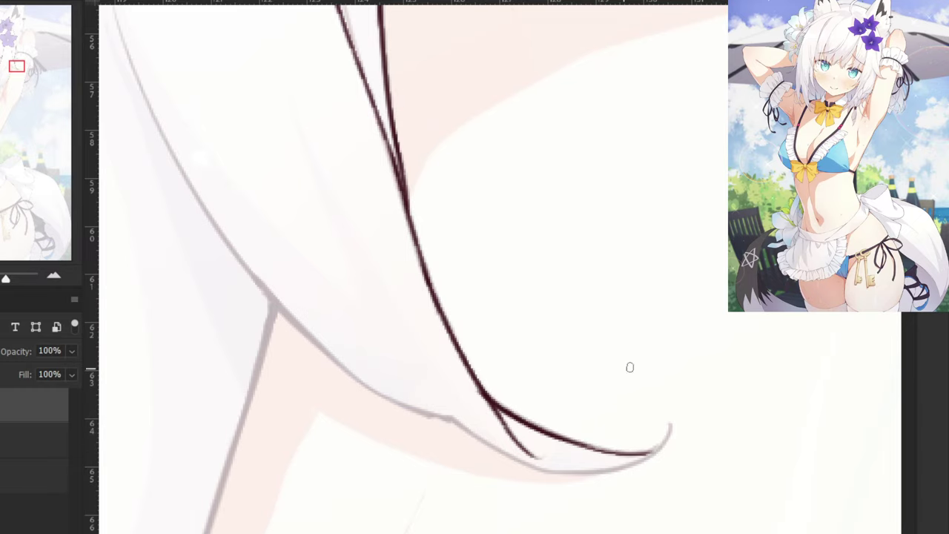
# Ink the upper section of the lock's inner edge, curving down to just past where it meets the arm outline.
pyautogui.hotkey('ctrl', '-')
pyautogui.moveTo(207, 87); pyautogui.dragTo(370, 330)
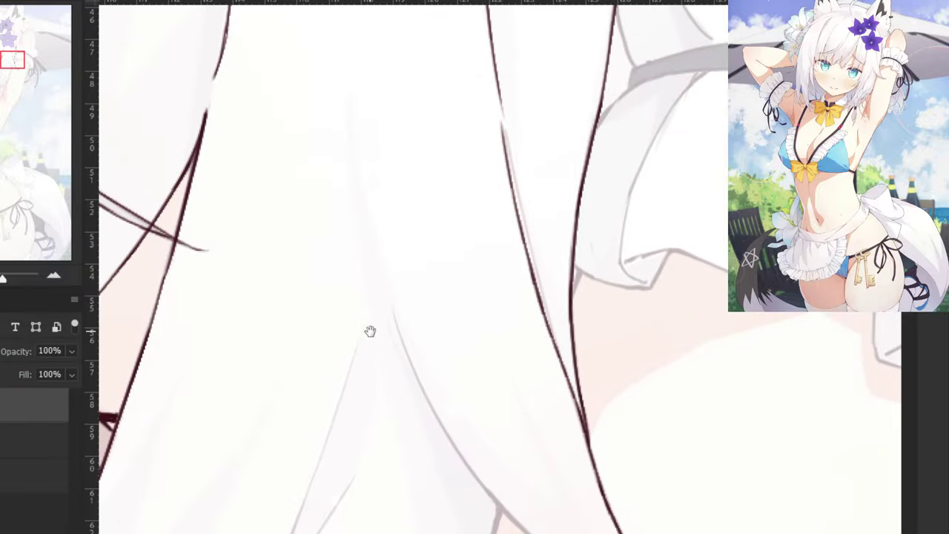
pyautogui.moveTo(400, 379)
pyautogui.mouseDown()
pyautogui.moveTo(352, 244)
pyautogui.moveTo(424, 439)
pyautogui.mouseUp()
pyautogui.hotkey('ctrl', 'z')
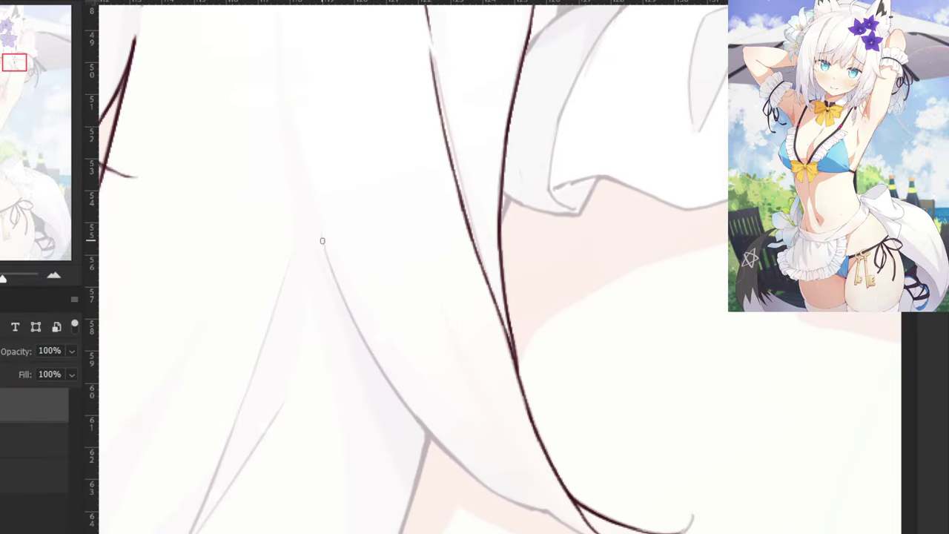
pyautogui.moveTo(321, 229); pyautogui.dragTo(444, 445)
pyautogui.hotkey('ctrl', 'z')
pyautogui.moveTo(325, 243); pyautogui.dragTo(449, 455)
pyautogui.hotkey('ctrl', 'z')
pyautogui.moveTo(324, 248)
pyautogui.mouseDown()
pyautogui.moveTo(433, 441)
pyautogui.moveTo(386, 374)
pyautogui.moveTo(420, 428)
pyautogui.mouseUp()
pyautogui.hotkey('ctrl', 'z')
pyautogui.moveTo(390, 386)
pyautogui.mouseDown()
pyautogui.moveTo(482, 487)
pyautogui.moveTo(479, 476)
pyautogui.mouseUp()
pyautogui.hotkey('ctrl', 'z')
pyautogui.hotkey('ctrl', 'z')
pyautogui.moveTo(401, 400); pyautogui.dragTo(480, 482)
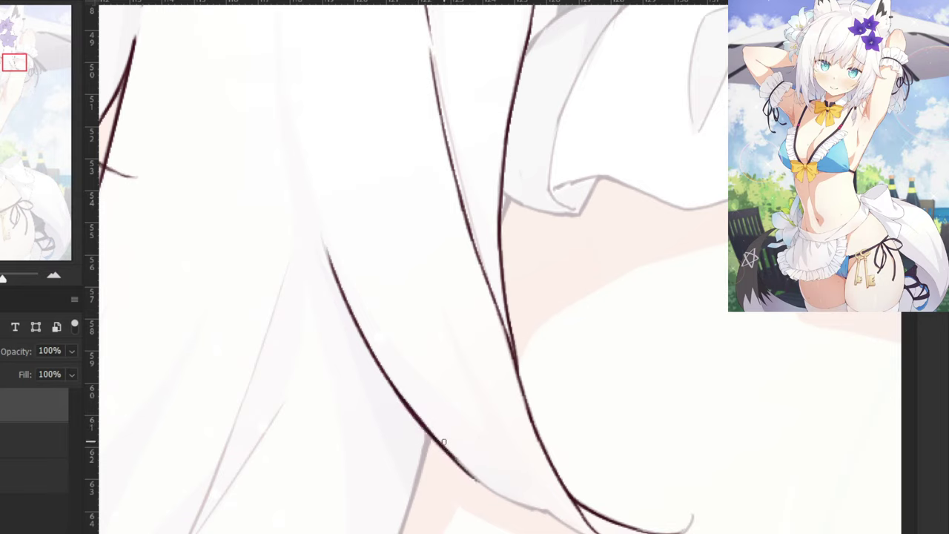
# Continue the lock's inner edge along its underside over the arm to the curled tip.
pyautogui.moveTo(442, 443); pyautogui.dragTo(491, 490)
pyautogui.hotkey('ctrl', 'z')
pyautogui.moveTo(444, 448)
pyautogui.mouseDown()
pyautogui.moveTo(494, 493)
pyautogui.moveTo(543, 513)
pyautogui.mouseUp()
pyautogui.hotkey('ctrl', 'z')
pyautogui.hotkey('ctrl', 'z')
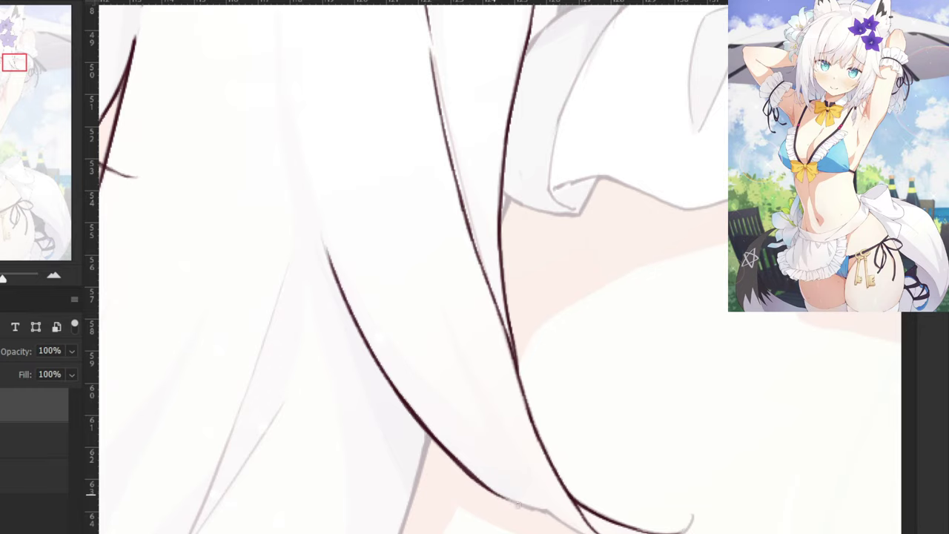
pyautogui.moveTo(495, 495); pyautogui.dragTo(590, 533)
pyautogui.hotkey('ctrl', 'z')
pyautogui.moveTo(546, 509); pyautogui.dragTo(588, 533)
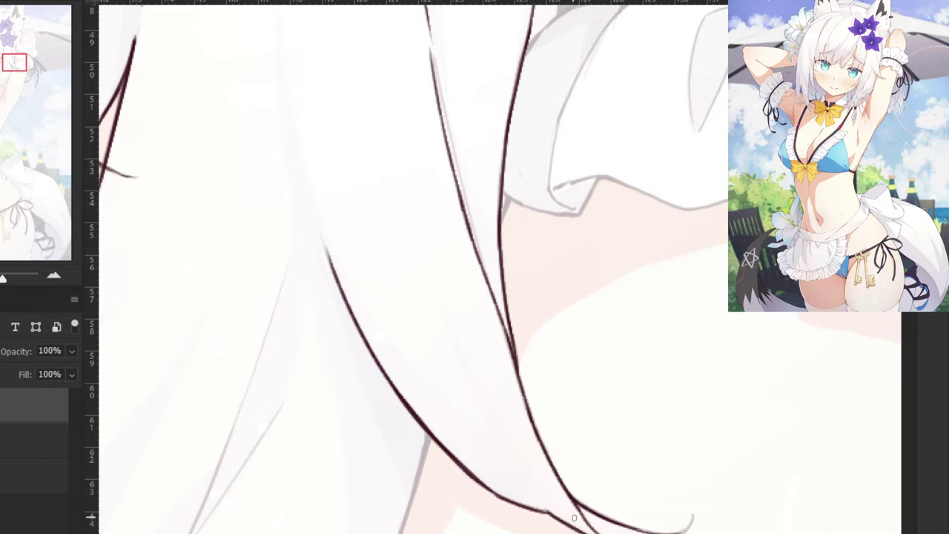
# Ink the underside of the curled tip to close the lock, and check the line art with the reference hidden.
pyautogui.moveTo(705, 452); pyautogui.dragTo(677, 370)
pyautogui.hotkey('ctrl', '+')
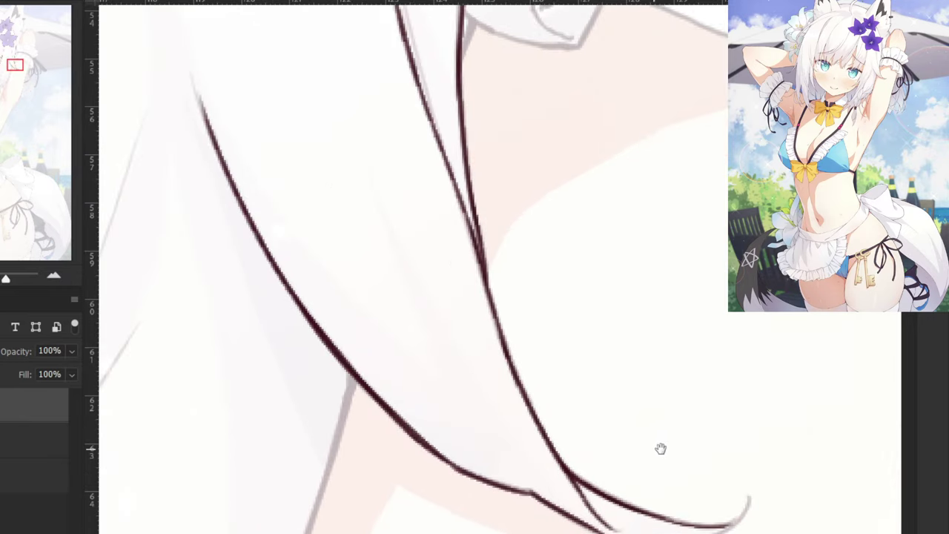
pyautogui.moveTo(661, 450); pyautogui.dragTo(667, 376)
pyautogui.moveTo(757, 425)
pyautogui.mouseDown()
pyautogui.moveTo(727, 459)
pyautogui.moveTo(649, 470)
pyautogui.mouseUp()
pyautogui.hotkey('ctrl', 'z')
pyautogui.hotkey('ctrl', 'z')
pyautogui.moveTo(731, 458)
pyautogui.mouseDown()
pyautogui.moveTo(616, 467)
pyautogui.moveTo(642, 472)
pyautogui.mouseUp()
pyautogui.hotkey('ctrl', 'z')
pyautogui.hotkey('ctrl', 'z')
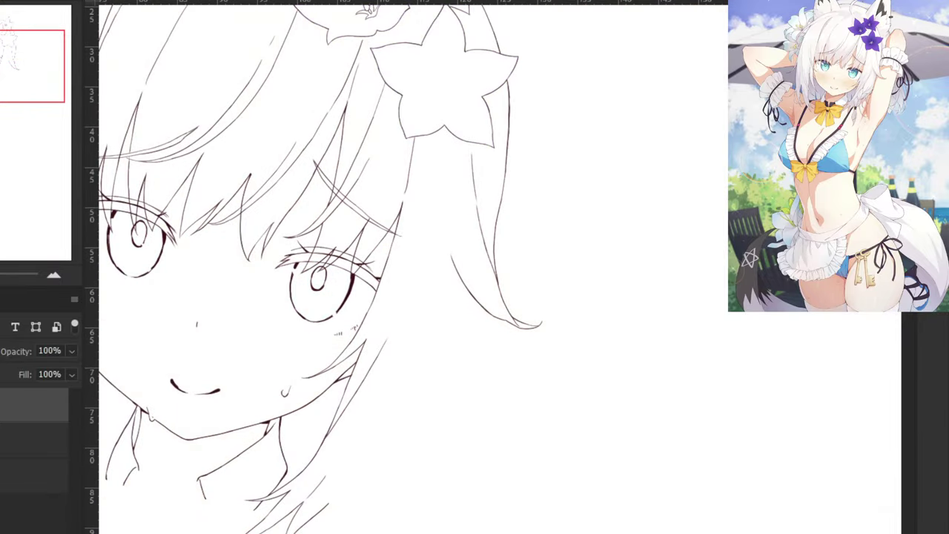
pyautogui.hotkey('ctrl', '-')
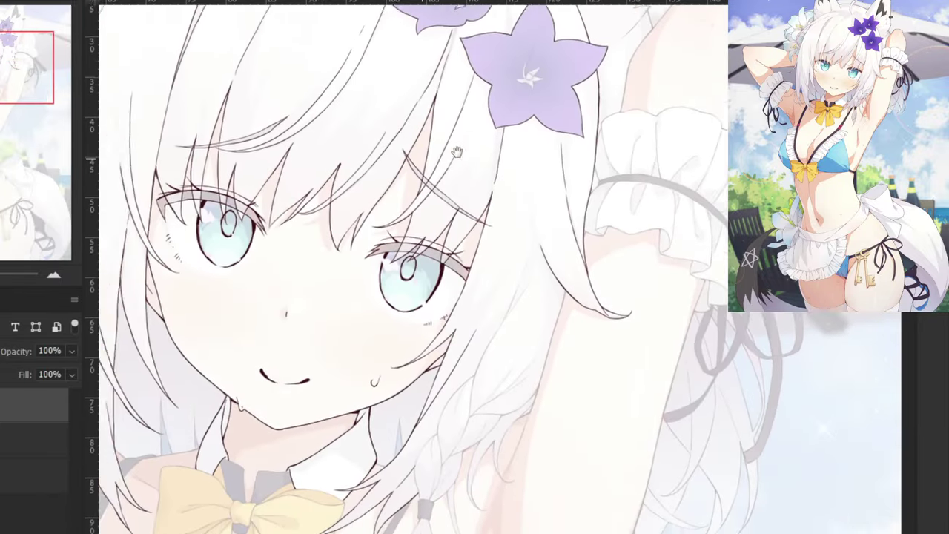
# Ink the upper section of the long strand line between the eye and the curled lock, following the reference toward the braid.
pyautogui.hotkey('ctrl', '+')
pyautogui.hotkey('ctrl', '+')
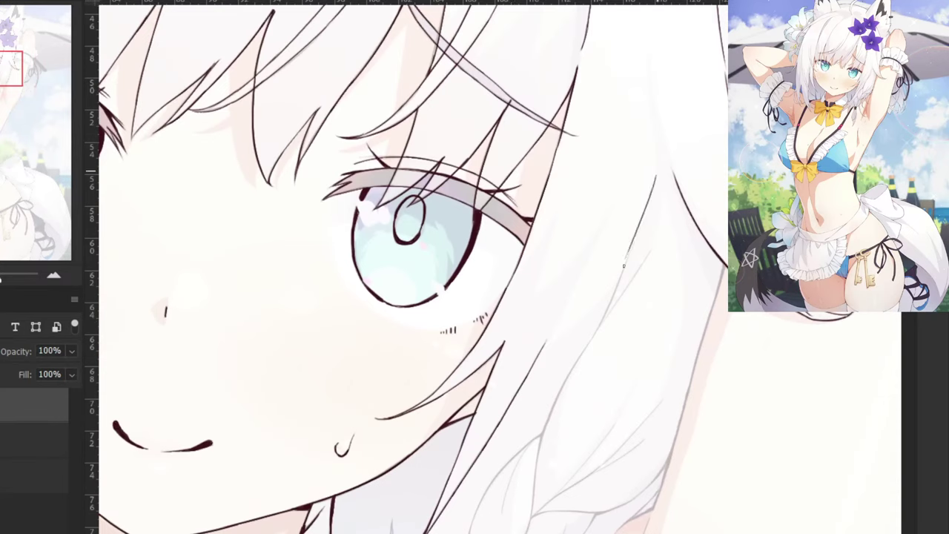
pyautogui.moveTo(658, 172); pyautogui.dragTo(618, 270)
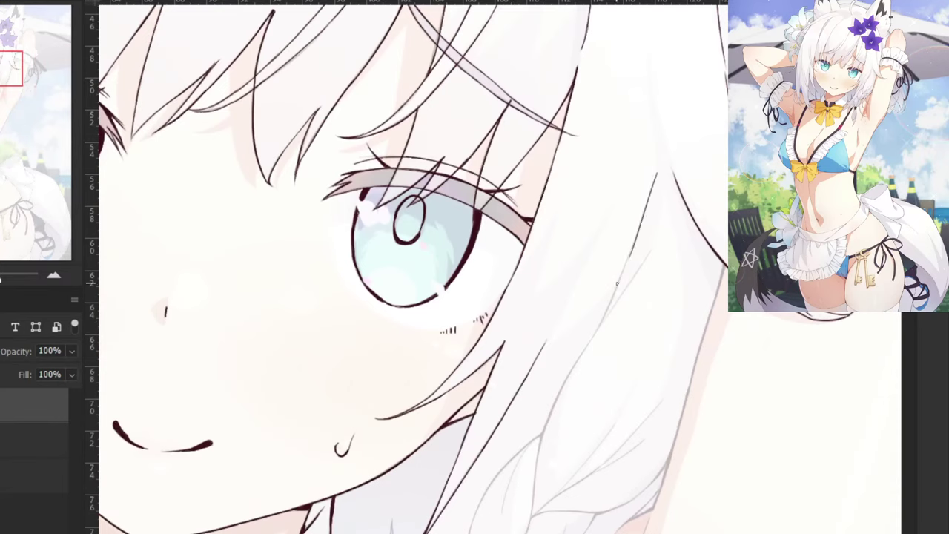
pyautogui.hotkey('ctrl', 'z')
pyautogui.moveTo(639, 221); pyautogui.dragTo(602, 324)
pyautogui.hotkey('ctrl', 'z')
pyautogui.moveTo(625, 264); pyautogui.dragTo(564, 385)
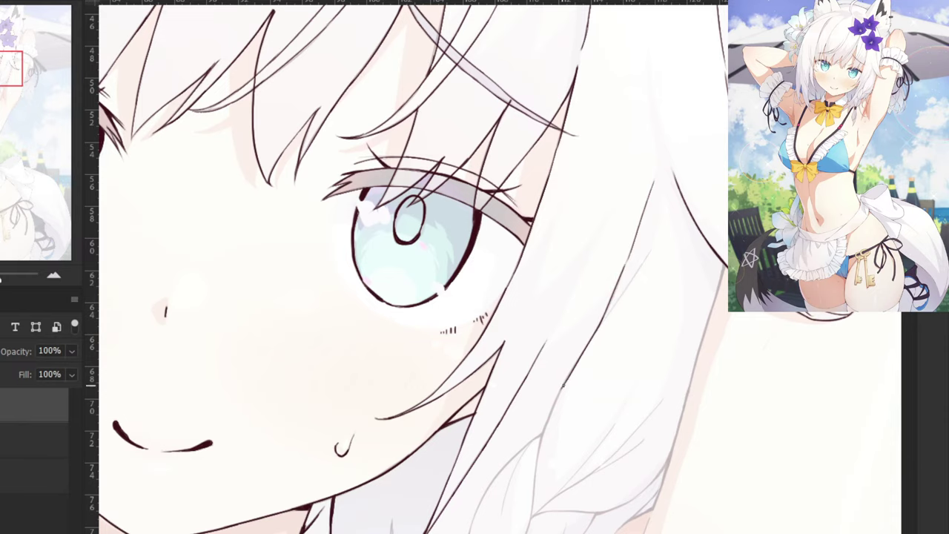
pyautogui.hotkey('ctrl', 'z')
# Extend the long strand line beside the cheek down to the top of the braid.
pyautogui.moveTo(585, 347)
pyautogui.mouseDown()
pyautogui.moveTo(548, 435)
pyautogui.moveTo(529, 319)
pyautogui.mouseUp()
pyautogui.hotkey('ctrl', '+')
pyautogui.hotkey('ctrl', 'z')
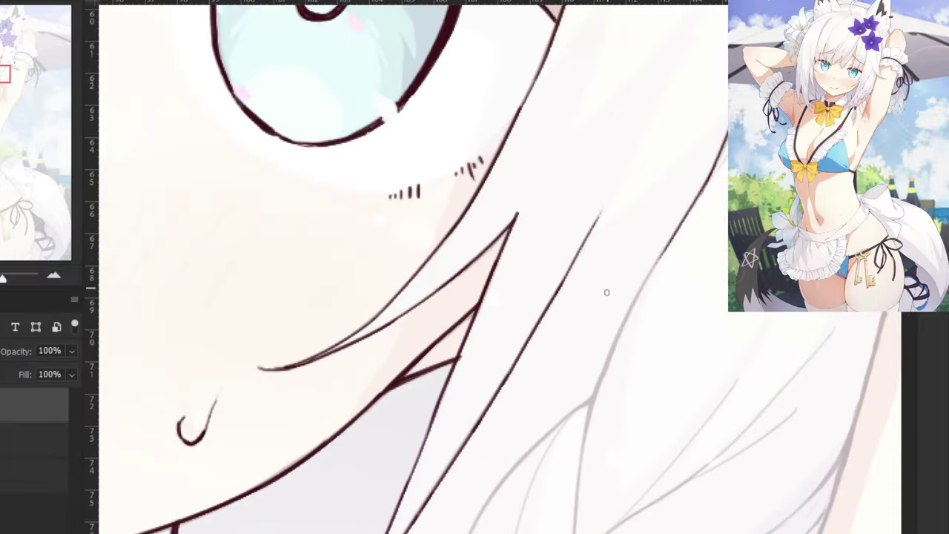
pyautogui.moveTo(674, 238)
pyautogui.mouseDown()
pyautogui.moveTo(606, 366)
pyautogui.moveTo(598, 405)
pyautogui.moveTo(613, 343)
pyautogui.moveTo(595, 402)
pyautogui.mouseUp()
pyautogui.hotkey('ctrl', 'z')
pyautogui.hotkey('ctrl', 'z')
pyautogui.hotkey('ctrl', 'z')
pyautogui.hotkey('ctrl', 'z')
pyautogui.moveTo(671, 244); pyautogui.dragTo(591, 418)
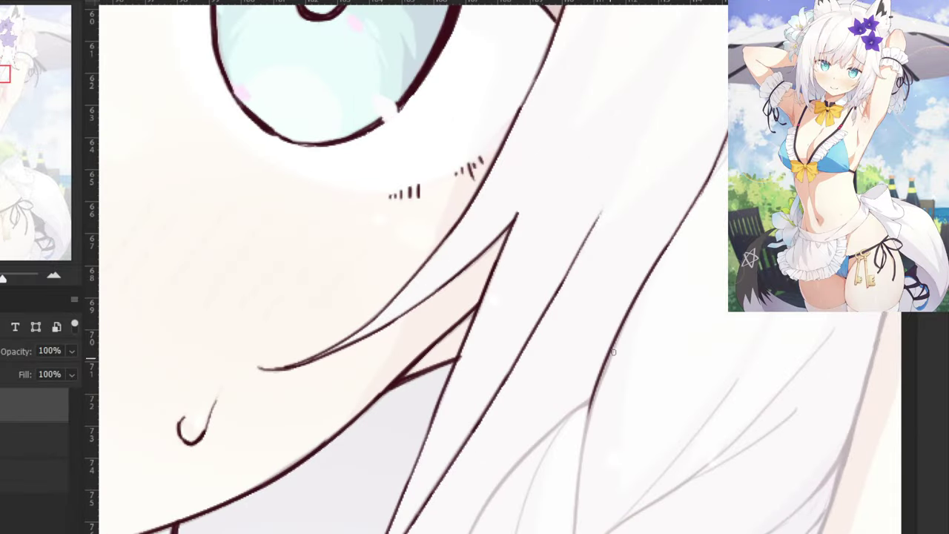
# Refine and thicken the end of the strand line where it meets the top of the braid.
pyautogui.moveTo(645, 292); pyautogui.dragTo(596, 403)
pyautogui.hotkey('ctrl', 'z')
pyautogui.moveTo(626, 324); pyautogui.dragTo(592, 405)
pyautogui.hotkey('ctrl', 'z')
pyautogui.moveTo(627, 311); pyautogui.dragTo(596, 397)
pyautogui.hotkey('ctrl', 'z')
pyautogui.moveTo(609, 361); pyautogui.dragTo(595, 396)
pyautogui.hotkey('ctrl', 'z')
pyautogui.moveTo(615, 339); pyautogui.dragTo(593, 401)
pyautogui.hotkey('ctrl', 'z')
pyautogui.moveTo(630, 312); pyautogui.dragTo(592, 398)
pyautogui.moveTo(620, 334); pyautogui.dragTo(594, 401)
pyautogui.moveTo(615, 344); pyautogui.dragTo(591, 415)
# Ink the right edge of the braid's first plait from its top down to the branching of the neighbouring strands.
pyautogui.moveTo(547, 448)
pyautogui.mouseDown()
pyautogui.moveTo(466, 274)
pyautogui.moveTo(460, 281)
pyautogui.mouseUp()
pyautogui.hotkey('ctrl', 'z')
pyautogui.moveTo(531, 168); pyautogui.dragTo(494, 298)
pyautogui.hotkey('ctrl', 'z')
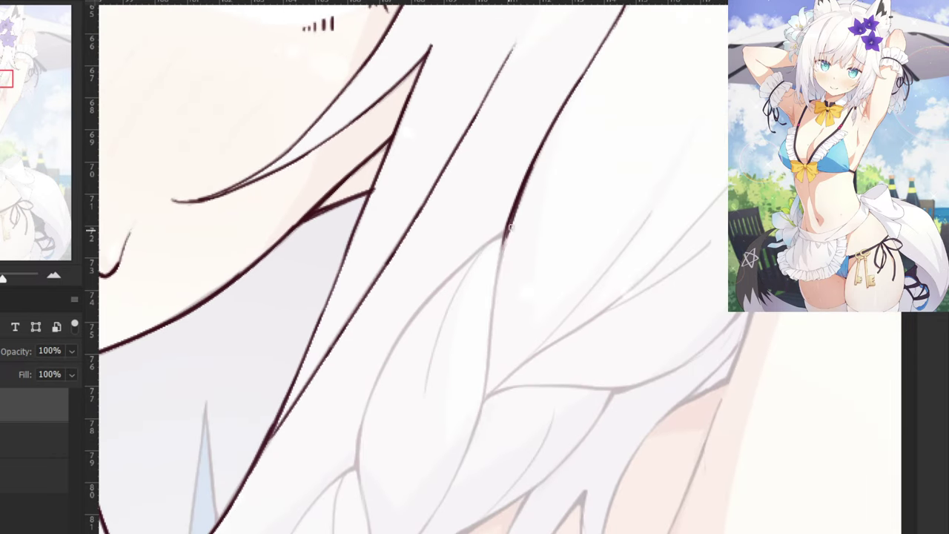
pyautogui.moveTo(509, 226); pyautogui.dragTo(488, 389)
pyautogui.hotkey('ctrl', 'z')
pyautogui.hotkey('ctrl', 'z')
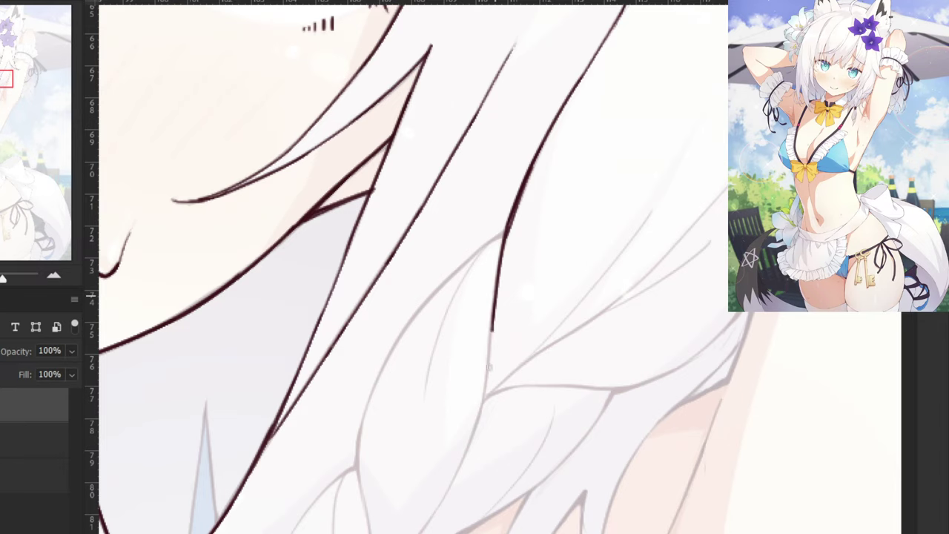
pyautogui.moveTo(492, 327); pyautogui.dragTo(461, 480)
pyautogui.hotkey('ctrl', 'z')
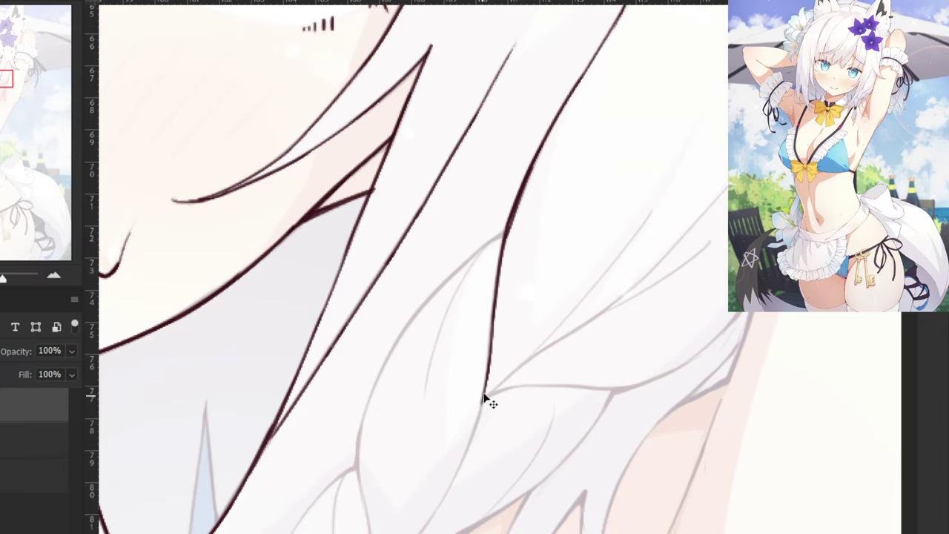
pyautogui.moveTo(487, 365)
pyautogui.mouseDown()
pyautogui.moveTo(438, 513)
pyautogui.moveTo(505, 416)
pyautogui.mouseUp()
pyautogui.hotkey('ctrl', 'z')
# Continue the first plait's right edge down to its lower point, redrawing strokes as needed.
pyautogui.moveTo(563, 259); pyautogui.dragTo(529, 387)
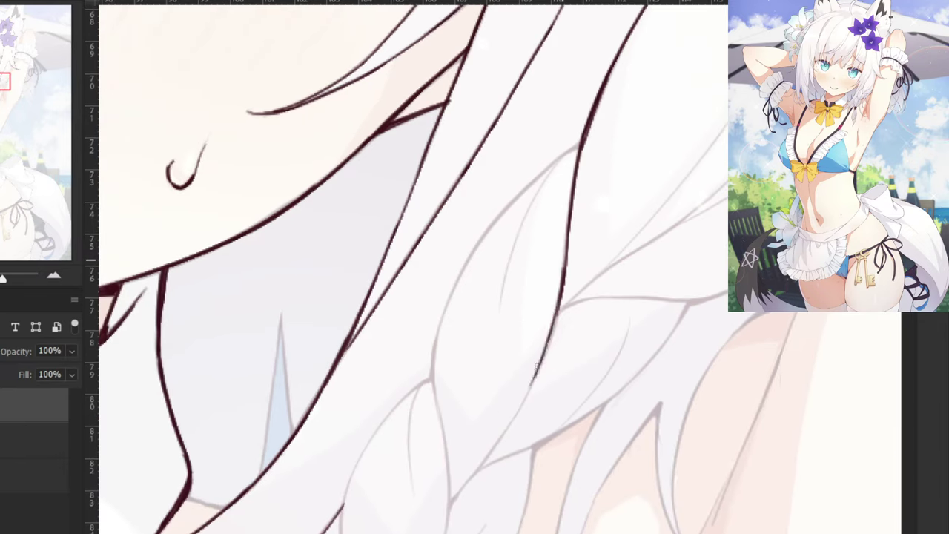
pyautogui.hotkey('ctrl', 'z')
pyautogui.moveTo(562, 295); pyautogui.dragTo(520, 397)
pyautogui.moveTo(552, 324); pyautogui.dragTo(477, 477)
pyautogui.hotkey('ctrl', 'z')
pyautogui.moveTo(513, 416); pyautogui.dragTo(456, 499)
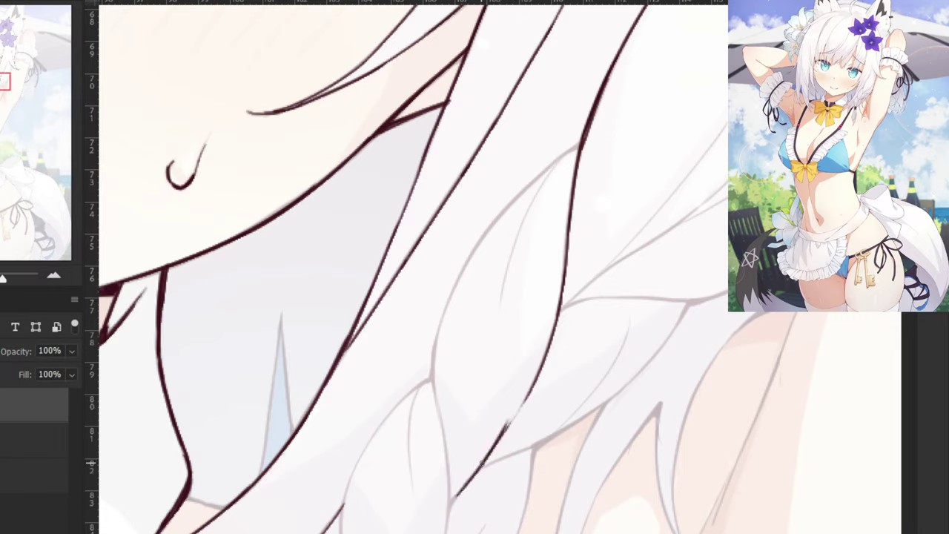
pyautogui.moveTo(481, 466); pyautogui.dragTo(451, 507)
pyautogui.hotkey('ctrl', 'z')
pyautogui.hotkey('ctrl', 'z')
# Ink the upper left edge of the braid's first plait, curving down from its top point, and redraw it until smooth.
pyautogui.moveTo(580, 145); pyautogui.dragTo(485, 240)
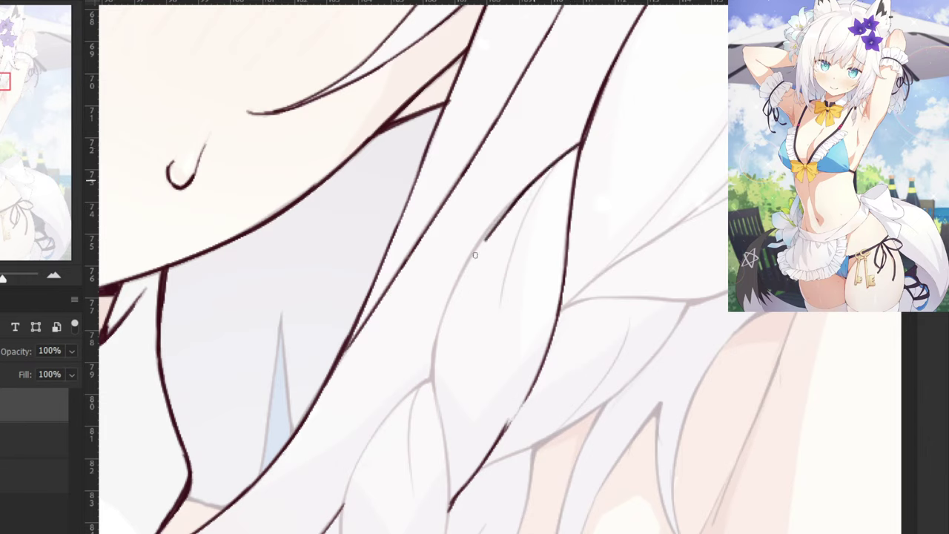
pyautogui.hotkey('ctrl', 'z')
pyautogui.hotkey('ctrl', 'z')
pyautogui.moveTo(579, 145); pyautogui.dragTo(512, 205)
pyautogui.hotkey('ctrl', 'z')
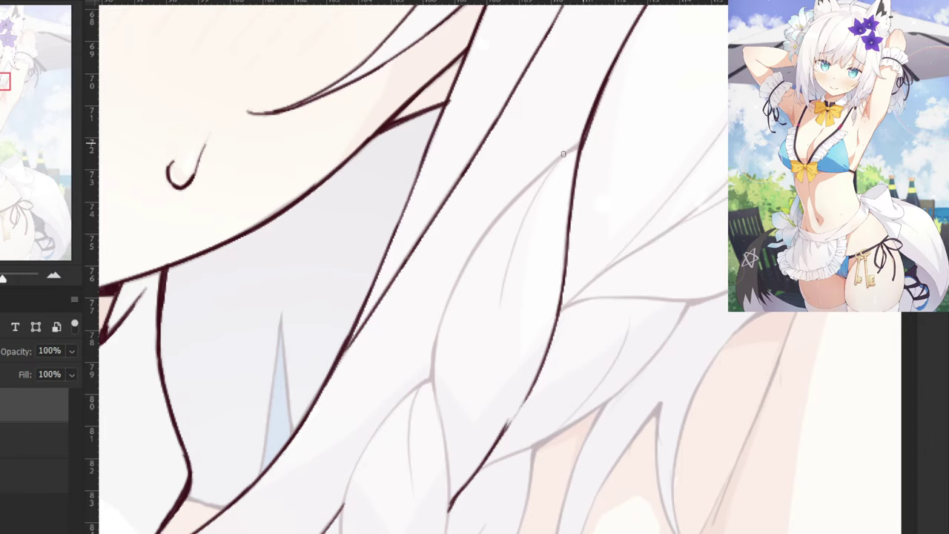
pyautogui.moveTo(579, 145)
pyautogui.mouseDown()
pyautogui.moveTo(509, 207)
pyautogui.moveTo(457, 282)
pyautogui.mouseUp()
pyautogui.hotkey('ctrl', 'z')
pyautogui.moveTo(517, 200); pyautogui.dragTo(447, 310)
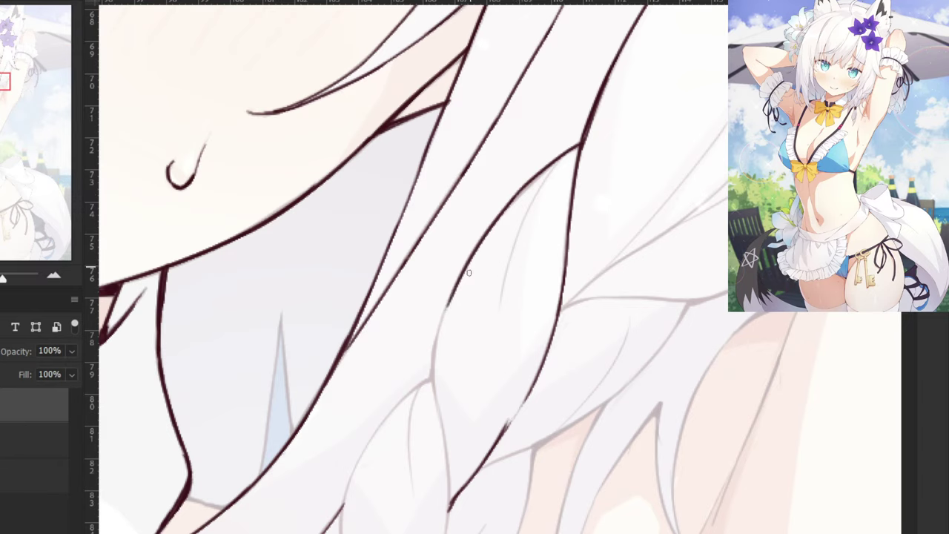
# Continue the first plait's left edge down past the point where the second plait branches off.
pyautogui.moveTo(456, 276); pyautogui.dragTo(439, 329)
pyautogui.hotkey('ctrl', 'z')
pyautogui.moveTo(451, 292)
pyautogui.mouseDown()
pyautogui.moveTo(436, 350)
pyautogui.moveTo(437, 407)
pyautogui.mouseUp()
pyautogui.hotkey('ctrl', 'z')
pyautogui.moveTo(437, 331); pyautogui.dragTo(439, 404)
pyautogui.hotkey('ctrl', 'z')
pyautogui.moveTo(438, 332); pyautogui.dragTo(445, 408)
pyautogui.hotkey('ctrl', 'z')
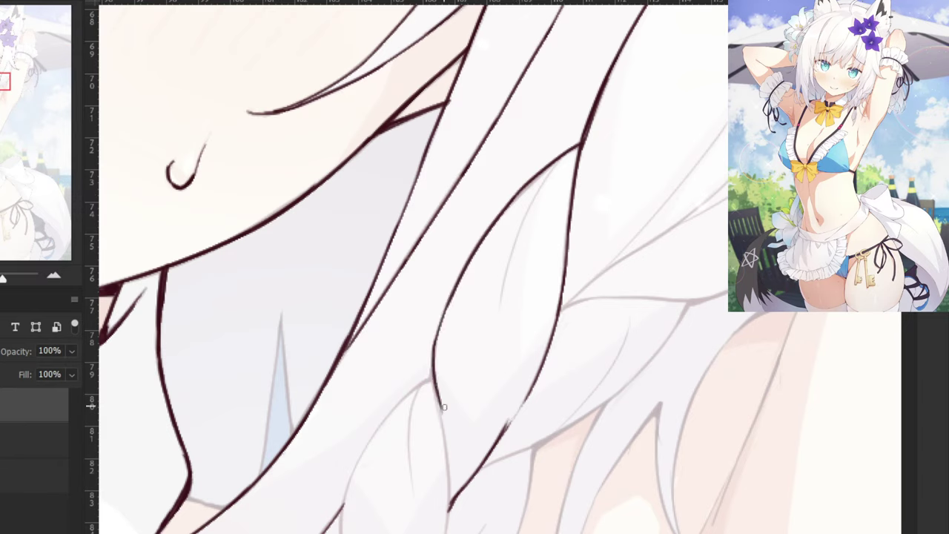
pyautogui.hotkey('ctrl', 'z')
pyautogui.hotkey('ctrl', 'z')
pyautogui.moveTo(438, 336); pyautogui.dragTo(443, 417)
pyautogui.hotkey('ctrl', 'z')
# Extend that edge down along the right side of the second plait to the hair tie.
pyautogui.moveTo(435, 379)
pyautogui.mouseDown()
pyautogui.moveTo(447, 506)
pyautogui.moveTo(502, 351)
pyautogui.moveTo(499, 361)
pyautogui.mouseUp()
pyautogui.moveTo(546, 316); pyautogui.dragTo(531, 435)
pyautogui.hotkey('ctrl', 'z')
pyautogui.moveTo(546, 334)
pyautogui.mouseDown()
pyautogui.moveTo(521, 456)
pyautogui.moveTo(502, 488)
pyautogui.mouseUp()
pyautogui.hotkey('ctrl', 'z')
pyautogui.moveTo(531, 430); pyautogui.dragTo(499, 484)
pyautogui.hotkey('ctrl', 'z')
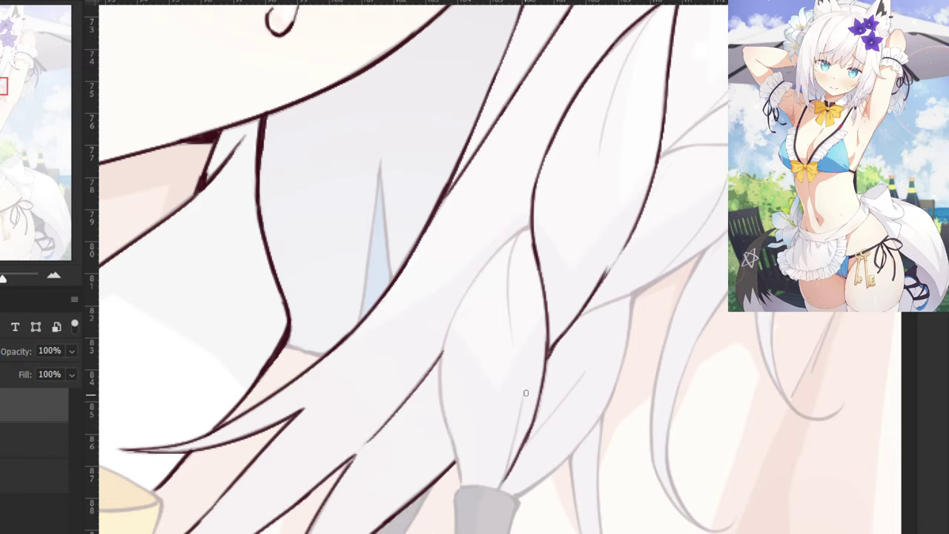
# Add a short inner strand line in the second plait, tapering down to the hair tie.
pyautogui.moveTo(526, 392); pyautogui.dragTo(504, 476)
pyautogui.hotkey('ctrl', 'z')
pyautogui.moveTo(515, 444); pyautogui.dragTo(496, 490)
pyautogui.hotkey('ctrl', 'z')
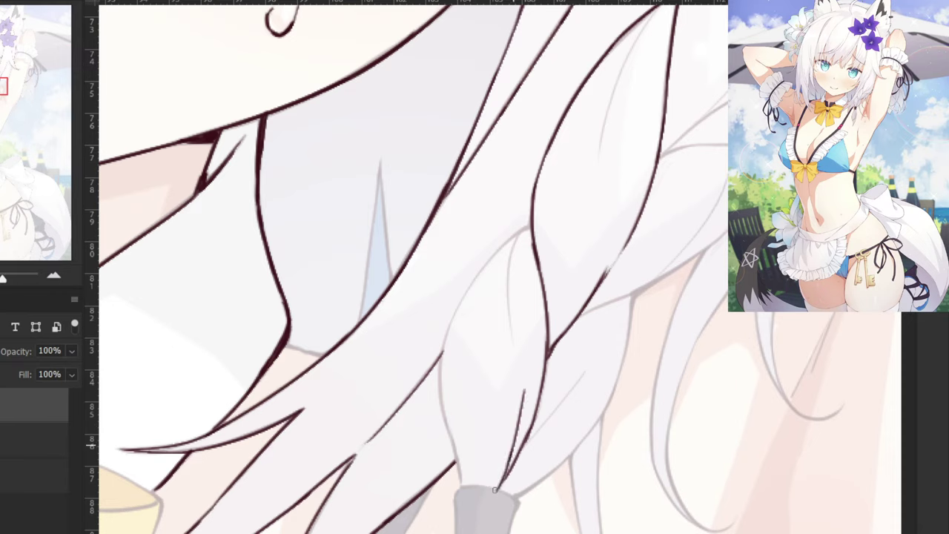
# Ink the upper left edge of the second plait from its junction with the first plait, thickening the corner.
pyautogui.moveTo(532, 224); pyautogui.dragTo(458, 303)
pyautogui.hotkey('ctrl', 'z')
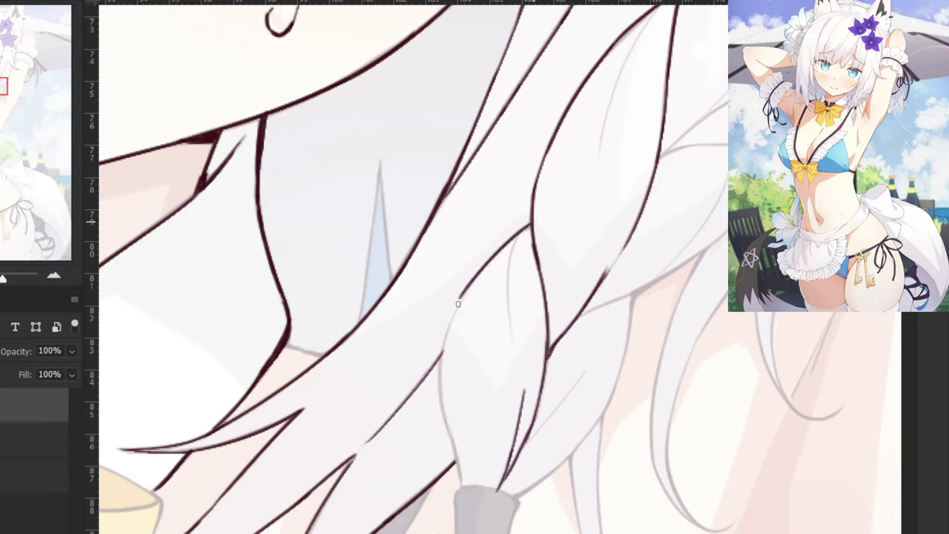
pyautogui.hotkey('ctrl', 'z')
pyautogui.moveTo(531, 224); pyautogui.dragTo(460, 304)
pyautogui.hotkey('ctrl', 'z')
pyautogui.moveTo(531, 221); pyautogui.dragTo(458, 309)
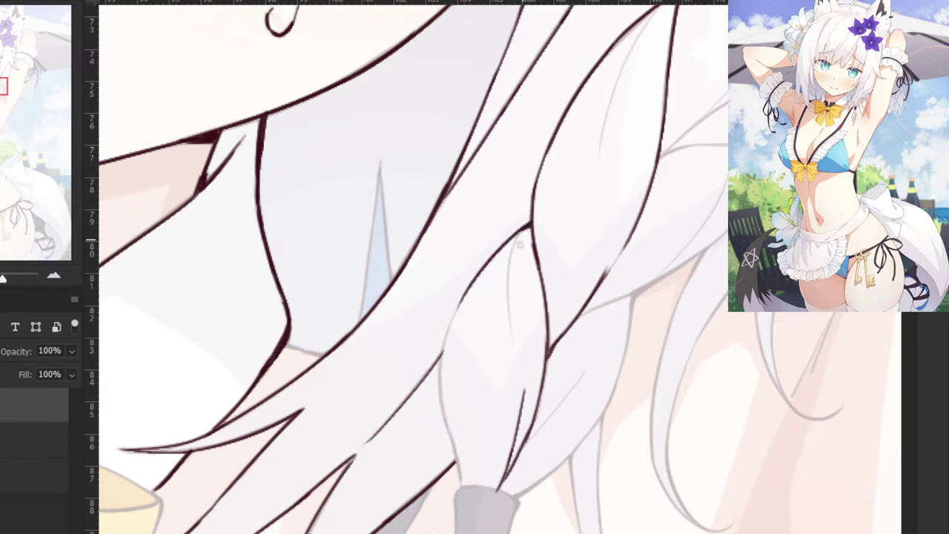
# Continue the second plait's left edge past the neighbouring strand and down to the hair tie.
pyautogui.hotkey('ctrl', 'z')
pyautogui.moveTo(460, 305); pyautogui.dragTo(441, 391)
pyautogui.hotkey('ctrl', 'z')
pyautogui.moveTo(444, 357); pyautogui.dragTo(460, 482)
pyautogui.hotkey('ctrl', 'z')
pyautogui.hotkey('ctrl', 'z')
pyautogui.moveTo(446, 420); pyautogui.dragTo(460, 484)
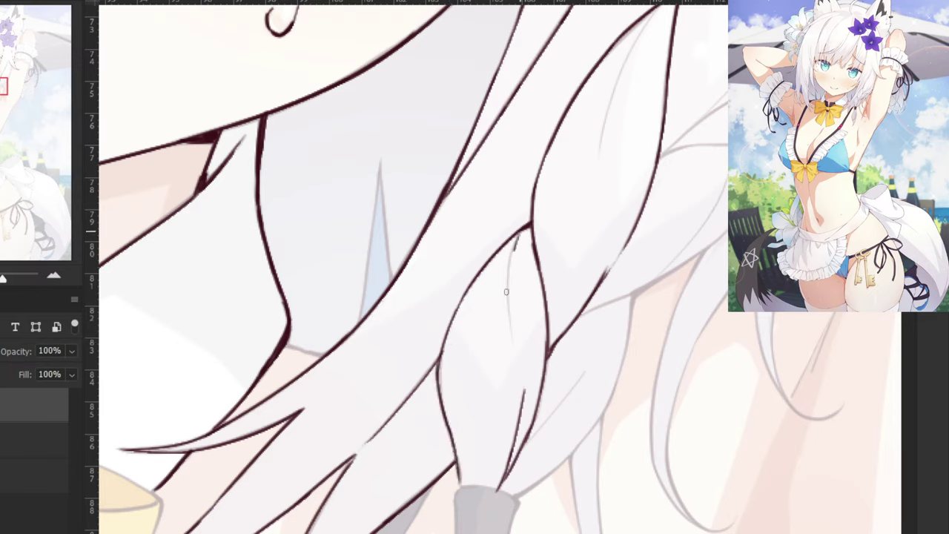
# Draw the thin inner crease line descending from the top of the second plait.
pyautogui.moveTo(506, 292); pyautogui.dragTo(512, 334)
pyautogui.hotkey('ctrl', 'z')
pyautogui.moveTo(518, 234); pyautogui.dragTo(513, 341)
pyautogui.hotkey('ctrl', 'z')
pyautogui.hotkey('ctrl', 'z')
pyautogui.moveTo(519, 236); pyautogui.dragTo(512, 323)
pyautogui.hotkey('ctrl', 'z')
pyautogui.moveTo(519, 238)
pyautogui.mouseDown()
pyautogui.moveTo(513, 331)
pyautogui.moveTo(507, 289)
pyautogui.moveTo(516, 326)
pyautogui.mouseUp()
pyautogui.hotkey('ctrl', 'z')
pyautogui.hotkey('ctrl', 'z')
pyautogui.hotkey('ctrl', '-')
pyautogui.hotkey('ctrl', '-')
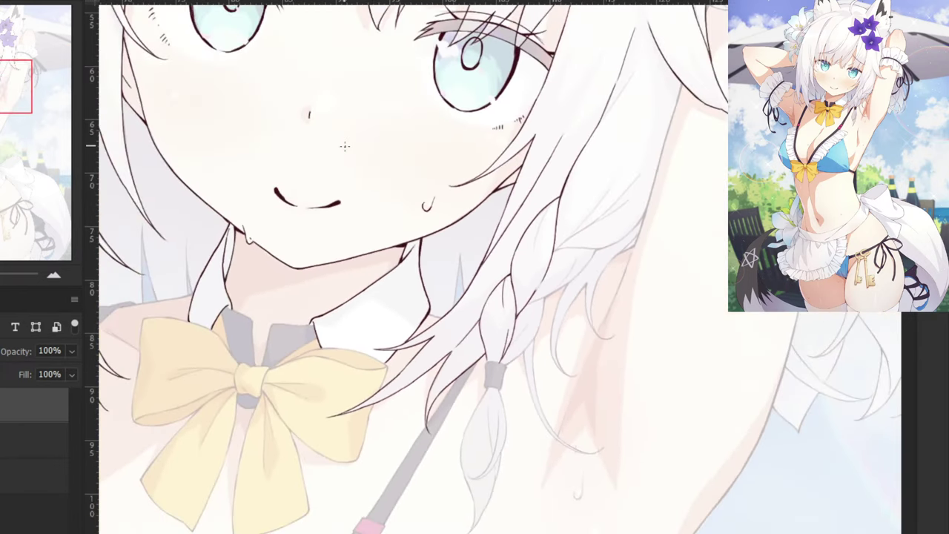
pyautogui.scroll(3, 344, 146)
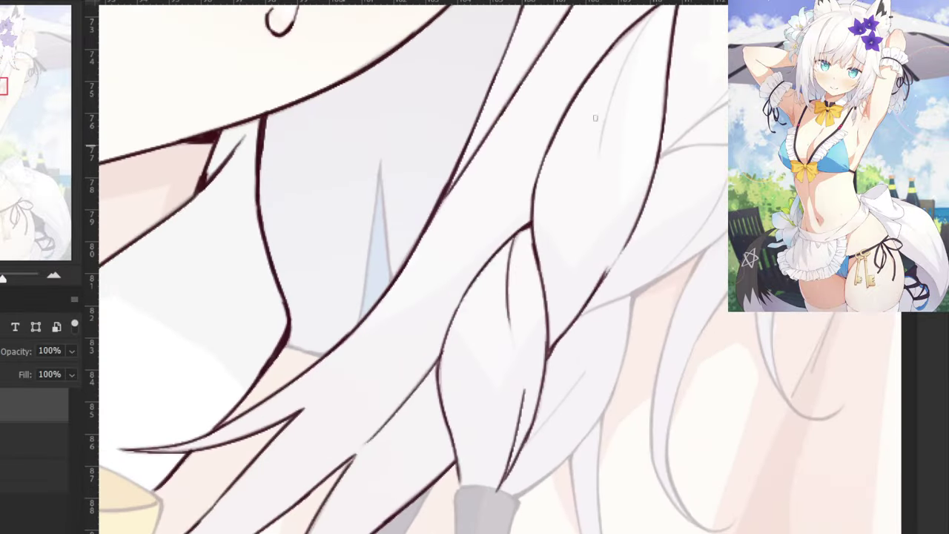
# Draw the thin inner strand line in the upper part of the first plait and check the overall line art.
pyautogui.scroll(2, 536, 278)
pyautogui.moveTo(592, 228); pyautogui.dragTo(549, 320)
pyautogui.hotkey('ctrl', 'z')
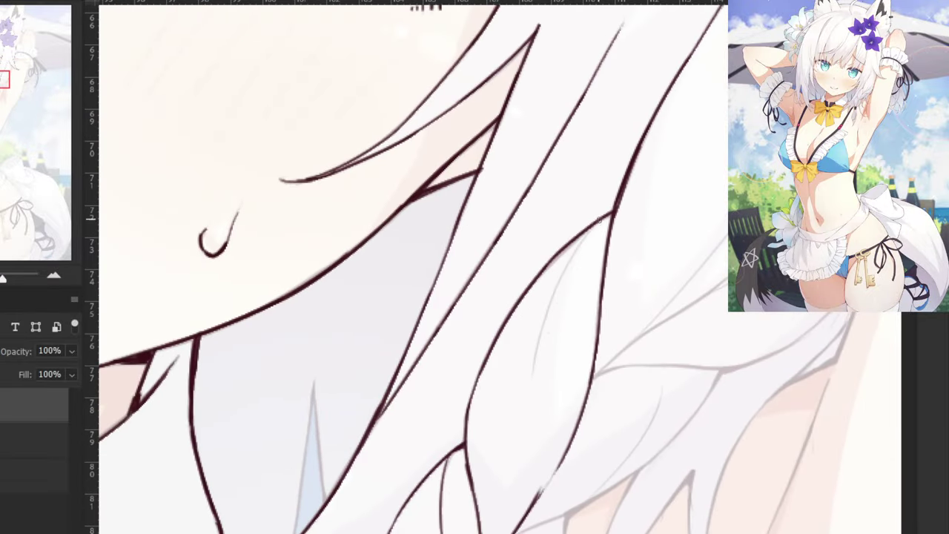
pyautogui.moveTo(586, 233); pyautogui.dragTo(537, 367)
pyautogui.hotkey('ctrl', 'z')
pyautogui.hotkey('ctrl', 'z')
pyautogui.moveTo(585, 236); pyautogui.dragTo(533, 365)
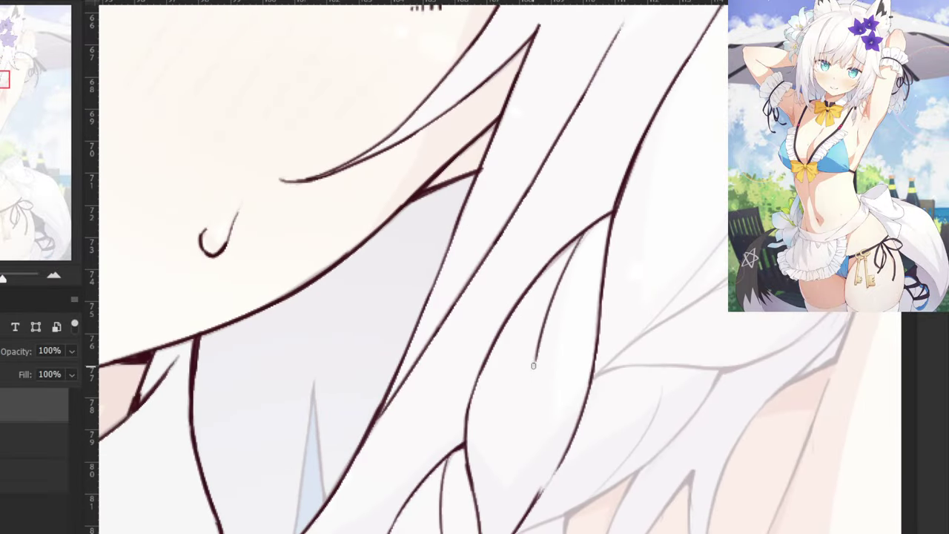
pyautogui.scroll(-6, 549, 324)
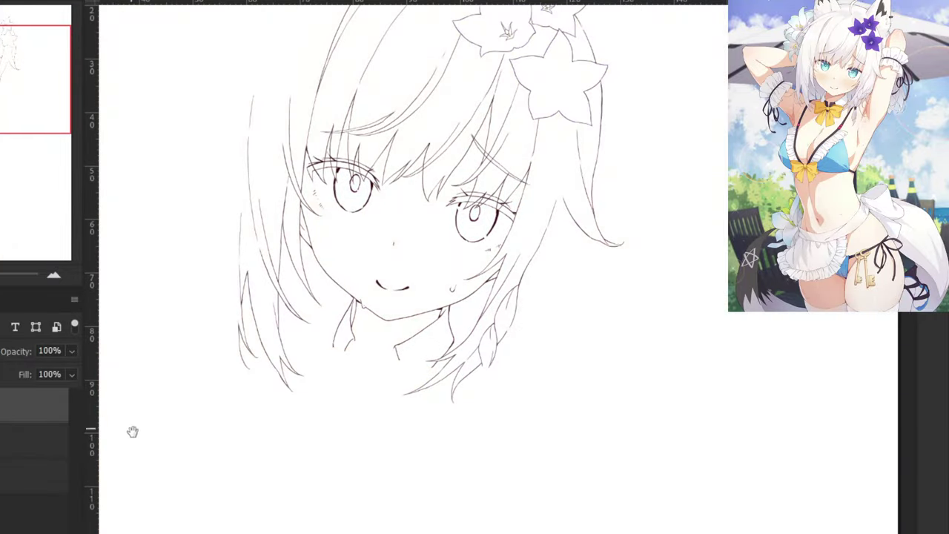
pyautogui.moveTo(132, 431); pyautogui.dragTo(121, 505)
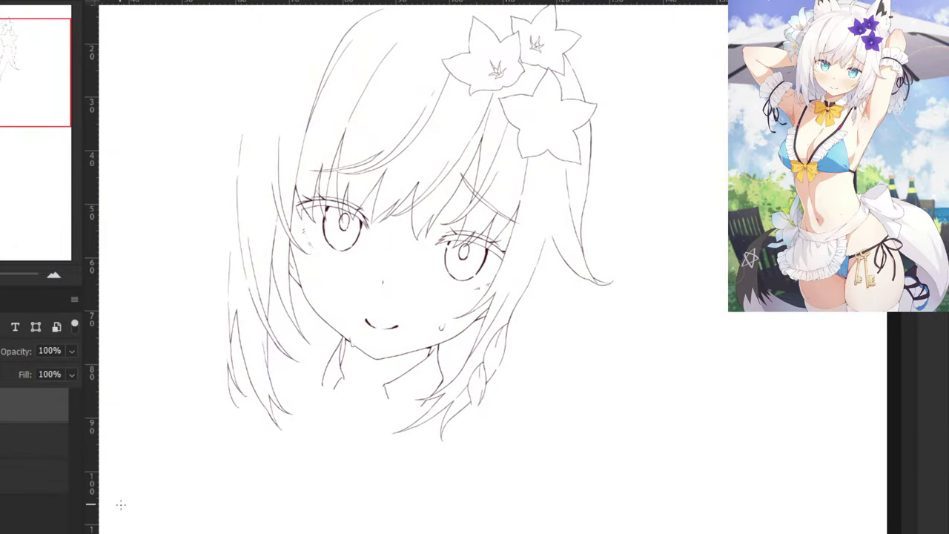
pyautogui.scroll(6, 386, 260)
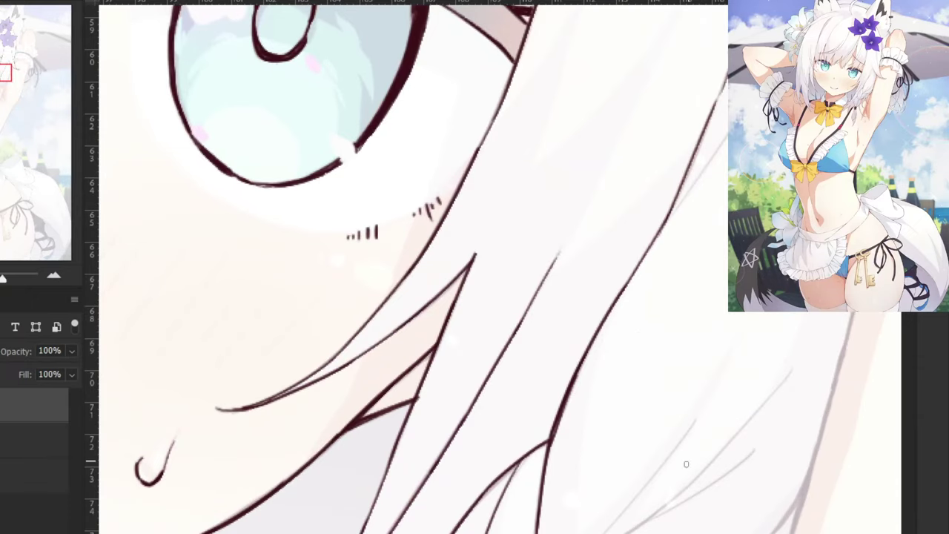
# Ink and thicken the upper end of the curved strand edge where the hair beside the braid meets the arm.
pyautogui.hotkey('ctrl', '-')
pyautogui.hotkey('ctrl', '+')
pyautogui.moveTo(670, 436)
pyautogui.mouseDown()
pyautogui.moveTo(599, 292)
pyautogui.moveTo(599, 306)
pyautogui.mouseUp()
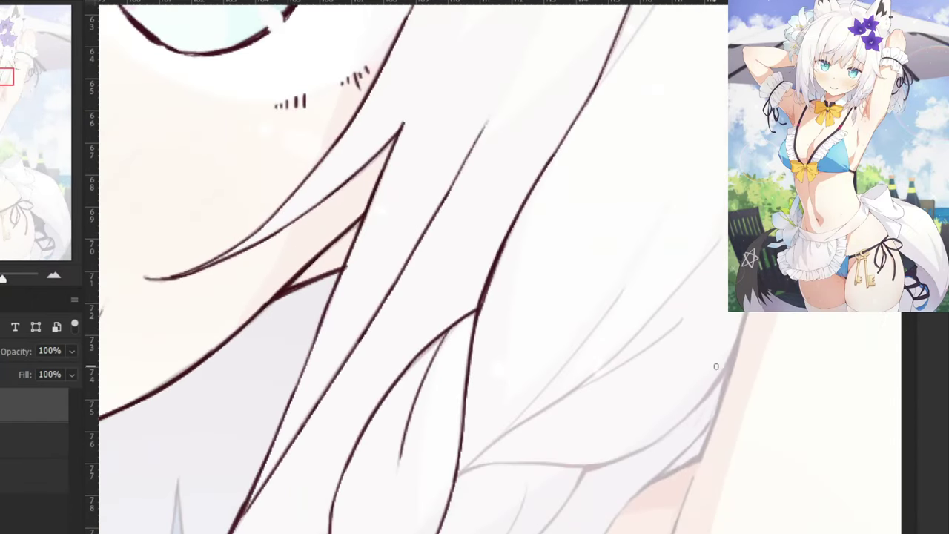
pyautogui.moveTo(737, 342); pyautogui.dragTo(687, 414)
pyautogui.hotkey('ctrl', 'z')
pyautogui.hotkey('ctrl', 'z')
pyautogui.moveTo(739, 344); pyautogui.dragTo(672, 426)
pyautogui.hotkey('ctrl', 'z')
pyautogui.moveTo(734, 340)
pyautogui.mouseDown()
pyautogui.moveTo(720, 374)
pyautogui.moveTo(733, 347)
pyautogui.moveTo(673, 429)
pyautogui.mouseUp()
pyautogui.hotkey('ctrl', 'z')
pyautogui.moveTo(729, 360); pyautogui.dragTo(709, 393)
# Extend the curved strand edge from the arm across to the right side of the first plait.
pyautogui.moveTo(730, 361)
pyautogui.mouseDown()
pyautogui.moveTo(702, 399)
pyautogui.moveTo(606, 469)
pyautogui.mouseUp()
pyautogui.hotkey('ctrl', 'z')
pyautogui.moveTo(680, 424)
pyautogui.mouseDown()
pyautogui.moveTo(581, 469)
pyautogui.moveTo(680, 422)
pyautogui.moveTo(575, 462)
pyautogui.mouseUp()
pyautogui.hotkey('ctrl', 'z')
pyautogui.hotkey('ctrl', 'z')
pyautogui.moveTo(674, 427); pyautogui.dragTo(587, 460)
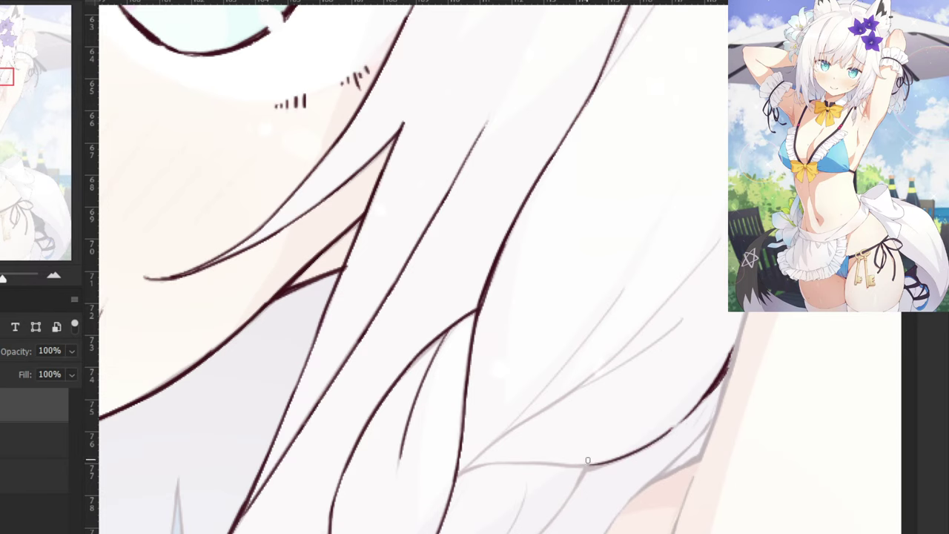
pyautogui.moveTo(522, 409); pyautogui.dragTo(604, 376)
pyautogui.moveTo(686, 428); pyautogui.dragTo(545, 434)
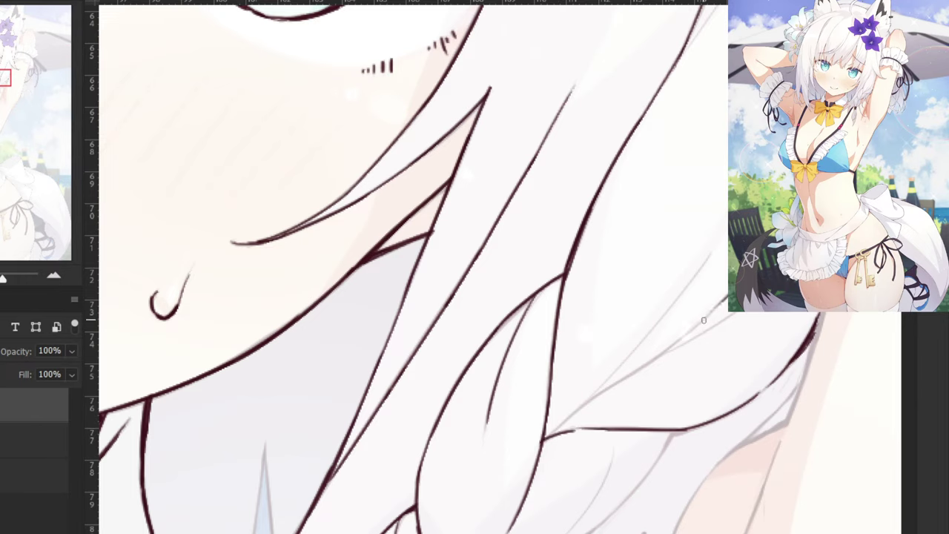
# Ink the long diagonal strand line above the curved edge, running down into its junction with the first plait.
pyautogui.moveTo(715, 311); pyautogui.dragTo(620, 382)
pyautogui.hotkey('ctrl', 'z')
pyautogui.moveTo(725, 300); pyautogui.dragTo(620, 380)
pyautogui.hotkey('ctrl', 'z')
pyautogui.moveTo(671, 352); pyautogui.dragTo(583, 407)
pyautogui.hotkey('ctrl', 'z')
pyautogui.moveTo(645, 367); pyautogui.dragTo(550, 434)
pyautogui.hotkey('ctrl', 'z')
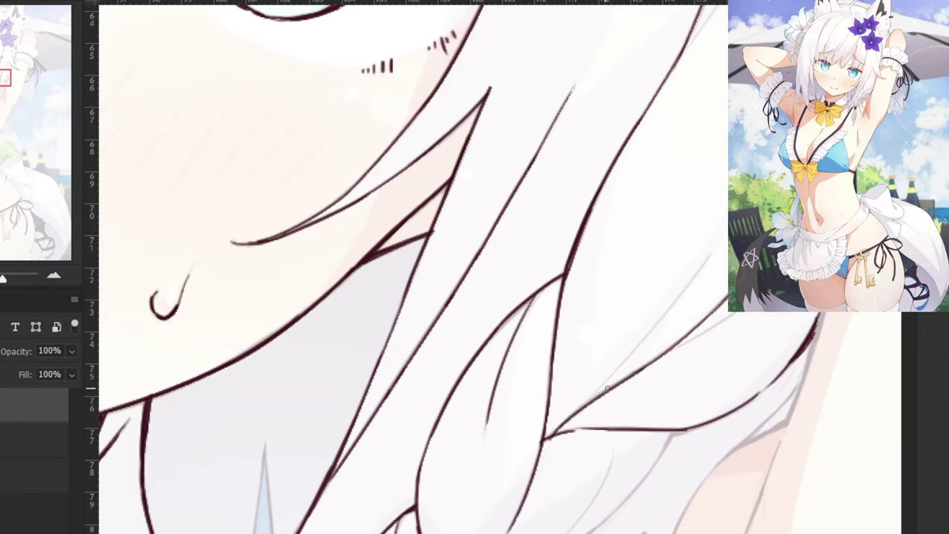
pyautogui.hotkey('ctrl', 'z')
pyautogui.moveTo(650, 364); pyautogui.dragTo(545, 439)
pyautogui.hotkey('ctrl', 'z')
pyautogui.hotkey('ctrl', 'z')
pyautogui.hotkey('ctrl', 'z')
pyautogui.hotkey('ctrl', 'z')
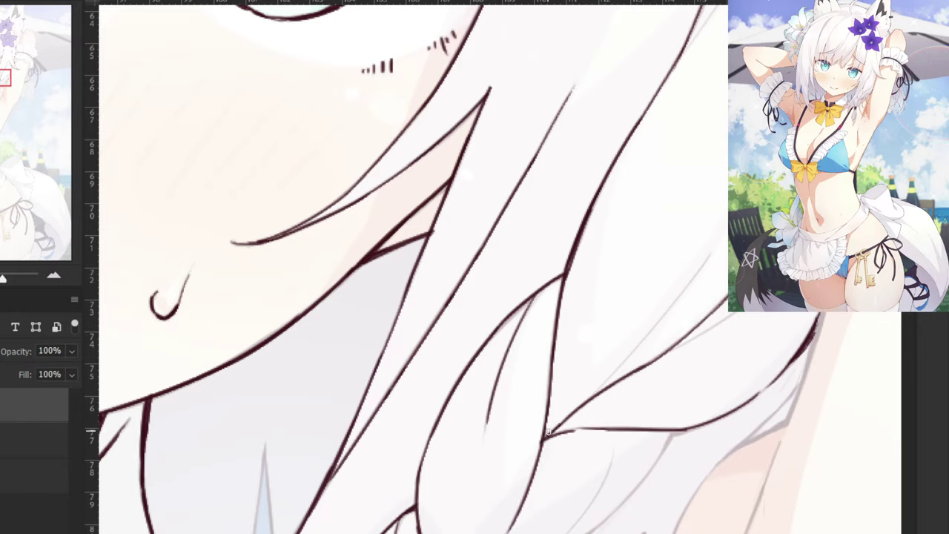
# Add a steeper strand line above the diagonal one, merging into it near the first plait.
pyautogui.moveTo(714, 247); pyautogui.dragTo(606, 391)
pyautogui.hotkey('ctrl', 'z')
pyautogui.hotkey('ctrl', 'z')
pyautogui.moveTo(712, 254); pyautogui.dragTo(603, 384)
pyautogui.hotkey('ctrl', 'z')
pyautogui.moveTo(714, 249); pyautogui.dragTo(602, 384)
pyautogui.moveTo(648, 334); pyautogui.dragTo(573, 409)
pyautogui.hotkey('ctrl', 'z')
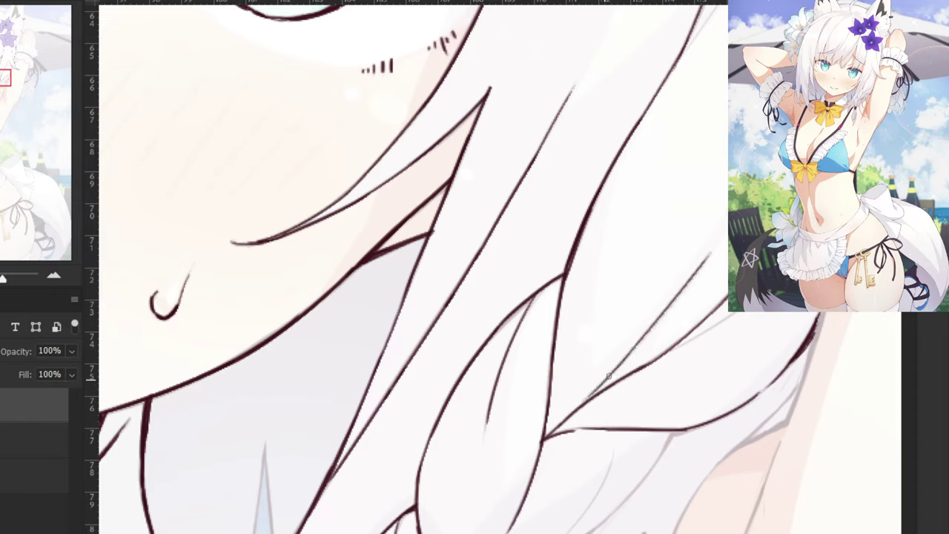
pyautogui.hotkey('ctrl', 'z')
pyautogui.moveTo(646, 331); pyautogui.dragTo(593, 391)
pyautogui.moveTo(621, 360); pyautogui.dragTo(578, 407)
pyautogui.hotkey('ctrl', 'z')
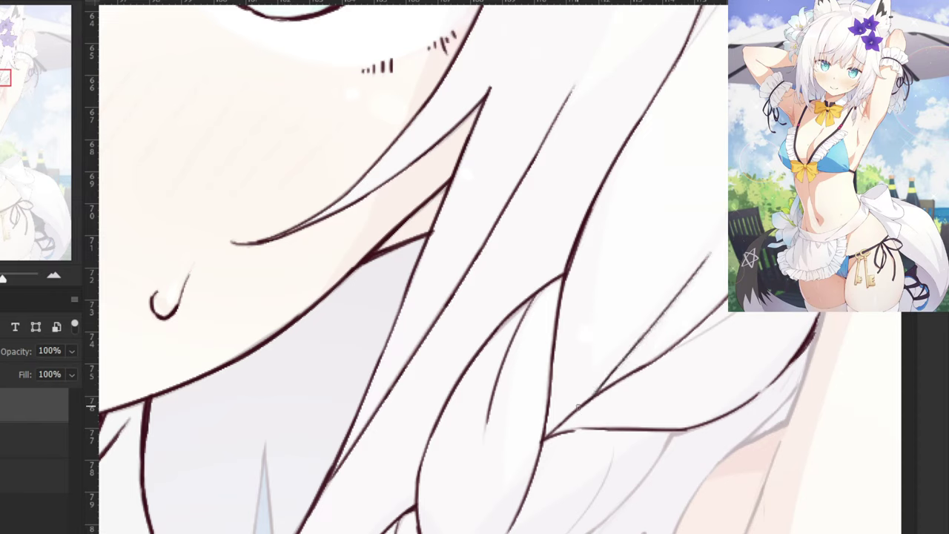
# Add a short strand line branching off the underside of the diagonal hair line beside the braid.
pyautogui.moveTo(784, 273); pyautogui.dragTo(656, 356)
pyautogui.hotkey('ctrl', 'z')
pyautogui.hotkey('ctrl', 'z')
pyautogui.moveTo(735, 312); pyautogui.dragTo(666, 354)
pyautogui.hotkey('ctrl', 'z')
pyautogui.moveTo(736, 312); pyautogui.dragTo(662, 354)
pyautogui.hotkey('ctrl', 'z')
pyautogui.moveTo(735, 312); pyautogui.dragTo(660, 356)
pyautogui.hotkey('ctrl', '-')
pyautogui.hotkey('ctrl', '-')
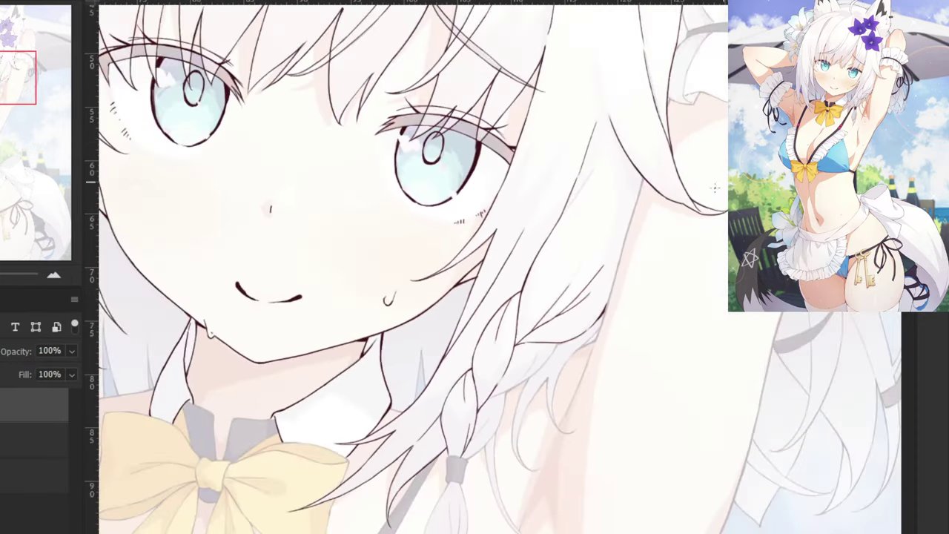
# Ink the outer edge of the loose lock below the braid's side strand, from the arm down towards its tip.
pyautogui.hotkey('ctrl', '+')
pyautogui.hotkey('ctrl', '+')
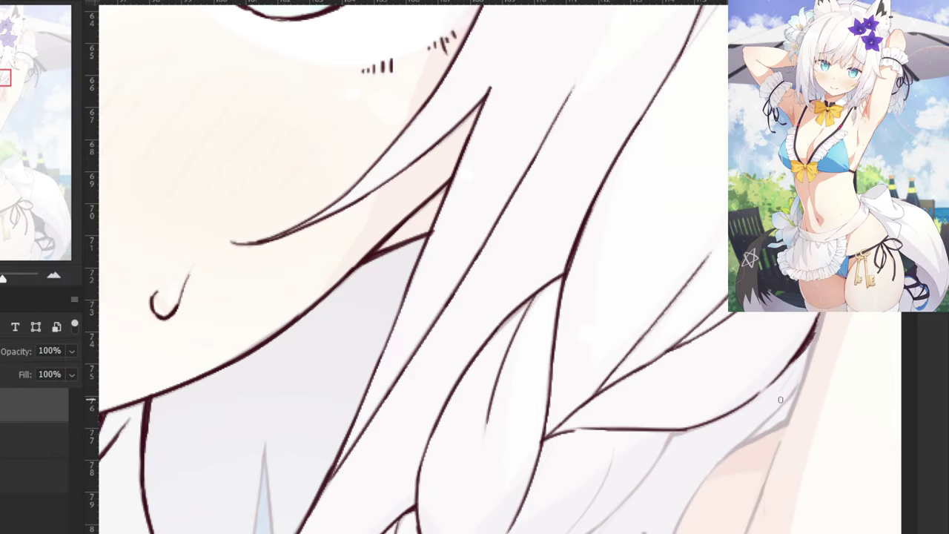
pyautogui.moveTo(799, 379); pyautogui.dragTo(710, 469)
pyautogui.hotkey('ctrl', 'z')
pyautogui.hotkey('ctrl', 'z')
pyautogui.moveTo(804, 374)
pyautogui.mouseDown()
pyautogui.moveTo(711, 467)
pyautogui.moveTo(588, 318)
pyautogui.moveTo(549, 442)
pyautogui.moveTo(554, 523)
pyautogui.mouseUp()
pyautogui.hotkey('ctrl', 'z')
pyautogui.moveTo(550, 426); pyautogui.dragTo(552, 524)
pyautogui.hotkey('ctrl', 'z')
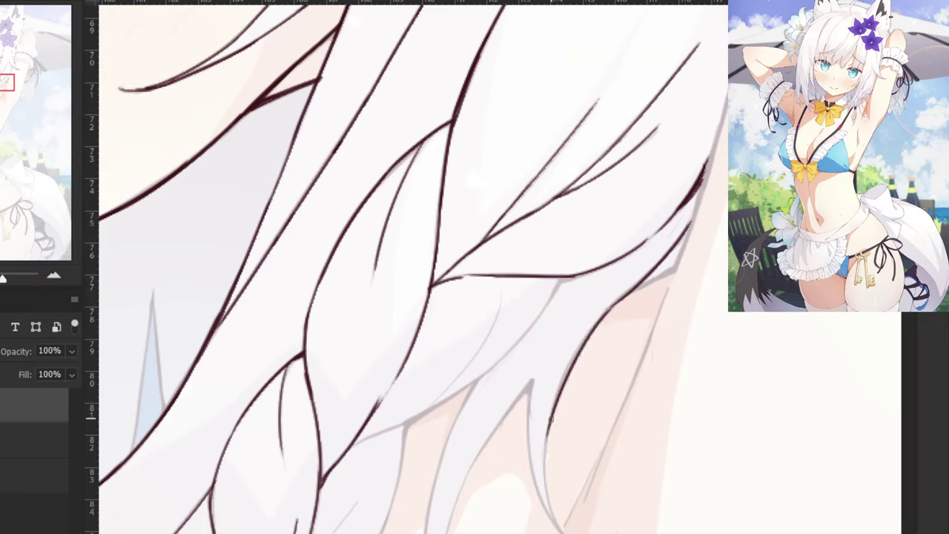
pyautogui.moveTo(549, 421)
pyautogui.mouseDown()
pyautogui.moveTo(564, 516)
pyautogui.moveTo(546, 445)
pyautogui.moveTo(557, 528)
pyautogui.mouseUp()
pyautogui.hotkey('ctrl', 'z')
# Ink the inner edge of the loose lock from its notch down to the outer edge, refining where they meet.
pyautogui.moveTo(531, 378); pyautogui.dragTo(548, 515)
pyautogui.hotkey('ctrl', 'z')
pyautogui.hotkey('ctrl', 'z')
pyautogui.moveTo(532, 379); pyautogui.dragTo(548, 513)
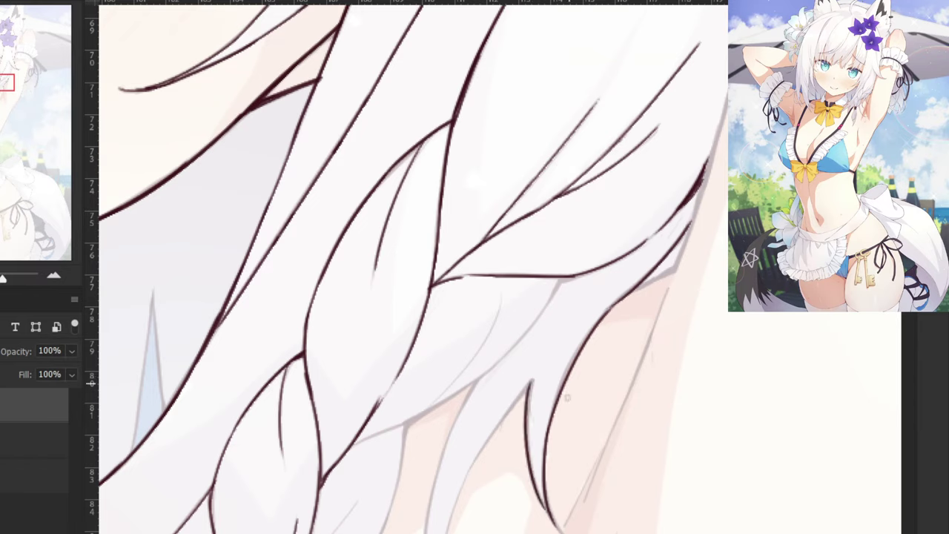
pyautogui.hotkey('ctrl', 'z')
pyautogui.moveTo(540, 500); pyautogui.dragTo(560, 529)
pyautogui.hotkey('ctrl', 'z')
pyautogui.hotkey('ctrl', 'z')
pyautogui.hotkey('ctrl', 'z')
pyautogui.hotkey('ctrl', 'z')
pyautogui.hotkey('ctrl', 'z')
# Draw the loose lock's thin tip curling outwards over the armpit area.
pyautogui.moveTo(572, 510); pyautogui.dragTo(546, 405)
pyautogui.hotkey('ctrl', '+')
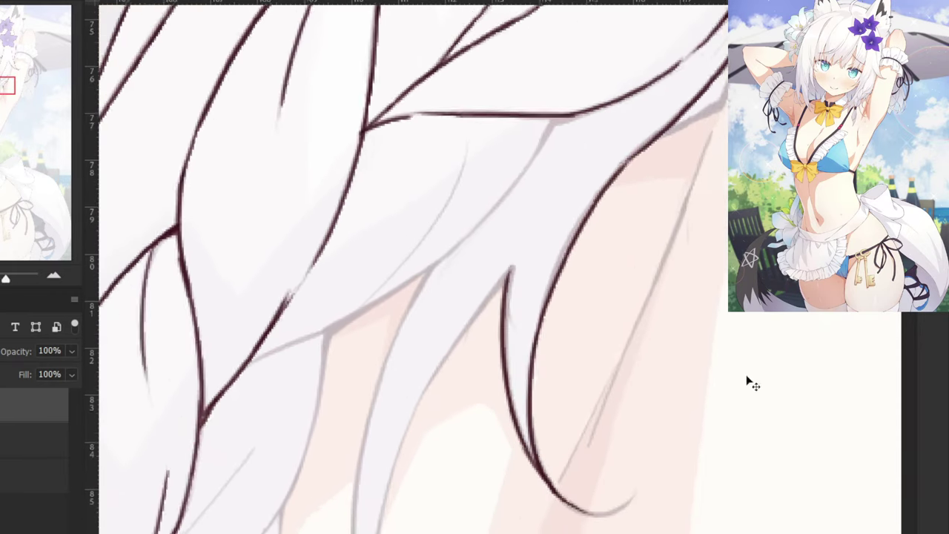
pyautogui.hotkey('ctrl', 'z')
pyautogui.hotkey('ctrl', 'z')
pyautogui.moveTo(544, 484)
pyautogui.mouseDown()
pyautogui.moveTo(623, 513)
pyautogui.moveTo(588, 513)
pyautogui.moveTo(632, 502)
pyautogui.moveTo(593, 518)
pyautogui.moveTo(643, 498)
pyautogui.mouseUp()
pyautogui.hotkey('ctrl', 'z')
pyautogui.hotkey('ctrl', 'z')
pyautogui.moveTo(594, 517); pyautogui.dragTo(640, 493)
pyautogui.hotkey('ctrl', '-')
pyautogui.hotkey('ctrl', '-')
pyautogui.hotkey('ctrl', '-')
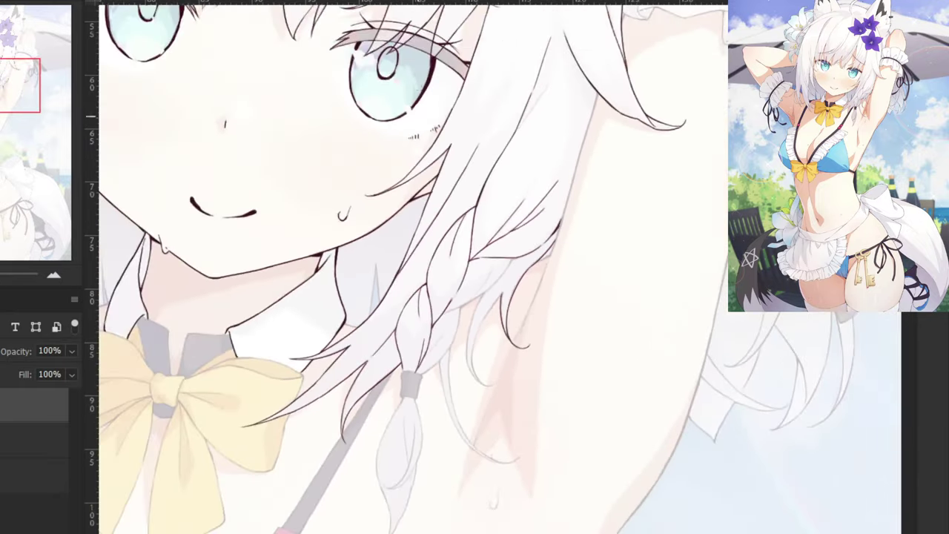
# Ink the upper right edge of the second loose lock beside the braid, starting from the notch beneath the first lock.
pyautogui.hotkey('ctrl', '+')
pyautogui.hotkey('ctrl', '+')
pyautogui.moveTo(509, 279)
pyautogui.mouseDown()
pyautogui.moveTo(445, 371)
pyautogui.moveTo(422, 468)
pyautogui.mouseUp()
pyautogui.hotkey('ctrl', 'z')
pyautogui.moveTo(445, 367); pyautogui.dragTo(417, 479)
pyautogui.hotkey('ctrl', 'z')
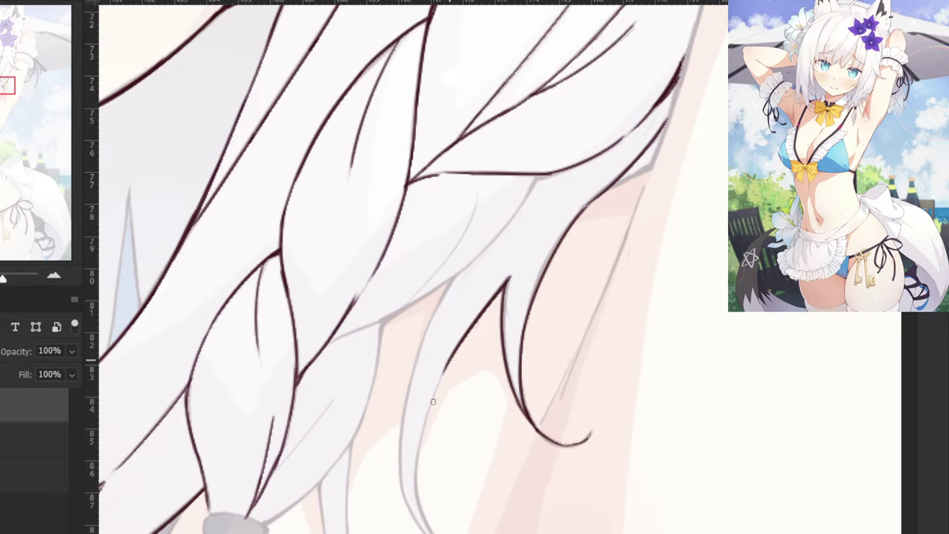
pyautogui.moveTo(447, 363)
pyautogui.mouseDown()
pyautogui.moveTo(421, 488)
pyautogui.moveTo(420, 437)
pyautogui.mouseUp()
pyautogui.hotkey('ctrl', 'z')
pyautogui.press('e')
pyautogui.press('b')
# Continue the second loose lock's right edge down towards its curled tip, redrawing the stroke until it follows the reference.
pyautogui.moveTo(432, 403)
pyautogui.mouseDown()
pyautogui.moveTo(425, 487)
pyautogui.moveTo(423, 452)
pyautogui.moveTo(407, 486)
pyautogui.moveTo(427, 528)
pyautogui.mouseUp()
pyautogui.hotkey('ctrl', 'z')
pyautogui.hotkey('ctrl', 'z')
pyautogui.moveTo(417, 484); pyautogui.dragTo(433, 531)
pyautogui.hotkey('ctrl', 'z')
pyautogui.hotkey('ctrl', 'z')
pyautogui.moveTo(416, 479); pyautogui.dragTo(427, 531)
pyautogui.hotkey('ctrl', 'z')
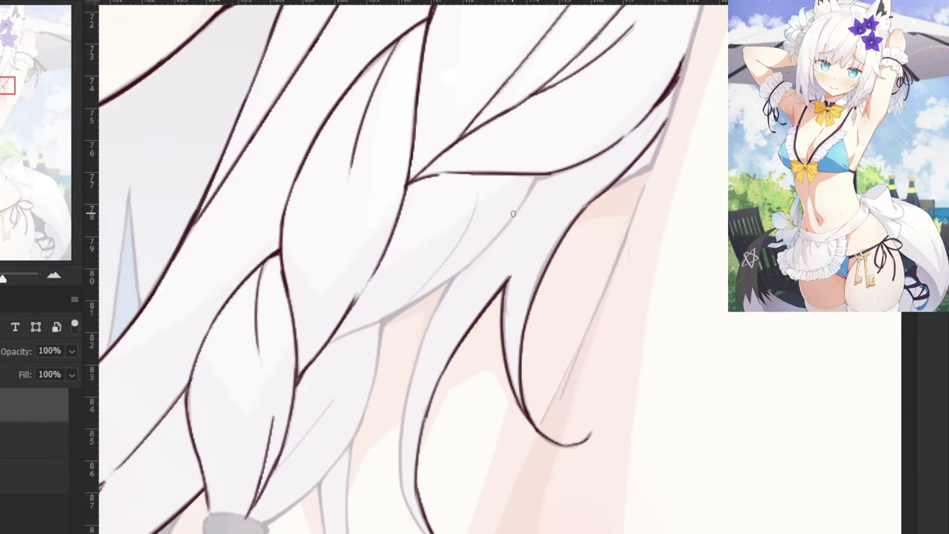
# Thicken the corner where the braid's side strand meets the lower braid segment with short tapered strokes.
pyautogui.moveTo(506, 132); pyautogui.dragTo(499, 295)
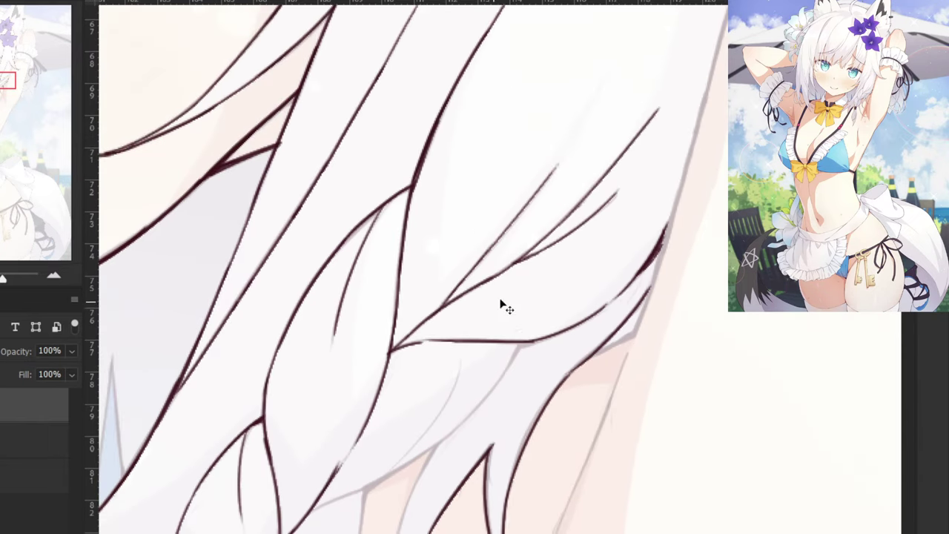
pyautogui.hotkey('ctrl', '+')
pyautogui.moveTo(580, 352); pyautogui.dragTo(531, 373)
pyautogui.hotkey('ctrl', 'z')
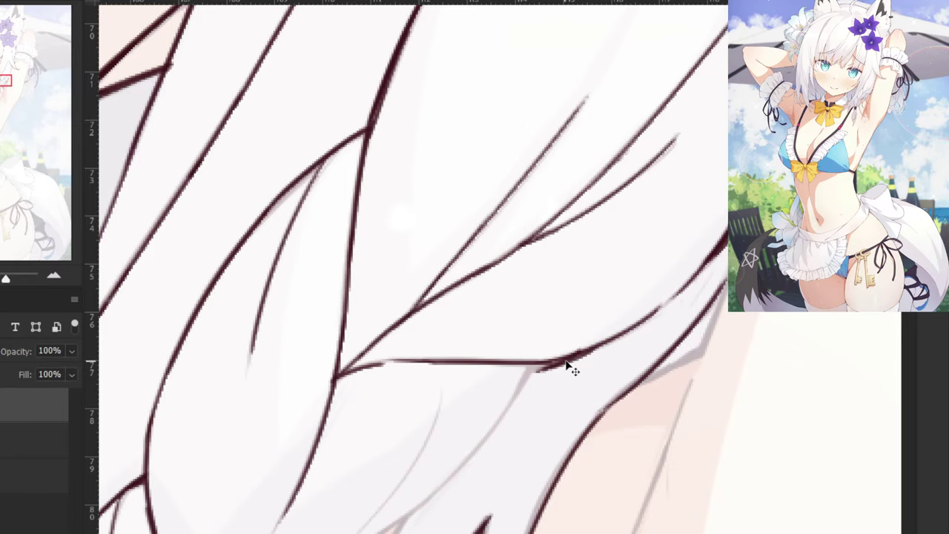
pyautogui.hotkey('ctrl', 'z')
pyautogui.hotkey('ctrl', 'z')
pyautogui.moveTo(586, 354); pyautogui.dragTo(528, 374)
pyautogui.hotkey('ctrl', 'z')
pyautogui.hotkey('ctrl', 'z')
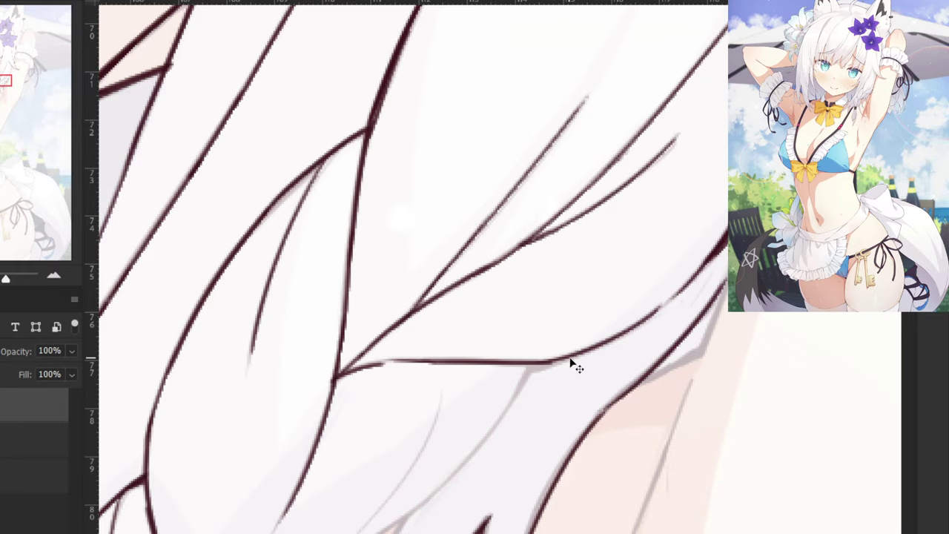
pyautogui.moveTo(581, 353)
pyautogui.mouseDown()
pyautogui.moveTo(521, 374)
pyautogui.moveTo(553, 365)
pyautogui.moveTo(529, 370)
pyautogui.mouseUp()
pyautogui.moveTo(539, 364); pyautogui.dragTo(526, 372)
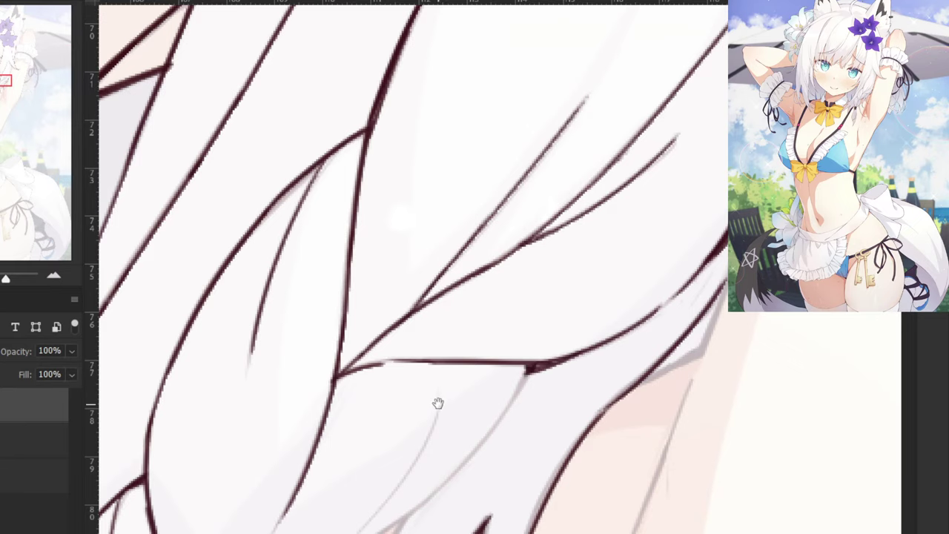
# Ink the lower edge of the braid segment from that corner down to the braid's centre line, cleaning the stroke's start.
pyautogui.moveTo(438, 403); pyautogui.dragTo(538, 325)
pyautogui.moveTo(625, 294)
pyautogui.mouseDown()
pyautogui.moveTo(596, 350)
pyautogui.moveTo(645, 284)
pyautogui.mouseUp()
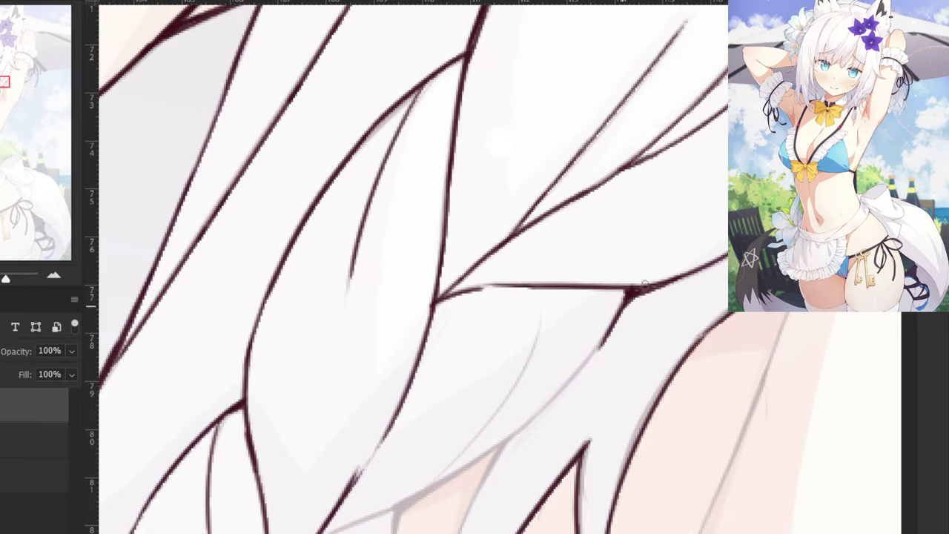
pyautogui.press('e')
pyautogui.moveTo(595, 358); pyautogui.dragTo(605, 345)
pyautogui.press('b')
pyautogui.moveTo(629, 299)
pyautogui.mouseDown()
pyautogui.moveTo(560, 390)
pyautogui.moveTo(495, 440)
pyautogui.moveTo(531, 413)
pyautogui.mouseUp()
pyautogui.hotkey('ctrl', 'z')
pyautogui.press('e')
pyautogui.press('b')
pyautogui.moveTo(583, 364)
pyautogui.mouseDown()
pyautogui.moveTo(481, 464)
pyautogui.moveTo(336, 530)
pyautogui.mouseUp()
pyautogui.hotkey('ctrl', 'z')
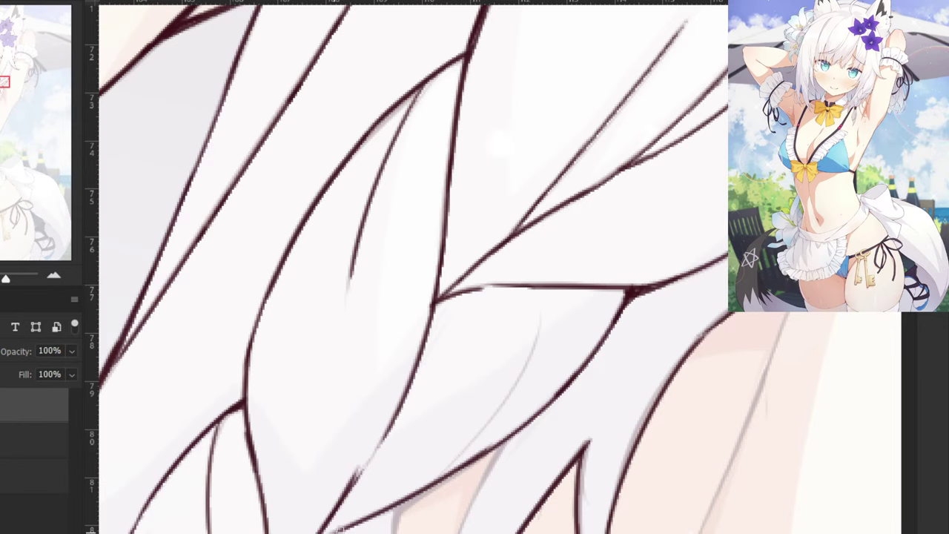
# Ink the outer edge of the braid's lowest right segment down to the hair tie and thicken its end.
pyautogui.moveTo(485, 456)
pyautogui.mouseDown()
pyautogui.moveTo(405, 512)
pyautogui.moveTo(389, 512)
pyautogui.moveTo(470, 381)
pyautogui.moveTo(491, 365)
pyautogui.moveTo(461, 513)
pyautogui.mouseUp()
pyautogui.moveTo(455, 448)
pyautogui.mouseDown()
pyautogui.moveTo(521, 365)
pyautogui.moveTo(584, 254)
pyautogui.mouseUp()
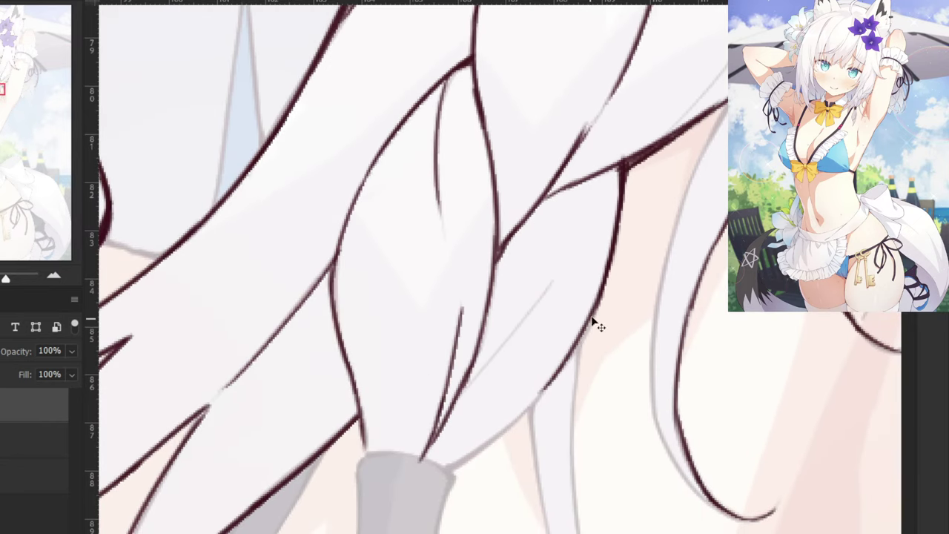
pyautogui.moveTo(593, 322)
pyautogui.mouseDown()
pyautogui.moveTo(495, 445)
pyautogui.moveTo(461, 460)
pyautogui.mouseUp()
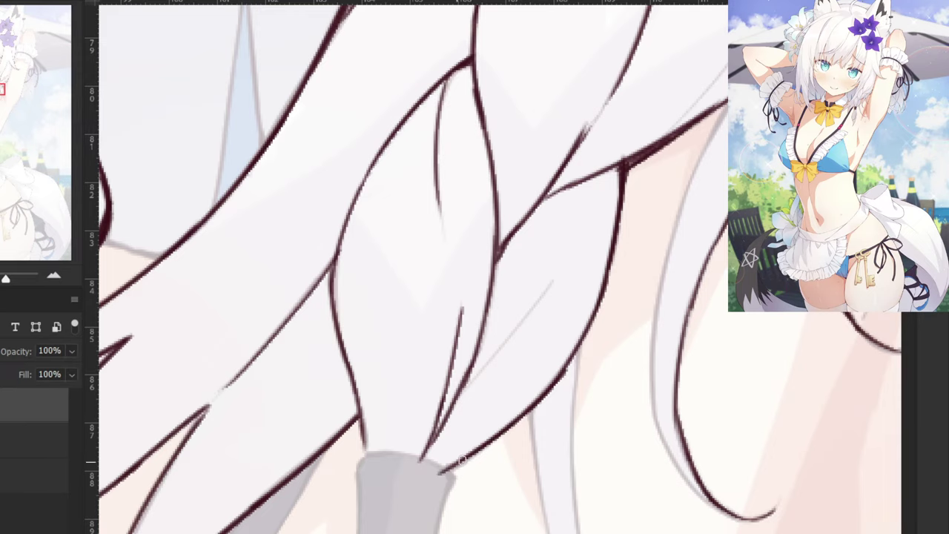
pyautogui.moveTo(509, 436); pyautogui.dragTo(445, 470)
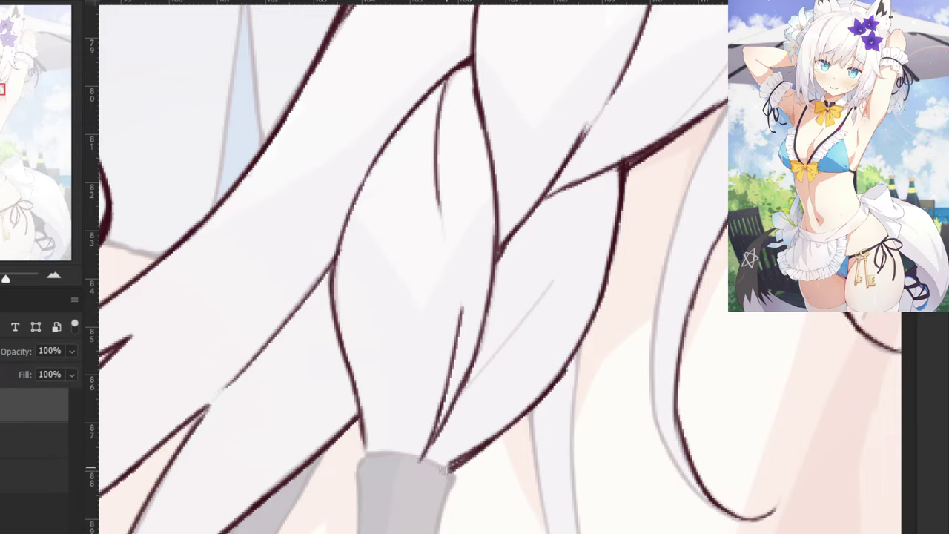
# Add a thin curved inner strand line inside the braid segment, running down to its lower edge.
pyautogui.moveTo(568, 264)
pyautogui.mouseDown()
pyautogui.moveTo(391, 373)
pyautogui.moveTo(339, 387)
pyautogui.mouseUp()
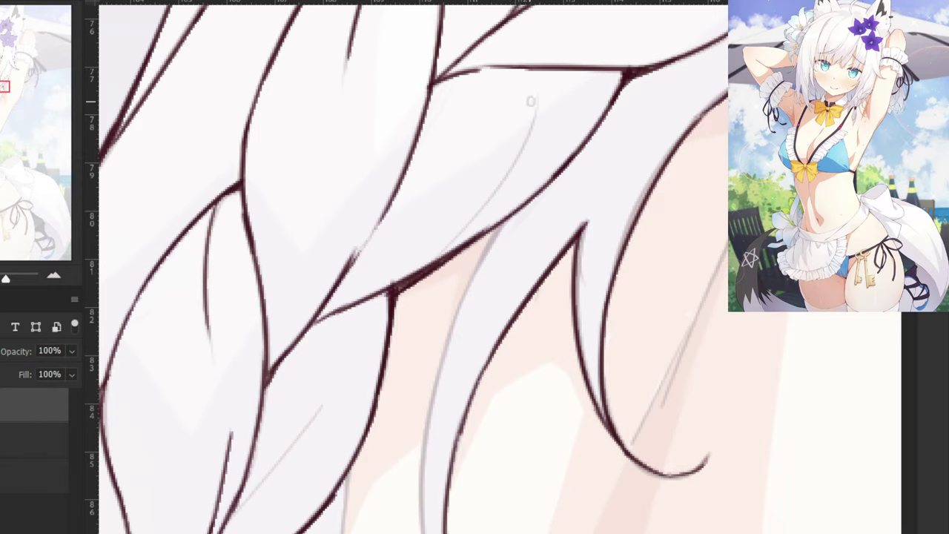
pyautogui.moveTo(529, 99)
pyautogui.mouseDown()
pyautogui.moveTo(461, 222)
pyautogui.moveTo(461, 240)
pyautogui.moveTo(430, 270)
pyautogui.mouseUp()
pyautogui.hotkey('ctrl', 'z')
pyautogui.hotkey('ctrl', 'z')
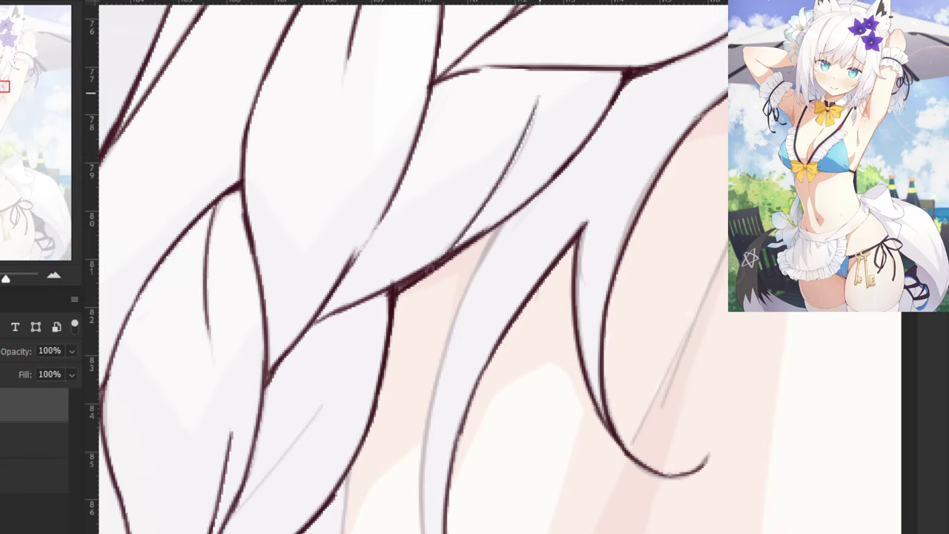
pyautogui.hotkey('ctrl', 'z')
pyautogui.moveTo(540, 96); pyautogui.dragTo(422, 277)
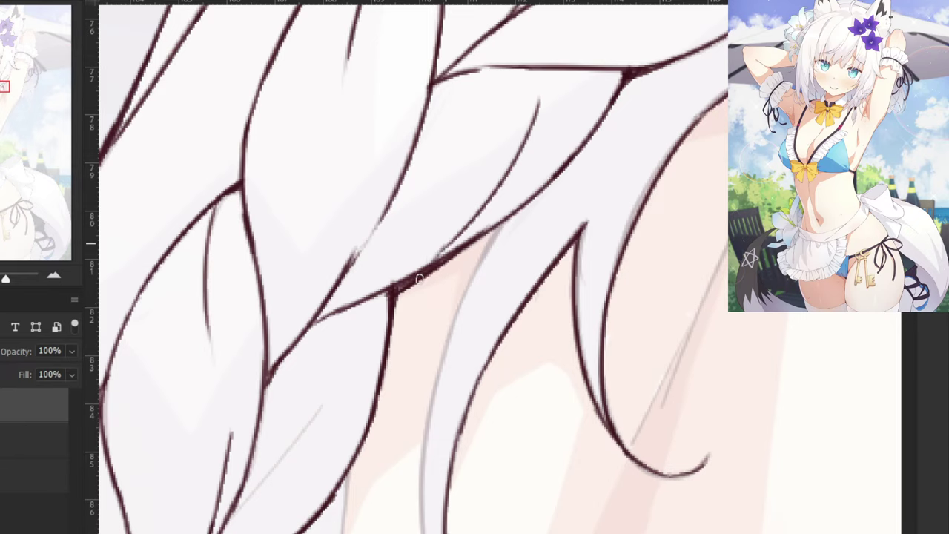
# Ink the upper left edge of the second loose lock from the braid segment's underside to about halfway down.
pyautogui.moveTo(503, 223); pyautogui.dragTo(461, 302)
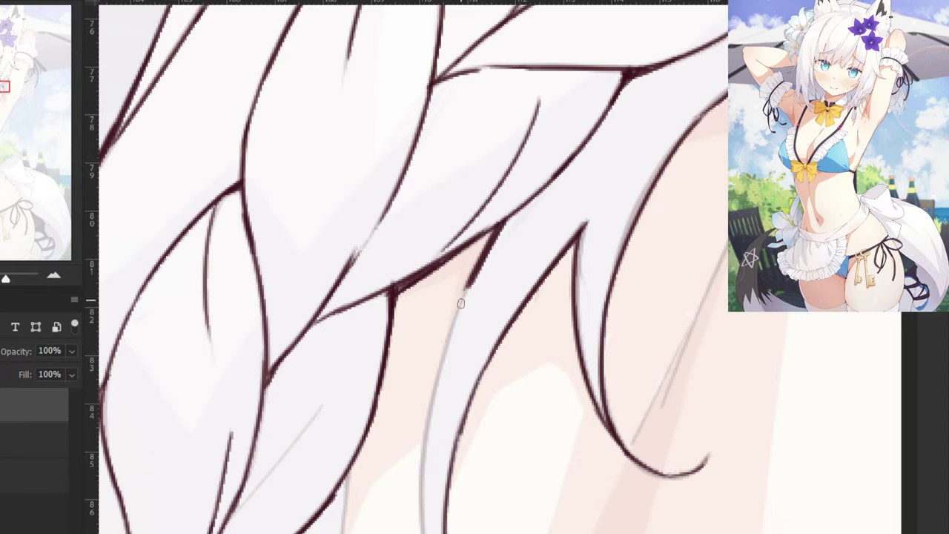
pyautogui.moveTo(480, 267)
pyautogui.mouseDown()
pyautogui.moveTo(428, 407)
pyautogui.moveTo(428, 309)
pyautogui.mouseUp()
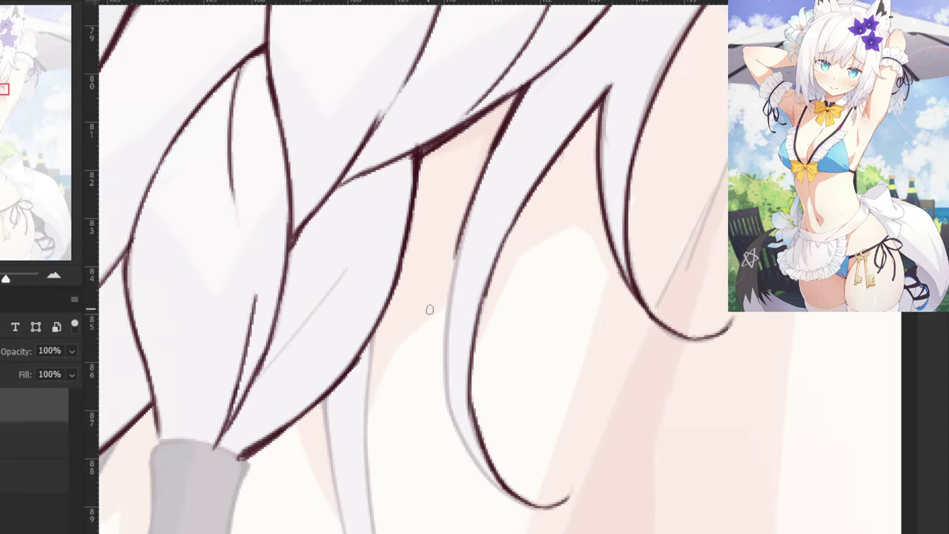
pyautogui.moveTo(477, 191)
pyautogui.mouseDown()
pyautogui.moveTo(439, 339)
pyautogui.moveTo(446, 348)
pyautogui.mouseUp()
pyautogui.hotkey('ctrl', 'z')
pyautogui.hotkey('ctrl', 'z')
pyautogui.moveTo(479, 191); pyautogui.dragTo(445, 355)
pyautogui.hotkey('ctrl', 'z')
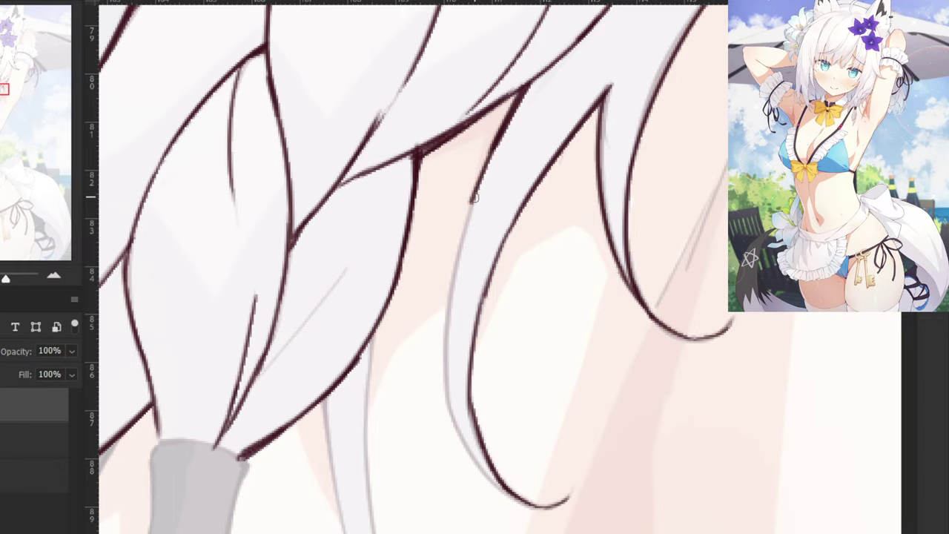
pyautogui.moveTo(477, 193); pyautogui.dragTo(443, 363)
pyautogui.moveTo(451, 320)
pyautogui.mouseDown()
pyautogui.moveTo(453, 430)
pyautogui.moveTo(449, 415)
pyautogui.mouseUp()
pyautogui.hotkey('ctrl', 'z')
pyautogui.hotkey('ctrl', 'z')
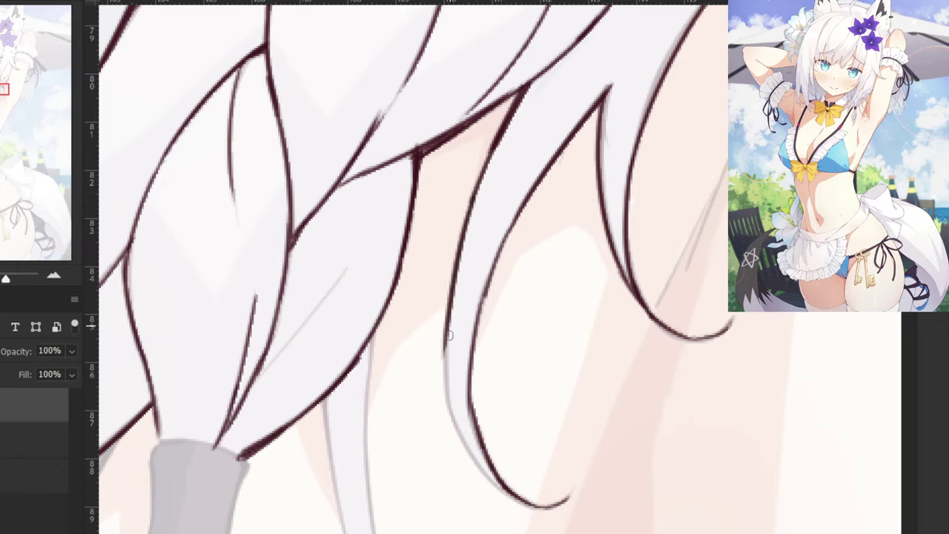
# Continue the second loose lock's left edge around the bend until it joins the right edge near the curled tip.
pyautogui.moveTo(445, 330); pyautogui.dragTo(453, 405)
pyautogui.hotkey('ctrl', 'z')
pyautogui.moveTo(444, 339); pyautogui.dragTo(448, 406)
pyautogui.hotkey('ctrl', 'z')
pyautogui.moveTo(447, 341); pyautogui.dragTo(449, 414)
pyautogui.moveTo(446, 379); pyautogui.dragTo(480, 469)
pyautogui.hotkey('ctrl', 'z')
pyautogui.moveTo(447, 387)
pyautogui.mouseDown()
pyautogui.moveTo(505, 491)
pyautogui.moveTo(526, 506)
pyautogui.mouseUp()
pyautogui.hotkey('ctrl', 'z')
pyautogui.hotkey('ctrl', 'z')
pyautogui.hotkey('ctrl', 'z')
pyautogui.moveTo(484, 475); pyautogui.dragTo(521, 496)
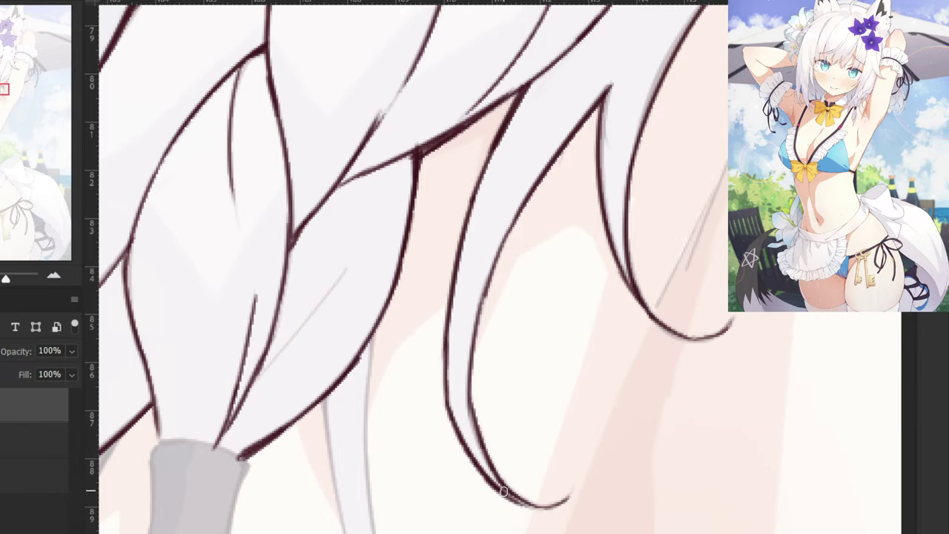
pyautogui.hotkey('ctrl', 'z')
# Examine the inked face, hair and braid lines against the whole illustration.
pyautogui.hotkey('ctrl', '-')
pyautogui.hotkey('ctrl', '-')
pyautogui.hotkey('ctrl', '-')
pyautogui.hotkey('ctrl', '-')
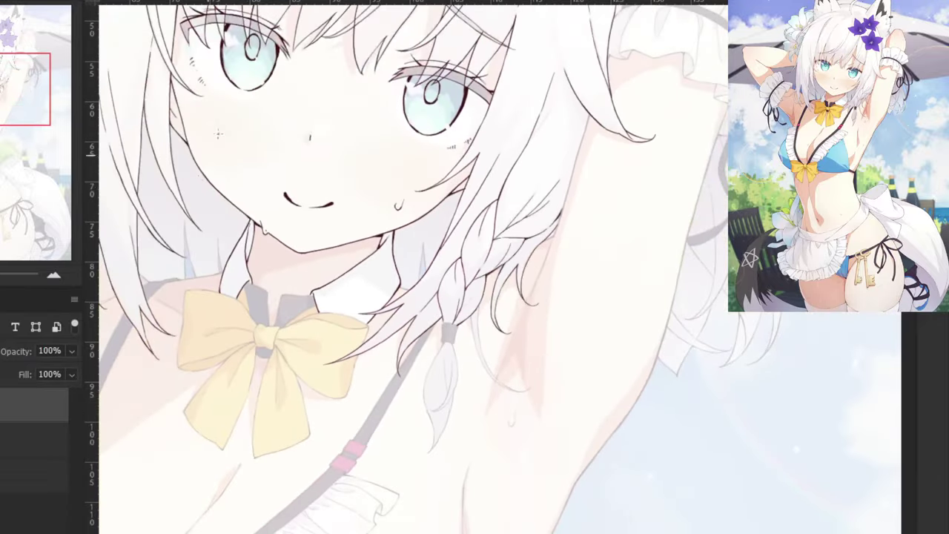
pyautogui.moveTo(253, 203); pyautogui.dragTo(250, 412)
pyautogui.moveTo(192, 356); pyautogui.dragTo(285, 304)
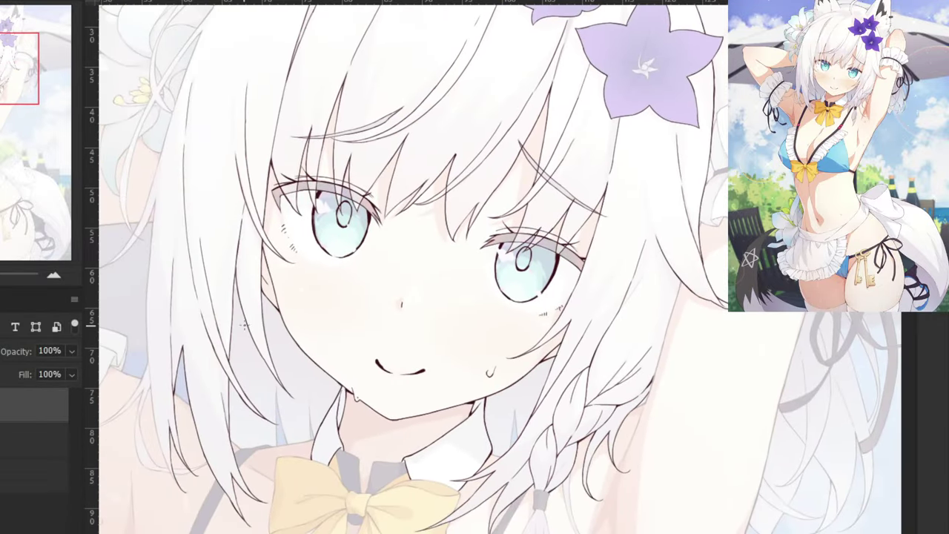
pyautogui.scroll(-2, 245, 324)
pyautogui.scroll(-3, 205, 84)
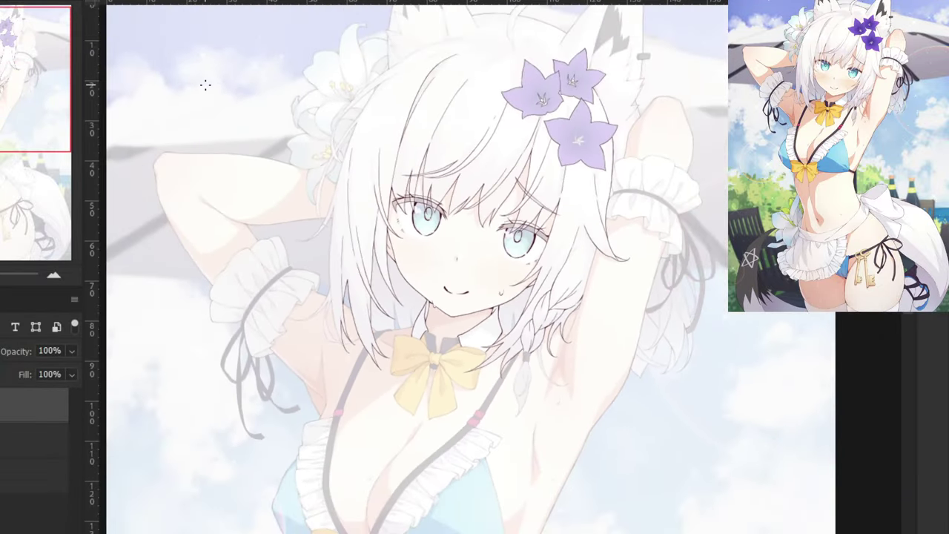
pyautogui.hotkey('ctrl', '+')
pyautogui.hotkey('ctrl', '+')
pyautogui.hotkey('ctrl', '+')
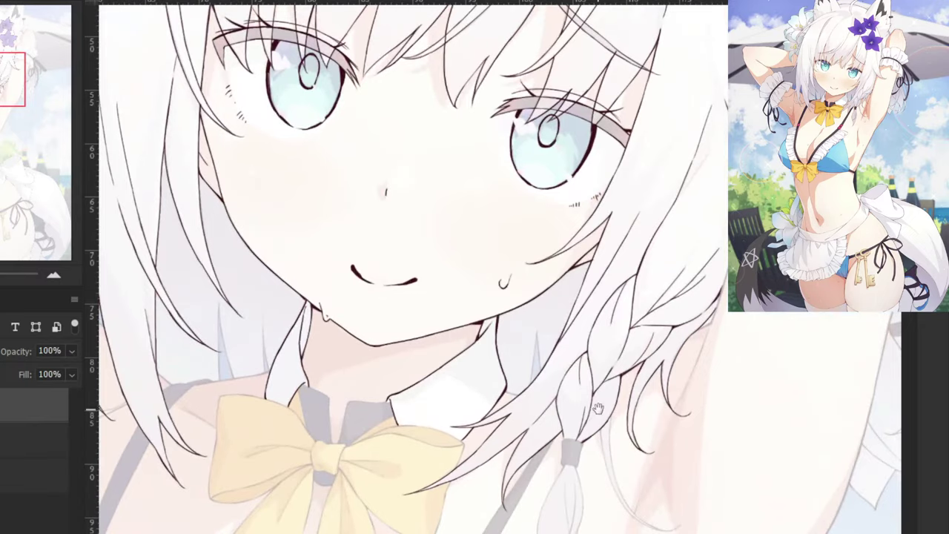
# Ink the upper right edge of the long thin lock hanging from the braid's lowest segment beside the hair tie.
pyautogui.moveTo(598, 409); pyautogui.dragTo(380, 226)
pyautogui.hotkey('ctrl', '+')
pyautogui.hotkey('ctrl', '+')
pyautogui.hotkey('ctrl', '-')
pyautogui.hotkey('ctrl', '-')
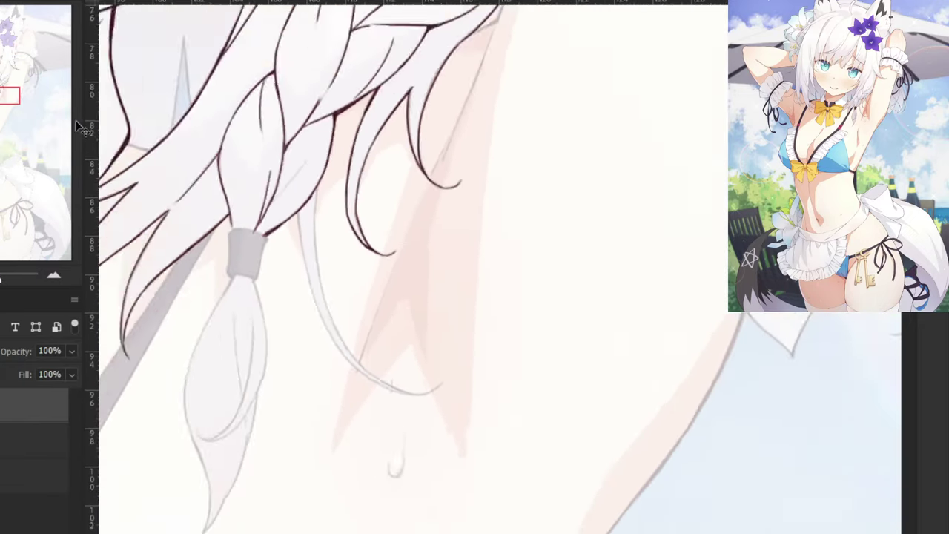
pyautogui.moveTo(175, 234); pyautogui.dragTo(398, 397)
pyautogui.hotkey('ctrl', '+')
pyautogui.hotkey('ctrl', '+')
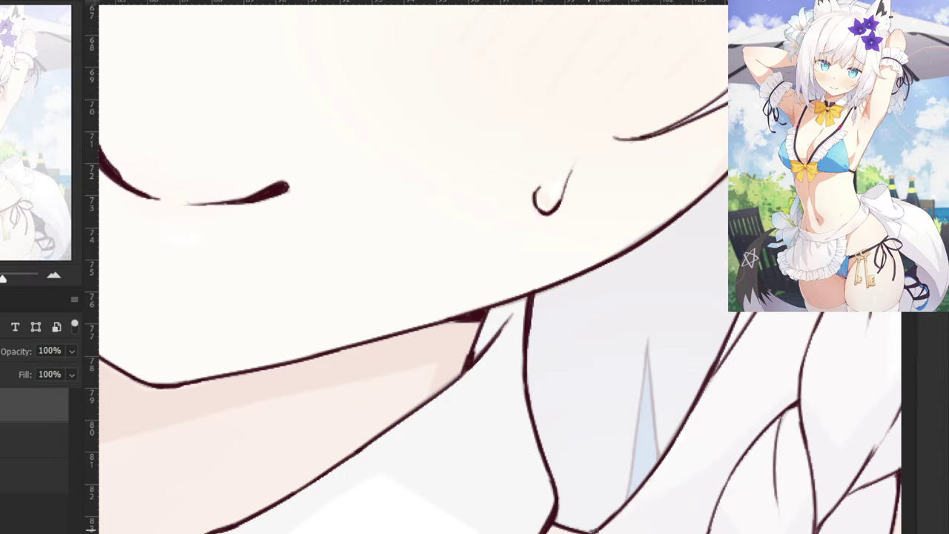
pyautogui.hotkey('ctrl', '-')
pyautogui.hotkey('ctrl', '+')
pyautogui.moveTo(645, 501); pyautogui.dragTo(285, 148)
pyautogui.moveTo(473, 265); pyautogui.dragTo(373, 154)
pyautogui.moveTo(415, 115); pyautogui.dragTo(419, 296)
pyautogui.hotkey('ctrl', 'z')
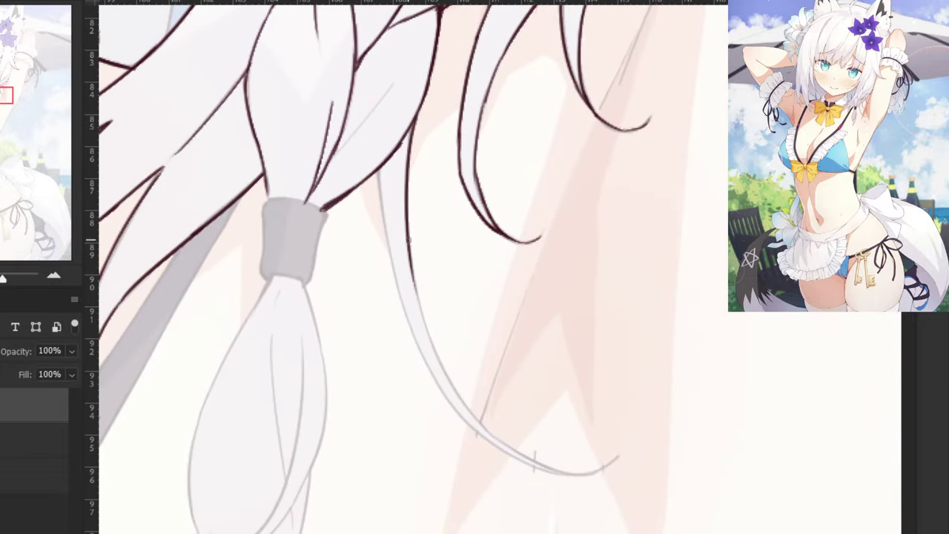
# Extend the long thin lock's right edge down to where it reaches the armpit shading.
pyautogui.moveTo(409, 241); pyautogui.dragTo(476, 433)
pyautogui.hotkey('ctrl', 'z')
pyautogui.moveTo(412, 269)
pyautogui.mouseDown()
pyautogui.moveTo(439, 362)
pyautogui.moveTo(484, 428)
pyautogui.mouseUp()
pyautogui.hotkey('ctrl', 'z')
# Draw the long thin lock's final curve and its upturned tip over the armpit, redoing strokes until they connect.
pyautogui.moveTo(465, 397); pyautogui.dragTo(545, 465)
pyautogui.hotkey('ctrl', 'z')
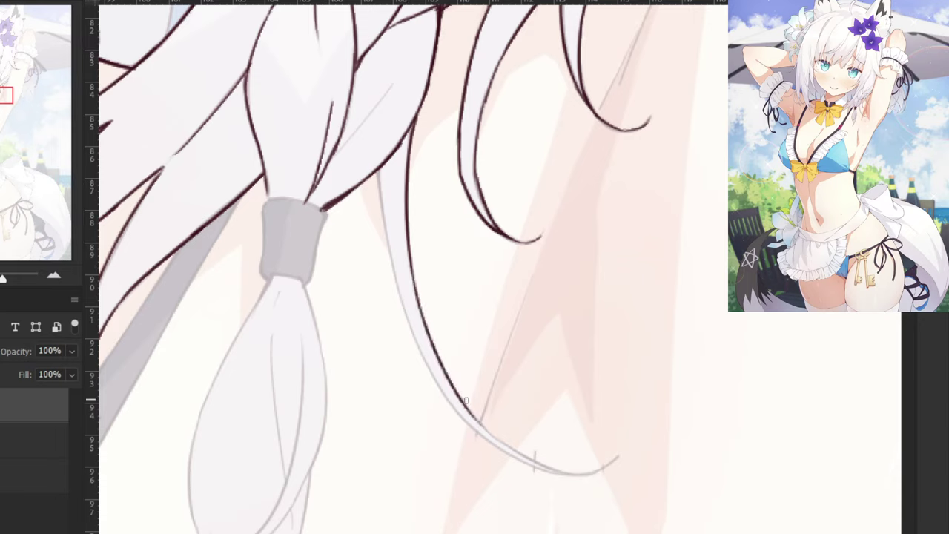
pyautogui.moveTo(465, 403); pyautogui.dragTo(561, 471)
pyautogui.hotkey('ctrl', 'z')
pyautogui.hotkey('ctrl', 'z')
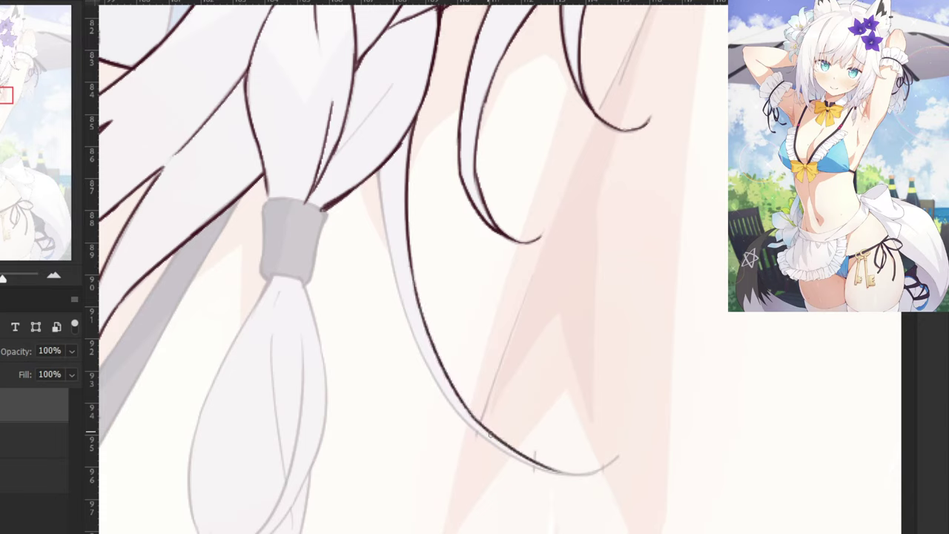
pyautogui.moveTo(620, 456); pyautogui.dragTo(556, 472)
pyautogui.hotkey('ctrl', 'z')
pyautogui.hotkey('ctrl', 'z')
pyautogui.hotkey('ctrl', 'z')
pyautogui.hotkey('ctrl', 'z')
pyautogui.hotkey('ctrl', 'z')
pyautogui.moveTo(617, 457); pyautogui.dragTo(554, 470)
# Touch up the junction where the long thin lock's right edge leaves the braid's lowest segment.
pyautogui.moveTo(332, 141)
pyautogui.mouseDown()
pyautogui.moveTo(382, 233)
pyautogui.moveTo(453, 172)
pyautogui.mouseUp()
pyautogui.hotkey('ctrl', '+')
pyautogui.moveTo(443, 183)
pyautogui.mouseDown()
pyautogui.moveTo(422, 218)
pyautogui.moveTo(442, 185)
pyautogui.mouseUp()
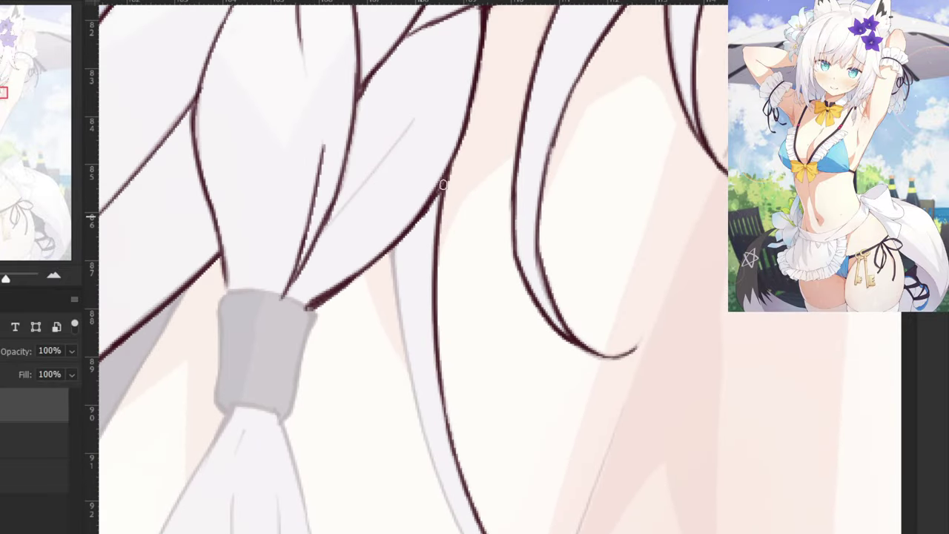
pyautogui.moveTo(389, 232)
pyautogui.mouseDown()
pyautogui.moveTo(404, 330)
pyautogui.moveTo(384, 374)
pyautogui.moveTo(353, 201)
pyautogui.mouseUp()
pyautogui.hotkey('ctrl', 'z')
pyautogui.hotkey('ctrl', 'z')
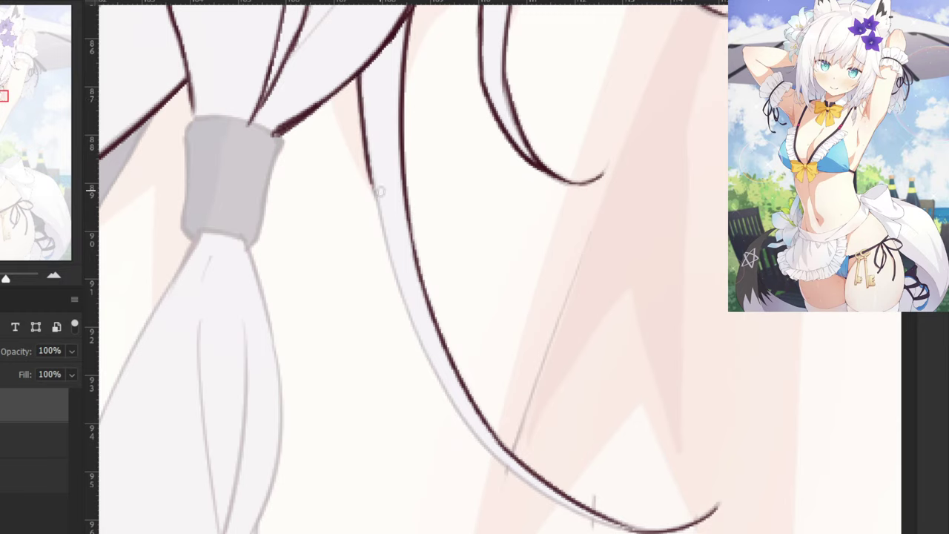
# Ink the upper left edge of the long thin lock downwards from the braid segment, redrawing it until the curve is smooth.
pyautogui.moveTo(356, 70)
pyautogui.mouseDown()
pyautogui.moveTo(381, 210)
pyautogui.moveTo(365, 151)
pyautogui.moveTo(372, 190)
pyautogui.mouseUp()
pyautogui.hotkey('ctrl', 'z')
pyautogui.hotkey('ctrl', 'z')
pyautogui.moveTo(366, 145); pyautogui.dragTo(400, 264)
pyautogui.hotkey('ctrl', 'z')
pyautogui.moveTo(369, 166)
pyautogui.mouseDown()
pyautogui.moveTo(388, 238)
pyautogui.moveTo(404, 261)
pyautogui.moveTo(369, 158)
pyautogui.moveTo(403, 294)
pyautogui.mouseUp()
pyautogui.hotkey('ctrl', 'z')
pyautogui.hotkey('ctrl', 'z')
pyautogui.moveTo(365, 145); pyautogui.dragTo(397, 284)
pyautogui.hotkey('ctrl', 'z')
pyautogui.hotkey('ctrl', 'z')
pyautogui.moveTo(359, 69); pyautogui.dragTo(367, 177)
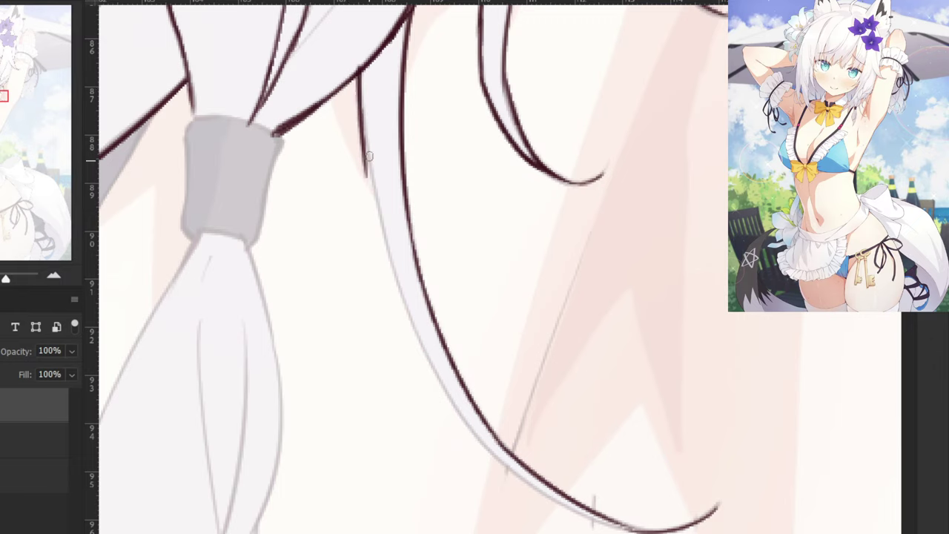
pyautogui.hotkey('ctrl', 'z')
pyautogui.moveTo(367, 132); pyautogui.dragTo(398, 262)
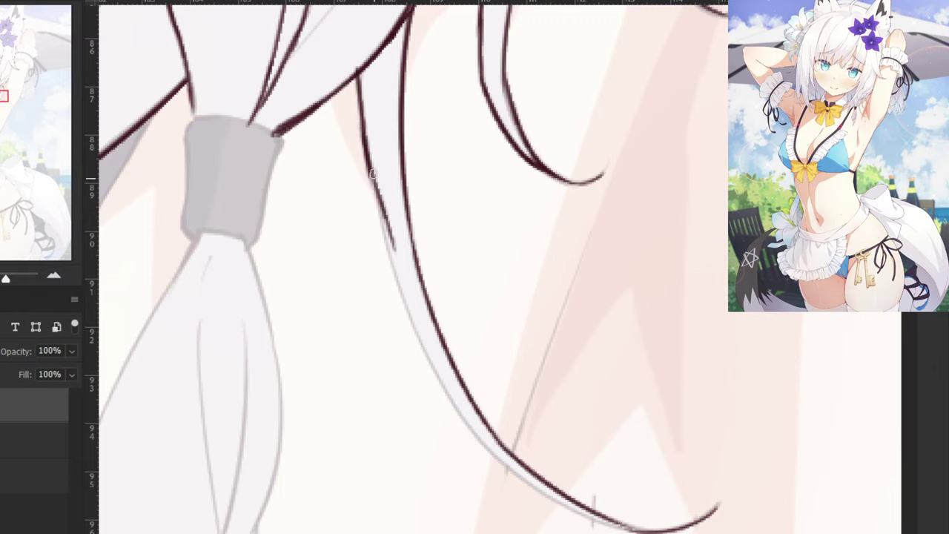
pyautogui.hotkey('ctrl', 'z')
pyautogui.hotkey('ctrl', 'z')
pyautogui.moveTo(360, 71); pyautogui.dragTo(371, 194)
pyautogui.hotkey('ctrl', 'z')
pyautogui.moveTo(360, 72)
pyautogui.mouseDown()
pyautogui.moveTo(374, 206)
pyautogui.moveTo(370, 155)
pyautogui.moveTo(379, 198)
pyautogui.mouseUp()
pyautogui.hotkey('ctrl', 'z')
pyautogui.moveTo(365, 120); pyautogui.dragTo(401, 287)
pyautogui.hotkey('ctrl', 'z')
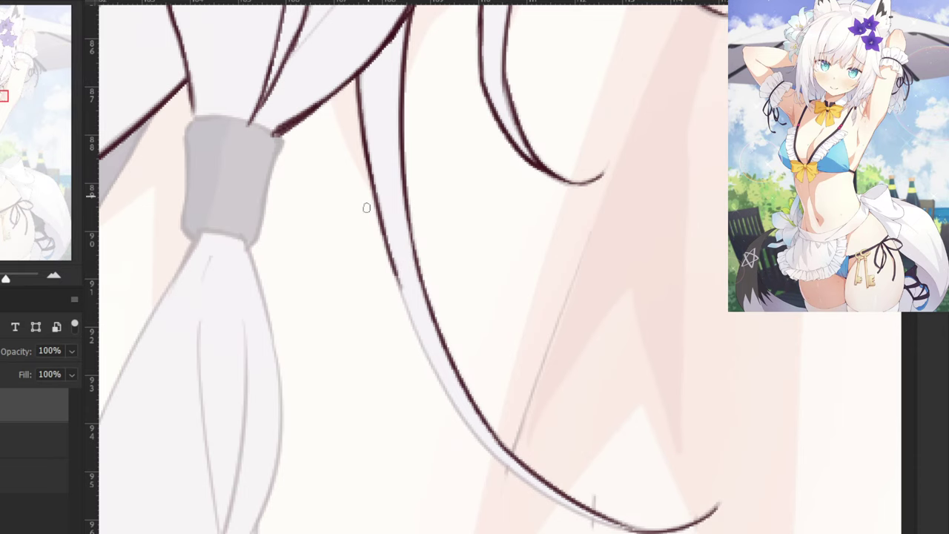
# Continue the long thin lock's left edge downwards to where it meets the armpit shading.
pyautogui.moveTo(358, 341); pyautogui.dragTo(377, 289)
pyautogui.hotkey('ctrl', 'z')
pyautogui.moveTo(405, 184)
pyautogui.mouseDown()
pyautogui.moveTo(468, 325)
pyautogui.moveTo(469, 347)
pyautogui.mouseUp()
pyautogui.moveTo(431, 273); pyautogui.dragTo(519, 404)
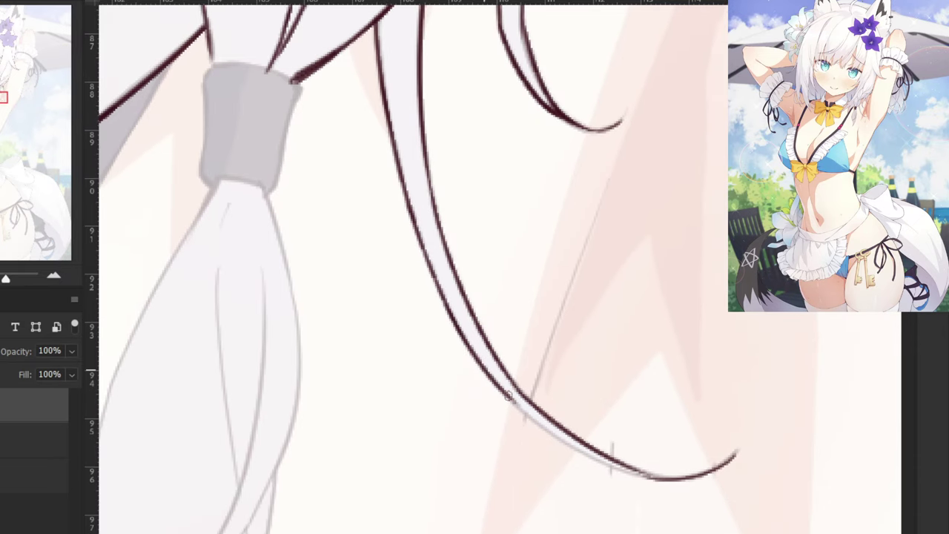
pyautogui.moveTo(489, 376); pyautogui.dragTo(590, 451)
pyautogui.hotkey('ctrl', 'z')
pyautogui.moveTo(513, 403)
pyautogui.mouseDown()
pyautogui.moveTo(610, 477)
pyautogui.moveTo(518, 413)
pyautogui.moveTo(559, 442)
pyautogui.moveTo(508, 389)
pyautogui.moveTo(611, 455)
pyautogui.mouseUp()
pyautogui.hotkey('ctrl', 'z')
pyautogui.hotkey('ctrl', 'z')
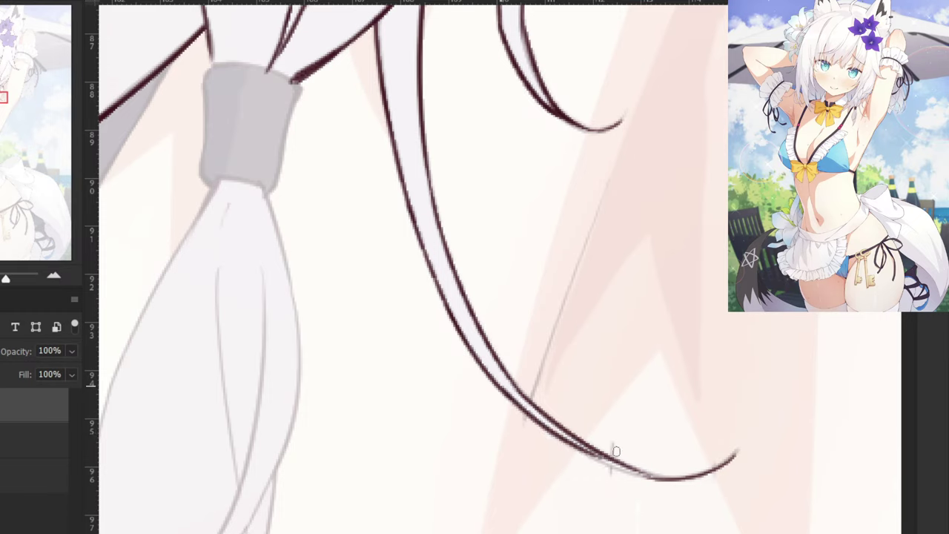
pyautogui.hotkey('ctrl', 'z')
pyautogui.moveTo(511, 397); pyautogui.dragTo(628, 473)
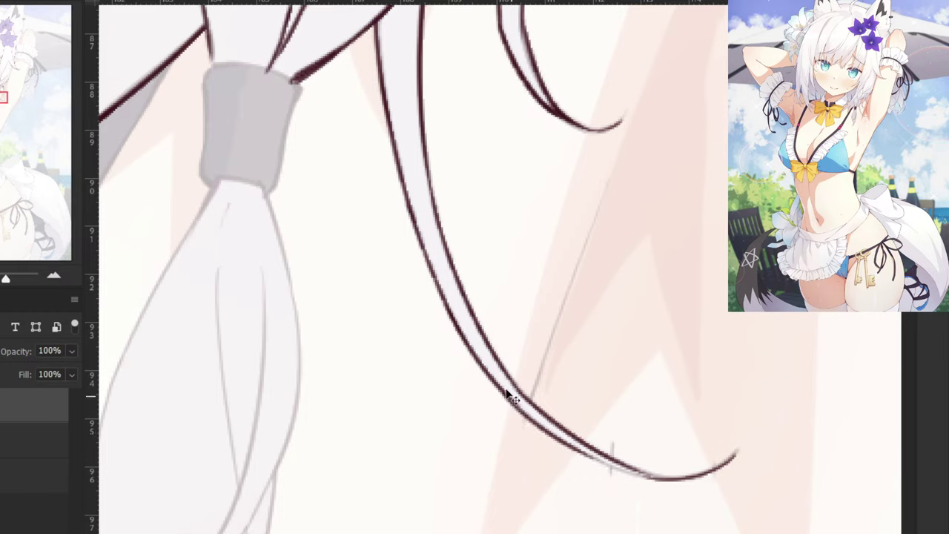
pyautogui.hotkey('ctrl', 'z')
pyautogui.moveTo(509, 393); pyautogui.dragTo(622, 469)
pyautogui.moveTo(550, 429); pyautogui.dragTo(635, 466)
pyautogui.hotkey('ctrl', 'z')
pyautogui.hotkey('ctrl', 'z')
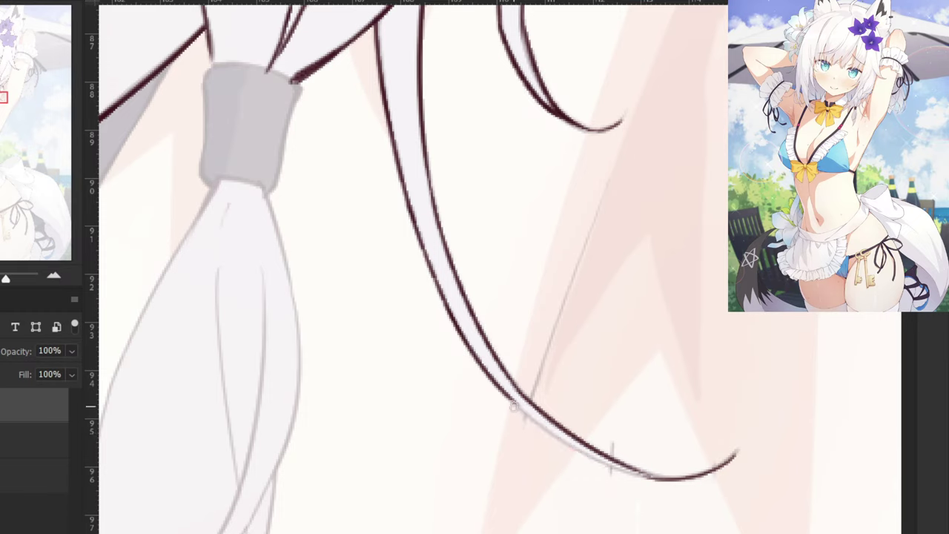
# Ink the long thin lock's left edge across the start of the armpit shading.
pyautogui.moveTo(513, 399)
pyautogui.mouseDown()
pyautogui.moveTo(580, 454)
pyautogui.moveTo(593, 452)
pyautogui.moveTo(556, 436)
pyautogui.moveTo(629, 473)
pyautogui.mouseUp()
pyautogui.hotkey('ctrl', 'z')
pyautogui.hotkey('ctrl', 'z')
pyautogui.hotkey('ctrl', 'z')
# Taper the long thin lock's left edge into its right edge just before the upturned tip, redoing strokes until they merge.
pyautogui.moveTo(553, 433); pyautogui.dragTo(645, 472)
pyautogui.hotkey('ctrl', 'z')
pyautogui.moveTo(574, 446); pyautogui.dragTo(669, 477)
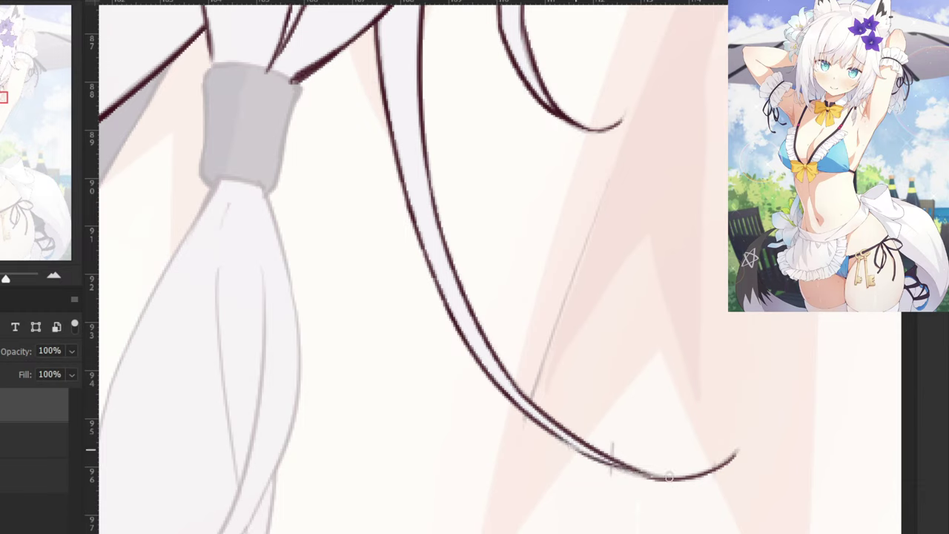
pyautogui.hotkey('ctrl', 'z')
pyautogui.moveTo(556, 433); pyautogui.dragTo(653, 472)
pyautogui.hotkey('ctrl', 'z')
pyautogui.hotkey('ctrl', 'z')
pyautogui.moveTo(559, 438)
pyautogui.mouseDown()
pyautogui.moveTo(650, 479)
pyautogui.moveTo(552, 435)
pyautogui.moveTo(653, 479)
pyautogui.mouseUp()
pyautogui.hotkey('ctrl', 'z')
pyautogui.hotkey('ctrl', 'z')
pyautogui.hotkey('ctrl', 'z')
pyautogui.hotkey('ctrl', 'z')
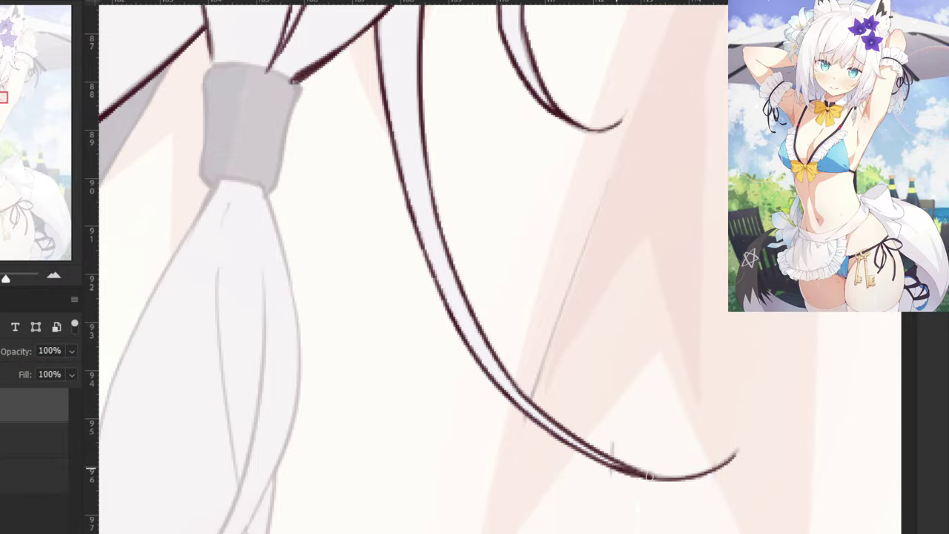
# Hide the reference illustration to examine the head's line art on its own, and show the reference again.
pyautogui.hotkey('ctrl', '-')
pyautogui.hotkey('ctrl', '-')
pyautogui.hotkey('ctrl', '-')
pyautogui.hotkey('ctrl', '-')
pyautogui.hotkey('ctrl', '-')
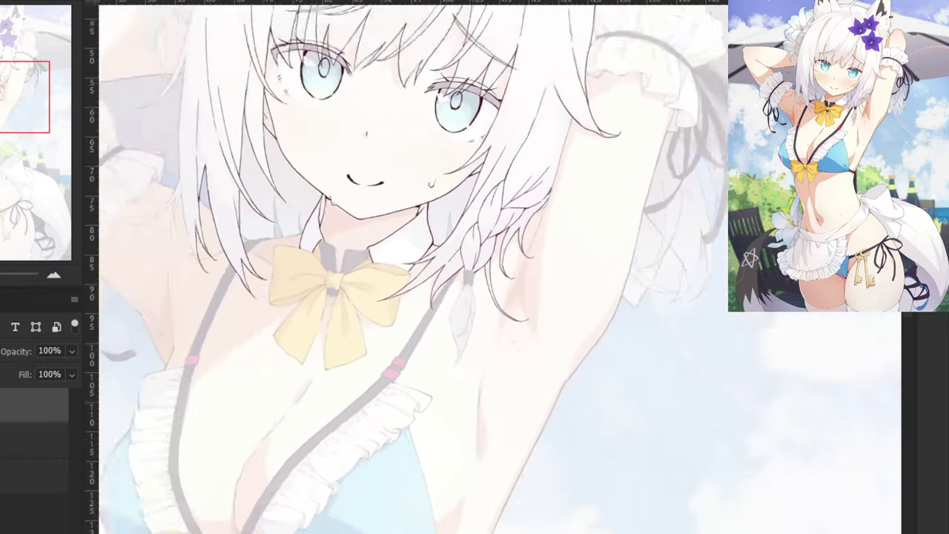
pyautogui.click(1, 440)
pyautogui.moveTo(236, 129); pyautogui.dragTo(221, 309)
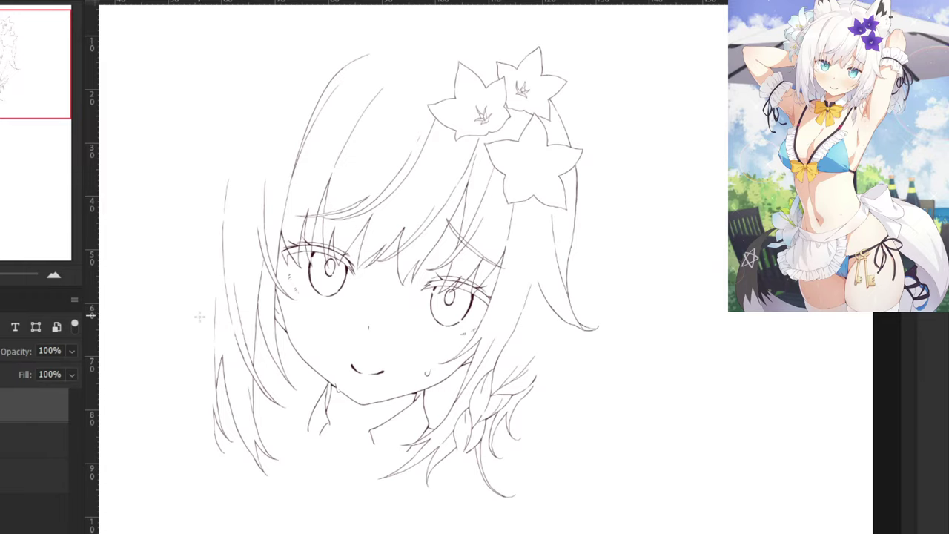
pyautogui.hotkey('ctrl', '+')
pyautogui.click(2, 440)
# Ink the short strand line that forks off the side hair beside the girl's blue eye, redrawing it until it joins.
pyautogui.hotkey('ctrl', '+')
pyautogui.hotkey('ctrl', '+')
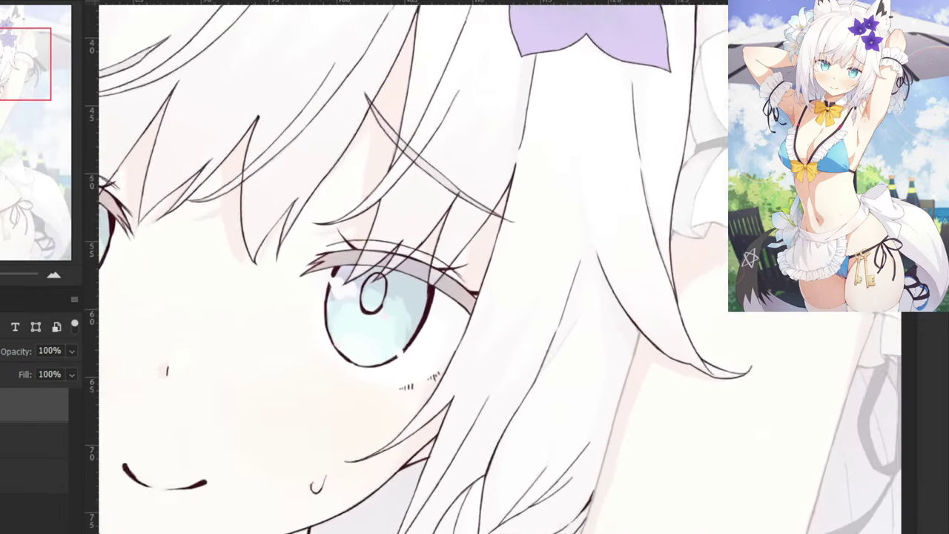
pyautogui.hotkey('ctrl', '+')
pyautogui.moveTo(686, 343); pyautogui.dragTo(608, 462)
pyautogui.hotkey('ctrl', 'z')
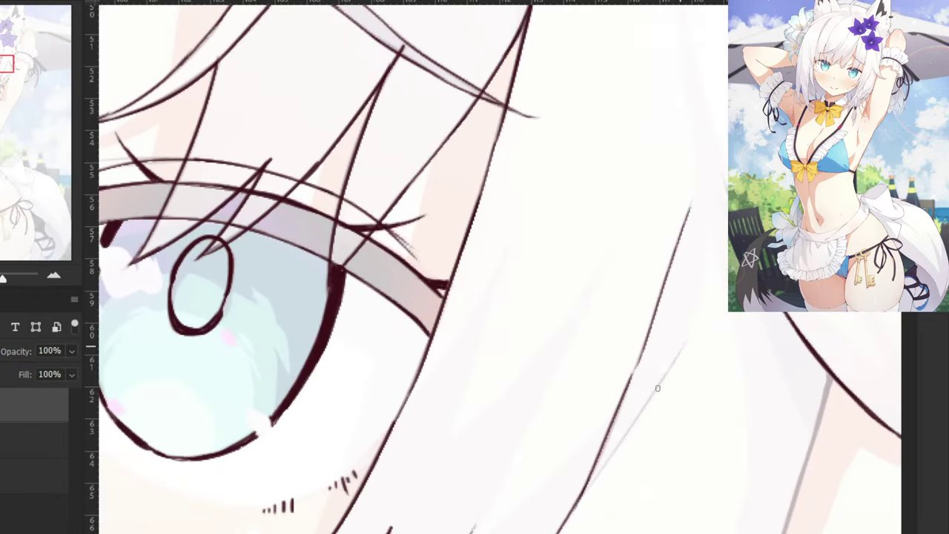
pyautogui.moveTo(679, 347); pyautogui.dragTo(587, 486)
pyautogui.hotkey('ctrl', 'z')
pyautogui.hotkey('ctrl', 'z')
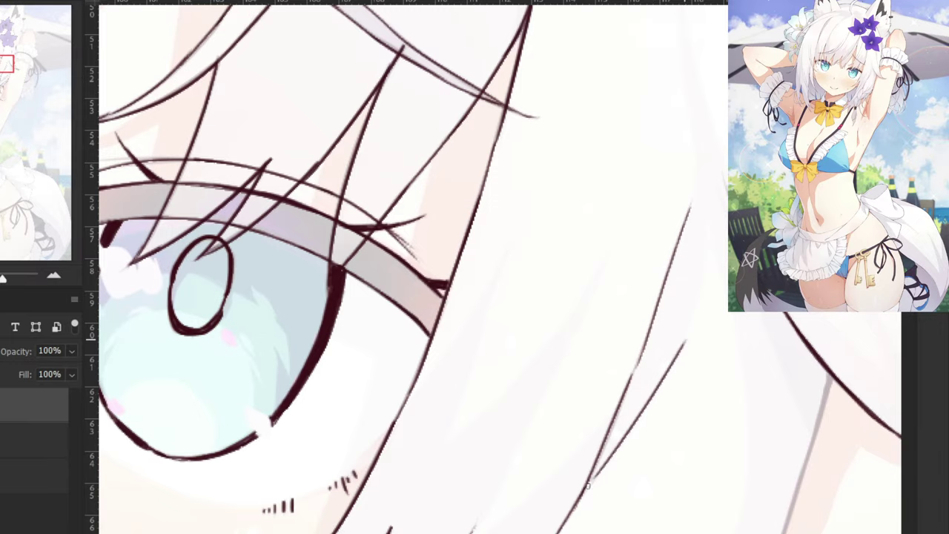
# Outline both sides of the narrow pointed gap in the hair between the white collar and the braid.
pyautogui.hotkey('ctrl', '-')
pyautogui.hotkey('ctrl', '-')
pyautogui.hotkey('ctrl', '-')
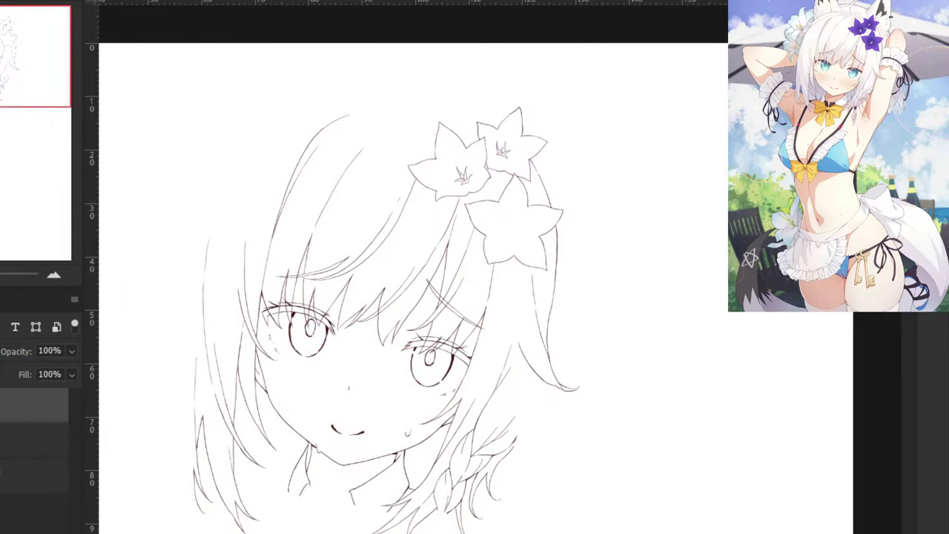
pyautogui.moveTo(318, 337); pyautogui.dragTo(357, 181)
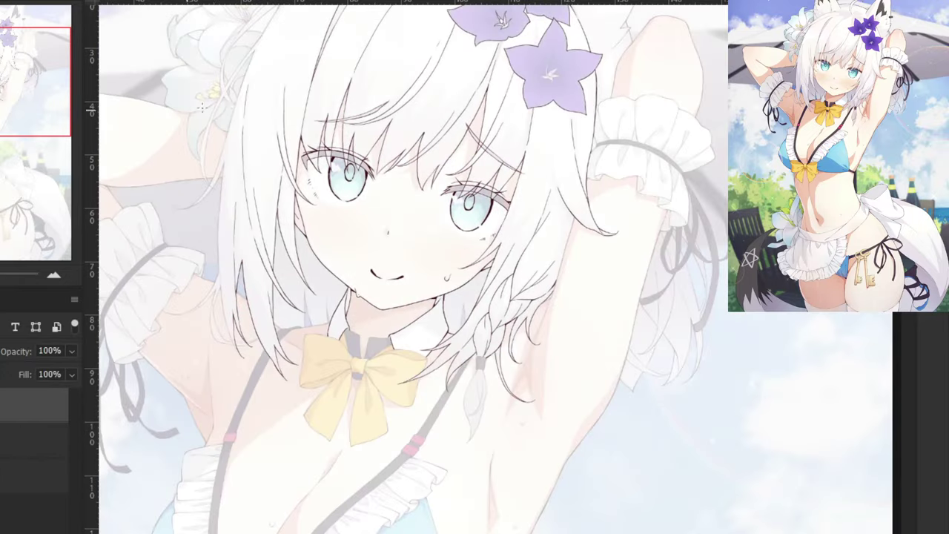
pyautogui.scroll(10, 335, 318)
pyautogui.moveTo(312, 347); pyautogui.dragTo(595, 127)
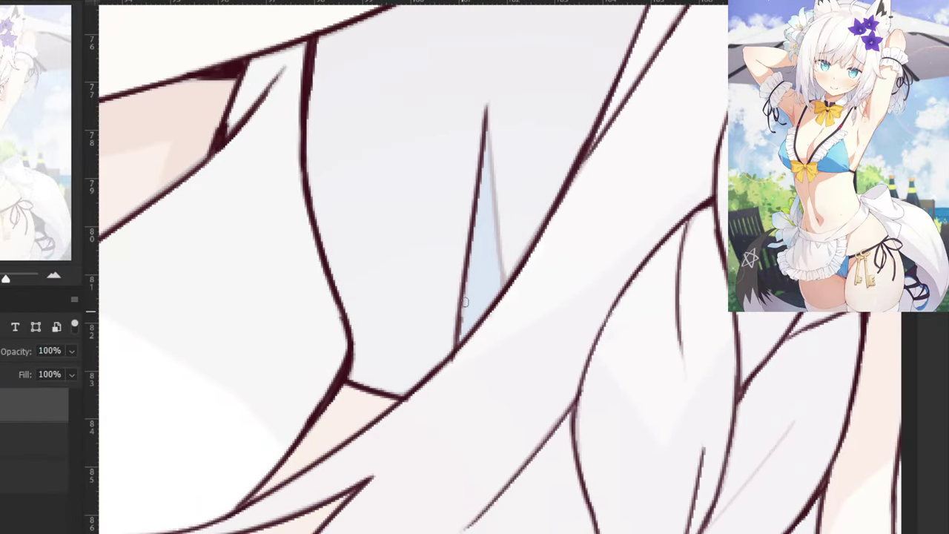
pyautogui.moveTo(483, 104); pyautogui.dragTo(497, 278)
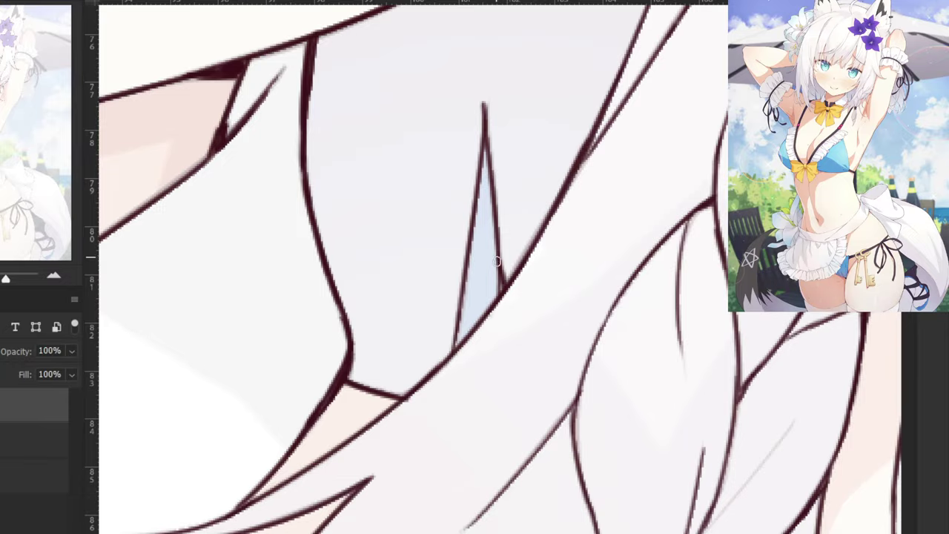
# Outline the grey hair tie at the end of the braid and extend the braid's left line to meet it.
pyautogui.hotkey('ctrl', '-')
pyautogui.hotkey('ctrl', '-')
pyautogui.hotkey('ctrl', '-')
pyautogui.hotkey('ctrl', '-')
pyautogui.hotkey('ctrl', '-')
pyautogui.hotkey('ctrl', '-')
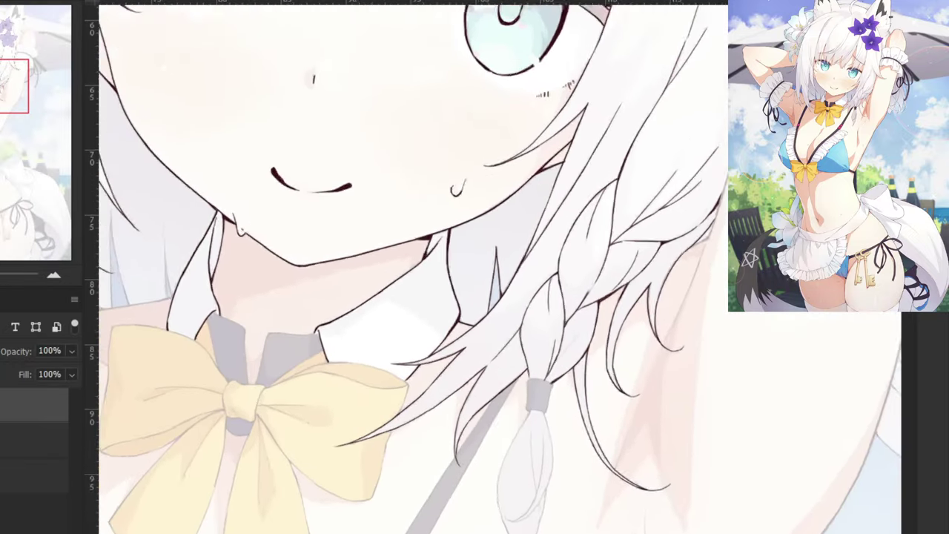
pyautogui.hotkey('ctrl', '+')
pyautogui.moveTo(312, 402); pyautogui.dragTo(380, 172)
pyautogui.hotkey('ctrl', '+')
pyautogui.hotkey('ctrl', '+')
pyautogui.moveTo(602, 138); pyautogui.dragTo(522, 296)
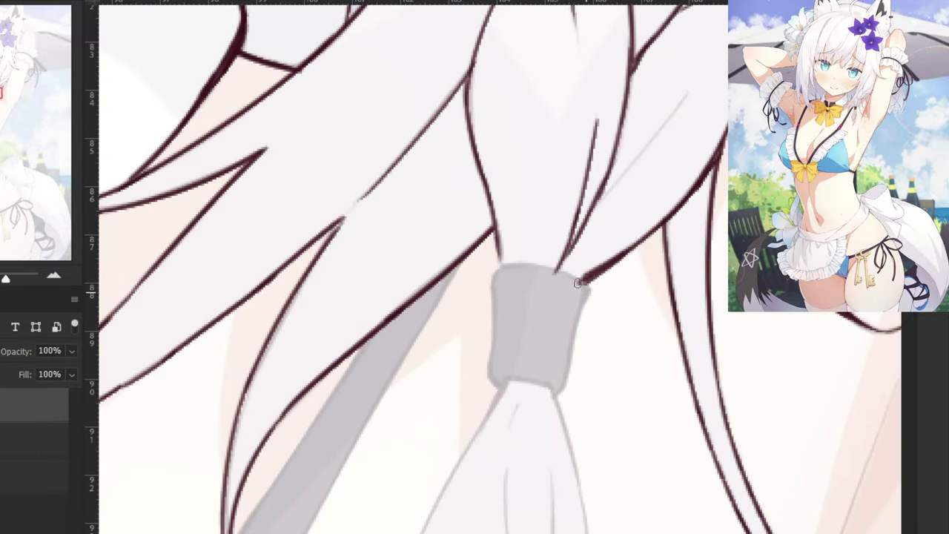
pyautogui.moveTo(577, 283)
pyautogui.mouseDown()
pyautogui.moveTo(529, 266)
pyautogui.moveTo(493, 280)
pyautogui.moveTo(495, 386)
pyautogui.moveTo(527, 379)
pyautogui.moveTo(560, 393)
pyautogui.moveTo(585, 296)
pyautogui.mouseUp()
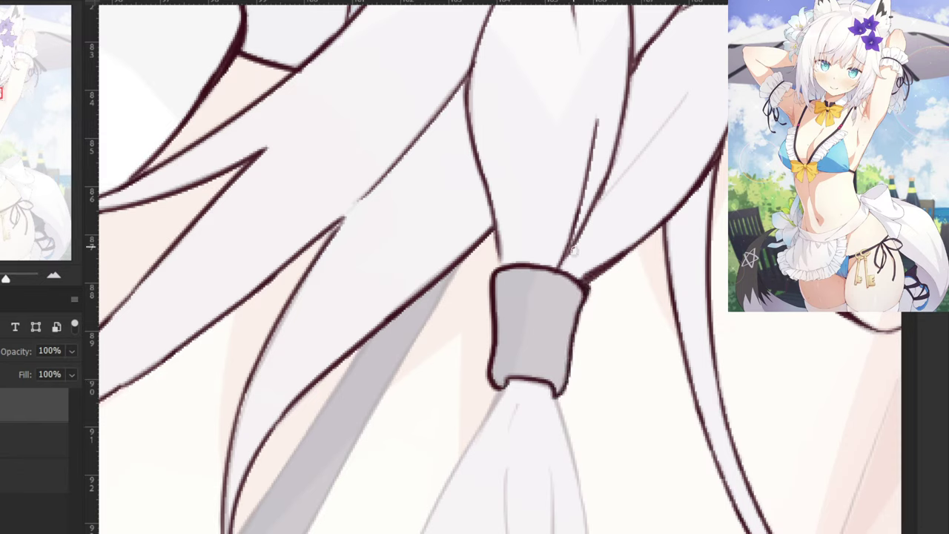
pyautogui.moveTo(497, 253); pyautogui.dragTo(498, 269)
# Ink the upper right edge of the hair tuft hanging below the hair tie.
pyautogui.moveTo(458, 422); pyautogui.dragTo(499, 145)
pyautogui.moveTo(591, 116); pyautogui.dragTo(615, 224)
pyautogui.hotkey('ctrl', 'z')
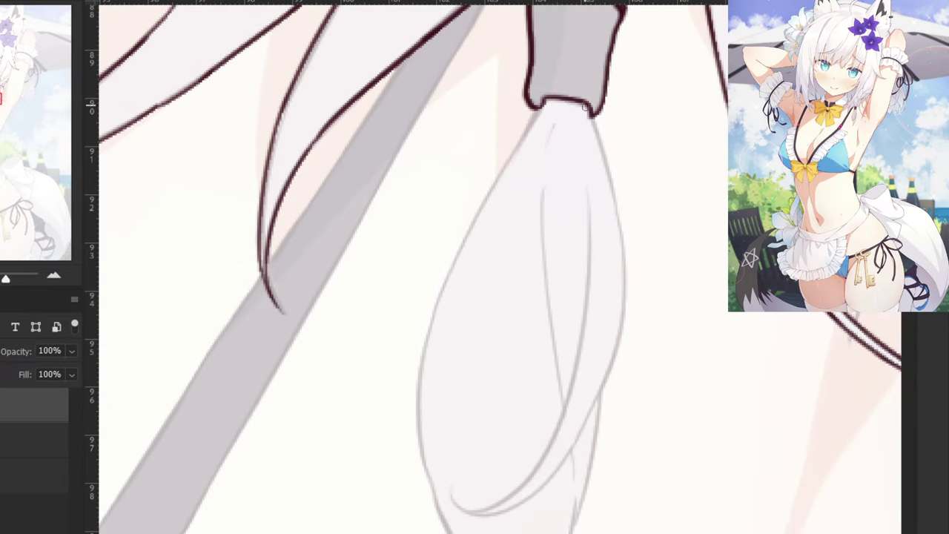
pyautogui.moveTo(590, 111)
pyautogui.mouseDown()
pyautogui.moveTo(615, 225)
pyautogui.moveTo(613, 399)
pyautogui.moveTo(600, 422)
pyautogui.mouseUp()
pyautogui.hotkey('ctrl', 'z')
pyautogui.moveTo(615, 214)
pyautogui.mouseDown()
pyautogui.moveTo(591, 394)
pyautogui.moveTo(613, 205)
pyautogui.moveTo(611, 380)
pyautogui.moveTo(588, 414)
pyautogui.moveTo(614, 215)
pyautogui.moveTo(622, 350)
pyautogui.moveTo(606, 355)
pyautogui.moveTo(619, 371)
pyautogui.mouseUp()
pyautogui.hotkey('ctrl', 'z')
pyautogui.hotkey('ctrl', 'z')
# Continue the tuft's right edge from its widest point down to where it starts curving inwards.
pyautogui.press('e')
pyautogui.press('b')
pyautogui.moveTo(629, 282); pyautogui.dragTo(585, 432)
pyautogui.hotkey('ctrl', 'z')
pyautogui.moveTo(625, 310); pyautogui.dragTo(555, 468)
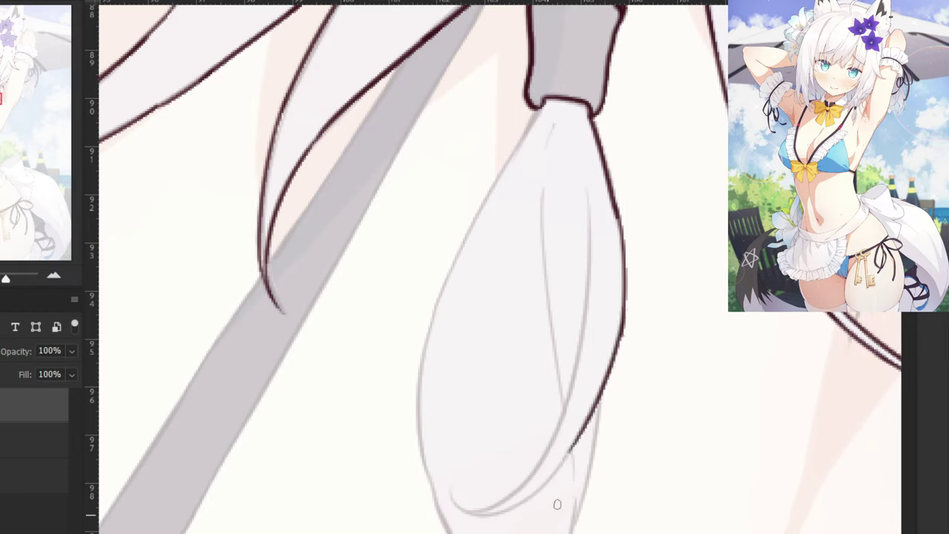
pyautogui.hotkey('ctrl', 'z')
pyautogui.moveTo(578, 431)
pyautogui.mouseDown()
pyautogui.moveTo(519, 511)
pyautogui.moveTo(482, 517)
pyautogui.moveTo(497, 510)
pyautogui.mouseUp()
pyautogui.hotkey('ctrl', 'z')
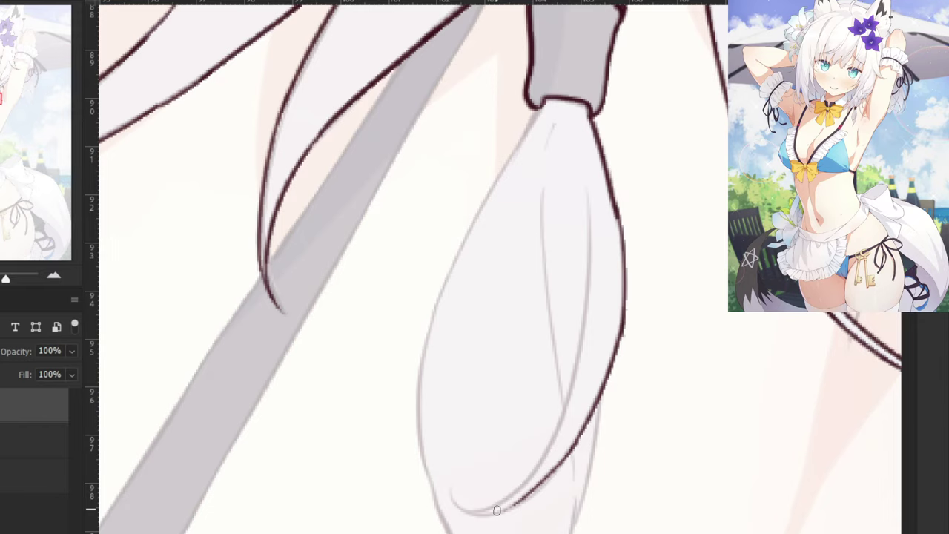
pyautogui.hotkey('ctrl', 'z')
# Sweep the tuft's outer curve inwards across its lower part and finish it with a small upturned hook, redoing uneven strokes.
pyautogui.moveTo(510, 445); pyautogui.dragTo(534, 362)
pyautogui.hotkey('ctrl', '+')
pyautogui.moveTo(639, 366); pyautogui.dragTo(595, 429)
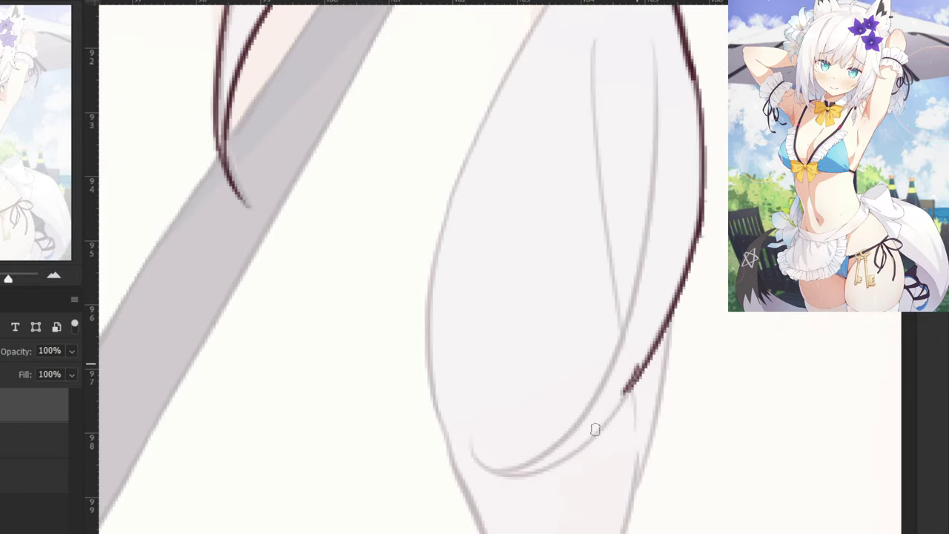
pyautogui.moveTo(635, 390); pyautogui.dragTo(505, 483)
pyautogui.hotkey('ctrl', 'z')
pyautogui.moveTo(642, 370); pyautogui.dragTo(514, 470)
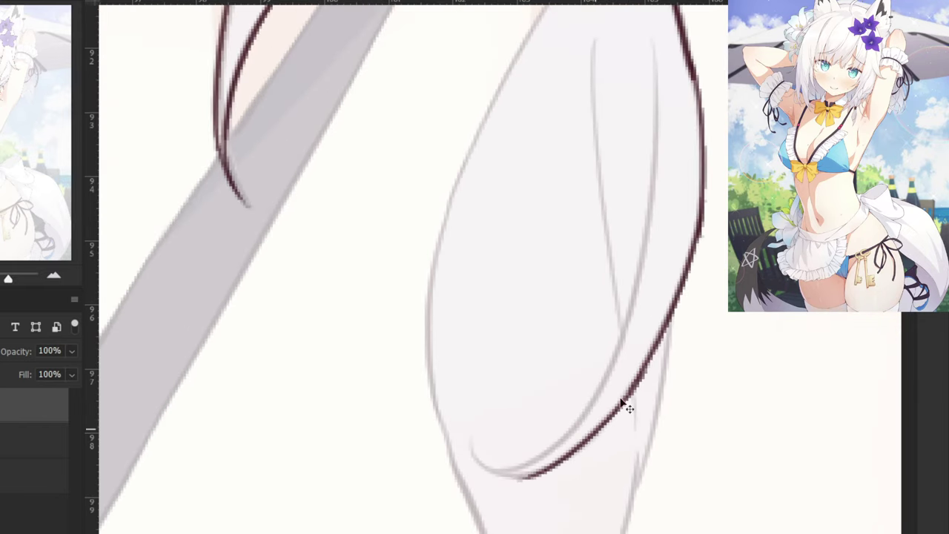
pyautogui.hotkey('ctrl', 'z')
pyautogui.moveTo(628, 399)
pyautogui.mouseDown()
pyautogui.moveTo(590, 444)
pyautogui.moveTo(519, 469)
pyautogui.mouseUp()
pyautogui.hotkey('ctrl', 'z')
pyautogui.moveTo(628, 398); pyautogui.dragTo(535, 471)
pyautogui.hotkey('ctrl', 'z')
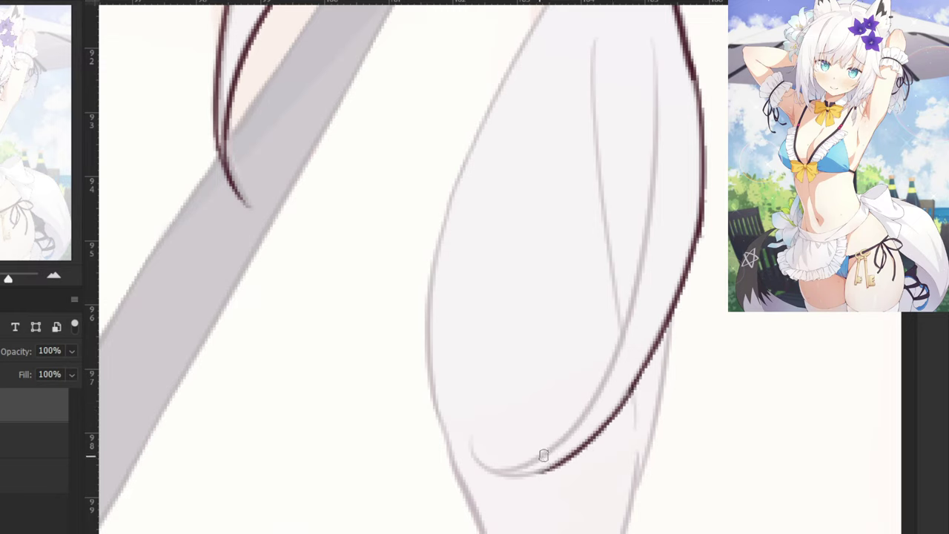
pyautogui.hotkey('ctrl', 'z')
pyautogui.moveTo(469, 456)
pyautogui.mouseDown()
pyautogui.moveTo(540, 482)
pyautogui.moveTo(550, 472)
pyautogui.moveTo(505, 480)
pyautogui.moveTo(536, 461)
pyautogui.mouseUp()
pyautogui.hotkey('ctrl', 'z')
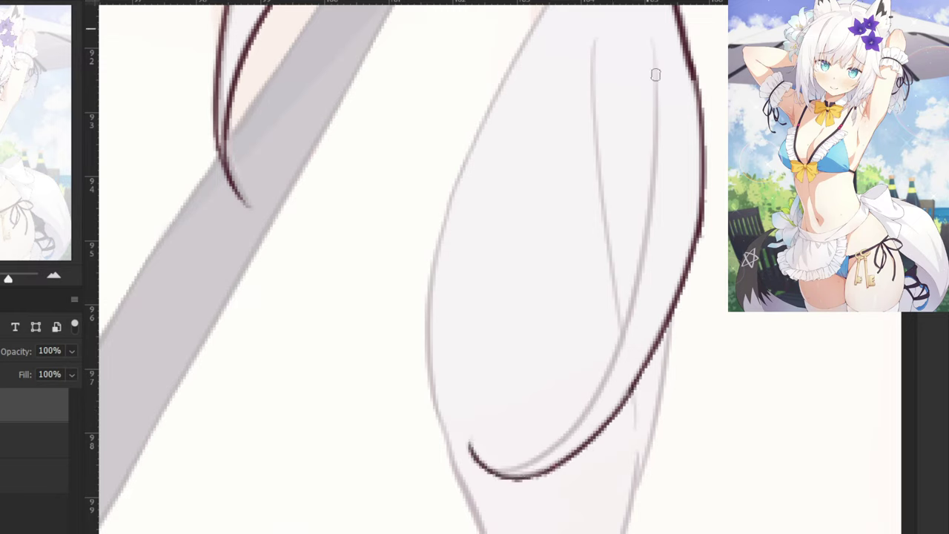
# Ink the tuft's long inner curve running parallel to the right edge until it meets the hooked end.
pyautogui.moveTo(650, 33)
pyautogui.mouseDown()
pyautogui.moveTo(648, 149)
pyautogui.moveTo(626, 311)
pyautogui.mouseUp()
pyautogui.moveTo(650, 215); pyautogui.dragTo(588, 420)
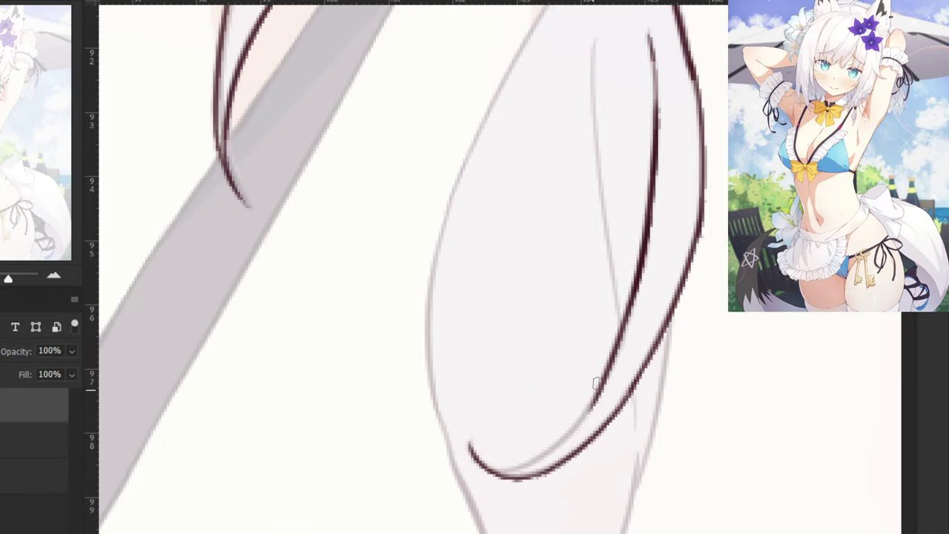
pyautogui.hotkey('ctrl', 'z')
pyautogui.moveTo(644, 250); pyautogui.dragTo(564, 431)
pyautogui.moveTo(601, 387)
pyautogui.mouseDown()
pyautogui.moveTo(519, 465)
pyautogui.moveTo(486, 472)
pyautogui.mouseUp()
pyautogui.hotkey('ctrl', 'z')
pyautogui.hotkey('ctrl', 'z')
# Add a short hair mark below the hair tie and ink the thin inner line down to the tuft's long inner curve.
pyautogui.moveTo(571, 179); pyautogui.dragTo(497, 266)
pyautogui.moveTo(531, 37); pyautogui.dragTo(525, 63)
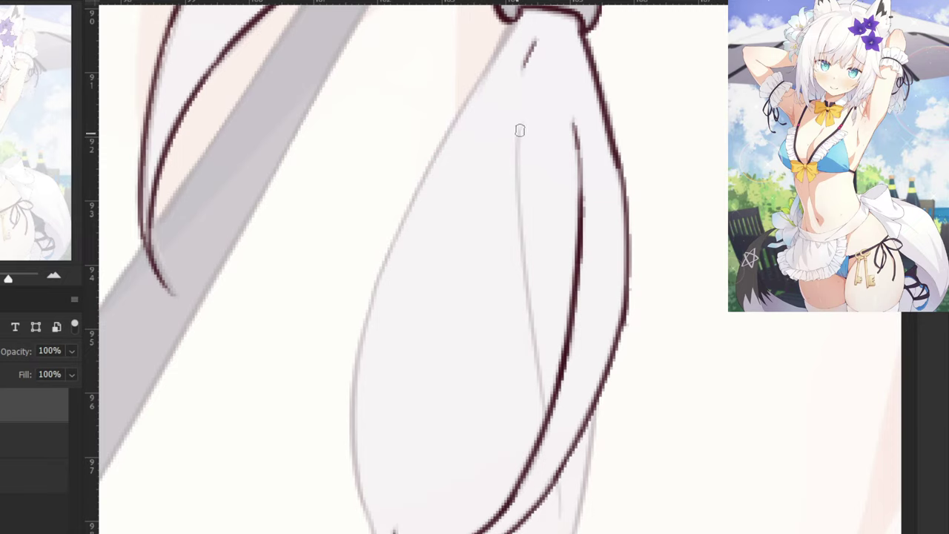
pyautogui.moveTo(517, 114)
pyautogui.mouseDown()
pyautogui.moveTo(530, 380)
pyautogui.moveTo(549, 386)
pyautogui.mouseUp()
pyautogui.hotkey('ctrl', 'z')
pyautogui.moveTo(518, 238); pyautogui.dragTo(546, 384)
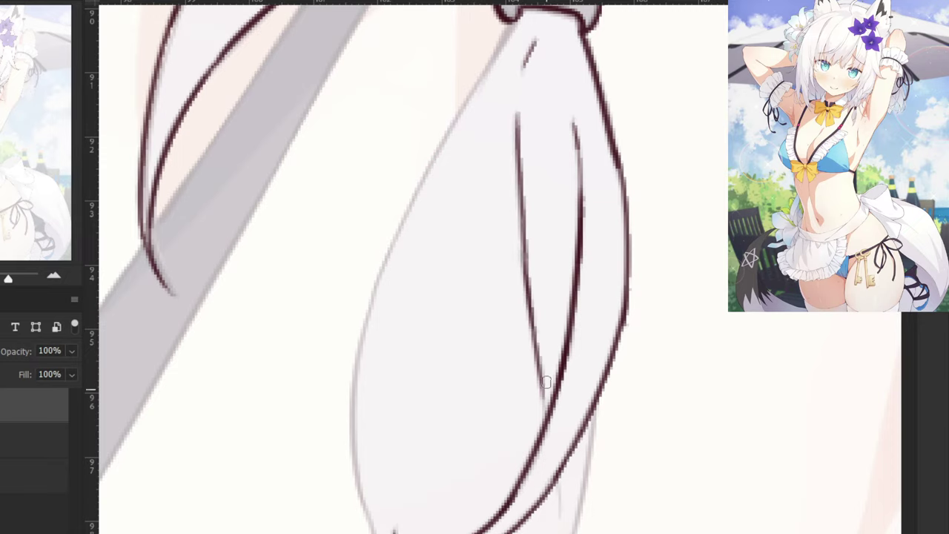
pyautogui.hotkey('ctrl', 'z')
pyautogui.moveTo(531, 300); pyautogui.dragTo(547, 436)
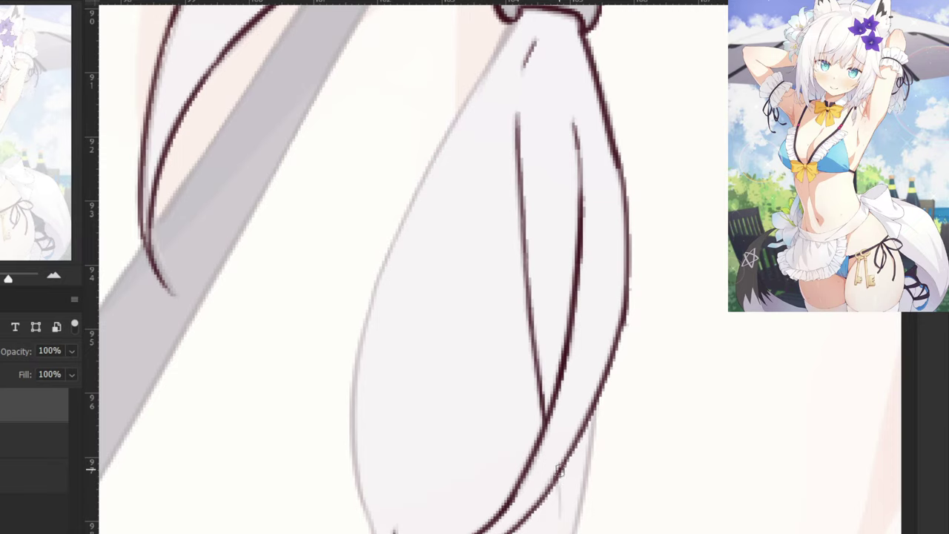
# Draw the short strand mark just beneath the tuft's overlapping outer curve.
pyautogui.moveTo(560, 471); pyautogui.dragTo(556, 526)
pyautogui.moveTo(528, 486)
pyautogui.mouseDown()
pyautogui.moveTo(559, 339)
pyautogui.moveTo(588, 365)
pyautogui.mouseUp()
pyautogui.hotkey('ctrl', 'z')
pyautogui.hotkey('ctrl', 'z')
pyautogui.moveTo(590, 333); pyautogui.dragTo(590, 379)
# Ink the right edge of the tuft's lower lock from where it emerges behind the outer curve.
pyautogui.moveTo(627, 252); pyautogui.dragTo(592, 439)
pyautogui.hotkey('ctrl', 'z')
pyautogui.hotkey('ctrl', 'z')
pyautogui.moveTo(628, 253); pyautogui.dragTo(591, 435)
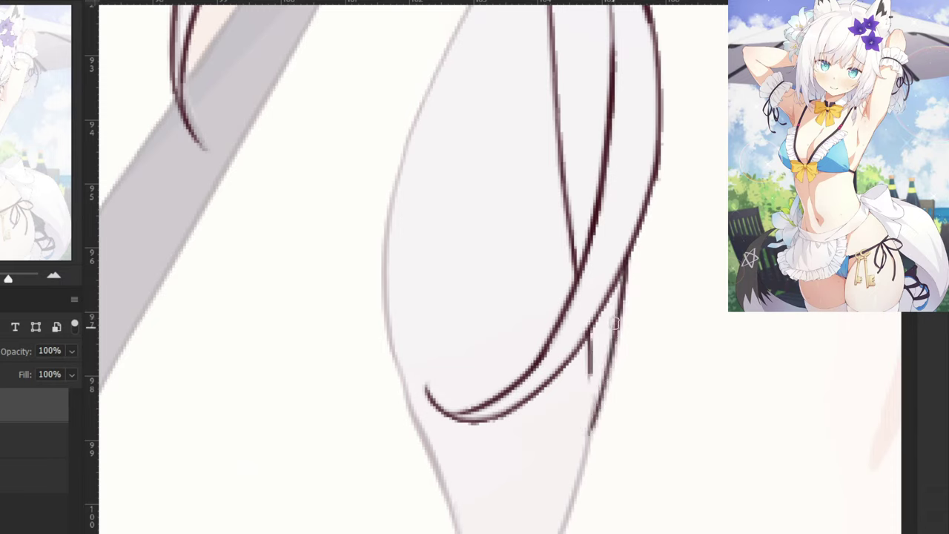
pyautogui.hotkey('ctrl', 'z')
pyautogui.moveTo(630, 255); pyautogui.dragTo(582, 437)
pyautogui.moveTo(593, 396); pyautogui.dragTo(578, 473)
pyautogui.hotkey('ctrl', 'z')
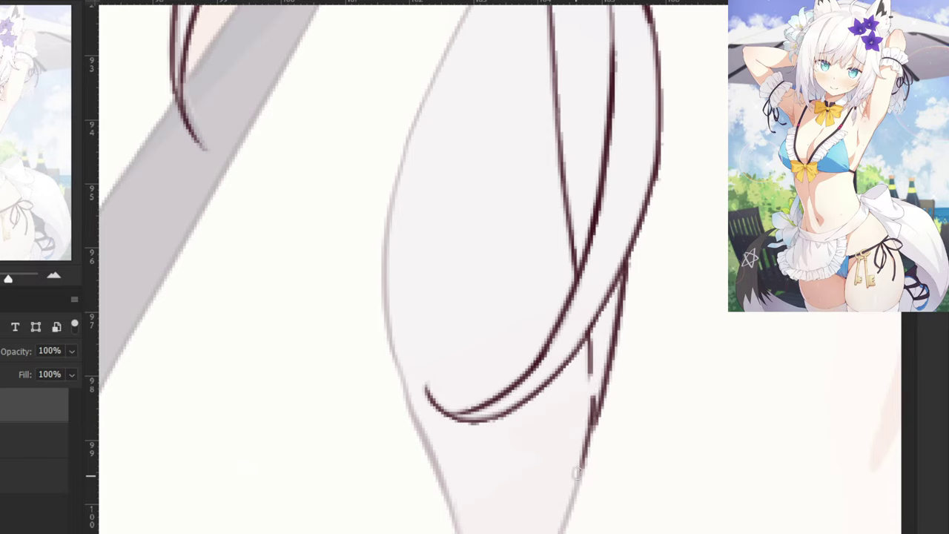
# Extend the lower lock's right edge further down towards the tuft's pointed tip.
pyautogui.moveTo(542, 522)
pyautogui.mouseDown()
pyautogui.moveTo(625, 389)
pyautogui.moveTo(615, 398)
pyautogui.mouseUp()
pyautogui.moveTo(661, 308); pyautogui.dragTo(600, 484)
pyautogui.hotkey('ctrl', 'z')
pyautogui.moveTo(614, 452); pyautogui.dragTo(585, 499)
# Ink the tuft's upper left edge from the hair tie outwards, redrawing it until it follows the reference.
pyautogui.hotkey('ctrl', '-')
pyautogui.hotkey('ctrl', '-')
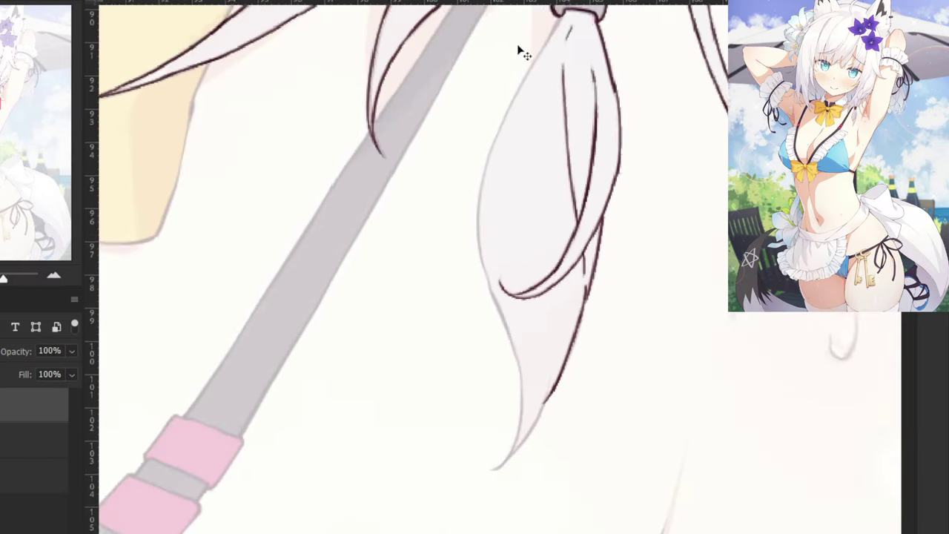
pyautogui.moveTo(483, 155); pyautogui.dragTo(426, 290)
pyautogui.hotkey('ctrl', 'z')
pyautogui.moveTo(498, 162); pyautogui.dragTo(460, 227)
pyautogui.hotkey('ctrl', 'z')
pyautogui.moveTo(500, 159); pyautogui.dragTo(455, 233)
pyautogui.hotkey('ctrl', 'z')
pyautogui.hotkey('ctrl', 'z')
pyautogui.moveTo(500, 160); pyautogui.dragTo(424, 300)
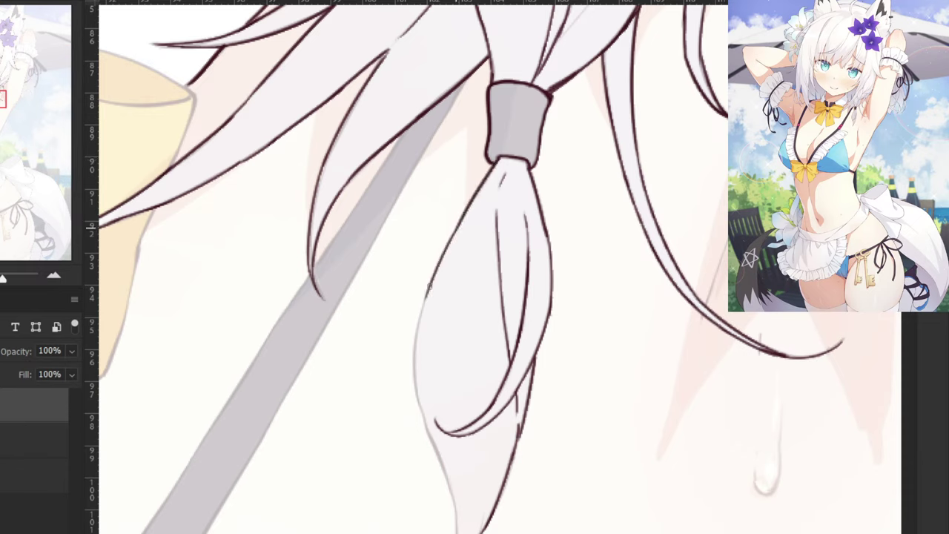
# Continue the tuft's left edge around its widest part down to beside the hooked end.
pyautogui.hotkey('ctrl', 'z')
pyautogui.moveTo(465, 214)
pyautogui.mouseDown()
pyautogui.moveTo(420, 319)
pyautogui.moveTo(419, 400)
pyautogui.mouseUp()
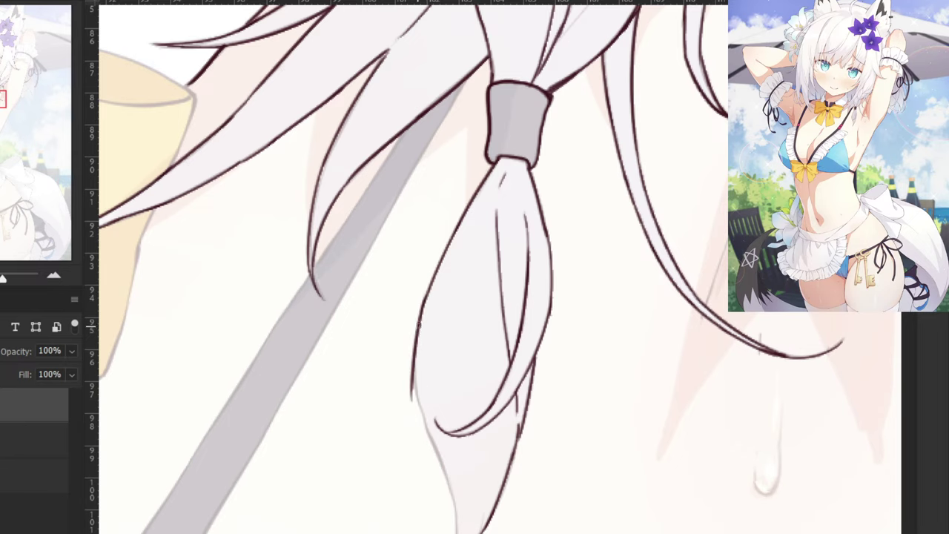
pyautogui.hotkey('ctrl', 'z')
pyautogui.moveTo(426, 298); pyautogui.dragTo(420, 410)
pyautogui.scroll(-3, 399, 433)
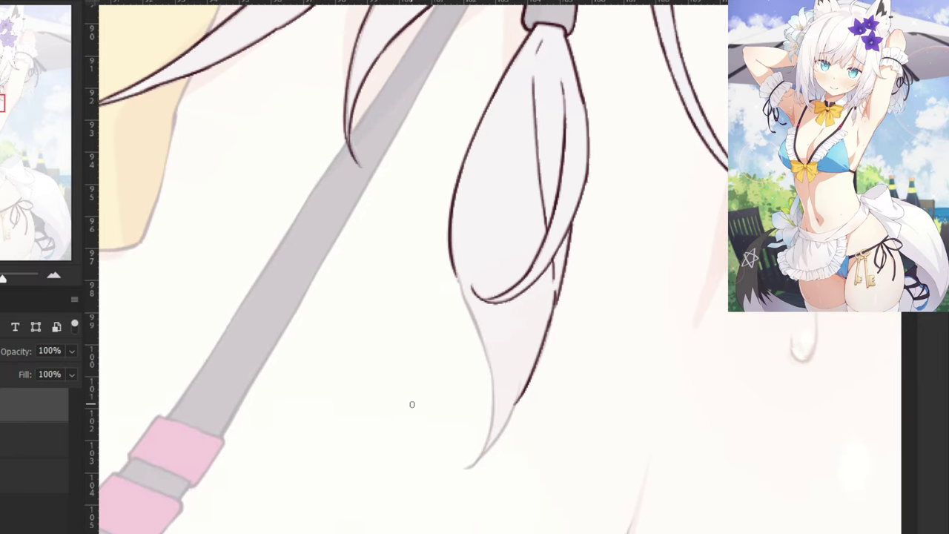
# Ink the lower lock's left edge from beside the hooked end down to the tuft's pointed tip.
pyautogui.scroll(2, 518, 229)
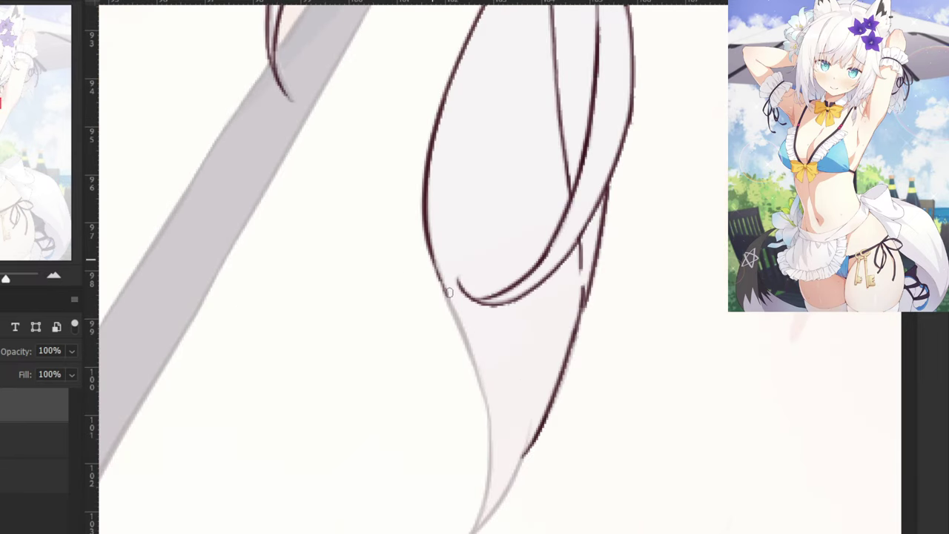
pyautogui.moveTo(438, 255); pyautogui.dragTo(491, 410)
pyautogui.hotkey('ctrl', 'z')
pyautogui.moveTo(428, 238)
pyautogui.mouseDown()
pyautogui.moveTo(481, 401)
pyautogui.moveTo(475, 512)
pyautogui.mouseUp()
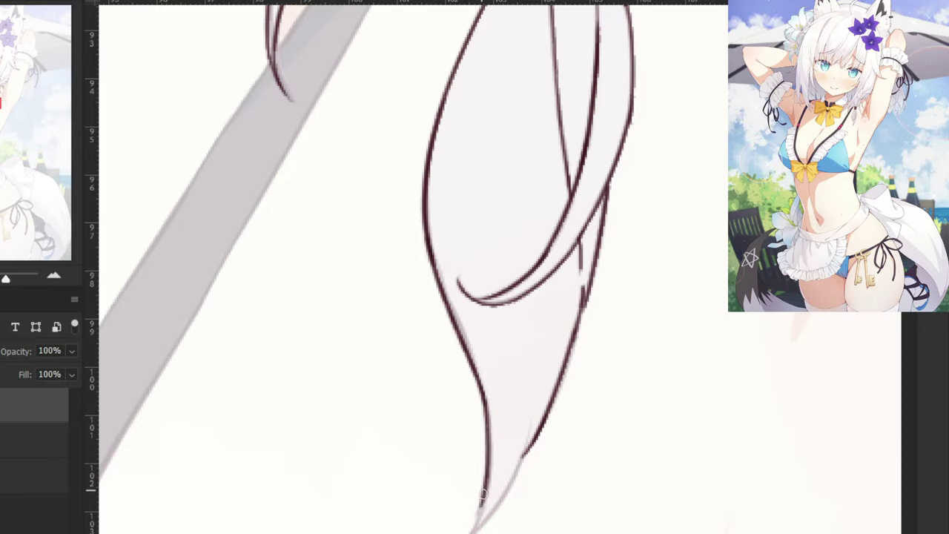
pyautogui.moveTo(483, 495); pyautogui.dragTo(467, 533)
# Complete the lower lock's right edge down to the tip so both sides meet in a point.
pyautogui.moveTo(523, 450); pyautogui.dragTo(490, 514)
pyautogui.hotkey('ctrl', 'z')
pyautogui.moveTo(535, 412); pyautogui.dragTo(489, 514)
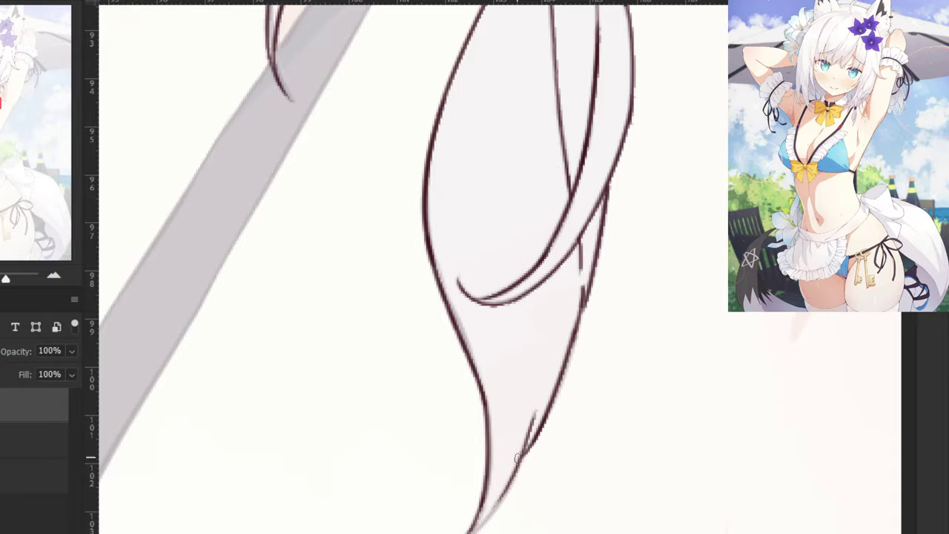
pyautogui.moveTo(510, 479); pyautogui.dragTo(470, 532)
pyautogui.moveTo(523, 451); pyautogui.dragTo(471, 532)
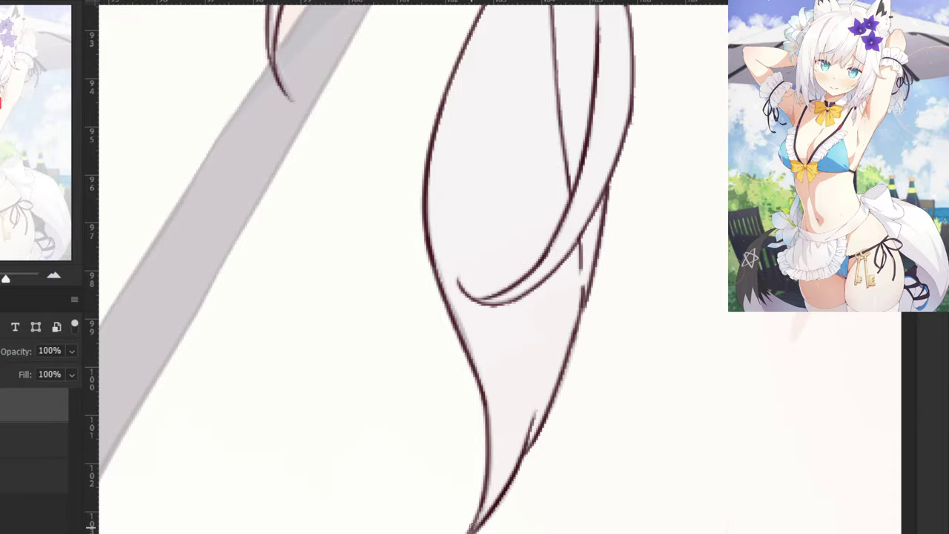
# Review the line art of the whole head, including the face, flowers and braid, on its own.
pyautogui.hotkey('ctrl', '-')
pyautogui.hotkey('ctrl', '-')
pyautogui.hotkey('ctrl', '-')
pyautogui.hotkey('ctrl', '-')
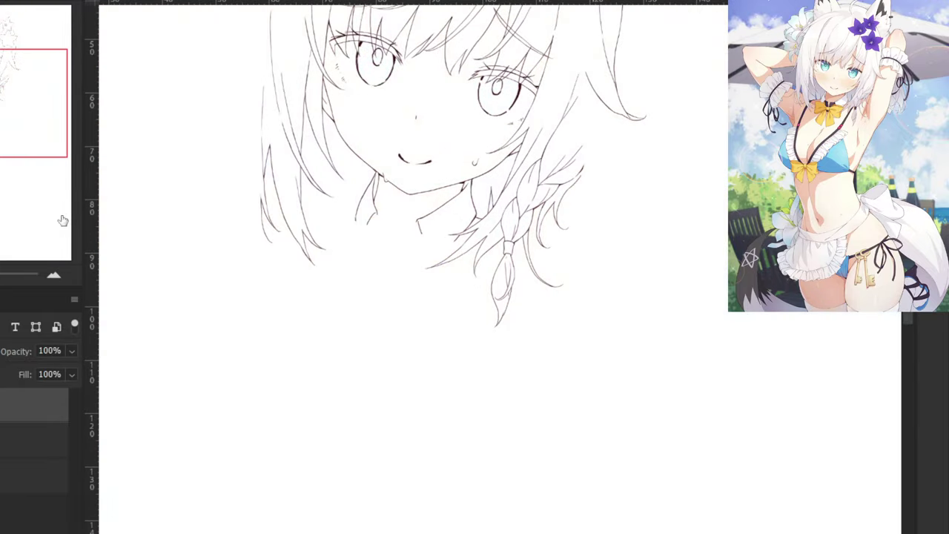
pyautogui.moveTo(229, 276); pyautogui.dragTo(175, 467)
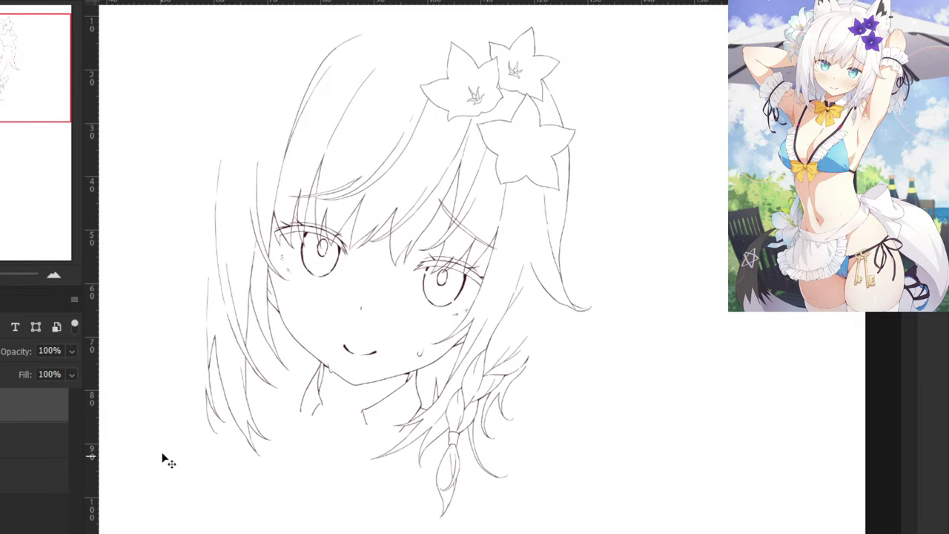
pyautogui.moveTo(176, 290); pyautogui.dragTo(248, 396)
pyautogui.hotkey('ctrl', '+')
pyautogui.hotkey('ctrl', '+')
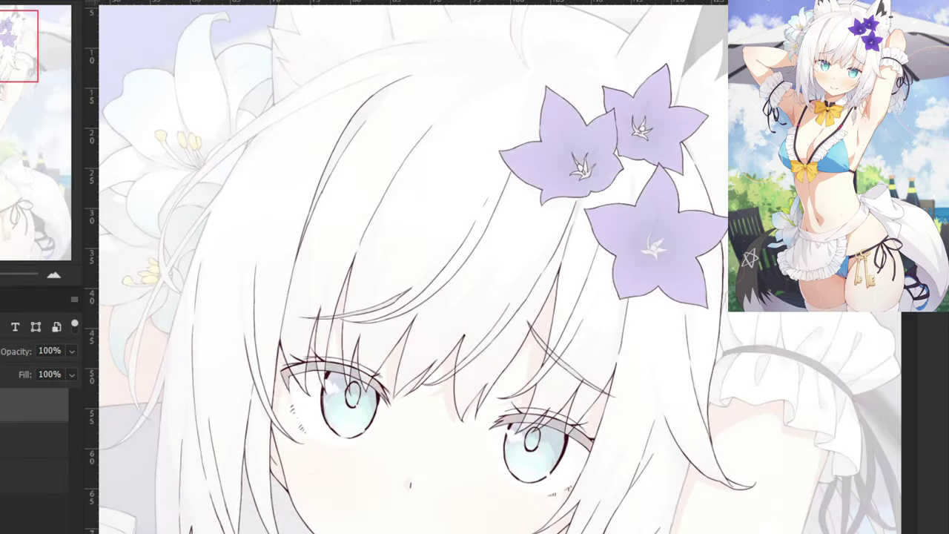
# Ink the right edge of the stray hair strand on top of the head, from the canvas edge down to its pointed root.
pyautogui.moveTo(219, 244); pyautogui.dragTo(161, 505)
pyautogui.hotkey('ctrl', '+')
pyautogui.hotkey('ctrl', '+')
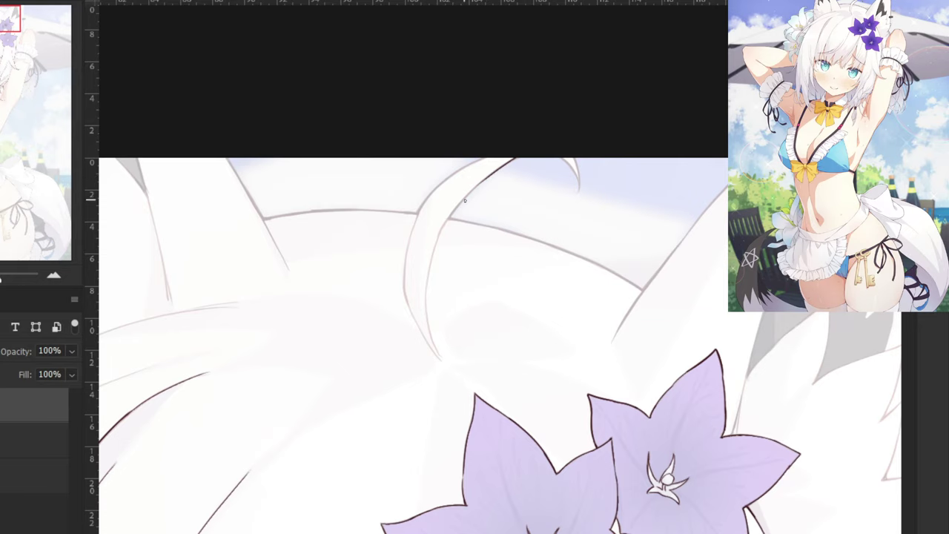
pyautogui.hotkey('ctrl', '+')
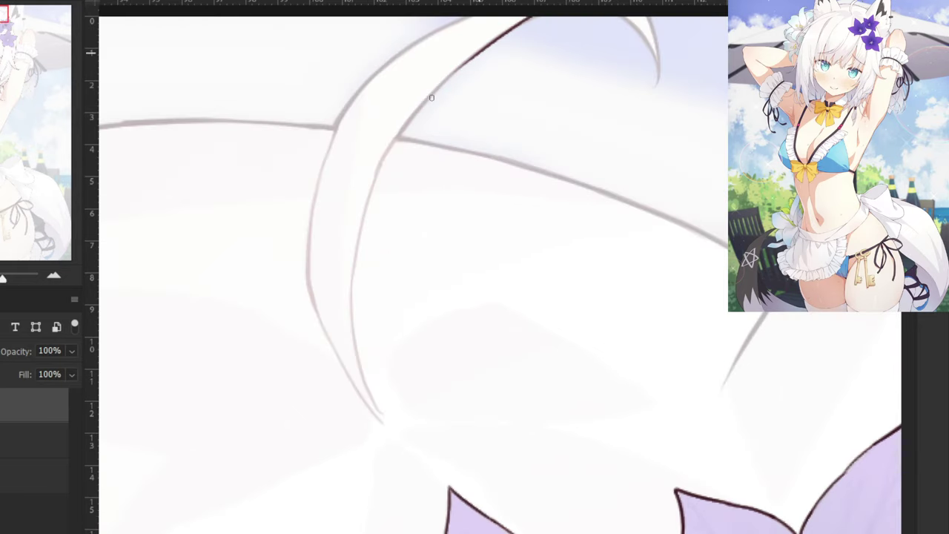
pyautogui.moveTo(478, 50)
pyautogui.mouseDown()
pyautogui.moveTo(377, 171)
pyautogui.moveTo(354, 327)
pyautogui.moveTo(379, 422)
pyautogui.mouseUp()
pyautogui.hotkey('ctrl', 'z')
pyautogui.moveTo(363, 375); pyautogui.dragTo(384, 416)
pyautogui.hotkey('ctrl', 'z')
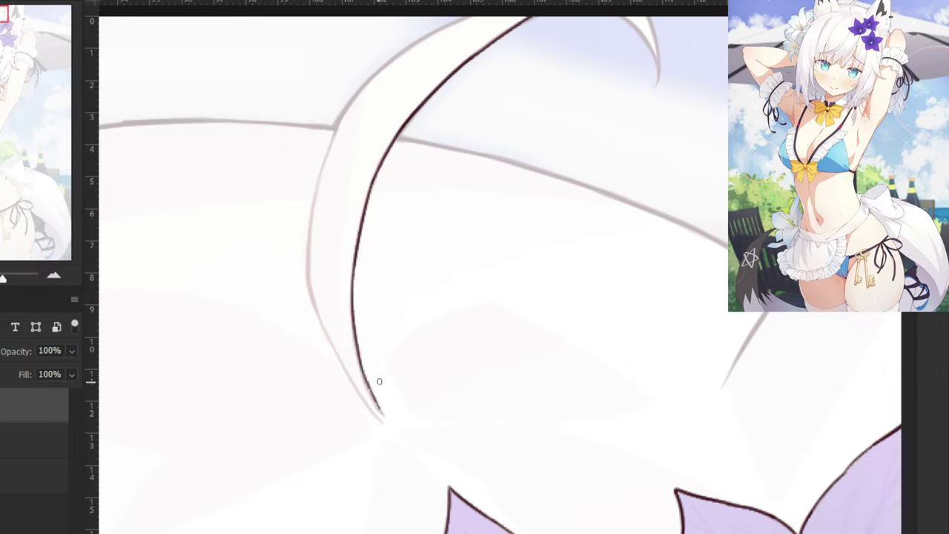
pyautogui.hotkey('ctrl', 'z')
pyautogui.moveTo(364, 373); pyautogui.dragTo(383, 422)
pyautogui.hotkey('ctrl', 'z')
# Handwrite note 2.4 under "Line art" in the notes document, saying that the color changes depending on the glow/light.
pyautogui.hotkey('ctrl', '-')
pyautogui.hotkey('ctrl', '-')
pyautogui.hotkey('ctrl', '-')
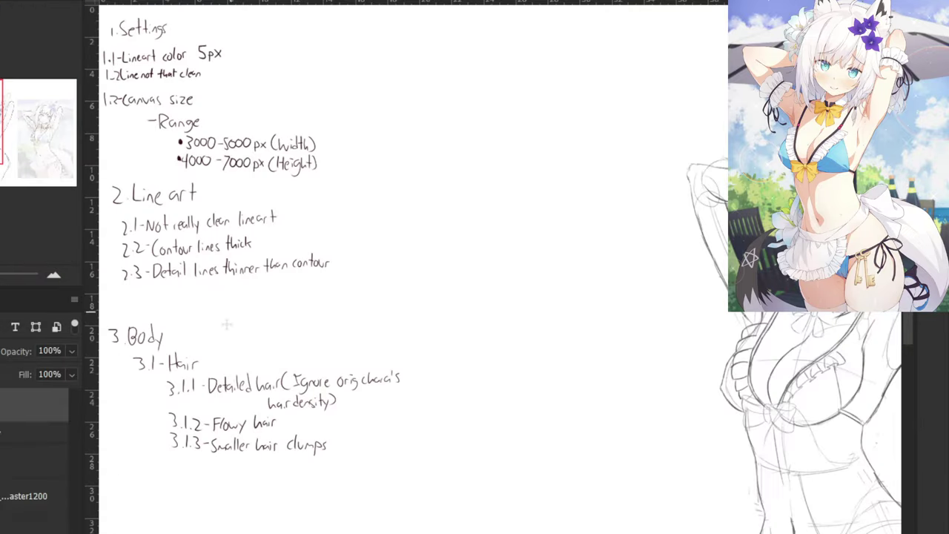
pyautogui.moveTo(198, 288); pyautogui.dragTo(368, 267)
pyautogui.hotkey('ctrl', '+')
pyautogui.hotkey('ctrl', '+')
pyautogui.moveTo(214, 254); pyautogui.dragTo(454, 319)
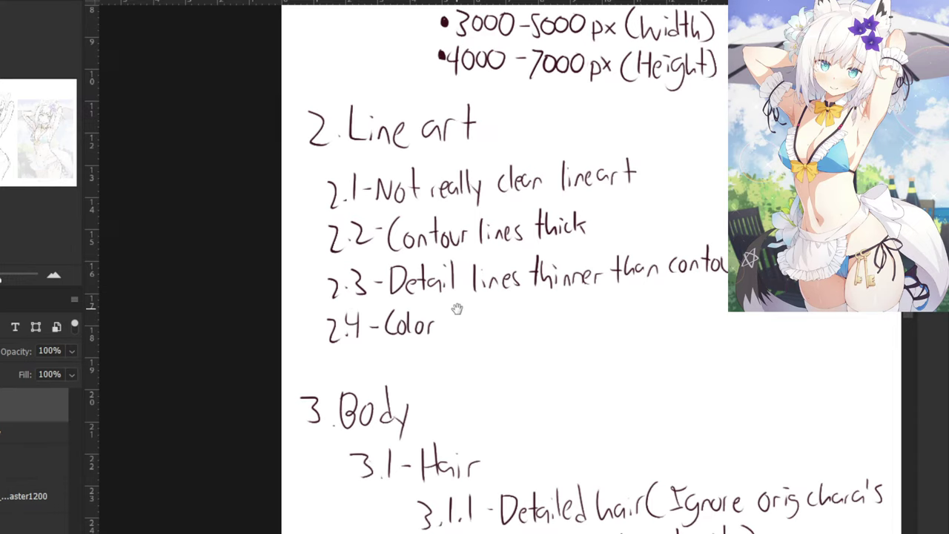
pyautogui.moveTo(457, 309); pyautogui.dragTo(360, 319)
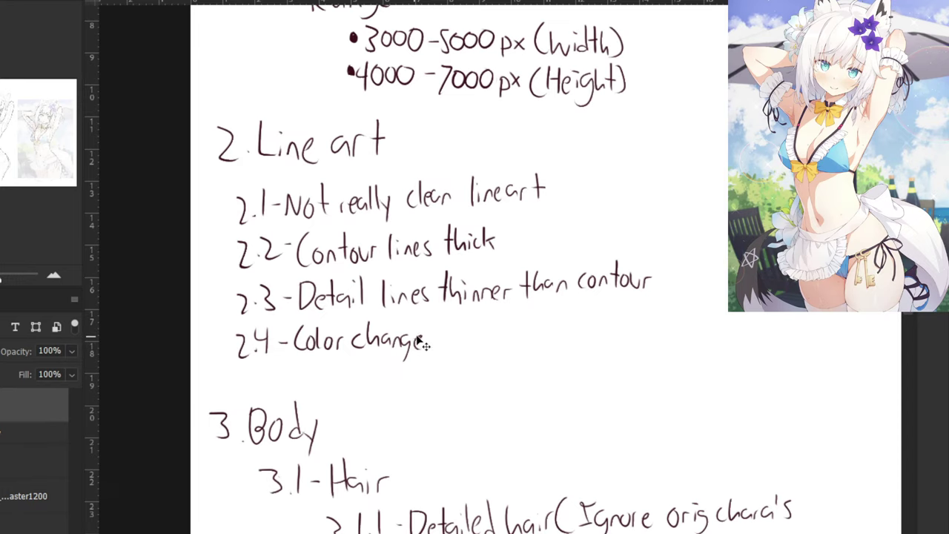
pyautogui.moveTo(426, 339)
pyautogui.mouseDown()
pyautogui.moveTo(384, 346)
pyautogui.moveTo(387, 356)
pyautogui.mouseUp()
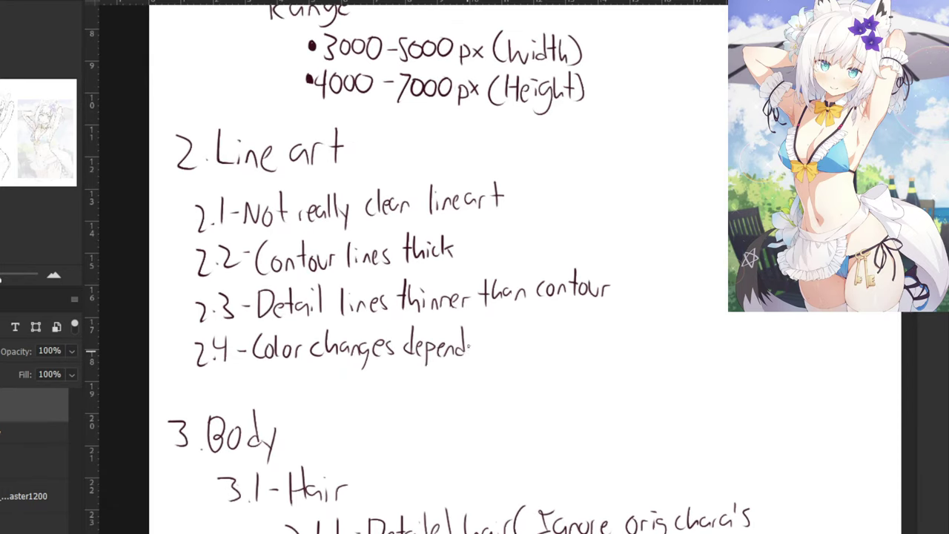
pyautogui.moveTo(477, 331); pyautogui.dragTo(371, 356)
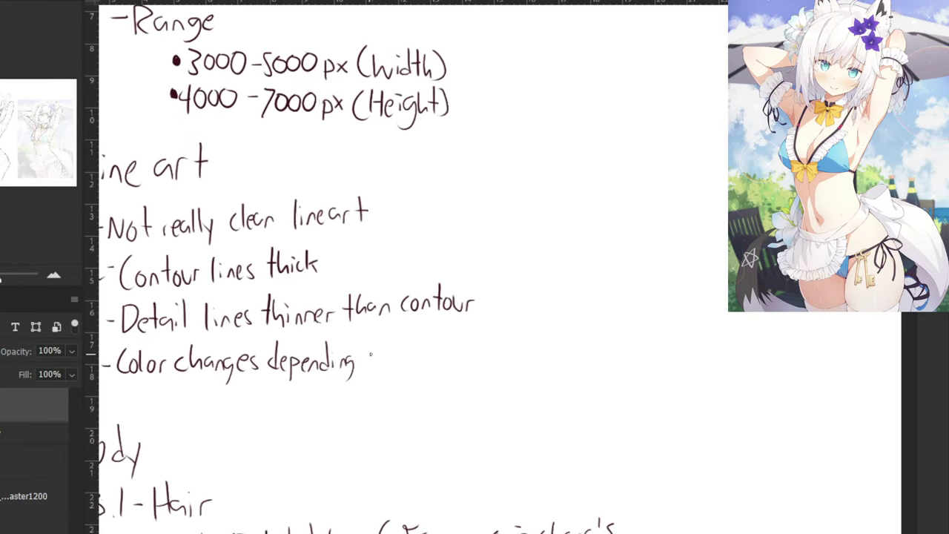
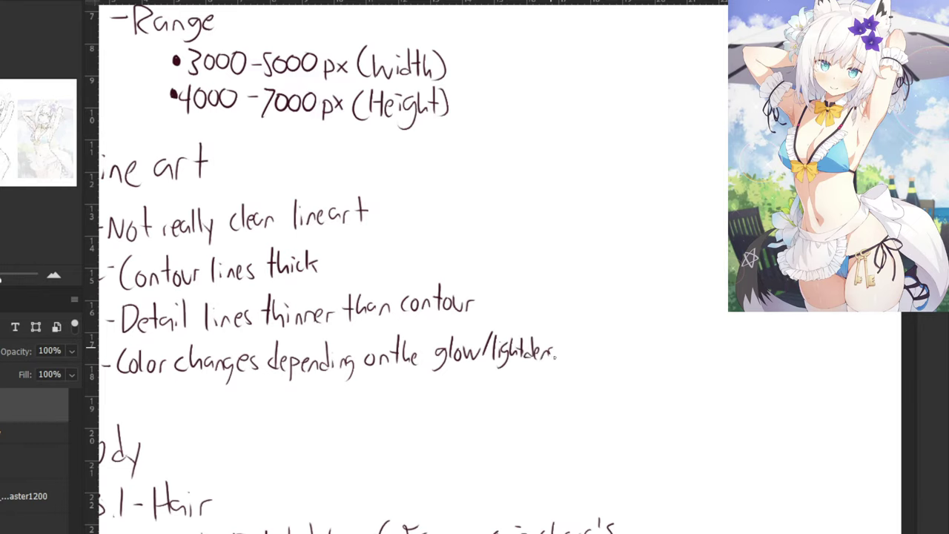
pyautogui.scroll(-6, 570, 349)
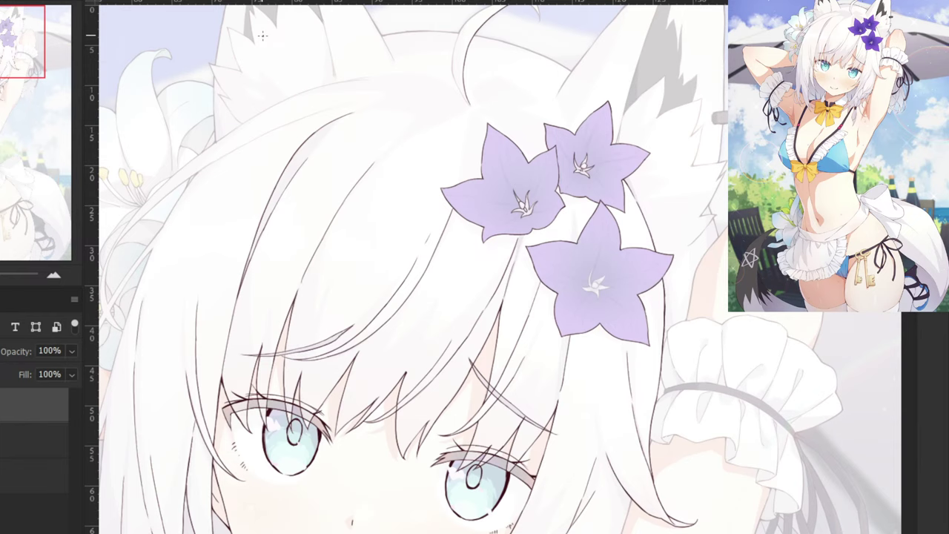
# Check the reference layer at 100% opacity with the line art hidden, and fade it further behind the restored line art.
pyautogui.click(2, 405)
pyautogui.click(33, 440)
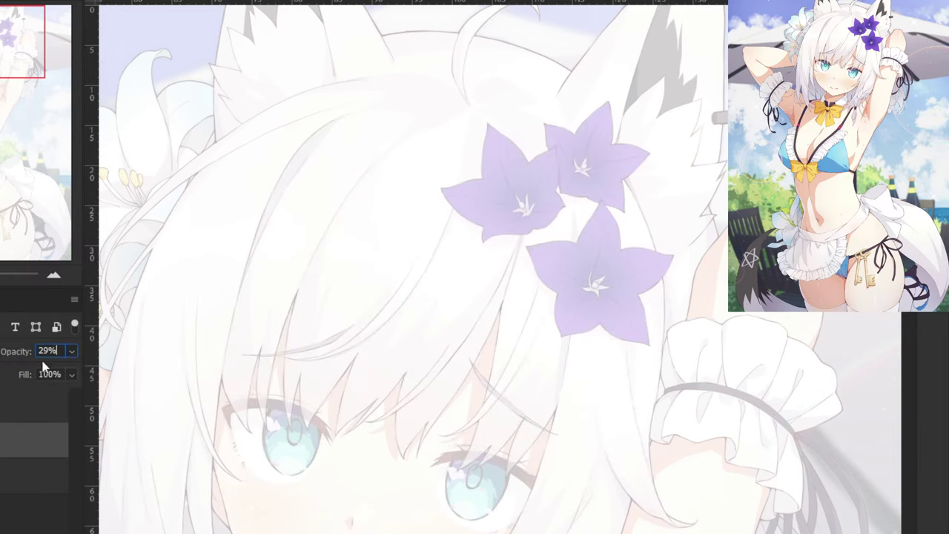
pyautogui.click(71, 352)
pyautogui.moveTo(17, 372); pyautogui.dragTo(73, 374)
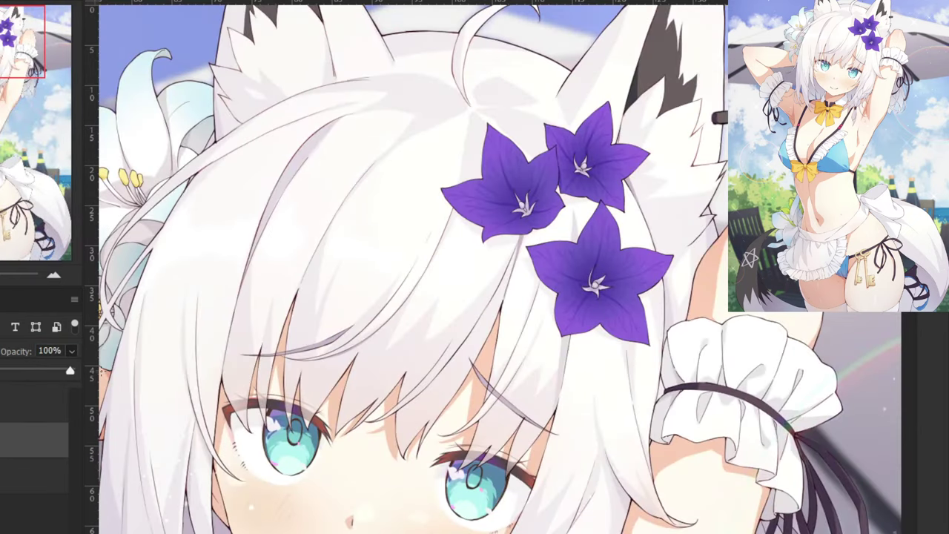
pyautogui.moveTo(13, 374); pyautogui.dragTo(1, 376)
pyautogui.click(33, 405)
pyautogui.click(2, 405)
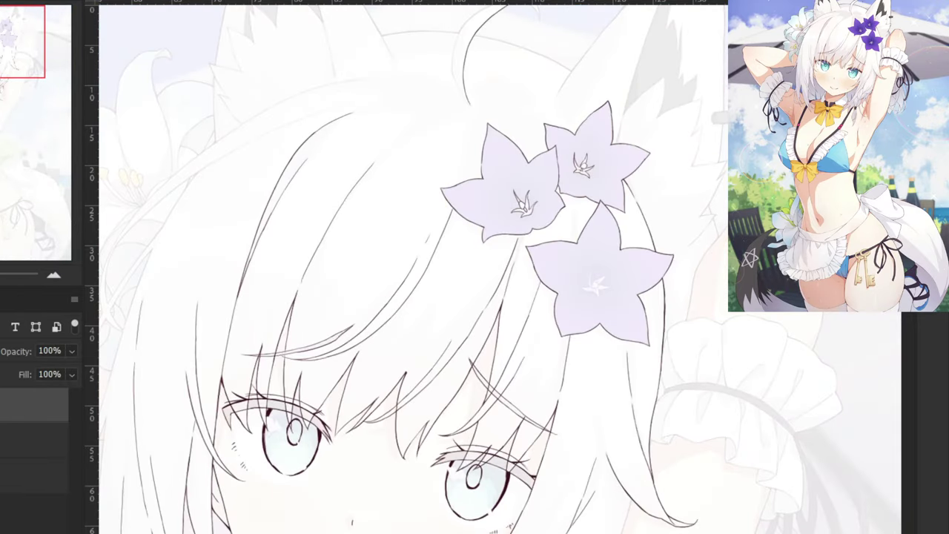
# Ink the curled tip of the stray hair strand where it re-enters below the canvas's upper edge.
pyautogui.moveTo(241, 261); pyautogui.dragTo(450, 148)
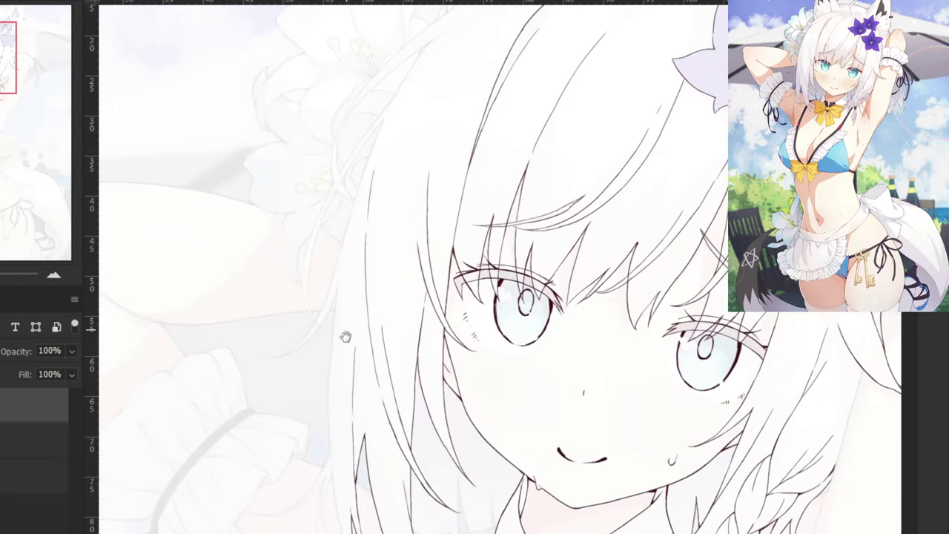
pyautogui.moveTo(423, 393); pyautogui.dragTo(355, 212)
pyautogui.moveTo(388, 319); pyautogui.dragTo(378, 460)
pyautogui.moveTo(400, 227); pyautogui.dragTo(347, 473)
pyautogui.moveTo(394, 210); pyautogui.dragTo(373, 390)
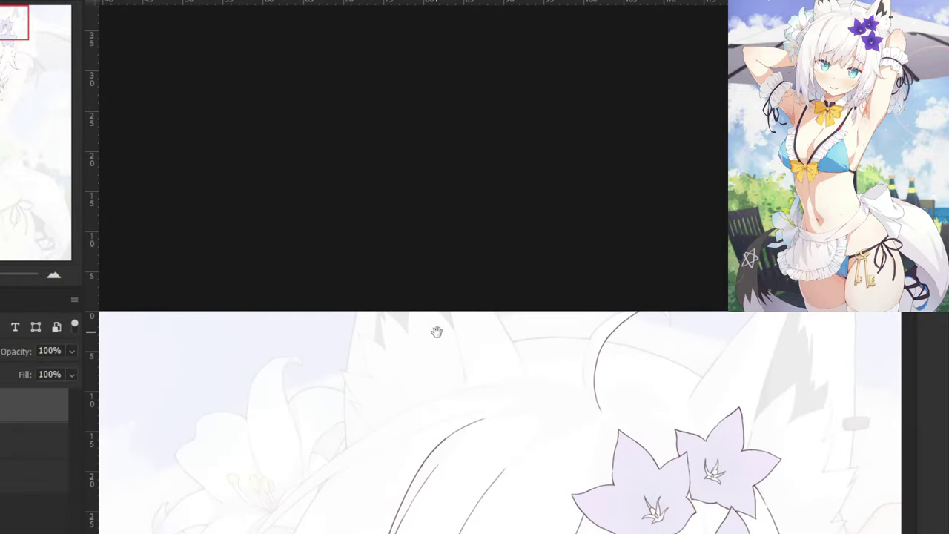
pyautogui.moveTo(437, 333); pyautogui.dragTo(348, 314)
pyautogui.hotkey('ctrl', '+')
pyautogui.hotkey('ctrl', '+')
pyautogui.hotkey('ctrl', '+')
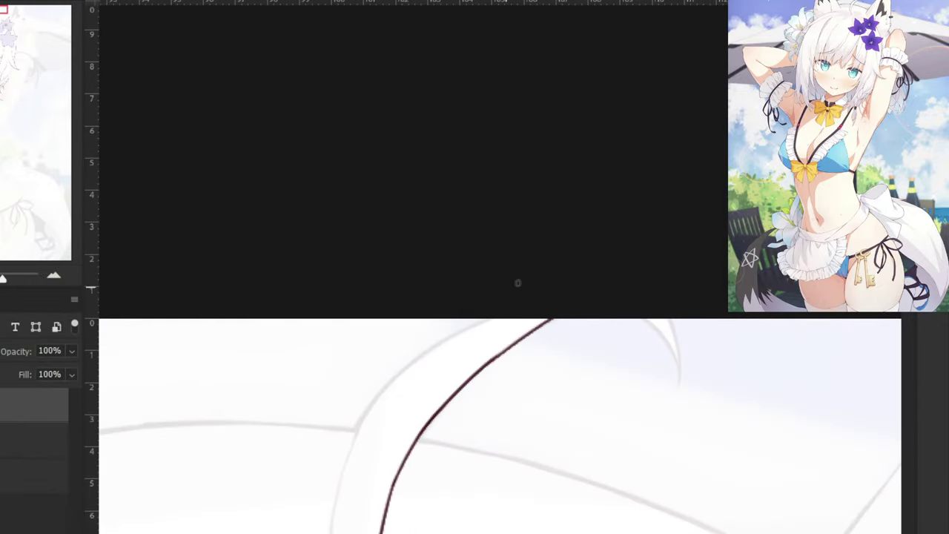
pyautogui.hotkey('ctrl', 'z')
pyautogui.moveTo(639, 316)
pyautogui.mouseDown()
pyautogui.moveTo(658, 372)
pyautogui.moveTo(676, 389)
pyautogui.moveTo(644, 322)
pyautogui.moveTo(680, 365)
pyautogui.moveTo(668, 333)
pyautogui.mouseUp()
# Ink the strand's upper left edge from the canvas edge towards the head outline, retrying until it follows the reference.
pyautogui.moveTo(393, 357); pyautogui.dragTo(563, 154)
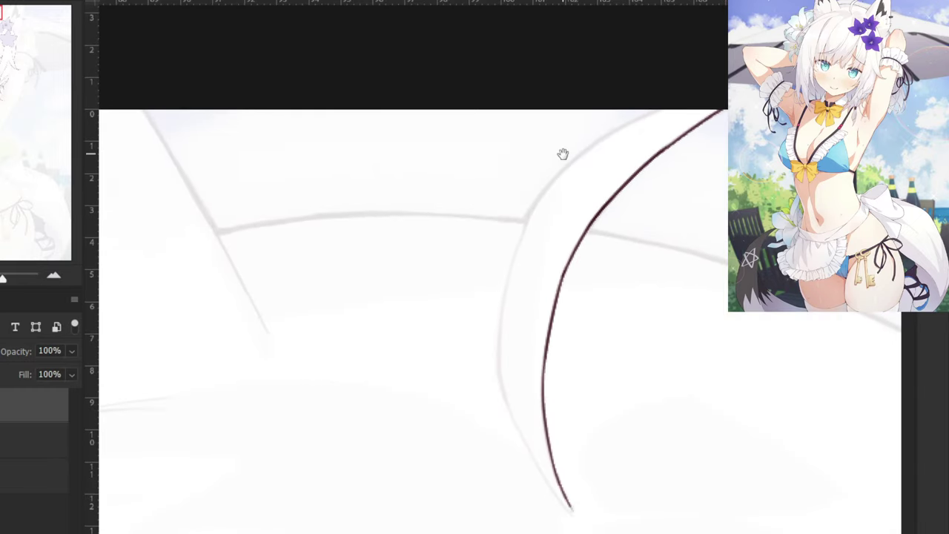
pyautogui.moveTo(657, 109); pyautogui.dragTo(545, 185)
pyautogui.hotkey('ctrl', 'z')
pyautogui.moveTo(660, 107); pyautogui.dragTo(543, 187)
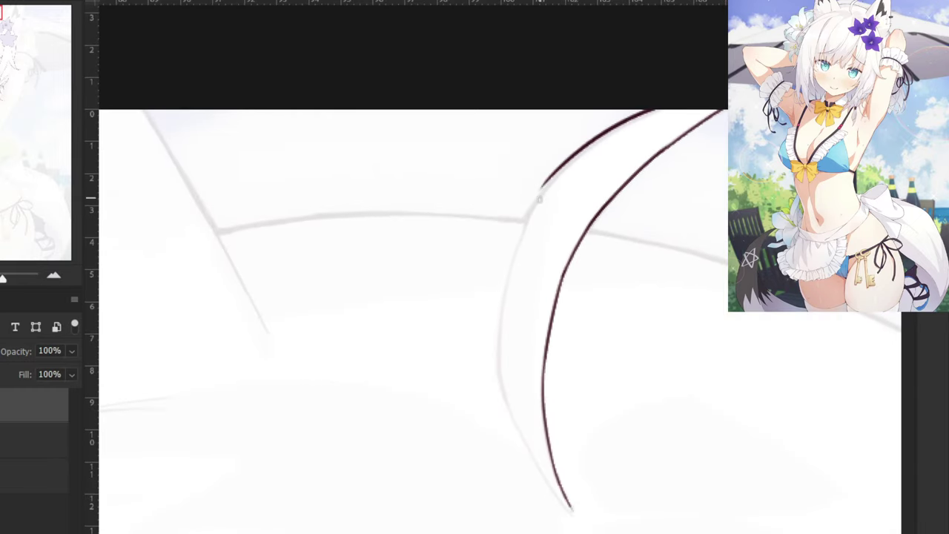
pyautogui.hotkey('ctrl', 'z')
pyautogui.moveTo(660, 108); pyautogui.dragTo(548, 187)
pyautogui.moveTo(591, 145); pyautogui.dragTo(531, 216)
pyautogui.hotkey('ctrl', 'z')
pyautogui.hotkey('ctrl', 'z')
pyautogui.moveTo(593, 144); pyautogui.dragTo(528, 220)
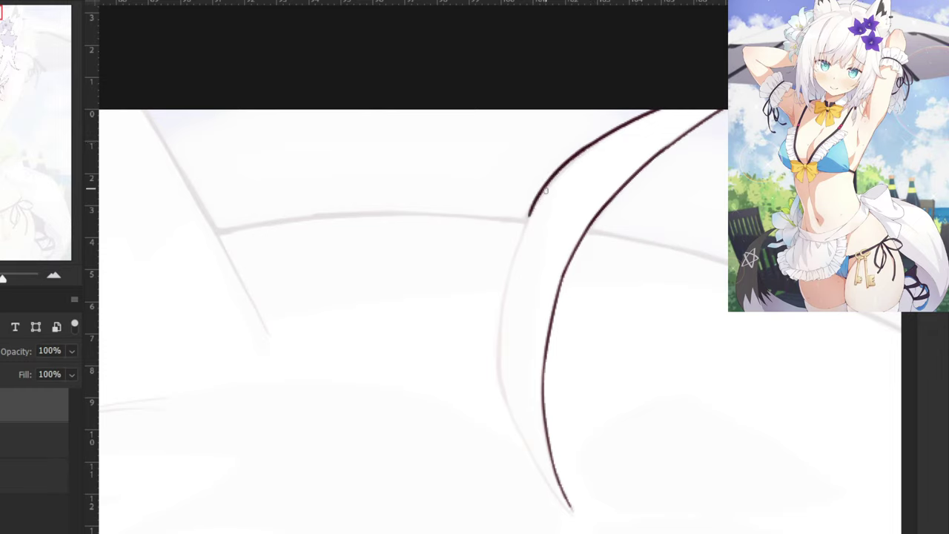
# Redraw the bend of the strand's left edge until it runs smoothly past the head outline.
pyautogui.hotkey('ctrl', 'z')
pyautogui.moveTo(569, 156); pyautogui.dragTo(523, 243)
pyautogui.hotkey('ctrl', 'z')
pyautogui.moveTo(578, 157); pyautogui.dragTo(525, 225)
pyautogui.hotkey('ctrl', 'z')
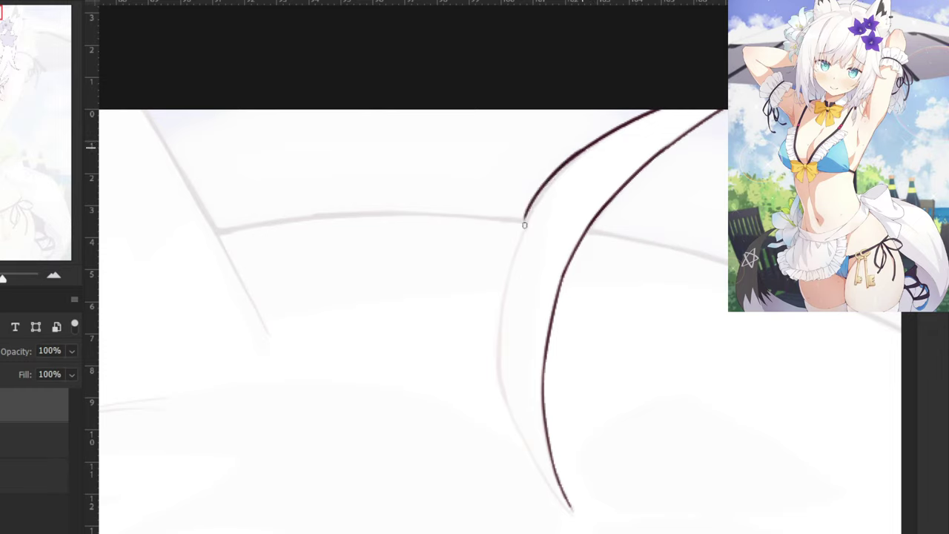
pyautogui.moveTo(558, 173); pyautogui.dragTo(519, 242)
pyautogui.hotkey('ctrl', 'z')
pyautogui.hotkey('ctrl', 'z')
pyautogui.moveTo(581, 150); pyautogui.dragTo(525, 223)
pyautogui.hotkey('ctrl', 'z')
pyautogui.moveTo(592, 142); pyautogui.dragTo(535, 214)
pyautogui.hotkey('ctrl', 'z')
pyautogui.moveTo(578, 155)
pyautogui.mouseDown()
pyautogui.moveTo(536, 207)
pyautogui.moveTo(546, 213)
pyautogui.moveTo(513, 259)
pyautogui.mouseUp()
pyautogui.hotkey('ctrl', 'z')
# Continue the strand's left edge below the head outline around its widest part to the pointed root.
pyautogui.moveTo(537, 205); pyautogui.dragTo(497, 341)
pyautogui.hotkey('ctrl', 'z')
pyautogui.moveTo(510, 265); pyautogui.dragTo(499, 354)
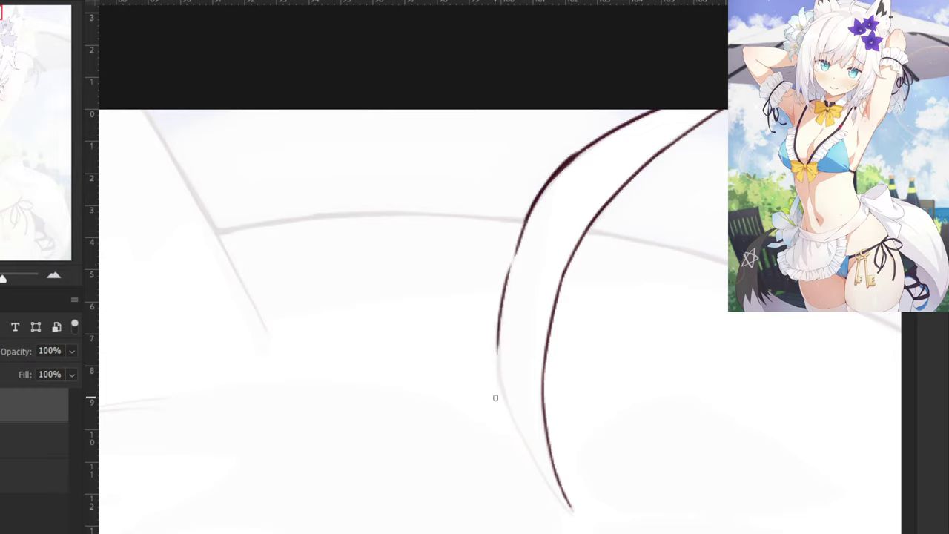
pyautogui.moveTo(502, 317); pyautogui.dragTo(506, 405)
pyautogui.moveTo(499, 354)
pyautogui.mouseDown()
pyautogui.moveTo(511, 417)
pyautogui.moveTo(561, 502)
pyautogui.mouseUp()
pyautogui.hotkey('ctrl', 'z')
pyautogui.hotkey('ctrl', 'z')
pyautogui.hotkey('ctrl', 'z')
pyautogui.moveTo(511, 415); pyautogui.dragTo(564, 506)
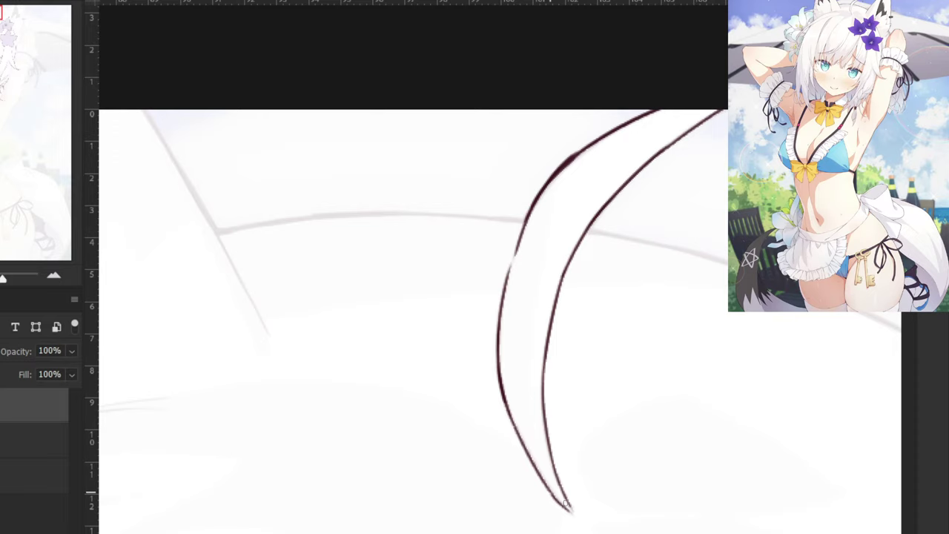
# Ink the top outline of the head from the strand's right edge to the base of the right ear.
pyautogui.moveTo(504, 372); pyautogui.dragTo(255, 398)
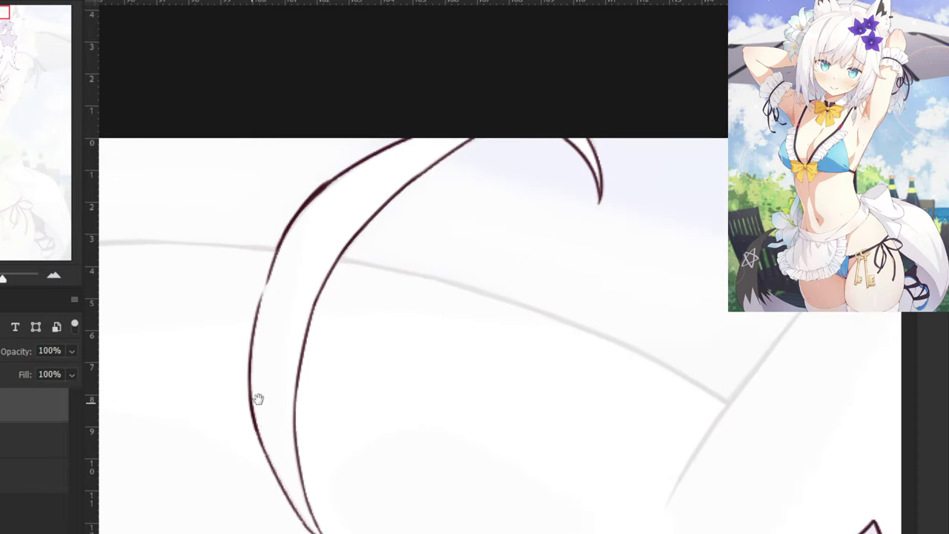
pyautogui.moveTo(333, 256); pyautogui.dragTo(521, 305)
pyautogui.hotkey('ctrl', 'z')
pyautogui.moveTo(340, 260); pyautogui.dragTo(585, 327)
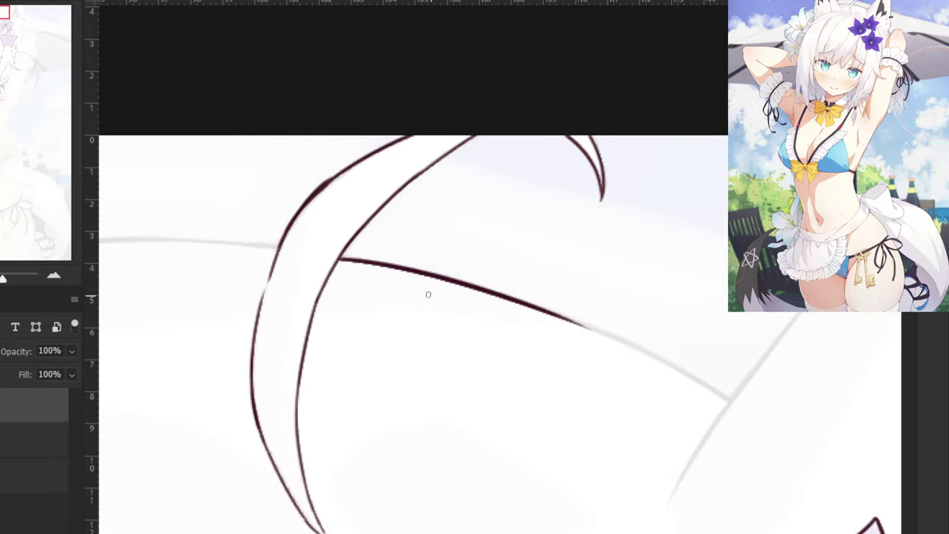
pyautogui.moveTo(471, 285); pyautogui.dragTo(672, 366)
pyautogui.moveTo(577, 322); pyautogui.dragTo(735, 404)
pyautogui.hotkey('ctrl', 'z')
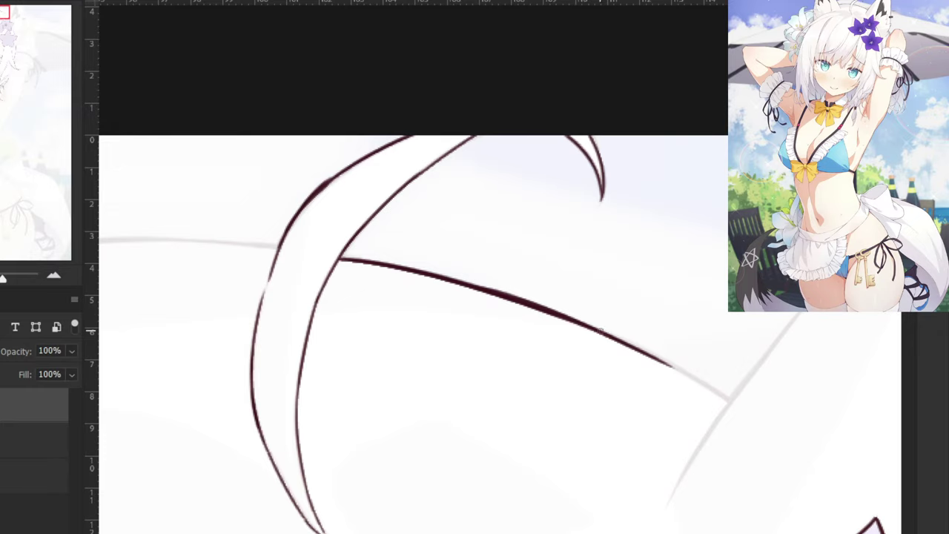
pyautogui.moveTo(601, 332)
pyautogui.mouseDown()
pyautogui.moveTo(692, 391)
pyautogui.moveTo(728, 402)
pyautogui.mouseUp()
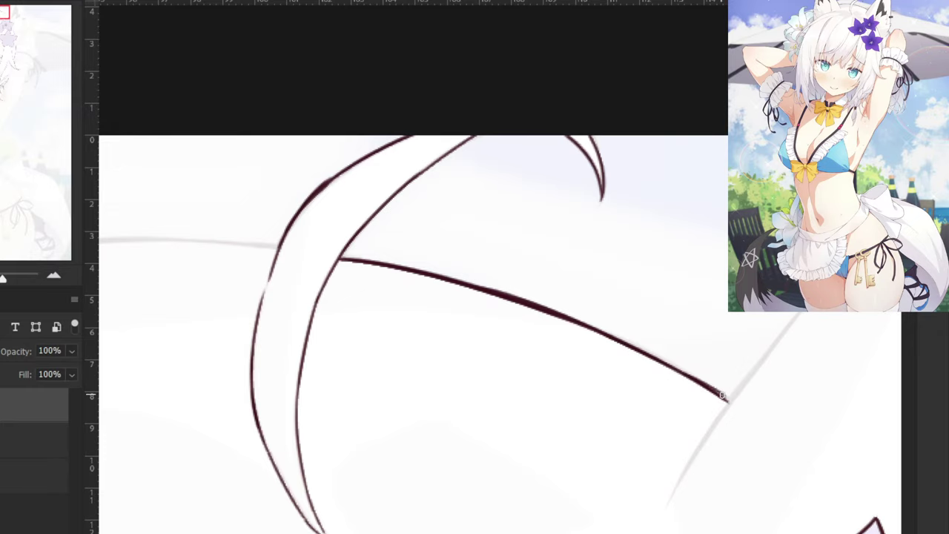
# Ink the inner edge of the right ear down to where it meets the head outline, retrying until it follows the reference.
pyautogui.hotkey('ctrl', '-')
pyautogui.hotkey('ctrl', '-')
pyautogui.hotkey('ctrl', '-')
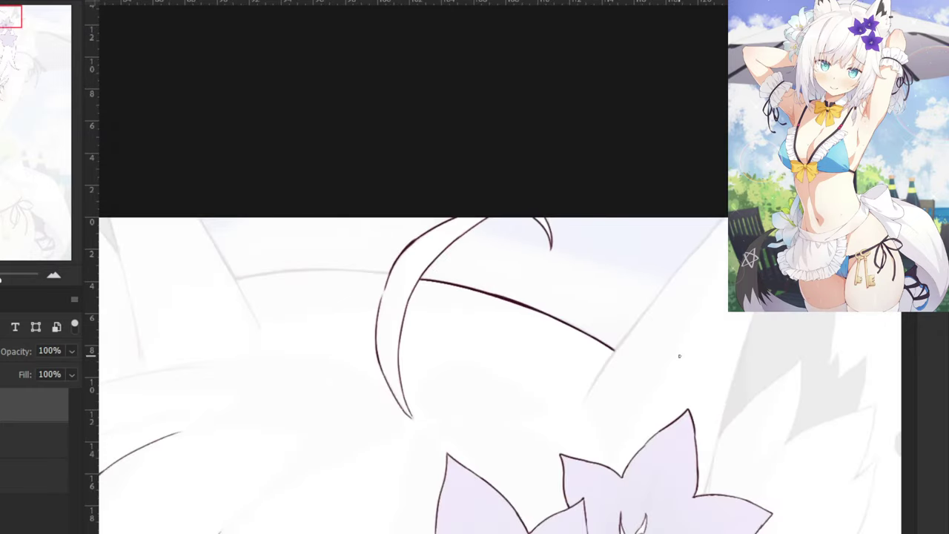
pyautogui.moveTo(652, 219); pyautogui.dragTo(590, 260)
pyautogui.hotkey('ctrl', '+')
pyautogui.hotkey('ctrl', '+')
pyautogui.hotkey('ctrl', '+')
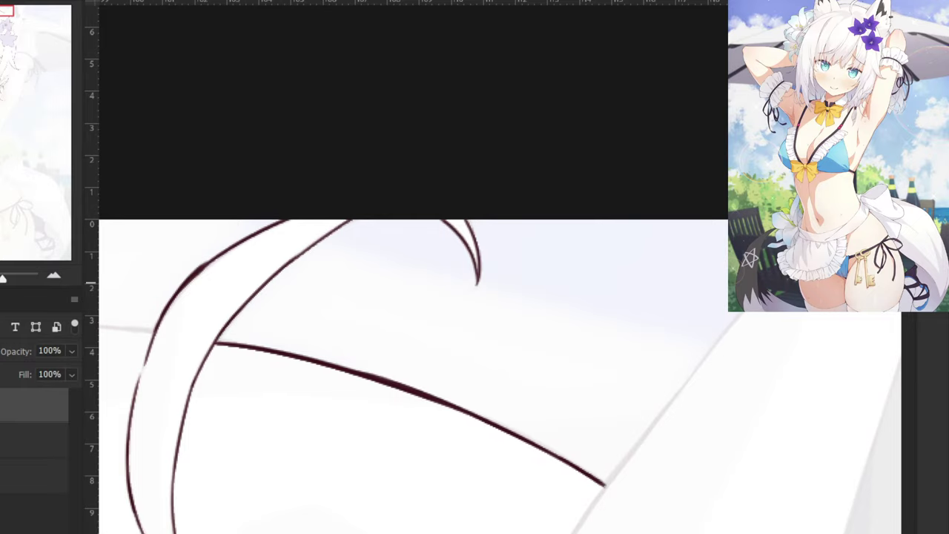
pyautogui.moveTo(718, 338)
pyautogui.mouseDown()
pyautogui.moveTo(740, 316)
pyautogui.moveTo(688, 386)
pyautogui.mouseUp()
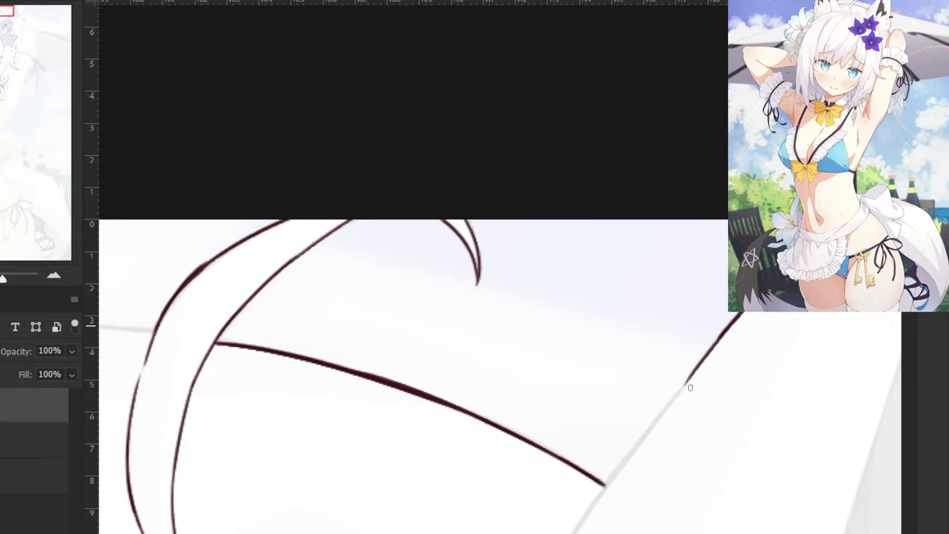
pyautogui.moveTo(628, 414); pyautogui.dragTo(671, 305)
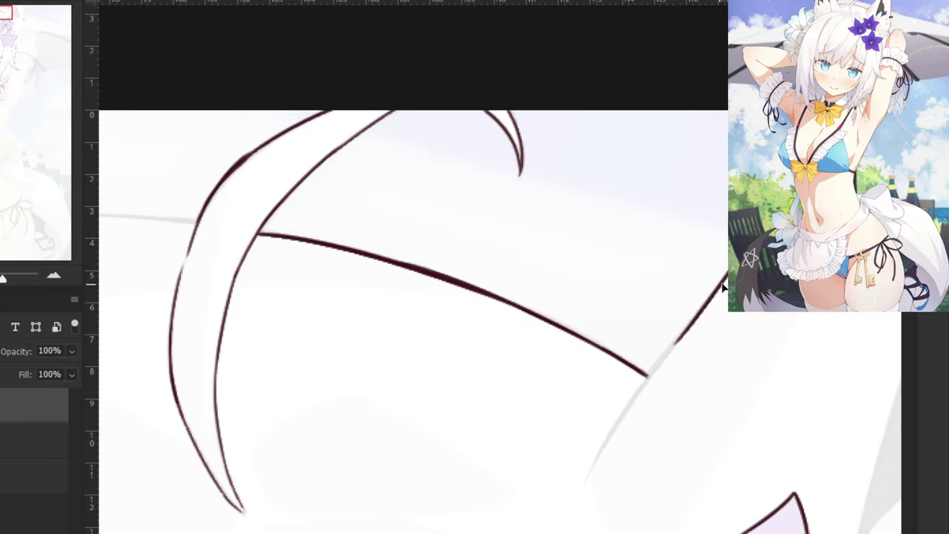
pyautogui.moveTo(726, 283); pyautogui.dragTo(662, 364)
pyautogui.hotkey('ctrl', 'z')
pyautogui.moveTo(743, 256); pyautogui.dragTo(661, 360)
pyautogui.moveTo(698, 317); pyautogui.dragTo(631, 407)
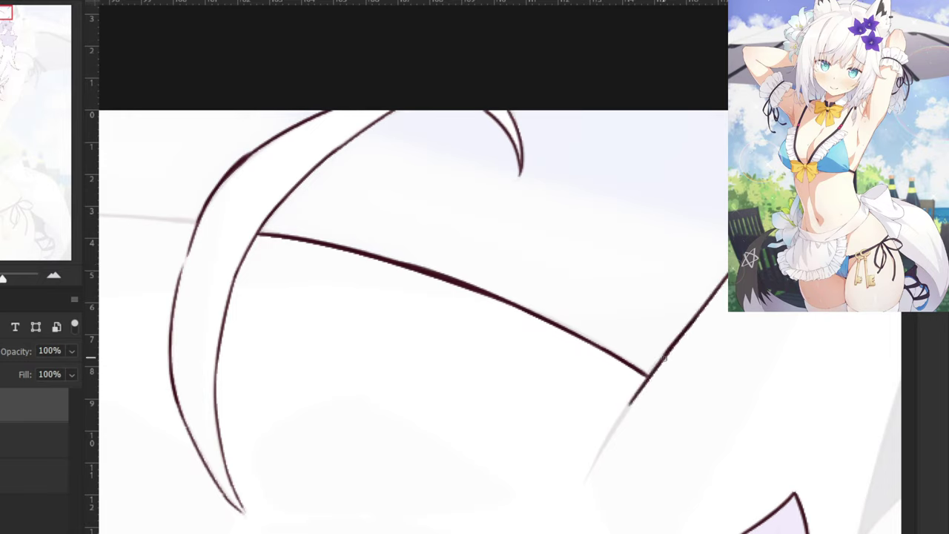
# Continue the right ear's edge below the head outline to its tapered end.
pyautogui.moveTo(671, 345); pyautogui.dragTo(622, 420)
pyautogui.hotkey('ctrl', 'z')
pyautogui.moveTo(663, 362); pyautogui.dragTo(587, 476)
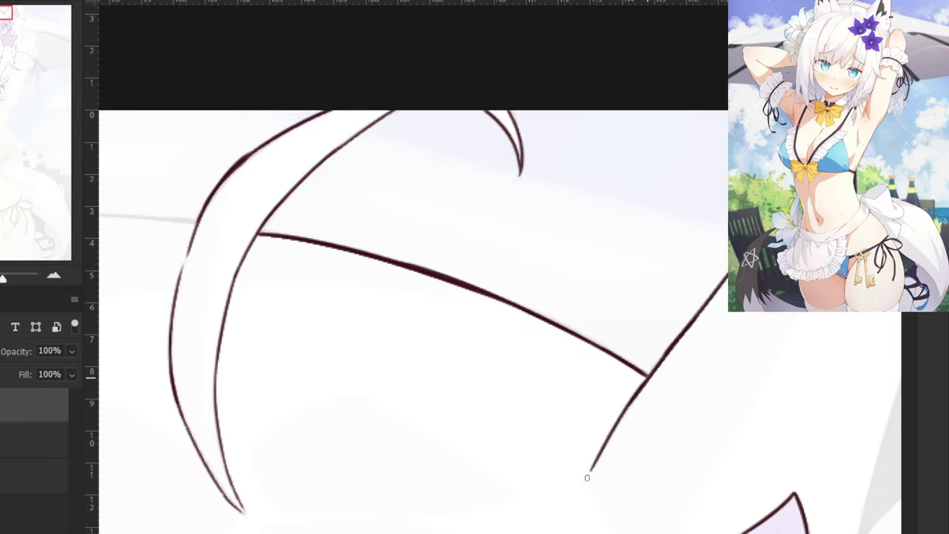
pyautogui.moveTo(644, 387); pyautogui.dragTo(613, 433)
pyautogui.hotkey('ctrl', 'z')
pyautogui.moveTo(660, 364); pyautogui.dragTo(614, 431)
# Ink the top outline of the head between the left ear's edge and the stray strand's left edge.
pyautogui.hotkey('ctrl', '-')
pyautogui.hotkey('ctrl', '-')
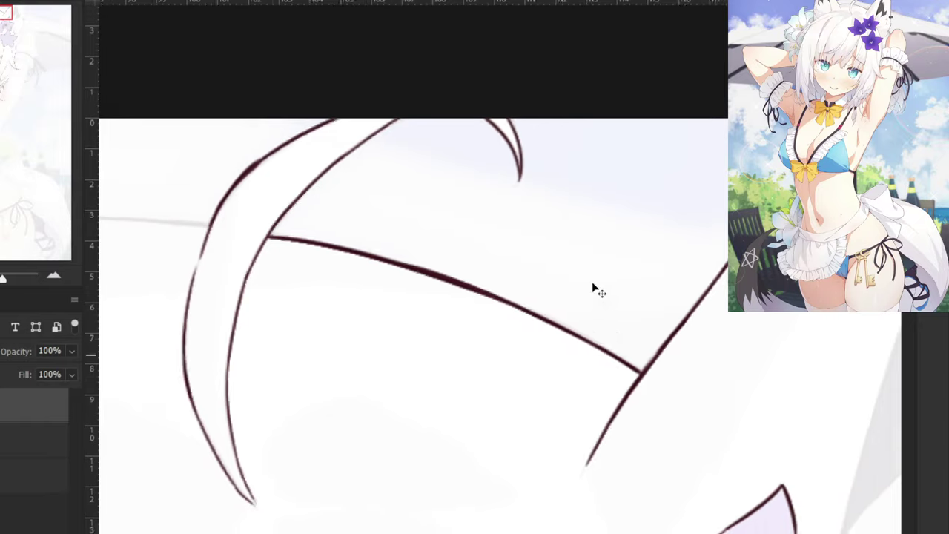
pyautogui.moveTo(319, 237); pyautogui.dragTo(538, 246)
pyautogui.hotkey('ctrl', '+')
pyautogui.hotkey('ctrl', '+')
pyautogui.hotkey('ctrl', '+')
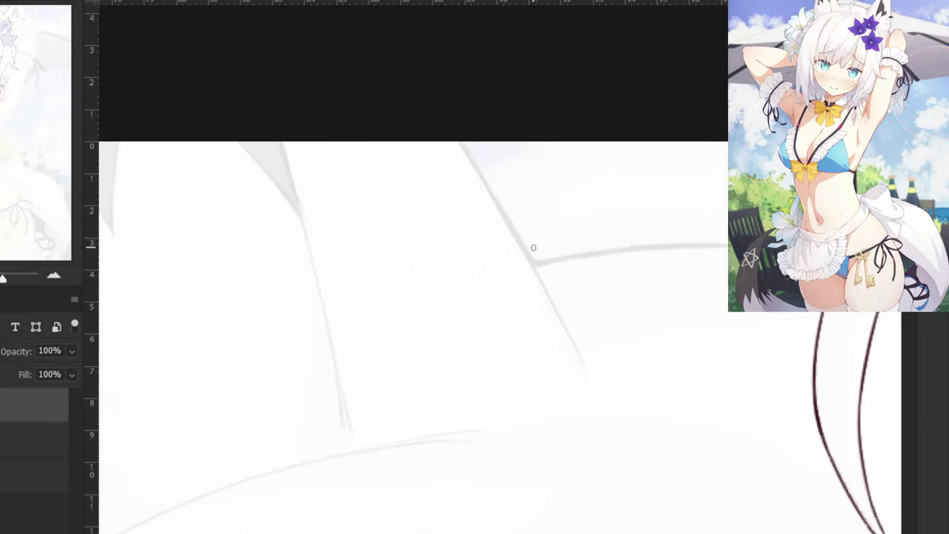
pyautogui.moveTo(539, 298)
pyautogui.mouseDown()
pyautogui.moveTo(293, 365)
pyautogui.moveTo(218, 364)
pyautogui.moveTo(397, 340)
pyautogui.mouseUp()
pyautogui.hotkey('ctrl', 'z')
pyautogui.moveTo(202, 366); pyautogui.dragTo(434, 341)
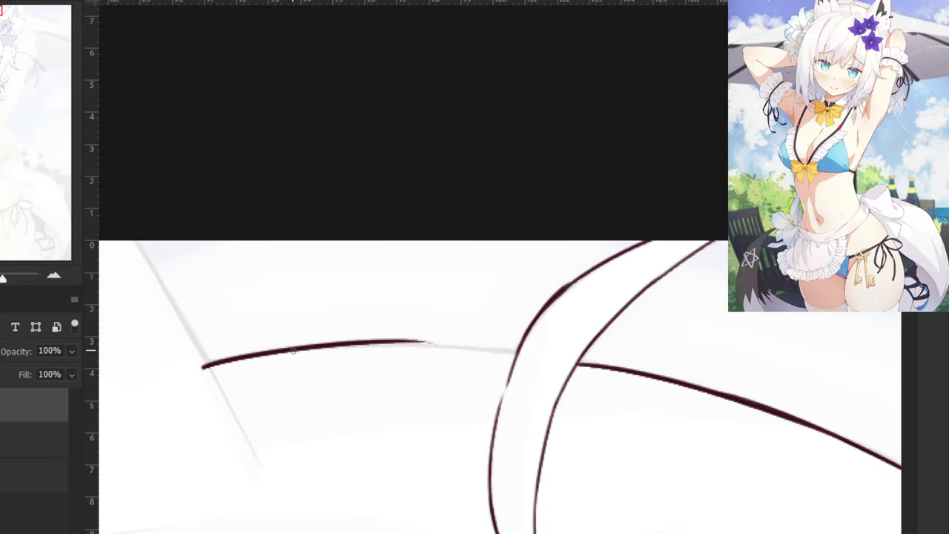
pyautogui.moveTo(293, 350); pyautogui.dragTo(516, 351)
pyautogui.moveTo(408, 343)
pyautogui.mouseDown()
pyautogui.moveTo(519, 356)
pyautogui.moveTo(453, 343)
pyautogui.mouseUp()
pyautogui.hotkey('ctrl', 'z')
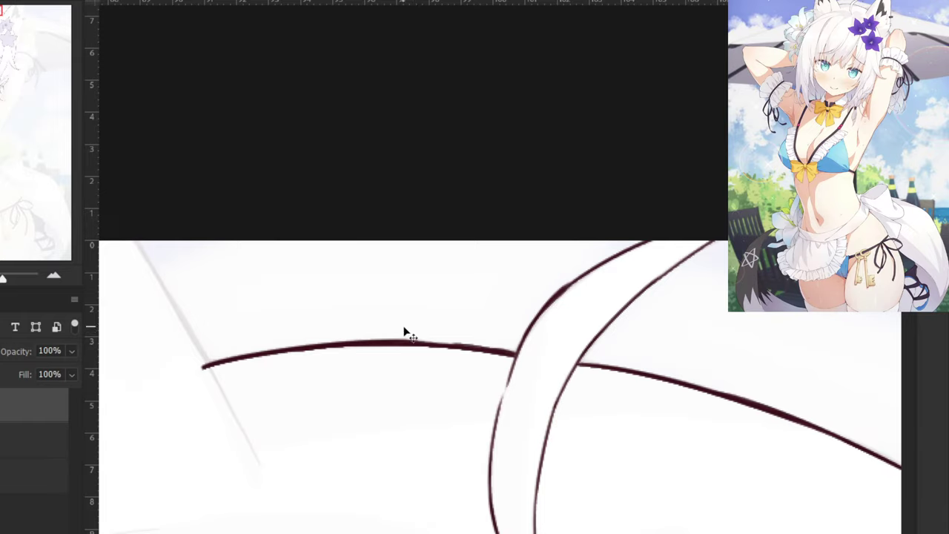
# Ink the lower end of the left ear's inner edge past the head outline, redrawing strokes until it tapers like the reference.
pyautogui.hotkey('ctrl', '-')
pyautogui.moveTo(285, 308); pyautogui.dragTo(475, 258)
pyautogui.hotkey('ctrl', '+')
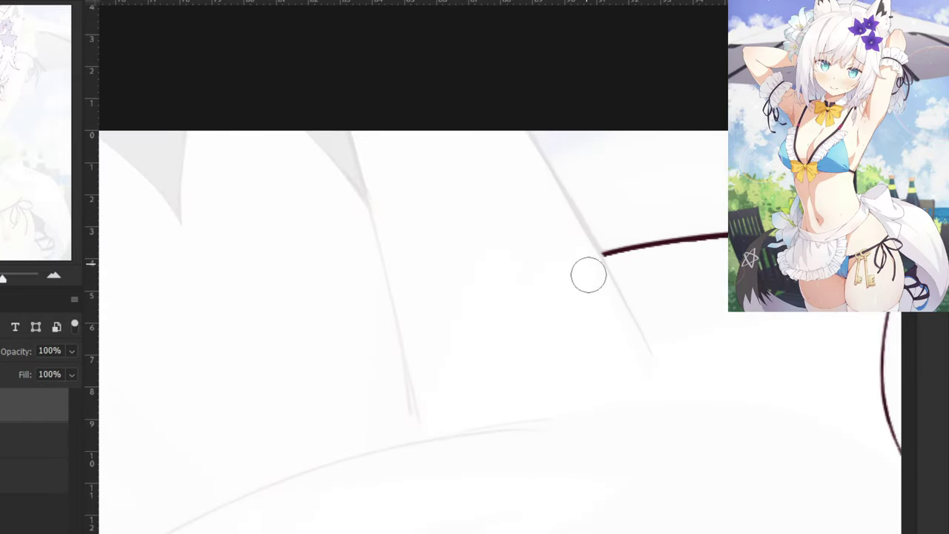
pyautogui.press('b')
pyautogui.moveTo(518, 123); pyautogui.dragTo(625, 288)
pyautogui.hotkey('ctrl', 'z')
pyautogui.moveTo(518, 122); pyautogui.dragTo(642, 335)
pyautogui.hotkey('ctrl', 'z')
pyautogui.hotkey('ctrl', 'z')
pyautogui.moveTo(517, 125)
pyautogui.mouseDown()
pyautogui.moveTo(631, 311)
pyautogui.moveTo(579, 219)
pyautogui.moveTo(606, 268)
pyautogui.mouseUp()
pyautogui.hotkey('ctrl', 'z')
pyautogui.hotkey('ctrl', 'z')
pyautogui.hotkey('ctrl', 'z')
pyautogui.hotkey('ctrl', 'z')
pyautogui.moveTo(564, 201); pyautogui.dragTo(651, 359)
pyautogui.hotkey('ctrl', 'z')
pyautogui.moveTo(584, 235); pyautogui.dragTo(651, 354)
pyautogui.hotkey('ctrl', 'z')
# Draw the left ear's edge from the canvas edge down and thicken it where it meets the head outline.
pyautogui.moveTo(522, 123); pyautogui.dragTo(575, 210)
pyautogui.moveTo(539, 149); pyautogui.dragTo(601, 257)
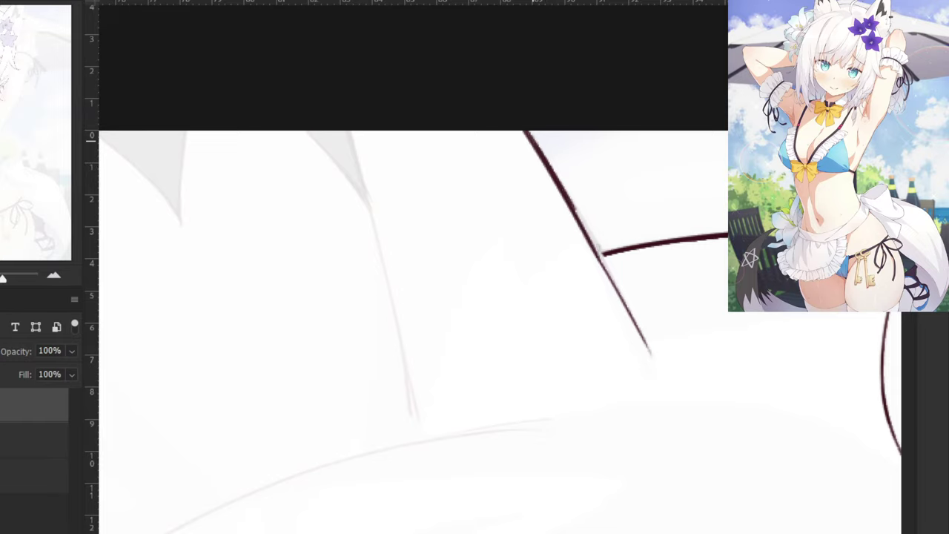
pyautogui.moveTo(567, 194); pyautogui.dragTo(614, 282)
pyautogui.moveTo(583, 223); pyautogui.dragTo(613, 280)
pyautogui.moveTo(572, 203); pyautogui.dragTo(619, 291)
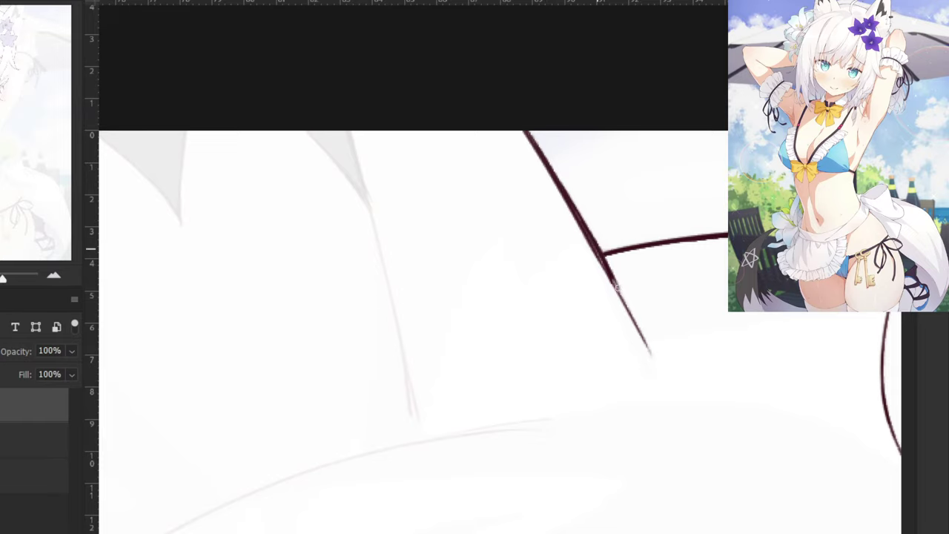
pyautogui.moveTo(597, 250); pyautogui.dragTo(629, 311)
pyautogui.moveTo(610, 274); pyautogui.dragTo(638, 332)
pyautogui.moveTo(594, 252); pyautogui.dragTo(584, 228)
# Ink the long line inside the left ear from the canvas edge down to its forked lower end.
pyautogui.hotkey('ctrl', '-')
pyautogui.hotkey('ctrl', '-')
pyautogui.moveTo(282, 213); pyautogui.dragTo(365, 228)
pyautogui.hotkey('ctrl', '+')
pyautogui.hotkey('ctrl', '+')
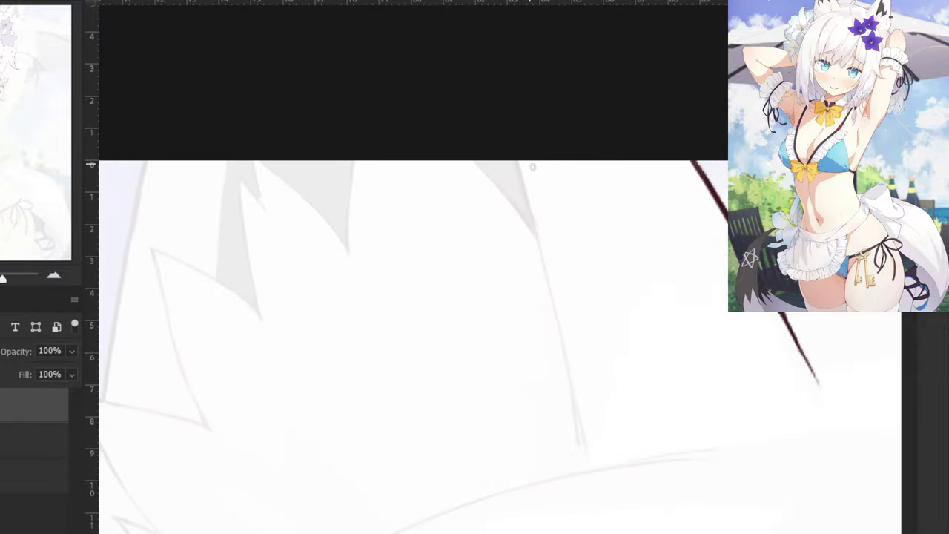
pyautogui.moveTo(519, 164); pyautogui.dragTo(568, 375)
pyautogui.hotkey('ctrl', 'z')
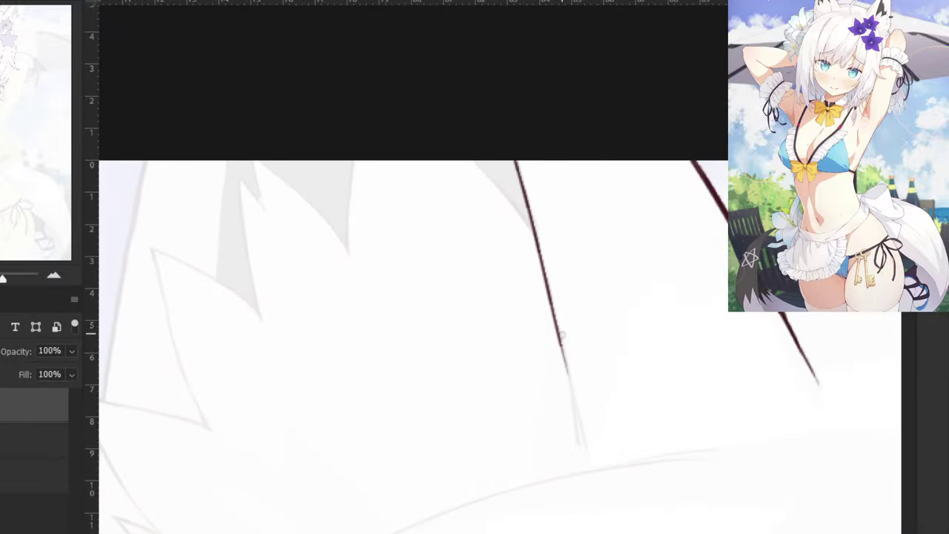
pyautogui.moveTo(560, 323); pyautogui.dragTo(578, 446)
pyautogui.hotkey('ctrl', 'z')
pyautogui.moveTo(568, 365); pyautogui.dragTo(585, 447)
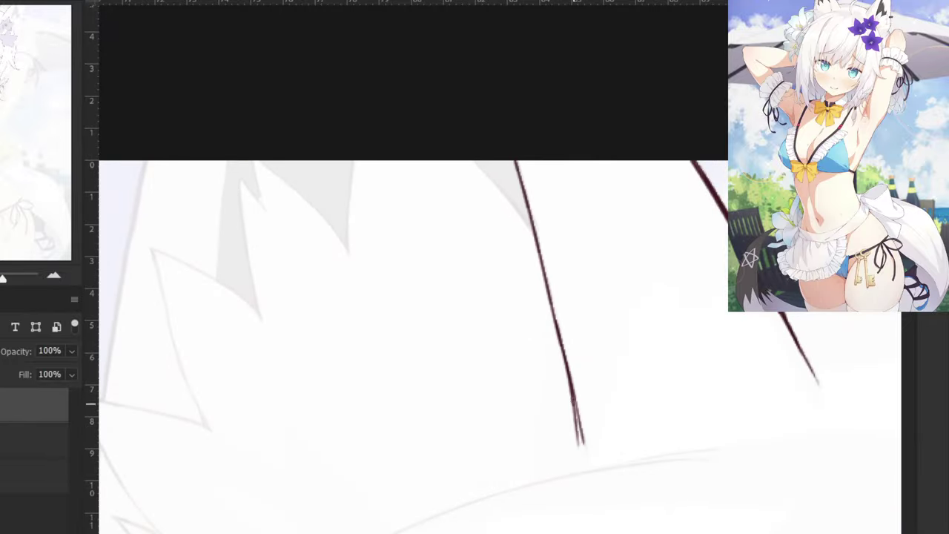
# Ink the diagonal edge of the small grey patch running from the canvas edge to the long ear line.
pyautogui.hotkey('ctrl', '-')
pyautogui.hotkey('ctrl', '-')
pyautogui.moveTo(301, 196); pyautogui.dragTo(356, 254)
pyautogui.hotkey('ctrl', '+')
pyautogui.hotkey('ctrl', '+')
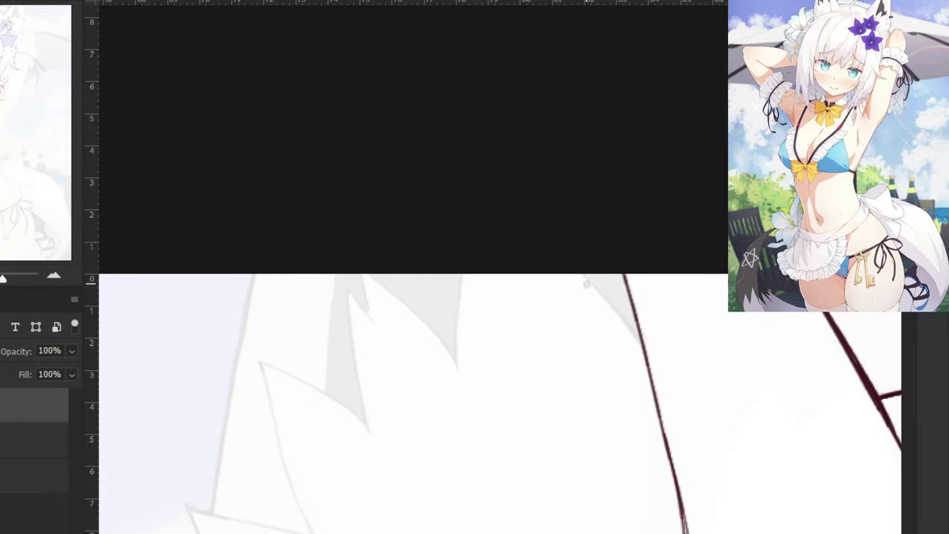
pyautogui.moveTo(572, 262)
pyautogui.mouseDown()
pyautogui.moveTo(647, 359)
pyautogui.moveTo(644, 345)
pyautogui.mouseUp()
pyautogui.hotkey('ctrl', 'z')
pyautogui.moveTo(572, 270); pyautogui.dragTo(647, 361)
pyautogui.hotkey('ctrl', 'z')
# Outline both sides of the larger pointed grey patch in the left ear, redrawing the diagonal side until it curves smoothly.
pyautogui.moveTo(464, 273); pyautogui.dragTo(459, 372)
pyautogui.hotkey('ctrl', 'z')
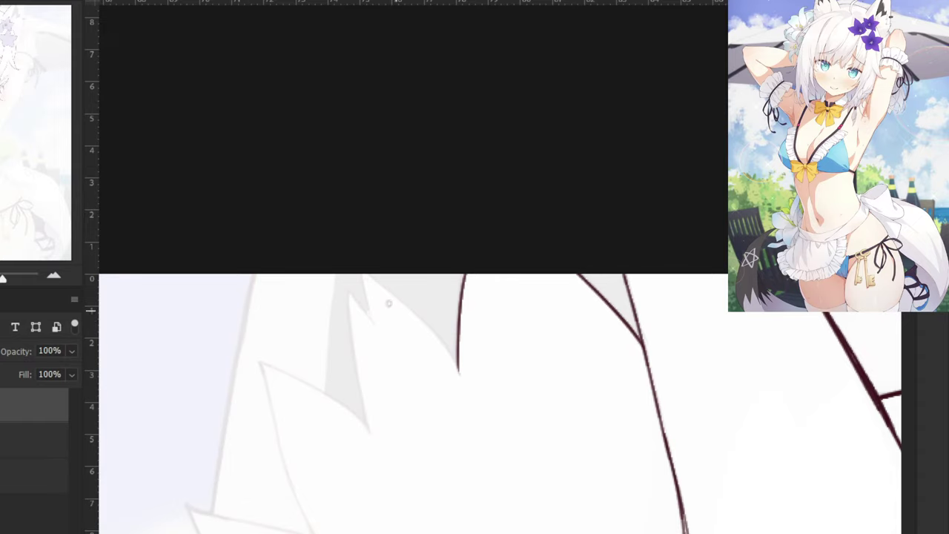
pyautogui.moveTo(369, 273); pyautogui.dragTo(459, 375)
pyautogui.hotkey('ctrl', 'z')
pyautogui.hotkey('ctrl', 'z')
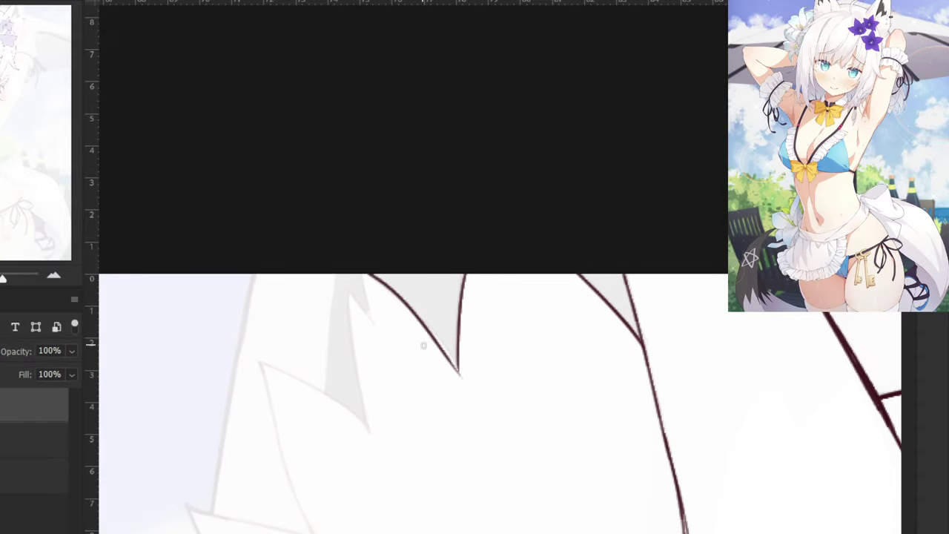
pyautogui.hotkey('ctrl', 'z')
pyautogui.moveTo(368, 273); pyautogui.dragTo(459, 372)
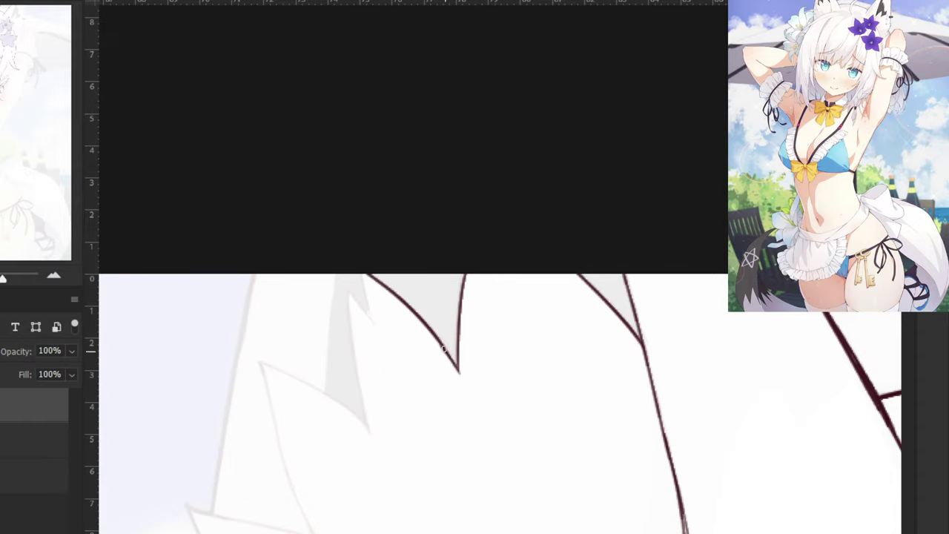
# Ink the small notched fur tips between the outlined grey patch and the narrow grey patch beside it.
pyautogui.moveTo(355, 393); pyautogui.dragTo(447, 399)
pyautogui.hotkey('ctrl', '+')
pyautogui.moveTo(432, 278); pyautogui.dragTo(436, 334)
pyautogui.hotkey('ctrl', 'z')
pyautogui.hotkey('ctrl', 'z')
pyautogui.moveTo(433, 271)
pyautogui.mouseDown()
pyautogui.moveTo(434, 330)
pyautogui.moveTo(406, 305)
pyautogui.moveTo(428, 449)
pyautogui.mouseUp()
pyautogui.hotkey('ctrl', 'z')
pyautogui.hotkey('ctrl', 'z')
# Ink the long right edge of the narrow grey patch from the small notch towards its lower point.
pyautogui.moveTo(413, 301); pyautogui.dragTo(436, 510)
pyautogui.hotkey('ctrl', 'z')
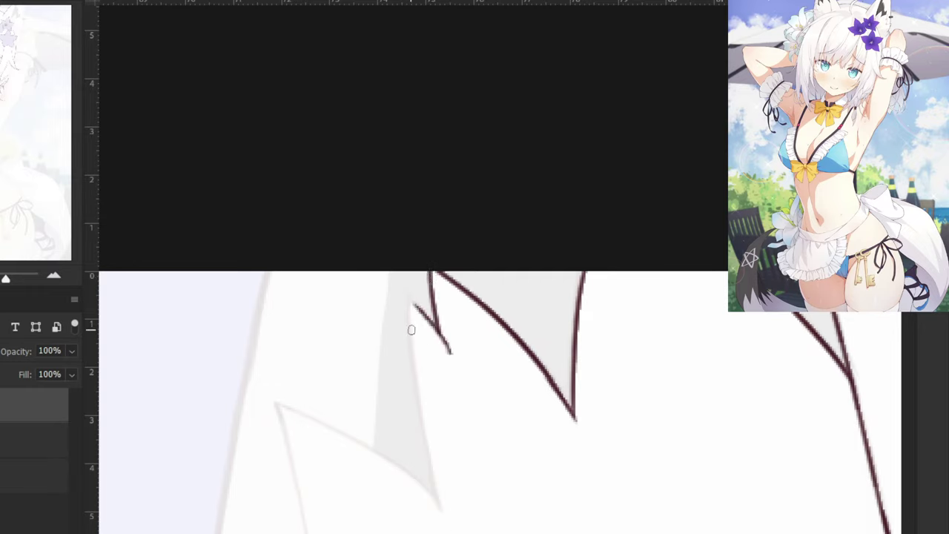
pyautogui.moveTo(414, 306); pyautogui.dragTo(435, 492)
pyautogui.hotkey('ctrl', 'z')
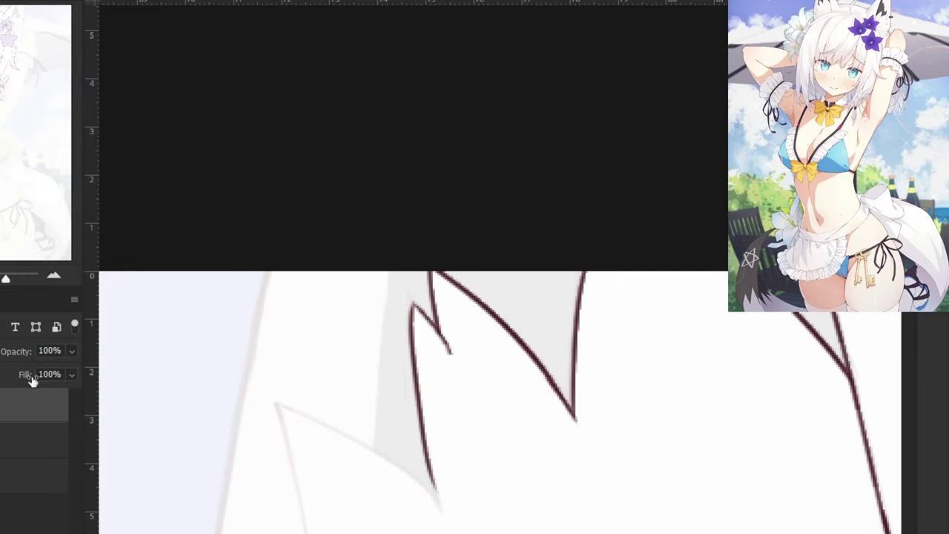
# Raise the reference layer's opacity to 21% and make the line art layer active again.
pyautogui.click(29, 440)
pyautogui.moveTo(12, 375); pyautogui.dragTo(8, 370)
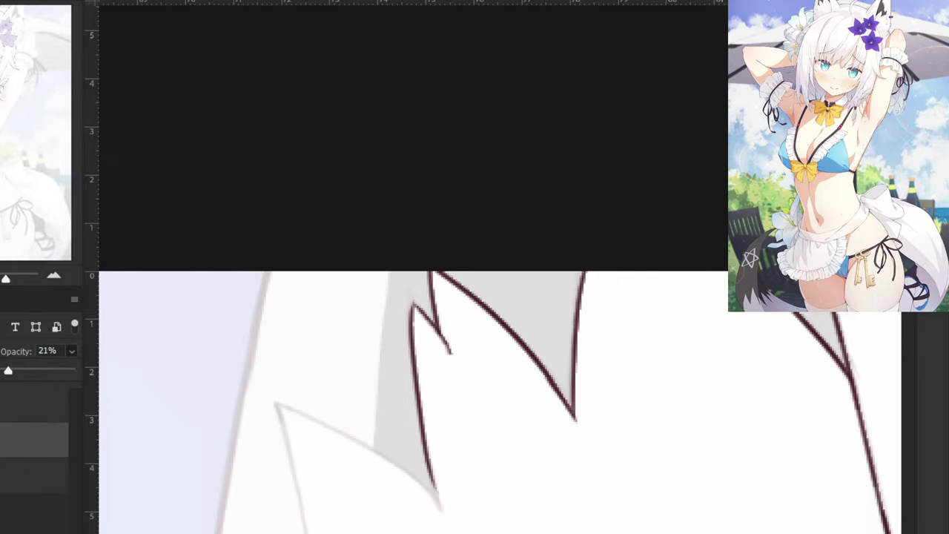
pyautogui.hotkey('alt', ']')
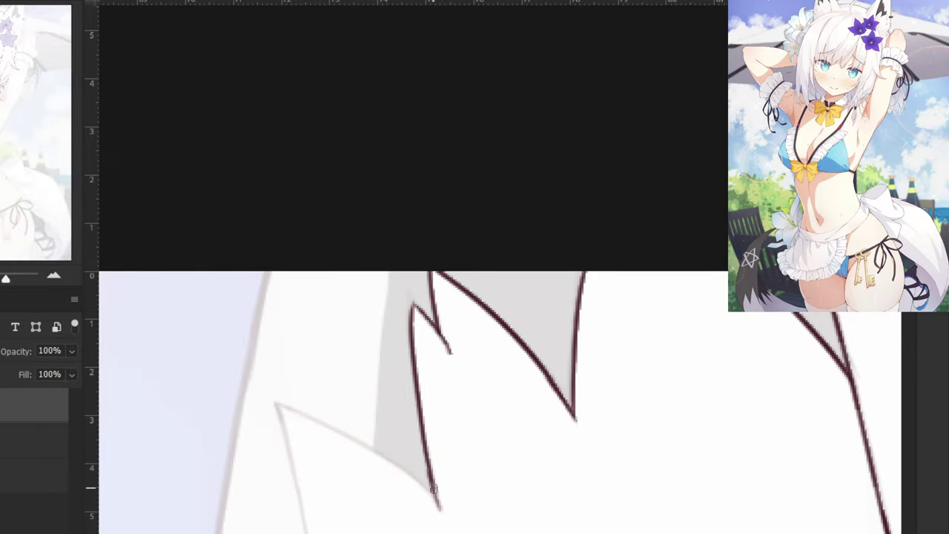
# Ink the top edge of the ear fur tuft from its tip to the narrow grey patch's lower point, redrawing until it curves smoothly.
pyautogui.scroll(-2, 383, 443)
pyautogui.moveTo(335, 330); pyautogui.dragTo(402, 367)
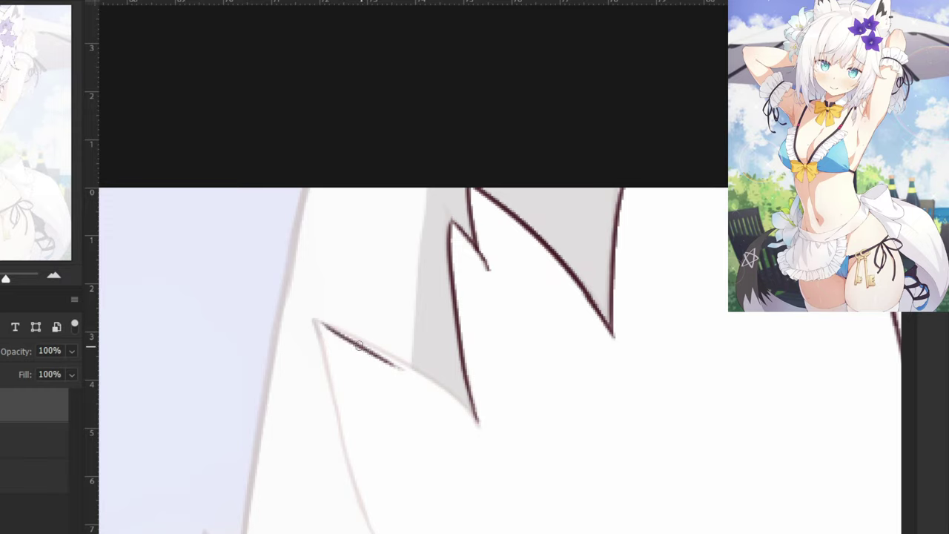
pyautogui.hotkey('ctrl', 'z')
pyautogui.moveTo(312, 320)
pyautogui.mouseDown()
pyautogui.moveTo(458, 395)
pyautogui.moveTo(475, 417)
pyautogui.mouseUp()
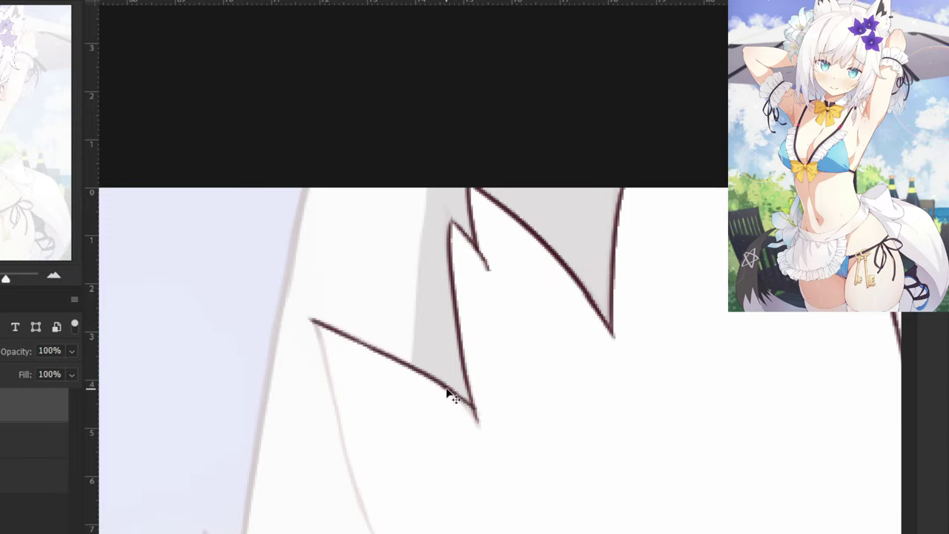
pyautogui.hotkey('ctrl', 'z')
pyautogui.moveTo(443, 386); pyautogui.dragTo(476, 422)
pyautogui.hotkey('ctrl', 'z')
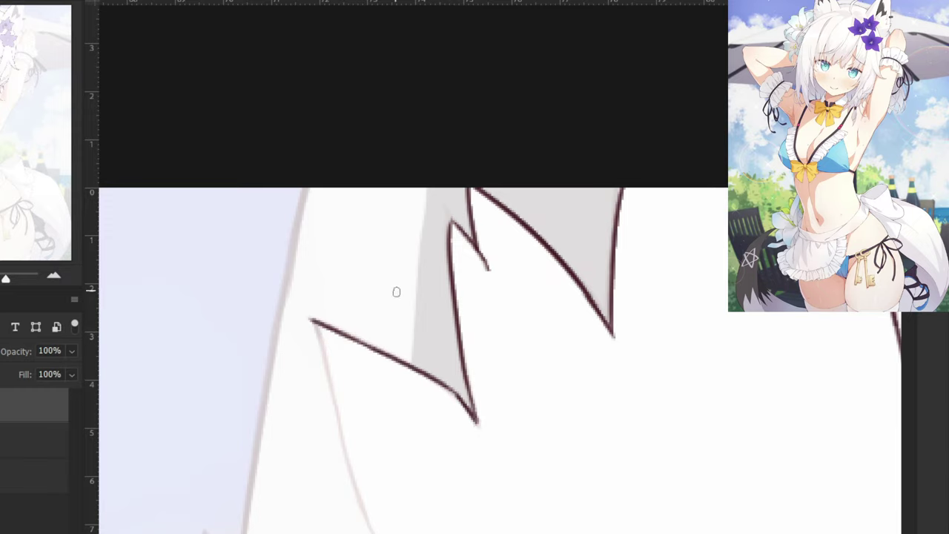
pyautogui.hotkey('ctrl', '-')
pyautogui.hotkey('ctrl', '+')
pyautogui.hotkey('ctrl', 'z')
pyautogui.hotkey('ctrl', 'z')
pyautogui.hotkey('ctrl', 'z')
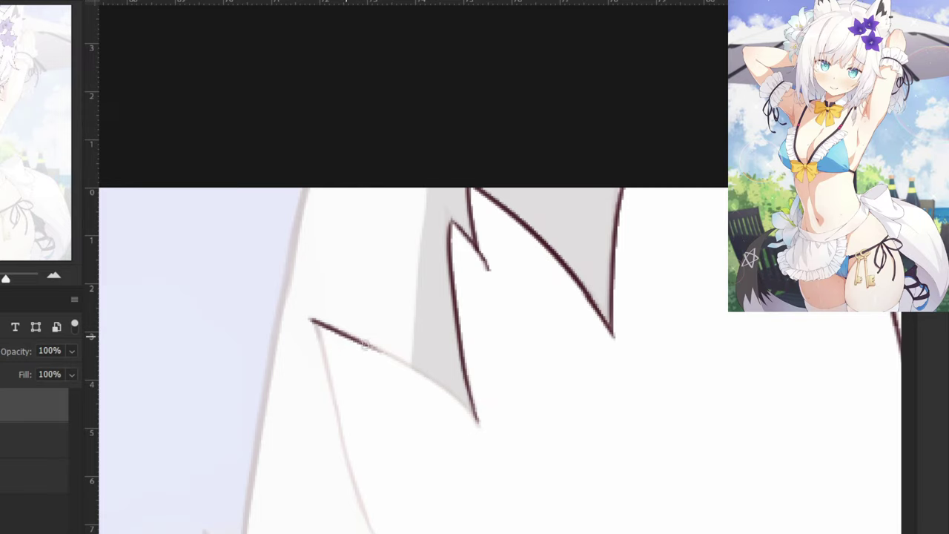
pyautogui.moveTo(364, 344); pyautogui.dragTo(467, 409)
pyautogui.moveTo(433, 380); pyautogui.dragTo(475, 419)
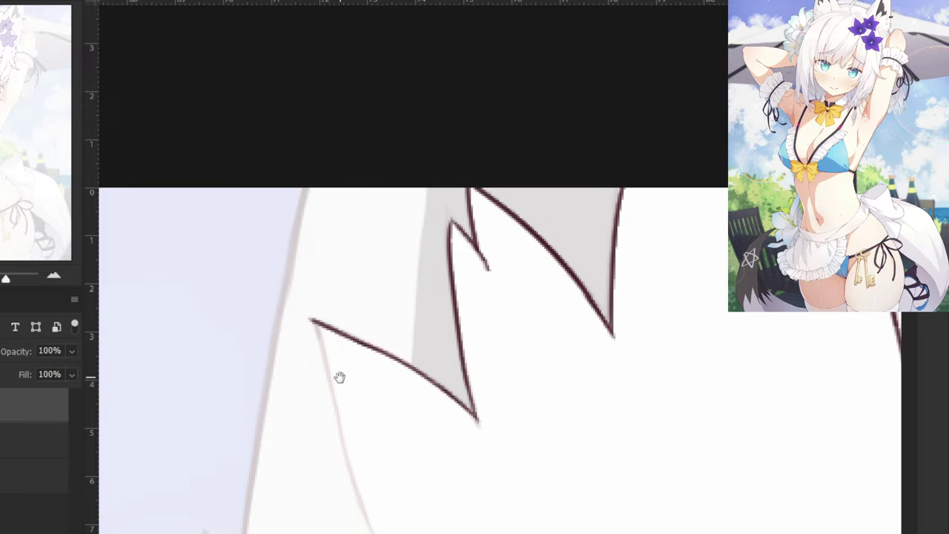
# Ink the same fur tuft's long outer edge from its tip down to the inner corner below.
pyautogui.moveTo(340, 378); pyautogui.dragTo(331, 224)
pyautogui.moveTo(312, 169); pyautogui.dragTo(339, 267)
pyautogui.moveTo(319, 186); pyautogui.dragTo(339, 279)
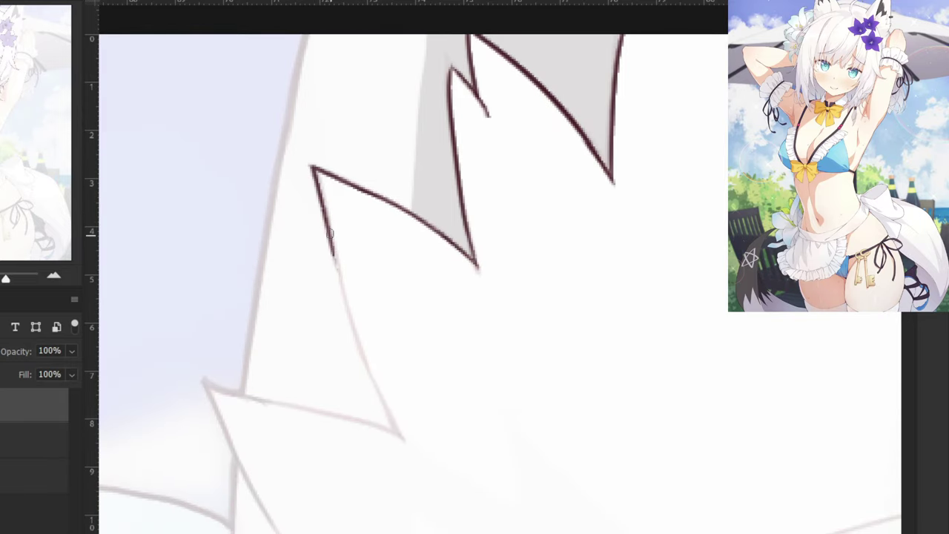
pyautogui.moveTo(331, 235)
pyautogui.mouseDown()
pyautogui.moveTo(354, 339)
pyautogui.moveTo(400, 434)
pyautogui.mouseUp()
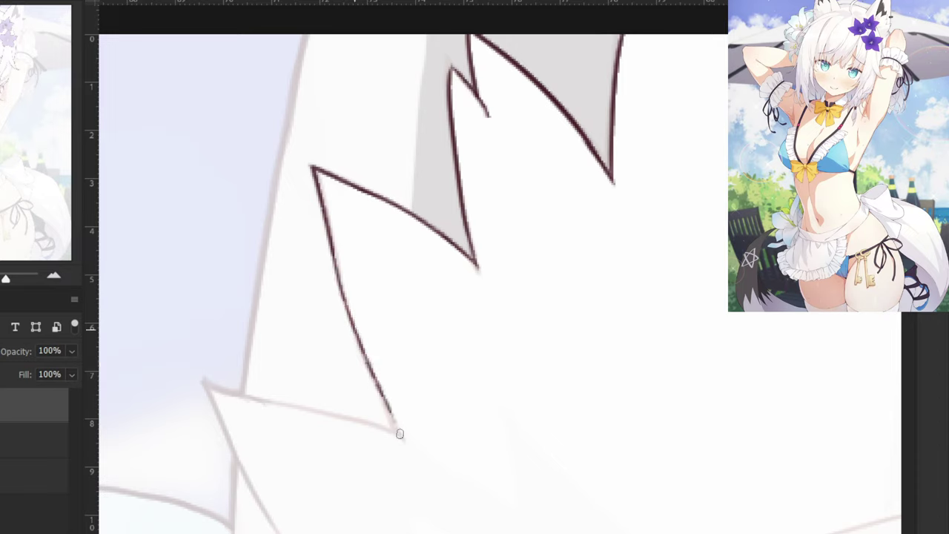
pyautogui.moveTo(381, 393); pyautogui.dragTo(399, 434)
pyautogui.hotkey('ctrl', 'z')
# Ink the top edge of the next fur tuft from its outer tip to the inner corner.
pyautogui.moveTo(204, 382); pyautogui.dragTo(327, 409)
pyautogui.hotkey('ctrl', 'z')
pyautogui.hotkey('ctrl', 'z')
pyautogui.moveTo(270, 403); pyautogui.dragTo(401, 437)
pyautogui.hotkey('ctrl', 'z')
# Ink the lower edge of this fur tuft from its outer tip down to the next inner corner, retrying until it runs smoothly.
pyautogui.moveTo(224, 345)
pyautogui.mouseDown()
pyautogui.moveTo(246, 305)
pyautogui.moveTo(288, 123)
pyautogui.mouseUp()
pyautogui.moveTo(268, 153); pyautogui.dragTo(314, 264)
pyautogui.moveTo(270, 163); pyautogui.dragTo(345, 308)
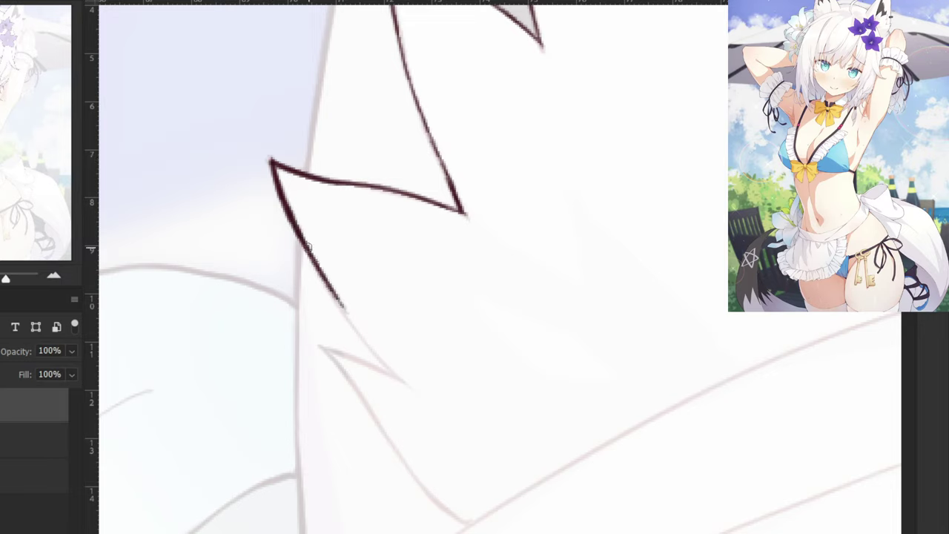
pyautogui.hotkey('ctrl', 'z')
pyautogui.moveTo(300, 237)
pyautogui.mouseDown()
pyautogui.moveTo(360, 339)
pyautogui.moveTo(313, 258)
pyautogui.mouseUp()
pyautogui.hotkey('ctrl', 'z')
pyautogui.hotkey('ctrl', 'z')
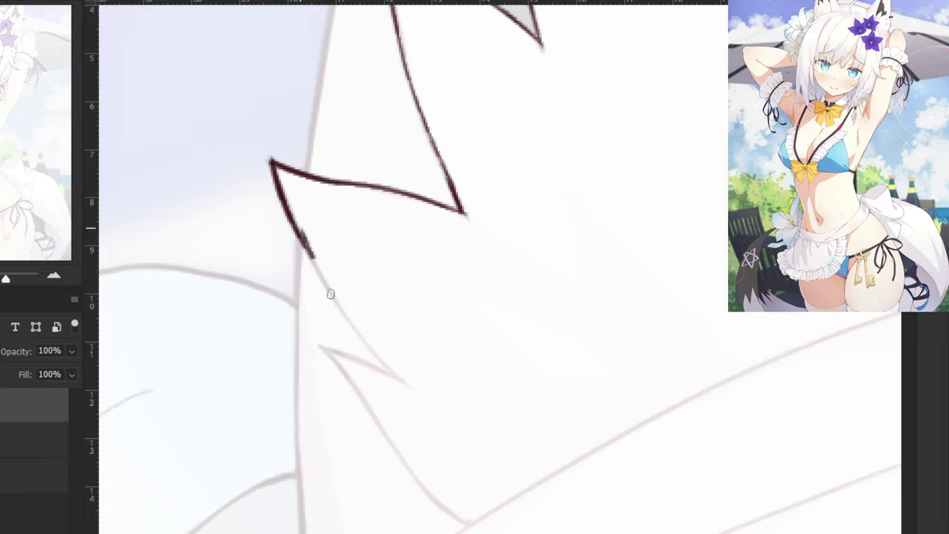
pyautogui.moveTo(330, 294); pyautogui.dragTo(355, 329)
pyautogui.hotkey('ctrl', 'z')
pyautogui.moveTo(297, 225)
pyautogui.mouseDown()
pyautogui.moveTo(348, 319)
pyautogui.moveTo(398, 378)
pyautogui.mouseUp()
pyautogui.hotkey('ctrl', 'z')
pyautogui.moveTo(341, 310); pyautogui.dragTo(401, 378)
# Ink the short top edge of the small fur tuft below, from its tip to the inner corner.
pyautogui.moveTo(320, 345); pyautogui.dragTo(383, 373)
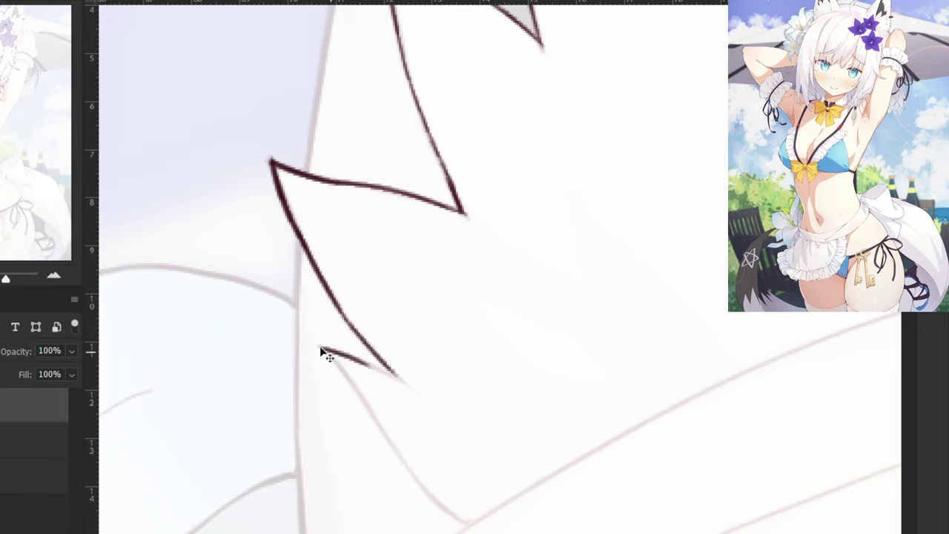
pyautogui.hotkey('ctrl', 'z')
pyautogui.moveTo(319, 346); pyautogui.dragTo(398, 375)
pyautogui.hotkey('ctrl', 'z')
pyautogui.moveTo(309, 347); pyautogui.dragTo(408, 384)
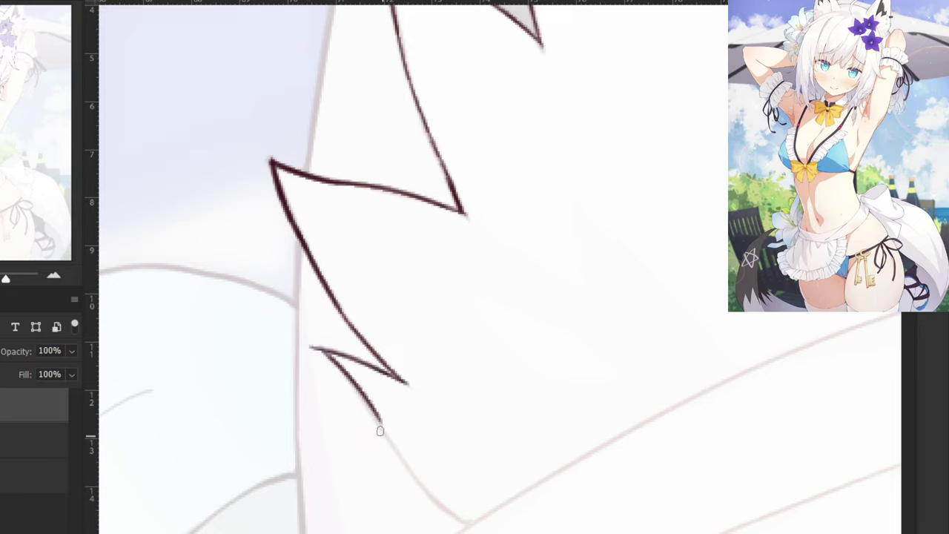
# Ink the lower edge of the small fur tuft from its tip down to the hair line, redrawing the strokes until they follow the reference.
pyautogui.moveTo(311, 346); pyautogui.dragTo(401, 460)
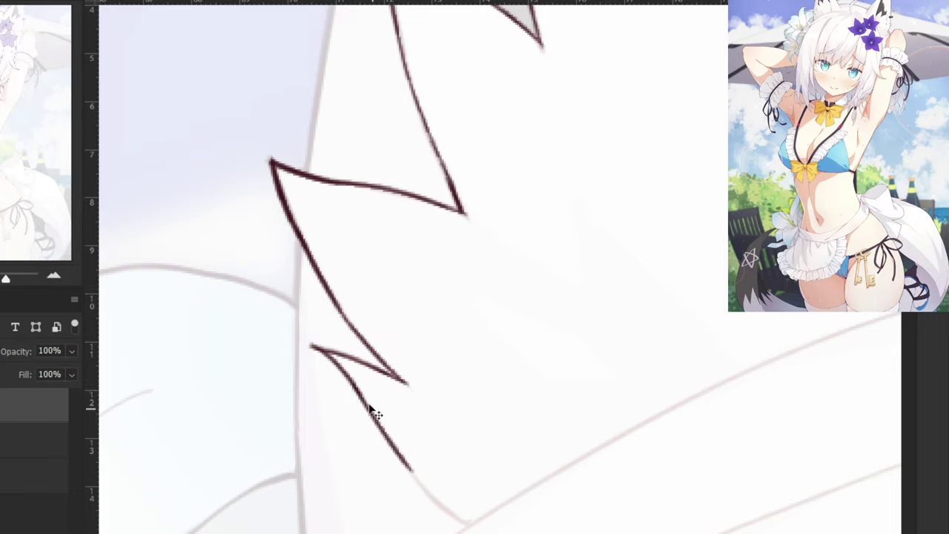
pyautogui.moveTo(423, 491); pyautogui.dragTo(470, 525)
pyautogui.hotkey('ctrl', 'z')
pyautogui.hotkey('ctrl', 'z')
pyautogui.moveTo(360, 392)
pyautogui.mouseDown()
pyautogui.moveTo(420, 496)
pyautogui.moveTo(451, 515)
pyautogui.mouseUp()
pyautogui.hotkey('ctrl', 'z')
pyautogui.hotkey('ctrl', 'z')
pyautogui.moveTo(354, 382); pyautogui.dragTo(416, 481)
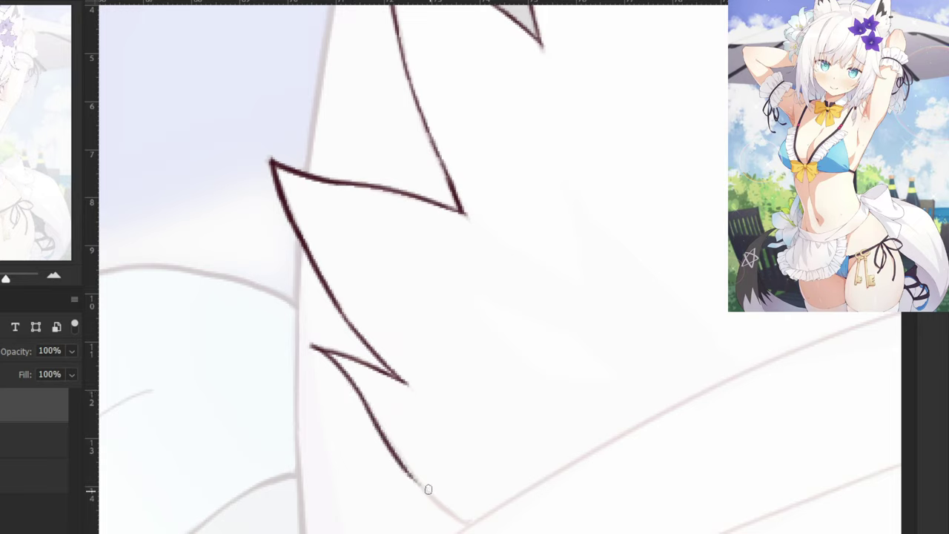
pyautogui.moveTo(387, 443); pyautogui.dragTo(458, 513)
pyautogui.hotkey('ctrl', 'z')
pyautogui.hotkey('ctrl', 'z')
pyautogui.moveTo(352, 383); pyautogui.dragTo(407, 476)
pyautogui.hotkey('ctrl', 'z')
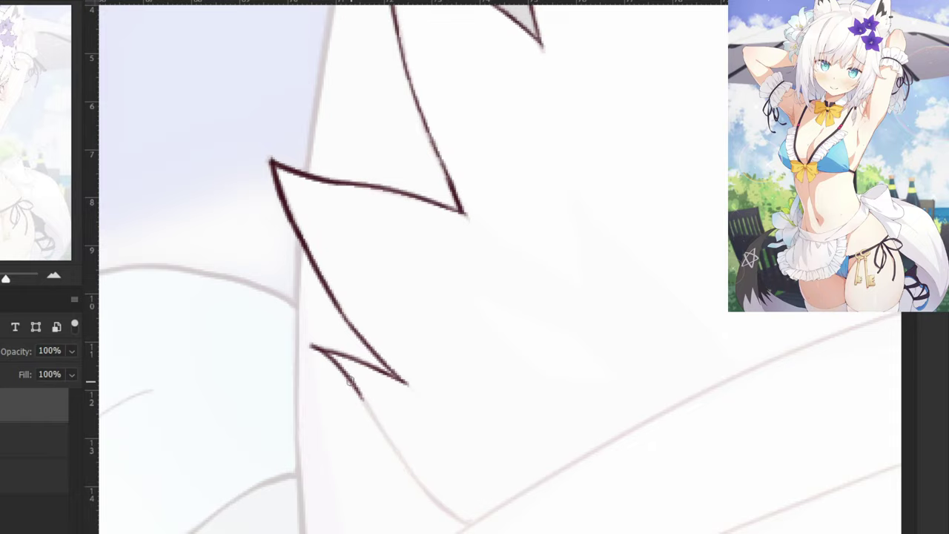
pyautogui.moveTo(347, 377); pyautogui.dragTo(408, 470)
pyautogui.moveTo(387, 438); pyautogui.dragTo(462, 525)
pyautogui.hotkey('ctrl', 'z')
pyautogui.hotkey('ctrl', 'z')
pyautogui.moveTo(343, 372); pyautogui.dragTo(413, 476)
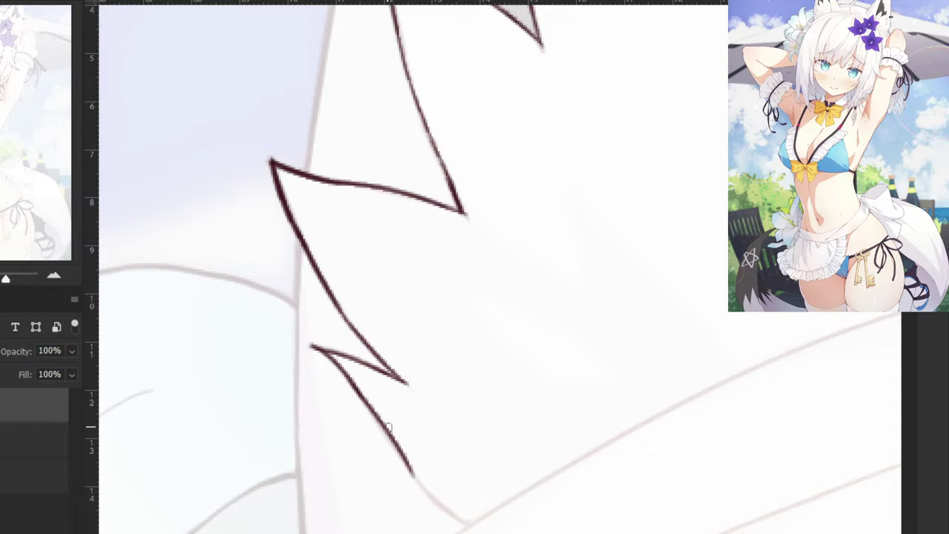
pyautogui.moveTo(396, 445); pyautogui.dragTo(455, 514)
pyautogui.hotkey('ctrl', 'z')
pyautogui.hotkey('ctrl', 'z')
pyautogui.moveTo(407, 467)
pyautogui.mouseDown()
pyautogui.moveTo(477, 531)
pyautogui.moveTo(473, 524)
pyautogui.mouseUp()
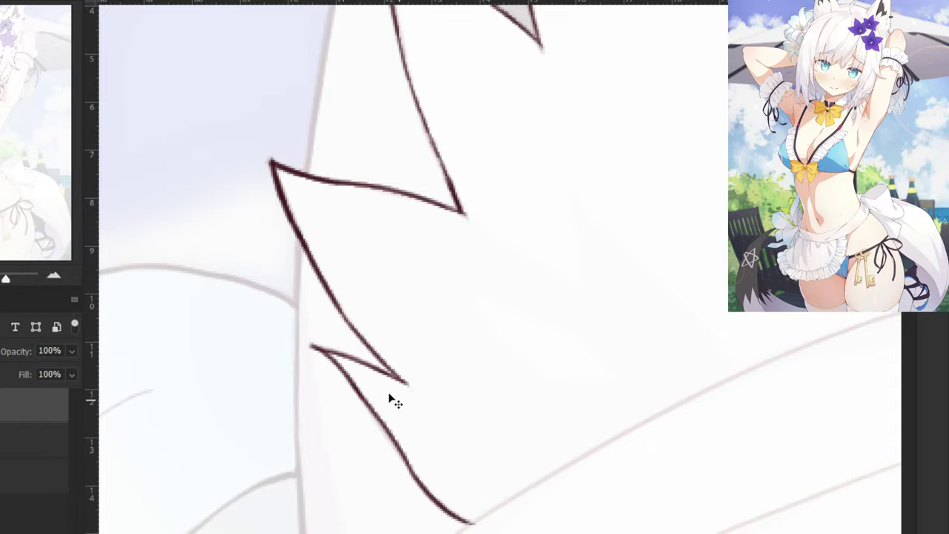
# Examine the inked fur tufts close up and in the context of the whole ear.
pyautogui.hotkey('ctrl', '-')
pyautogui.hotkey('ctrl', '-')
pyautogui.hotkey('ctrl', '+')
pyautogui.hotkey('ctrl', '+')
pyautogui.hotkey('ctrl', '-')
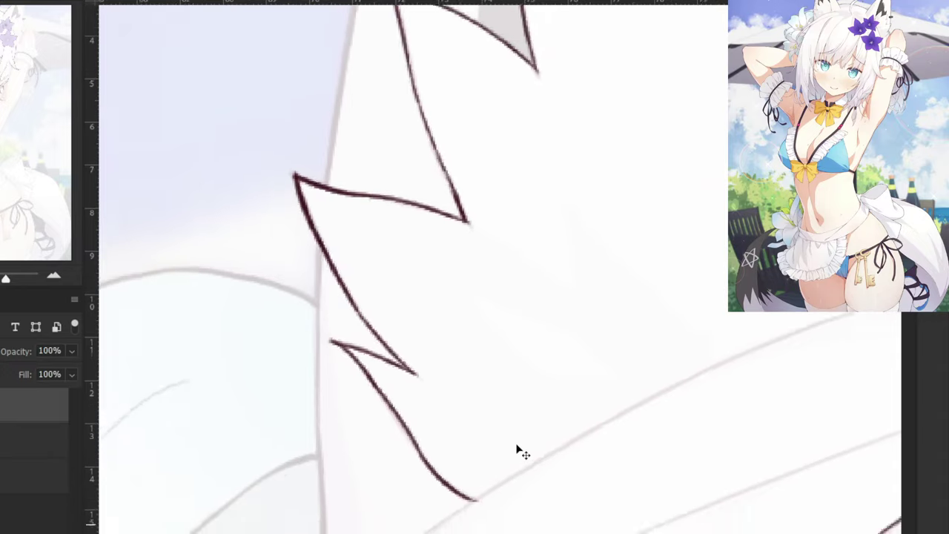
pyautogui.scroll(-3, 519, 453)
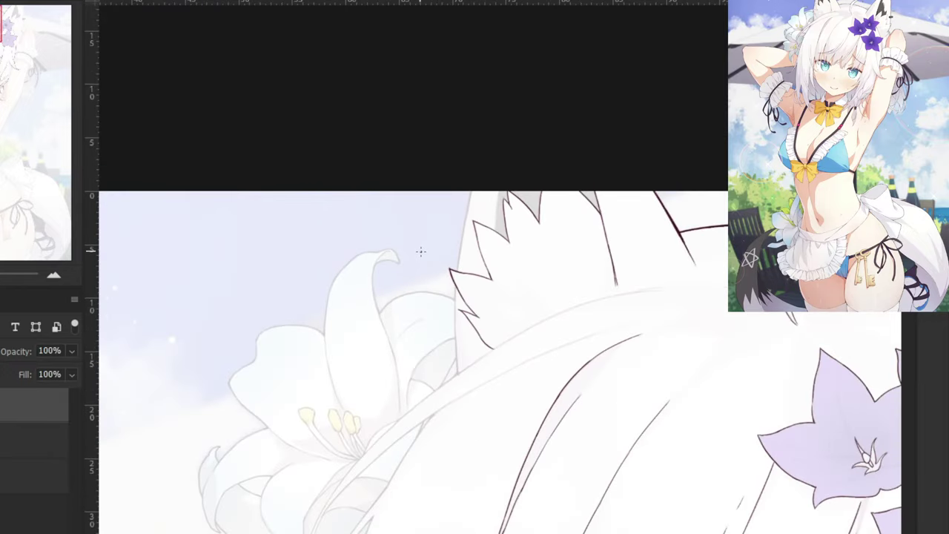
pyautogui.hotkey('ctrl', '+')
pyautogui.hotkey('ctrl', '+')
pyautogui.hotkey('ctrl', '+')
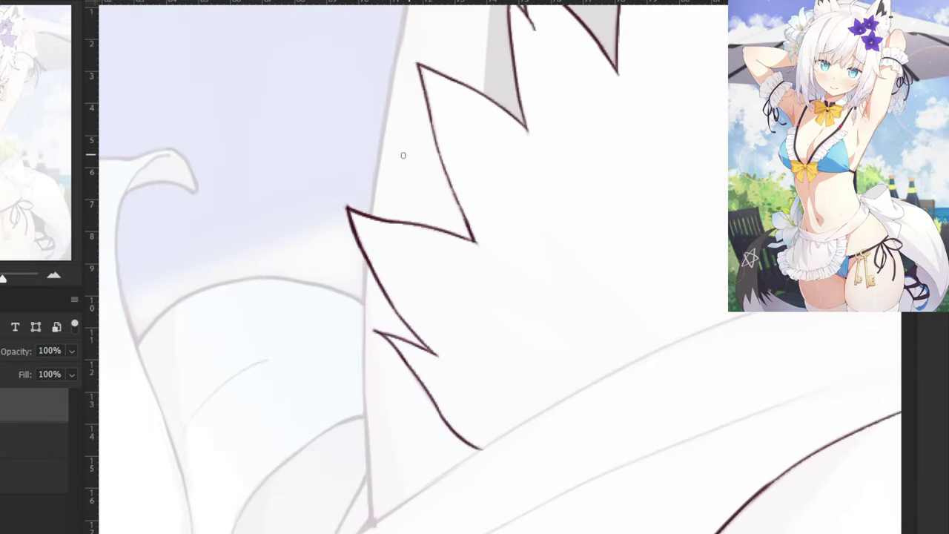
# Ink the left-hand ear's outer edge from the canvas's upper border down to the large fur tuft.
pyautogui.moveTo(373, 148); pyautogui.dragTo(454, 366)
pyautogui.moveTo(503, 191); pyautogui.dragTo(480, 322)
pyautogui.hotkey('ctrl', 'z')
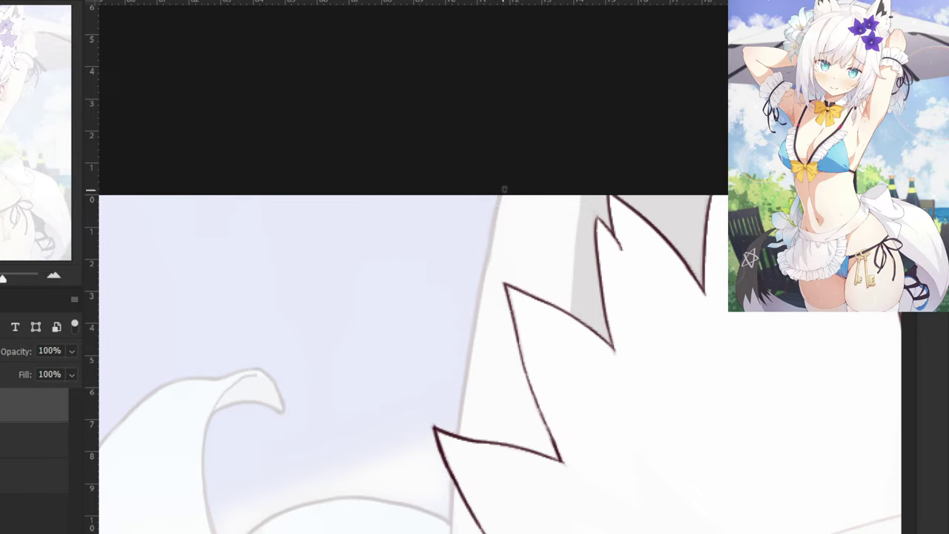
pyautogui.moveTo(504, 188); pyautogui.dragTo(478, 313)
pyautogui.moveTo(485, 275); pyautogui.dragTo(458, 431)
pyautogui.moveTo(469, 364); pyautogui.dragTo(459, 447)
pyautogui.hotkey('ctrl', 'z')
pyautogui.moveTo(467, 382); pyautogui.dragTo(459, 432)
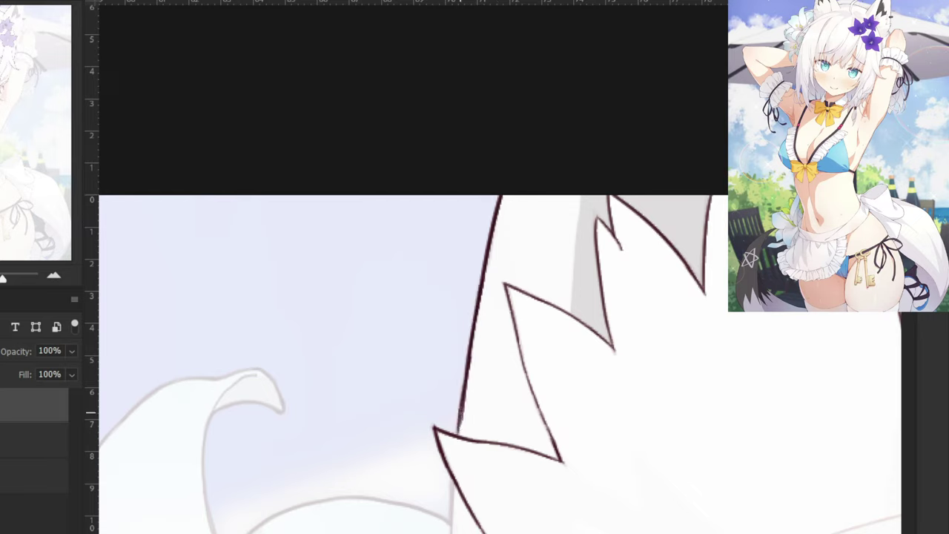
pyautogui.hotkey('ctrl', 'z')
pyautogui.moveTo(467, 374); pyautogui.dragTo(458, 425)
pyautogui.moveTo(459, 418); pyautogui.dragTo(457, 436)
# Continue the left-hand ear's outer edge from below the large fur tuft down to the corner at the hair.
pyautogui.moveTo(432, 509); pyautogui.dragTo(423, 269)
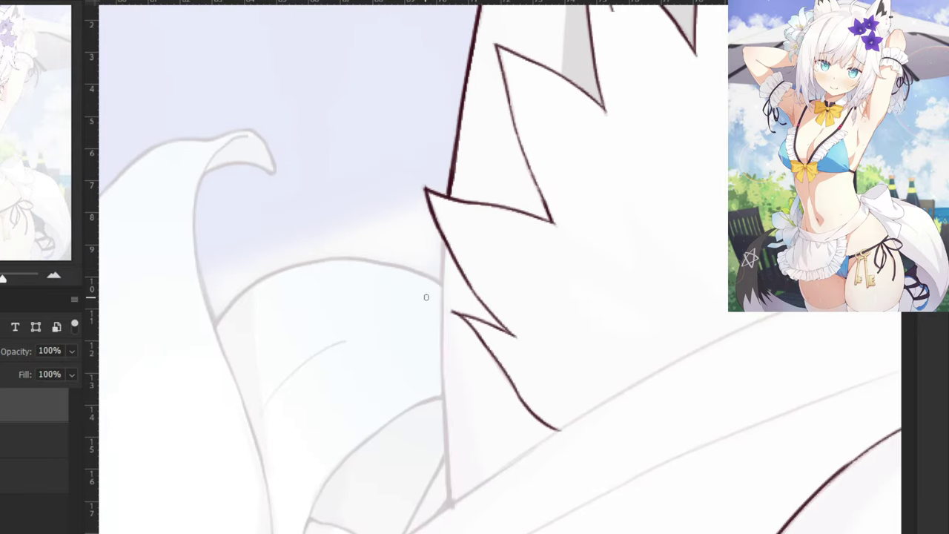
pyautogui.moveTo(445, 239); pyautogui.dragTo(443, 305)
pyautogui.moveTo(445, 238); pyautogui.dragTo(445, 398)
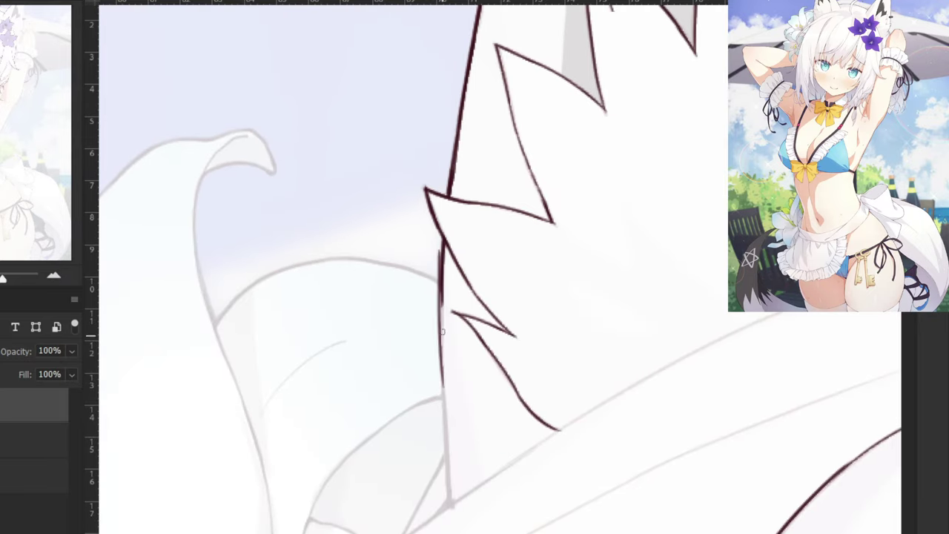
pyautogui.hotkey('ctrl', 'z')
pyautogui.moveTo(443, 272); pyautogui.dragTo(446, 478)
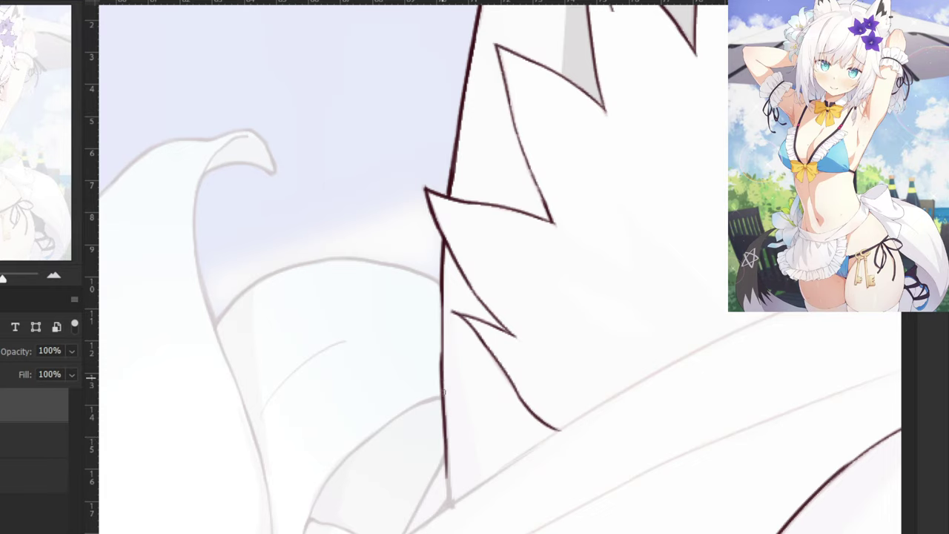
pyautogui.moveTo(443, 391); pyautogui.dragTo(449, 499)
pyautogui.moveTo(448, 453); pyautogui.dragTo(451, 496)
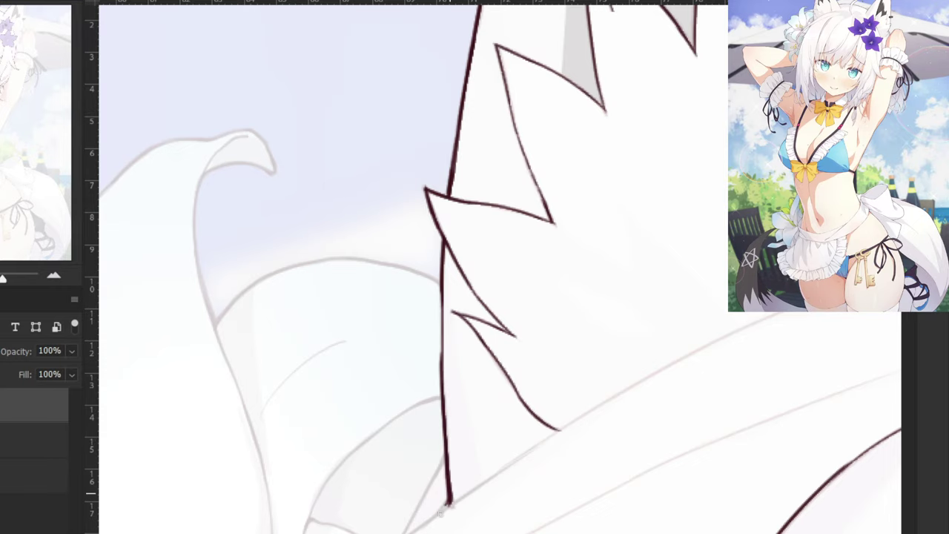
# Review the line art of the ears, head and flowers without the reference.
pyautogui.scroll(-10, 439, 311)
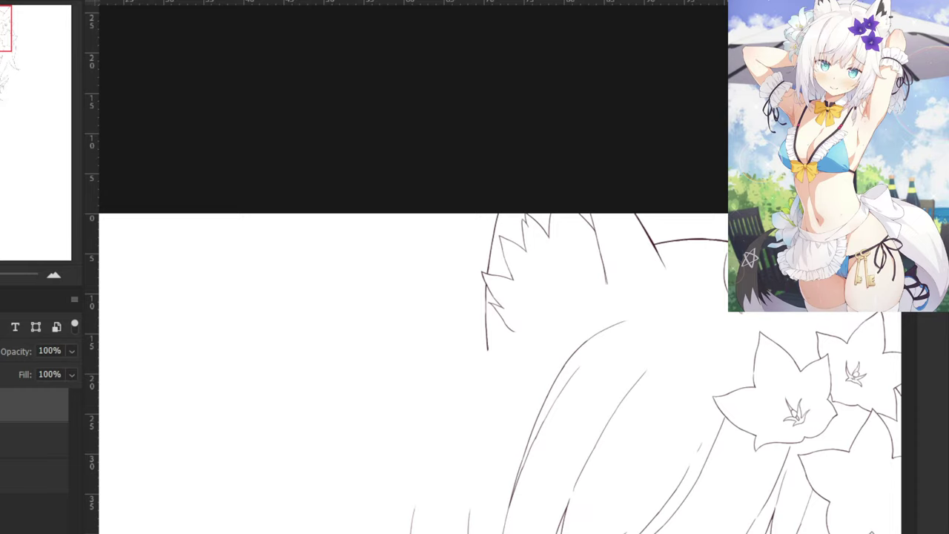
pyautogui.moveTo(538, 178); pyautogui.dragTo(257, 185)
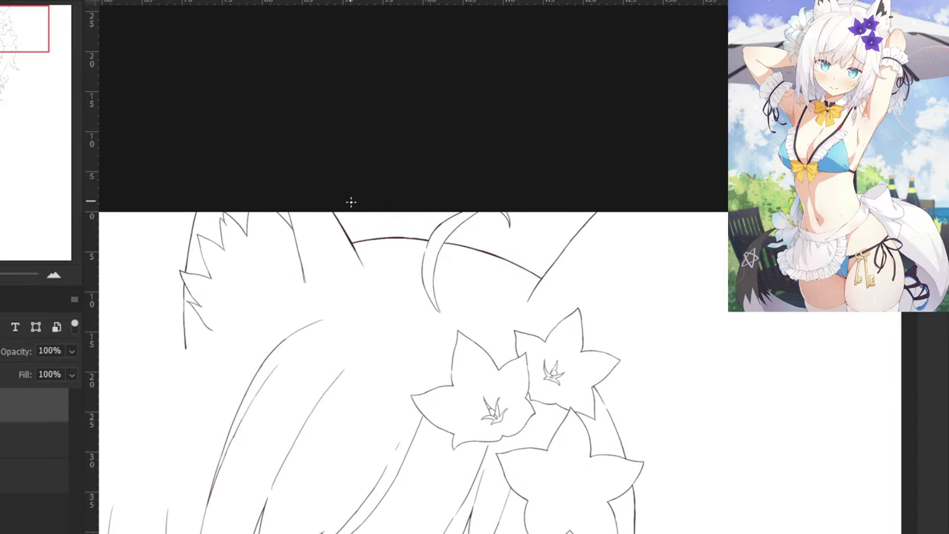
pyautogui.moveTo(354, 201); pyautogui.dragTo(385, 217)
pyautogui.scroll(-5, 445, 401)
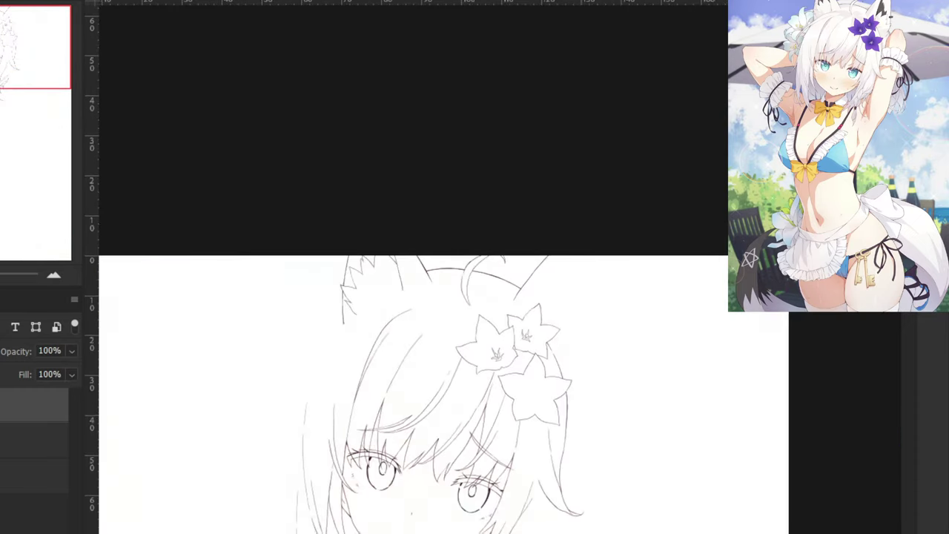
pyautogui.moveTo(153, 437); pyautogui.dragTo(146, 318)
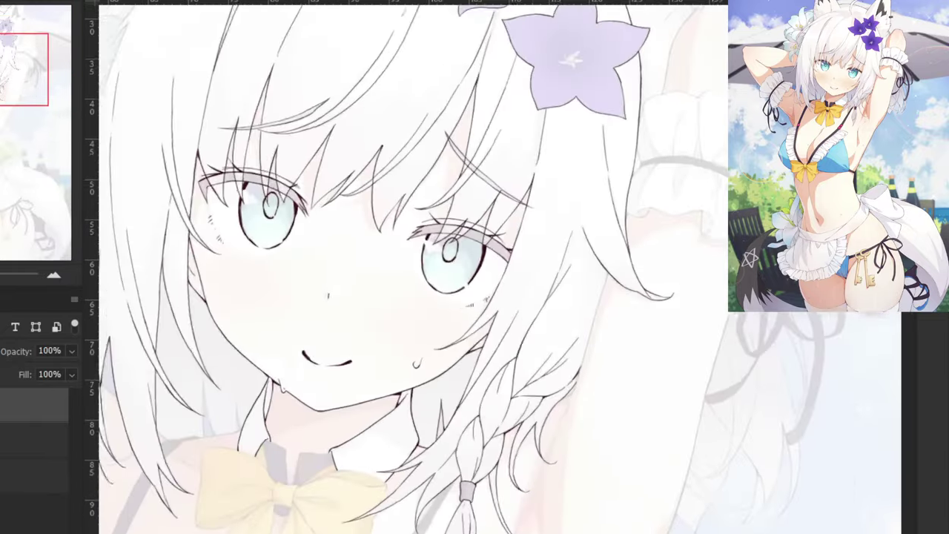
# Ink the small round centre of the lowest flower and both edges of its long curved upper stamen.
pyautogui.moveTo(502, 59); pyautogui.dragTo(456, 387)
pyautogui.hotkey('ctrl', '+')
pyautogui.hotkey('ctrl', '+')
pyautogui.hotkey('ctrl', '+')
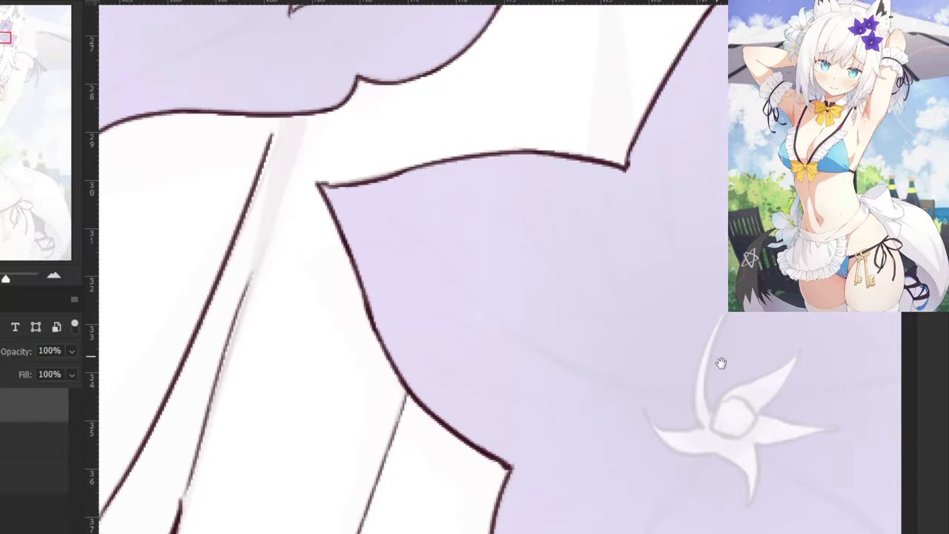
pyautogui.moveTo(720, 363); pyautogui.dragTo(552, 310)
pyautogui.moveTo(559, 350)
pyautogui.mouseDown()
pyautogui.moveTo(545, 373)
pyautogui.moveTo(563, 388)
pyautogui.moveTo(590, 370)
pyautogui.moveTo(560, 344)
pyautogui.mouseUp()
pyautogui.moveTo(570, 248)
pyautogui.mouseDown()
pyautogui.moveTo(544, 378)
pyautogui.moveTo(548, 367)
pyautogui.mouseUp()
pyautogui.hotkey('ctrl', 'z')
pyautogui.moveTo(560, 257); pyautogui.dragTo(534, 343)
pyautogui.hotkey('ctrl', 'z')
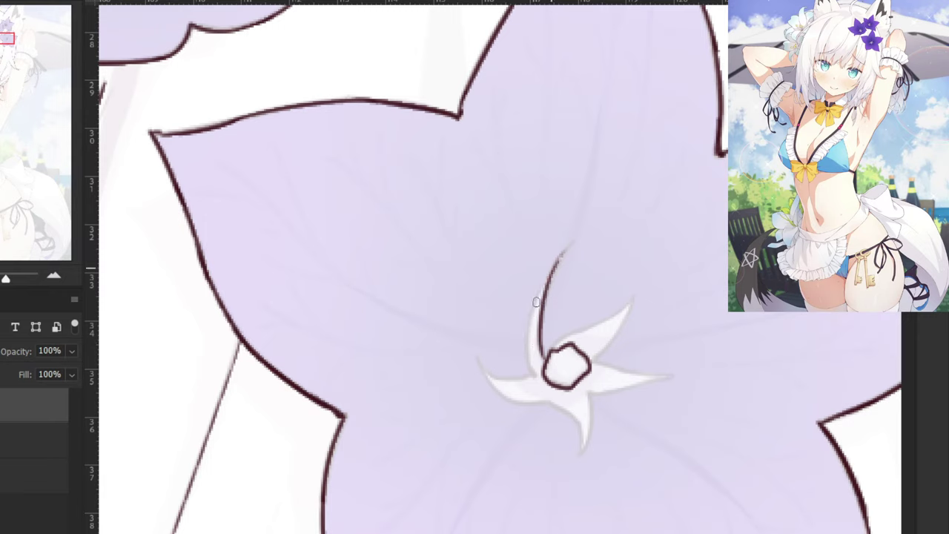
pyautogui.moveTo(557, 266); pyautogui.dragTo(534, 359)
pyautogui.hotkey('ctrl', 'z')
# Ink the outlines of the lower-left and bottom stamens around the lowest flower's centre.
pyautogui.moveTo(528, 320)
pyautogui.mouseDown()
pyautogui.moveTo(508, 380)
pyautogui.moveTo(487, 370)
pyautogui.moveTo(481, 355)
pyautogui.moveTo(547, 399)
pyautogui.moveTo(509, 399)
pyautogui.moveTo(502, 395)
pyautogui.moveTo(564, 408)
pyautogui.moveTo(582, 423)
pyautogui.moveTo(581, 453)
pyautogui.mouseUp()
pyautogui.hotkey('ctrl', 'z')
pyautogui.hotkey('ctrl', 'z')
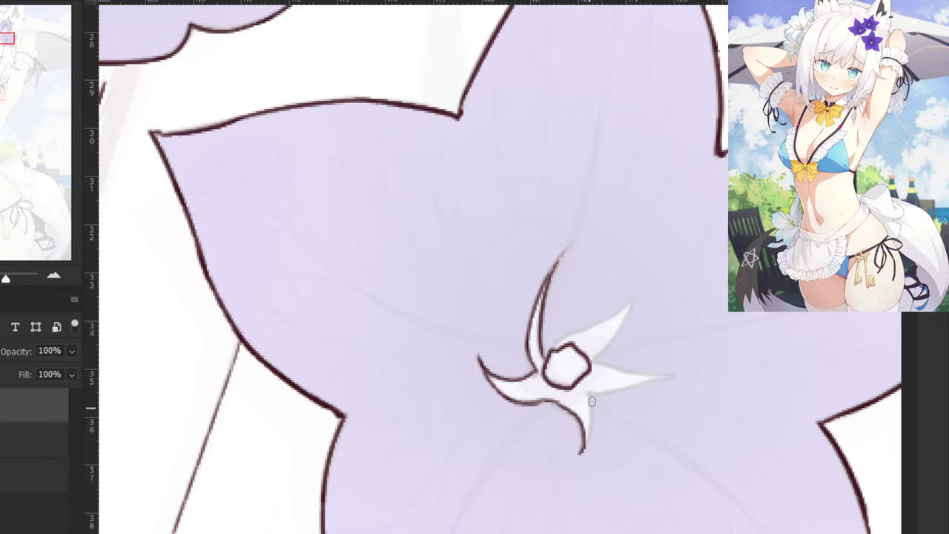
pyautogui.moveTo(592, 415); pyautogui.dragTo(582, 453)
pyautogui.hotkey('ctrl', 'z')
pyautogui.moveTo(591, 391); pyautogui.dragTo(583, 450)
pyautogui.hotkey('ctrl', 'z')
# Ink the upper-right and right stamens to complete the lowest flower's centre.
pyautogui.moveTo(588, 390); pyautogui.dragTo(670, 376)
pyautogui.hotkey('ctrl', 'z')
pyautogui.moveTo(549, 347); pyautogui.dragTo(637, 291)
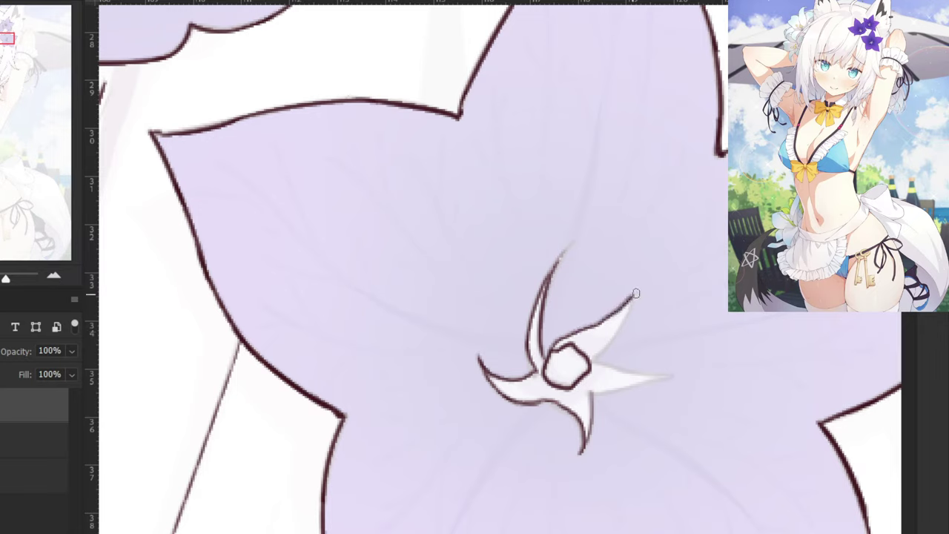
pyautogui.hotkey('ctrl', 'z')
pyautogui.moveTo(548, 347)
pyautogui.mouseDown()
pyautogui.moveTo(633, 299)
pyautogui.moveTo(550, 349)
pyautogui.mouseUp()
pyautogui.hotkey('ctrl', 'z')
pyautogui.hotkey('ctrl', 'z')
pyautogui.moveTo(598, 324); pyautogui.dragTo(549, 351)
pyautogui.moveTo(629, 301)
pyautogui.mouseDown()
pyautogui.moveTo(588, 364)
pyautogui.moveTo(603, 347)
pyautogui.moveTo(591, 357)
pyautogui.moveTo(665, 375)
pyautogui.mouseUp()
pyautogui.hotkey('ctrl', 'z')
pyautogui.hotkey('ctrl', 'z')
pyautogui.hotkey('ctrl', 'z')
pyautogui.moveTo(592, 360); pyautogui.dragTo(657, 375)
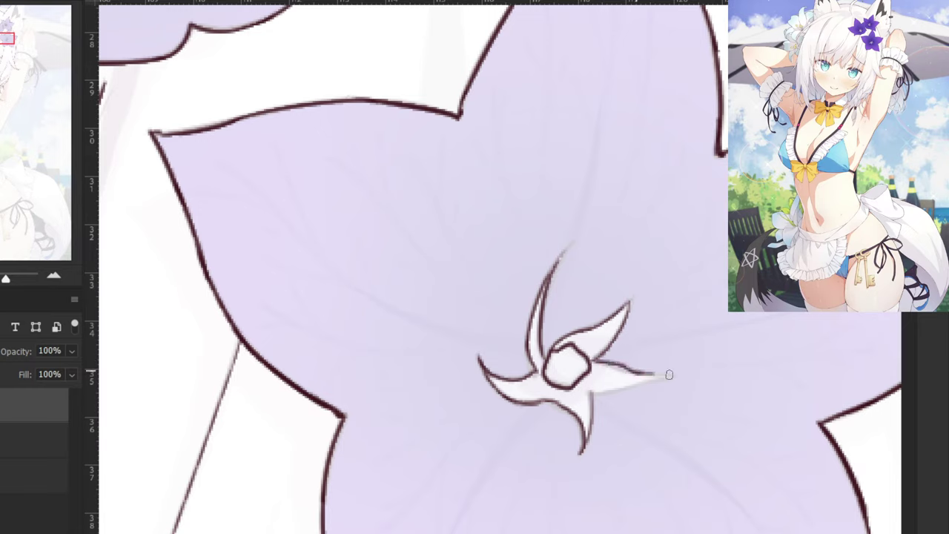
pyautogui.hotkey('ctrl', 'z')
pyautogui.hotkey('ctrl', 'z')
pyautogui.moveTo(590, 361)
pyautogui.mouseDown()
pyautogui.moveTo(669, 376)
pyautogui.moveTo(590, 391)
pyautogui.mouseUp()
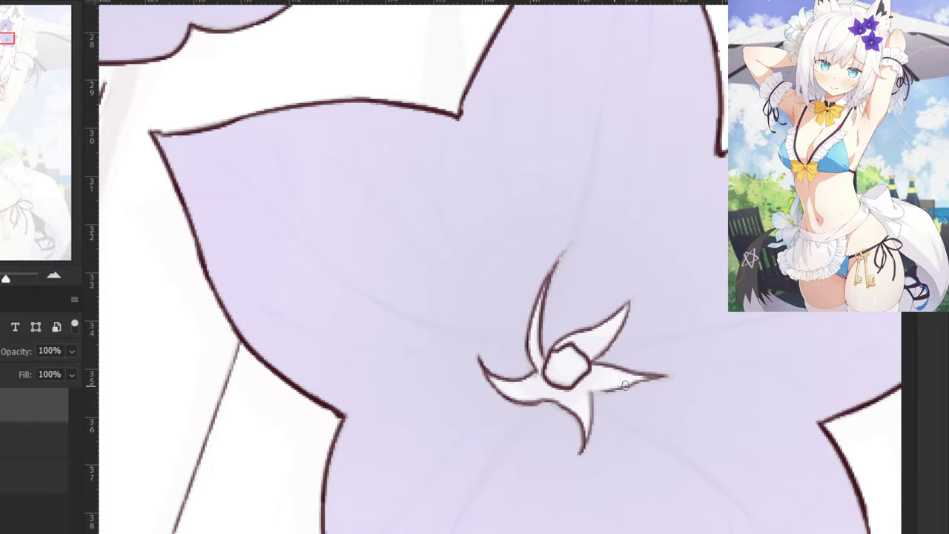
# Ink the inner line of the right-hand ear along the grey area, from the canvas's upper border downward.
pyautogui.hotkey('ctrl', '-')
pyautogui.hotkey('ctrl', '-')
pyautogui.hotkey('ctrl', '-')
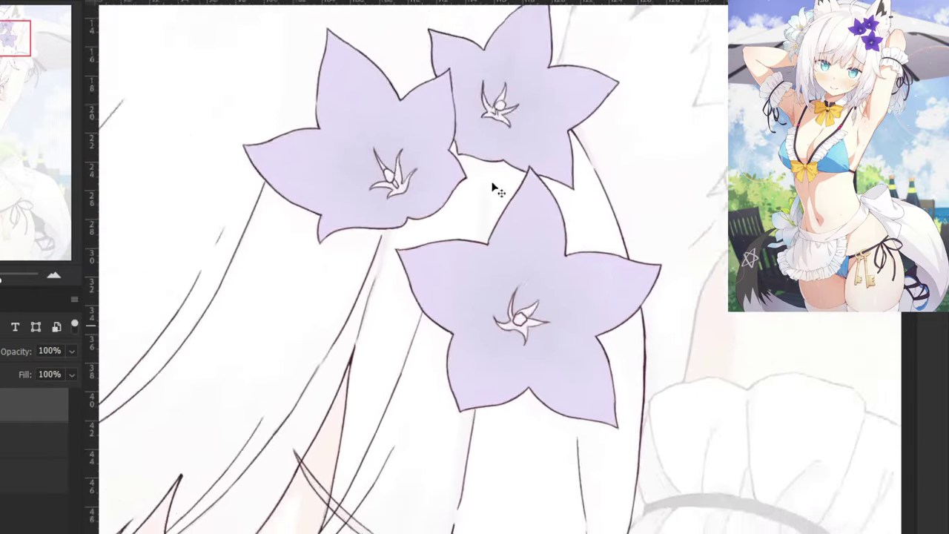
pyautogui.moveTo(501, 124); pyautogui.dragTo(430, 273)
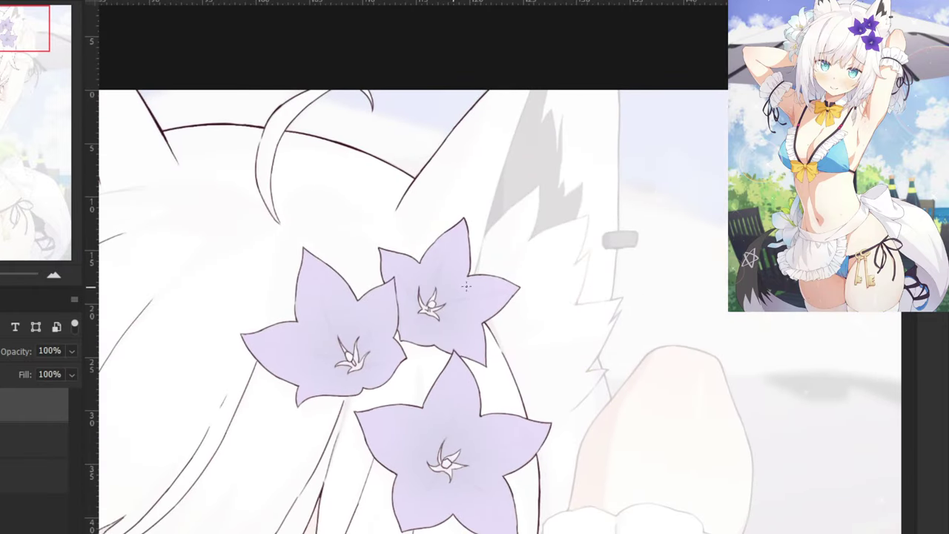
pyautogui.moveTo(588, 252); pyautogui.dragTo(502, 335)
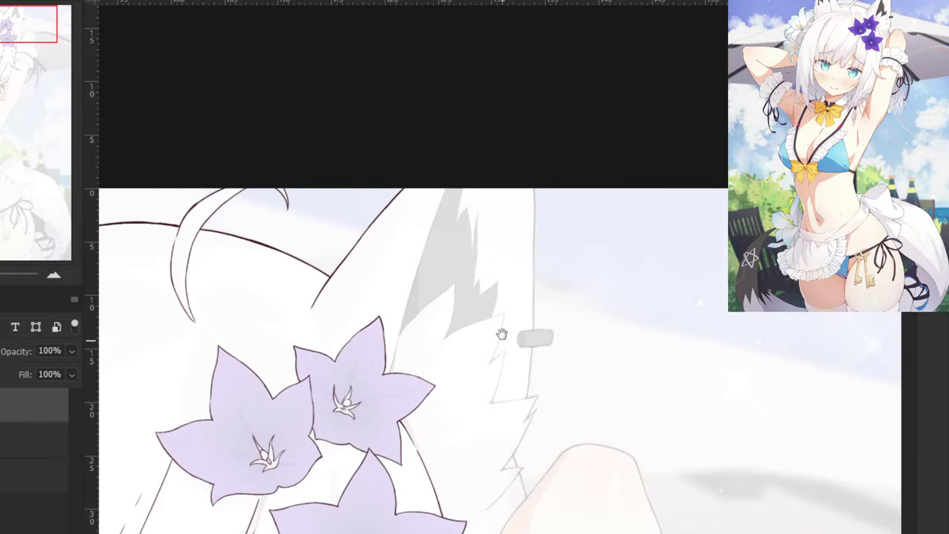
pyautogui.moveTo(408, 218); pyautogui.dragTo(509, 247)
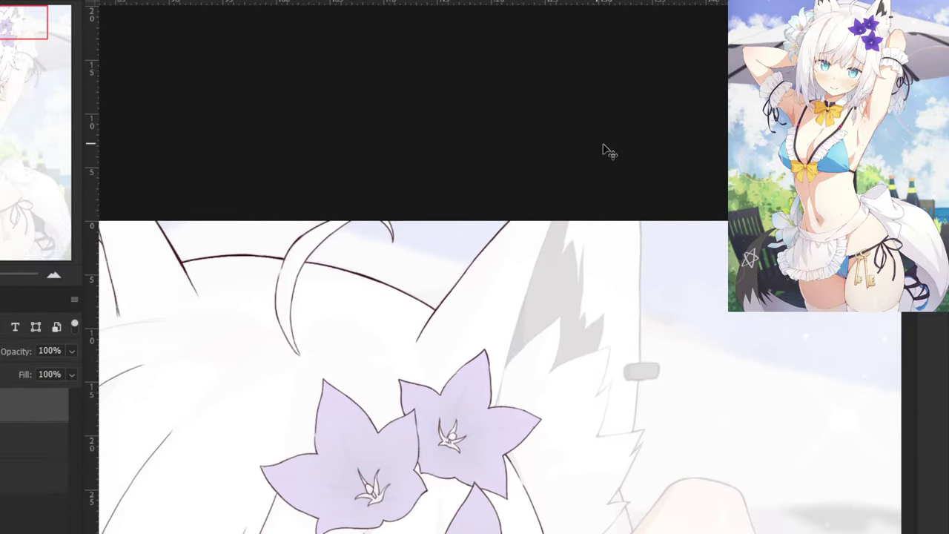
pyautogui.hotkey('ctrl', '+')
pyautogui.hotkey('ctrl', '+')
pyautogui.hotkey('ctrl', '-')
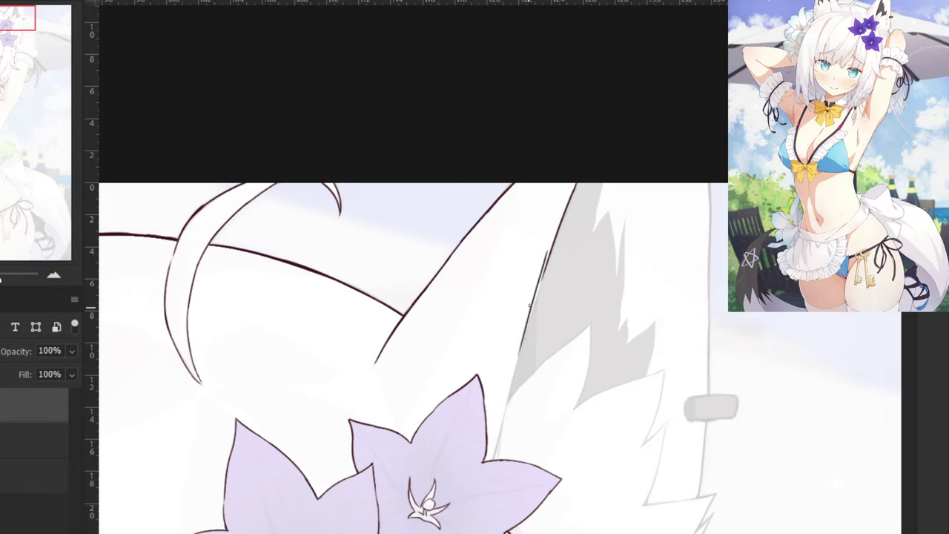
pyautogui.moveTo(529, 307); pyautogui.dragTo(503, 426)
pyautogui.hotkey('ctrl', 'z')
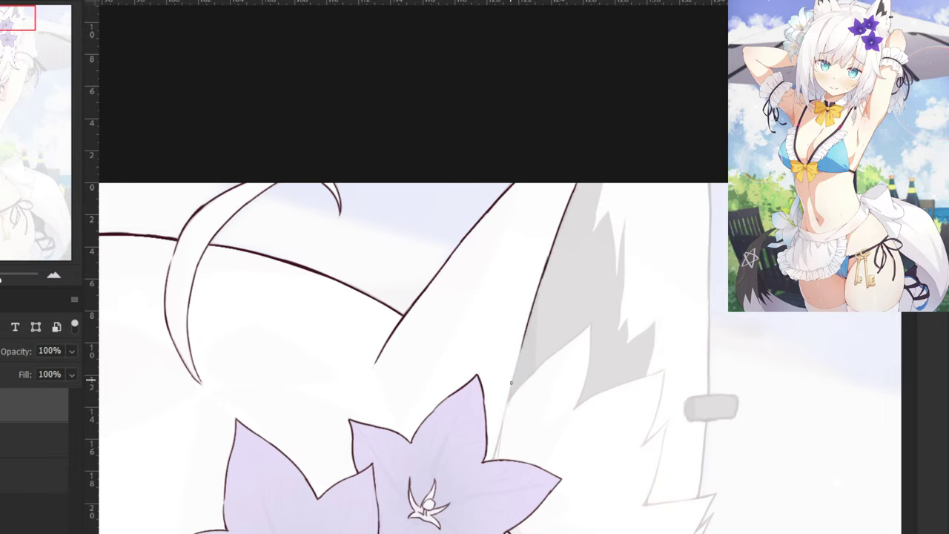
pyautogui.moveTo(528, 314)
pyautogui.mouseDown()
pyautogui.moveTo(500, 433)
pyautogui.moveTo(502, 383)
pyautogui.mouseUp()
pyautogui.hotkey('ctrl', 'z')
# Extend the right-hand ear's inner line down to the flower petal with tapered strokes.
pyautogui.hotkey('ctrl', '+')
pyautogui.hotkey('ctrl', 'z')
pyautogui.moveTo(564, 326); pyautogui.dragTo(538, 432)
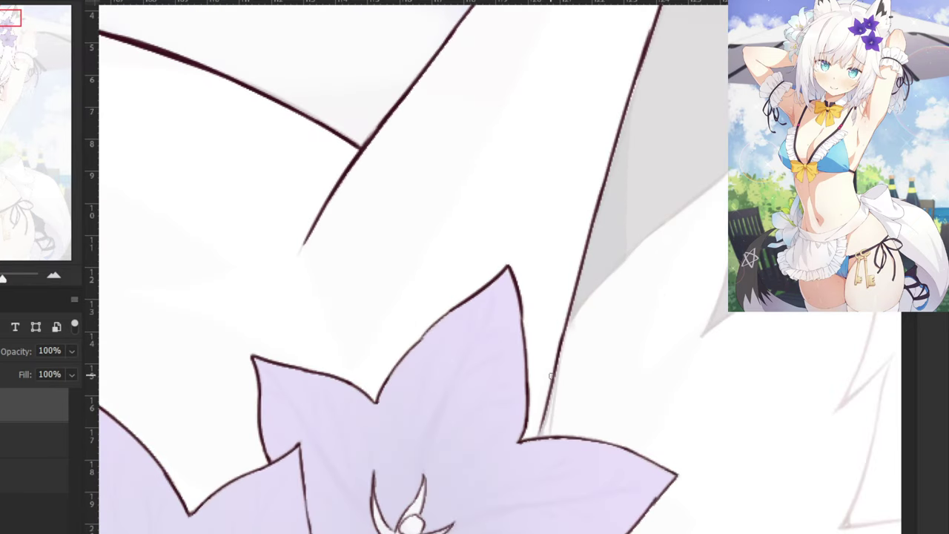
pyautogui.moveTo(562, 354); pyautogui.dragTo(539, 431)
pyautogui.hotkey('ctrl', 'z')
pyautogui.moveTo(561, 348); pyautogui.dragTo(540, 428)
pyautogui.moveTo(551, 387)
pyautogui.mouseDown()
pyautogui.moveTo(537, 441)
pyautogui.moveTo(548, 439)
pyautogui.mouseUp()
pyautogui.hotkey('ctrl', 'z')
pyautogui.hotkey('ctrl', 'z')
pyautogui.hotkey('ctrl', 'z')
pyautogui.moveTo(557, 371); pyautogui.dragTo(549, 436)
pyautogui.hotkey('ctrl', 'z')
# Ink the rounded rectangular outline of the grey clip on the right-hand ear's outer edge.
pyautogui.moveTo(563, 271); pyautogui.dragTo(547, 95)
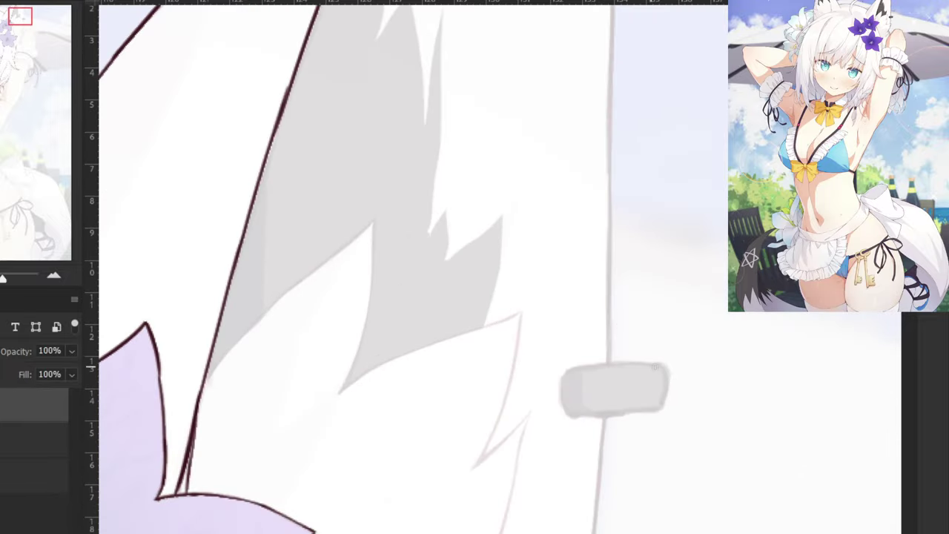
pyautogui.moveTo(621, 365)
pyautogui.mouseDown()
pyautogui.moveTo(659, 365)
pyautogui.moveTo(566, 376)
pyautogui.mouseUp()
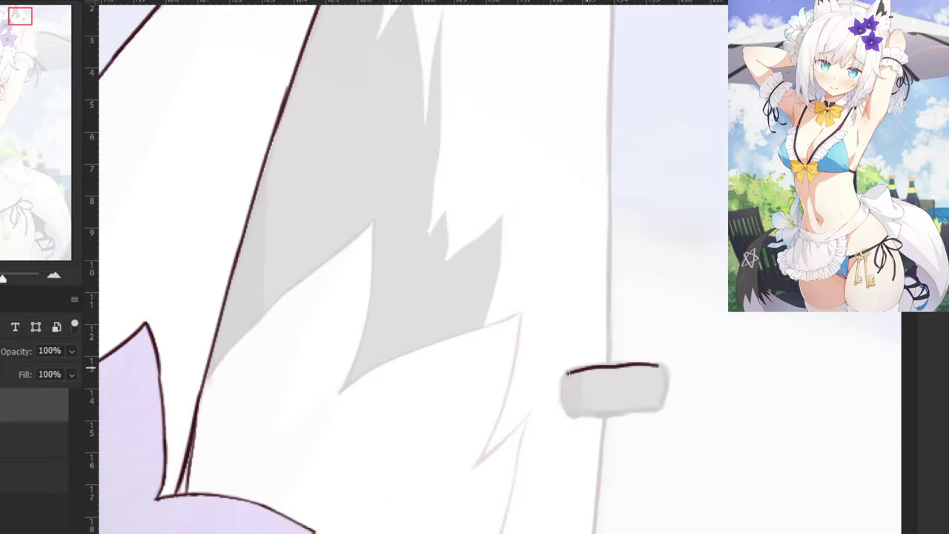
pyautogui.hotkey('ctrl', 'z')
pyautogui.moveTo(662, 364)
pyautogui.mouseDown()
pyautogui.moveTo(562, 375)
pyautogui.moveTo(564, 404)
pyautogui.moveTo(597, 417)
pyautogui.moveTo(658, 410)
pyautogui.moveTo(667, 367)
pyautogui.mouseUp()
pyautogui.hotkey('ctrl', 'z')
pyautogui.hotkey('ctrl', 'z')
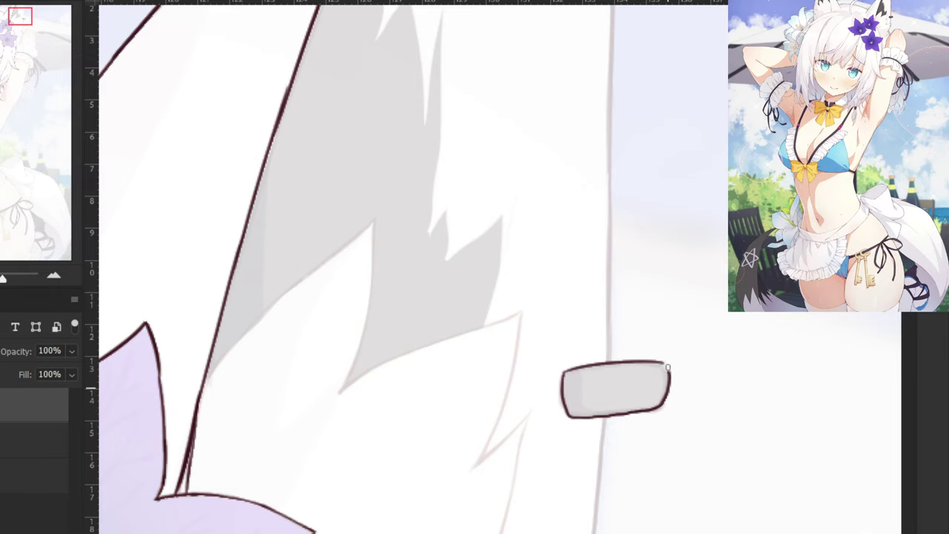
# Ink the right-hand ear's outer edge from the canvas's upper border past the clip to the white fur tip below.
pyautogui.hotkey('ctrl', '-')
pyautogui.moveTo(558, 121); pyautogui.dragTo(554, 321)
pyautogui.hotkey('ctrl', 'z')
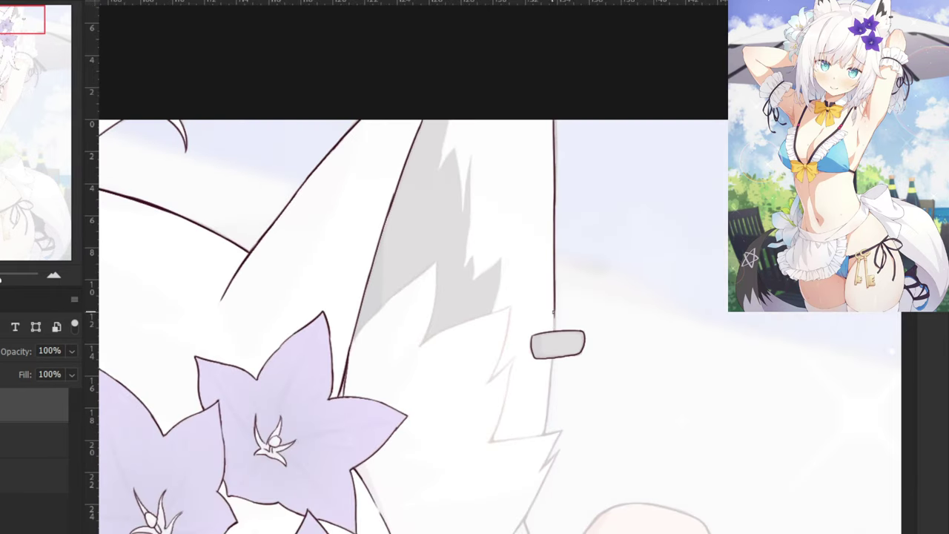
pyautogui.hotkey('ctrl', '+')
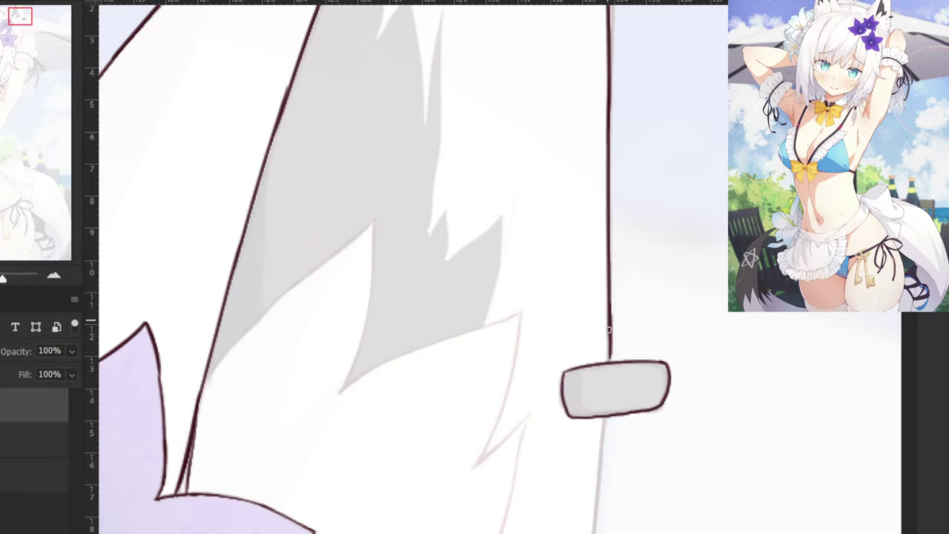
pyautogui.moveTo(608, 329); pyautogui.dragTo(609, 361)
pyautogui.scroll(-3, 570, 457)
pyautogui.moveTo(613, 318); pyautogui.dragTo(608, 363)
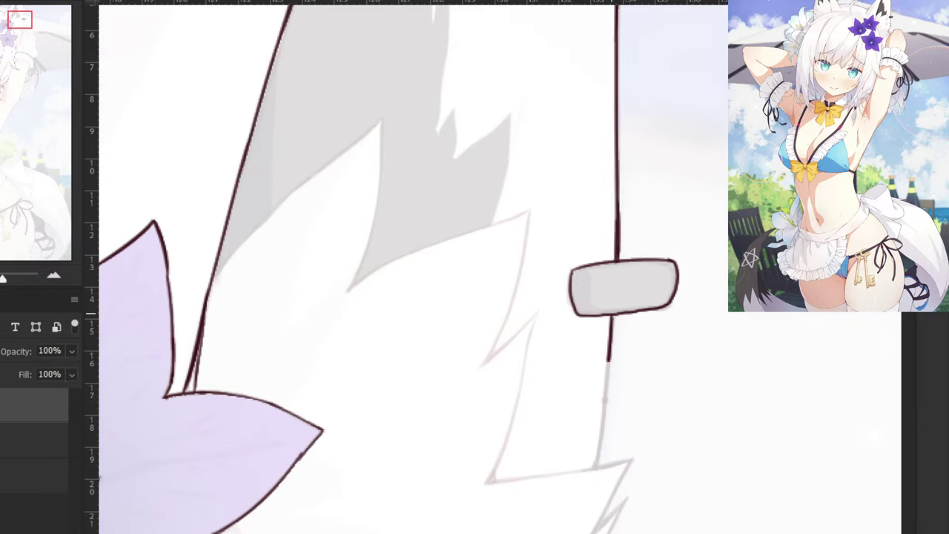
pyautogui.moveTo(605, 399)
pyautogui.mouseDown()
pyautogui.moveTo(608, 367)
pyautogui.moveTo(595, 466)
pyautogui.mouseUp()
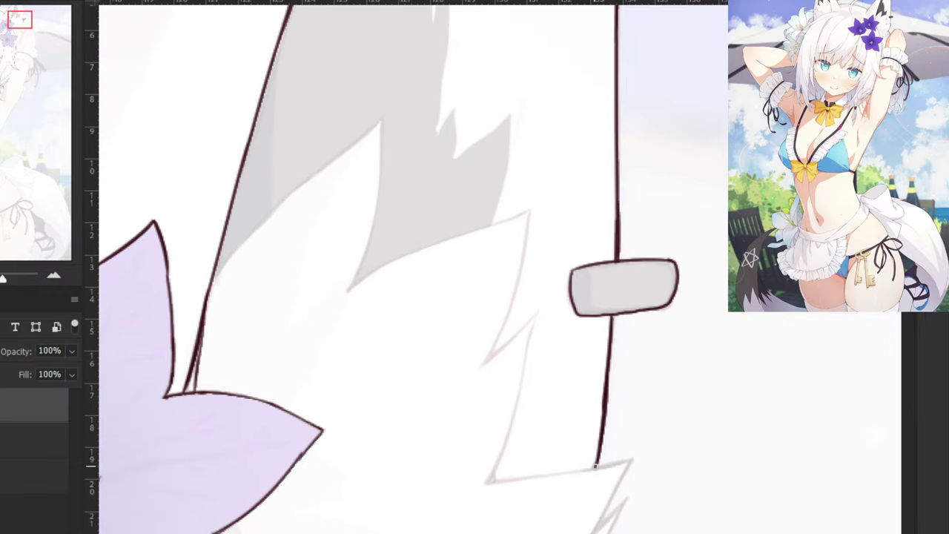
# Ink the upper edge of the first inner-ear fur tuft, from its tip down to the ear's inner line.
pyautogui.hotkey('ctrl', '-')
pyautogui.hotkey('ctrl', '-')
pyautogui.hotkey('ctrl', '+')
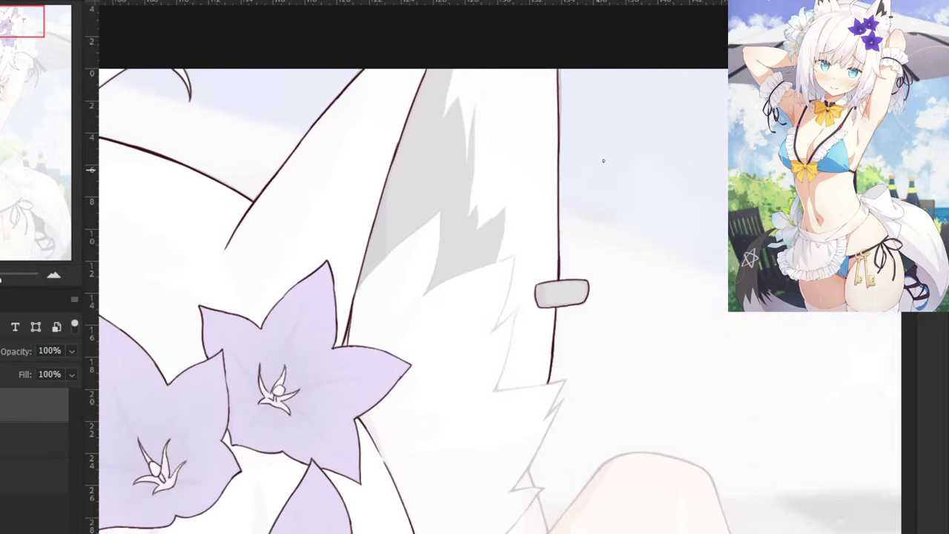
pyautogui.moveTo(458, 391); pyautogui.dragTo(525, 494)
pyautogui.moveTo(420, 267); pyautogui.dragTo(467, 299)
pyautogui.hotkey('ctrl', '+')
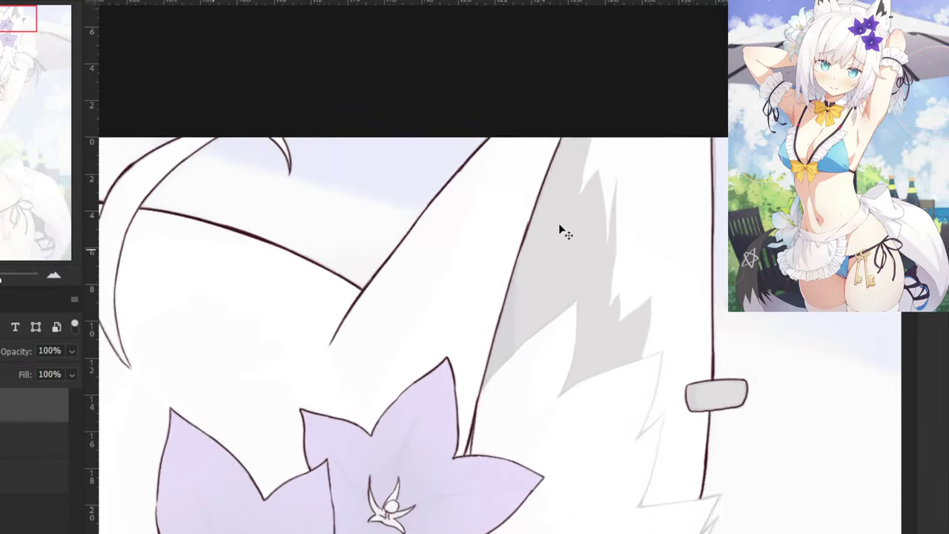
pyautogui.moveTo(461, 466); pyautogui.dragTo(524, 388)
pyautogui.hotkey('ctrl', 'z')
pyautogui.moveTo(625, 301); pyautogui.dragTo(470, 454)
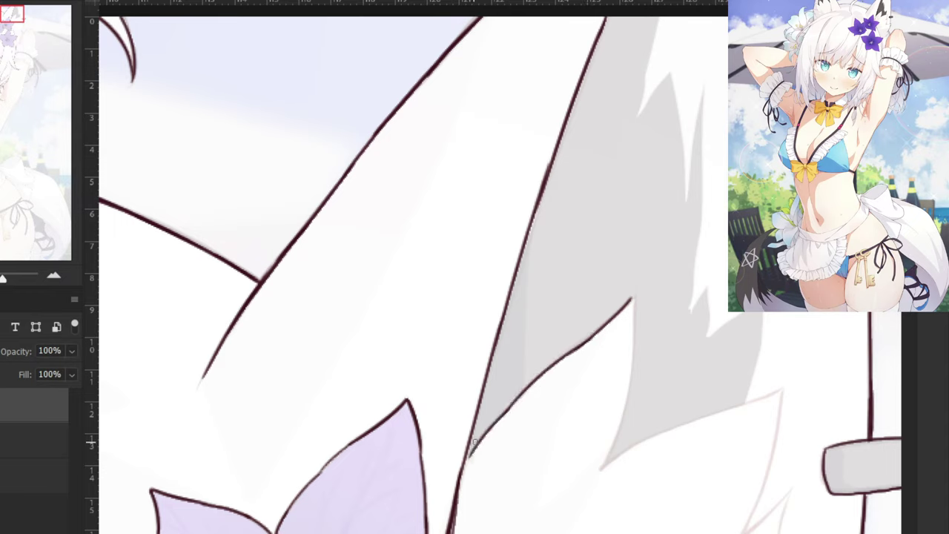
pyautogui.moveTo(506, 410); pyautogui.dragTo(461, 470)
pyautogui.hotkey('ctrl', 'z')
pyautogui.hotkey('ctrl', 'z')
pyautogui.hotkey('ctrl', 'z')
# Ink the first fur tuft's curved right side from its tip down to the notch below the grey area.
pyautogui.moveTo(634, 303); pyautogui.dragTo(611, 393)
pyautogui.hotkey('ctrl', 'z')
pyautogui.moveTo(631, 304)
pyautogui.mouseDown()
pyautogui.moveTo(599, 440)
pyautogui.moveTo(610, 424)
pyautogui.mouseUp()
pyautogui.hotkey('ctrl', 'z')
pyautogui.moveTo(627, 380); pyautogui.dragTo(605, 459)
pyautogui.hotkey('ctrl', 'z')
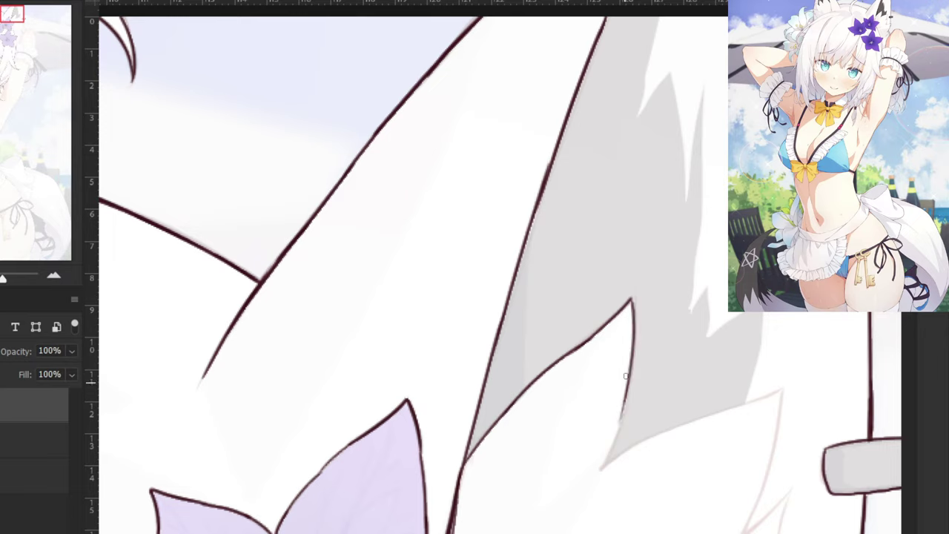
pyautogui.hotkey('ctrl', 'z')
pyautogui.moveTo(632, 298); pyautogui.dragTo(615, 437)
pyautogui.moveTo(632, 382); pyautogui.dragTo(599, 471)
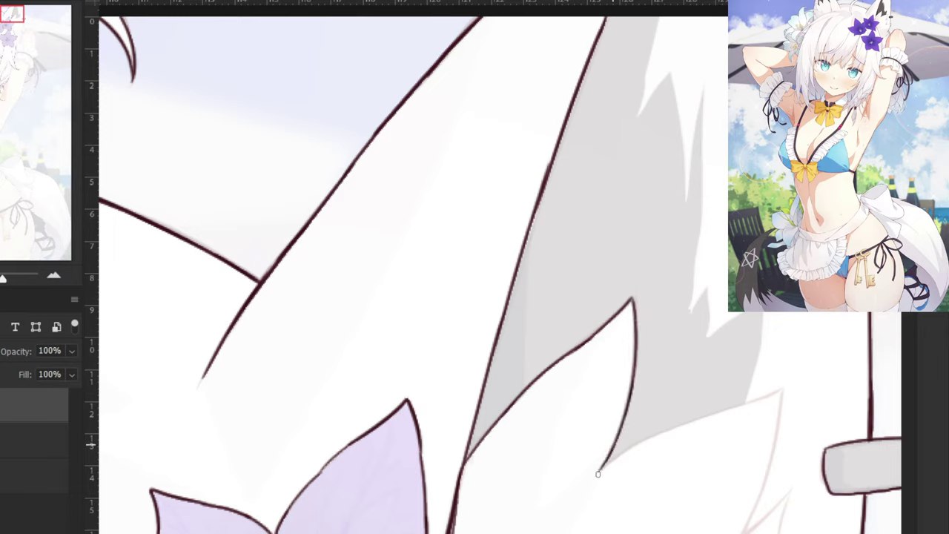
# Ink the second fur tuft's upper edge along the grey area, from its tip to the notch beside the first tuft.
pyautogui.moveTo(779, 388); pyautogui.dragTo(689, 423)
pyautogui.hotkey('ctrl', 'z')
pyautogui.hotkey('ctrl', 'z')
pyautogui.moveTo(780, 387); pyautogui.dragTo(672, 427)
pyautogui.hotkey('ctrl', 'z')
pyautogui.moveTo(783, 386)
pyautogui.mouseDown()
pyautogui.moveTo(682, 422)
pyautogui.moveTo(600, 472)
pyautogui.mouseUp()
pyautogui.hotkey('ctrl', 'z')
pyautogui.hotkey('ctrl', 'z')
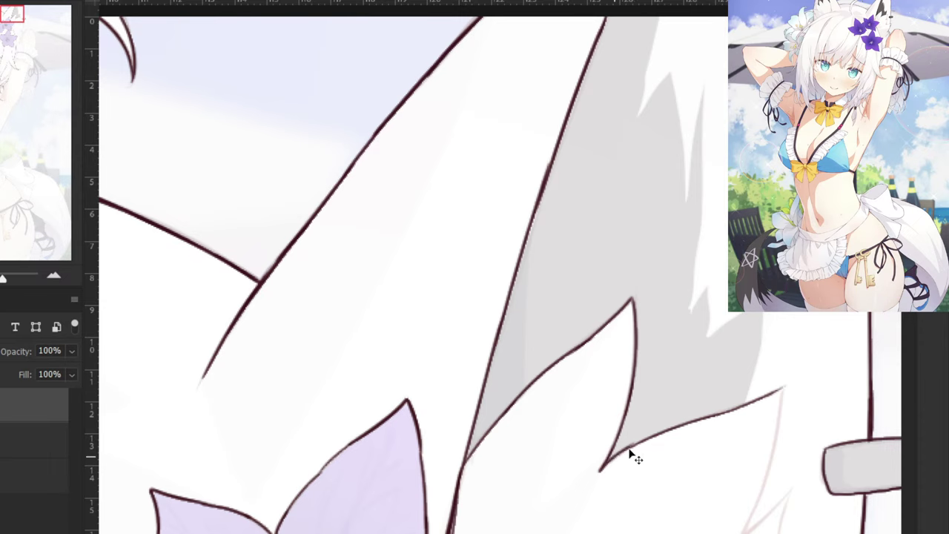
pyautogui.hotkey('ctrl', 'z')
pyautogui.moveTo(637, 445); pyautogui.dragTo(599, 475)
pyautogui.hotkey('ctrl', '-')
pyautogui.hotkey('ctrl', '-')
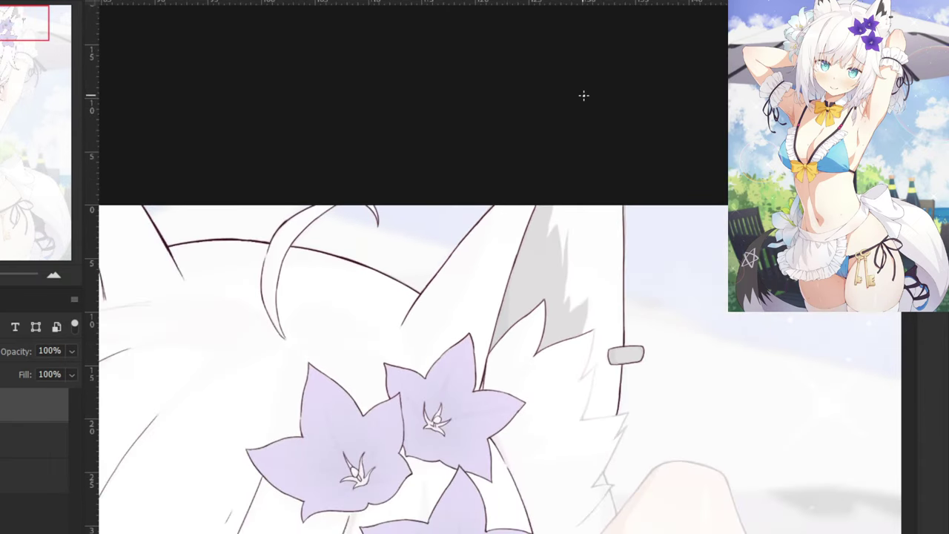
pyautogui.hotkey('ctrl', '+')
pyautogui.moveTo(701, 200); pyautogui.dragTo(704, 308)
pyautogui.hotkey('ctrl', 'z')
pyautogui.moveTo(705, 205); pyautogui.dragTo(703, 297)
pyautogui.moveTo(703, 297)
pyautogui.mouseDown()
pyautogui.moveTo(700, 206)
pyautogui.moveTo(712, 310)
pyautogui.mouseUp()
pyautogui.hotkey('ctrl', 'z')
pyautogui.hotkey('ctrl', 'z')
pyautogui.hotkey('ctrl', '-')
pyautogui.hotkey('ctrl', '-')
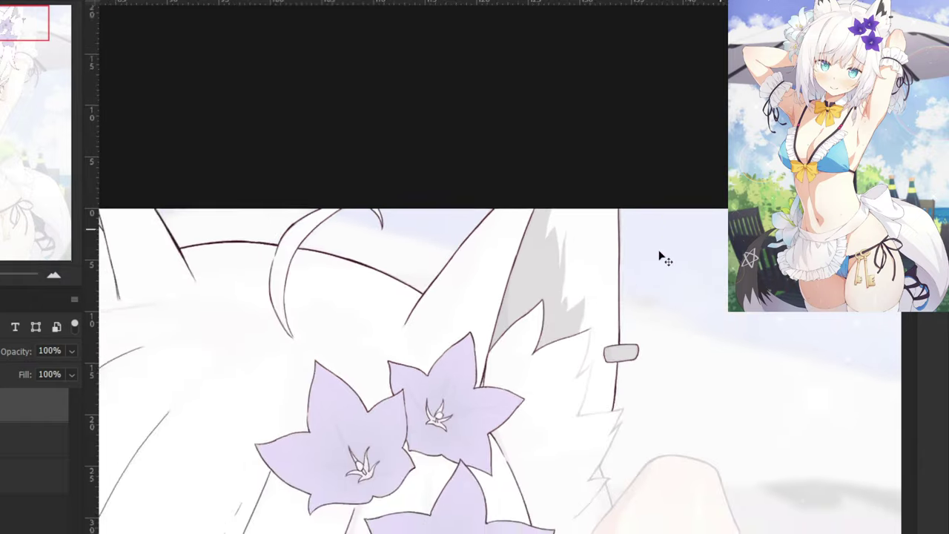
# Hide the faded reference and examine the head's line art on the white background.
pyautogui.scroll(-2, 662, 255)
pyautogui.hotkey('ctrl', ',')
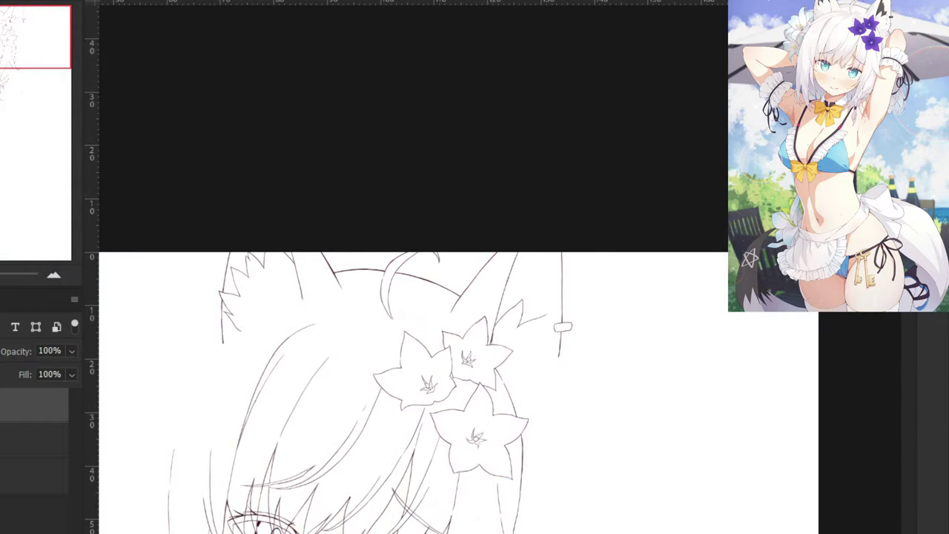
pyautogui.scroll(-4, 213, 367)
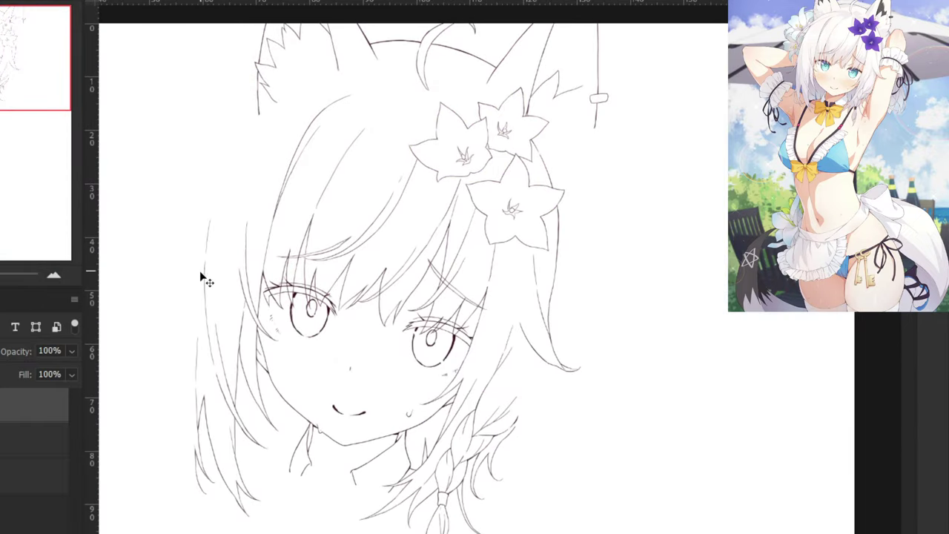
pyautogui.moveTo(140, 259); pyautogui.dragTo(319, 411)
pyautogui.moveTo(222, 312); pyautogui.dragTo(267, 367)
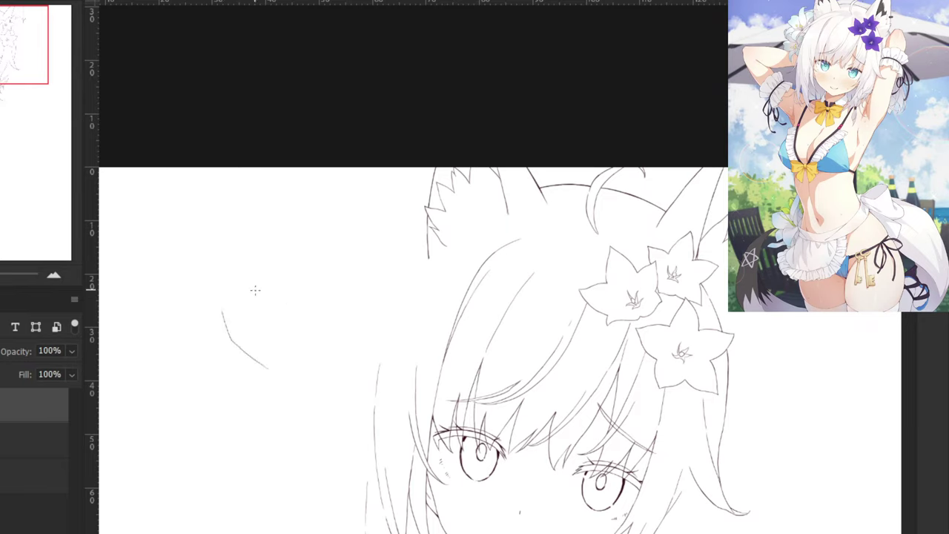
pyautogui.moveTo(263, 295)
pyautogui.mouseDown()
pyautogui.moveTo(215, 289)
pyautogui.moveTo(257, 290)
pyautogui.mouseUp()
pyautogui.hotkey('ctrl', 'z')
pyautogui.hotkey('ctrl', 'z')
pyautogui.hotkey('ctrl', 'z')
pyautogui.hotkey('ctrl', 'z')
# Show the faded reference behind the line art again, with the head and raised arms in view.
pyautogui.hotkey('ctrl', '-')
pyautogui.hotkey('ctrl', ',')
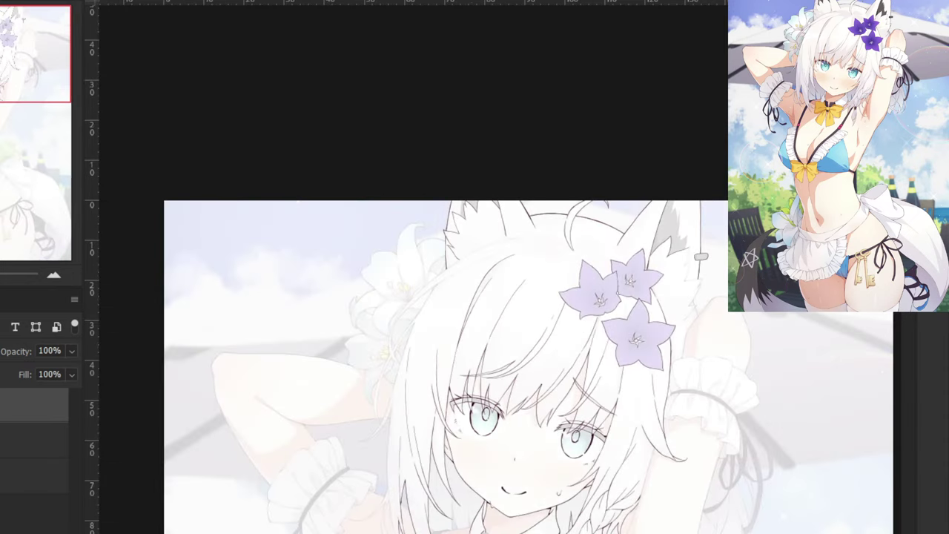
# Hide the faded colour reference to check the line art on its own, and show it again.
pyautogui.hotkey('ctrl', ',')
pyautogui.moveTo(166, 382); pyautogui.dragTo(138, 361)
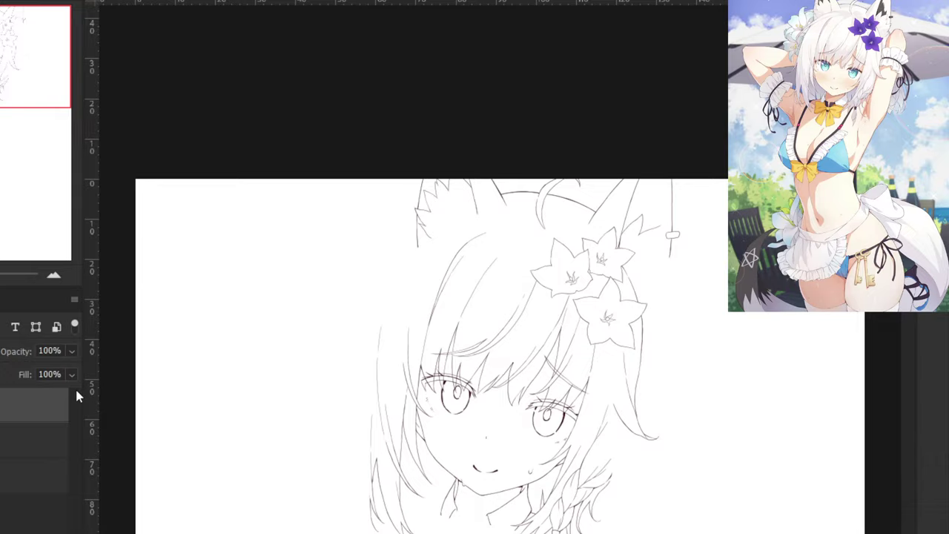
pyautogui.hotkey('ctrl', '+')
pyautogui.hotkey('ctrl', '+')
pyautogui.hotkey('ctrl', ',')
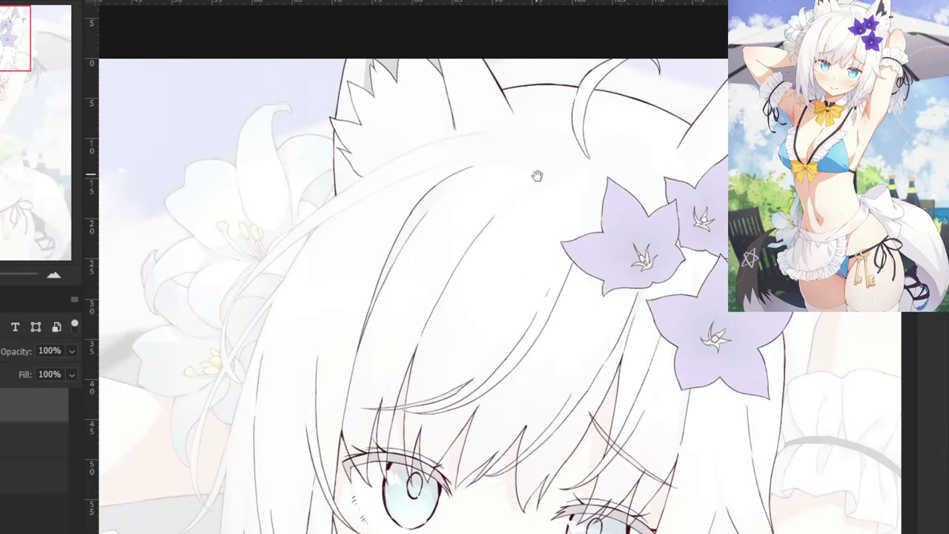
# Ink the outer edge of the large fur tuft inside the ear beside the purple flowers, from its tip to the notch below.
pyautogui.moveTo(537, 176); pyautogui.dragTo(244, 236)
pyautogui.hotkey('ctrl', '+')
pyautogui.hotkey('ctrl', '+')
pyautogui.moveTo(530, 107)
pyautogui.mouseDown()
pyautogui.moveTo(525, 206)
pyautogui.moveTo(559, 195)
pyautogui.moveTo(576, 112)
pyautogui.moveTo(596, 159)
pyautogui.moveTo(585, 232)
pyautogui.mouseUp()
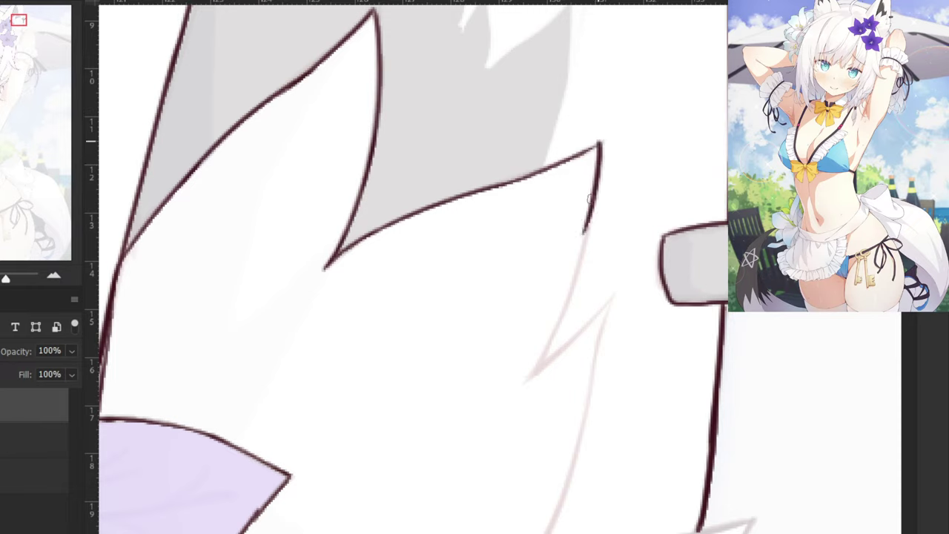
pyautogui.hotkey('ctrl', 'z')
pyautogui.moveTo(600, 144); pyautogui.dragTo(591, 204)
pyautogui.hotkey('ctrl', 'z')
pyautogui.moveTo(600, 144); pyautogui.dragTo(539, 361)
pyautogui.hotkey('ctrl', 'z')
pyautogui.hotkey('ctrl', 'z')
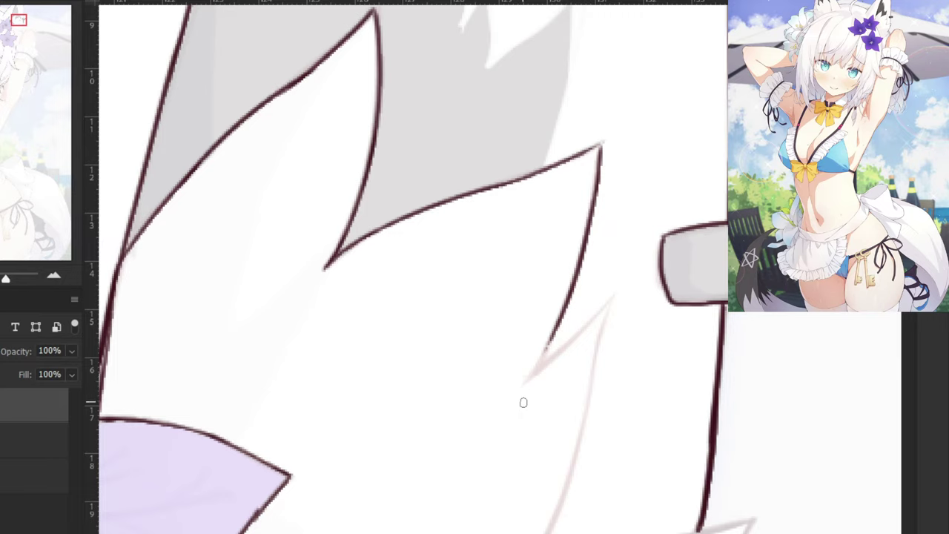
pyautogui.hotkey('ctrl', 'z')
pyautogui.moveTo(551, 340); pyautogui.dragTo(528, 382)
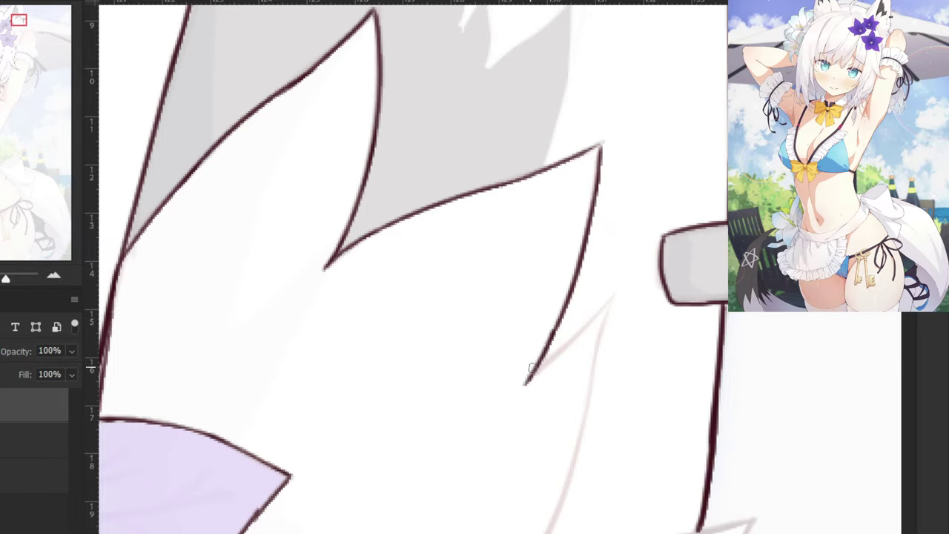
pyautogui.hotkey('ctrl', 'z')
pyautogui.moveTo(567, 304); pyautogui.dragTo(526, 380)
# Ink the short slanted upper edge of the small fur spike, joining its tip to the notch of the large tuft.
pyautogui.moveTo(615, 294); pyautogui.dragTo(558, 354)
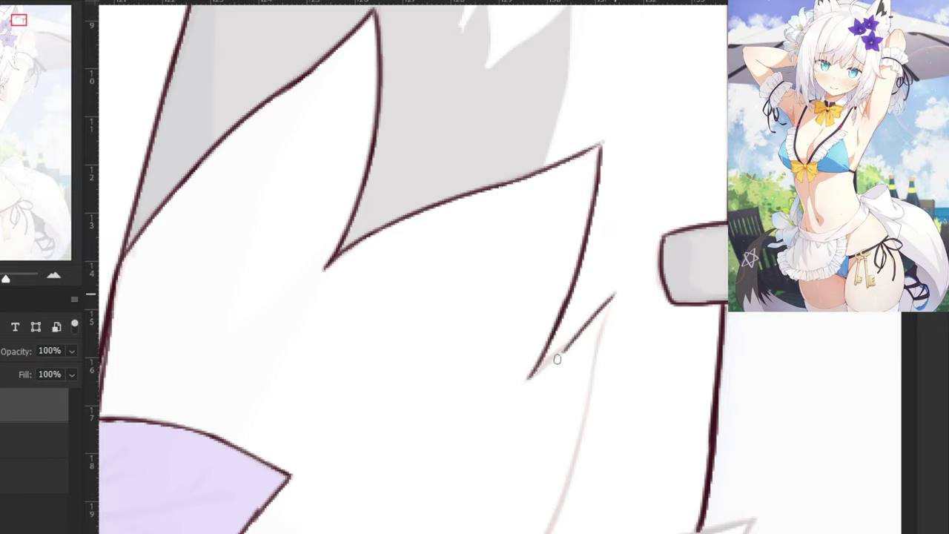
pyautogui.moveTo(592, 319); pyautogui.dragTo(535, 374)
pyautogui.hotkey('ctrl', 'z')
pyautogui.hotkey('ctrl', 'z')
pyautogui.moveTo(618, 287); pyautogui.dragTo(533, 377)
pyautogui.hotkey('ctrl', 'z')
pyautogui.moveTo(576, 339); pyautogui.dragTo(533, 376)
# Ink the long curved edge running from the small fur spike's tip down to the next inner corner.
pyautogui.moveTo(617, 289); pyautogui.dragTo(591, 363)
pyautogui.hotkey('ctrl', 'z')
pyautogui.hotkey('ctrl', 'z')
pyautogui.moveTo(618, 287); pyautogui.dragTo(554, 519)
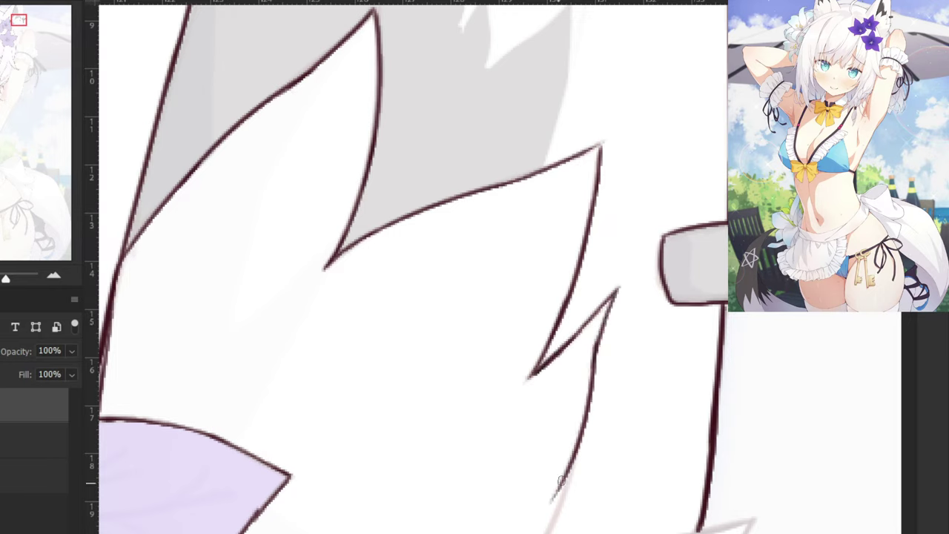
pyautogui.hotkey('ctrl', 'z')
pyautogui.moveTo(595, 353); pyautogui.dragTo(553, 533)
pyautogui.hotkey('ctrl', 'z')
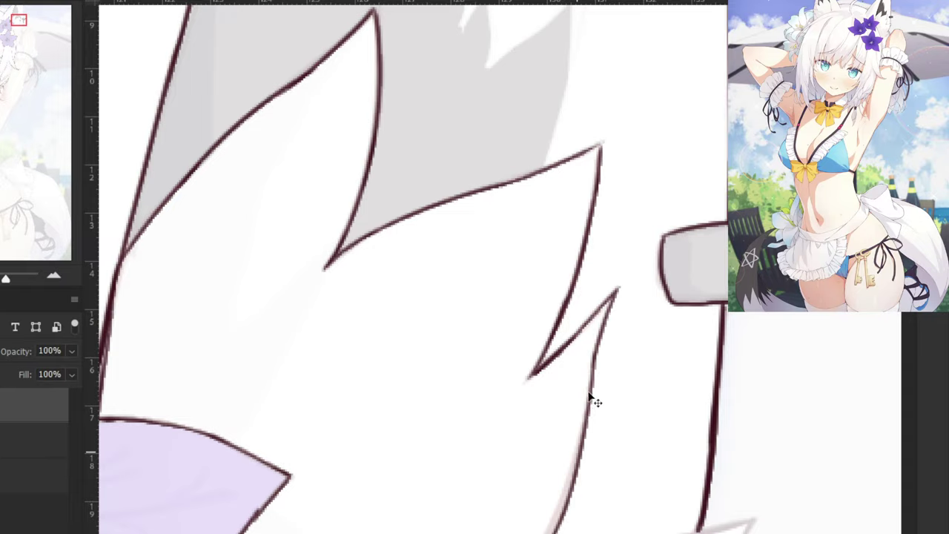
pyautogui.hotkey('ctrl', 'z')
pyautogui.moveTo(595, 363); pyautogui.dragTo(548, 533)
# Ink the nearly horizontal fur edge from the inner corner, past the ear's outer line, to the protruding tip.
pyautogui.moveTo(541, 488); pyautogui.dragTo(488, 357)
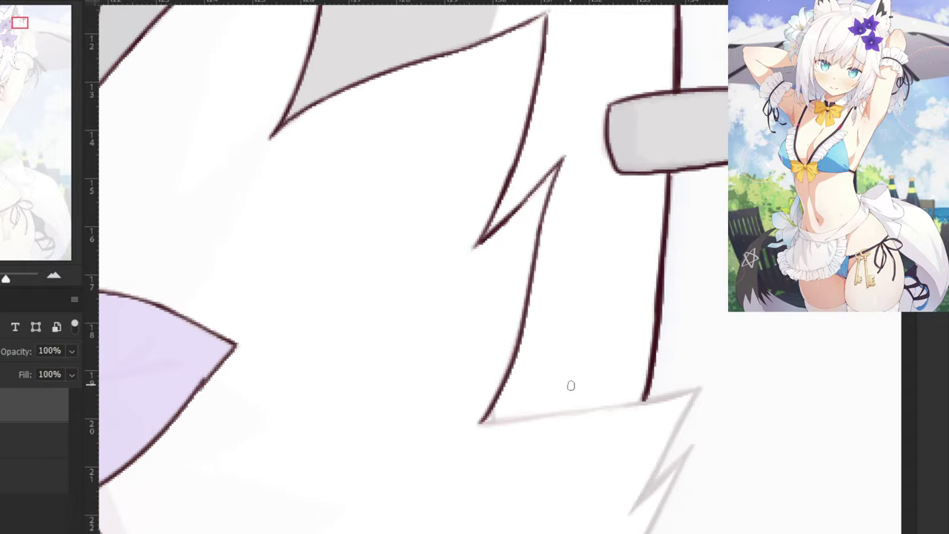
pyautogui.moveTo(480, 420); pyautogui.dragTo(597, 400)
pyautogui.scroll(-6, 536, 284)
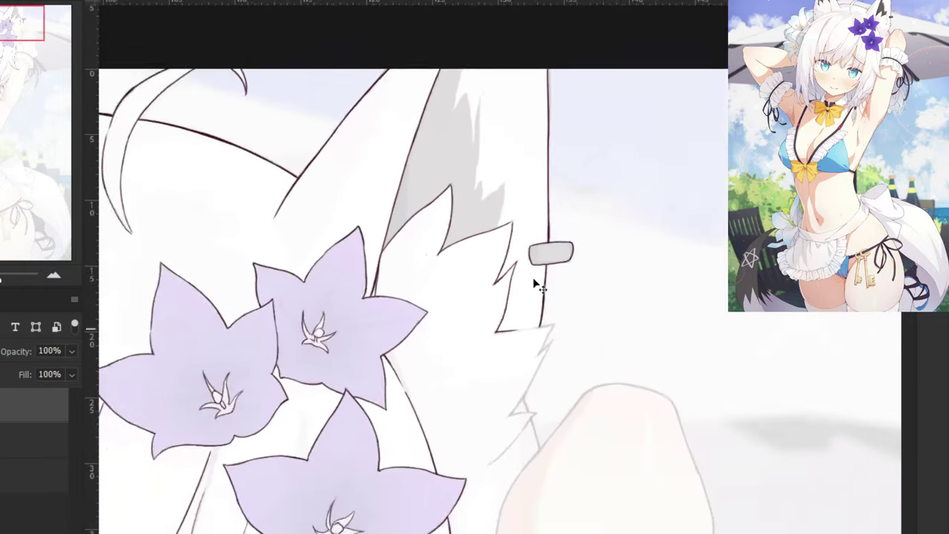
pyautogui.scroll(7, 501, 296)
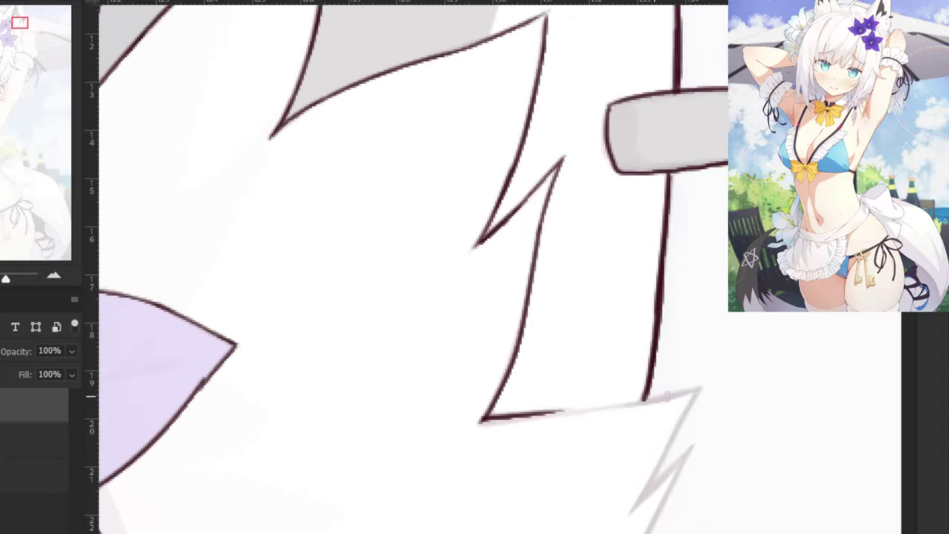
pyautogui.moveTo(647, 401); pyautogui.dragTo(710, 384)
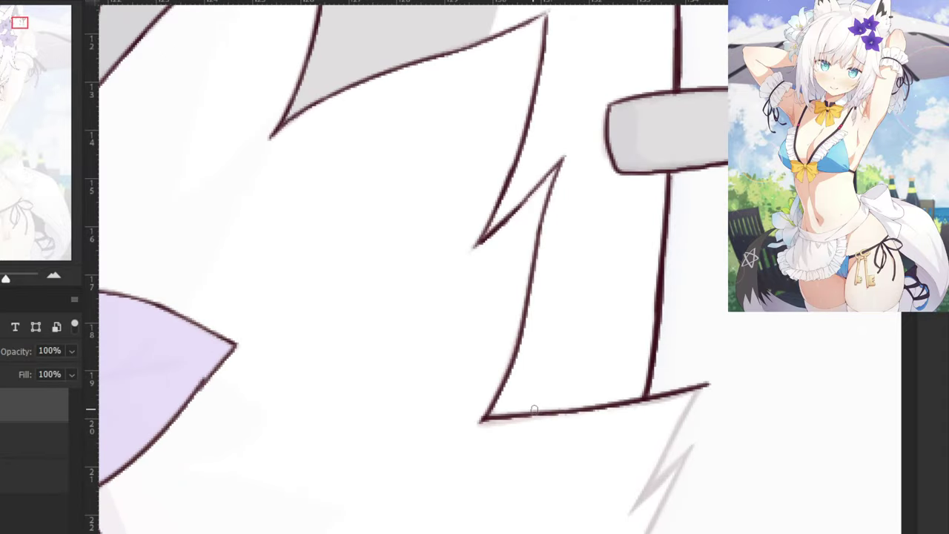
# Ink the zigzag notch of the fur directly below the protruding tip, following the faded reference.
pyautogui.moveTo(701, 387); pyautogui.dragTo(657, 470)
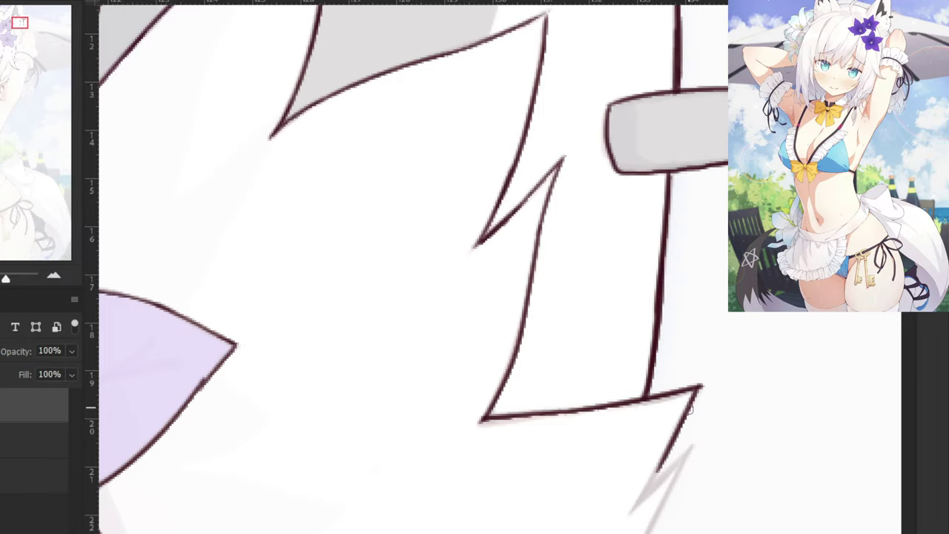
pyautogui.moveTo(673, 438); pyautogui.dragTo(635, 511)
pyautogui.moveTo(691, 447); pyautogui.dragTo(634, 509)
pyautogui.hotkey('ctrl', 'z')
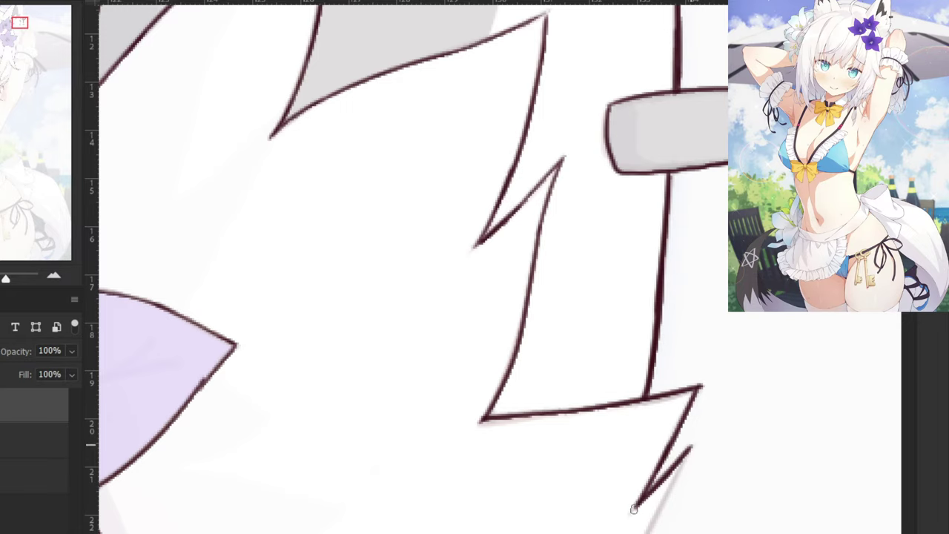
# Ink the long diagonal fur edge from the zigzag notch down to the pointed corner below.
pyautogui.moveTo(633, 438); pyautogui.dragTo(716, 210)
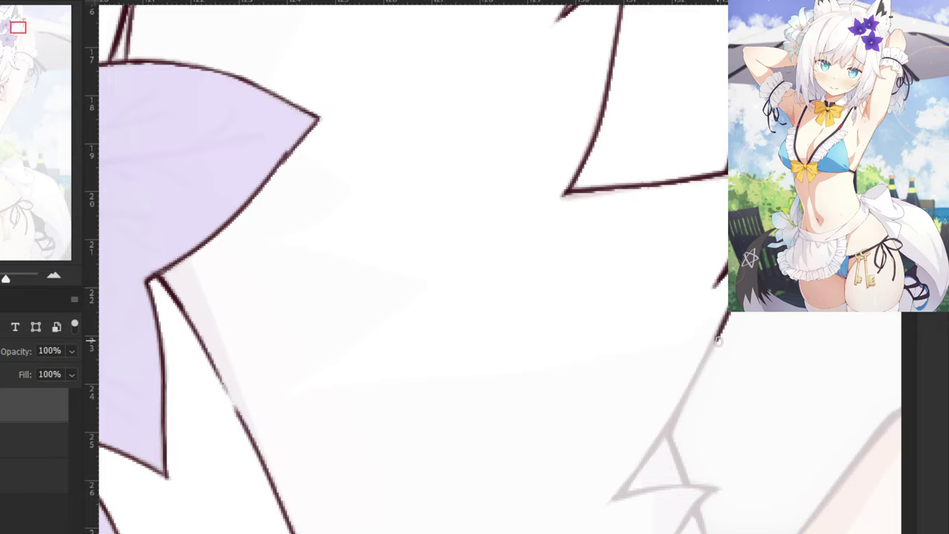
pyautogui.moveTo(728, 311); pyautogui.dragTo(659, 445)
pyautogui.moveTo(693, 387); pyautogui.dragTo(630, 490)
pyautogui.hotkey('ctrl', 'z')
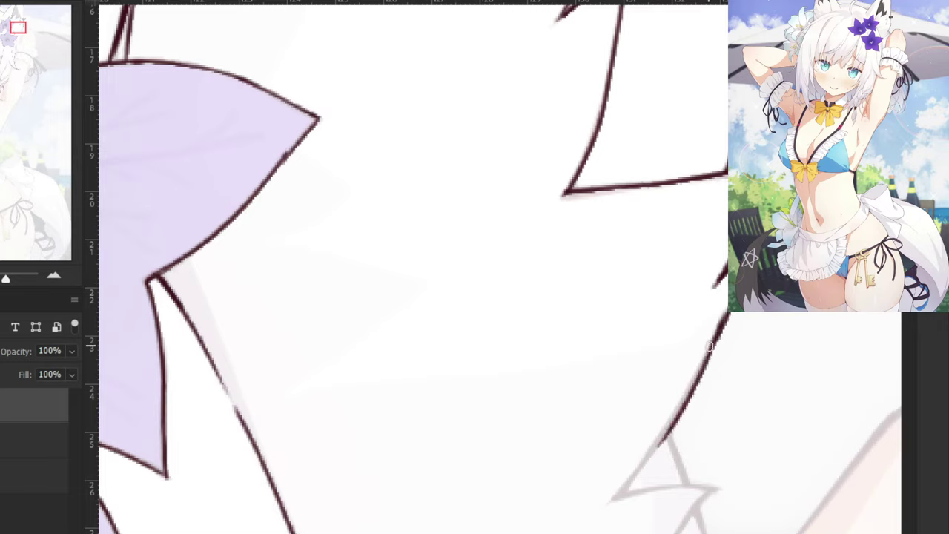
pyautogui.moveTo(709, 346); pyautogui.dragTo(632, 477)
pyautogui.moveTo(679, 418)
pyautogui.mouseDown()
pyautogui.moveTo(621, 499)
pyautogui.moveTo(664, 489)
pyautogui.moveTo(623, 498)
pyautogui.mouseUp()
pyautogui.hotkey('ctrl', 'z')
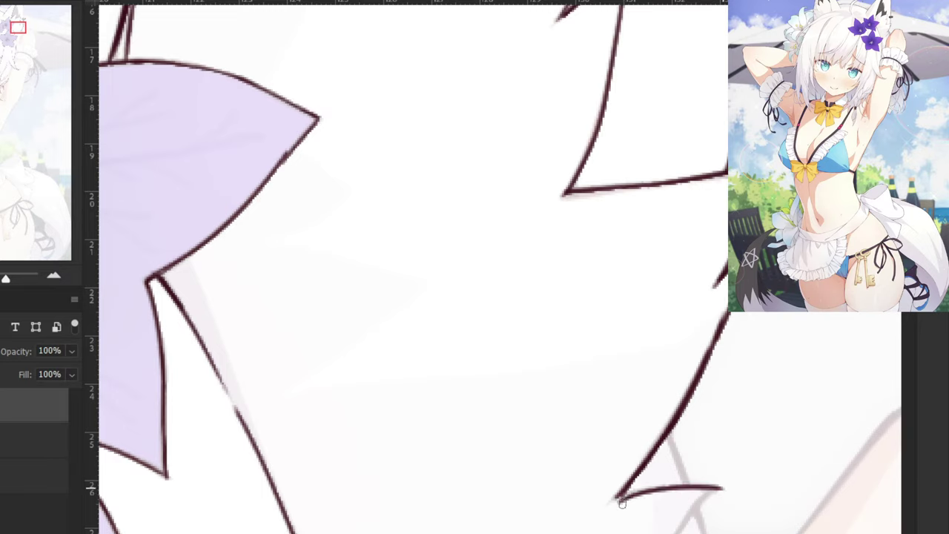
# Ink the short horizontal edge of the lower fur spike, starting from the pointed corner.
pyautogui.hotkey('ctrl', 'z')
pyautogui.moveTo(718, 488); pyautogui.dragTo(627, 499)
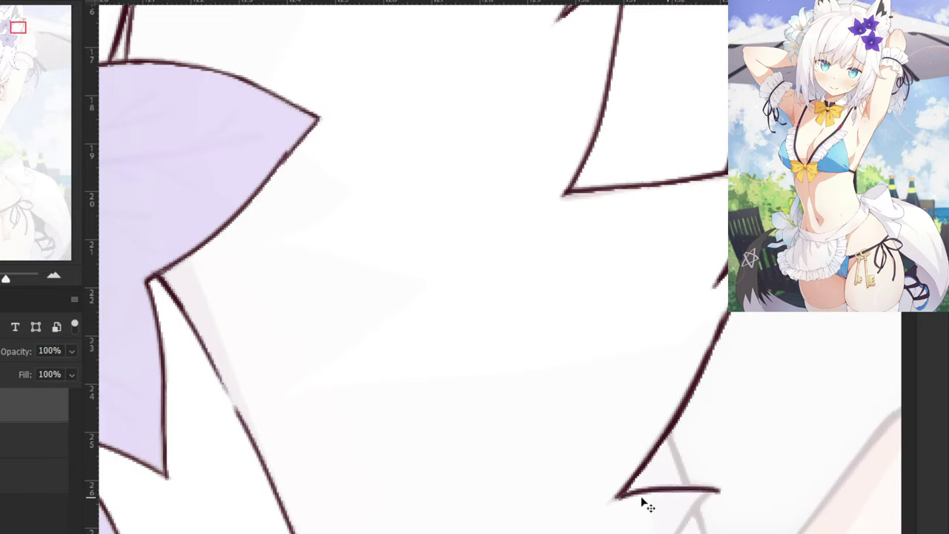
pyautogui.hotkey('ctrl', 'z')
pyautogui.moveTo(718, 488); pyautogui.dragTo(616, 505)
pyautogui.hotkey('ctrl', 'z')
pyautogui.moveTo(718, 488)
pyautogui.mouseDown()
pyautogui.moveTo(625, 500)
pyautogui.moveTo(697, 276)
pyautogui.mouseUp()
# Ink the curved underside of the lower fur spike, sweeping inward toward the purple flowers.
pyautogui.moveTo(768, 265); pyautogui.dragTo(670, 395)
pyautogui.hotkey('ctrl', 'z')
pyautogui.moveTo(718, 331)
pyautogui.mouseDown()
pyautogui.moveTo(627, 432)
pyautogui.moveTo(688, 371)
pyautogui.mouseUp()
pyautogui.hotkey('ctrl', 'z')
pyautogui.hotkey('ctrl', 'z')
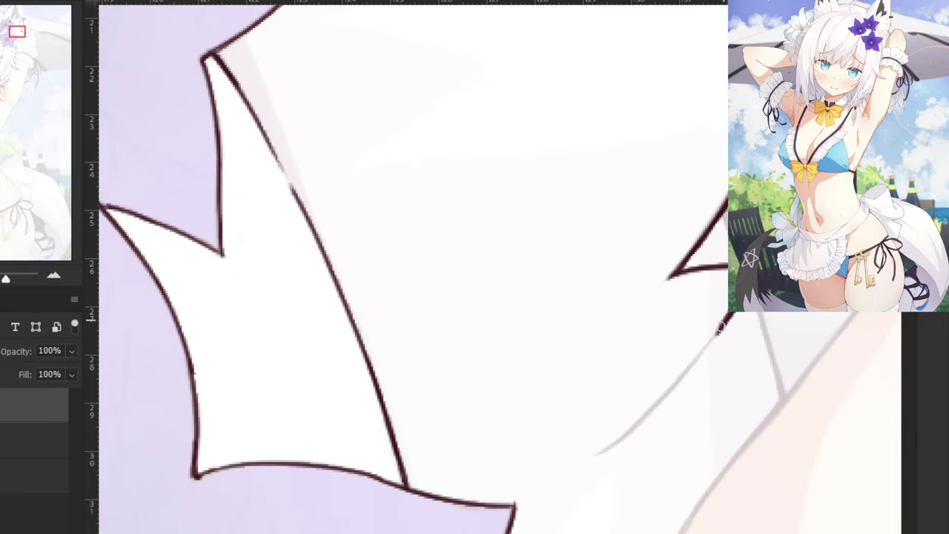
pyautogui.moveTo(731, 313)
pyautogui.mouseDown()
pyautogui.moveTo(666, 394)
pyautogui.moveTo(602, 449)
pyautogui.mouseUp()
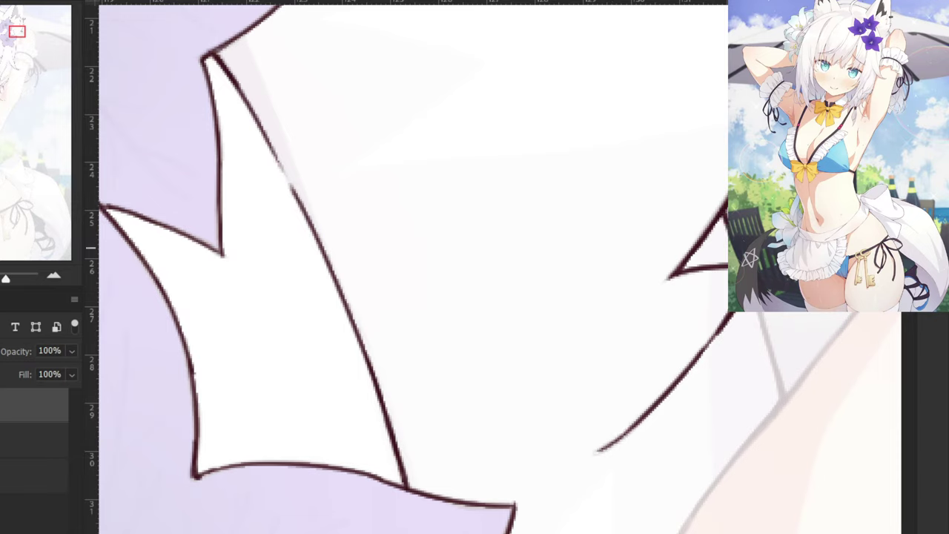
# Ink the short straight line running from the lower fur spike down to the raised arm's outline.
pyautogui.moveTo(758, 313); pyautogui.dragTo(782, 405)
pyautogui.hotkey('ctrl', 'z')
pyautogui.moveTo(759, 314); pyautogui.dragTo(783, 401)
pyautogui.hotkey('ctrl', 'z')
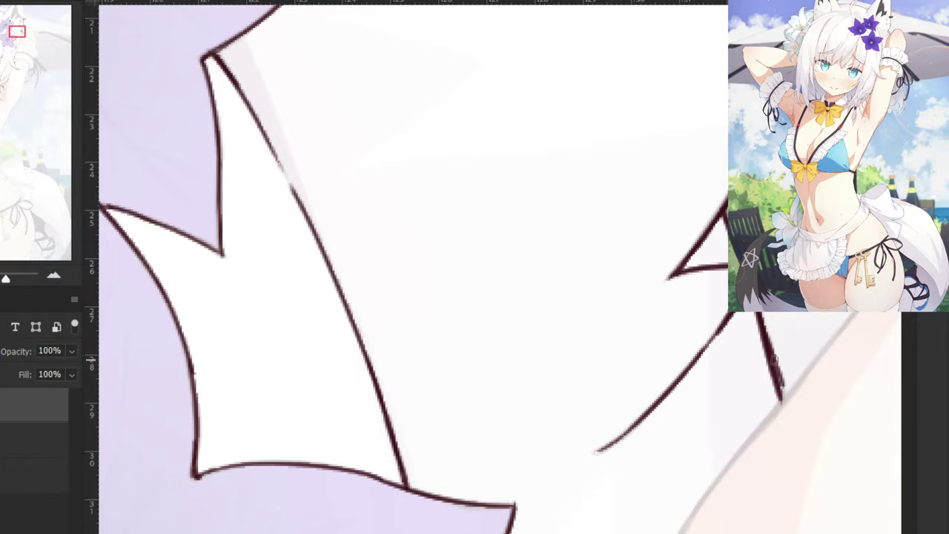
pyautogui.hotkey('ctrl', '-')
pyautogui.hotkey('ctrl', 'z')
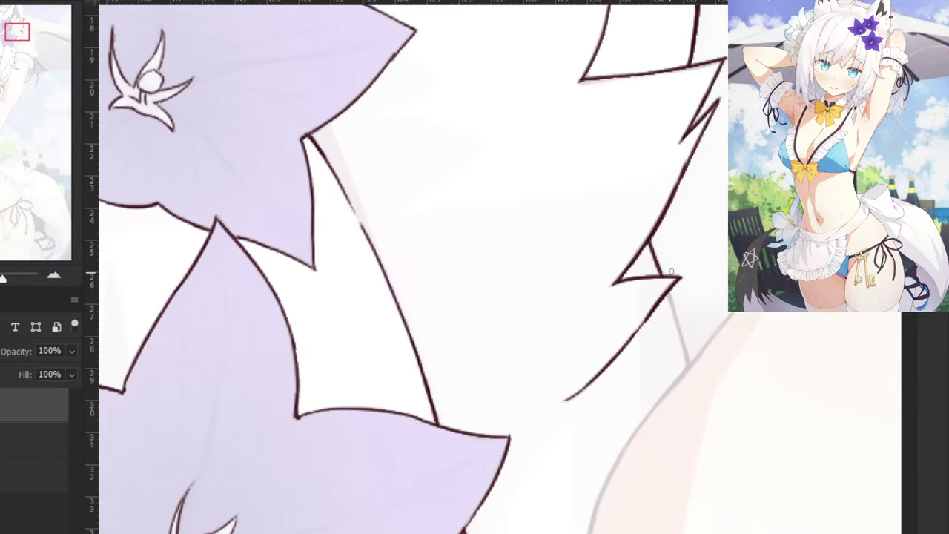
pyautogui.hotkey('ctrl', '+')
pyautogui.moveTo(724, 215); pyautogui.dragTo(789, 407)
pyautogui.moveTo(754, 296); pyautogui.dragTo(768, 335)
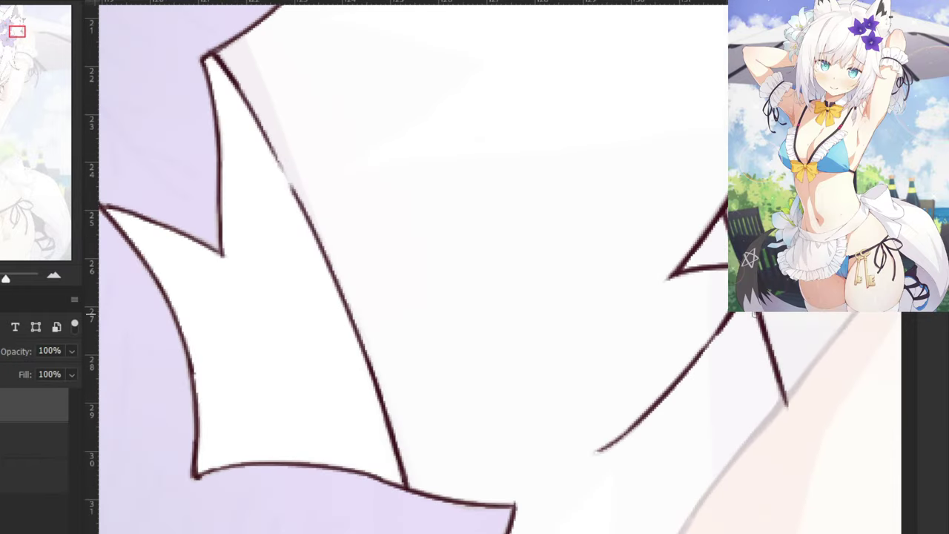
# Switch to the notes document and handwrite item "2.5-Silhoutte lines" at the end of the Line art section.
pyautogui.hotkey('ctrl', '-')
pyautogui.hotkey('ctrl', '-')
pyautogui.hotkey('ctrl', 'Tab')
pyautogui.moveTo(204, 194); pyautogui.dragTo(360, 284)
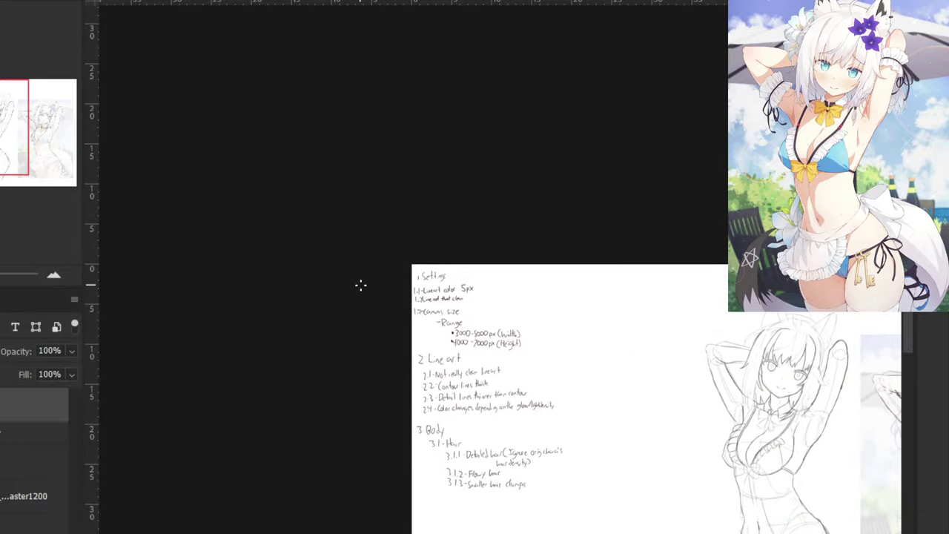
pyautogui.hotkey('ctrl', '+')
pyautogui.hotkey('ctrl', '+')
pyautogui.moveTo(326, 461); pyautogui.dragTo(396, 216)
pyautogui.hotkey('ctrl', '+')
pyautogui.scroll(2, 499, 300)
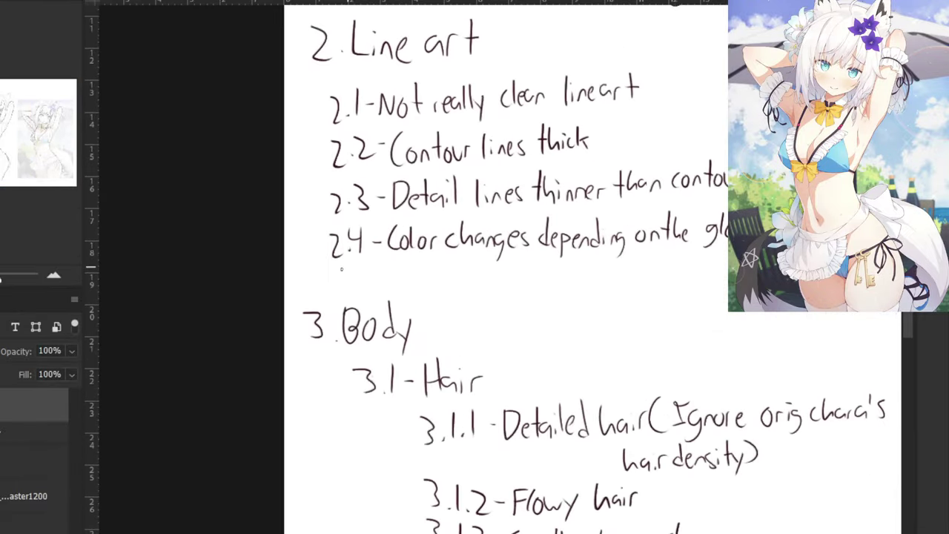
pyautogui.moveTo(336, 285); pyautogui.dragTo(341, 296)
pyautogui.click(344, 292)
pyautogui.moveTo(392, 263); pyautogui.dragTo(385, 290)
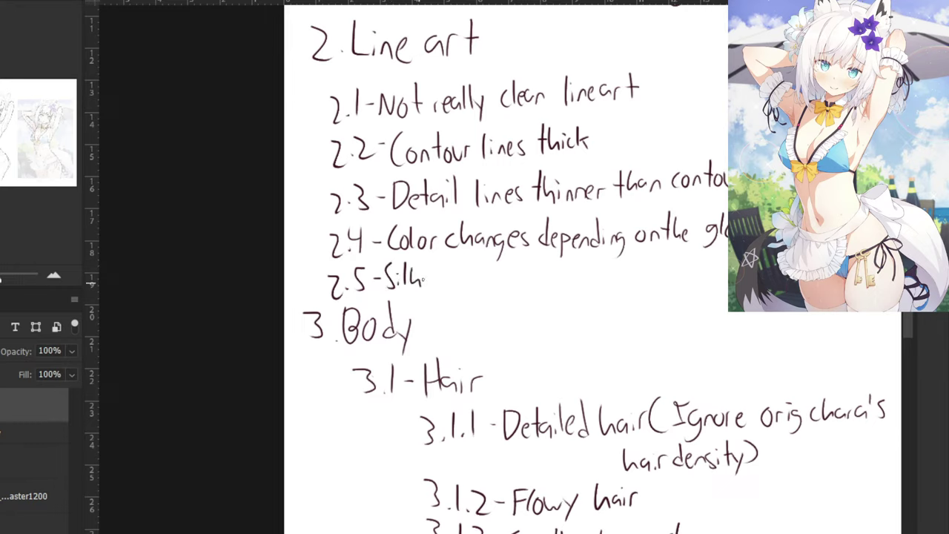
pyautogui.moveTo(431, 277); pyautogui.dragTo(438, 283)
pyautogui.moveTo(444, 260); pyautogui.dragTo(453, 283)
pyautogui.moveTo(444, 274); pyautogui.dragTo(456, 272)
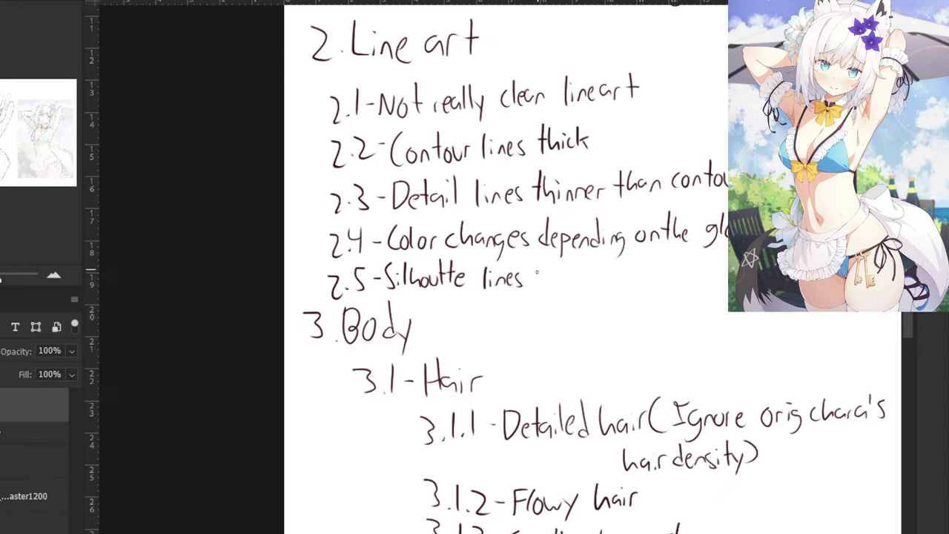
# Handwrite "(full pressure)" after the silhouette lines note in item 2.5.
pyautogui.moveTo(533, 269); pyautogui.dragTo(529, 292)
pyautogui.hotkey('ctrl', 'z')
pyautogui.hotkey('ctrl', 'z')
pyautogui.hotkey('ctrl', 'z')
pyautogui.moveTo(586, 275); pyautogui.dragTo(591, 287)
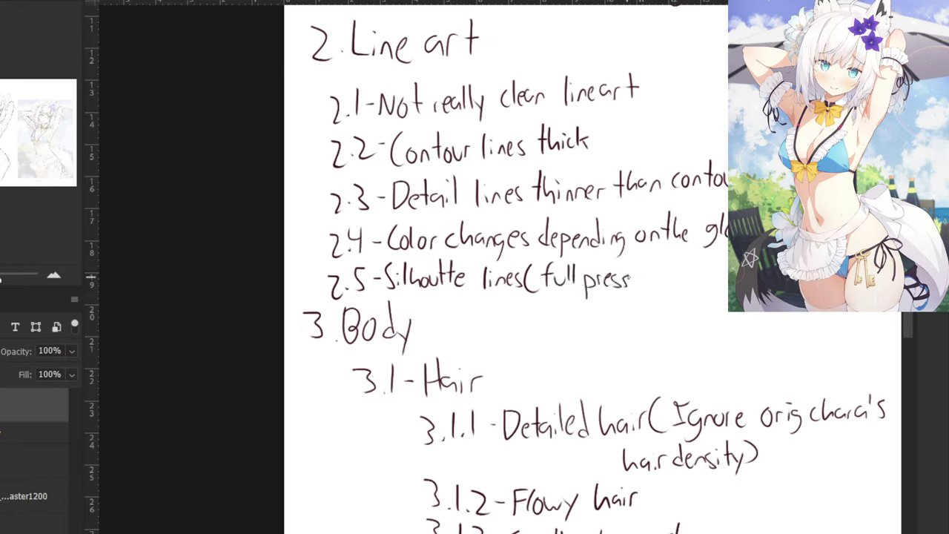
pyautogui.moveTo(686, 270)
pyautogui.mouseDown()
pyautogui.moveTo(690, 331)
pyautogui.moveTo(663, 359)
pyautogui.mouseUp()
pyautogui.hotkey('ctrl', 'z')
# Handwrite "(no to slight pressure)" after the note on detail lines in item 2.3, redoing poorly written letters.
pyautogui.moveTo(591, 174); pyautogui.dragTo(375, 284)
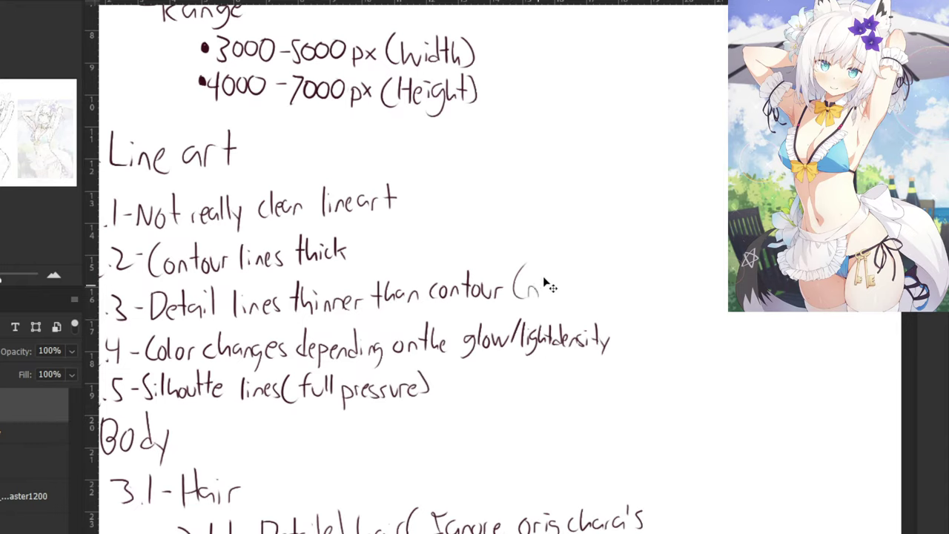
pyautogui.hotkey('ctrl', 'z')
pyautogui.hotkey('ctrl', 'z')
pyautogui.hotkey('ctrl', 'z')
pyautogui.hotkey('ctrl', 'z')
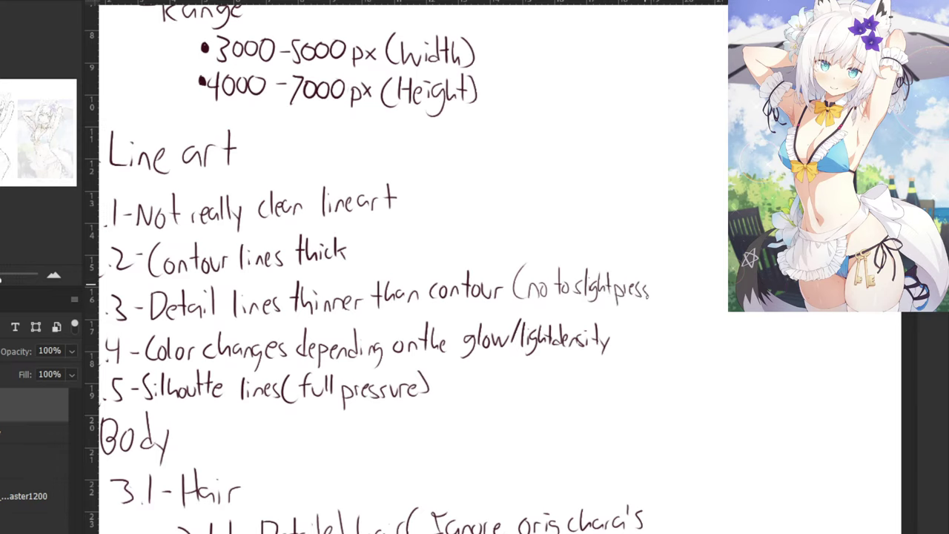
pyautogui.hotkey('ctrl', '-')
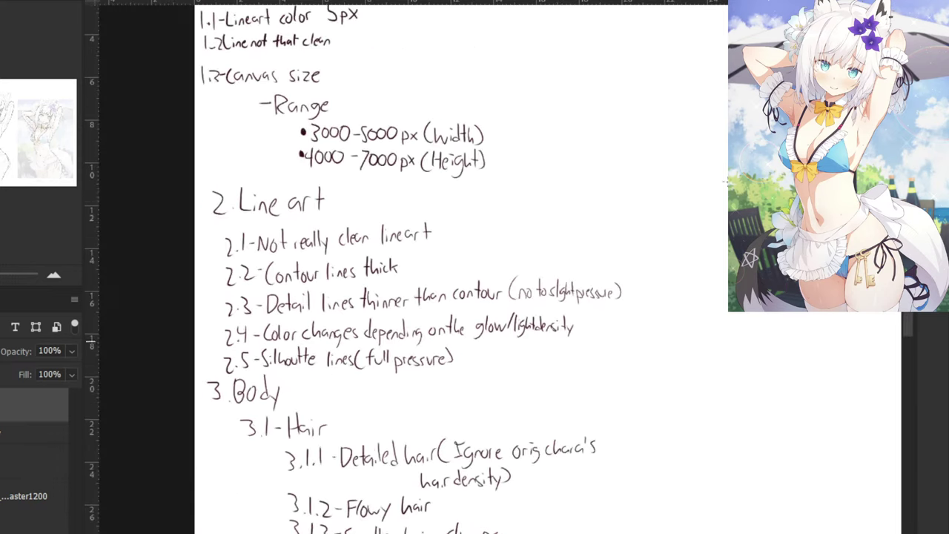
pyautogui.hotkey('ctrl', '+')
pyautogui.hotkey('ctrl', 'z')
pyautogui.hotkey('ctrl', 'z')
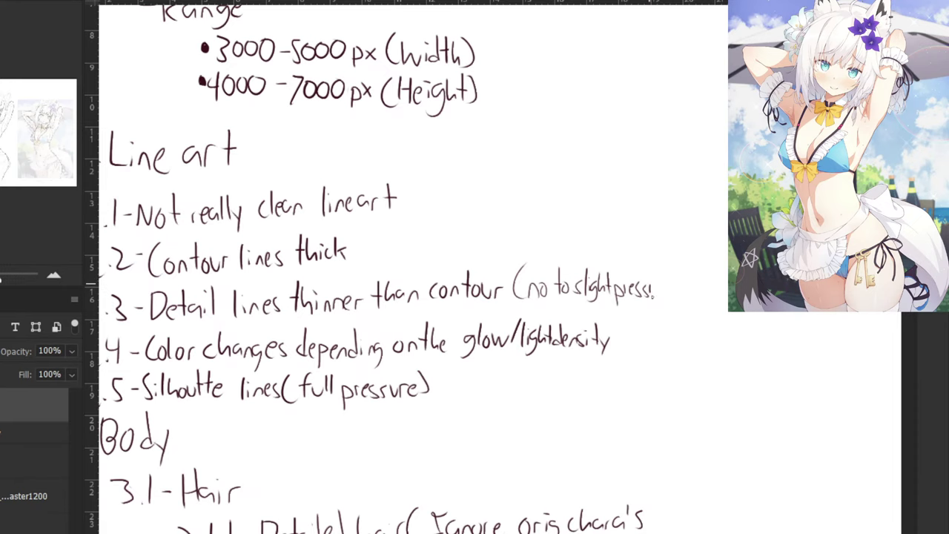
# Return to the character line art and bring the ear above the purple flowers into view.
pyautogui.hotkey('ctrl', '-')
pyautogui.hotkey('ctrl', '-')
pyautogui.hotkey('ctrl', '-')
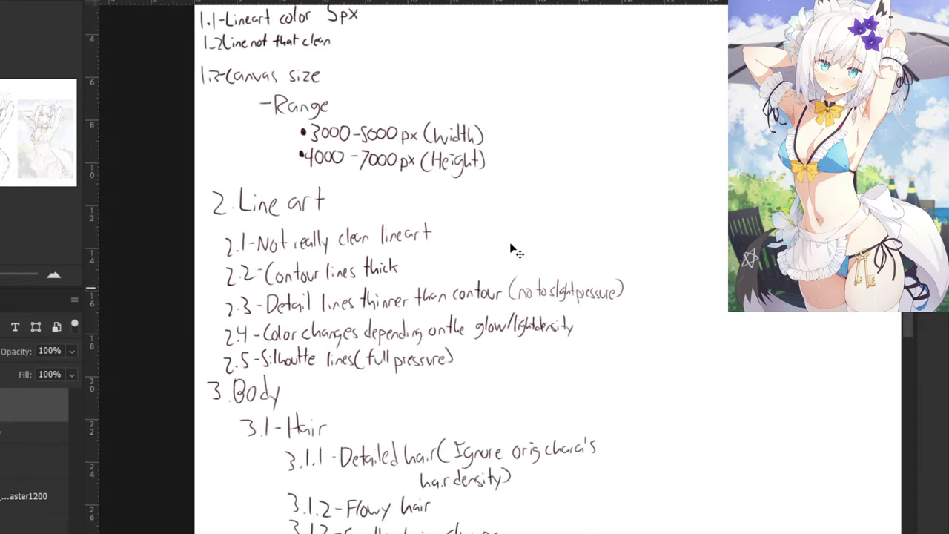
pyautogui.moveTo(288, 342); pyautogui.dragTo(190, 316)
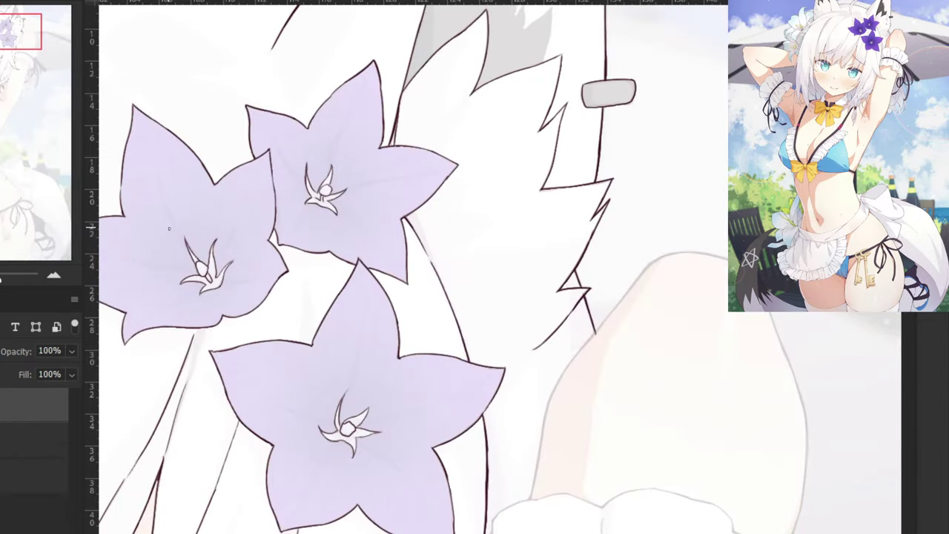
pyautogui.moveTo(461, 24); pyautogui.dragTo(455, 299)
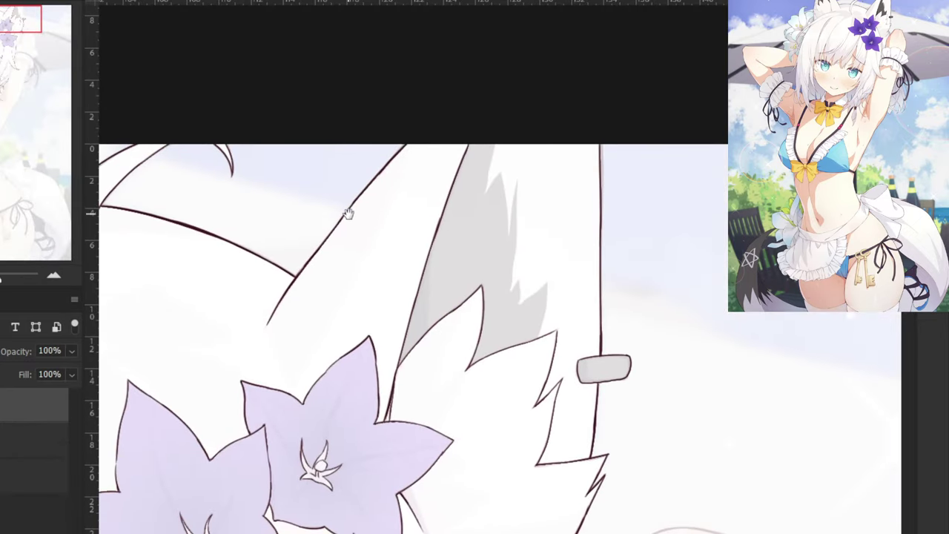
# Ink the shoulder line between the hair strands and the collar at the side of the neck.
pyautogui.moveTo(338, 223); pyautogui.dragTo(477, 163)
pyautogui.hotkey('ctrl', '-')
pyautogui.hotkey('ctrl', '-')
pyautogui.hotkey('ctrl', '-')
pyautogui.hotkey('ctrl', '-')
pyautogui.moveTo(276, 326); pyautogui.dragTo(361, 151)
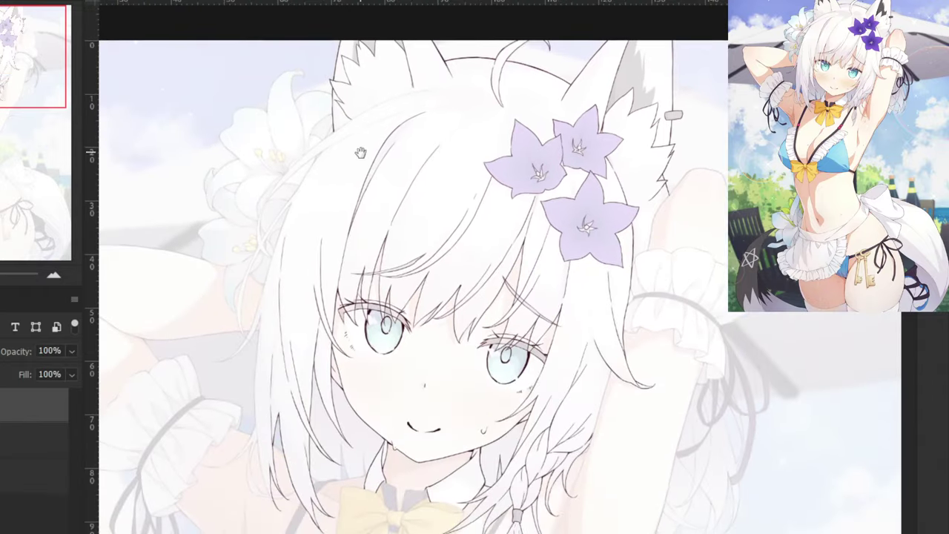
pyautogui.moveTo(260, 164); pyautogui.dragTo(398, 235)
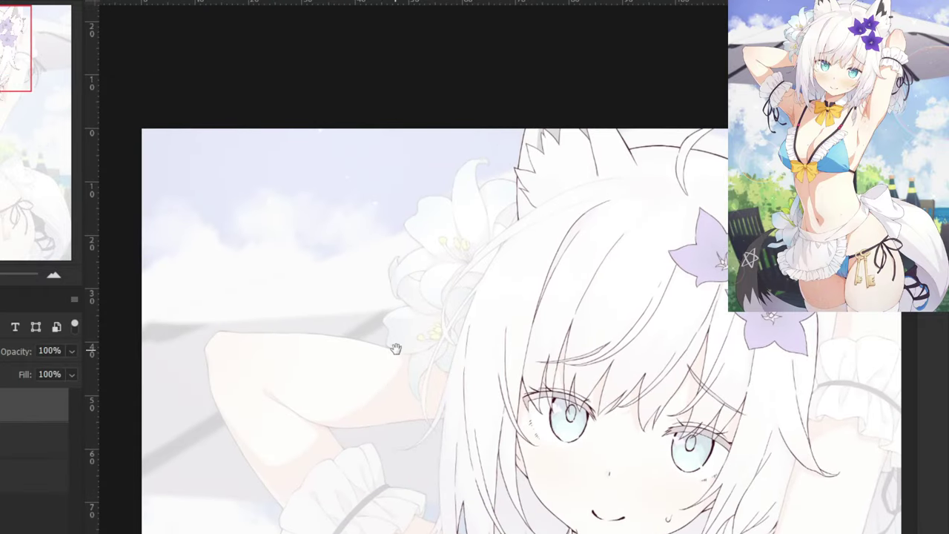
pyautogui.scroll(-6, 394, 346)
pyautogui.hotkey('ctrl', '+')
pyautogui.hotkey('ctrl', '+')
pyautogui.hotkey('ctrl', '+')
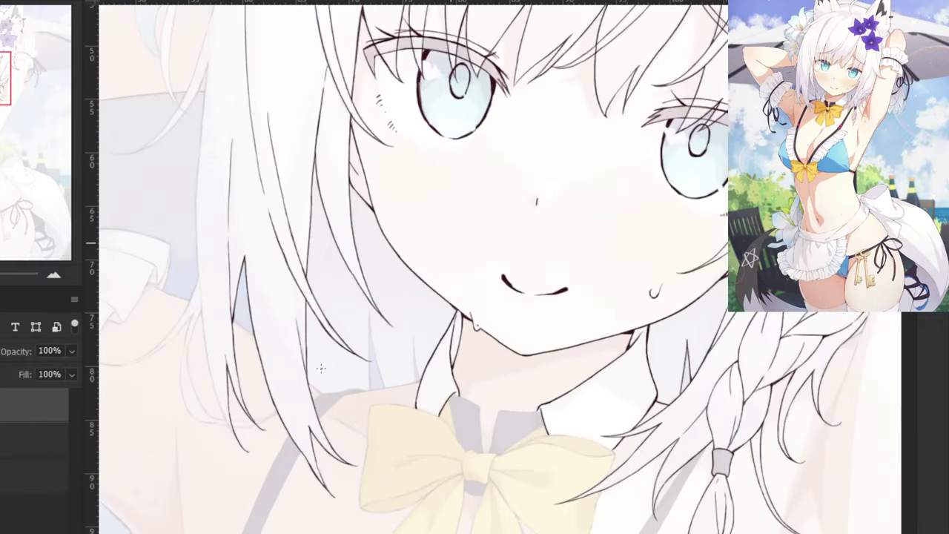
pyautogui.moveTo(290, 377); pyautogui.dragTo(521, 326)
pyautogui.scroll(3, 608, 222)
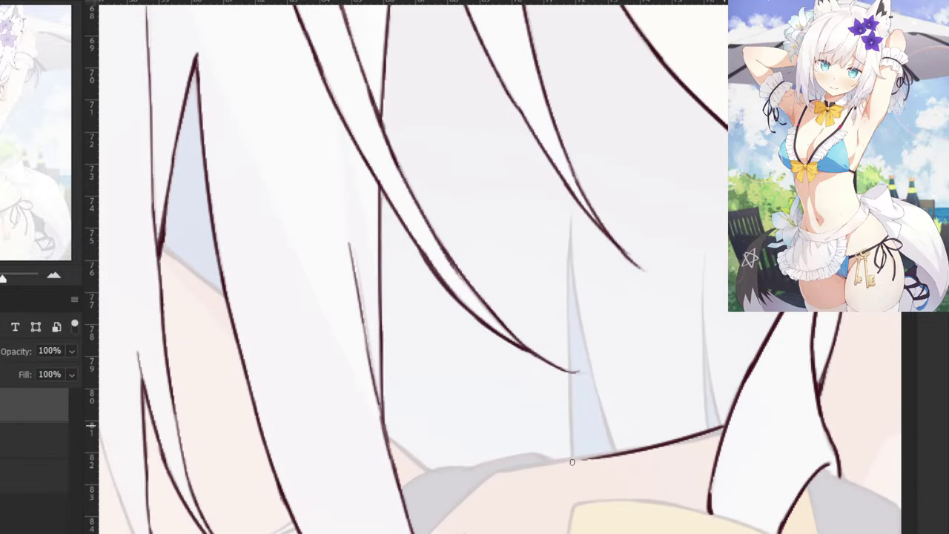
pyautogui.moveTo(723, 426); pyautogui.dragTo(564, 460)
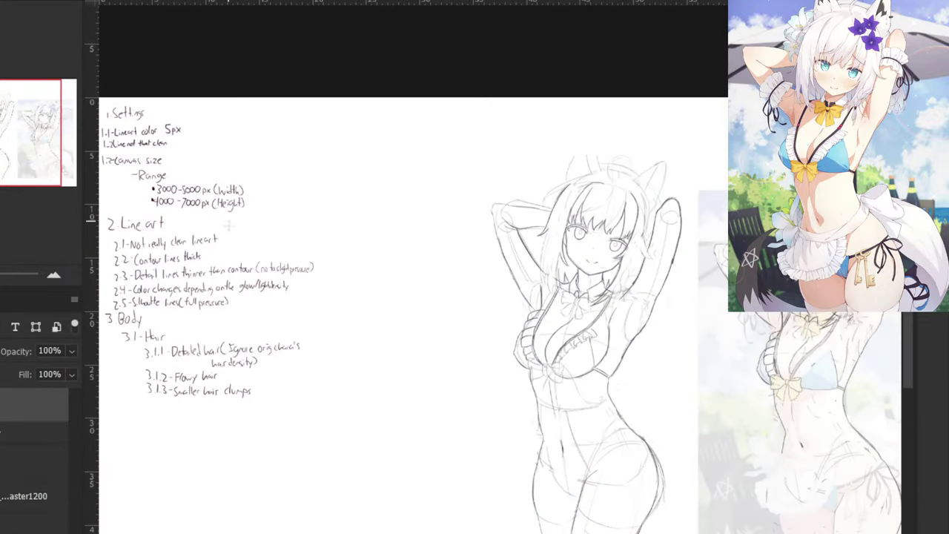
# Switch to the notes document and move the "3. Body" section down to leave a gap below item 2.5.
pyautogui.moveTo(200, 145); pyautogui.dragTo(452, 145)
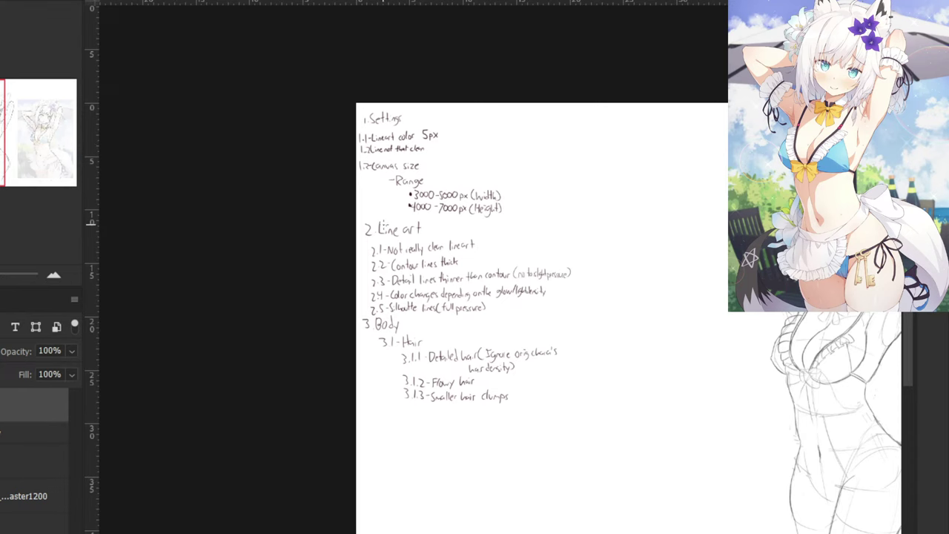
pyautogui.hotkey('ctrl', '+')
pyautogui.moveTo(303, 393)
pyautogui.mouseDown()
pyautogui.moveTo(292, 329)
pyautogui.moveTo(617, 369)
pyautogui.moveTo(236, 402)
pyautogui.moveTo(333, 390)
pyautogui.moveTo(330, 401)
pyautogui.moveTo(337, 346)
pyautogui.mouseUp()
pyautogui.hotkey('ctrl', 't')
pyautogui.press('Return')
pyautogui.hotkey('ctrl', '+')
pyautogui.hotkey('ctrl', '+')
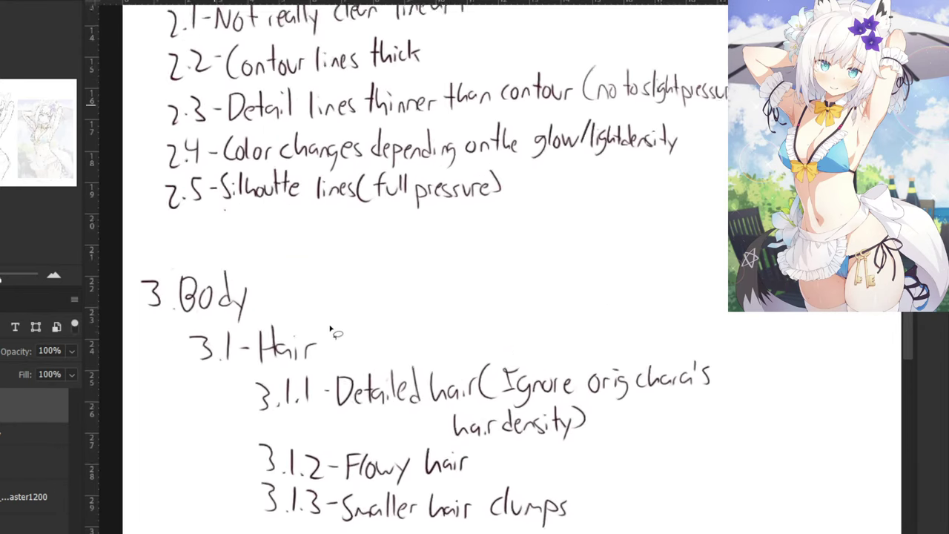
# Erase the "Body" heading and the hair sub-number, and renumber "Hair" as section 3.
pyautogui.press('e')
pyautogui.moveTo(221, 359); pyautogui.dragTo(218, 336)
pyautogui.moveTo(249, 302)
pyautogui.mouseDown()
pyautogui.moveTo(132, 281)
pyautogui.moveTo(235, 315)
pyautogui.moveTo(231, 269)
pyautogui.moveTo(240, 354)
pyautogui.moveTo(215, 358)
pyautogui.mouseUp()
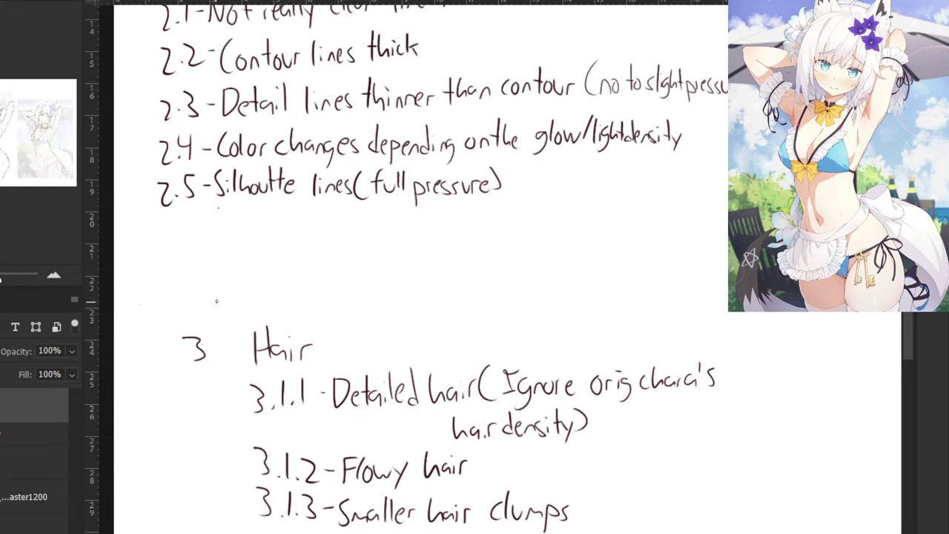
# Erase the old sub-numbers of the three hair notes and renumber them 3.1, 3.2 and 3.3.
pyautogui.moveTo(287, 374)
pyautogui.mouseDown()
pyautogui.moveTo(293, 415)
pyautogui.moveTo(284, 397)
pyautogui.moveTo(300, 487)
pyautogui.moveTo(306, 446)
pyautogui.moveTo(290, 493)
pyautogui.moveTo(287, 472)
pyautogui.moveTo(309, 526)
pyautogui.moveTo(272, 409)
pyautogui.mouseUp()
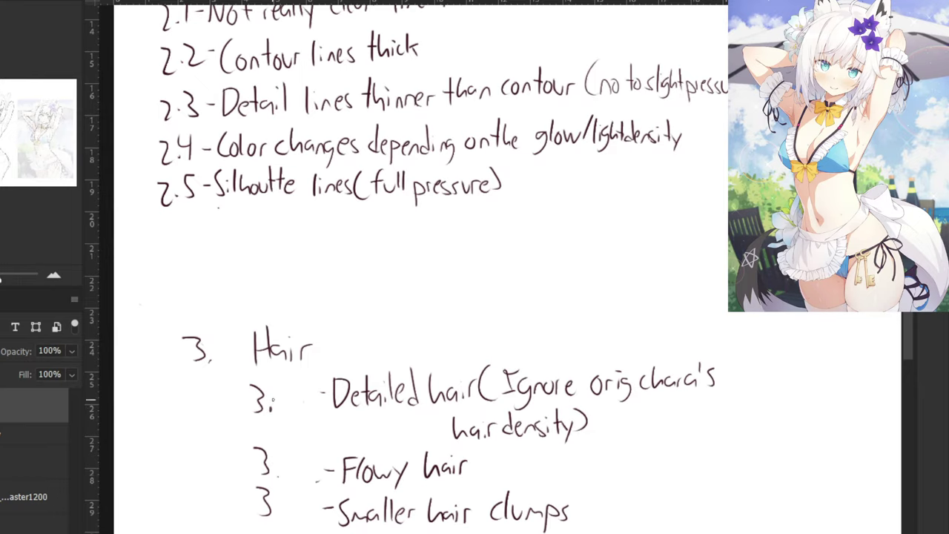
pyautogui.hotkey('ctrl', 'z')
pyautogui.moveTo(284, 458)
pyautogui.mouseDown()
pyautogui.moveTo(298, 479)
pyautogui.moveTo(284, 513)
pyautogui.mouseUp()
pyautogui.hotkey('ctrl', '-')
pyautogui.hotkey('ctrl', '-')
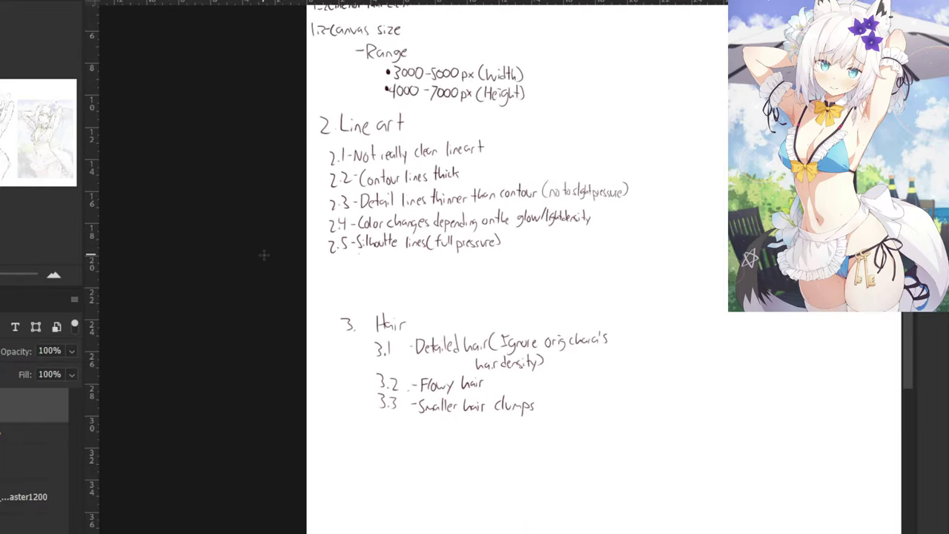
pyautogui.hotkey('ctrl', '+')
pyautogui.moveTo(290, 323)
pyautogui.mouseDown()
pyautogui.moveTo(300, 343)
pyautogui.moveTo(294, 334)
pyautogui.moveTo(306, 330)
pyautogui.mouseUp()
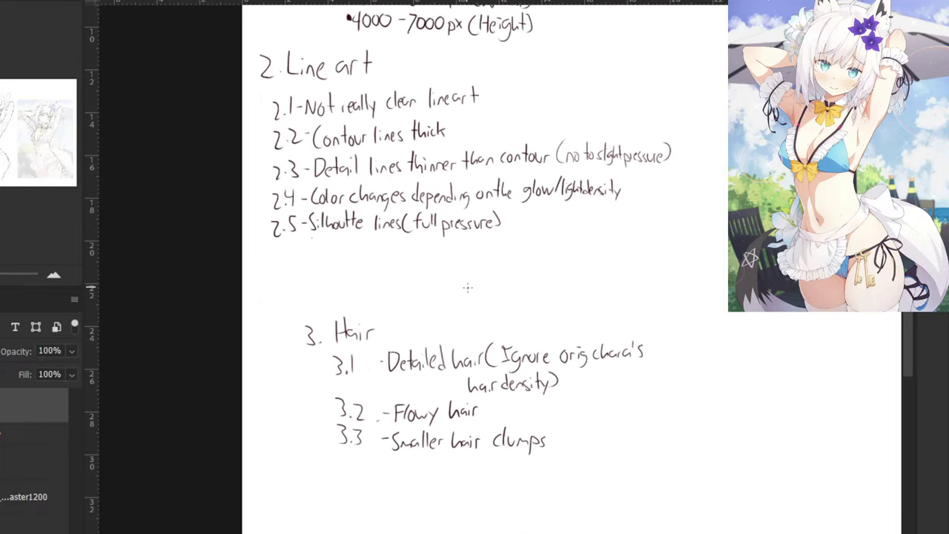
pyautogui.moveTo(321, 492); pyautogui.dragTo(361, 318)
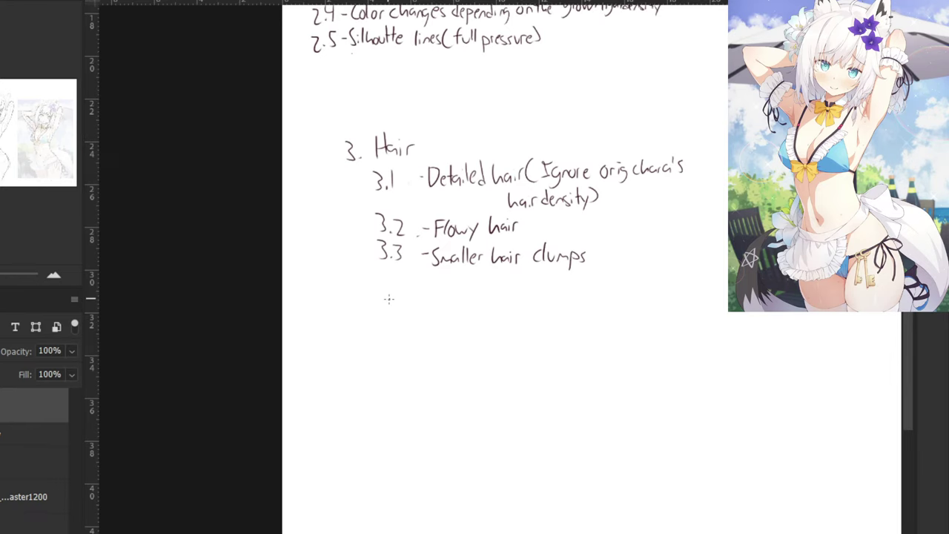
pyautogui.hotkey('ctrl', '+')
pyautogui.moveTo(319, 267)
pyautogui.mouseDown()
pyautogui.moveTo(328, 280)
pyautogui.moveTo(318, 293)
pyautogui.moveTo(353, 282)
pyautogui.mouseUp()
pyautogui.click(333, 289)
pyautogui.moveTo(349, 269)
pyautogui.mouseDown()
pyautogui.moveTo(371, 274)
pyautogui.moveTo(409, 293)
pyautogui.moveTo(433, 275)
pyautogui.moveTo(435, 286)
pyautogui.moveTo(451, 275)
pyautogui.moveTo(480, 283)
pyautogui.mouseUp()
pyautogui.moveTo(486, 269); pyautogui.dragTo(491, 277)
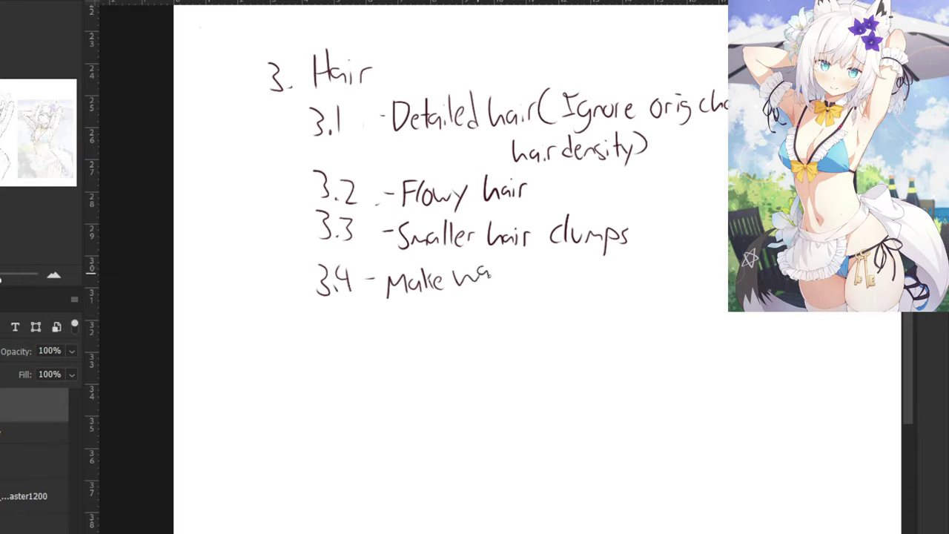
pyautogui.hotkey('ctrl', 'z')
pyautogui.hotkey('ctrl', 'z')
pyautogui.hotkey('ctrl', 'z')
pyautogui.hotkey('ctrl', 'z')
pyautogui.hotkey('ctrl', 'z')
pyautogui.hotkey('ctrl', 'z')
pyautogui.hotkey('ctrl', 'z')
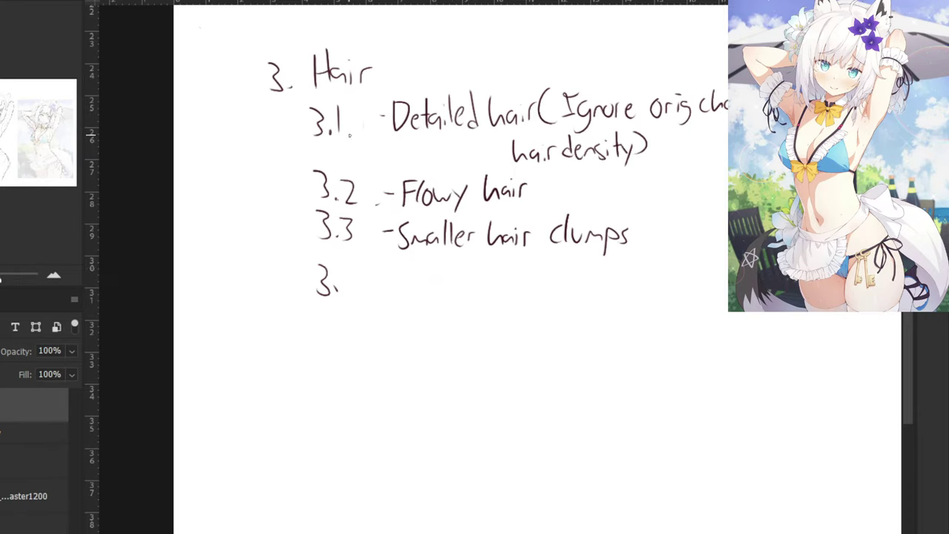
pyautogui.hotkey('ctrl', 'z')
# Handwrite "(Make lots of cast shadows)" after the "Flowy hair" note in item 3.2.
pyautogui.moveTo(551, 172)
pyautogui.mouseDown()
pyautogui.moveTo(549, 204)
pyautogui.moveTo(501, 211)
pyautogui.moveTo(506, 240)
pyautogui.moveTo(518, 240)
pyautogui.mouseUp()
pyautogui.moveTo(523, 223); pyautogui.dragTo(524, 240)
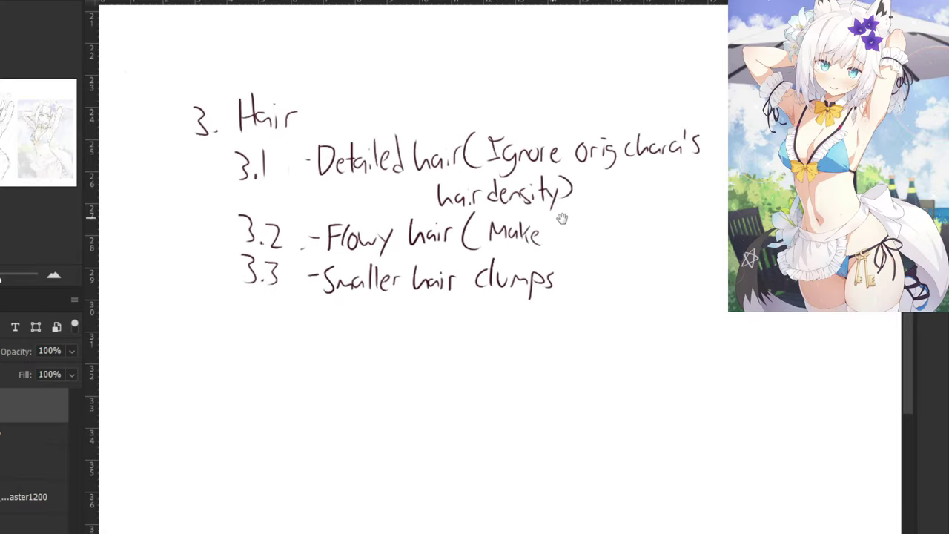
pyautogui.moveTo(586, 221)
pyautogui.mouseDown()
pyautogui.moveTo(501, 248)
pyautogui.moveTo(471, 270)
pyautogui.moveTo(482, 258)
pyautogui.moveTo(492, 269)
pyautogui.mouseUp()
pyautogui.moveTo(487, 255)
pyautogui.mouseDown()
pyautogui.moveTo(503, 253)
pyautogui.moveTo(529, 272)
pyautogui.mouseUp()
pyautogui.moveTo(522, 257); pyautogui.dragTo(583, 265)
pyautogui.click(600, 263)
pyautogui.moveTo(599, 236)
pyautogui.mouseDown()
pyautogui.moveTo(598, 256)
pyautogui.moveTo(648, 264)
pyautogui.mouseUp()
pyautogui.moveTo(654, 241)
pyautogui.mouseDown()
pyautogui.moveTo(653, 261)
pyautogui.moveTo(666, 253)
pyautogui.mouseUp()
pyautogui.moveTo(672, 252); pyautogui.dragTo(679, 254)
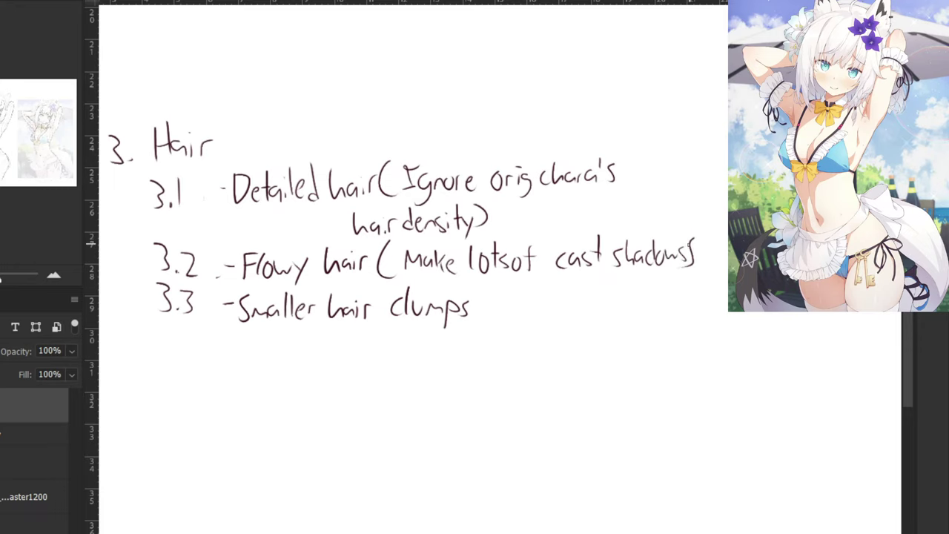
pyautogui.moveTo(698, 237); pyautogui.dragTo(700, 266)
# Lasso the whole Hair section, move it up directly beneath item 2.5, and deselect it.
pyautogui.hotkey('ctrl', '-')
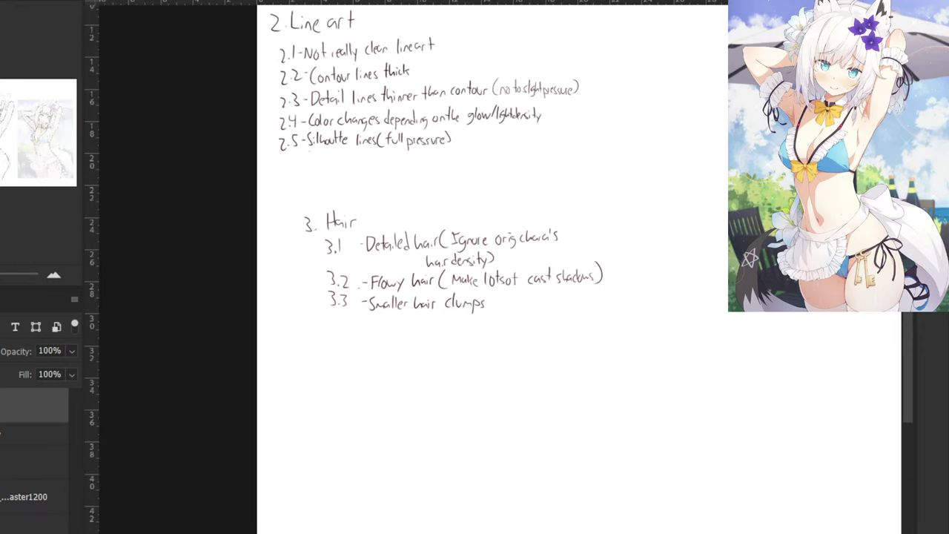
pyautogui.moveTo(430, 186)
pyautogui.mouseDown()
pyautogui.moveTo(583, 373)
pyautogui.moveTo(459, 172)
pyautogui.mouseUp()
pyautogui.press('v')
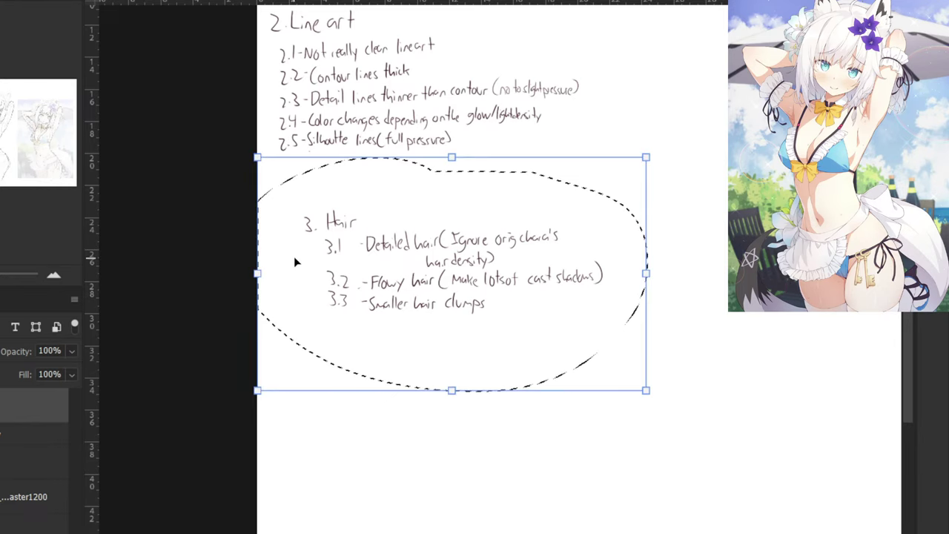
pyautogui.moveTo(296, 260); pyautogui.dragTo(263, 180)
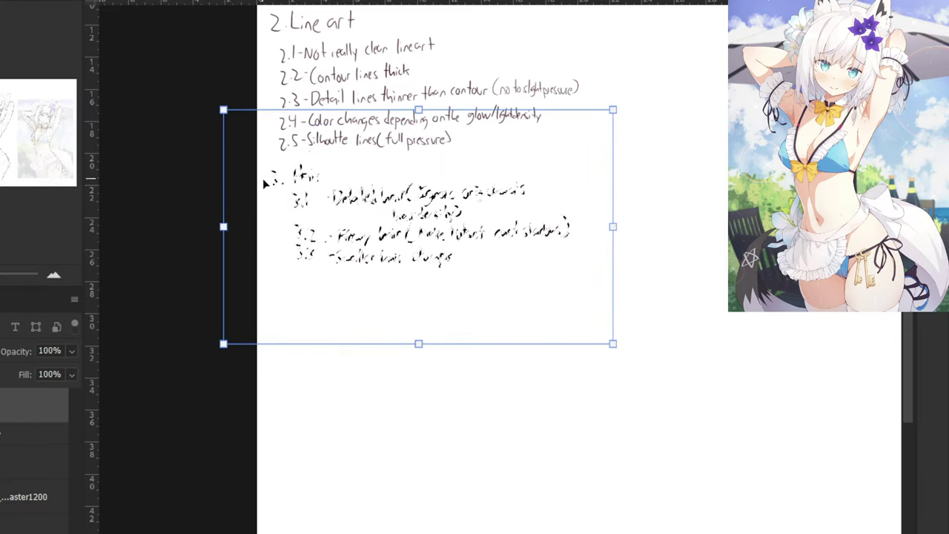
pyautogui.hotkey('ctrl', 'd')
pyautogui.scroll(3, 259, 222)
pyautogui.hotkey('ctrl', '-')
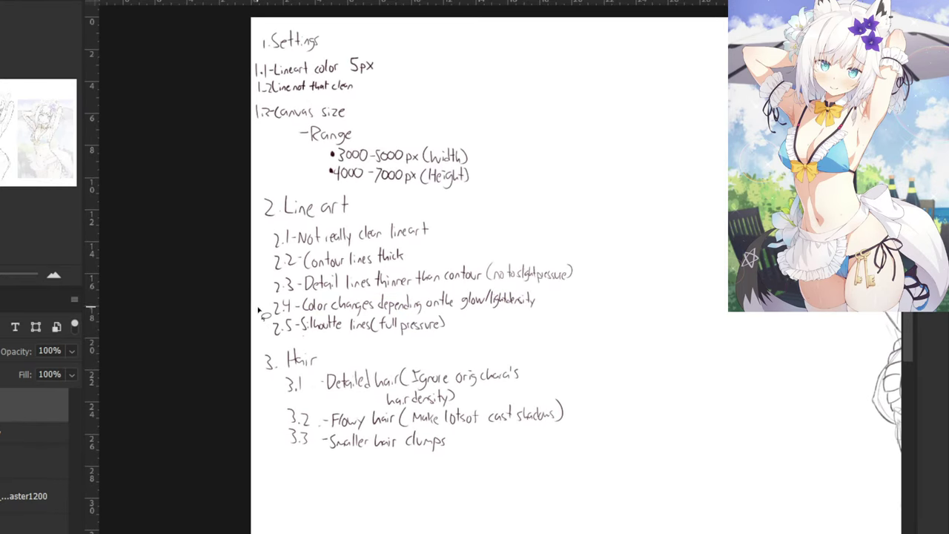
pyautogui.hotkey('ctrl', '-')
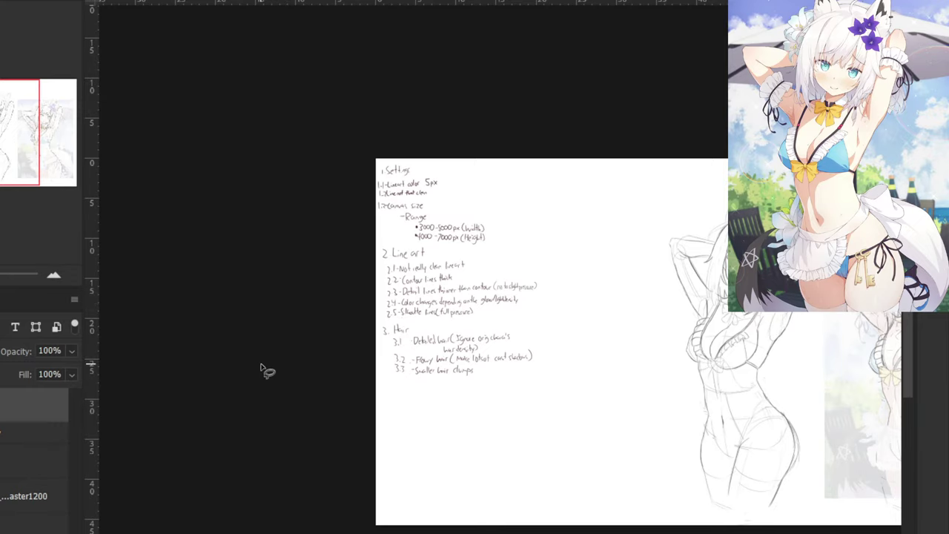
pyautogui.moveTo(298, 180); pyautogui.dragTo(306, 241)
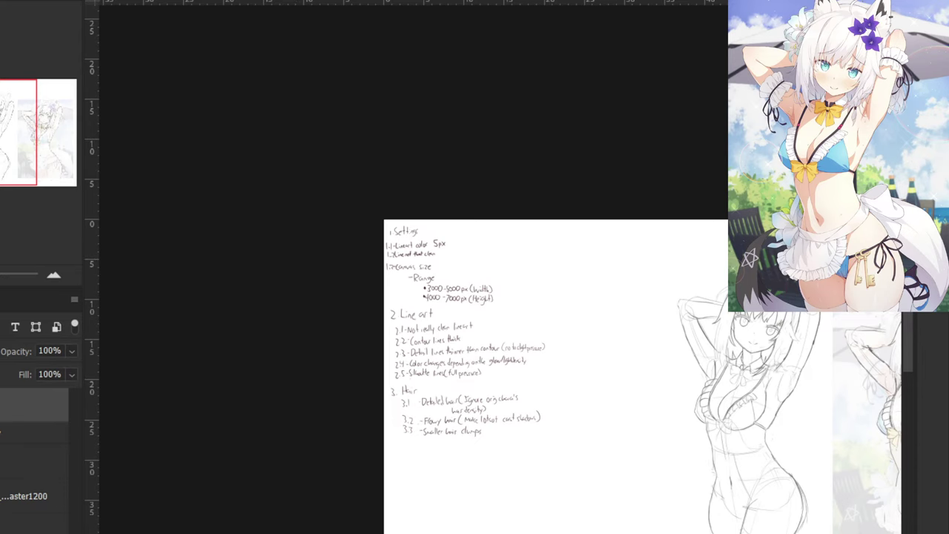
# Return to the character line art and ink the short shoulder segment between the long hair strand and the dark strap.
pyautogui.click(304, 0)
pyautogui.hotkey('ctrl', '-')
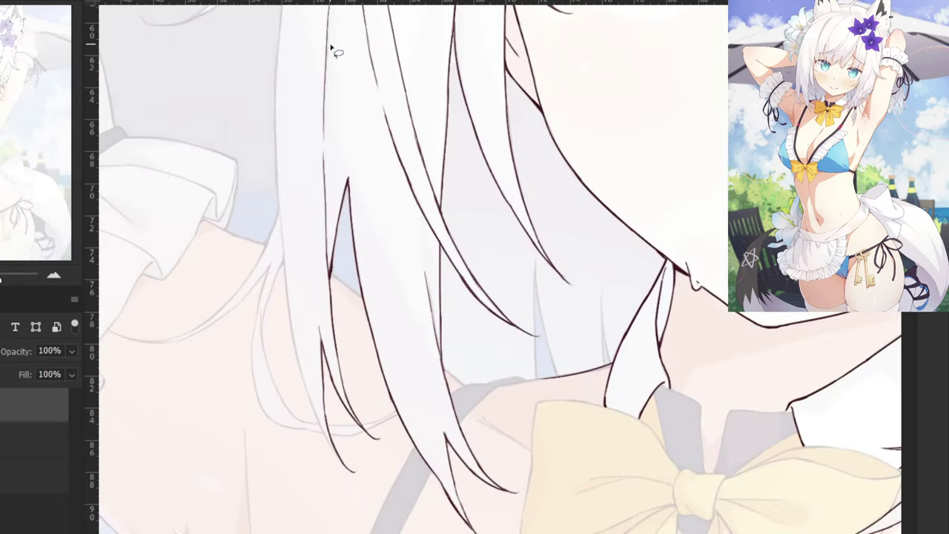
pyautogui.hotkey('ctrl', '+')
pyautogui.scroll(1, 477, 289)
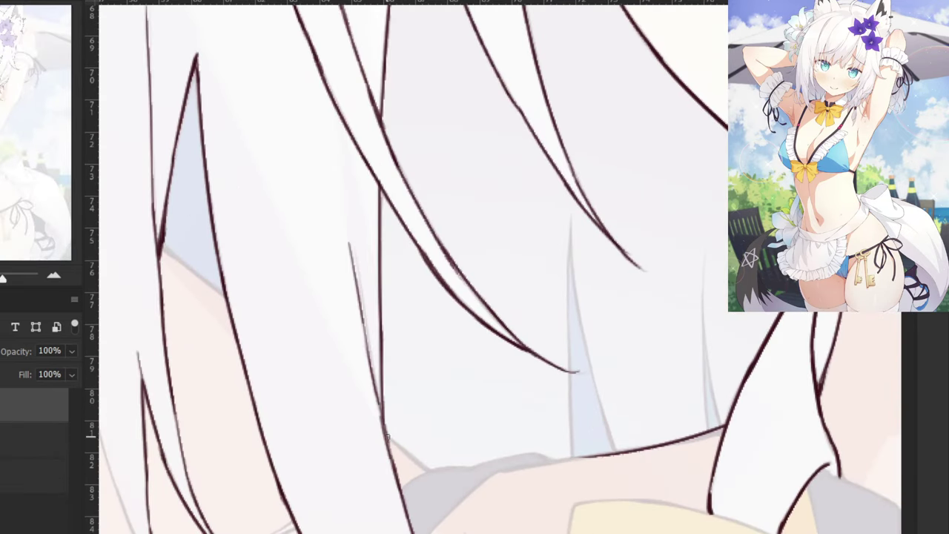
pyautogui.moveTo(387, 436); pyautogui.dragTo(430, 471)
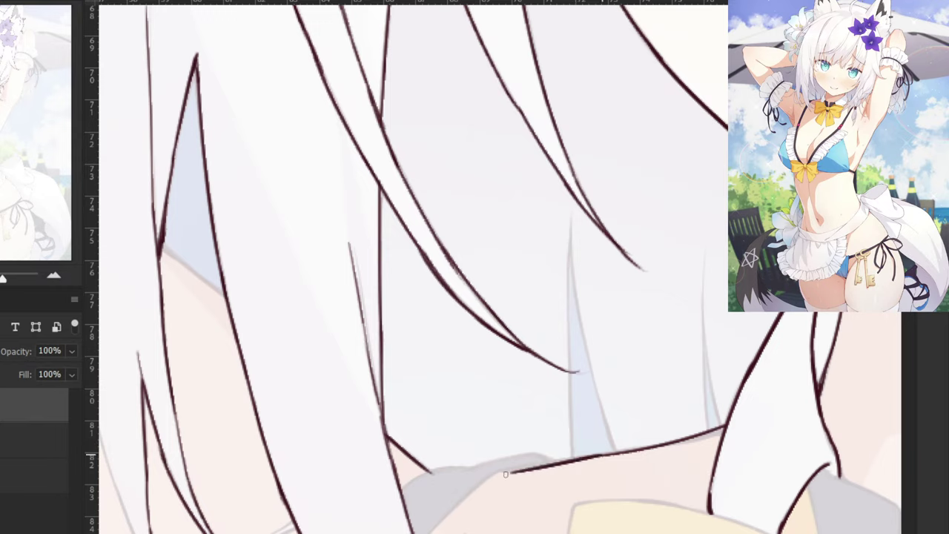
# Undo the extended shoulder stroke and thicken the shoulder line where it meets the collar, redoing the stroke once.
pyautogui.hotkey('ctrl', 'z')
pyautogui.moveTo(715, 433); pyautogui.dragTo(673, 445)
pyautogui.hotkey('ctrl', 'z')
pyautogui.moveTo(726, 428); pyautogui.dragTo(671, 446)
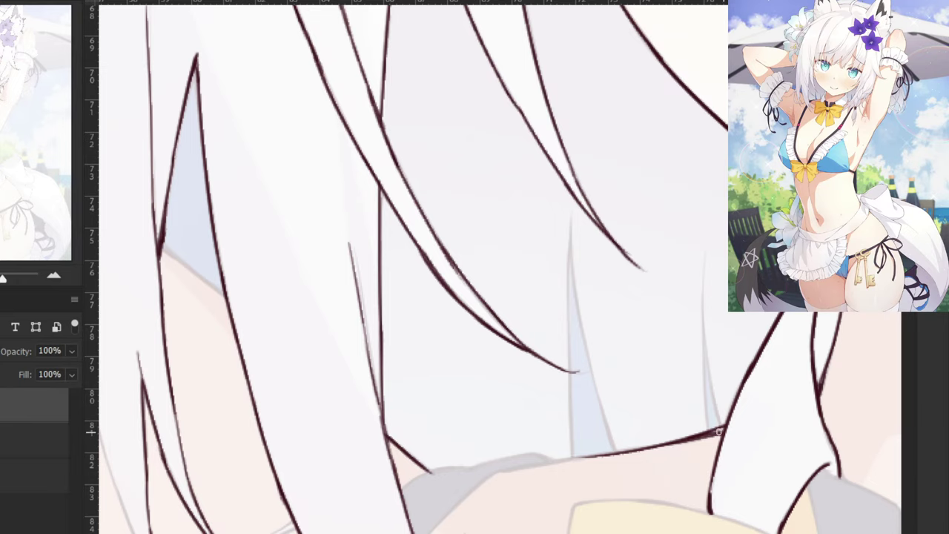
pyautogui.hotkey('ctrl', '-')
pyautogui.hotkey('ctrl', '-')
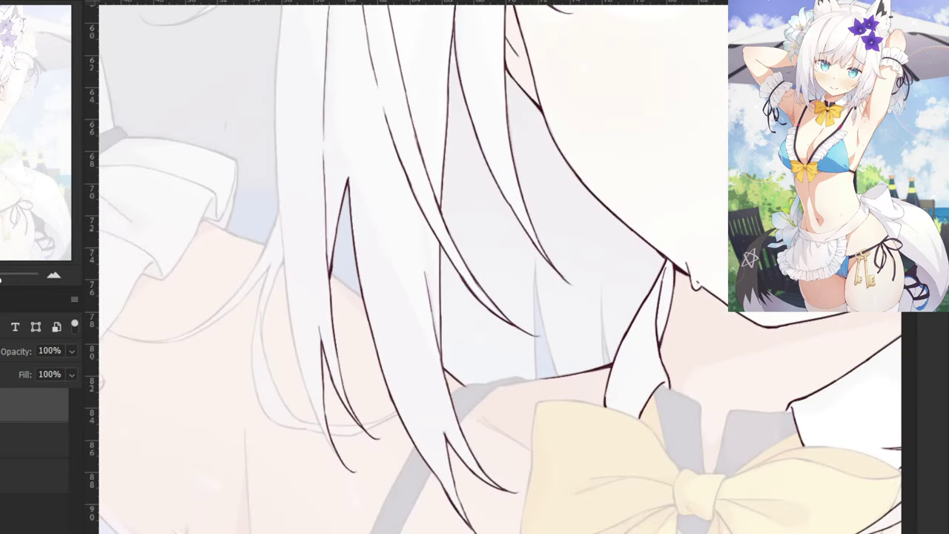
# Switch to the notes document, move the Hair section down to make room below item 2.5, and deselect it.
pyautogui.hotkey('ctrl', 'Tab')
pyautogui.moveTo(189, 269); pyautogui.dragTo(283, 163)
pyautogui.hotkey('ctrl', '+')
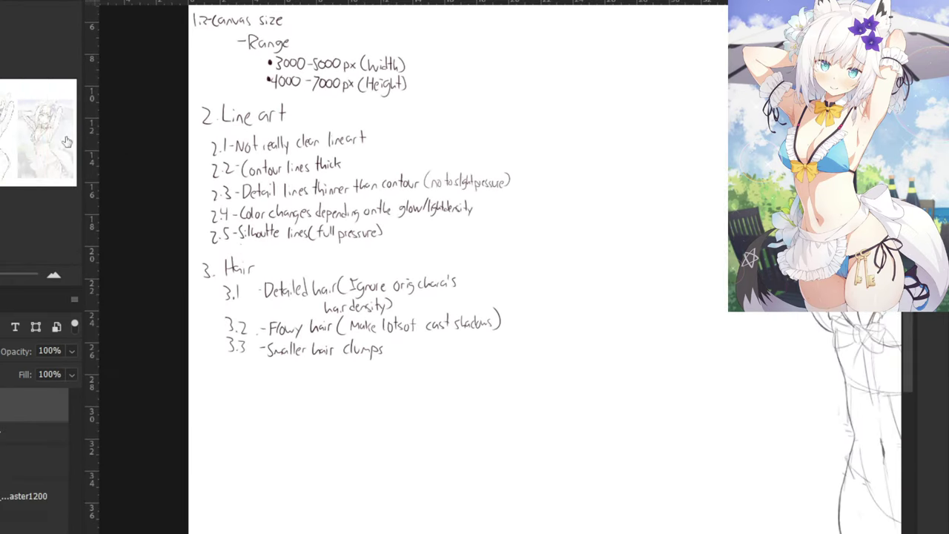
pyautogui.moveTo(390, 244)
pyautogui.mouseDown()
pyautogui.moveTo(502, 403)
pyautogui.moveTo(185, 257)
pyautogui.moveTo(417, 255)
pyautogui.moveTo(404, 251)
pyautogui.mouseUp()
pyautogui.moveTo(245, 306)
pyautogui.mouseDown()
pyautogui.moveTo(229, 297)
pyautogui.moveTo(189, 301)
pyautogui.moveTo(212, 300)
pyautogui.mouseUp()
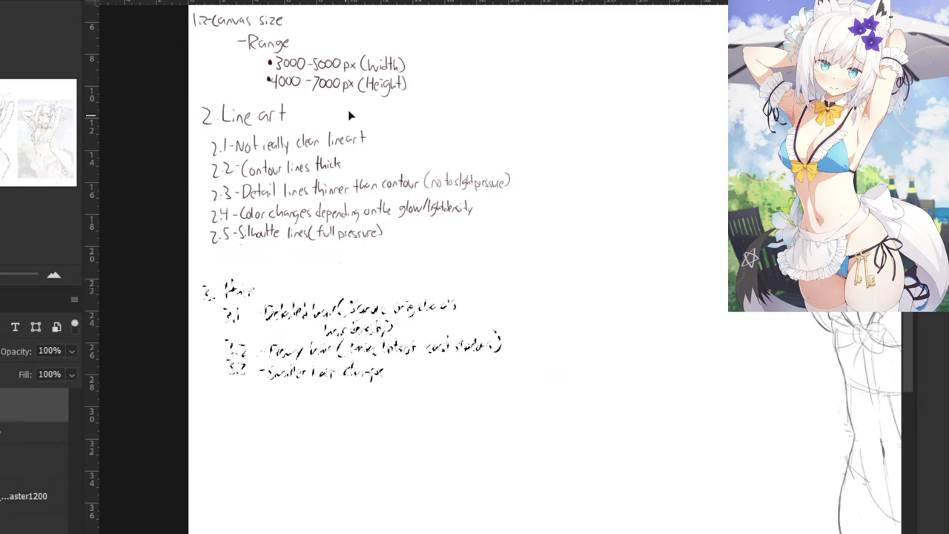
pyautogui.hotkey('ctrl', 'd')
# Erase and rewrite the number "3." in front of the Hair heading.
pyautogui.moveTo(190, 250); pyautogui.dragTo(313, 308)
pyautogui.hotkey('ctrl', '+')
pyautogui.press('e')
pyautogui.moveTo(298, 356)
pyautogui.mouseDown()
pyautogui.moveTo(262, 385)
pyautogui.moveTo(257, 361)
pyautogui.mouseUp()
pyautogui.click(285, 360)
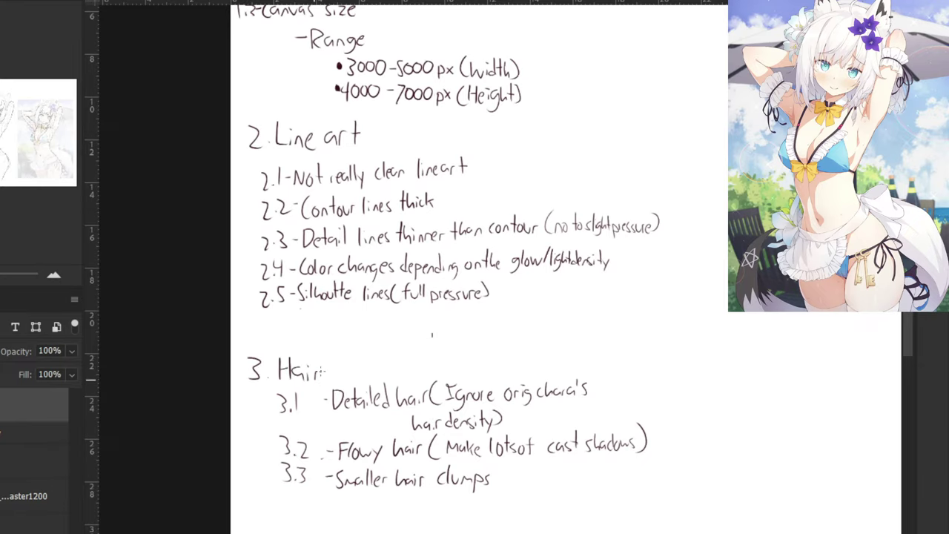
# Handwrite item "2.6-Connecting lines shift in size" beneath item 2.5, erasing the stray mark and redoing poorly written strokes.
pyautogui.hotkey('ctrl', '+')
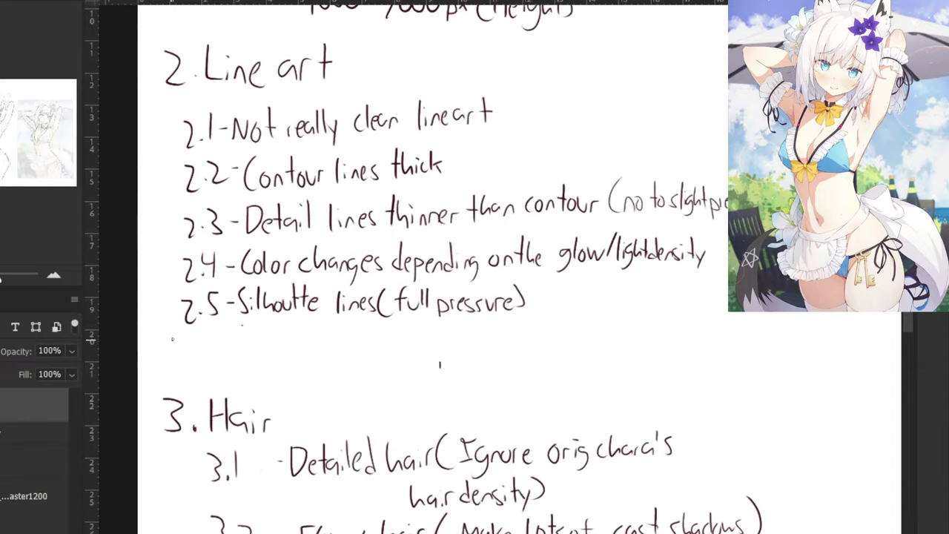
pyautogui.moveTo(185, 345)
pyautogui.mouseDown()
pyautogui.moveTo(199, 362)
pyautogui.moveTo(211, 355)
pyautogui.mouseUp()
pyautogui.click(208, 360)
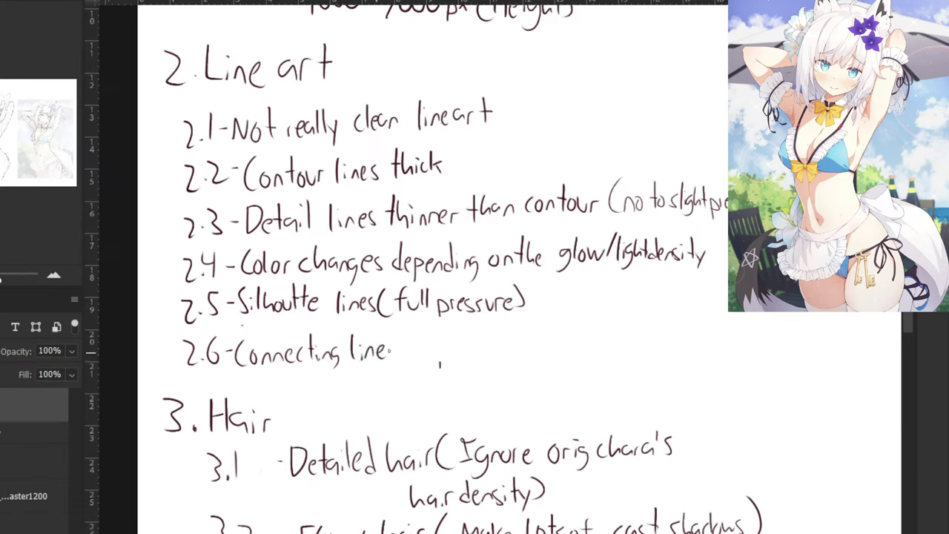
pyautogui.press('e')
pyautogui.moveTo(427, 374); pyautogui.dragTo(436, 366)
pyautogui.press('b')
pyautogui.hotkey('ctrl', 'z')
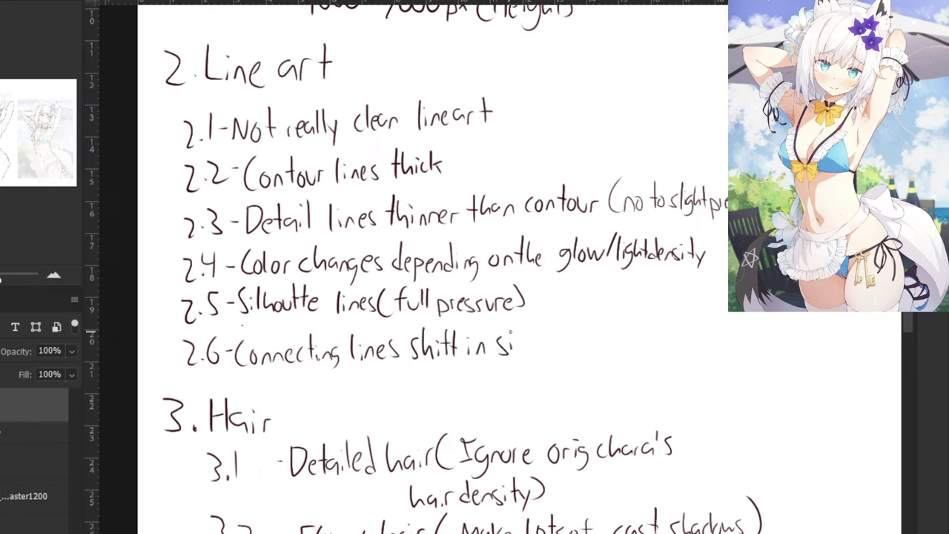
pyautogui.hotkey('ctrl', 'z')
pyautogui.hotkey('ctrl', 'z')
pyautogui.hotkey('ctrl', '-')
pyautogui.hotkey('ctrl', '-')
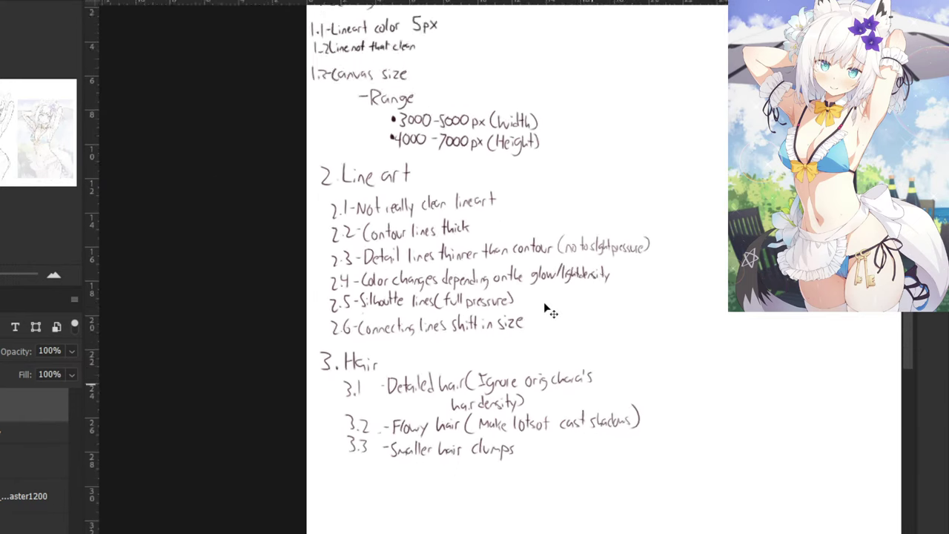
pyautogui.moveTo(371, 183); pyautogui.dragTo(336, 218)
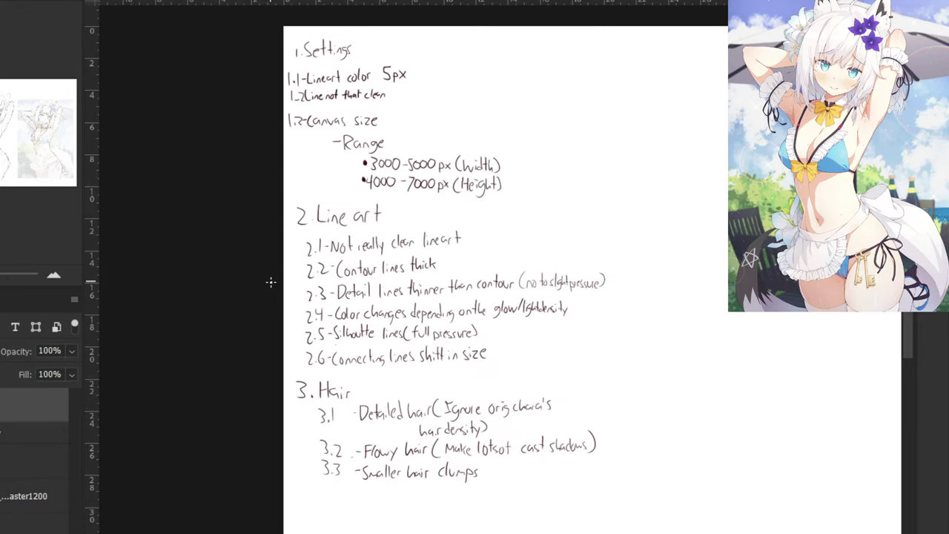
# Switch back to the character drawing and ink the start of the hair outline beneath the fox ear, redoing the stroke.
pyautogui.click(292, 0)
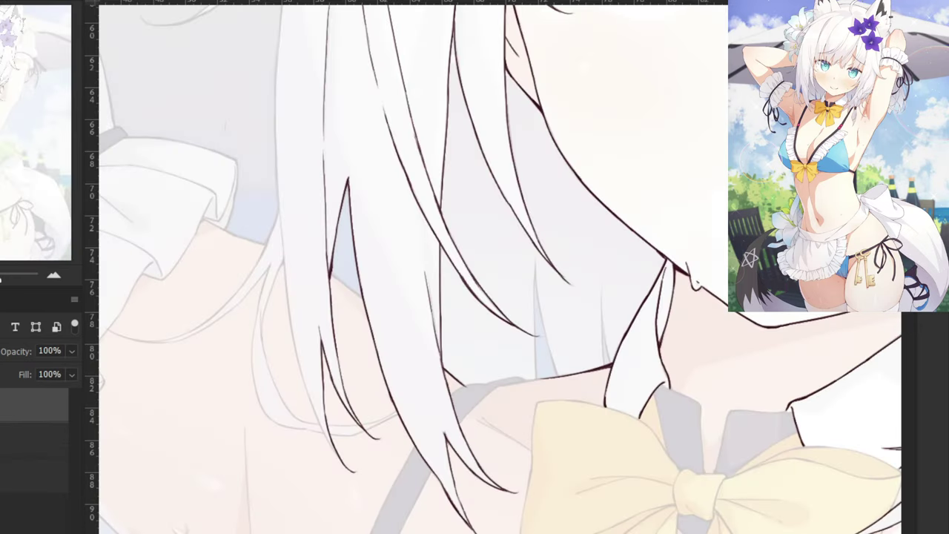
pyautogui.moveTo(213, 308); pyautogui.dragTo(368, 429)
pyautogui.moveTo(333, 208); pyautogui.dragTo(360, 391)
pyautogui.moveTo(474, 322); pyautogui.dragTo(246, 407)
pyautogui.moveTo(410, 335); pyautogui.dragTo(269, 400)
pyautogui.moveTo(362, 317); pyautogui.dragTo(354, 364)
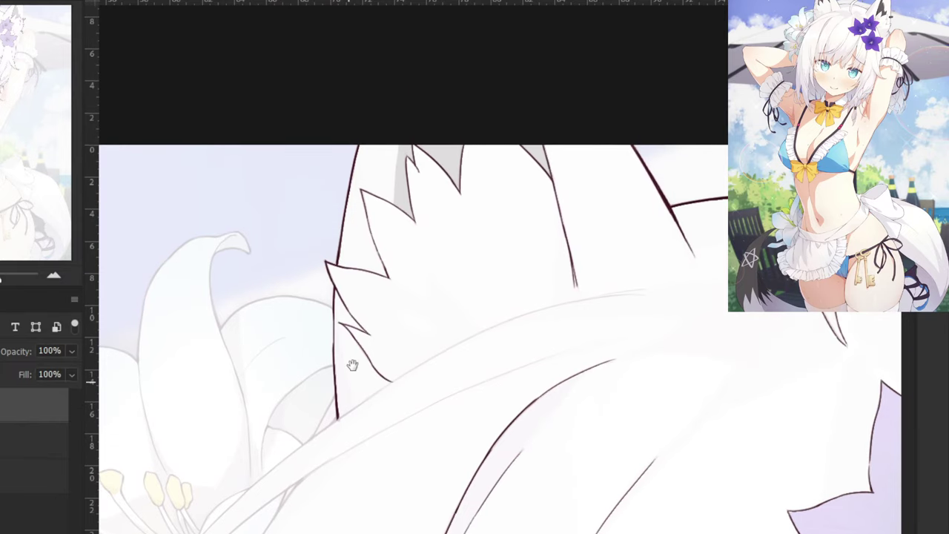
pyautogui.hotkey('ctrl', '+')
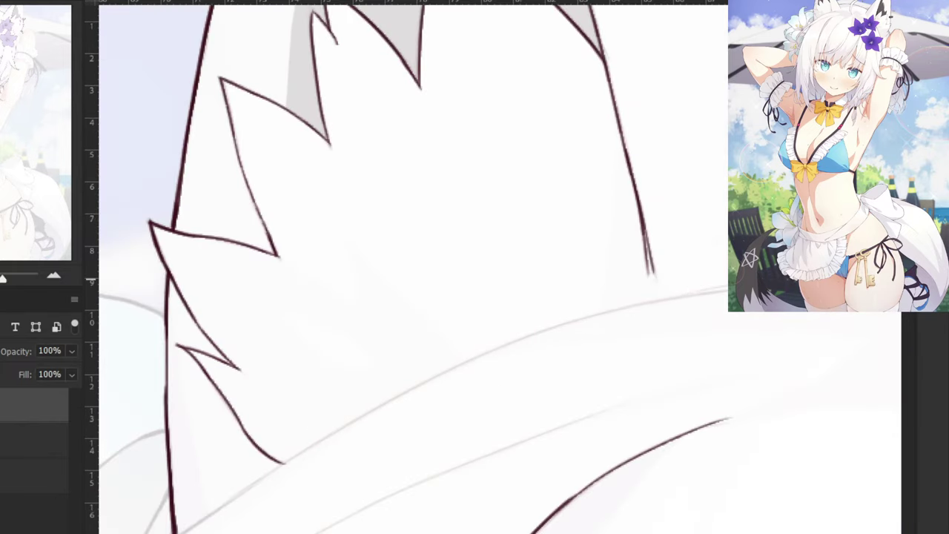
pyautogui.moveTo(730, 281); pyautogui.dragTo(538, 311)
pyautogui.hotkey('ctrl', '-')
pyautogui.hotkey('ctrl', 'z')
pyautogui.moveTo(645, 292); pyautogui.dragTo(535, 312)
pyautogui.hotkey('ctrl', 'z')
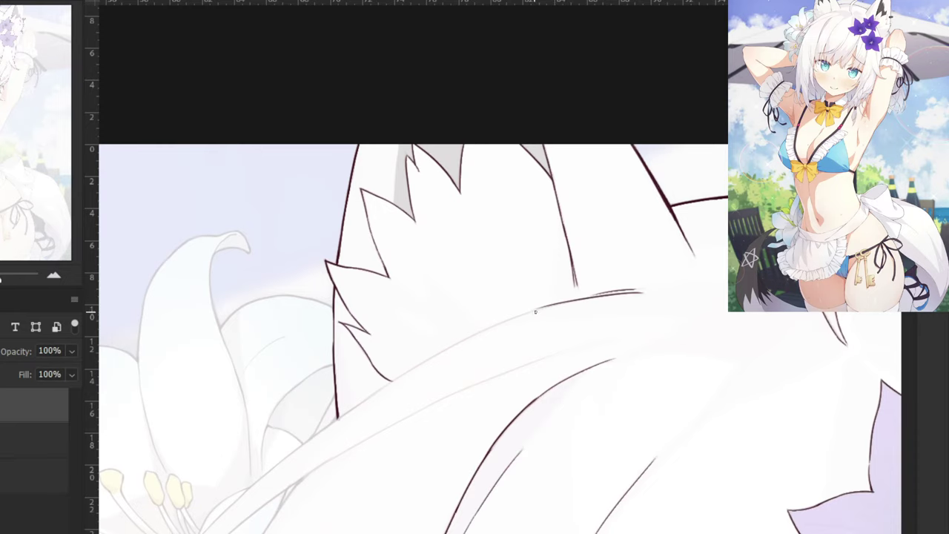
pyautogui.hotkey('ctrl', '+')
pyautogui.moveTo(646, 303); pyautogui.dragTo(496, 356)
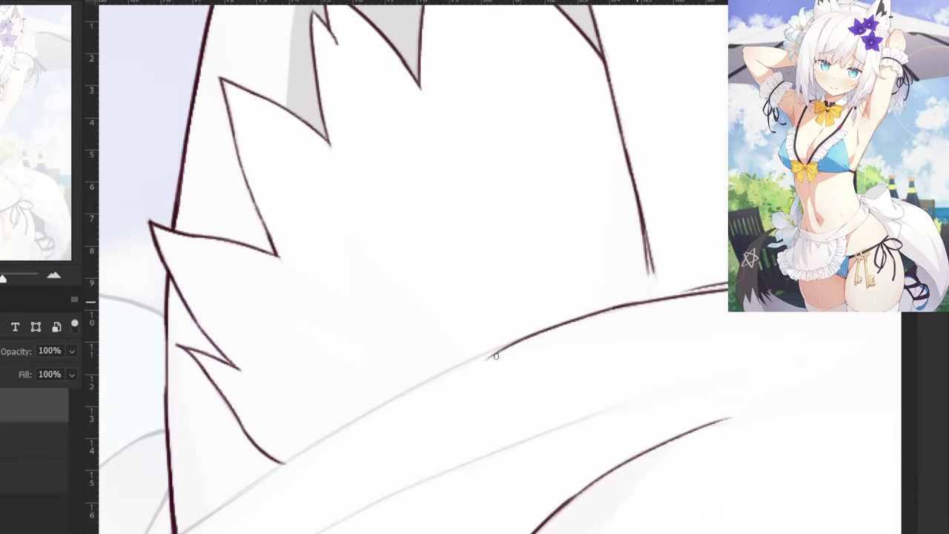
pyautogui.hotkey('ctrl', 'z')
pyautogui.moveTo(636, 305); pyautogui.dragTo(455, 362)
pyautogui.hotkey('ctrl', '-')
pyautogui.hotkey('ctrl', 'z')
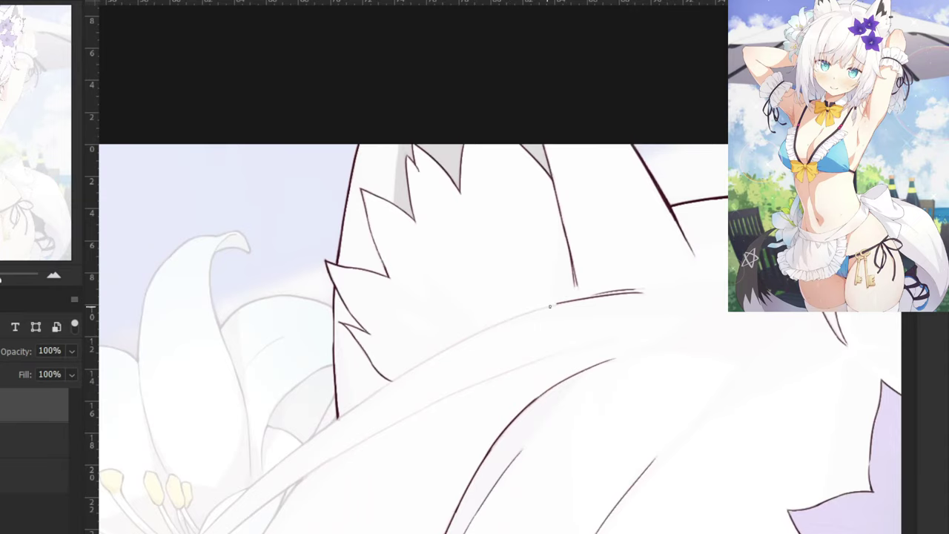
pyautogui.moveTo(568, 301); pyautogui.dragTo(451, 346)
pyautogui.hotkey('ctrl', 'z')
pyautogui.hotkey('ctrl', 'z')
pyautogui.hotkey('ctrl', '+')
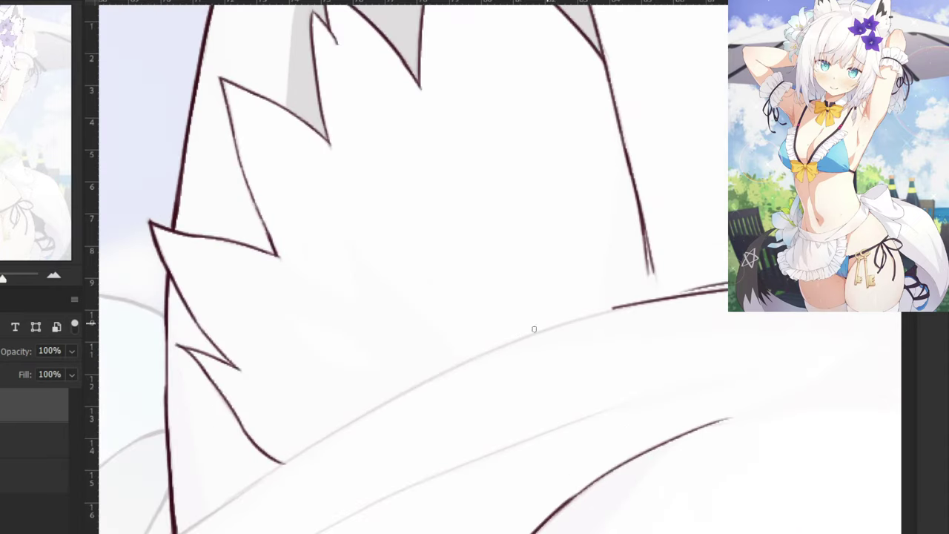
pyautogui.moveTo(630, 306); pyautogui.dragTo(445, 362)
pyautogui.hotkey('ctrl', 'z')
pyautogui.hotkey('ctrl', '-')
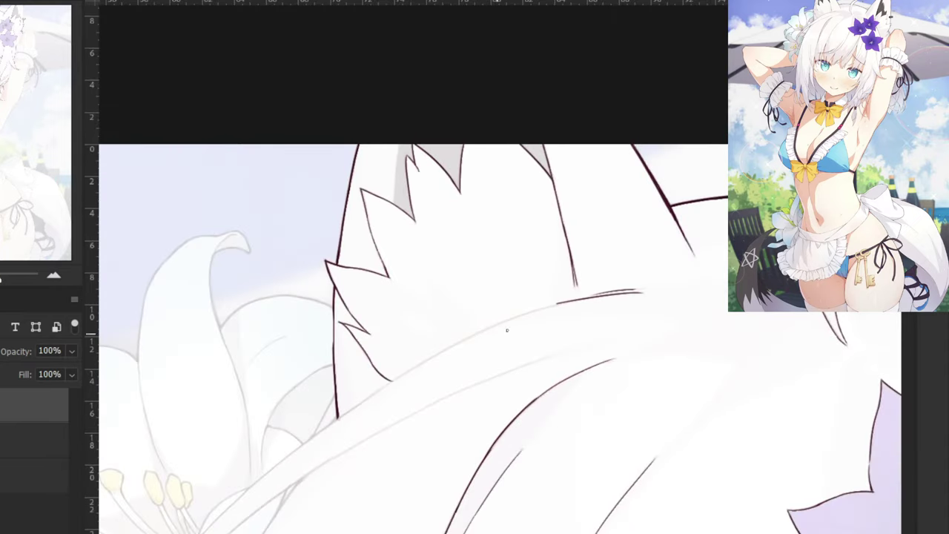
# Flip the canvas horizontally and lengthen the hair outline a short way beneath the ear, redoing strokes that miss the reference.
pyautogui.press('h')
pyautogui.moveTo(559, 315); pyautogui.dragTo(312, 330)
pyautogui.moveTo(726, 327); pyautogui.dragTo(481, 338)
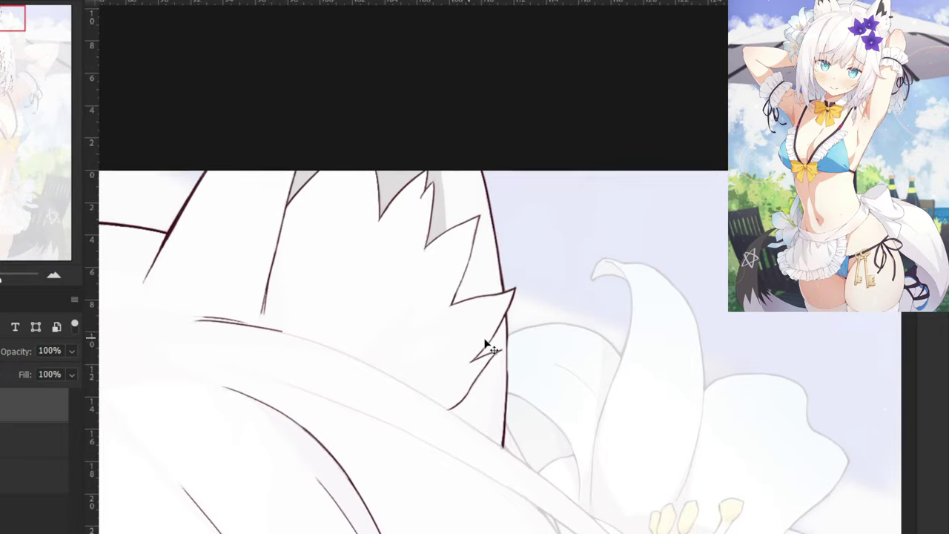
pyautogui.hotkey('ctrl', '+')
pyautogui.moveTo(234, 458)
pyautogui.mouseDown()
pyautogui.moveTo(415, 414)
pyautogui.moveTo(402, 414)
pyautogui.mouseUp()
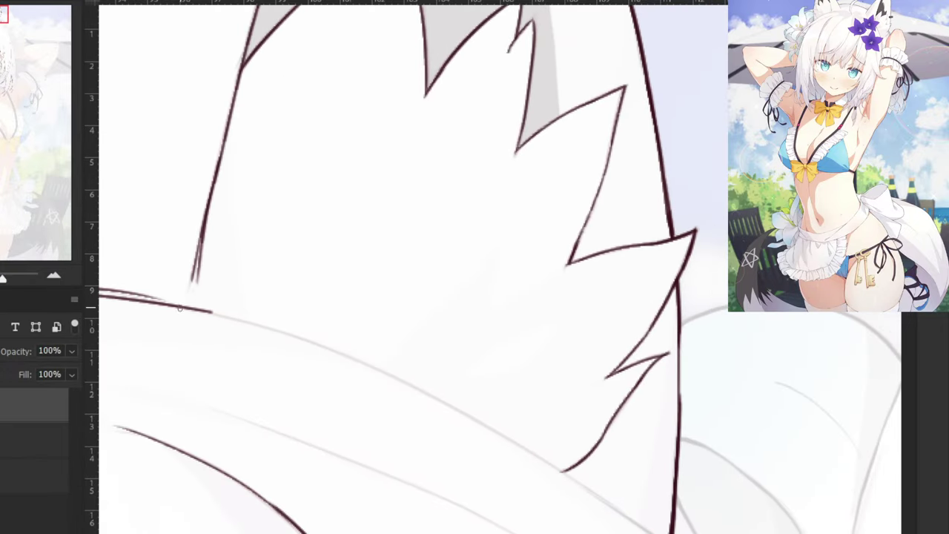
pyautogui.moveTo(363, 365)
pyautogui.mouseDown()
pyautogui.moveTo(202, 313)
pyautogui.moveTo(378, 369)
pyautogui.mouseUp()
pyautogui.hotkey('ctrl', 'z')
pyautogui.hotkey('ctrl', 'z')
pyautogui.moveTo(178, 307); pyautogui.dragTo(382, 376)
pyautogui.hotkey('ctrl', 'z')
pyautogui.moveTo(178, 306)
pyautogui.mouseDown()
pyautogui.moveTo(380, 374)
pyautogui.moveTo(301, 341)
pyautogui.mouseUp()
pyautogui.press('e')
pyautogui.press('b')
pyautogui.moveTo(209, 311)
pyautogui.mouseDown()
pyautogui.moveTo(445, 405)
pyautogui.moveTo(513, 449)
pyautogui.mouseUp()
pyautogui.hotkey('ctrl', 'z')
pyautogui.hotkey('ctrl', 'z')
pyautogui.moveTo(241, 322); pyautogui.dragTo(497, 424)
pyautogui.hotkey('ctrl', 'z')
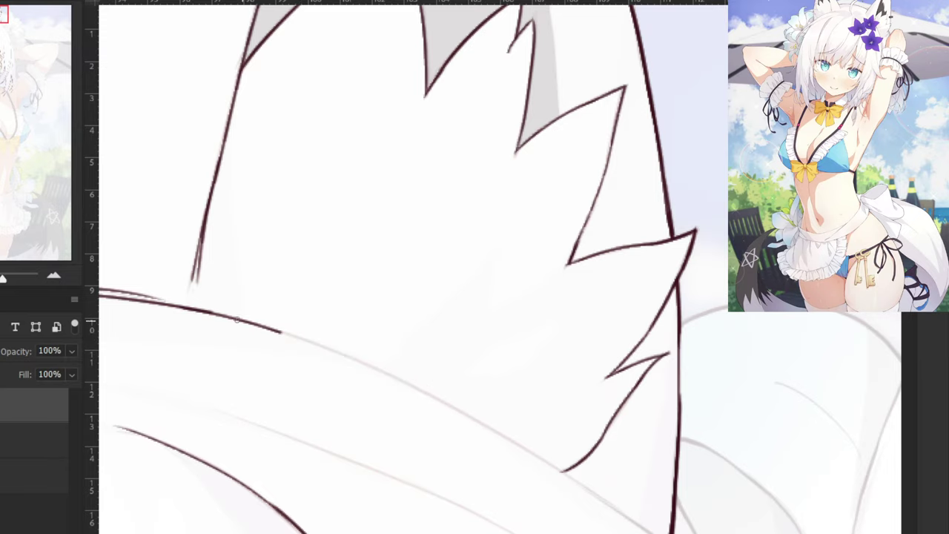
pyautogui.moveTo(238, 320)
pyautogui.mouseDown()
pyautogui.moveTo(521, 461)
pyautogui.moveTo(547, 463)
pyautogui.moveTo(506, 480)
pyautogui.moveTo(443, 392)
pyautogui.mouseUp()
pyautogui.hotkey('ctrl', 'z')
pyautogui.hotkey('ctrl', 'z')
pyautogui.moveTo(183, 235); pyautogui.dragTo(364, 303)
pyautogui.hotkey('ctrl', 'z')
pyautogui.moveTo(194, 238); pyautogui.dragTo(436, 354)
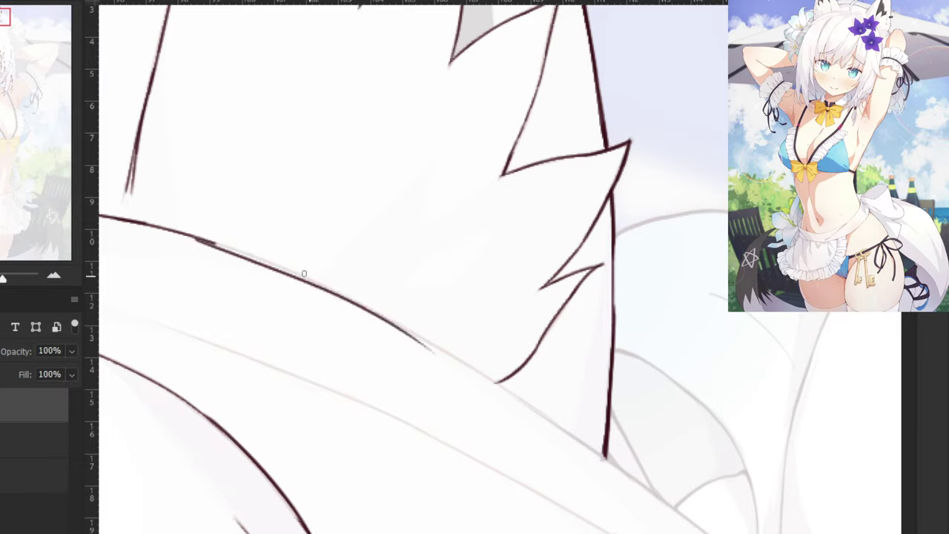
pyautogui.hotkey('ctrl', 'z')
pyautogui.moveTo(191, 235)
pyautogui.mouseDown()
pyautogui.moveTo(334, 290)
pyautogui.moveTo(230, 250)
pyautogui.moveTo(410, 326)
pyautogui.mouseUp()
pyautogui.hotkey('ctrl', 'z')
pyautogui.hotkey('ctrl', 'z')
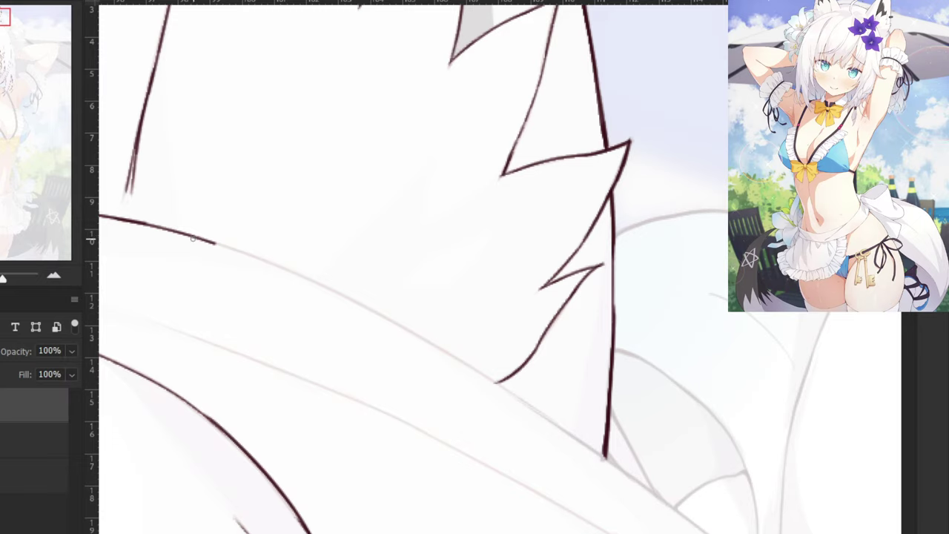
# Continue the hair outline along the faded reference curve across the base of the ear, cleaning up the stroke.
pyautogui.moveTo(191, 235)
pyautogui.mouseDown()
pyautogui.moveTo(439, 353)
pyautogui.moveTo(234, 251)
pyautogui.moveTo(423, 339)
pyautogui.mouseUp()
pyautogui.hotkey('ctrl', 'z')
pyautogui.press('e')
pyautogui.press('b')
pyautogui.hotkey('ctrl', 'z')
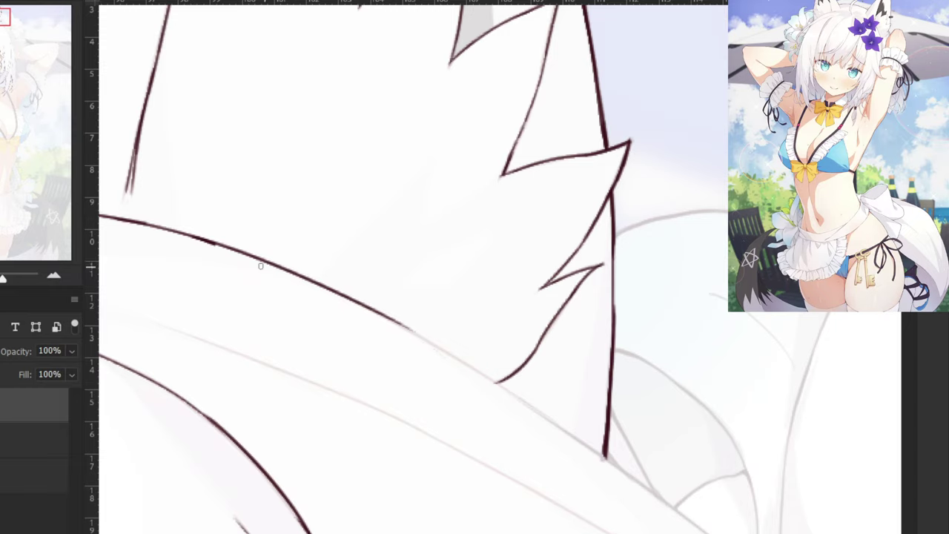
pyautogui.press('e')
pyautogui.press('b')
# Extend the hair outline past the lowest tuft of inner ear fur, redrawing the stroke until it follows the reference.
pyautogui.moveTo(333, 288); pyautogui.dragTo(531, 411)
pyautogui.hotkey('ctrl', 'z')
pyautogui.moveTo(362, 306)
pyautogui.mouseDown()
pyautogui.moveTo(553, 410)
pyautogui.moveTo(551, 426)
pyautogui.mouseUp()
pyautogui.hotkey('ctrl', 'z')
pyautogui.hotkey('ctrl', 'z')
pyautogui.moveTo(371, 311); pyautogui.dragTo(568, 438)
pyautogui.hotkey('ctrl', 'z')
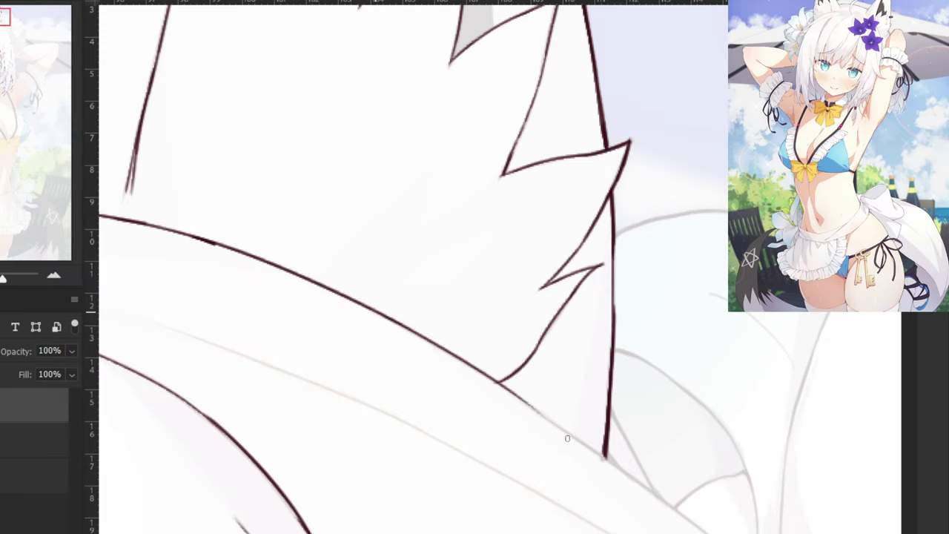
# Carry the hair outline past the end of the ear's outer contour and over the first flower petals, redoing rough strokes.
pyautogui.moveTo(581, 504); pyautogui.dragTo(425, 392)
pyautogui.moveTo(350, 273); pyautogui.dragTo(512, 385)
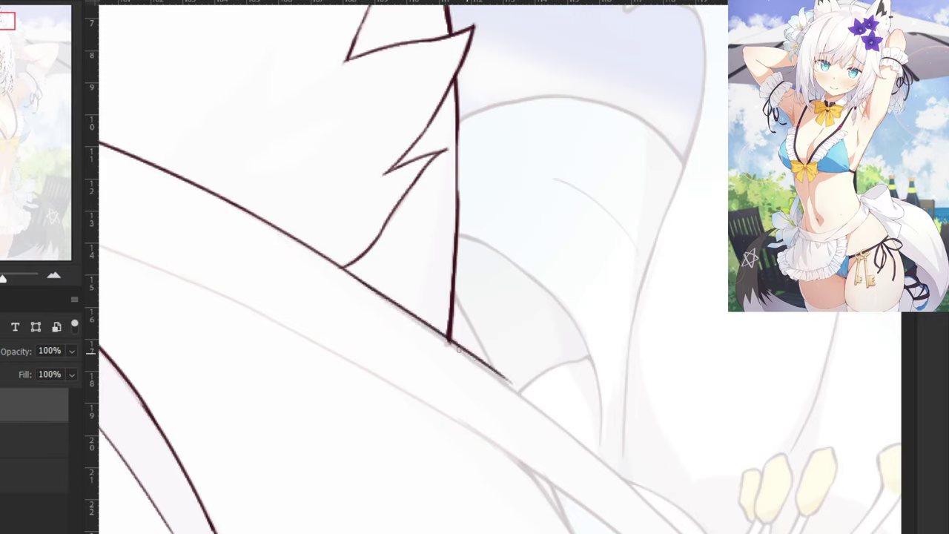
pyautogui.hotkey('ctrl', 'z')
pyautogui.moveTo(381, 295); pyautogui.dragTo(545, 413)
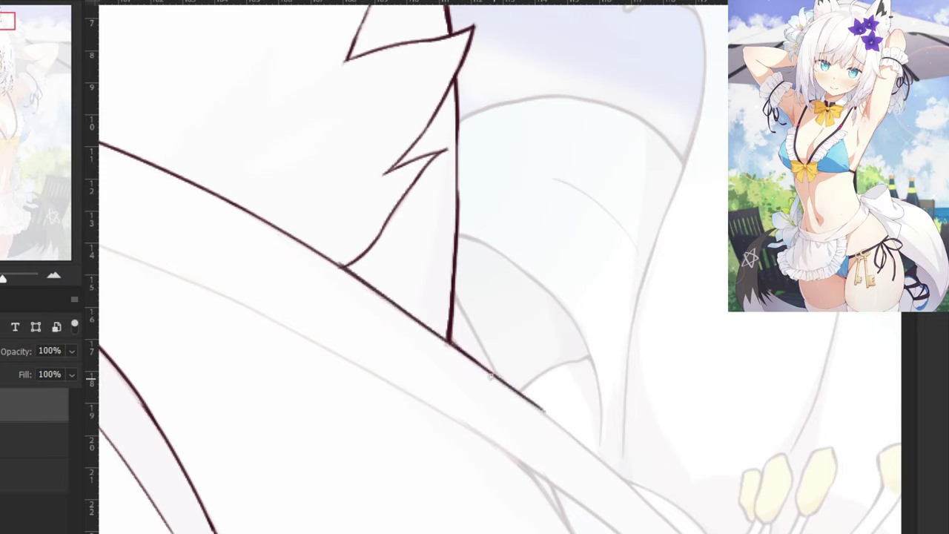
pyautogui.hotkey('ctrl', 'z')
pyautogui.hotkey('ctrl', 'z')
pyautogui.moveTo(448, 341)
pyautogui.mouseDown()
pyautogui.moveTo(574, 442)
pyautogui.moveTo(564, 427)
pyautogui.mouseUp()
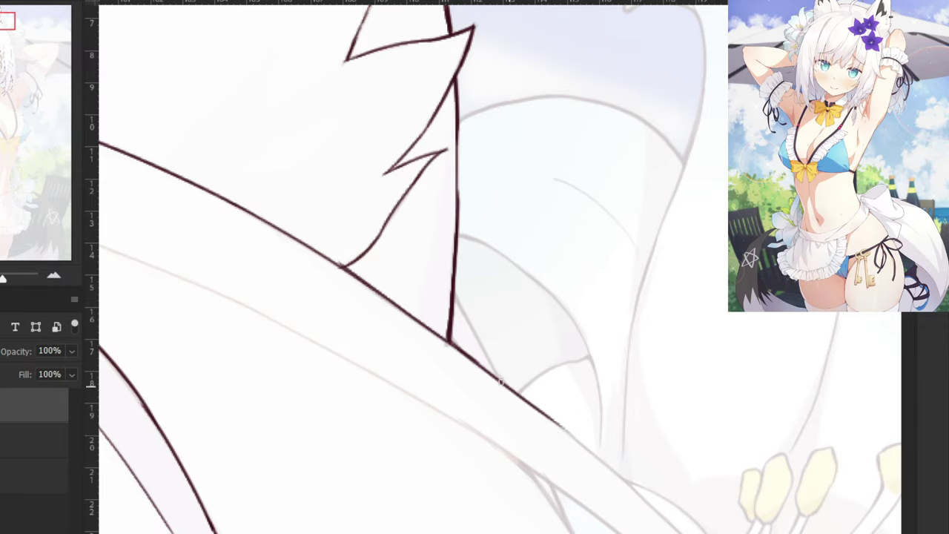
# Thicken the hair outline where it overlaps the petals and extend it down to the flower's inner petal edge.
pyautogui.moveTo(501, 381); pyautogui.dragTo(633, 485)
pyautogui.hotkey('ctrl', 'z')
pyautogui.moveTo(496, 376); pyautogui.dragTo(614, 468)
pyautogui.moveTo(561, 427); pyautogui.dragTo(631, 493)
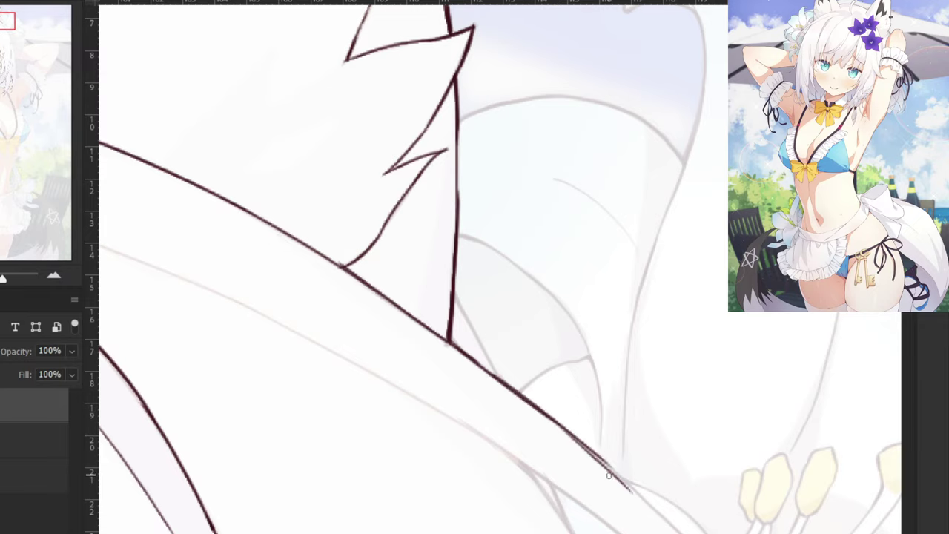
pyautogui.hotkey('ctrl', 'z')
pyautogui.moveTo(587, 448); pyautogui.dragTo(628, 485)
# Ink a thin second hair line running below the finished hair outline, redoing the stroke once.
pyautogui.moveTo(608, 533); pyautogui.dragTo(499, 402)
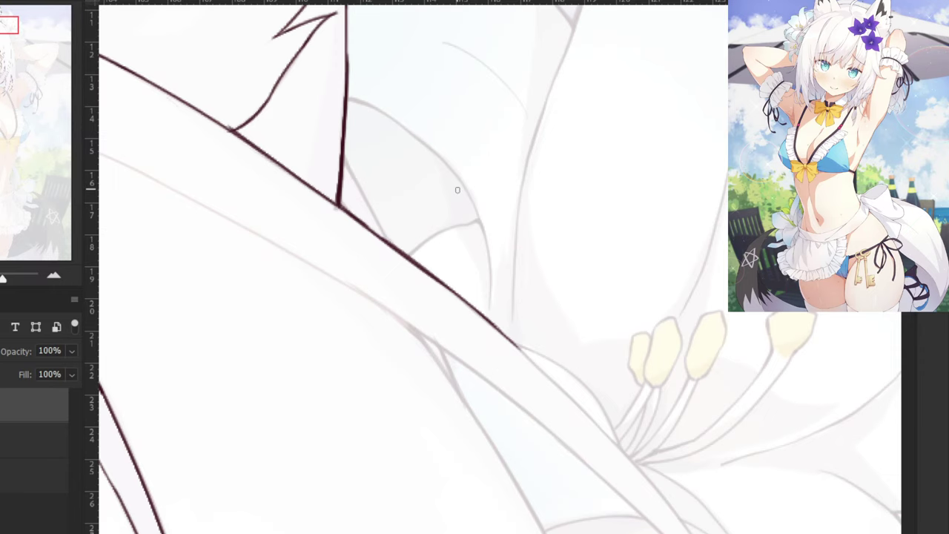
pyautogui.moveTo(274, 301); pyautogui.dragTo(637, 365)
pyautogui.hotkey('ctrl', '-')
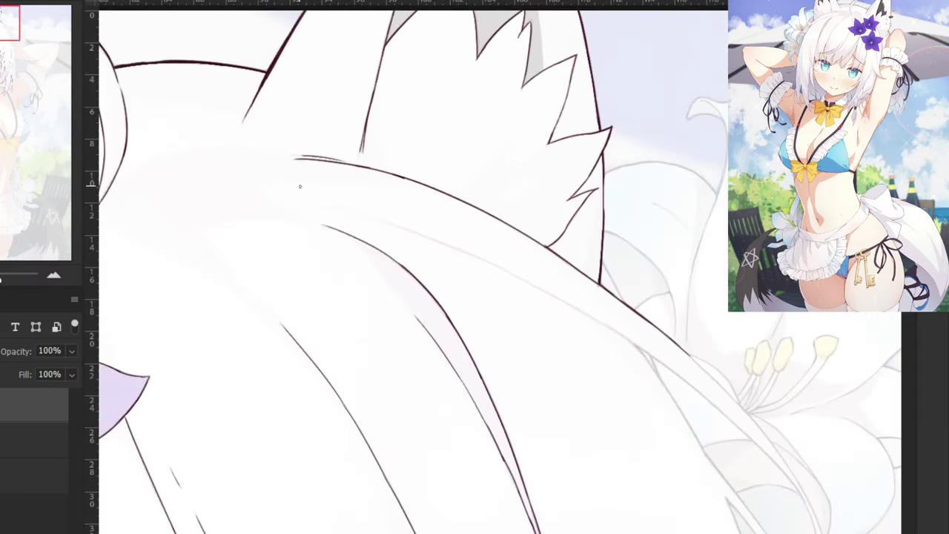
pyautogui.moveTo(375, 220); pyautogui.dragTo(587, 310)
pyautogui.hotkey('ctrl', 'z')
pyautogui.moveTo(380, 220); pyautogui.dragTo(581, 312)
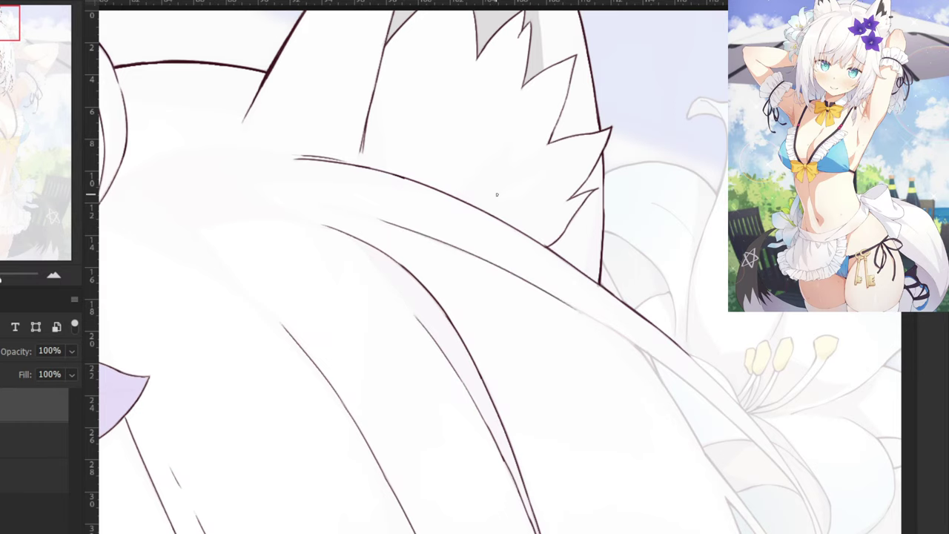
# Extend the second hair line to the narrow gap between the strands next to the flower, redoing strokes that stray.
pyautogui.hotkey('ctrl', '+')
pyautogui.moveTo(630, 341)
pyautogui.mouseDown()
pyautogui.moveTo(489, 345)
pyautogui.moveTo(401, 318)
pyautogui.moveTo(433, 329)
pyautogui.mouseUp()
pyautogui.press('e')
pyautogui.press('b')
pyautogui.moveTo(331, 273)
pyautogui.mouseDown()
pyautogui.moveTo(605, 433)
pyautogui.moveTo(470, 358)
pyautogui.moveTo(595, 445)
pyautogui.mouseUp()
pyautogui.hotkey('ctrl', 'z')
pyautogui.hotkey('ctrl', 'z')
pyautogui.moveTo(366, 295); pyautogui.dragTo(570, 413)
pyautogui.hotkey('ctrl', 'z')
pyautogui.moveTo(336, 278); pyautogui.dragTo(570, 416)
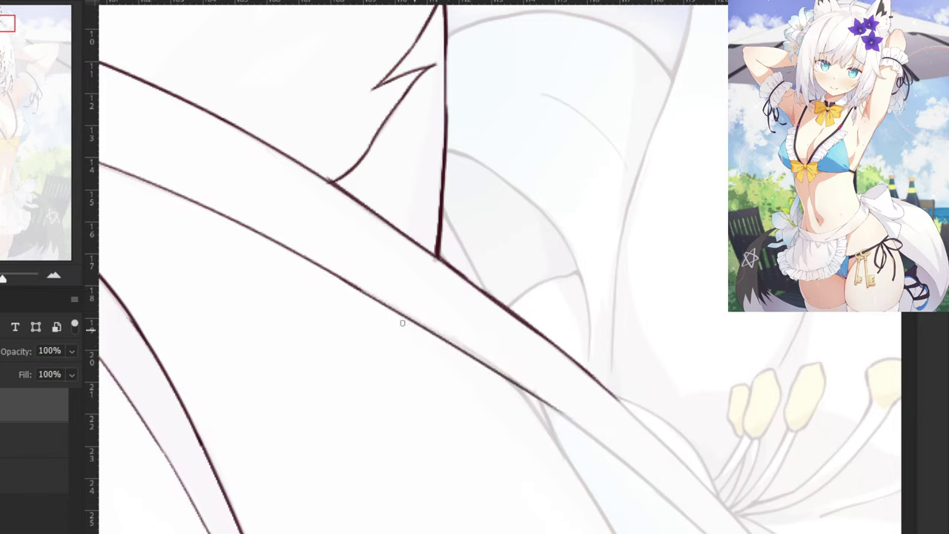
# Thicken the second hair line along its lower stretch leading to the gap between the strands.
pyautogui.moveTo(353, 282); pyautogui.dragTo(506, 377)
pyautogui.hotkey('ctrl', 'z')
pyautogui.moveTo(442, 335)
pyautogui.mouseDown()
pyautogui.moveTo(535, 390)
pyautogui.moveTo(515, 383)
pyautogui.moveTo(525, 387)
pyautogui.mouseUp()
pyautogui.hotkey('ctrl', 'z')
pyautogui.hotkey('ctrl', 'z')
pyautogui.hotkey('ctrl', 'z')
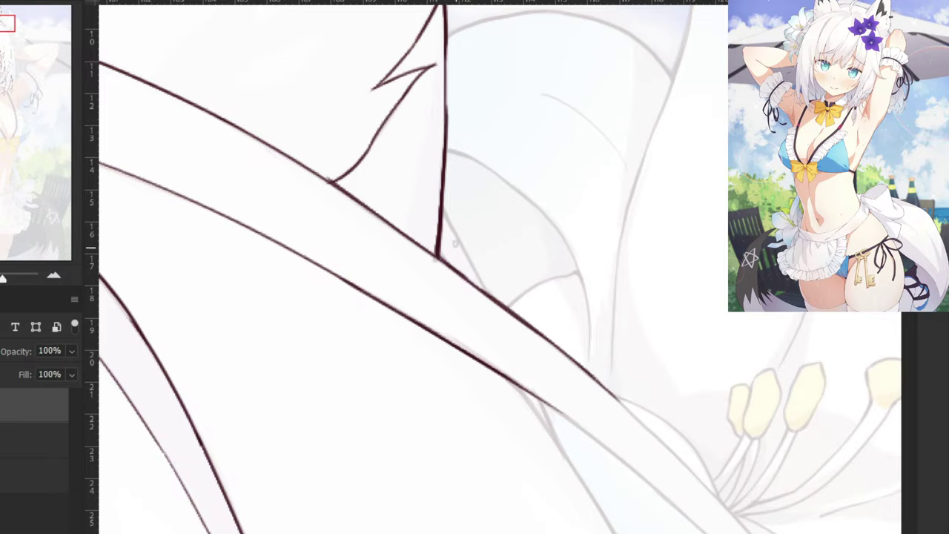
# Ink the short slanted line between the ear's outer contour and the hair outline, retrying until it matches the reference.
pyautogui.scroll(-3, 455, 240)
pyautogui.scroll(4, 456, 241)
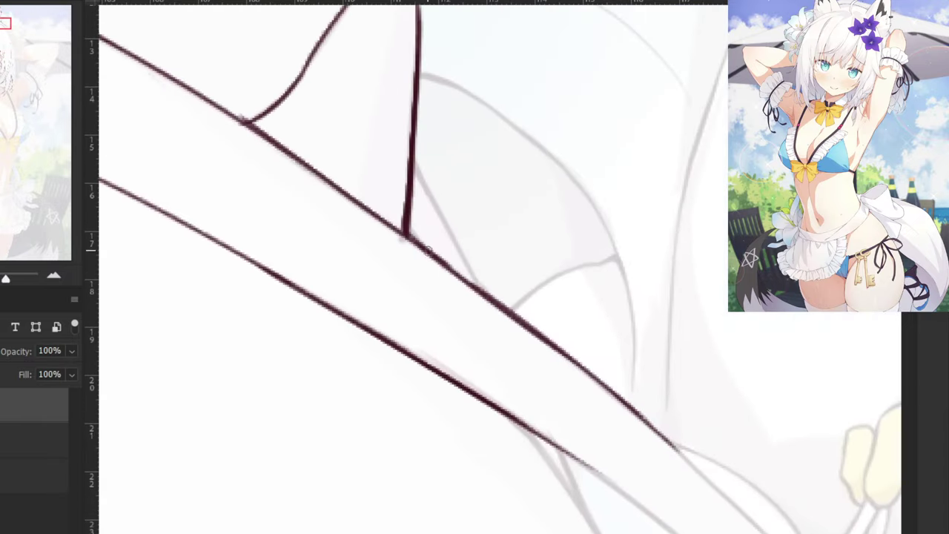
pyautogui.moveTo(437, 258); pyautogui.dragTo(473, 284)
pyautogui.moveTo(414, 158); pyautogui.dragTo(487, 294)
pyautogui.hotkey('ctrl', 'z')
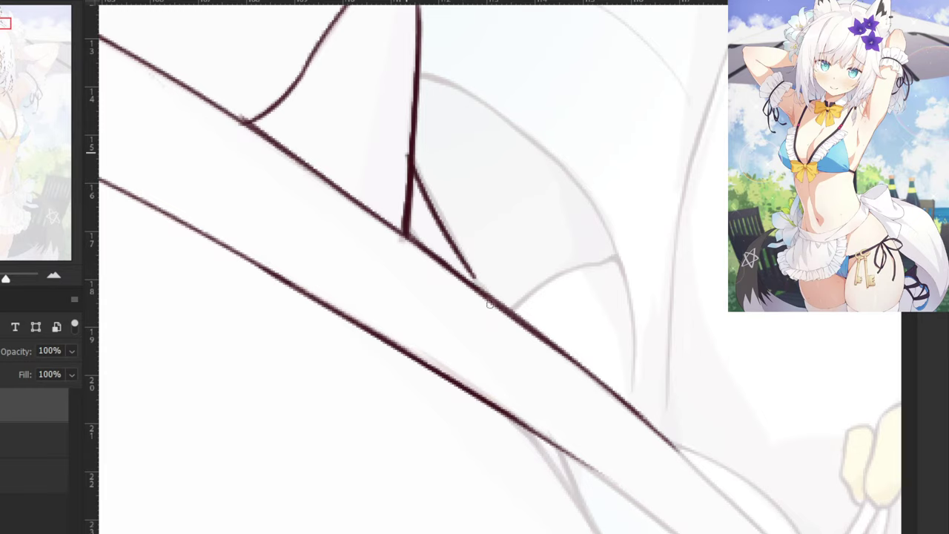
pyautogui.hotkey('ctrl', 'z')
pyautogui.moveTo(409, 151); pyautogui.dragTo(472, 268)
pyautogui.moveTo(421, 174); pyautogui.dragTo(485, 292)
pyautogui.hotkey('ctrl', 'z')
pyautogui.hotkey('ctrl', 'z')
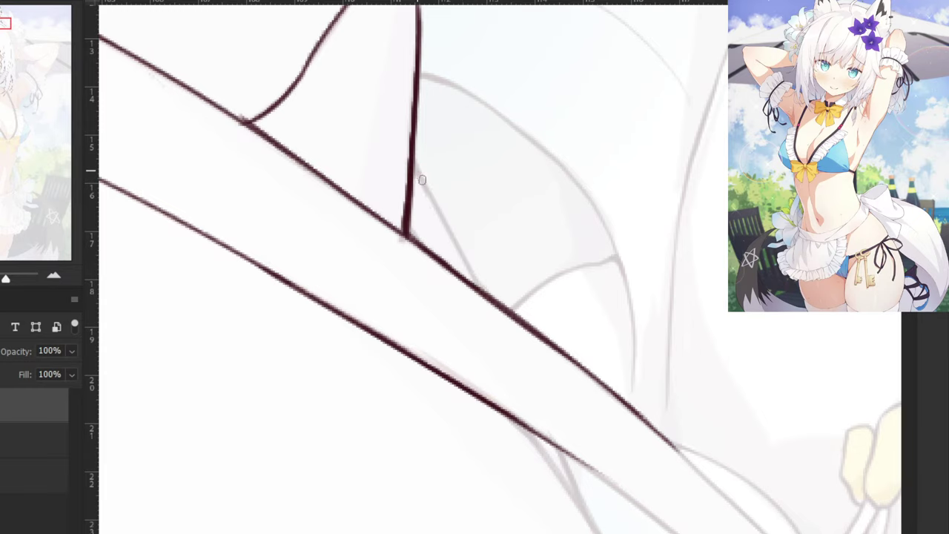
pyautogui.moveTo(418, 171)
pyautogui.mouseDown()
pyautogui.moveTo(487, 298)
pyautogui.moveTo(411, 163)
pyautogui.moveTo(424, 180)
pyautogui.mouseUp()
pyautogui.hotkey('ctrl', '-')
pyautogui.hotkey('ctrl', '-')
pyautogui.hotkey('ctrl', '-')
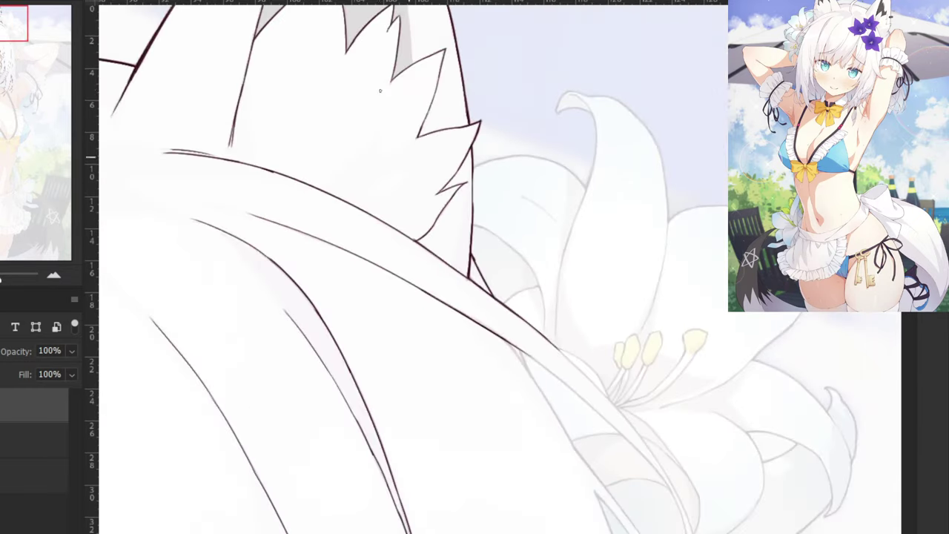
pyautogui.hotkey('ctrl', '+')
pyautogui.hotkey('ctrl', '+')
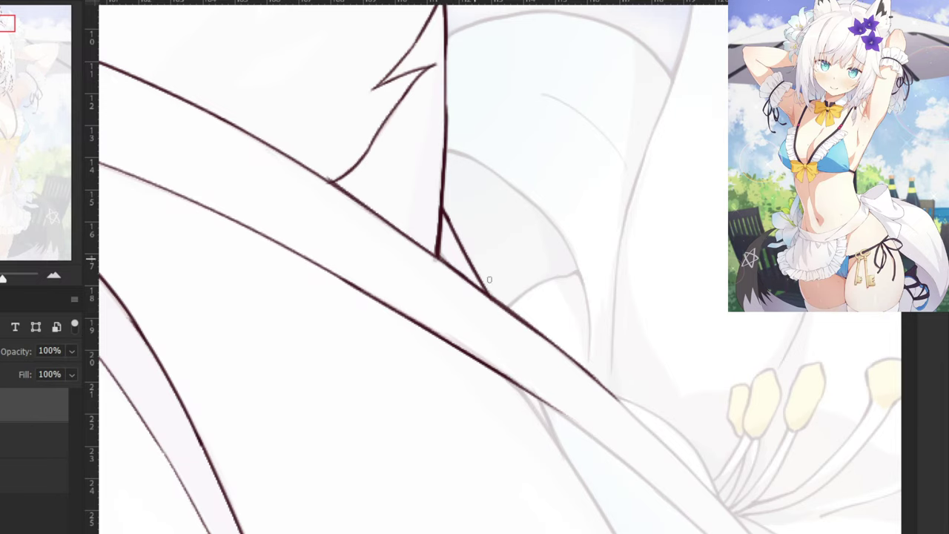
# Ink the small wedge where the strand splits from the second hair line and start the hair's outer edge below it.
pyautogui.moveTo(534, 400); pyautogui.dragTo(559, 443)
pyautogui.hotkey('ctrl', 'z')
pyautogui.moveTo(503, 372)
pyautogui.mouseDown()
pyautogui.moveTo(598, 509)
pyautogui.moveTo(541, 407)
pyautogui.mouseUp()
pyautogui.hotkey('ctrl', 'z')
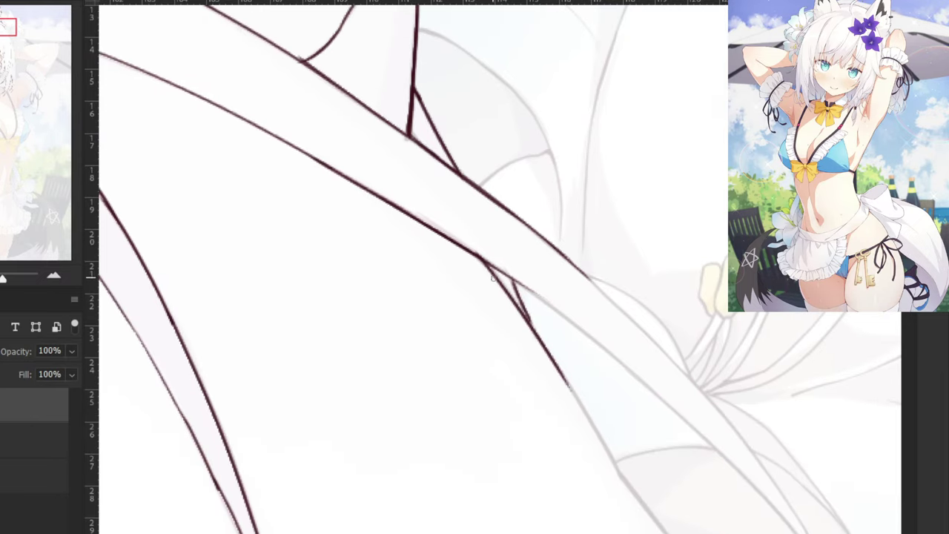
# Thicken the hair's outer edge below the strand split and extend it to the next petal boundary.
pyautogui.moveTo(487, 265); pyautogui.dragTo(551, 356)
pyautogui.hotkey('ctrl', 'z')
pyautogui.hotkey('ctrl', 'z')
pyautogui.moveTo(522, 313); pyautogui.dragTo(602, 444)
pyautogui.hotkey('ctrl', 'z')
pyautogui.hotkey('ctrl', 'z')
pyautogui.moveTo(547, 354); pyautogui.dragTo(621, 483)
# Continue the hair's outer edge from the bend at the petal boundary down past the next petal, redoing the stroke.
pyautogui.moveTo(602, 529)
pyautogui.mouseDown()
pyautogui.moveTo(464, 311)
pyautogui.moveTo(481, 270)
pyautogui.moveTo(504, 282)
pyautogui.mouseUp()
pyautogui.press('e')
pyautogui.press('b')
pyautogui.moveTo(476, 247); pyautogui.dragTo(609, 425)
pyautogui.hotkey('ctrl', 'z')
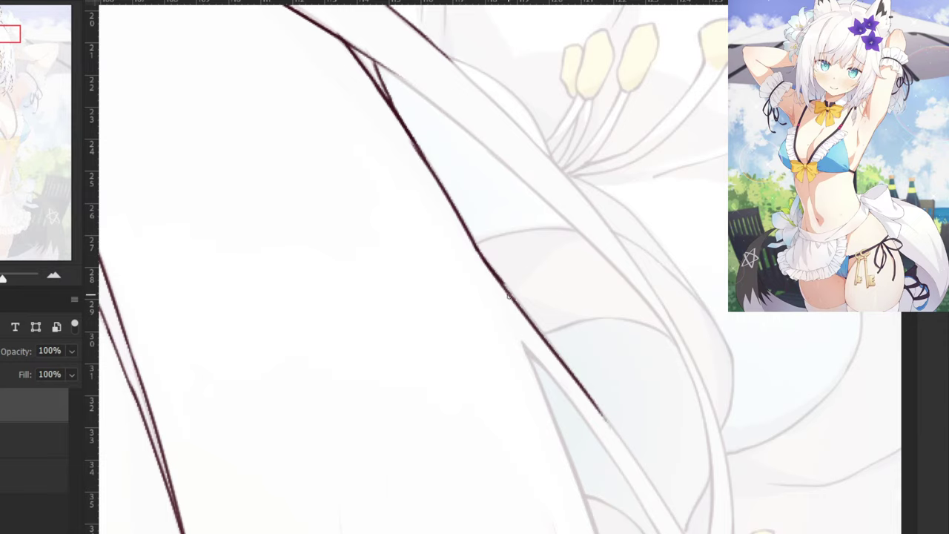
pyautogui.hotkey('ctrl', 'z')
pyautogui.moveTo(485, 266); pyautogui.dragTo(607, 424)
pyautogui.hotkey('ctrl', 'z')
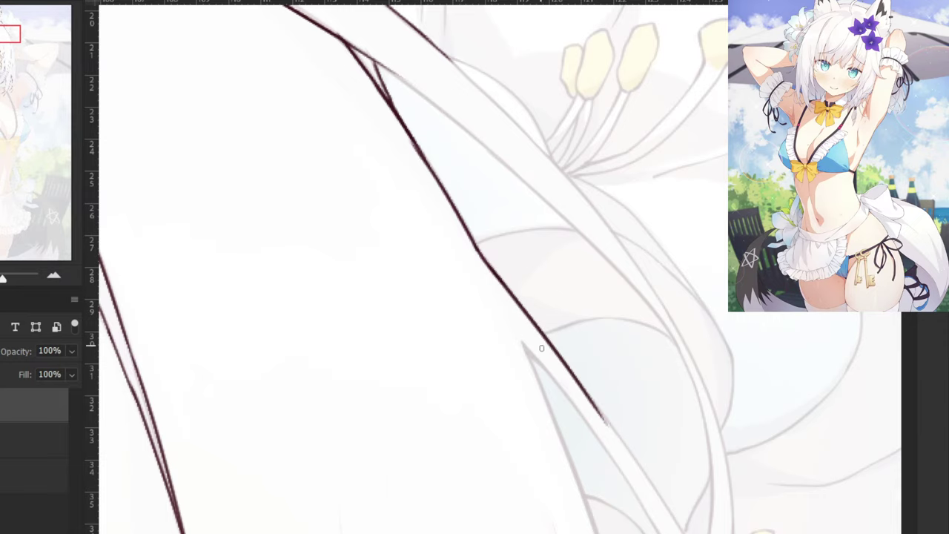
# Extend the hair's outer edge from the petal boundary down to the crossing white strands, redoing the stroke.
pyautogui.scroll(-3, 541, 348)
pyautogui.hscroll(1, 541, 348)
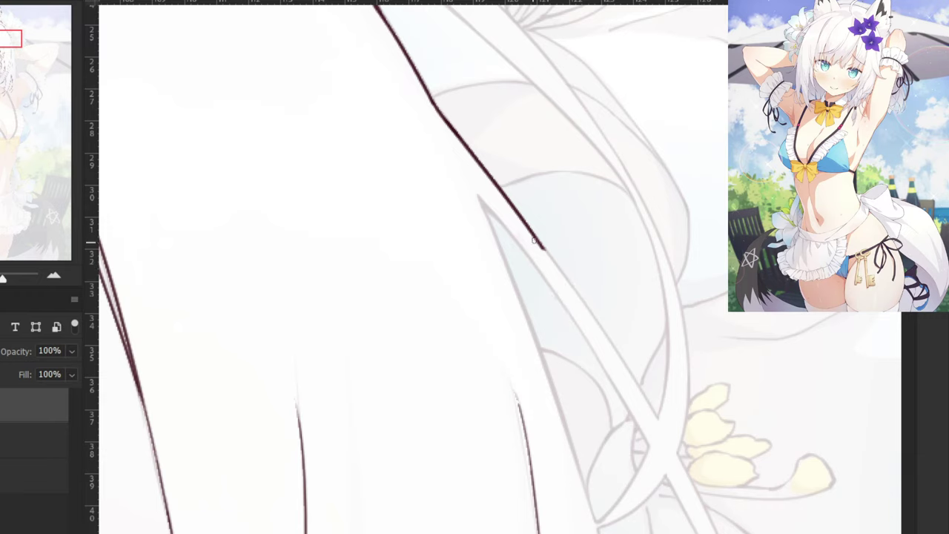
pyautogui.moveTo(532, 239); pyautogui.dragTo(665, 441)
pyautogui.hotkey('ctrl', 'z')
pyautogui.hotkey('ctrl', 'z')
pyautogui.moveTo(532, 239)
pyautogui.mouseDown()
pyautogui.moveTo(664, 427)
pyautogui.moveTo(658, 419)
pyautogui.mouseUp()
pyautogui.hotkey('ctrl', 'z')
pyautogui.hotkey('ctrl', 'z')
pyautogui.moveTo(544, 249); pyautogui.dragTo(658, 422)
pyautogui.hotkey('ctrl', 'z')
pyautogui.hotkey('ctrl', '+')
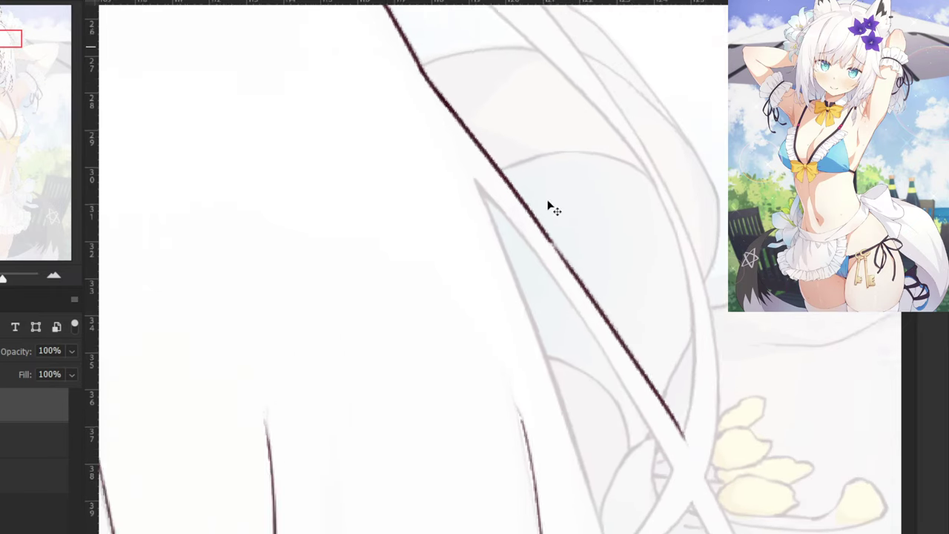
pyautogui.moveTo(551, 204); pyautogui.dragTo(596, 262)
pyautogui.hotkey('ctrl', 'z')
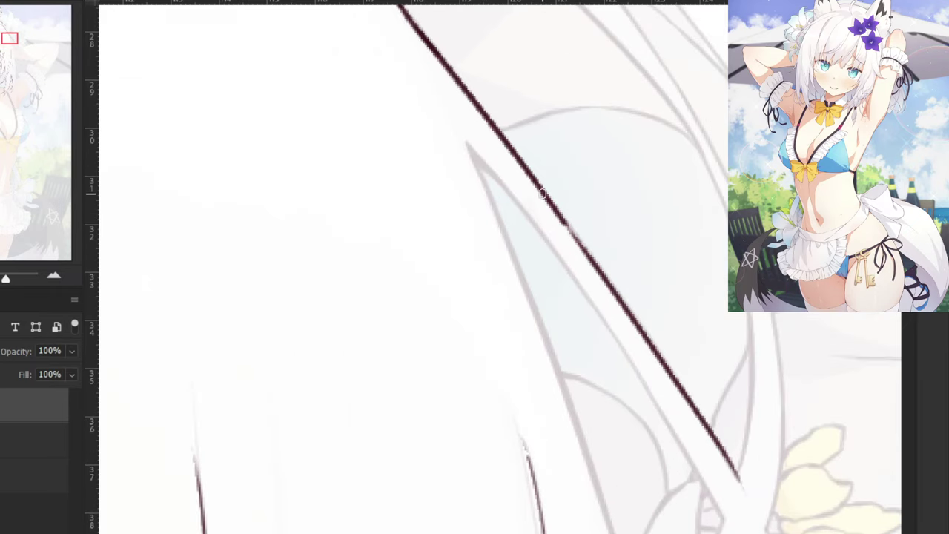
# Start the thin strand's inner line at its split tip and ink it across the upper blue petal area, redoing the stroke.
pyautogui.scroll(-2, 514, 254)
pyautogui.moveTo(480, 199)
pyautogui.mouseDown()
pyautogui.moveTo(628, 414)
pyautogui.moveTo(585, 361)
pyautogui.moveTo(525, 252)
pyautogui.moveTo(633, 412)
pyautogui.mouseUp()
pyautogui.hotkey('ctrl', 'z')
pyautogui.hotkey('ctrl', 'z')
pyautogui.hotkey('ctrl', '+')
pyautogui.hotkey('ctrl', 'z')
pyautogui.moveTo(506, 200)
pyautogui.mouseDown()
pyautogui.moveTo(614, 352)
pyautogui.moveTo(662, 445)
pyautogui.mouseUp()
pyautogui.hotkey('ctrl', 'z')
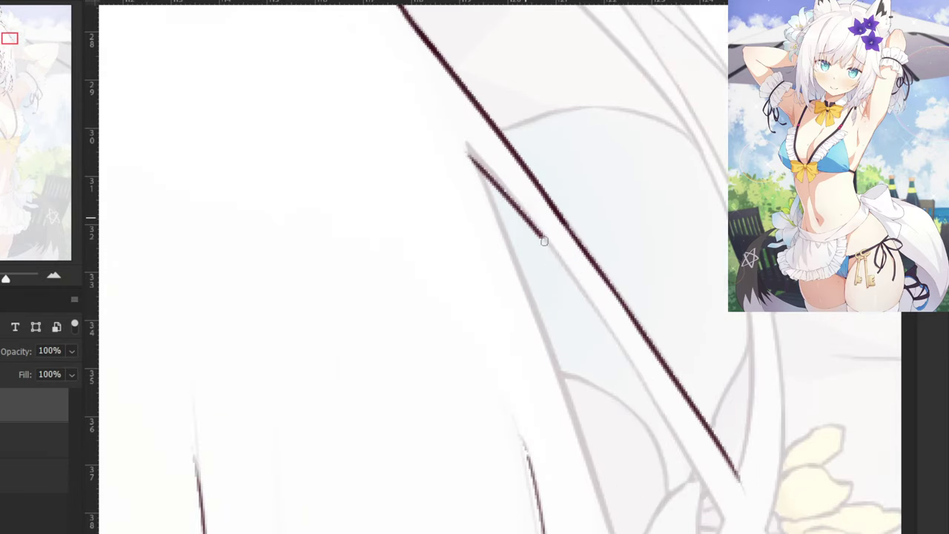
# Continue the thin strand's inner line down to the crossing white strands and redo its lower end.
pyautogui.hotkey('ctrl', 'z')
pyautogui.moveTo(543, 241)
pyautogui.mouseDown()
pyautogui.moveTo(682, 483)
pyautogui.moveTo(680, 456)
pyautogui.mouseUp()
pyautogui.moveTo(620, 359); pyautogui.dragTo(722, 525)
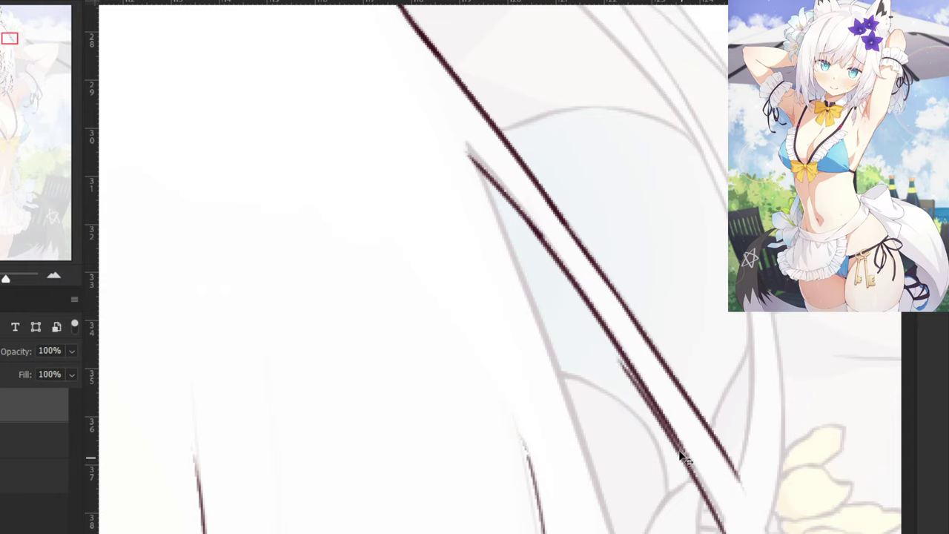
pyautogui.hotkey('ctrl', 'z')
pyautogui.moveTo(646, 396); pyautogui.dragTo(726, 517)
# Erase the upper tip of the strand's inner line and redraw it from the split point into the existing line.
pyautogui.moveTo(455, 240); pyautogui.dragTo(394, 170)
pyautogui.press('e')
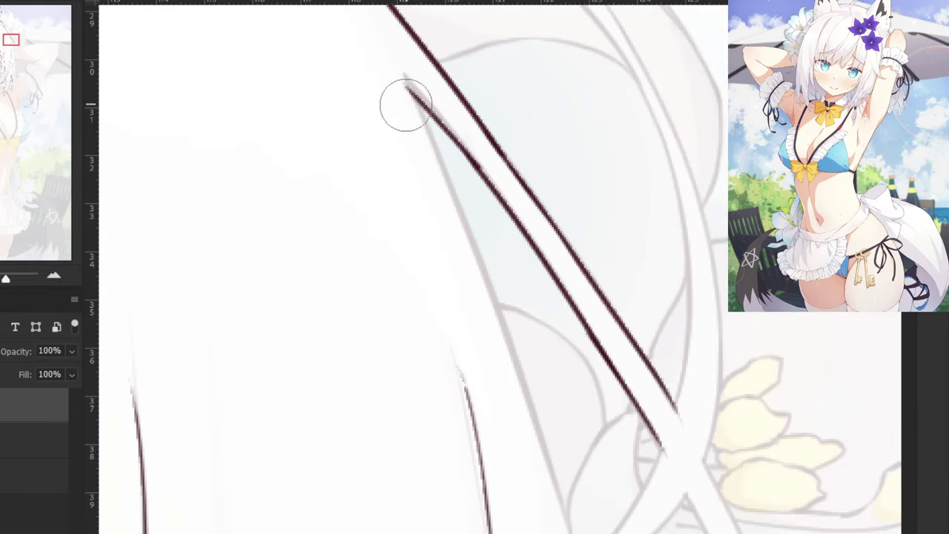
pyautogui.moveTo(406, 105); pyautogui.dragTo(448, 139)
pyautogui.press('b')
pyautogui.moveTo(404, 72); pyautogui.dragTo(476, 163)
pyautogui.hotkey('ctrl', 'z')
pyautogui.hotkey('ctrl', 'z')
pyautogui.moveTo(405, 75); pyautogui.dragTo(488, 180)
pyautogui.hotkey('ctrl', 'z')
pyautogui.hotkey('ctrl', 'z')
pyautogui.moveTo(403, 75); pyautogui.dragTo(506, 200)
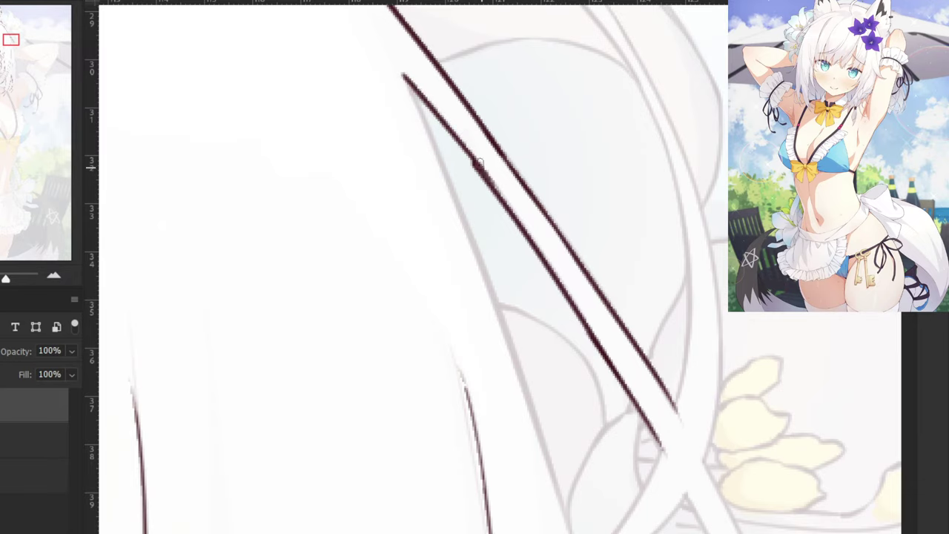
# Clean up the joint where the redrawn tip meets the rest of the strand's inner line.
pyautogui.press('e')
pyautogui.moveTo(454, 181); pyautogui.dragTo(482, 203)
pyautogui.press('b')
pyautogui.moveTo(451, 124); pyautogui.dragTo(511, 210)
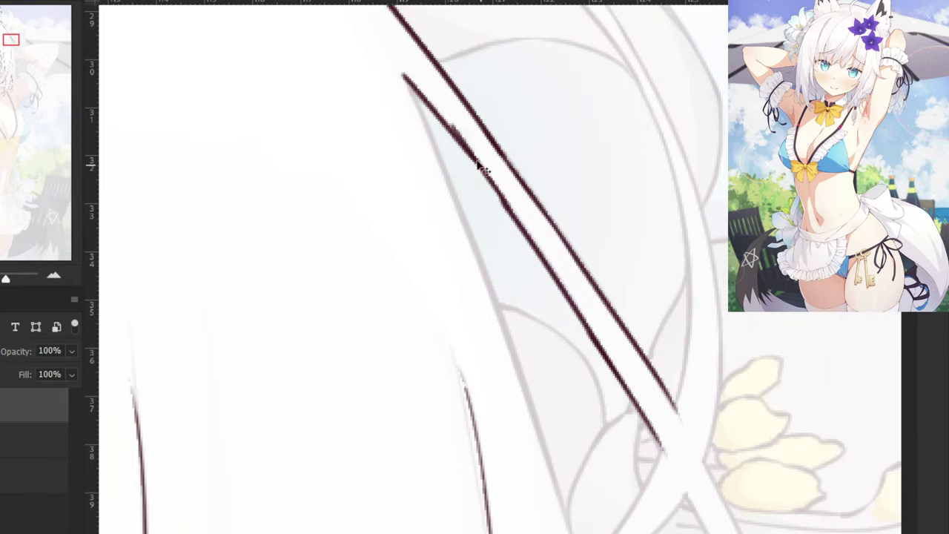
pyautogui.hotkey('ctrl', 'z')
pyautogui.moveTo(471, 150)
pyautogui.mouseDown()
pyautogui.moveTo(516, 224)
pyautogui.moveTo(505, 206)
pyautogui.mouseUp()
pyautogui.hotkey('ctrl', 'z')
pyautogui.hotkey('ctrl', 'z')
pyautogui.hotkey('ctrl', '-')
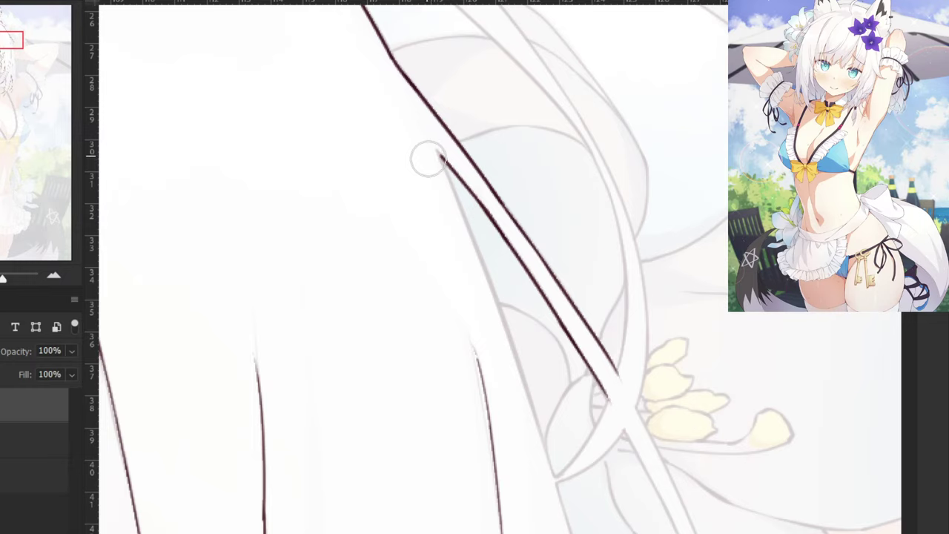
# Ink the hair edge from the split tip down the blue petal area to the next petal boundary, retrying the stroke.
pyautogui.moveTo(433, 146); pyautogui.dragTo(491, 287)
pyautogui.hotkey('ctrl', 'z')
pyautogui.hotkey('ctrl', 'z')
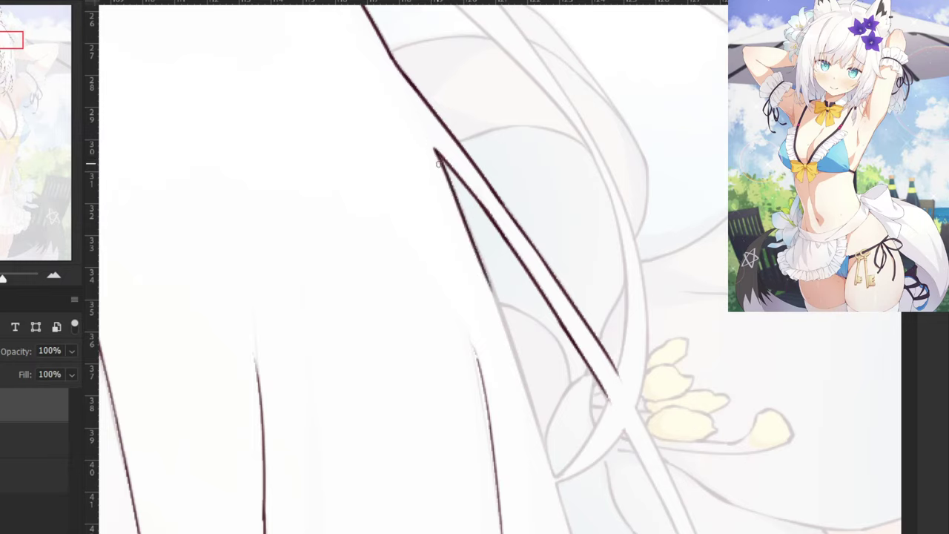
pyautogui.hotkey('ctrl', 'z')
pyautogui.moveTo(434, 148)
pyautogui.mouseDown()
pyautogui.moveTo(506, 311)
pyautogui.moveTo(459, 232)
pyautogui.mouseUp()
pyautogui.press('e')
pyautogui.press('b')
pyautogui.moveTo(443, 175); pyautogui.dragTo(516, 337)
pyautogui.hotkey('ctrl', 'z')
pyautogui.hotkey('ctrl', 'z')
pyautogui.hotkey('ctrl', 'z')
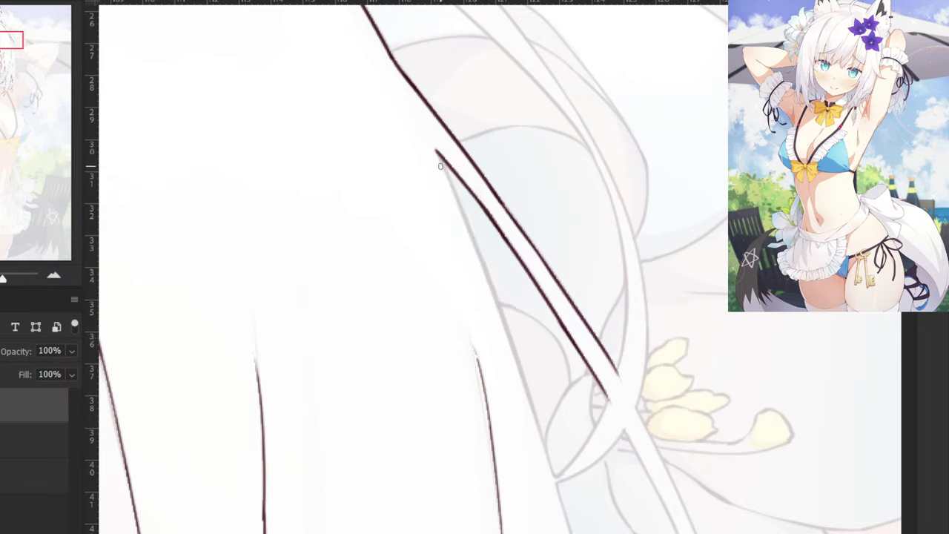
pyautogui.press('e')
pyautogui.press('b')
pyautogui.moveTo(435, 149); pyautogui.dragTo(503, 316)
pyautogui.hotkey('ctrl', 'z')
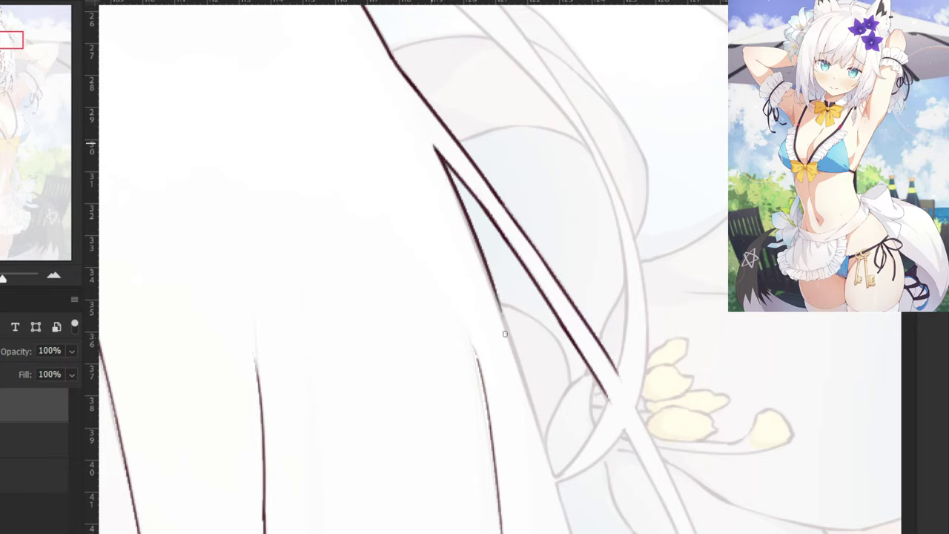
# Extend the hair edge down to the pointed corner where the curved white strand meets it, redoing strokes until smooth.
pyautogui.moveTo(467, 221); pyautogui.dragTo(546, 434)
pyautogui.moveTo(495, 420); pyautogui.dragTo(482, 269)
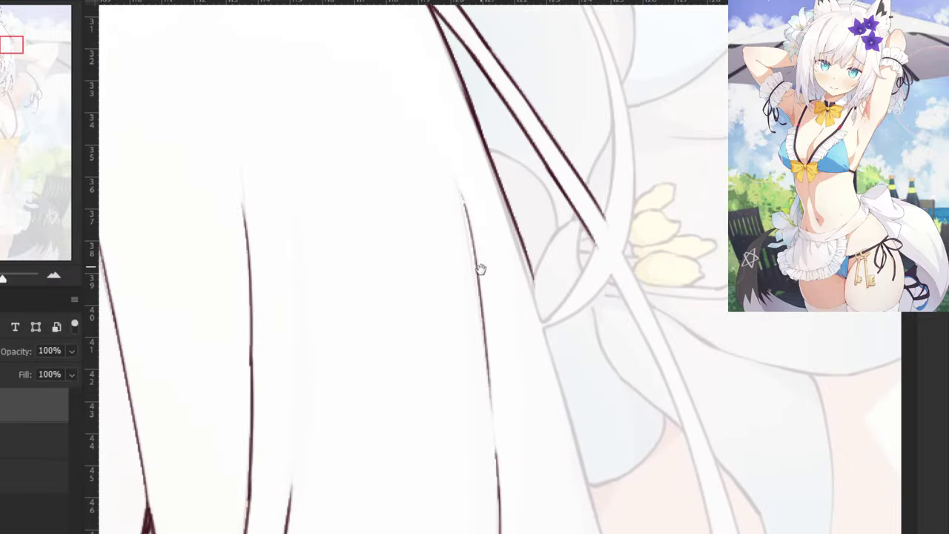
pyautogui.hotkey('ctrl', 'z')
pyautogui.moveTo(466, 96); pyautogui.dragTo(527, 289)
pyautogui.hotkey('ctrl', 'z')
pyautogui.moveTo(472, 121); pyautogui.dragTo(539, 321)
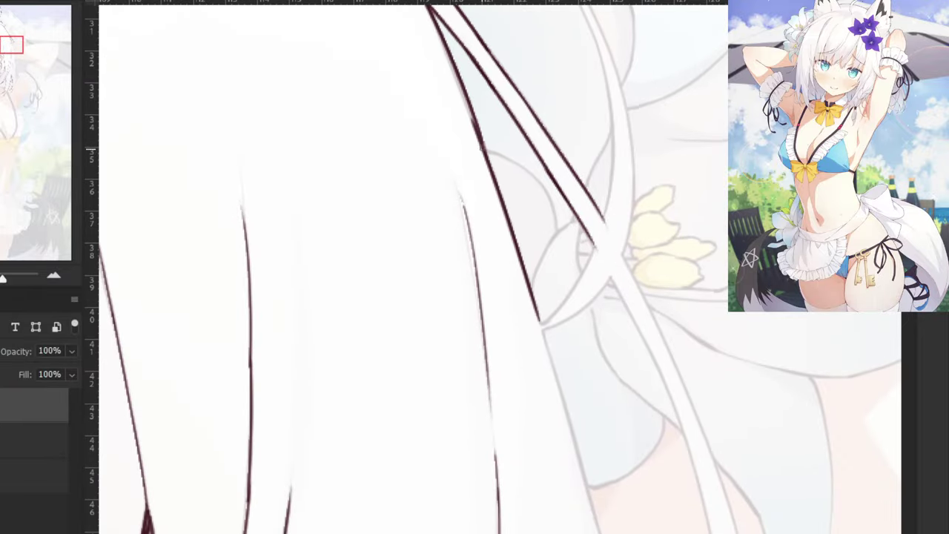
pyautogui.hotkey('ctrl', 'z')
pyautogui.moveTo(469, 106); pyautogui.dragTo(541, 319)
pyautogui.hotkey('ctrl', 'z')
pyautogui.moveTo(475, 123); pyautogui.dragTo(537, 308)
pyautogui.hotkey('ctrl', 'z')
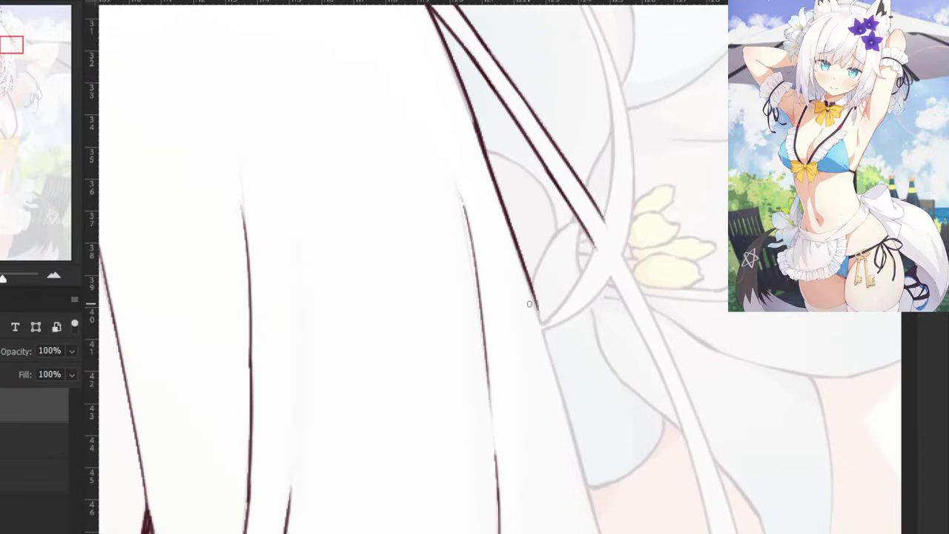
pyautogui.hotkey('ctrl', 'z')
pyautogui.moveTo(530, 291); pyautogui.dragTo(542, 327)
# Continue the hair edge from the curved strand's corner down past the lower blue petal, retrying the lower part.
pyautogui.moveTo(537, 454); pyautogui.dragTo(492, 216)
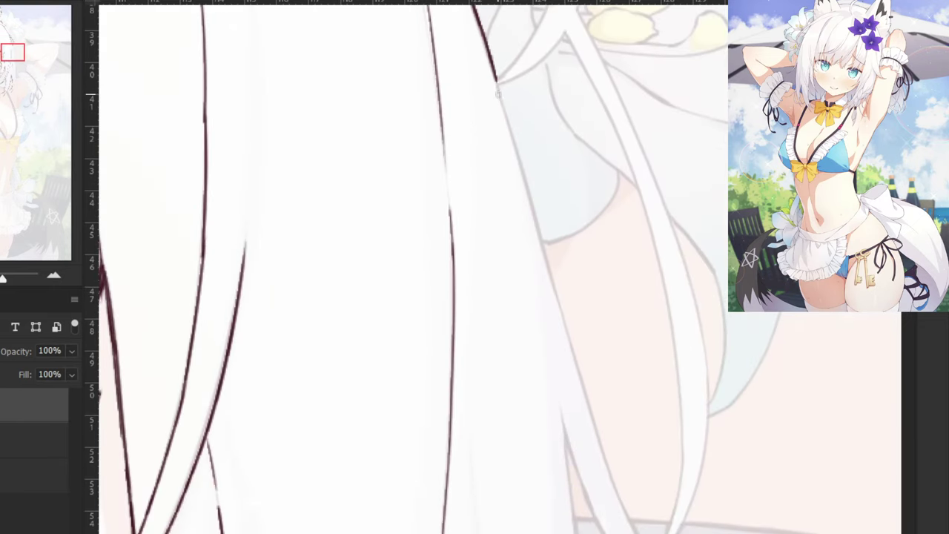
pyautogui.moveTo(495, 80); pyautogui.dragTo(538, 229)
pyautogui.hotkey('ctrl', 'z')
pyautogui.moveTo(493, 79); pyautogui.dragTo(539, 226)
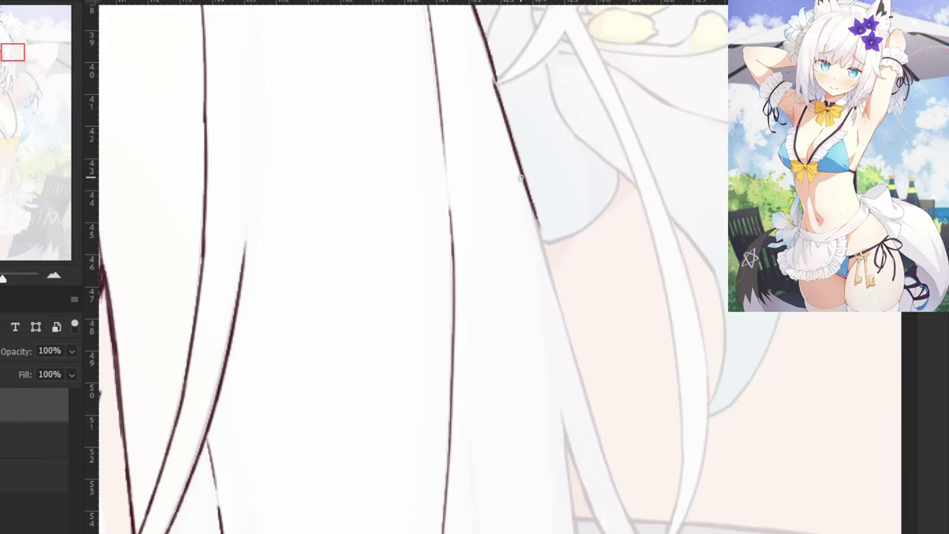
pyautogui.moveTo(520, 178); pyautogui.dragTo(562, 329)
pyautogui.hotkey('ctrl', 'z')
pyautogui.moveTo(526, 196); pyautogui.dragTo(564, 328)
pyautogui.hotkey('ctrl', 'z')
pyautogui.moveTo(524, 190); pyautogui.dragTo(588, 393)
pyautogui.hotkey('ctrl', 'z')
pyautogui.hotkey('ctrl', 'z')
# Check the whole line art with the colour reference hidden, mirror the canvas horizontally, and show the reference again.
pyautogui.moveTo(562, 319)
pyautogui.mouseDown()
pyautogui.moveTo(588, 400)
pyautogui.moveTo(591, 355)
pyautogui.moveTo(453, 241)
pyautogui.mouseUp()
pyautogui.hotkey('ctrl', '+')
pyautogui.press('e')
pyautogui.hotkey('ctrl', '-')
pyautogui.hotkey('ctrl', '-')
pyautogui.hotkey('ctrl', '-')
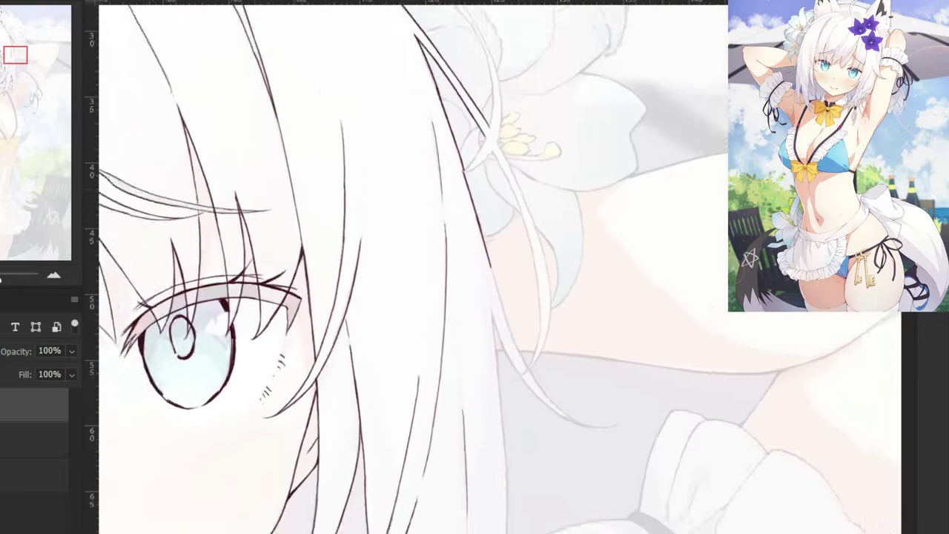
pyautogui.hotkey('ctrl', '-')
pyautogui.hotkey('ctrl', ',')
pyautogui.hotkey('ctrl', '-')
pyautogui.hotkey('ctrl', '-')
pyautogui.press('h')
pyautogui.press('h')
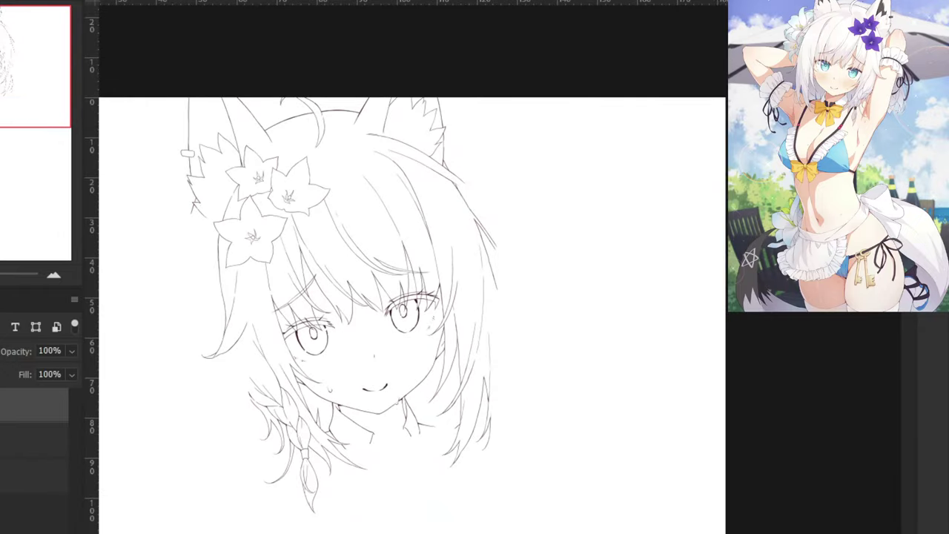
pyautogui.press('h')
pyautogui.moveTo(272, 213); pyautogui.dragTo(518, 199)
pyautogui.hotkey('ctrl', '+')
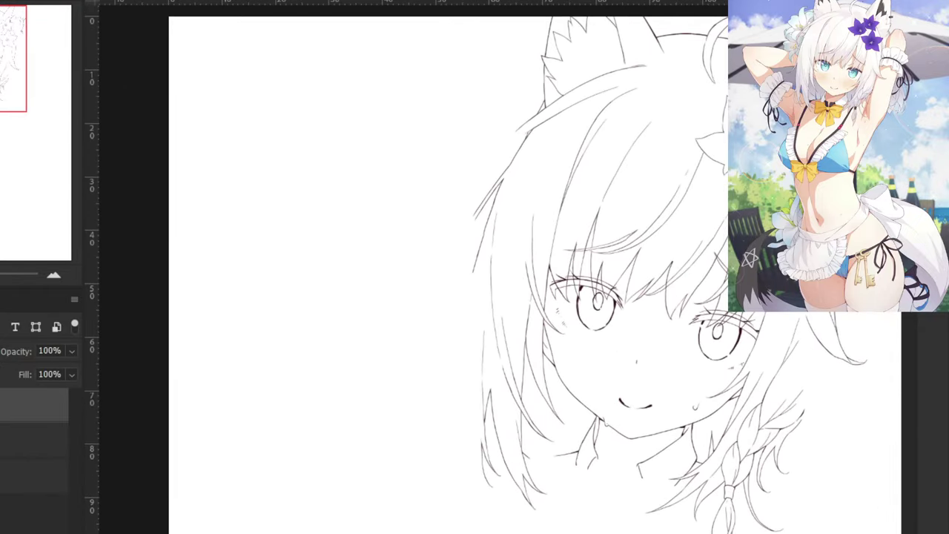
pyautogui.hotkey('ctrl', ',')
# Erase the hair edge below the curved strand's corner and redraw it along the lower blue petal.
pyautogui.scroll(6, 508, 59)
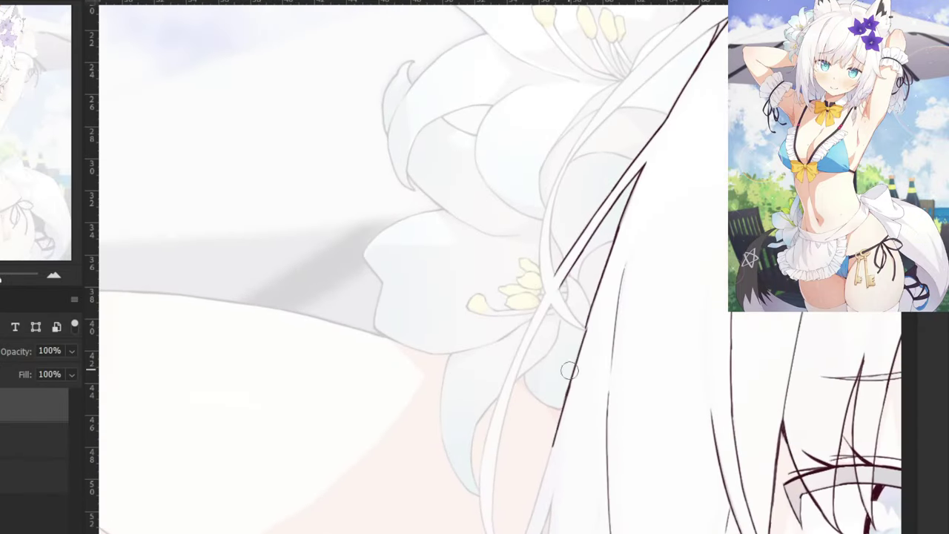
pyautogui.moveTo(578, 359); pyautogui.dragTo(569, 390)
pyautogui.scroll(3, 577, 344)
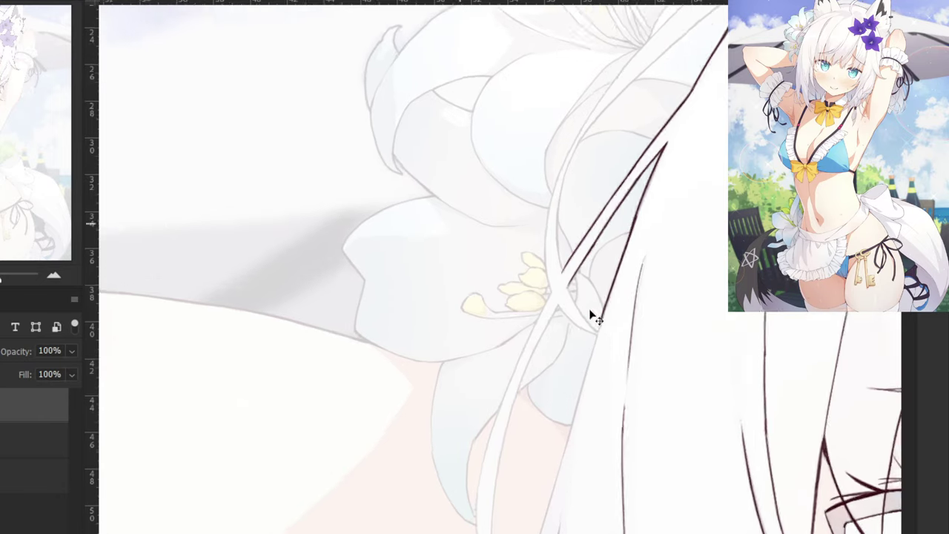
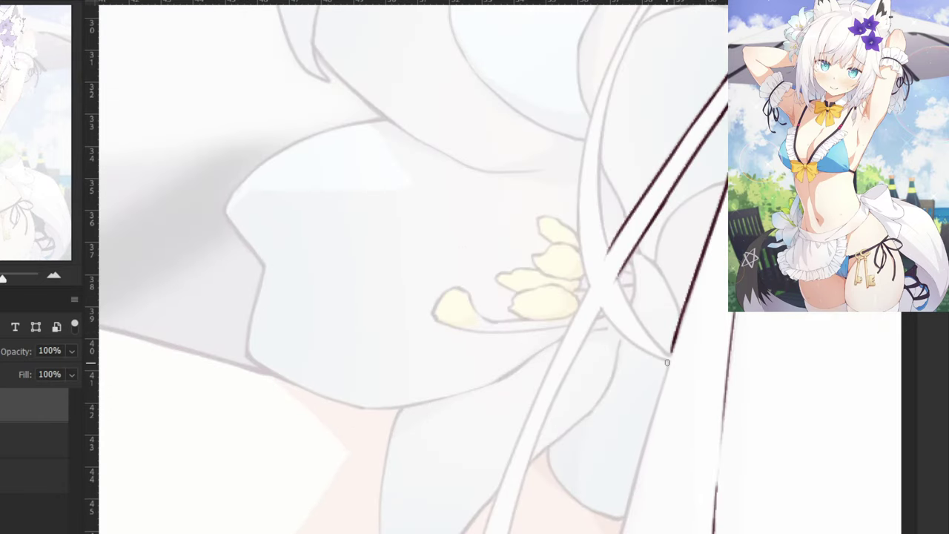
pyautogui.moveTo(669, 362)
pyautogui.mouseDown()
pyautogui.moveTo(649, 455)
pyautogui.moveTo(666, 370)
pyautogui.moveTo(632, 491)
pyautogui.mouseUp()
pyautogui.hotkey('ctrl', 'z')
pyautogui.hotkey('ctrl', 'z')
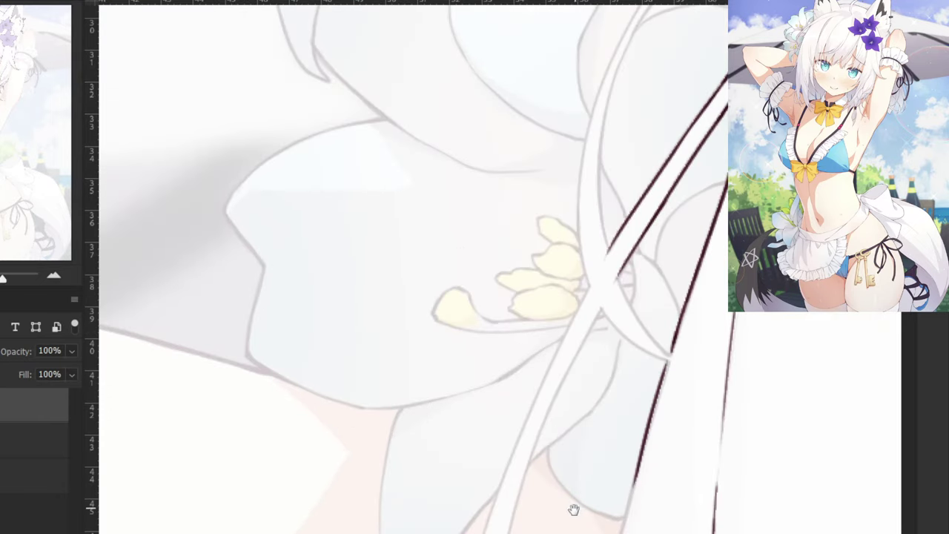
# Extend the hair's outer edge below the blue petal over the arm, and refine its thickness by redrawing and erasing.
pyautogui.moveTo(574, 509); pyautogui.dragTo(530, 309)
pyautogui.moveTo(584, 253); pyautogui.dragTo(536, 450)
pyautogui.hotkey('ctrl', 'z')
pyautogui.hotkey('ctrl', '-')
pyautogui.hotkey('ctrl', '-')
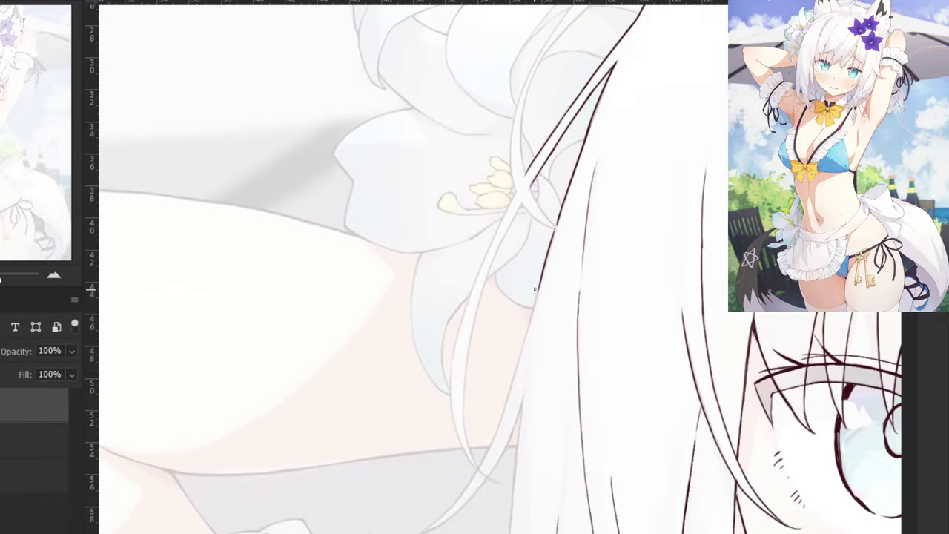
pyautogui.scroll(3, 518, 363)
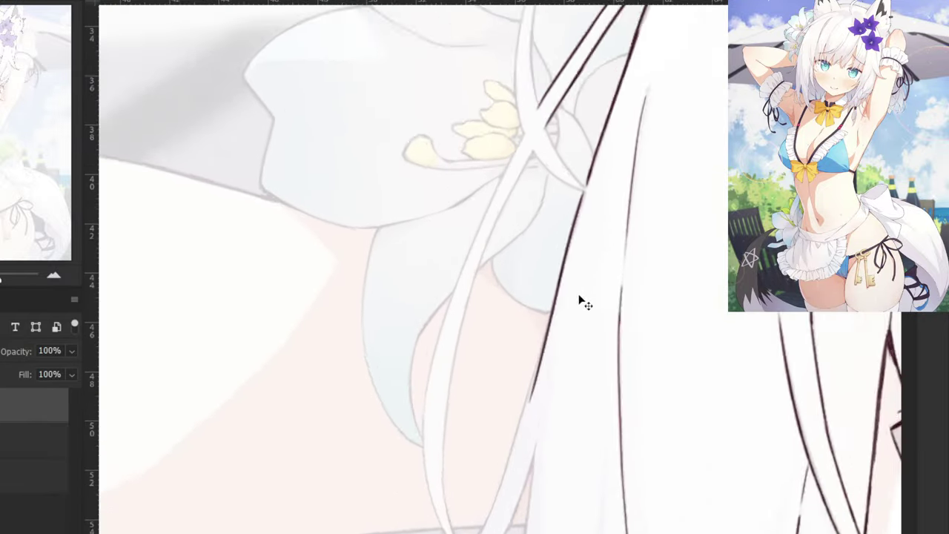
pyautogui.moveTo(577, 276)
pyautogui.mouseDown()
pyautogui.moveTo(515, 481)
pyautogui.moveTo(561, 333)
pyautogui.mouseUp()
pyautogui.press('e')
pyautogui.moveTo(602, 262); pyautogui.dragTo(585, 327)
pyautogui.press('b')
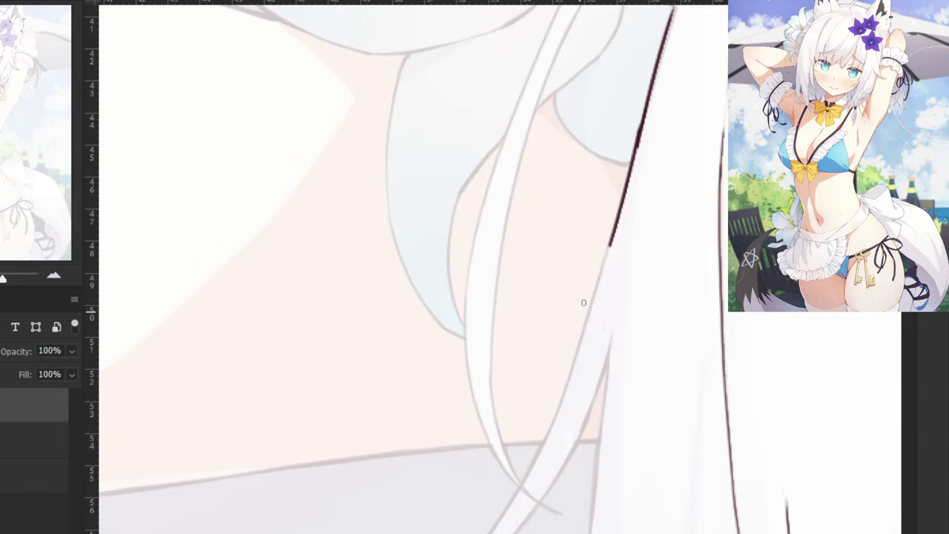
# Continue the hair's outer edge over the arm down to where the loose curved strand crosses it, redoing the stroke.
pyautogui.moveTo(615, 230); pyautogui.dragTo(578, 358)
pyautogui.hotkey('ctrl', 'z')
pyautogui.moveTo(616, 227); pyautogui.dragTo(565, 389)
pyautogui.hotkey('ctrl', 'z')
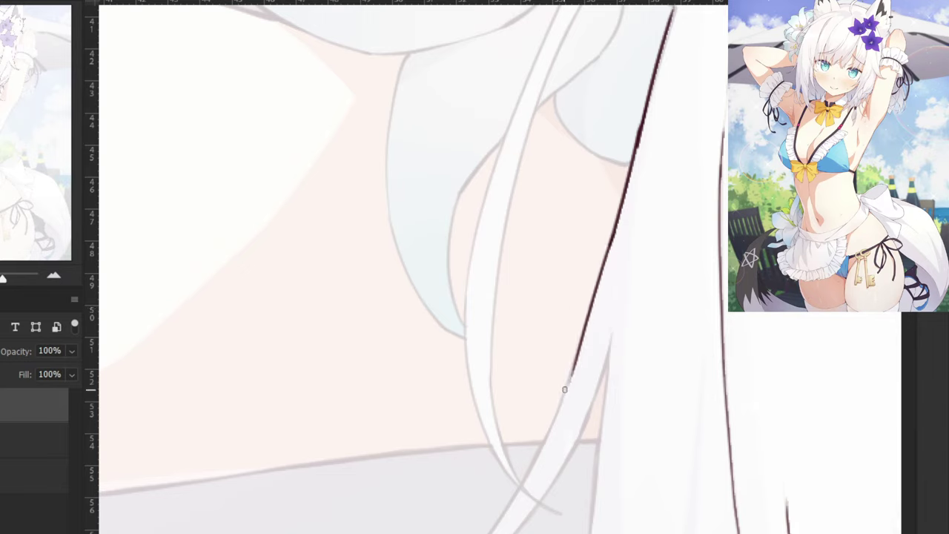
pyautogui.moveTo(582, 342); pyautogui.dragTo(515, 489)
pyautogui.hotkey('ctrl', 'z')
# Ink the inner line of the flicked-out hair strand from its split down to the crossing loose strand.
pyautogui.moveTo(594, 402); pyautogui.dragTo(567, 461)
pyautogui.hotkey('ctrl', 'z')
pyautogui.moveTo(614, 324)
pyautogui.mouseDown()
pyautogui.moveTo(556, 472)
pyautogui.moveTo(583, 376)
pyautogui.mouseUp()
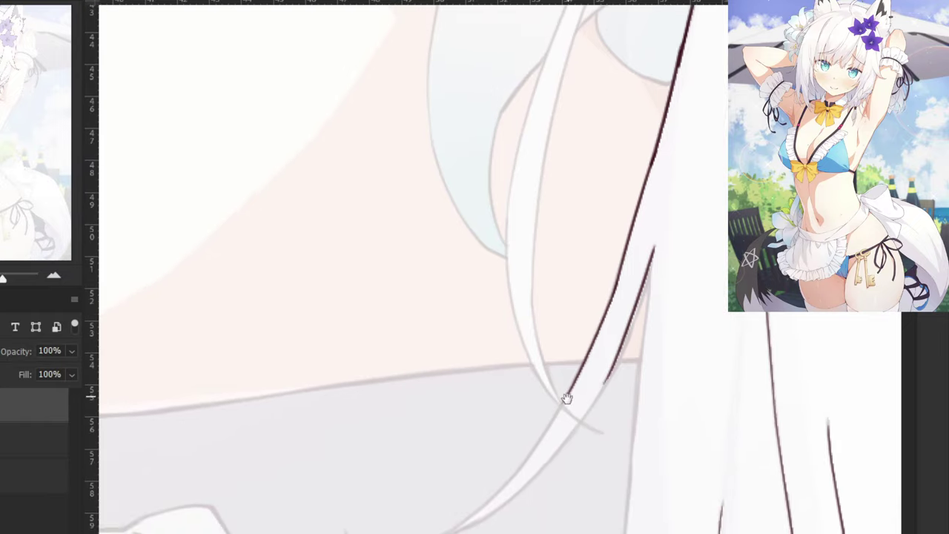
pyautogui.hotkey('ctrl', 'z')
pyautogui.hotkey('ctrl', 'z')
pyautogui.moveTo(651, 249)
pyautogui.mouseDown()
pyautogui.moveTo(609, 375)
pyautogui.moveTo(649, 266)
pyautogui.moveTo(614, 359)
pyautogui.moveTo(634, 316)
pyautogui.moveTo(629, 336)
pyautogui.moveTo(583, 426)
pyautogui.mouseUp()
pyautogui.hotkey('ctrl', 'z')
# Erase the middle of the flicked-out strand's inner line and redraw it to follow the reference curve.
pyautogui.press('e')
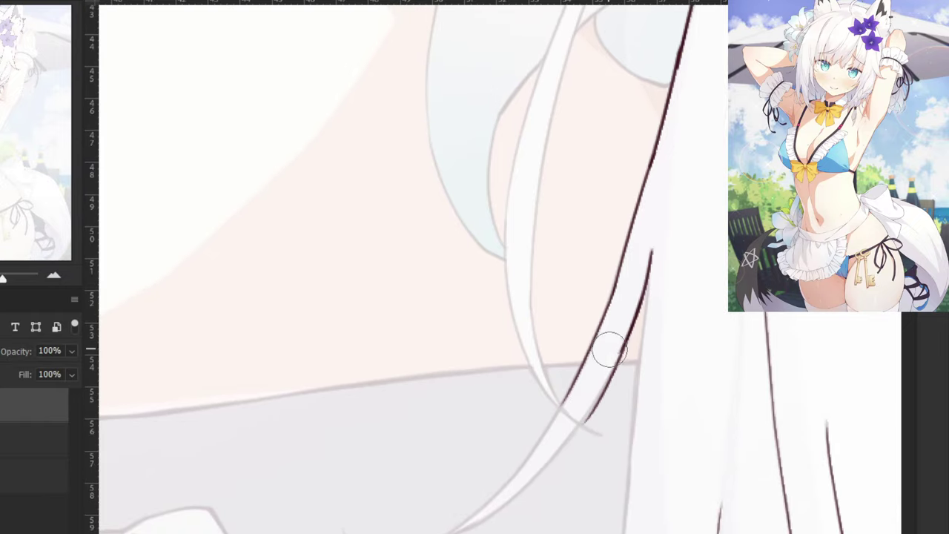
pyautogui.moveTo(630, 313)
pyautogui.mouseDown()
pyautogui.moveTo(632, 341)
pyautogui.moveTo(608, 397)
pyautogui.mouseUp()
pyautogui.moveTo(655, 268); pyautogui.dragTo(619, 365)
pyautogui.press('b')
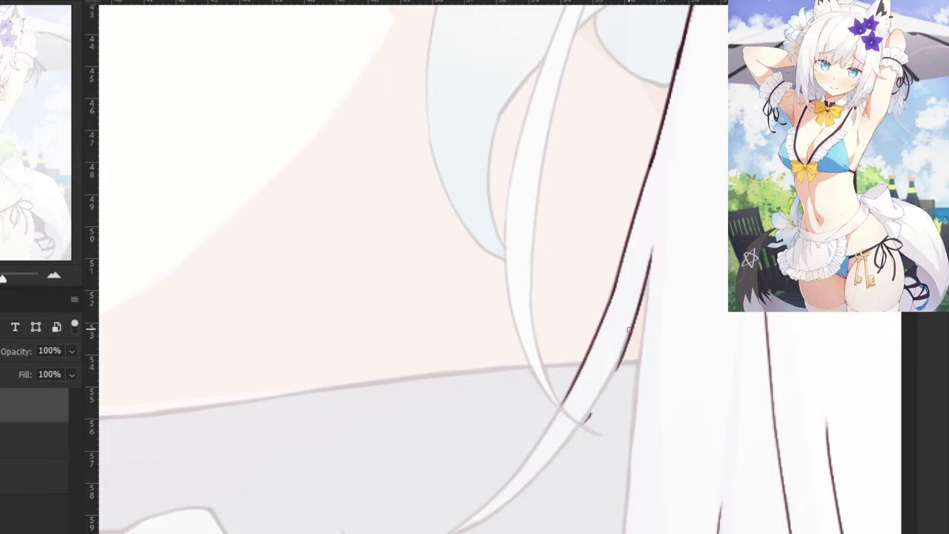
pyautogui.moveTo(627, 332); pyautogui.dragTo(587, 412)
pyautogui.hotkey('ctrl', 'z')
pyautogui.moveTo(623, 354)
pyautogui.mouseDown()
pyautogui.moveTo(577, 433)
pyautogui.moveTo(614, 368)
pyautogui.mouseUp()
pyautogui.press('b')
pyautogui.moveTo(634, 314)
pyautogui.mouseDown()
pyautogui.moveTo(578, 421)
pyautogui.moveTo(583, 431)
pyautogui.mouseUp()
pyautogui.hotkey('ctrl', 'z')
# Extend the flicked-out strand's inner line past the crossing strand over the grey area toward its tip, redoing the stroke.
pyautogui.press('e')
pyautogui.press('b')
pyautogui.moveTo(614, 368)
pyautogui.mouseDown()
pyautogui.moveTo(542, 477)
pyautogui.moveTo(510, 494)
pyautogui.mouseUp()
pyautogui.hotkey('ctrl', 'z')
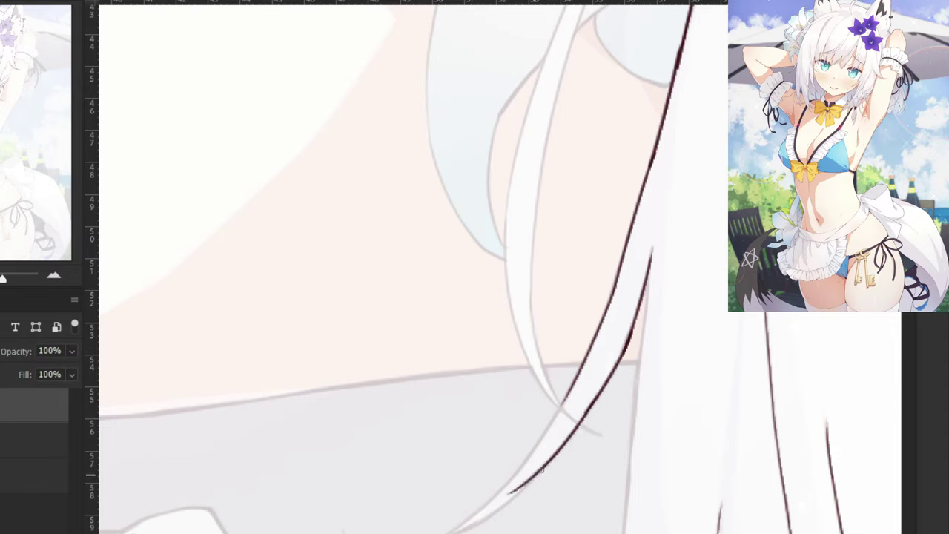
pyautogui.moveTo(550, 461); pyautogui.dragTo(499, 505)
pyautogui.press('b')
pyautogui.moveTo(568, 435)
pyautogui.mouseDown()
pyautogui.moveTo(478, 529)
pyautogui.moveTo(458, 531)
pyautogui.mouseUp()
pyautogui.hotkey('ctrl', 'z')
pyautogui.hotkey('ctrl', 'z')
pyautogui.moveTo(558, 451); pyautogui.dragTo(453, 531)
# Carry the flicked-out strand's inner line over the grey area to its curled tip, redoing the stroke until it is smooth.
pyautogui.moveTo(478, 487)
pyautogui.mouseDown()
pyautogui.moveTo(511, 462)
pyautogui.moveTo(582, 440)
pyautogui.mouseUp()
pyautogui.moveTo(562, 486)
pyautogui.mouseDown()
pyautogui.moveTo(483, 509)
pyautogui.moveTo(444, 488)
pyautogui.mouseUp()
pyautogui.hotkey('ctrl', 'z')
pyautogui.hotkey('ctrl', 'z')
pyautogui.moveTo(568, 484)
pyautogui.mouseDown()
pyautogui.moveTo(499, 506)
pyautogui.moveTo(538, 495)
pyautogui.moveTo(475, 503)
pyautogui.mouseUp()
pyautogui.hotkey('ctrl', 'z')
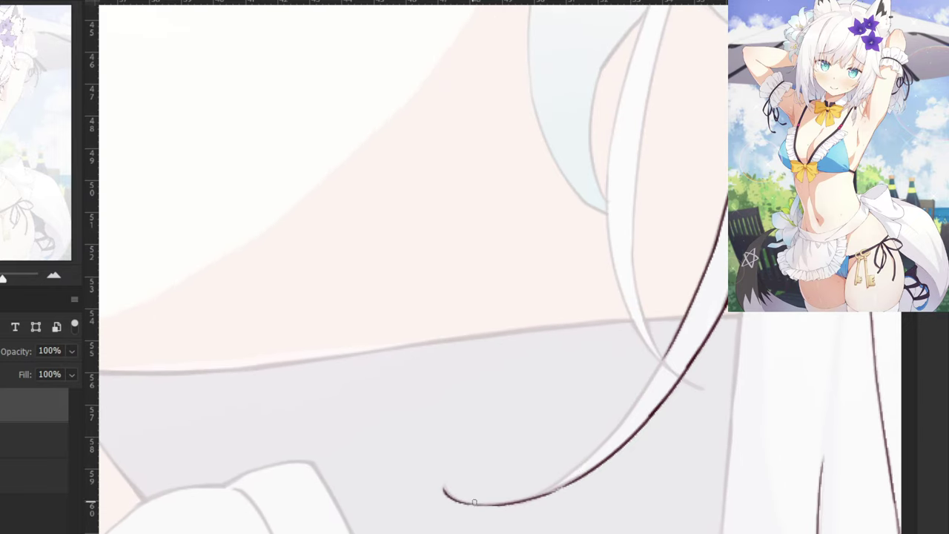
# Ink the flicked-out strand's outer line from the crossing loose strand down to meet the inner line near the tip.
pyautogui.moveTo(678, 328)
pyautogui.mouseDown()
pyautogui.moveTo(577, 467)
pyautogui.moveTo(588, 456)
pyautogui.mouseUp()
pyautogui.hotkey('ctrl', 'z')
pyautogui.hotkey('ctrl', 'z')
pyautogui.hotkey('ctrl', 'z')
pyautogui.moveTo(631, 405); pyautogui.dragTo(512, 507)
pyautogui.hotkey('ctrl', 'z')
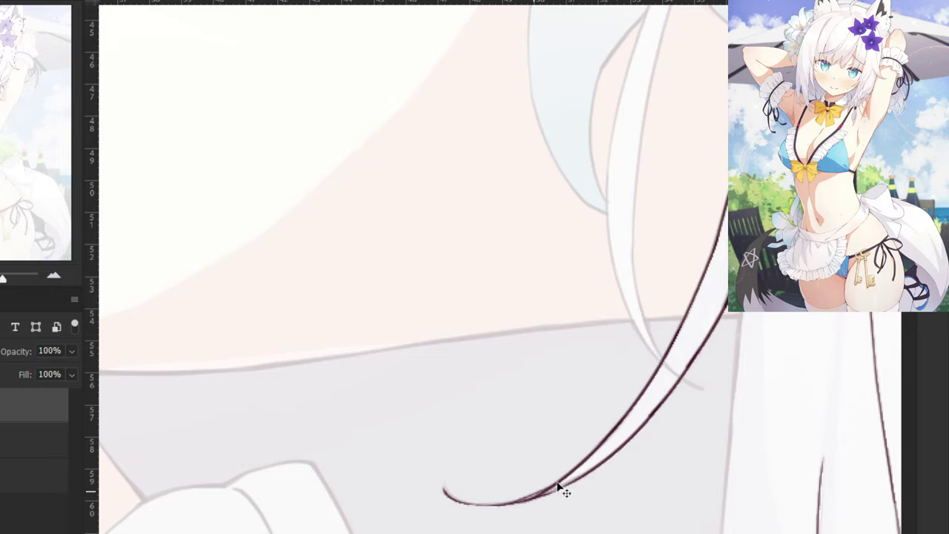
# Erase the uneven upper part of the flicked-out strand's inner line just below the split and redraw it.
pyautogui.hotkey('ctrl', '-')
pyautogui.hotkey('ctrl', '-')
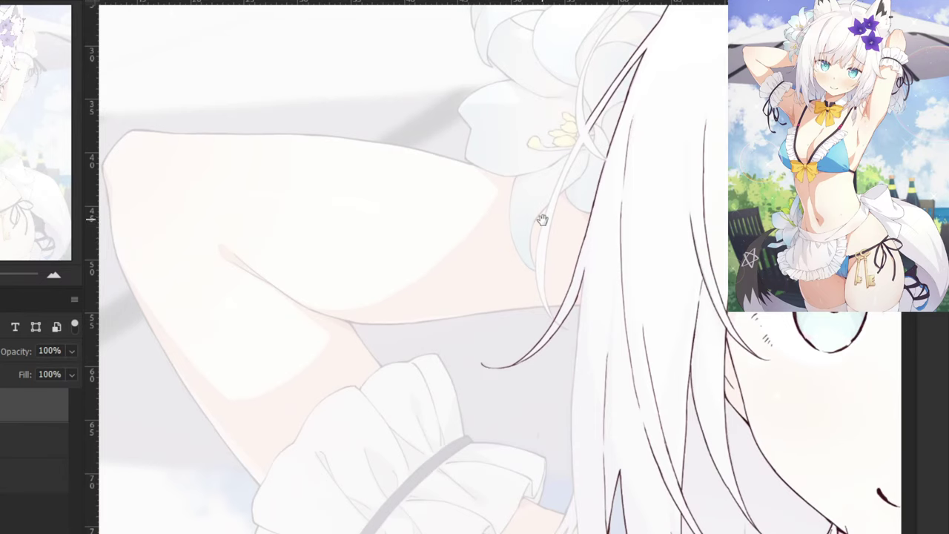
pyautogui.scroll(4, 542, 219)
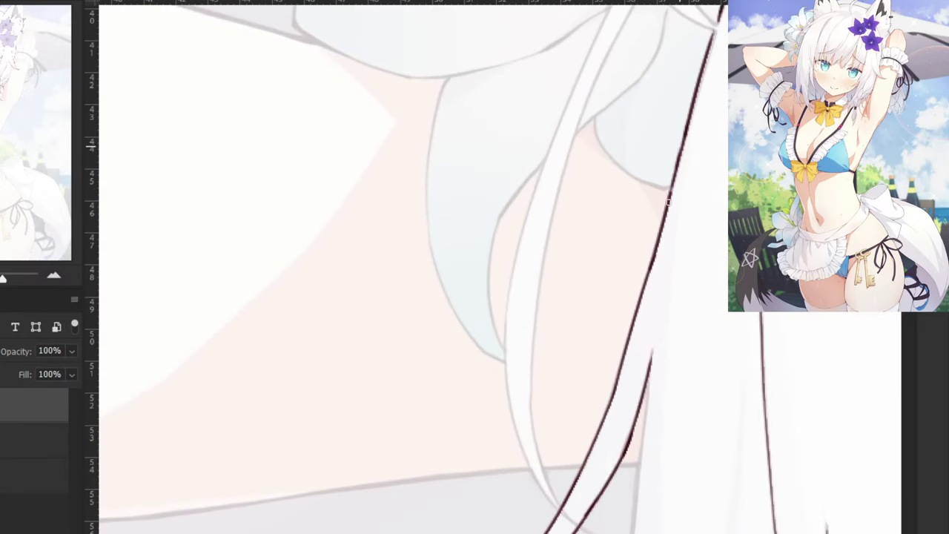
pyautogui.moveTo(647, 393); pyautogui.dragTo(628, 459)
pyautogui.press('b')
pyautogui.moveTo(653, 361); pyautogui.dragTo(617, 460)
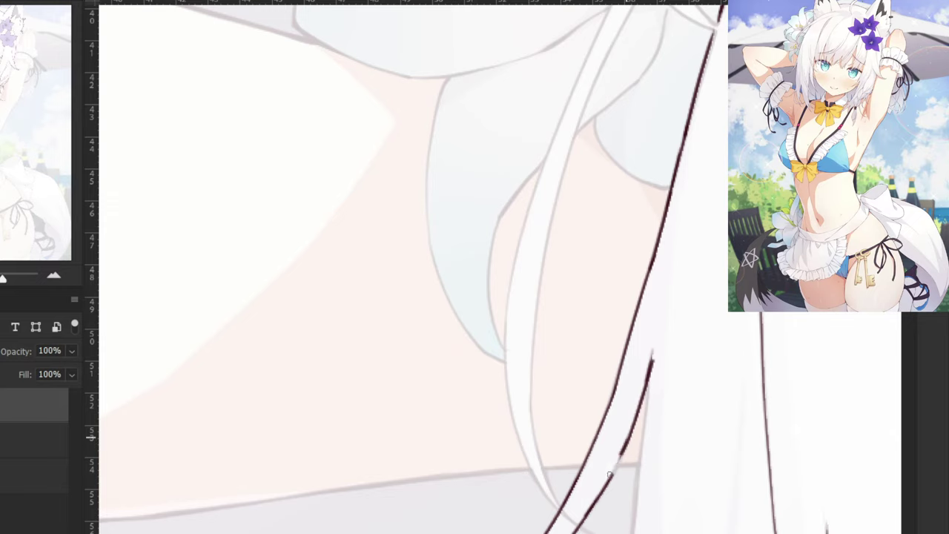
pyautogui.hotkey('ctrl', '-')
pyautogui.hotkey('ctrl', '-')
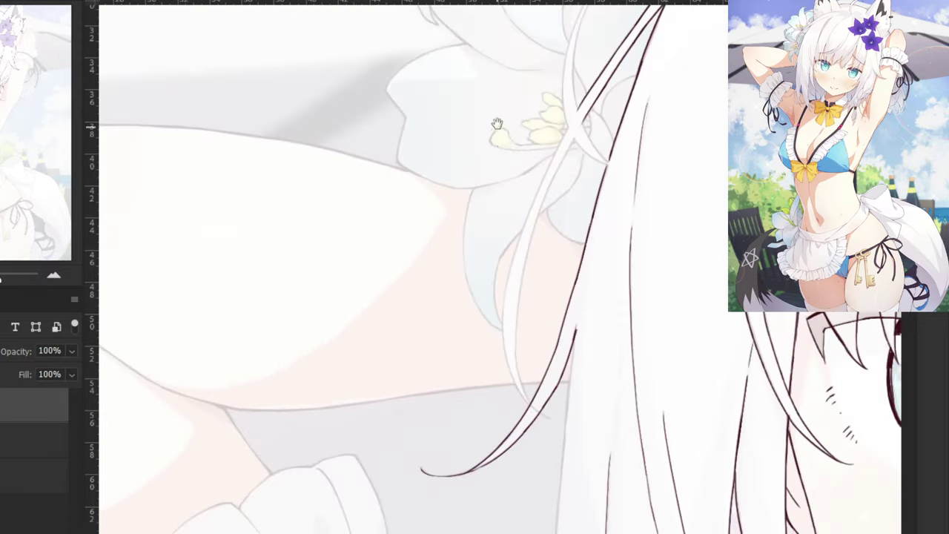
# Start inking the lower edge of the curved loose strand from the hair's outer edge across the upper lily.
pyautogui.moveTo(497, 123); pyautogui.dragTo(473, 432)
pyautogui.moveTo(545, 285); pyautogui.dragTo(452, 441)
pyautogui.scroll(3, 534, 354)
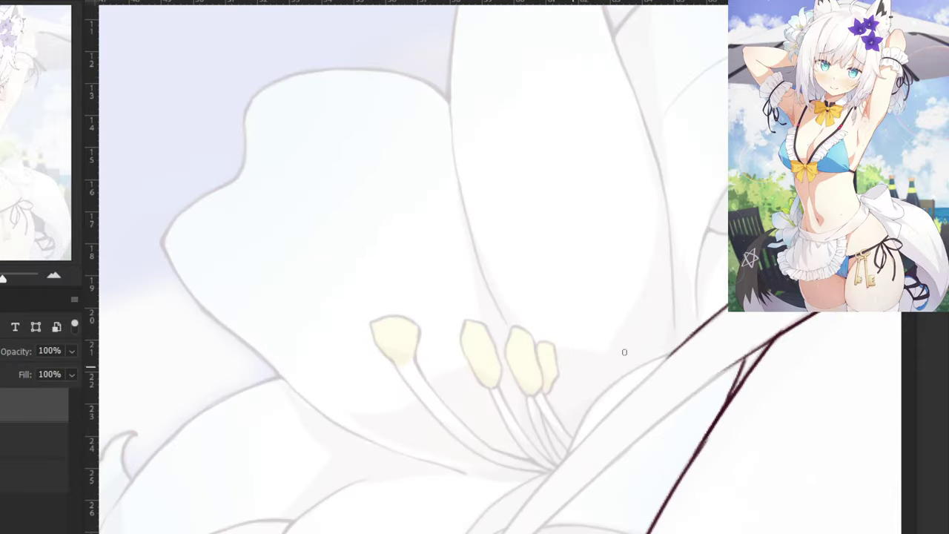
pyautogui.scroll(-3, 666, 353)
pyautogui.scroll(2, 622, 335)
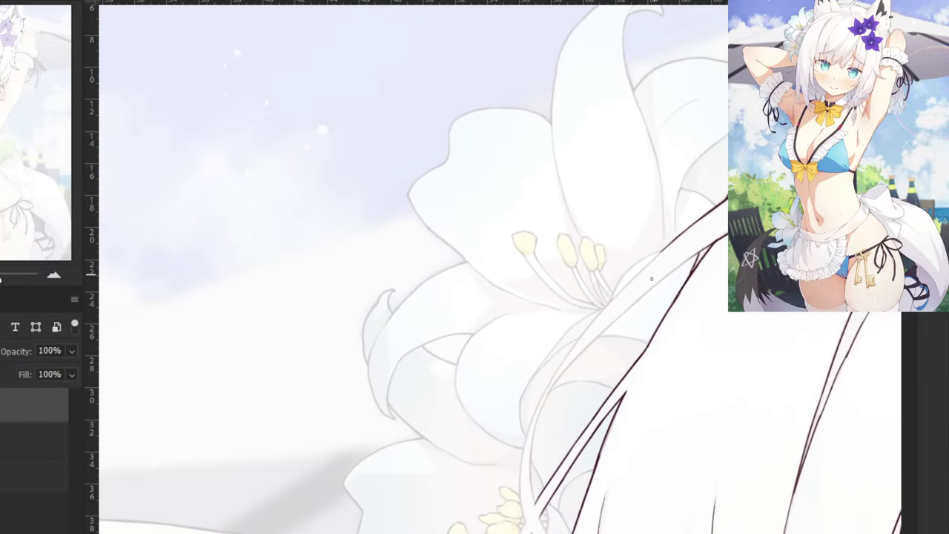
pyautogui.scroll(2, 652, 279)
pyautogui.moveTo(860, 248); pyautogui.dragTo(705, 249)
pyautogui.moveTo(758, 192); pyautogui.dragTo(631, 300)
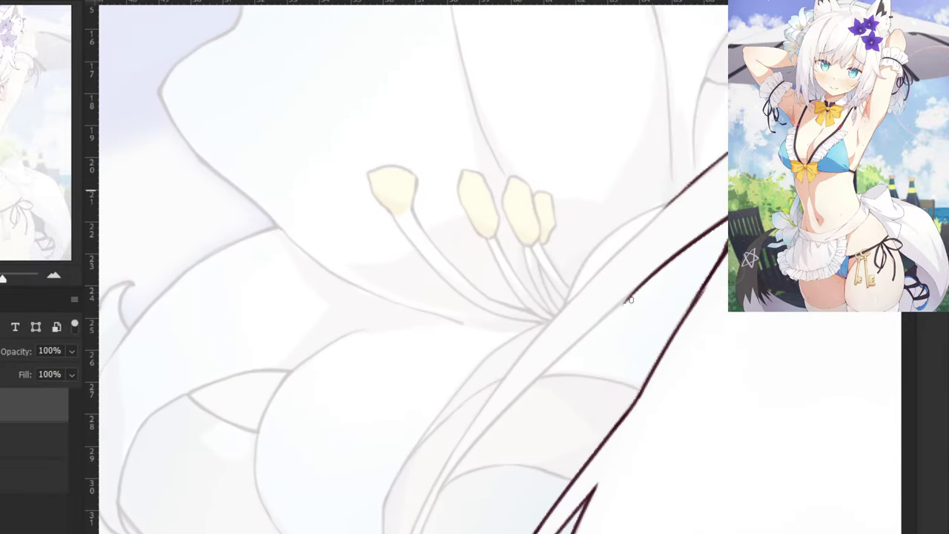
# Try to extend the curved strand's lower edge past the lily's stamens toward the lower petals.
pyautogui.moveTo(656, 268); pyautogui.dragTo(510, 405)
pyautogui.hotkey('ctrl', 'z')
pyautogui.press('e')
pyautogui.moveTo(626, 294); pyautogui.dragTo(636, 290)
pyautogui.press('b')
pyautogui.moveTo(668, 260); pyautogui.dragTo(532, 379)
pyautogui.hotkey('ctrl', 'z')
pyautogui.moveTo(662, 269)
pyautogui.mouseDown()
pyautogui.moveTo(512, 401)
pyautogui.moveTo(515, 388)
pyautogui.mouseUp()
pyautogui.hotkey('ctrl', 'z')
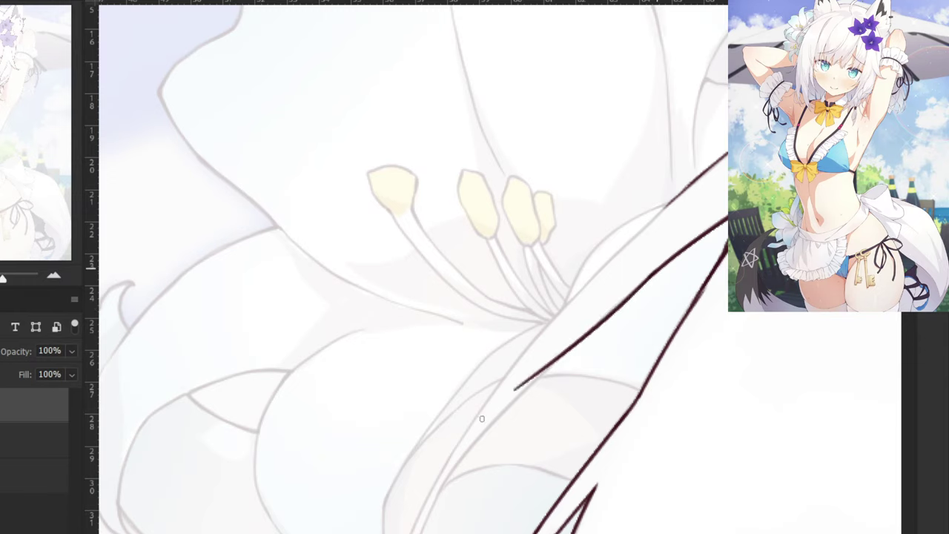
# Remove the misplaced stretch beside the lily's stamens and redraw the curved strand's lower edge along the reference.
pyautogui.press('e')
pyautogui.moveTo(593, 323); pyautogui.dragTo(523, 381)
pyautogui.hotkey('ctrl', 'z')
pyautogui.hotkey('ctrl', 'z')
pyautogui.press('b')
pyautogui.hotkey('ctrl', 'z')
pyautogui.moveTo(656, 272); pyautogui.dragTo(508, 405)
pyautogui.hotkey('ctrl', 'z')
pyautogui.hotkey('ctrl', 'z')
pyautogui.moveTo(649, 276); pyautogui.dragTo(519, 396)
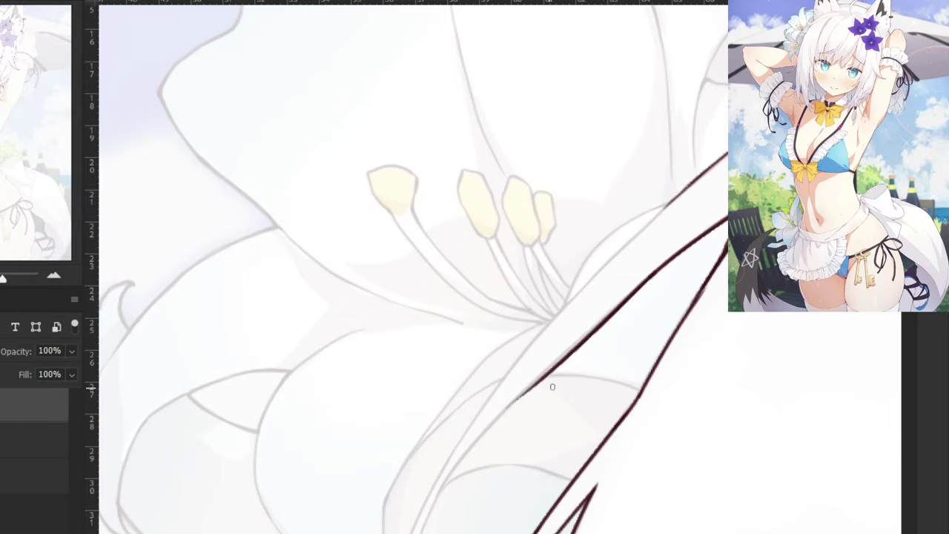
pyautogui.hotkey('ctrl', 'z')
pyautogui.moveTo(654, 275); pyautogui.dragTo(517, 403)
pyautogui.hotkey('ctrl', 'z')
pyautogui.moveTo(654, 275); pyautogui.dragTo(516, 404)
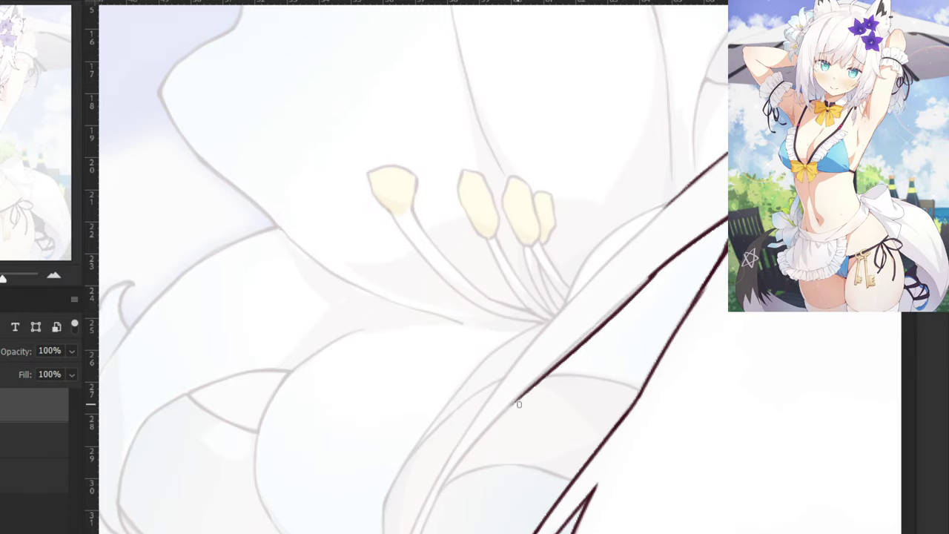
# Redraw the end of the curved strand's lower edge so it runs smoothly to where the strand bends downward.
pyautogui.hotkey('ctrl', 'z')
pyautogui.moveTo(650, 277)
pyautogui.mouseDown()
pyautogui.moveTo(518, 397)
pyautogui.moveTo(526, 378)
pyautogui.moveTo(584, 335)
pyautogui.moveTo(511, 406)
pyautogui.mouseUp()
pyautogui.press('e')
pyautogui.press('b')
pyautogui.hotkey('ctrl', 'z')
pyautogui.moveTo(601, 317); pyautogui.dragTo(483, 429)
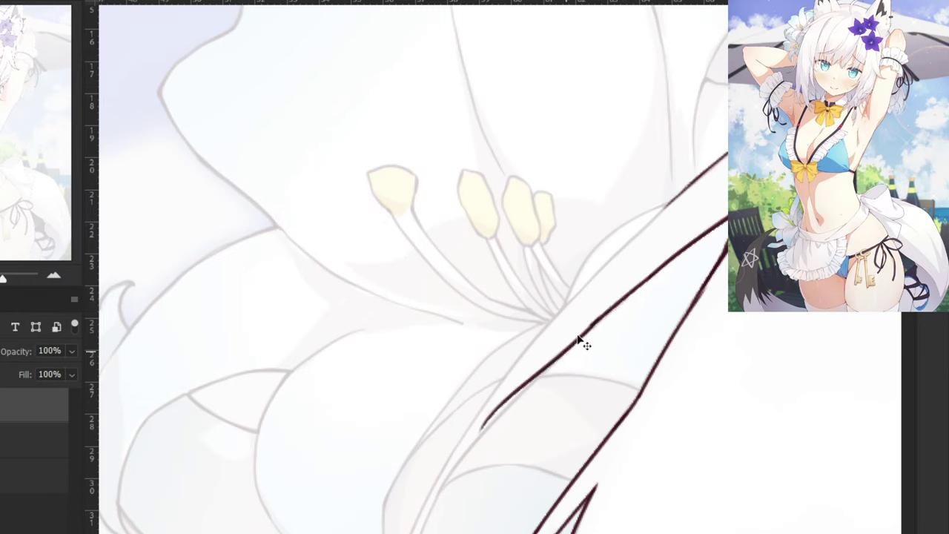
pyautogui.hotkey('ctrl', 'z')
pyautogui.moveTo(605, 313); pyautogui.dragTo(448, 473)
pyautogui.hotkey('ctrl', 'z')
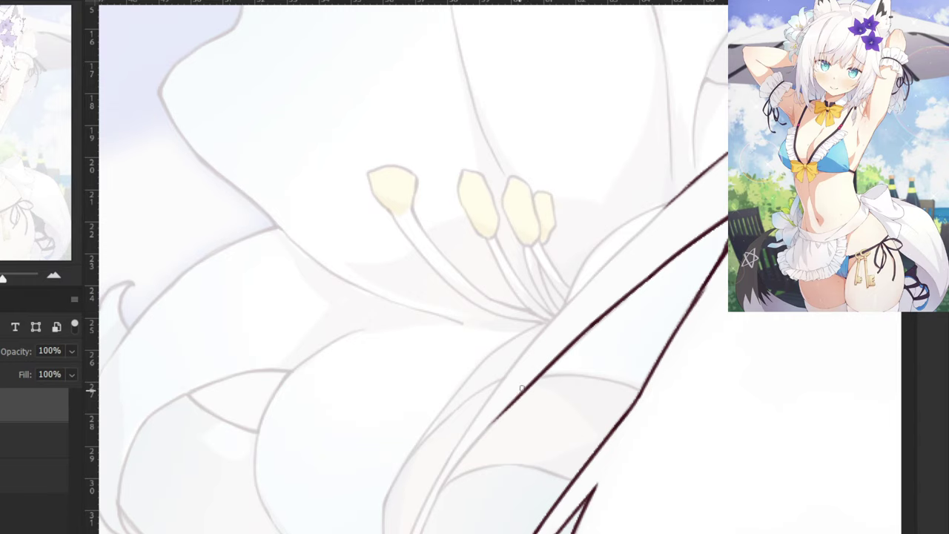
# Try to continue the curved strand's lower edge around the bend over the lower petals.
pyautogui.moveTo(524, 386); pyautogui.dragTo(444, 494)
pyautogui.hotkey('ctrl', 'z')
pyautogui.moveTo(516, 402); pyautogui.dragTo(435, 496)
pyautogui.moveTo(443, 463); pyautogui.dragTo(477, 356)
pyautogui.hotkey('ctrl', 'z')
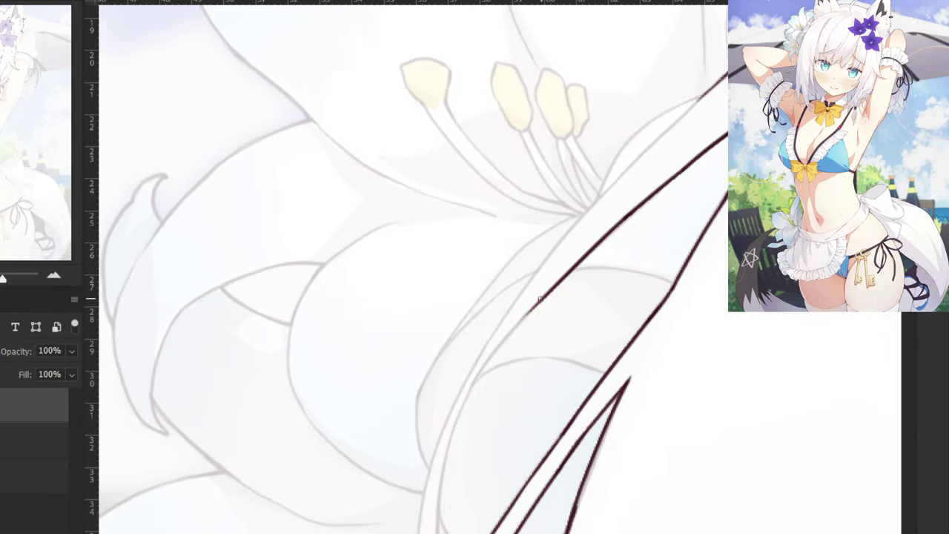
# Ink the bend of the curved strand's inner edge downward over the lily's lower petals, redoing the stroke.
pyautogui.hotkey('ctrl', 'z')
pyautogui.moveTo(542, 297); pyautogui.dragTo(459, 418)
pyautogui.hotkey('ctrl', 'z')
pyautogui.moveTo(421, 482); pyautogui.dragTo(440, 387)
pyautogui.moveTo(489, 295)
pyautogui.mouseDown()
pyautogui.moveTo(451, 437)
pyautogui.moveTo(456, 405)
pyautogui.mouseUp()
pyautogui.hotkey('ctrl', 'z')
pyautogui.hotkey('ctrl', 'z')
pyautogui.hotkey('ctrl', 'z')
pyautogui.hotkey('ctrl', 'z')
pyautogui.moveTo(488, 297)
pyautogui.mouseDown()
pyautogui.moveTo(455, 406)
pyautogui.moveTo(460, 400)
pyautogui.mouseUp()
pyautogui.hotkey('ctrl', 'z')
# Finish the curved strand's inner edge down to the point where it meets the straight crossing strand.
pyautogui.moveTo(459, 354); pyautogui.dragTo(472, 488)
pyautogui.hotkey('ctrl', 'z')
pyautogui.moveTo(461, 365)
pyautogui.mouseDown()
pyautogui.moveTo(452, 464)
pyautogui.moveTo(469, 517)
pyautogui.mouseUp()
pyautogui.hotkey('ctrl', 'z')
pyautogui.hotkey('ctrl', 'z')
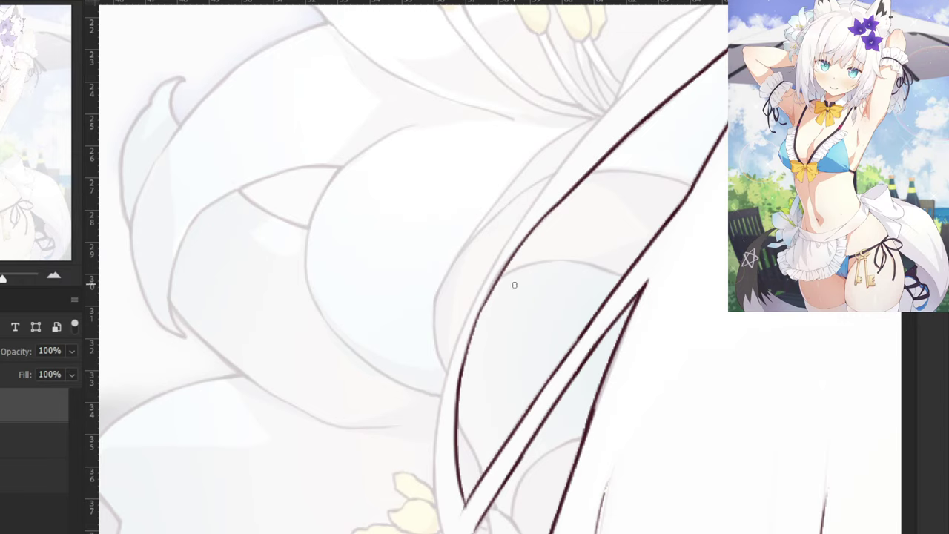
# Try to erase and redraw the wavering middle of the curved strand's inner edge.
pyautogui.moveTo(499, 267); pyautogui.dragTo(473, 335)
pyautogui.press('b')
pyautogui.moveTo(529, 236); pyautogui.dragTo(484, 304)
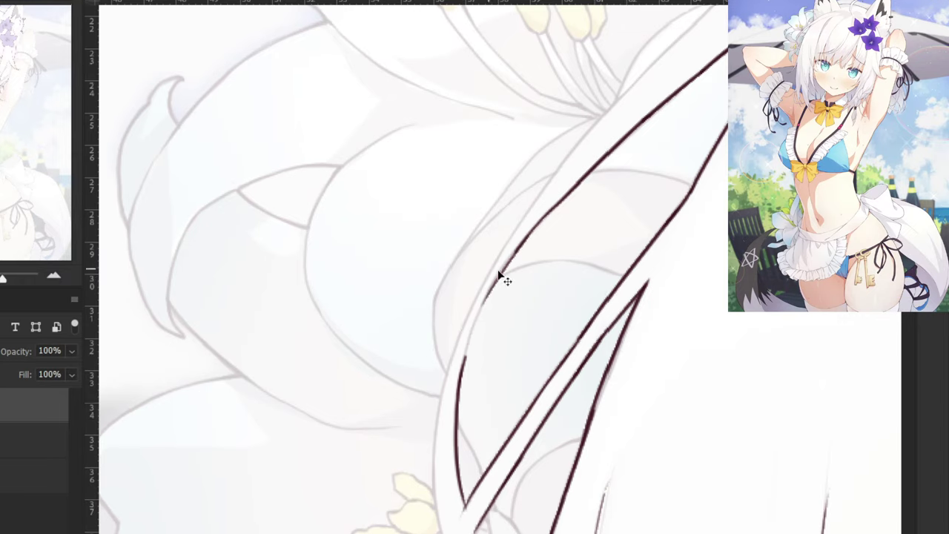
pyautogui.hotkey('ctrl', '+')
pyautogui.hotkey('ctrl', 'z')
pyautogui.moveTo(524, 226); pyautogui.dragTo(462, 336)
pyautogui.hotkey('ctrl', 'z')
pyautogui.hotkey('ctrl', 'z')
pyautogui.hotkey('ctrl', 'z')
pyautogui.moveTo(471, 301); pyautogui.dragTo(448, 390)
pyautogui.hotkey('ctrl', 'z')
pyautogui.hotkey('ctrl', '-')
pyautogui.hotkey('ctrl', '-')
pyautogui.hotkey('ctrl', '-')
pyautogui.hotkey('ctrl', '-')
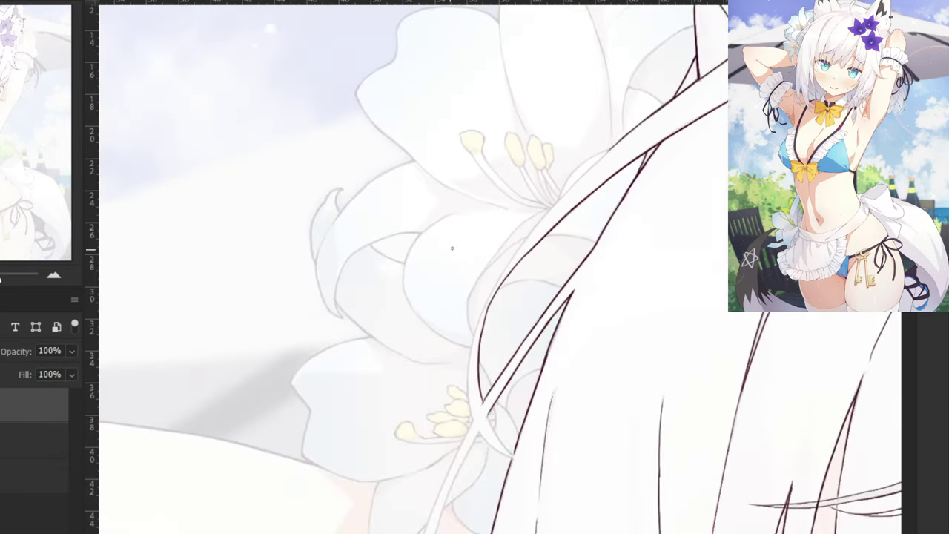
# Re-ink the missing bend of the curved strand's inner edge as one smooth curve joining the upper and lower parts.
pyautogui.moveTo(480, 195)
pyautogui.mouseDown()
pyautogui.moveTo(433, 338)
pyautogui.moveTo(491, 264)
pyautogui.mouseUp()
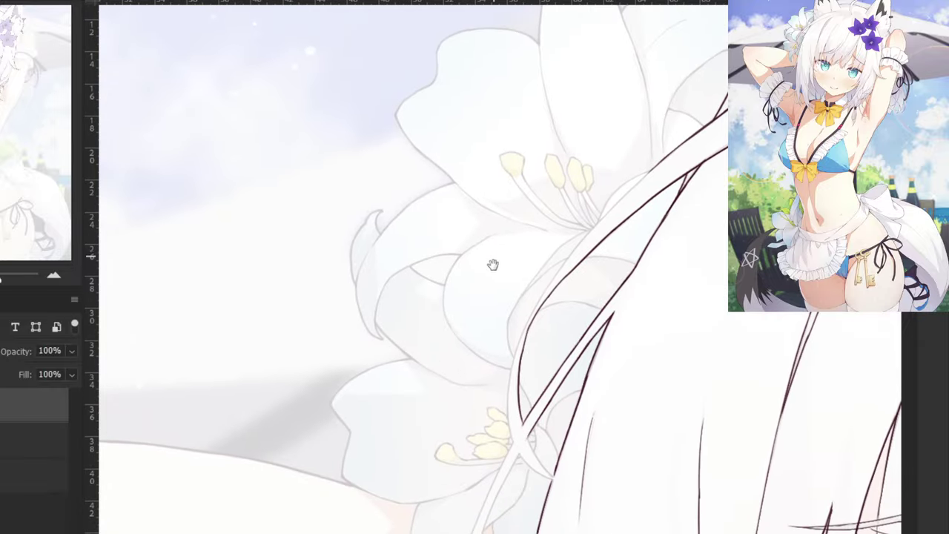
pyautogui.scroll(3, 491, 265)
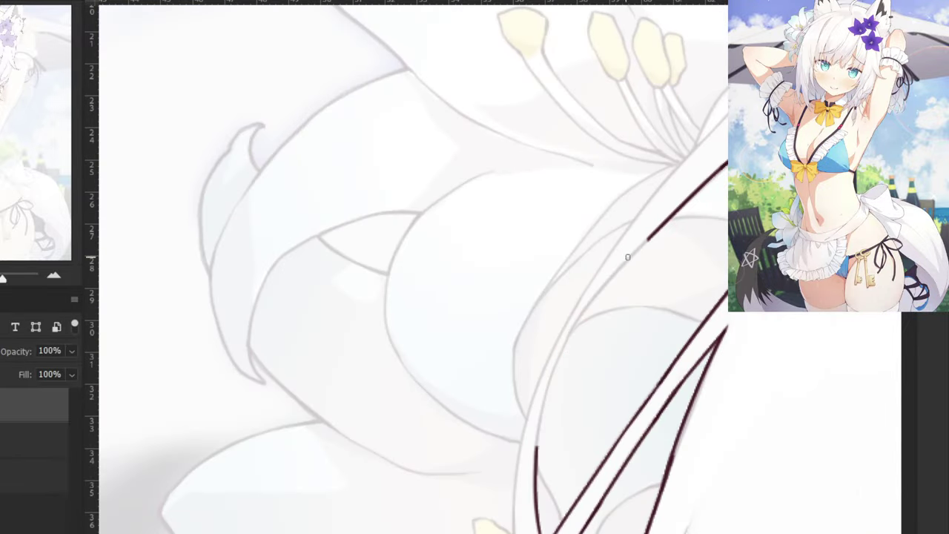
pyautogui.moveTo(645, 240); pyautogui.dragTo(561, 341)
pyautogui.press('e')
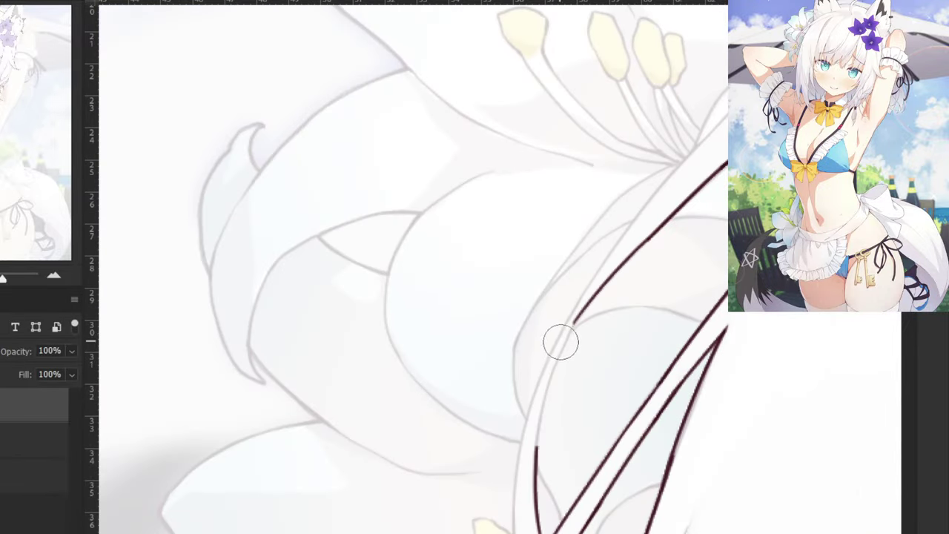
pyautogui.press('b')
pyautogui.moveTo(581, 310); pyautogui.dragTo(539, 451)
pyautogui.hotkey('ctrl', 'z')
pyautogui.hotkey('ctrl', 'z')
pyautogui.moveTo(576, 323); pyautogui.dragTo(539, 454)
pyautogui.hotkey('ctrl', 'z')
pyautogui.moveTo(577, 322)
pyautogui.mouseDown()
pyautogui.moveTo(530, 439)
pyautogui.moveTo(539, 447)
pyautogui.mouseUp()
pyautogui.hotkey('ctrl', 'z')
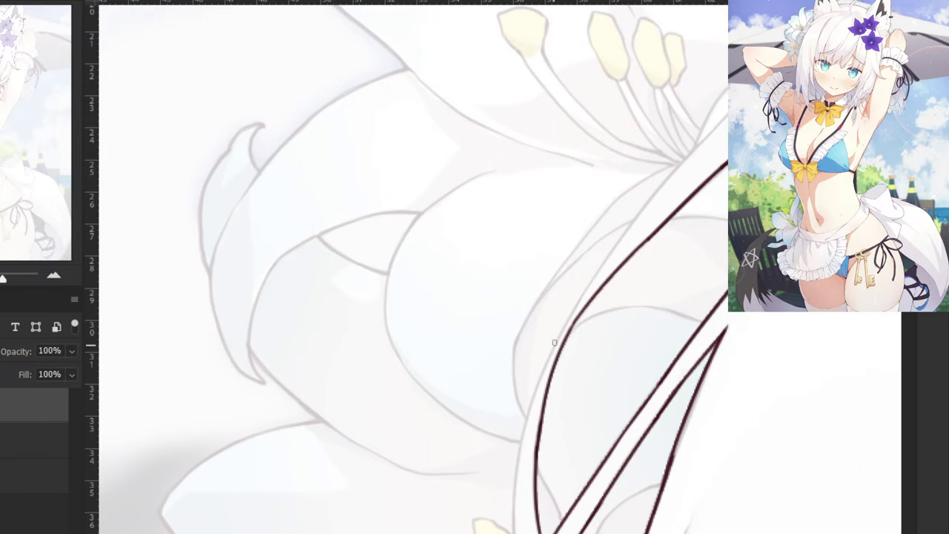
# Ink the curved strand's outer edge from the hair beside the ear down to the base of the lily's stamens.
pyautogui.hotkey('ctrl', '-')
pyautogui.hotkey('ctrl', '-')
pyautogui.moveTo(509, 228); pyautogui.dragTo(449, 350)
pyautogui.hotkey('ctrl', '+')
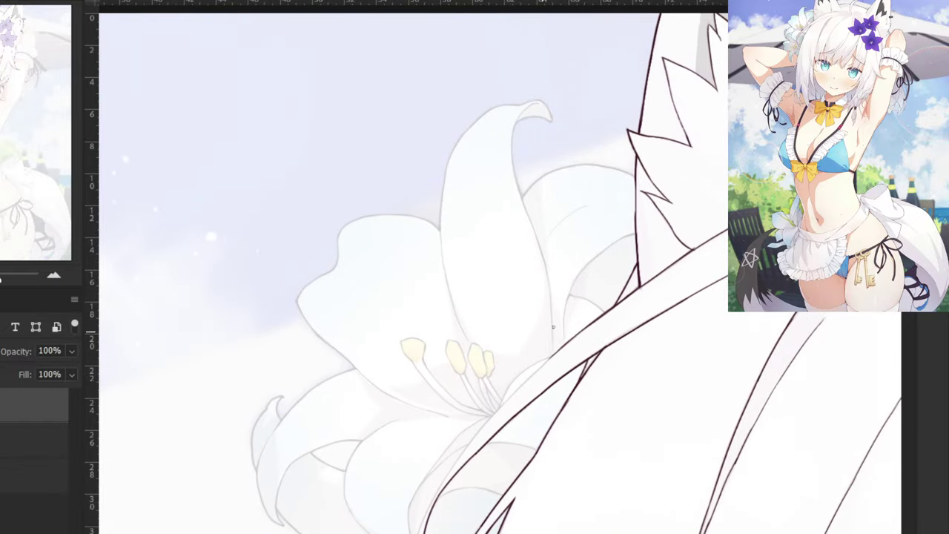
pyautogui.hotkey('ctrl', '+')
pyautogui.hotkey('ctrl', '+')
pyautogui.moveTo(489, 397)
pyautogui.mouseDown()
pyautogui.moveTo(551, 316)
pyautogui.moveTo(566, 279)
pyautogui.mouseUp()
pyautogui.moveTo(694, 284)
pyautogui.mouseDown()
pyautogui.moveTo(577, 415)
pyautogui.moveTo(582, 401)
pyautogui.mouseUp()
pyautogui.hotkey('ctrl', 'z')
pyautogui.hotkey('ctrl', 'z')
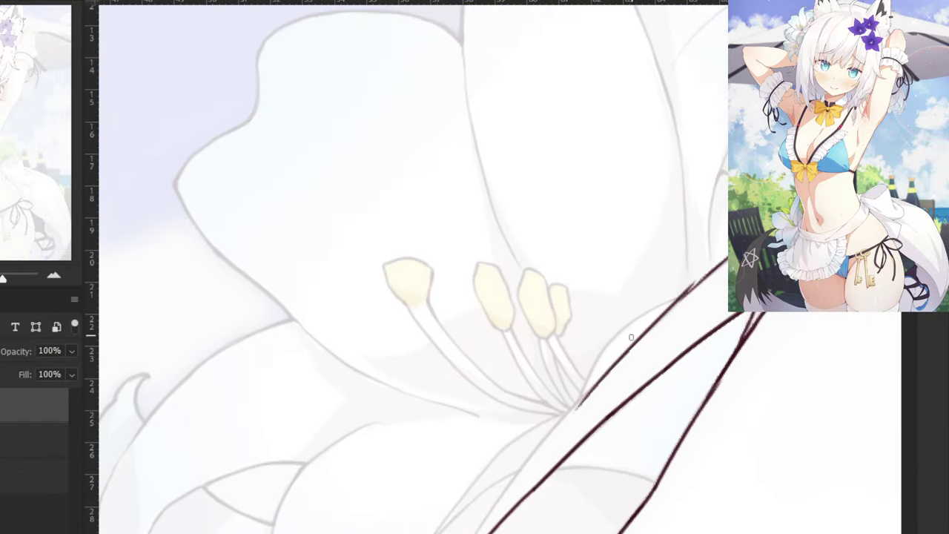
pyautogui.scroll(-2, 623, 335)
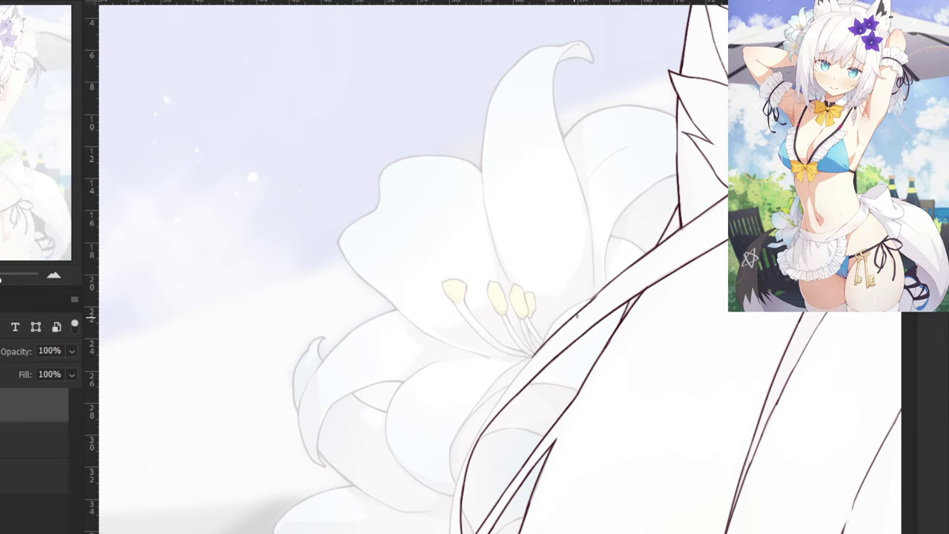
pyautogui.scroll(3, 595, 300)
pyautogui.moveTo(686, 292); pyautogui.dragTo(569, 417)
pyautogui.hotkey('ctrl', 'z')
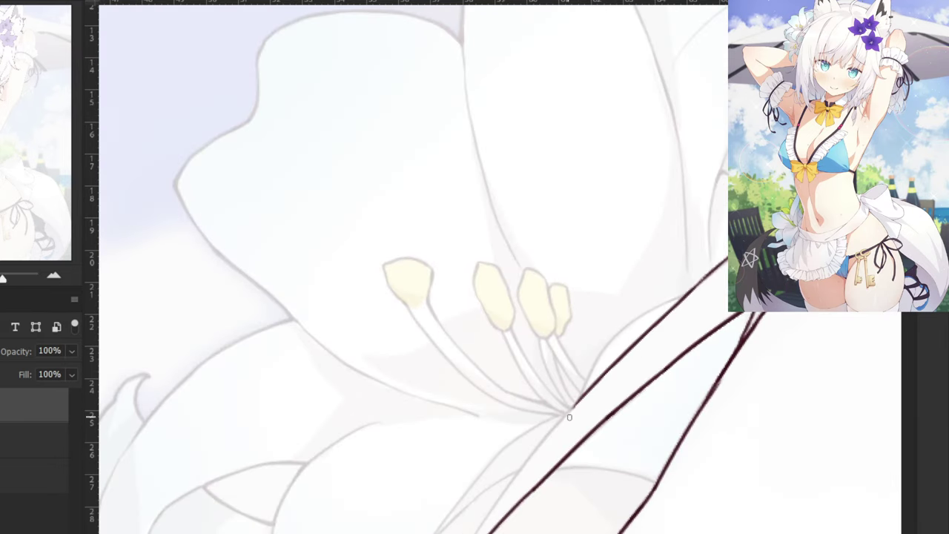
# Extend the curved strand's outer edge from the stamens' base down beside the inner edge to the strand's narrow bend.
pyautogui.moveTo(594, 377)
pyautogui.mouseDown()
pyautogui.moveTo(507, 489)
pyautogui.moveTo(521, 468)
pyautogui.moveTo(528, 346)
pyautogui.mouseUp()
pyautogui.hotkey('ctrl', 'z')
pyautogui.moveTo(564, 314); pyautogui.dragTo(491, 433)
pyautogui.moveTo(449, 472); pyautogui.dragTo(534, 287)
pyautogui.moveTo(593, 212)
pyautogui.mouseDown()
pyautogui.moveTo(532, 340)
pyautogui.moveTo(533, 367)
pyautogui.mouseUp()
pyautogui.hotkey('ctrl', 'z')
pyautogui.hotkey('ctrl', 'z')
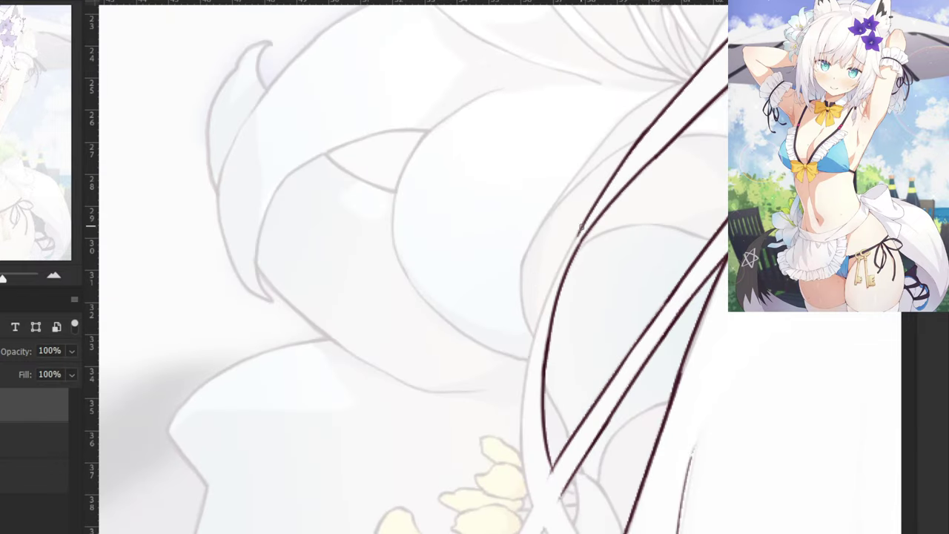
# Try to continue the curved strand's outer edge past the narrow bend over the lower petals.
pyautogui.moveTo(578, 232); pyautogui.dragTo(528, 373)
pyautogui.hotkey('ctrl', 'z')
pyautogui.hotkey('ctrl', 'z')
pyautogui.moveTo(577, 238); pyautogui.dragTo(545, 320)
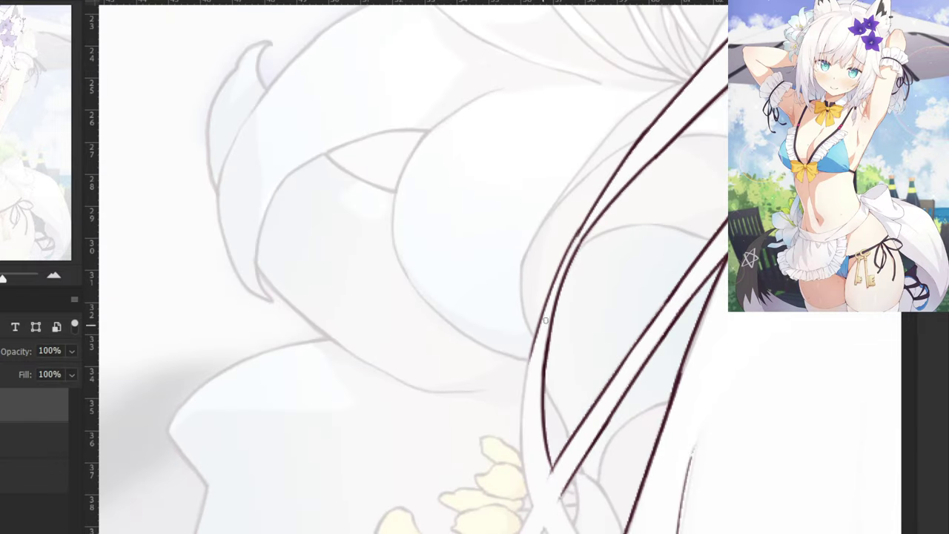
pyautogui.hotkey('ctrl', 'z')
pyautogui.moveTo(587, 220); pyautogui.dragTo(537, 328)
pyautogui.hotkey('ctrl', 'z')
pyautogui.hotkey('ctrl', 'z')
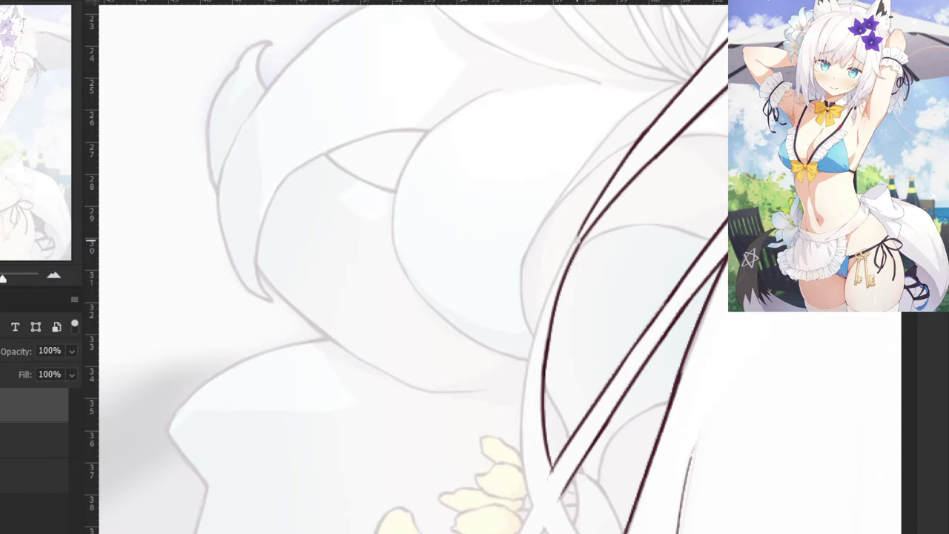
# Ink the curved strand's outer edge through the narrow bend and down past the rounded lower petal.
pyautogui.moveTo(586, 217); pyautogui.dragTo(536, 329)
pyautogui.hotkey('ctrl', 'z')
pyautogui.moveTo(577, 236)
pyautogui.mouseDown()
pyautogui.moveTo(531, 335)
pyautogui.moveTo(527, 316)
pyautogui.moveTo(525, 386)
pyautogui.mouseUp()
pyautogui.press('e')
pyautogui.press('b')
pyautogui.hotkey('ctrl', 'z')
pyautogui.moveTo(545, 299); pyautogui.dragTo(519, 413)
pyautogui.hotkey('ctrl', 'z')
pyautogui.hotkey('ctrl', 'z')
# Complete the curved strand's outer edge beside the lower lily's stamens down to the strand crossing, redoing the stroke.
pyautogui.moveTo(467, 466); pyautogui.dragTo(402, 339)
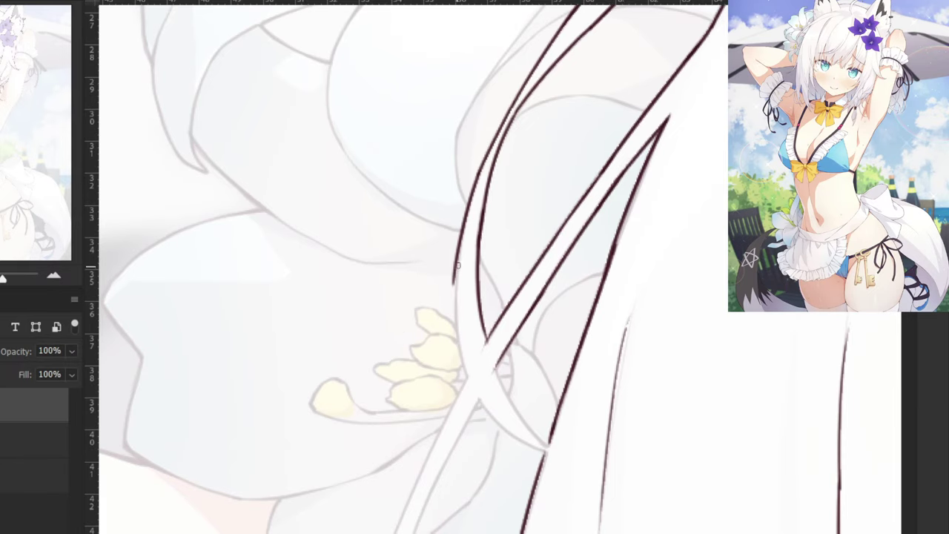
pyautogui.hotkey('ctrl', 'z')
pyautogui.moveTo(455, 259)
pyautogui.mouseDown()
pyautogui.moveTo(466, 373)
pyautogui.moveTo(477, 385)
pyautogui.moveTo(467, 382)
pyautogui.mouseUp()
pyautogui.hotkey('ctrl', 'z')
pyautogui.hotkey('ctrl', 'z')
pyautogui.moveTo(454, 268); pyautogui.dragTo(468, 373)
pyautogui.hotkey('ctrl', 'z')
pyautogui.scroll(2, 493, 374)
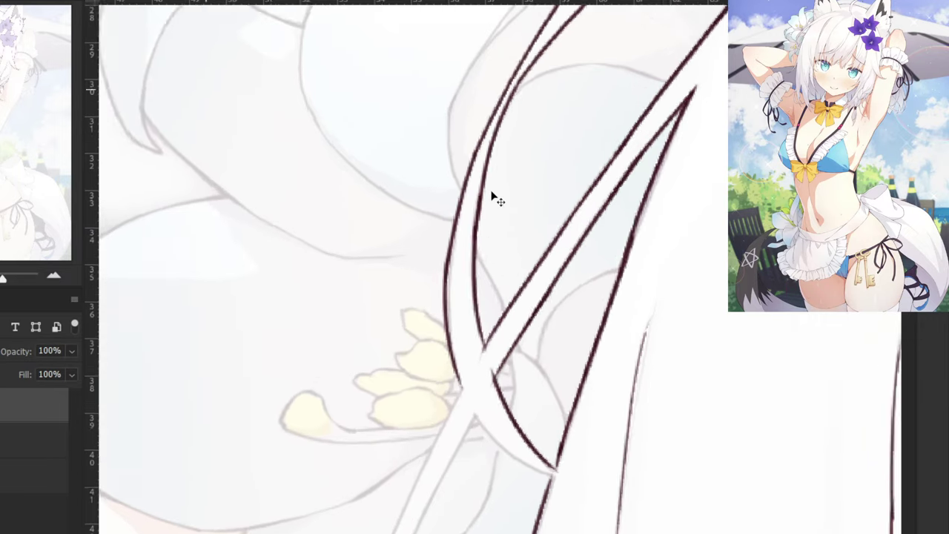
# Clean up the strand crossing and ink the curved strand's tip below it, bringing both edges down to the long side lock.
pyautogui.moveTo(468, 383); pyautogui.dragTo(483, 396)
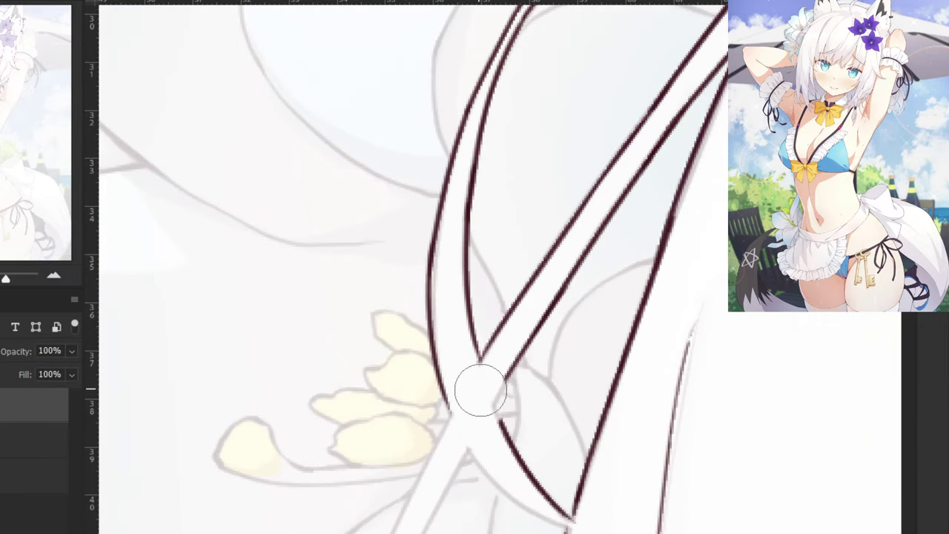
pyautogui.press('b')
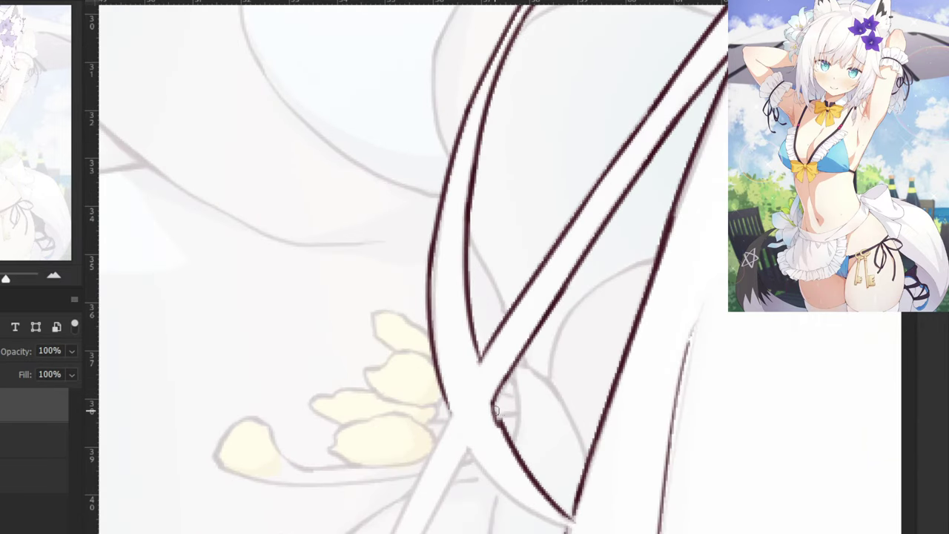
pyautogui.moveTo(468, 449); pyautogui.dragTo(565, 527)
pyautogui.hotkey('ctrl', 'z')
pyautogui.hotkey('ctrl', 'z')
pyautogui.moveTo(519, 503); pyautogui.dragTo(565, 525)
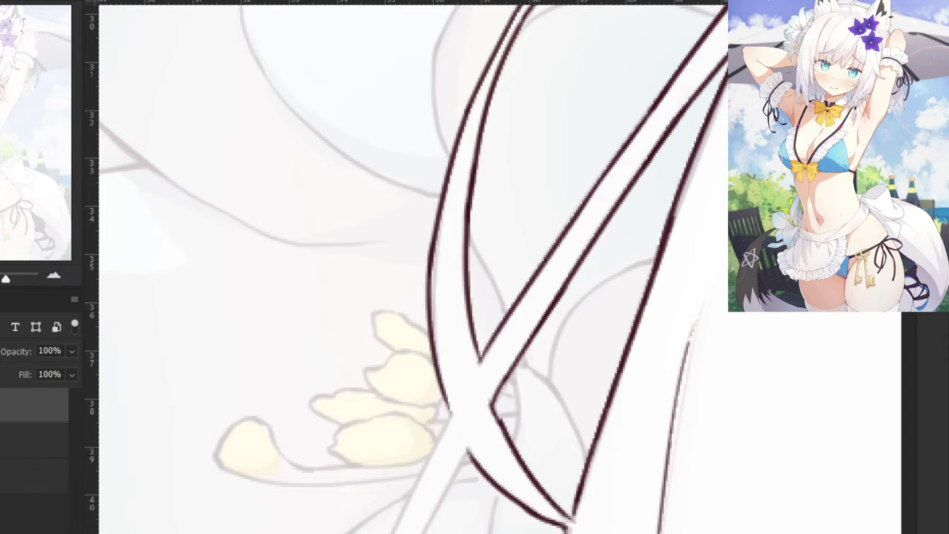
# Ink the lower strand's inner edge from the crossing down over the lily's lower petals, redoing the first stroke.
pyautogui.moveTo(376, 394); pyautogui.dragTo(486, 184)
pyautogui.moveTo(494, 366); pyautogui.dragTo(553, 161)
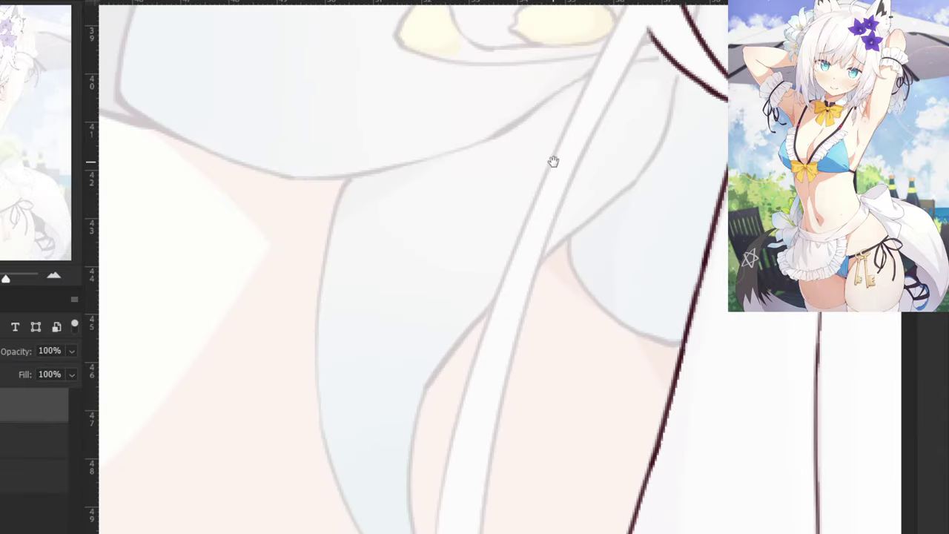
pyautogui.hotkey('ctrl', '-')
pyautogui.moveTo(599, 123); pyautogui.dragTo(548, 232)
pyautogui.hotkey('ctrl', 'z')
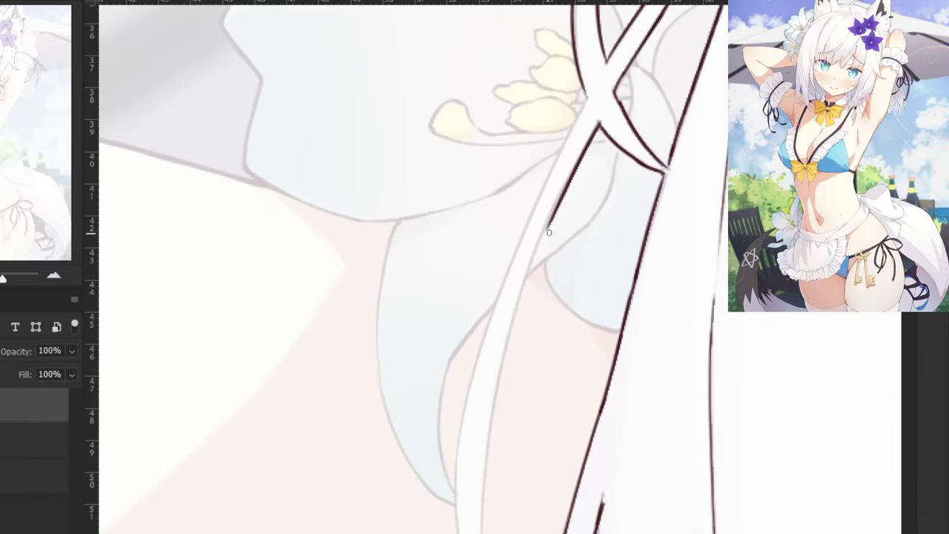
pyautogui.hotkey('ctrl', 'z')
pyautogui.moveTo(600, 121); pyautogui.dragTo(535, 251)
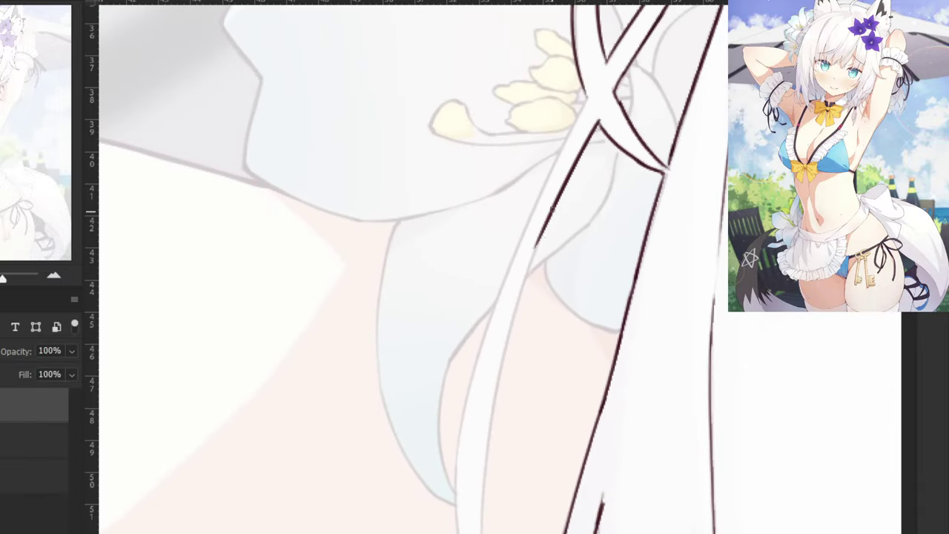
pyautogui.moveTo(552, 210)
pyautogui.mouseDown()
pyautogui.moveTo(503, 342)
pyautogui.moveTo(530, 283)
pyautogui.mouseUp()
pyautogui.press('e')
pyautogui.press('b')
# Extend the lower strand's inner edge past the petals and over the skin, redoing the stroke until it follows the reference.
pyautogui.moveTo(541, 239); pyautogui.dragTo(493, 400)
pyautogui.hotkey('ctrl', 'z')
pyautogui.hotkey('ctrl', 'z')
pyautogui.moveTo(536, 247); pyautogui.dragTo(495, 398)
pyautogui.hotkey('ctrl', 'z')
pyautogui.moveTo(534, 253); pyautogui.dragTo(495, 395)
pyautogui.hotkey('ctrl', 'z')
pyautogui.hotkey('ctrl', 'z')
pyautogui.moveTo(534, 250); pyautogui.dragTo(490, 415)
pyautogui.hotkey('ctrl', 'z')
pyautogui.press('e')
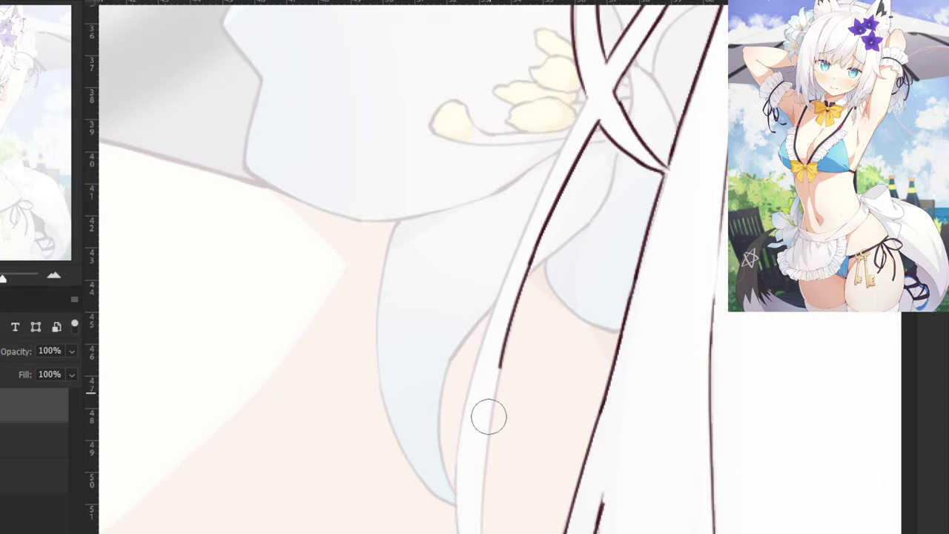
# Continue the lower strand's inner edge beside the drooping petal and down to the underside of the raised arm.
pyautogui.moveTo(469, 456); pyautogui.dragTo(489, 301)
pyautogui.moveTo(518, 354); pyautogui.dragTo(510, 275)
pyautogui.press('b')
pyautogui.moveTo(523, 115); pyautogui.dragTo(503, 236)
pyautogui.hotkey('ctrl', 'z')
pyautogui.press('e')
pyautogui.moveTo(517, 142); pyautogui.dragTo(500, 246)
pyautogui.press('b')
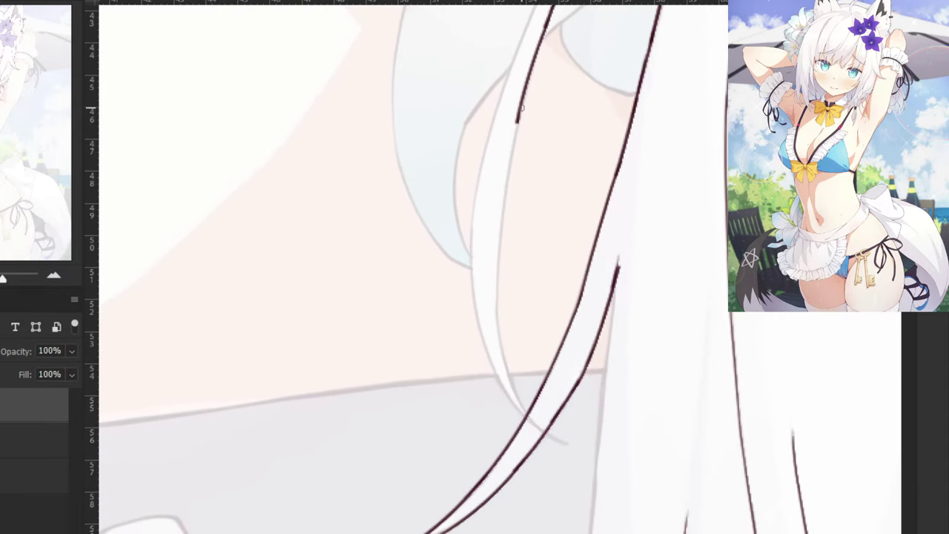
pyautogui.moveTo(522, 108)
pyautogui.mouseDown()
pyautogui.moveTo(502, 254)
pyautogui.moveTo(499, 239)
pyautogui.moveTo(497, 321)
pyautogui.mouseUp()
pyautogui.hotkey('ctrl', 'z')
pyautogui.hotkey('ctrl', 'z')
pyautogui.hotkey('ctrl', 'z')
pyautogui.moveTo(499, 210); pyautogui.dragTo(507, 358)
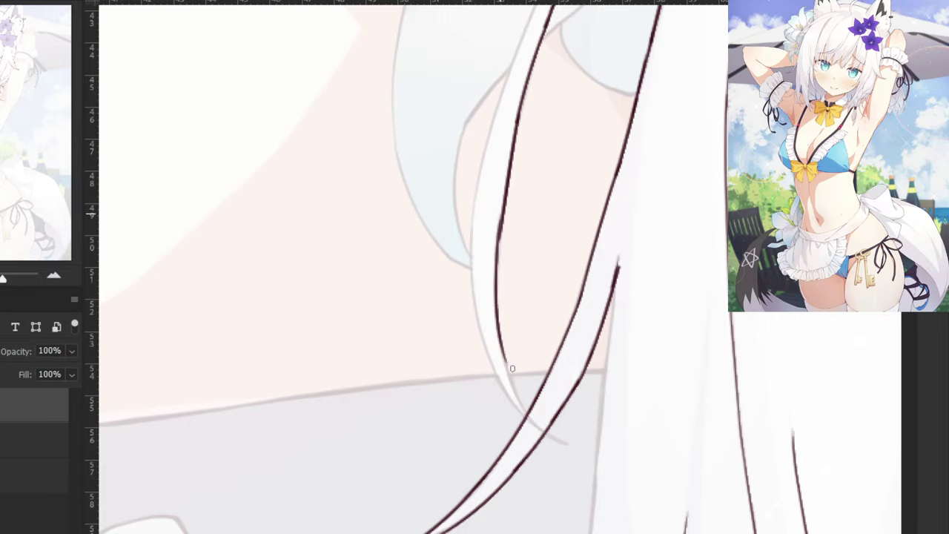
# Redraw the inner edge's lower bend just above the underside of the arm.
pyautogui.hotkey('ctrl', '+')
pyautogui.hotkey('ctrl', 'z')
pyautogui.moveTo(501, 172); pyautogui.dragTo(496, 360)
pyautogui.hotkey('ctrl', 'z')
pyautogui.moveTo(503, 175); pyautogui.dragTo(501, 364)
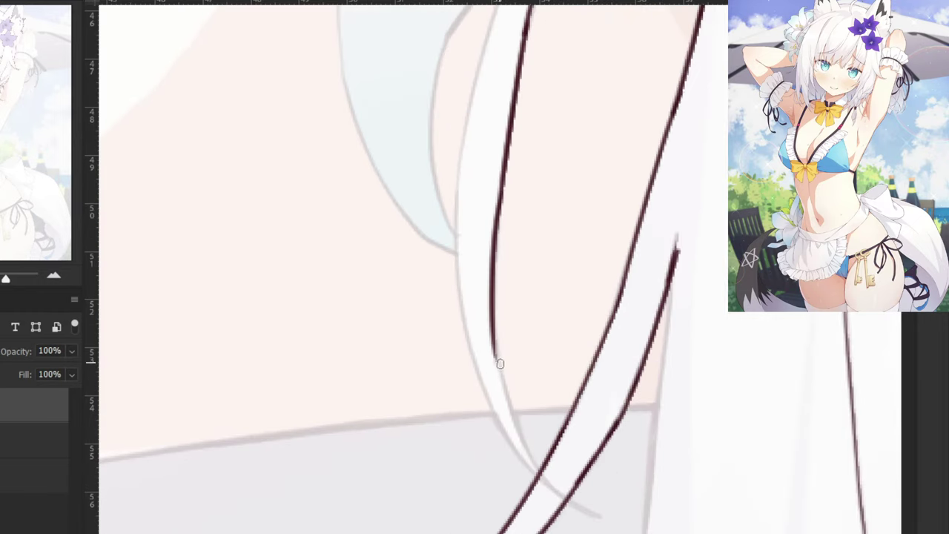
# Ink the lower strand's tapering end across the neighbouring curved strand to its tip.
pyautogui.moveTo(492, 319)
pyautogui.mouseDown()
pyautogui.moveTo(515, 436)
pyautogui.moveTo(536, 470)
pyautogui.mouseUp()
pyautogui.hotkey('ctrl', 'z')
pyautogui.hotkey('ctrl', 'z')
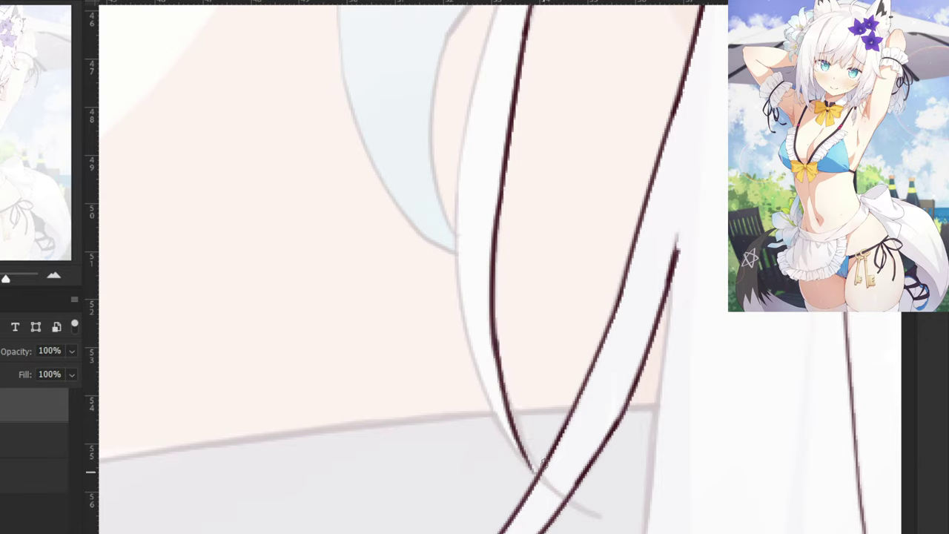
pyautogui.hotkey('ctrl', 'z')
pyautogui.moveTo(494, 336); pyautogui.dragTo(537, 467)
pyautogui.hotkey('ctrl', 'z')
pyautogui.moveTo(493, 334)
pyautogui.mouseDown()
pyautogui.moveTo(526, 465)
pyautogui.moveTo(539, 467)
pyautogui.mouseUp()
pyautogui.hotkey('ctrl', 'z')
pyautogui.hotkey('ctrl', 'z')
pyautogui.moveTo(519, 431)
pyautogui.mouseDown()
pyautogui.moveTo(571, 504)
pyautogui.moveTo(592, 517)
pyautogui.mouseUp()
pyautogui.hotkey('ctrl', 'z')
pyautogui.hotkey('ctrl', 'z')
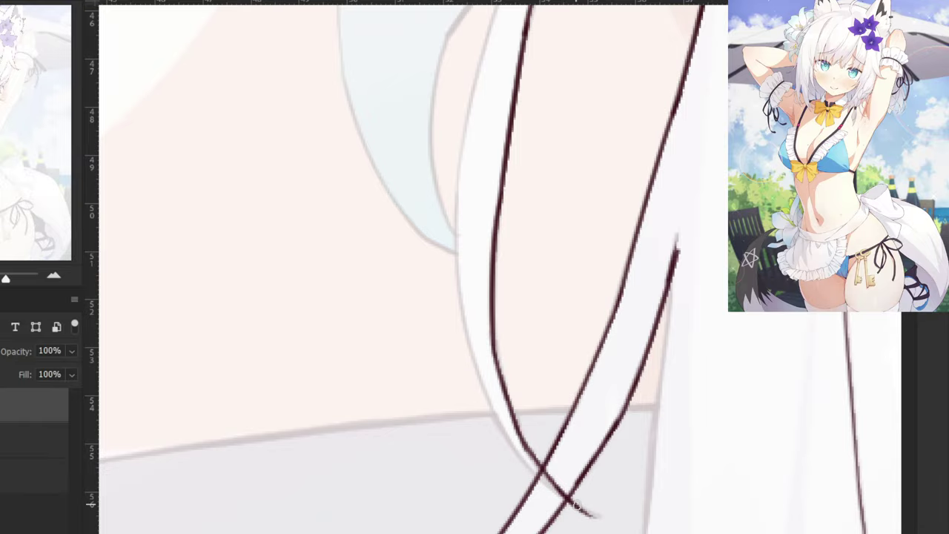
# Replace the lower strand's inner edge over the arm with a smoother line reaching the inked tip.
pyautogui.hotkey('ctrl', '-')
pyautogui.hotkey('ctrl', '-')
pyautogui.hotkey('ctrl', '-')
pyautogui.hotkey('ctrl', '-')
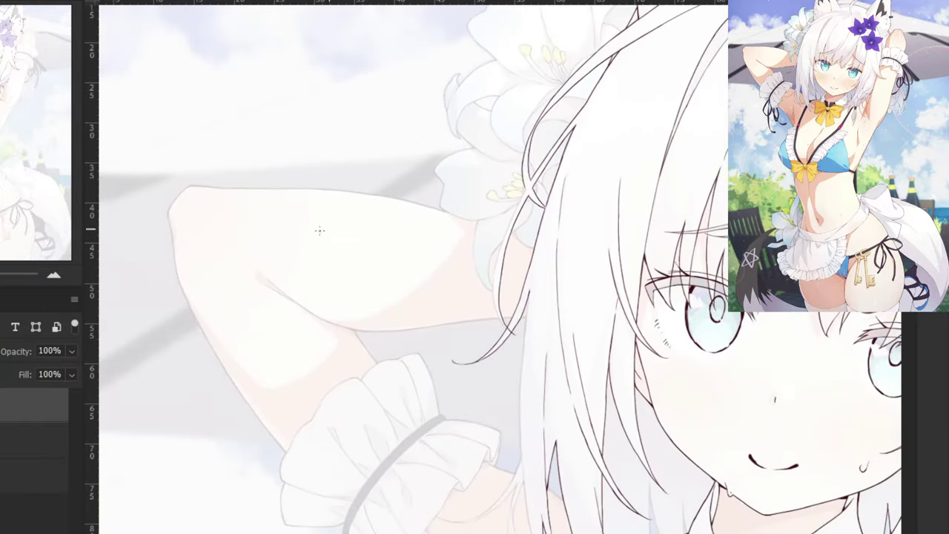
pyautogui.scroll(-3, 319, 231)
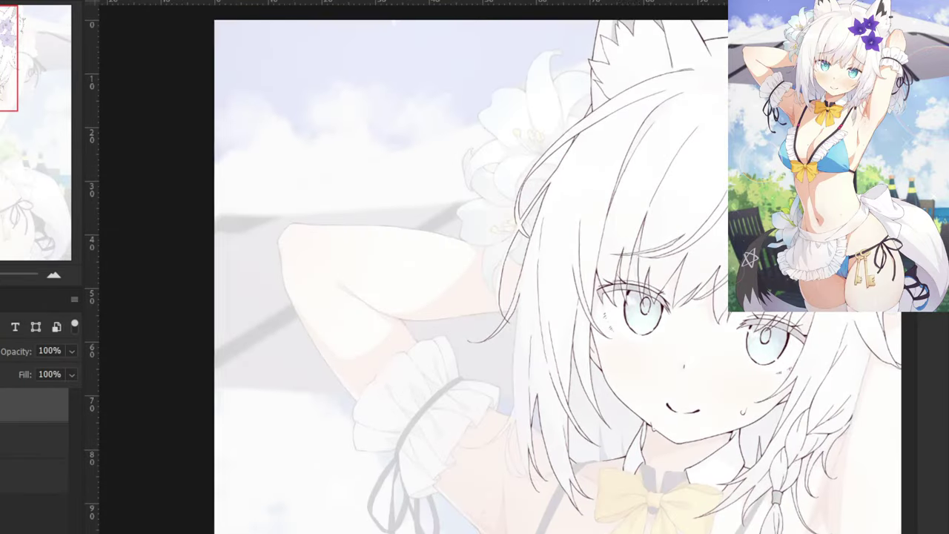
pyautogui.scroll(5, 440, 203)
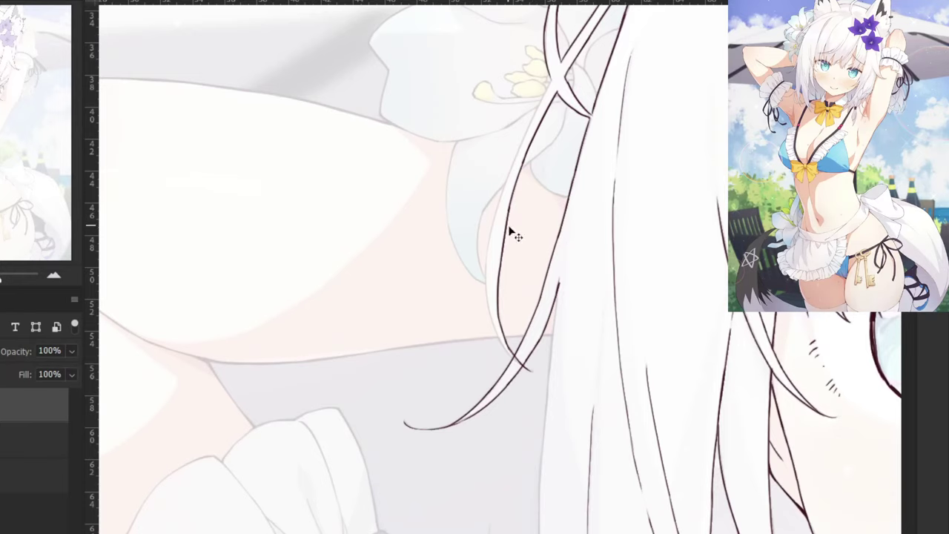
pyautogui.hotkey('ctrl', '+')
pyautogui.moveTo(520, 106); pyautogui.dragTo(491, 347)
pyautogui.press('b')
pyautogui.moveTo(529, 74); pyautogui.dragTo(500, 244)
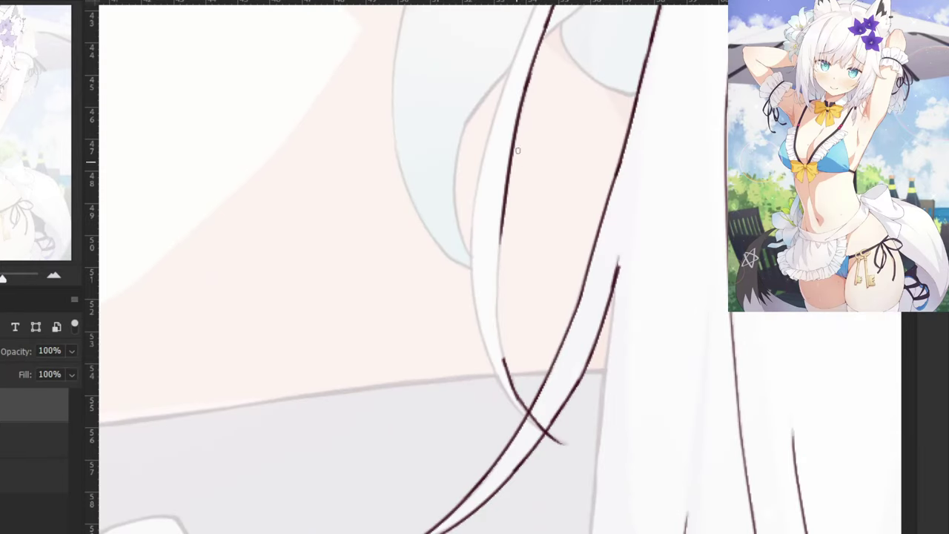
pyautogui.moveTo(508, 175); pyautogui.dragTo(502, 343)
pyautogui.hotkey('ctrl', 'z')
pyautogui.moveTo(503, 215); pyautogui.dragTo(507, 375)
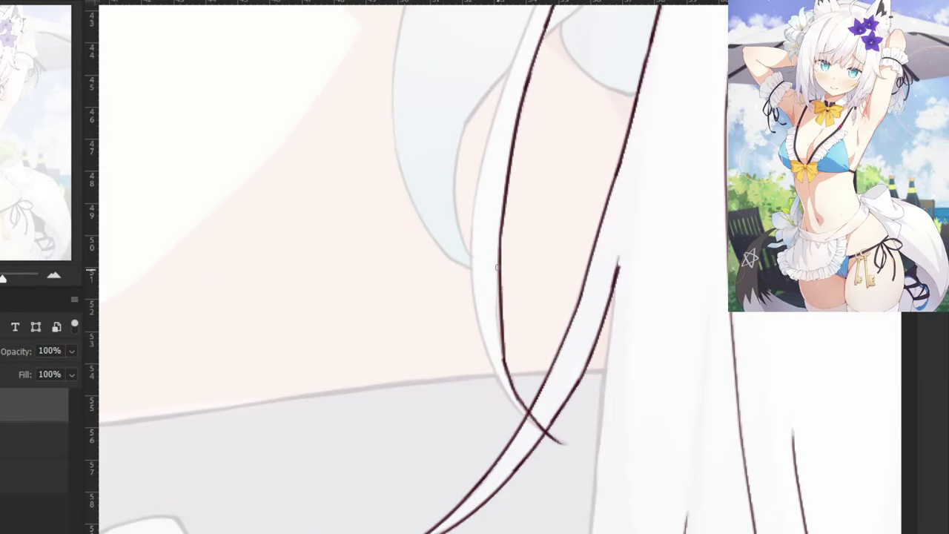
# Redo the inner edge's lower bend and thicken its joint with the tip line.
pyautogui.hotkey('ctrl', '+')
pyautogui.hotkey('ctrl', 'z')
pyautogui.moveTo(501, 194); pyautogui.dragTo(501, 388)
pyautogui.moveTo(496, 330); pyautogui.dragTo(508, 399)
pyautogui.press('e')
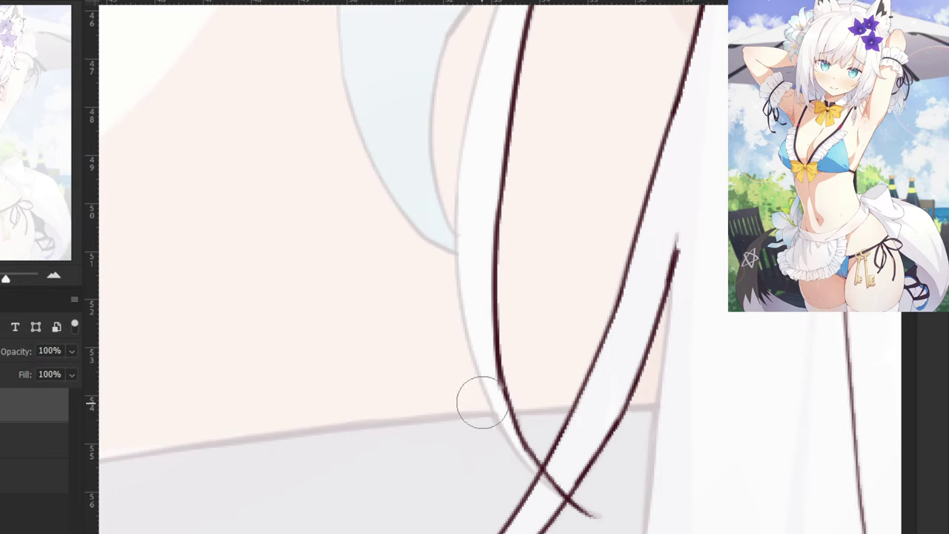
# Ink the lower strand's outer edge from the crossing beside the stamens down across the petals.
pyautogui.hotkey('ctrl', '-')
pyautogui.moveTo(450, 157); pyautogui.dragTo(412, 440)
pyautogui.press('b')
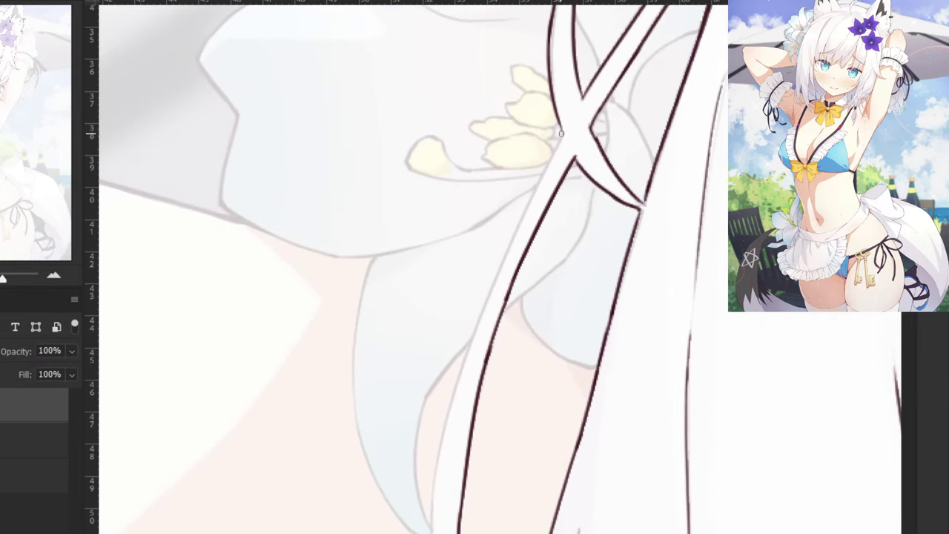
pyautogui.moveTo(561, 132); pyautogui.dragTo(491, 288)
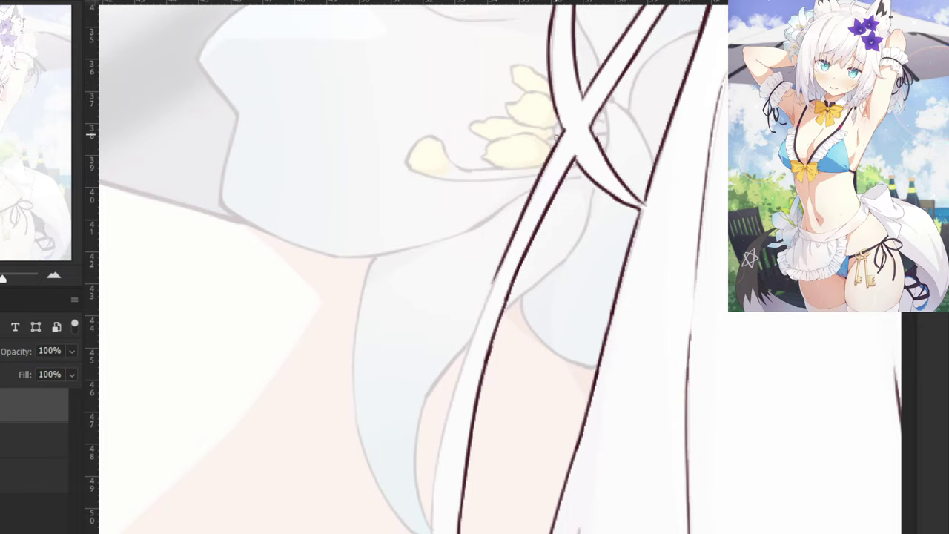
pyautogui.moveTo(412, 363); pyautogui.dragTo(467, 182)
pyautogui.moveTo(562, 68); pyautogui.dragTo(515, 207)
pyautogui.hotkey('ctrl', 'z')
pyautogui.hotkey('ctrl', 'z')
pyautogui.moveTo(560, 77); pyautogui.dragTo(514, 205)
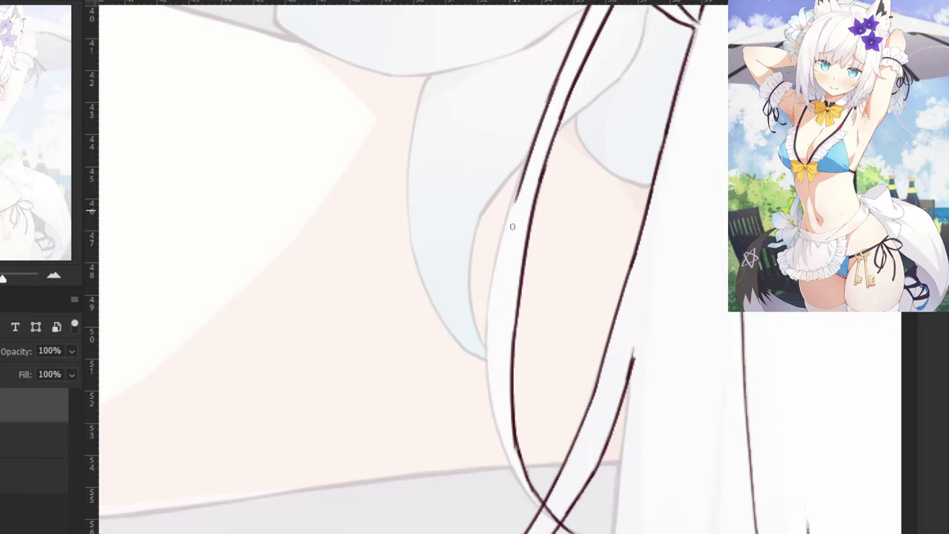
# Extend the lower strand's outer edge past the petals and beside the drooping petal, redoing the stroke for a smooth curve.
pyautogui.moveTo(530, 155); pyautogui.dragTo(496, 272)
pyautogui.hotkey('ctrl', 'z')
pyautogui.hotkey('ctrl', 'z')
pyautogui.moveTo(551, 93); pyautogui.dragTo(507, 220)
pyautogui.hotkey('ctrl', 'z')
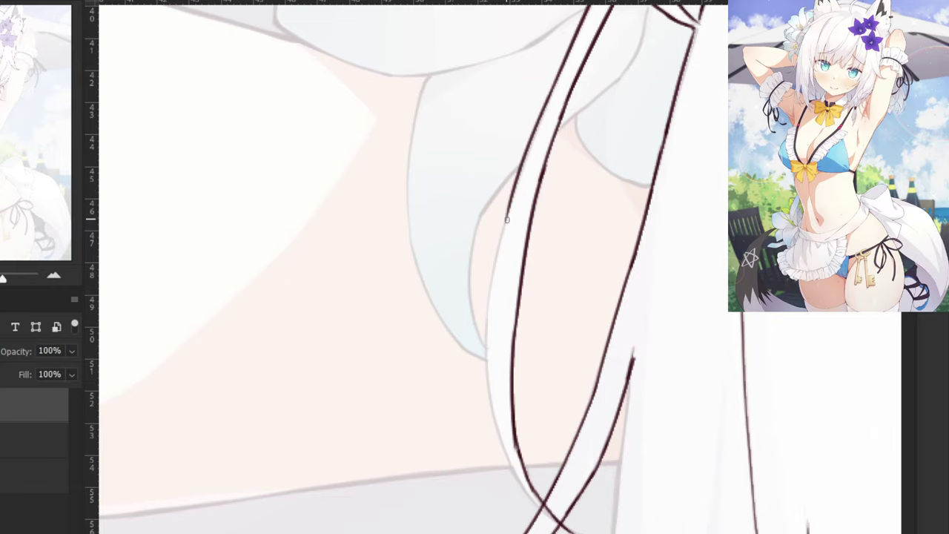
pyautogui.moveTo(520, 158); pyautogui.dragTo(490, 320)
pyautogui.hotkey('ctrl', 'z')
pyautogui.moveTo(515, 194)
pyautogui.mouseDown()
pyautogui.moveTo(485, 341)
pyautogui.moveTo(492, 322)
pyautogui.mouseUp()
pyautogui.hotkey('ctrl', 'z')
# Carry the outer edge past the drooping petal's tip to where the strand narrows above the lower crossing.
pyautogui.moveTo(414, 402); pyautogui.dragTo(340, 302)
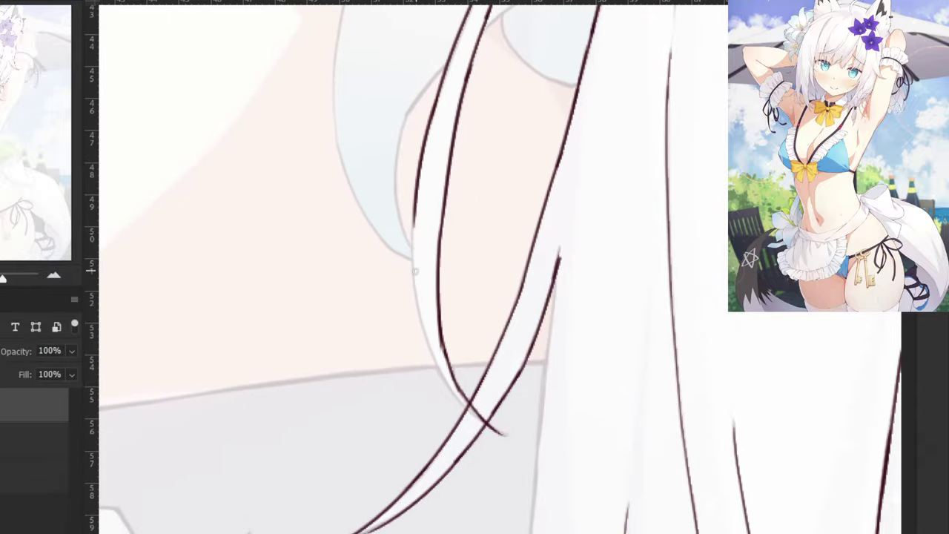
pyautogui.moveTo(417, 198); pyautogui.dragTo(421, 334)
pyautogui.hotkey('ctrl', 'z')
pyautogui.moveTo(413, 289); pyautogui.dragTo(448, 383)
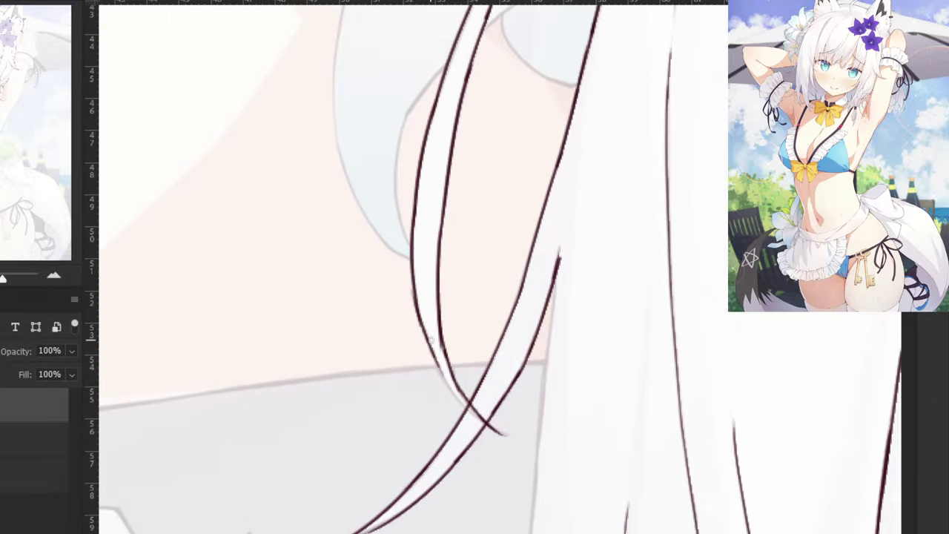
pyautogui.moveTo(424, 339); pyautogui.dragTo(482, 433)
pyautogui.hotkey('ctrl', 'z')
pyautogui.moveTo(437, 363); pyautogui.dragTo(487, 435)
pyautogui.hotkey('ctrl', '+')
pyautogui.hotkey('ctrl', 'z')
pyautogui.press('e')
pyautogui.moveTo(426, 452); pyautogui.dragTo(436, 453)
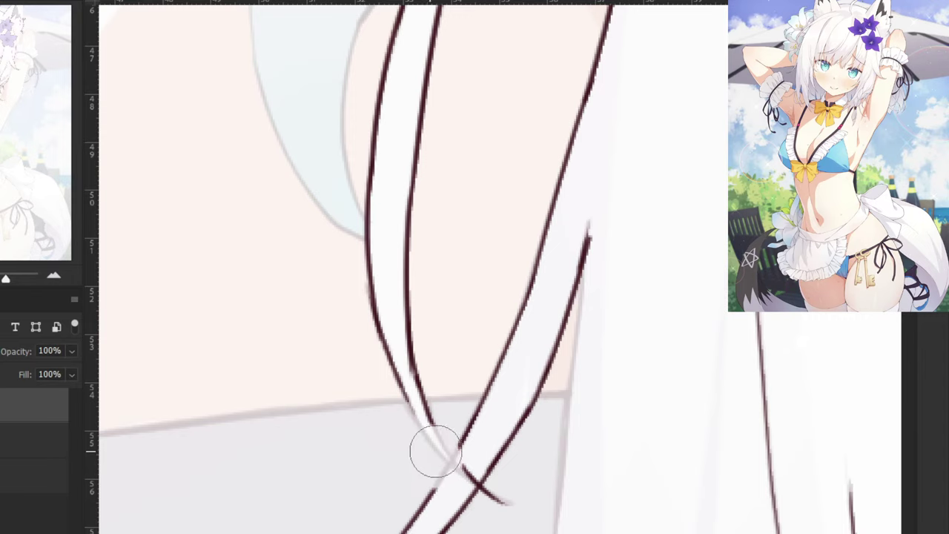
pyautogui.press('b')
pyautogui.hotkey('ctrl', 'z')
pyautogui.press('e')
pyautogui.moveTo(396, 369); pyautogui.dragTo(475, 491)
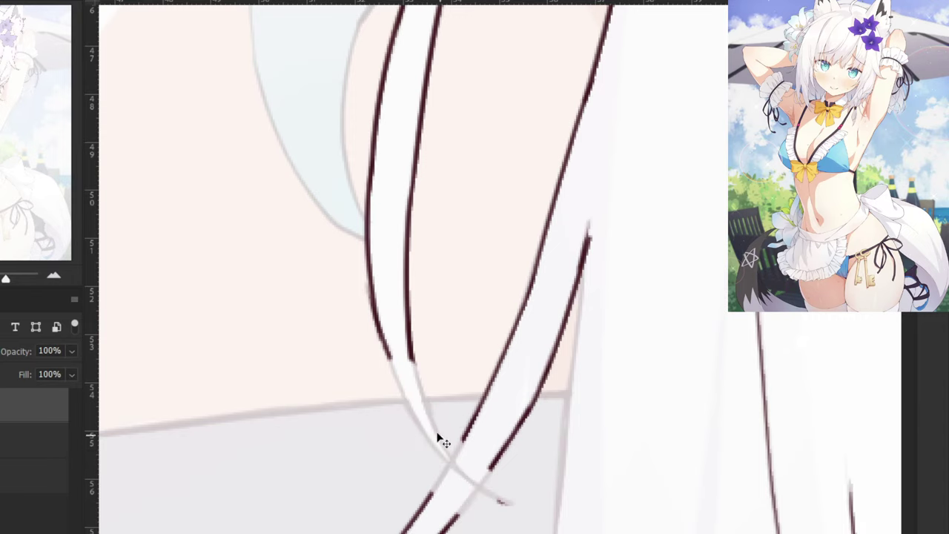
pyautogui.hotkey('ctrl', 'z')
pyautogui.press('b')
pyautogui.hotkey('ctrl', 'z')
# Ink the last stretch of the outer edge across the neighbouring strand so it merges with the tip line.
pyautogui.moveTo(399, 376)
pyautogui.mouseDown()
pyautogui.moveTo(466, 490)
pyautogui.moveTo(469, 481)
pyautogui.moveTo(480, 488)
pyautogui.mouseUp()
pyautogui.hotkey('ctrl', 'z')
pyautogui.hotkey('ctrl', 'z')
pyautogui.moveTo(412, 412); pyautogui.dragTo(486, 495)
pyautogui.hotkey('ctrl', 'z')
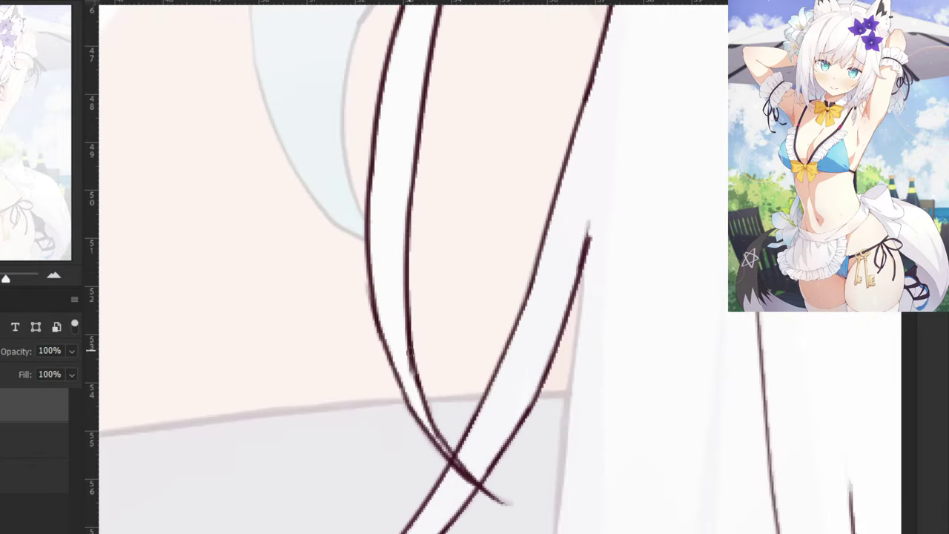
# Erase and redraw the outer edge's narrowing bend, and refine the inner edge where the strand tapers.
pyautogui.press('e')
pyautogui.moveTo(378, 333); pyautogui.dragTo(417, 415)
pyautogui.press('b')
pyautogui.moveTo(372, 288); pyautogui.dragTo(426, 436)
pyautogui.hotkey('ctrl', 'z')
pyautogui.moveTo(371, 289)
pyautogui.mouseDown()
pyautogui.moveTo(433, 441)
pyautogui.moveTo(390, 362)
pyautogui.moveTo(432, 439)
pyautogui.mouseUp()
pyautogui.hotkey('ctrl', 'z')
pyautogui.moveTo(410, 347)
pyautogui.mouseDown()
pyautogui.moveTo(437, 442)
pyautogui.moveTo(430, 413)
pyautogui.moveTo(447, 444)
pyautogui.mouseUp()
pyautogui.hotkey('ctrl', 'z')
pyautogui.hotkey('ctrl', '-')
pyautogui.hotkey('ctrl', '-')
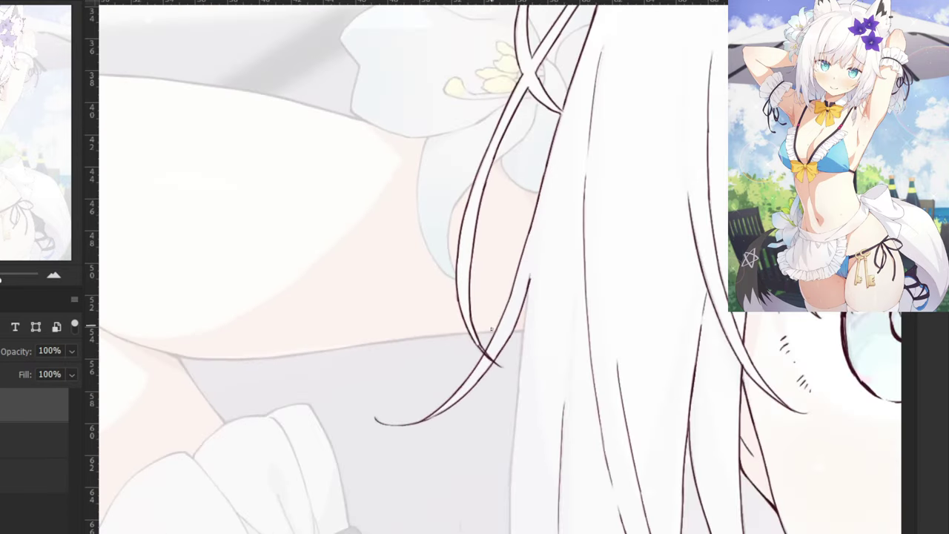
# Ink the long side lock's outer edge from the branching strand down past the arm's underside, redoing the stroke until smooth.
pyautogui.moveTo(491, 374); pyautogui.dragTo(500, 189)
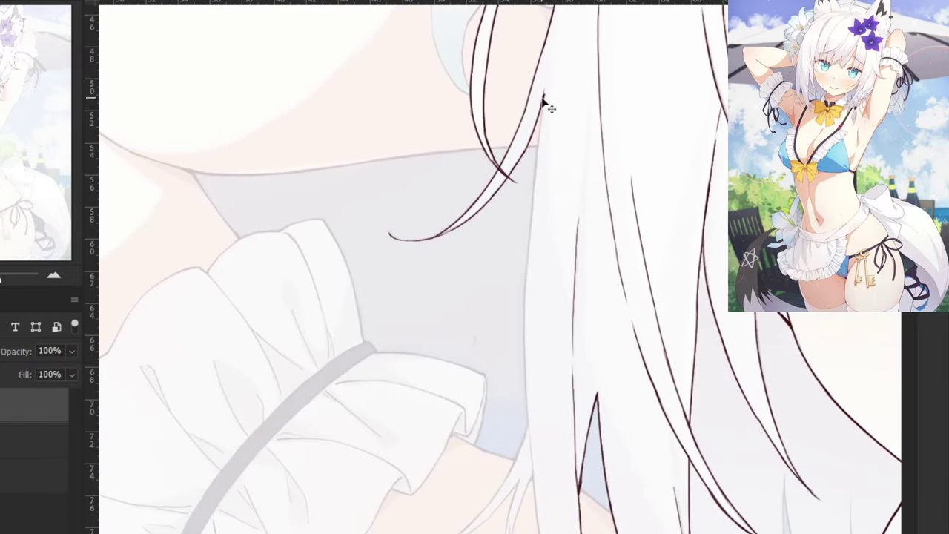
pyautogui.hotkey('ctrl', 'z')
pyautogui.moveTo(544, 89); pyautogui.dragTo(538, 176)
pyautogui.hotkey('ctrl', 'z')
pyautogui.moveTo(544, 94); pyautogui.dragTo(534, 174)
pyautogui.hotkey('ctrl', 'z')
pyautogui.moveTo(540, 119); pyautogui.dragTo(534, 227)
pyautogui.hotkey('ctrl', 'z')
pyautogui.moveTo(535, 175); pyautogui.dragTo(528, 234)
pyautogui.hotkey('ctrl', 'z')
pyautogui.hotkey('ctrl', 'z')
pyautogui.moveTo(539, 134); pyautogui.dragTo(528, 242)
pyautogui.hotkey('ctrl', 'z')
pyautogui.hotkey('ctrl', 'z')
pyautogui.moveTo(540, 132); pyautogui.dragTo(524, 237)
pyautogui.hotkey('ctrl', 'z')
pyautogui.hotkey('ctrl', 'z')
pyautogui.moveTo(539, 137); pyautogui.dragTo(527, 238)
# Trim the loose end of the side lock's outer edge and extend the line down beside the frilled armband.
pyautogui.hotkey('ctrl', '+')
pyautogui.press('e')
pyautogui.moveTo(561, 120); pyautogui.dragTo(553, 225)
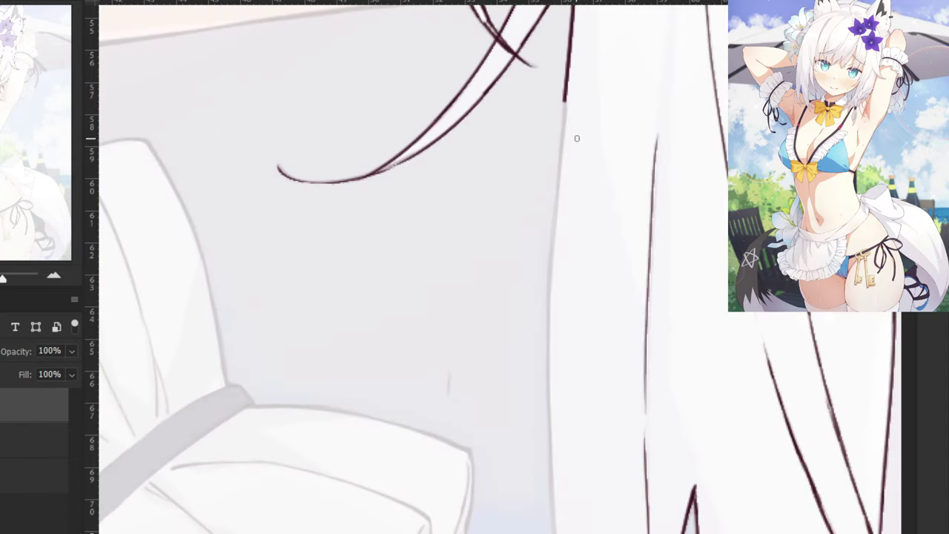
pyautogui.moveTo(564, 101)
pyautogui.mouseDown()
pyautogui.moveTo(545, 289)
pyautogui.moveTo(557, 219)
pyautogui.moveTo(549, 374)
pyautogui.mouseUp()
pyautogui.hotkey('ctrl', 'z')
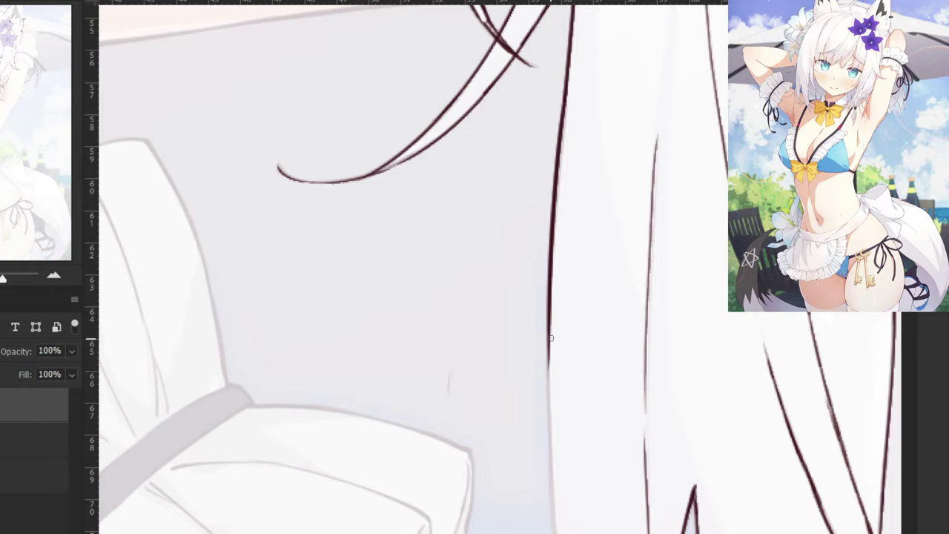
# Continue the side lock's outer edge down to where the thin loose strands branch off above the shoulder.
pyautogui.hotkey('ctrl', '-')
pyautogui.moveTo(494, 458); pyautogui.dragTo(459, 301)
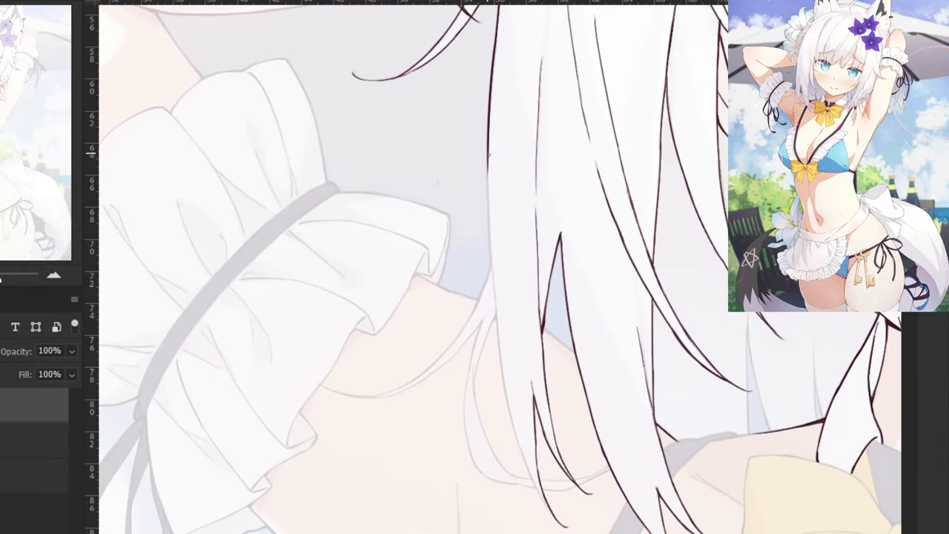
pyautogui.hotkey('ctrl', '+')
pyautogui.moveTo(477, 40); pyautogui.dragTo(494, 305)
pyautogui.hotkey('ctrl', '-')
pyautogui.hotkey('ctrl', 'z')
pyautogui.moveTo(487, 150)
pyautogui.mouseDown()
pyautogui.moveTo(486, 289)
pyautogui.moveTo(489, 269)
pyautogui.mouseUp()
pyautogui.hotkey('ctrl', 'z')
pyautogui.hotkey('ctrl', '+')
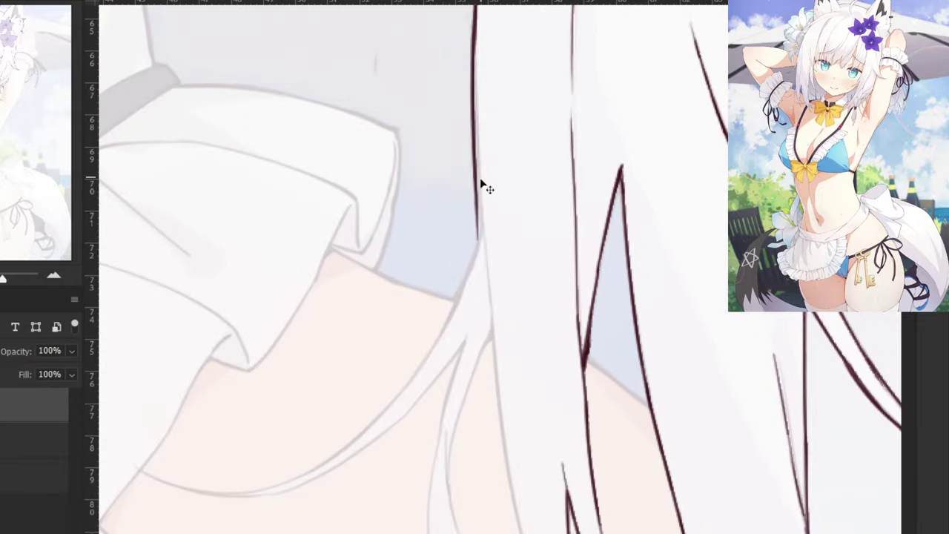
# Redraw the side lock's outer edge beside the frilled armband, down to just above where the thin loose strands branch off.
pyautogui.hotkey('ctrl', 'z')
pyautogui.moveTo(474, 13); pyautogui.dragTo(479, 205)
pyautogui.moveTo(476, 126)
pyautogui.mouseDown()
pyautogui.moveTo(491, 315)
pyautogui.moveTo(488, 281)
pyautogui.mouseUp()
pyautogui.hotkey('ctrl', 'z')
pyautogui.hotkey('ctrl', 'z')
pyautogui.hotkey('ctrl', 'z')
pyautogui.moveTo(478, 140); pyautogui.dragTo(485, 288)
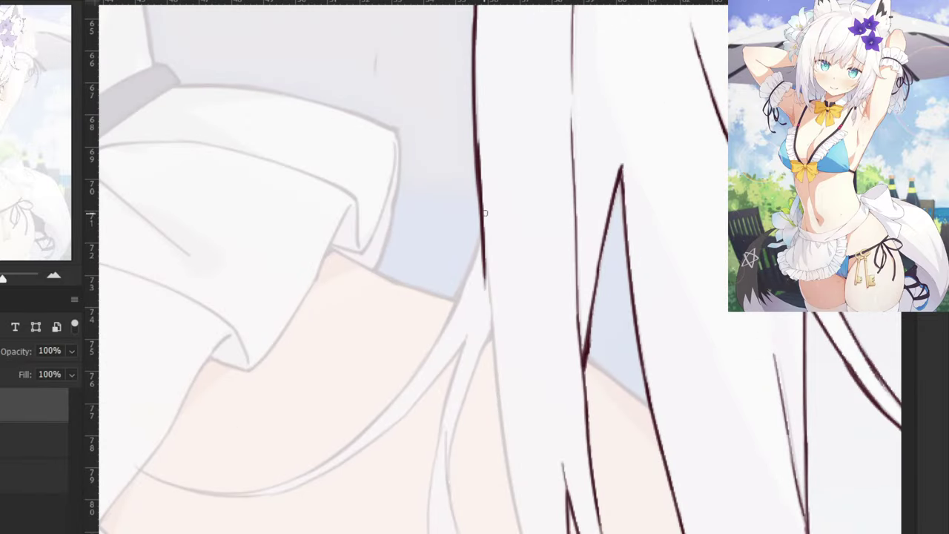
pyautogui.hotkey('ctrl', 'z')
pyautogui.hotkey('ctrl', 'z')
pyautogui.moveTo(474, 111); pyautogui.dragTo(501, 410)
pyautogui.press('b')
pyautogui.hotkey('ctrl', 'z')
pyautogui.moveTo(489, 289); pyautogui.dragTo(498, 390)
pyautogui.hotkey('ctrl', 'z')
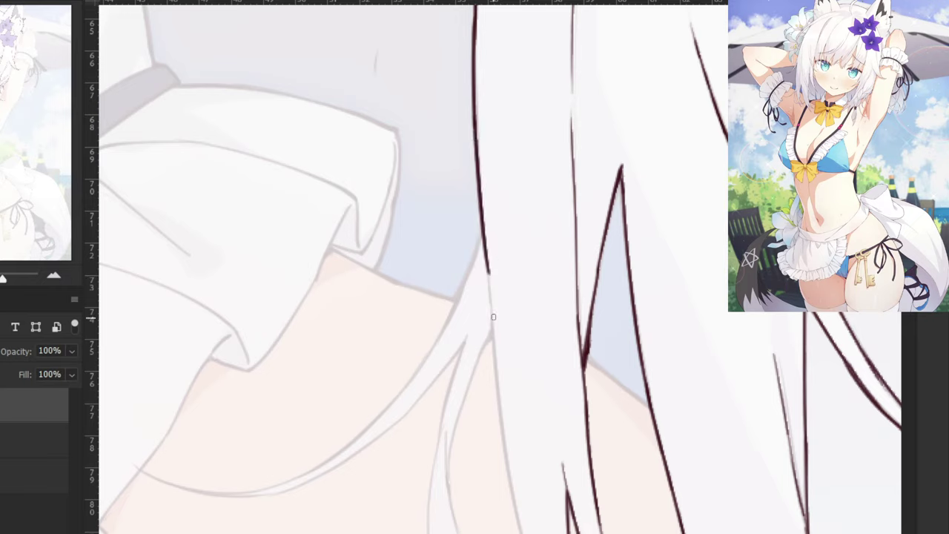
# Extend the side lock's outer edge past the branching loose strands and down over the shoulder.
pyautogui.hotkey('ctrl', 'z')
pyautogui.moveTo(489, 274); pyautogui.dragTo(492, 328)
pyautogui.hotkey('ctrl', 'z')
pyautogui.moveTo(489, 278); pyautogui.dragTo(505, 425)
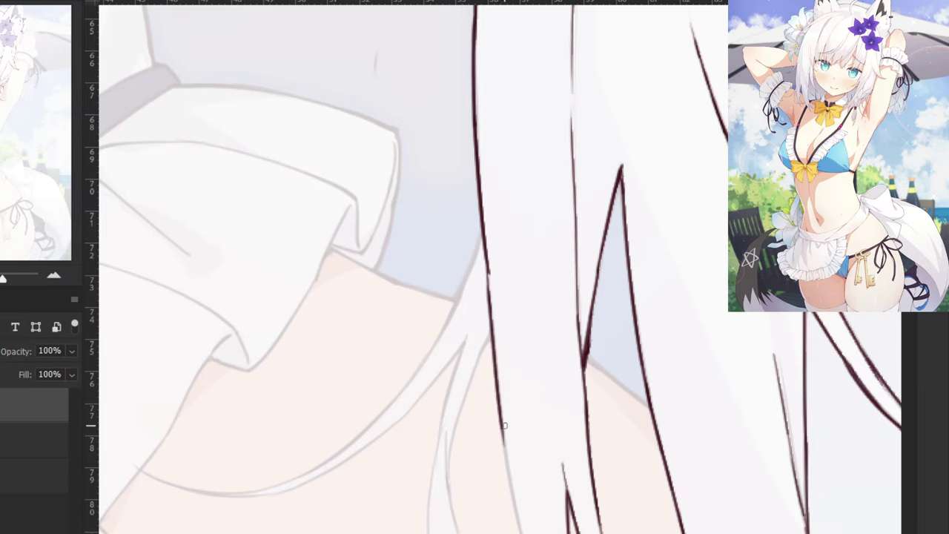
pyautogui.moveTo(490, 477); pyautogui.dragTo(458, 317)
pyautogui.moveTo(426, 241); pyautogui.dragTo(457, 371)
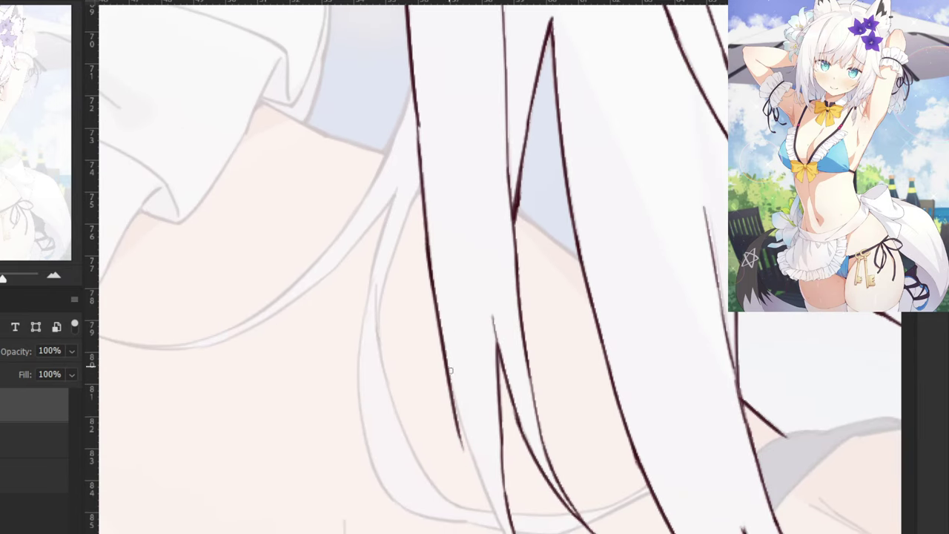
pyautogui.hotkey('ctrl', 'z')
pyautogui.moveTo(435, 265); pyautogui.dragTo(466, 415)
# Finish the side lock's outer edge down to its pointed tip over the chest, redoing the last stretch until it meets the inner line.
pyautogui.moveTo(458, 460); pyautogui.dragTo(391, 323)
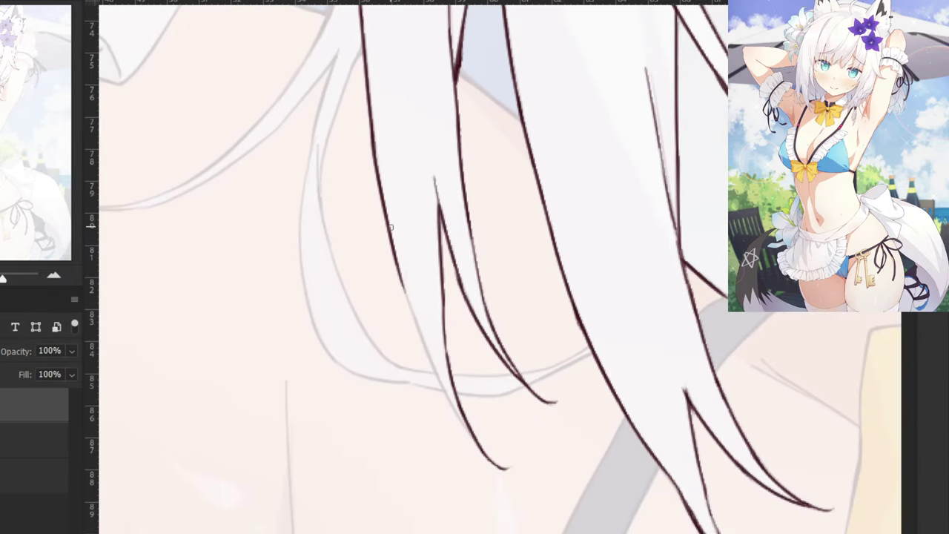
pyautogui.moveTo(395, 251); pyautogui.dragTo(459, 410)
pyautogui.hotkey('ctrl', 'z')
pyautogui.moveTo(435, 366); pyautogui.dragTo(464, 430)
pyautogui.hotkey('ctrl', 'z')
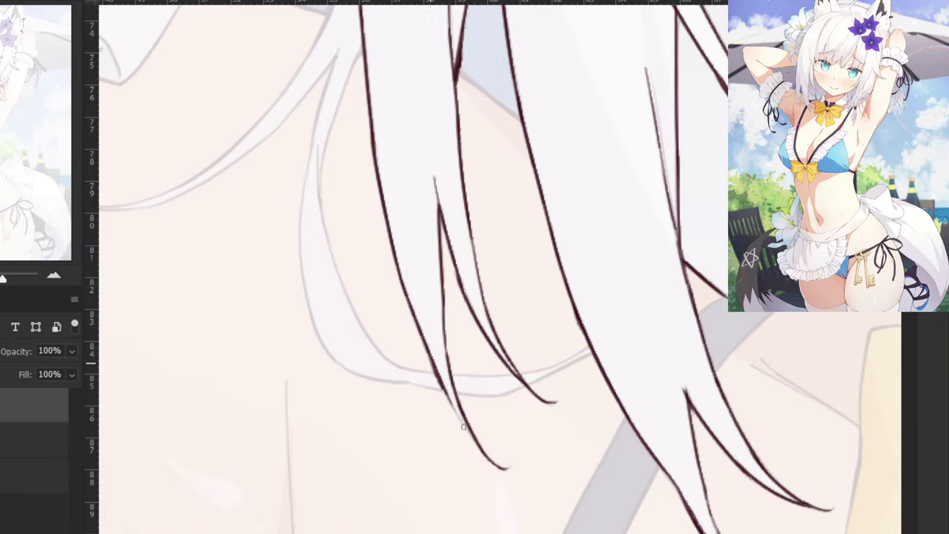
pyautogui.moveTo(443, 390); pyautogui.dragTo(476, 444)
pyautogui.hotkey('ctrl', 'z')
pyautogui.hotkey('ctrl', 'z')
pyautogui.hotkey('ctrl', 'z')
pyautogui.moveTo(443, 387); pyautogui.dragTo(479, 445)
pyautogui.hotkey('ctrl', 'z')
pyautogui.moveTo(439, 384); pyautogui.dragTo(478, 444)
# Ink the upper inner edge of the curled loose strand from the side lock, and reinforce the lock's outline at the branching point.
pyautogui.moveTo(337, 327); pyautogui.dragTo(462, 426)
pyautogui.moveTo(428, 339); pyautogui.dragTo(500, 415)
pyautogui.moveTo(440, 181)
pyautogui.mouseDown()
pyautogui.moveTo(485, 186)
pyautogui.moveTo(350, 108)
pyautogui.mouseUp()
pyautogui.moveTo(474, 138); pyautogui.dragTo(430, 286)
pyautogui.hotkey('ctrl', 'z')
pyautogui.hotkey('ctrl', 'z')
pyautogui.moveTo(474, 137); pyautogui.dragTo(430, 293)
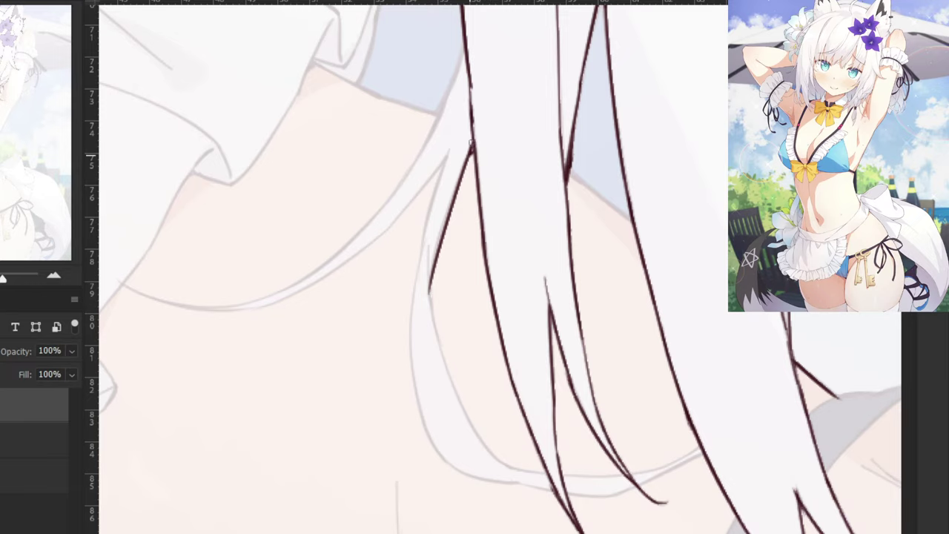
pyautogui.moveTo(470, 77); pyautogui.dragTo(476, 152)
# Continue the curled loose strand's inner edge down along its bend over the shoulder.
pyautogui.moveTo(406, 225)
pyautogui.mouseDown()
pyautogui.moveTo(430, 165)
pyautogui.moveTo(458, 271)
pyautogui.mouseUp()
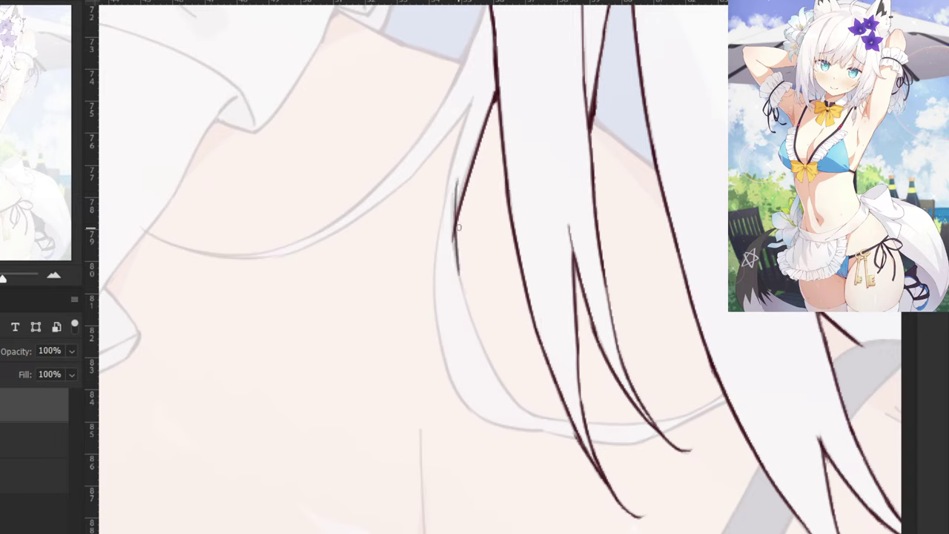
pyautogui.hotkey('ctrl', 'z')
pyautogui.moveTo(453, 185)
pyautogui.mouseDown()
pyautogui.moveTo(458, 269)
pyautogui.moveTo(509, 387)
pyautogui.mouseUp()
pyautogui.hotkey('ctrl', 'z')
pyautogui.moveTo(454, 239); pyautogui.dragTo(509, 393)
pyautogui.moveTo(485, 354); pyautogui.dragTo(531, 419)
pyautogui.hotkey('ctrl', 'z')
pyautogui.moveTo(500, 379); pyautogui.dragTo(528, 415)
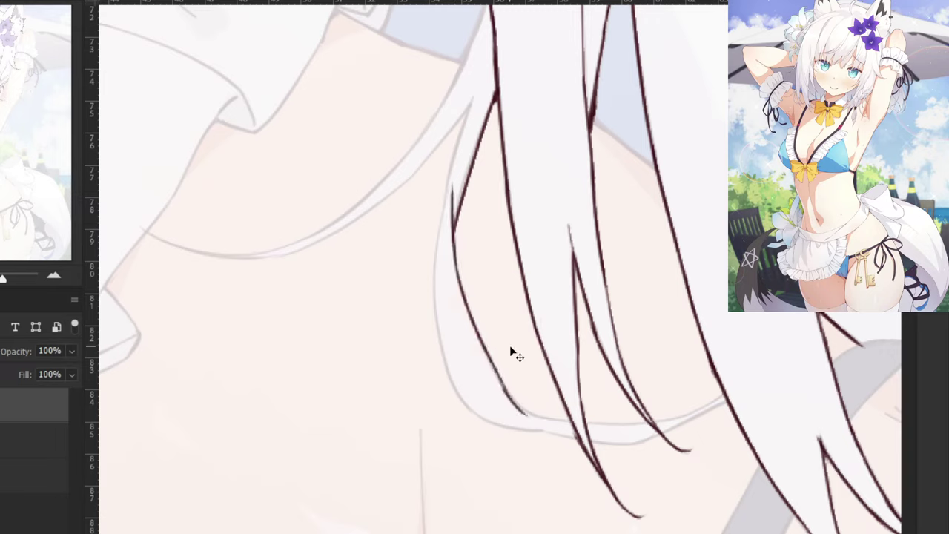
# Round the inner edge under the side lock's tips and ink both edges of the strand's tail across to the neighbouring lock.
pyautogui.hotkey('ctrl', 'z')
pyautogui.moveTo(492, 365); pyautogui.dragTo(542, 418)
pyautogui.hotkey('ctrl', 'z')
pyautogui.hotkey('ctrl', 'z')
pyautogui.hotkey('ctrl', 'z')
pyautogui.moveTo(499, 380); pyautogui.dragTo(538, 414)
pyautogui.hotkey('ctrl', 'z')
pyautogui.moveTo(687, 414)
pyautogui.mouseDown()
pyautogui.moveTo(716, 398)
pyautogui.moveTo(662, 422)
pyautogui.mouseUp()
pyautogui.hotkey('ctrl', 'z')
pyautogui.hotkey('ctrl', 'z')
pyautogui.moveTo(723, 394)
pyautogui.mouseDown()
pyautogui.moveTo(651, 424)
pyautogui.moveTo(593, 424)
pyautogui.mouseUp()
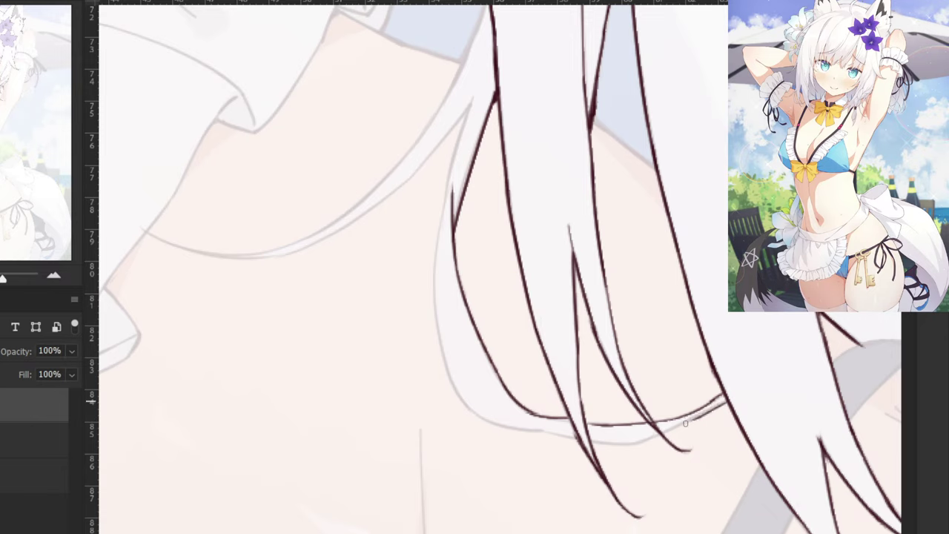
pyautogui.moveTo(726, 402); pyautogui.dragTo(651, 436)
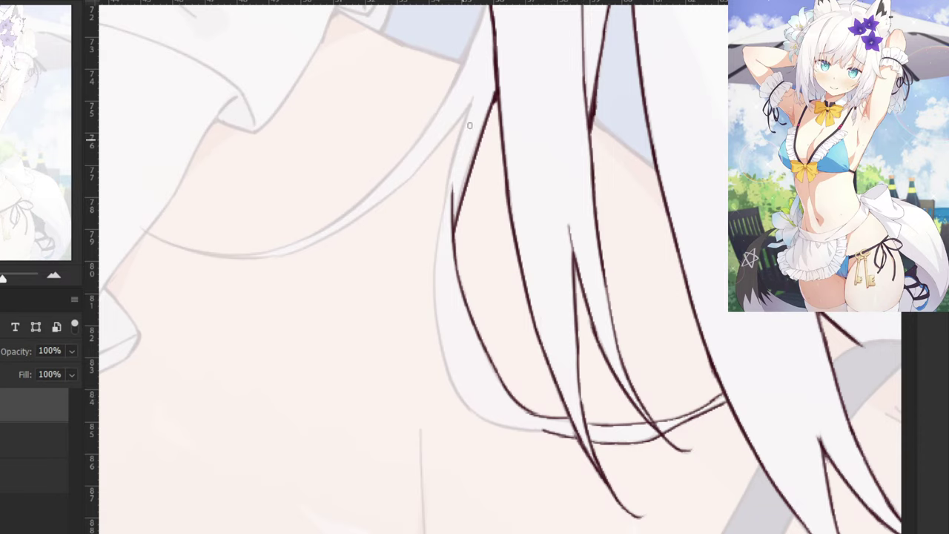
# Ink the curled loose strand's outer edge from its branching point down around the bend.
pyautogui.moveTo(471, 104); pyautogui.dragTo(442, 219)
pyautogui.moveTo(449, 187)
pyautogui.mouseDown()
pyautogui.moveTo(431, 324)
pyautogui.moveTo(448, 368)
pyautogui.mouseUp()
pyautogui.hotkey('ctrl', 'z')
pyautogui.hotkey('ctrl', 'z')
pyautogui.moveTo(447, 197)
pyautogui.mouseDown()
pyautogui.moveTo(448, 363)
pyautogui.moveTo(484, 429)
pyautogui.mouseUp()
pyautogui.hotkey('ctrl', 'z')
pyautogui.moveTo(442, 344); pyautogui.dragTo(510, 440)
pyautogui.hotkey('ctrl', 'z')
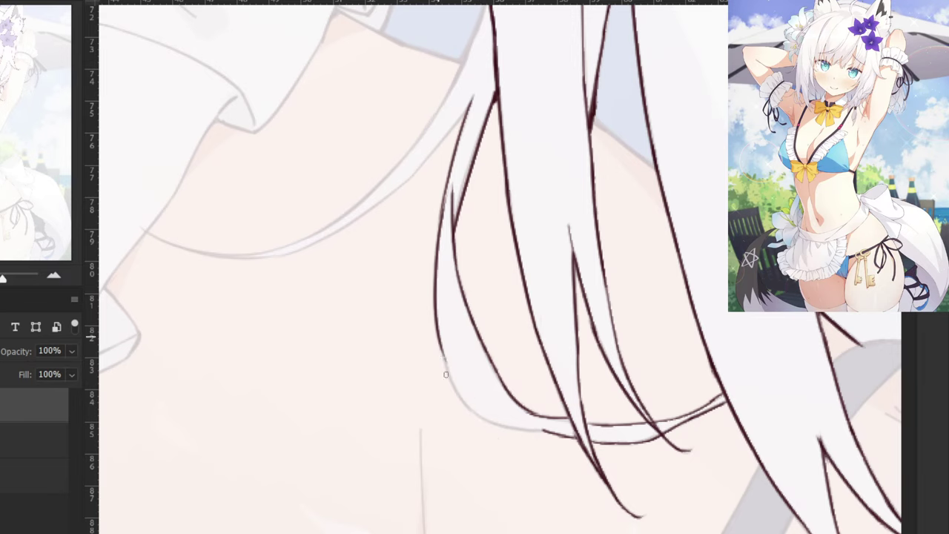
pyautogui.hotkey('ctrl', 'z')
pyautogui.moveTo(442, 341)
pyautogui.mouseDown()
pyautogui.moveTo(473, 427)
pyautogui.moveTo(521, 430)
pyautogui.moveTo(562, 403)
pyautogui.mouseUp()
# Close the strand's outer edge along the bottom of the curve, joining it to the tail line below the side lock.
pyautogui.hotkey('ctrl', '+')
pyautogui.moveTo(629, 472)
pyautogui.mouseDown()
pyautogui.moveTo(537, 454)
pyautogui.moveTo(501, 436)
pyautogui.mouseUp()
pyautogui.hotkey('ctrl', 'z')
pyautogui.hotkey('ctrl', 'z')
pyautogui.hotkey('ctrl', 'z')
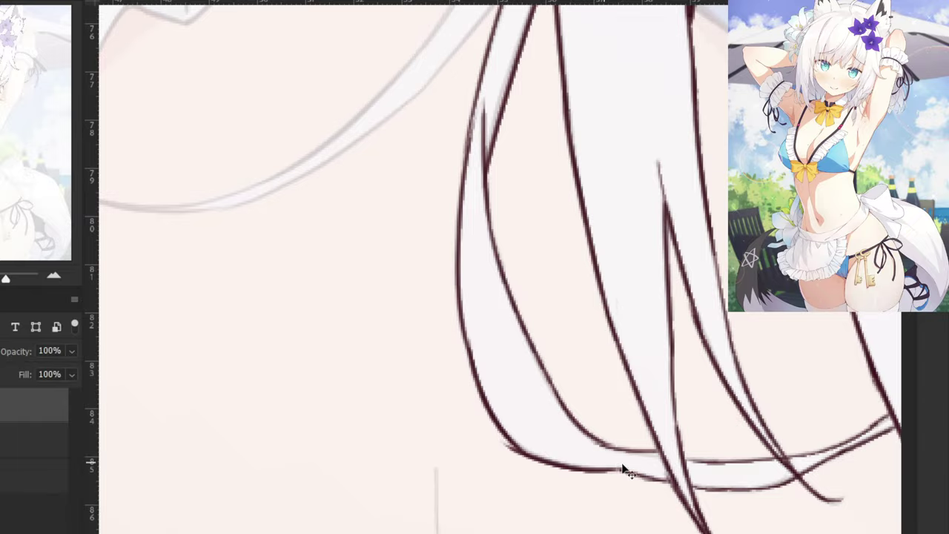
pyautogui.hotkey('ctrl', 'z')
pyautogui.moveTo(623, 470); pyautogui.dragTo(508, 436)
# Ink the start of the upper edge of the second loose strand, which sweeps from the side lock toward the frilled armband.
pyautogui.hotkey('ctrl', '-')
pyautogui.hotkey('ctrl', '-')
pyautogui.hotkey('ctrl', '-')
pyautogui.moveTo(413, 132)
pyautogui.mouseDown()
pyautogui.moveTo(436, 148)
pyautogui.moveTo(490, 138)
pyautogui.mouseUp()
pyautogui.scroll(3, 637, 179)
pyautogui.hotkey('ctrl', '-')
pyautogui.hotkey('ctrl', '-')
pyautogui.hotkey('ctrl', '-')
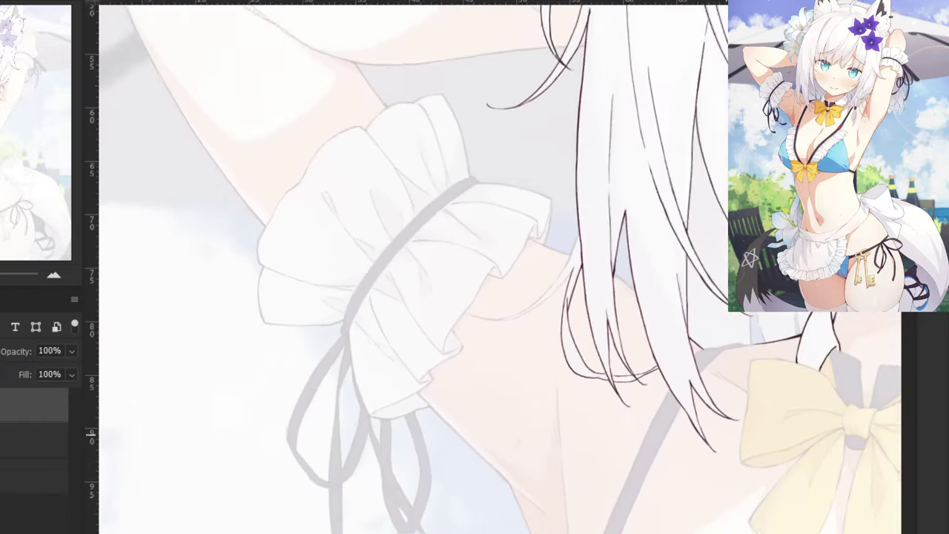
pyautogui.hotkey('ctrl', '+')
pyautogui.hotkey('ctrl', '+')
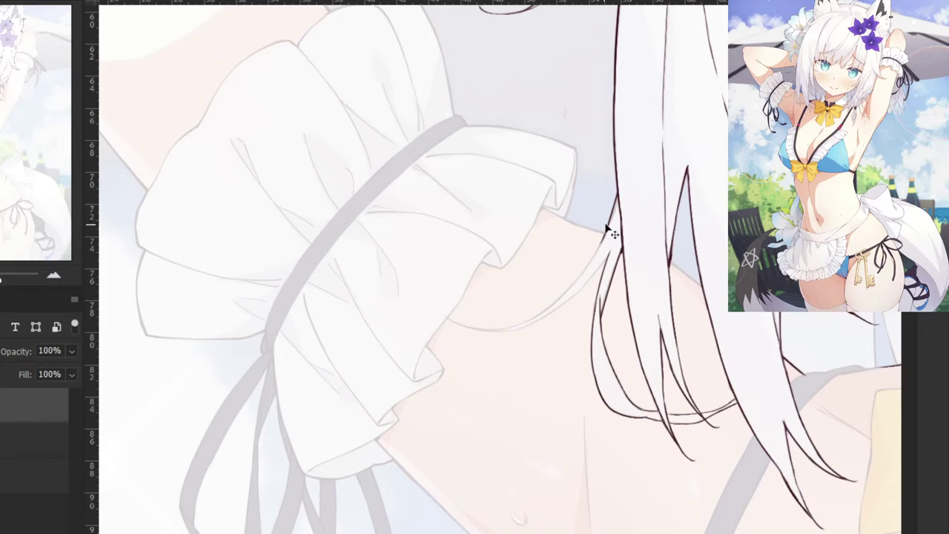
pyautogui.scroll(2, 612, 233)
pyautogui.hotkey('ctrl', 'z')
pyautogui.moveTo(736, 96)
pyautogui.mouseDown()
pyautogui.moveTo(671, 241)
pyautogui.moveTo(650, 261)
pyautogui.moveTo(661, 259)
pyautogui.mouseUp()
pyautogui.hotkey('ctrl', 'z')
pyautogui.hotkey('ctrl', 'z')
pyautogui.moveTo(735, 108)
pyautogui.mouseDown()
pyautogui.moveTo(655, 261)
pyautogui.moveTo(669, 242)
pyautogui.mouseUp()
pyautogui.press('e')
pyautogui.press('b')
pyautogui.hotkey('ctrl', 'z')
# Extend the second loose strand's upper edge down over the shoulder, erasing the rough join and redrawing the stroke smoothly.
pyautogui.moveTo(697, 195)
pyautogui.mouseDown()
pyautogui.moveTo(613, 311)
pyautogui.moveTo(591, 323)
pyautogui.mouseUp()
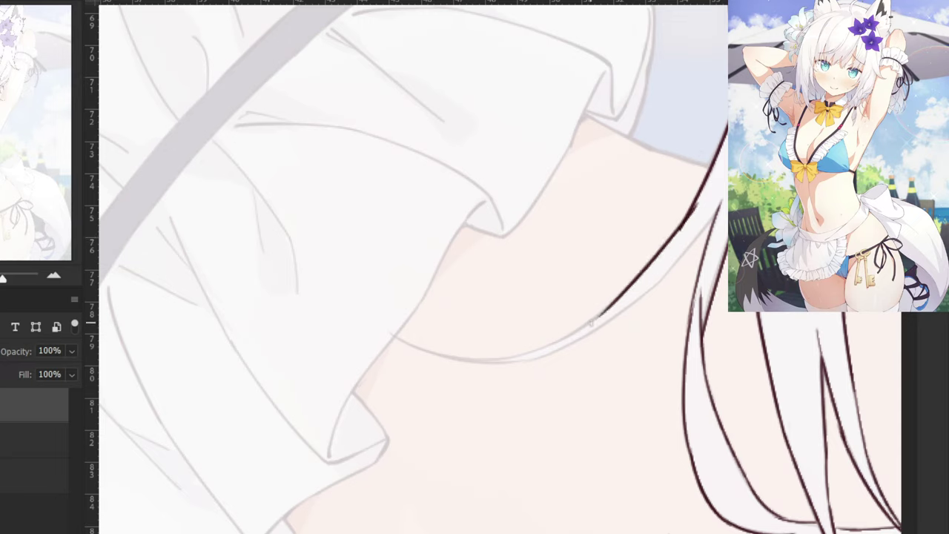
pyautogui.hotkey('ctrl', 'z')
pyautogui.press('e')
pyautogui.moveTo(667, 232); pyautogui.dragTo(682, 218)
pyautogui.press('b')
pyautogui.hotkey('ctrl', 'z')
pyautogui.moveTo(703, 185)
pyautogui.mouseDown()
pyautogui.moveTo(620, 300)
pyautogui.moveTo(587, 325)
pyautogui.mouseUp()
pyautogui.hotkey('ctrl', 'z')
pyautogui.moveTo(706, 184); pyautogui.dragTo(593, 313)
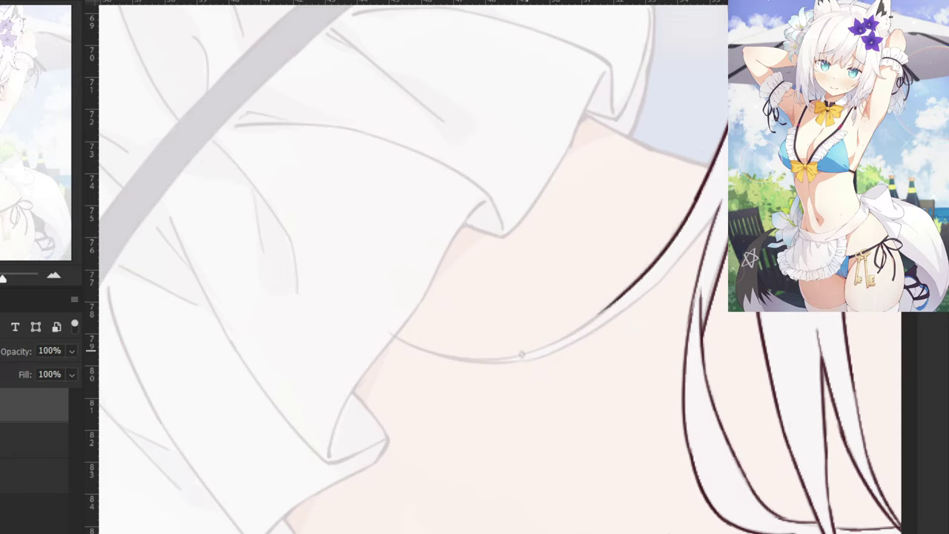
# Taper the second loose strand's upper edge along the lowest part of its curve.
pyautogui.moveTo(636, 275); pyautogui.dragTo(521, 357)
pyautogui.hotkey('ctrl', 'z')
pyautogui.moveTo(611, 305)
pyautogui.mouseDown()
pyautogui.moveTo(500, 360)
pyautogui.moveTo(506, 356)
pyautogui.mouseUp()
pyautogui.hotkey('ctrl', 'z')
pyautogui.hotkey('ctrl', 'z')
pyautogui.moveTo(613, 305); pyautogui.dragTo(487, 355)
# Ink the second loose strand's lower edge from its branching point down along the curve.
pyautogui.moveTo(721, 202); pyautogui.dragTo(641, 296)
pyautogui.hotkey('ctrl', 'z')
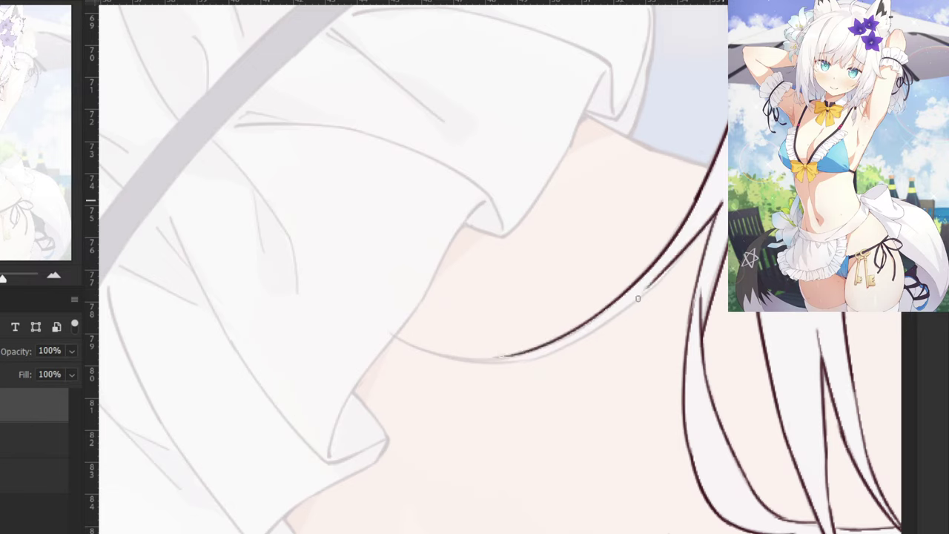
pyautogui.hotkey('ctrl', 'z')
pyautogui.moveTo(721, 201)
pyautogui.mouseDown()
pyautogui.moveTo(650, 289)
pyautogui.moveTo(574, 348)
pyautogui.mouseUp()
pyautogui.hotkey('ctrl', 'z')
pyautogui.moveTo(663, 279); pyautogui.dragTo(547, 350)
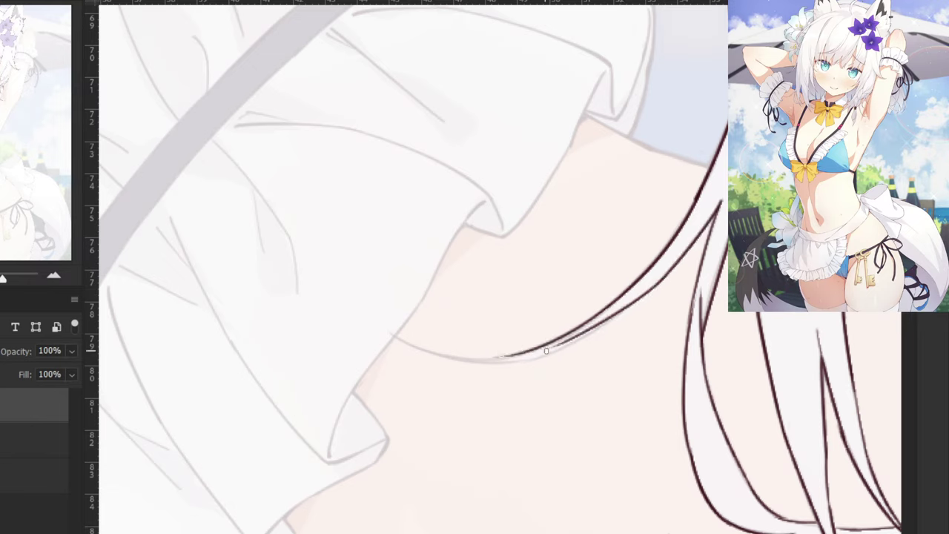
# Redraw the rest of the strand's lower edge so it tapers into the upper edge at the bottom of the curve.
pyautogui.hotkey('ctrl', 'z')
pyautogui.moveTo(659, 281)
pyautogui.mouseDown()
pyautogui.moveTo(535, 361)
pyautogui.moveTo(469, 366)
pyautogui.mouseUp()
pyautogui.hotkey('ctrl', 'z')
pyautogui.hotkey('ctrl', 'z')
pyautogui.moveTo(569, 346); pyautogui.dragTo(464, 366)
pyautogui.hotkey('ctrl', 'z')
pyautogui.moveTo(571, 346); pyautogui.dragTo(451, 363)
pyautogui.hotkey('ctrl', 'z')
pyautogui.hotkey('ctrl', 'z')
pyautogui.moveTo(572, 342); pyautogui.dragTo(462, 362)
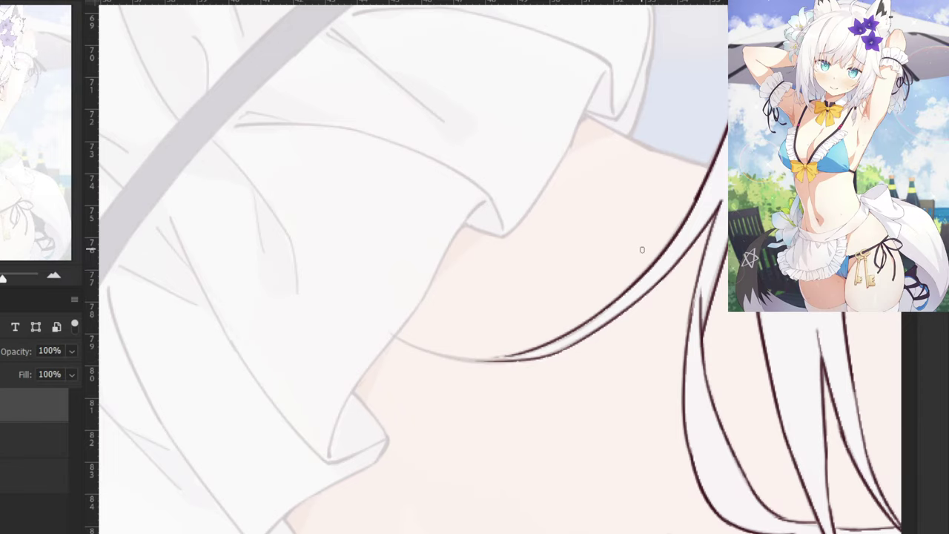
# Ink the second loose strand's thin tail from the frilled armband's edge to the point where the two edges meet.
pyautogui.hotkey('ctrl', '+')
pyautogui.moveTo(339, 350)
pyautogui.mouseDown()
pyautogui.moveTo(433, 384)
pyautogui.moveTo(502, 389)
pyautogui.mouseUp()
pyautogui.hotkey('ctrl', 'z')
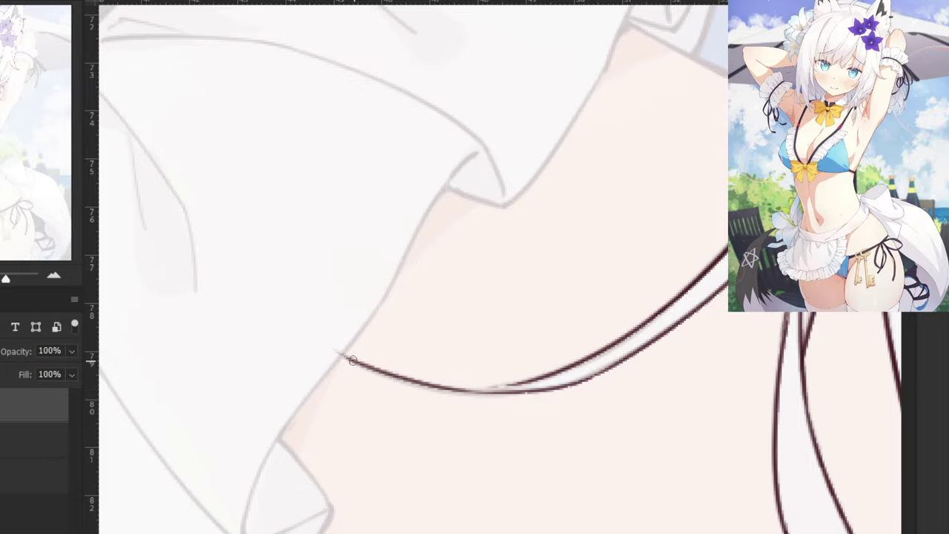
pyautogui.moveTo(348, 358); pyautogui.dragTo(495, 391)
pyautogui.moveTo(411, 382)
pyautogui.mouseDown()
pyautogui.moveTo(527, 392)
pyautogui.moveTo(447, 392)
pyautogui.mouseUp()
pyautogui.hotkey('ctrl', 'z')
pyautogui.press('e')
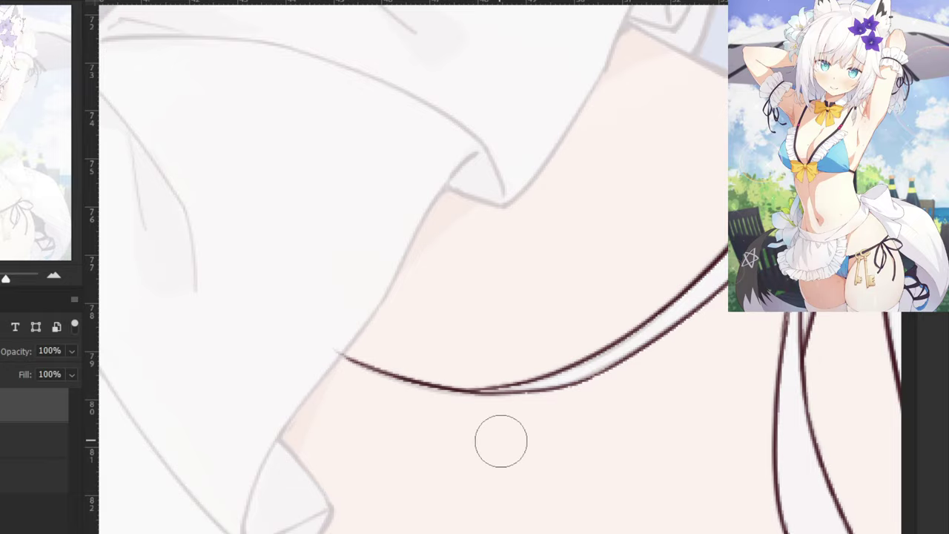
# Extend the shoulder contour from the collar past the neck to the dark bikini strap, redoing the stroke until smooth.
pyautogui.hotkey('ctrl', '-')
pyautogui.hotkey('ctrl', '-')
pyautogui.hotkey('ctrl', '-')
pyautogui.hotkey('ctrl', '-')
pyautogui.hotkey('ctrl', '-')
pyautogui.scroll(-2, 448, 252)
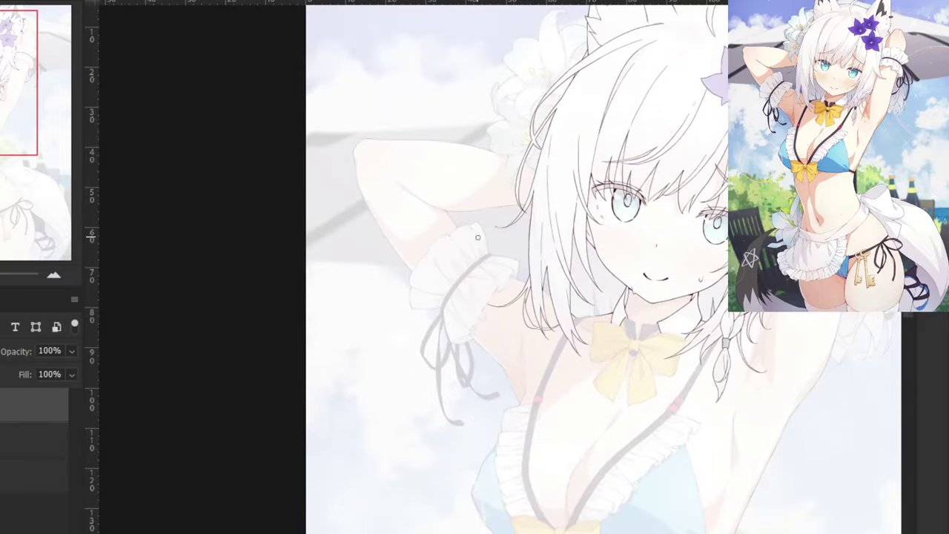
pyautogui.moveTo(586, 110); pyautogui.dragTo(465, 212)
pyautogui.moveTo(383, 160); pyautogui.dragTo(417, 73)
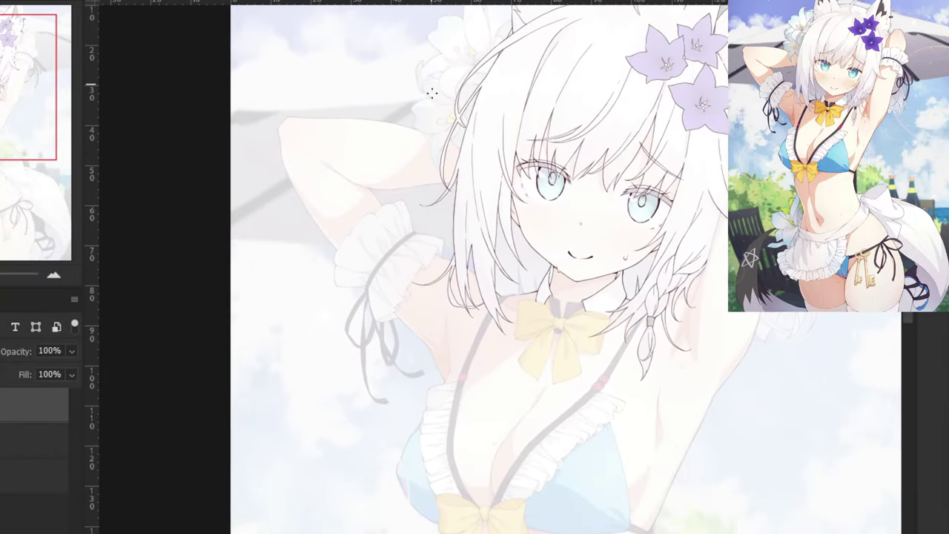
pyautogui.hotkey('ctrl', '+')
pyautogui.hotkey('ctrl', '+')
pyautogui.scroll(6, 511, 144)
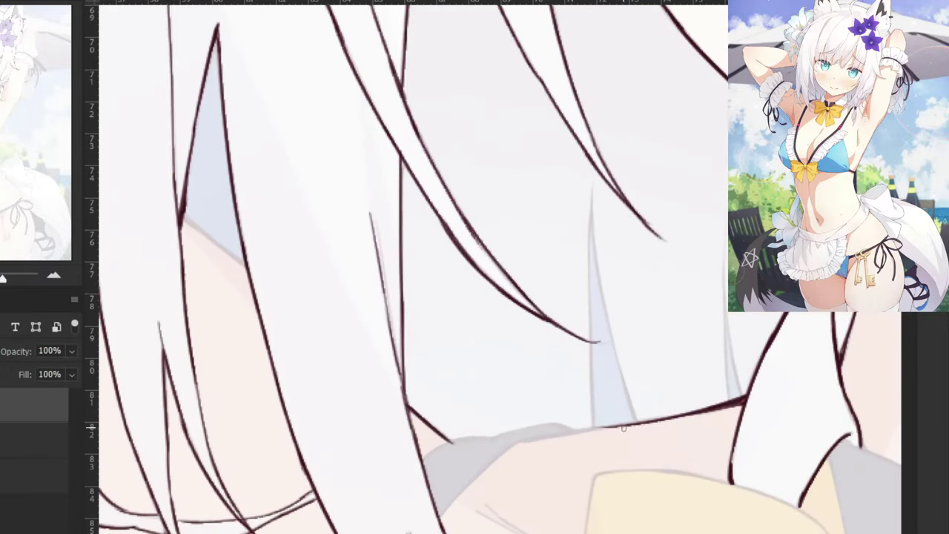
pyautogui.moveTo(623, 429); pyautogui.dragTo(524, 442)
pyautogui.hotkey('ctrl', 'z')
pyautogui.moveTo(635, 423); pyautogui.dragTo(517, 446)
pyautogui.hotkey('ctrl', 'z')
pyautogui.hotkey('ctrl', 'z')
pyautogui.hotkey('ctrl', 'z')
pyautogui.moveTo(637, 423); pyautogui.dragTo(513, 445)
pyautogui.hotkey('ctrl', 'z')
# Ink the upper edge of the dark bikini strap from the shoulder contour to the hair lock.
pyautogui.moveTo(571, 429)
pyautogui.mouseDown()
pyautogui.moveTo(457, 440)
pyautogui.moveTo(421, 463)
pyautogui.mouseUp()
pyautogui.hotkey('ctrl', 'z')
pyautogui.hotkey('ctrl', 'z')
# Ink the left edge of the narrow blue gap in the back hair from its tip to the shoulder contour, redoing it until straight.
pyautogui.moveTo(592, 186); pyautogui.dragTo(593, 393)
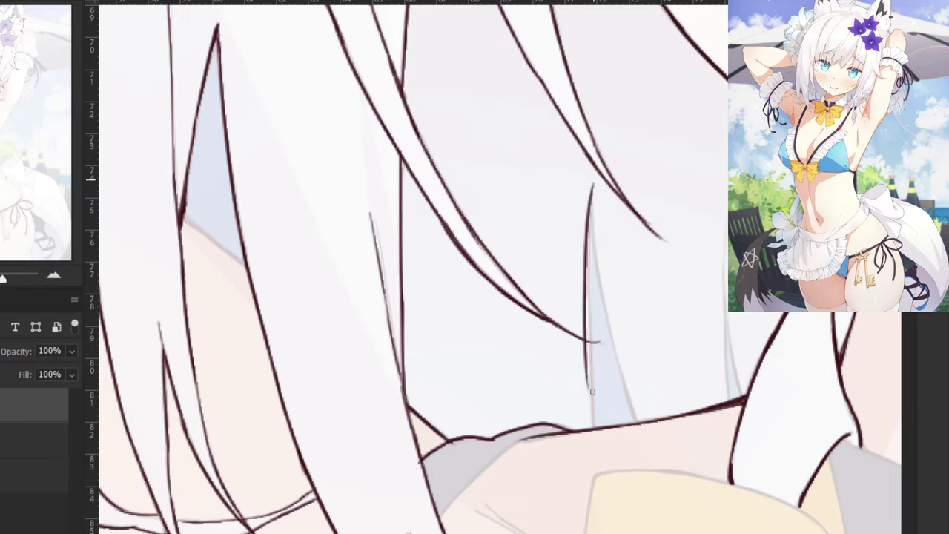
pyautogui.hotkey('ctrl', 'z')
pyautogui.moveTo(592, 187); pyautogui.dragTo(596, 433)
pyautogui.moveTo(595, 367); pyautogui.dragTo(596, 429)
pyautogui.hotkey('ctrl', 'z')
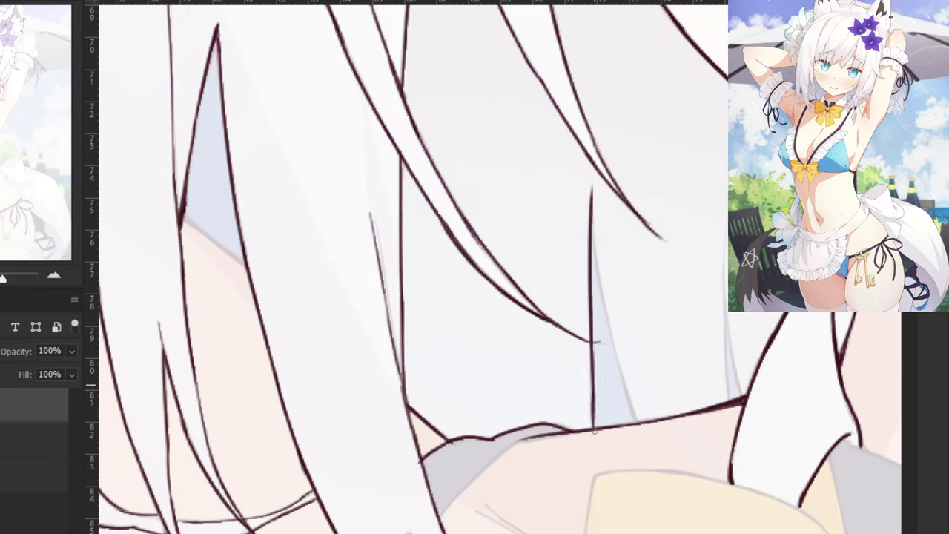
# Ink the upper part of the blue gap's right edge, curving down from its tip, retrying the stroke until it follows the reference.
pyautogui.moveTo(592, 186); pyautogui.dragTo(621, 354)
pyautogui.hotkey('ctrl', 'z')
pyautogui.hotkey('ctrl', 'z')
pyautogui.moveTo(593, 217); pyautogui.dragTo(618, 342)
pyautogui.hotkey('ctrl', 'z')
pyautogui.moveTo(593, 226)
pyautogui.mouseDown()
pyautogui.moveTo(629, 413)
pyautogui.moveTo(614, 333)
pyautogui.mouseUp()
pyautogui.hotkey('ctrl', 'z')
pyautogui.hotkey('ctrl', 'z')
# Continue the blue gap's right edge down to the shoulder contour, redoing the lower stroke until it joins smoothly.
pyautogui.moveTo(600, 287); pyautogui.dragTo(636, 421)
pyautogui.hotkey('ctrl', 'z')
pyautogui.moveTo(605, 314); pyautogui.dragTo(634, 418)
pyautogui.hotkey('ctrl', 'z')
pyautogui.moveTo(617, 362); pyautogui.dragTo(637, 427)
pyautogui.moveTo(625, 382); pyautogui.dragTo(637, 422)
pyautogui.hotkey('ctrl', 'z')
pyautogui.hotkey('ctrl', 'z')
# Ink both edges of the thin back-hair gap beside the white collar, down to the shoulder contour.
pyautogui.moveTo(723, 216); pyautogui.dragTo(727, 378)
pyautogui.hotkey('ctrl', 'z')
pyautogui.moveTo(727, 327); pyautogui.dragTo(742, 391)
pyautogui.hotkey('ctrl', 'z')
pyautogui.moveTo(724, 307); pyautogui.dragTo(745, 407)
# Hide the faded colour reference so the line art shows on plain white.
pyautogui.hotkey('ctrl', '-')
pyautogui.hotkey('ctrl', '-')
pyautogui.hotkey('ctrl', '-')
pyautogui.hotkey('ctrl', '-')
pyautogui.hotkey('ctrl', '-')
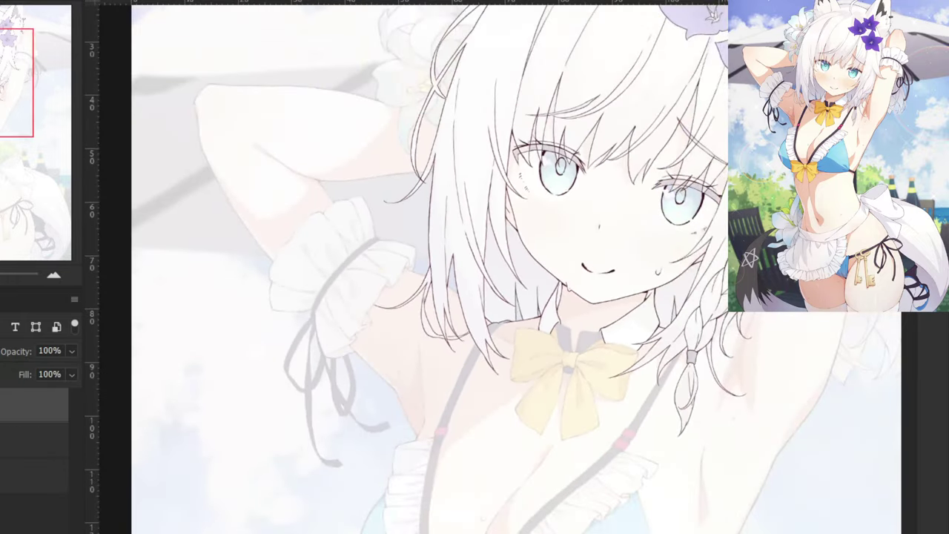
pyautogui.click(2, 441)
pyautogui.moveTo(234, 305); pyautogui.dragTo(144, 409)
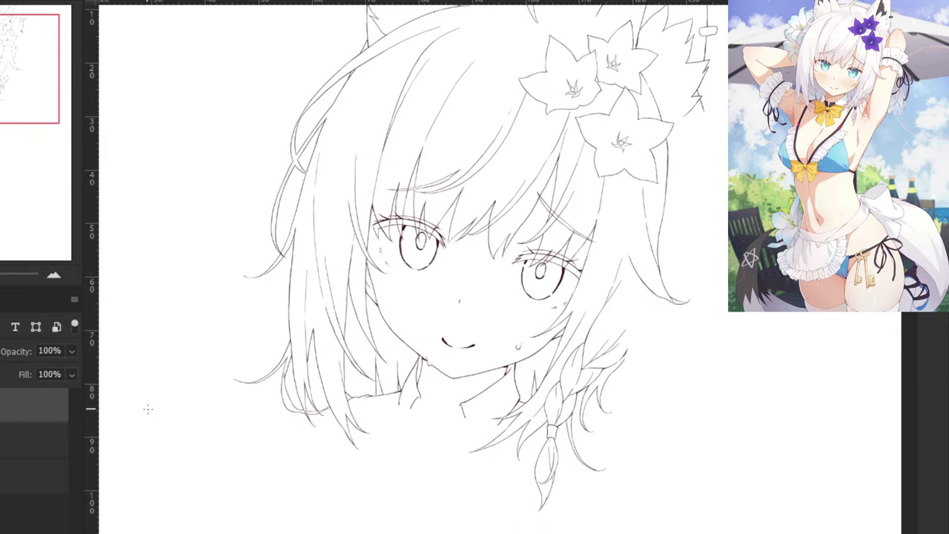
pyautogui.moveTo(166, 499)
pyautogui.mouseDown()
pyautogui.moveTo(198, 500)
pyautogui.moveTo(180, 533)
pyautogui.moveTo(216, 533)
pyautogui.mouseUp()
pyautogui.moveTo(224, 518)
pyautogui.mouseDown()
pyautogui.moveTo(216, 526)
pyautogui.moveTo(227, 533)
pyautogui.mouseUp()
pyautogui.moveTo(231, 521); pyautogui.dragTo(231, 533)
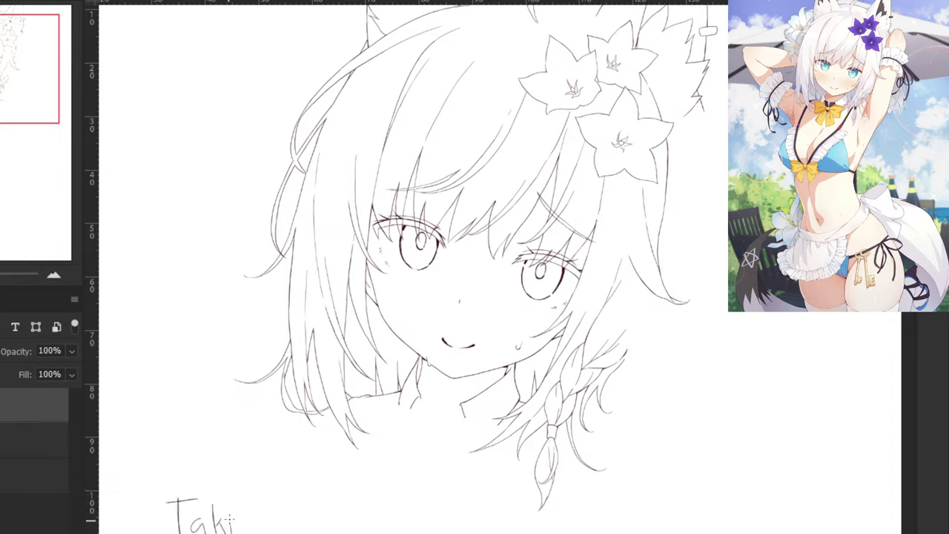
pyautogui.hotkey('ctrl', 'z')
pyautogui.hotkey('ctrl', 'z')
pyautogui.hotkey('ctrl', 'z')
pyautogui.hotkey('ctrl', 'z')
pyautogui.hotkey('ctrl', 'z')
pyautogui.hotkey('ctrl', 'z')
pyautogui.hotkey('ctrl', 'z')
# Handwrite a note starting "Taking a break" on the blank canvas below the line art.
pyautogui.moveTo(165, 492)
pyautogui.mouseDown()
pyautogui.moveTo(199, 491)
pyautogui.moveTo(184, 532)
pyautogui.moveTo(216, 532)
pyautogui.mouseUp()
pyautogui.moveTo(224, 497); pyautogui.dragTo(226, 526)
pyautogui.moveTo(229, 525)
pyautogui.mouseDown()
pyautogui.moveTo(251, 522)
pyautogui.moveTo(301, 525)
pyautogui.mouseUp()
pyautogui.moveTo(310, 491)
pyautogui.mouseDown()
pyautogui.moveTo(314, 529)
pyautogui.moveTo(342, 511)
pyautogui.moveTo(362, 531)
pyautogui.mouseUp()
pyautogui.moveTo(369, 517)
pyautogui.mouseDown()
pyautogui.moveTo(376, 532)
pyautogui.moveTo(435, 521)
pyautogui.mouseUp()
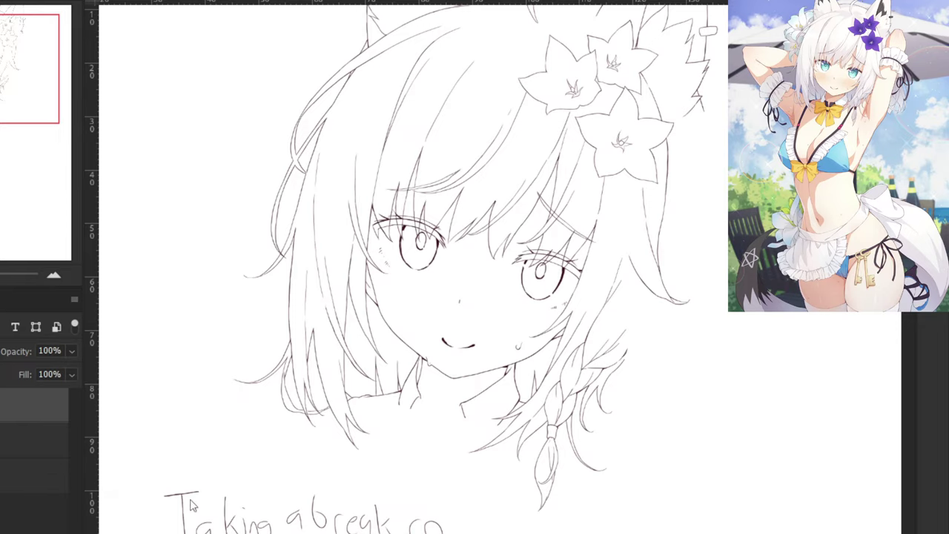
pyautogui.moveTo(167, 479)
pyautogui.mouseDown()
pyautogui.moveTo(179, 518)
pyautogui.moveTo(170, 483)
pyautogui.moveTo(180, 499)
pyautogui.mouseUp()
pyautogui.moveTo(326, 526)
pyautogui.mouseDown()
pyautogui.moveTo(308, 527)
pyautogui.moveTo(412, 529)
pyautogui.moveTo(274, 520)
pyautogui.moveTo(361, 522)
pyautogui.moveTo(266, 510)
pyautogui.moveTo(395, 520)
pyautogui.moveTo(313, 502)
pyautogui.moveTo(453, 531)
pyautogui.moveTo(413, 529)
pyautogui.moveTo(437, 525)
pyautogui.mouseUp()
pyautogui.moveTo(182, 510)
pyautogui.mouseDown()
pyautogui.moveTo(167, 531)
pyautogui.moveTo(268, 527)
pyautogui.moveTo(190, 518)
pyautogui.moveTo(284, 528)
pyautogui.moveTo(179, 515)
pyautogui.moveTo(241, 505)
pyautogui.moveTo(187, 502)
pyautogui.moveTo(212, 497)
pyautogui.mouseUp()
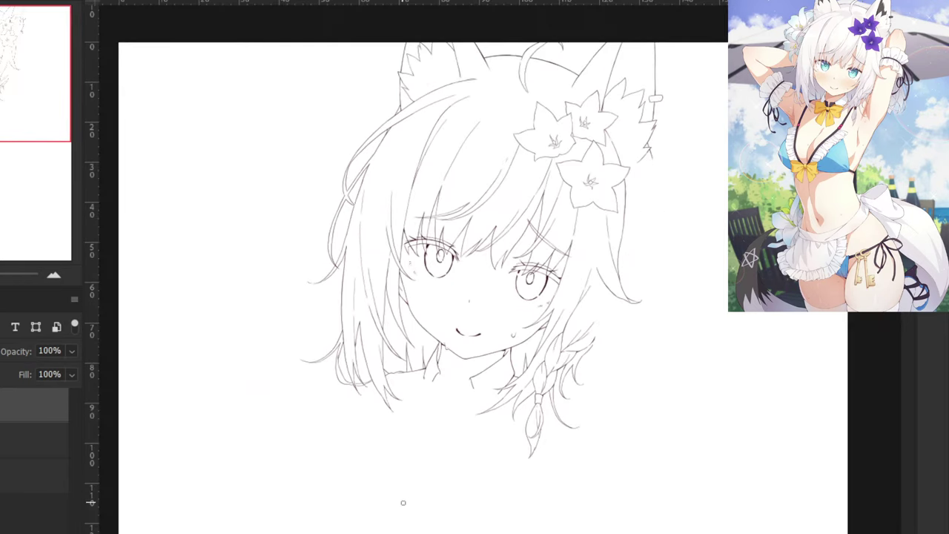
# Close 109536288_p0.psd and save its changes.
pyautogui.hotkey('ctrl', '-')
pyautogui.hotkey('ctrl', '-')
pyautogui.hotkey('ctrl', '+')
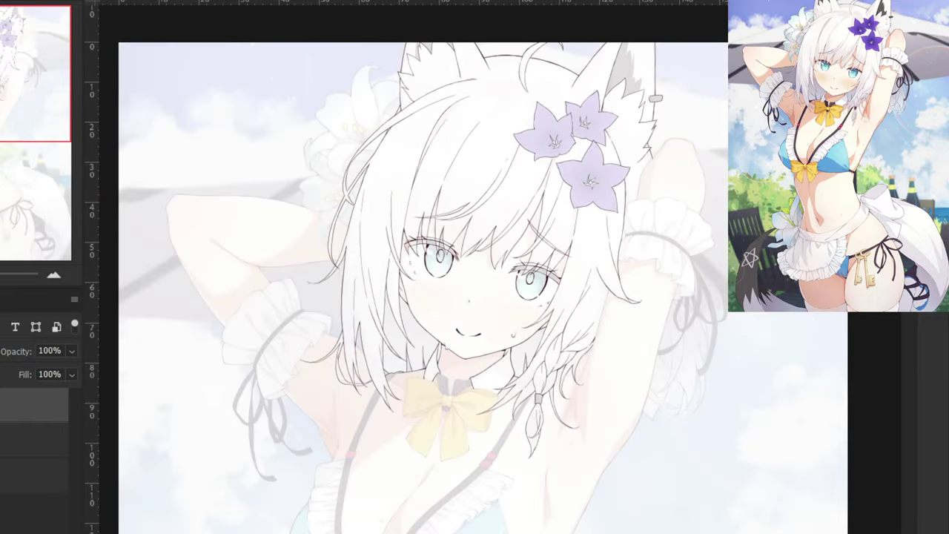
pyautogui.hotkey('ctrl', '+')
pyautogui.hotkey('ctrl', '+')
pyautogui.moveTo(276, 366)
pyautogui.mouseDown()
pyautogui.moveTo(274, 359)
pyautogui.moveTo(350, 464)
pyautogui.moveTo(335, 530)
pyautogui.mouseUp()
pyautogui.moveTo(195, 146); pyautogui.dragTo(472, 401)
pyautogui.scroll(-2, 303, 101)
pyautogui.hotkey('ctrl', 'w')
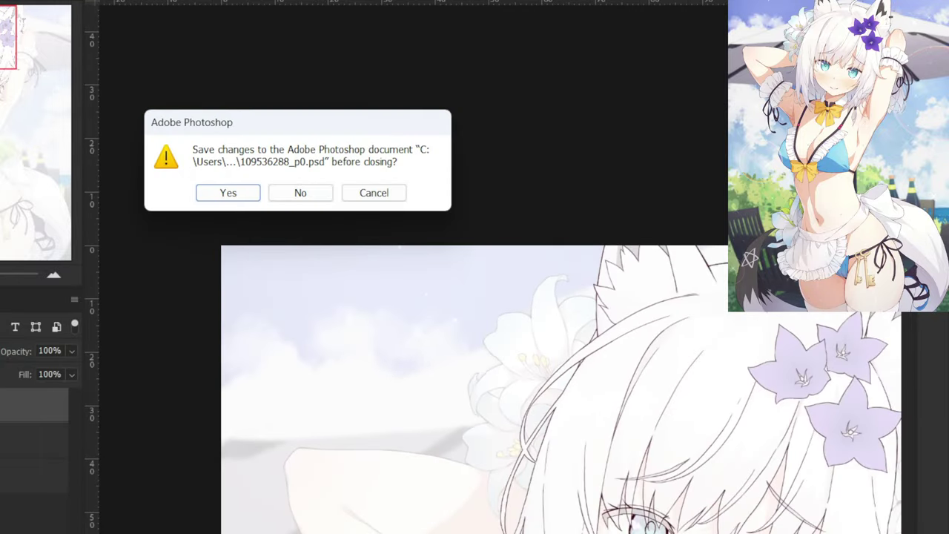
pyautogui.click(257, 190)
pyautogui.hotkey('ctrl', 'w')
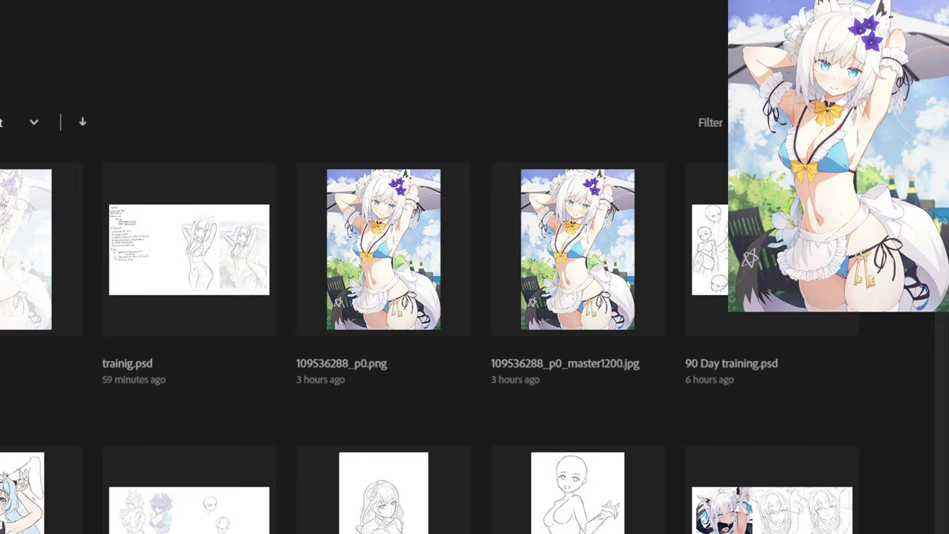
pyautogui.press('Escape')
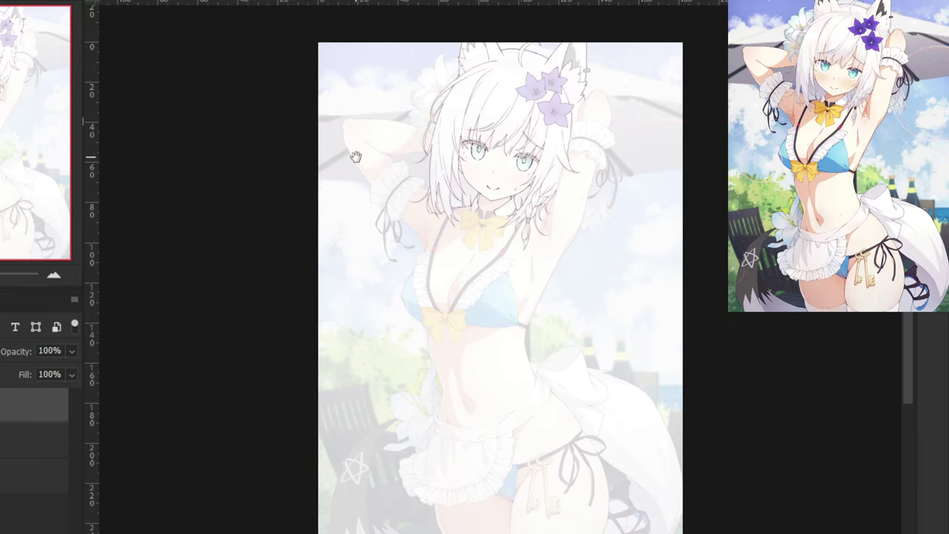
# Ink the top edge of the grey choker's right piece, from the white collar to its inner corner.
pyautogui.moveTo(356, 155); pyautogui.dragTo(322, 186)
pyautogui.scroll(3, 322, 190)
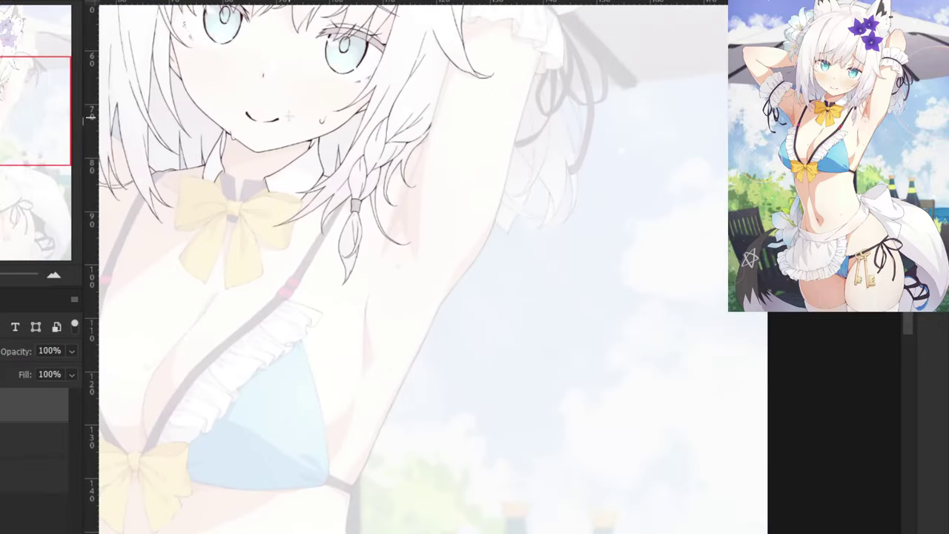
pyautogui.moveTo(293, 114); pyautogui.dragTo(365, 198)
pyautogui.scroll(6, 366, 198)
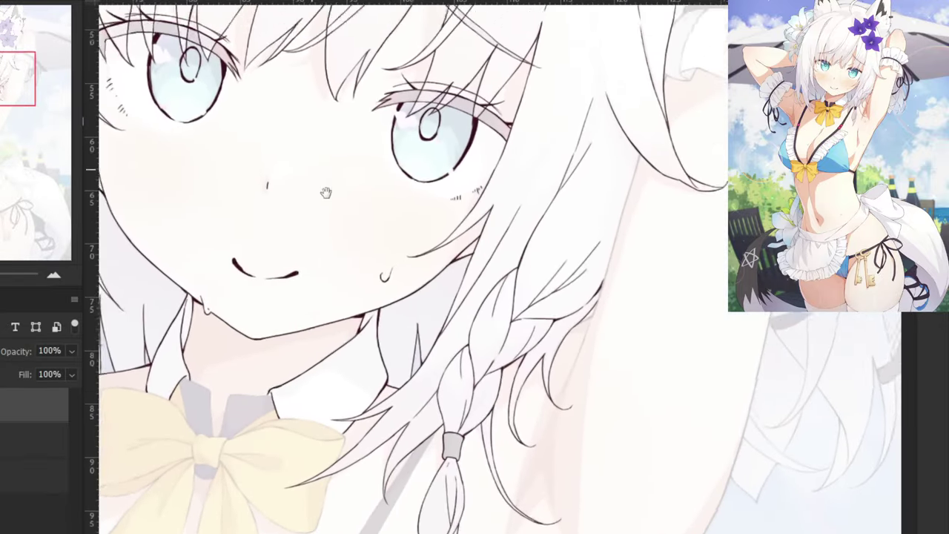
pyautogui.scroll(-3, 354, 238)
pyautogui.scroll(5, 386, 185)
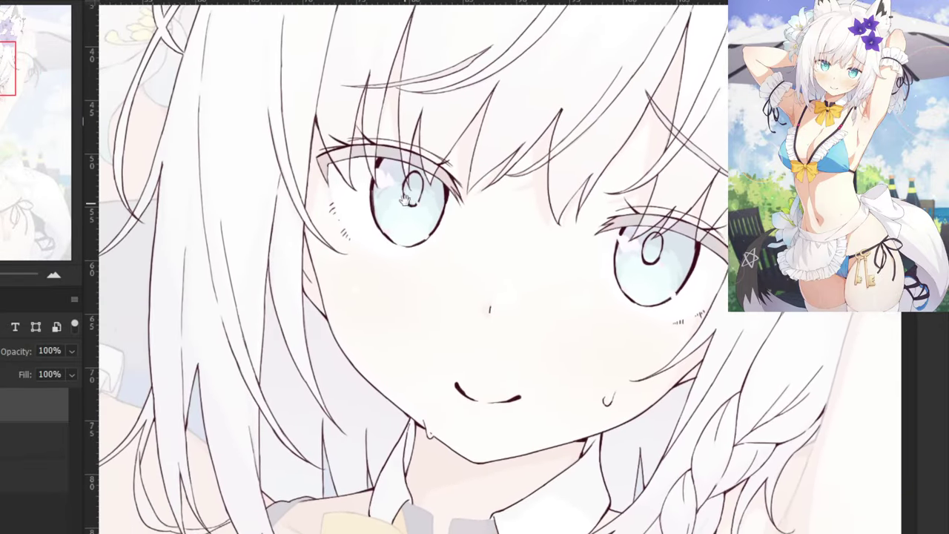
pyautogui.moveTo(391, 190); pyautogui.dragTo(402, 141)
pyautogui.moveTo(353, 237); pyautogui.dragTo(400, 190)
pyautogui.moveTo(384, 225); pyautogui.dragTo(433, 176)
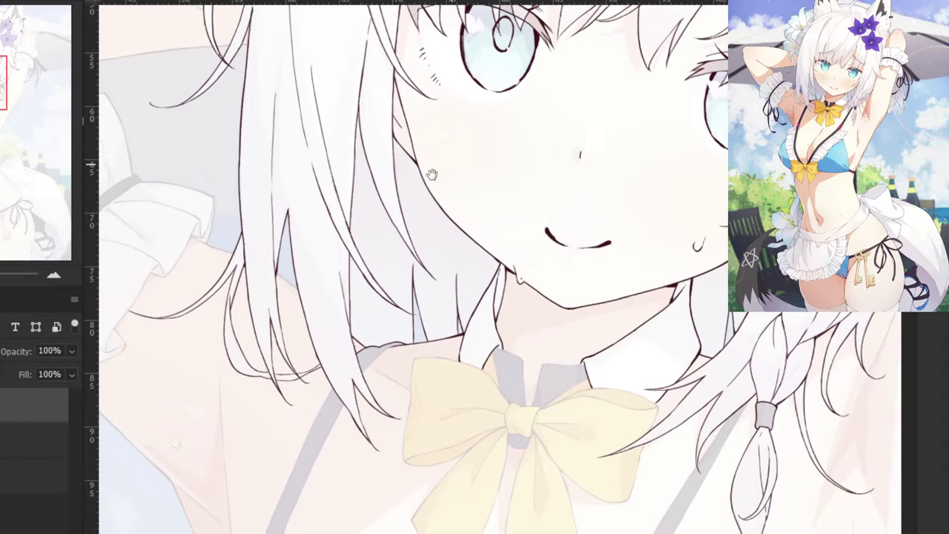
pyautogui.moveTo(340, 226)
pyautogui.mouseDown()
pyautogui.moveTo(401, 255)
pyautogui.moveTo(411, 205)
pyautogui.moveTo(325, 211)
pyautogui.mouseUp()
pyautogui.scroll(5, 523, 278)
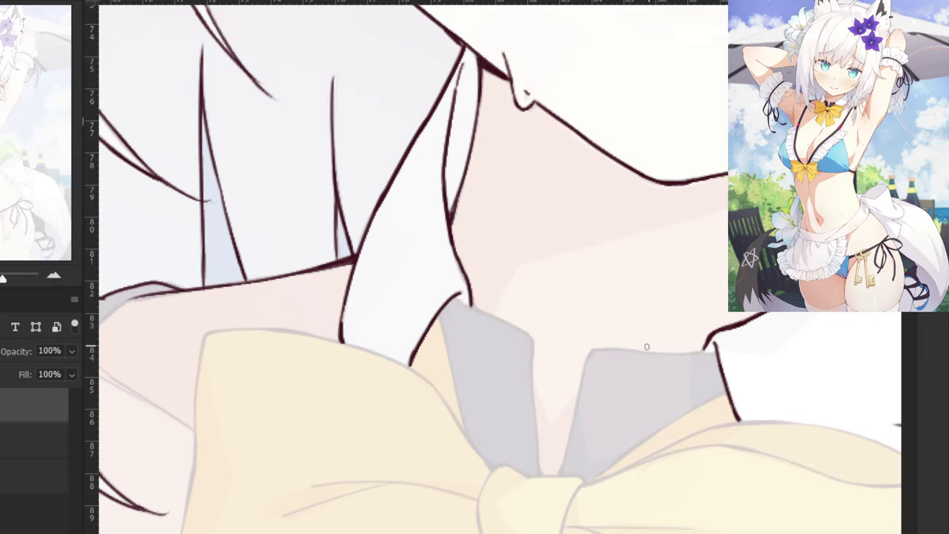
pyautogui.hotkey('ctrl', 'z')
pyautogui.moveTo(710, 351); pyautogui.dragTo(637, 353)
pyautogui.hotkey('ctrl', 'z')
pyautogui.hotkey('ctrl', '+')
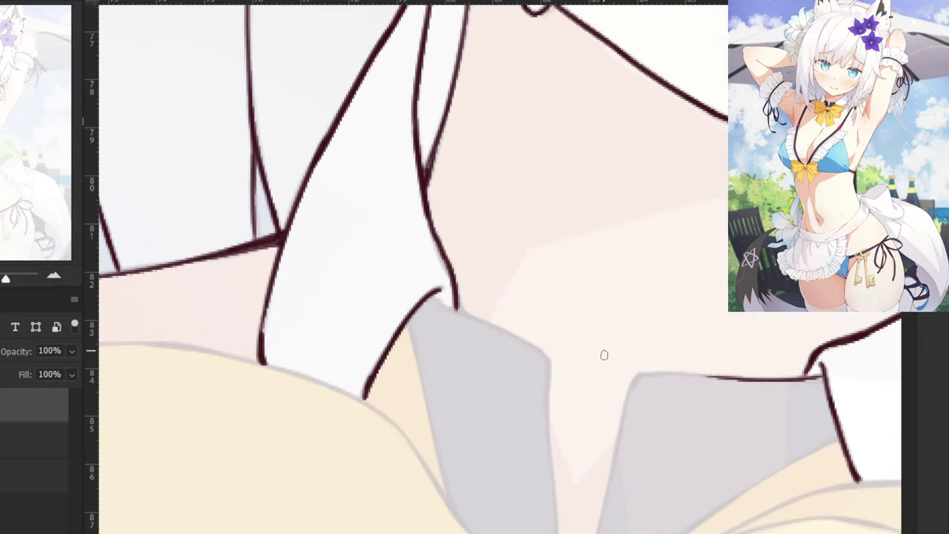
pyautogui.moveTo(713, 377); pyautogui.dragTo(653, 374)
pyautogui.hotkey('ctrl', 'z')
pyautogui.moveTo(717, 378); pyautogui.dragTo(640, 375)
pyautogui.hotkey('ctrl', 'z')
# Ink the choker piece's rounded corner and slanted inner edge down toward the bow knot, redoing the stroke until smooth.
pyautogui.moveTo(730, 379)
pyautogui.mouseDown()
pyautogui.moveTo(627, 376)
pyautogui.moveTo(654, 373)
pyautogui.moveTo(627, 395)
pyautogui.moveTo(648, 392)
pyautogui.moveTo(622, 391)
pyautogui.moveTo(633, 382)
pyautogui.moveTo(618, 462)
pyautogui.mouseUp()
pyautogui.hotkey('ctrl', 'z')
pyautogui.hotkey('ctrl', 'z')
pyautogui.hotkey('ctrl', 'z')
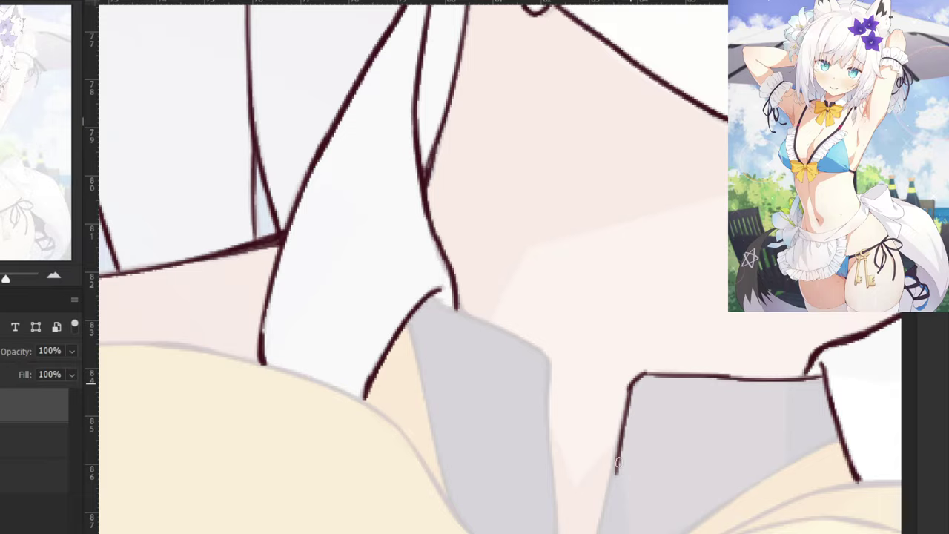
pyautogui.hotkey('ctrl', 'z')
pyautogui.moveTo(631, 386); pyautogui.dragTo(615, 469)
pyautogui.moveTo(619, 431); pyautogui.dragTo(597, 528)
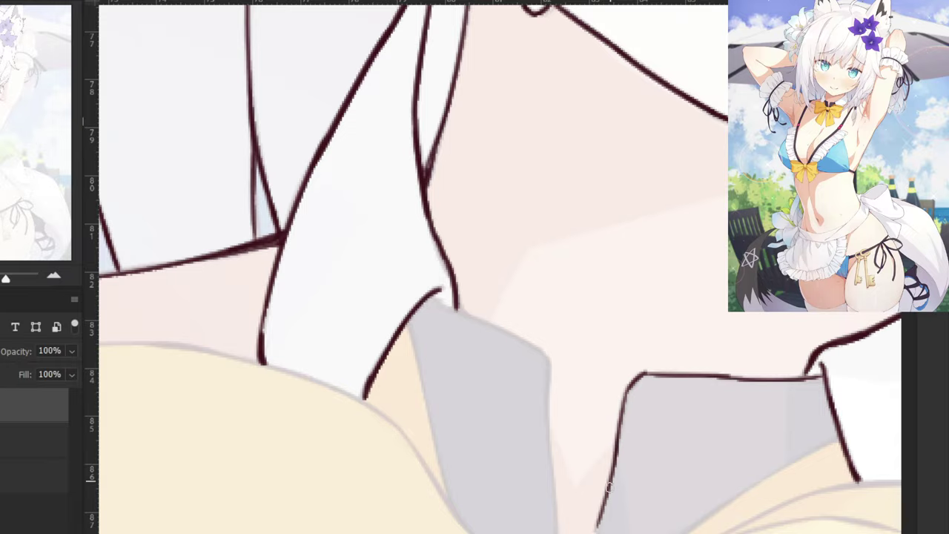
pyautogui.moveTo(619, 425); pyautogui.dragTo(596, 533)
pyautogui.hotkey('ctrl', 'z')
pyautogui.moveTo(623, 417); pyautogui.dragTo(595, 533)
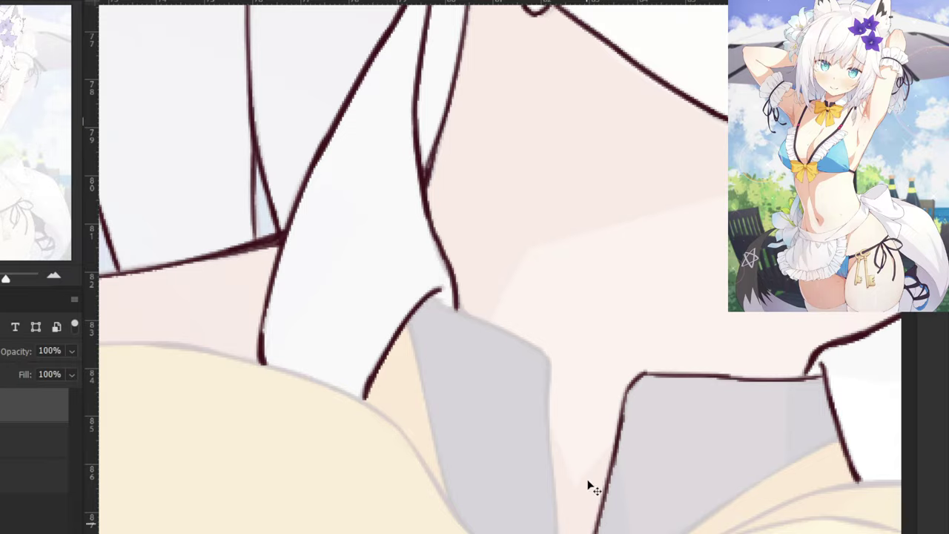
# Outline the small rightmost yellow anther in the centre of the white lily beside the hair.
pyautogui.hotkey('ctrl', '-')
pyautogui.hotkey('ctrl', '-')
pyautogui.hotkey('ctrl', '-')
pyautogui.hotkey('ctrl', '-')
pyautogui.moveTo(373, 131); pyautogui.dragTo(439, 530)
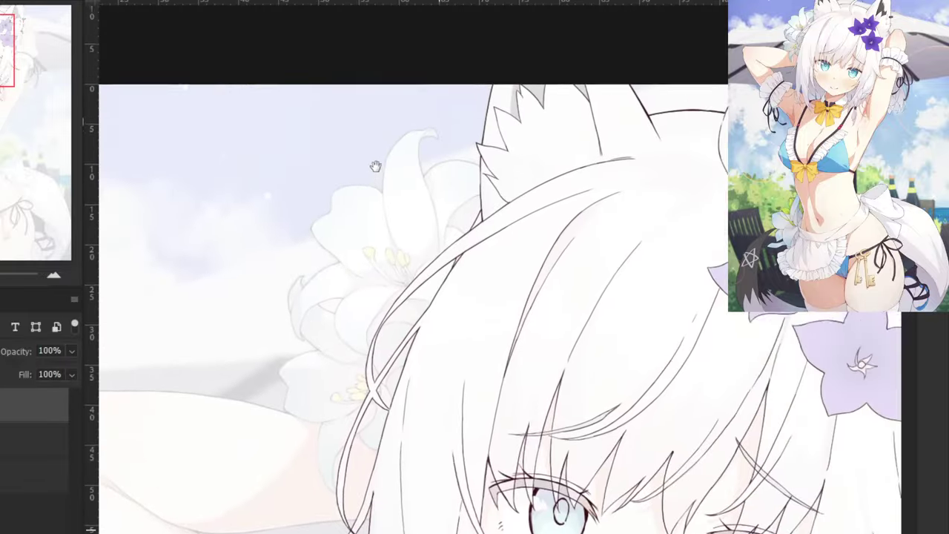
pyautogui.moveTo(378, 155); pyautogui.dragTo(467, 270)
pyautogui.hotkey('ctrl', '+')
pyautogui.hotkey('ctrl', '+')
pyautogui.hotkey('ctrl', '+')
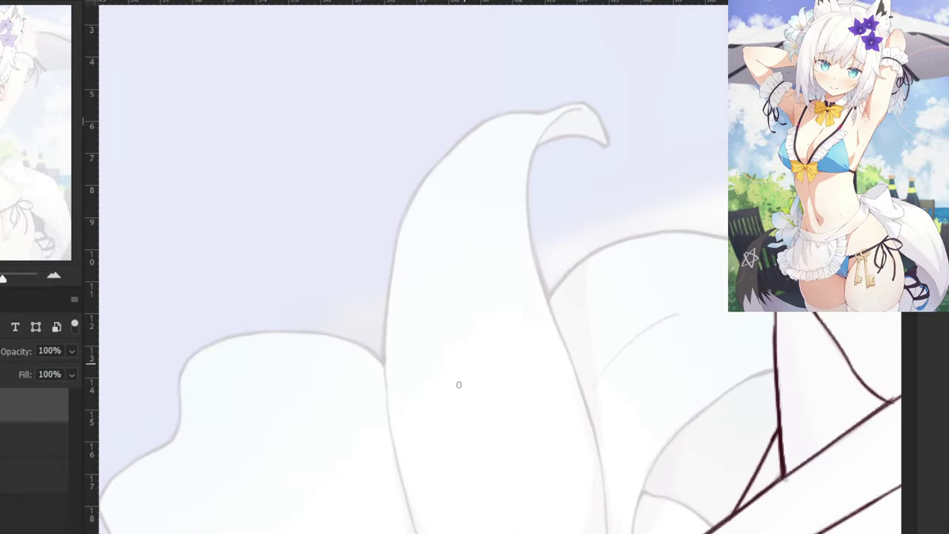
pyautogui.moveTo(458, 385); pyautogui.dragTo(483, 136)
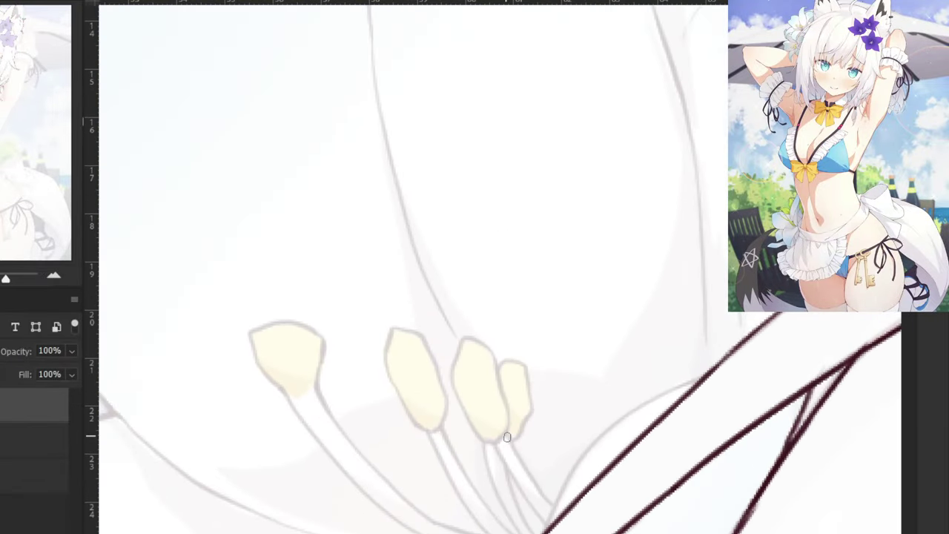
pyautogui.moveTo(507, 438)
pyautogui.mouseDown()
pyautogui.moveTo(528, 415)
pyautogui.moveTo(525, 364)
pyautogui.moveTo(503, 357)
pyautogui.moveTo(495, 368)
pyautogui.mouseUp()
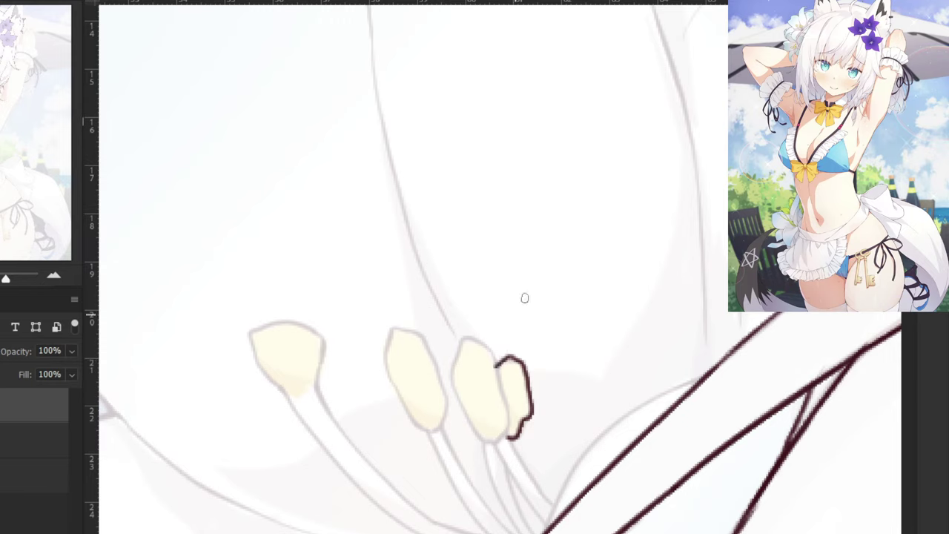
# Outline the two larger yellow anthers immediately left of the small rightmost one.
pyautogui.moveTo(496, 435)
pyautogui.mouseDown()
pyautogui.moveTo(480, 441)
pyautogui.moveTo(510, 430)
pyautogui.moveTo(493, 361)
pyautogui.moveTo(479, 340)
pyautogui.moveTo(459, 343)
pyautogui.moveTo(451, 375)
pyautogui.moveTo(490, 441)
pyautogui.mouseUp()
pyautogui.moveTo(493, 369); pyautogui.dragTo(504, 398)
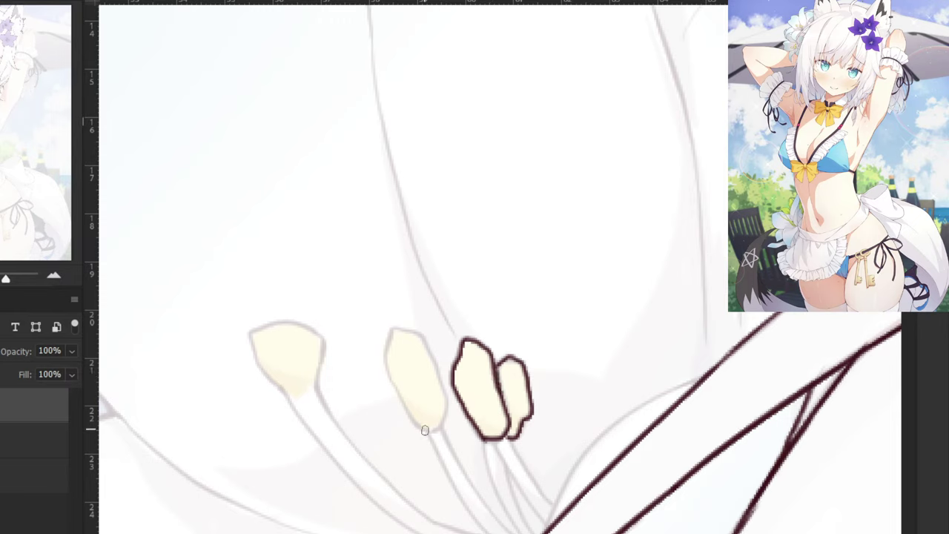
pyautogui.moveTo(425, 431)
pyautogui.mouseDown()
pyautogui.moveTo(445, 414)
pyautogui.moveTo(444, 390)
pyautogui.moveTo(418, 334)
pyautogui.moveTo(393, 326)
pyautogui.moveTo(384, 363)
pyautogui.moveTo(421, 427)
pyautogui.mouseUp()
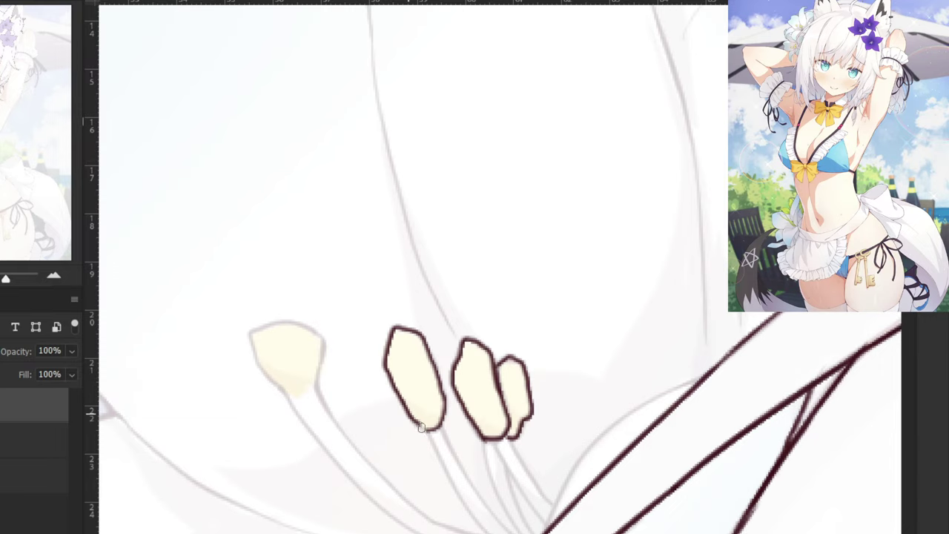
# Ink the left edge of the filament under the leftmost outlined anther, curving down to the hair line.
pyautogui.moveTo(277, 255); pyautogui.dragTo(400, 218)
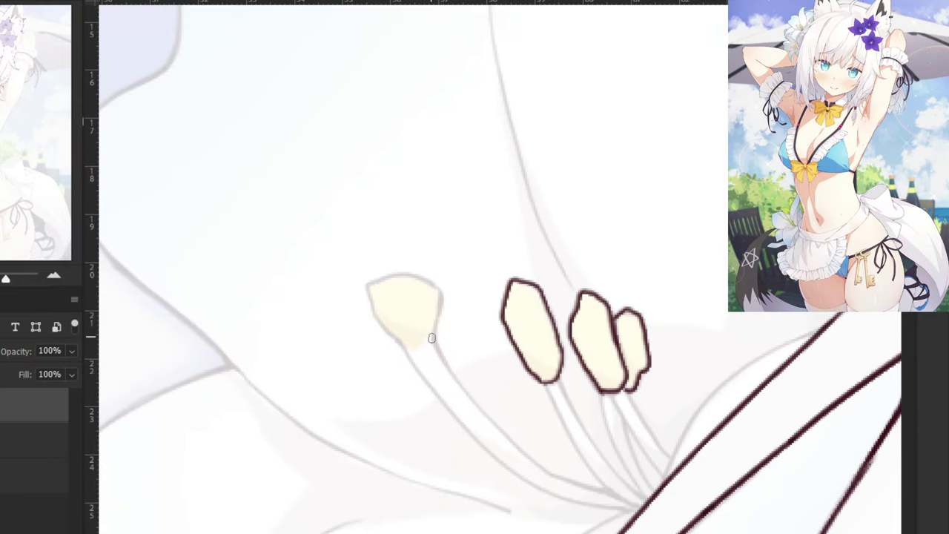
pyautogui.moveTo(546, 383); pyautogui.dragTo(577, 452)
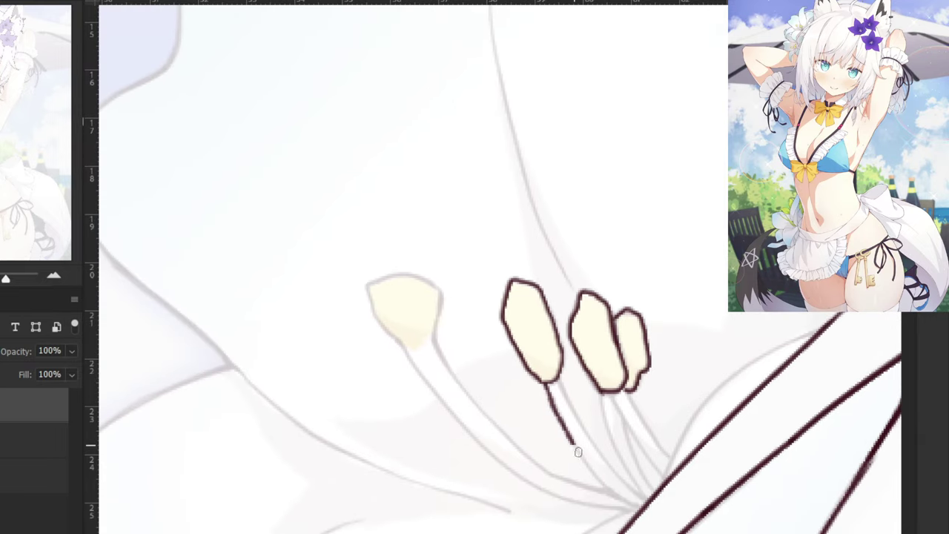
pyautogui.hotkey('ctrl', 'z')
pyautogui.moveTo(547, 388)
pyautogui.mouseDown()
pyautogui.moveTo(620, 504)
pyautogui.moveTo(574, 429)
pyautogui.moveTo(611, 490)
pyautogui.mouseUp()
pyautogui.hotkey('ctrl', 'z')
pyautogui.moveTo(589, 460); pyautogui.dragTo(641, 505)
pyautogui.hotkey('ctrl', 'z')
pyautogui.moveTo(594, 470); pyautogui.dragTo(637, 504)
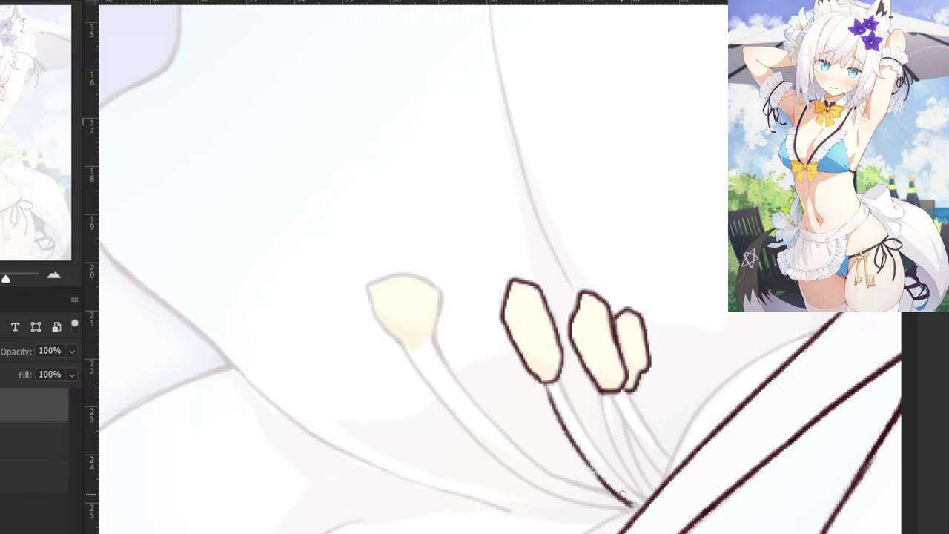
pyautogui.hotkey('ctrl', 'z')
pyautogui.moveTo(586, 458); pyautogui.dragTo(639, 507)
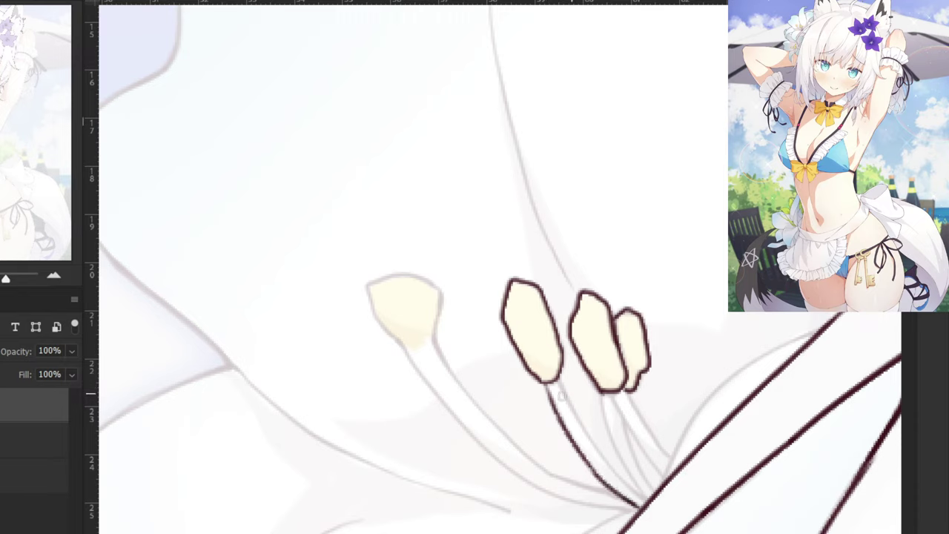
# Ink the right edge of that same filament from the anther's base to the hair line, redoing it until even.
pyautogui.moveTo(556, 371); pyautogui.dragTo(590, 436)
pyautogui.hotkey('ctrl', 'z')
pyautogui.moveTo(555, 371)
pyautogui.mouseDown()
pyautogui.moveTo(625, 488)
pyautogui.moveTo(595, 443)
pyautogui.moveTo(605, 462)
pyautogui.moveTo(651, 503)
pyautogui.mouseUp()
pyautogui.hotkey('ctrl', 'z')
pyautogui.hotkey('ctrl', 'z')
# Ink the left edge and inner line of the filament beneath the middle outlined anther, retrying until they taper toward the hair.
pyautogui.moveTo(602, 395)
pyautogui.mouseDown()
pyautogui.moveTo(615, 456)
pyautogui.moveTo(629, 474)
pyautogui.mouseUp()
pyautogui.moveTo(603, 395)
pyautogui.mouseDown()
pyautogui.moveTo(630, 475)
pyautogui.moveTo(647, 494)
pyautogui.mouseUp()
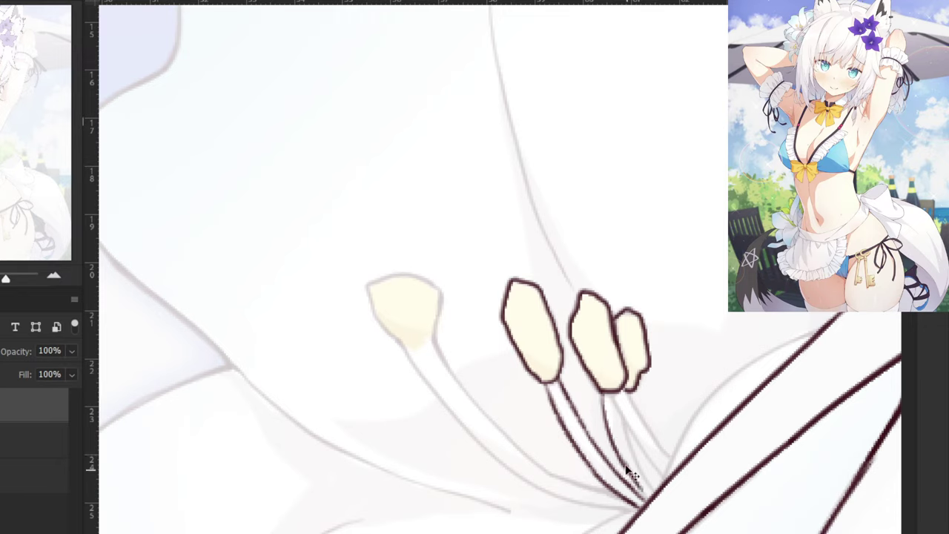
pyautogui.moveTo(625, 458); pyautogui.dragTo(654, 510)
pyautogui.moveTo(624, 421)
pyautogui.mouseDown()
pyautogui.moveTo(636, 476)
pyautogui.moveTo(657, 492)
pyautogui.mouseUp()
pyautogui.hotkey('ctrl', 'z')
pyautogui.hotkey('ctrl', 'z')
pyautogui.moveTo(623, 413); pyautogui.dragTo(652, 494)
pyautogui.hotkey('ctrl', 'z')
pyautogui.hotkey('ctrl', 'z')
pyautogui.moveTo(625, 423); pyautogui.dragTo(653, 497)
pyautogui.hotkey('ctrl', 'z')
# Ink the line running from the middle anther's base along the rightmost filament's left side to the hair line.
pyautogui.moveTo(606, 391)
pyautogui.mouseDown()
pyautogui.moveTo(619, 413)
pyautogui.moveTo(600, 384)
pyautogui.moveTo(667, 484)
pyautogui.mouseUp()
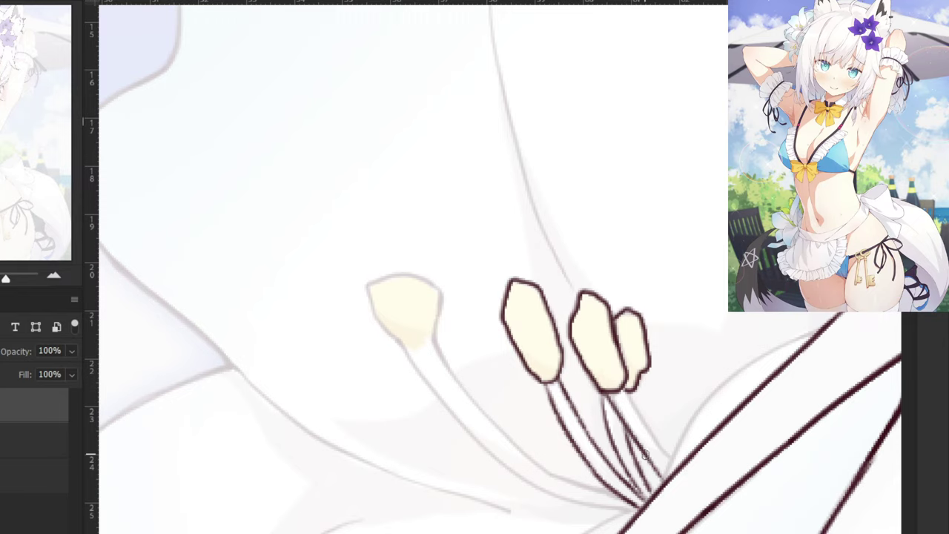
pyautogui.hotkey('ctrl', 'z')
pyautogui.moveTo(639, 442); pyautogui.dragTo(667, 481)
pyautogui.hotkey('ctrl', '-')
pyautogui.hotkey('ctrl', '-')
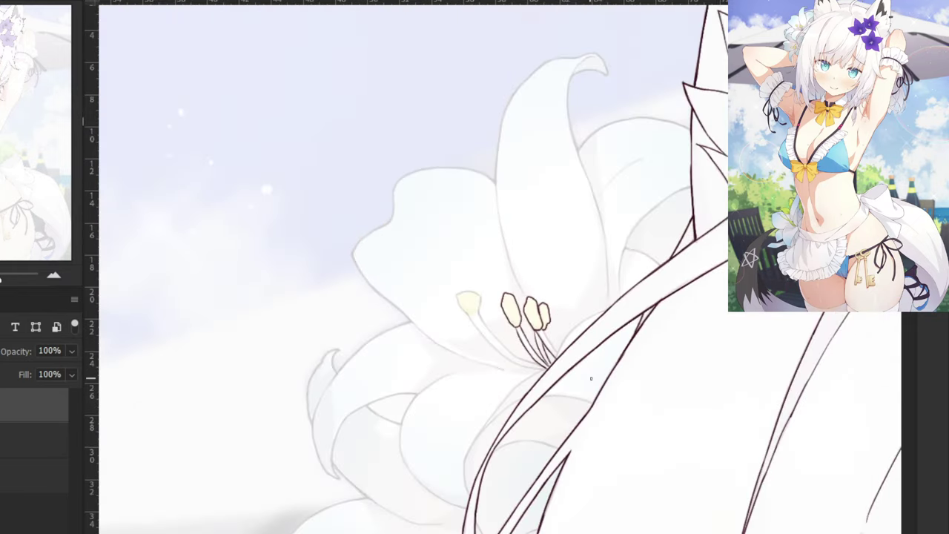
# Ink the right edge of the rightmost anther's filament down to the hair line, redoing the stroke for a cleaner curve.
pyautogui.hotkey('ctrl', '+')
pyautogui.hotkey('ctrl', '+')
pyautogui.hotkey('ctrl', '+')
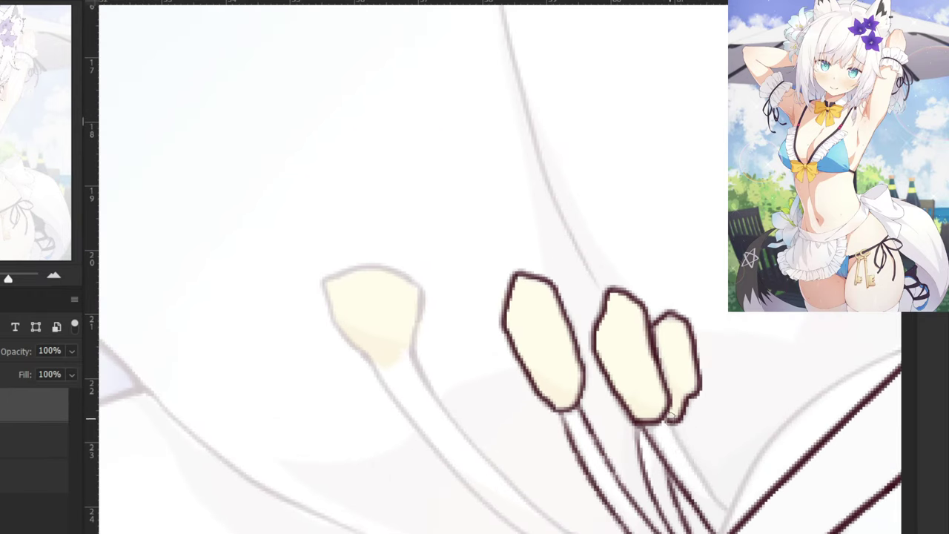
pyautogui.moveTo(669, 418); pyautogui.dragTo(743, 507)
pyautogui.hotkey('ctrl', 'z')
pyautogui.moveTo(668, 422); pyautogui.dragTo(740, 511)
pyautogui.hotkey('ctrl', 'z')
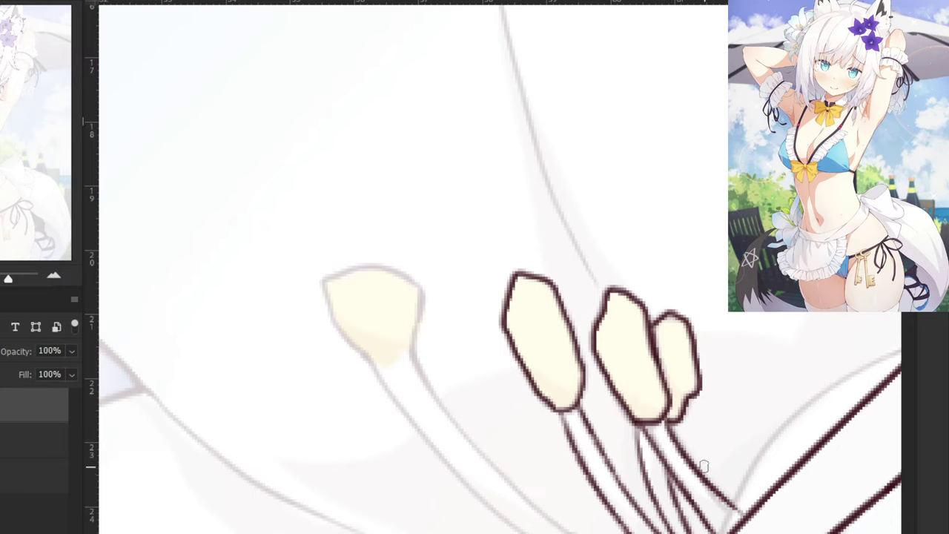
# Redo the right edge of the rightmost filament, then ink the upper end of the curved petal edge beside the hair strand.
pyautogui.hotkey('ctrl', 'z')
pyautogui.moveTo(667, 422); pyautogui.dragTo(725, 506)
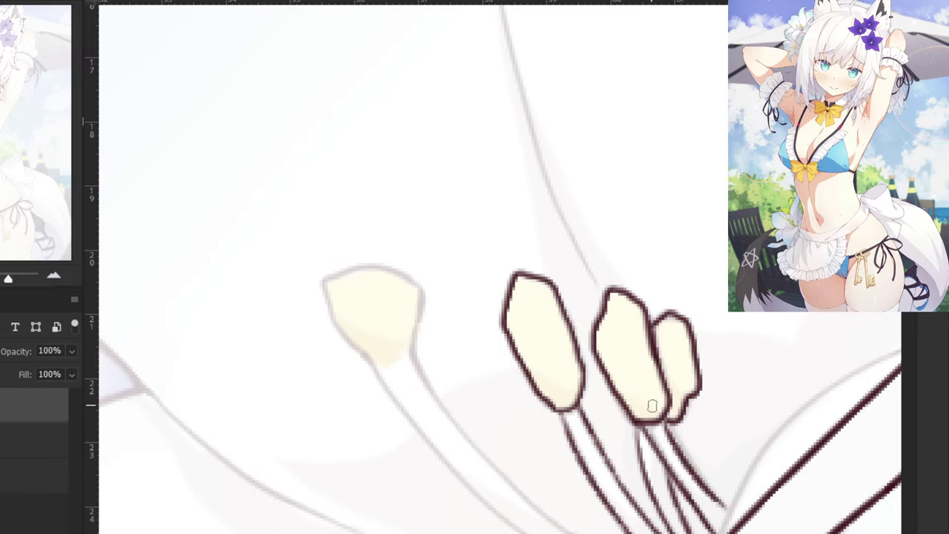
pyautogui.hotkey('ctrl', '-')
pyautogui.moveTo(777, 328)
pyautogui.mouseDown()
pyautogui.moveTo(703, 342)
pyautogui.moveTo(678, 379)
pyautogui.mouseUp()
pyautogui.hotkey('ctrl', 'z')
pyautogui.moveTo(755, 341); pyautogui.dragTo(662, 389)
pyautogui.hotkey('ctrl', 'z')
pyautogui.moveTo(753, 342); pyautogui.dragTo(665, 385)
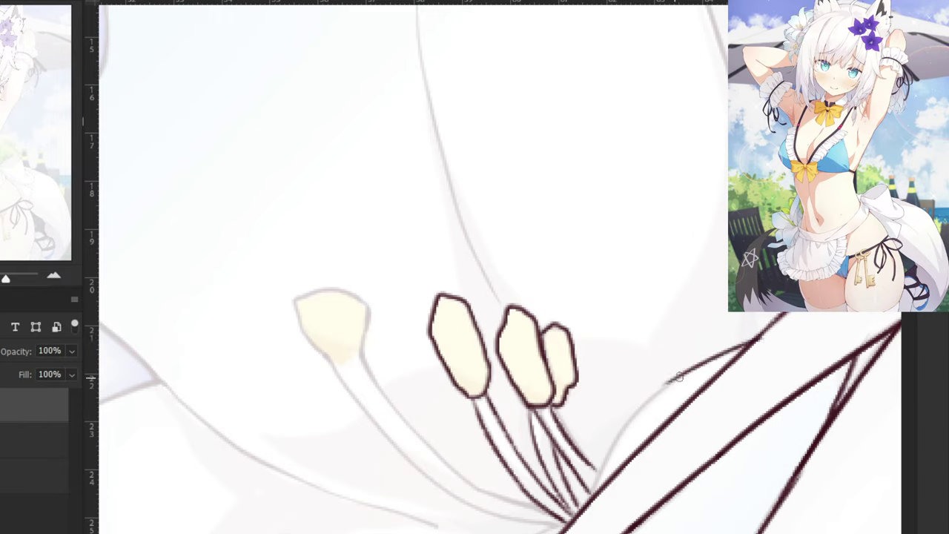
pyautogui.hotkey('ctrl', 'z')
# Ink the middle of that petal edge, curving it down toward the stamens' base and redoing the stroke until smooth.
pyautogui.moveTo(755, 341)
pyautogui.mouseDown()
pyautogui.moveTo(660, 386)
pyautogui.moveTo(624, 433)
pyautogui.mouseUp()
pyautogui.hotkey('ctrl', 'z')
pyautogui.hotkey('ctrl', 'z')
pyautogui.hotkey('ctrl', 'z')
pyautogui.moveTo(679, 377); pyautogui.dragTo(605, 465)
pyautogui.hotkey('ctrl', 'z')
pyautogui.hotkey('ctrl', 'z')
pyautogui.moveTo(681, 379); pyautogui.dragTo(608, 462)
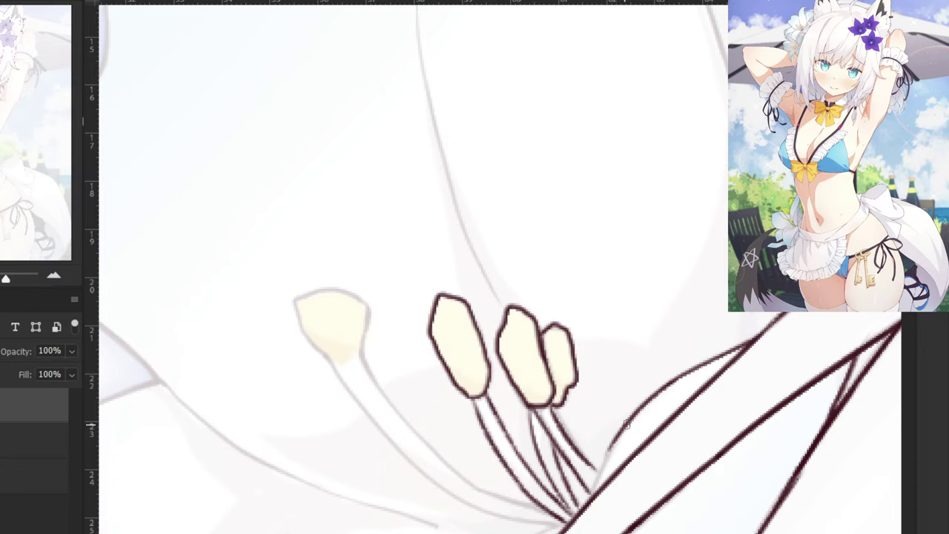
# Ink the lower end of the petal edge down to where it meets the hair line near the rightmost filament.
pyautogui.hotkey('ctrl', 'z')
pyautogui.moveTo(626, 424); pyautogui.dragTo(588, 496)
pyautogui.hotkey('ctrl', 'z')
pyautogui.hotkey('ctrl', '+')
pyautogui.moveTo(651, 484); pyautogui.dragTo(627, 532)
pyautogui.hotkey('ctrl', 'z')
pyautogui.moveTo(652, 483); pyautogui.dragTo(629, 531)
pyautogui.hotkey('ctrl', 'z')
pyautogui.hotkey('ctrl', 'z')
pyautogui.moveTo(652, 482); pyautogui.dragTo(629, 532)
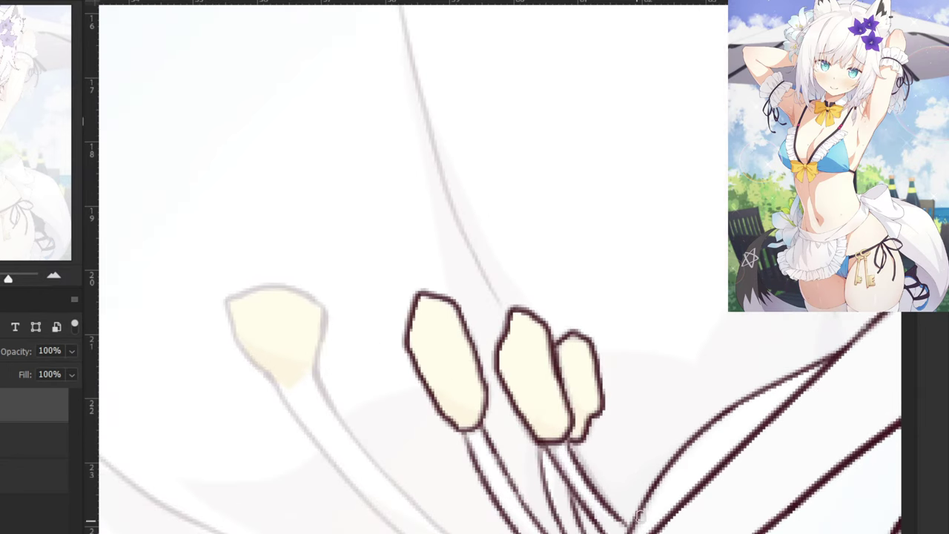
pyautogui.moveTo(653, 492); pyautogui.dragTo(629, 531)
# Review the line art around the lily with the colour reference hidden.
pyautogui.hotkey('ctrl', '-')
pyautogui.hotkey('ctrl', '-')
pyautogui.hotkey('ctrl', '-')
pyautogui.hotkey('ctrl', '-')
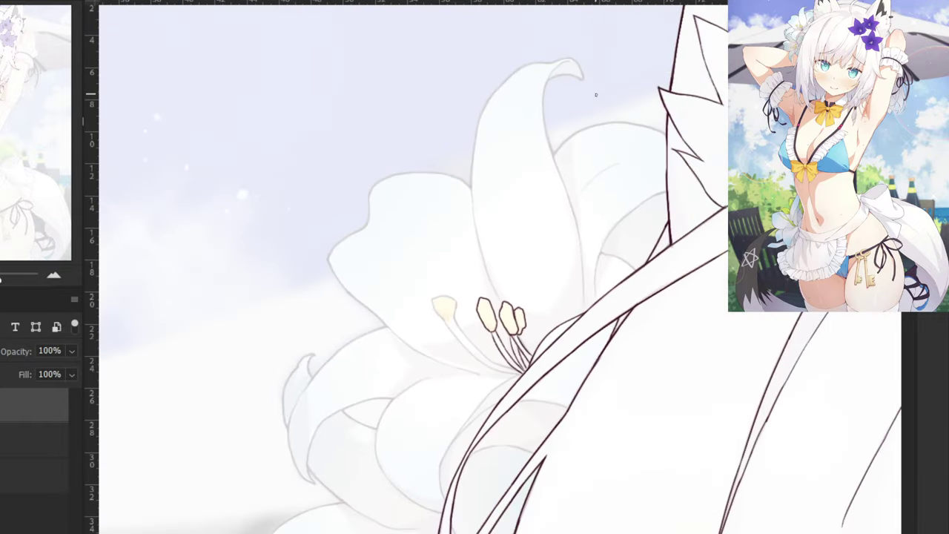
pyautogui.hotkey('ctrl', '-')
pyautogui.scroll(-6, 504, 311)
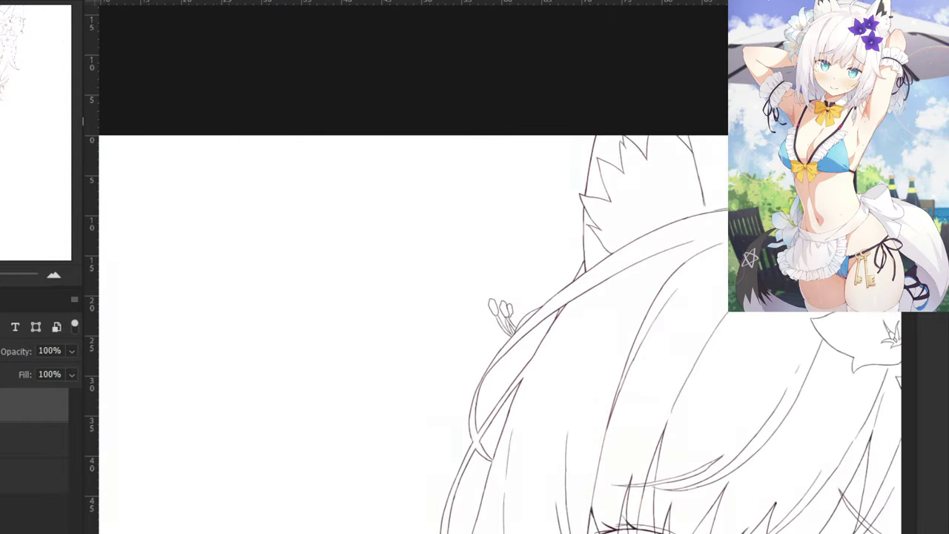
pyautogui.scroll(10, 639, 277)
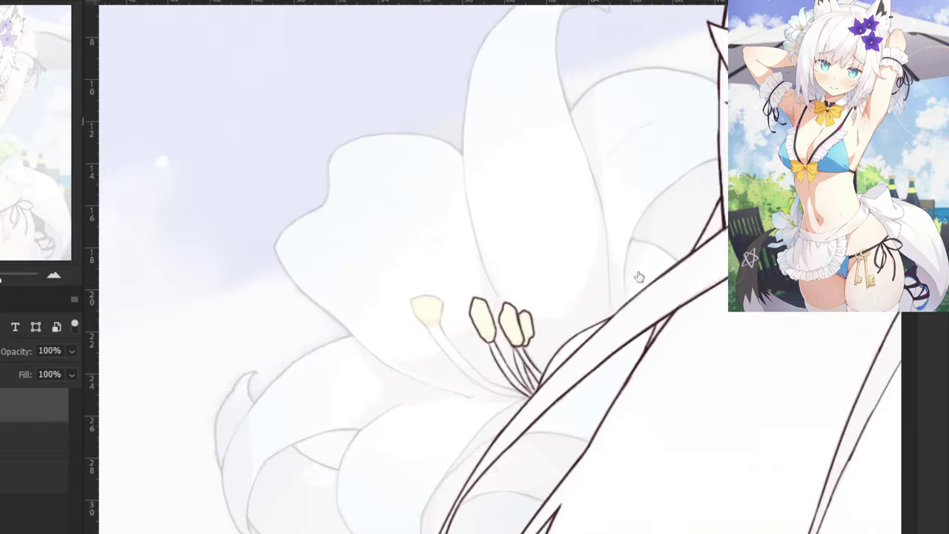
# Ink the right part of the lower petal edge visible between the two hair strands below the stamens, retrying the curve.
pyautogui.scroll(3, 639, 277)
pyautogui.moveTo(578, 355); pyautogui.dragTo(586, 154)
pyautogui.scroll(2, 541, 424)
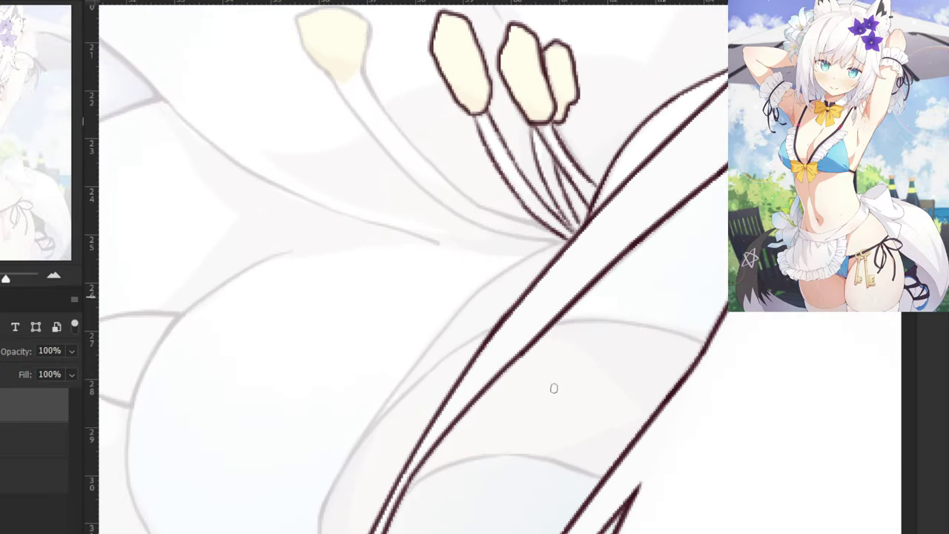
pyautogui.hotkey('ctrl', 'z')
pyautogui.moveTo(603, 475)
pyautogui.mouseDown()
pyautogui.moveTo(515, 445)
pyautogui.moveTo(526, 458)
pyautogui.moveTo(515, 456)
pyautogui.mouseUp()
pyautogui.hotkey('ctrl', 'z')
pyautogui.hotkey('ctrl', 'z')
pyautogui.hotkey('ctrl', 'z')
pyautogui.moveTo(608, 484); pyautogui.dragTo(540, 460)
pyautogui.hotkey('ctrl', 'z')
pyautogui.moveTo(604, 477)
pyautogui.mouseDown()
pyautogui.moveTo(523, 450)
pyautogui.moveTo(486, 454)
pyautogui.mouseUp()
pyautogui.hotkey('ctrl', 'z')
# Extend that lower petal edge down to the left hair strand, redoing the stroke until the arc is even.
pyautogui.moveTo(556, 462)
pyautogui.mouseDown()
pyautogui.moveTo(465, 459)
pyautogui.moveTo(559, 466)
pyautogui.moveTo(465, 463)
pyautogui.moveTo(546, 463)
pyautogui.moveTo(515, 452)
pyautogui.moveTo(483, 456)
pyautogui.moveTo(555, 465)
pyautogui.moveTo(470, 456)
pyautogui.mouseUp()
pyautogui.hotkey('ctrl', 'z')
pyautogui.hotkey('ctrl', 'z')
pyautogui.hotkey('ctrl', 'z')
pyautogui.hotkey('ctrl', 'z')
pyautogui.moveTo(553, 462)
pyautogui.mouseDown()
pyautogui.moveTo(475, 460)
pyautogui.moveTo(526, 442)
pyautogui.moveTo(415, 486)
pyautogui.mouseUp()
pyautogui.hotkey('ctrl', 'z')
pyautogui.moveTo(486, 458); pyautogui.dragTo(407, 491)
pyautogui.hotkey('ctrl', 'z')
pyautogui.hotkey('ctrl', 'z')
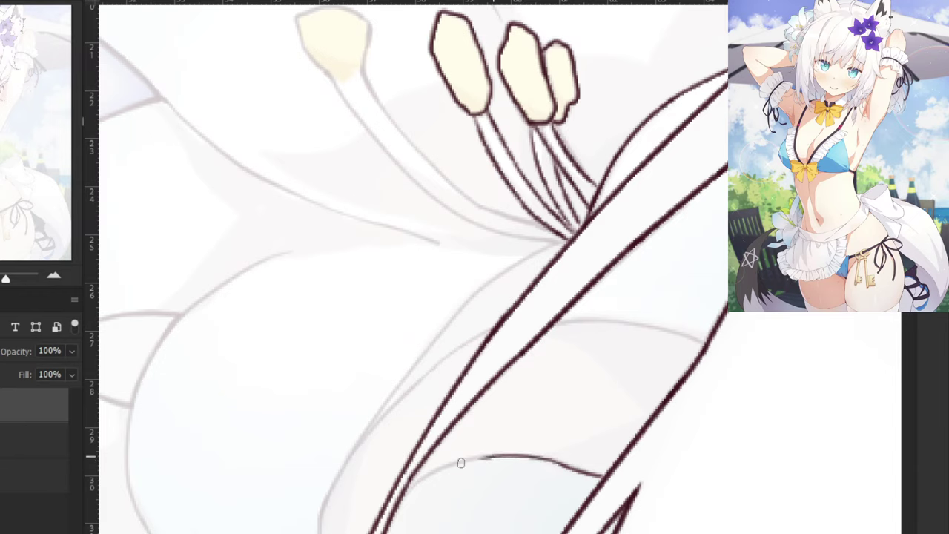
pyautogui.moveTo(475, 459); pyautogui.dragTo(407, 492)
pyautogui.hotkey('ctrl', 'z')
# Ink the upper petal fold line spanning the gap between the two hair strands.
pyautogui.moveTo(558, 320)
pyautogui.mouseDown()
pyautogui.moveTo(659, 326)
pyautogui.moveTo(698, 342)
pyautogui.mouseUp()
pyautogui.hotkey('ctrl', 'z')
pyautogui.moveTo(645, 324); pyautogui.dragTo(705, 346)
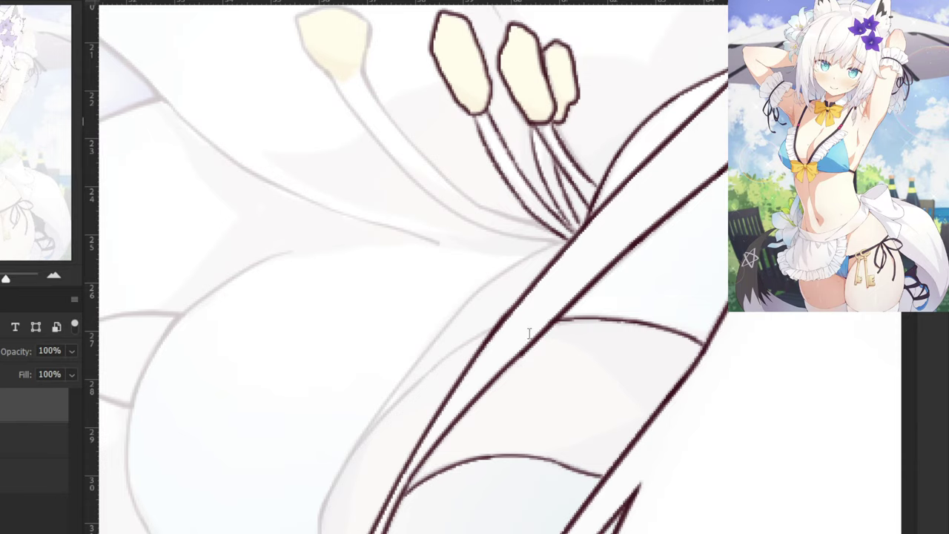
# Outline the leftmost anther and ink the upper left edge of its filament.
pyautogui.scroll(-5, 548, 269)
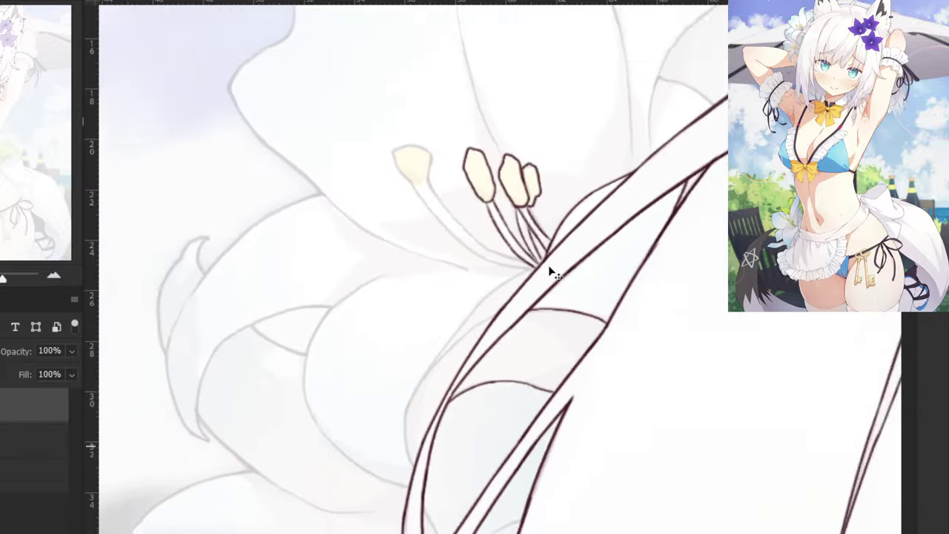
pyautogui.scroll(3, 548, 269)
pyautogui.moveTo(451, 132); pyautogui.dragTo(460, 230)
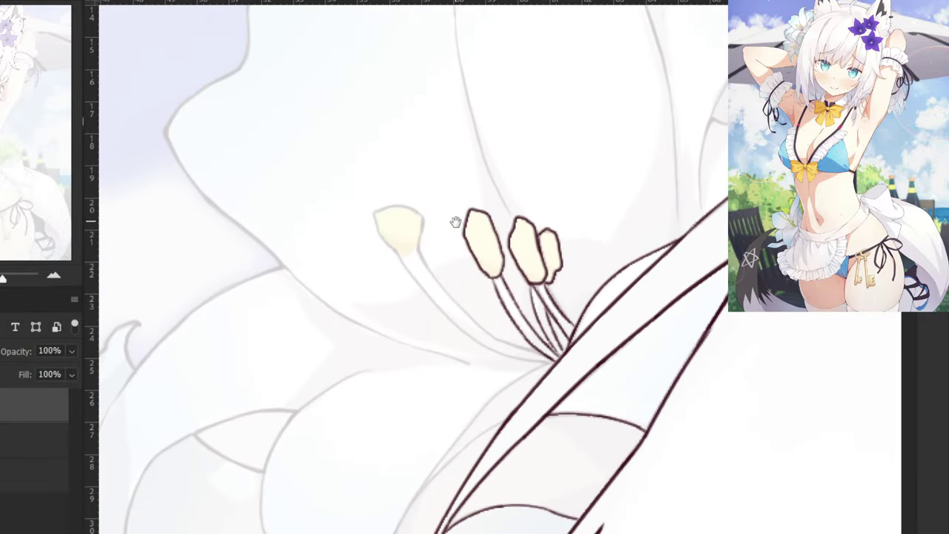
pyautogui.hotkey('ctrl', '+')
pyautogui.moveTo(336, 162); pyautogui.dragTo(397, 261)
pyautogui.scroll(1, 475, 206)
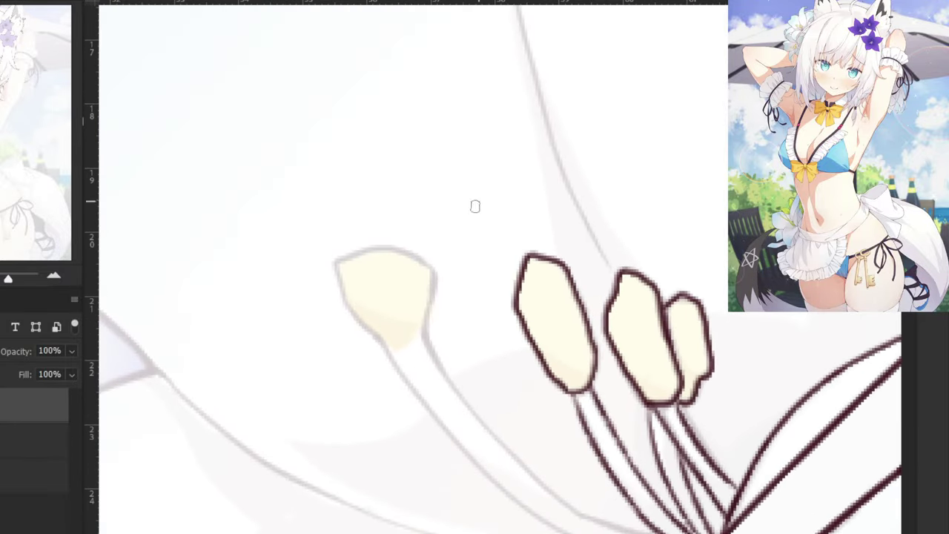
pyautogui.moveTo(422, 333)
pyautogui.mouseDown()
pyautogui.moveTo(431, 279)
pyautogui.moveTo(416, 260)
pyautogui.moveTo(361, 250)
pyautogui.moveTo(337, 265)
pyautogui.moveTo(365, 334)
pyautogui.moveTo(388, 349)
pyautogui.moveTo(458, 458)
pyautogui.mouseUp()
pyautogui.hotkey('ctrl', 'z')
pyautogui.moveTo(387, 344); pyautogui.dragTo(486, 474)
pyautogui.moveTo(459, 445); pyautogui.dragTo(558, 532)
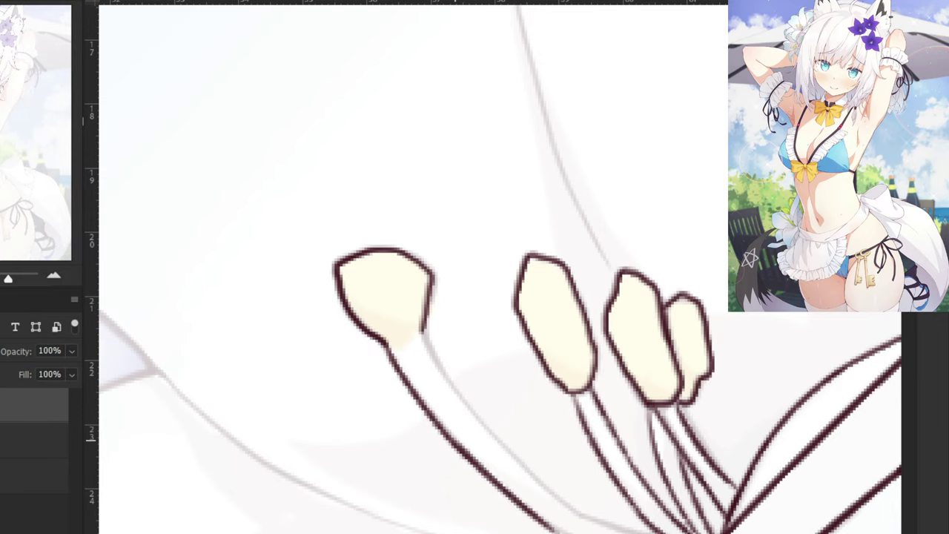
# Continue the left edge of the leftmost filament down to the hair line, redoing its end for a cleaner curve.
pyautogui.hotkey('ctrl', 'z')
pyautogui.moveTo(464, 453)
pyautogui.mouseDown()
pyautogui.moveTo(569, 532)
pyautogui.moveTo(408, 462)
pyautogui.moveTo(510, 498)
pyautogui.mouseUp()
pyautogui.hotkey('ctrl', 'z')
pyautogui.moveTo(432, 468); pyautogui.dragTo(558, 505)
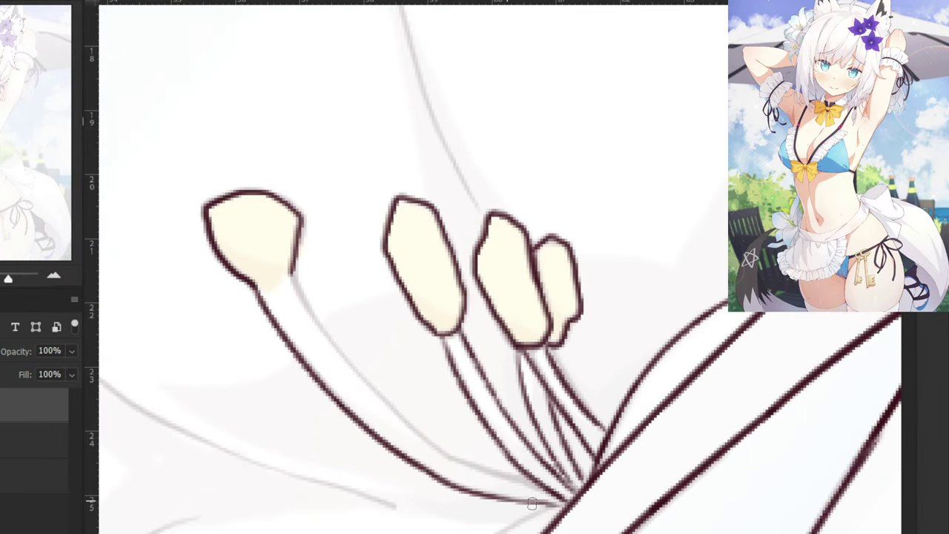
pyautogui.hotkey('ctrl', 'z')
pyautogui.moveTo(484, 498); pyautogui.dragTo(557, 512)
pyautogui.hotkey('ctrl', 'z')
pyautogui.moveTo(487, 498); pyautogui.dragTo(561, 506)
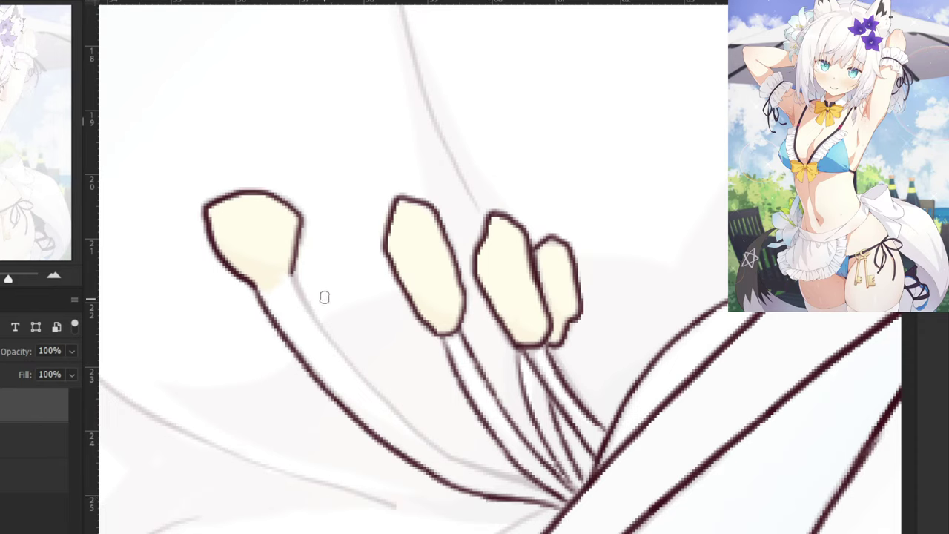
# Ink the upper right edge of the leftmost filament from the anther's base down to its bend, retrying uneven strokes.
pyautogui.moveTo(292, 274)
pyautogui.mouseDown()
pyautogui.moveTo(317, 339)
pyautogui.moveTo(319, 328)
pyautogui.mouseUp()
pyautogui.hotkey('ctrl', 'z')
pyautogui.moveTo(301, 294); pyautogui.dragTo(363, 382)
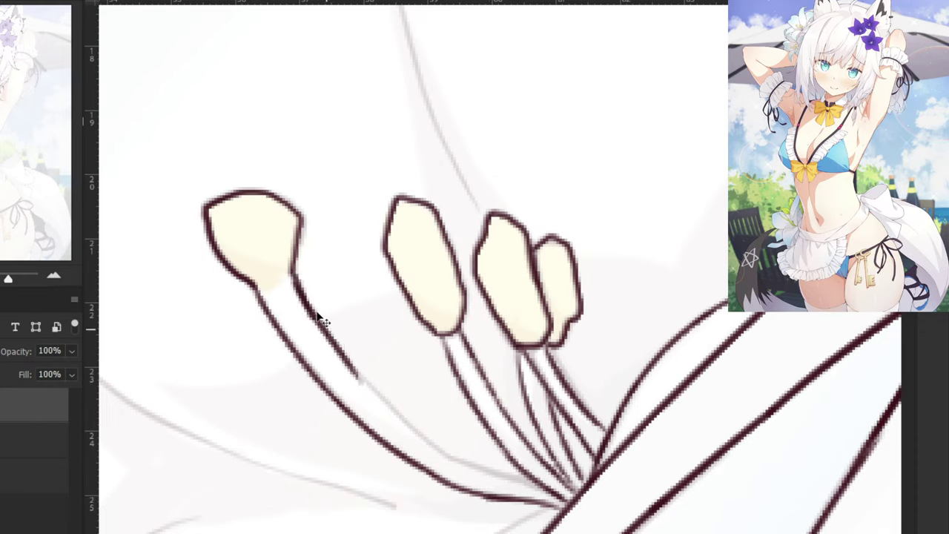
pyautogui.hotkey('ctrl', 'z')
pyautogui.moveTo(316, 318); pyautogui.dragTo(416, 428)
pyautogui.hotkey('ctrl', 'z')
pyautogui.hotkey('ctrl', 'z')
pyautogui.moveTo(351, 363); pyautogui.dragTo(428, 445)
pyautogui.hotkey('ctrl', 'z')
pyautogui.moveTo(355, 368)
pyautogui.mouseDown()
pyautogui.moveTo(447, 456)
pyautogui.moveTo(435, 443)
pyautogui.mouseUp()
pyautogui.hotkey('ctrl', 'z')
pyautogui.hotkey('ctrl', 'z')
# Ink the lower right edge of the leftmost filament from the bend to the neighbouring filament near the hair.
pyautogui.moveTo(401, 417)
pyautogui.mouseDown()
pyautogui.moveTo(451, 462)
pyautogui.moveTo(497, 467)
pyautogui.mouseUp()
pyautogui.hotkey('ctrl', 'z')
pyautogui.hotkey('ctrl', 'z')
pyautogui.hotkey('ctrl', 'z')
pyautogui.hotkey('ctrl', 'z')
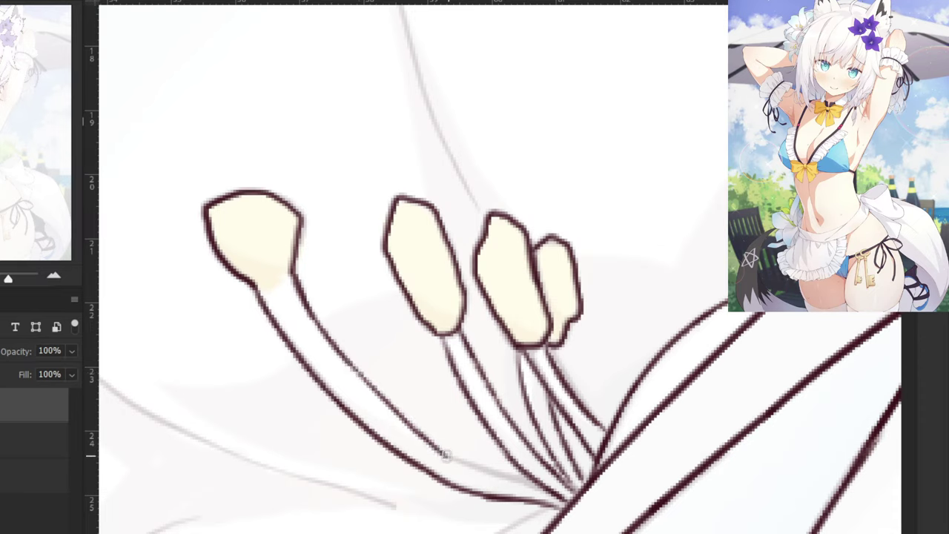
pyautogui.moveTo(443, 452); pyautogui.dragTo(549, 490)
pyautogui.hotkey('ctrl', 'z')
pyautogui.hotkey('ctrl', 'z')
pyautogui.hotkey('ctrl', 'z')
pyautogui.moveTo(445, 454); pyautogui.dragTo(538, 486)
pyautogui.hotkey('ctrl', 'z')
pyautogui.hotkey('ctrl', 'z')
pyautogui.moveTo(443, 453); pyautogui.dragTo(539, 485)
# Ink the short petal fold line that curves down to the hair strand below the fox ear.
pyautogui.hotkey('ctrl', '-')
pyautogui.hotkey('ctrl', '-')
pyautogui.hotkey('ctrl', '-')
pyautogui.hotkey('ctrl', '-')
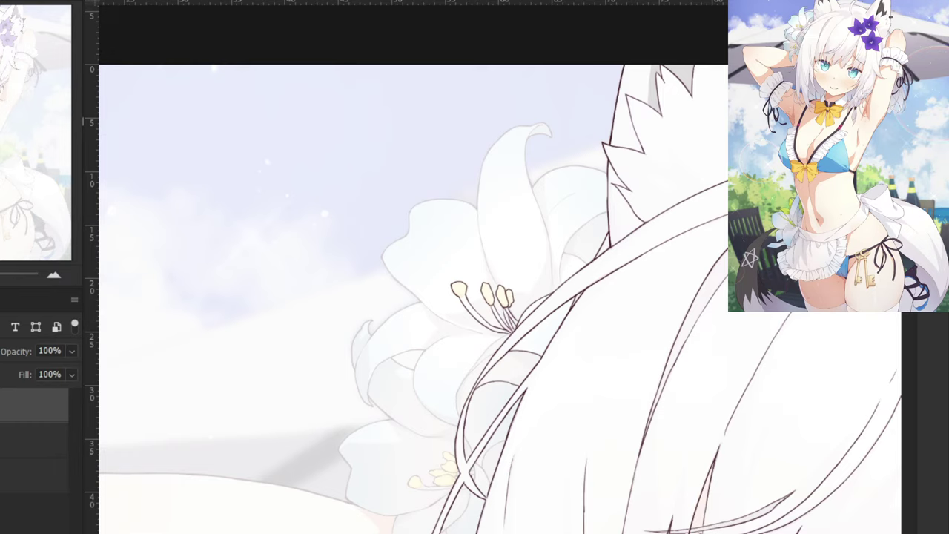
pyautogui.scroll(5, 500, 325)
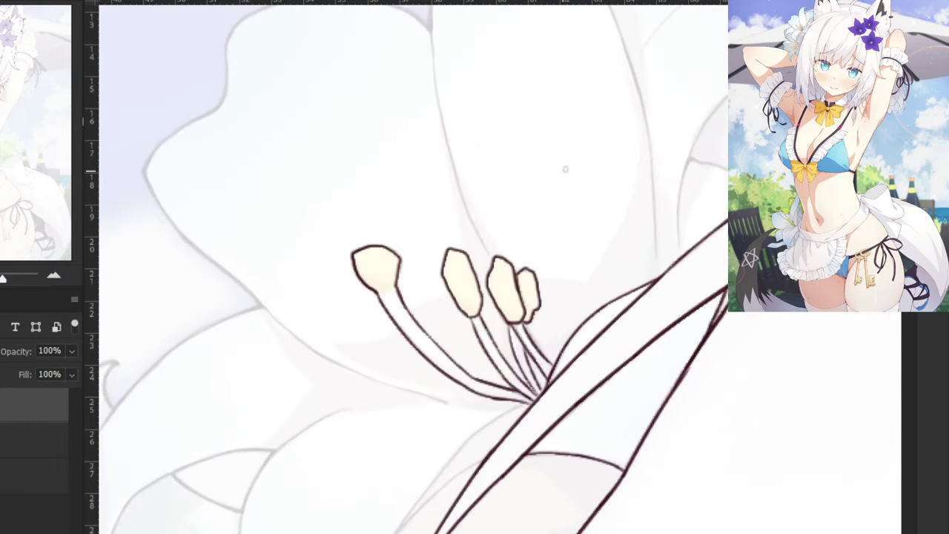
pyautogui.scroll(3, 510, 318)
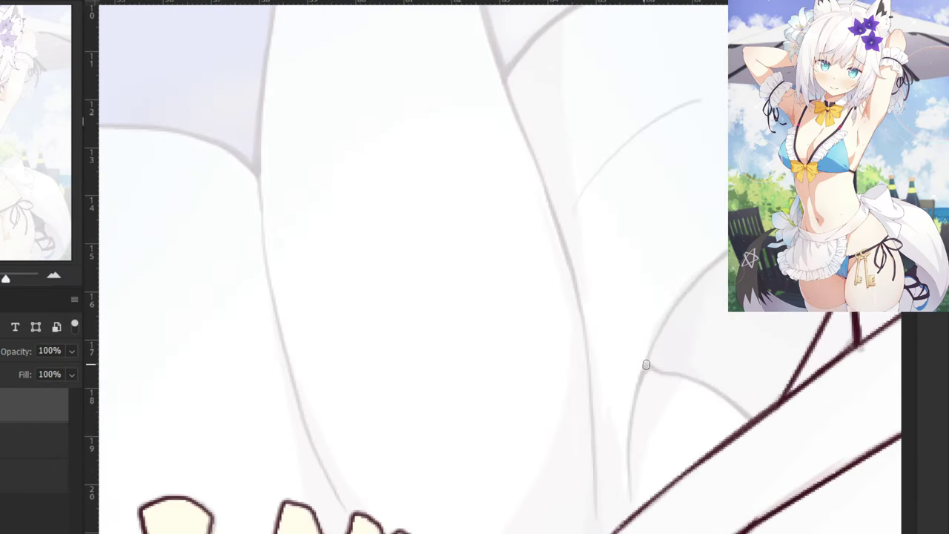
pyautogui.moveTo(664, 372)
pyautogui.mouseDown()
pyautogui.moveTo(699, 396)
pyautogui.moveTo(746, 408)
pyautogui.mouseUp()
pyautogui.hotkey('ctrl', 'z')
pyautogui.hotkey('ctrl', 'z')
pyautogui.moveTo(659, 370)
pyautogui.mouseDown()
pyautogui.moveTo(725, 414)
pyautogui.moveTo(709, 398)
pyautogui.moveTo(747, 417)
pyautogui.mouseUp()
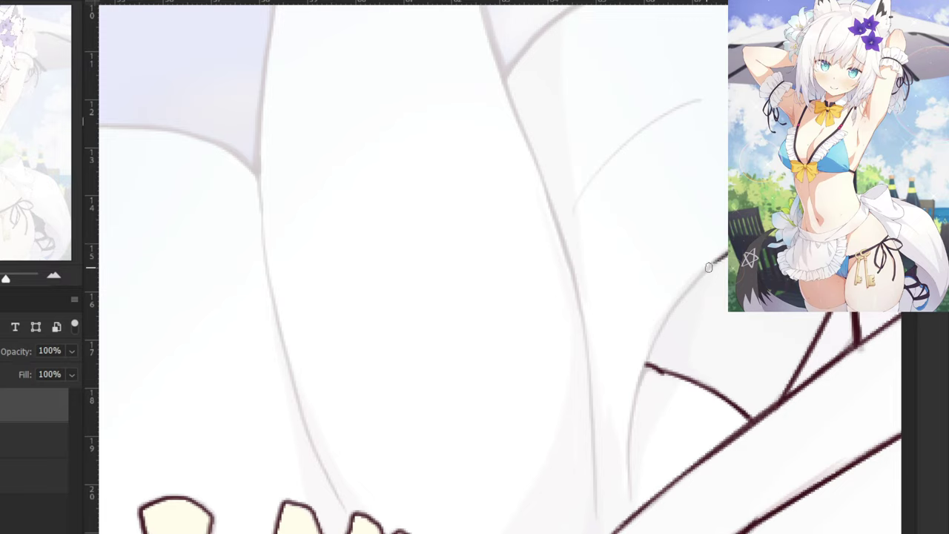
# Ink the curved left edge of that folded petal from the ear line down toward the hair strand.
pyautogui.moveTo(725, 254)
pyautogui.mouseDown()
pyautogui.moveTo(671, 305)
pyautogui.moveTo(630, 416)
pyautogui.mouseUp()
pyautogui.hotkey('ctrl', 'z')
pyautogui.moveTo(644, 366)
pyautogui.mouseDown()
pyautogui.moveTo(629, 487)
pyautogui.moveTo(629, 475)
pyautogui.mouseUp()
pyautogui.hotkey('ctrl', 'z')
pyautogui.hotkey('ctrl', 'z')
pyautogui.hotkey('ctrl', 'z')
pyautogui.moveTo(631, 420); pyautogui.dragTo(632, 501)
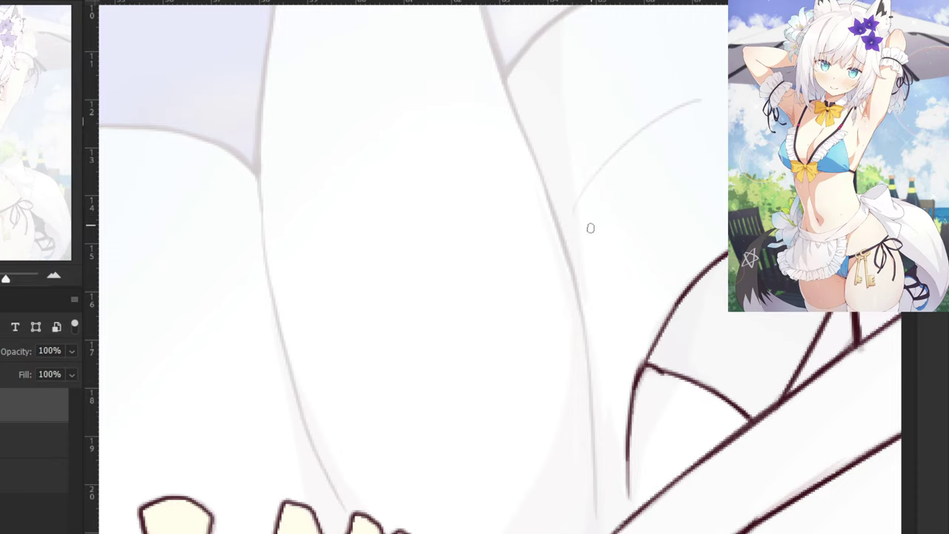
# Ink the thin crease line inside the petal beside the fox ear, redoing it until it tapers smoothly.
pyautogui.hotkey('ctrl', '-')
pyautogui.hotkey('ctrl', '-')
pyautogui.moveTo(460, 134); pyautogui.dragTo(436, 267)
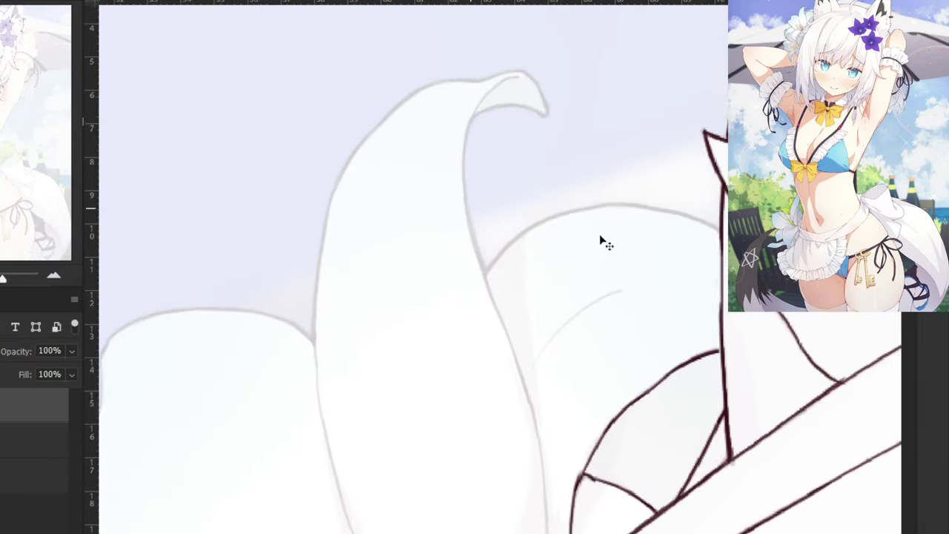
pyautogui.hotkey('ctrl', '+')
pyautogui.hotkey('ctrl', '+')
pyautogui.moveTo(672, 287); pyautogui.dragTo(587, 342)
pyautogui.hotkey('ctrl', 'z')
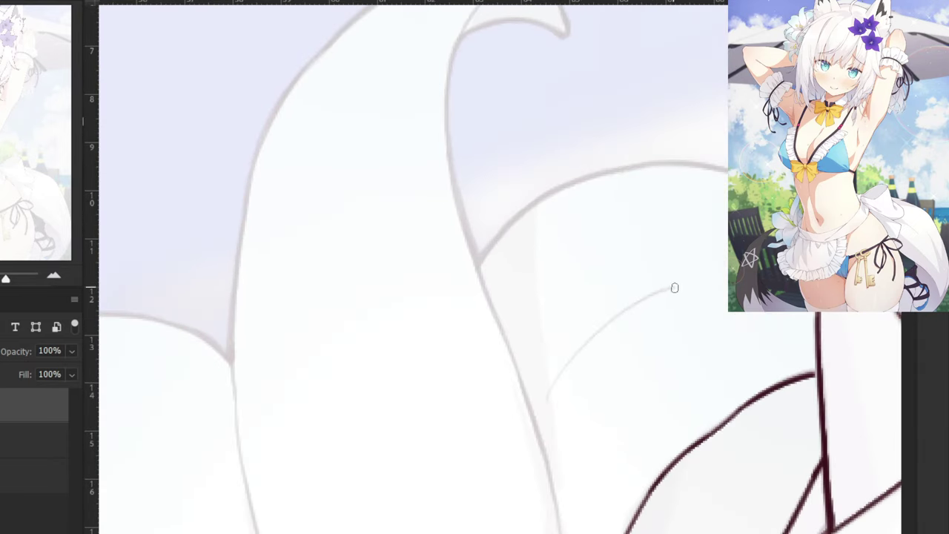
pyautogui.moveTo(670, 288)
pyautogui.mouseDown()
pyautogui.moveTo(574, 370)
pyautogui.moveTo(611, 332)
pyautogui.moveTo(578, 348)
pyautogui.mouseUp()
pyautogui.hotkey('ctrl', 'z')
pyautogui.moveTo(608, 320); pyautogui.dragTo(549, 393)
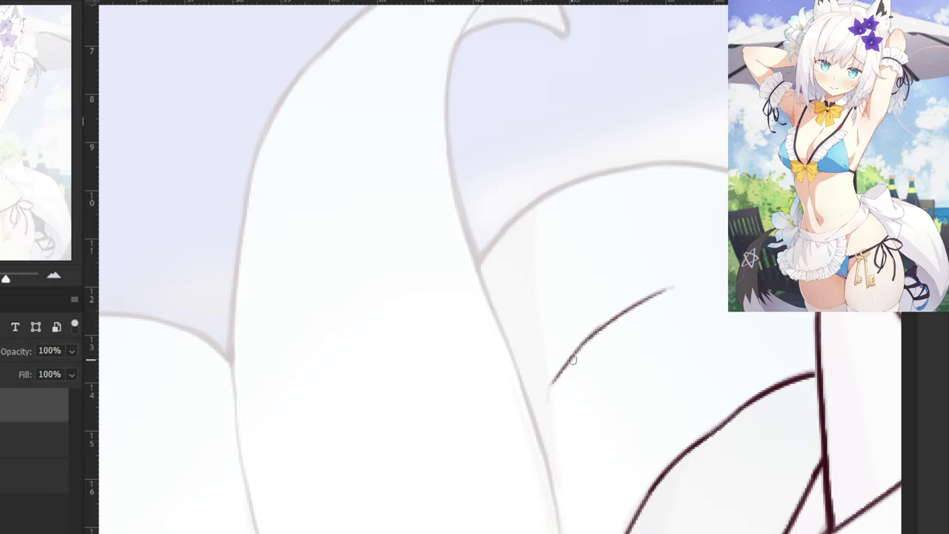
pyautogui.hotkey('ctrl', 'z')
pyautogui.hotkey('ctrl', 'z')
pyautogui.moveTo(670, 288)
pyautogui.mouseDown()
pyautogui.moveTo(574, 361)
pyautogui.moveTo(608, 325)
pyautogui.moveTo(550, 396)
pyautogui.mouseUp()
pyautogui.hotkey('ctrl', 'z')
pyautogui.moveTo(609, 322)
pyautogui.mouseDown()
pyautogui.moveTo(549, 395)
pyautogui.moveTo(596, 343)
pyautogui.moveTo(552, 384)
pyautogui.mouseUp()
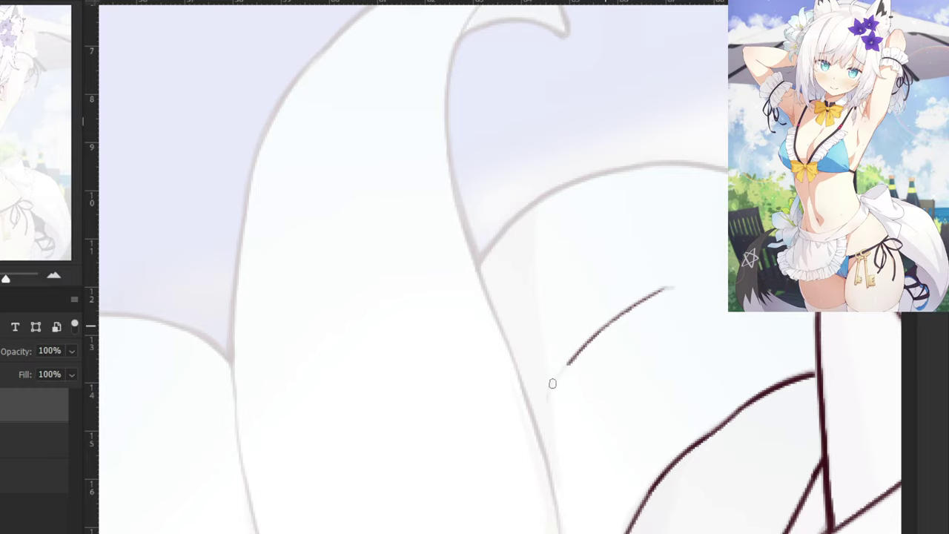
pyautogui.hotkey('ctrl', '+')
pyautogui.hotkey('ctrl', 'z')
pyautogui.hotkey('ctrl', 'z')
pyautogui.moveTo(636, 340); pyautogui.dragTo(565, 430)
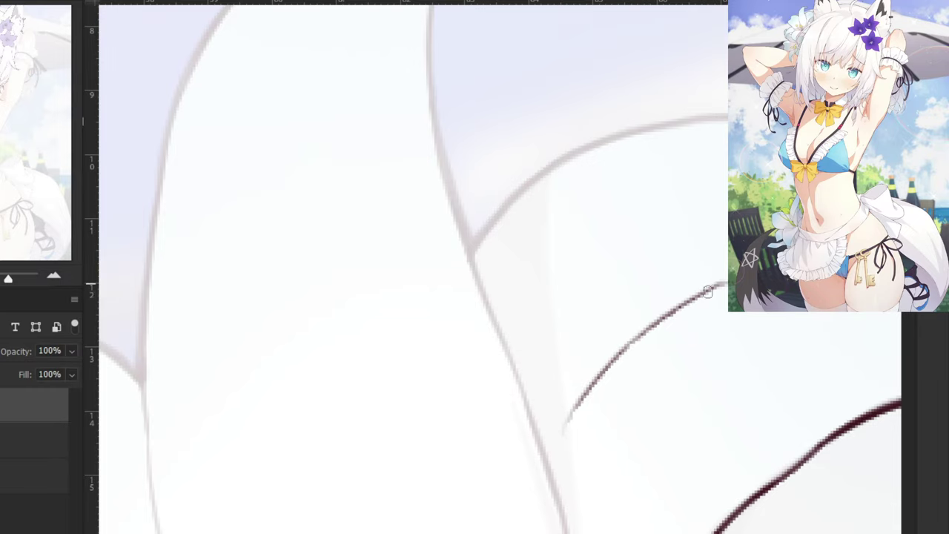
# Ink the right half of that petal's top edge from its crest to the fox ear line.
pyautogui.hotkey('ctrl', '-')
pyautogui.hotkey('ctrl', '-')
pyautogui.moveTo(560, 178); pyautogui.dragTo(520, 210)
pyautogui.scroll(2, 517, 204)
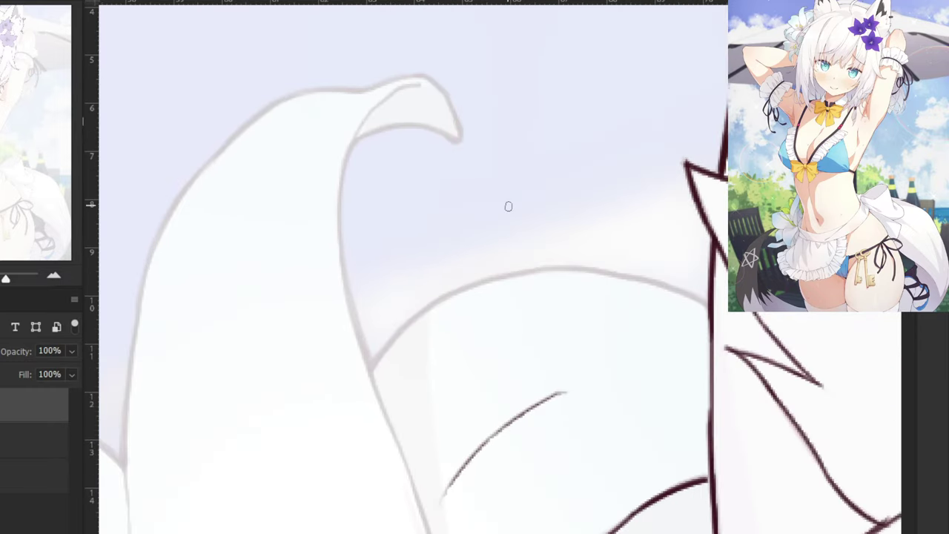
pyautogui.moveTo(704, 302); pyautogui.dragTo(659, 285)
pyautogui.hotkey('ctrl', 'z')
pyautogui.moveTo(556, 272)
pyautogui.mouseDown()
pyautogui.moveTo(648, 286)
pyautogui.moveTo(606, 283)
pyautogui.moveTo(696, 306)
pyautogui.mouseUp()
pyautogui.hotkey('ctrl', 'z')
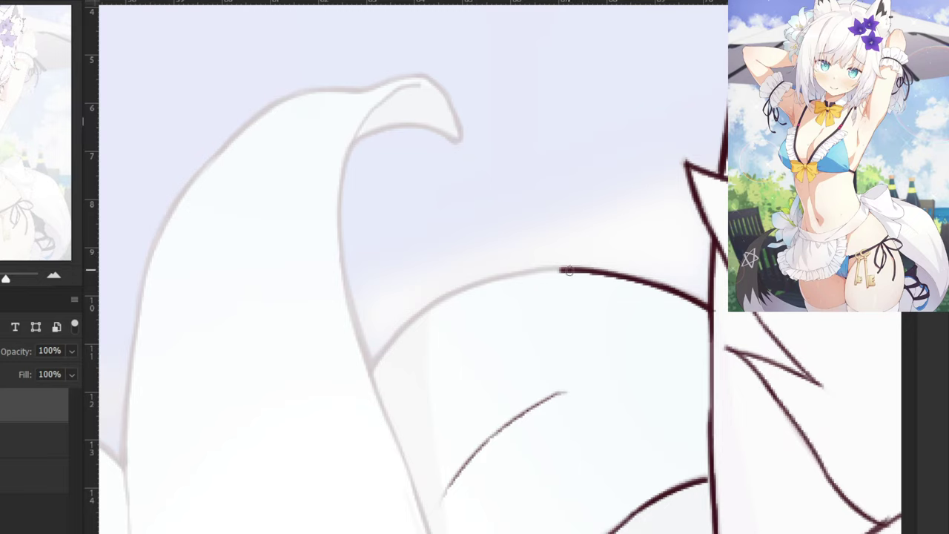
# Ink the left half of the rounded petal's top edge from its crest down to the tall petal's edge.
pyautogui.hotkey('ctrl', 'z')
pyautogui.moveTo(569, 271)
pyautogui.mouseDown()
pyautogui.moveTo(447, 299)
pyautogui.moveTo(399, 343)
pyautogui.mouseUp()
pyautogui.hotkey('ctrl', 'z')
pyautogui.hotkey('ctrl', 'z')
pyautogui.hotkey('ctrl', 'z')
pyautogui.hotkey('ctrl', 'z')
pyautogui.moveTo(478, 288)
pyautogui.mouseDown()
pyautogui.moveTo(395, 341)
pyautogui.moveTo(480, 287)
pyautogui.moveTo(399, 337)
pyautogui.mouseUp()
pyautogui.hotkey('ctrl', 'z')
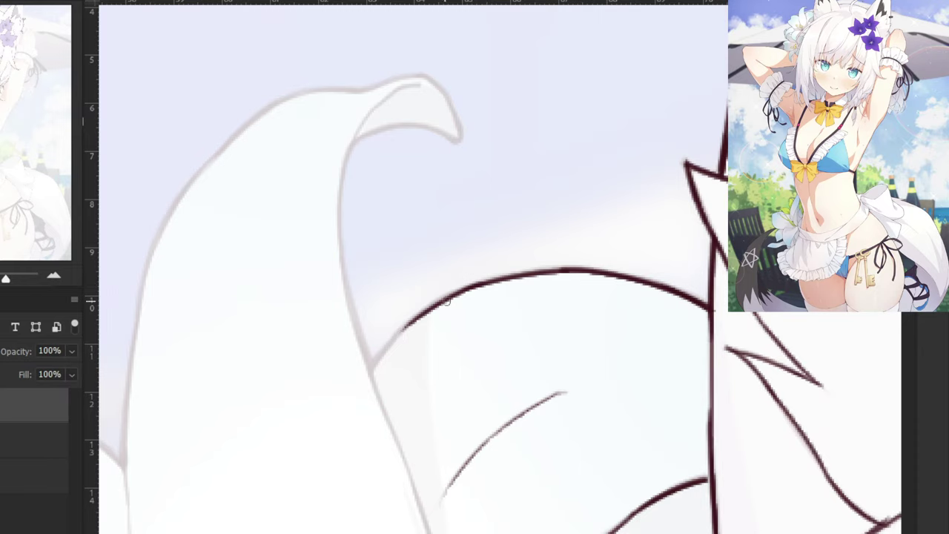
pyautogui.hotkey('ctrl', 'z')
pyautogui.moveTo(447, 300); pyautogui.dragTo(373, 375)
pyautogui.hotkey('ctrl', 'z')
pyautogui.moveTo(412, 326); pyautogui.dragTo(373, 366)
# Ink the fold line of the tall petal's curled tip and curve it down into the petal's right edge.
pyautogui.moveTo(421, 83); pyautogui.dragTo(354, 144)
pyautogui.hotkey('ctrl', 'z')
pyautogui.moveTo(370, 110); pyautogui.dragTo(337, 193)
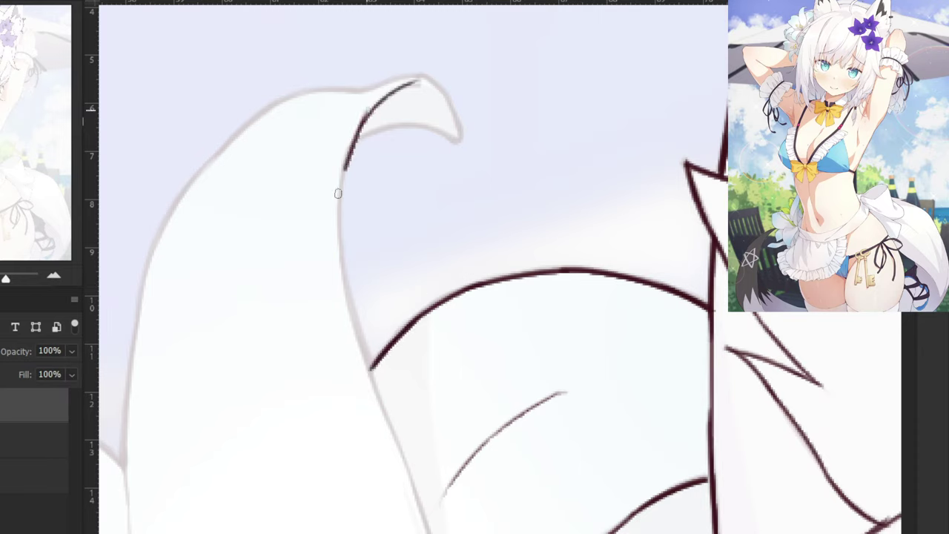
pyautogui.hotkey('ctrl', 'z')
pyautogui.moveTo(364, 122); pyautogui.dragTo(341, 215)
pyautogui.hotkey('ctrl', 'z')
pyautogui.moveTo(364, 120); pyautogui.dragTo(341, 224)
# Continue the tall petal's right edge down to the point where the rounded petal's top edge meets it.
pyautogui.moveTo(342, 182); pyautogui.dragTo(350, 293)
pyautogui.hotkey('ctrl', 'z')
pyautogui.moveTo(341, 208); pyautogui.dragTo(352, 311)
pyautogui.moveTo(339, 227); pyautogui.dragTo(376, 389)
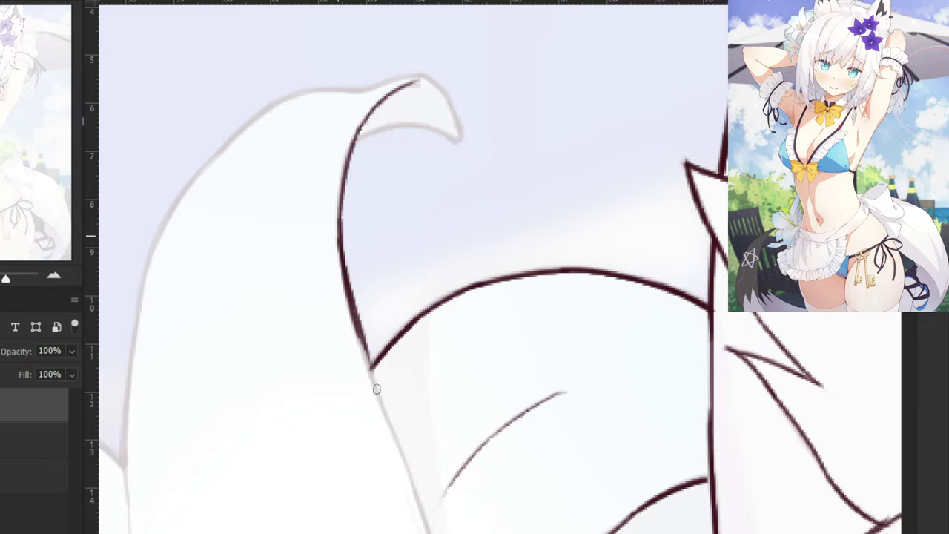
pyautogui.hotkey('ctrl', 'z')
pyautogui.moveTo(350, 287); pyautogui.dragTo(377, 385)
# Extend the tall petal's right edge just below its junction with the rounded petal, redoing the stroke until it follows the reference.
pyautogui.moveTo(351, 310)
pyautogui.mouseDown()
pyautogui.moveTo(378, 387)
pyautogui.moveTo(393, 285)
pyautogui.mouseUp()
pyautogui.hotkey('ctrl', '-')
pyautogui.hotkey('ctrl', '-')
pyautogui.hotkey('ctrl', '+')
pyautogui.hotkey('ctrl', '+')
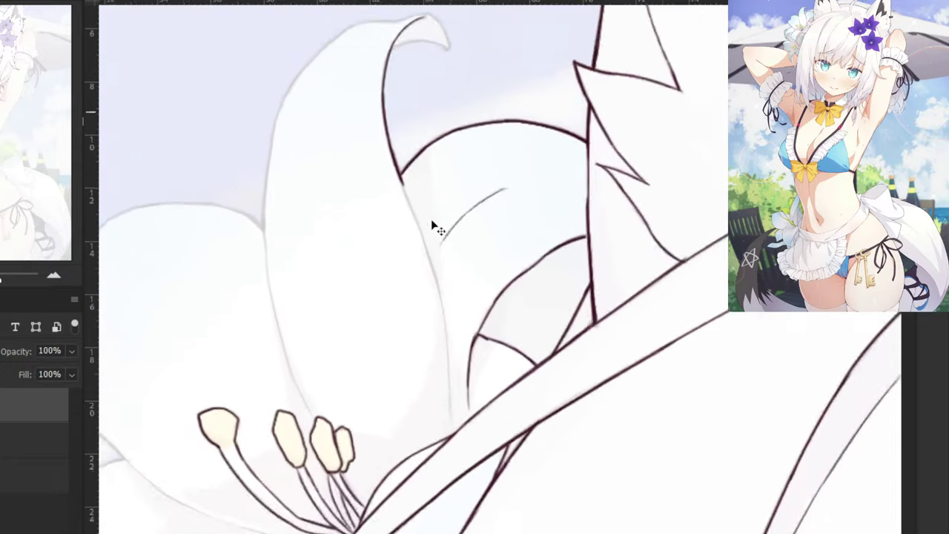
pyautogui.moveTo(317, 75); pyautogui.dragTo(368, 213)
pyautogui.hotkey('ctrl', 'z')
pyautogui.hotkey('ctrl', 'z')
pyautogui.moveTo(318, 77)
pyautogui.mouseDown()
pyautogui.moveTo(382, 243)
pyautogui.moveTo(375, 231)
pyautogui.mouseUp()
pyautogui.hotkey('ctrl', 'z')
pyautogui.hotkey('ctrl', 'z')
pyautogui.moveTo(317, 74); pyautogui.dragTo(370, 223)
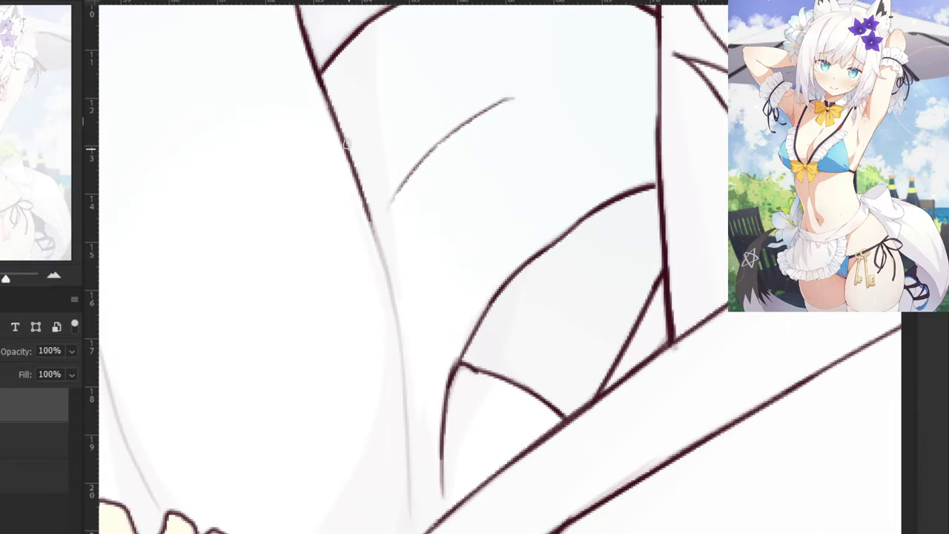
# Ink the bend in the tall petal's right edge where it turns downward beside the inner crease line.
pyautogui.moveTo(339, 138); pyautogui.dragTo(403, 346)
pyautogui.moveTo(369, 218); pyautogui.dragTo(404, 402)
pyautogui.hotkey('ctrl', 'z')
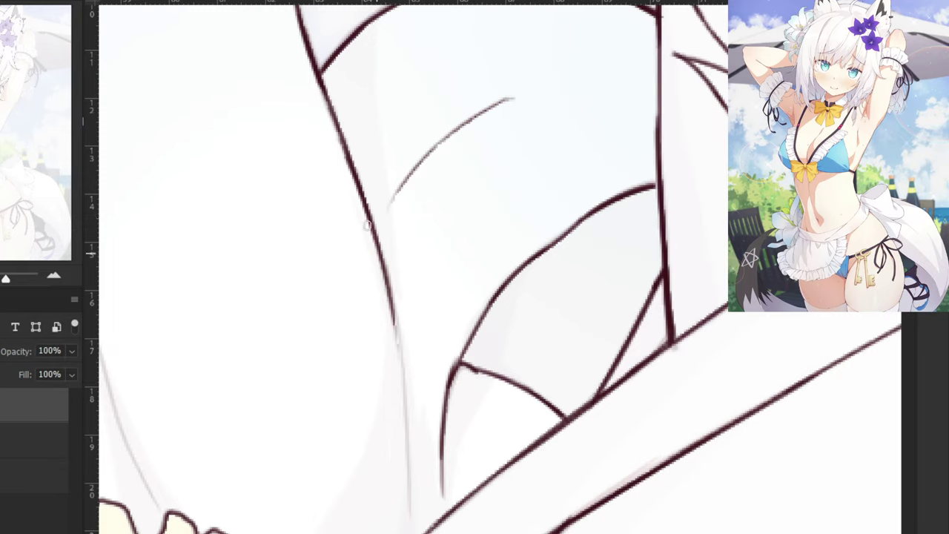
pyautogui.hotkey('ctrl', 'z')
pyautogui.moveTo(347, 155); pyautogui.dragTo(411, 370)
pyautogui.hotkey('ctrl', 'z')
pyautogui.moveTo(357, 182)
pyautogui.mouseDown()
pyautogui.moveTo(397, 314)
pyautogui.moveTo(402, 365)
pyautogui.mouseUp()
# Ink the lowest stretch of the tall petal's right edge toward the hair strand, redoing it until it ends in a clean taper.
pyautogui.moveTo(389, 278); pyautogui.dragTo(411, 473)
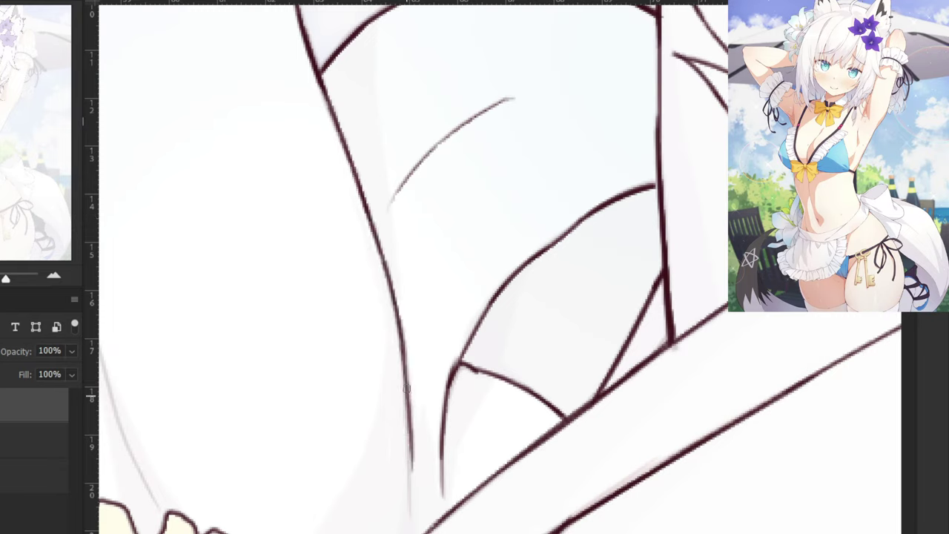
pyautogui.hotkey('ctrl', 'z')
pyautogui.moveTo(396, 302); pyautogui.dragTo(406, 504)
pyautogui.hotkey('ctrl', 'z')
pyautogui.moveTo(394, 307)
pyautogui.mouseDown()
pyautogui.moveTo(411, 505)
pyautogui.moveTo(401, 335)
pyautogui.moveTo(408, 506)
pyautogui.mouseUp()
pyautogui.hotkey('ctrl', 'z')
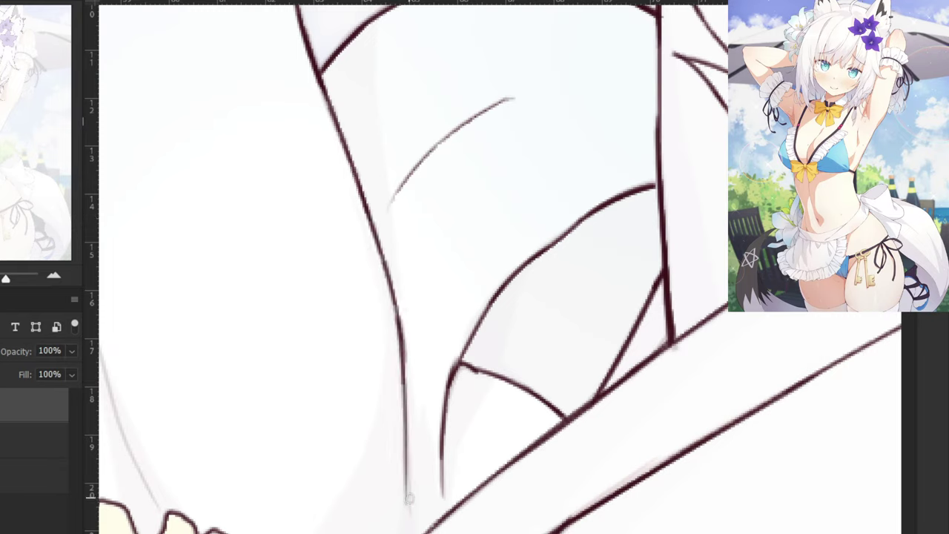
pyautogui.hotkey('ctrl', 'z')
pyautogui.moveTo(403, 343); pyautogui.dragTo(407, 507)
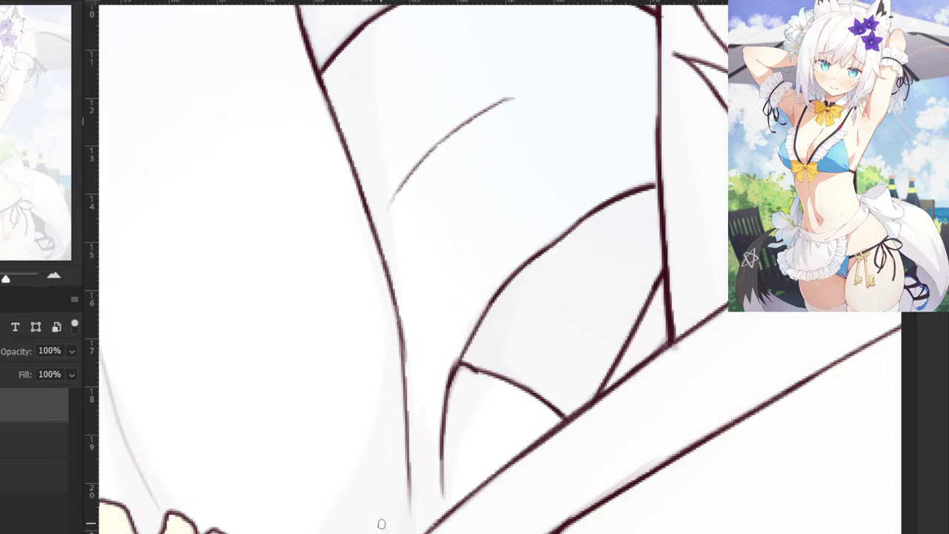
pyautogui.hotkey('ctrl', 'z')
pyautogui.moveTo(403, 356); pyautogui.dragTo(408, 506)
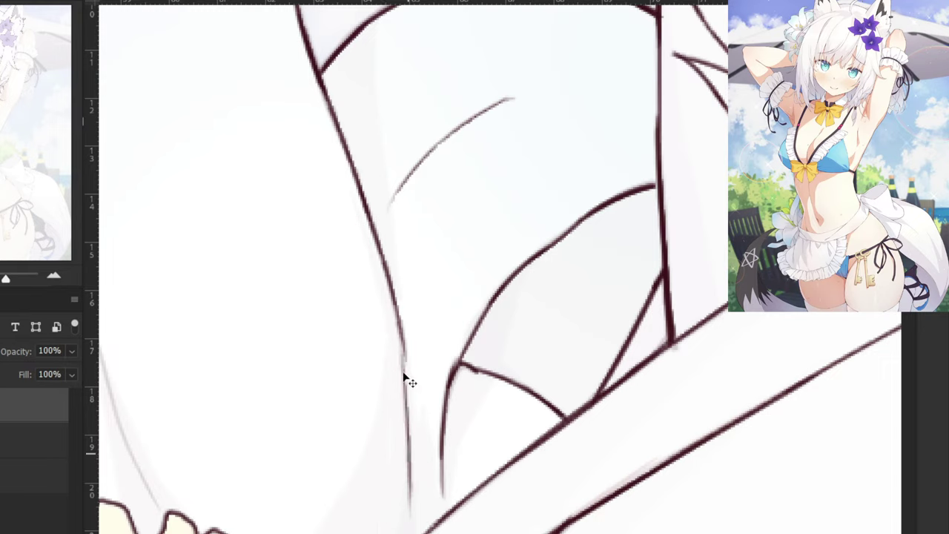
pyautogui.hotkey('ctrl', 'z')
pyautogui.moveTo(399, 315); pyautogui.dragTo(411, 525)
pyautogui.hotkey('ctrl', 'z')
pyautogui.hotkey('ctrl', 'z')
pyautogui.hotkey('ctrl', 'z')
pyautogui.moveTo(413, 476); pyautogui.dragTo(414, 513)
# Erase the uneven spot at the lower bend of the tall petal's right edge and redraw it smoothly.
pyautogui.press('e')
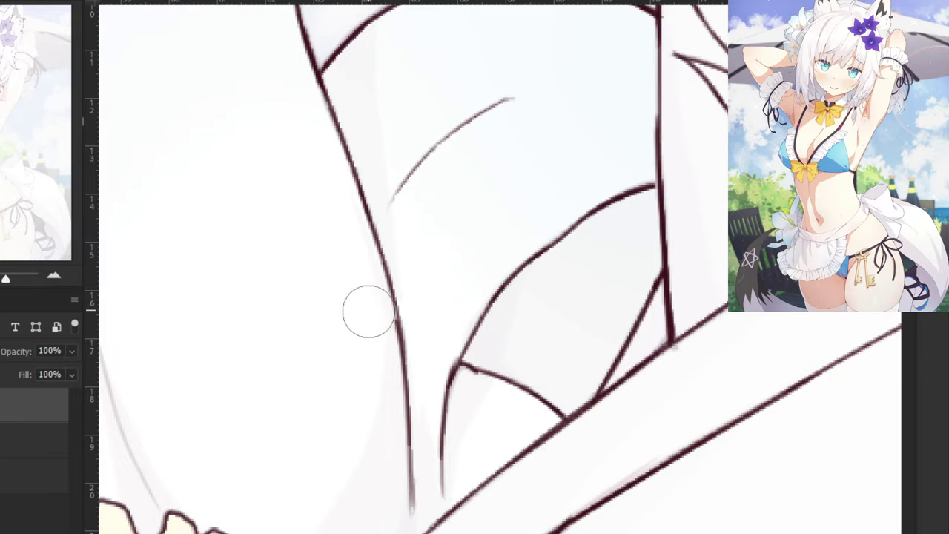
pyautogui.moveTo(371, 331); pyautogui.dragTo(380, 316)
pyautogui.moveTo(387, 282); pyautogui.dragTo(400, 345)
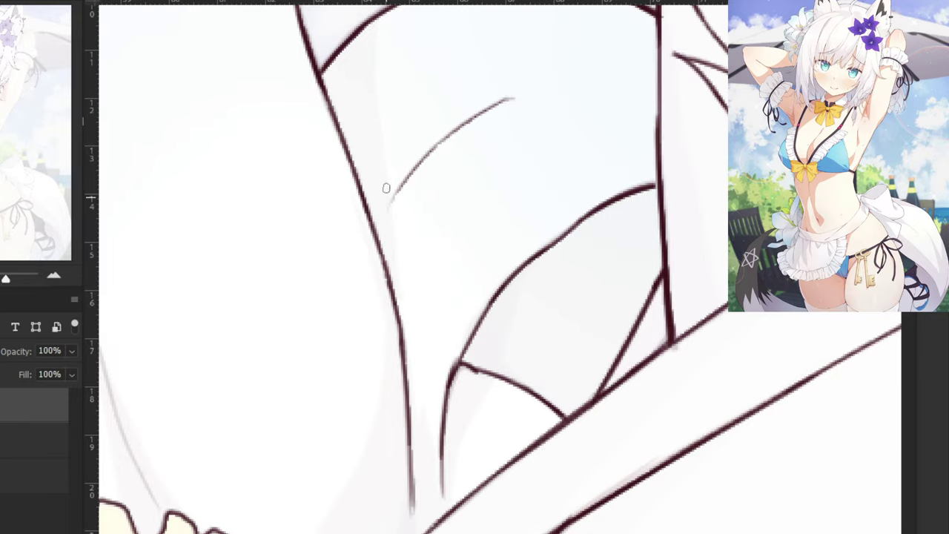
# Examine the lily and head line art at a smaller scale with the colour reference hidden.
pyautogui.hotkey('ctrl', '-')
pyautogui.hotkey('ctrl', '-')
pyautogui.hotkey('ctrl', '-')
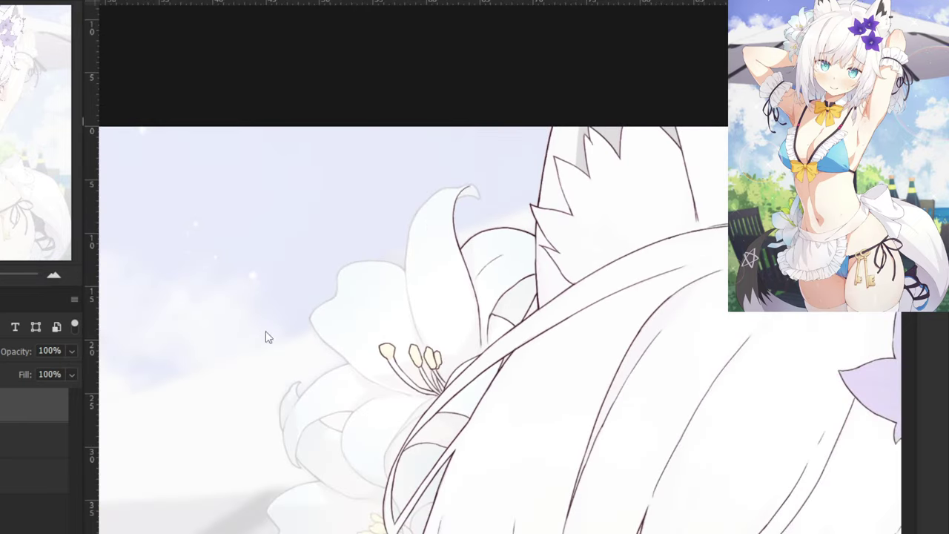
pyautogui.hotkey('ctrl', '+')
pyautogui.scroll(-5, 408, 289)
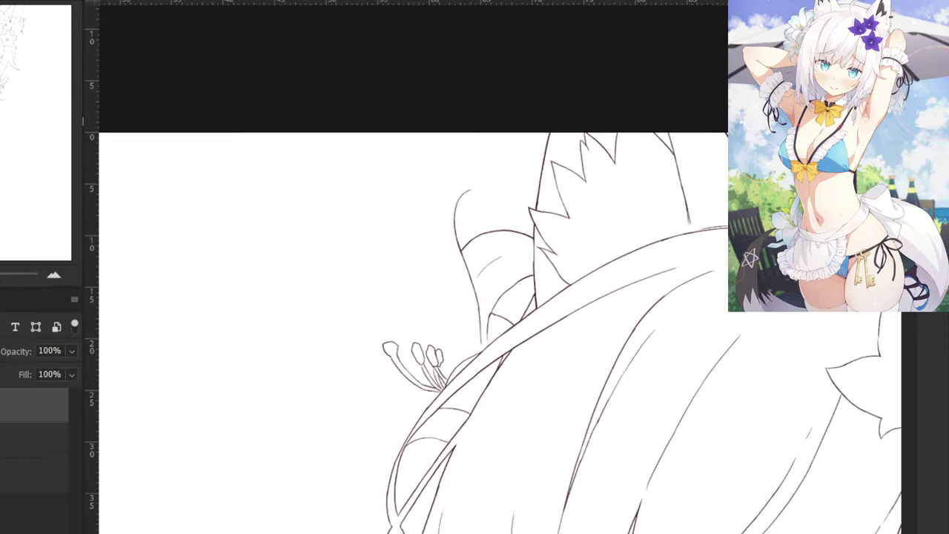
pyautogui.scroll(2, 499, 293)
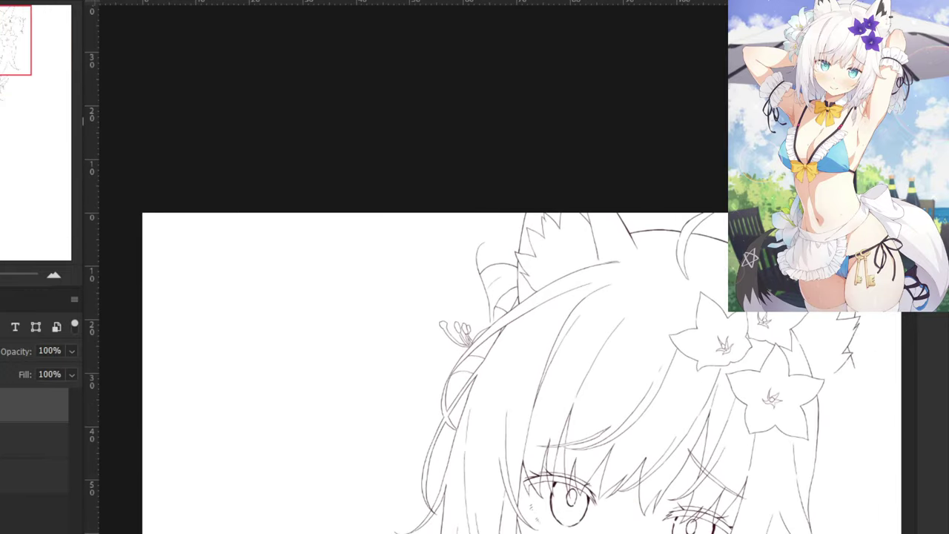
pyautogui.moveTo(470, 298); pyautogui.dragTo(244, 266)
pyautogui.moveTo(250, 333); pyautogui.dragTo(298, 197)
pyautogui.moveTo(297, 156); pyautogui.dragTo(395, 347)
# Ink the underside of the tall petal's curled tip from the fold line out to its point.
pyautogui.scroll(5, 376, 342)
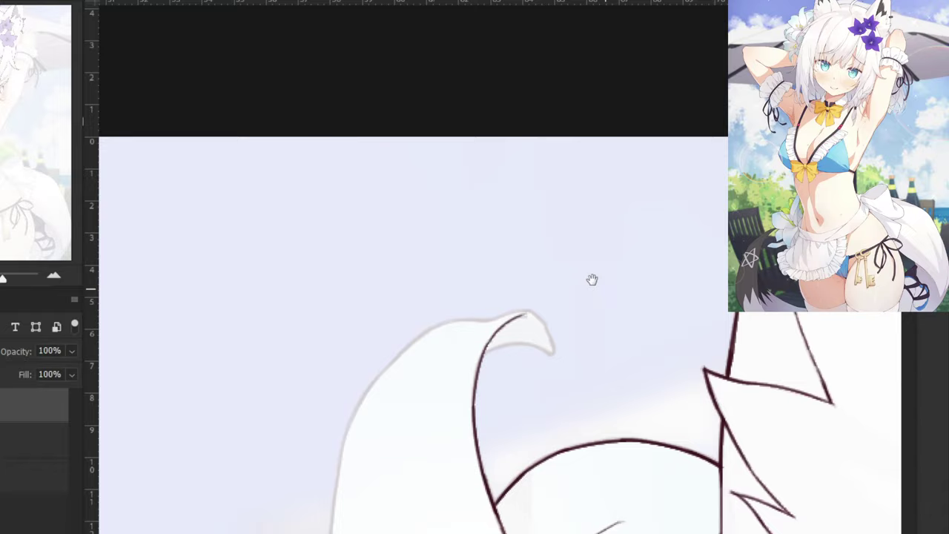
pyautogui.scroll(4, 592, 280)
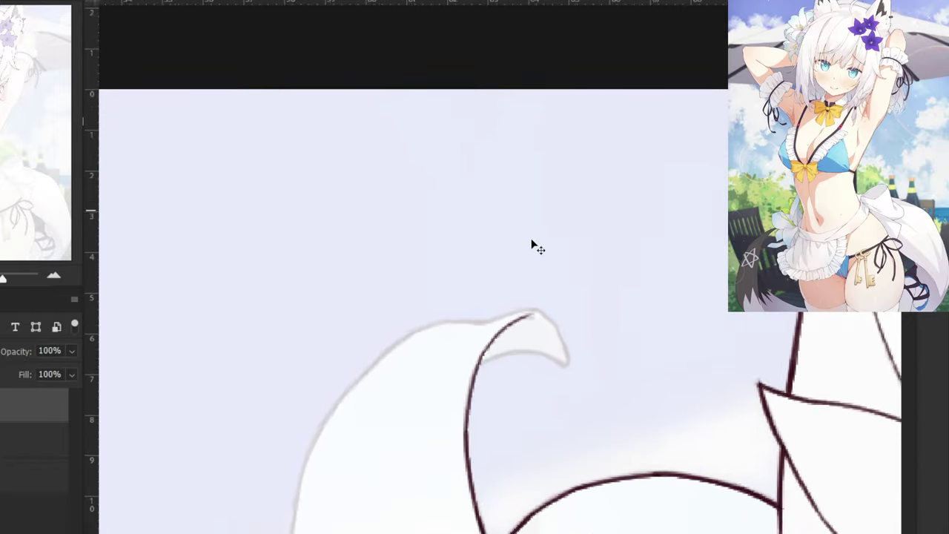
pyautogui.moveTo(529, 337); pyautogui.dragTo(553, 327)
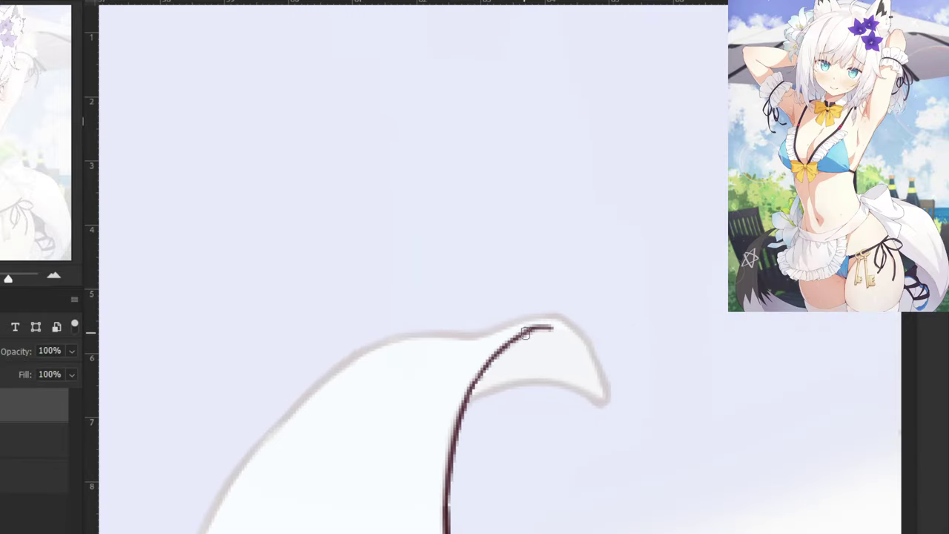
pyautogui.hotkey('ctrl', 'z')
pyautogui.moveTo(470, 402)
pyautogui.mouseDown()
pyautogui.moveTo(574, 392)
pyautogui.moveTo(605, 402)
pyautogui.mouseUp()
pyautogui.hotkey('ctrl', 'z')
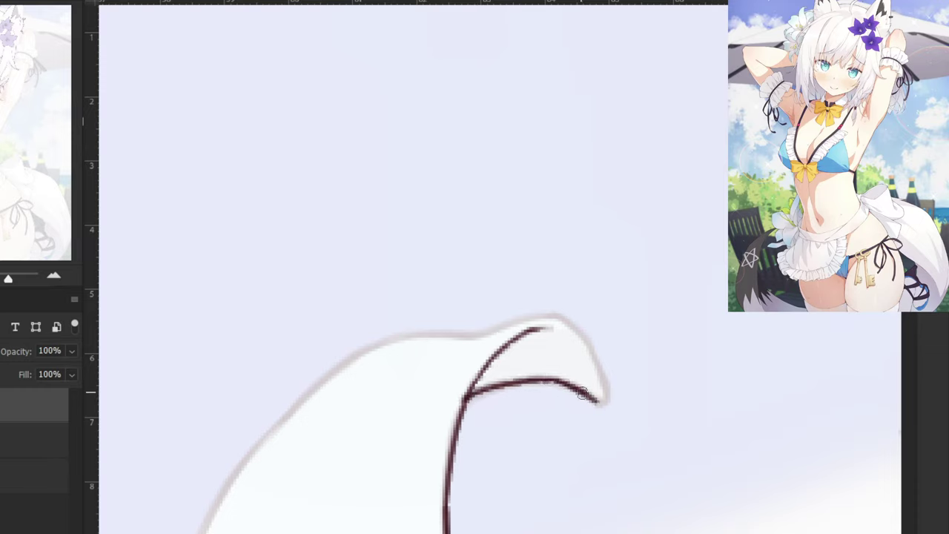
# Ink the curled tip's upper outline over its crest and down to the point, joining it to the underside line.
pyautogui.moveTo(481, 338)
pyautogui.mouseDown()
pyautogui.moveTo(539, 319)
pyautogui.moveTo(573, 324)
pyautogui.moveTo(602, 382)
pyautogui.mouseUp()
pyautogui.hotkey('ctrl', 'z')
pyautogui.hotkey('ctrl', 'z')
pyautogui.hotkey('ctrl', 'z')
pyautogui.hotkey('ctrl', 'z')
pyautogui.moveTo(584, 345); pyautogui.dragTo(607, 400)
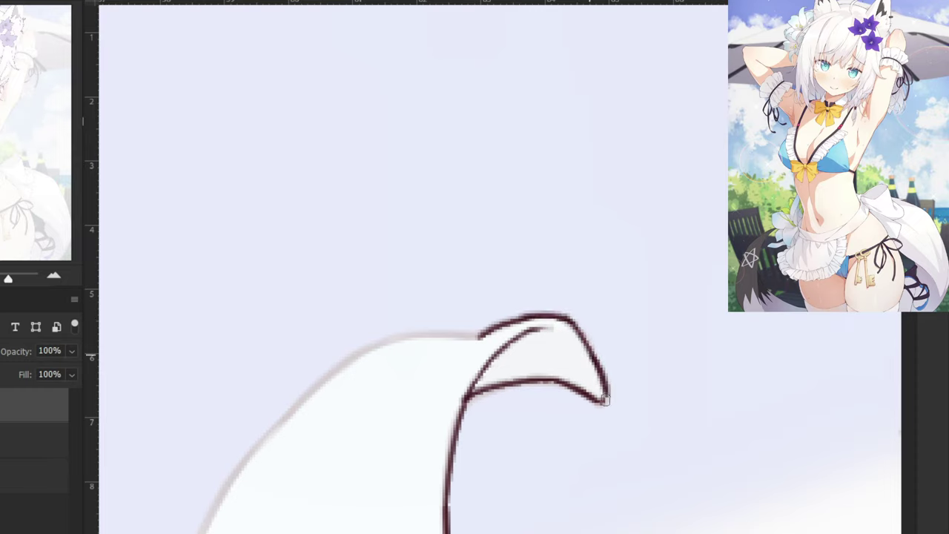
pyautogui.hotkey('ctrl', 'z')
pyautogui.moveTo(590, 355)
pyautogui.mouseDown()
pyautogui.moveTo(605, 399)
pyautogui.moveTo(598, 401)
pyautogui.mouseUp()
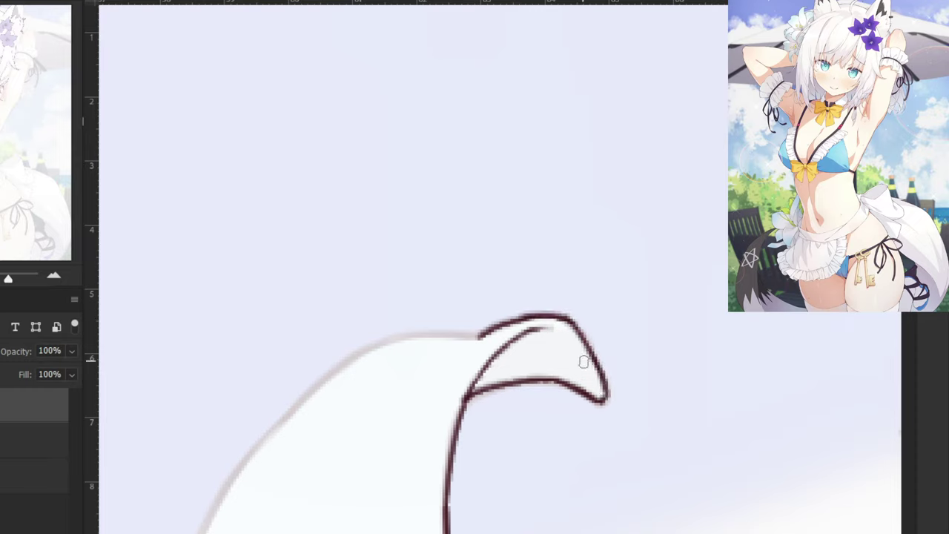
# Ink the tall petal's top edge leftward from the curled tip and around its upper shoulder.
pyautogui.moveTo(482, 336)
pyautogui.mouseDown()
pyautogui.moveTo(388, 350)
pyautogui.moveTo(380, 344)
pyautogui.moveTo(402, 337)
pyautogui.moveTo(386, 340)
pyautogui.moveTo(331, 368)
pyautogui.mouseUp()
pyautogui.hotkey('ctrl', 'z')
pyautogui.hotkey('ctrl', 'z')
pyautogui.hotkey('ctrl', 'z')
pyautogui.moveTo(392, 338); pyautogui.dragTo(308, 393)
pyautogui.hotkey('ctrl', '-')
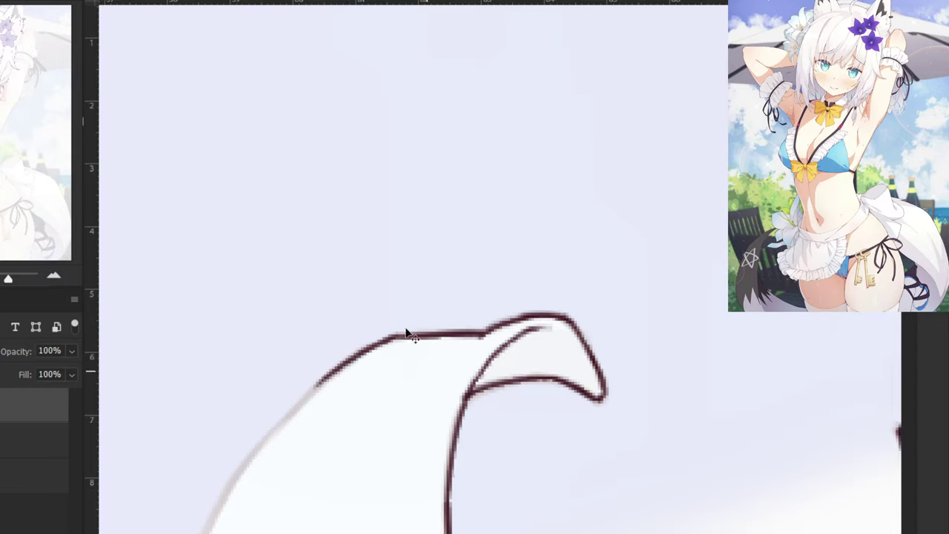
pyautogui.moveTo(373, 354); pyautogui.dragTo(338, 391)
pyautogui.hotkey('ctrl', 'z')
pyautogui.hotkey('ctrl', 'z')
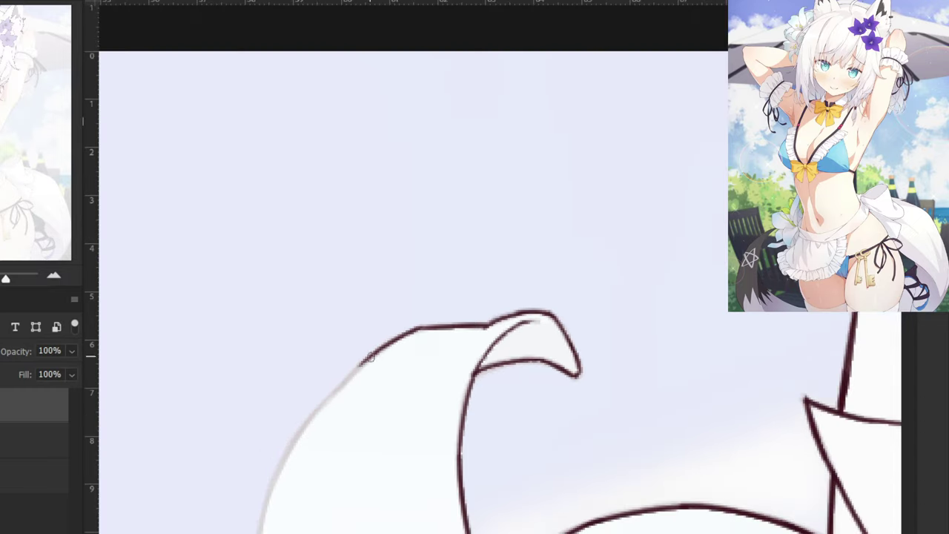
# Continue the tall petal's outer left edge from the shoulder down its upper slope.
pyautogui.moveTo(372, 356)
pyautogui.mouseDown()
pyautogui.moveTo(338, 390)
pyautogui.moveTo(396, 250)
pyautogui.mouseUp()
pyautogui.moveTo(448, 262); pyautogui.dragTo(383, 344)
pyautogui.hotkey('ctrl', 'z')
pyautogui.hotkey('ctrl', 'z')
pyautogui.hotkey('ctrl', 'z')
pyautogui.moveTo(428, 283); pyautogui.dragTo(378, 373)
pyautogui.hotkey('ctrl', 'z')
pyautogui.moveTo(387, 340)
pyautogui.mouseDown()
pyautogui.moveTo(364, 457)
pyautogui.moveTo(413, 339)
pyautogui.mouseUp()
pyautogui.hotkey('ctrl', 'z')
pyautogui.hotkey('ctrl', 'z')
# Ink the bend where the tall petal's left edge turns downward, redoing the stroke until the curve is smooth.
pyautogui.moveTo(455, 221); pyautogui.dragTo(426, 359)
pyautogui.hotkey('ctrl', 'z')
pyautogui.hotkey('ctrl', 'z')
pyautogui.moveTo(456, 219); pyautogui.dragTo(427, 332)
pyautogui.hotkey('ctrl', 'z')
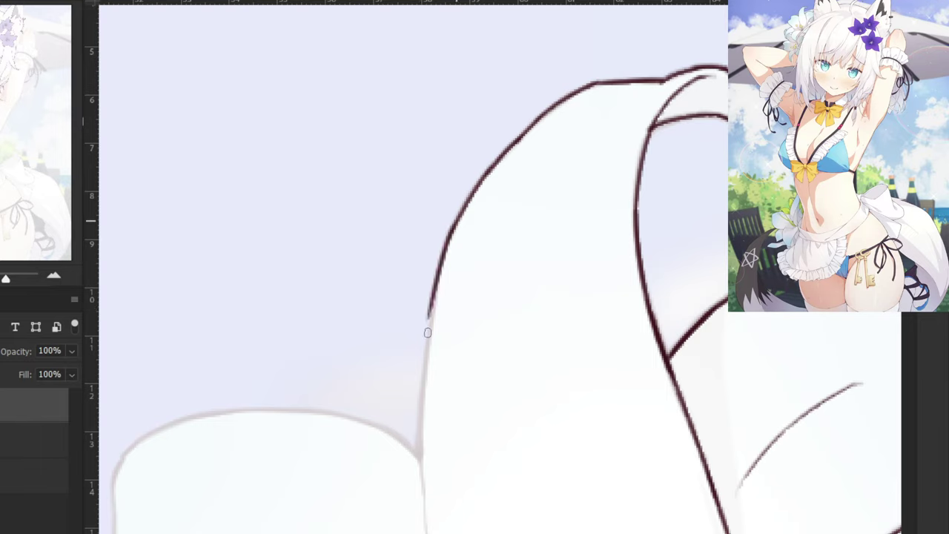
pyautogui.hotkey('ctrl', 'z')
pyautogui.hotkey('ctrl', 'z')
pyautogui.moveTo(456, 219); pyautogui.dragTo(432, 338)
pyautogui.hotkey('ctrl', 'z')
pyautogui.hotkey('ctrl', 'z')
pyautogui.moveTo(455, 222); pyautogui.dragTo(429, 337)
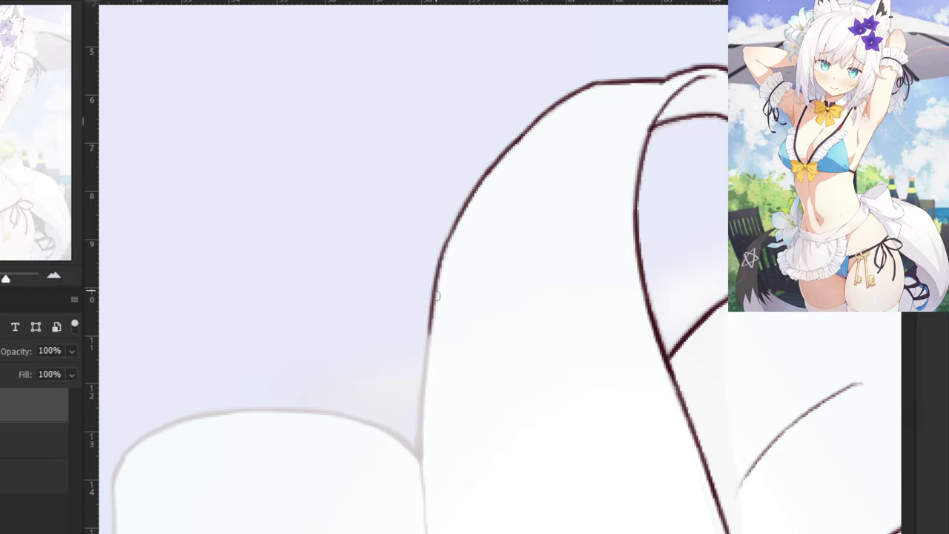
pyautogui.hotkey('ctrl', 'z')
pyautogui.hotkey('ctrl', 'z')
pyautogui.moveTo(455, 222); pyautogui.dragTo(430, 343)
# Carry the tall petal's left edge down to and just past its junction with the wide left petal.
pyautogui.moveTo(434, 291); pyautogui.dragTo(422, 412)
pyautogui.hotkey('ctrl', 'z')
pyautogui.moveTo(430, 322)
pyautogui.mouseDown()
pyautogui.moveTo(423, 460)
pyautogui.moveTo(423, 417)
pyautogui.moveTo(421, 459)
pyautogui.moveTo(388, 307)
pyautogui.mouseUp()
pyautogui.hotkey('ctrl', 'z')
pyautogui.moveTo(397, 244); pyautogui.dragTo(397, 313)
pyautogui.hotkey('ctrl', 'z')
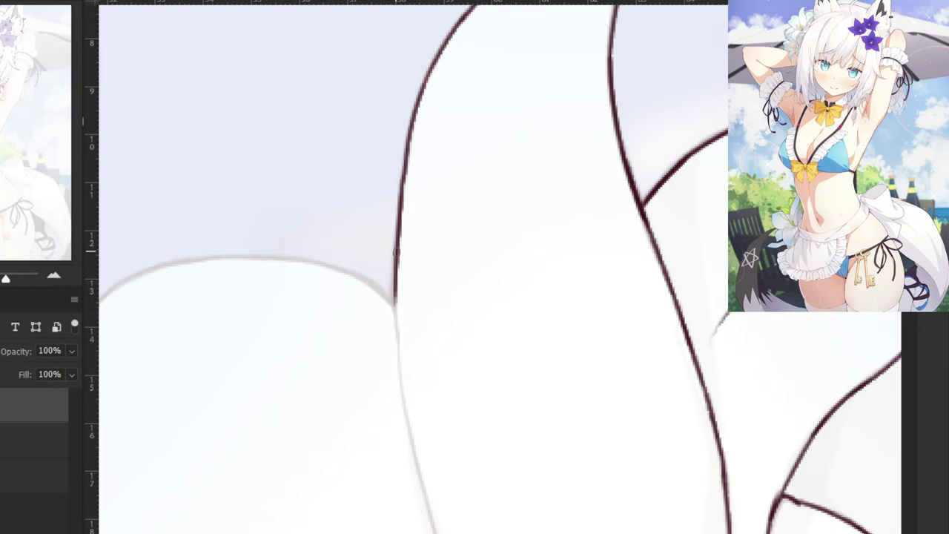
pyautogui.moveTo(397, 253); pyautogui.dragTo(407, 417)
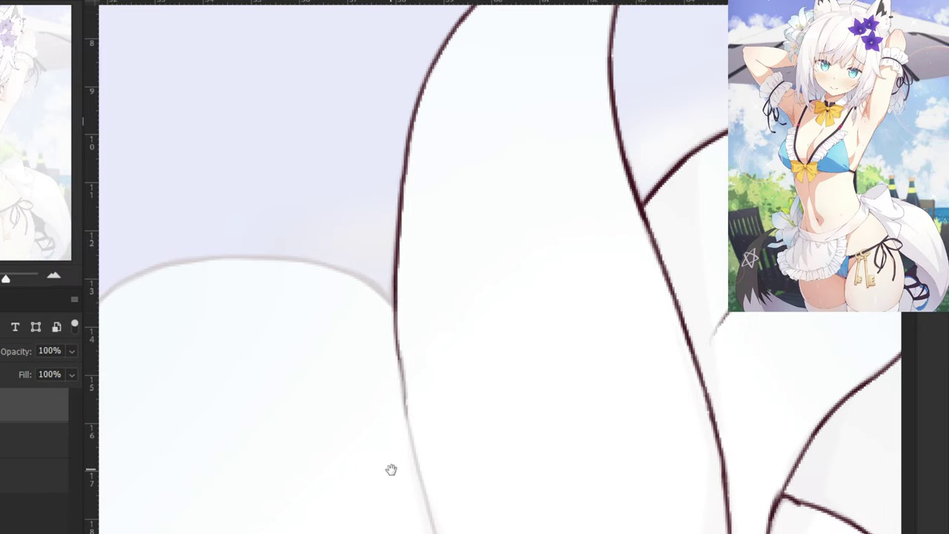
# Ink the middle stretch of the tall petal's left edge below the wide left petal's junction, redoing it until it flows smoothly.
pyautogui.moveTo(392, 470); pyautogui.dragTo(302, 288)
pyautogui.hotkey('ctrl', 'z')
pyautogui.moveTo(309, 185); pyautogui.dragTo(322, 239)
pyautogui.moveTo(310, 176); pyautogui.dragTo(324, 270)
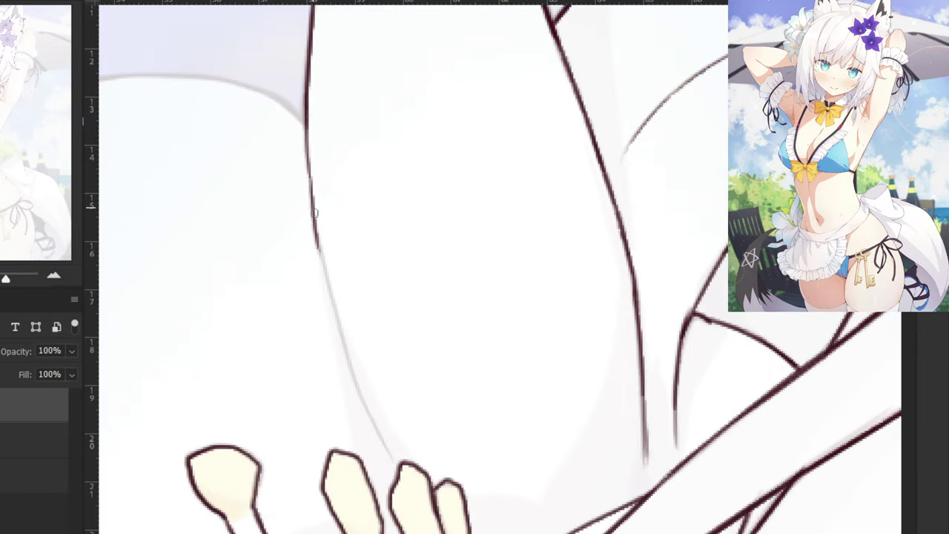
pyautogui.hotkey('ctrl', 'z')
pyautogui.moveTo(310, 177); pyautogui.dragTo(322, 253)
pyautogui.hotkey('ctrl', 'z')
pyautogui.moveTo(314, 215); pyautogui.dragTo(338, 324)
pyautogui.hotkey('ctrl', 'z')
pyautogui.hotkey('ctrl', 'z')
pyautogui.moveTo(309, 164); pyautogui.dragTo(335, 295)
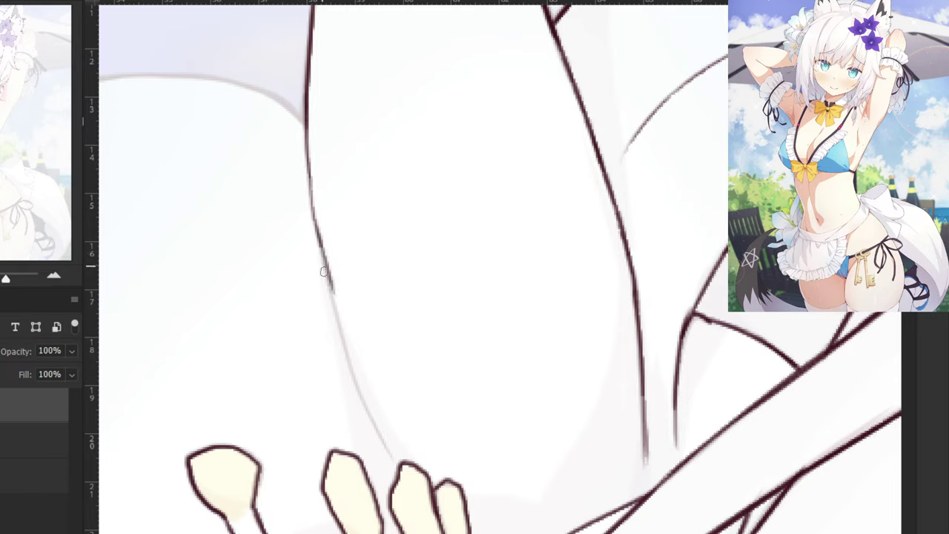
pyautogui.hotkey('ctrl', 'z')
pyautogui.moveTo(312, 204); pyautogui.dragTo(337, 312)
# Ink the lower end of the tall petal's left edge down toward the stamens, redoing the taper.
pyautogui.moveTo(324, 263); pyautogui.dragTo(361, 396)
pyautogui.moveTo(347, 357); pyautogui.dragTo(396, 461)
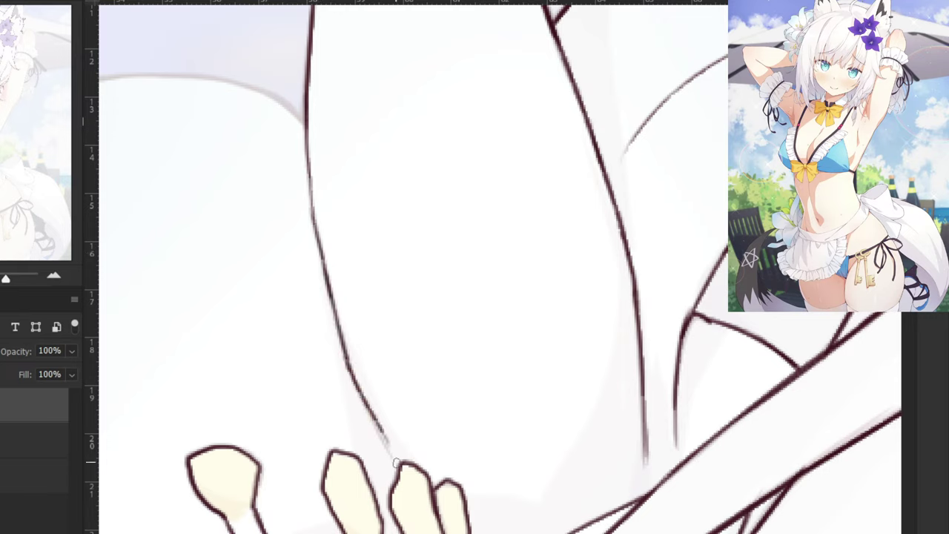
pyautogui.hotkey('ctrl', 'z')
pyautogui.moveTo(343, 358); pyautogui.dragTo(393, 457)
pyautogui.hotkey('ctrl', 'z')
pyautogui.hotkey('ctrl', 'z')
pyautogui.hotkey('ctrl', 'z')
pyautogui.hotkey('ctrl', 'z')
pyautogui.moveTo(345, 360)
pyautogui.mouseDown()
pyautogui.moveTo(389, 455)
pyautogui.moveTo(388, 442)
pyautogui.mouseUp()
pyautogui.hotkey('ctrl', 'z')
pyautogui.hotkey('ctrl', 'z')
pyautogui.hotkey('ctrl', '-')
pyautogui.hotkey('ctrl', '-')
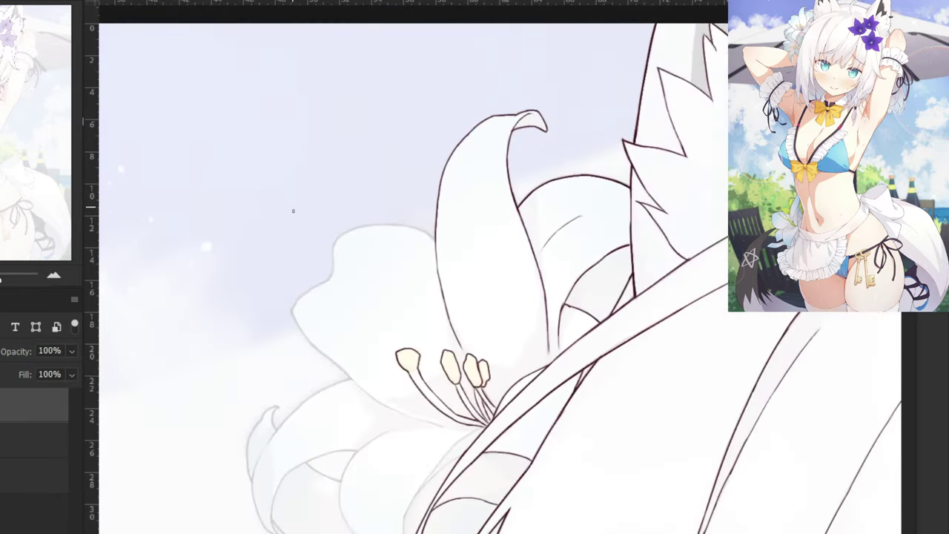
# Ink the wide left petal's top edge from the tall petal leftward, redoing the stroke until the arch is smooth.
pyautogui.scroll(8, 222, 385)
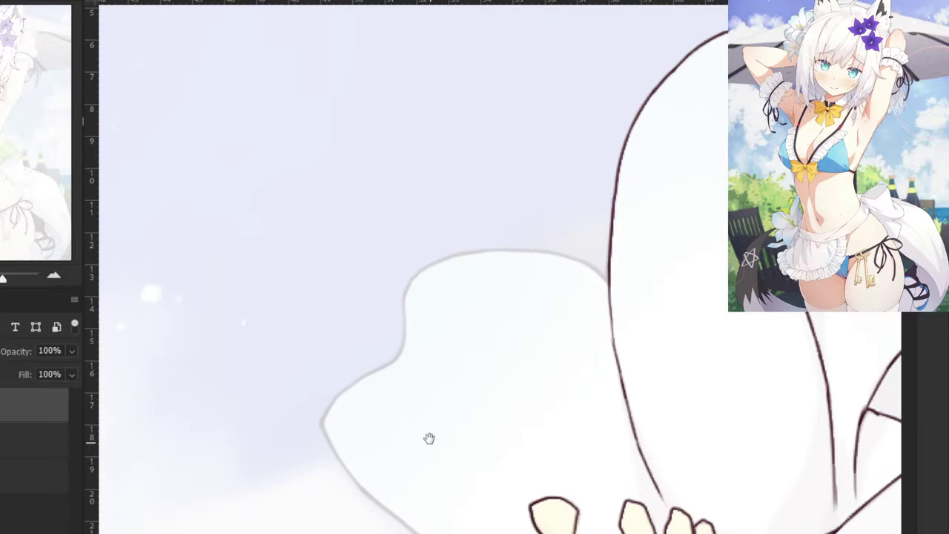
pyautogui.moveTo(656, 268)
pyautogui.mouseDown()
pyautogui.moveTo(621, 237)
pyautogui.moveTo(568, 227)
pyautogui.mouseUp()
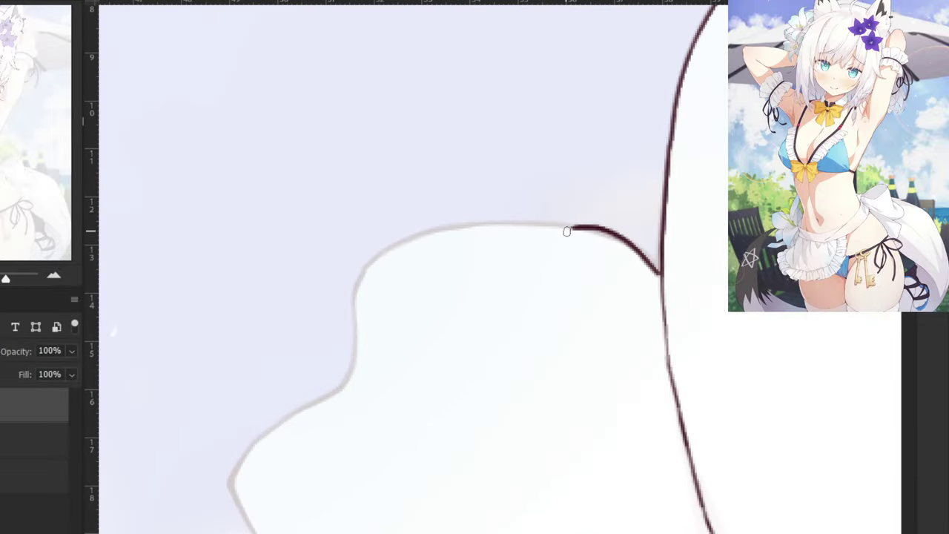
pyautogui.hotkey('ctrl', 'z')
pyautogui.moveTo(419, 232)
pyautogui.mouseDown()
pyautogui.moveTo(571, 226)
pyautogui.moveTo(559, 243)
pyautogui.moveTo(608, 235)
pyautogui.mouseUp()
pyautogui.hotkey('ctrl', 'z')
pyautogui.hotkey('ctrl', 'z')
pyautogui.hotkey('ctrl', 'z')
pyautogui.moveTo(529, 223)
pyautogui.mouseDown()
pyautogui.moveTo(620, 238)
pyautogui.moveTo(654, 264)
pyautogui.mouseUp()
pyautogui.hotkey('ctrl', 'z')
pyautogui.moveTo(609, 233)
pyautogui.mouseDown()
pyautogui.moveTo(661, 271)
pyautogui.moveTo(654, 265)
pyautogui.mouseUp()
pyautogui.hotkey('ctrl', 'z')
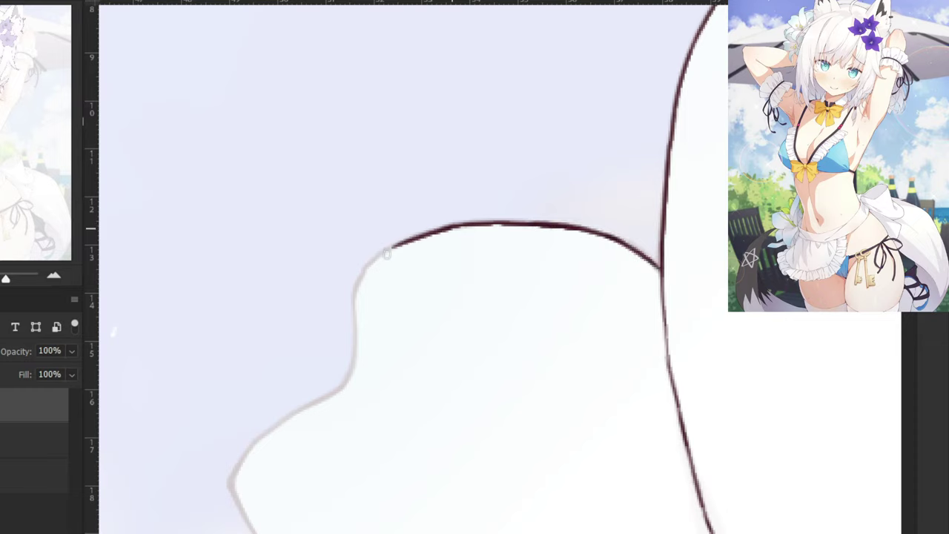
# Ink the wide left petal's rounded upper-left shoulder and carry the line down toward the notch in its outer edge.
pyautogui.moveTo(451, 227)
pyautogui.mouseDown()
pyautogui.moveTo(388, 253)
pyautogui.moveTo(339, 319)
pyautogui.mouseUp()
pyautogui.hotkey('ctrl', 'z')
pyautogui.moveTo(373, 259)
pyautogui.mouseDown()
pyautogui.moveTo(356, 293)
pyautogui.moveTo(352, 367)
pyautogui.mouseUp()
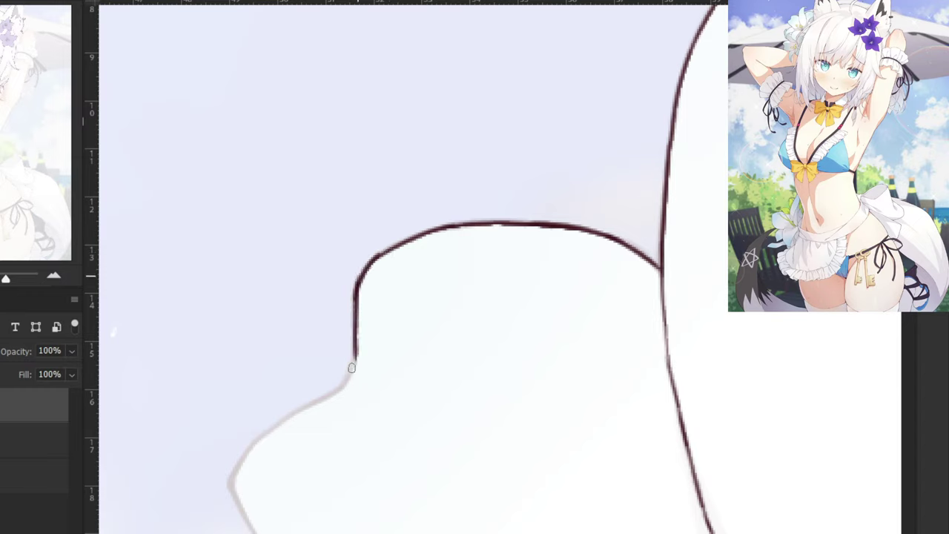
pyautogui.hotkey('ctrl', 'z')
pyautogui.moveTo(356, 297); pyautogui.dragTo(352, 368)
pyautogui.hotkey('ctrl', 'z')
pyautogui.moveTo(355, 292); pyautogui.dragTo(352, 359)
pyautogui.moveTo(354, 313); pyautogui.dragTo(344, 385)
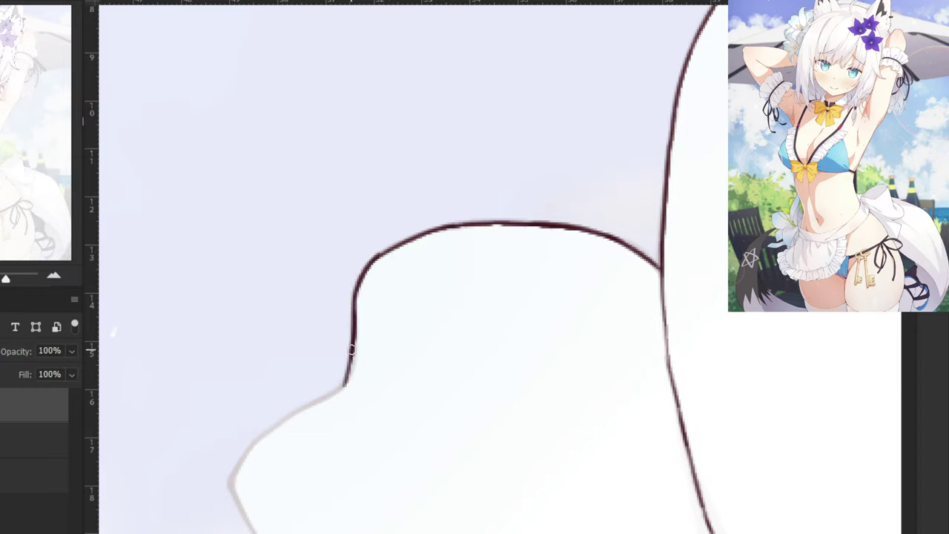
# Ink the wide left petal's notch and the edge running outward from it to the petal's pointed left tip.
pyautogui.hotkey('ctrl', 'z')
pyautogui.moveTo(353, 349)
pyautogui.mouseDown()
pyautogui.moveTo(348, 374)
pyautogui.moveTo(318, 399)
pyautogui.mouseUp()
pyautogui.moveTo(351, 371); pyautogui.dragTo(292, 413)
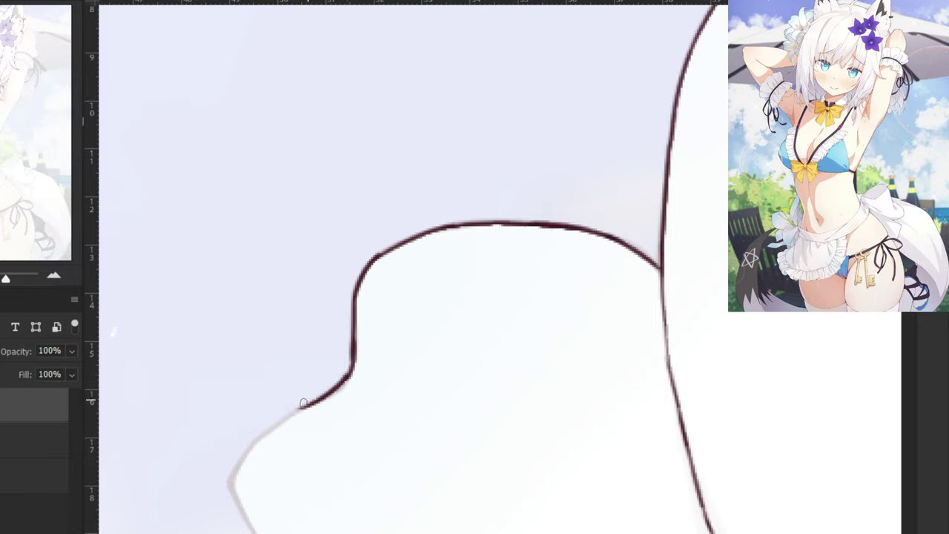
pyautogui.hotkey('ctrl', 'z')
pyautogui.moveTo(352, 369); pyautogui.dragTo(262, 439)
pyautogui.hotkey('ctrl', 'z')
pyautogui.moveTo(325, 402)
pyautogui.mouseDown()
pyautogui.moveTo(256, 435)
pyautogui.moveTo(232, 479)
pyautogui.mouseUp()
pyautogui.hotkey('ctrl', 'z')
pyautogui.hotkey('ctrl', 'z')
pyautogui.hotkey('ctrl', 'z')
pyautogui.hotkey('ctrl', 'z')
# Ink the first stretch of the wide left petal's lower edge, running diagonally down from its pointed tip.
pyautogui.moveTo(263, 435)
pyautogui.mouseDown()
pyautogui.moveTo(228, 488)
pyautogui.moveTo(292, 309)
pyautogui.moveTo(303, 357)
pyautogui.mouseUp()
pyautogui.hotkey('ctrl', 'z')
pyautogui.hotkey('ctrl', 'z')
pyautogui.moveTo(280, 301)
pyautogui.mouseDown()
pyautogui.moveTo(306, 361)
pyautogui.moveTo(339, 400)
pyautogui.mouseUp()
pyautogui.hotkey('ctrl', 'z')
pyautogui.hotkey('ctrl', 'z')
pyautogui.moveTo(297, 344); pyautogui.dragTo(347, 411)
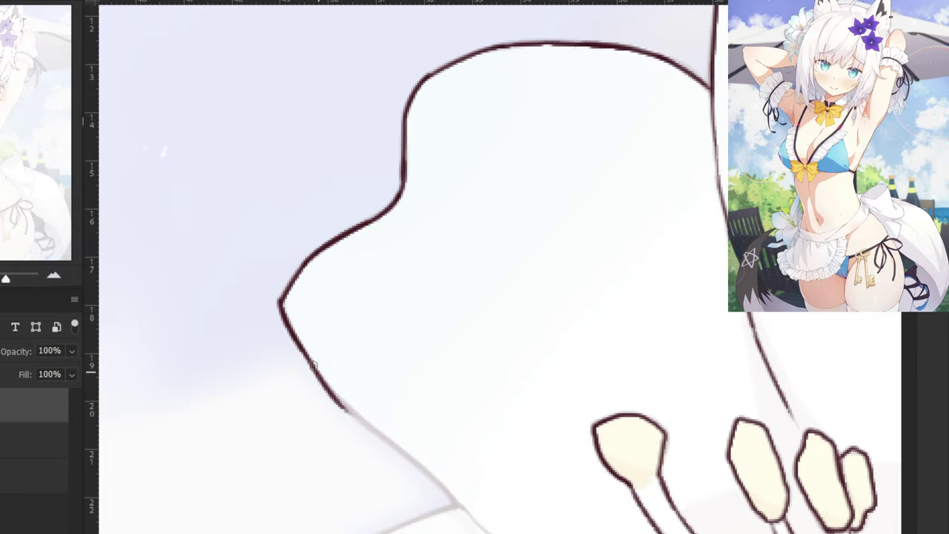
# Extend the wide left petal's lower edge down past its junction with the lower-left petal, redoing uneven strokes.
pyautogui.hotkey('ctrl', 'z')
pyautogui.moveTo(299, 344)
pyautogui.mouseDown()
pyautogui.moveTo(346, 405)
pyautogui.moveTo(394, 440)
pyautogui.mouseUp()
pyautogui.hotkey('ctrl', 'z')
pyautogui.hotkey('ctrl', 'z')
pyautogui.hotkey('ctrl', 'z')
pyautogui.moveTo(347, 406); pyautogui.dragTo(414, 459)
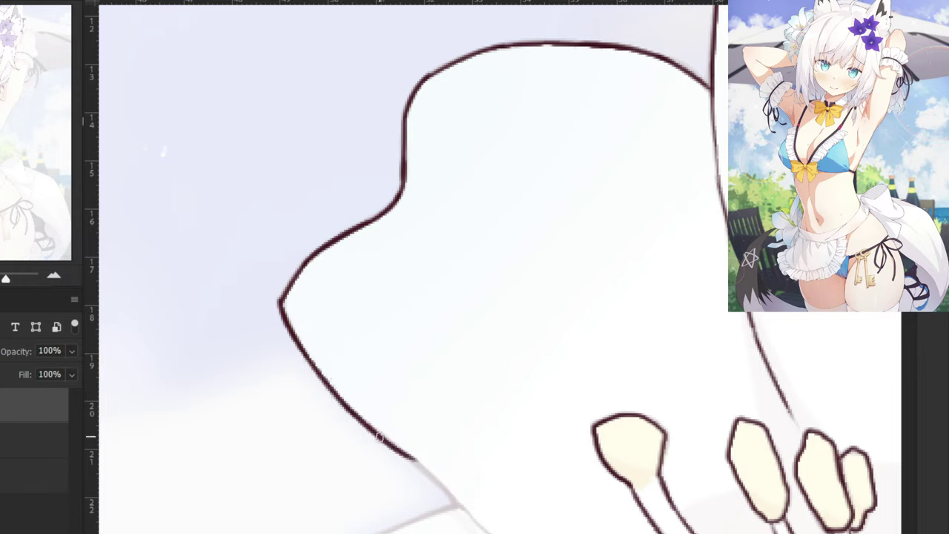
pyautogui.hotkey('ctrl', 'z')
pyautogui.moveTo(340, 399)
pyautogui.mouseDown()
pyautogui.moveTo(458, 498)
pyautogui.moveTo(325, 403)
pyautogui.mouseUp()
pyautogui.hotkey('ctrl', 'z')
pyautogui.hotkey('ctrl', 'z')
pyautogui.moveTo(326, 350); pyautogui.dragTo(394, 424)
pyautogui.hotkey('ctrl', 'z')
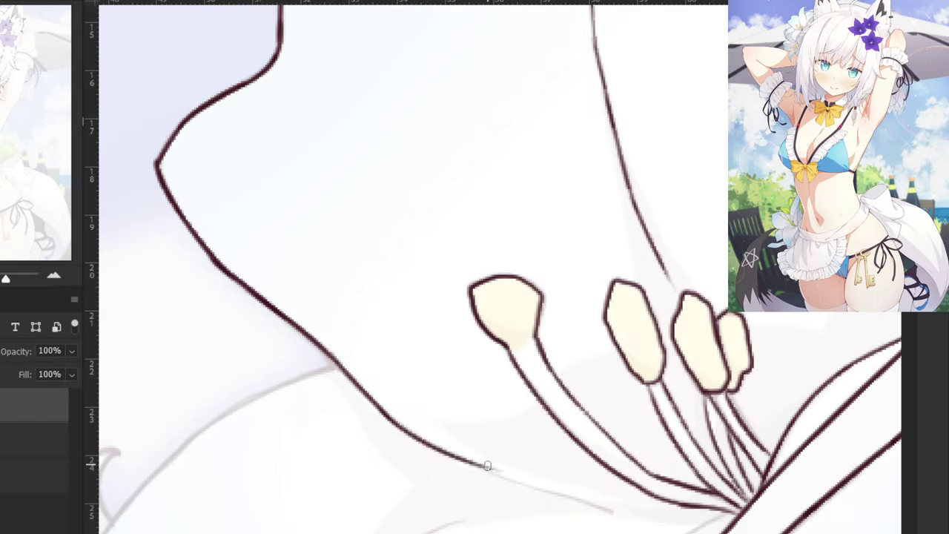
# Ink the tapering end of the wide left petal's lower edge toward the stamens' base, redoing it until it flows smoothly.
pyautogui.moveTo(475, 469); pyautogui.dragTo(401, 425)
pyautogui.hotkey('ctrl', 'z')
pyautogui.moveTo(438, 452); pyautogui.dragTo(574, 500)
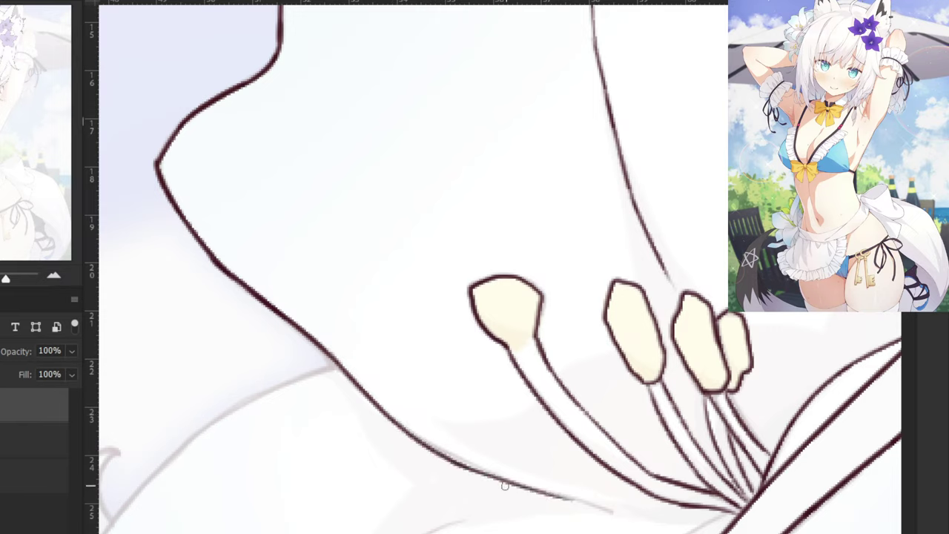
pyautogui.hotkey('ctrl', 'z')
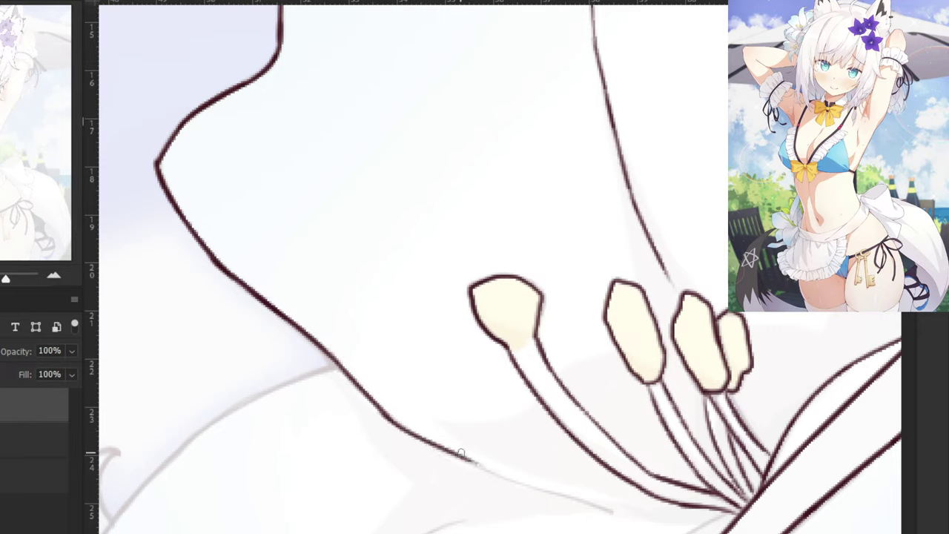
pyautogui.moveTo(424, 436); pyautogui.dragTo(528, 482)
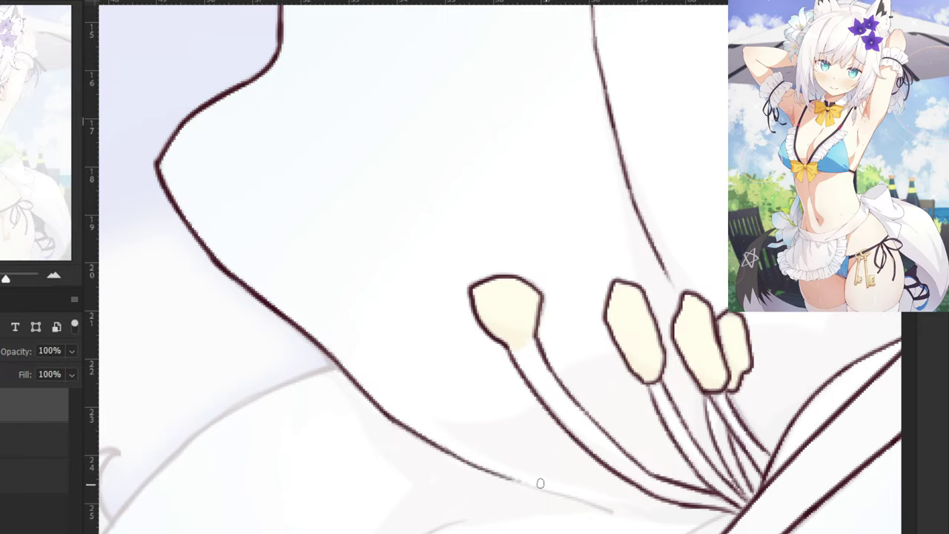
pyautogui.hotkey('ctrl', 'z')
pyautogui.moveTo(435, 443)
pyautogui.mouseDown()
pyautogui.moveTo(494, 477)
pyautogui.moveTo(437, 443)
pyautogui.moveTo(540, 487)
pyautogui.moveTo(497, 476)
pyautogui.moveTo(613, 511)
pyautogui.mouseUp()
pyautogui.hotkey('ctrl', '-')
pyautogui.hotkey('ctrl', '-')
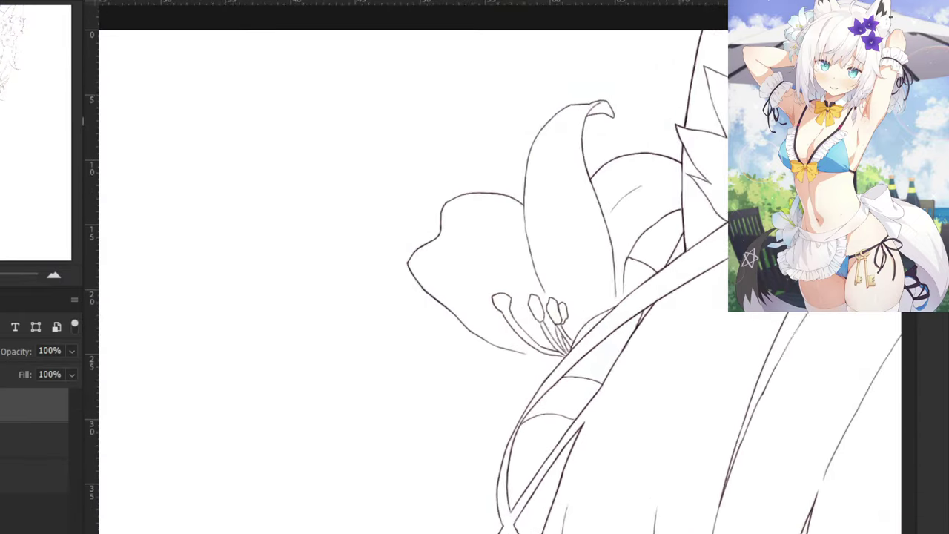
# Ink the start of the lower-left petal's upper edge, curving outward from its junction with the wide left petal.
pyautogui.scroll(6, 346, 269)
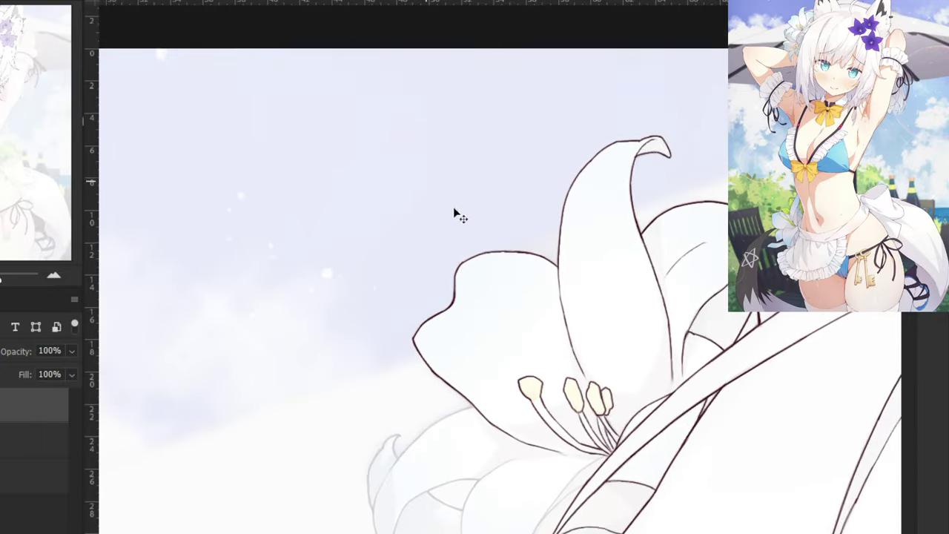
pyautogui.hotkey('ctrl', '+')
pyautogui.moveTo(348, 486); pyautogui.dragTo(403, 265)
pyautogui.hotkey('ctrl', '+')
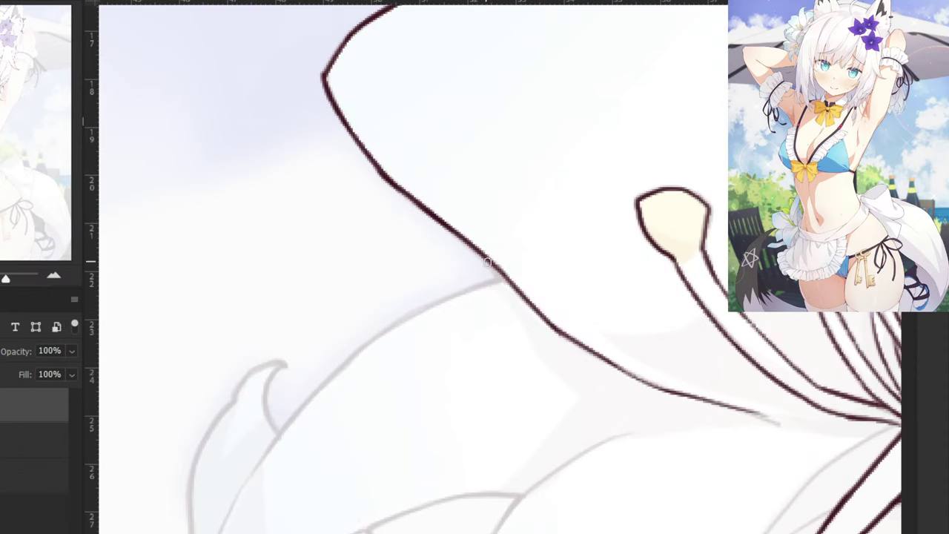
pyautogui.scroll(-3, 497, 261)
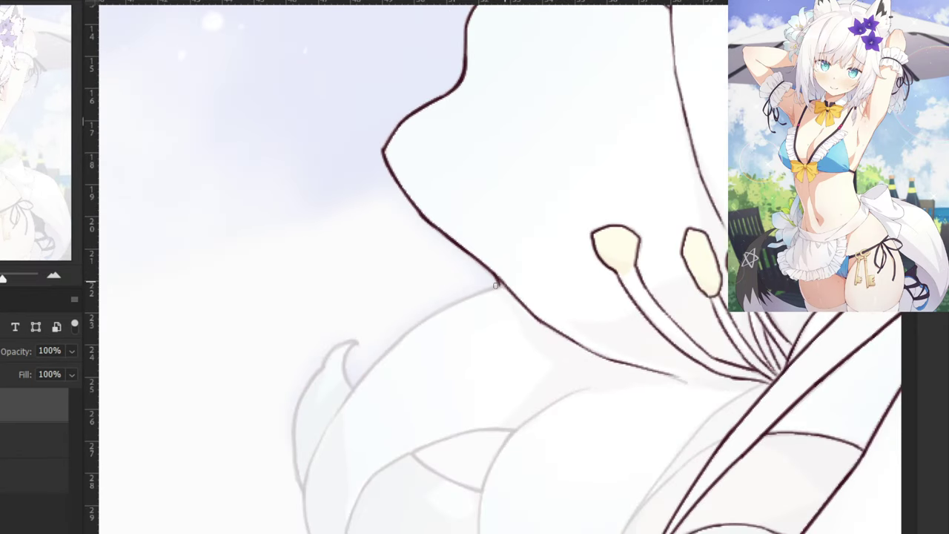
pyautogui.hotkey('ctrl', 'z')
pyautogui.moveTo(498, 285); pyautogui.dragTo(401, 341)
pyautogui.hotkey('ctrl', 'z')
pyautogui.hotkey('ctrl', 'z')
pyautogui.moveTo(502, 288); pyautogui.dragTo(399, 345)
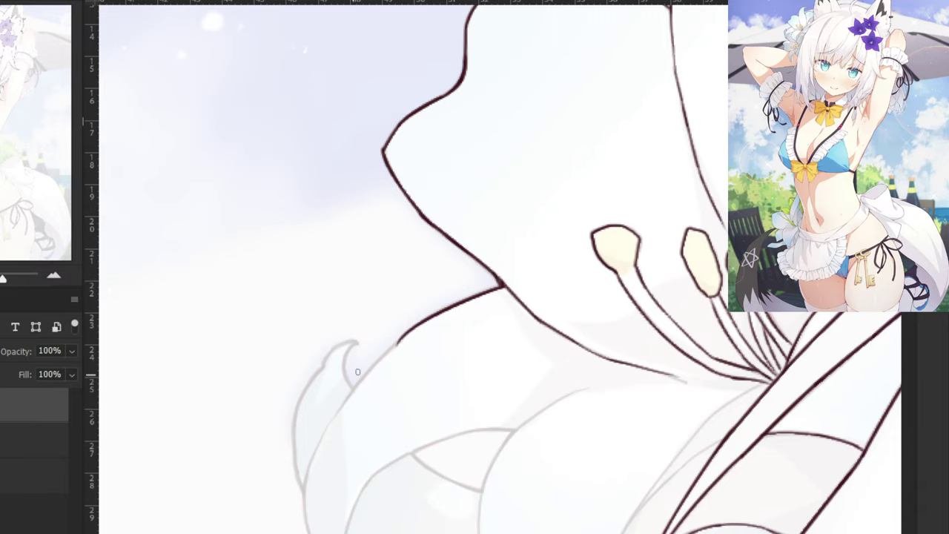
# Clean up the stroke's end and extend the lower-left petal's upper edge down just past the small curled tip.
pyautogui.press('e')
pyautogui.click(390, 358)
pyautogui.press('b')
pyautogui.moveTo(416, 321); pyautogui.dragTo(342, 409)
pyautogui.hotkey('ctrl', 'z')
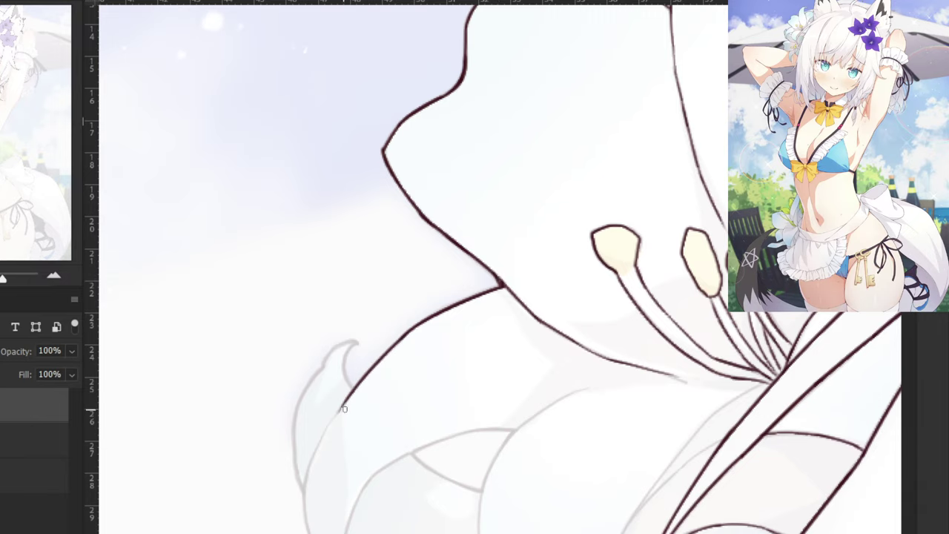
pyautogui.moveTo(287, 380); pyautogui.dragTo(362, 319)
pyautogui.hotkey('ctrl', '+')
pyautogui.hotkey('ctrl', 'z')
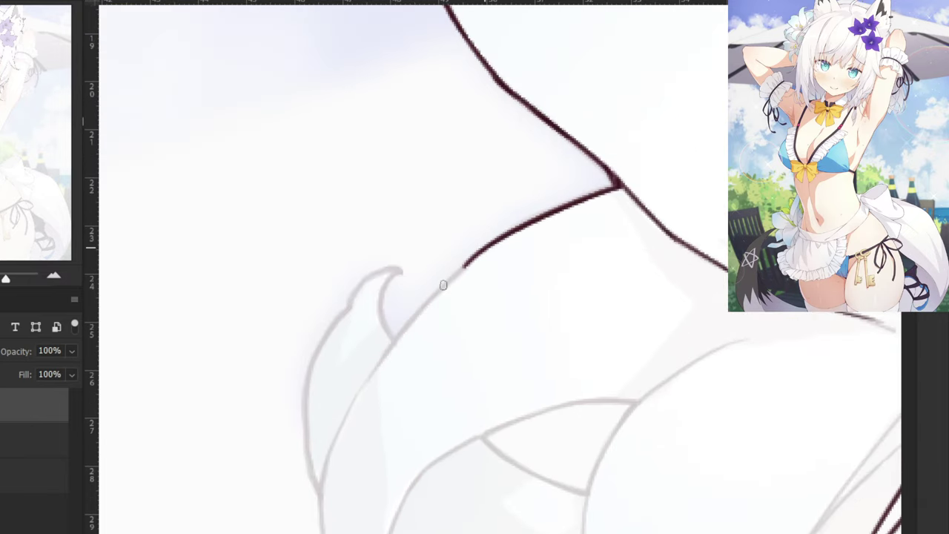
pyautogui.hotkey('ctrl', 'z')
pyautogui.moveTo(477, 254)
pyautogui.mouseDown()
pyautogui.moveTo(375, 356)
pyautogui.moveTo(373, 378)
pyautogui.mouseUp()
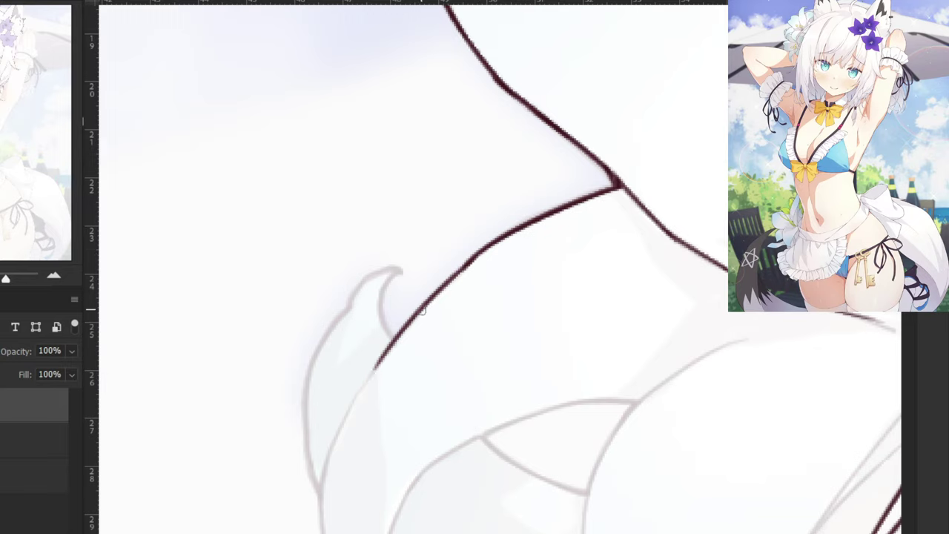
# Ink the inner curve and hooked top of the small curled tip behind the lower-left petal, redoing the hook.
pyautogui.moveTo(399, 271); pyautogui.dragTo(389, 338)
pyautogui.hotkey('ctrl', 'z')
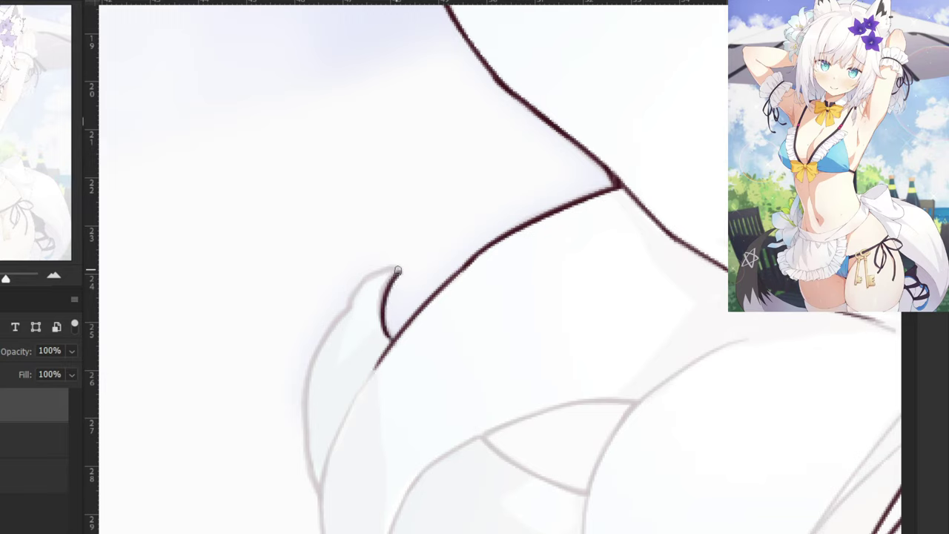
pyautogui.moveTo(400, 271); pyautogui.dragTo(349, 306)
pyautogui.hotkey('ctrl', 'z')
pyautogui.hotkey('ctrl', 'z')
pyautogui.moveTo(399, 271); pyautogui.dragTo(346, 307)
pyautogui.hotkey('ctrl', 'z')
pyautogui.hotkey('ctrl', 'z')
pyautogui.moveTo(399, 272); pyautogui.dragTo(352, 311)
pyautogui.hotkey('ctrl', 'z')
pyautogui.hotkey('ctrl', 'z')
# Ink the curled tip's outer edge from below the hook down to where it meets the lower-left petal.
pyautogui.moveTo(394, 273)
pyautogui.mouseDown()
pyautogui.moveTo(357, 310)
pyautogui.moveTo(304, 399)
pyautogui.mouseUp()
pyautogui.hotkey('ctrl', 'z')
pyautogui.moveTo(346, 310); pyautogui.dragTo(305, 399)
pyautogui.hotkey('ctrl', 'z')
pyautogui.moveTo(347, 309)
pyautogui.mouseDown()
pyautogui.moveTo(302, 405)
pyautogui.moveTo(313, 429)
pyautogui.mouseUp()
pyautogui.hotkey('ctrl', 'z')
pyautogui.hotkey('ctrl', 'z')
pyautogui.hotkey('ctrl', 'z')
pyautogui.moveTo(348, 312)
pyautogui.mouseDown()
pyautogui.moveTo(309, 421)
pyautogui.moveTo(314, 363)
pyautogui.moveTo(308, 433)
pyautogui.mouseUp()
pyautogui.hotkey('ctrl', 'z')
pyautogui.moveTo(305, 393); pyautogui.dragTo(309, 433)
pyautogui.hotkey('ctrl', 'z')
pyautogui.moveTo(305, 405); pyautogui.dragTo(319, 493)
pyautogui.hotkey('ctrl', 'z')
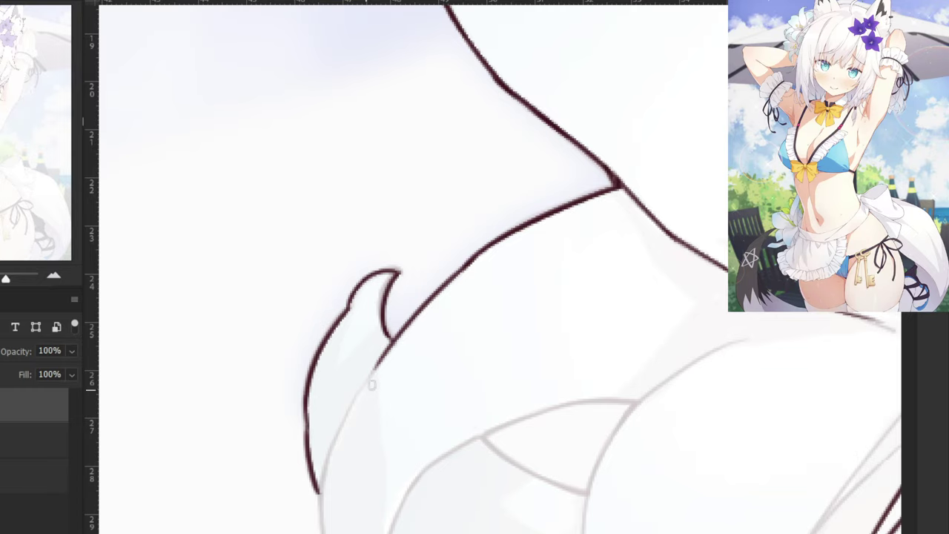
# Ink the lower-left petal's edge along the inside of the curled tip, down past their lower meeting point.
pyautogui.moveTo(362, 392); pyautogui.dragTo(319, 489)
pyautogui.hotkey('ctrl', 'z')
pyautogui.moveTo(347, 408); pyautogui.dragTo(321, 516)
pyautogui.hotkey('ctrl', 'z')
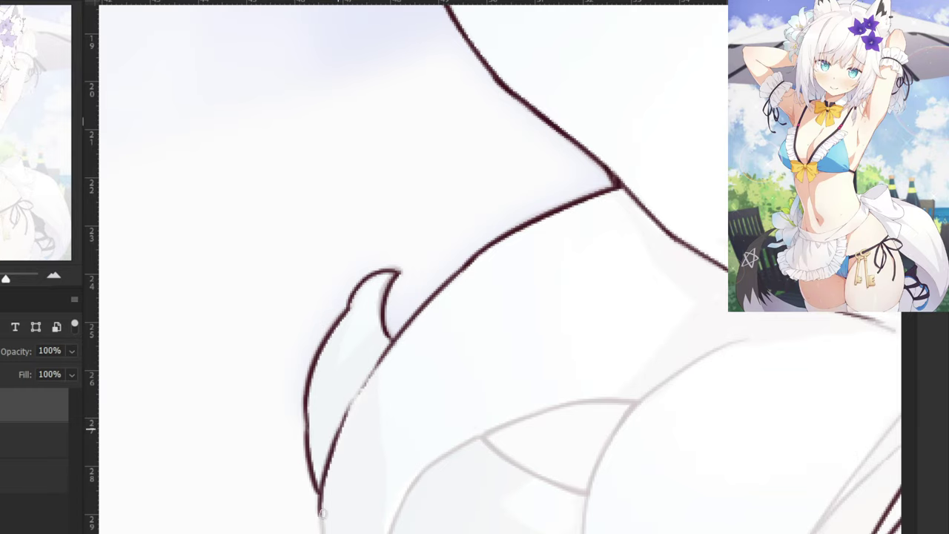
pyautogui.moveTo(306, 478)
pyautogui.mouseDown()
pyautogui.moveTo(291, 302)
pyautogui.moveTo(305, 359)
pyautogui.mouseUp()
pyautogui.hotkey('ctrl', 'z')
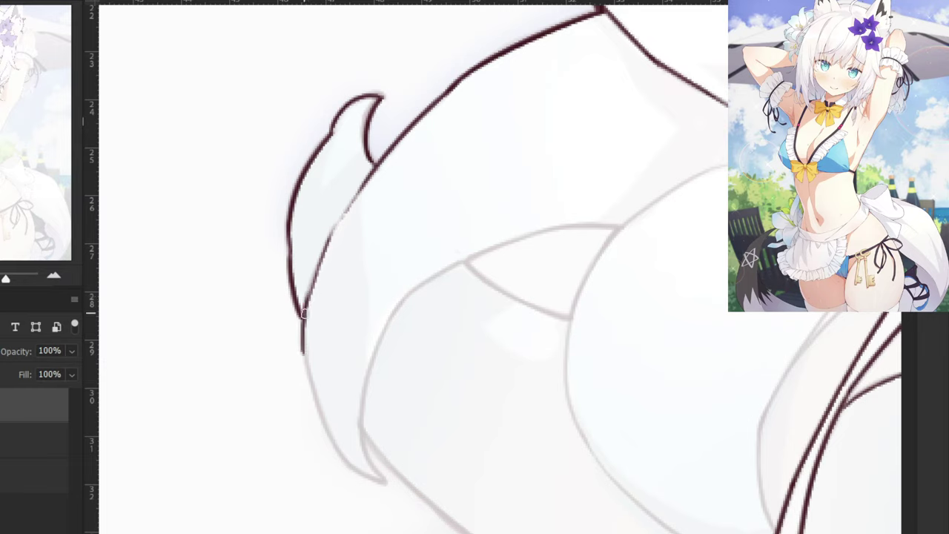
# Ink the lower-left petal's outer edge down to its pointed bottom tip, redoing strokes until the curve is smooth.
pyautogui.moveTo(303, 321); pyautogui.dragTo(325, 413)
pyautogui.hotkey('ctrl', 'z')
pyautogui.hotkey('ctrl', 'z')
pyautogui.moveTo(301, 332); pyautogui.dragTo(326, 427)
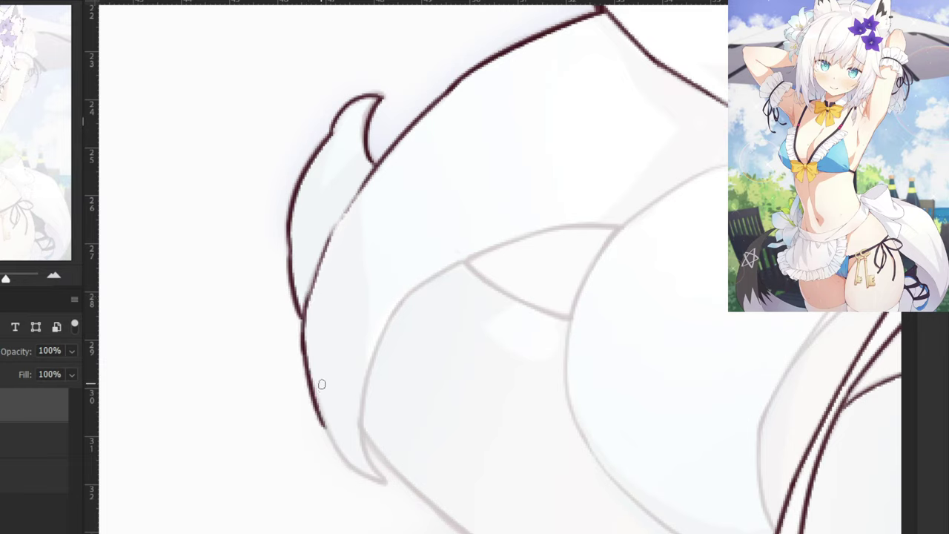
pyautogui.hotkey('ctrl', 'z')
pyautogui.moveTo(314, 394)
pyautogui.mouseDown()
pyautogui.moveTo(341, 439)
pyautogui.moveTo(329, 430)
pyautogui.moveTo(383, 484)
pyautogui.mouseUp()
pyautogui.hotkey('ctrl', 'z')
pyautogui.hotkey('ctrl', 'z')
pyautogui.moveTo(337, 449); pyautogui.dragTo(381, 482)
pyautogui.hotkey('ctrl', 'z')
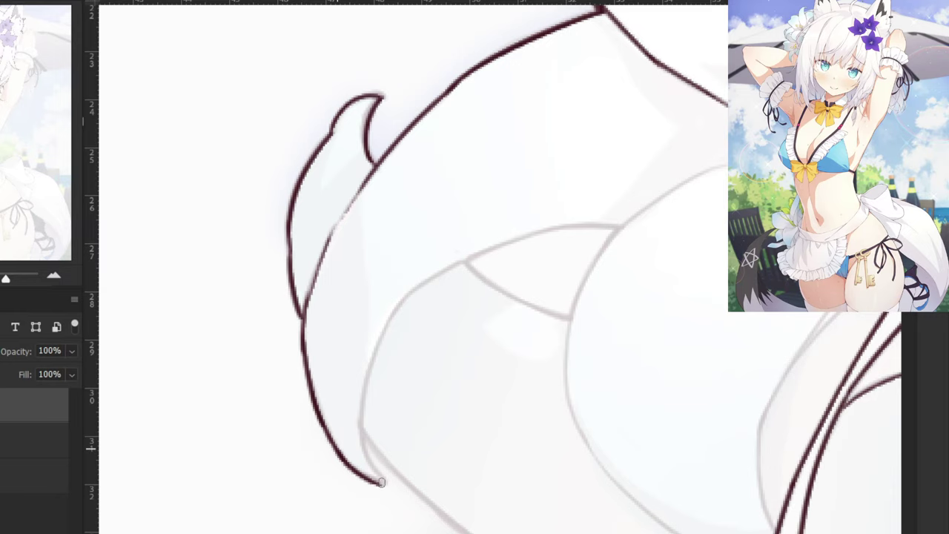
# Ink the rounded lower petal's right edge from the stamens' base diagonally down beside the hair strand.
pyautogui.hotkey('ctrl', '-')
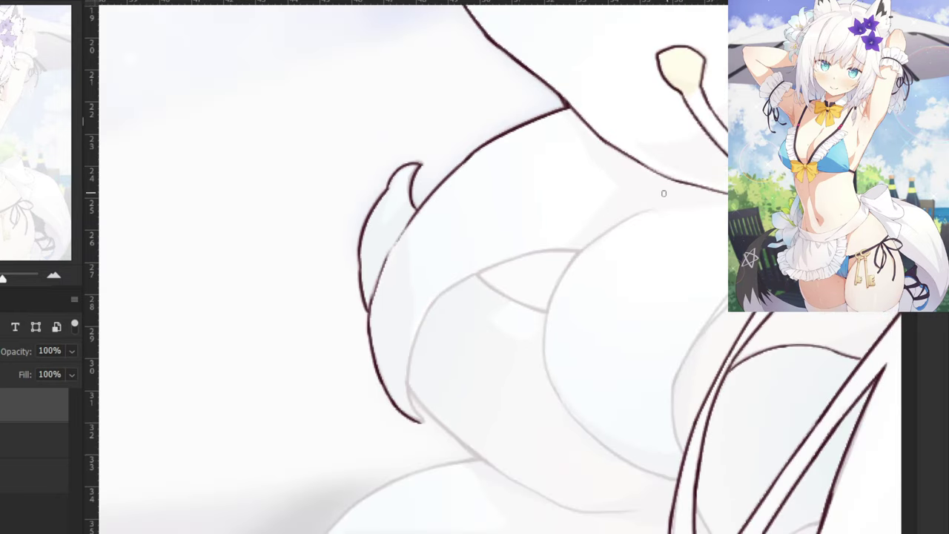
pyautogui.scroll(-2, 564, 252)
pyautogui.scroll(3, 622, 266)
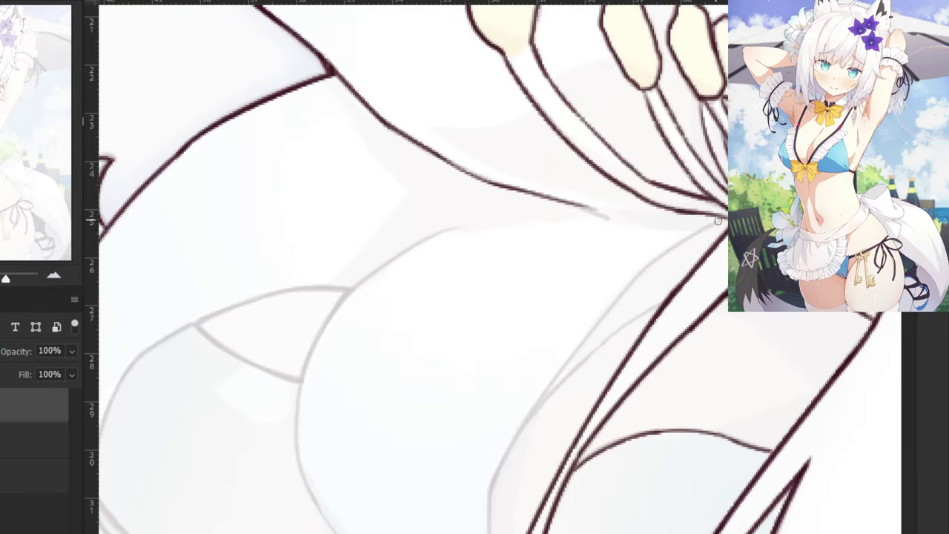
pyautogui.moveTo(718, 220); pyautogui.dragTo(645, 265)
pyautogui.hotkey('ctrl', 'z')
pyautogui.moveTo(725, 217)
pyautogui.mouseDown()
pyautogui.moveTo(630, 285)
pyautogui.moveTo(597, 326)
pyautogui.mouseUp()
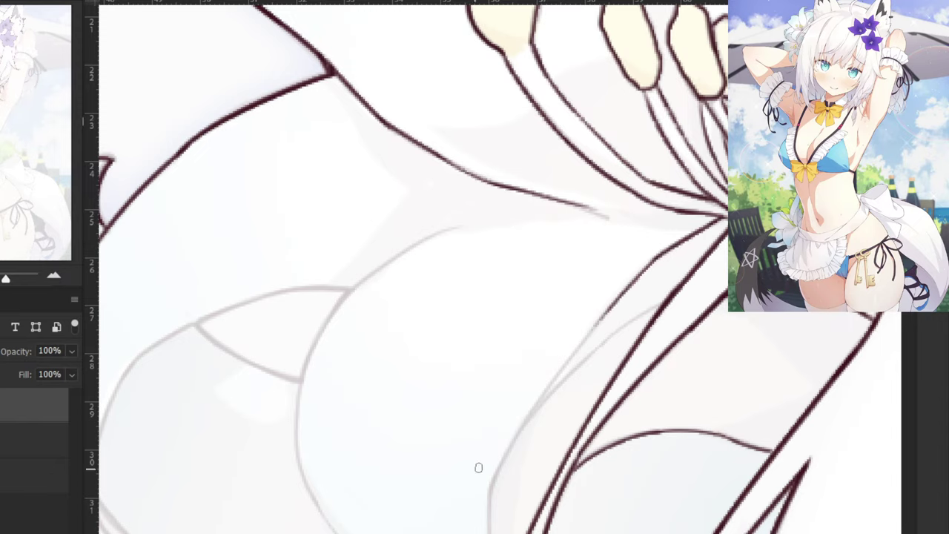
pyautogui.moveTo(621, 293); pyautogui.dragTo(515, 439)
pyautogui.hotkey('ctrl', 'z')
pyautogui.hotkey('ctrl', 'z')
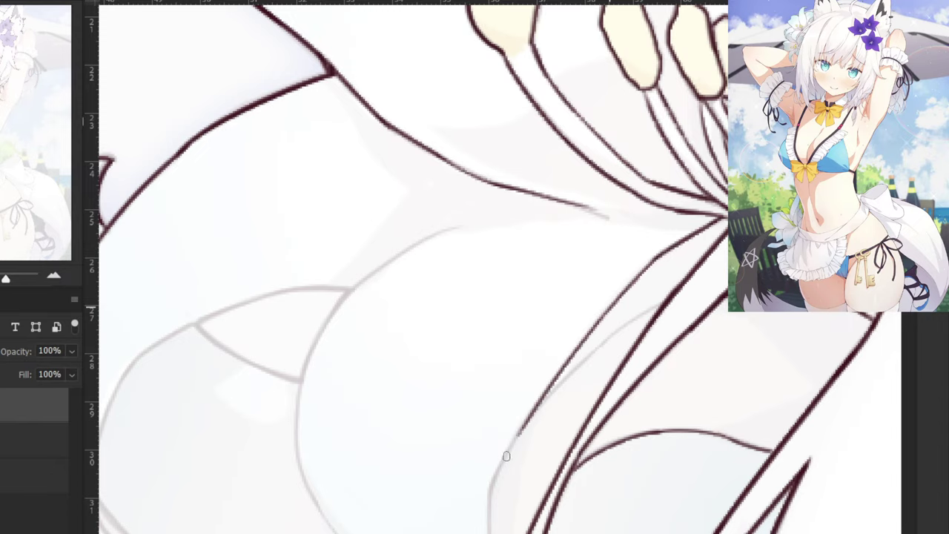
# Ink the bend at the bottom of the rounded lower petal's right edge and end the line at the hair strand.
pyautogui.moveTo(486, 485); pyautogui.dragTo(465, 352)
pyautogui.moveTo(512, 269)
pyautogui.mouseDown()
pyautogui.moveTo(470, 357)
pyautogui.moveTo(466, 400)
pyautogui.moveTo(478, 445)
pyautogui.mouseUp()
pyautogui.hotkey('ctrl', 'z')
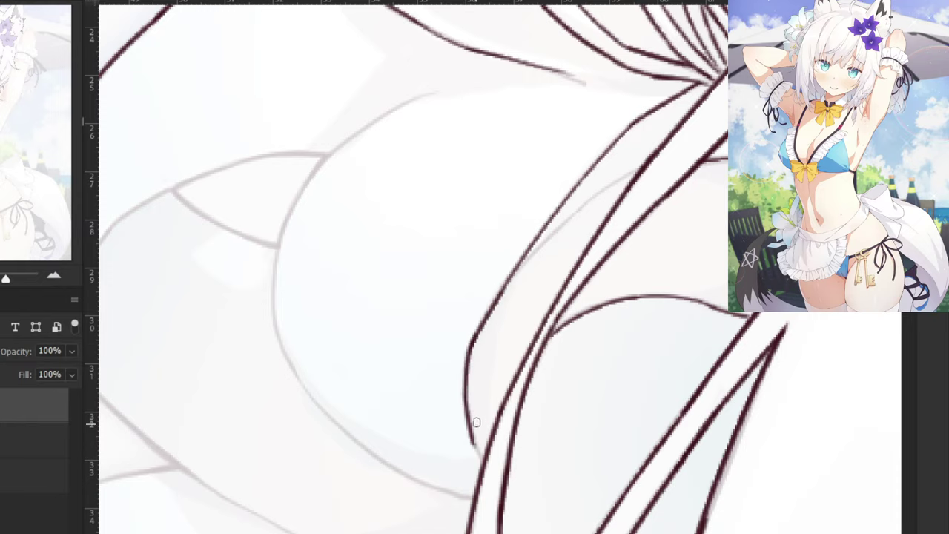
pyautogui.hotkey('ctrl', 'z')
pyautogui.moveTo(465, 392); pyautogui.dragTo(483, 460)
pyautogui.hotkey('ctrl', 'z')
pyautogui.hotkey('ctrl', 'z')
pyautogui.moveTo(463, 395)
pyautogui.mouseDown()
pyautogui.moveTo(485, 433)
pyautogui.moveTo(470, 401)
pyautogui.moveTo(485, 464)
pyautogui.mouseUp()
# Ink the thin fold line between the hair strand and the rounded lower petal's right edge, and check the whole flower.
pyautogui.moveTo(573, 186); pyautogui.dragTo(583, 305)
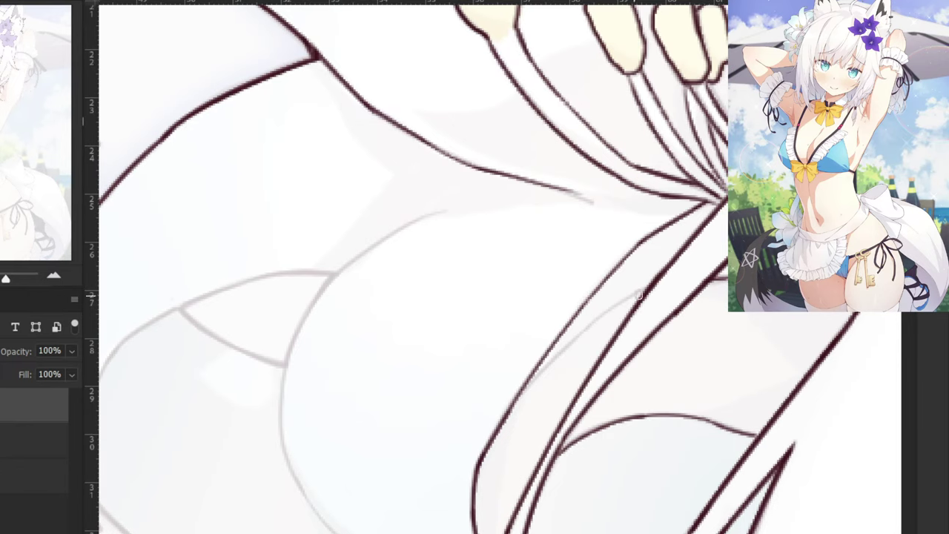
pyautogui.moveTo(640, 295); pyautogui.dragTo(539, 373)
pyautogui.hotkey('ctrl', 'z')
pyautogui.hotkey('ctrl', 'z')
pyautogui.moveTo(648, 290)
pyautogui.mouseDown()
pyautogui.moveTo(549, 372)
pyautogui.moveTo(598, 331)
pyautogui.moveTo(500, 396)
pyautogui.moveTo(643, 296)
pyautogui.moveTo(513, 402)
pyautogui.mouseUp()
pyautogui.moveTo(550, 372); pyautogui.dragTo(508, 409)
pyautogui.hotkey('ctrl', 'z')
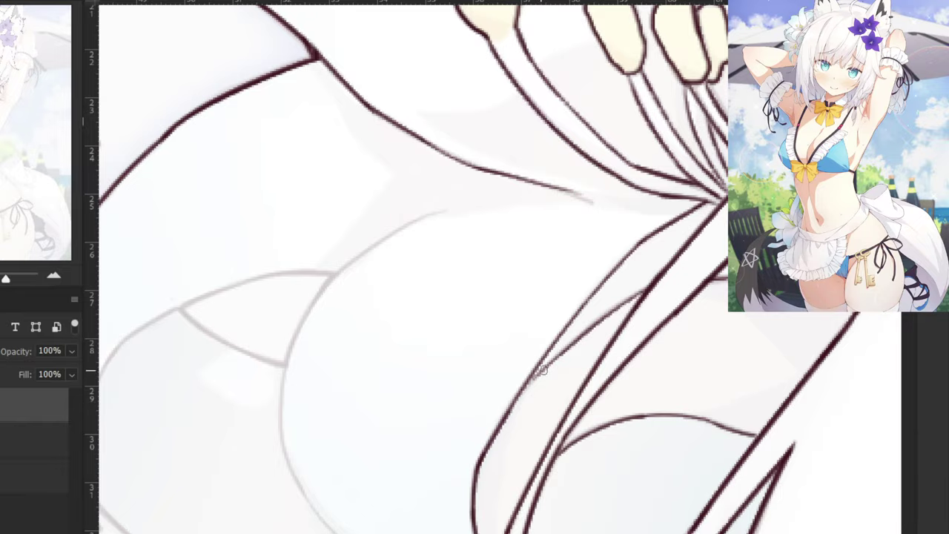
pyautogui.scroll(-10, 504, 404)
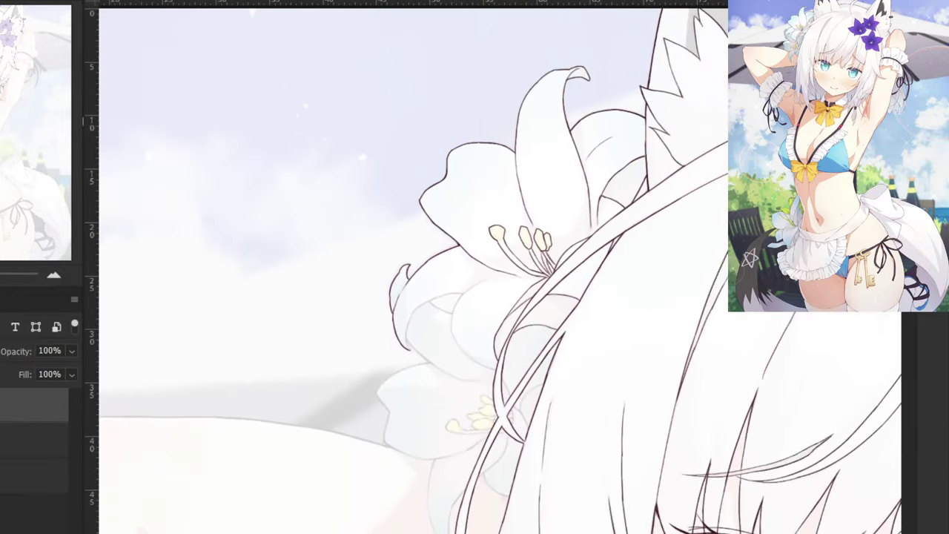
pyautogui.scroll(-5, 501, 300)
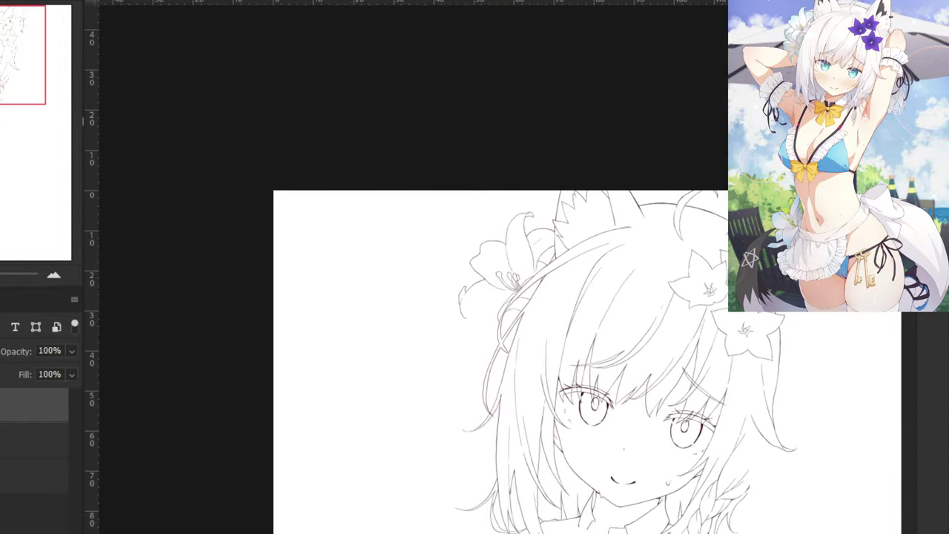
# Ink the lower-left petal's inner turned edge from its bend down to the pointed bottom tip.
pyautogui.scroll(7, 501, 300)
pyautogui.scroll(-2, 503, 404)
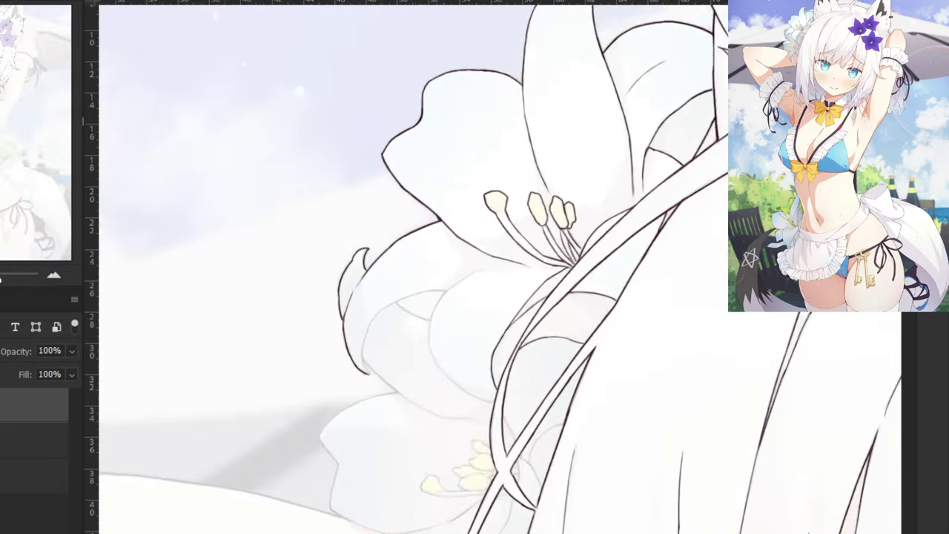
pyautogui.scroll(4, 504, 404)
pyautogui.moveTo(284, 235); pyautogui.dragTo(468, 189)
pyautogui.hotkey('ctrl', '+')
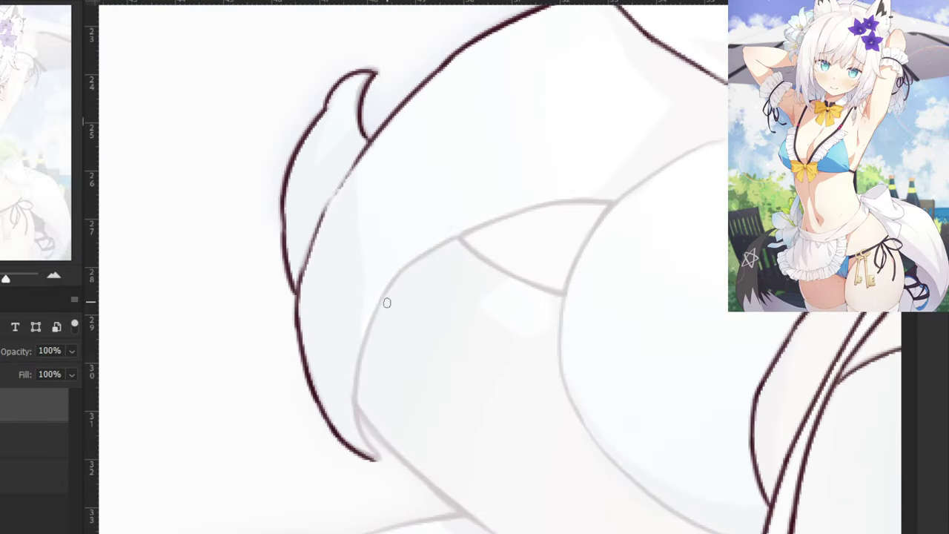
pyautogui.moveTo(400, 265)
pyautogui.mouseDown()
pyautogui.moveTo(354, 388)
pyautogui.moveTo(365, 357)
pyautogui.moveTo(356, 413)
pyautogui.moveTo(369, 454)
pyautogui.mouseUp()
pyautogui.hotkey('ctrl', 'z')
pyautogui.hotkey('ctrl', 'z')
pyautogui.hotkey('ctrl', 'z')
pyautogui.moveTo(356, 402); pyautogui.dragTo(380, 452)
pyautogui.hotkey('ctrl', 'z')
pyautogui.moveTo(357, 393); pyautogui.dragTo(378, 459)
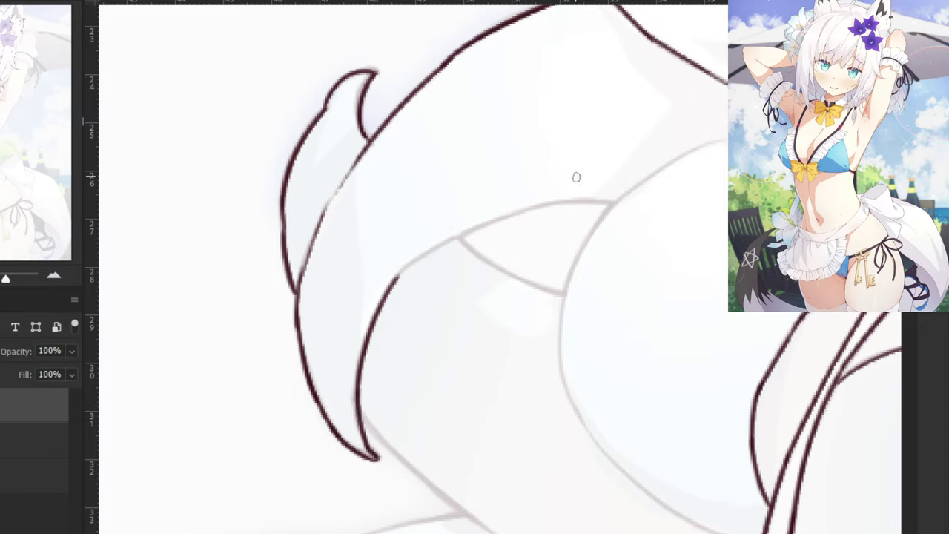
# Ink the lower-left petal's inner edge from the rounded lower petal back to the bend, joining the existing line.
pyautogui.moveTo(616, 200)
pyautogui.mouseDown()
pyautogui.moveTo(496, 221)
pyautogui.moveTo(419, 259)
pyautogui.mouseUp()
pyautogui.hotkey('ctrl', 'z')
pyautogui.moveTo(511, 216); pyautogui.dragTo(401, 279)
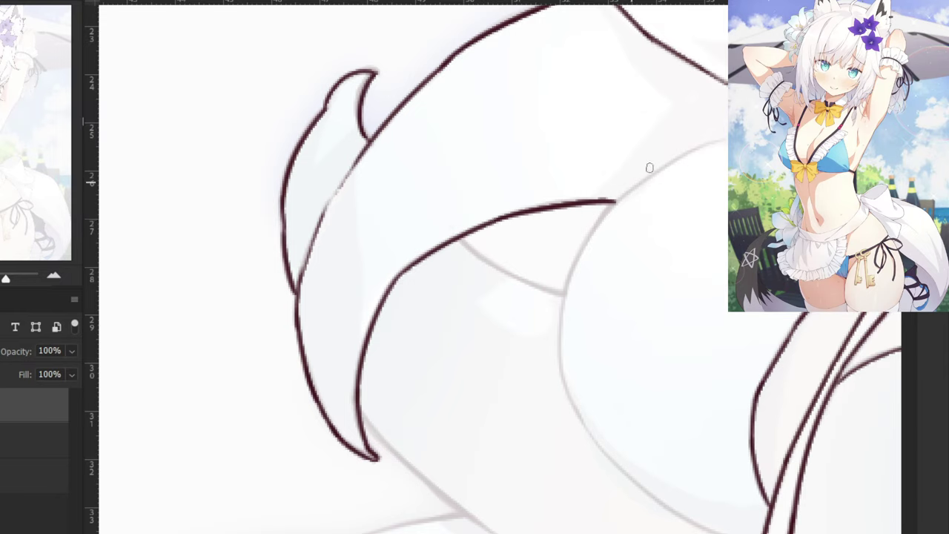
# Ink the rounded lower petal's upper-left edge down to where it meets the left petal's inner edge.
pyautogui.moveTo(718, 139)
pyautogui.mouseDown()
pyautogui.moveTo(632, 183)
pyautogui.moveTo(669, 167)
pyautogui.mouseUp()
pyautogui.hotkey('ctrl', 'z')
pyautogui.hotkey('ctrl', 'z')
pyautogui.moveTo(718, 137); pyautogui.dragTo(676, 158)
pyautogui.hotkey('ctrl', 'z')
pyautogui.hotkey('ctrl', 'z')
pyautogui.moveTo(724, 137); pyautogui.dragTo(600, 215)
pyautogui.hotkey('ctrl', 'z')
# Ink the upper part of the rounded lower petal's left side, redoing the stroke until it follows the reference curve.
pyautogui.moveTo(695, 150)
pyautogui.mouseDown()
pyautogui.moveTo(596, 225)
pyautogui.moveTo(612, 208)
pyautogui.moveTo(594, 229)
pyautogui.moveTo(568, 326)
pyautogui.mouseUp()
pyautogui.hotkey('ctrl', 'z')
pyautogui.hotkey('ctrl', 'z')
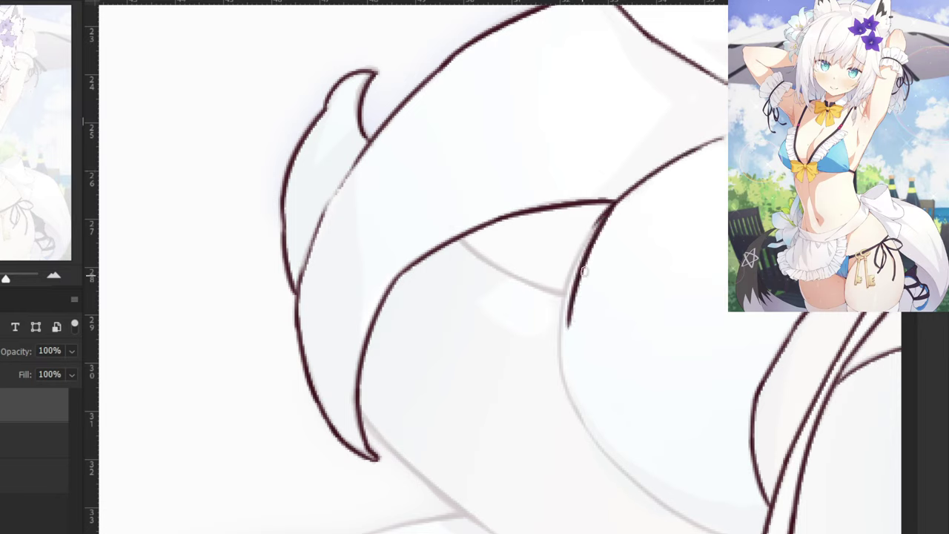
pyautogui.hotkey('ctrl', 'z')
pyautogui.moveTo(616, 205); pyautogui.dragTo(572, 322)
pyautogui.hotkey('ctrl', 'z')
pyautogui.moveTo(609, 211); pyautogui.dragTo(555, 319)
pyautogui.hotkey('ctrl', 'z')
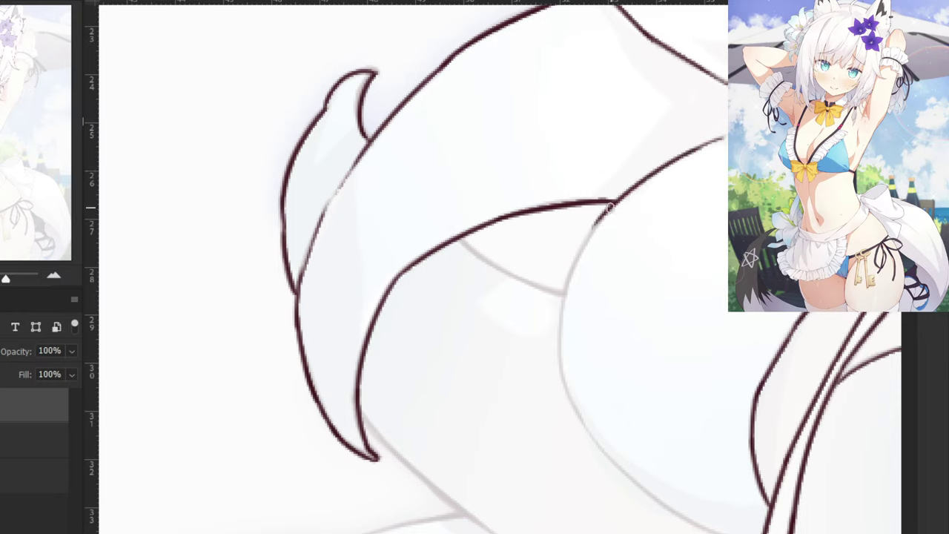
pyautogui.hotkey('ctrl', 'z')
pyautogui.moveTo(614, 205); pyautogui.dragTo(561, 329)
# Continue the rounded lower petal's left edge around its bottom to the hair strand, redoing strokes until the curve is smooth.
pyautogui.moveTo(501, 434)
pyautogui.mouseDown()
pyautogui.moveTo(394, 458)
pyautogui.moveTo(378, 476)
pyautogui.mouseUp()
pyautogui.moveTo(439, 359); pyautogui.dragTo(465, 469)
pyautogui.hotkey('ctrl', 'z')
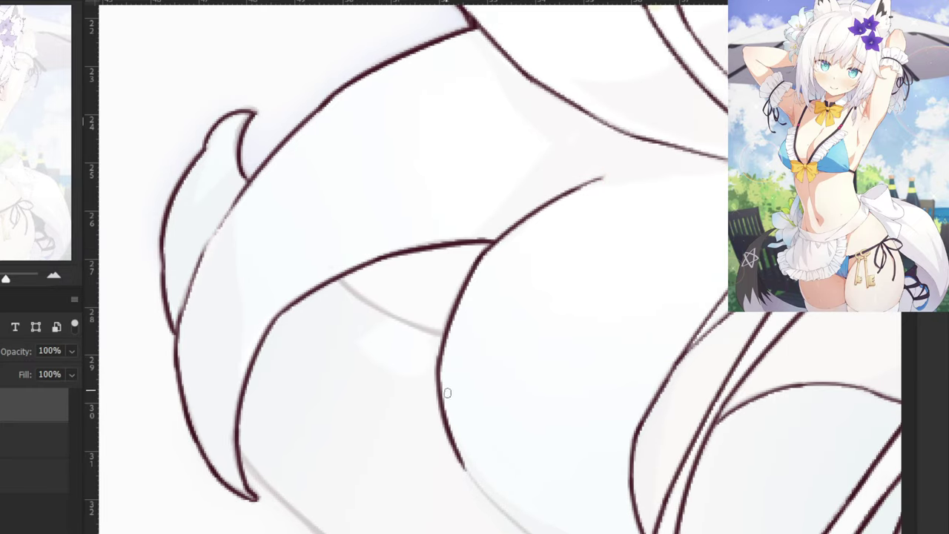
pyautogui.moveTo(488, 525); pyautogui.dragTo(375, 482)
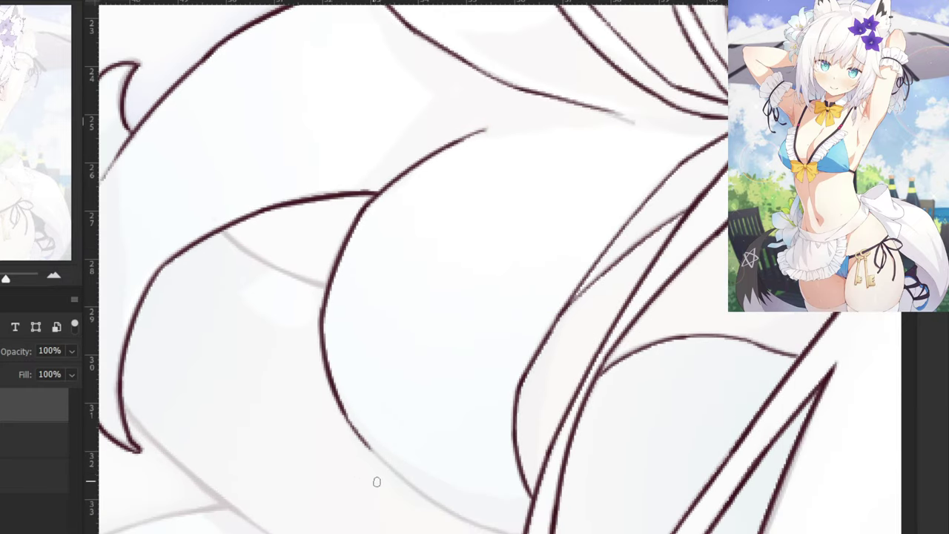
pyautogui.moveTo(347, 421)
pyautogui.mouseDown()
pyautogui.moveTo(445, 512)
pyautogui.moveTo(511, 532)
pyautogui.mouseUp()
pyautogui.hotkey('ctrl', 'z')
pyautogui.hotkey('ctrl', 'z')
pyautogui.hotkey('ctrl', 'z')
pyautogui.hotkey('ctrl', 'z')
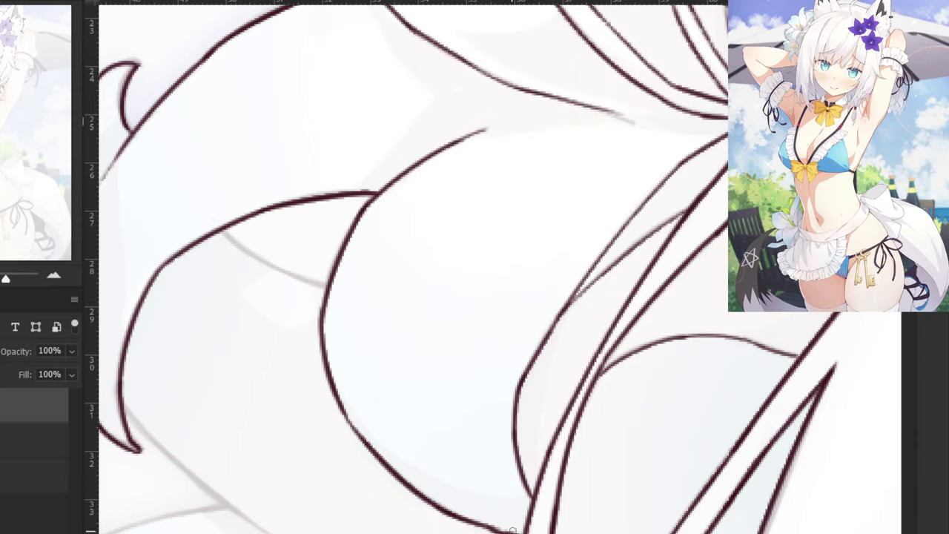
pyautogui.hotkey('ctrl', '-')
pyautogui.hotkey('ctrl', '-')
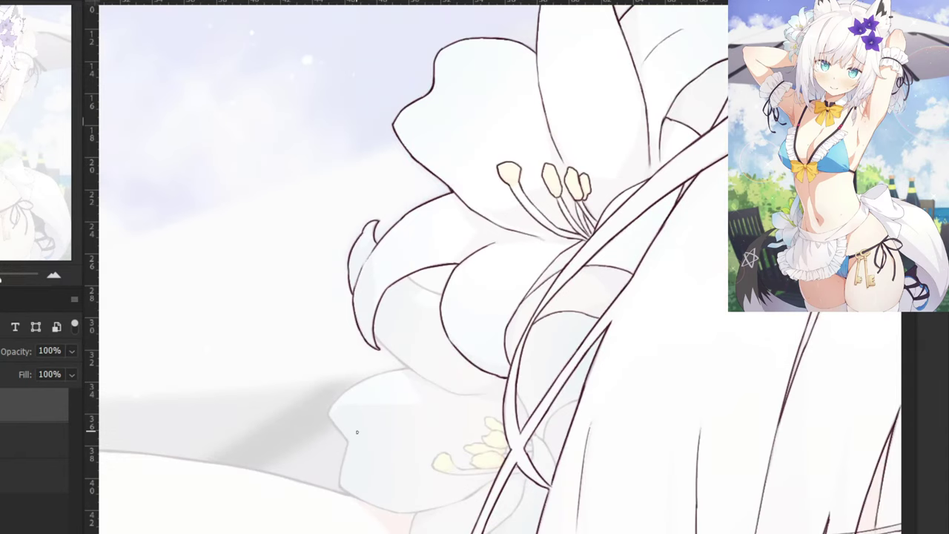
# Ink the short fold line between the left petal's inner edge and the rounded lower petal, closing it at the rounded edge.
pyautogui.hotkey('ctrl', '+')
pyautogui.moveTo(310, 479); pyautogui.dragTo(377, 369)
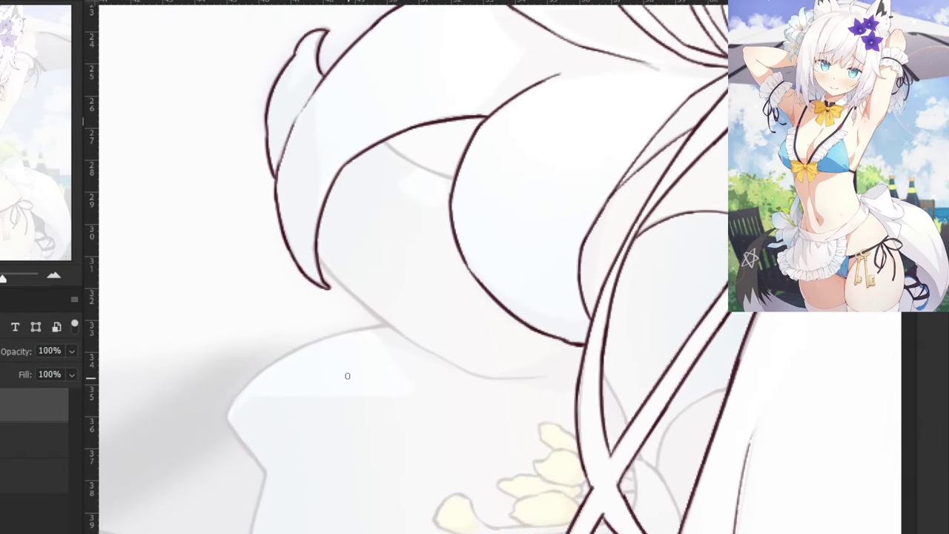
pyautogui.moveTo(314, 248); pyautogui.dragTo(377, 317)
pyautogui.hotkey('ctrl', 'z')
pyautogui.moveTo(380, 135); pyautogui.dragTo(453, 178)
pyautogui.hotkey('ctrl', 'z')
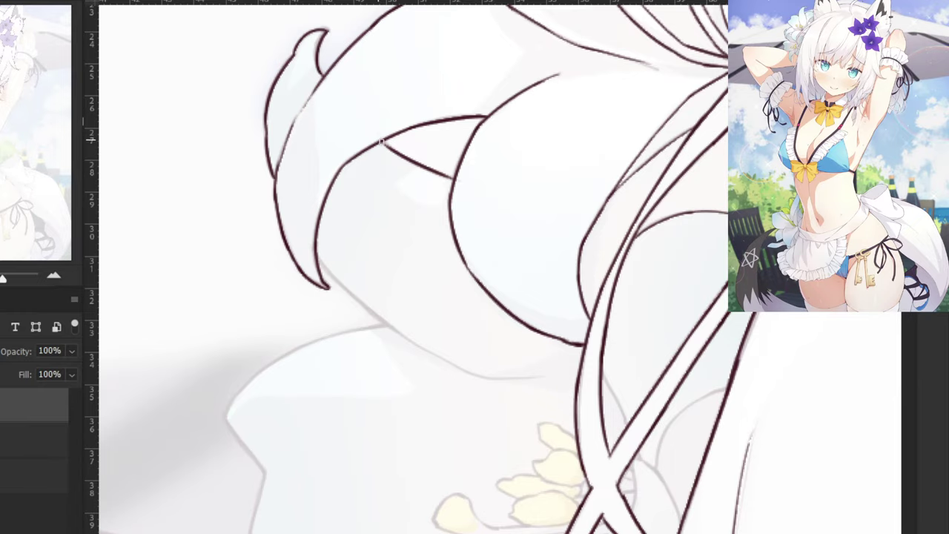
pyautogui.hotkey('ctrl', '+')
pyautogui.moveTo(328, 185); pyautogui.dragTo(447, 451)
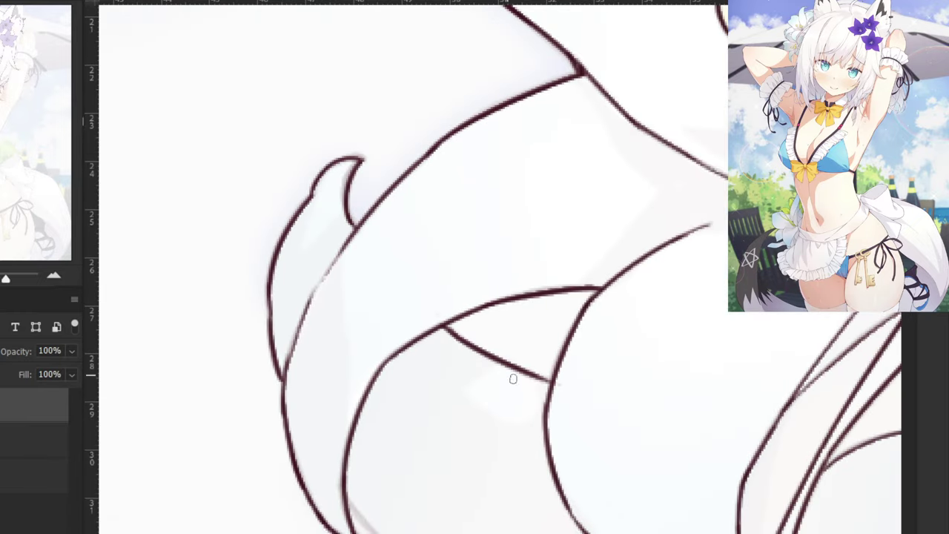
pyautogui.moveTo(529, 372); pyautogui.dragTo(554, 385)
pyautogui.hotkey('ctrl', '-')
# Ink the left petal's underside from near its pointed tip diagonally down and across beneath the rounded petal.
pyautogui.moveTo(353, 449); pyautogui.dragTo(198, 286)
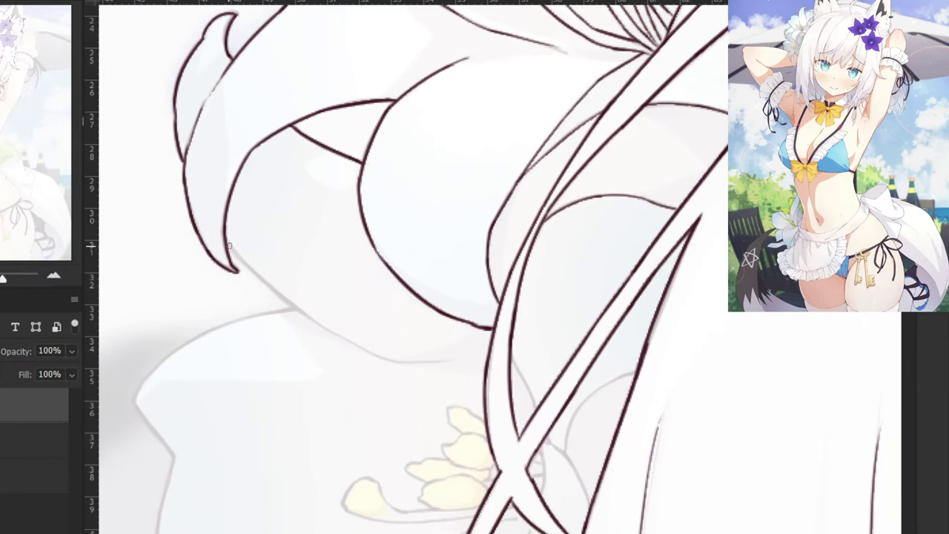
pyautogui.moveTo(226, 235)
pyautogui.mouseDown()
pyautogui.moveTo(287, 306)
pyautogui.moveTo(340, 337)
pyautogui.mouseUp()
pyautogui.hotkey('ctrl', 'z')
pyautogui.hotkey('ctrl', 'z')
pyautogui.hotkey('ctrl', '+')
pyautogui.hotkey('ctrl', 'z')
pyautogui.moveTo(199, 316); pyautogui.dragTo(306, 379)
pyautogui.hotkey('ctrl', 'z')
pyautogui.hotkey('ctrl', 'z')
pyautogui.moveTo(254, 353)
pyautogui.mouseDown()
pyautogui.moveTo(316, 384)
pyautogui.moveTo(436, 390)
pyautogui.moveTo(304, 379)
pyautogui.mouseUp()
pyautogui.hotkey('ctrl', '-')
pyautogui.hotkey('ctrl', '-')
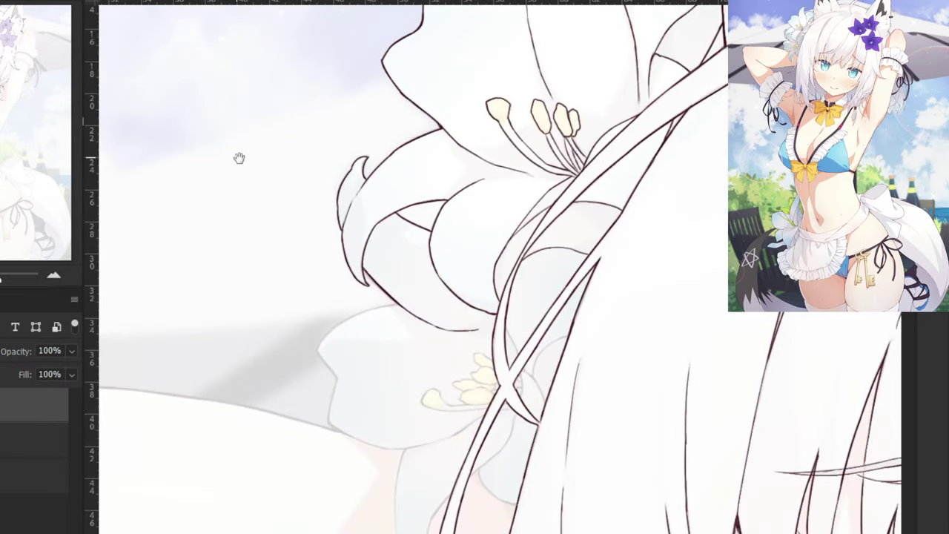
# Ink the short petal edge visible between the two hair strands just above their crossing.
pyautogui.moveTo(239, 158); pyautogui.dragTo(302, 81)
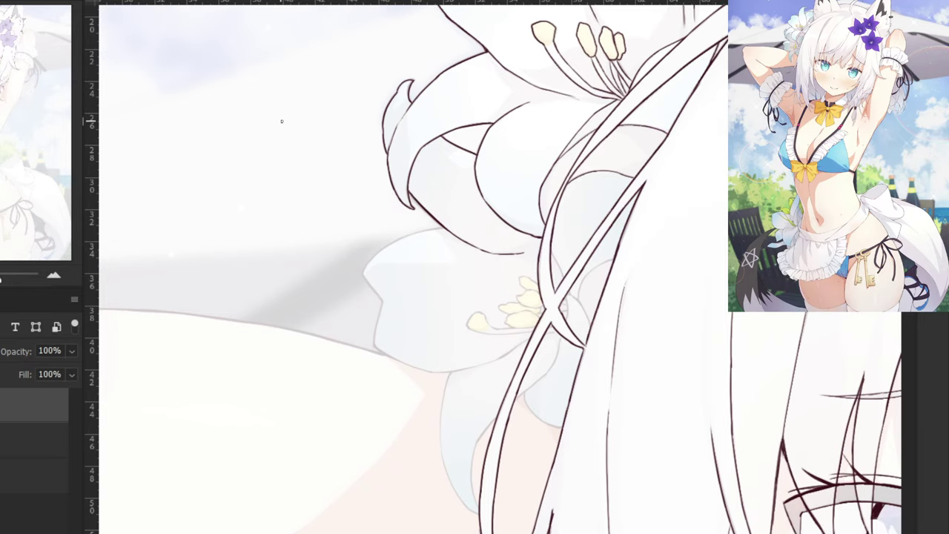
pyautogui.scroll(2, 282, 121)
pyautogui.moveTo(619, 218); pyautogui.dragTo(521, 273)
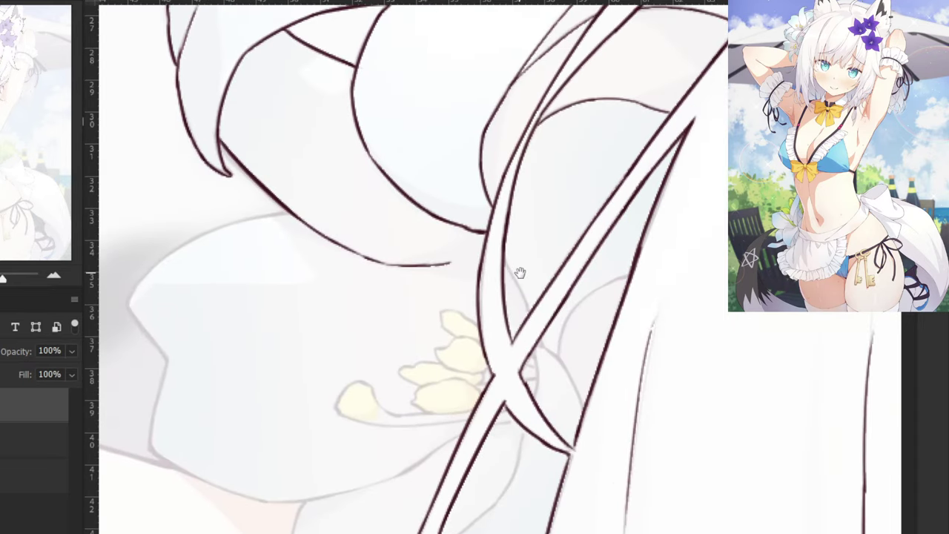
pyautogui.hotkey('ctrl', '+')
pyautogui.hotkey('ctrl', '+')
pyautogui.moveTo(509, 211)
pyautogui.mouseDown()
pyautogui.moveTo(571, 334)
pyautogui.moveTo(562, 333)
pyautogui.mouseUp()
pyautogui.hotkey('ctrl', 'z')
pyautogui.hotkey('ctrl', 'z')
pyautogui.moveTo(512, 217); pyautogui.dragTo(562, 326)
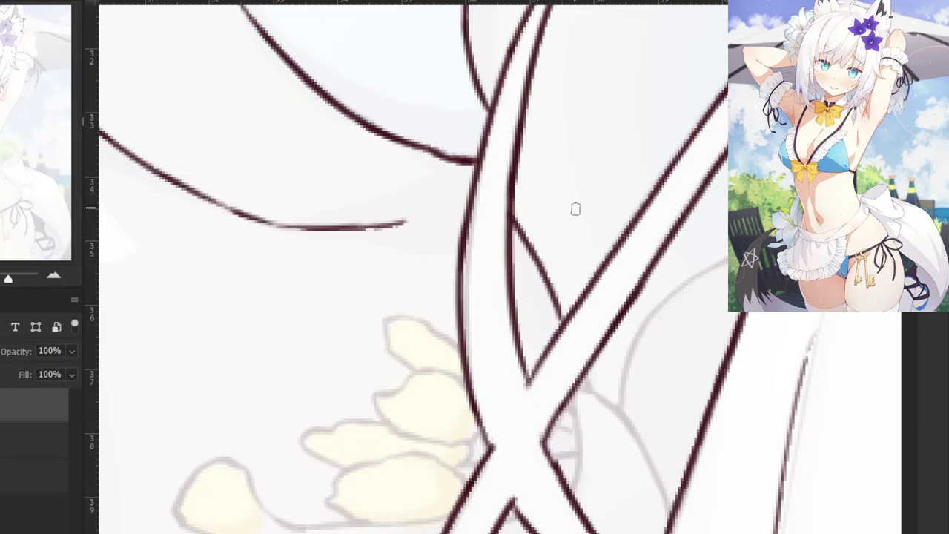
pyautogui.hotkey('ctrl', 'z')
# Ink the curved petal edge from the diagonal hair strand beside the crossing down to the main hair outline.
pyautogui.moveTo(584, 384)
pyautogui.mouseDown()
pyautogui.moveTo(640, 436)
pyautogui.moveTo(659, 479)
pyautogui.mouseUp()
pyautogui.moveTo(630, 432); pyautogui.dragTo(669, 523)
pyautogui.hotkey('ctrl', 'z')
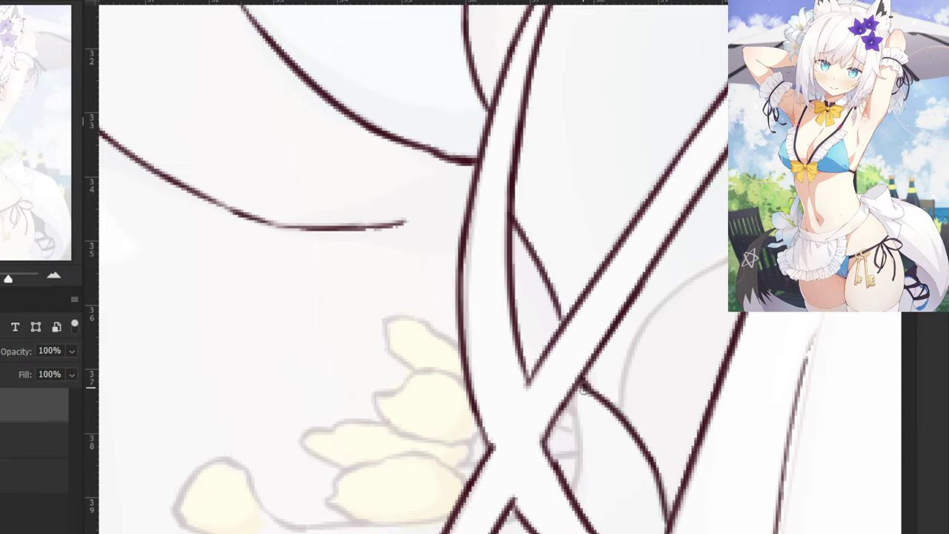
# Ink the upper part of the curved petal edge between the diagonal hair strand and the main hair outline.
pyautogui.moveTo(747, 249); pyautogui.dragTo(654, 309)
pyautogui.hotkey('ctrl', 'z')
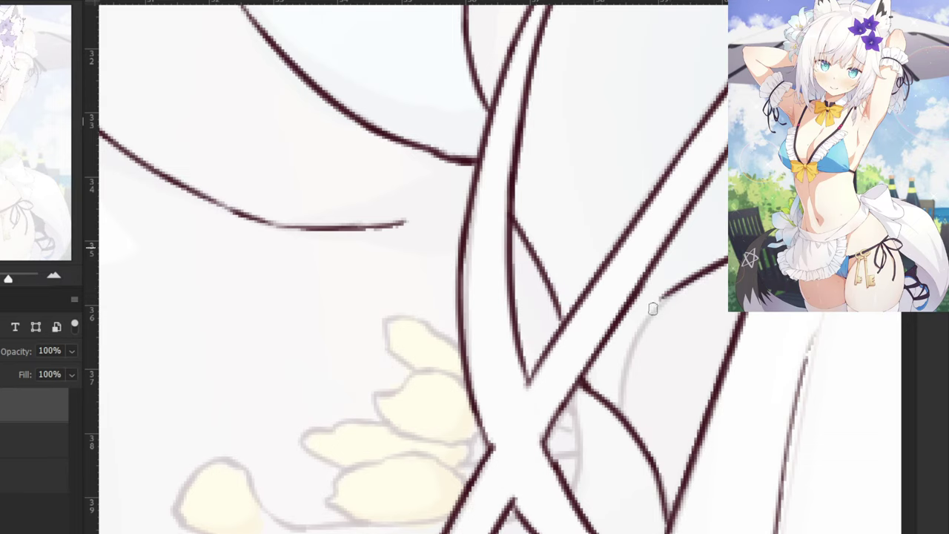
# Ink the curved petal edge running down behind the crossing hair strands, tracing the faint reference line.
pyautogui.hotkey('ctrl', 'z')
pyautogui.moveTo(728, 257); pyautogui.dragTo(646, 326)
pyautogui.hotkey('ctrl', 'z')
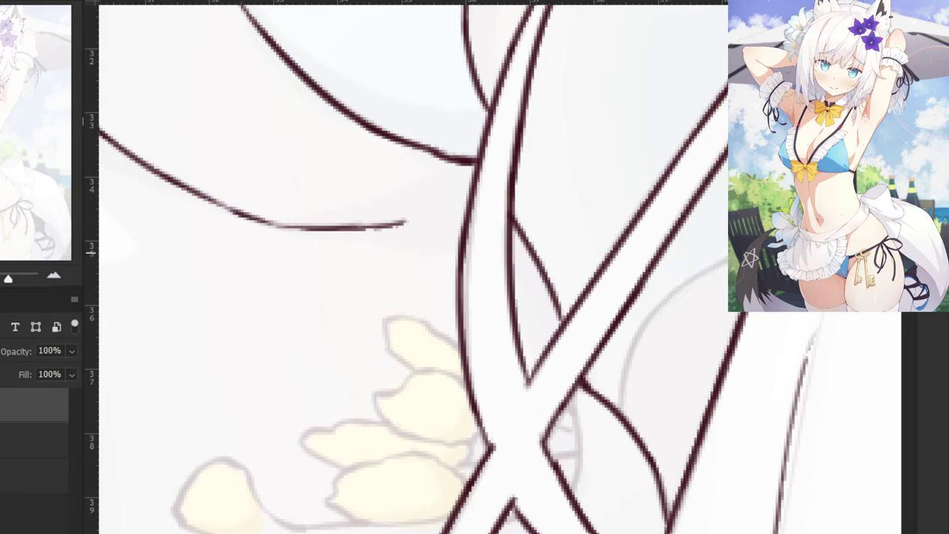
pyautogui.moveTo(728, 265)
pyautogui.mouseDown()
pyautogui.moveTo(634, 330)
pyautogui.moveTo(636, 341)
pyautogui.mouseUp()
pyautogui.hotkey('ctrl', 'z')
pyautogui.hotkey('ctrl', 'z')
pyautogui.moveTo(728, 257)
pyautogui.mouseDown()
pyautogui.moveTo(637, 335)
pyautogui.moveTo(619, 399)
pyautogui.mouseUp()
# Ink the small curved flower detail and its short cross lines in the gap beside the strand crossing.
pyautogui.moveTo(627, 346)
pyautogui.mouseDown()
pyautogui.moveTo(616, 413)
pyautogui.moveTo(572, 492)
pyautogui.mouseUp()
pyautogui.hotkey('ctrl', 'z')
pyautogui.moveTo(571, 398); pyautogui.dragTo(573, 489)
pyautogui.hotkey('ctrl', 'z')
pyautogui.moveTo(574, 434)
pyautogui.mouseDown()
pyautogui.moveTo(542, 427)
pyautogui.moveTo(576, 450)
pyautogui.mouseUp()
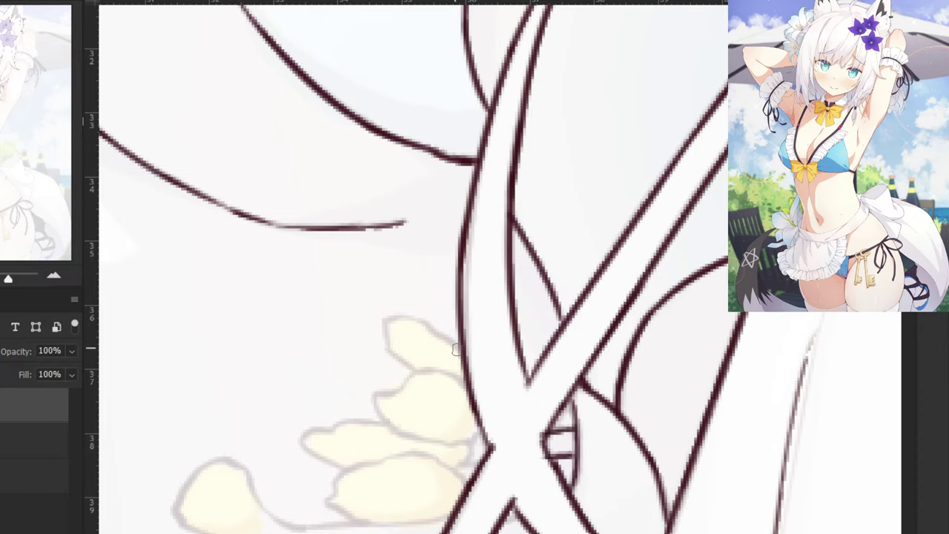
# Outline the four overlapping yellow anthers clustered beside the crossing hair strands.
pyautogui.moveTo(458, 348)
pyautogui.mouseDown()
pyautogui.moveTo(403, 320)
pyautogui.moveTo(382, 338)
pyautogui.moveTo(423, 368)
pyautogui.moveTo(372, 399)
pyautogui.moveTo(442, 445)
pyautogui.moveTo(481, 430)
pyautogui.moveTo(462, 447)
pyautogui.mouseUp()
pyautogui.hotkey('ctrl', 'z')
pyautogui.hotkey('ctrl', 'z')
pyautogui.moveTo(416, 375); pyautogui.dragTo(529, 299)
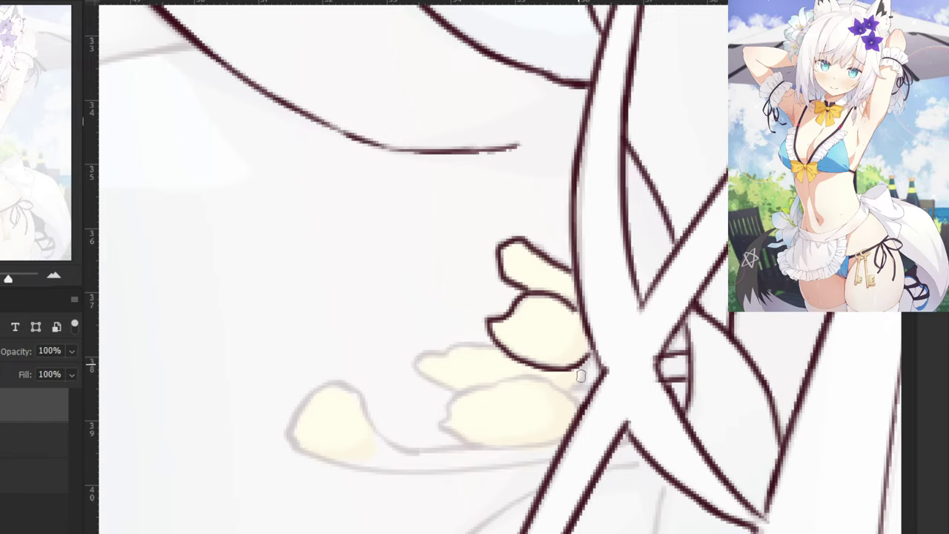
pyautogui.moveTo(583, 369); pyautogui.dragTo(569, 388)
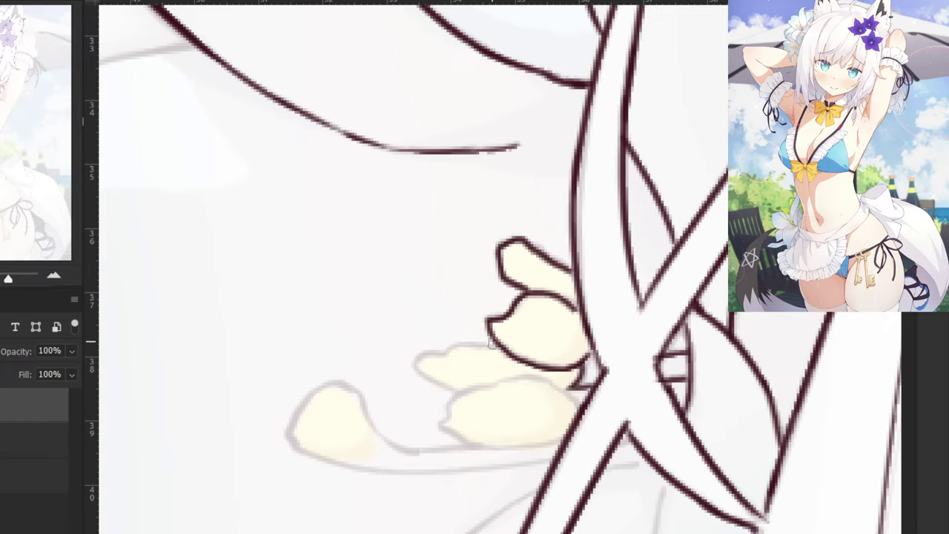
pyautogui.moveTo(491, 342)
pyautogui.mouseDown()
pyautogui.moveTo(418, 360)
pyautogui.moveTo(466, 392)
pyautogui.mouseUp()
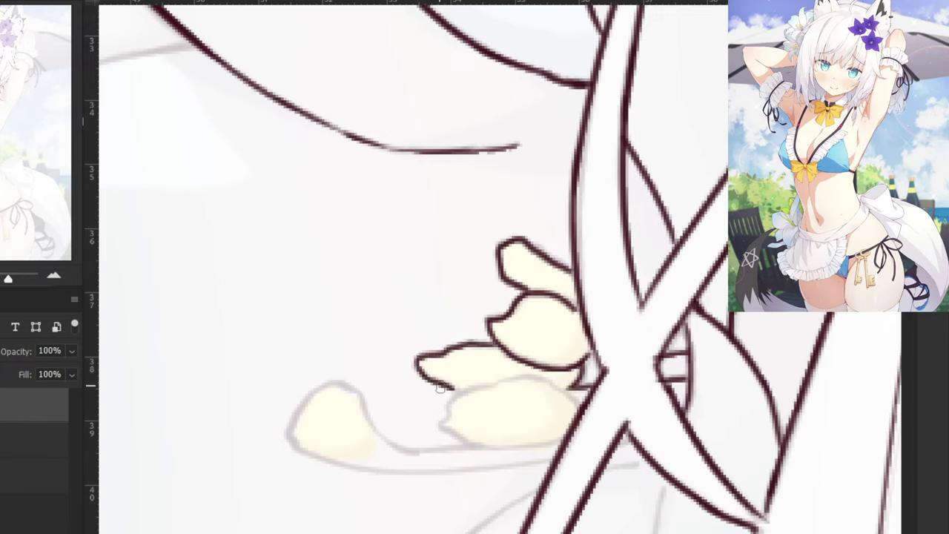
pyautogui.moveTo(567, 404)
pyautogui.mouseDown()
pyautogui.moveTo(555, 380)
pyautogui.moveTo(514, 374)
pyautogui.moveTo(475, 385)
pyautogui.moveTo(436, 430)
pyautogui.moveTo(496, 443)
pyautogui.mouseUp()
# Ink the lower edge of the long stamen filament beneath the anthers, including the piece between the hair strands.
pyautogui.moveTo(443, 329); pyautogui.dragTo(496, 301)
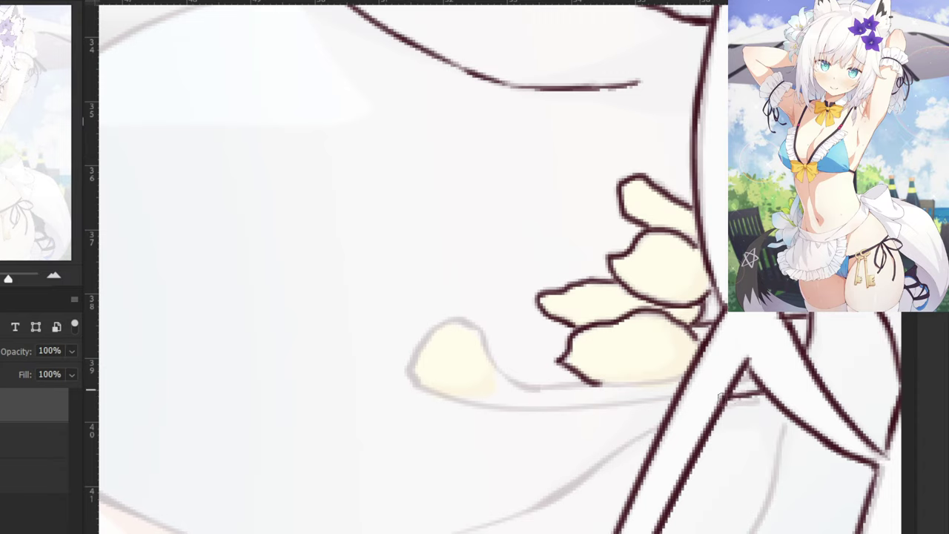
pyautogui.moveTo(765, 396)
pyautogui.mouseDown()
pyautogui.moveTo(716, 401)
pyautogui.moveTo(728, 401)
pyautogui.mouseUp()
pyautogui.hotkey('ctrl', 'z')
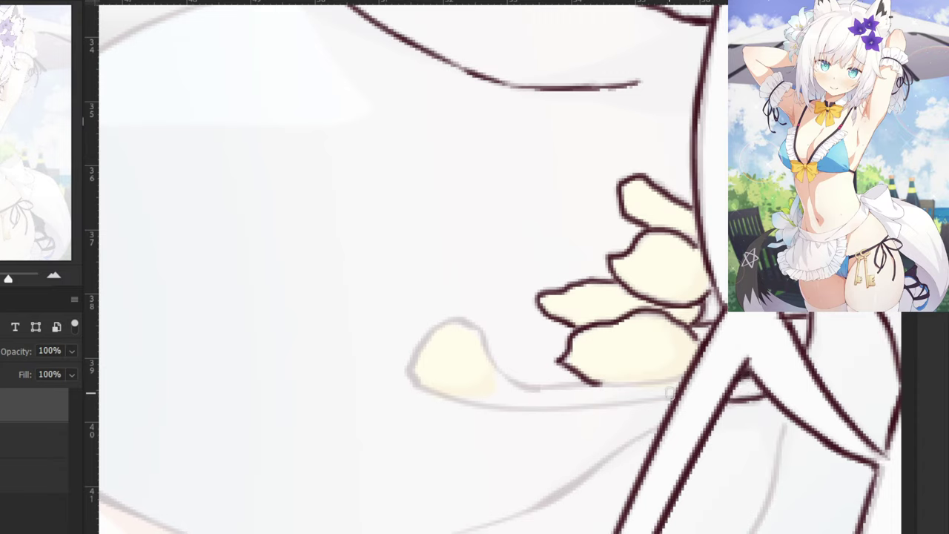
pyautogui.moveTo(671, 399); pyautogui.dragTo(524, 409)
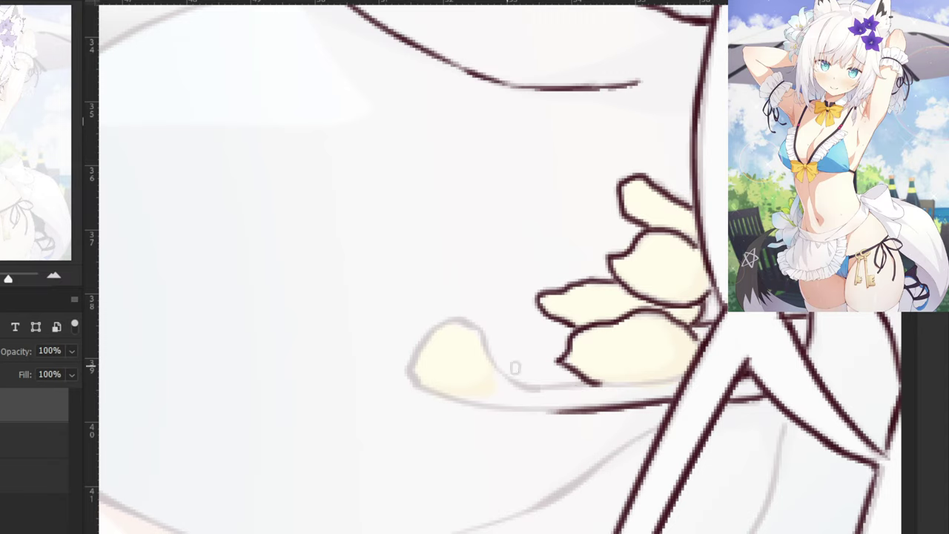
# Ink the upper edge of the long filament and outline the rounded anther at its far end.
pyautogui.moveTo(684, 380); pyautogui.dragTo(584, 387)
pyautogui.hotkey('ctrl', 'z')
pyautogui.moveTo(684, 374)
pyautogui.mouseDown()
pyautogui.moveTo(507, 383)
pyautogui.moveTo(483, 340)
pyautogui.moveTo(457, 320)
pyautogui.moveTo(418, 353)
pyautogui.mouseUp()
pyautogui.hotkey('ctrl', 'z')
pyautogui.hotkey('ctrl', 'z')
pyautogui.moveTo(510, 381)
pyautogui.mouseDown()
pyautogui.moveTo(459, 322)
pyautogui.moveTo(413, 358)
pyautogui.moveTo(427, 388)
pyautogui.moveTo(477, 404)
pyautogui.mouseUp()
pyautogui.hotkey('ctrl', 'z')
pyautogui.moveTo(418, 385)
pyautogui.mouseDown()
pyautogui.moveTo(484, 399)
pyautogui.moveTo(471, 403)
pyautogui.moveTo(493, 407)
pyautogui.mouseUp()
pyautogui.hotkey('ctrl', 'z')
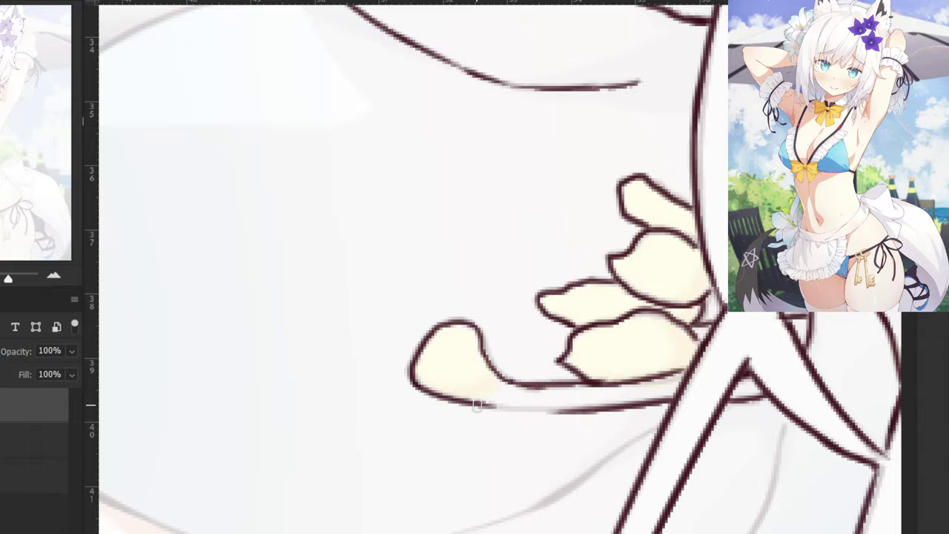
# Close the gap in the long filament's lower edge so it joins the rounded anther's outline.
pyautogui.moveTo(573, 408); pyautogui.dragTo(460, 405)
pyautogui.hotkey('ctrl', 'z')
pyautogui.hotkey('ctrl', 'z')
pyautogui.moveTo(582, 413); pyautogui.dragTo(446, 406)
# Ink the large lower petal's bottom edge from the hair strand outward beneath the stamens.
pyautogui.scroll(-6, 477, 314)
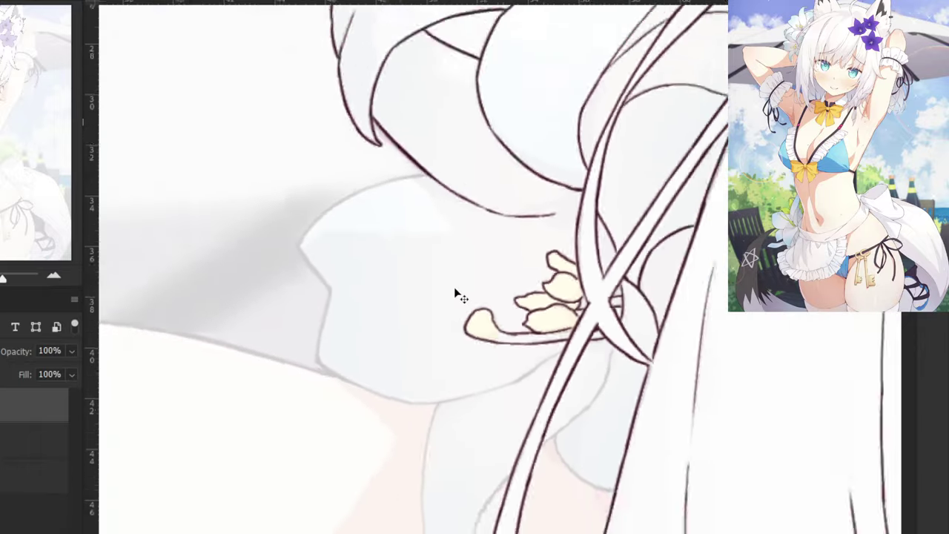
pyautogui.scroll(6, 454, 288)
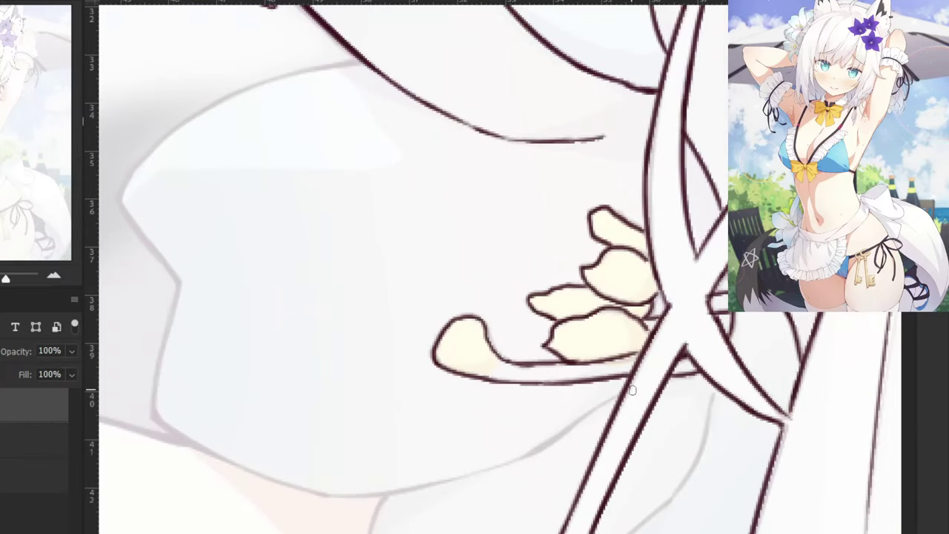
pyautogui.moveTo(449, 432); pyautogui.dragTo(587, 403)
pyautogui.moveTo(635, 437); pyautogui.dragTo(470, 470)
pyautogui.hotkey('ctrl', 'z')
pyautogui.hotkey('ctrl', 'z')
pyautogui.moveTo(552, 458); pyautogui.dragTo(431, 463)
# Ink the large lower petal's upper edge from the petal above it out to its pointed outer tip.
pyautogui.moveTo(302, 58); pyautogui.dragTo(481, 287)
pyautogui.hotkey('ctrl', 'z')
pyautogui.moveTo(617, 254)
pyautogui.mouseDown()
pyautogui.moveTo(443, 314)
pyautogui.moveTo(392, 362)
pyautogui.mouseUp()
pyautogui.hotkey('ctrl', 'z')
pyautogui.moveTo(474, 295); pyautogui.dragTo(372, 385)
pyautogui.hotkey('ctrl', 'z')
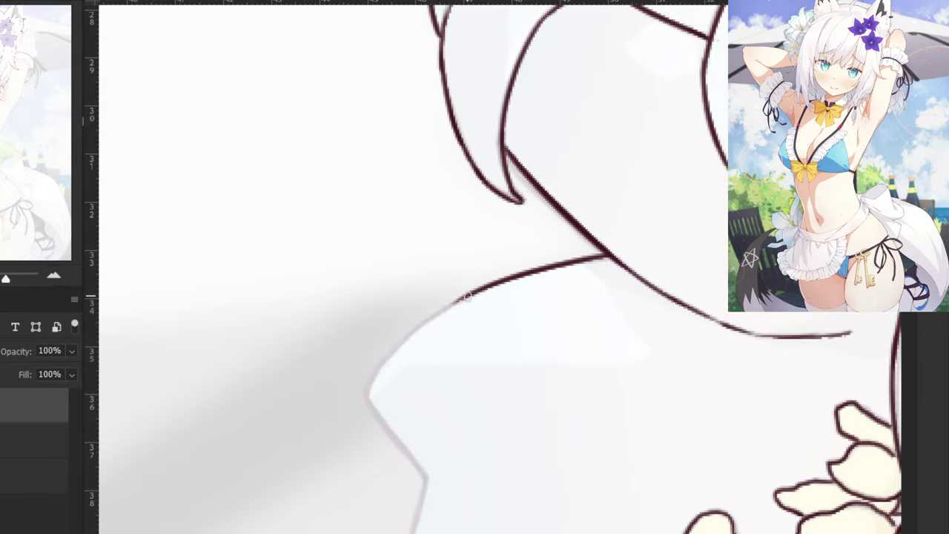
pyautogui.moveTo(471, 292); pyautogui.dragTo(370, 395)
pyautogui.hotkey('ctrl', 'z')
pyautogui.hotkey('ctrl', 'z')
# Try to ink the short diagonal edge below the large petal's pointed outer tip.
pyautogui.moveTo(399, 353)
pyautogui.mouseDown()
pyautogui.moveTo(371, 391)
pyautogui.moveTo(406, 453)
pyautogui.mouseUp()
pyautogui.hotkey('ctrl', 'z')
pyautogui.moveTo(366, 394); pyautogui.dragTo(422, 476)
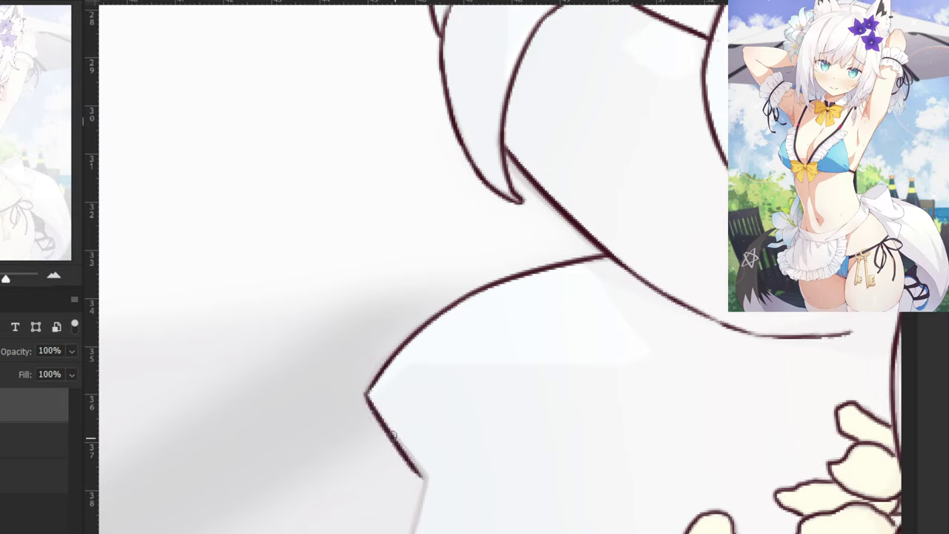
pyautogui.hotkey('ctrl', 'z')
pyautogui.moveTo(367, 393)
pyautogui.mouseDown()
pyautogui.moveTo(424, 471)
pyautogui.moveTo(376, 416)
pyautogui.moveTo(414, 470)
pyautogui.mouseUp()
pyautogui.hotkey('ctrl', 'z')
pyautogui.hotkey('ctrl', 'z')
pyautogui.hotkey('ctrl', 'z')
pyautogui.hotkey('ctrl', 'z')
pyautogui.moveTo(367, 505); pyautogui.dragTo(375, 351)
pyautogui.hotkey('ctrl', 'z')
pyautogui.hotkey('ctrl', 'z')
pyautogui.hotkey('ctrl', 'z')
pyautogui.hotkey('ctrl', 'z')
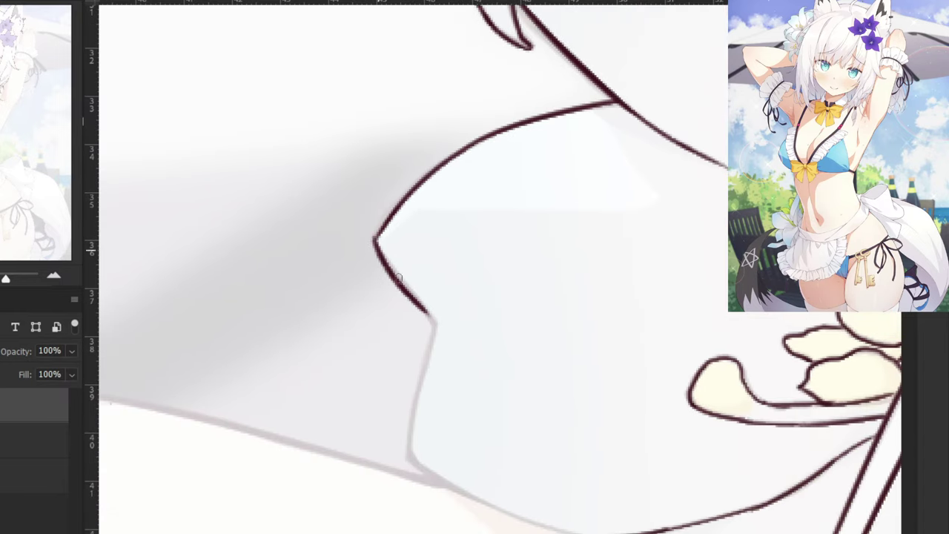
# Ink the large petal's notched outer side from its pointed tip down to the lower corner.
pyautogui.moveTo(399, 278); pyautogui.dragTo(418, 300)
pyautogui.hotkey('ctrl', 'z')
pyautogui.hotkey('ctrl', 'z')
pyautogui.moveTo(376, 240)
pyautogui.mouseDown()
pyautogui.moveTo(407, 289)
pyautogui.moveTo(399, 276)
pyautogui.mouseUp()
pyautogui.hotkey('ctrl', 'z')
pyautogui.hotkey('ctrl', 'z')
pyautogui.moveTo(376, 239)
pyautogui.mouseDown()
pyautogui.moveTo(415, 300)
pyautogui.moveTo(403, 280)
pyautogui.mouseUp()
pyautogui.hotkey('ctrl', 'z')
pyautogui.moveTo(376, 242); pyautogui.dragTo(421, 310)
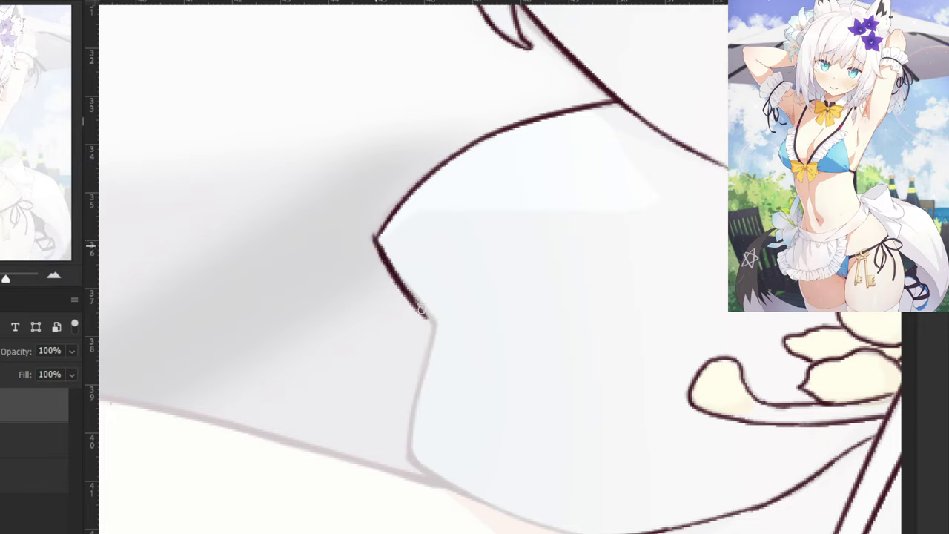
pyautogui.hotkey('ctrl', 'z')
pyautogui.moveTo(375, 237)
pyautogui.mouseDown()
pyautogui.moveTo(436, 328)
pyautogui.moveTo(418, 403)
pyautogui.mouseUp()
pyautogui.moveTo(425, 365); pyautogui.dragTo(411, 439)
# Ink the petal's bottom edge from its lower corner above the arm to the existing bottom line.
pyautogui.moveTo(419, 392)
pyautogui.mouseDown()
pyautogui.moveTo(411, 459)
pyautogui.moveTo(292, 400)
pyautogui.moveTo(398, 448)
pyautogui.mouseUp()
pyautogui.hotkey('ctrl', 'z')
pyautogui.moveTo(296, 394); pyautogui.dragTo(396, 447)
pyautogui.hotkey('ctrl', 'z')
pyautogui.moveTo(299, 395); pyautogui.dragTo(393, 446)
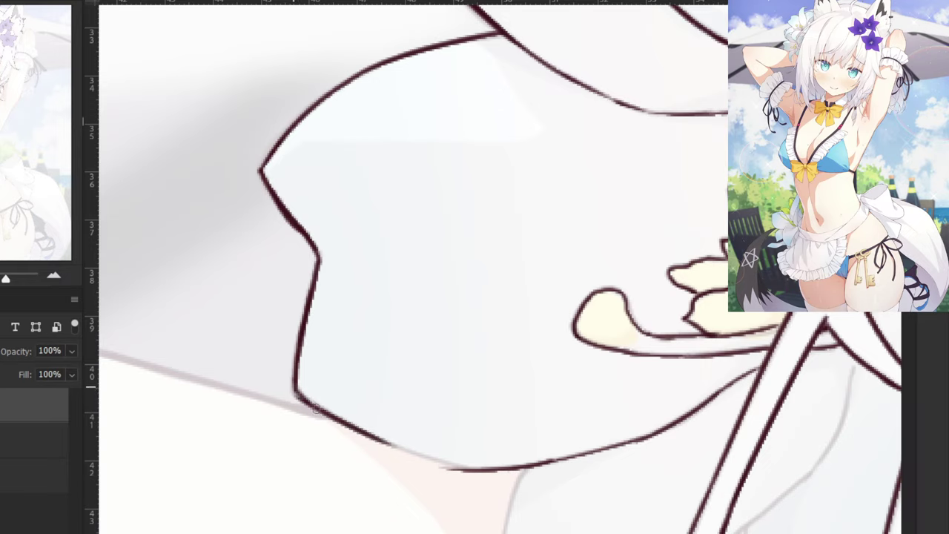
pyautogui.moveTo(298, 395)
pyautogui.mouseDown()
pyautogui.moveTo(413, 454)
pyautogui.moveTo(482, 469)
pyautogui.mouseUp()
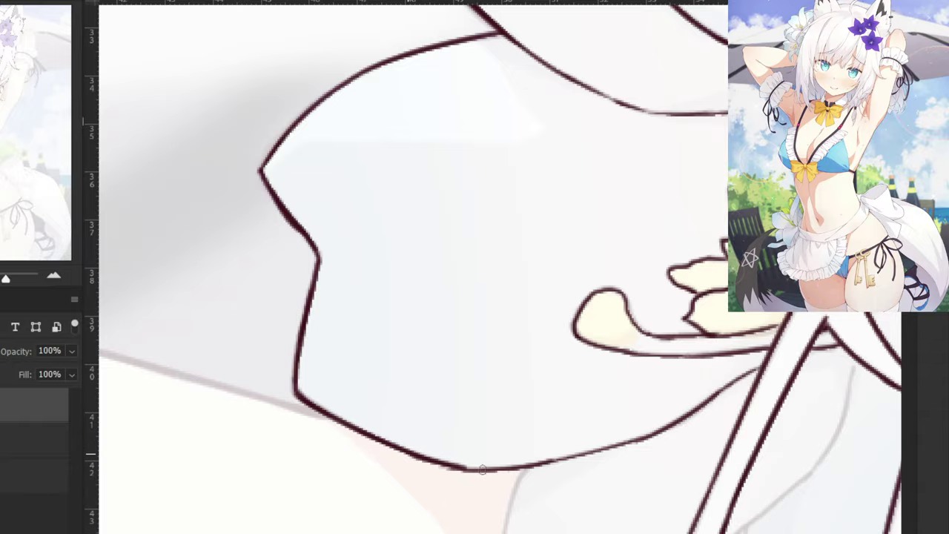
# Ink the curved petal edge below the strand crossing, ending at the long hair strand.
pyautogui.scroll(-10, 458, 475)
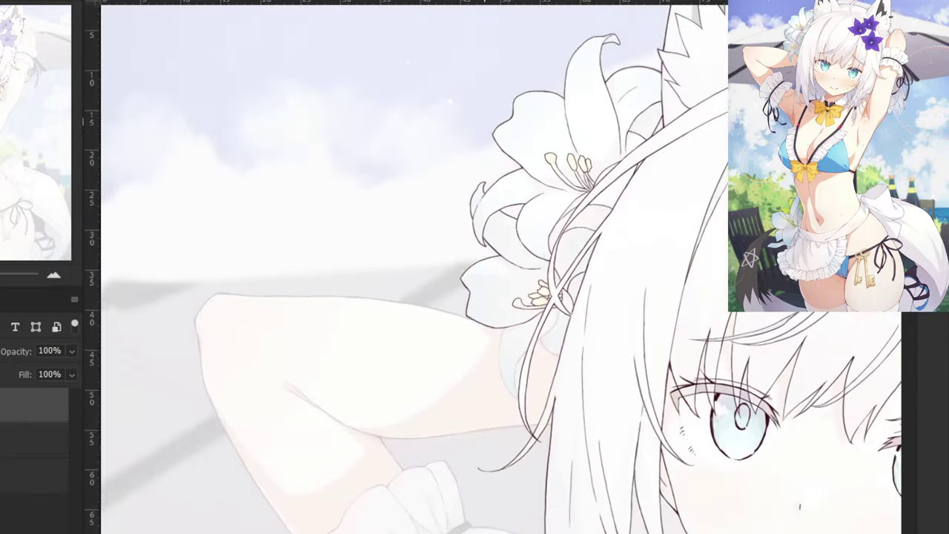
pyautogui.scroll(10, 502, 301)
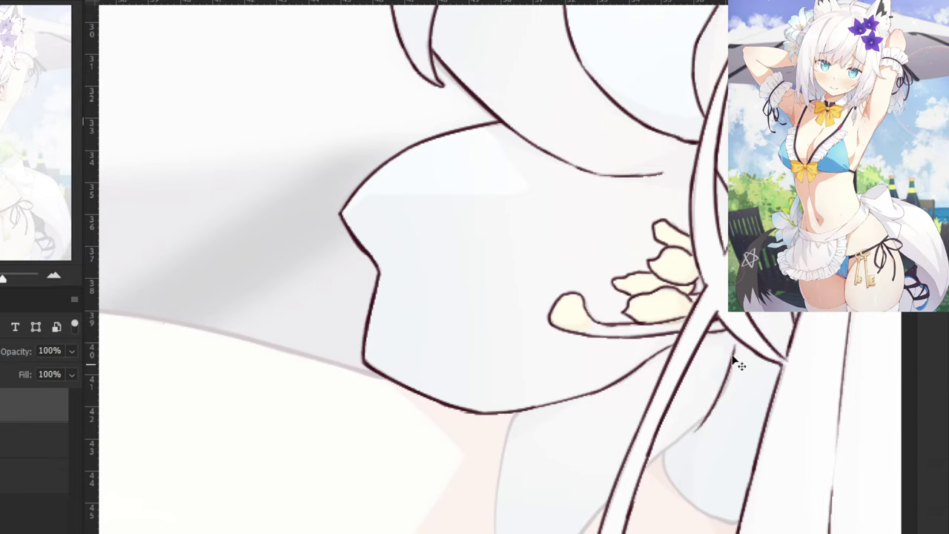
pyautogui.moveTo(733, 357); pyautogui.dragTo(664, 446)
pyautogui.hotkey('ctrl', 'z')
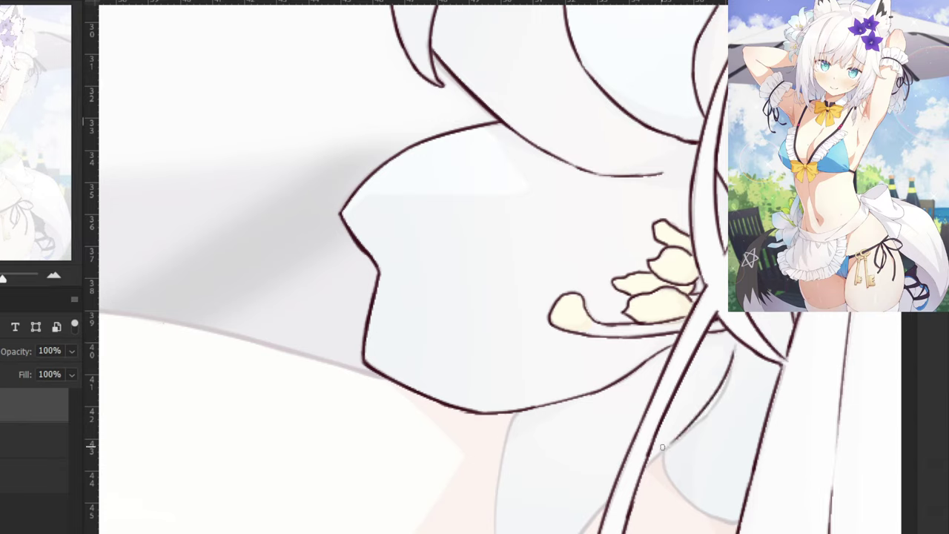
pyautogui.hotkey('ctrl', 'z')
pyautogui.moveTo(733, 347)
pyautogui.mouseDown()
pyautogui.moveTo(672, 444)
pyautogui.moveTo(684, 435)
pyautogui.moveTo(636, 478)
pyautogui.mouseUp()
pyautogui.hotkey('ctrl', 'z')
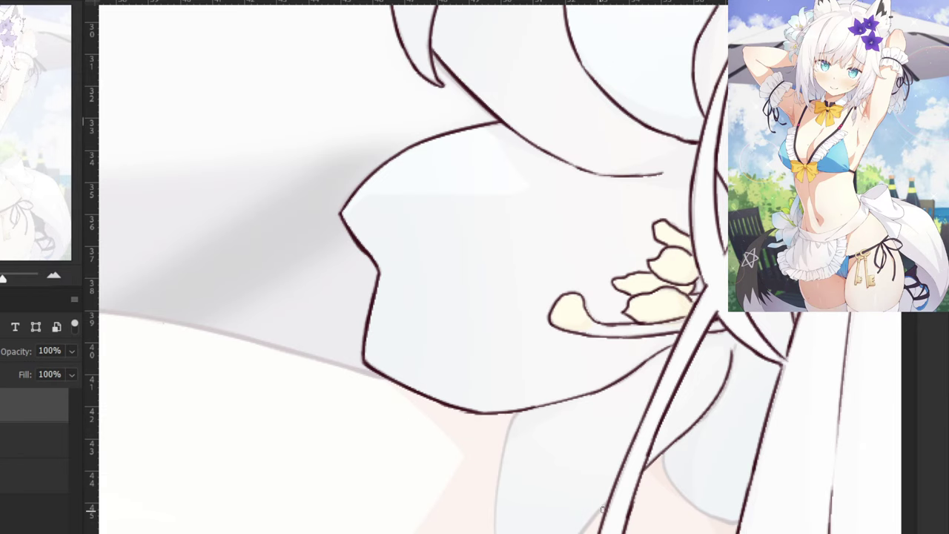
# Ink the hanging petal's inner edge from the long hair strand down toward its pointed tip.
pyautogui.moveTo(549, 508); pyautogui.dragTo(511, 336)
pyautogui.moveTo(569, 332); pyautogui.dragTo(526, 404)
pyautogui.hotkey('ctrl', 'z')
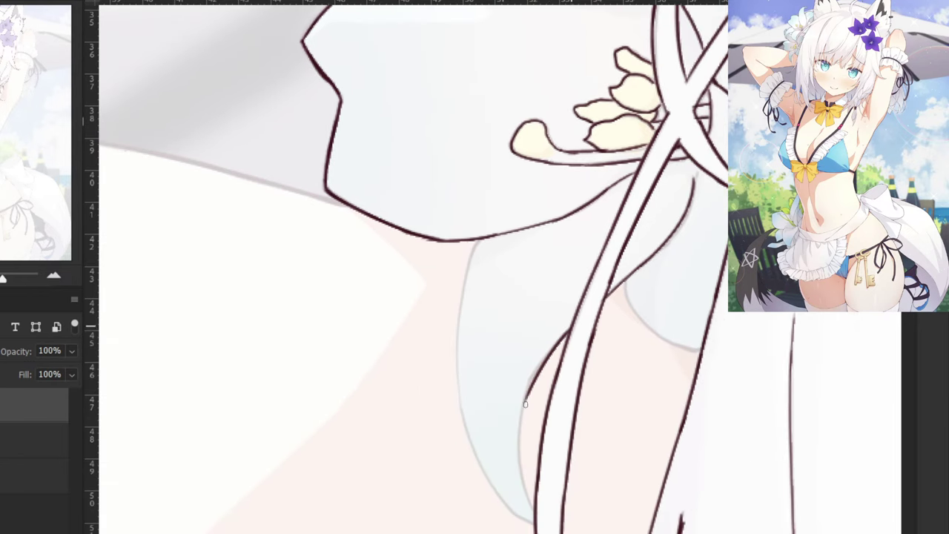
pyautogui.hotkey('ctrl', 'z')
pyautogui.moveTo(572, 328)
pyautogui.mouseDown()
pyautogui.moveTo(524, 409)
pyautogui.moveTo(531, 503)
pyautogui.mouseUp()
pyautogui.hotkey('ctrl', 'z')
pyautogui.hotkey('ctrl', 'z')
pyautogui.moveTo(526, 392)
pyautogui.mouseDown()
pyautogui.moveTo(523, 488)
pyautogui.moveTo(540, 512)
pyautogui.mouseUp()
pyautogui.hotkey('ctrl', 'z')
pyautogui.moveTo(522, 479); pyautogui.dragTo(540, 511)
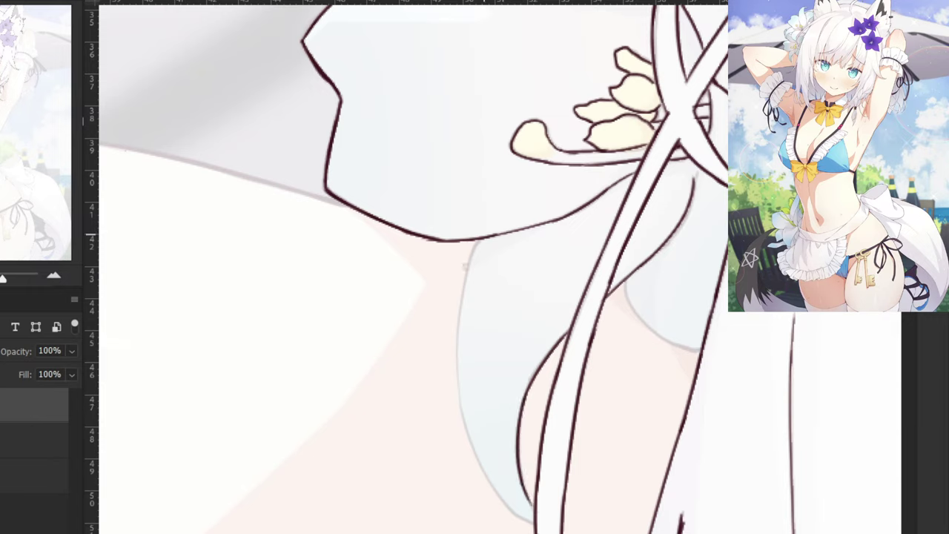
pyautogui.hotkey('ctrl', 'z')
# Ink the hanging petal's outer edge from the large petal's bottom line down along its curve.
pyautogui.moveTo(480, 236)
pyautogui.mouseDown()
pyautogui.moveTo(460, 289)
pyautogui.moveTo(459, 355)
pyautogui.mouseUp()
pyautogui.hotkey('ctrl', 'z')
pyautogui.moveTo(461, 320)
pyautogui.mouseDown()
pyautogui.moveTo(481, 454)
pyautogui.moveTo(460, 326)
pyautogui.moveTo(473, 454)
pyautogui.mouseUp()
pyautogui.hotkey('ctrl', 'z')
pyautogui.hotkey('ctrl', 'z')
pyautogui.moveTo(457, 326)
pyautogui.mouseDown()
pyautogui.moveTo(473, 449)
pyautogui.moveTo(479, 443)
pyautogui.moveTo(508, 508)
pyautogui.mouseUp()
pyautogui.hotkey('ctrl', 'z')
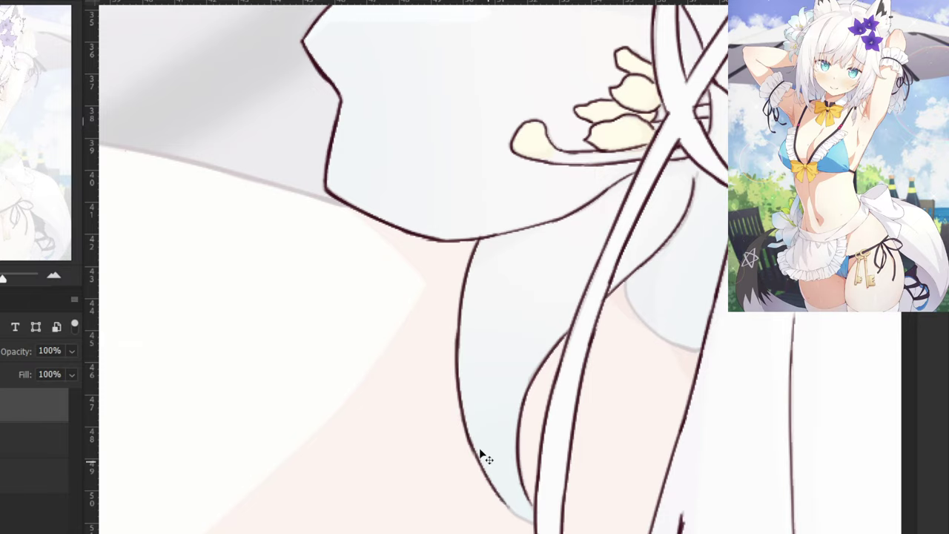
pyautogui.hotkey('ctrl', 'z')
pyautogui.moveTo(467, 433)
pyautogui.mouseDown()
pyautogui.moveTo(502, 500)
pyautogui.moveTo(494, 474)
pyautogui.moveTo(512, 512)
pyautogui.mouseUp()
pyautogui.hotkey('ctrl', 'z')
pyautogui.hotkey('ctrl', 'z')
# Refine the lower part of the hanging petal's outer edge and close its tip at the hair strand.
pyautogui.moveTo(481, 472); pyautogui.dragTo(532, 527)
pyautogui.hotkey('ctrl', 'z')
pyautogui.hotkey('ctrl', '+')
pyautogui.moveTo(445, 528); pyautogui.dragTo(380, 389)
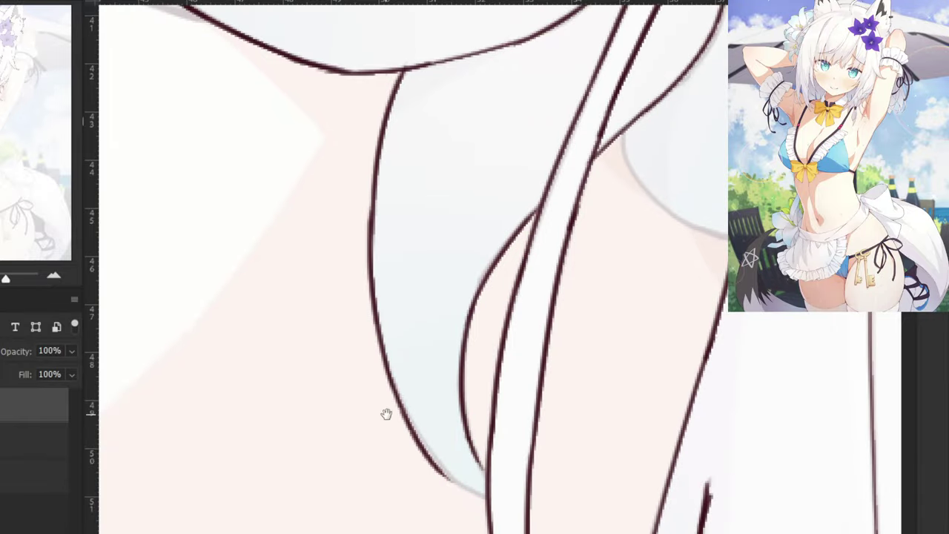
pyautogui.hotkey('ctrl', 'z')
pyautogui.moveTo(381, 334); pyautogui.dragTo(454, 490)
pyautogui.hotkey('ctrl', 'z')
pyautogui.moveTo(386, 365)
pyautogui.mouseDown()
pyautogui.moveTo(458, 489)
pyautogui.moveTo(433, 455)
pyautogui.moveTo(482, 495)
pyautogui.mouseUp()
pyautogui.hotkey('ctrl', 'z')
pyautogui.moveTo(442, 469)
pyautogui.mouseDown()
pyautogui.moveTo(481, 493)
pyautogui.moveTo(471, 487)
pyautogui.mouseUp()
pyautogui.hotkey('ctrl', 'z')
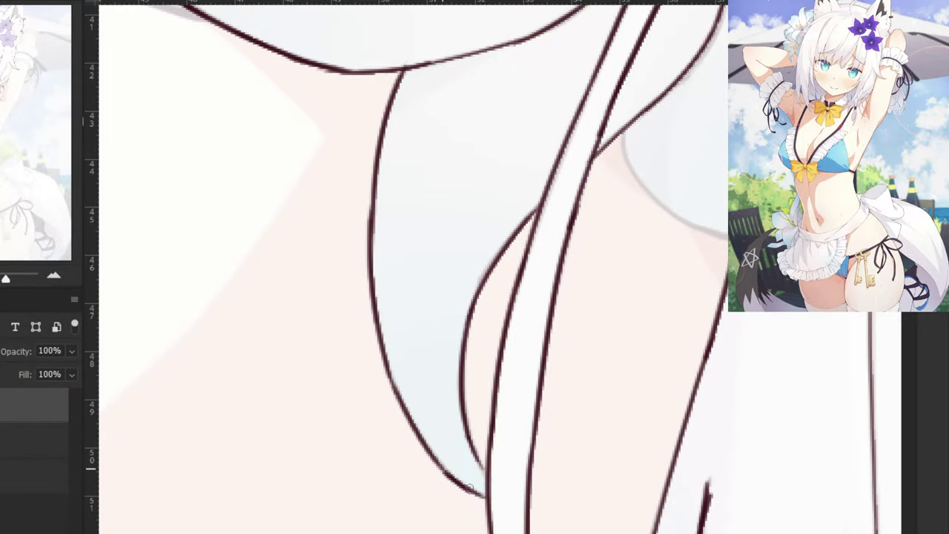
pyautogui.hotkey('ctrl', 'z')
pyautogui.moveTo(472, 454); pyautogui.dragTo(490, 479)
pyautogui.hotkey('ctrl', 'z')
# Ink the start of the small pale blue petal's rounded lower edge between the two hair sections.
pyautogui.scroll(5, 423, 205)
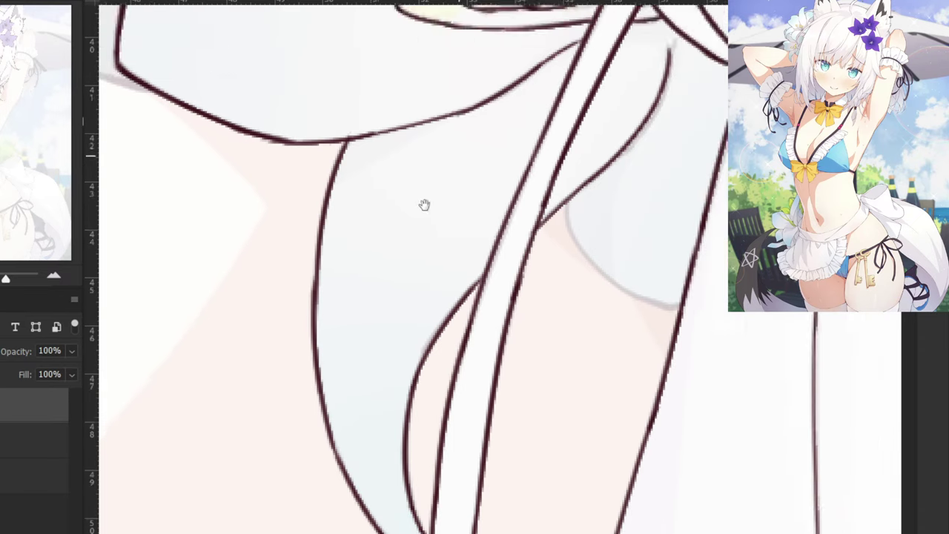
pyautogui.moveTo(455, 329); pyautogui.dragTo(494, 407)
pyautogui.hotkey('ctrl', 'z')
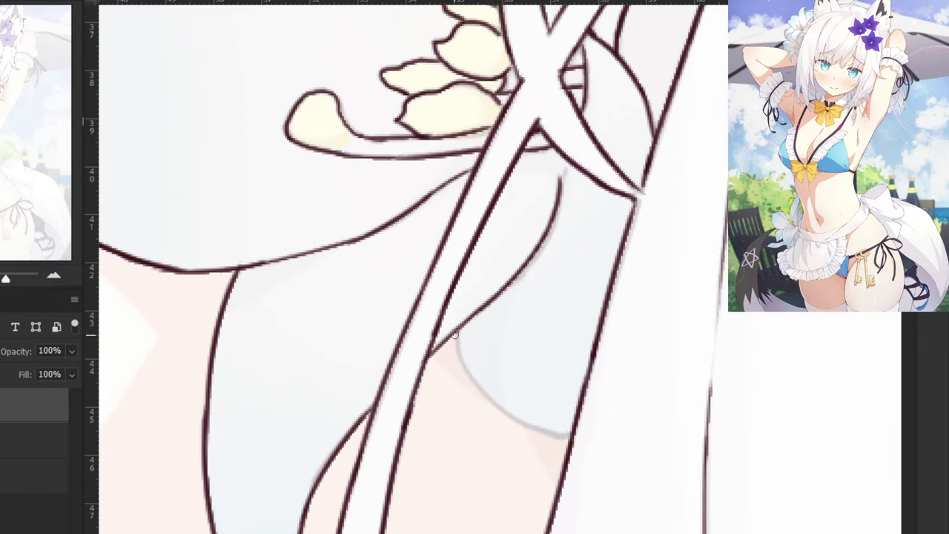
pyautogui.moveTo(454, 325)
pyautogui.mouseDown()
pyautogui.moveTo(505, 407)
pyautogui.moveTo(496, 398)
pyautogui.mouseUp()
pyautogui.hotkey('ctrl', 'z')
pyautogui.hotkey('ctrl', 'z')
pyautogui.hotkey('ctrl', 'z')
pyautogui.moveTo(456, 339); pyautogui.dragTo(487, 397)
pyautogui.hotkey('ctrl', 'z')
pyautogui.hotkey('ctrl', 'z')
# Complete the small pale blue petal's rounded lower edge across to the neighbouring hair line.
pyautogui.moveTo(455, 323)
pyautogui.mouseDown()
pyautogui.moveTo(489, 396)
pyautogui.moveTo(552, 436)
pyautogui.mouseUp()
pyautogui.hotkey('ctrl', 'z')
pyautogui.hotkey('ctrl', 'z')
pyautogui.moveTo(470, 373); pyautogui.dragTo(550, 434)
pyautogui.hotkey('ctrl', 'z')
pyautogui.hotkey('ctrl', 'z')
pyautogui.moveTo(482, 389); pyautogui.dragTo(574, 431)
pyautogui.hotkey('ctrl', 'z')
pyautogui.hotkey('ctrl', 'z')
pyautogui.hotkey('ctrl', 'z')
pyautogui.hotkey('ctrl', 'z')
pyautogui.hotkey('ctrl', 'z')
pyautogui.hotkey('ctrl', 'z')
pyautogui.hotkey('ctrl', 'z')
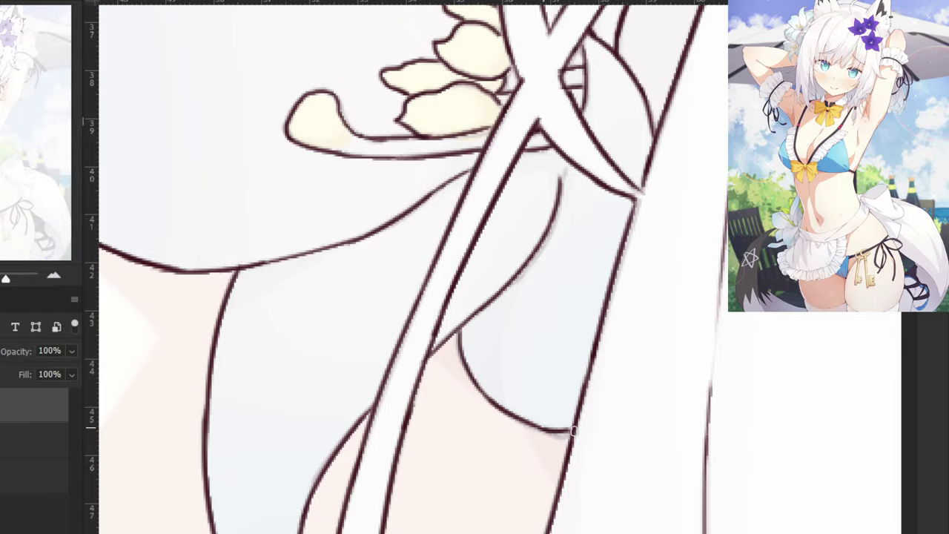
# Examine the inked hair flowers in the context of the whole head and upper body.
pyautogui.hotkey('ctrl', '-')
pyautogui.hotkey('ctrl', '-')
pyautogui.hotkey('ctrl', '-')
pyautogui.hotkey('ctrl', '-')
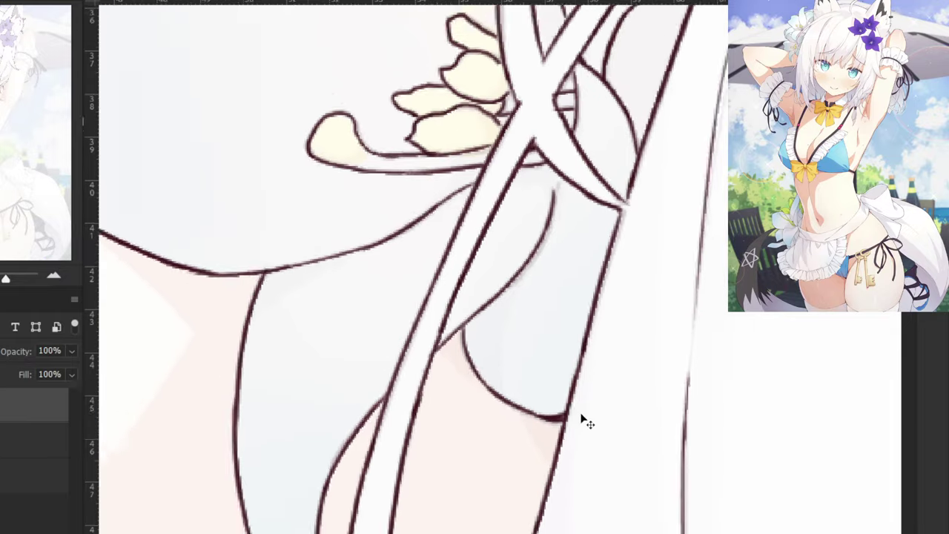
pyautogui.scroll(-4, 581, 413)
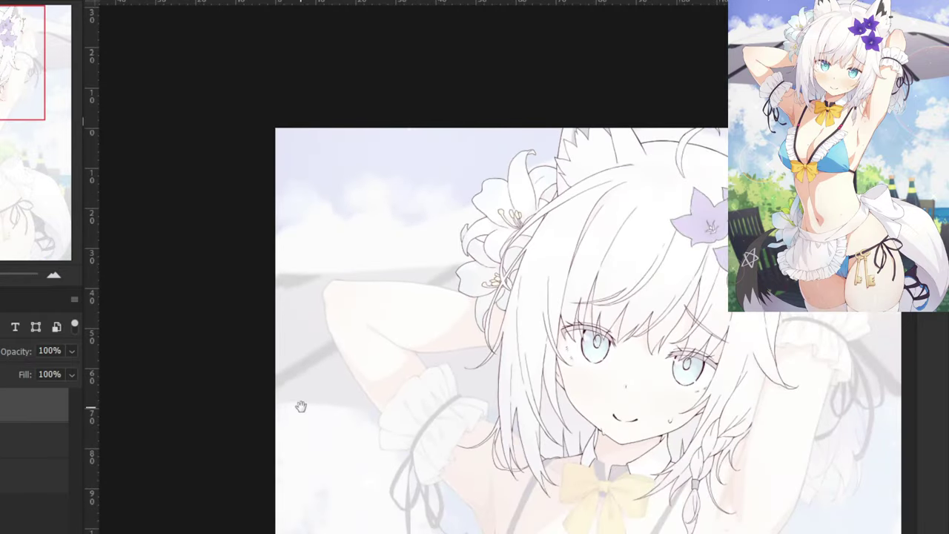
pyautogui.moveTo(299, 402); pyautogui.dragTo(166, 295)
pyautogui.moveTo(281, 370); pyautogui.dragTo(146, 398)
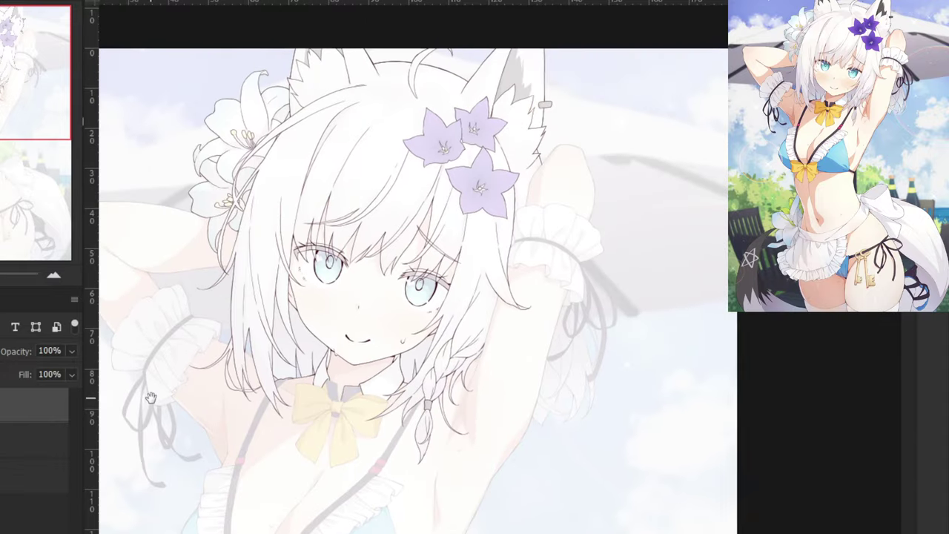
# Ink the long straight hair edge along the raised arm, from the curled lock down towards the braid.
pyautogui.hotkey('ctrl', '+')
pyautogui.hotkey('ctrl', '+')
pyautogui.hotkey('ctrl', '+')
pyautogui.hotkey('ctrl', '+')
pyautogui.moveTo(465, 383); pyautogui.dragTo(524, 305)
pyautogui.moveTo(562, 220); pyautogui.dragTo(547, 261)
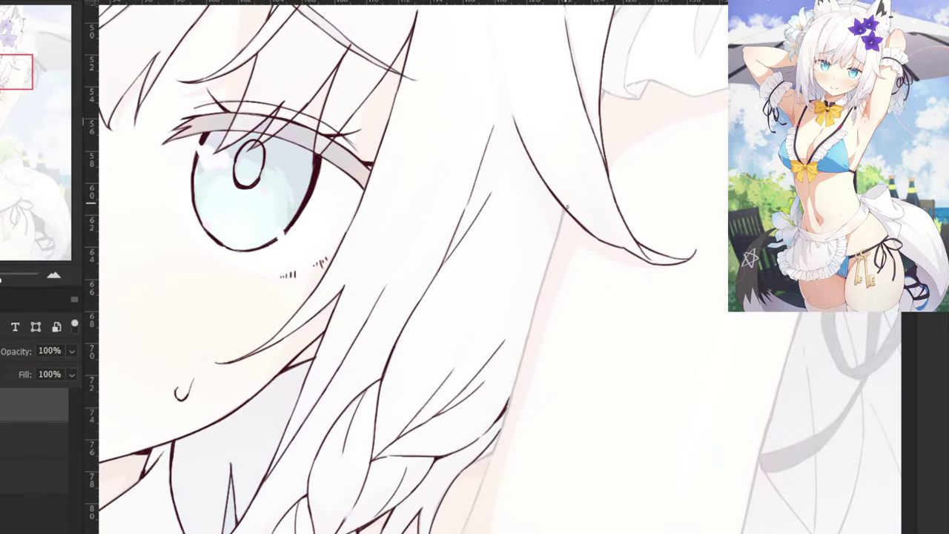
pyautogui.moveTo(564, 209)
pyautogui.mouseDown()
pyautogui.moveTo(543, 285)
pyautogui.moveTo(548, 269)
pyautogui.mouseUp()
pyautogui.hotkey('ctrl', 'z')
pyautogui.hotkey('ctrl', 'z')
pyautogui.moveTo(564, 208); pyautogui.dragTo(544, 275)
pyautogui.hotkey('ctrl', 'z')
pyautogui.hotkey('ctrl', 'z')
pyautogui.moveTo(564, 210); pyautogui.dragTo(511, 399)
# Refine the lower part of that hair edge and extend it past the side of the braid.
pyautogui.hotkey('ctrl', '+')
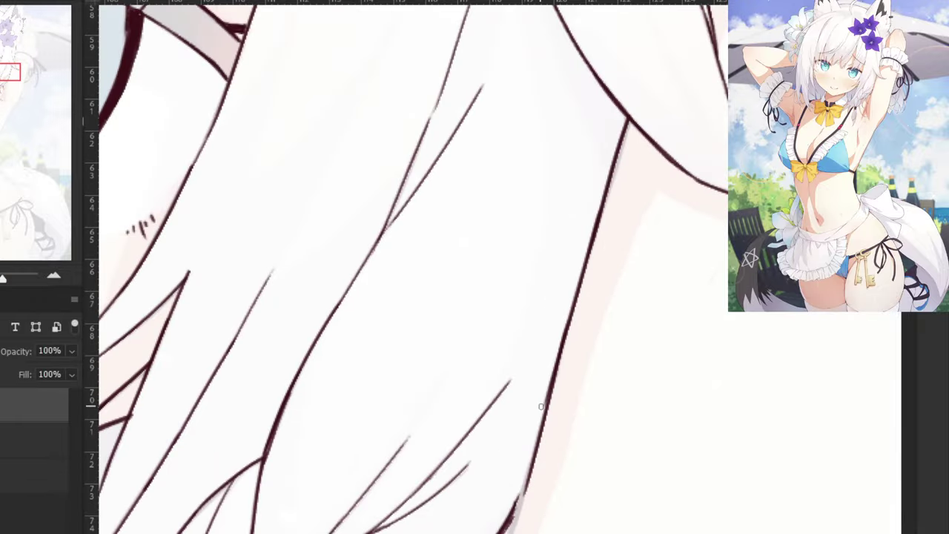
pyautogui.moveTo(491, 483); pyautogui.dragTo(519, 368)
pyautogui.moveTo(577, 280); pyautogui.dragTo(537, 420)
pyautogui.moveTo(559, 351); pyautogui.dragTo(533, 446)
pyautogui.moveTo(551, 380); pyautogui.dragTo(516, 491)
pyautogui.hotkey('ctrl', 'z')
pyautogui.moveTo(540, 421); pyautogui.dragTo(516, 491)
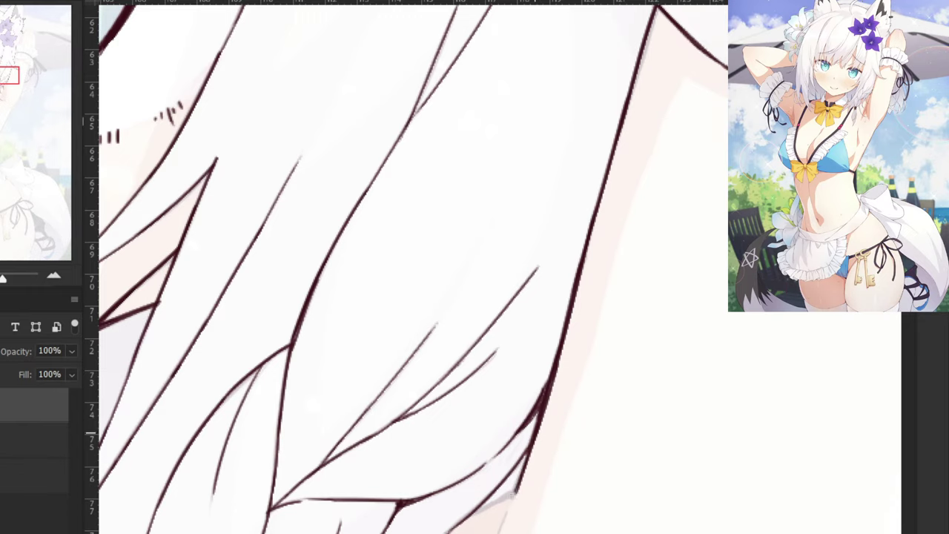
# Ink the short slanted edge closing the hair section's lower corner against the braid strand.
pyautogui.moveTo(528, 453)
pyautogui.mouseDown()
pyautogui.moveTo(515, 491)
pyautogui.moveTo(468, 518)
pyautogui.mouseUp()
pyautogui.moveTo(516, 493); pyautogui.dragTo(471, 516)
pyautogui.hotkey('ctrl', 'z')
pyautogui.moveTo(516, 491)
pyautogui.mouseDown()
pyautogui.moveTo(467, 518)
pyautogui.moveTo(476, 510)
pyautogui.mouseUp()
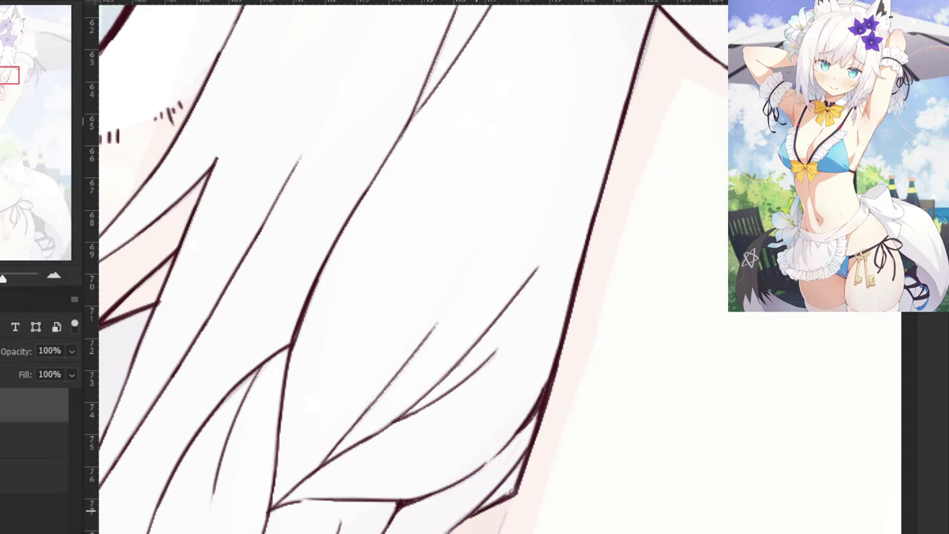
pyautogui.hotkey('ctrl', 'z')
# Ink the thin skin line from below the hair corner down towards the tip of the curled strand.
pyautogui.moveTo(512, 490); pyautogui.dragTo(571, 290)
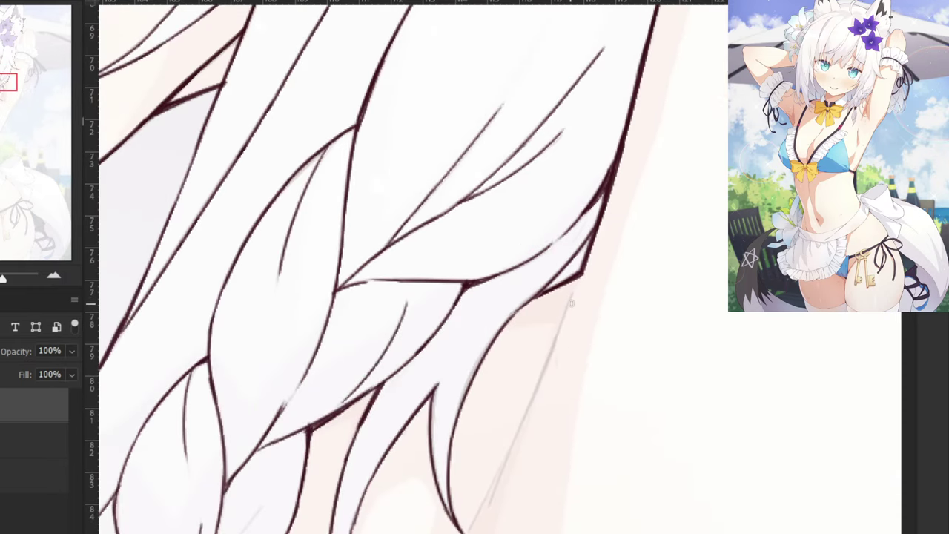
pyautogui.moveTo(508, 459); pyautogui.dragTo(500, 475)
pyautogui.hotkey('ctrl', 'z')
pyautogui.moveTo(570, 292); pyautogui.dragTo(498, 488)
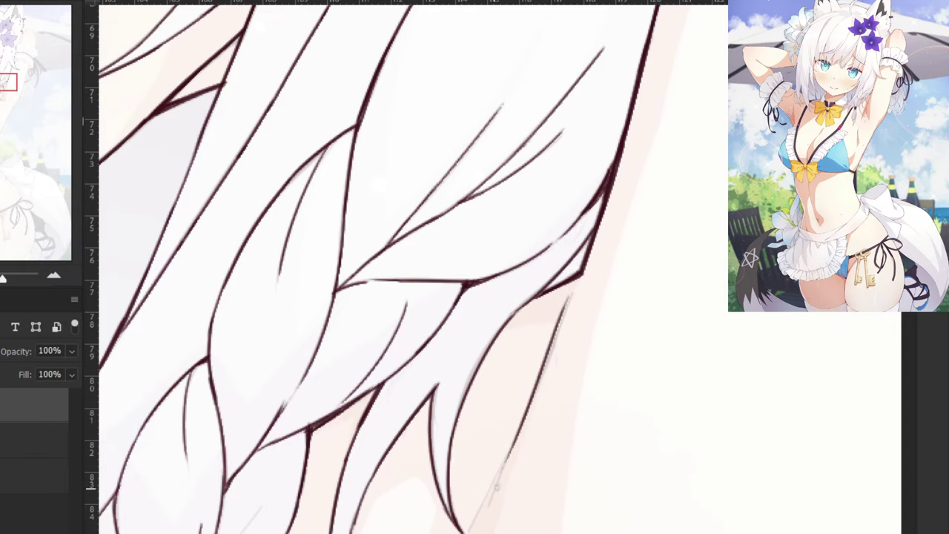
pyautogui.hotkey('ctrl', 'z')
pyautogui.hotkey('ctrl', '-')
pyautogui.hotkey('ctrl', '-')
pyautogui.moveTo(537, 296); pyautogui.dragTo(494, 393)
pyautogui.hotkey('ctrl', 'z')
pyautogui.hotkey('ctrl', '+')
pyautogui.hotkey('ctrl', '+')
pyautogui.hotkey('ctrl', 'z')
pyautogui.moveTo(572, 290); pyautogui.dragTo(514, 433)
pyautogui.hotkey('ctrl', 'z')
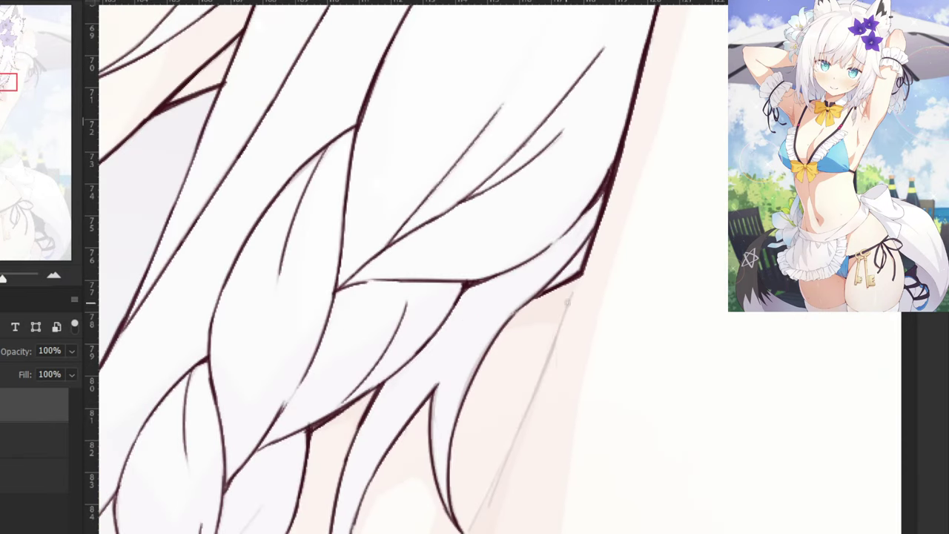
pyautogui.hotkey('ctrl', 'shift', 'z')
pyautogui.moveTo(530, 390)
pyautogui.mouseDown()
pyautogui.moveTo(489, 511)
pyautogui.moveTo(479, 509)
pyautogui.mouseUp()
pyautogui.hotkey('ctrl', 'z')
pyautogui.hotkey('ctrl', 'z')
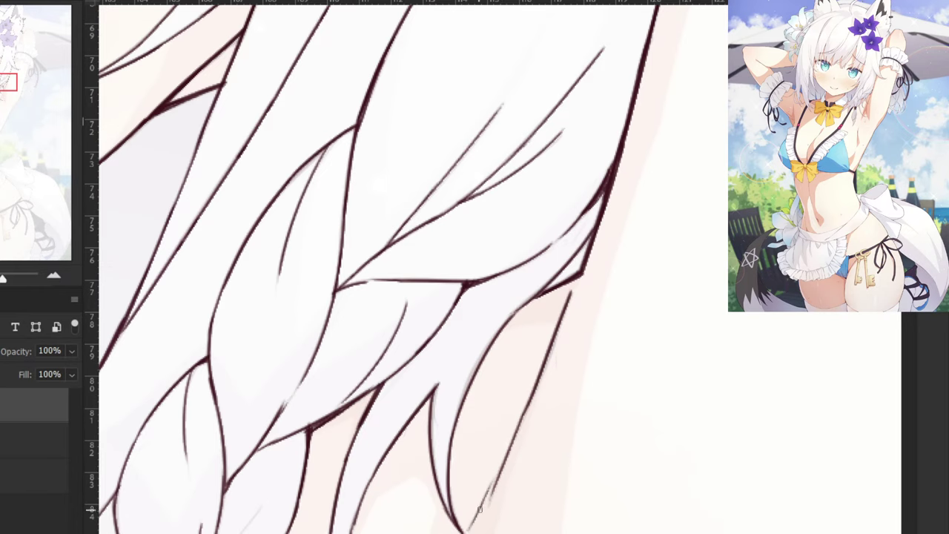
# Continue the thin skin line in the gap between the lower loose hair strands beside the braid.
pyautogui.scroll(-5, 495, 225)
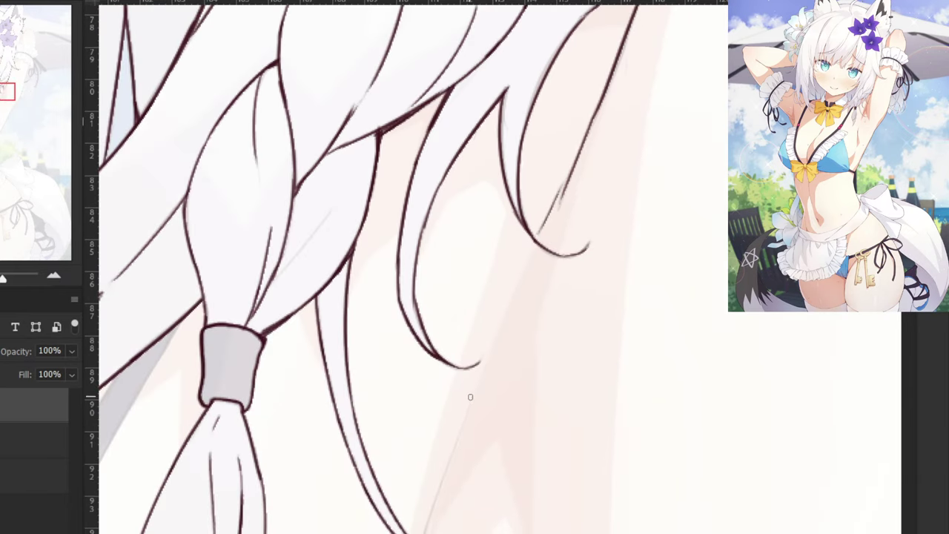
pyautogui.moveTo(465, 409); pyautogui.dragTo(425, 531)
pyautogui.hotkey('ctrl', '-')
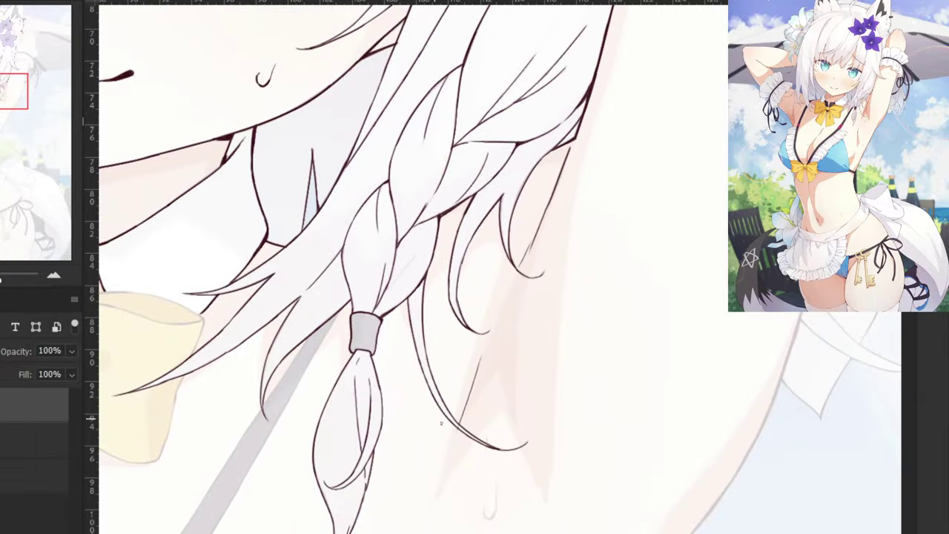
# Ink the small sweat drop on the skin below the loose strands, with its long side and rounded bottom.
pyautogui.moveTo(412, 493)
pyautogui.mouseDown()
pyautogui.moveTo(437, 386)
pyautogui.moveTo(429, 265)
pyautogui.mouseUp()
pyautogui.hotkey('ctrl', '+')
pyautogui.hotkey('ctrl', '+')
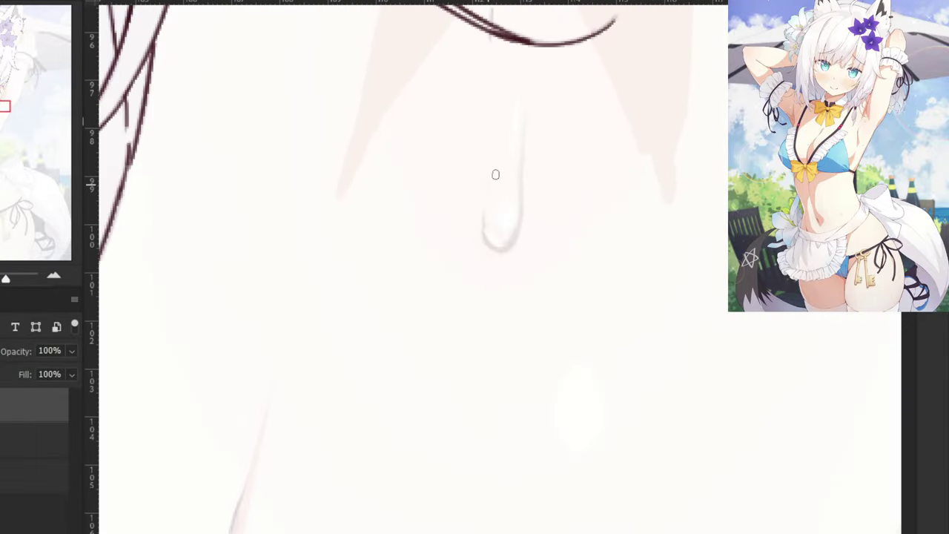
pyautogui.moveTo(525, 109); pyautogui.dragTo(520, 216)
pyautogui.hotkey('ctrl', 'z')
pyautogui.hotkey('ctrl', 'z')
pyautogui.moveTo(519, 172)
pyautogui.mouseDown()
pyautogui.moveTo(522, 223)
pyautogui.moveTo(502, 249)
pyautogui.mouseUp()
pyautogui.moveTo(484, 207)
pyautogui.mouseDown()
pyautogui.moveTo(490, 246)
pyautogui.moveTo(501, 249)
pyautogui.moveTo(514, 232)
pyautogui.moveTo(501, 250)
pyautogui.mouseUp()
pyautogui.hotkey('ctrl', 'z')
pyautogui.hotkey('ctrl', 'z')
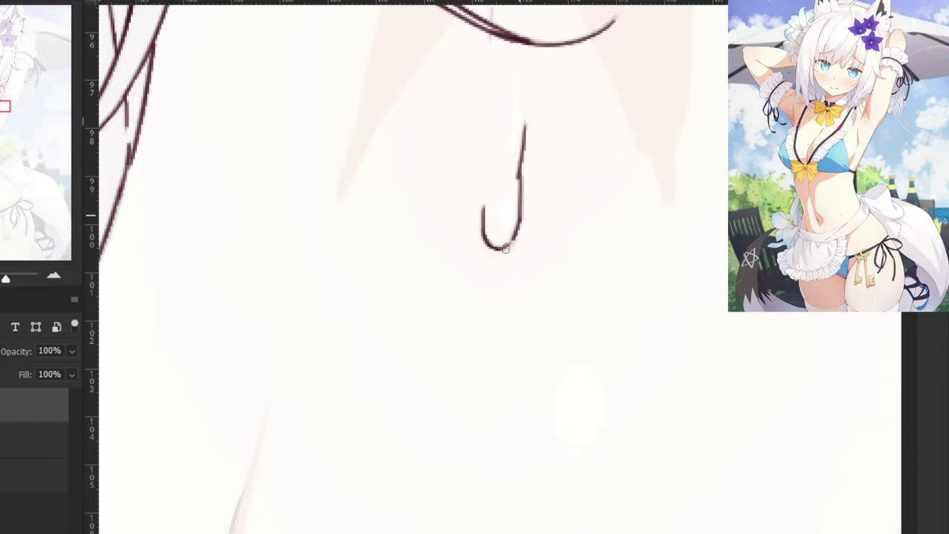
# Examine the line art of the head and hair with and without the reference illustration.
pyautogui.hotkey('ctrl', '-')
pyautogui.hotkey('ctrl', '-')
pyautogui.hotkey('ctrl', '-')
pyautogui.hotkey('ctrl', '-')
pyautogui.hotkey('ctrl', '-')
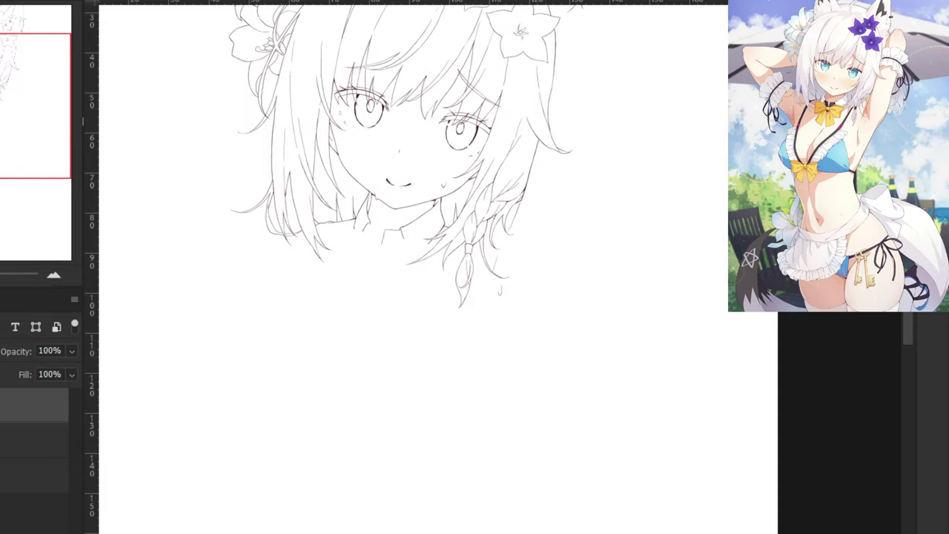
pyautogui.scroll(3, 163, 483)
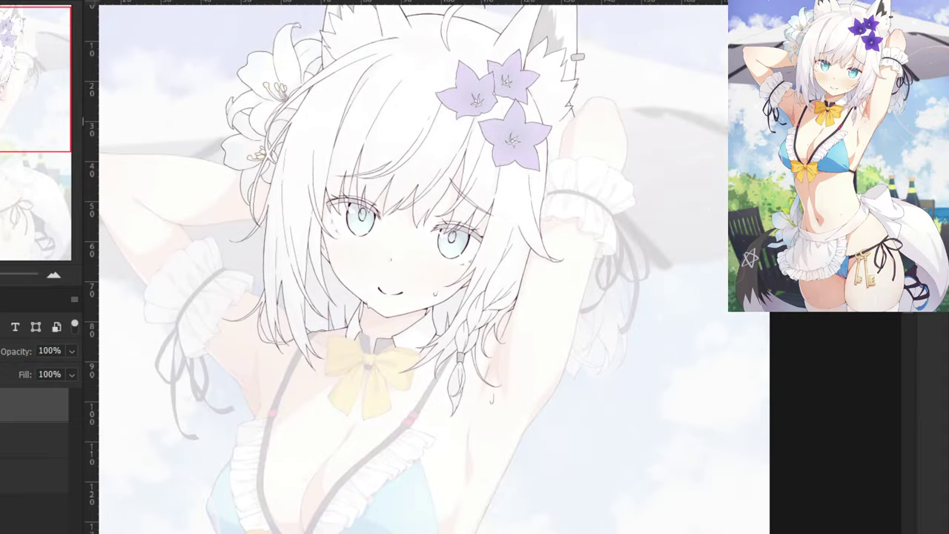
# Ink the slanted top edge and corner of the choker's left grey panel beside the white collar.
pyautogui.scroll(5, 358, 213)
pyautogui.moveTo(358, 214); pyautogui.dragTo(691, 137)
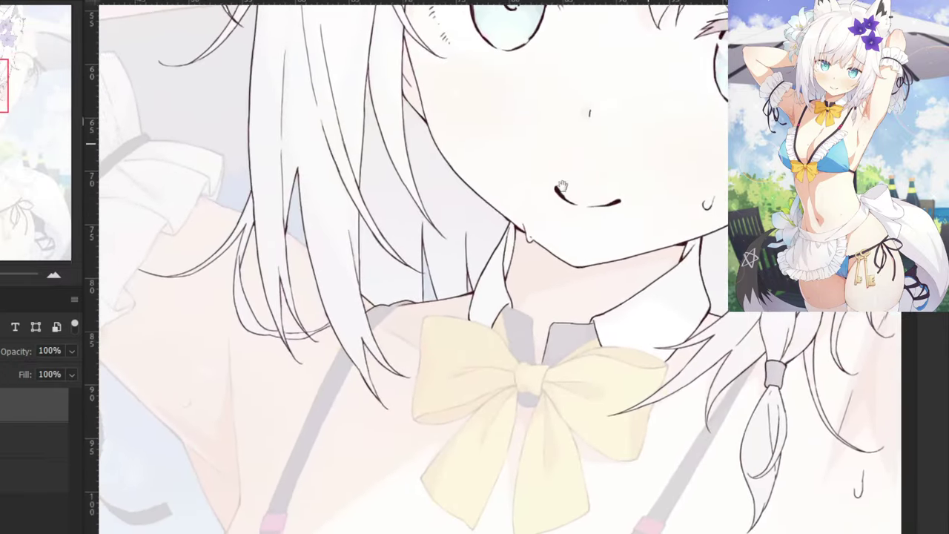
pyautogui.hotkey('ctrl', '+')
pyautogui.hotkey('ctrl', '+')
pyautogui.moveTo(605, 336); pyautogui.dragTo(514, 360)
pyautogui.scroll(3, 513, 360)
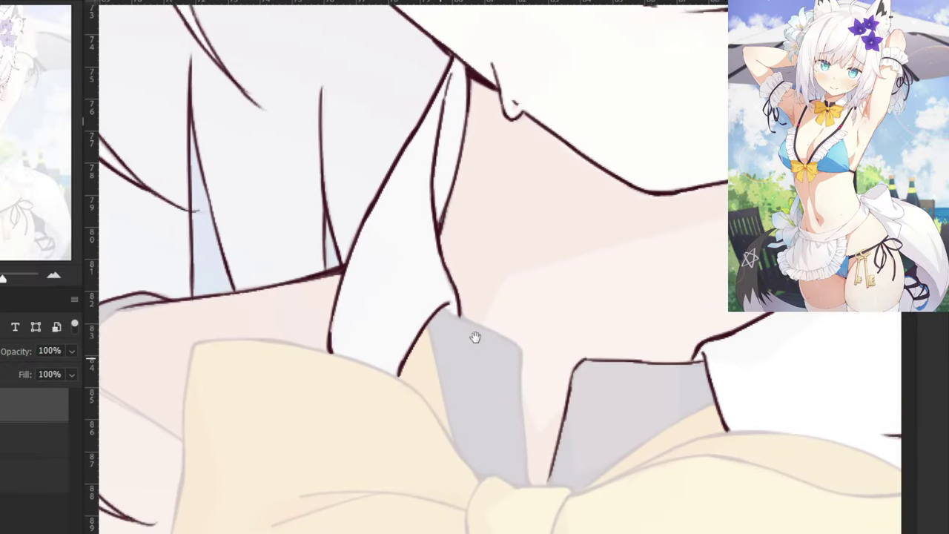
pyautogui.hotkey('ctrl', 'z')
pyautogui.moveTo(404, 317)
pyautogui.mouseDown()
pyautogui.moveTo(512, 364)
pyautogui.moveTo(499, 355)
pyautogui.moveTo(528, 440)
pyautogui.mouseUp()
pyautogui.hotkey('ctrl', 'z')
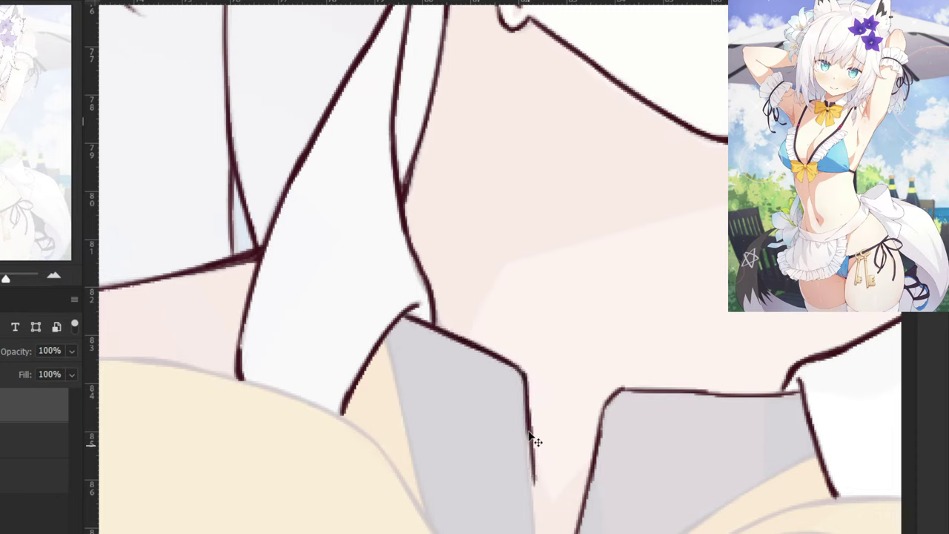
# Ink the left choker panel's inner vertical edge down towards the bow knot.
pyautogui.moveTo(526, 442); pyautogui.dragTo(534, 533)
pyautogui.hotkey('ctrl', 'z')
pyautogui.hotkey('ctrl', 'z')
pyautogui.moveTo(527, 433); pyautogui.dragTo(533, 533)
pyautogui.hotkey('ctrl', 'z')
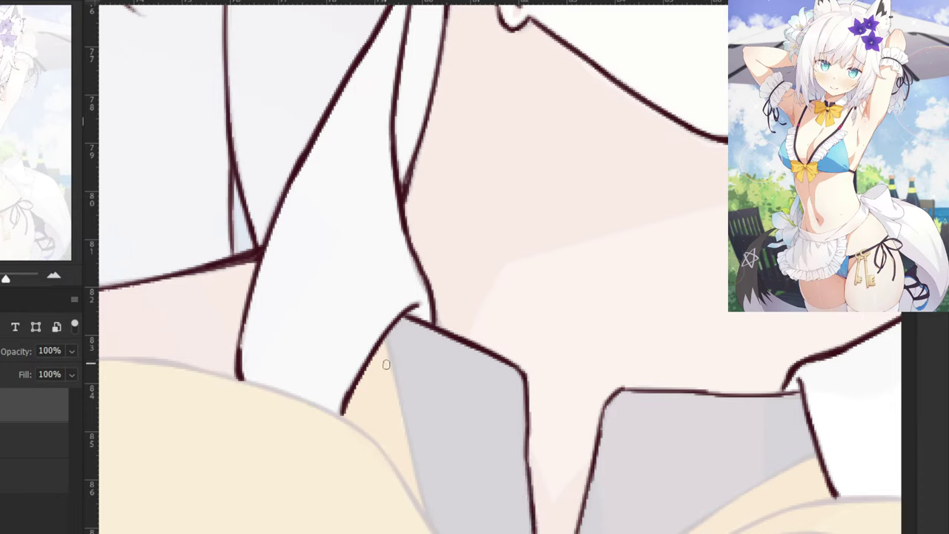
# Ink the left choker panel's outer slanted edge from the white collar down to the bow loop.
pyautogui.moveTo(384, 335); pyautogui.dragTo(425, 512)
pyautogui.hotkey('ctrl', 'z')
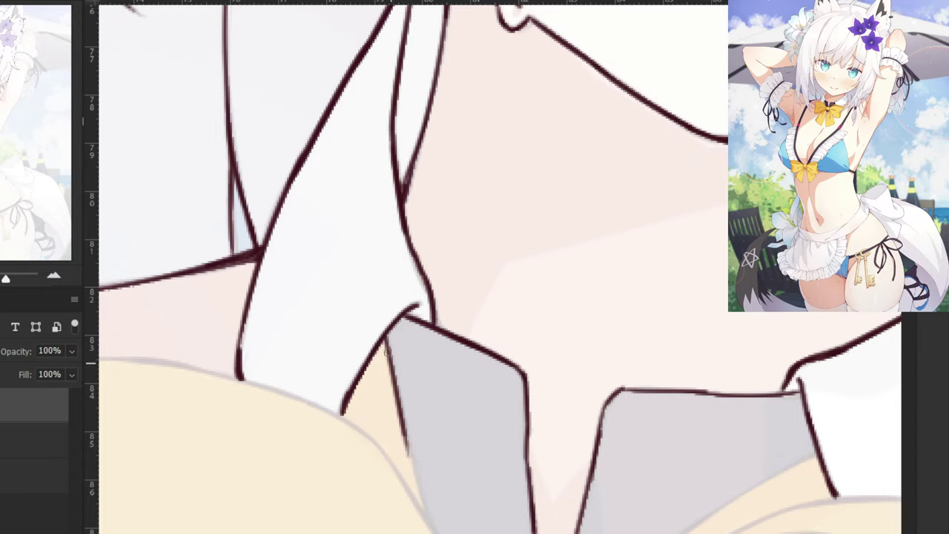
pyautogui.hotkey('ctrl', 'z')
pyautogui.moveTo(387, 347); pyautogui.dragTo(425, 517)
pyautogui.hotkey('ctrl', 'z')
pyautogui.hotkey('ctrl', 'z')
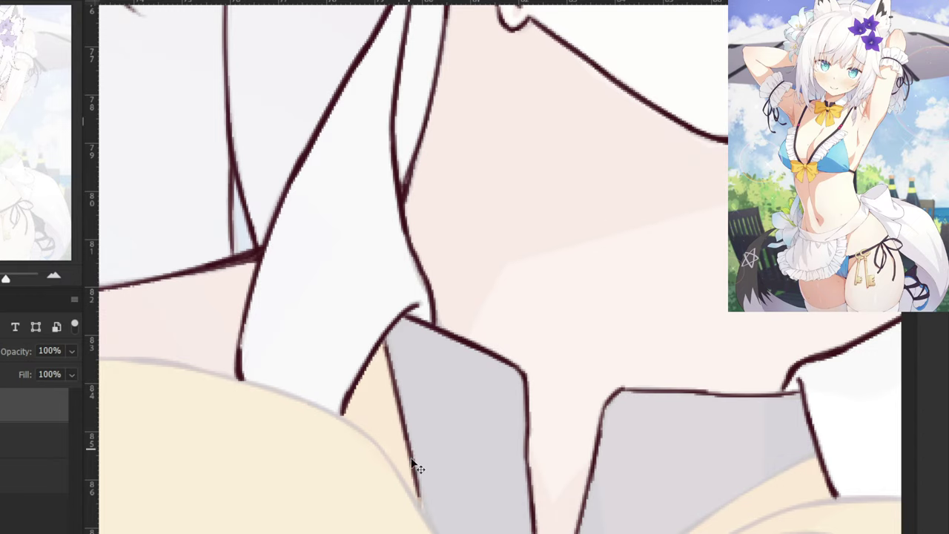
pyautogui.hotkey('ctrl', 'z')
pyautogui.moveTo(385, 336); pyautogui.dragTo(422, 496)
pyautogui.moveTo(411, 439); pyautogui.dragTo(427, 511)
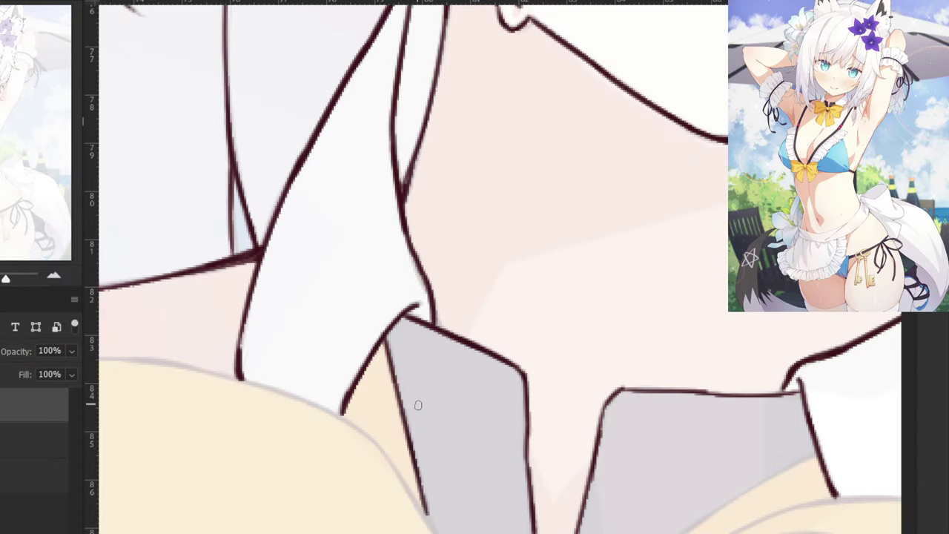
# Raise the opacity of the reference illustration's layer and make the line art layer active again.
pyautogui.hotkey('ctrl', '-')
pyautogui.click(44, 439)
pyautogui.click(72, 352)
pyautogui.moveTo(23, 372); pyautogui.dragTo(20, 376)
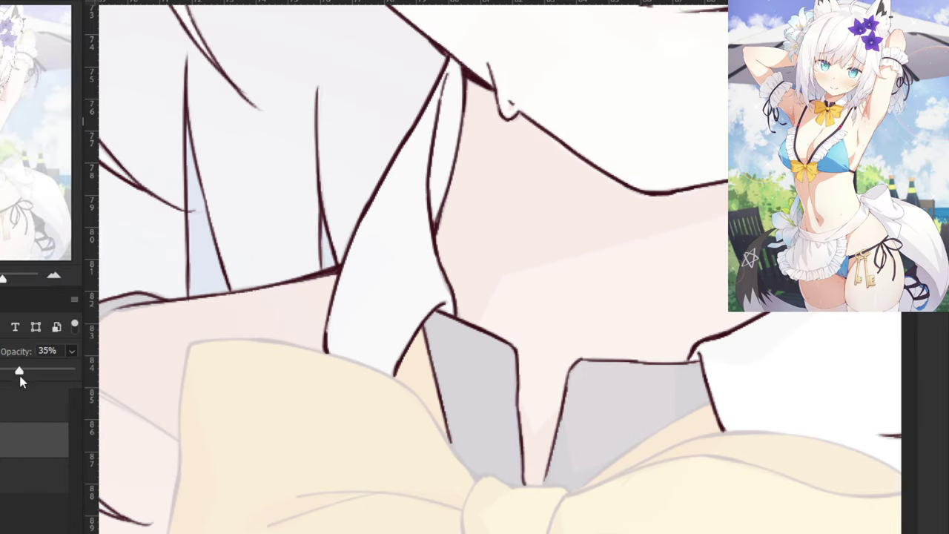
pyautogui.click(3, 404)
# Ink the start of the right choker panel's slanted lower edge from the white collar.
pyautogui.moveTo(676, 344); pyautogui.dragTo(564, 248)
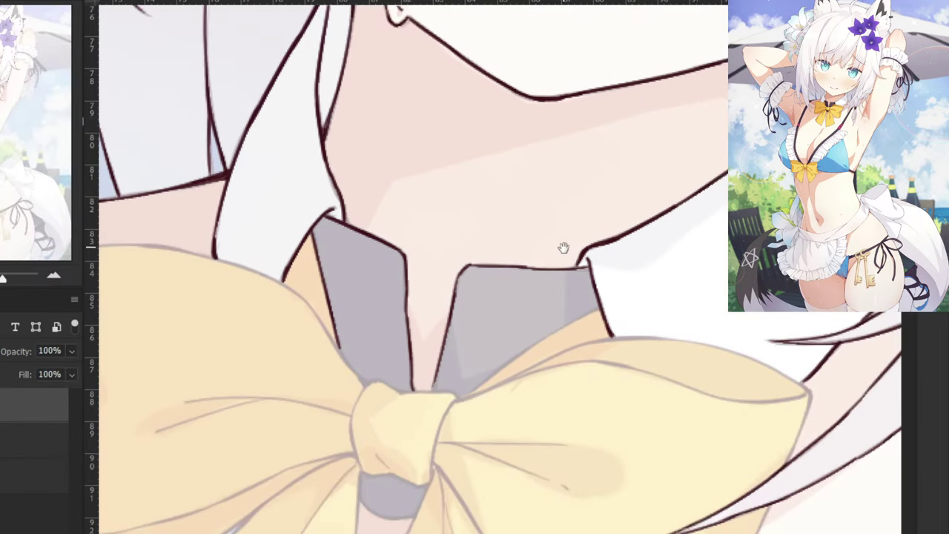
pyautogui.hotkey('ctrl', '+')
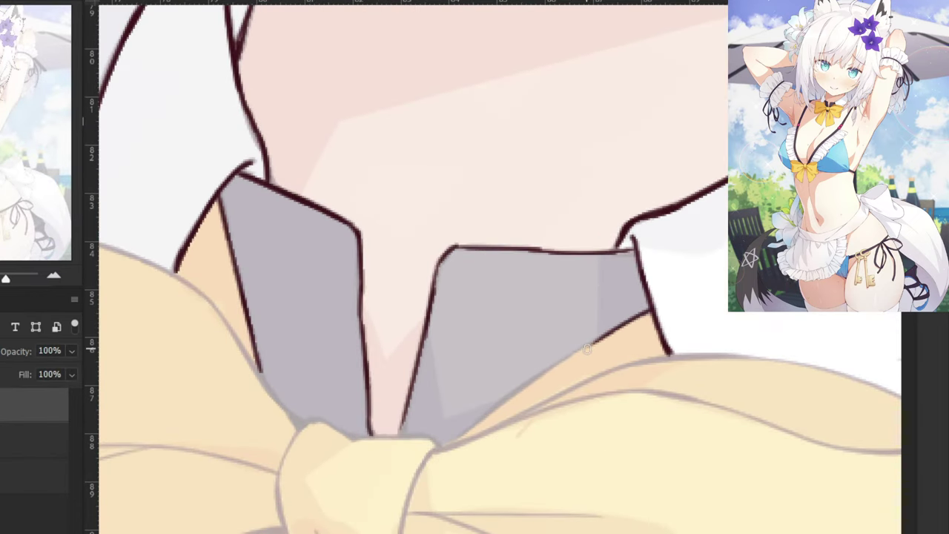
pyautogui.moveTo(553, 362); pyautogui.dragTo(541, 379)
pyautogui.hotkey('ctrl', 'z')
pyautogui.moveTo(653, 308)
pyautogui.mouseDown()
pyautogui.moveTo(514, 385)
pyautogui.moveTo(556, 376)
pyautogui.moveTo(485, 423)
pyautogui.mouseUp()
pyautogui.hotkey('ctrl', 'z')
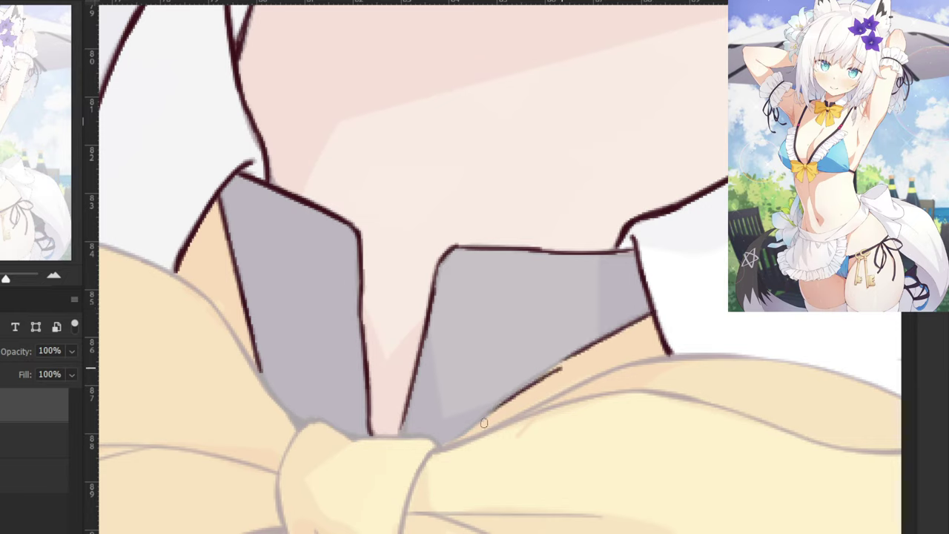
# Complete the right choker panel's slanted lower edge down to the bow knot.
pyautogui.hotkey('ctrl', 'z')
pyautogui.moveTo(573, 359); pyautogui.dragTo(470, 431)
pyautogui.hotkey('ctrl', 'z')
pyautogui.moveTo(571, 360); pyautogui.dragTo(469, 431)
pyautogui.hotkey('ctrl', 'z')
pyautogui.moveTo(533, 381); pyautogui.dragTo(451, 440)
pyautogui.hotkey('ctrl', 'z')
pyautogui.moveTo(505, 403); pyautogui.dragTo(450, 444)
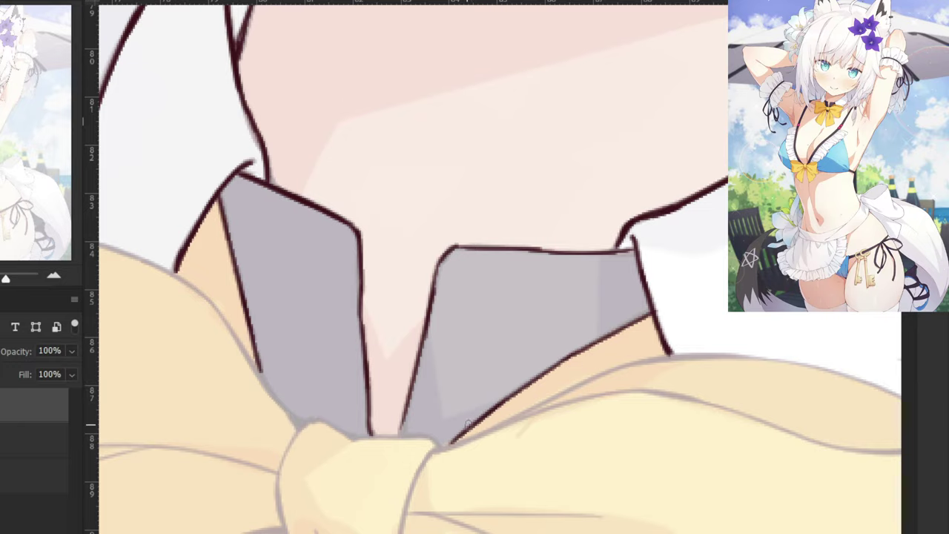
# Ink the right side of the yellow bow's knot, curving down from the choker panel's lower corner.
pyautogui.scroll(-10, 475, 417)
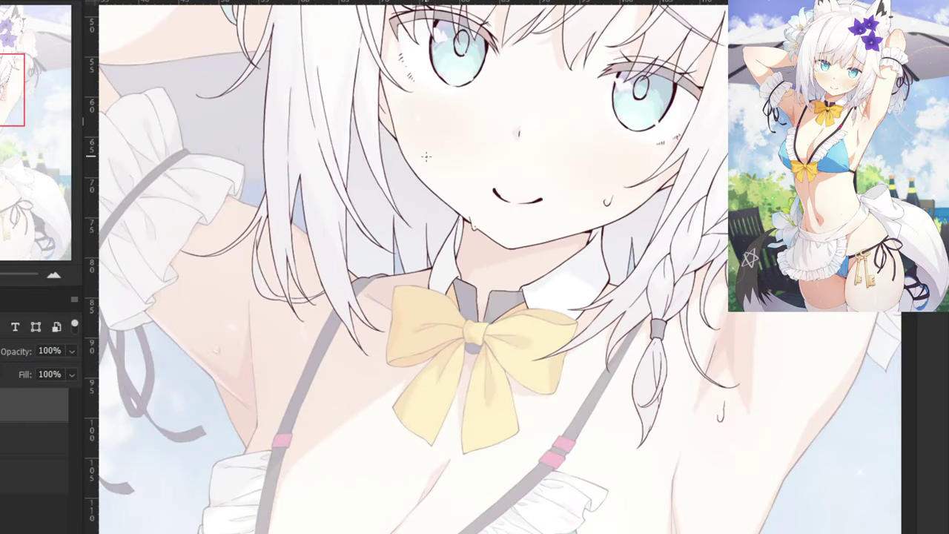
pyautogui.scroll(10, 515, 213)
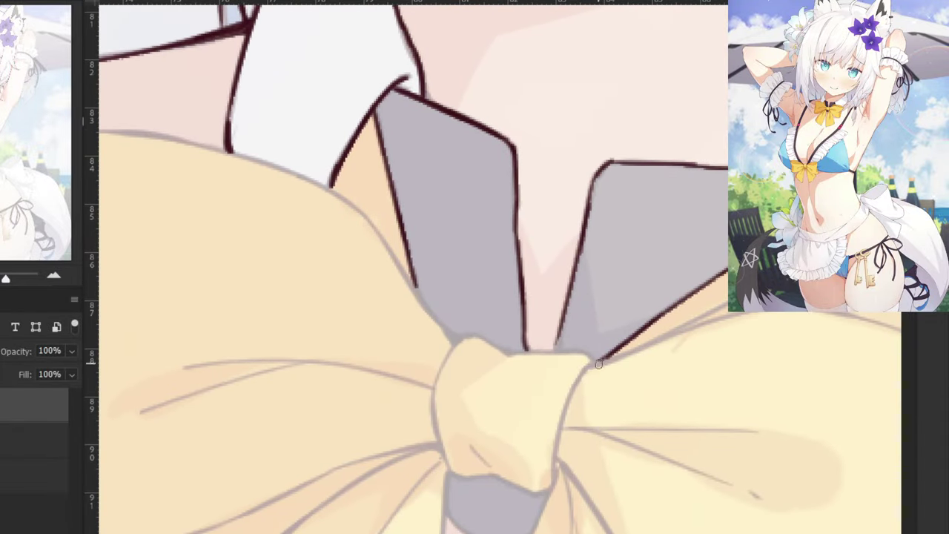
pyautogui.hotkey('ctrl', 'z')
pyautogui.moveTo(598, 363); pyautogui.dragTo(562, 421)
pyautogui.hotkey('ctrl', 'z')
pyautogui.hotkey('ctrl', 'z')
pyautogui.moveTo(596, 369)
pyautogui.mouseDown()
pyautogui.moveTo(566, 411)
pyautogui.moveTo(562, 450)
pyautogui.mouseUp()
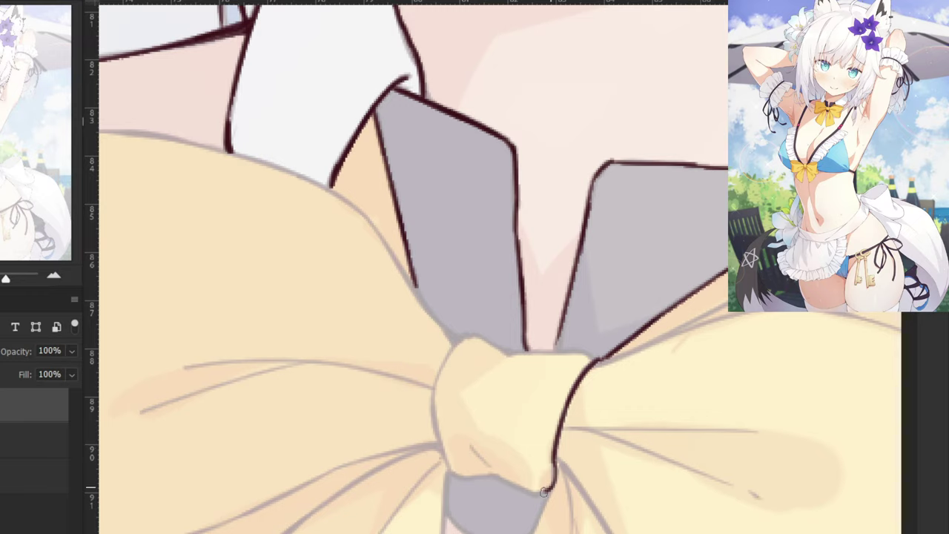
# Ink the knot's rounded lower right corner and the adjoining part of its bottom edge.
pyautogui.moveTo(495, 476)
pyautogui.mouseDown()
pyautogui.moveTo(540, 493)
pyautogui.moveTo(497, 470)
pyautogui.moveTo(541, 490)
pyautogui.mouseUp()
pyautogui.hotkey('ctrl', 'z')
pyautogui.hotkey('ctrl', 'z')
pyautogui.hotkey('ctrl', 'z')
pyautogui.hotkey('ctrl', 'z')
pyautogui.hotkey('ctrl', '+')
pyautogui.moveTo(482, 493); pyautogui.dragTo(463, 404)
pyautogui.hotkey('ctrl', 'z')
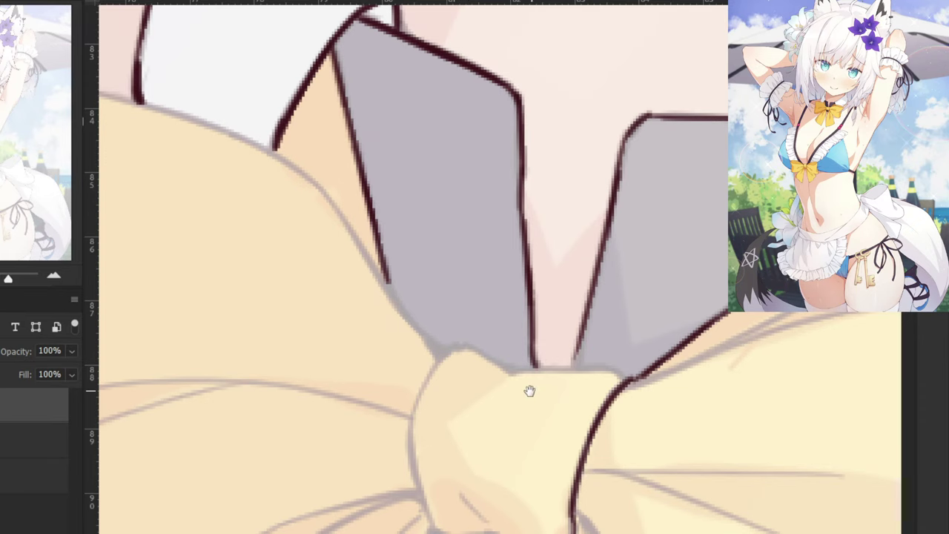
pyautogui.moveTo(530, 390); pyautogui.dragTo(457, 231)
pyautogui.hotkey('ctrl', '+')
pyautogui.moveTo(404, 398); pyautogui.dragTo(471, 425)
pyautogui.hotkey('ctrl', 'z')
pyautogui.hotkey('ctrl', 'z')
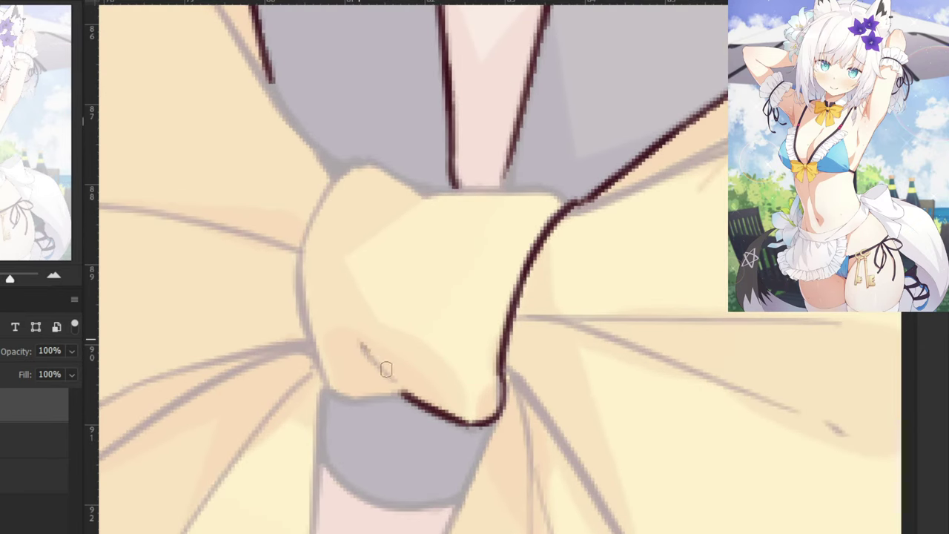
# Ink the short diagonal fold crease in the lower part of the bow knot.
pyautogui.moveTo(385, 369); pyautogui.dragTo(395, 378)
pyautogui.hotkey('ctrl', 'z')
pyautogui.moveTo(363, 346); pyautogui.dragTo(393, 380)
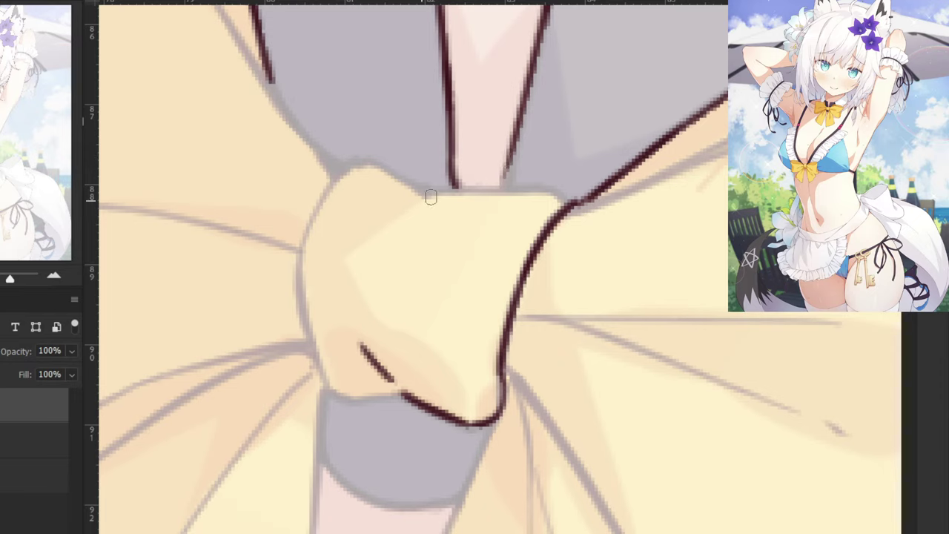
# Ink the knot's flat top edge and extend the right choker panel's inner edge down to it.
pyautogui.moveTo(431, 197)
pyautogui.mouseDown()
pyautogui.moveTo(512, 187)
pyautogui.moveTo(560, 200)
pyautogui.moveTo(510, 185)
pyautogui.moveTo(421, 196)
pyautogui.mouseUp()
pyautogui.hotkey('ctrl', 'z')
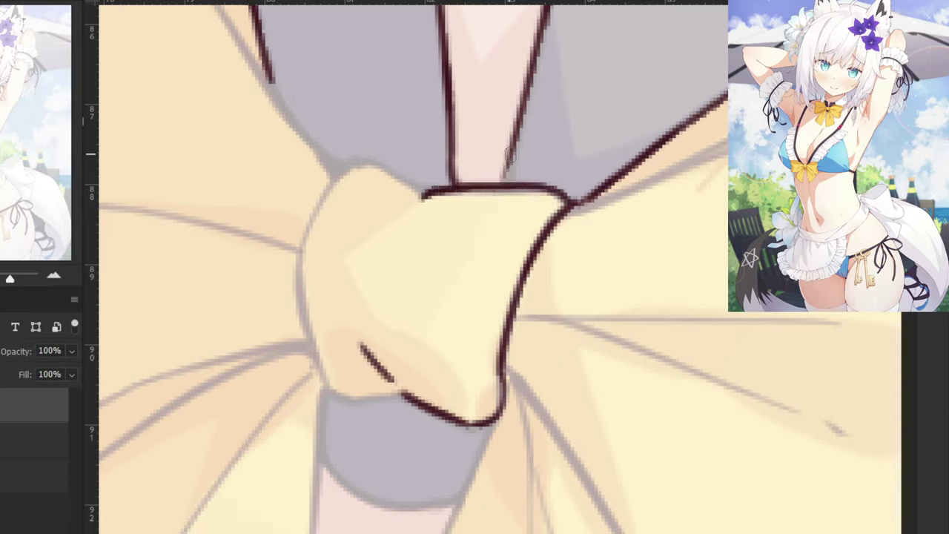
pyautogui.moveTo(510, 148); pyautogui.dragTo(501, 184)
# Ink the knot's rounded top left corner and its left side down to the lower left corner.
pyautogui.moveTo(427, 193)
pyautogui.mouseDown()
pyautogui.moveTo(387, 169)
pyautogui.moveTo(350, 166)
pyautogui.moveTo(301, 260)
pyautogui.mouseUp()
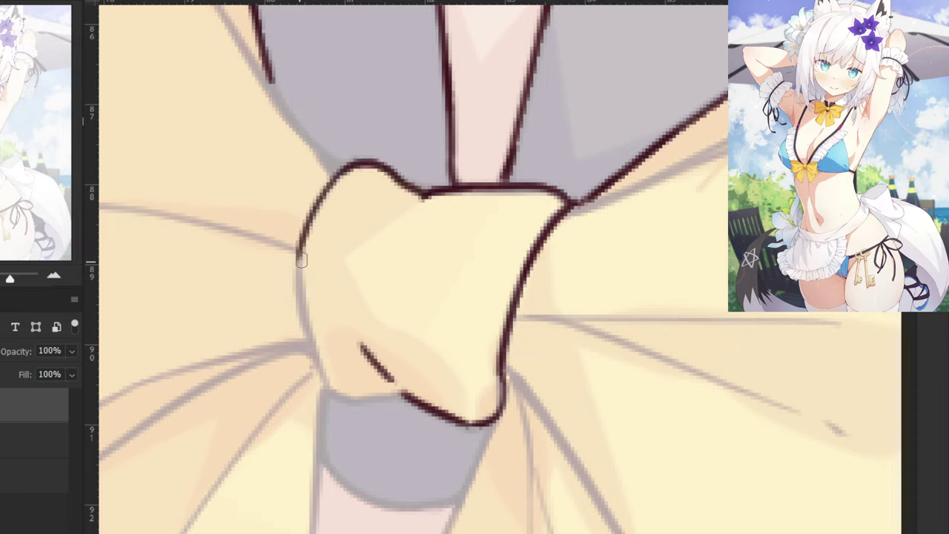
pyautogui.hotkey('ctrl', 'z')
pyautogui.hotkey('ctrl', 'z')
pyautogui.moveTo(335, 178)
pyautogui.mouseDown()
pyautogui.moveTo(303, 256)
pyautogui.moveTo(315, 348)
pyautogui.mouseUp()
pyautogui.hotkey('ctrl', 'z')
pyautogui.moveTo(302, 252)
pyautogui.mouseDown()
pyautogui.moveTo(330, 379)
pyautogui.moveTo(316, 346)
pyautogui.moveTo(334, 396)
pyautogui.mouseUp()
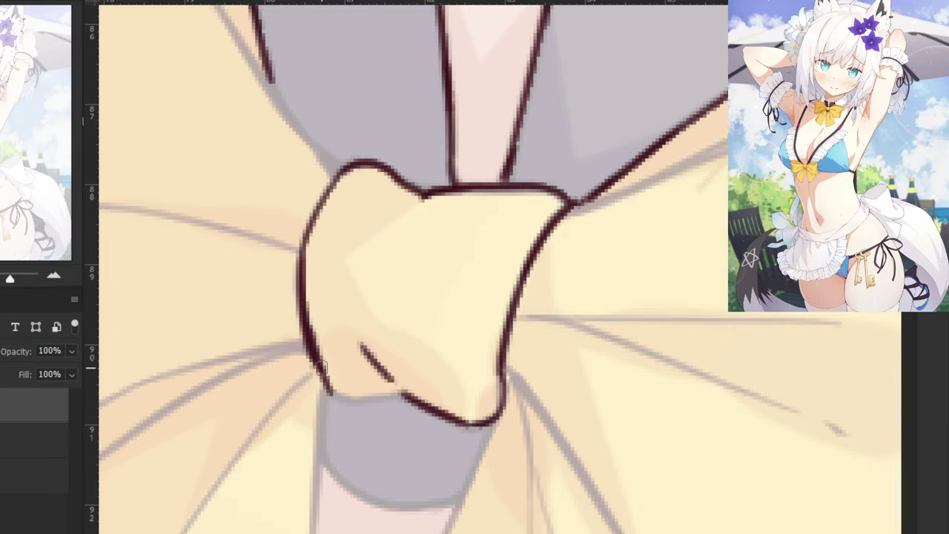
# Ink the knot's rounded lower left corner and join it to the bottom edge.
pyautogui.hotkey('ctrl', 'z')
pyautogui.moveTo(312, 350)
pyautogui.mouseDown()
pyautogui.moveTo(345, 387)
pyautogui.moveTo(315, 367)
pyautogui.moveTo(355, 394)
pyautogui.moveTo(330, 385)
pyautogui.moveTo(336, 393)
pyautogui.moveTo(405, 395)
pyautogui.mouseUp()
pyautogui.hotkey('ctrl', 'z')
pyautogui.scroll(-5, 404, 300)
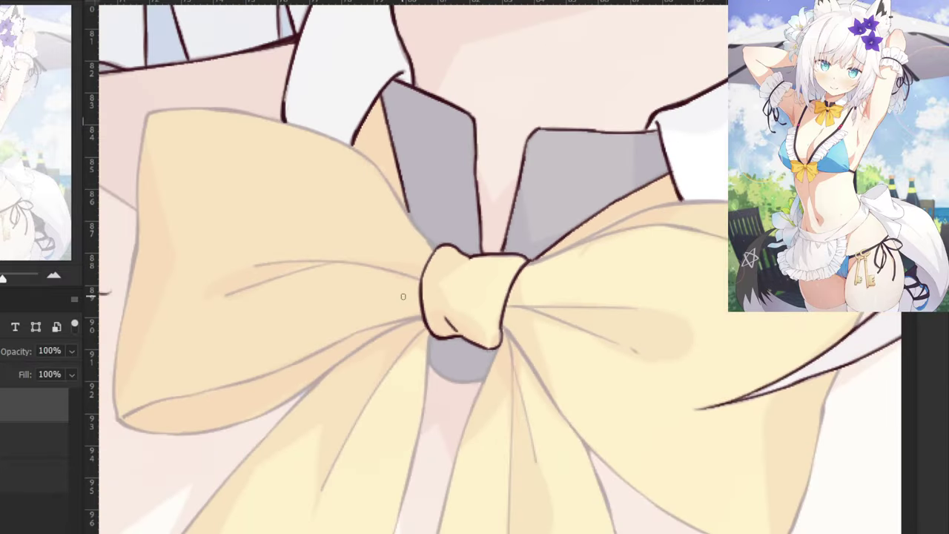
pyautogui.scroll(4, 403, 297)
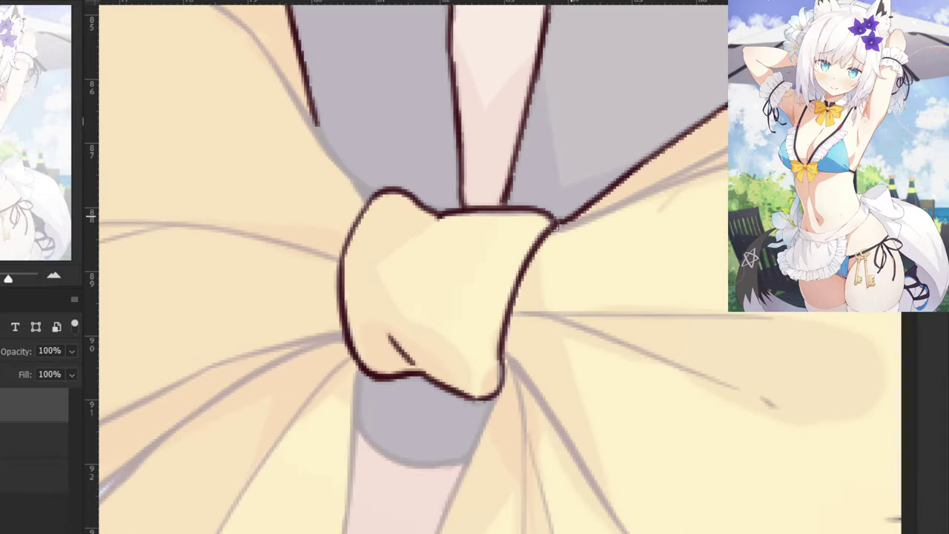
# Ink the first short stretch of the right loop's front upper edge, starting at the knot's top right corner.
pyautogui.moveTo(644, 189); pyautogui.dragTo(479, 256)
pyautogui.scroll(4, 445, 275)
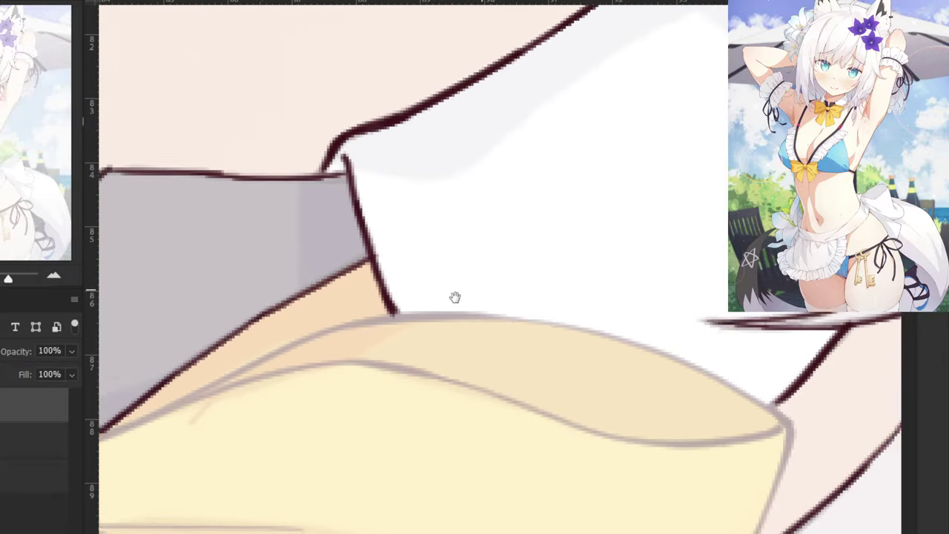
pyautogui.hotkey('ctrl', '-')
pyautogui.moveTo(223, 428); pyautogui.dragTo(274, 381)
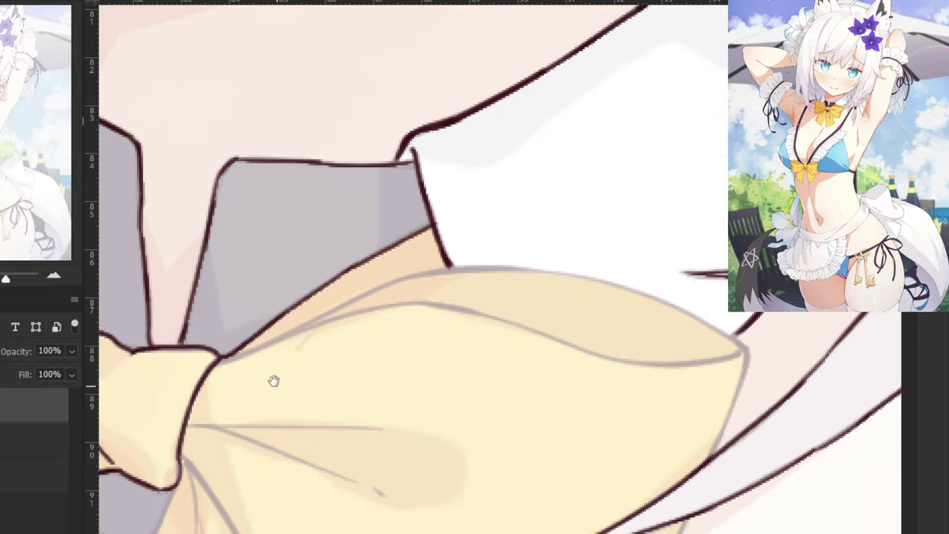
pyautogui.hotkey('ctrl', '+')
pyautogui.moveTo(190, 385)
pyautogui.mouseDown()
pyautogui.moveTo(383, 318)
pyautogui.moveTo(374, 285)
pyautogui.moveTo(403, 272)
pyautogui.mouseUp()
pyautogui.hotkey('ctrl', 'z')
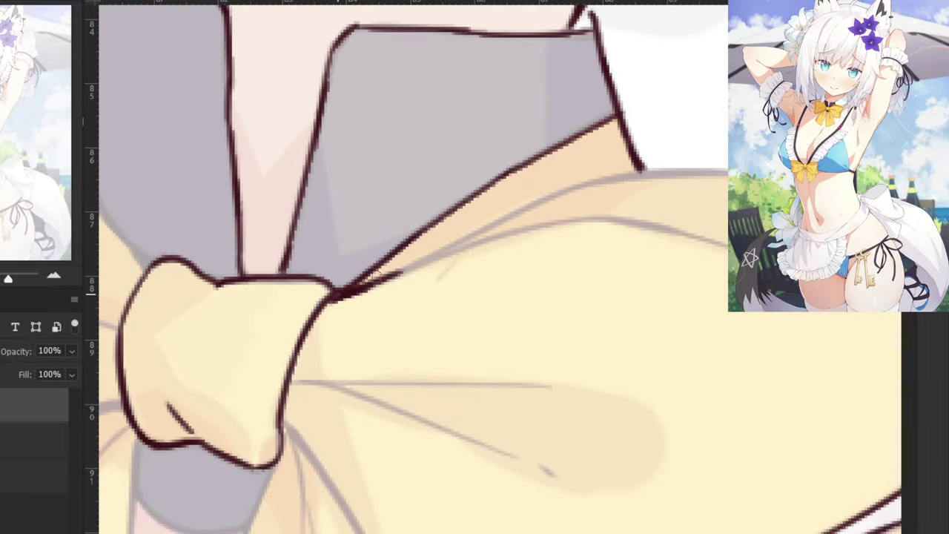
pyautogui.moveTo(358, 295); pyautogui.dragTo(454, 253)
pyautogui.moveTo(431, 299); pyautogui.dragTo(307, 369)
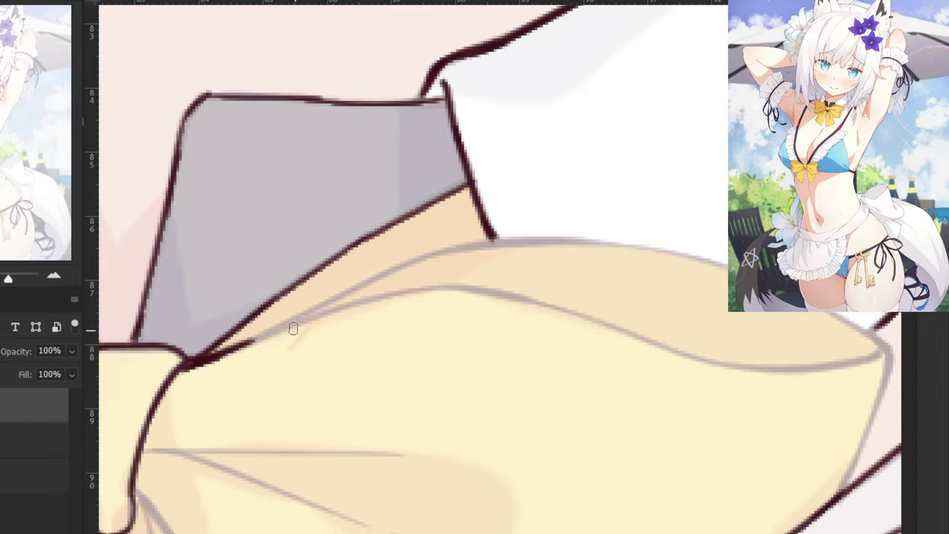
# Extend the right loop's front upper edge along the sketch almost to its crest.
pyautogui.moveTo(239, 347); pyautogui.dragTo(393, 295)
pyautogui.hotkey('ctrl', 'z')
pyautogui.hotkey('ctrl', 'z')
pyautogui.moveTo(290, 328)
pyautogui.mouseDown()
pyautogui.moveTo(408, 293)
pyautogui.moveTo(518, 290)
pyautogui.mouseUp()
pyautogui.hotkey('ctrl', 'z')
pyautogui.moveTo(365, 301)
pyautogui.mouseDown()
pyautogui.moveTo(562, 290)
pyautogui.moveTo(570, 303)
pyautogui.mouseUp()
pyautogui.hotkey('ctrl', 'z')
pyautogui.hotkey('ctrl', 'z')
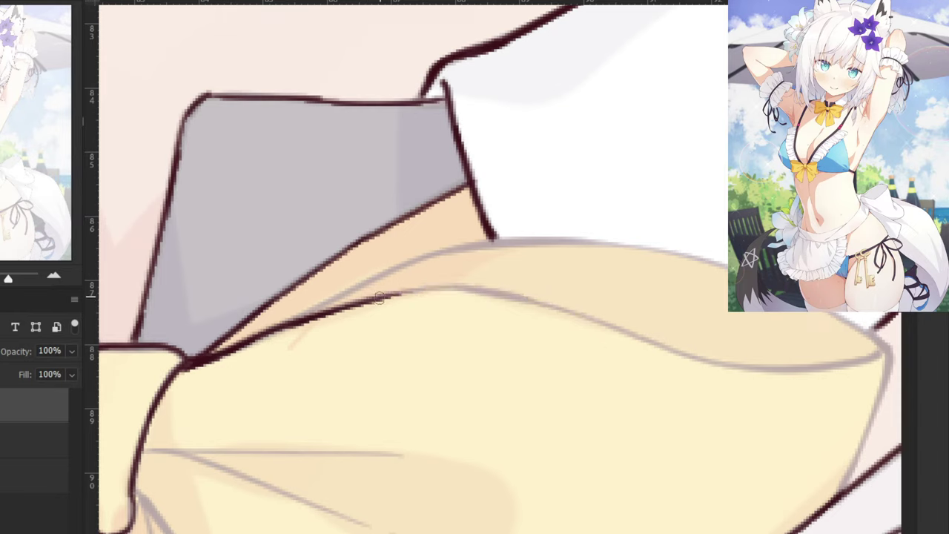
# Ink the right loop's front upper edge over the crest and down its outer slope.
pyautogui.moveTo(380, 298); pyautogui.dragTo(566, 309)
pyautogui.moveTo(504, 296); pyautogui.dragTo(750, 369)
pyautogui.hotkey('ctrl', 'z')
pyautogui.hotkey('ctrl', 'z')
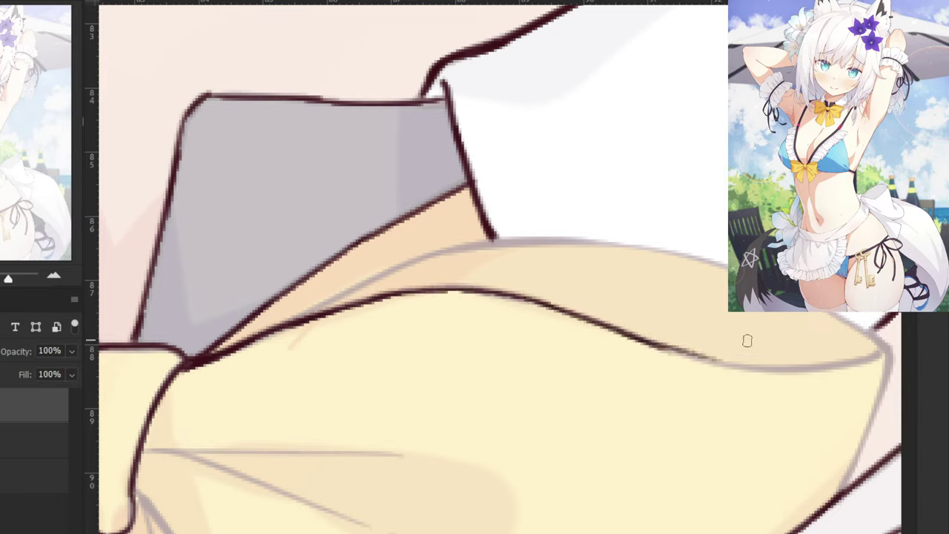
pyautogui.hotkey('ctrl', 'z')
# Ink the outer end of the right loop's front upper edge, from the pointed corner back into the dip.
pyautogui.moveTo(887, 346); pyautogui.dragTo(778, 368)
pyautogui.hotkey('ctrl', 'z')
pyautogui.moveTo(889, 346); pyautogui.dragTo(749, 366)
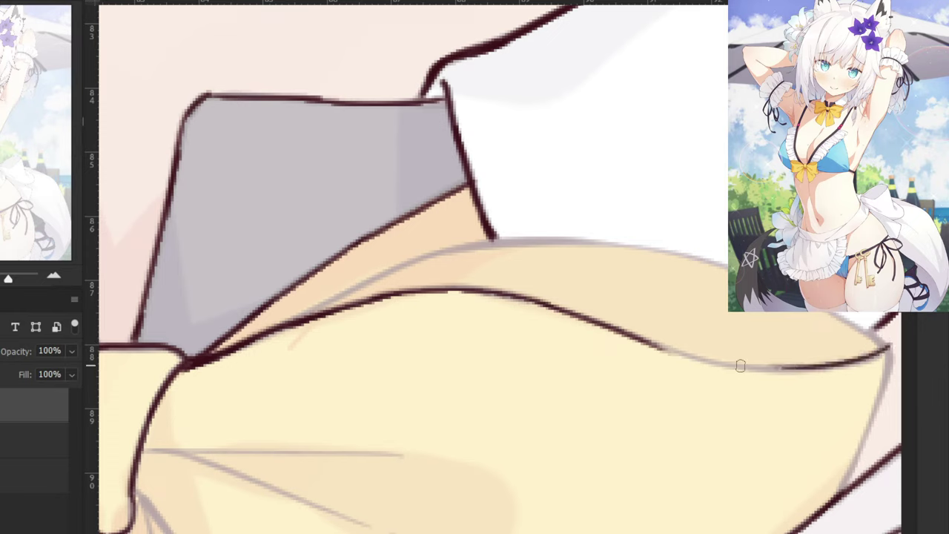
pyautogui.hotkey('ctrl', 'z')
pyautogui.moveTo(883, 350)
pyautogui.mouseDown()
pyautogui.moveTo(728, 363)
pyautogui.moveTo(814, 367)
pyautogui.moveTo(692, 357)
pyautogui.moveTo(722, 366)
pyautogui.mouseUp()
pyautogui.hotkey('ctrl', 'z')
pyautogui.hotkey('ctrl', 'z')
pyautogui.hotkey('ctrl', 'z')
pyautogui.moveTo(885, 345); pyautogui.dragTo(735, 367)
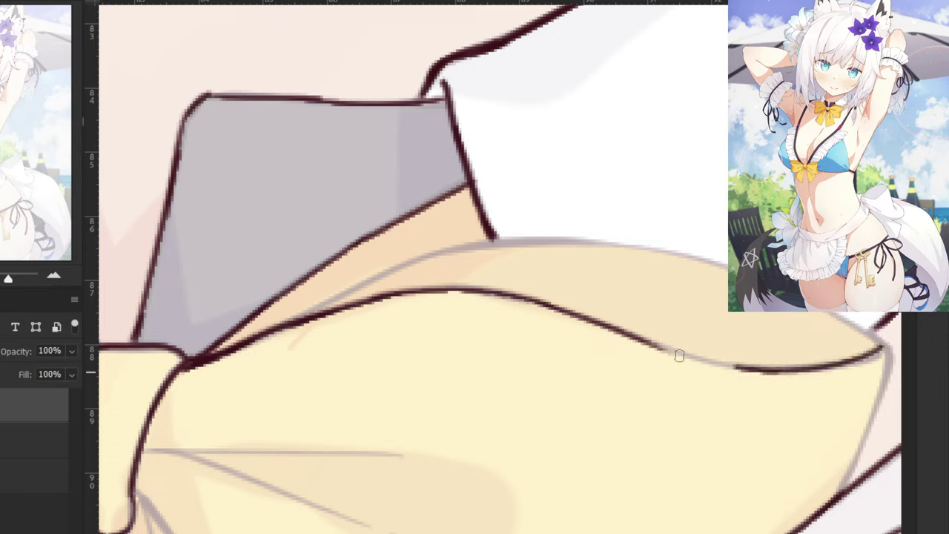
# Close the gap in the dip of the right loop's front upper edge.
pyautogui.moveTo(680, 356); pyautogui.dragTo(657, 344)
pyautogui.moveTo(707, 359); pyautogui.dragTo(653, 345)
pyautogui.hotkey('ctrl', 'z')
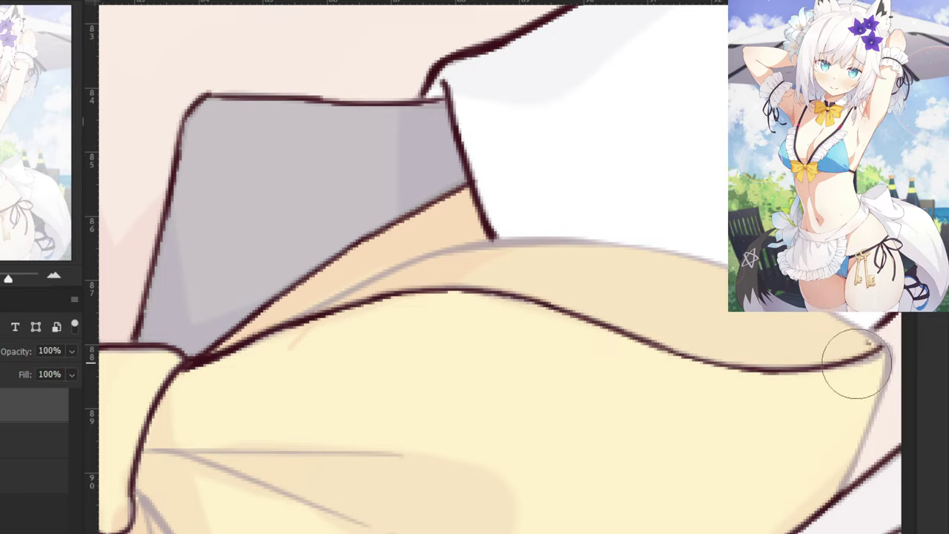
# Erase the last bit of the front upper edge at the loop's pointed corner and redraw it cleanly.
pyautogui.moveTo(857, 363)
pyautogui.mouseDown()
pyautogui.moveTo(865, 368)
pyautogui.moveTo(825, 367)
pyautogui.mouseUp()
pyautogui.hotkey('ctrl', 'z')
pyautogui.press('b')
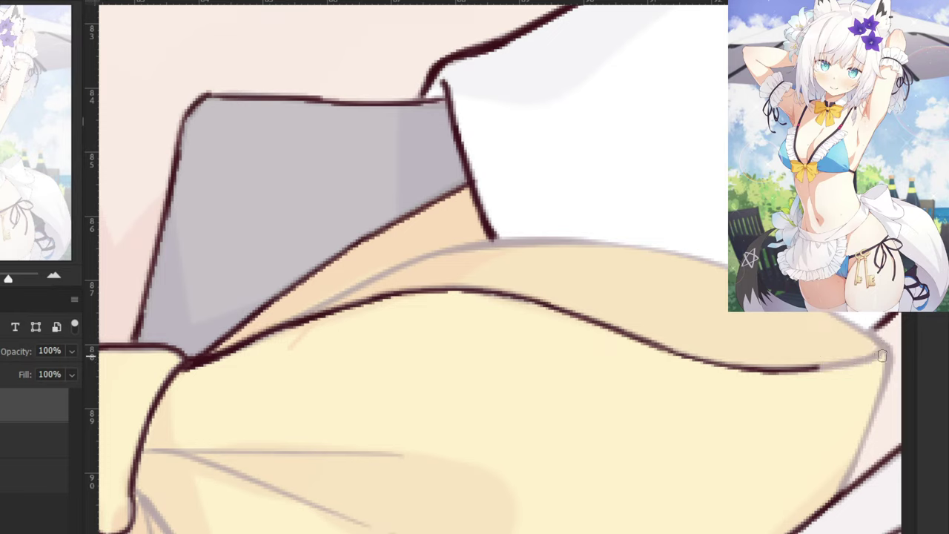
pyautogui.moveTo(887, 350); pyautogui.dragTo(815, 368)
pyautogui.hotkey('ctrl', 'z')
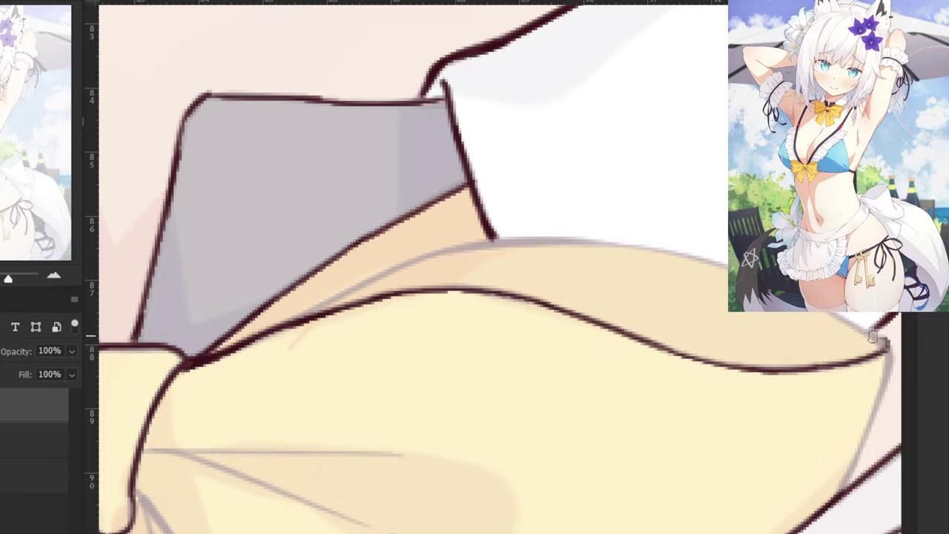
pyautogui.hotkey('ctrl', 'z')
# Ink the rising part of the right loop's back edge where it branches off the front edge near the knot.
pyautogui.moveTo(285, 330); pyautogui.dragTo(382, 286)
pyautogui.hotkey('ctrl', 'z')
pyautogui.moveTo(254, 338); pyautogui.dragTo(400, 277)
pyautogui.hotkey('ctrl', 'z')
pyautogui.moveTo(273, 333); pyautogui.dragTo(385, 278)
pyautogui.hotkey('ctrl', 'z')
pyautogui.hotkey('ctrl', 'z')
pyautogui.moveTo(269, 333); pyautogui.dragTo(376, 279)
pyautogui.hotkey('ctrl', 'z')
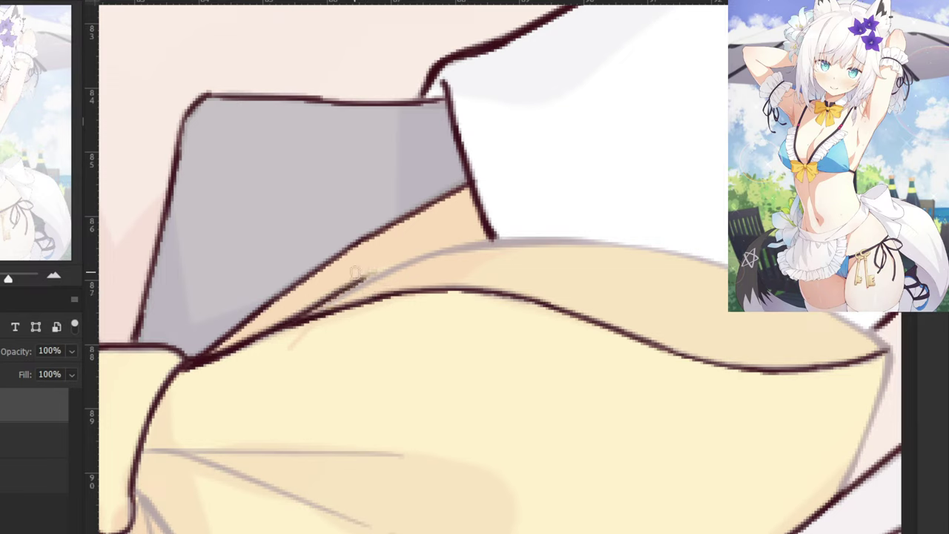
pyautogui.hotkey('ctrl', 'z')
pyautogui.moveTo(275, 331); pyautogui.dragTo(374, 281)
pyautogui.moveTo(322, 304); pyautogui.dragTo(393, 272)
pyautogui.hotkey('ctrl', 'z')
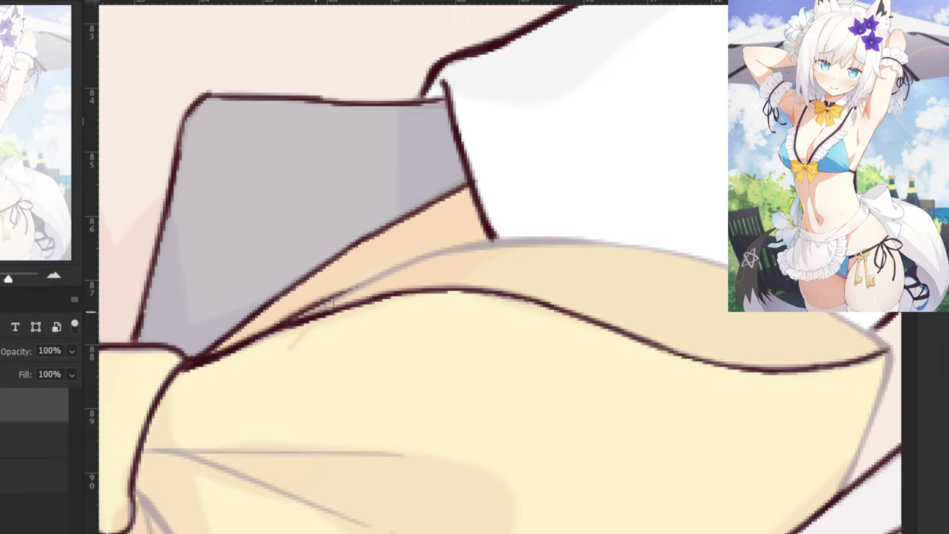
pyautogui.moveTo(274, 330)
pyautogui.mouseDown()
pyautogui.moveTo(401, 267)
pyautogui.moveTo(388, 270)
pyautogui.moveTo(514, 243)
pyautogui.mouseUp()
pyautogui.hotkey('ctrl', 'z')
pyautogui.hotkey('ctrl', 'z')
pyautogui.hotkey('ctrl', 'z')
# Carry the right loop's back edge up to its crest, just past the end of the hair lock outline.
pyautogui.moveTo(393, 268); pyautogui.dragTo(532, 243)
pyautogui.moveTo(444, 253)
pyautogui.mouseDown()
pyautogui.moveTo(581, 242)
pyautogui.moveTo(491, 244)
pyautogui.moveTo(564, 240)
pyautogui.mouseUp()
pyautogui.hotkey('ctrl', 'z')
pyautogui.moveTo(491, 243)
pyautogui.mouseDown()
pyautogui.moveTo(558, 239)
pyautogui.moveTo(656, 253)
pyautogui.mouseUp()
pyautogui.hotkey('ctrl', 'z')
pyautogui.moveTo(528, 239); pyautogui.dragTo(679, 263)
pyautogui.hotkey('ctrl', 'z')
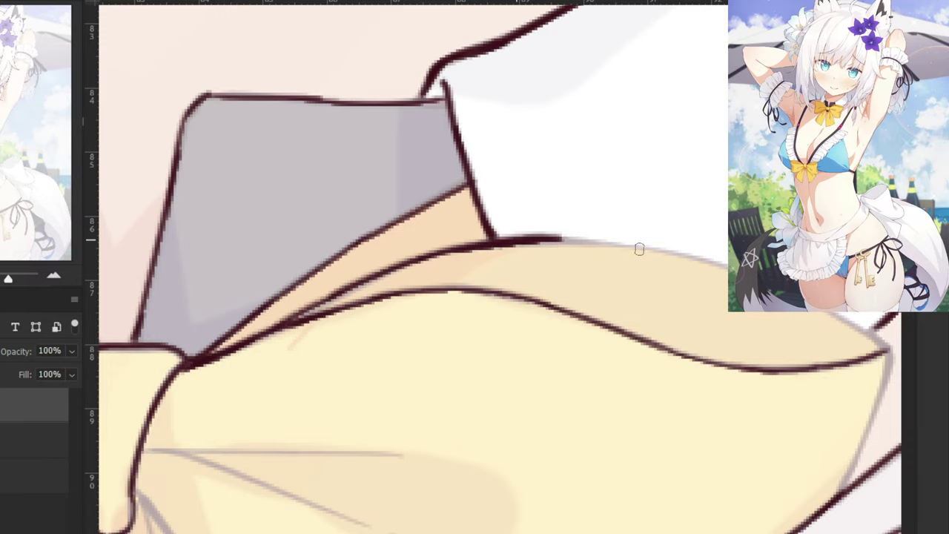
# Ink the right loop's back edge from the crest down to the pointed outer corner.
pyautogui.moveTo(558, 239); pyautogui.dragTo(705, 261)
pyautogui.moveTo(617, 244); pyautogui.dragTo(722, 275)
pyautogui.hotkey('ctrl', 'z')
pyautogui.moveTo(666, 253); pyautogui.dragTo(892, 351)
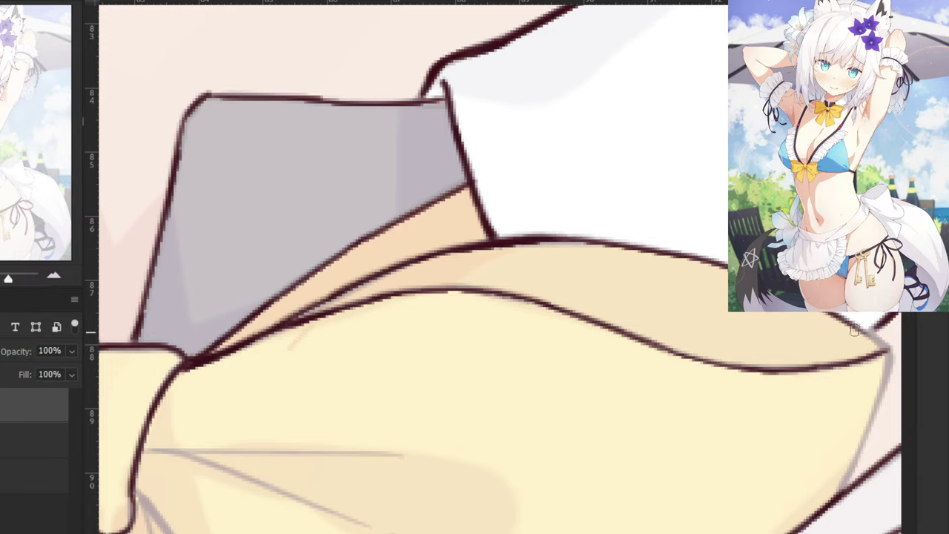
pyautogui.moveTo(792, 291); pyautogui.dragTo(889, 350)
pyautogui.moveTo(844, 313); pyautogui.dragTo(890, 353)
# Ink the right loop's outer side from the pointed corner down to the overlapping hair strand.
pyautogui.moveTo(621, 317); pyautogui.dragTo(519, 264)
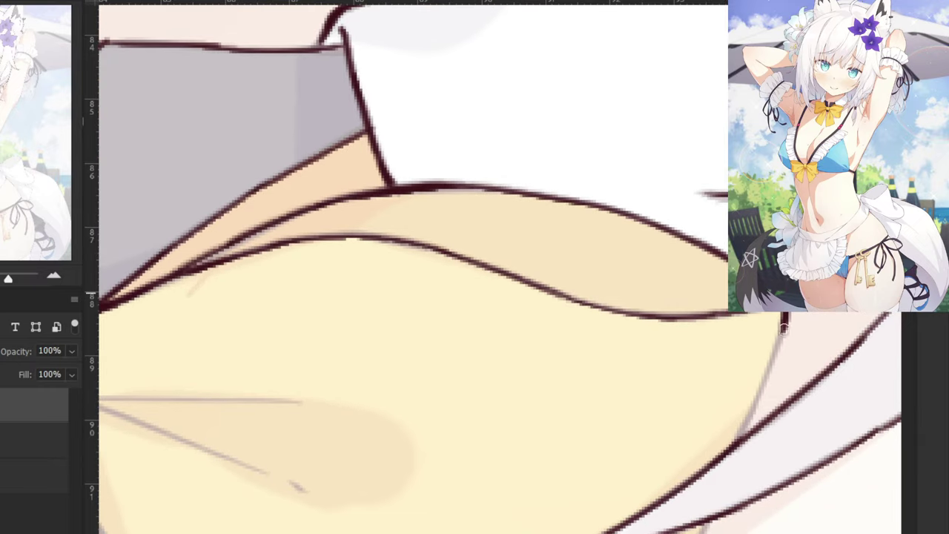
pyautogui.moveTo(783, 328); pyautogui.dragTo(759, 401)
pyautogui.moveTo(777, 352); pyautogui.dragTo(729, 445)
pyautogui.hotkey('ctrl', 'z')
pyautogui.moveTo(761, 391); pyautogui.dragTo(723, 454)
pyautogui.hotkey('ctrl', 'z')
pyautogui.moveTo(760, 391); pyautogui.dragTo(728, 443)
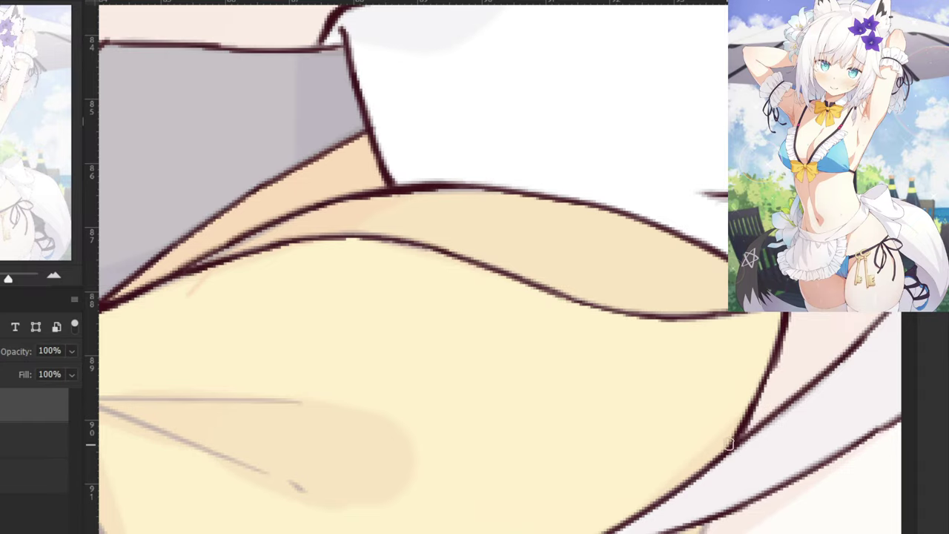
# Ink the right loop's outer side below the hair strand down to the lower corner.
pyautogui.hotkey('ctrl', '-')
pyautogui.hotkey('ctrl', '-')
pyautogui.hotkey('ctrl', '-')
pyautogui.moveTo(539, 319); pyautogui.dragTo(548, 169)
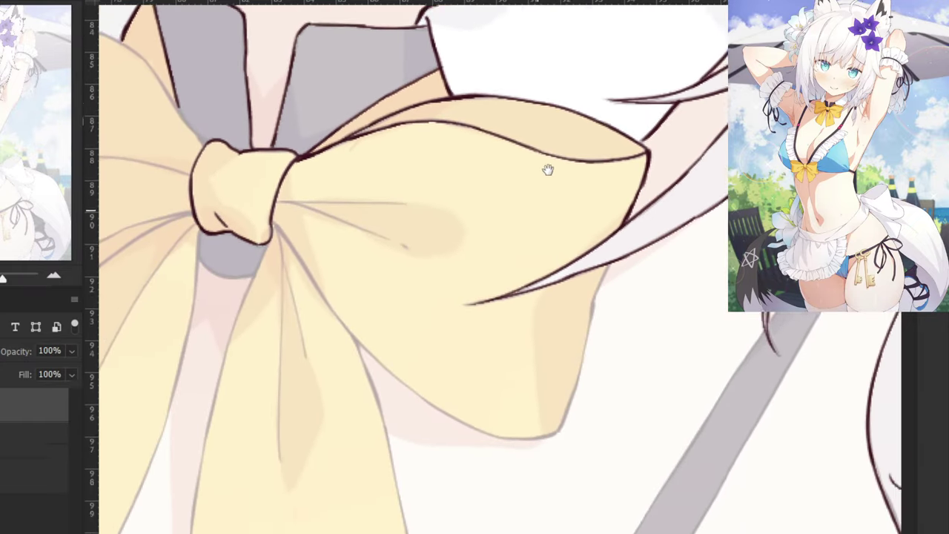
pyautogui.scroll(3, 547, 169)
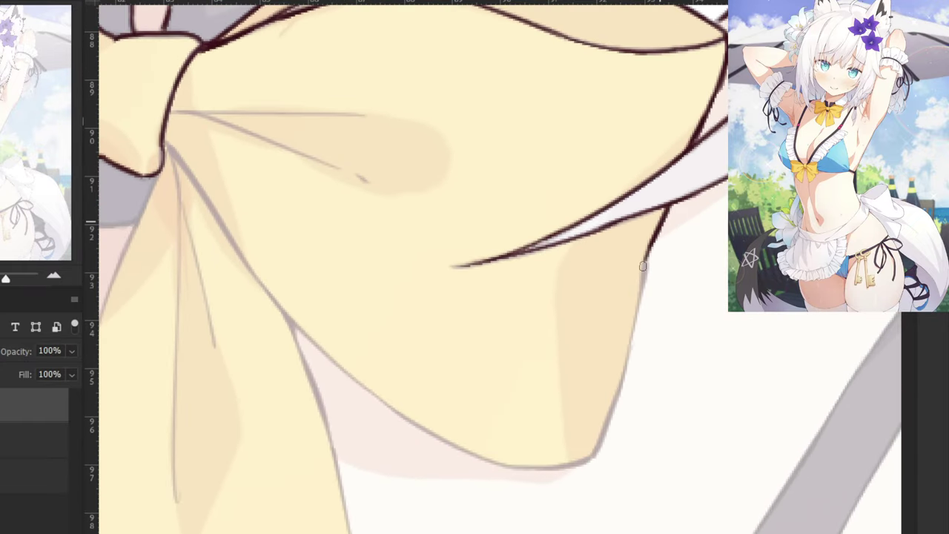
pyautogui.moveTo(643, 273)
pyautogui.mouseDown()
pyautogui.moveTo(627, 365)
pyautogui.moveTo(592, 451)
pyautogui.moveTo(604, 435)
pyautogui.mouseUp()
pyautogui.press('e')
pyautogui.press('b')
pyautogui.moveTo(618, 394); pyautogui.dragTo(589, 456)
pyautogui.hotkey('ctrl', 'z')
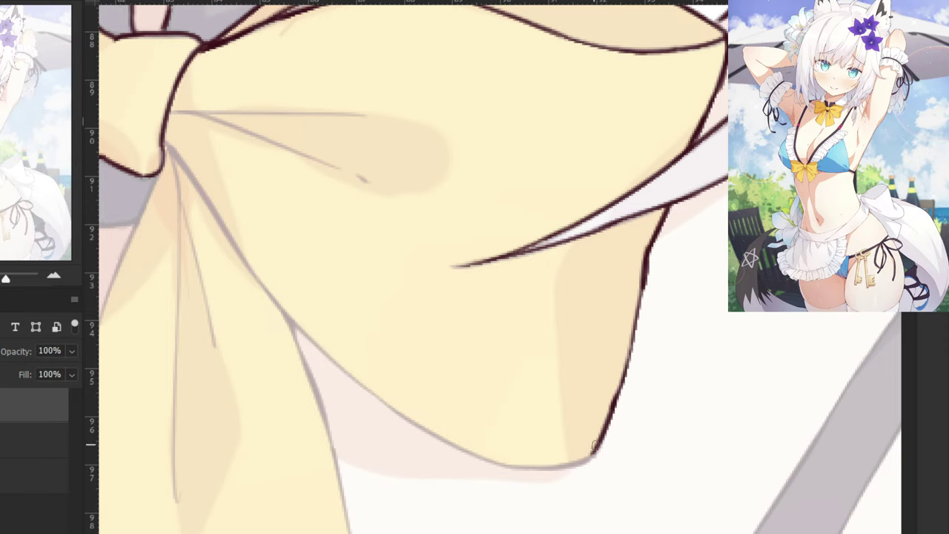
# Ink the first part of the right loop's lower edge, from the knot diagonally down towards the ribbon tail.
pyautogui.moveTo(367, 131); pyautogui.dragTo(522, 178)
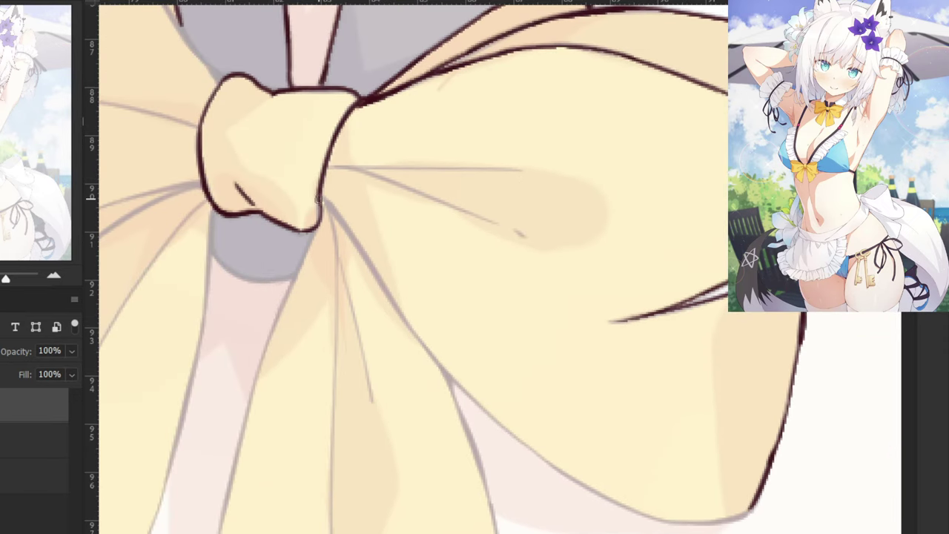
pyautogui.moveTo(321, 201); pyautogui.dragTo(437, 368)
pyautogui.hotkey('ctrl', 'z')
pyautogui.moveTo(394, 304)
pyautogui.mouseDown()
pyautogui.moveTo(451, 380)
pyautogui.moveTo(425, 344)
pyautogui.mouseUp()
pyautogui.hotkey('ctrl', 'z')
pyautogui.hotkey('ctrl', 'z')
pyautogui.hotkey('ctrl', 'z')
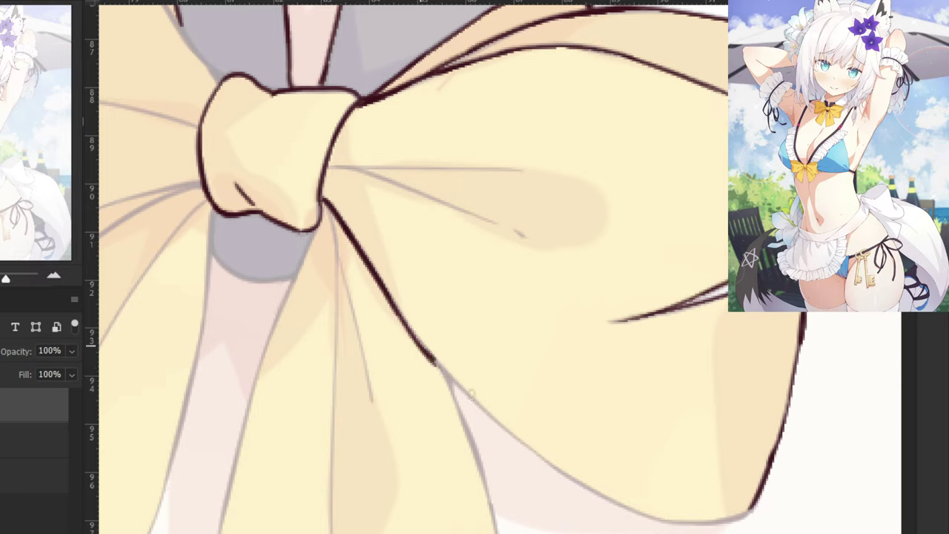
# Continue the right loop's lower edge past the point where the ribbon tail separates from it.
pyautogui.moveTo(472, 394); pyautogui.dragTo(489, 409)
pyautogui.hotkey('ctrl', 'z')
pyautogui.hotkey('ctrl', 'z')
pyautogui.moveTo(390, 298)
pyautogui.mouseDown()
pyautogui.moveTo(461, 388)
pyautogui.moveTo(535, 452)
pyautogui.mouseUp()
pyautogui.hotkey('ctrl', 'z')
pyautogui.moveTo(437, 359); pyautogui.dragTo(549, 457)
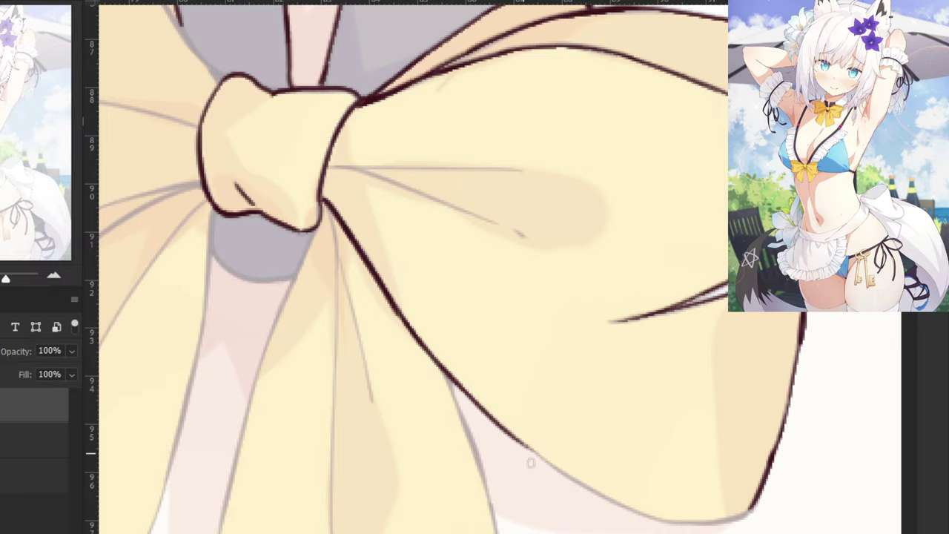
pyautogui.hotkey('ctrl', 'z')
pyautogui.moveTo(440, 362); pyautogui.dragTo(549, 468)
pyautogui.hotkey('ctrl', 'z')
# Extend the right loop's lower edge along the sketch almost to the lowest part of the loop.
pyautogui.moveTo(450, 372)
pyautogui.mouseDown()
pyautogui.moveTo(550, 466)
pyautogui.moveTo(548, 456)
pyautogui.moveTo(327, 406)
pyautogui.moveTo(433, 441)
pyautogui.mouseUp()
pyautogui.hotkey('ctrl', 'z')
pyautogui.hotkey('ctrl', 'z')
pyautogui.hotkey('ctrl', 'z')
pyautogui.moveTo(360, 401); pyautogui.dragTo(498, 474)
pyautogui.hotkey('ctrl', 'z')
pyautogui.hotkey('ctrl', 'z')
pyautogui.hotkey('ctrl', 'z')
pyautogui.hotkey('ctrl', 'z')
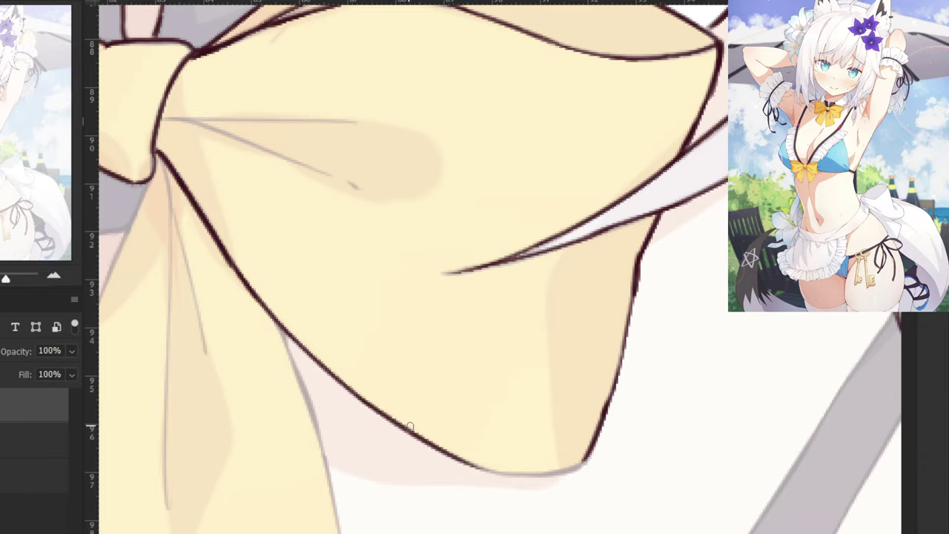
# Ink the right loop's rounded bottom, joining the lower edge to the outer side at the corner.
pyautogui.moveTo(528, 385); pyautogui.dragTo(596, 316)
pyautogui.hotkey('ctrl', '+')
pyautogui.hotkey('ctrl', 'z')
pyautogui.moveTo(703, 422)
pyautogui.mouseDown()
pyautogui.moveTo(652, 442)
pyautogui.moveTo(602, 443)
pyautogui.moveTo(557, 430)
pyautogui.mouseUp()
# Review the inked right half of the bow together with the surrounding face, neck and hair lines.
pyautogui.hotkey('ctrl', '-')
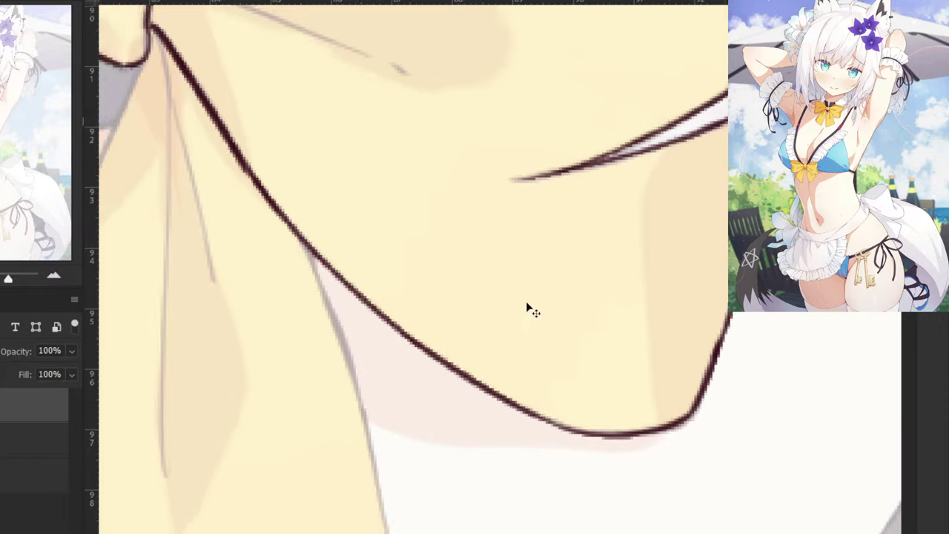
pyautogui.hotkey('ctrl', '-')
pyautogui.hotkey('ctrl', '-')
pyautogui.hotkey('ctrl', '-')
pyautogui.moveTo(422, 132); pyautogui.dragTo(522, 215)
pyautogui.moveTo(633, 316); pyautogui.dragTo(581, 234)
pyautogui.moveTo(594, 185); pyautogui.dragTo(562, 376)
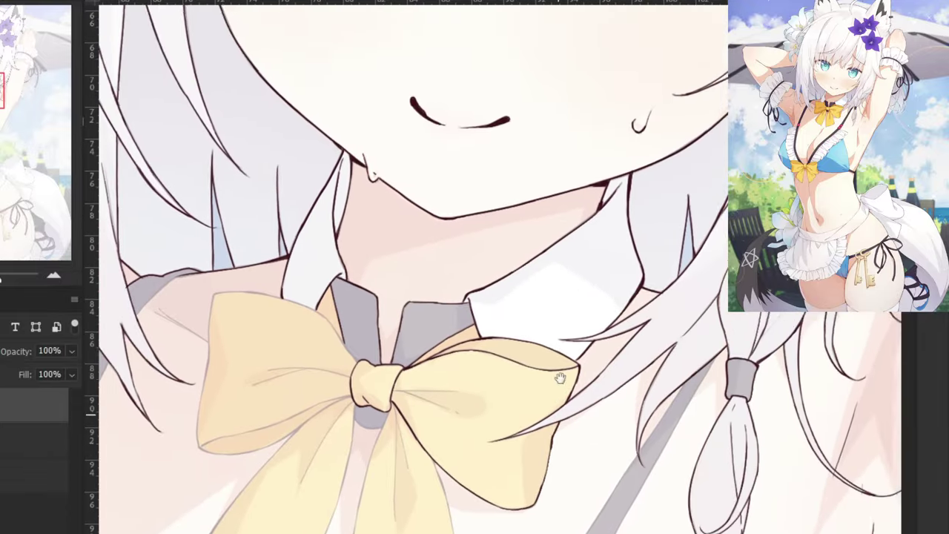
pyautogui.moveTo(565, 181); pyautogui.dragTo(542, 341)
pyautogui.moveTo(242, 323); pyautogui.dragTo(296, 193)
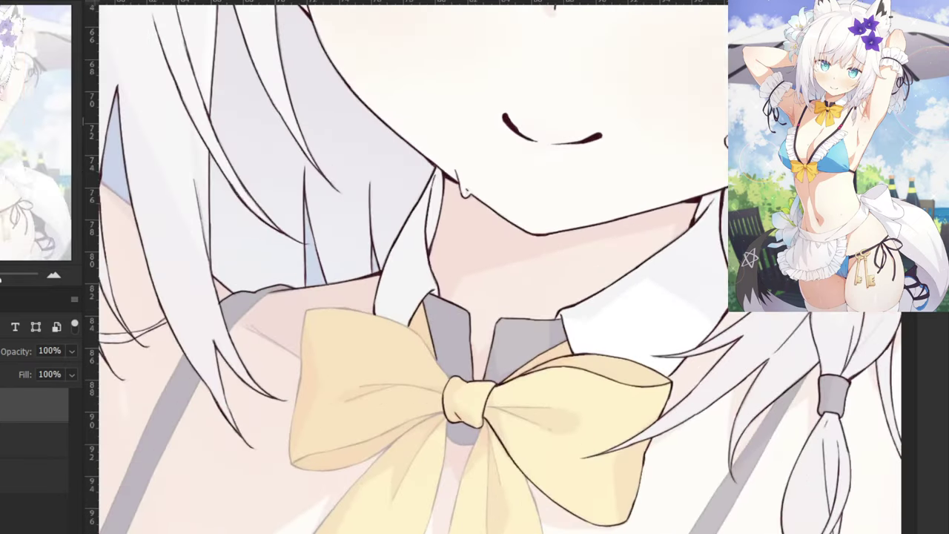
# Ink the left loop's top edge from its outer corner to just past the hanging hair lock.
pyautogui.moveTo(245, 370); pyautogui.dragTo(402, 339)
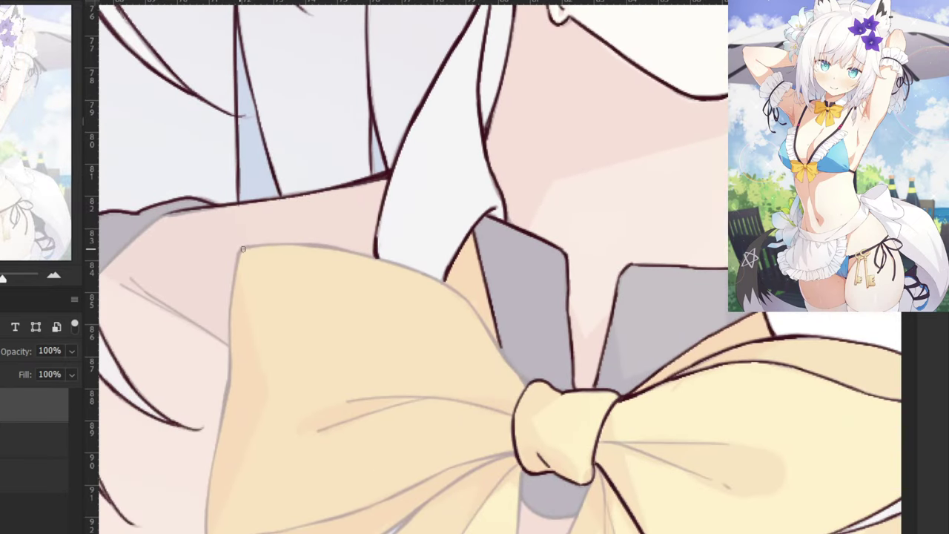
pyautogui.moveTo(243, 250)
pyautogui.mouseDown()
pyautogui.moveTo(341, 251)
pyautogui.moveTo(398, 268)
pyautogui.mouseUp()
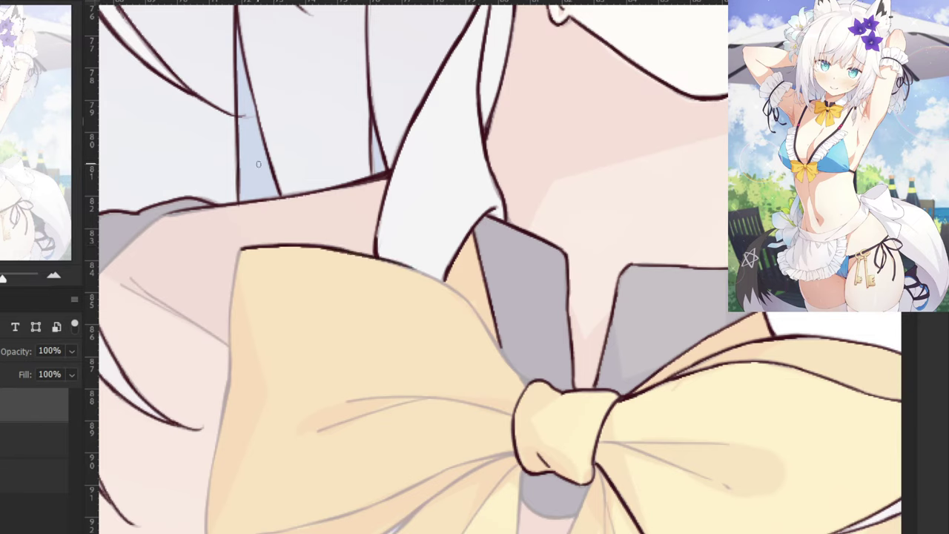
pyautogui.hotkey('ctrl', 'z')
pyautogui.moveTo(326, 249); pyautogui.dragTo(443, 279)
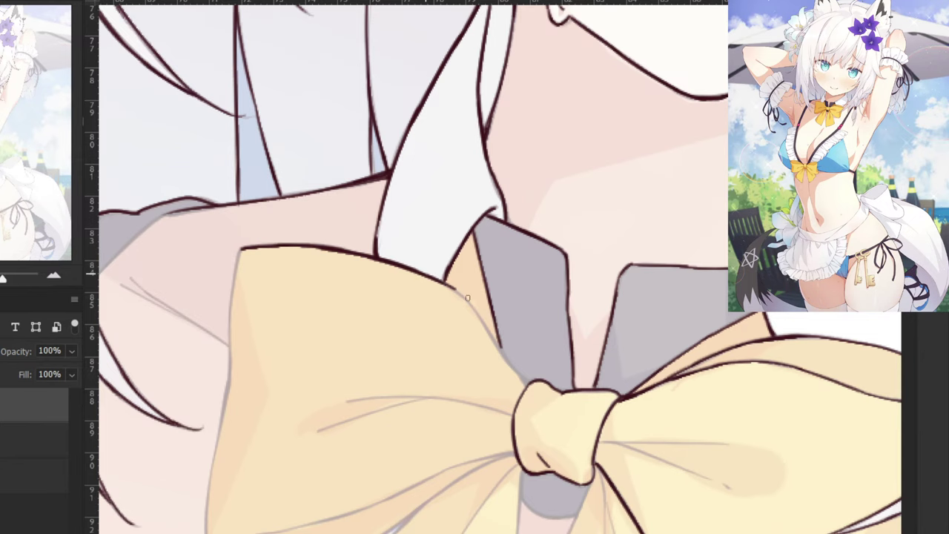
pyautogui.hotkey('ctrl', 'z')
# Ink the left loop's top edge down its inner slope to the choker panel's side.
pyautogui.hotkey('ctrl', '+')
pyautogui.moveTo(420, 286)
pyautogui.mouseDown()
pyautogui.moveTo(486, 349)
pyautogui.moveTo(535, 425)
pyautogui.mouseUp()
pyautogui.moveTo(505, 377); pyautogui.dragTo(541, 430)
pyautogui.hotkey('ctrl', 'z')
pyautogui.hotkey('ctrl', 'z')
pyautogui.moveTo(490, 360)
pyautogui.mouseDown()
pyautogui.moveTo(551, 442)
pyautogui.moveTo(536, 425)
pyautogui.mouseUp()
pyautogui.hotkey('ctrl', 'z')
pyautogui.hotkey('ctrl', 'z')
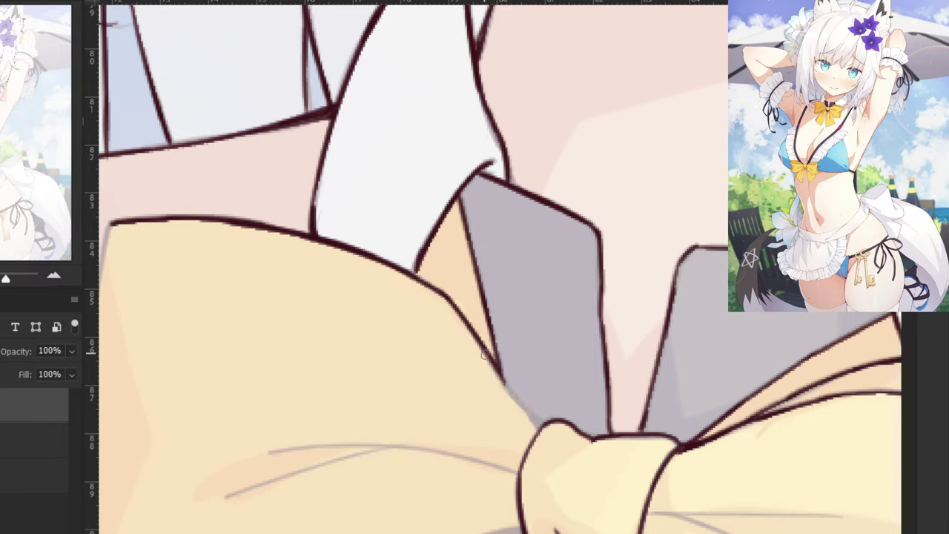
# Finish the left loop's top edge down to the knot and thicken the line where they meet.
pyautogui.moveTo(486, 355); pyautogui.dragTo(539, 428)
pyautogui.hotkey('ctrl', 'z')
pyautogui.hotkey('ctrl', 'z')
pyautogui.moveTo(495, 368); pyautogui.dragTo(538, 424)
pyautogui.hotkey('ctrl', 'z')
pyautogui.hotkey('ctrl', 'z')
pyautogui.moveTo(487, 355); pyautogui.dragTo(539, 427)
pyautogui.moveTo(512, 390); pyautogui.dragTo(535, 421)
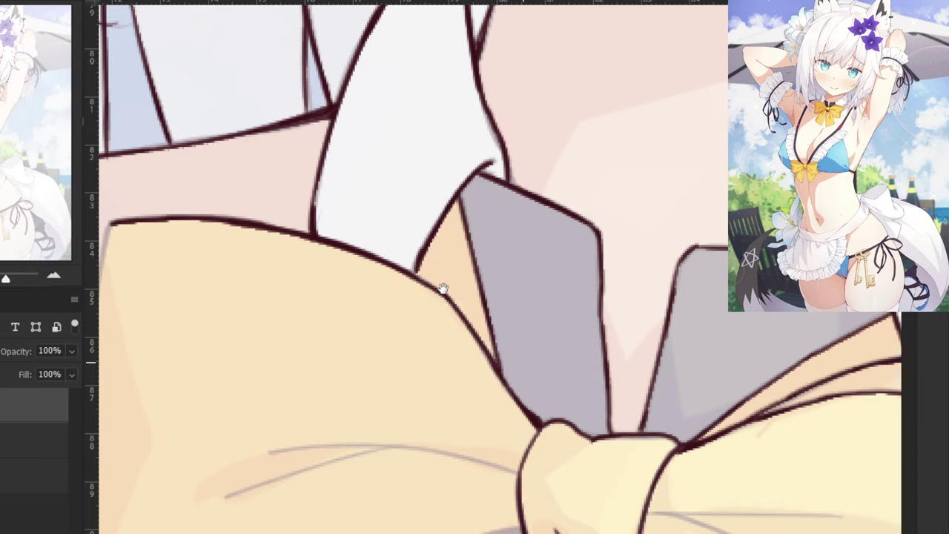
# Extend the upper crease of the bow's right loop inward to the edge of the knot.
pyautogui.moveTo(441, 287); pyautogui.dragTo(387, 150)
pyautogui.moveTo(735, 292); pyautogui.dragTo(564, 293)
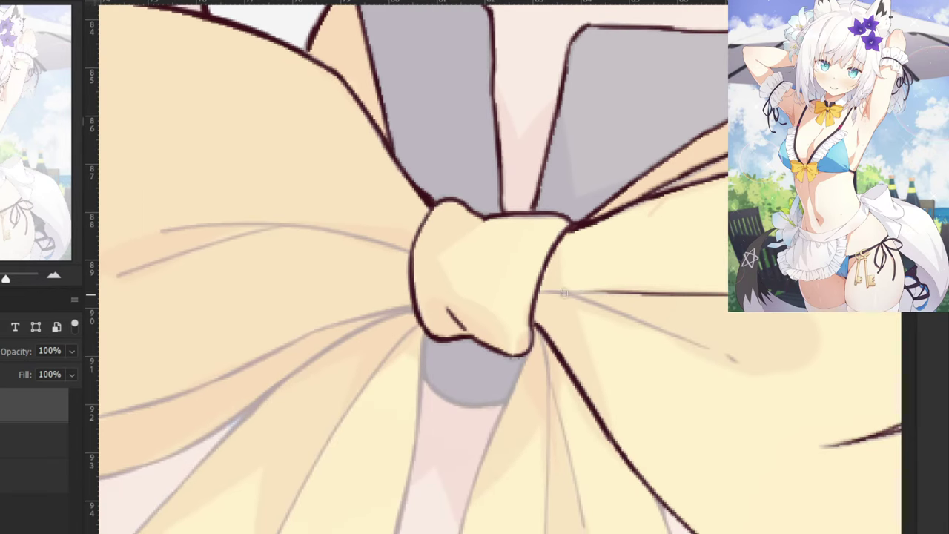
pyautogui.moveTo(630, 292); pyautogui.dragTo(537, 295)
pyautogui.hotkey('ctrl', 'z')
# Ink the right loop's lower crease, running diagonally down and outward from beside the knot.
pyautogui.moveTo(630, 292)
pyautogui.mouseDown()
pyautogui.moveTo(543, 294)
pyautogui.moveTo(640, 319)
pyautogui.mouseUp()
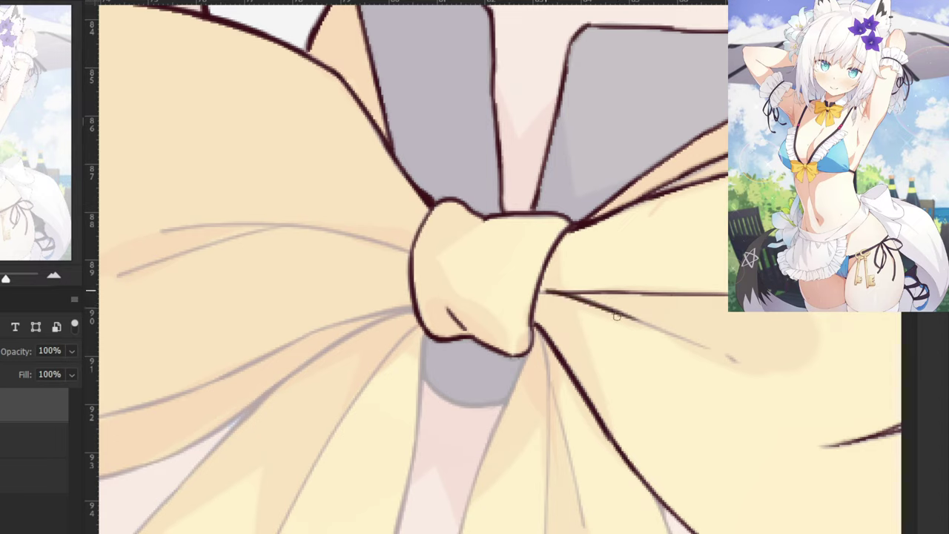
pyautogui.hotkey('ctrl', 'z')
pyautogui.moveTo(562, 292); pyautogui.dragTo(621, 310)
pyautogui.hotkey('ctrl', 'z')
pyautogui.moveTo(563, 294); pyautogui.dragTo(675, 337)
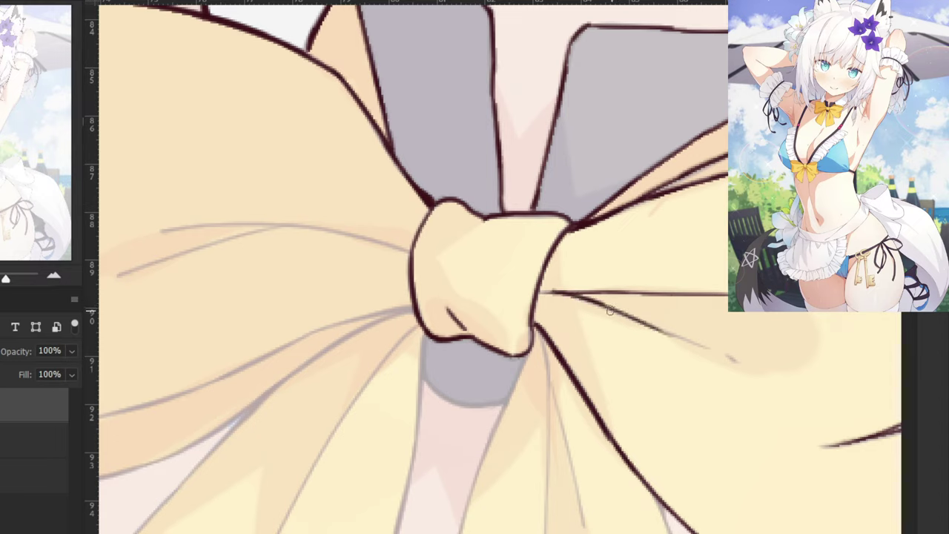
pyautogui.hotkey('ctrl', 'z')
pyautogui.moveTo(548, 292); pyautogui.dragTo(714, 349)
pyautogui.hotkey('ctrl', 'z')
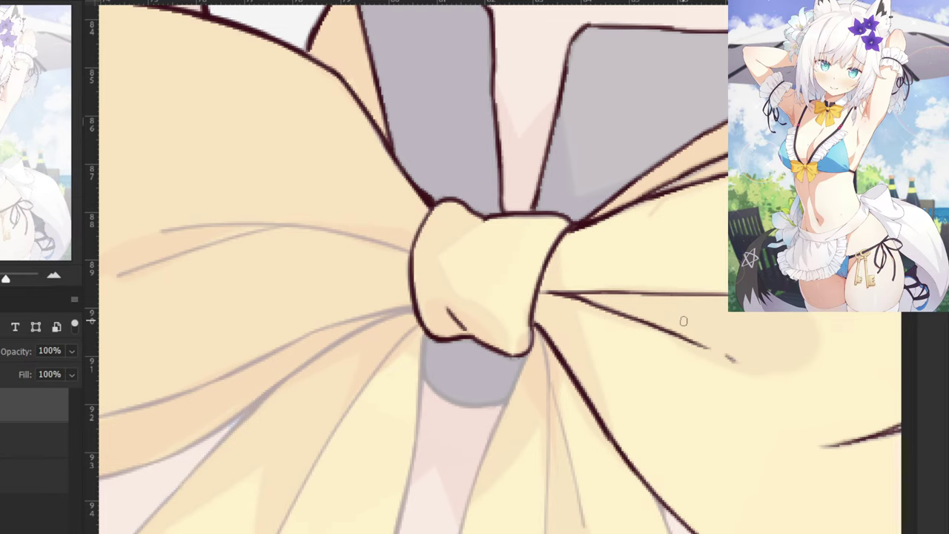
# Ink the left loop's upper crease as a shallow arch from its outer tip to the knot.
pyautogui.moveTo(322, 295); pyautogui.dragTo(468, 250)
pyautogui.moveTo(305, 186)
pyautogui.mouseDown()
pyautogui.moveTo(420, 278)
pyautogui.moveTo(434, 307)
pyautogui.moveTo(615, 302)
pyautogui.mouseUp()
pyautogui.hotkey('ctrl', 'z')
pyautogui.moveTo(435, 303); pyautogui.dragTo(605, 304)
pyautogui.hotkey('ctrl', 'z')
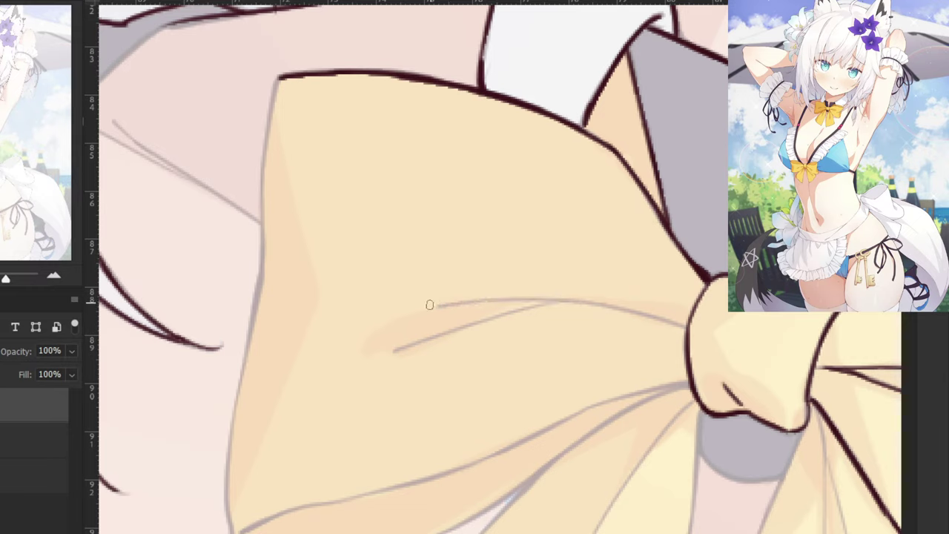
pyautogui.moveTo(429, 305)
pyautogui.mouseDown()
pyautogui.moveTo(579, 300)
pyautogui.moveTo(673, 320)
pyautogui.mouseUp()
pyautogui.hotkey('ctrl', 'z')
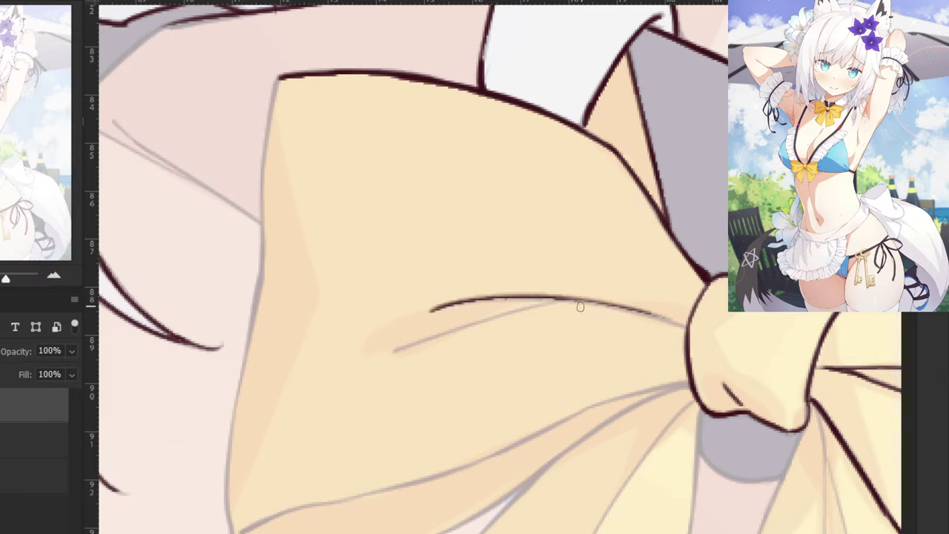
pyautogui.hotkey('ctrl', 'z')
pyautogui.moveTo(522, 300); pyautogui.dragTo(689, 326)
pyautogui.moveTo(603, 307); pyautogui.dragTo(691, 330)
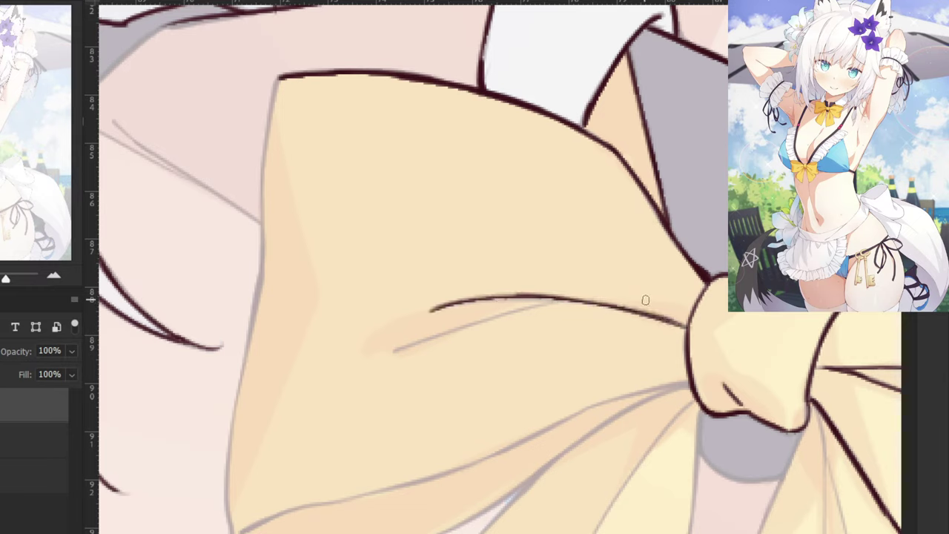
# Ink the left loop's lower crease, branching off the upper crease and tapering toward the loop's outer side.
pyautogui.moveTo(573, 304)
pyautogui.mouseDown()
pyautogui.moveTo(452, 334)
pyautogui.moveTo(478, 321)
pyautogui.moveTo(446, 333)
pyautogui.mouseUp()
pyautogui.hotkey('ctrl', 'z')
pyautogui.hotkey('ctrl', 'z')
pyautogui.hotkey('ctrl', 'z')
pyautogui.hotkey('ctrl', 'z')
pyautogui.moveTo(574, 302)
pyautogui.mouseDown()
pyautogui.moveTo(373, 358)
pyautogui.moveTo(502, 316)
pyautogui.moveTo(395, 351)
pyautogui.mouseUp()
pyautogui.hotkey('ctrl', 'z')
pyautogui.moveTo(466, 328); pyautogui.dragTo(402, 351)
pyautogui.hotkey('ctrl', 'z')
pyautogui.moveTo(494, 317); pyautogui.dragTo(390, 356)
pyautogui.hotkey('ctrl', '-')
pyautogui.hotkey('ctrl', '-')
pyautogui.hotkey('ctrl', '-')
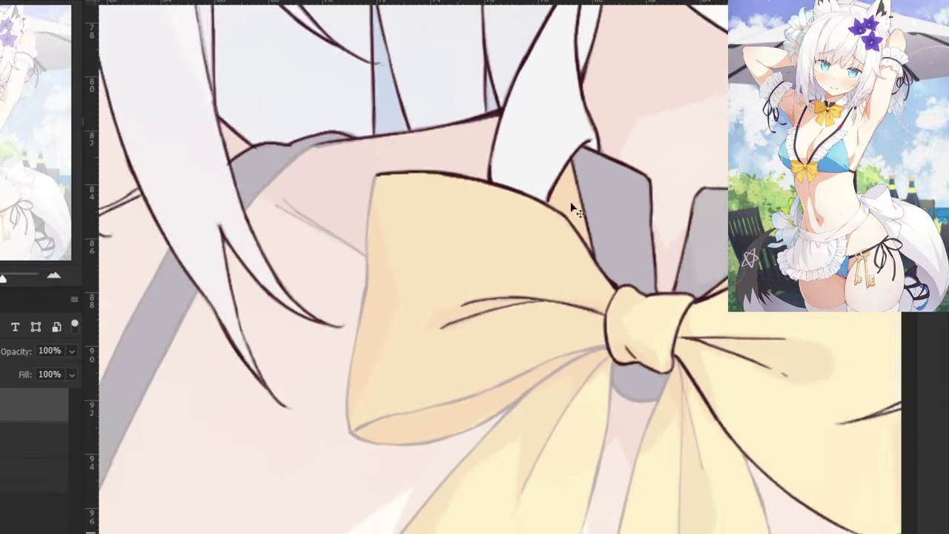
# Ink the upper half of the left loop's outer edge, starting at its top corner.
pyautogui.hotkey('ctrl', '+')
pyautogui.hotkey('ctrl', '+')
pyautogui.hotkey('ctrl', '+')
pyautogui.hotkey('ctrl', 'z')
pyautogui.moveTo(279, 77); pyautogui.dragTo(263, 206)
pyautogui.hotkey('ctrl', 'z')
pyautogui.hotkey('ctrl', 'z')
pyautogui.moveTo(280, 77); pyautogui.dragTo(261, 266)
pyautogui.moveTo(261, 202); pyautogui.dragTo(260, 295)
pyautogui.moveTo(263, 247); pyautogui.dragTo(255, 318)
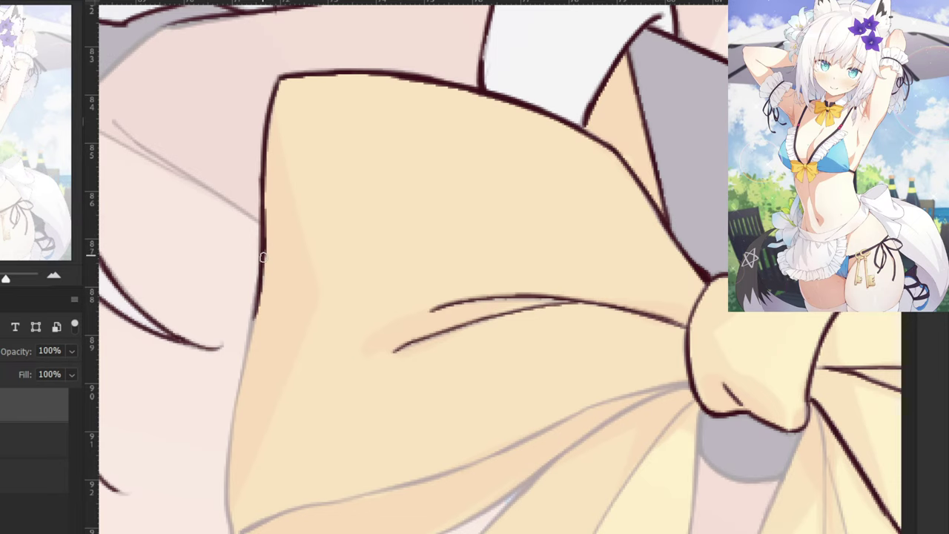
pyautogui.moveTo(262, 265)
pyautogui.mouseDown()
pyautogui.moveTo(248, 342)
pyautogui.moveTo(263, 282)
pyautogui.mouseUp()
# Continue the left loop's outer edge down to its bottom corner.
pyautogui.moveTo(281, 221); pyautogui.dragTo(258, 332)
pyautogui.hotkey('ctrl', 'z')
pyautogui.moveTo(276, 244); pyautogui.dragTo(253, 343)
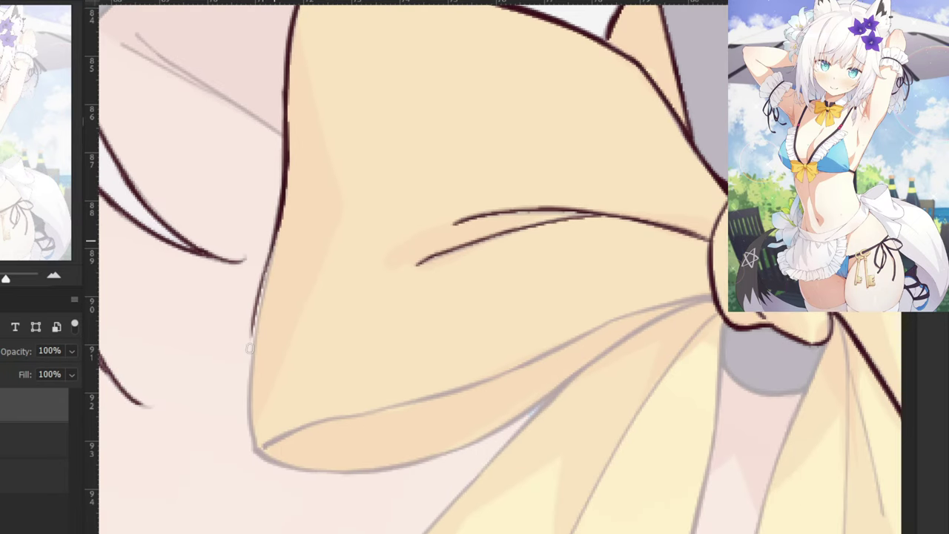
pyautogui.hotkey('ctrl', 'z')
pyautogui.moveTo(278, 236)
pyautogui.mouseDown()
pyautogui.moveTo(250, 352)
pyautogui.moveTo(252, 418)
pyautogui.mouseUp()
pyautogui.hotkey('ctrl', 'z')
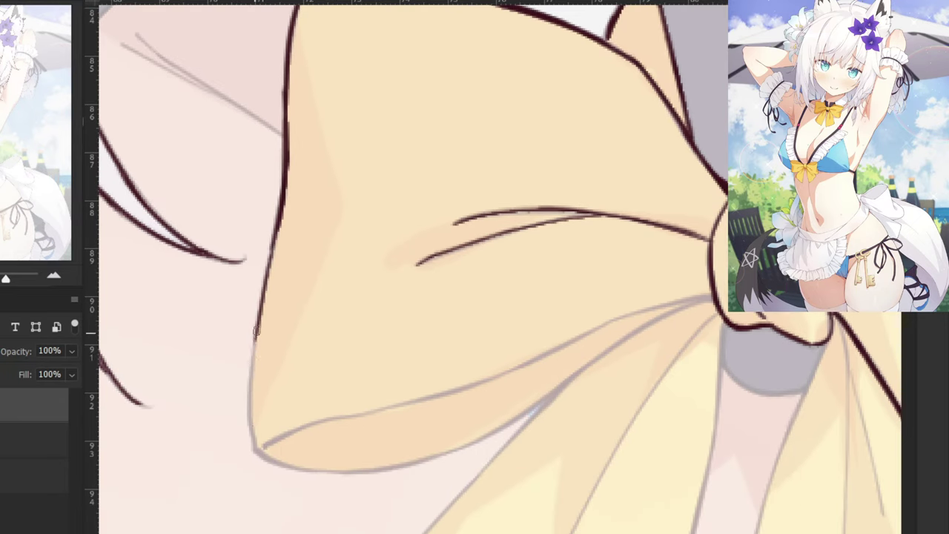
pyautogui.moveTo(256, 327); pyautogui.dragTo(257, 460)
pyautogui.hotkey('ctrl', 'z')
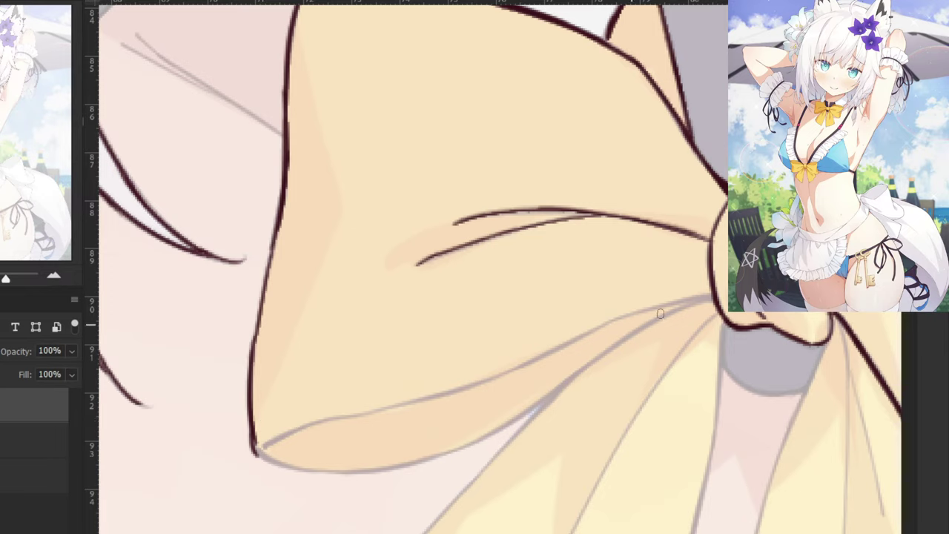
# Ink the left loop's lower fold line from the knot outward, stopping short of the bottom corner.
pyautogui.moveTo(714, 298)
pyautogui.mouseDown()
pyautogui.moveTo(625, 313)
pyautogui.moveTo(571, 344)
pyautogui.mouseUp()
pyautogui.hotkey('ctrl', 'z')
pyautogui.moveTo(660, 308)
pyautogui.mouseDown()
pyautogui.moveTo(459, 388)
pyautogui.moveTo(405, 385)
pyautogui.moveTo(349, 446)
pyautogui.moveTo(434, 400)
pyautogui.moveTo(506, 377)
pyautogui.moveTo(349, 418)
pyautogui.mouseUp()
pyautogui.hotkey('ctrl', 'z')
pyautogui.moveTo(499, 379); pyautogui.dragTo(285, 435)
pyautogui.hotkey('ctrl', 'z')
pyautogui.hotkey('ctrl', 'z')
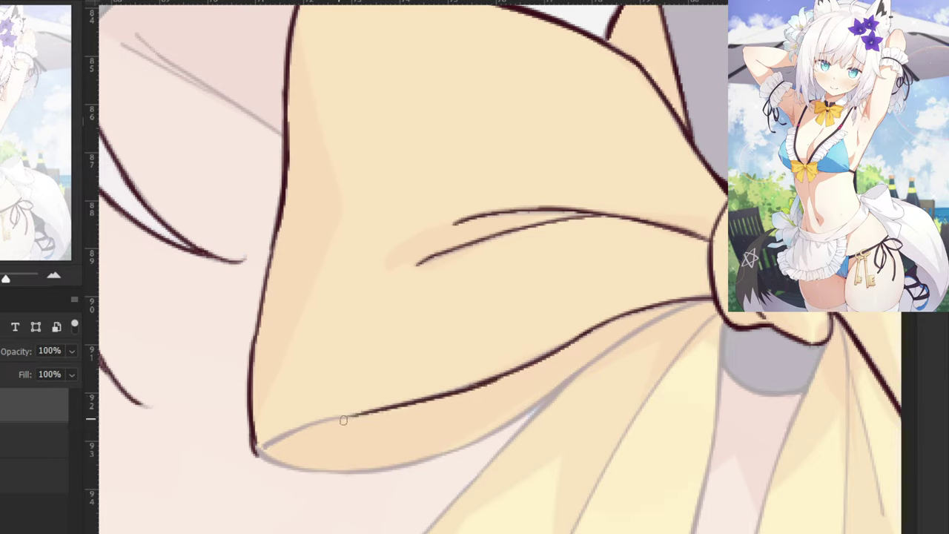
# Finish the fold line to the left loop's bottom corner and round off that corner's outline.
pyautogui.moveTo(345, 419); pyautogui.dragTo(261, 453)
pyautogui.hotkey('ctrl', 'z')
pyautogui.moveTo(337, 421); pyautogui.dragTo(265, 450)
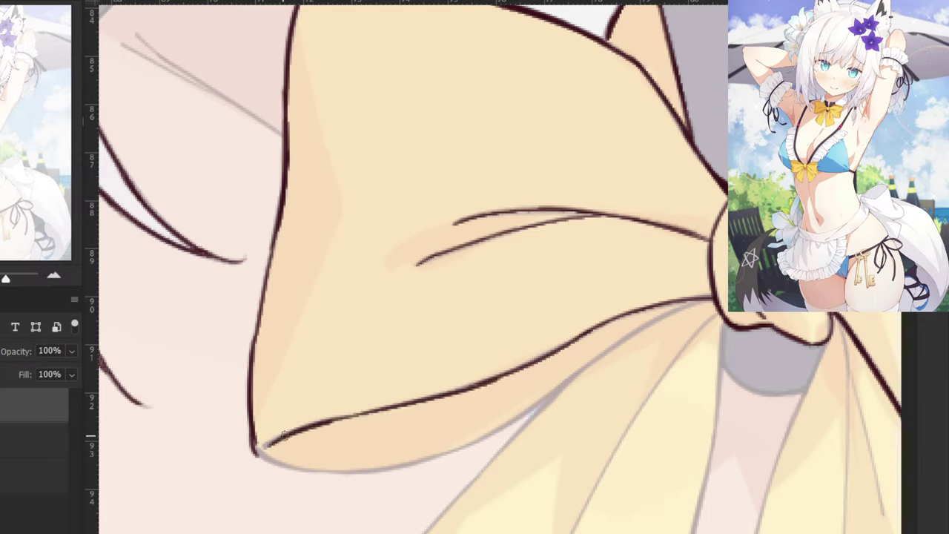
pyautogui.hotkey('ctrl', 'z')
pyautogui.moveTo(332, 420)
pyautogui.mouseDown()
pyautogui.moveTo(269, 448)
pyautogui.moveTo(285, 465)
pyautogui.mouseUp()
# Ink the left loop's underside from where it meets the ribbon tail outward along its bottom curve.
pyautogui.moveTo(591, 364); pyautogui.dragTo(482, 438)
pyautogui.hotkey('ctrl', 'z')
pyautogui.moveTo(537, 405); pyautogui.dragTo(449, 452)
pyautogui.hotkey('ctrl', 'z')
pyautogui.hotkey('ctrl', 'z')
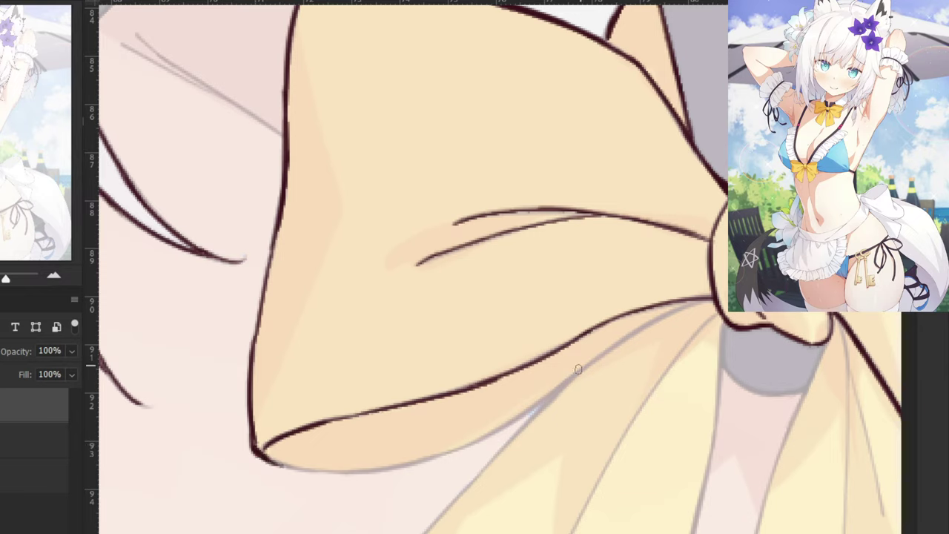
pyautogui.moveTo(578, 368); pyautogui.dragTo(461, 448)
pyautogui.hotkey('ctrl', 'z')
pyautogui.moveTo(514, 424)
pyautogui.mouseDown()
pyautogui.moveTo(383, 464)
pyautogui.moveTo(304, 472)
pyautogui.moveTo(345, 473)
pyautogui.mouseUp()
pyautogui.hotkey('ctrl', 'z')
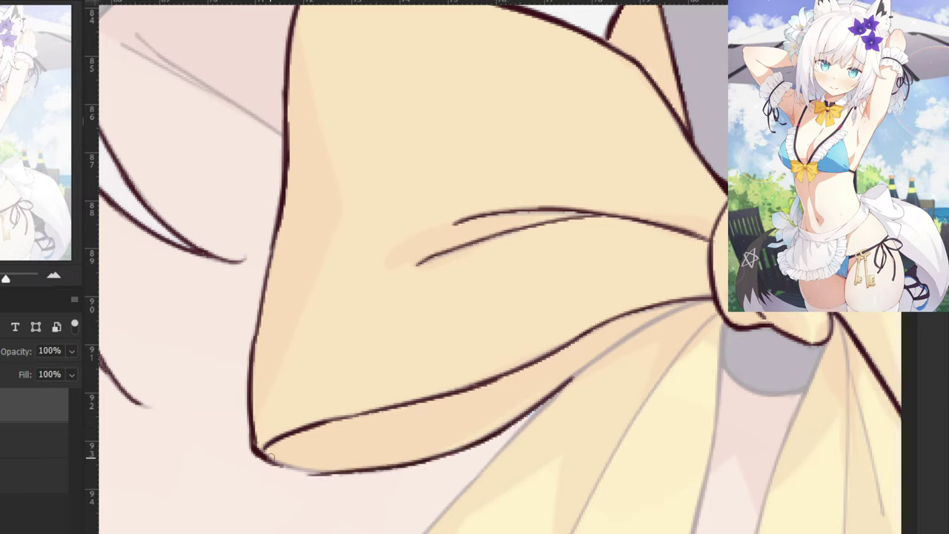
# Close the gap in the left loop's underside curve next to its outer bottom corner.
pyautogui.hotkey('ctrl', 'z')
pyautogui.moveTo(262, 454); pyautogui.dragTo(359, 472)
pyautogui.hotkey('ctrl', 'z')
pyautogui.moveTo(430, 458)
pyautogui.mouseDown()
pyautogui.moveTo(302, 470)
pyautogui.moveTo(388, 463)
pyautogui.moveTo(309, 466)
pyautogui.mouseUp()
# Ink the remaining underside line of the left loop between the knot and the ribbon tail.
pyautogui.moveTo(710, 300); pyautogui.dragTo(611, 337)
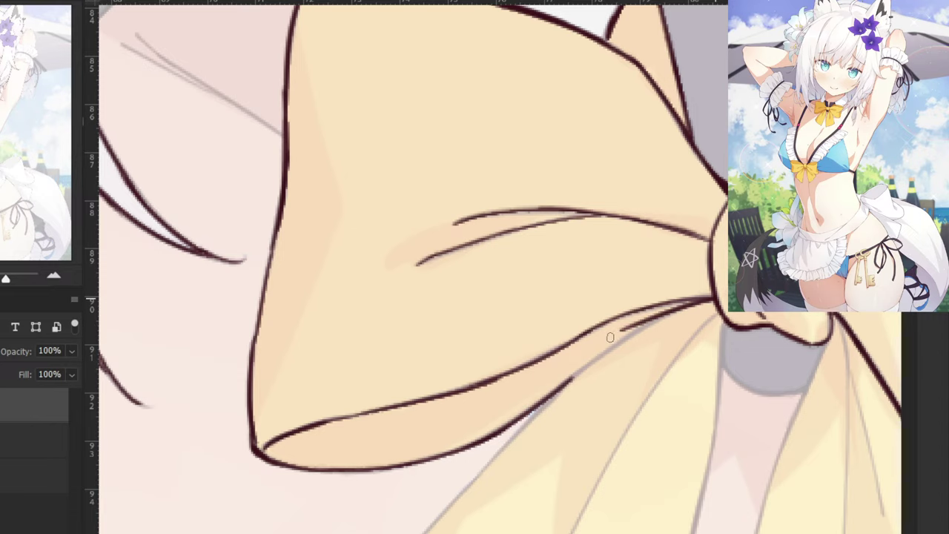
pyautogui.hotkey('ctrl', 'z')
pyautogui.moveTo(712, 299)
pyautogui.mouseDown()
pyautogui.moveTo(580, 359)
pyautogui.moveTo(607, 352)
pyautogui.mouseUp()
pyautogui.hotkey('ctrl', 'z')
pyautogui.hotkey('ctrl', 'z')
pyautogui.moveTo(561, 375)
pyautogui.mouseDown()
pyautogui.moveTo(644, 327)
pyautogui.moveTo(563, 380)
pyautogui.mouseUp()
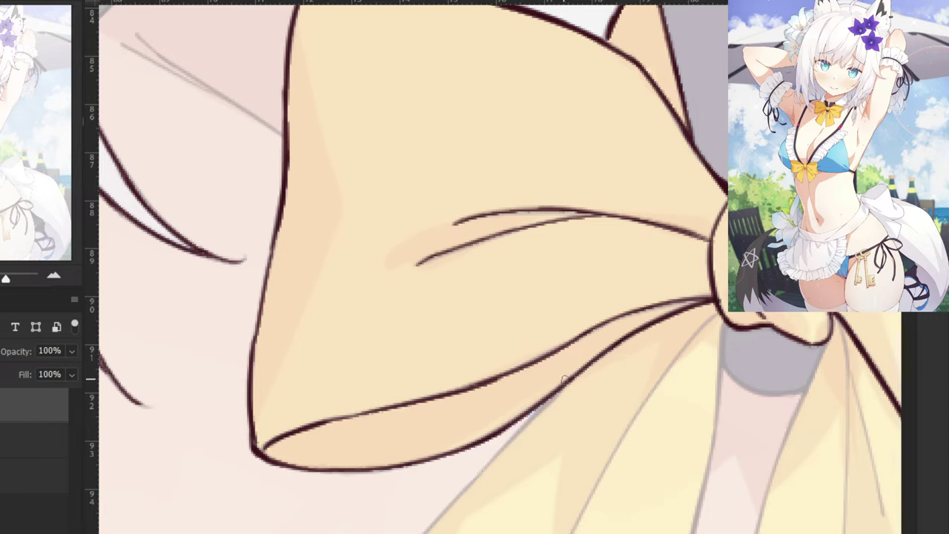
pyautogui.hotkey('ctrl', '-')
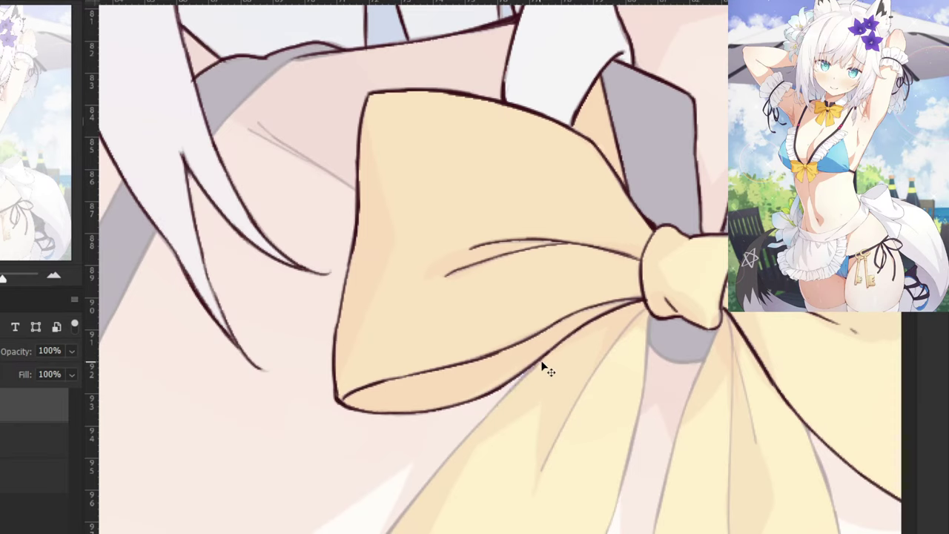
# Ink the left ribbon tail's outer edge from beneath the loop down to its outer corner.
pyautogui.moveTo(439, 441); pyautogui.dragTo(431, 374)
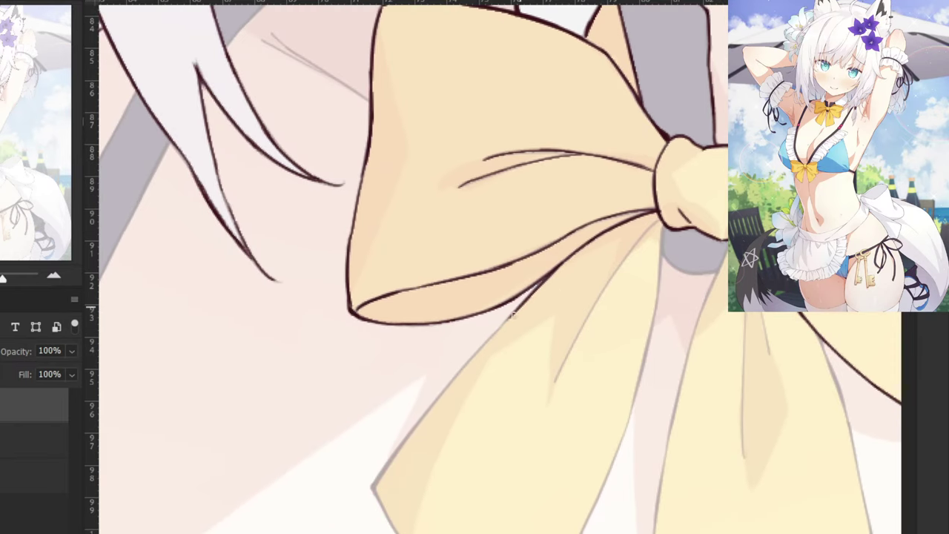
pyautogui.moveTo(504, 321); pyautogui.dragTo(415, 430)
pyautogui.hotkey('ctrl', 'z')
pyautogui.hotkey('ctrl', 'z')
pyautogui.moveTo(460, 370)
pyautogui.mouseDown()
pyautogui.moveTo(406, 442)
pyautogui.moveTo(421, 358)
pyautogui.moveTo(374, 429)
pyautogui.mouseUp()
pyautogui.hotkey('ctrl', '+')
pyautogui.moveTo(424, 362)
pyautogui.mouseDown()
pyautogui.moveTo(361, 458)
pyautogui.moveTo(356, 417)
pyautogui.moveTo(301, 263)
pyautogui.mouseUp()
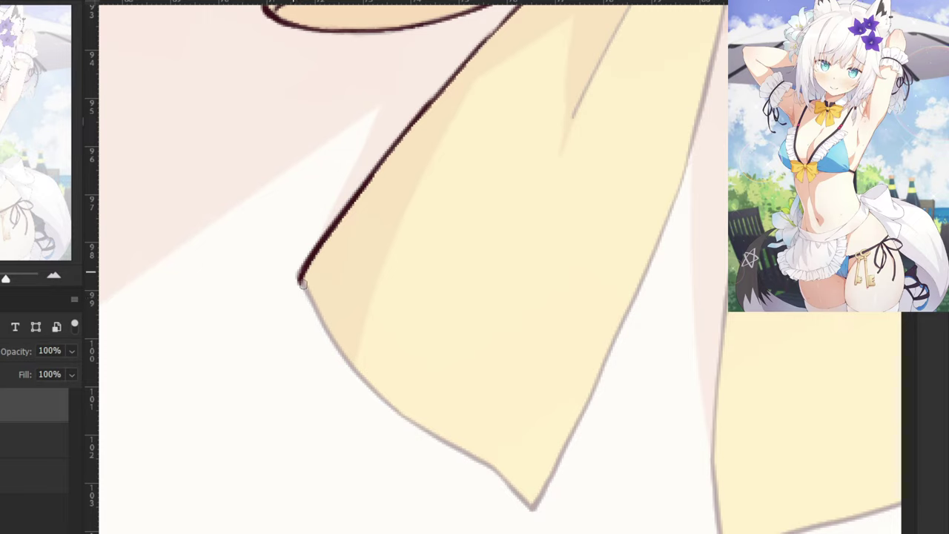
# Ink the left ribbon tail's curved bottom edge from the outer corner to its pointed tip.
pyautogui.moveTo(302, 285); pyautogui.dragTo(369, 386)
pyautogui.moveTo(341, 352); pyautogui.dragTo(416, 419)
pyautogui.hotkey('ctrl', 'z')
pyautogui.hotkey('ctrl', 'z')
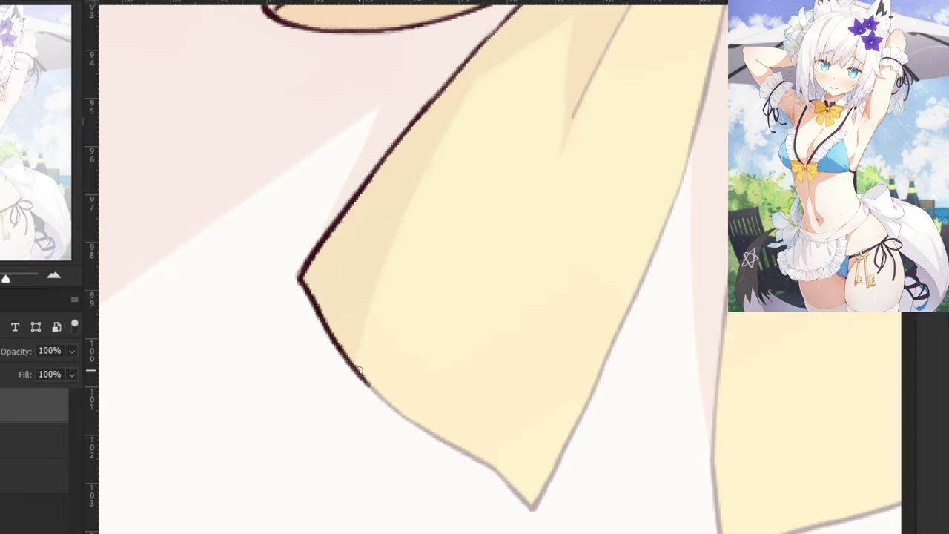
pyautogui.hotkey('ctrl', 'z')
pyautogui.moveTo(360, 374); pyautogui.dragTo(469, 456)
pyautogui.moveTo(414, 421)
pyautogui.mouseDown()
pyautogui.moveTo(490, 467)
pyautogui.moveTo(531, 507)
pyautogui.mouseUp()
pyautogui.hotkey('ctrl', 'z')
# Ink the upper part of the left ribbon tail's inner edge, starting below the knot.
pyautogui.scroll(5, 522, 170)
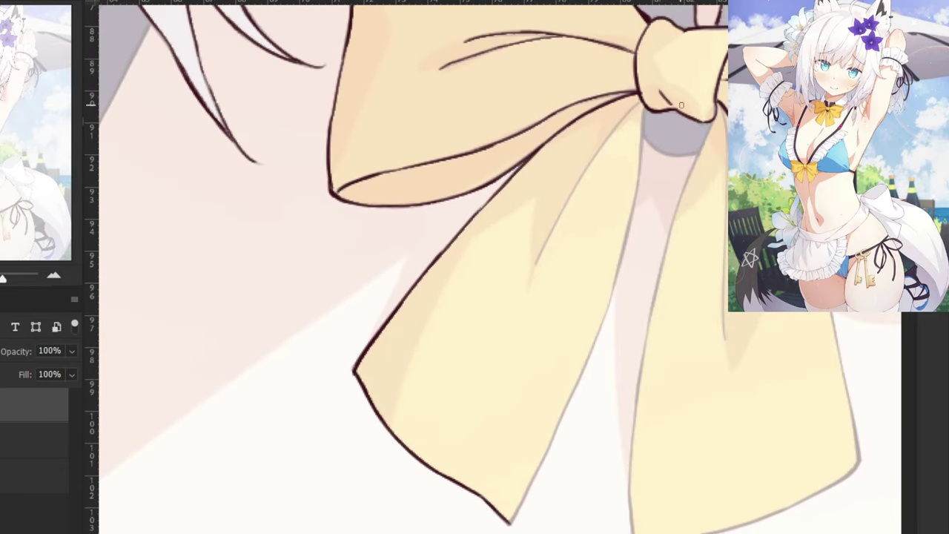
pyautogui.moveTo(643, 108); pyautogui.dragTo(632, 215)
pyautogui.hotkey('ctrl', 'z')
pyautogui.hotkey('ctrl', 'z')
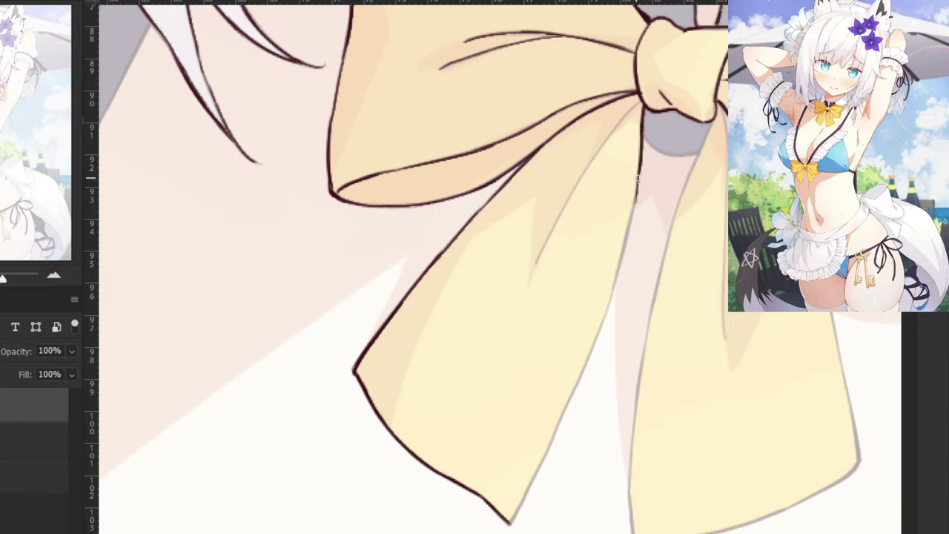
pyautogui.moveTo(640, 161); pyautogui.dragTo(624, 253)
pyautogui.hotkey('ctrl', 'z')
pyautogui.moveTo(635, 196); pyautogui.dragTo(580, 373)
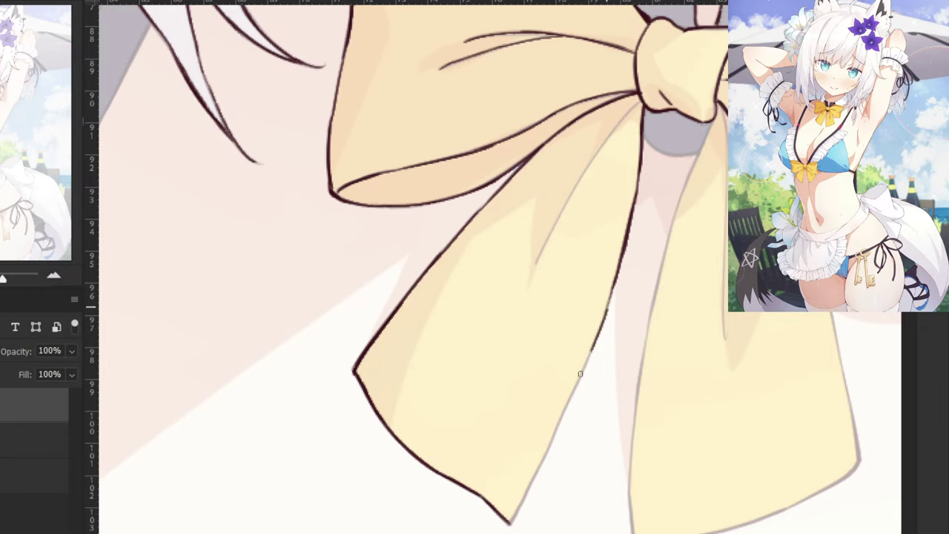
# Complete the left ribbon tail's inner edge down to its pointed tip.
pyautogui.hotkey('ctrl', 'z')
pyautogui.moveTo(609, 294); pyautogui.dragTo(584, 364)
pyautogui.hotkey('ctrl', 'z')
pyautogui.moveTo(612, 287); pyautogui.dragTo(566, 405)
pyautogui.hotkey('ctrl', 'z')
pyautogui.moveTo(588, 356); pyautogui.dragTo(510, 519)
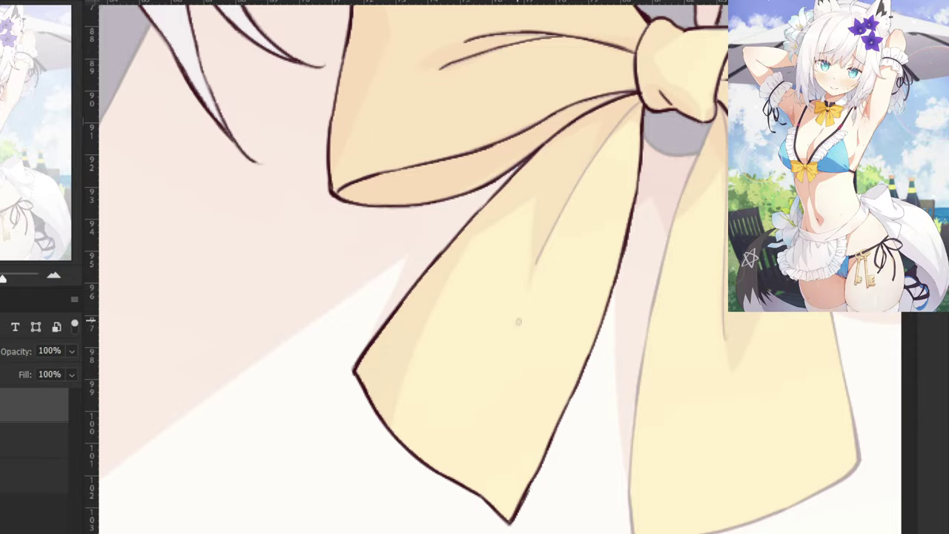
# Ink the curved lower edge of the grey choker piece showing beneath the knot.
pyautogui.scroll(-5, 519, 321)
pyautogui.scroll(5, 519, 324)
pyautogui.scroll(-6, 539, 470)
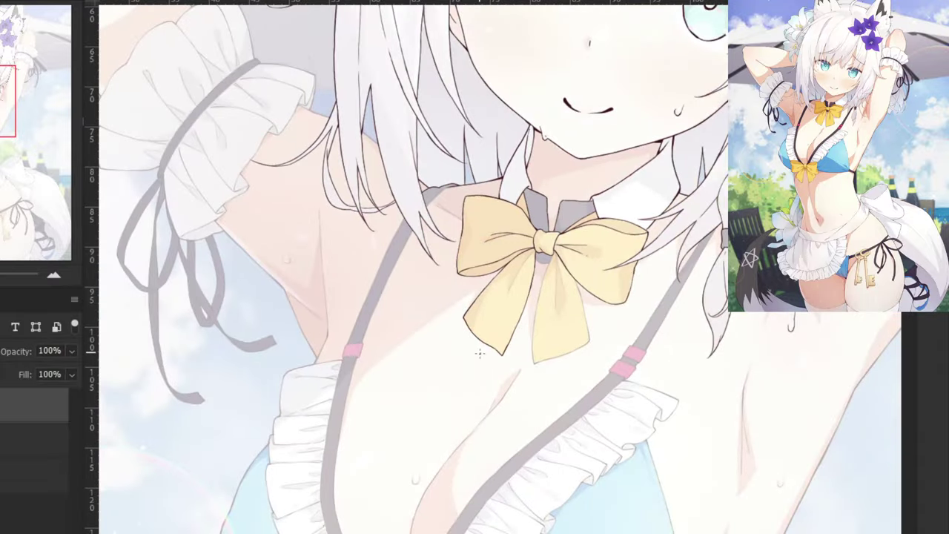
pyautogui.scroll(6, 479, 354)
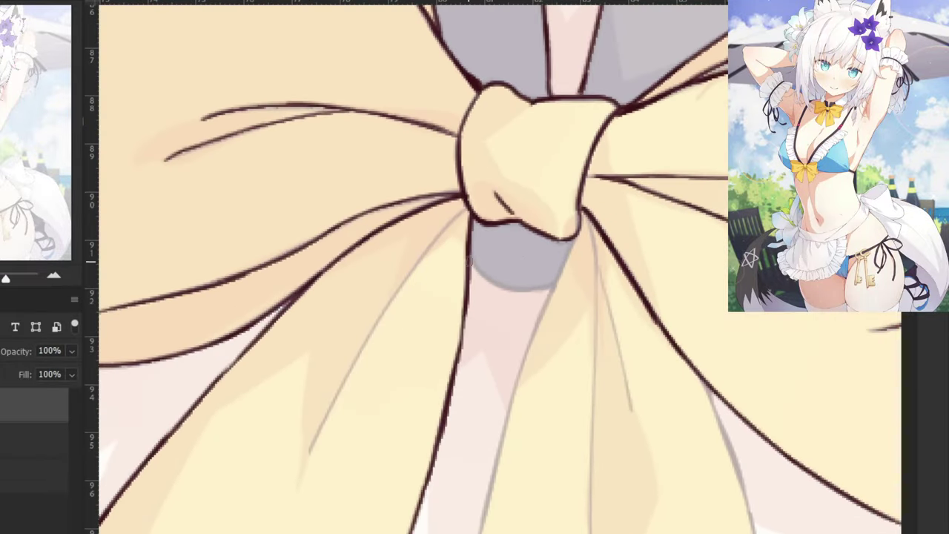
pyautogui.moveTo(470, 247)
pyautogui.mouseDown()
pyautogui.moveTo(484, 276)
pyautogui.moveTo(505, 286)
pyautogui.mouseUp()
pyautogui.hotkey('ctrl', 'z')
pyautogui.moveTo(561, 277)
pyautogui.mouseDown()
pyautogui.moveTo(521, 288)
pyautogui.moveTo(547, 287)
pyautogui.mouseUp()
pyautogui.hotkey('ctrl', 'z')
pyautogui.hotkey('ctrl', 'z')
pyautogui.moveTo(487, 278); pyautogui.dragTo(543, 287)
pyautogui.hotkey('ctrl', 'z')
pyautogui.moveTo(488, 277); pyautogui.dragTo(556, 283)
pyautogui.hotkey('ctrl', 'z')
pyautogui.hotkey('ctrl', 'z')
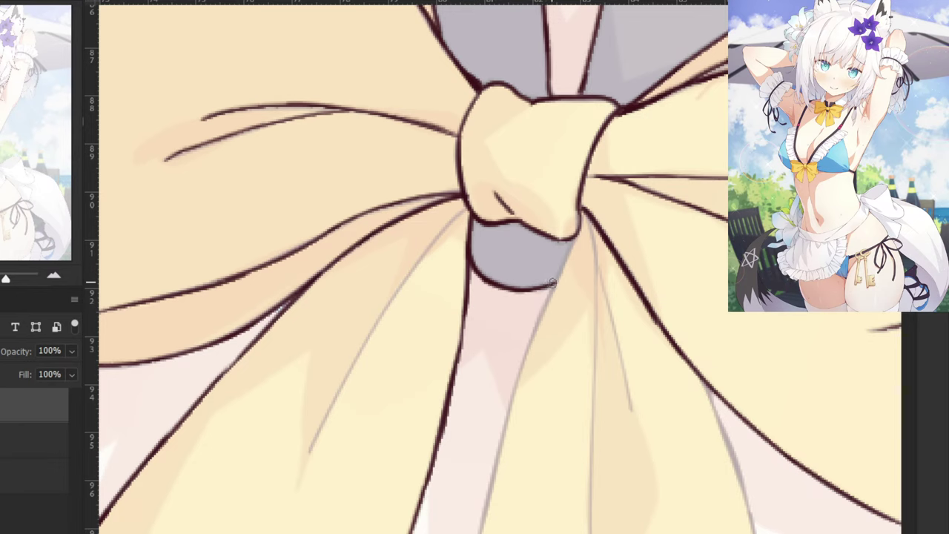
# Ink the long vertical crease down the right ribbon tail, starting just below the knot.
pyautogui.scroll(-3, 552, 282)
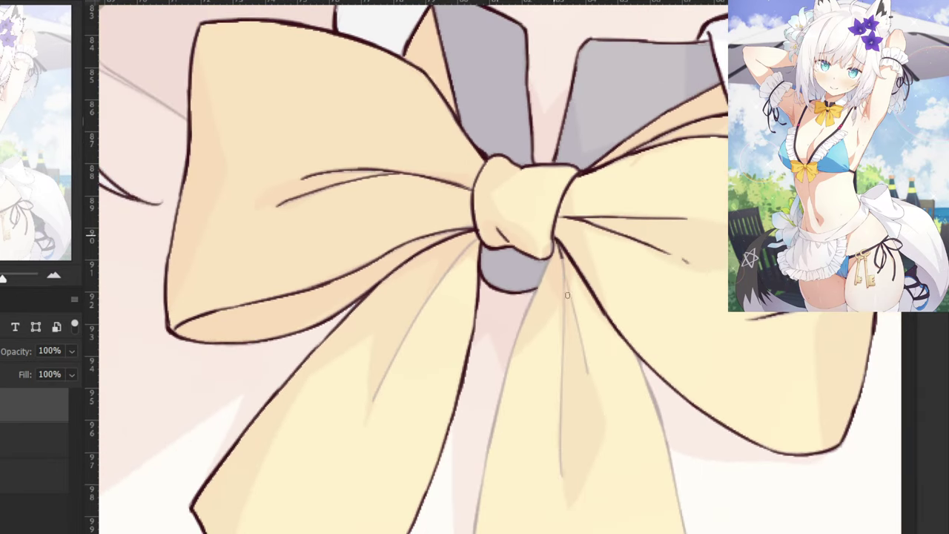
pyautogui.moveTo(568, 295); pyautogui.dragTo(557, 379)
pyautogui.hotkey('ctrl', 'z')
pyautogui.moveTo(567, 287); pyautogui.dragTo(562, 461)
pyautogui.press('e')
pyautogui.press('b')
pyautogui.hotkey('ctrl', 'z')
pyautogui.hotkey('ctrl', 'z')
pyautogui.moveTo(566, 336); pyautogui.dragTo(560, 435)
pyautogui.moveTo(560, 401); pyautogui.dragTo(561, 462)
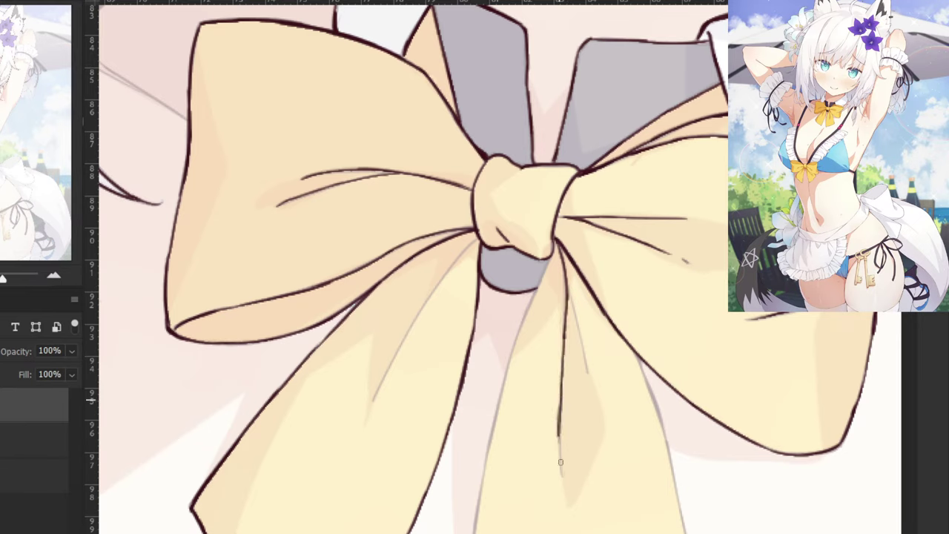
# Ink the short slanted crease branching off beside the right ribbon tail's long crease.
pyautogui.moveTo(568, 281); pyautogui.dragTo(583, 374)
pyautogui.hotkey('ctrl', 'z')
pyautogui.moveTo(563, 269); pyautogui.dragTo(583, 373)
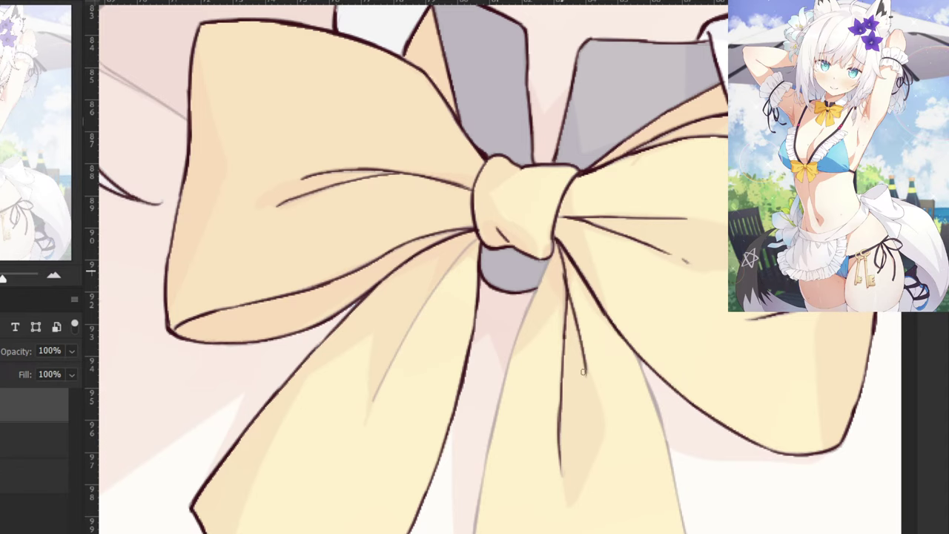
# Ink the right ribbon tail's outer edge from beneath the loop down to just above its lower corner.
pyautogui.moveTo(573, 454)
pyautogui.mouseDown()
pyautogui.moveTo(500, 243)
pyautogui.moveTo(508, 252)
pyautogui.mouseUp()
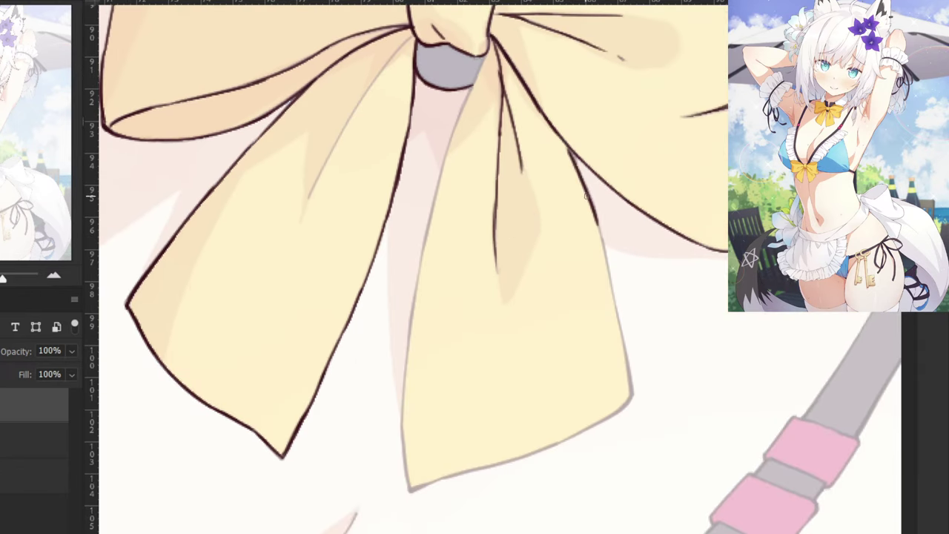
pyautogui.hotkey('ctrl', 'z')
pyautogui.moveTo(571, 147)
pyautogui.mouseDown()
pyautogui.moveTo(599, 225)
pyautogui.moveTo(628, 378)
pyautogui.mouseUp()
pyautogui.hotkey('ctrl', 'z')
pyautogui.hotkey('ctrl', 'z')
pyautogui.moveTo(607, 279); pyautogui.dragTo(632, 394)
pyautogui.hotkey('ctrl', 'z')
pyautogui.hotkey('ctrl', '+')
pyautogui.hotkey('ctrl', 'z')
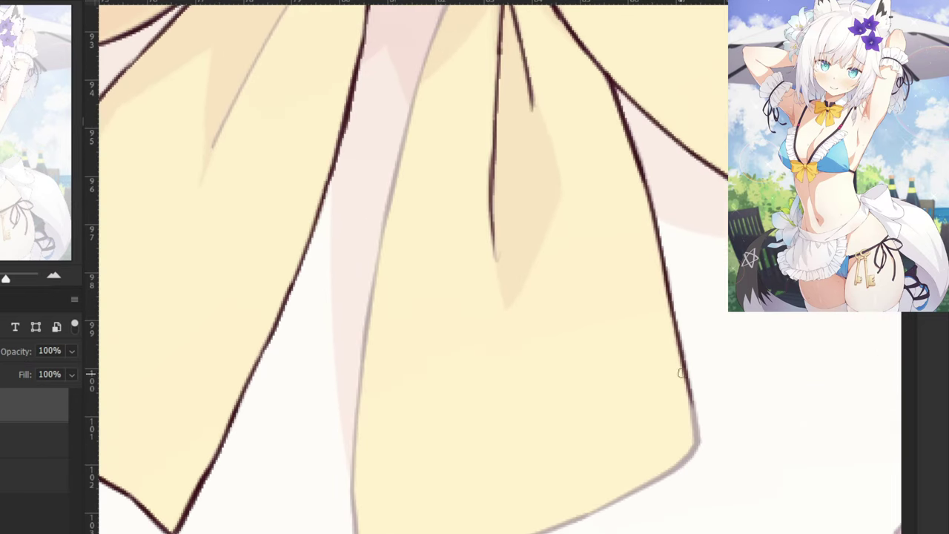
# Finish the right ribbon tail's outer edge and carry the line around its rounded lower corner.
pyautogui.moveTo(688, 375)
pyautogui.mouseDown()
pyautogui.moveTo(698, 447)
pyautogui.moveTo(668, 477)
pyautogui.mouseUp()
pyautogui.hotkey('ctrl', 'z')
pyautogui.hotkey('ctrl', 'z')
pyautogui.hotkey('ctrl', 'z')
pyautogui.moveTo(695, 443); pyautogui.dragTo(673, 472)
pyautogui.hotkey('ctrl', 'z')
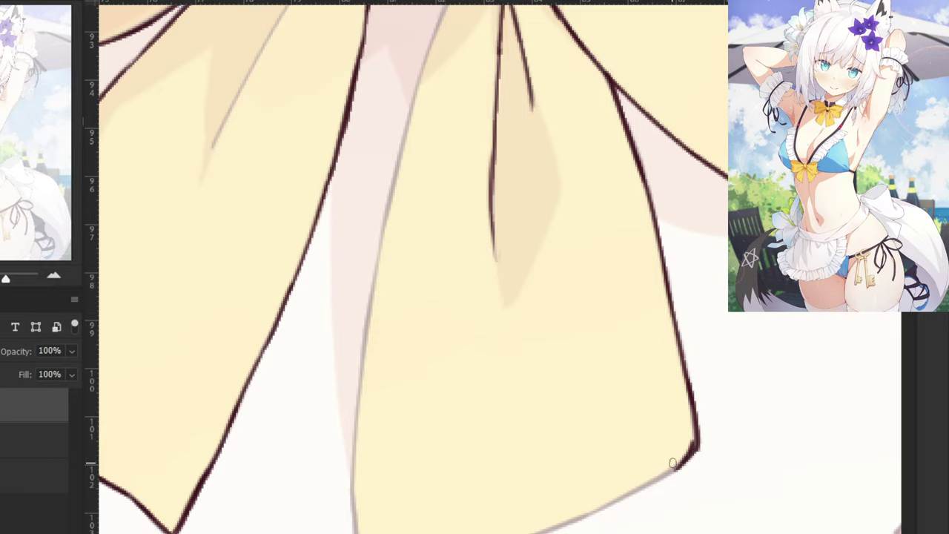
# Ink the right ribbon tail's bottom edge from the rounded outer corner toward its middle.
pyautogui.moveTo(695, 447)
pyautogui.mouseDown()
pyautogui.moveTo(612, 506)
pyautogui.moveTo(678, 468)
pyautogui.moveTo(585, 510)
pyautogui.moveTo(577, 525)
pyautogui.moveTo(546, 527)
pyautogui.mouseUp()
pyautogui.hotkey('ctrl', 'z')
pyautogui.hotkey('ctrl', 'z')
pyautogui.hotkey('ctrl', 'z')
pyautogui.hotkey('ctrl', 'z')
pyautogui.hotkey('ctrl', 'z')
pyautogui.moveTo(683, 462)
pyautogui.mouseDown()
pyautogui.moveTo(559, 522)
pyautogui.moveTo(571, 424)
pyautogui.mouseUp()
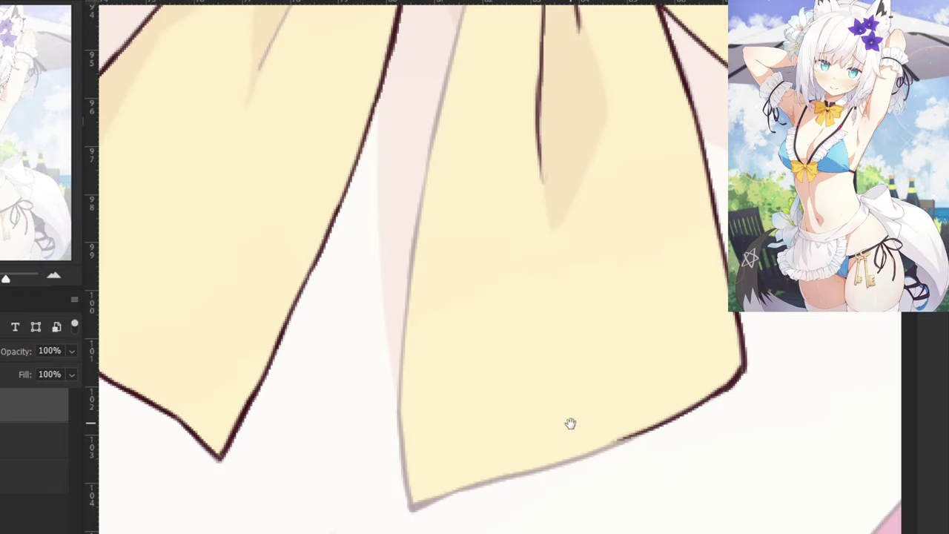
pyautogui.hotkey('ctrl', 'z')
pyautogui.moveTo(735, 380)
pyautogui.mouseDown()
pyautogui.moveTo(614, 451)
pyautogui.moveTo(513, 477)
pyautogui.mouseUp()
pyautogui.hotkey('ctrl', 'z')
pyautogui.hotkey('ctrl', 'z')
# Carry the right ribbon tail's bottom edge line on to the pointed inner corner.
pyautogui.moveTo(608, 450); pyautogui.dragTo(420, 512)
pyautogui.hotkey('ctrl', 'z')
pyautogui.moveTo(505, 481); pyautogui.dragTo(413, 511)
pyautogui.hotkey('ctrl', 'z')
pyautogui.hotkey('ctrl', 'z')
pyautogui.hotkey('ctrl', 'z')
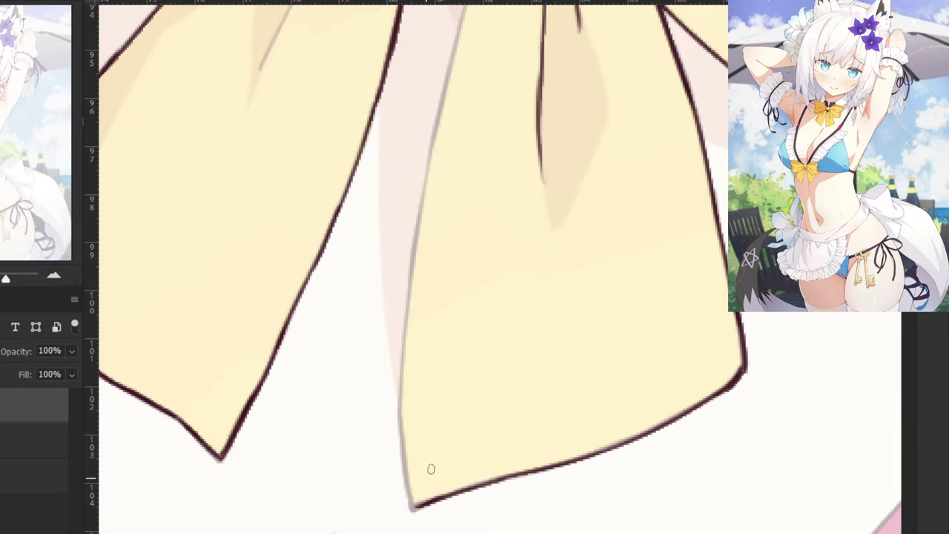
# Ink the upper stretch of the right ribbon tail's inner edge, starting just beneath the bow's knot.
pyautogui.hotkey('ctrl', '-')
pyautogui.moveTo(466, 54); pyautogui.dragTo(493, 193)
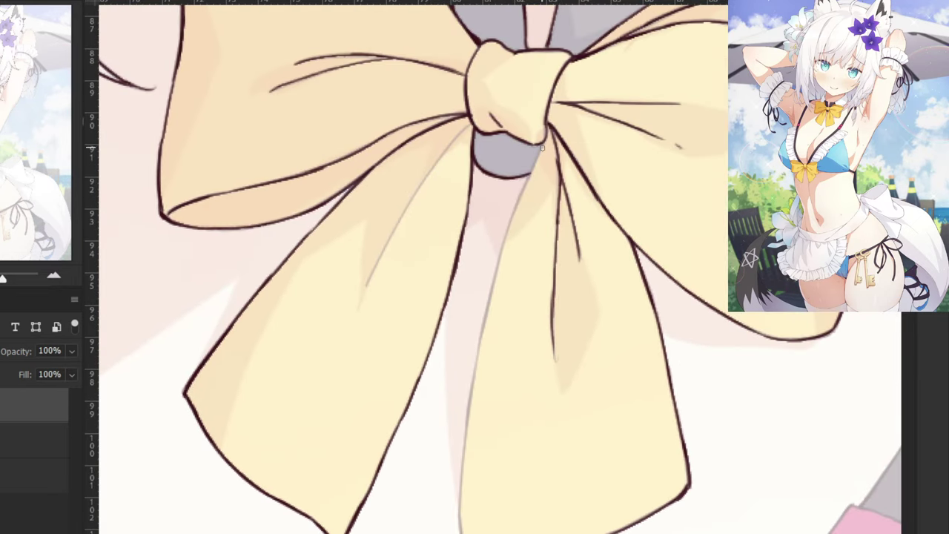
pyautogui.moveTo(545, 141); pyautogui.dragTo(509, 220)
pyautogui.hotkey('ctrl', 'z')
pyautogui.hotkey('ctrl', 'z')
pyautogui.moveTo(546, 141); pyautogui.dragTo(510, 219)
pyautogui.hotkey('ctrl', 'z')
pyautogui.moveTo(542, 144); pyautogui.dragTo(490, 283)
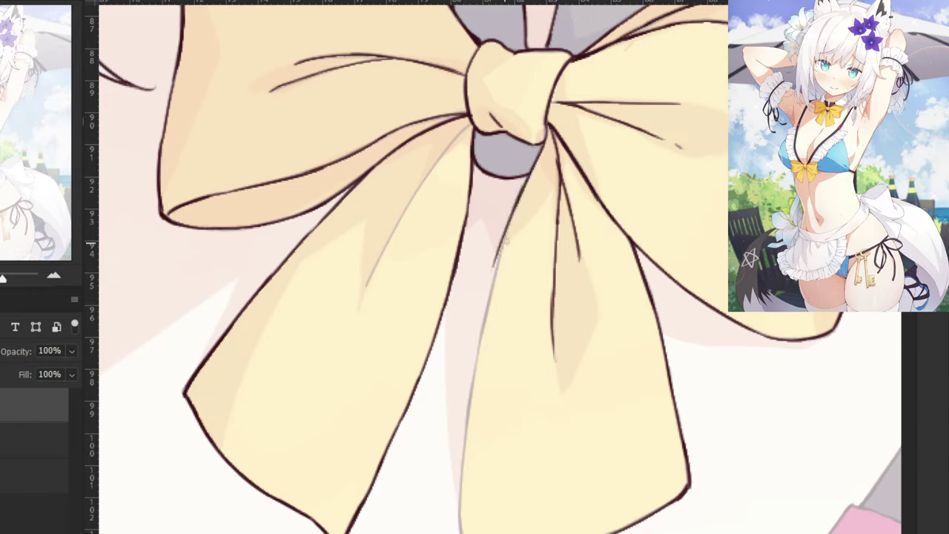
pyautogui.hotkey('ctrl', 'z')
pyautogui.moveTo(526, 189); pyautogui.dragTo(490, 305)
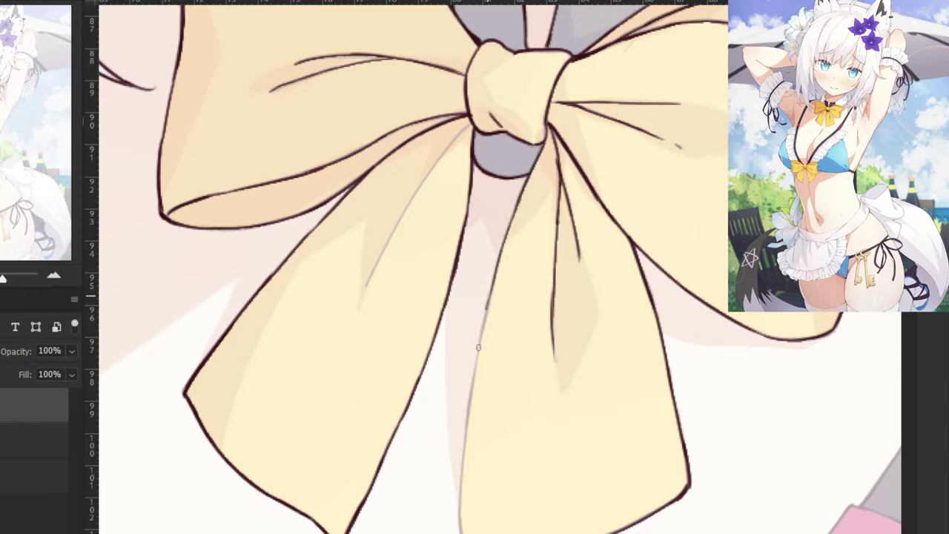
# Extend the right ribbon tail's inner edge line down through its middle stretch.
pyautogui.moveTo(479, 347); pyautogui.dragTo(476, 361)
pyautogui.hotkey('ctrl', 'z')
pyautogui.moveTo(493, 282); pyautogui.dragTo(471, 375)
pyautogui.moveTo(482, 343); pyautogui.dragTo(466, 419)
pyautogui.hotkey('ctrl', 'z')
pyautogui.moveTo(481, 344); pyautogui.dragTo(465, 428)
# Finish the right ribbon tail's inner edge down to the pointed bottom corner, closing the outline.
pyautogui.moveTo(440, 494); pyautogui.dragTo(425, 358)
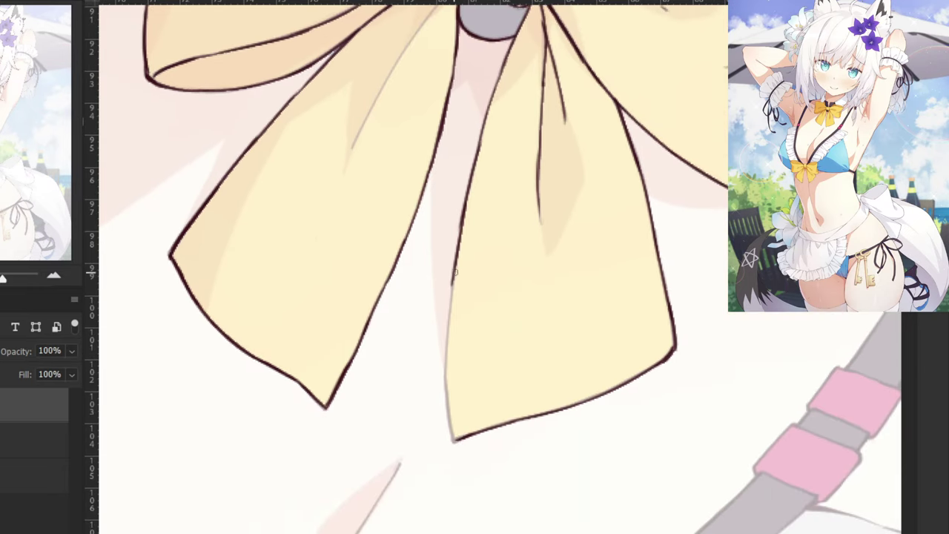
pyautogui.hotkey('ctrl', '+')
pyautogui.moveTo(430, 282)
pyautogui.mouseDown()
pyautogui.moveTo(418, 405)
pyautogui.moveTo(430, 510)
pyautogui.mouseUp()
pyautogui.hotkey('ctrl', 'z')
pyautogui.moveTo(418, 399); pyautogui.dragTo(429, 509)
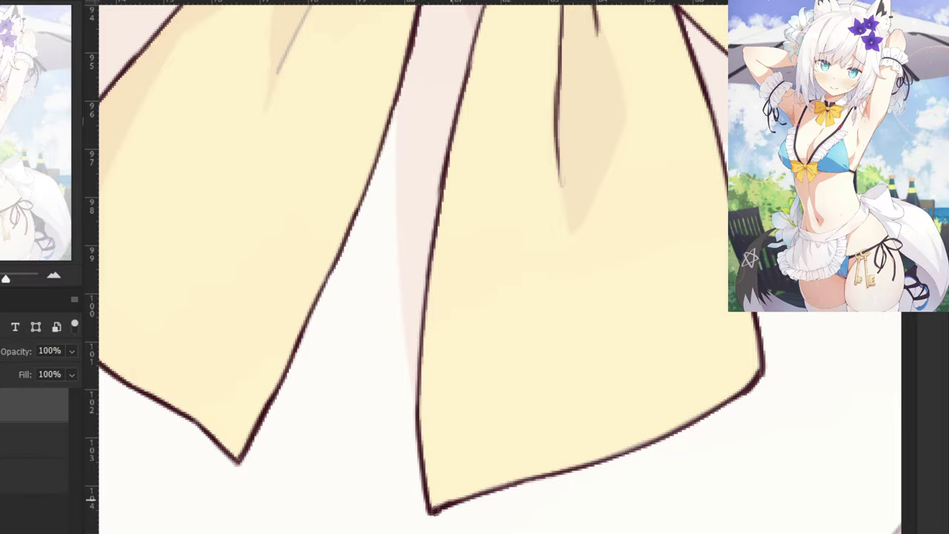
# Ink the frilled arm cuff's short edge from the hair strand to the dark band, plus the band's near end.
pyautogui.hotkey('ctrl', '-')
pyautogui.hotkey('ctrl', '-')
pyautogui.moveTo(354, 371); pyautogui.dragTo(339, 524)
pyautogui.moveTo(470, 339); pyautogui.dragTo(305, 468)
pyautogui.moveTo(542, 245); pyautogui.dragTo(293, 456)
pyautogui.moveTo(547, 249); pyautogui.dragTo(313, 471)
pyautogui.moveTo(392, 363); pyautogui.dragTo(334, 497)
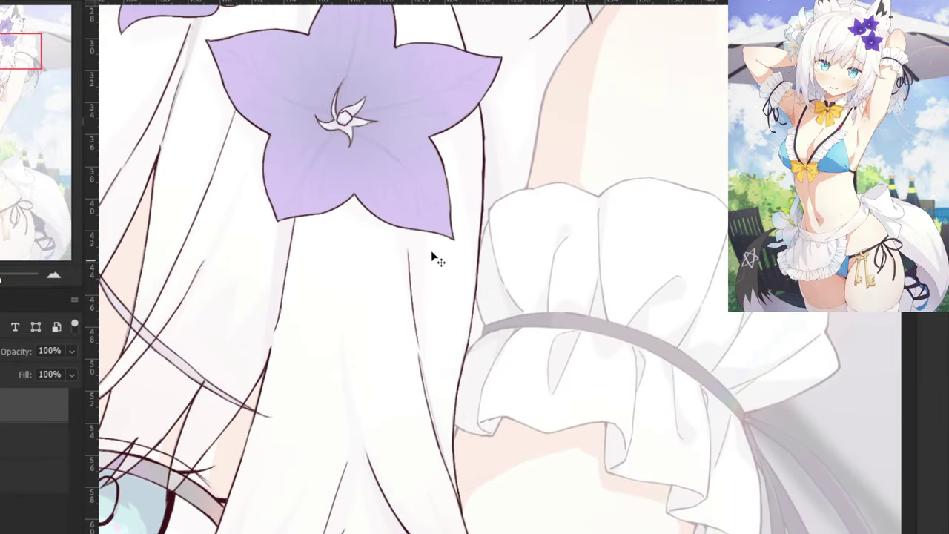
pyautogui.hotkey('ctrl', '+')
pyautogui.hotkey('ctrl', '+')
pyautogui.hotkey('ctrl', 'z')
pyautogui.moveTo(426, 275); pyautogui.dragTo(454, 377)
pyautogui.hotkey('ctrl', 'z')
pyautogui.hotkey('ctrl', 'z')
pyautogui.hotkey('ctrl', 'z')
pyautogui.moveTo(427, 283)
pyautogui.mouseDown()
pyautogui.moveTo(458, 378)
pyautogui.moveTo(443, 401)
pyautogui.mouseUp()
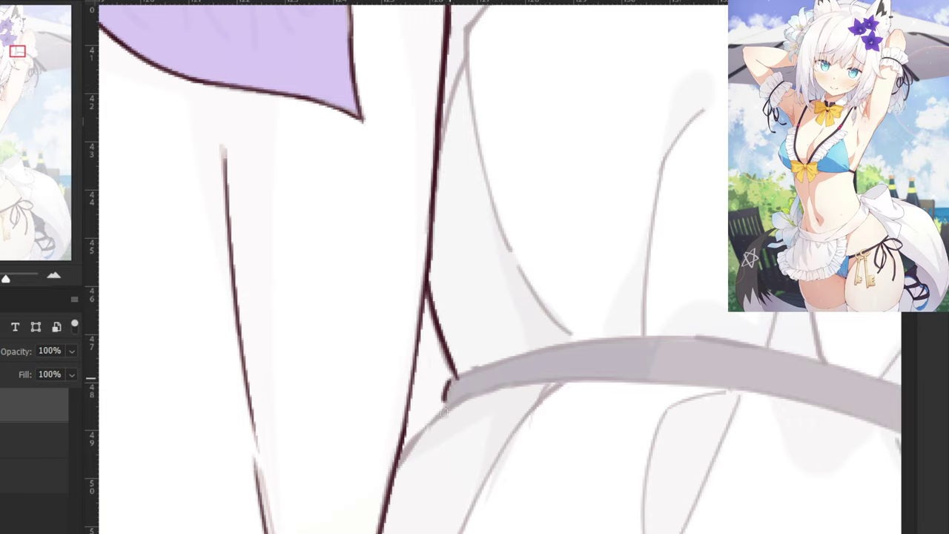
# Ink the short curved cuff edge running from beneath the band's near end back to the hair strand.
pyautogui.scroll(-2, 448, 389)
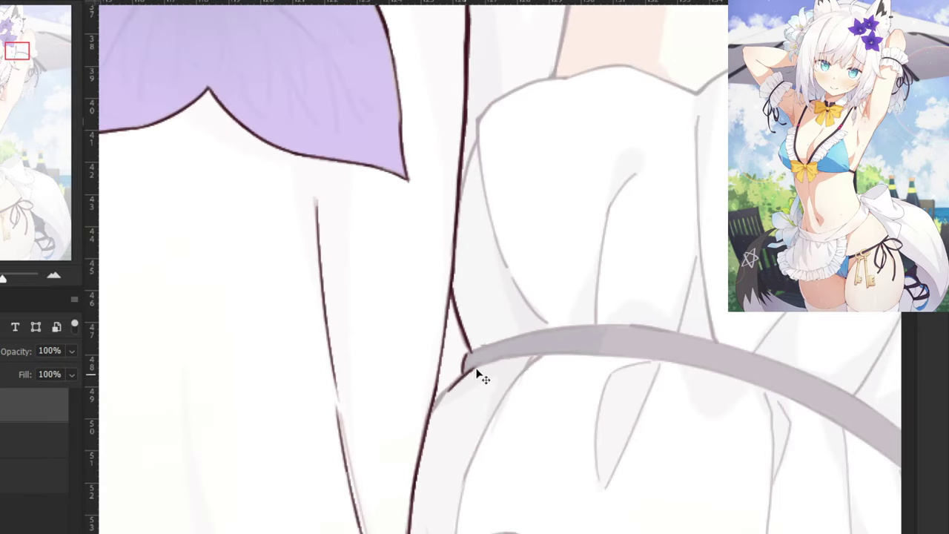
pyautogui.moveTo(453, 401); pyautogui.dragTo(434, 416)
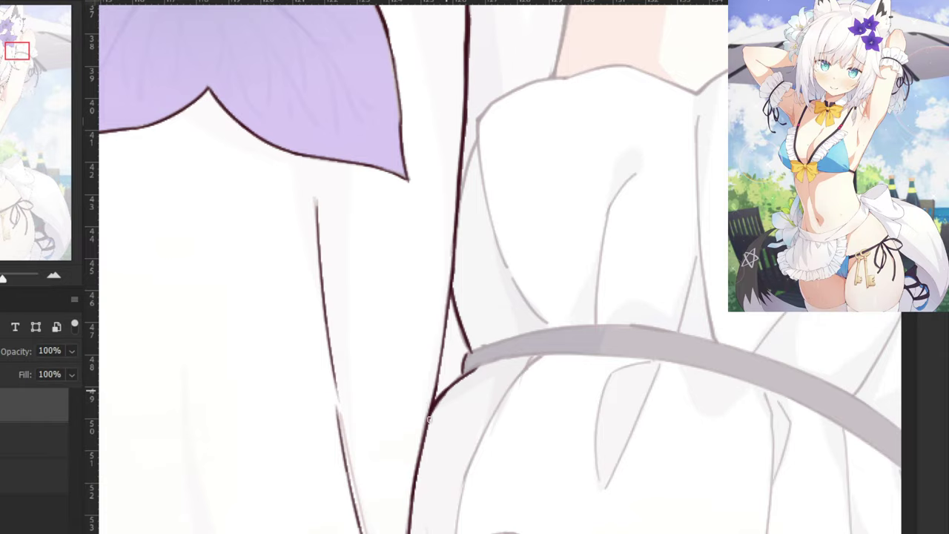
pyautogui.hotkey('ctrl', '-')
pyautogui.hotkey('ctrl', '-')
pyautogui.hotkey('ctrl', '+')
pyautogui.hotkey('ctrl', '+')
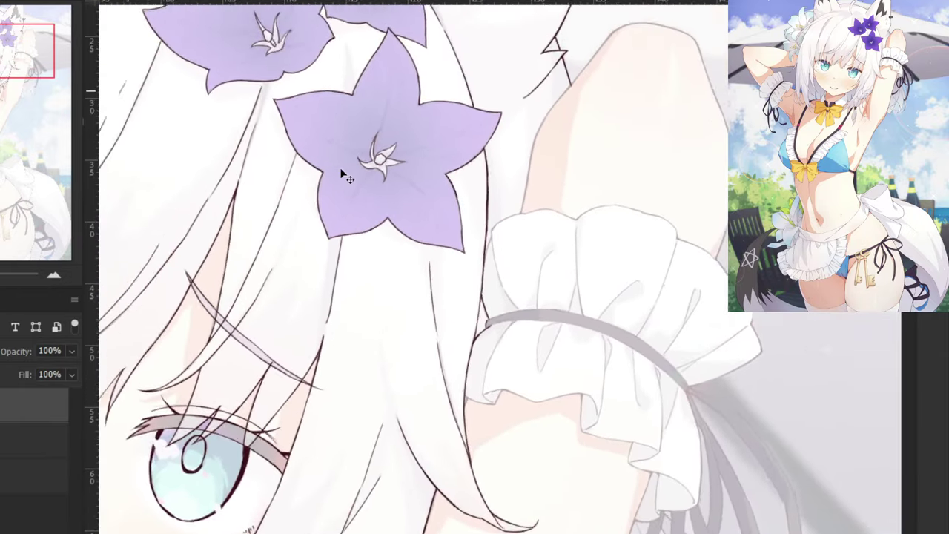
# Ink the start of the cuff band's lower edge at the end beside the hair.
pyautogui.moveTo(536, 385); pyautogui.dragTo(313, 401)
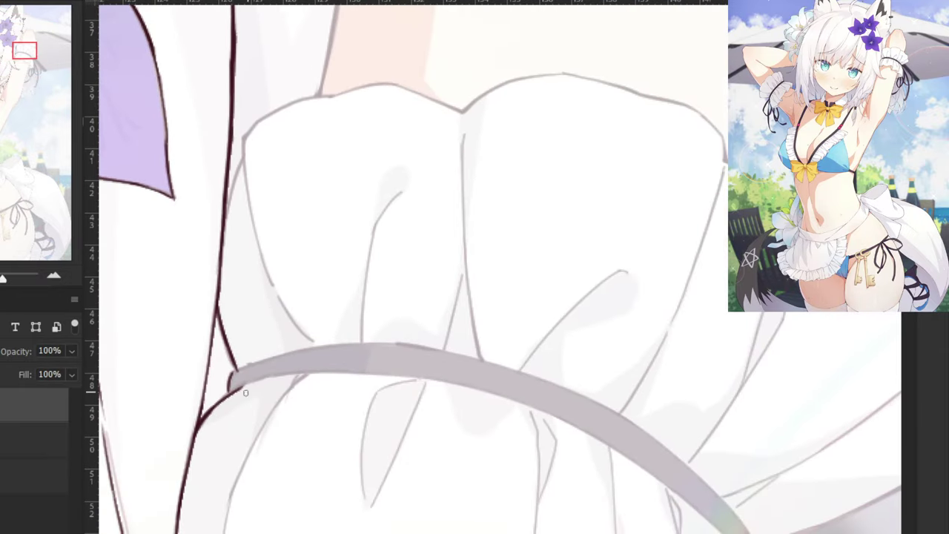
pyautogui.moveTo(231, 394)
pyautogui.mouseDown()
pyautogui.moveTo(324, 378)
pyautogui.moveTo(297, 374)
pyautogui.moveTo(347, 375)
pyautogui.mouseUp()
pyautogui.hotkey('ctrl', 'z')
pyautogui.hotkey('ctrl', 'z')
pyautogui.hotkey('ctrl', 'z')
pyautogui.moveTo(230, 392)
pyautogui.mouseDown()
pyautogui.moveTo(284, 379)
pyautogui.moveTo(431, 377)
pyautogui.mouseUp()
pyautogui.hotkey('ctrl', 'z')
pyautogui.moveTo(263, 381)
pyautogui.mouseDown()
pyautogui.moveTo(456, 383)
pyautogui.moveTo(274, 379)
pyautogui.moveTo(414, 378)
pyautogui.mouseUp()
pyautogui.hotkey('ctrl', 'z')
pyautogui.hotkey('ctrl', 'z')
pyautogui.moveTo(261, 382); pyautogui.dragTo(443, 380)
pyautogui.hotkey('ctrl', 'z')
pyautogui.hotkey('ctrl', '+')
pyautogui.moveTo(140, 417); pyautogui.dragTo(405, 425)
pyautogui.hotkey('ctrl', 'z')
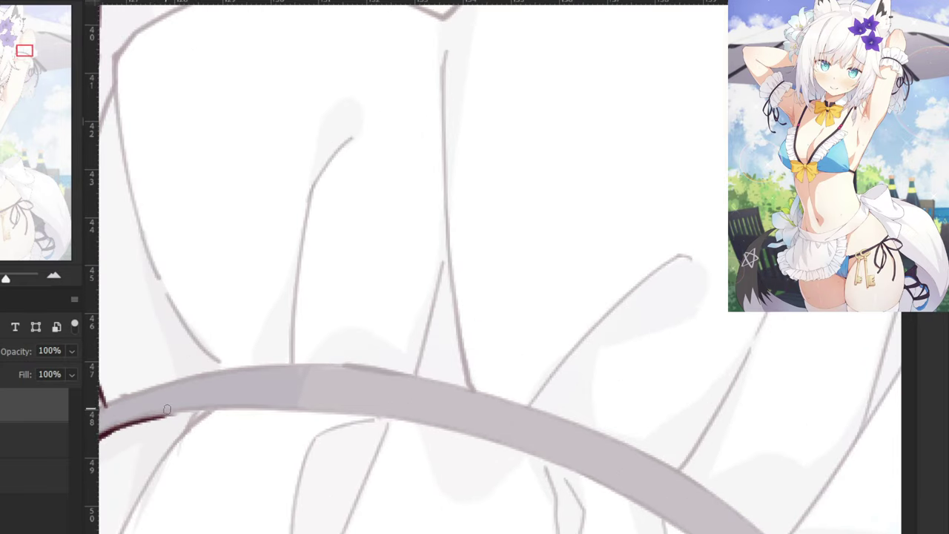
# Carry the cuff band's lower edge line across the frills down to the band's far tip.
pyautogui.moveTo(167, 410); pyautogui.dragTo(411, 423)
pyautogui.moveTo(280, 415); pyautogui.dragTo(504, 437)
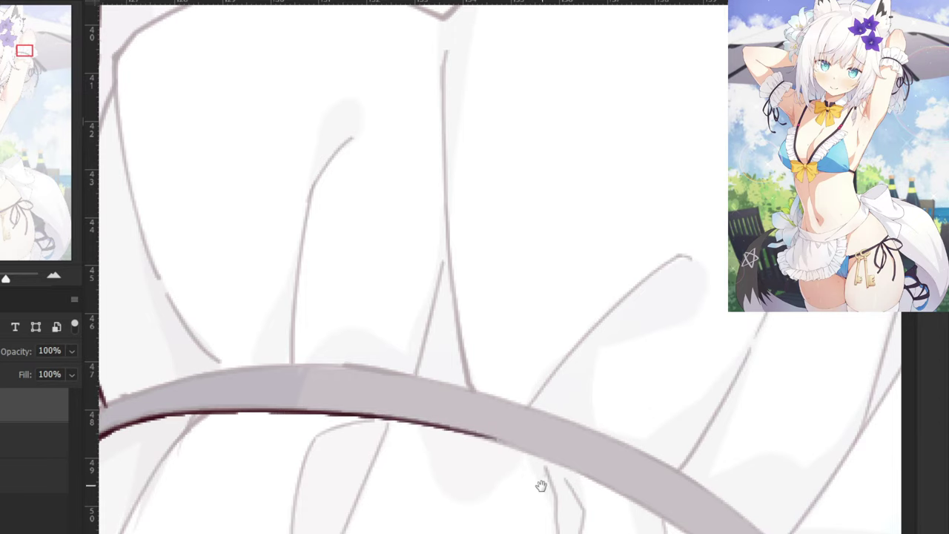
pyautogui.moveTo(540, 488); pyautogui.dragTo(381, 399)
pyautogui.moveTo(317, 355); pyautogui.dragTo(541, 453)
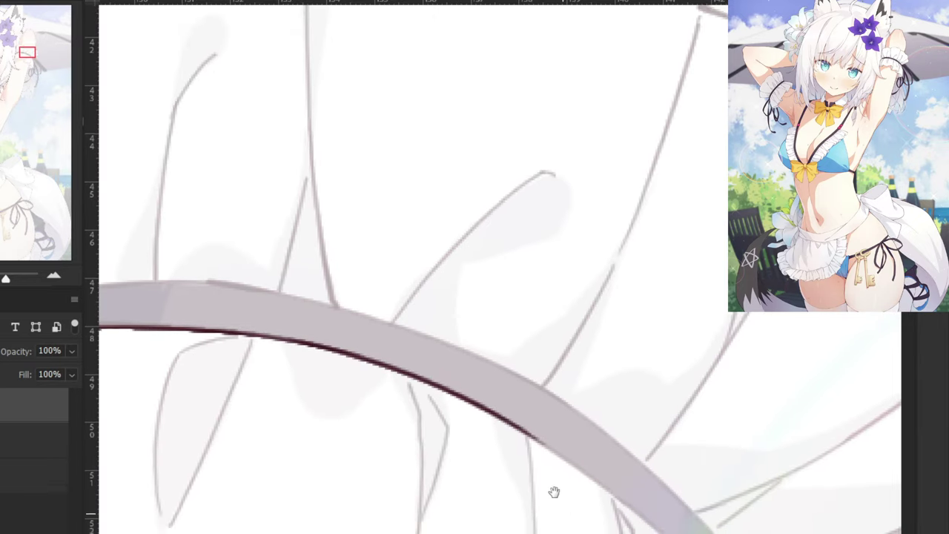
pyautogui.moveTo(554, 492); pyautogui.dragTo(465, 314)
pyautogui.moveTo(419, 269); pyautogui.dragTo(633, 436)
pyautogui.moveTo(569, 384)
pyautogui.mouseDown()
pyautogui.moveTo(643, 456)
pyautogui.moveTo(680, 412)
pyautogui.moveTo(656, 465)
pyautogui.mouseUp()
pyautogui.hotkey('ctrl', 'z')
pyautogui.hotkey('ctrl', 'z')
# Ink the cuff band's upper edge from the end beside the hair across the first frill folds.
pyautogui.moveTo(385, 324); pyautogui.dragTo(728, 464)
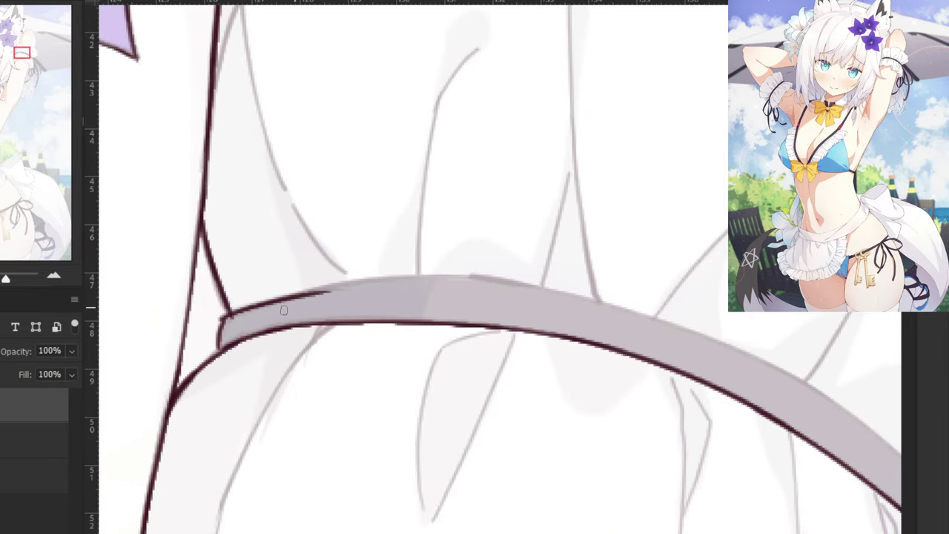
pyautogui.moveTo(225, 321); pyautogui.dragTo(343, 286)
pyautogui.moveTo(288, 295); pyautogui.dragTo(488, 281)
pyautogui.hotkey('ctrl', 'z')
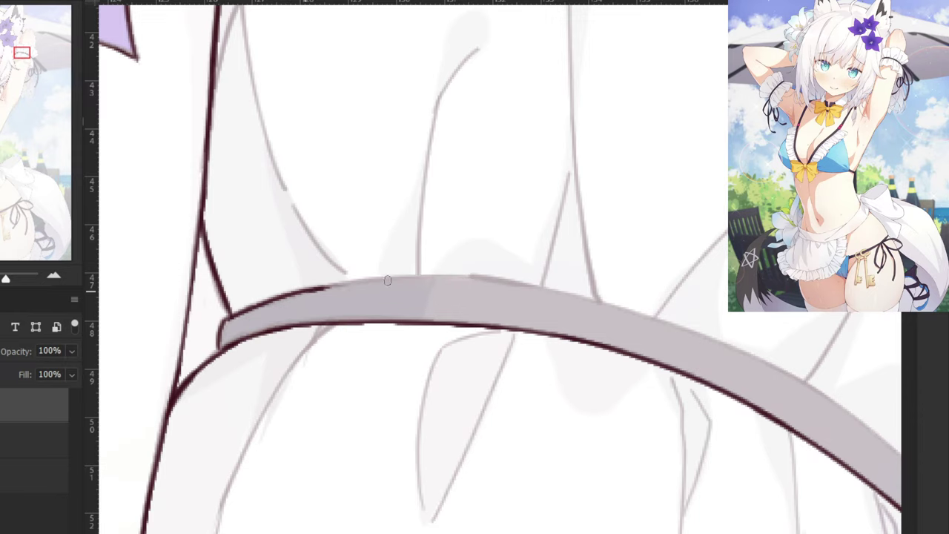
pyautogui.moveTo(325, 288)
pyautogui.mouseDown()
pyautogui.moveTo(500, 281)
pyautogui.moveTo(618, 315)
pyautogui.mouseUp()
pyautogui.hotkey('ctrl', 'z')
pyautogui.moveTo(442, 278)
pyautogui.mouseDown()
pyautogui.moveTo(633, 309)
pyautogui.moveTo(643, 319)
pyautogui.moveTo(355, 287)
pyautogui.mouseUp()
pyautogui.hotkey('ctrl', 'z')
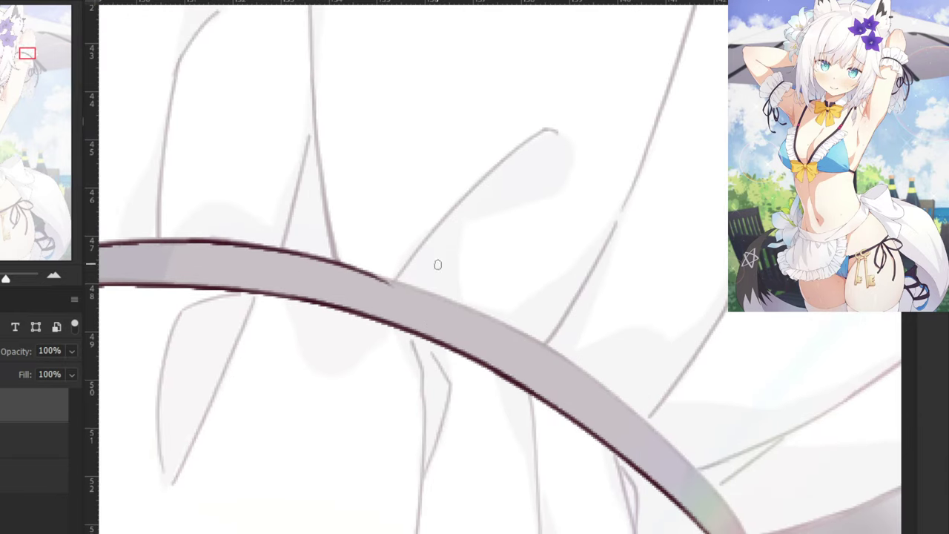
# Finish the cuff band's upper edge around its far tip, and check the line art with the reference hidden.
pyautogui.moveTo(304, 249); pyautogui.dragTo(481, 310)
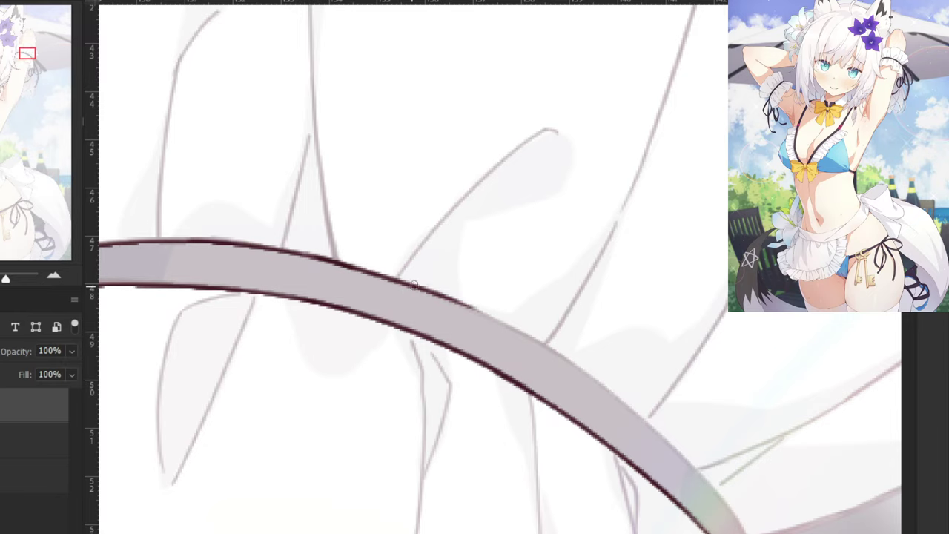
pyautogui.moveTo(414, 284); pyautogui.dragTo(572, 366)
pyautogui.moveTo(520, 333)
pyautogui.mouseDown()
pyautogui.moveTo(659, 434)
pyautogui.moveTo(513, 340)
pyautogui.mouseUp()
pyautogui.moveTo(483, 281)
pyautogui.mouseDown()
pyautogui.moveTo(612, 408)
pyautogui.moveTo(603, 400)
pyautogui.moveTo(623, 437)
pyautogui.mouseUp()
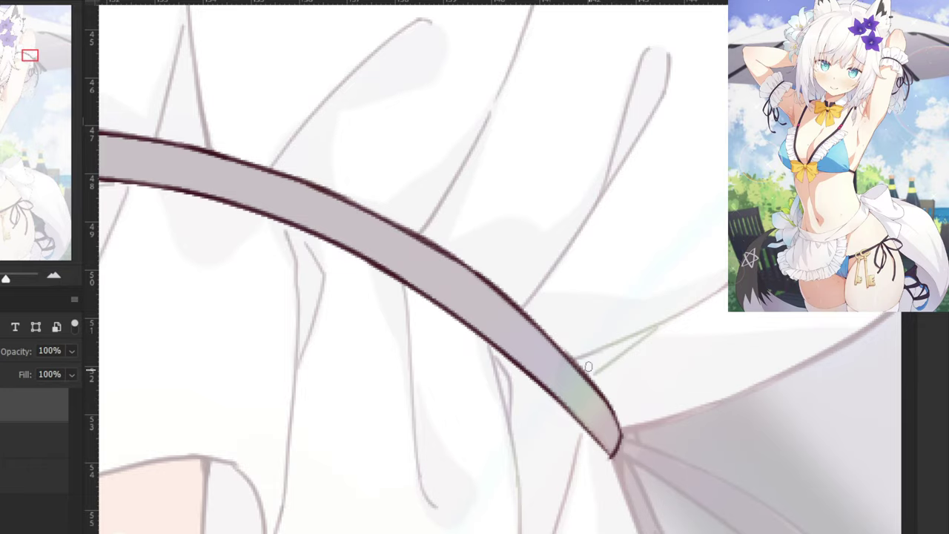
pyautogui.hotkey('ctrl', '-')
pyautogui.hotkey('ctrl', '-')
pyautogui.hotkey('ctrl', '-')
pyautogui.click(0, 441)
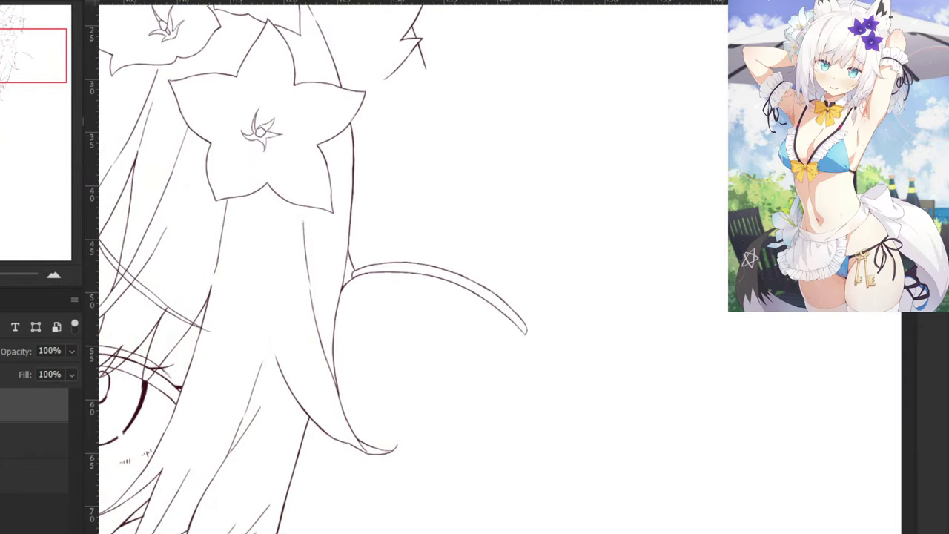
pyautogui.click(0, 441)
# Ink the upper stretch of the lower frill's outer edge, starting from the band's far tip.
pyautogui.hotkey('ctrl', '+')
pyautogui.hotkey('ctrl', '+')
pyautogui.moveTo(485, 438); pyautogui.dragTo(451, 248)
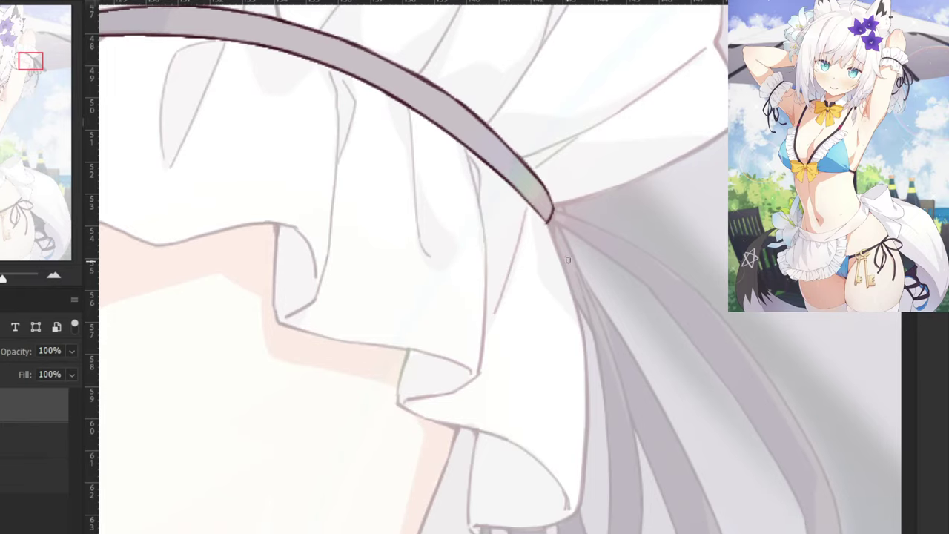
pyautogui.moveTo(546, 214); pyautogui.dragTo(586, 338)
pyautogui.hotkey('ctrl', 'z')
pyautogui.moveTo(547, 221); pyautogui.dragTo(585, 358)
# Continue the lower frill's outer edge down and around its rounded bottom corner.
pyautogui.moveTo(581, 318)
pyautogui.mouseDown()
pyautogui.moveTo(583, 362)
pyautogui.moveTo(579, 486)
pyautogui.mouseUp()
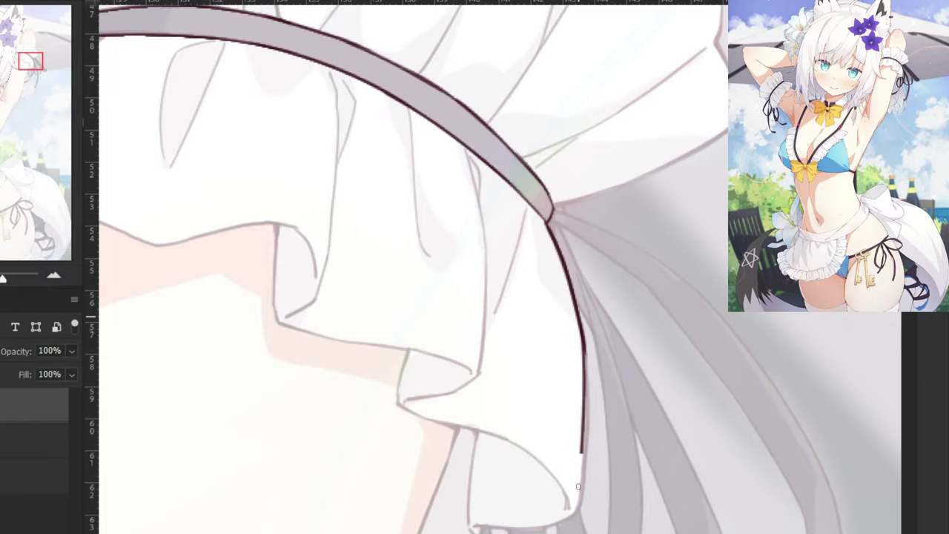
pyautogui.hotkey('ctrl', 'z')
pyautogui.moveTo(584, 335)
pyautogui.mouseDown()
pyautogui.moveTo(581, 469)
pyautogui.moveTo(566, 513)
pyautogui.mouseUp()
pyautogui.hotkey('ctrl', 'z')
pyautogui.hotkey('ctrl', 'z')
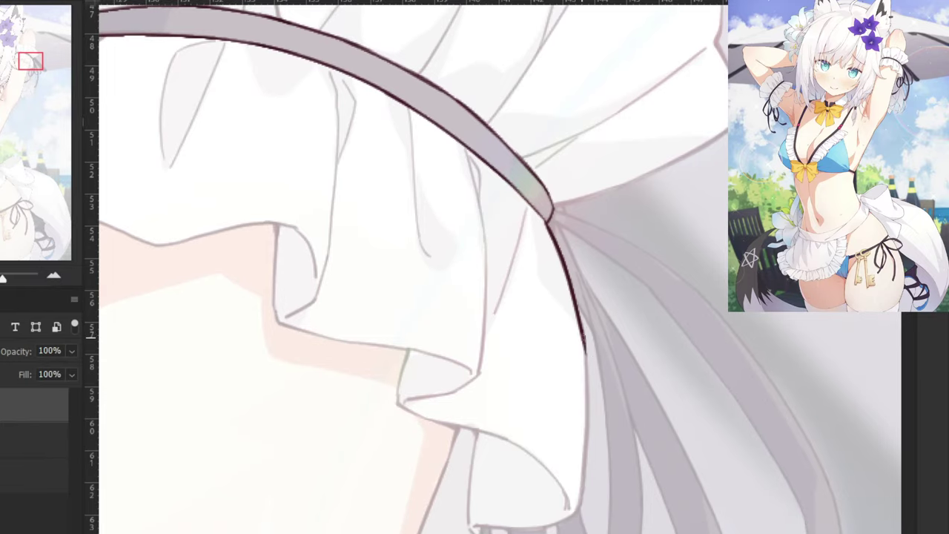
pyautogui.moveTo(585, 333)
pyautogui.mouseDown()
pyautogui.moveTo(571, 509)
pyautogui.moveTo(583, 356)
pyautogui.moveTo(568, 509)
pyautogui.moveTo(528, 364)
pyautogui.mouseUp()
pyautogui.hotkey('ctrl', 'z')
pyautogui.hotkey('ctrl', '+')
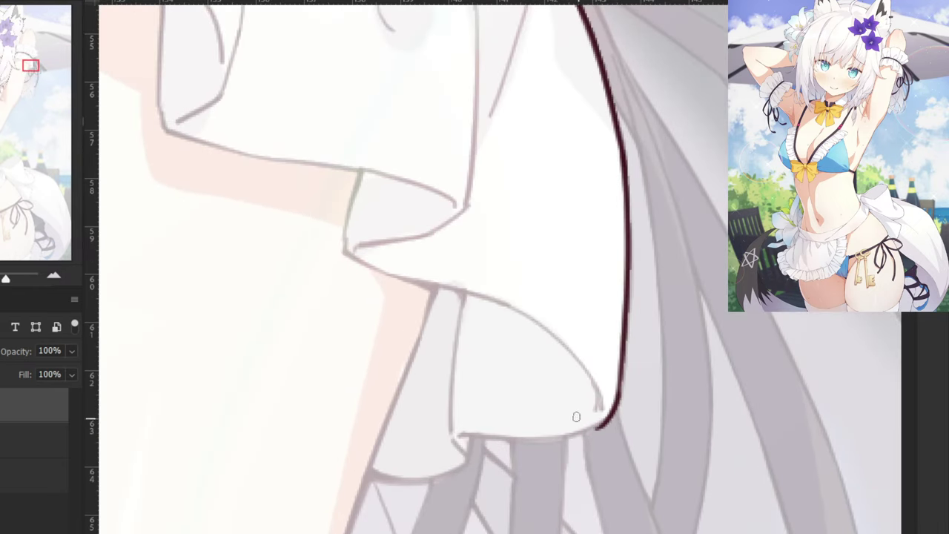
# Ink the short, nearly vertical inner edge of the frill's lowest turned-up fold.
pyautogui.moveTo(463, 297); pyautogui.dragTo(452, 394)
pyautogui.hotkey('ctrl', 'z')
pyautogui.moveTo(462, 289)
pyautogui.mouseDown()
pyautogui.moveTo(450, 433)
pyautogui.moveTo(579, 436)
pyautogui.moveTo(521, 449)
pyautogui.mouseUp()
pyautogui.hotkey('ctrl', 'z')
pyautogui.hotkey('ctrl', 'z')
# Ink the bottom hem of the frill's lowest fold, from the rounded outer corner toward its inner edge.
pyautogui.moveTo(606, 421); pyautogui.dragTo(476, 436)
pyautogui.hotkey('ctrl', 'z')
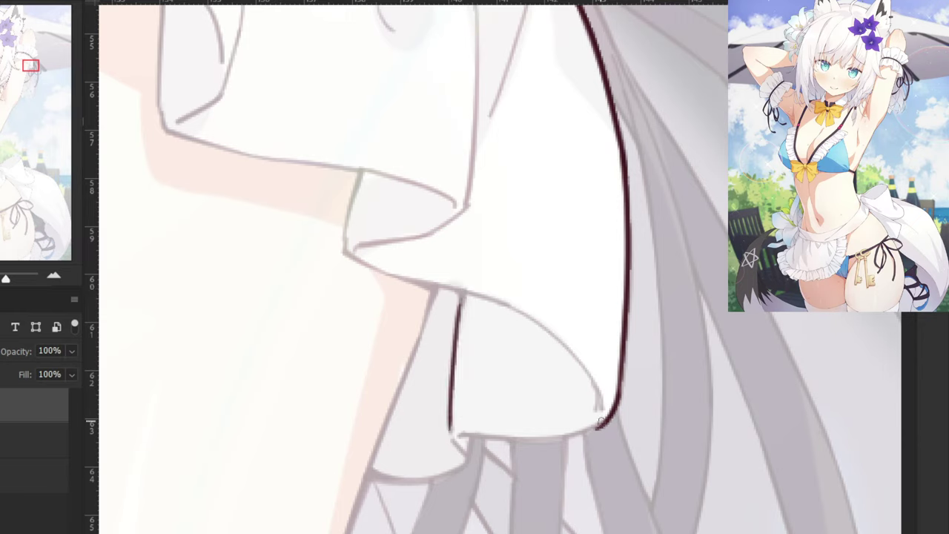
pyautogui.moveTo(605, 420)
pyautogui.mouseDown()
pyautogui.moveTo(464, 438)
pyautogui.moveTo(472, 438)
pyautogui.mouseUp()
pyautogui.hotkey('ctrl', 'z')
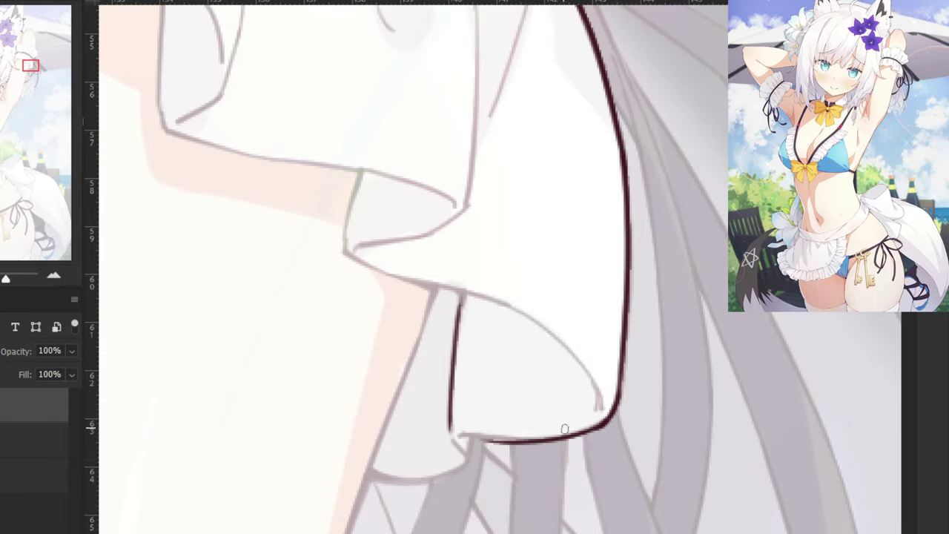
pyautogui.hotkey('ctrl', 'z')
pyautogui.moveTo(607, 422); pyautogui.dragTo(477, 438)
pyautogui.hotkey('ctrl', 'z')
# Rework the lowest fold's hem line and ink the small fold's curved hem beside it, reaching the arm.
pyautogui.moveTo(605, 424)
pyautogui.mouseDown()
pyautogui.moveTo(449, 440)
pyautogui.moveTo(473, 436)
pyautogui.moveTo(466, 463)
pyautogui.moveTo(454, 443)
pyautogui.moveTo(466, 446)
pyautogui.moveTo(461, 459)
pyautogui.moveTo(470, 457)
pyautogui.moveTo(455, 455)
pyautogui.moveTo(456, 436)
pyautogui.moveTo(423, 482)
pyautogui.mouseUp()
pyautogui.hotkey('ctrl', 'z')
pyautogui.hotkey('ctrl', 'z')
pyautogui.hotkey('ctrl', 'z')
pyautogui.hotkey('ctrl', 'z')
pyautogui.hotkey('ctrl', 'z')
pyautogui.hotkey('ctrl', 'z')
pyautogui.moveTo(470, 458)
pyautogui.mouseDown()
pyautogui.moveTo(409, 484)
pyautogui.moveTo(365, 477)
pyautogui.mouseUp()
pyautogui.moveTo(429, 477); pyautogui.dragTo(370, 471)
pyautogui.moveTo(370, 472); pyautogui.dragTo(378, 478)
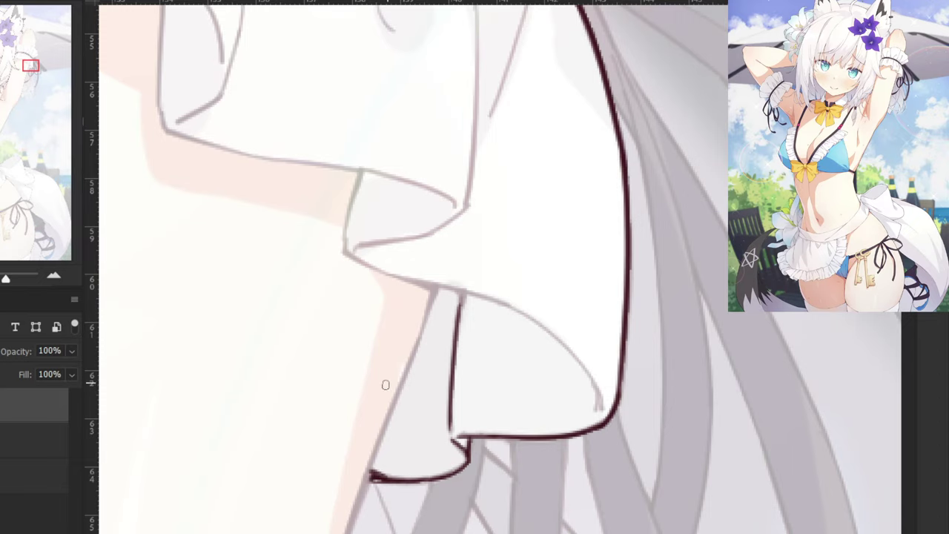
# Ink the slanted edge between the small frill fold and the arm, down to the fold's hem corner.
pyautogui.moveTo(386, 384); pyautogui.dragTo(541, 245)
pyautogui.moveTo(579, 158); pyautogui.dragTo(559, 223)
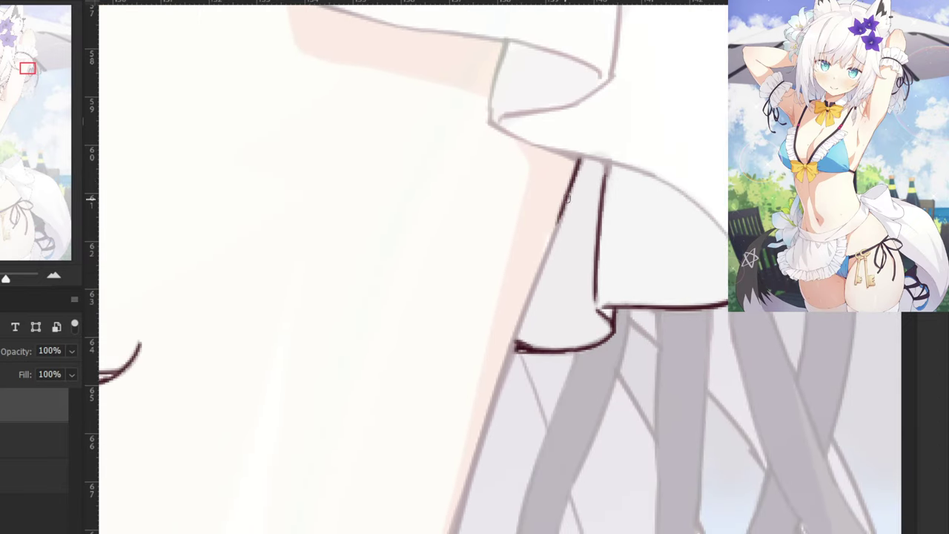
pyautogui.hotkey('ctrl', 'z')
pyautogui.moveTo(581, 156); pyautogui.dragTo(557, 221)
pyautogui.hotkey('ctrl', 'z')
pyautogui.moveTo(571, 185); pyautogui.dragTo(523, 309)
pyautogui.moveTo(550, 246); pyautogui.dragTo(513, 360)
pyautogui.hotkey('ctrl', 'z')
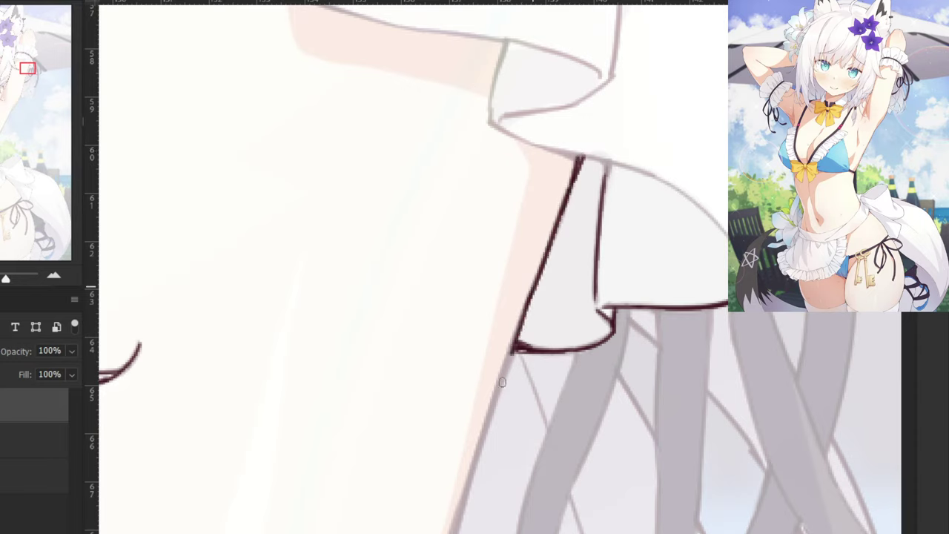
pyautogui.moveTo(527, 300); pyautogui.dragTo(504, 374)
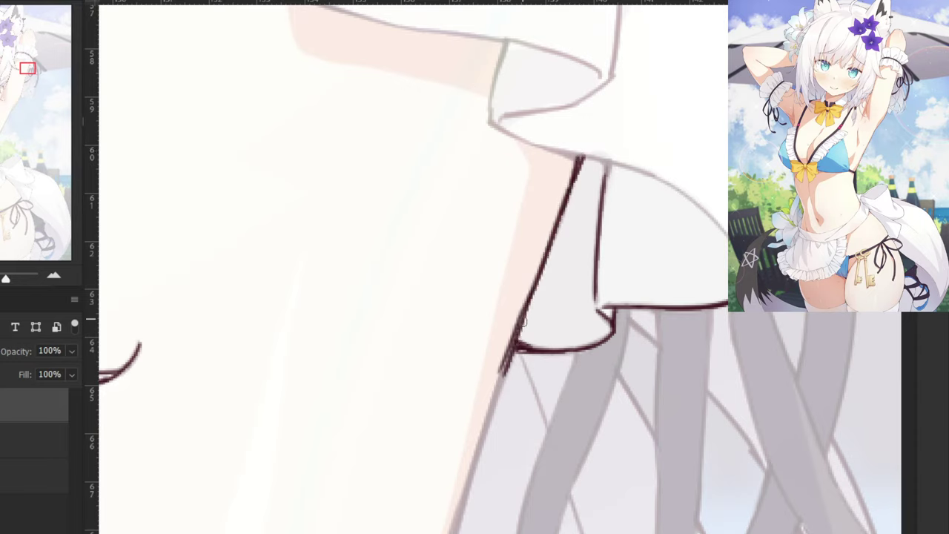
pyautogui.hotkey('ctrl', 'z')
pyautogui.moveTo(528, 299)
pyautogui.mouseDown()
pyautogui.moveTo(507, 373)
pyautogui.moveTo(530, 353)
pyautogui.mouseUp()
# Ink the first stretch of the arm's outer contour below the frill's hem.
pyautogui.moveTo(425, 410)
pyautogui.mouseDown()
pyautogui.moveTo(568, 252)
pyautogui.moveTo(575, 302)
pyautogui.moveTo(567, 324)
pyautogui.mouseUp()
pyautogui.hotkey('ctrl', 'z')
pyautogui.moveTo(602, 226); pyautogui.dragTo(560, 344)
pyautogui.hotkey('ctrl', 'z')
pyautogui.hotkey('ctrl', 'z')
pyautogui.moveTo(572, 296); pyautogui.dragTo(546, 394)
pyautogui.hotkey('ctrl', 'z')
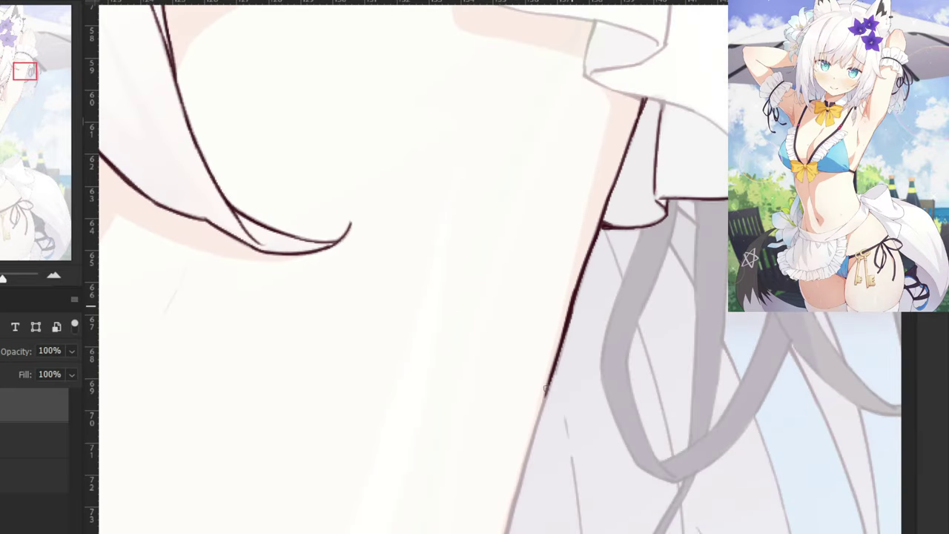
# Rework the arm's outer contour just below the cuff frill's hem and extend it down the arm.
pyautogui.hotkey('ctrl', 'z')
pyautogui.moveTo(571, 319); pyautogui.dragTo(550, 384)
pyautogui.hotkey('ctrl', 'z')
pyautogui.hotkey('ctrl', 'z')
pyautogui.moveTo(573, 310); pyautogui.dragTo(546, 395)
pyautogui.hotkey('ctrl', 'z')
pyautogui.hotkey('ctrl', 'z')
pyautogui.moveTo(523, 425); pyautogui.dragTo(578, 274)
pyautogui.moveTo(608, 221); pyautogui.dragTo(578, 332)
pyautogui.hotkey('ctrl', 'z')
pyautogui.moveTo(604, 242); pyautogui.dragTo(554, 396)
pyautogui.moveTo(570, 340); pyautogui.dragTo(544, 445)
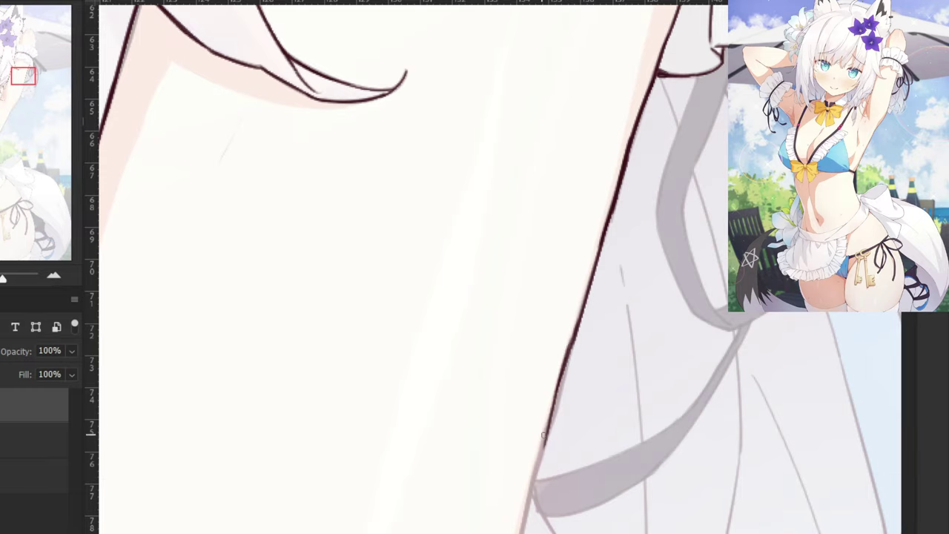
# Ink the arm's outer contour down to just above the end of the loose gray ribbon.
pyautogui.hotkey('ctrl', 'z')
pyautogui.hotkey('ctrl', 'z')
pyautogui.moveTo(577, 324); pyautogui.dragTo(546, 439)
pyautogui.moveTo(573, 347); pyautogui.dragTo(547, 428)
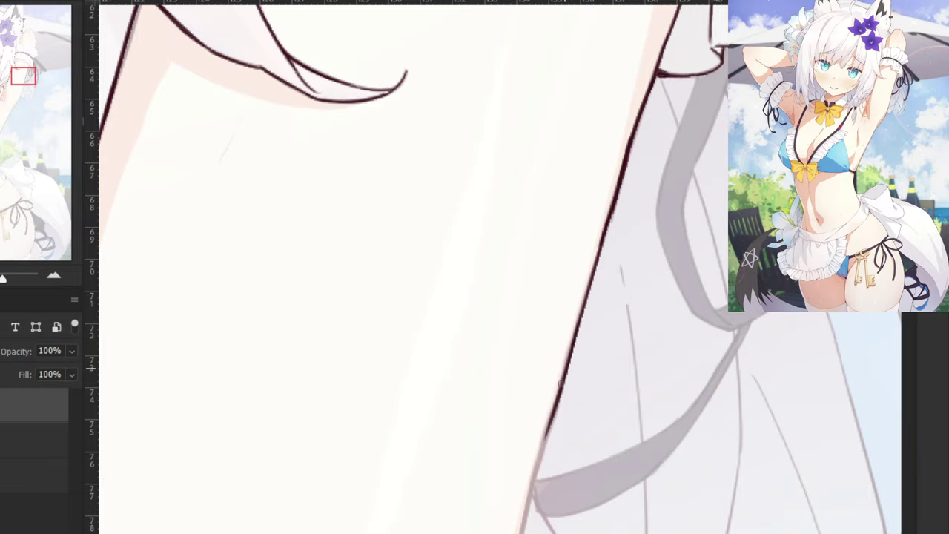
pyautogui.moveTo(564, 371); pyautogui.dragTo(538, 458)
pyautogui.moveTo(552, 412); pyautogui.dragTo(538, 462)
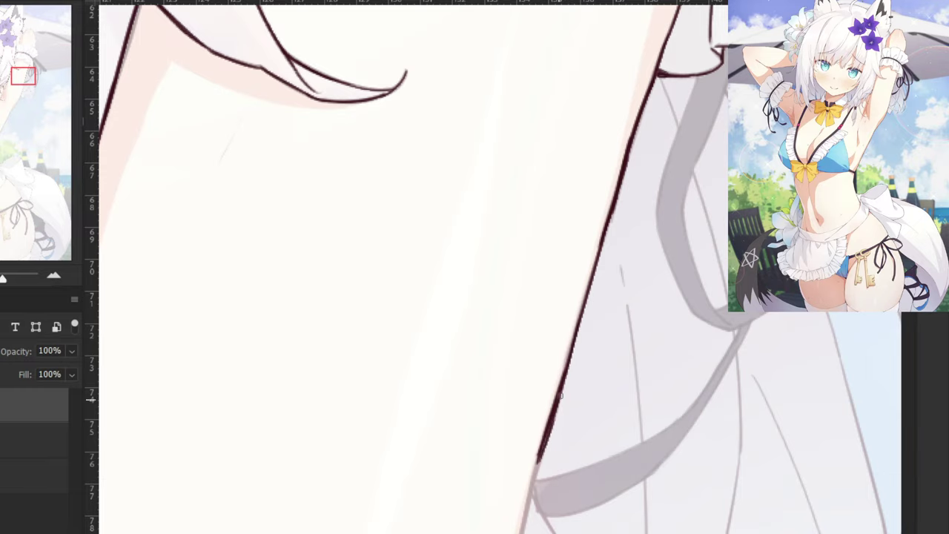
pyautogui.hotkey('ctrl', 'z')
pyautogui.moveTo(562, 386); pyautogui.dragTo(539, 458)
# Ink the arm's outer contour from the gray ribbon down to the first hair tips crossing behind it.
pyautogui.hotkey('ctrl', '-')
pyautogui.hotkey('ctrl', '-')
pyautogui.hotkey('ctrl', '-')
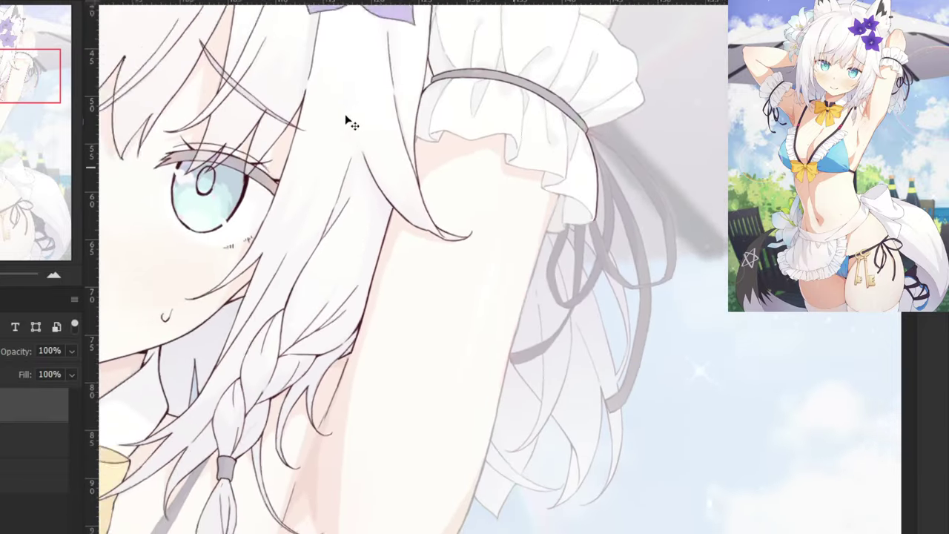
pyautogui.moveTo(427, 340); pyautogui.dragTo(523, 209)
pyautogui.hotkey('ctrl', '+')
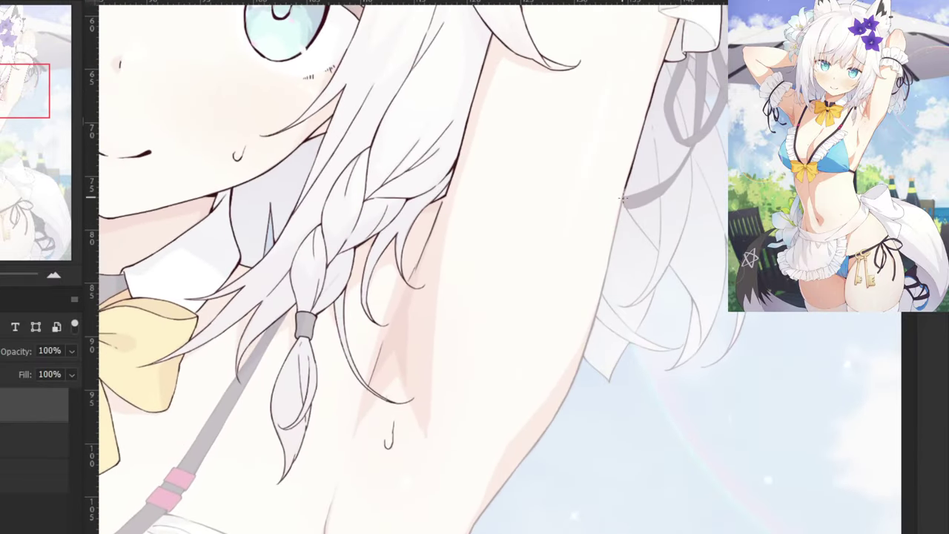
pyautogui.scroll(2, 621, 194)
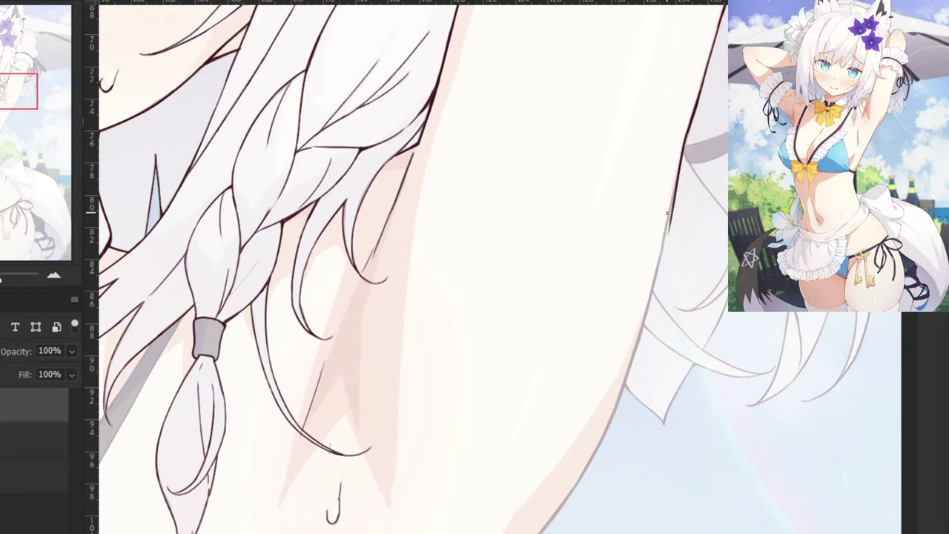
pyautogui.moveTo(635, 205); pyautogui.dragTo(526, 246)
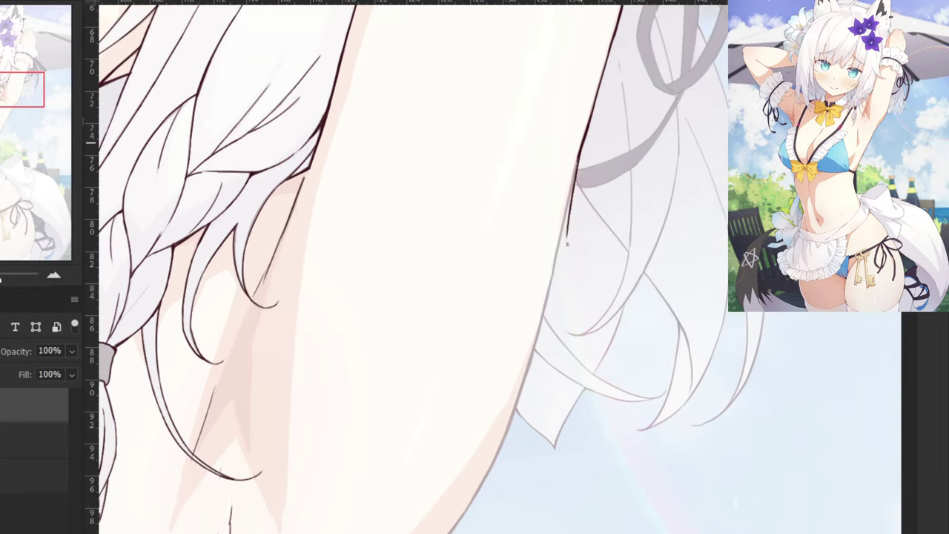
pyautogui.moveTo(580, 154); pyautogui.dragTo(557, 255)
pyautogui.hotkey('ctrl', 'z')
pyautogui.hotkey('ctrl', 'z')
pyautogui.moveTo(580, 149); pyautogui.dragTo(558, 247)
pyautogui.hotkey('ctrl', 'z')
pyautogui.moveTo(580, 152); pyautogui.dragTo(540, 331)
pyautogui.hotkey('ctrl', 'z')
pyautogui.hotkey('ctrl', 'z')
pyautogui.moveTo(559, 238); pyautogui.dragTo(532, 354)
pyautogui.hotkey('ctrl', 'z')
pyautogui.moveTo(557, 242); pyautogui.dragTo(530, 361)
pyautogui.hotkey('ctrl', 'z')
# Ink the arm's outer contour where it passes the lowest hair tips behind the arm.
pyautogui.moveTo(544, 322); pyautogui.dragTo(511, 432)
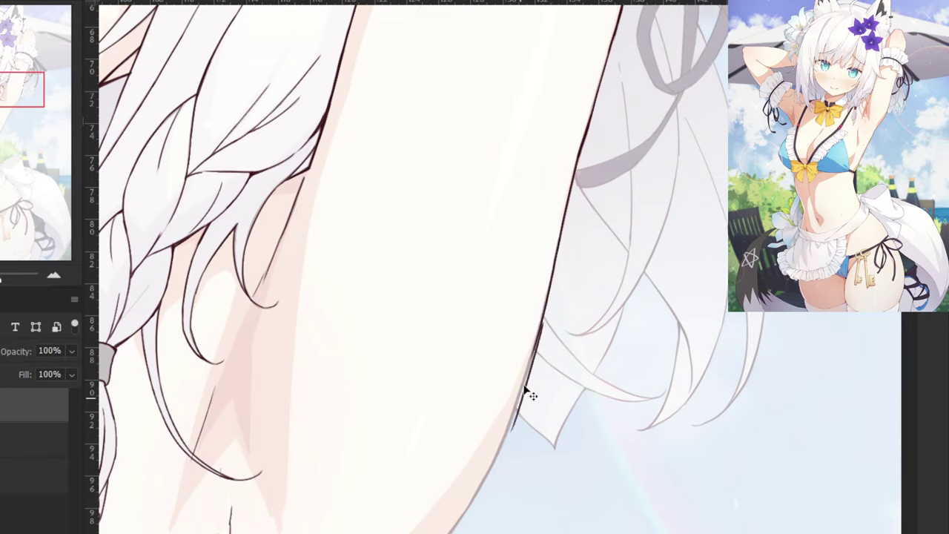
pyautogui.hotkey('ctrl', 'z')
pyautogui.moveTo(537, 340); pyautogui.dragTo(508, 434)
pyautogui.hotkey('ctrl', 'z')
pyautogui.moveTo(537, 340); pyautogui.dragTo(489, 480)
pyautogui.hotkey('ctrl', 'z')
pyautogui.hotkey('ctrl', 'z')
pyautogui.moveTo(521, 394)
pyautogui.mouseDown()
pyautogui.moveTo(484, 485)
pyautogui.moveTo(528, 378)
pyautogui.mouseUp()
pyautogui.hotkey('ctrl', 'z')
# Ink the rounded bend of the arm's outer contour below the hair tips, following the skin's edge against the sky.
pyautogui.moveTo(584, 284); pyautogui.dragTo(541, 389)
pyautogui.hotkey('ctrl', 'z')
pyautogui.moveTo(586, 284); pyautogui.dragTo(533, 387)
pyautogui.hotkey('ctrl', 'z')
pyautogui.hotkey('ctrl', 'z')
pyautogui.moveTo(586, 285); pyautogui.dragTo(530, 393)
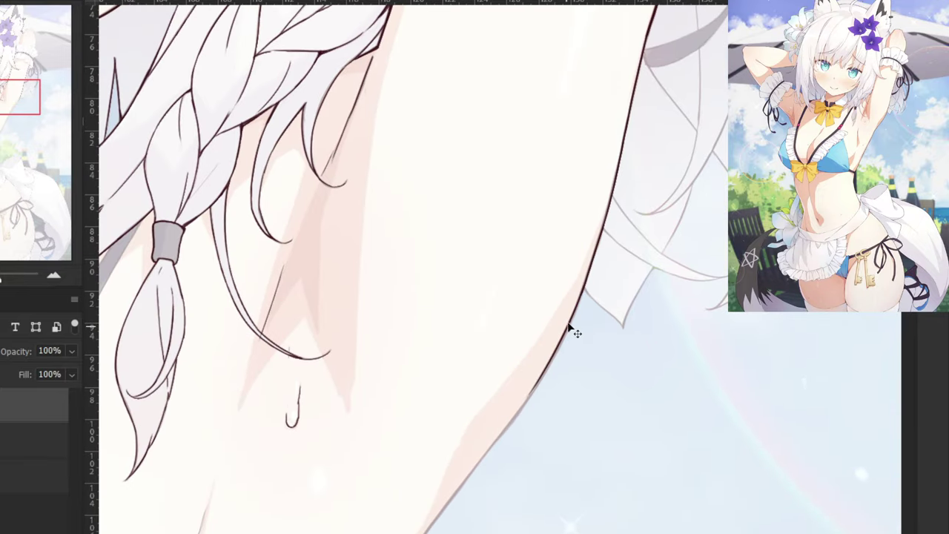
pyautogui.hotkey('ctrl', 'z')
pyautogui.moveTo(586, 281); pyautogui.dragTo(522, 403)
pyautogui.hotkey('ctrl', 'z')
pyautogui.moveTo(584, 283); pyautogui.dragTo(522, 406)
pyautogui.hotkey('ctrl', 'z')
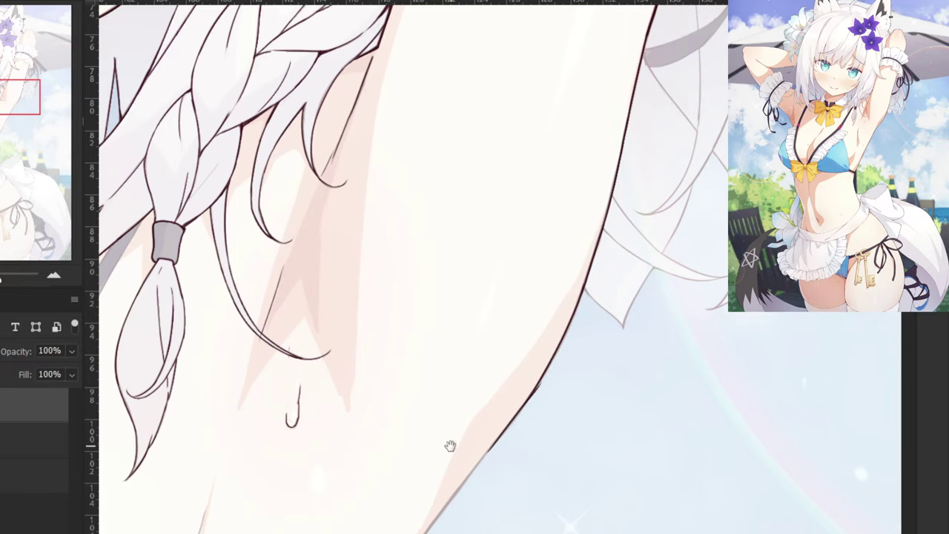
# Try several strokes to continue the arm contour's diagonal stretch toward its lower corner.
pyautogui.moveTo(447, 445); pyautogui.dragTo(546, 396)
pyautogui.moveTo(613, 305); pyautogui.dragTo(543, 398)
pyautogui.hotkey('ctrl', 'z')
pyautogui.moveTo(585, 353); pyautogui.dragTo(515, 440)
pyautogui.hotkey('ctrl', 'z')
pyautogui.moveTo(570, 374); pyautogui.dragTo(503, 453)
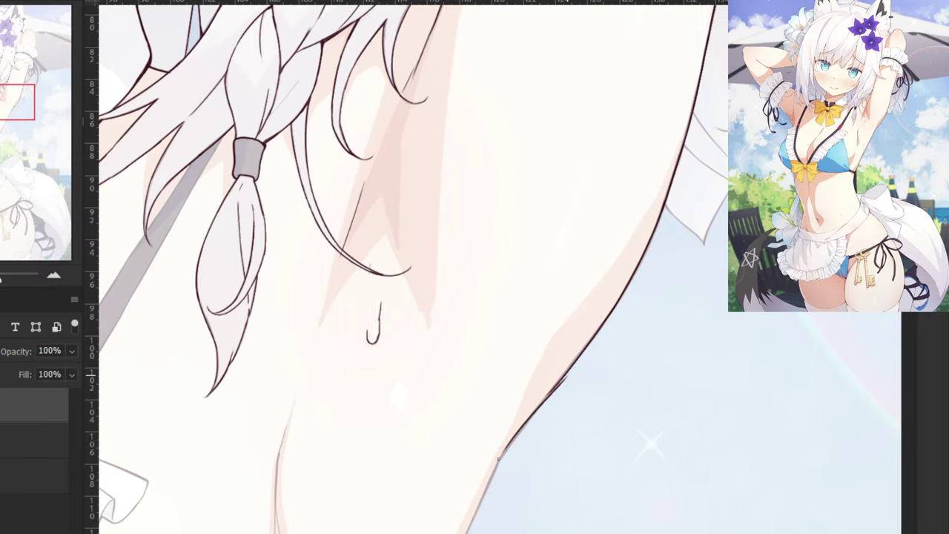
pyautogui.hotkey('ctrl', 'z')
pyautogui.moveTo(561, 381); pyautogui.dragTo(501, 456)
pyautogui.hotkey('ctrl', '+')
pyautogui.hotkey('ctrl', 'z')
# Refine and thicken the upper part of the arm contour's diagonal stretch against the sky.
pyautogui.moveTo(554, 474); pyautogui.dragTo(551, 365)
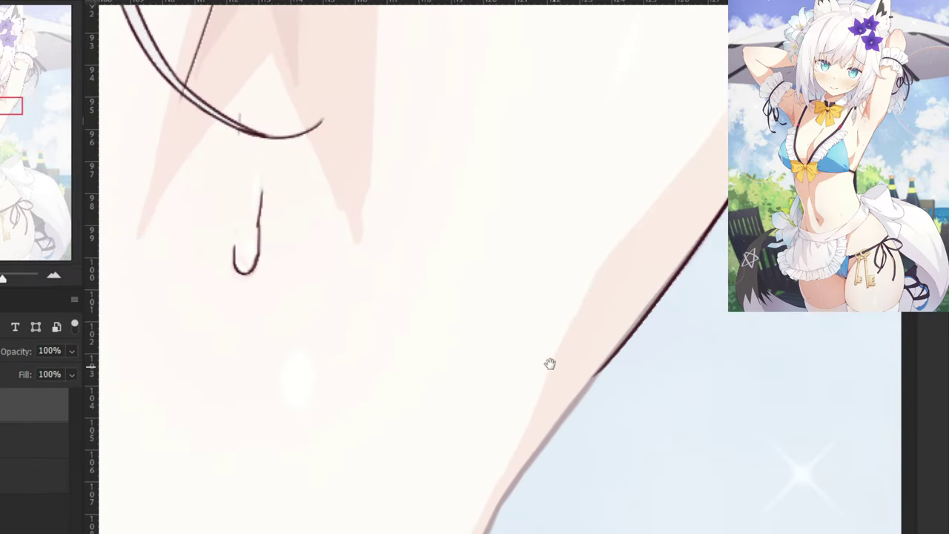
pyautogui.moveTo(695, 255); pyautogui.dragTo(627, 346)
pyautogui.moveTo(678, 274); pyautogui.dragTo(610, 356)
pyautogui.hotkey('ctrl', 'z')
pyautogui.hotkey('ctrl', 'z')
pyautogui.moveTo(658, 299); pyautogui.dragTo(600, 367)
pyautogui.hotkey('ctrl', 'z')
pyautogui.hotkey('ctrl', 'z')
pyautogui.moveTo(659, 298); pyautogui.dragTo(574, 399)
pyautogui.hotkey('ctrl', 'z')
pyautogui.moveTo(608, 358); pyautogui.dragTo(539, 449)
pyautogui.hotkey('ctrl', 'z')
pyautogui.hotkey('ctrl', 'z')
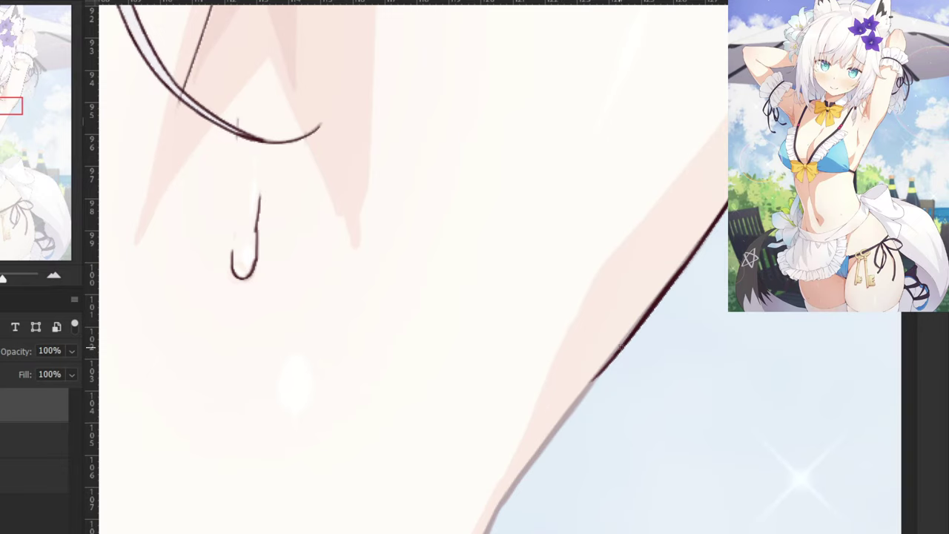
# Extend the diagonal arm contour with a clean stroke ending just above the lower corner.
pyautogui.moveTo(629, 333); pyautogui.dragTo(569, 416)
pyautogui.hotkey('ctrl', 'z')
pyautogui.moveTo(609, 363); pyautogui.dragTo(560, 425)
pyautogui.hotkey('ctrl', 'z')
pyautogui.moveTo(606, 365); pyautogui.dragTo(545, 445)
pyautogui.hotkey('ctrl', 'z')
pyautogui.moveTo(607, 369); pyautogui.dragTo(518, 481)
pyautogui.hotkey('ctrl', 'z')
pyautogui.hotkey('ctrl', 'z')
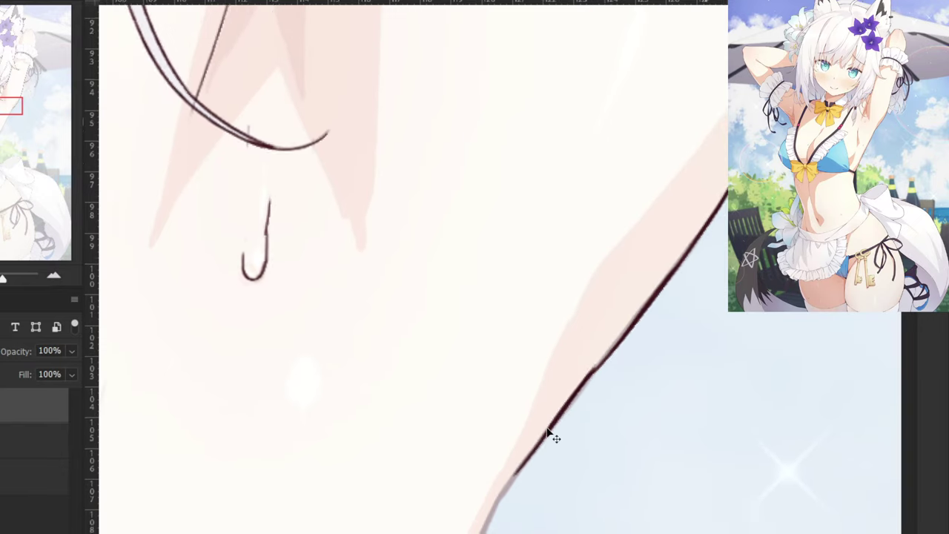
pyautogui.hotkey('ctrl', '-')
pyautogui.hotkey('ctrl', '+')
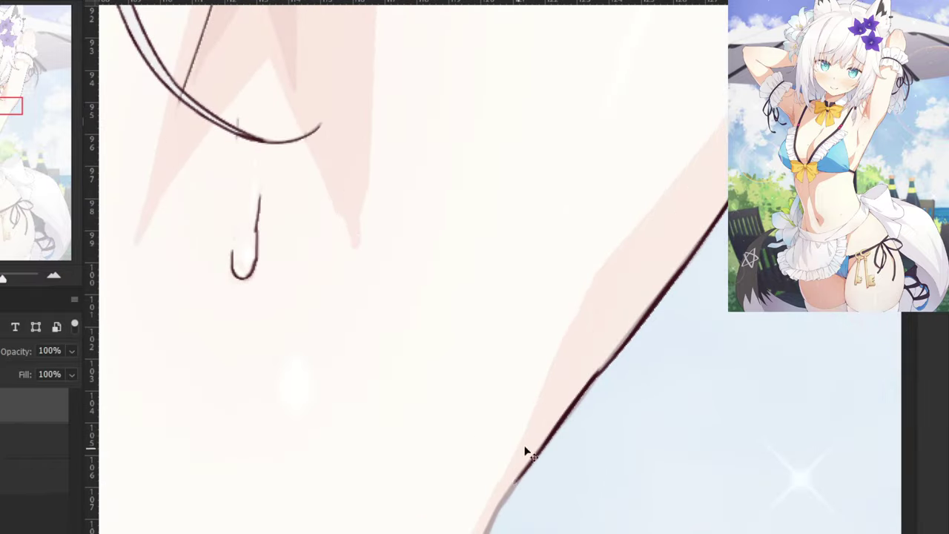
# Try the contour's turn at the lower corner and rework the visible join in the diagonal stretch.
pyautogui.moveTo(529, 465); pyautogui.dragTo(500, 510)
pyautogui.hotkey('ctrl', 'z')
pyautogui.moveTo(662, 287); pyautogui.dragTo(604, 365)
pyautogui.hotkey('ctrl', 'z')
pyautogui.moveTo(651, 305); pyautogui.dragTo(589, 381)
pyautogui.hotkey('ctrl', 'z')
pyautogui.moveTo(620, 346); pyautogui.dragTo(587, 380)
# Ink the contour's first straight stretch past the lower corner, heading down the side of the torso.
pyautogui.moveTo(427, 510); pyautogui.dragTo(568, 226)
pyautogui.hotkey('ctrl', '-')
pyautogui.moveTo(571, 262); pyautogui.dragTo(550, 305)
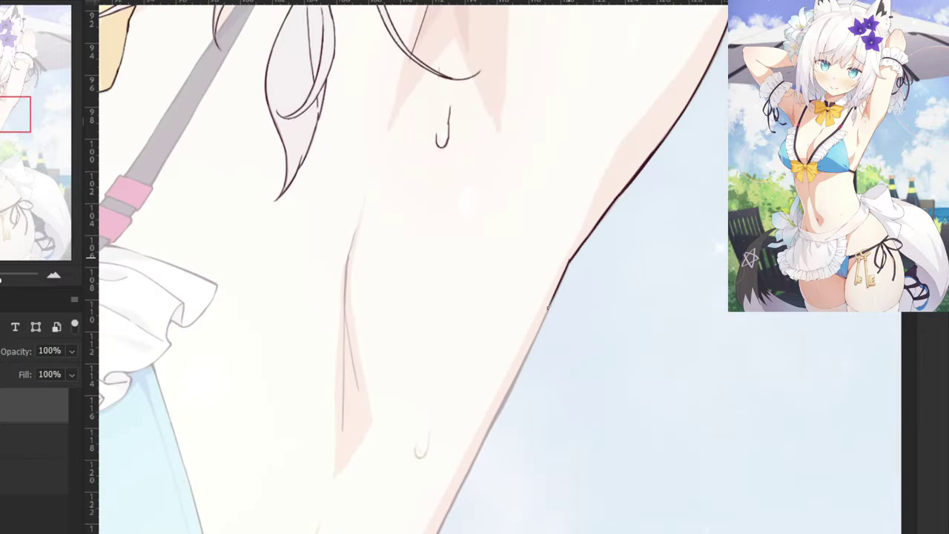
pyautogui.scroll(3, 556, 296)
pyautogui.moveTo(636, 221); pyautogui.dragTo(584, 342)
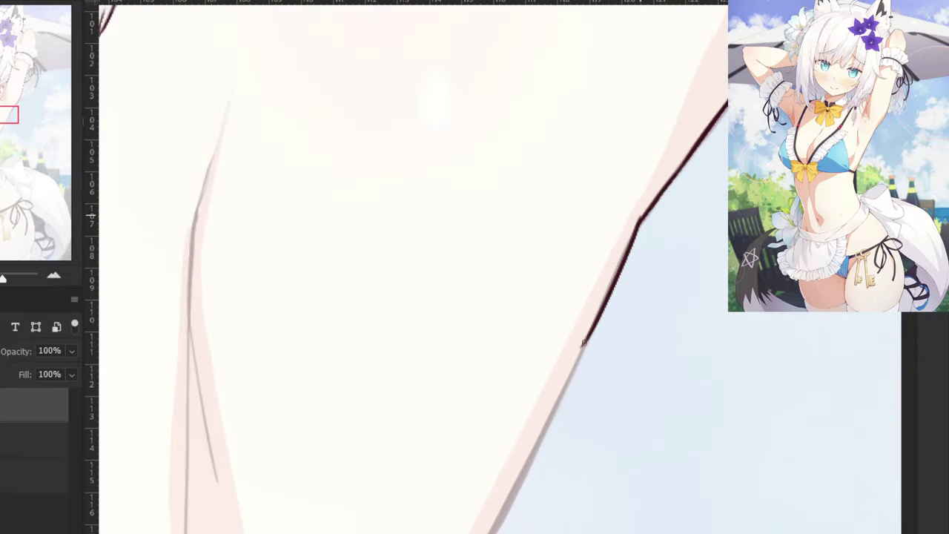
pyautogui.scroll(-2, 557, 401)
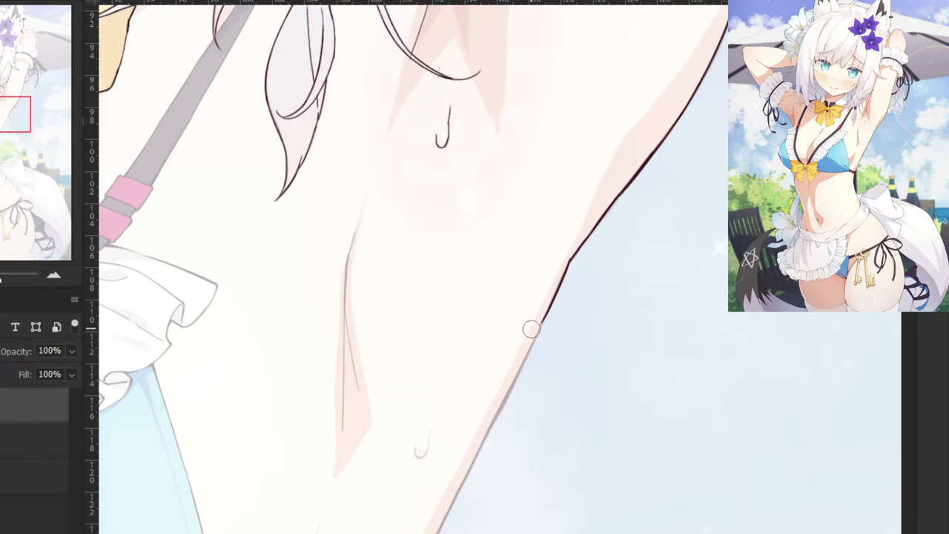
# Examine the line art with the reference hidden, then compare the raised arm's contour against the reference.
pyautogui.scroll(-4, 530, 317)
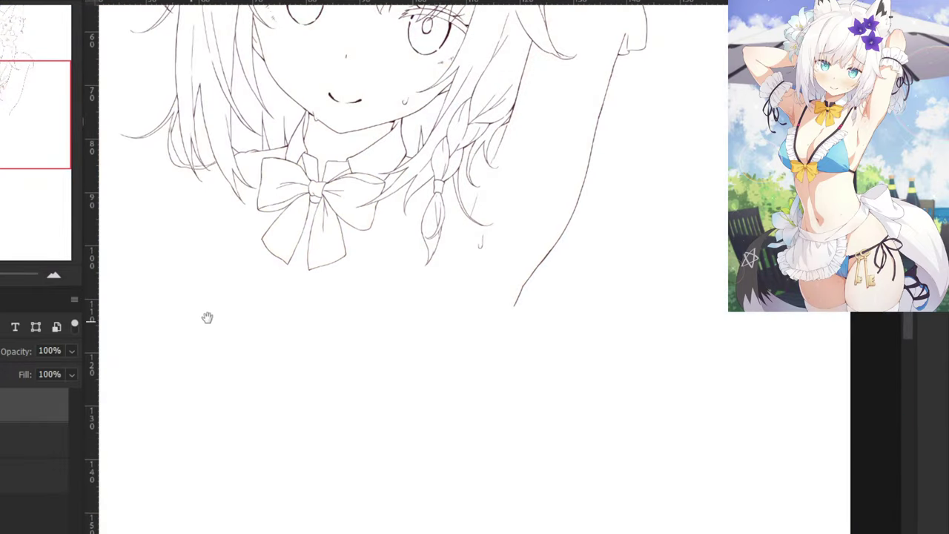
pyautogui.moveTo(245, 319); pyautogui.dragTo(190, 507)
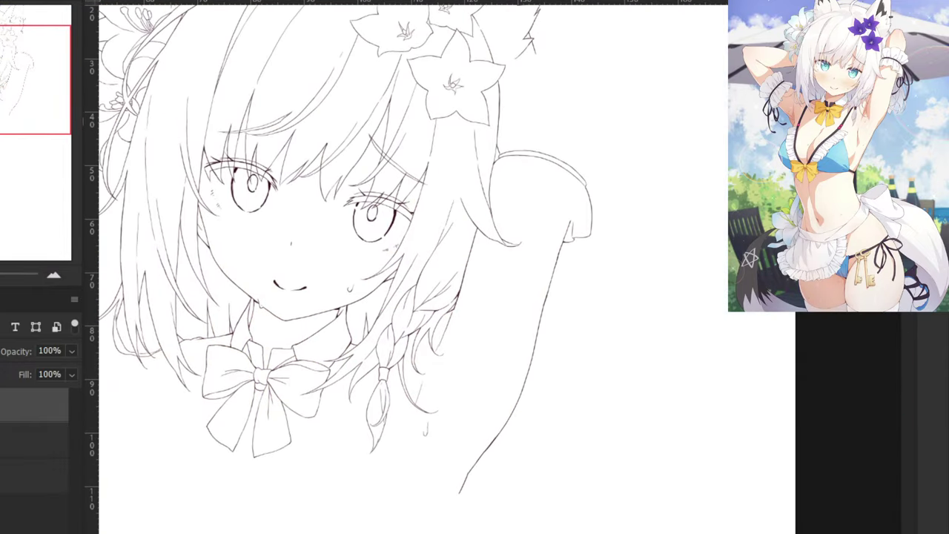
pyautogui.hotkey('ctrl', '+')
pyautogui.hotkey('ctrl', '+')
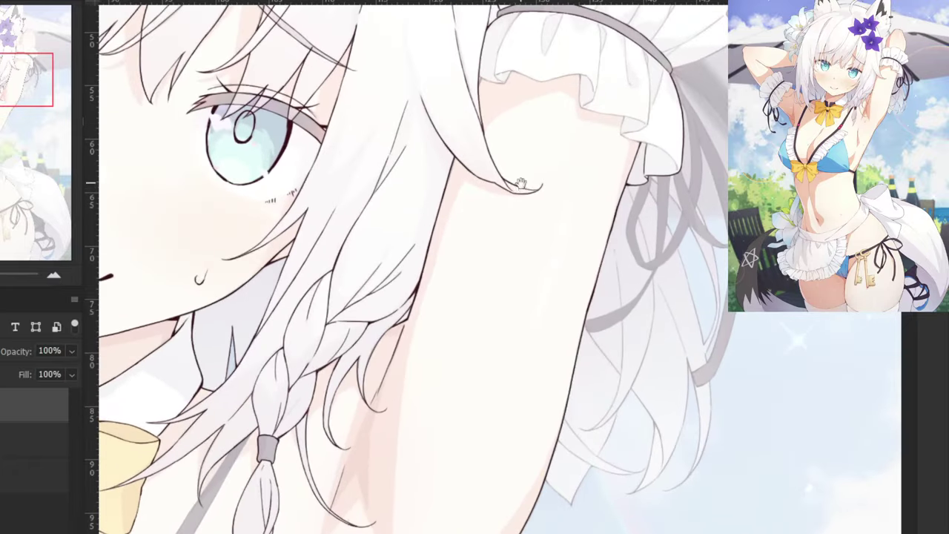
pyautogui.moveTo(516, 183); pyautogui.dragTo(502, 349)
pyautogui.scroll(-10, 502, 350)
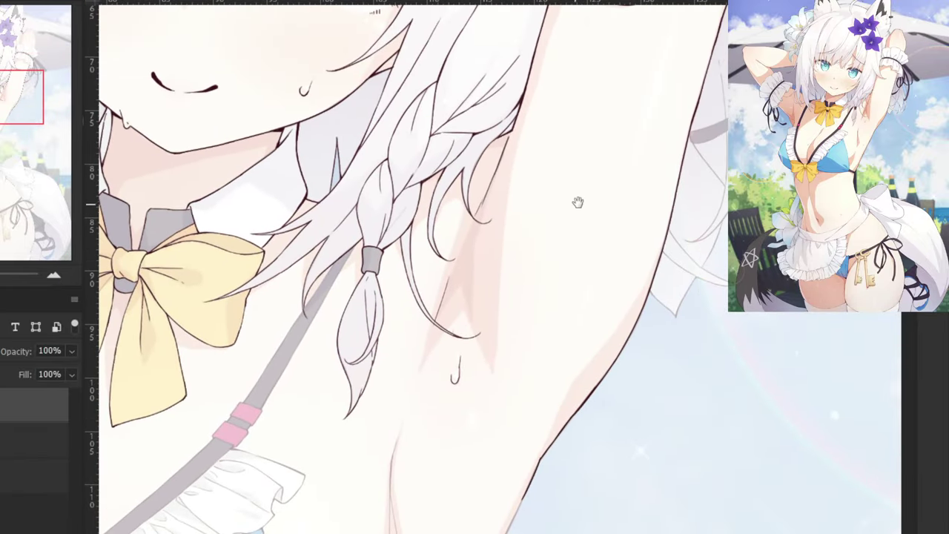
pyautogui.moveTo(577, 201); pyautogui.dragTo(535, 323)
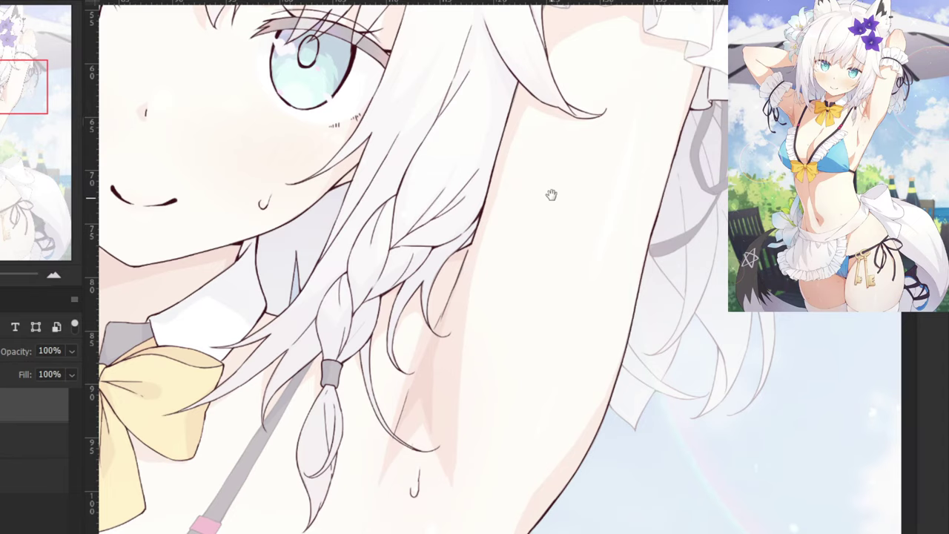
pyautogui.moveTo(551, 195); pyautogui.dragTo(543, 316)
# Ink the narrow leaf-shaped fold on the cuff's lower frill, just beneath the middle of the gray band.
pyautogui.hotkey('ctrl', '+')
pyautogui.hotkey('ctrl', '+')
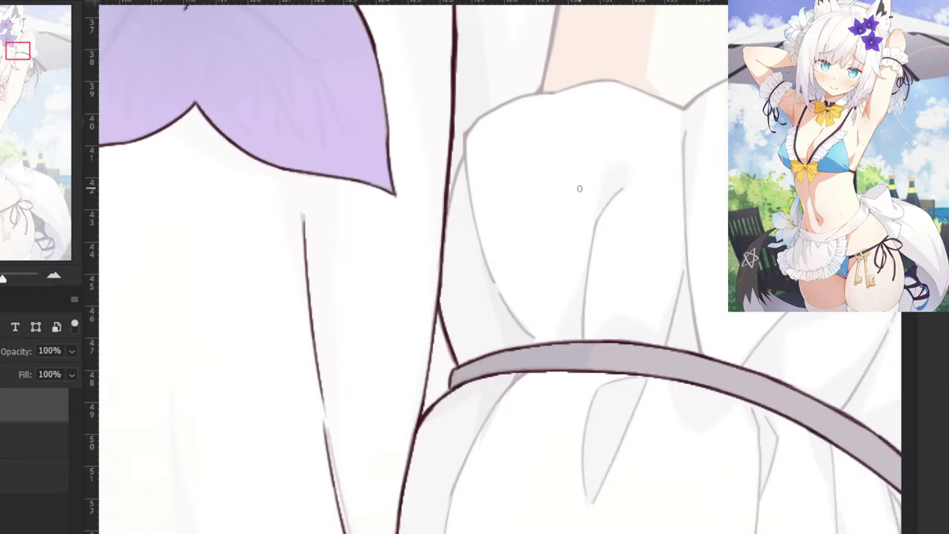
pyautogui.moveTo(610, 394); pyautogui.dragTo(468, 313)
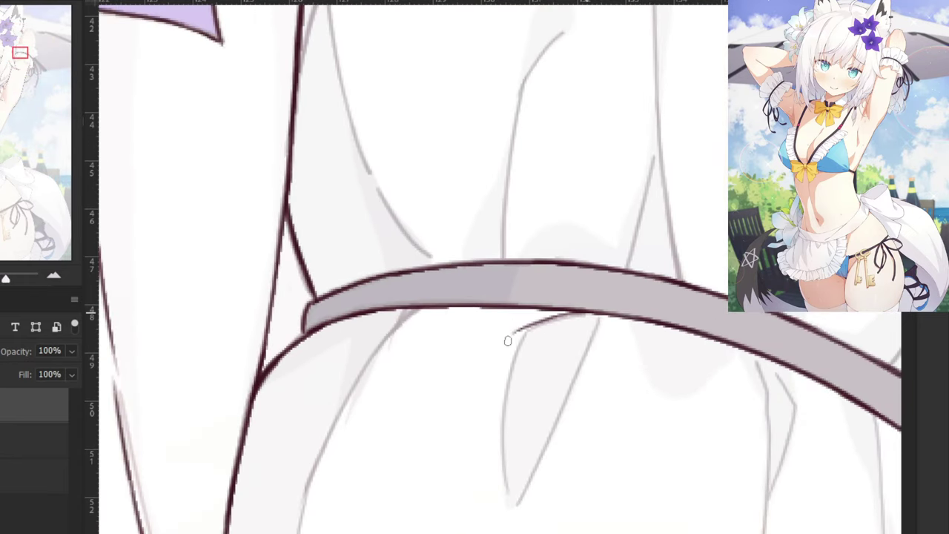
pyautogui.moveTo(587, 316)
pyautogui.mouseDown()
pyautogui.moveTo(523, 335)
pyautogui.moveTo(504, 442)
pyautogui.mouseUp()
pyautogui.hotkey('ctrl', 'z')
pyautogui.moveTo(525, 331)
pyautogui.mouseDown()
pyautogui.moveTo(509, 491)
pyautogui.moveTo(497, 419)
pyautogui.moveTo(510, 486)
pyautogui.moveTo(512, 478)
pyautogui.mouseUp()
pyautogui.hotkey('ctrl', 'z')
pyautogui.hotkey('ctrl', 'z')
pyautogui.hotkey('ctrl', 'z')
pyautogui.moveTo(523, 333); pyautogui.dragTo(510, 487)
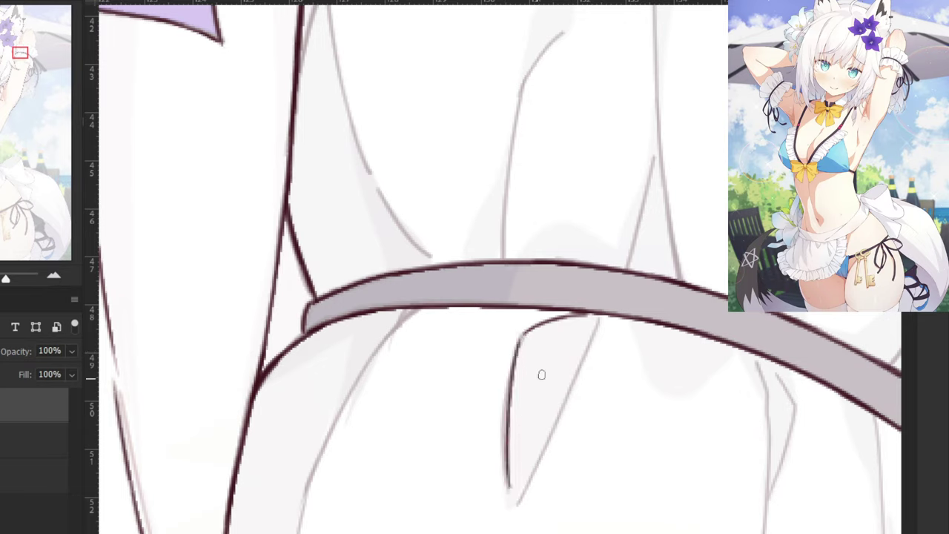
pyautogui.moveTo(597, 321); pyautogui.dragTo(522, 492)
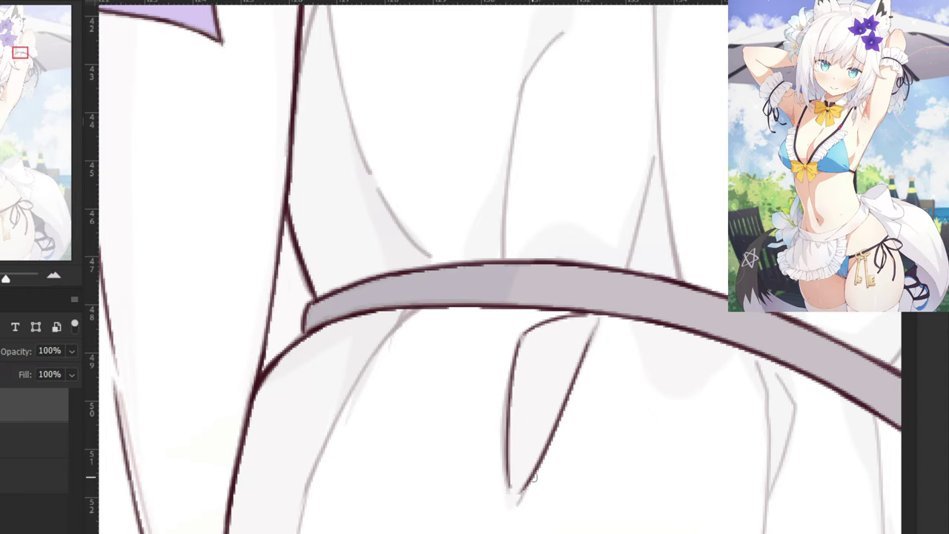
# Ink the short fold line with a curved tip below the gray band, on the frill's outer half.
pyautogui.moveTo(595, 442); pyautogui.dragTo(418, 339)
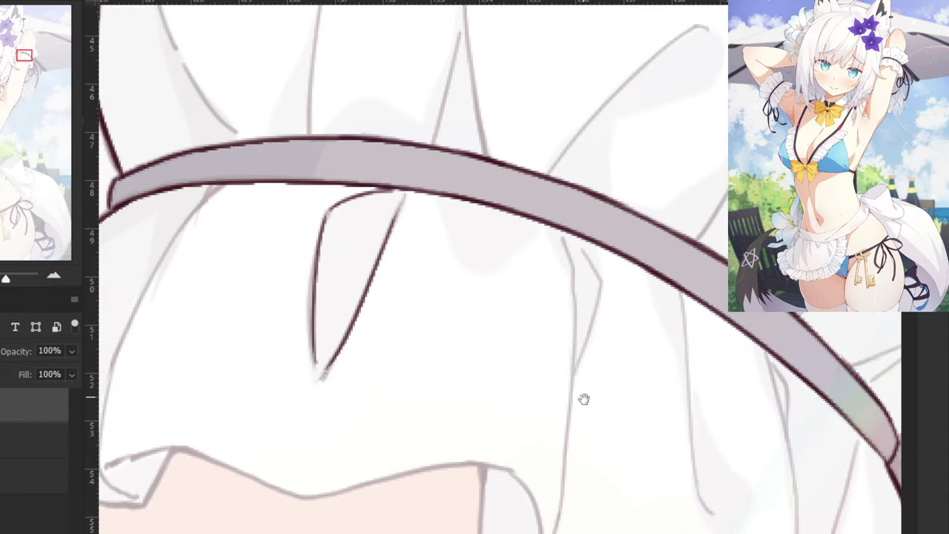
pyautogui.moveTo(584, 399); pyautogui.dragTo(471, 266)
pyautogui.moveTo(511, 181); pyautogui.dragTo(527, 377)
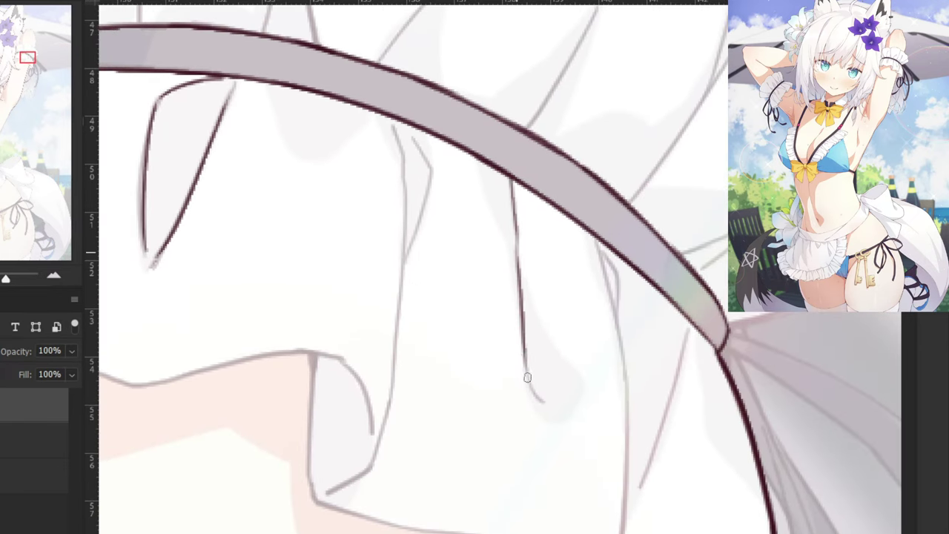
pyautogui.moveTo(527, 335); pyautogui.dragTo(543, 401)
pyautogui.hotkey('ctrl', '-')
pyautogui.hotkey('ctrl', '+')
pyautogui.hotkey('ctrl', 'z')
pyautogui.hotkey('ctrl', 'z')
pyautogui.moveTo(525, 356); pyautogui.dragTo(543, 402)
pyautogui.hotkey('ctrl', 'z')
# Ink the long fold edge from the band down to the frill's corner and along the turned-up hem's lower edge.
pyautogui.moveTo(592, 228); pyautogui.dragTo(629, 430)
pyautogui.hotkey('ctrl', 'z')
pyautogui.moveTo(627, 375)
pyautogui.mouseDown()
pyautogui.moveTo(627, 532)
pyautogui.moveTo(586, 424)
pyautogui.mouseUp()
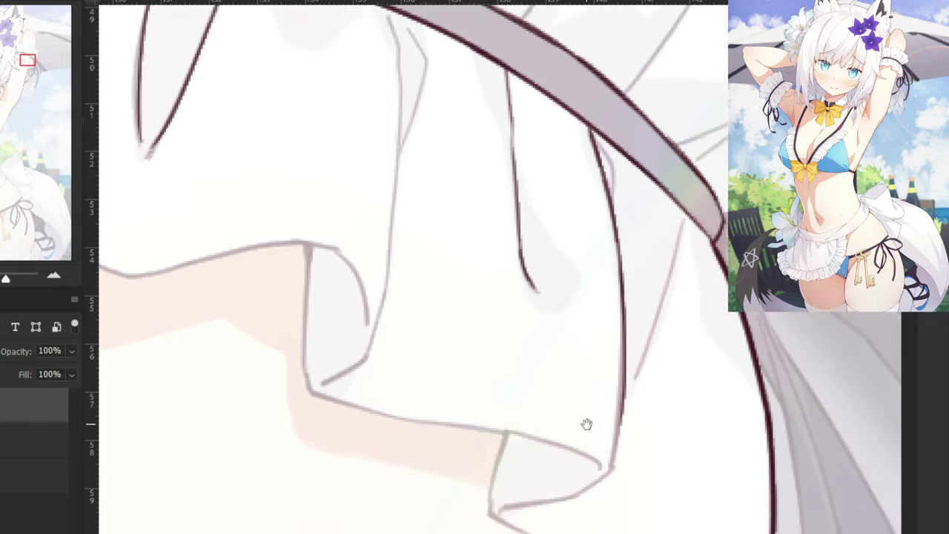
pyautogui.moveTo(626, 288); pyautogui.dragTo(623, 427)
pyautogui.moveTo(625, 357); pyautogui.dragTo(612, 458)
pyautogui.hotkey('ctrl', 'z')
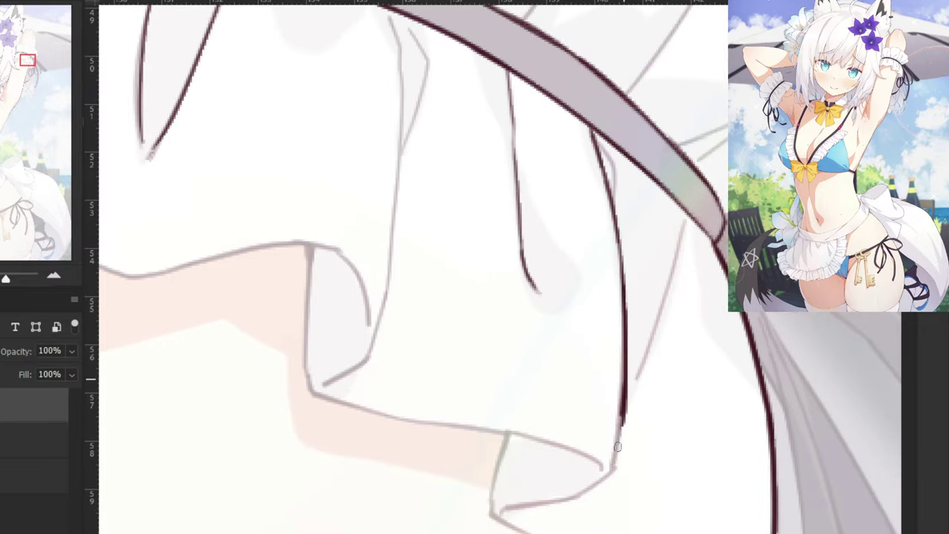
pyautogui.moveTo(625, 382)
pyautogui.mouseDown()
pyautogui.moveTo(612, 472)
pyautogui.moveTo(554, 507)
pyautogui.moveTo(498, 512)
pyautogui.mouseUp()
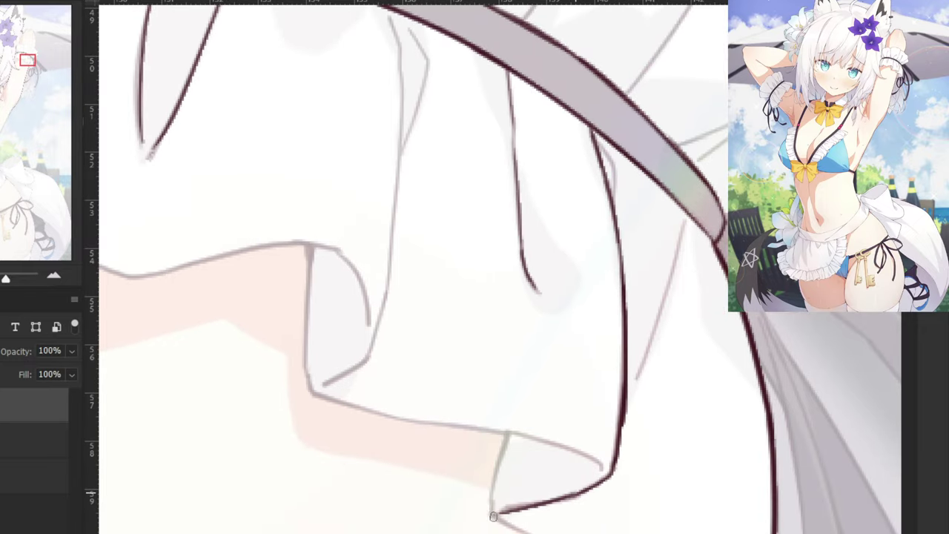
pyautogui.hotkey('ctrl', 'z')
pyautogui.moveTo(561, 501); pyautogui.dragTo(502, 510)
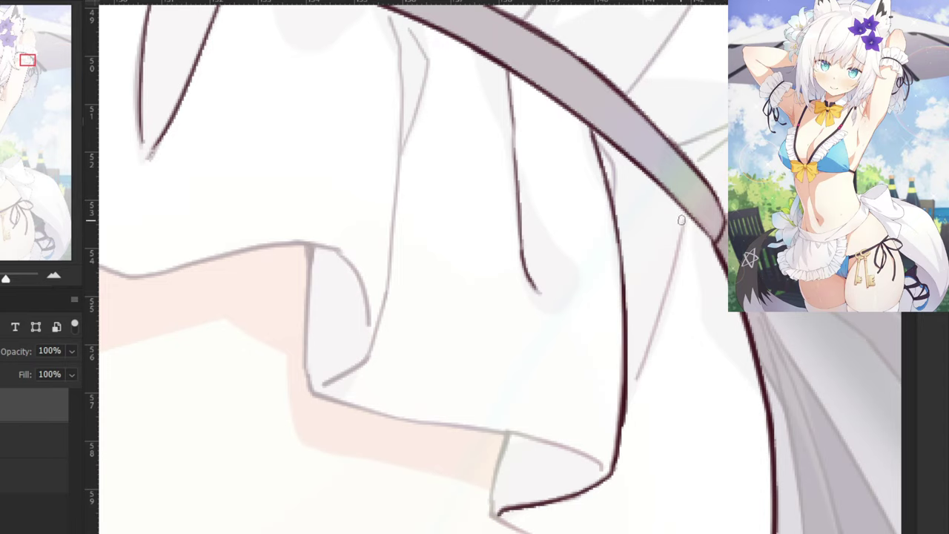
# Ink the slanted crease below the band's outer end, between the long fold edge and the frill's outline.
pyautogui.moveTo(687, 216); pyautogui.dragTo(638, 373)
pyautogui.hotkey('ctrl', 'z')
pyautogui.hotkey('ctrl', 'z')
pyautogui.moveTo(687, 223); pyautogui.dragTo(638, 376)
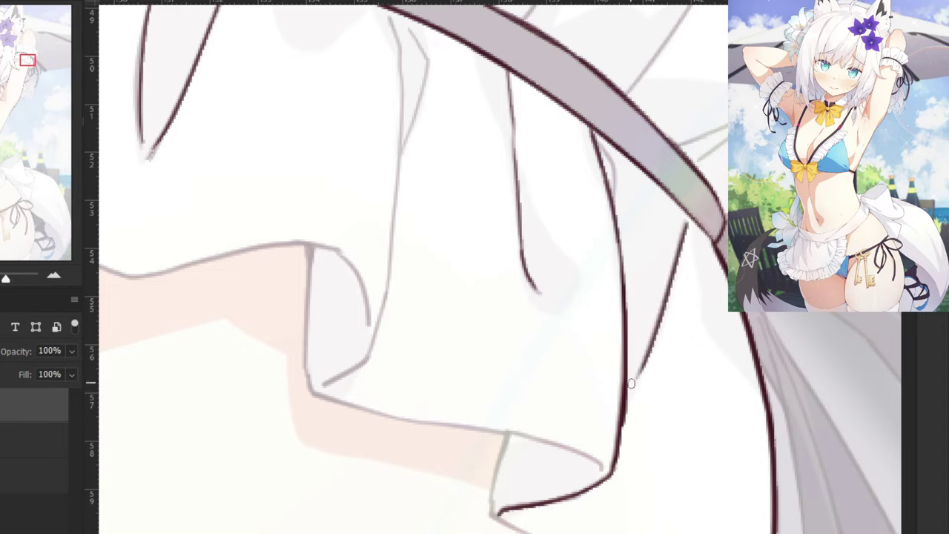
# Ink the short side of the turned-up fold at the frill's outer end and begin the hem edge running outward from its lower corner.
pyautogui.moveTo(509, 436)
pyautogui.mouseDown()
pyautogui.moveTo(490, 512)
pyautogui.moveTo(301, 378)
pyautogui.moveTo(460, 435)
pyautogui.mouseUp()
pyautogui.hotkey('ctrl', 'z')
pyautogui.hotkey('ctrl', 'z')
pyautogui.moveTo(371, 402)
pyautogui.mouseDown()
pyautogui.moveTo(447, 428)
pyautogui.moveTo(436, 420)
pyautogui.mouseUp()
pyautogui.hotkey('ctrl', 'z')
pyautogui.moveTo(372, 404); pyautogui.dragTo(508, 442)
pyautogui.moveTo(430, 420); pyautogui.dragTo(549, 463)
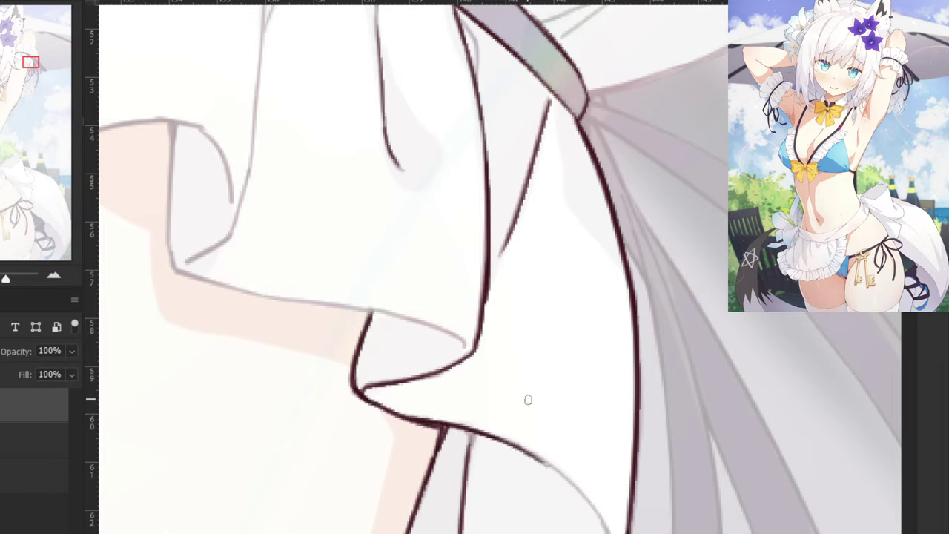
# Continue the frill's lower hem in one smooth curve down toward its outermost corner.
pyautogui.moveTo(472, 430)
pyautogui.mouseDown()
pyautogui.moveTo(468, 458)
pyautogui.moveTo(596, 506)
pyautogui.mouseUp()
pyautogui.hotkey('ctrl', 'z')
pyautogui.hotkey('ctrl', 'z')
pyautogui.moveTo(508, 440); pyautogui.dragTo(593, 502)
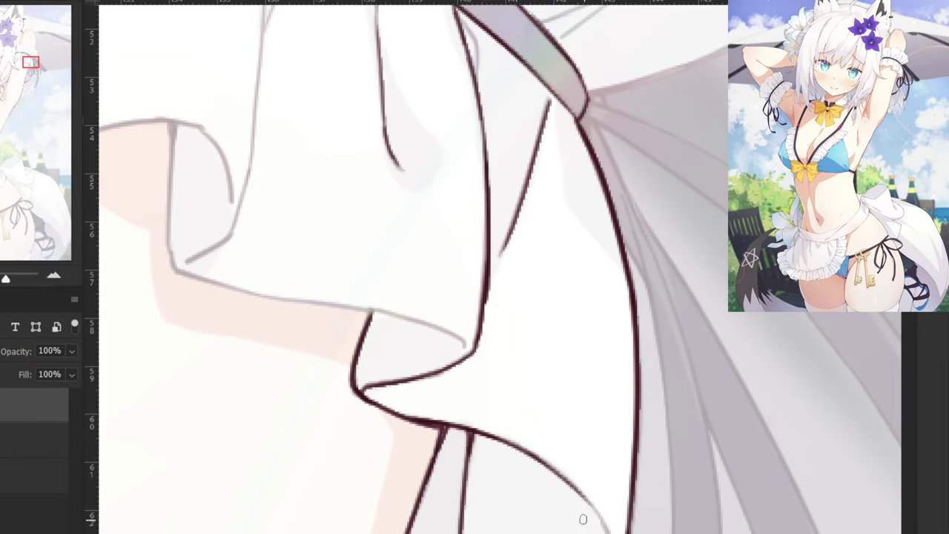
pyautogui.hotkey('ctrl', 'z')
pyautogui.moveTo(516, 445); pyautogui.dragTo(605, 523)
pyautogui.hotkey('ctrl', 'z')
pyautogui.hotkey('ctrl', 'z')
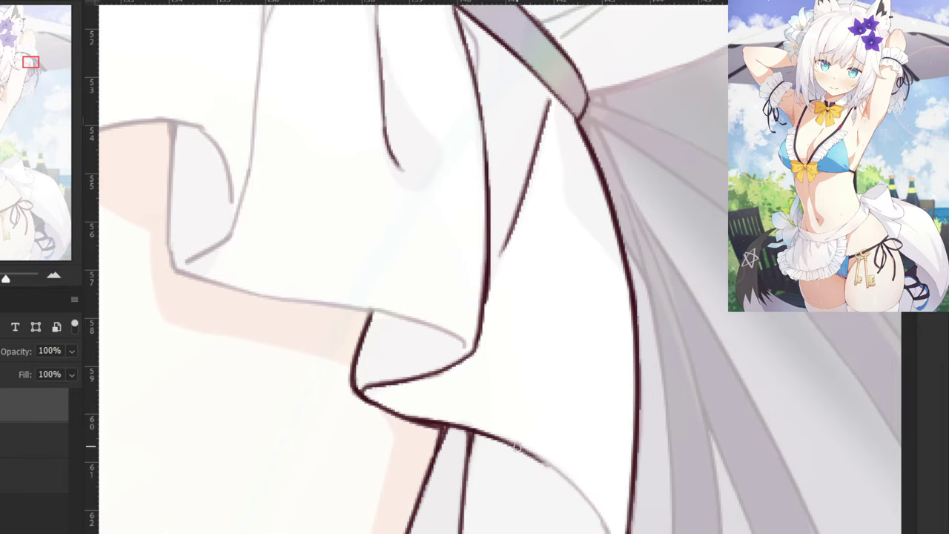
pyautogui.moveTo(517, 445); pyautogui.dragTo(607, 533)
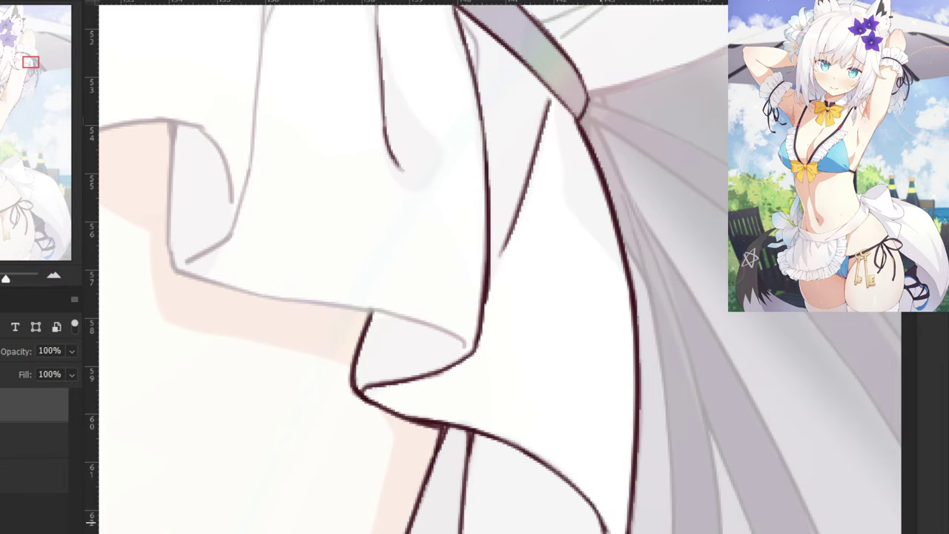
# Ink the hem at the lower frill's inner end beside the hair, including the slanted edge rising from its small corner.
pyautogui.hotkey('ctrl', '-')
pyautogui.hotkey('ctrl', '-')
pyautogui.hotkey('ctrl', '-')
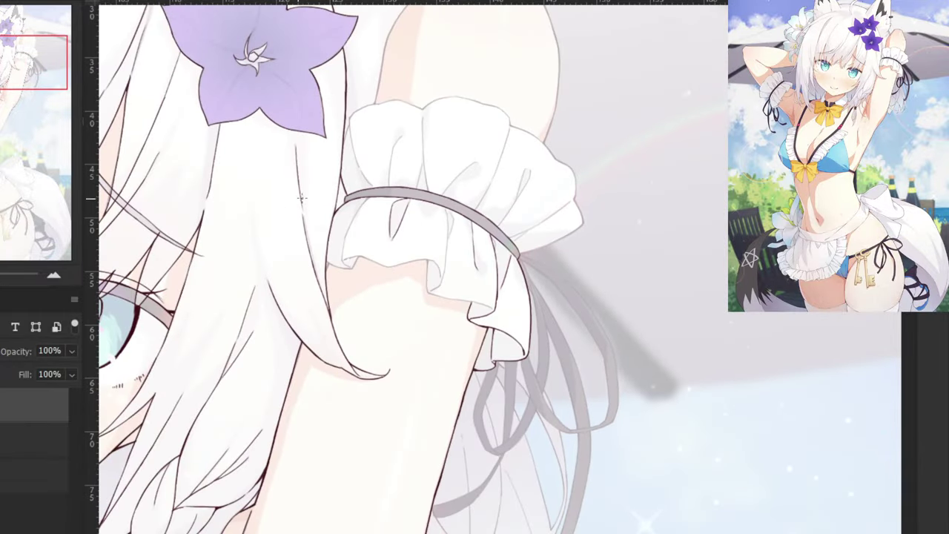
pyautogui.scroll(6, 301, 197)
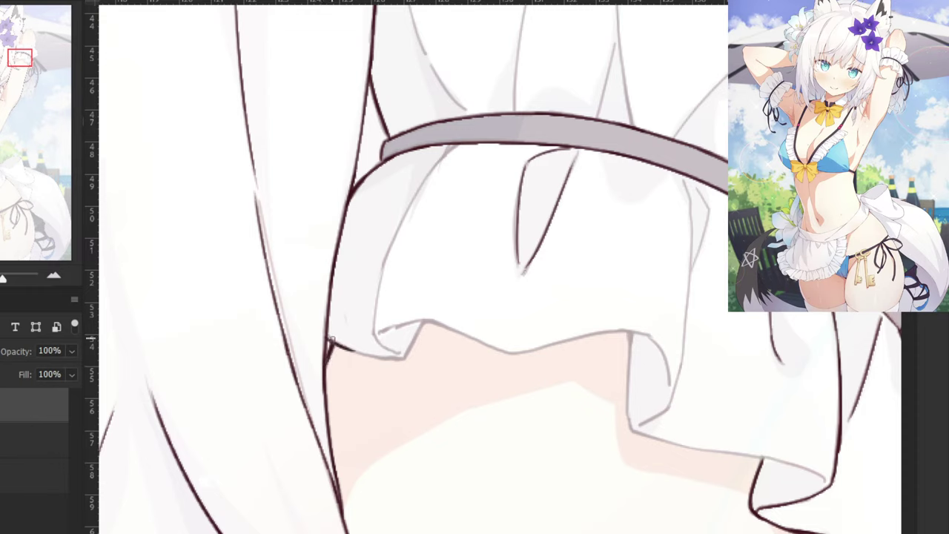
pyautogui.moveTo(329, 341); pyautogui.dragTo(379, 358)
pyautogui.moveTo(425, 320); pyautogui.dragTo(402, 359)
pyautogui.hotkey('ctrl', 'z')
pyautogui.hotkey('ctrl', 'z')
pyautogui.moveTo(424, 322)
pyautogui.mouseDown()
pyautogui.moveTo(372, 360)
pyautogui.moveTo(392, 356)
pyautogui.moveTo(361, 356)
pyautogui.moveTo(399, 359)
pyautogui.moveTo(354, 359)
pyautogui.moveTo(406, 359)
pyautogui.moveTo(367, 356)
pyautogui.mouseUp()
pyautogui.hotkey('ctrl', 'z')
pyautogui.hotkey('ctrl', 'z')
pyautogui.hotkey('ctrl', 'z')
pyautogui.hotkey('ctrl', 'z')
pyautogui.hotkey('ctrl', 'z')
pyautogui.hotkey('ctrl', 'z')
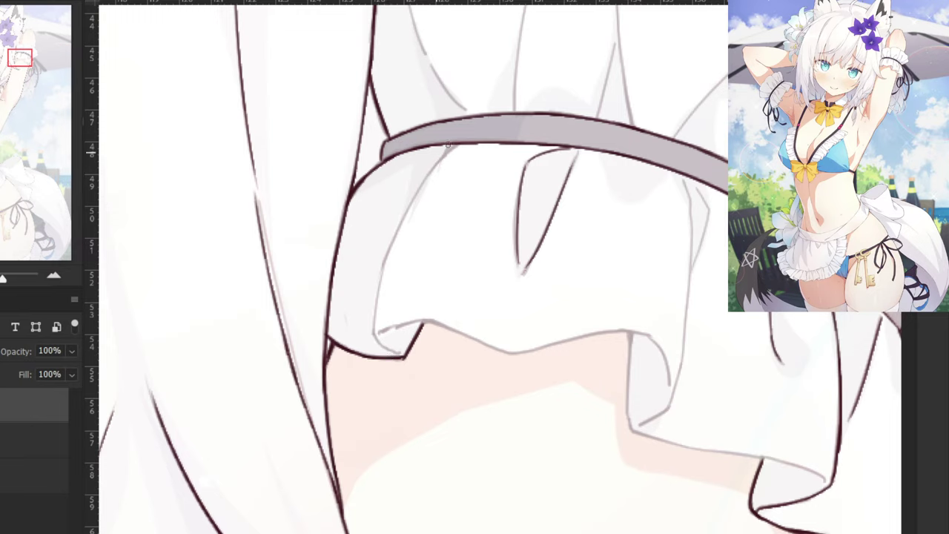
# Ink the curved fold line from the gray band's inner end down to the hooked tip at the hem corner.
pyautogui.moveTo(448, 144); pyautogui.dragTo(386, 264)
pyautogui.hotkey('ctrl', 'z')
pyautogui.moveTo(410, 208)
pyautogui.mouseDown()
pyautogui.moveTo(383, 271)
pyautogui.moveTo(387, 249)
pyautogui.moveTo(409, 211)
pyautogui.moveTo(366, 329)
pyautogui.moveTo(380, 274)
pyautogui.moveTo(374, 325)
pyautogui.mouseUp()
pyautogui.hotkey('ctrl', 'z')
pyautogui.hotkey('ctrl', 'z')
pyautogui.moveTo(384, 260)
pyautogui.mouseDown()
pyautogui.moveTo(374, 330)
pyautogui.moveTo(399, 351)
pyautogui.mouseUp()
pyautogui.hotkey('ctrl', 'z')
pyautogui.hotkey('ctrl', 'z')
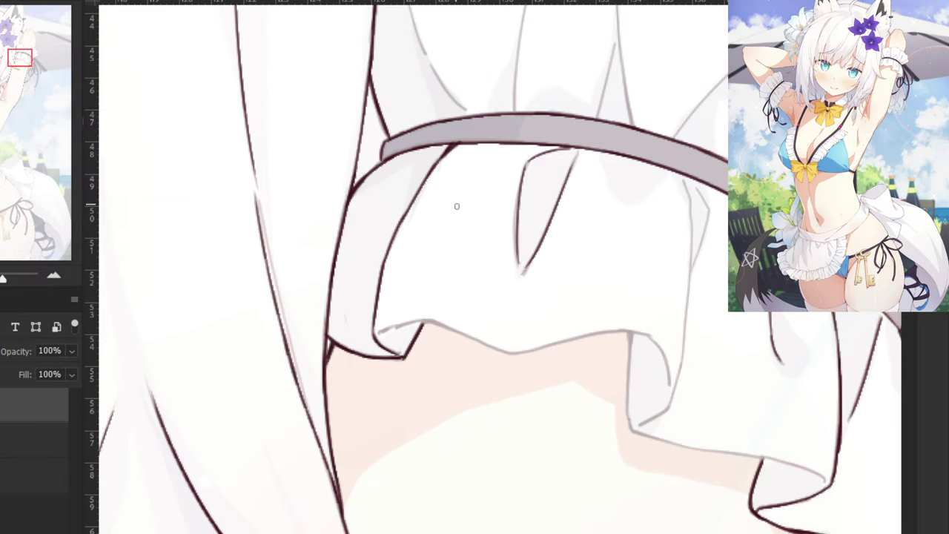
# Ink the short upper edge of the small turned-up hem fold at the frill's inner end.
pyautogui.hotkey('ctrl', '+')
pyautogui.moveTo(390, 330); pyautogui.dragTo(319, 348)
pyautogui.hotkey('ctrl', 'z')
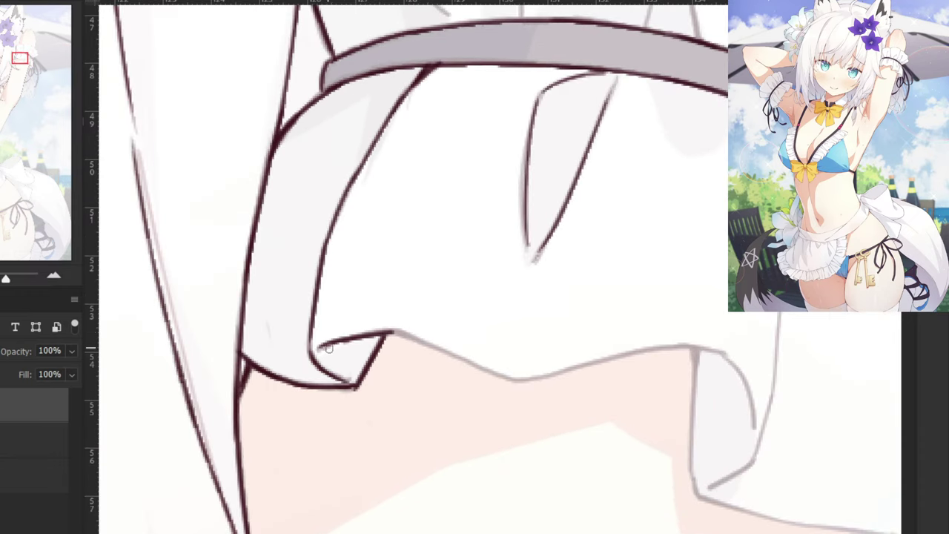
pyautogui.hotkey('ctrl', 'z')
pyautogui.moveTo(390, 331); pyautogui.dragTo(320, 350)
# Ink the hem from the small turned-up fold down to the lowest dip of the wave over the arm.
pyautogui.moveTo(386, 331); pyautogui.dragTo(482, 368)
pyautogui.hotkey('ctrl', 'z')
pyautogui.moveTo(429, 341)
pyautogui.mouseDown()
pyautogui.moveTo(502, 378)
pyautogui.moveTo(422, 343)
pyautogui.moveTo(518, 381)
pyautogui.moveTo(502, 381)
pyautogui.moveTo(540, 375)
pyautogui.mouseUp()
pyautogui.hotkey('ctrl', 'z')
pyautogui.hotkey('ctrl', 'z')
pyautogui.hotkey('ctrl', 'z')
pyautogui.hotkey('ctrl', 'z')
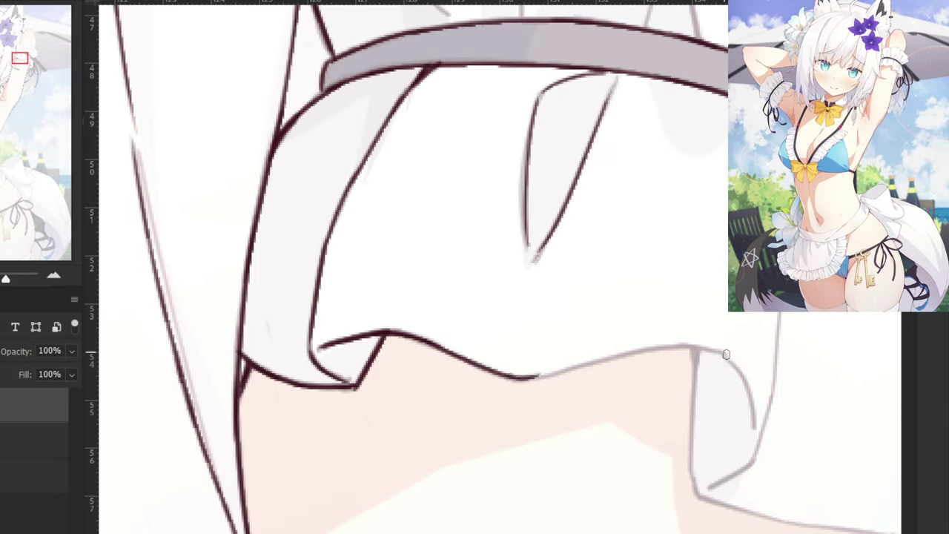
# Ink the hem from the dip up to the middle fold, including the fold's downward-curling end.
pyautogui.moveTo(712, 349)
pyautogui.mouseDown()
pyautogui.moveTo(734, 402)
pyautogui.moveTo(747, 385)
pyautogui.moveTo(754, 419)
pyautogui.mouseUp()
pyautogui.hotkey('ctrl', 'z')
pyautogui.moveTo(720, 350)
pyautogui.mouseDown()
pyautogui.moveTo(603, 362)
pyautogui.moveTo(665, 348)
pyautogui.moveTo(603, 362)
pyautogui.mouseUp()
pyautogui.hotkey('ctrl', 'z')
pyautogui.hotkey('ctrl', 'z')
pyautogui.hotkey('ctrl', 'z')
pyautogui.hotkey('ctrl', 'z')
pyautogui.moveTo(718, 349); pyautogui.dragTo(597, 360)
pyautogui.hotkey('ctrl', 'z')
pyautogui.hotkey('ctrl', 'z')
pyautogui.moveTo(717, 348)
pyautogui.mouseDown()
pyautogui.moveTo(609, 360)
pyautogui.moveTo(623, 356)
pyautogui.moveTo(517, 389)
pyautogui.moveTo(609, 358)
pyautogui.moveTo(532, 381)
pyautogui.mouseUp()
pyautogui.hotkey('ctrl', 'z')
pyautogui.moveTo(609, 360); pyautogui.dragTo(510, 385)
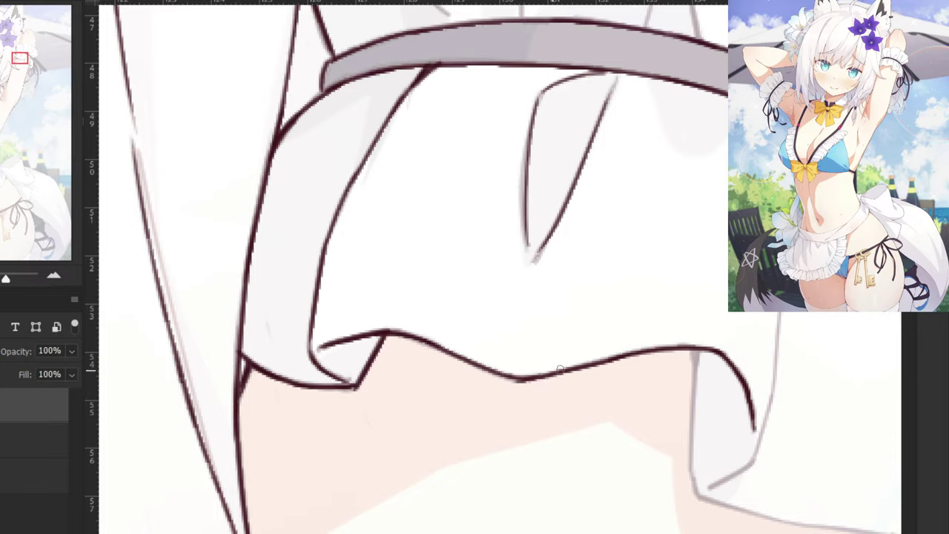
# Ink the near-vertical side of the middle hem fold from the wave's crest down to its lower corner.
pyautogui.moveTo(695, 349); pyautogui.dragTo(701, 495)
pyautogui.hotkey('ctrl', 'z')
pyautogui.moveTo(695, 401)
pyautogui.mouseDown()
pyautogui.moveTo(700, 460)
pyautogui.moveTo(692, 489)
pyautogui.mouseUp()
pyautogui.hotkey('ctrl', 'z')
pyautogui.hotkey('ctrl', 'z')
pyautogui.moveTo(695, 398); pyautogui.dragTo(697, 491)
# Ink the hem from the middle fold's lower corner to the hooked end inside the outer turned-up fold.
pyautogui.moveTo(652, 411)
pyautogui.mouseDown()
pyautogui.moveTo(623, 403)
pyautogui.moveTo(423, 267)
pyautogui.mouseUp()
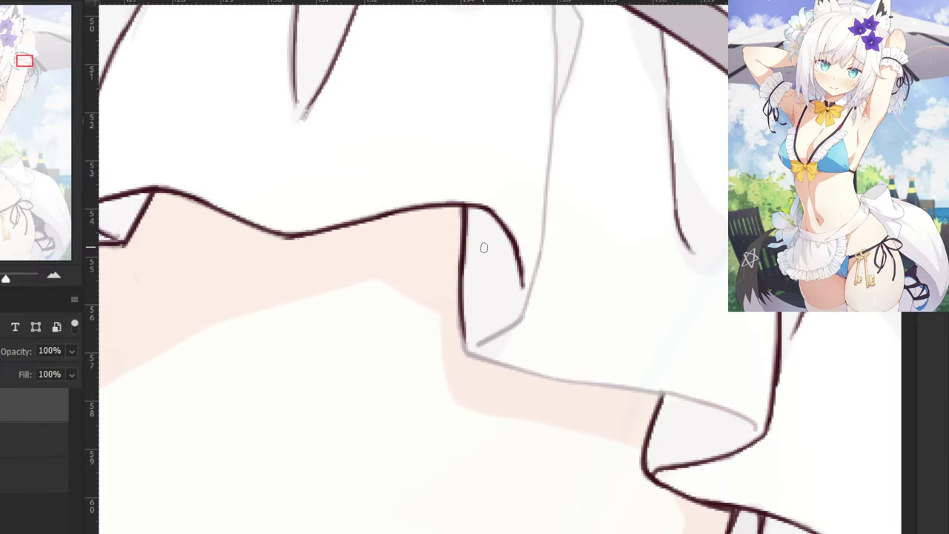
pyautogui.hotkey('ctrl', 'z')
pyautogui.moveTo(464, 342)
pyautogui.mouseDown()
pyautogui.moveTo(465, 355)
pyautogui.moveTo(509, 368)
pyautogui.mouseUp()
pyautogui.hotkey('ctrl', 'z')
pyautogui.moveTo(471, 353)
pyautogui.mouseDown()
pyautogui.moveTo(528, 373)
pyautogui.moveTo(502, 370)
pyautogui.moveTo(520, 385)
pyautogui.moveTo(547, 384)
pyautogui.moveTo(554, 369)
pyautogui.moveTo(533, 380)
pyautogui.moveTo(571, 384)
pyautogui.moveTo(514, 371)
pyautogui.moveTo(687, 398)
pyautogui.mouseUp()
pyautogui.moveTo(624, 388)
pyautogui.mouseDown()
pyautogui.moveTo(754, 420)
pyautogui.moveTo(756, 430)
pyautogui.moveTo(727, 409)
pyautogui.moveTo(757, 430)
pyautogui.mouseUp()
pyautogui.hotkey('ctrl', 'z')
pyautogui.hotkey('ctrl', 'z')
pyautogui.hotkey('ctrl', 'z')
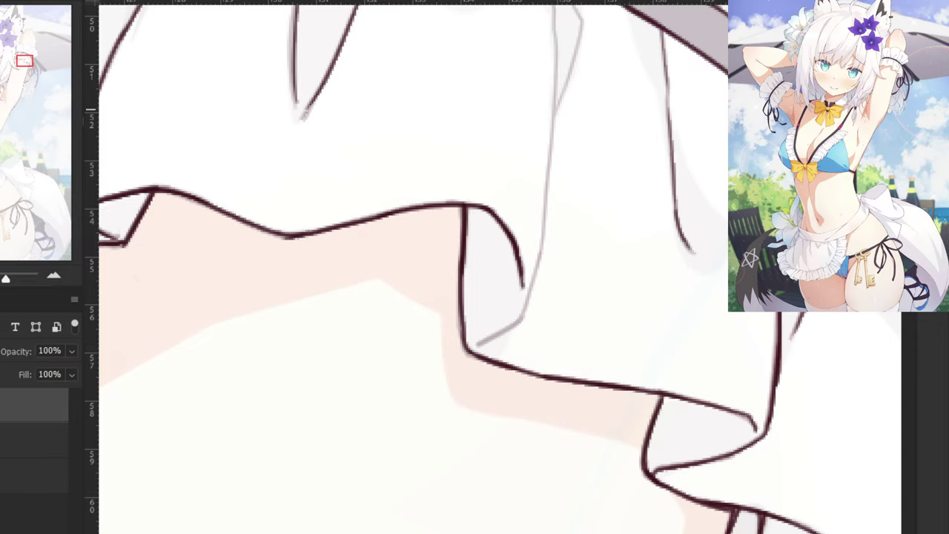
# Ink the upper part of the long fold line descending from beneath the gray band toward the middle hem fold.
pyautogui.moveTo(361, 150)
pyautogui.mouseDown()
pyautogui.moveTo(416, 264)
pyautogui.moveTo(457, 261)
pyautogui.mouseUp()
pyautogui.moveTo(647, 99)
pyautogui.mouseDown()
pyautogui.moveTo(660, 131)
pyautogui.moveTo(655, 262)
pyautogui.mouseUp()
pyautogui.hotkey('ctrl', 'z')
pyautogui.moveTo(659, 121); pyautogui.dragTo(652, 287)
pyautogui.hotkey('ctrl', 'z')
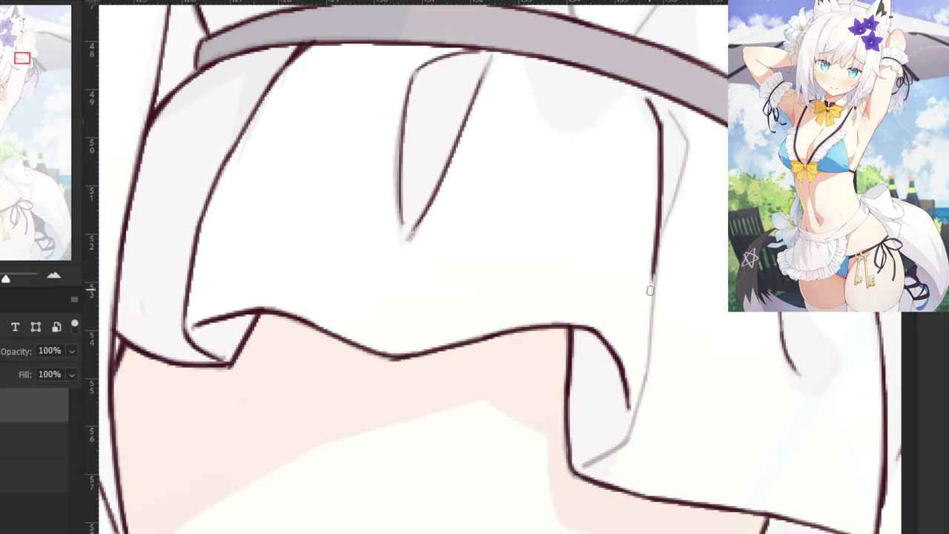
pyautogui.hotkey('ctrl', 'z')
pyautogui.moveTo(659, 119)
pyautogui.mouseDown()
pyautogui.moveTo(649, 334)
pyautogui.moveTo(633, 412)
pyautogui.mouseUp()
pyautogui.hotkey('ctrl', 'z')
pyautogui.hotkey('ctrl', 'z')
pyautogui.moveTo(653, 305); pyautogui.dragTo(629, 424)
pyautogui.hotkey('ctrl', 'z')
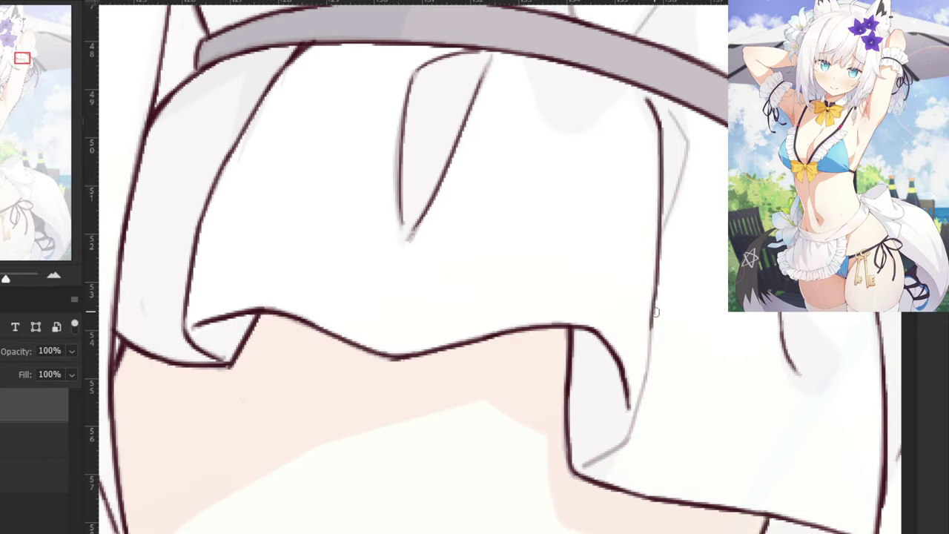
# Extend the long fold line down past the curled edge and angle it back to the middle fold's lower corner.
pyautogui.moveTo(656, 313)
pyautogui.mouseDown()
pyautogui.moveTo(629, 437)
pyautogui.moveTo(585, 467)
pyautogui.mouseUp()
pyautogui.hotkey('ctrl', 'z')
pyautogui.hotkey('ctrl', 'z')
pyautogui.moveTo(629, 437); pyautogui.dragTo(584, 468)
pyautogui.hotkey('ctrl', 'z')
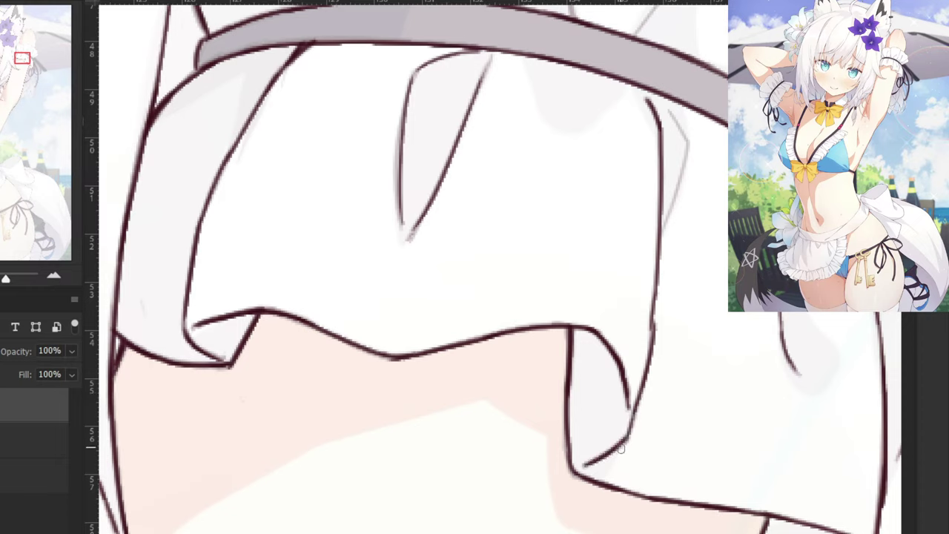
pyautogui.hotkey('ctrl', 'z')
pyautogui.moveTo(630, 435); pyautogui.dragTo(605, 457)
pyautogui.hotkey('ctrl', 'z')
pyautogui.hotkey('ctrl', 'z')
# Ink the small angular crease beside the top of the long fold line.
pyautogui.moveTo(669, 110)
pyautogui.mouseDown()
pyautogui.moveTo(690, 145)
pyautogui.moveTo(671, 185)
pyautogui.mouseUp()
pyautogui.hotkey('ctrl', 'z')
pyautogui.moveTo(689, 144); pyautogui.dragTo(663, 224)
pyautogui.hotkey('ctrl', 'z')
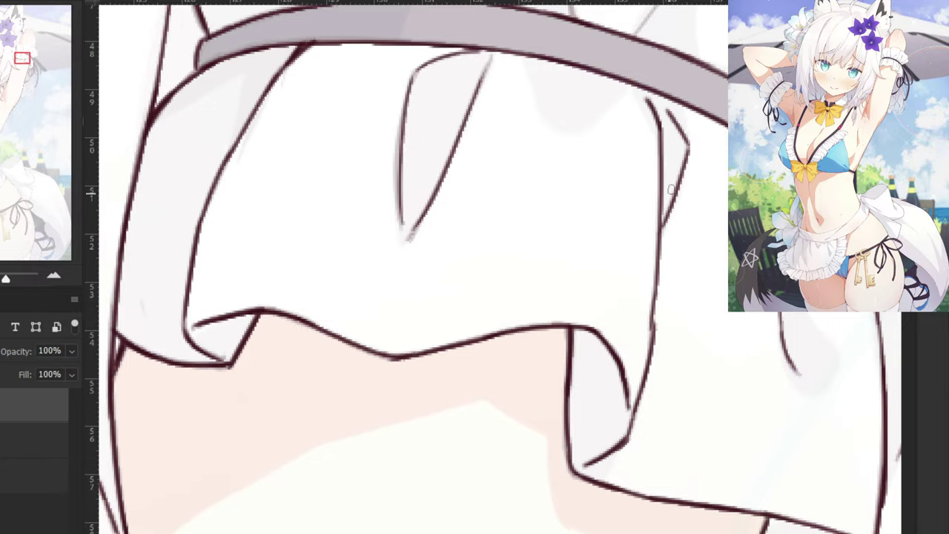
# Ink the short curved edge joining the hair strand to the inner side of the cuff's upper frill.
pyautogui.hotkey('ctrl', '-')
pyautogui.hotkey('ctrl', '-')
pyautogui.hotkey('ctrl', '-')
pyautogui.hotkey('ctrl', '-')
pyautogui.moveTo(183, 303); pyautogui.dragTo(293, 488)
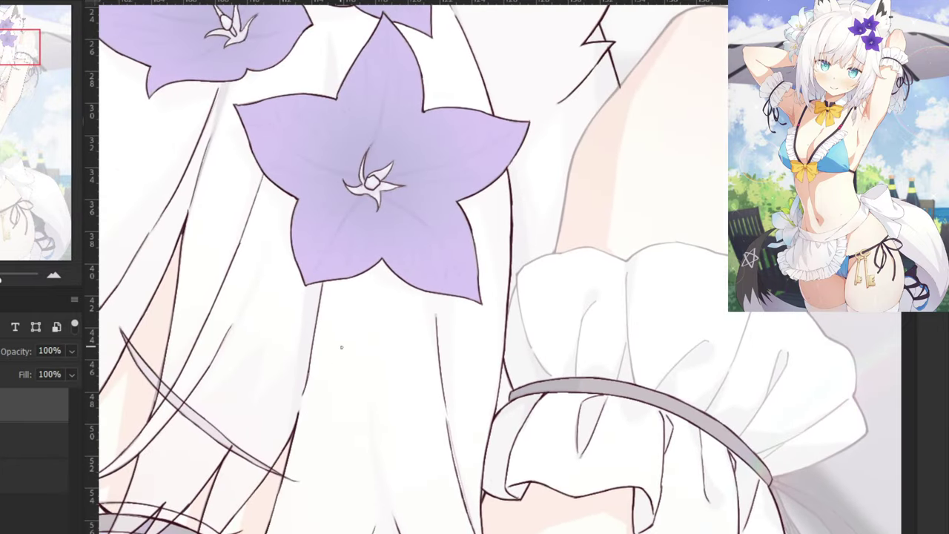
pyautogui.hotkey('ctrl', '+')
pyautogui.hotkey('ctrl', '+')
pyautogui.hotkey('ctrl', '+')
pyautogui.hotkey('ctrl', '+')
pyautogui.hotkey('ctrl', 'z')
pyautogui.moveTo(546, 254); pyautogui.dragTo(519, 364)
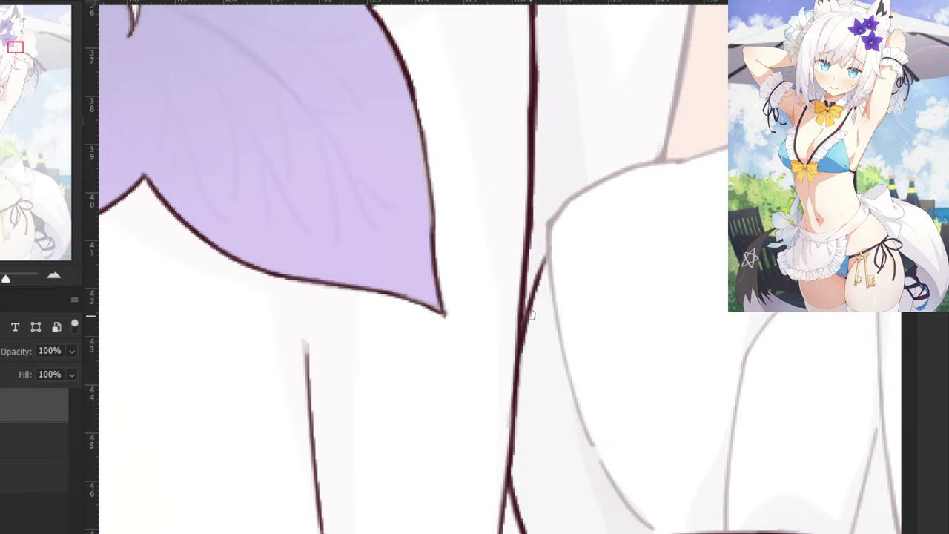
pyautogui.moveTo(549, 227); pyautogui.dragTo(601, 458)
pyautogui.hotkey('ctrl', 'z')
pyautogui.moveTo(549, 221); pyautogui.dragTo(582, 398)
pyautogui.hotkey('ctrl', 'z')
pyautogui.hotkey('ctrl', 'z')
pyautogui.moveTo(549, 225); pyautogui.dragTo(568, 377)
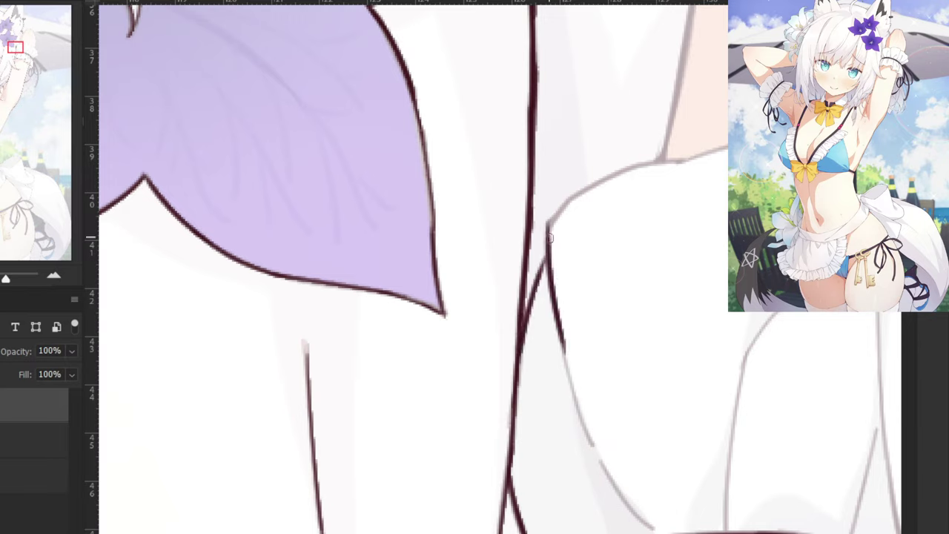
pyautogui.moveTo(556, 293); pyautogui.dragTo(586, 442)
pyautogui.hotkey('ctrl', 'z')
pyautogui.moveTo(561, 336); pyautogui.dragTo(591, 439)
pyautogui.hotkey('ctrl', 'z')
pyautogui.moveTo(556, 310); pyautogui.dragTo(588, 428)
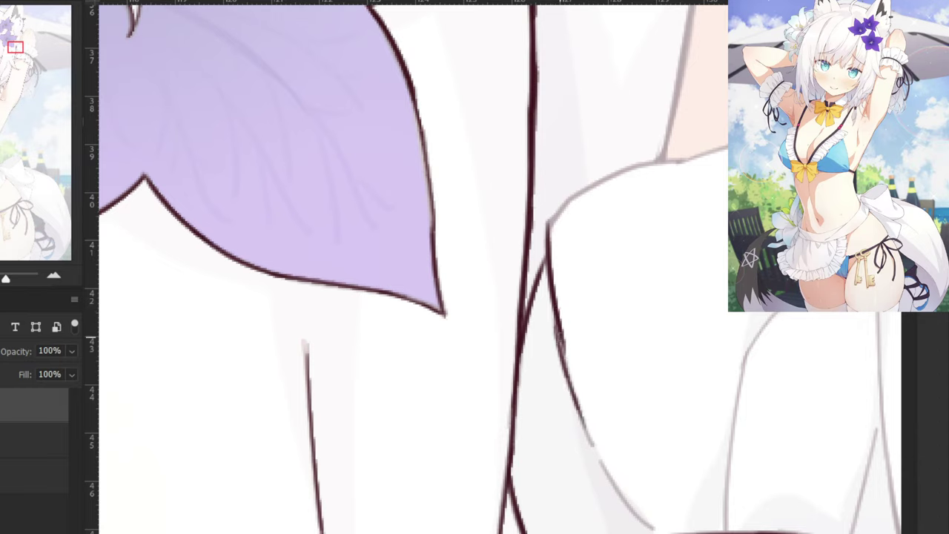
pyautogui.hotkey('ctrl', 'z')
pyautogui.hotkey('ctrl', 'z')
# Ink the upper frill's inner fold line from its top corner down to the gap in the reference line.
pyautogui.moveTo(548, 227); pyautogui.dragTo(565, 374)
pyautogui.hotkey('ctrl', 'z')
pyautogui.moveTo(555, 284); pyautogui.dragTo(575, 404)
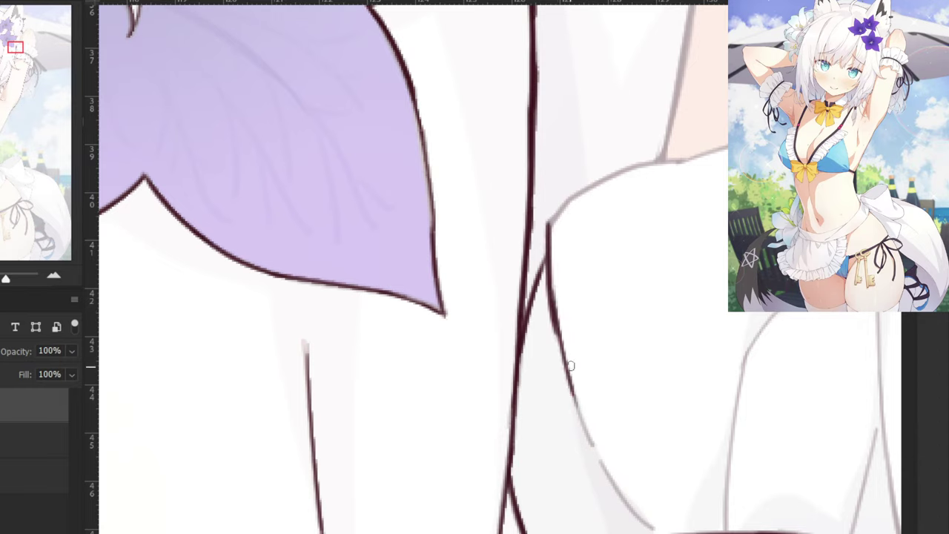
pyautogui.hotkey('ctrl', 'z')
pyautogui.moveTo(552, 302); pyautogui.dragTo(597, 445)
pyautogui.hotkey('ctrl', 'z')
pyautogui.moveTo(551, 304); pyautogui.dragTo(597, 452)
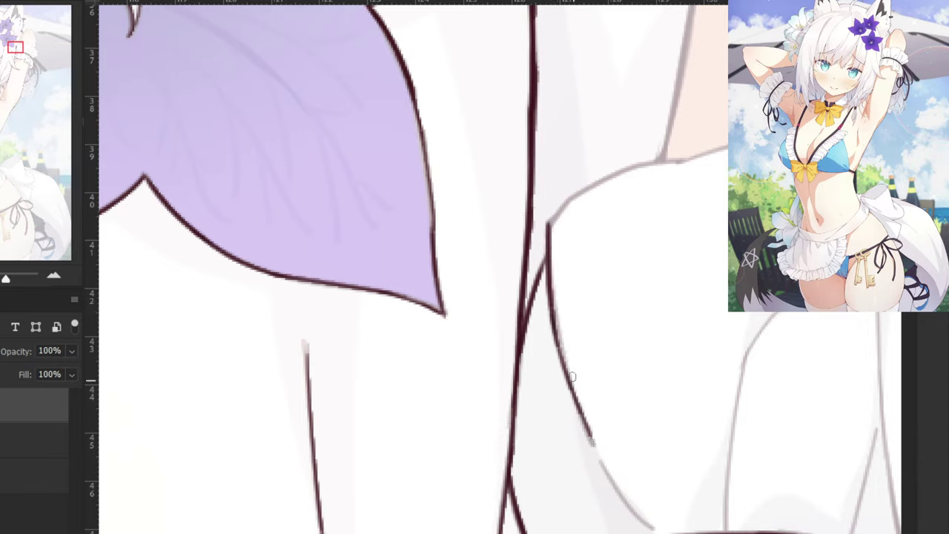
pyautogui.hotkey('ctrl', 'z')
pyautogui.moveTo(552, 314)
pyautogui.mouseDown()
pyautogui.moveTo(588, 434)
pyautogui.moveTo(566, 362)
pyautogui.mouseUp()
pyautogui.hotkey('ctrl', 'z')
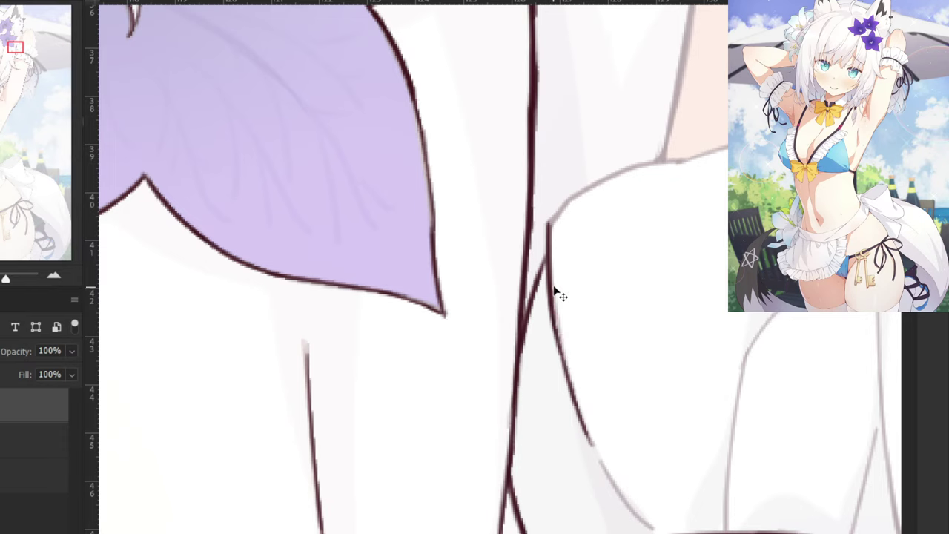
pyautogui.moveTo(553, 290); pyautogui.dragTo(563, 361)
# Ink the separate lower segment of the upper frill's inner fold line, ending just above the gray band.
pyautogui.press('space')
pyautogui.moveTo(580, 458); pyautogui.dragTo(549, 422)
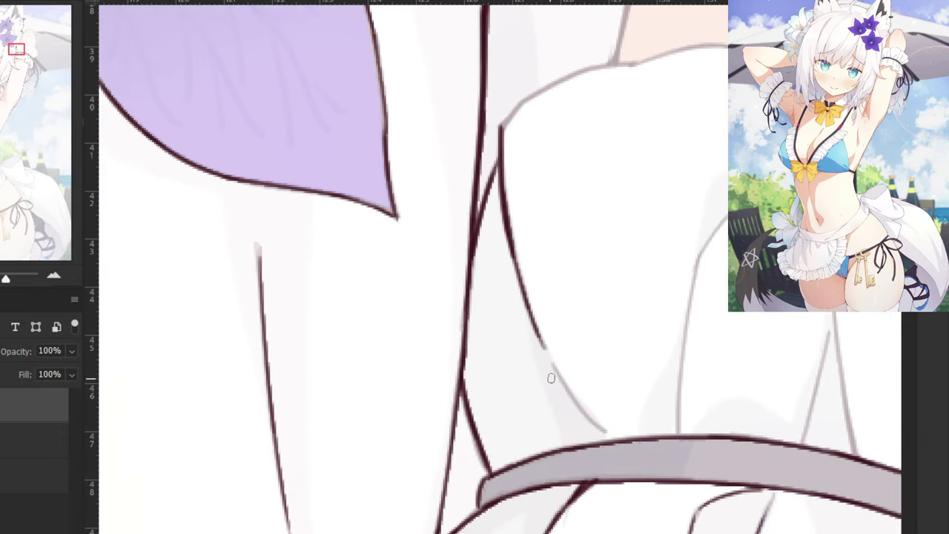
pyautogui.moveTo(553, 367); pyautogui.dragTo(605, 431)
pyautogui.hotkey('ctrl', 'z')
pyautogui.hotkey('ctrl', 'z')
pyautogui.moveTo(555, 369); pyautogui.dragTo(601, 430)
# Ink the upper frill's rounded top edge from its inner corner to where the arm's contour meets it.
pyautogui.moveTo(535, 94)
pyautogui.mouseDown()
pyautogui.moveTo(455, 274)
pyautogui.moveTo(457, 295)
pyautogui.mouseUp()
pyautogui.moveTo(554, 266)
pyautogui.mouseDown()
pyautogui.moveTo(485, 281)
pyautogui.moveTo(447, 304)
pyautogui.mouseUp()
pyautogui.hotkey('ctrl', 'z')
pyautogui.hotkey('ctrl', 'z')
pyautogui.hotkey('ctrl', 'z')
pyautogui.moveTo(544, 269); pyautogui.dragTo(449, 301)
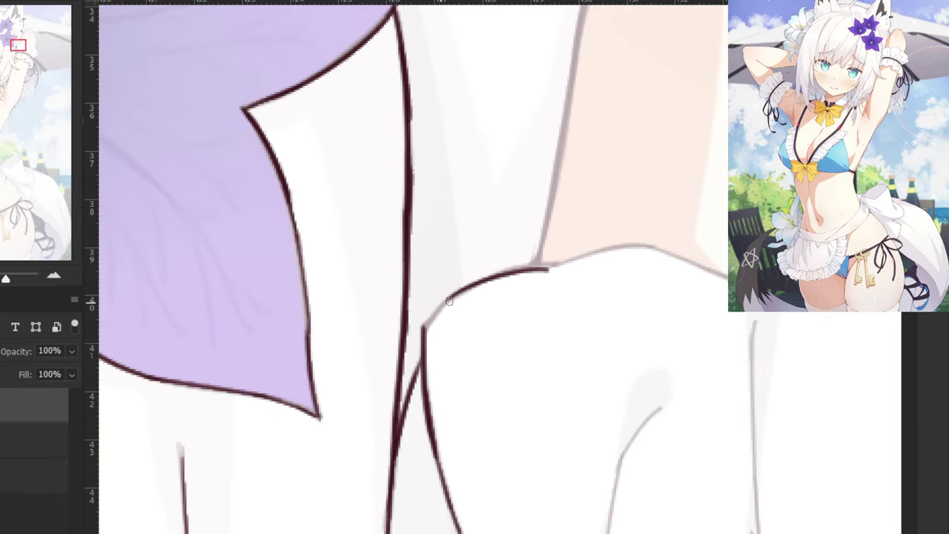
pyautogui.hotkey('ctrl', 'z')
pyautogui.moveTo(549, 264)
pyautogui.mouseDown()
pyautogui.moveTo(454, 298)
pyautogui.moveTo(426, 326)
pyautogui.mouseUp()
pyautogui.hotkey('ctrl', 'z')
pyautogui.hotkey('ctrl', 'z')
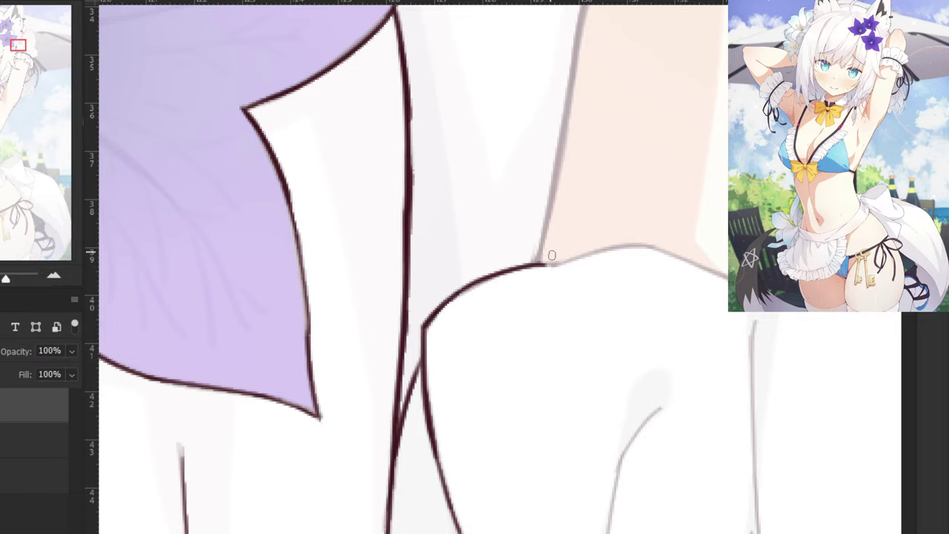
# Ink the top edge of the upper frill's first scallop from the arm's contour over the rounded peak to the notch.
pyautogui.moveTo(539, 264)
pyautogui.mouseDown()
pyautogui.moveTo(635, 244)
pyautogui.moveTo(694, 263)
pyautogui.mouseUp()
pyautogui.press('e')
pyautogui.click(657, 252)
pyautogui.press('b')
pyautogui.hotkey('ctrl', 'z')
pyautogui.moveTo(625, 246); pyautogui.dragTo(733, 279)
pyautogui.hotkey('ctrl', 'z')
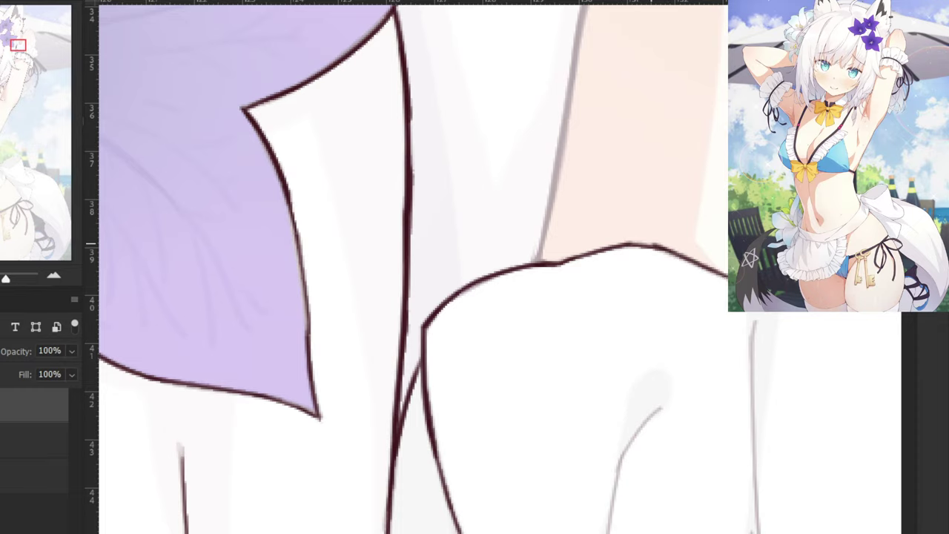
pyautogui.hotkey('ctrl', 'z')
pyautogui.moveTo(648, 246); pyautogui.dragTo(731, 280)
pyautogui.hotkey('ctrl', 'z')
pyautogui.hotkey('ctrl', 'z')
pyautogui.moveTo(654, 247); pyautogui.dragTo(732, 280)
pyautogui.hotkey('ctrl', '-')
# Ink the bent fold line inside the upper frill's first scallop, from its hooked tip down to the gray band.
pyautogui.moveTo(578, 362); pyautogui.dragTo(468, 219)
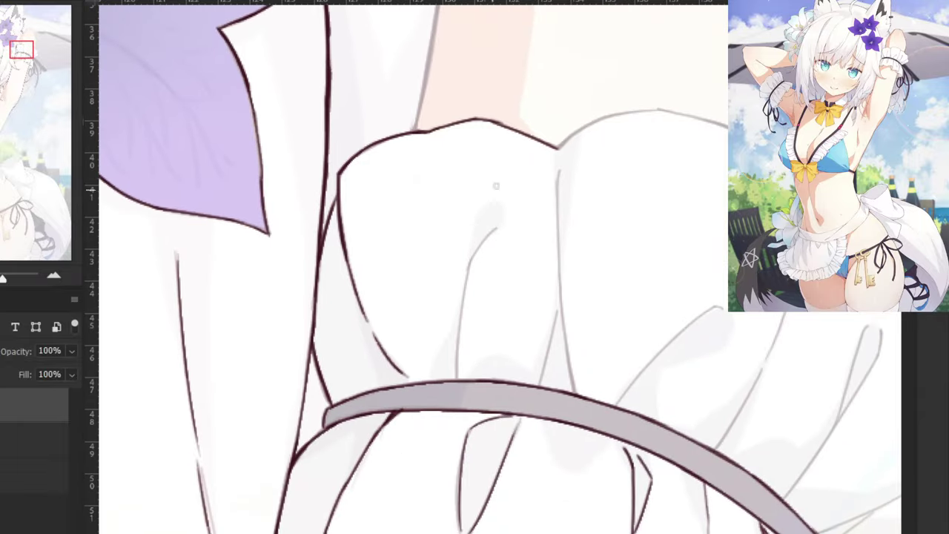
pyautogui.hotkey('ctrl', '+')
pyautogui.moveTo(501, 188)
pyautogui.mouseDown()
pyautogui.moveTo(454, 246)
pyautogui.moveTo(442, 317)
pyautogui.mouseUp()
pyautogui.hotkey('ctrl', 'z')
pyautogui.moveTo(454, 245); pyautogui.dragTo(436, 407)
pyautogui.hotkey('ctrl', 'z')
pyautogui.moveTo(446, 292); pyautogui.dragTo(435, 420)
# Ink the short slanted fold line left of the notch's long fold, ending at the gray band.
pyautogui.moveTo(586, 316); pyautogui.dragTo(547, 446)
pyautogui.hotkey('ctrl', 'z')
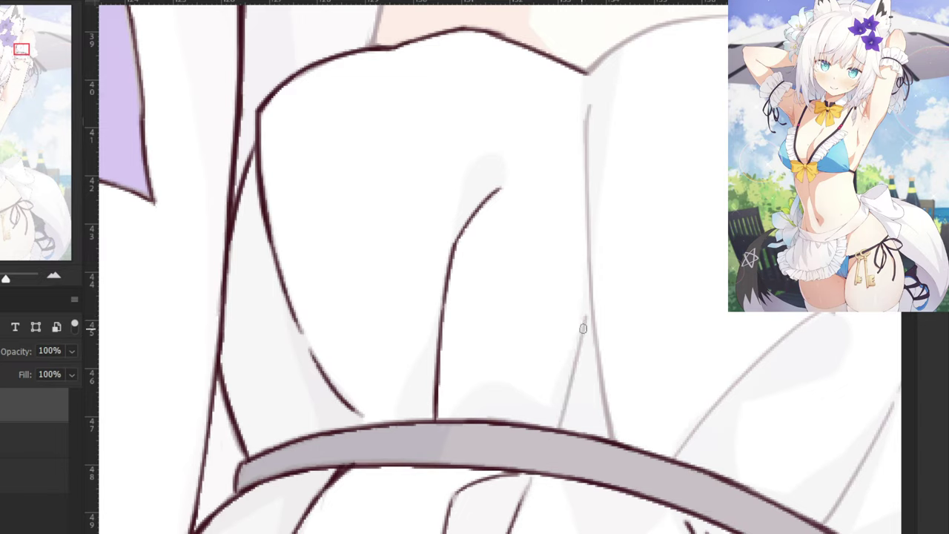
pyautogui.moveTo(585, 318)
pyautogui.mouseDown()
pyautogui.moveTo(549, 443)
pyautogui.moveTo(554, 427)
pyautogui.mouseUp()
pyautogui.hotkey('ctrl', 'z')
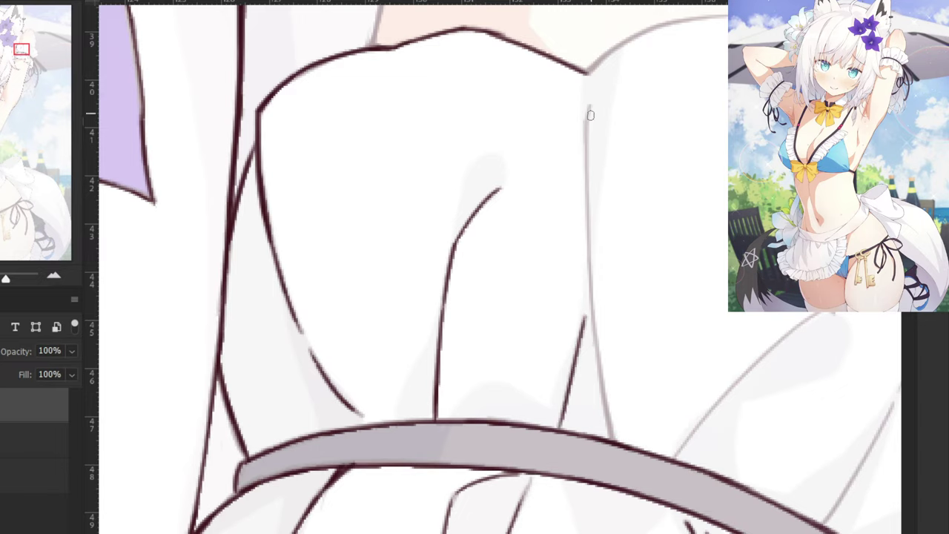
# Ink the upper part of the long vertical fold line just below the notch between the first two scallops.
pyautogui.moveTo(589, 109); pyautogui.dragTo(594, 290)
pyautogui.hotkey('ctrl', 'z')
pyautogui.hotkey('ctrl', 'z')
pyautogui.hotkey('ctrl', 'z')
pyautogui.hotkey('ctrl', 'z')
pyautogui.moveTo(587, 122); pyautogui.dragTo(593, 291)
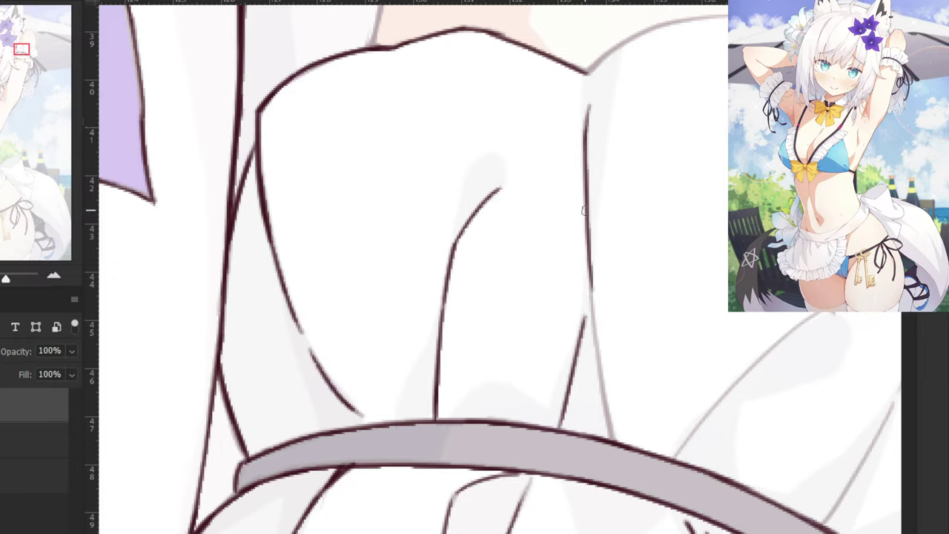
# Continue the long fold line below the notch past the short slanted fold to the gray band.
pyautogui.moveTo(587, 229); pyautogui.dragTo(598, 362)
pyautogui.hotkey('ctrl', 'z')
pyautogui.moveTo(590, 278); pyautogui.dragTo(592, 346)
pyautogui.moveTo(589, 285); pyautogui.dragTo(611, 434)
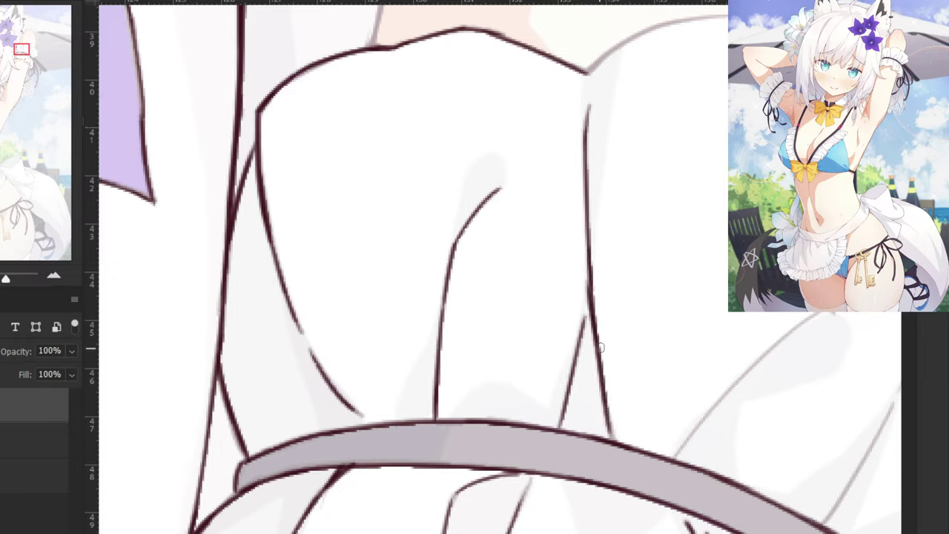
pyautogui.hotkey('ctrl', 'z')
pyautogui.moveTo(592, 311); pyautogui.dragTo(613, 443)
pyautogui.hotkey('ctrl', 'z')
pyautogui.hotkey('ctrl', 'z')
pyautogui.moveTo(593, 304); pyautogui.dragTo(613, 443)
pyautogui.hotkey('ctrl', 'z')
pyautogui.moveTo(608, 404); pyautogui.dragTo(613, 437)
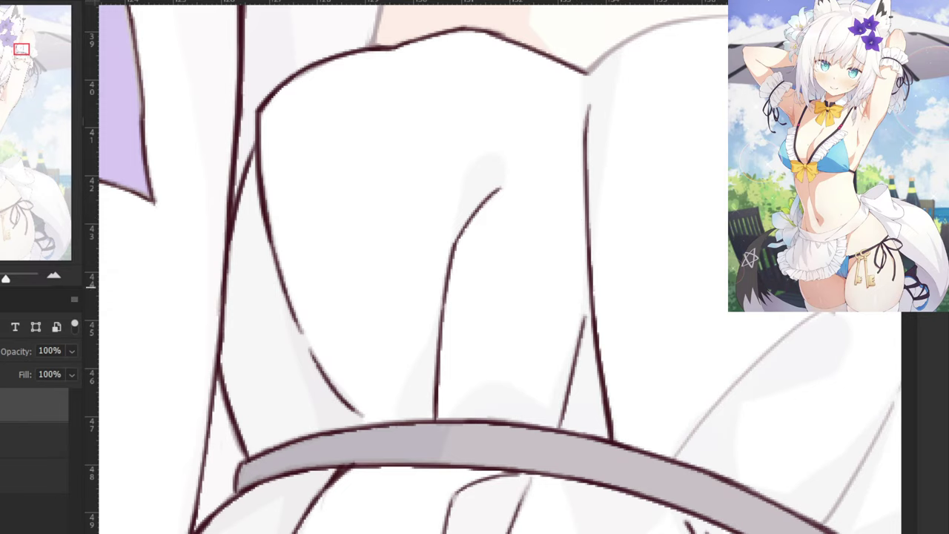
pyautogui.hotkey('ctrl', 'z')
# Ink the diagonal fold line inside the upper frill's second scallop, from its curved tip down to the gray band.
pyautogui.moveTo(817, 313); pyautogui.dragTo(728, 387)
pyautogui.hotkey('ctrl', 'z')
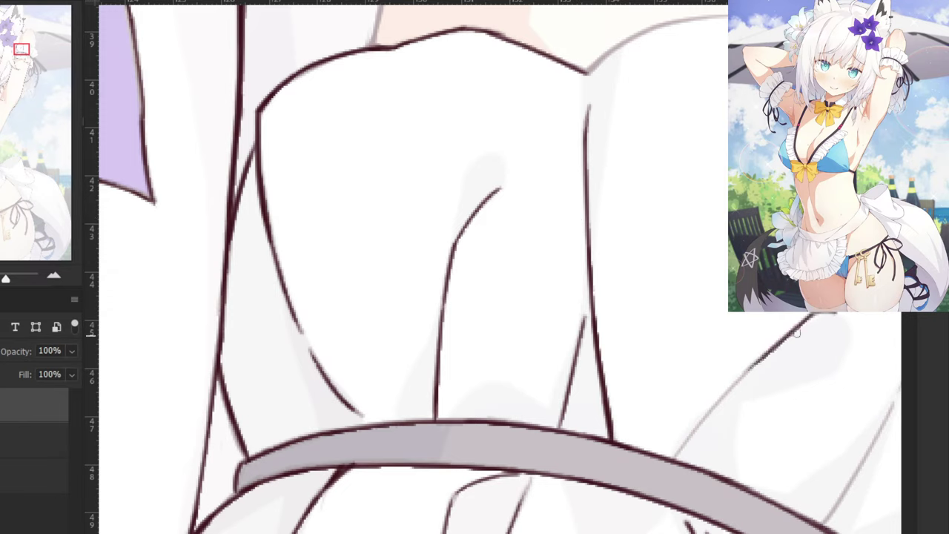
pyautogui.hotkey('ctrl', 'z')
pyautogui.moveTo(822, 314)
pyautogui.mouseDown()
pyautogui.moveTo(691, 413)
pyautogui.moveTo(809, 321)
pyautogui.moveTo(725, 401)
pyautogui.mouseUp()
pyautogui.hotkey('ctrl', 'z')
pyautogui.hotkey('ctrl', 'z')
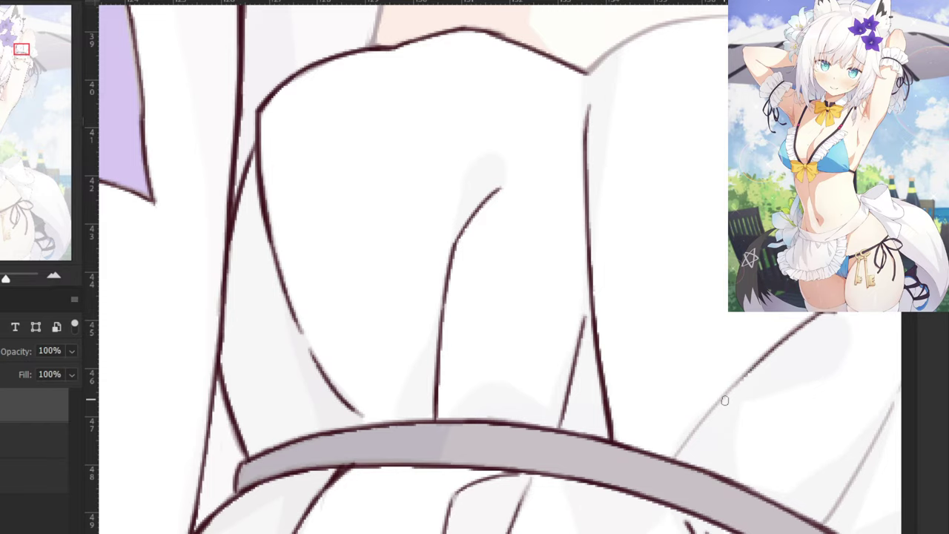
pyautogui.hotkey('ctrl', 'z')
pyautogui.moveTo(811, 328)
pyautogui.mouseDown()
pyautogui.moveTo(741, 375)
pyautogui.moveTo(717, 409)
pyautogui.mouseUp()
pyautogui.moveTo(758, 362); pyautogui.dragTo(670, 461)
pyautogui.hotkey('ctrl', 'z')
pyautogui.hotkey('ctrl', 'z')
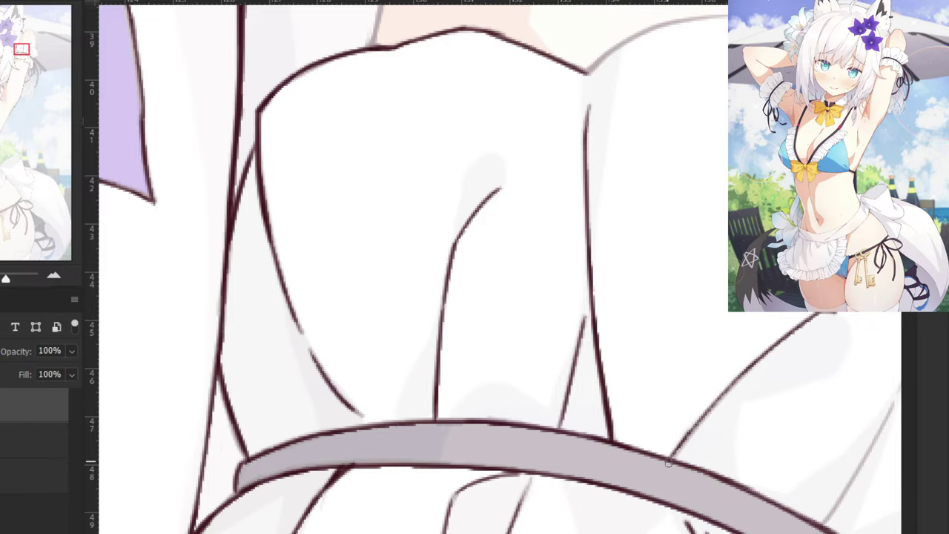
pyautogui.hotkey('ctrl', '-')
pyautogui.hotkey('ctrl', '-')
pyautogui.hotkey('ctrl', '+')
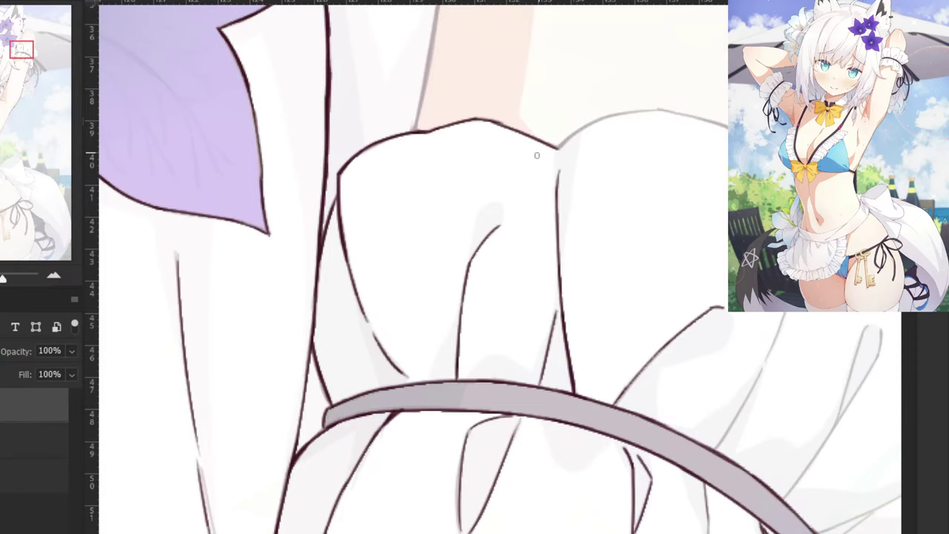
# Ink the top edge of the second scallop from the notch over the peak to its outer corner.
pyautogui.moveTo(572, 199); pyautogui.dragTo(495, 347)
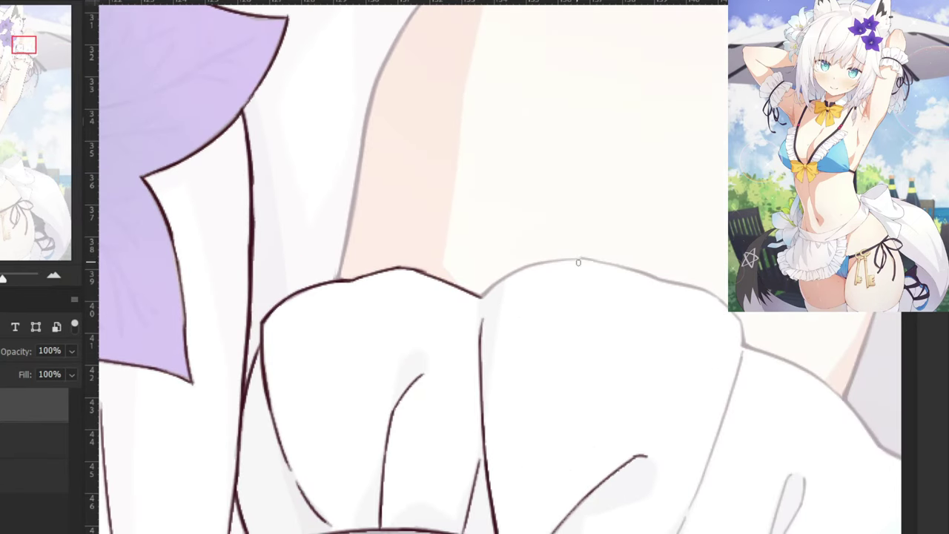
pyautogui.moveTo(579, 259)
pyautogui.mouseDown()
pyautogui.moveTo(497, 280)
pyautogui.moveTo(482, 297)
pyautogui.mouseUp()
pyautogui.moveTo(563, 259); pyautogui.dragTo(715, 292)
pyautogui.hotkey('ctrl', 'z')
pyautogui.hotkey('ctrl', 'z')
pyautogui.hotkey('ctrl', 'z')
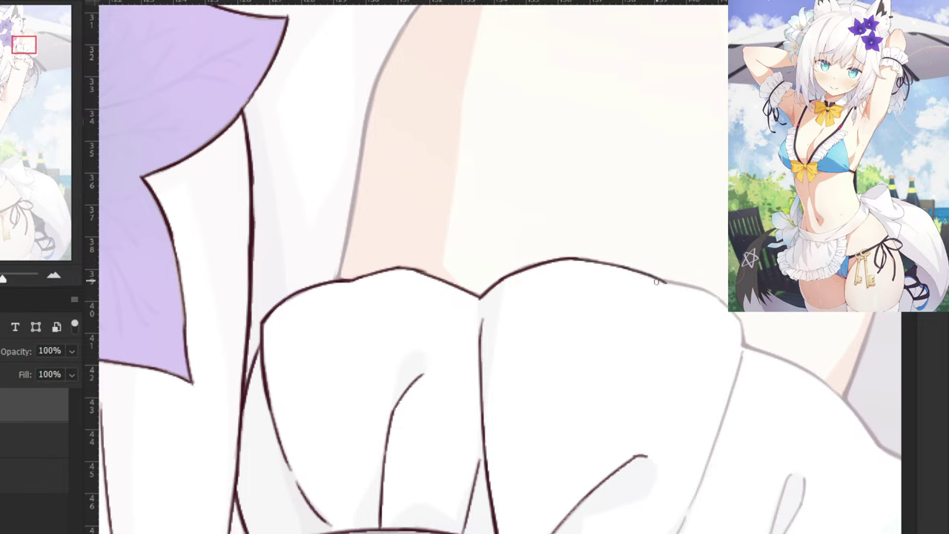
pyautogui.moveTo(656, 281)
pyautogui.mouseDown()
pyautogui.moveTo(717, 295)
pyautogui.moveTo(692, 293)
pyautogui.moveTo(733, 319)
pyautogui.mouseUp()
pyautogui.hotkey('ctrl', 'z')
pyautogui.moveTo(701, 287); pyautogui.dragTo(729, 314)
# Ink the third scallop's sloping edge from the second scallop's corner, past the arm's outer contour, to the next dip.
pyautogui.moveTo(661, 303); pyautogui.dragTo(423, 247)
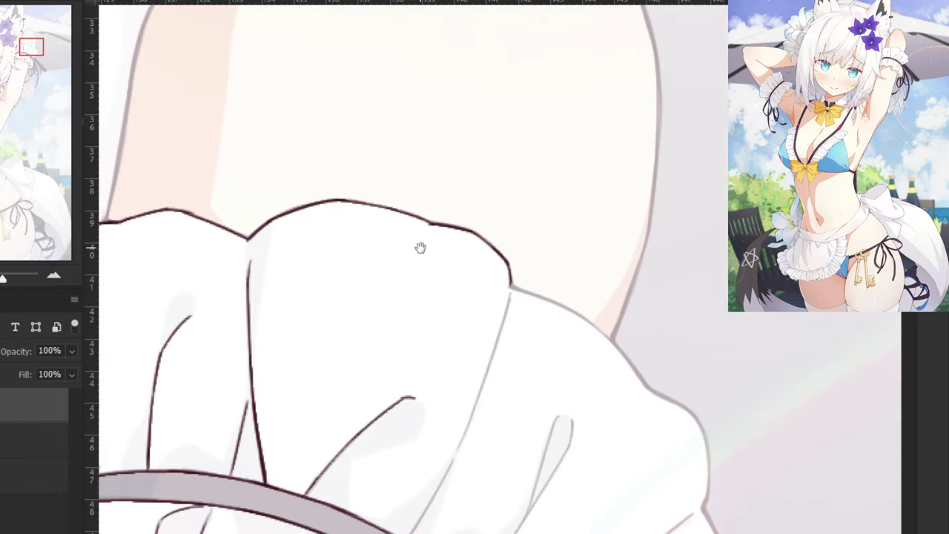
pyautogui.hotkey('ctrl', '+')
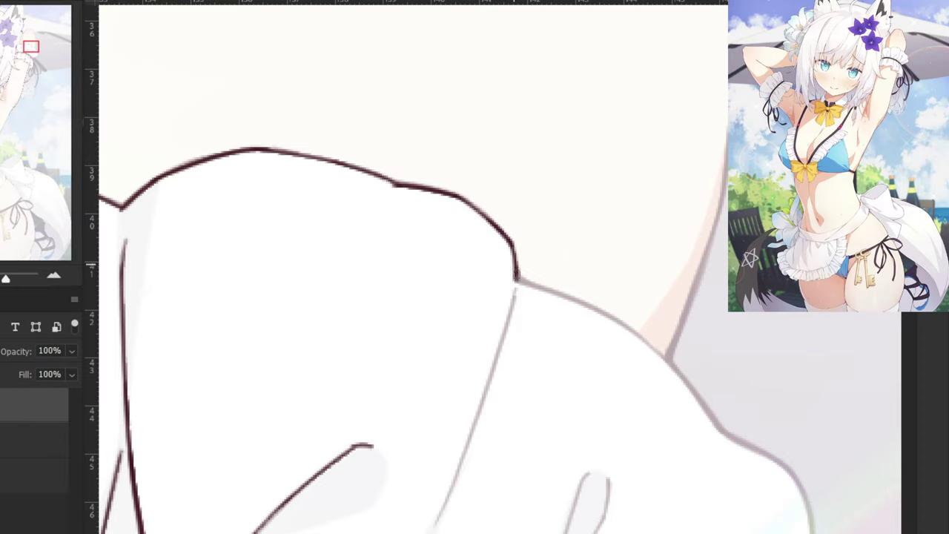
pyautogui.moveTo(513, 267)
pyautogui.mouseDown()
pyautogui.moveTo(517, 282)
pyautogui.moveTo(607, 312)
pyautogui.mouseUp()
pyautogui.hotkey('ctrl', 'z')
pyautogui.hotkey('ctrl', 'z')
pyautogui.moveTo(532, 286); pyautogui.dragTo(626, 324)
pyautogui.hotkey('ctrl', 'z')
pyautogui.moveTo(564, 294); pyautogui.dragTo(674, 364)
pyautogui.hotkey('ctrl', 'z')
pyautogui.moveTo(609, 317); pyautogui.dragTo(673, 364)
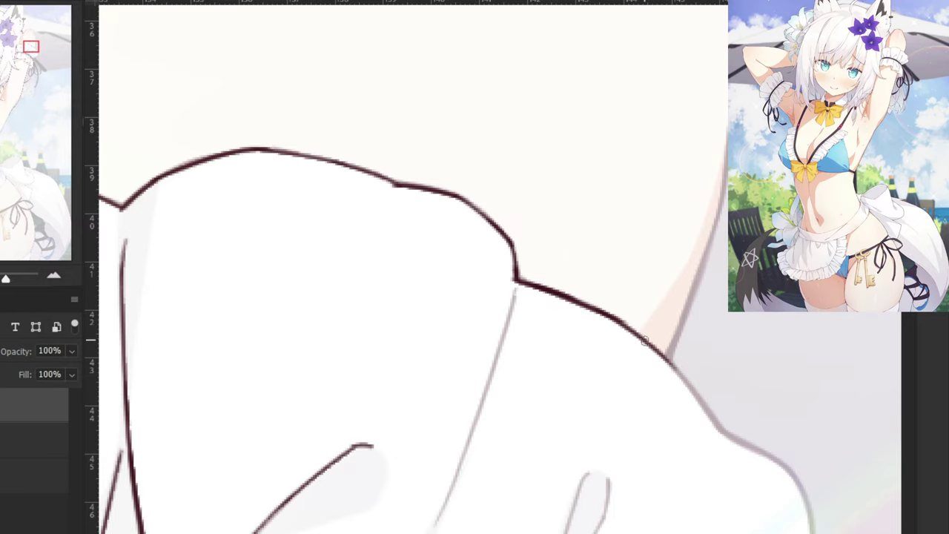
pyautogui.keyDown('shift'); pyautogui.click(719, 429); pyautogui.keyUp('shift')
# Ink the upper frill's rounded outer edge from the dip around to the small notch on the outer side.
pyautogui.moveTo(692, 440); pyautogui.dragTo(550, 327)
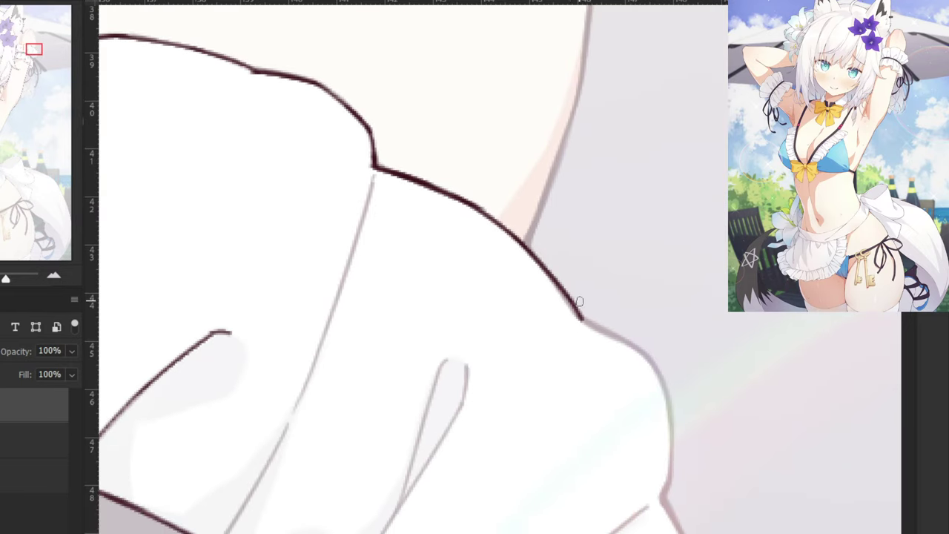
pyautogui.moveTo(557, 286)
pyautogui.mouseDown()
pyautogui.moveTo(580, 314)
pyautogui.moveTo(639, 350)
pyautogui.mouseUp()
pyautogui.hotkey('ctrl', 'z')
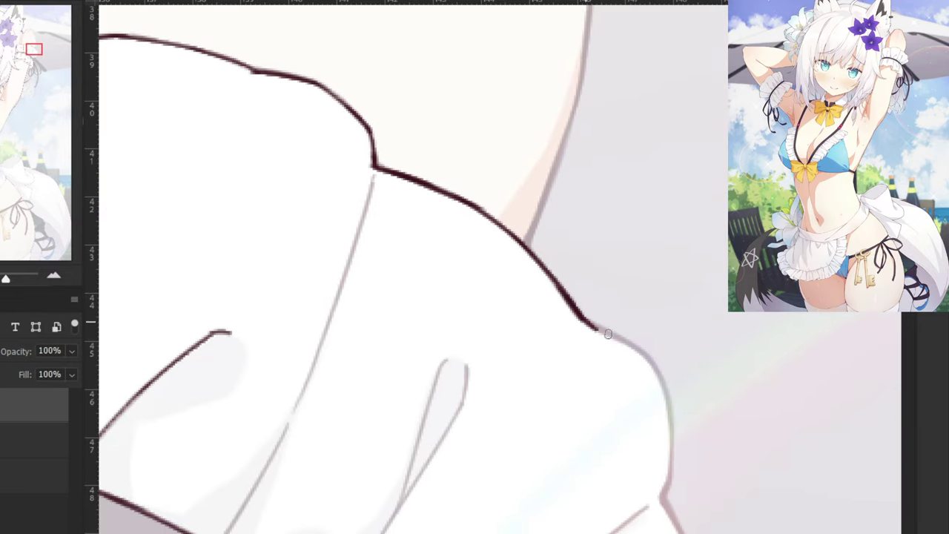
pyautogui.moveTo(585, 322)
pyautogui.mouseDown()
pyautogui.moveTo(651, 356)
pyautogui.moveTo(618, 339)
pyautogui.moveTo(663, 376)
pyautogui.mouseUp()
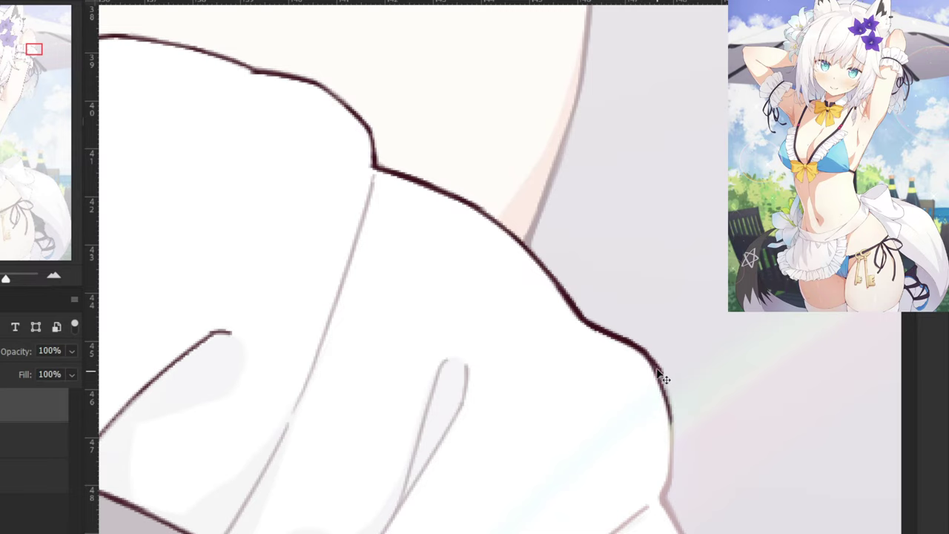
pyautogui.moveTo(659, 371)
pyautogui.mouseDown()
pyautogui.moveTo(666, 446)
pyautogui.moveTo(658, 498)
pyautogui.moveTo(563, 377)
pyautogui.moveTo(606, 430)
pyautogui.mouseUp()
pyautogui.hotkey('ctrl', 'z')
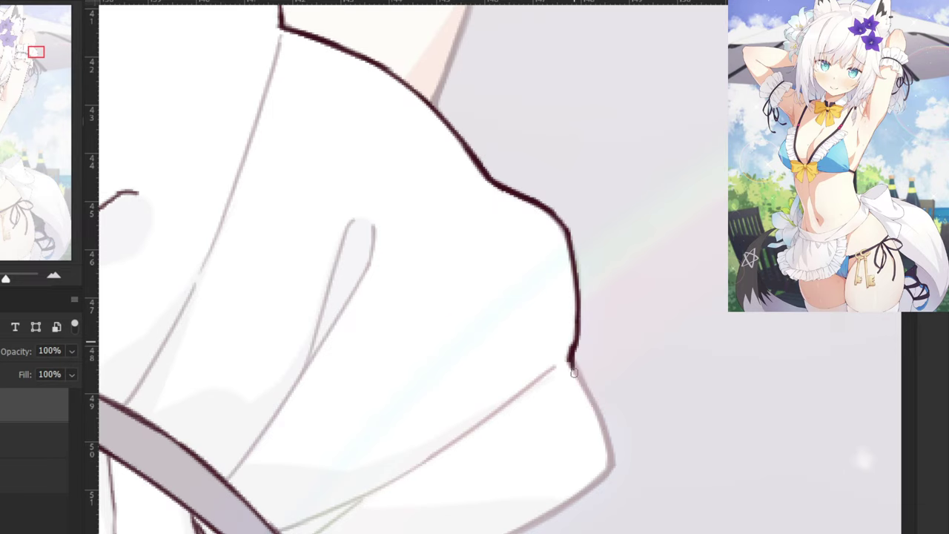
# Ink the outer edge of the upper frill's lowest lobe from the small notch down to its pointed corner.
pyautogui.moveTo(570, 360); pyautogui.dragTo(605, 425)
pyautogui.moveTo(581, 380); pyautogui.dragTo(611, 465)
pyautogui.moveTo(595, 408); pyautogui.dragTo(612, 465)
# Ink the lowest lobe's bottom edge from the pointed corner back to the end of the gray band.
pyautogui.moveTo(415, 325)
pyautogui.mouseDown()
pyautogui.moveTo(523, 214)
pyautogui.moveTo(517, 223)
pyautogui.mouseUp()
pyautogui.moveTo(715, 359); pyautogui.dragTo(631, 429)
pyautogui.hotkey('ctrl', 'z')
pyautogui.hotkey('ctrl', 'z')
pyautogui.moveTo(714, 367)
pyautogui.mouseDown()
pyautogui.moveTo(511, 493)
pyautogui.moveTo(406, 501)
pyautogui.moveTo(470, 492)
pyautogui.moveTo(561, 458)
pyautogui.moveTo(435, 497)
pyautogui.mouseUp()
pyautogui.hotkey('ctrl', 'z')
pyautogui.hotkey('ctrl', 'z')
pyautogui.moveTo(552, 463); pyautogui.dragTo(429, 501)
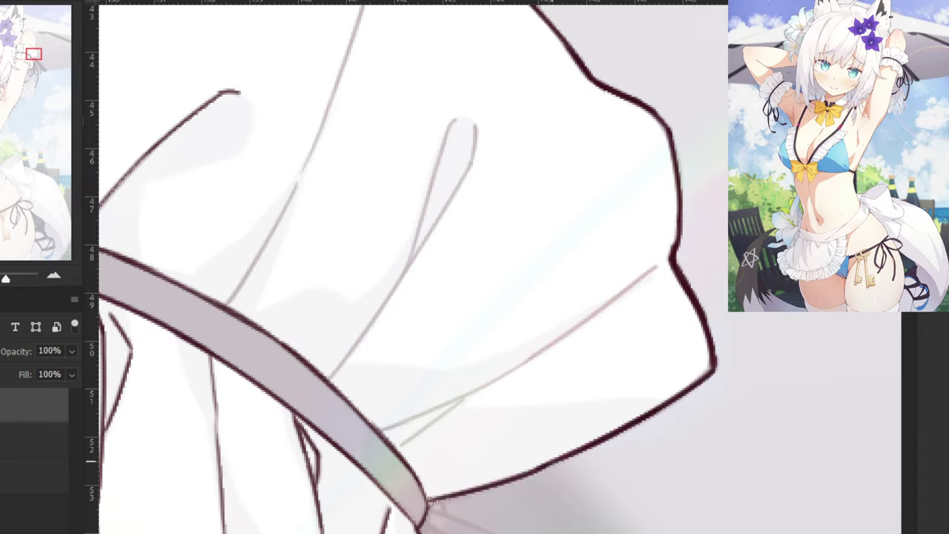
pyautogui.moveTo(542, 471); pyautogui.dragTo(432, 500)
pyautogui.hotkey('ctrl', 'z')
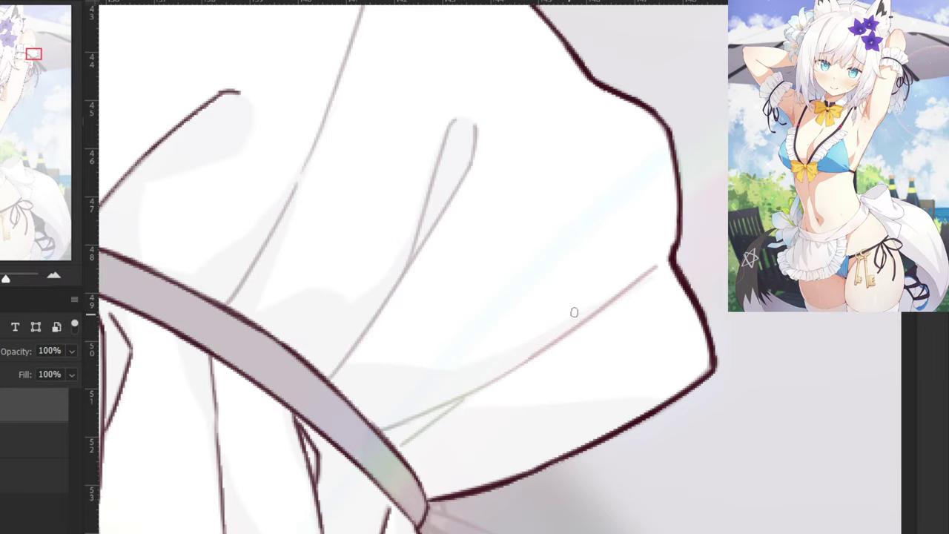
# Ink the upper part of the lowest lobe's long fold line, starting beside the small outer notch.
pyautogui.hotkey('ctrl', 'z')
pyautogui.moveTo(657, 263); pyautogui.dragTo(504, 377)
pyautogui.hotkey('ctrl', 'z')
pyautogui.moveTo(655, 266)
pyautogui.mouseDown()
pyautogui.moveTo(468, 390)
pyautogui.moveTo(475, 392)
pyautogui.moveTo(491, 379)
pyautogui.moveTo(405, 418)
pyautogui.mouseUp()
pyautogui.hotkey('ctrl', 'z')
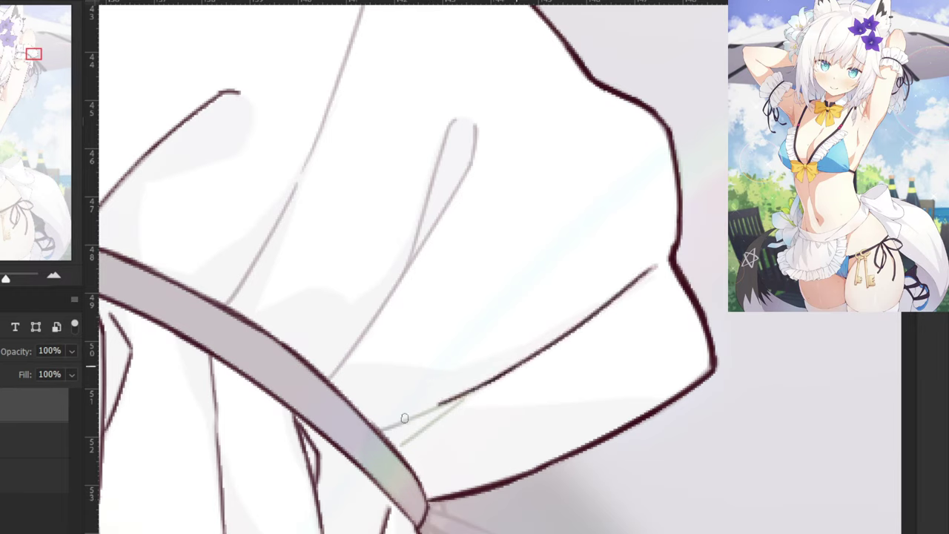
# Continue the lowest lobe's fold line to the gray band and ink the short branch forking below it.
pyautogui.hotkey('ctrl', 'z')
pyautogui.moveTo(510, 369); pyautogui.dragTo(368, 428)
pyautogui.hotkey('ctrl', 'z')
pyautogui.moveTo(512, 370); pyautogui.dragTo(363, 436)
pyautogui.hotkey('ctrl', 'z')
pyautogui.hotkey('ctrl', 'z')
pyautogui.moveTo(475, 392); pyautogui.dragTo(397, 454)
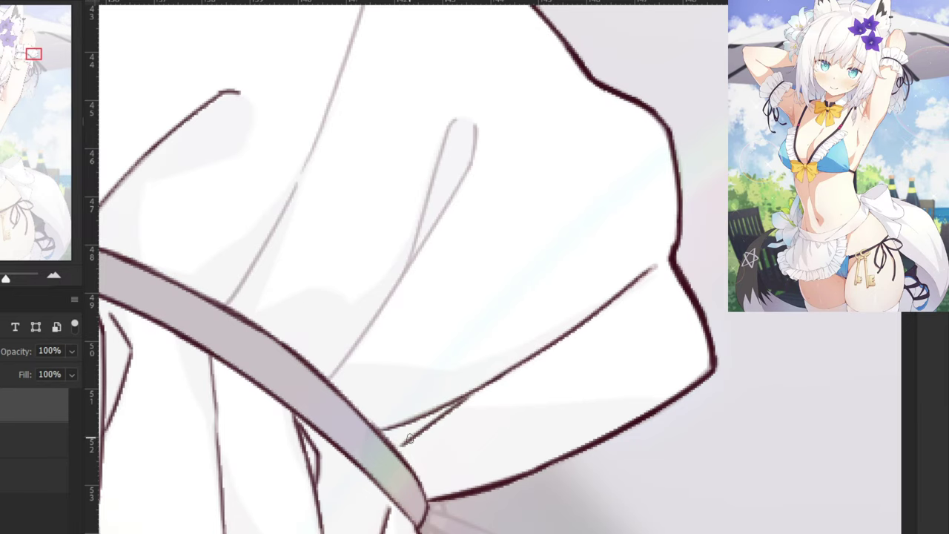
# Ink the inner side of the narrow pleat in the third scallop, from its tip to where both sides meet.
pyautogui.moveTo(417, 253); pyautogui.dragTo(528, 373)
pyautogui.moveTo(564, 239); pyautogui.dragTo(517, 383)
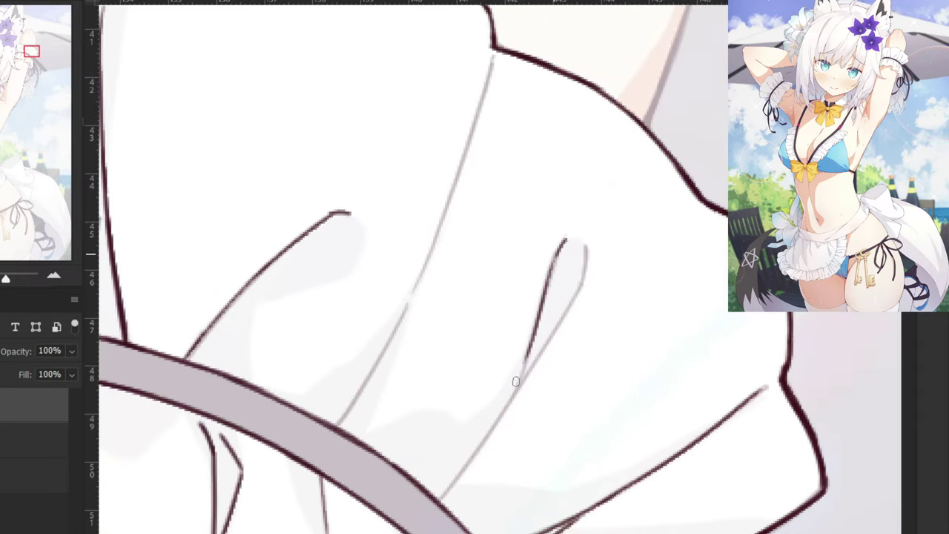
pyautogui.hotkey('ctrl', 'z')
pyautogui.moveTo(564, 239); pyautogui.dragTo(509, 413)
pyautogui.hotkey('ctrl', 'z')
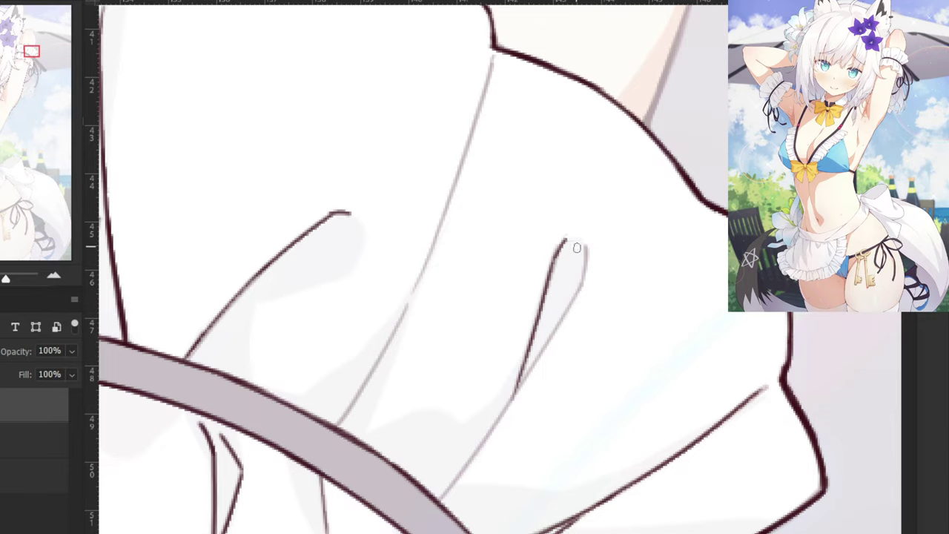
# Ink the outer side of the narrow pleat from its short vertical top, past the junction, down to the gray band.
pyautogui.moveTo(586, 242)
pyautogui.mouseDown()
pyautogui.moveTo(577, 292)
pyautogui.moveTo(545, 353)
pyautogui.mouseUp()
pyautogui.hotkey('ctrl', 'z')
pyautogui.hotkey('ctrl', 'z')
pyautogui.moveTo(576, 298); pyautogui.dragTo(481, 446)
pyautogui.hotkey('ctrl', 'z')
pyautogui.hotkey('ctrl', 'z')
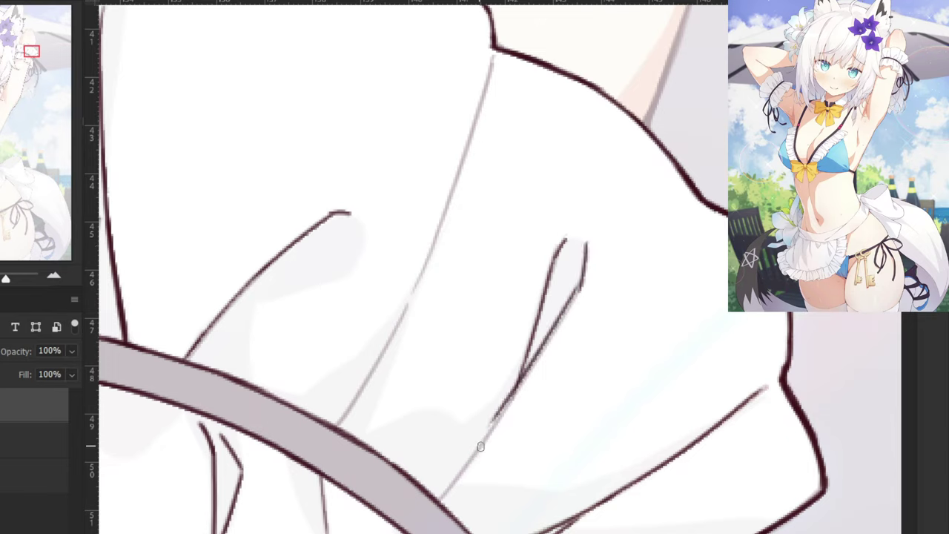
pyautogui.hotkey('ctrl', 'z')
pyautogui.moveTo(582, 285); pyautogui.dragTo(484, 444)
pyautogui.hotkey('ctrl', 'z')
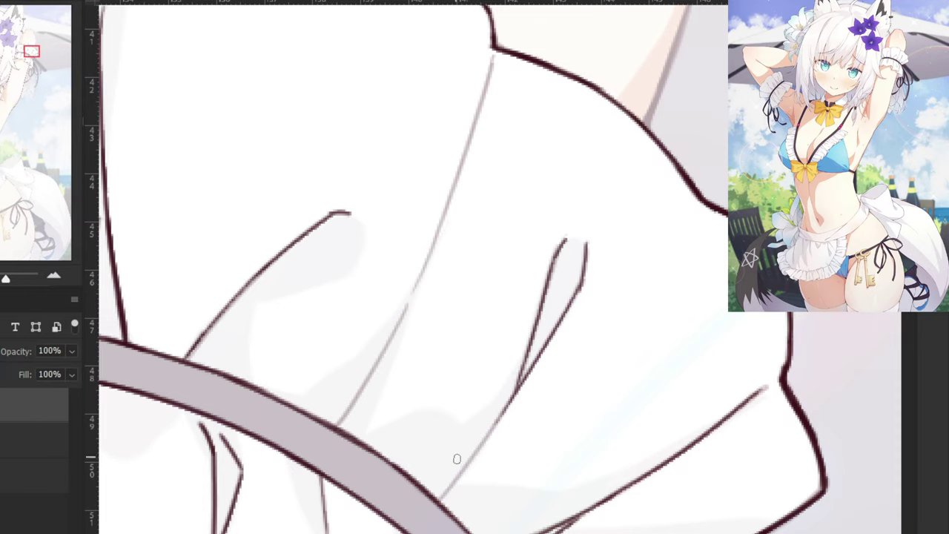
pyautogui.moveTo(513, 397); pyautogui.dragTo(442, 496)
# Ink the two-segment fold line from the corner between the second and third scallops down to the gray band.
pyautogui.moveTo(396, 255); pyautogui.dragTo(600, 347)
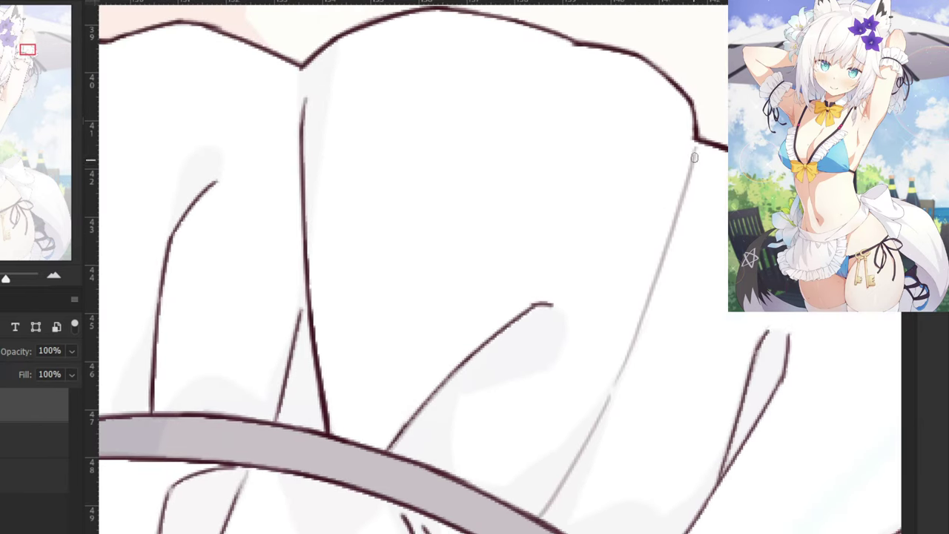
pyautogui.moveTo(694, 158); pyautogui.dragTo(641, 332)
pyautogui.hotkey('ctrl', 'z')
pyautogui.moveTo(688, 155); pyautogui.dragTo(611, 384)
pyautogui.moveTo(648, 304)
pyautogui.mouseDown()
pyautogui.moveTo(607, 406)
pyautogui.moveTo(541, 512)
pyautogui.moveTo(583, 453)
pyautogui.moveTo(539, 512)
pyautogui.mouseUp()
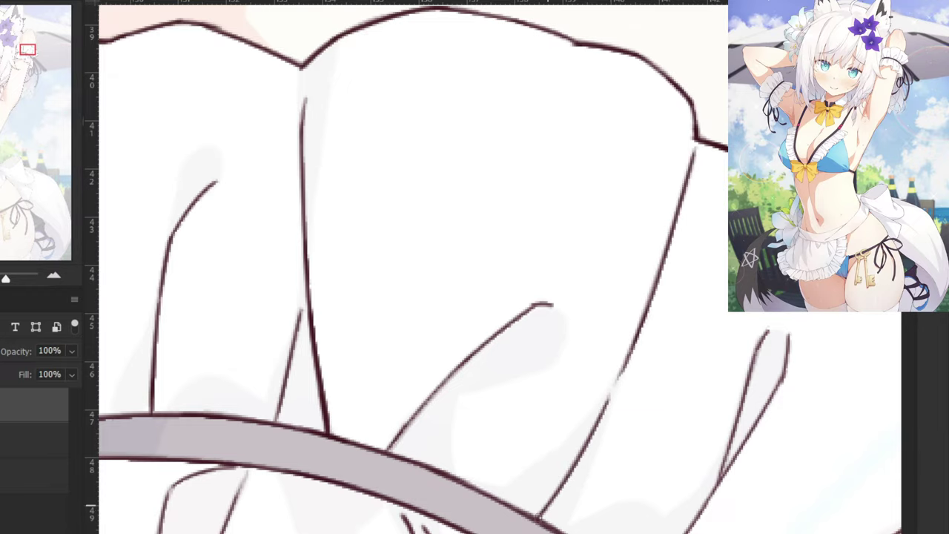
# Examine the inked cuff, flowers and hair as a whole with the reference illustration hidden.
pyautogui.hotkey('ctrl', '-')
pyautogui.hotkey('ctrl', '-')
pyautogui.hotkey('ctrl', '-')
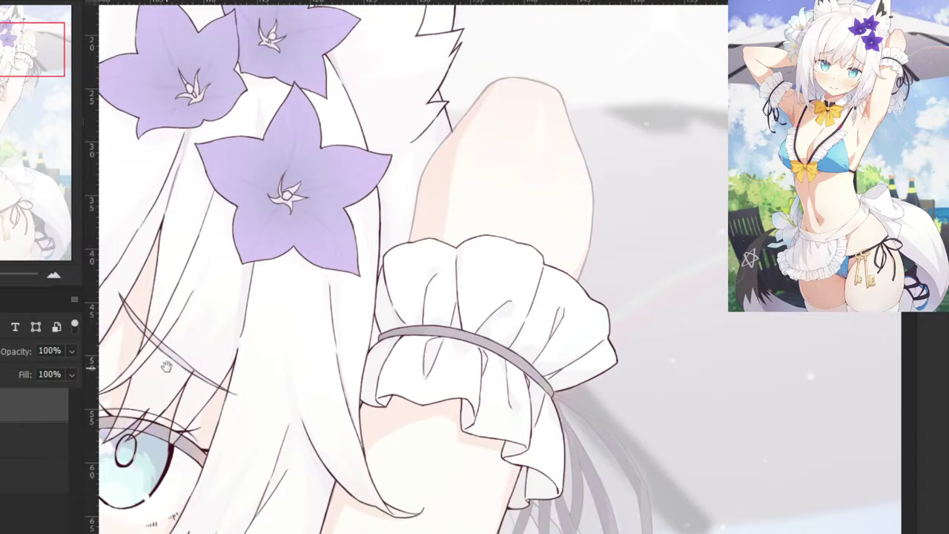
pyautogui.moveTo(168, 366); pyautogui.dragTo(185, 399)
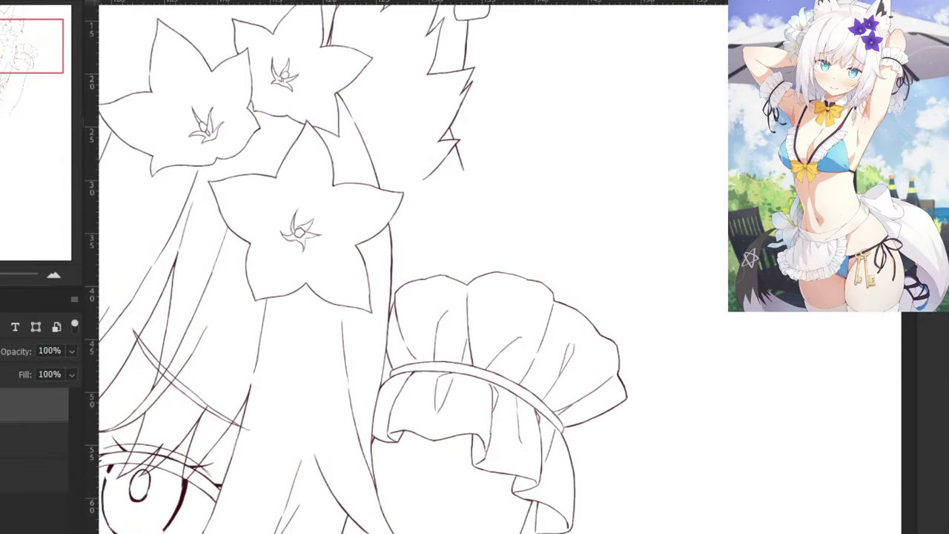
pyautogui.hotkey('ctrl', '-')
pyautogui.hotkey('ctrl', '-')
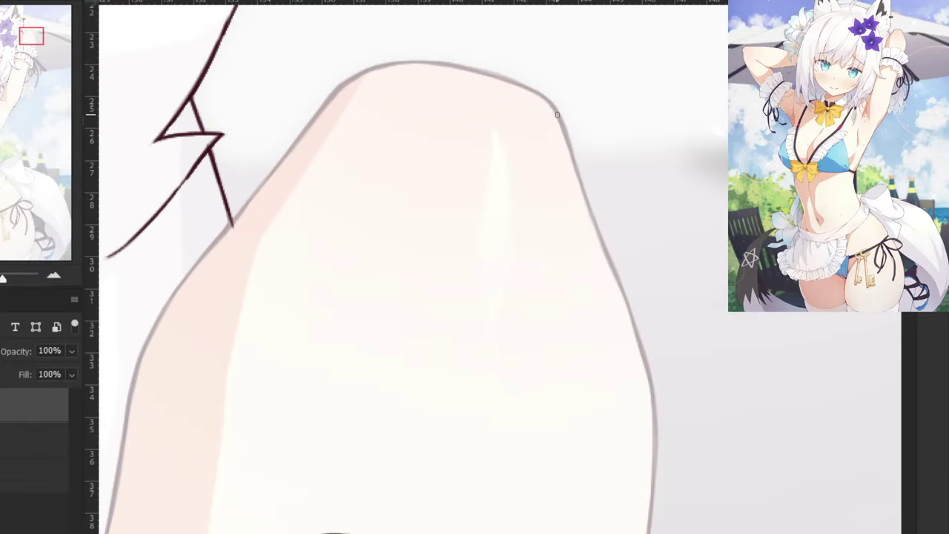
# Ink the raised arm's outer contour from the elbow's outer corner down the slanted side to its bend.
pyautogui.moveTo(557, 111); pyautogui.dragTo(588, 197)
pyautogui.hotkey('ctrl', 'z')
pyautogui.hotkey('ctrl', 'z')
pyautogui.moveTo(557, 110); pyautogui.dragTo(619, 279)
pyautogui.moveTo(597, 226); pyautogui.dragTo(649, 384)
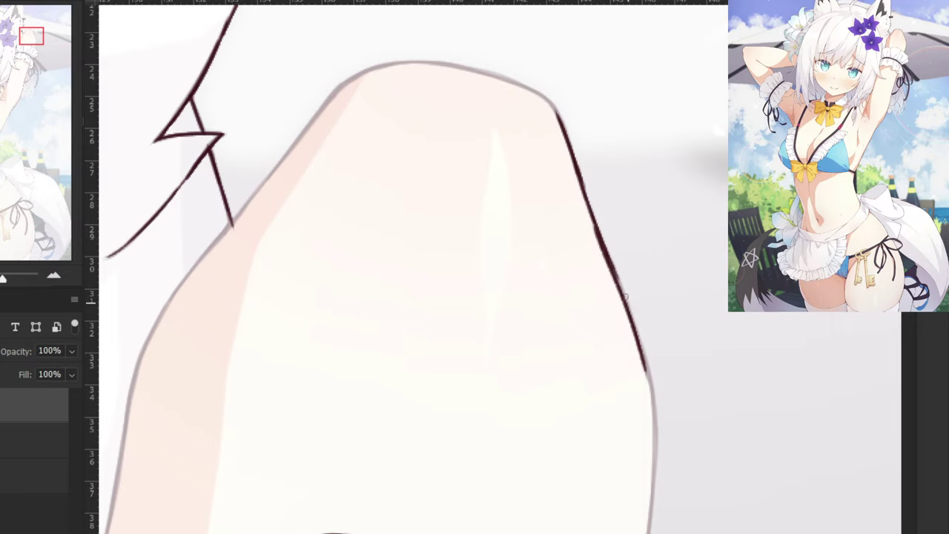
pyautogui.hotkey('ctrl', 'z')
pyautogui.moveTo(609, 255); pyautogui.dragTo(651, 378)
# Ink the arm's outer contour around its widest bulge above the cuff.
pyautogui.moveTo(621, 440); pyautogui.dragTo(603, 266)
pyautogui.moveTo(613, 148); pyautogui.dragTo(635, 253)
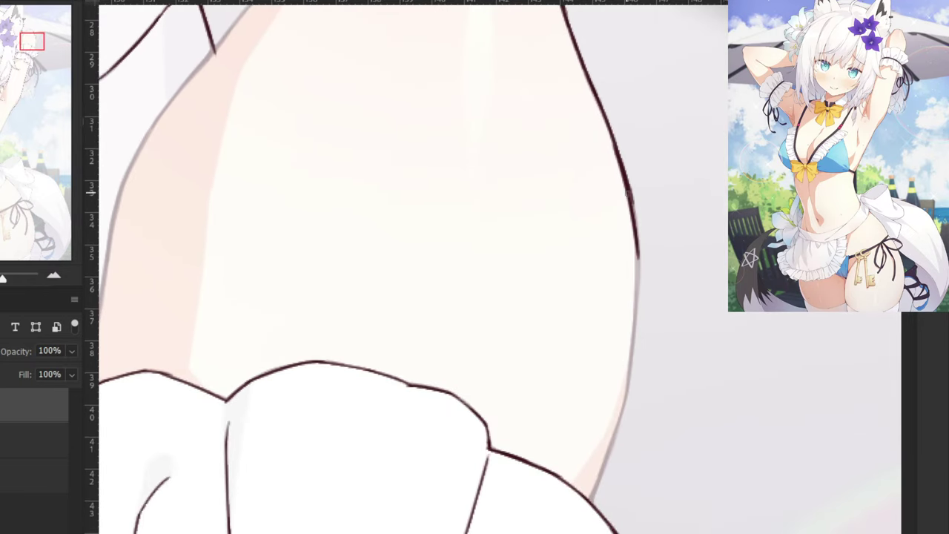
pyautogui.hotkey('ctrl', 'z')
pyautogui.moveTo(624, 173); pyautogui.dragTo(632, 267)
pyautogui.moveTo(633, 213); pyautogui.dragTo(630, 366)
pyautogui.hotkey('ctrl', 'z')
pyautogui.moveTo(637, 249); pyautogui.dragTo(624, 408)
pyautogui.hotkey('ctrl', 'z')
# Ink the lower end of the arm's outer contour, curving inward until it meets the cuff frill.
pyautogui.moveTo(631, 339); pyautogui.dragTo(614, 443)
pyautogui.hotkey('ctrl', 'z')
pyautogui.moveTo(632, 357); pyautogui.dragTo(611, 444)
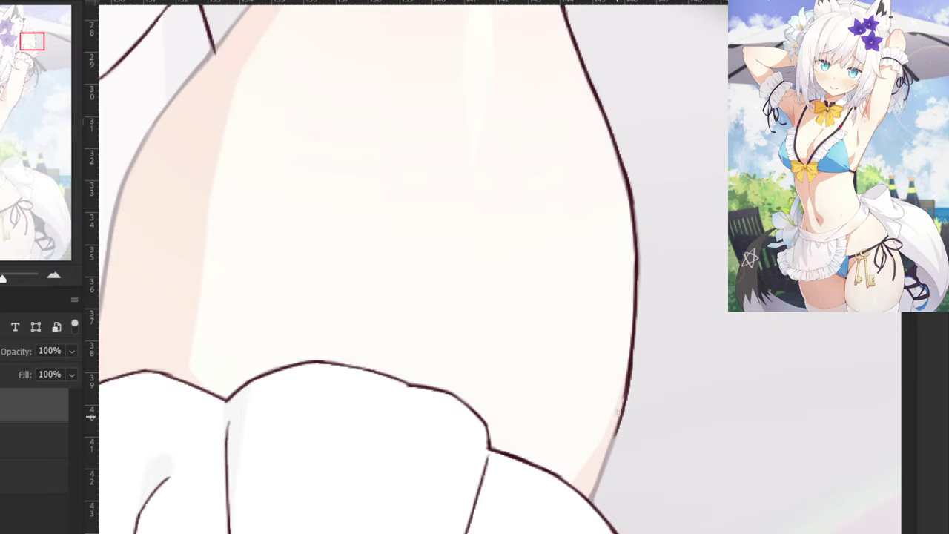
pyautogui.moveTo(627, 386); pyautogui.dragTo(592, 499)
pyautogui.moveTo(619, 420); pyautogui.dragTo(592, 498)
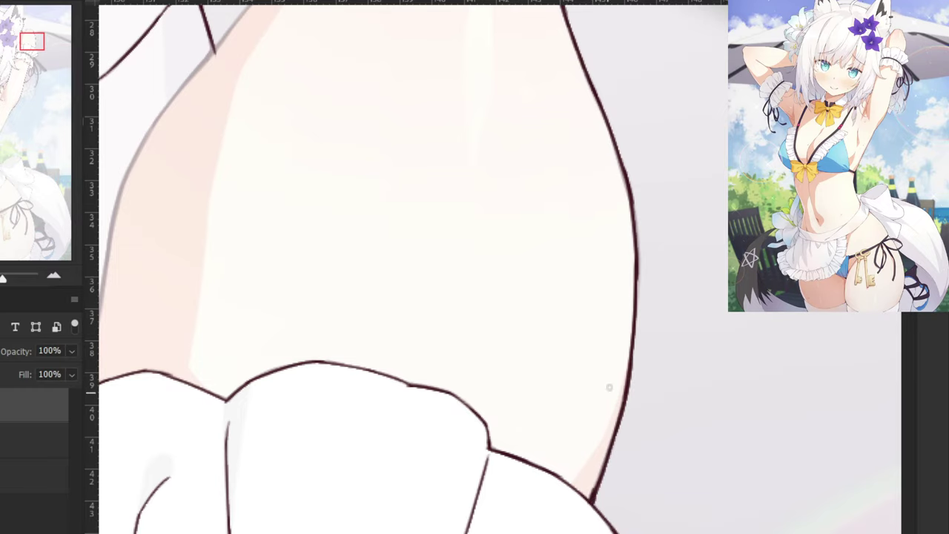
# Ink the top of the elbow from its highest point across to the outer corner.
pyautogui.moveTo(394, 38); pyautogui.dragTo(623, 431)
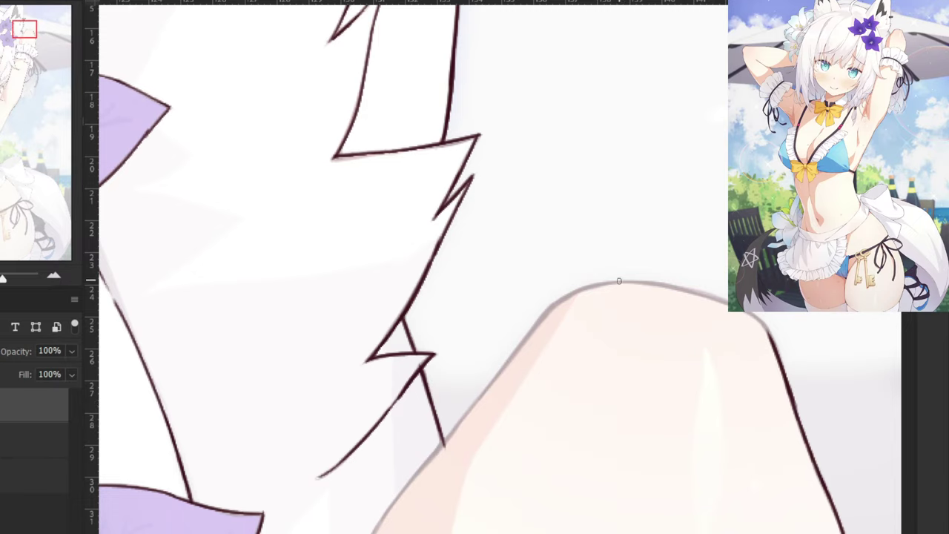
pyautogui.hotkey('ctrl', 'z')
pyautogui.moveTo(619, 281)
pyautogui.mouseDown()
pyautogui.moveTo(712, 291)
pyautogui.moveTo(723, 302)
pyautogui.mouseUp()
pyautogui.hotkey('ctrl', 'z')
pyautogui.hotkey('ctrl', 'z')
pyautogui.moveTo(660, 285); pyautogui.dragTo(755, 316)
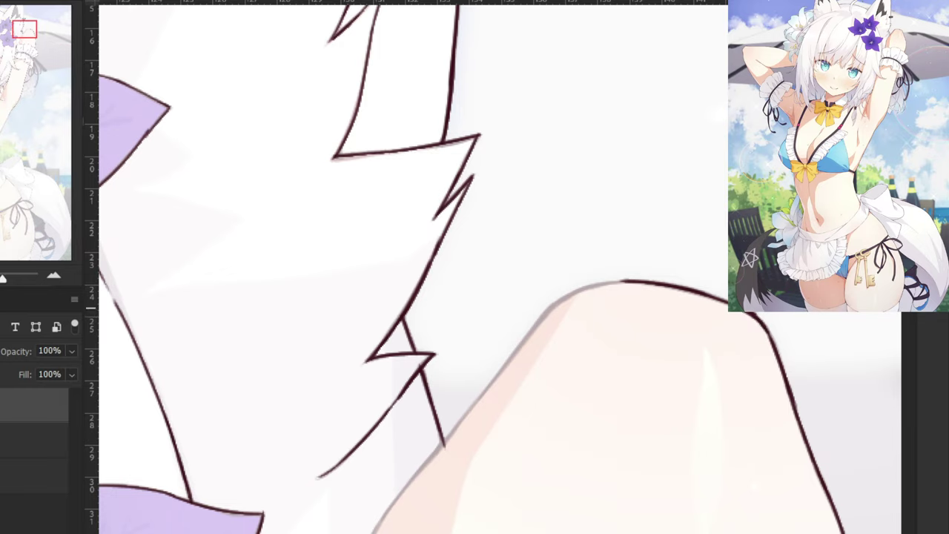
pyautogui.hotkey('ctrl', 'z')
# Ink the elbow's top from its highest point back around the inner corner facing the hair.
pyautogui.moveTo(635, 281)
pyautogui.mouseDown()
pyautogui.moveTo(556, 302)
pyautogui.moveTo(523, 340)
pyautogui.mouseUp()
pyautogui.hotkey('ctrl', 'z')
pyautogui.hotkey('ctrl', 'z')
pyautogui.hotkey('ctrl', 'z')
pyautogui.moveTo(561, 300); pyautogui.dragTo(525, 339)
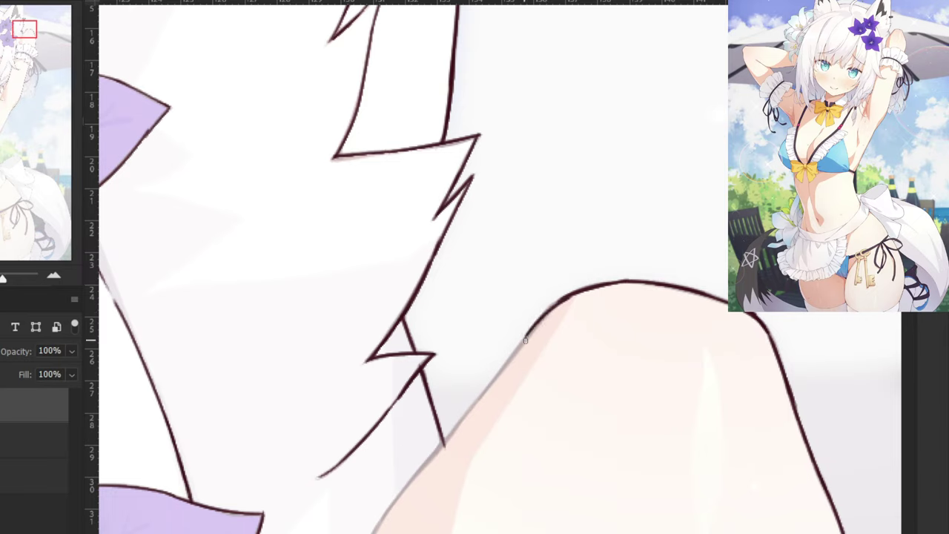
# Redraw the elbow's inner corner so that it follows the reference curve into the slope.
pyautogui.hotkey('ctrl', 'z')
pyautogui.moveTo(569, 298); pyautogui.dragTo(529, 334)
pyautogui.hotkey('ctrl', 'z')
pyautogui.moveTo(571, 295); pyautogui.dragTo(510, 359)
pyautogui.hotkey('ctrl', 'z')
pyautogui.hotkey('ctrl', 'z')
pyautogui.hotkey('ctrl', 'z')
pyautogui.moveTo(567, 298); pyautogui.dragTo(506, 362)
pyautogui.hotkey('ctrl', 'z')
pyautogui.hotkey('ctrl', 'z')
pyautogui.moveTo(563, 299); pyautogui.dragTo(520, 349)
# Ink the arm's inner slope from the elbow's corner down past the end of the hair strand line.
pyautogui.moveTo(541, 318); pyautogui.dragTo(491, 383)
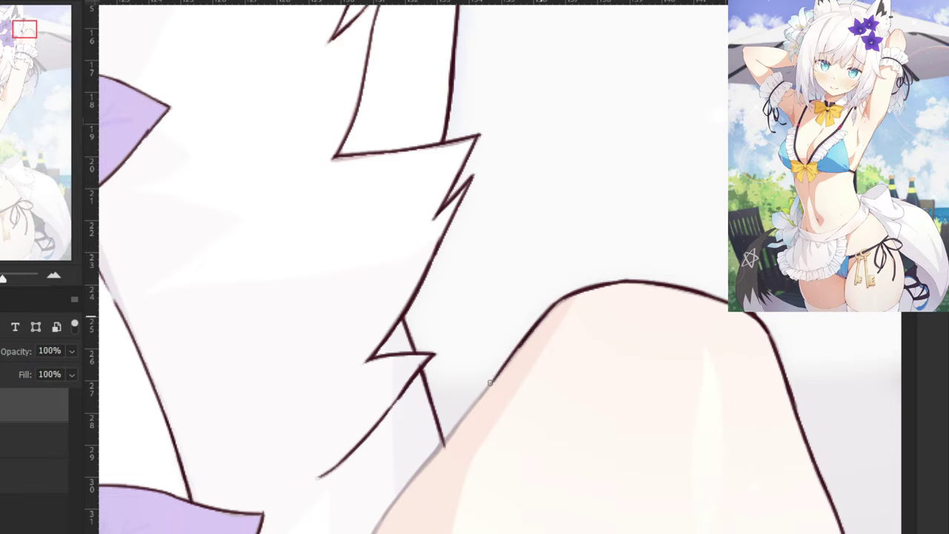
pyautogui.hotkey('ctrl', 'z')
pyautogui.moveTo(535, 327); pyautogui.dragTo(477, 397)
pyautogui.hotkey('ctrl', 'z')
pyautogui.moveTo(534, 328); pyautogui.dragTo(479, 395)
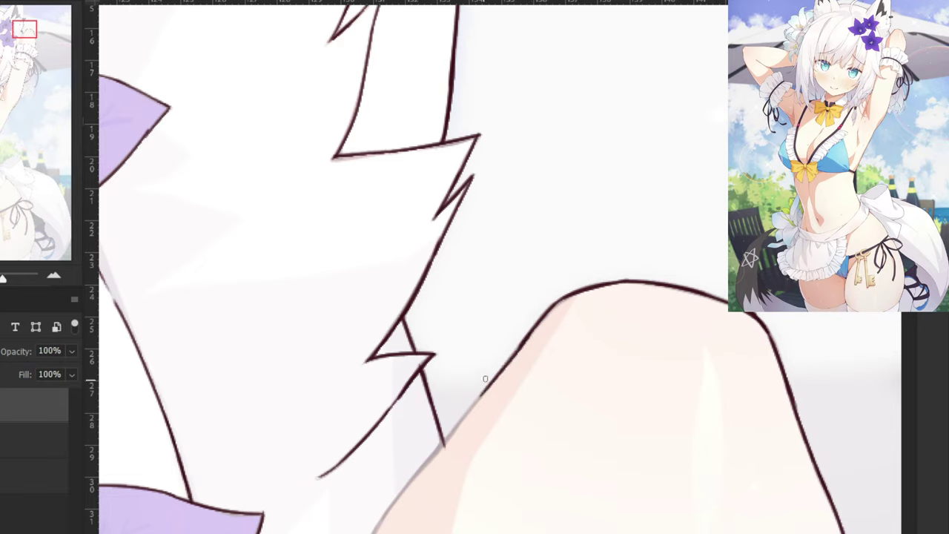
pyautogui.hotkey('ctrl', 'z')
pyautogui.hotkey('ctrl', 'z')
pyautogui.moveTo(526, 339); pyautogui.dragTo(470, 407)
pyautogui.hotkey('ctrl', 'z')
pyautogui.hotkey('ctrl', 'z')
pyautogui.moveTo(510, 363); pyautogui.dragTo(459, 424)
pyautogui.moveTo(486, 396); pyautogui.dragTo(427, 462)
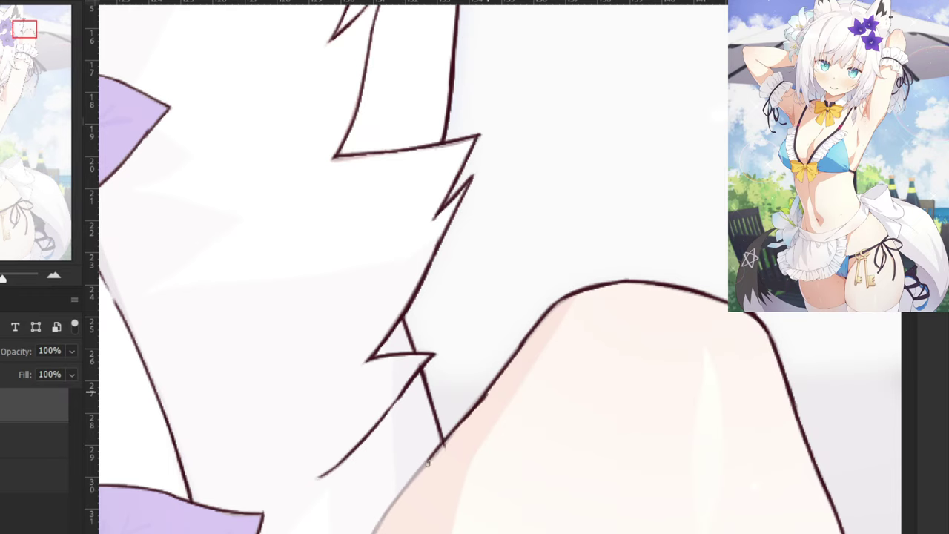
# Ink the arm's inner contour from the end of the hair strand line down toward the bend beside the flower.
pyautogui.hotkey('ctrl', 'z')
pyautogui.moveTo(478, 404)
pyautogui.mouseDown()
pyautogui.moveTo(421, 477)
pyautogui.moveTo(573, 341)
pyautogui.mouseUp()
pyautogui.hotkey('ctrl', 'z')
pyautogui.hotkey('ctrl', 'z')
pyautogui.moveTo(650, 290); pyautogui.dragTo(570, 378)
pyautogui.hotkey('ctrl', 'z')
pyautogui.moveTo(647, 294)
pyautogui.mouseDown()
pyautogui.moveTo(566, 386)
pyautogui.moveTo(522, 464)
pyautogui.mouseUp()
pyautogui.hotkey('ctrl', 'z')
pyautogui.moveTo(583, 365); pyautogui.dragTo(523, 476)
# Ink the arm's inner contour from the bend beside the flower down to the cuff frill.
pyautogui.hotkey('ctrl', '-')
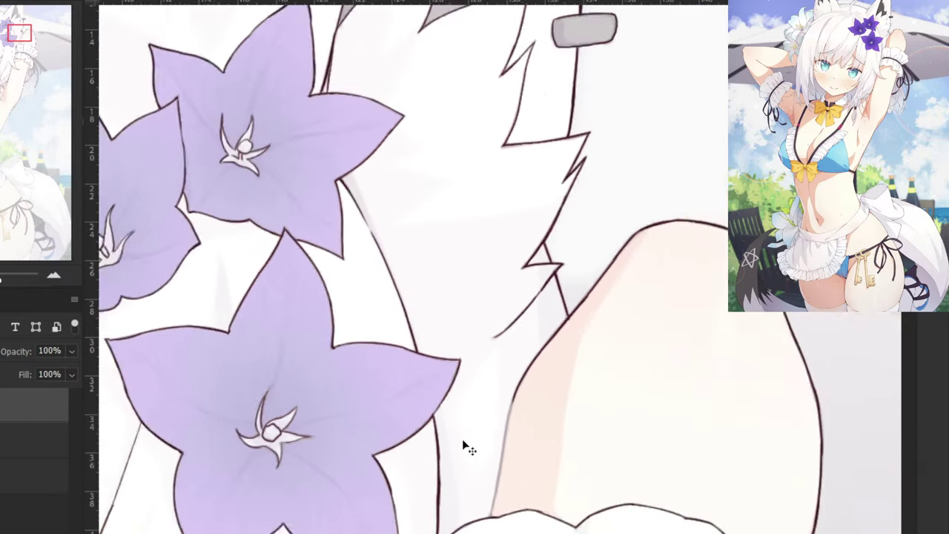
pyautogui.moveTo(481, 409); pyautogui.dragTo(507, 323)
pyautogui.scroll(2, 507, 323)
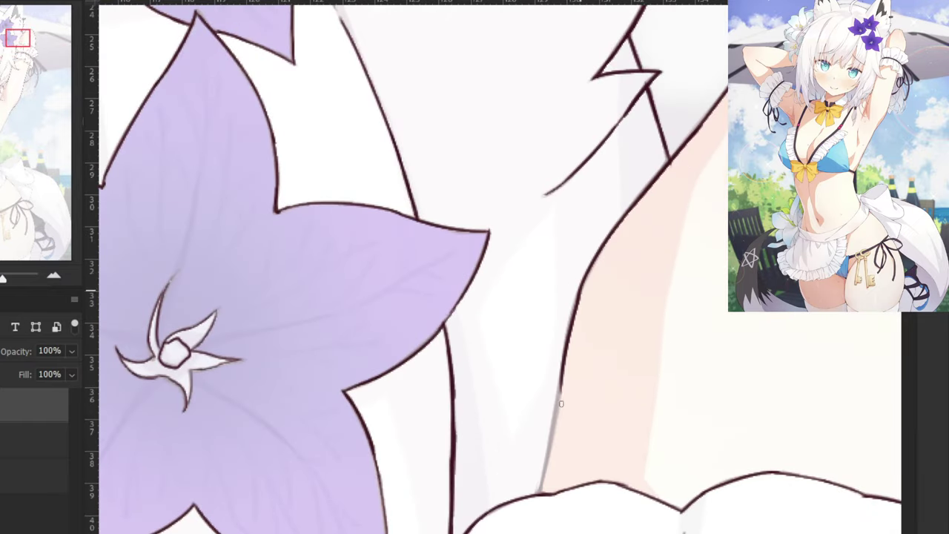
pyautogui.hotkey('ctrl', 'z')
pyautogui.moveTo(586, 280); pyautogui.dragTo(558, 401)
pyautogui.hotkey('ctrl', 'z')
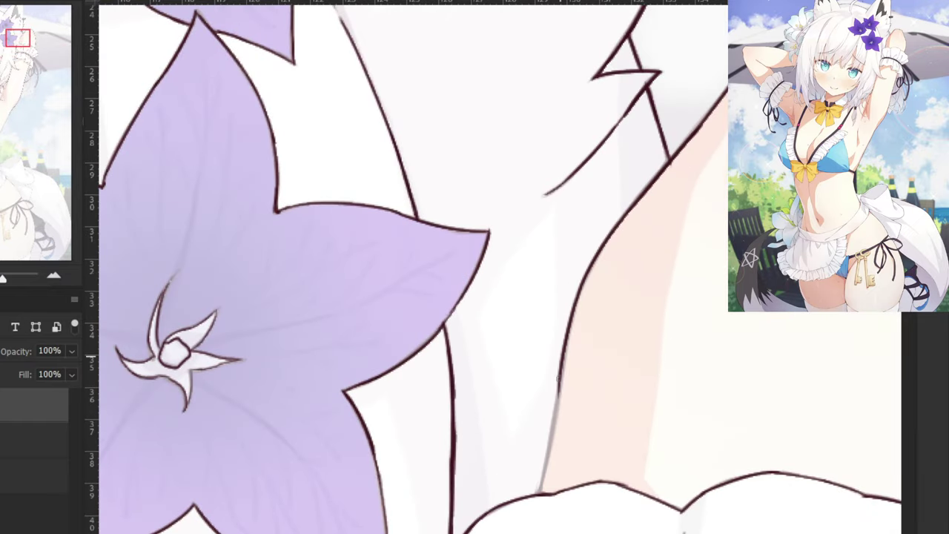
pyautogui.moveTo(562, 358); pyautogui.dragTo(546, 478)
pyautogui.moveTo(562, 398); pyautogui.dragTo(538, 485)
# Examine the inked face, raised arm and cuff as a whole, along with the uninked ribbons hanging from the cuff.
pyautogui.hotkey('ctrl', '-')
pyautogui.hotkey('ctrl', '-')
pyautogui.hotkey('ctrl', '-')
pyautogui.moveTo(433, 474); pyautogui.dragTo(539, 210)
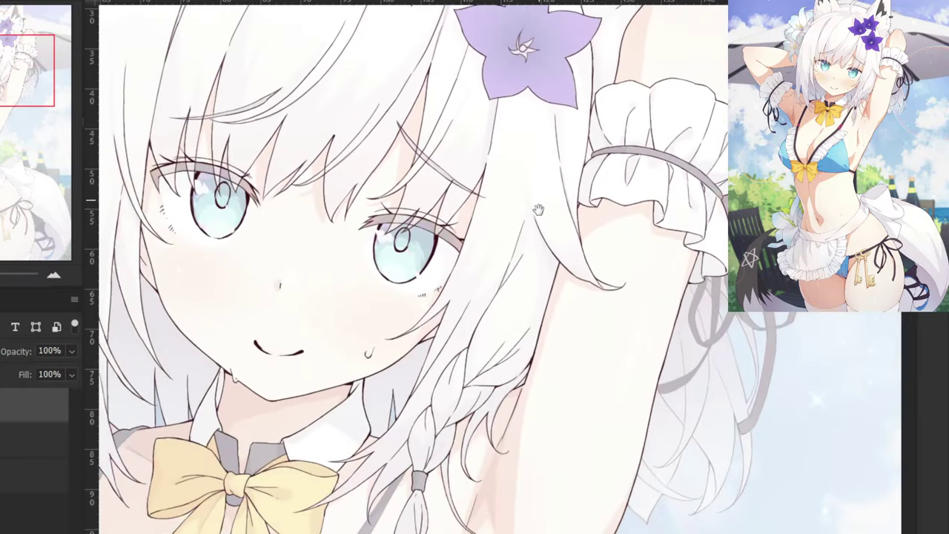
pyautogui.moveTo(422, 393); pyautogui.dragTo(483, 286)
pyautogui.moveTo(633, 209); pyautogui.dragTo(437, 362)
pyautogui.moveTo(566, 256); pyautogui.dragTo(488, 188)
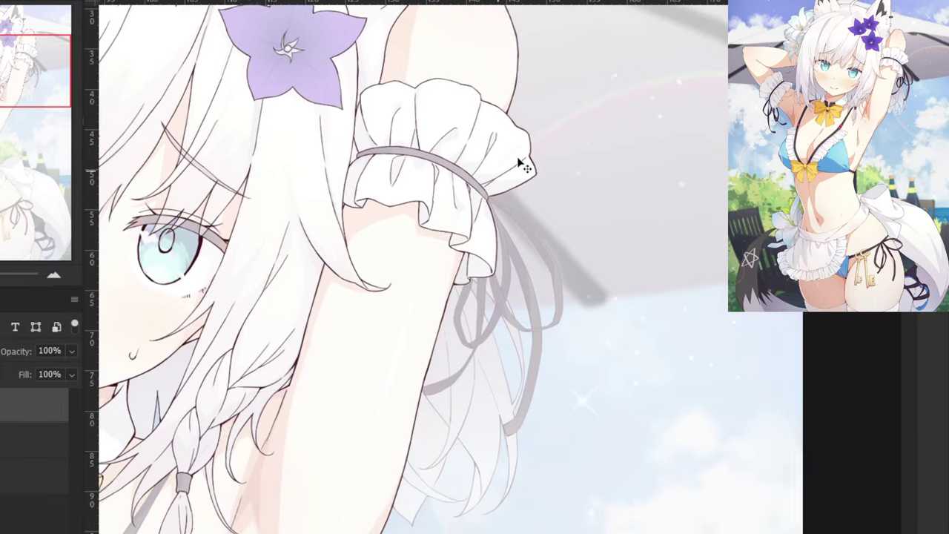
pyautogui.hotkey('ctrl', '+')
pyautogui.hotkey('ctrl', '+')
pyautogui.hotkey('ctrl', '+')
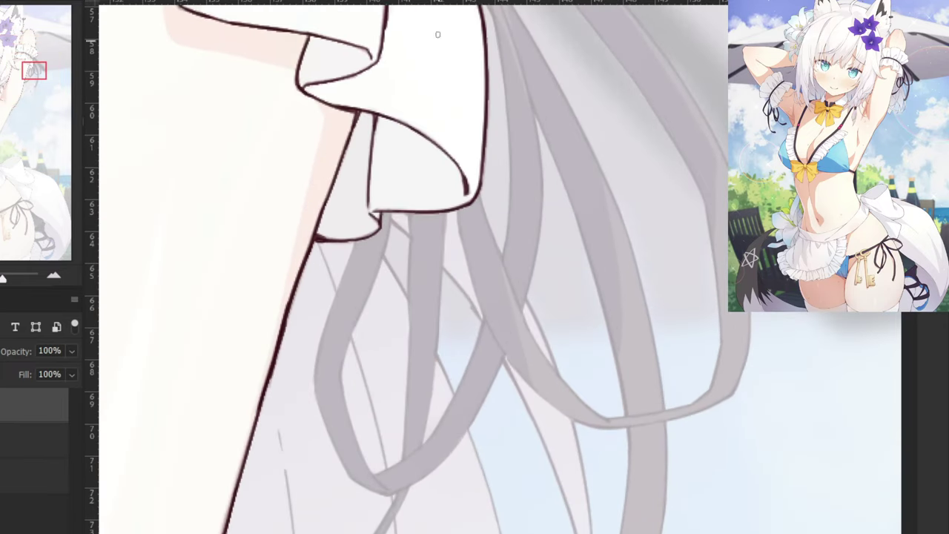
pyautogui.moveTo(440, 43); pyautogui.dragTo(554, 226)
pyautogui.hotkey('ctrl', '-')
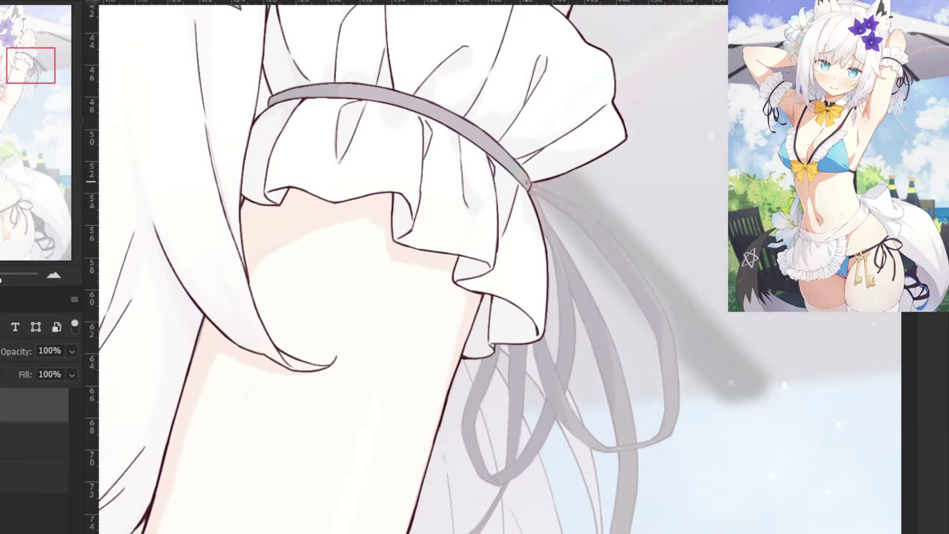
# Ink the upper outer edge of the ribbon closest to the cuff frill, starting at the knot.
pyautogui.scroll(2, 560, 177)
pyautogui.moveTo(565, 83); pyautogui.dragTo(629, 268)
pyautogui.hotkey('ctrl', 'z')
pyautogui.hotkey('ctrl', 'z')
pyautogui.moveTo(559, 78); pyautogui.dragTo(639, 281)
pyautogui.hotkey('ctrl', 'z')
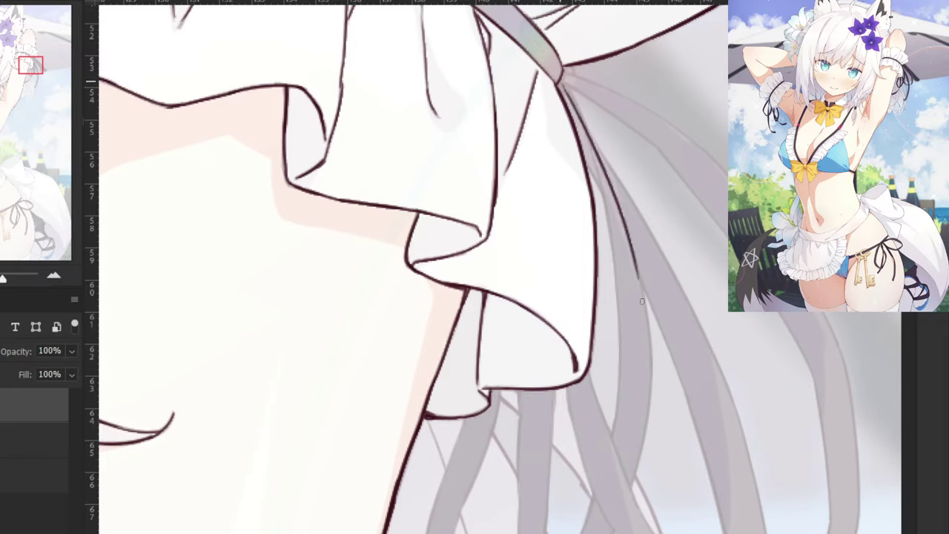
# Ink the middle stretch of the frill-side ribbon's outer edge down to its widest bulge.
pyautogui.moveTo(623, 213); pyautogui.dragTo(651, 395)
pyautogui.hotkey('ctrl', 'z')
pyautogui.moveTo(635, 256); pyautogui.dragTo(639, 419)
pyautogui.hotkey('ctrl', 'z')
pyautogui.moveTo(635, 259); pyautogui.dragTo(647, 396)
pyautogui.hotkey('ctrl', 'z')
pyautogui.moveTo(638, 278); pyautogui.dragTo(652, 389)
pyautogui.hotkey('ctrl', 'z')
pyautogui.moveTo(626, 227); pyautogui.dragTo(652, 390)
pyautogui.hotkey('ctrl', 'z')
pyautogui.moveTo(635, 253); pyautogui.dragTo(652, 390)
# Ink the lower curve of the frill-side ribbon's outer edge down to where it meets the crossing ribbon.
pyautogui.moveTo(654, 330); pyautogui.dragTo(644, 463)
pyautogui.hotkey('ctrl', 'z')
pyautogui.moveTo(652, 348); pyautogui.dragTo(617, 498)
pyautogui.press('e')
pyautogui.press('b')
# Ink the upper inner edge of the frill-side ribbon, branching off below the knot alongside the frill.
pyautogui.moveTo(570, 134); pyautogui.dragTo(616, 233)
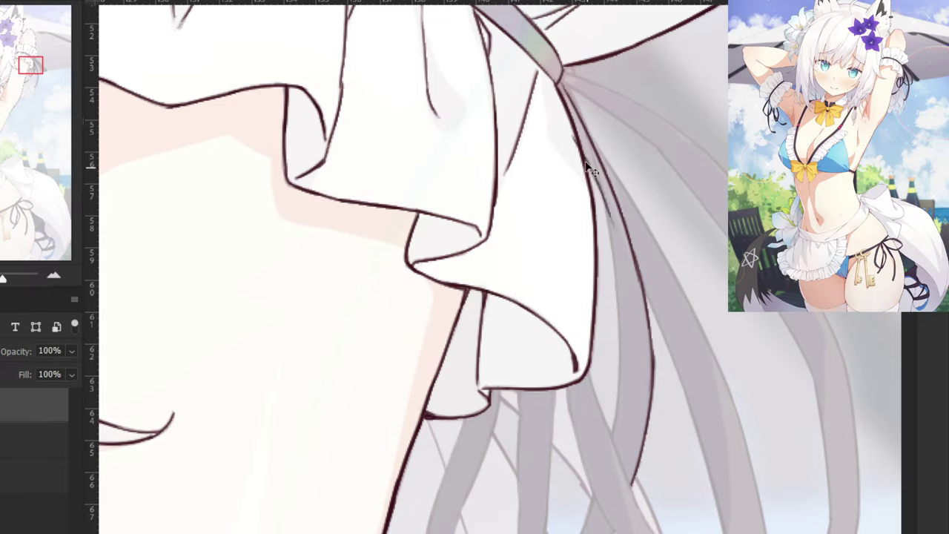
pyautogui.hotkey('ctrl', 'z')
pyautogui.moveTo(578, 150); pyautogui.dragTo(609, 229)
pyautogui.hotkey('ctrl', 'z')
pyautogui.moveTo(588, 143); pyautogui.dragTo(612, 247)
pyautogui.hotkey('ctrl', 'z')
pyautogui.moveTo(599, 194)
pyautogui.mouseDown()
pyautogui.moveTo(621, 370)
pyautogui.moveTo(619, 320)
pyautogui.mouseUp()
pyautogui.press('e')
pyautogui.press('b')
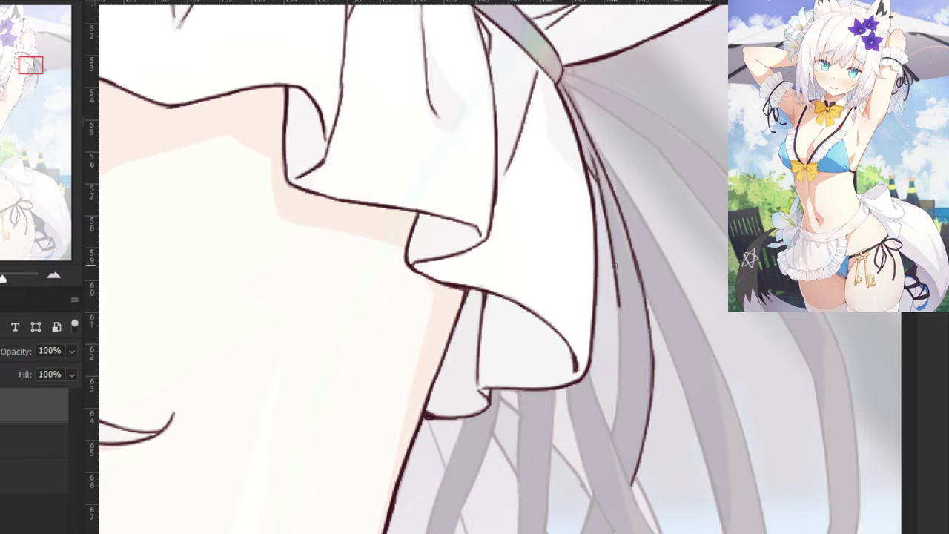
# Ink the lower inner edge of the frill-side ribbon down to the crossing ribbon.
pyautogui.moveTo(618, 278); pyautogui.dragTo(610, 420)
pyautogui.hotkey('ctrl', 'z')
pyautogui.moveTo(620, 297)
pyautogui.mouseDown()
pyautogui.moveTo(615, 445)
pyautogui.moveTo(604, 448)
pyautogui.mouseUp()
pyautogui.hotkey('ctrl', 'z')
pyautogui.press('e')
# Ink the upper edge of the crossing ribbon from the frill's bottom corner diagonally down to its narrow fold.
pyautogui.moveTo(604, 477); pyautogui.dragTo(537, 333)
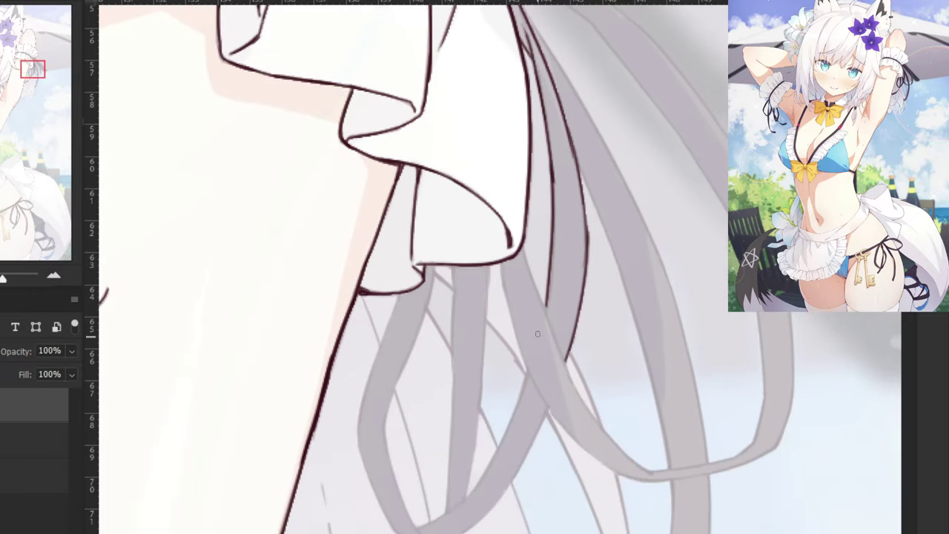
pyautogui.moveTo(522, 243); pyautogui.dragTo(560, 351)
pyautogui.moveTo(565, 364)
pyautogui.mouseDown()
pyautogui.moveTo(585, 410)
pyautogui.moveTo(700, 532)
pyautogui.mouseUp()
pyautogui.hotkey('ctrl', '+')
pyautogui.hotkey('ctrl', 'z')
pyautogui.moveTo(627, 462); pyautogui.dragTo(694, 533)
# Ink the lower edge of the crossing ribbon from under the frill down toward its narrow fold.
pyautogui.moveTo(513, 252); pyautogui.dragTo(517, 341)
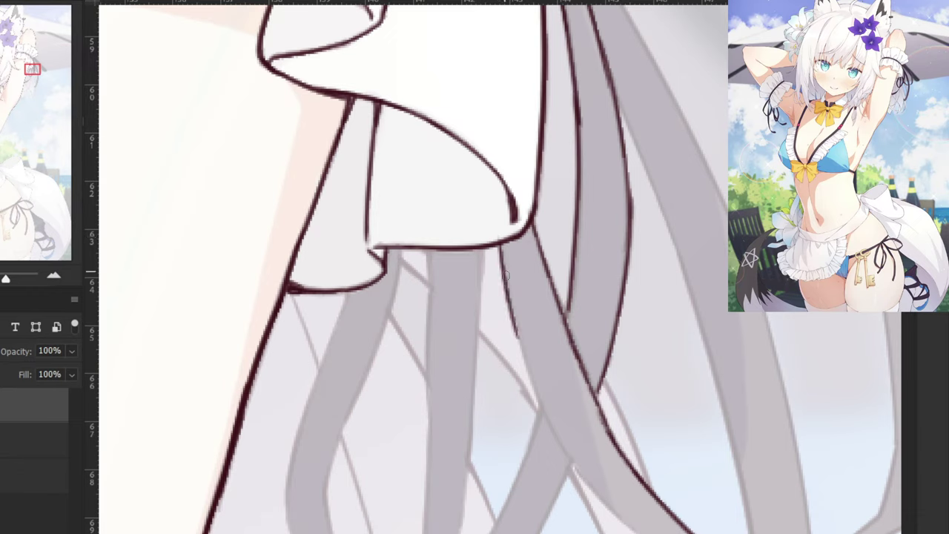
pyautogui.moveTo(529, 383)
pyautogui.mouseDown()
pyautogui.moveTo(572, 461)
pyautogui.moveTo(637, 533)
pyautogui.mouseUp()
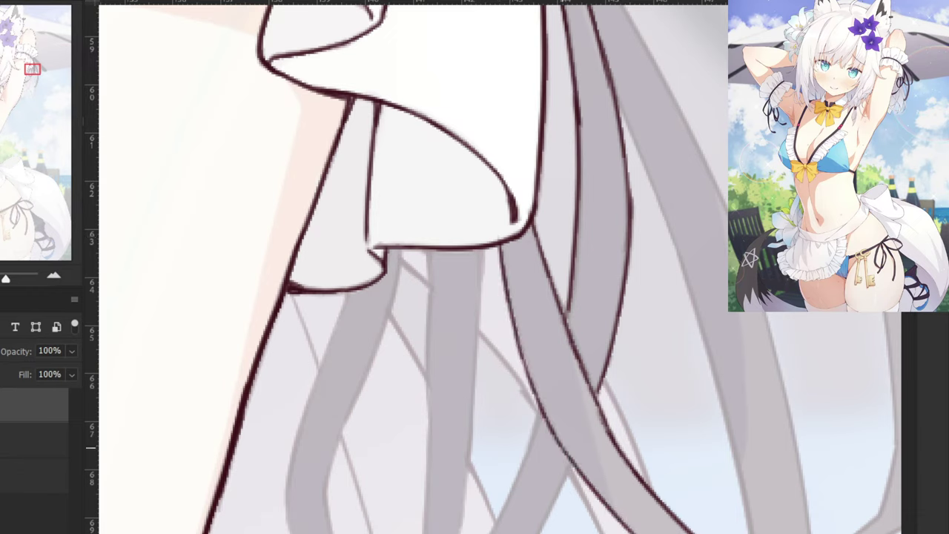
pyautogui.hotkey('ctrl', 'z')
pyautogui.moveTo(555, 432)
pyautogui.mouseDown()
pyautogui.moveTo(652, 532)
pyautogui.moveTo(640, 533)
pyautogui.moveTo(570, 457)
pyautogui.moveTo(644, 533)
pyautogui.mouseUp()
pyautogui.hotkey('ctrl', 'z')
pyautogui.hotkey('ctrl', 'z')
pyautogui.hotkey('ctrl', 'z')
pyautogui.moveTo(592, 488); pyautogui.dragTo(643, 532)
pyautogui.hotkey('ctrl', 'z')
# Ink the lower edge of the ribbon loop's thin bottom section, from its outer corner back to the narrow fold.
pyautogui.moveTo(687, 370)
pyautogui.mouseDown()
pyautogui.moveTo(640, 333)
pyautogui.moveTo(595, 277)
pyautogui.mouseUp()
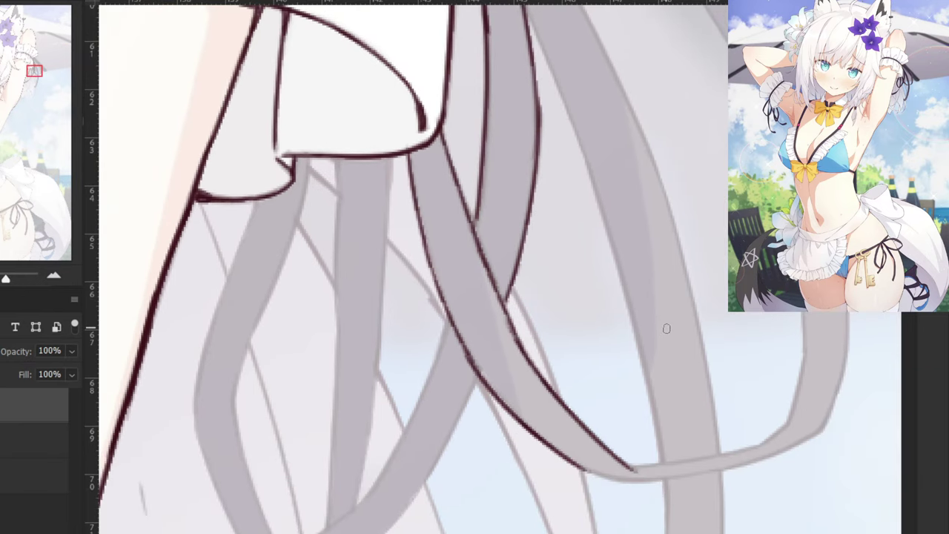
pyautogui.moveTo(822, 428); pyautogui.dragTo(708, 478)
pyautogui.hotkey('ctrl', 'z')
pyautogui.hotkey('ctrl', 'z')
pyautogui.moveTo(822, 429)
pyautogui.mouseDown()
pyautogui.moveTo(675, 474)
pyautogui.moveTo(703, 475)
pyautogui.mouseUp()
pyautogui.hotkey('ctrl', 'z')
pyautogui.hotkey('ctrl', 'z')
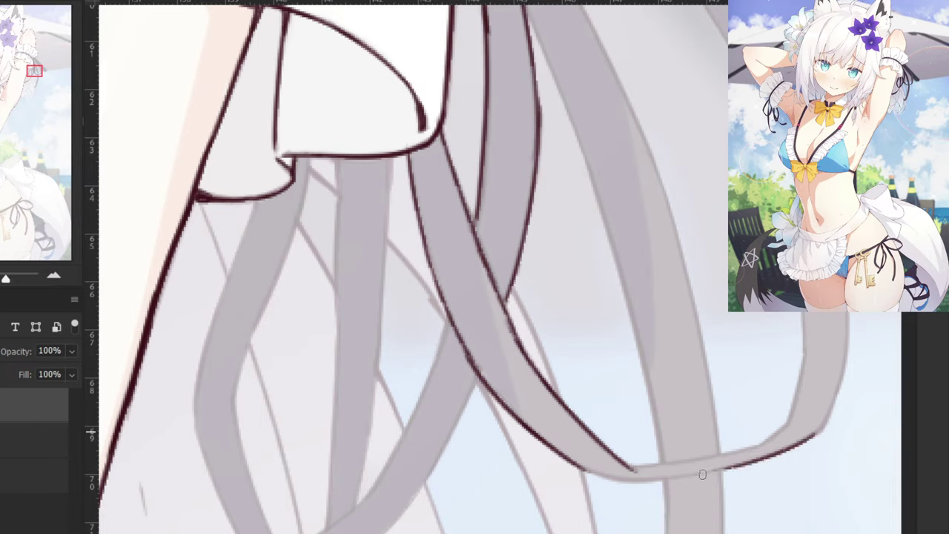
pyautogui.moveTo(756, 461); pyautogui.dragTo(627, 482)
pyautogui.moveTo(727, 468); pyautogui.dragTo(593, 478)
pyautogui.hotkey('ctrl', 'z')
pyautogui.moveTo(658, 478)
pyautogui.mouseDown()
pyautogui.moveTo(579, 468)
pyautogui.moveTo(664, 479)
pyautogui.moveTo(606, 479)
pyautogui.mouseUp()
pyautogui.hotkey('ctrl', 'z')
pyautogui.hotkey('ctrl', 'z')
# Ink the upper edge of the ribbon loop's thin bottom section, from its outer corner to the narrow fold.
pyautogui.moveTo(791, 421)
pyautogui.mouseDown()
pyautogui.moveTo(732, 450)
pyautogui.moveTo(758, 440)
pyautogui.moveTo(752, 445)
pyautogui.moveTo(675, 461)
pyautogui.mouseUp()
pyautogui.hotkey('ctrl', 'z')
pyautogui.hotkey('ctrl', 'z')
pyautogui.hotkey('ctrl', 'z')
pyautogui.moveTo(772, 436); pyautogui.dragTo(619, 466)
pyautogui.hotkey('ctrl', 'z')
pyautogui.hotkey('ctrl', 'z')
pyautogui.moveTo(676, 462)
pyautogui.mouseDown()
pyautogui.moveTo(615, 464)
pyautogui.moveTo(648, 463)
pyautogui.moveTo(625, 463)
pyautogui.mouseUp()
pyautogui.hotkey('ctrl', 'z')
# Ink the short start of the outer ribbon loop's upper edge where it leaves the cuff knot.
pyautogui.hotkey('ctrl', '-')
pyautogui.moveTo(611, 330); pyautogui.dragTo(548, 533)
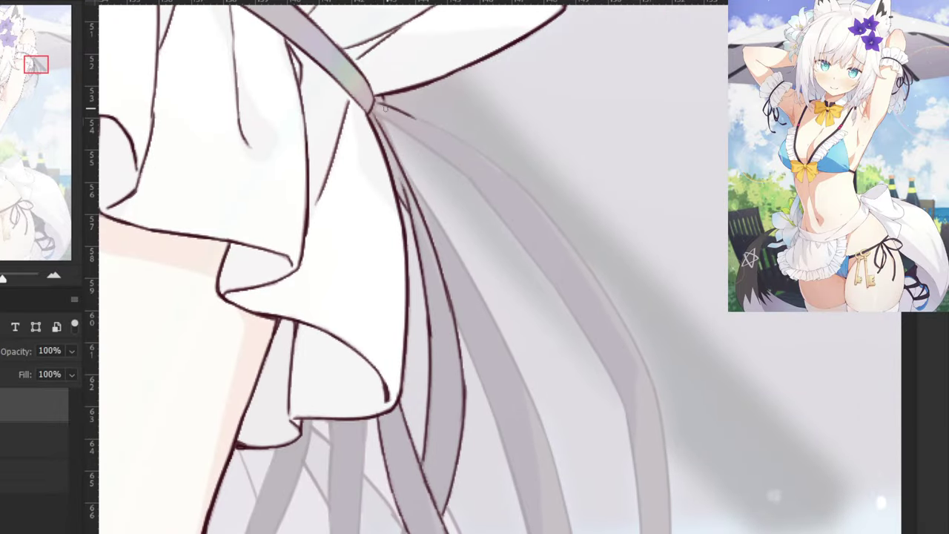
pyautogui.scroll(3, 505, 278)
pyautogui.scroll(1, 552, 235)
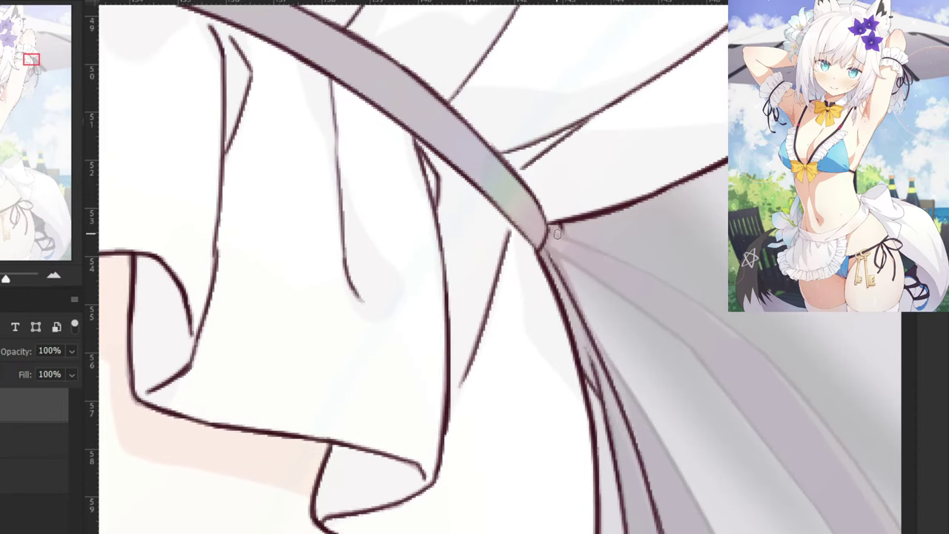
pyautogui.moveTo(562, 234); pyautogui.dragTo(624, 269)
pyautogui.moveTo(558, 320); pyautogui.dragTo(422, 225)
# Ink the outer ribbon loop's inner edge from the cuff knot to its first bend.
pyautogui.moveTo(413, 156); pyautogui.dragTo(442, 212)
pyautogui.hotkey('ctrl', 'z')
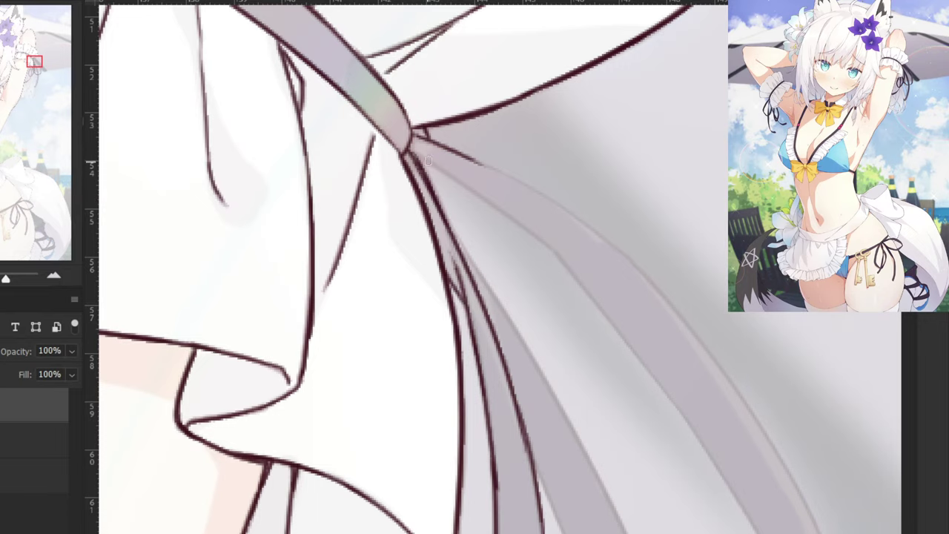
pyautogui.moveTo(413, 154); pyautogui.dragTo(516, 222)
pyautogui.hotkey('ctrl', 'z')
pyautogui.moveTo(476, 194)
pyautogui.mouseDown()
pyautogui.moveTo(568, 259)
pyautogui.moveTo(551, 249)
pyautogui.mouseUp()
# Extend the outer ribbon loop's inner edge past the first bend with a clean, thin stroke.
pyautogui.moveTo(558, 311); pyautogui.dragTo(501, 177)
pyautogui.moveTo(492, 113)
pyautogui.mouseDown()
pyautogui.moveTo(609, 266)
pyautogui.moveTo(511, 129)
pyautogui.moveTo(597, 249)
pyautogui.mouseUp()
pyautogui.hotkey('ctrl', 'z')
pyautogui.hotkey('ctrl', 'z')
pyautogui.hotkey('ctrl', 'z')
pyautogui.hotkey('ctrl', 'z')
pyautogui.hotkey('ctrl', 'z')
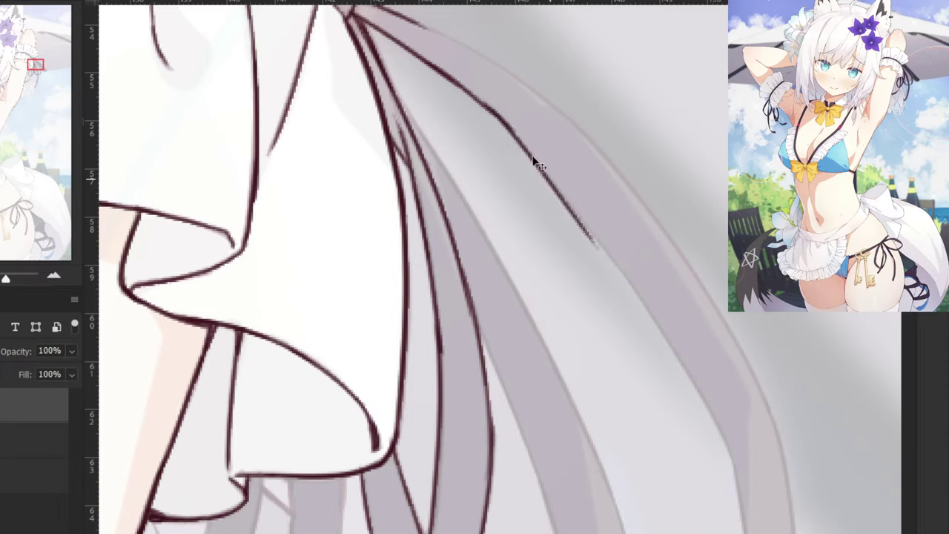
pyautogui.hotkey('ctrl', 'z')
pyautogui.moveTo(514, 130); pyautogui.dragTo(611, 260)
# Ink the long diagonal section of the outer loop's inner edge down toward its elbow.
pyautogui.moveTo(593, 229); pyautogui.dragTo(734, 457)
pyautogui.hotkey('ctrl', 'z')
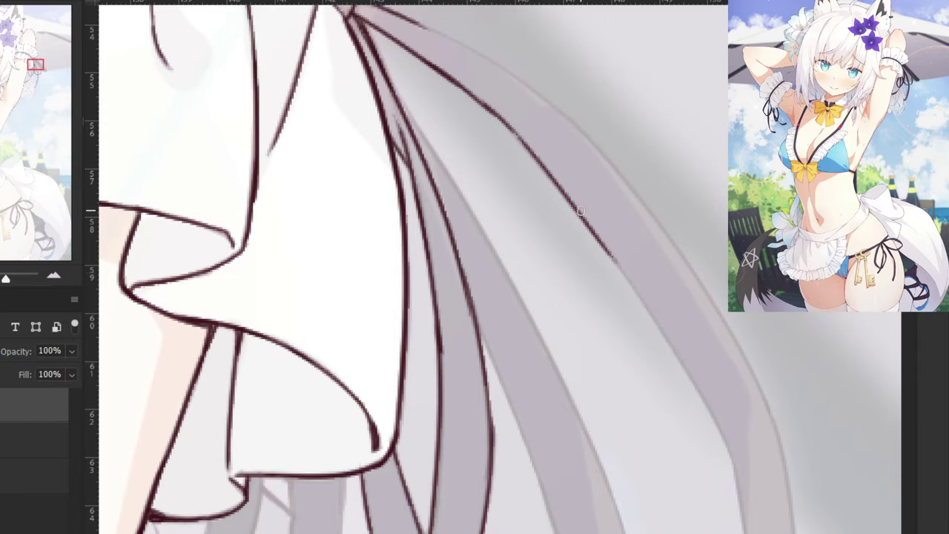
pyautogui.moveTo(598, 237); pyautogui.dragTo(722, 414)
pyautogui.hotkey('ctrl', 'z')
pyautogui.moveTo(580, 209); pyautogui.dragTo(724, 433)
pyautogui.hotkey('ctrl', 'z')
pyautogui.moveTo(568, 197); pyautogui.dragTo(709, 415)
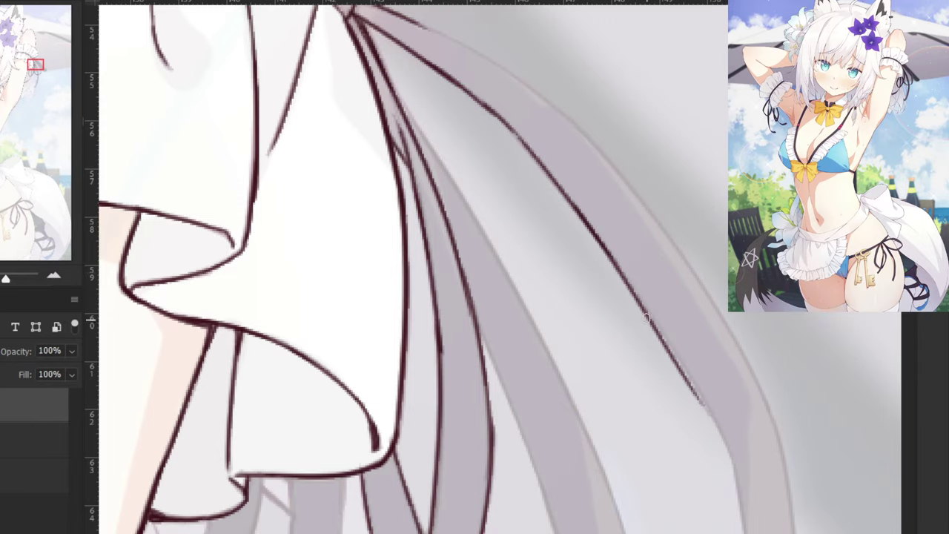
pyautogui.hotkey('ctrl', 'z')
pyautogui.moveTo(590, 233); pyautogui.dragTo(707, 416)
pyautogui.hotkey('ctrl', 'z')
pyautogui.moveTo(587, 224); pyautogui.dragTo(714, 428)
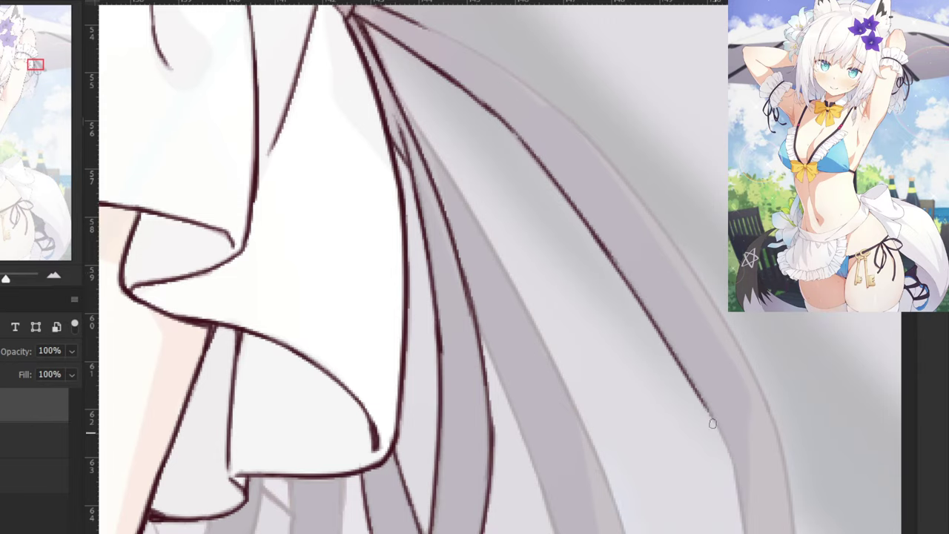
pyautogui.moveTo(672, 353)
pyautogui.mouseDown()
pyautogui.moveTo(730, 465)
pyautogui.moveTo(630, 228)
pyautogui.moveTo(692, 370)
pyautogui.mouseUp()
pyautogui.hotkey('ctrl', 'z')
pyautogui.hotkey('ctrl', 'z')
# Ink the outer loop's inner edge from the elbow down to the corner of its thin bottom section.
pyautogui.moveTo(665, 226); pyautogui.dragTo(690, 417)
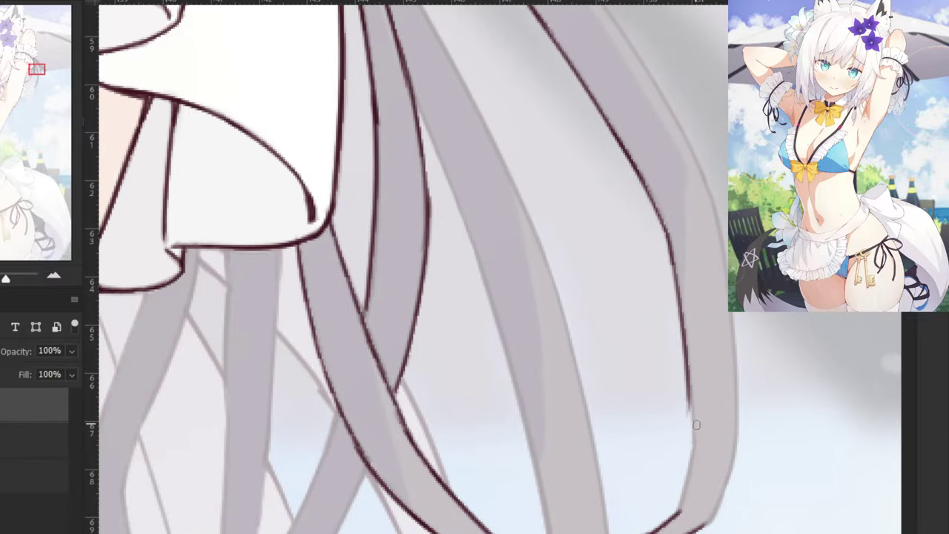
pyautogui.moveTo(687, 352)
pyautogui.mouseDown()
pyautogui.moveTo(683, 486)
pyautogui.moveTo(692, 448)
pyautogui.mouseUp()
pyautogui.hotkey('ctrl', 'z')
pyautogui.moveTo(692, 416)
pyautogui.mouseDown()
pyautogui.moveTo(691, 465)
pyautogui.moveTo(681, 506)
pyautogui.mouseUp()
pyautogui.hotkey('ctrl', 'z')
pyautogui.moveTo(690, 438); pyautogui.dragTo(676, 515)
pyautogui.moveTo(689, 469); pyautogui.dragTo(677, 513)
# Examine the whole upper figure to check the line art with and without the faded reference.
pyautogui.hotkey('ctrl', '-')
pyautogui.hotkey('ctrl', '-')
pyautogui.hotkey('ctrl', '-')
pyautogui.hotkey('ctrl', '-')
pyautogui.hotkey('ctrl', '-')
pyautogui.hotkey('ctrl', '-')
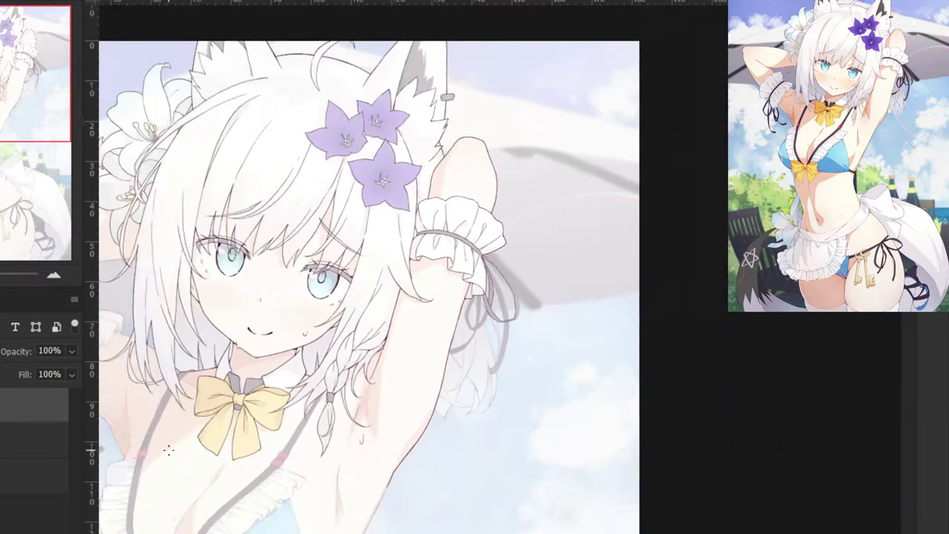
pyautogui.moveTo(184, 427); pyautogui.dragTo(329, 439)
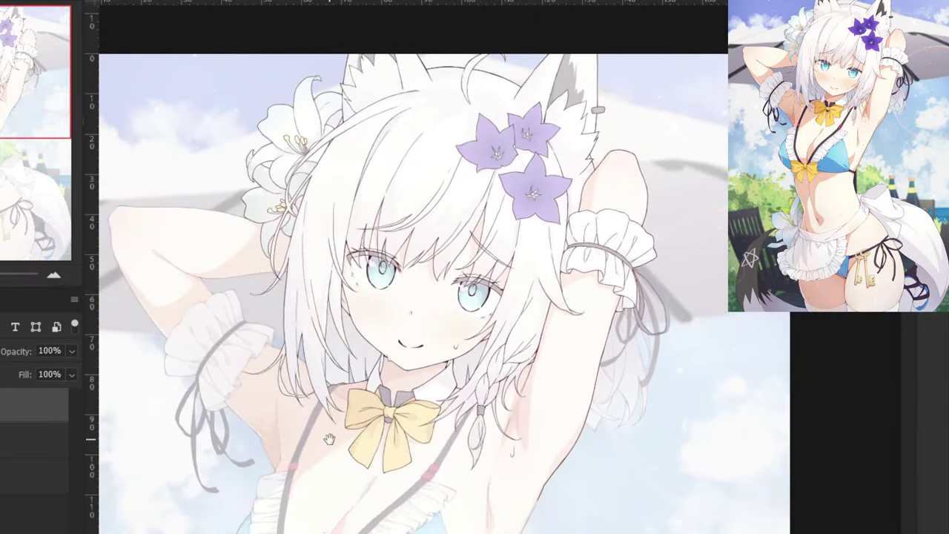
pyautogui.moveTo(190, 429); pyautogui.dragTo(277, 455)
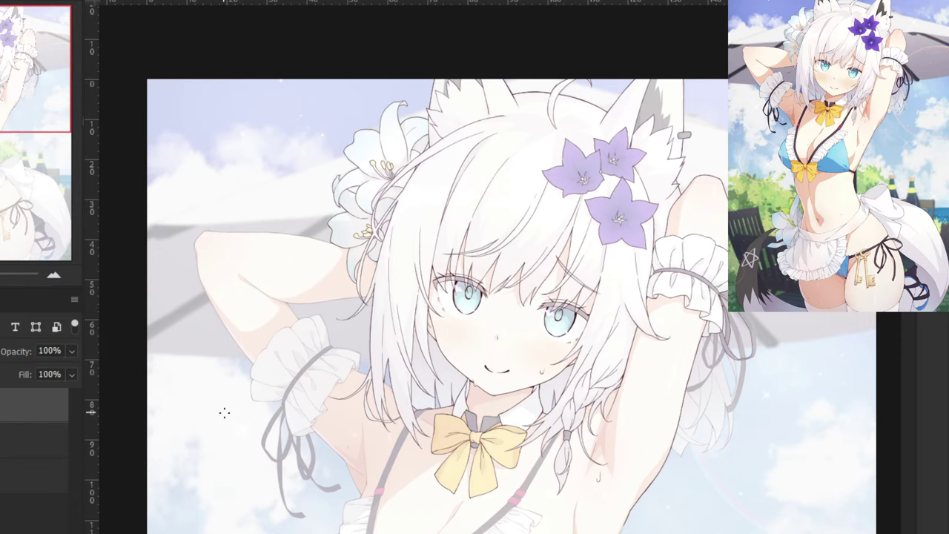
pyautogui.moveTo(460, 293); pyautogui.dragTo(392, 194)
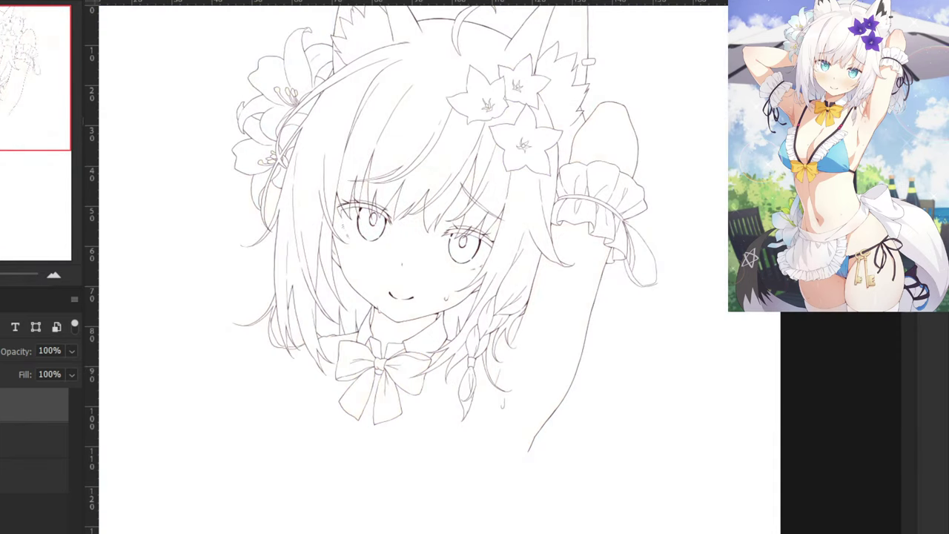
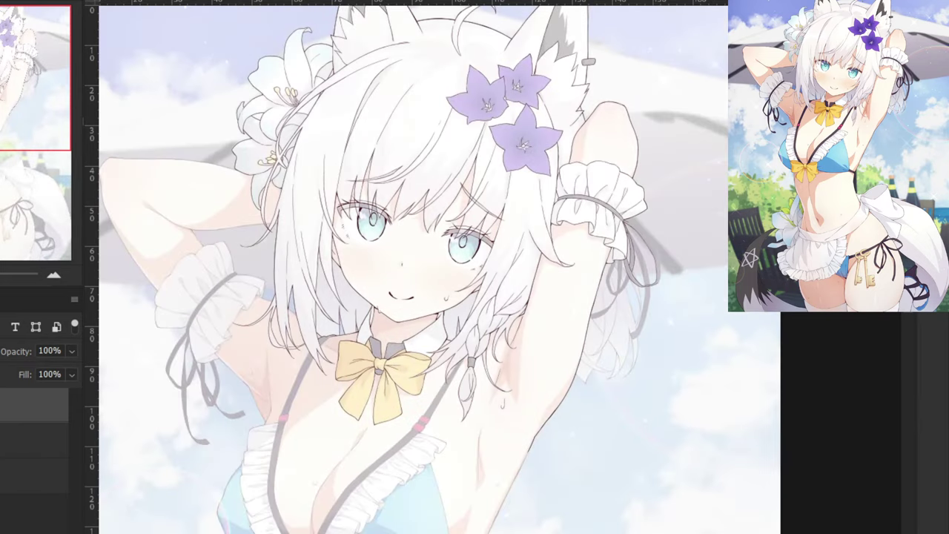
# Ink the upper part of the long hanging ribbon's outer edge, from the cuff knot to its bend.
pyautogui.hotkey('ctrl', '+')
pyautogui.hotkey('ctrl', '+')
pyautogui.hotkey('ctrl', '+')
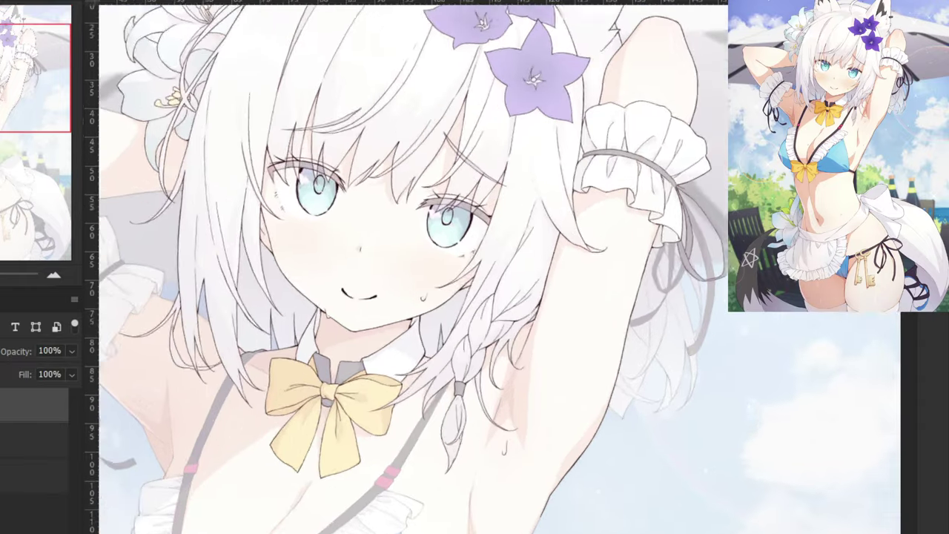
pyautogui.moveTo(747, 145); pyautogui.dragTo(404, 160)
pyautogui.hotkey('ctrl', '+')
pyautogui.hotkey('ctrl', '+')
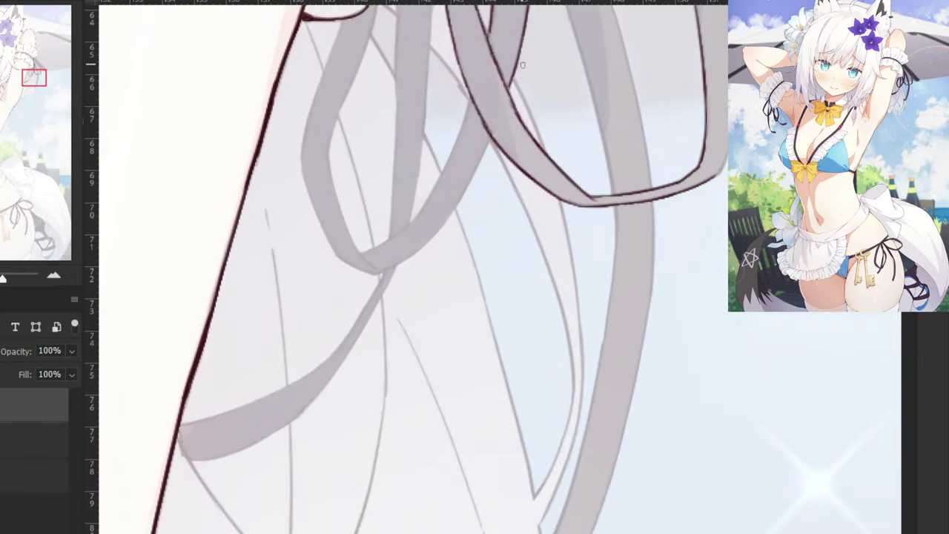
pyautogui.moveTo(525, 71); pyautogui.dragTo(544, 465)
pyautogui.moveTo(480, 120); pyautogui.dragTo(568, 261)
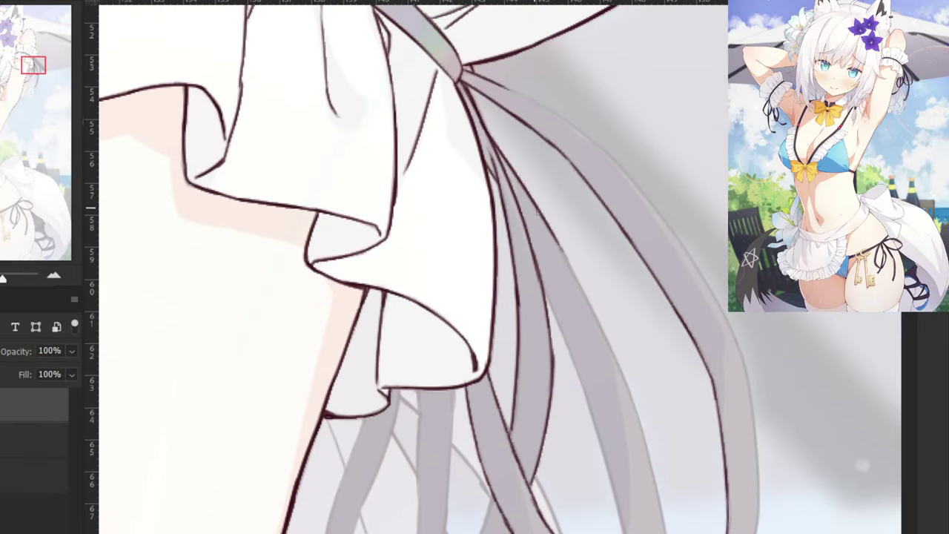
pyautogui.moveTo(523, 190); pyautogui.dragTo(629, 395)
pyautogui.hotkey('ctrl', 'z')
pyautogui.moveTo(541, 211)
pyautogui.mouseDown()
pyautogui.moveTo(629, 390)
pyautogui.moveTo(569, 281)
pyautogui.mouseUp()
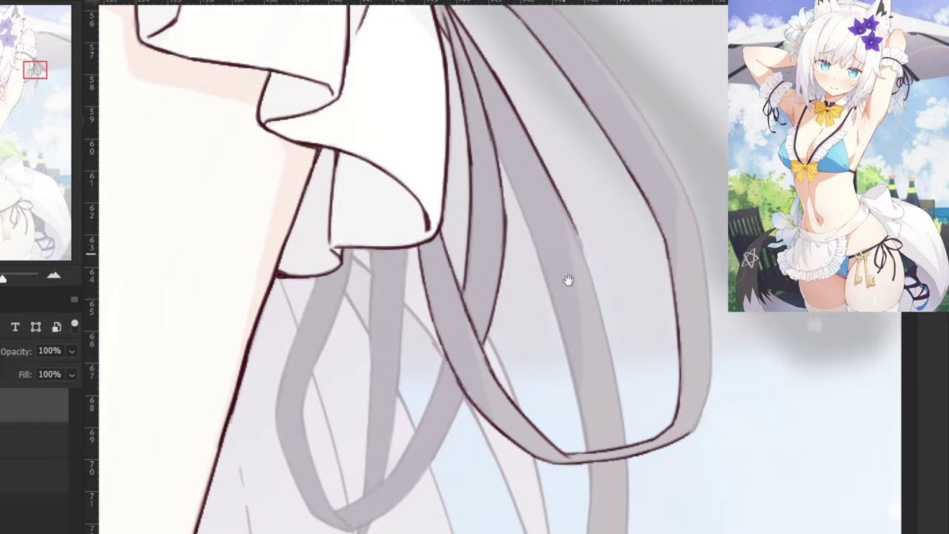
# Continue the long hanging ribbon's outer edge from its bend down to the loop's thin bottom section.
pyautogui.moveTo(553, 178); pyautogui.dragTo(617, 368)
pyautogui.hotkey('ctrl', 'z')
pyautogui.moveTo(572, 223); pyautogui.dragTo(614, 383)
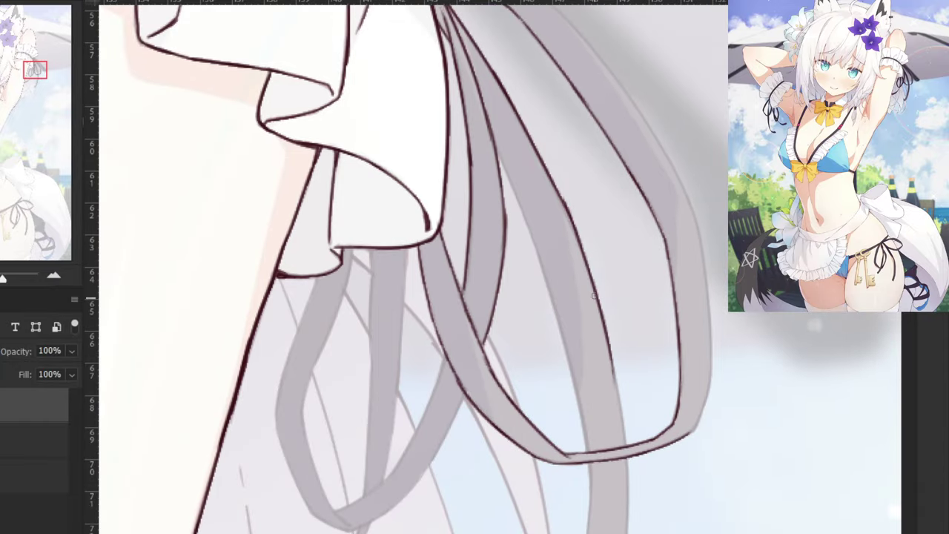
pyautogui.moveTo(595, 295); pyautogui.dragTo(626, 454)
pyautogui.hotkey('ctrl', 'z')
pyautogui.moveTo(603, 311); pyautogui.dragTo(626, 443)
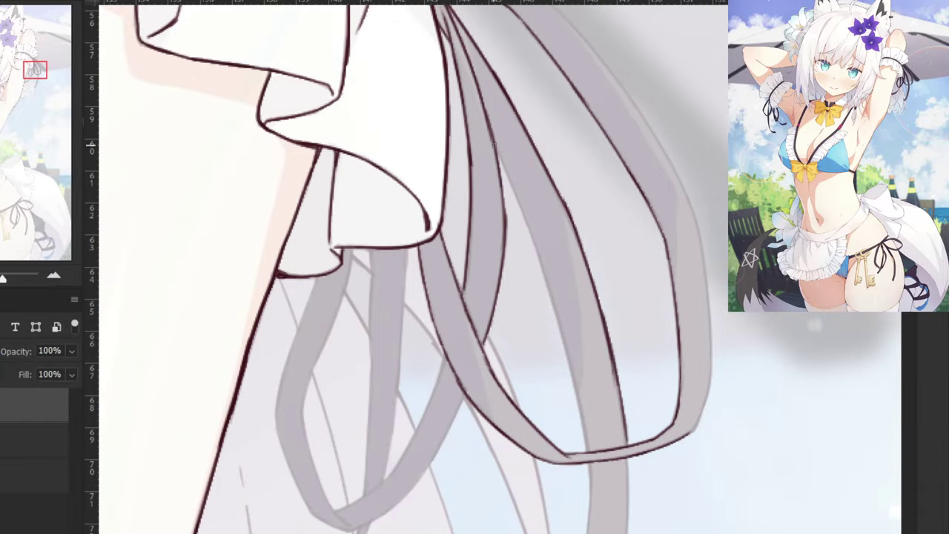
# Ink the long hanging ribbon's inner edge down to where it passes behind the loop's bottom section.
pyautogui.moveTo(495, 145)
pyautogui.mouseDown()
pyautogui.moveTo(540, 258)
pyautogui.moveTo(583, 417)
pyautogui.moveTo(559, 325)
pyautogui.moveTo(590, 301)
pyautogui.mouseUp()
pyautogui.hotkey('ctrl', 'z')
pyautogui.hotkey('ctrl', '+')
pyautogui.press('e')
pyautogui.press('b')
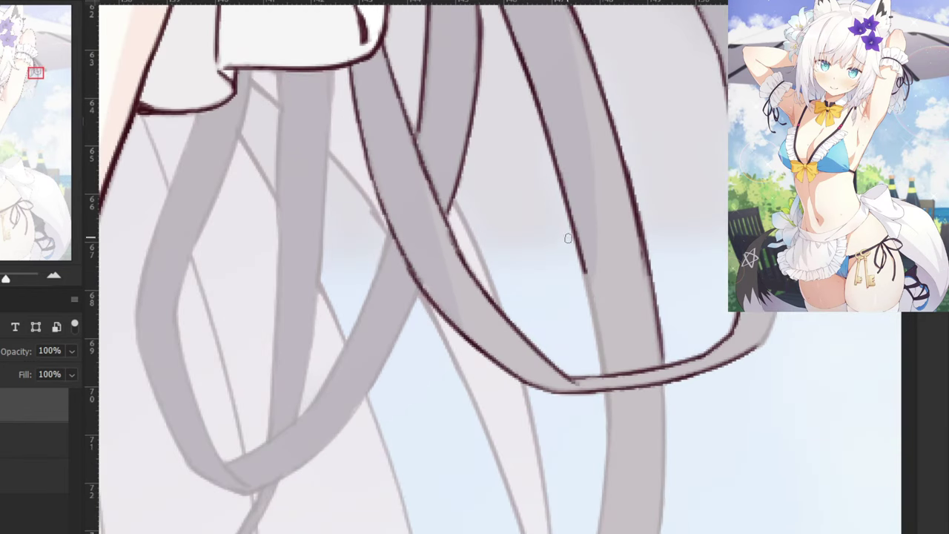
pyautogui.hotkey('ctrl', 'z')
pyautogui.moveTo(577, 236); pyautogui.dragTo(603, 372)
pyautogui.hotkey('ctrl', 'z')
# Ink the long hanging ribbon's inner edge just below the loop crossing.
pyautogui.moveTo(630, 514); pyautogui.dragTo(676, 278)
pyautogui.hotkey('ctrl', '-')
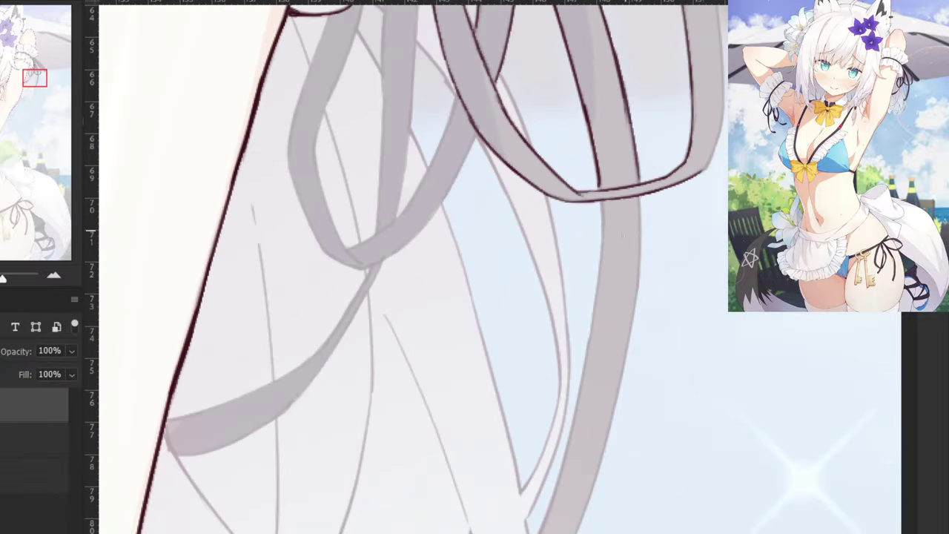
pyautogui.moveTo(600, 202); pyautogui.dragTo(600, 291)
pyautogui.press('e')
pyautogui.moveTo(594, 296); pyautogui.dragTo(597, 292)
pyautogui.press('b')
pyautogui.hotkey('ctrl', 'z')
pyautogui.moveTo(602, 245)
pyautogui.mouseDown()
pyautogui.moveTo(576, 406)
pyautogui.moveTo(572, 359)
pyautogui.mouseUp()
pyautogui.hotkey('ctrl', 'z')
pyautogui.hotkey('ctrl', '+')
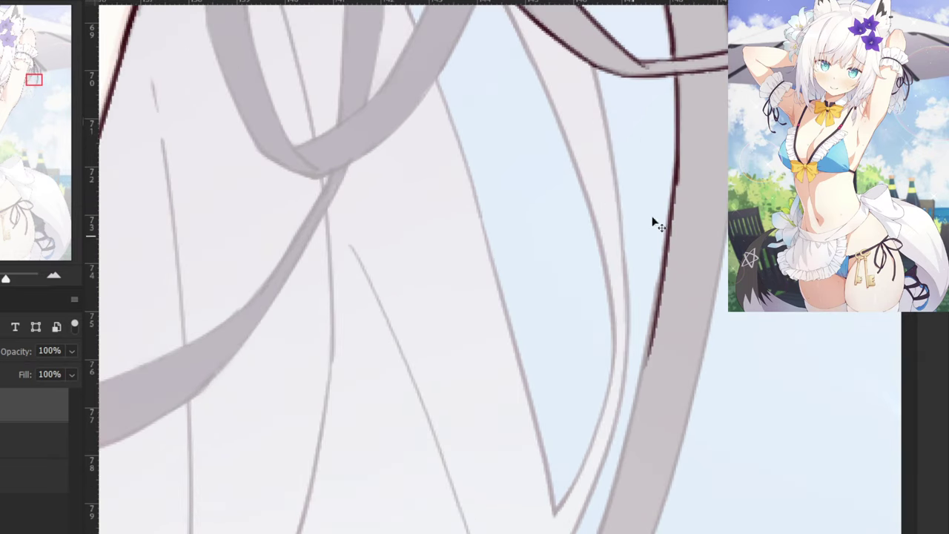
# Redraw the hanging ribbon's inner edge around its slight bend, erasing the stray end and smoothing the join.
pyautogui.hotkey('ctrl', 'z')
pyautogui.press('e')
pyautogui.moveTo(672, 197); pyautogui.dragTo(670, 209)
pyautogui.press('b')
pyautogui.hotkey('ctrl', 'z')
pyautogui.moveTo(673, 167); pyautogui.dragTo(647, 316)
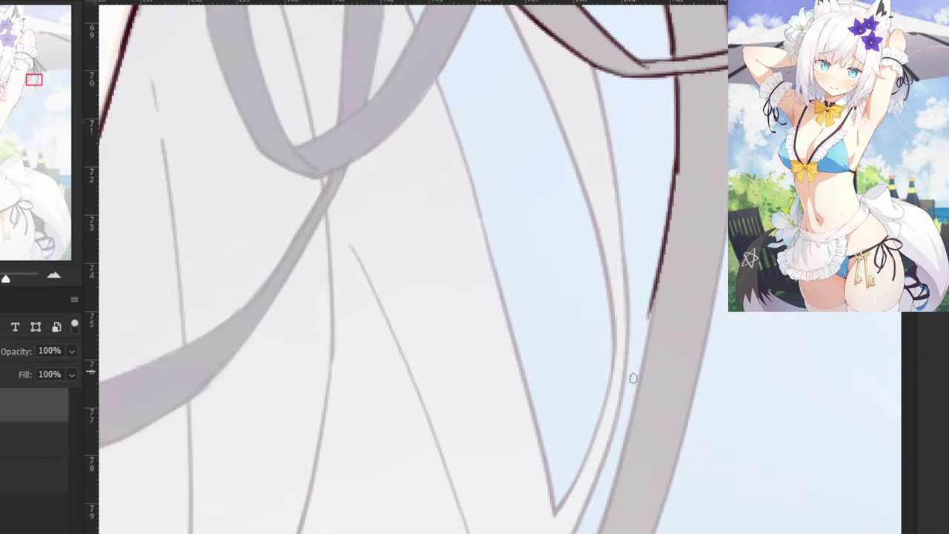
pyautogui.hotkey('ctrl', 'z')
pyautogui.moveTo(677, 152)
pyautogui.mouseDown()
pyautogui.moveTo(635, 375)
pyautogui.moveTo(644, 358)
pyautogui.mouseUp()
pyautogui.hotkey('ctrl', 'z')
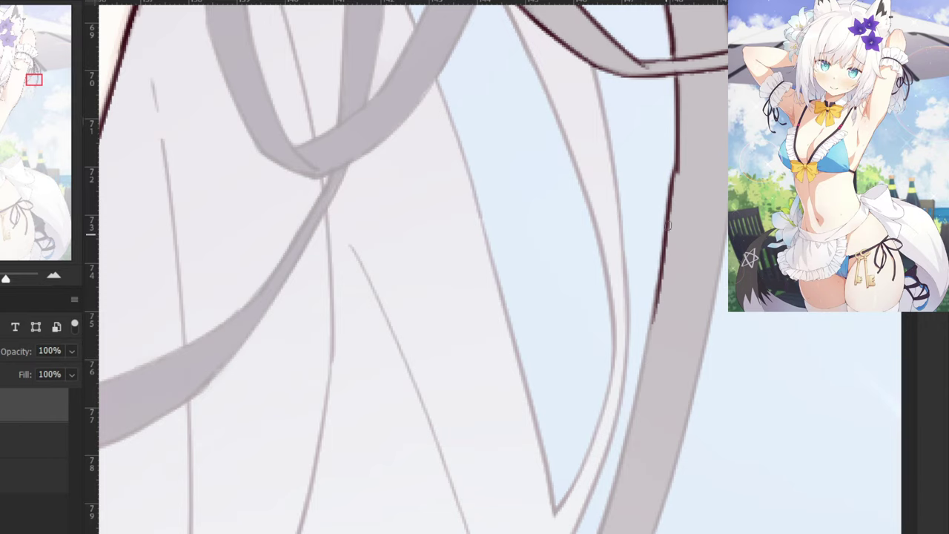
pyautogui.press('e')
pyautogui.moveTo(673, 174); pyautogui.dragTo(669, 171)
pyautogui.press('b')
pyautogui.moveTo(677, 132); pyautogui.dragTo(669, 192)
pyautogui.moveTo(678, 149); pyautogui.dragTo(668, 223)
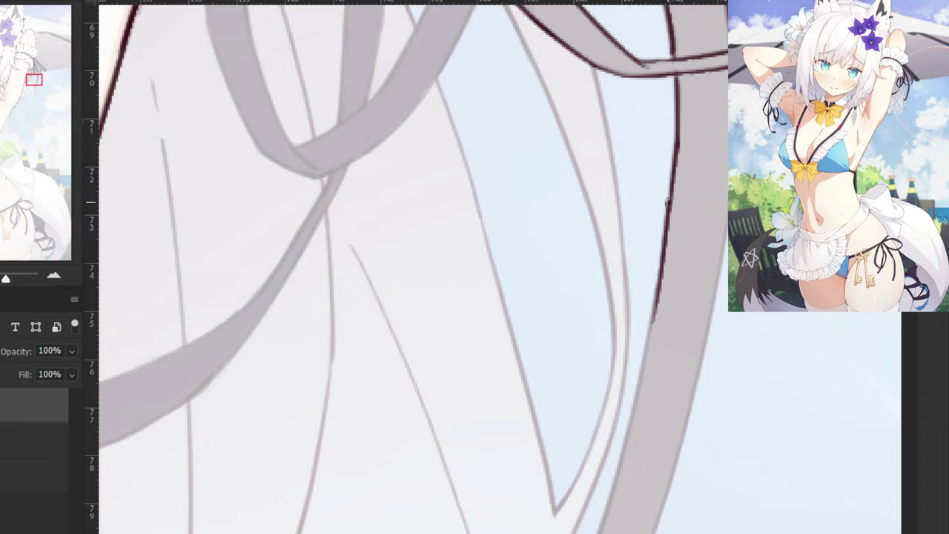
# Ink the lower stretch of the hanging ribbon's inner edge down to where it curves toward the tip.
pyautogui.moveTo(584, 432); pyautogui.dragTo(657, 321)
pyautogui.moveTo(730, 173); pyautogui.dragTo(695, 345)
pyautogui.hotkey('ctrl', 'z')
pyautogui.hotkey('ctrl', 'z')
pyautogui.moveTo(729, 193)
pyautogui.mouseDown()
pyautogui.moveTo(687, 383)
pyautogui.moveTo(676, 380)
pyautogui.moveTo(686, 373)
pyautogui.mouseUp()
pyautogui.press('e')
pyautogui.press('b')
pyautogui.hotkey('ctrl', 'z')
pyautogui.moveTo(702, 317)
pyautogui.mouseDown()
pyautogui.moveTo(671, 430)
pyautogui.moveTo(639, 482)
pyautogui.mouseUp()
pyautogui.hotkey('ctrl', 'z')
pyautogui.moveTo(664, 446); pyautogui.dragTo(643, 479)
# Ink the final curve of the hanging ribbon's inner edge to the upper corner of its tip.
pyautogui.moveTo(653, 467); pyautogui.dragTo(600, 511)
pyautogui.hotkey('ctrl', 'z')
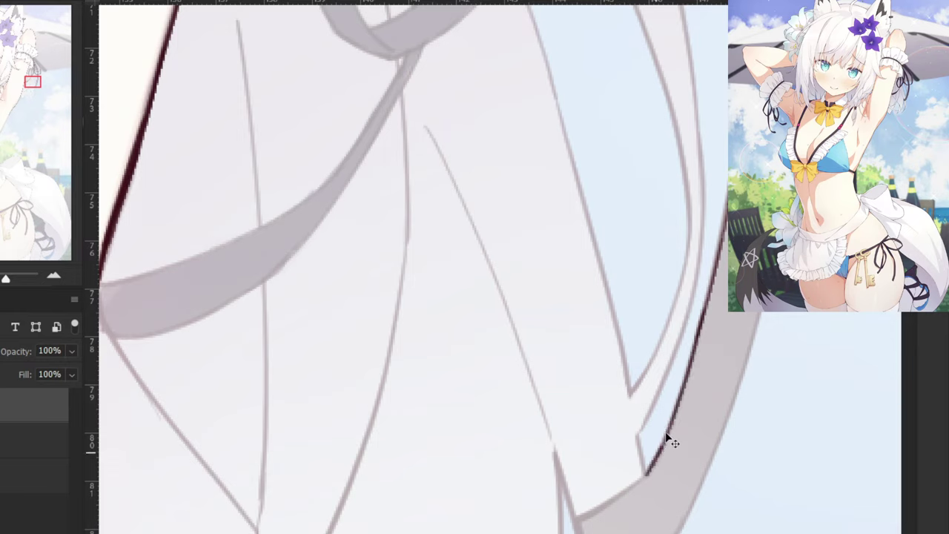
pyautogui.moveTo(674, 432)
pyautogui.mouseDown()
pyautogui.moveTo(637, 482)
pyautogui.moveTo(587, 516)
pyautogui.mouseUp()
pyautogui.hotkey('ctrl', 'z')
pyautogui.moveTo(656, 461); pyautogui.dragTo(578, 521)
# Ink the hanging ribbon's outer edge below the loop down toward its bottom curve.
pyautogui.hotkey('ctrl', '-')
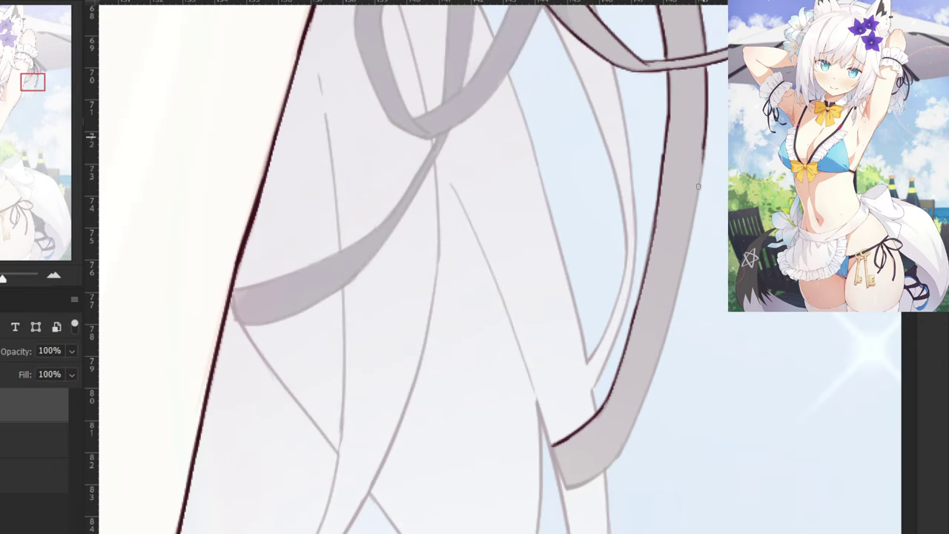
pyautogui.moveTo(703, 151)
pyautogui.mouseDown()
pyautogui.moveTo(678, 304)
pyautogui.moveTo(656, 371)
pyautogui.mouseUp()
pyautogui.hotkey('ctrl', 'z')
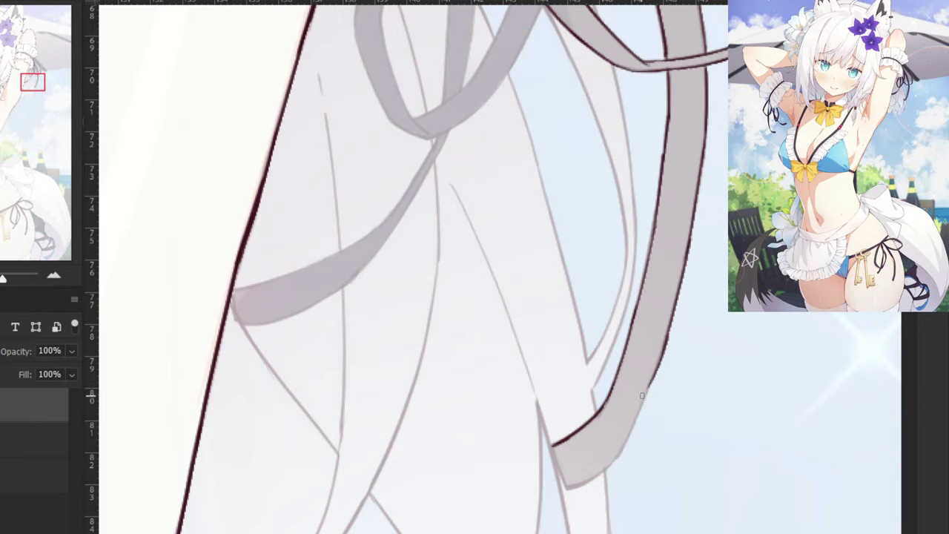
pyautogui.scroll(1, 650, 385)
pyautogui.hotkey('ctrl', 'z')
pyautogui.moveTo(750, 364); pyautogui.dragTo(712, 459)
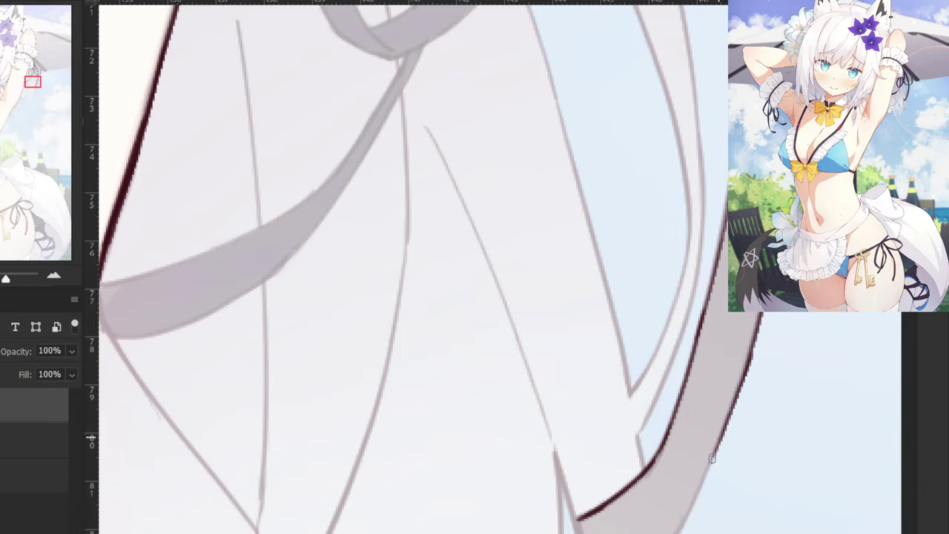
# Ink the outer edge's bottom curve to the lower corner of the hanging ribbon's tip.
pyautogui.moveTo(678, 523); pyautogui.dragTo(669, 464)
pyautogui.moveTo(710, 442); pyautogui.dragTo(627, 499)
pyautogui.hotkey('ctrl', 'z')
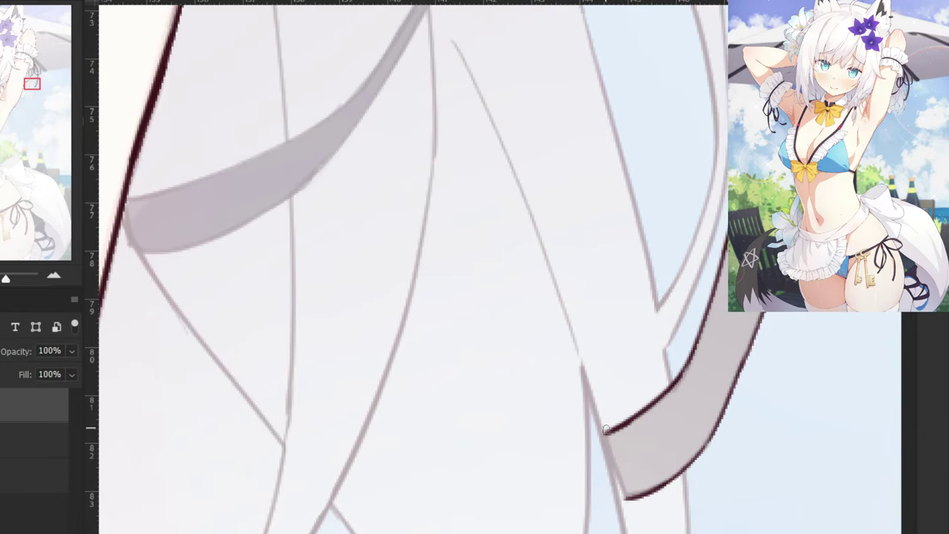
# Close the hanging ribbon's tip with a short line joining its two end corners.
pyautogui.moveTo(606, 429); pyautogui.dragTo(619, 481)
pyautogui.moveTo(607, 445); pyautogui.dragTo(629, 499)
pyautogui.hotkey('ctrl', 'z')
pyautogui.moveTo(605, 433); pyautogui.dragTo(626, 495)
pyautogui.hotkey('ctrl', 'z')
pyautogui.moveTo(604, 430); pyautogui.dragTo(629, 498)
pyautogui.hotkey('ctrl', 'z')
# Ink the small ribbon loop's edges below the crossing ribbon, carrying the inner edge down toward the bottom fold.
pyautogui.hotkey('ctrl', '-')
pyautogui.hotkey('ctrl', '-')
pyautogui.hotkey('ctrl', '-')
pyautogui.scroll(2, 492, 138)
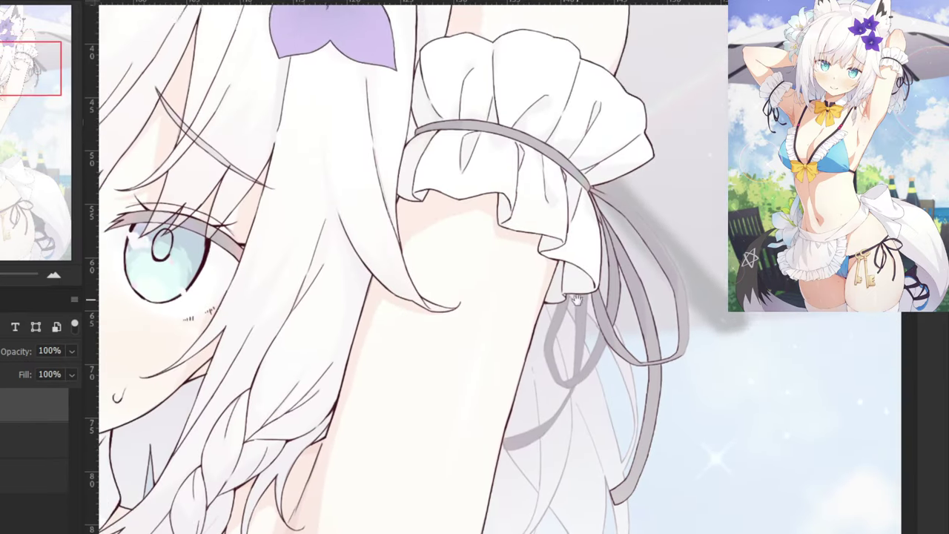
pyautogui.scroll(6, 579, 167)
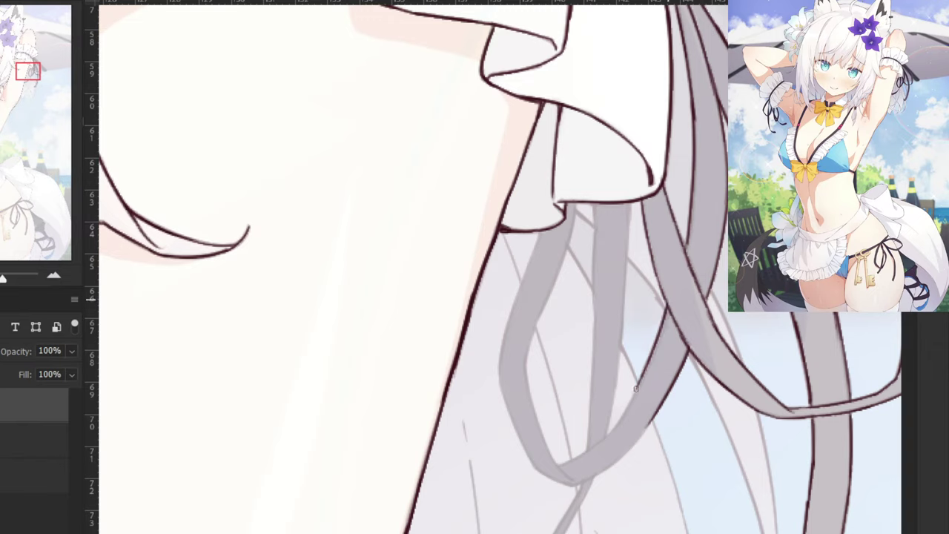
pyautogui.hotkey('ctrl', 'z')
pyautogui.moveTo(669, 305)
pyautogui.mouseDown()
pyautogui.moveTo(628, 408)
pyautogui.moveTo(591, 453)
pyautogui.mouseUp()
pyautogui.hotkey('ctrl', 'z')
pyautogui.hotkey('ctrl', 'z')
pyautogui.hotkey('ctrl', 'z')
pyautogui.moveTo(671, 308); pyautogui.dragTo(625, 412)
pyautogui.hotkey('ctrl', 'z')
pyautogui.moveTo(669, 304); pyautogui.dragTo(620, 419)
pyautogui.moveTo(650, 361); pyautogui.dragTo(581, 461)
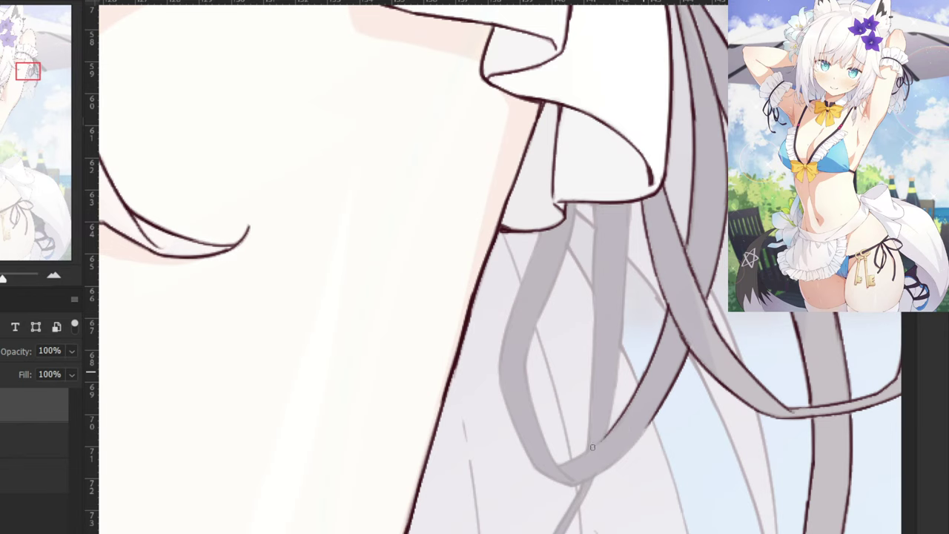
# Ink the lower end of the small ribbon loop's right-hand band down to its bottom fold.
pyautogui.hotkey('ctrl', '+')
pyautogui.moveTo(655, 506); pyautogui.dragTo(607, 532)
pyautogui.hotkey('ctrl', 'z')
pyautogui.moveTo(681, 477); pyautogui.dragTo(614, 533)
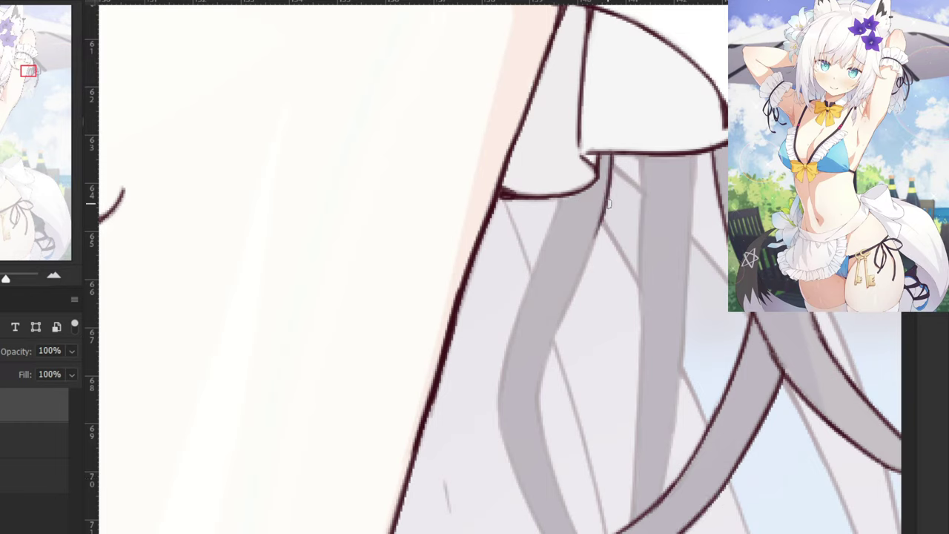
# Ink the inner edge of the loop's left-hand band from the cuff frill down to its bend.
pyautogui.moveTo(608, 204)
pyautogui.mouseDown()
pyautogui.moveTo(551, 346)
pyautogui.moveTo(546, 437)
pyautogui.moveTo(465, 335)
pyautogui.mouseUp()
pyautogui.hotkey('ctrl', 'z')
pyautogui.moveTo(476, 270); pyautogui.dragTo(474, 316)
pyautogui.hotkey('ctrl', 'z')
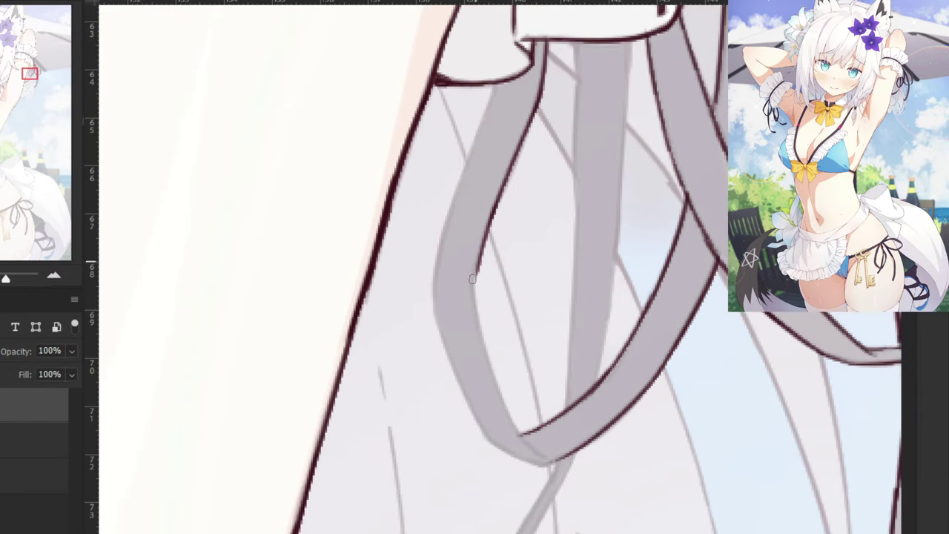
# Continue the left-hand band's inner edge from the bend down to the loop's bottom fold.
pyautogui.moveTo(472, 279); pyautogui.dragTo(476, 312)
pyautogui.hotkey('ctrl', 'z')
pyautogui.moveTo(477, 262); pyautogui.dragTo(481, 315)
pyautogui.hotkey('ctrl', 'z')
pyautogui.moveTo(475, 282)
pyautogui.mouseDown()
pyautogui.moveTo(517, 430)
pyautogui.moveTo(548, 459)
pyautogui.mouseUp()
pyautogui.hotkey('ctrl', 'z')
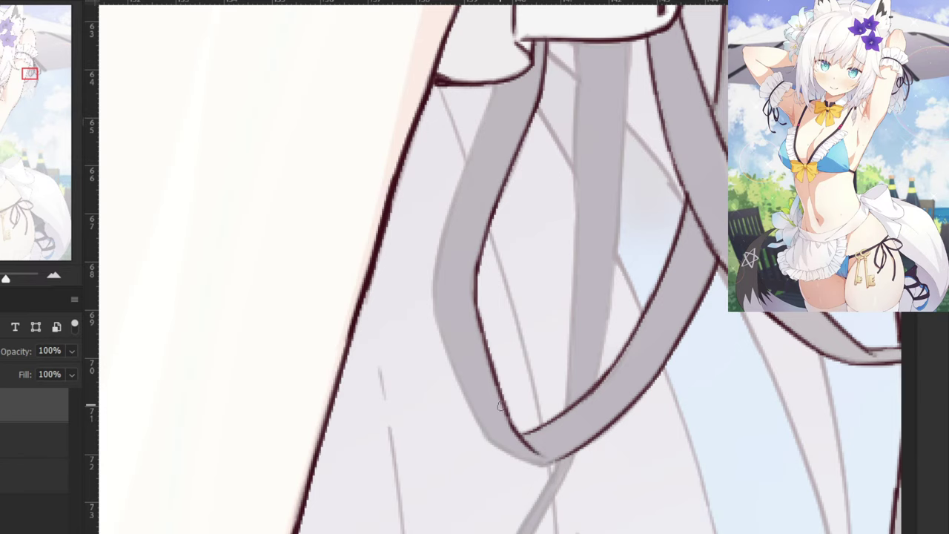
pyautogui.moveTo(501, 406); pyautogui.dragTo(547, 458)
pyautogui.hotkey('ctrl', 'z')
pyautogui.hotkey('ctrl', '-')
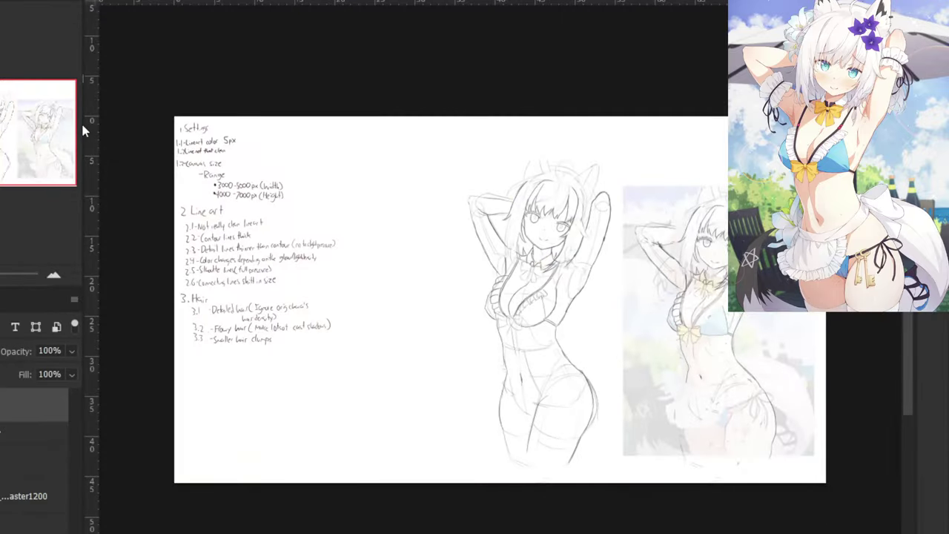
pyautogui.hotkey('ctrl', '+')
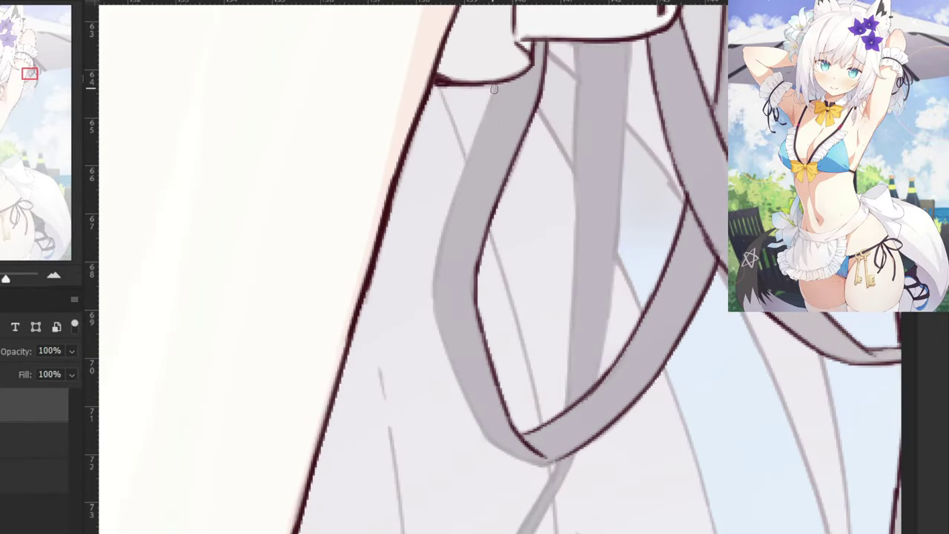
# Ink the outer edge of the loop's left-hand band from the frill down to its widest bend.
pyautogui.hotkey('ctrl', 'z')
pyautogui.moveTo(493, 87)
pyautogui.mouseDown()
pyautogui.moveTo(486, 111)
pyautogui.moveTo(491, 96)
pyautogui.mouseUp()
pyautogui.moveTo(492, 89); pyautogui.dragTo(456, 191)
pyautogui.hotkey('ctrl', 'z')
pyautogui.moveTo(490, 99); pyautogui.dragTo(454, 193)
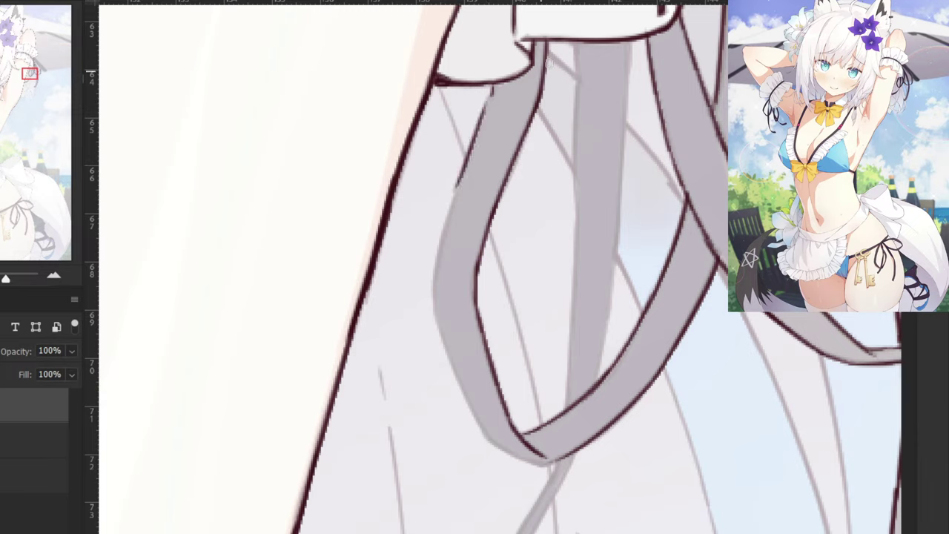
pyautogui.hotkey('ctrl', 'z')
pyautogui.moveTo(493, 89); pyautogui.dragTo(440, 259)
pyautogui.hotkey('ctrl', 'z')
pyautogui.hotkey('ctrl', 'z')
pyautogui.moveTo(455, 198); pyautogui.dragTo(431, 299)
pyautogui.moveTo(439, 267); pyautogui.dragTo(436, 320)
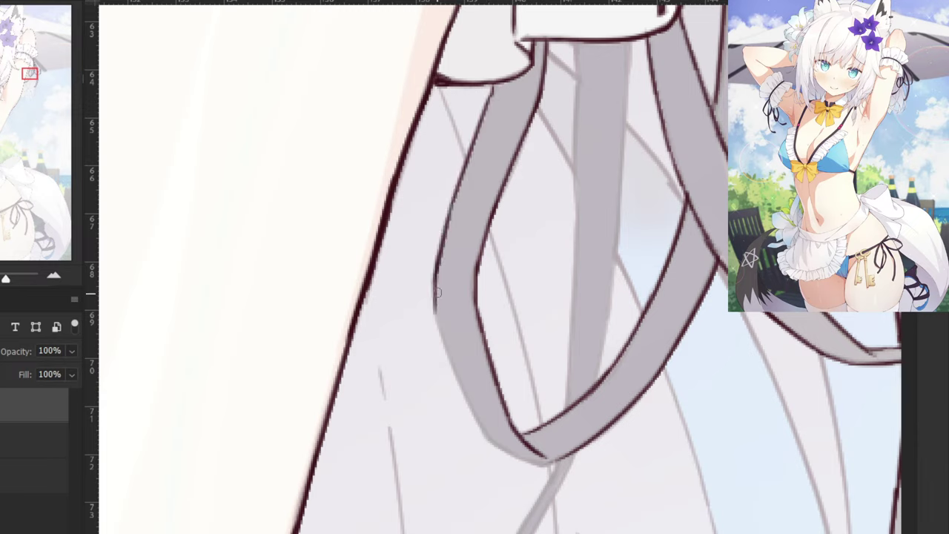
pyautogui.hotkey('ctrl', 'z')
# Ink the left-hand band's outer edge from the bend down to the corner above the bottom fold.
pyautogui.moveTo(434, 304); pyautogui.dragTo(467, 414)
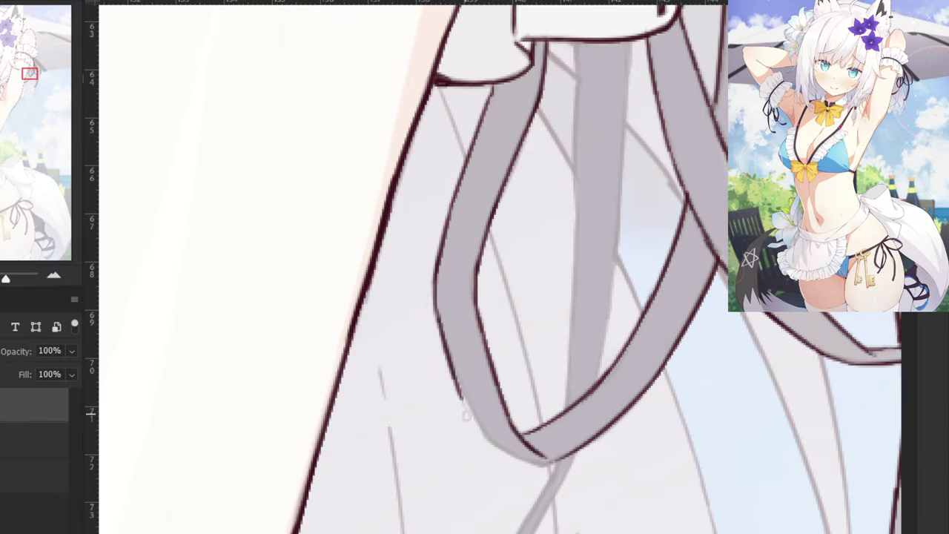
pyautogui.hotkey('ctrl', 'z')
pyautogui.moveTo(434, 303)
pyautogui.mouseDown()
pyautogui.moveTo(475, 419)
pyautogui.moveTo(435, 315)
pyautogui.moveTo(465, 410)
pyautogui.mouseUp()
pyautogui.hotkey('ctrl', 'z')
pyautogui.moveTo(457, 371); pyautogui.dragTo(482, 430)
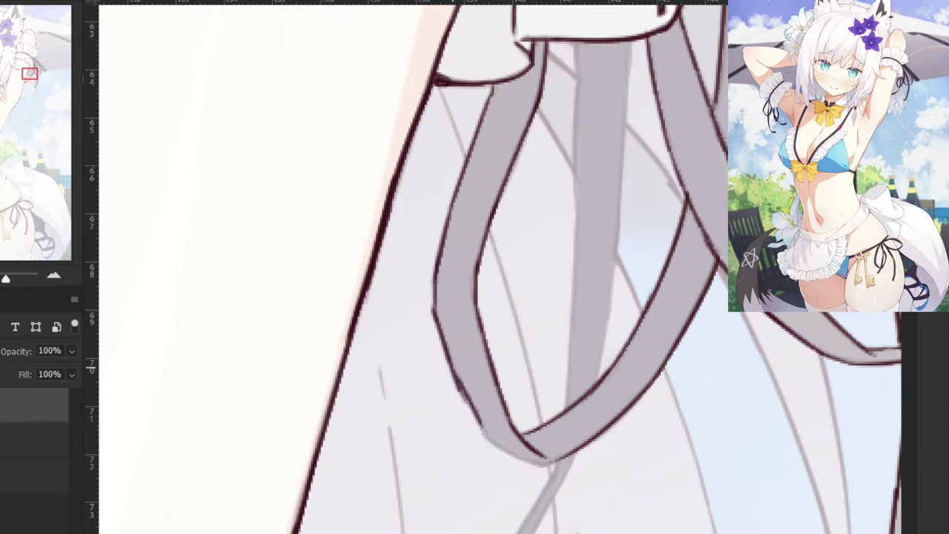
pyautogui.hotkey('ctrl', 'z')
pyautogui.moveTo(457, 374); pyautogui.dragTo(487, 439)
pyautogui.hotkey('ctrl', 'z')
pyautogui.hotkey('ctrl', 'z')
pyautogui.moveTo(434, 295)
pyautogui.mouseDown()
pyautogui.moveTo(486, 448)
pyautogui.moveTo(482, 431)
pyautogui.moveTo(513, 459)
pyautogui.mouseUp()
pyautogui.hotkey('ctrl', 'z')
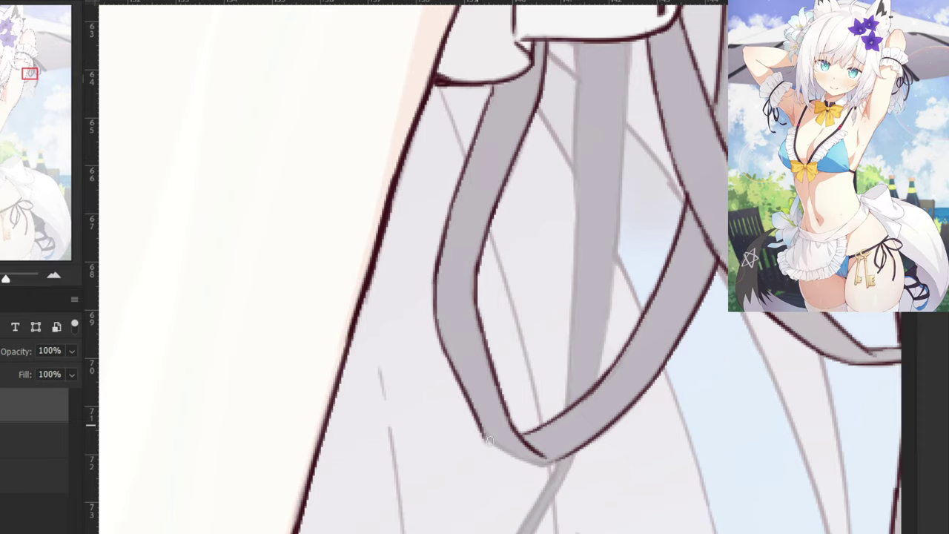
# Close the loop's bottom with a short curve joining the left-hand band's corner to the fold.
pyautogui.moveTo(481, 430)
pyautogui.mouseDown()
pyautogui.moveTo(522, 461)
pyautogui.moveTo(547, 465)
pyautogui.moveTo(525, 449)
pyautogui.moveTo(550, 466)
pyautogui.moveTo(564, 455)
pyautogui.mouseUp()
pyautogui.hotkey('ctrl', 'z')
pyautogui.hotkey('ctrl', 'z')
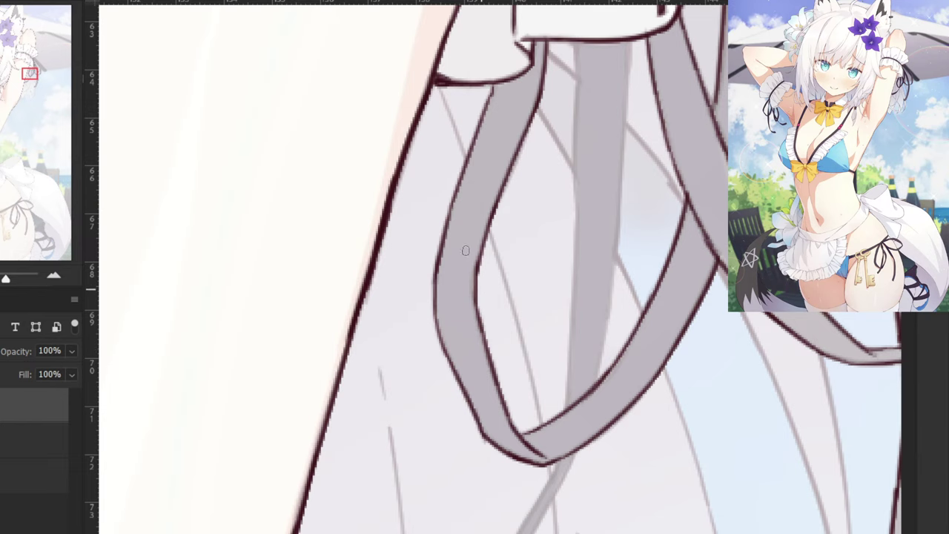
# Ink the right edge of the straight ribbon from the cuff hem down to the loop.
pyautogui.hotkey('ctrl', '-')
pyautogui.hotkey('ctrl', '-')
pyautogui.hotkey('ctrl', '+')
pyautogui.hotkey('ctrl', '+')
pyautogui.moveTo(632, 37); pyautogui.dragTo(614, 250)
pyautogui.hotkey('ctrl', 'z')
pyautogui.hotkey('ctrl', 'z')
pyautogui.moveTo(625, 172); pyautogui.dragTo(598, 355)
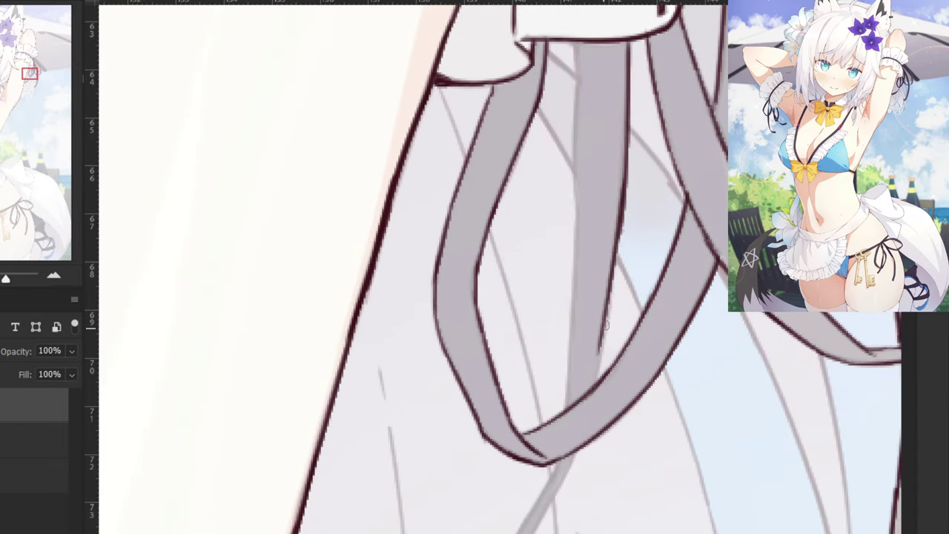
pyautogui.hotkey('ctrl', 'z')
pyautogui.moveTo(623, 208); pyautogui.dragTo(590, 387)
# Ink the straight ribbon's left edge from the cuff hem down to where it meets the loop.
pyautogui.moveTo(575, 40); pyautogui.dragTo(576, 120)
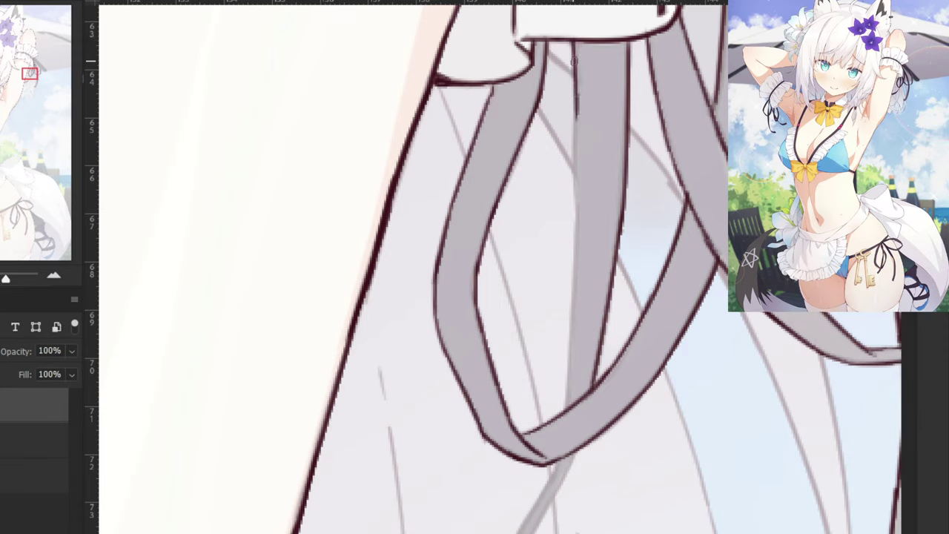
pyautogui.moveTo(576, 64); pyautogui.dragTo(571, 299)
pyautogui.hotkey('ctrl', 'z')
pyautogui.moveTo(577, 81); pyautogui.dragTo(575, 285)
pyautogui.moveTo(577, 222); pyautogui.dragTo(565, 397)
pyautogui.hotkey('ctrl', 'z')
pyautogui.hotkey('ctrl', 'z')
pyautogui.moveTo(575, 260)
pyautogui.mouseDown()
pyautogui.moveTo(560, 407)
pyautogui.moveTo(577, 244)
pyautogui.moveTo(562, 410)
pyautogui.mouseUp()
pyautogui.hotkey('ctrl', 'z')
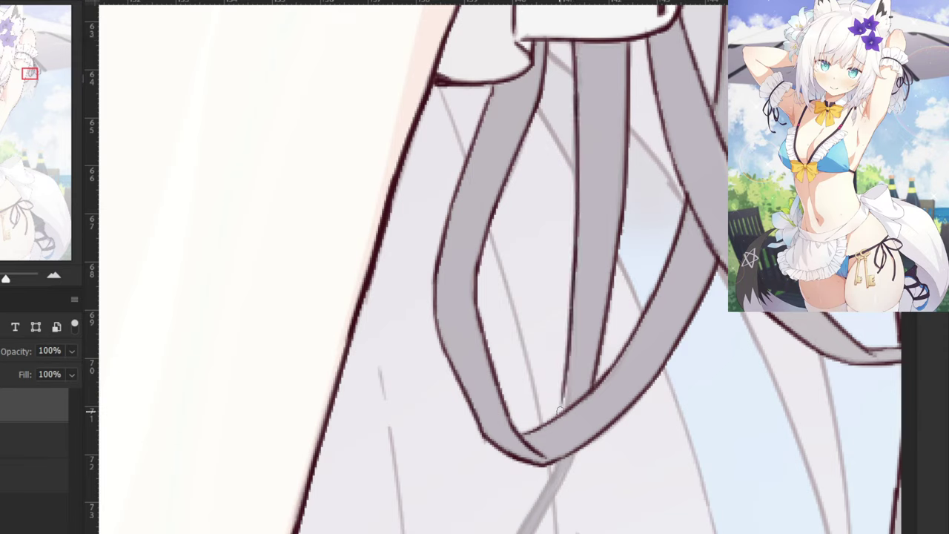
pyautogui.hotkey('ctrl', 'z')
pyautogui.moveTo(574, 262); pyautogui.dragTo(562, 410)
pyautogui.hotkey('ctrl', '-')
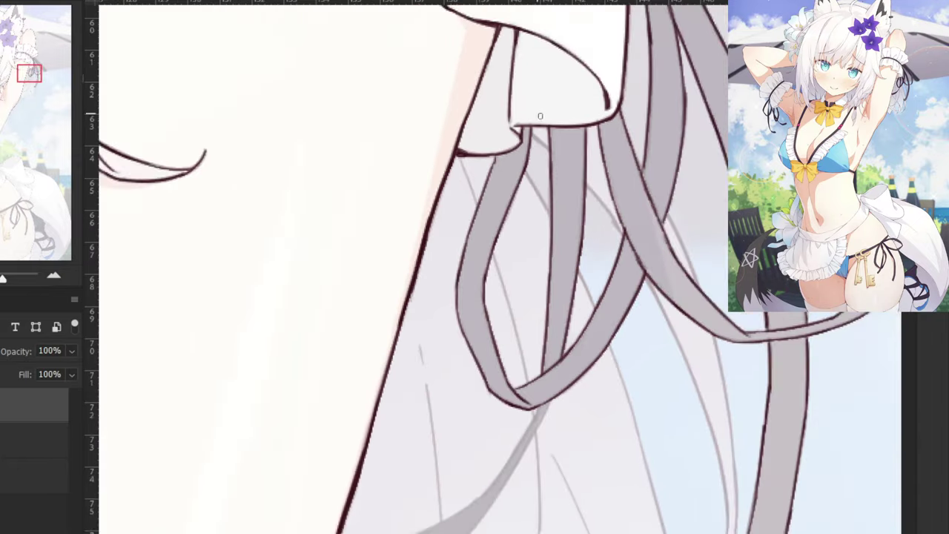
# Ink the short diagonal line segments of the pale strand visible between the ribbons below the cuff.
pyautogui.moveTo(540, 116)
pyautogui.mouseDown()
pyautogui.moveTo(515, 240)
pyautogui.moveTo(538, 277)
pyautogui.mouseUp()
pyautogui.hotkey('ctrl', '+')
pyautogui.hotkey('ctrl', 'z')
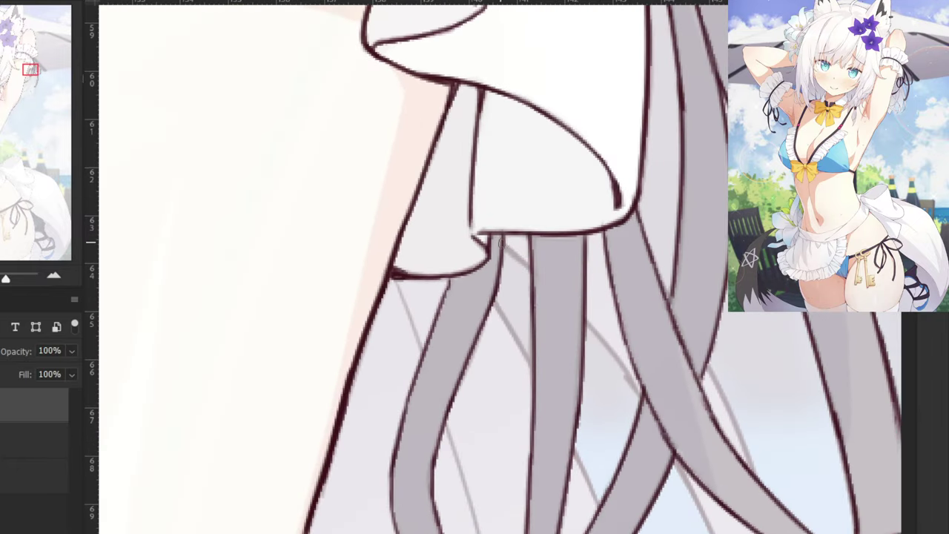
pyautogui.moveTo(503, 243); pyautogui.dragTo(533, 268)
pyautogui.moveTo(584, 319); pyautogui.dragTo(636, 392)
pyautogui.hotkey('ctrl', 'z')
pyautogui.moveTo(583, 321); pyautogui.dragTo(636, 391)
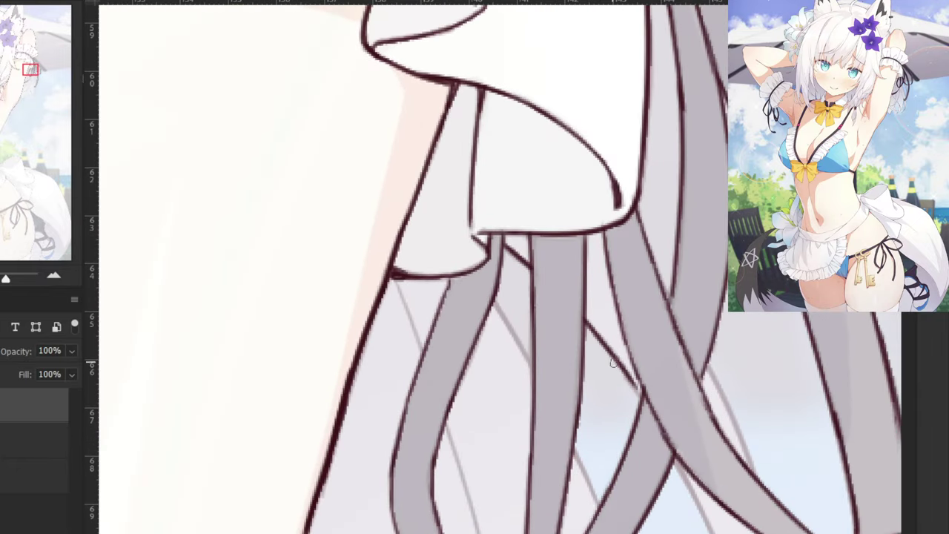
# Ink the pale strand's left edge from the ribbon crossing down across the light blue background.
pyautogui.moveTo(654, 486)
pyautogui.mouseDown()
pyautogui.moveTo(606, 282)
pyautogui.moveTo(630, 376)
pyautogui.mouseUp()
pyautogui.hotkey('ctrl', '-')
pyautogui.hotkey('ctrl', 'z')
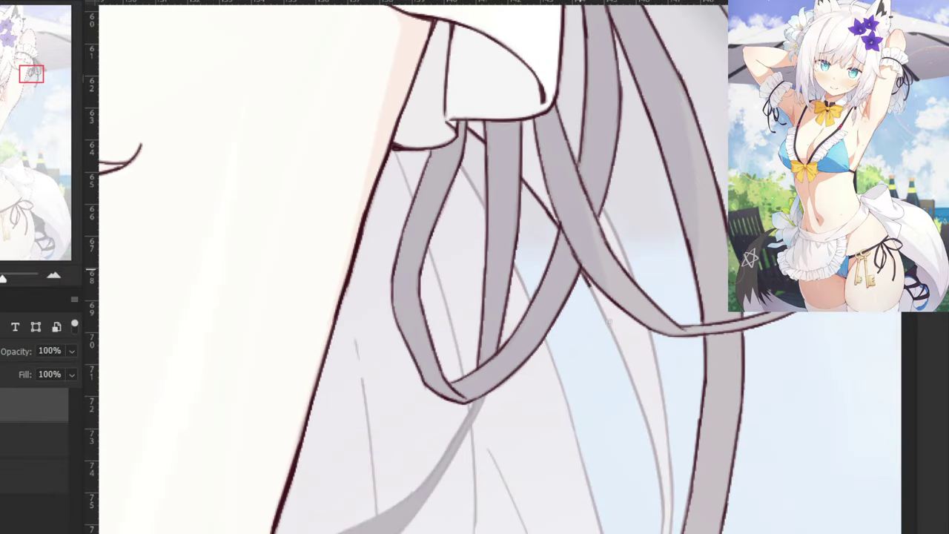
pyautogui.moveTo(582, 273); pyautogui.dragTo(636, 379)
pyautogui.hotkey('ctrl', 'z')
pyautogui.hotkey('ctrl', 'z')
pyautogui.moveTo(614, 337)
pyautogui.mouseDown()
pyautogui.moveTo(638, 394)
pyautogui.moveTo(610, 328)
pyautogui.moveTo(657, 482)
pyautogui.mouseUp()
pyautogui.hotkey('ctrl', 'z')
pyautogui.hotkey('ctrl', 'z')
pyautogui.scroll(-3, 645, 485)
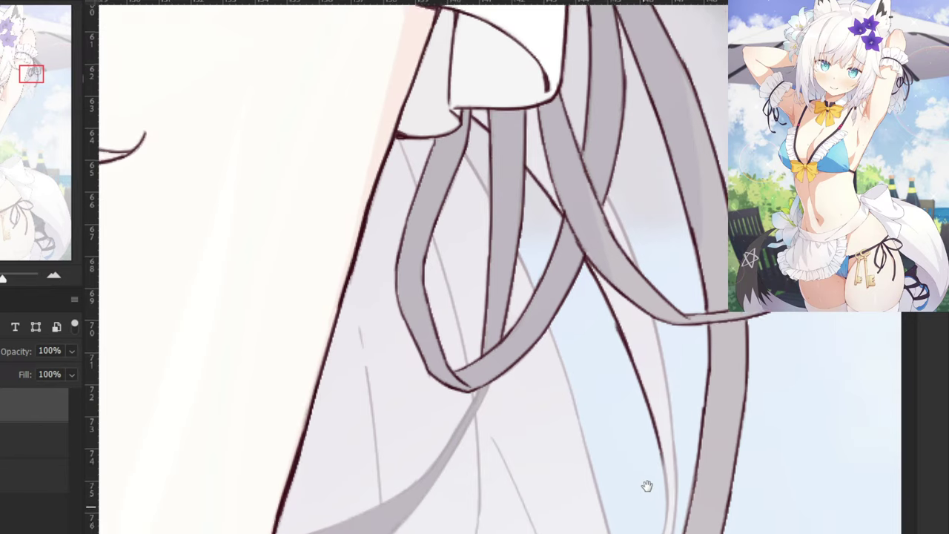
# Redraw the middle stretch of the pale strand's left edge, following its curve closely.
pyautogui.scroll(2, 644, 252)
pyautogui.hotkey('ctrl', 'z')
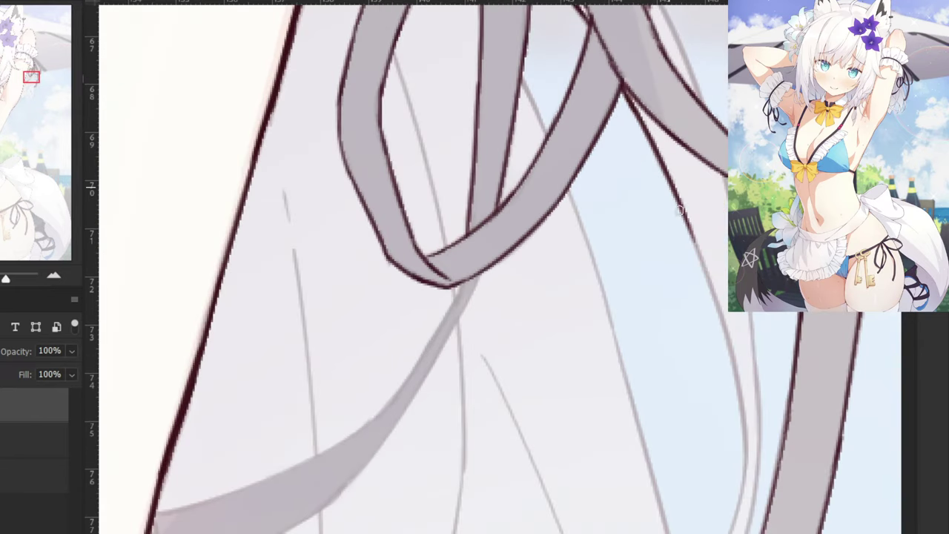
pyautogui.hotkey('ctrl', 'z')
pyautogui.moveTo(670, 187)
pyautogui.mouseDown()
pyautogui.moveTo(729, 388)
pyautogui.moveTo(743, 389)
pyautogui.moveTo(745, 425)
pyautogui.mouseUp()
pyautogui.hotkey('ctrl', 'z')
pyautogui.moveTo(671, 183); pyautogui.dragTo(743, 426)
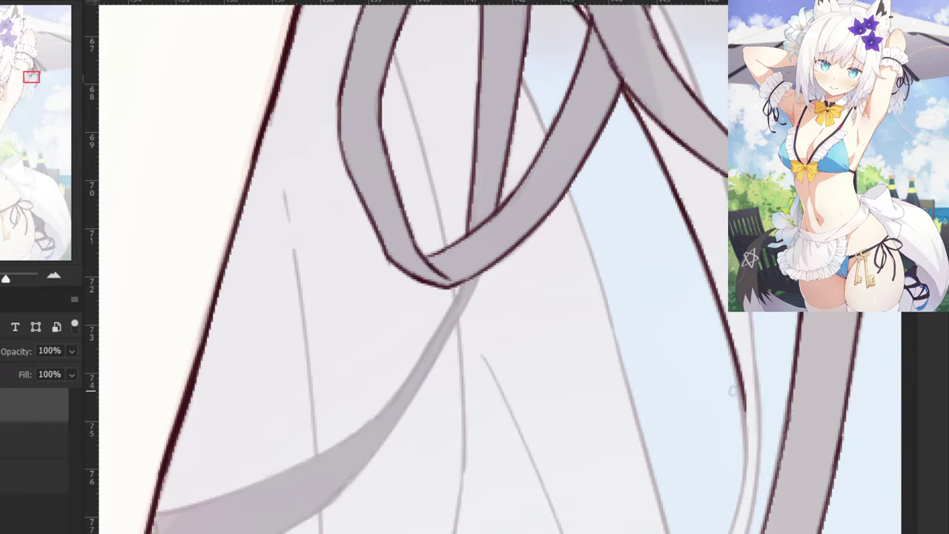
pyautogui.moveTo(729, 334); pyautogui.dragTo(744, 480)
pyautogui.hotkey('ctrl', 'z')
# Carry the pale strand's left edge around its lower curve to the corner where it meets the neighbouring strand.
pyautogui.moveTo(675, 412)
pyautogui.mouseDown()
pyautogui.moveTo(670, 275)
pyautogui.moveTo(643, 242)
pyautogui.mouseUp()
pyautogui.moveTo(714, 250)
pyautogui.mouseDown()
pyautogui.moveTo(693, 390)
pyautogui.moveTo(669, 425)
pyautogui.mouseUp()
pyautogui.hotkey('ctrl', 'z')
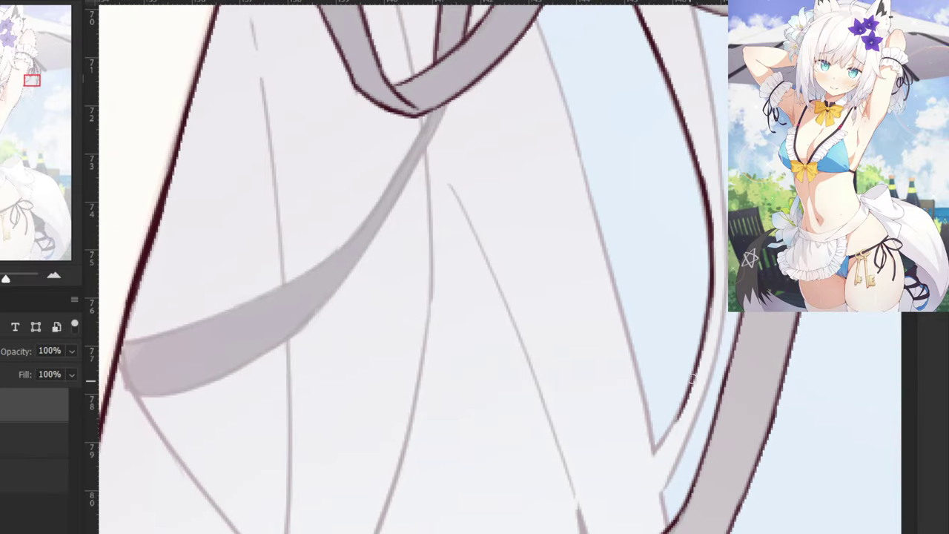
pyautogui.moveTo(691, 383); pyautogui.dragTo(654, 451)
pyautogui.hotkey('ctrl', 'z')
pyautogui.moveTo(689, 400); pyautogui.dragTo(654, 452)
# Ink the short segment of the pale strand's right edge just above the diagonal crossing ribbon.
pyautogui.scroll(3, 662, 434)
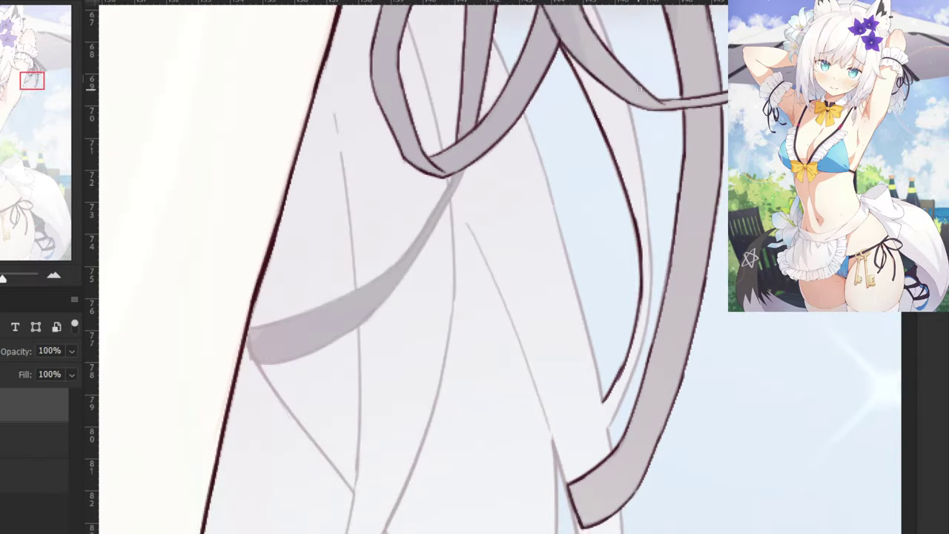
pyautogui.scroll(4, 601, 237)
pyautogui.hotkey('ctrl', '+')
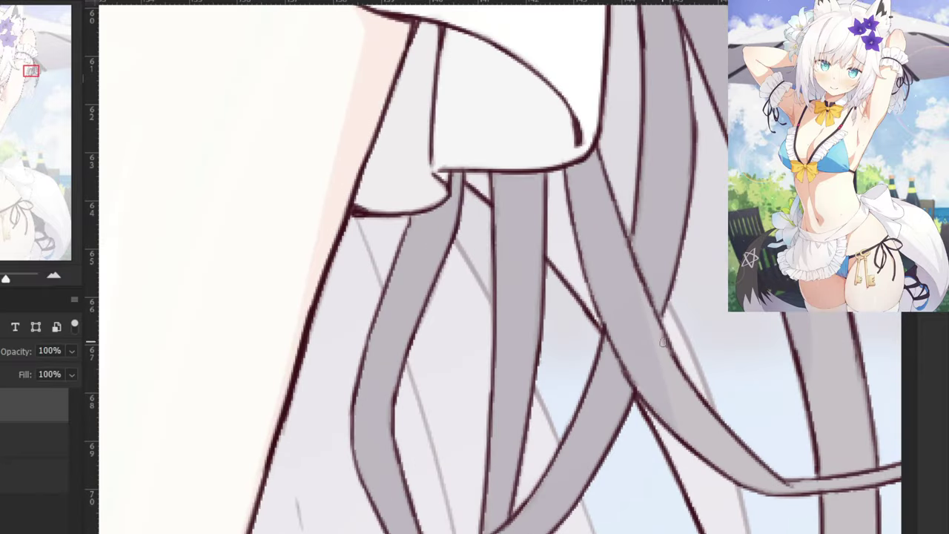
pyautogui.moveTo(666, 303); pyautogui.dragTo(714, 409)
pyautogui.hotkey('ctrl', 'z')
pyautogui.hotkey('ctrl', 'z')
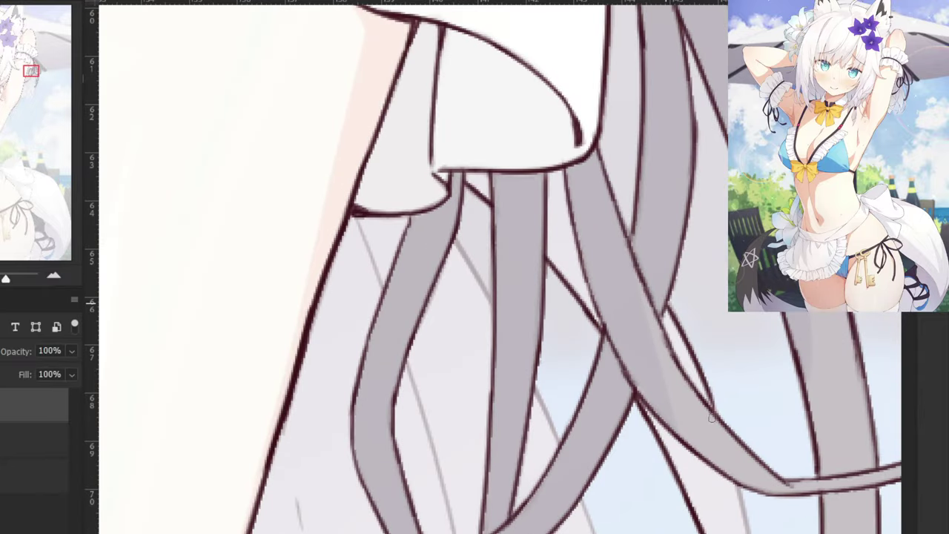
pyautogui.hotkey('ctrl', 'z')
pyautogui.moveTo(667, 314); pyautogui.dragTo(718, 420)
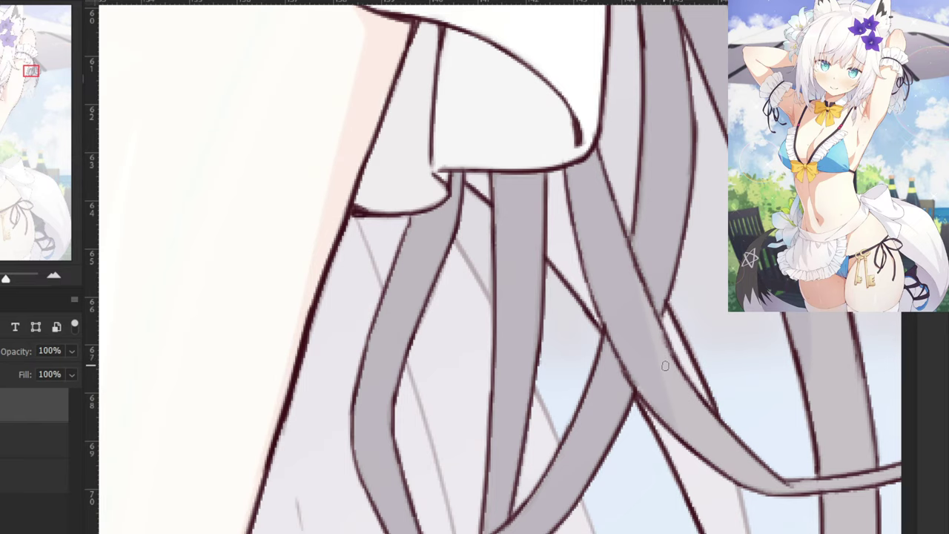
pyautogui.hotkey('ctrl', 'z')
pyautogui.moveTo(671, 305)
pyautogui.mouseDown()
pyautogui.moveTo(686, 346)
pyautogui.moveTo(667, 300)
pyautogui.moveTo(713, 407)
pyautogui.mouseUp()
pyautogui.hotkey('ctrl', 'z')
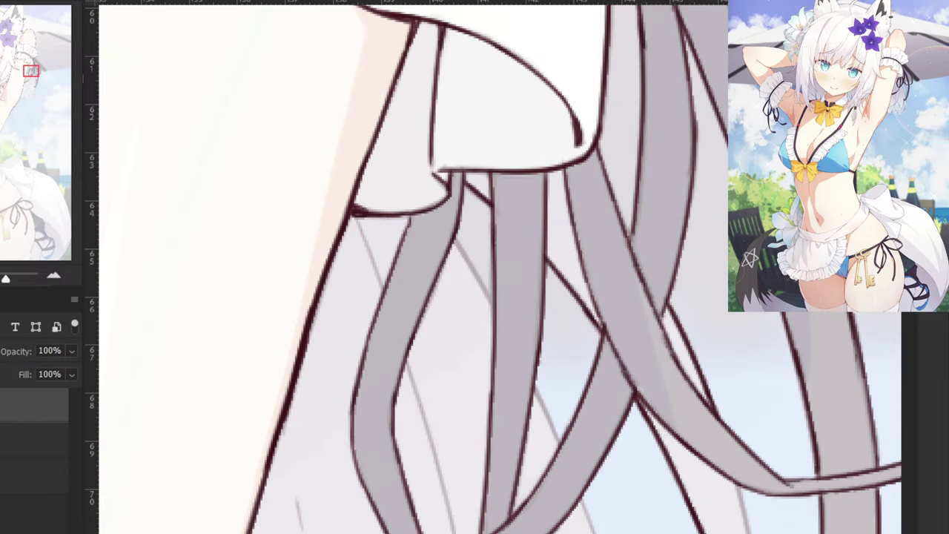
# Ink the upper part of the pale strand's right edge directly below the diagonal crossing ribbon.
pyautogui.hotkey('ctrl', '-')
pyautogui.moveTo(601, 392); pyautogui.dragTo(542, 201)
pyautogui.hotkey('ctrl', '+')
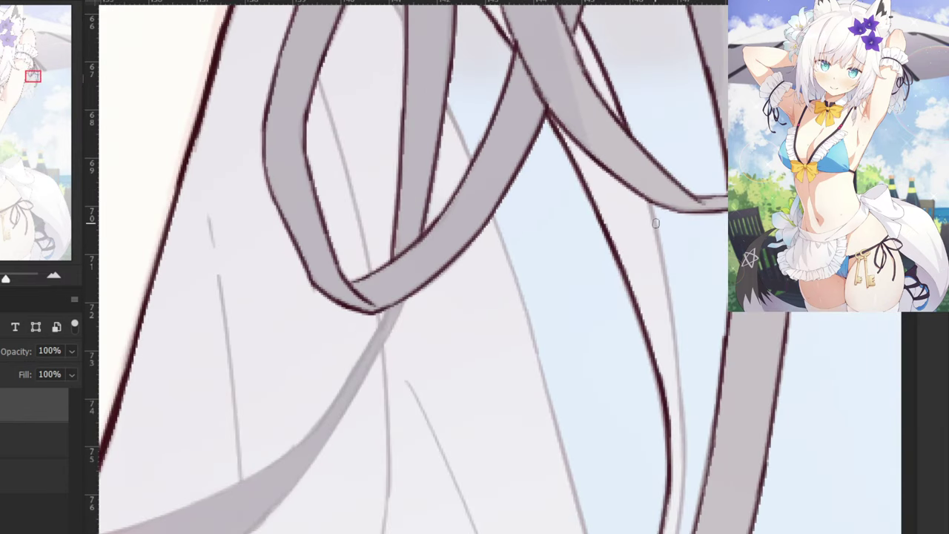
pyautogui.moveTo(648, 194)
pyautogui.mouseDown()
pyautogui.moveTo(680, 338)
pyautogui.moveTo(679, 381)
pyautogui.mouseUp()
pyautogui.hotkey('ctrl', 'z')
pyautogui.hotkey('ctrl', 'z')
pyautogui.moveTo(650, 200); pyautogui.dragTo(678, 382)
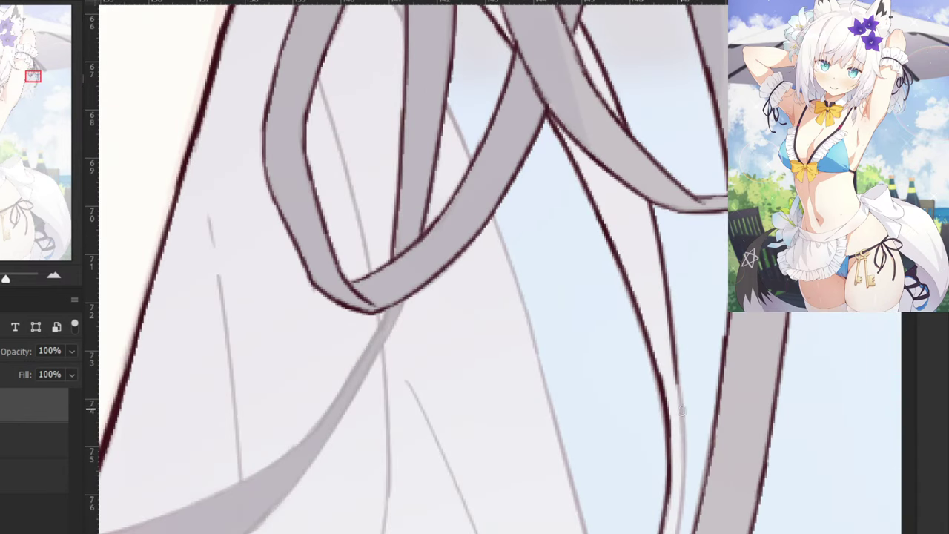
# Extend the pale strand's right edge along its lower curve, beside the long hanging ribbon.
pyautogui.moveTo(675, 338)
pyautogui.mouseDown()
pyautogui.moveTo(683, 473)
pyautogui.moveTo(678, 316)
pyautogui.mouseUp()
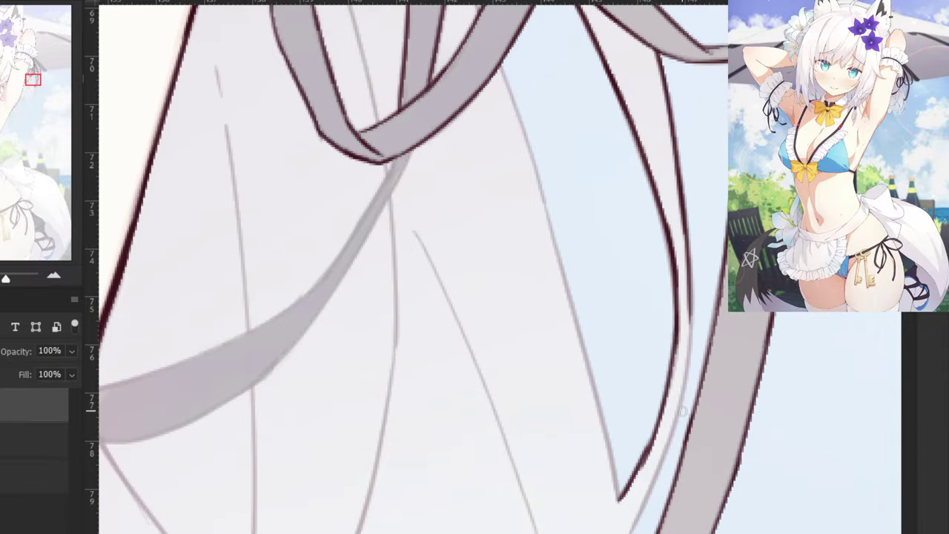
pyautogui.moveTo(687, 267); pyautogui.dragTo(684, 421)
pyautogui.hotkey('ctrl', 'z')
pyautogui.moveTo(690, 290); pyautogui.dragTo(679, 405)
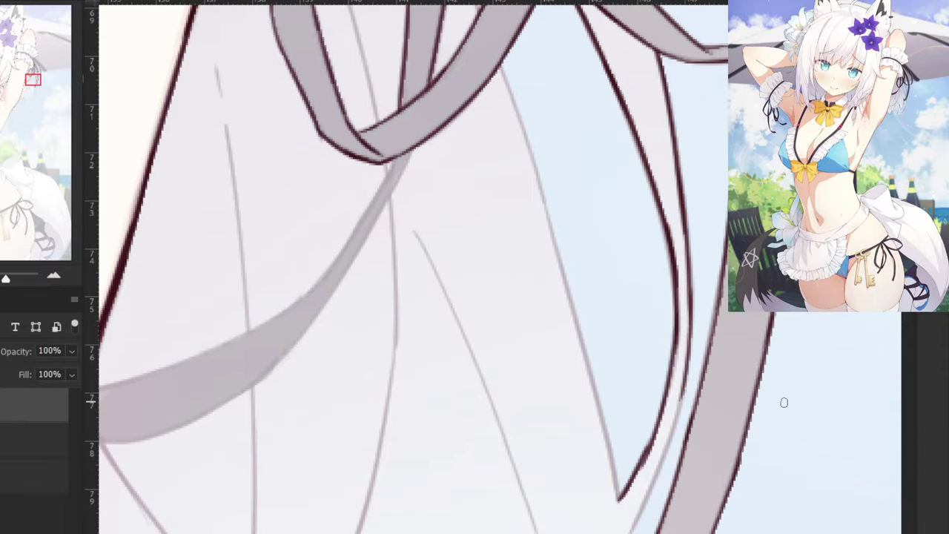
pyautogui.moveTo(688, 350); pyautogui.dragTo(662, 483)
pyautogui.hotkey('ctrl', 'z')
pyautogui.moveTo(689, 371)
pyautogui.mouseDown()
pyautogui.moveTo(634, 528)
pyautogui.moveTo(655, 491)
pyautogui.moveTo(633, 528)
pyautogui.mouseUp()
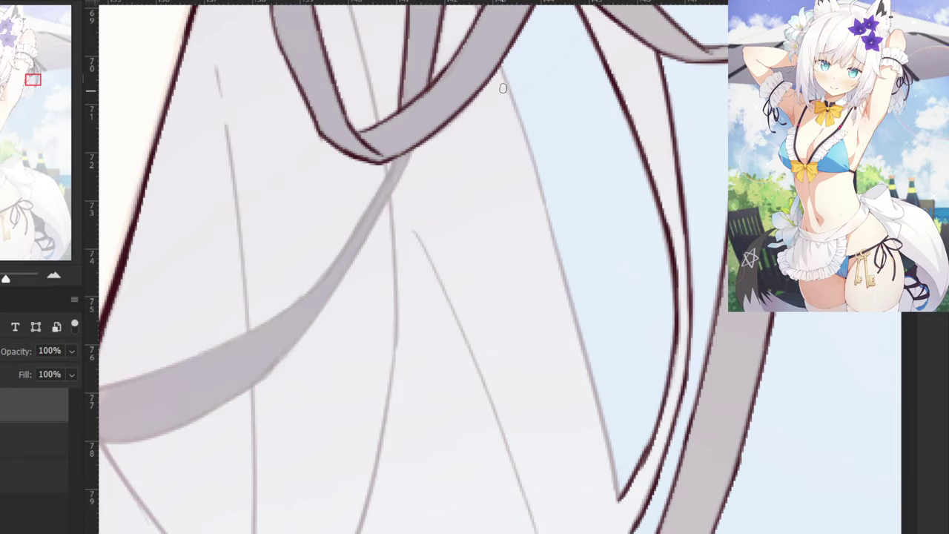
# Ink the upper half of the wide pale strand's right edge, from below the ribbon loop down along the blue gap.
pyautogui.moveTo(502, 67); pyautogui.dragTo(528, 138)
pyautogui.hotkey('ctrl', 'z')
pyautogui.moveTo(510, 97); pyautogui.dragTo(590, 365)
pyautogui.hotkey('ctrl', 'z')
pyautogui.moveTo(543, 193); pyautogui.dragTo(594, 378)
pyautogui.hotkey('ctrl', 'z')
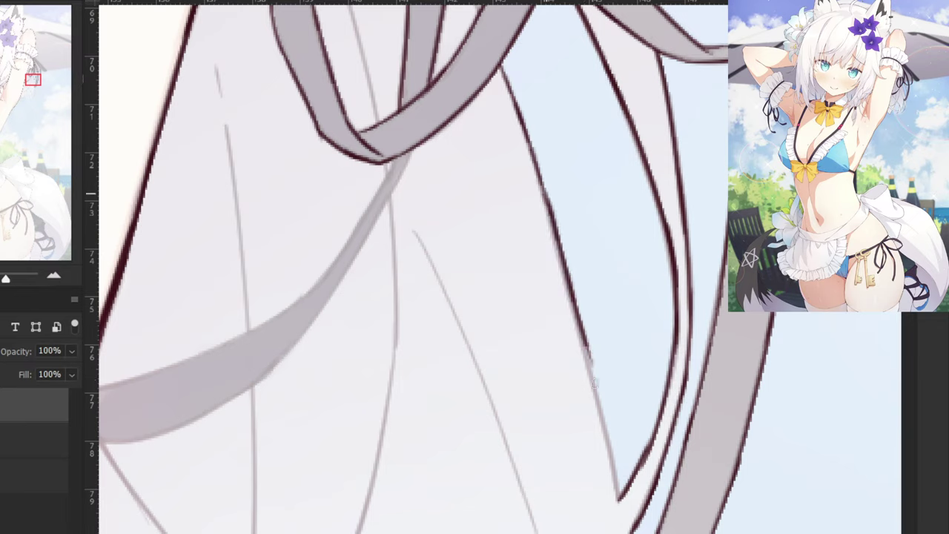
pyautogui.hotkey('ctrl', 'z')
pyautogui.moveTo(545, 193); pyautogui.dragTo(575, 323)
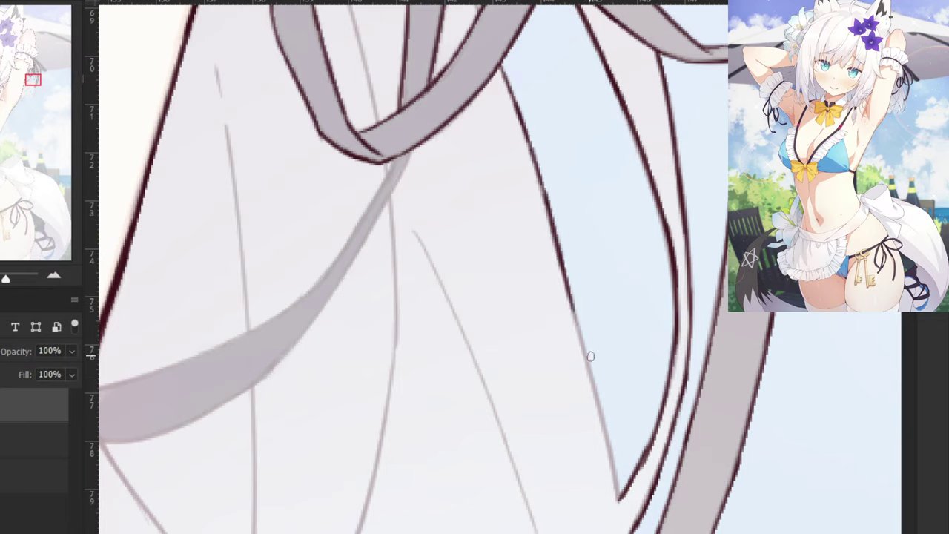
# Carry the wide strand's right edge down to the pointed corner where it meets the neighbouring thin strand.
pyautogui.moveTo(564, 271); pyautogui.dragTo(610, 466)
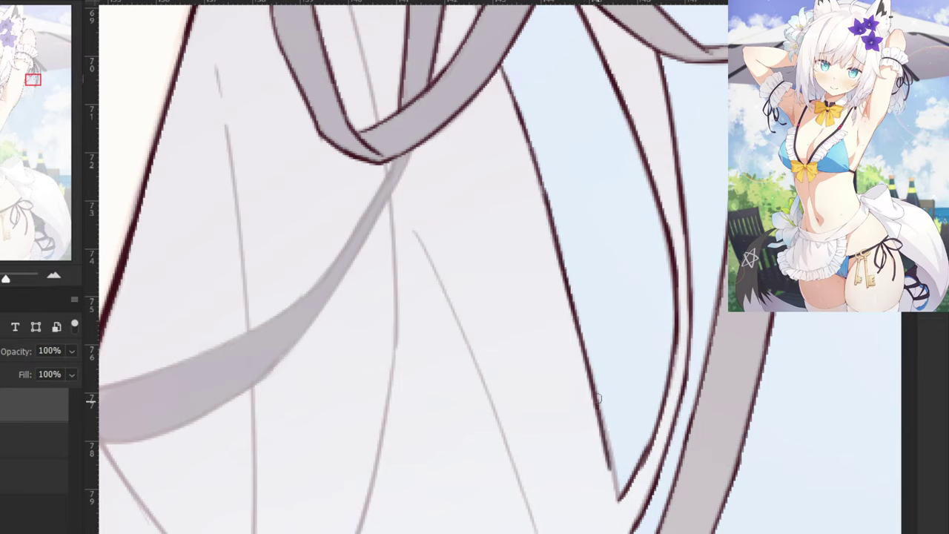
pyautogui.hotkey('ctrl', 'z')
pyautogui.moveTo(563, 271); pyautogui.dragTo(612, 470)
pyautogui.hotkey('ctrl', 'z')
pyautogui.moveTo(564, 279)
pyautogui.mouseDown()
pyautogui.moveTo(611, 481)
pyautogui.moveTo(574, 299)
pyautogui.moveTo(610, 470)
pyautogui.mouseUp()
pyautogui.hotkey('ctrl', 'z')
pyautogui.moveTo(600, 399)
pyautogui.mouseDown()
pyautogui.moveTo(619, 509)
pyautogui.moveTo(617, 500)
pyautogui.mouseUp()
pyautogui.hotkey('ctrl', 'z')
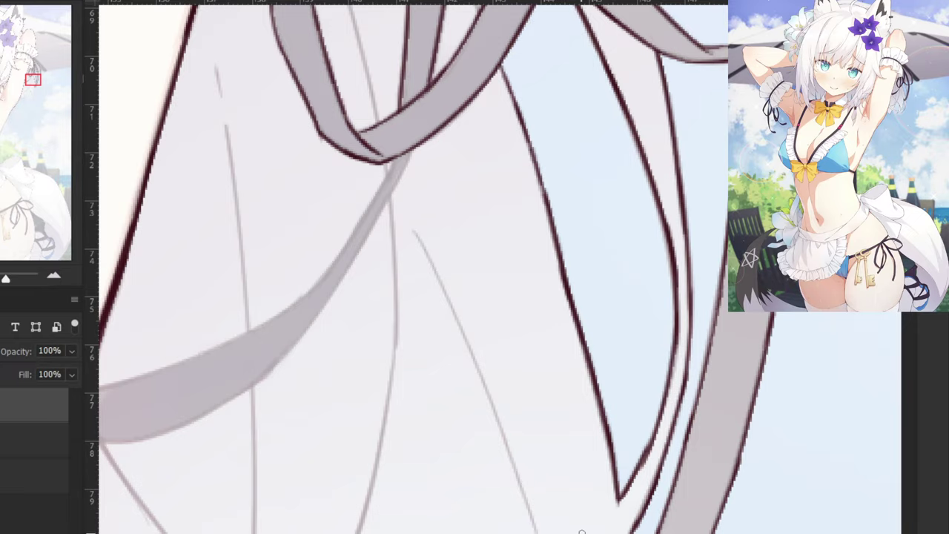
# Ink the short segments of the wide strand's right edge visible between the hanging ribbons below the cuff.
pyautogui.hotkey('ctrl', '-')
pyautogui.hotkey('ctrl', '-')
pyautogui.hotkey('ctrl', '-')
pyautogui.hotkey('ctrl', '-')
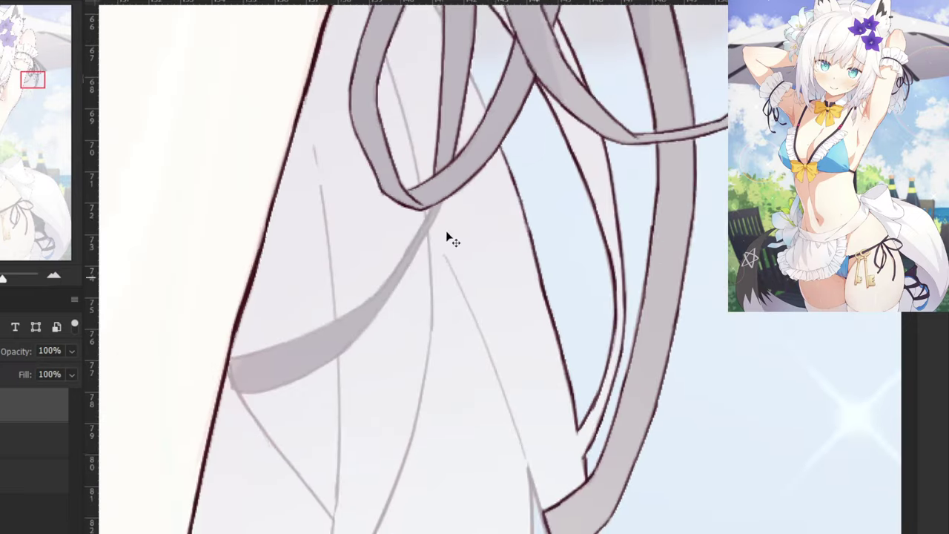
pyautogui.hotkey('ctrl', '+')
pyautogui.hotkey('ctrl', '+')
pyautogui.moveTo(424, 171); pyautogui.dragTo(496, 379)
pyautogui.hotkey('ctrl', '+')
pyautogui.moveTo(480, 114); pyautogui.dragTo(519, 182)
pyautogui.hotkey('ctrl', 'z')
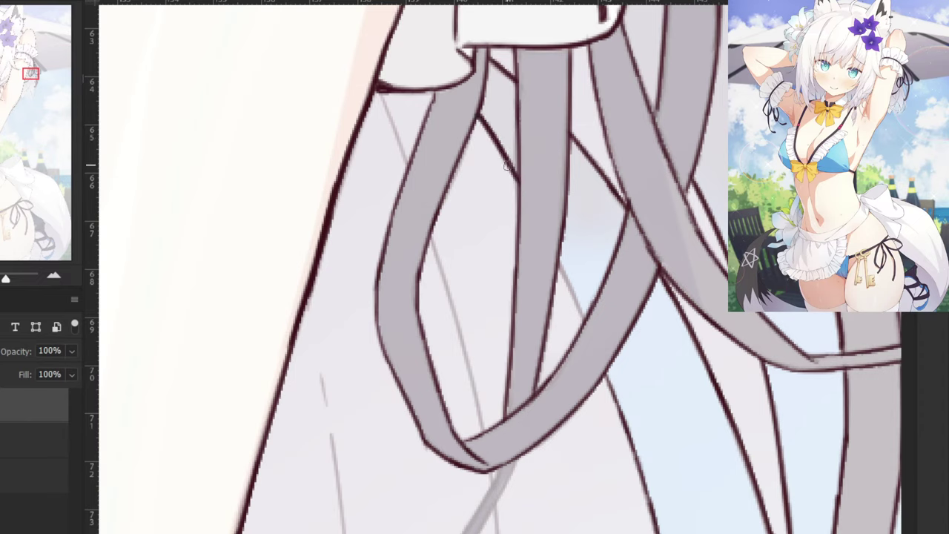
pyautogui.moveTo(558, 258); pyautogui.dragTo(582, 324)
pyautogui.hotkey('ctrl', 'z')
pyautogui.moveTo(558, 257); pyautogui.dragTo(584, 322)
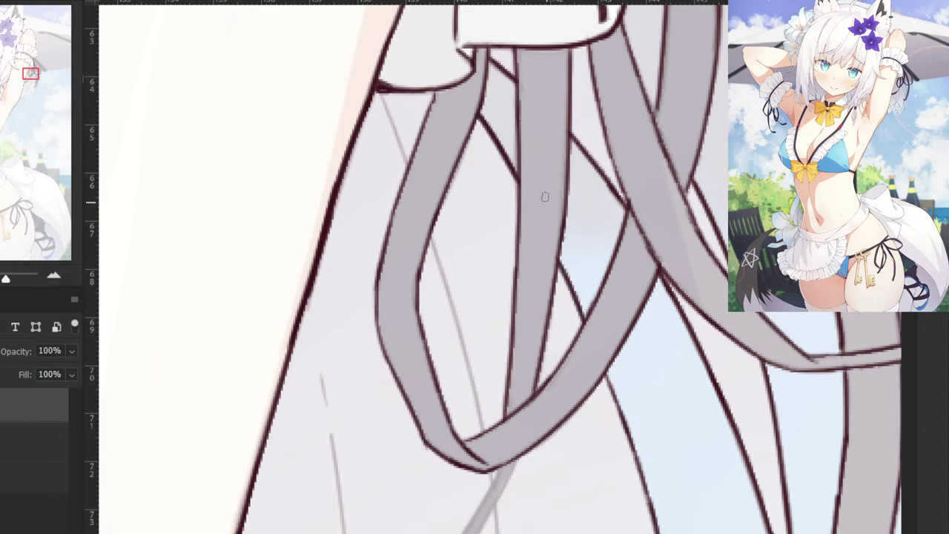
# Ink the inner strand line from the cuff's lower corner, behind the ribbon, to the bottom of the ribbon loop.
pyautogui.moveTo(380, 97); pyautogui.dragTo(401, 137)
pyautogui.hotkey('ctrl', 'z')
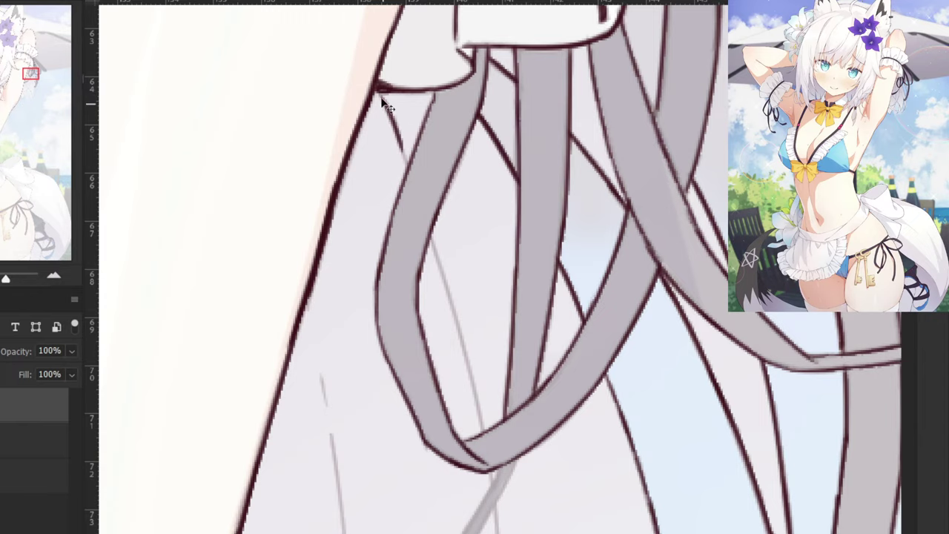
pyautogui.moveTo(379, 93); pyautogui.dragTo(408, 161)
pyautogui.moveTo(430, 231); pyautogui.dragTo(467, 380)
pyautogui.hotkey('ctrl', 'z')
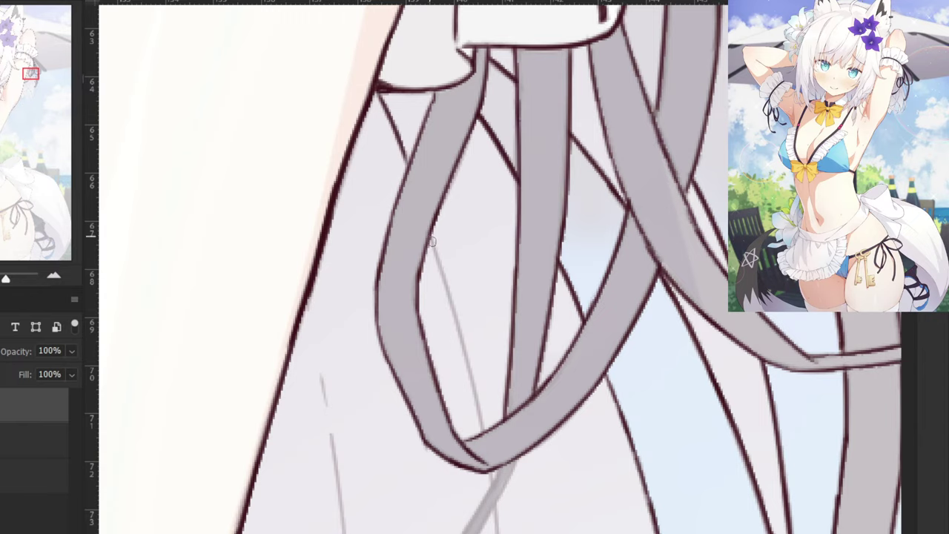
pyautogui.moveTo(431, 236)
pyautogui.mouseDown()
pyautogui.moveTo(481, 403)
pyautogui.moveTo(472, 406)
pyautogui.mouseUp()
pyautogui.hotkey('ctrl', 'z')
pyautogui.moveTo(459, 335); pyautogui.dragTo(481, 430)
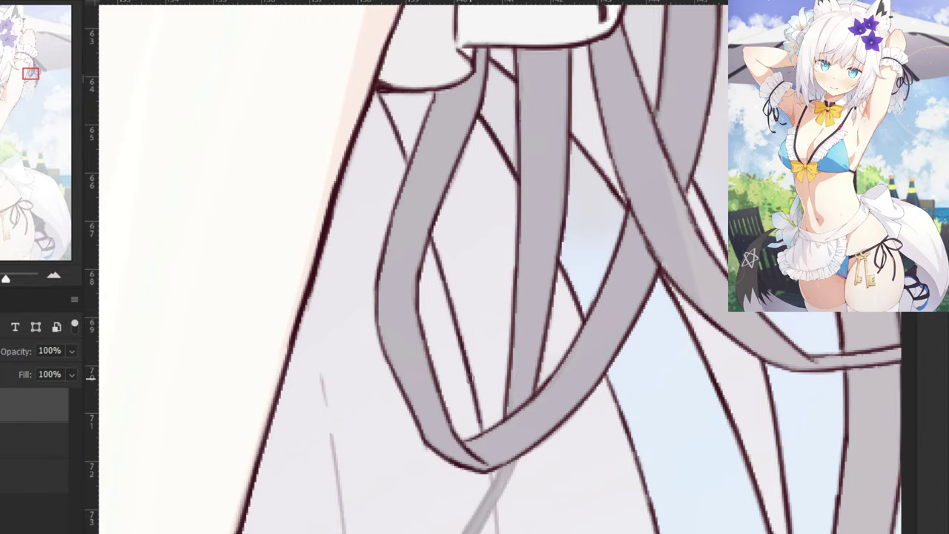
# Ink the upper part of the thin ribbon tail's lower edge, starting beneath the ribbon loop.
pyautogui.moveTo(465, 505); pyautogui.dragTo(509, 299)
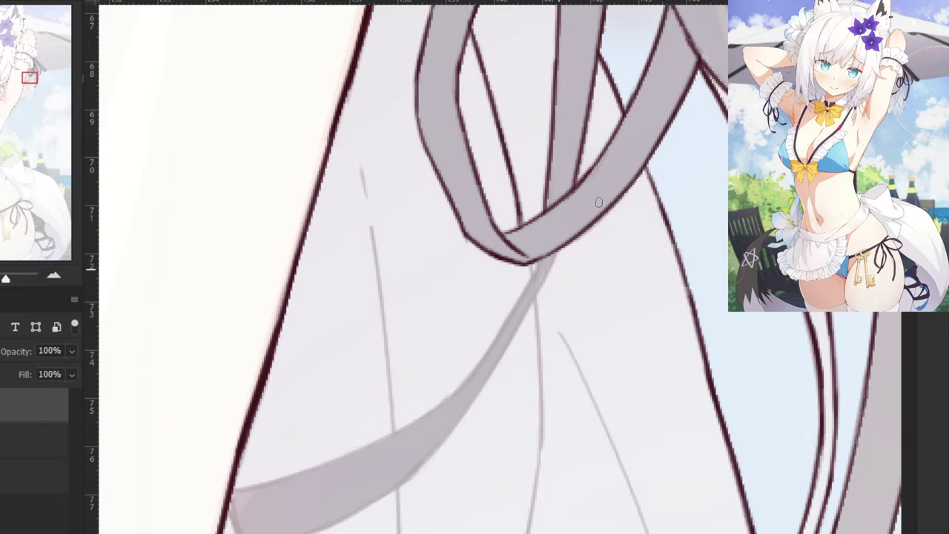
pyautogui.moveTo(558, 251); pyautogui.dragTo(517, 323)
pyautogui.hotkey('ctrl', 'z')
pyautogui.moveTo(559, 242)
pyautogui.mouseDown()
pyautogui.moveTo(510, 342)
pyautogui.moveTo(574, 320)
pyautogui.moveTo(599, 327)
pyautogui.moveTo(580, 395)
pyautogui.mouseUp()
pyautogui.hotkey('ctrl', 'z')
pyautogui.hotkey('ctrl', 'z')
pyautogui.moveTo(627, 317); pyautogui.dragTo(538, 450)
pyautogui.hotkey('ctrl', 'z')
pyautogui.moveTo(634, 312); pyautogui.dragTo(540, 451)
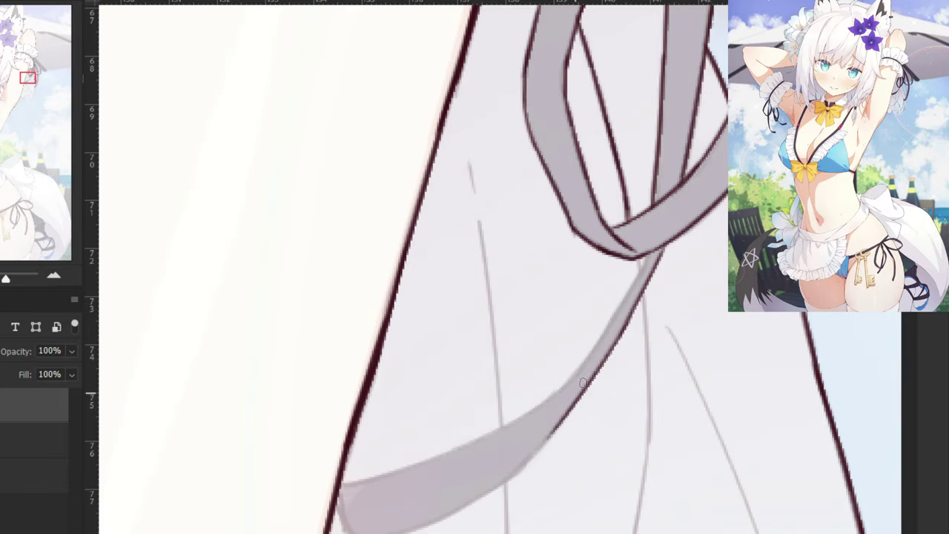
# Ink the narrow upper part of the ribbon tail's upper edge, just below the ribbon loop.
pyautogui.moveTo(625, 296); pyautogui.dragTo(565, 378)
pyautogui.hotkey('ctrl', 'z')
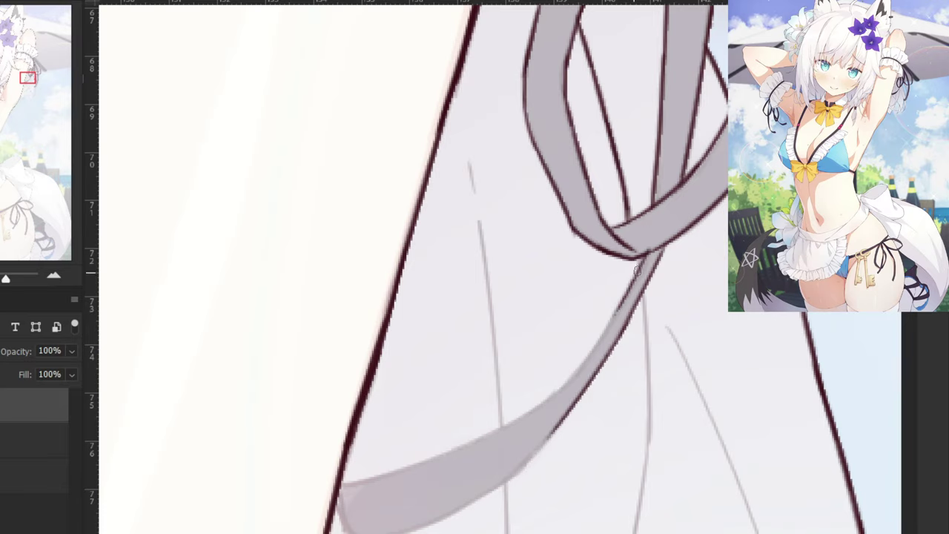
pyautogui.hotkey('ctrl', 'z')
pyautogui.moveTo(649, 251); pyautogui.dragTo(603, 330)
pyautogui.moveTo(626, 287); pyautogui.dragTo(558, 394)
pyautogui.hotkey('ctrl', 'z')
pyautogui.moveTo(625, 294)
pyautogui.mouseDown()
pyautogui.moveTo(545, 399)
pyautogui.moveTo(488, 432)
pyautogui.mouseUp()
pyautogui.hotkey('ctrl', 'z')
pyautogui.moveTo(576, 372)
pyautogui.mouseDown()
pyautogui.moveTo(494, 430)
pyautogui.moveTo(603, 375)
pyautogui.moveTo(595, 378)
pyautogui.mouseUp()
pyautogui.hotkey('ctrl', 'z')
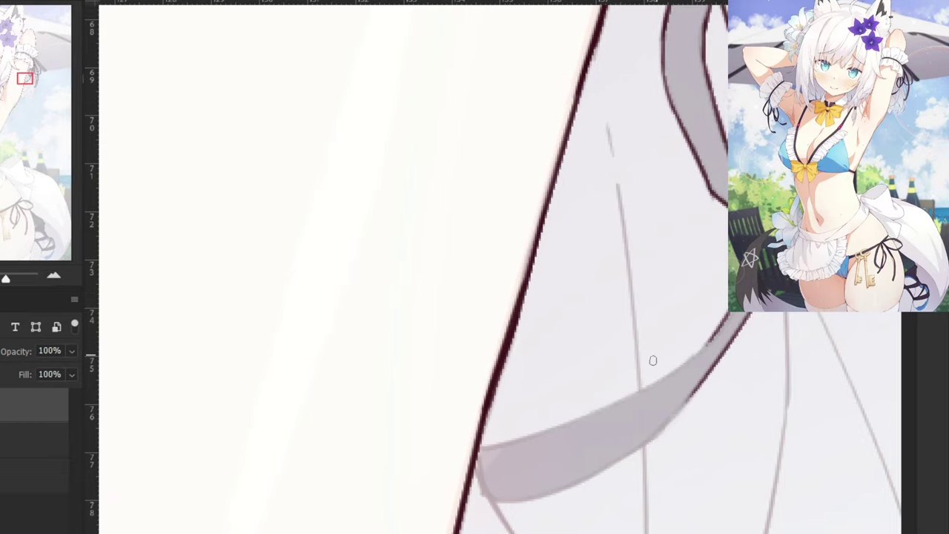
# Extend the ribbon tail's upper edge along its widening curve to the dark outer contour line.
pyautogui.moveTo(713, 330); pyautogui.dragTo(621, 394)
pyautogui.hotkey('ctrl', 'z')
pyautogui.hotkey('ctrl', 'z')
pyautogui.moveTo(714, 332)
pyautogui.mouseDown()
pyautogui.moveTo(632, 396)
pyautogui.moveTo(547, 425)
pyautogui.mouseUp()
pyautogui.hotkey('ctrl', 'z')
pyautogui.moveTo(631, 397); pyautogui.dragTo(478, 450)
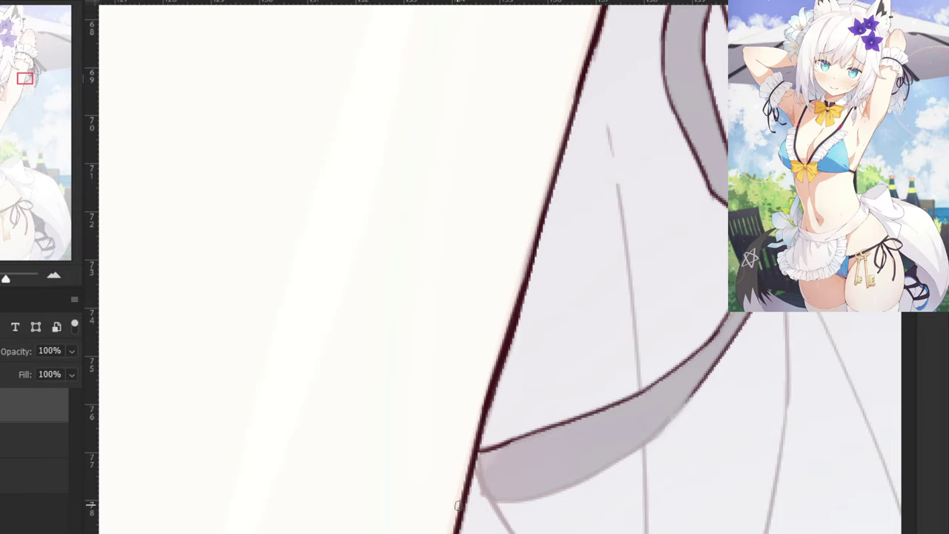
pyautogui.moveTo(522, 436); pyautogui.dragTo(473, 450)
pyautogui.hotkey('ctrl', 'z')
pyautogui.hotkey('ctrl', 'z')
# Complete the ribbon tail's lower edge and close its wide end against the dark outer contour.
pyautogui.moveTo(700, 379)
pyautogui.mouseDown()
pyautogui.moveTo(628, 453)
pyautogui.moveTo(657, 429)
pyautogui.moveTo(636, 447)
pyautogui.moveTo(559, 489)
pyautogui.mouseUp()
pyautogui.hotkey('ctrl', 'z')
pyautogui.hotkey('ctrl', 'z')
pyautogui.hotkey('ctrl', 'z')
pyautogui.hotkey('ctrl', 'z')
pyautogui.moveTo(651, 437)
pyautogui.mouseDown()
pyautogui.moveTo(551, 492)
pyautogui.moveTo(495, 499)
pyautogui.moveTo(573, 485)
pyautogui.moveTo(499, 495)
pyautogui.mouseUp()
pyautogui.hotkey('ctrl', 'z')
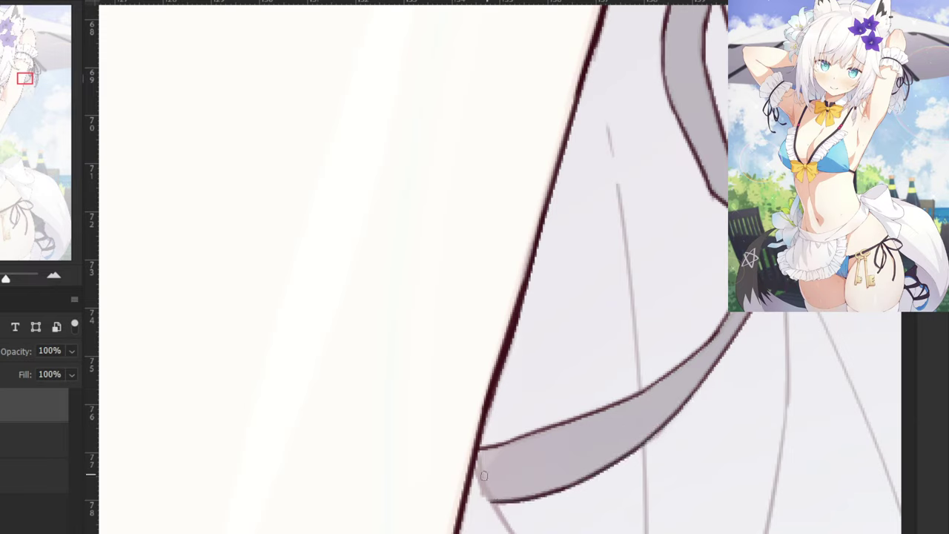
pyautogui.moveTo(478, 449); pyautogui.dragTo(490, 502)
pyautogui.hotkey('ctrl', 'z')
# Ink the long diagonal strand line running from beside the ribbon tail down toward the hanging ribbon's cut end.
pyautogui.hotkey('ctrl', '-')
pyautogui.hotkey('ctrl', '-')
pyautogui.moveTo(570, 316); pyautogui.dragTo(510, 251)
pyautogui.hotkey('ctrl', '+')
pyautogui.hotkey('ctrl', '+')
pyautogui.moveTo(577, 152); pyautogui.dragTo(665, 384)
pyautogui.hotkey('ctrl', 'z')
pyautogui.hotkey('ctrl', 'z')
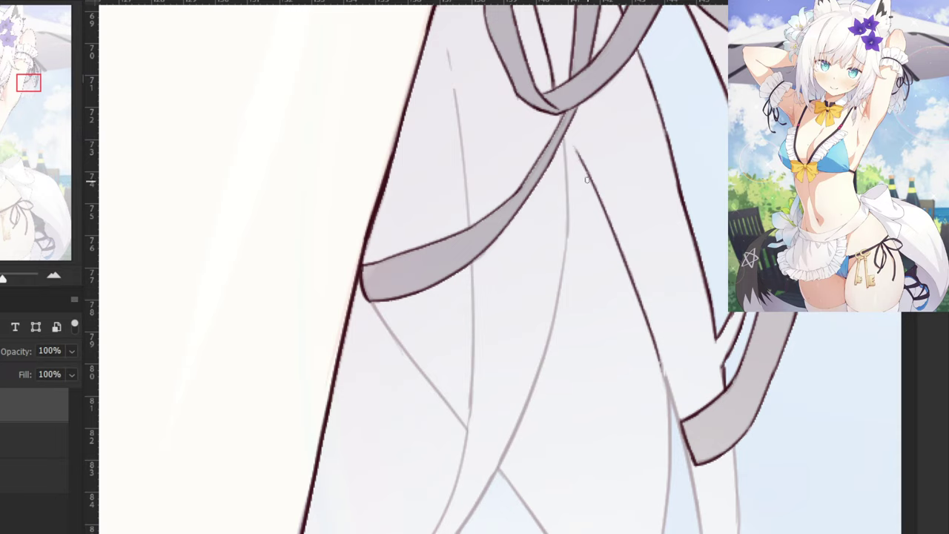
pyautogui.hotkey('ctrl', 'z')
pyautogui.moveTo(574, 144); pyautogui.dragTo(665, 372)
pyautogui.hotkey('ctrl', 'z')
pyautogui.hotkey('ctrl', 'z')
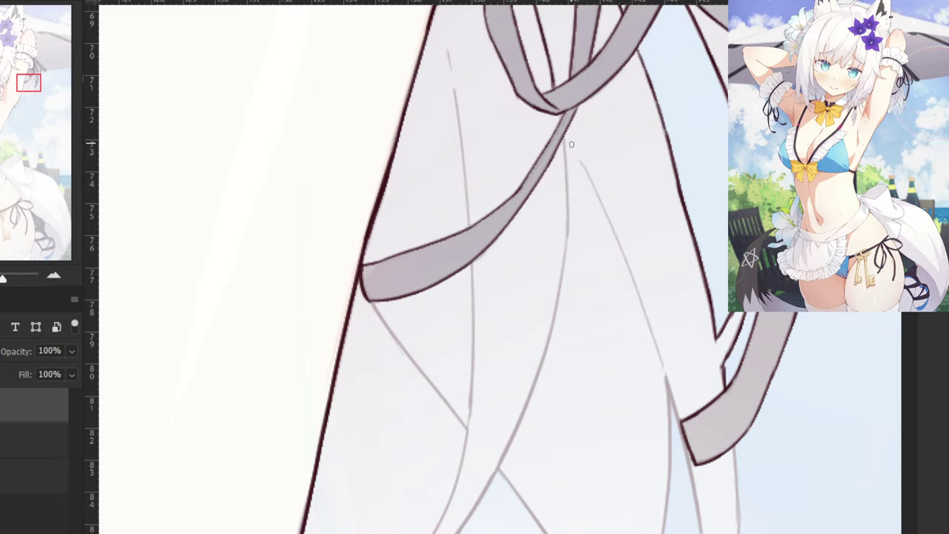
pyautogui.moveTo(571, 144); pyautogui.dragTo(649, 357)
# Ink the strand edge from the split point past the hanging ribbon's cut end and down along the blue gap.
pyautogui.moveTo(655, 411); pyautogui.dragTo(613, 270)
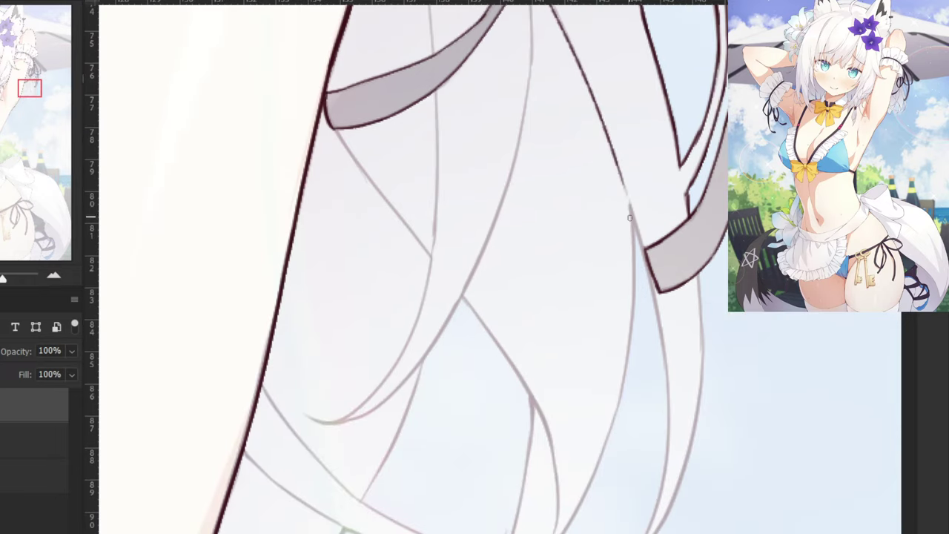
pyautogui.moveTo(629, 201); pyautogui.dragTo(655, 321)
pyautogui.hotkey('ctrl', 'z')
pyautogui.hotkey('ctrl', 'z')
pyautogui.moveTo(644, 252); pyautogui.dragTo(669, 447)
pyautogui.hotkey('ctrl', 'z')
pyautogui.moveTo(652, 278); pyautogui.dragTo(664, 469)
pyautogui.hotkey('ctrl', 'z')
pyautogui.hotkey('ctrl', 'z')
pyautogui.moveTo(642, 250)
pyautogui.mouseDown()
pyautogui.moveTo(668, 468)
pyautogui.moveTo(677, 444)
pyautogui.mouseUp()
# Extend the same strand's left edge around its outward bend toward the curved tip.
pyautogui.press('e')
pyautogui.press('b')
pyautogui.moveTo(669, 381); pyautogui.dragTo(658, 505)
pyautogui.hotkey('ctrl', 'z')
pyautogui.moveTo(670, 397); pyautogui.dragTo(652, 532)
pyautogui.hotkey('ctrl', 'z')
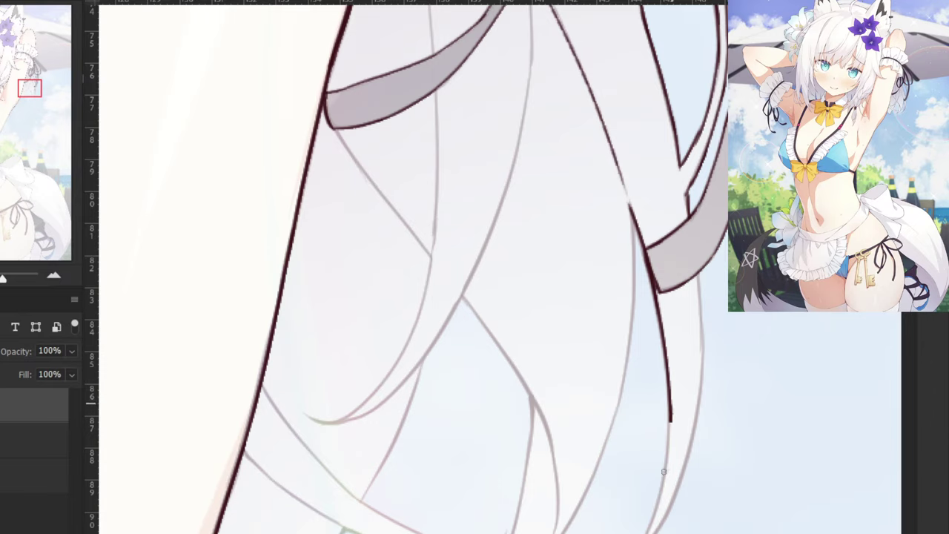
pyautogui.moveTo(669, 422)
pyautogui.mouseDown()
pyautogui.moveTo(646, 528)
pyautogui.moveTo(655, 507)
pyautogui.mouseUp()
pyautogui.press('e')
pyautogui.hotkey('ctrl', 'z')
pyautogui.hotkey('ctrl', 'z')
pyautogui.hotkey('ctrl', 'shift', 'z')
pyautogui.hotkey('ctrl', 'shift', 'z')
pyautogui.press('b')
pyautogui.moveTo(640, 463)
pyautogui.mouseDown()
pyautogui.moveTo(657, 419)
pyautogui.moveTo(654, 322)
pyautogui.mouseUp()
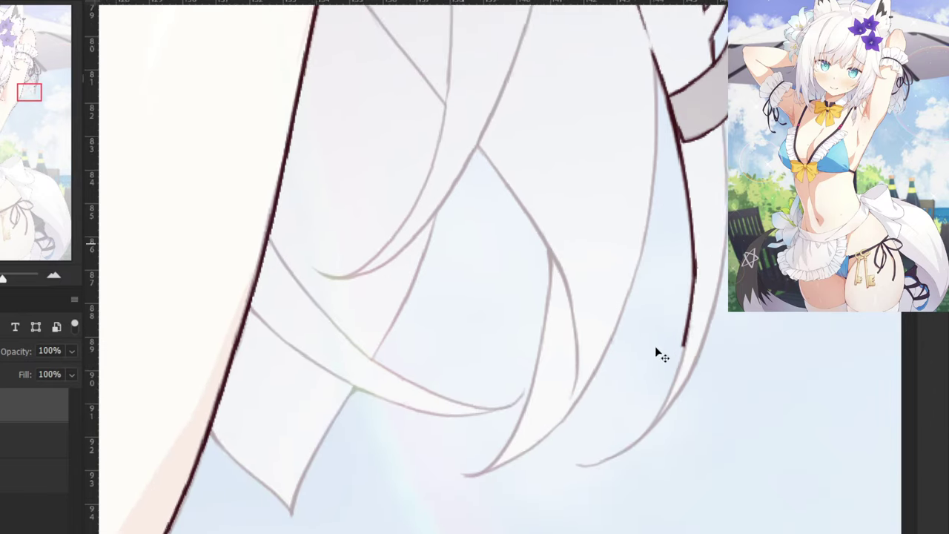
# Ink the inner edge of the outermost hair lock behind the arm, from below the ribbon end to its curved tip.
pyautogui.hotkey('ctrl', '+')
pyautogui.press('e')
pyautogui.moveTo(754, 351); pyautogui.dragTo(759, 373)
pyautogui.press('b')
pyautogui.moveTo(772, 324)
pyautogui.mouseDown()
pyautogui.moveTo(748, 436)
pyautogui.moveTo(721, 464)
pyautogui.mouseUp()
pyautogui.hotkey('ctrl', 'z')
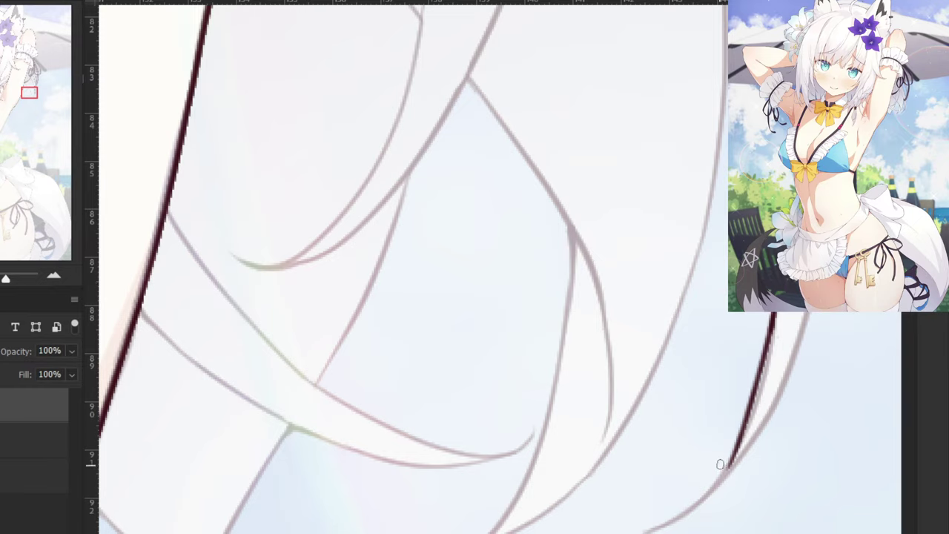
pyautogui.hotkey('ctrl', 'z')
pyautogui.moveTo(771, 322)
pyautogui.mouseDown()
pyautogui.moveTo(731, 455)
pyautogui.moveTo(758, 404)
pyautogui.moveTo(725, 466)
pyautogui.mouseUp()
pyautogui.hotkey('ctrl', 'z')
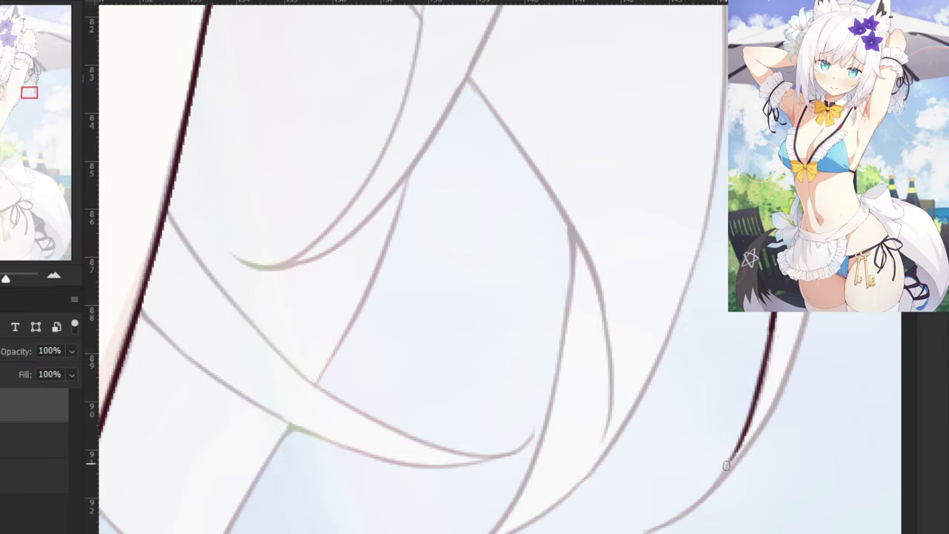
pyautogui.moveTo(750, 428); pyautogui.dragTo(691, 507)
pyautogui.hotkey('ctrl', 'z')
pyautogui.moveTo(778, 363); pyautogui.dragTo(632, 503)
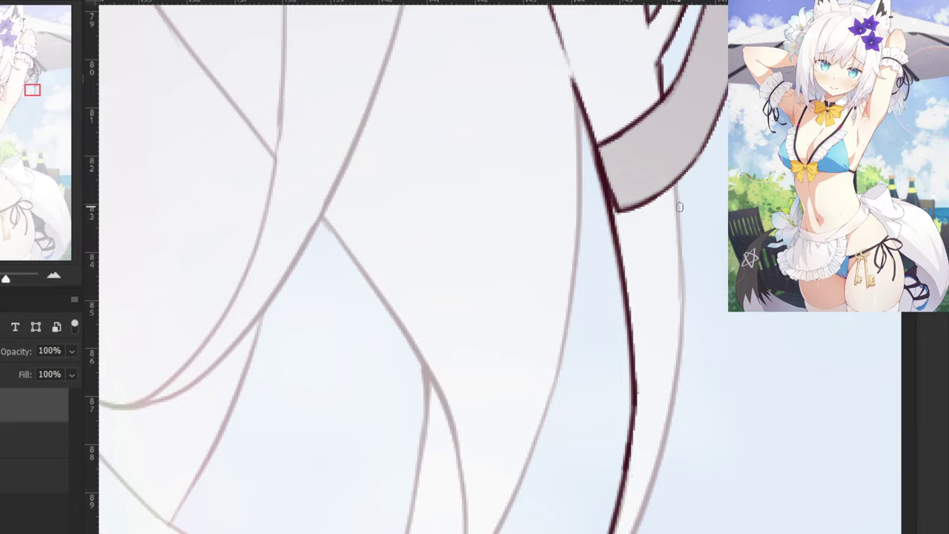
# Ink the outer edge of the outermost hair lock, from the ribbon's lower edge down to the pointed tip.
pyautogui.moveTo(674, 181); pyautogui.dragTo(672, 363)
pyautogui.hotkey('ctrl', 'z')
pyautogui.hotkey('ctrl', 'z')
pyautogui.moveTo(675, 181); pyautogui.dragTo(678, 371)
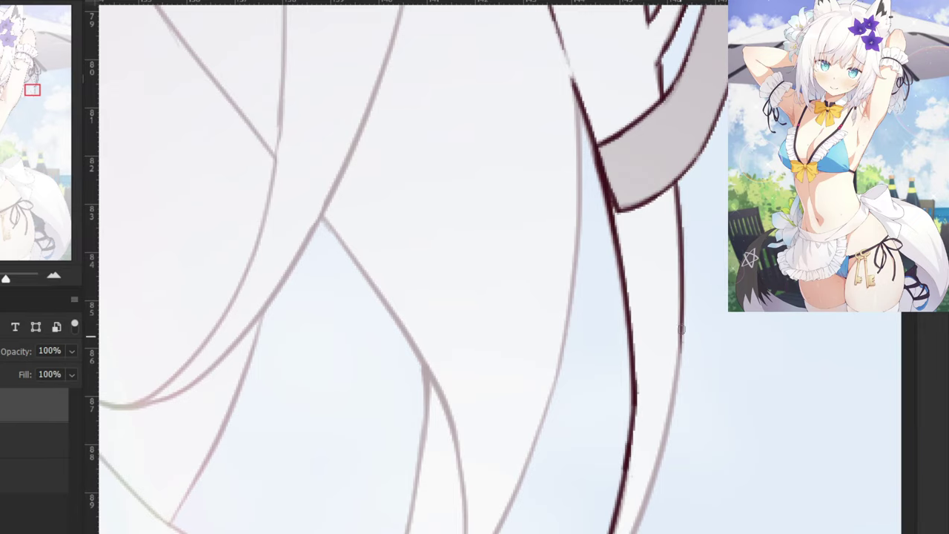
pyautogui.moveTo(682, 278)
pyautogui.mouseDown()
pyautogui.moveTo(665, 439)
pyautogui.moveTo(706, 339)
pyautogui.mouseUp()
pyautogui.moveTo(727, 304)
pyautogui.mouseDown()
pyautogui.moveTo(688, 441)
pyautogui.moveTo(663, 470)
pyautogui.mouseUp()
pyautogui.moveTo(702, 395); pyautogui.dragTo(636, 508)
pyautogui.hotkey('ctrl', 'z')
pyautogui.moveTo(699, 412)
pyautogui.mouseDown()
pyautogui.moveTo(620, 525)
pyautogui.moveTo(643, 480)
pyautogui.mouseUp()
pyautogui.moveTo(694, 456)
pyautogui.mouseDown()
pyautogui.moveTo(641, 503)
pyautogui.moveTo(614, 515)
pyautogui.moveTo(581, 511)
pyautogui.mouseUp()
pyautogui.hotkey('ctrl', 'z')
pyautogui.hotkey('ctrl', 'z')
# Ink the long curved hair line that starts under the ribbon knot, down to the fork in the strands.
pyautogui.hotkey('ctrl', '-')
pyautogui.hotkey('ctrl', '-')
pyautogui.moveTo(540, 158); pyautogui.dragTo(668, 285)
pyautogui.moveTo(564, 187); pyautogui.dragTo(551, 239)
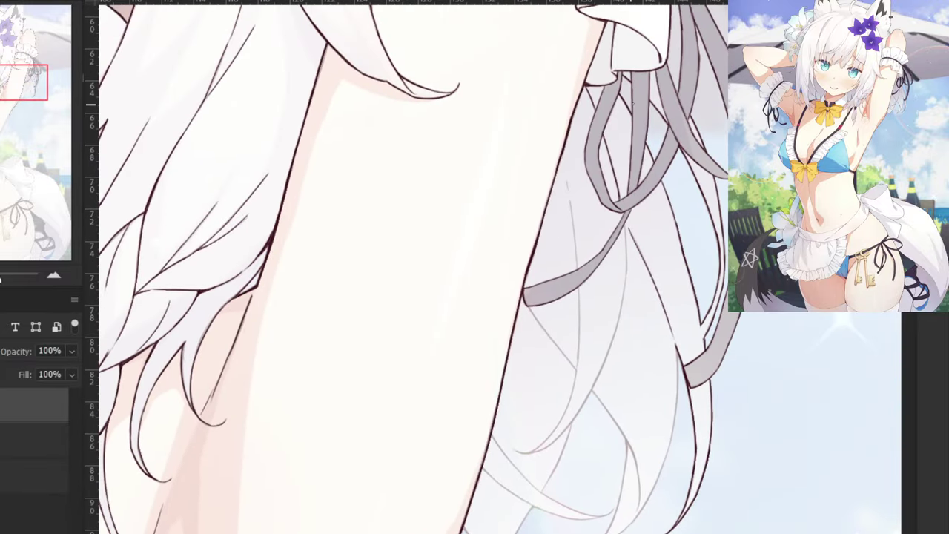
pyautogui.hotkey('ctrl', '+')
pyautogui.moveTo(688, 185); pyautogui.dragTo(661, 208)
pyautogui.scroll(3, 661, 206)
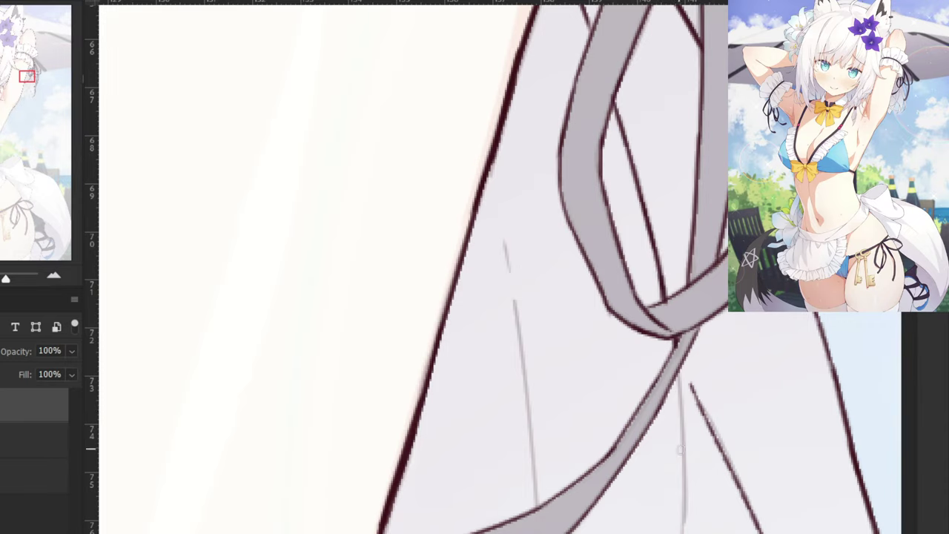
pyautogui.scroll(-5, 651, 442)
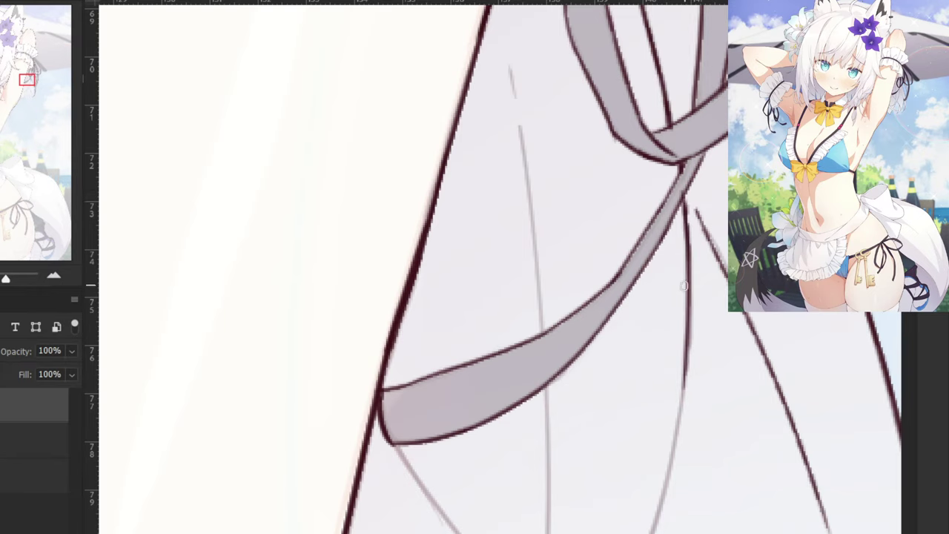
pyautogui.scroll(-4, 685, 286)
pyautogui.scroll(-2, 629, 503)
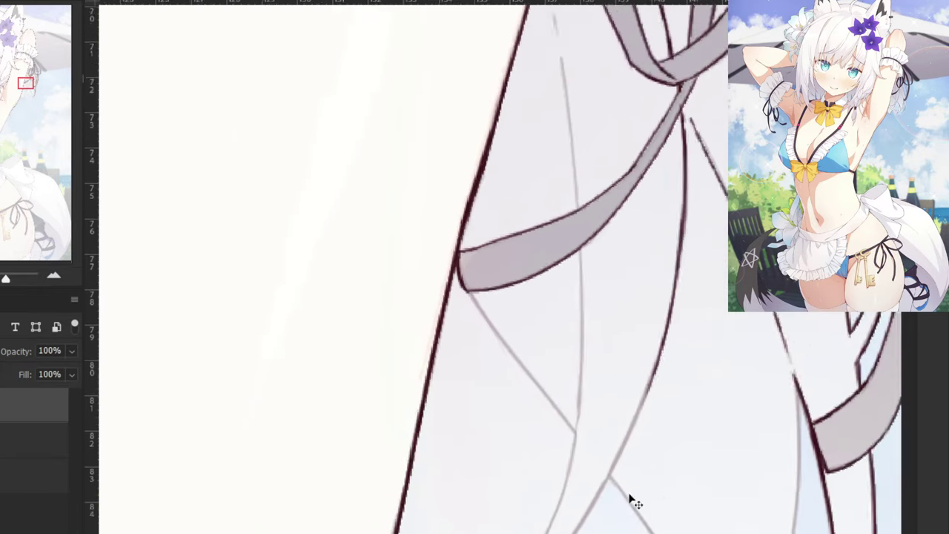
pyautogui.moveTo(582, 477); pyautogui.dragTo(619, 414)
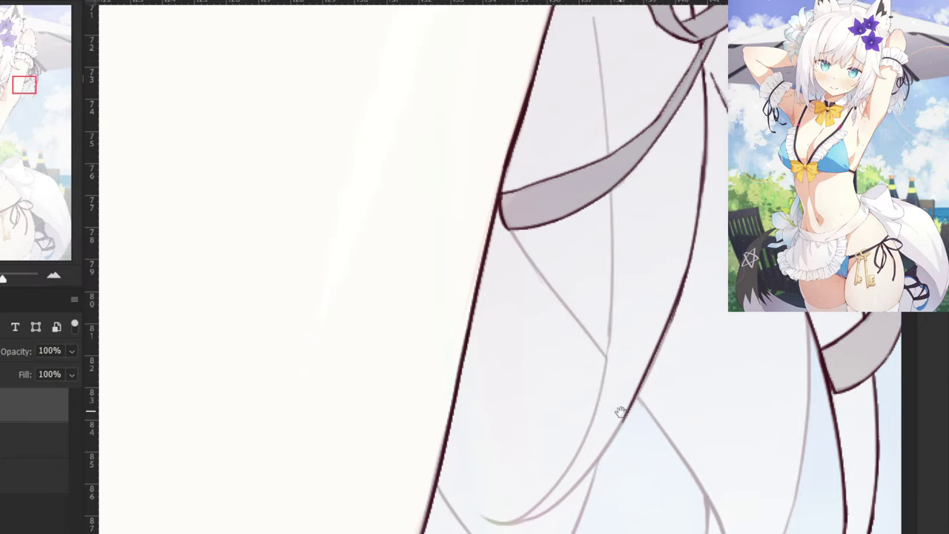
pyautogui.hotkey('ctrl', 'z')
pyautogui.moveTo(685, 283)
pyautogui.mouseDown()
pyautogui.moveTo(623, 441)
pyautogui.moveTo(609, 436)
pyautogui.mouseUp()
pyautogui.hotkey('ctrl', 'z')
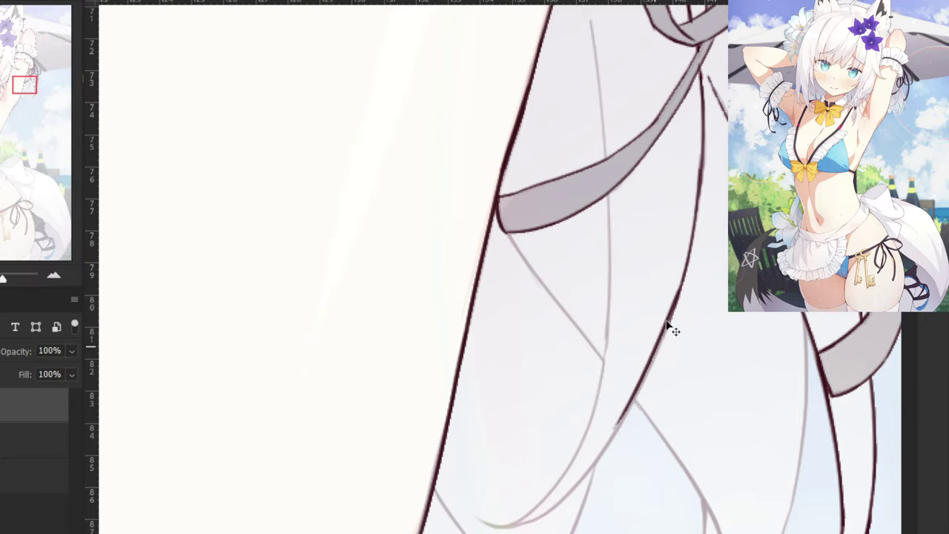
# Extend the long curved hair line past the fork to its hooked tip near the arm.
pyautogui.moveTo(639, 382); pyautogui.dragTo(578, 488)
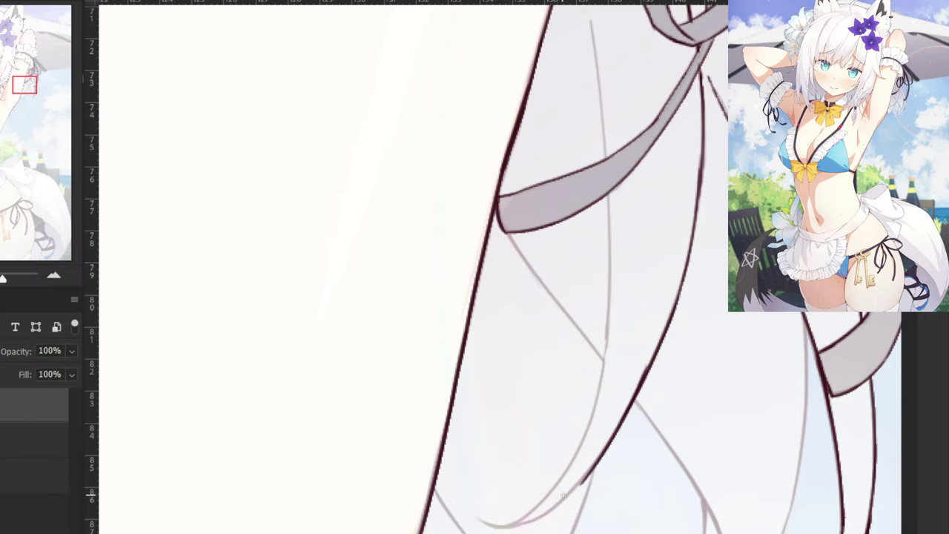
pyautogui.hotkey('ctrl', 'z')
pyautogui.moveTo(643, 380); pyautogui.dragTo(574, 486)
pyautogui.hotkey('ctrl', 'z')
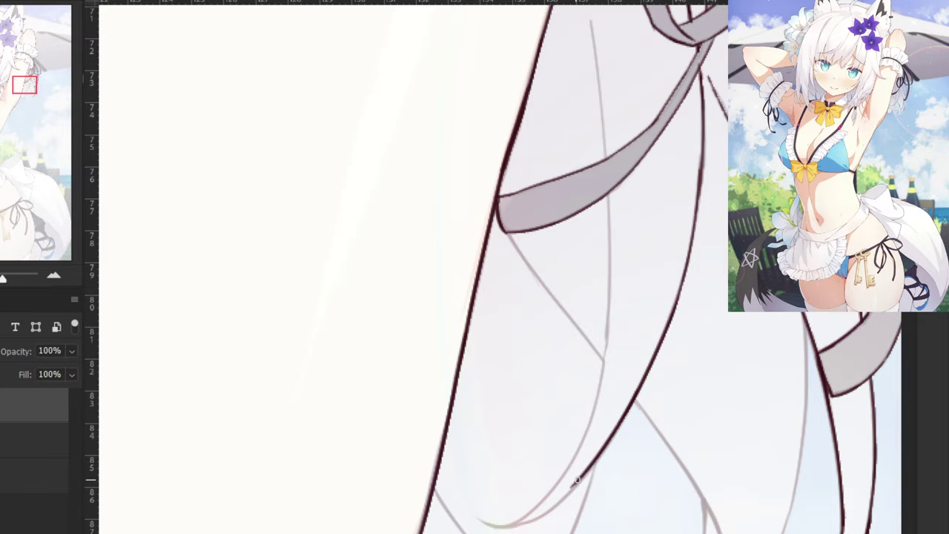
pyautogui.hotkey('ctrl', 'z')
pyautogui.moveTo(637, 388); pyautogui.dragTo(565, 494)
pyautogui.hotkey('ctrl', 'z')
pyautogui.hotkey('ctrl', 'z')
pyautogui.moveTo(638, 390)
pyautogui.mouseDown()
pyautogui.moveTo(574, 488)
pyautogui.moveTo(607, 445)
pyautogui.mouseUp()
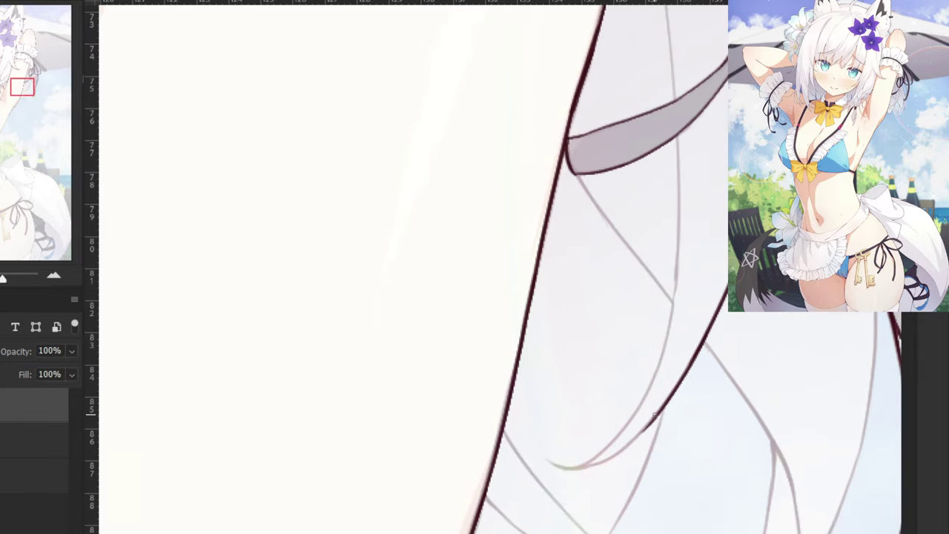
pyautogui.moveTo(655, 417); pyautogui.dragTo(606, 466)
pyautogui.hotkey('ctrl', '+')
pyautogui.hotkey('ctrl', 'z')
pyautogui.hotkey('ctrl', 'z')
pyautogui.moveTo(748, 453); pyautogui.dragTo(668, 533)
pyautogui.hotkey('ctrl', 'z')
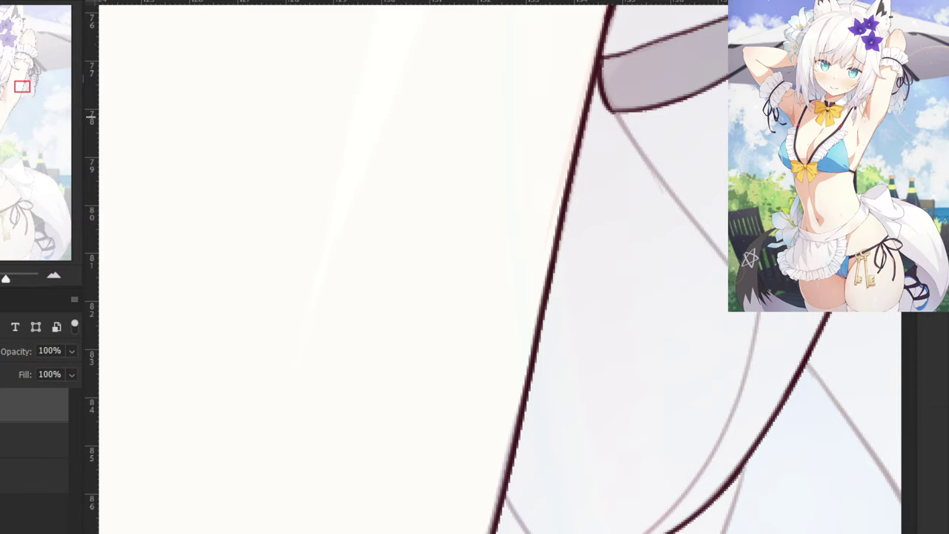
# Ink the inner curve of the same lock, from beneath the ribbon band to the hooked tip.
pyautogui.moveTo(760, 275); pyautogui.dragTo(726, 420)
pyautogui.hotkey('ctrl', 'z')
pyautogui.moveTo(760, 290)
pyautogui.mouseDown()
pyautogui.moveTo(721, 442)
pyautogui.moveTo(703, 464)
pyautogui.mouseUp()
pyautogui.hotkey('ctrl', 'z')
pyautogui.moveTo(760, 274)
pyautogui.mouseDown()
pyautogui.moveTo(720, 431)
pyautogui.moveTo(692, 484)
pyautogui.mouseUp()
pyautogui.hotkey('ctrl', 'z')
pyautogui.hotkey('ctrl', 'z')
pyautogui.moveTo(760, 295)
pyautogui.mouseDown()
pyautogui.moveTo(721, 443)
pyautogui.moveTo(669, 509)
pyautogui.mouseUp()
pyautogui.hotkey('ctrl', 'z')
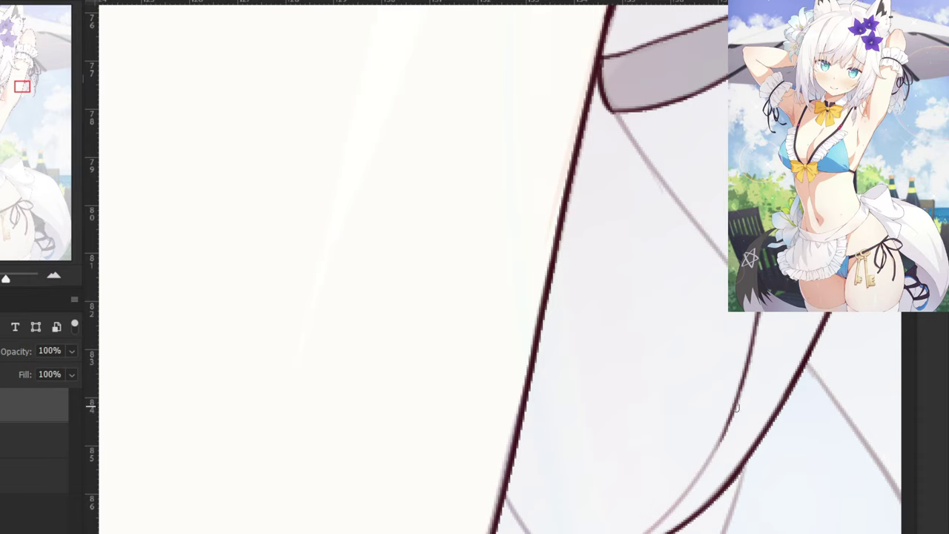
pyautogui.moveTo(730, 417); pyautogui.dragTo(647, 532)
pyautogui.moveTo(695, 486); pyautogui.dragTo(639, 533)
pyautogui.hotkey('ctrl', 'z')
pyautogui.moveTo(675, 503); pyautogui.dragTo(645, 533)
pyautogui.hotkey('ctrl', 'z')
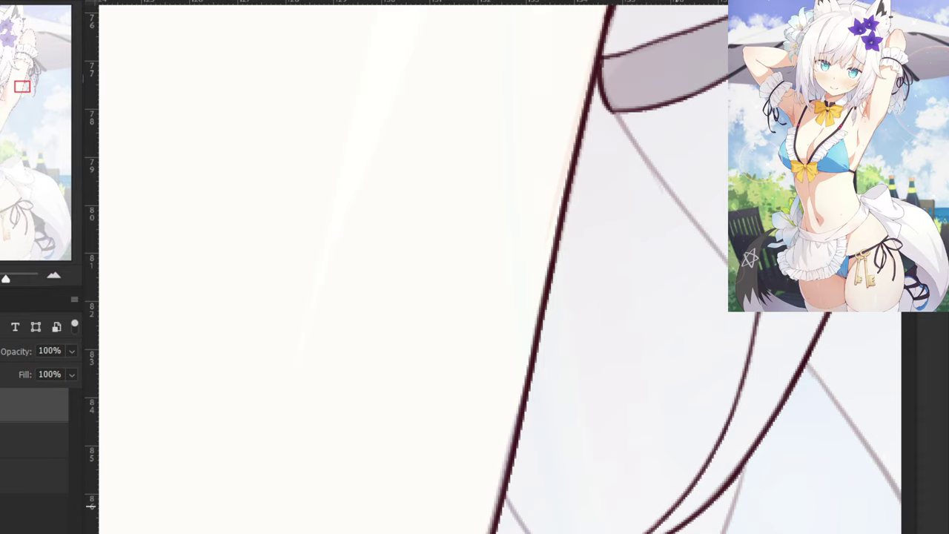
pyautogui.hotkey('ctrl', '-')
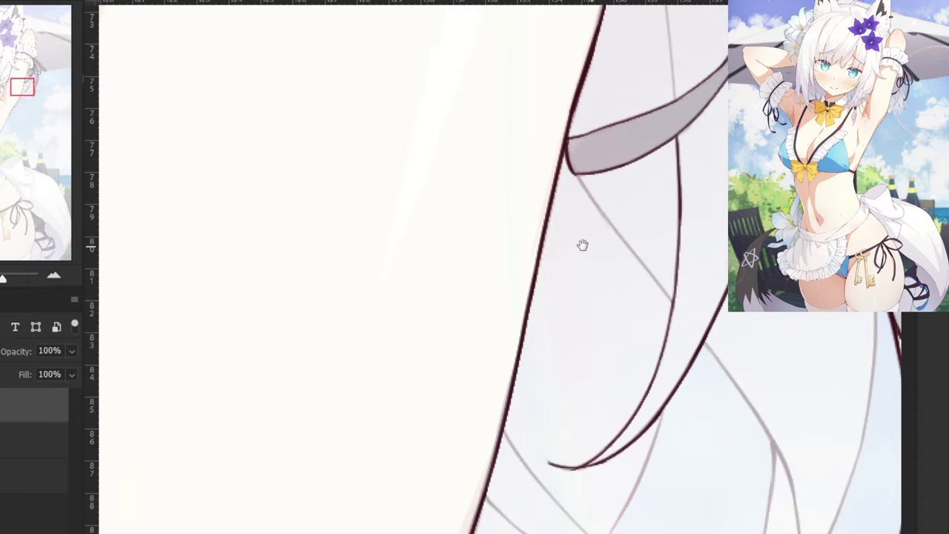
# Ink the thin hair line above the ribbon band, between the arm outline and the hanging ribbon loop.
pyautogui.moveTo(583, 245); pyautogui.dragTo(509, 210)
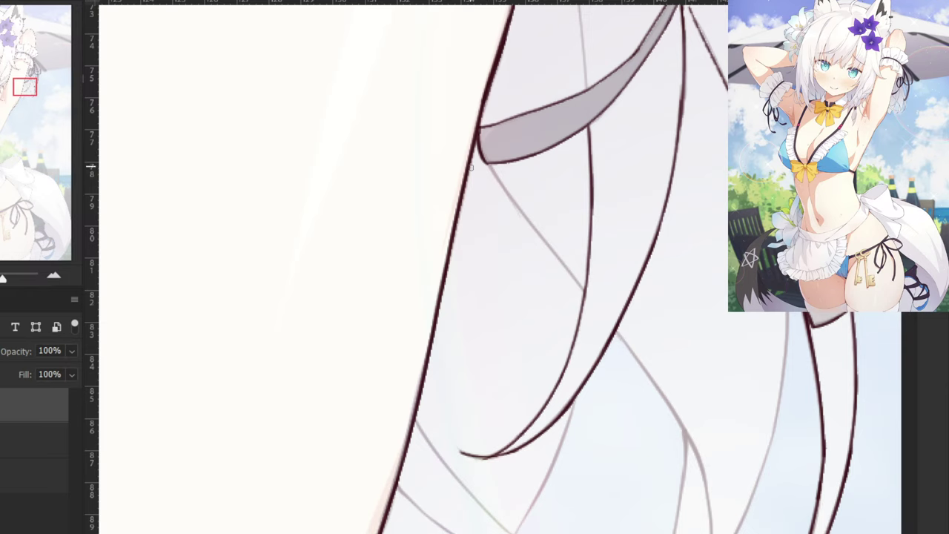
pyautogui.moveTo(481, 122); pyautogui.dragTo(593, 483)
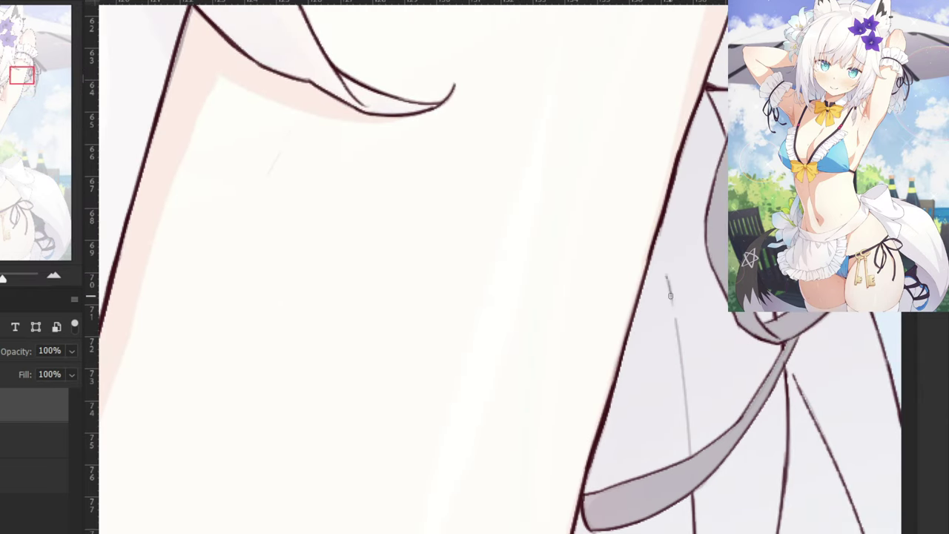
pyautogui.moveTo(666, 273); pyautogui.dragTo(690, 464)
pyautogui.hotkey('ctrl', 'z')
pyautogui.moveTo(671, 305); pyautogui.dragTo(690, 465)
pyautogui.moveTo(688, 419); pyautogui.dragTo(690, 446)
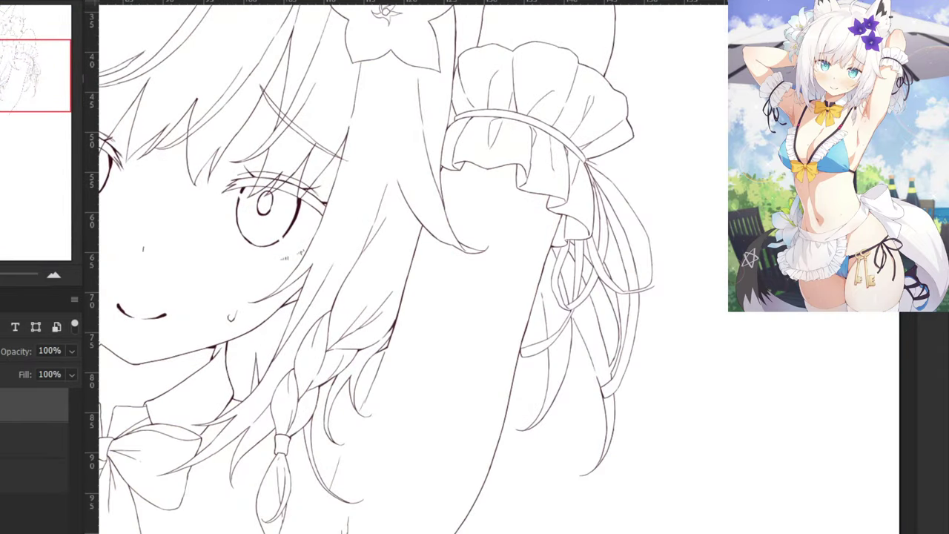
# Check the head and arm line art at a smaller scale with the coloured reference hidden.
pyautogui.moveTo(384, 362); pyautogui.dragTo(258, 266)
pyautogui.hotkey('ctrl', '-')
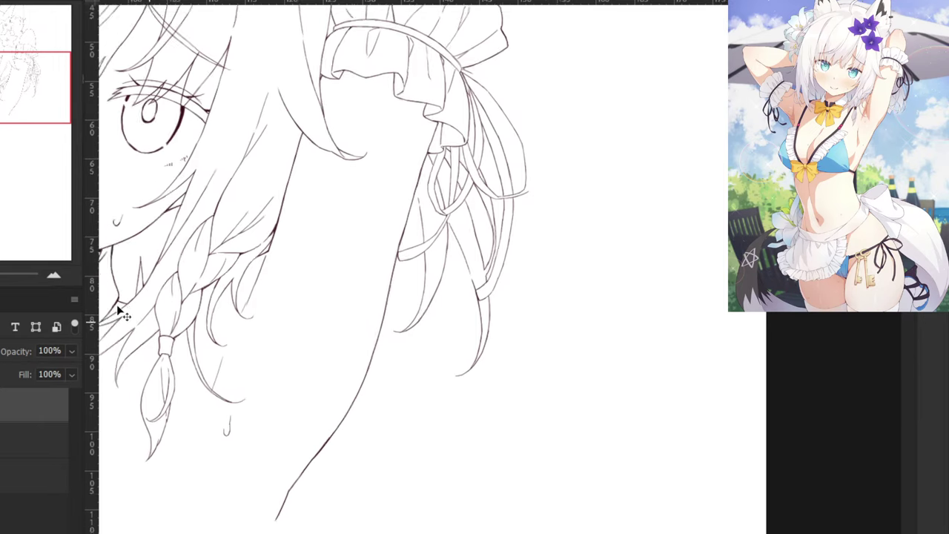
pyautogui.scroll(-3, 118, 312)
pyautogui.scroll(-4, 117, 301)
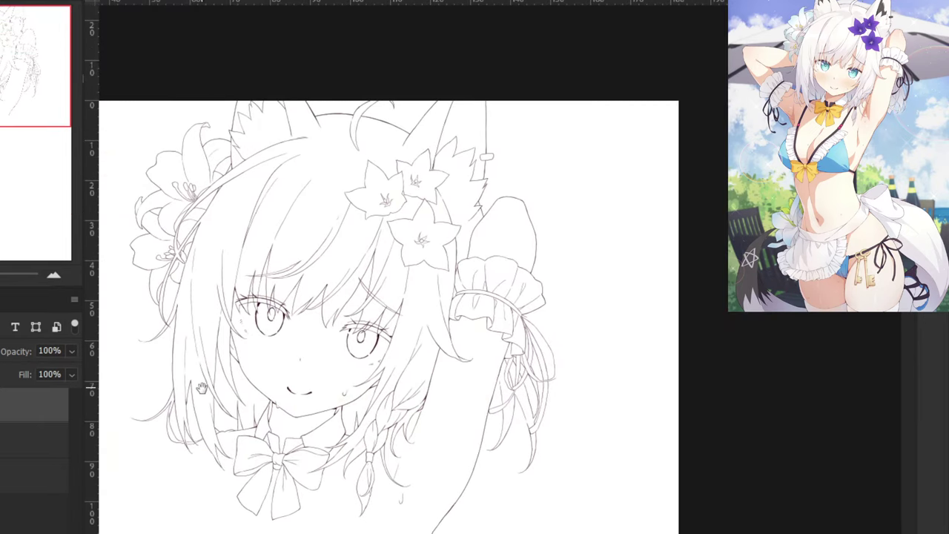
pyautogui.scroll(2, 176, 356)
pyautogui.moveTo(176, 356); pyautogui.dragTo(195, 291)
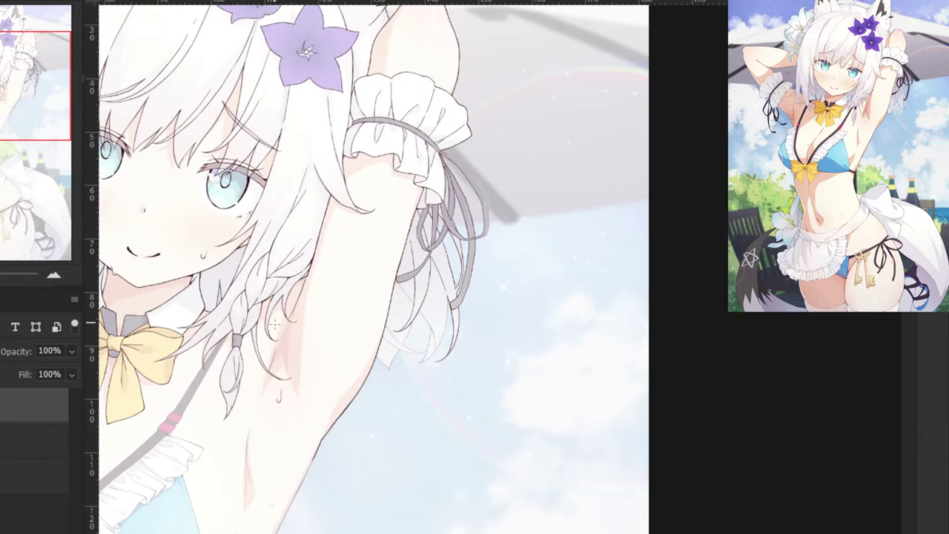
# Ink the short diagonal hair line from the ribbon band's corner beside the arm to the lock's inner curve.
pyautogui.hotkey('ctrl', '+')
pyautogui.hotkey('ctrl', '+')
pyautogui.hotkey('ctrl', '+')
pyautogui.moveTo(227, 218); pyautogui.dragTo(510, 158)
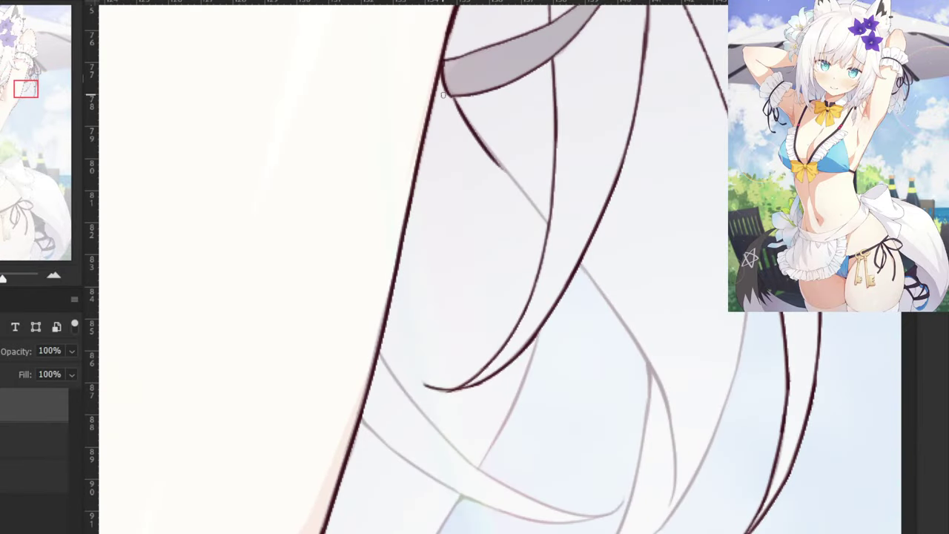
pyautogui.moveTo(450, 90); pyautogui.dragTo(548, 231)
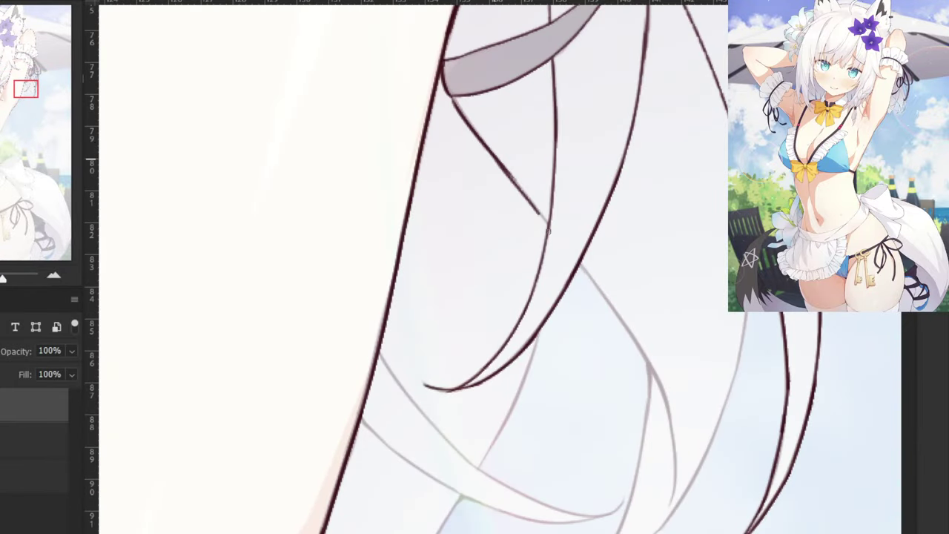
pyautogui.moveTo(495, 156); pyautogui.dragTo(537, 216)
pyautogui.hotkey('ctrl', 'z')
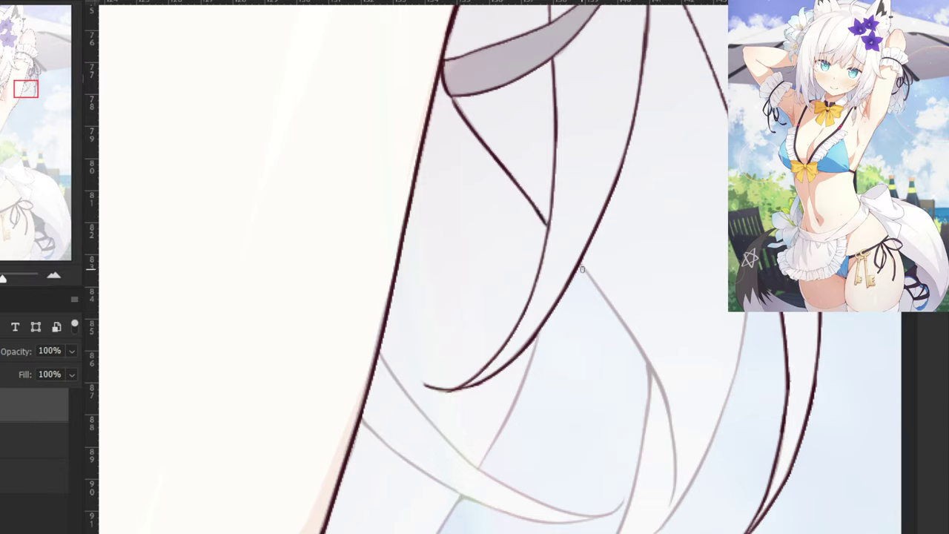
# Ink the diagonal strand line branching off the long curved lock, down past the fork of the next lock.
pyautogui.hotkey('ctrl', 'z')
pyautogui.moveTo(580, 266)
pyautogui.mouseDown()
pyautogui.moveTo(669, 396)
pyautogui.moveTo(662, 387)
pyautogui.mouseUp()
pyautogui.hotkey('ctrl', 'z')
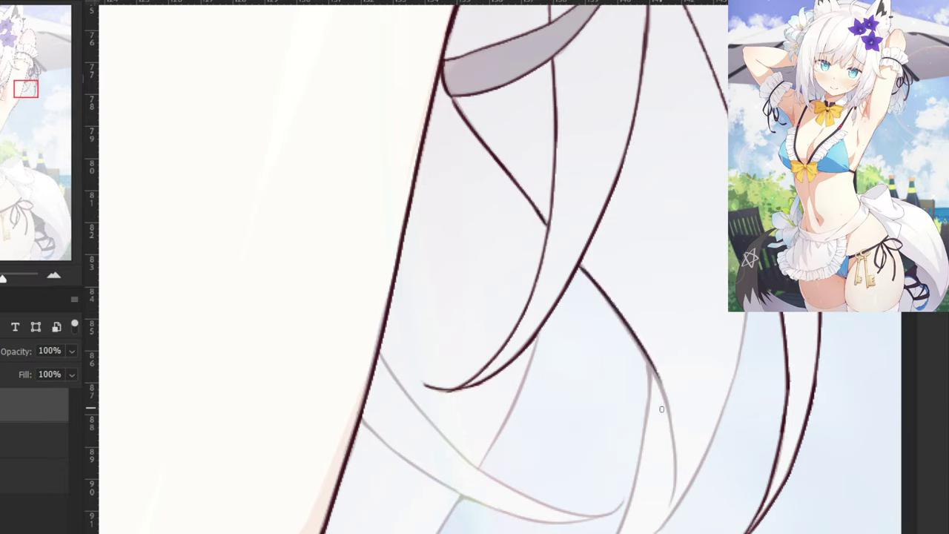
pyautogui.hotkey('ctrl', 'z')
pyautogui.moveTo(576, 259)
pyautogui.mouseDown()
pyautogui.moveTo(653, 372)
pyautogui.moveTo(650, 365)
pyautogui.moveTo(612, 310)
pyautogui.moveTo(683, 448)
pyautogui.mouseUp()
pyautogui.hotkey('ctrl', 'z')
pyautogui.hotkey('ctrl', 'z')
pyautogui.hotkey('ctrl', 'z')
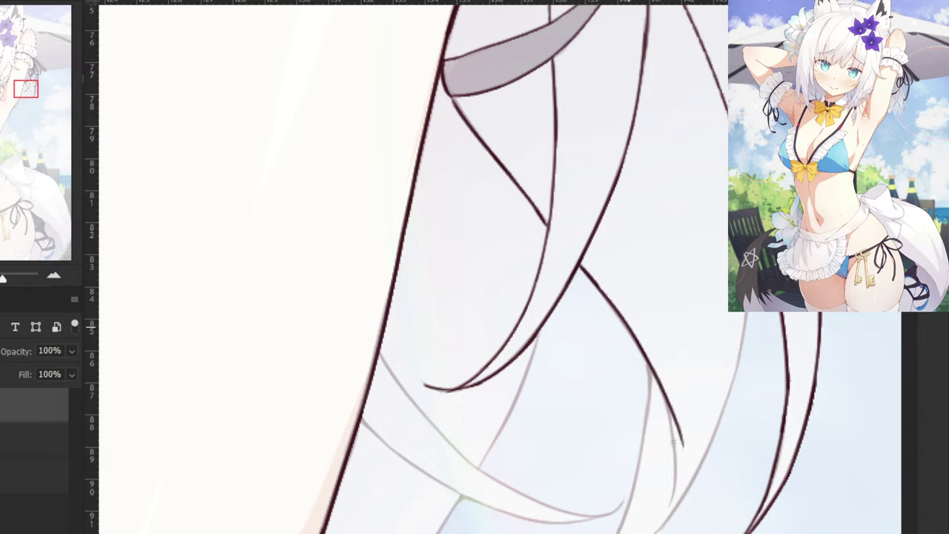
pyautogui.hotkey('ctrl', 'z')
pyautogui.moveTo(631, 335); pyautogui.dragTo(671, 439)
pyautogui.hotkey('ctrl', '+')
pyautogui.hotkey('ctrl', 'z')
pyautogui.moveTo(702, 354); pyautogui.dragTo(761, 508)
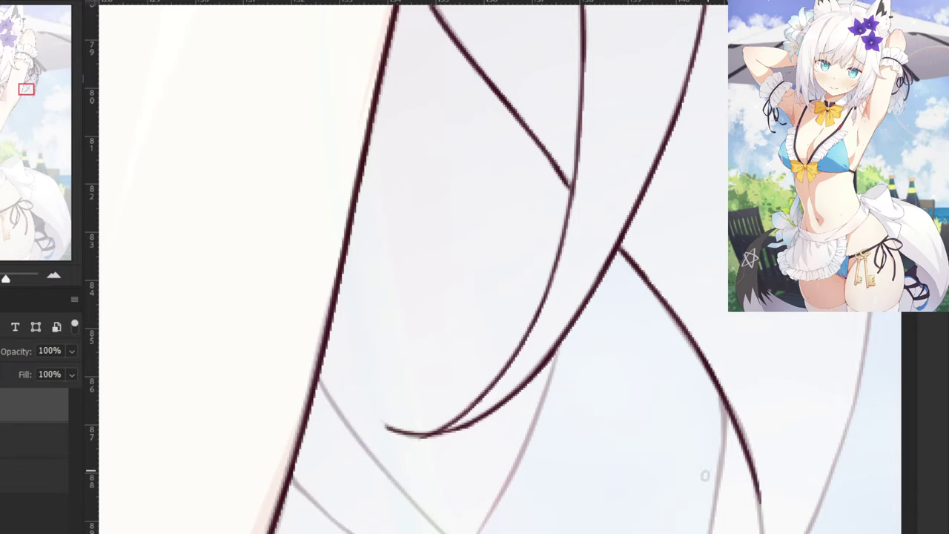
# Redraw the lower part of the branching strand line and carry it down to its end inside the neighbouring lock.
pyautogui.scroll(-3, 690, 414)
pyautogui.hotkey('ctrl', 'z')
pyautogui.moveTo(710, 290); pyautogui.dragTo(760, 413)
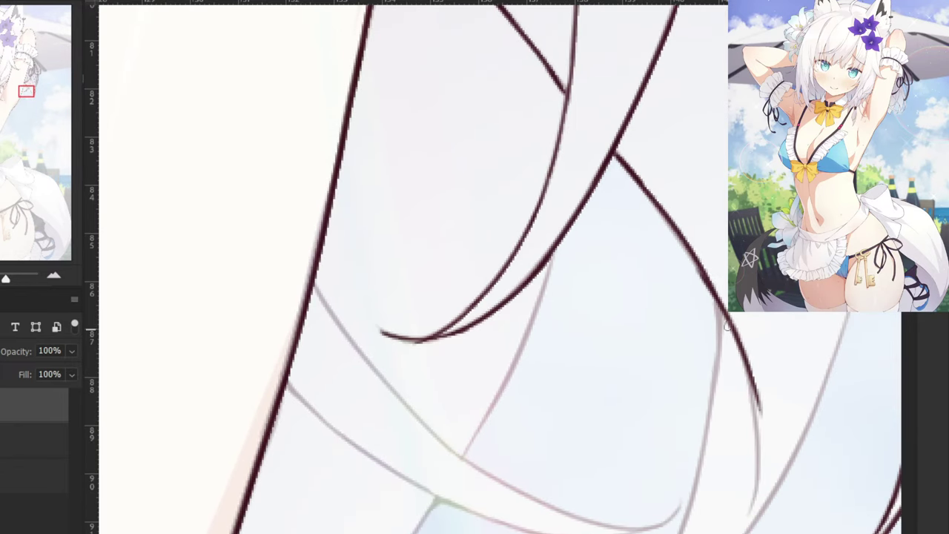
pyautogui.hotkey('ctrl', 'z')
pyautogui.moveTo(703, 271)
pyautogui.mouseDown()
pyautogui.moveTo(760, 413)
pyautogui.moveTo(748, 403)
pyautogui.moveTo(756, 407)
pyautogui.moveTo(761, 468)
pyautogui.mouseUp()
pyautogui.hotkey('ctrl', 'z')
pyautogui.hotkey('ctrl', 'z')
pyautogui.hotkey('ctrl', 'z')
pyautogui.hotkey('ctrl', 'z')
pyautogui.hotkey('ctrl', 'z')
pyautogui.hotkey('ctrl', 'z')
pyautogui.hotkey('ctrl', 'z')
pyautogui.hotkey('ctrl', 'z')
pyautogui.moveTo(746, 350); pyautogui.dragTo(752, 493)
pyautogui.hotkey('ctrl', 'z')
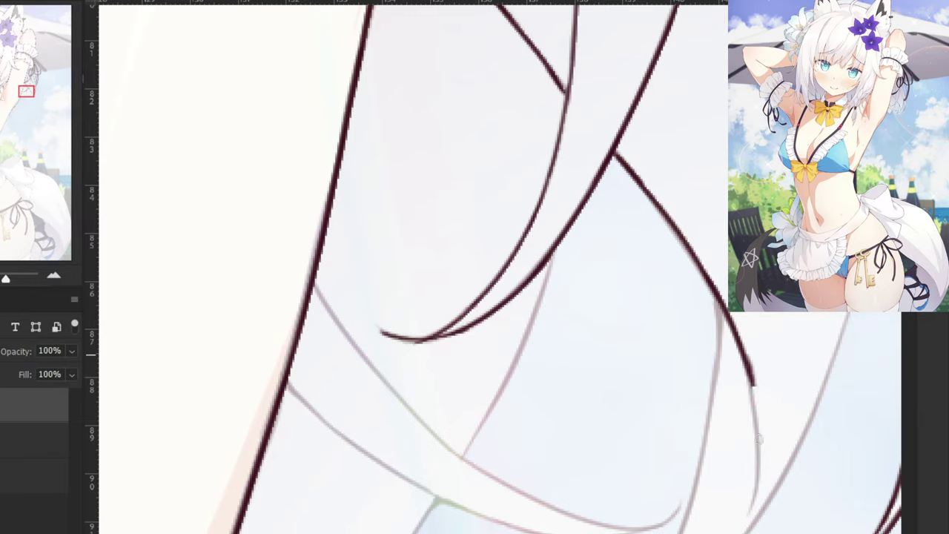
pyautogui.moveTo(752, 377); pyautogui.dragTo(749, 516)
pyautogui.hotkey('ctrl', '-')
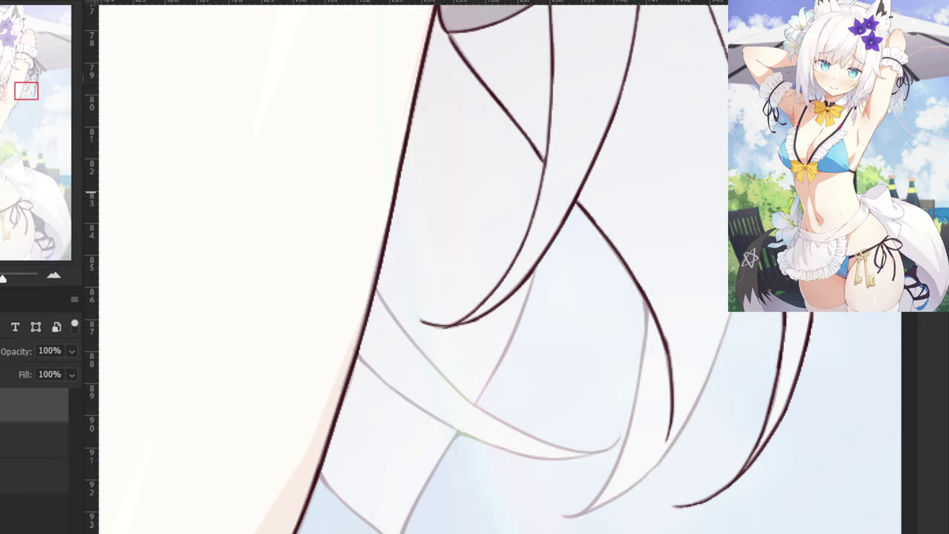
# Ink the outer edge of the neighbouring hair lock, sweeping down to its curled lower tip.
pyautogui.moveTo(745, 243); pyautogui.dragTo(700, 413)
pyautogui.hotkey('ctrl', 'z')
pyautogui.hotkey('ctrl', 'z')
pyautogui.moveTo(723, 335)
pyautogui.mouseDown()
pyautogui.moveTo(651, 472)
pyautogui.moveTo(608, 501)
pyautogui.moveTo(607, 417)
pyautogui.mouseUp()
pyautogui.hotkey('ctrl', 'z')
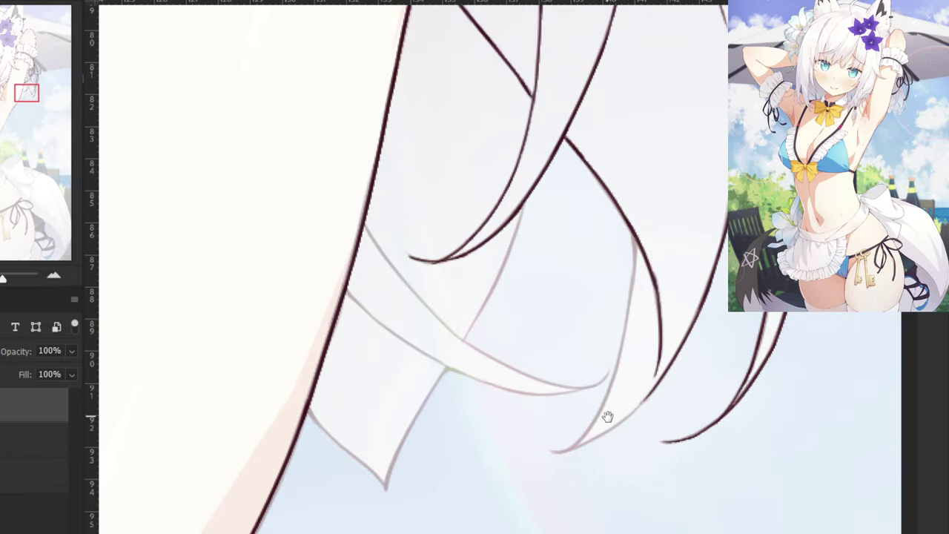
pyautogui.hotkey('ctrl', '+')
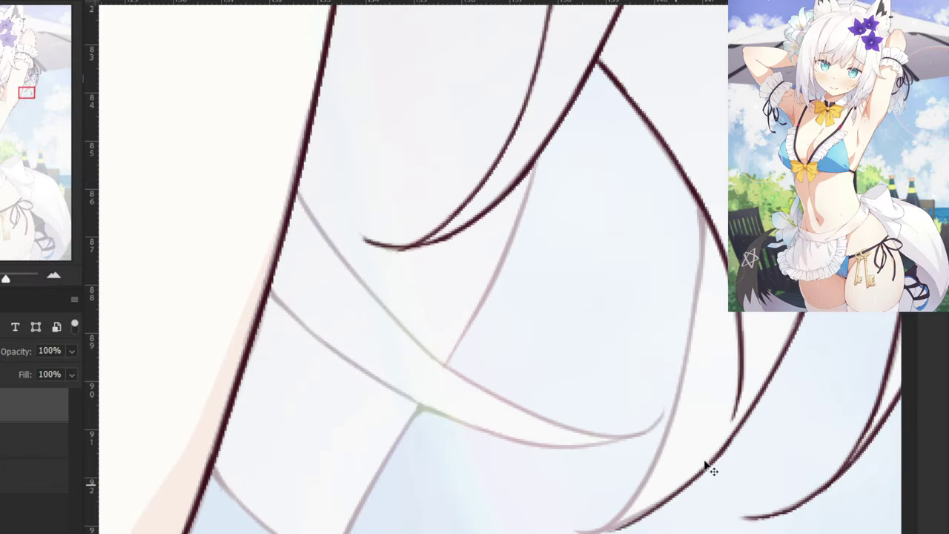
pyautogui.hotkey('ctrl', 'z')
pyautogui.moveTo(736, 431); pyautogui.dragTo(583, 531)
pyautogui.hotkey('ctrl', 'z')
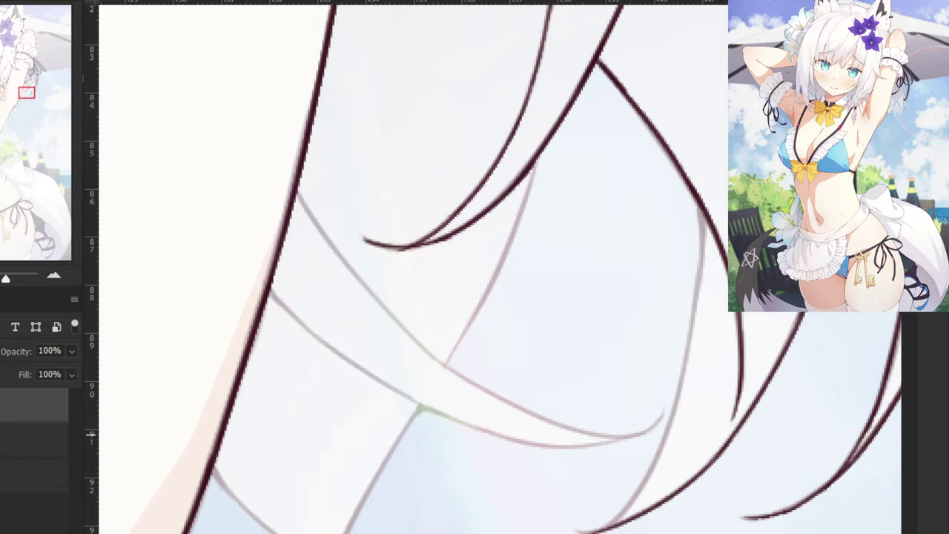
# Ink the upper stretch of the inner lock edge from the diagonal strand's fork downward, redrawing it until it flows smoothly.
pyautogui.hotkey('ctrl', 'z')
pyautogui.moveTo(701, 195)
pyautogui.mouseDown()
pyautogui.moveTo(689, 342)
pyautogui.moveTo(677, 363)
pyautogui.mouseUp()
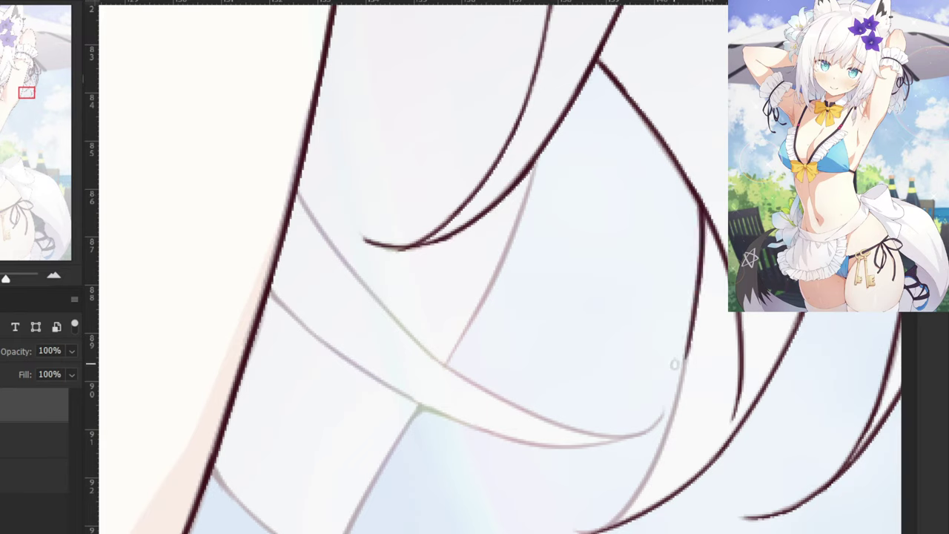
pyautogui.moveTo(698, 293); pyautogui.dragTo(651, 470)
pyautogui.hotkey('ctrl', 'z')
pyautogui.moveTo(694, 325); pyautogui.dragTo(644, 483)
pyautogui.hotkey('ctrl', 'z')
pyautogui.moveTo(691, 336); pyautogui.dragTo(644, 478)
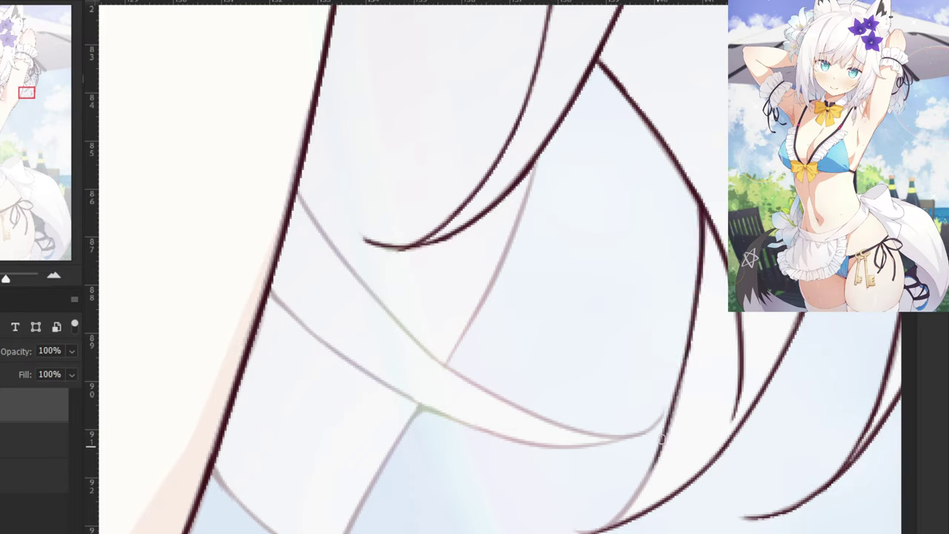
pyautogui.hotkey('ctrl', 'z')
pyautogui.moveTo(689, 353); pyautogui.dragTo(658, 462)
# Carry the inner lock edge down to the lock's curled lower tip, redrawing the final stretch.
pyautogui.moveTo(677, 399)
pyautogui.mouseDown()
pyautogui.moveTo(647, 472)
pyautogui.moveTo(607, 527)
pyautogui.mouseUp()
pyautogui.hotkey('ctrl', 'z')
pyautogui.moveTo(671, 420); pyautogui.dragTo(604, 531)
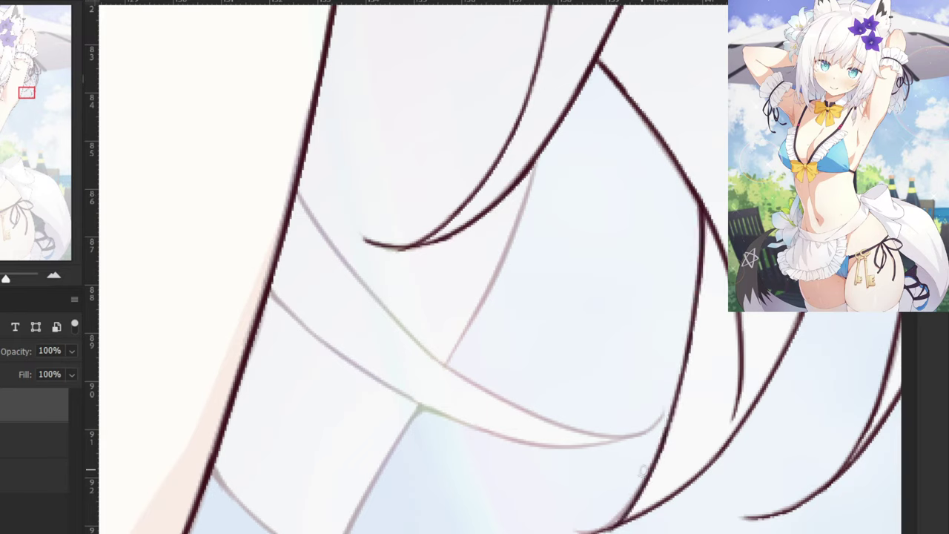
pyautogui.hotkey('ctrl', 'z')
pyautogui.moveTo(669, 430); pyautogui.dragTo(600, 528)
pyautogui.hotkey('ctrl', 'z')
pyautogui.hotkey('ctrl', 'shift', 'z')
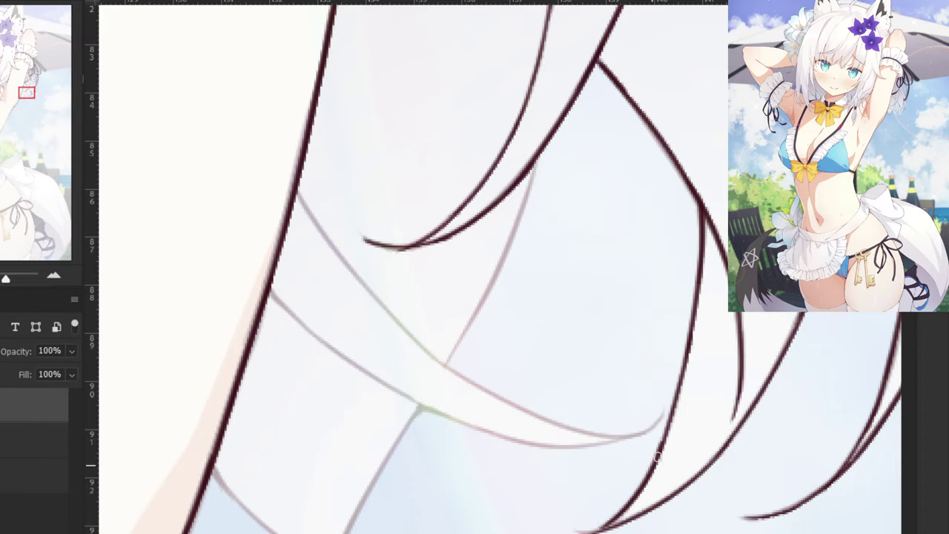
pyautogui.moveTo(658, 458)
pyautogui.mouseDown()
pyautogui.moveTo(596, 529)
pyautogui.moveTo(569, 528)
pyautogui.mouseUp()
pyautogui.hotkey('ctrl', 'z')
# Ink the short strand edge from beneath the curled lock down to the crossing lock beside the arm.
pyautogui.hotkey('ctrl', '-')
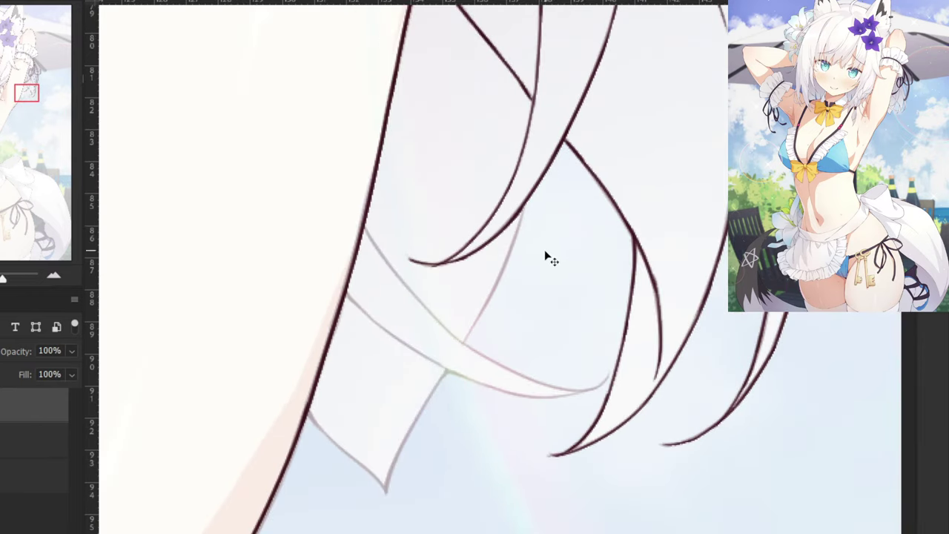
pyautogui.moveTo(510, 244); pyautogui.dragTo(624, 250)
pyautogui.hotkey('ctrl', '+')
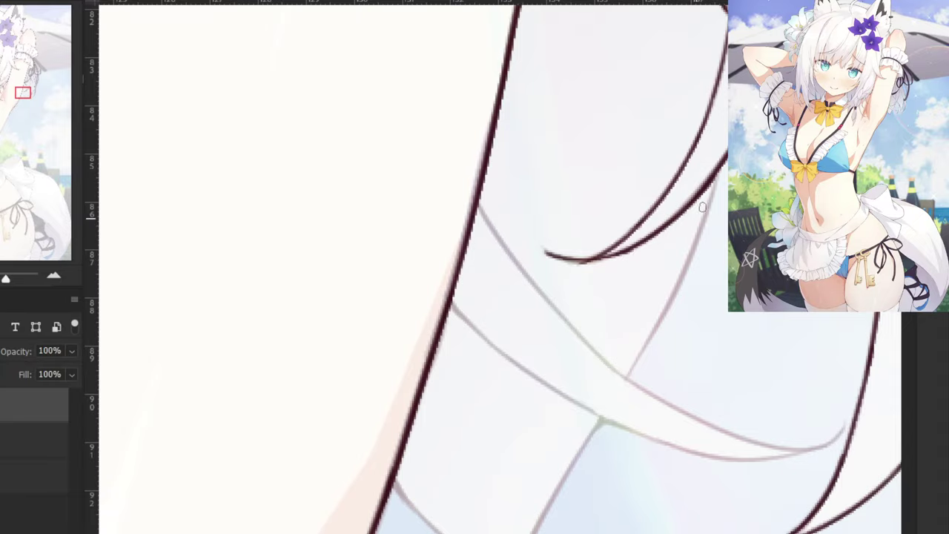
pyautogui.hotkey('ctrl', '-')
pyautogui.hotkey('ctrl', '-')
pyautogui.hotkey('ctrl', '-')
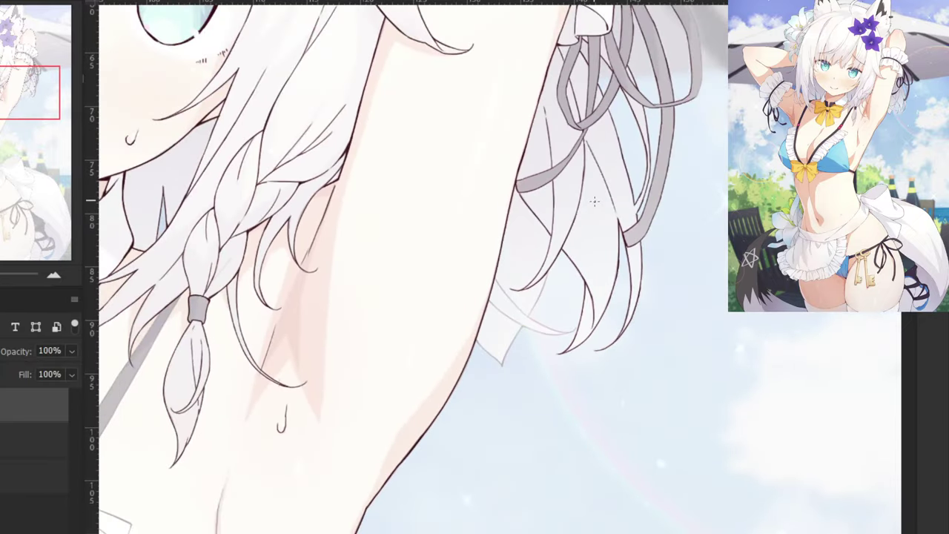
pyautogui.hotkey('ctrl', '+')
pyautogui.scroll(4, 595, 206)
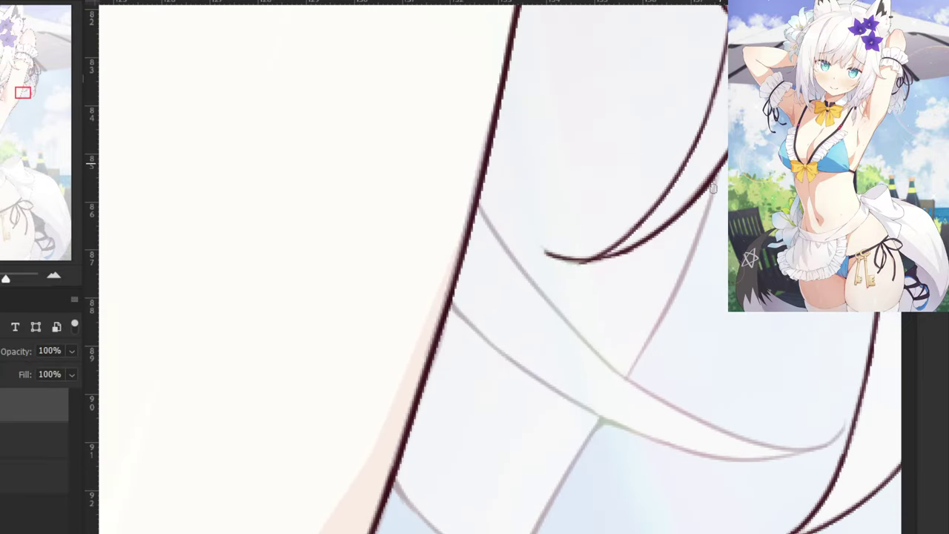
pyautogui.moveTo(713, 189); pyautogui.dragTo(683, 281)
pyautogui.moveTo(703, 224); pyautogui.dragTo(667, 311)
pyautogui.moveTo(693, 264); pyautogui.dragTo(640, 353)
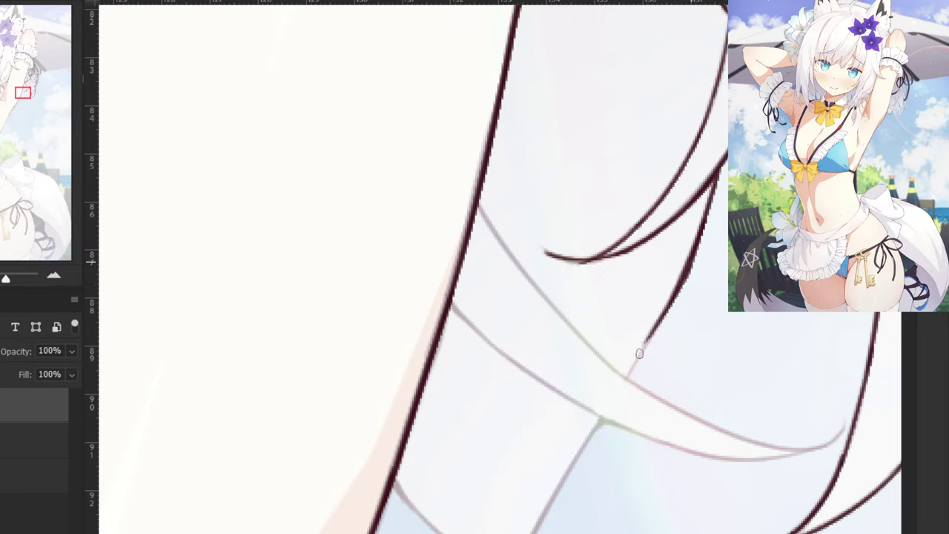
pyautogui.hotkey('ctrl', 'z')
pyautogui.moveTo(694, 260); pyautogui.dragTo(641, 360)
pyautogui.hotkey('ctrl', 'z')
pyautogui.moveTo(686, 279); pyautogui.dragTo(631, 367)
pyautogui.moveTo(655, 333); pyautogui.dragTo(632, 370)
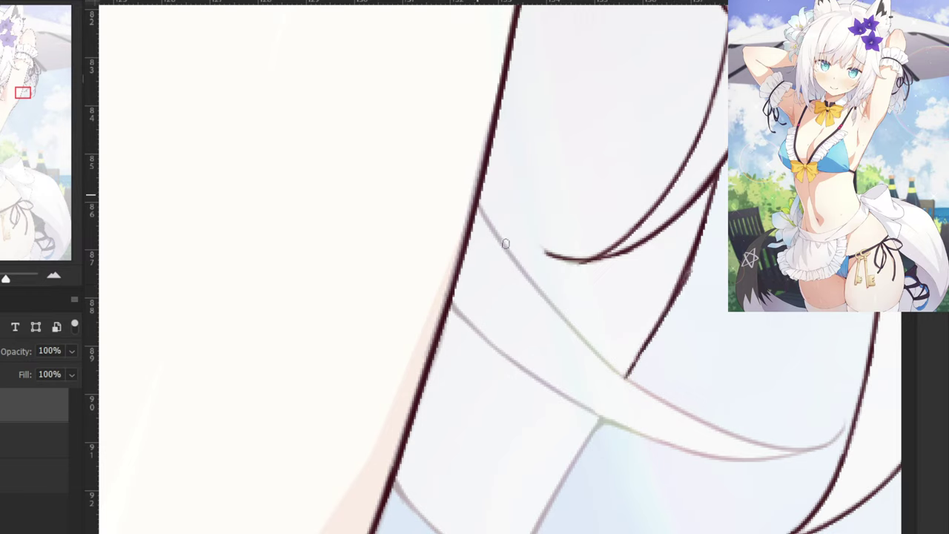
# Ink the upper edge of the crossing lock from the arm outline down to where the short strand meets it.
pyautogui.moveTo(479, 206)
pyautogui.mouseDown()
pyautogui.moveTo(571, 327)
pyautogui.moveTo(649, 396)
pyautogui.mouseUp()
pyautogui.hotkey('ctrl', 'z')
pyautogui.hotkey('ctrl', 'z')
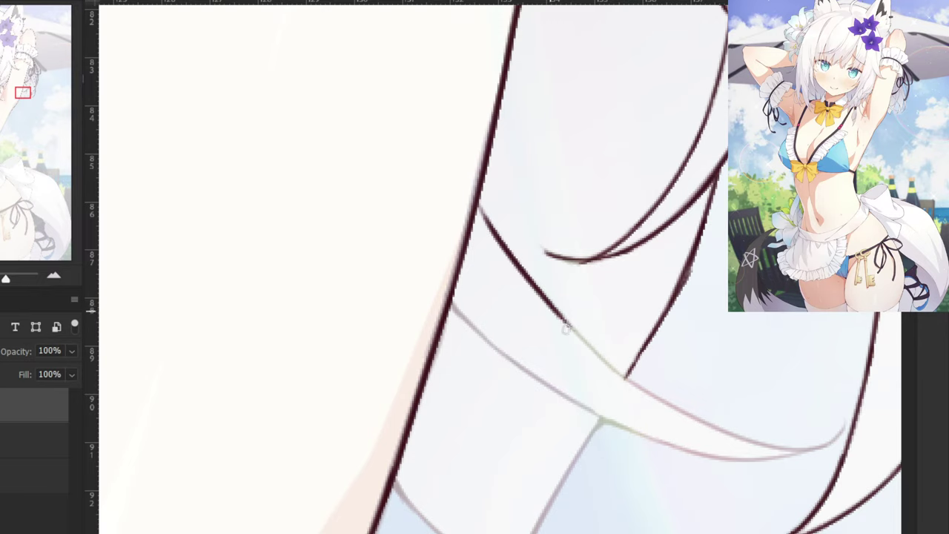
pyautogui.moveTo(559, 316); pyautogui.dragTo(648, 389)
pyautogui.hotkey('ctrl', 'z')
pyautogui.moveTo(551, 300)
pyautogui.mouseDown()
pyautogui.moveTo(663, 398)
pyautogui.moveTo(654, 394)
pyautogui.mouseUp()
pyautogui.hotkey('ctrl', 'z')
pyautogui.hotkey('ctrl', 'z')
pyautogui.moveTo(551, 303); pyautogui.dragTo(653, 393)
pyautogui.hotkey('ctrl', 'z')
# Extend the crossing lock's upper edge past the strand junction toward its tip.
pyautogui.moveTo(606, 356); pyautogui.dragTo(736, 432)
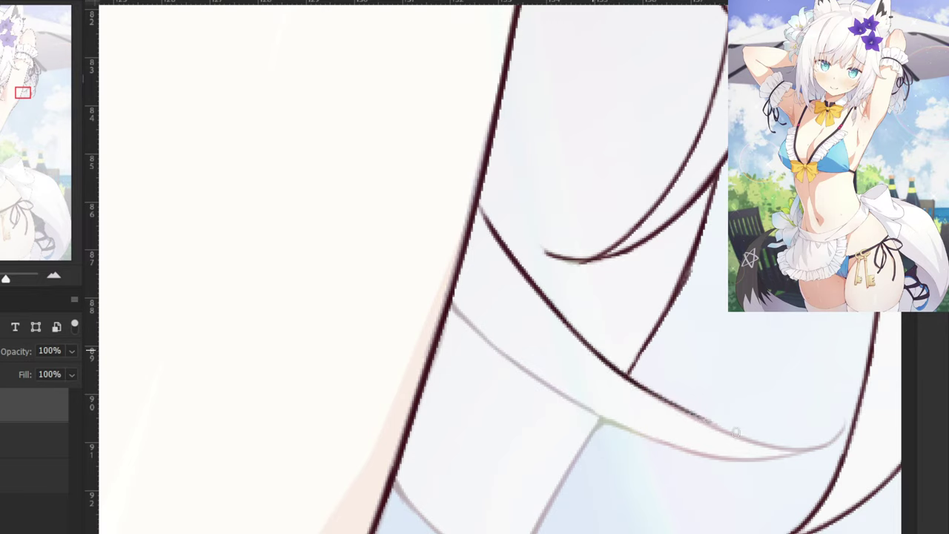
pyautogui.hotkey('ctrl', 'z')
pyautogui.moveTo(612, 363); pyautogui.dragTo(708, 424)
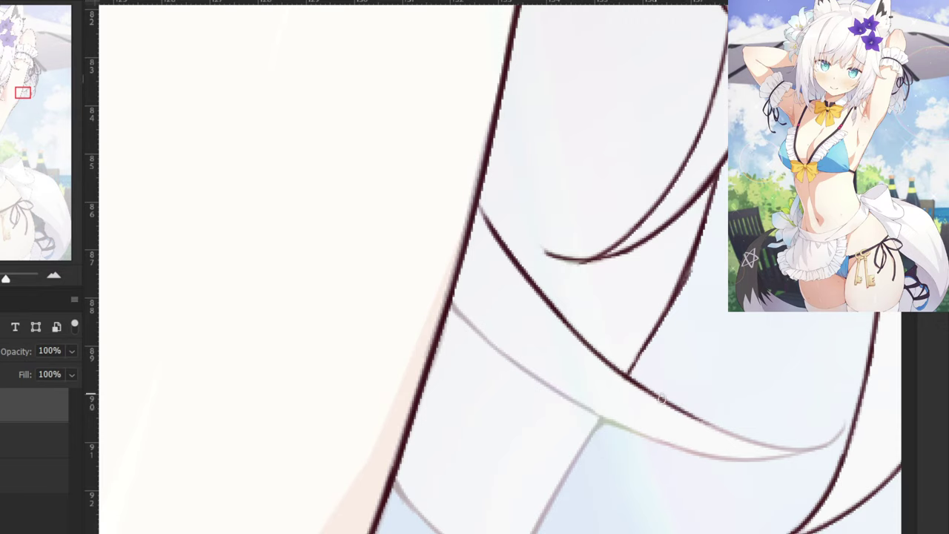
pyautogui.moveTo(662, 397); pyautogui.dragTo(712, 424)
# Ink the crossing lock's upturned tip, join it to the upper edge and start the underside.
pyautogui.moveTo(849, 424); pyautogui.dragTo(796, 450)
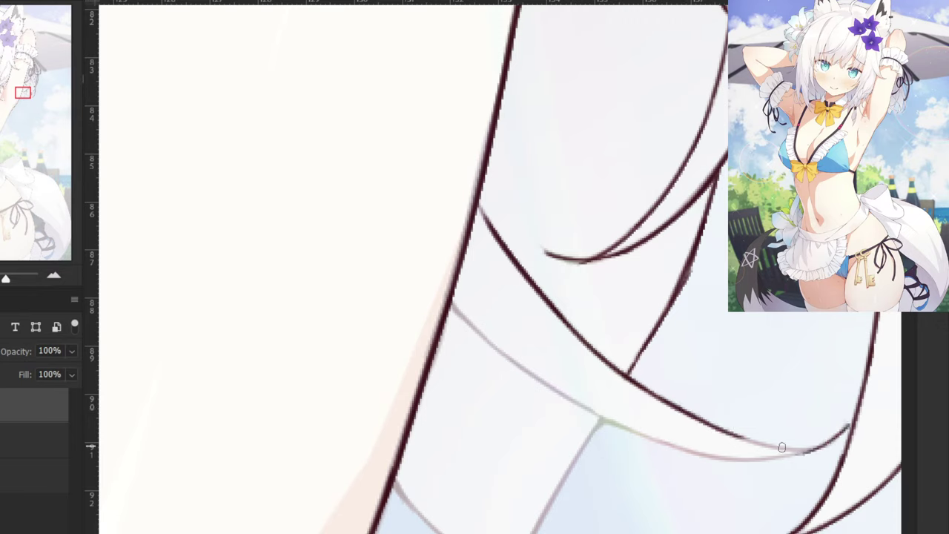
pyautogui.hotkey('ctrl', 'z')
pyautogui.moveTo(843, 430); pyautogui.dragTo(797, 450)
pyautogui.hotkey('ctrl', 'z')
pyautogui.moveTo(808, 448); pyautogui.dragTo(712, 428)
pyautogui.hotkey('ctrl', 'z')
pyautogui.hotkey('ctrl', 'z')
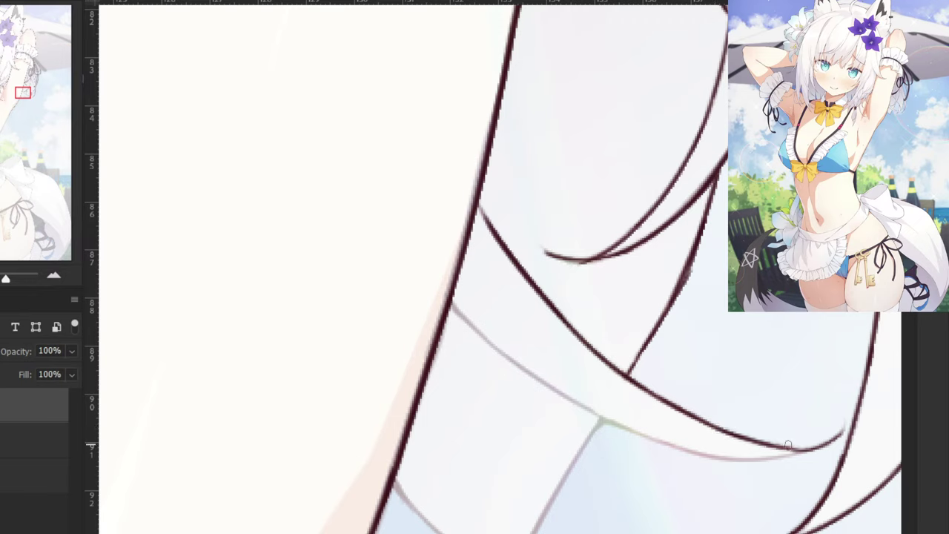
pyautogui.moveTo(807, 453); pyautogui.dragTo(716, 457)
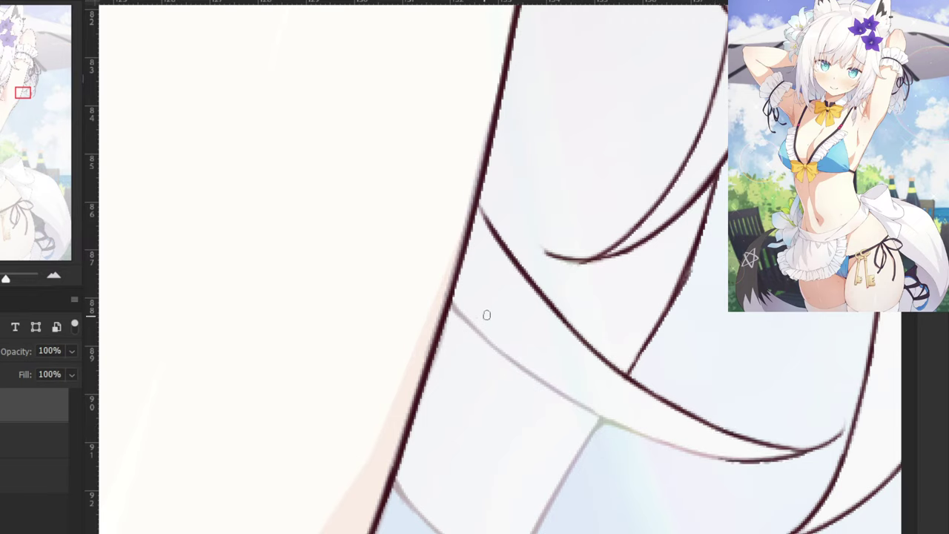
# Ink the crossing lock's lower edge from the arm outline down past the corner of the pointed lock beneath.
pyautogui.moveTo(451, 300); pyautogui.dragTo(505, 364)
pyautogui.hotkey('ctrl', 'z')
pyautogui.moveTo(451, 298); pyautogui.dragTo(514, 360)
pyautogui.moveTo(474, 323)
pyautogui.mouseDown()
pyautogui.moveTo(530, 377)
pyautogui.moveTo(602, 414)
pyautogui.mouseUp()
pyautogui.hotkey('ctrl', 'z')
pyautogui.moveTo(523, 367)
pyautogui.mouseDown()
pyautogui.moveTo(686, 447)
pyautogui.moveTo(658, 437)
pyautogui.mouseUp()
pyautogui.hotkey('ctrl', 'z')
pyautogui.hotkey('ctrl', 'z')
pyautogui.hotkey('ctrl', 'z')
pyautogui.moveTo(558, 389); pyautogui.dragTo(673, 443)
pyautogui.moveTo(593, 411); pyautogui.dragTo(714, 452)
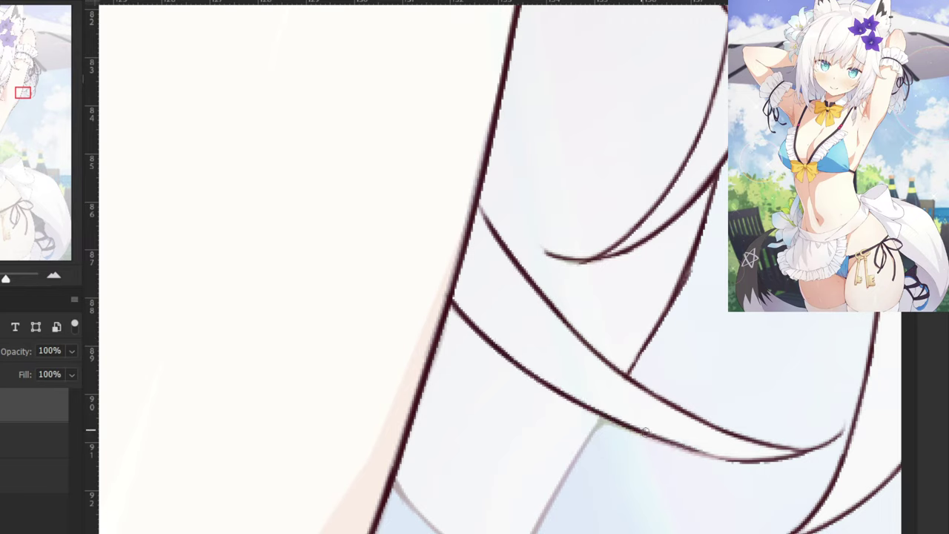
# Redraw the last stretch of the crossing lock's lower edge so it joins the underside of the tip.
pyautogui.hotkey('ctrl', 'z')
pyautogui.moveTo(630, 426); pyautogui.dragTo(744, 459)
pyautogui.hotkey('ctrl', 'z')
pyautogui.moveTo(638, 429); pyautogui.dragTo(740, 460)
pyautogui.hotkey('ctrl', 'z')
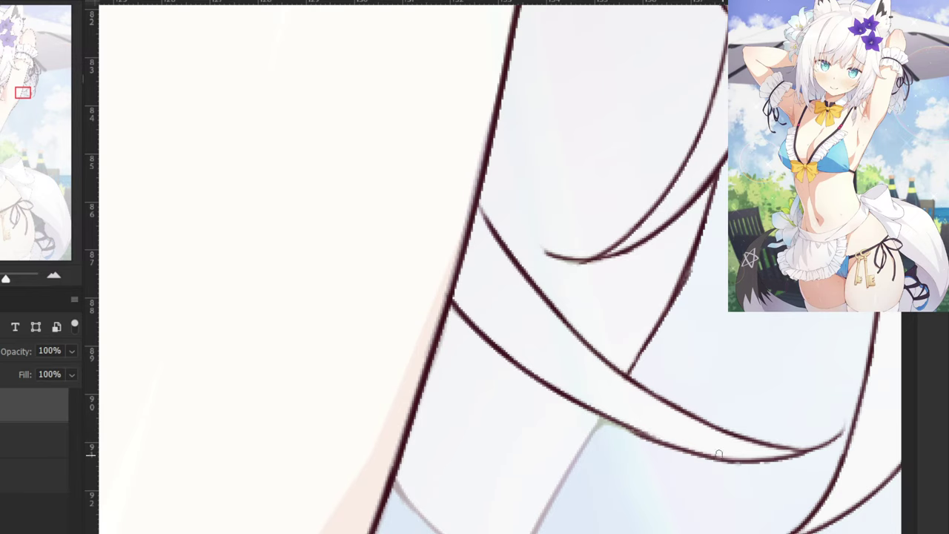
pyautogui.hotkey('ctrl', 'z')
pyautogui.moveTo(629, 425)
pyautogui.mouseDown()
pyautogui.moveTo(739, 449)
pyautogui.moveTo(606, 415)
pyautogui.moveTo(742, 459)
pyautogui.mouseUp()
pyautogui.hotkey('ctrl', 'z')
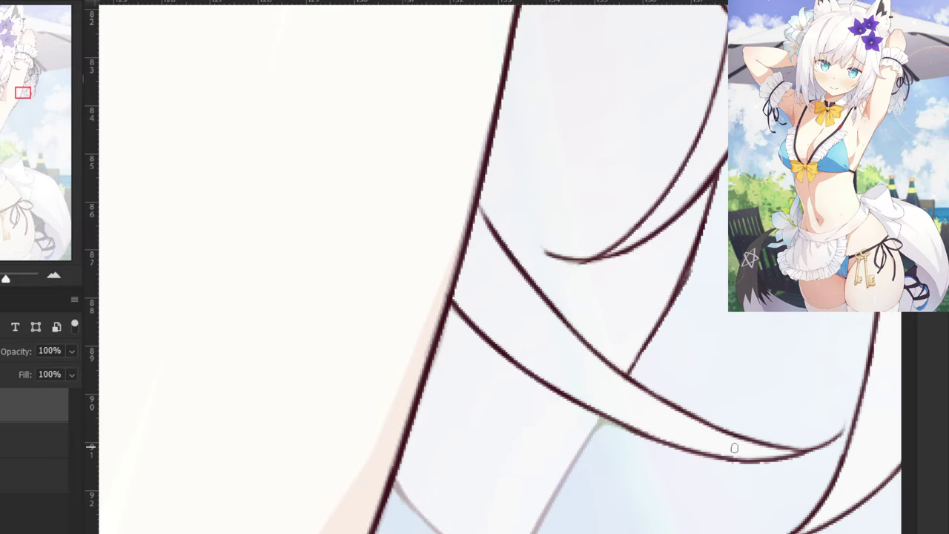
# Ink the outer edge of the pointed lock below, from the crossing lock down to its sharp corner.
pyautogui.moveTo(523, 455); pyautogui.dragTo(611, 393)
pyautogui.moveTo(654, 335); pyautogui.dragTo(589, 448)
pyautogui.hotkey('ctrl', 'z')
pyautogui.moveTo(612, 393); pyautogui.dragTo(567, 498)
pyautogui.moveTo(596, 426); pyautogui.dragTo(557, 518)
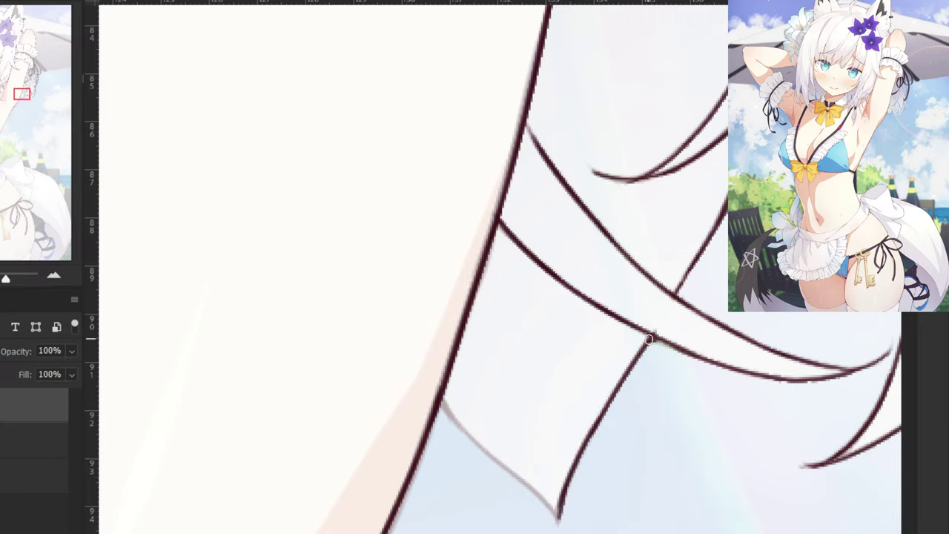
# Ink the bottom edge of the pointed lock from the arm outline to its sharp corner.
pyautogui.moveTo(443, 403); pyautogui.dragTo(488, 452)
pyautogui.hotkey('ctrl', 'z')
pyautogui.moveTo(445, 416); pyautogui.dragTo(516, 471)
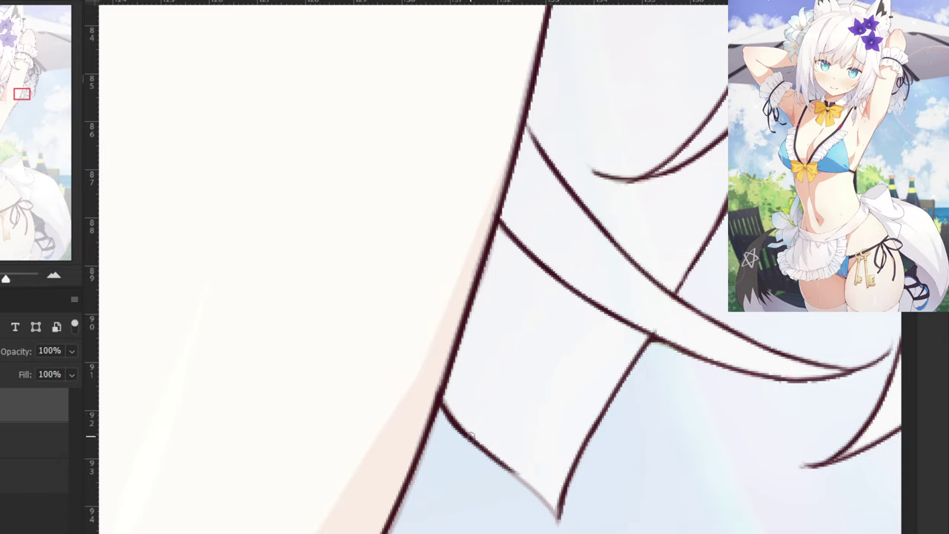
pyautogui.moveTo(473, 439); pyautogui.dragTo(542, 495)
pyautogui.hotkey('ctrl', 'z')
pyautogui.moveTo(451, 418); pyautogui.dragTo(534, 493)
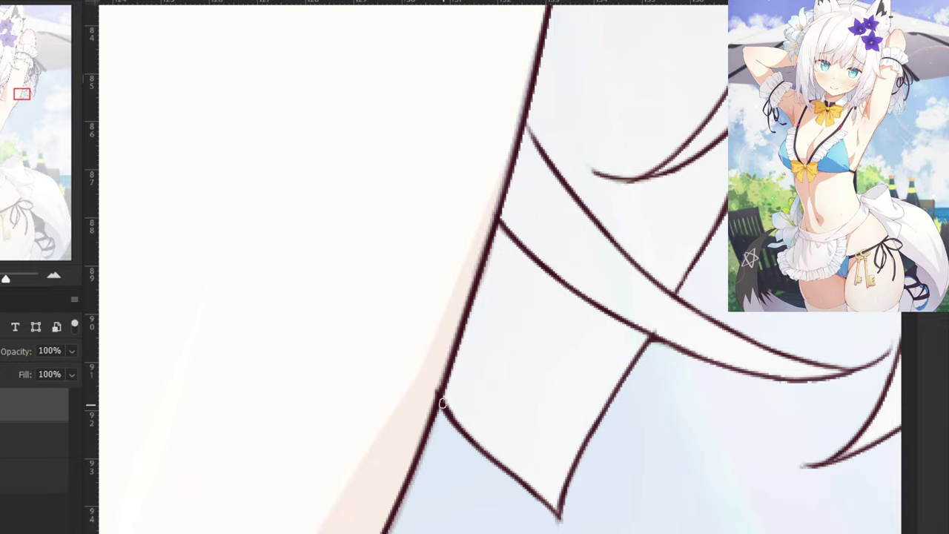
# Examine the overall line art of the head, hair and raised arm with the colour reference hidden.
pyautogui.hotkey('ctrl', '-')
pyautogui.hotkey('ctrl', '-')
pyautogui.hotkey('ctrl', '-')
pyautogui.hotkey('ctrl', '-')
pyautogui.hotkey('ctrl', '-')
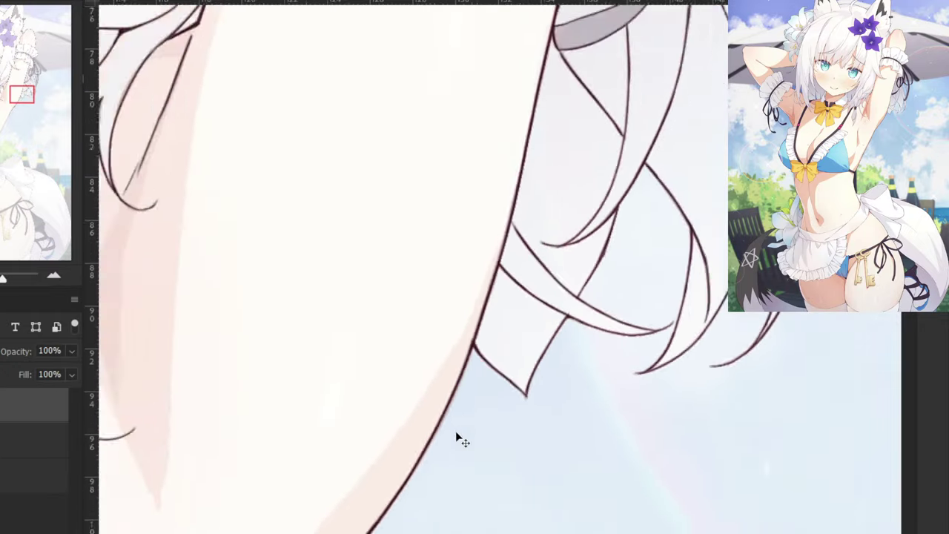
pyautogui.scroll(-3, 456, 432)
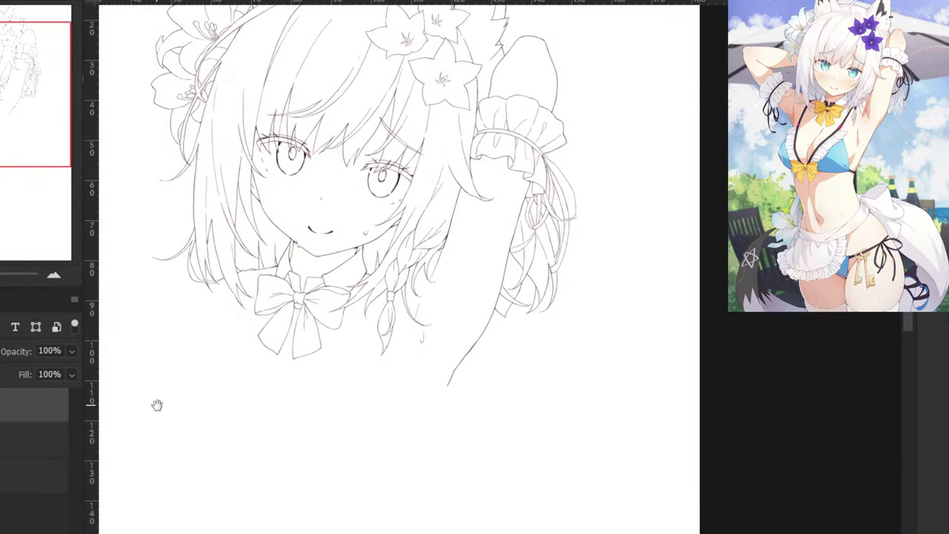
pyautogui.scroll(2, 213, 470)
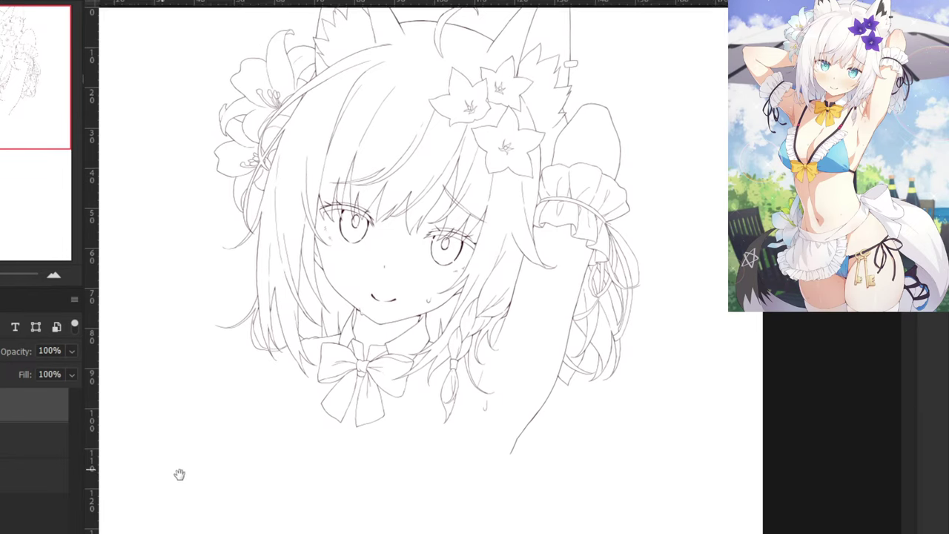
pyautogui.scroll(-2, 205, 438)
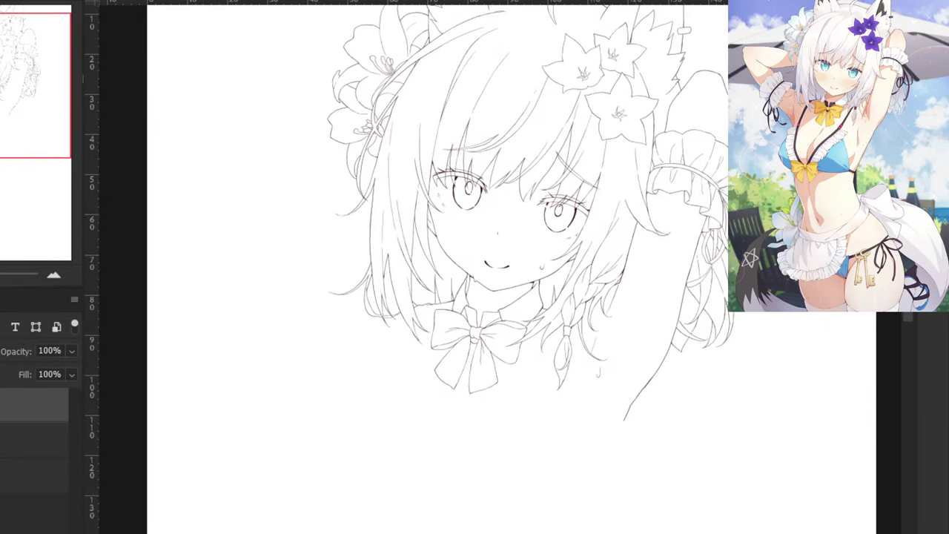
pyautogui.scroll(3, 416, 111)
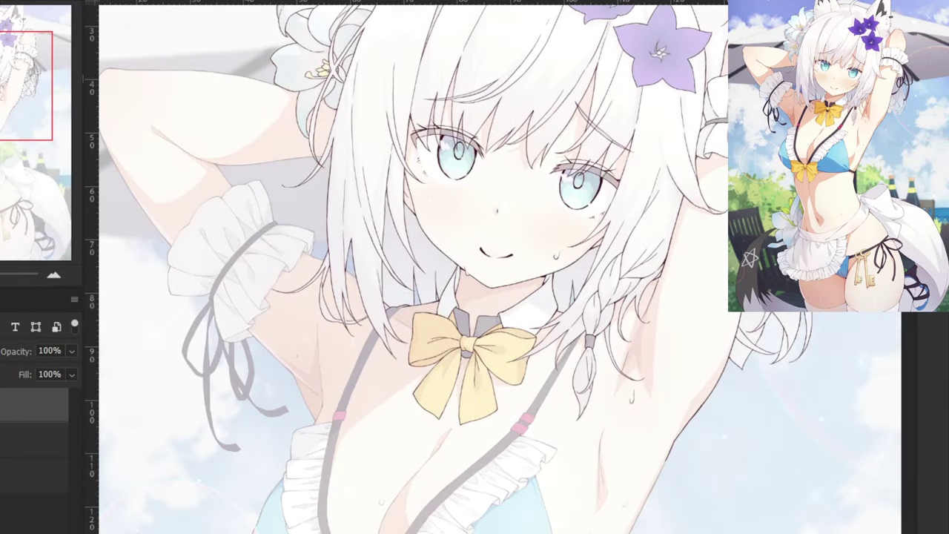
# Ink the collarbone line between the shoulder strap and the yellow bow.
pyautogui.scroll(2, 137, 408)
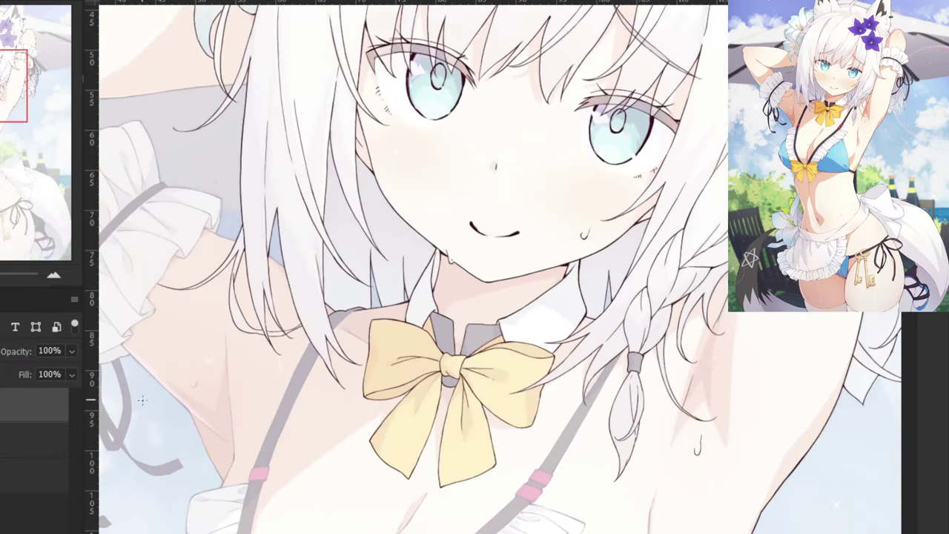
pyautogui.moveTo(143, 486); pyautogui.dragTo(212, 480)
pyautogui.hotkey('ctrl', '+')
pyautogui.hotkey('ctrl', '+')
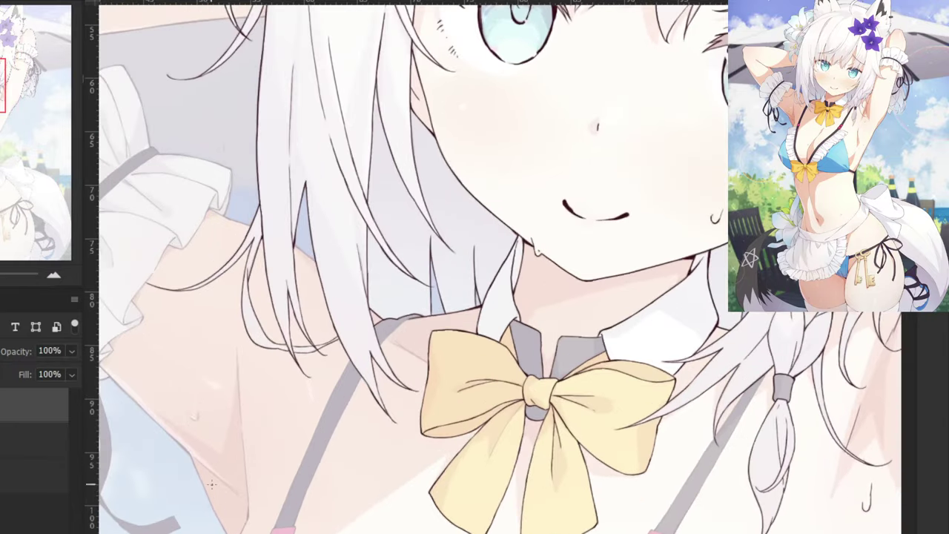
pyautogui.scroll(4, 213, 491)
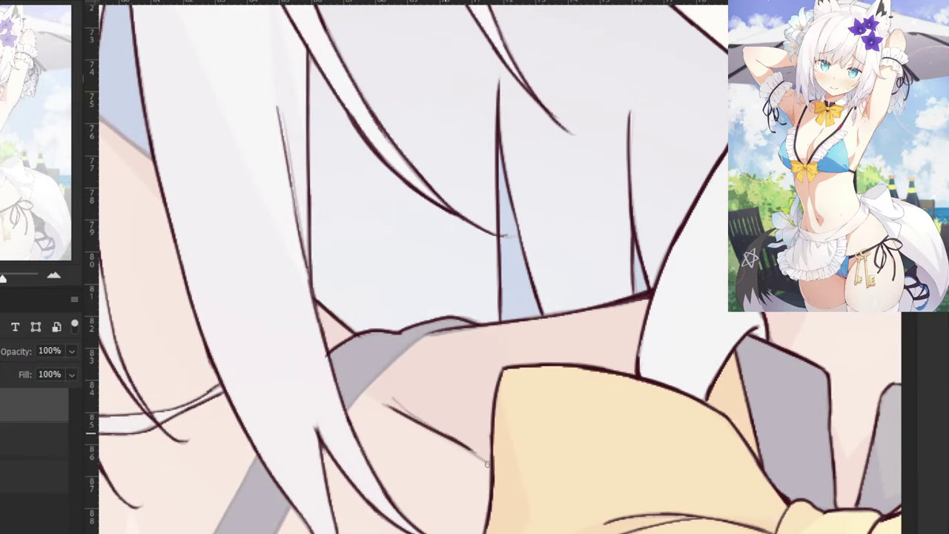
pyautogui.moveTo(392, 394); pyautogui.dragTo(438, 435)
pyautogui.hotkey('ctrl', 'z')
# Examine the overall line art of the head, hair and bow with the colour reference hidden.
pyautogui.scroll(-6, 377, 404)
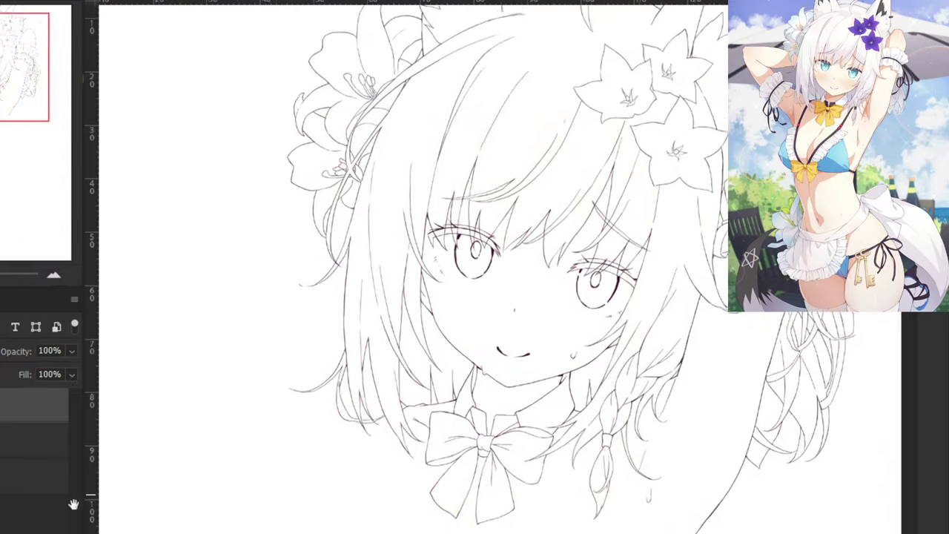
pyautogui.moveTo(74, 505); pyautogui.dragTo(31, 498)
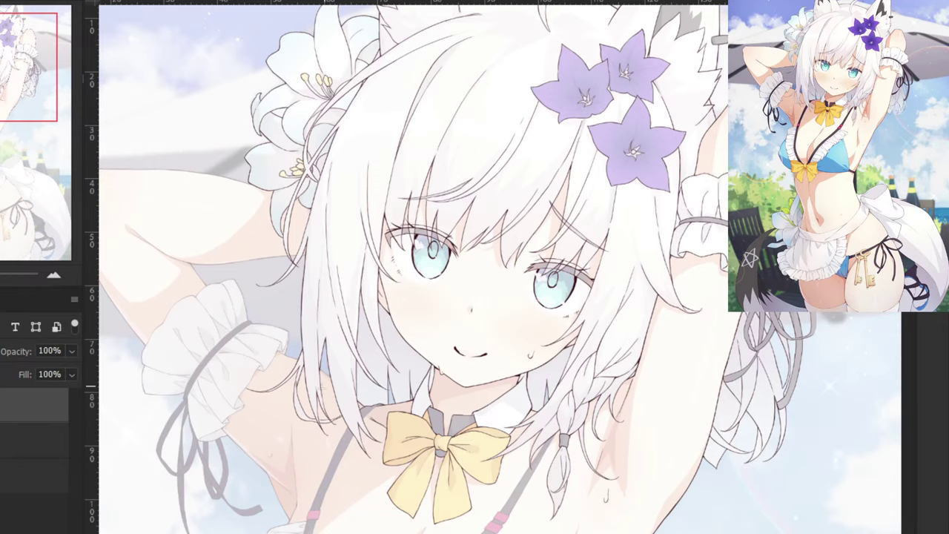
pyautogui.moveTo(325, 386); pyautogui.dragTo(449, 259)
pyautogui.hotkey('ctrl', '+')
pyautogui.hotkey('ctrl', '+')
pyautogui.hotkey('ctrl', '+')
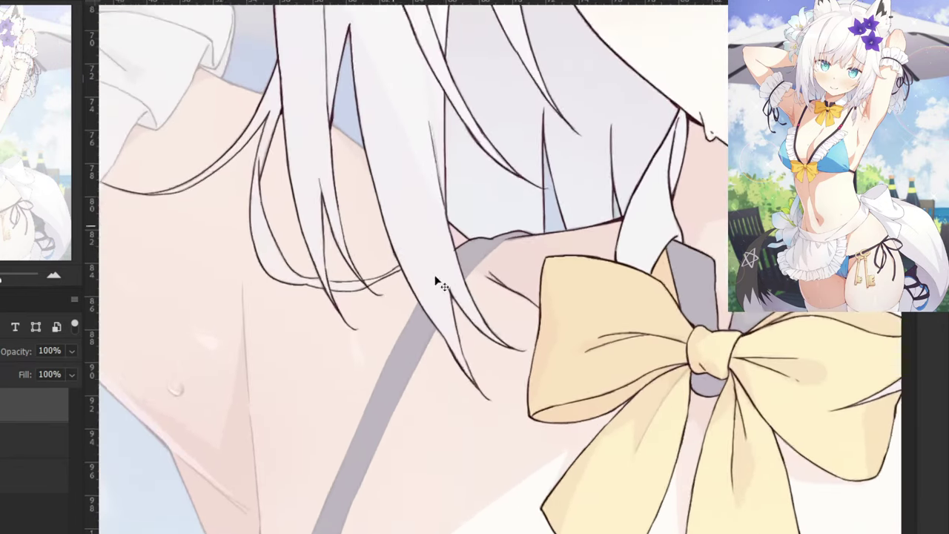
# Ink the lower edge of the shoulder strap from the shoulder line down to the long hair lock.
pyautogui.scroll(4, 438, 282)
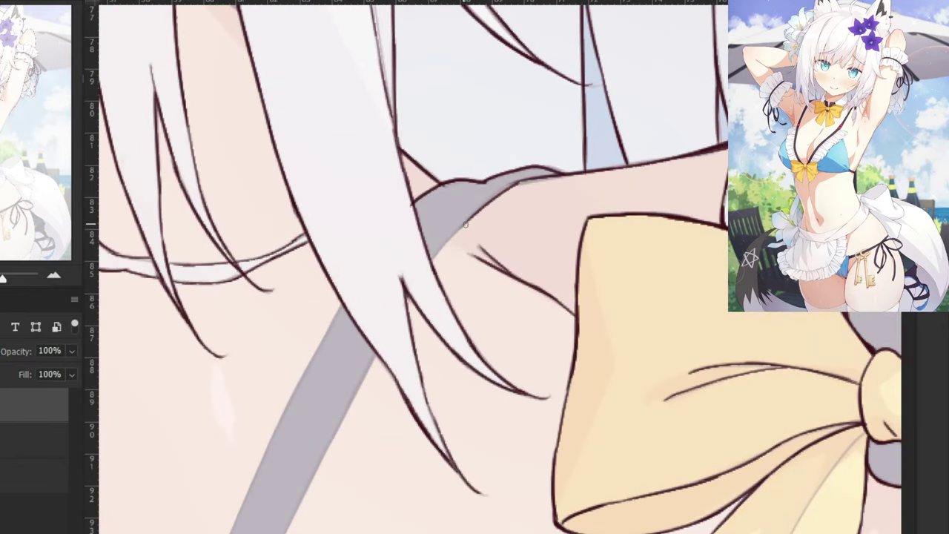
pyautogui.hotkey('ctrl', '+')
pyautogui.moveTo(475, 139); pyautogui.dragTo(472, 357)
pyautogui.hotkey('ctrl', 'z')
pyautogui.moveTo(598, 325)
pyautogui.mouseDown()
pyautogui.moveTo(510, 347)
pyautogui.moveTo(587, 337)
pyautogui.moveTo(511, 344)
pyautogui.moveTo(542, 334)
pyautogui.moveTo(472, 372)
pyautogui.moveTo(521, 345)
pyautogui.moveTo(440, 409)
pyautogui.mouseUp()
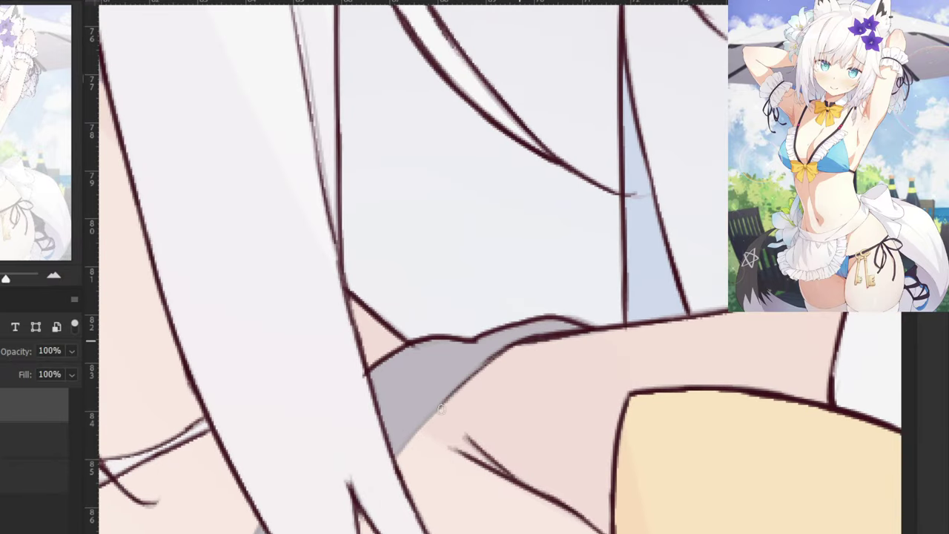
pyautogui.hotkey('ctrl', 'z')
pyautogui.moveTo(511, 348)
pyautogui.mouseDown()
pyautogui.moveTo(414, 436)
pyautogui.moveTo(421, 425)
pyautogui.mouseUp()
pyautogui.hotkey('ctrl', 'z')
pyautogui.hotkey('ctrl', 'z')
pyautogui.hotkey('ctrl', 'z')
pyautogui.hotkey('ctrl', 'z')
pyautogui.moveTo(512, 346); pyautogui.dragTo(424, 429)
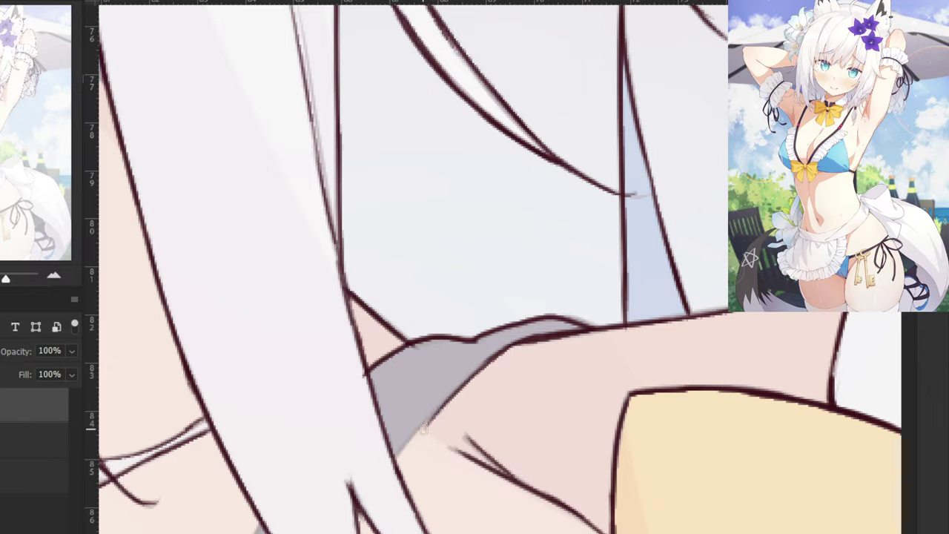
pyautogui.hotkey('ctrl', 'z')
pyautogui.moveTo(510, 348); pyautogui.dragTo(418, 433)
pyautogui.hotkey('ctrl', 'z')
pyautogui.hotkey('ctrl', 'z')
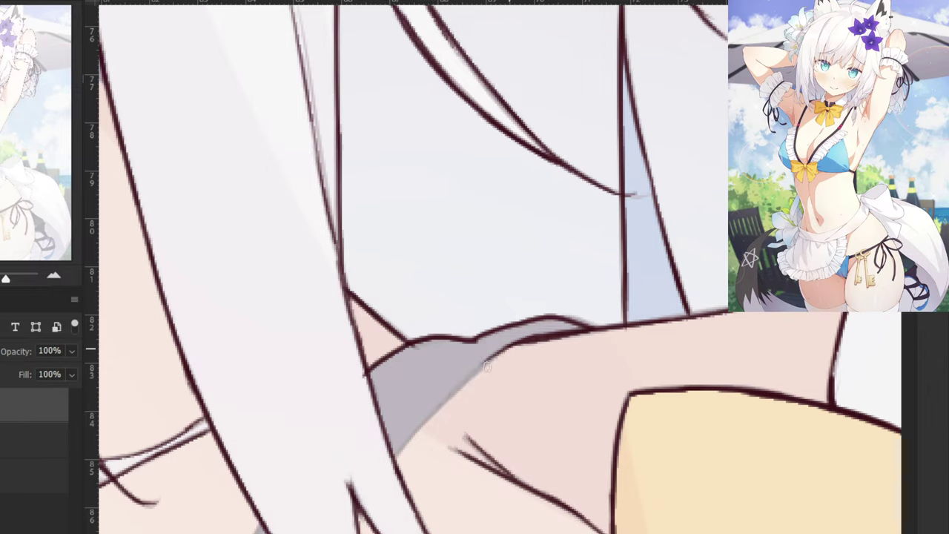
pyautogui.moveTo(511, 348); pyautogui.dragTo(414, 433)
pyautogui.hotkey('ctrl', 'z')
pyautogui.moveTo(453, 395); pyautogui.dragTo(398, 457)
pyautogui.hotkey('ctrl', 'z')
pyautogui.hotkey('ctrl', 'z')
pyautogui.moveTo(435, 408); pyautogui.dragTo(393, 462)
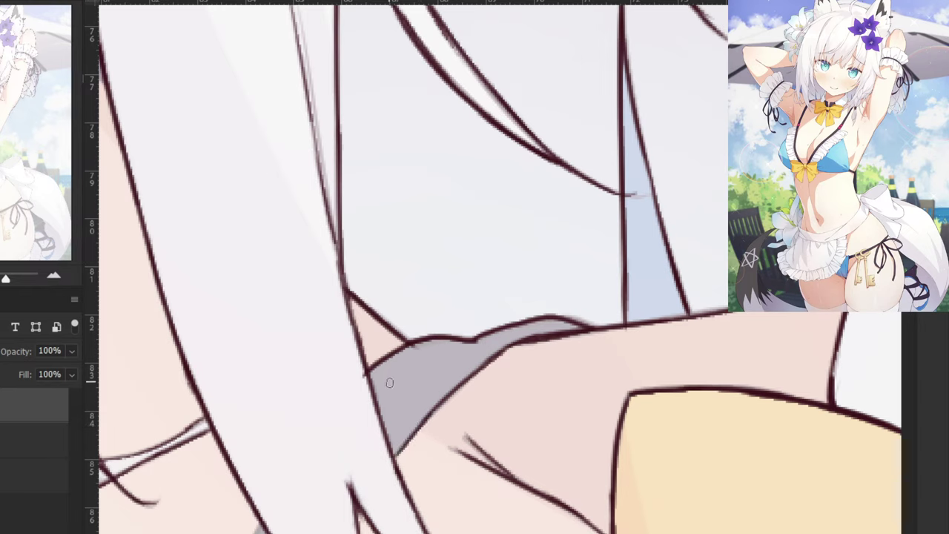
pyautogui.press('e')
pyautogui.moveTo(339, 384); pyautogui.dragTo(346, 385)
pyautogui.press('b')
# Ink the upper part of the strap's inner edge, starting where it emerges below the hair lock.
pyautogui.hotkey('ctrl', '-')
pyautogui.hotkey('ctrl', '-')
pyautogui.moveTo(332, 446); pyautogui.dragTo(445, 266)
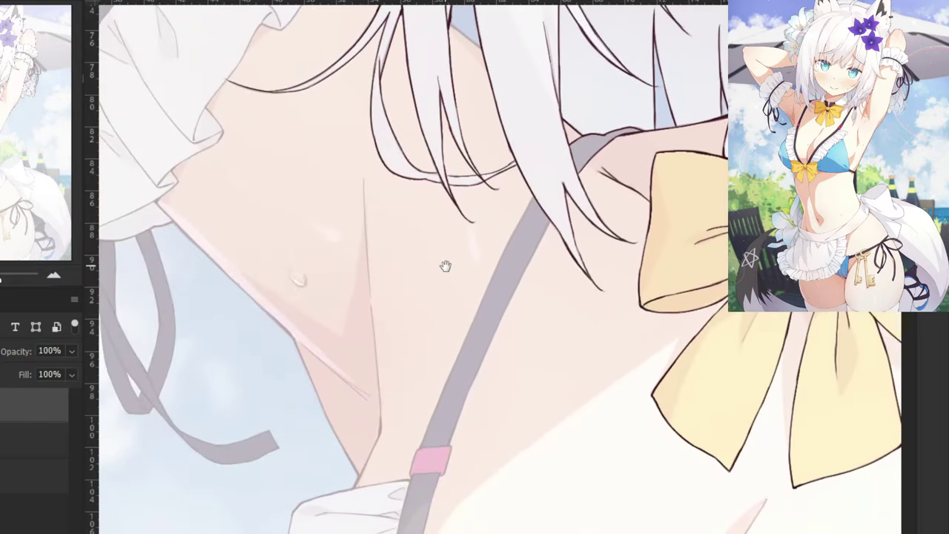
pyautogui.hotkey('ctrl', '+')
pyautogui.moveTo(600, 139); pyautogui.dragTo(548, 239)
pyautogui.hotkey('ctrl', 'z')
pyautogui.hotkey('ctrl', 'z')
pyautogui.moveTo(598, 139); pyautogui.dragTo(505, 331)
pyautogui.hotkey('ctrl', 'z')
pyautogui.moveTo(555, 227); pyautogui.dragTo(498, 343)
pyautogui.hotkey('ctrl', 'z')
pyautogui.moveTo(550, 237); pyautogui.dragTo(492, 362)
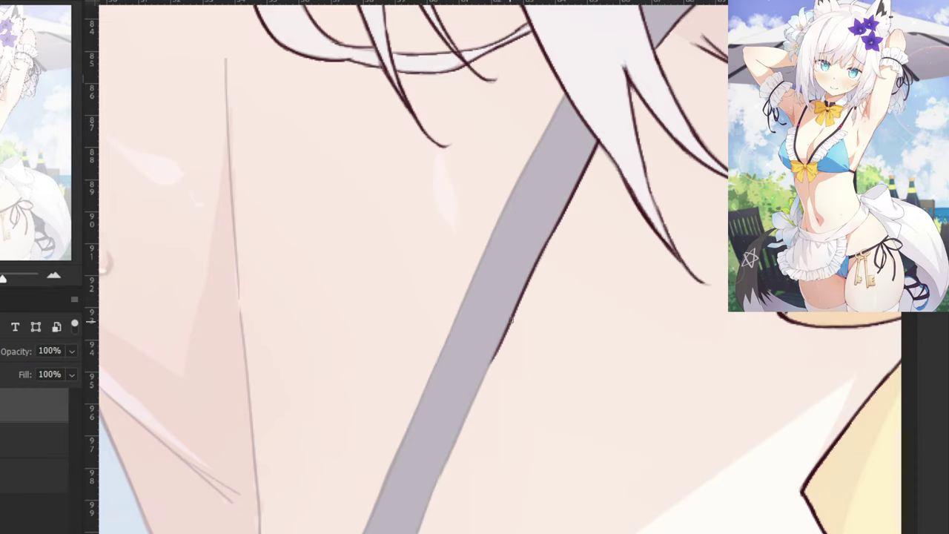
pyautogui.hotkey('ctrl', 'z')
pyautogui.moveTo(558, 224)
pyautogui.mouseDown()
pyautogui.moveTo(490, 357)
pyautogui.moveTo(548, 242)
pyautogui.moveTo(498, 341)
pyautogui.mouseUp()
pyautogui.hotkey('ctrl', 'z')
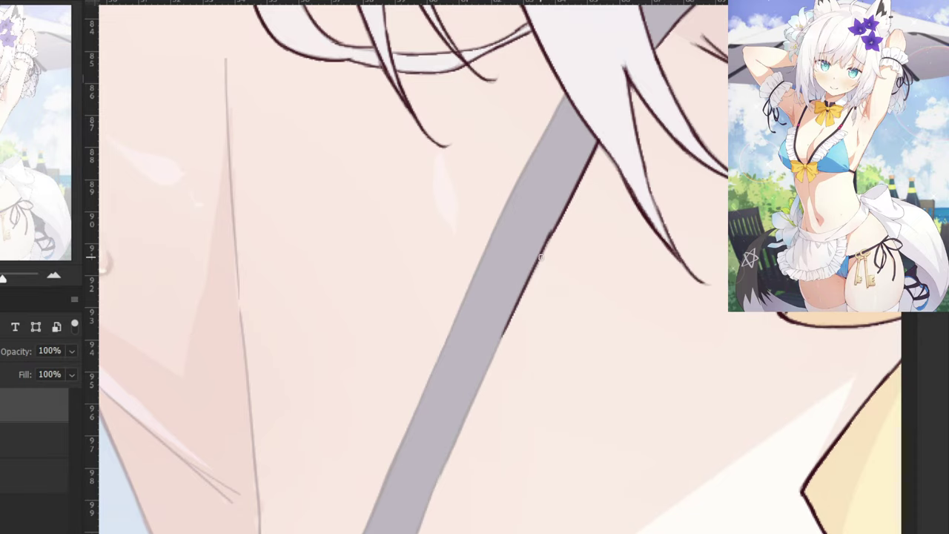
pyautogui.hotkey('ctrl', 'z')
pyautogui.moveTo(555, 227); pyautogui.dragTo(512, 319)
# Continue the strap's inner edge down to the pink clip.
pyautogui.moveTo(486, 353); pyautogui.dragTo(529, 287)
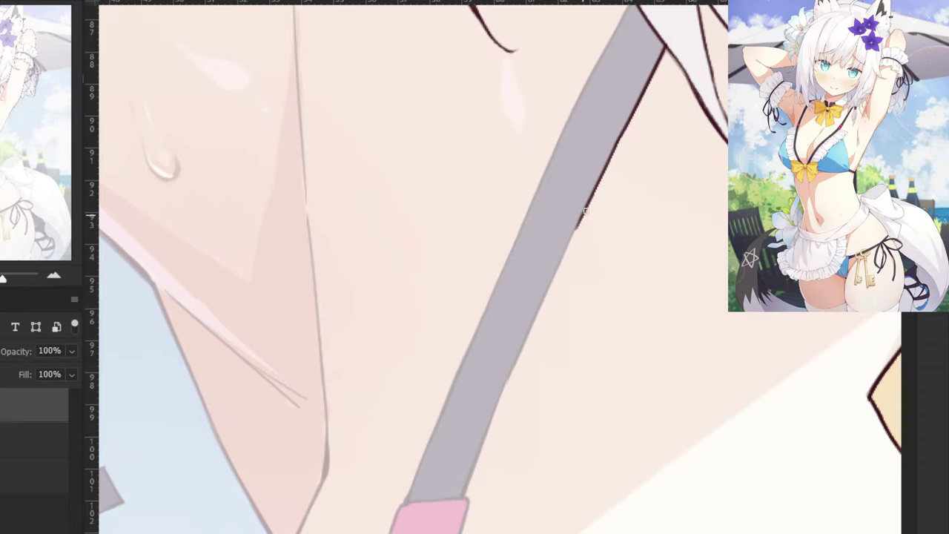
pyautogui.moveTo(587, 207); pyautogui.dragTo(534, 318)
pyautogui.hotkey('ctrl', 'z')
pyautogui.hotkey('ctrl', 'z')
pyautogui.moveTo(583, 215); pyautogui.dragTo(535, 318)
pyautogui.moveTo(550, 274); pyautogui.dragTo(519, 354)
pyautogui.hotkey('ctrl', 'z')
pyautogui.moveTo(545, 295)
pyautogui.mouseDown()
pyautogui.moveTo(482, 425)
pyautogui.moveTo(508, 376)
pyautogui.moveTo(493, 414)
pyautogui.mouseUp()
pyautogui.hotkey('ctrl', 'z')
pyautogui.moveTo(510, 378); pyautogui.dragTo(495, 416)
pyautogui.hotkey('ctrl', 'z')
pyautogui.moveTo(512, 373); pyautogui.dragTo(473, 471)
pyautogui.hotkey('ctrl', 'z')
pyautogui.hotkey('ctrl', 'z')
pyautogui.hotkey('ctrl', 'z')
pyautogui.moveTo(497, 399); pyautogui.dragTo(464, 497)
pyautogui.hotkey('ctrl', 'z')
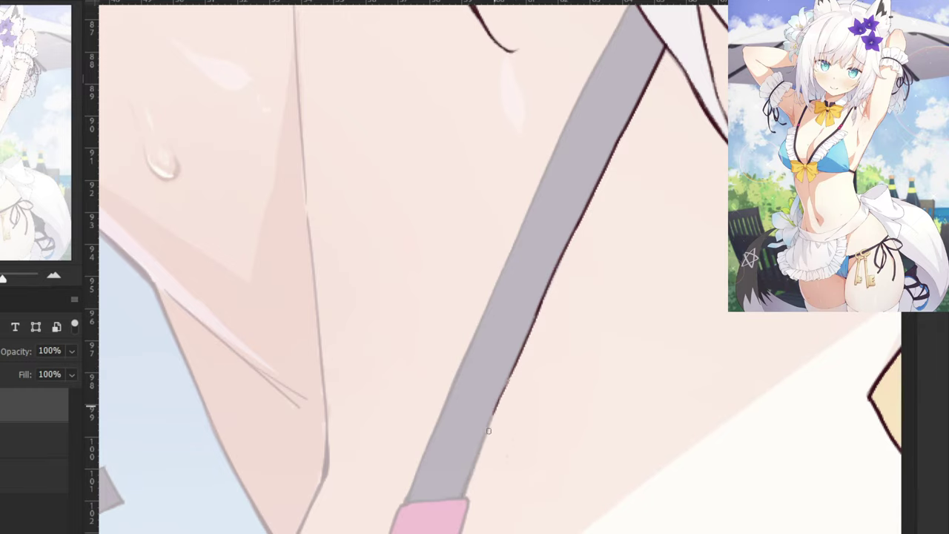
pyautogui.moveTo(494, 409); pyautogui.dragTo(462, 497)
pyautogui.hotkey('ctrl', 'z')
pyautogui.moveTo(501, 395); pyautogui.dragTo(465, 490)
pyautogui.moveTo(483, 445); pyautogui.dragTo(461, 497)
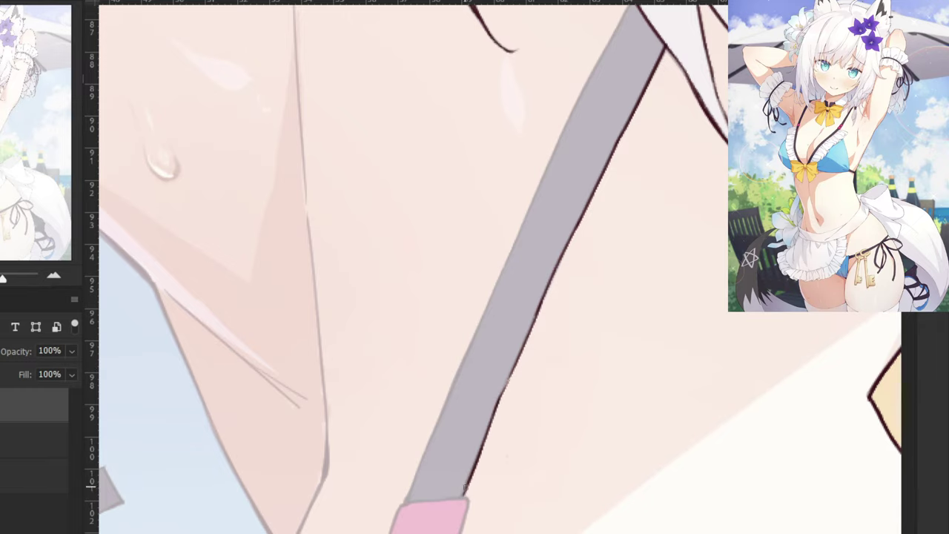
# Ink the upper part of the strap's outer edge, starting at the hair lock.
pyautogui.scroll(5, 519, 144)
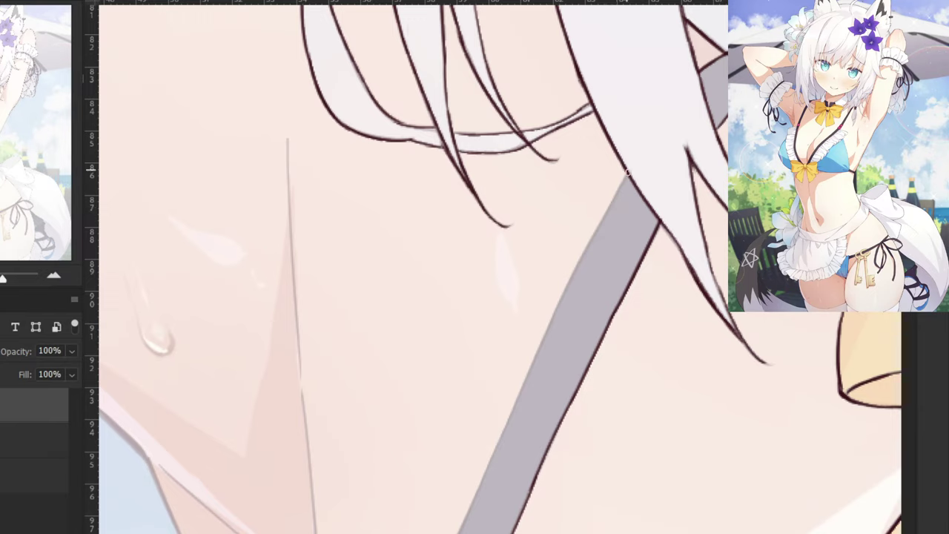
pyautogui.moveTo(628, 172); pyautogui.dragTo(589, 241)
pyautogui.hotkey('ctrl', 'z')
pyautogui.hotkey('ctrl', 'z')
pyautogui.hotkey('ctrl', 'z')
pyautogui.moveTo(627, 171); pyautogui.dragTo(589, 233)
pyautogui.hotkey('ctrl', 'z')
pyautogui.moveTo(627, 169); pyautogui.dragTo(601, 222)
pyautogui.hotkey('ctrl', 'z')
pyautogui.hotkey('ctrl', 'z')
pyautogui.moveTo(628, 171); pyautogui.dragTo(563, 292)
pyautogui.hotkey('ctrl', 'z')
pyautogui.moveTo(608, 208); pyautogui.dragTo(552, 313)
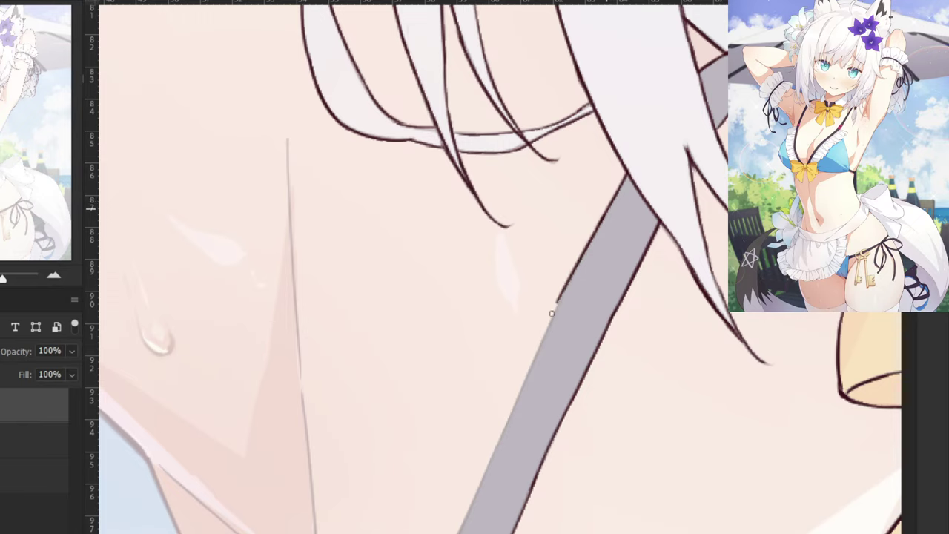
# Erase the rough end of the strap's outer line and re-ink it along the middle of the strap.
pyautogui.press('e')
pyautogui.moveTo(563, 281); pyautogui.dragTo(544, 331)
pyautogui.press('b')
pyautogui.moveTo(586, 250); pyautogui.dragTo(517, 401)
pyautogui.hotkey('ctrl', 'z')
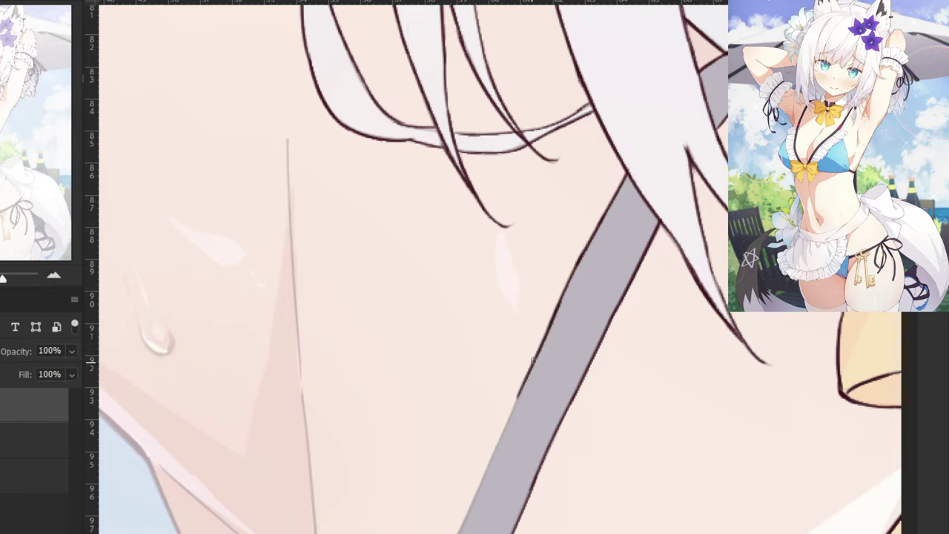
pyautogui.hotkey('ctrl', 'z')
pyautogui.moveTo(561, 301); pyautogui.dragTo(516, 402)
pyautogui.hotkey('ctrl', 'z')
pyautogui.moveTo(560, 305)
pyautogui.mouseDown()
pyautogui.moveTo(516, 404)
pyautogui.moveTo(527, 334)
pyautogui.moveTo(540, 336)
pyautogui.moveTo(545, 397)
pyautogui.moveTo(535, 407)
pyautogui.mouseUp()
pyautogui.hotkey('ctrl', 'z')
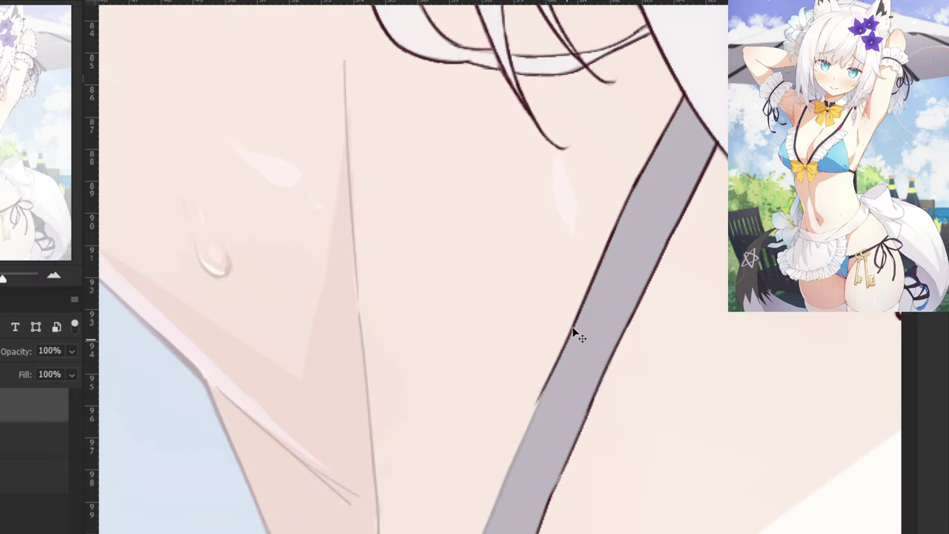
# Ink the lower part of the strap's outer edge down to the pink clip.
pyautogui.hotkey('ctrl', 'z')
pyautogui.moveTo(580, 311)
pyautogui.mouseDown()
pyautogui.moveTo(528, 417)
pyautogui.moveTo(544, 327)
pyautogui.mouseUp()
pyautogui.hotkey('ctrl', 'z')
pyautogui.hotkey('ctrl', 'z')
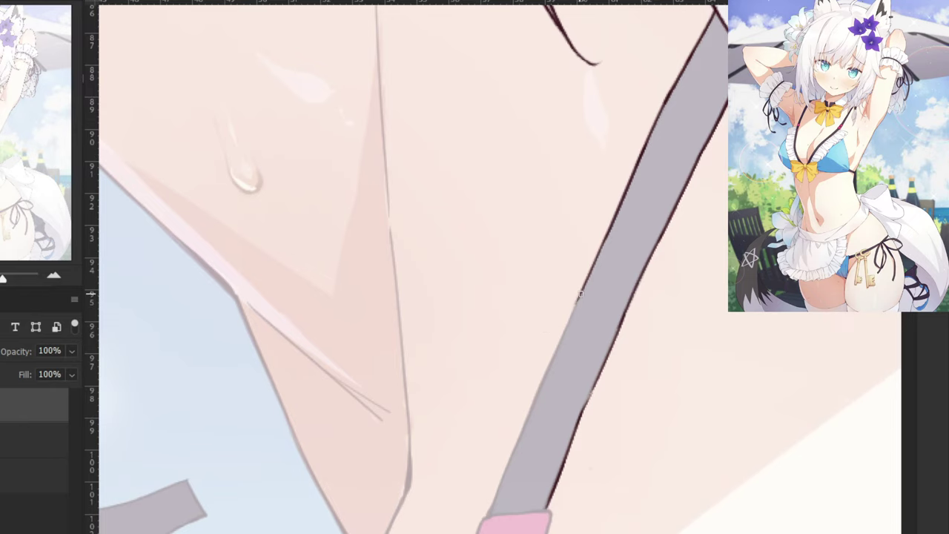
pyautogui.hotkey('ctrl', 'z')
pyautogui.moveTo(581, 294); pyautogui.dragTo(549, 359)
pyautogui.hotkey('ctrl', 'z')
pyautogui.moveTo(573, 311); pyautogui.dragTo(535, 387)
pyautogui.hotkey('ctrl', 'z')
pyautogui.moveTo(565, 338); pyautogui.dragTo(532, 402)
pyautogui.hotkey('ctrl', 'z')
pyautogui.hotkey('ctrl', 'z')
pyautogui.moveTo(564, 334)
pyautogui.mouseDown()
pyautogui.moveTo(532, 404)
pyautogui.moveTo(497, 392)
pyautogui.moveTo(498, 342)
pyautogui.mouseUp()
pyautogui.moveTo(546, 318); pyautogui.dragTo(500, 427)
pyautogui.hotkey('ctrl', 'z')
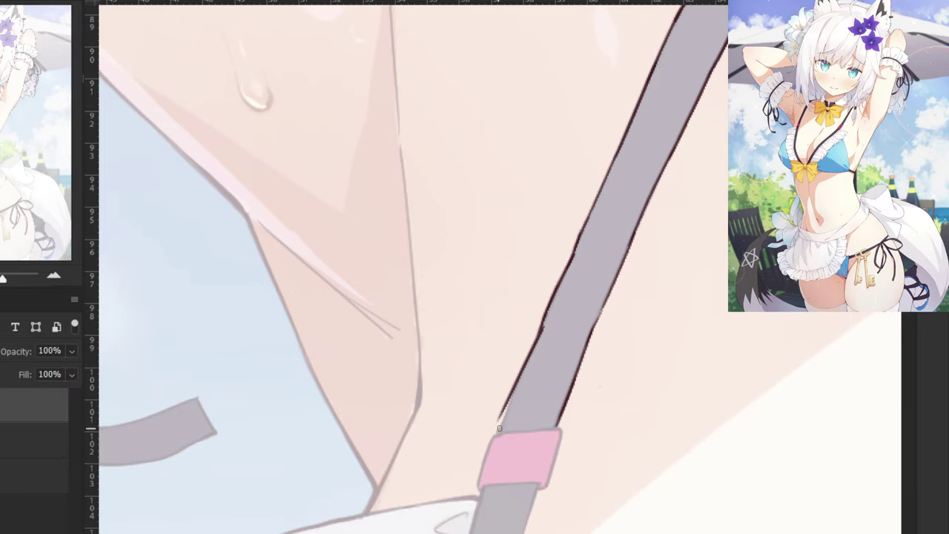
pyautogui.hotkey('ctrl', 'z')
pyautogui.moveTo(528, 362); pyautogui.dragTo(494, 435)
# Outline the pink clip on the strap.
pyautogui.scroll(2, 513, 401)
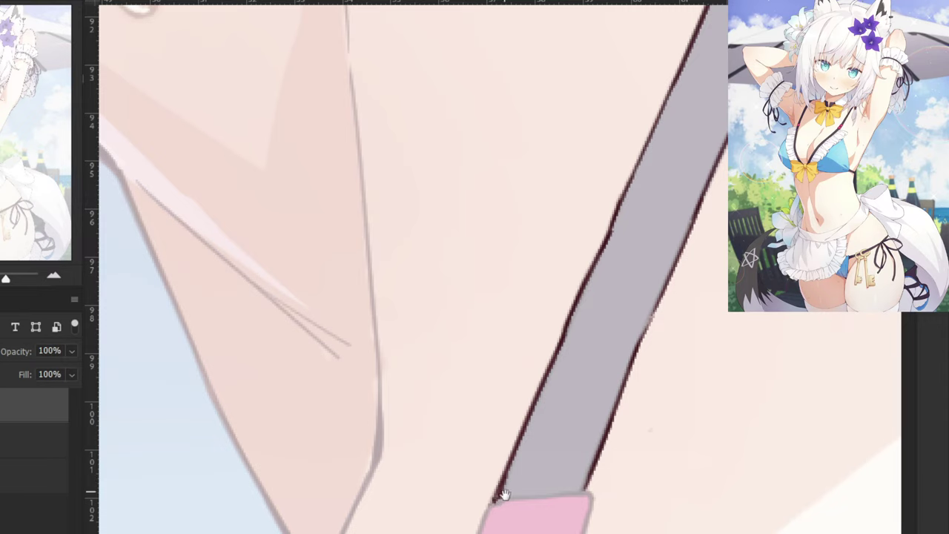
pyautogui.moveTo(502, 493)
pyautogui.mouseDown()
pyautogui.moveTo(482, 400)
pyautogui.moveTo(563, 397)
pyautogui.moveTo(542, 484)
pyautogui.moveTo(532, 479)
pyautogui.mouseUp()
pyautogui.moveTo(503, 476); pyautogui.dragTo(442, 481)
pyautogui.moveTo(466, 404)
pyautogui.mouseDown()
pyautogui.moveTo(440, 478)
pyautogui.moveTo(453, 476)
pyautogui.mouseUp()
pyautogui.hotkey('ctrl', '-')
pyautogui.hotkey('ctrl', '-')
pyautogui.hotkey('ctrl', '-')
pyautogui.hotkey('ctrl', '-')
pyautogui.hotkey('ctrl', '-')
pyautogui.hotkey('ctrl', '-')
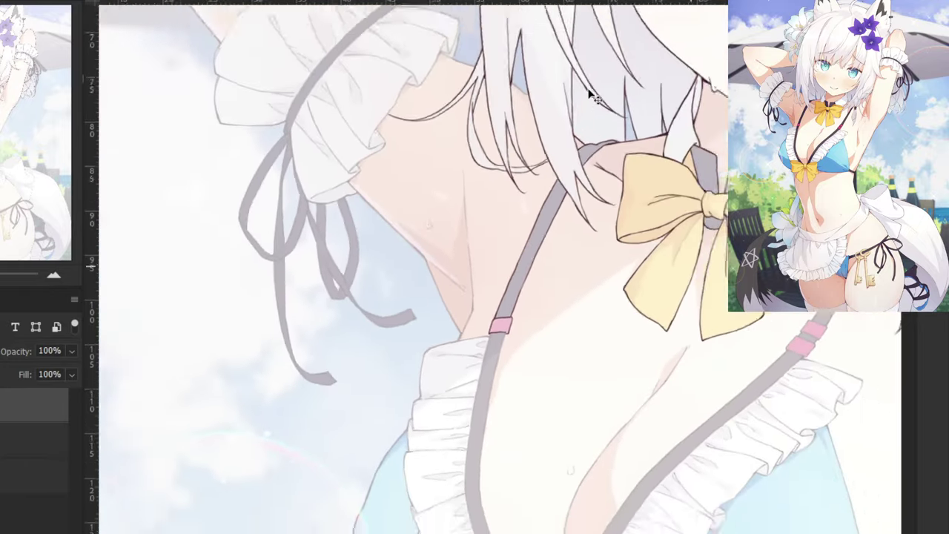
# Erase the kinked section of the strap's outer edge above the pink clip and redraw it as a smooth line.
pyautogui.scroll(8, 498, 311)
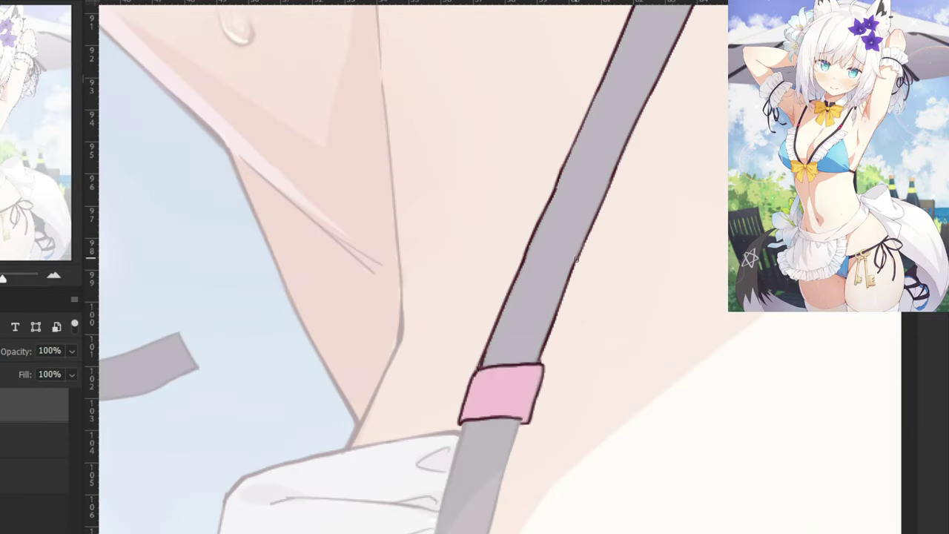
pyautogui.press('e')
pyautogui.moveTo(558, 183); pyautogui.dragTo(534, 257)
pyautogui.press('b')
pyautogui.moveTo(571, 152); pyautogui.dragTo(522, 267)
pyautogui.hotkey('ctrl', 'z')
pyautogui.hotkey('ctrl', 'z')
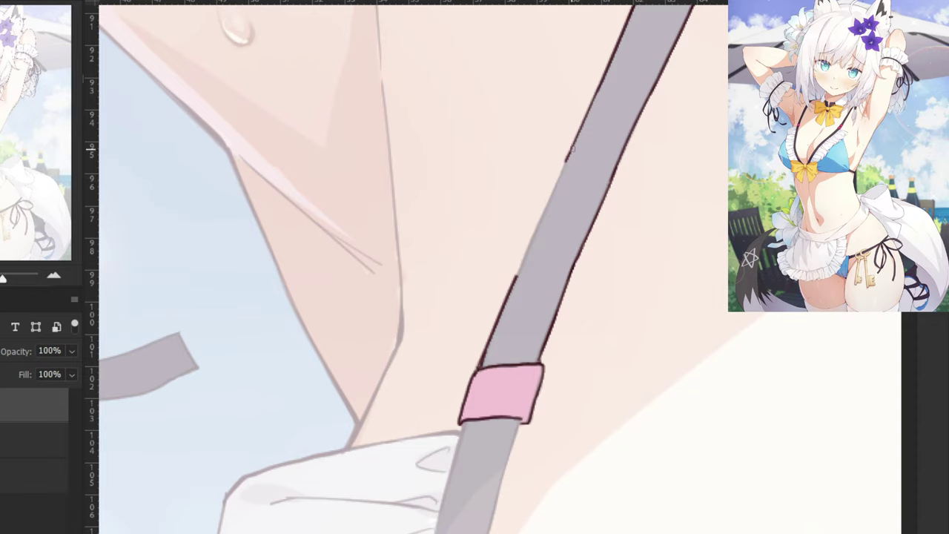
pyautogui.moveTo(572, 150); pyautogui.dragTo(510, 290)
pyautogui.hotkey('ctrl', 'z')
pyautogui.moveTo(529, 248); pyautogui.dragTo(512, 289)
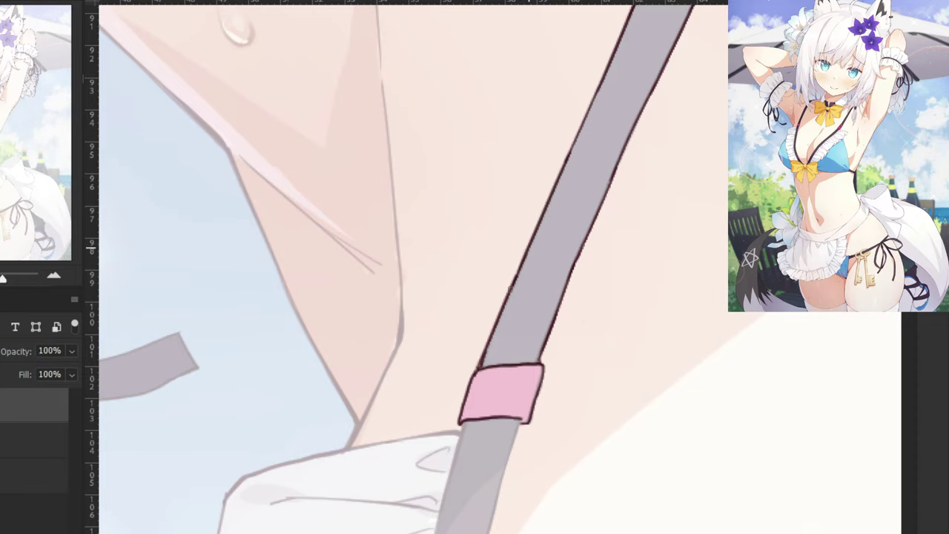
# Ink both edges of the opposite shoulder strap from the hair tips down to its upper pink clip.
pyautogui.hotkey('ctrl', '-')
pyautogui.hotkey('ctrl', '-')
pyautogui.moveTo(524, 238); pyautogui.dragTo(509, 75)
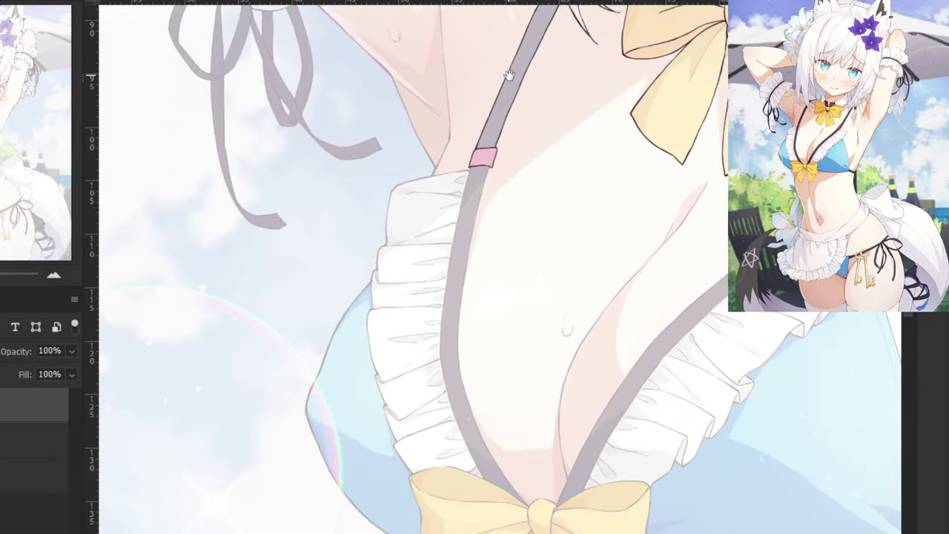
pyautogui.scroll(-5, 546, 179)
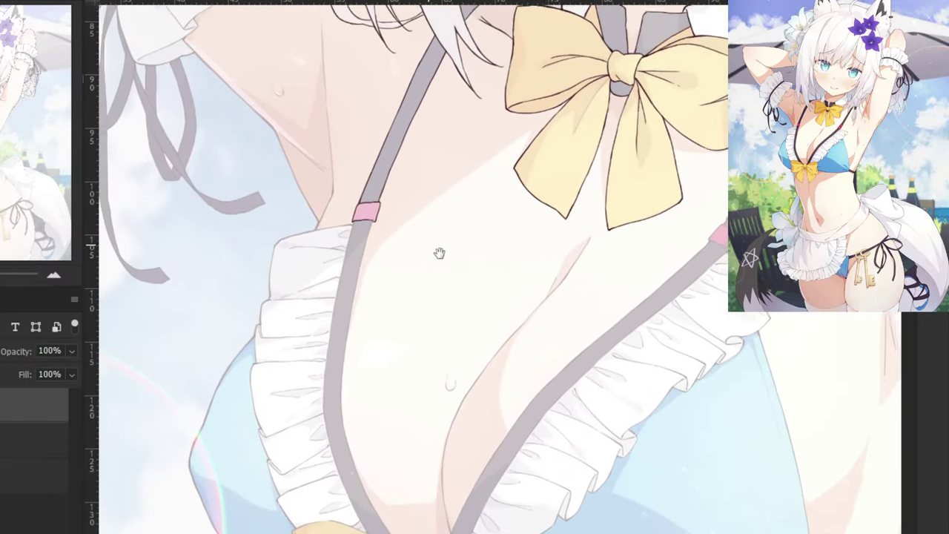
pyautogui.hscroll(1, 438, 255)
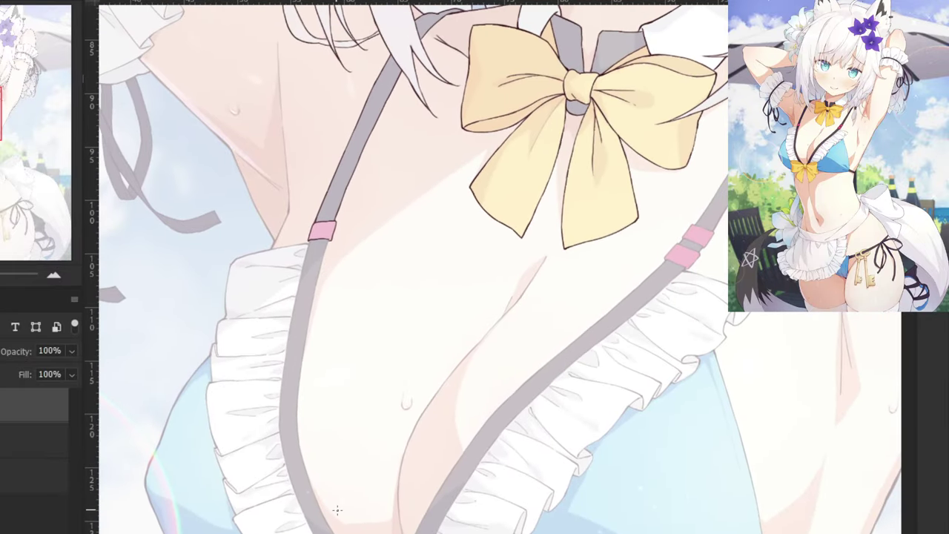
pyautogui.moveTo(514, 196); pyautogui.dragTo(301, 373)
pyautogui.moveTo(535, 279); pyautogui.dragTo(634, 229)
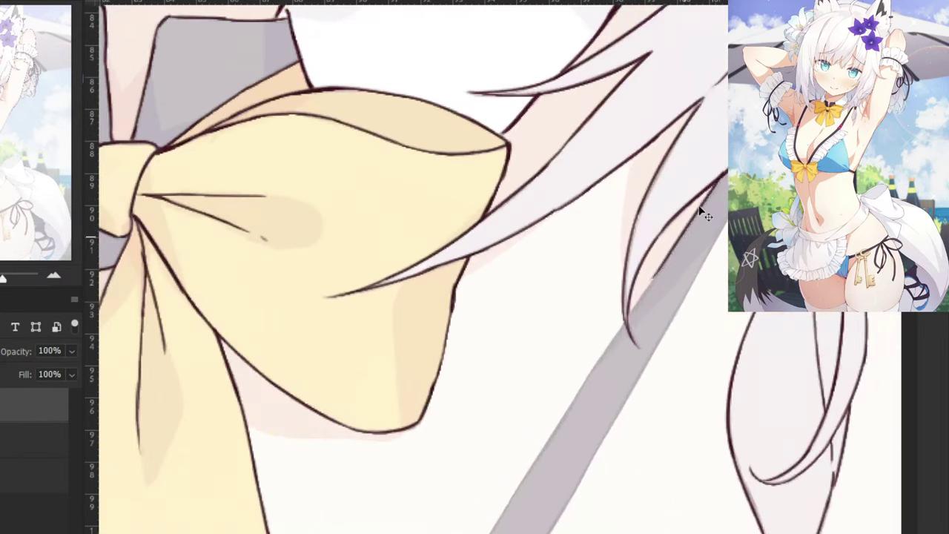
pyautogui.moveTo(675, 245); pyautogui.dragTo(628, 318)
pyautogui.hotkey('ctrl', 'z')
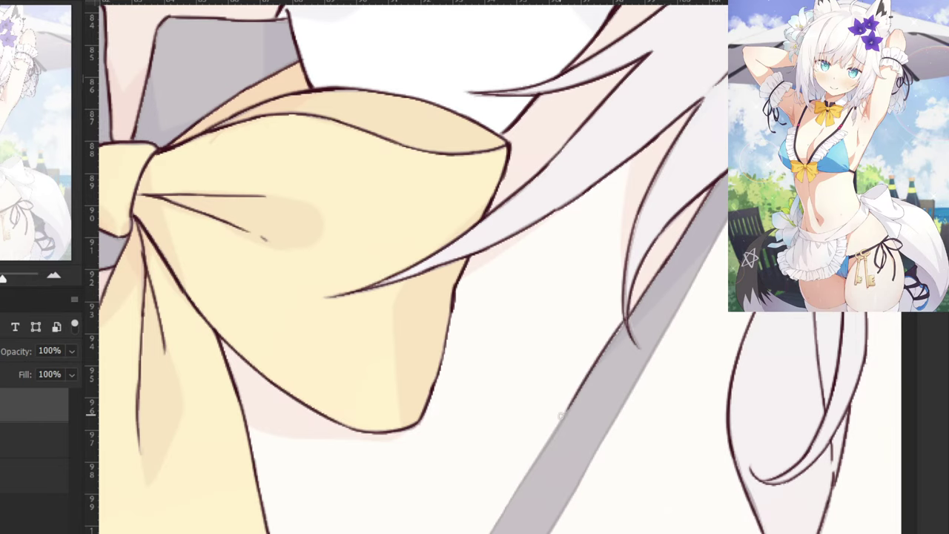
pyautogui.moveTo(568, 411)
pyautogui.mouseDown()
pyautogui.moveTo(518, 474)
pyautogui.moveTo(515, 457)
pyautogui.moveTo(560, 356)
pyautogui.mouseUp()
pyautogui.hotkey('ctrl', 'z')
pyautogui.hotkey('ctrl', 'z')
pyautogui.moveTo(608, 331); pyautogui.dragTo(539, 443)
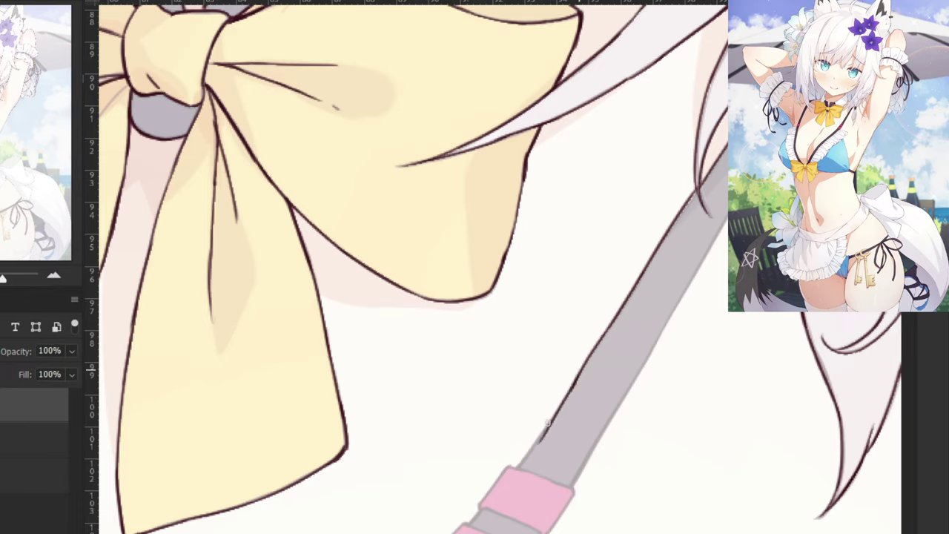
pyautogui.hotkey('ctrl', 'z')
pyautogui.moveTo(577, 379); pyautogui.dragTo(523, 457)
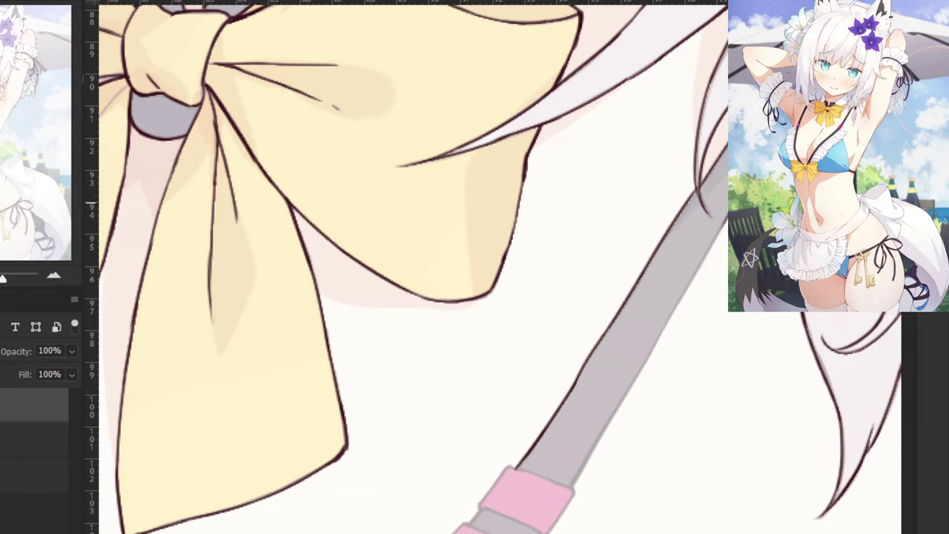
pyautogui.moveTo(725, 215); pyautogui.dragTo(666, 319)
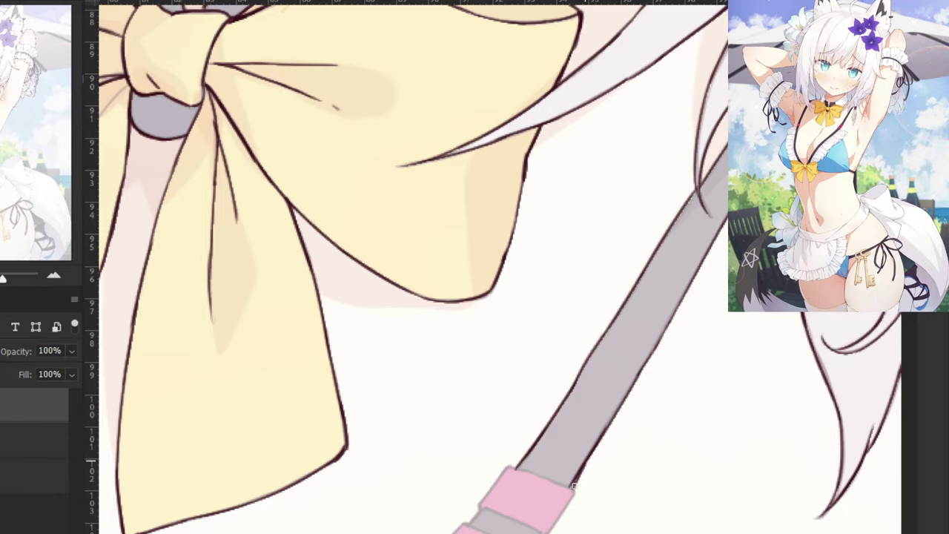
# Outline the upper pink clip on the strap and ink the short strap edges between the two clips.
pyautogui.moveTo(507, 443); pyautogui.dragTo(512, 325)
pyautogui.hotkey('ctrl', '+')
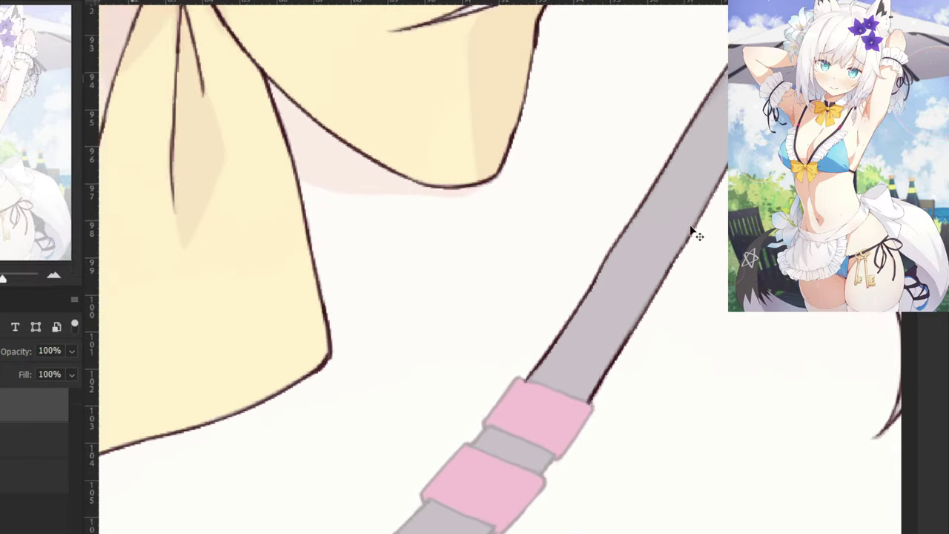
pyautogui.moveTo(483, 455)
pyautogui.mouseDown()
pyautogui.moveTo(523, 402)
pyautogui.moveTo(479, 468)
pyautogui.mouseUp()
pyautogui.hotkey('ctrl', 'z')
pyautogui.hotkey('ctrl', 'z')
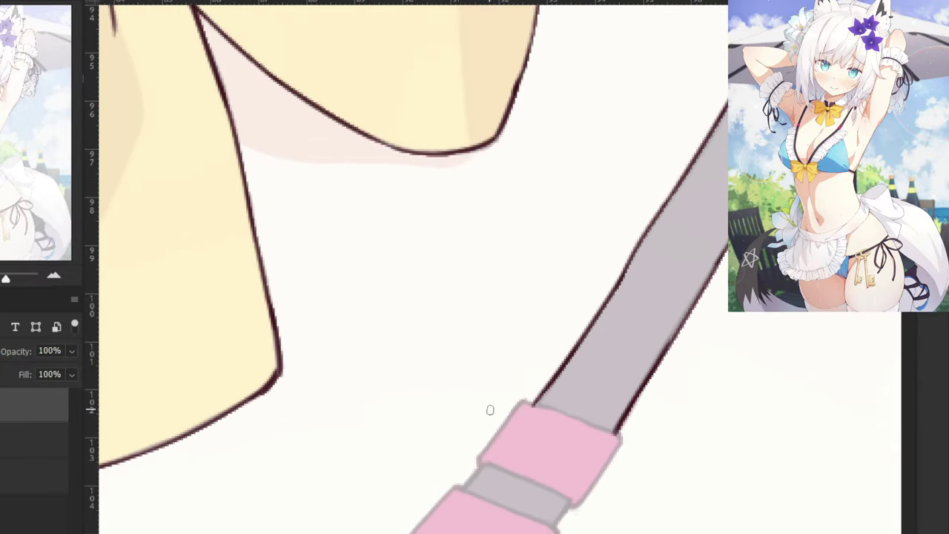
pyautogui.moveTo(553, 409)
pyautogui.mouseDown()
pyautogui.moveTo(515, 408)
pyautogui.moveTo(477, 466)
pyautogui.mouseUp()
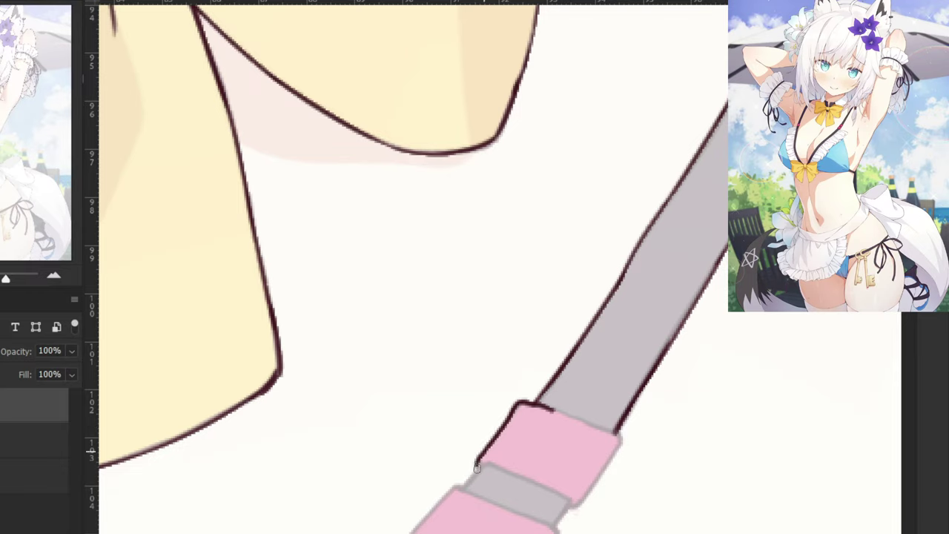
pyautogui.hotkey('ctrl', 'z')
pyautogui.moveTo(528, 402)
pyautogui.mouseDown()
pyautogui.moveTo(584, 430)
pyautogui.moveTo(617, 434)
pyautogui.moveTo(587, 500)
pyautogui.mouseUp()
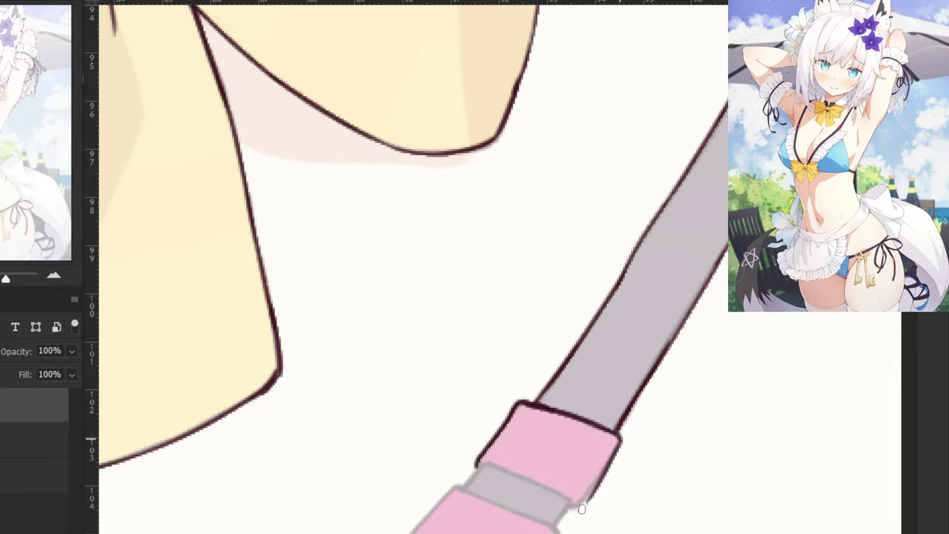
pyautogui.hotkey('ctrl', 'z')
pyautogui.moveTo(615, 449); pyautogui.dragTo(571, 512)
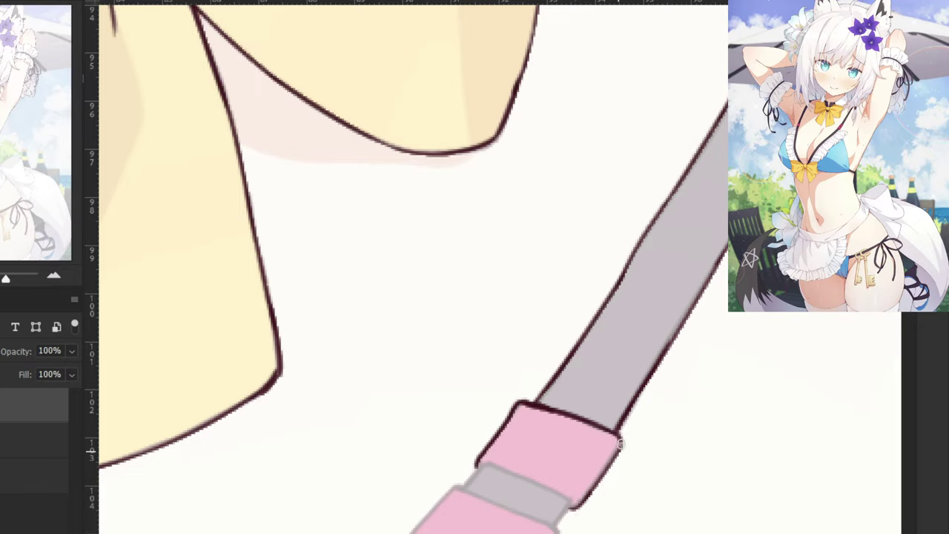
pyautogui.moveTo(483, 464)
pyautogui.mouseDown()
pyautogui.moveTo(571, 499)
pyautogui.moveTo(574, 509)
pyautogui.mouseUp()
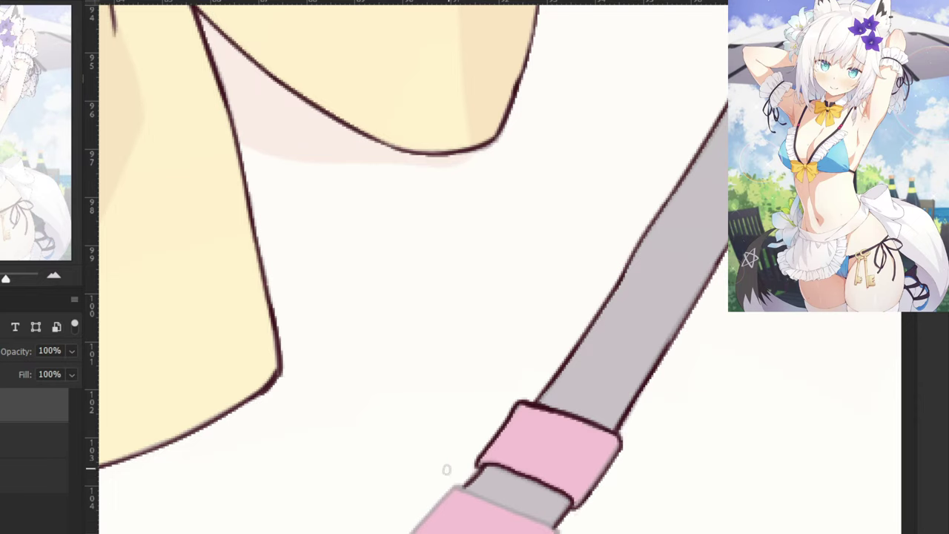
# Ink both side edges of the lower pink clip on the same strap.
pyautogui.moveTo(429, 502); pyautogui.dragTo(491, 359)
pyautogui.moveTo(554, 460)
pyautogui.mouseDown()
pyautogui.moveTo(611, 409)
pyautogui.moveTo(621, 396)
pyautogui.moveTo(614, 383)
pyautogui.mouseUp()
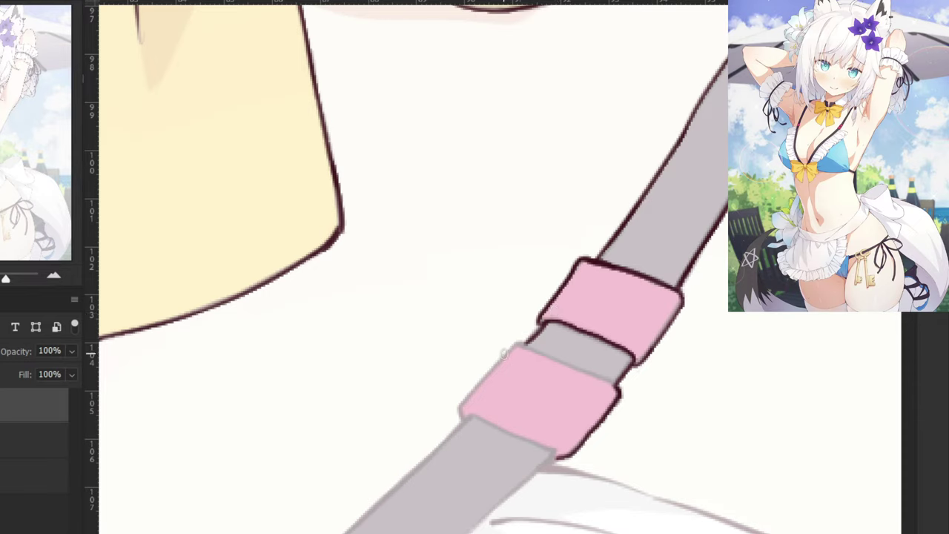
pyautogui.moveTo(520, 342)
pyautogui.mouseDown()
pyautogui.moveTo(482, 385)
pyautogui.moveTo(519, 343)
pyautogui.moveTo(463, 421)
pyautogui.mouseUp()
pyautogui.hotkey('ctrl', 'z')
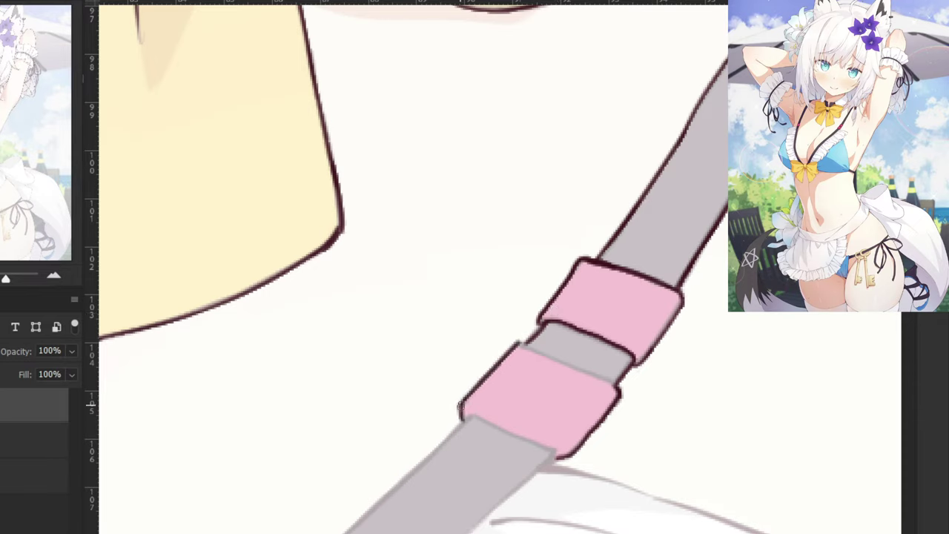
pyautogui.moveTo(520, 346); pyautogui.dragTo(581, 371)
pyautogui.hotkey('ctrl', 'z')
pyautogui.hotkey('ctrl', 'z')
pyautogui.press('e')
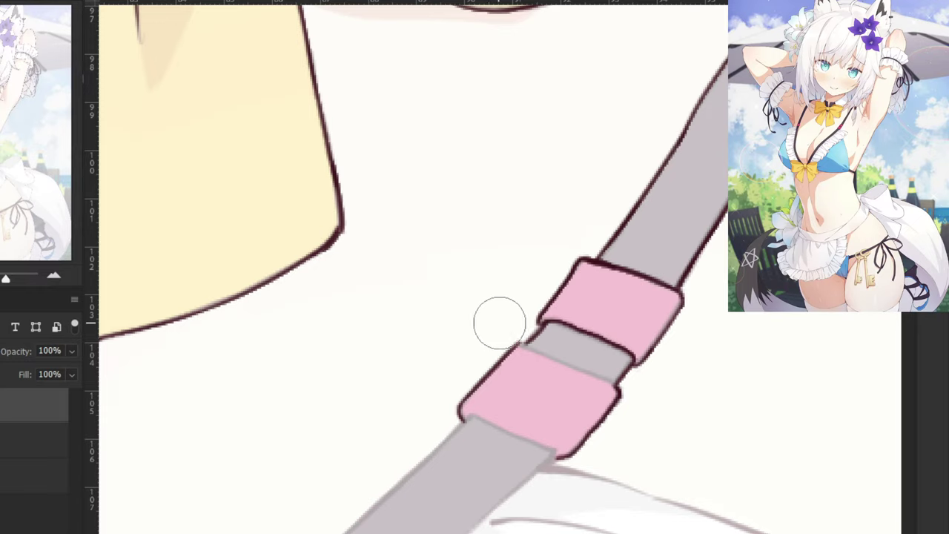
# Ink the upper and lower edges of the lower pink clip to close its outline.
pyautogui.press('b')
pyautogui.moveTo(517, 345); pyautogui.dragTo(609, 381)
pyautogui.hotkey('ctrl', 'z')
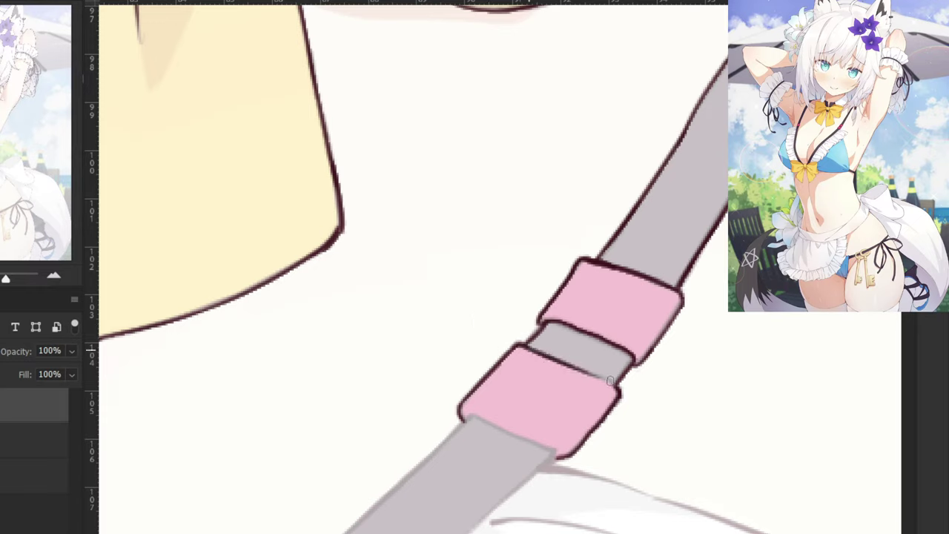
pyautogui.moveTo(551, 359); pyautogui.dragTo(614, 385)
pyautogui.moveTo(469, 418); pyautogui.dragTo(534, 442)
pyautogui.hotkey('ctrl', 'z')
pyautogui.moveTo(473, 417)
pyautogui.mouseDown()
pyautogui.moveTo(530, 443)
pyautogui.moveTo(495, 445)
pyautogui.moveTo(511, 432)
pyautogui.moveTo(543, 439)
pyautogui.mouseUp()
pyautogui.hotkey('ctrl', 'z')
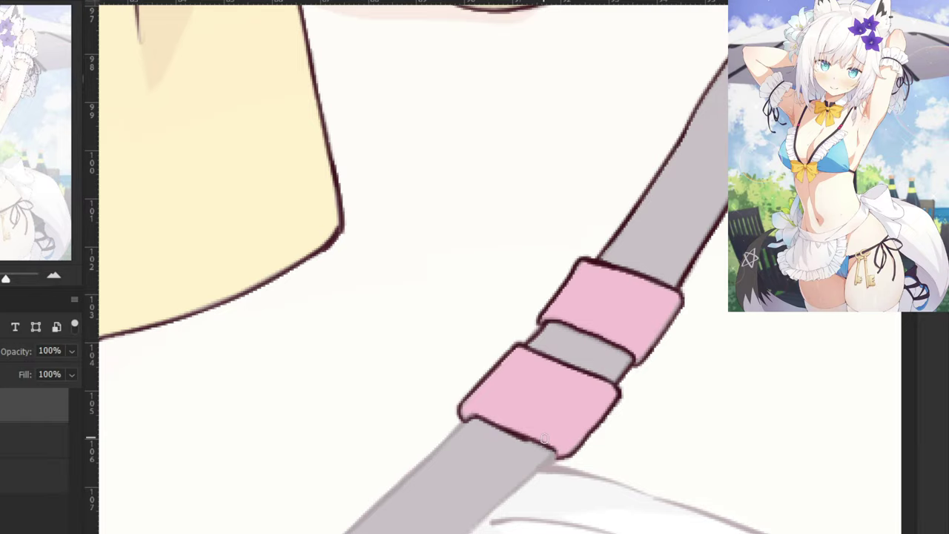
# Ink the upper part of the long armpit line beside the opposite strap with its single pink clip.
pyautogui.scroll(-6, 543, 439)
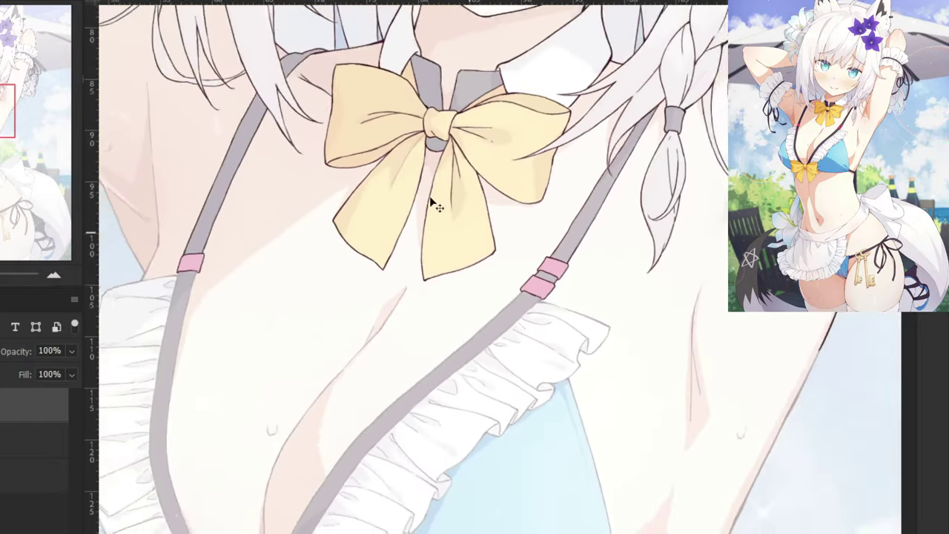
pyautogui.scroll(-2, 430, 201)
pyautogui.moveTo(409, 161); pyautogui.dragTo(532, 161)
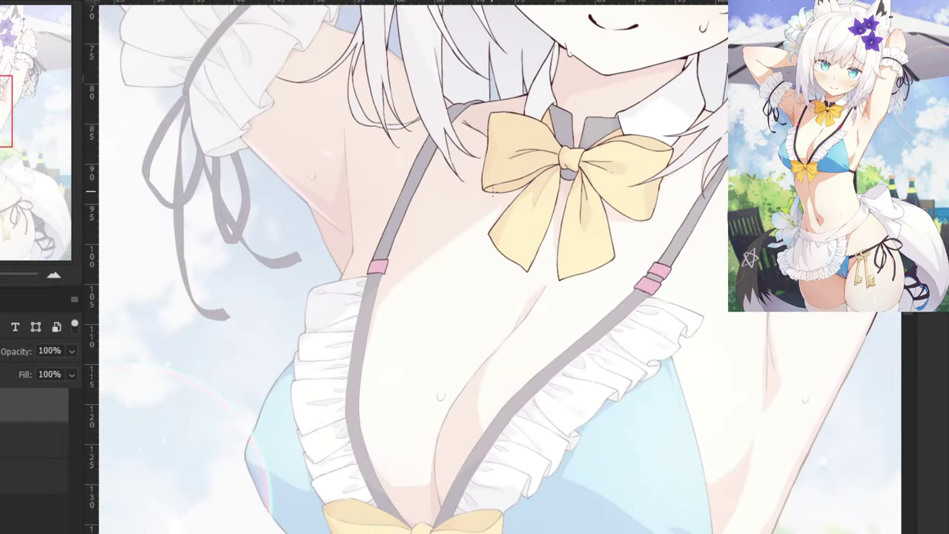
pyautogui.moveTo(414, 266); pyautogui.dragTo(556, 208)
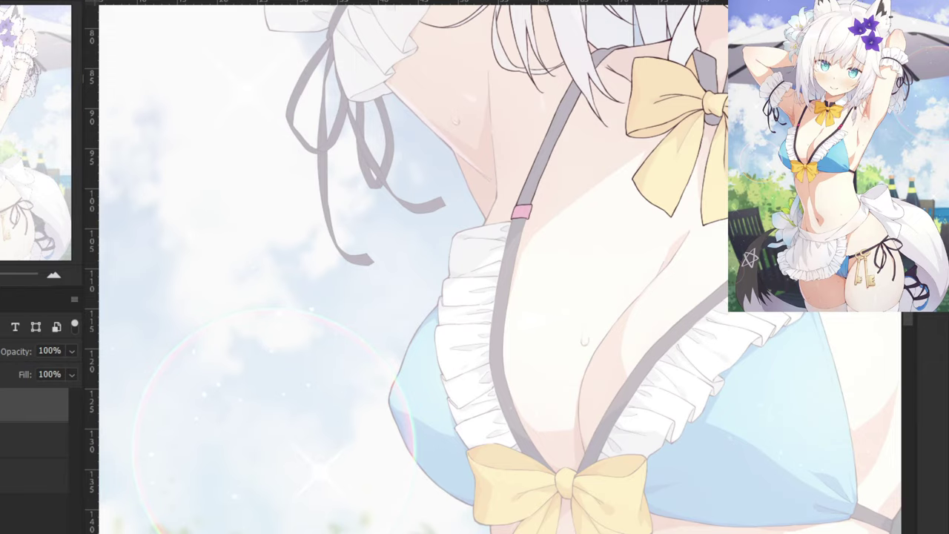
pyautogui.hotkey('ctrl', '+')
pyautogui.hotkey('ctrl', '+')
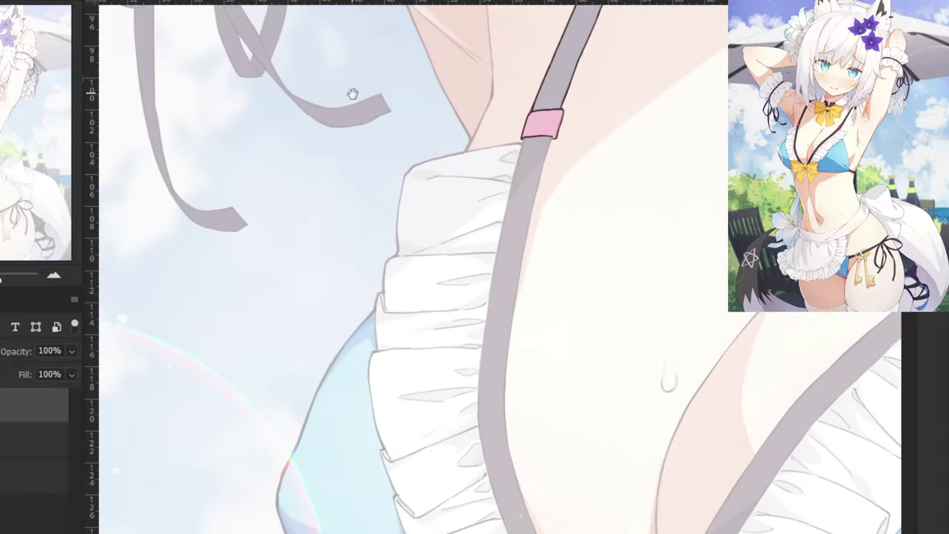
pyautogui.moveTo(352, 89); pyautogui.dragTo(386, 404)
pyautogui.hotkey('ctrl', '+')
pyautogui.moveTo(507, 34); pyautogui.dragTo(519, 276)
pyautogui.hotkey('ctrl', 'z')
pyautogui.hotkey('ctrl', 'z')
pyautogui.moveTo(507, 53)
pyautogui.mouseDown()
pyautogui.moveTo(523, 299)
pyautogui.moveTo(523, 290)
pyautogui.mouseUp()
pyautogui.hotkey('ctrl', 'z')
pyautogui.moveTo(502, 415); pyautogui.dragTo(510, 305)
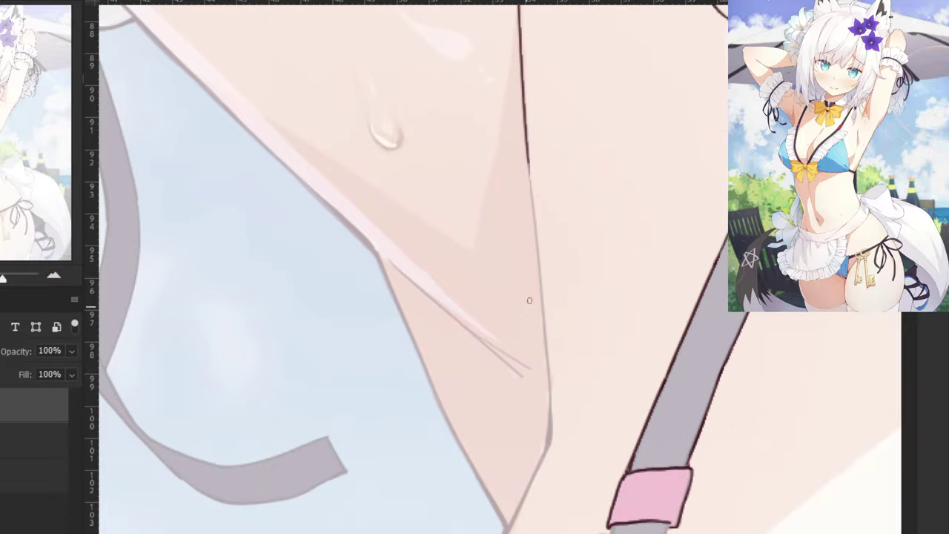
# Continue the armpit line down to the bend beside the strap's pink clip.
pyautogui.moveTo(531, 178); pyautogui.dragTo(546, 368)
pyautogui.hotkey('ctrl', 'z')
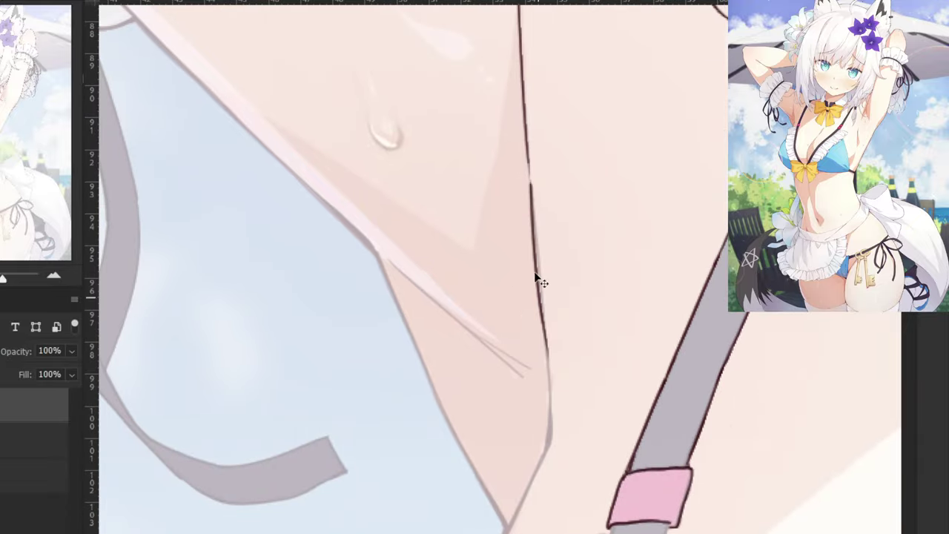
pyautogui.hotkey('ctrl', 'z')
pyautogui.moveTo(529, 184); pyautogui.dragTo(549, 378)
pyautogui.moveTo(547, 336); pyautogui.dragTo(550, 440)
pyautogui.hotkey('ctrl', 'z')
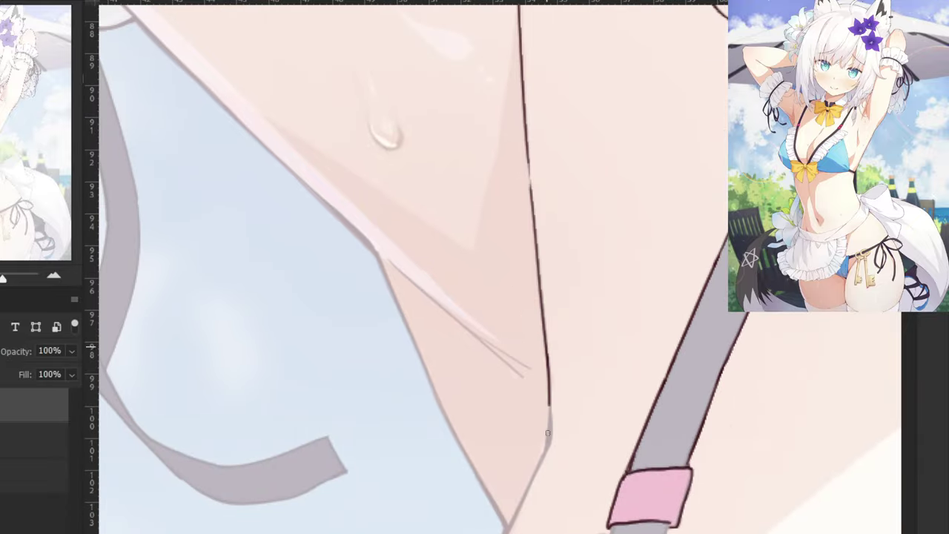
pyautogui.moveTo(548, 349); pyautogui.dragTo(549, 429)
pyautogui.moveTo(537, 444); pyautogui.dragTo(534, 351)
# Ink the armpit line around its bend and down to the bikini's white frill.
pyautogui.hotkey('ctrl', '+')
pyautogui.moveTo(568, 299); pyautogui.dragTo(564, 383)
pyautogui.hotkey('ctrl', 'z')
pyautogui.moveTo(571, 330)
pyautogui.mouseDown()
pyautogui.moveTo(565, 390)
pyautogui.moveTo(524, 468)
pyautogui.mouseUp()
pyautogui.hotkey('ctrl', 'z')
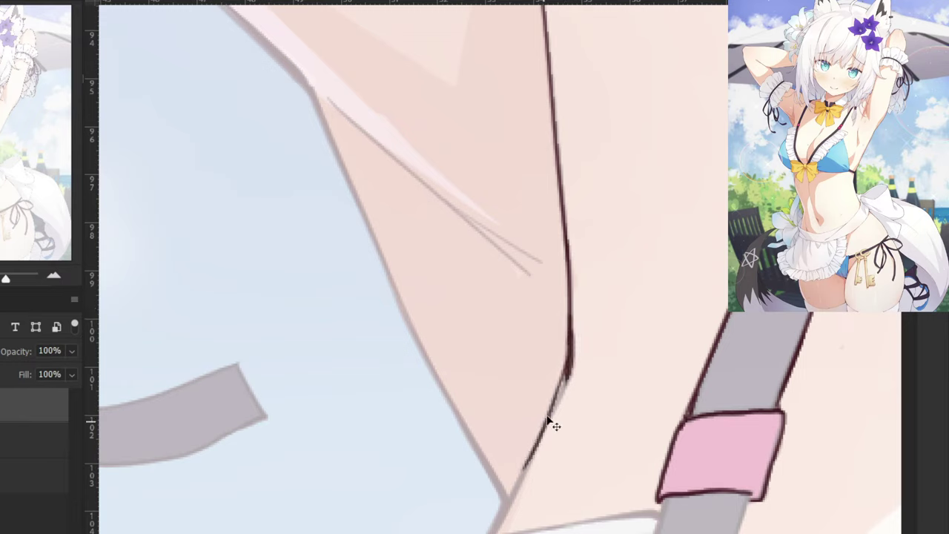
pyautogui.hotkey('ctrl', 'z')
pyautogui.moveTo(570, 369); pyautogui.dragTo(495, 530)
pyautogui.hotkey('ctrl', 'z')
pyautogui.moveTo(541, 437); pyautogui.dragTo(493, 532)
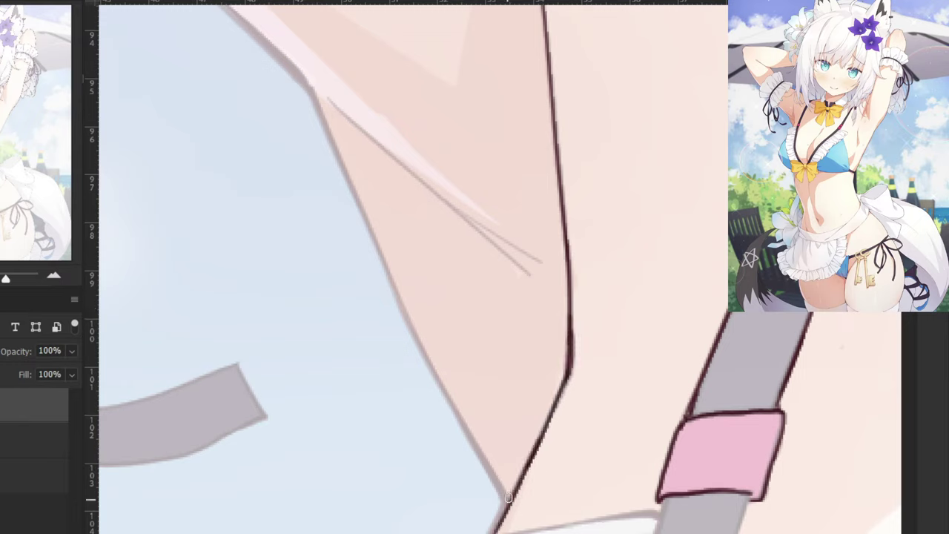
pyautogui.moveTo(525, 462); pyautogui.dragTo(488, 533)
pyautogui.moveTo(517, 491); pyautogui.dragTo(489, 533)
# Ink the skin edge below the small blue gap between the hair locks.
pyautogui.scroll(-5, 496, 364)
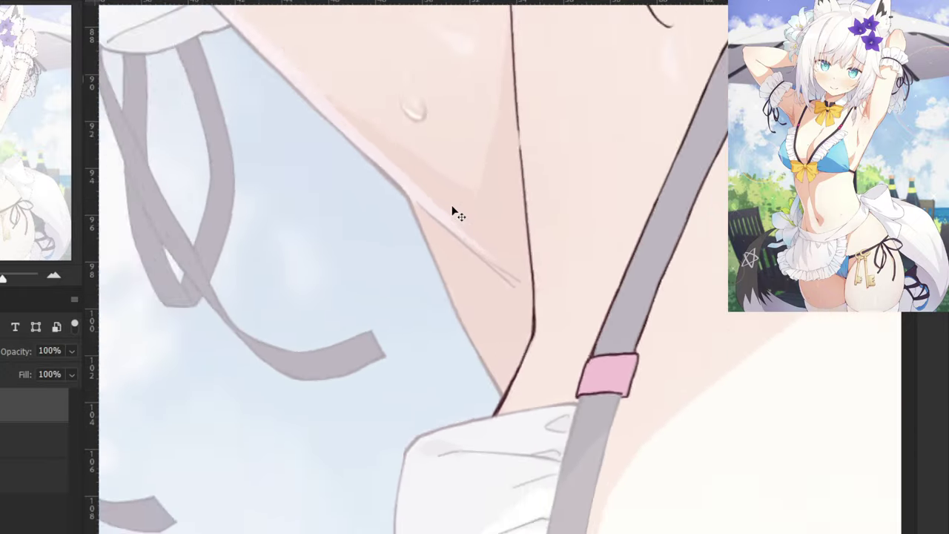
pyautogui.scroll(5, 352, 364)
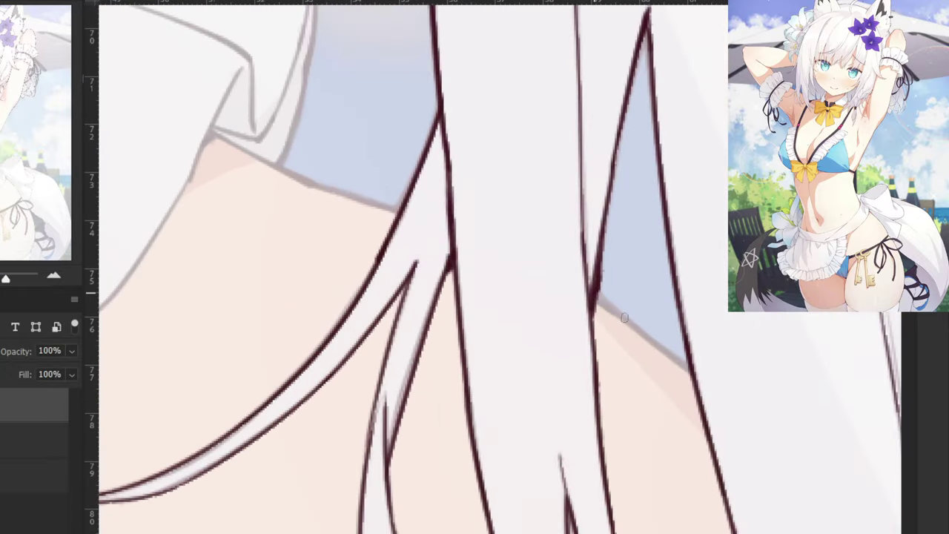
pyautogui.moveTo(598, 296); pyautogui.dragTo(671, 355)
pyautogui.moveTo(621, 315)
pyautogui.mouseDown()
pyautogui.moveTo(690, 372)
pyautogui.moveTo(649, 339)
pyautogui.mouseUp()
pyautogui.hotkey('ctrl', 'z')
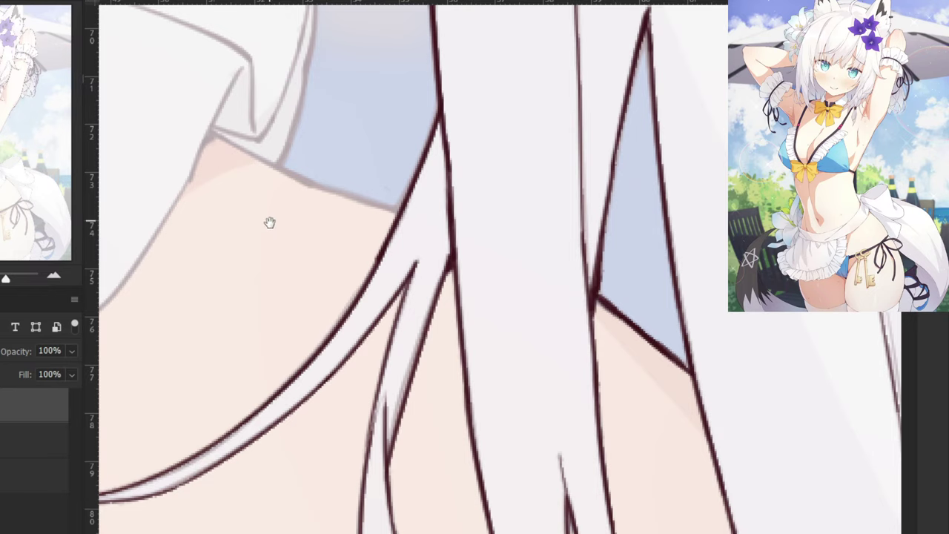
# Ink the raised arm's upper edge from the white frilled cuff to the hair strand.
pyautogui.moveTo(269, 222); pyautogui.dragTo(415, 320)
pyautogui.moveTo(356, 237); pyautogui.dragTo(450, 288)
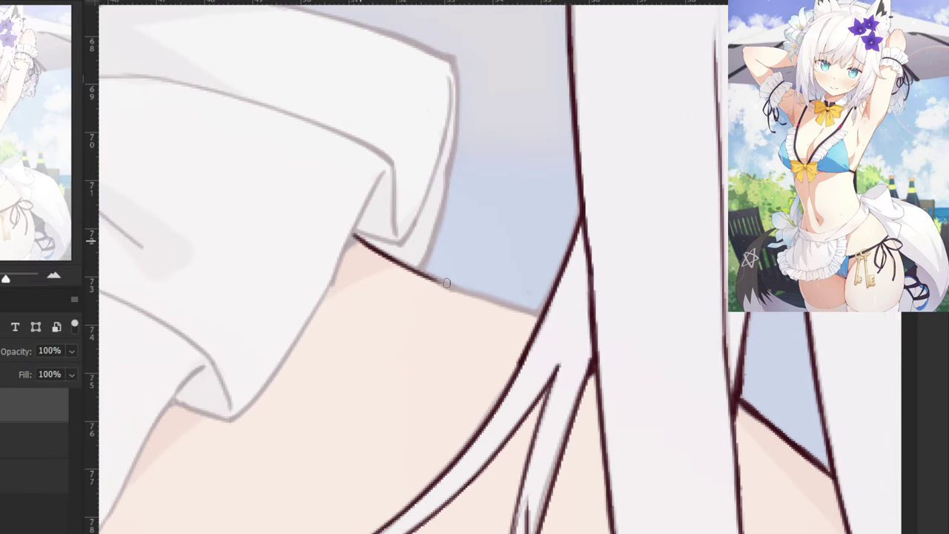
pyautogui.moveTo(393, 256); pyautogui.dragTo(525, 314)
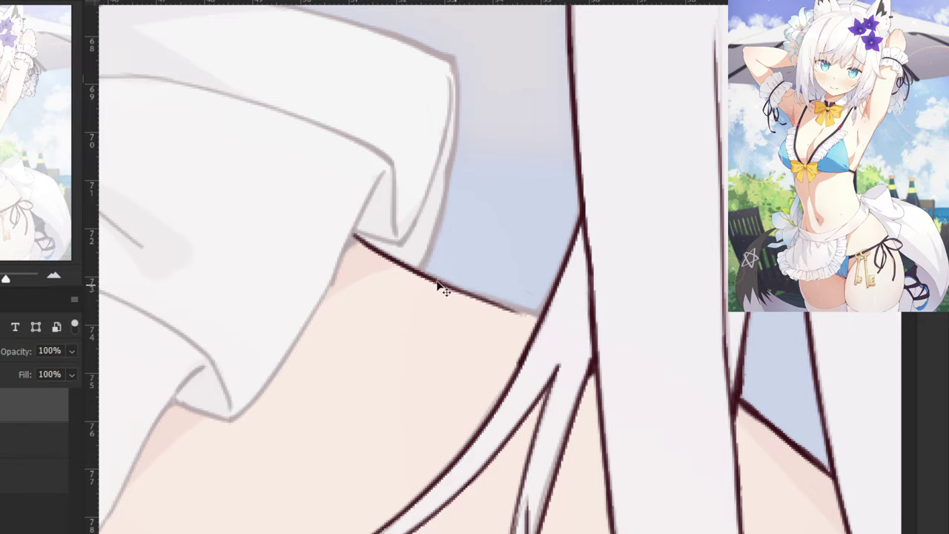
pyautogui.hotkey('ctrl', 'z')
pyautogui.moveTo(439, 281); pyautogui.dragTo(529, 315)
pyautogui.hotkey('ctrl', 'z')
pyautogui.moveTo(476, 297); pyautogui.dragTo(544, 318)
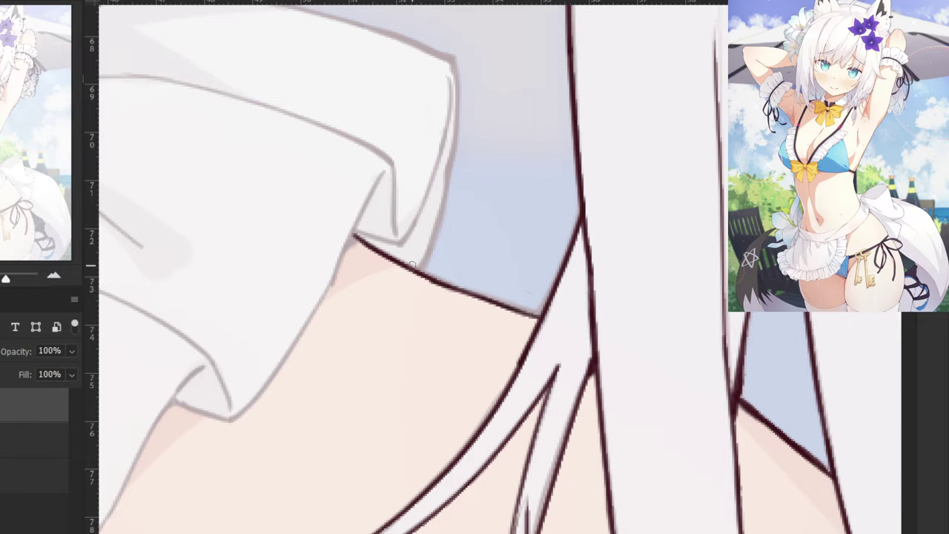
pyautogui.moveTo(414, 268); pyautogui.dragTo(533, 313)
pyautogui.moveTo(476, 296)
pyautogui.mouseDown()
pyautogui.moveTo(544, 316)
pyautogui.moveTo(563, 250)
pyautogui.mouseUp()
pyautogui.hotkey('ctrl', 'z')
pyautogui.hotkey('ctrl', 'z')
pyautogui.hotkey('ctrl', 'z')
# Ink the raised arm's lower outline from the frilled cuff down to the corner near the armpit.
pyautogui.scroll(-5, 551, 282)
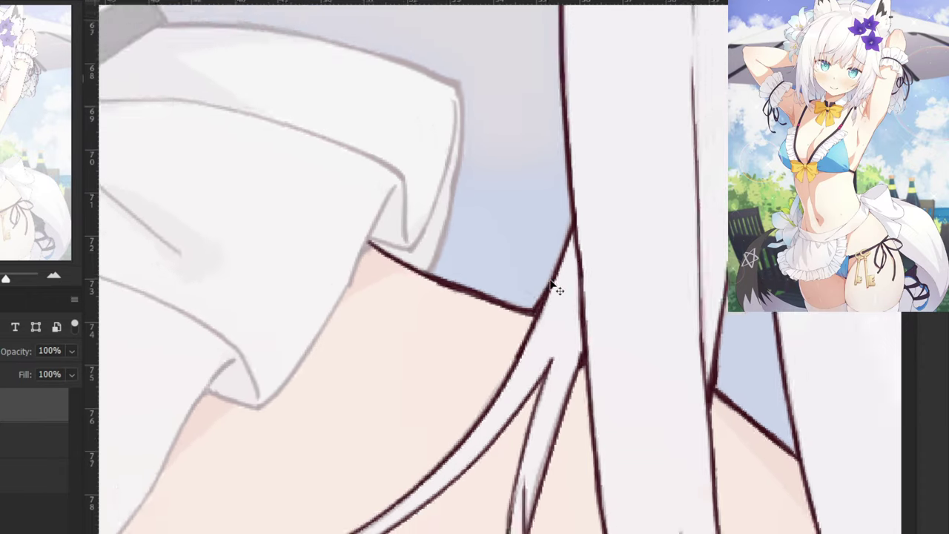
pyautogui.moveTo(206, 452); pyautogui.dragTo(248, 219)
pyautogui.moveTo(416, 445); pyautogui.dragTo(540, 416)
pyautogui.hotkey('ctrl', '+')
pyautogui.moveTo(428, 146); pyautogui.dragTo(560, 280)
pyautogui.hotkey('ctrl', 'z')
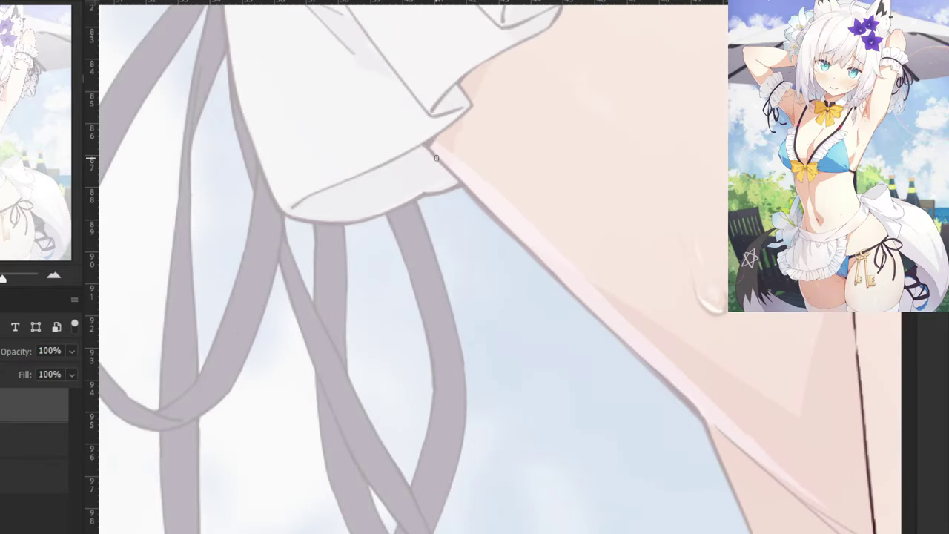
pyautogui.moveTo(422, 140); pyautogui.dragTo(543, 261)
pyautogui.moveTo(472, 194); pyautogui.dragTo(671, 384)
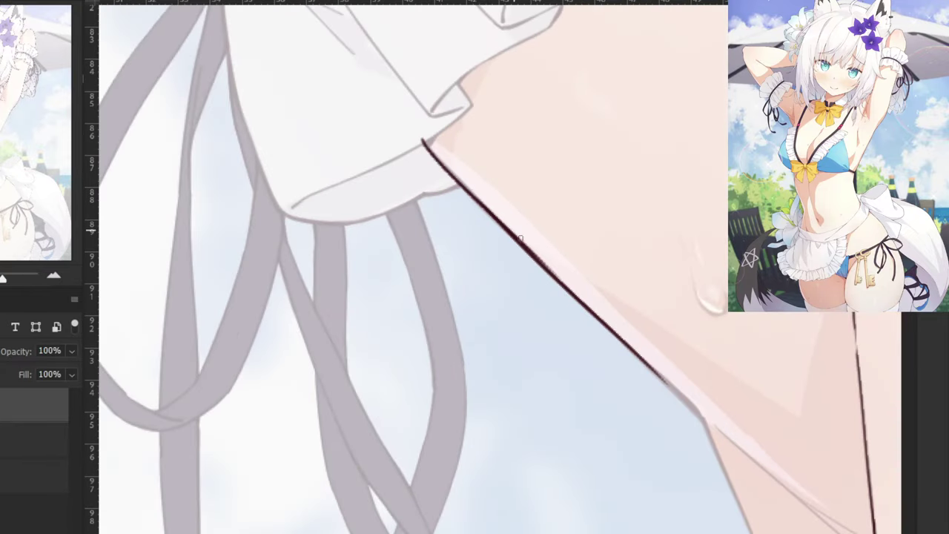
pyautogui.moveTo(610, 326); pyautogui.dragTo(699, 417)
pyautogui.hotkey('ctrl', 'z')
pyautogui.moveTo(634, 351); pyautogui.dragTo(701, 416)
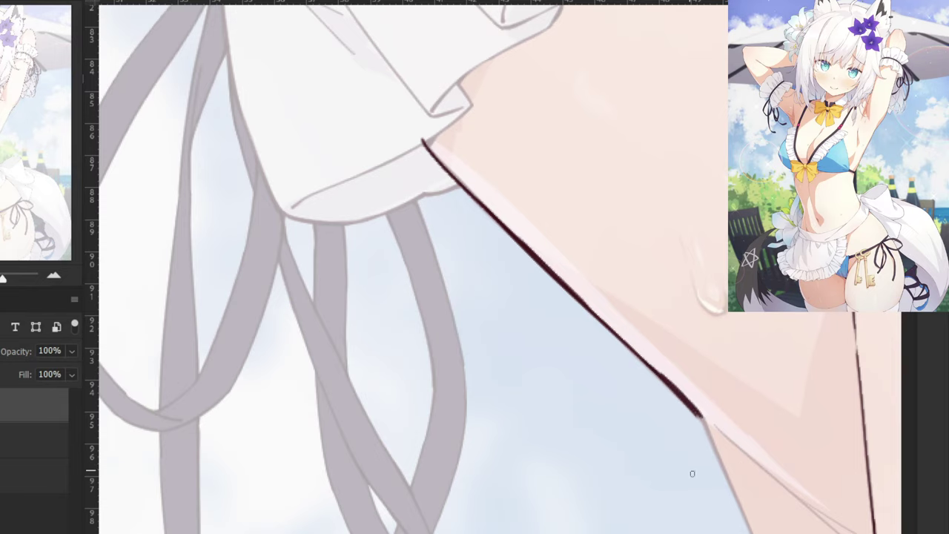
# Ink the body outline from the armpit corner down to where it meets the armpit line.
pyautogui.moveTo(691, 470); pyautogui.dragTo(564, 316)
pyautogui.moveTo(546, 230); pyautogui.dragTo(592, 299)
pyautogui.hotkey('ctrl', 'z')
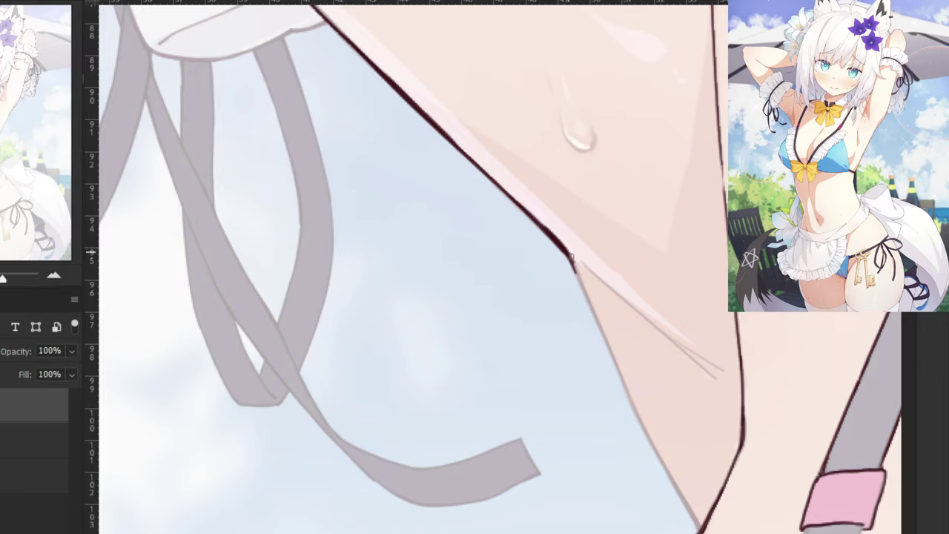
pyautogui.moveTo(569, 253); pyautogui.dragTo(608, 347)
pyautogui.moveTo(577, 275); pyautogui.dragTo(652, 447)
pyautogui.moveTo(634, 406); pyautogui.dragTo(676, 491)
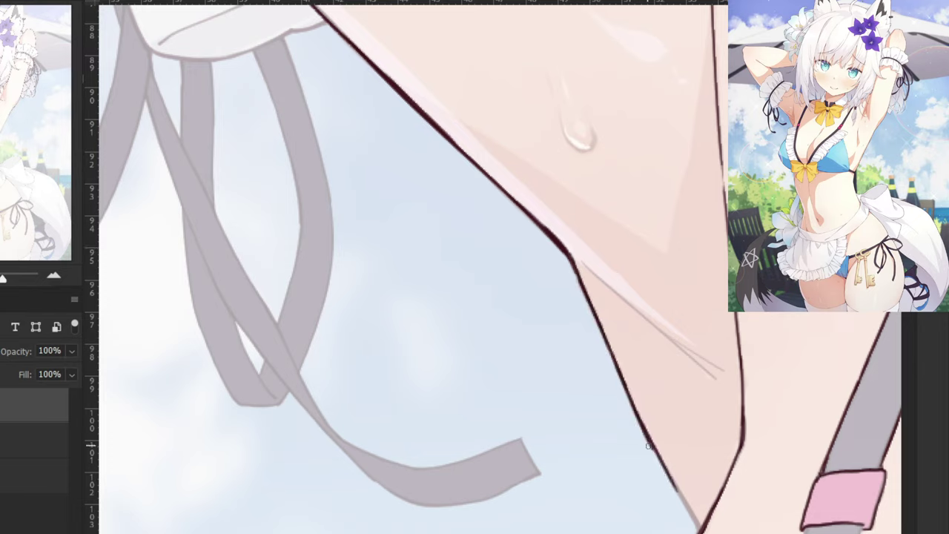
pyautogui.moveTo(642, 426); pyautogui.dragTo(689, 513)
pyautogui.hotkey('ctrl', 'z')
pyautogui.moveTo(641, 425); pyautogui.dragTo(692, 517)
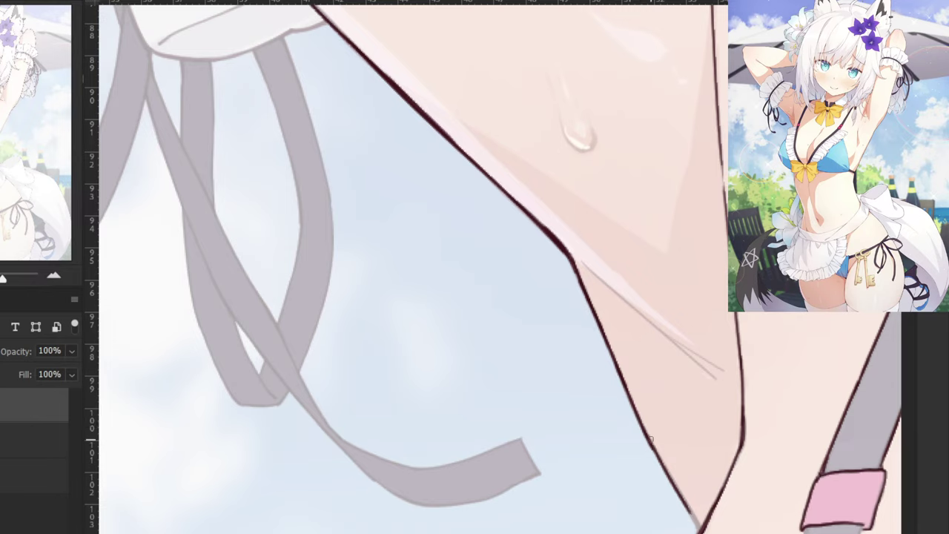
pyautogui.moveTo(644, 427); pyautogui.dragTo(700, 529)
pyautogui.hotkey('ctrl', 'z')
pyautogui.hotkey('ctrl', 'z')
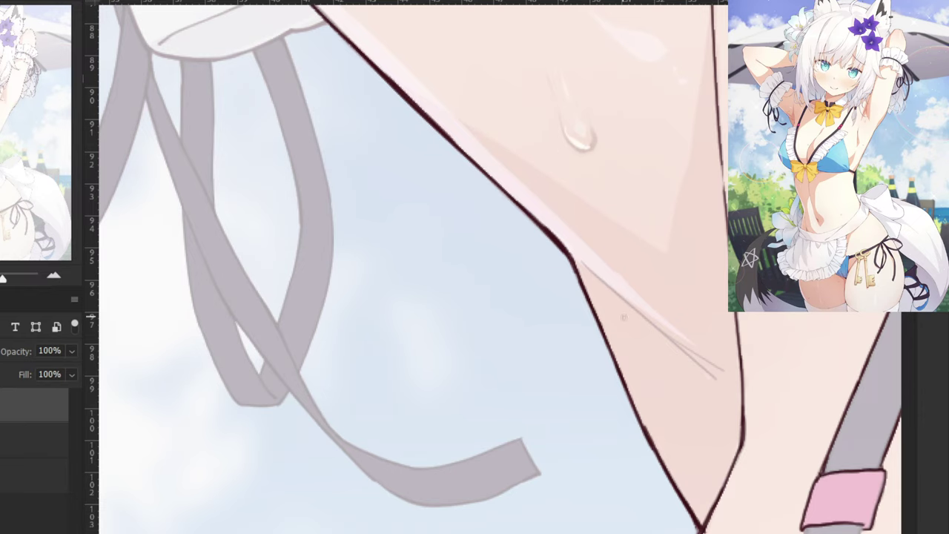
# Ink the short armpit crease running from the bend in the arm's lower outline towards the armpit line.
pyautogui.moveTo(604, 329); pyautogui.dragTo(486, 390)
pyautogui.moveTo(464, 322); pyautogui.dragTo(554, 400)
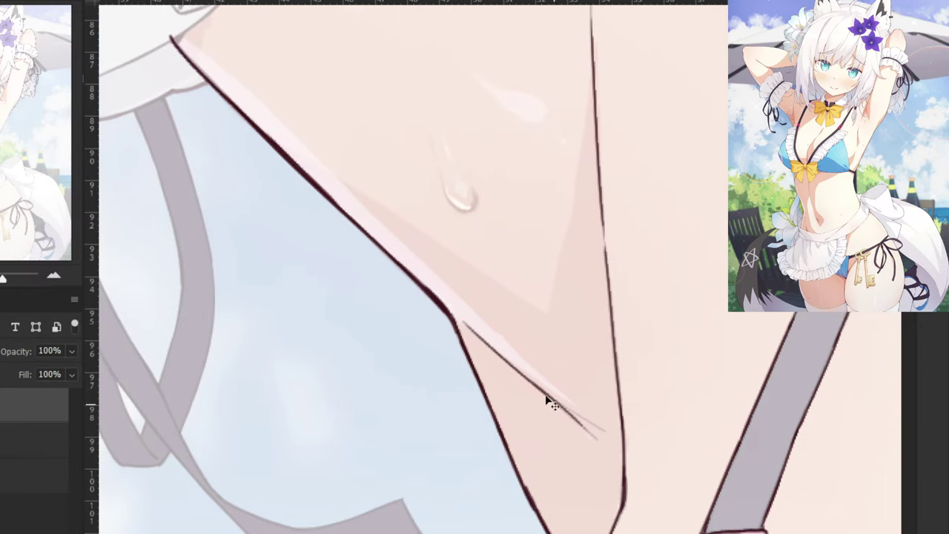
pyautogui.hotkey('ctrl', '+')
pyautogui.hotkey('ctrl', 'z')
pyautogui.moveTo(558, 434); pyautogui.dragTo(643, 513)
pyautogui.hotkey('ctrl', 'z')
pyautogui.hotkey('ctrl', 'z')
pyautogui.moveTo(574, 443); pyautogui.dragTo(650, 491)
pyautogui.hotkey('ctrl', 'z')
pyautogui.hotkey('ctrl', 'z')
pyautogui.moveTo(591, 454)
pyautogui.mouseDown()
pyautogui.moveTo(657, 495)
pyautogui.moveTo(643, 507)
pyautogui.mouseUp()
pyautogui.hotkey('ctrl', 'z')
pyautogui.hotkey('ctrl', '-')
pyautogui.hotkey('ctrl', '-')
pyautogui.hotkey('ctrl', '-')
pyautogui.hotkey('ctrl', '-')
pyautogui.hotkey('ctrl', '+')
pyautogui.hotkey('ctrl', '+')
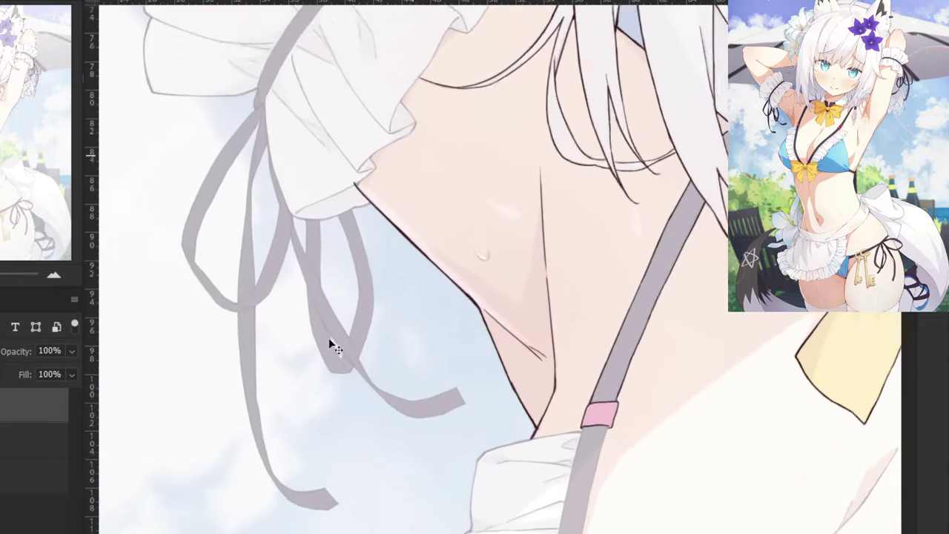
# Ink the sweat drop on the upper arm with a long tapered side and a short hooked side.
pyautogui.moveTo(333, 304)
pyautogui.mouseDown()
pyautogui.moveTo(405, 442)
pyautogui.moveTo(371, 417)
pyautogui.mouseUp()
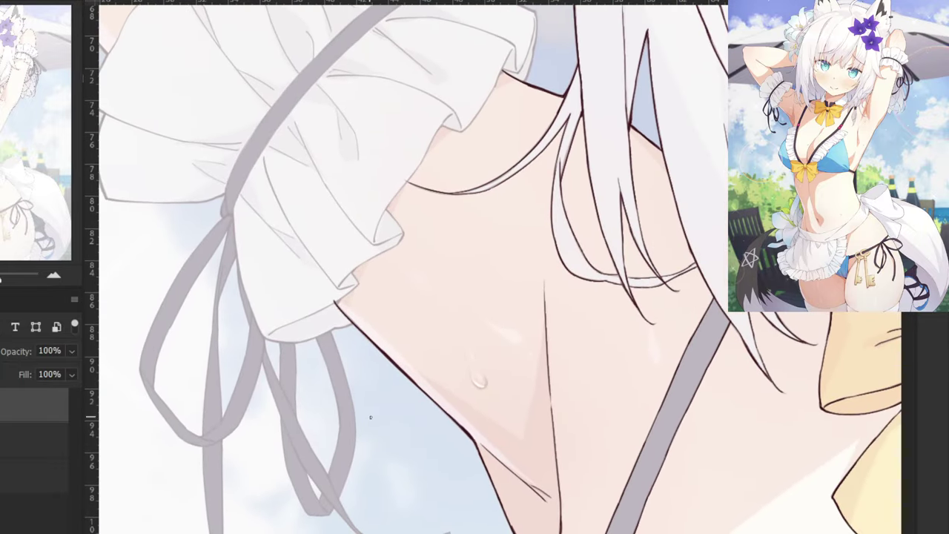
pyautogui.hotkey('ctrl', '+')
pyautogui.hotkey('ctrl', '+')
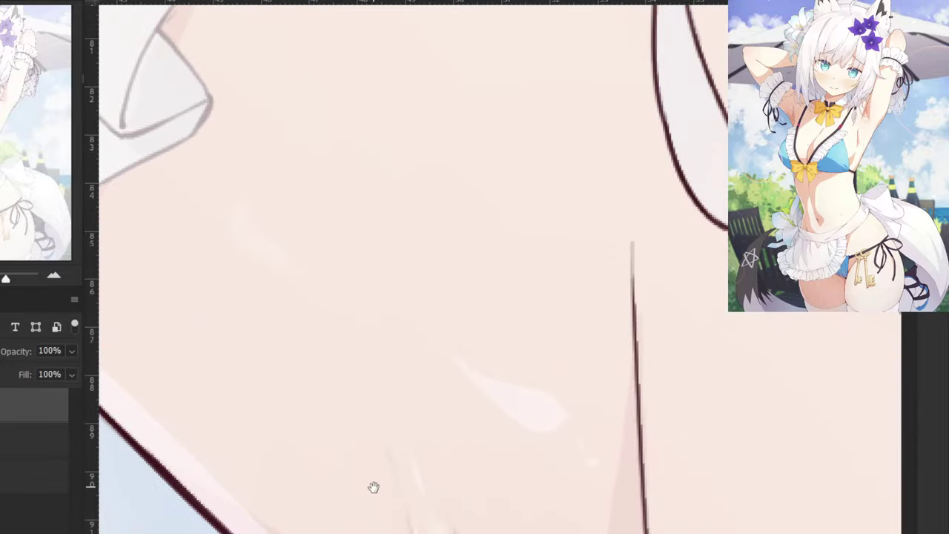
pyautogui.moveTo(373, 487); pyautogui.dragTo(404, 324)
pyautogui.hotkey('ctrl', '+')
pyautogui.moveTo(392, 288); pyautogui.dragTo(409, 366)
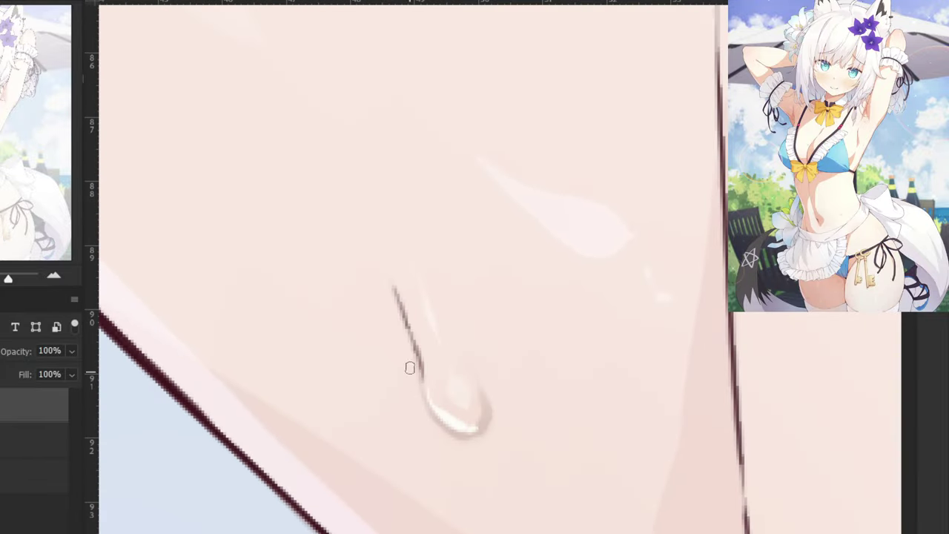
pyautogui.hotkey('ctrl', 'z')
pyautogui.moveTo(388, 288)
pyautogui.mouseDown()
pyautogui.moveTo(436, 421)
pyautogui.moveTo(473, 437)
pyautogui.mouseUp()
pyautogui.hotkey('ctrl', 'z')
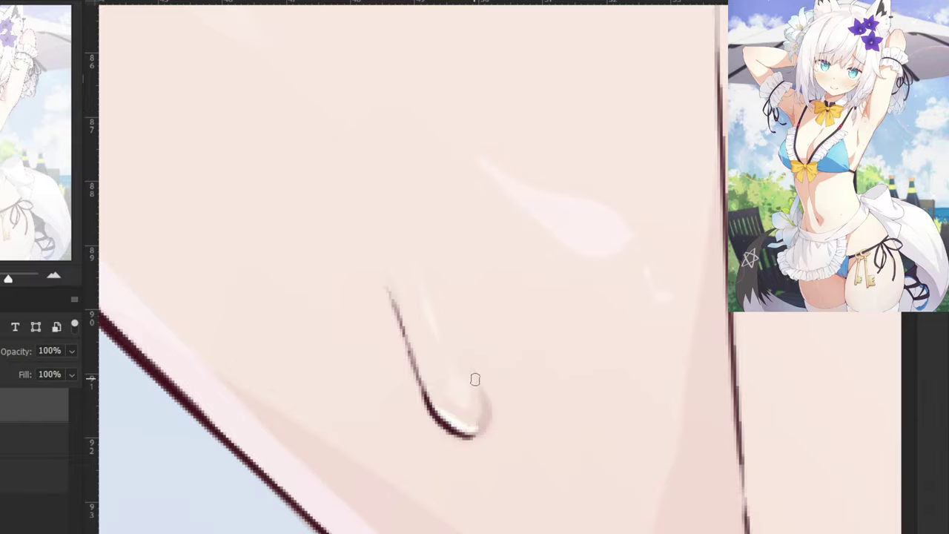
pyautogui.moveTo(474, 375)
pyautogui.mouseDown()
pyautogui.moveTo(487, 404)
pyautogui.moveTo(476, 382)
pyautogui.moveTo(477, 438)
pyautogui.moveTo(476, 406)
pyautogui.moveTo(483, 411)
pyautogui.moveTo(467, 433)
pyautogui.moveTo(483, 429)
pyautogui.moveTo(473, 433)
pyautogui.moveTo(481, 405)
pyautogui.moveTo(484, 433)
pyautogui.mouseUp()
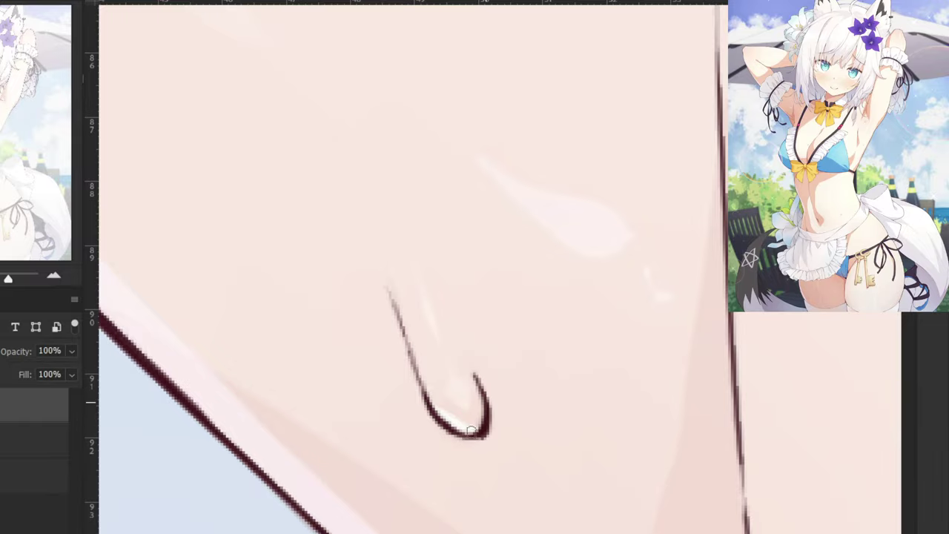
# Ink the short end of the grey ribbon around the frilled cuff and the start of its lower edge.
pyautogui.scroll(-5, 432, 316)
pyautogui.scroll(-3, 433, 317)
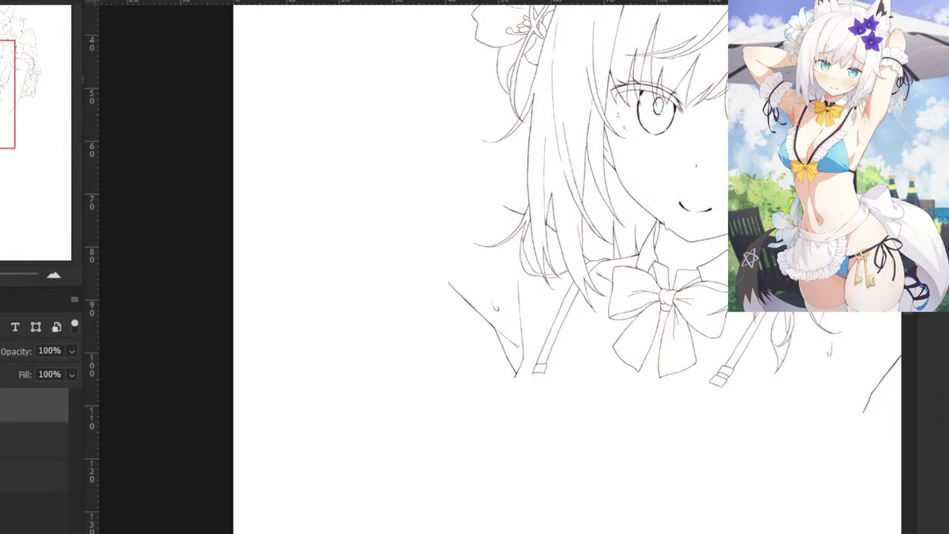
pyautogui.scroll(-2, 541, 222)
pyautogui.moveTo(271, 275); pyautogui.dragTo(184, 316)
pyautogui.moveTo(205, 276); pyautogui.dragTo(263, 346)
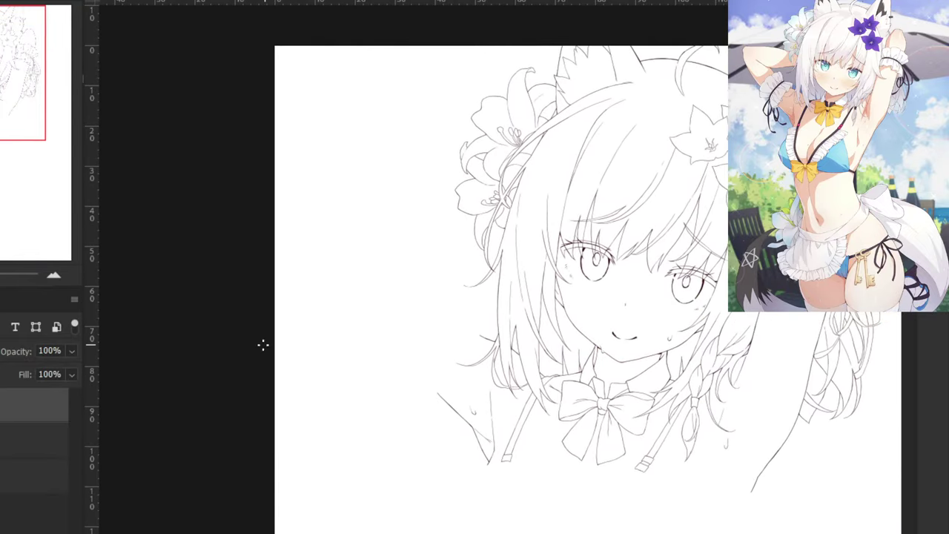
pyautogui.hotkey('ctrl', '+')
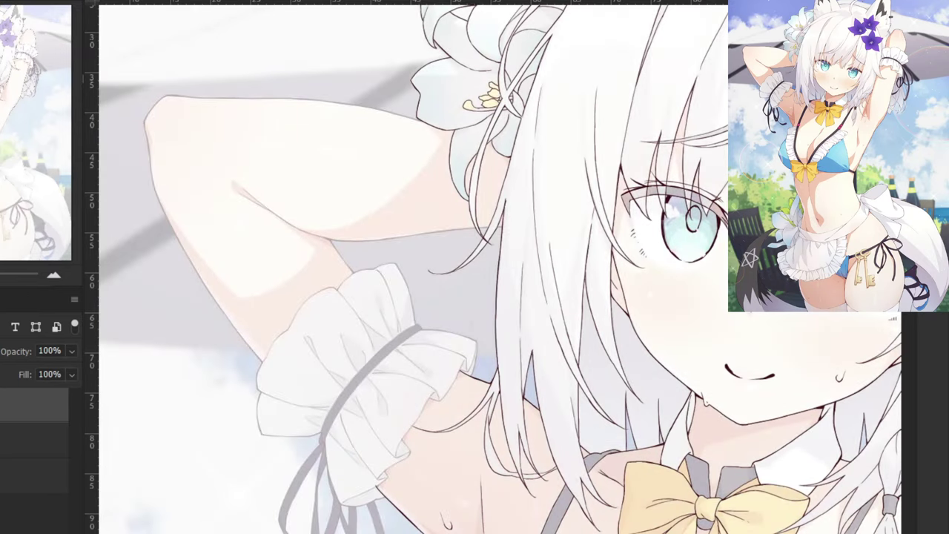
pyautogui.moveTo(264, 432); pyautogui.dragTo(383, 412)
pyautogui.scroll(2, 383, 413)
pyautogui.scroll(2, 507, 272)
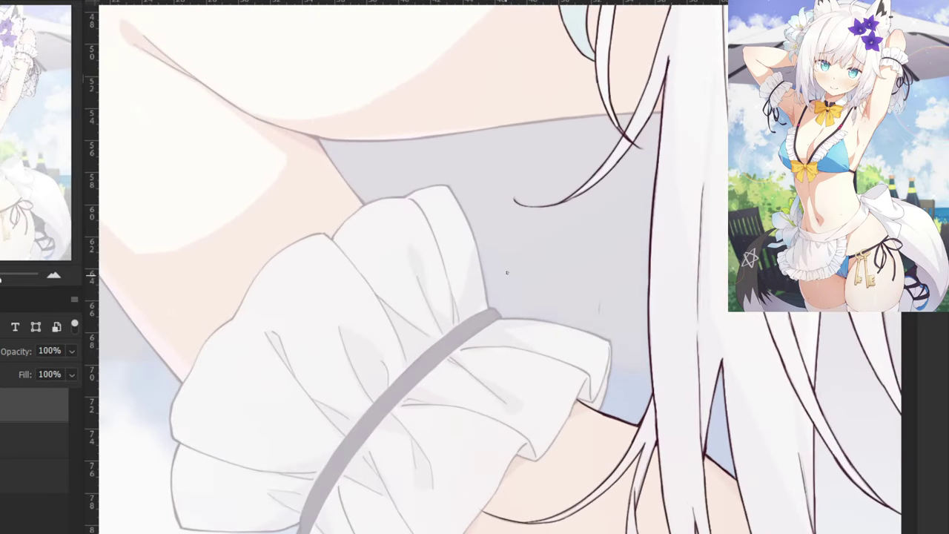
pyautogui.scroll(2, 507, 249)
pyautogui.moveTo(481, 317); pyautogui.dragTo(497, 332)
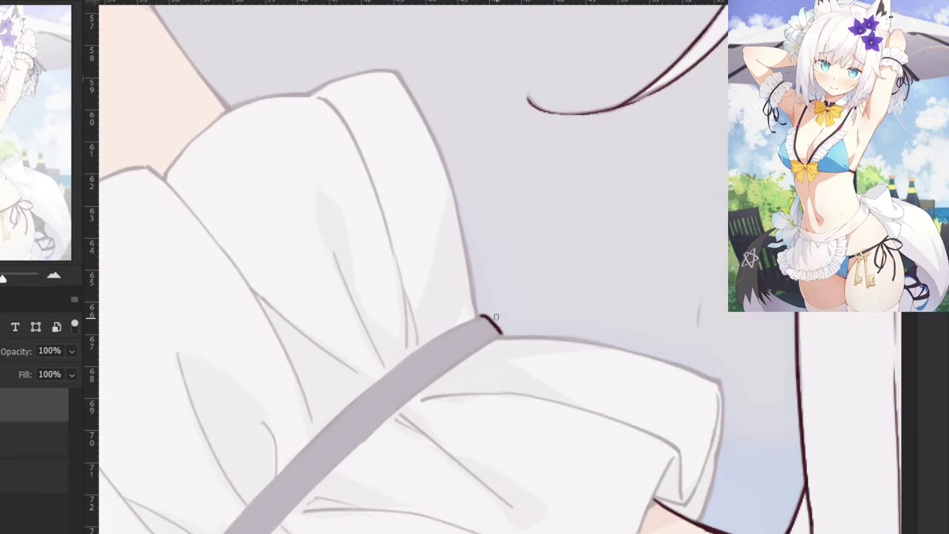
pyautogui.scroll(2, 529, 186)
pyautogui.scroll(-2, 542, 230)
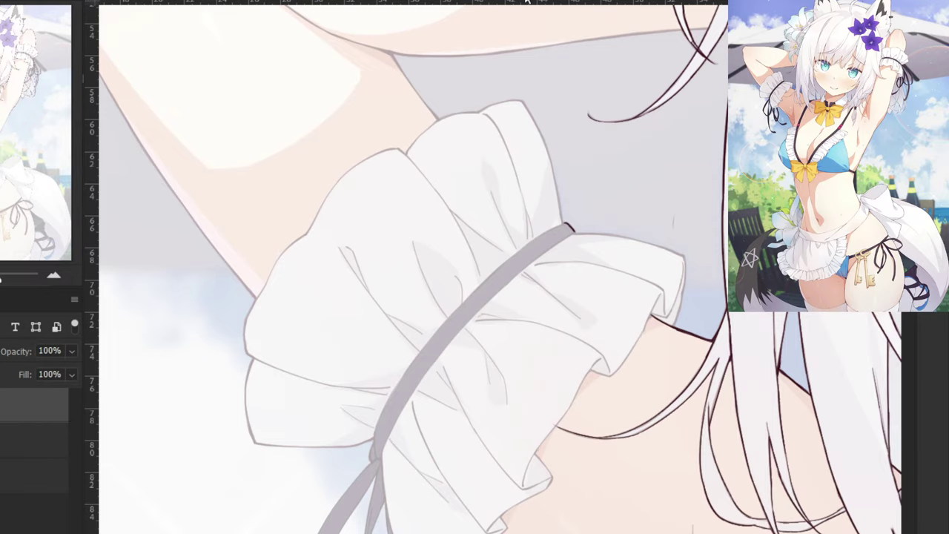
pyautogui.hotkey('ctrl', '+')
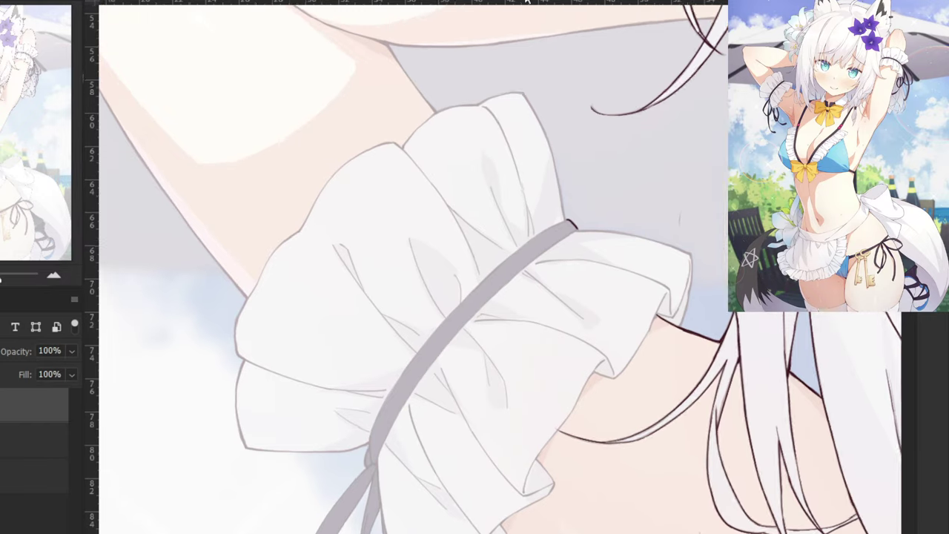
pyautogui.moveTo(650, 164); pyautogui.dragTo(514, 271)
pyautogui.hotkey('ctrl', 'z')
pyautogui.hotkey('ctrl', 'z')
pyautogui.hotkey('ctrl', 'z')
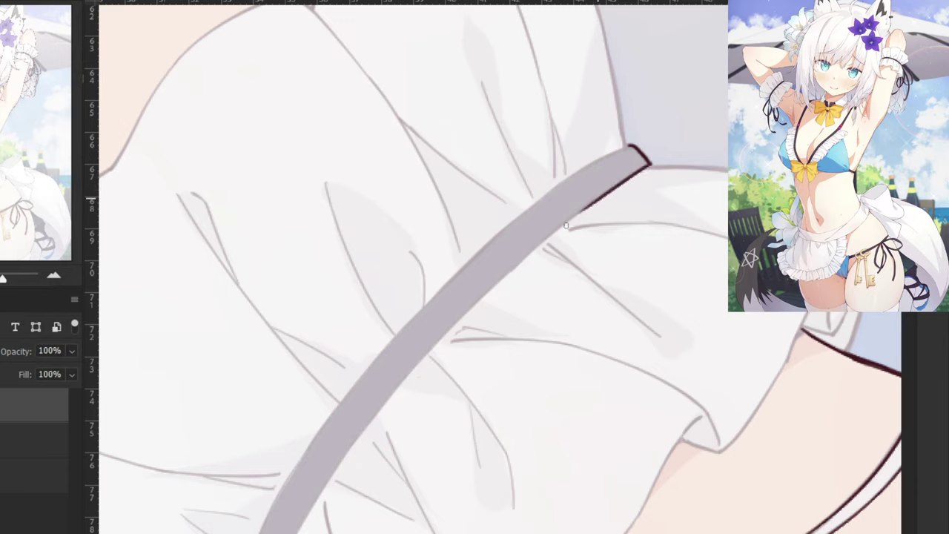
# Continue inking the cuff ribbon's lower edge past the first ruffle folds towards the middle of the cuff.
pyautogui.moveTo(595, 202)
pyautogui.mouseDown()
pyautogui.moveTo(506, 276)
pyautogui.moveTo(595, 207)
pyautogui.moveTo(498, 285)
pyautogui.mouseUp()
pyautogui.hotkey('ctrl', 'z')
pyautogui.hotkey('ctrl', 'z')
pyautogui.hotkey('ctrl', 'z')
pyautogui.moveTo(613, 189); pyautogui.dragTo(504, 281)
pyautogui.hotkey('ctrl', 'z')
pyautogui.hotkey('ctrl', 'z')
pyautogui.moveTo(603, 196); pyautogui.dragTo(499, 281)
pyautogui.hotkey('ctrl', 'z')
pyautogui.moveTo(606, 196); pyautogui.dragTo(508, 281)
pyautogui.hotkey('ctrl', 'z')
pyautogui.hotkey('ctrl', 'z')
pyautogui.moveTo(608, 188)
pyautogui.mouseDown()
pyautogui.moveTo(494, 291)
pyautogui.moveTo(597, 205)
pyautogui.moveTo(497, 285)
pyautogui.moveTo(495, 277)
pyautogui.moveTo(475, 297)
pyautogui.moveTo(525, 265)
pyautogui.moveTo(435, 343)
pyautogui.mouseUp()
pyautogui.hotkey('ctrl', 'z')
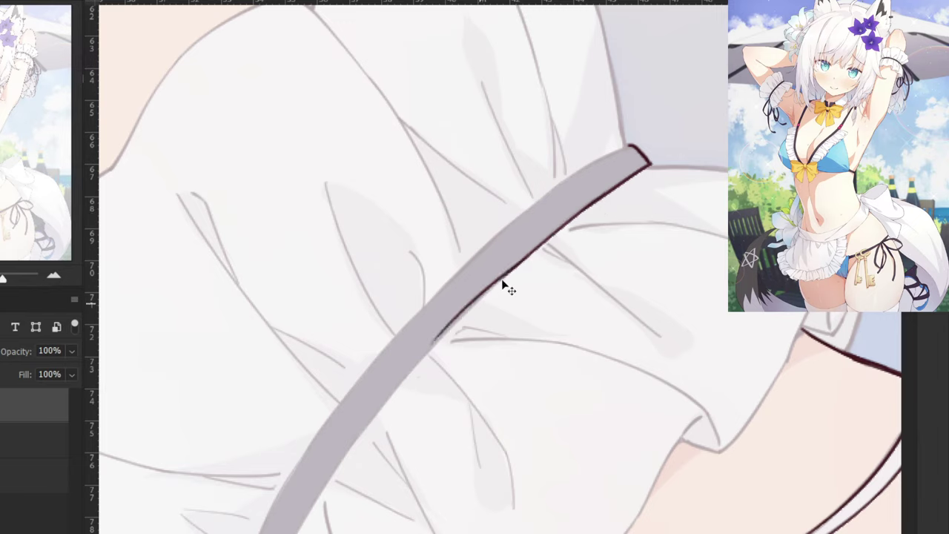
# Ink the middle stretch of the cuff ribbon's lower edge where the ribbon curves down towards the knot.
pyautogui.hotkey('ctrl', 'z')
pyautogui.moveTo(527, 257); pyautogui.dragTo(443, 344)
pyautogui.hotkey('ctrl', 'z')
pyautogui.hotkey('ctrl', 'z')
pyautogui.moveTo(532, 253)
pyautogui.mouseDown()
pyautogui.moveTo(448, 338)
pyautogui.moveTo(531, 257)
pyautogui.moveTo(446, 339)
pyautogui.moveTo(432, 345)
pyautogui.moveTo(479, 302)
pyautogui.moveTo(433, 346)
pyautogui.moveTo(406, 342)
pyautogui.moveTo(472, 328)
pyautogui.mouseUp()
pyautogui.hotkey('ctrl', 'z')
pyautogui.hotkey('ctrl', 'z')
pyautogui.hotkey('ctrl', 'z')
pyautogui.moveTo(534, 320)
pyautogui.mouseDown()
pyautogui.moveTo(484, 386)
pyautogui.moveTo(531, 326)
pyautogui.moveTo(456, 421)
pyautogui.mouseUp()
pyautogui.hotkey('ctrl', 'z')
pyautogui.moveTo(381, 447); pyautogui.dragTo(466, 369)
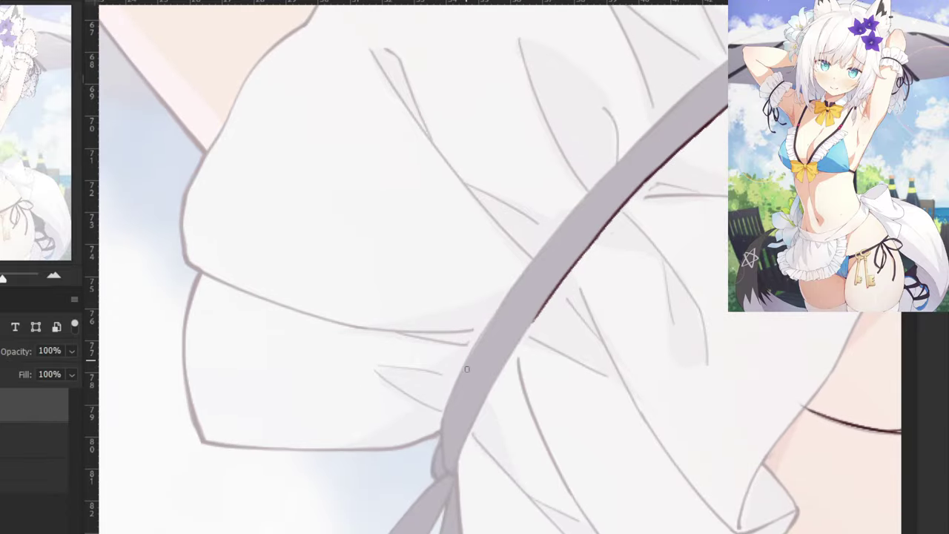
# Ink the last stretch of the cuff ribbon's lower edge from the middle of the cuff to just above the knot.
pyautogui.hotkey('ctrl', 'z')
pyautogui.moveTo(550, 298); pyautogui.dragTo(483, 408)
pyautogui.hotkey('ctrl', 'z')
pyautogui.moveTo(536, 321)
pyautogui.mouseDown()
pyautogui.moveTo(483, 409)
pyautogui.moveTo(535, 322)
pyautogui.moveTo(479, 419)
pyautogui.mouseUp()
pyautogui.hotkey('ctrl', 'z')
pyautogui.hotkey('ctrl', 'z')
pyautogui.moveTo(538, 316); pyautogui.dragTo(480, 421)
pyautogui.moveTo(506, 361); pyautogui.dragTo(463, 449)
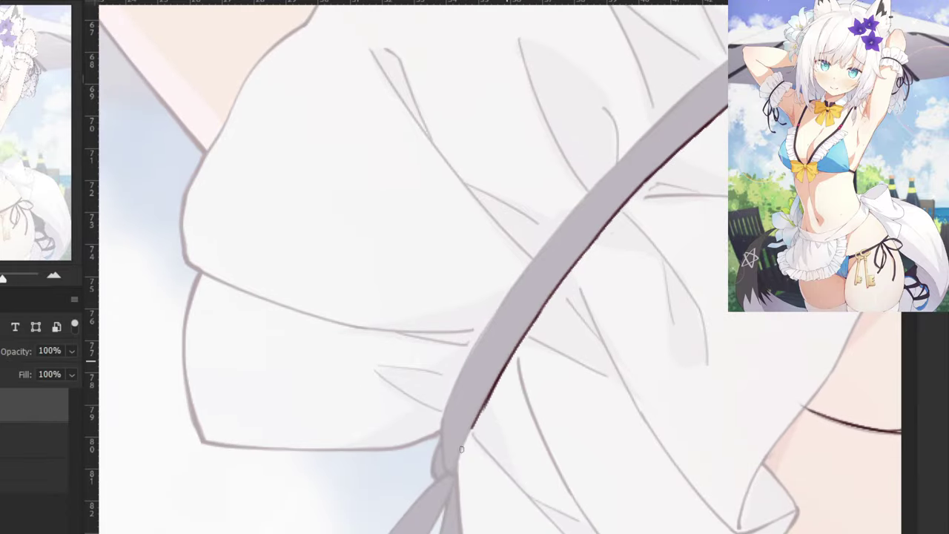
pyautogui.hotkey('ctrl', 'z')
pyautogui.hotkey('ctrl', 'z')
pyautogui.moveTo(542, 310); pyautogui.dragTo(482, 415)
pyautogui.hotkey('ctrl', 'z')
pyautogui.hotkey('ctrl', 'z')
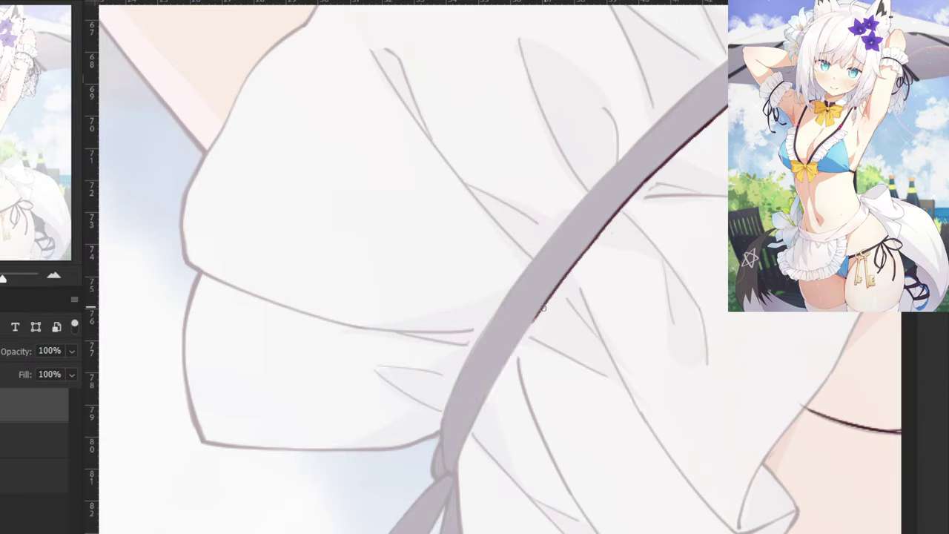
pyautogui.moveTo(538, 316); pyautogui.dragTo(484, 408)
pyautogui.hotkey('ctrl', 'z')
pyautogui.hotkey('ctrl', 'z')
pyautogui.hotkey('ctrl', 'z')
pyautogui.moveTo(542, 310); pyautogui.dragTo(488, 399)
# Ink the narrow rounded tip of the cuff ribbon where it meets the knot.
pyautogui.moveTo(509, 359); pyautogui.dragTo(456, 470)
pyautogui.hotkey('ctrl', 'z')
pyautogui.hotkey('ctrl', 'z')
pyautogui.hotkey('ctrl', 'shift', 'z')
pyautogui.moveTo(442, 421)
pyautogui.mouseDown()
pyautogui.moveTo(443, 481)
pyautogui.moveTo(442, 432)
pyautogui.moveTo(455, 476)
pyautogui.mouseUp()
pyautogui.hotkey('ctrl', 'z')
pyautogui.hotkey('ctrl', 'z')
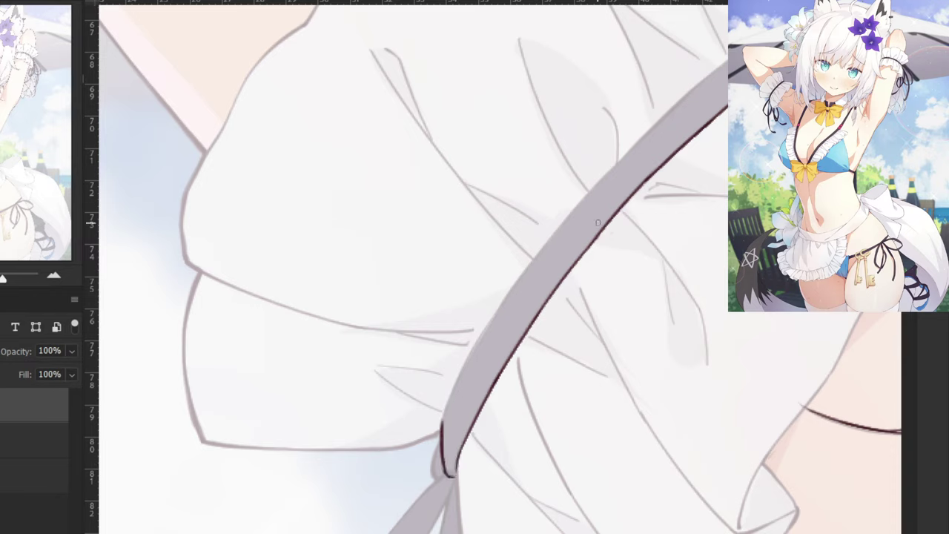
# Ink the cuff ribbon's upper edge along the curve just above the knot.
pyautogui.moveTo(501, 302); pyautogui.dragTo(443, 402)
pyautogui.hotkey('ctrl', 'z')
pyautogui.hotkey('ctrl', 'shift', 'z')
pyautogui.moveTo(461, 366); pyautogui.dragTo(444, 415)
pyautogui.hotkey('ctrl', 'z')
pyautogui.moveTo(454, 382); pyautogui.dragTo(445, 419)
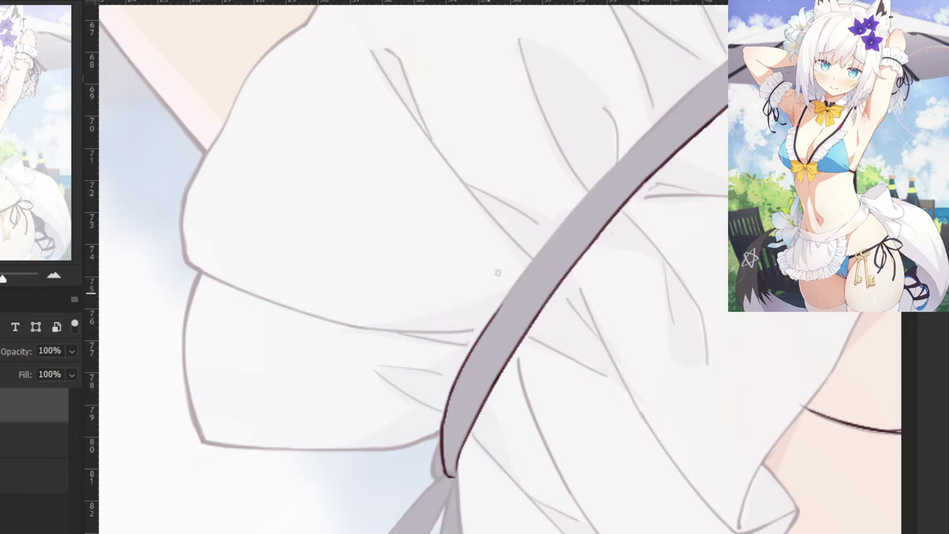
# Extend the cuff ribbon's upper edge through the middle of the cuff and clean up its overlap with the existing line.
pyautogui.moveTo(509, 242); pyautogui.dragTo(466, 398)
pyautogui.moveTo(562, 332); pyautogui.dragTo(481, 433)
pyautogui.hotkey('ctrl', 'z')
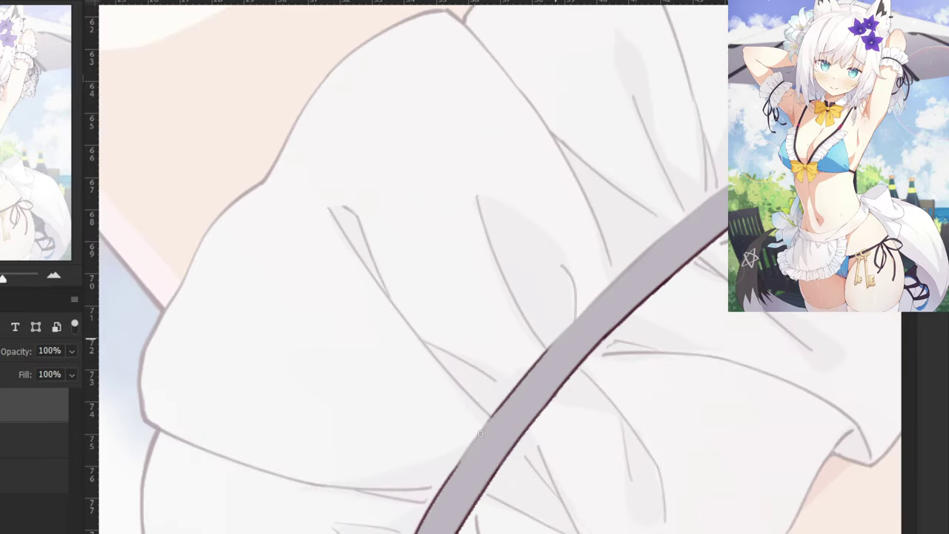
pyautogui.moveTo(507, 394); pyautogui.dragTo(457, 469)
pyautogui.hotkey('ctrl', 'z')
pyautogui.moveTo(496, 411); pyautogui.dragTo(442, 487)
pyautogui.hotkey('ctrl', 'z')
pyautogui.press('e')
pyautogui.press('b')
pyautogui.hotkey('ctrl', 'z')
pyautogui.hotkey('ctrl', 'z')
pyautogui.moveTo(472, 447); pyautogui.dragTo(437, 496)
pyautogui.moveTo(472, 447)
pyautogui.mouseDown()
pyautogui.moveTo(447, 483)
pyautogui.moveTo(453, 475)
pyautogui.mouseUp()
pyautogui.hotkey('ctrl', 'z')
pyautogui.moveTo(534, 282)
pyautogui.mouseDown()
pyautogui.moveTo(516, 309)
pyautogui.moveTo(512, 403)
pyautogui.mouseUp()
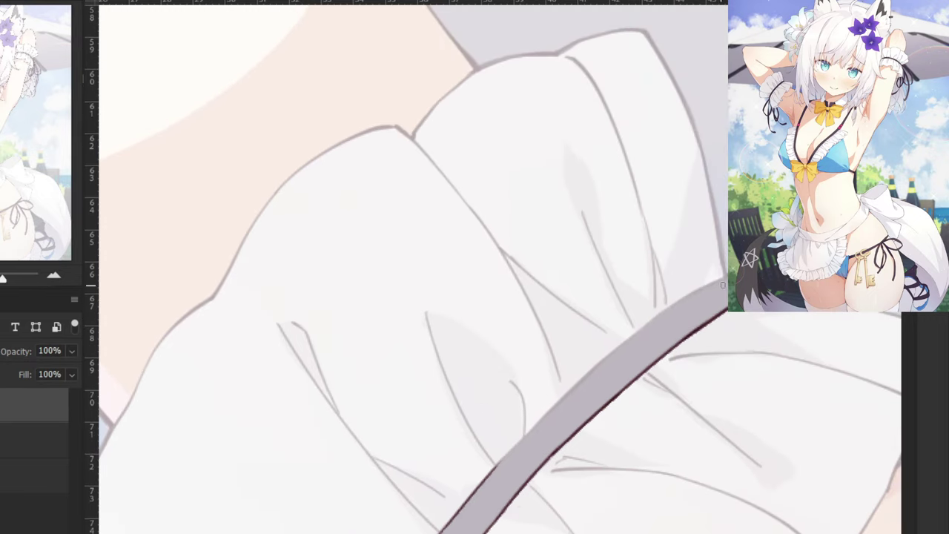
# Ink the start of the cuff ribbon's upper edge from its short end beside the hair.
pyautogui.moveTo(728, 276); pyautogui.dragTo(621, 346)
pyautogui.hotkey('ctrl', 'z')
pyautogui.hotkey('ctrl', 'z')
pyautogui.moveTo(700, 290); pyautogui.dragTo(602, 362)
pyautogui.hotkey('ctrl', 'z')
pyautogui.moveTo(702, 286)
pyautogui.mouseDown()
pyautogui.moveTo(602, 363)
pyautogui.moveTo(702, 287)
pyautogui.moveTo(599, 363)
pyautogui.mouseUp()
pyautogui.hotkey('ctrl', 'z')
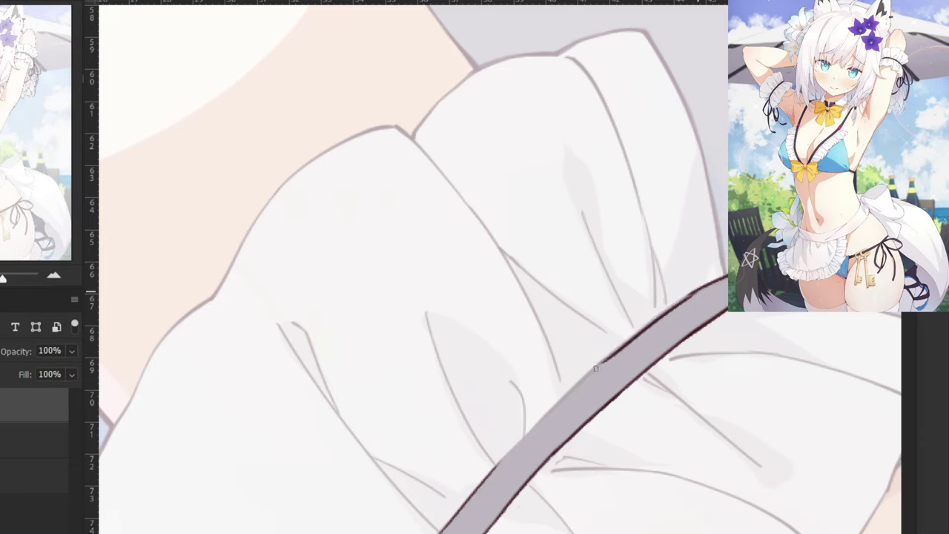
pyautogui.hotkey('ctrl', 'z')
pyautogui.moveTo(703, 289); pyautogui.dragTo(591, 371)
pyautogui.hotkey('ctrl', 'z')
pyautogui.hotkey('ctrl', 'z')
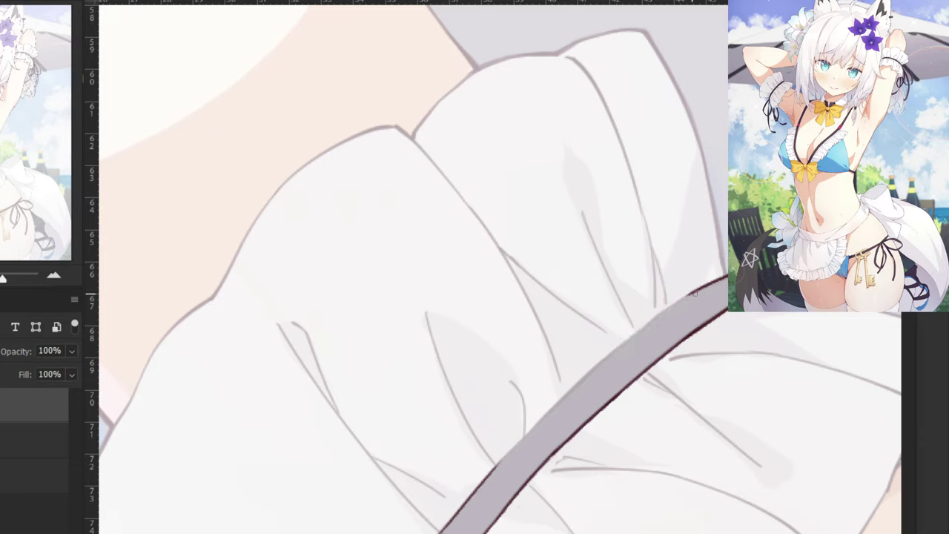
# Ink the remaining upper edge of the cuff ribbon until it joins the line coming up from the knot.
pyautogui.moveTo(701, 288); pyautogui.dragTo(539, 424)
pyautogui.hotkey('ctrl', 'z')
pyautogui.moveTo(608, 356); pyautogui.dragTo(517, 445)
pyautogui.hotkey('ctrl', 'z')
pyautogui.hotkey('ctrl', 'z')
pyautogui.moveTo(590, 373); pyautogui.dragTo(524, 435)
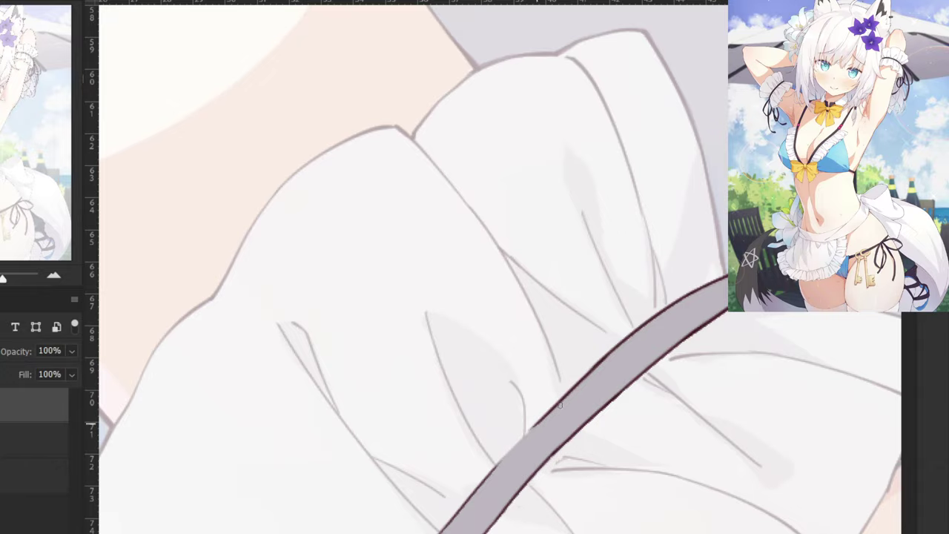
pyautogui.moveTo(560, 405); pyautogui.dragTo(495, 468)
pyautogui.hotkey('ctrl', 'z')
pyautogui.hotkey('ctrl', 'z')
pyautogui.moveTo(549, 411); pyautogui.dragTo(497, 462)
# Ink the start of the frill's upper fold line, beginning just below the ribbon's short end.
pyautogui.hotkey('ctrl', '-')
pyautogui.hotkey('ctrl', '-')
pyautogui.hotkey('ctrl', '-')
pyautogui.hotkey('ctrl', '-')
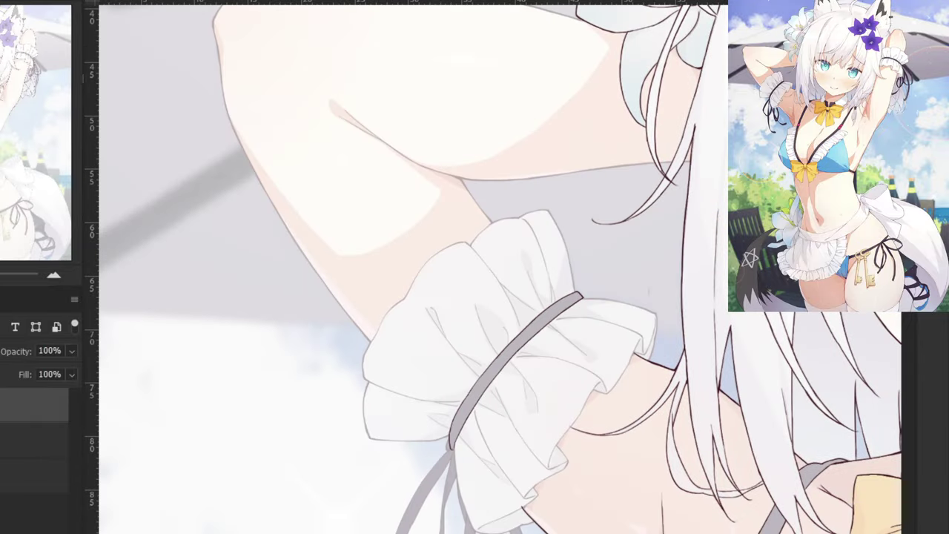
pyautogui.hotkey('ctrl', '+')
pyautogui.moveTo(530, 403); pyautogui.dragTo(415, 429)
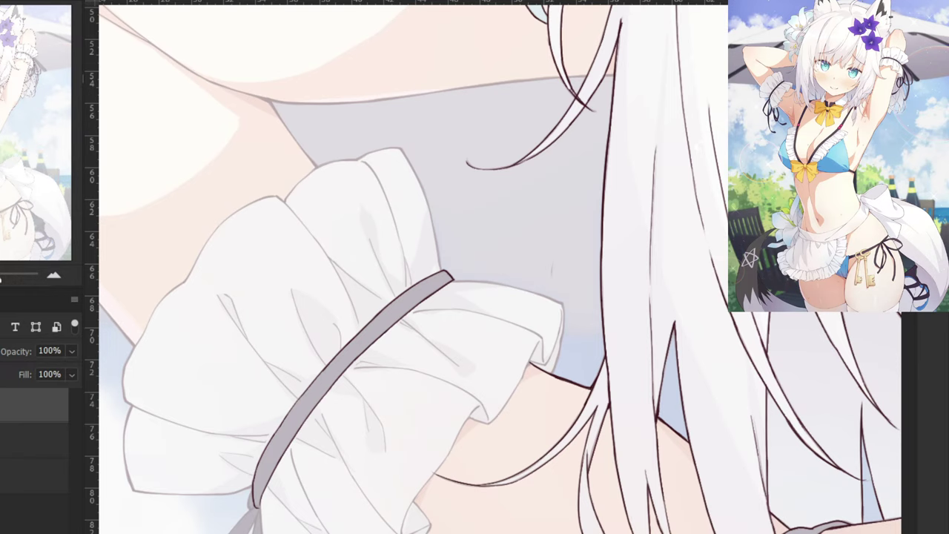
pyautogui.hotkey('ctrl', '+')
pyautogui.hotkey('ctrl', '+')
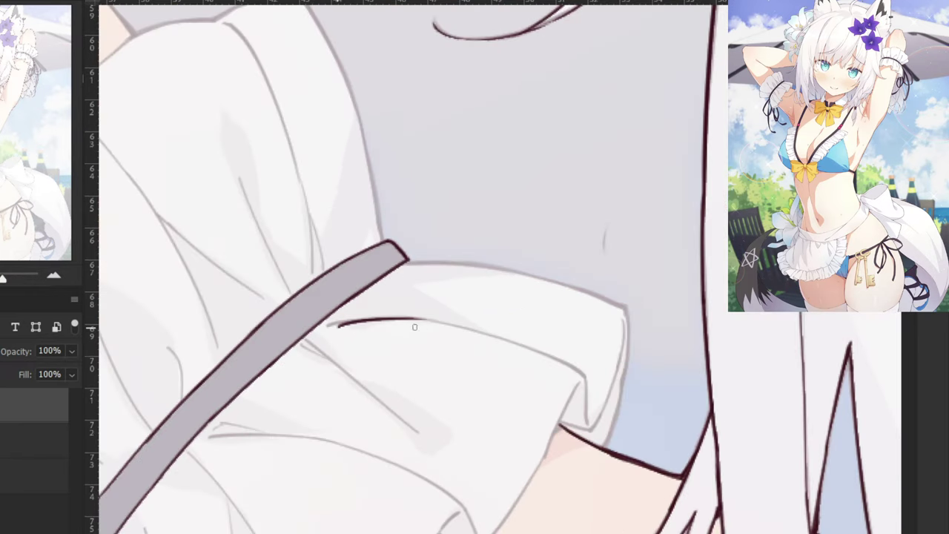
pyautogui.moveTo(328, 325)
pyautogui.mouseDown()
pyautogui.moveTo(419, 320)
pyautogui.moveTo(496, 333)
pyautogui.mouseUp()
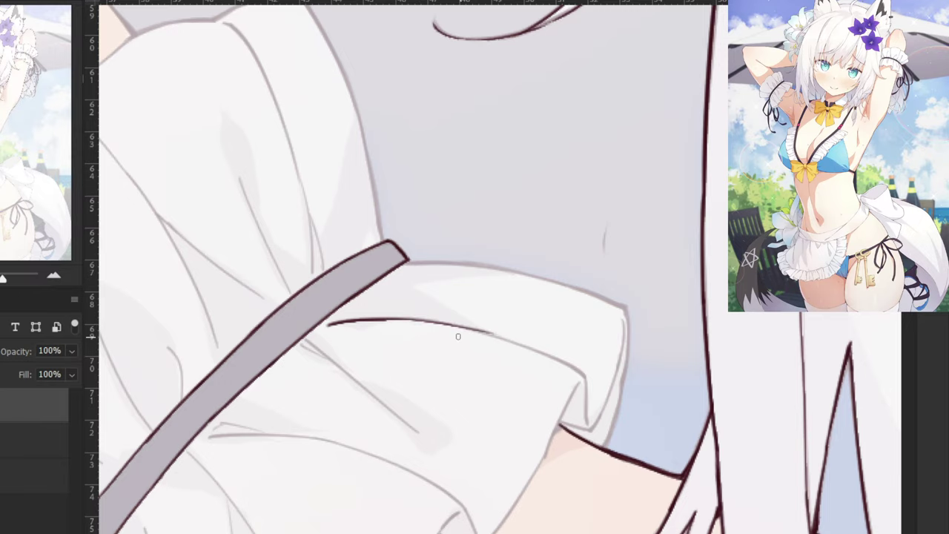
# Refine the upper fold line and extend it across the frill toward the turned corner near the hair.
pyautogui.hotkey('ctrl', 'z')
pyautogui.moveTo(394, 320)
pyautogui.mouseDown()
pyautogui.moveTo(512, 343)
pyautogui.moveTo(498, 339)
pyautogui.mouseUp()
pyautogui.hotkey('ctrl', 'z')
pyautogui.hotkey('ctrl', 'z')
pyautogui.moveTo(398, 319); pyautogui.dragTo(551, 357)
pyautogui.hotkey('ctrl', 'z')
pyautogui.hotkey('ctrl', 'z')
pyautogui.moveTo(394, 320); pyautogui.dragTo(501, 339)
pyautogui.moveTo(433, 323); pyautogui.dragTo(559, 359)
# Continue the upper fold line to the turned corner and down to the tip of the fold.
pyautogui.hotkey('ctrl', '+')
pyautogui.hotkey('ctrl', 'z')
pyautogui.moveTo(464, 348); pyautogui.dragTo(620, 405)
pyautogui.hotkey('ctrl', 'z')
pyautogui.hotkey('ctrl', 'z')
pyautogui.hotkey('ctrl', 'z')
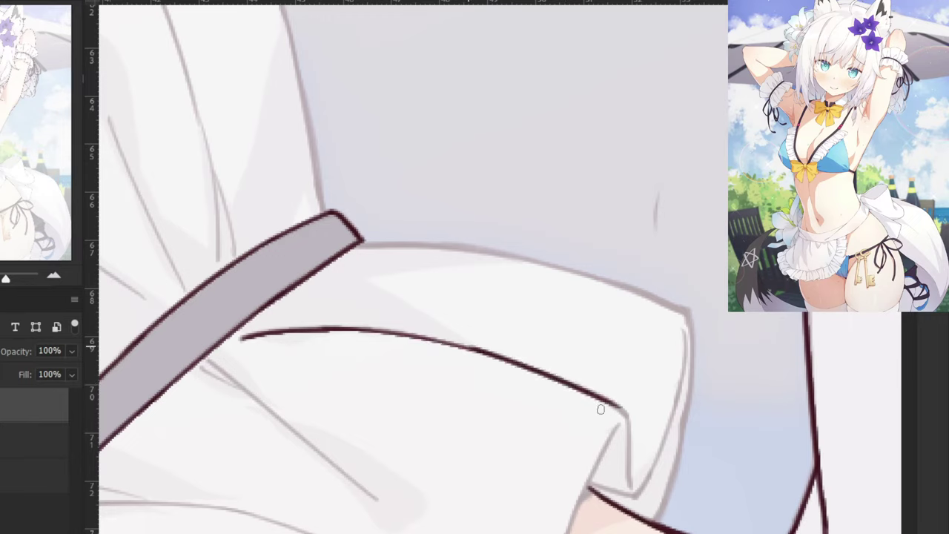
pyautogui.hotkey('ctrl', 'z')
pyautogui.moveTo(480, 354)
pyautogui.mouseDown()
pyautogui.moveTo(623, 416)
pyautogui.moveTo(636, 482)
pyautogui.mouseUp()
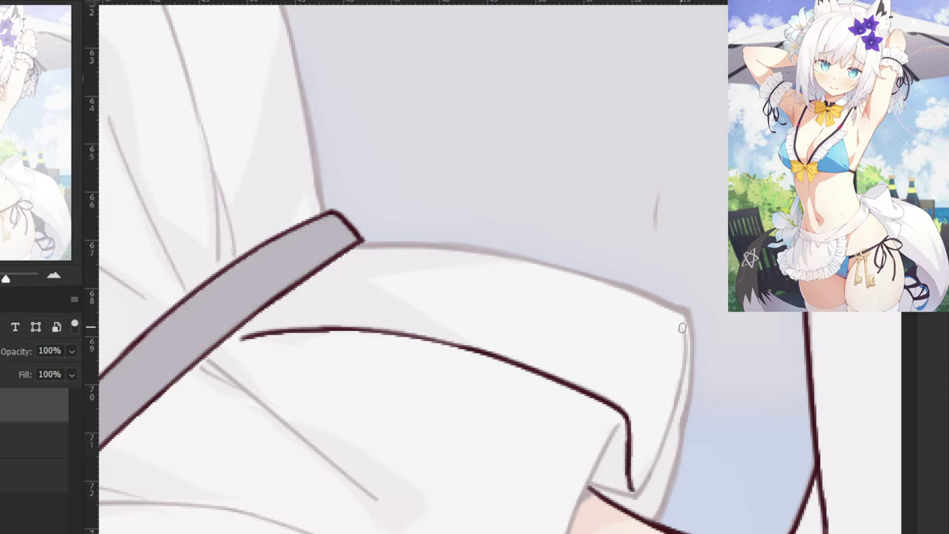
# Ink the upper and lower ends of the turned flap's inner edge between the frill corner and the fold tip.
pyautogui.hotkey('ctrl', 'z')
pyautogui.moveTo(682, 326)
pyautogui.mouseDown()
pyautogui.moveTo(672, 412)
pyautogui.moveTo(651, 459)
pyautogui.mouseUp()
pyautogui.hotkey('ctrl', 'z')
pyautogui.moveTo(685, 327); pyautogui.dragTo(668, 436)
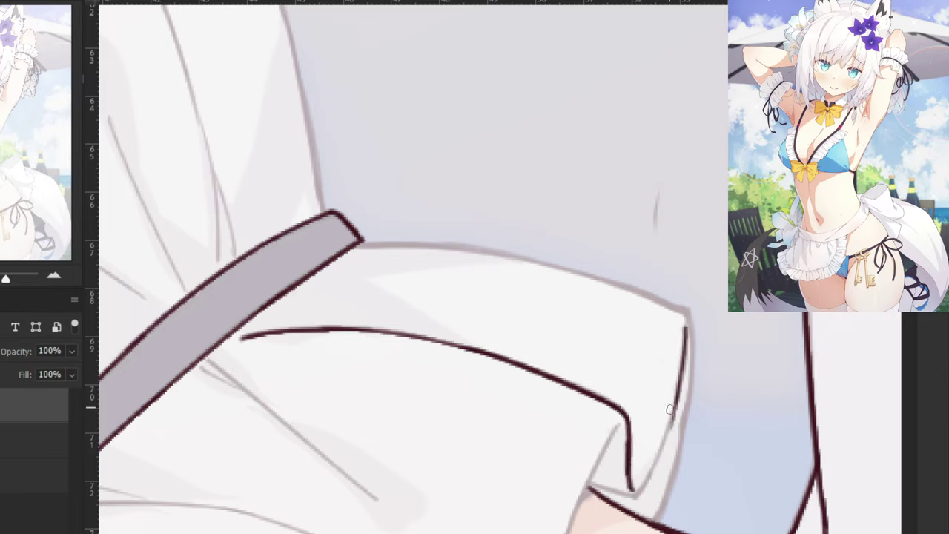
pyautogui.moveTo(680, 372); pyautogui.dragTo(652, 473)
pyautogui.hotkey('ctrl', 'z')
pyautogui.moveTo(676, 394)
pyautogui.mouseDown()
pyautogui.moveTo(635, 495)
pyautogui.moveTo(614, 492)
pyautogui.moveTo(636, 494)
pyautogui.mouseUp()
pyautogui.hotkey('ctrl', 'z')
pyautogui.hotkey('ctrl', 'z')
pyautogui.hotkey('ctrl', 'z')
pyautogui.hotkey('ctrl', 'z')
pyautogui.moveTo(669, 419); pyautogui.dragTo(642, 482)
# Trim the middle of the flap's inner edge and redraw it as one continuous line down to the fold tip.
pyautogui.press('e')
pyautogui.moveTo(671, 401); pyautogui.dragTo(668, 443)
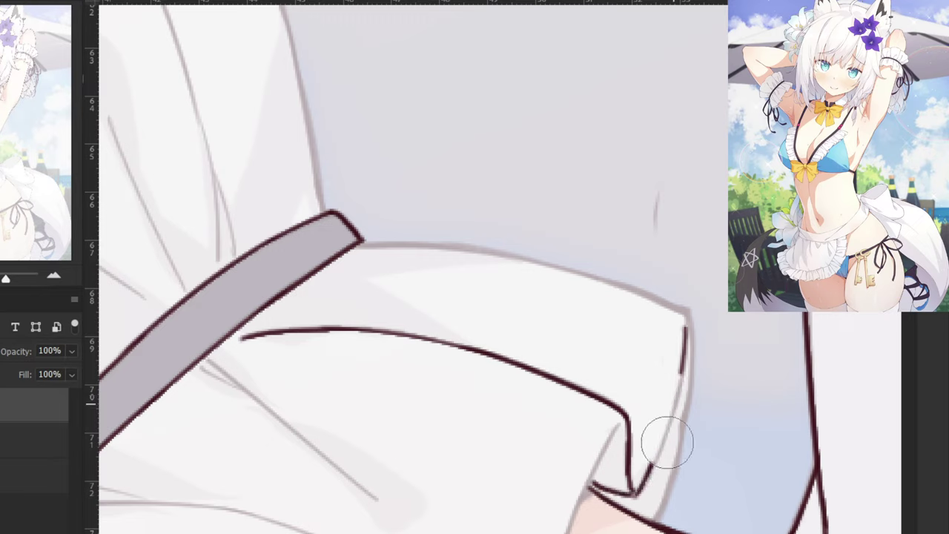
pyautogui.press('b')
pyautogui.moveTo(684, 350); pyautogui.dragTo(655, 460)
pyautogui.hotkey('ctrl', 'z')
pyautogui.moveTo(666, 424); pyautogui.dragTo(643, 483)
pyautogui.hotkey('ctrl', 'z')
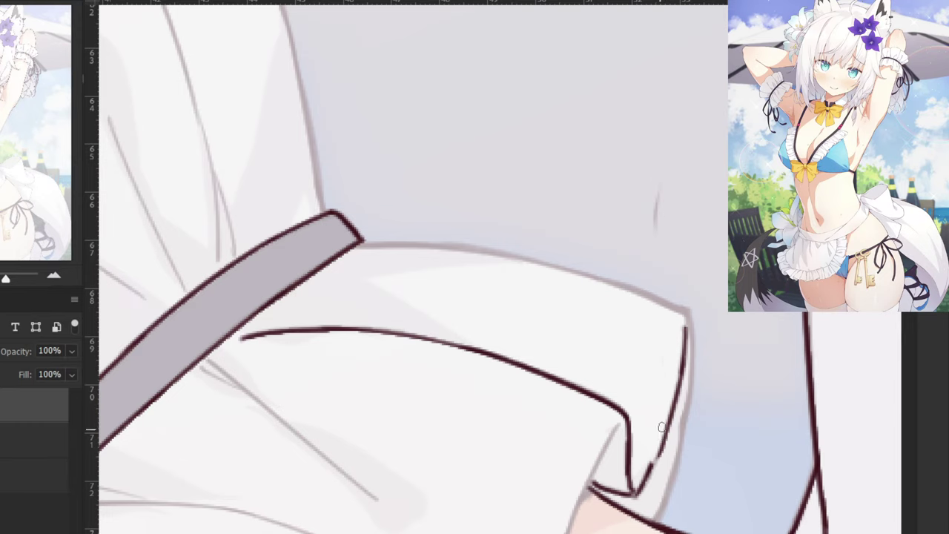
pyautogui.hotkey('ctrl', 'z')
pyautogui.moveTo(683, 354); pyautogui.dragTo(644, 480)
pyautogui.hotkey('ctrl', 'z')
pyautogui.hotkey('ctrl', 'z')
pyautogui.moveTo(684, 359); pyautogui.dragTo(645, 480)
# Ink the frill's top outline from the ribbon's short end to the outer corner.
pyautogui.hotkey('ctrl', '-')
pyautogui.hotkey('ctrl', '-')
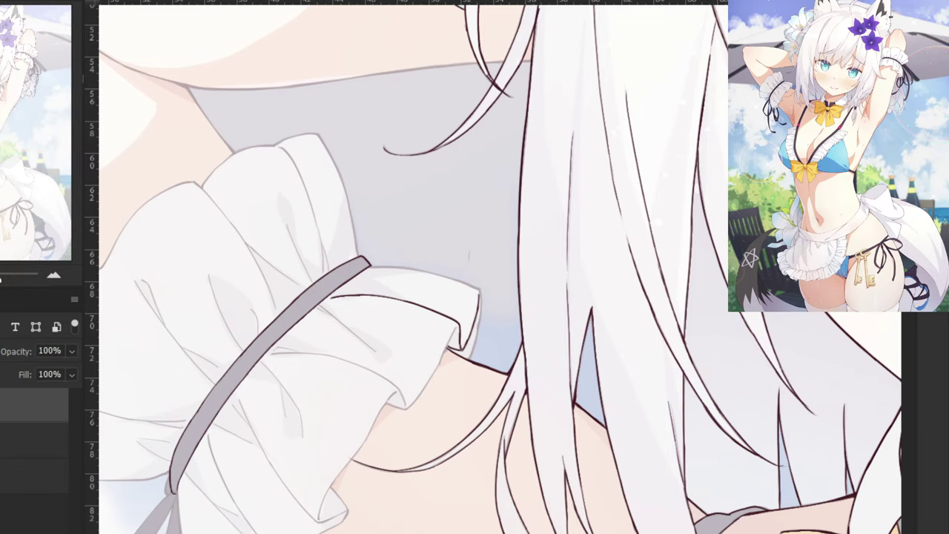
pyautogui.hotkey('ctrl', '+')
pyautogui.moveTo(239, 235)
pyautogui.mouseDown()
pyautogui.moveTo(316, 247)
pyautogui.moveTo(285, 235)
pyautogui.moveTo(417, 265)
pyautogui.mouseUp()
pyautogui.hotkey('ctrl', '+')
pyautogui.hotkey('ctrl', 'z')
pyautogui.moveTo(199, 206); pyautogui.dragTo(413, 262)
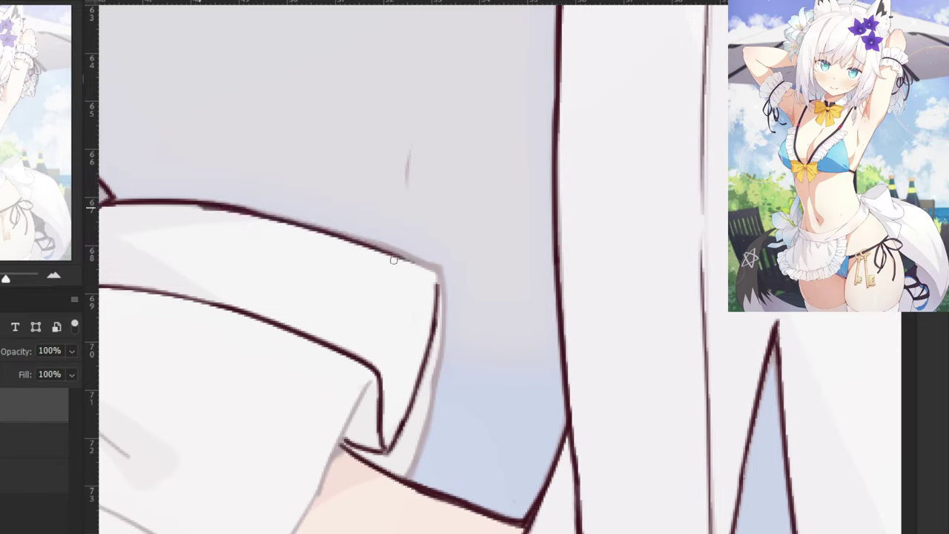
pyautogui.hotkey('ctrl', 'z')
pyautogui.moveTo(236, 206); pyautogui.dragTo(438, 266)
pyautogui.hotkey('ctrl', 'z')
pyautogui.hotkey('ctrl', 'z')
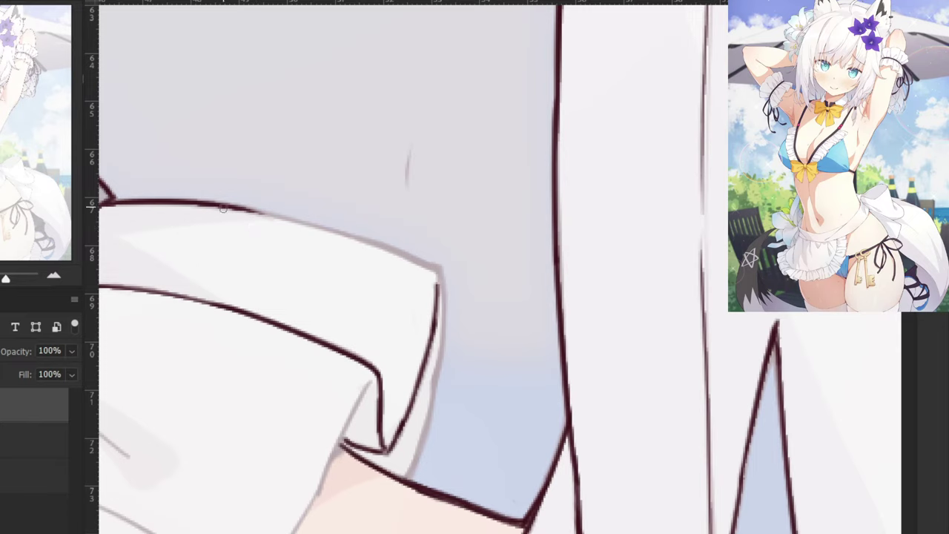
pyautogui.moveTo(233, 204); pyautogui.dragTo(430, 261)
pyautogui.moveTo(298, 221); pyautogui.dragTo(426, 263)
pyautogui.hotkey('ctrl', 'z')
pyautogui.moveTo(374, 244)
pyautogui.mouseDown()
pyautogui.moveTo(425, 273)
pyautogui.moveTo(396, 250)
pyautogui.moveTo(426, 261)
pyautogui.moveTo(443, 299)
pyautogui.mouseUp()
pyautogui.hotkey('ctrl', 'z')
pyautogui.hotkey('ctrl', 'z')
pyautogui.hotkey('ctrl', 'z')
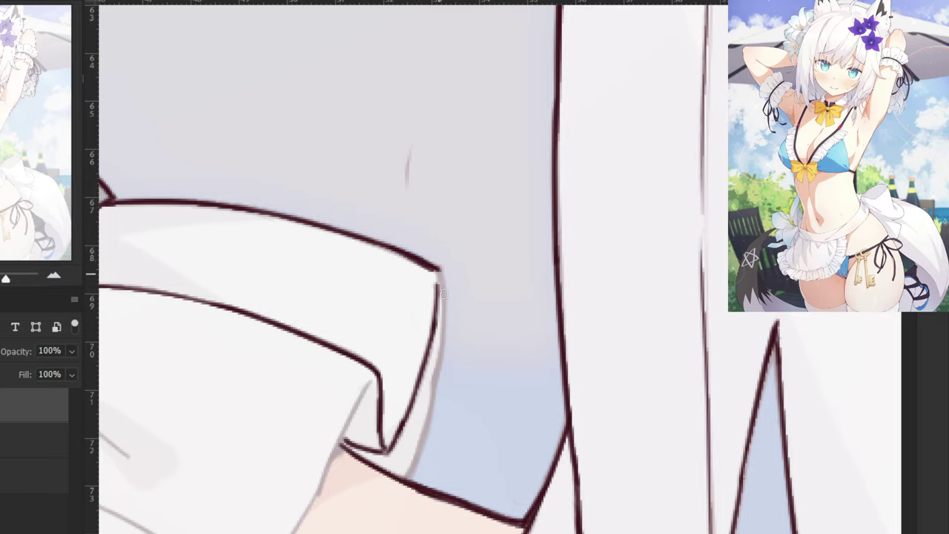
# Ink the frill's outer side edge from the top corner down to the arm outline.
pyautogui.moveTo(439, 265); pyautogui.dragTo(445, 362)
pyautogui.hotkey('ctrl', 'z')
pyautogui.moveTo(440, 267); pyautogui.dragTo(441, 372)
pyautogui.moveTo(445, 335); pyautogui.dragTo(433, 400)
pyautogui.moveTo(436, 378); pyautogui.dragTo(413, 474)
pyautogui.moveTo(424, 441); pyautogui.dragTo(403, 481)
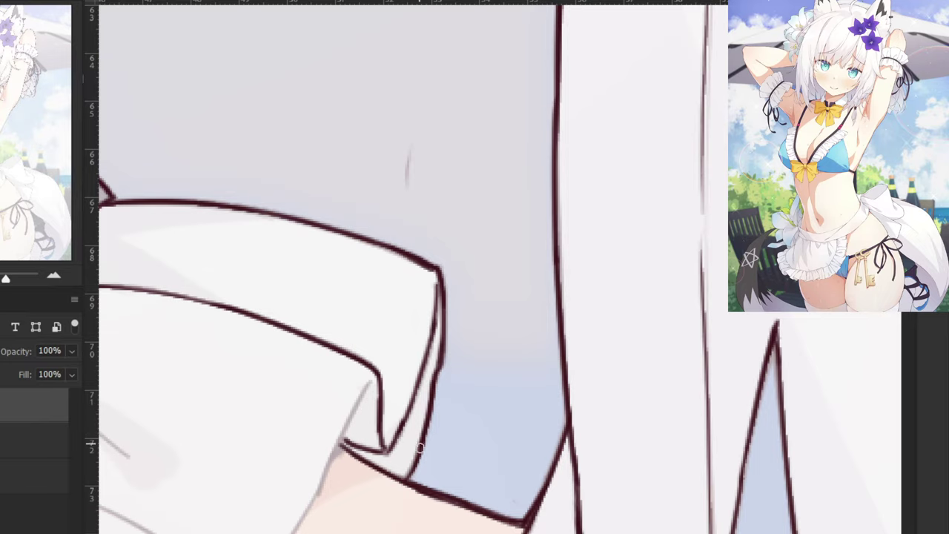
pyautogui.moveTo(421, 448); pyautogui.dragTo(405, 477)
# Ink the straight diagonal crease running from the ribbon's lower edge into the middle of the frill.
pyautogui.hotkey('ctrl', '-')
pyautogui.moveTo(256, 249); pyautogui.dragTo(412, 173)
pyautogui.moveTo(292, 186); pyautogui.dragTo(405, 242)
pyautogui.hotkey('ctrl', '+')
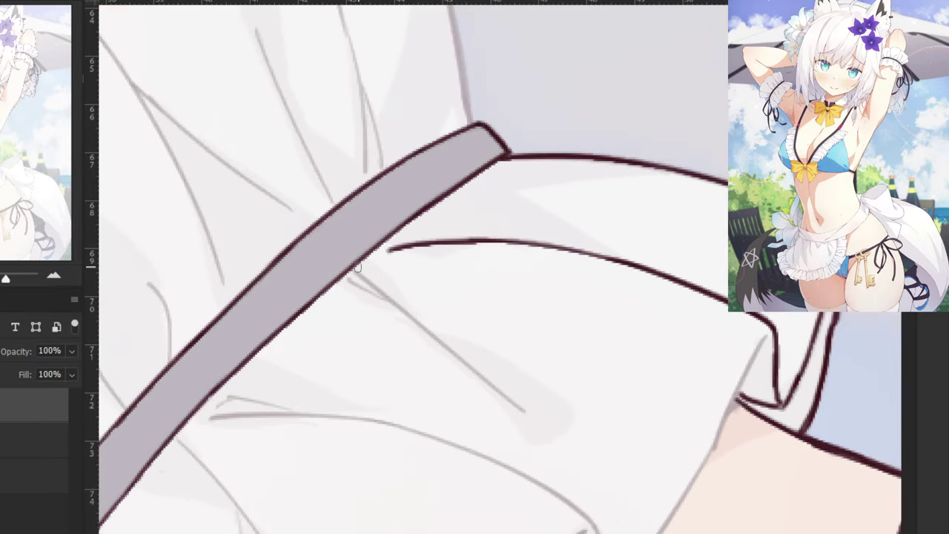
pyautogui.hotkey('ctrl', 'z')
pyautogui.moveTo(356, 267); pyautogui.dragTo(522, 411)
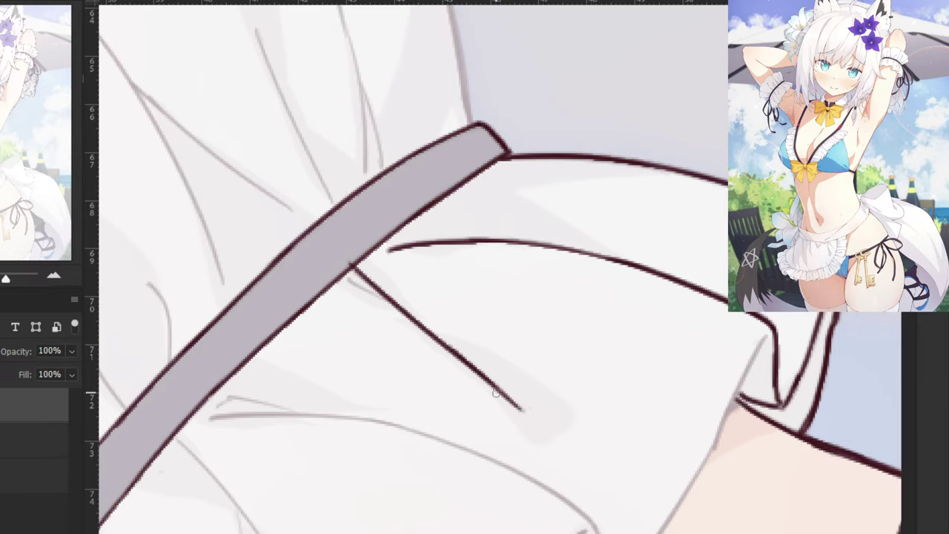
pyautogui.hotkey('ctrl', 'z')
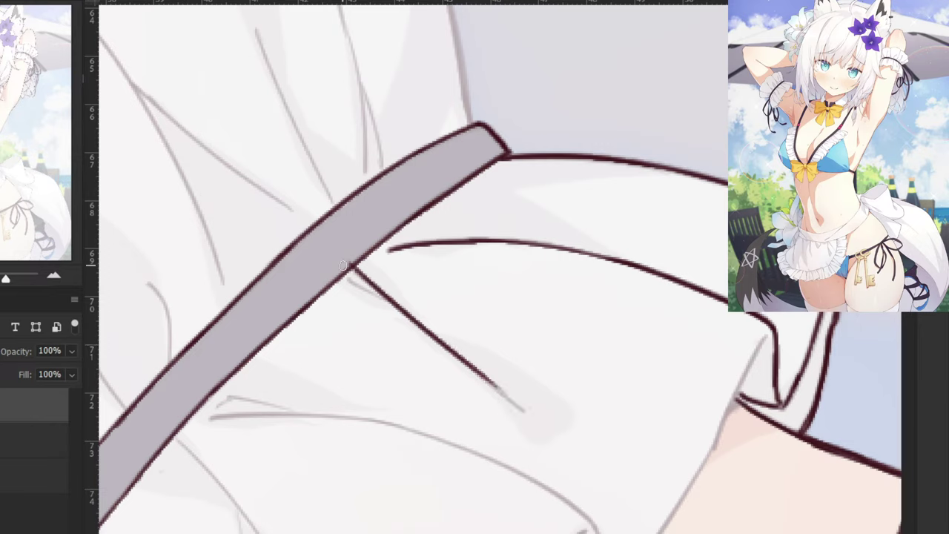
pyautogui.hotkey('ctrl', 'z')
pyautogui.moveTo(355, 269); pyautogui.dragTo(395, 300)
pyautogui.moveTo(355, 270); pyautogui.dragTo(515, 403)
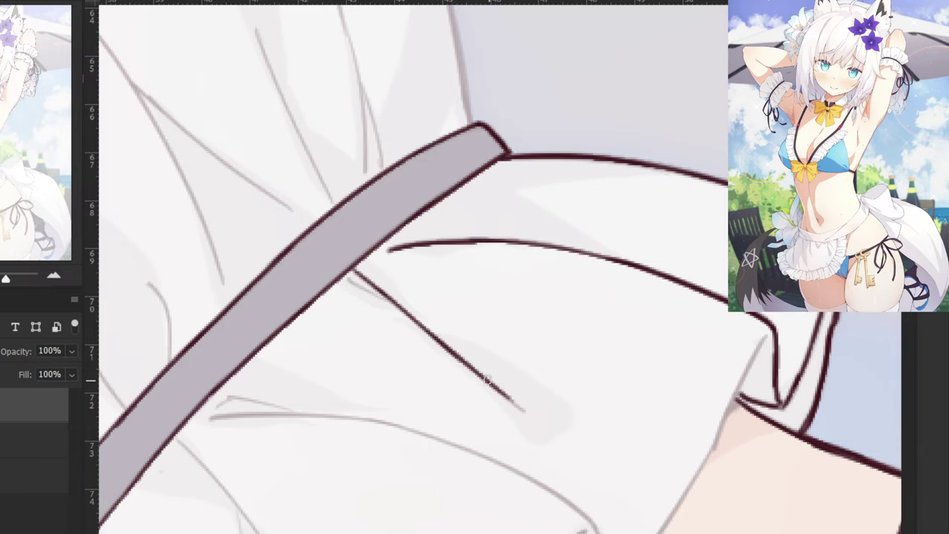
# Finish the far end of the diagonal crease and add the short crease beside its start at the ribbon.
pyautogui.hotkey('ctrl', 'z')
pyautogui.moveTo(452, 353); pyautogui.dragTo(517, 404)
pyautogui.moveTo(470, 371); pyautogui.dragTo(522, 409)
pyautogui.hotkey('ctrl', 'z')
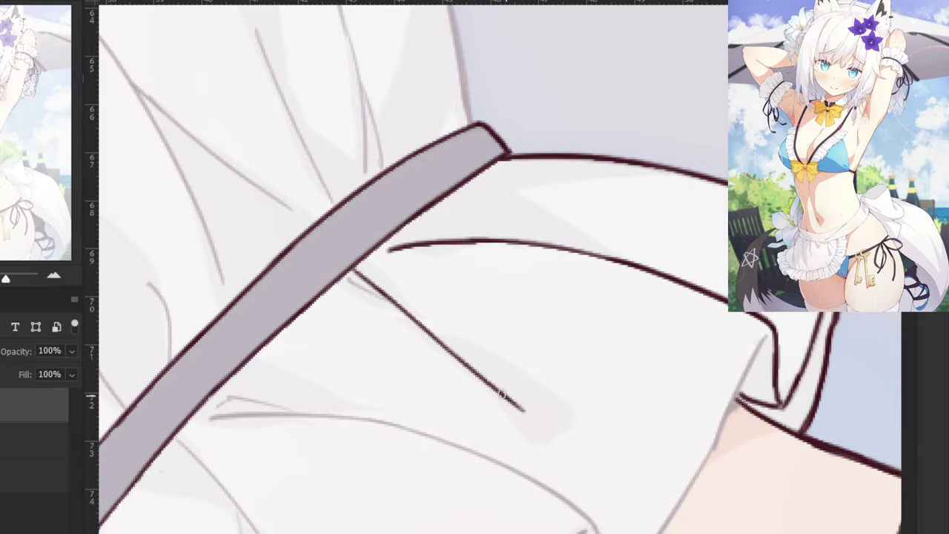
pyautogui.hotkey('ctrl', 'z')
pyautogui.moveTo(355, 282); pyautogui.dragTo(402, 305)
# Examine the document with the line art notes and figure sketches, then return to the illustration and check the whole upper body.
pyautogui.scroll(-2, 363, 289)
pyautogui.scroll(-2, 364, 290)
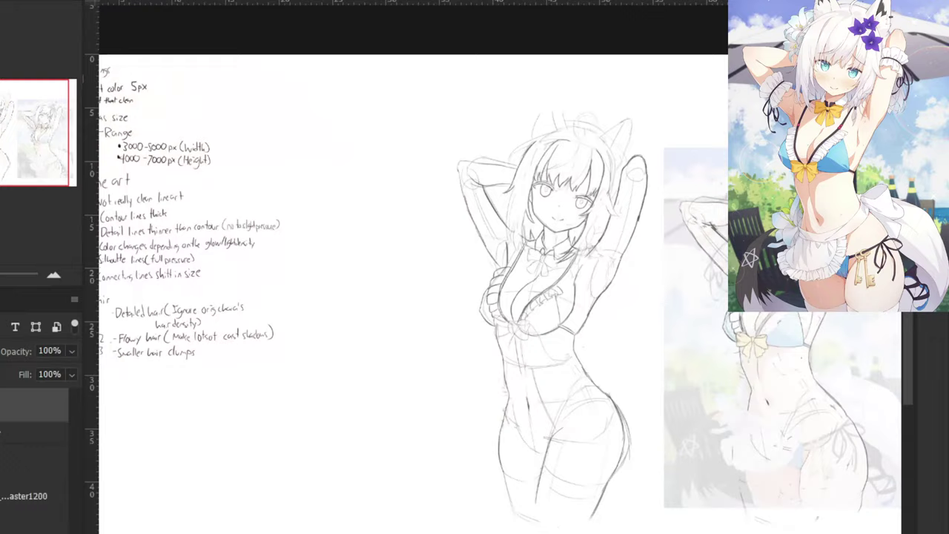
pyautogui.hotkey('ctrl', '-')
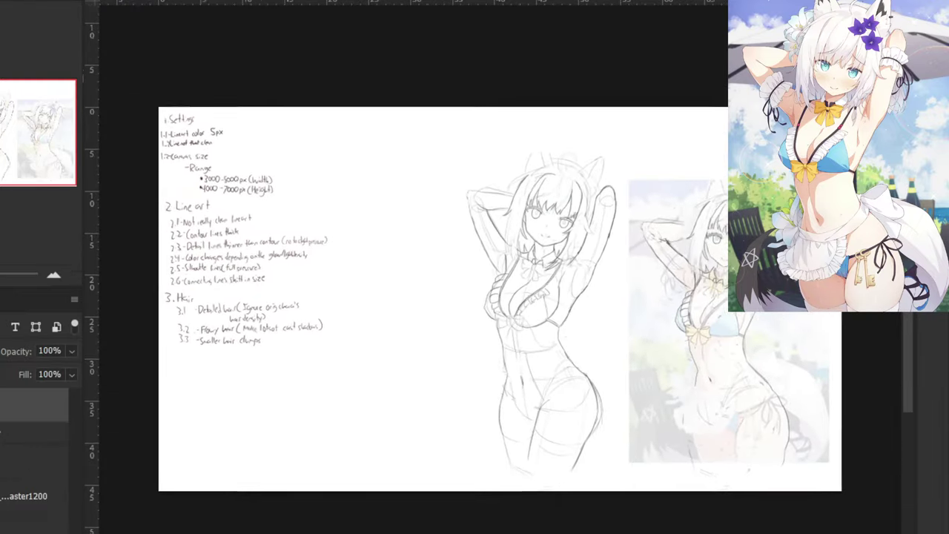
pyautogui.hotkey('ctrl', '+')
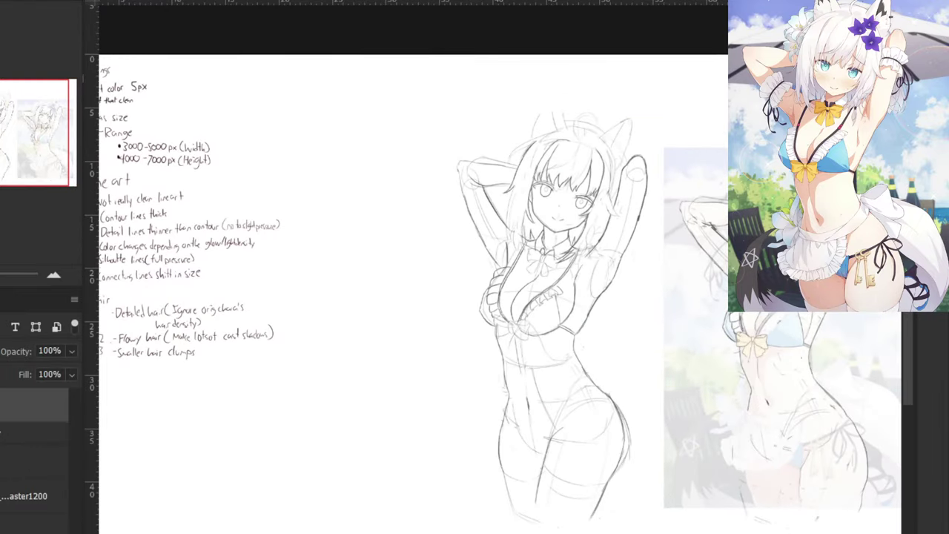
pyautogui.hotkey('ctrl', '-')
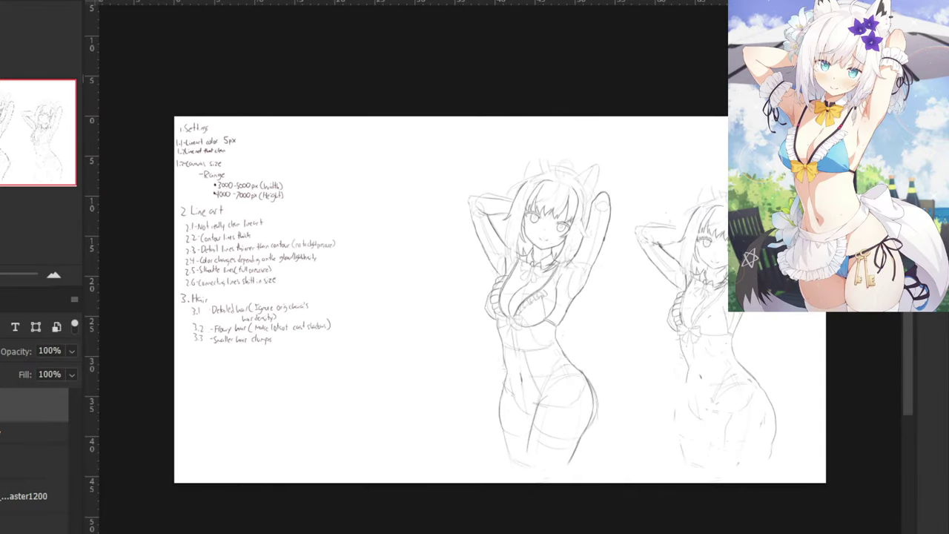
pyautogui.hotkey('ctrl', 'Tab')
pyautogui.hotkey('ctrl', '-')
pyautogui.hotkey('ctrl', '-')
pyautogui.hotkey('ctrl', '-')
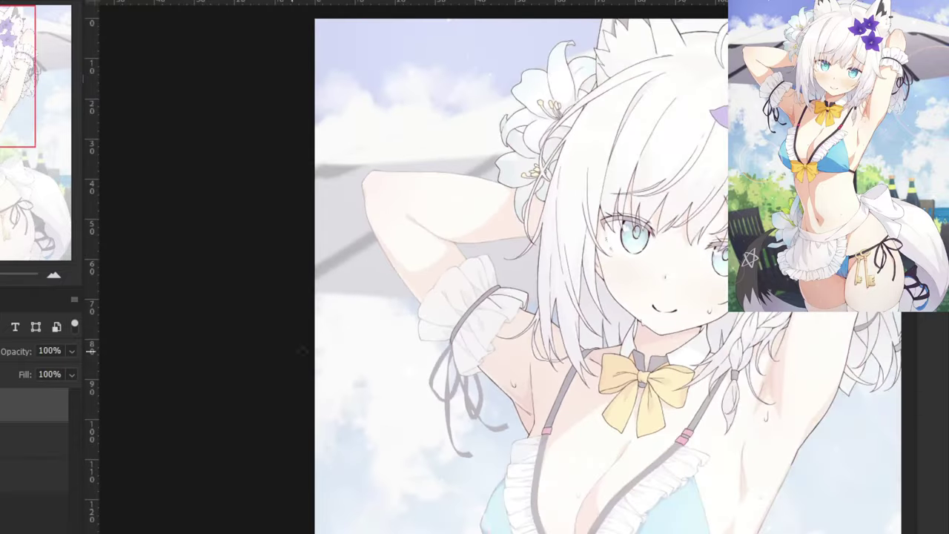
pyautogui.moveTo(315, 356); pyautogui.dragTo(231, 79)
pyautogui.moveTo(267, 178); pyautogui.dragTo(277, 339)
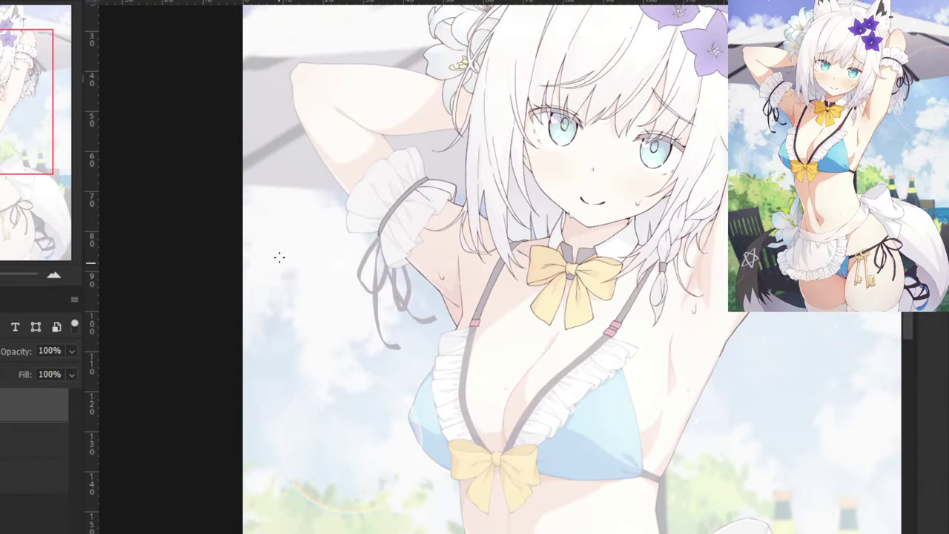
# Ink the frill's hem along the arm from the first fold down to the second fold's tip.
pyautogui.scroll(5, 305, 132)
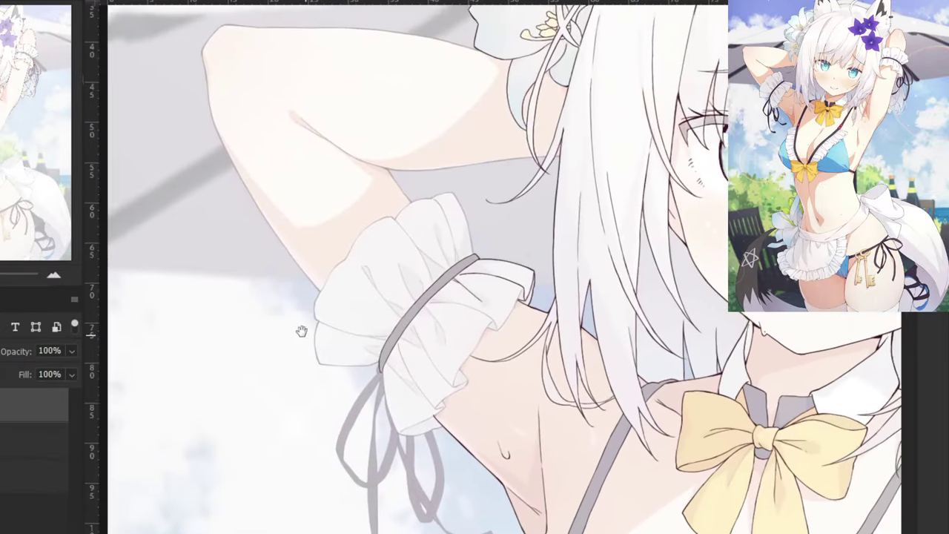
pyautogui.scroll(3, 561, 297)
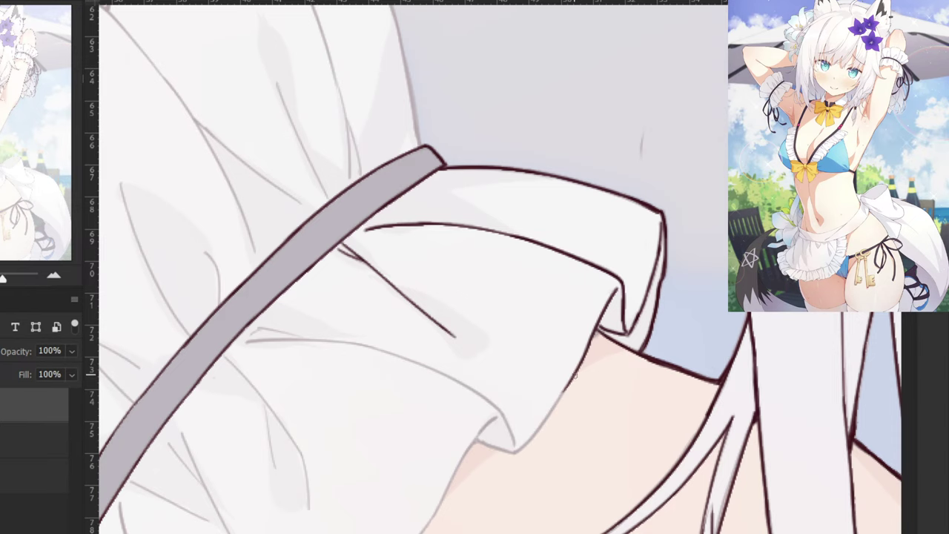
pyautogui.hotkey('ctrl', '+')
pyautogui.hotkey('ctrl', 'z')
pyautogui.moveTo(611, 410); pyautogui.dragTo(522, 528)
pyautogui.hotkey('ctrl', 'z')
# Ink the short underside edge at the second fold's tip.
pyautogui.moveTo(471, 512); pyautogui.dragTo(529, 533)
pyautogui.hotkey('ctrl', 'z')
pyautogui.hotkey('ctrl', 'z')
pyautogui.hotkey('ctrl', 'z')
pyautogui.hotkey('ctrl', 'z')
pyautogui.moveTo(464, 507)
pyautogui.mouseDown()
pyautogui.moveTo(524, 529)
pyautogui.moveTo(486, 518)
pyautogui.moveTo(522, 528)
pyautogui.moveTo(502, 513)
pyautogui.moveTo(503, 528)
pyautogui.moveTo(528, 529)
pyautogui.mouseUp()
pyautogui.hotkey('ctrl', 'z')
pyautogui.hotkey('ctrl', 'z')
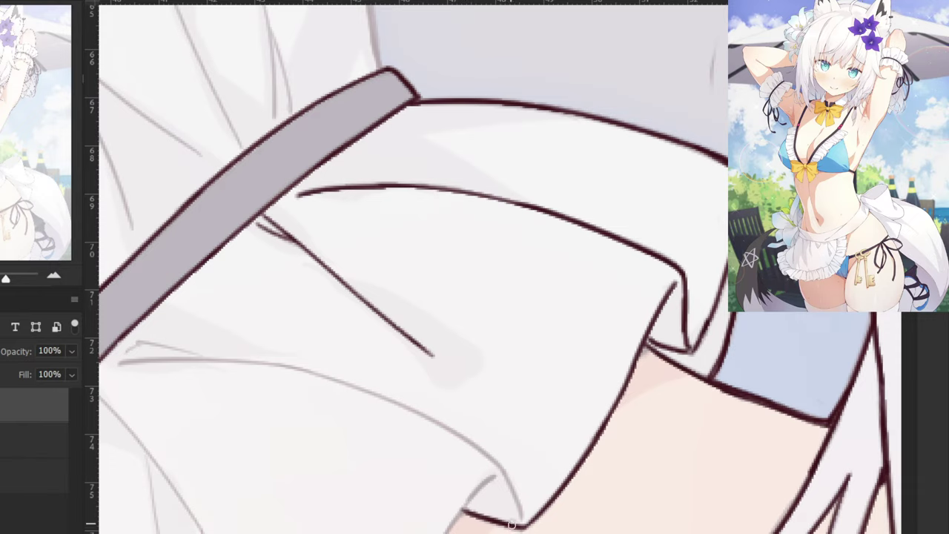
# Ink the small hooked crease just under the ribbon, above the second fold line.
pyautogui.hotkey('ctrl', '-')
pyautogui.moveTo(266, 423); pyautogui.dragTo(331, 397)
pyautogui.hotkey('ctrl', '+')
pyautogui.moveTo(185, 371); pyautogui.dragTo(299, 370)
pyautogui.scroll(1, 274, 324)
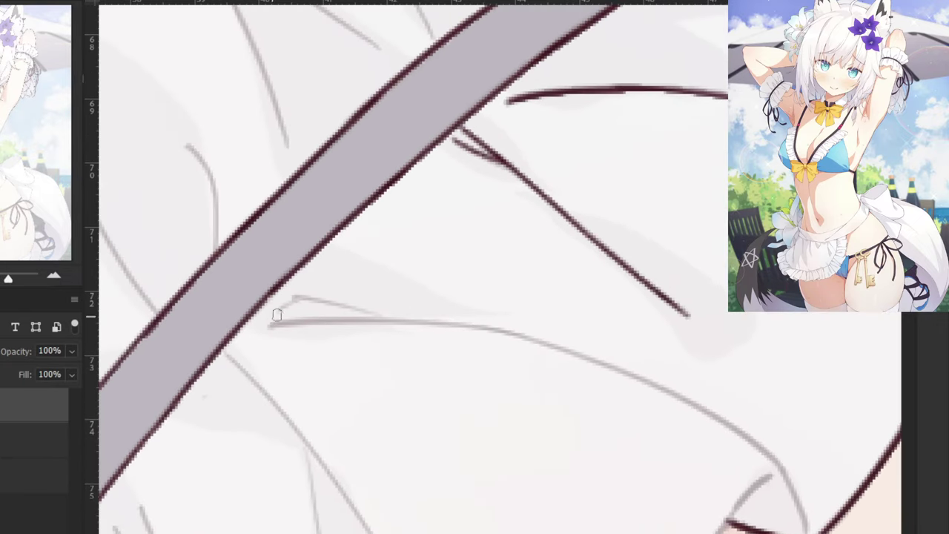
pyautogui.moveTo(293, 297); pyautogui.dragTo(371, 313)
# Ink the start of the second fold line directly beneath the small hooked crease.
pyautogui.moveTo(258, 331); pyautogui.dragTo(453, 327)
pyautogui.hotkey('ctrl', 'z')
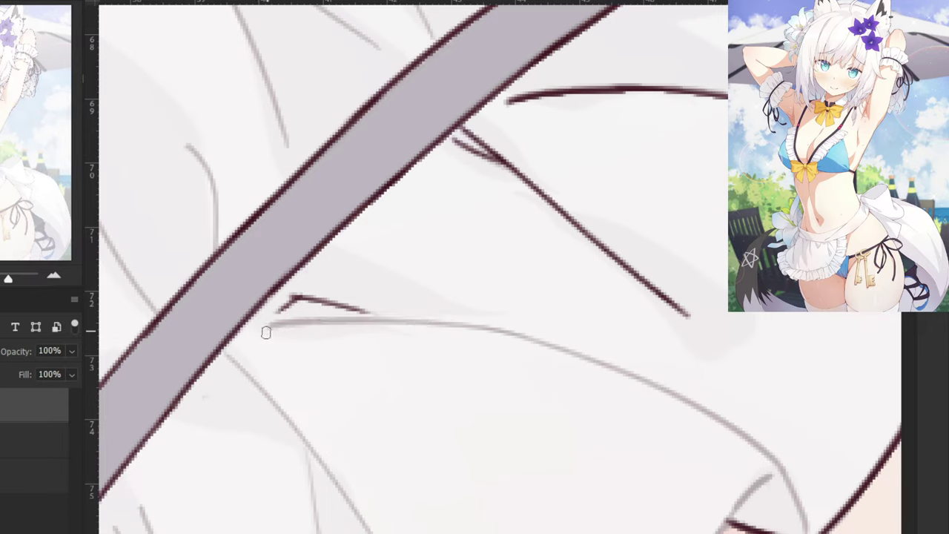
pyautogui.moveTo(267, 328)
pyautogui.mouseDown()
pyautogui.moveTo(523, 335)
pyautogui.moveTo(512, 334)
pyautogui.mouseUp()
pyautogui.hotkey('ctrl', 'z')
pyautogui.hotkey('ctrl', 'z')
pyautogui.hotkey('ctrl', 'z')
pyautogui.hotkey('ctrl', 'z')
pyautogui.moveTo(270, 326); pyautogui.dragTo(519, 336)
pyautogui.moveTo(449, 326)
pyautogui.mouseDown()
pyautogui.moveTo(664, 384)
pyautogui.moveTo(679, 404)
pyautogui.moveTo(705, 402)
pyautogui.mouseUp()
pyautogui.hotkey('ctrl', 'z')
pyautogui.hotkey('ctrl', 'z')
pyautogui.hotkey('ctrl', 'z')
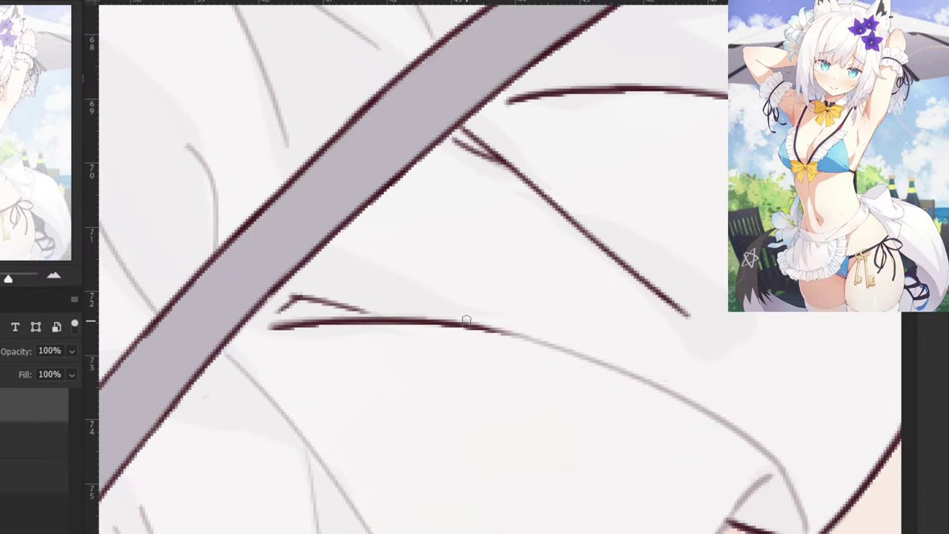
# Extend the second fold line through the middle of the frill.
pyautogui.moveTo(464, 320); pyautogui.dragTo(627, 388)
pyautogui.hotkey('ctrl', 'z')
pyautogui.moveTo(452, 325); pyautogui.dragTo(740, 432)
pyautogui.hotkey('ctrl', 'z')
pyautogui.moveTo(610, 369); pyautogui.dragTo(749, 438)
pyautogui.hotkey('ctrl', 'z')
pyautogui.hotkey('ctrl', 'z')
pyautogui.moveTo(449, 323); pyautogui.dragTo(669, 391)
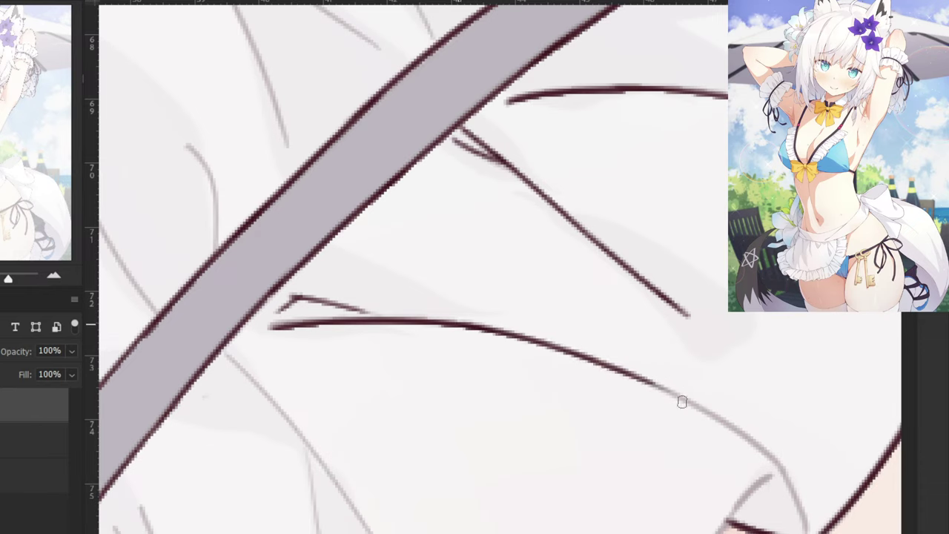
# Extend the second fold line from the middle of the frill around its bend toward the hem corner.
pyautogui.moveTo(586, 362); pyautogui.dragTo(753, 440)
pyautogui.moveTo(699, 406)
pyautogui.mouseDown()
pyautogui.moveTo(770, 475)
pyautogui.moveTo(770, 456)
pyautogui.moveTo(799, 517)
pyautogui.mouseUp()
pyautogui.hotkey('ctrl', 'z')
pyautogui.moveTo(771, 455); pyautogui.dragTo(805, 532)
pyautogui.hotkey('ctrl', 'z')
pyautogui.hotkey('ctrl', 'z')
pyautogui.hotkey('ctrl', 'z')
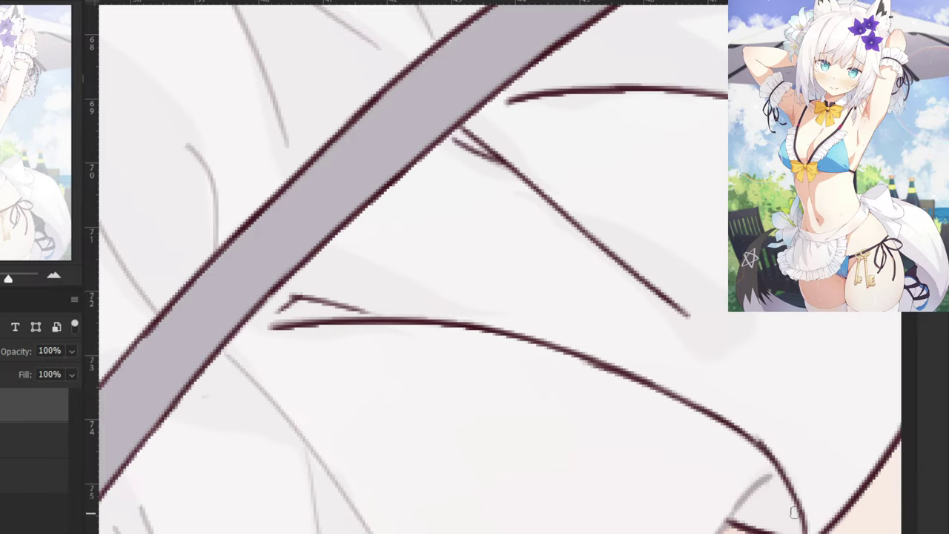
# Refine the curved lower end of the second fold line where it drops to the hem corner.
pyautogui.moveTo(600, 419); pyautogui.dragTo(440, 237)
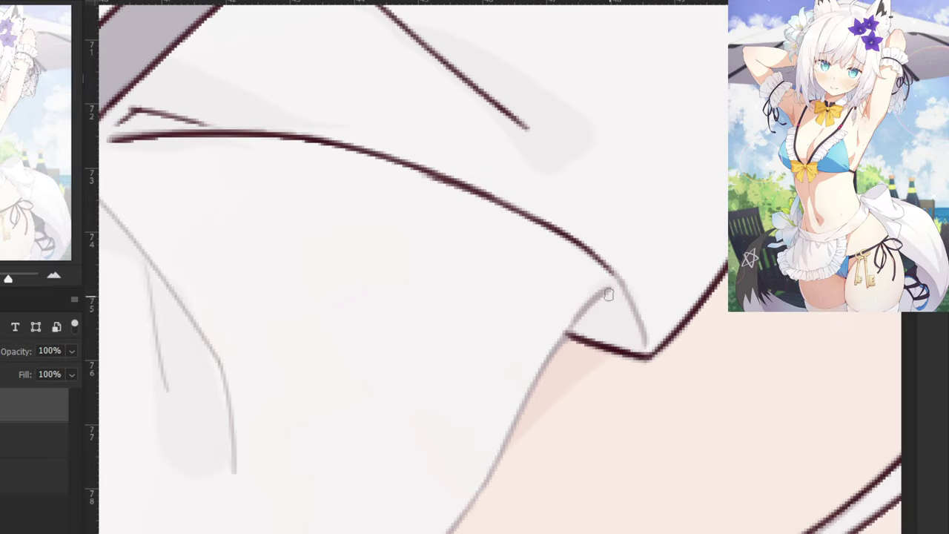
pyautogui.moveTo(632, 320); pyautogui.dragTo(637, 324)
pyautogui.hotkey('ctrl', 'z')
pyautogui.moveTo(593, 249); pyautogui.dragTo(641, 332)
pyautogui.hotkey('ctrl', 'z')
pyautogui.moveTo(593, 247)
pyautogui.mouseDown()
pyautogui.moveTo(642, 334)
pyautogui.moveTo(629, 297)
pyautogui.moveTo(643, 345)
pyautogui.mouseUp()
pyautogui.hotkey('ctrl', 'z')
pyautogui.hotkey('ctrl', '-')
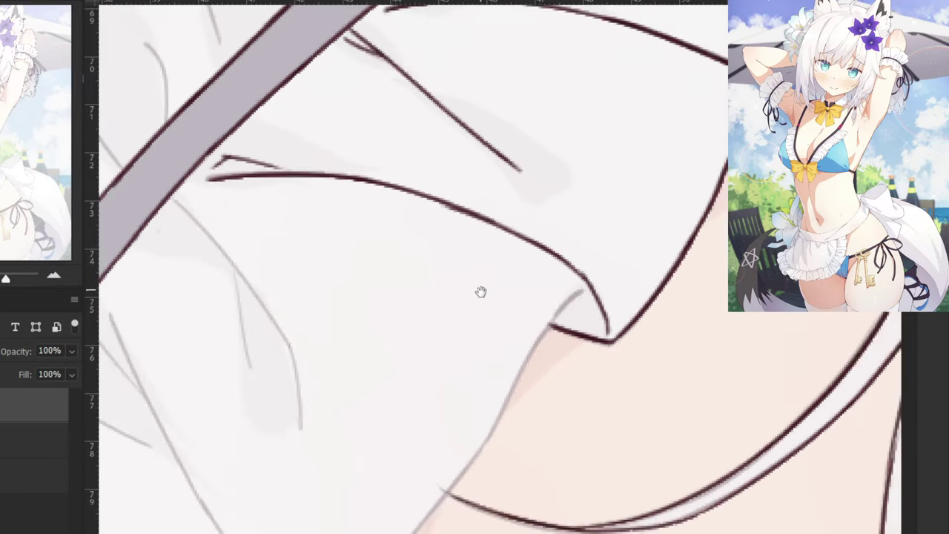
# Ink the frill's hem edge from the second fold's tip down along the skin toward the third fold.
pyautogui.moveTo(493, 310); pyautogui.dragTo(527, 229)
pyautogui.moveTo(617, 206)
pyautogui.mouseDown()
pyautogui.moveTo(483, 406)
pyautogui.moveTo(511, 376)
pyautogui.moveTo(471, 409)
pyautogui.moveTo(489, 410)
pyautogui.moveTo(471, 397)
pyautogui.moveTo(491, 416)
pyautogui.moveTo(467, 406)
pyautogui.moveTo(470, 375)
pyautogui.mouseUp()
pyautogui.hotkey('ctrl', 'z')
pyautogui.hotkey('ctrl', 'z')
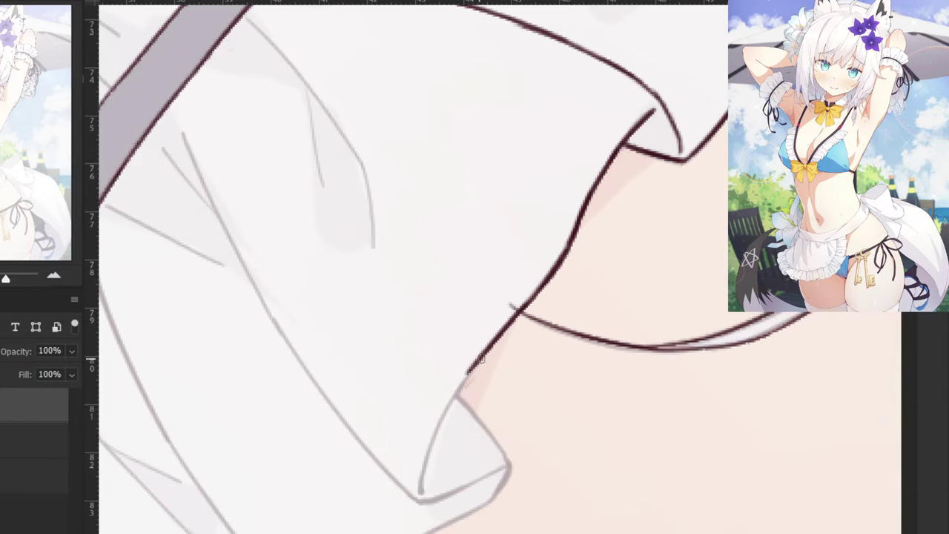
pyautogui.hotkey('ctrl', 'z')
pyautogui.moveTo(531, 298); pyautogui.dragTo(447, 417)
pyautogui.hotkey('ctrl', 'z')
pyautogui.hotkey('ctrl', 'z')
pyautogui.hotkey('ctrl', 'z')
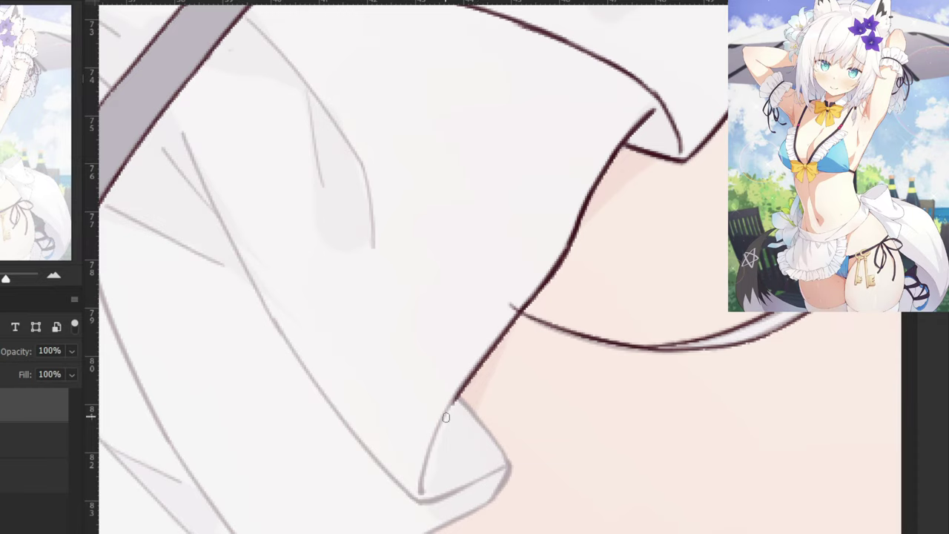
# Finish that hem edge by curving it down into the third fold's inner corner.
pyautogui.hotkey('ctrl', 'z')
pyautogui.moveTo(530, 300); pyautogui.dragTo(447, 415)
pyautogui.hotkey('ctrl', 'z')
pyautogui.moveTo(464, 381); pyautogui.dragTo(421, 493)
pyautogui.hotkey('ctrl', 'z')
pyautogui.hotkey('ctrl', 'z')
pyautogui.hotkey('ctrl', 'z')
# Ink the curved crease below the ribbon, between the second and third folds, with its short side branch.
pyautogui.scroll(-6, 439, 307)
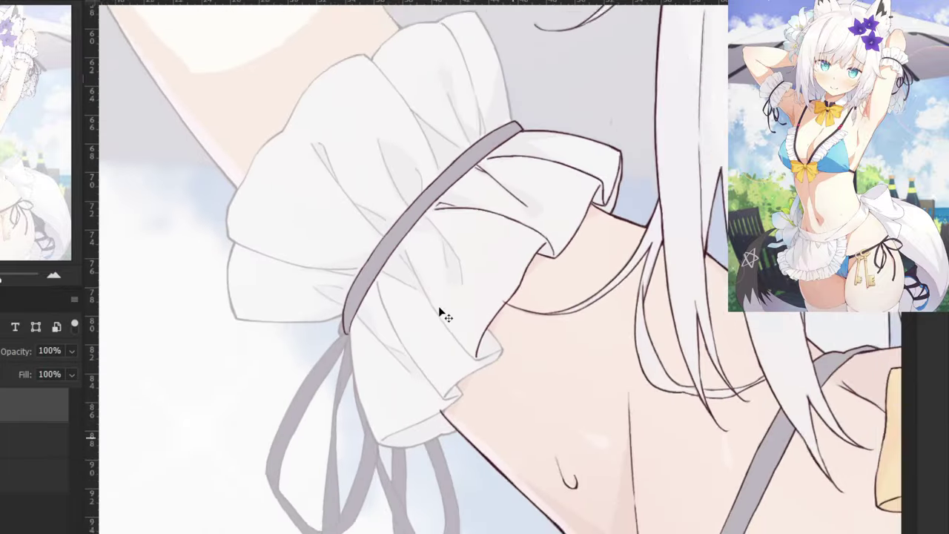
pyautogui.scroll(5, 439, 307)
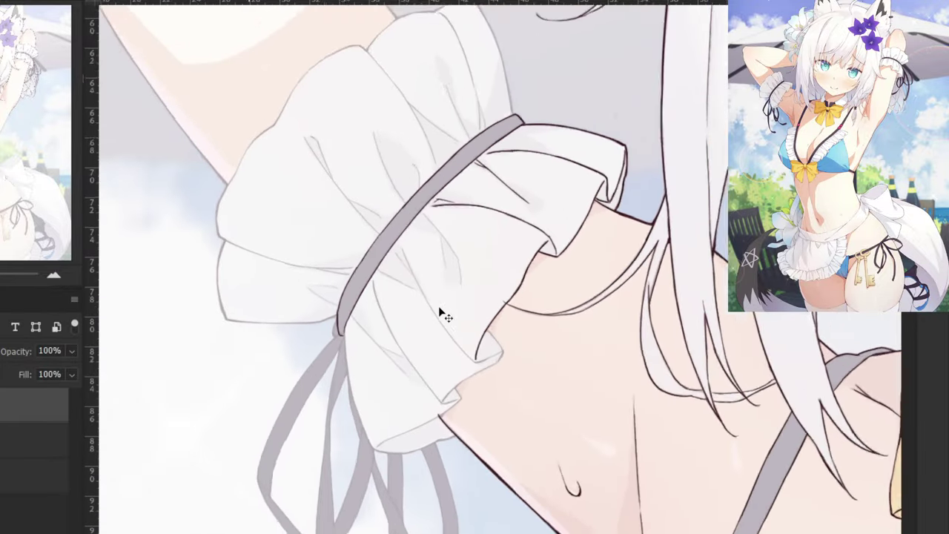
pyautogui.scroll(2, 520, 352)
pyautogui.scroll(2, 520, 351)
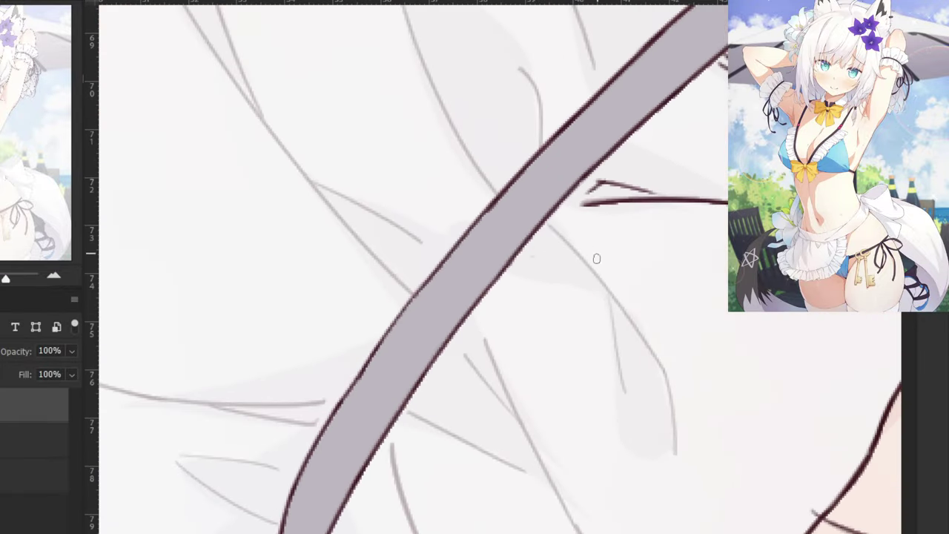
pyautogui.moveTo(558, 232); pyautogui.dragTo(657, 378)
pyautogui.moveTo(625, 306); pyautogui.dragTo(669, 389)
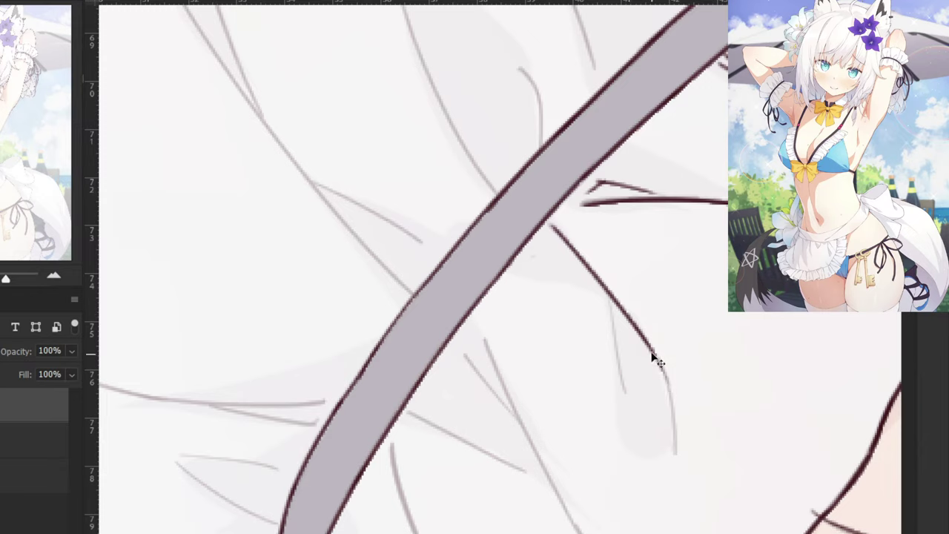
pyautogui.moveTo(659, 359); pyautogui.dragTo(674, 447)
# Ink the upper start of the third fold line just below the ribbon.
pyautogui.hotkey('ctrl', '-')
pyautogui.moveTo(579, 473)
pyautogui.mouseDown()
pyautogui.moveTo(527, 294)
pyautogui.moveTo(513, 285)
pyautogui.mouseUp()
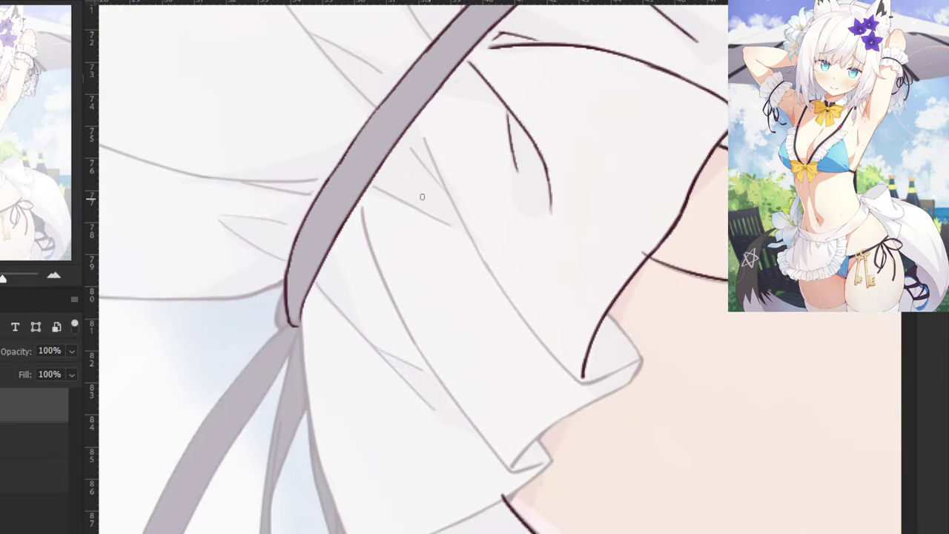
pyautogui.hotkey('ctrl', '+')
pyautogui.moveTo(387, 53)
pyautogui.mouseDown()
pyautogui.moveTo(436, 173)
pyautogui.moveTo(466, 215)
pyautogui.mouseUp()
pyautogui.hotkey('ctrl', 'z')
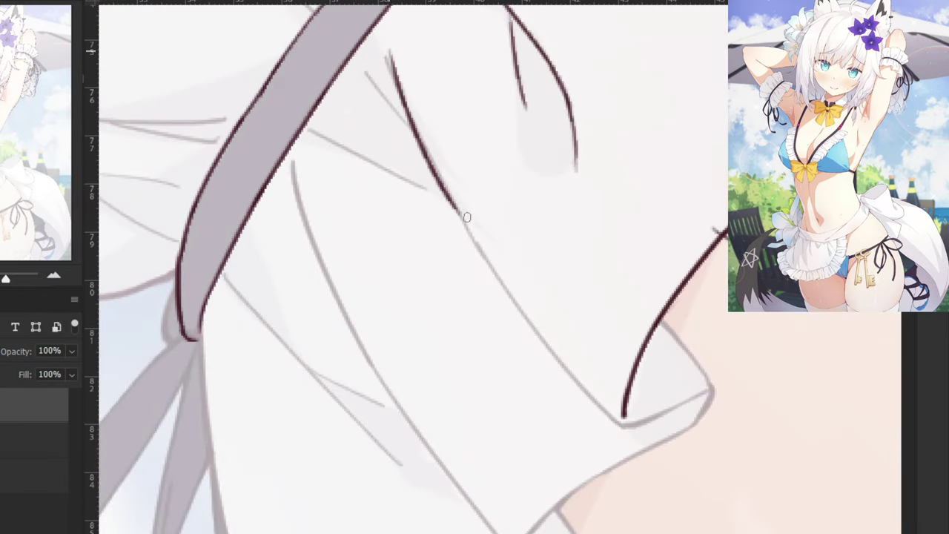
pyautogui.hotkey('ctrl', 'z')
pyautogui.moveTo(388, 58); pyautogui.dragTo(454, 205)
pyautogui.hotkey('ctrl', 'z')
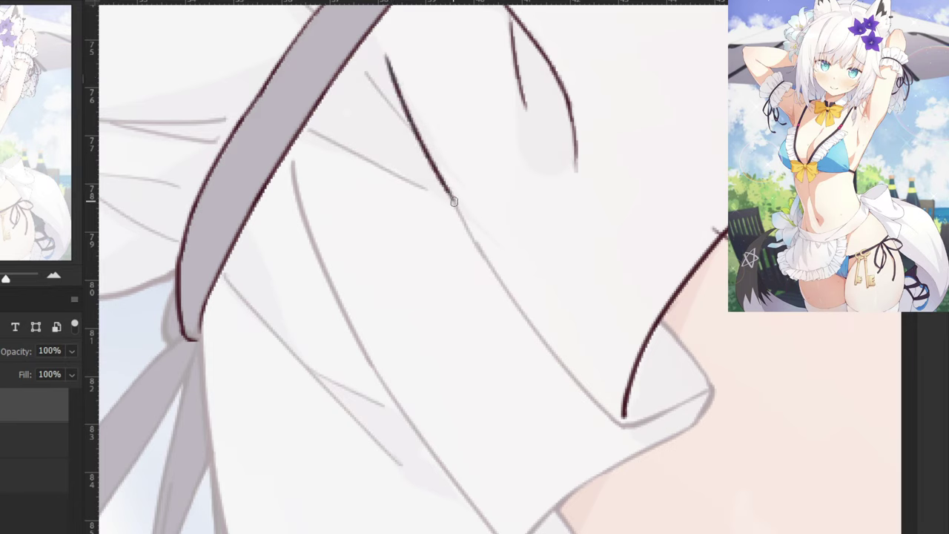
pyautogui.hotkey('ctrl', 'z')
# Extend the third fold line down through the frill to the hem corner.
pyautogui.moveTo(384, 54)
pyautogui.mouseDown()
pyautogui.moveTo(460, 215)
pyautogui.moveTo(531, 334)
pyautogui.mouseUp()
pyautogui.hotkey('ctrl', 'z')
pyautogui.moveTo(443, 186); pyautogui.dragTo(540, 336)
pyautogui.hotkey('ctrl', 'z')
pyautogui.moveTo(445, 191); pyautogui.dragTo(558, 361)
pyautogui.hotkey('ctrl', 'z')
pyautogui.moveTo(490, 279); pyautogui.dragTo(597, 399)
pyautogui.hotkey('ctrl', 'z')
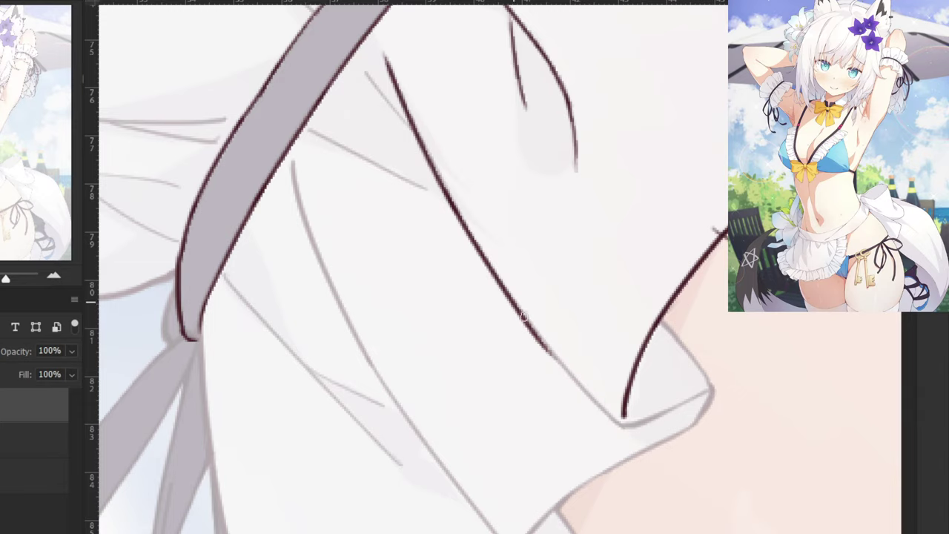
pyautogui.moveTo(517, 304); pyautogui.dragTo(621, 421)
pyautogui.hotkey('ctrl', 'z')
pyautogui.moveTo(553, 353); pyautogui.dragTo(629, 430)
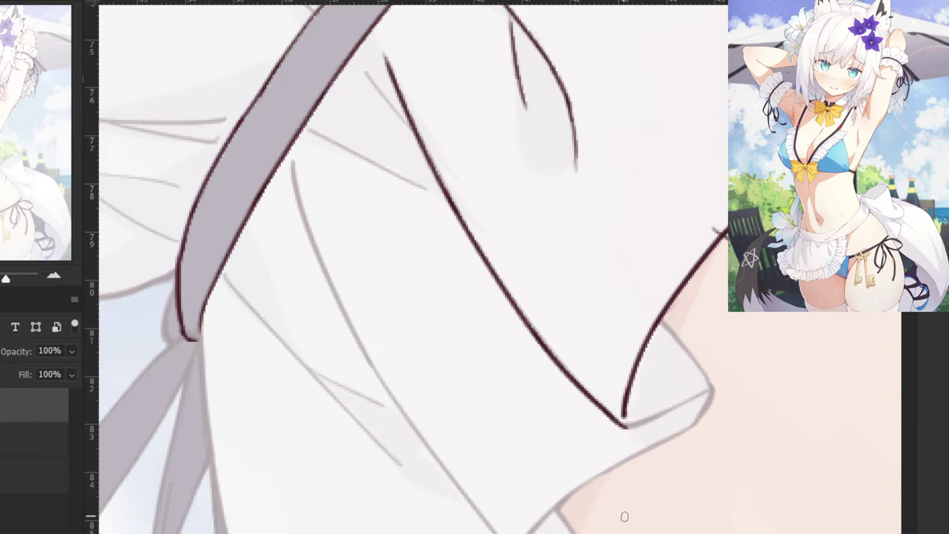
# Ink the underside edge of the third fold's tip from the inner corner to the outer point.
pyautogui.moveTo(650, 350); pyautogui.dragTo(568, 351)
pyautogui.hotkey('ctrl', '-')
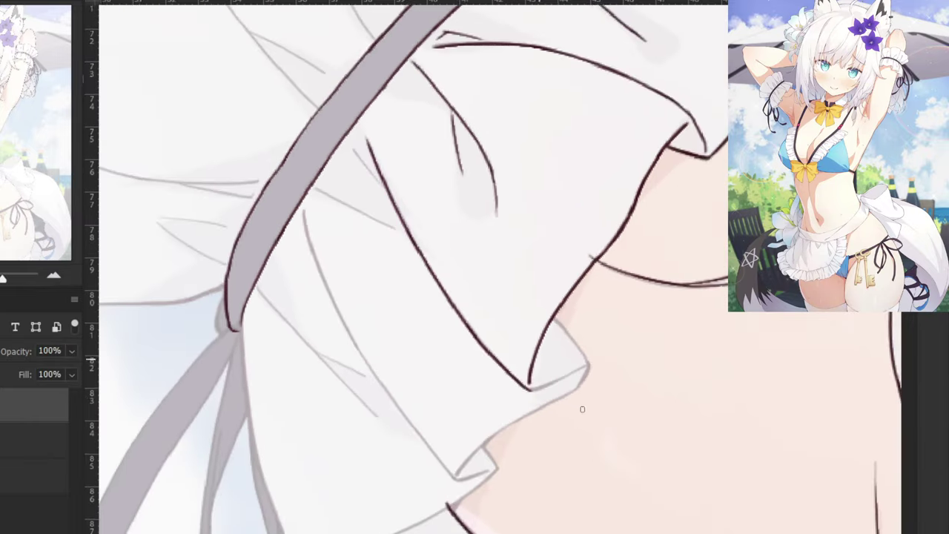
pyautogui.hotkey('ctrl', '+')
pyautogui.hotkey('ctrl', '+')
pyautogui.hotkey('ctrl', 'z')
pyautogui.moveTo(555, 476); pyautogui.dragTo(588, 468)
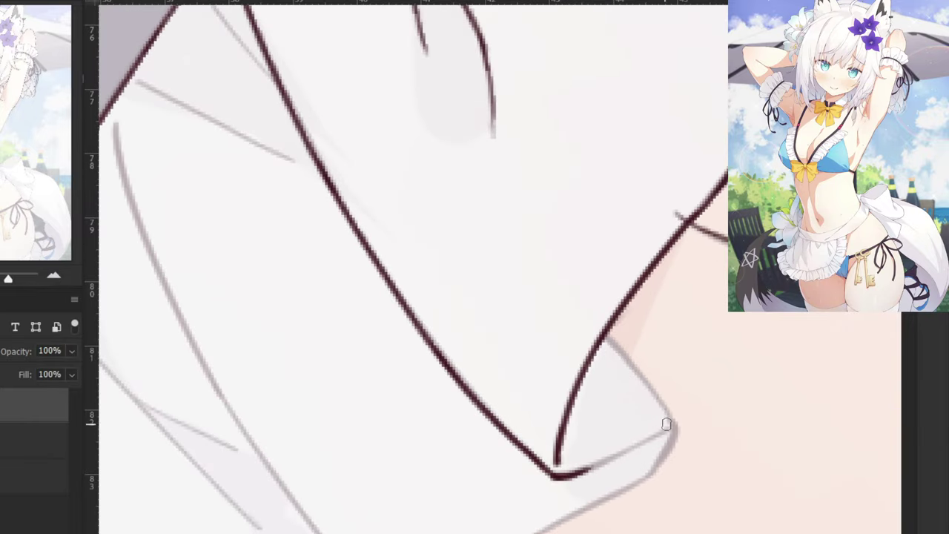
pyautogui.hotkey('ctrl', 'z')
pyautogui.moveTo(675, 425); pyautogui.dragTo(589, 467)
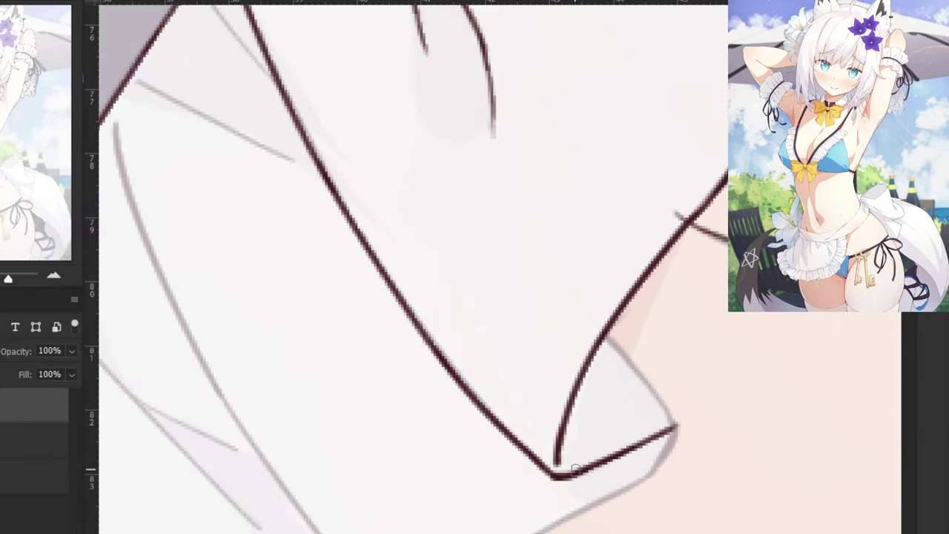
# Ink the outer edges of the third fold's turned tip, above and below its point.
pyautogui.moveTo(607, 333)
pyautogui.mouseDown()
pyautogui.moveTo(670, 417)
pyautogui.moveTo(627, 361)
pyautogui.moveTo(674, 439)
pyautogui.mouseUp()
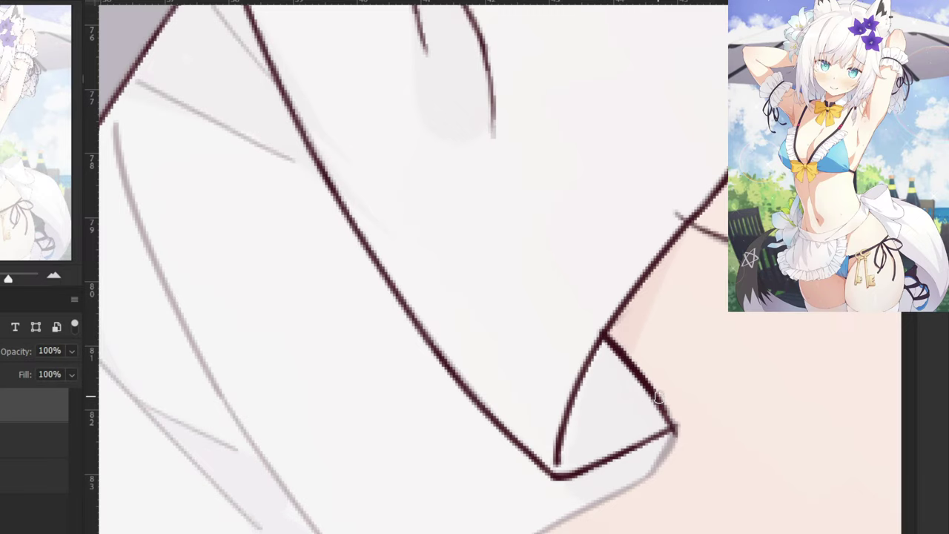
pyautogui.moveTo(658, 399)
pyautogui.mouseDown()
pyautogui.moveTo(676, 433)
pyautogui.moveTo(667, 412)
pyautogui.moveTo(670, 449)
pyautogui.moveTo(653, 469)
pyautogui.mouseUp()
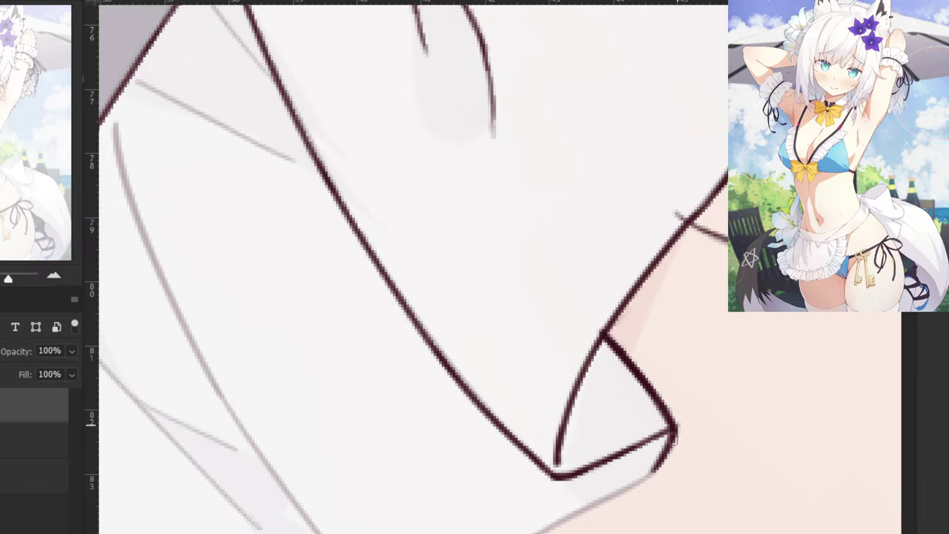
pyautogui.moveTo(674, 431); pyautogui.dragTo(651, 474)
# Ink the hem edge from the third fold's tip down into the fourth fold's inner corner.
pyautogui.hotkey('ctrl', '-')
pyautogui.moveTo(619, 424); pyautogui.dragTo(564, 455)
pyautogui.hotkey('ctrl', 'z')
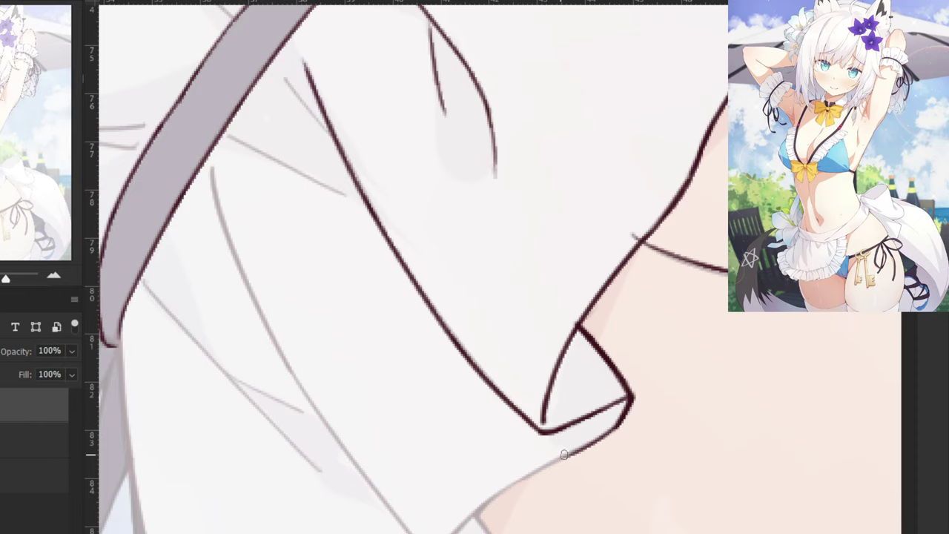
pyautogui.hotkey('ctrl', 'z')
pyautogui.moveTo(617, 428); pyautogui.dragTo(561, 457)
pyautogui.moveTo(523, 441); pyautogui.dragTo(586, 365)
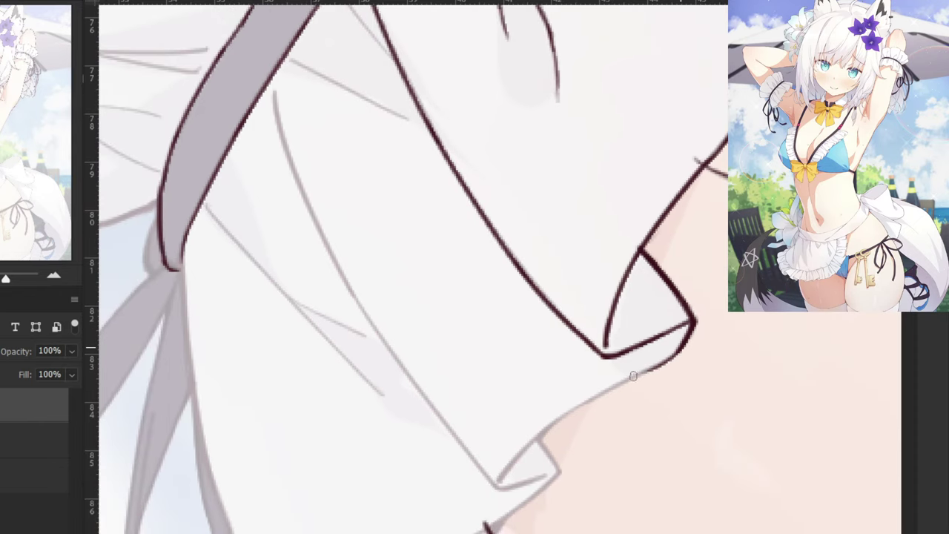
pyautogui.moveTo(671, 356); pyautogui.dragTo(523, 449)
pyautogui.hotkey('ctrl', 'z')
pyautogui.moveTo(589, 403); pyautogui.dragTo(501, 474)
pyautogui.hotkey('ctrl', 'z')
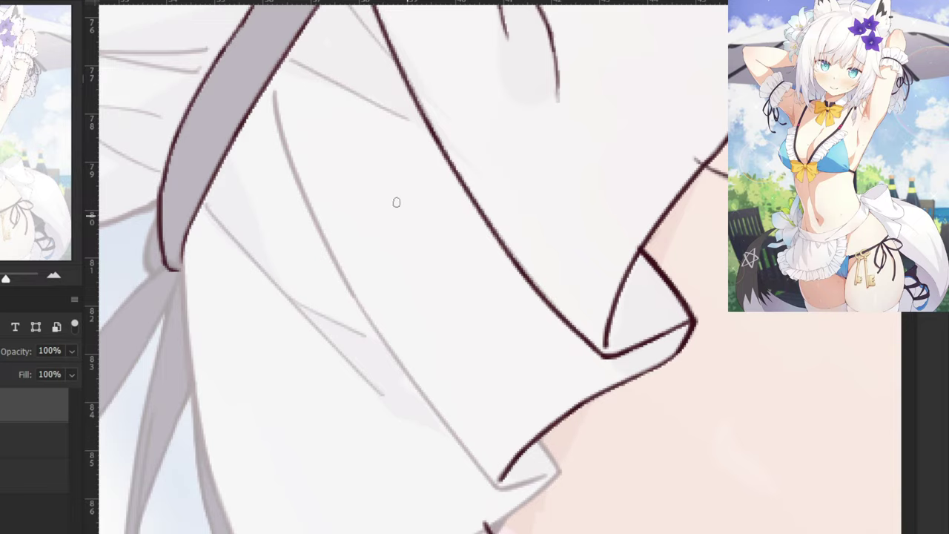
# Ink the short crease joining the third fold line and the straight crease slanting away from the ribbon.
pyautogui.hotkey('ctrl', '-')
pyautogui.hotkey('ctrl', '-')
pyautogui.moveTo(368, 102); pyautogui.dragTo(422, 226)
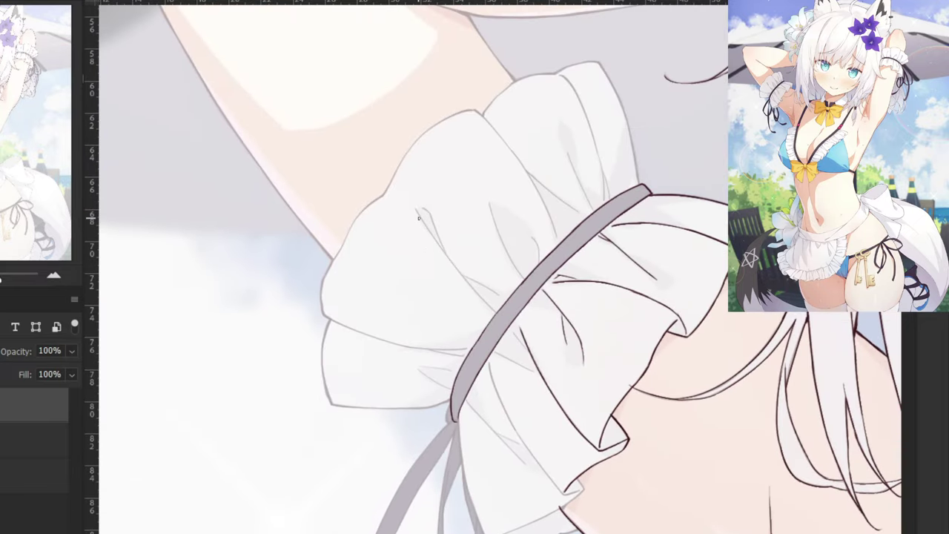
pyautogui.hotkey('ctrl', '+')
pyautogui.hotkey('ctrl', '+')
pyautogui.moveTo(542, 396); pyautogui.dragTo(593, 463)
pyautogui.moveTo(482, 454); pyautogui.dragTo(589, 508)
pyautogui.hotkey('ctrl', 'z')
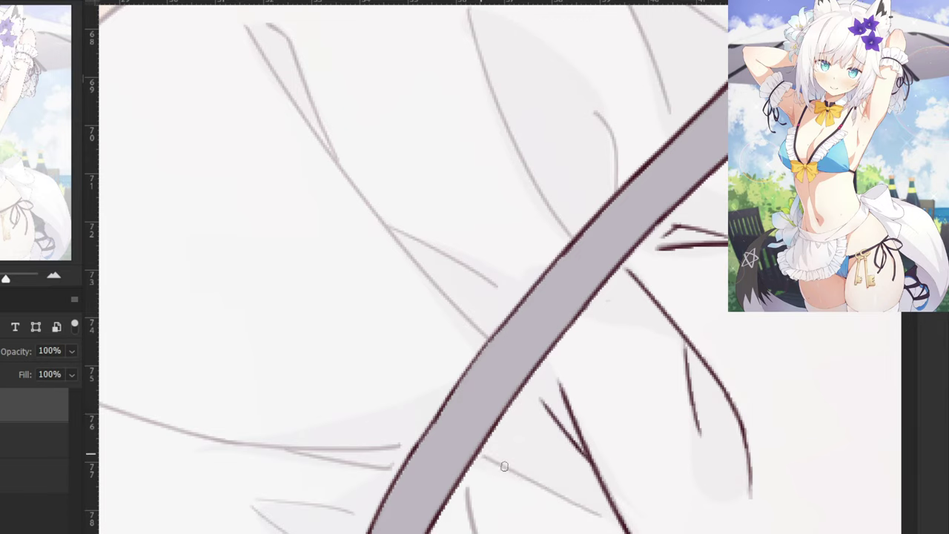
pyautogui.moveTo(483, 454); pyautogui.dragTo(591, 510)
pyautogui.hotkey('ctrl', 'z')
# Ink the upper part of the fourth fold line below the ribbon.
pyautogui.moveTo(540, 480); pyautogui.dragTo(335, 170)
pyautogui.moveTo(408, 308); pyautogui.dragTo(405, 312)
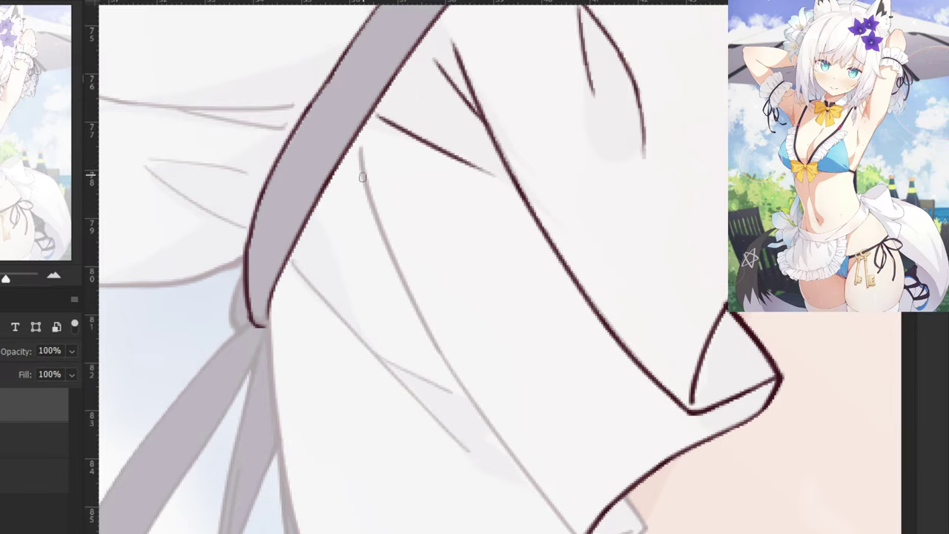
pyautogui.moveTo(359, 147); pyautogui.dragTo(377, 234)
pyautogui.hotkey('ctrl', 'z')
pyautogui.moveTo(359, 146)
pyautogui.mouseDown()
pyautogui.moveTo(383, 236)
pyautogui.moveTo(439, 349)
pyautogui.mouseUp()
pyautogui.hotkey('ctrl', 'z')
pyautogui.moveTo(373, 213); pyautogui.dragTo(437, 347)
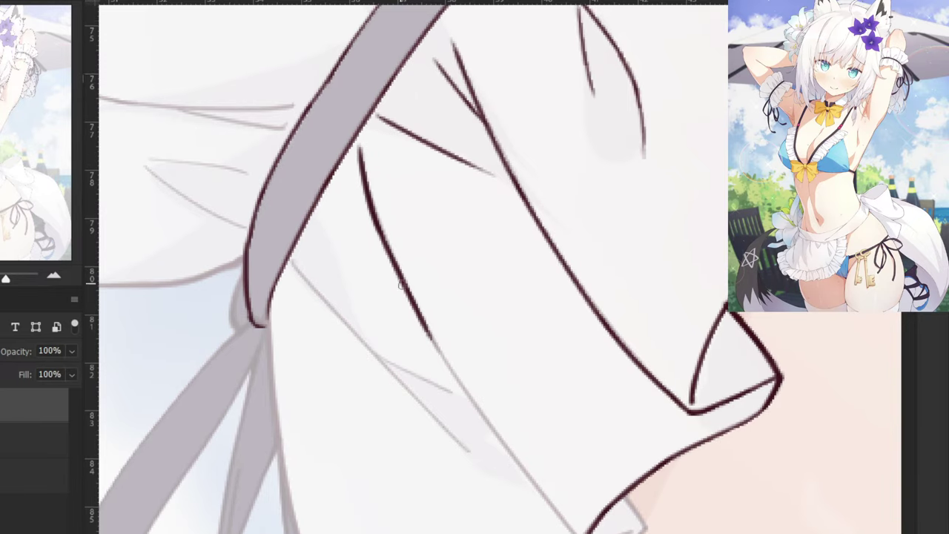
# Extend the fourth fold line down to its hem corner.
pyautogui.moveTo(412, 306); pyautogui.dragTo(500, 444)
pyautogui.moveTo(457, 383); pyautogui.dragTo(560, 516)
pyautogui.hotkey('ctrl', 'z')
pyautogui.moveTo(487, 425); pyautogui.dragTo(574, 531)
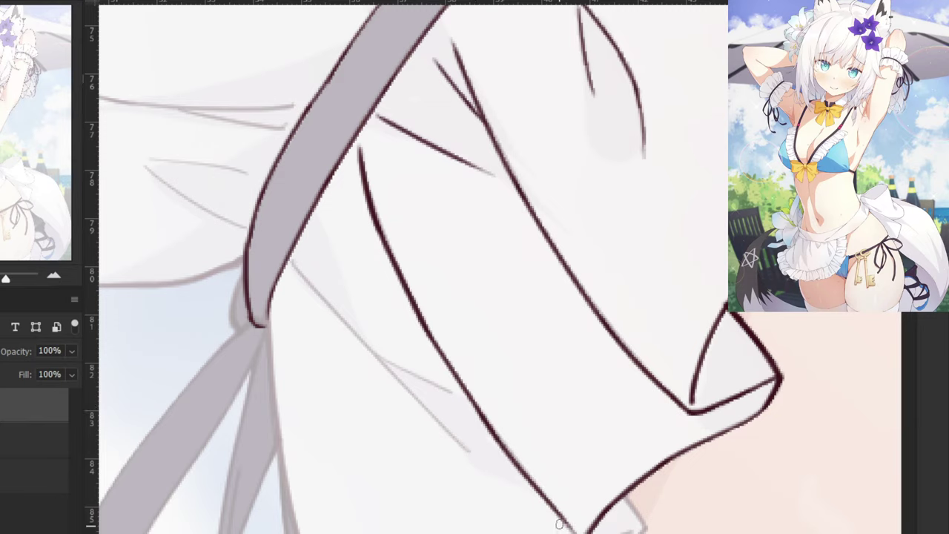
pyautogui.moveTo(537, 486)
pyautogui.mouseDown()
pyautogui.moveTo(580, 533)
pyautogui.moveTo(572, 529)
pyautogui.mouseUp()
pyautogui.hotkey('ctrl', 'z')
# Outline the fourth fold's small turned tip and ink the hem edge from it toward the arm outline.
pyautogui.moveTo(616, 523)
pyautogui.mouseDown()
pyautogui.moveTo(646, 341)
pyautogui.moveTo(634, 376)
pyautogui.mouseUp()
pyautogui.hotkey('ctrl', 'z')
pyautogui.moveTo(674, 348); pyautogui.dragTo(627, 385)
pyautogui.hotkey('ctrl', 'z')
pyautogui.moveTo(675, 349); pyautogui.dragTo(606, 398)
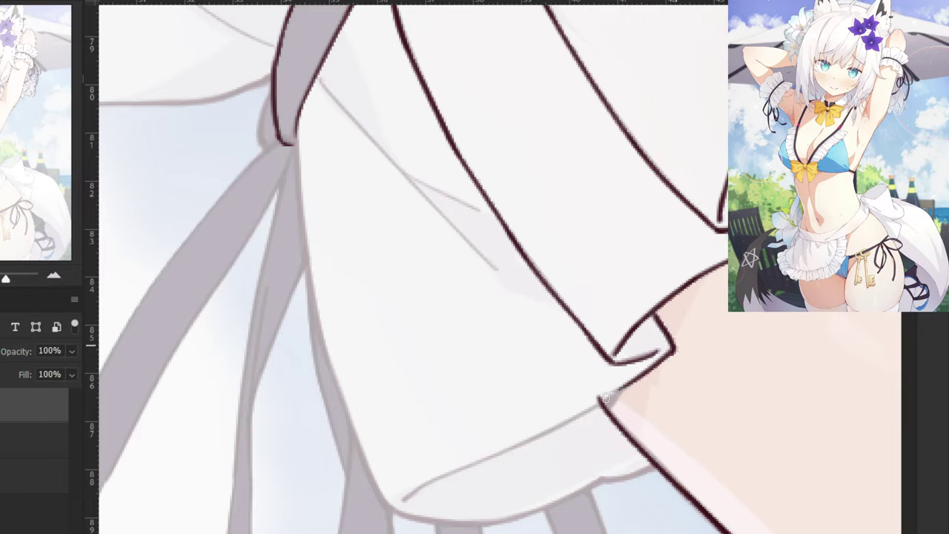
pyautogui.hotkey('ctrl', 'z')
pyautogui.moveTo(674, 349)
pyautogui.mouseDown()
pyautogui.moveTo(592, 402)
pyautogui.moveTo(670, 350)
pyautogui.moveTo(631, 385)
pyautogui.mouseUp()
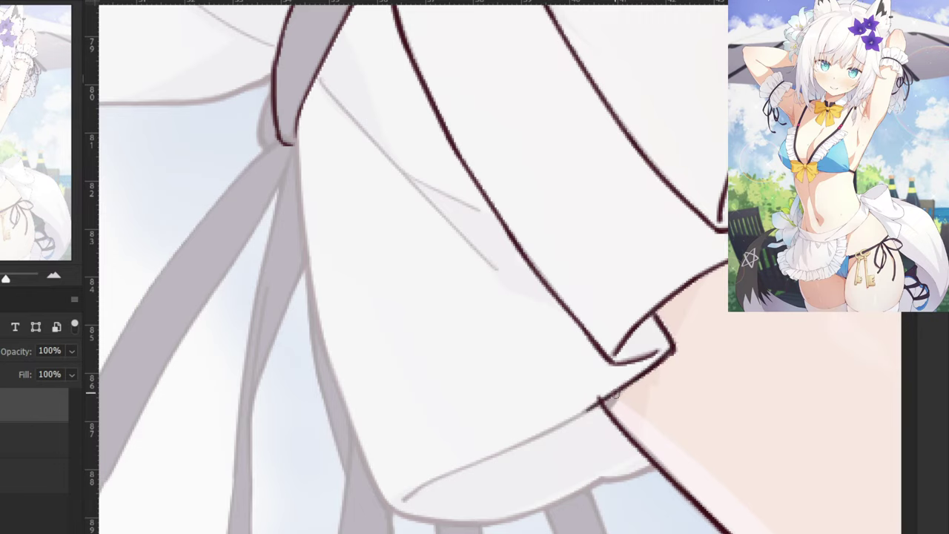
pyautogui.hotkey('ctrl', 'z')
pyautogui.moveTo(673, 349)
pyautogui.mouseDown()
pyautogui.moveTo(609, 407)
pyautogui.moveTo(622, 390)
pyautogui.moveTo(484, 456)
pyautogui.mouseUp()
# Ink the last fold's hem line from the arm outline to its lower end, cleaning up stray ink.
pyautogui.hotkey('ctrl', 'z')
pyautogui.hotkey('ctrl', 'z')
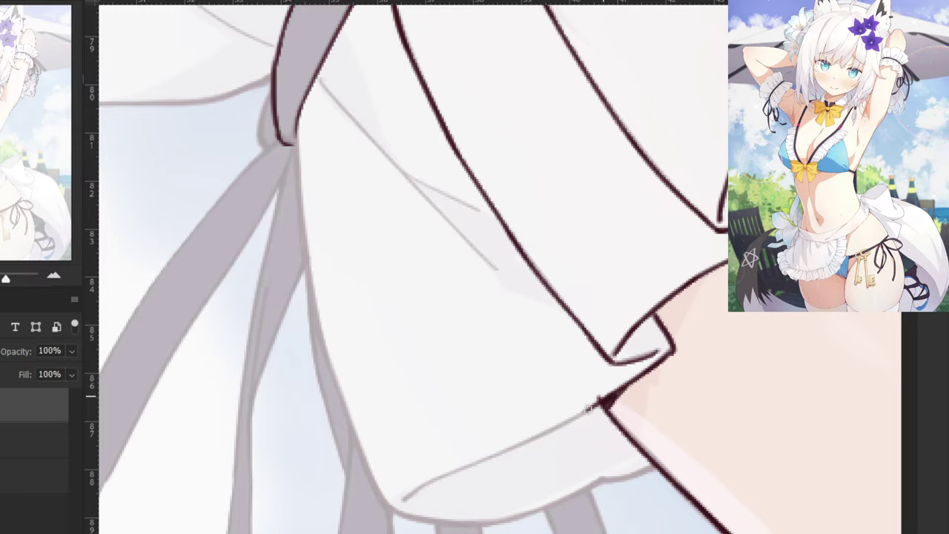
pyautogui.moveTo(596, 404); pyautogui.dragTo(478, 461)
pyautogui.hotkey('ctrl', 'z')
pyautogui.press('e')
pyautogui.moveTo(575, 390)
pyautogui.mouseDown()
pyautogui.moveTo(608, 399)
pyautogui.moveTo(477, 459)
pyautogui.mouseUp()
pyautogui.press('b')
pyautogui.hotkey('ctrl', 'z')
pyautogui.moveTo(604, 402); pyautogui.dragTo(408, 499)
pyautogui.hotkey('ctrl', 'z')
pyautogui.moveTo(501, 453); pyautogui.dragTo(405, 499)
pyautogui.hotkey('ctrl', 'z')
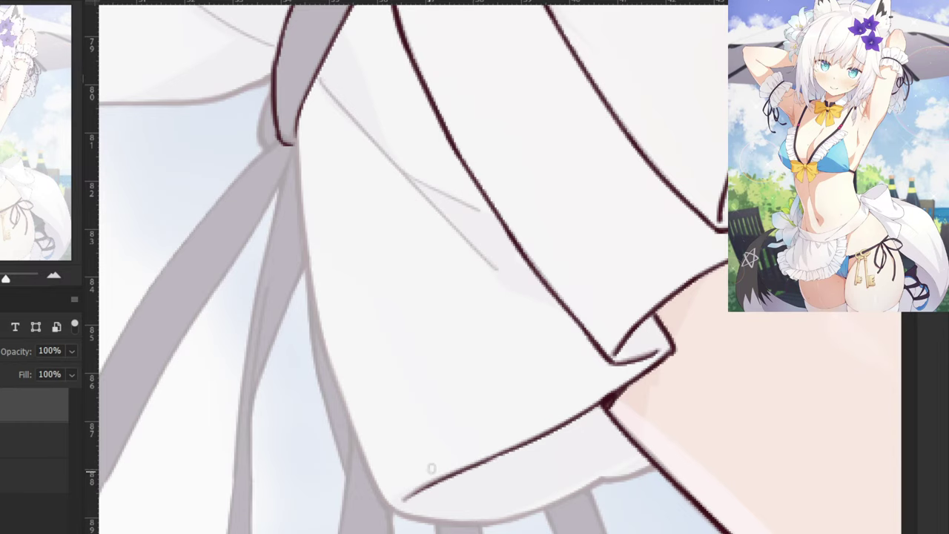
# Ink the long crease below the ribbon's lower end with its short branch, and check the overall line art.
pyautogui.hotkey('ctrl', '-')
pyautogui.hotkey('ctrl', '+')
pyautogui.moveTo(330, 303); pyautogui.dragTo(432, 428)
pyautogui.moveTo(390, 262); pyautogui.dragTo(438, 344)
pyautogui.moveTo(470, 285); pyautogui.dragTo(599, 424)
pyautogui.hotkey('ctrl', 'z')
pyautogui.moveTo(488, 308); pyautogui.dragTo(595, 422)
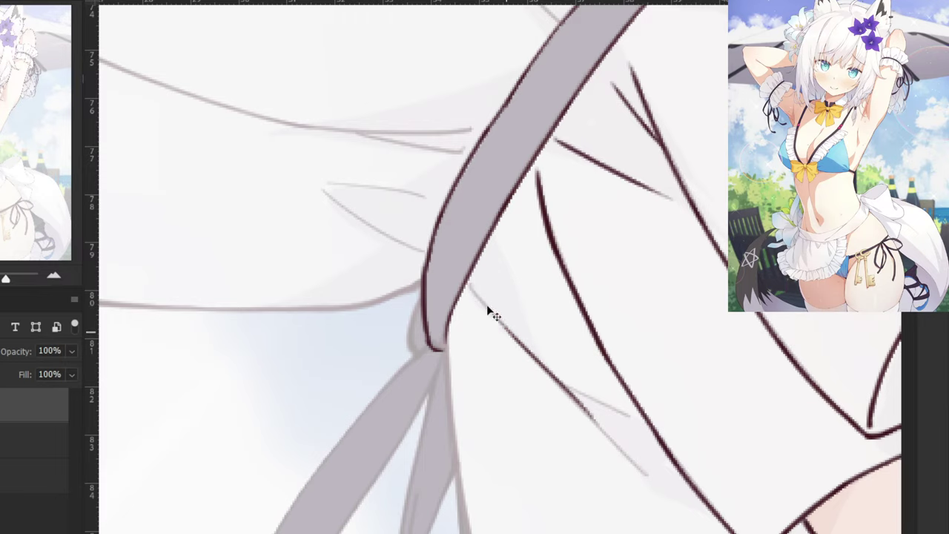
pyautogui.moveTo(472, 288); pyautogui.dragTo(593, 427)
pyautogui.moveTo(561, 383)
pyautogui.mouseDown()
pyautogui.moveTo(645, 477)
pyautogui.moveTo(563, 383)
pyautogui.moveTo(626, 411)
pyautogui.mouseUp()
pyautogui.hotkey('ctrl', 'z')
pyautogui.hotkey('ctrl', 'z')
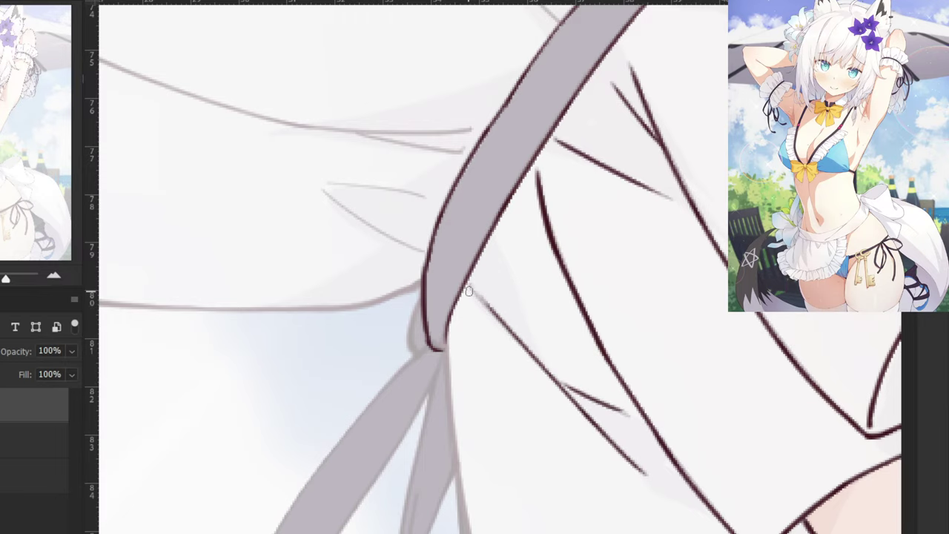
pyautogui.moveTo(471, 290)
pyautogui.mouseDown()
pyautogui.moveTo(493, 310)
pyautogui.moveTo(432, 210)
pyautogui.moveTo(415, 379)
pyautogui.moveTo(388, 307)
pyautogui.mouseUp()
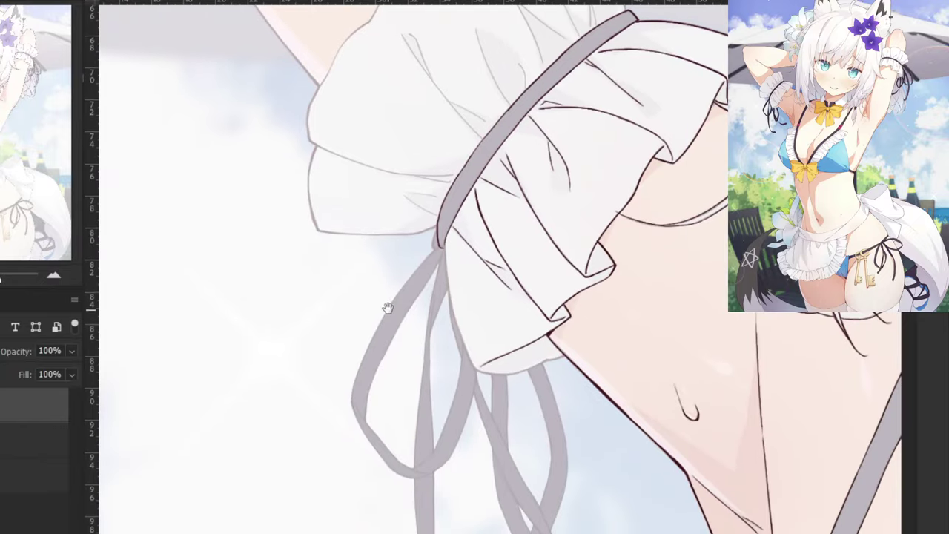
pyautogui.scroll(-5, 387, 307)
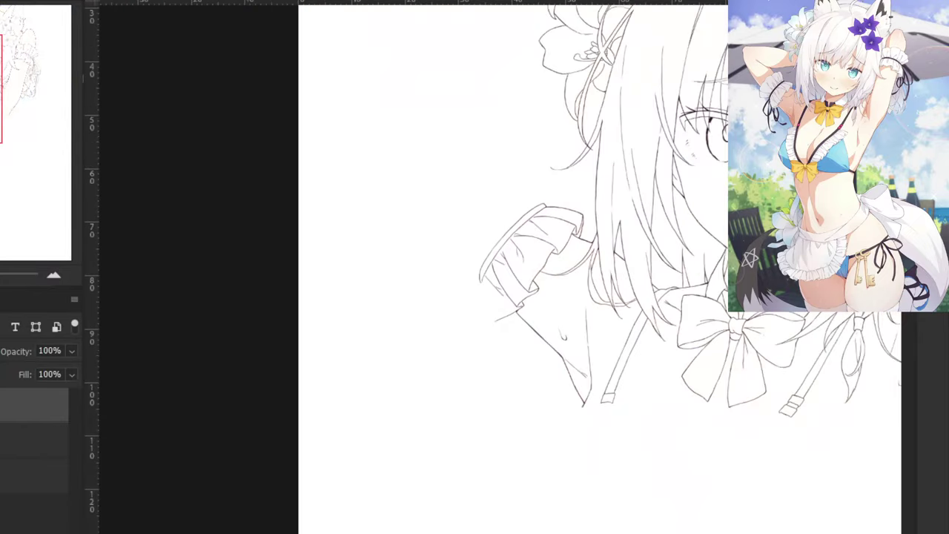
# Examine the face, hair and arm cuff line art with the reference illustration hidden and shown.
pyautogui.hotkey('ctrl', '-')
pyautogui.moveTo(408, 183); pyautogui.dragTo(242, 214)
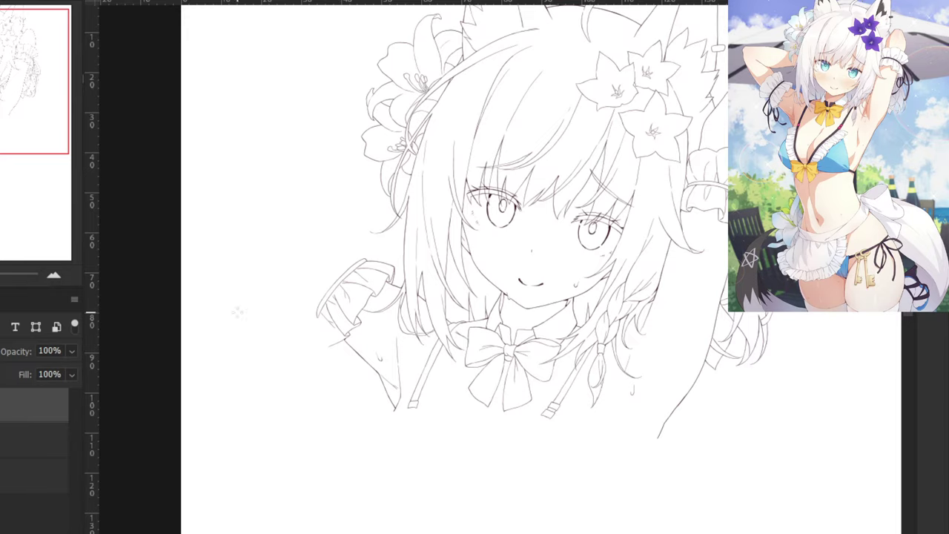
pyautogui.moveTo(295, 177)
pyautogui.mouseDown()
pyautogui.moveTo(269, 282)
pyautogui.moveTo(253, 295)
pyautogui.mouseUp()
pyautogui.hotkey('ctrl', 'z')
pyautogui.hotkey('ctrl', 'z')
pyautogui.hotkey('ctrl', '+')
pyautogui.hotkey('ctrl', '+')
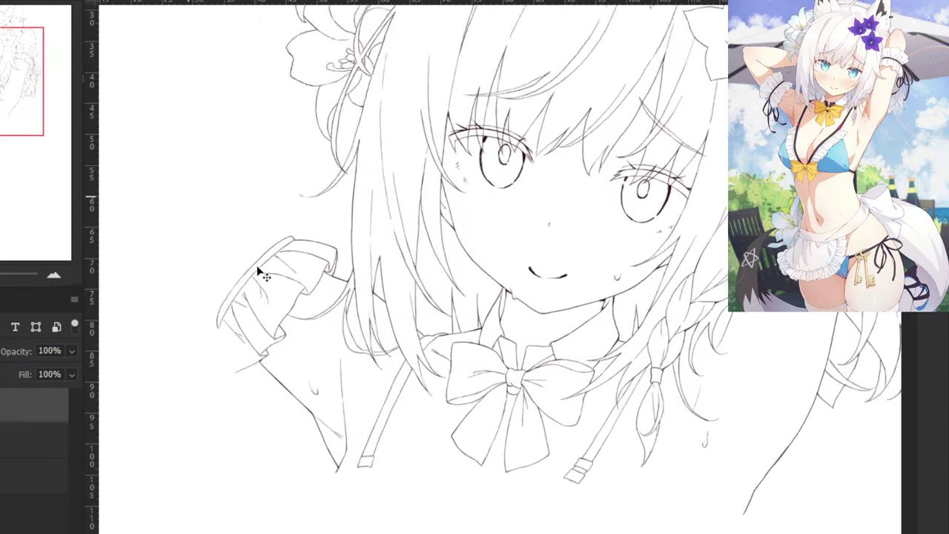
pyautogui.scroll(1, 260, 273)
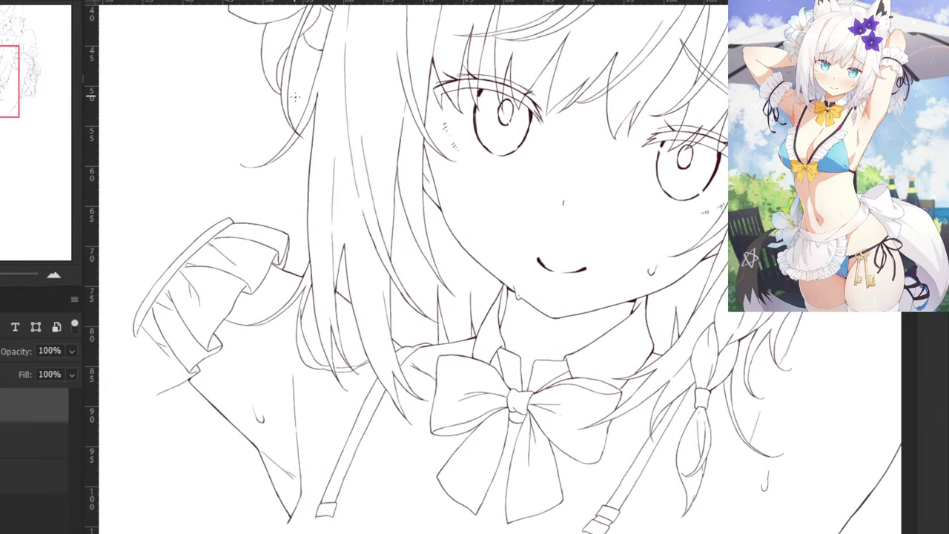
pyautogui.scroll(4, 312, 277)
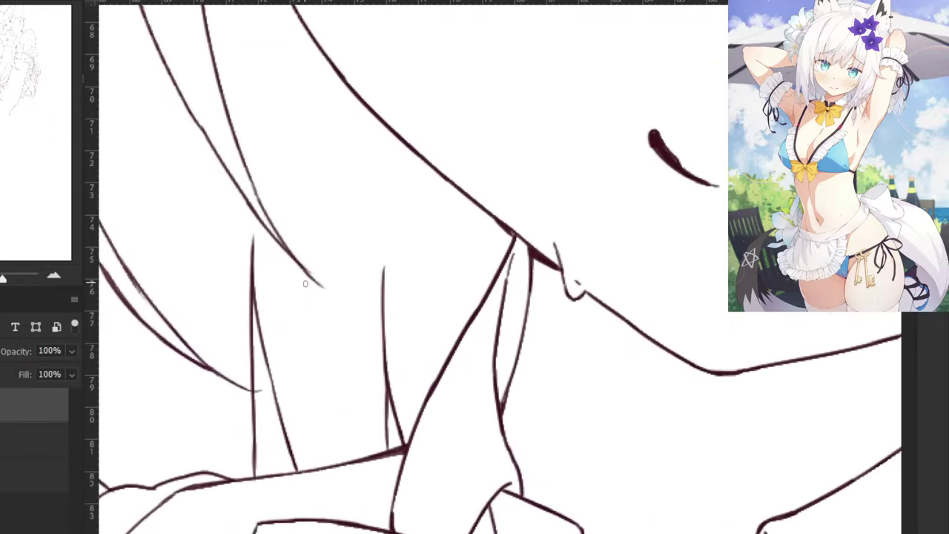
pyautogui.scroll(-5, 304, 285)
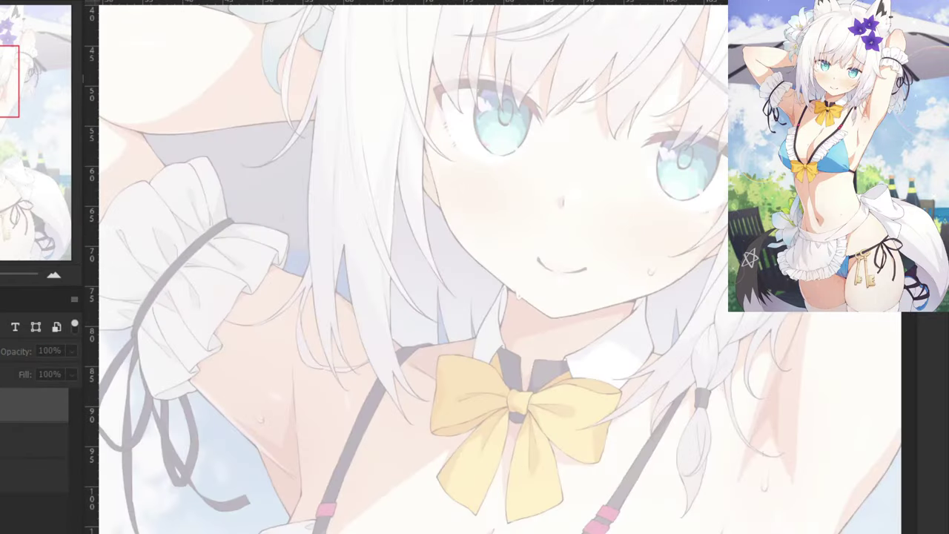
pyautogui.scroll(5, 284, 269)
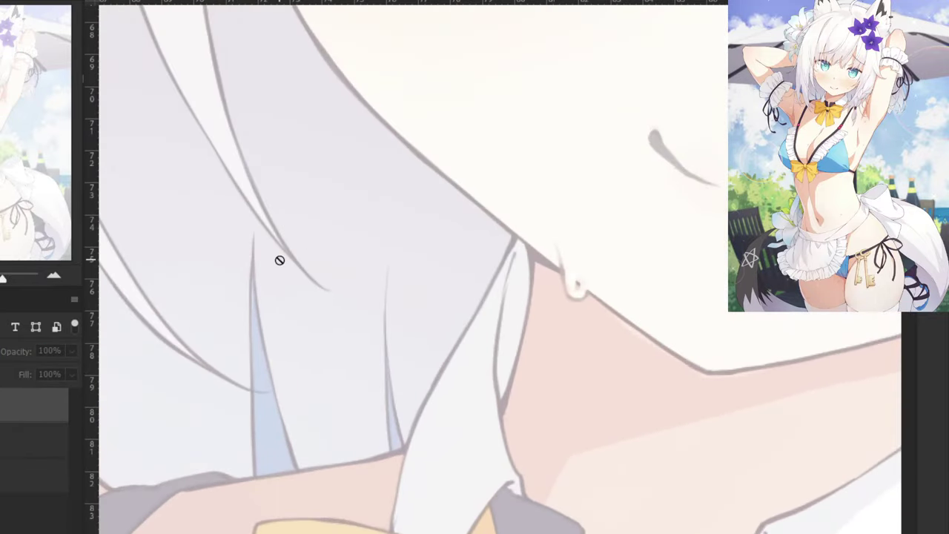
pyautogui.moveTo(489, 89); pyautogui.dragTo(386, 356)
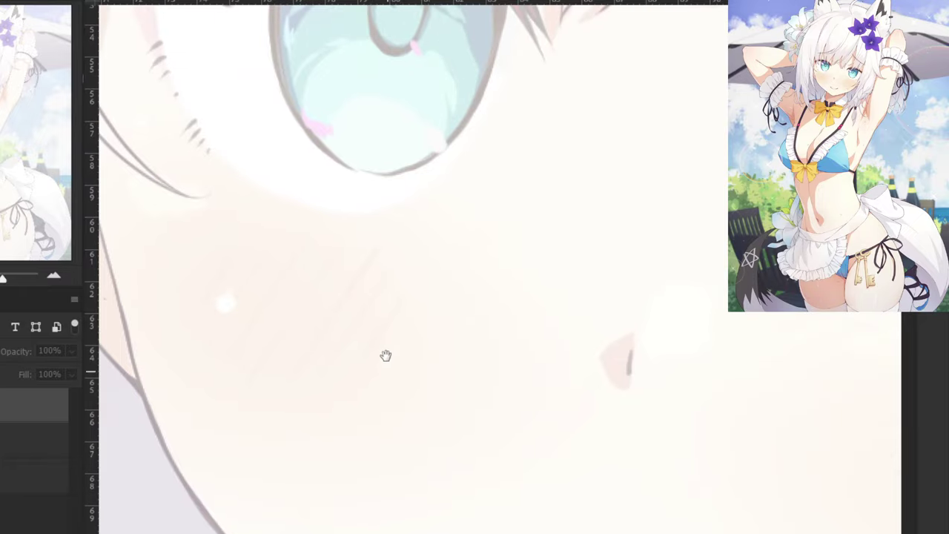
pyautogui.moveTo(361, 153); pyautogui.dragTo(490, 170)
pyautogui.moveTo(290, 222); pyautogui.dragTo(396, 117)
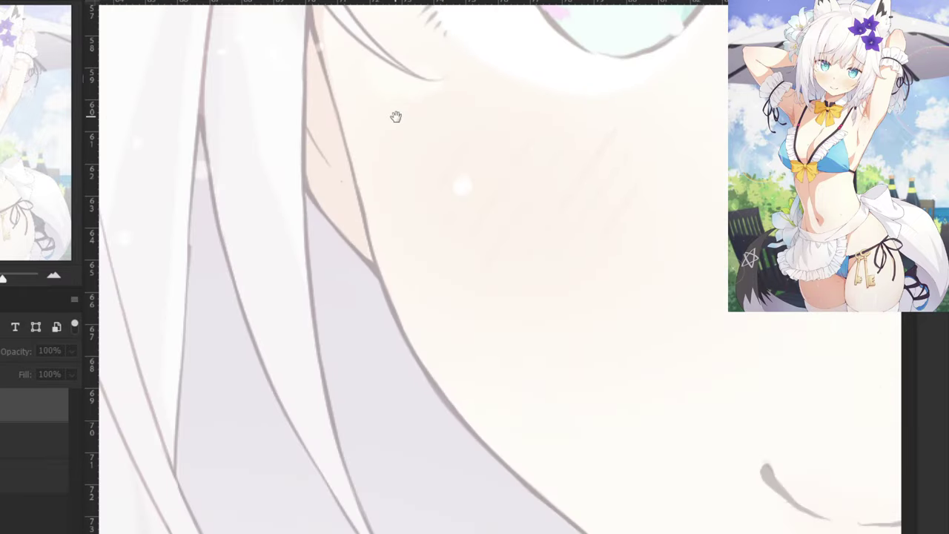
pyautogui.hotkey('ctrl', '-')
pyautogui.hotkey('ctrl', ',')
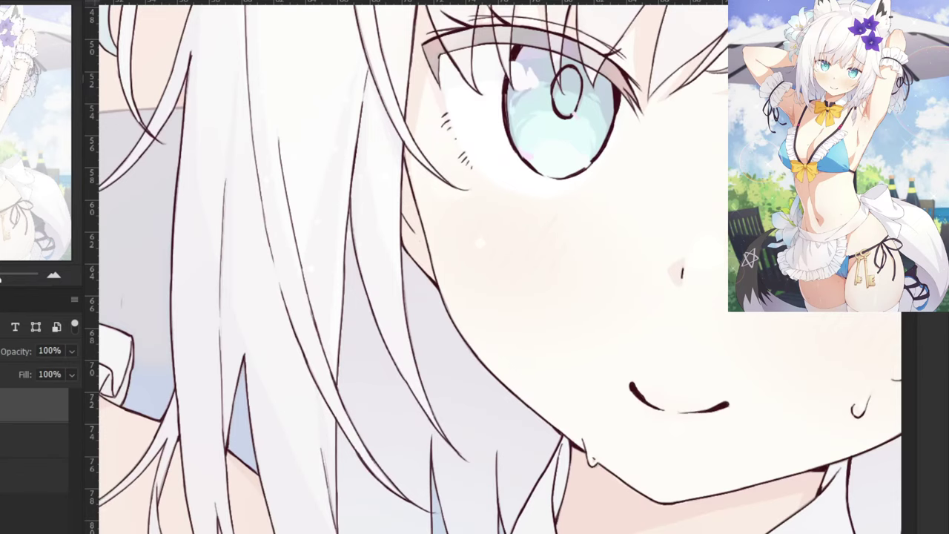
pyautogui.hotkey('ctrl', '+')
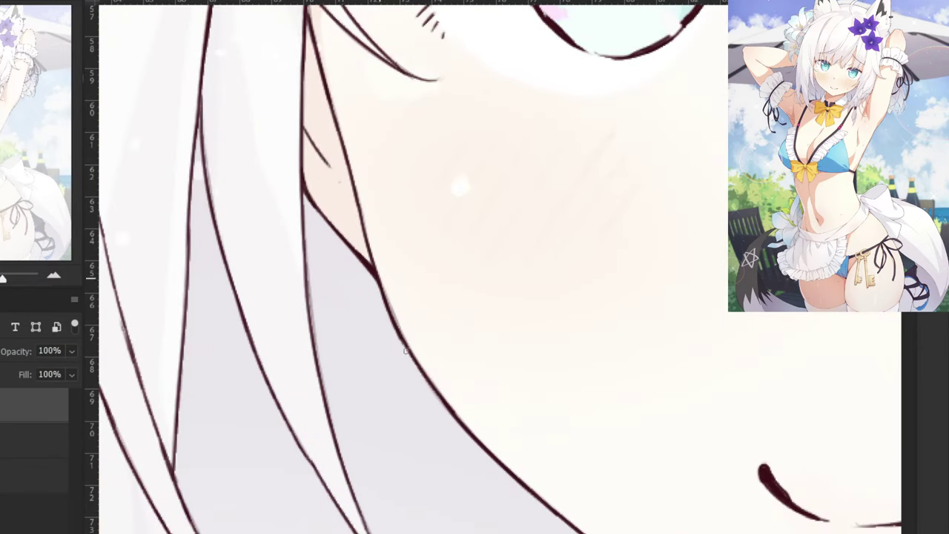
pyautogui.hotkey('ctrl', '-')
pyautogui.hotkey('ctrl', '-')
pyautogui.hotkey('ctrl', '-')
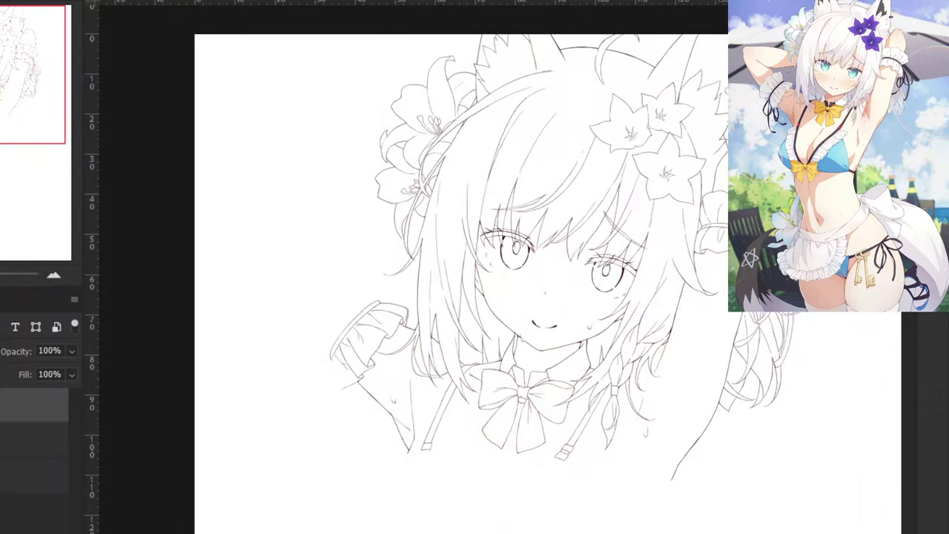
pyautogui.moveTo(266, 277); pyautogui.dragTo(305, 175)
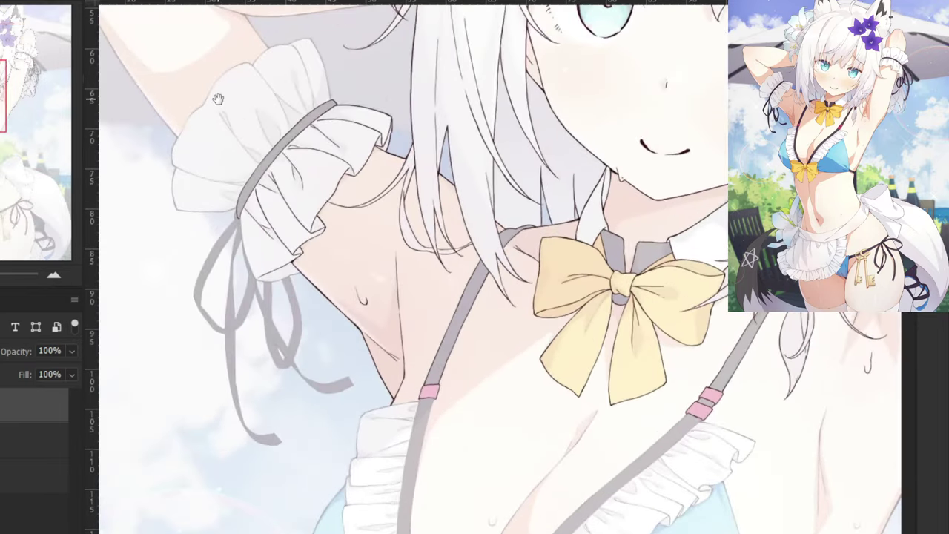
# Ink the short first section of the upper frill's outer side edge, starting from its top corner.
pyautogui.moveTo(218, 99); pyautogui.dragTo(415, 367)
pyautogui.scroll(7, 453, 261)
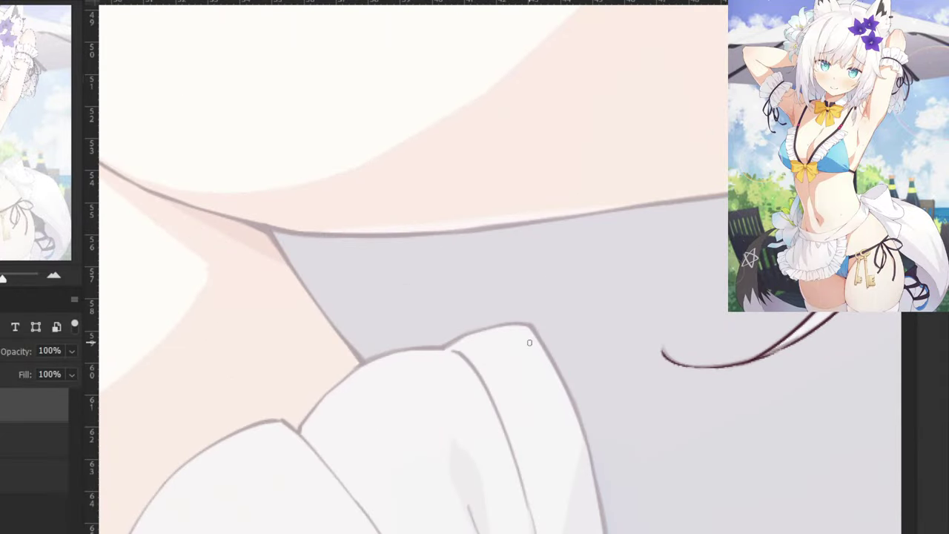
pyautogui.scroll(-3, 541, 349)
pyautogui.moveTo(543, 252); pyautogui.dragTo(607, 373)
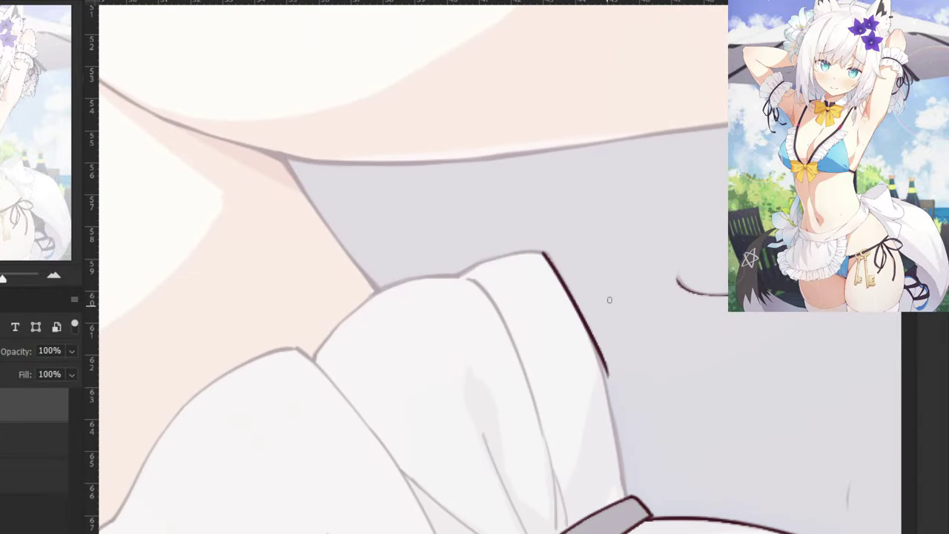
pyautogui.hotkey('ctrl', 'z')
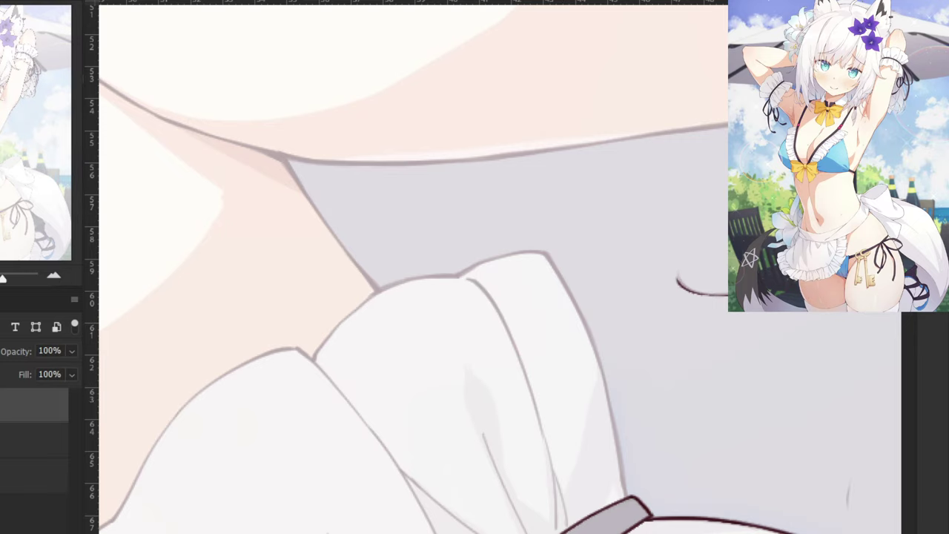
pyautogui.moveTo(545, 254)
pyautogui.mouseDown()
pyautogui.moveTo(594, 338)
pyautogui.moveTo(590, 360)
pyautogui.mouseUp()
pyautogui.hotkey('ctrl', 'z')
pyautogui.hotkey('ctrl', 'z')
pyautogui.moveTo(546, 256); pyautogui.dragTo(595, 356)
pyautogui.hotkey('ctrl', 'z')
pyautogui.moveTo(546, 256); pyautogui.dragTo(588, 338)
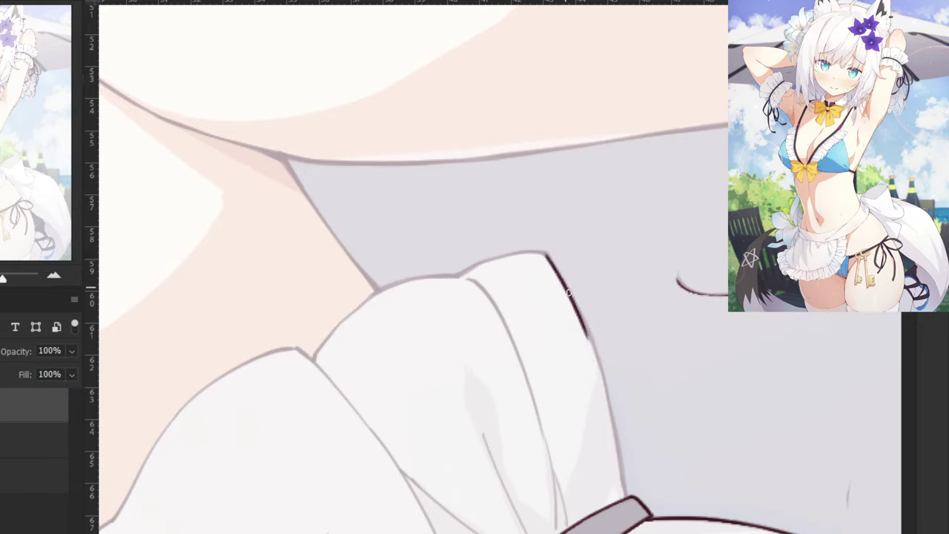
# Rework the upper frill's side edge from the top corner most of the way down toward the ribbon.
pyautogui.moveTo(571, 299); pyautogui.dragTo(601, 365)
pyautogui.hotkey('ctrl', 'z')
pyautogui.hotkey('ctrl', 'z')
pyautogui.moveTo(546, 255); pyautogui.dragTo(591, 347)
pyautogui.hotkey('ctrl', 'z')
pyautogui.moveTo(574, 302)
pyautogui.mouseDown()
pyautogui.moveTo(620, 428)
pyautogui.moveTo(615, 460)
pyautogui.mouseUp()
pyautogui.hotkey('ctrl', 'z')
pyautogui.hotkey('ctrl', 'z')
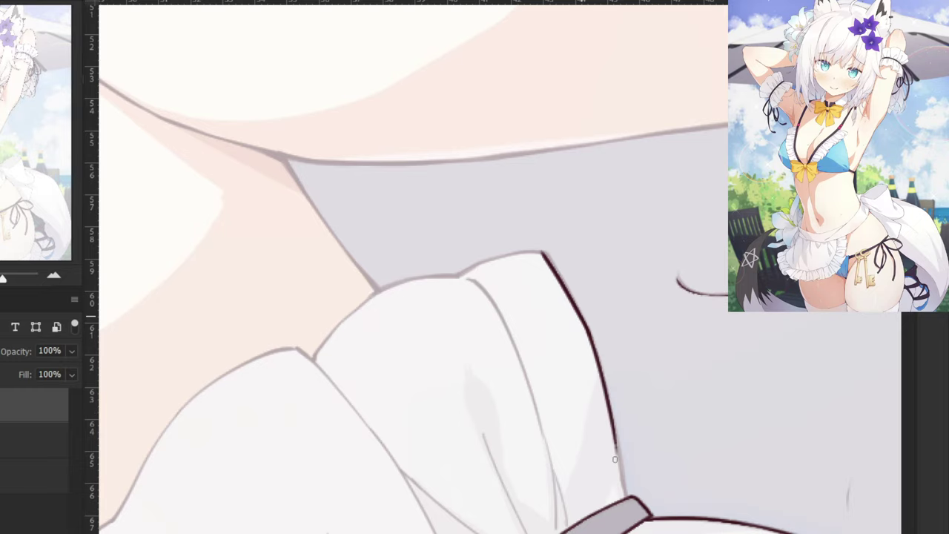
# Extend the upper frill's side edge until it meets the ribbon's upper end.
pyautogui.moveTo(597, 366); pyautogui.dragTo(624, 486)
pyautogui.hotkey('ctrl', 'z')
pyautogui.moveTo(611, 407); pyautogui.dragTo(624, 493)
pyautogui.moveTo(615, 422); pyautogui.dragTo(624, 494)
pyautogui.hotkey('ctrl', 'z')
pyautogui.hotkey('ctrl', 'z')
pyautogui.moveTo(615, 429); pyautogui.dragTo(624, 491)
pyautogui.moveTo(618, 453); pyautogui.dragTo(625, 495)
# Thicken the side edge of the upper frill just below its top corner with short overlapping strokes.
pyautogui.hotkey('ctrl', '+')
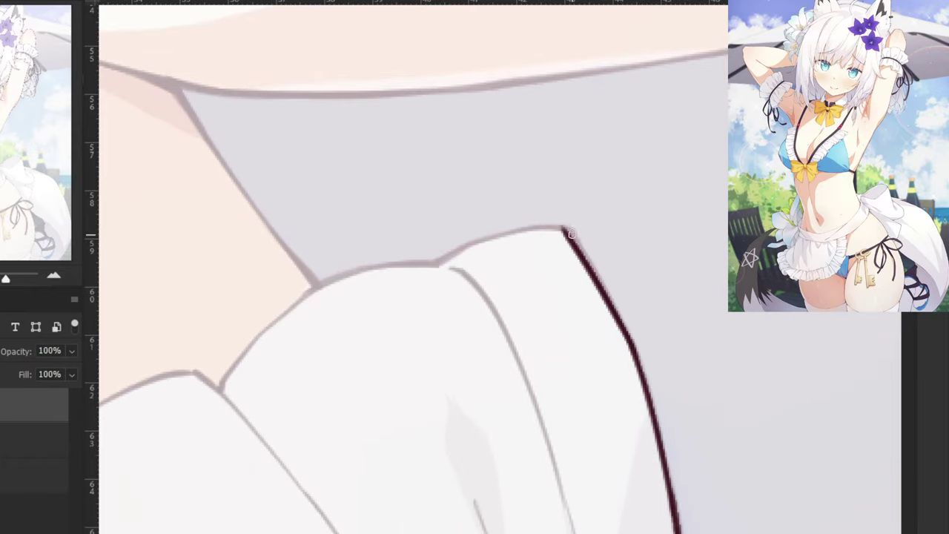
pyautogui.hotkey('ctrl', 'z')
pyautogui.moveTo(569, 232); pyautogui.dragTo(608, 292)
pyautogui.hotkey('ctrl', 'z')
pyautogui.moveTo(567, 224); pyautogui.dragTo(622, 311)
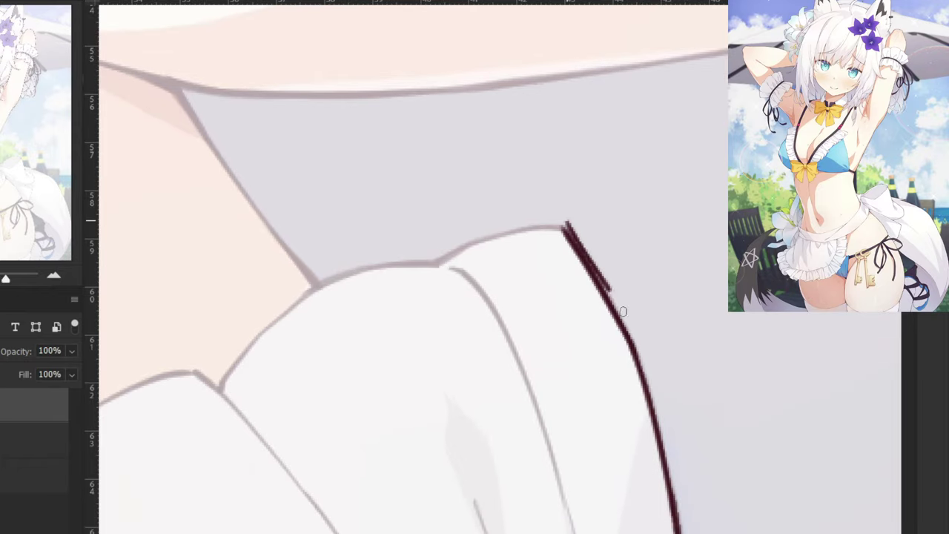
pyautogui.hotkey('ctrl', 'z')
pyautogui.moveTo(585, 257); pyautogui.dragTo(618, 308)
pyautogui.hotkey('ctrl', 'z')
pyautogui.moveTo(572, 238); pyautogui.dragTo(617, 322)
pyautogui.hotkey('ctrl', 'z')
pyautogui.moveTo(584, 258)
pyautogui.mouseDown()
pyautogui.moveTo(622, 322)
pyautogui.moveTo(580, 250)
pyautogui.mouseUp()
pyautogui.hotkey('ctrl', 'z')
pyautogui.moveTo(621, 319); pyautogui.dragTo(577, 239)
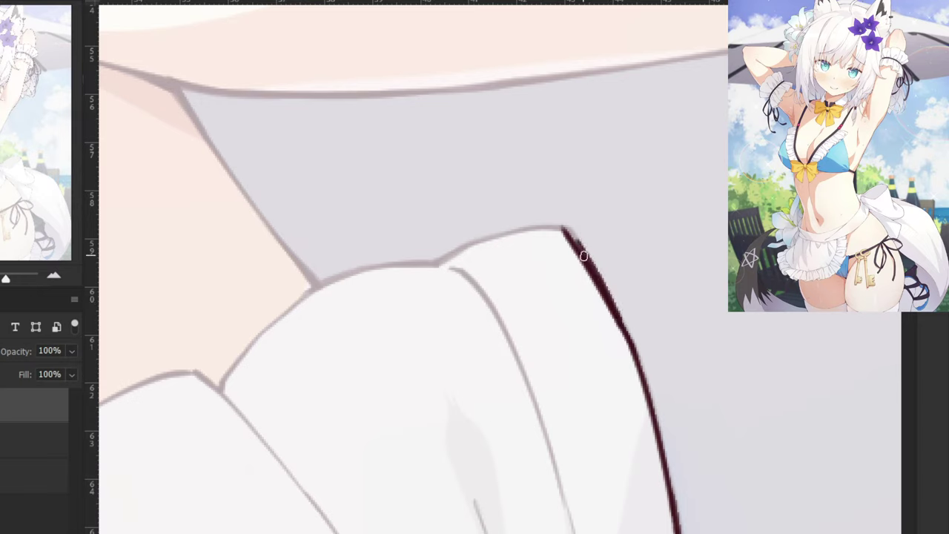
pyautogui.hotkey('ctrl', 'z')
# Ink the first fold's curved hem from the frill's top corner to the start of the second fold.
pyautogui.moveTo(609, 299)
pyautogui.mouseDown()
pyautogui.moveTo(562, 230)
pyautogui.moveTo(482, 244)
pyautogui.mouseUp()
pyautogui.hotkey('ctrl', 'z')
pyautogui.hotkey('ctrl', 'z')
pyautogui.moveTo(566, 230); pyautogui.dragTo(438, 260)
pyautogui.hotkey('ctrl', 'z')
pyautogui.hotkey('ctrl', 'z')
pyautogui.hotkey('ctrl', 'z')
pyautogui.hotkey('ctrl', 'z')
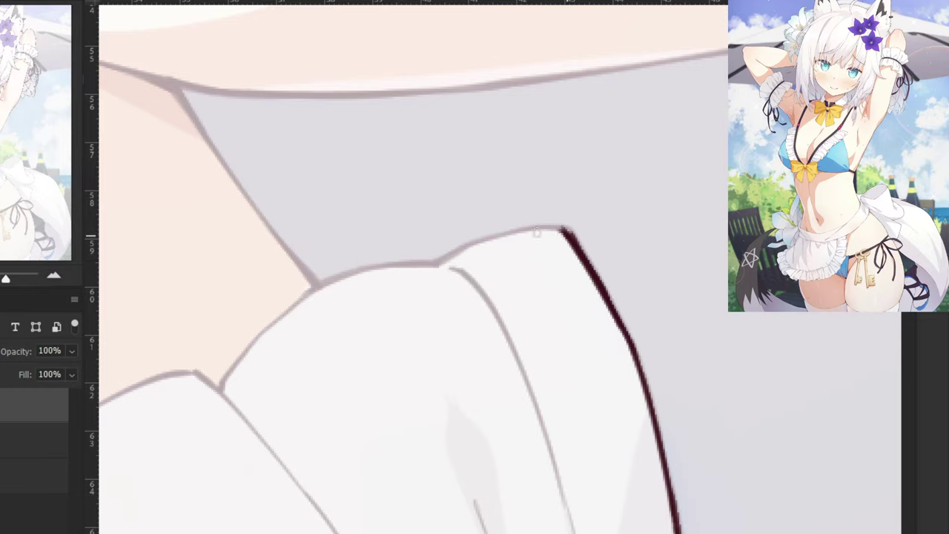
pyautogui.hotkey('ctrl', 'z')
pyautogui.moveTo(565, 230); pyautogui.dragTo(433, 267)
pyautogui.hotkey('ctrl', 'z')
pyautogui.moveTo(568, 231); pyautogui.dragTo(439, 262)
pyautogui.hotkey('ctrl', 'z')
pyautogui.hotkey('ctrl', '-')
pyautogui.hotkey('ctrl', '-')
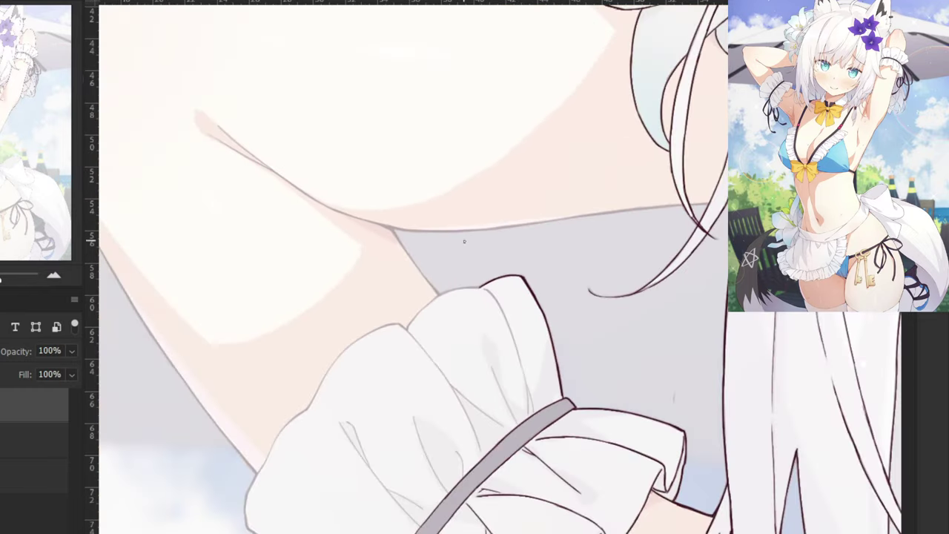
# Ink the second fold's hem from the first fold to just past the arm outline.
pyautogui.hotkey('ctrl', '+')
pyautogui.moveTo(352, 242); pyautogui.dragTo(426, 233)
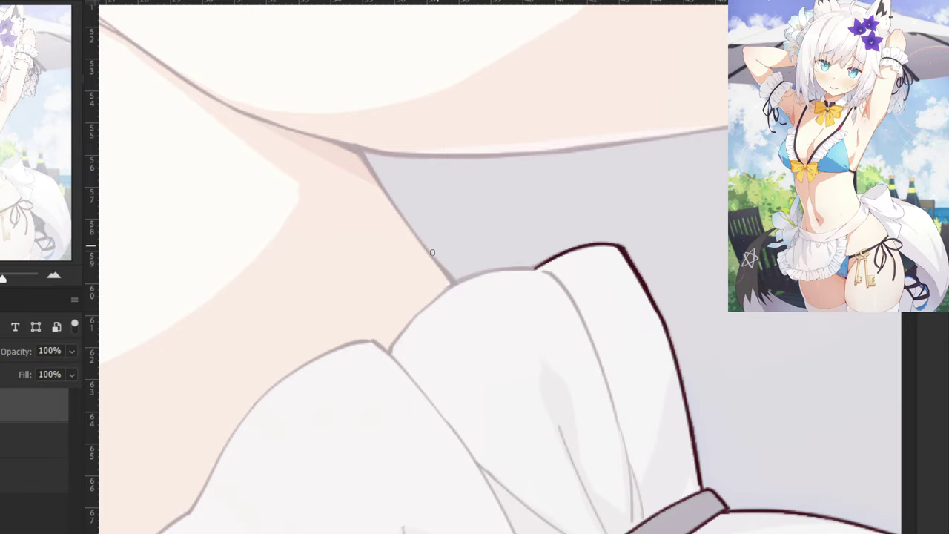
pyautogui.moveTo(535, 269); pyautogui.dragTo(444, 290)
pyautogui.hotkey('ctrl', 'z')
pyautogui.hotkey('ctrl', 'z')
pyautogui.moveTo(543, 268); pyautogui.dragTo(445, 290)
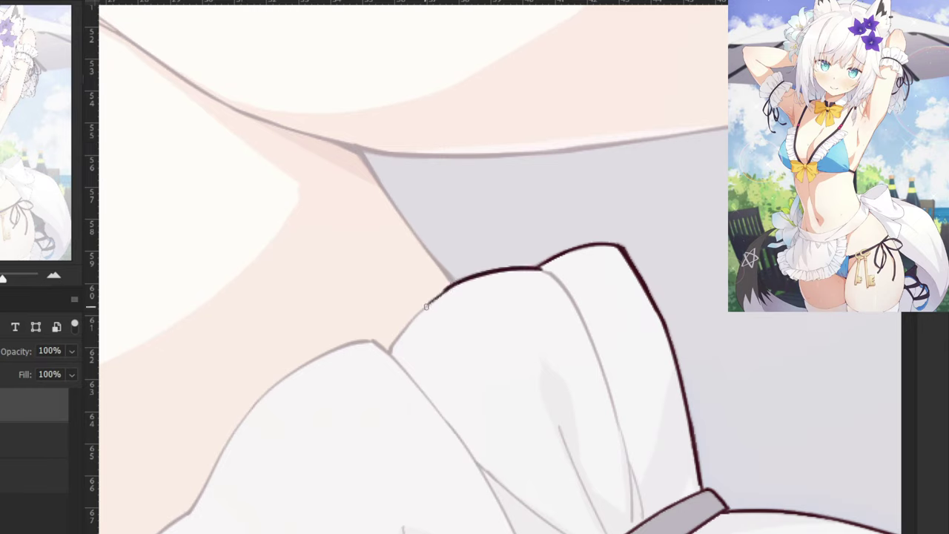
# Continue the second fold's hem past the arm outline down to where the large third fold begins.
pyautogui.hotkey('ctrl', 'z')
pyautogui.moveTo(421, 311); pyautogui.dragTo(391, 352)
pyautogui.hotkey('ctrl', 'z')
pyautogui.hotkey('ctrl', 'z')
pyautogui.moveTo(416, 316); pyautogui.dragTo(391, 352)
pyautogui.hotkey('ctrl', 'z')
pyautogui.moveTo(410, 321); pyautogui.dragTo(395, 345)
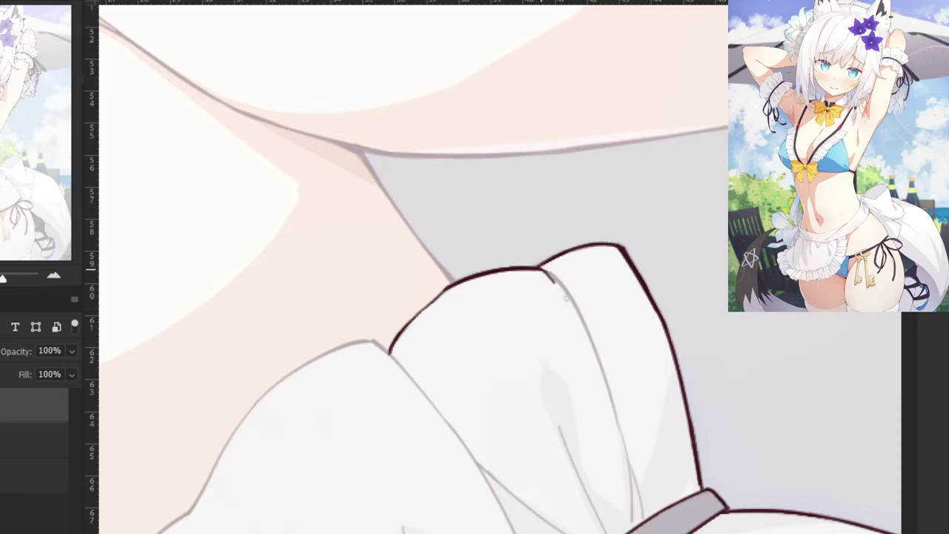
# Ink the upper half of the line separating the first and second folds, starting at the hem.
pyautogui.moveTo(567, 298); pyautogui.dragTo(572, 307)
pyautogui.hotkey('ctrl', 'z')
pyautogui.moveTo(545, 268)
pyautogui.mouseDown()
pyautogui.moveTo(580, 319)
pyautogui.moveTo(605, 387)
pyautogui.mouseUp()
pyautogui.hotkey('ctrl', 'z')
pyautogui.hotkey('ctrl', 'z')
pyautogui.moveTo(568, 293); pyautogui.dragTo(609, 401)
pyautogui.hotkey('ctrl', 'z')
pyautogui.moveTo(568, 293); pyautogui.dragTo(611, 403)
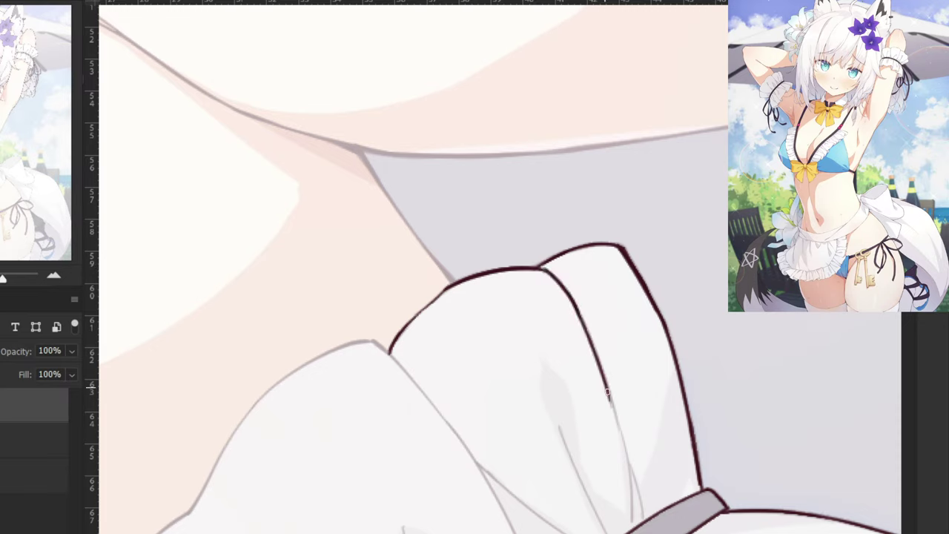
# Extend the line between the first and second folds further down toward the ribbon.
pyautogui.moveTo(581, 326); pyautogui.dragTo(626, 450)
pyautogui.hotkey('ctrl', 'z')
pyautogui.moveTo(591, 352); pyautogui.dragTo(628, 450)
pyautogui.hotkey('ctrl', 'z')
pyautogui.moveTo(598, 508); pyautogui.dragTo(612, 382)
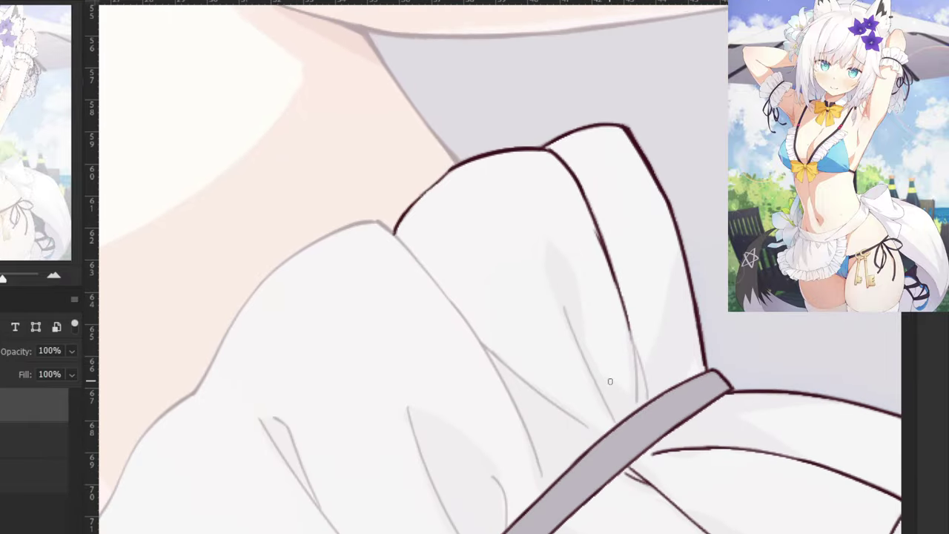
# Finish the line between the first and second folds with two short tapering branches above the ribbon.
pyautogui.hotkey('ctrl', '+')
pyautogui.moveTo(643, 177); pyautogui.dragTo(691, 363)
pyautogui.hotkey('ctrl', 'z')
pyautogui.moveTo(665, 239); pyautogui.dragTo(699, 377)
pyautogui.hotkey('ctrl', 'z')
pyautogui.hotkey('ctrl', 'z')
pyautogui.moveTo(686, 299); pyautogui.dragTo(704, 412)
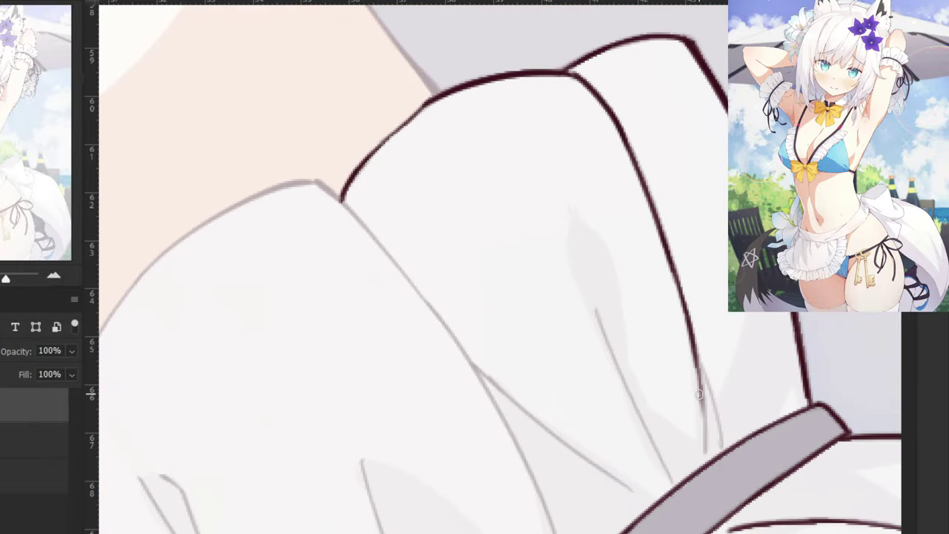
pyautogui.moveTo(694, 330); pyautogui.dragTo(704, 450)
pyautogui.moveTo(705, 406); pyautogui.dragTo(704, 454)
pyautogui.moveTo(691, 347); pyautogui.dragTo(722, 448)
pyautogui.hotkey('ctrl', 'z')
# Ink the long thin crease inside the second fold down to the ribbon.
pyautogui.moveTo(596, 307); pyautogui.dragTo(668, 478)
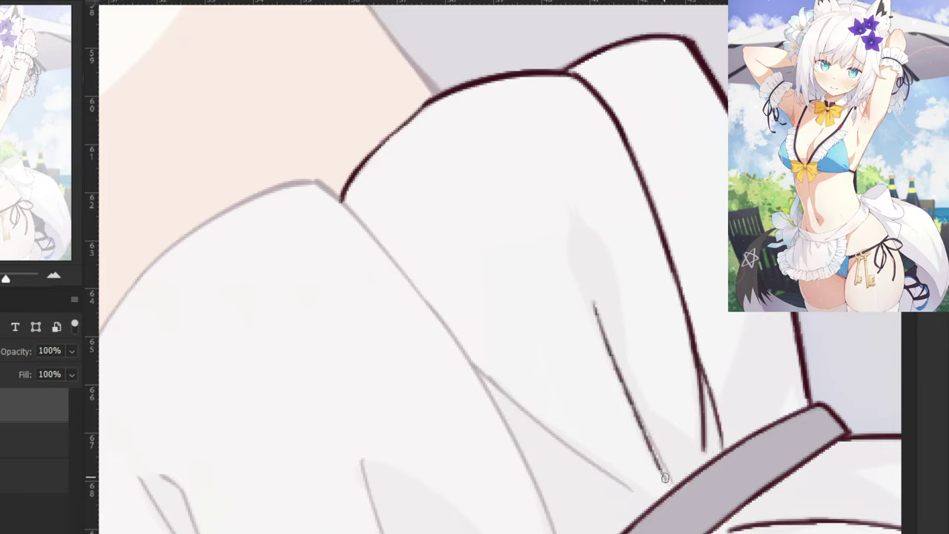
pyautogui.hotkey('ctrl', 'z')
pyautogui.moveTo(596, 304); pyautogui.dragTo(647, 429)
pyautogui.hotkey('ctrl', 'z')
pyautogui.moveTo(596, 305); pyautogui.dragTo(639, 416)
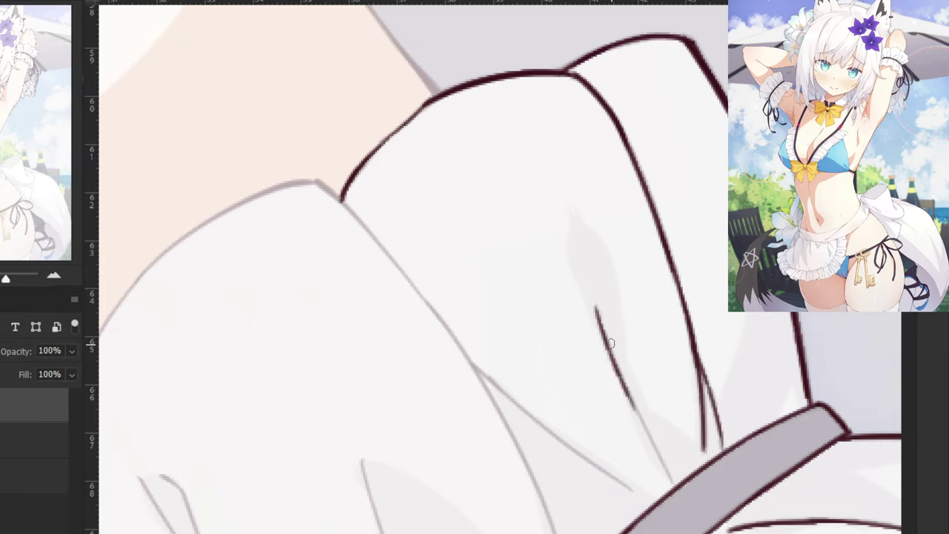
pyautogui.moveTo(610, 346); pyautogui.dragTo(667, 475)
pyautogui.moveTo(638, 407); pyautogui.dragTo(672, 479)
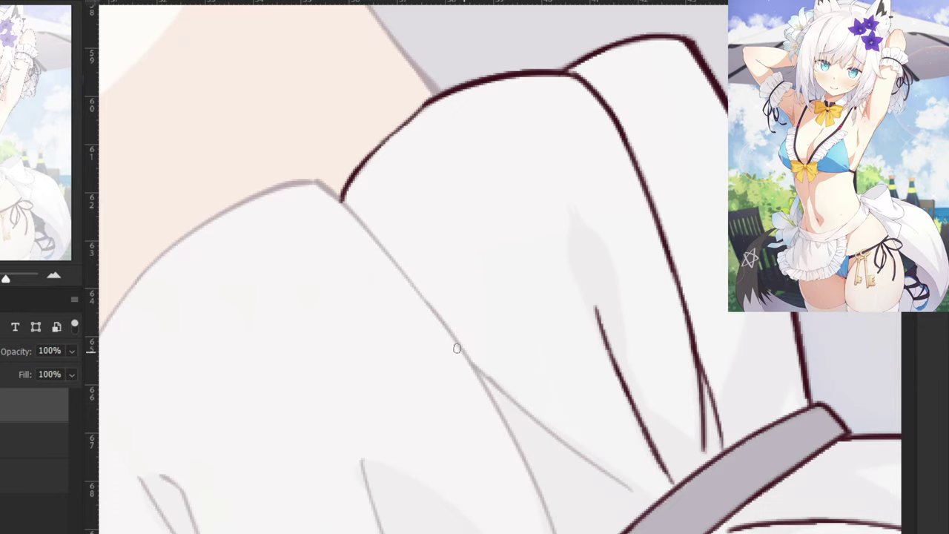
# Ink the diagonal crease running from the third fold's edge across the second fold toward the ribbon.
pyautogui.moveTo(456, 348); pyautogui.dragTo(596, 469)
pyautogui.hotkey('ctrl', 'z')
pyautogui.moveTo(471, 359)
pyautogui.mouseDown()
pyautogui.moveTo(608, 475)
pyautogui.moveTo(532, 415)
pyautogui.moveTo(543, 427)
pyautogui.mouseUp()
pyautogui.hotkey('ctrl', 'z')
pyautogui.hotkey('ctrl', 'z')
pyautogui.hotkey('ctrl', 'z')
pyautogui.moveTo(468, 356); pyautogui.dragTo(542, 425)
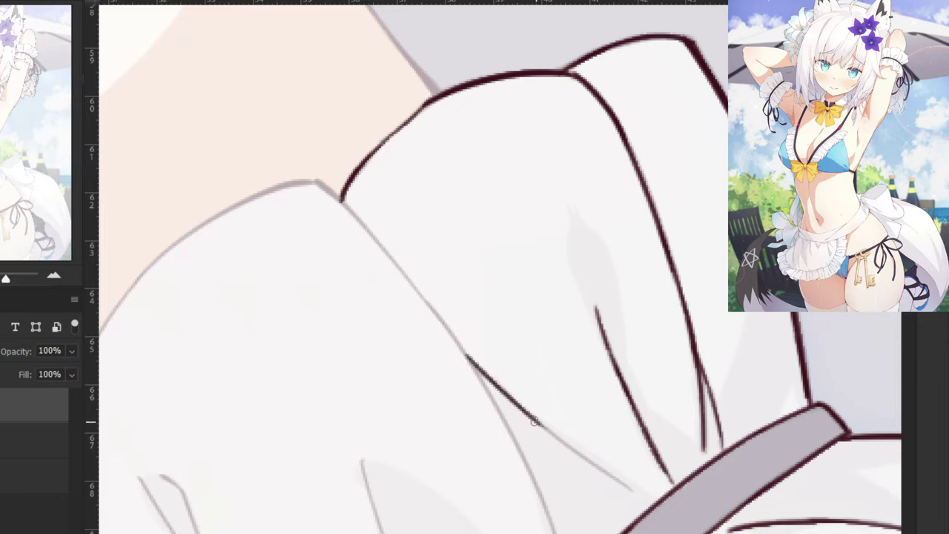
pyautogui.moveTo(510, 398); pyautogui.dragTo(619, 481)
pyautogui.hotkey('ctrl', 'z')
pyautogui.moveTo(521, 403); pyautogui.dragTo(622, 480)
pyautogui.hotkey('ctrl', 'z')
pyautogui.moveTo(536, 420); pyautogui.dragTo(628, 489)
pyautogui.hotkey('ctrl', '-')
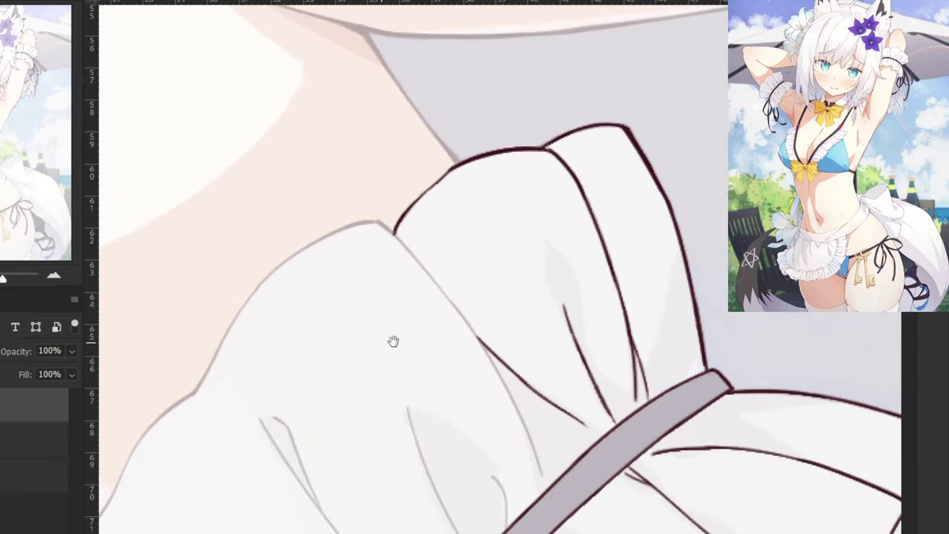
# Ink a short stroke that starts the third fold's inner edge at its pointed peak, crossing the second fold's hem.
pyautogui.moveTo(393, 341); pyautogui.dragTo(493, 318)
pyautogui.hotkey('ctrl', '+')
pyautogui.moveTo(466, 136)
pyautogui.mouseDown()
pyautogui.moveTo(540, 199)
pyautogui.moveTo(520, 189)
pyautogui.moveTo(525, 196)
pyautogui.mouseUp()
pyautogui.hotkey('ctrl', 'z')
pyautogui.hotkey('ctrl', 'z')
pyautogui.hotkey('ctrl', 'z')
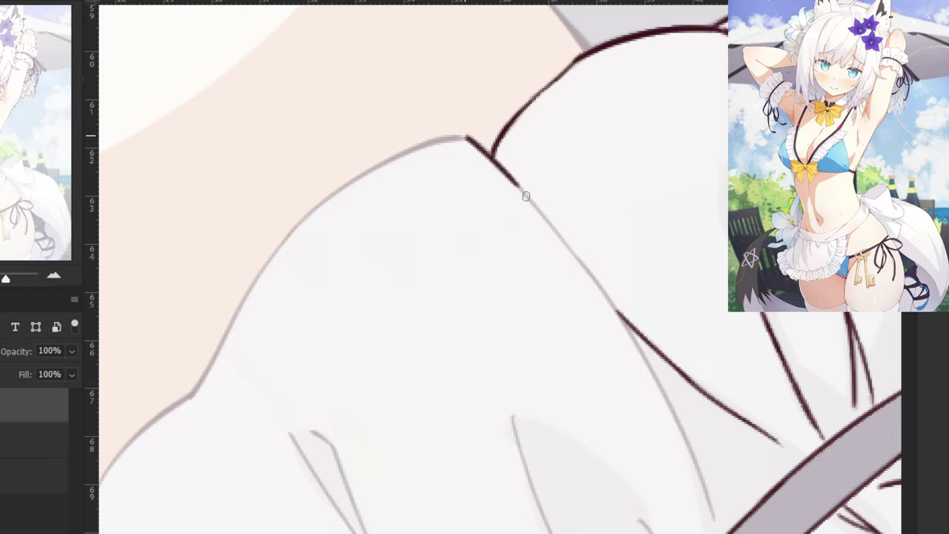
# Extend the third fold's inner edge from the peak down to where the diagonal crease branches off.
pyautogui.moveTo(490, 157)
pyautogui.mouseDown()
pyautogui.moveTo(583, 275)
pyautogui.moveTo(553, 241)
pyautogui.moveTo(573, 262)
pyautogui.mouseUp()
pyautogui.hotkey('ctrl', 'z')
pyautogui.hotkey('ctrl', 'z')
pyautogui.moveTo(545, 224); pyautogui.dragTo(626, 320)
pyautogui.hotkey('ctrl', 'z')
pyautogui.moveTo(556, 239); pyautogui.dragTo(626, 339)
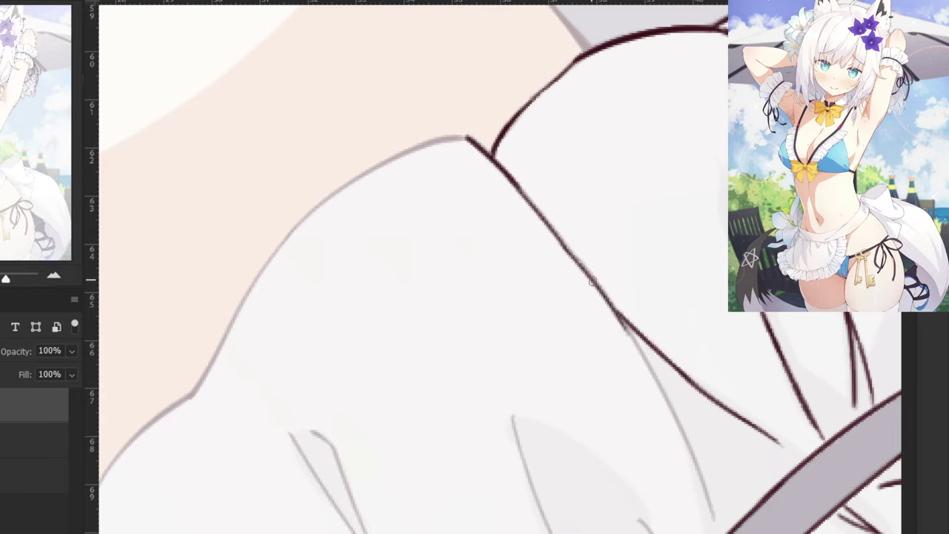
# Ink the lower part of the third fold's inner edge from the diagonal crease down toward the ribbon.
pyautogui.moveTo(592, 282); pyautogui.dragTo(653, 375)
pyautogui.moveTo(613, 314); pyautogui.dragTo(684, 448)
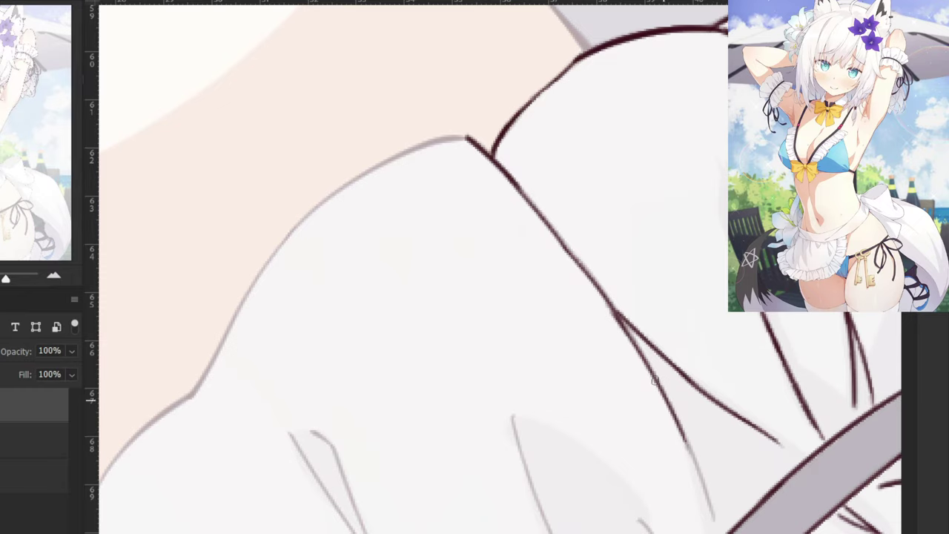
pyautogui.hotkey('ctrl', 'z')
pyautogui.moveTo(612, 315); pyautogui.dragTo(680, 439)
pyautogui.moveTo(651, 374)
pyautogui.mouseDown()
pyautogui.moveTo(676, 420)
pyautogui.moveTo(712, 514)
pyautogui.mouseUp()
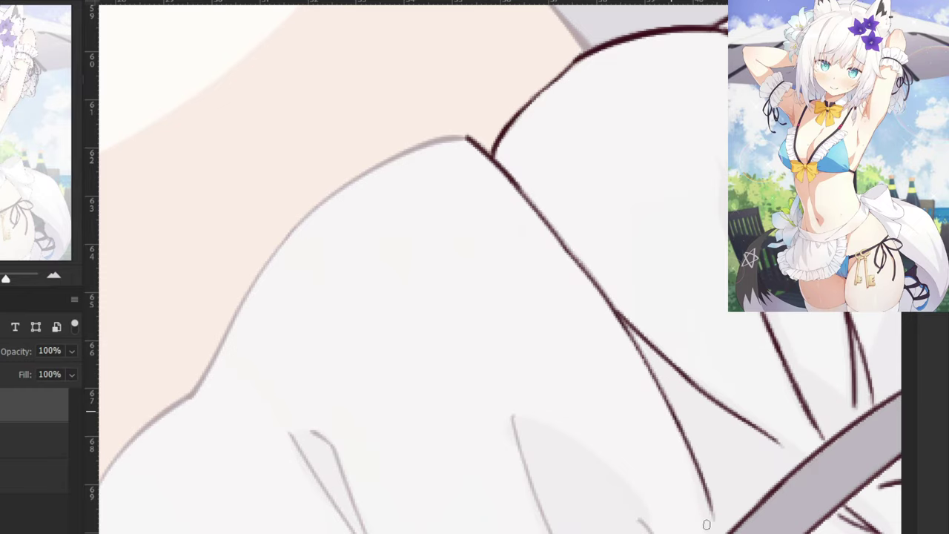
pyautogui.hotkey('ctrl', 'z')
pyautogui.moveTo(670, 406); pyautogui.dragTo(702, 505)
pyautogui.hotkey('ctrl', 'z')
pyautogui.moveTo(671, 406); pyautogui.dragTo(703, 506)
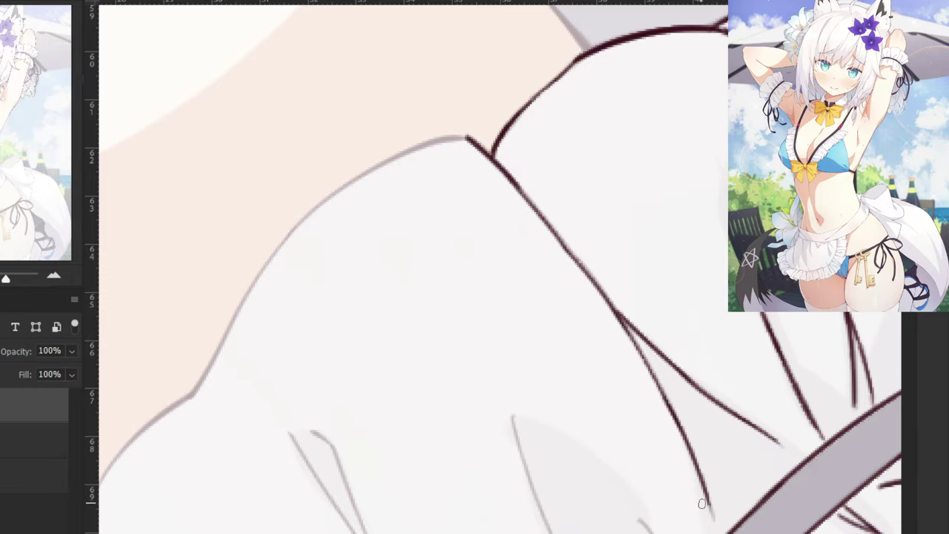
# Try to ink the short top stretch of the third fold's hem outward from its peak.
pyautogui.hotkey('ctrl', '-')
pyautogui.hotkey('ctrl', '-')
pyautogui.hotkey('ctrl', '-')
pyautogui.moveTo(372, 250); pyautogui.dragTo(397, 256)
pyautogui.hotkey('ctrl', '+')
pyautogui.hotkey('ctrl', '+')
pyautogui.hotkey('ctrl', '+')
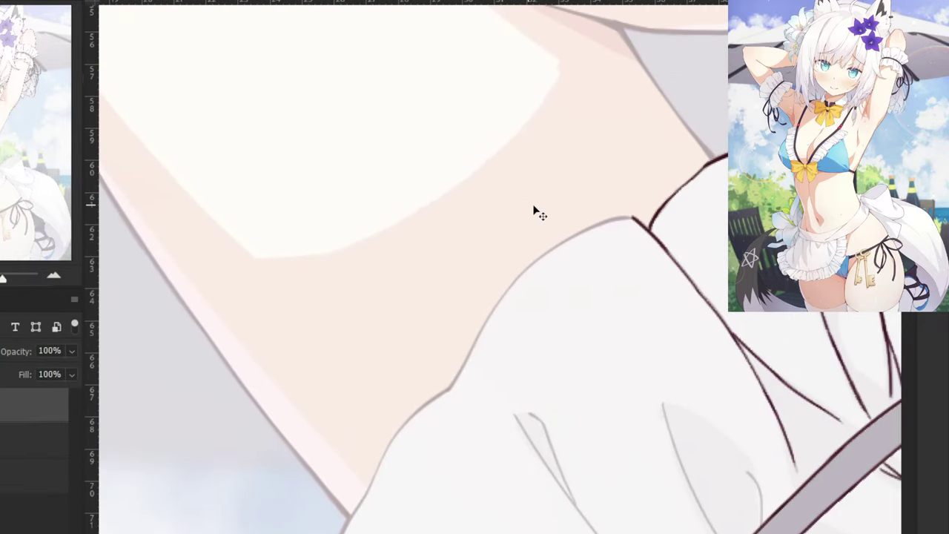
pyautogui.hotkey('ctrl', '+')
pyautogui.moveTo(627, 160)
pyautogui.mouseDown()
pyautogui.moveTo(573, 206)
pyautogui.moveTo(529, 269)
pyautogui.mouseUp()
pyautogui.moveTo(605, 288)
pyautogui.mouseDown()
pyautogui.moveTo(539, 303)
pyautogui.moveTo(509, 321)
pyautogui.mouseUp()
pyautogui.hotkey('ctrl', 'z')
pyautogui.hotkey('ctrl', 'z')
pyautogui.hotkey('ctrl', 'z')
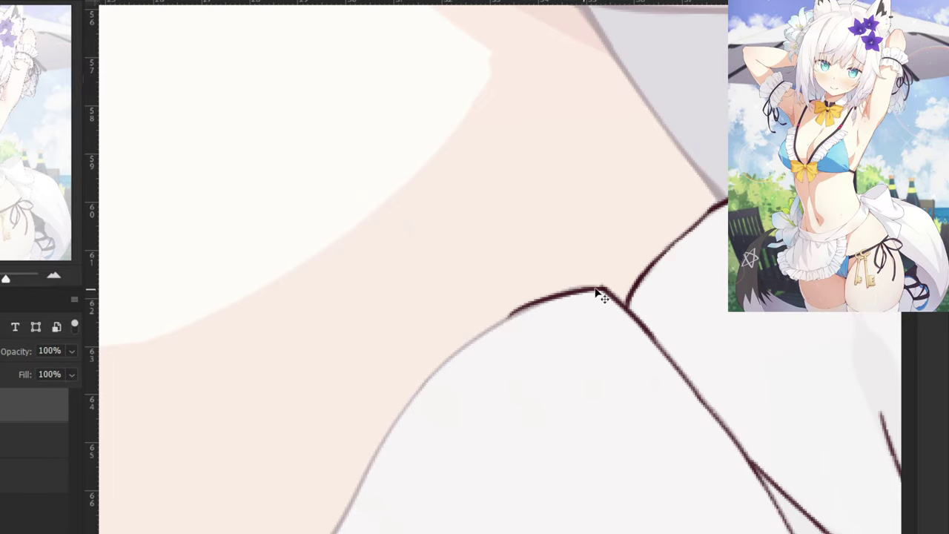
pyautogui.hotkey('ctrl', 'z')
# Redraw the third fold's top hem from the peak and carry it over the rounded shoulder.
pyautogui.moveTo(602, 287); pyautogui.dragTo(519, 316)
pyautogui.hotkey('ctrl', 'z')
pyautogui.moveTo(602, 287); pyautogui.dragTo(499, 323)
pyautogui.hotkey('ctrl', 'z')
pyautogui.moveTo(602, 287)
pyautogui.mouseDown()
pyautogui.moveTo(513, 319)
pyautogui.moveTo(528, 305)
pyautogui.moveTo(508, 326)
pyautogui.moveTo(596, 291)
pyautogui.moveTo(506, 321)
pyautogui.mouseUp()
pyautogui.hotkey('ctrl', 'z')
pyautogui.hotkey('ctrl', 'z')
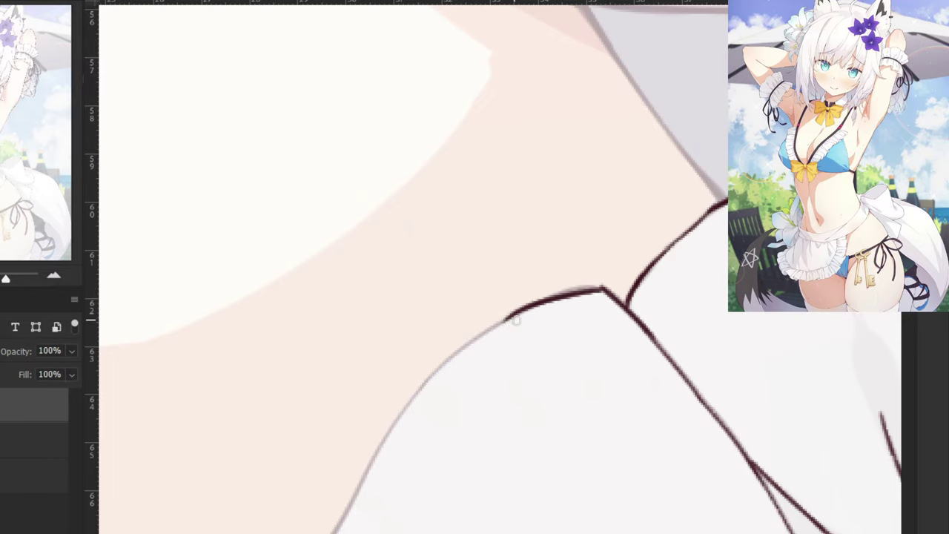
pyautogui.hotkey('ctrl', 'z')
pyautogui.moveTo(602, 289)
pyautogui.mouseDown()
pyautogui.moveTo(509, 319)
pyautogui.moveTo(431, 377)
pyautogui.mouseUp()
pyautogui.hotkey('ctrl', 'z')
pyautogui.moveTo(523, 310); pyautogui.dragTo(432, 376)
# Ink the third fold's outer hem curve from the shoulder down to just above the notch.
pyautogui.moveTo(363, 409)
pyautogui.mouseDown()
pyautogui.moveTo(490, 319)
pyautogui.moveTo(482, 324)
pyautogui.mouseUp()
pyautogui.moveTo(562, 276)
pyautogui.mouseDown()
pyautogui.moveTo(506, 345)
pyautogui.moveTo(453, 437)
pyautogui.mouseUp()
pyautogui.hotkey('ctrl', 'z')
pyautogui.hotkey('ctrl', 'z')
pyautogui.moveTo(511, 342); pyautogui.dragTo(450, 454)
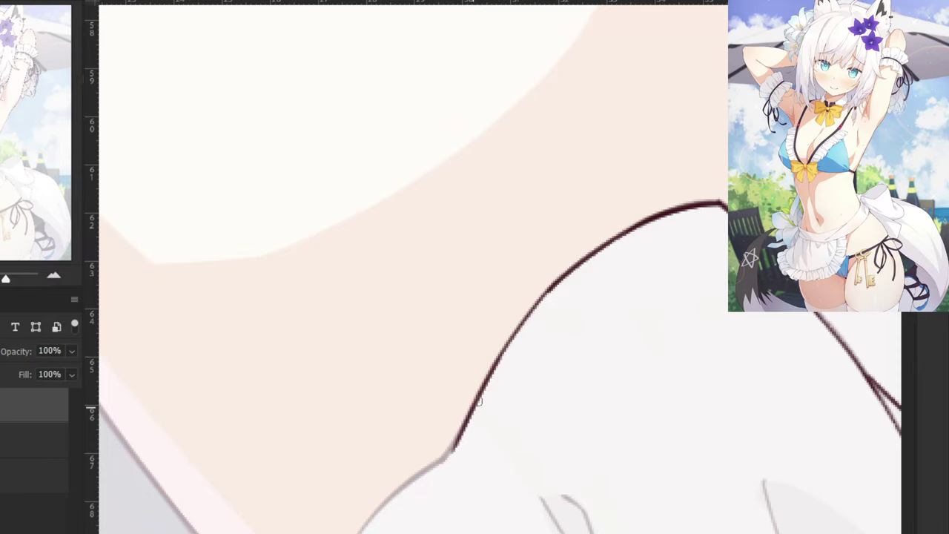
# Ink the hem around the notch and down the next scallop toward the arm's outline.
pyautogui.moveTo(399, 468)
pyautogui.mouseDown()
pyautogui.moveTo(473, 343)
pyautogui.moveTo(467, 338)
pyautogui.moveTo(447, 385)
pyautogui.mouseUp()
pyautogui.hotkey('ctrl', 'z')
pyautogui.moveTo(511, 340)
pyautogui.mouseDown()
pyautogui.moveTo(423, 412)
pyautogui.moveTo(441, 399)
pyautogui.moveTo(397, 475)
pyautogui.mouseUp()
pyautogui.hotkey('ctrl', 'z')
pyautogui.moveTo(426, 406)
pyautogui.mouseDown()
pyautogui.moveTo(377, 486)
pyautogui.moveTo(399, 399)
pyautogui.mouseUp()
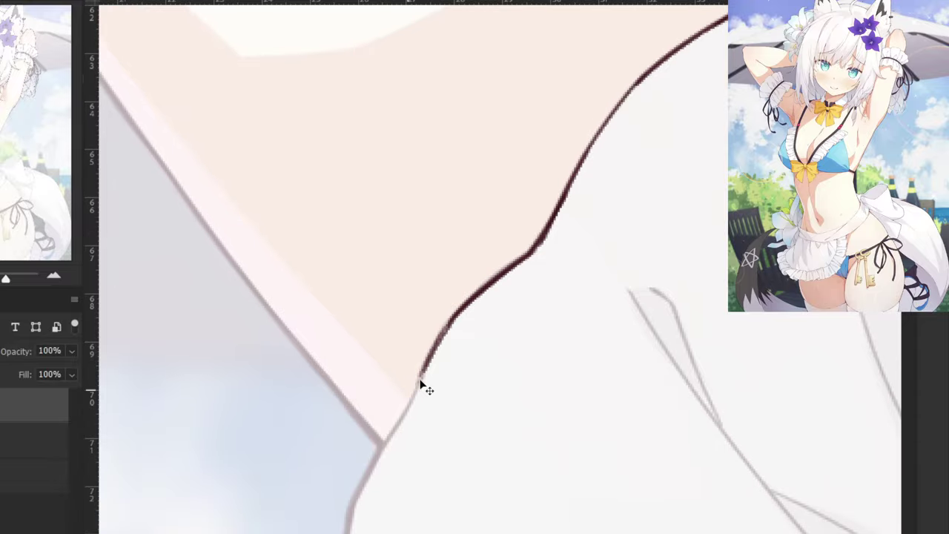
pyautogui.hotkey('ctrl', 'z')
# Continue the hem past the arm's outline and around the thick outer corner onto the fold's lower edge.
pyautogui.moveTo(425, 366)
pyautogui.mouseDown()
pyautogui.moveTo(414, 401)
pyautogui.moveTo(376, 458)
pyautogui.mouseUp()
pyautogui.hotkey('ctrl', '-')
pyautogui.moveTo(422, 397); pyautogui.dragTo(396, 471)
pyautogui.moveTo(404, 433)
pyautogui.mouseDown()
pyautogui.moveTo(399, 481)
pyautogui.moveTo(388, 452)
pyautogui.moveTo(383, 338)
pyautogui.mouseUp()
pyautogui.hotkey('ctrl', '+')
pyautogui.moveTo(323, 377)
pyautogui.mouseDown()
pyautogui.moveTo(336, 430)
pyautogui.moveTo(454, 478)
pyautogui.mouseUp()
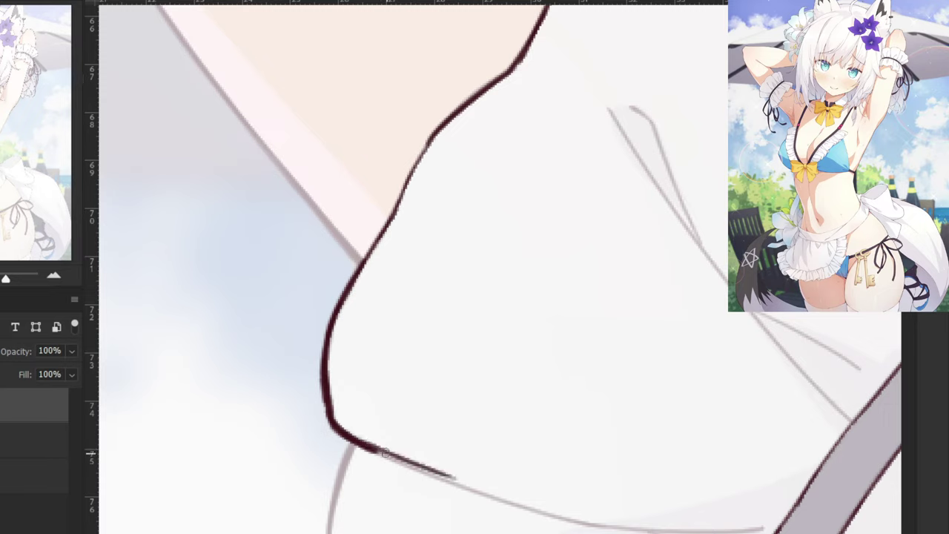
# Redraw the first stretch of the third fold's lower edge, running inward from the outer corner.
pyautogui.hotkey('ctrl', 'z')
pyautogui.moveTo(363, 443); pyautogui.dragTo(473, 494)
pyautogui.hotkey('ctrl', 'z')
pyautogui.hotkey('ctrl', 'z')
pyautogui.moveTo(373, 450); pyautogui.dragTo(482, 493)
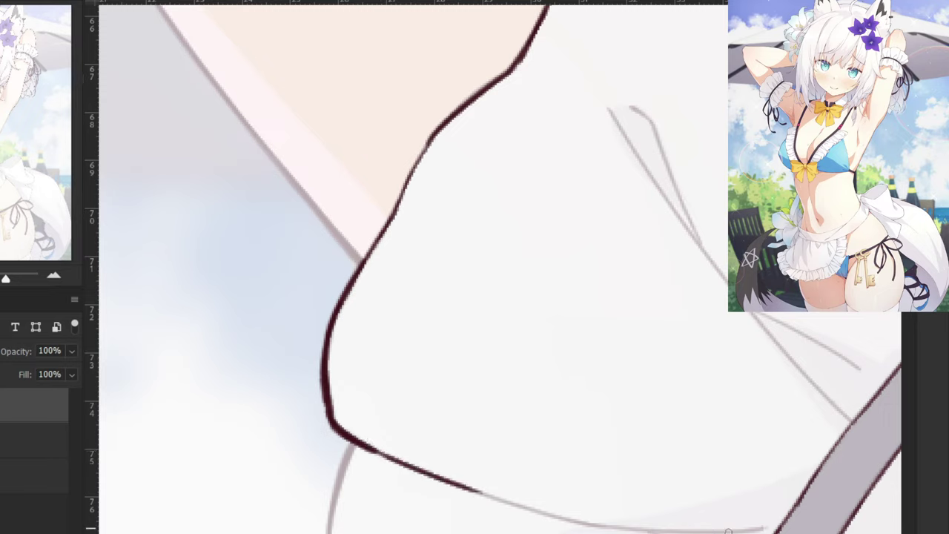
# Ink the rest of the third fold's lower edge from the ribbon back toward the outer stretch.
pyautogui.moveTo(766, 531); pyautogui.dragTo(540, 517)
pyautogui.hotkey('ctrl', 'z')
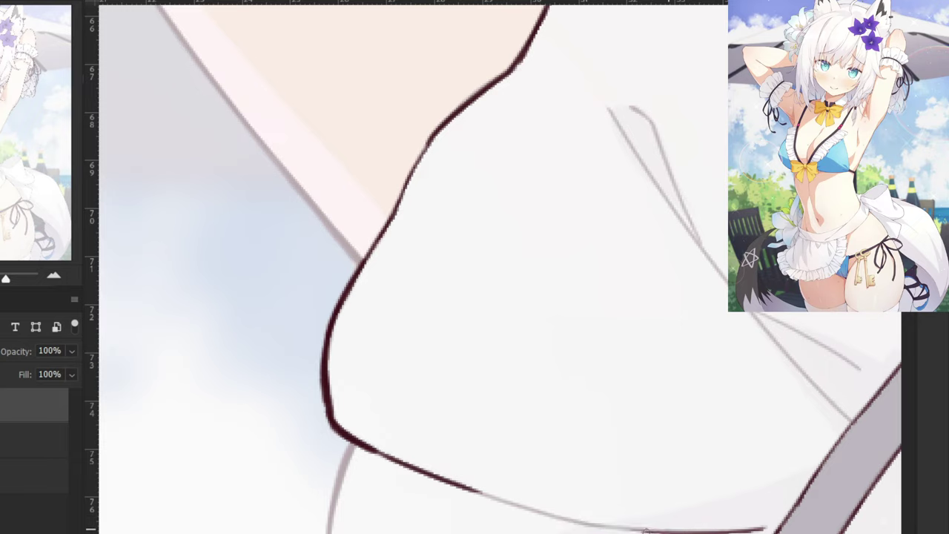
pyautogui.hotkey('ctrl', 'z')
pyautogui.moveTo(667, 531)
pyautogui.mouseDown()
pyautogui.moveTo(476, 492)
pyautogui.moveTo(507, 506)
pyautogui.mouseUp()
pyautogui.hotkey('ctrl', 'z')
pyautogui.hotkey('ctrl', 'z')
pyautogui.moveTo(657, 529); pyautogui.dragTo(480, 492)
pyautogui.hotkey('ctrl', 'z')
pyautogui.hotkey('ctrl', 'z')
pyautogui.moveTo(652, 529)
pyautogui.mouseDown()
pyautogui.moveTo(552, 518)
pyautogui.moveTo(466, 490)
pyautogui.moveTo(529, 513)
pyautogui.moveTo(480, 493)
pyautogui.moveTo(597, 522)
pyautogui.moveTo(462, 487)
pyautogui.moveTo(527, 510)
pyautogui.mouseUp()
pyautogui.hotkey('ctrl', 'z')
pyautogui.hotkey('ctrl', 'z')
pyautogui.hotkey('ctrl', 'z')
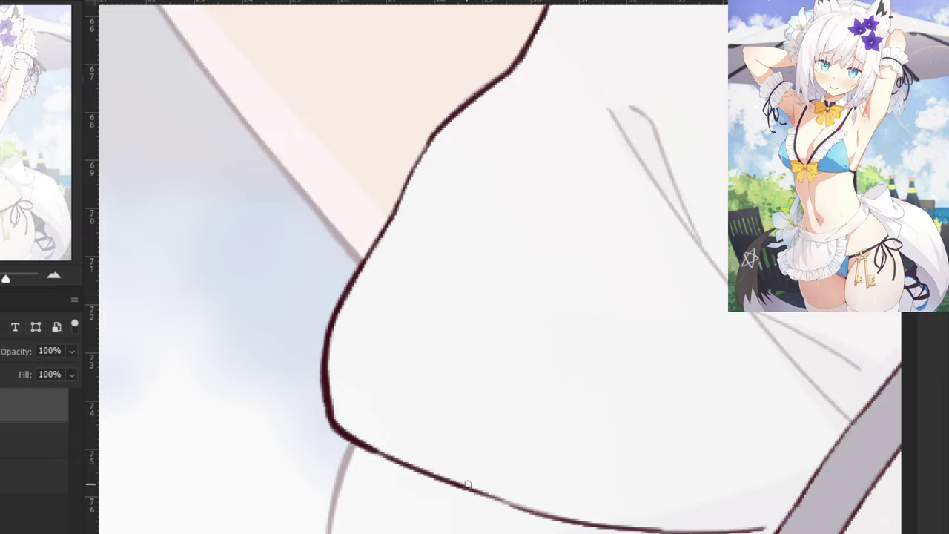
# Close the gap between the two strokes of the third fold's lower edge with a clean joining stroke.
pyautogui.moveTo(470, 487); pyautogui.dragTo(528, 513)
pyautogui.hotkey('ctrl', 'z')
pyautogui.hotkey('ctrl', 'z')
pyautogui.hotkey('ctrl', 'z')
pyautogui.moveTo(472, 489); pyautogui.dragTo(519, 512)
# Ink the short crease branching beneath the third fold's lower edge beside the ribbon.
pyautogui.moveTo(582, 526); pyautogui.dragTo(388, 469)
pyautogui.moveTo(498, 392); pyautogui.dragTo(560, 353)
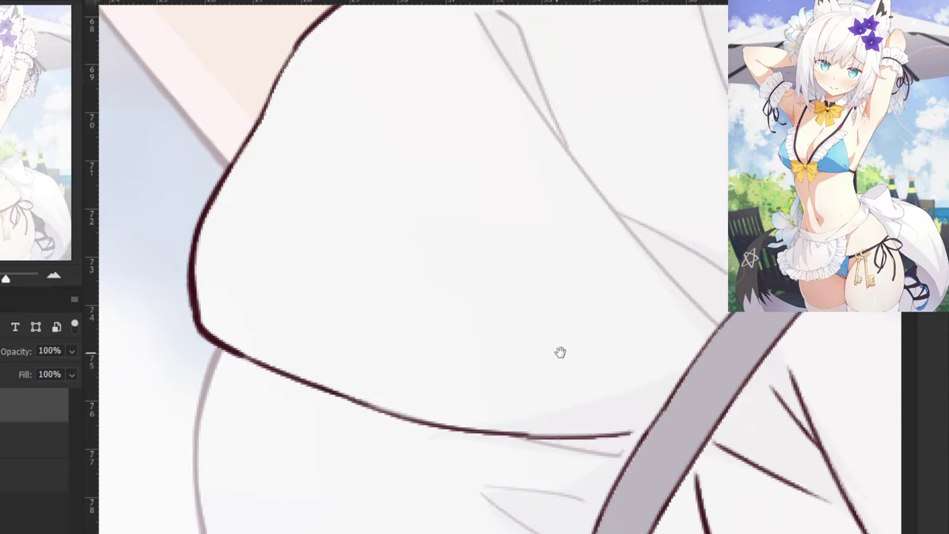
pyautogui.hotkey('ctrl', '+')
pyautogui.moveTo(654, 503); pyautogui.dragTo(514, 475)
pyautogui.hotkey('ctrl', 'z')
pyautogui.hotkey('ctrl', '-')
pyautogui.scroll(-2, 489, 438)
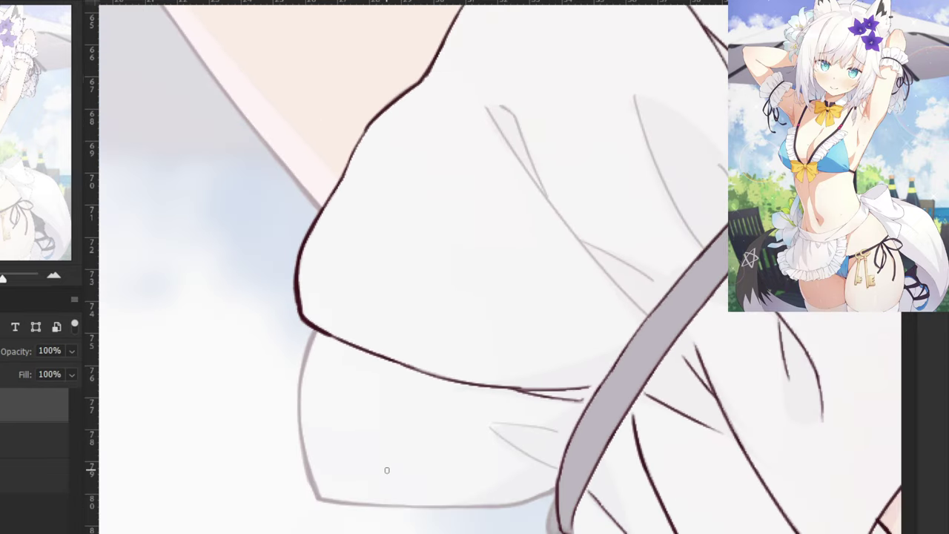
# Ink the long curved crease bordering the shaded area inside the third fold, ending at the ribbon.
pyautogui.moveTo(431, 197); pyautogui.dragTo(423, 405)
pyautogui.moveTo(492, 381); pyautogui.dragTo(433, 322)
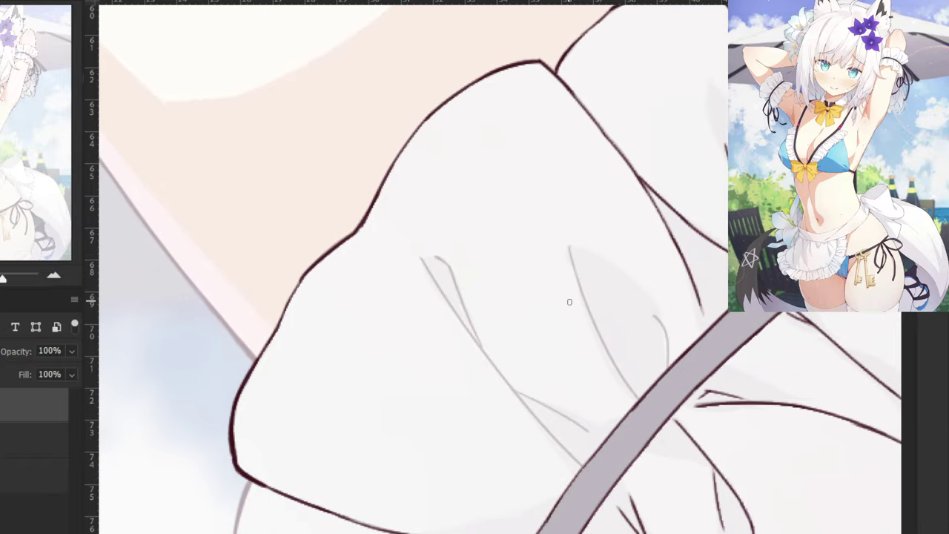
pyautogui.hotkey('ctrl', 'z')
pyautogui.moveTo(568, 247); pyautogui.dragTo(637, 392)
pyautogui.hotkey('ctrl', 'z')
pyautogui.moveTo(567, 242); pyautogui.dragTo(633, 393)
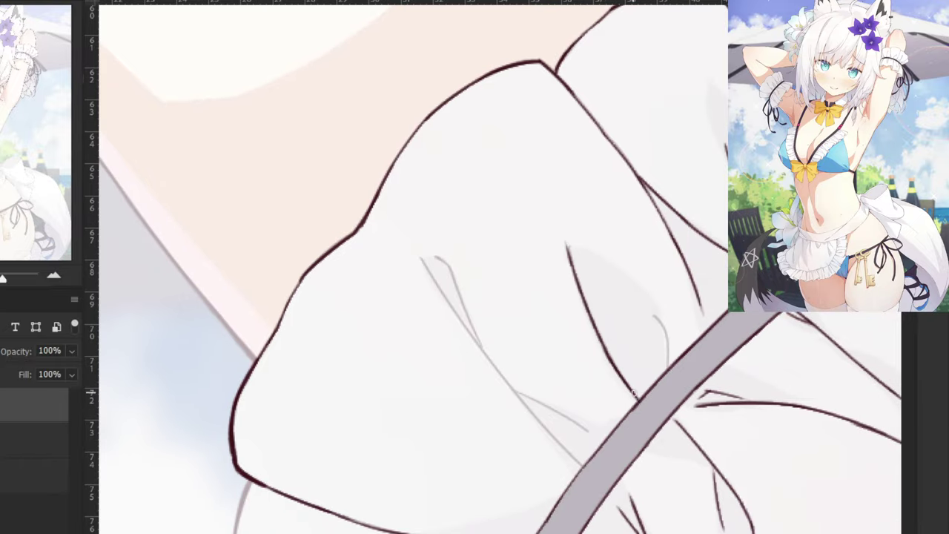
# Extend the lower tip of the third fold's inner edge slightly further toward the ribbon.
pyautogui.moveTo(617, 331); pyautogui.dragTo(570, 376)
pyautogui.hotkey('ctrl', '+')
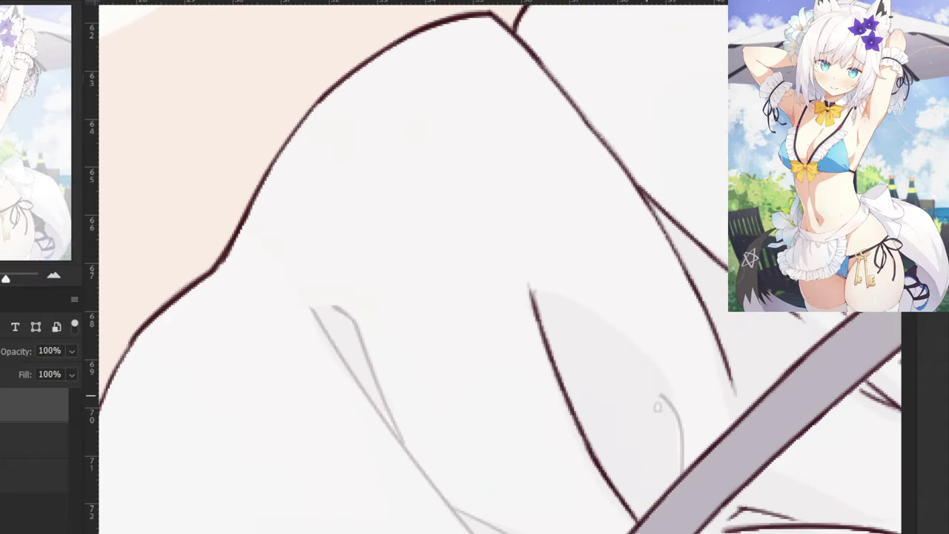
pyautogui.moveTo(658, 389); pyautogui.dragTo(676, 414)
pyautogui.hotkey('ctrl', 'z')
pyautogui.moveTo(727, 358); pyautogui.dragTo(736, 396)
pyautogui.hotkey('ctrl', 'z')
# Ink the short hooked crease in the third fold's shaded area down to the ribbon.
pyautogui.moveTo(661, 392)
pyautogui.mouseDown()
pyautogui.moveTo(682, 424)
pyautogui.moveTo(681, 466)
pyautogui.mouseUp()
pyautogui.hotkey('ctrl', 'z')
pyautogui.hotkey('ctrl', 'z')
pyautogui.hotkey('ctrl', 'z')
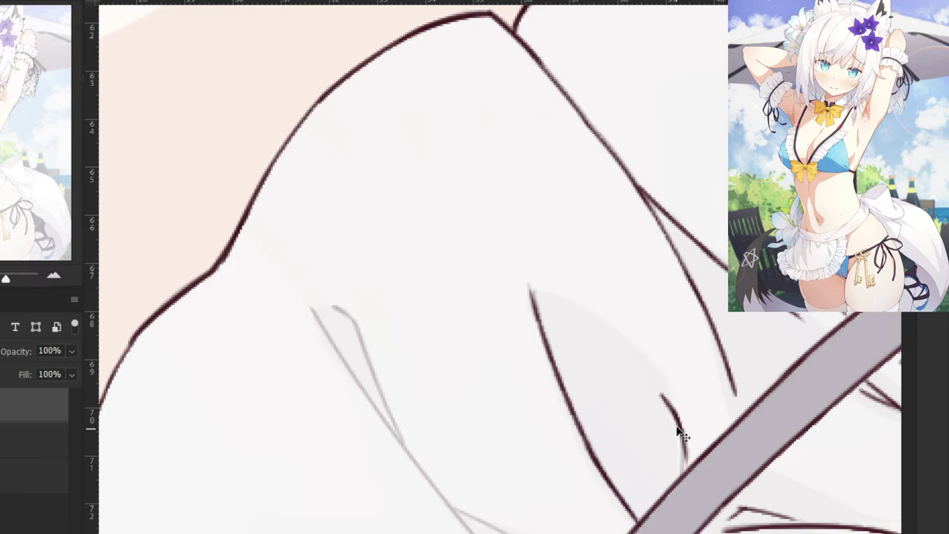
pyautogui.hotkey('ctrl', 'z')
pyautogui.moveTo(681, 430); pyautogui.dragTo(684, 489)
pyautogui.hotkey('ctrl', 'z')
pyautogui.hotkey('ctrl', 'z')
pyautogui.moveTo(681, 426); pyautogui.dragTo(682, 483)
# Ink the upper part of the long diagonal crease through the middle of the third fold.
pyautogui.hotkey('ctrl', '-')
pyautogui.moveTo(393, 426); pyautogui.dragTo(436, 382)
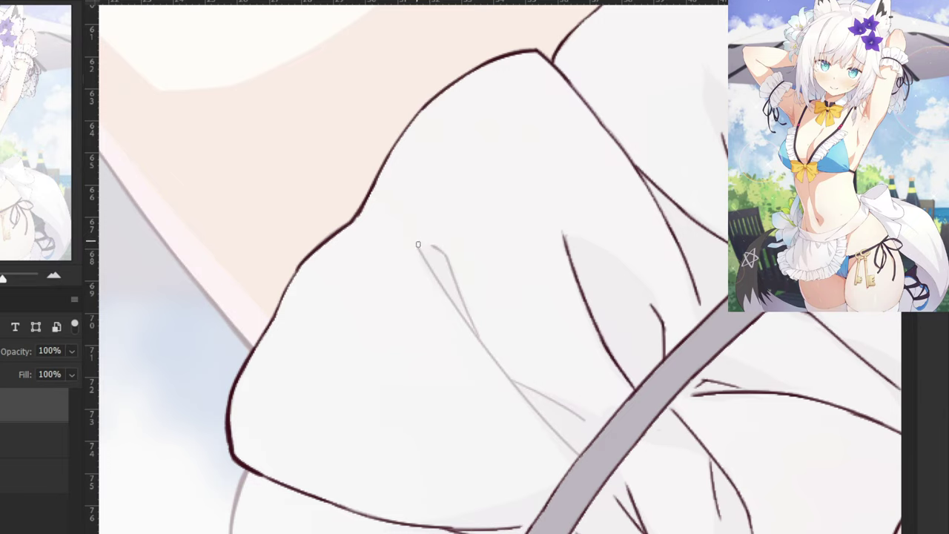
pyautogui.moveTo(416, 244); pyautogui.dragTo(486, 352)
pyautogui.moveTo(446, 301); pyautogui.dragTo(549, 431)
pyautogui.hotkey('ctrl', 'z')
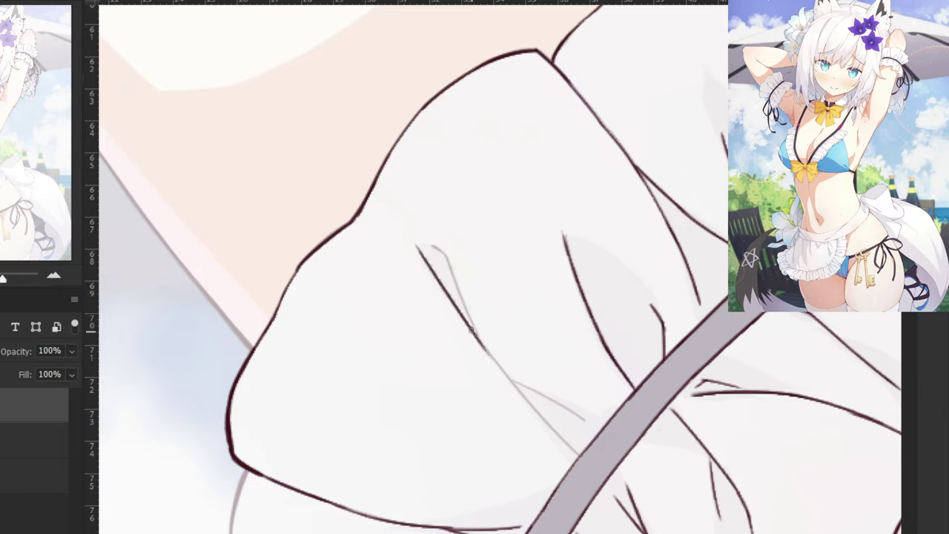
# Extend the third fold's long diagonal crease down until it meets the ribbon.
pyautogui.moveTo(468, 327); pyautogui.dragTo(558, 436)
pyautogui.hotkey('ctrl', 'z')
pyautogui.moveTo(484, 351); pyautogui.dragTo(566, 446)
pyautogui.hotkey('ctrl', 'z')
pyautogui.moveTo(472, 331); pyautogui.dragTo(567, 448)
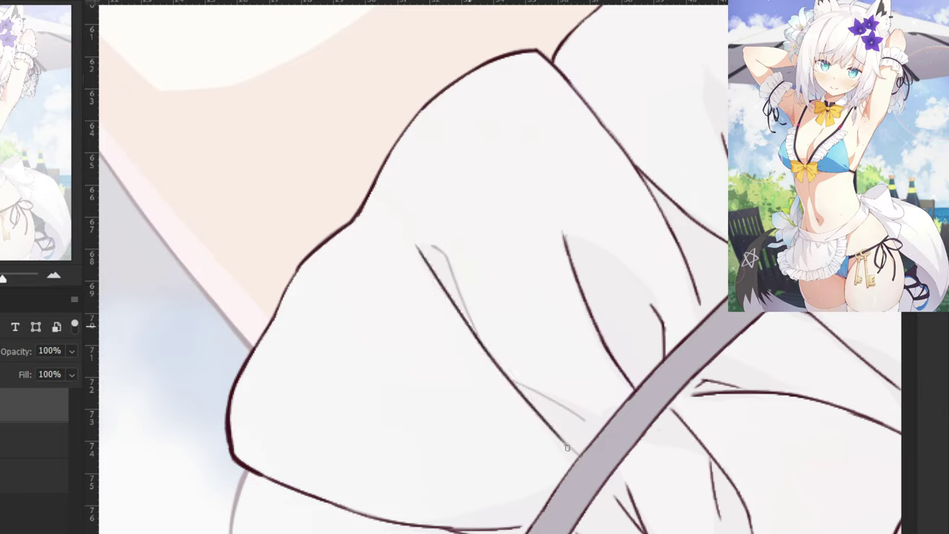
pyautogui.hotkey('ctrl', '+')
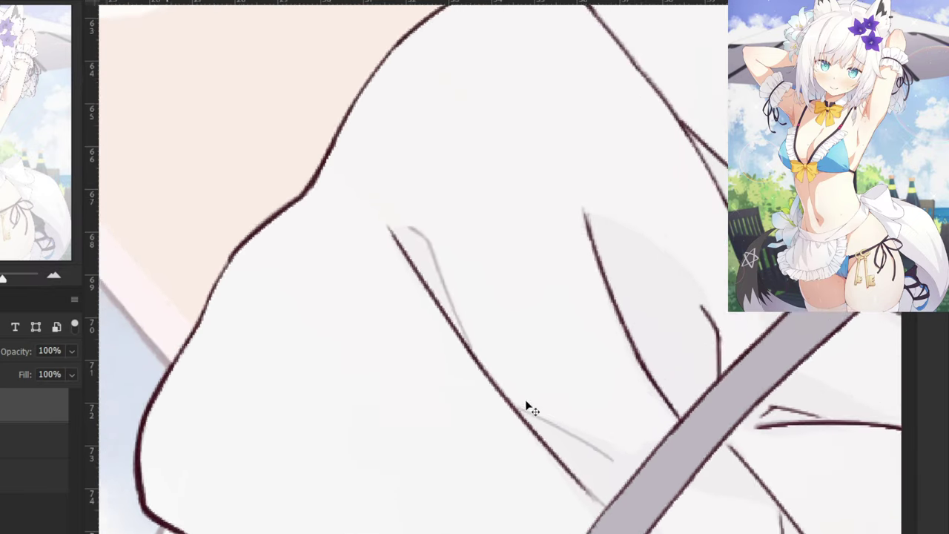
pyautogui.moveTo(590, 505); pyautogui.dragTo(625, 532)
pyautogui.hotkey('ctrl', 'z')
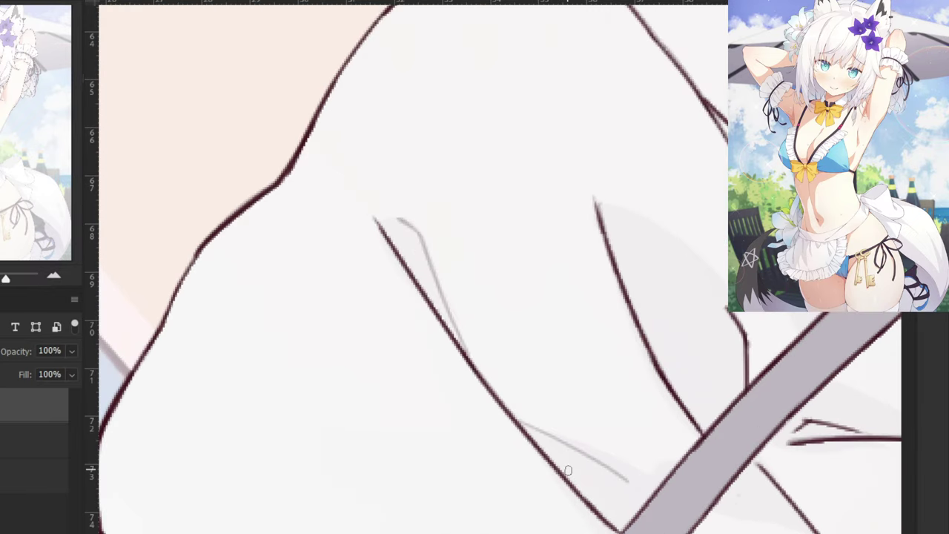
# Ink the bent branch at the top of the long diagonal crease and the short branch near the ribbon.
pyautogui.moveTo(399, 220)
pyautogui.mouseDown()
pyautogui.moveTo(417, 234)
pyautogui.moveTo(461, 344)
pyautogui.mouseUp()
pyautogui.hotkey('ctrl', 'z')
pyautogui.moveTo(517, 421); pyautogui.dragTo(628, 481)
pyautogui.hotkey('ctrl', 'z')
pyautogui.moveTo(579, 452); pyautogui.dragTo(625, 482)
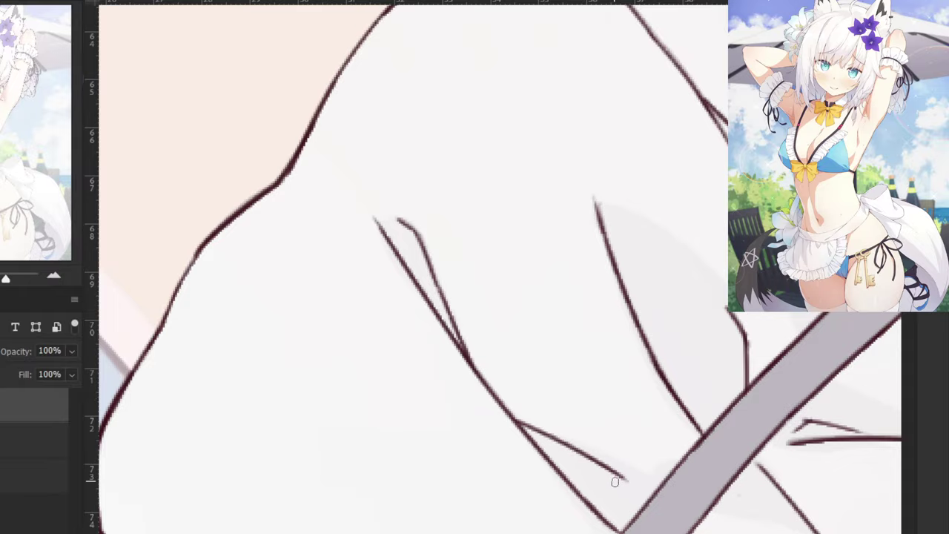
# Ink the two short creases that form an open wedge in the lowest fold beside the ribbon.
pyautogui.hotkey('ctrl', '-')
pyautogui.hotkey('ctrl', '-')
pyautogui.hotkey('ctrl', '-')
pyautogui.moveTo(290, 349); pyautogui.dragTo(333, 233)
pyautogui.hotkey('ctrl', '+')
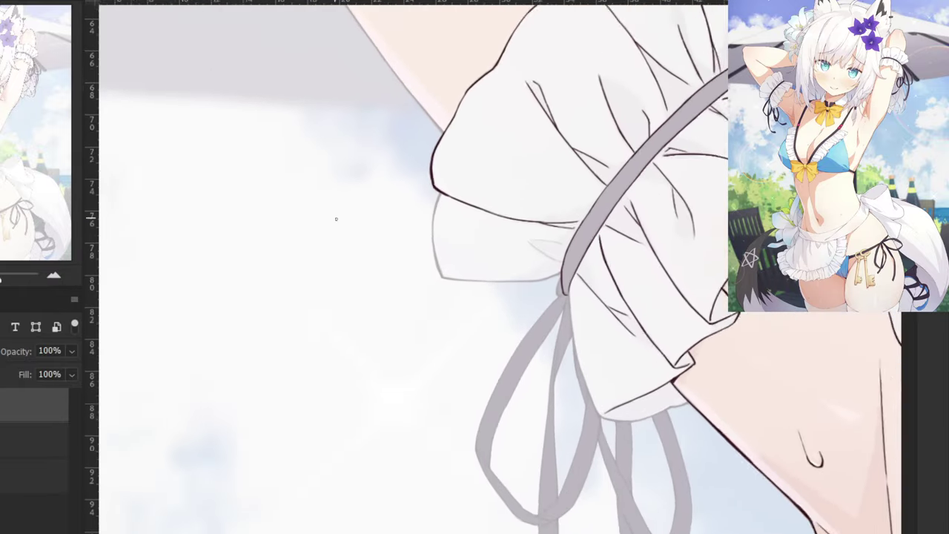
pyautogui.scroll(4, 336, 219)
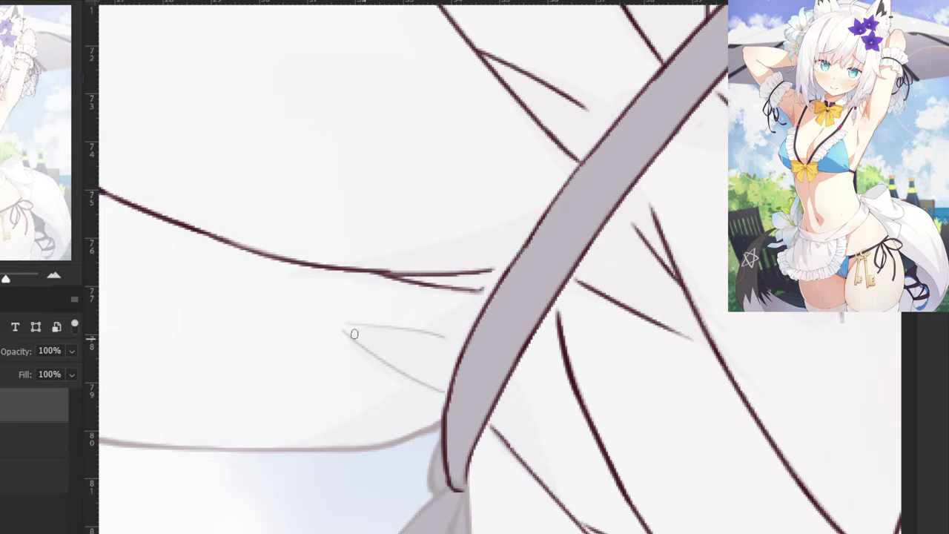
pyautogui.moveTo(348, 325); pyautogui.dragTo(436, 336)
pyautogui.hotkey('ctrl', 'z')
pyautogui.moveTo(348, 324)
pyautogui.mouseDown()
pyautogui.moveTo(448, 337)
pyautogui.moveTo(445, 394)
pyautogui.mouseUp()
pyautogui.hotkey('ctrl', 'z')
# Ink the lowest fold's outer edge down to its bottom corner, thickening the line toward the corner.
pyautogui.hotkey('ctrl', '-')
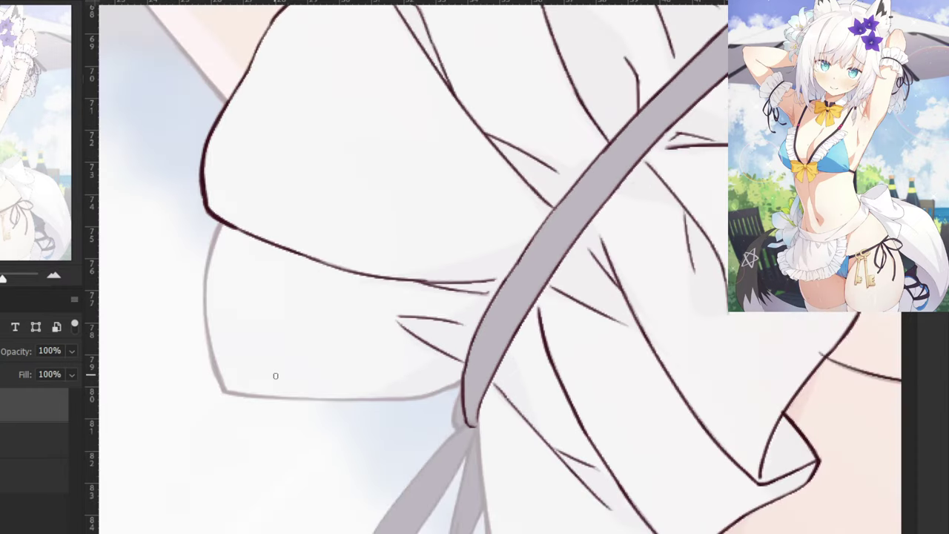
pyautogui.moveTo(297, 333); pyautogui.dragTo(428, 333)
pyautogui.moveTo(376, 227)
pyautogui.mouseDown()
pyautogui.moveTo(364, 285)
pyautogui.moveTo(370, 261)
pyautogui.moveTo(370, 352)
pyautogui.mouseUp()
pyautogui.hotkey('ctrl', 'z')
pyautogui.moveTo(367, 300); pyautogui.dragTo(376, 383)
pyautogui.moveTo(369, 341); pyautogui.dragTo(382, 391)
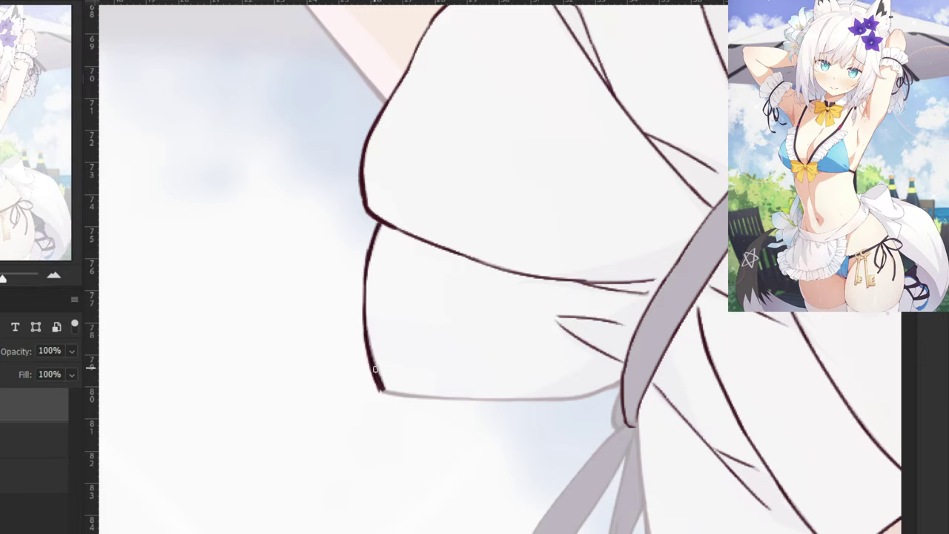
# Ink the first stretch of the lowest fold's bottom hem, curving outward from the ribbon.
pyautogui.moveTo(621, 378)
pyautogui.mouseDown()
pyautogui.moveTo(581, 397)
pyautogui.moveTo(592, 395)
pyautogui.moveTo(531, 399)
pyautogui.moveTo(585, 396)
pyautogui.mouseUp()
pyautogui.hotkey('ctrl', 'z')
pyautogui.hotkey('ctrl', 'z')
pyautogui.hotkey('ctrl', 'z')
pyautogui.hotkey('ctrl', 'z')
pyautogui.moveTo(608, 388); pyautogui.dragTo(483, 403)
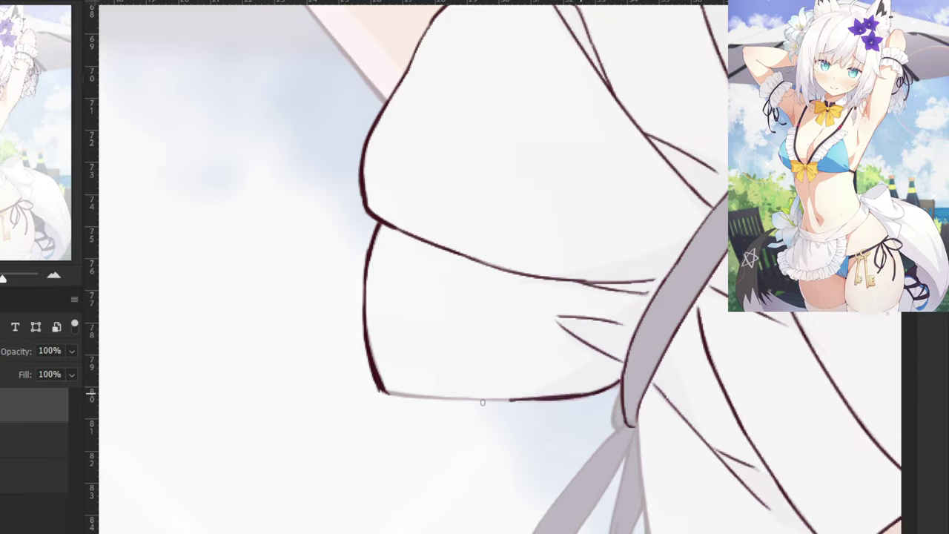
pyautogui.hotkey('ctrl', 'z')
# Complete the lowest fold's bottom hem by extending it to the outer corner.
pyautogui.moveTo(555, 399); pyautogui.dragTo(427, 398)
pyautogui.hotkey('ctrl', 'z')
pyautogui.moveTo(547, 399); pyautogui.dragTo(381, 392)
pyautogui.hotkey('ctrl', 'z')
pyautogui.moveTo(447, 398); pyautogui.dragTo(378, 389)
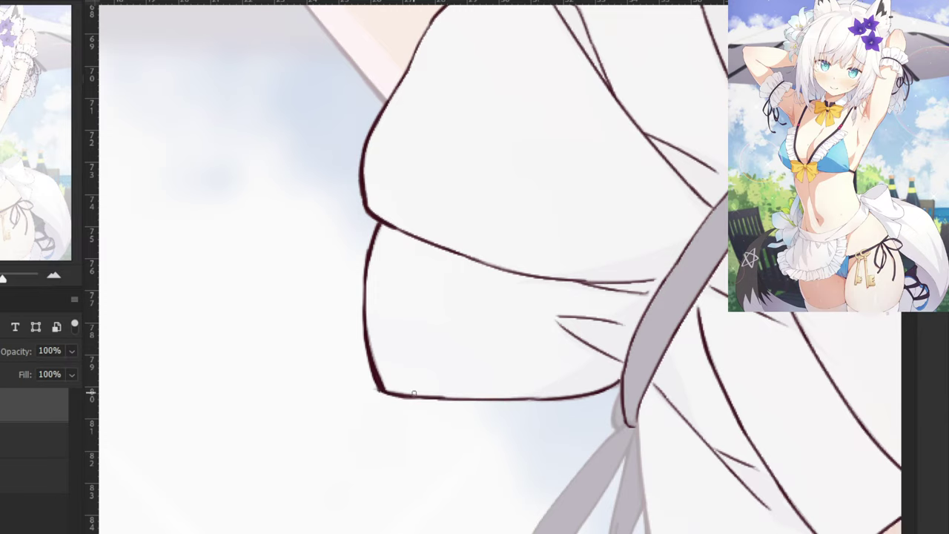
# Ink the outer edge of the small ribbon knot beside the cuff's lowest fold.
pyautogui.hotkey('ctrl', '-')
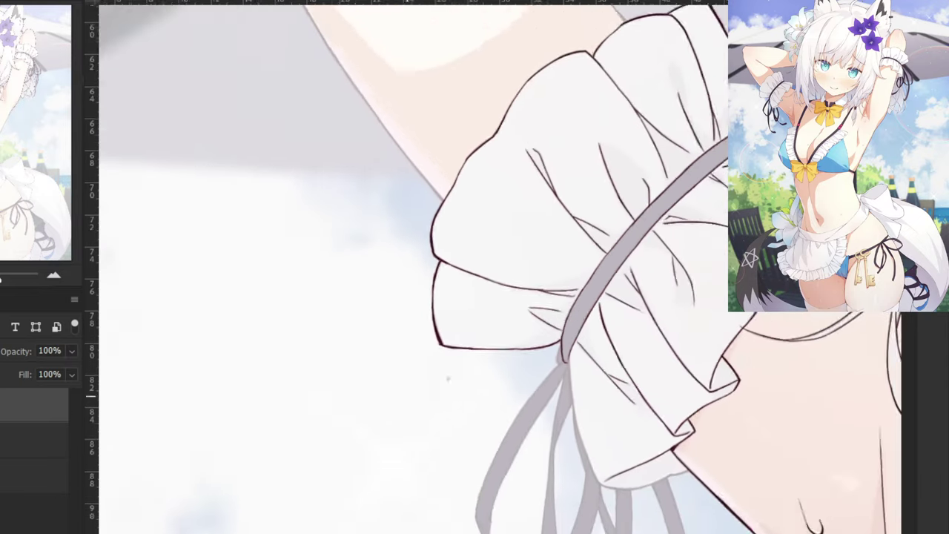
pyautogui.hotkey('ctrl', '-')
pyautogui.moveTo(388, 360); pyautogui.dragTo(385, 263)
pyautogui.hotkey('ctrl', '+')
pyautogui.hotkey('ctrl', '+')
pyautogui.hotkey('ctrl', '+')
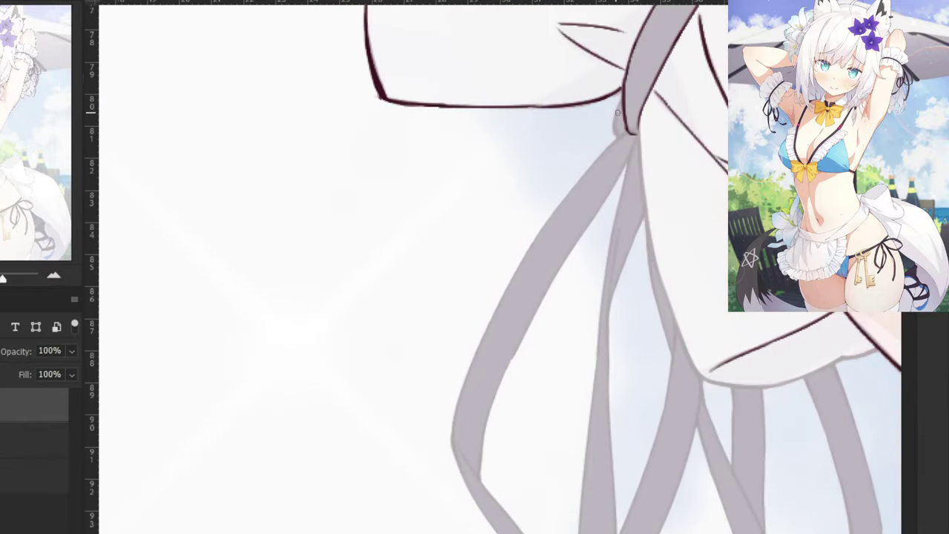
pyautogui.hotkey('ctrl', 'z')
pyautogui.moveTo(623, 92)
pyautogui.mouseDown()
pyautogui.moveTo(615, 129)
pyautogui.moveTo(577, 185)
pyautogui.mouseUp()
pyautogui.hotkey('ctrl', 'z')
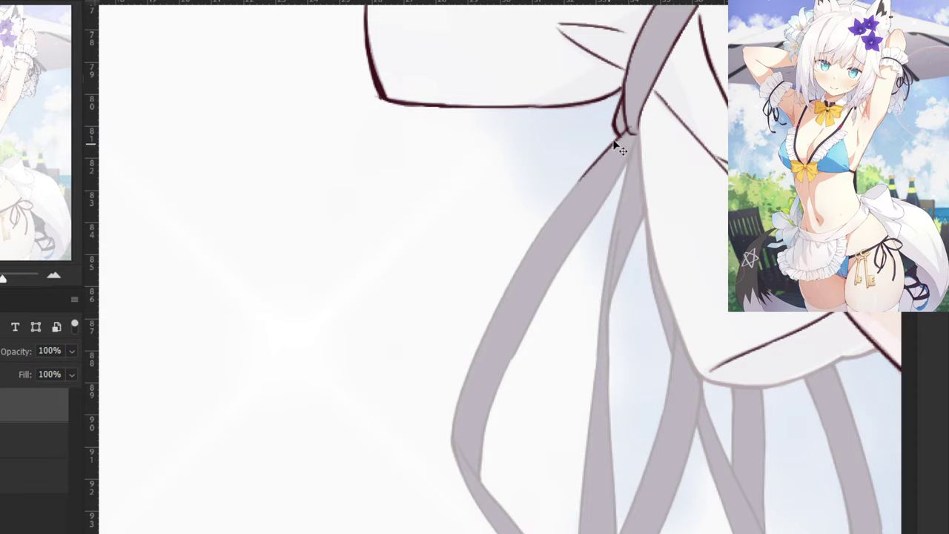
# Ink the top stretch of the hanging ribbon loop's outer edge, starting just below the knot.
pyautogui.hotkey('ctrl', 'z')
pyautogui.moveTo(627, 129); pyautogui.dragTo(577, 187)
pyautogui.moveTo(628, 140)
pyautogui.mouseDown()
pyautogui.moveTo(603, 155)
pyautogui.moveTo(487, 387)
pyautogui.mouseUp()
pyautogui.hotkey('ctrl', '+')
pyautogui.moveTo(567, 315); pyautogui.dragTo(513, 375)
pyautogui.hotkey('ctrl', 'z')
pyautogui.hotkey('ctrl', 'z')
pyautogui.moveTo(583, 310); pyautogui.dragTo(497, 400)
pyautogui.hotkey('ctrl', 'z')
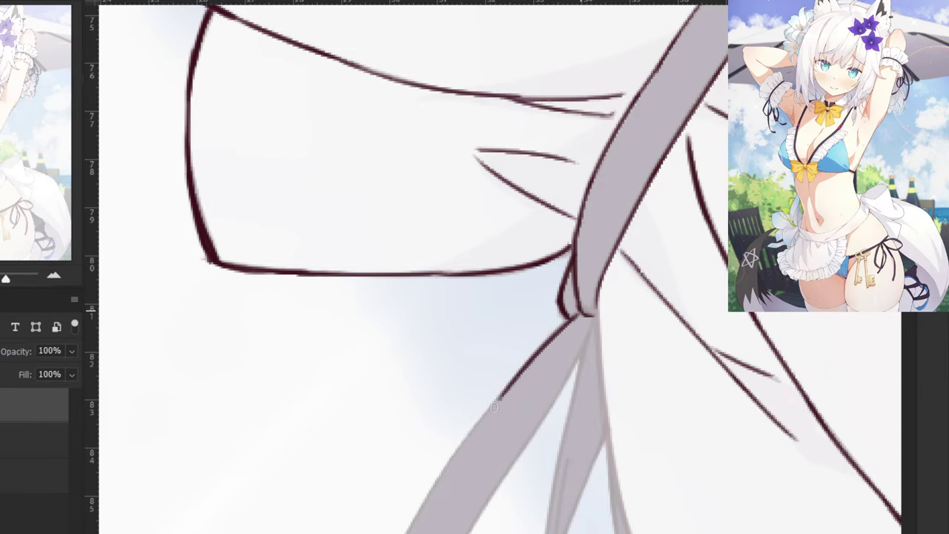
pyautogui.hotkey('ctrl', 'z')
pyautogui.moveTo(582, 311); pyautogui.dragTo(500, 390)
pyautogui.hotkey('ctrl', '-')
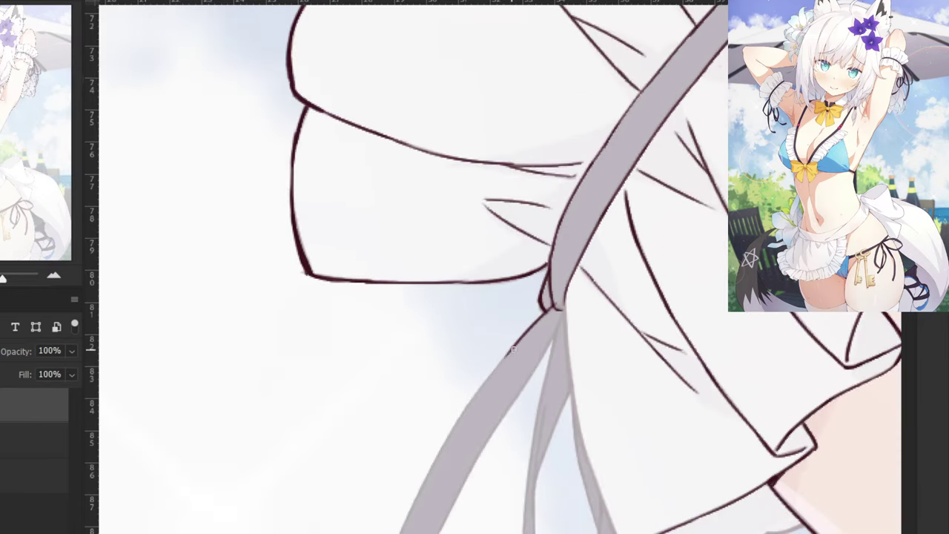
# Extend the ribbon loop's outer edge down in a long curve to its outermost bend.
pyautogui.moveTo(514, 349)
pyautogui.mouseDown()
pyautogui.moveTo(450, 428)
pyautogui.moveTo(477, 307)
pyautogui.mouseUp()
pyautogui.hotkey('ctrl', 'z')
pyautogui.hotkey('ctrl', 'z')
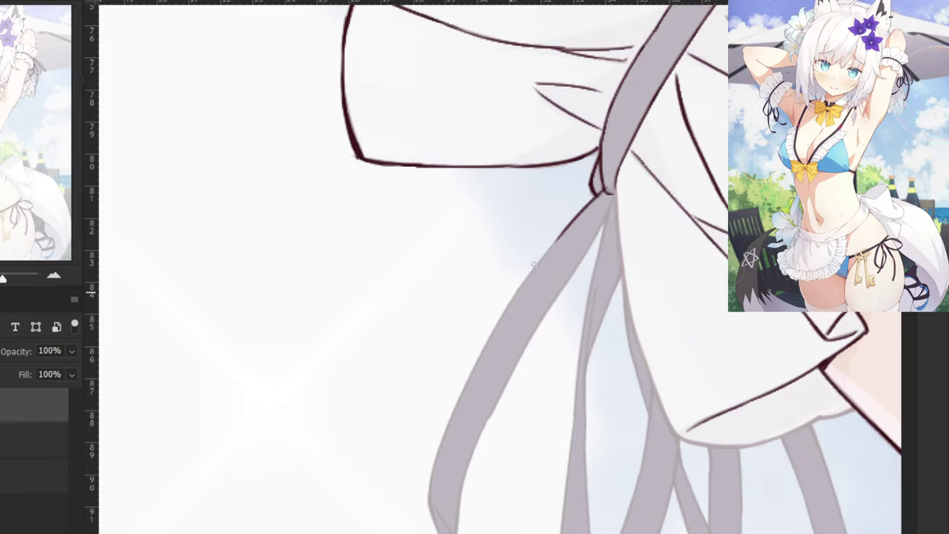
pyautogui.moveTo(565, 233)
pyautogui.mouseDown()
pyautogui.moveTo(503, 318)
pyautogui.moveTo(463, 407)
pyautogui.mouseUp()
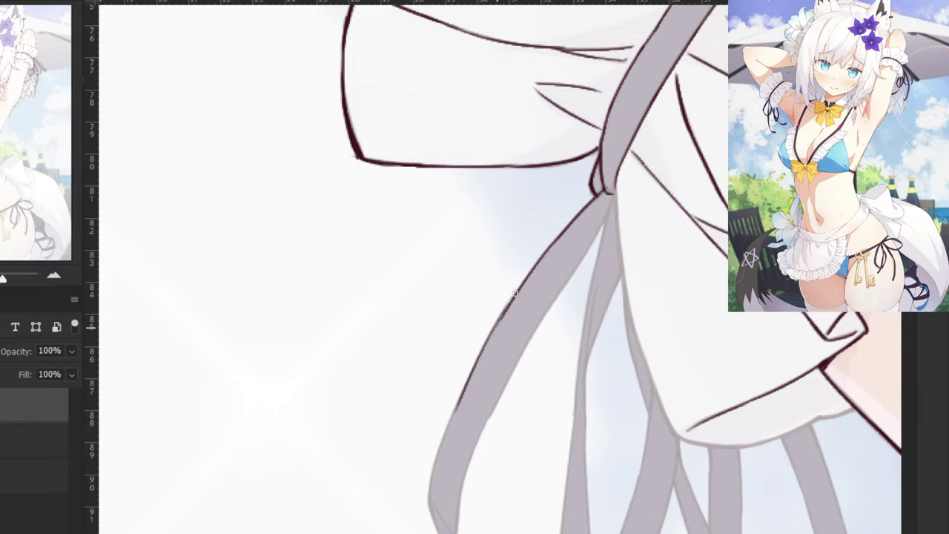
pyautogui.hotkey('ctrl', 'z')
pyautogui.moveTo(516, 295); pyautogui.dragTo(449, 427)
pyautogui.hotkey('ctrl', 'z')
pyautogui.moveTo(464, 382)
pyautogui.mouseDown()
pyautogui.moveTo(428, 504)
pyautogui.moveTo(359, 342)
pyautogui.mouseUp()
pyautogui.hotkey('ctrl', 'z')
pyautogui.hotkey('ctrl', 'z')
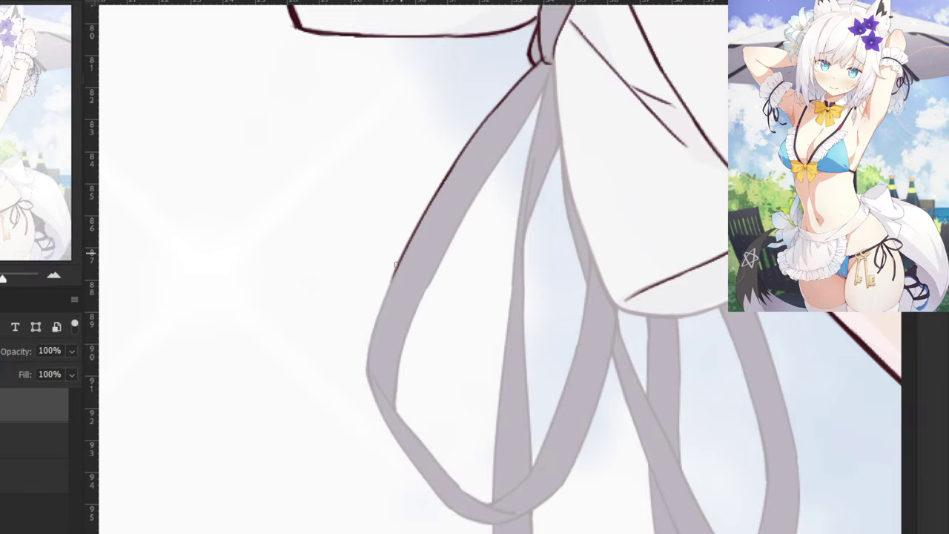
pyautogui.moveTo(400, 253); pyautogui.dragTo(364, 363)
pyautogui.hotkey('ctrl', 'z')
pyautogui.moveTo(400, 261); pyautogui.dragTo(366, 373)
pyautogui.hotkey('ctrl', 'z')
# Ink the ribbon loop's lower outer edge from the bend diagonally down toward the bottom of the loop.
pyautogui.moveTo(311, 438); pyautogui.dragTo(333, 356)
pyautogui.hotkey('ctrl', '+')
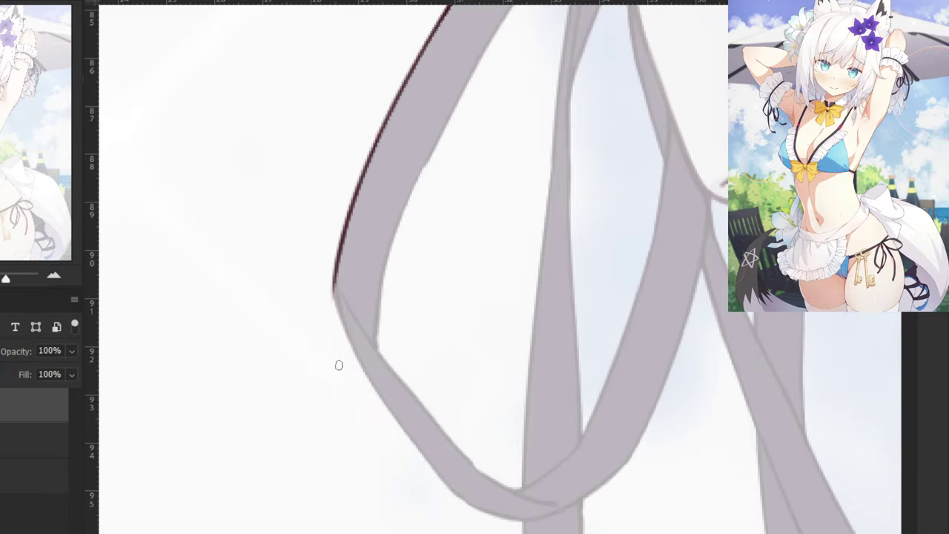
pyautogui.hotkey('ctrl', 'z')
pyautogui.moveTo(335, 280)
pyautogui.mouseDown()
pyautogui.moveTo(358, 360)
pyautogui.moveTo(430, 463)
pyautogui.mouseUp()
pyautogui.hotkey('ctrl', 'z')
pyautogui.moveTo(373, 382); pyautogui.dragTo(464, 507)
pyautogui.hotkey('ctrl', 'z')
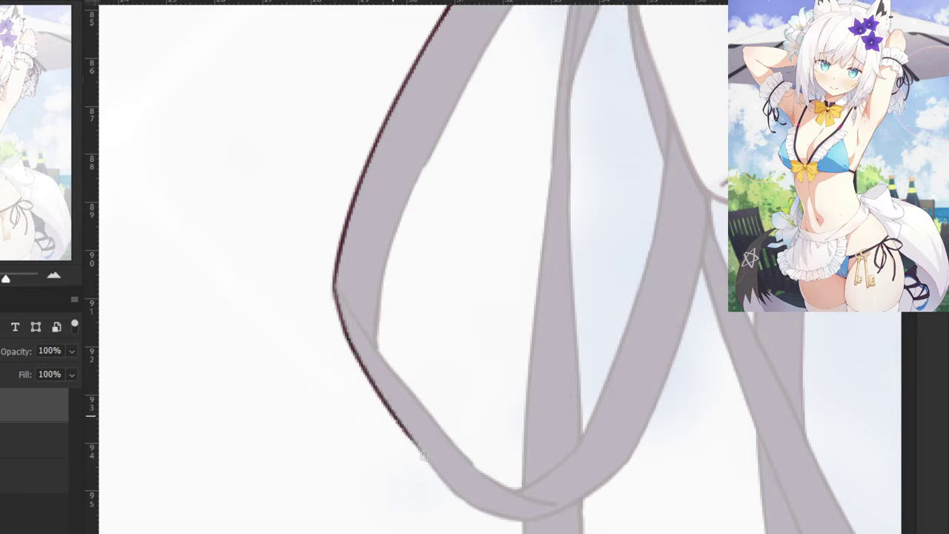
pyautogui.moveTo(392, 413)
pyautogui.mouseDown()
pyautogui.moveTo(460, 499)
pyautogui.moveTo(496, 515)
pyautogui.mouseUp()
pyautogui.hotkey('ctrl', 'z')
pyautogui.moveTo(448, 484); pyautogui.dragTo(519, 523)
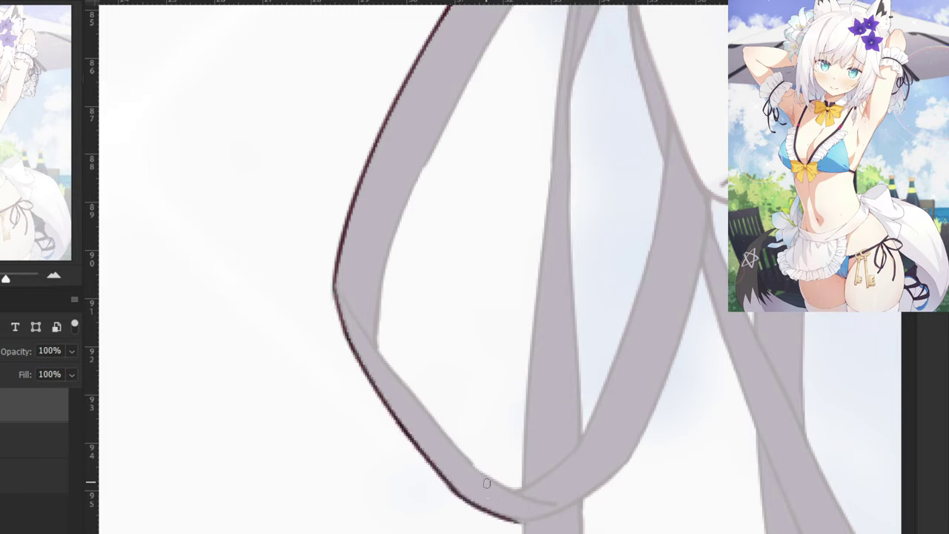
pyautogui.hotkey('ctrl', 'z')
# Remove the stray stroke on the loop's opposite side and ink the upper side edge of the frill below the knot.
pyautogui.hotkey('ctrl', '-')
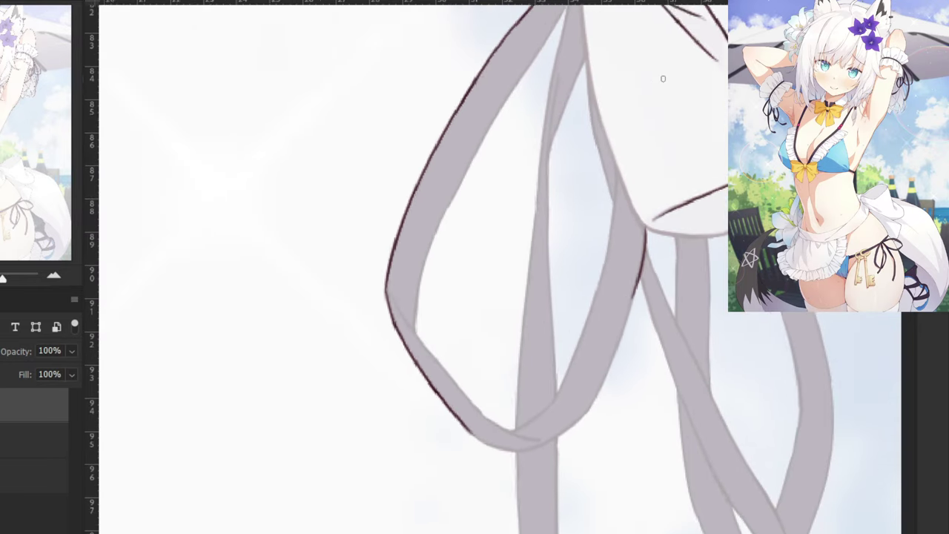
pyautogui.hotkey('ctrl', '-')
pyautogui.moveTo(617, 68); pyautogui.dragTo(546, 177)
pyautogui.hotkey('ctrl', '+')
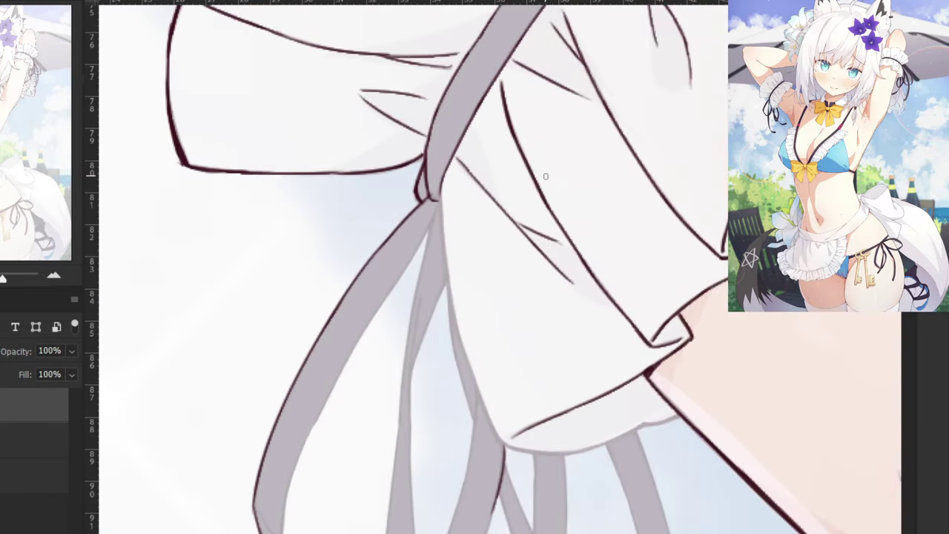
pyautogui.hotkey('ctrl', 'z')
pyautogui.moveTo(441, 187); pyautogui.dragTo(451, 287)
pyautogui.hotkey('ctrl', 'z')
pyautogui.moveTo(441, 183)
pyautogui.mouseDown()
pyautogui.moveTo(452, 298)
pyautogui.moveTo(450, 286)
pyautogui.mouseUp()
pyautogui.hotkey('ctrl', 'z')
pyautogui.hotkey('ctrl', 'z')
pyautogui.moveTo(439, 187); pyautogui.dragTo(450, 293)
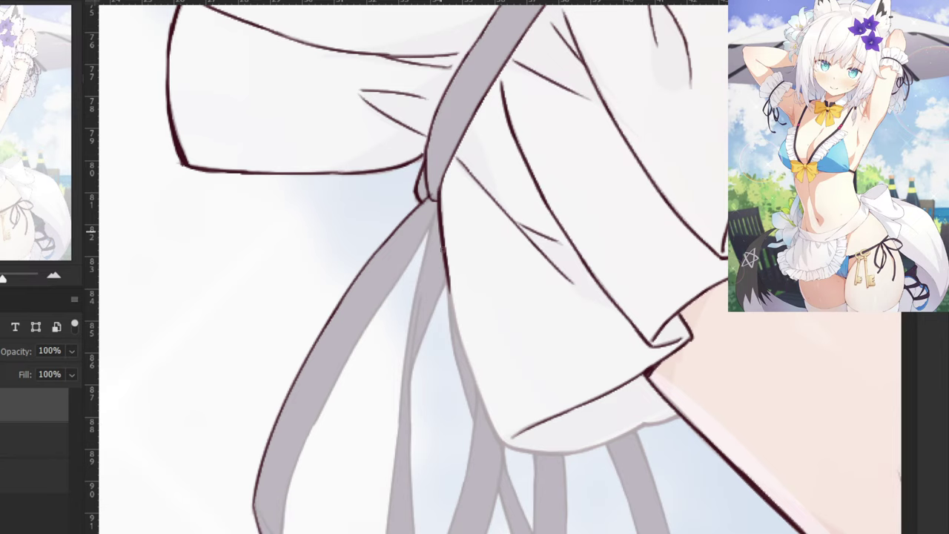
# Continue the frill's side edge from below the knot down to its bottom corner.
pyautogui.moveTo(444, 250); pyautogui.dragTo(466, 358)
pyautogui.hotkey('ctrl', 'z')
pyautogui.moveTo(445, 255); pyautogui.dragTo(481, 406)
pyautogui.hotkey('ctrl', 'z')
pyautogui.hotkey('ctrl', 'z')
pyautogui.moveTo(448, 272); pyautogui.dragTo(488, 485)
pyautogui.hotkey('ctrl', '+')
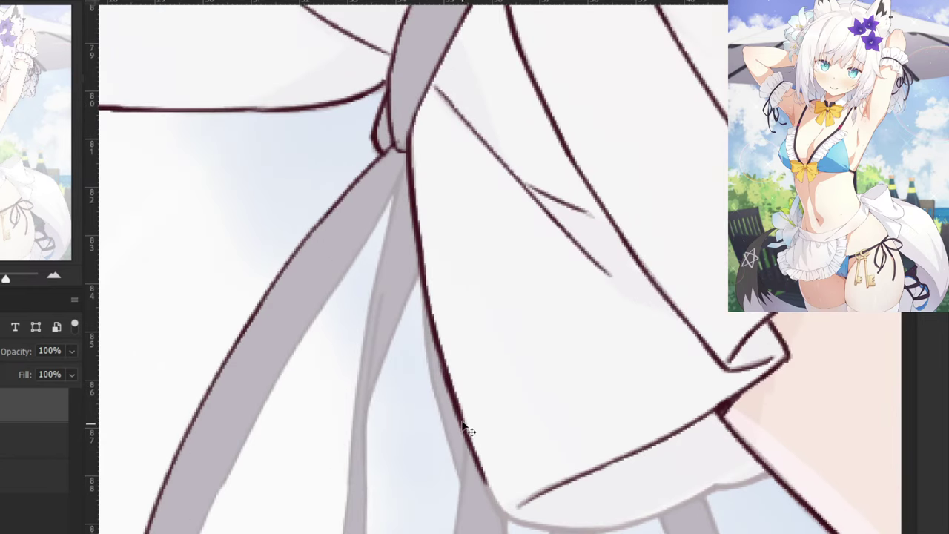
pyautogui.hotkey('ctrl', 'z')
pyautogui.moveTo(454, 405); pyautogui.dragTo(499, 513)
pyautogui.hotkey('ctrl', 'z')
pyautogui.moveTo(447, 383); pyautogui.dragTo(497, 499)
pyautogui.hotkey('ctrl', 'z')
pyautogui.hotkey('ctrl', 'z')
pyautogui.hotkey('ctrl', 'z')
pyautogui.moveTo(449, 390); pyautogui.dragTo(497, 501)
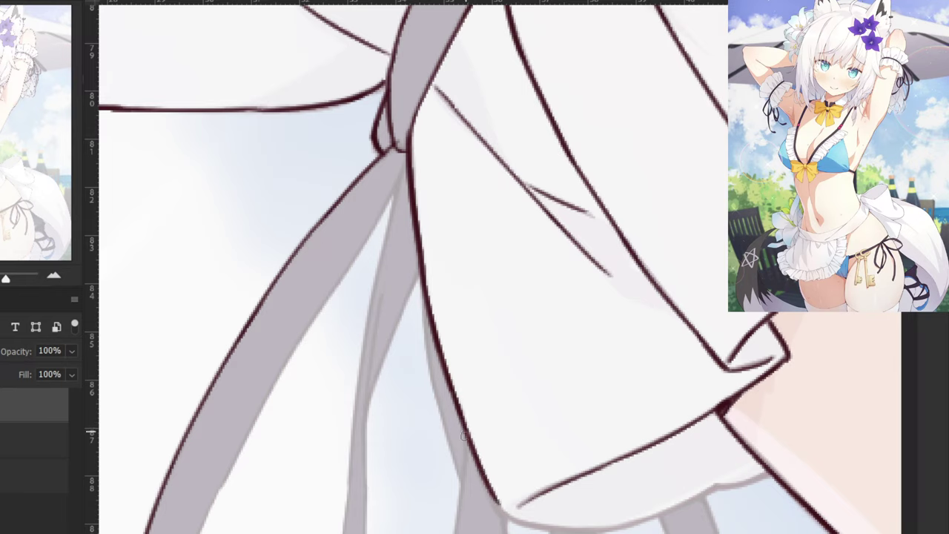
# Ink the short start of the frill's underside hem where it meets the arm outline.
pyautogui.moveTo(771, 474); pyautogui.dragTo(706, 488)
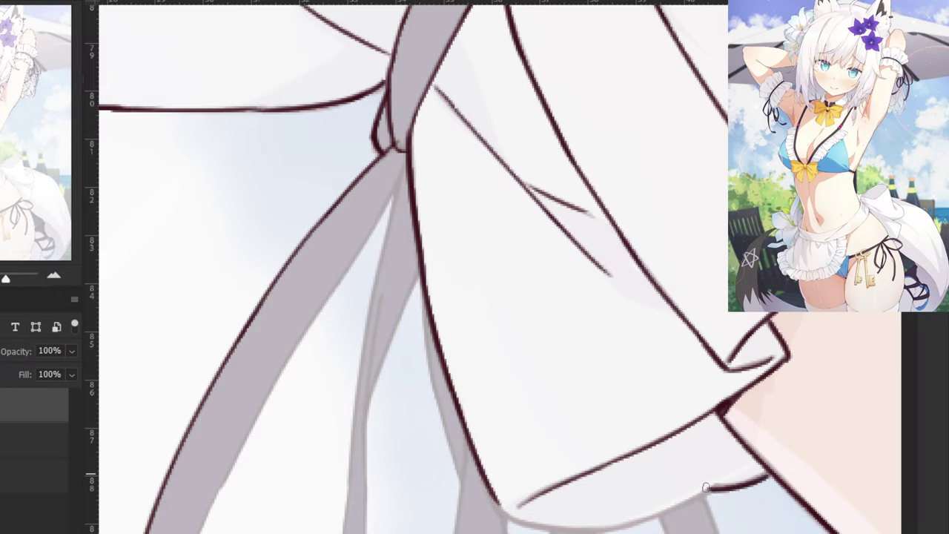
pyautogui.hotkey('ctrl', 'z')
pyautogui.moveTo(771, 474); pyautogui.dragTo(712, 487)
pyautogui.hotkey('ctrl', 'z')
pyautogui.moveTo(771, 474); pyautogui.dragTo(650, 518)
pyautogui.hotkey('ctrl', 'z')
# Carry the underside hem in a curve across to the frill's bottom corner and join it to the side edge.
pyautogui.moveTo(717, 484)
pyautogui.mouseDown()
pyautogui.moveTo(600, 525)
pyautogui.moveTo(523, 523)
pyautogui.mouseUp()
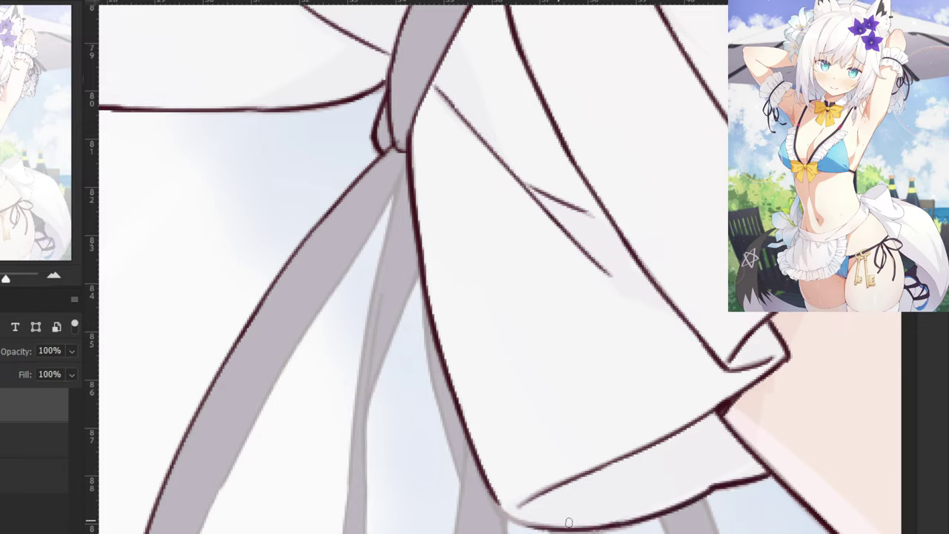
pyautogui.hotkey('ctrl', 'z')
pyautogui.moveTo(608, 527)
pyautogui.mouseDown()
pyautogui.moveTo(517, 515)
pyautogui.moveTo(522, 527)
pyautogui.mouseUp()
pyautogui.hotkey('ctrl', 'z')
pyautogui.moveTo(492, 494); pyautogui.dragTo(518, 524)
pyautogui.hotkey('ctrl', 'z')
pyautogui.hotkey('ctrl', 'z')
pyautogui.hotkey('ctrl', 'z')
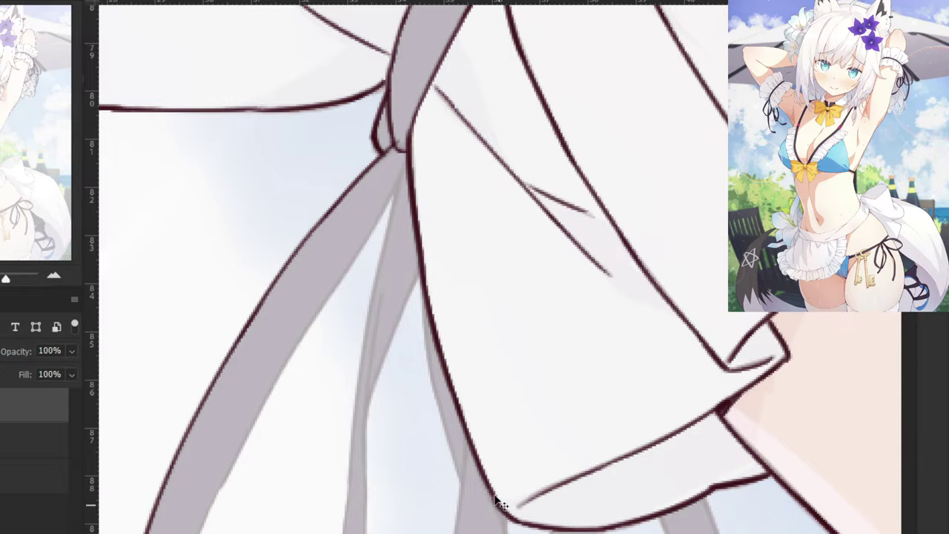
# Review the inked arm cuff and the uninked ribbon tails together with the surrounding figure.
pyautogui.hotkey('ctrl', '-')
pyautogui.hotkey('ctrl', '-')
pyautogui.hotkey('ctrl', '-')
pyautogui.hotkey('ctrl', '-')
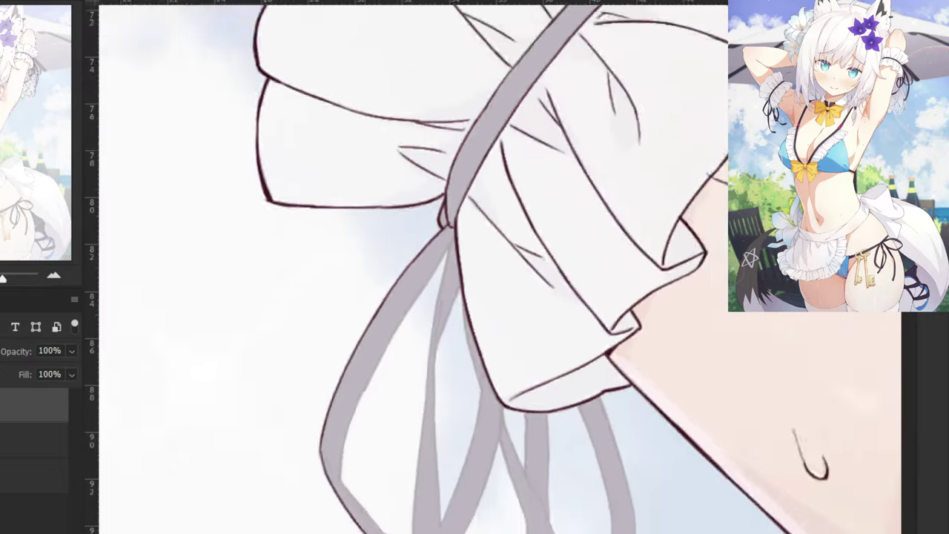
pyautogui.hotkey('ctrl', '-')
pyautogui.hotkey('ctrl', '-')
pyautogui.moveTo(512, 169); pyautogui.dragTo(241, 275)
pyautogui.moveTo(355, 167); pyautogui.dragTo(375, 220)
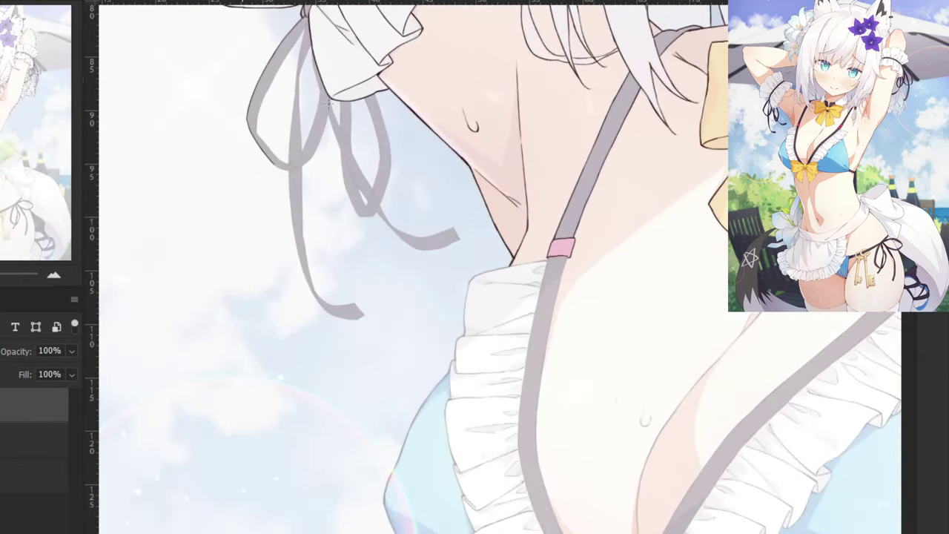
# Ink the near edge of the narrow ribbon tail inside the loop, from the knot down past its twist.
pyautogui.scroll(10, 226, 93)
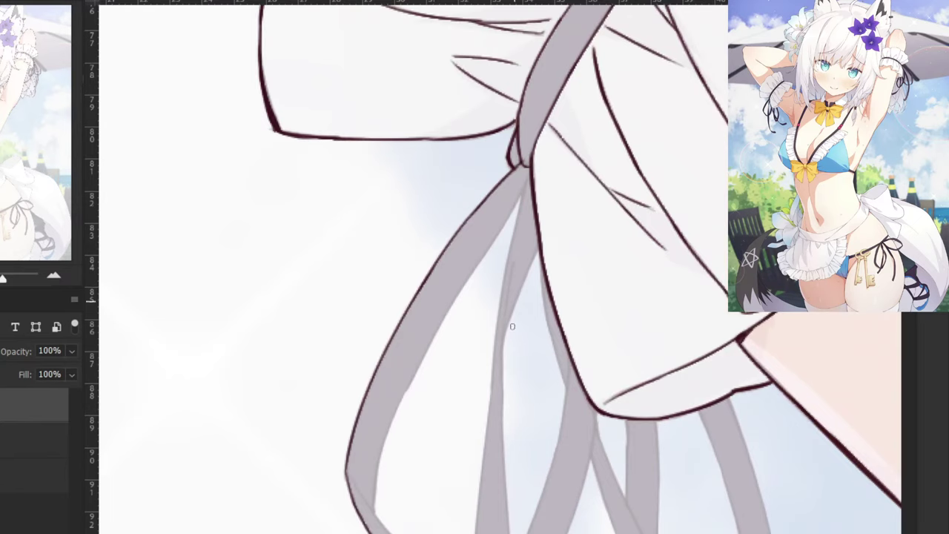
pyautogui.scroll(-3, 512, 326)
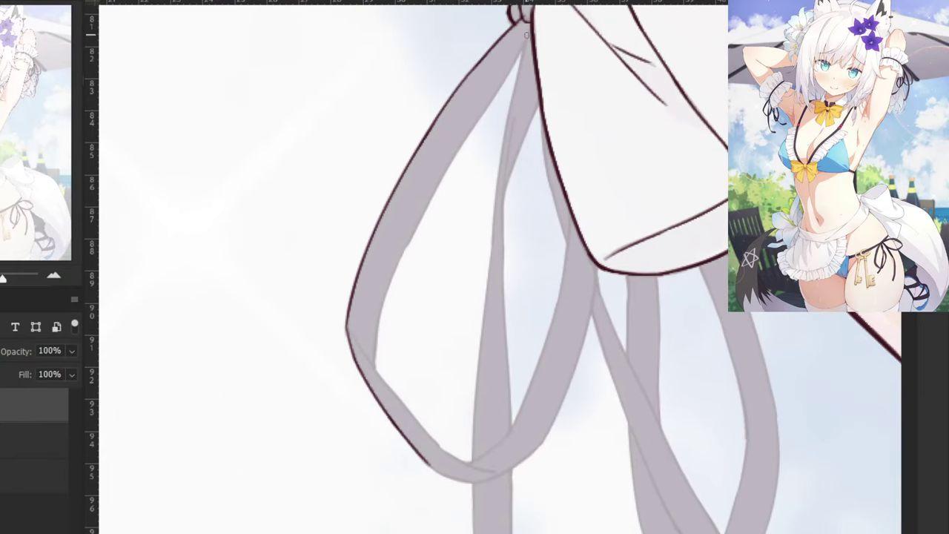
pyautogui.moveTo(526, 34)
pyautogui.mouseDown()
pyautogui.moveTo(486, 252)
pyautogui.moveTo(501, 162)
pyautogui.moveTo(490, 271)
pyautogui.mouseUp()
pyautogui.hotkey('ctrl', 'z')
pyautogui.hotkey('ctrl', 'z')
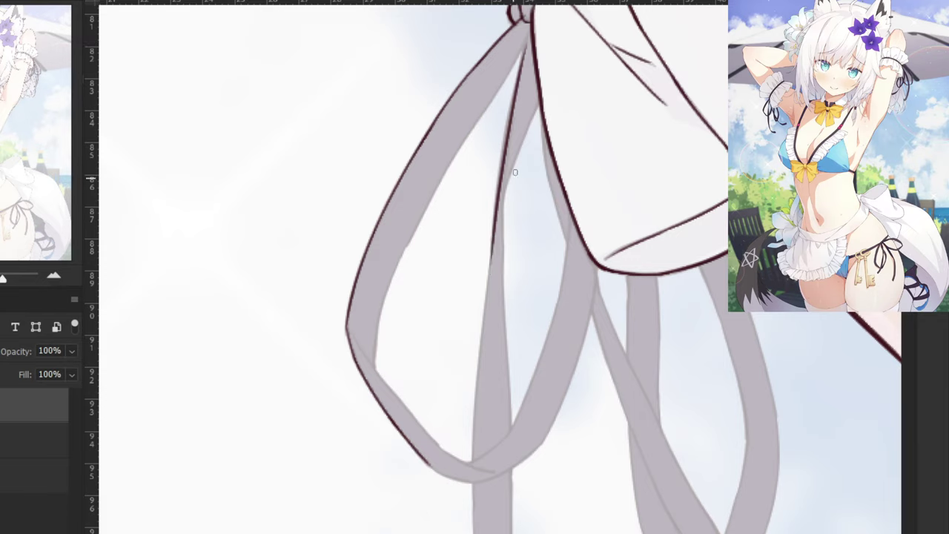
# Ink the narrow tail's other edge from the twist down to where it meets the loop.
pyautogui.moveTo(540, 108)
pyautogui.mouseDown()
pyautogui.moveTo(505, 206)
pyautogui.moveTo(514, 183)
pyautogui.moveTo(501, 310)
pyautogui.mouseUp()
pyautogui.hotkey('ctrl', 'z')
pyautogui.hotkey('ctrl', 'z')
pyautogui.moveTo(503, 162); pyautogui.dragTo(501, 286)
pyautogui.hotkey('ctrl', 'z')
pyautogui.moveTo(502, 164); pyautogui.dragTo(501, 294)
pyautogui.moveTo(502, 246); pyautogui.dragTo(509, 414)
pyautogui.hotkey('ctrl', 'z')
pyautogui.moveTo(510, 375); pyautogui.dragTo(510, 411)
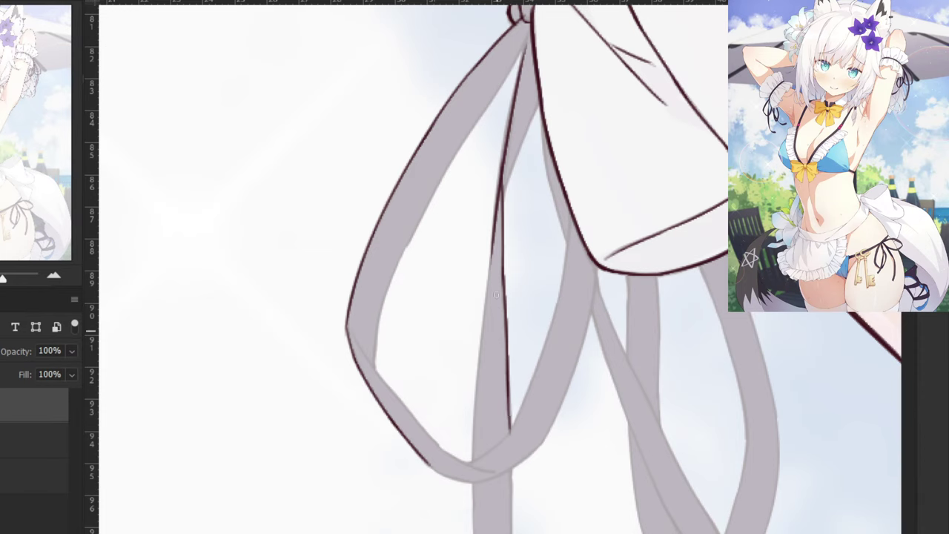
# Ink the short slanted edge of the narrow tail's upper section, from the frill's side down to the twist.
pyautogui.moveTo(486, 154); pyautogui.dragTo(488, 306)
pyautogui.moveTo(542, 255); pyautogui.dragTo(510, 345)
pyautogui.hotkey('ctrl', 'z')
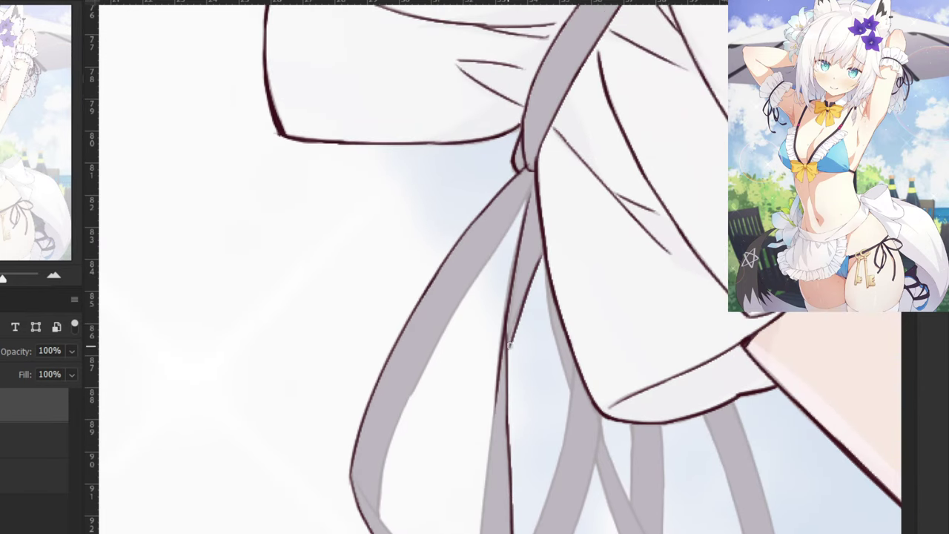
pyautogui.hotkey('ctrl', 'z')
pyautogui.moveTo(544, 253); pyautogui.dragTo(507, 359)
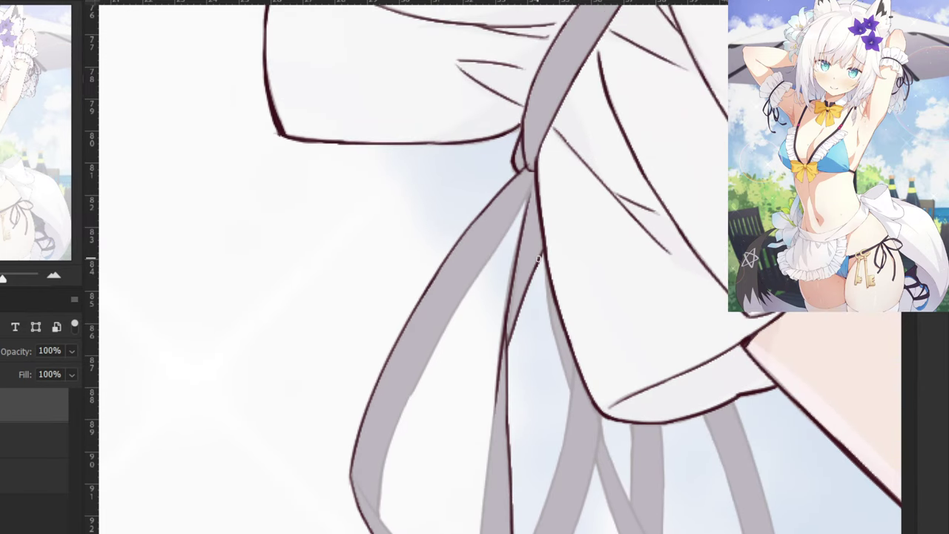
# Ink the upper stretch of the ribbon loop's inner edge, running down from the knot.
pyautogui.moveTo(533, 176); pyautogui.dragTo(505, 237)
pyautogui.hotkey('ctrl', 'z')
pyautogui.moveTo(477, 281); pyautogui.dragTo(457, 313)
pyautogui.hotkey('ctrl', 'z')
pyautogui.moveTo(534, 175); pyautogui.dragTo(431, 366)
pyautogui.hotkey('ctrl', 'z')
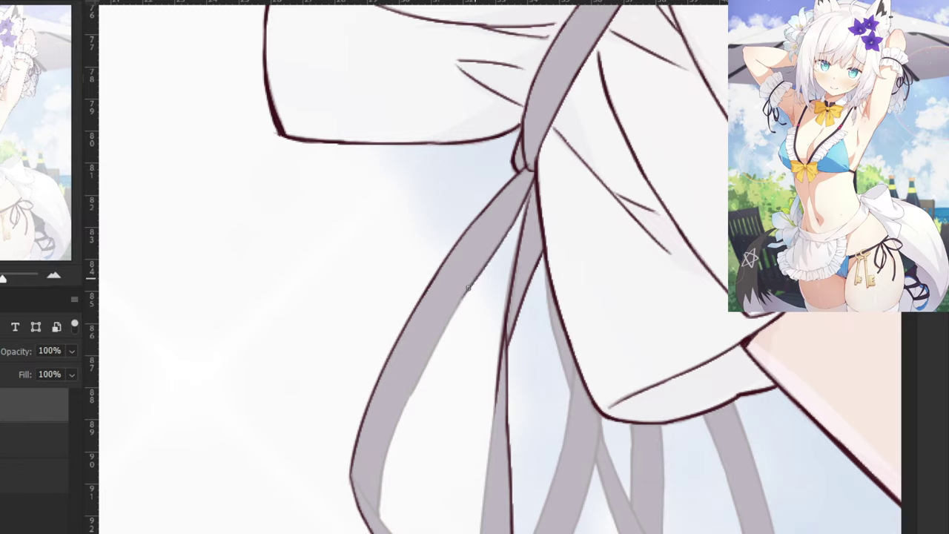
# Extend the ribbon loop's inner edge through its middle stretch, following the faded band.
pyautogui.moveTo(475, 280); pyautogui.dragTo(417, 389)
pyautogui.hotkey('ctrl', 'z')
pyautogui.hotkey('ctrl', 'z')
pyautogui.moveTo(473, 275)
pyautogui.mouseDown()
pyautogui.moveTo(371, 445)
pyautogui.moveTo(424, 374)
pyautogui.moveTo(402, 404)
pyautogui.moveTo(412, 386)
pyautogui.moveTo(384, 475)
pyautogui.mouseUp()
pyautogui.hotkey('ctrl', 'z')
pyautogui.hotkey('ctrl', 'z')
pyautogui.hotkey('ctrl', 'z')
# Ink the inner edge's lower stretch to the ribbon fold, erasing and redrawing its end.
pyautogui.moveTo(406, 399); pyautogui.dragTo(374, 516)
pyautogui.hotkey('ctrl', 'z')
pyautogui.hotkey('ctrl', 'z')
pyautogui.moveTo(405, 404); pyautogui.dragTo(379, 516)
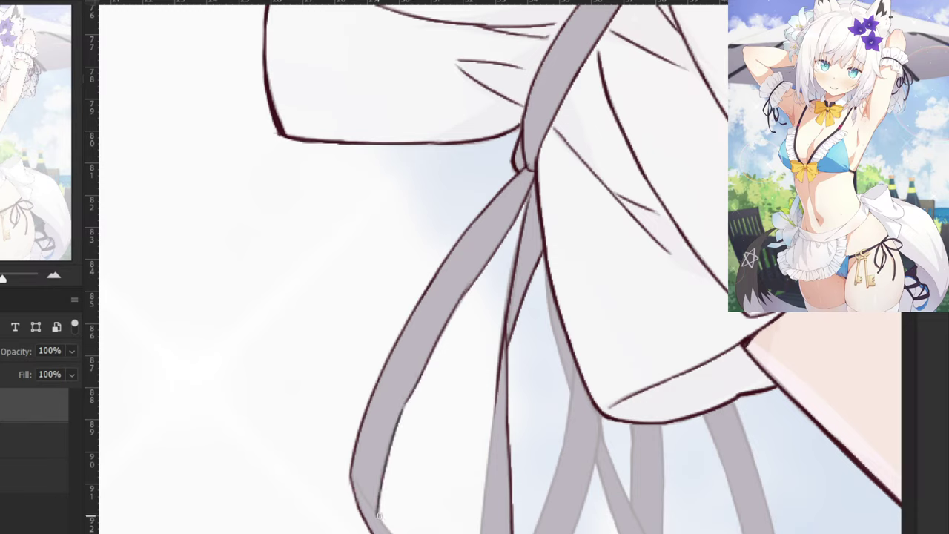
pyautogui.moveTo(364, 409); pyautogui.dragTo(376, 278)
pyautogui.hotkey('ctrl', '+')
pyautogui.press('e')
pyautogui.moveTo(361, 428); pyautogui.dragTo(351, 425)
pyautogui.press('b')
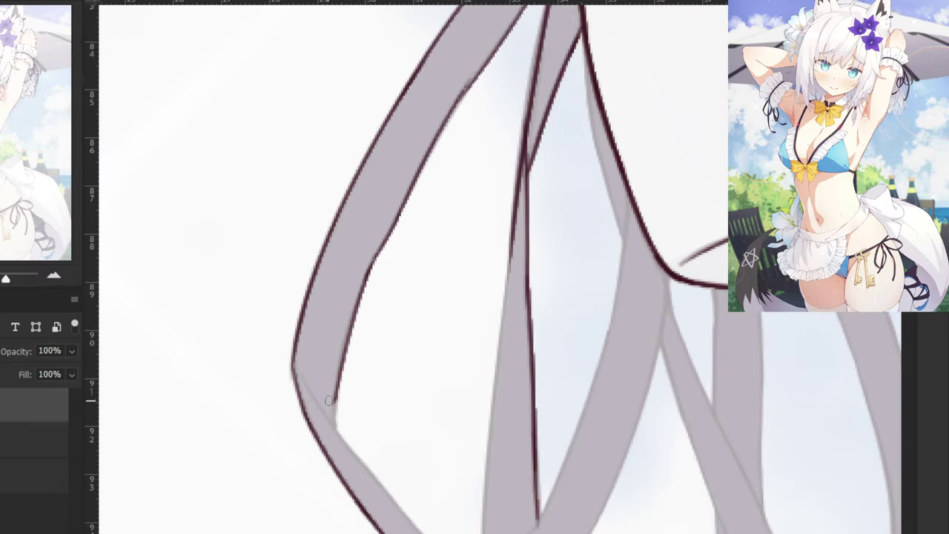
pyautogui.moveTo(335, 392); pyautogui.dragTo(336, 429)
pyautogui.moveTo(336, 393); pyautogui.dragTo(333, 424)
pyautogui.hotkey('ctrl', 'z')
# Ink the ribbon fold line from the loop's outer bend down along the inner edge to the bottom crossing.
pyautogui.moveTo(301, 362)
pyautogui.mouseDown()
pyautogui.moveTo(338, 435)
pyautogui.moveTo(311, 394)
pyautogui.moveTo(399, 508)
pyautogui.moveTo(379, 493)
pyautogui.moveTo(372, 466)
pyautogui.moveTo(343, 474)
pyautogui.mouseUp()
pyautogui.hotkey('ctrl', 'z')
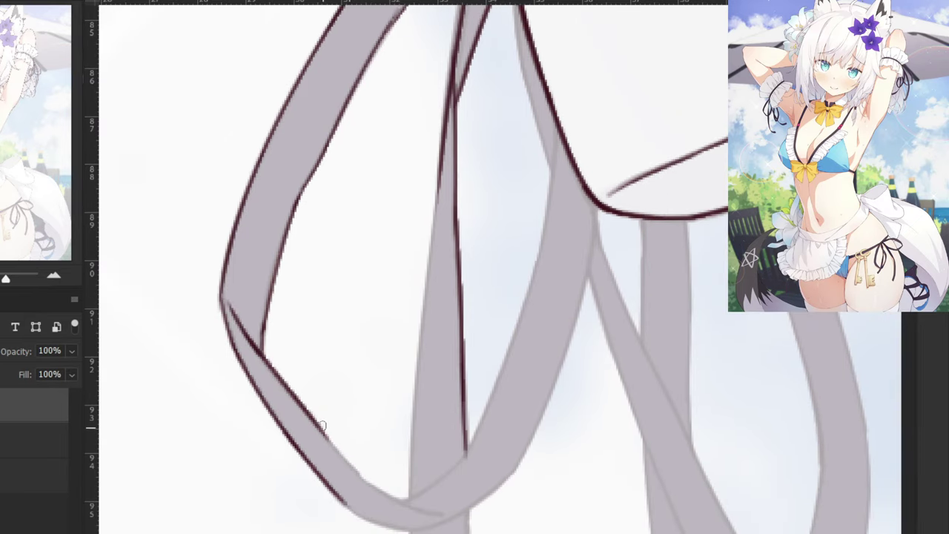
pyautogui.moveTo(321, 425); pyautogui.dragTo(369, 483)
pyautogui.hotkey('ctrl', 'z')
pyautogui.moveTo(333, 443)
pyautogui.mouseDown()
pyautogui.moveTo(356, 472)
pyautogui.moveTo(329, 438)
pyautogui.moveTo(355, 472)
pyautogui.moveTo(348, 462)
pyautogui.moveTo(431, 517)
pyautogui.moveTo(361, 477)
pyautogui.moveTo(427, 508)
pyautogui.moveTo(421, 481)
pyautogui.moveTo(410, 504)
pyautogui.moveTo(426, 505)
pyautogui.moveTo(396, 502)
pyautogui.moveTo(440, 510)
pyautogui.mouseUp()
pyautogui.hotkey('ctrl', 'z')
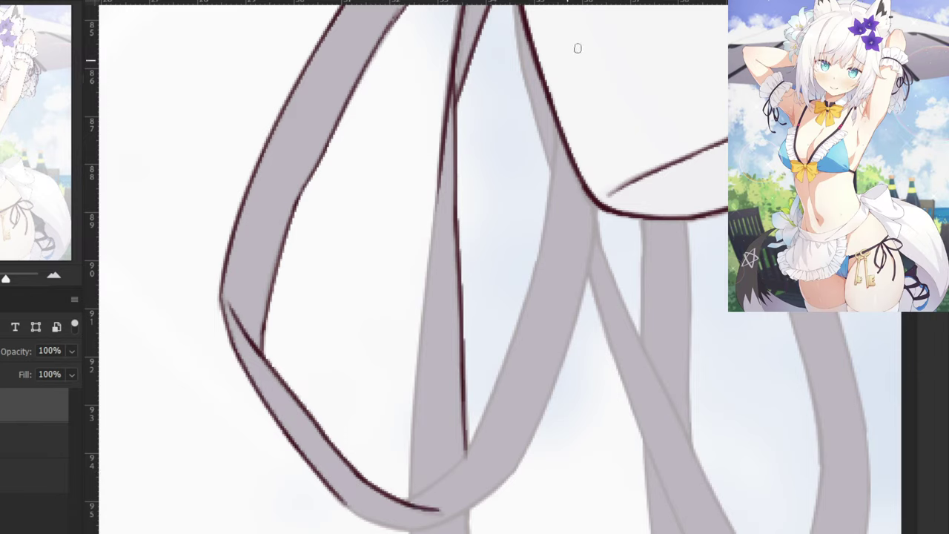
# Ink the upper inner edge of the loop's returning band, starting at the frill's side edge.
pyautogui.moveTo(554, 117)
pyautogui.mouseDown()
pyautogui.moveTo(554, 223)
pyautogui.moveTo(545, 225)
pyautogui.mouseUp()
pyautogui.hotkey('ctrl', 'z')
pyautogui.hotkey('ctrl', 'z')
pyautogui.moveTo(556, 113); pyautogui.dragTo(540, 261)
# Ink the inner edge of the loop's returning band from the frill's side down toward the central ribbon tail, redrawing its lower stretch.
pyautogui.moveTo(552, 174); pyautogui.dragTo(502, 375)
pyautogui.hotkey('ctrl', 'z')
pyautogui.moveTo(553, 211); pyautogui.dragTo(481, 412)
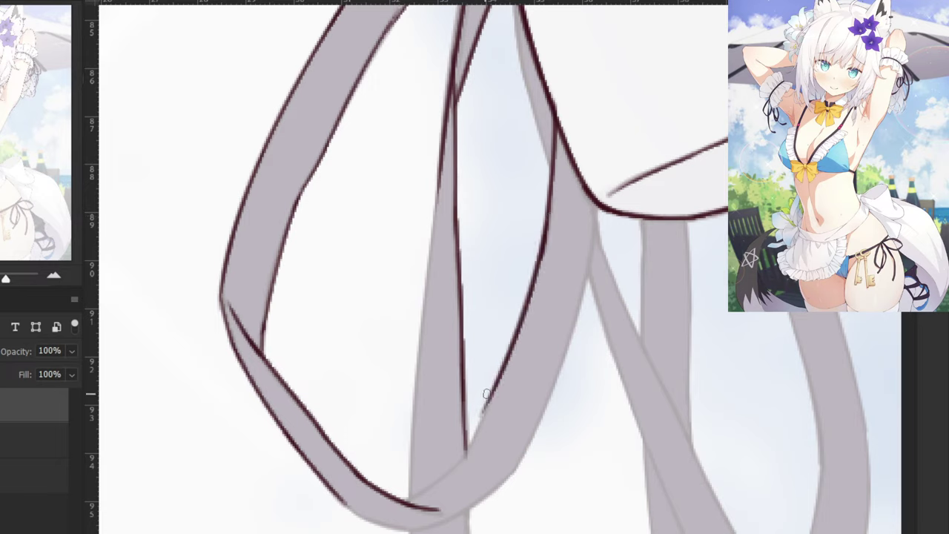
pyautogui.hotkey('ctrl', 'z')
pyautogui.moveTo(549, 206); pyautogui.dragTo(497, 396)
pyautogui.hotkey('ctrl', 'z')
pyautogui.moveTo(546, 239); pyautogui.dragTo(476, 422)
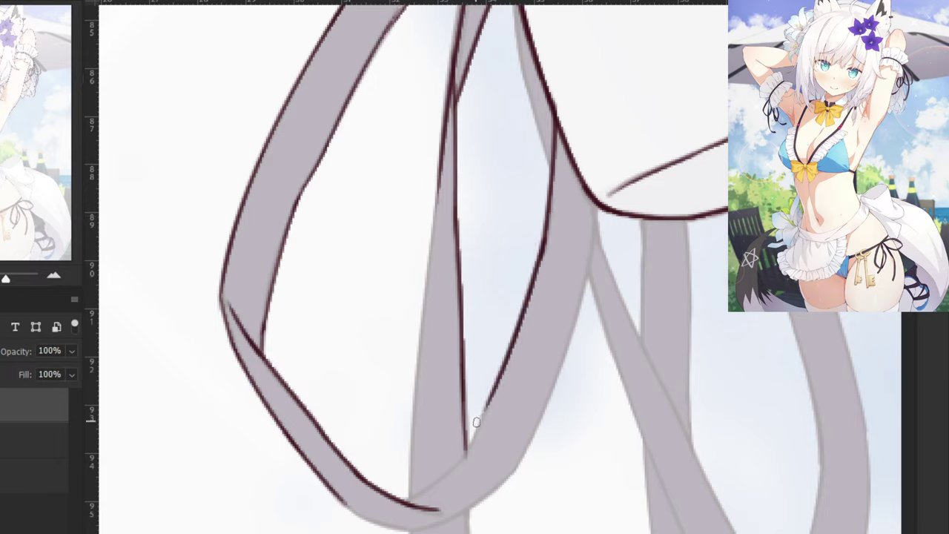
pyautogui.hotkey('ctrl', 'z')
pyautogui.moveTo(546, 237); pyautogui.dragTo(477, 432)
pyautogui.hotkey('ctrl', 'z')
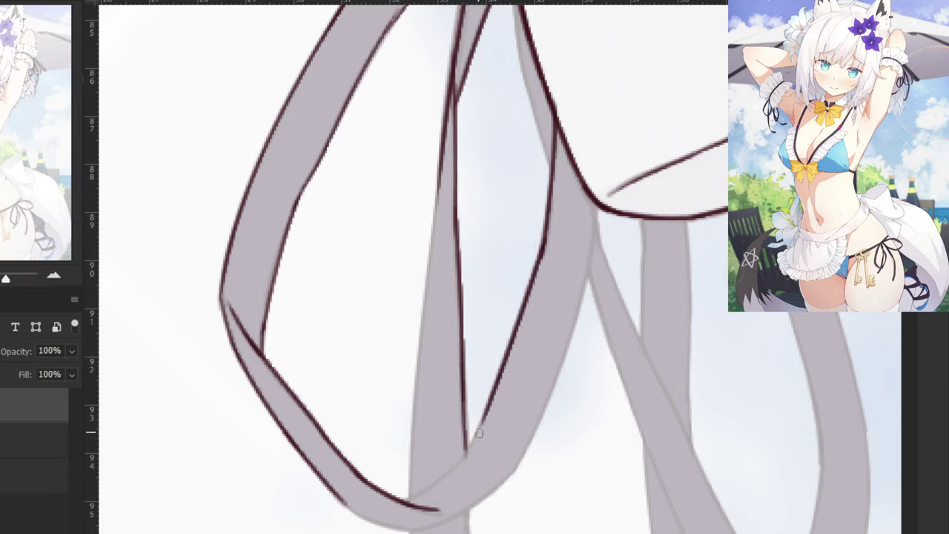
# Carry the returning band's inner edge across the central tail to the ribbon crossing at the loop's bottom.
pyautogui.moveTo(495, 390)
pyautogui.mouseDown()
pyautogui.moveTo(462, 460)
pyautogui.moveTo(408, 499)
pyautogui.mouseUp()
pyautogui.hotkey('ctrl', 'z')
pyautogui.moveTo(463, 459); pyautogui.dragTo(399, 502)
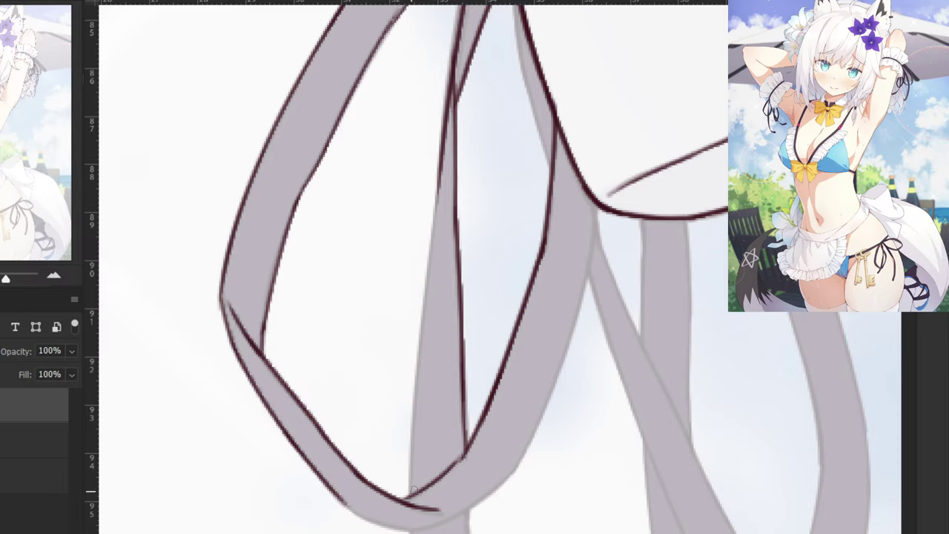
pyautogui.hotkey('ctrl', 'z')
pyautogui.moveTo(463, 459); pyautogui.dragTo(409, 497)
# Ink the returning band's outer edge from the frill's lower corner down to the bend near the loop's bottom.
pyautogui.hotkey('ctrl', '-')
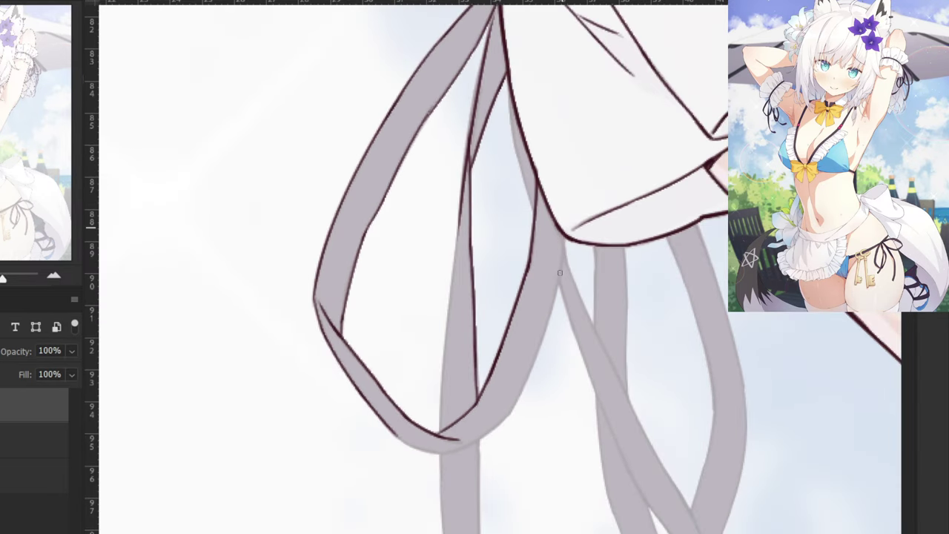
pyautogui.hotkey('ctrl', 'z')
pyautogui.moveTo(562, 232)
pyautogui.mouseDown()
pyautogui.moveTo(558, 288)
pyautogui.moveTo(558, 261)
pyautogui.moveTo(531, 362)
pyautogui.mouseUp()
pyautogui.hotkey('ctrl', 'z')
pyautogui.moveTo(562, 261); pyautogui.dragTo(522, 380)
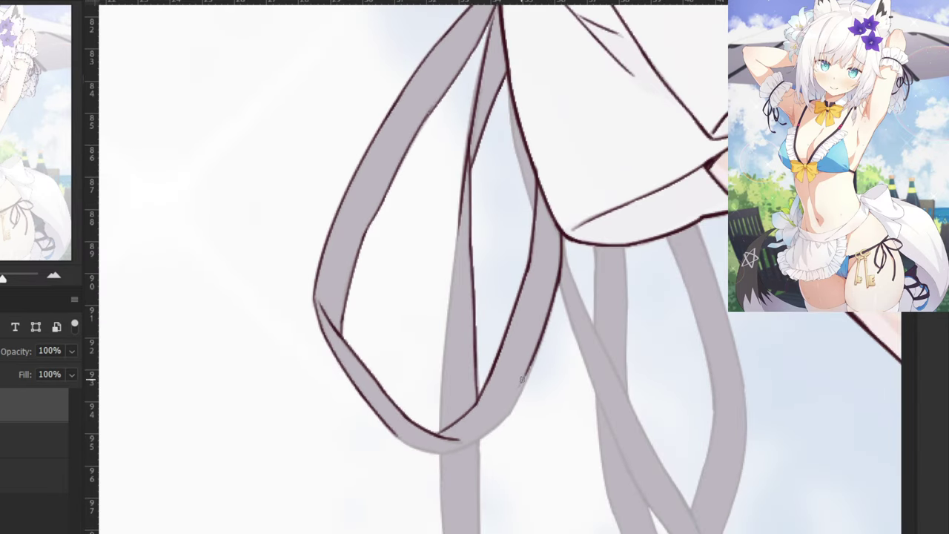
pyautogui.hotkey('ctrl', 'z')
pyautogui.moveTo(553, 301); pyautogui.dragTo(514, 412)
pyautogui.hotkey('ctrl', 'z')
pyautogui.moveTo(561, 278); pyautogui.dragTo(512, 405)
pyautogui.hotkey('ctrl', 'z')
pyautogui.moveTo(561, 279); pyautogui.dragTo(507, 422)
pyautogui.hotkey('ctrl', 'z')
# Close the loop's bottom outline by inking the outer edge from the bend around to the fold line's side.
pyautogui.hotkey('ctrl', '+')
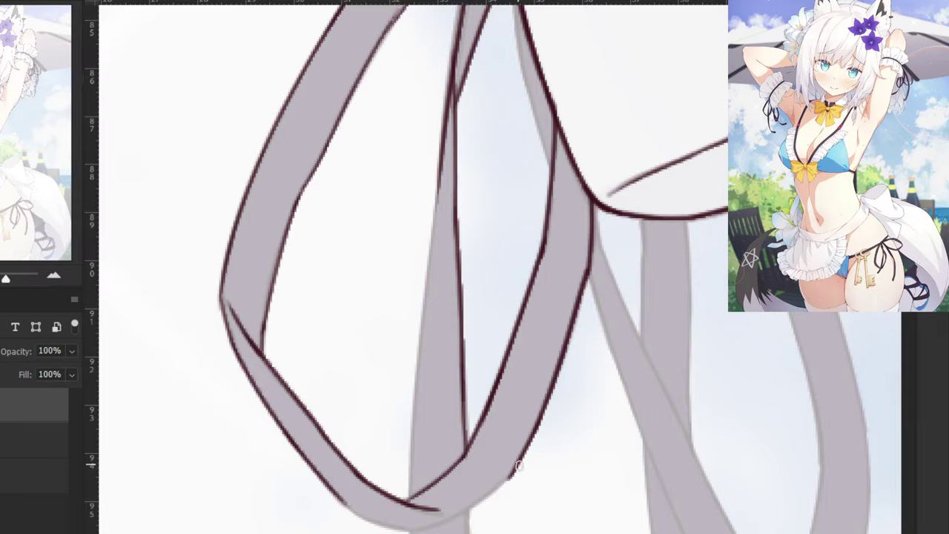
pyautogui.moveTo(518, 465)
pyautogui.mouseDown()
pyautogui.moveTo(468, 507)
pyautogui.moveTo(424, 522)
pyautogui.mouseUp()
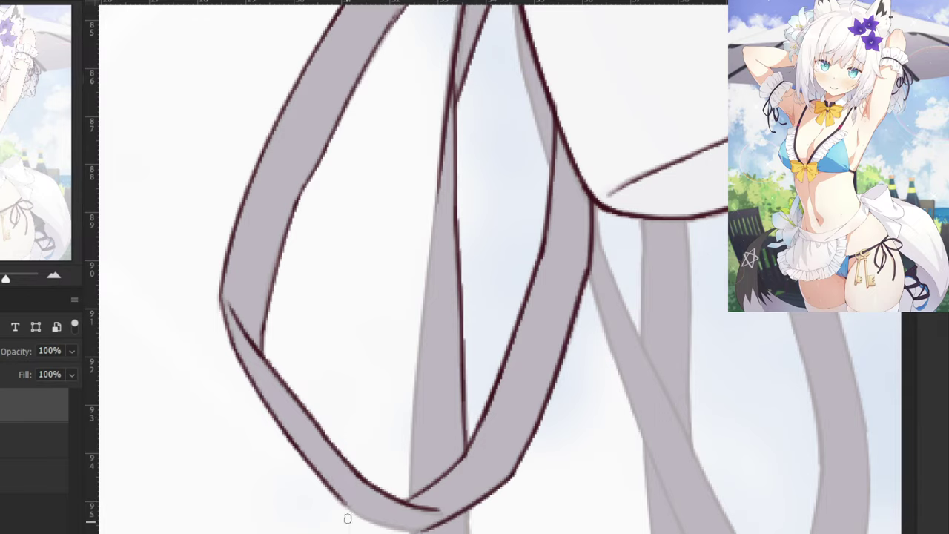
pyautogui.moveTo(339, 496)
pyautogui.mouseDown()
pyautogui.moveTo(386, 526)
pyautogui.moveTo(418, 531)
pyautogui.mouseUp()
pyautogui.hotkey('ctrl', 'z')
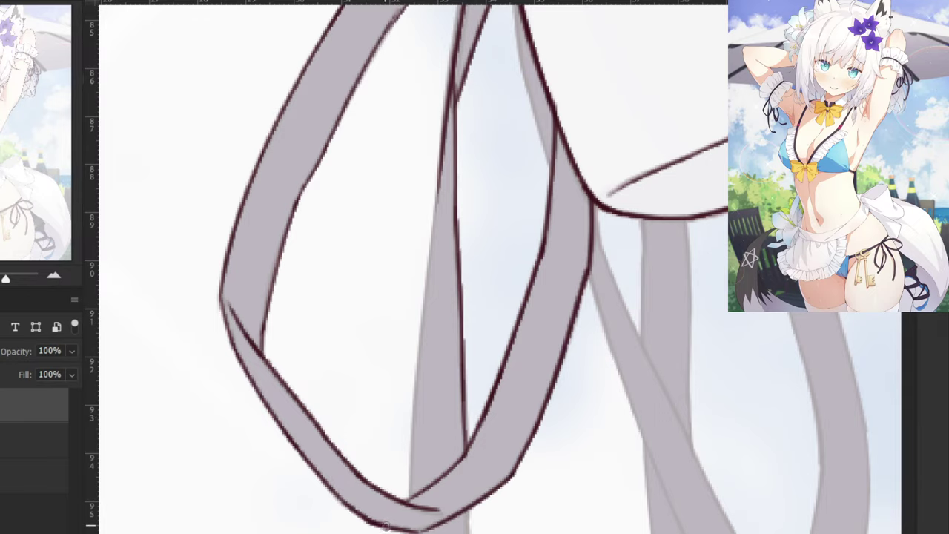
pyautogui.moveTo(324, 422); pyautogui.dragTo(367, 341)
pyautogui.hotkey('ctrl', '+')
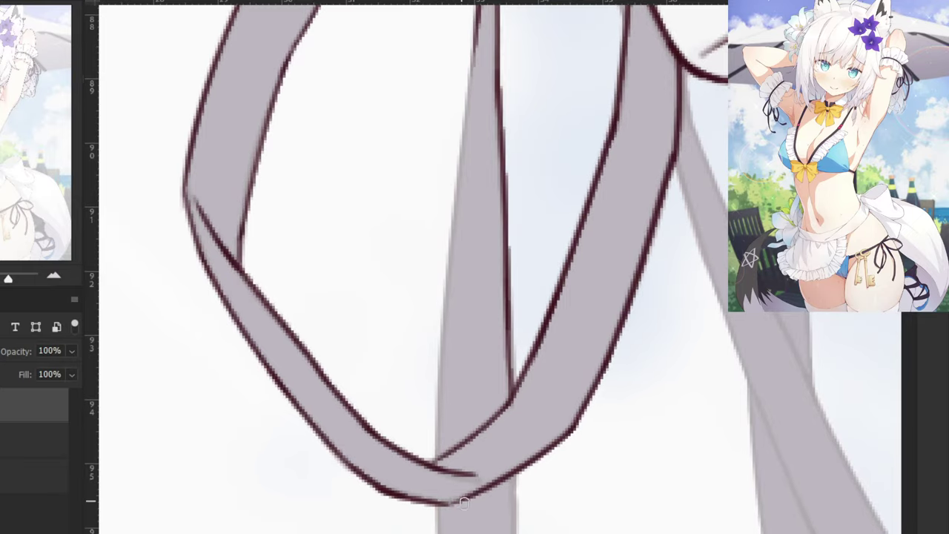
pyautogui.moveTo(463, 501); pyautogui.dragTo(432, 504)
# Ink the outer edge of the central tail inside the loop, from the upper ribbon crossing down to the loop's bottom band.
pyautogui.hotkey('ctrl', '-')
pyautogui.hotkey('ctrl', '-')
pyautogui.hotkey('ctrl', '-')
pyautogui.hotkey('ctrl', '+')
pyautogui.hotkey('ctrl', '+')
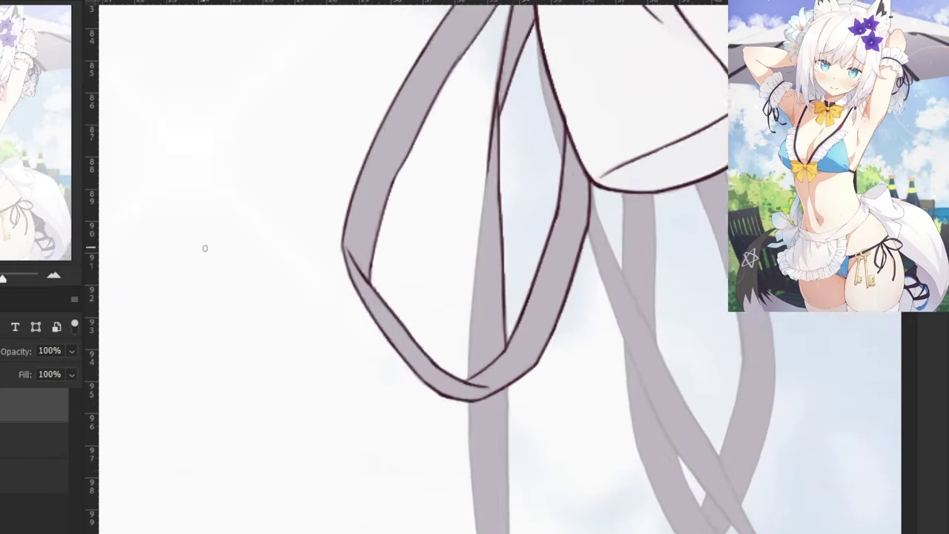
pyautogui.moveTo(486, 90); pyautogui.dragTo(455, 282)
pyautogui.hotkey('ctrl', 'z')
pyautogui.hotkey('ctrl', '-')
pyautogui.moveTo(488, 154); pyautogui.dragTo(471, 325)
pyautogui.moveTo(479, 265); pyautogui.dragTo(468, 371)
pyautogui.moveTo(475, 308); pyautogui.dragTo(468, 387)
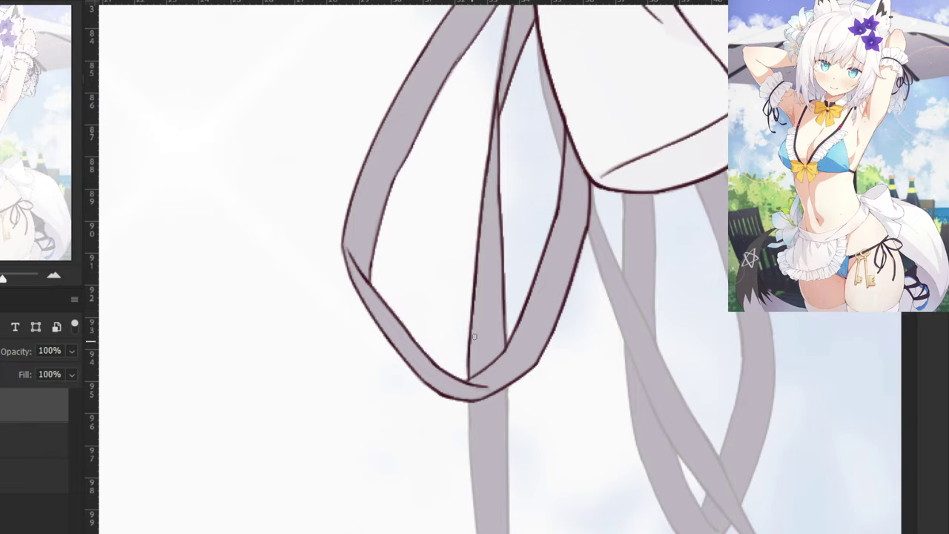
# Ink the upper stretch of the hanging tail's outer edge just below the loop, following the faded band.
pyautogui.hotkey('ctrl', '-')
pyautogui.hotkey('ctrl', '-')
pyautogui.hotkey('ctrl', '+')
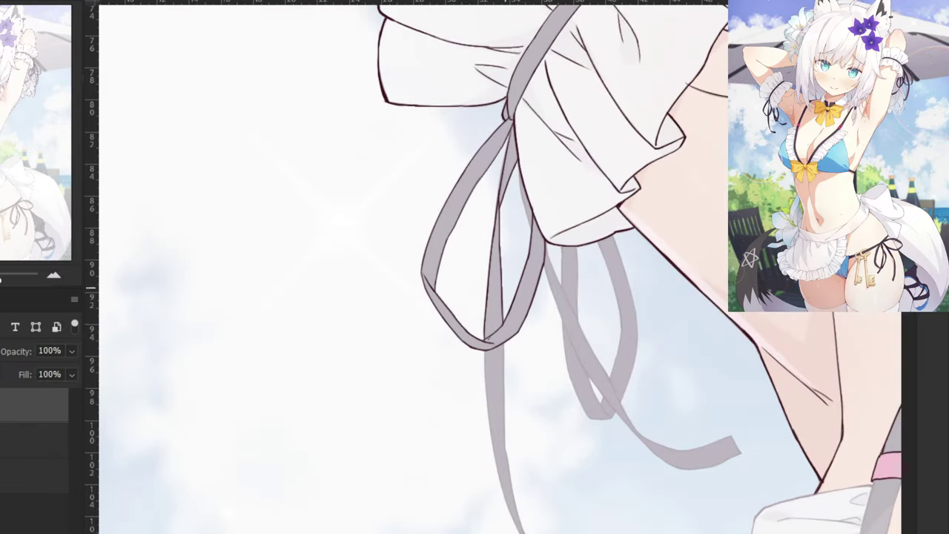
pyautogui.moveTo(450, 464); pyautogui.dragTo(396, 296)
pyautogui.hotkey('ctrl', '+')
pyautogui.hotkey('ctrl', '+')
pyautogui.hotkey('ctrl', '-')
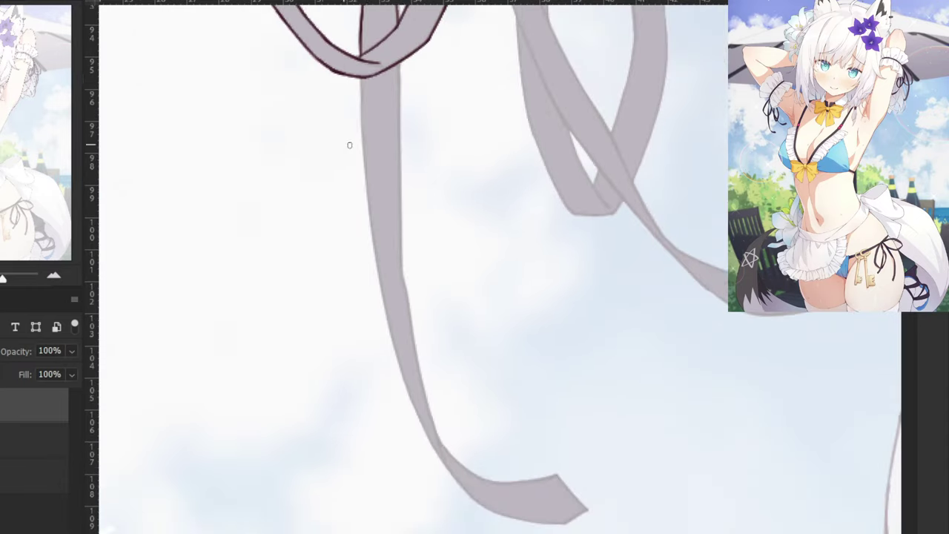
pyautogui.moveTo(362, 86); pyautogui.dragTo(368, 231)
pyautogui.hotkey('ctrl', 'z')
pyautogui.moveTo(363, 74); pyautogui.dragTo(368, 224)
pyautogui.hotkey('ctrl', 'z')
pyautogui.moveTo(362, 74); pyautogui.dragTo(362, 217)
pyautogui.hotkey('ctrl', 'z')
pyautogui.moveTo(361, 74); pyautogui.dragTo(370, 256)
# Extend the hanging tail's outer edge along its curve down to the narrow twist above the curled end.
pyautogui.press('e')
pyautogui.press('b')
pyautogui.moveTo(363, 154); pyautogui.dragTo(383, 298)
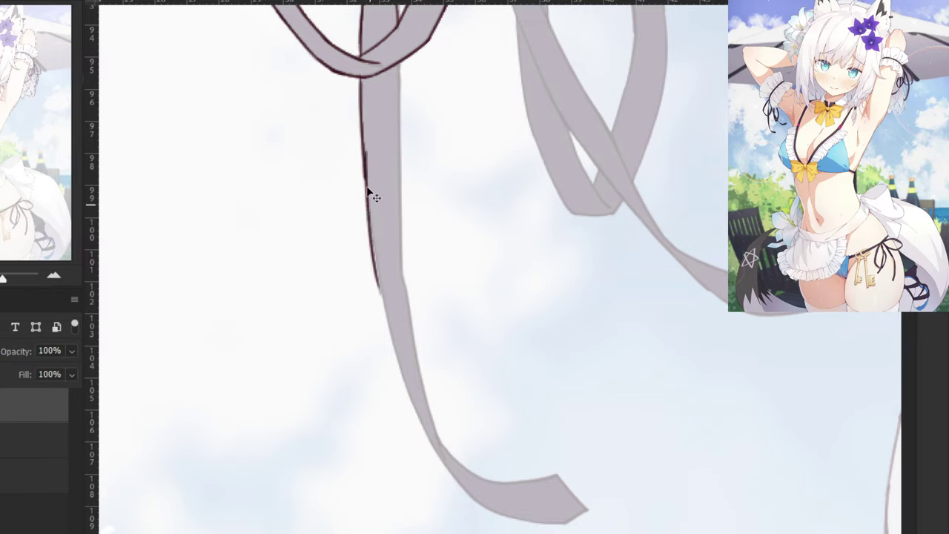
pyautogui.hotkey('ctrl', 'z')
pyautogui.moveTo(365, 182); pyautogui.dragTo(387, 318)
pyautogui.moveTo(371, 270); pyautogui.dragTo(416, 408)
pyautogui.hotkey('ctrl', 'z')
pyautogui.moveTo(386, 304); pyautogui.dragTo(417, 413)
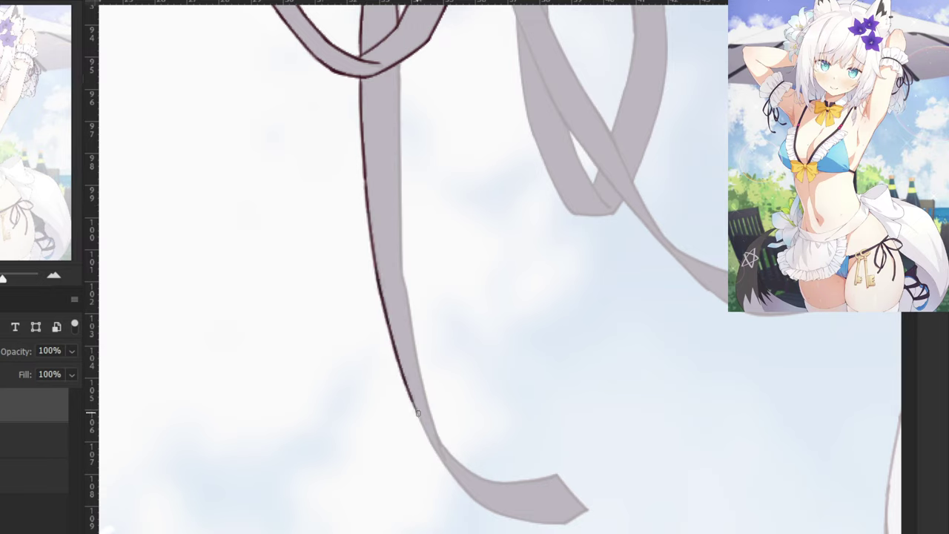
pyautogui.moveTo(402, 376); pyautogui.dragTo(445, 465)
pyautogui.hotkey('ctrl', 'z')
pyautogui.hotkey('ctrl', 'z')
pyautogui.moveTo(408, 395); pyautogui.dragTo(443, 460)
# Ink the hanging tail's opposite edge from the loop's bottom band down to the narrow twist.
pyautogui.moveTo(399, 59); pyautogui.dragTo(399, 157)
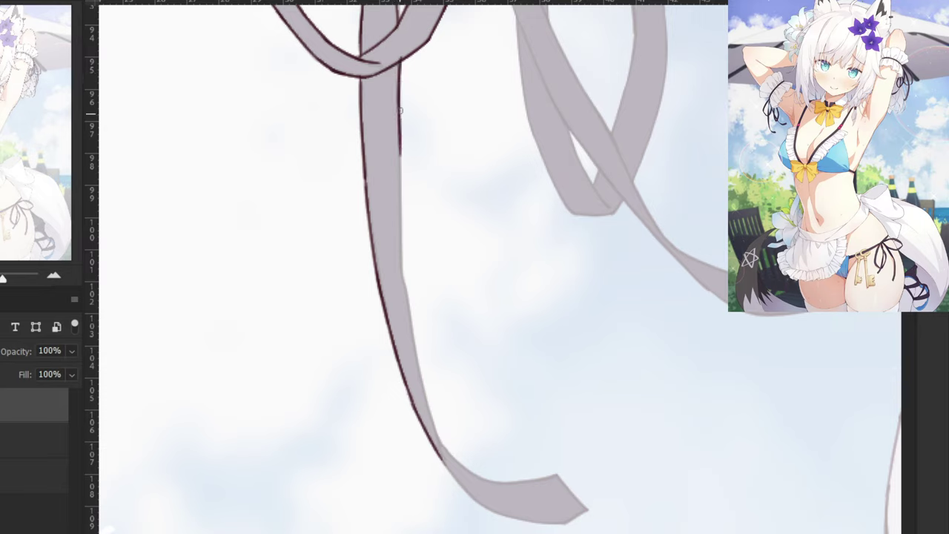
pyautogui.hotkey('ctrl', 'z')
pyautogui.moveTo(399, 61)
pyautogui.mouseDown()
pyautogui.moveTo(402, 272)
pyautogui.moveTo(415, 324)
pyautogui.mouseUp()
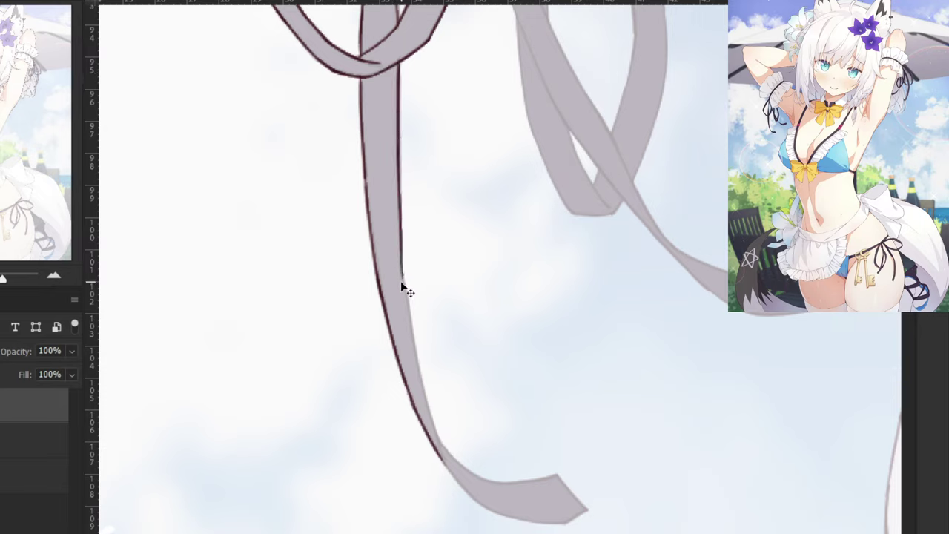
pyautogui.hotkey('ctrl', 'z')
pyautogui.moveTo(403, 278); pyautogui.dragTo(424, 379)
pyautogui.hotkey('ctrl', 'z')
pyautogui.moveTo(413, 341); pyautogui.dragTo(444, 459)
pyautogui.hotkey('ctrl', 'z')
pyautogui.moveTo(413, 341)
pyautogui.mouseDown()
pyautogui.moveTo(444, 450)
pyautogui.moveTo(458, 446)
pyautogui.moveTo(475, 475)
pyautogui.mouseUp()
# Refine the edge at the tail's twist and ink the start of the curled end's upper edge.
pyautogui.press('e')
pyautogui.press('b')
pyautogui.hotkey('ctrl', 'z')
pyautogui.moveTo(439, 439); pyautogui.dragTo(491, 482)
pyautogui.hotkey('ctrl', 'z')
pyautogui.hotkey('ctrl', 'z')
pyautogui.moveTo(437, 440); pyautogui.dragTo(484, 478)
pyautogui.hotkey('ctrl', 'z')
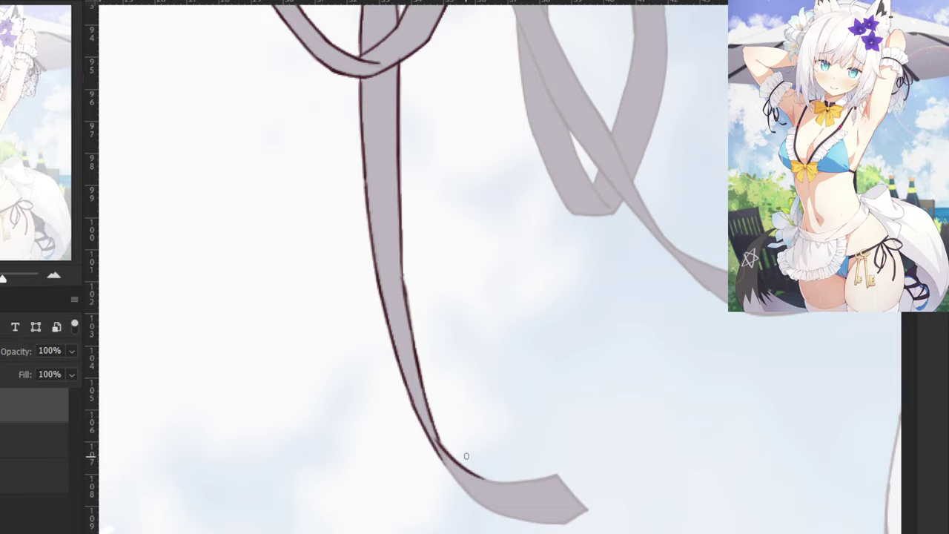
pyautogui.hotkey('ctrl', 'z')
pyautogui.hotkey('ctrl', '+')
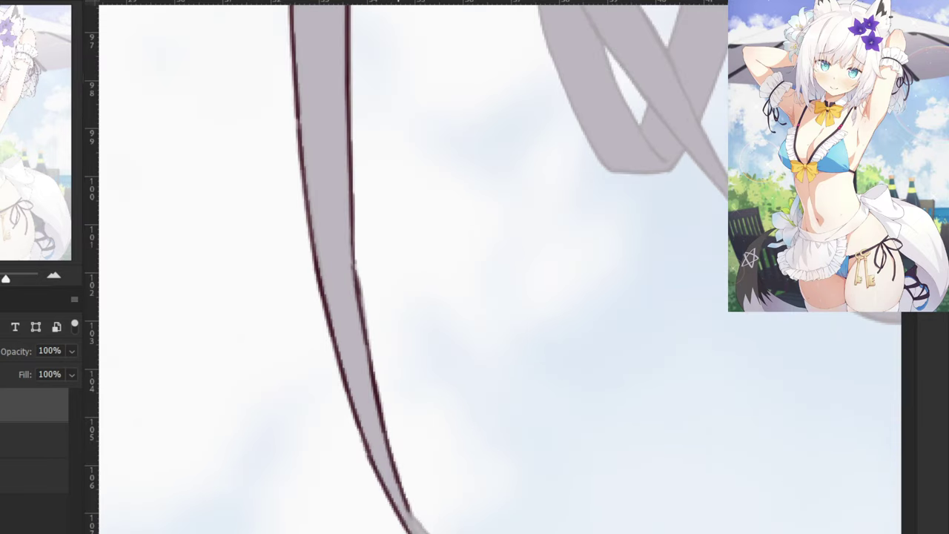
pyautogui.moveTo(405, 497); pyautogui.dragTo(431, 532)
pyautogui.scroll(-3, 578, 354)
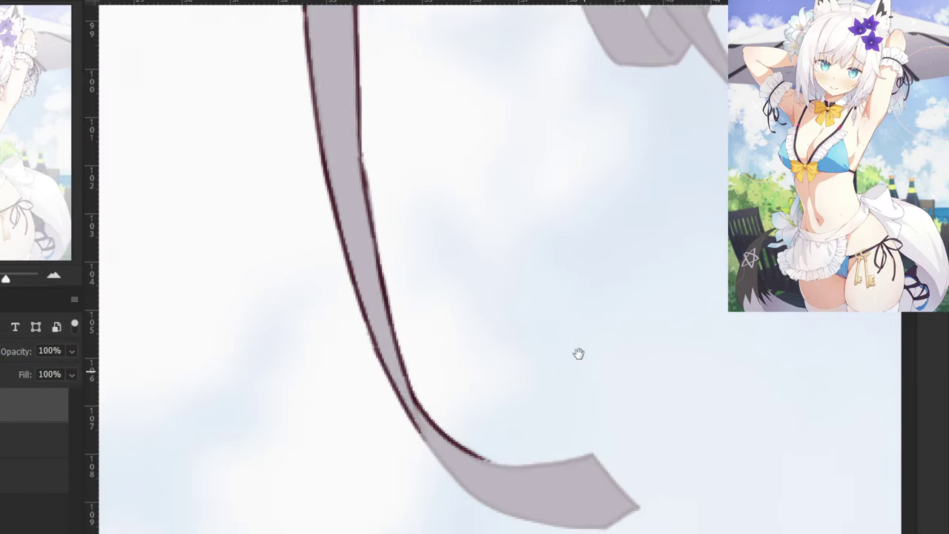
# Ink the rest of the curled end's upper edge to its corner and the slanted cut at the tip.
pyautogui.moveTo(588, 437); pyautogui.dragTo(460, 437)
pyautogui.hotkey('ctrl', 'z')
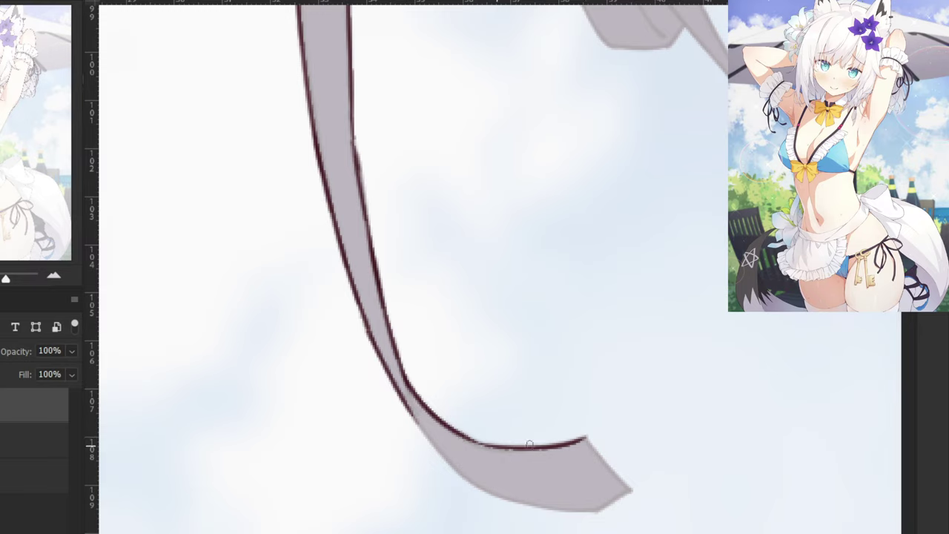
pyautogui.moveTo(585, 439); pyautogui.dragTo(631, 487)
pyautogui.hotkey('ctrl', 'z')
pyautogui.hotkey('ctrl', 'z')
pyautogui.hotkey('ctrl', 'z')
pyautogui.moveTo(586, 441); pyautogui.dragTo(631, 489)
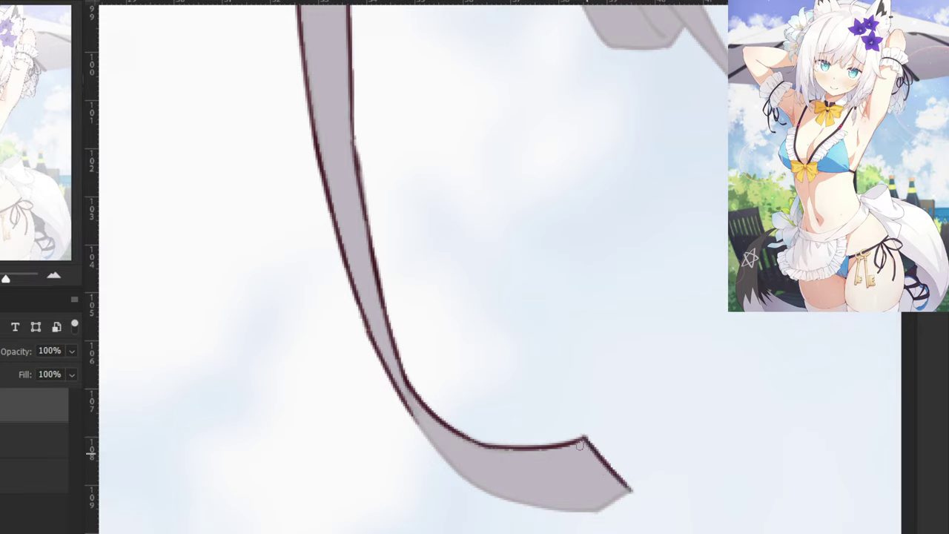
# Ink the curled end's lower edge from the twist around to the tip, smoothing its curve to close the tail.
pyautogui.moveTo(407, 411); pyautogui.dragTo(484, 493)
pyautogui.hotkey('ctrl', 'z')
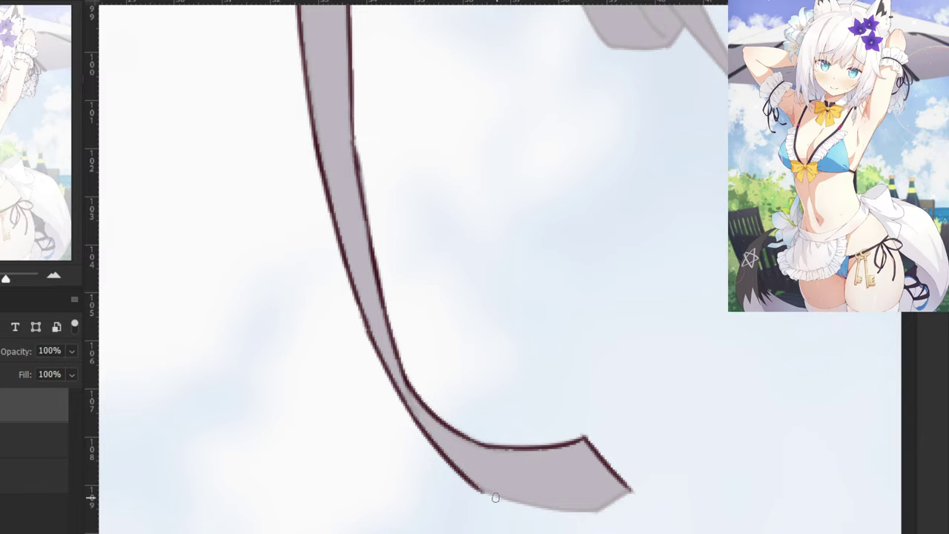
pyautogui.moveTo(630, 488)
pyautogui.mouseDown()
pyautogui.moveTo(602, 509)
pyautogui.moveTo(545, 510)
pyautogui.moveTo(475, 491)
pyautogui.moveTo(509, 500)
pyautogui.mouseUp()
pyautogui.hotkey('ctrl', 'z')
pyautogui.hotkey('ctrl', 'z')
pyautogui.moveTo(599, 510); pyautogui.dragTo(476, 491)
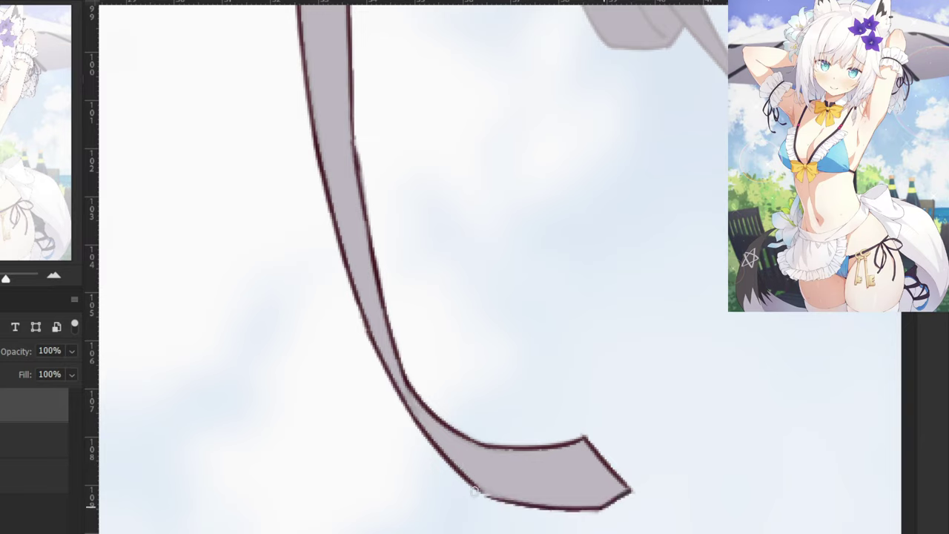
pyautogui.hotkey('ctrl', 'z')
pyautogui.moveTo(598, 510)
pyautogui.mouseDown()
pyautogui.moveTo(470, 485)
pyautogui.moveTo(561, 511)
pyautogui.moveTo(469, 482)
pyautogui.mouseUp()
pyautogui.hotkey('ctrl', 'z')
pyautogui.hotkey('ctrl', 'z')
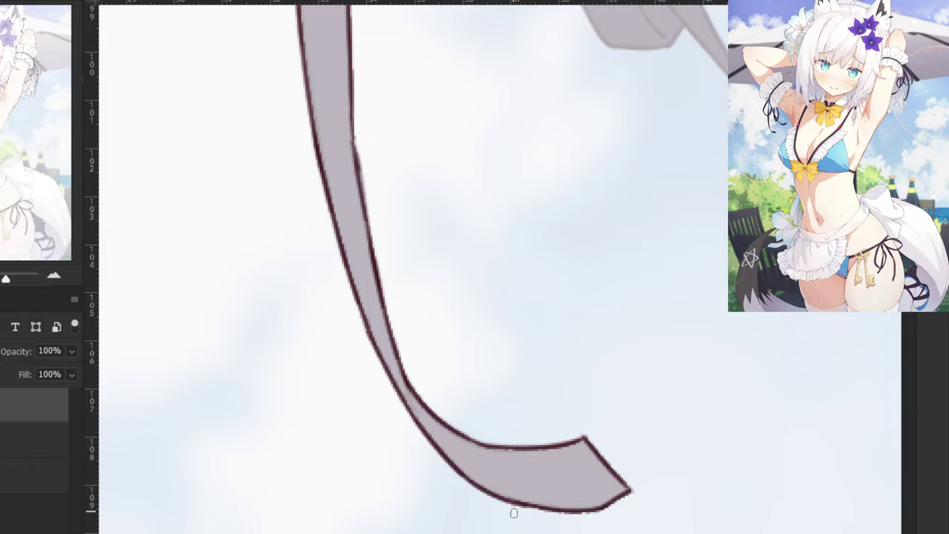
# Ink the outer edge of the thin ribbon sliver peeking out beside the frill, above the loop's returning band.
pyautogui.hotkey('ctrl', '-')
pyautogui.hotkey('ctrl', '-')
pyautogui.hotkey('ctrl', '-')
pyautogui.moveTo(356, 127); pyautogui.dragTo(307, 286)
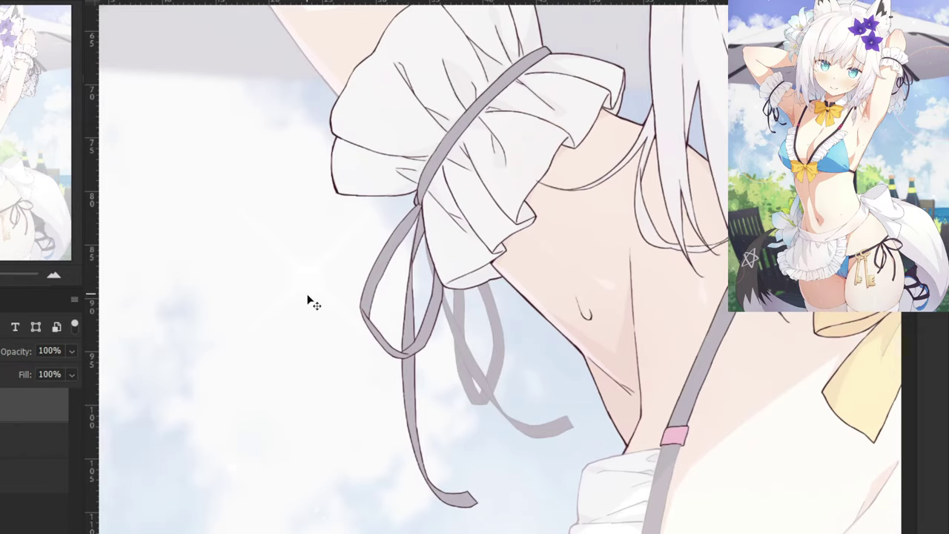
pyautogui.hotkey('ctrl', '+')
pyautogui.hotkey('ctrl', '+')
pyautogui.moveTo(244, 127); pyautogui.dragTo(312, 233)
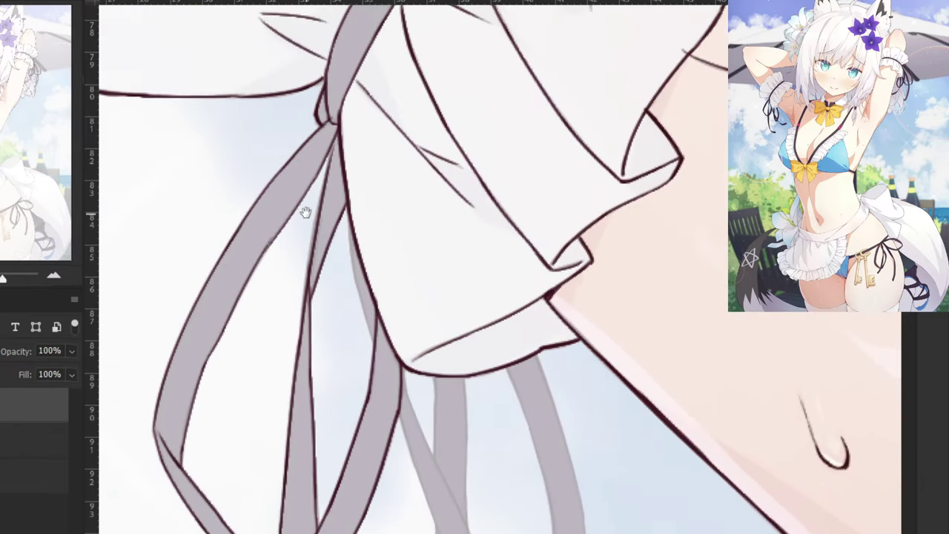
pyautogui.hotkey('ctrl', '+')
pyautogui.moveTo(269, 172)
pyautogui.mouseDown()
pyautogui.moveTo(307, 369)
pyautogui.moveTo(306, 359)
pyautogui.mouseUp()
pyautogui.hotkey('ctrl', 'z')
pyautogui.hotkey('ctrl', '-')
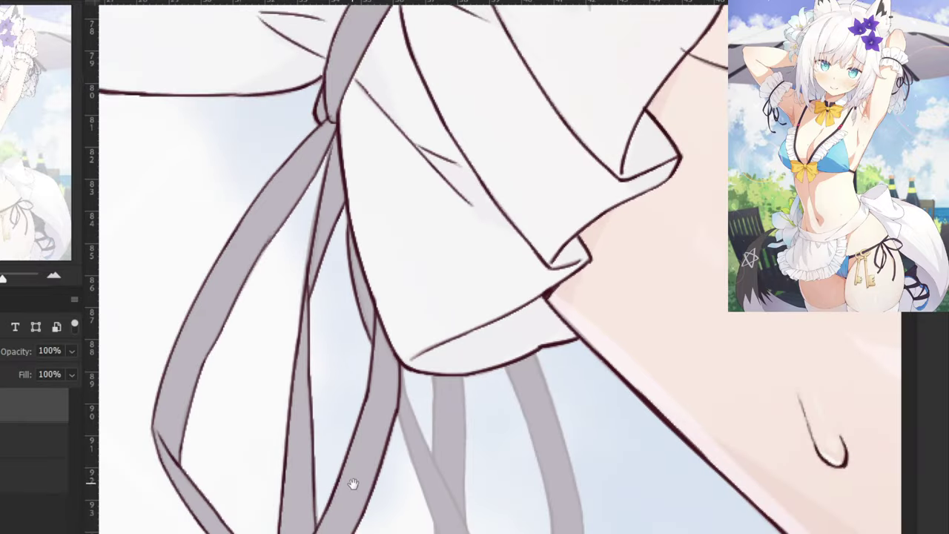
# Ink both upper edges of the second tail from the frill's lower corner down to the smaller loop behind it.
pyautogui.moveTo(354, 483); pyautogui.dragTo(281, 287)
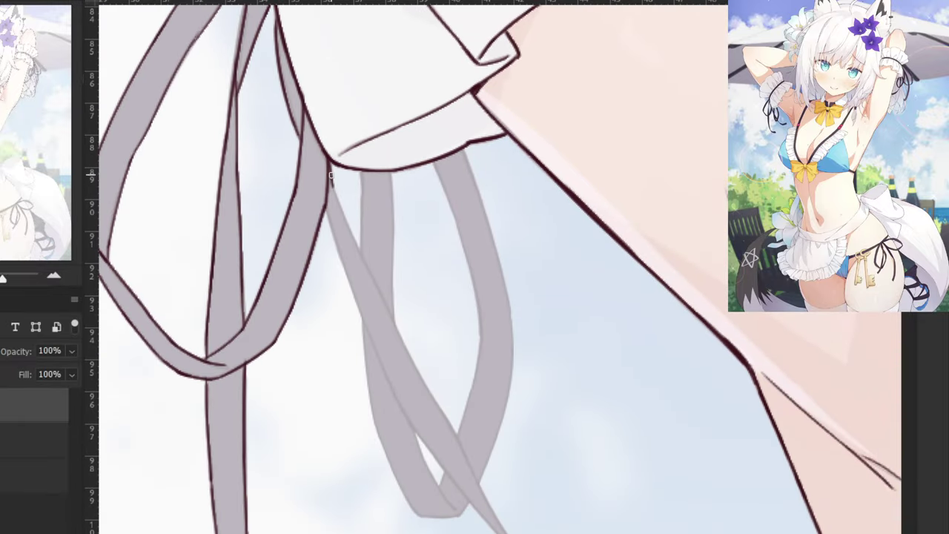
pyautogui.moveTo(331, 172); pyautogui.dragTo(359, 249)
pyautogui.hotkey('ctrl', 'z')
pyautogui.moveTo(333, 184); pyautogui.dragTo(386, 308)
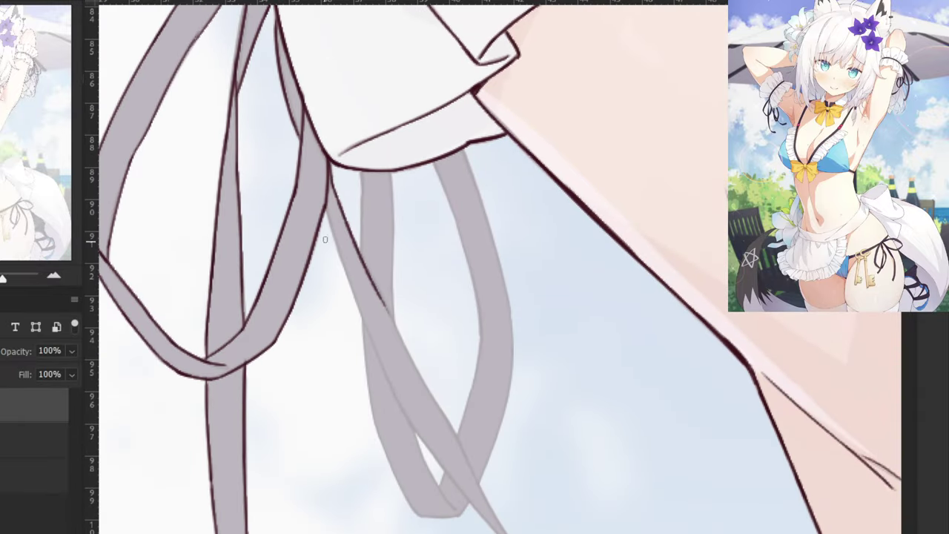
pyautogui.moveTo(327, 206); pyautogui.dragTo(368, 331)
pyautogui.hotkey('ctrl', 'z')
pyautogui.hotkey('ctrl', 'z')
pyautogui.moveTo(328, 209); pyautogui.dragTo(369, 337)
# Extend the second tail's lower-side edge over the smaller loop's band to the small gap between the ribbons.
pyautogui.moveTo(358, 453); pyautogui.dragTo(430, 461)
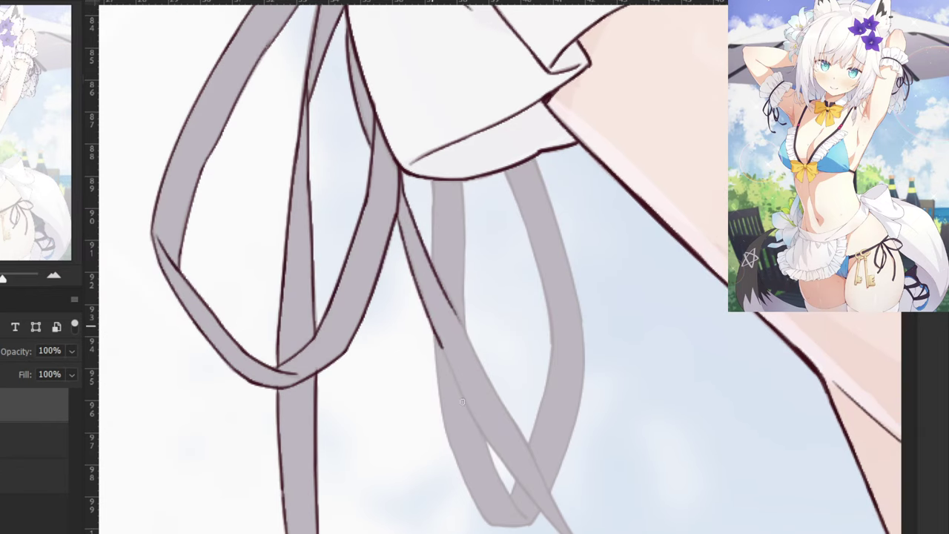
pyautogui.hotkey('ctrl', 'z')
pyautogui.moveTo(442, 347)
pyautogui.mouseDown()
pyautogui.moveTo(469, 414)
pyautogui.moveTo(465, 406)
pyautogui.mouseUp()
pyautogui.hotkey('ctrl', 'z')
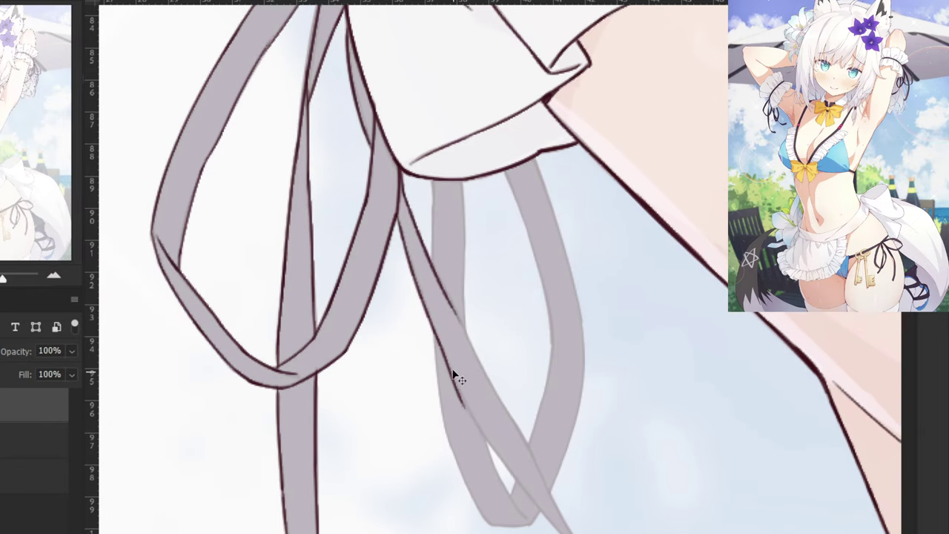
pyautogui.hotkey('ctrl', 'z')
pyautogui.moveTo(435, 336); pyautogui.dragTo(506, 461)
pyautogui.hotkey('ctrl', 'z')
pyautogui.hotkey('ctrl', 'z')
pyautogui.hotkey('ctrl', 'z')
pyautogui.moveTo(443, 350); pyautogui.dragTo(497, 459)
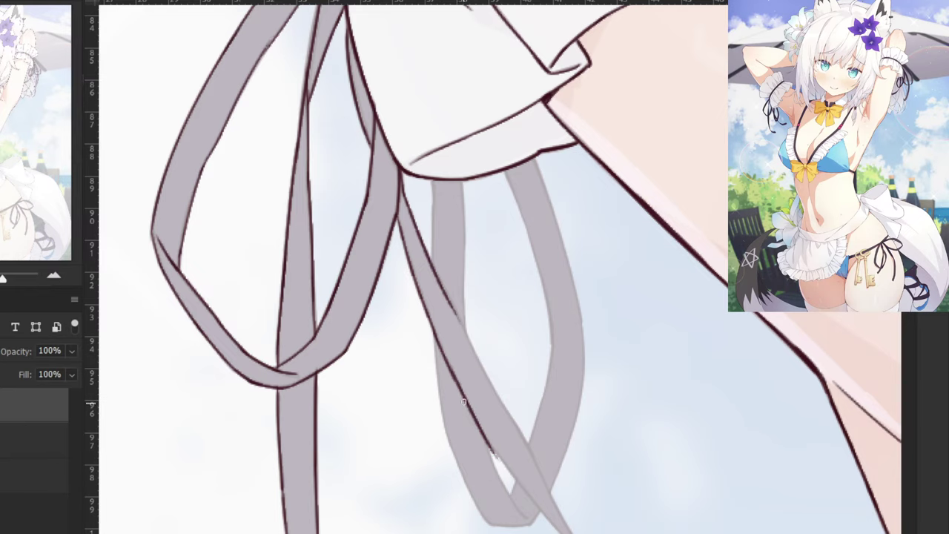
pyautogui.hotkey('ctrl', 'z')
pyautogui.moveTo(448, 361)
pyautogui.mouseDown()
pyautogui.moveTo(507, 469)
pyautogui.moveTo(475, 440)
pyautogui.moveTo(435, 376)
pyautogui.moveTo(456, 392)
pyautogui.moveTo(461, 465)
pyautogui.mouseUp()
# Clean up the edge's end and redraw it along the small gap to the smaller loop's bottom.
pyautogui.press('e')
pyautogui.hotkey('ctrl', '+')
pyautogui.press('b')
pyautogui.hotkey('ctrl', 'z')
pyautogui.moveTo(405, 389)
pyautogui.mouseDown()
pyautogui.moveTo(490, 493)
pyautogui.moveTo(431, 424)
pyautogui.mouseUp()
pyautogui.hotkey('ctrl', 'z')
pyautogui.moveTo(353, 276); pyautogui.dragTo(422, 374)
pyautogui.hotkey('ctrl', 'z')
pyautogui.moveTo(354, 279); pyautogui.dragTo(438, 398)
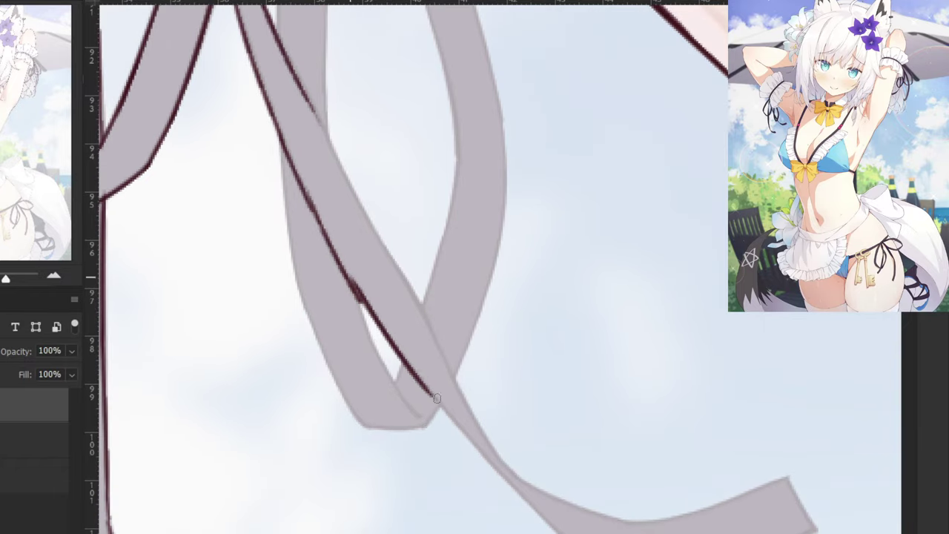
# Redraw the second tail's lower-side edge from the small gap past the smaller loop's bottom to beyond the ribbon's narrow twist.
pyautogui.hotkey('ctrl', 'z')
pyautogui.moveTo(356, 284); pyautogui.dragTo(445, 410)
pyautogui.hotkey('ctrl', 'z')
pyautogui.moveTo(359, 301); pyautogui.dragTo(501, 477)
pyautogui.hotkey('ctrl', 'z')
pyautogui.moveTo(382, 331); pyautogui.dragTo(504, 485)
pyautogui.hotkey('ctrl', 'z')
pyautogui.moveTo(365, 306); pyautogui.dragTo(518, 495)
# Ink the second tail's cut end and the underside of its curved tip.
pyautogui.moveTo(692, 533); pyautogui.dragTo(513, 423)
pyautogui.moveTo(606, 354)
pyautogui.mouseDown()
pyautogui.moveTo(639, 410)
pyautogui.moveTo(561, 445)
pyautogui.mouseUp()
pyautogui.hotkey('ctrl', 'z')
pyautogui.moveTo(608, 417)
pyautogui.mouseDown()
pyautogui.moveTo(522, 451)
pyautogui.moveTo(454, 451)
pyautogui.mouseUp()
pyautogui.hotkey('ctrl', 'z')
pyautogui.keyDown('shift'); pyautogui.click(460, 453); pyautogui.keyUp('shift')
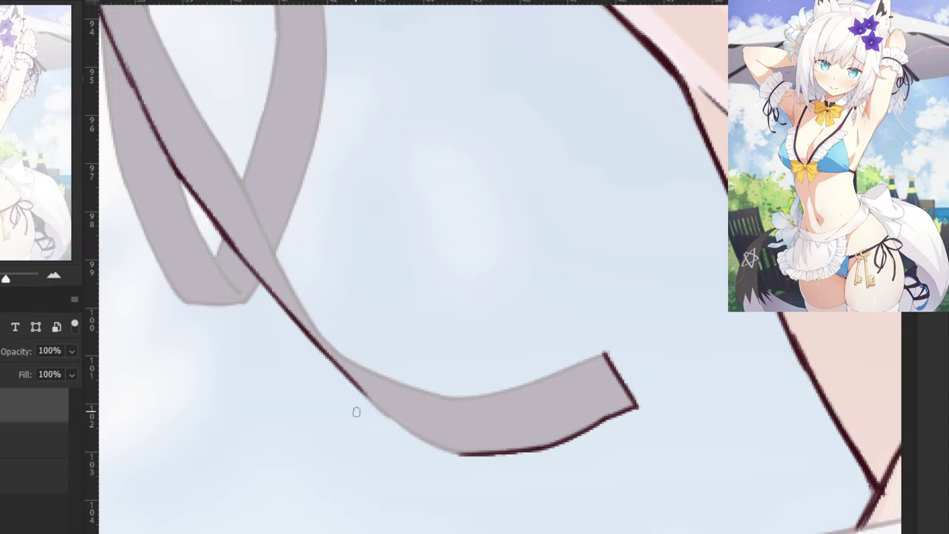
# Close the remaining stretch of the second tail's lower edge between the twist and the curved tip.
pyautogui.moveTo(357, 374); pyautogui.dragTo(443, 451)
pyautogui.hotkey('ctrl', 'z')
pyautogui.hotkey('ctrl', 'z')
pyautogui.moveTo(393, 424); pyautogui.dragTo(461, 453)
# Ink the second tail's upper-side edge across the smaller loop's returning band down to the narrow twist.
pyautogui.moveTo(317, 393); pyautogui.dragTo(533, 533)
pyautogui.moveTo(338, 152); pyautogui.dragTo(416, 299)
pyautogui.hotkey('ctrl', 'z')
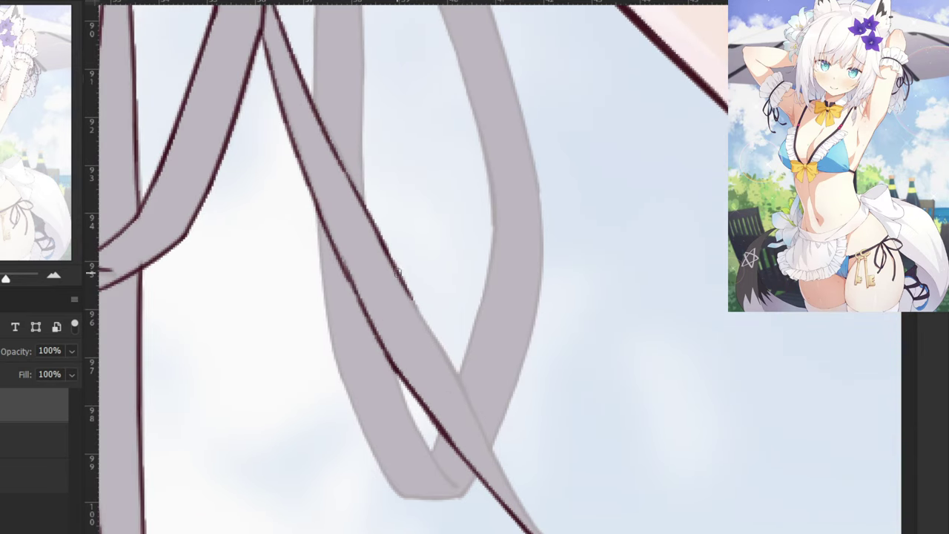
pyautogui.moveTo(396, 268)
pyautogui.mouseDown()
pyautogui.moveTo(460, 369)
pyautogui.moveTo(443, 357)
pyautogui.moveTo(485, 444)
pyautogui.mouseUp()
pyautogui.hotkey('ctrl', 'z')
pyautogui.hotkey('ctrl', 'z')
pyautogui.moveTo(454, 367); pyautogui.dragTo(507, 498)
pyautogui.hotkey('ctrl', 'z')
pyautogui.hotkey('ctrl', 'z')
pyautogui.moveTo(449, 357)
pyautogui.mouseDown()
pyautogui.moveTo(514, 496)
pyautogui.moveTo(428, 442)
pyautogui.mouseUp()
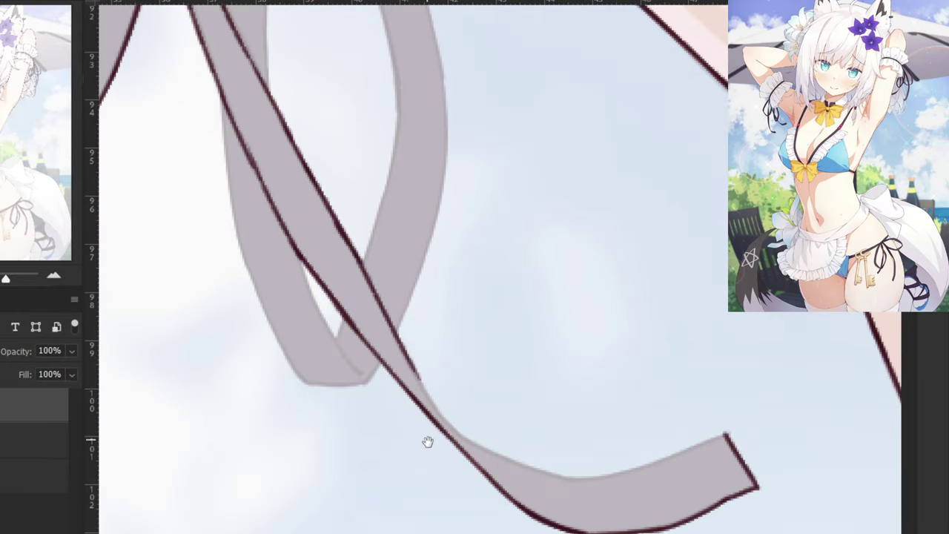
pyautogui.moveTo(409, 352); pyautogui.dragTo(468, 446)
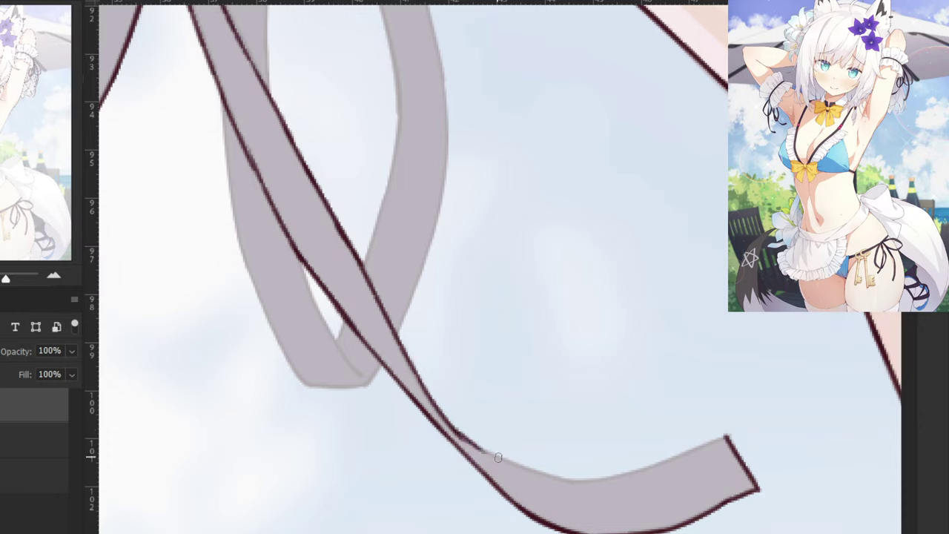
# Ink the upper edge of the second tail's curved tip between its cut end and the twist.
pyautogui.hotkey('ctrl', 'z')
pyautogui.hotkey('ctrl', 'z')
pyautogui.moveTo(726, 436)
pyautogui.mouseDown()
pyautogui.moveTo(608, 476)
pyautogui.moveTo(630, 474)
pyautogui.moveTo(572, 473)
pyautogui.mouseUp()
pyautogui.hotkey('ctrl', 'z')
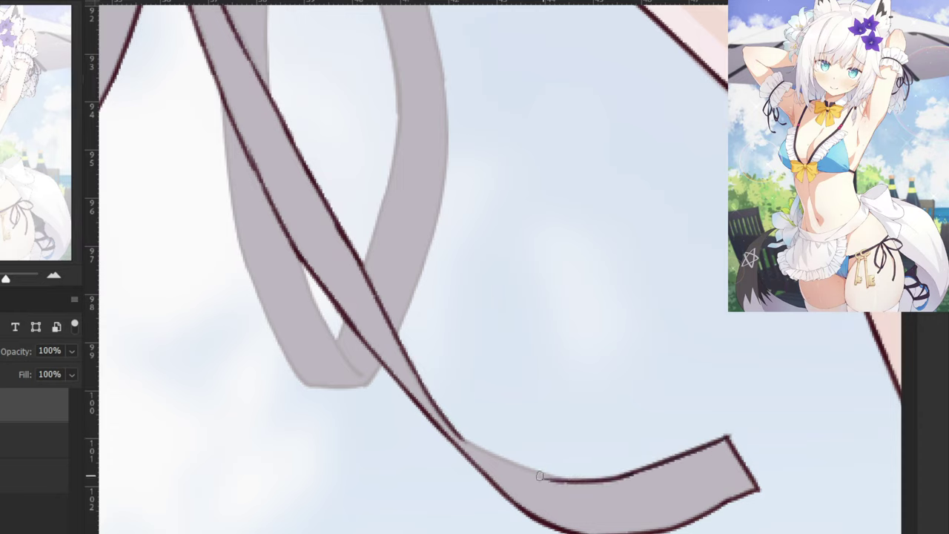
pyautogui.moveTo(455, 431)
pyautogui.mouseDown()
pyautogui.moveTo(558, 480)
pyautogui.moveTo(529, 466)
pyautogui.mouseUp()
pyautogui.hotkey('ctrl', 'z')
# Examine the arm cuff and ribbon line art at a wider view, with and without the faded illustration.
pyautogui.hotkey('ctrl', '-')
pyautogui.hotkey('ctrl', '-')
pyautogui.hotkey('ctrl', '-')
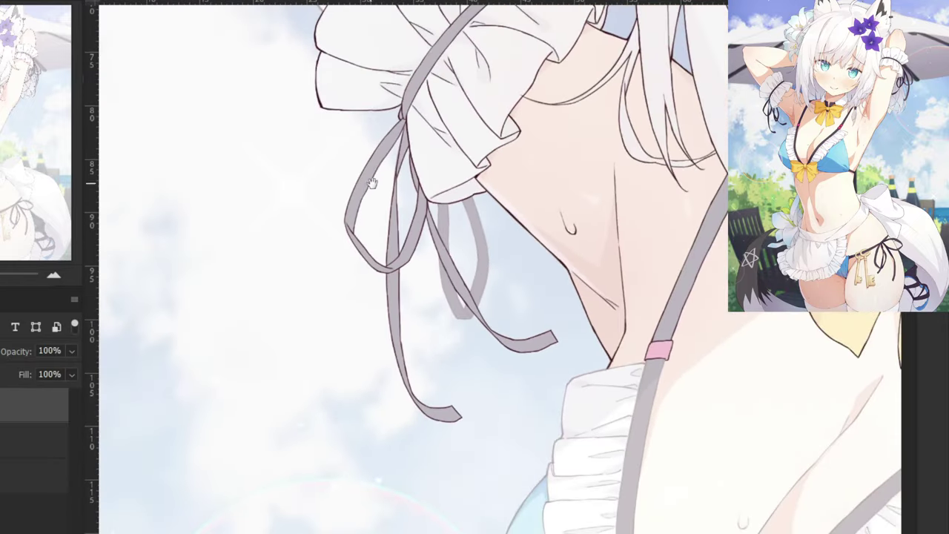
pyautogui.moveTo(371, 183); pyautogui.dragTo(316, 269)
pyautogui.hotkey('ctrl', '-')
pyautogui.hotkey('ctrl', '-')
pyautogui.hotkey('ctrl', '-')
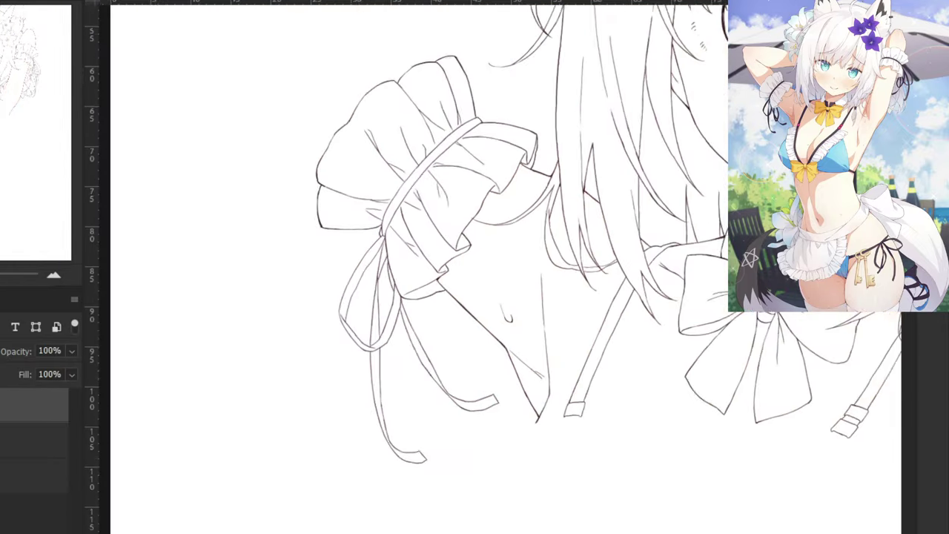
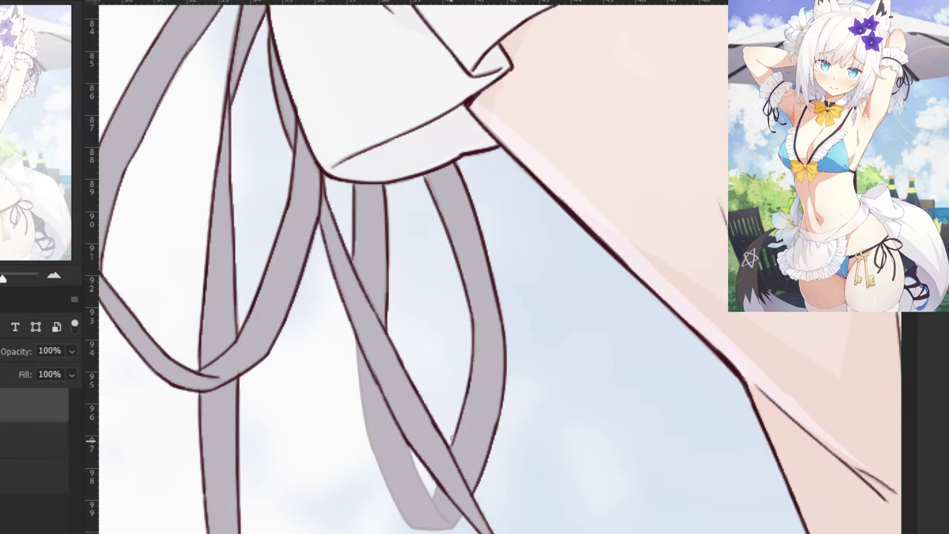
# Ink the start of the smaller loop's outer edge where it emerges from behind the second tail.
pyautogui.moveTo(338, 393)
pyautogui.mouseDown()
pyautogui.moveTo(338, 237)
pyautogui.moveTo(363, 327)
pyautogui.mouseUp()
pyautogui.hotkey('ctrl', 'z')
pyautogui.hotkey('ctrl', 'z')
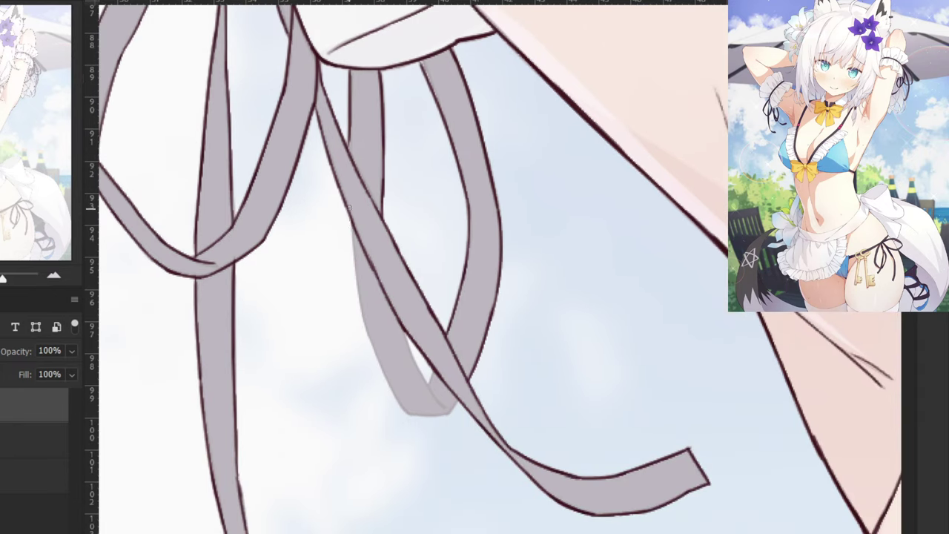
pyautogui.moveTo(350, 208); pyautogui.dragTo(360, 304)
pyautogui.moveTo(353, 247); pyautogui.dragTo(370, 336)
pyautogui.hotkey('ctrl', 'z')
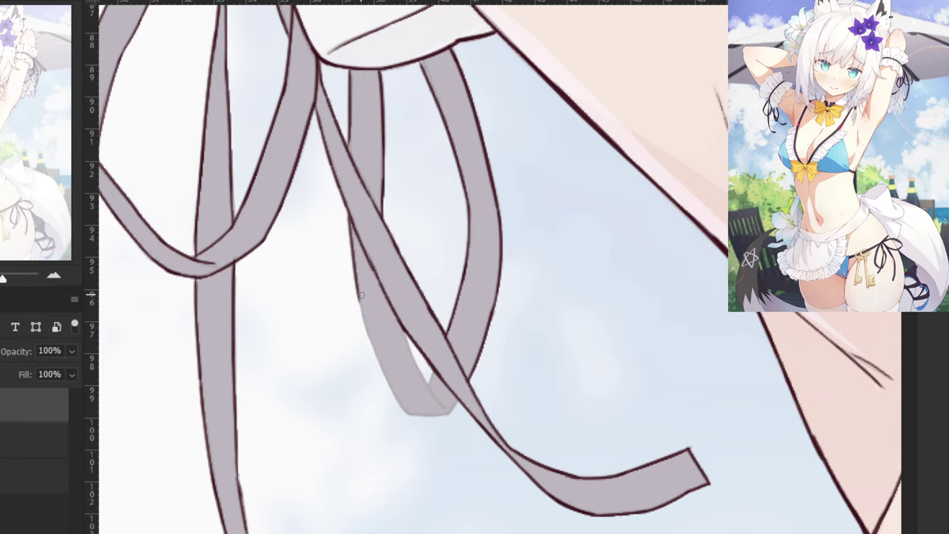
pyautogui.moveTo(333, 380); pyautogui.dragTo(413, 390)
pyautogui.scroll(2, 413, 395)
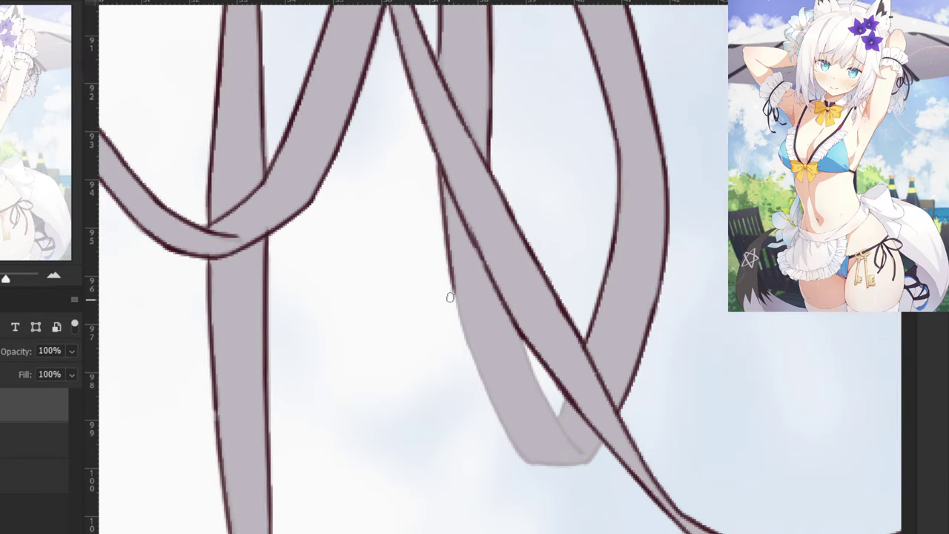
# Extend the smaller loop's outer edge down to its lower corner and ink the loop's bottom edge.
pyautogui.hotkey('ctrl', 'z')
pyautogui.moveTo(453, 283); pyautogui.dragTo(477, 370)
pyautogui.moveTo(464, 319); pyautogui.dragTo(521, 462)
pyautogui.hotkey('ctrl', 'z')
pyautogui.moveTo(465, 338); pyautogui.dragTo(524, 458)
pyautogui.moveTo(480, 371); pyautogui.dragTo(527, 461)
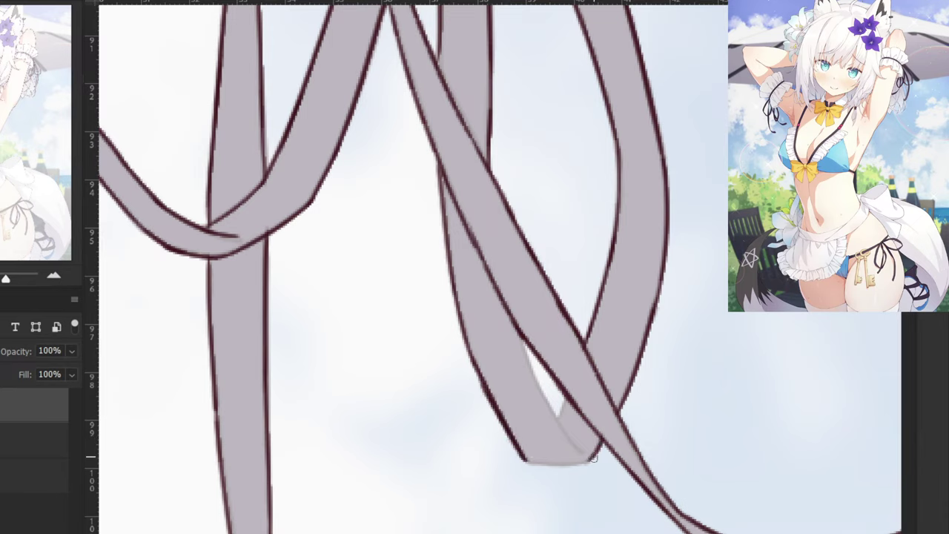
pyautogui.moveTo(598, 459); pyautogui.dragTo(527, 460)
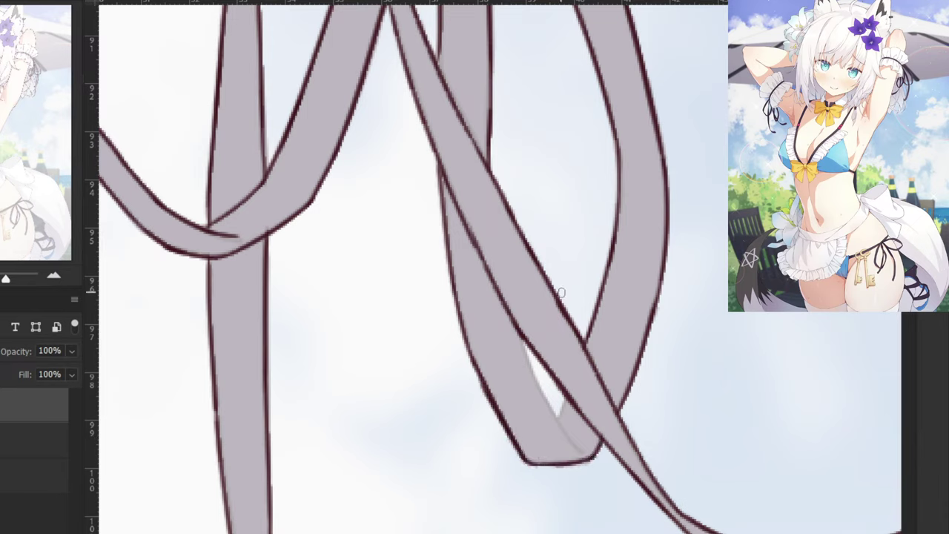
# Ink the smaller loop's inner edges around the small gap and the short fold line below it.
pyautogui.moveTo(523, 342)
pyautogui.mouseDown()
pyautogui.moveTo(547, 399)
pyautogui.moveTo(516, 320)
pyautogui.moveTo(577, 443)
pyautogui.mouseUp()
pyautogui.hotkey('ctrl', 'z')
pyautogui.moveTo(552, 408)
pyautogui.mouseDown()
pyautogui.moveTo(582, 455)
pyautogui.moveTo(555, 415)
pyautogui.mouseUp()
pyautogui.hotkey('ctrl', 'z')
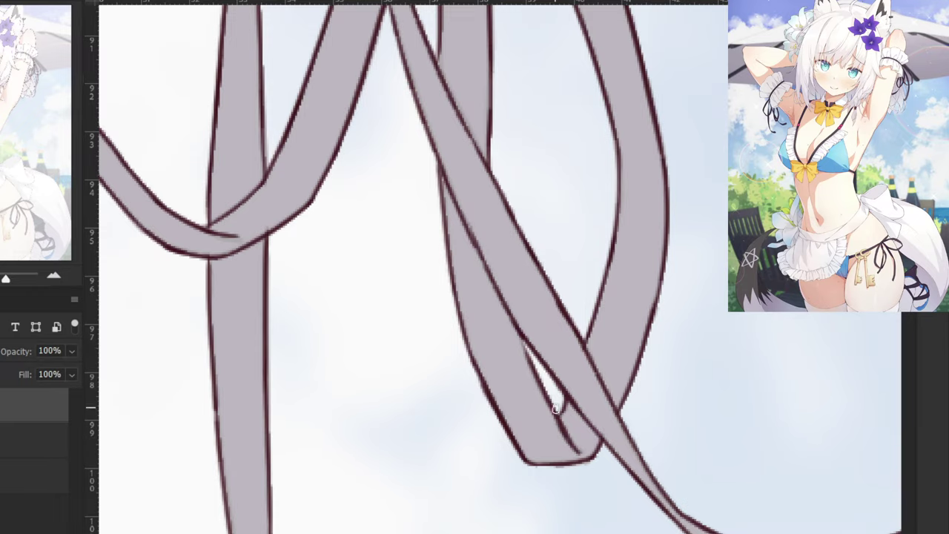
# Examine the finished ribbons together with the head and upper-body line art without the faded illustration.
pyautogui.hotkey('ctrl', '-')
pyautogui.hotkey('ctrl', '-')
pyautogui.hotkey('ctrl', '+')
pyautogui.hotkey('ctrl', '+')
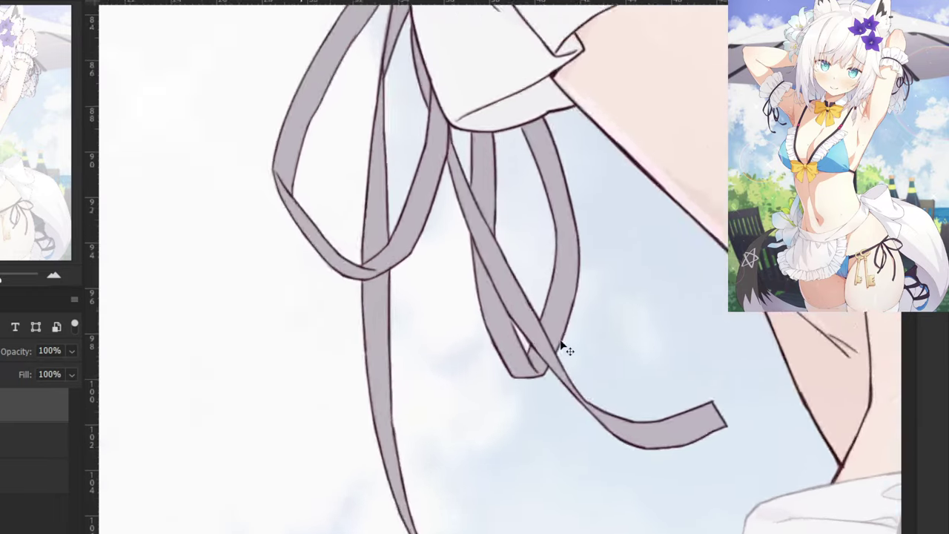
pyautogui.moveTo(522, 341); pyautogui.dragTo(532, 370)
pyautogui.scroll(-5, 519, 334)
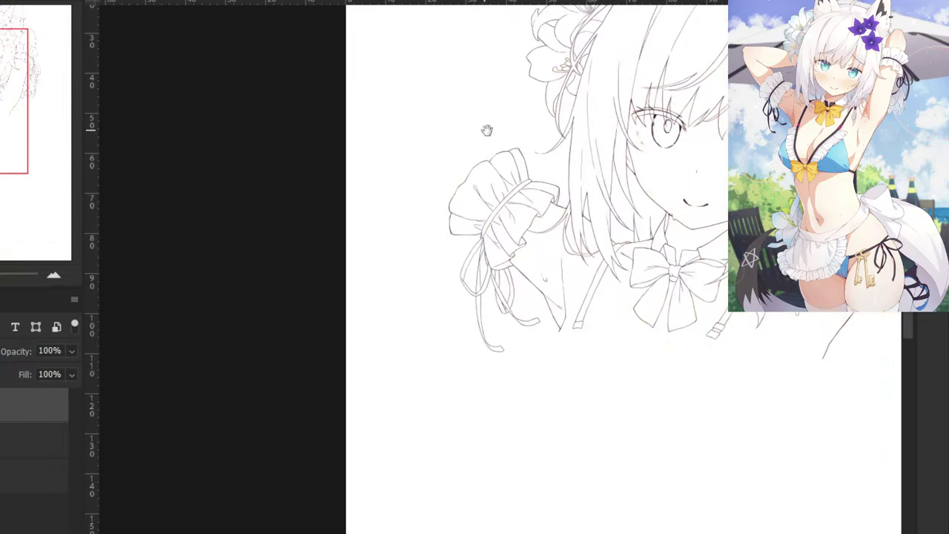
pyautogui.scroll(3, 276, 272)
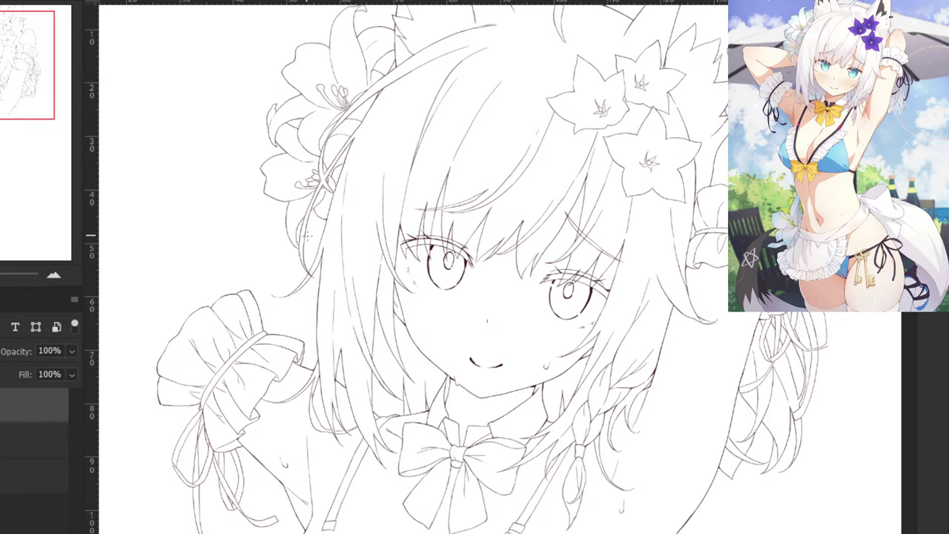
# Ink the inner edge of the raised upper arm in dark line, from the elbow crease down to the ruffled cuff.
pyautogui.moveTo(289, 201)
pyautogui.mouseDown()
pyautogui.moveTo(312, 193)
pyautogui.moveTo(298, 202)
pyautogui.mouseUp()
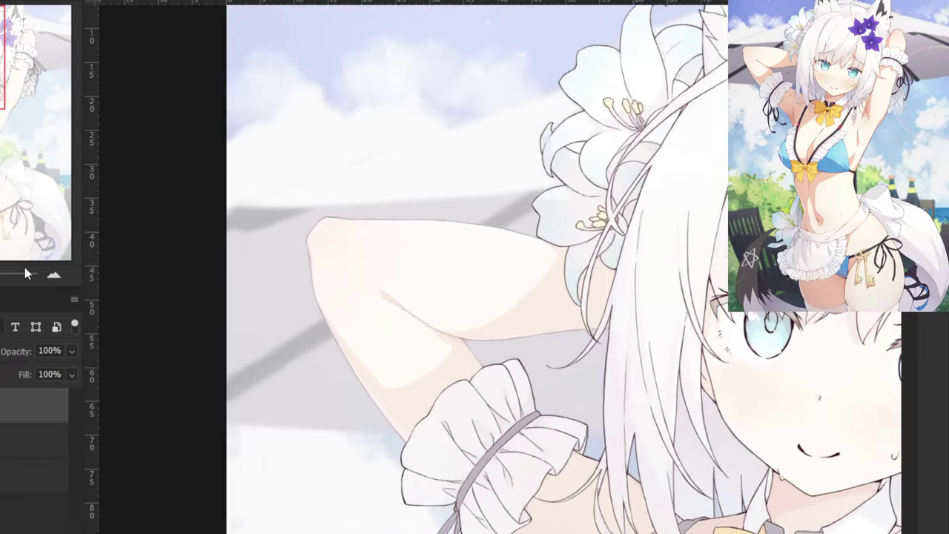
pyautogui.hotkey('ctrl', '+')
pyautogui.hotkey('ctrl', '+')
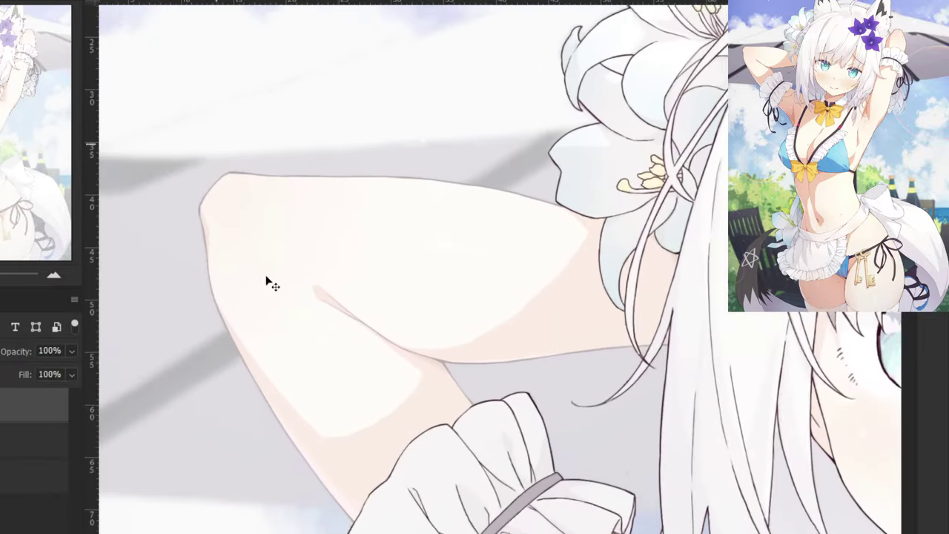
pyautogui.moveTo(266, 277); pyautogui.dragTo(295, 267)
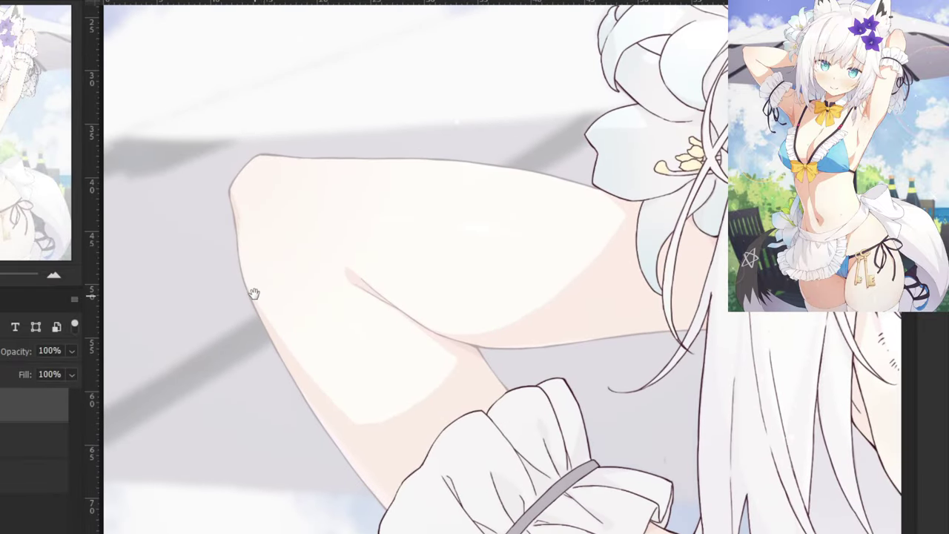
pyautogui.scroll(5, 262, 290)
pyautogui.moveTo(432, 403); pyautogui.dragTo(514, 526)
pyautogui.hotkey('ctrl', 'z')
pyautogui.hotkey('ctrl', 'z')
pyautogui.moveTo(429, 398); pyautogui.dragTo(526, 533)
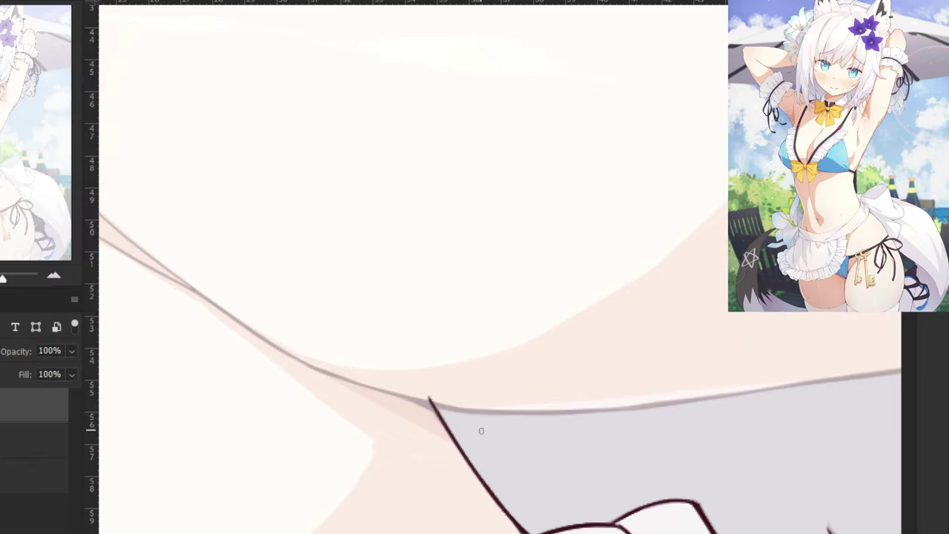
# Ink the upper elbow-crease line from its pointed tip down past the first bend, following the faint coloured outline.
pyautogui.moveTo(319, 386); pyautogui.dragTo(525, 472)
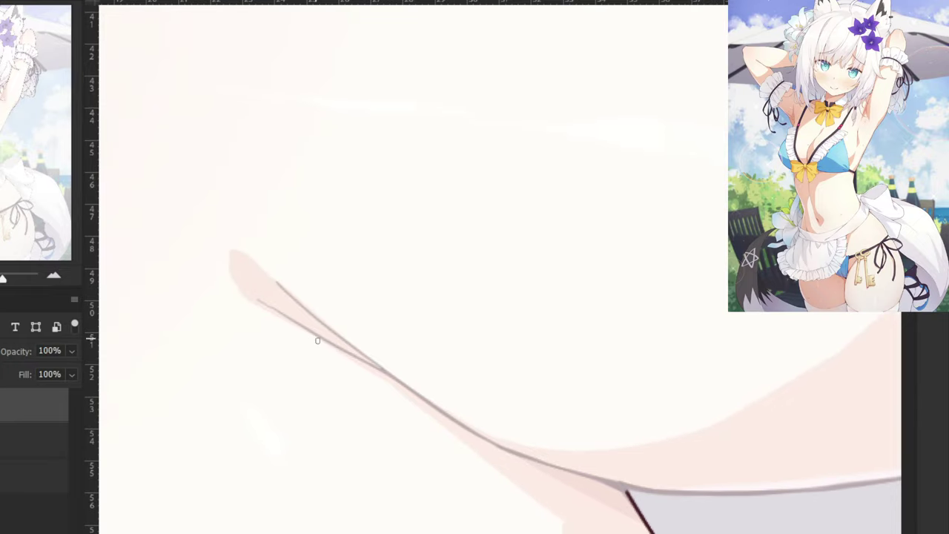
pyautogui.moveTo(278, 283); pyautogui.dragTo(458, 426)
pyautogui.hotkey('ctrl', 'z')
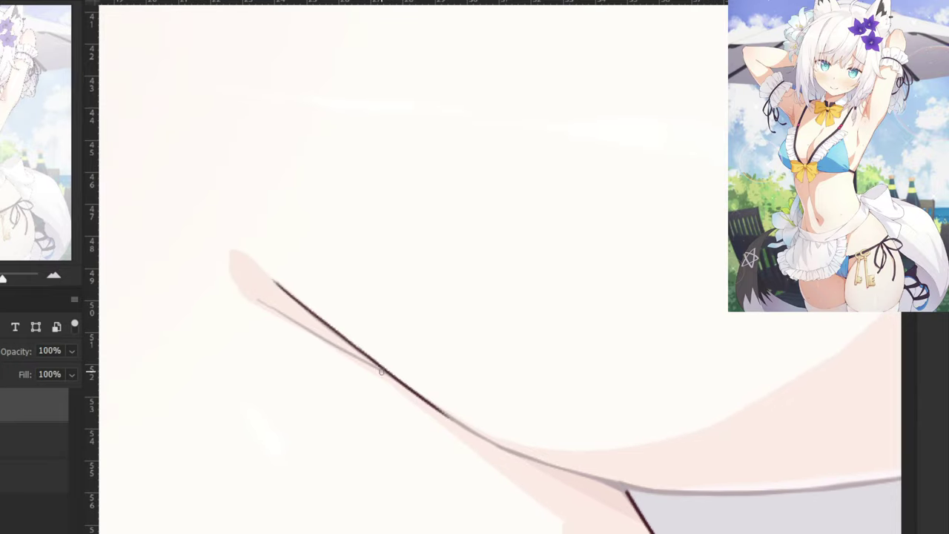
pyautogui.hotkey('ctrl', 'z')
pyautogui.moveTo(374, 361); pyautogui.dragTo(457, 425)
pyautogui.hotkey('ctrl', 'z')
pyautogui.moveTo(361, 349); pyautogui.dragTo(467, 427)
pyautogui.moveTo(414, 393)
pyautogui.mouseDown()
pyautogui.moveTo(557, 475)
pyautogui.moveTo(455, 418)
pyautogui.moveTo(499, 444)
pyautogui.moveTo(554, 465)
pyautogui.mouseUp()
pyautogui.hotkey('ctrl', 'z')
pyautogui.hotkey('ctrl', 'z')
pyautogui.moveTo(444, 405); pyautogui.dragTo(565, 473)
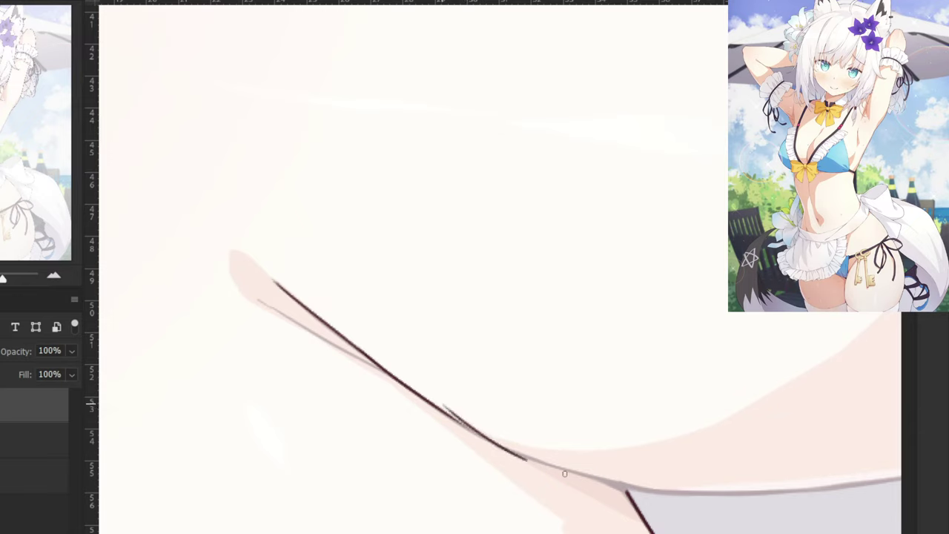
pyautogui.hotkey('ctrl', 'z')
pyautogui.moveTo(453, 415); pyautogui.dragTo(568, 486)
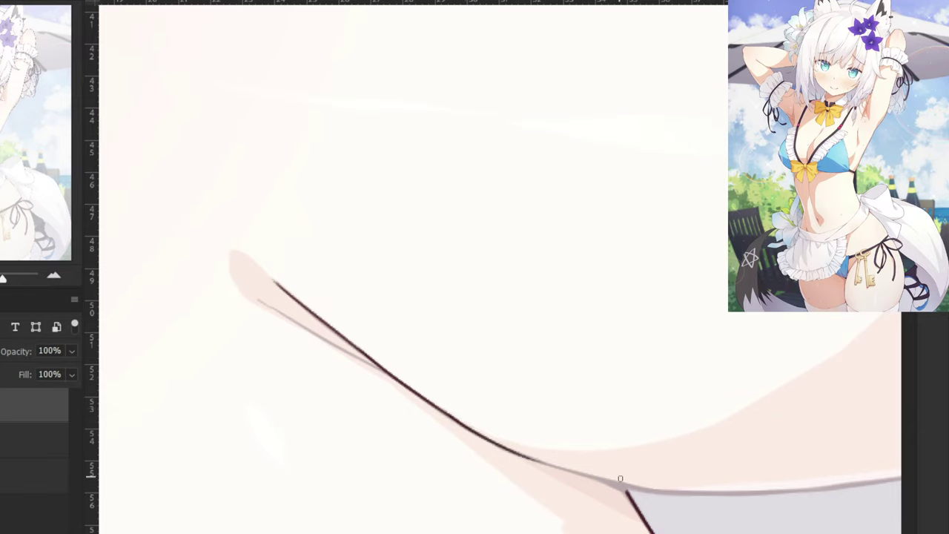
# Extend the elbow-crease line with a smooth stroke to the corner above the upper arm's inked inner edge.
pyautogui.moveTo(655, 485); pyautogui.dragTo(520, 458)
pyautogui.hotkey('ctrl', 'z')
pyautogui.hotkey('ctrl', 'z')
pyautogui.moveTo(643, 487); pyautogui.dragTo(503, 452)
pyautogui.hotkey('ctrl', 'z')
pyautogui.hotkey('ctrl', 'z')
pyautogui.hotkey('ctrl', 'z')
pyautogui.moveTo(642, 486); pyautogui.dragTo(507, 453)
pyautogui.hotkey('ctrl', 'z')
pyautogui.hotkey('ctrl', 'z')
pyautogui.moveTo(632, 488); pyautogui.dragTo(489, 442)
pyautogui.hotkey('ctrl', 'z')
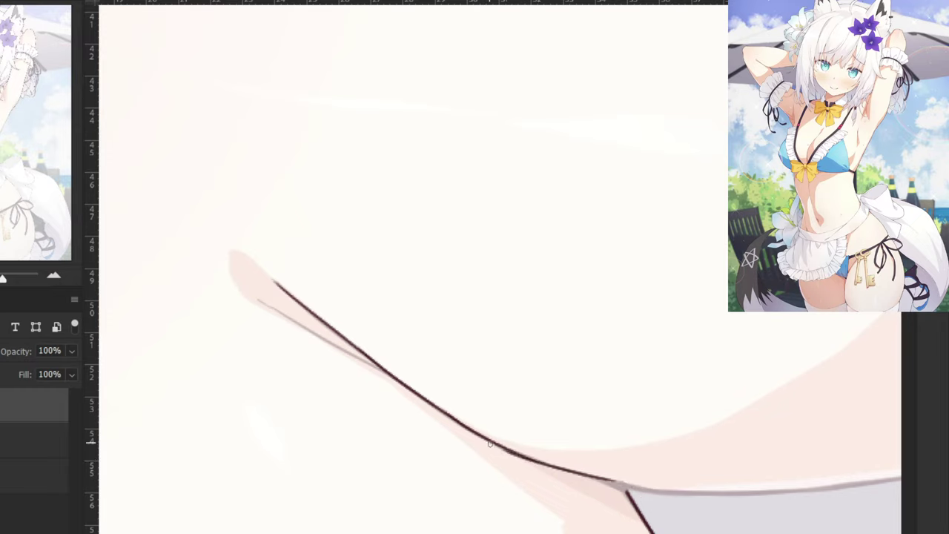
pyautogui.hotkey('ctrl', 'z')
pyautogui.moveTo(636, 486); pyautogui.dragTo(510, 452)
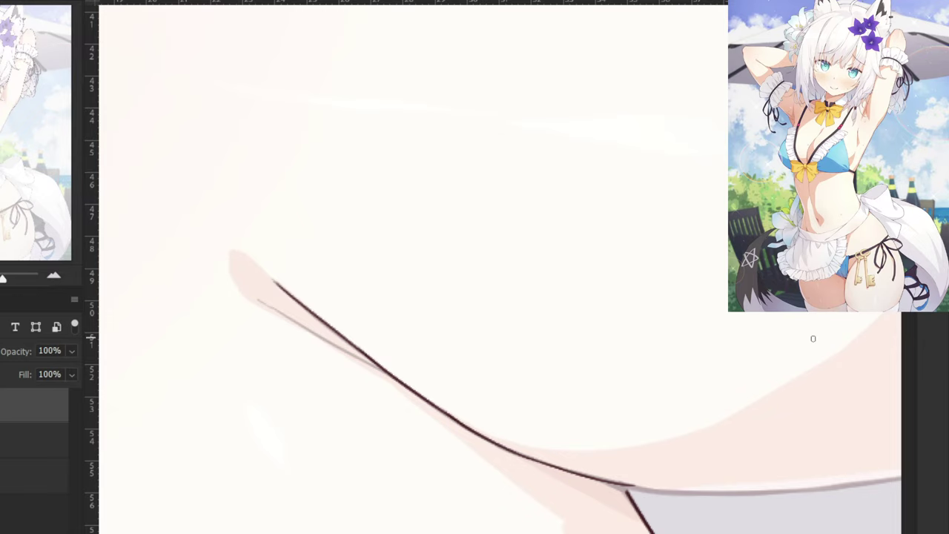
# Join the crease line to the upper arm's inner edge and thicken the corner where they meet.
pyautogui.moveTo(405, 437); pyautogui.dragTo(320, 352)
pyautogui.hotkey('ctrl', '+')
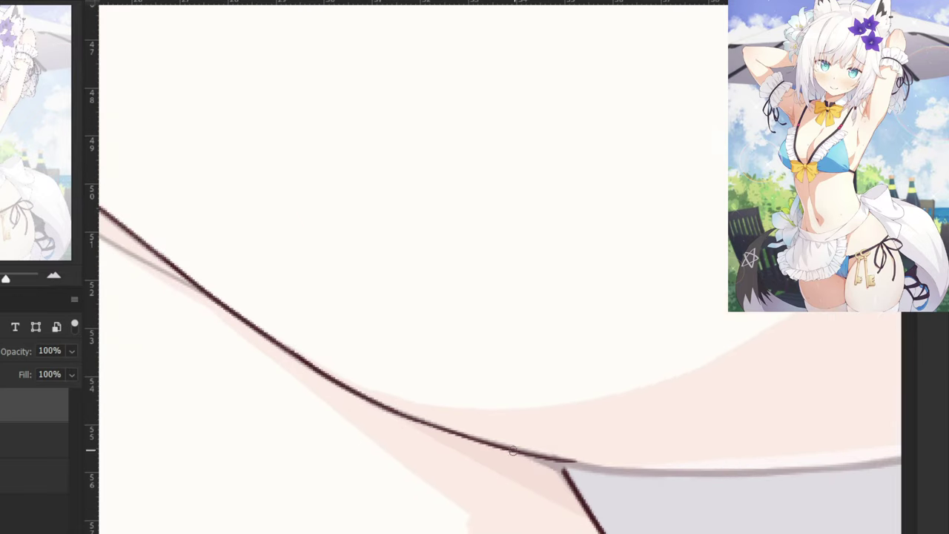
pyautogui.moveTo(513, 451); pyautogui.dragTo(563, 472)
pyautogui.hotkey('ctrl', 'z')
pyautogui.moveTo(518, 450); pyautogui.dragTo(567, 471)
pyautogui.hotkey('ctrl', 'z')
pyautogui.hotkey('ctrl', 'z')
pyautogui.hotkey('ctrl', 'z')
pyautogui.hotkey('ctrl', 'z')
pyautogui.hotkey('ctrl', '-')
pyautogui.moveTo(279, 402); pyautogui.dragTo(324, 412)
pyautogui.moveTo(396, 402); pyautogui.dragTo(373, 397)
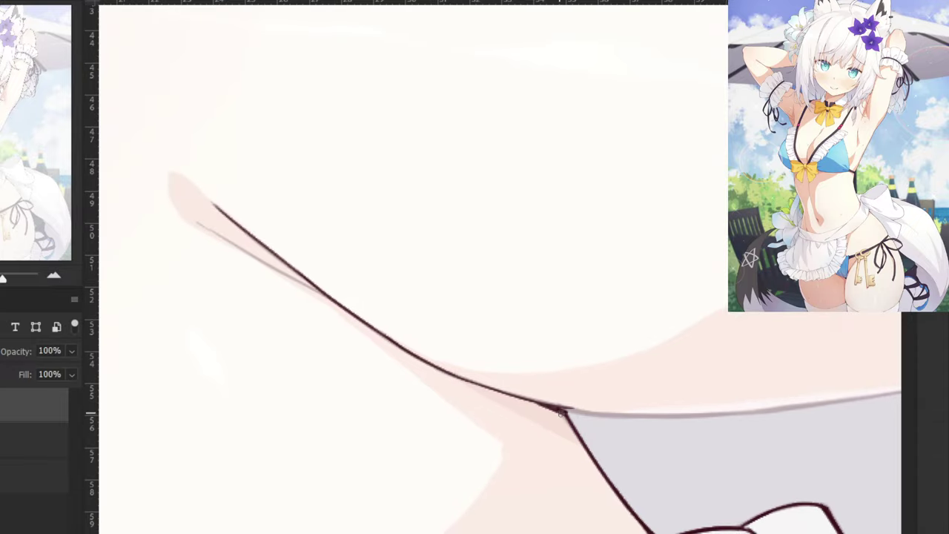
# Ink the lower branch of the elbow crease from its tip until it merges with the upper crease line.
pyautogui.moveTo(293, 381); pyautogui.dragTo(461, 467)
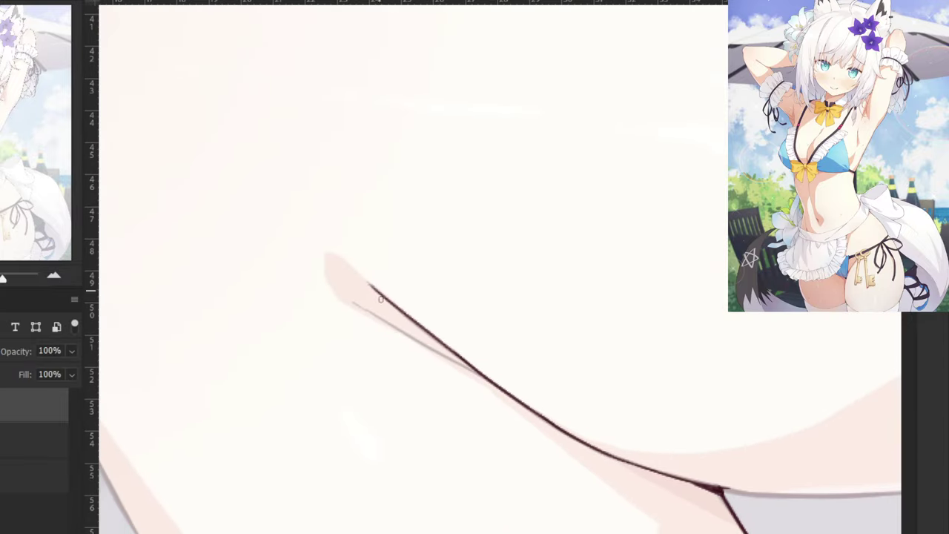
pyautogui.hotkey('ctrl', 'z')
pyautogui.moveTo(350, 300); pyautogui.dragTo(461, 369)
pyautogui.hotkey('ctrl', 'z')
pyautogui.hotkey('ctrl', '+')
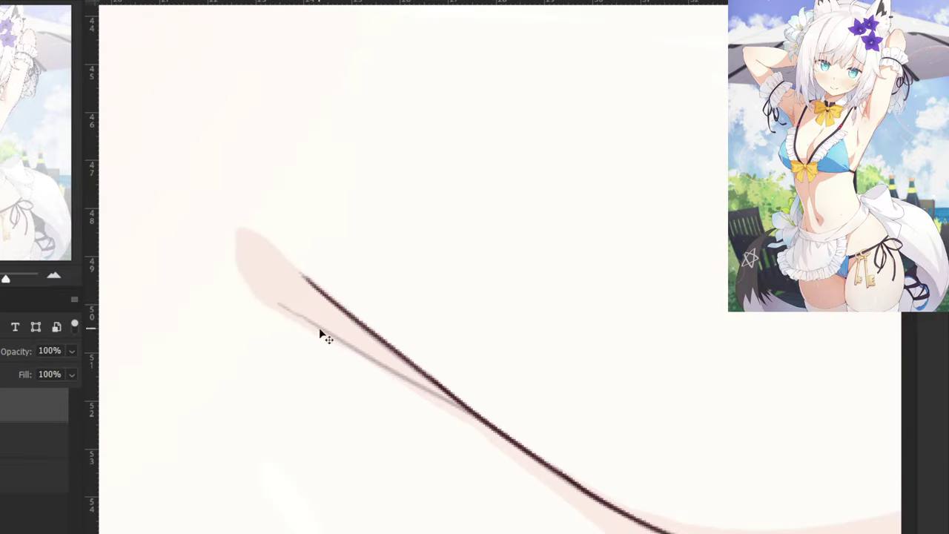
pyautogui.moveTo(268, 301); pyautogui.dragTo(437, 395)
pyautogui.moveTo(346, 349); pyautogui.dragTo(464, 409)
pyautogui.hotkey('ctrl', 'z')
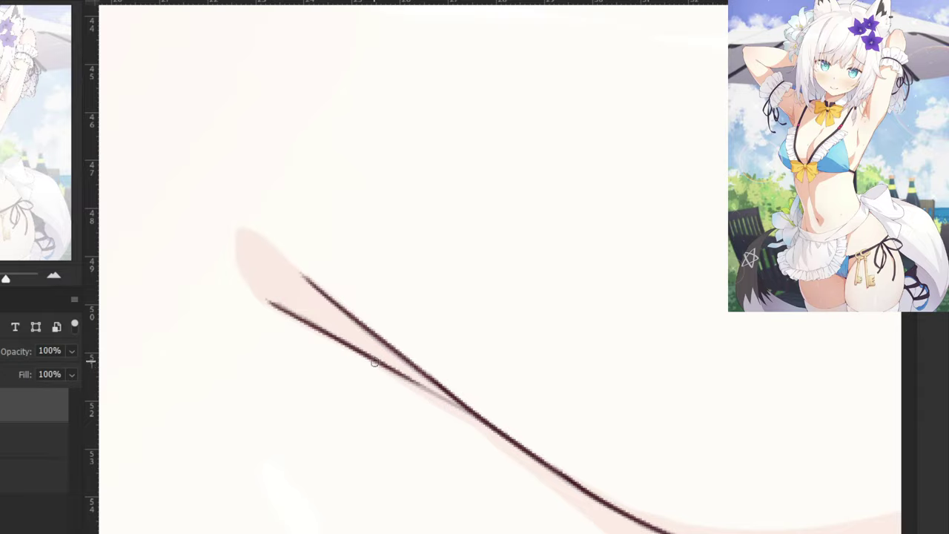
pyautogui.moveTo(375, 360); pyautogui.dragTo(469, 413)
# Ink the forearm's underside where it shows between the loose hair strands below the lily.
pyautogui.hotkey('ctrl', '-')
pyautogui.hotkey('ctrl', '-')
pyautogui.hotkey('ctrl', '-')
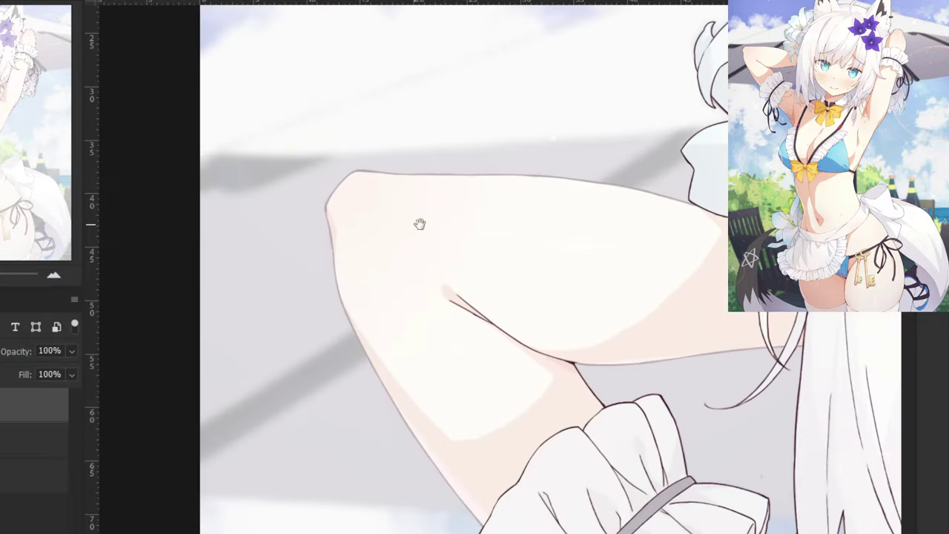
pyautogui.moveTo(466, 231); pyautogui.dragTo(351, 229)
pyautogui.scroll(5, 642, 314)
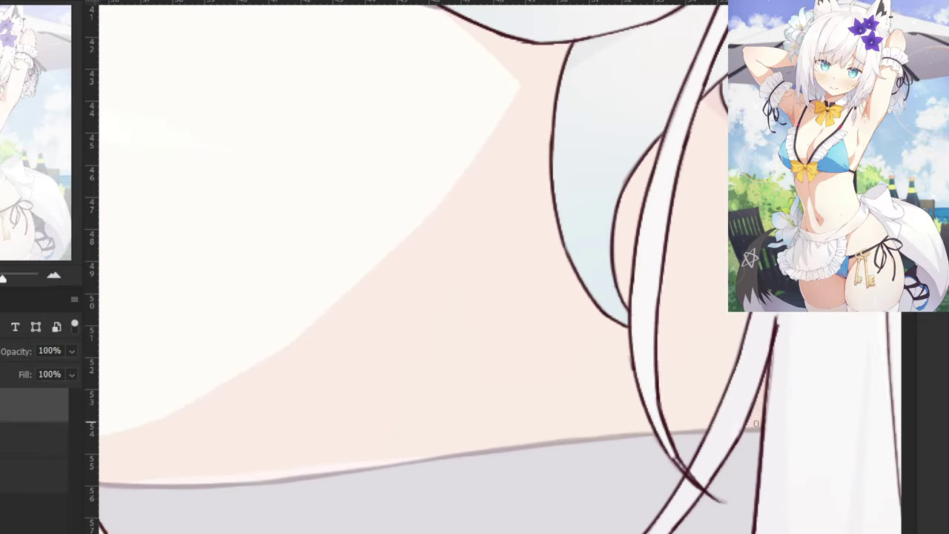
pyautogui.moveTo(763, 428)
pyautogui.mouseDown()
pyautogui.moveTo(690, 427)
pyautogui.moveTo(706, 429)
pyautogui.moveTo(669, 433)
pyautogui.mouseUp()
pyautogui.hotkey('ctrl', 'z')
pyautogui.hotkey('ctrl', 'z')
pyautogui.hotkey('ctrl', 'z')
pyautogui.hotkey('ctrl', 'z')
pyautogui.hotkey('ctrl', '-')
pyautogui.hotkey('ctrl', '-')
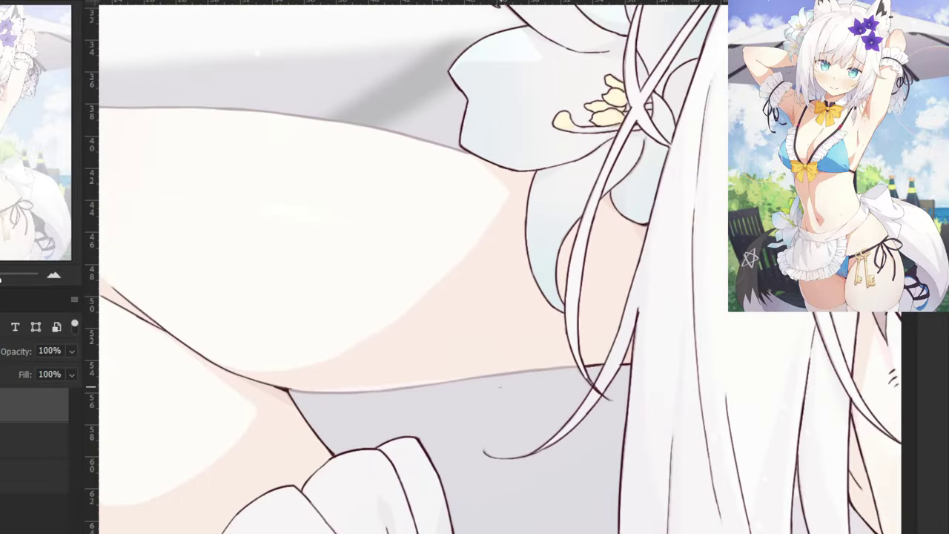
# Continue the forearm's underside line from the loose hair strands part of the way toward the elbow crease.
pyautogui.moveTo(576, 367); pyautogui.dragTo(525, 372)
pyautogui.hotkey('ctrl', '+')
pyautogui.hotkey('ctrl', 'z')
pyautogui.moveTo(656, 434); pyautogui.dragTo(546, 444)
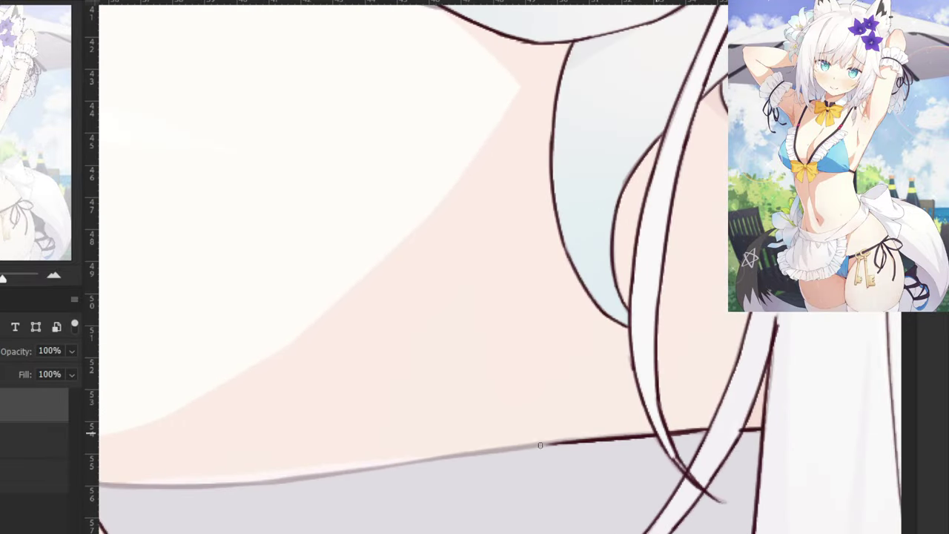
pyautogui.hotkey('ctrl', 'z')
pyautogui.moveTo(648, 438); pyautogui.dragTo(436, 455)
pyautogui.hotkey('ctrl', 'z')
pyautogui.moveTo(552, 446); pyautogui.dragTo(409, 464)
pyautogui.hotkey('ctrl', 'z')
pyautogui.hotkey('ctrl', 'z')
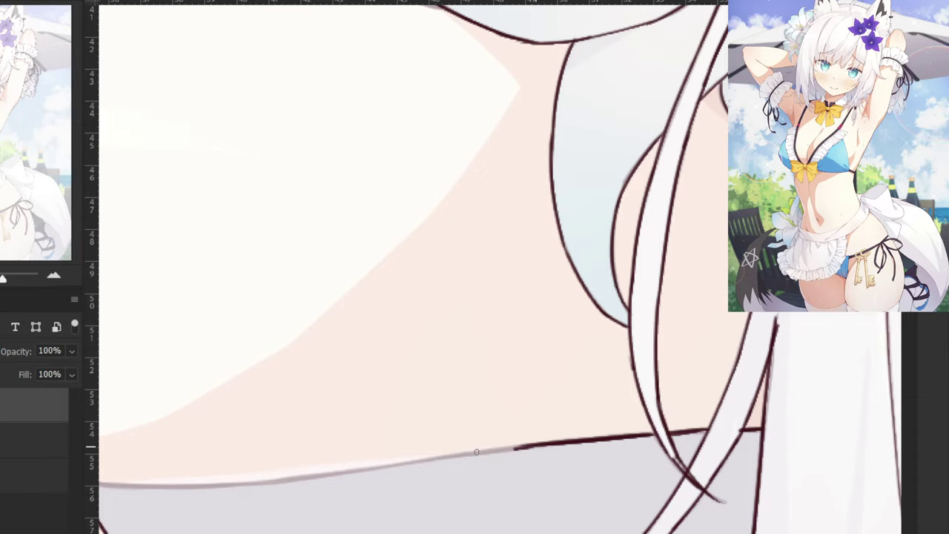
pyautogui.moveTo(477, 452); pyautogui.dragTo(416, 461)
pyautogui.hotkey('ctrl', 'z')
pyautogui.moveTo(542, 447)
pyautogui.mouseDown()
pyautogui.moveTo(413, 462)
pyautogui.moveTo(425, 460)
pyautogui.mouseUp()
pyautogui.hotkey('ctrl', 'z')
# Ink the start of the forearm's underside line outward from the thickened elbow-crease corner.
pyautogui.moveTo(272, 301); pyautogui.dragTo(476, 290)
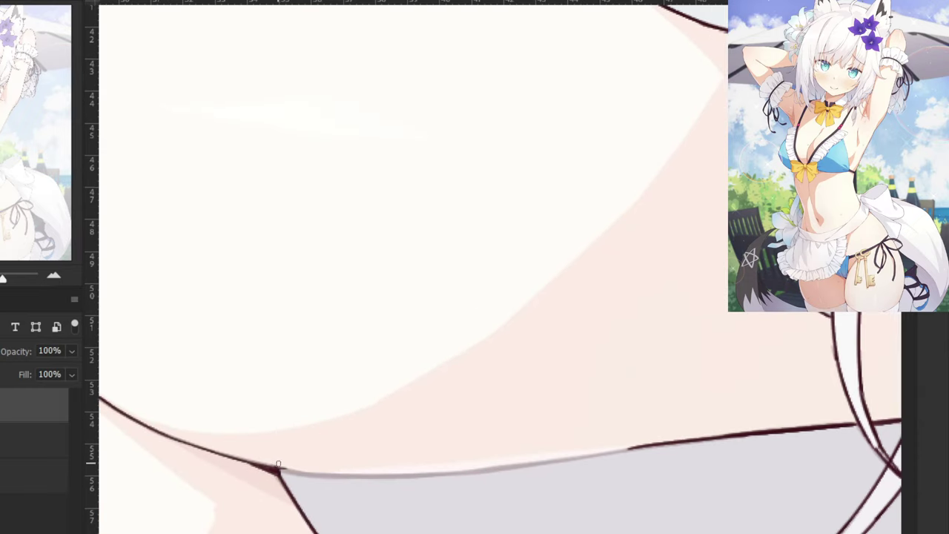
pyautogui.moveTo(280, 469); pyautogui.dragTo(368, 477)
pyautogui.hotkey('ctrl', 'z')
pyautogui.hotkey('ctrl', 'z')
pyautogui.moveTo(269, 466)
pyautogui.mouseDown()
pyautogui.moveTo(369, 476)
pyautogui.moveTo(330, 465)
pyautogui.mouseUp()
pyautogui.hotkey('ctrl', 'z')
# Extend the hair-side part of the forearm's underside line further along the curve toward the elbow-crease corner.
pyautogui.moveTo(641, 447); pyautogui.dragTo(501, 467)
pyautogui.hotkey('ctrl', 'z')
pyautogui.hotkey('ctrl', 'z')
pyautogui.moveTo(634, 448); pyautogui.dragTo(495, 467)
pyautogui.hotkey('ctrl', 'z')
pyautogui.hotkey('ctrl', 'z')
pyautogui.moveTo(642, 446); pyautogui.dragTo(491, 468)
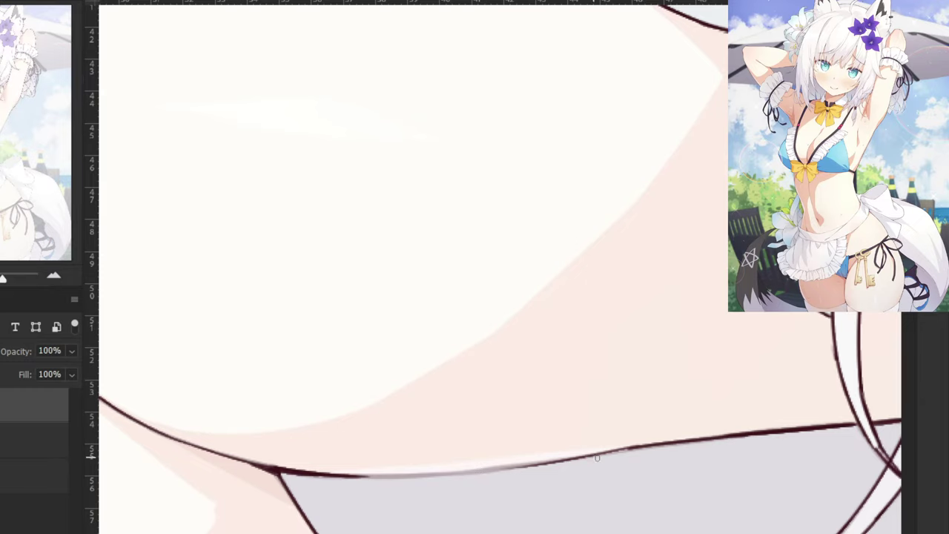
pyautogui.hotkey('ctrl', 'z')
pyautogui.moveTo(644, 447); pyautogui.dragTo(447, 474)
# Close the remaining gap in the forearm's underside line beside the elbow crease and even out the join.
pyautogui.moveTo(426, 411); pyautogui.dragTo(524, 411)
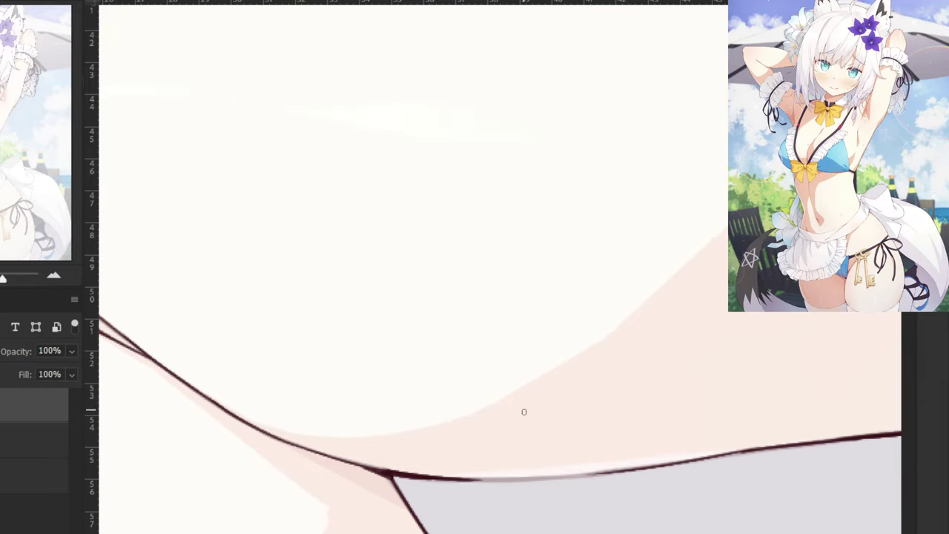
pyautogui.moveTo(620, 470); pyautogui.dragTo(439, 478)
pyautogui.hotkey('ctrl', 'z')
pyautogui.hotkey('ctrl', 'z')
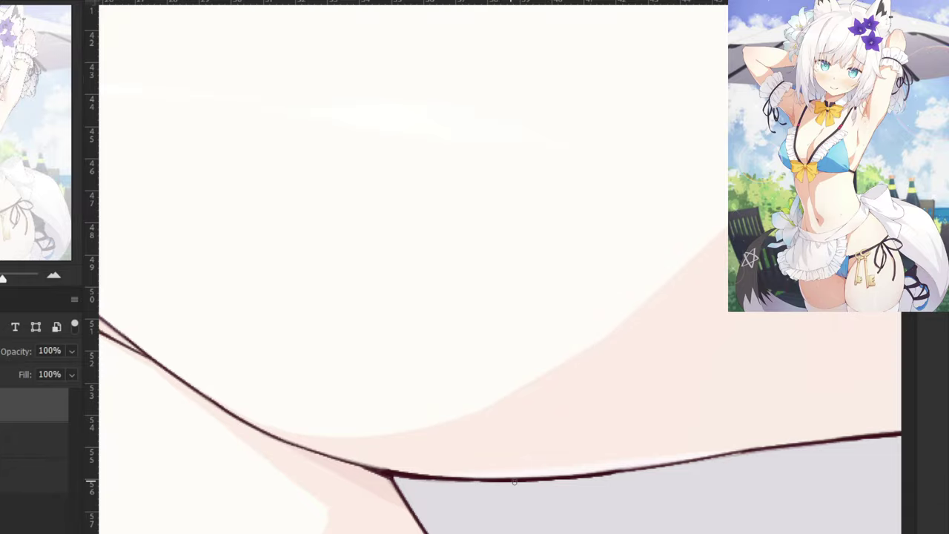
pyautogui.moveTo(514, 482); pyautogui.dragTo(444, 476)
pyautogui.hotkey('ctrl', '-')
pyautogui.hotkey('ctrl', '-')
pyautogui.hotkey('ctrl', '-')
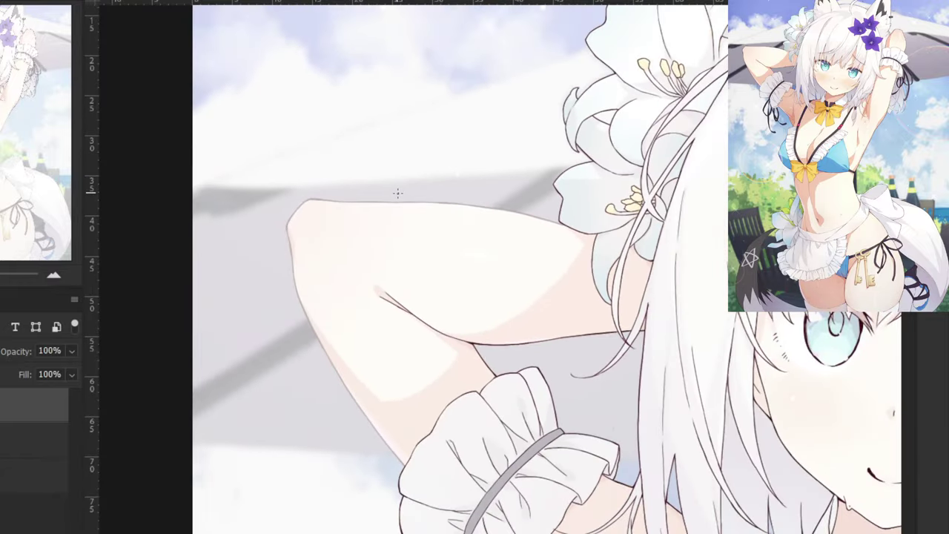
# Ink the first stretch of the arm's outer edge just below the elbow point with a tapered stroke.
pyautogui.scroll(6, 258, 310)
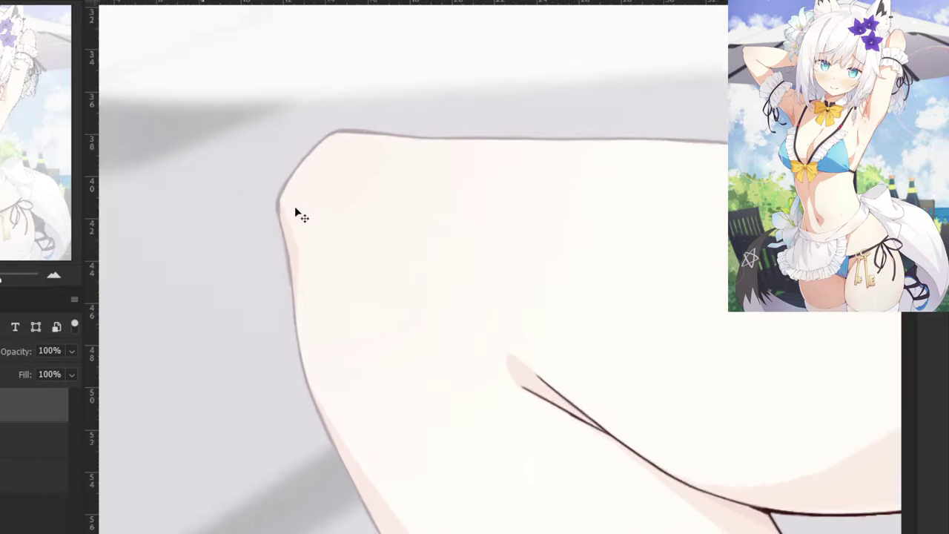
pyautogui.hotkey('ctrl', '+')
pyautogui.moveTo(164, 169); pyautogui.dragTo(181, 256)
pyautogui.hotkey('ctrl', 'z')
pyautogui.moveTo(172, 199); pyautogui.dragTo(188, 315)
pyautogui.hotkey('ctrl', 'z')
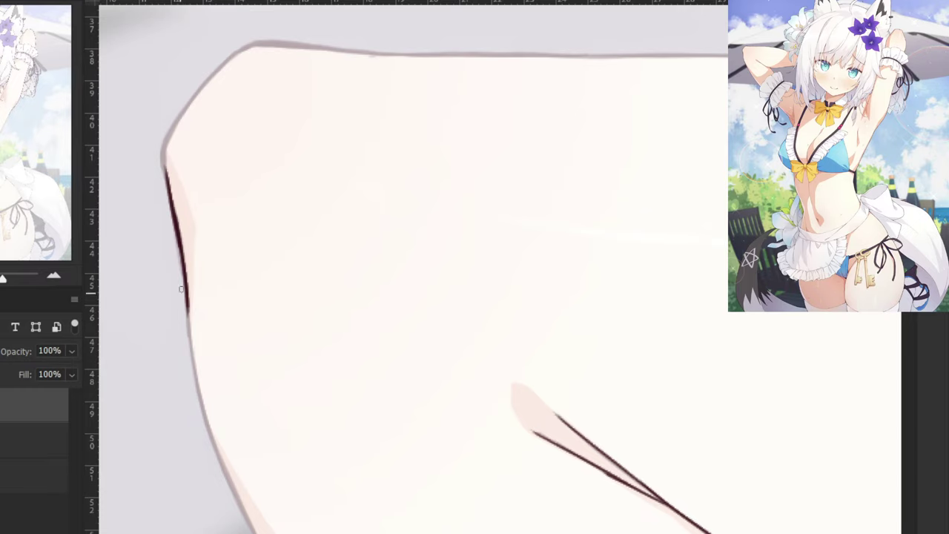
# Continue the arm's outer edge line down around the bend to where the umbrella pole begins behind it.
pyautogui.moveTo(196, 408); pyautogui.dragTo(194, 277)
pyautogui.hotkey('ctrl', '-')
pyautogui.hotkey('ctrl', '-')
pyautogui.hotkey('ctrl', '+')
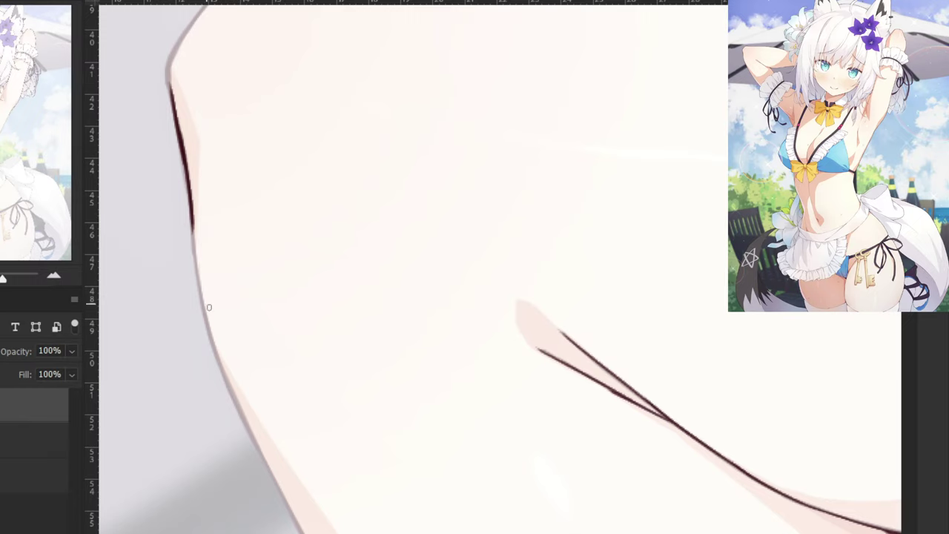
pyautogui.moveTo(192, 223); pyautogui.dragTo(206, 319)
pyautogui.scroll(-3, 227, 408)
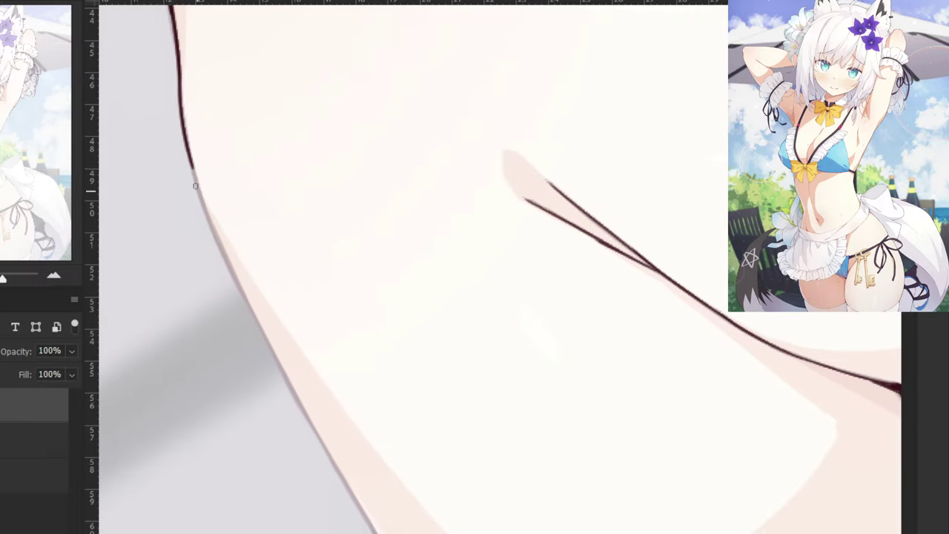
pyautogui.moveTo(195, 186); pyautogui.dragTo(219, 241)
pyautogui.moveTo(202, 198); pyautogui.dragTo(259, 321)
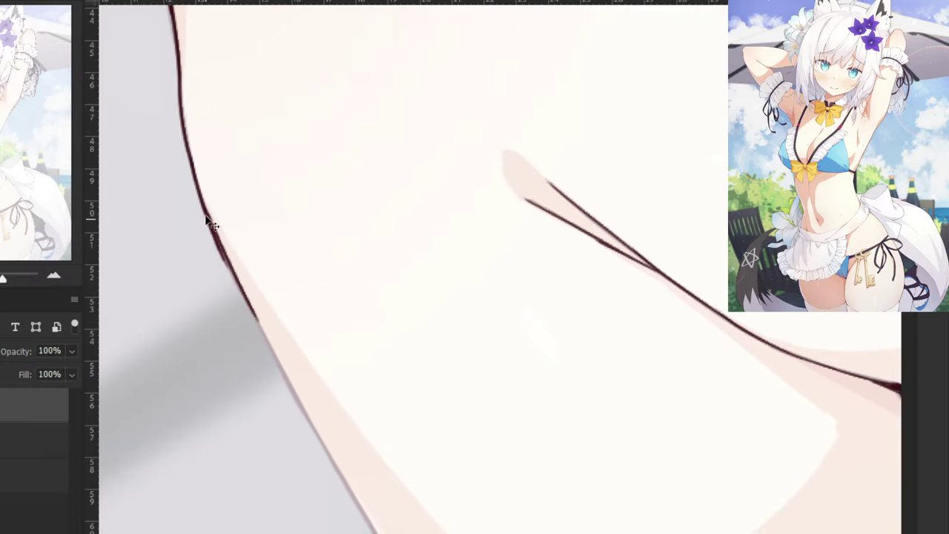
pyautogui.hotkey('ctrl', 'z')
pyautogui.moveTo(208, 222); pyautogui.dragTo(239, 283)
pyautogui.moveTo(254, 394); pyautogui.dragTo(213, 253)
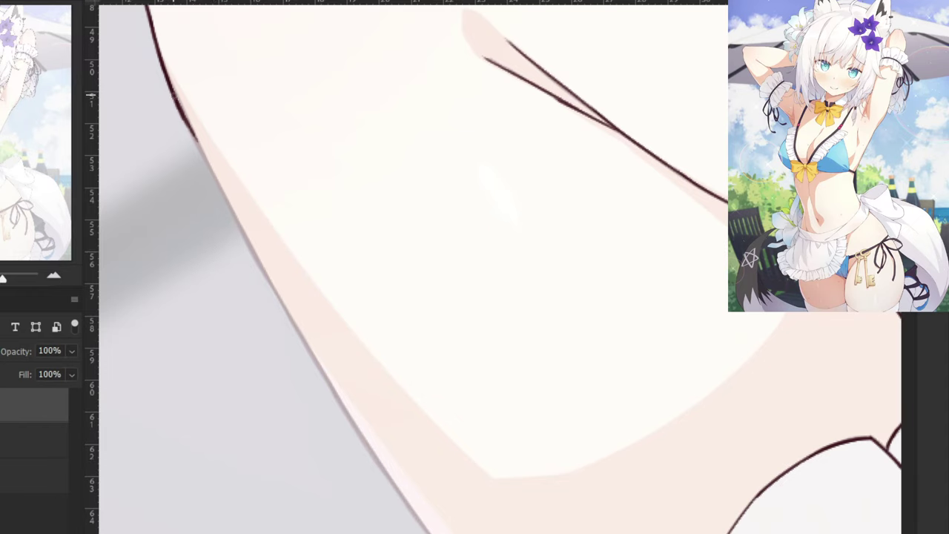
# Carry the outer upper-arm line down along the section in front of the grey umbrella pole.
pyautogui.moveTo(179, 104)
pyautogui.mouseDown()
pyautogui.moveTo(239, 224)
pyautogui.moveTo(206, 161)
pyautogui.moveTo(228, 204)
pyautogui.mouseUp()
pyautogui.hotkey('ctrl', 'z')
pyautogui.hotkey('ctrl', 'z')
pyautogui.hotkey('ctrl', 'z')
pyautogui.moveTo(193, 133); pyautogui.dragTo(247, 245)
pyautogui.hotkey('ctrl', 'z')
pyautogui.hotkey('ctrl', 'z')
pyautogui.moveTo(219, 186); pyautogui.dragTo(270, 279)
pyautogui.hotkey('ctrl', '-')
pyautogui.hotkey('ctrl', 'z')
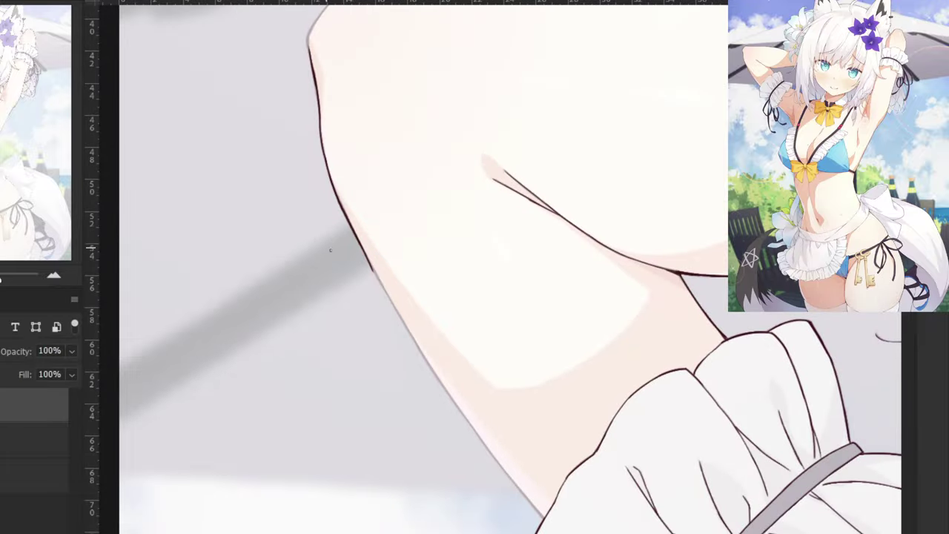
# Extend the outer upper-arm line from the umbrella pole to just past the pole's lower edge and reinforce the join.
pyautogui.scroll(2, 231, 263)
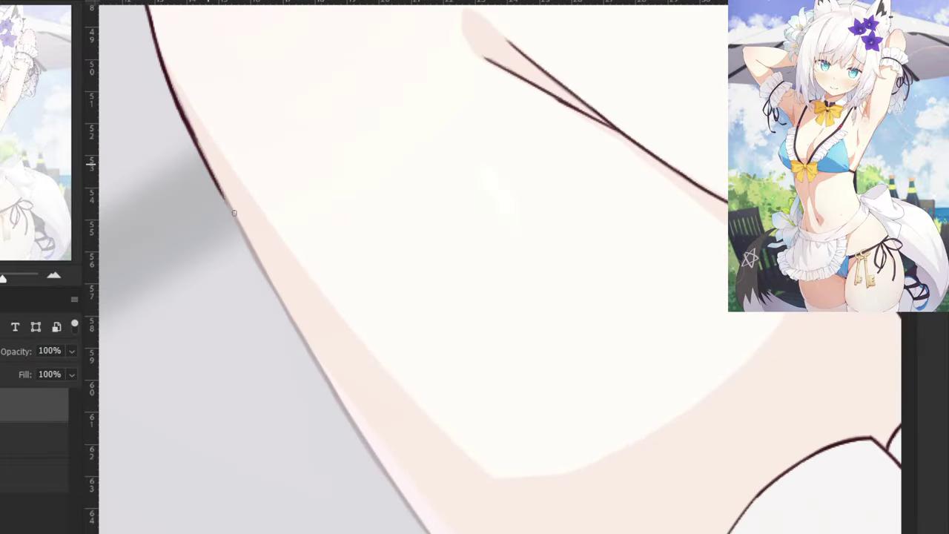
pyautogui.moveTo(209, 164); pyautogui.dragTo(309, 352)
pyautogui.hotkey('ctrl', 'z')
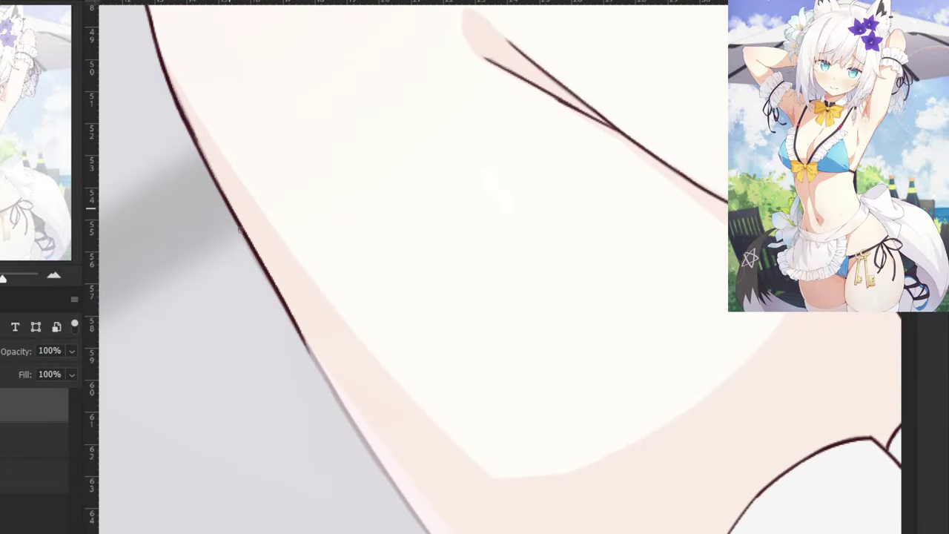
pyautogui.moveTo(239, 229); pyautogui.dragTo(261, 271)
# Continue the outer upper-arm line below the umbrella pole along the middle of the faint outline.
pyautogui.moveTo(273, 385); pyautogui.dragTo(264, 279)
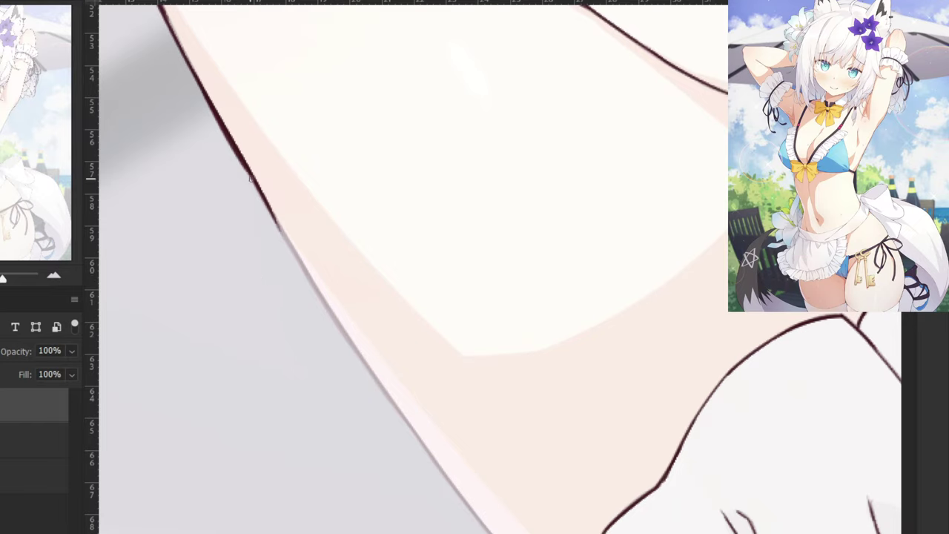
pyautogui.moveTo(252, 178)
pyautogui.mouseDown()
pyautogui.moveTo(342, 336)
pyautogui.moveTo(321, 296)
pyautogui.moveTo(336, 324)
pyautogui.mouseUp()
pyautogui.hotkey('ctrl', 'z')
pyautogui.moveTo(340, 419)
pyautogui.mouseDown()
pyautogui.moveTo(440, 385)
pyautogui.moveTo(437, 395)
pyautogui.mouseUp()
pyautogui.moveTo(429, 256); pyautogui.dragTo(514, 391)
pyautogui.hotkey('ctrl', 'z')
pyautogui.hotkey('ctrl', 'z')
pyautogui.hotkey('ctrl', 'z')
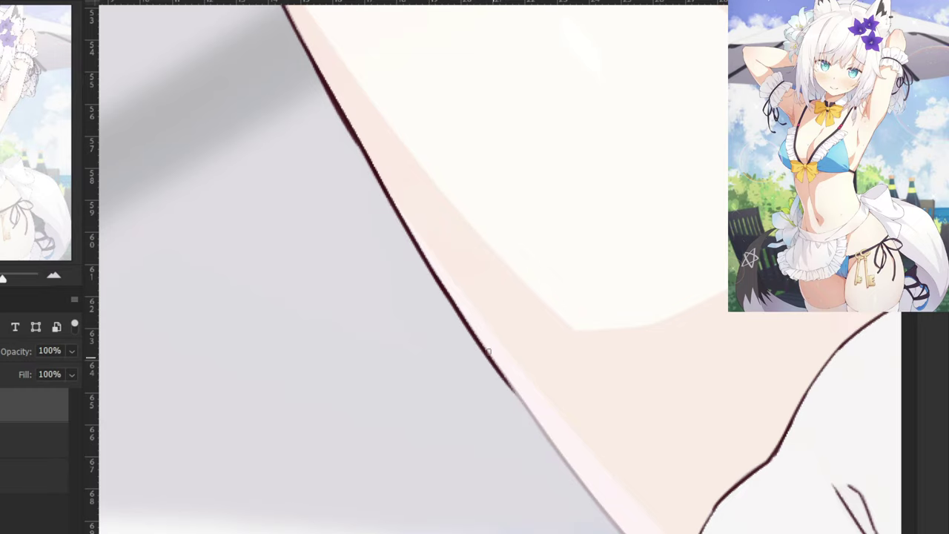
# Finish the outer upper-arm line down to where it meets the frilled arm cuff.
pyautogui.moveTo(486, 352); pyautogui.dragTo(585, 495)
pyautogui.hotkey('ctrl', 'z')
pyautogui.hotkey('ctrl', 'z')
pyautogui.moveTo(524, 401); pyautogui.dragTo(606, 515)
pyautogui.moveTo(571, 467); pyautogui.dragTo(623, 533)
pyautogui.scroll(-3, 423, 267)
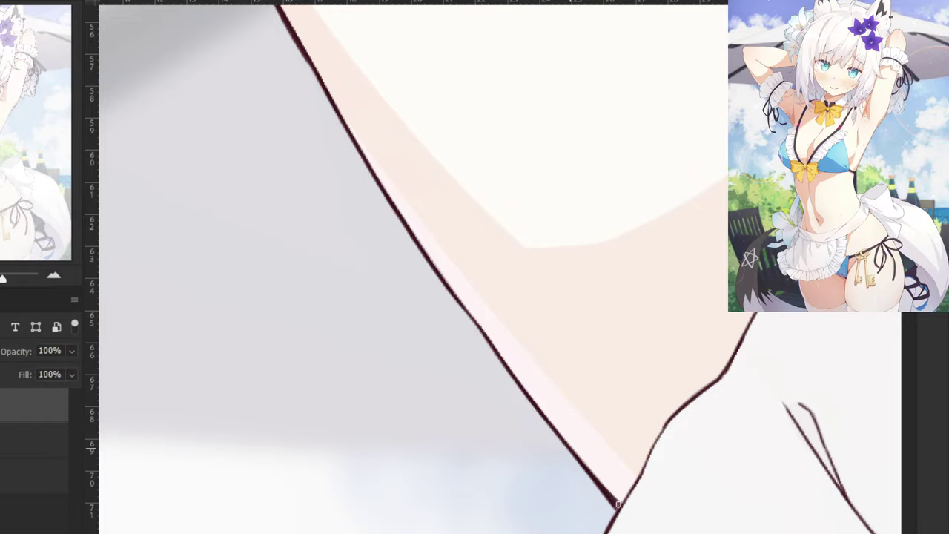
# Ink the slanted elbow edge from its upper corner down to the already inked outer arm line.
pyautogui.hotkey('ctrl', '-')
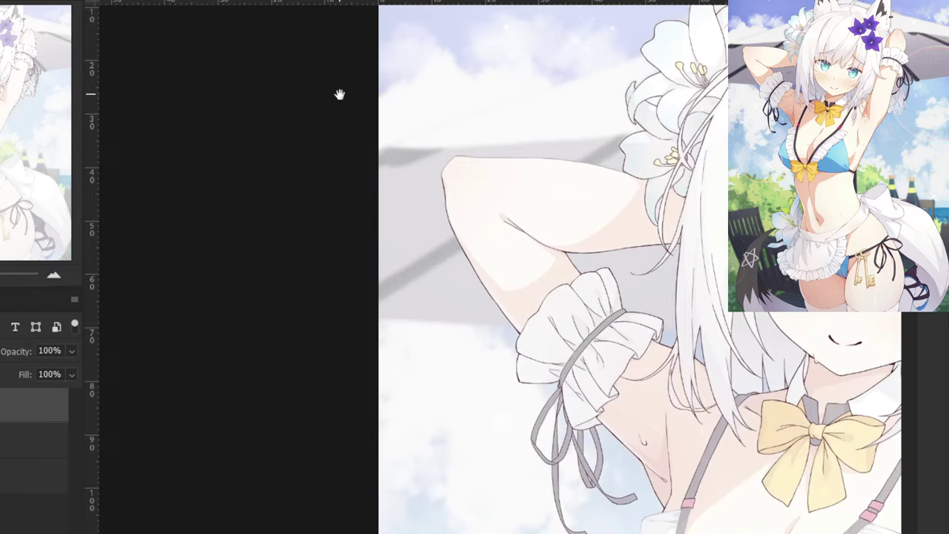
pyautogui.moveTo(340, 94); pyautogui.dragTo(343, 273)
pyautogui.hotkey('ctrl', '+')
pyautogui.hotkey('ctrl', '+')
pyautogui.hotkey('ctrl', '+')
pyautogui.moveTo(341, 425); pyautogui.dragTo(401, 349)
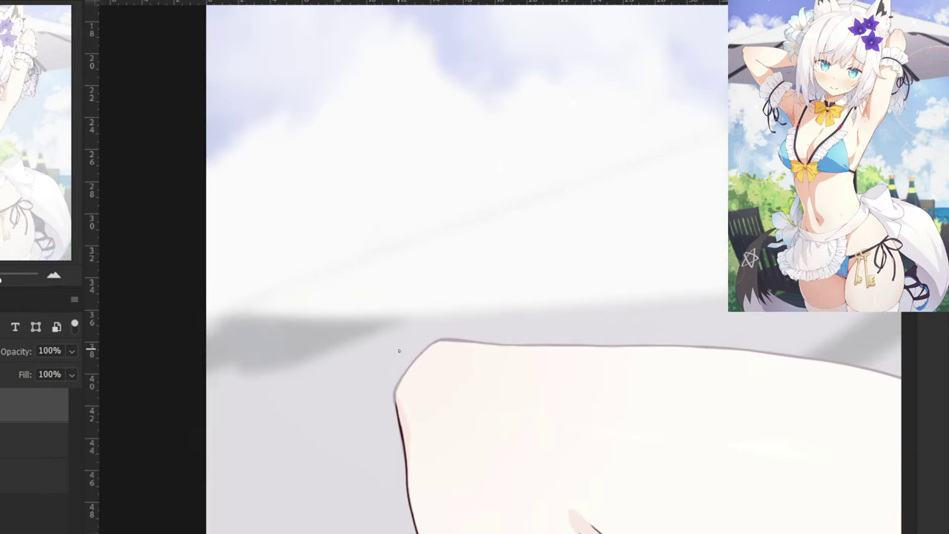
pyautogui.hotkey('ctrl', '+')
pyautogui.moveTo(378, 383); pyautogui.dragTo(328, 424)
pyautogui.hotkey('ctrl', 'z')
pyautogui.moveTo(379, 383); pyautogui.dragTo(327, 430)
pyautogui.hotkey('ctrl', 'z')
pyautogui.hotkey('ctrl', 'z')
pyautogui.moveTo(376, 382); pyautogui.dragTo(296, 468)
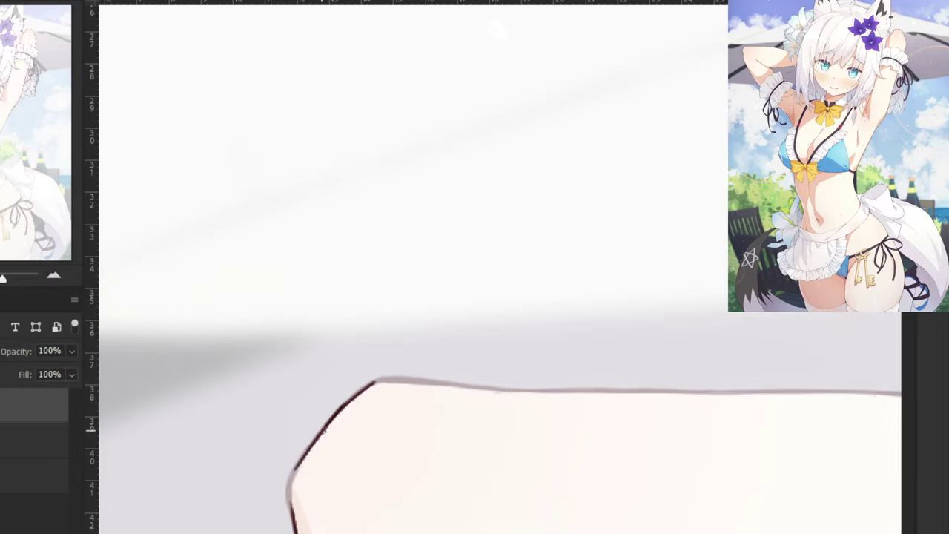
pyautogui.hotkey('ctrl', 'z')
pyautogui.moveTo(342, 407); pyautogui.dragTo(293, 477)
pyautogui.hotkey('ctrl', 'z')
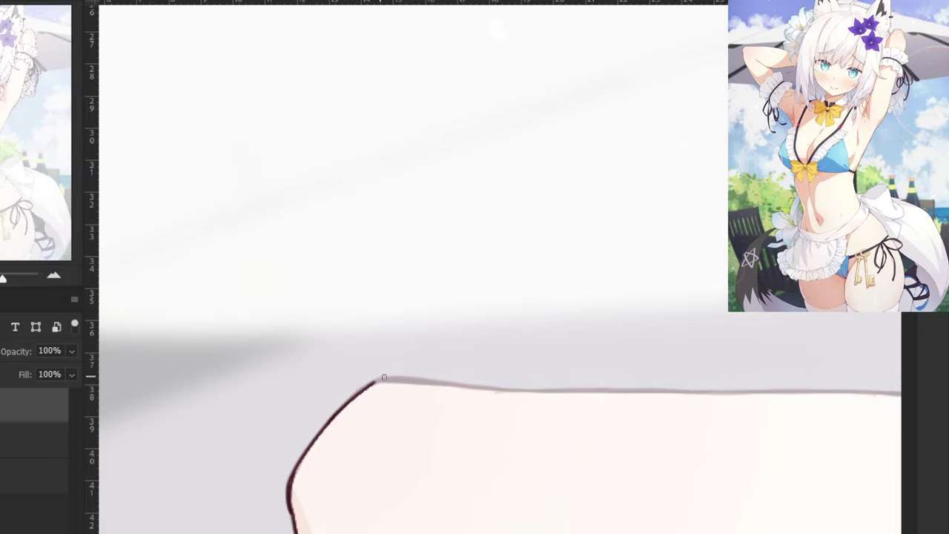
# Ink the elbow's upper corner with a thick stroke tapering onto the start of the forearm's top edge.
pyautogui.hotkey('ctrl', 'z')
pyautogui.moveTo(377, 381); pyautogui.dragTo(447, 384)
pyautogui.hotkey('ctrl', 'z')
pyautogui.moveTo(369, 384)
pyautogui.mouseDown()
pyautogui.moveTo(394, 377)
pyautogui.moveTo(477, 394)
pyautogui.mouseUp()
pyautogui.hotkey('ctrl', 'z')
pyautogui.moveTo(375, 383); pyautogui.dragTo(462, 387)
pyautogui.hotkey('ctrl', 'z')
pyautogui.hotkey('ctrl', 'z')
pyautogui.moveTo(376, 382); pyautogui.dragTo(471, 386)
pyautogui.hotkey('ctrl', 'z')
pyautogui.hotkey('ctrl', 'z')
pyautogui.moveTo(406, 382)
pyautogui.mouseDown()
pyautogui.moveTo(496, 391)
pyautogui.moveTo(417, 385)
pyautogui.moveTo(503, 391)
pyautogui.mouseUp()
pyautogui.hotkey('ctrl', 'z')
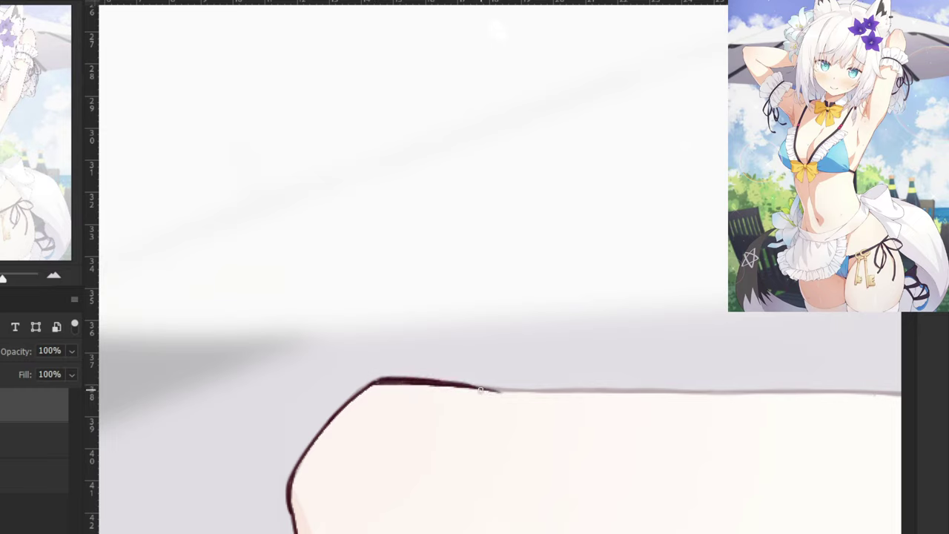
# Carry the forearm's top edge line beyond the elbow corner with two overlapping strokes.
pyautogui.hotkey('ctrl', 'z')
pyautogui.moveTo(435, 384); pyautogui.dragTo(521, 391)
pyautogui.moveTo(684, 392); pyautogui.dragTo(527, 394)
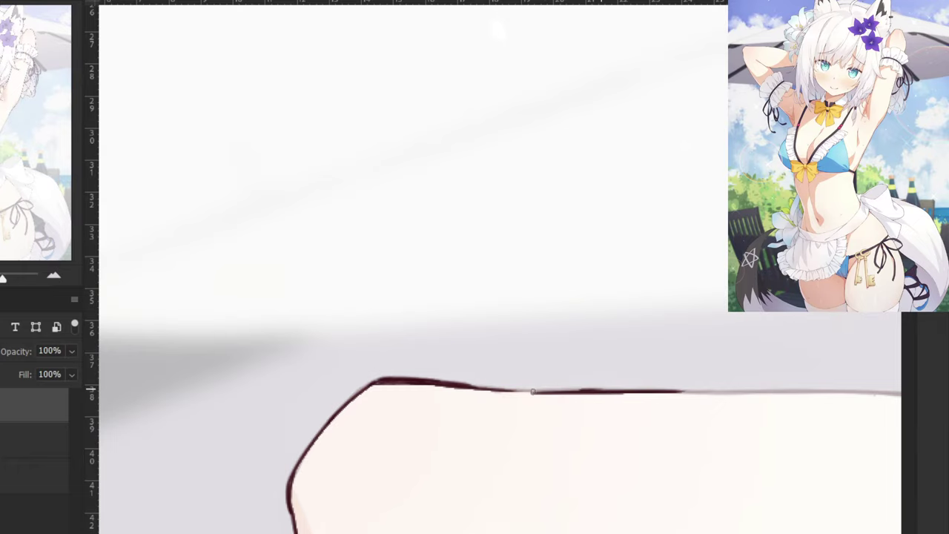
# Extend the forearm's top edge line toward the umbrella pole and close the gap between its strokes.
pyautogui.hotkey('ctrl', '-')
pyautogui.hotkey('ctrl', '+')
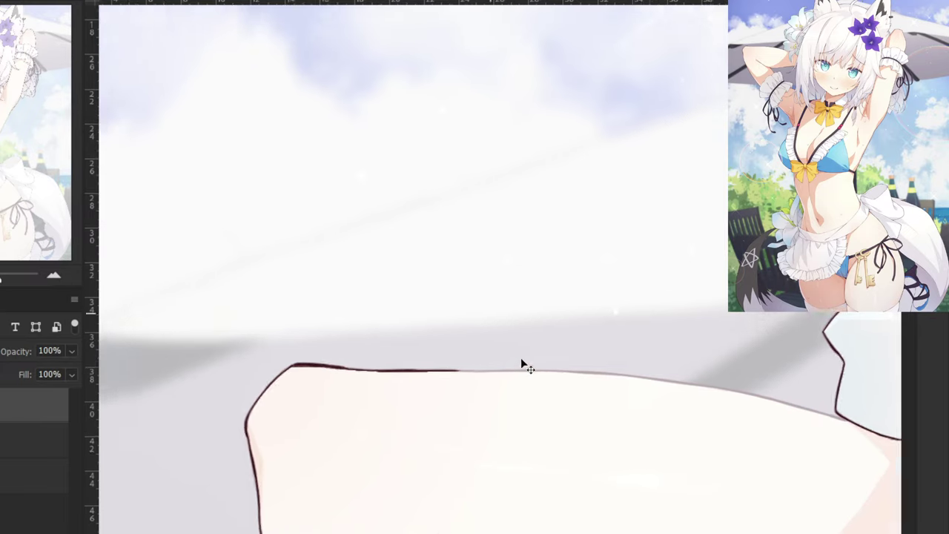
pyautogui.hotkey('ctrl', '+')
pyautogui.hotkey('ctrl', '-')
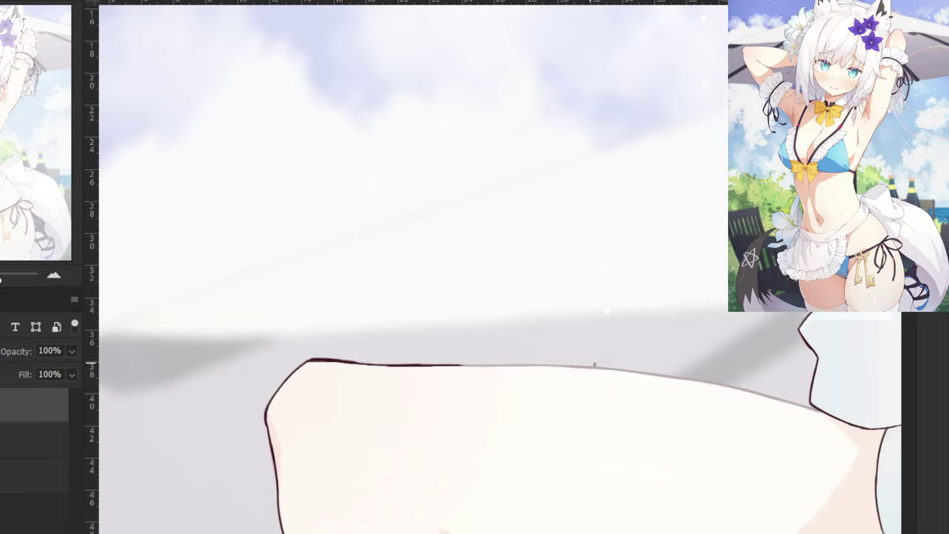
pyautogui.hotkey('ctrl', '+')
pyautogui.hotkey('ctrl', '+')
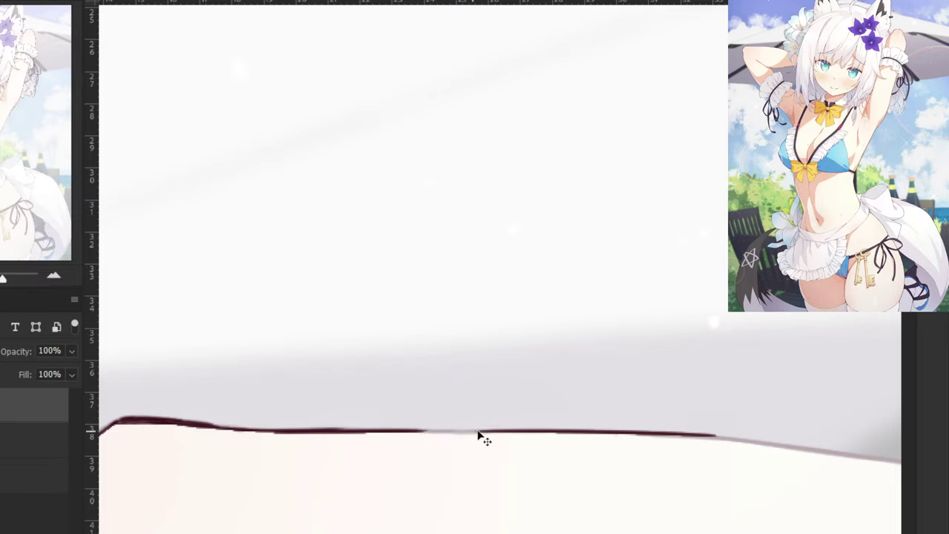
pyautogui.hotkey('ctrl', '-')
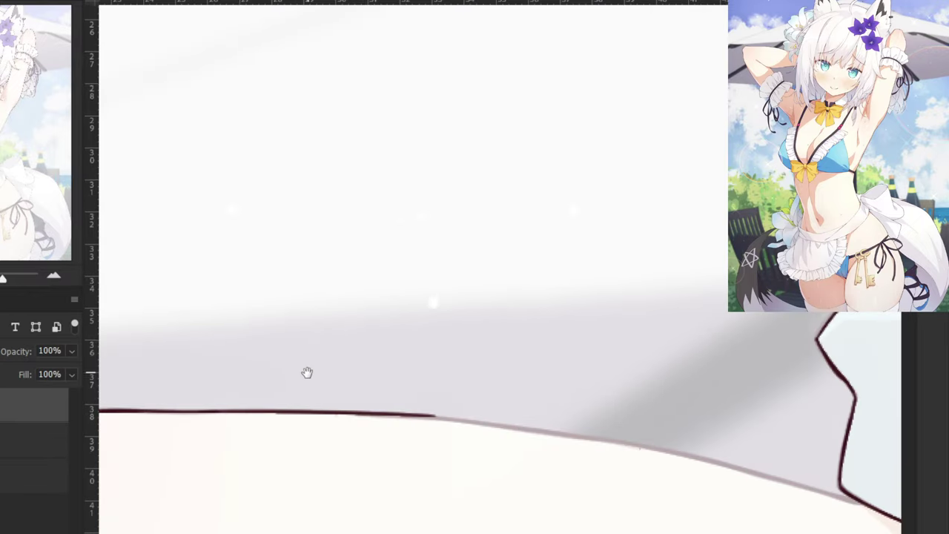
pyautogui.hotkey('ctrl', '-')
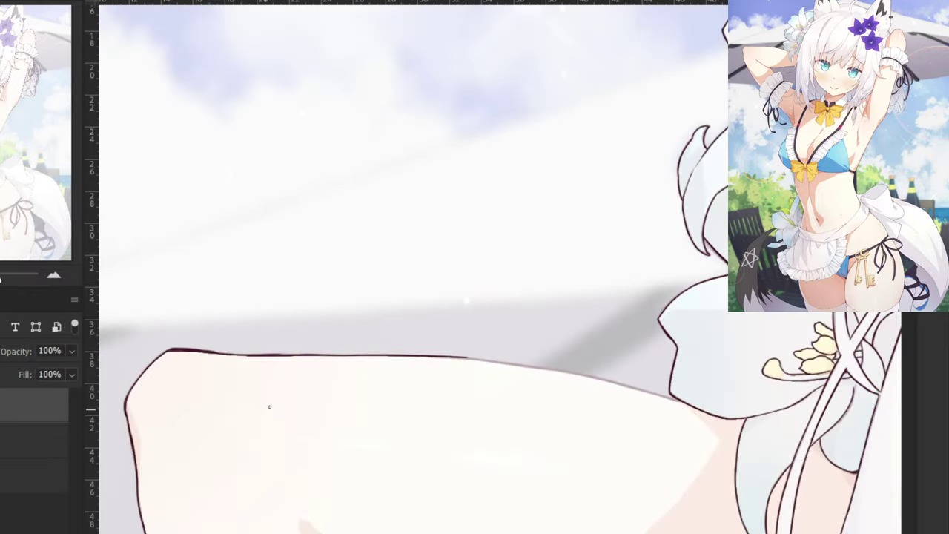
pyautogui.moveTo(311, 393); pyautogui.dragTo(261, 387)
pyautogui.hotkey('ctrl', '+')
pyautogui.hotkey('ctrl', '+')
pyautogui.moveTo(415, 418); pyautogui.dragTo(309, 364)
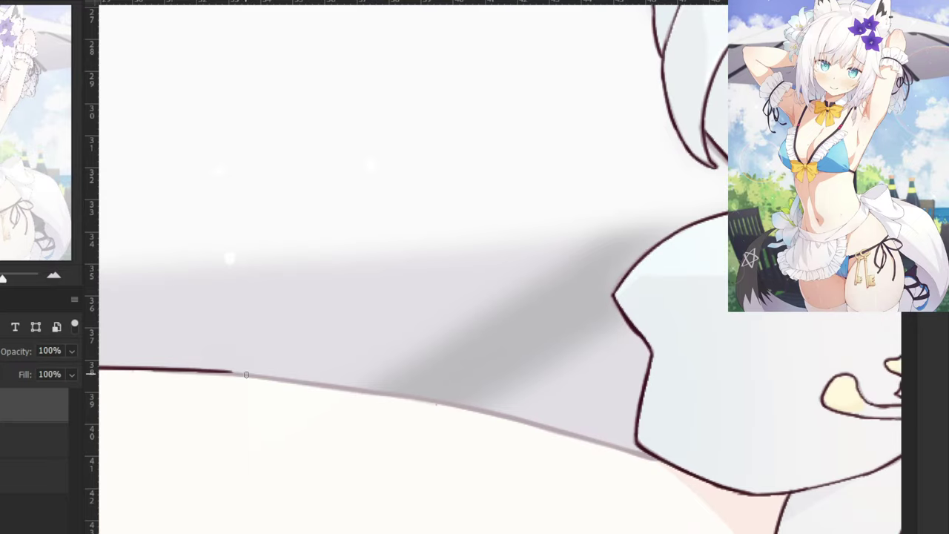
pyautogui.moveTo(170, 371)
pyautogui.mouseDown()
pyautogui.moveTo(357, 394)
pyautogui.moveTo(341, 384)
pyautogui.moveTo(417, 407)
pyautogui.mouseUp()
pyautogui.hotkey('ctrl', 'z')
pyautogui.hotkey('ctrl', 'z')
pyautogui.hotkey('ctrl', 'z')
pyautogui.hotkey('ctrl', 'z')
pyautogui.hotkey('ctrl', 'z')
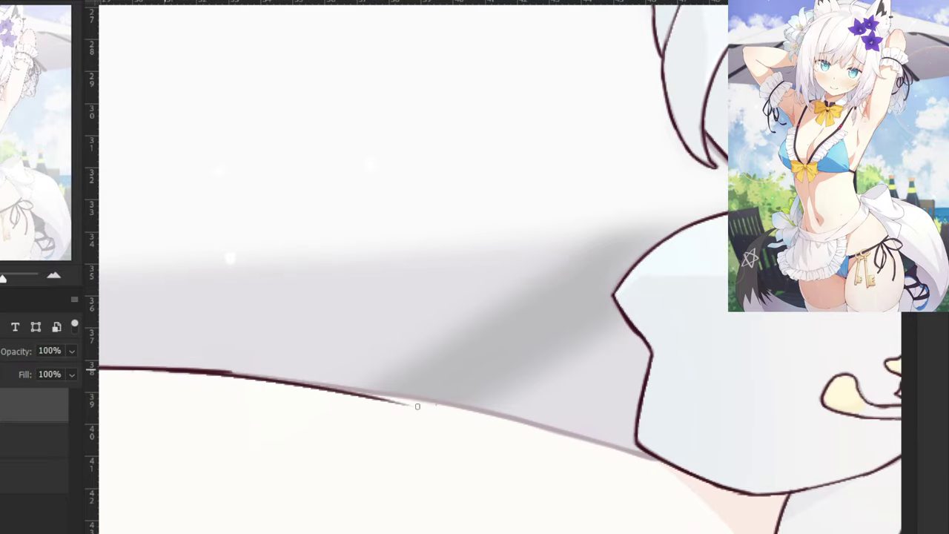
pyautogui.hotkey('ctrl', 'z')
pyautogui.hotkey('ctrl', 'z')
pyautogui.moveTo(166, 370)
pyautogui.mouseDown()
pyautogui.moveTo(322, 384)
pyautogui.moveTo(161, 370)
pyautogui.moveTo(339, 389)
pyautogui.mouseUp()
pyautogui.hotkey('ctrl', 'z')
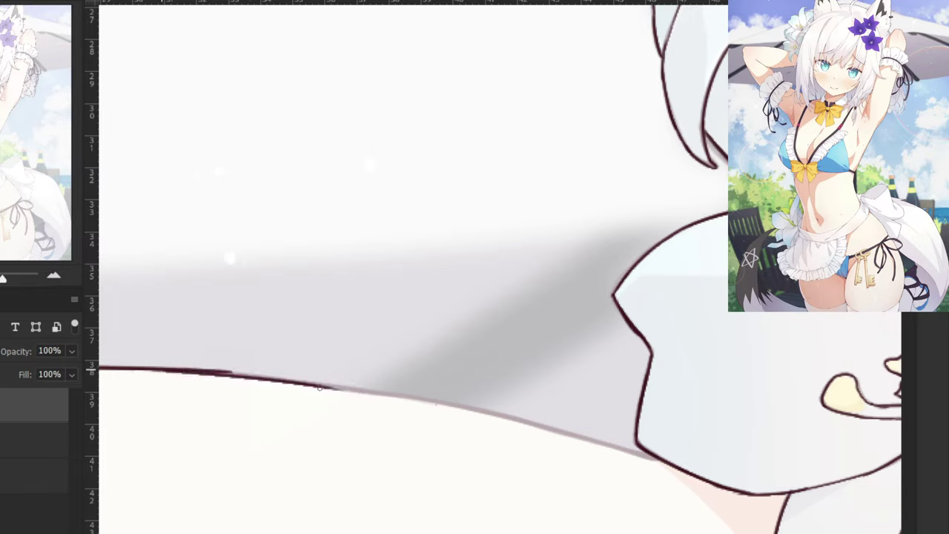
pyautogui.hotkey('ctrl', 'z')
pyautogui.moveTo(129, 371); pyautogui.dragTo(325, 386)
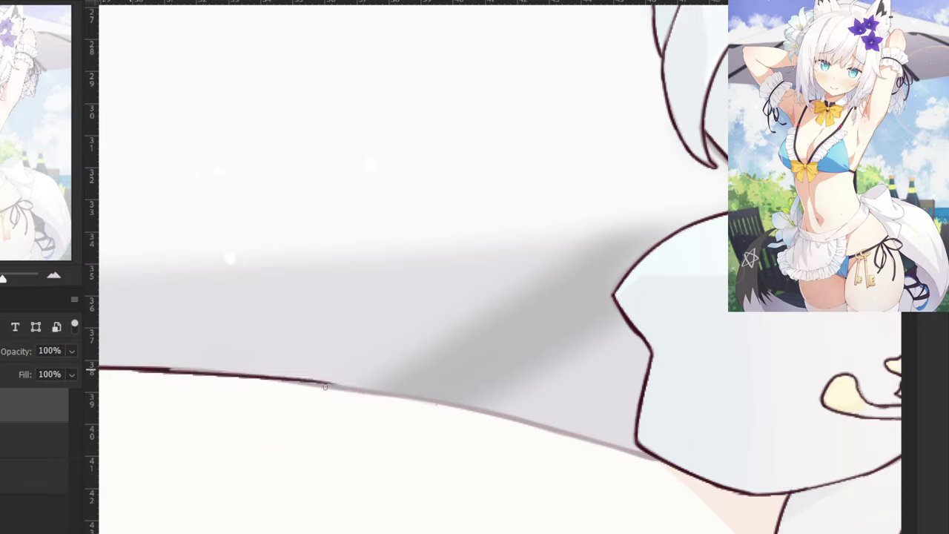
pyautogui.hotkey('ctrl', 'z')
pyautogui.moveTo(136, 369); pyautogui.dragTo(360, 393)
pyautogui.hotkey('ctrl', 'z')
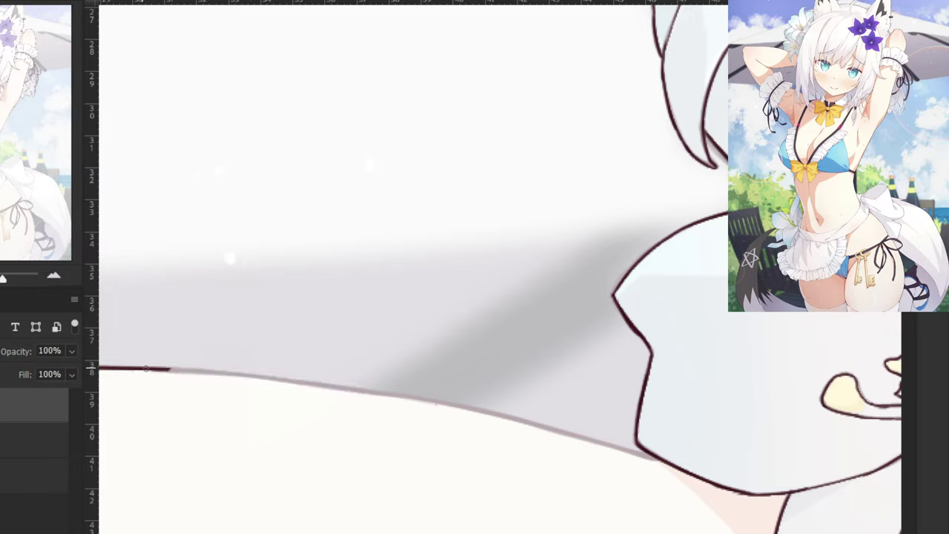
pyautogui.moveTo(141, 368); pyautogui.dragTo(373, 393)
pyautogui.hotkey('ctrl', 'z')
pyautogui.hotkey('ctrl', 'z')
pyautogui.moveTo(130, 369); pyautogui.dragTo(328, 388)
pyautogui.hotkey('ctrl', 'z')
pyautogui.hotkey('ctrl', 'z')
pyautogui.hotkey('ctrl', 'z')
# Ink the forearm's top edge in overlapping strokes across the umbrella pole toward the lily petal.
pyautogui.moveTo(159, 370); pyautogui.dragTo(408, 398)
pyautogui.hotkey('ctrl', 'z')
pyautogui.moveTo(315, 386); pyautogui.dragTo(482, 411)
pyautogui.hotkey('ctrl', 'z')
pyautogui.moveTo(378, 396); pyautogui.dragTo(575, 437)
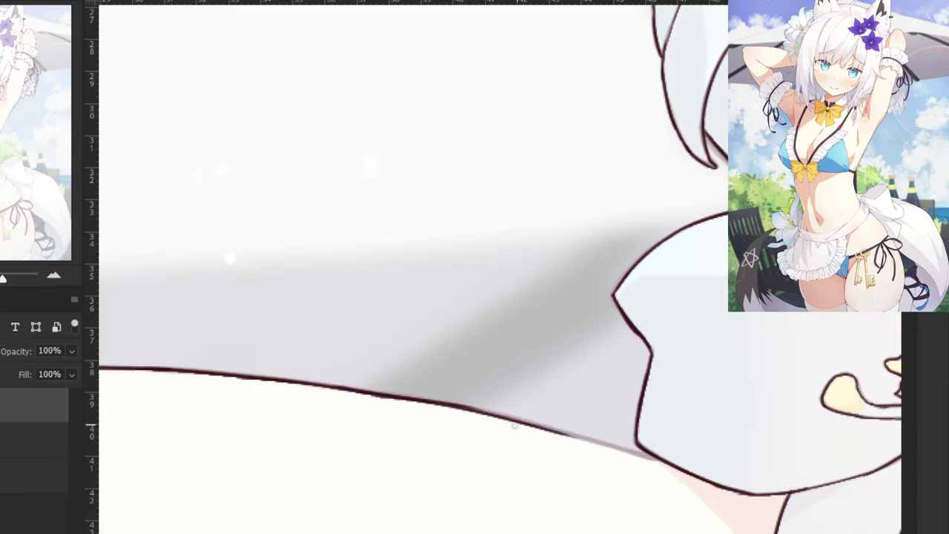
# Redo the last stretch of the forearm's top edge so it runs smoothly into the lily petal's outline.
pyautogui.hotkey('ctrl', 'z')
pyautogui.moveTo(422, 402)
pyautogui.mouseDown()
pyautogui.moveTo(631, 453)
pyautogui.moveTo(597, 444)
pyautogui.mouseUp()
pyautogui.hotkey('ctrl', 'z')
pyautogui.hotkey('ctrl', 'z')
pyautogui.hotkey('ctrl', 'z')
pyautogui.hotkey('ctrl', 'z')
pyautogui.moveTo(507, 415); pyautogui.dragTo(644, 456)
pyautogui.moveTo(547, 429); pyautogui.dragTo(653, 459)
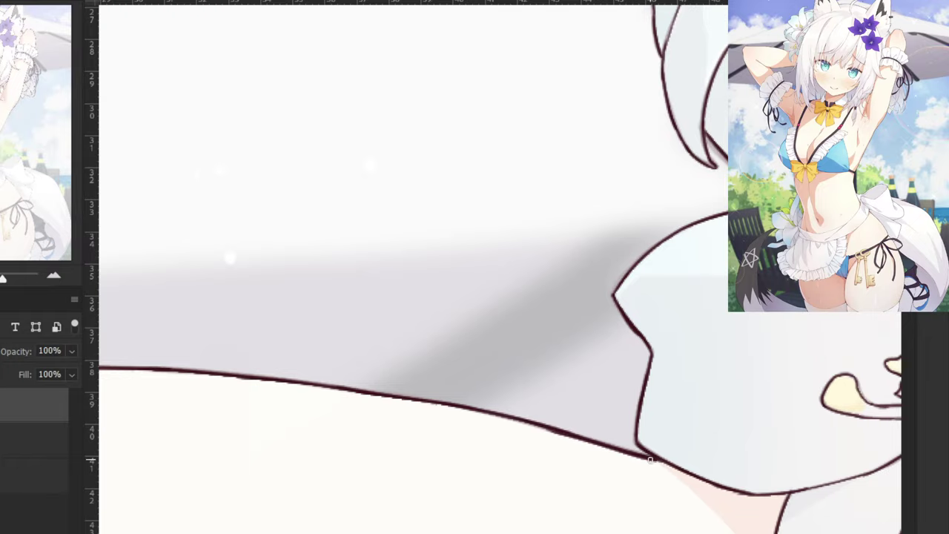
# Examine the raised arm's inked outline within the whole upper-body line art with the colour underlay hidden.
pyautogui.hotkey('ctrl', '-')
pyautogui.hotkey('ctrl', '-')
pyautogui.hotkey('ctrl', '-')
pyautogui.hotkey('ctrl', '-')
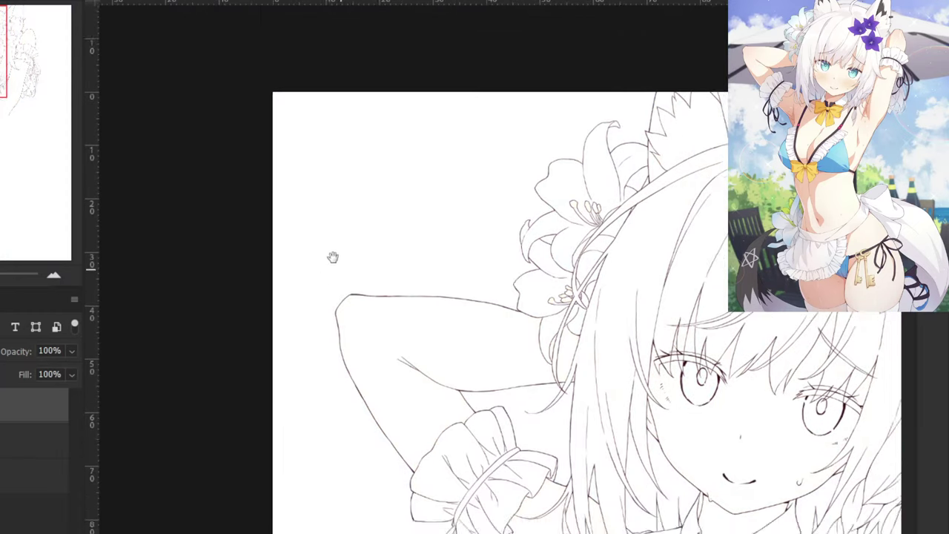
pyautogui.scroll(-3, 333, 259)
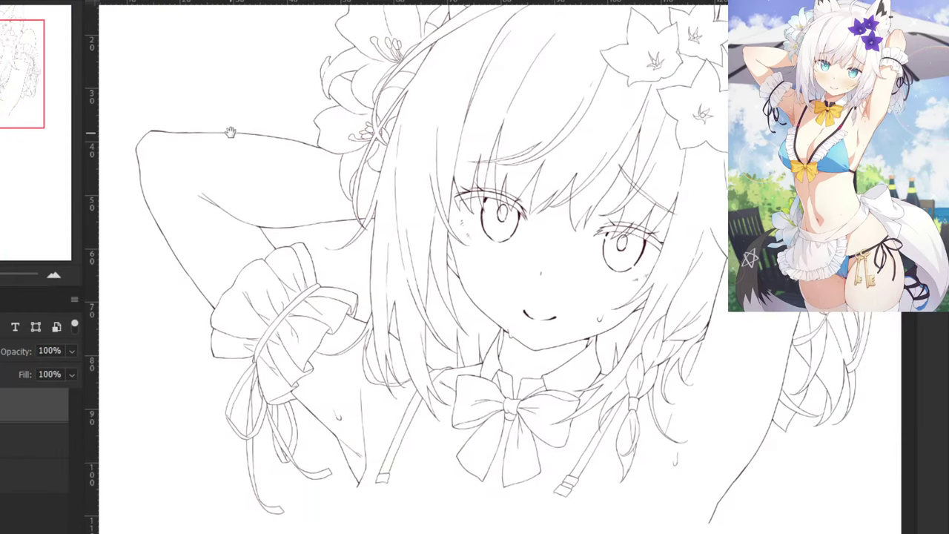
pyautogui.hotkey('ctrl', '-')
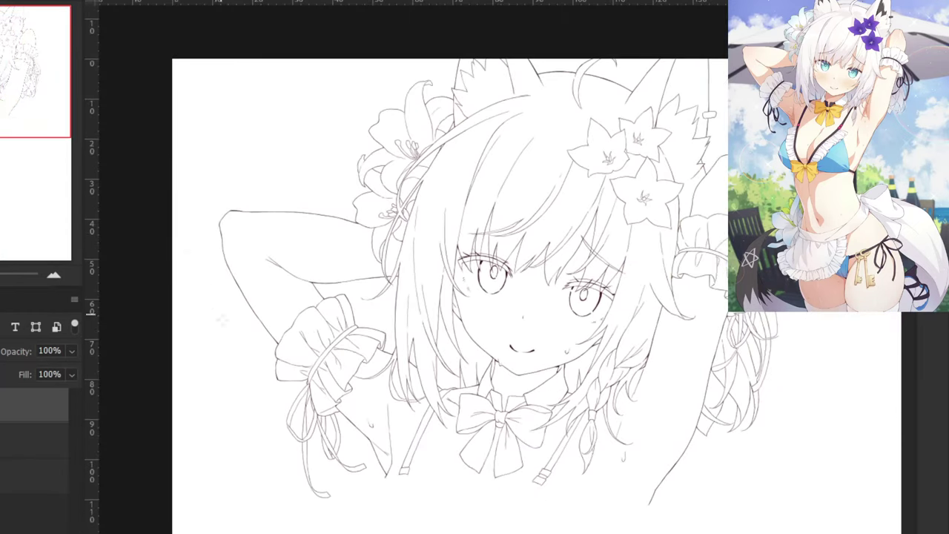
pyautogui.moveTo(226, 322); pyautogui.dragTo(216, 142)
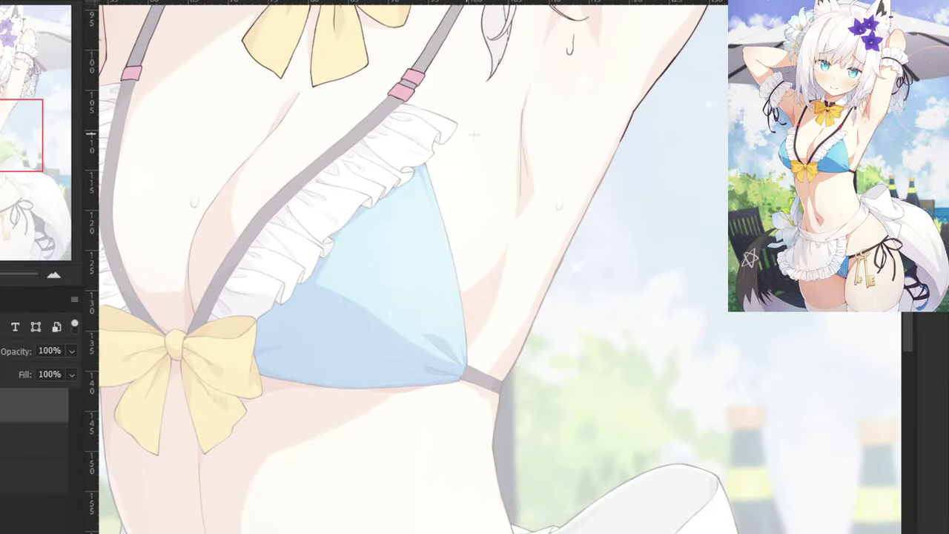
# Continue the torso's outer side line below the other raised arm, down to the level of the lower sweat drop.
pyautogui.hotkey('ctrl', '+')
pyautogui.moveTo(631, 86); pyautogui.dragTo(621, 161)
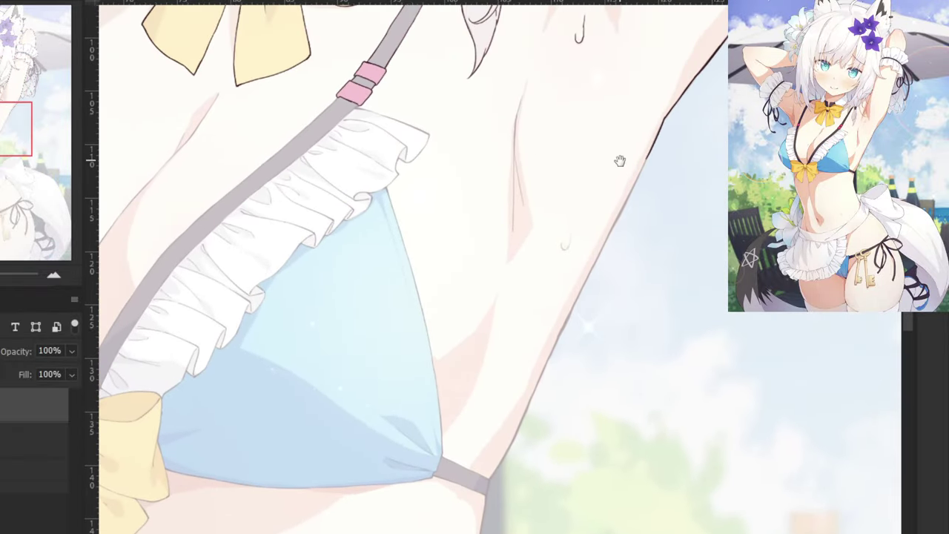
pyautogui.hotkey('ctrl', '+')
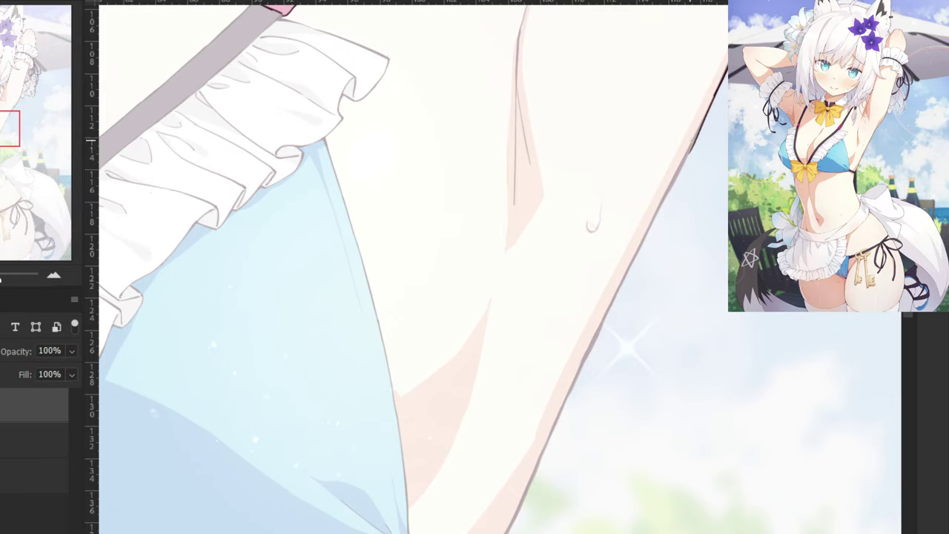
pyautogui.moveTo(551, 105); pyautogui.dragTo(530, 245)
pyautogui.hotkey('ctrl', 'z')
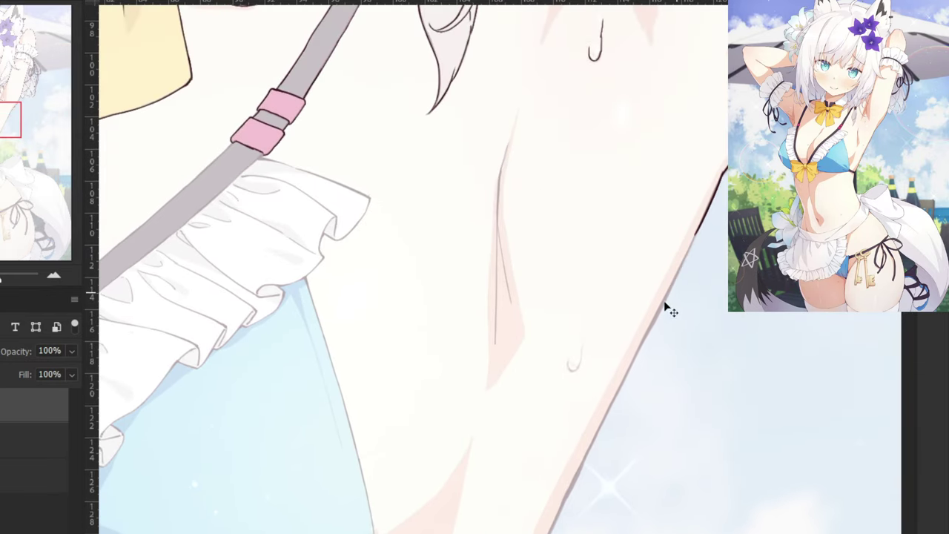
pyautogui.hotkey('ctrl', 'z')
pyautogui.moveTo(698, 226); pyautogui.dragTo(667, 298)
pyautogui.moveTo(682, 258); pyautogui.dragTo(636, 352)
pyautogui.hotkey('ctrl', 'z')
pyautogui.moveTo(676, 267); pyautogui.dragTo(640, 347)
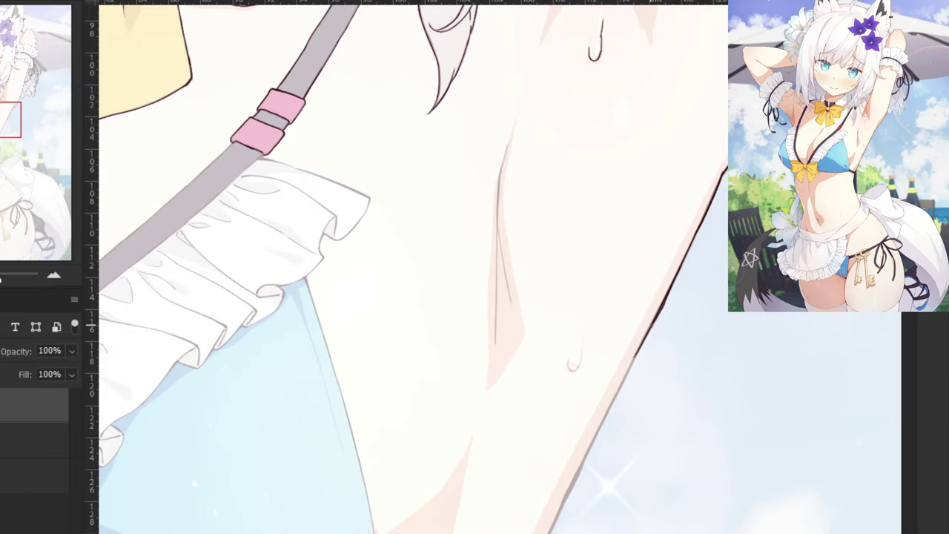
# Extend the torso's outer side line from beside the lower sweat drop down toward the sparkle, following the faint outline.
pyautogui.hotkey('ctrl', '+')
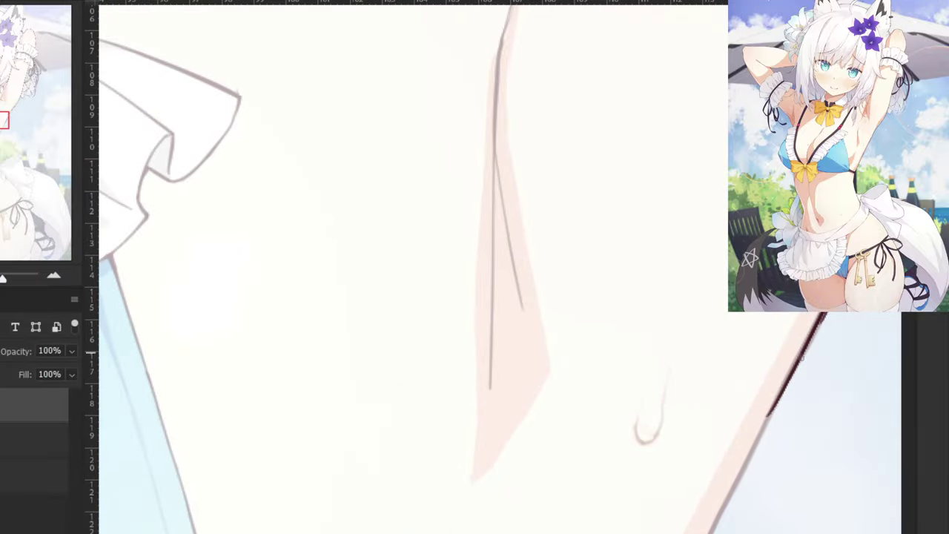
pyautogui.hotkey('ctrl', '-')
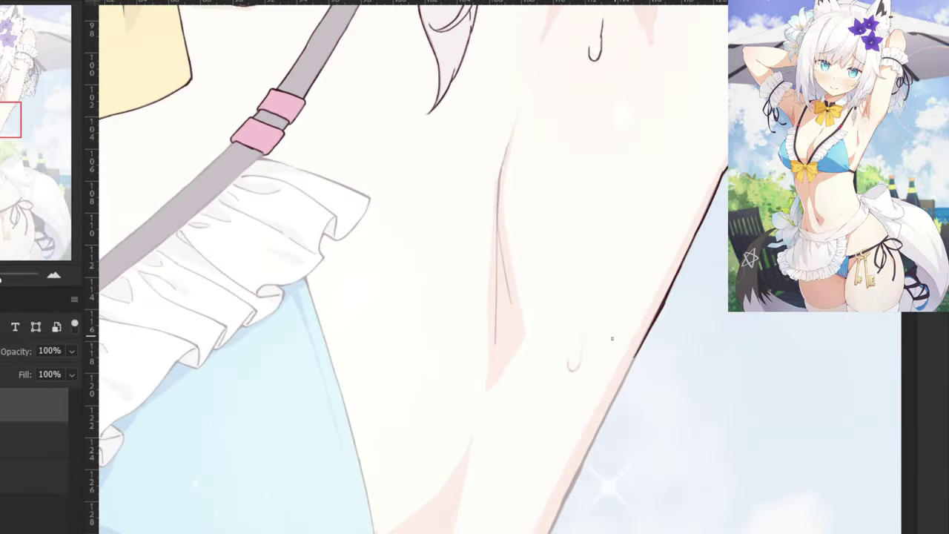
pyautogui.moveTo(595, 357); pyautogui.dragTo(651, 270)
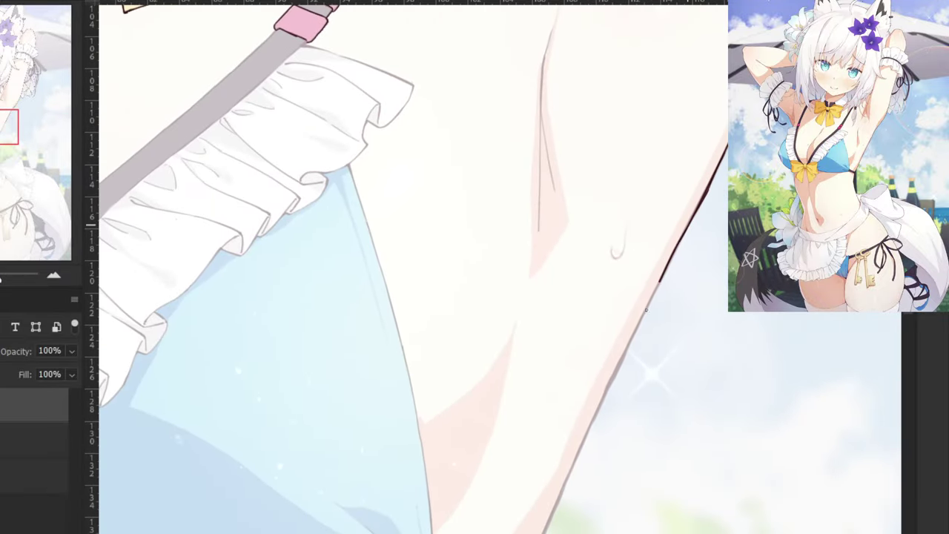
pyautogui.hotkey('ctrl', 'z')
pyautogui.moveTo(688, 228); pyautogui.dragTo(638, 325)
pyautogui.hotkey('ctrl', 'z')
pyautogui.hotkey('ctrl', 'z')
pyautogui.hotkey('ctrl', '+')
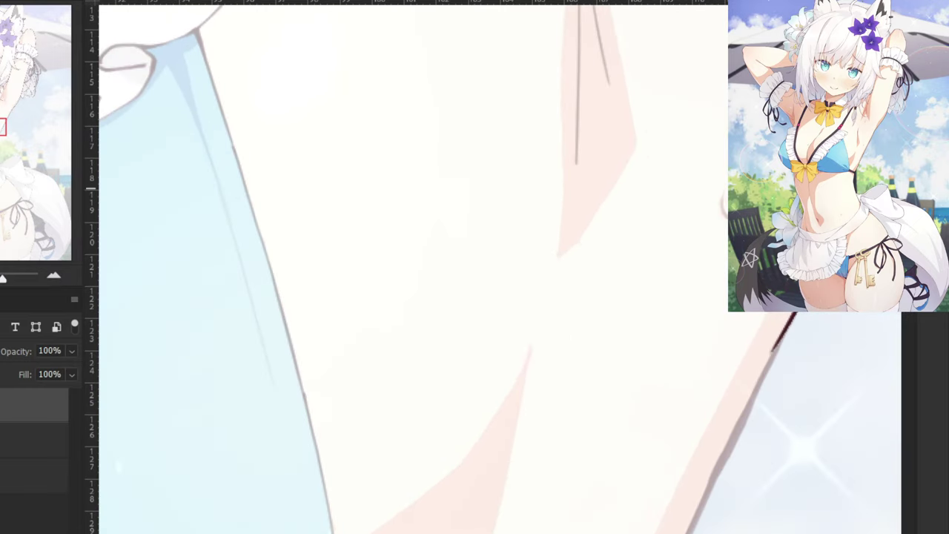
pyautogui.moveTo(845, 132); pyautogui.dragTo(766, 258)
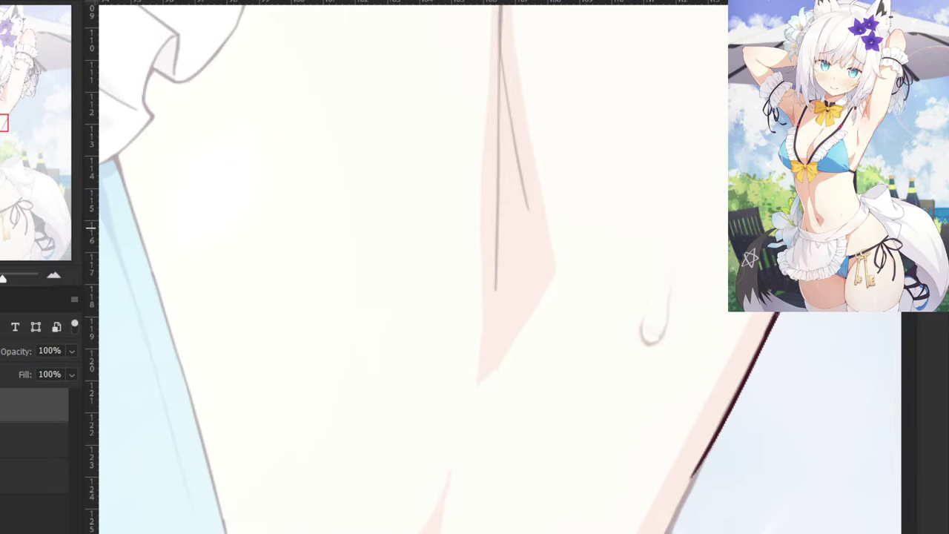
pyautogui.moveTo(662, 413); pyautogui.dragTo(670, 244)
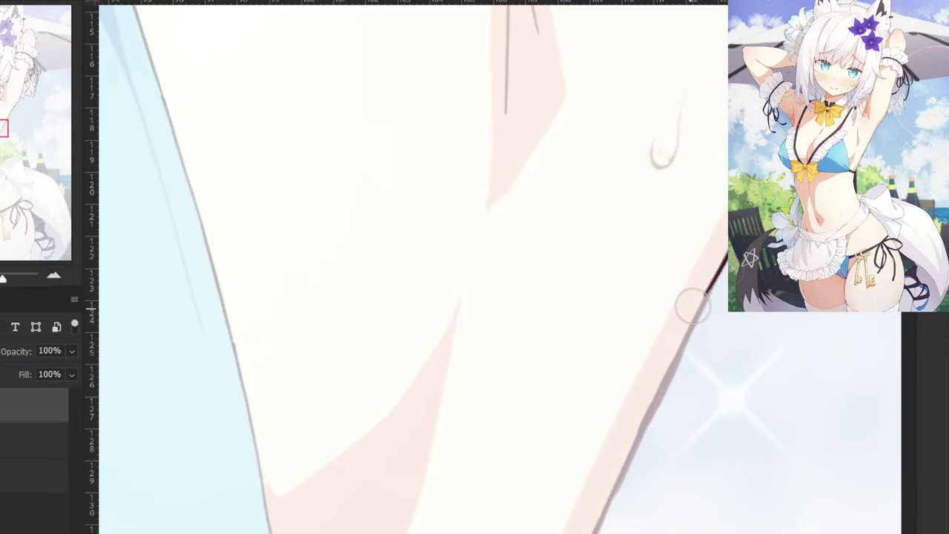
# Ink the torso side line past the sparkle, retrying the stroke until it joins the existing line smoothly.
pyautogui.hotkey('ctrl', '-')
pyautogui.moveTo(569, 361); pyautogui.dragTo(595, 323)
pyautogui.moveTo(641, 232); pyautogui.dragTo(615, 296)
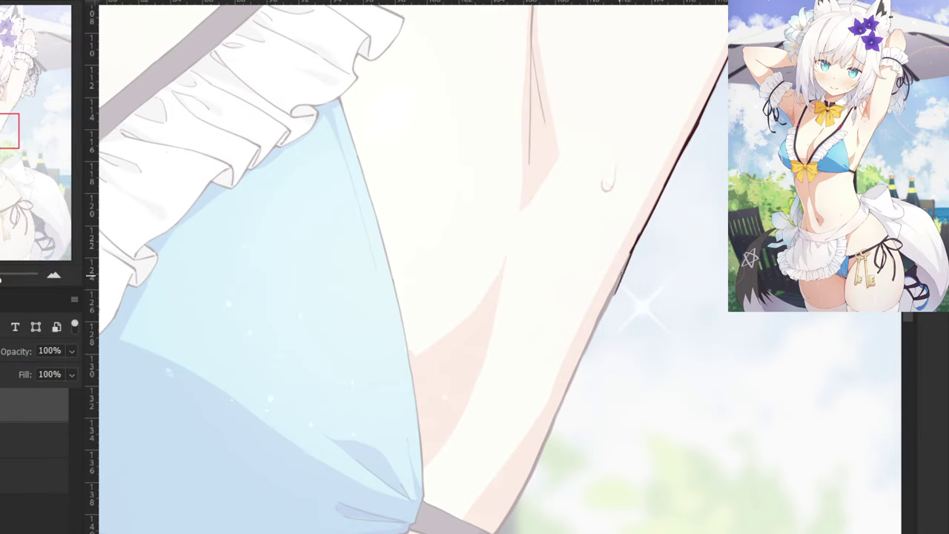
pyautogui.hotkey('ctrl', 'z')
pyautogui.hotkey('ctrl', '+')
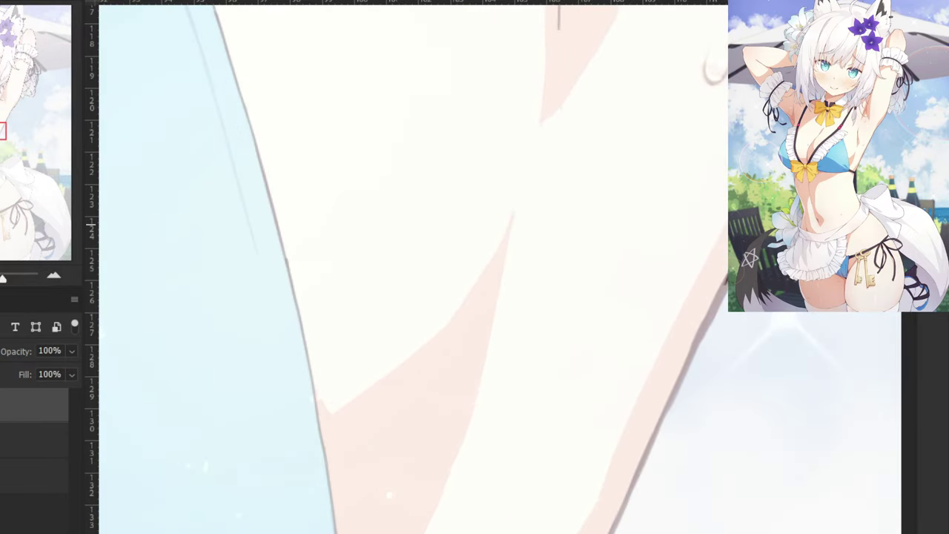
pyautogui.moveTo(733, 262); pyautogui.dragTo(703, 334)
pyautogui.hotkey('ctrl', 'z')
pyautogui.moveTo(729, 273); pyautogui.dragTo(692, 353)
pyautogui.hotkey('ctrl', 'z')
pyautogui.hotkey('ctrl', 'z')
pyautogui.moveTo(722, 293); pyautogui.dragTo(693, 351)
pyautogui.hotkey('ctrl', 'z')
pyautogui.hotkey('ctrl', 'z')
pyautogui.moveTo(726, 292); pyautogui.dragTo(688, 357)
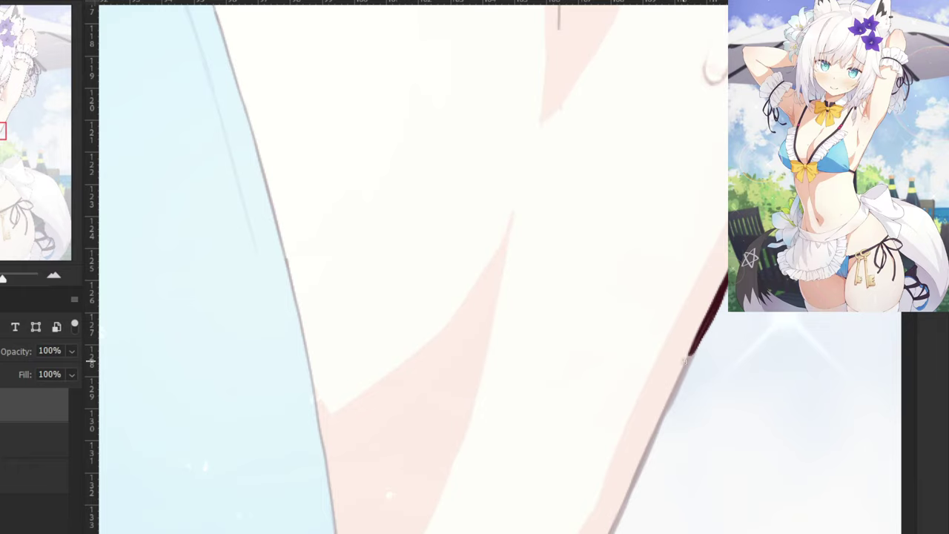
# Continue the torso side line below the sparkle in overlapping strokes toward the bikini's side strap.
pyautogui.moveTo(702, 321); pyautogui.dragTo(659, 428)
pyautogui.hotkey('ctrl', 'z')
pyautogui.moveTo(697, 340)
pyautogui.mouseDown()
pyautogui.moveTo(662, 417)
pyautogui.moveTo(671, 403)
pyautogui.mouseUp()
pyautogui.hotkey('ctrl', 'z')
pyautogui.moveTo(614, 458); pyautogui.dragTo(659, 304)
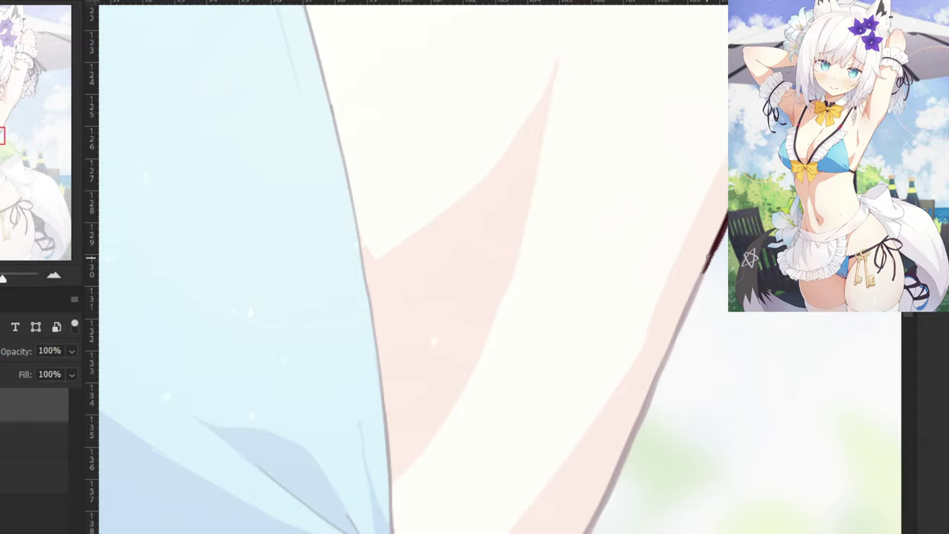
pyautogui.moveTo(709, 258)
pyautogui.mouseDown()
pyautogui.moveTo(675, 337)
pyautogui.moveTo(715, 247)
pyautogui.moveTo(666, 364)
pyautogui.mouseUp()
pyautogui.moveTo(688, 306); pyautogui.dragTo(622, 458)
pyautogui.hotkey('ctrl', '-')
pyautogui.hotkey('ctrl', '+')
pyautogui.hotkey('ctrl', 'z')
pyautogui.moveTo(649, 396); pyautogui.dragTo(608, 484)
pyautogui.hotkey('ctrl', 'z')
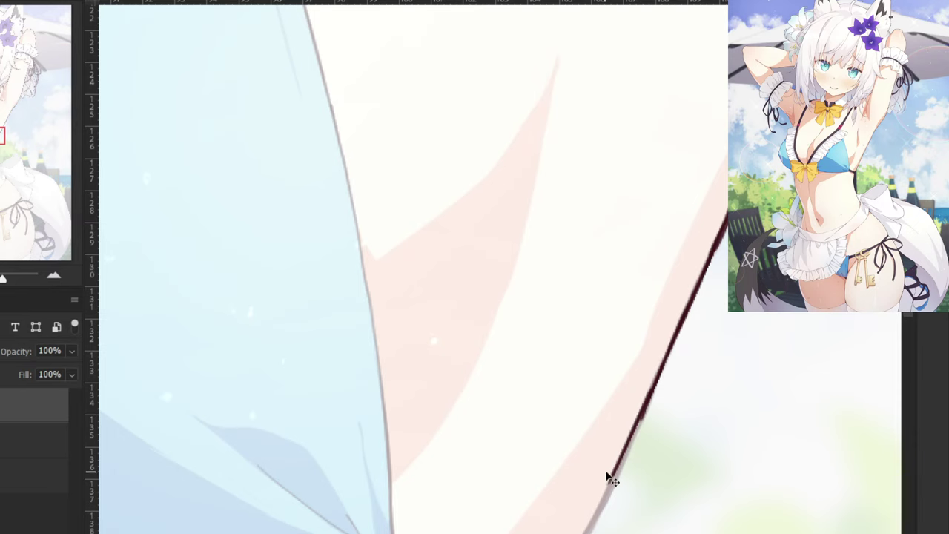
pyautogui.hotkey('ctrl', '-')
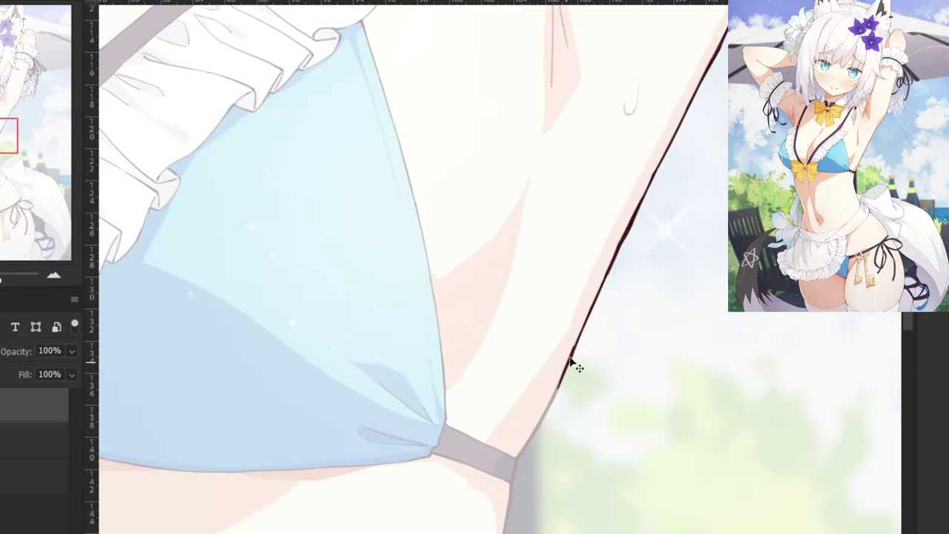
pyautogui.hotkey('ctrl', 'z')
pyautogui.moveTo(563, 370); pyautogui.dragTo(543, 415)
pyautogui.hotkey('ctrl', '+')
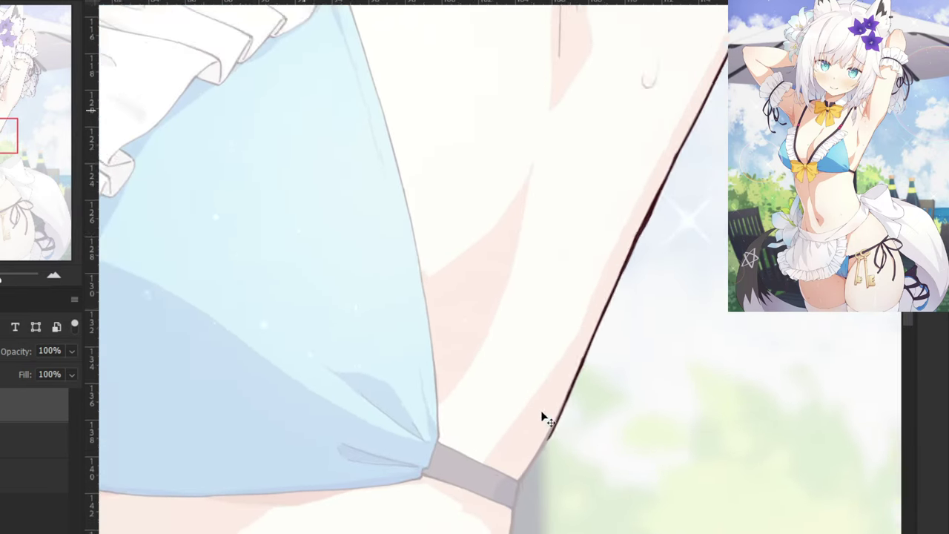
pyautogui.hotkey('ctrl', 'z')
pyautogui.moveTo(571, 498); pyautogui.dragTo(606, 402)
pyautogui.moveTo(660, 352); pyautogui.dragTo(632, 418)
pyautogui.hotkey('ctrl', 'z')
pyautogui.moveTo(661, 349)
pyautogui.mouseDown()
pyautogui.moveTo(628, 425)
pyautogui.moveTo(644, 398)
pyautogui.moveTo(573, 511)
pyautogui.moveTo(654, 374)
pyautogui.moveTo(588, 491)
pyautogui.mouseUp()
pyautogui.hotkey('ctrl', 'z')
pyautogui.hotkey('ctrl', 'z')
pyautogui.hotkey('ctrl', 'z')
pyautogui.hotkey('ctrl', 'z')
pyautogui.moveTo(656, 365); pyautogui.dragTo(591, 485)
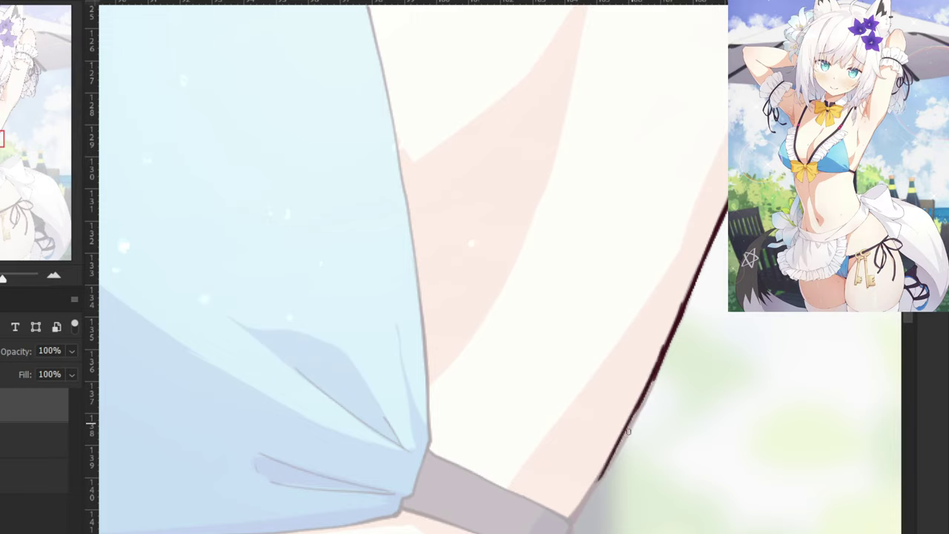
pyautogui.moveTo(629, 430); pyautogui.dragTo(578, 504)
pyautogui.hotkey('ctrl', 'z')
pyautogui.hotkey('ctrl', 'z')
pyautogui.moveTo(653, 381); pyautogui.dragTo(579, 500)
pyautogui.hotkey('ctrl', 'z')
pyautogui.moveTo(652, 382); pyautogui.dragTo(588, 489)
pyautogui.hotkey('ctrl', 'z')
pyautogui.moveTo(614, 454); pyautogui.dragTo(565, 520)
pyautogui.hotkey('ctrl', 'z')
pyautogui.moveTo(627, 433); pyautogui.dragTo(569, 518)
pyautogui.hotkey('ctrl', 'z')
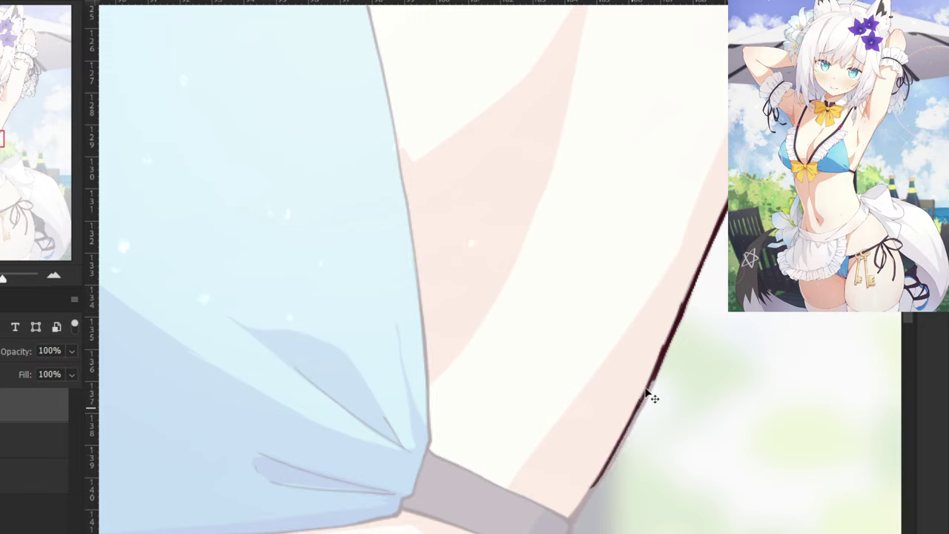
pyautogui.hotkey('ctrl', 'z')
pyautogui.moveTo(653, 382); pyautogui.dragTo(597, 482)
pyautogui.moveTo(635, 415); pyautogui.dragTo(577, 509)
pyautogui.hotkey('ctrl', 'z')
pyautogui.moveTo(613, 460); pyautogui.dragTo(576, 517)
pyautogui.hotkey('ctrl', 'z')
pyautogui.moveTo(636, 413)
pyautogui.mouseDown()
pyautogui.moveTo(608, 461)
pyautogui.moveTo(617, 446)
pyautogui.mouseUp()
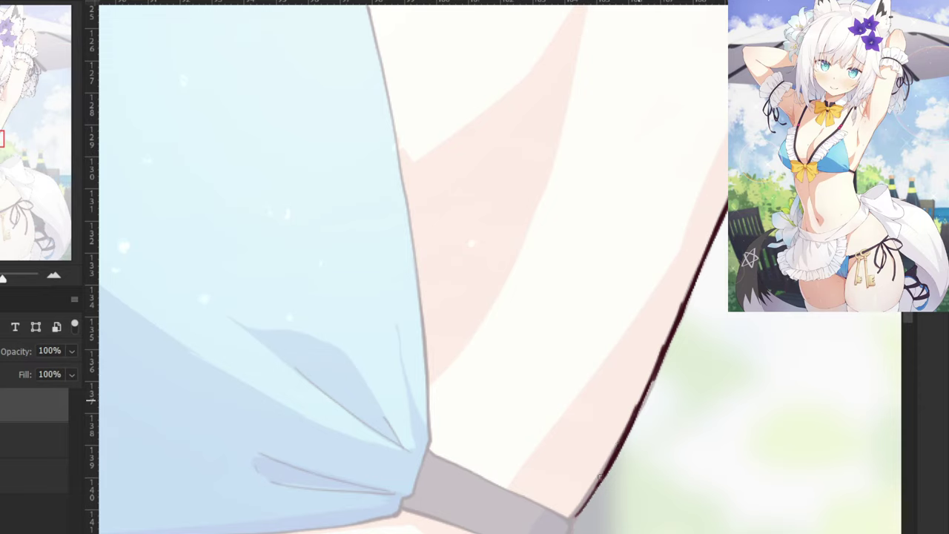
pyautogui.moveTo(600, 477); pyautogui.dragTo(590, 492)
pyautogui.hotkey('ctrl', 'z')
pyautogui.moveTo(612, 461); pyautogui.dragTo(586, 497)
pyautogui.moveTo(629, 425); pyautogui.dragTo(570, 521)
pyautogui.hotkey('ctrl', 'z')
pyautogui.hotkey('ctrl', 'z')
pyautogui.hotkey('ctrl', 'z')
pyautogui.hotkey('ctrl', 'z')
# Ink the last curved stretch of the torso side line in short overlapping strokes down to the bikini's side strap.
pyautogui.moveTo(655, 373); pyautogui.dragTo(630, 427)
pyautogui.moveTo(646, 389); pyautogui.dragTo(617, 456)
pyautogui.moveTo(638, 409); pyautogui.dragTo(605, 472)
pyautogui.hotkey('ctrl', 'z')
pyautogui.moveTo(627, 427); pyautogui.dragTo(581, 504)
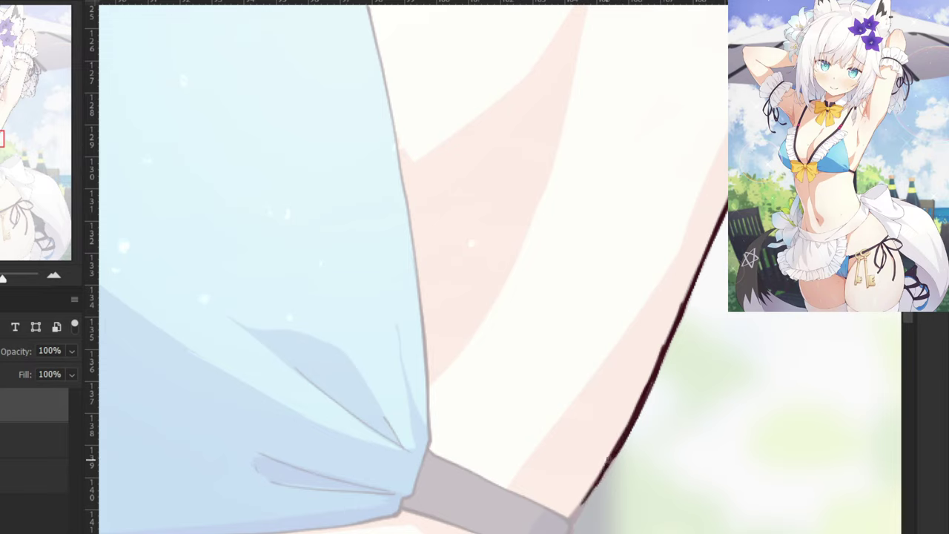
pyautogui.moveTo(605, 466); pyautogui.dragTo(571, 516)
pyautogui.moveTo(618, 449); pyautogui.dragTo(574, 522)
pyautogui.hotkey('ctrl', '-')
pyautogui.hotkey('ctrl', '-')
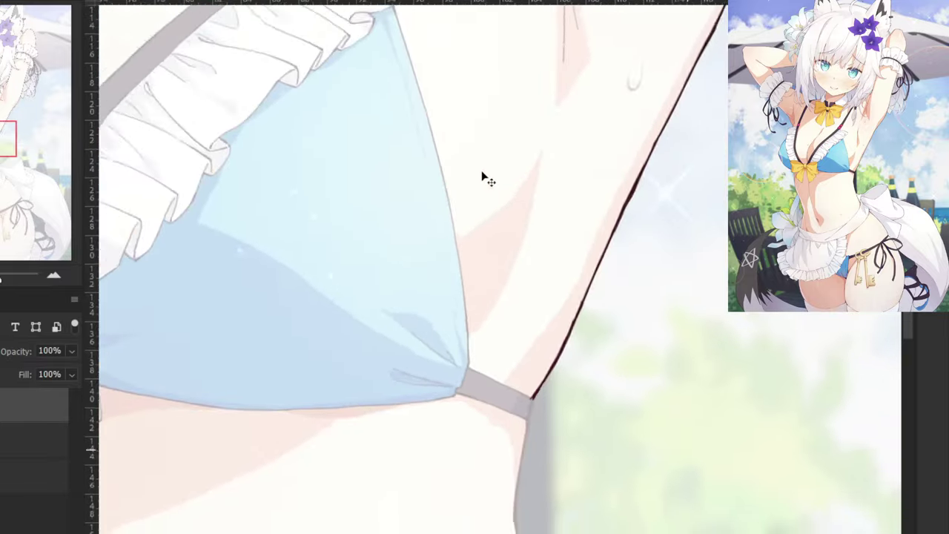
# Thin the uneven stretch of the side line above the strap with the Eraser and re-ink it smoothly.
pyautogui.hotkey('ctrl', '+')
pyautogui.hotkey('ctrl', '+')
pyautogui.press('e')
pyautogui.moveTo(670, 284); pyautogui.dragTo(644, 354)
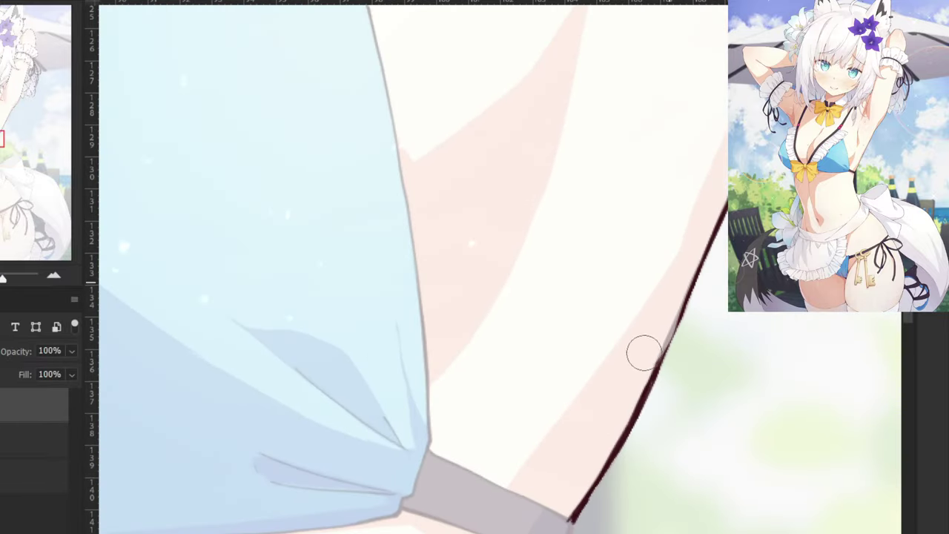
pyautogui.press('b')
pyautogui.moveTo(683, 304); pyautogui.dragTo(658, 367)
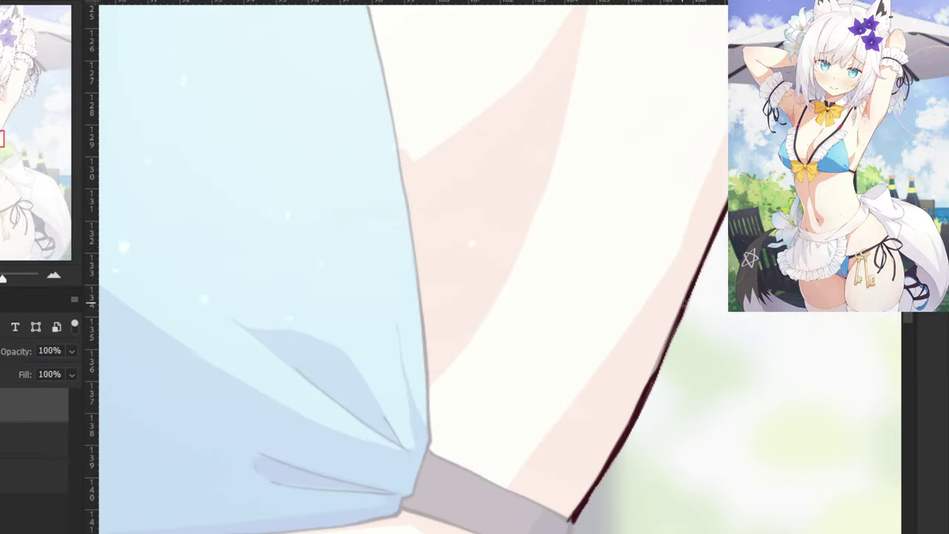
pyautogui.moveTo(683, 303); pyautogui.dragTo(650, 382)
pyautogui.moveTo(673, 333); pyautogui.dragTo(644, 395)
pyautogui.hotkey('ctrl', 'z')
pyautogui.moveTo(680, 309); pyautogui.dragTo(640, 396)
pyautogui.hotkey('ctrl', 'z')
pyautogui.hotkey('ctrl', 'z')
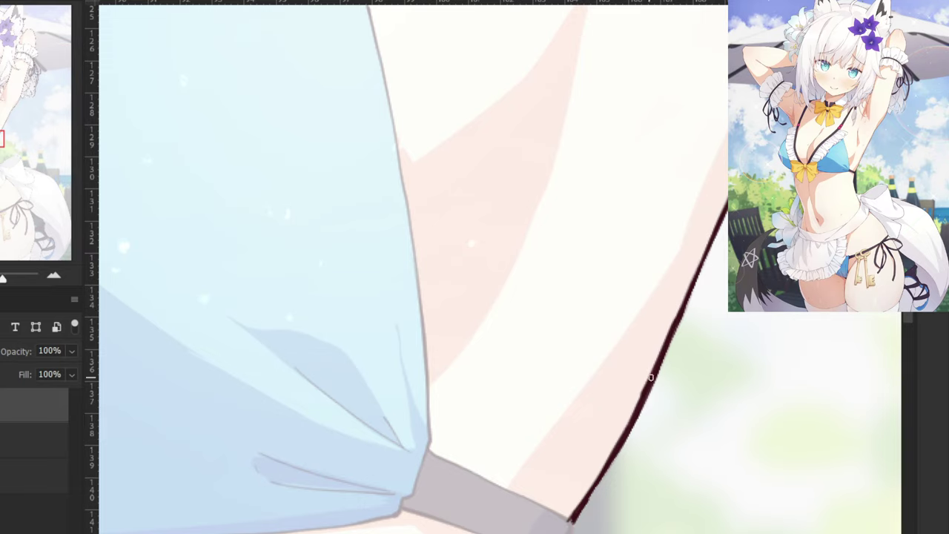
# Ink the curved upper part of the skin crease below the armpit, between the bikini frill and the torso's outer side.
pyautogui.hotkey('ctrl', '-')
pyautogui.moveTo(548, 84); pyautogui.dragTo(546, 458)
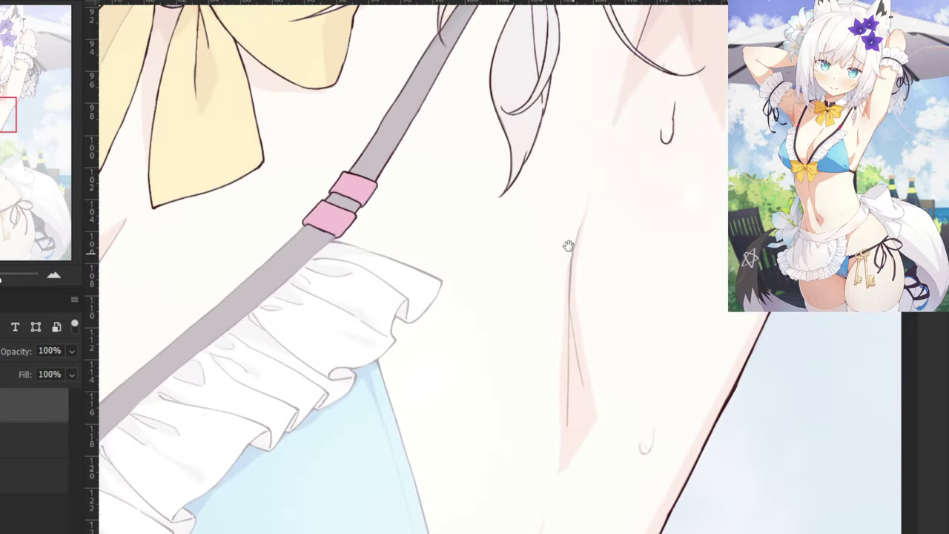
pyautogui.moveTo(569, 246); pyautogui.dragTo(545, 237)
pyautogui.hotkey('ctrl', '+')
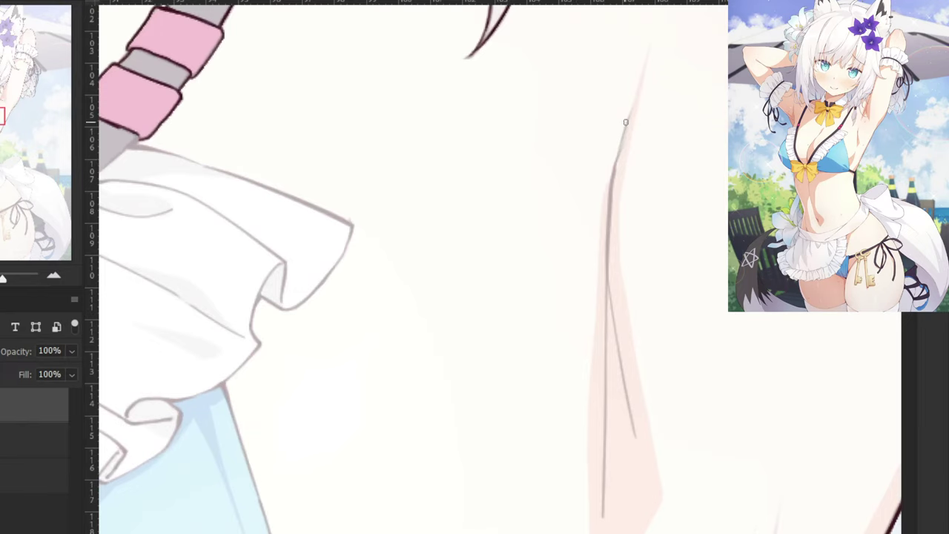
pyautogui.moveTo(609, 175)
pyautogui.mouseDown()
pyautogui.moveTo(631, 112)
pyautogui.moveTo(609, 189)
pyautogui.mouseUp()
pyautogui.hotkey('ctrl', 'z')
pyautogui.hotkey('ctrl', 'z')
pyautogui.moveTo(632, 122); pyautogui.dragTo(608, 202)
pyautogui.hotkey('ctrl', 'z')
pyautogui.moveTo(613, 162); pyautogui.dragTo(605, 417)
pyautogui.hotkey('ctrl', 'z')
pyautogui.hotkey('ctrl', 'z')
# Extend the crease straight down to its lower tip and ink its short diagonal branch.
pyautogui.moveTo(606, 285); pyautogui.dragTo(605, 454)
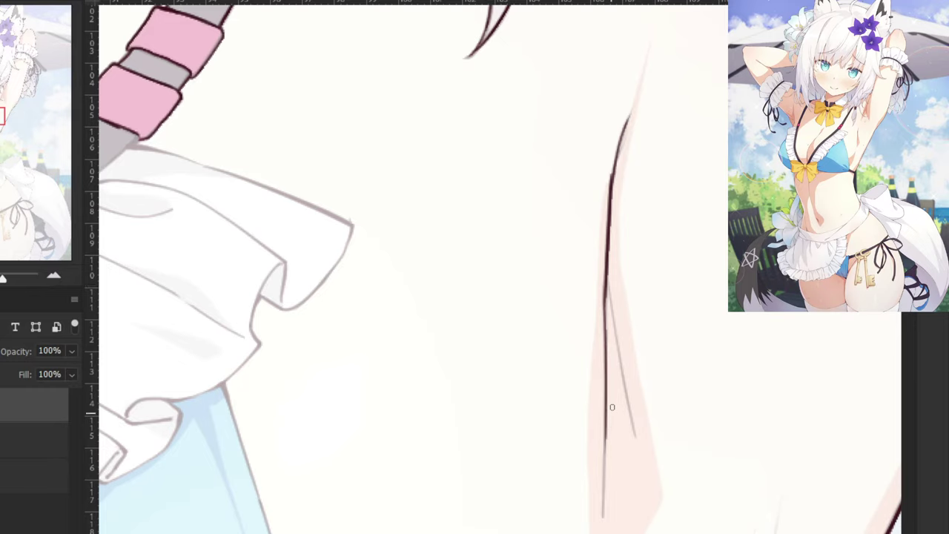
pyautogui.moveTo(607, 406); pyautogui.dragTo(602, 513)
pyautogui.moveTo(608, 274); pyautogui.dragTo(632, 402)
pyautogui.moveTo(619, 343); pyautogui.dragTo(635, 437)
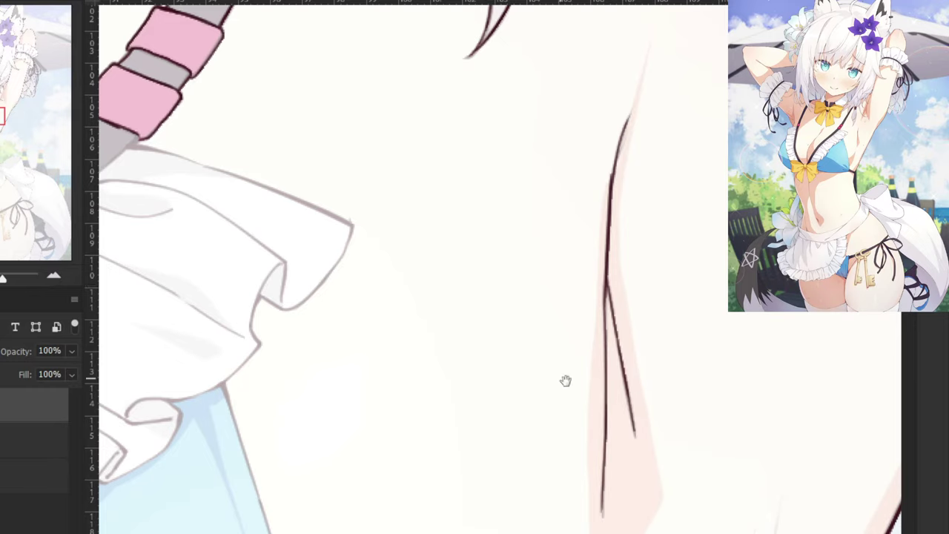
# Ink the lower sweat drop beside the crease, with its long tapering side and rounded bottom.
pyautogui.moveTo(565, 381); pyautogui.dragTo(450, 238)
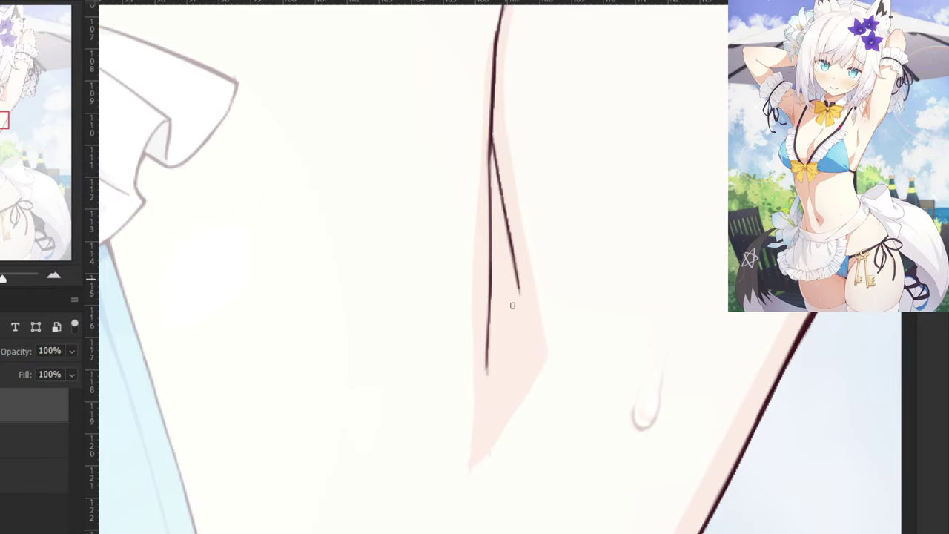
pyautogui.hotkey('ctrl', '+')
pyautogui.moveTo(755, 378); pyautogui.dragTo(740, 435)
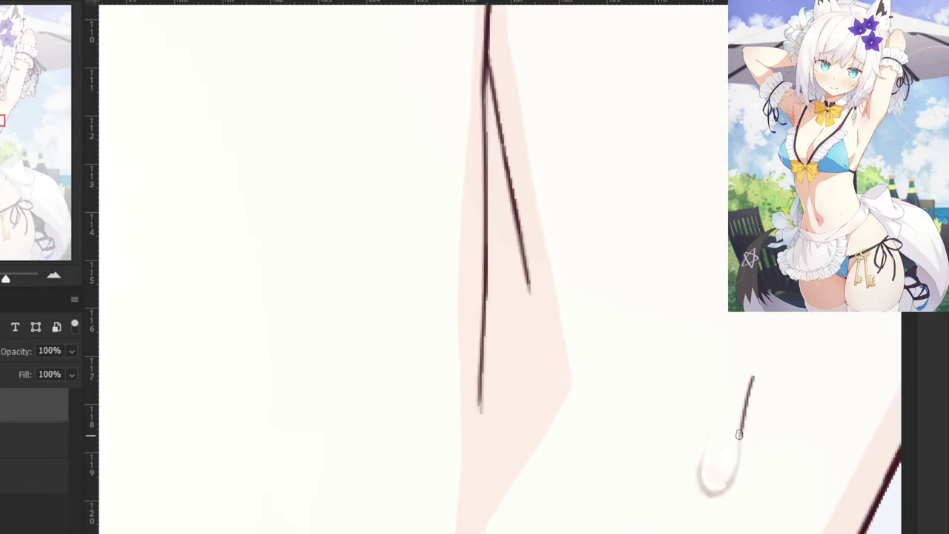
pyautogui.hotkey('ctrl', 'z')
pyautogui.moveTo(752, 379); pyautogui.dragTo(732, 480)
pyautogui.hotkey('ctrl', 'z')
pyautogui.moveTo(740, 447); pyautogui.dragTo(723, 492)
pyautogui.moveTo(710, 423)
pyautogui.mouseDown()
pyautogui.moveTo(701, 475)
pyautogui.moveTo(700, 462)
pyautogui.moveTo(716, 495)
pyautogui.moveTo(730, 487)
pyautogui.mouseUp()
pyautogui.hotkey('ctrl', 'z')
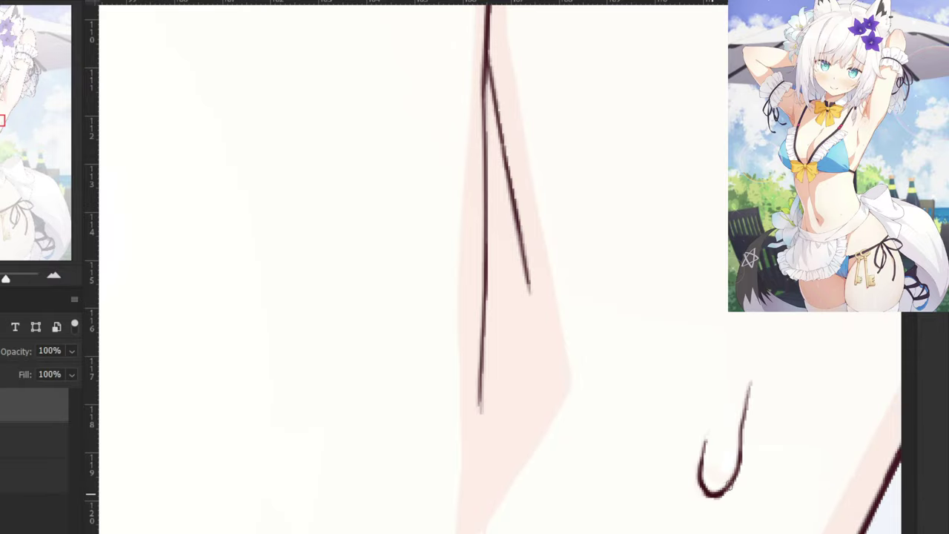
# Examine the inked torso side, crease and sweat drop within the whole upper body and chest area.
pyautogui.hotkey('ctrl', '-')
pyautogui.hotkey('ctrl', '-')
pyautogui.hotkey('ctrl', '-')
pyautogui.hotkey('ctrl', '-')
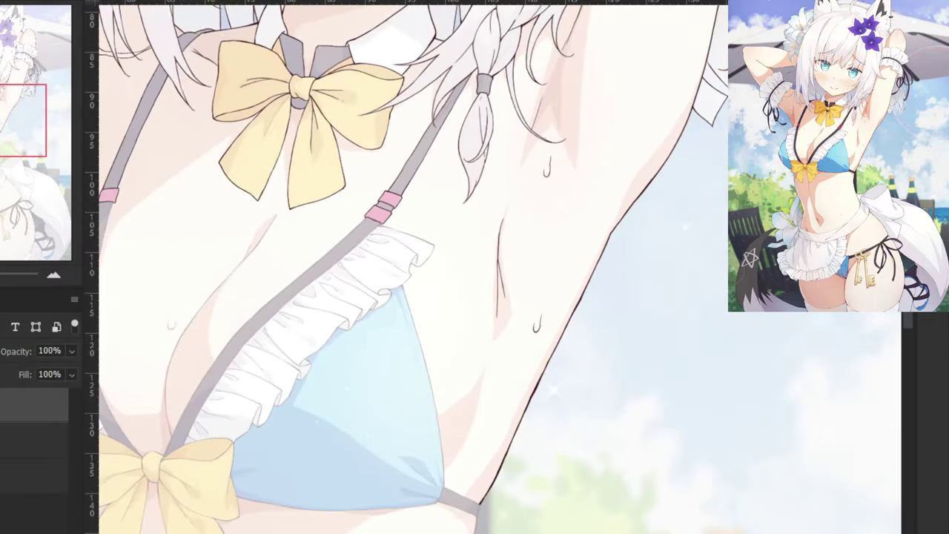
pyautogui.hotkey('ctrl', '-')
pyautogui.moveTo(203, 312); pyautogui.dragTo(196, 434)
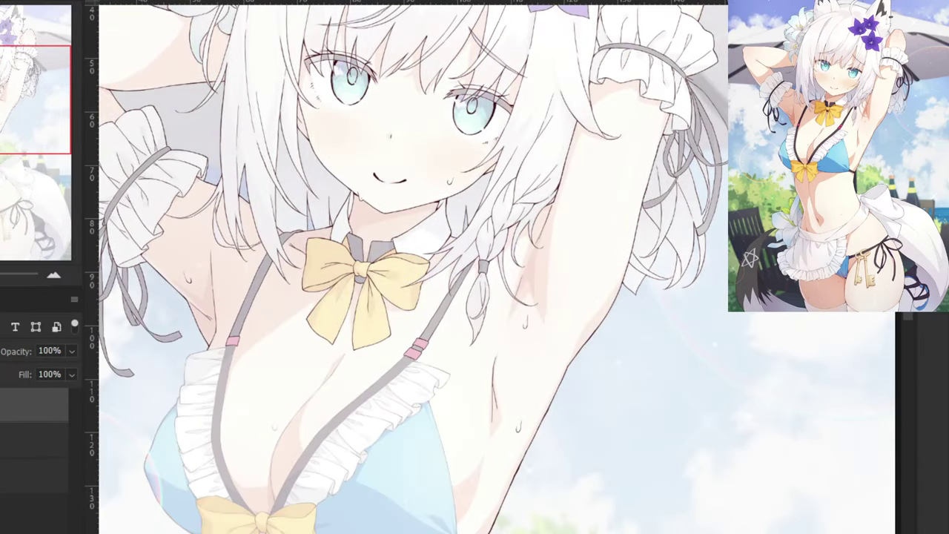
pyautogui.hotkey('ctrl', '+')
pyautogui.moveTo(136, 475); pyautogui.dragTo(416, 334)
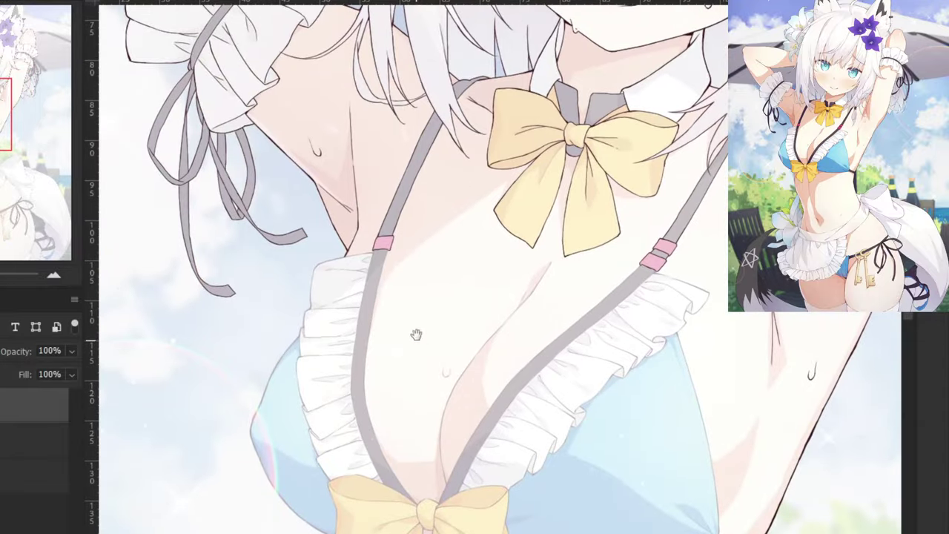
# Ink the upper end of the cleavage line below the neck bow, down to where its short side line branches off.
pyautogui.scroll(6, 631, 275)
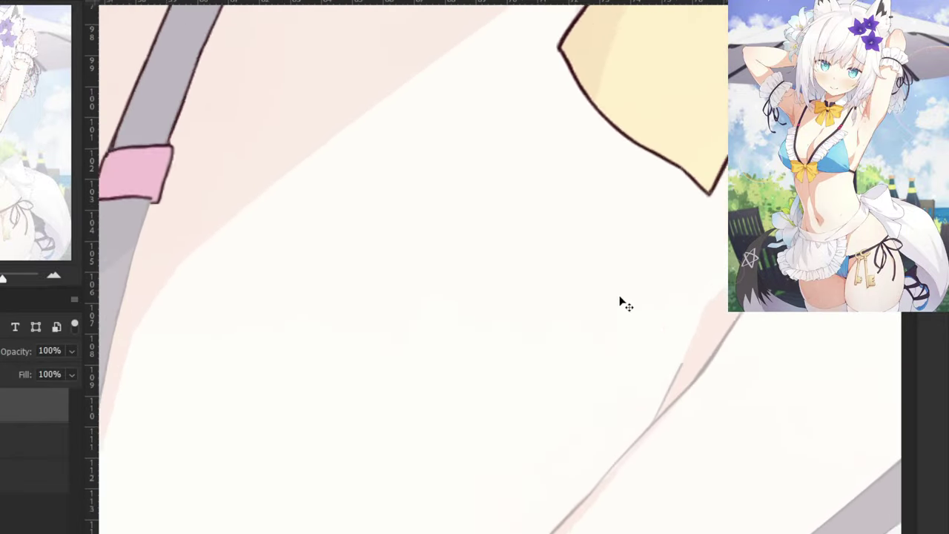
pyautogui.scroll(1, 622, 300)
pyautogui.moveTo(792, 251); pyautogui.dragTo(719, 363)
pyautogui.moveTo(743, 322); pyautogui.dragTo(694, 392)
pyautogui.hotkey('ctrl', 'z')
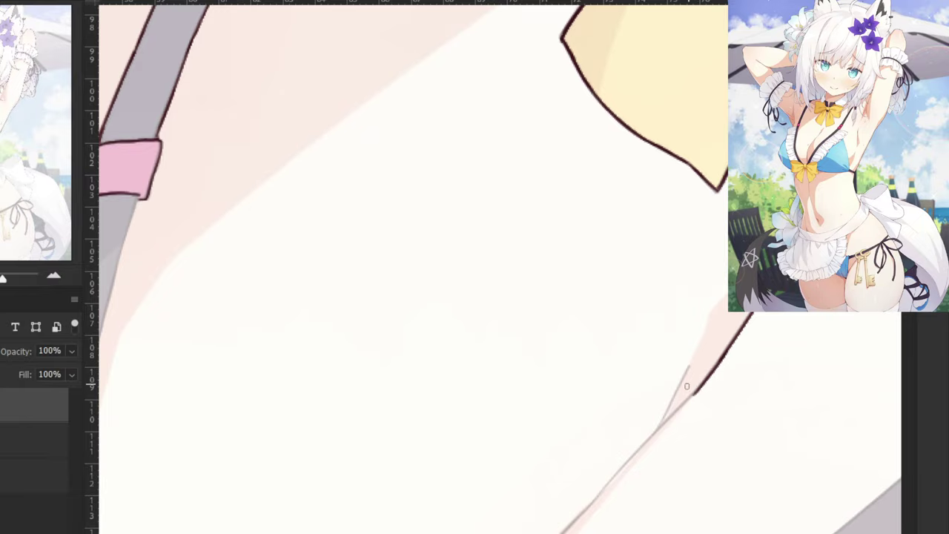
pyautogui.hotkey('ctrl', 'z')
pyautogui.moveTo(728, 347); pyautogui.dragTo(694, 392)
pyautogui.hotkey('ctrl', 'z')
pyautogui.hotkey('ctrl', 'z')
pyautogui.moveTo(729, 346); pyautogui.dragTo(663, 423)
pyautogui.hotkey('ctrl', '-')
pyautogui.hotkey('ctrl', '-')
pyautogui.hotkey('ctrl', '-')
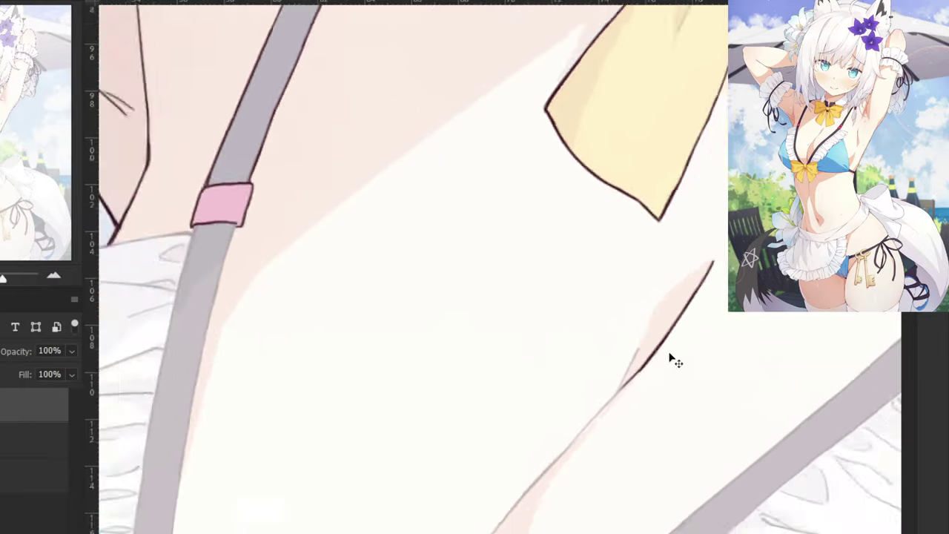
pyautogui.moveTo(389, 304); pyautogui.dragTo(264, 317)
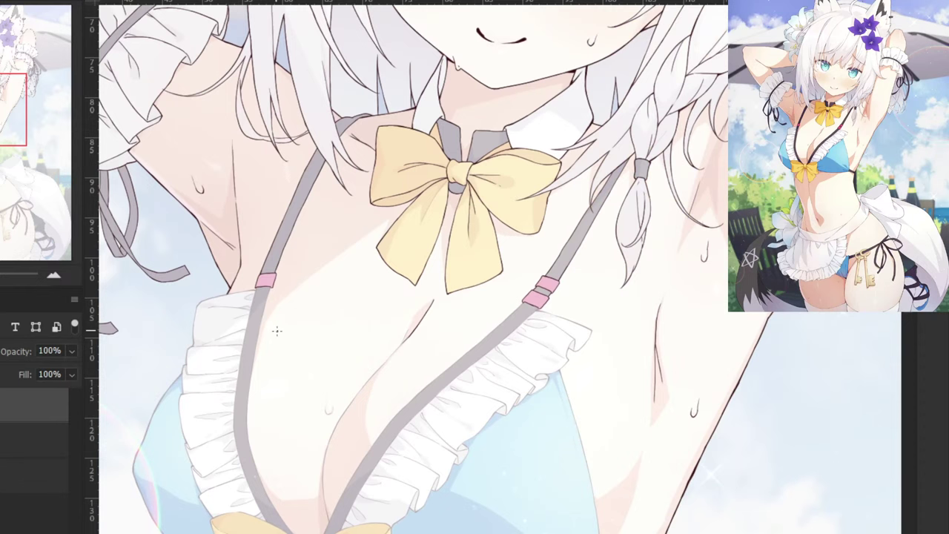
# Switch to the document with the handwritten study notes and write the heading "4.Body" below the Hair section.
pyautogui.hotkey('ctrl', '-')
pyautogui.hotkey('ctrl', '-')
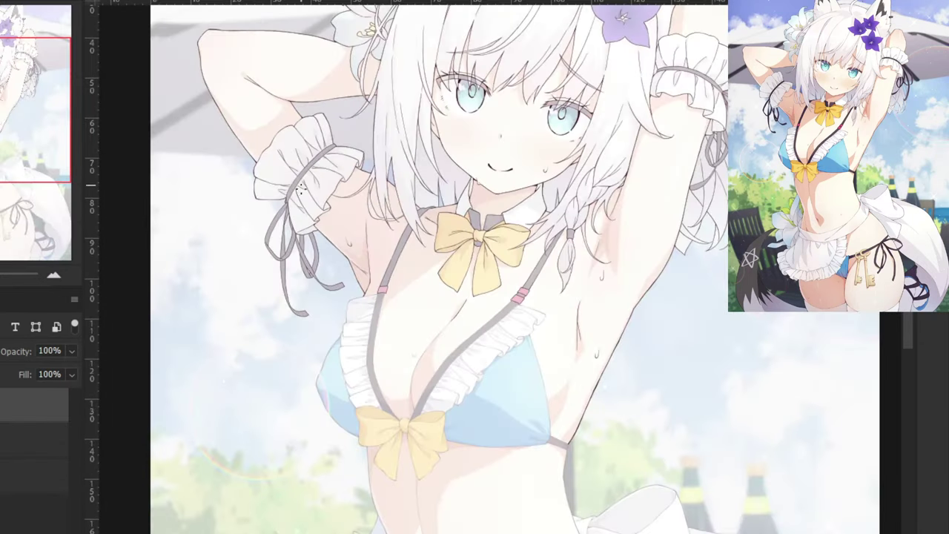
pyautogui.scroll(2, 301, 187)
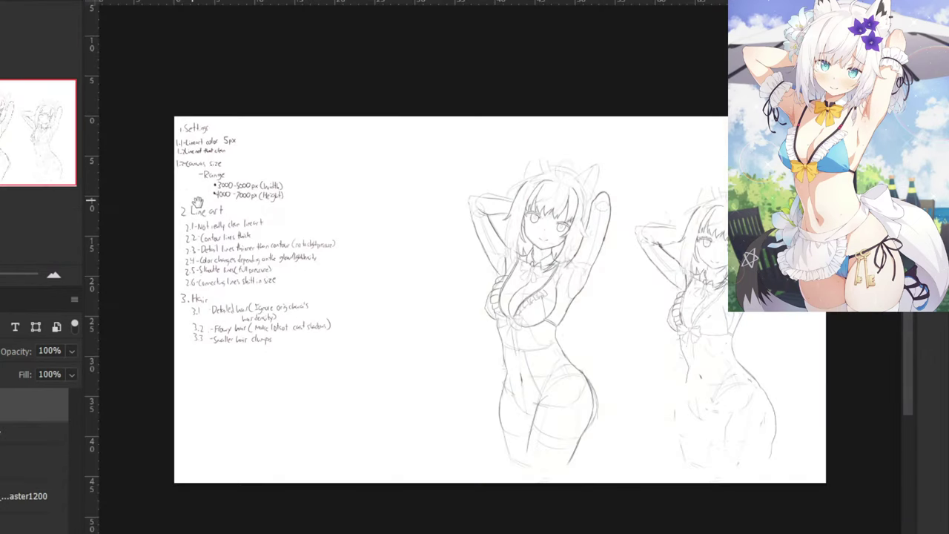
pyautogui.scroll(3, 200, 304)
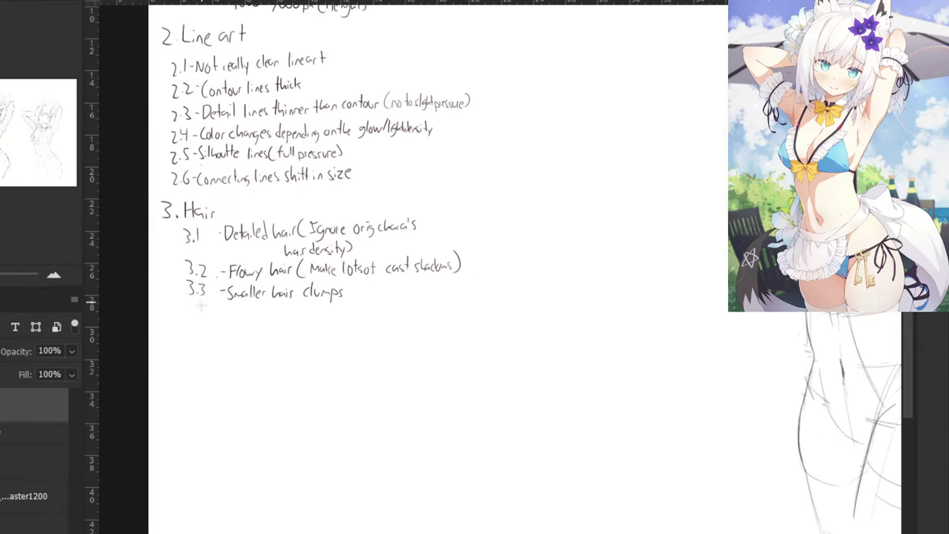
pyautogui.scroll(3, 200, 306)
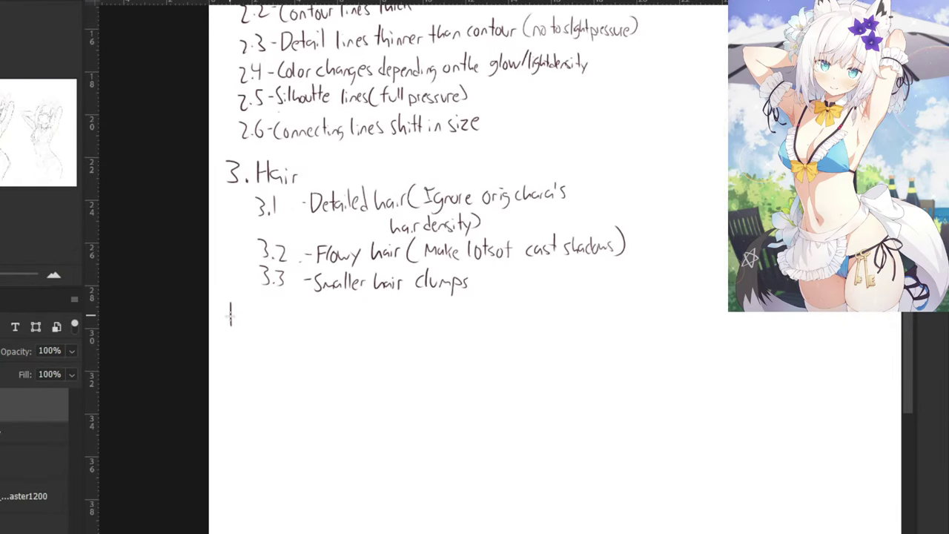
pyautogui.moveTo(226, 304)
pyautogui.mouseDown()
pyautogui.moveTo(245, 327)
pyautogui.moveTo(251, 307)
pyautogui.moveTo(262, 308)
pyautogui.moveTo(284, 325)
pyautogui.moveTo(266, 365)
pyautogui.mouseUp()
pyautogui.click(235, 317)
pyautogui.hotkey('ctrl', 'z')
pyautogui.hotkey('ctrl', 'z')
pyautogui.moveTo(265, 356)
pyautogui.mouseDown()
pyautogui.moveTo(254, 347)
pyautogui.moveTo(271, 360)
pyautogui.mouseUp()
pyautogui.hotkey('ctrl', 'z')
pyautogui.hotkey('ctrl', 'z')
pyautogui.moveTo(271, 353)
pyautogui.mouseDown()
pyautogui.moveTo(259, 349)
pyautogui.moveTo(281, 359)
pyautogui.mouseUp()
pyautogui.click(273, 357)
pyautogui.hotkey('ctrl', '+')
pyautogui.moveTo(190, 376)
pyautogui.mouseDown()
pyautogui.moveTo(208, 375)
pyautogui.moveTo(207, 390)
pyautogui.moveTo(225, 378)
pyautogui.moveTo(258, 387)
pyautogui.mouseUp()
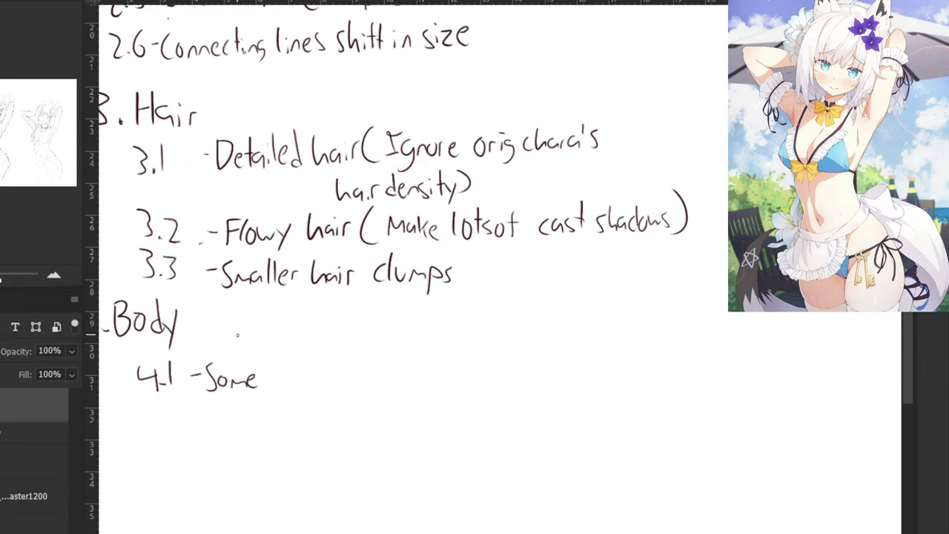
pyautogui.hotkey('ctrl', 'z')
pyautogui.hotkey('ctrl', 'z')
pyautogui.hotkey('ctrl', 'z')
pyautogui.hotkey('ctrl', 'z')
pyautogui.hotkey('ctrl', 'z')
pyautogui.hscroll(-3, 305, 286)
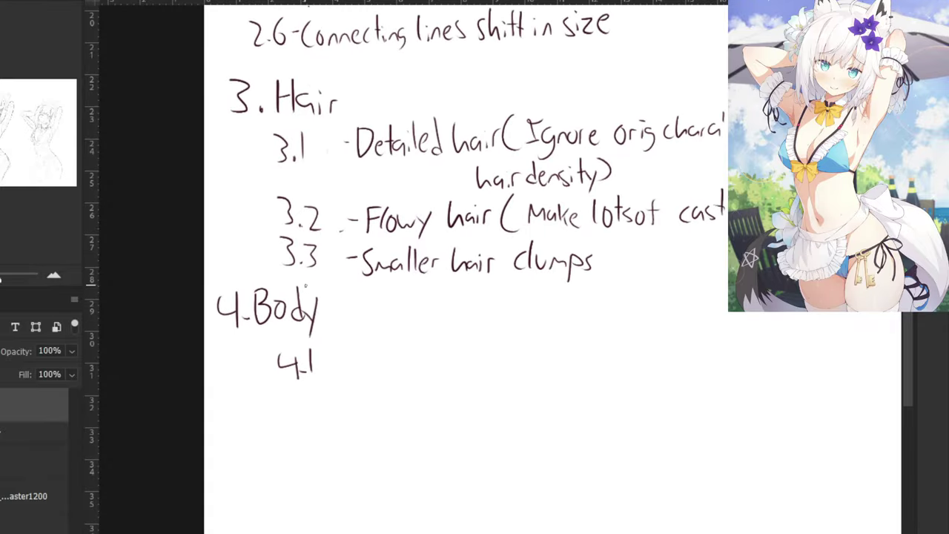
pyautogui.hotkey('ctrl', 'z')
pyautogui.hotkey('ctrl', 'z')
pyautogui.hotkey('ctrl', 'z')
pyautogui.hotkey('ctrl', 'z')
pyautogui.hotkey('ctrl', 'z')
pyautogui.hotkey('ctrl', 'z')
pyautogui.hotkey('ctrl', 'z')
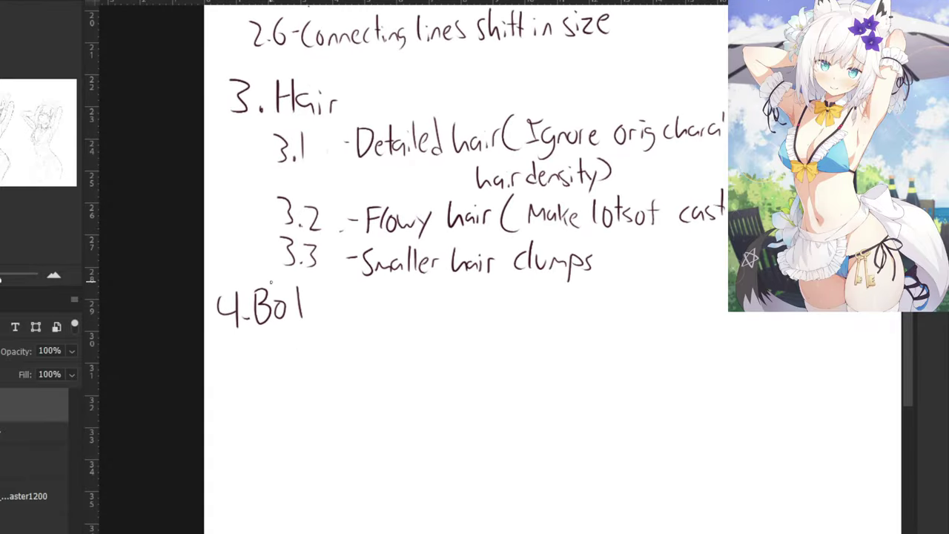
pyautogui.moveTo(300, 304)
pyautogui.mouseDown()
pyautogui.moveTo(311, 332)
pyautogui.moveTo(316, 318)
pyautogui.mouseUp()
# Write the indented sub-item "4.1-Torso" by hand under the Body heading.
pyautogui.moveTo(289, 355); pyautogui.dragTo(291, 380)
pyautogui.moveTo(284, 356)
pyautogui.mouseDown()
pyautogui.moveTo(306, 367)
pyautogui.moveTo(306, 378)
pyautogui.moveTo(342, 349)
pyautogui.mouseUp()
pyautogui.click(299, 376)
pyautogui.moveTo(332, 350)
pyautogui.mouseDown()
pyautogui.moveTo(332, 377)
pyautogui.moveTo(342, 362)
pyautogui.moveTo(359, 363)
pyautogui.mouseUp()
pyautogui.moveTo(371, 360); pyautogui.dragTo(362, 377)
pyautogui.moveTo(380, 358); pyautogui.dragTo(379, 360)
# Handwrite the nested point "4.1.1-Simplified" below the Torso sub-item.
pyautogui.moveTo(328, 408)
pyautogui.mouseDown()
pyautogui.moveTo(328, 432)
pyautogui.moveTo(331, 418)
pyautogui.moveTo(365, 424)
pyautogui.moveTo(327, 368)
pyautogui.moveTo(259, 351)
pyautogui.moveTo(288, 365)
pyautogui.mouseUp()
pyautogui.click(336, 421)
pyautogui.click(353, 423)
pyautogui.moveTo(214, 321); pyautogui.dragTo(223, 320)
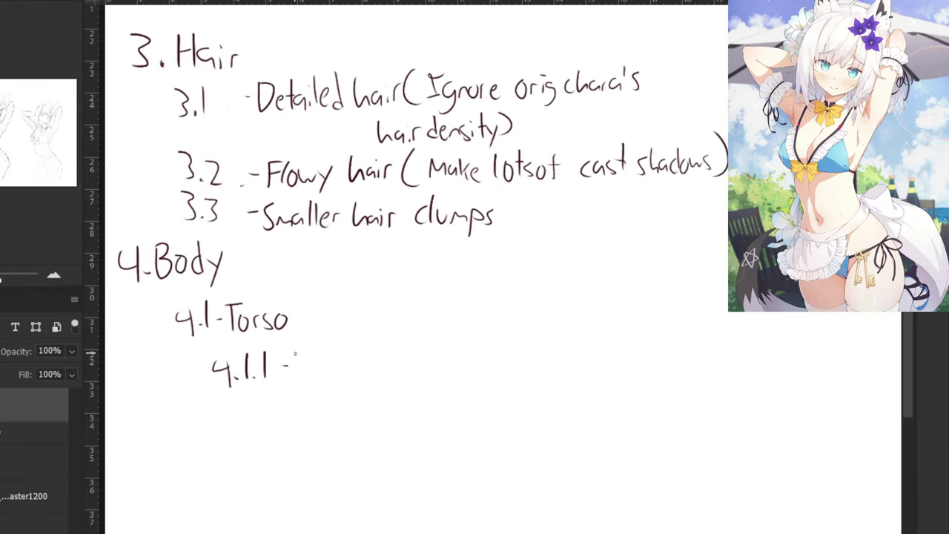
pyautogui.moveTo(304, 354)
pyautogui.mouseDown()
pyautogui.moveTo(294, 379)
pyautogui.moveTo(332, 378)
pyautogui.moveTo(335, 391)
pyautogui.mouseUp()
pyautogui.moveTo(335, 370); pyautogui.dragTo(347, 376)
pyautogui.moveTo(354, 368)
pyautogui.mouseDown()
pyautogui.moveTo(364, 376)
pyautogui.moveTo(372, 362)
pyautogui.mouseUp()
pyautogui.moveTo(374, 367)
pyautogui.mouseDown()
pyautogui.moveTo(374, 377)
pyautogui.moveTo(400, 377)
pyautogui.mouseUp()
# Start the nested point "4.1.2-Some parts" below point 4.1.1.
pyautogui.moveTo(234, 405)
pyautogui.mouseDown()
pyautogui.moveTo(234, 438)
pyautogui.moveTo(234, 420)
pyautogui.moveTo(252, 430)
pyautogui.moveTo(319, 415)
pyautogui.mouseUp()
pyautogui.click(243, 429)
pyautogui.click(261, 429)
pyautogui.moveTo(330, 425); pyautogui.dragTo(350, 420)
pyautogui.hotkey('ctrl', 'z')
pyautogui.hotkey('ctrl', 'z')
pyautogui.moveTo(345, 420)
pyautogui.mouseDown()
pyautogui.moveTo(373, 432)
pyautogui.moveTo(386, 415)
pyautogui.mouseUp()
pyautogui.moveTo(387, 409); pyautogui.dragTo(399, 417)
pyautogui.moveTo(412, 391); pyautogui.dragTo(418, 405)
# Continue point 4.1.2 on the same line with the words "aren't visible in".
pyautogui.moveTo(424, 405)
pyautogui.mouseDown()
pyautogui.moveTo(418, 416)
pyautogui.moveTo(346, 387)
pyautogui.moveTo(356, 394)
pyautogui.mouseUp()
pyautogui.moveTo(365, 395)
pyautogui.mouseDown()
pyautogui.moveTo(370, 385)
pyautogui.moveTo(378, 396)
pyautogui.moveTo(401, 393)
pyautogui.moveTo(400, 378)
pyautogui.mouseUp()
pyautogui.moveTo(411, 364)
pyautogui.mouseDown()
pyautogui.moveTo(412, 395)
pyautogui.moveTo(417, 385)
pyautogui.moveTo(444, 381)
pyautogui.moveTo(448, 393)
pyautogui.mouseUp()
pyautogui.hotkey('ctrl', 'z')
pyautogui.click(443, 375)
pyautogui.moveTo(460, 383)
pyautogui.mouseDown()
pyautogui.moveTo(461, 393)
pyautogui.moveTo(476, 394)
pyautogui.mouseUp()
pyautogui.click(458, 376)
pyautogui.moveTo(477, 387); pyautogui.dragTo(520, 393)
pyautogui.click(502, 369)
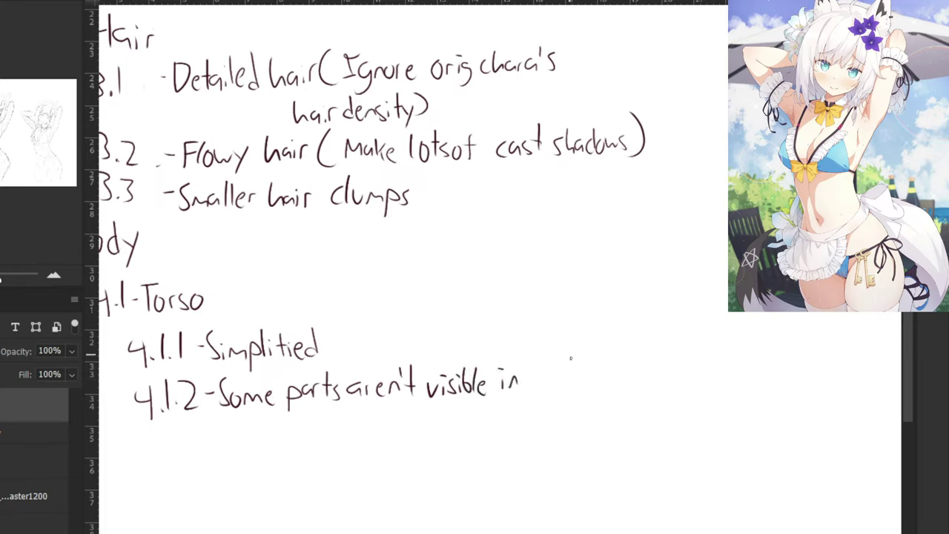
# Complete the first line of point 4.1.2 with "the line art" and begin its second line with "thus".
pyautogui.moveTo(541, 359)
pyautogui.mouseDown()
pyautogui.moveTo(541, 389)
pyautogui.moveTo(545, 375)
pyautogui.mouseUp()
pyautogui.moveTo(548, 364)
pyautogui.mouseDown()
pyautogui.moveTo(555, 387)
pyautogui.moveTo(583, 389)
pyautogui.mouseUp()
pyautogui.moveTo(590, 386)
pyautogui.mouseDown()
pyautogui.moveTo(596, 372)
pyautogui.moveTo(600, 387)
pyautogui.mouseUp()
pyautogui.moveTo(600, 381); pyautogui.dragTo(624, 383)
pyautogui.moveTo(629, 381)
pyautogui.mouseDown()
pyautogui.moveTo(637, 371)
pyautogui.moveTo(647, 382)
pyautogui.mouseUp()
pyautogui.moveTo(639, 373); pyautogui.dragTo(653, 369)
pyautogui.hotkey('ctrl', 'z')
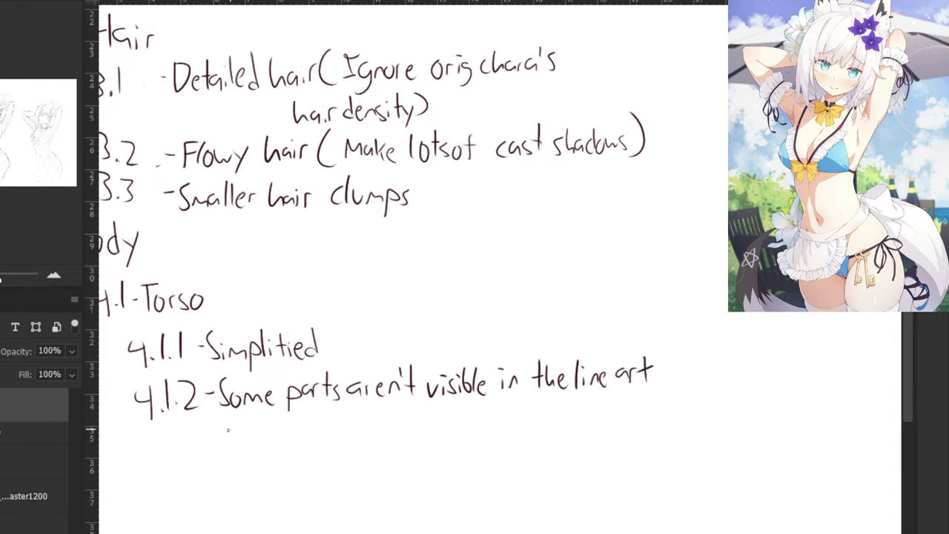
pyautogui.moveTo(224, 419)
pyautogui.mouseDown()
pyautogui.moveTo(226, 450)
pyautogui.moveTo(230, 439)
pyautogui.mouseUp()
pyautogui.moveTo(226, 423)
pyautogui.mouseDown()
pyautogui.moveTo(238, 445)
pyautogui.moveTo(257, 430)
pyautogui.moveTo(255, 444)
pyautogui.mouseUp()
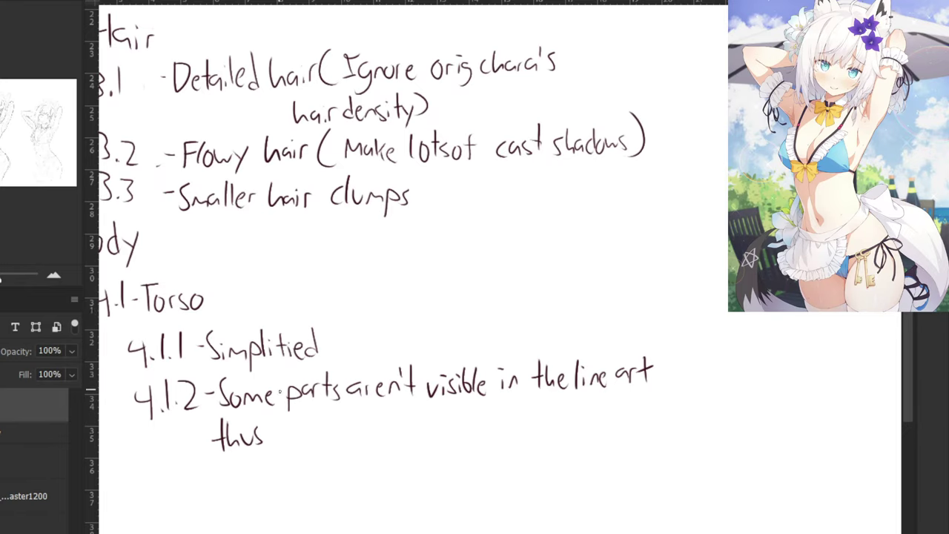
# Erase the word "parts" in point 4.1.2 and write "muscles" in its place.
pyautogui.press('e')
pyautogui.moveTo(282, 386)
pyautogui.mouseDown()
pyautogui.moveTo(319, 399)
pyautogui.moveTo(330, 384)
pyautogui.moveTo(325, 396)
pyautogui.moveTo(280, 397)
pyautogui.moveTo(335, 398)
pyautogui.mouseUp()
pyautogui.press('b')
pyautogui.hotkey('ctrl', 'z')
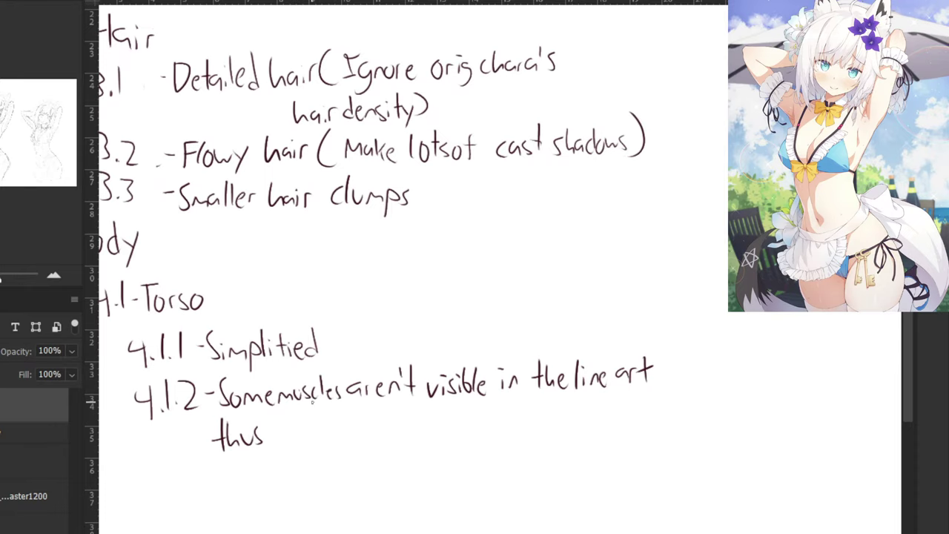
# Write "they" after "thus" on the second line of point 4.1.2, taking back badly shaped strokes.
pyautogui.hotkey('ctrl', '-')
pyautogui.hotkey('ctrl', '-')
pyautogui.hotkey('ctrl', '+')
pyautogui.hotkey('ctrl', '+')
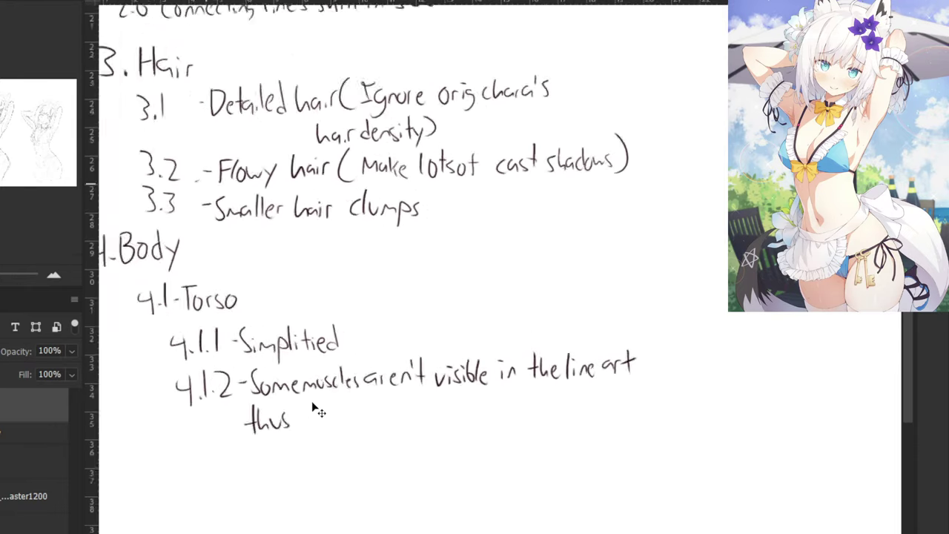
pyautogui.moveTo(291, 412); pyautogui.dragTo(289, 441)
pyautogui.moveTo(283, 428); pyautogui.dragTo(305, 437)
pyautogui.moveTo(305, 435); pyautogui.dragTo(314, 438)
pyautogui.moveTo(324, 423); pyautogui.dragTo(318, 450)
pyautogui.moveTo(311, 428); pyautogui.dragTo(317, 438)
pyautogui.hotkey('ctrl', 'z')
pyautogui.hotkey('ctrl', 'z')
pyautogui.hotkey('ctrl', 'z')
pyautogui.hotkey('ctrl', 'z')
# Continue the second line of point 4.1.2 with the words "appear with".
pyautogui.moveTo(323, 419)
pyautogui.mouseDown()
pyautogui.moveTo(319, 451)
pyautogui.moveTo(321, 434)
pyautogui.moveTo(351, 438)
pyautogui.moveTo(353, 446)
pyautogui.mouseUp()
pyautogui.moveTo(353, 424); pyautogui.dragTo(369, 442)
pyautogui.moveTo(368, 424); pyautogui.dragTo(393, 434)
pyautogui.moveTo(396, 423)
pyautogui.mouseDown()
pyautogui.moveTo(443, 430)
pyautogui.moveTo(455, 412)
pyautogui.mouseUp()
pyautogui.moveTo(458, 405); pyautogui.dragTo(457, 422)
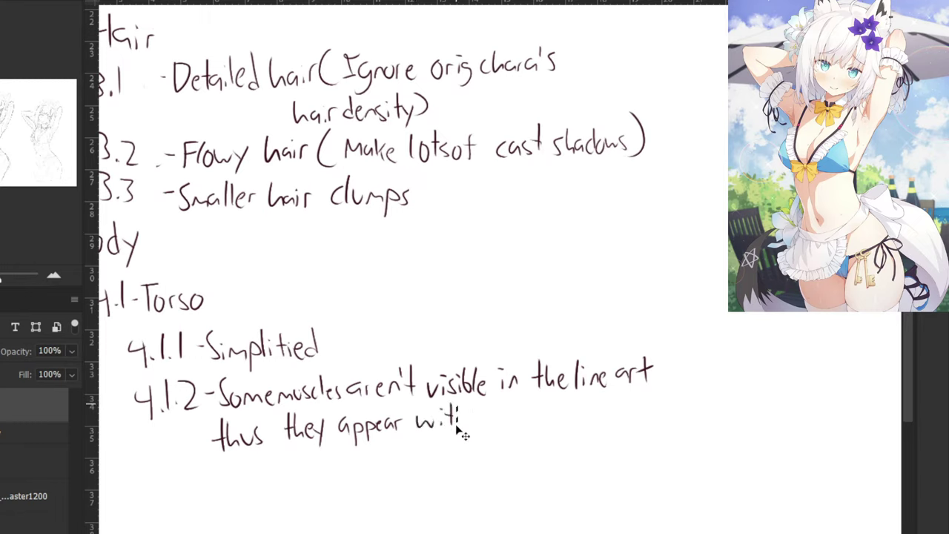
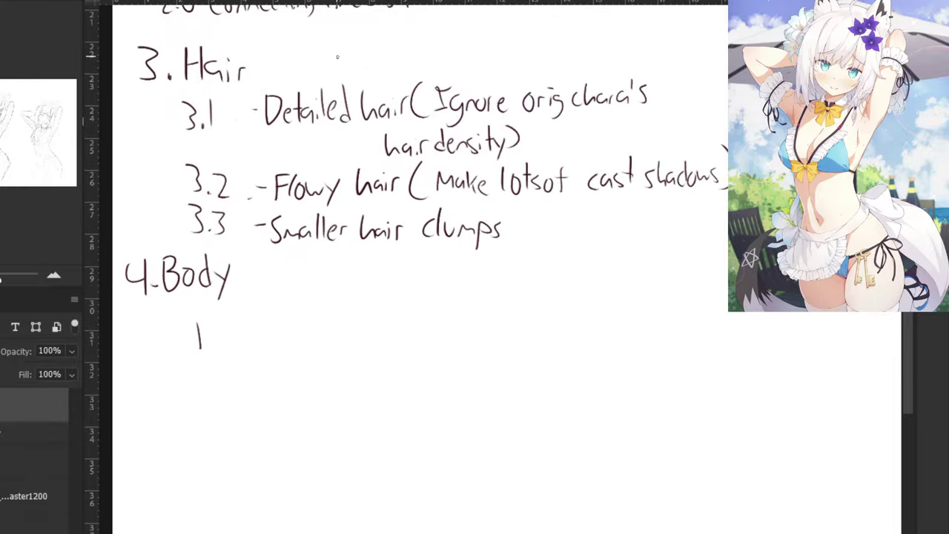
# Write the sub-item number "4.1" and a dash, indented under the Body heading.
pyautogui.moveTo(156, 208); pyautogui.dragTo(257, 208)
pyautogui.click(305, 332)
pyautogui.moveTo(290, 316)
pyautogui.mouseDown()
pyautogui.moveTo(296, 339)
pyautogui.moveTo(321, 342)
pyautogui.mouseUp()
pyautogui.hotkey('ctrl', 'z')
pyautogui.hotkey('ctrl', 'z')
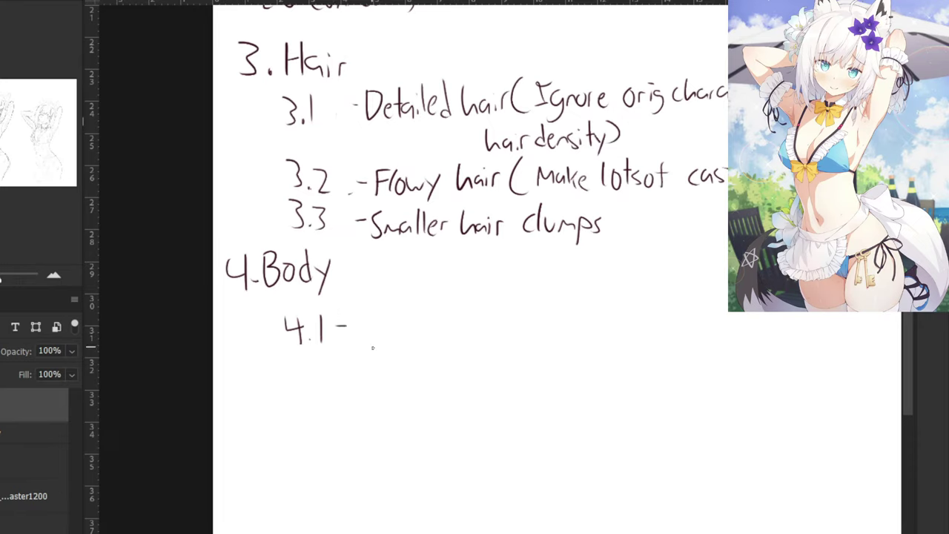
pyautogui.moveTo(362, 314)
pyautogui.mouseDown()
pyautogui.moveTo(355, 338)
pyautogui.moveTo(420, 334)
pyautogui.mouseUp()
pyautogui.hotkey('ctrl', 'z')
pyautogui.moveTo(430, 308)
pyautogui.mouseDown()
pyautogui.moveTo(424, 333)
pyautogui.moveTo(436, 321)
pyautogui.mouseUp()
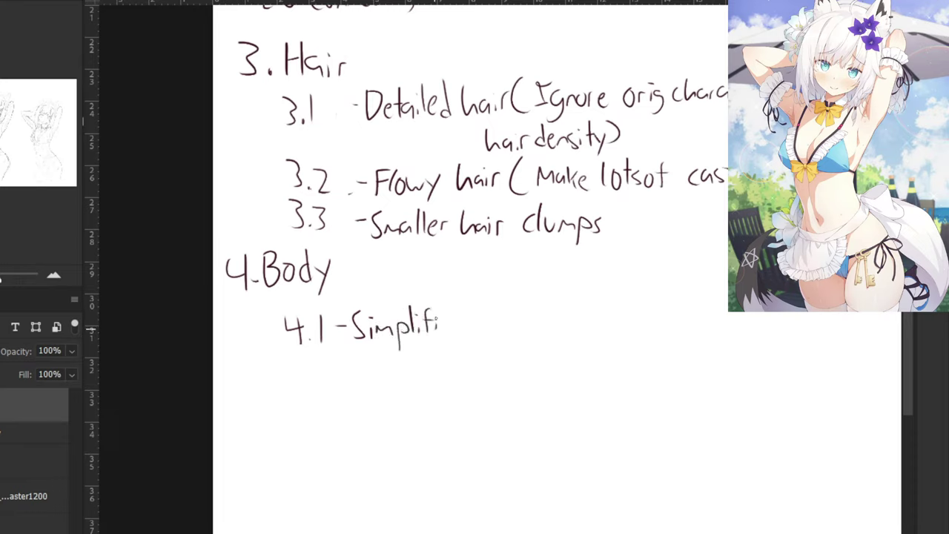
pyautogui.hotkey('ctrl', 'z')
pyautogui.hotkey('ctrl', 'z')
pyautogui.hotkey('ctrl', 'z')
pyautogui.hotkey('ctrl', 'z')
pyautogui.hotkey('ctrl', 'z')
pyautogui.hotkey('ctrl', 'z')
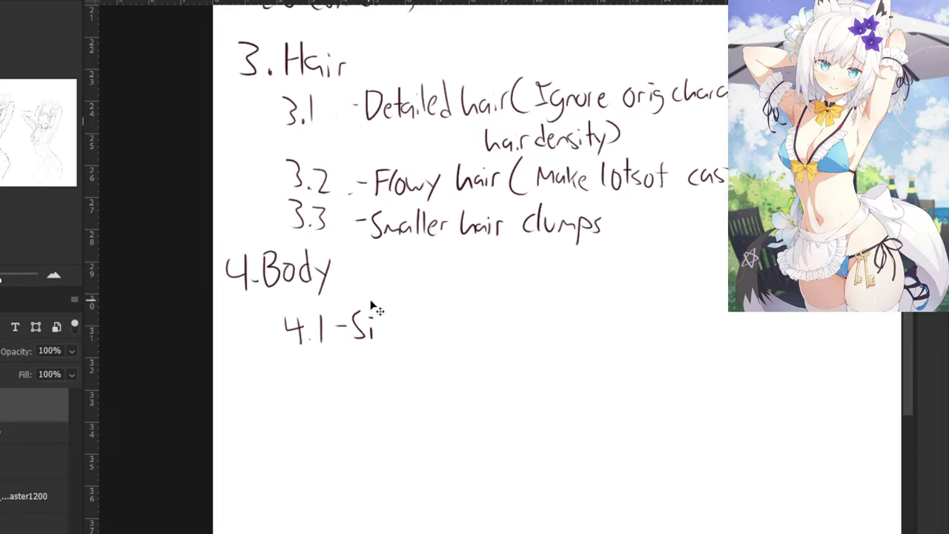
pyautogui.hotkey('ctrl', 'z')
pyautogui.hotkey('ctrl', 'z')
# Write "Torso" by hand as the title of sub-item 4.1.
pyautogui.moveTo(354, 312); pyautogui.dragTo(373, 314)
pyautogui.moveTo(360, 316)
pyautogui.mouseDown()
pyautogui.moveTo(361, 339)
pyautogui.moveTo(371, 330)
pyautogui.mouseUp()
pyautogui.moveTo(379, 334); pyautogui.dragTo(406, 327)
# Handwrite the nested point "4.1.1-Simplified muscles" beneath the Torso sub-item.
pyautogui.moveTo(336, 365); pyautogui.dragTo(336, 398)
pyautogui.moveTo(326, 367)
pyautogui.mouseDown()
pyautogui.moveTo(348, 394)
pyautogui.moveTo(364, 391)
pyautogui.mouseUp()
pyautogui.click(342, 386)
pyautogui.click(356, 387)
pyautogui.moveTo(398, 365)
pyautogui.mouseDown()
pyautogui.moveTo(393, 387)
pyautogui.moveTo(425, 385)
pyautogui.mouseUp()
pyautogui.moveTo(428, 374)
pyautogui.mouseDown()
pyautogui.moveTo(428, 398)
pyautogui.moveTo(442, 381)
pyautogui.moveTo(456, 388)
pyautogui.moveTo(464, 371)
pyautogui.moveTo(468, 386)
pyautogui.moveTo(482, 383)
pyautogui.mouseUp()
pyautogui.click(465, 367)
pyautogui.moveTo(491, 371); pyautogui.dragTo(495, 381)
pyautogui.moveTo(500, 316); pyautogui.dragTo(370, 286)
pyautogui.hotkey('ctrl', 'z')
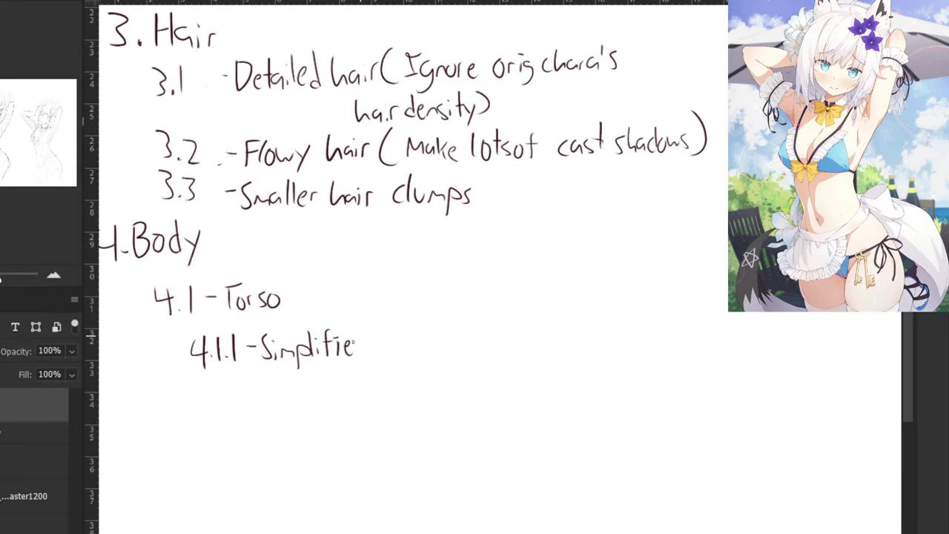
pyautogui.moveTo(366, 342)
pyautogui.mouseDown()
pyautogui.moveTo(366, 353)
pyautogui.moveTo(439, 348)
pyautogui.mouseUp()
pyautogui.moveTo(443, 318)
pyautogui.mouseDown()
pyautogui.moveTo(445, 347)
pyautogui.moveTo(465, 339)
pyautogui.moveTo(464, 350)
pyautogui.mouseUp()
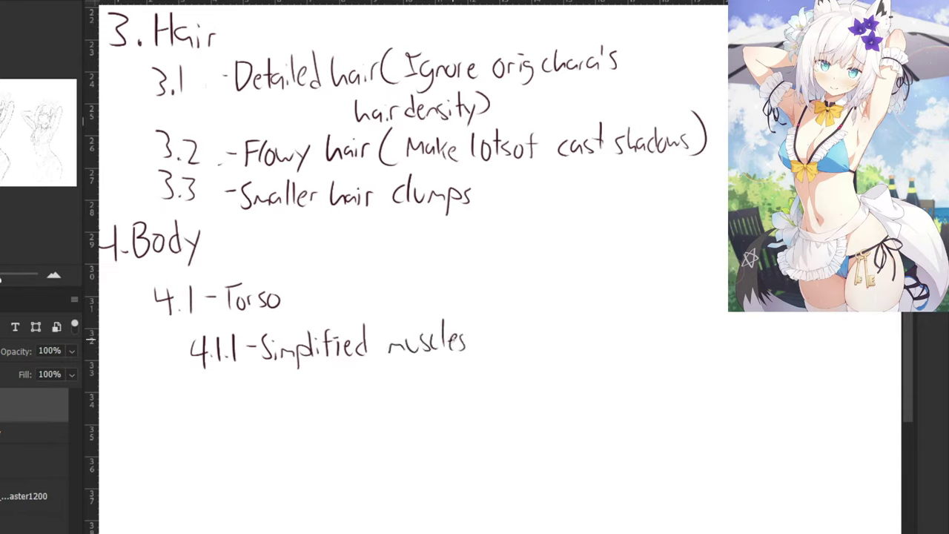
# Number the next nested point "4.2.2" with a dash, directly below the simplified muscles point.
pyautogui.moveTo(203, 383)
pyautogui.mouseDown()
pyautogui.moveTo(203, 413)
pyautogui.moveTo(213, 397)
pyautogui.moveTo(286, 392)
pyautogui.mouseUp()
pyautogui.click(211, 401)
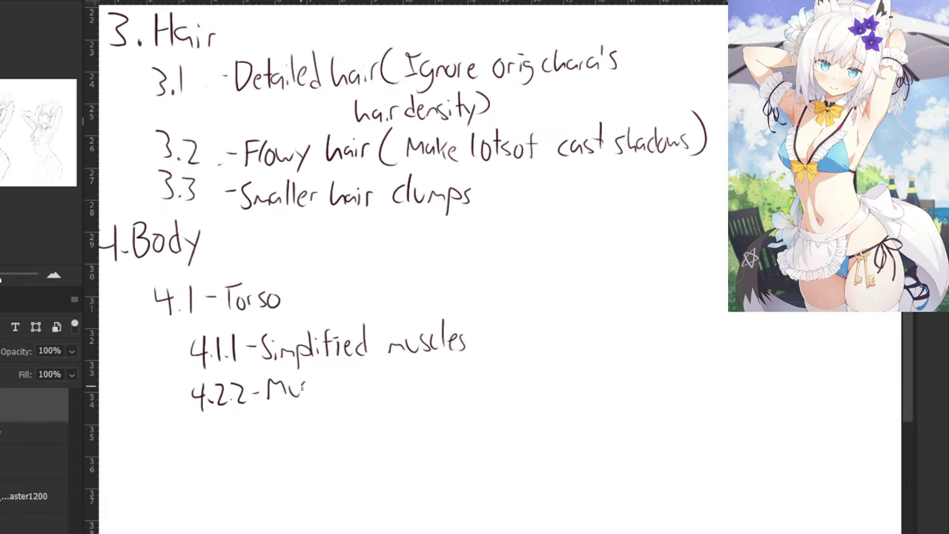
pyautogui.moveTo(325, 365); pyautogui.dragTo(325, 390)
pyautogui.moveTo(331, 387)
pyautogui.mouseDown()
pyautogui.moveTo(337, 395)
pyautogui.moveTo(324, 398)
pyautogui.moveTo(336, 396)
pyautogui.moveTo(327, 393)
pyautogui.mouseUp()
pyautogui.hotkey('ctrl', 'z')
pyautogui.hotkey('ctrl', 'z')
pyautogui.hotkey('ctrl', 'z')
pyautogui.hotkey('ctrl', 'z')
pyautogui.hotkey('ctrl', 'z')
pyautogui.hotkey('ctrl', 'z')
pyautogui.hotkey('ctrl', 'z')
pyautogui.moveTo(329, 389); pyautogui.dragTo(339, 395)
pyautogui.hotkey('ctrl', 'z')
pyautogui.hotkey('ctrl', 'z')
pyautogui.hotkey('ctrl', 'z')
pyautogui.hotkey('ctrl', 'z')
pyautogui.hotkey('ctrl', 'z')
pyautogui.hotkey('ctrl', 'z')
# Write "Some muscle are only" as the start of point 4.2.2.
pyautogui.moveTo(281, 379)
pyautogui.mouseDown()
pyautogui.moveTo(275, 400)
pyautogui.moveTo(371, 393)
pyautogui.mouseUp()
pyautogui.moveTo(385, 360)
pyautogui.mouseDown()
pyautogui.moveTo(384, 380)
pyautogui.moveTo(397, 392)
pyautogui.moveTo(428, 385)
pyautogui.mouseUp()
pyautogui.hotkey('ctrl', 'z')
pyautogui.hotkey('ctrl', 'z')
pyautogui.moveTo(427, 386)
pyautogui.mouseDown()
pyautogui.moveTo(467, 377)
pyautogui.moveTo(488, 384)
pyautogui.mouseUp()
pyautogui.click(497, 379)
pyautogui.moveTo(497, 359); pyautogui.dragTo(498, 385)
pyautogui.moveTo(503, 369); pyautogui.dragTo(506, 378)
# Handwrite "visible" as the continuation of torso point 4.2.2.
pyautogui.moveTo(510, 368)
pyautogui.mouseDown()
pyautogui.moveTo(504, 391)
pyautogui.moveTo(536, 363)
pyautogui.mouseUp()
pyautogui.moveTo(540, 367)
pyautogui.mouseDown()
pyautogui.moveTo(541, 378)
pyautogui.moveTo(573, 374)
pyautogui.mouseUp()
pyautogui.moveTo(579, 347); pyautogui.dragTo(582, 374)
pyautogui.moveTo(586, 368); pyautogui.dragTo(626, 373)
pyautogui.moveTo(631, 344)
pyautogui.mouseDown()
pyautogui.moveTo(643, 369)
pyautogui.moveTo(655, 343)
pyautogui.moveTo(652, 371)
pyautogui.mouseUp()
pyautogui.moveTo(659, 342)
pyautogui.mouseDown()
pyautogui.moveTo(653, 369)
pyautogui.moveTo(662, 333)
pyautogui.moveTo(666, 359)
pyautogui.moveTo(687, 354)
pyautogui.moveTo(681, 377)
pyautogui.mouseUp()
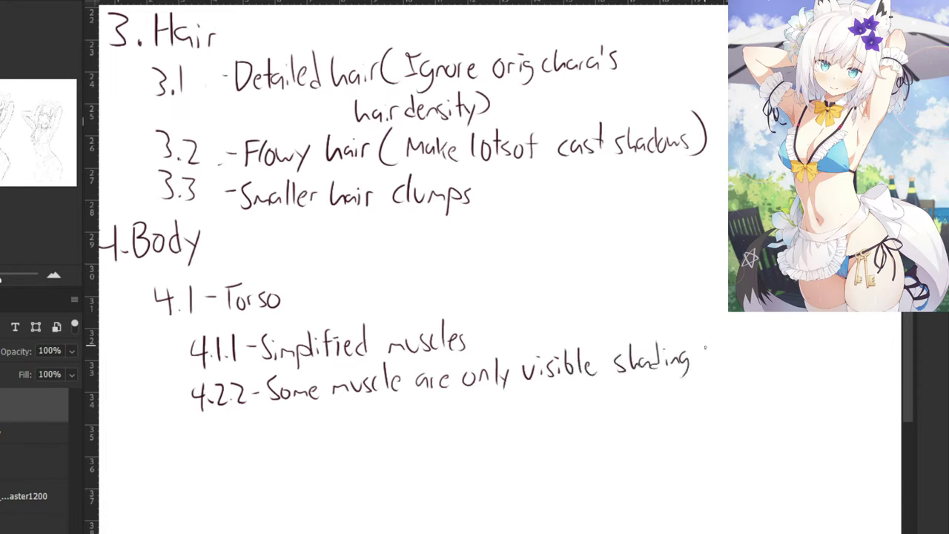
pyautogui.hotkey('ctrl', 'z')
pyautogui.hotkey('ctrl', 'z')
pyautogui.hotkey('ctrl', 'z')
pyautogui.hotkey('ctrl', 'z')
pyautogui.hotkey('ctrl', 'z')
pyautogui.hotkey('ctrl', 'z')
pyautogui.hotkey('ctrl', 'z')
pyautogui.hotkey('ctrl', 'z')
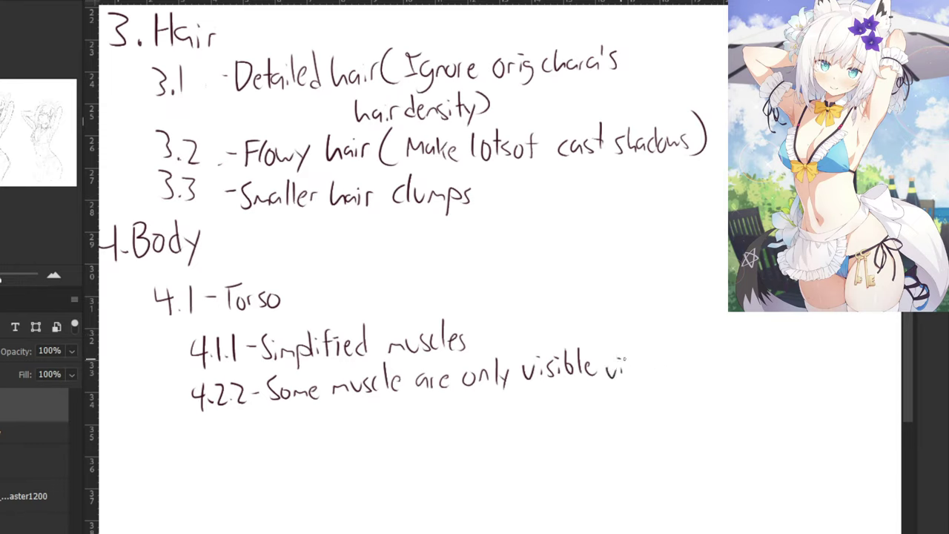
# Finish handwriting "via shading" on the first line of point 4.2.2.
pyautogui.click(625, 359)
pyautogui.moveTo(636, 362)
pyautogui.mouseDown()
pyautogui.moveTo(636, 372)
pyautogui.moveTo(654, 374)
pyautogui.mouseUp()
pyautogui.moveTo(665, 343)
pyautogui.mouseDown()
pyautogui.moveTo(675, 371)
pyautogui.moveTo(693, 348)
pyautogui.moveTo(700, 369)
pyautogui.mouseUp()
pyautogui.moveTo(703, 362)
pyautogui.mouseDown()
pyautogui.moveTo(714, 368)
pyautogui.moveTo(702, 379)
pyautogui.mouseUp()
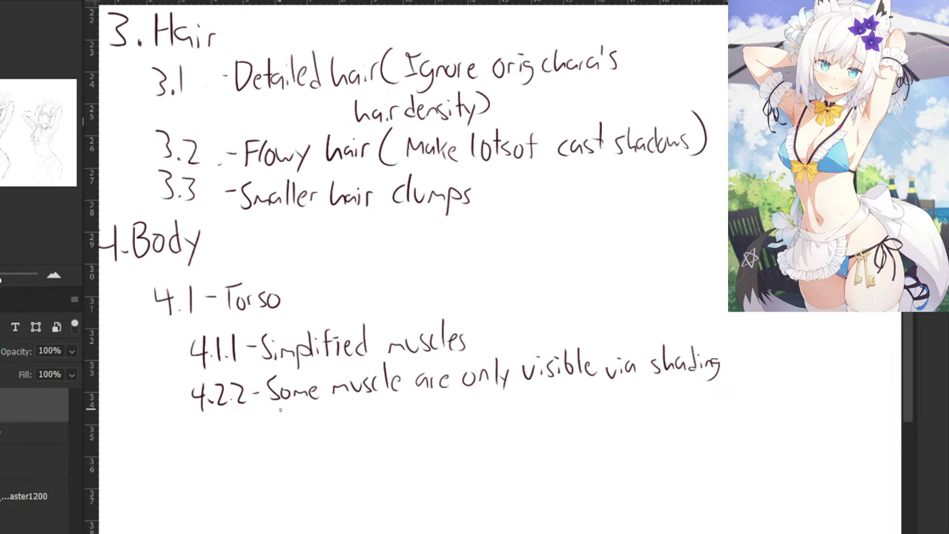
# Handwrite "and not line art" on a second line beneath point 4.2.2.
pyautogui.moveTo(282, 420)
pyautogui.mouseDown()
pyautogui.moveTo(283, 429)
pyautogui.moveTo(338, 430)
pyautogui.mouseUp()
pyautogui.moveTo(346, 401)
pyautogui.mouseDown()
pyautogui.moveTo(344, 427)
pyautogui.moveTo(363, 426)
pyautogui.mouseUp()
pyautogui.moveTo(369, 419); pyautogui.dragTo(384, 425)
pyautogui.moveTo(385, 421); pyautogui.dragTo(414, 420)
pyautogui.moveTo(429, 399)
pyautogui.mouseDown()
pyautogui.moveTo(427, 423)
pyautogui.moveTo(431, 413)
pyautogui.mouseUp()
# Save the style notes document with Save As in the Downloads folder.
pyautogui.hotkey('ctrl', '-')
pyautogui.hotkey('ctrl', '-')
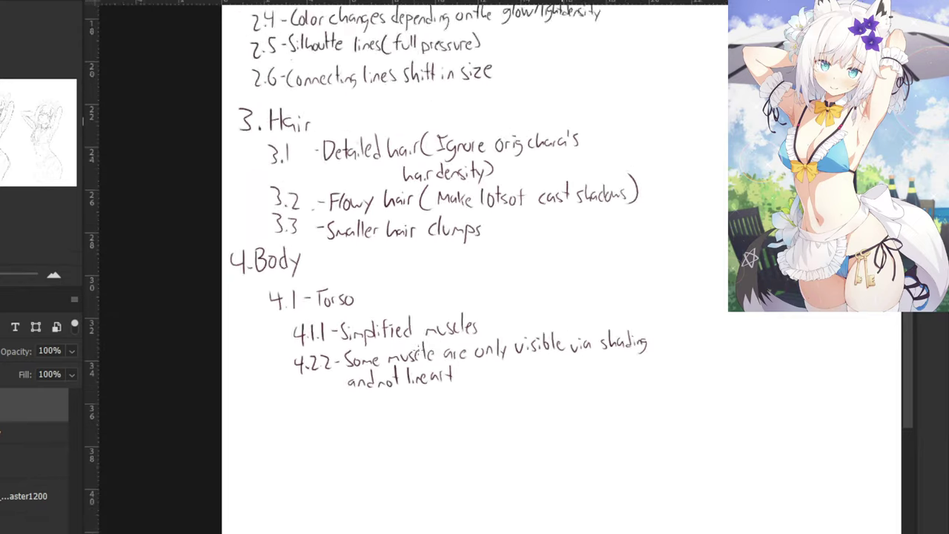
pyautogui.moveTo(329, 258); pyautogui.dragTo(209, 320)
pyautogui.hotkey('ctrl', '-')
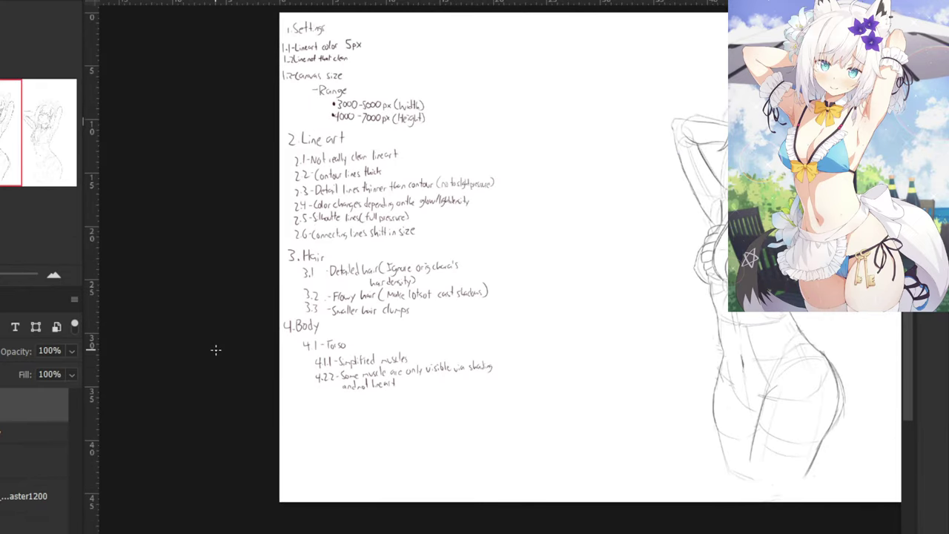
pyautogui.moveTo(362, 133)
pyautogui.mouseDown()
pyautogui.moveTo(343, 162)
pyautogui.moveTo(349, 180)
pyautogui.mouseUp()
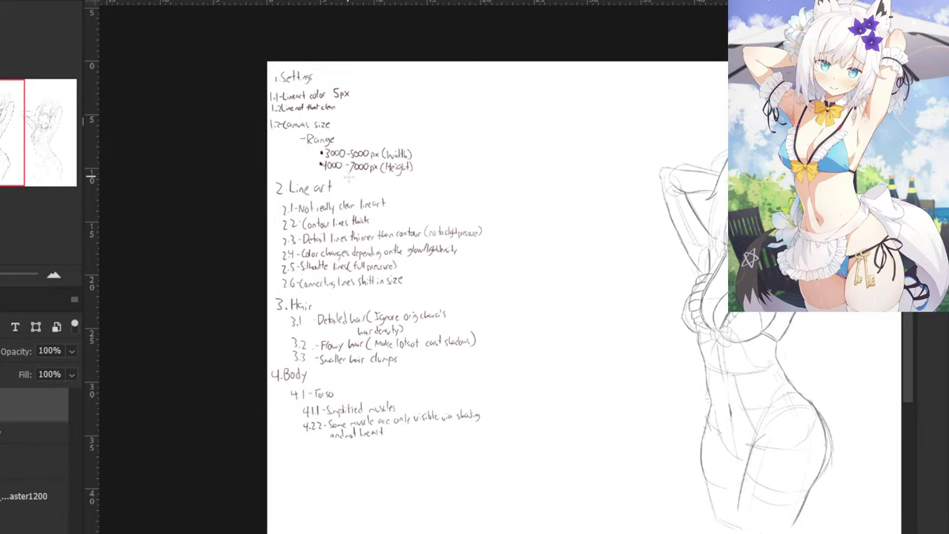
pyautogui.hotkey('ctrl', 'shift', 's')
pyautogui.moveTo(221, 448); pyautogui.dragTo(349, 446)
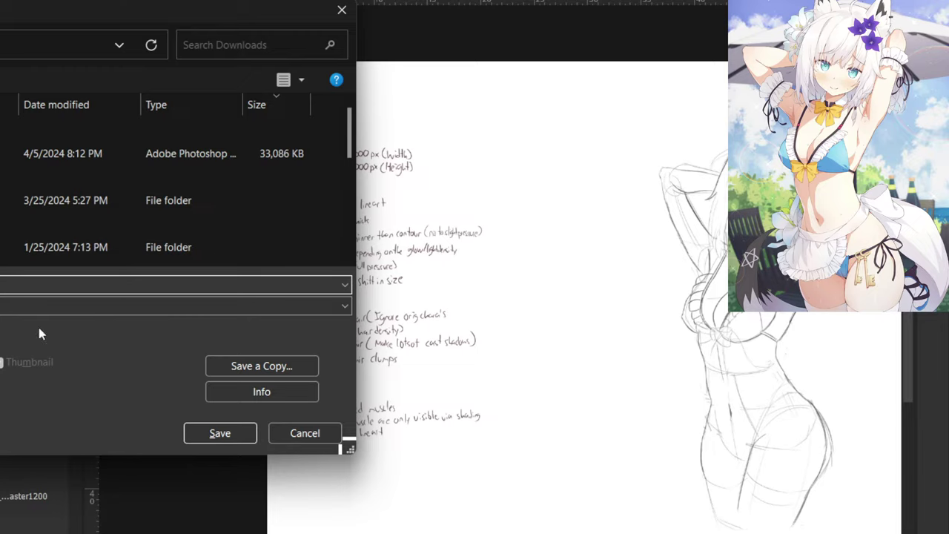
pyautogui.click(214, 435)
pyautogui.click(367, 136)
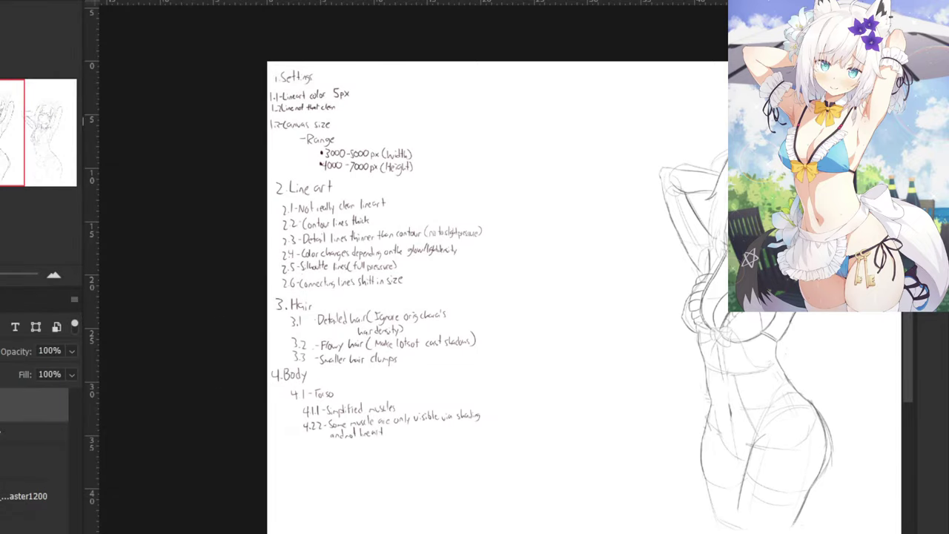
# Switch to the illustration document and ink the upper part of the central chest line with the brush, below the neck bow.
pyautogui.click(260, 1)
pyautogui.scroll(2, 327, 2)
pyautogui.hotkey('ctrl', '+')
pyautogui.hotkey('ctrl', '+')
pyautogui.hotkey('ctrl', '+')
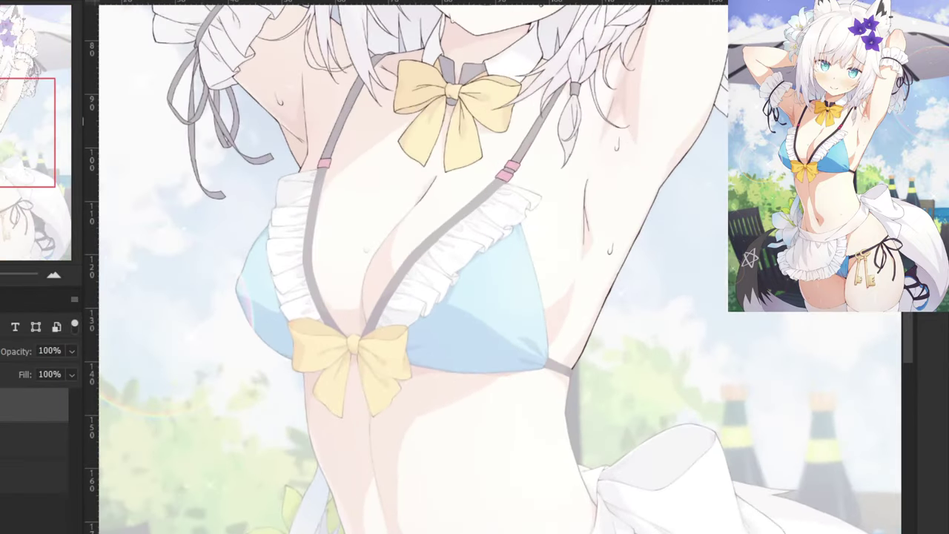
pyautogui.moveTo(272, 122)
pyautogui.mouseDown()
pyautogui.moveTo(435, 224)
pyautogui.moveTo(353, 150)
pyautogui.mouseUp()
pyautogui.moveTo(428, 224)
pyautogui.mouseDown()
pyautogui.moveTo(325, 185)
pyautogui.moveTo(392, 246)
pyautogui.mouseUp()
pyautogui.scroll(6, 323, 187)
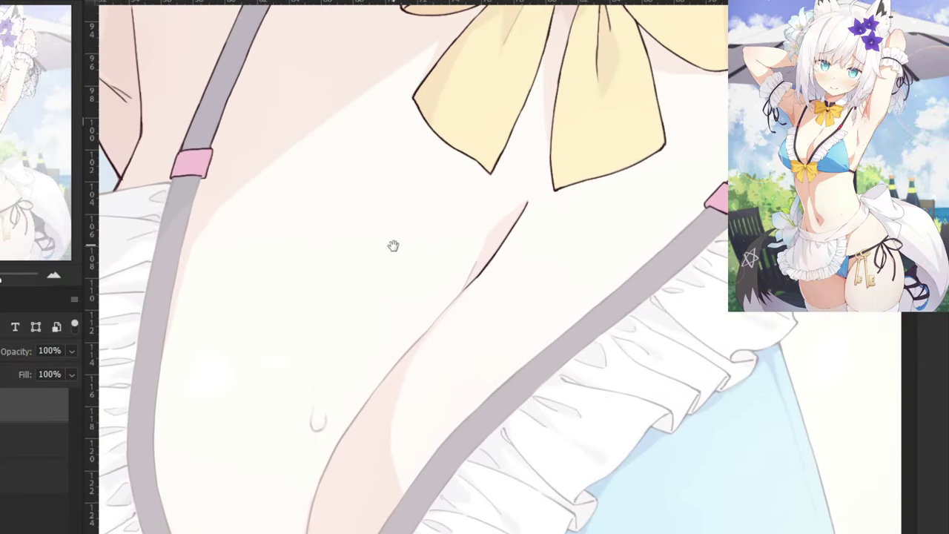
pyautogui.hotkey('ctrl', '+')
pyautogui.hotkey('ctrl', '+')
pyautogui.moveTo(449, 220)
pyautogui.mouseDown()
pyautogui.moveTo(422, 282)
pyautogui.moveTo(475, 250)
pyautogui.moveTo(501, 247)
pyautogui.mouseUp()
pyautogui.moveTo(562, 202); pyautogui.dragTo(497, 272)
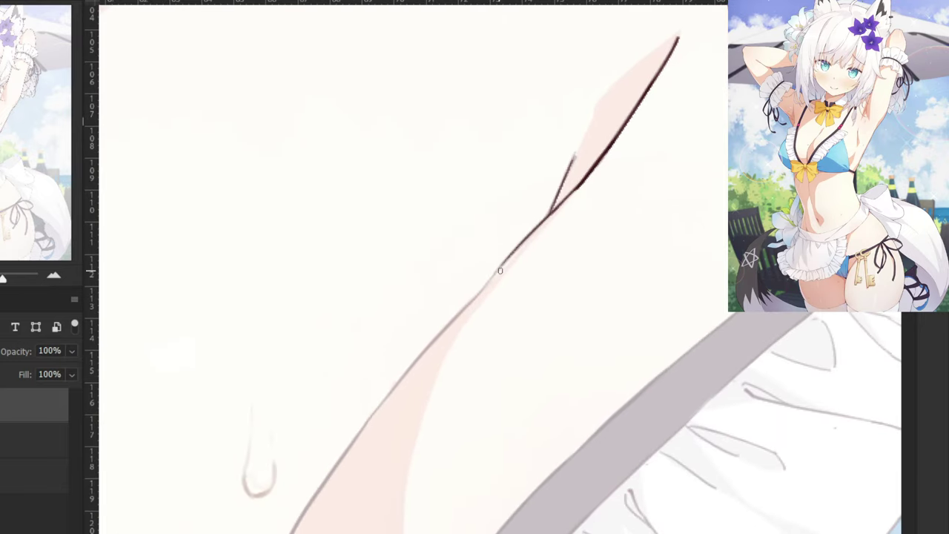
pyautogui.hotkey('ctrl', 'z')
pyautogui.moveTo(562, 201); pyautogui.dragTo(477, 299)
pyautogui.hotkey('ctrl', 'z')
pyautogui.hotkey('ctrl', 'z')
pyautogui.moveTo(562, 201); pyautogui.dragTo(470, 308)
pyautogui.hotkey('ctrl', 'z')
pyautogui.moveTo(561, 199); pyautogui.dragTo(465, 312)
# Extend the inked central chest line diagonally downward with another short, darker brush stroke.
pyautogui.hotkey('ctrl', '-')
pyautogui.hotkey('ctrl', '-')
pyautogui.hotkey('ctrl', '-')
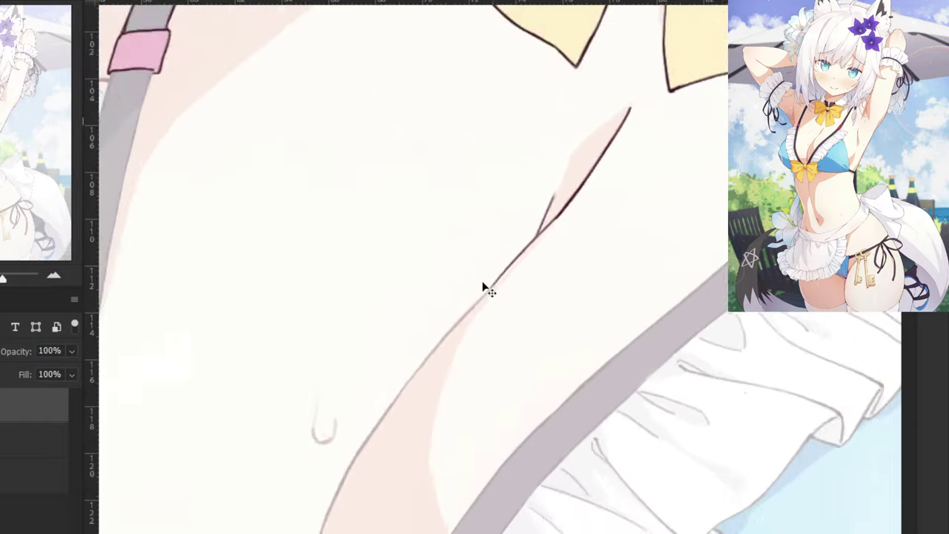
pyautogui.hotkey('ctrl', '+')
pyautogui.hotkey('ctrl', '+')
pyautogui.hotkey('ctrl', '+')
pyautogui.moveTo(499, 268)
pyautogui.mouseDown()
pyautogui.moveTo(416, 357)
pyautogui.moveTo(500, 224)
pyautogui.mouseUp()
pyautogui.hotkey('ctrl', 'z')
pyautogui.hotkey('ctrl', 'z')
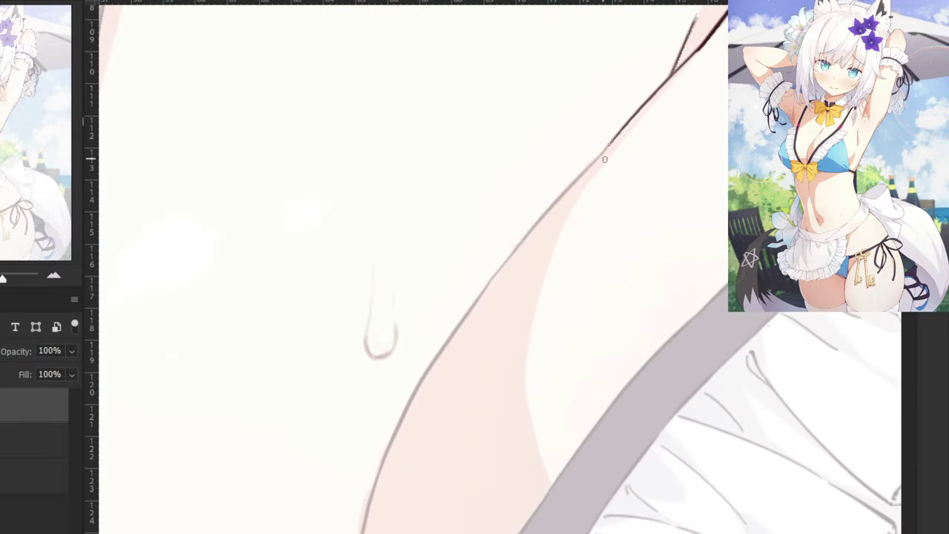
pyautogui.moveTo(606, 156); pyautogui.dragTo(519, 233)
pyautogui.hotkey('ctrl', 'z')
pyautogui.moveTo(612, 139); pyautogui.dragTo(524, 236)
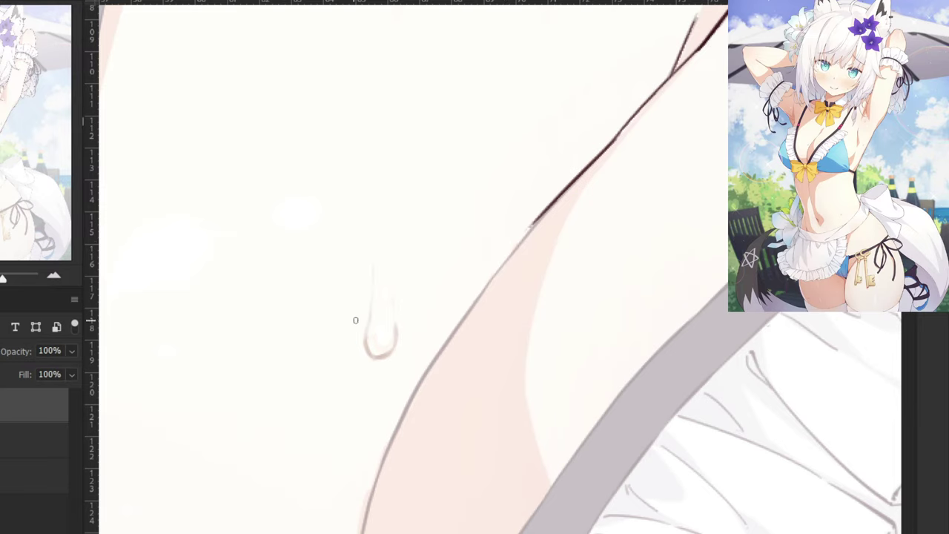
# Ink the outline of the small sweat droplet beside the central chest line.
pyautogui.moveTo(371, 277)
pyautogui.mouseDown()
pyautogui.moveTo(365, 336)
pyautogui.moveTo(370, 309)
pyautogui.moveTo(368, 326)
pyautogui.mouseUp()
pyautogui.hotkey('ctrl', 'z')
pyautogui.moveTo(367, 316); pyautogui.dragTo(365, 351)
pyautogui.hotkey('ctrl', 'z')
pyautogui.moveTo(369, 313)
pyautogui.mouseDown()
pyautogui.moveTo(364, 350)
pyautogui.moveTo(383, 358)
pyautogui.moveTo(395, 347)
pyautogui.moveTo(387, 356)
pyautogui.mouseUp()
pyautogui.hotkey('ctrl', 'z')
pyautogui.hotkey('ctrl', '-')
pyautogui.hotkey('ctrl', '-')
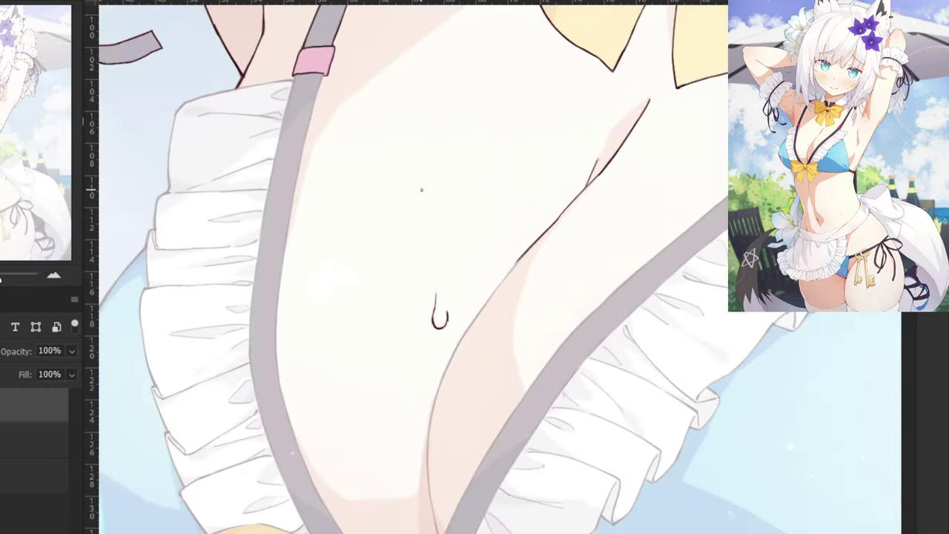
# Continue inking the central chest line down along the shaded skin until it is level with the sweat droplet.
pyautogui.hotkey('ctrl', '+')
pyautogui.hotkey('ctrl', '+')
pyautogui.hotkey('ctrl', '-')
pyautogui.hotkey('ctrl', '-')
pyautogui.hotkey('ctrl', '+')
pyautogui.hotkey('ctrl', '+')
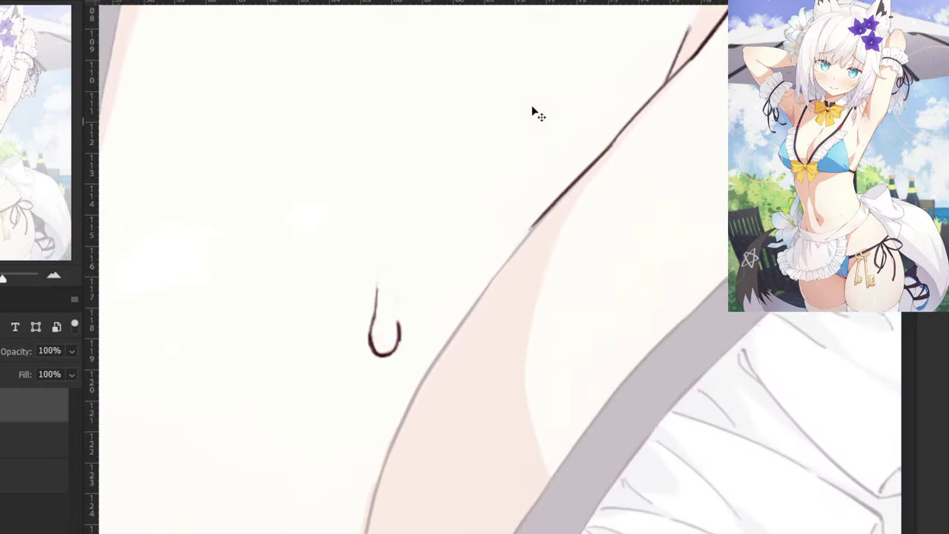
pyautogui.moveTo(565, 190); pyautogui.dragTo(500, 273)
pyautogui.hotkey('ctrl', 'z')
pyautogui.moveTo(564, 194); pyautogui.dragTo(475, 301)
pyautogui.hotkey('ctrl', 'z')
pyautogui.hotkey('ctrl', 'z')
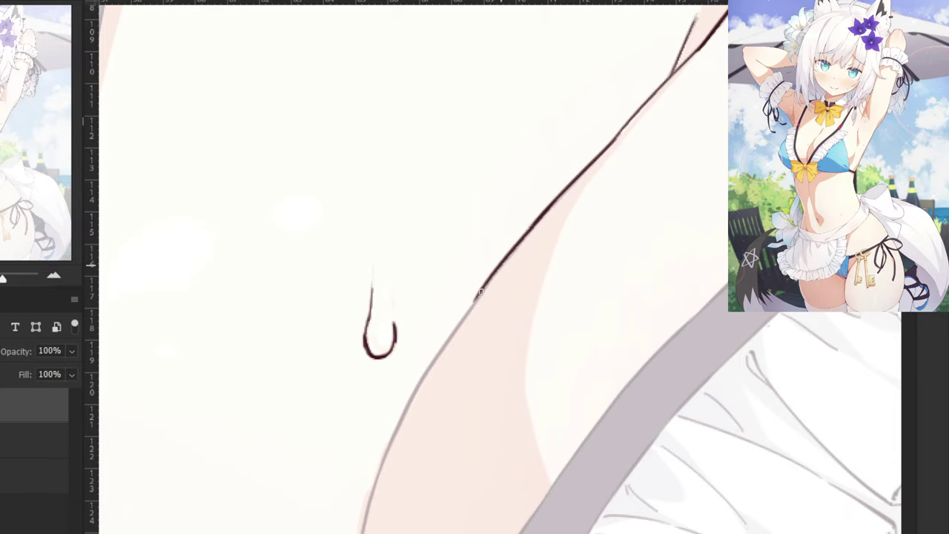
pyautogui.moveTo(501, 267); pyautogui.dragTo(464, 317)
pyautogui.moveTo(484, 286); pyautogui.dragTo(436, 358)
pyautogui.hotkey('ctrl', 'z')
pyautogui.scroll(-3, 443, 345)
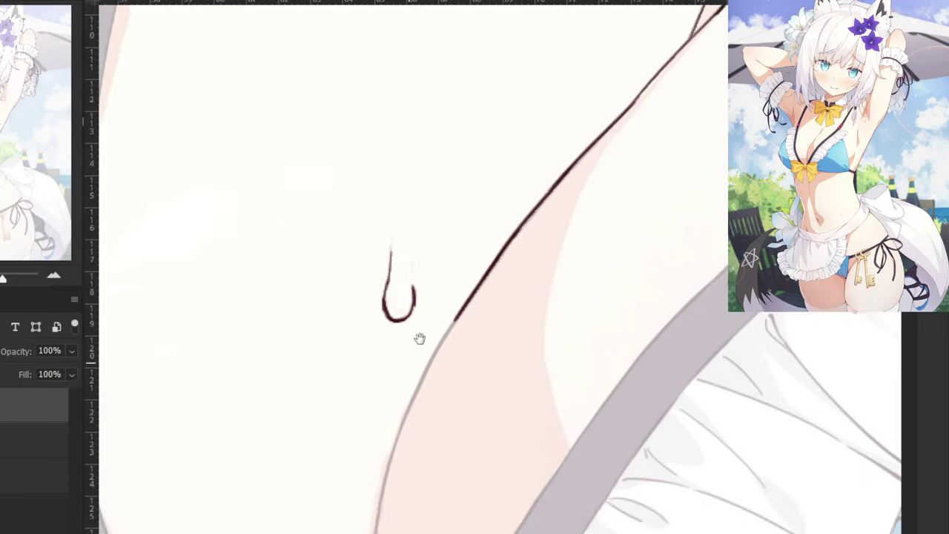
# Ink the start of the chest line's downward bend just below the sweat droplet.
pyautogui.moveTo(476, 241); pyautogui.dragTo(431, 332)
pyautogui.hotkey('ctrl', 'z')
pyautogui.moveTo(445, 297); pyautogui.dragTo(424, 347)
# Trace the steepening curve of the central chest line along the edge of the shaded skin, redoing uneven strokes.
pyautogui.scroll(-3, 415, 342)
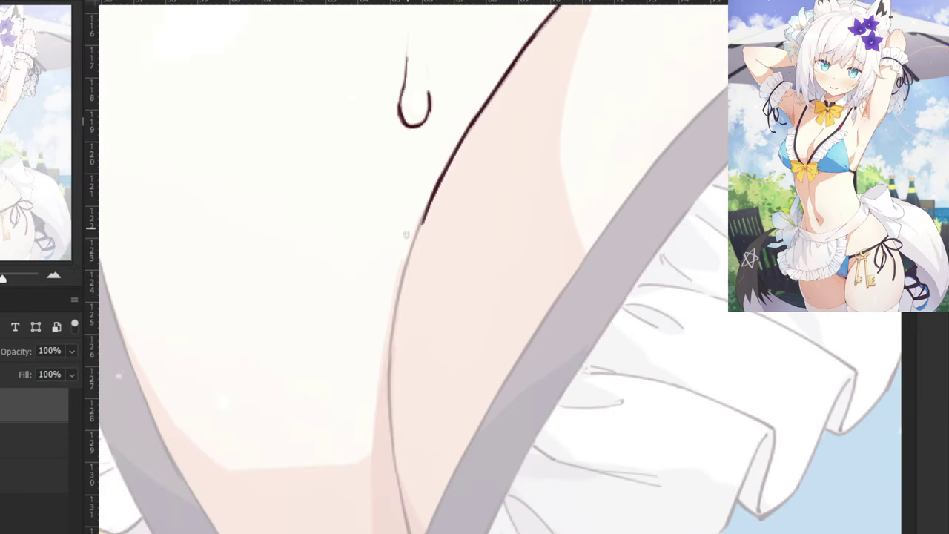
pyautogui.hotkey('ctrl', 'z')
pyautogui.moveTo(425, 219); pyautogui.dragTo(394, 302)
pyautogui.press('e')
pyautogui.press('b')
pyautogui.moveTo(424, 218); pyautogui.dragTo(399, 323)
pyautogui.hotkey('ctrl', 'z')
pyautogui.hotkey('ctrl', 'z')
pyautogui.moveTo(424, 218); pyautogui.dragTo(396, 323)
pyautogui.hotkey('ctrl', 'z')
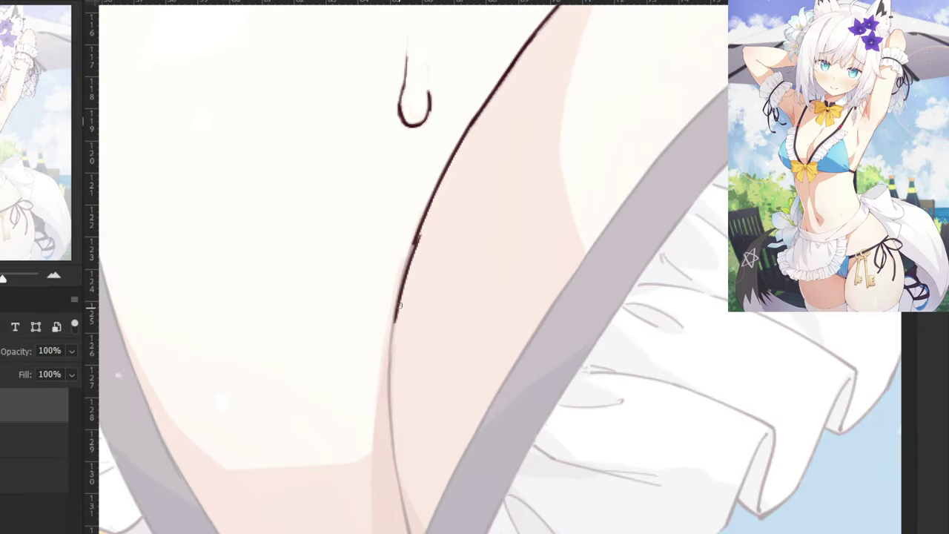
pyautogui.hotkey('ctrl', 'z')
pyautogui.moveTo(416, 236); pyautogui.dragTo(396, 325)
# Ink the near-vertical stretch of the central chest line and turn it inward toward the grey bikini strap.
pyautogui.moveTo(403, 265)
pyautogui.mouseDown()
pyautogui.moveTo(391, 372)
pyautogui.moveTo(366, 273)
pyautogui.mouseUp()
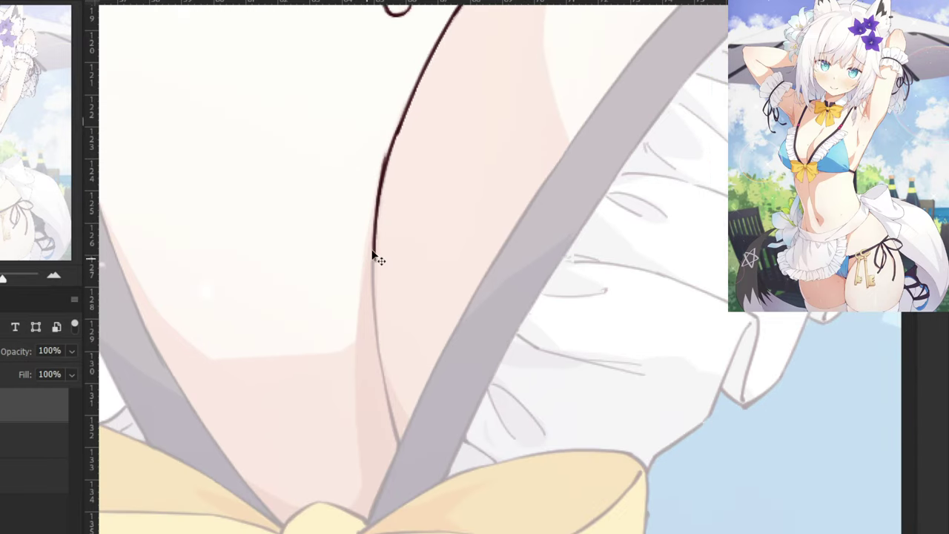
pyautogui.hotkey('ctrl', 'z')
pyautogui.moveTo(384, 167); pyautogui.dragTo(377, 309)
pyautogui.hotkey('ctrl', 'z')
pyautogui.moveTo(382, 195)
pyautogui.mouseDown()
pyautogui.moveTo(374, 330)
pyautogui.moveTo(375, 313)
pyautogui.mouseUp()
pyautogui.hotkey('ctrl', 'z')
pyautogui.hotkey('ctrl', 'z')
pyautogui.moveTo(376, 256)
pyautogui.mouseDown()
pyautogui.moveTo(388, 360)
pyautogui.moveTo(380, 351)
pyautogui.mouseUp()
pyautogui.hotkey('ctrl', 'z')
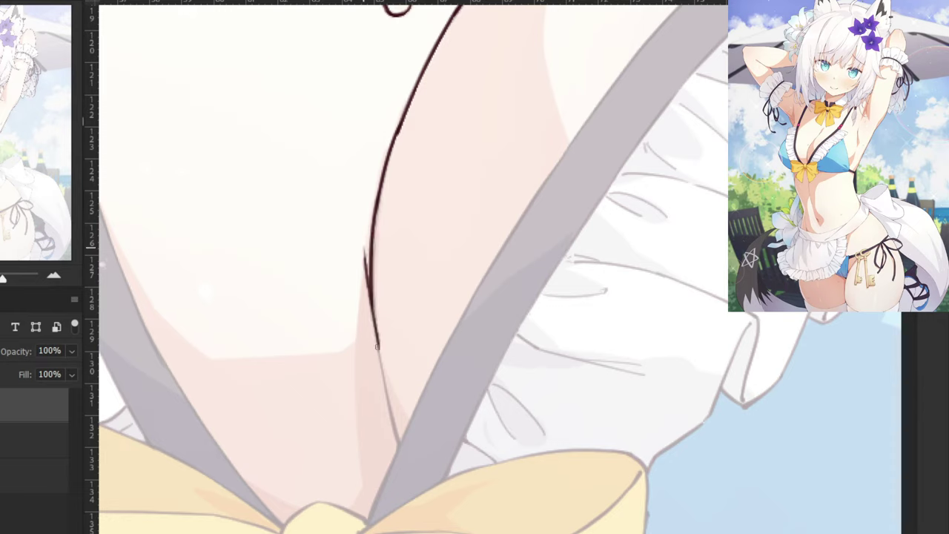
pyautogui.hotkey('ctrl', 'z')
pyautogui.moveTo(370, 276); pyautogui.dragTo(376, 338)
pyautogui.moveTo(372, 298); pyautogui.dragTo(394, 433)
pyautogui.hotkey('ctrl', 'z')
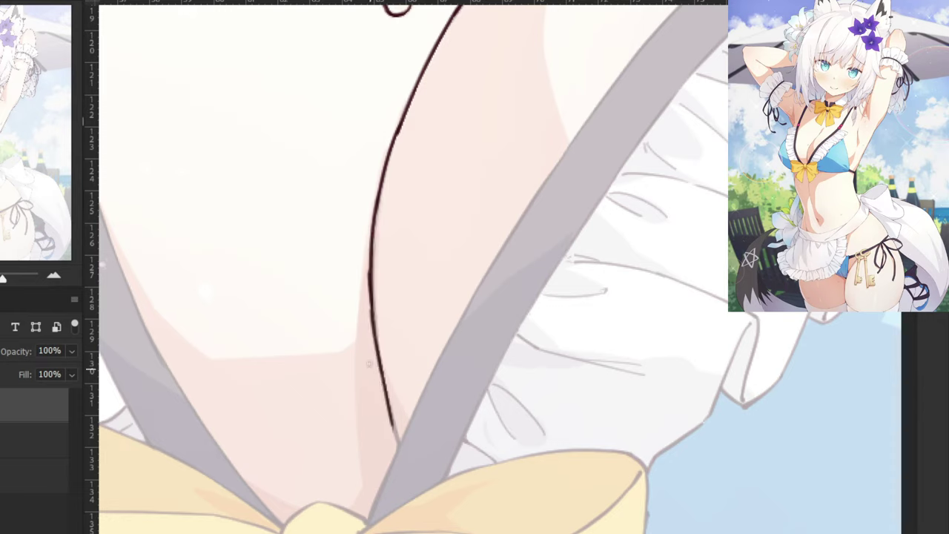
pyautogui.hotkey('ctrl', 'z')
pyautogui.hotkey('ctrl', 'z')
pyautogui.moveTo(371, 257); pyautogui.dragTo(380, 354)
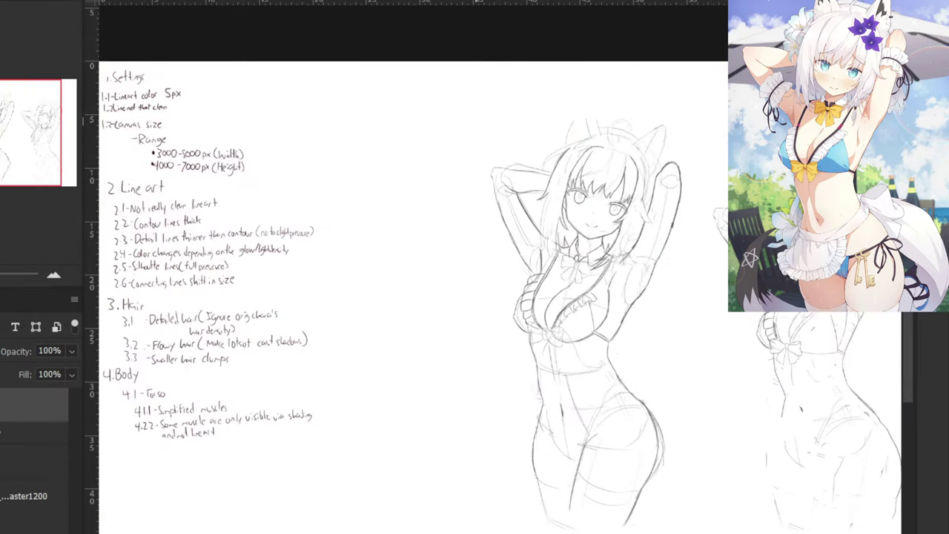
pyautogui.moveTo(523, 533)
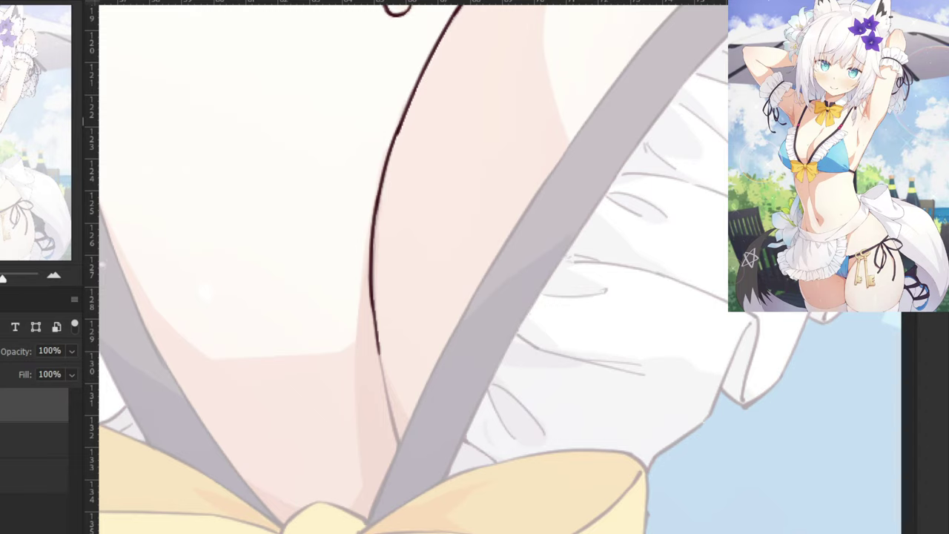
pyautogui.moveTo(356, 344)
pyautogui.mouseDown()
pyautogui.moveTo(432, 290)
pyautogui.moveTo(501, 292)
pyautogui.mouseUp()
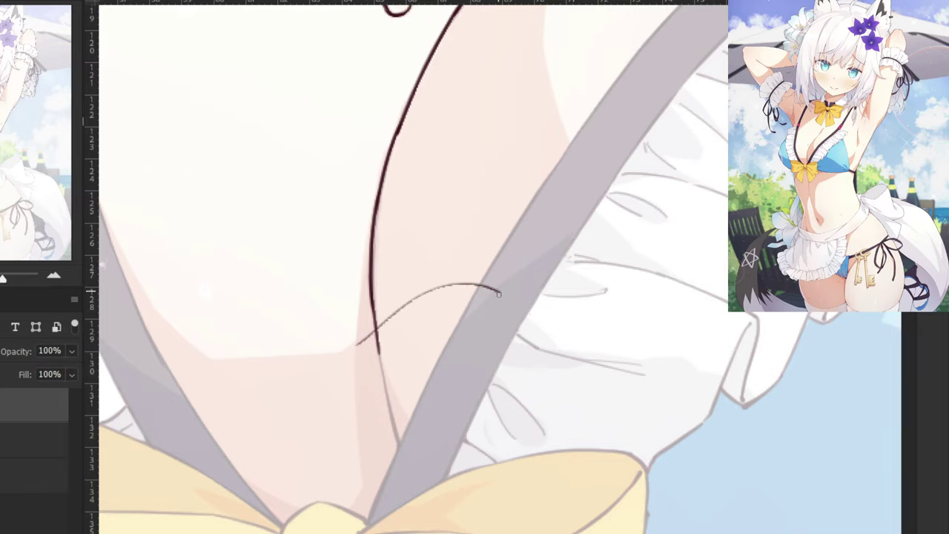
pyautogui.hotkey('ctrl', 'z')
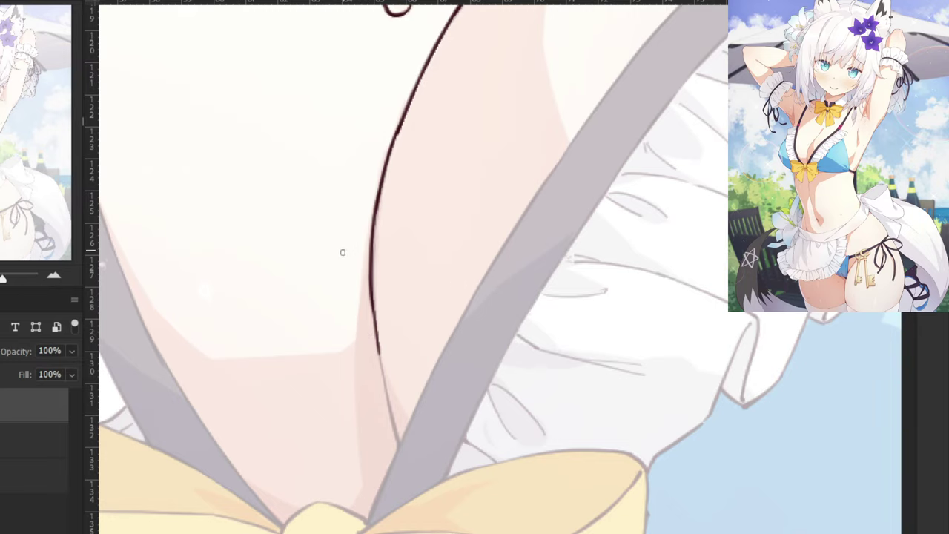
# Ink the lowest stretch of the central chest line down to the edge of the grey bikini strap.
pyautogui.moveTo(336, 250); pyautogui.dragTo(384, 289)
pyautogui.scroll(2, 383, 289)
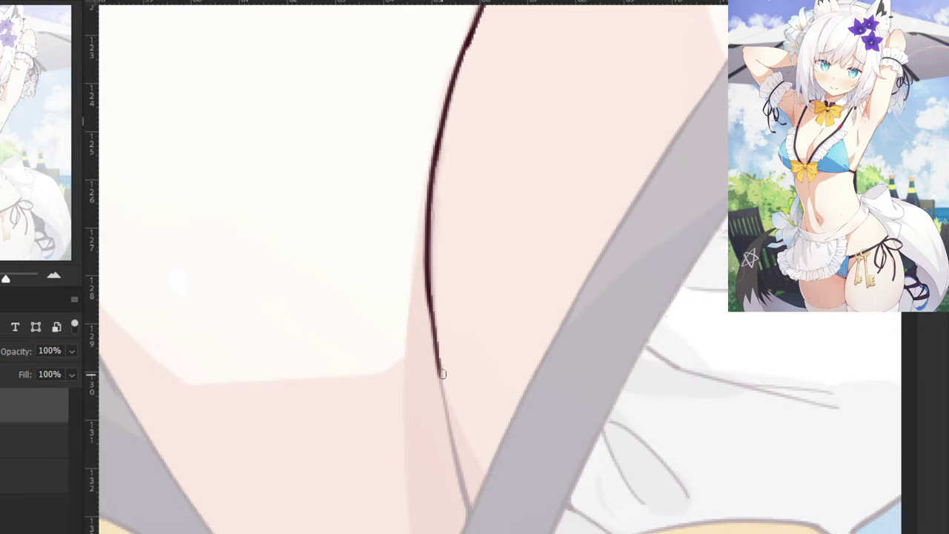
pyautogui.moveTo(439, 335); pyautogui.dragTo(460, 458)
pyautogui.hotkey('ctrl', 'z')
pyautogui.moveTo(440, 357); pyautogui.dragTo(459, 459)
pyautogui.hotkey('ctrl', 'z')
pyautogui.moveTo(445, 384); pyautogui.dragTo(463, 493)
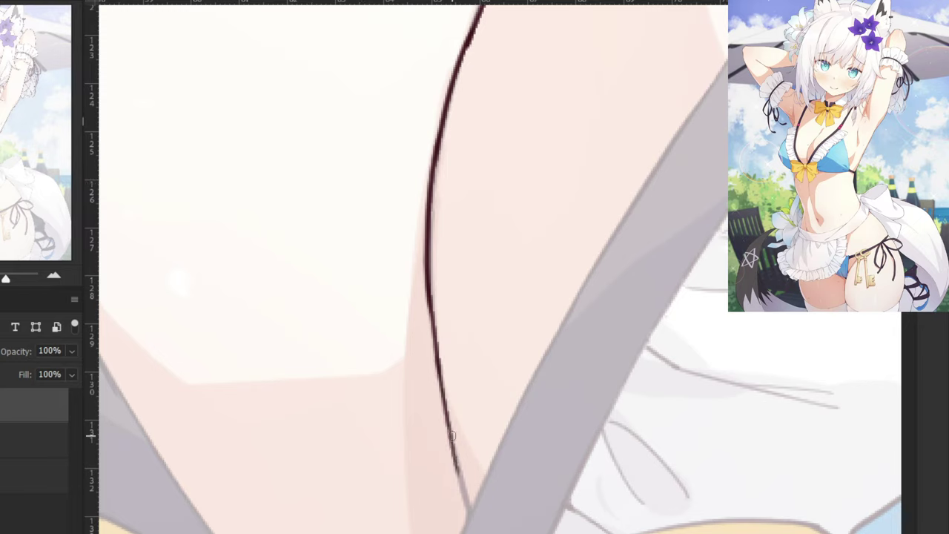
pyautogui.hotkey('ctrl', 'z')
pyautogui.moveTo(449, 437); pyautogui.dragTo(467, 508)
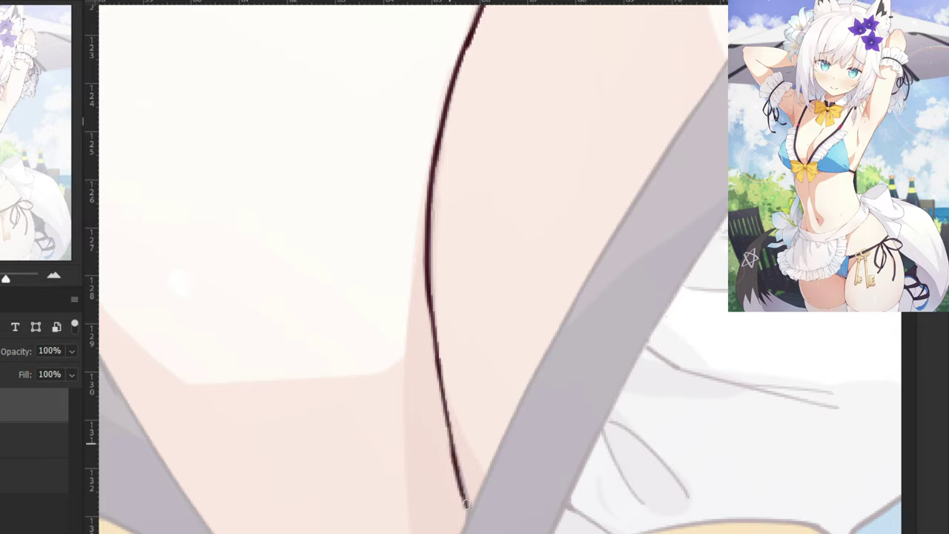
# Redraw and thicken the chest line's lower end at the grey strap, evening out the stretch just above it.
pyautogui.moveTo(451, 439); pyautogui.dragTo(471, 505)
pyautogui.hotkey('ctrl', 'z')
pyautogui.hotkey('ctrl', 'z')
pyautogui.moveTo(453, 454); pyautogui.dragTo(466, 500)
pyautogui.moveTo(436, 363); pyautogui.dragTo(450, 430)
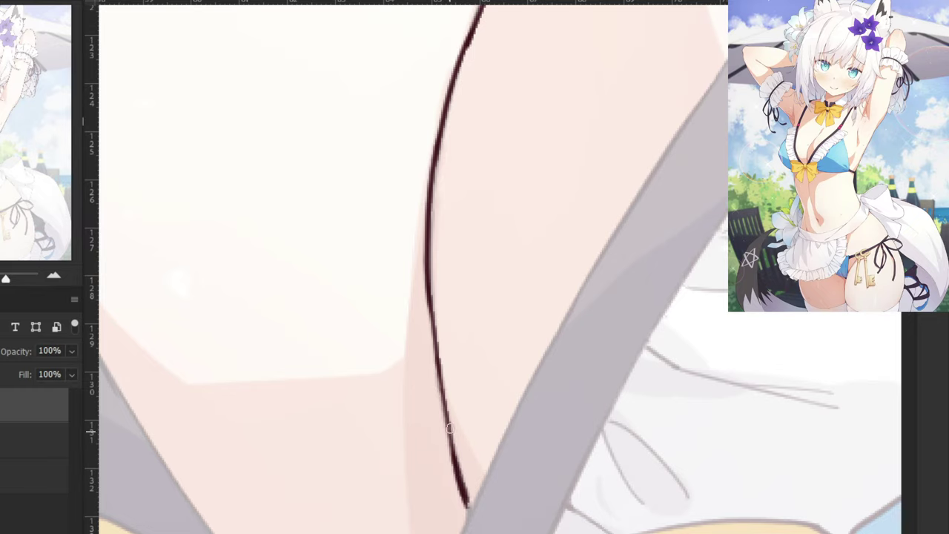
# Redraw and even out the near-vertical lower stretch of the central chest line above the grey strap.
pyautogui.moveTo(429, 304); pyautogui.dragTo(443, 401)
pyautogui.moveTo(435, 349); pyautogui.dragTo(451, 442)
pyautogui.hotkey('ctrl', 'z')
pyautogui.moveTo(443, 395); pyautogui.dragTo(451, 447)
pyautogui.hotkey('ctrl', '-')
pyautogui.hotkey('ctrl', '-')
pyautogui.moveTo(430, 296); pyautogui.dragTo(352, 422)
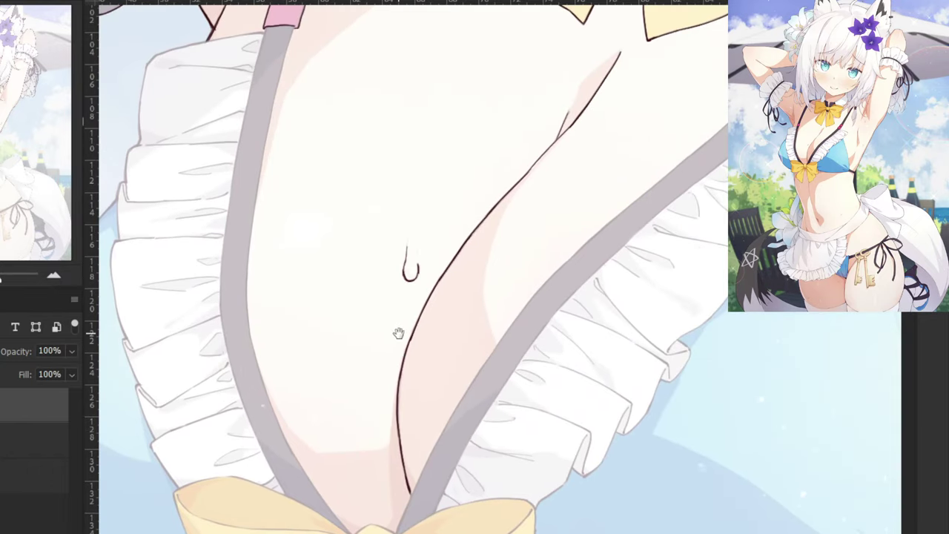
pyautogui.moveTo(398, 333); pyautogui.dragTo(356, 362)
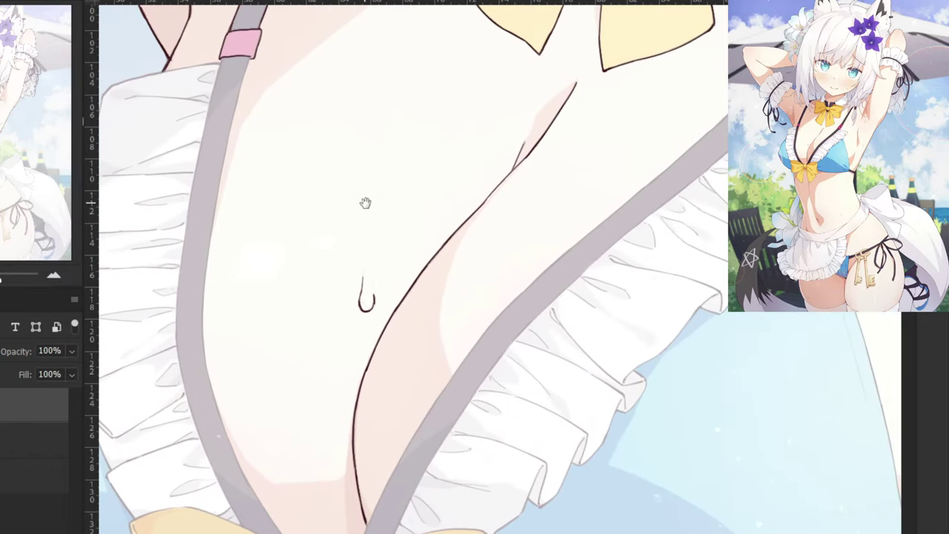
# Ink the first stretch of the grey bikini strap's inner edge below the lower pink clasp, redoing uneven strokes.
pyautogui.moveTo(291, 304)
pyautogui.mouseDown()
pyautogui.moveTo(312, 339)
pyautogui.moveTo(323, 319)
pyautogui.mouseUp()
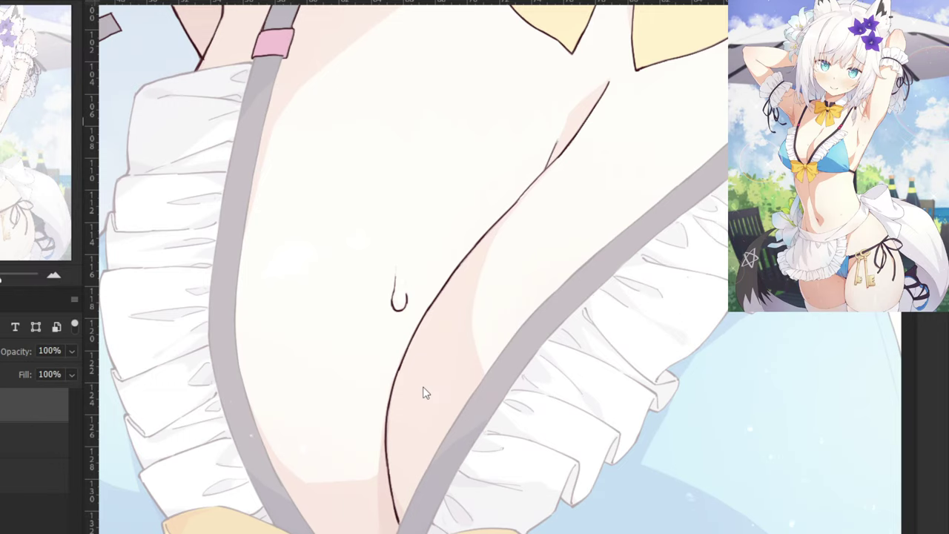
pyautogui.moveTo(729, 17); pyautogui.dragTo(633, 90)
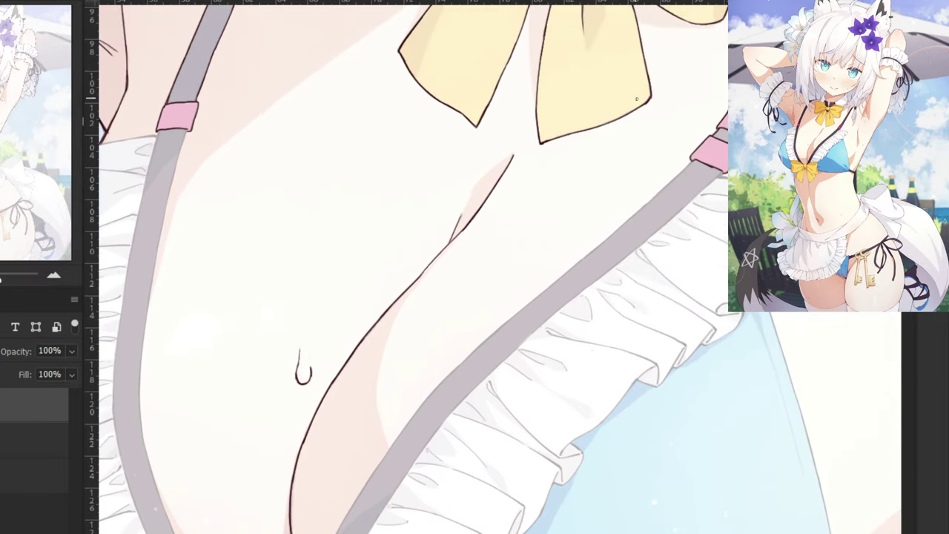
pyautogui.moveTo(700, 135); pyautogui.dragTo(632, 203)
pyautogui.hotkey('ctrl', '+')
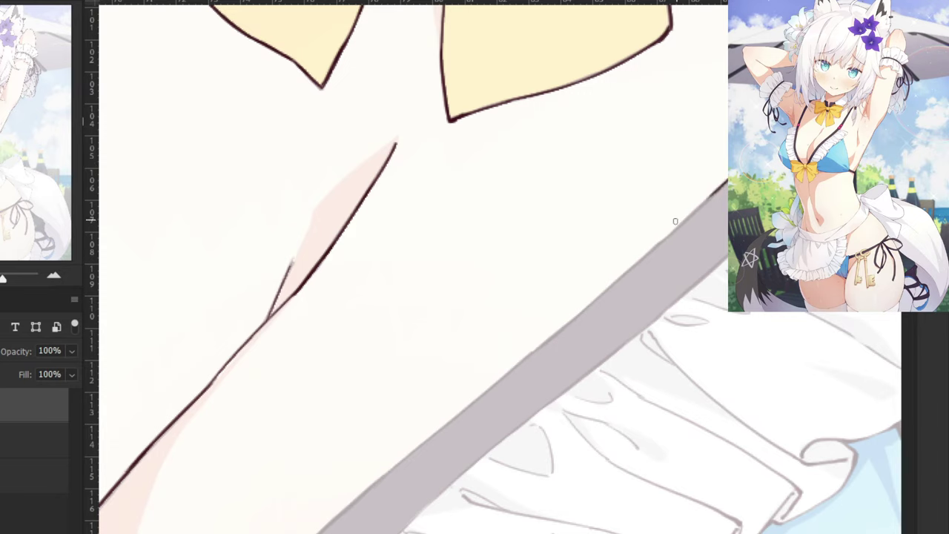
pyautogui.moveTo(734, 175); pyautogui.dragTo(658, 242)
pyautogui.hotkey('ctrl', 'z')
pyautogui.hotkey('ctrl', 'z')
pyautogui.moveTo(735, 175); pyautogui.dragTo(662, 240)
pyautogui.hotkey('ctrl', 'z')
pyautogui.moveTo(721, 186); pyautogui.dragTo(639, 260)
pyautogui.hotkey('ctrl', 'z')
pyautogui.hotkey('ctrl', 'z')
pyautogui.moveTo(722, 185); pyautogui.dragTo(635, 261)
pyautogui.hotkey('ctrl', 'z')
pyautogui.hotkey('ctrl', 'z')
# Extend the strap's inner edge along the diagonal stretch across the chest, retrying strokes until they follow the reference.
pyautogui.moveTo(663, 239); pyautogui.dragTo(589, 308)
pyautogui.hotkey('ctrl', 'z')
pyautogui.hotkey('ctrl', 'z')
pyautogui.hotkey('ctrl', 'z')
pyautogui.moveTo(658, 245); pyautogui.dragTo(599, 298)
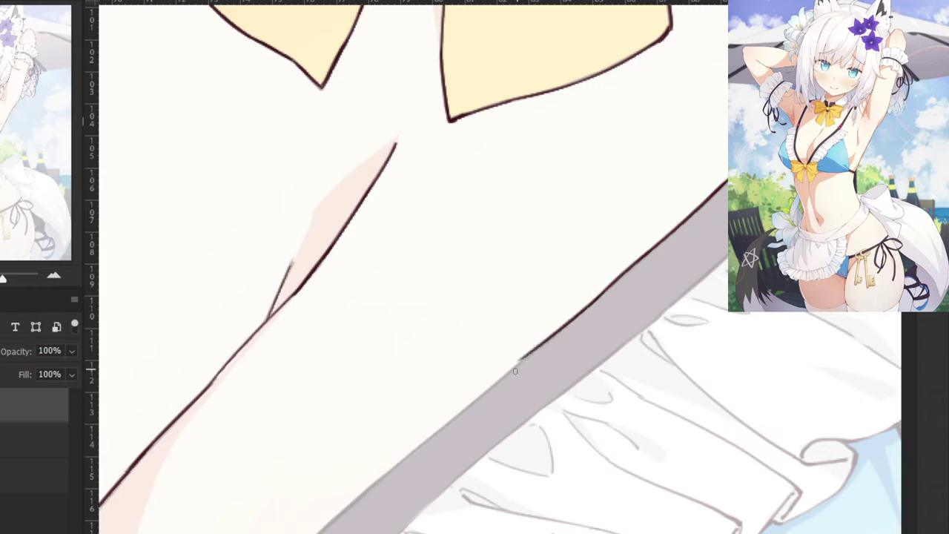
pyautogui.moveTo(601, 297); pyautogui.dragTo(517, 372)
pyautogui.hotkey('ctrl', 'z')
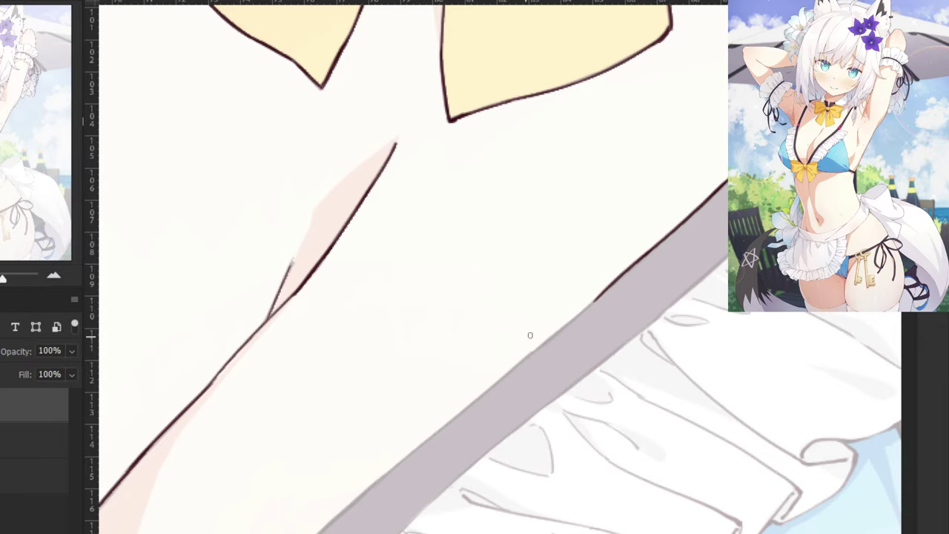
pyautogui.moveTo(615, 282); pyautogui.dragTo(534, 350)
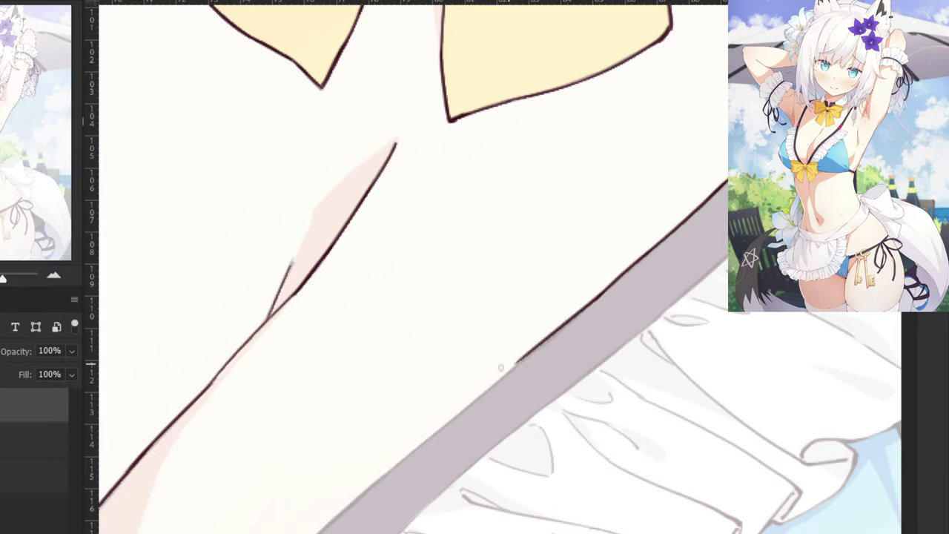
pyautogui.moveTo(474, 374)
pyautogui.mouseDown()
pyautogui.moveTo(551, 327)
pyautogui.moveTo(545, 330)
pyautogui.mouseUp()
pyautogui.moveTo(613, 298); pyautogui.dragTo(537, 360)
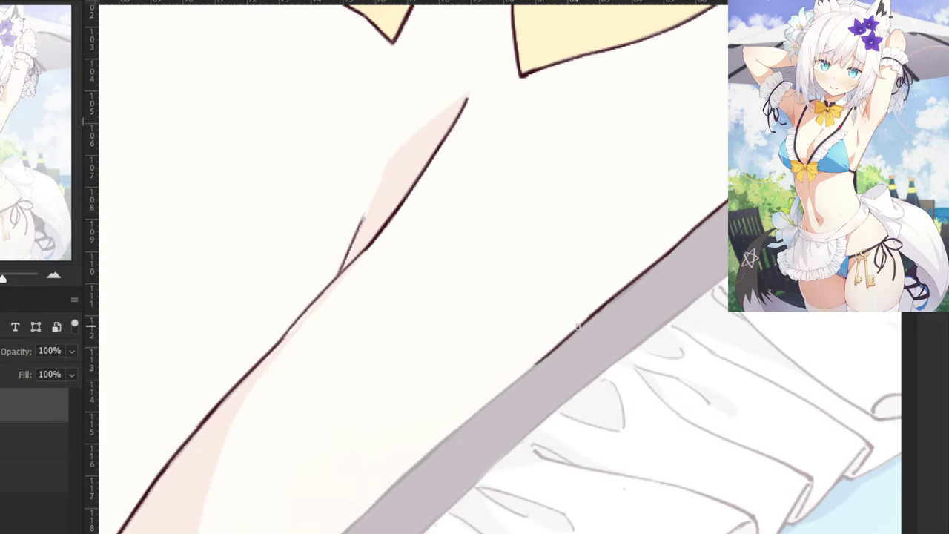
# Rework the strap's inner edge on the middle stretch and carry it to where the strap begins to steepen.
pyautogui.moveTo(577, 328)
pyautogui.mouseDown()
pyautogui.moveTo(491, 400)
pyautogui.moveTo(498, 392)
pyautogui.moveTo(465, 404)
pyautogui.moveTo(550, 333)
pyautogui.moveTo(519, 388)
pyautogui.moveTo(595, 318)
pyautogui.moveTo(516, 384)
pyautogui.moveTo(506, 391)
pyautogui.moveTo(549, 357)
pyautogui.moveTo(487, 394)
pyautogui.moveTo(500, 396)
pyautogui.moveTo(588, 322)
pyautogui.moveTo(556, 338)
pyautogui.moveTo(513, 402)
pyautogui.moveTo(548, 357)
pyautogui.mouseUp()
pyautogui.press('e')
pyautogui.press('b')
pyautogui.hotkey('ctrl', 'z')
pyautogui.hotkey('ctrl', 'z')
pyautogui.hotkey('ctrl', 'z')
pyautogui.hotkey('ctrl', 'z')
pyautogui.hotkey('ctrl', 'z')
pyautogui.hotkey('ctrl', 'z')
pyautogui.moveTo(569, 347)
pyautogui.mouseDown()
pyautogui.moveTo(492, 422)
pyautogui.moveTo(552, 331)
pyautogui.moveTo(602, 288)
pyautogui.moveTo(522, 370)
pyautogui.mouseUp()
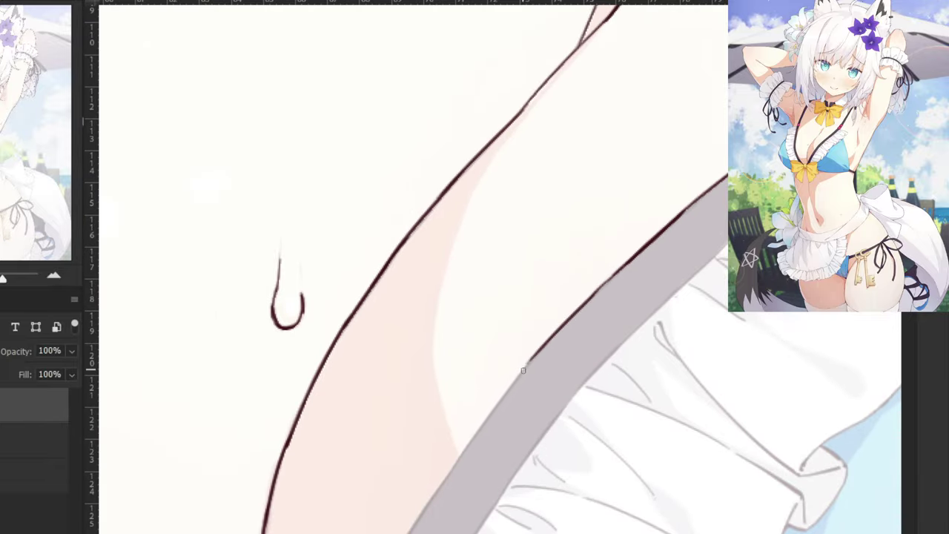
pyautogui.moveTo(558, 333)
pyautogui.mouseDown()
pyautogui.moveTo(502, 396)
pyautogui.moveTo(549, 301)
pyautogui.mouseUp()
pyautogui.hotkey('ctrl', 'z')
pyautogui.moveTo(607, 245); pyautogui.dragTo(533, 351)
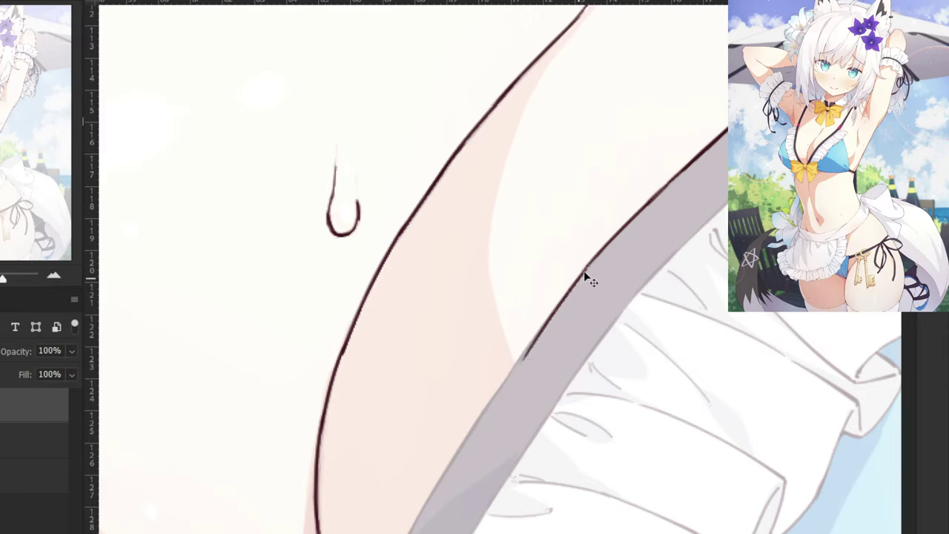
# Ink the steepening curve of the strap's inner edge past the boundary of the shaded skin.
pyautogui.moveTo(586, 276); pyautogui.dragTo(510, 377)
pyautogui.hotkey('ctrl', 'z')
pyautogui.hotkey('ctrl', 'z')
pyautogui.moveTo(569, 290)
pyautogui.mouseDown()
pyautogui.moveTo(512, 371)
pyautogui.moveTo(518, 359)
pyautogui.mouseUp()
pyautogui.hotkey('ctrl', 'z')
pyautogui.moveTo(570, 287)
pyautogui.mouseDown()
pyautogui.moveTo(503, 388)
pyautogui.moveTo(541, 264)
pyautogui.mouseUp()
pyautogui.hotkey('ctrl', 'z')
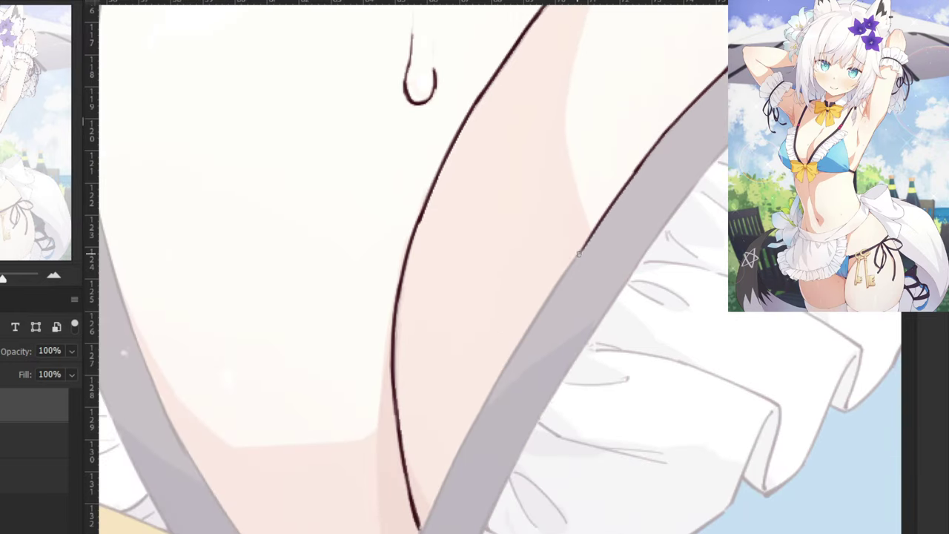
pyautogui.hotkey('ctrl', 'z')
pyautogui.moveTo(589, 240); pyautogui.dragTo(524, 340)
# Ink the steep lower stretch of the strap's inner edge past the chest line's end to the yellow bow's knot.
pyautogui.moveTo(558, 284); pyautogui.dragTo(489, 408)
pyautogui.hotkey('ctrl', 'z')
pyautogui.moveTo(544, 298); pyautogui.dragTo(480, 420)
pyautogui.hotkey('ctrl', 'z')
pyautogui.moveTo(536, 333)
pyautogui.mouseDown()
pyautogui.moveTo(439, 493)
pyautogui.moveTo(489, 364)
pyautogui.moveTo(467, 437)
pyautogui.mouseUp()
pyautogui.hotkey('ctrl', 'z')
pyautogui.moveTo(508, 352); pyautogui.dragTo(466, 438)
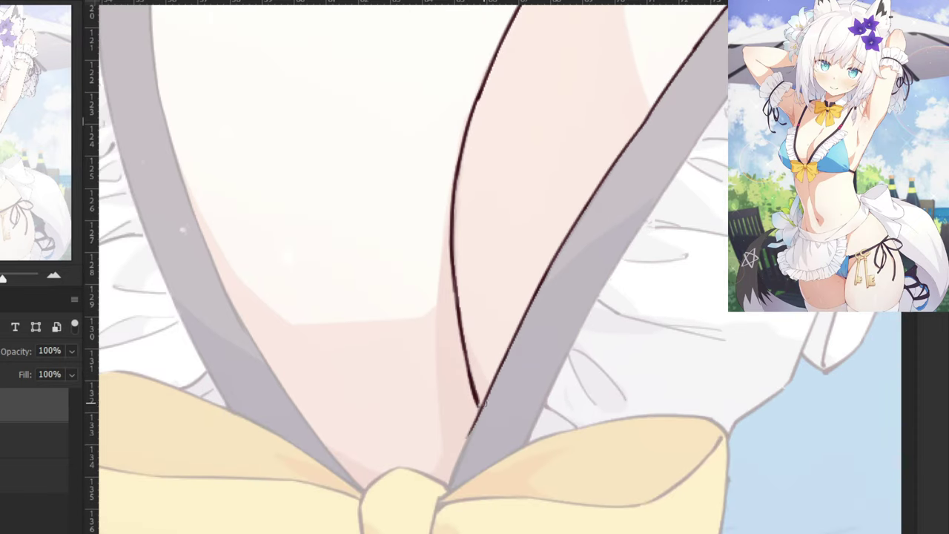
pyautogui.moveTo(496, 376); pyautogui.dragTo(460, 458)
pyautogui.moveTo(475, 415); pyautogui.dragTo(455, 473)
pyautogui.hotkey('ctrl', '-')
pyautogui.hotkey('ctrl', '-')
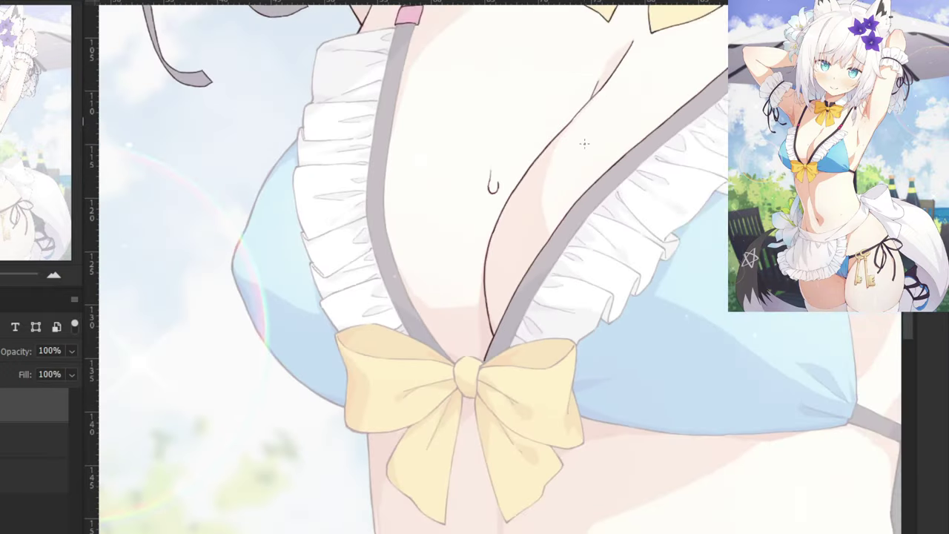
# Ink the upper stretch of the strap's outer edge from below the lower pink clasp along the white frill.
pyautogui.moveTo(585, 144); pyautogui.dragTo(450, 423)
pyautogui.moveTo(508, 399); pyautogui.dragTo(540, 318)
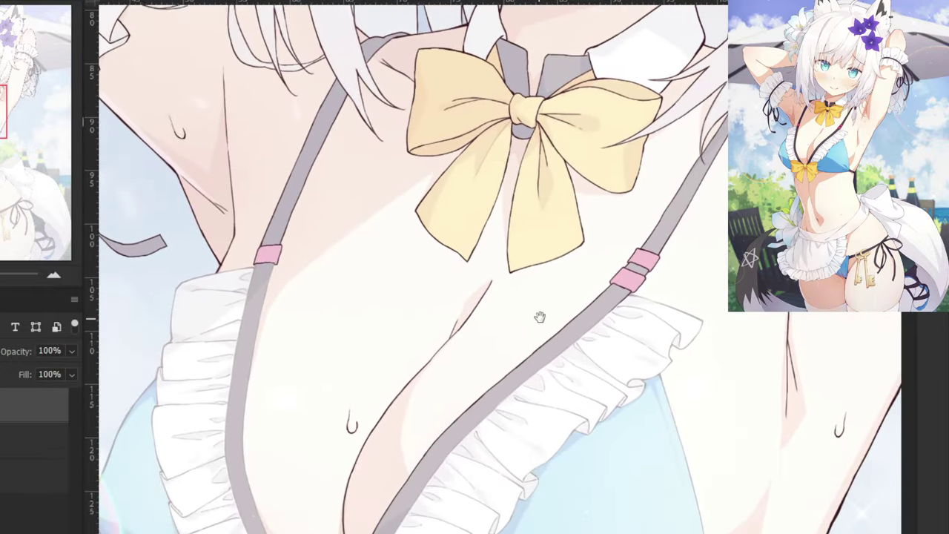
pyautogui.hotkey('ctrl', '+')
pyautogui.hotkey('ctrl', '+')
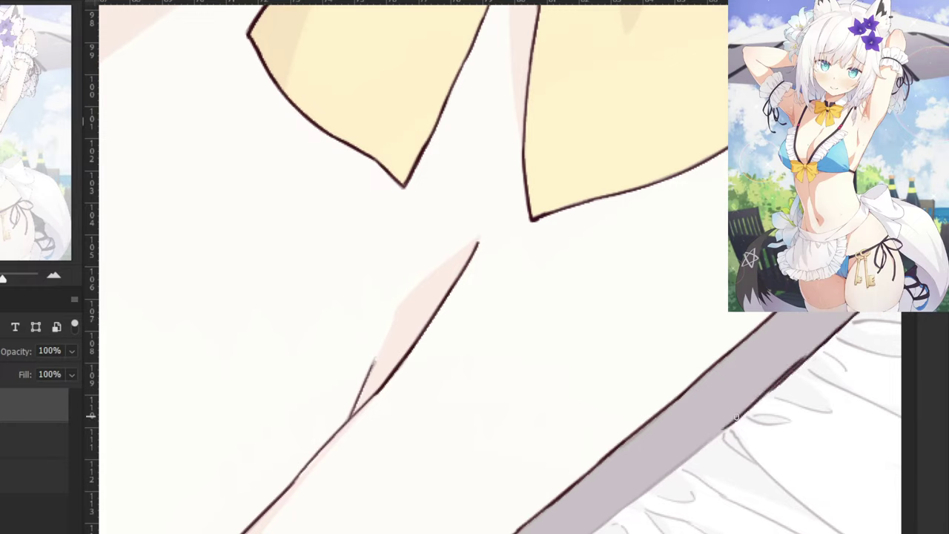
pyautogui.moveTo(736, 420); pyautogui.dragTo(763, 371)
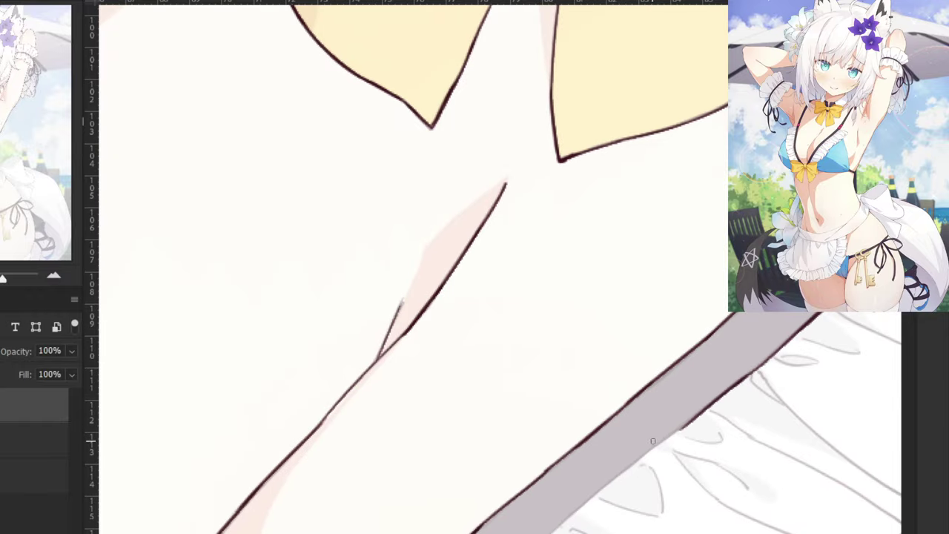
pyautogui.moveTo(656, 447); pyautogui.dragTo(631, 376)
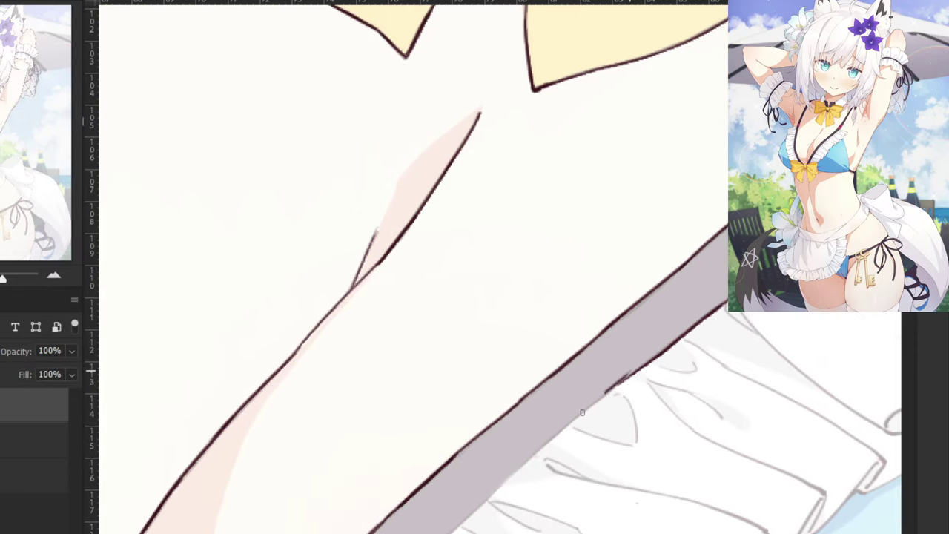
pyautogui.moveTo(582, 413); pyautogui.dragTo(579, 416)
pyautogui.hotkey('ctrl', 'z')
pyautogui.moveTo(633, 373); pyautogui.dragTo(563, 431)
pyautogui.hotkey('ctrl', 'z')
pyautogui.scroll(-2, 523, 450)
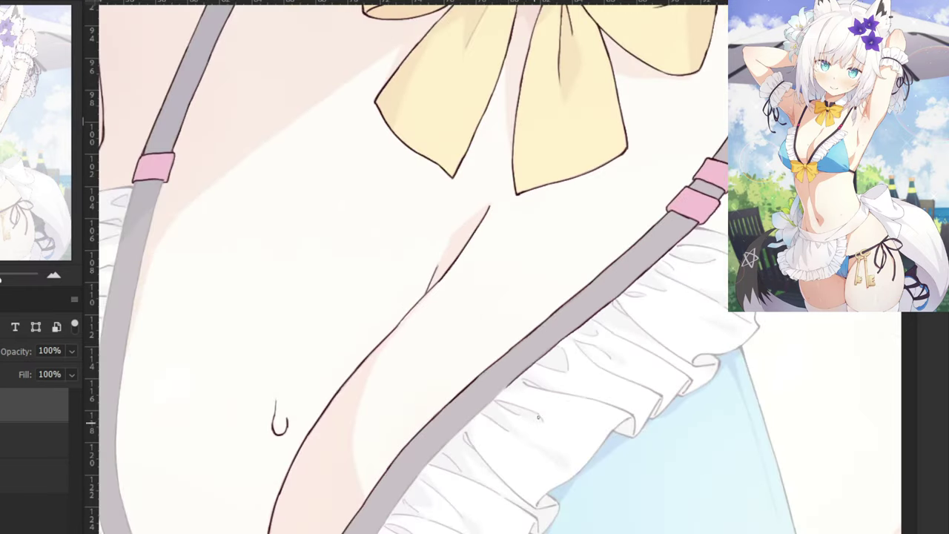
# Continue the strap's outer edge along the frill's inner folds, erasing stray marks and redoing uneven strokes.
pyautogui.moveTo(461, 387); pyautogui.dragTo(529, 313)
pyautogui.hotkey('ctrl', '+')
pyautogui.hotkey('ctrl', '+')
pyautogui.hotkey('ctrl', '+')
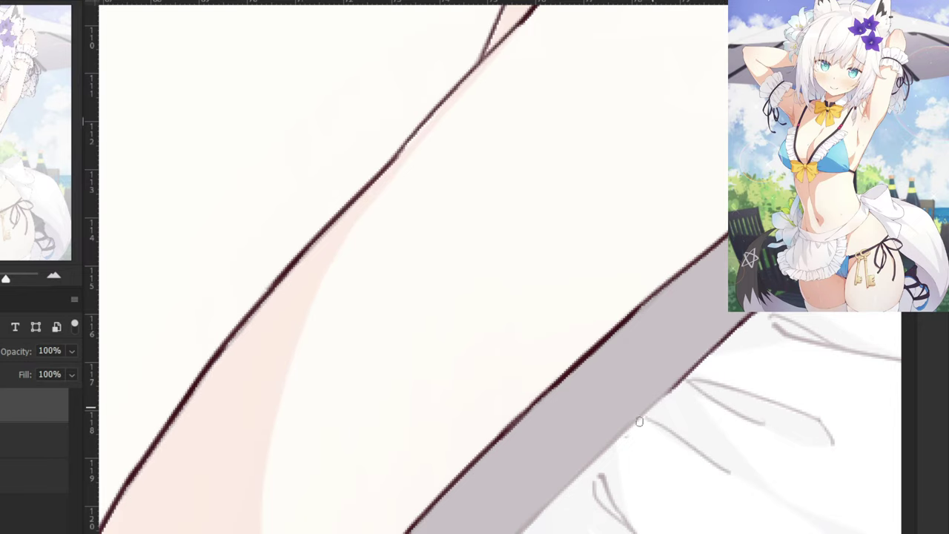
pyautogui.moveTo(686, 377); pyautogui.dragTo(612, 440)
pyautogui.press('e')
pyautogui.moveTo(659, 409); pyautogui.dragTo(638, 445)
pyautogui.press('b')
pyautogui.moveTo(680, 381); pyautogui.dragTo(585, 467)
pyautogui.hotkey('ctrl', 'z')
pyautogui.moveTo(684, 376); pyautogui.dragTo(581, 470)
pyautogui.hotkey('ctrl', 'z')
pyautogui.moveTo(682, 376)
pyautogui.mouseDown()
pyautogui.moveTo(586, 465)
pyautogui.moveTo(600, 291)
pyautogui.mouseUp()
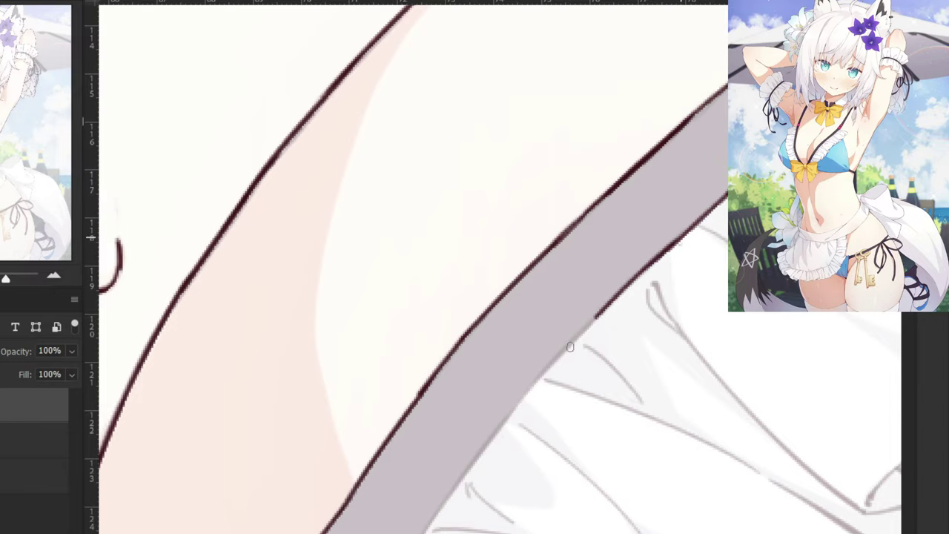
# Ink the bending middle stretch of the strap's outer edge beside the frill, repeating strokes to smooth the curve.
pyautogui.moveTo(559, 357); pyautogui.dragTo(517, 407)
pyautogui.hotkey('ctrl', 'z')
pyautogui.moveTo(602, 315)
pyautogui.mouseDown()
pyautogui.moveTo(501, 437)
pyautogui.moveTo(600, 312)
pyautogui.moveTo(495, 435)
pyautogui.moveTo(602, 317)
pyautogui.moveTo(510, 415)
pyautogui.mouseUp()
pyautogui.hotkey('ctrl', 'z')
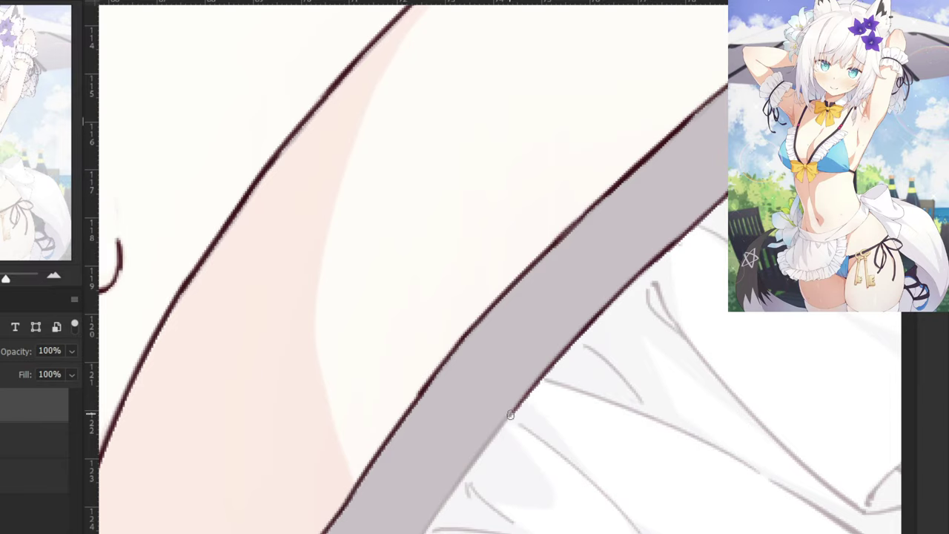
pyautogui.moveTo(443, 459); pyautogui.dragTo(540, 335)
pyautogui.moveTo(622, 263); pyautogui.dragTo(548, 362)
pyautogui.hotkey('ctrl', 'z')
pyautogui.moveTo(624, 256); pyautogui.dragTo(546, 361)
pyautogui.hotkey('ctrl', 'z')
pyautogui.moveTo(630, 254); pyautogui.dragTo(540, 363)
pyautogui.moveTo(593, 293); pyautogui.dragTo(511, 421)
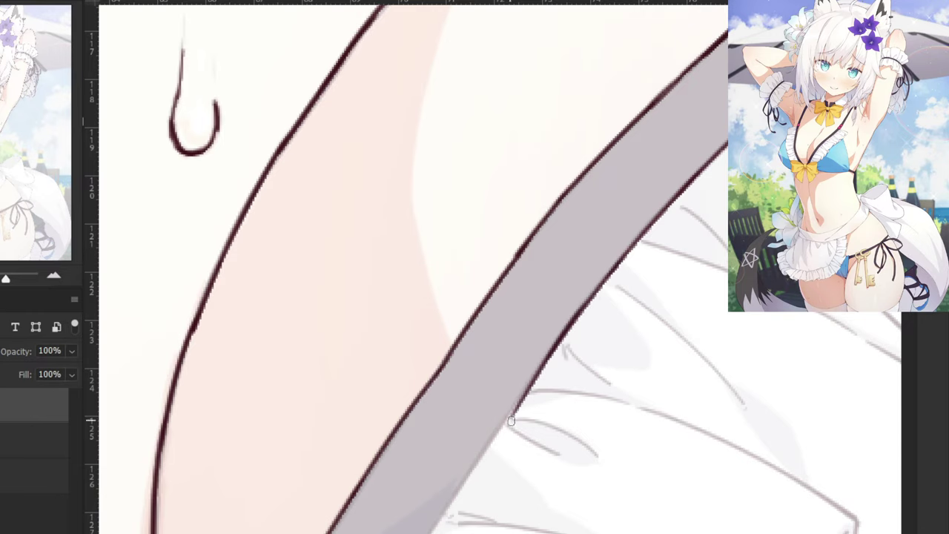
pyautogui.hotkey('ctrl', 'z')
pyautogui.moveTo(567, 334)
pyautogui.mouseDown()
pyautogui.moveTo(500, 428)
pyautogui.moveTo(544, 348)
pyautogui.mouseUp()
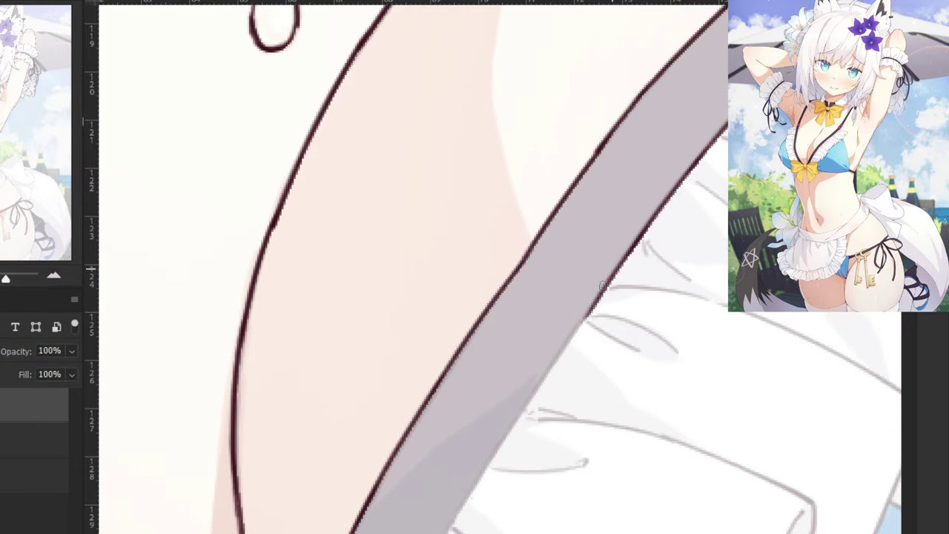
# Trace the strap's outer edge down the steep stretch where the strap's shadow begins.
pyautogui.moveTo(603, 286); pyautogui.dragTo(526, 406)
pyautogui.hotkey('ctrl', 'z')
pyautogui.moveTo(596, 304); pyautogui.dragTo(523, 409)
pyautogui.moveTo(557, 353); pyautogui.dragTo(485, 457)
pyautogui.moveTo(477, 462)
pyautogui.mouseDown()
pyautogui.moveTo(551, 286)
pyautogui.moveTo(538, 327)
pyautogui.mouseUp()
pyautogui.hotkey('ctrl', 'z')
pyautogui.moveTo(601, 255); pyautogui.dragTo(527, 365)
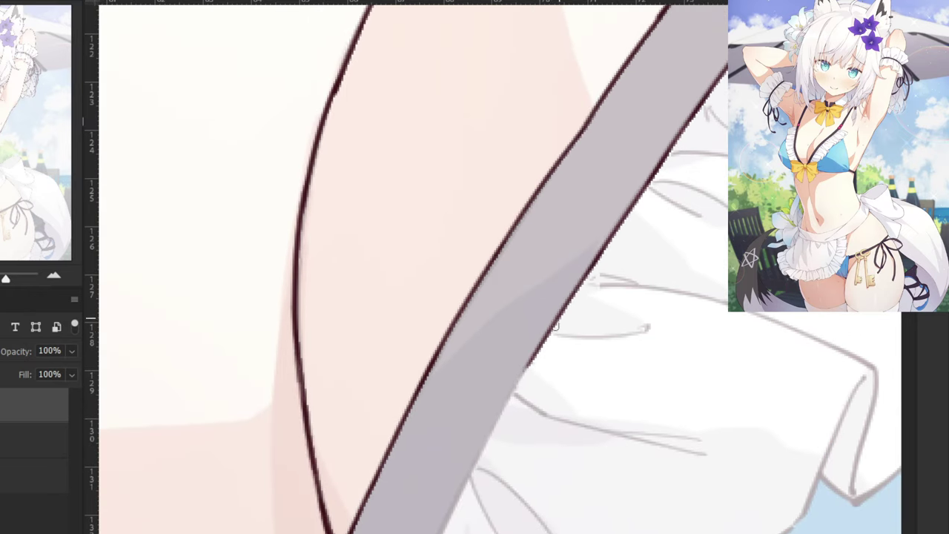
# Redo the strap's outer edge through its shaded part to the frill's lower folds until the line runs smoothly.
pyautogui.moveTo(569, 305)
pyautogui.mouseDown()
pyautogui.moveTo(489, 425)
pyautogui.moveTo(535, 326)
pyautogui.mouseUp()
pyautogui.hotkey('ctrl', 'z')
pyautogui.moveTo(592, 249); pyautogui.dragTo(503, 410)
pyautogui.hotkey('ctrl', 'z')
pyautogui.moveTo(574, 273); pyautogui.dragTo(495, 424)
pyautogui.hotkey('ctrl', 'z')
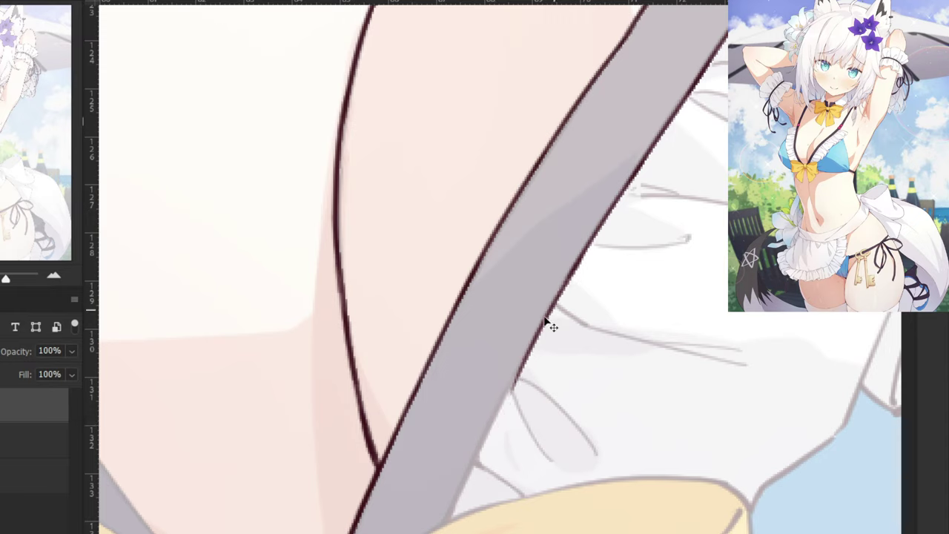
pyautogui.hotkey('ctrl', 'z')
pyautogui.moveTo(586, 249); pyautogui.dragTo(518, 377)
pyautogui.hotkey('ctrl', 'z')
pyautogui.moveTo(583, 263); pyautogui.dragTo(508, 396)
pyautogui.hotkey('ctrl', 'z')
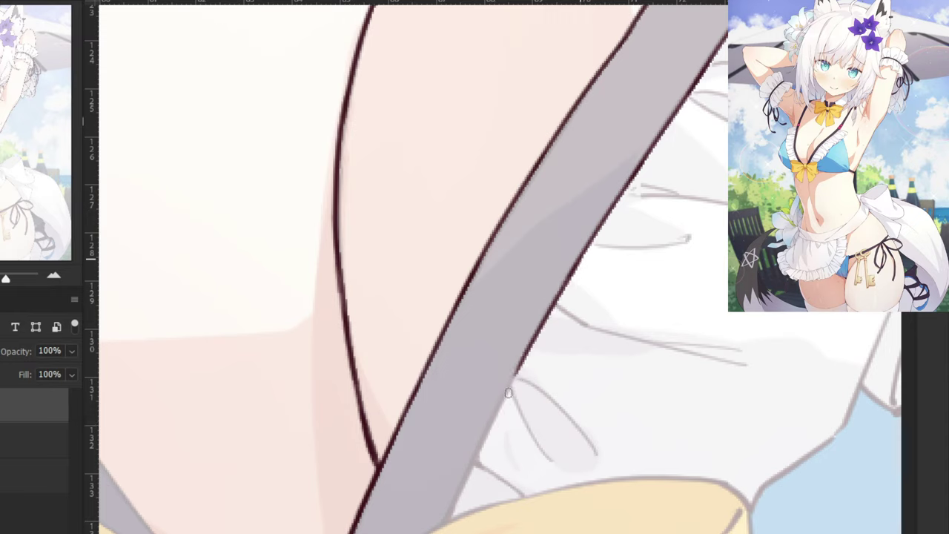
pyautogui.hotkey('ctrl', 'z')
pyautogui.moveTo(586, 257); pyautogui.dragTo(511, 387)
# Ink the last stretch of the strap's outer edge down to the top of the yellow bow.
pyautogui.moveTo(547, 326); pyautogui.dragTo(478, 457)
pyautogui.hotkey('ctrl', 'z')
pyautogui.moveTo(541, 330); pyautogui.dragTo(471, 465)
pyautogui.moveTo(499, 420); pyautogui.dragTo(445, 519)
pyautogui.hotkey('ctrl', 'z')
pyautogui.moveTo(485, 441); pyautogui.dragTo(439, 526)
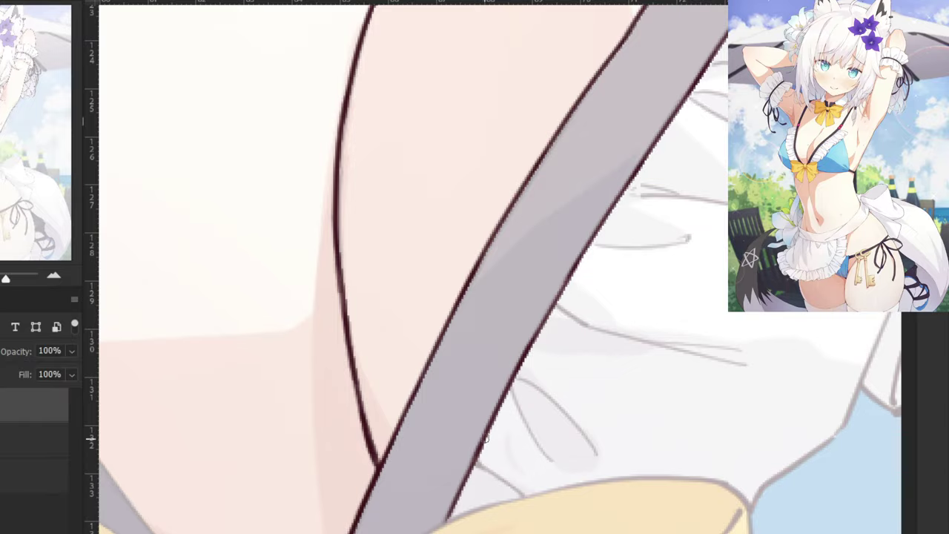
pyautogui.moveTo(484, 441); pyautogui.dragTo(446, 520)
pyautogui.moveTo(462, 488); pyautogui.dragTo(450, 518)
pyautogui.hotkey('ctrl', '-')
pyautogui.hotkey('ctrl', '-')
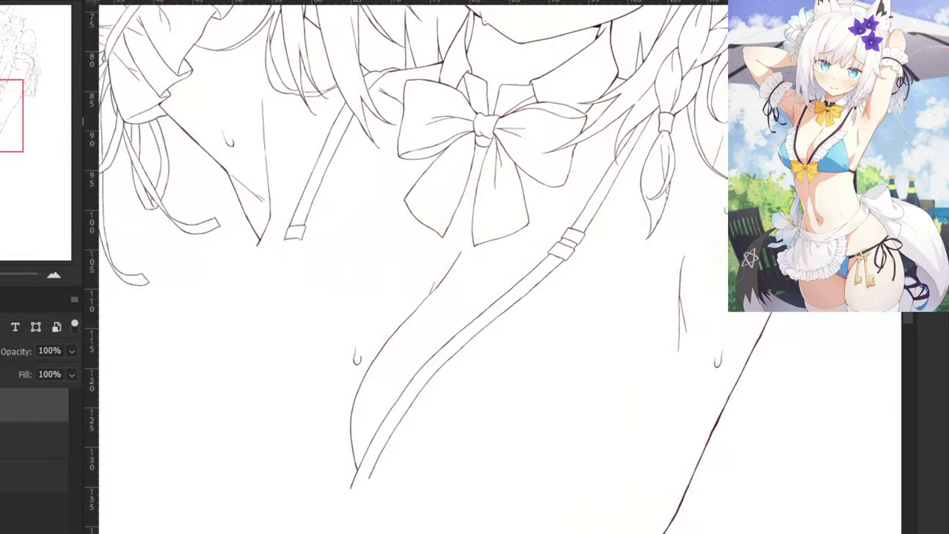
# Examine the inked strap within the whole line art, with the reference hidden and shown.
pyautogui.hotkey('ctrl', '-')
pyautogui.hotkey('ctrl', '-')
pyautogui.hotkey('ctrl', '-')
pyautogui.hotkey('ctrl', '+')
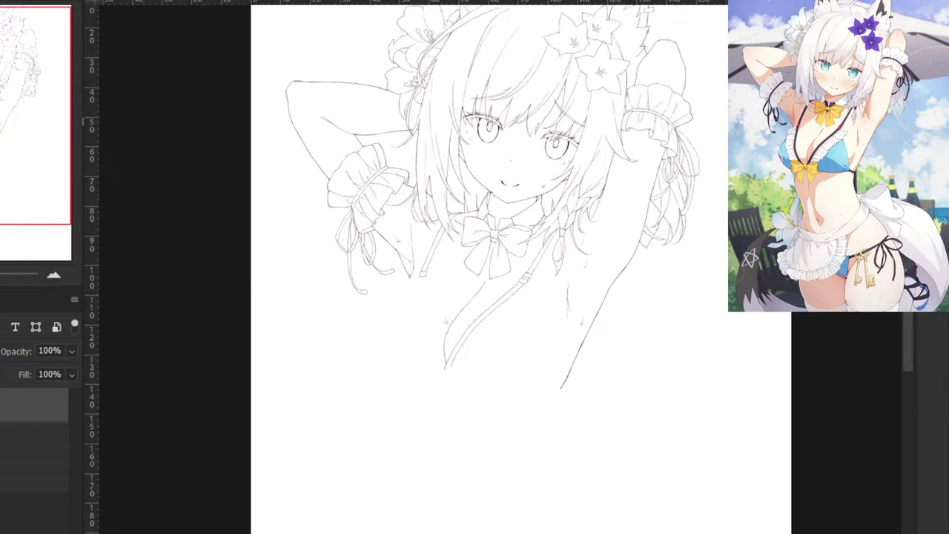
pyautogui.hotkey('ctrl', '+')
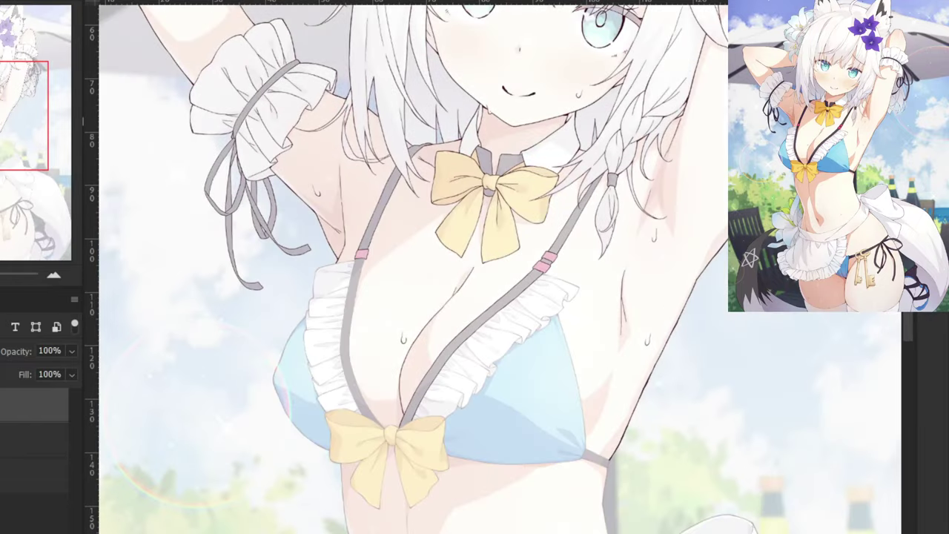
pyautogui.hotkey('ctrl', '+')
pyautogui.hotkey('ctrl', '+')
pyautogui.hotkey('ctrl', '+')
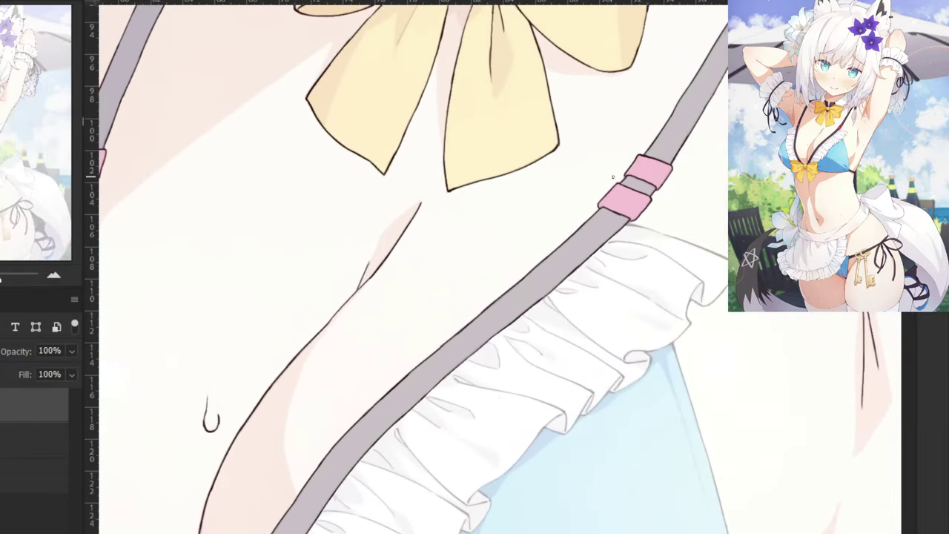
# Ink the start of the frill's upper edge where it emerges from the strap below the lower pink band.
pyautogui.moveTo(487, 216); pyautogui.dragTo(641, 205)
pyautogui.moveTo(246, 230); pyautogui.dragTo(510, 314)
pyautogui.moveTo(474, 273); pyautogui.dragTo(515, 161)
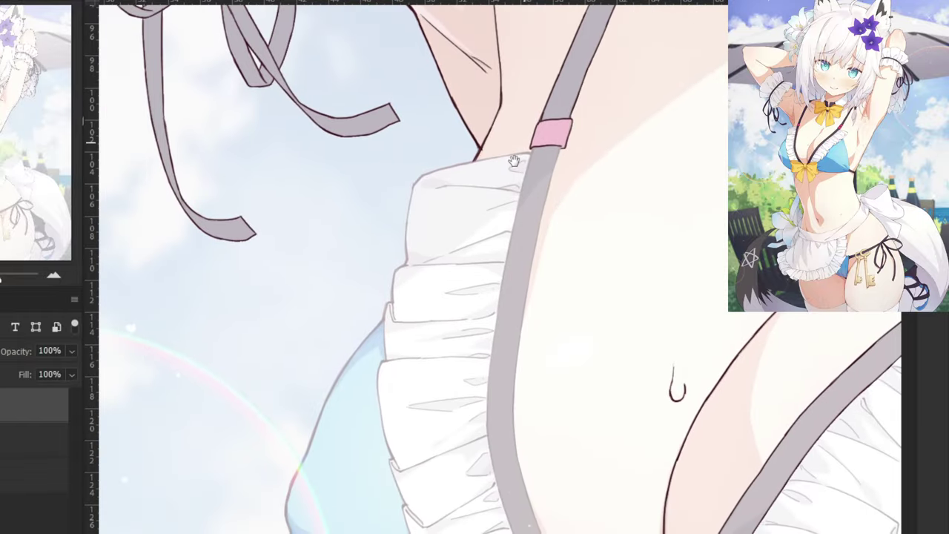
pyautogui.moveTo(535, 238); pyautogui.dragTo(215, 256)
pyautogui.moveTo(539, 290); pyautogui.dragTo(370, 304)
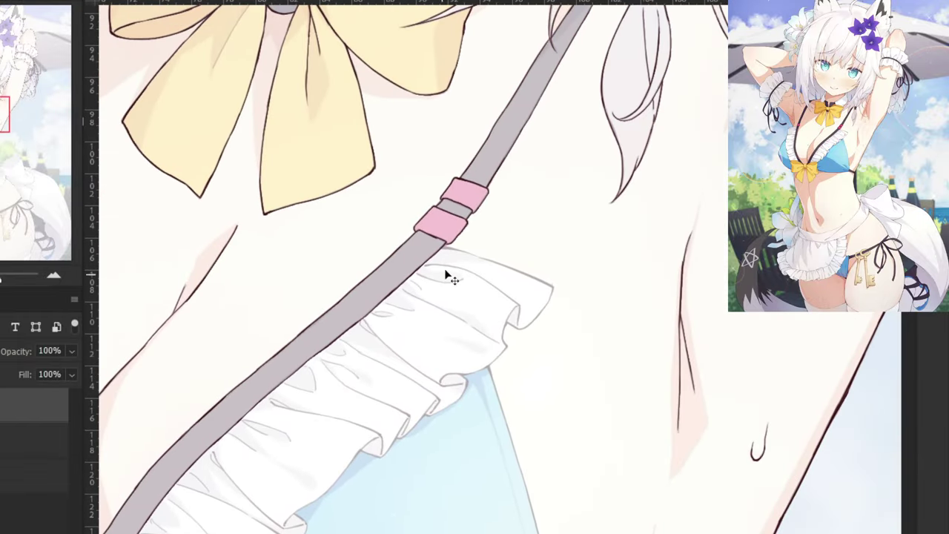
pyautogui.hotkey('ctrl', '+')
pyautogui.hotkey('ctrl', '+')
pyautogui.moveTo(361, 263); pyautogui.dragTo(383, 430)
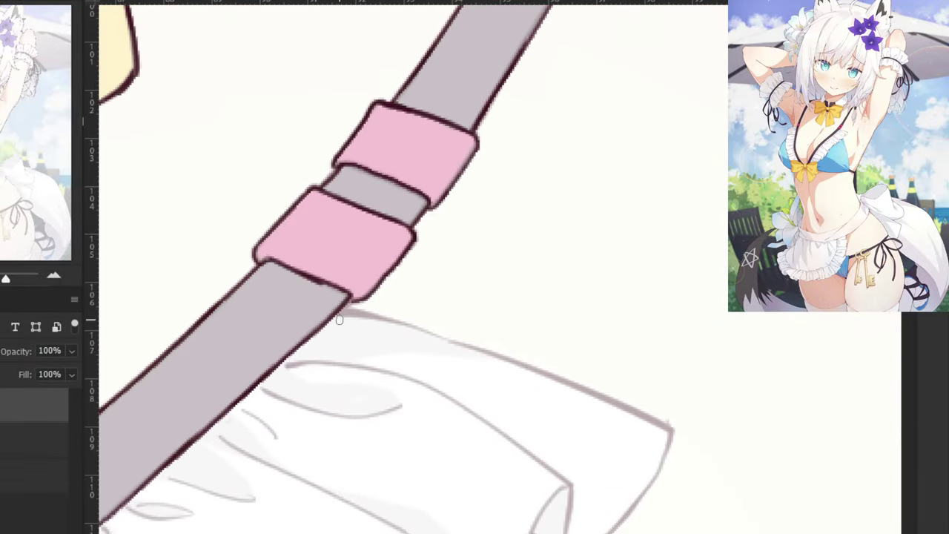
pyautogui.moveTo(329, 314); pyautogui.dragTo(406, 323)
pyautogui.hotkey('ctrl', 'z')
pyautogui.moveTo(345, 313)
pyautogui.mouseDown()
pyautogui.moveTo(421, 327)
pyautogui.moveTo(381, 316)
pyautogui.mouseUp()
pyautogui.hotkey('ctrl', 'z')
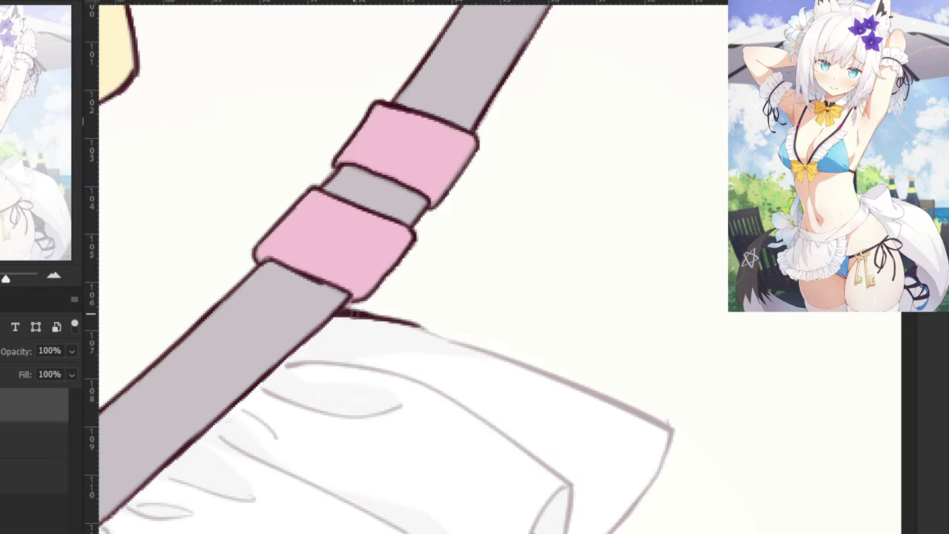
# Extend the frill's upper edge to its outer corner, thickening the line towards the corner.
pyautogui.moveTo(426, 329); pyautogui.dragTo(602, 399)
pyautogui.hotkey('ctrl', 'z')
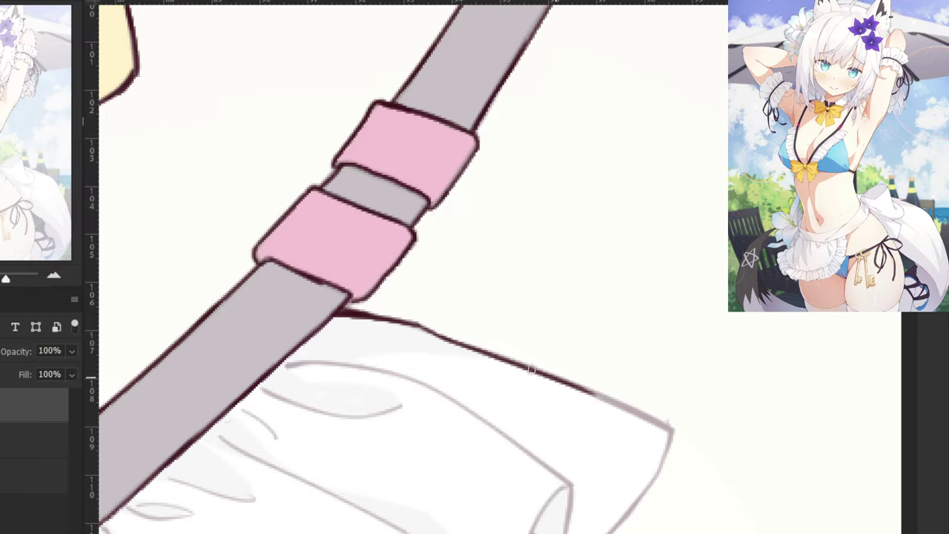
pyautogui.moveTo(528, 369)
pyautogui.mouseDown()
pyautogui.moveTo(668, 432)
pyautogui.moveTo(642, 414)
pyautogui.mouseUp()
pyautogui.moveTo(576, 387); pyautogui.dragTo(657, 427)
pyautogui.moveTo(596, 399); pyautogui.dragTo(662, 427)
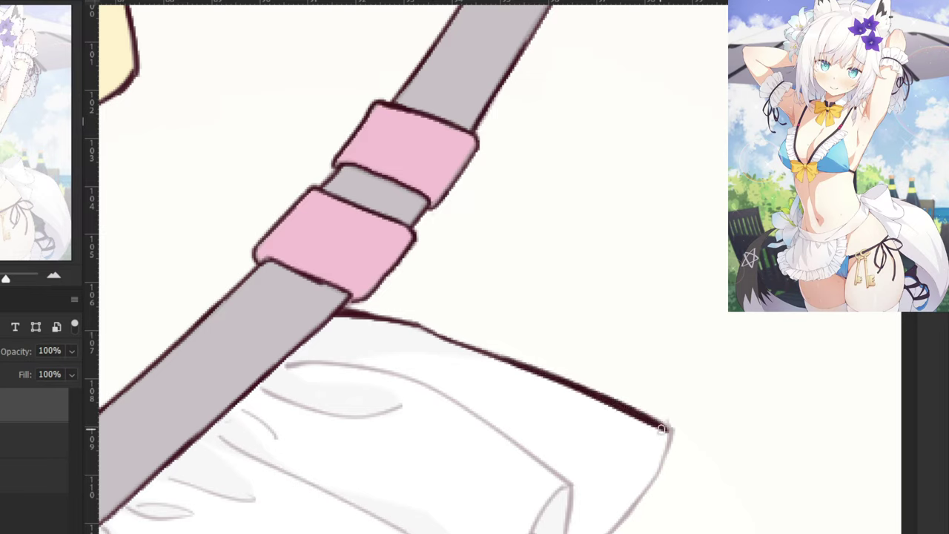
# Ink the frill's outer side from the corner down to the curled hem and the short line inside the curl.
pyautogui.moveTo(669, 429); pyautogui.dragTo(658, 471)
pyautogui.hotkey('ctrl', 'z')
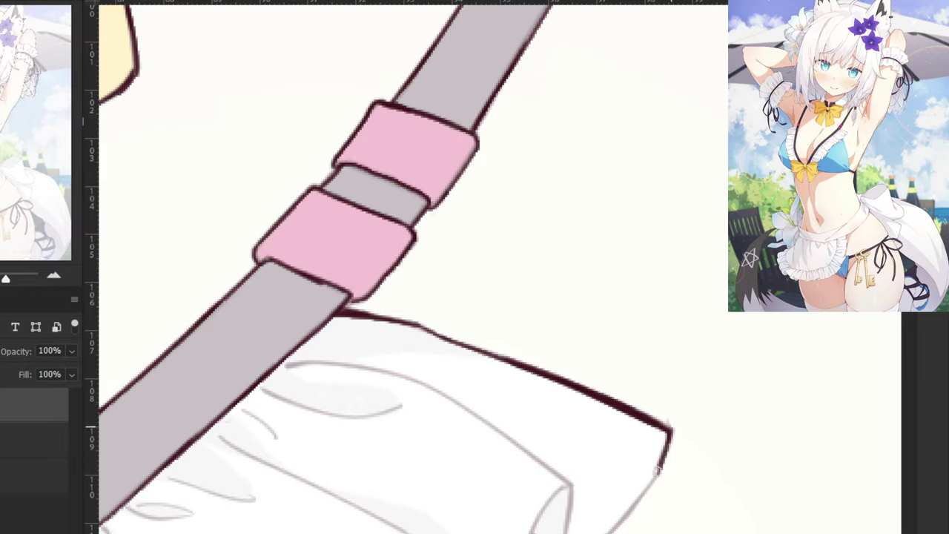
pyautogui.hotkey('ctrl', 'z')
pyautogui.moveTo(671, 430)
pyautogui.mouseDown()
pyautogui.moveTo(652, 479)
pyautogui.moveTo(624, 512)
pyautogui.mouseUp()
pyautogui.hotkey('ctrl', 'z')
pyautogui.moveTo(665, 456); pyautogui.dragTo(606, 531)
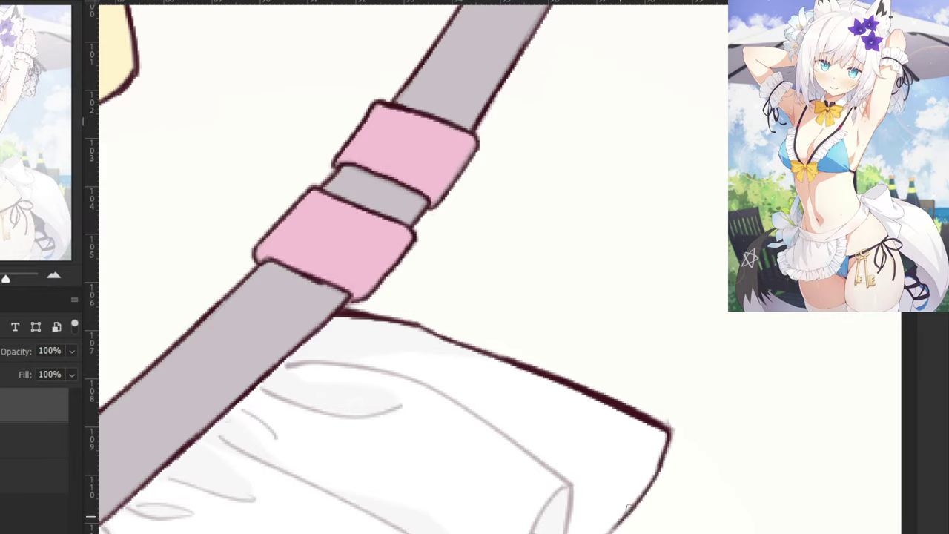
pyautogui.moveTo(637, 502); pyautogui.dragTo(605, 532)
pyautogui.hotkey('ctrl', 'z')
pyautogui.moveTo(641, 497); pyautogui.dragTo(607, 528)
pyautogui.hotkey('ctrl', 'z')
pyautogui.hotkey('ctrl', 'z')
pyautogui.moveTo(573, 487); pyautogui.dragTo(567, 529)
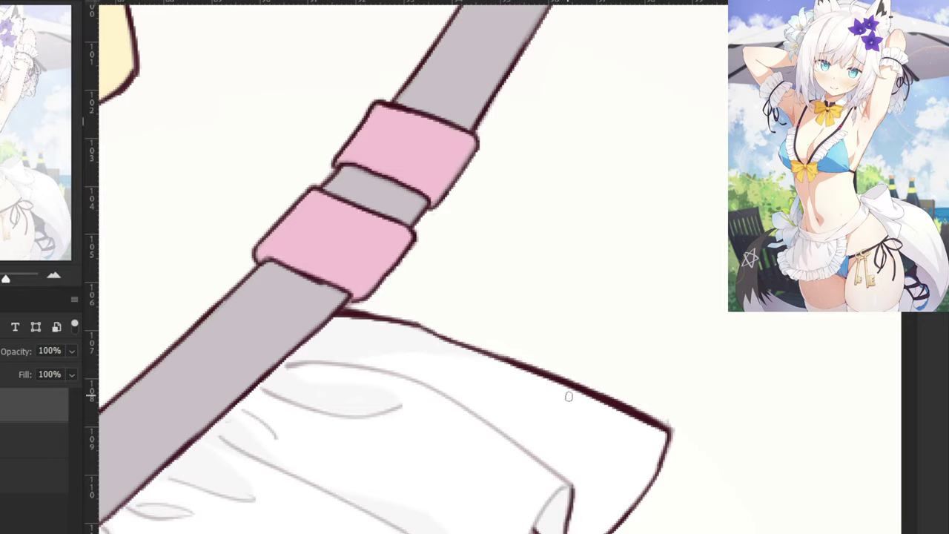
# Trace the frill's first long fold line from the strap to the tip of the curl.
pyautogui.moveTo(282, 366); pyautogui.dragTo(387, 372)
pyautogui.hotkey('ctrl', 'z')
pyautogui.moveTo(282, 366)
pyautogui.mouseDown()
pyautogui.moveTo(401, 376)
pyautogui.moveTo(454, 399)
pyautogui.mouseUp()
pyautogui.hotkey('ctrl', 'z')
pyautogui.moveTo(369, 366); pyautogui.dragTo(498, 428)
pyautogui.hotkey('ctrl', 'z')
pyautogui.moveTo(365, 367); pyautogui.dragTo(491, 426)
pyautogui.hotkey('ctrl', 'z')
pyautogui.moveTo(437, 391); pyautogui.dragTo(574, 487)
pyautogui.hotkey('ctrl', 'z')
pyautogui.moveTo(472, 409)
pyautogui.mouseDown()
pyautogui.moveTo(576, 488)
pyautogui.moveTo(539, 468)
pyautogui.mouseUp()
pyautogui.hotkey('ctrl', 'z')
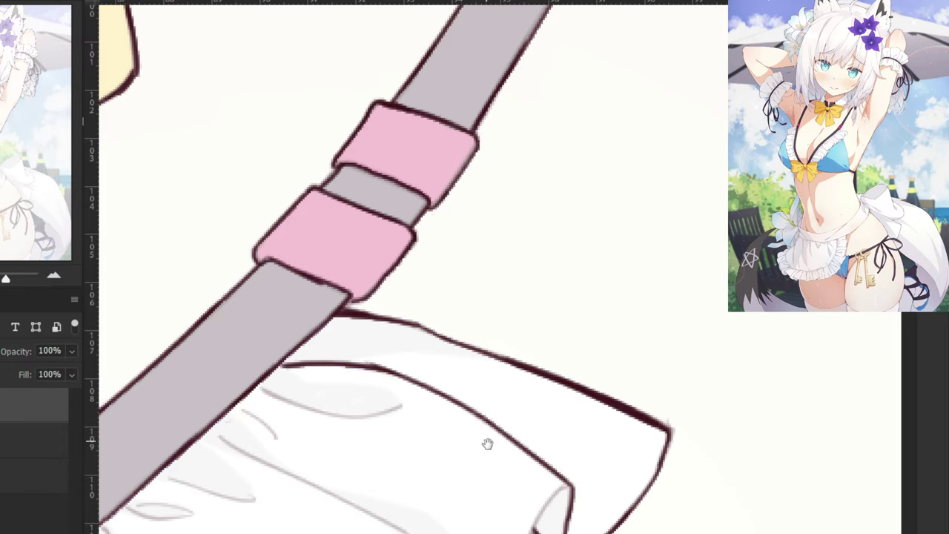
# Ink the inner side of the first curl and the thick inward curve of the hem below it.
pyautogui.moveTo(488, 443); pyautogui.dragTo(458, 260)
pyautogui.moveTo(533, 304)
pyautogui.mouseDown()
pyautogui.moveTo(502, 349)
pyautogui.moveTo(490, 399)
pyautogui.mouseUp()
pyautogui.hotkey('ctrl', 'z')
pyautogui.hotkey('ctrl', 'z')
pyautogui.moveTo(509, 333); pyautogui.dragTo(508, 428)
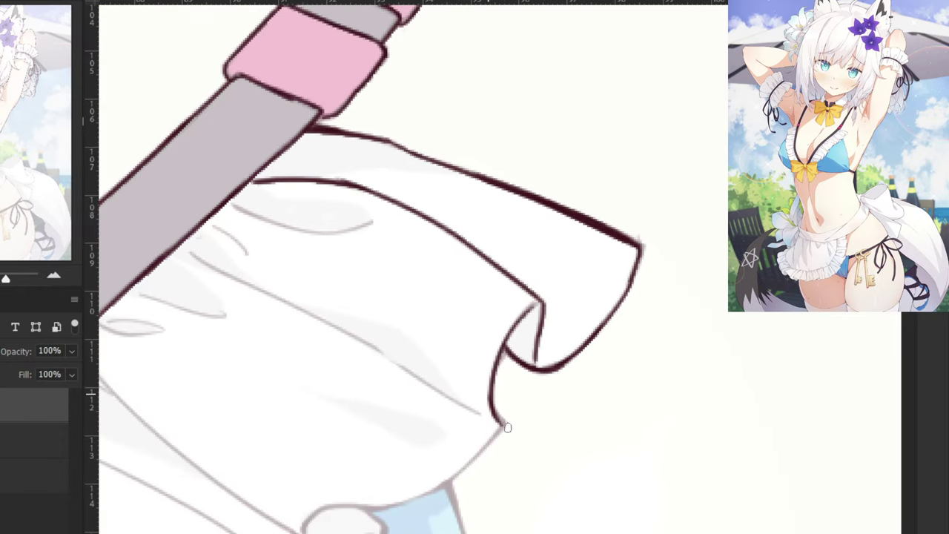
pyautogui.hotkey('ctrl', 'z')
pyautogui.hotkey('ctrl', 'z')
pyautogui.moveTo(509, 344); pyautogui.dragTo(492, 408)
pyautogui.hotkey('ctrl', 'z')
pyautogui.moveTo(491, 395); pyautogui.dragTo(504, 425)
pyautogui.moveTo(502, 356); pyautogui.dragTo(486, 396)
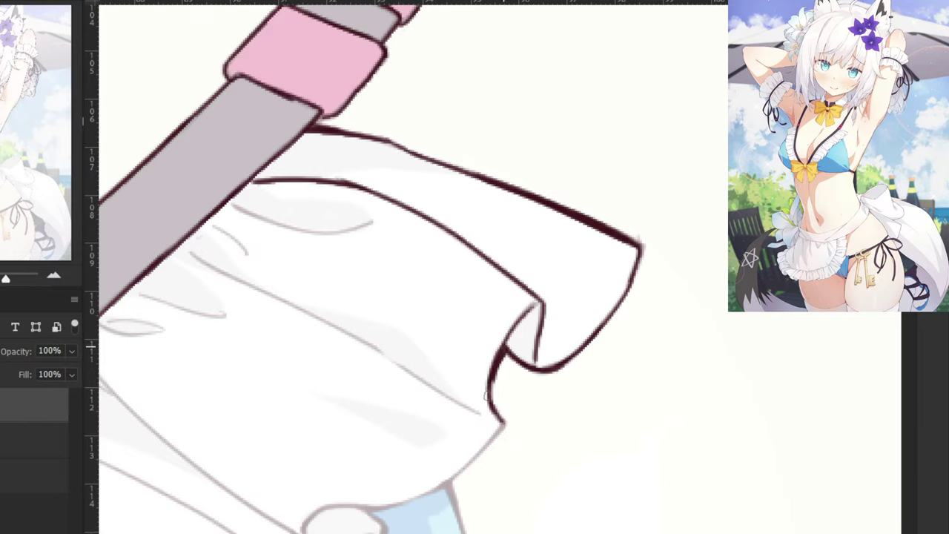
# Trace the frill's hem from the pointed corner below the first curl to the edge of the blue cup.
pyautogui.moveTo(431, 432); pyautogui.dragTo(527, 393)
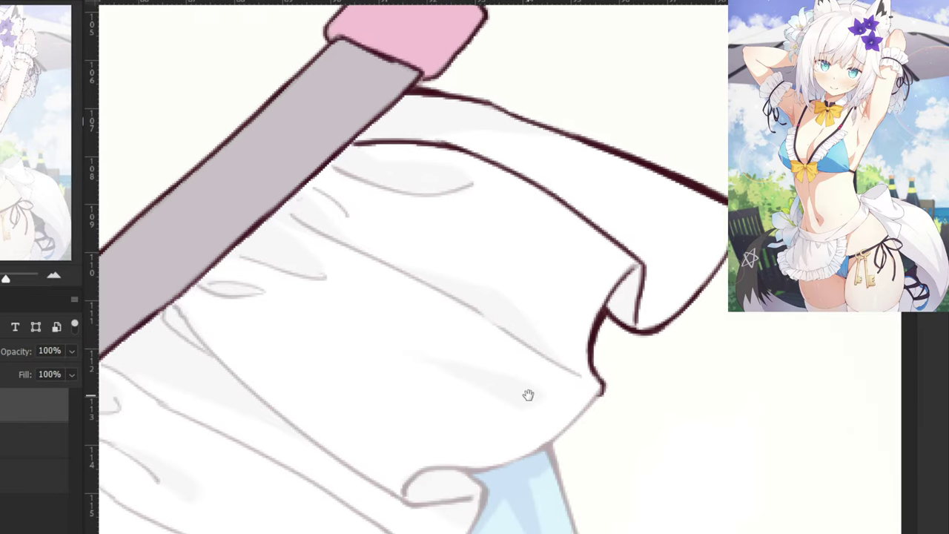
pyautogui.hotkey('ctrl', 'z')
pyautogui.moveTo(601, 383); pyautogui.dragTo(522, 453)
pyautogui.hotkey('ctrl', 'z')
pyautogui.hotkey('ctrl', 'z')
pyautogui.hotkey('ctrl', 'z')
pyautogui.moveTo(602, 385); pyautogui.dragTo(537, 446)
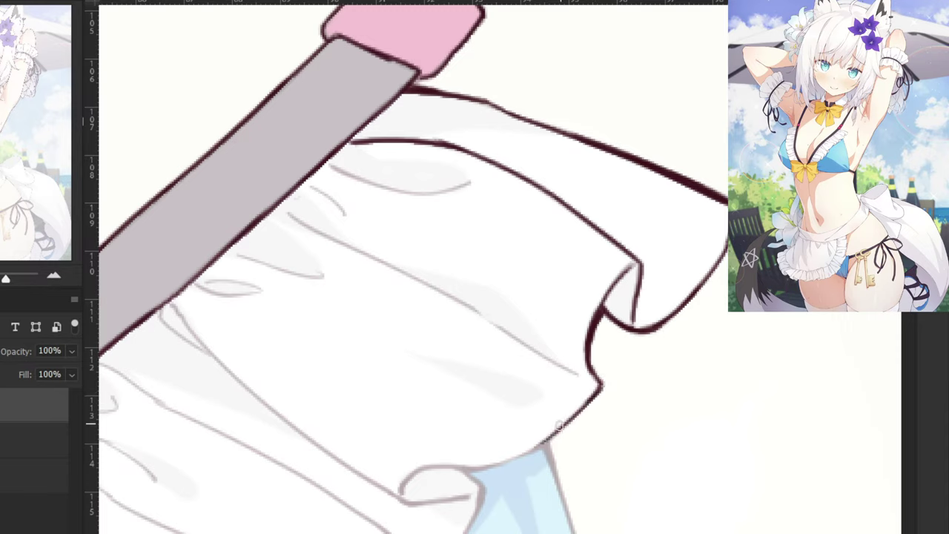
pyautogui.moveTo(567, 418); pyautogui.dragTo(486, 468)
pyautogui.hotkey('ctrl', 'z')
pyautogui.moveTo(565, 420)
pyautogui.mouseDown()
pyautogui.moveTo(504, 459)
pyautogui.moveTo(524, 455)
pyautogui.mouseUp()
pyautogui.hotkey('ctrl', 'z')
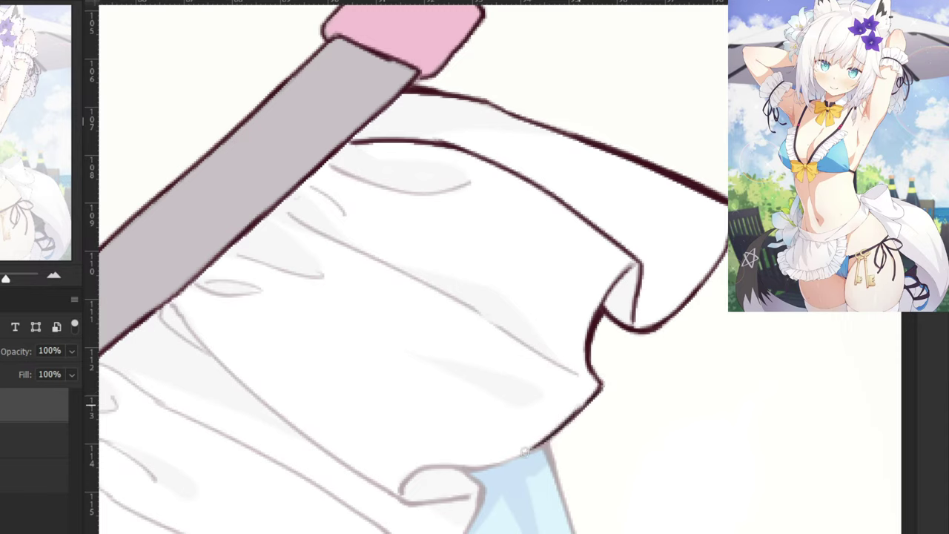
pyautogui.hotkey('ctrl', 'z')
pyautogui.moveTo(587, 402); pyautogui.dragTo(500, 464)
pyautogui.hotkey('ctrl', 'z')
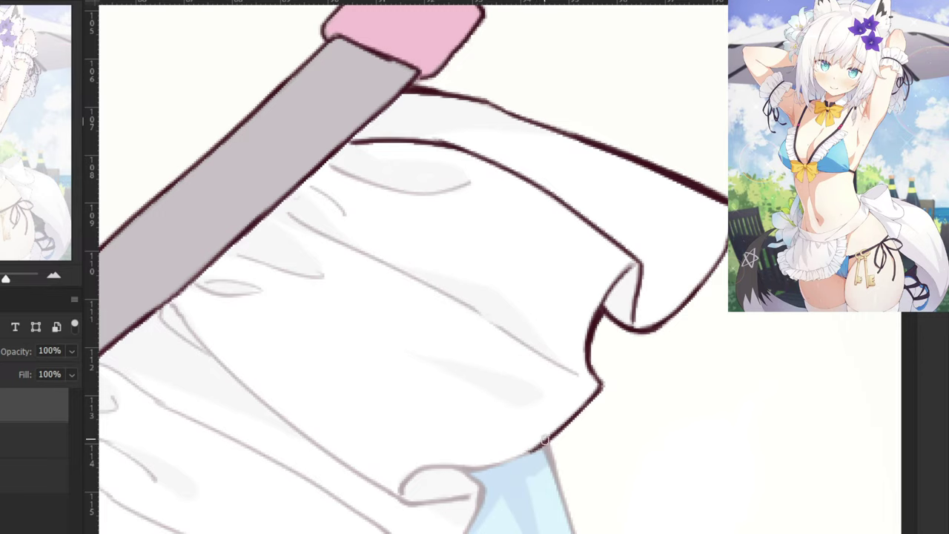
# Continue the frill's hem across the top of the blue cup and round it into the second curl's hook.
pyautogui.moveTo(545, 440)
pyautogui.mouseDown()
pyautogui.moveTo(483, 468)
pyautogui.moveTo(412, 475)
pyautogui.mouseUp()
pyautogui.hotkey('ctrl', 'z')
pyautogui.hotkey('ctrl', 'z')
pyautogui.hotkey('ctrl', 'z')
pyautogui.moveTo(504, 460)
pyautogui.mouseDown()
pyautogui.moveTo(402, 486)
pyautogui.moveTo(417, 480)
pyautogui.mouseUp()
pyautogui.hotkey('ctrl', 'z')
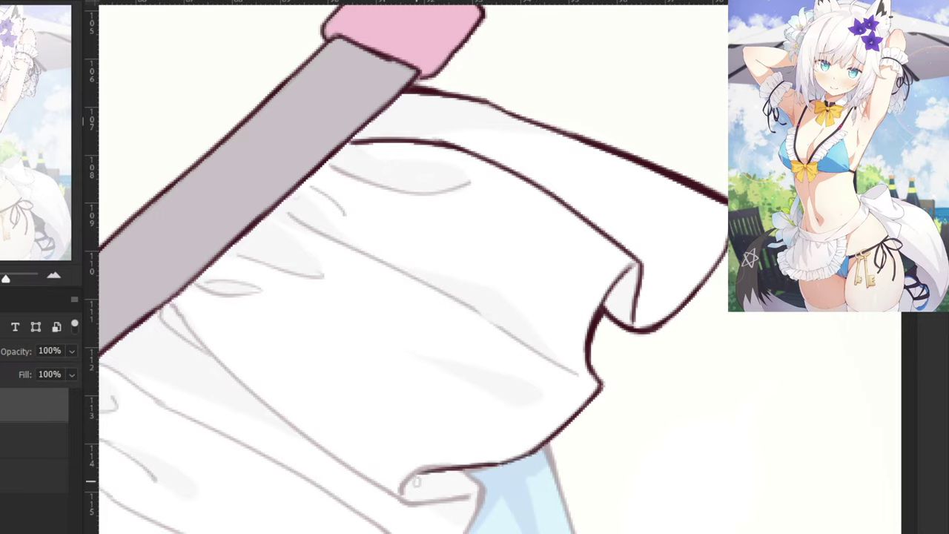
pyautogui.hotkey('ctrl', 'z')
pyautogui.hotkey('ctrl', 'z')
pyautogui.moveTo(503, 462)
pyautogui.mouseDown()
pyautogui.moveTo(422, 470)
pyautogui.moveTo(399, 497)
pyautogui.mouseUp()
pyautogui.hotkey('ctrl', 'z')
pyautogui.hotkey('ctrl', 'z')
pyautogui.hotkey('ctrl', 'z')
pyautogui.moveTo(434, 468); pyautogui.dragTo(404, 492)
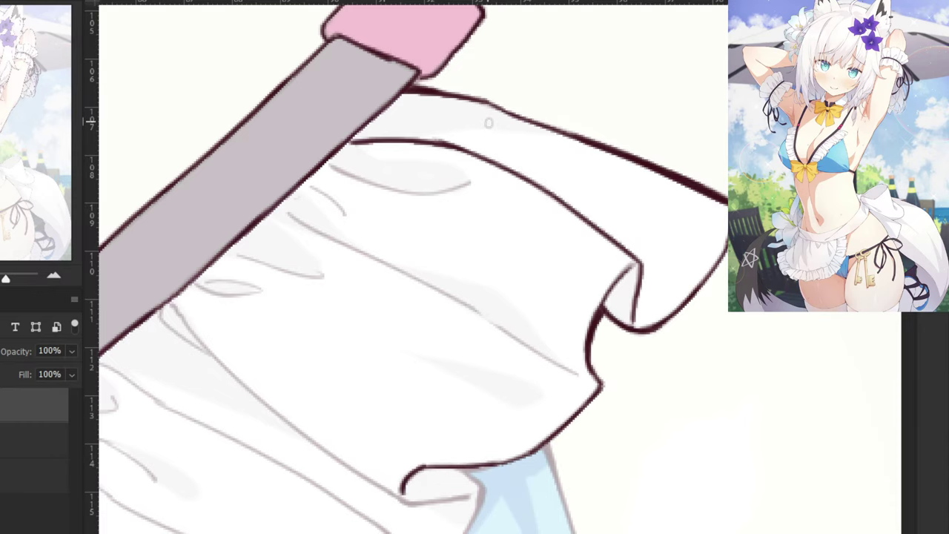
# Ink the curved crease and the short crease beside the strap under the frill's first fold.
pyautogui.moveTo(441, 199)
pyautogui.mouseDown()
pyautogui.moveTo(463, 333)
pyautogui.moveTo(474, 319)
pyautogui.moveTo(423, 310)
pyautogui.mouseUp()
pyautogui.hotkey('ctrl', 'z')
pyautogui.moveTo(504, 303)
pyautogui.mouseDown()
pyautogui.moveTo(377, 292)
pyautogui.moveTo(401, 307)
pyautogui.moveTo(387, 299)
pyautogui.mouseUp()
pyautogui.hotkey('ctrl', 'z')
pyautogui.hotkey('ctrl', 'z')
pyautogui.moveTo(444, 311); pyautogui.dragTo(362, 284)
pyautogui.hotkey('ctrl', 'z')
pyautogui.hotkey('ctrl', 'z')
pyautogui.hotkey('ctrl', 'z')
pyautogui.moveTo(427, 310)
pyautogui.mouseDown()
pyautogui.moveTo(375, 290)
pyautogui.moveTo(381, 365)
pyautogui.moveTo(484, 412)
pyautogui.mouseUp()
pyautogui.hotkey('ctrl', 'z')
pyautogui.hotkey('ctrl', 'z')
pyautogui.hotkey('ctrl', 'z')
# Trace the long crease from beside the strap towards the hem's pointed corner, leaving a small gap midway.
pyautogui.moveTo(379, 364); pyautogui.dragTo(510, 429)
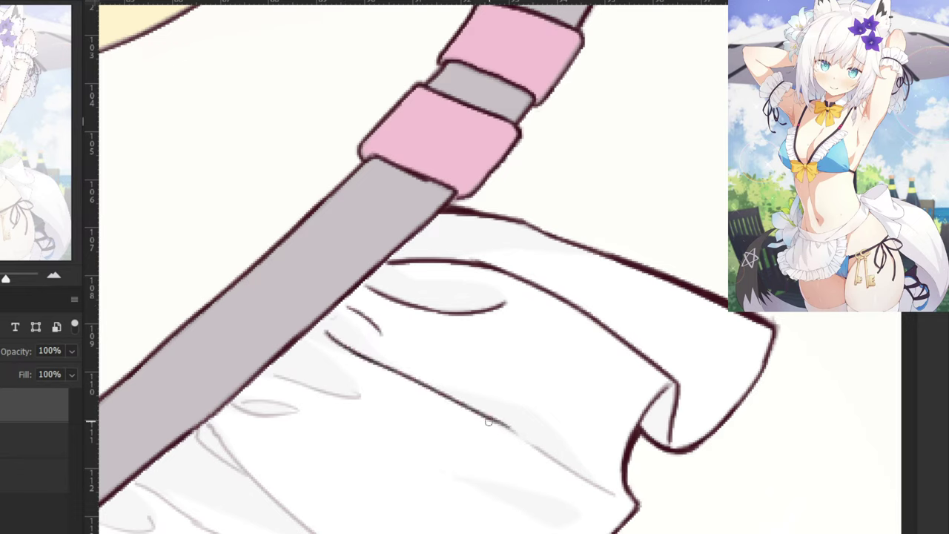
pyautogui.hotkey('ctrl', 'z')
pyautogui.moveTo(454, 401); pyautogui.dragTo(504, 430)
pyautogui.hotkey('ctrl', 'z')
pyautogui.moveTo(462, 403); pyautogui.dragTo(526, 442)
pyautogui.hotkey('ctrl', 'z')
pyautogui.hotkey('ctrl', 'z')
pyautogui.moveTo(461, 405); pyautogui.dragTo(597, 485)
pyautogui.hotkey('ctrl', 'z')
pyautogui.moveTo(524, 436); pyautogui.dragTo(617, 497)
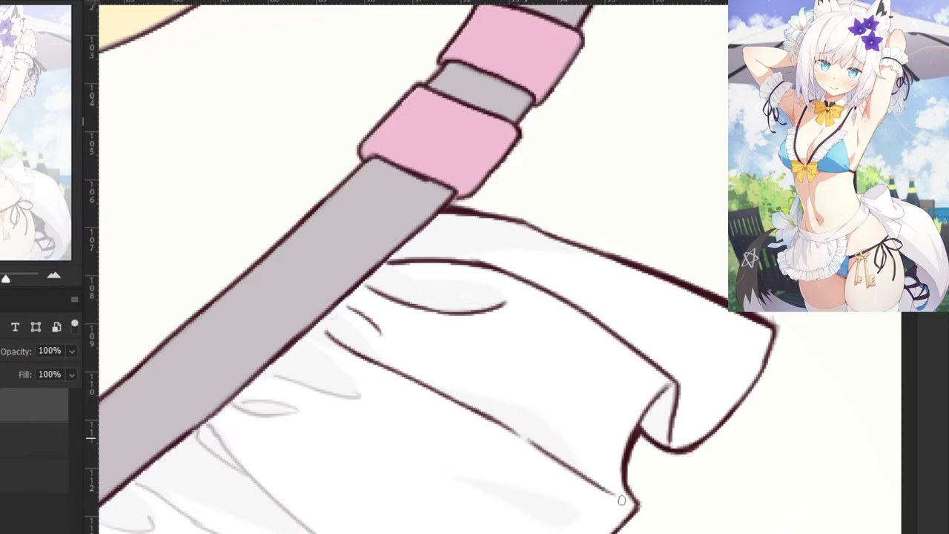
# Ink the next short crease and the small looped fold against the strap's lower edge.
pyautogui.moveTo(235, 296)
pyautogui.mouseDown()
pyautogui.moveTo(415, 277)
pyautogui.moveTo(454, 261)
pyautogui.mouseUp()
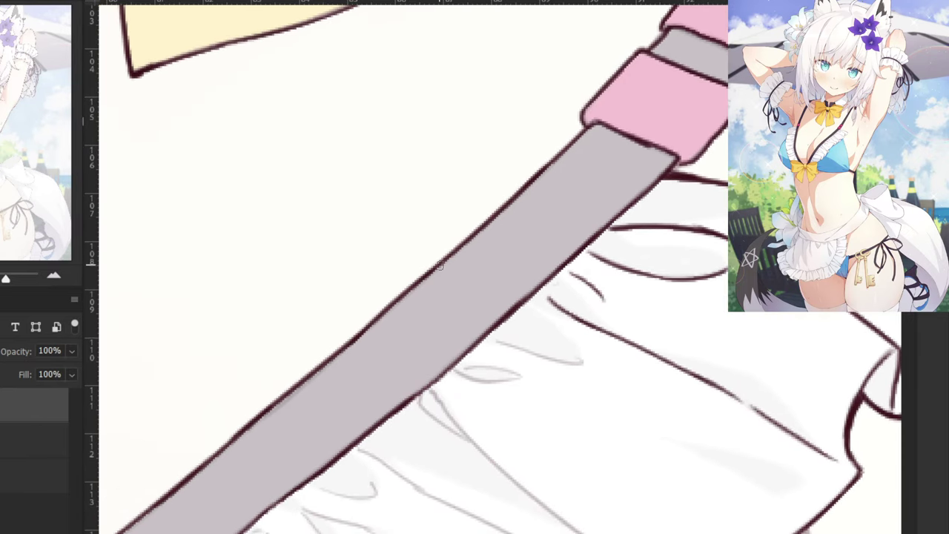
pyautogui.moveTo(576, 356); pyautogui.dragTo(565, 361)
pyautogui.moveTo(495, 342)
pyautogui.mouseDown()
pyautogui.moveTo(574, 363)
pyautogui.moveTo(543, 359)
pyautogui.mouseUp()
pyautogui.hotkey('ctrl', 'z')
pyautogui.hotkey('ctrl', 'z')
pyautogui.hotkey('ctrl', 'z')
pyautogui.moveTo(463, 367)
pyautogui.mouseDown()
pyautogui.moveTo(519, 370)
pyautogui.moveTo(480, 382)
pyautogui.moveTo(460, 373)
pyautogui.mouseUp()
pyautogui.hotkey('ctrl', 'z')
pyautogui.hotkey('ctrl', 'z')
pyautogui.hotkey('ctrl', 'z')
pyautogui.moveTo(453, 368); pyautogui.dragTo(481, 379)
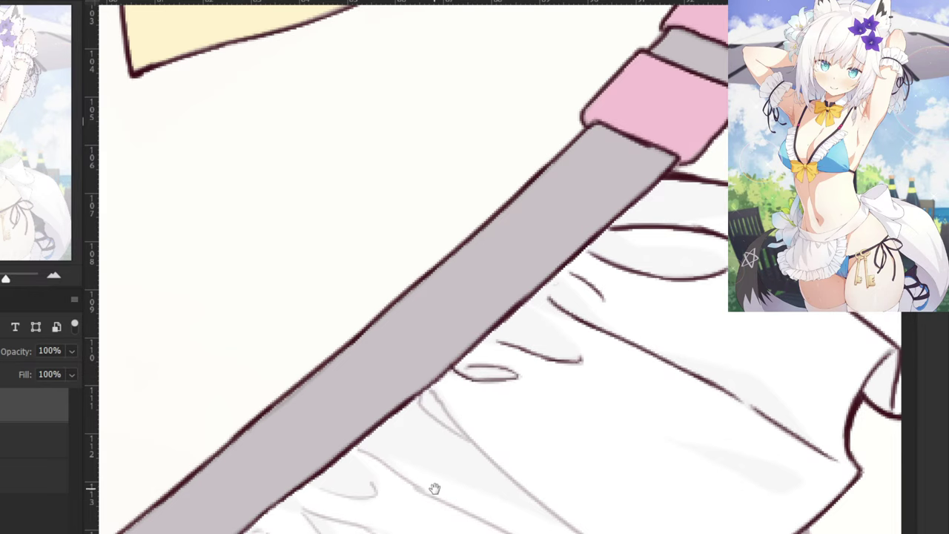
# Trace the frill's second long fold line from the strap down to the base of the hooked curl.
pyautogui.moveTo(435, 489); pyautogui.dragTo(357, 424)
pyautogui.moveTo(349, 321); pyautogui.dragTo(377, 358)
pyautogui.hotkey('ctrl', 'z')
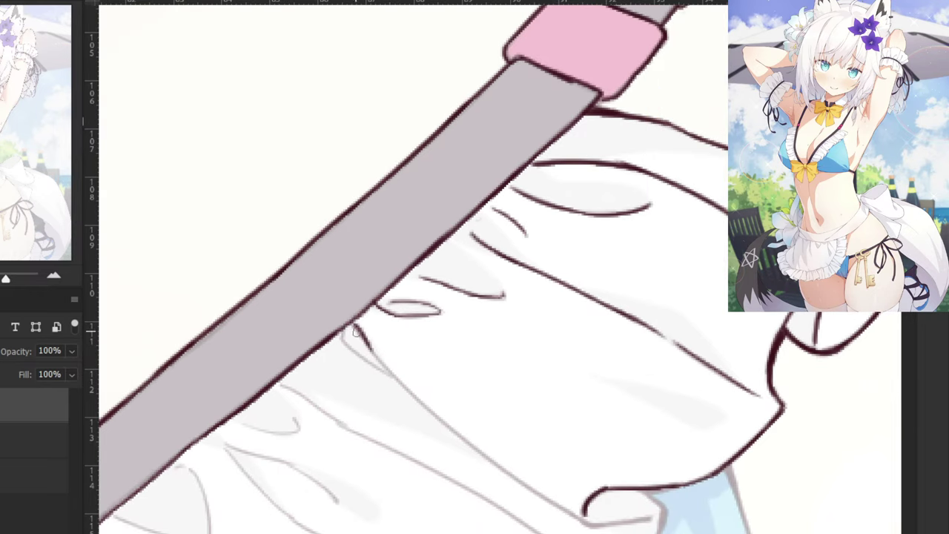
pyautogui.moveTo(352, 326); pyautogui.dragTo(436, 415)
pyautogui.moveTo(401, 382); pyautogui.dragTo(541, 492)
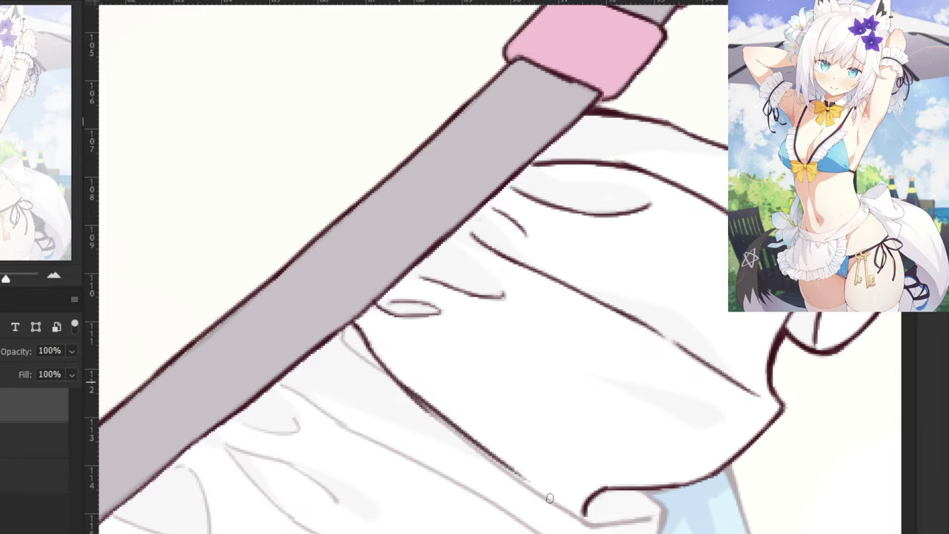
pyautogui.hotkey('ctrl', 'z')
pyautogui.moveTo(417, 398); pyautogui.dragTo(561, 506)
pyautogui.hotkey('ctrl', 'z')
pyautogui.moveTo(516, 476); pyautogui.dragTo(590, 521)
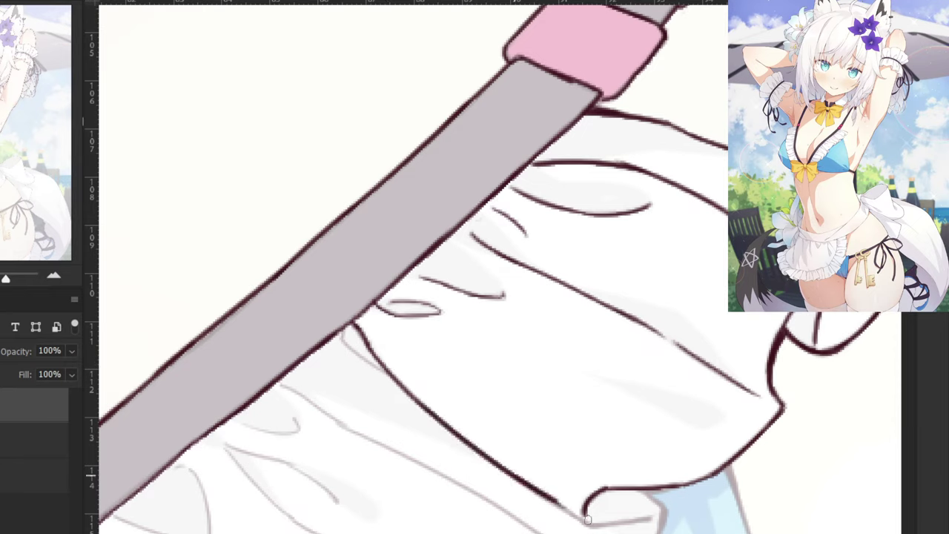
pyautogui.hotkey('ctrl', 'z')
pyautogui.moveTo(535, 489); pyautogui.dragTo(593, 526)
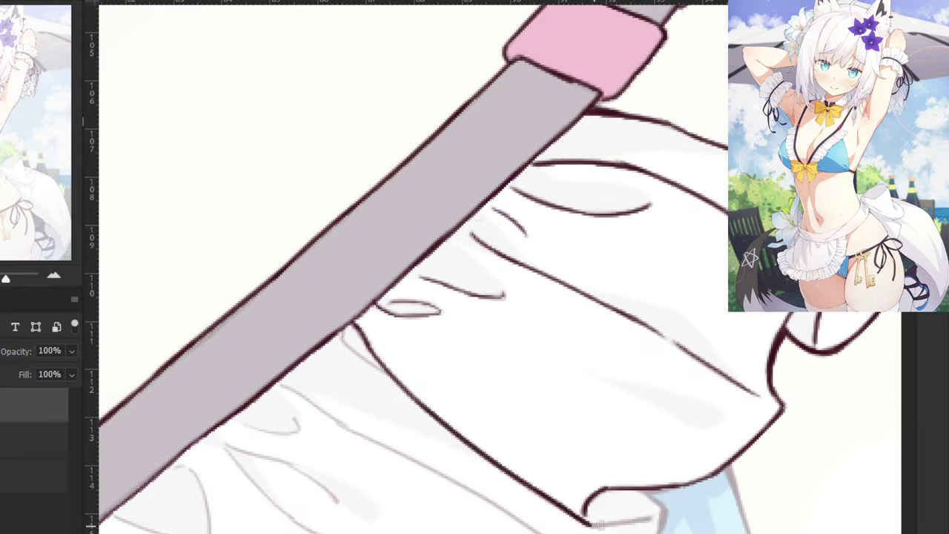
# Ink the second curl's inner line and its rounded outer side against the blue cup.
pyautogui.moveTo(657, 517); pyautogui.dragTo(588, 526)
pyautogui.hotkey('ctrl', 'z')
pyautogui.moveTo(674, 487)
pyautogui.mouseDown()
pyautogui.moveTo(580, 287)
pyautogui.moveTo(631, 347)
pyautogui.moveTo(616, 328)
pyautogui.moveTo(621, 372)
pyautogui.moveTo(629, 346)
pyautogui.moveTo(611, 395)
pyautogui.moveTo(623, 363)
pyautogui.moveTo(608, 389)
pyautogui.mouseUp()
pyautogui.moveTo(629, 354)
pyautogui.mouseDown()
pyautogui.moveTo(594, 407)
pyautogui.moveTo(606, 391)
pyautogui.moveTo(554, 430)
pyautogui.mouseUp()
pyautogui.hotkey('ctrl', 'z')
pyautogui.moveTo(614, 385); pyautogui.dragTo(528, 433)
pyautogui.hotkey('ctrl', 'z')
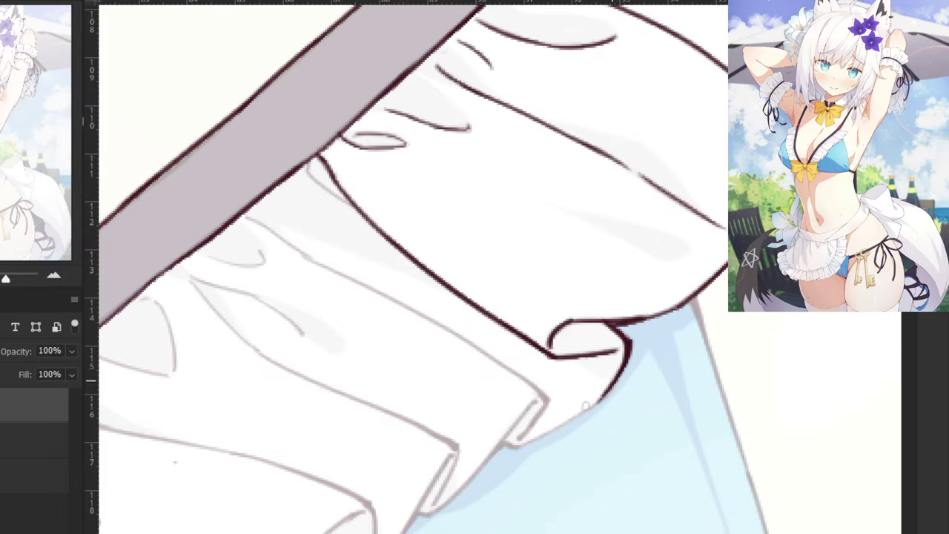
# Redo the hem below the second curl until it runs smoothly to the next narrow fold.
pyautogui.moveTo(612, 382)
pyautogui.mouseDown()
pyautogui.moveTo(503, 445)
pyautogui.moveTo(510, 450)
pyautogui.mouseUp()
pyautogui.hotkey('ctrl', 'z')
pyautogui.hotkey('ctrl', 'z')
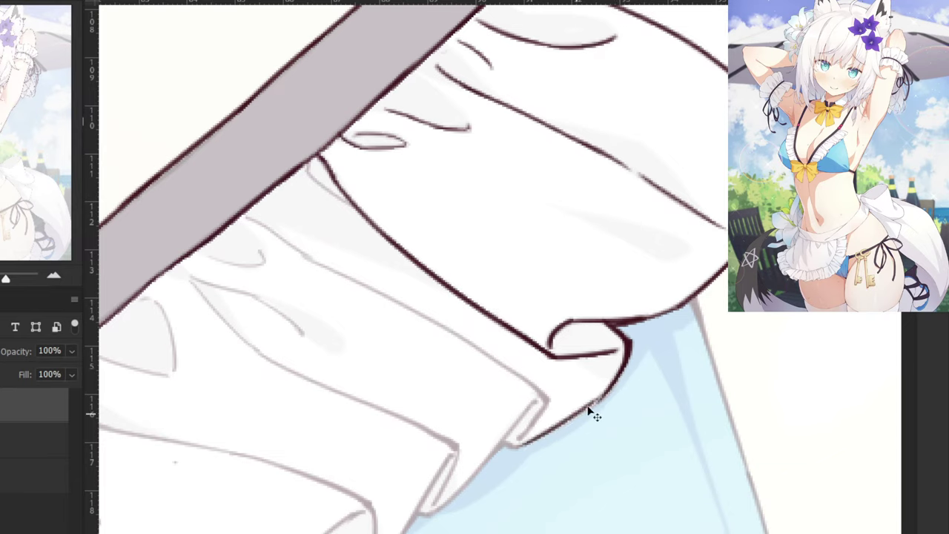
pyautogui.hotkey('ctrl', 'z')
pyautogui.moveTo(608, 391)
pyautogui.mouseDown()
pyautogui.moveTo(493, 451)
pyautogui.moveTo(520, 440)
pyautogui.mouseUp()
pyautogui.hotkey('ctrl', 'z')
pyautogui.hotkey('ctrl', 'z')
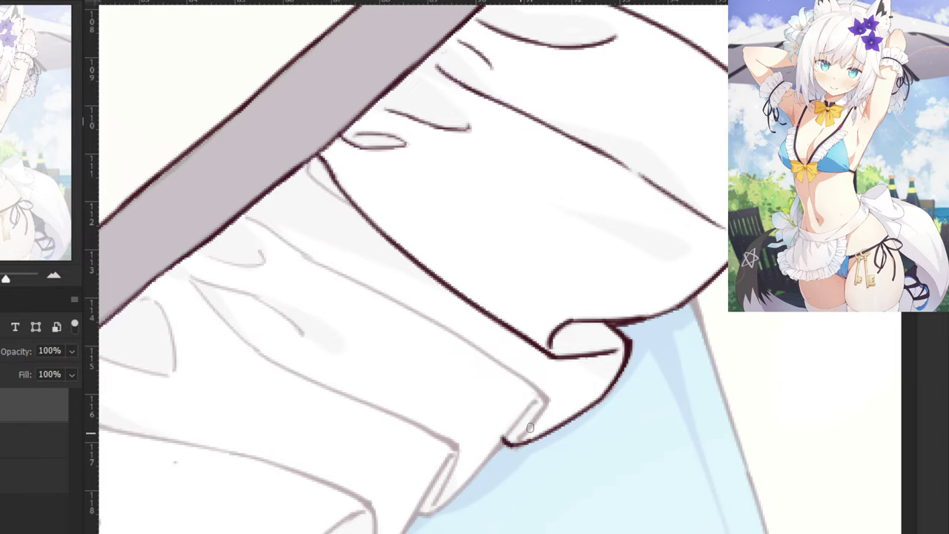
# Ink the slanted side line of the narrow fold up to its tip.
pyautogui.moveTo(543, 405); pyautogui.dragTo(522, 436)
pyautogui.hotkey('ctrl', 'z')
pyautogui.moveTo(546, 400); pyautogui.dragTo(519, 440)
pyautogui.hotkey('ctrl', 'z')
pyautogui.moveTo(544, 409); pyautogui.dragTo(547, 400)
# Close the small leaf-shaped fold at the strap, beside the start of the second long fold line.
pyautogui.moveTo(309, 299); pyautogui.dragTo(438, 451)
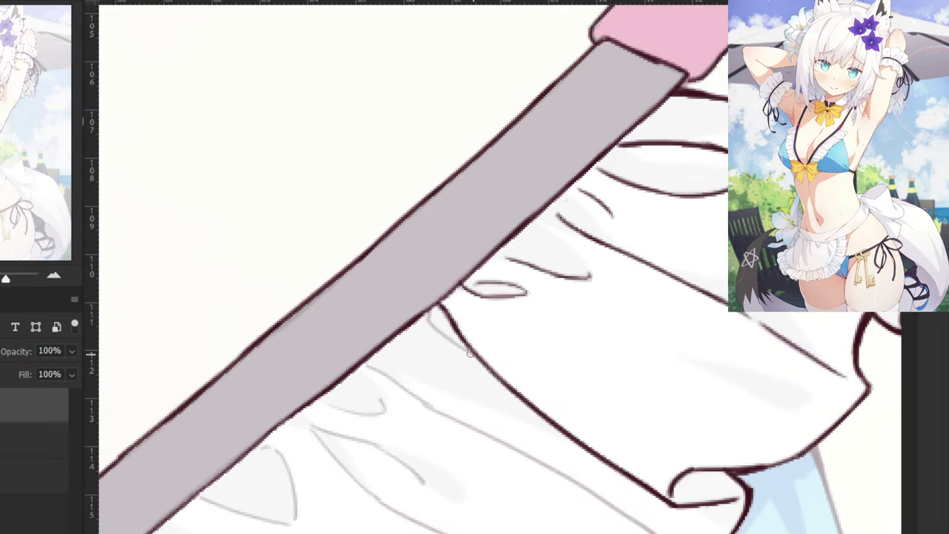
pyautogui.moveTo(433, 310); pyautogui.dragTo(467, 352)
pyautogui.hotkey('ctrl', 'z')
pyautogui.moveTo(433, 310); pyautogui.dragTo(463, 348)
# Trace the frill's third long fold line from the strap towards the tip of the narrow fold.
pyautogui.moveTo(368, 366); pyautogui.dragTo(467, 427)
pyautogui.hotkey('ctrl', 'z')
pyautogui.hotkey('ctrl', 'z')
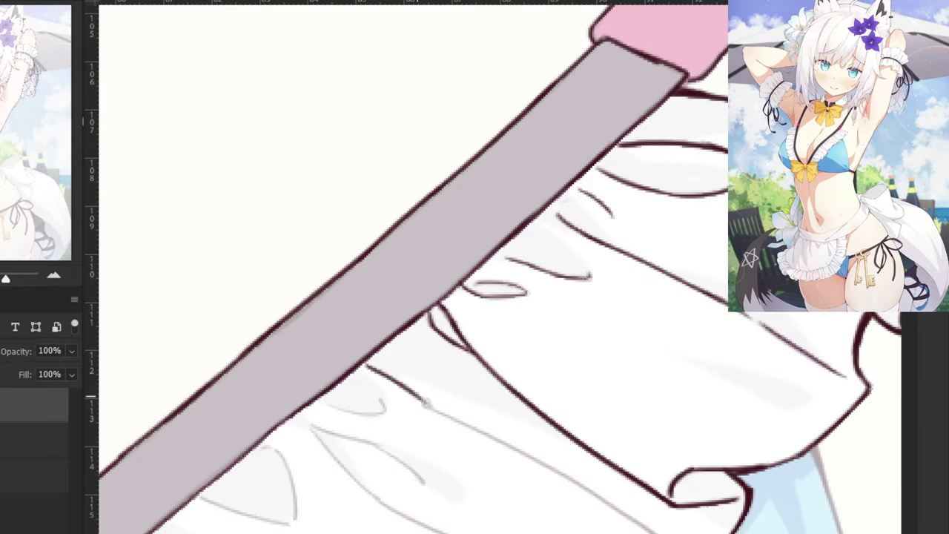
pyautogui.moveTo(422, 402); pyautogui.dragTo(598, 498)
pyautogui.hotkey('ctrl', 'z')
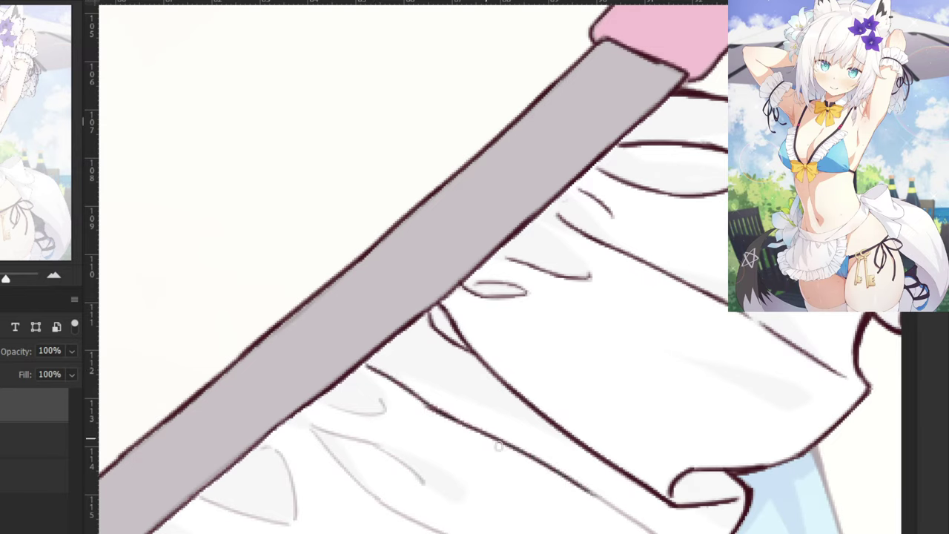
pyautogui.hotkey('ctrl', 'z')
pyautogui.moveTo(424, 403); pyautogui.dragTo(600, 499)
pyautogui.moveTo(521, 452); pyautogui.dragTo(648, 531)
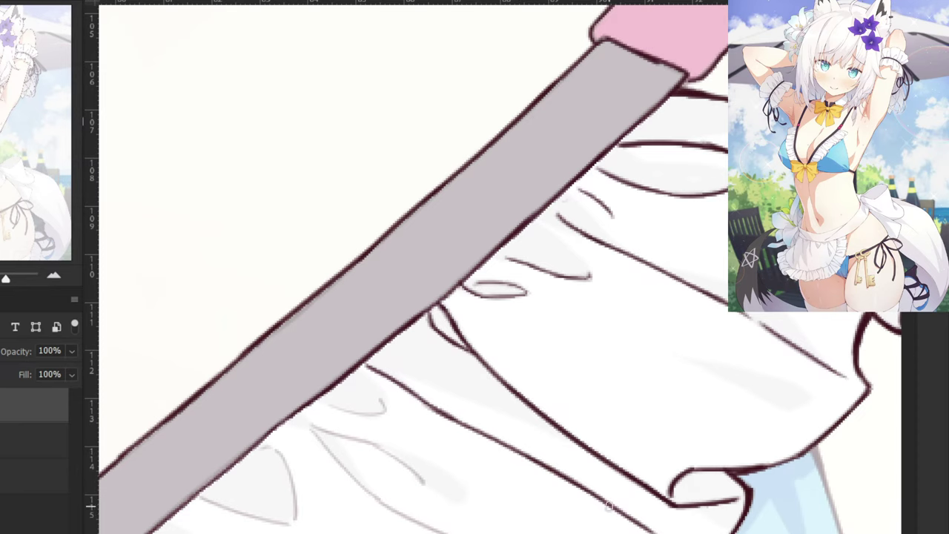
# Ink the frill's hem from the narrow fold down to the next narrow fold, redoing the stroke until it curves in smoothly.
pyautogui.moveTo(529, 356)
pyautogui.mouseDown()
pyautogui.moveTo(527, 286)
pyautogui.moveTo(466, 108)
pyautogui.mouseUp()
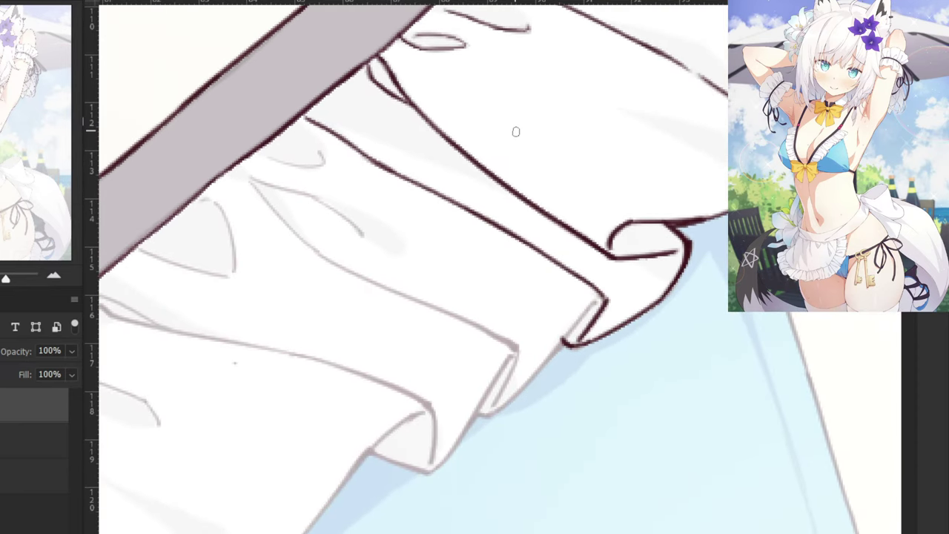
pyautogui.moveTo(600, 302); pyautogui.dragTo(516, 393)
pyautogui.hotkey('ctrl', 'z')
pyautogui.hotkey('ctrl', 'z')
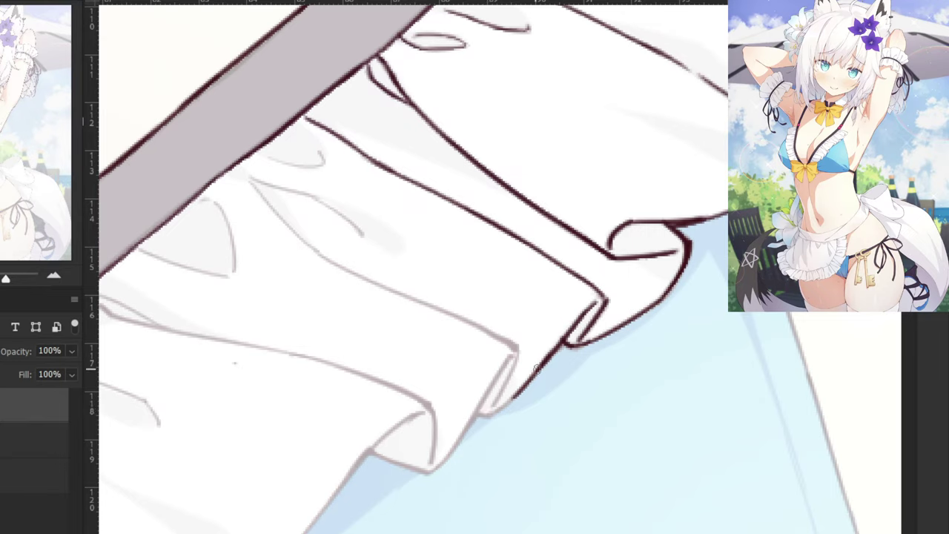
pyautogui.hotkey('ctrl', 'z')
pyautogui.moveTo(536, 369)
pyautogui.mouseDown()
pyautogui.moveTo(491, 409)
pyautogui.moveTo(513, 390)
pyautogui.moveTo(489, 415)
pyautogui.mouseUp()
pyautogui.hotkey('ctrl', 'z')
pyautogui.hotkey('ctrl', 'z')
pyautogui.hotkey('ctrl', 'z')
pyautogui.moveTo(525, 384); pyautogui.dragTo(492, 413)
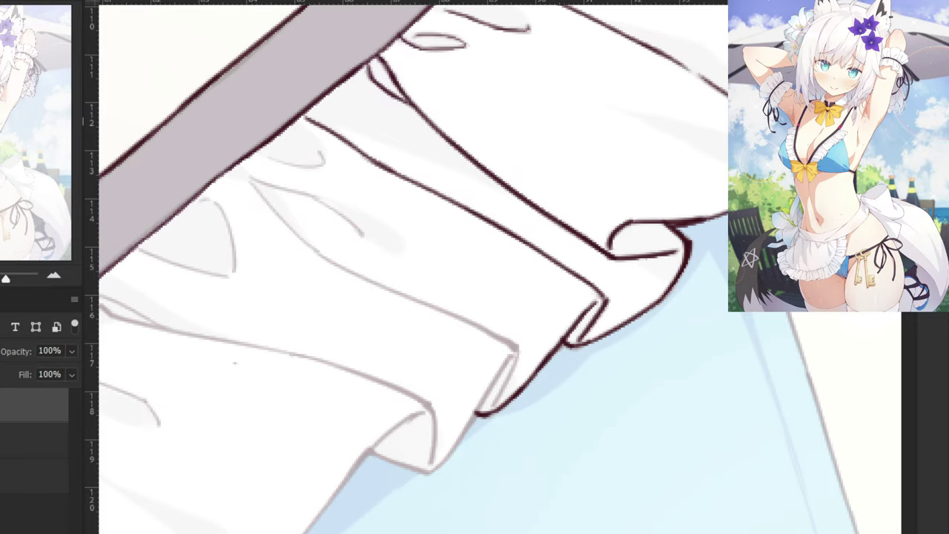
# Ink the small hook-shaped crease close to the strap, below the start of the third long fold line.
pyautogui.moveTo(202, 112); pyautogui.dragTo(289, 292)
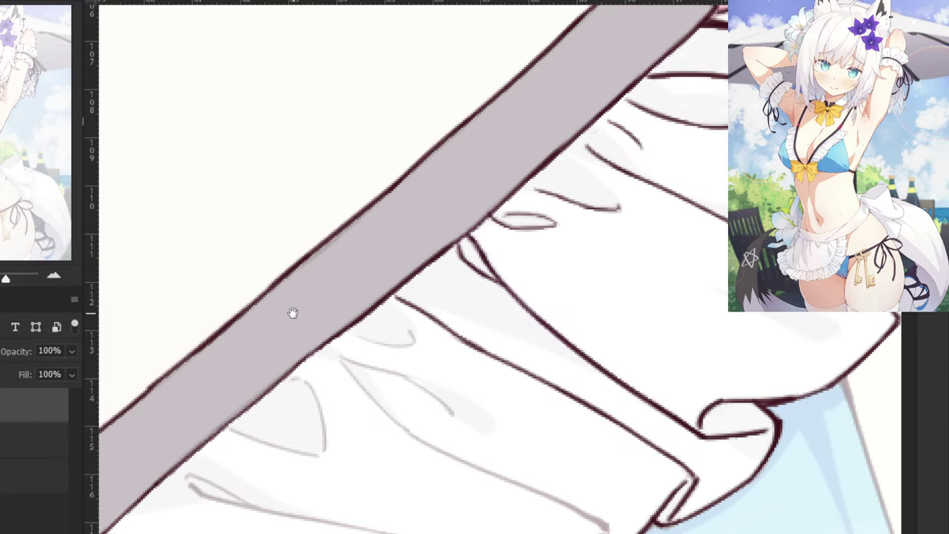
pyautogui.moveTo(292, 313); pyautogui.dragTo(333, 298)
pyautogui.hotkey('ctrl', '=')
pyautogui.moveTo(365, 329)
pyautogui.mouseDown()
pyautogui.moveTo(427, 339)
pyautogui.moveTo(403, 341)
pyautogui.moveTo(431, 338)
pyautogui.moveTo(430, 319)
pyautogui.moveTo(422, 340)
pyautogui.mouseUp()
pyautogui.hotkey('ctrl', 'z')
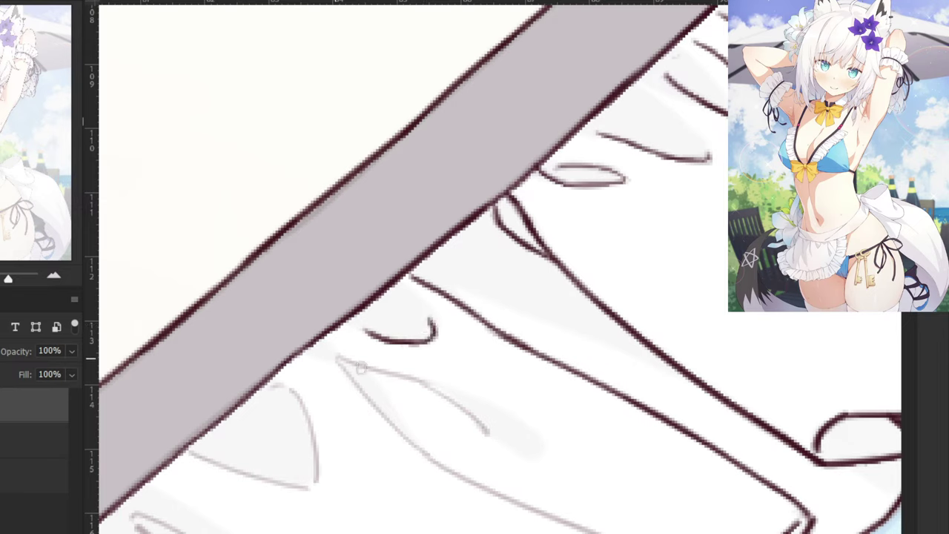
pyautogui.hotkey('ctrl', 'z')
# Trace the short curved crease that branches from the pointed start of the fourth long fold.
pyautogui.moveTo(342, 360)
pyautogui.mouseDown()
pyautogui.moveTo(427, 385)
pyautogui.moveTo(466, 416)
pyautogui.mouseUp()
pyautogui.hotkey('ctrl', 'z')
pyautogui.moveTo(416, 382); pyautogui.dragTo(486, 431)
pyautogui.hotkey('ctrl', 'z')
# Trace the frill's fourth long fold line from its pointed start to the tip of the second narrow fold.
pyautogui.moveTo(411, 466); pyautogui.dragTo(325, 396)
pyautogui.moveTo(253, 295); pyautogui.dragTo(310, 361)
pyautogui.hotkey('ctrl', 'z')
pyautogui.moveTo(250, 288)
pyautogui.mouseDown()
pyautogui.moveTo(345, 391)
pyautogui.moveTo(334, 386)
pyautogui.moveTo(316, 367)
pyautogui.moveTo(416, 431)
pyautogui.moveTo(369, 400)
pyautogui.moveTo(533, 485)
pyautogui.moveTo(500, 461)
pyautogui.moveTo(599, 504)
pyautogui.mouseUp()
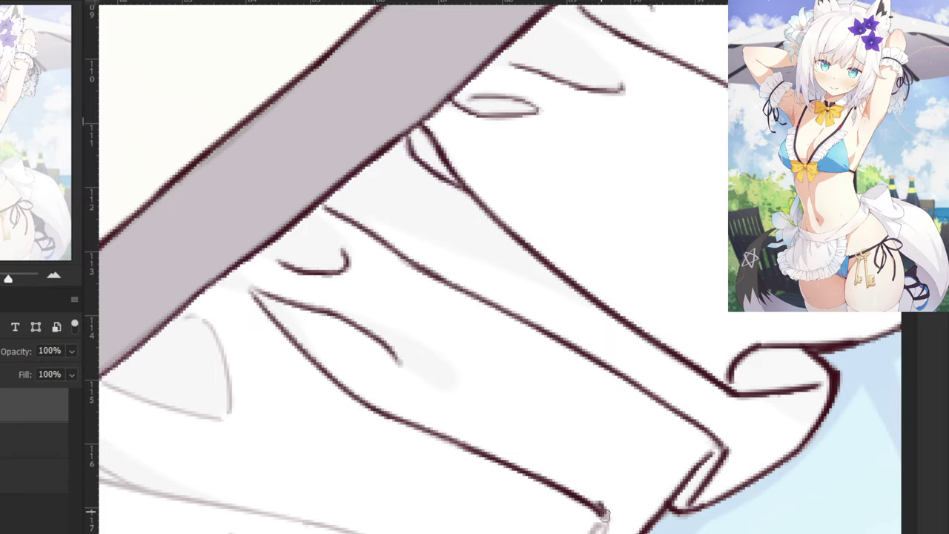
# Ink both sides of the second narrow fold and continue the hem around the lower edge of the next curl.
pyautogui.scroll(-4, 498, 388)
pyautogui.moveTo(594, 382); pyautogui.dragTo(551, 474)
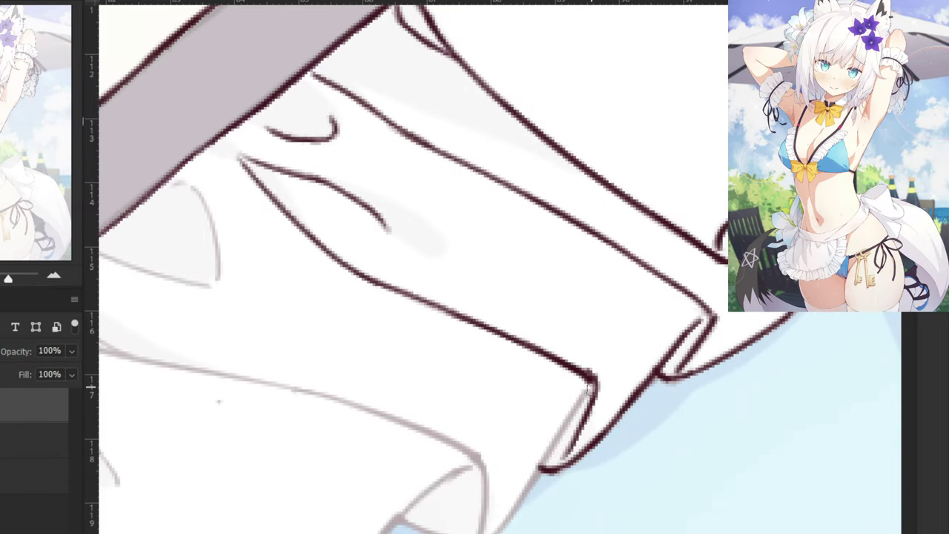
pyautogui.moveTo(583, 396); pyautogui.dragTo(511, 506)
pyautogui.moveTo(543, 462); pyautogui.dragTo(493, 533)
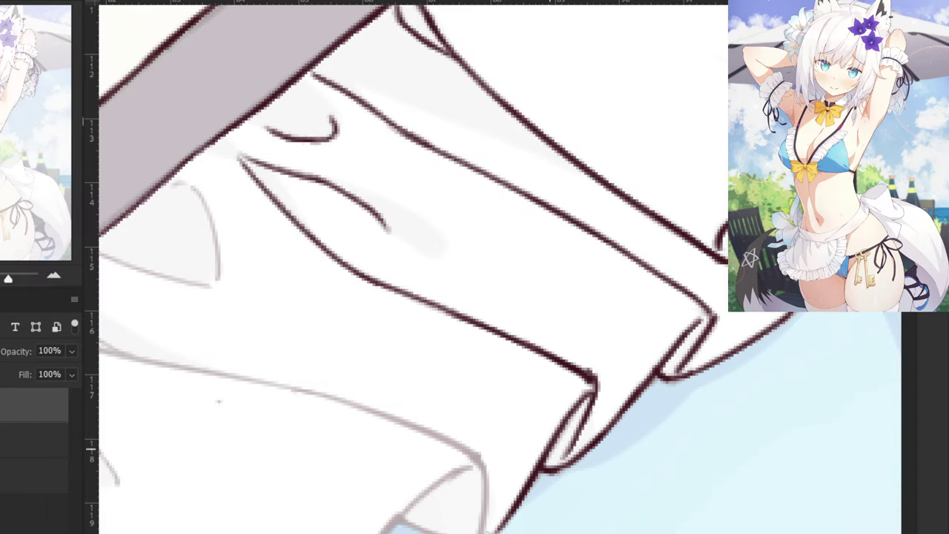
pyautogui.moveTo(520, 500); pyautogui.dragTo(493, 531)
pyautogui.moveTo(404, 521)
pyautogui.mouseDown()
pyautogui.moveTo(458, 533)
pyautogui.moveTo(445, 532)
pyautogui.mouseUp()
pyautogui.hotkey('ctrl', 'z')
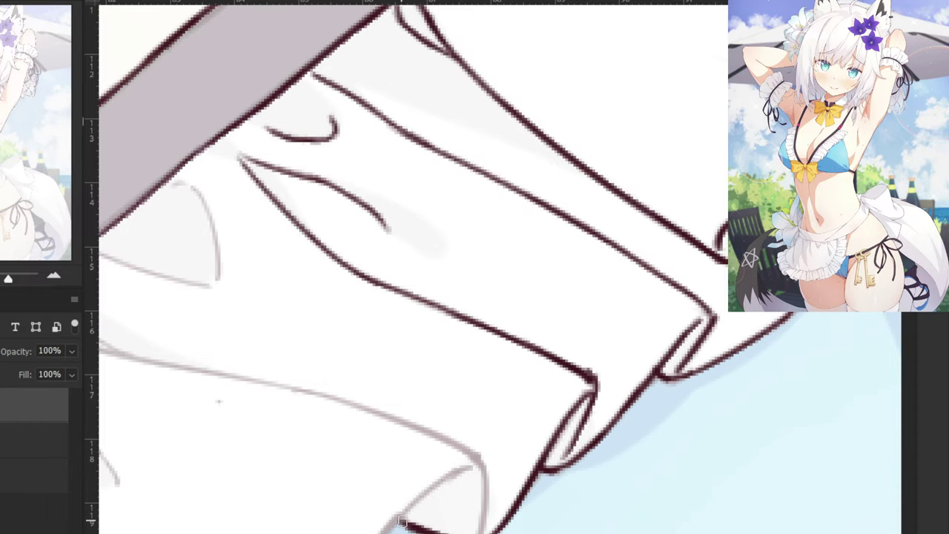
# Outline the triangular fold against the strap with its curved outer edge and its slanted lower edge.
pyautogui.hotkey('ctrl', '-')
pyautogui.moveTo(233, 269); pyautogui.dragTo(436, 306)
pyautogui.hotkey('ctrl', '+')
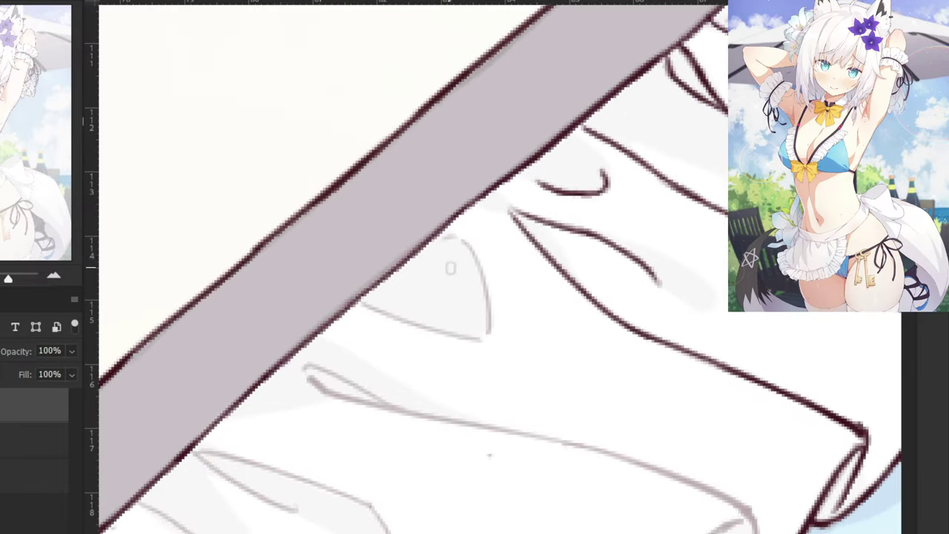
pyautogui.moveTo(463, 236); pyautogui.dragTo(485, 315)
pyautogui.hotkey('ctrl', 'z')
pyautogui.moveTo(464, 238); pyautogui.dragTo(488, 331)
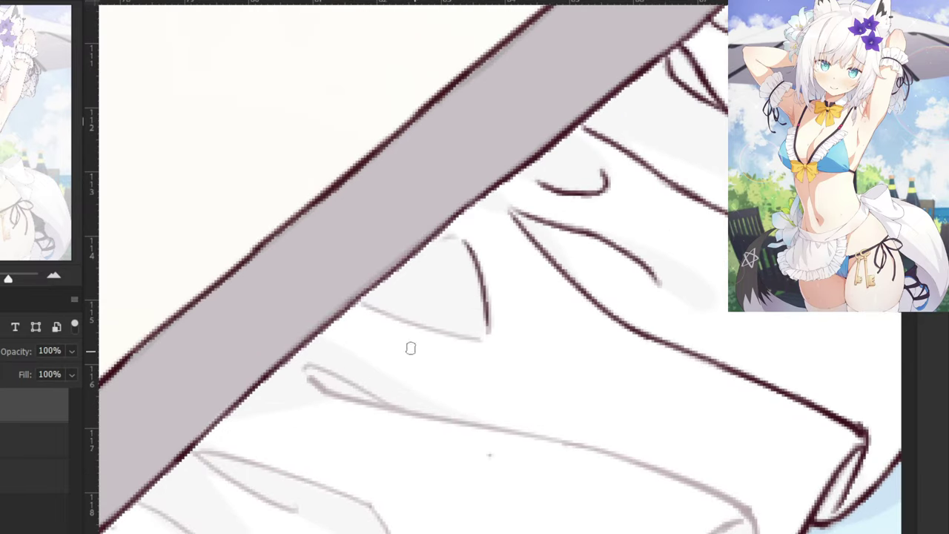
pyautogui.moveTo(367, 306); pyautogui.dragTo(483, 339)
pyautogui.hotkey('ctrl', 'z')
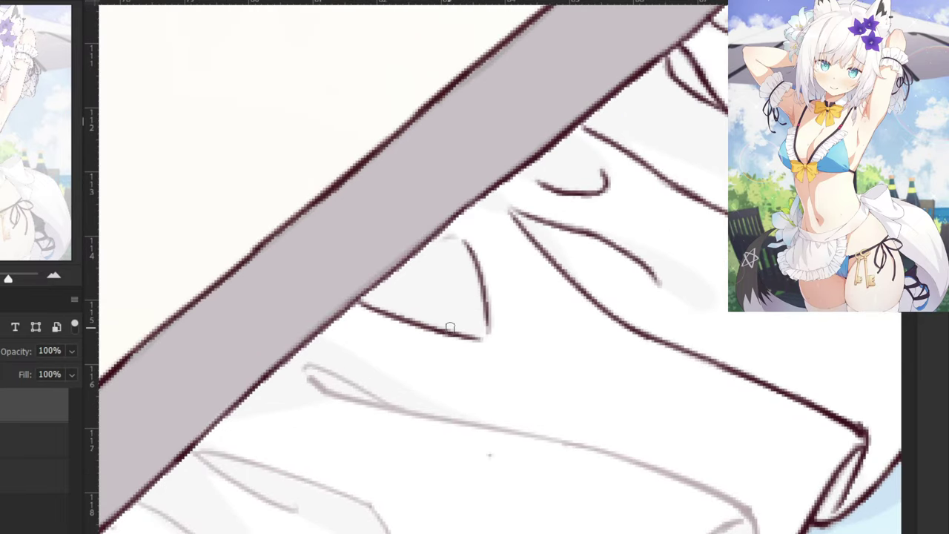
# Trace the frill's fifth long fold line from near the strap to the large curl, redoing its far half until it flows smoothly.
pyautogui.moveTo(310, 378)
pyautogui.mouseDown()
pyautogui.moveTo(343, 402)
pyautogui.moveTo(590, 448)
pyautogui.mouseUp()
pyautogui.hotkey('ctrl', '-')
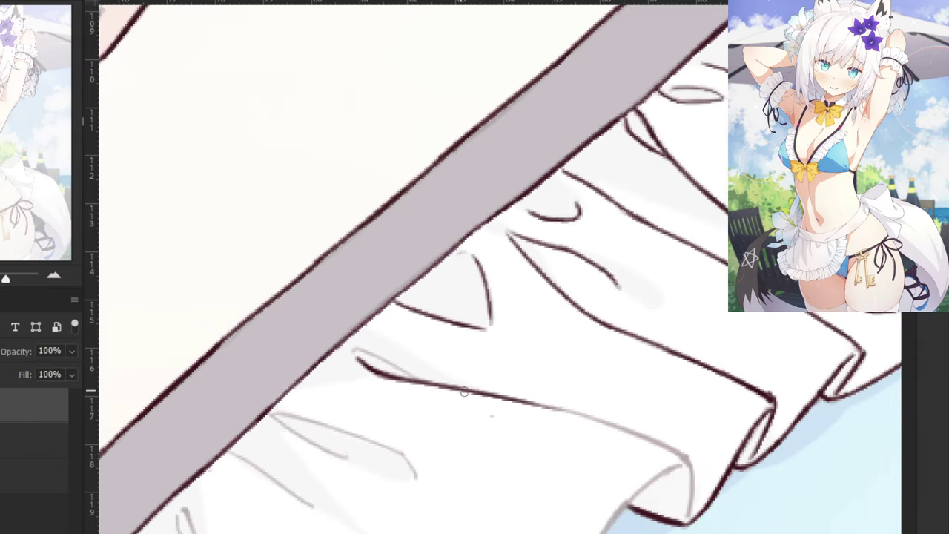
pyautogui.moveTo(481, 401)
pyautogui.mouseDown()
pyautogui.moveTo(593, 417)
pyautogui.moveTo(689, 456)
pyautogui.mouseUp()
pyautogui.hotkey('ctrl', 'z')
pyautogui.hotkey('ctrl', 'z')
pyautogui.moveTo(526, 405); pyautogui.dragTo(682, 454)
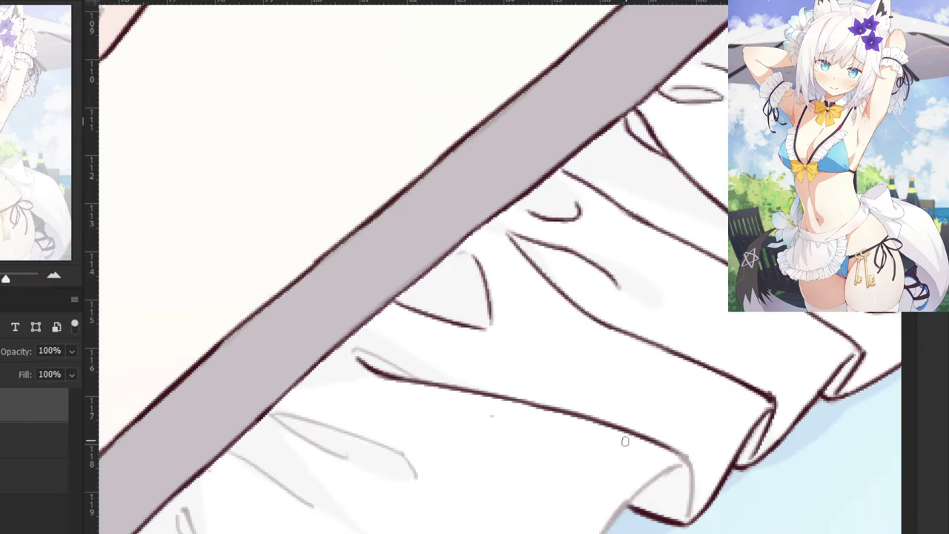
pyautogui.hotkey('ctrl', 'z')
pyautogui.moveTo(523, 403); pyautogui.dragTo(682, 455)
pyautogui.hotkey('ctrl', 'z')
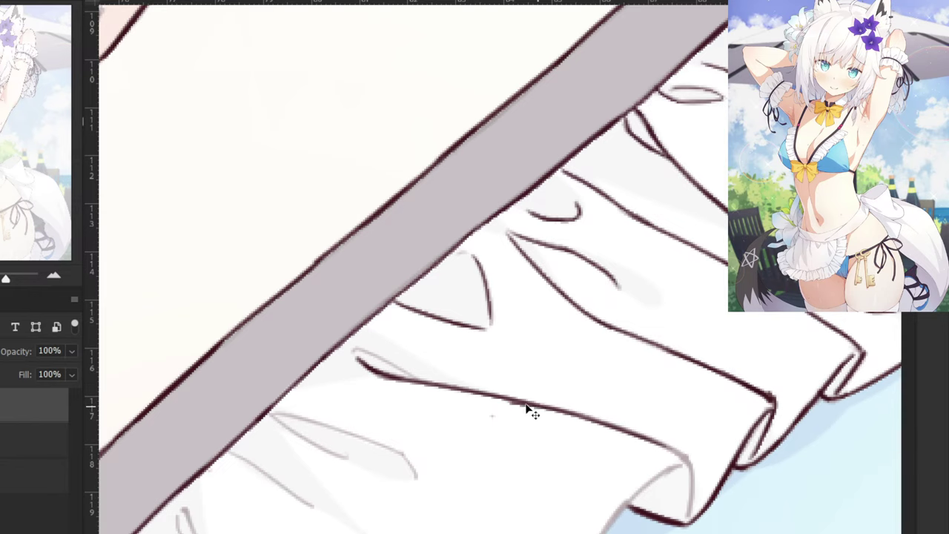
pyautogui.hotkey('ctrl', 'z')
pyautogui.moveTo(512, 401)
pyautogui.mouseDown()
pyautogui.moveTo(667, 446)
pyautogui.moveTo(601, 421)
pyautogui.moveTo(646, 437)
pyautogui.mouseUp()
pyautogui.hotkey('ctrl', 'z')
pyautogui.moveTo(568, 411); pyautogui.dragTo(691, 465)
pyautogui.hotkey('ctrl', 'z')
pyautogui.hotkey('ctrl', 'z')
pyautogui.moveTo(613, 457)
pyautogui.mouseDown()
pyautogui.moveTo(531, 396)
pyautogui.moveTo(495, 386)
pyautogui.mouseUp()
pyautogui.hotkey('ctrl', '+')
pyautogui.moveTo(576, 414); pyautogui.dragTo(597, 424)
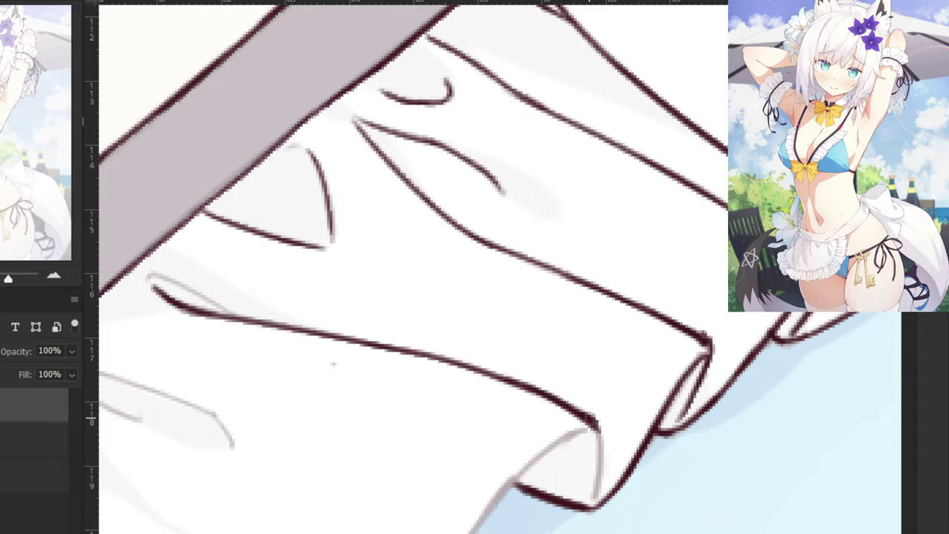
# Switch to the notes canvas and handwrite the heading "5. Clothes" with the entry "5.1-Too much folds" below the Body notes.
pyautogui.scroll(-2, 600, 486)
pyautogui.scroll(-4, 599, 486)
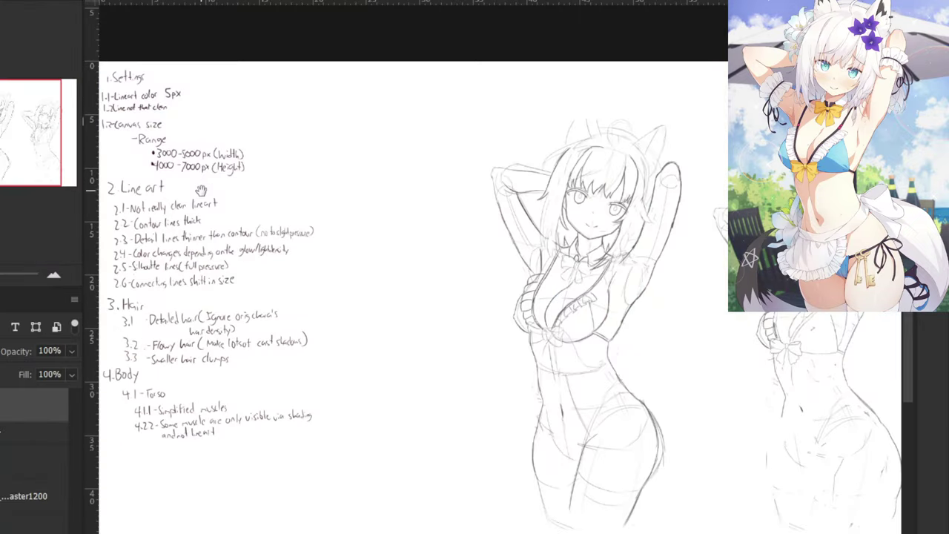
pyautogui.scroll(2, 289, 147)
pyautogui.moveTo(289, 149); pyautogui.dragTo(375, 89)
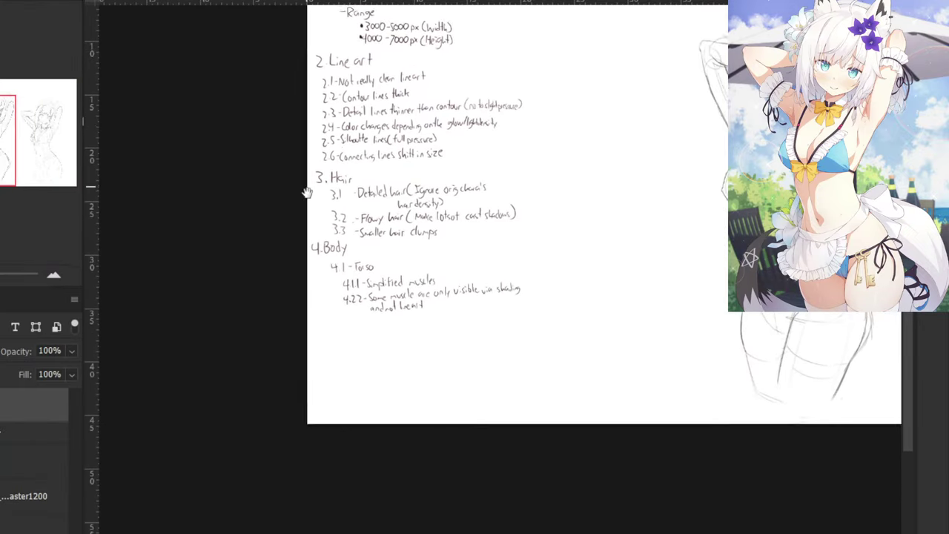
pyautogui.moveTo(333, 164); pyautogui.dragTo(337, 141)
pyautogui.hotkey('ctrl', '+')
pyautogui.hotkey('ctrl', '+')
pyautogui.moveTo(152, 336)
pyautogui.mouseDown()
pyautogui.moveTo(138, 362)
pyautogui.moveTo(147, 368)
pyautogui.moveTo(216, 352)
pyautogui.mouseUp()
pyautogui.hotkey('ctrl', 'z')
pyautogui.moveTo(214, 335)
pyautogui.mouseDown()
pyautogui.moveTo(223, 359)
pyautogui.moveTo(237, 352)
pyautogui.mouseUp()
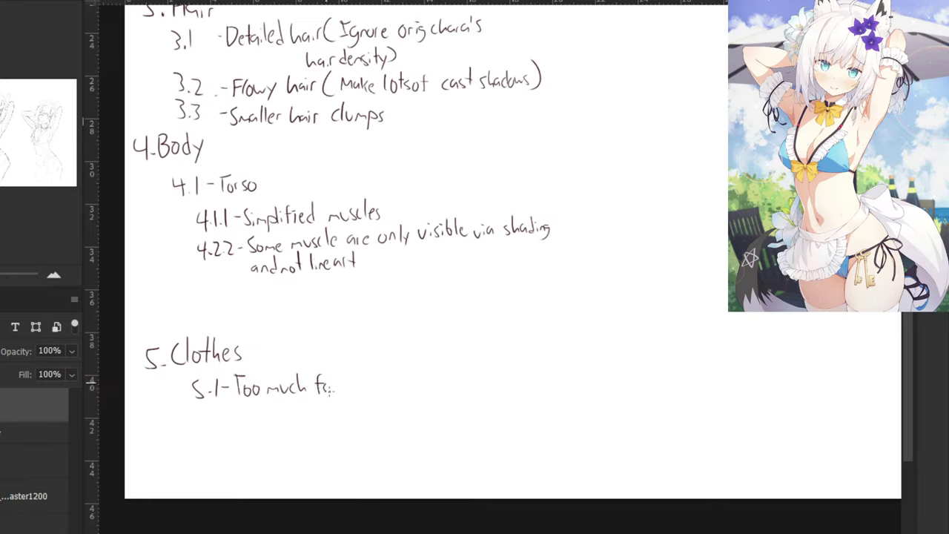
pyautogui.moveTo(341, 386); pyautogui.dragTo(369, 393)
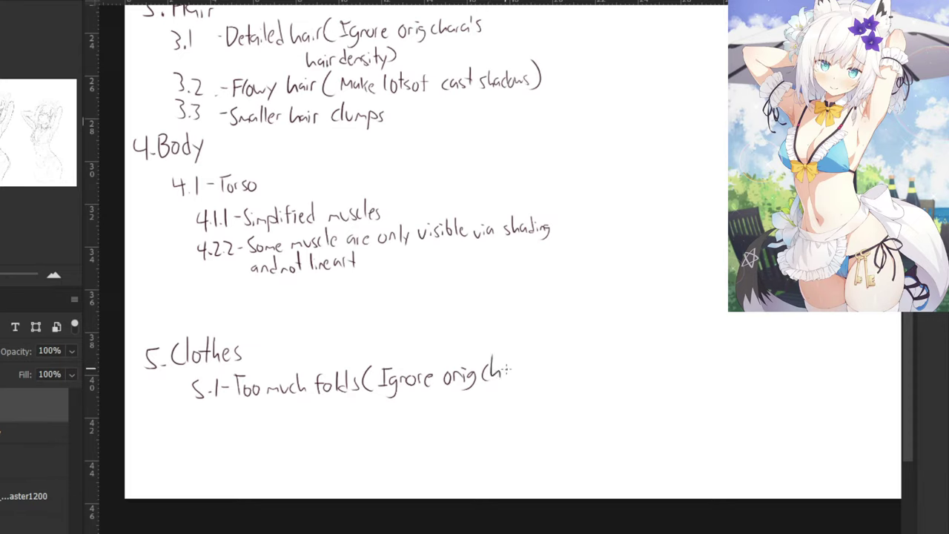
# Complete note 5.1 with the bracketed remark "(Ignore orig chara's design)", rewriting the word "chara's".
pyautogui.hotkey('ctrl', 'z')
pyautogui.hotkey('ctrl', 'z')
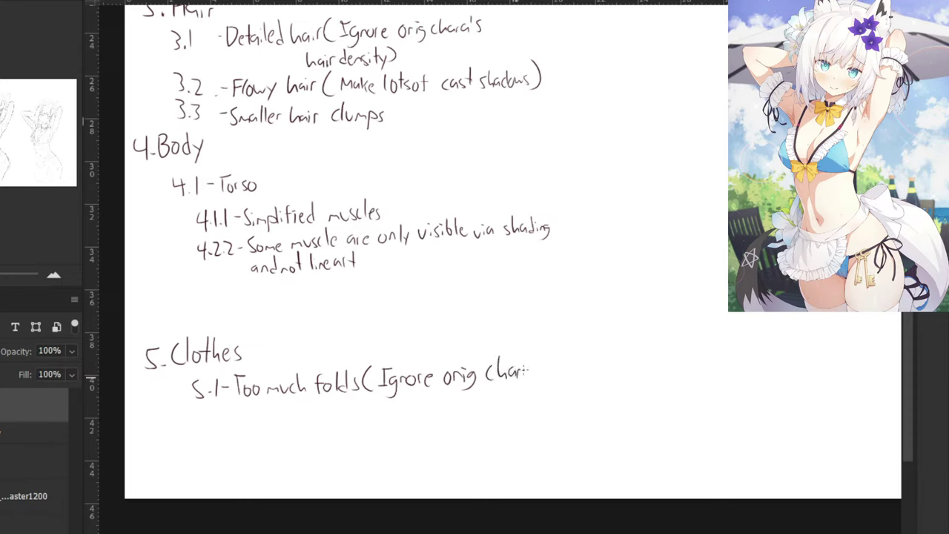
pyautogui.moveTo(558, 368); pyautogui.dragTo(553, 380)
pyautogui.moveTo(562, 365); pyautogui.dragTo(561, 380)
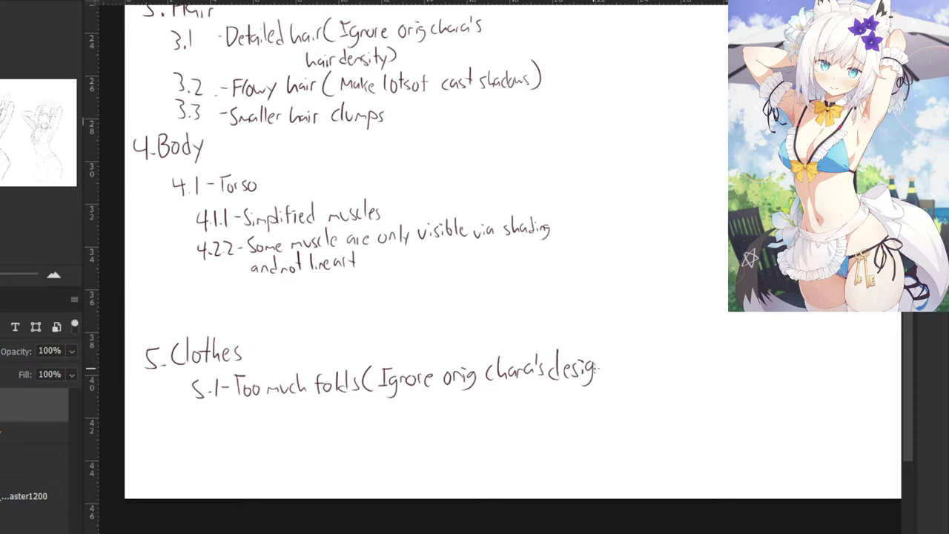
pyautogui.moveTo(609, 344); pyautogui.dragTo(613, 375)
pyautogui.hotkey('ctrl', '-')
pyautogui.hotkey('ctrl', '-')
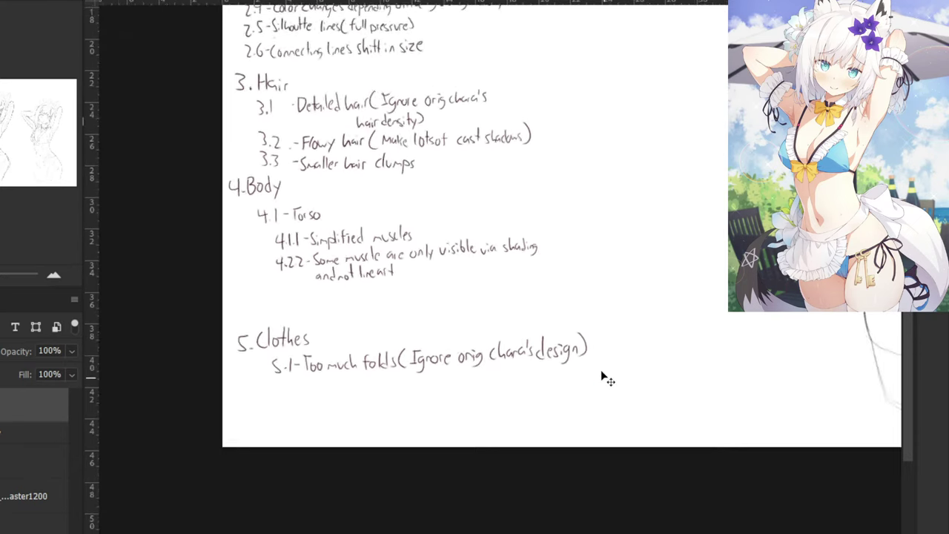
# Return to the illustration and ink the frill's hem from the large curl down to the start of the next curl.
pyautogui.hotkey('ctrl', '+')
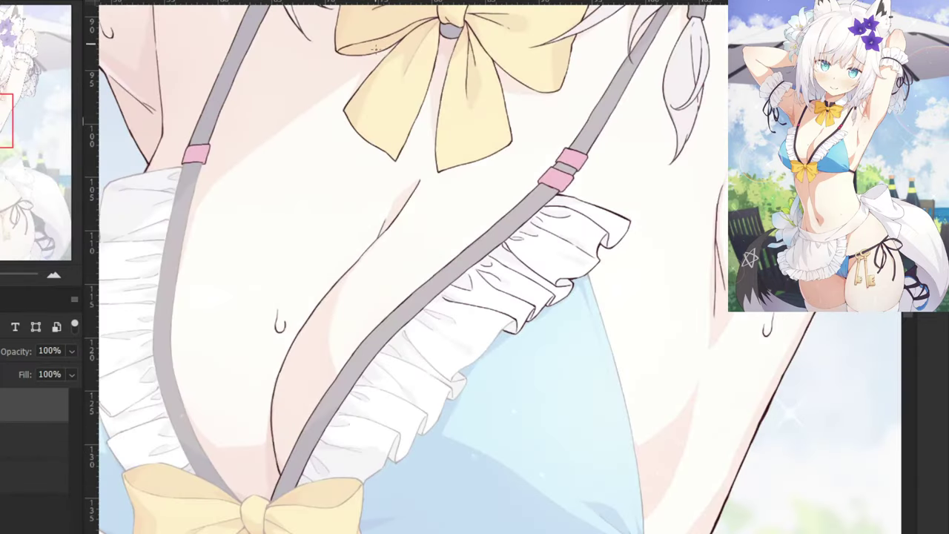
pyautogui.moveTo(250, 169); pyautogui.dragTo(389, 87)
pyautogui.moveTo(346, 59); pyautogui.dragTo(395, 106)
pyautogui.moveTo(502, 301); pyautogui.dragTo(346, 309)
pyautogui.hotkey('ctrl', '+')
pyautogui.hotkey('ctrl', '+')
pyautogui.hotkey('ctrl', '+')
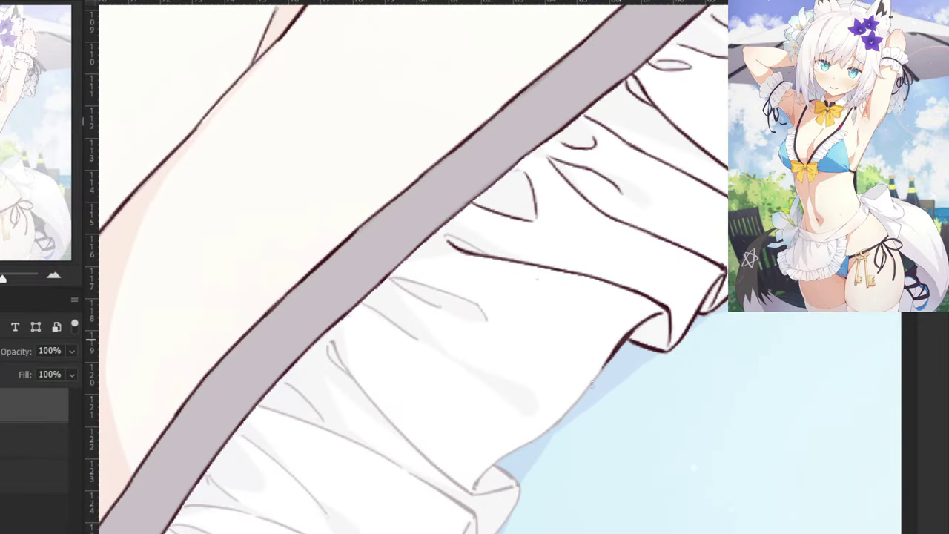
pyautogui.moveTo(616, 347)
pyautogui.mouseDown()
pyautogui.moveTo(558, 417)
pyautogui.moveTo(516, 450)
pyautogui.mouseUp()
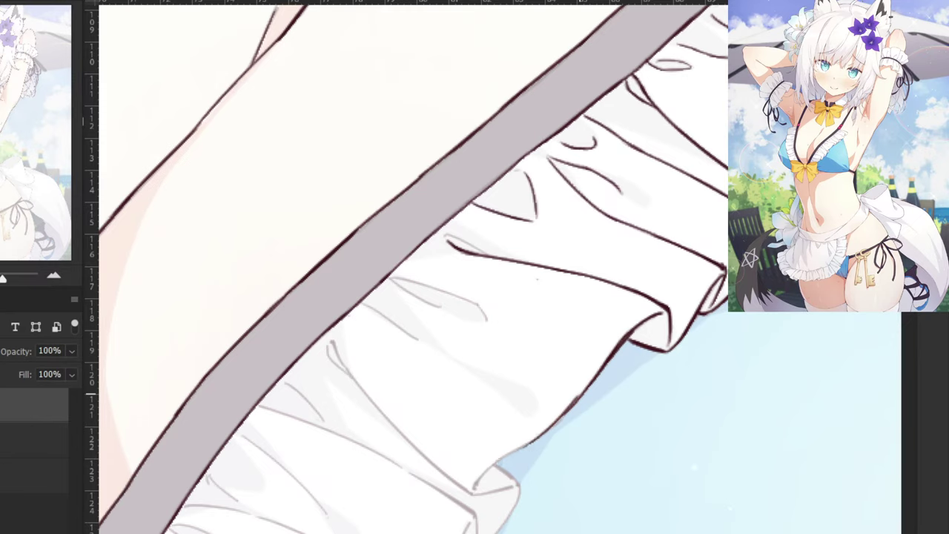
pyautogui.hotkey('ctrl', 'z')
pyautogui.moveTo(577, 399); pyautogui.dragTo(482, 475)
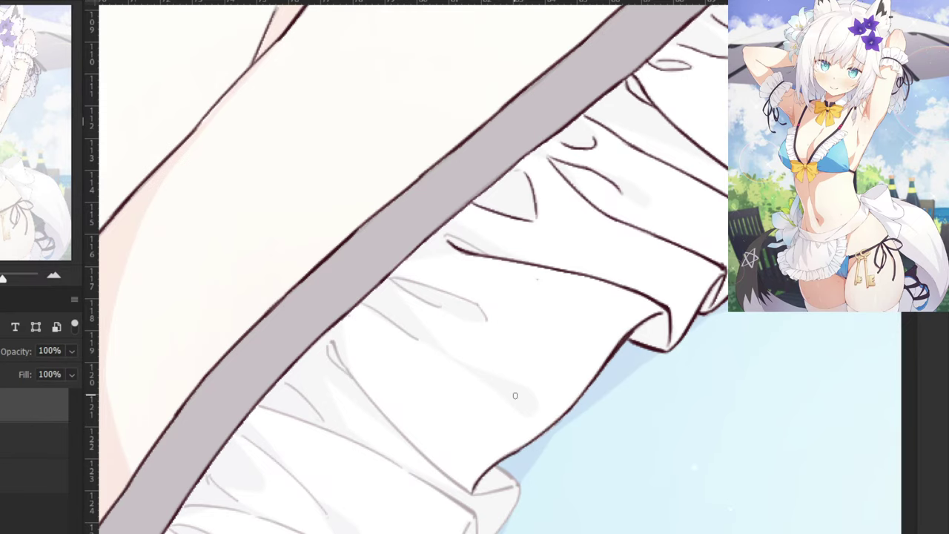
# Ink the short upper line that closes the pointed fold at the start of the fifth long fold line.
pyautogui.hotkey('ctrl', '+')
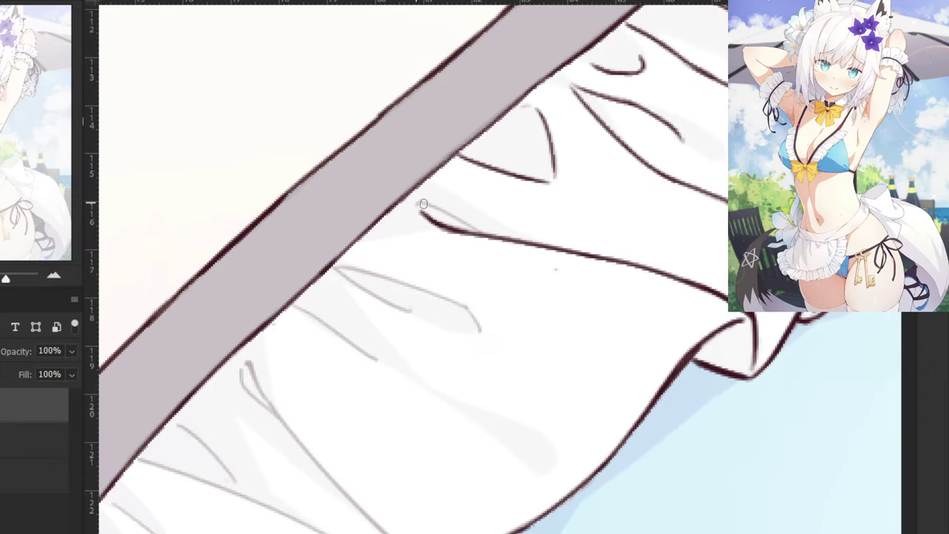
pyautogui.moveTo(419, 202)
pyautogui.mouseDown()
pyautogui.moveTo(485, 230)
pyautogui.moveTo(437, 210)
pyautogui.mouseUp()
pyautogui.hotkey('ctrl', 'z')
pyautogui.moveTo(420, 205); pyautogui.dragTo(479, 234)
pyautogui.moveTo(420, 203)
pyautogui.mouseDown()
pyautogui.moveTo(482, 233)
pyautogui.moveTo(437, 221)
pyautogui.moveTo(490, 236)
pyautogui.mouseUp()
pyautogui.hotkey('ctrl', 'z')
# Trace the next crease at the strap with its bent end, plus the shorter line branching from its start.
pyautogui.moveTo(343, 267)
pyautogui.mouseDown()
pyautogui.moveTo(469, 304)
pyautogui.moveTo(455, 300)
pyautogui.moveTo(478, 332)
pyautogui.mouseUp()
pyautogui.hotkey('ctrl', 'z')
pyautogui.hotkey('ctrl', 'z')
pyautogui.hotkey('ctrl', 'z')
pyautogui.hotkey('ctrl', 'z')
pyautogui.hotkey('ctrl', 'z')
pyautogui.hotkey('ctrl', 'z')
pyautogui.hotkey('ctrl', 'z')
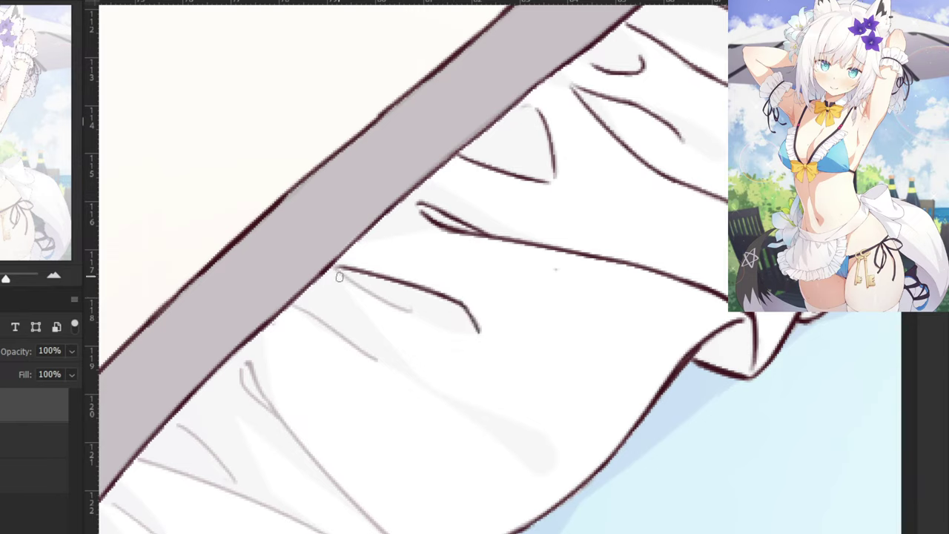
pyautogui.moveTo(338, 269); pyautogui.dragTo(402, 307)
pyautogui.hotkey('ctrl', 'z')
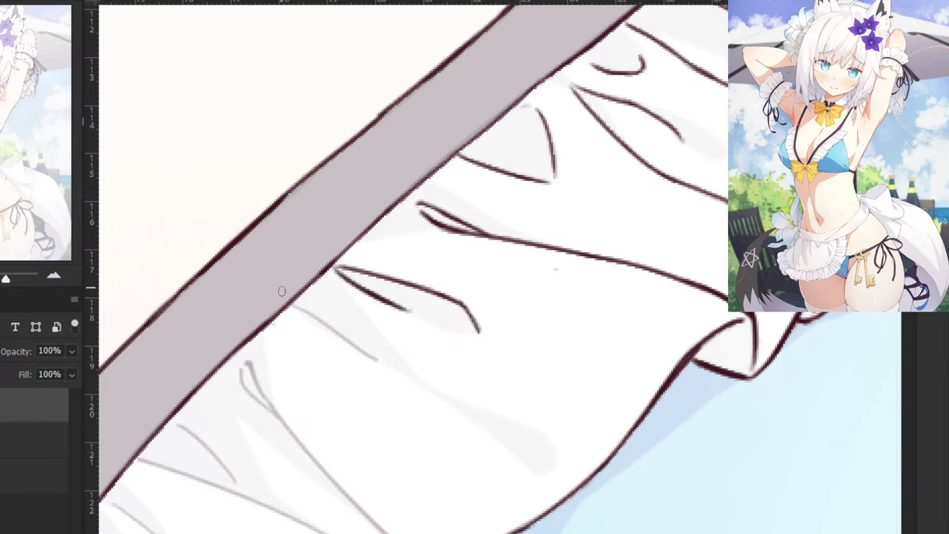
# Ink the short curved crease leaving the strap below the bent one, redoing it until it is one smooth line.
pyautogui.moveTo(289, 302); pyautogui.dragTo(370, 359)
pyautogui.hotkey('ctrl', 'z')
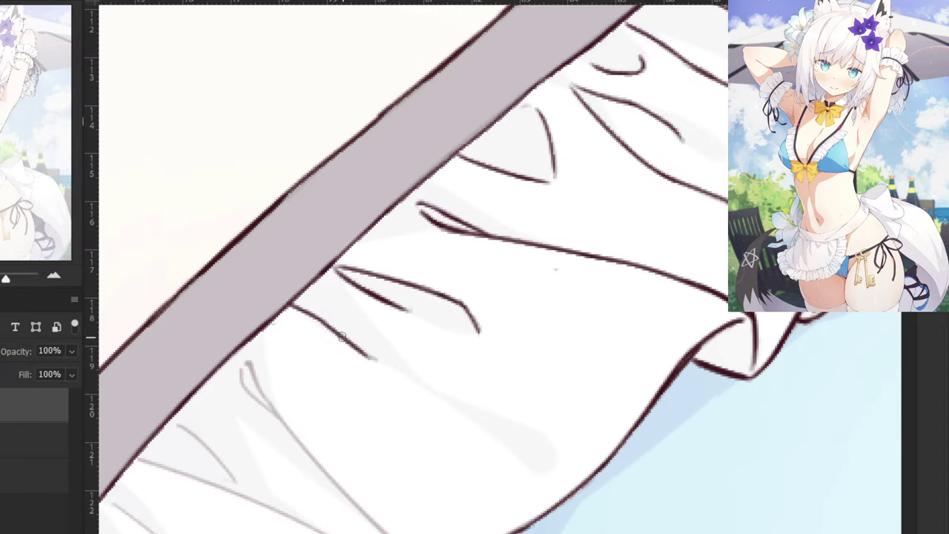
pyautogui.hotkey('ctrl', 'z')
pyautogui.moveTo(319, 319); pyautogui.dragTo(371, 357)
pyautogui.hotkey('ctrl', 'z')
pyautogui.moveTo(312, 312); pyautogui.dragTo(343, 341)
pyautogui.hotkey('ctrl', 'z')
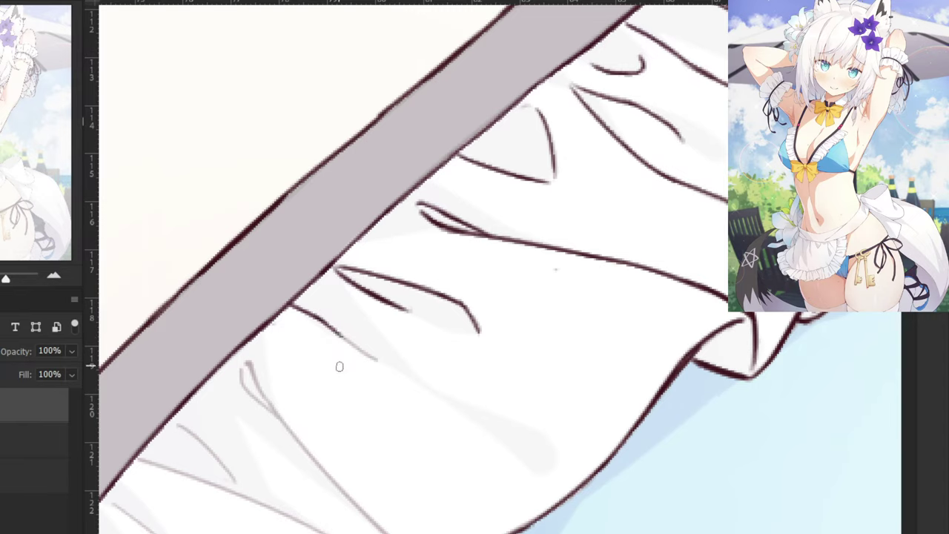
pyautogui.hotkey('ctrl', 'z')
pyautogui.moveTo(307, 314); pyautogui.dragTo(378, 363)
pyautogui.hotkey('ctrl', 'z')
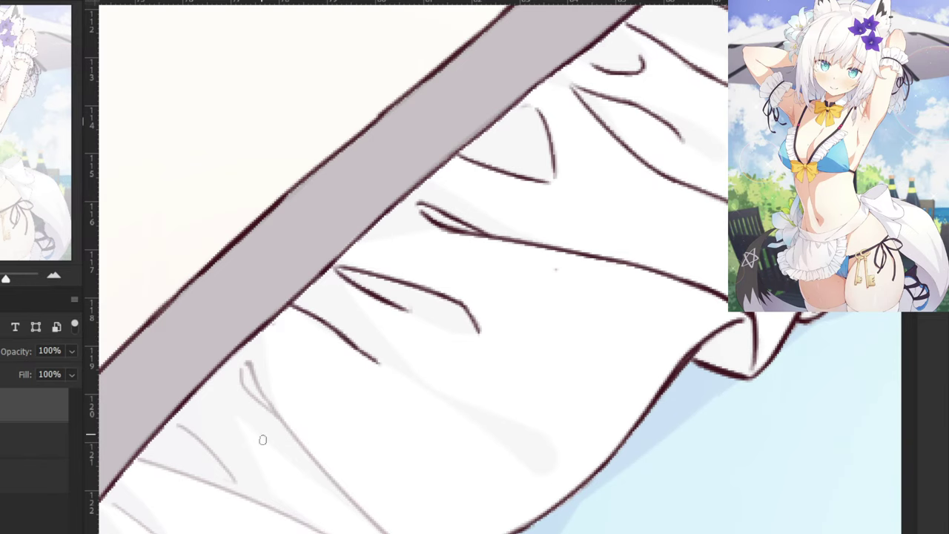
# Ink the next long fold line from near the strap down to the base of the hem curl, redoing strokes until smooth.
pyautogui.moveTo(289, 497)
pyautogui.mouseDown()
pyautogui.moveTo(335, 377)
pyautogui.moveTo(333, 385)
pyautogui.mouseUp()
pyautogui.moveTo(292, 252); pyautogui.dragTo(385, 379)
pyautogui.hotkey('ctrl', 'z')
pyautogui.hotkey('ctrl', 'z')
pyautogui.moveTo(306, 279); pyautogui.dragTo(417, 407)
pyautogui.hotkey('ctrl', 'z')
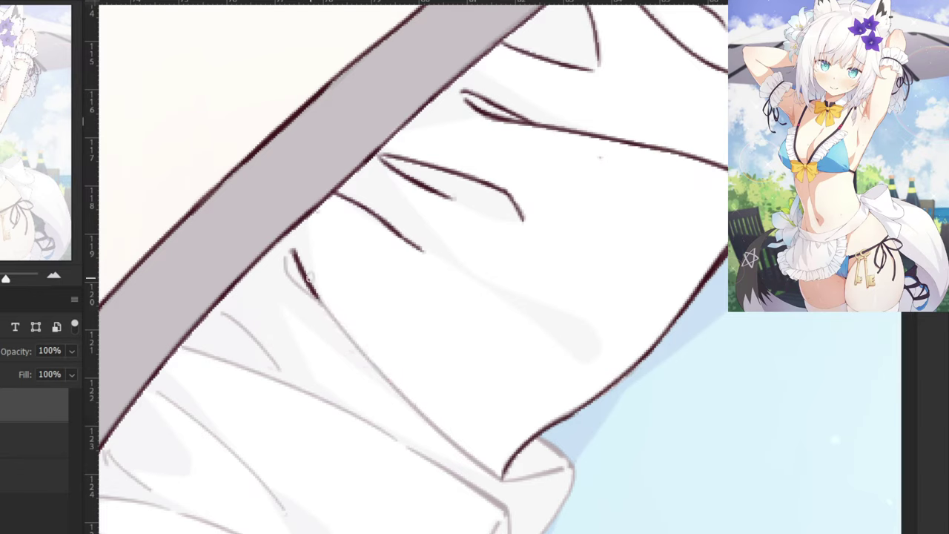
pyautogui.moveTo(303, 269); pyautogui.dragTo(408, 403)
pyautogui.moveTo(351, 342); pyautogui.dragTo(486, 473)
pyautogui.hotkey('ctrl', 'z')
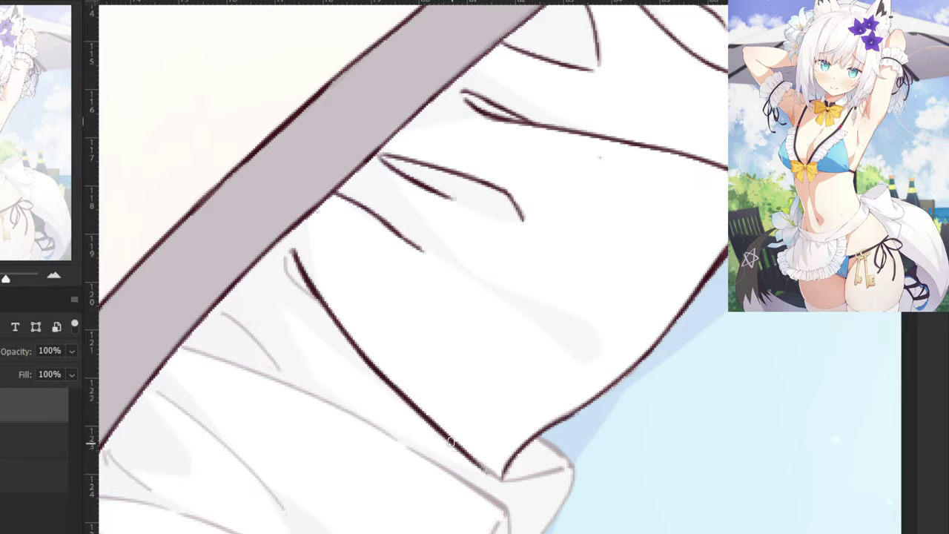
pyautogui.moveTo(410, 408); pyautogui.dragTo(506, 480)
pyautogui.hotkey('ctrl', 'z')
pyautogui.moveTo(447, 443); pyautogui.dragTo(510, 485)
pyautogui.hotkey('ctrl', 'z')
pyautogui.moveTo(457, 453); pyautogui.dragTo(503, 478)
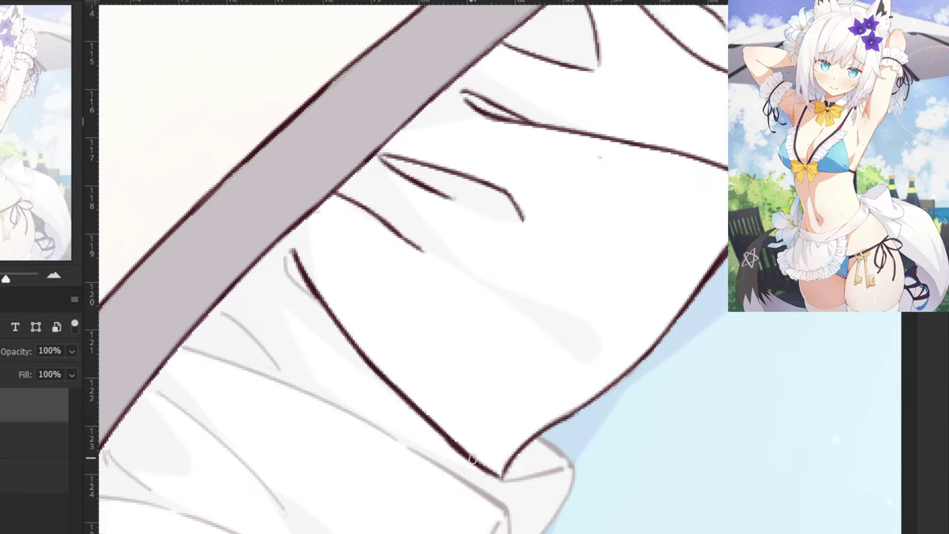
# Ink the small curl's upper edge and the curved inner line running back to the fold's corner.
pyautogui.moveTo(535, 439)
pyautogui.mouseDown()
pyautogui.moveTo(568, 464)
pyautogui.moveTo(571, 457)
pyautogui.moveTo(550, 473)
pyautogui.moveTo(505, 481)
pyautogui.mouseUp()
pyautogui.hotkey('ctrl', 'z')
pyautogui.hotkey('ctrl', 'z')
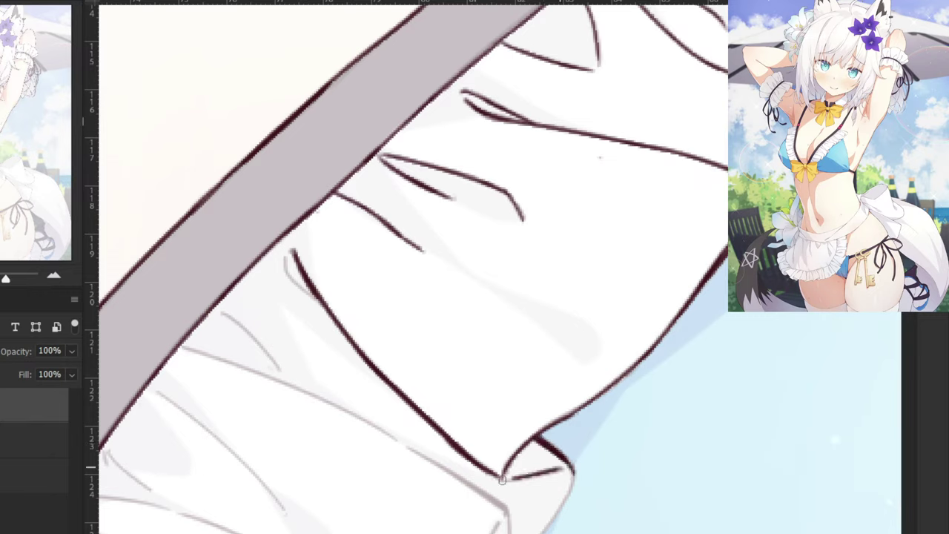
pyautogui.hotkey('ctrl', 'z')
pyautogui.moveTo(561, 470); pyautogui.dragTo(506, 481)
pyautogui.hotkey('ctrl', 'z')
pyautogui.moveTo(561, 469); pyautogui.dragTo(506, 480)
pyautogui.hotkey('ctrl', 'z')
pyautogui.moveTo(563, 467); pyautogui.dragTo(502, 480)
# Trace the short hooked line beside the start of the long fold line, joining it to that fold.
pyautogui.moveTo(285, 257)
pyautogui.mouseDown()
pyautogui.moveTo(288, 276)
pyautogui.moveTo(325, 307)
pyautogui.mouseUp()
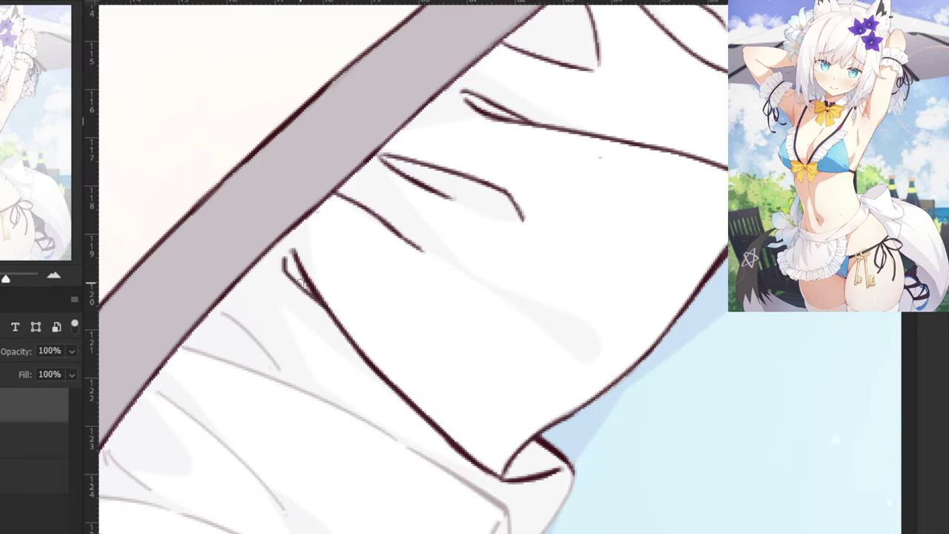
pyautogui.hotkey('ctrl', 'z')
pyautogui.moveTo(290, 276); pyautogui.dragTo(323, 310)
pyautogui.hotkey('ctrl', 'z')
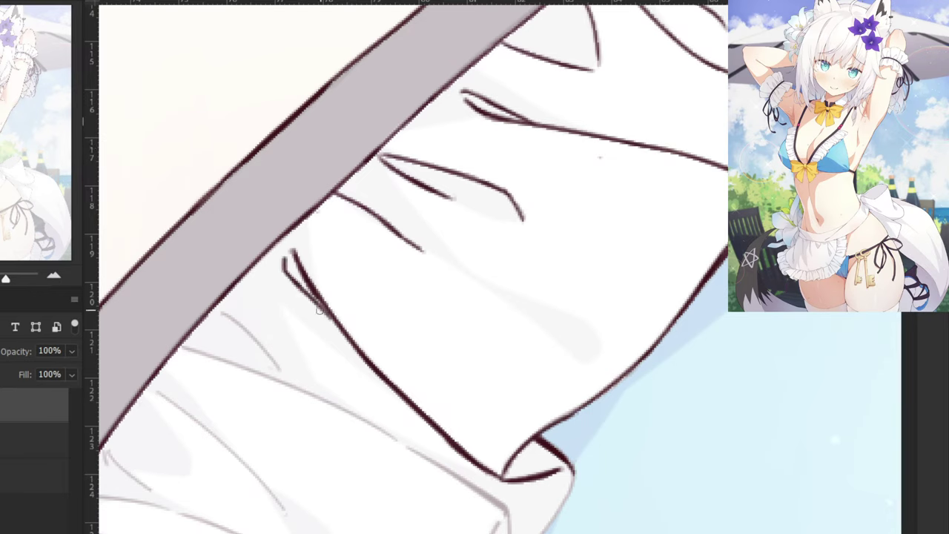
pyautogui.hotkey('ctrl', 'z')
pyautogui.moveTo(290, 278); pyautogui.dragTo(326, 310)
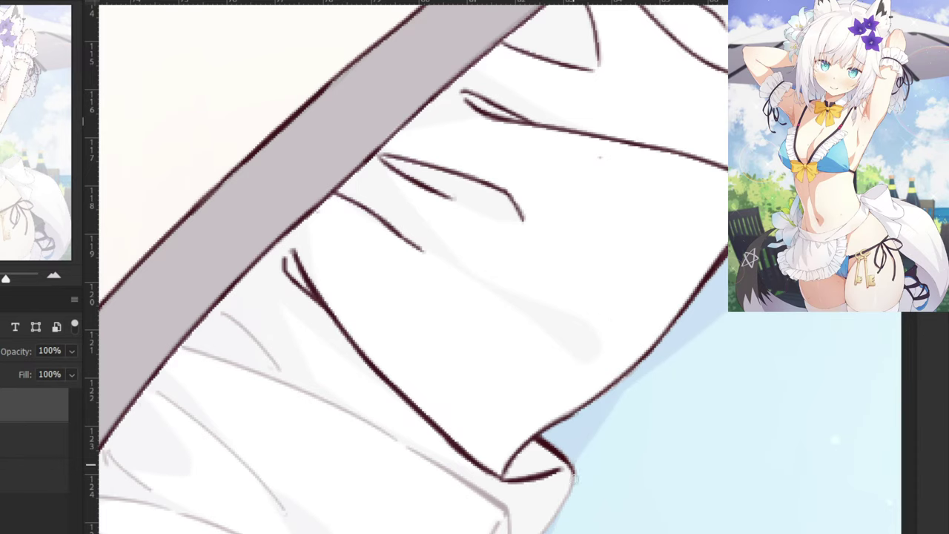
# Ink the curl's outer edge down and around its rounded bottom.
pyautogui.hotkey('ctrl', 'z')
pyautogui.moveTo(574, 471)
pyautogui.mouseDown()
pyautogui.moveTo(541, 533)
pyautogui.moveTo(494, 485)
pyautogui.moveTo(521, 514)
pyautogui.mouseUp()
pyautogui.hotkey('ctrl', 'z')
pyautogui.hotkey('ctrl', 'z')
pyautogui.moveTo(546, 484)
pyautogui.mouseDown()
pyautogui.moveTo(524, 509)
pyautogui.moveTo(534, 506)
pyautogui.moveTo(492, 506)
pyautogui.moveTo(524, 513)
pyautogui.mouseUp()
pyautogui.hotkey('ctrl', 'z')
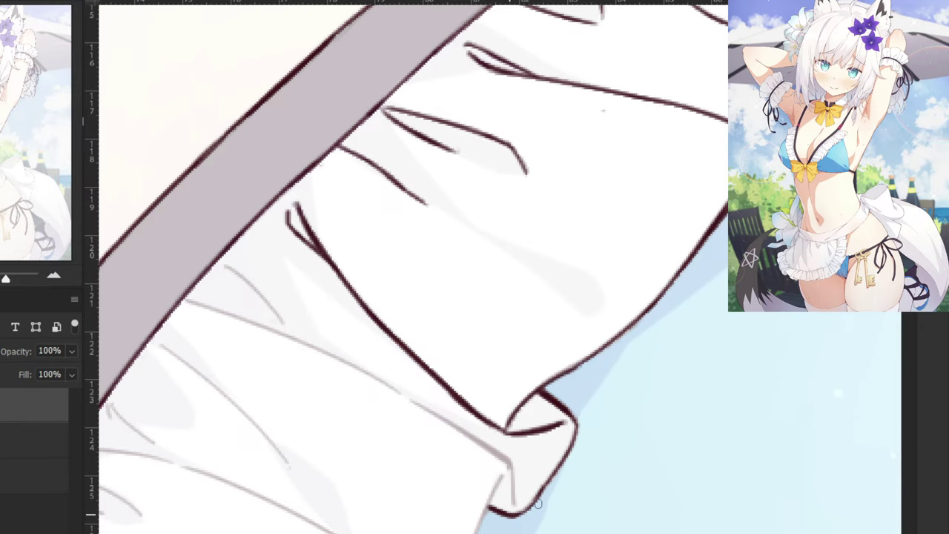
# Ink the short curved crease near the strap just below the hooked fold, redoing it until smooth.
pyautogui.hotkey('ctrl', '-')
pyautogui.moveTo(287, 416); pyautogui.dragTo(304, 439)
pyautogui.hotkey('ctrl', '+')
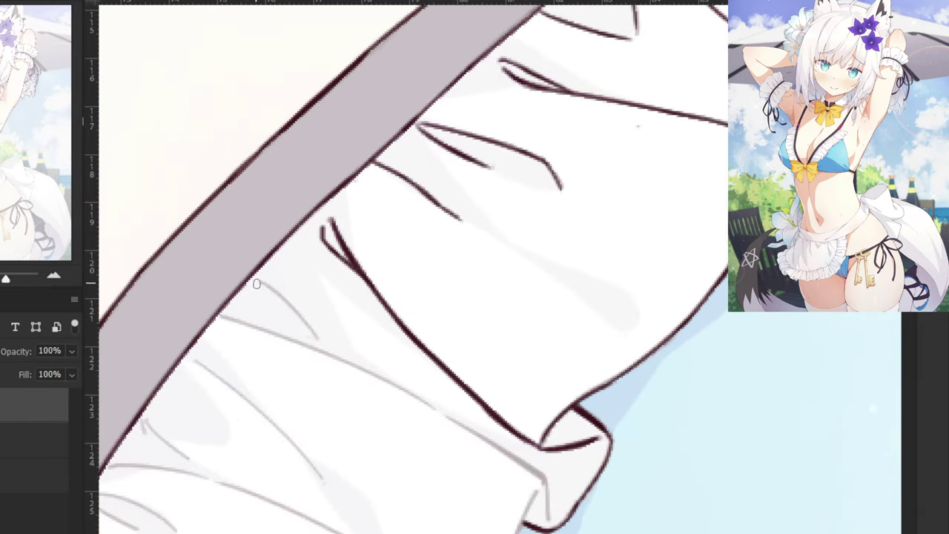
pyautogui.moveTo(260, 281); pyautogui.dragTo(317, 344)
pyautogui.hotkey('ctrl', 'z')
pyautogui.moveTo(261, 283); pyautogui.dragTo(317, 345)
pyautogui.hotkey('ctrl', 'z')
pyautogui.hotkey('ctrl', 'z')
pyautogui.moveTo(260, 282); pyautogui.dragTo(314, 342)
pyautogui.hotkey('ctrl', 'z')
pyautogui.moveTo(259, 282)
pyautogui.mouseDown()
pyautogui.moveTo(312, 337)
pyautogui.moveTo(271, 292)
pyautogui.moveTo(298, 309)
pyautogui.moveTo(316, 338)
pyautogui.mouseUp()
pyautogui.hotkey('ctrl', 'z')
# Trace the next long fold line from the strap to its corner, including the short bend down into the curl.
pyautogui.moveTo(216, 316); pyautogui.dragTo(451, 424)
pyautogui.hotkey('ctrl', 'z')
pyautogui.moveTo(209, 318); pyautogui.dragTo(540, 469)
pyautogui.moveTo(469, 432)
pyautogui.mouseDown()
pyautogui.moveTo(534, 469)
pyautogui.moveTo(545, 493)
pyautogui.moveTo(541, 473)
pyautogui.moveTo(546, 517)
pyautogui.mouseUp()
pyautogui.moveTo(542, 476); pyautogui.dragTo(548, 519)
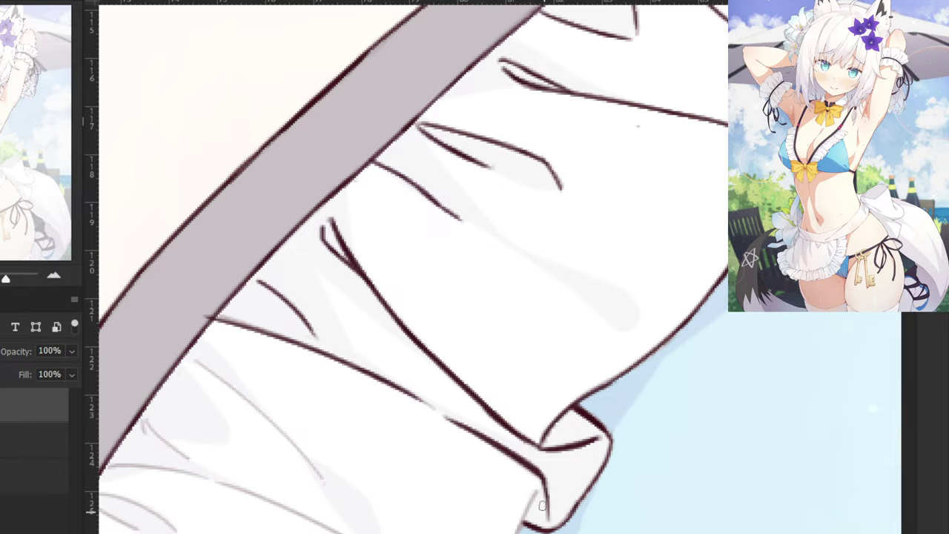
# Ink the frill's hem from below the finished curl down to the bottom tip of the next curl.
pyautogui.moveTo(461, 379); pyautogui.dragTo(526, 206)
pyautogui.hotkey('ctrl', '-')
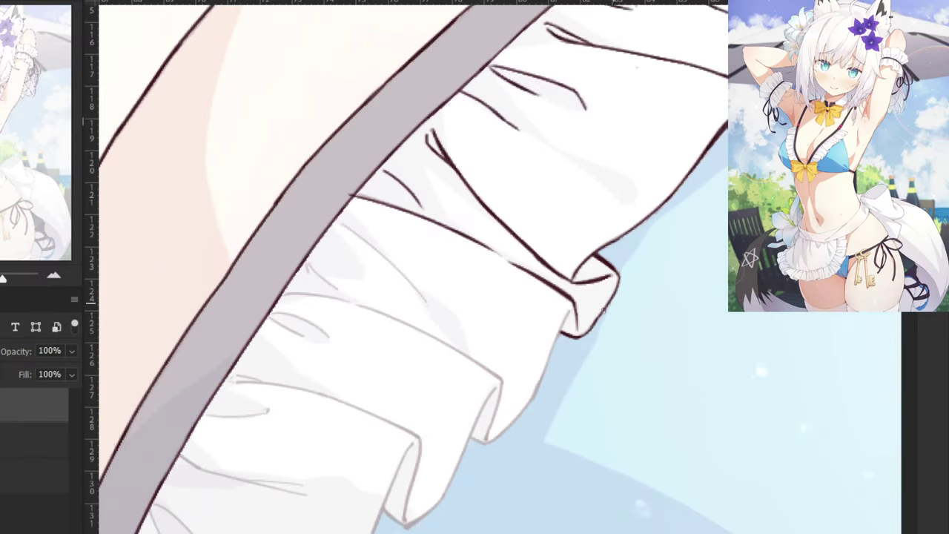
pyautogui.hotkey('ctrl', 'z')
pyautogui.moveTo(562, 324); pyautogui.dragTo(532, 395)
pyautogui.hotkey('ctrl', 'z')
pyautogui.hotkey('ctrl', 'z')
pyautogui.moveTo(558, 341)
pyautogui.mouseDown()
pyautogui.moveTo(531, 399)
pyautogui.moveTo(546, 363)
pyautogui.moveTo(526, 407)
pyautogui.moveTo(491, 441)
pyautogui.mouseUp()
pyautogui.hotkey('ctrl', 'z')
pyautogui.hotkey('ctrl', 'z')
pyautogui.moveTo(524, 410); pyautogui.dragTo(488, 443)
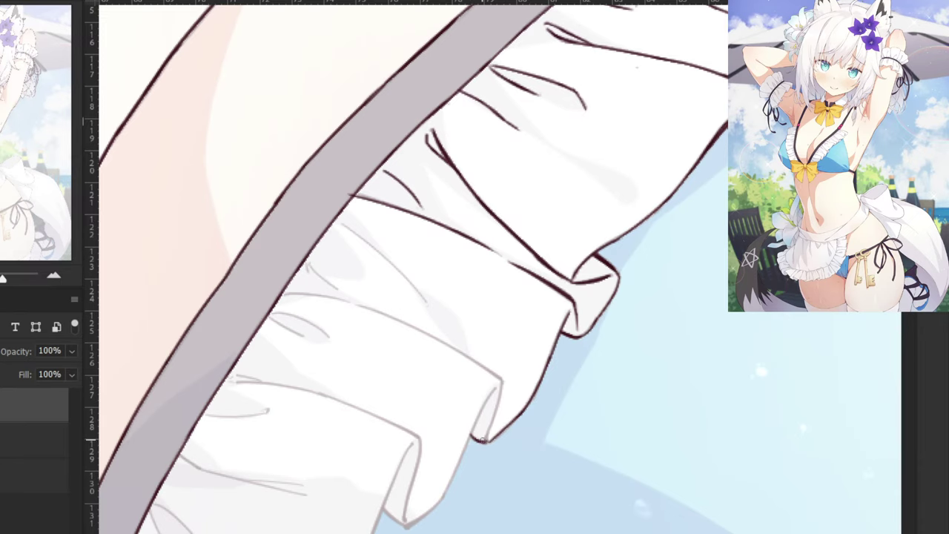
# Ink the long curved crease and the shorter one below it in the frill section beside the strap.
pyautogui.hotkey('ctrl', '+')
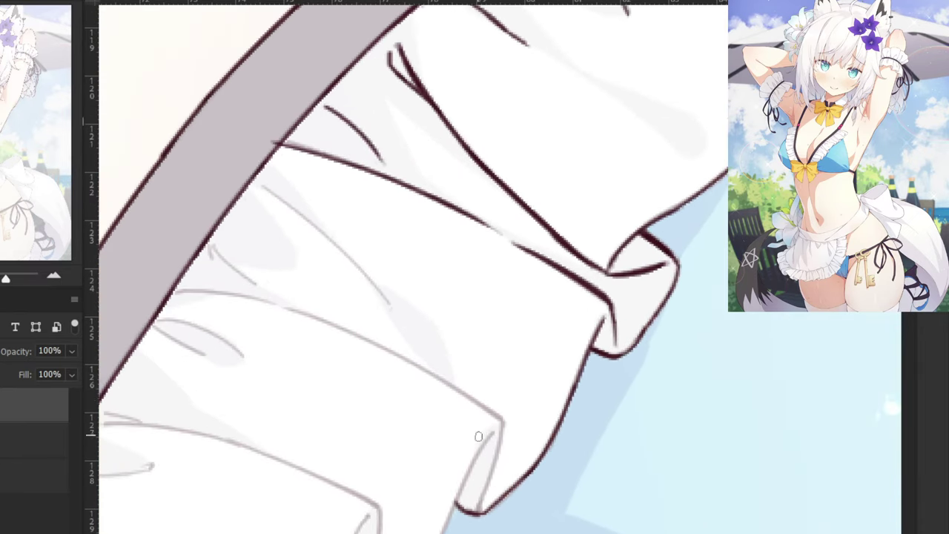
pyautogui.moveTo(263, 185)
pyautogui.mouseDown()
pyautogui.moveTo(320, 225)
pyautogui.moveTo(395, 306)
pyautogui.moveTo(304, 218)
pyautogui.mouseUp()
pyautogui.hotkey('ctrl', 'z')
pyautogui.hotkey('ctrl', 'z')
pyautogui.moveTo(257, 181); pyautogui.dragTo(388, 304)
pyautogui.moveTo(211, 246); pyautogui.dragTo(261, 285)
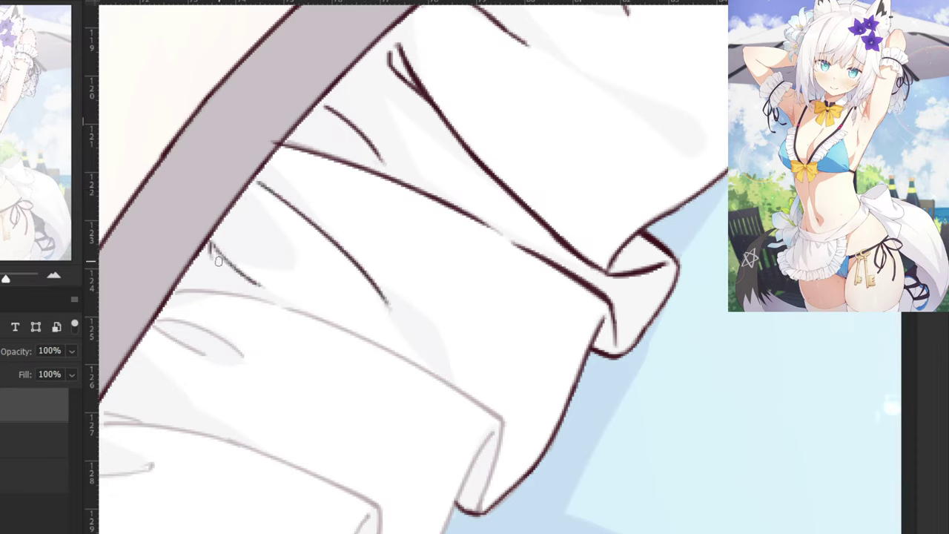
# Ink the broken long fold line from the strap to its corner and continue down the curl's outer edge.
pyautogui.moveTo(162, 293)
pyautogui.mouseDown()
pyautogui.moveTo(284, 306)
pyautogui.moveTo(264, 315)
pyautogui.moveTo(240, 298)
pyautogui.moveTo(441, 391)
pyautogui.mouseUp()
pyautogui.hotkey('ctrl', 'z')
pyautogui.hotkey('ctrl', 'z')
pyautogui.moveTo(280, 304); pyautogui.dragTo(451, 387)
pyautogui.hotkey('ctrl', 'z')
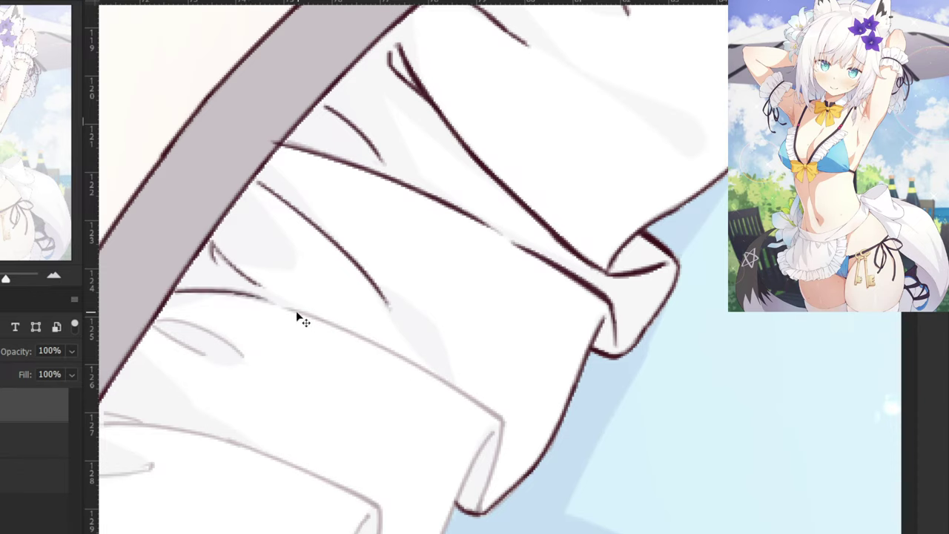
pyautogui.moveTo(282, 304)
pyautogui.mouseDown()
pyautogui.moveTo(380, 345)
pyautogui.moveTo(484, 408)
pyautogui.mouseUp()
pyautogui.hotkey('ctrl', 'z')
pyautogui.moveTo(428, 369)
pyautogui.mouseDown()
pyautogui.moveTo(485, 413)
pyautogui.moveTo(497, 385)
pyautogui.moveTo(499, 452)
pyautogui.mouseUp()
pyautogui.hotkey('ctrl', 'z')
pyautogui.moveTo(493, 411)
pyautogui.mouseDown()
pyautogui.moveTo(495, 467)
pyautogui.moveTo(482, 504)
pyautogui.mouseUp()
pyautogui.moveTo(492, 469); pyautogui.dragTo(481, 508)
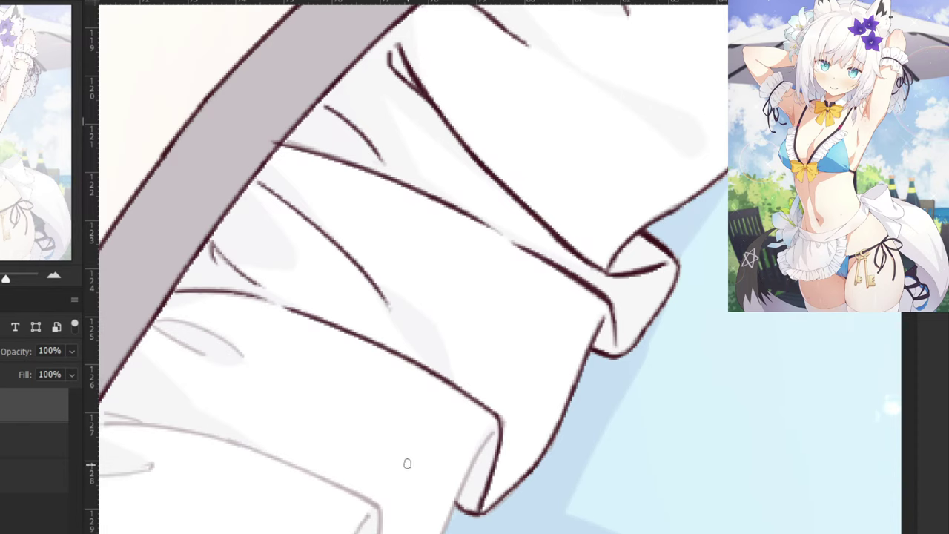
# Trace the same curl's inner edge and carry it on as the hem's side down the next frill section.
pyautogui.hotkey('ctrl', '-')
pyautogui.moveTo(386, 463); pyautogui.dragTo(486, 373)
pyautogui.hotkey('ctrl', '+')
pyautogui.moveTo(683, 260); pyautogui.dragTo(655, 313)
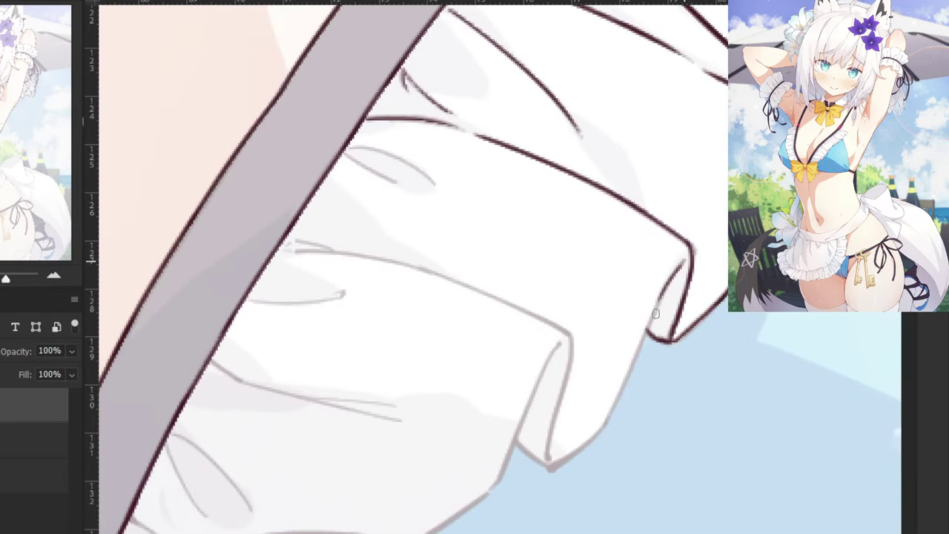
pyautogui.moveTo(669, 278); pyautogui.dragTo(634, 361)
pyautogui.hotkey('ctrl', 'z')
pyautogui.hotkey('ctrl', 'z')
pyautogui.moveTo(668, 280); pyautogui.dragTo(620, 400)
pyautogui.hotkey('ctrl', 'z')
pyautogui.moveTo(647, 333); pyautogui.dragTo(607, 425)
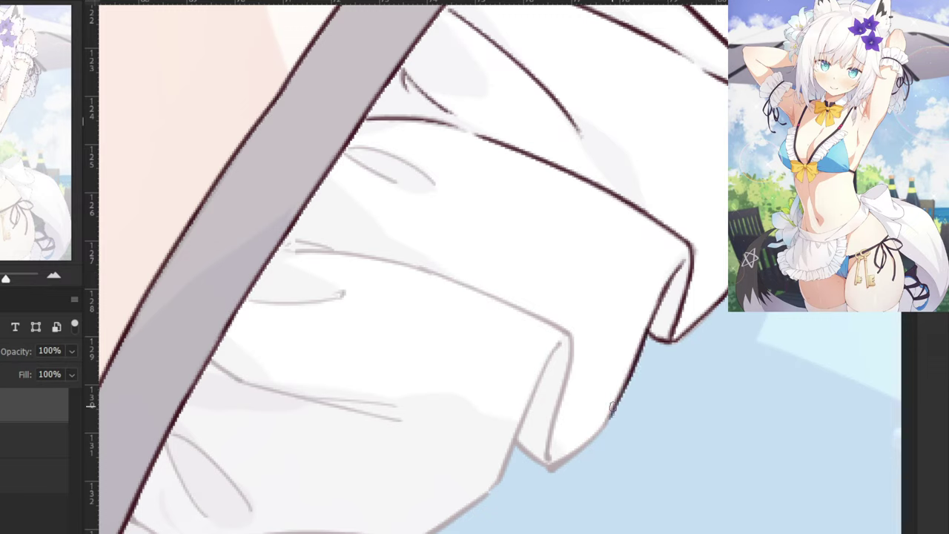
# Ink the section's lower hem to its pointed tip and the short bottom edge of the next curl.
pyautogui.moveTo(626, 376)
pyautogui.mouseDown()
pyautogui.moveTo(604, 426)
pyautogui.moveTo(552, 465)
pyautogui.mouseUp()
pyautogui.hotkey('ctrl', 'z')
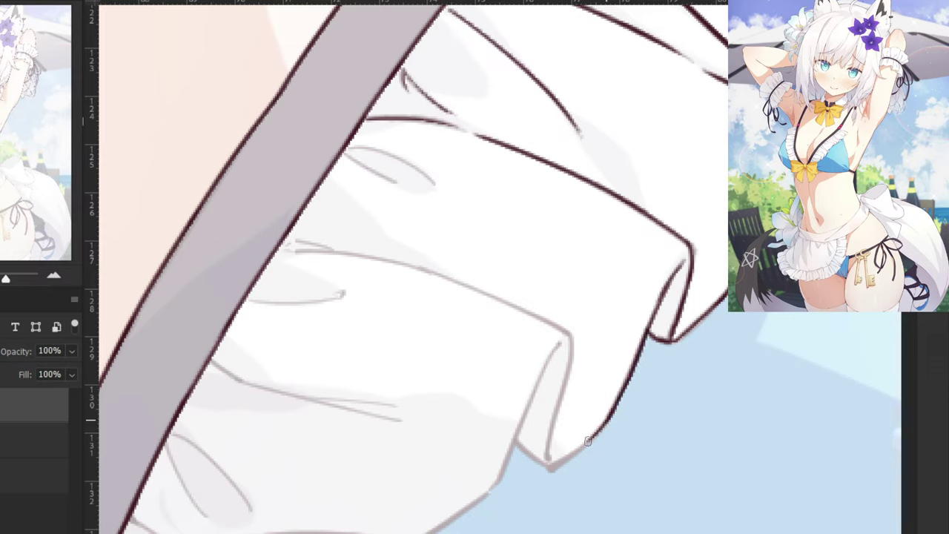
pyautogui.moveTo(607, 421); pyautogui.dragTo(552, 473)
pyautogui.hotkey('ctrl', 'z')
pyautogui.hotkey('ctrl', 'z')
pyautogui.moveTo(585, 445); pyautogui.dragTo(551, 468)
pyautogui.hotkey('ctrl', 'z')
pyautogui.hotkey('ctrl', 'z')
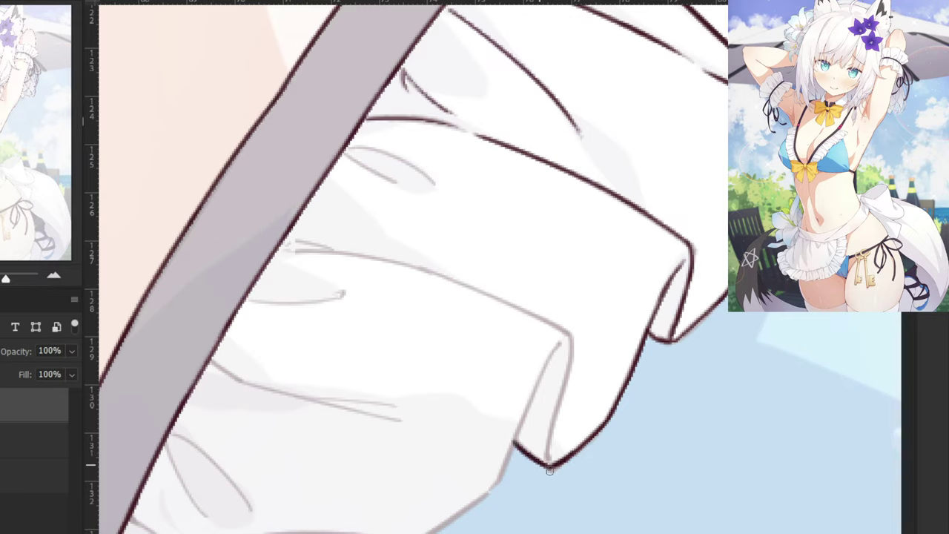
pyautogui.click(550, 470)
# Ink the pair of short curved creases that fan out from one point on the strap.
pyautogui.moveTo(352, 148)
pyautogui.mouseDown()
pyautogui.moveTo(402, 158)
pyautogui.moveTo(432, 183)
pyautogui.mouseUp()
pyautogui.hotkey('ctrl', 'z')
pyautogui.hotkey('ctrl', 'z')
pyautogui.moveTo(386, 152); pyautogui.dragTo(435, 184)
pyautogui.hotkey('ctrl', 'z')
pyautogui.moveTo(344, 152); pyautogui.dragTo(398, 182)
pyautogui.hotkey('ctrl', 'z')
pyautogui.hotkey('ctrl', 'z')
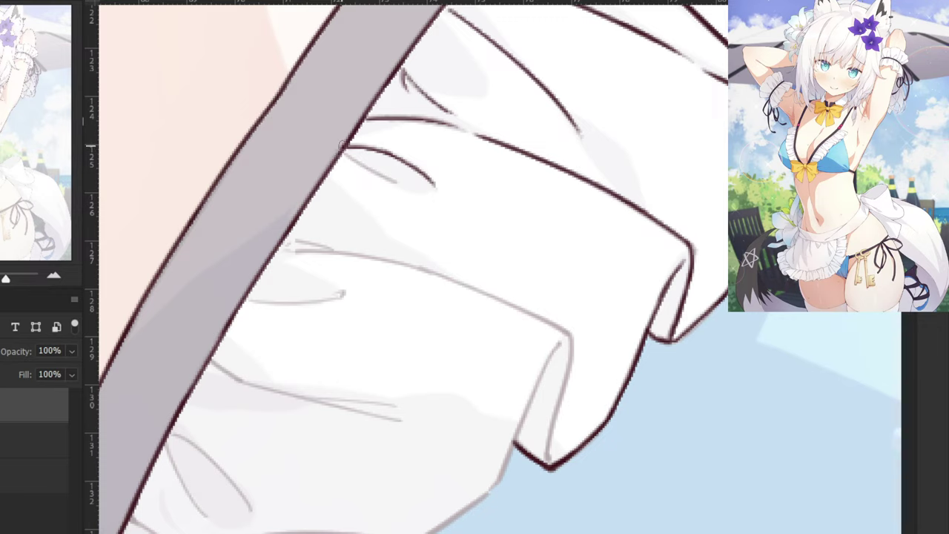
pyautogui.moveTo(346, 154); pyautogui.dragTo(383, 177)
pyautogui.hotkey('ctrl', 'z')
pyautogui.moveTo(344, 149); pyautogui.dragTo(399, 181)
pyautogui.hotkey('ctrl', 'z')
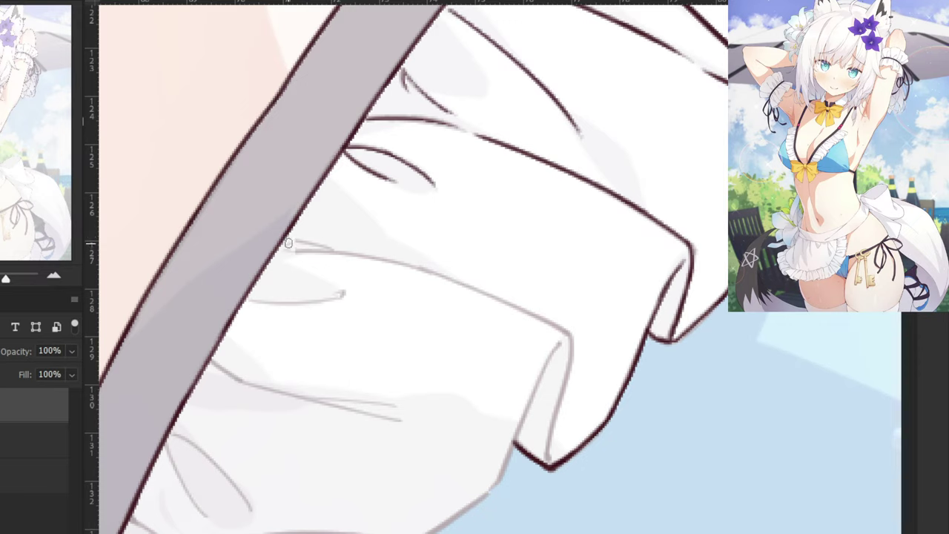
# Ink the short line by the strap and the first part of the long fold line beneath it.
pyautogui.moveTo(289, 242); pyautogui.dragTo(444, 273)
pyautogui.hotkey('ctrl', 'z')
pyautogui.hotkey('ctrl', 'z')
pyautogui.hotkey('ctrl', 'z')
pyautogui.moveTo(290, 254); pyautogui.dragTo(434, 274)
pyautogui.moveTo(354, 256); pyautogui.dragTo(498, 300)
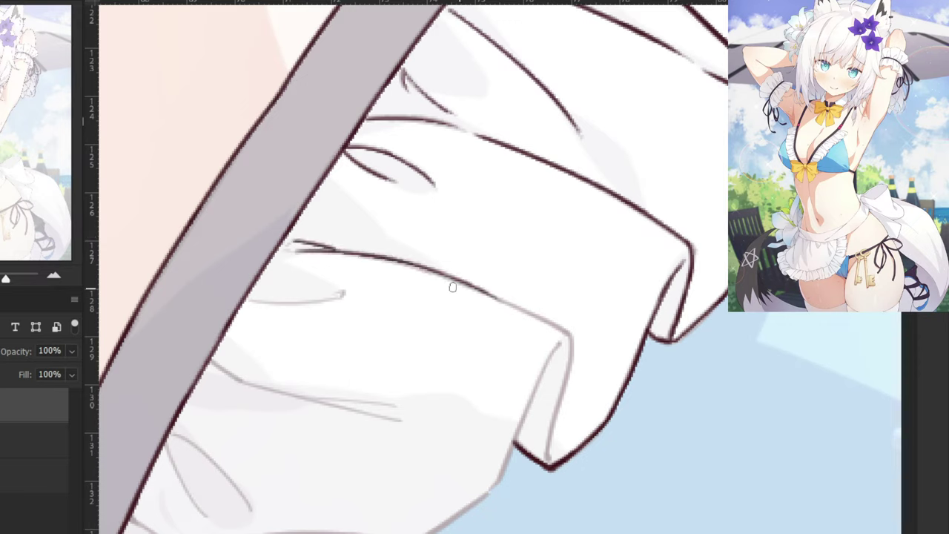
# Extend the long fold line to its corner above the last curl, redoing strokes until the curve is even.
pyautogui.moveTo(431, 269); pyautogui.dragTo(555, 329)
pyautogui.hotkey('ctrl', 'z')
pyautogui.hotkey('ctrl', 'z')
pyautogui.moveTo(374, 258); pyautogui.dragTo(521, 313)
pyautogui.hotkey('ctrl', 'z')
pyautogui.hotkey('ctrl', 'z')
pyautogui.moveTo(368, 255)
pyautogui.mouseDown()
pyautogui.moveTo(524, 317)
pyautogui.moveTo(514, 311)
pyautogui.mouseUp()
pyautogui.hotkey('ctrl', 'z')
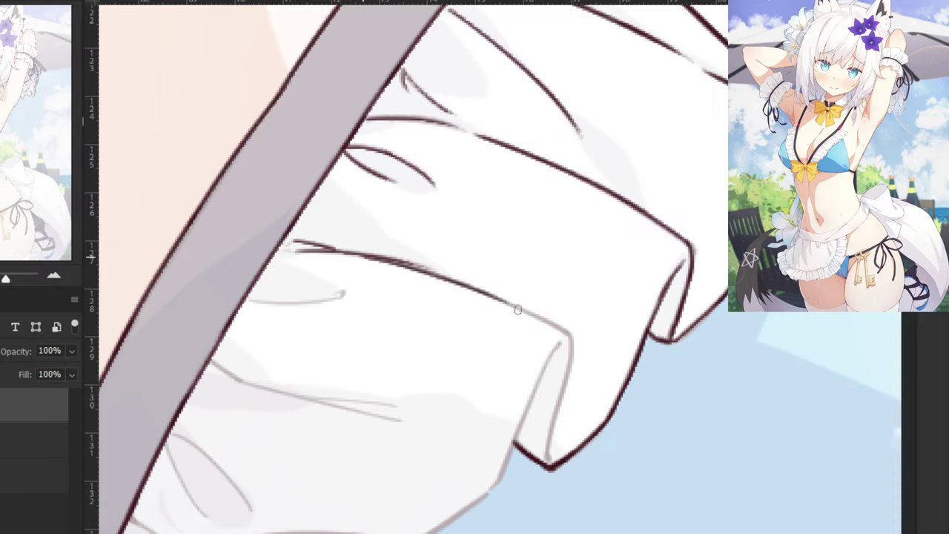
pyautogui.hotkey('ctrl', 'z')
pyautogui.moveTo(466, 285); pyautogui.dragTo(520, 310)
pyautogui.moveTo(436, 274)
pyautogui.mouseDown()
pyautogui.moveTo(567, 329)
pyautogui.moveTo(566, 384)
pyautogui.mouseUp()
pyautogui.hotkey('ctrl', 'z')
pyautogui.hotkey('ctrl', 'z')
pyautogui.hotkey('ctrl', 'z')
# Ink the last curl's outer edge from the corner down to its pointed tip.
pyautogui.moveTo(571, 344); pyautogui.dragTo(555, 417)
pyautogui.hotkey('ctrl', 'z')
pyautogui.moveTo(571, 362); pyautogui.dragTo(549, 453)
pyautogui.moveTo(552, 425); pyautogui.dragTo(552, 461)
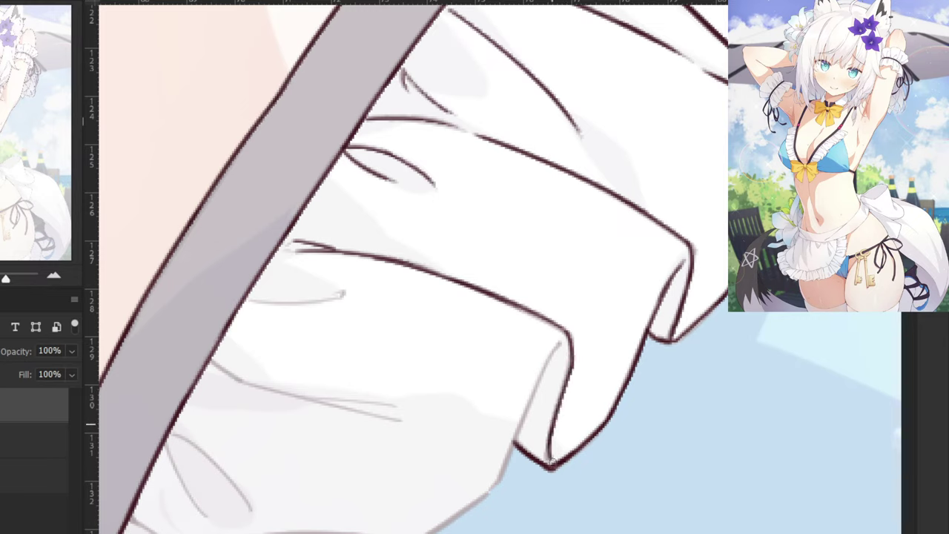
# Trace the last curl's inner edge and continue it down the side of the lowest frill section.
pyautogui.moveTo(559, 342); pyautogui.dragTo(512, 457)
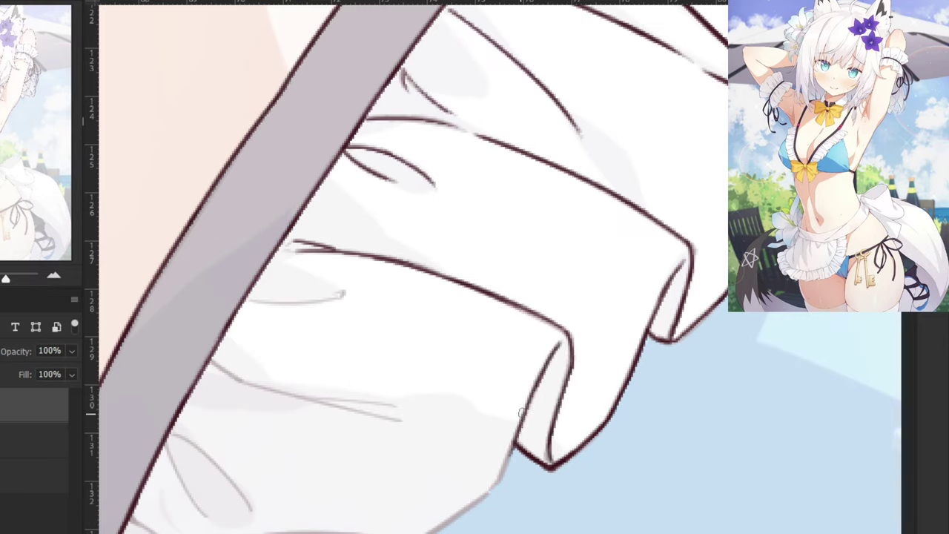
pyautogui.moveTo(534, 381); pyautogui.dragTo(501, 479)
pyautogui.hotkey('ctrl', 'z')
pyautogui.moveTo(517, 436); pyautogui.dragTo(500, 479)
# Ink the lowest section's hem down to the edge of the yellow bow.
pyautogui.moveTo(437, 491); pyautogui.dragTo(490, 431)
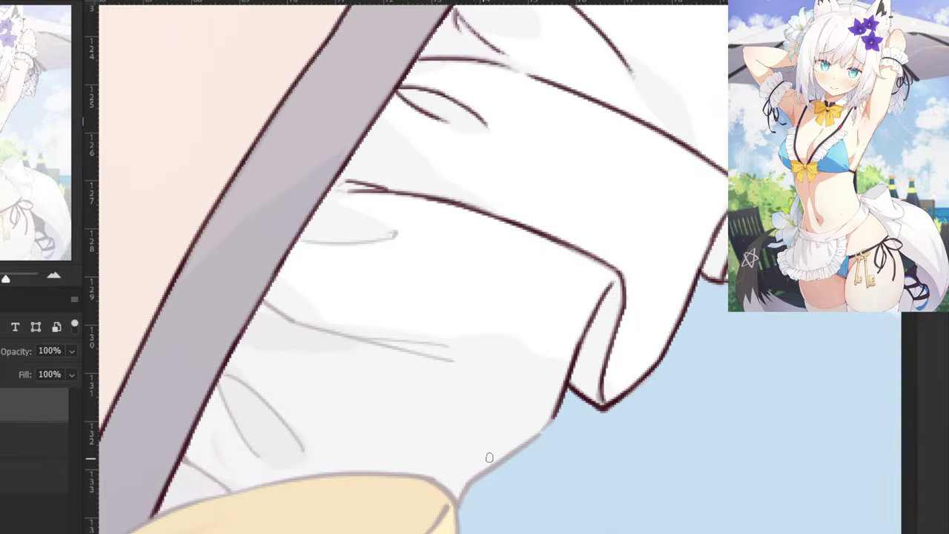
pyautogui.moveTo(559, 404)
pyautogui.mouseDown()
pyautogui.moveTo(528, 443)
pyautogui.moveTo(465, 488)
pyautogui.mouseUp()
pyautogui.hotkey('ctrl', 'z')
pyautogui.hotkey('ctrl', 'z')
pyautogui.moveTo(547, 428)
pyautogui.mouseDown()
pyautogui.moveTo(471, 484)
pyautogui.moveTo(458, 509)
pyautogui.mouseUp()
pyautogui.hotkey('ctrl', 'z')
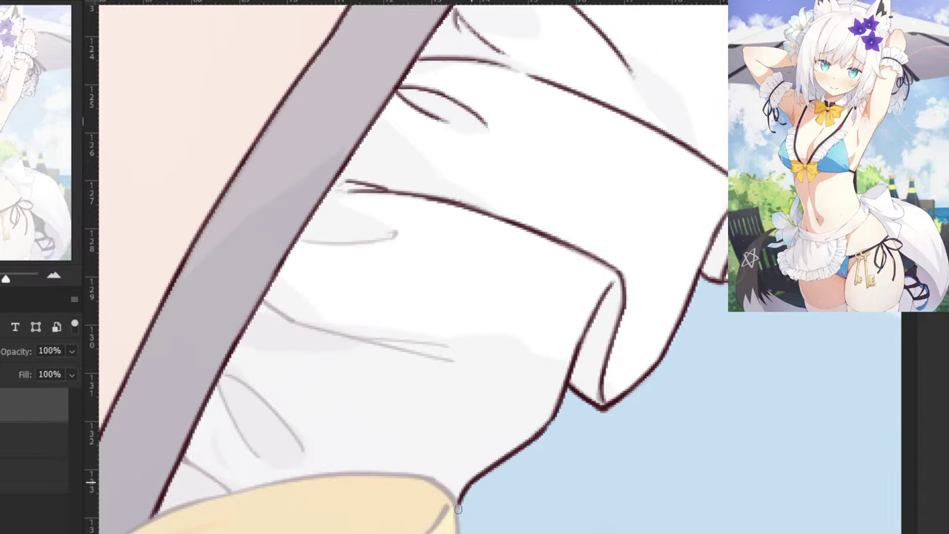
# Ink the short crease with the hooked end in the frill section below the last long fold line.
pyautogui.moveTo(288, 182); pyautogui.dragTo(429, 324)
pyautogui.moveTo(512, 293); pyautogui.dragTo(557, 289)
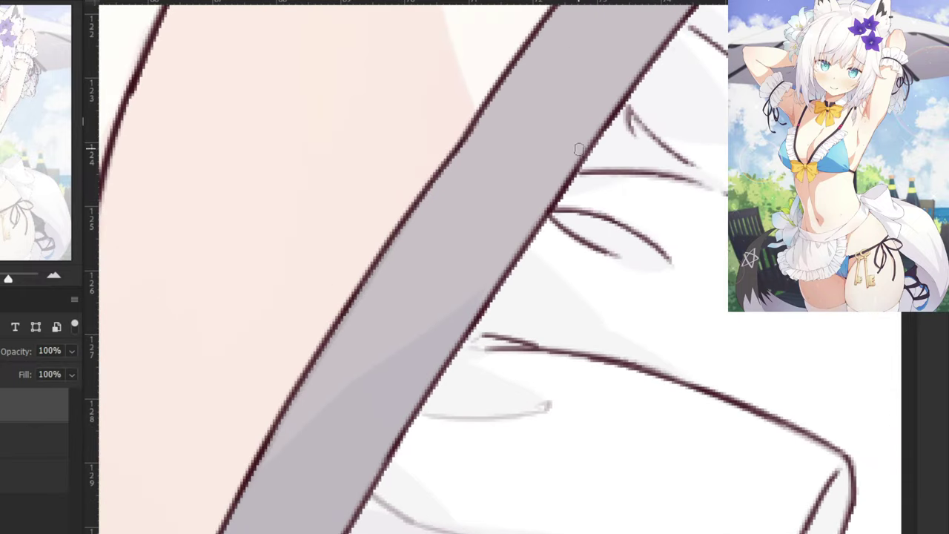
pyautogui.moveTo(543, 403)
pyautogui.mouseDown()
pyautogui.moveTo(548, 410)
pyautogui.moveTo(424, 417)
pyautogui.mouseUp()
# Ink the bent fold line leaving the strap below the hooked crease, redoing it until it tapers smoothly.
pyautogui.moveTo(383, 475)
pyautogui.mouseDown()
pyautogui.moveTo(302, 373)
pyautogui.moveTo(332, 420)
pyautogui.moveTo(478, 462)
pyautogui.mouseUp()
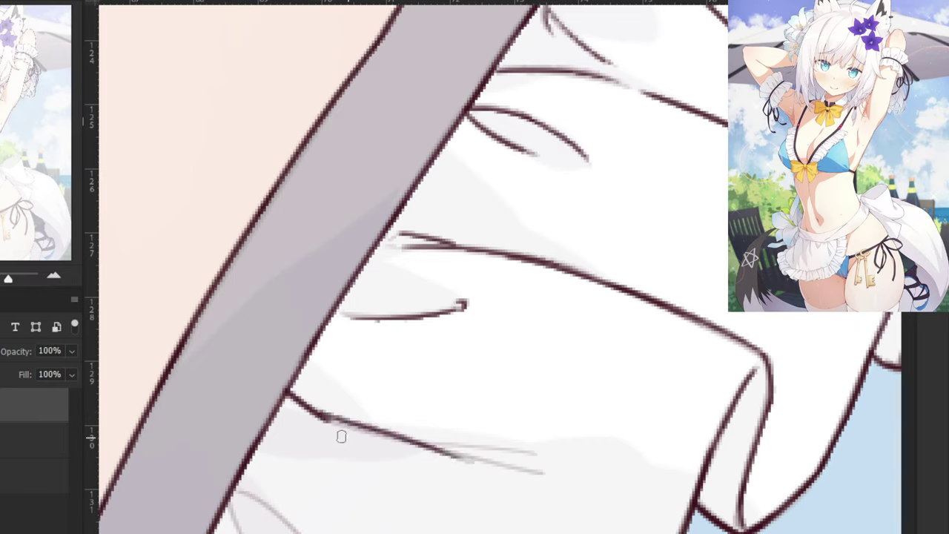
pyautogui.hotkey('ctrl', 'z')
pyautogui.moveTo(310, 412); pyautogui.dragTo(547, 472)
pyautogui.hotkey('ctrl', 'z')
pyautogui.moveTo(308, 414)
pyautogui.mouseDown()
pyautogui.moveTo(547, 473)
pyautogui.moveTo(526, 470)
pyautogui.mouseUp()
pyautogui.hotkey('ctrl', 'z')
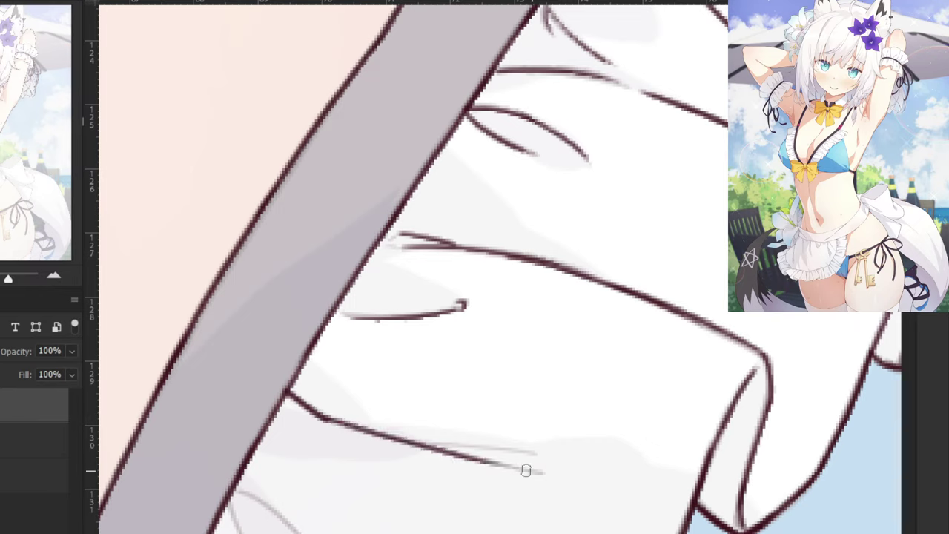
pyautogui.hotkey('ctrl', 'z')
pyautogui.moveTo(322, 416); pyautogui.dragTo(523, 471)
pyautogui.hotkey('ctrl', 'z')
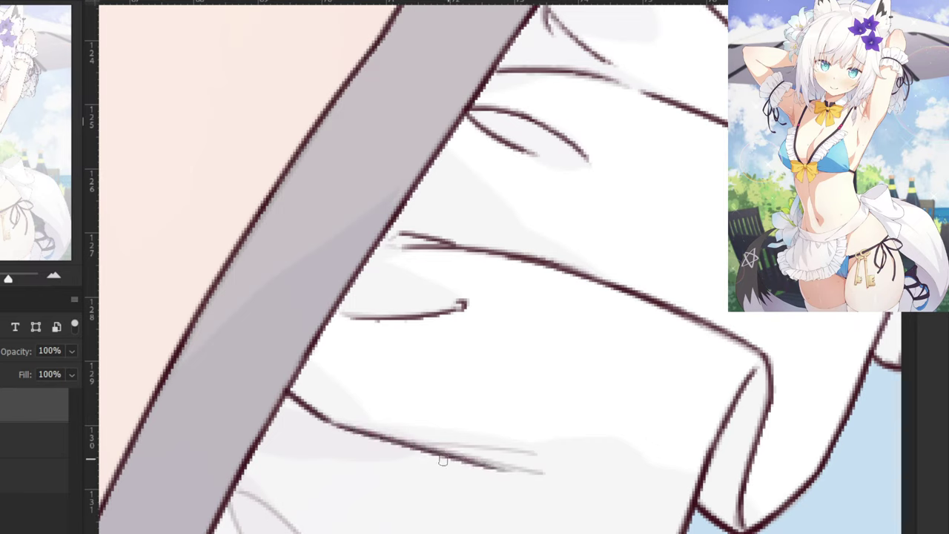
pyautogui.hotkey('ctrl', 'z')
pyautogui.moveTo(319, 422); pyautogui.dragTo(515, 454)
pyautogui.moveTo(418, 453); pyautogui.dragTo(551, 466)
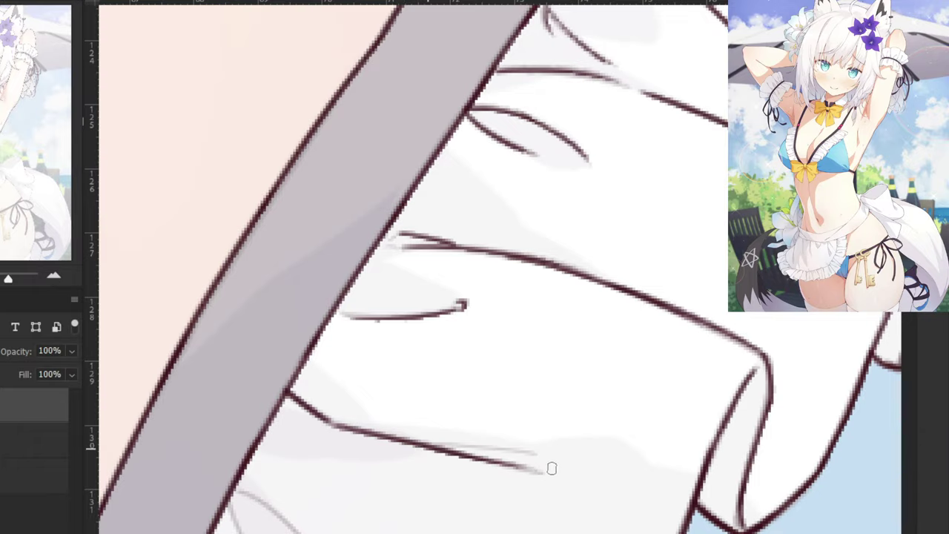
# Ink a short second stroke forking off the tip of the bent fold line, redoing it until it sits close.
pyautogui.hotkey('ctrl', 'z')
pyautogui.moveTo(452, 453)
pyautogui.mouseDown()
pyautogui.moveTo(546, 468)
pyautogui.moveTo(441, 447)
pyautogui.mouseUp()
pyautogui.hotkey('ctrl', 'z')
pyautogui.moveTo(533, 455); pyautogui.dragTo(426, 445)
pyautogui.hotkey('ctrl', '-')
pyautogui.hotkey('ctrl', '-')
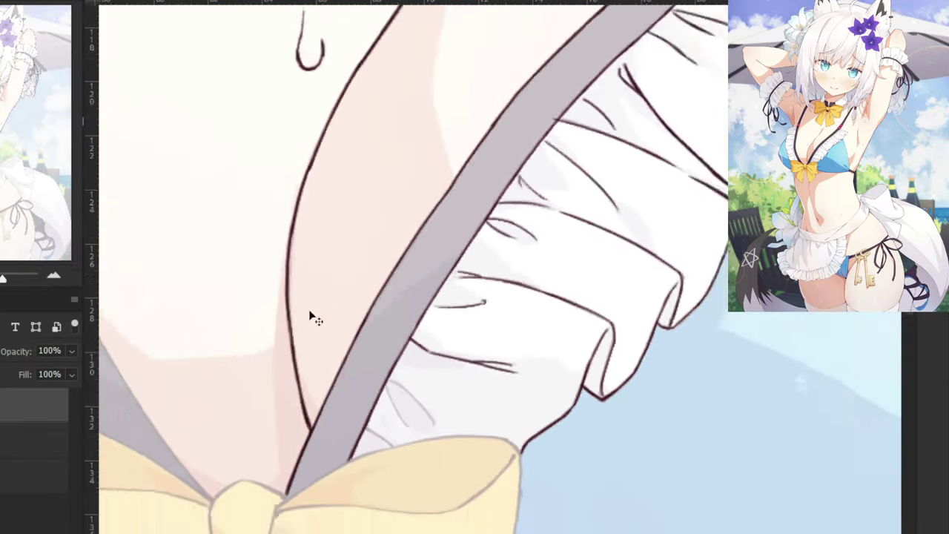
# Ink the two diverging creases in the lowest frill section and the short fold line running down to the bow.
pyautogui.scroll(-3, 310, 315)
pyautogui.scroll(4, 364, 271)
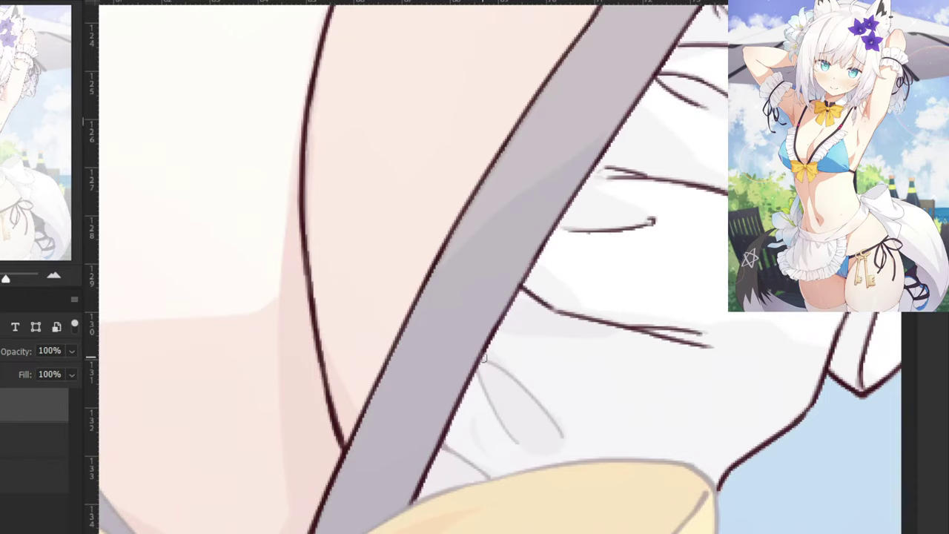
pyautogui.moveTo(478, 361)
pyautogui.mouseDown()
pyautogui.moveTo(540, 411)
pyautogui.moveTo(525, 386)
pyautogui.moveTo(540, 408)
pyautogui.moveTo(514, 383)
pyautogui.moveTo(562, 434)
pyautogui.mouseUp()
pyautogui.hotkey('ctrl', 'z')
pyautogui.hotkey('ctrl', 'z')
pyautogui.hotkey('ctrl', 'z')
pyautogui.hotkey('ctrl', 'z')
pyautogui.hotkey('ctrl', 'z')
pyautogui.moveTo(480, 373); pyautogui.dragTo(514, 444)
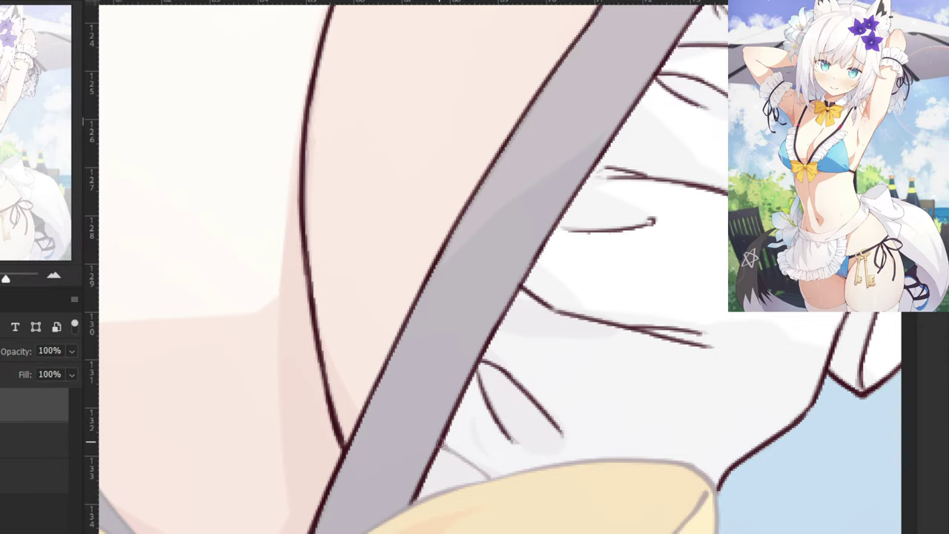
pyautogui.hotkey('ctrl', 'z')
pyautogui.moveTo(443, 446); pyautogui.dragTo(488, 479)
pyautogui.hotkey('ctrl', '-')
pyautogui.hotkey('ctrl', '-')
pyautogui.hotkey('ctrl', '-')
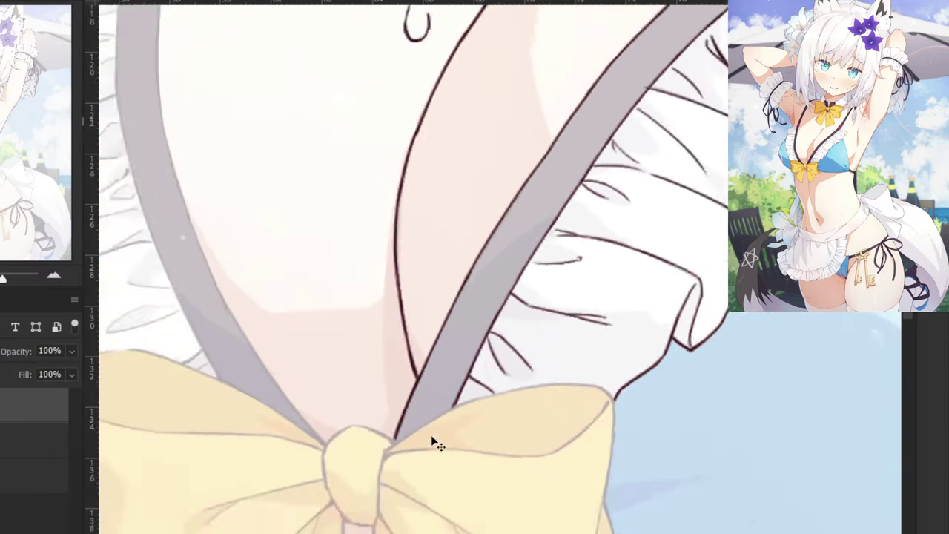
# Examine the finished frill and the blue bikini cup's uninked outline between the frill and the side strap.
pyautogui.moveTo(586, 257); pyautogui.dragTo(478, 265)
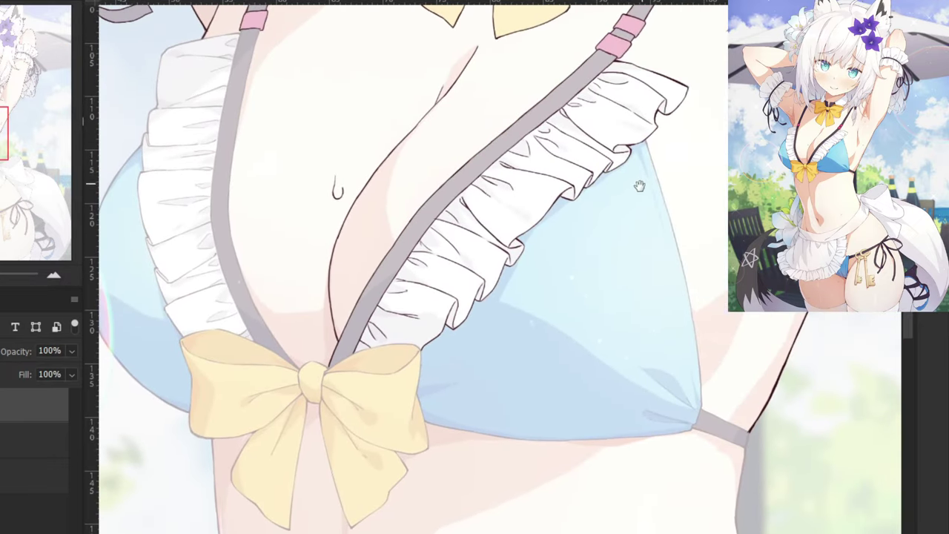
pyautogui.moveTo(600, 206); pyautogui.dragTo(616, 333)
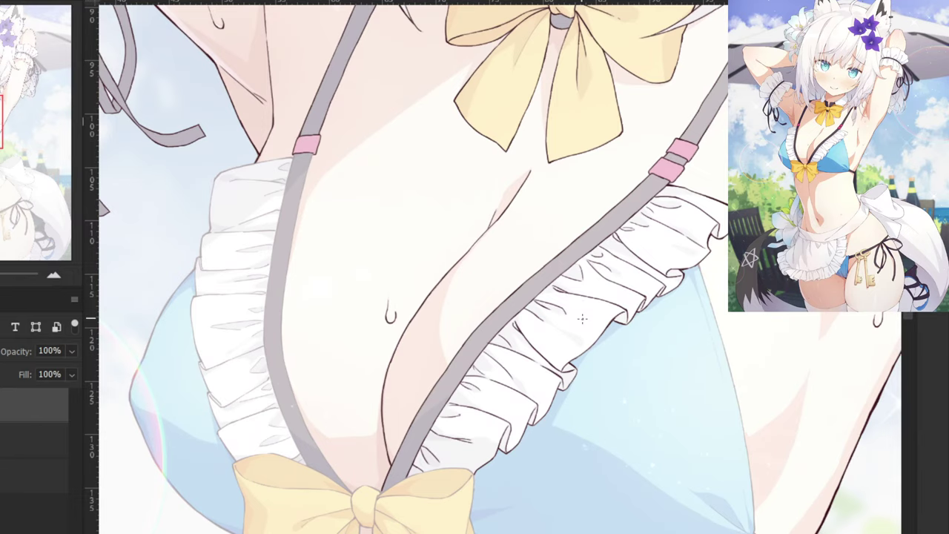
pyautogui.moveTo(625, 371); pyautogui.dragTo(453, 268)
pyautogui.hotkey('ctrl', '+')
pyautogui.hotkey('ctrl', '+')
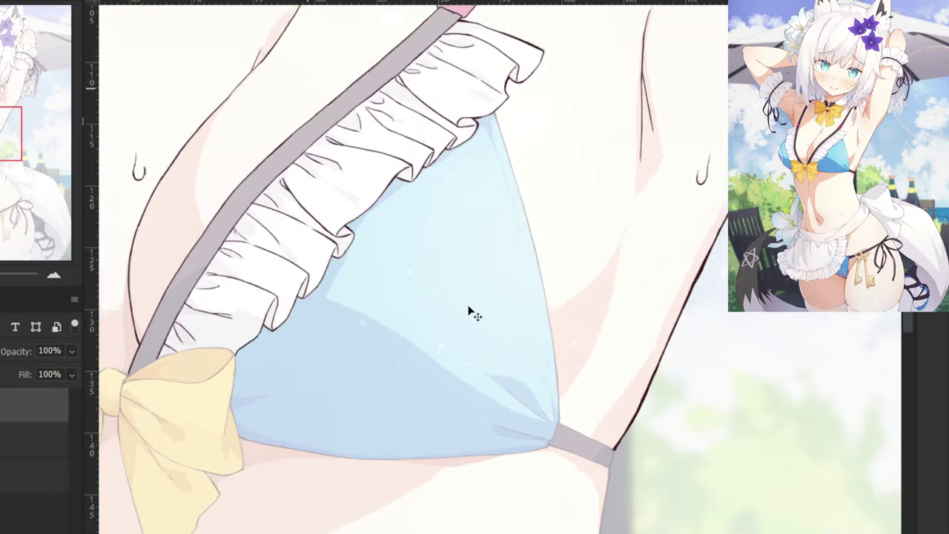
pyautogui.moveTo(543, 419); pyautogui.dragTo(445, 229)
pyautogui.moveTo(514, 352); pyautogui.dragTo(448, 302)
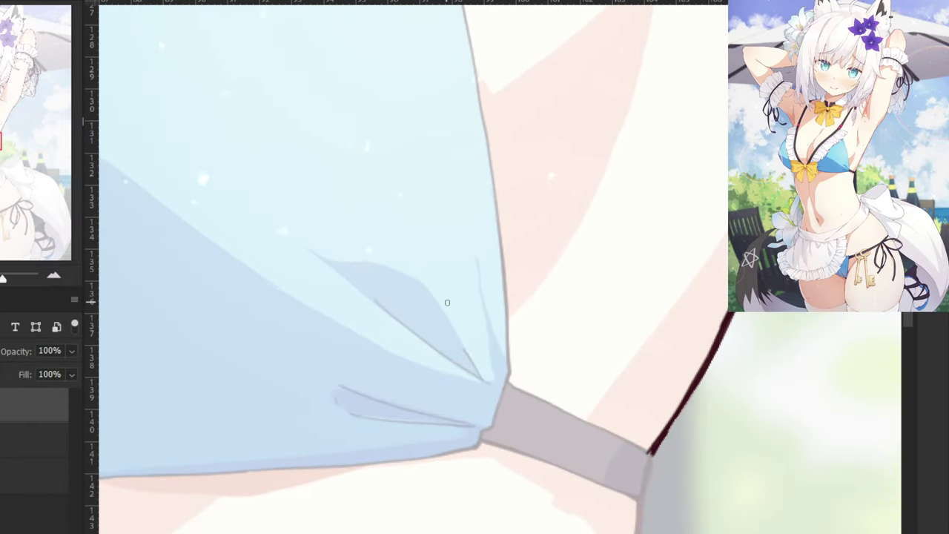
pyautogui.scroll(-2, 447, 302)
pyautogui.moveTo(289, 174); pyautogui.dragTo(318, 266)
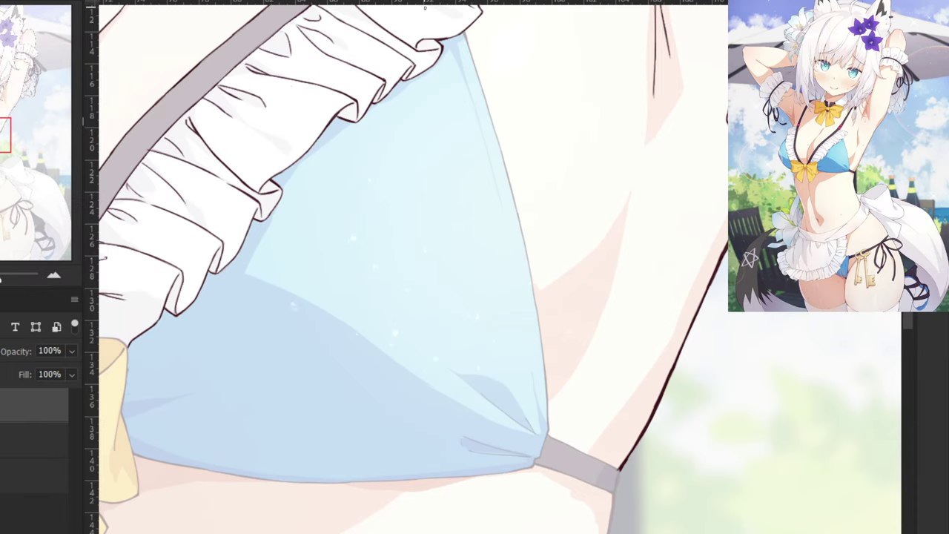
pyautogui.hotkey('ctrl', '+')
pyautogui.moveTo(394, 97); pyautogui.dragTo(440, 416)
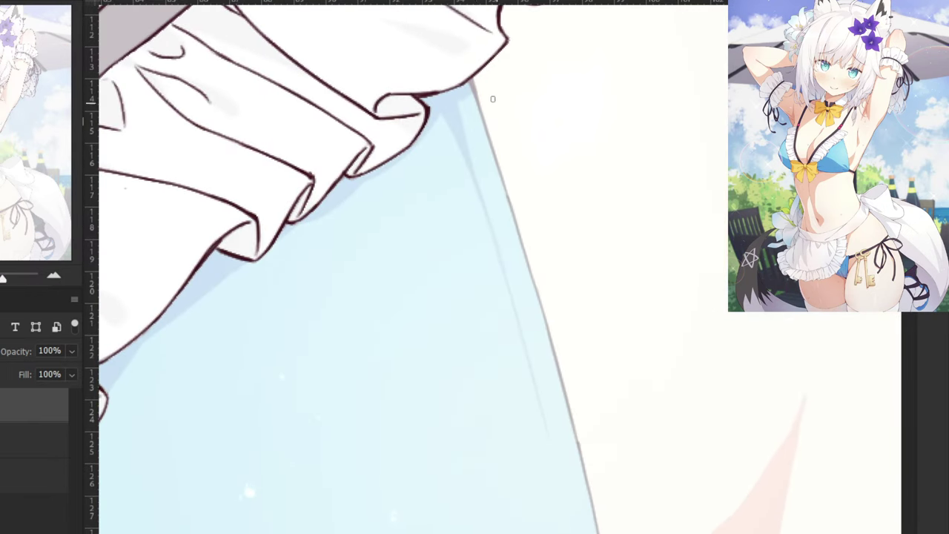
pyautogui.moveTo(471, 80); pyautogui.dragTo(512, 189)
pyautogui.hotkey('ctrl', 'z')
pyautogui.hotkey('ctrl', '-')
pyautogui.moveTo(493, 90); pyautogui.dragTo(493, 105)
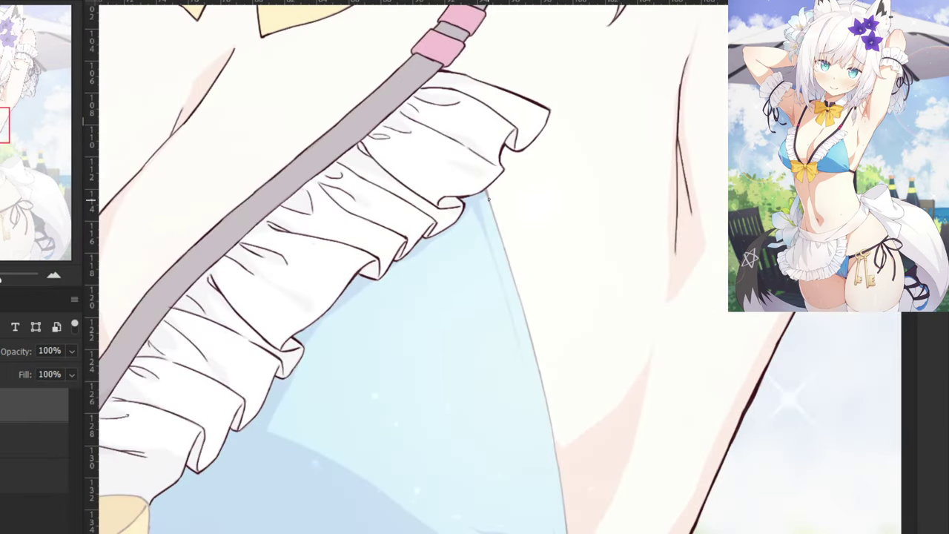
pyautogui.moveTo(485, 189); pyautogui.dragTo(524, 296)
pyautogui.hotkey('ctrl', 'z')
pyautogui.moveTo(486, 192); pyautogui.dragTo(522, 320)
pyautogui.hotkey('ctrl', 'z')
pyautogui.moveTo(484, 188); pyautogui.dragTo(525, 318)
pyautogui.hotkey('ctrl', 'z')
pyautogui.hotkey('ctrl', 'z')
pyautogui.hotkey('ctrl', '+')
pyautogui.moveTo(470, 81); pyautogui.dragTo(556, 345)
pyautogui.hotkey('ctrl', 'z')
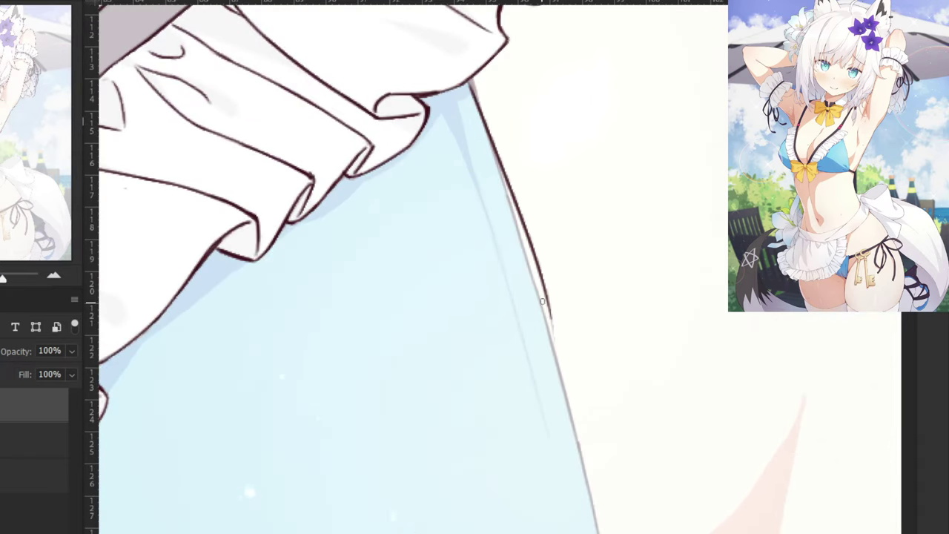
pyautogui.hotkey('ctrl', 'z')
pyautogui.moveTo(470, 80); pyautogui.dragTo(556, 331)
pyautogui.hotkey('ctrl', '-')
pyautogui.hotkey('ctrl', 'z')
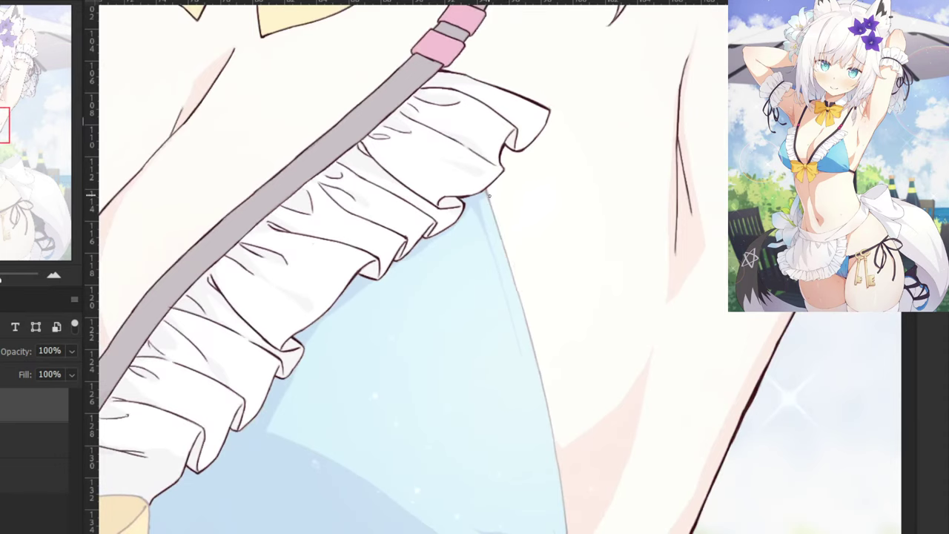
# Ink the upper stretch of the blue cup's outer edge down from the frill, redoing it until it follows the reference.
pyautogui.moveTo(485, 190); pyautogui.dragTo(530, 339)
pyautogui.hotkey('ctrl', 'z')
pyautogui.hotkey('ctrl', 'z')
pyautogui.hotkey('ctrl', 'z')
pyautogui.moveTo(486, 187)
pyautogui.mouseDown()
pyautogui.moveTo(528, 326)
pyautogui.moveTo(520, 307)
pyautogui.mouseUp()
pyautogui.hotkey('ctrl', 'z')
pyautogui.moveTo(485, 190); pyautogui.dragTo(531, 348)
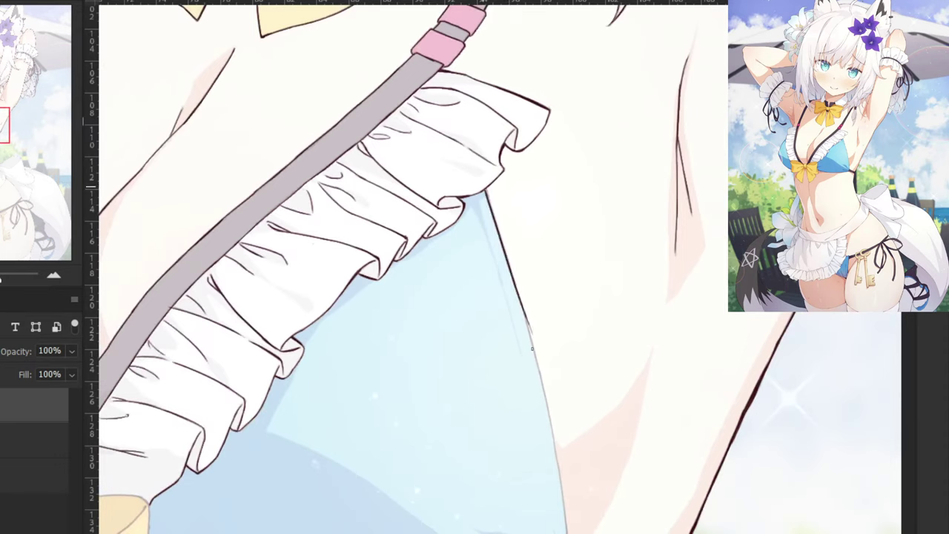
pyautogui.hotkey('ctrl', 'z')
pyautogui.moveTo(485, 189); pyautogui.dragTo(530, 353)
pyautogui.hotkey('ctrl', 'z')
pyautogui.moveTo(486, 193); pyautogui.dragTo(534, 366)
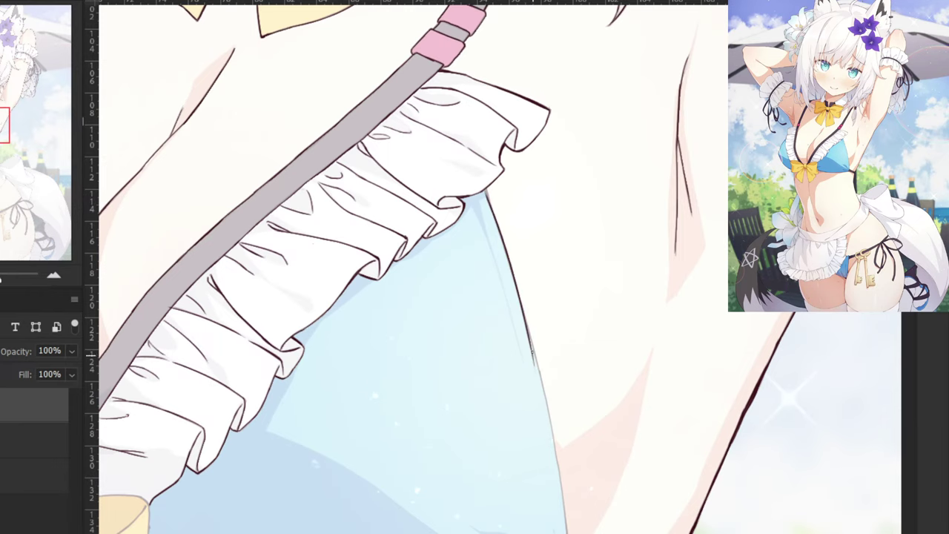
pyautogui.hotkey('ctrl', 'z')
pyautogui.moveTo(486, 191); pyautogui.dragTo(533, 344)
pyautogui.scroll(2, 531, 343)
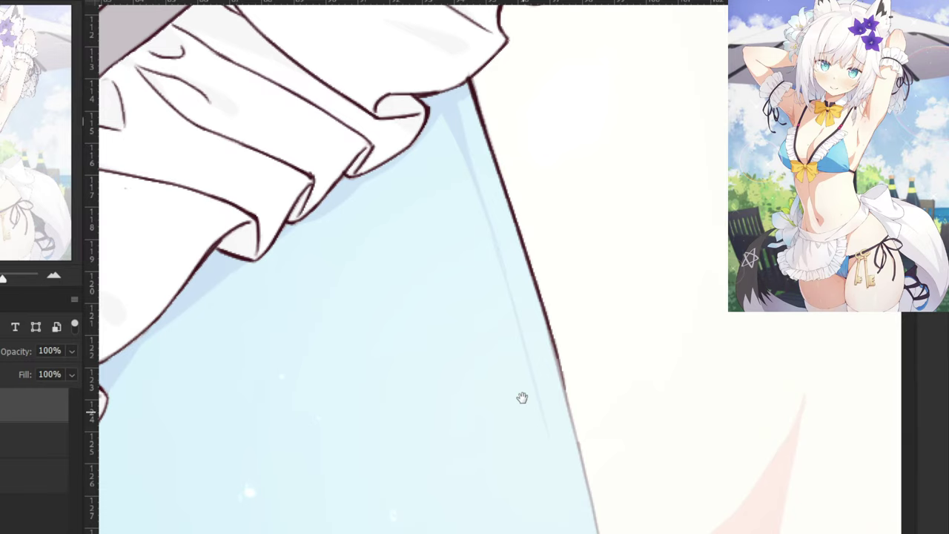
# Extend the cup's outer edge through its middle stretch past the pink skin shadow, overlapping the upper line smoothly.
pyautogui.moveTo(523, 399); pyautogui.dragTo(493, 199)
pyautogui.moveTo(509, 99); pyautogui.dragTo(554, 280)
pyautogui.hotkey('ctrl', 'z')
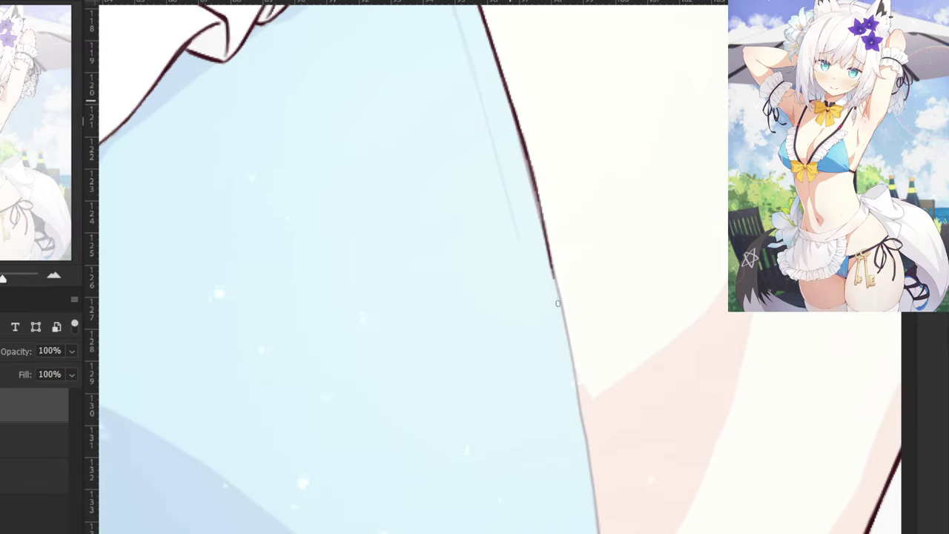
pyautogui.hotkey('ctrl', 'z')
pyautogui.moveTo(512, 115); pyautogui.dragTo(557, 288)
pyautogui.hotkey('ctrl', 'z')
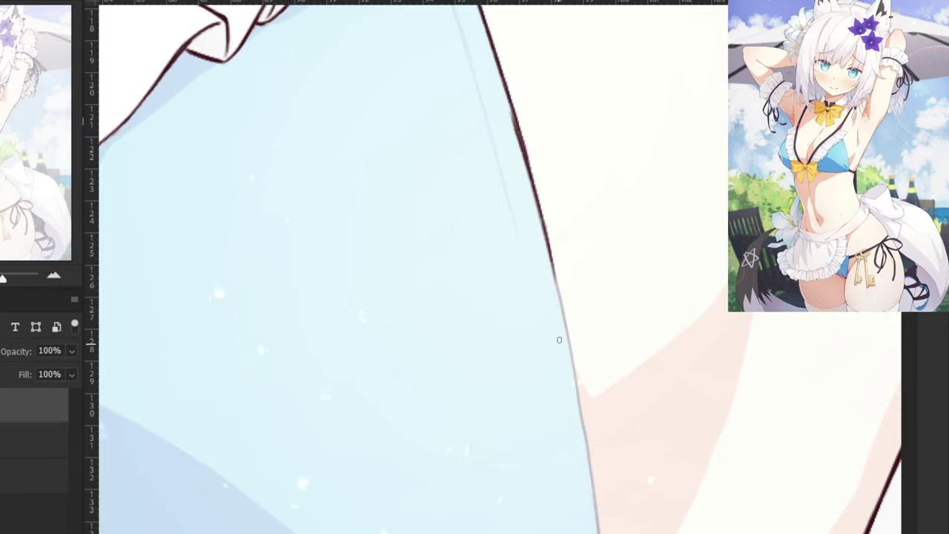
pyautogui.moveTo(542, 216); pyautogui.dragTo(570, 351)
pyautogui.hotkey('ctrl', 'z')
pyautogui.moveTo(546, 234); pyautogui.dragTo(580, 414)
# Ink the lower stretch of the cup's outer edge toward the side strap in overlapping strokes, redoing uneven ones.
pyautogui.moveTo(574, 497)
pyautogui.mouseDown()
pyautogui.moveTo(542, 343)
pyautogui.moveTo(542, 354)
pyautogui.mouseUp()
pyautogui.moveTo(542, 222); pyautogui.dragTo(555, 303)
pyautogui.hotkey('ctrl', 'z')
pyautogui.moveTo(550, 269); pyautogui.dragTo(570, 413)
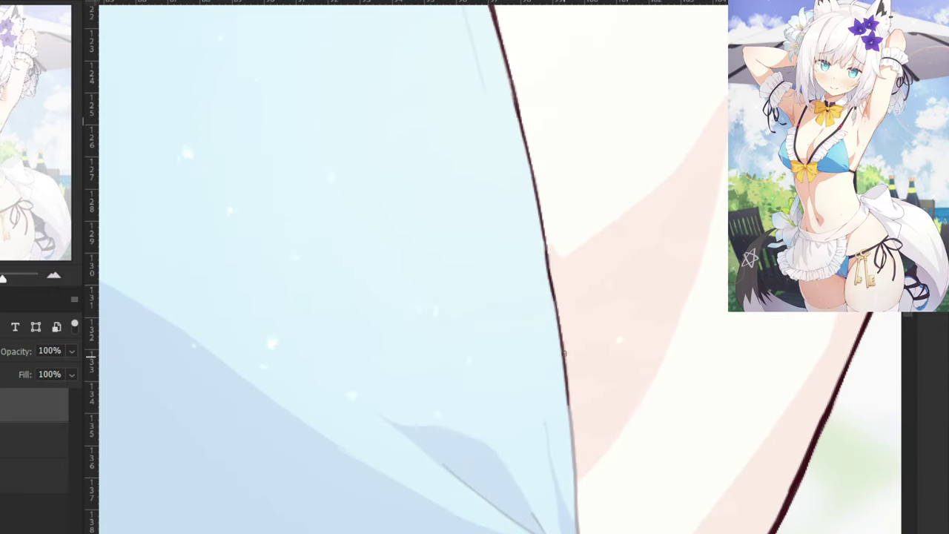
pyautogui.hotkey('ctrl', 'z')
pyautogui.moveTo(547, 267)
pyautogui.mouseDown()
pyautogui.moveTo(572, 448)
pyautogui.moveTo(569, 440)
pyautogui.mouseUp()
pyautogui.hotkey('ctrl', 'z')
pyautogui.hotkey('ctrl', 'z')
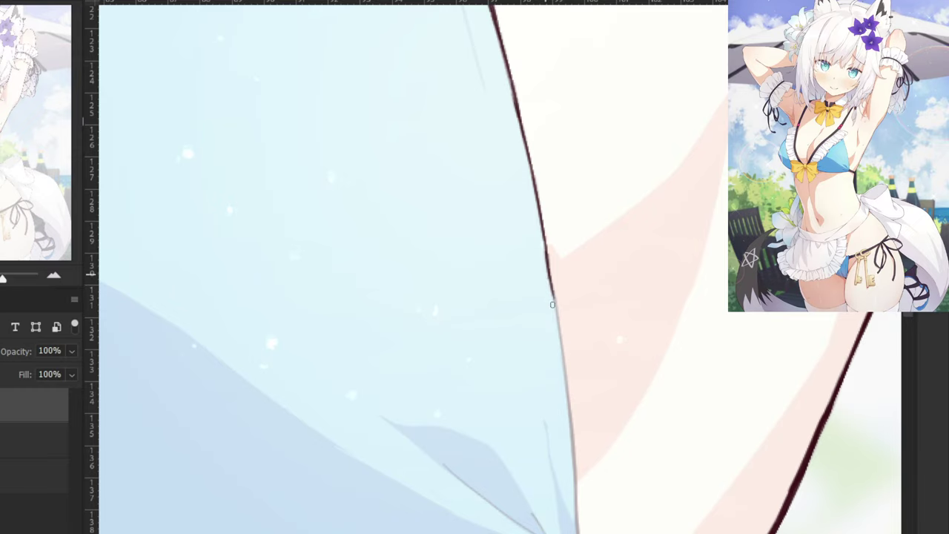
pyautogui.hotkey('ctrl', 'z')
pyautogui.moveTo(546, 274); pyautogui.dragTo(571, 431)
pyautogui.moveTo(558, 334); pyautogui.dragTo(571, 475)
pyautogui.moveTo(563, 362); pyautogui.dragTo(576, 512)
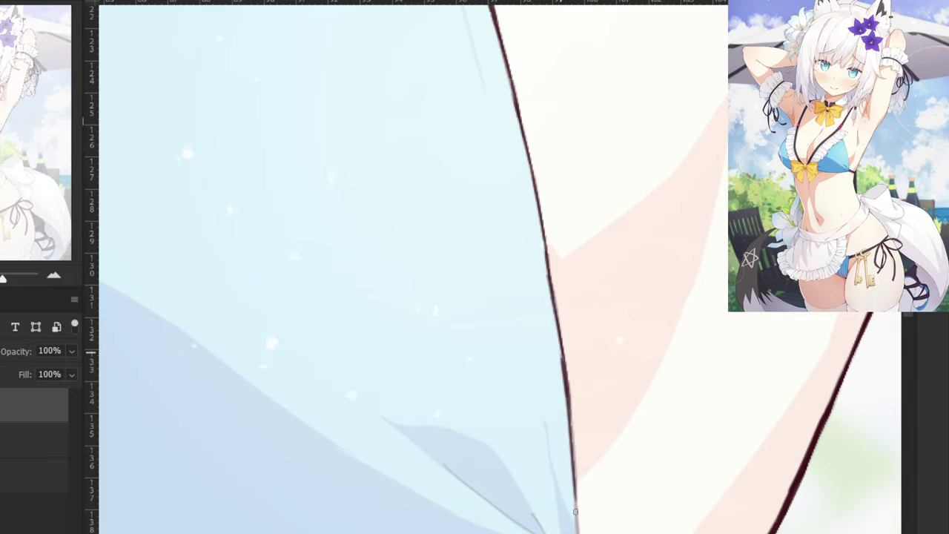
pyautogui.hotkey('ctrl', 'z')
pyautogui.moveTo(562, 362); pyautogui.dragTo(575, 510)
pyautogui.hotkey('ctrl', 'z')
pyautogui.moveTo(562, 359); pyautogui.dragTo(575, 497)
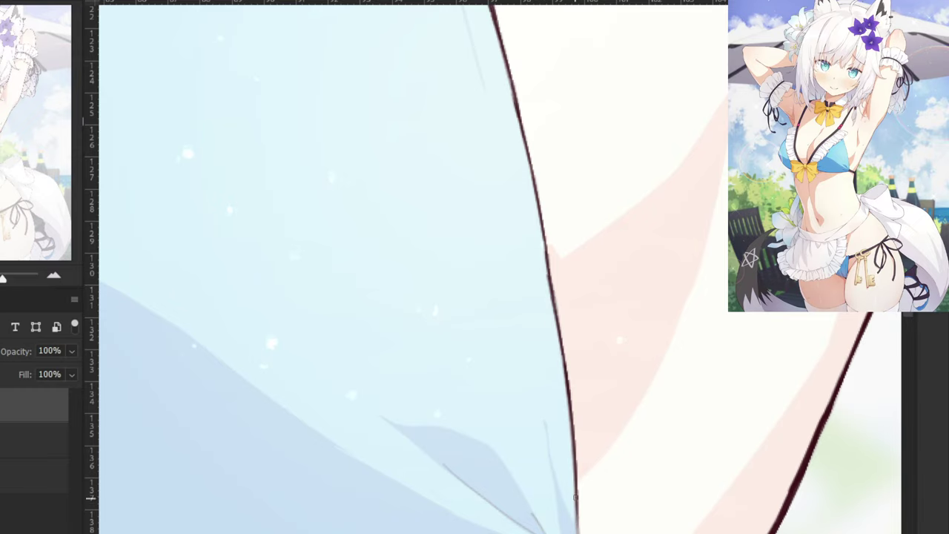
# Ink the cup's corner where it meets the side strap, including the small notch at its lower end.
pyautogui.scroll(-3, 577, 341)
pyautogui.moveTo(578, 362)
pyautogui.mouseDown()
pyautogui.moveTo(582, 413)
pyautogui.moveTo(567, 467)
pyautogui.moveTo(553, 475)
pyautogui.mouseUp()
pyautogui.hotkey('ctrl', 'z')
pyautogui.hotkey('ctrl', 'z')
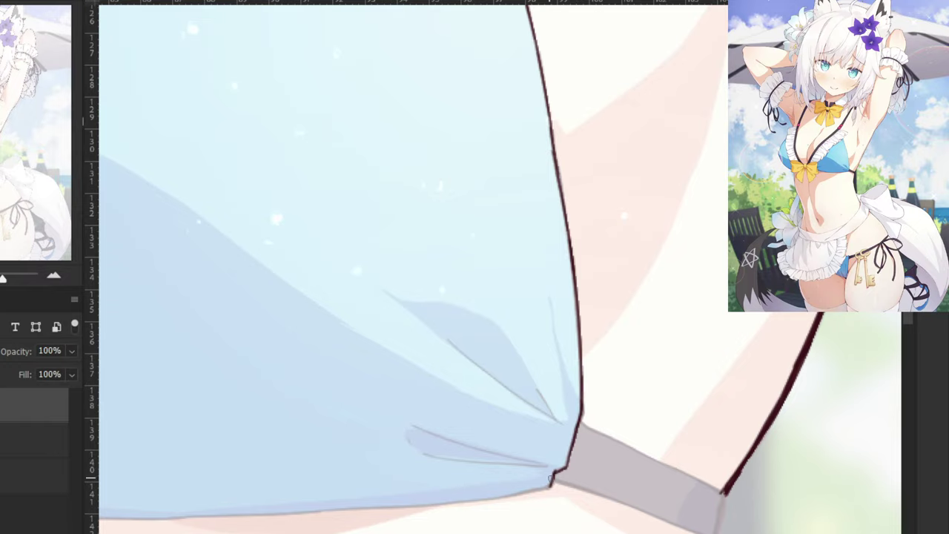
# Ink the cup's upper crease running toward the strap corner, plus the short stroke that meets its end.
pyautogui.scroll(-10, 550, 478)
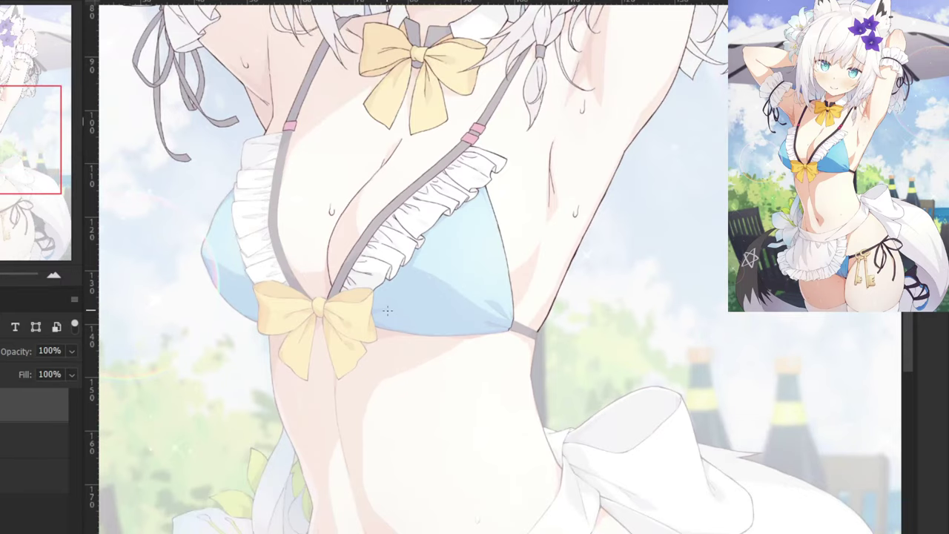
pyautogui.scroll(8, 345, 244)
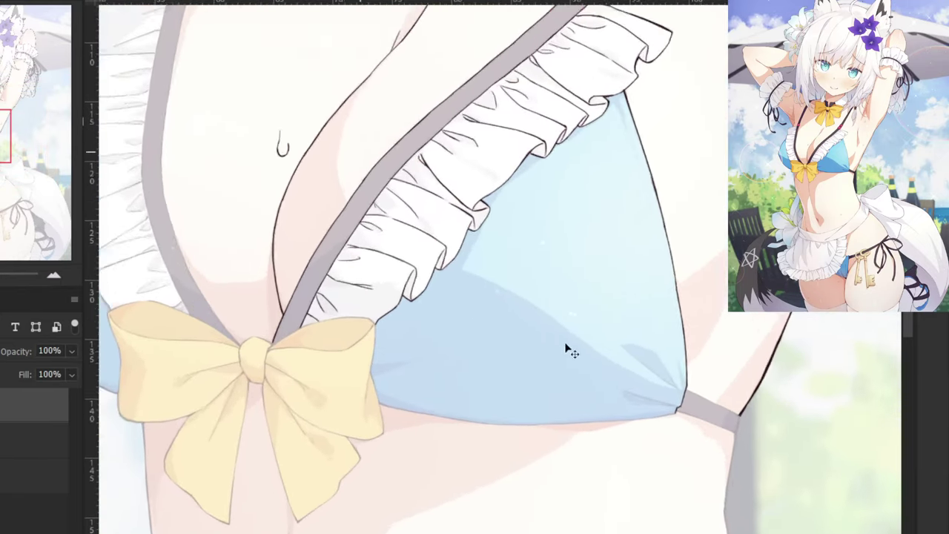
pyautogui.scroll(6, 678, 390)
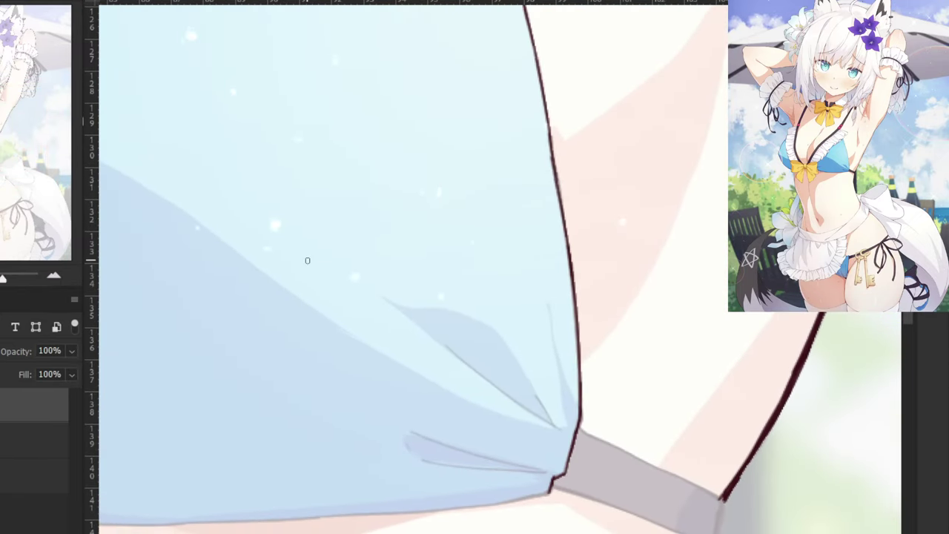
pyautogui.moveTo(417, 367)
pyautogui.mouseDown()
pyautogui.moveTo(555, 477)
pyautogui.moveTo(593, 488)
pyautogui.mouseUp()
pyautogui.hotkey('ctrl', 'z')
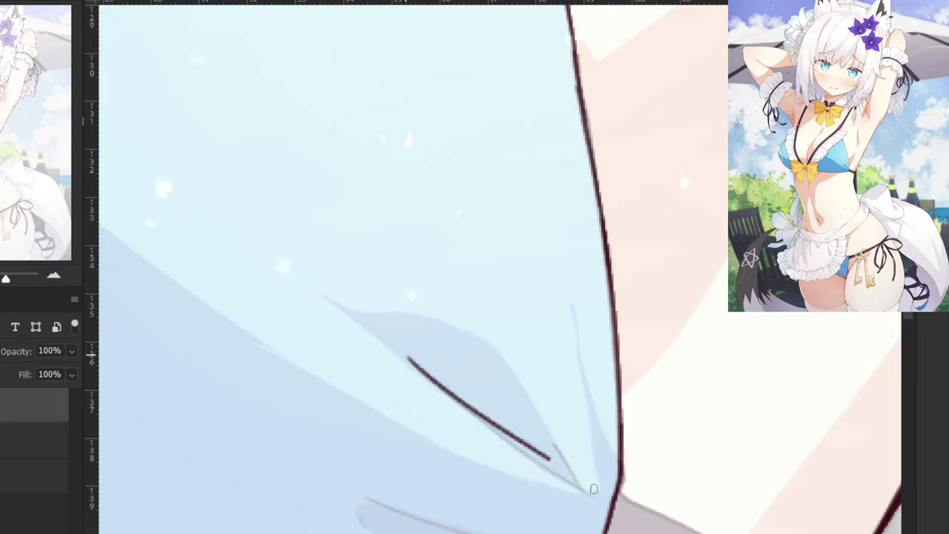
pyautogui.hotkey('ctrl', 'z')
pyautogui.moveTo(422, 368); pyautogui.dragTo(590, 490)
pyautogui.hotkey('ctrl', 'z')
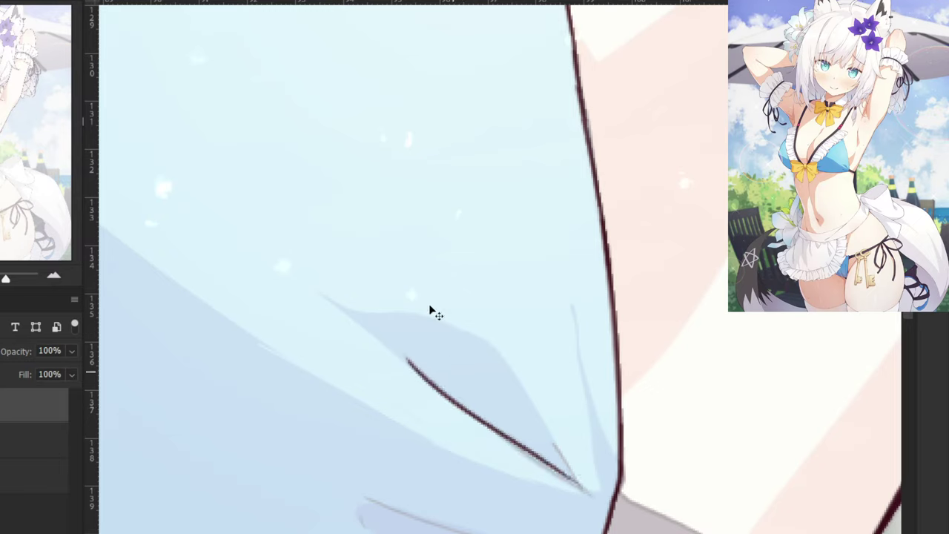
pyautogui.hotkey('ctrl', 'z')
pyautogui.moveTo(422, 364)
pyautogui.mouseDown()
pyautogui.moveTo(504, 439)
pyautogui.moveTo(497, 426)
pyautogui.moveTo(514, 459)
pyautogui.moveTo(476, 414)
pyautogui.moveTo(595, 496)
pyautogui.mouseUp()
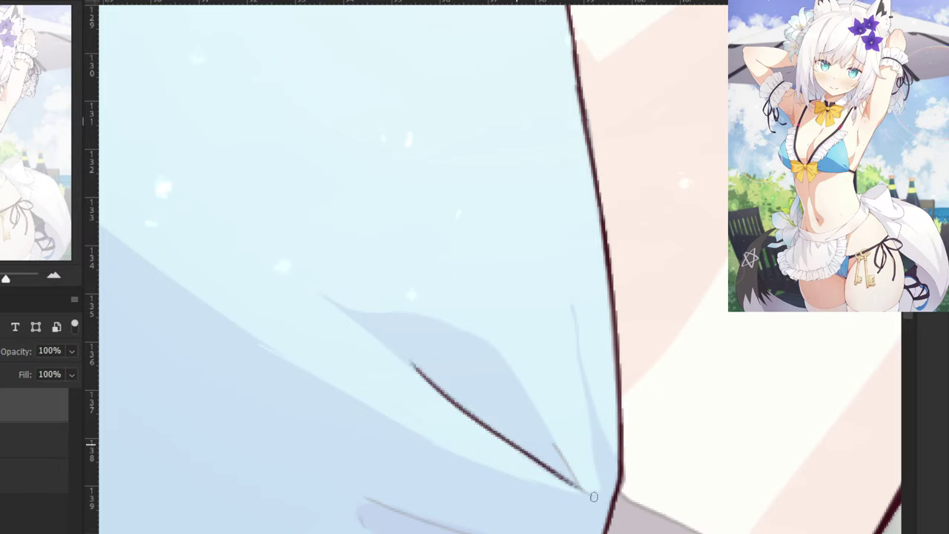
pyautogui.hotkey('ctrl', 'z')
pyautogui.moveTo(544, 465); pyautogui.dragTo(593, 496)
pyautogui.hotkey('ctrl', 'z')
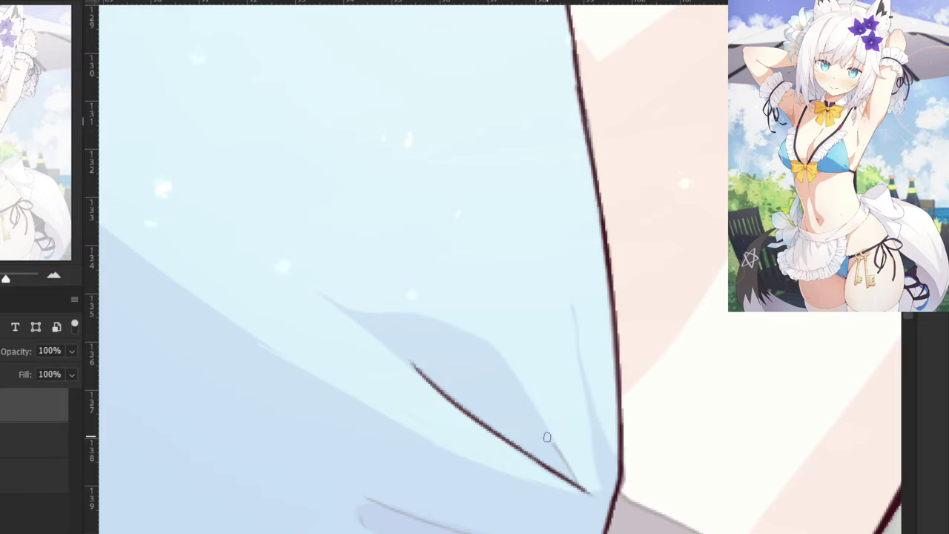
pyautogui.moveTo(551, 443); pyautogui.dragTo(579, 493)
# Ink the lower crease beside the strap corner with its two converging lines and the small mark at its open end.
pyautogui.moveTo(360, 522)
pyautogui.mouseDown()
pyautogui.moveTo(362, 501)
pyautogui.moveTo(474, 533)
pyautogui.mouseUp()
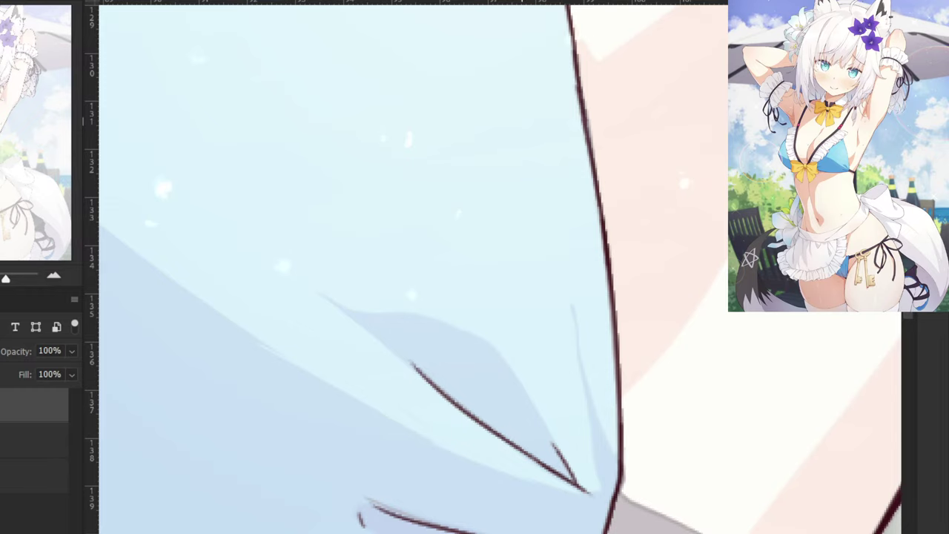
pyautogui.moveTo(417, 356); pyautogui.dragTo(545, 324)
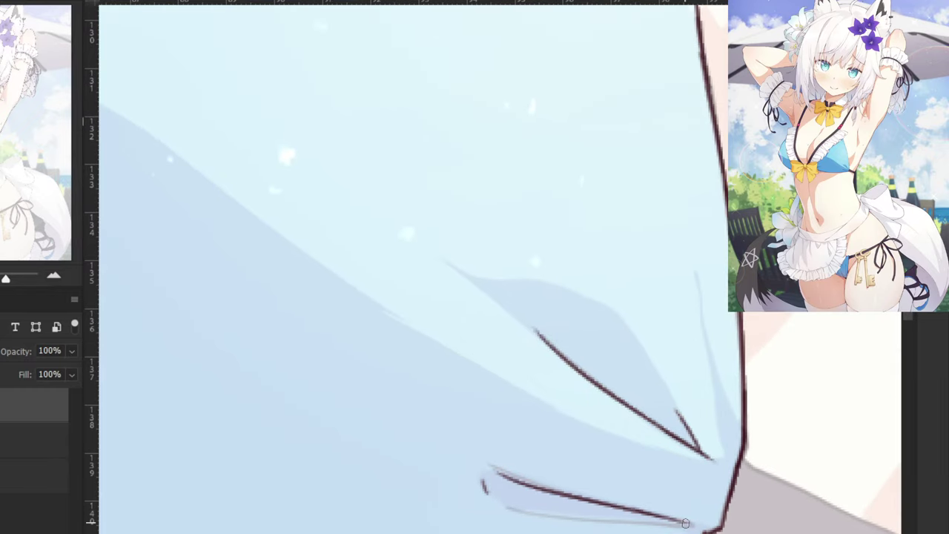
pyautogui.moveTo(686, 523); pyautogui.dragTo(692, 525)
pyautogui.hotkey('ctrl', 'z')
pyautogui.moveTo(691, 526)
pyautogui.mouseDown()
pyautogui.moveTo(517, 517)
pyautogui.moveTo(639, 525)
pyautogui.moveTo(513, 514)
pyautogui.moveTo(574, 514)
pyautogui.moveTo(500, 501)
pyautogui.mouseUp()
pyautogui.hotkey('ctrl', 'z')
pyautogui.hotkey('ctrl', '-')
pyautogui.hotkey('ctrl', '-')
pyautogui.hotkey('ctrl', '-')
pyautogui.moveTo(211, 283); pyautogui.dragTo(276, 413)
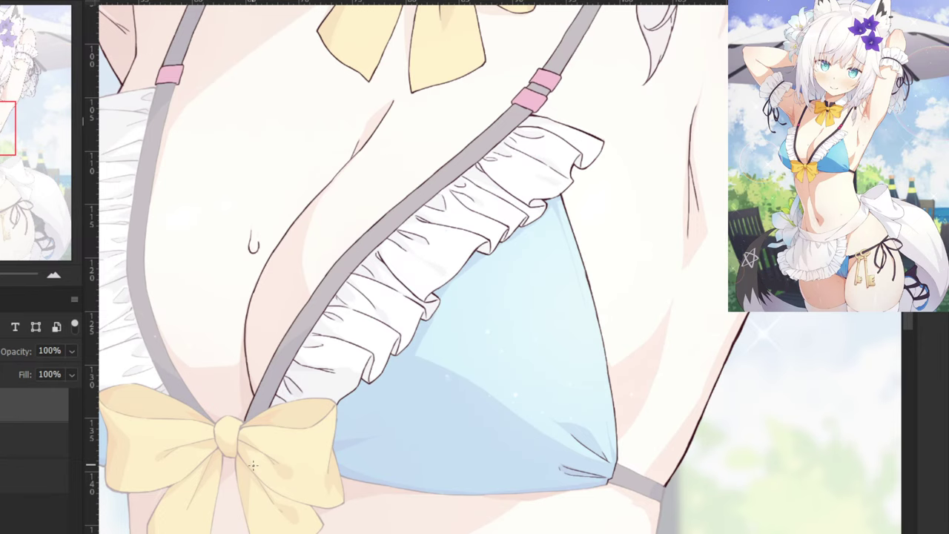
pyautogui.scroll(2, 253, 465)
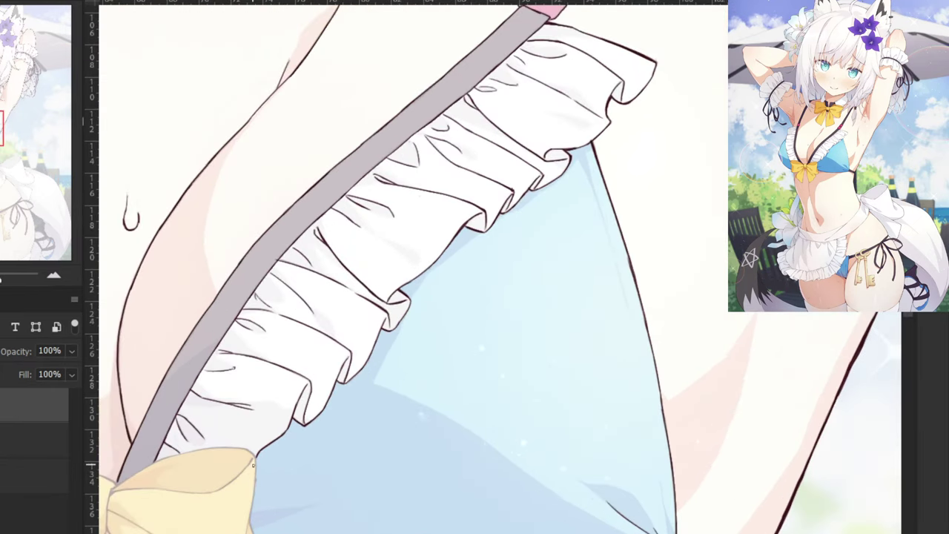
pyautogui.scroll(-3, 182, 505)
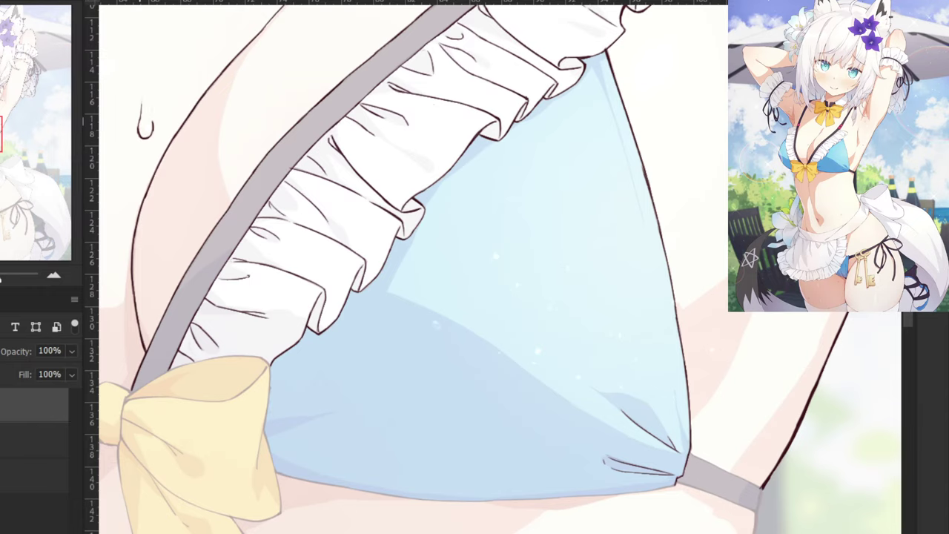
# Examine the inked line art by itself and over the reference illustration, from the face down to the bikini top.
pyautogui.moveTo(141, 520); pyautogui.dragTo(146, 517)
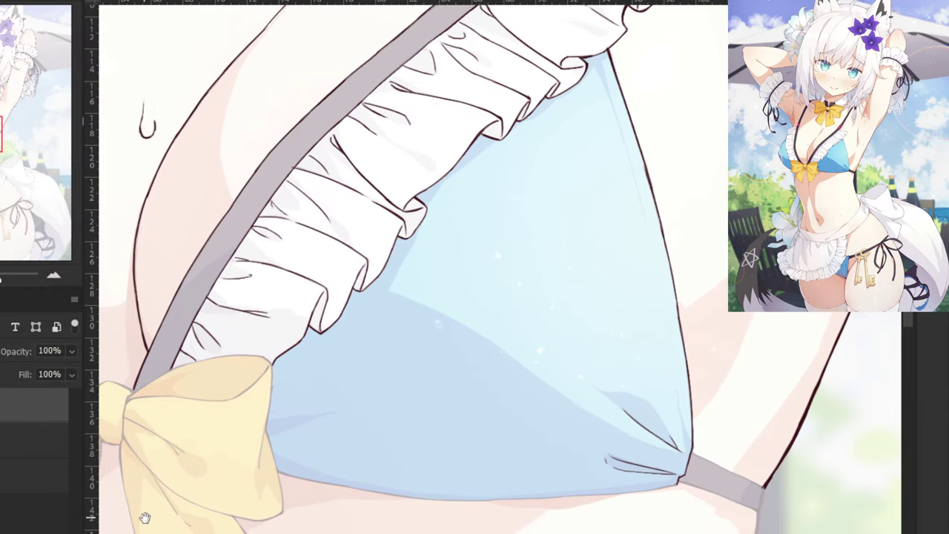
pyautogui.hotkey('ctrl', '-')
pyautogui.hotkey('ctrl', '-')
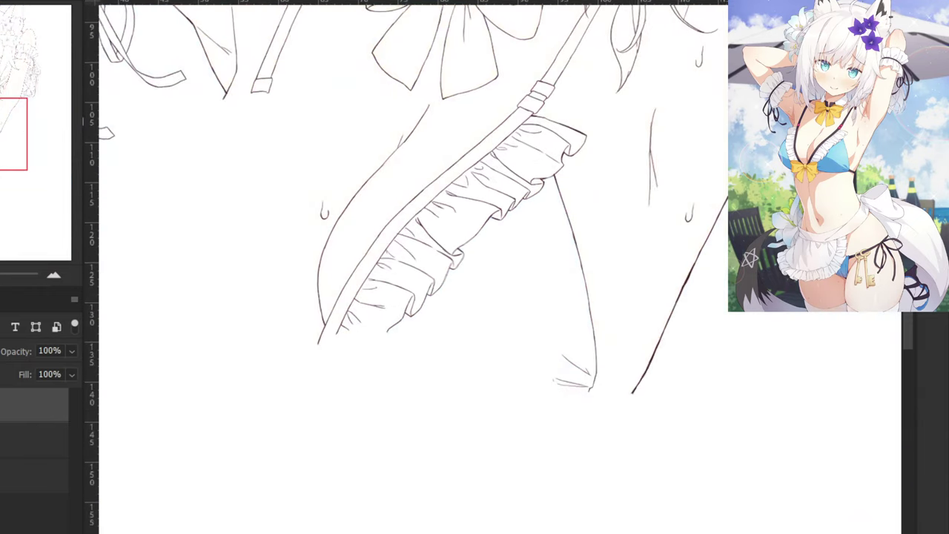
pyautogui.hotkey('ctrl', '-')
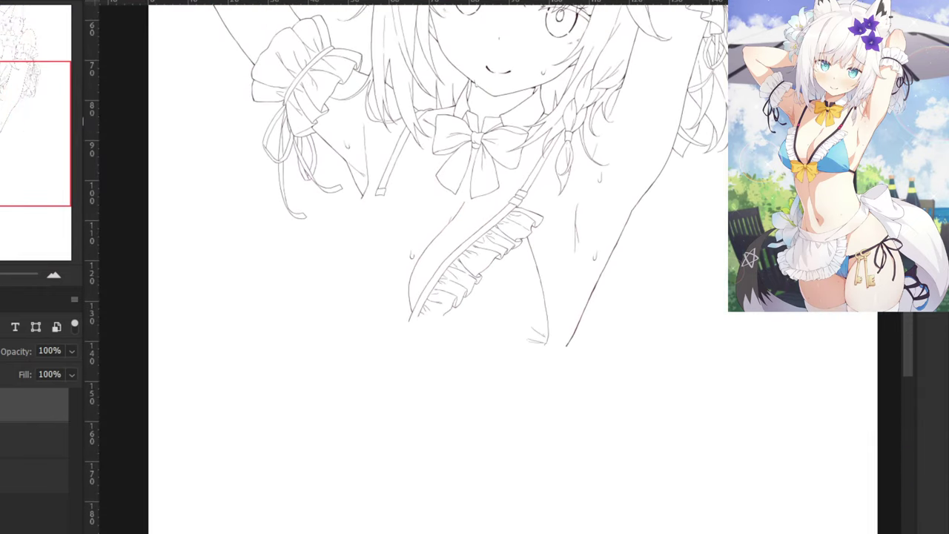
pyautogui.moveTo(215, 419); pyautogui.dragTo(173, 532)
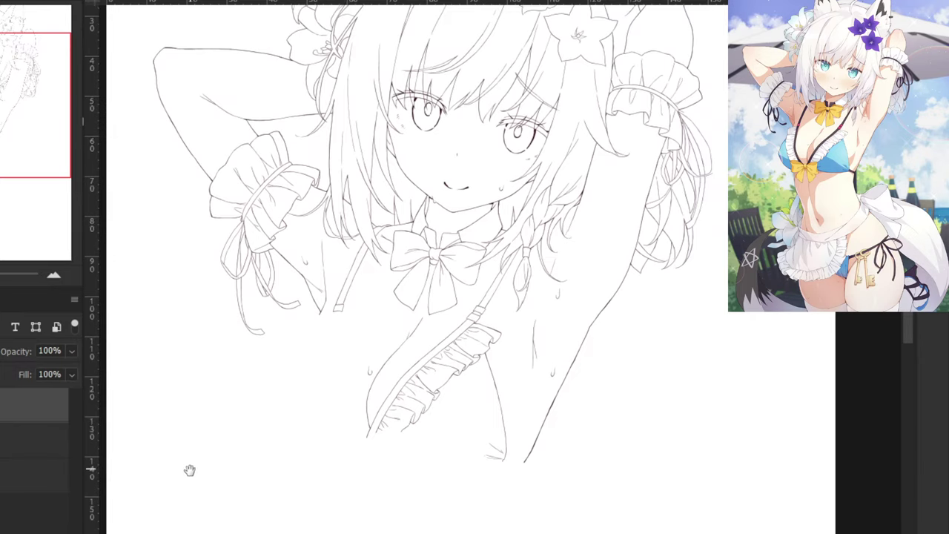
pyautogui.moveTo(188, 470); pyautogui.dragTo(181, 507)
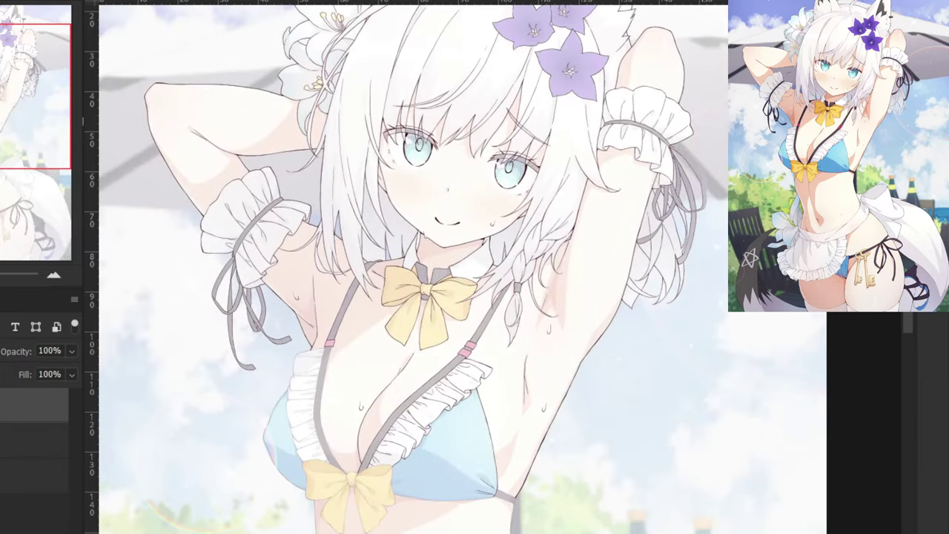
pyautogui.hotkey('ctrl', '+')
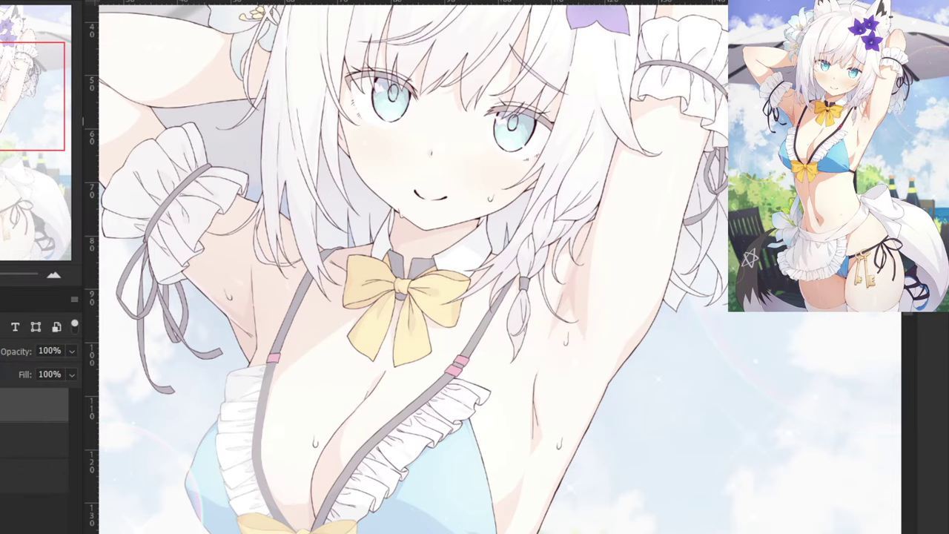
pyautogui.moveTo(281, 296); pyautogui.dragTo(250, 70)
# Ink the side strap between the blue cup and the body's outline, with its short end and both long edges.
pyautogui.hotkey('ctrl', '+')
pyautogui.hotkey('ctrl', '+')
pyautogui.hotkey('ctrl', '+')
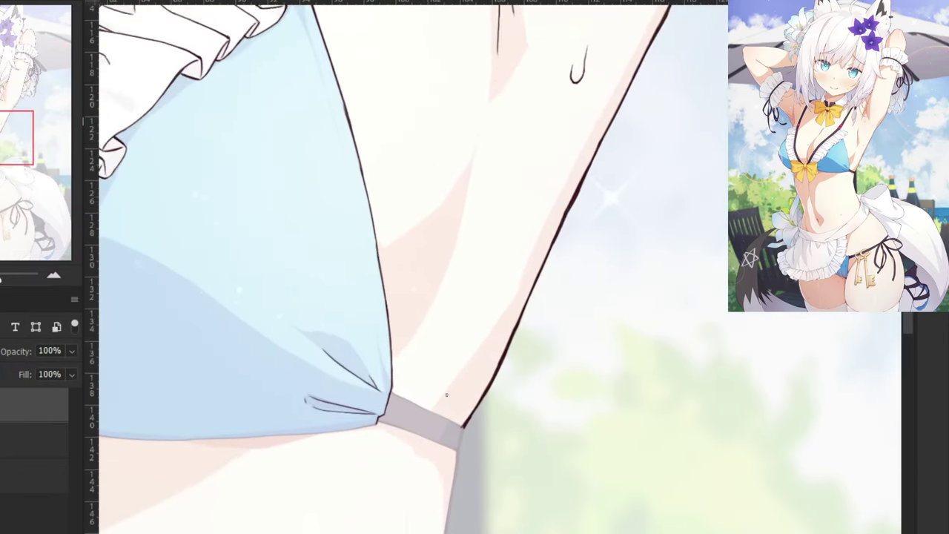
pyautogui.scroll(2, 446, 395)
pyautogui.moveTo(519, 406)
pyautogui.mouseDown()
pyautogui.moveTo(513, 442)
pyautogui.moveTo(516, 416)
pyautogui.moveTo(505, 466)
pyautogui.mouseUp()
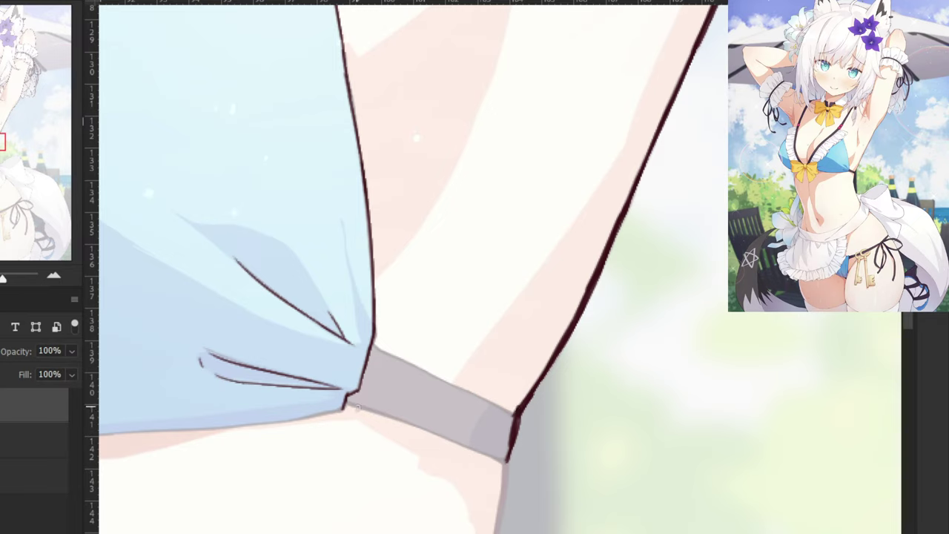
pyautogui.moveTo(345, 404); pyautogui.dragTo(504, 464)
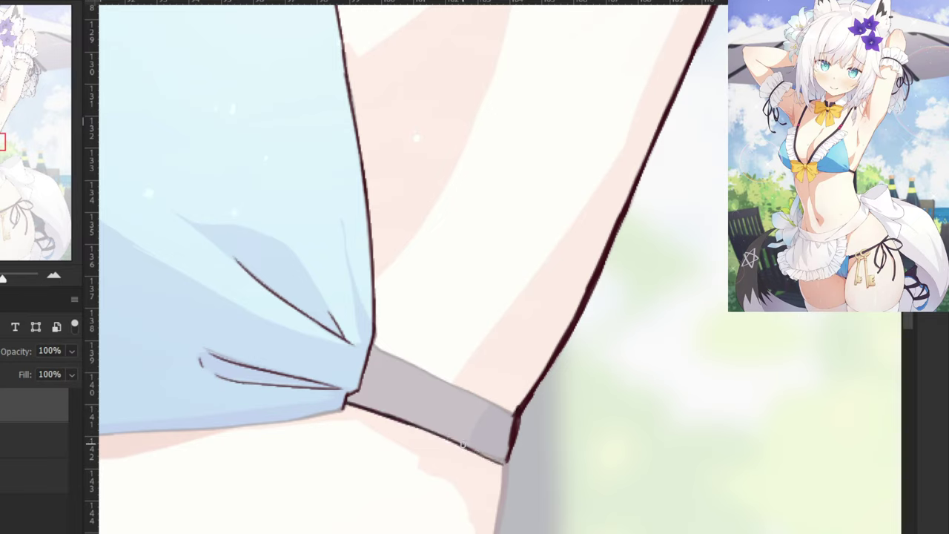
pyautogui.hotkey('ctrl', 'z')
pyautogui.moveTo(449, 442); pyautogui.dragTo(504, 465)
pyautogui.moveTo(373, 344); pyautogui.dragTo(482, 400)
pyautogui.hotkey('ctrl', 'z')
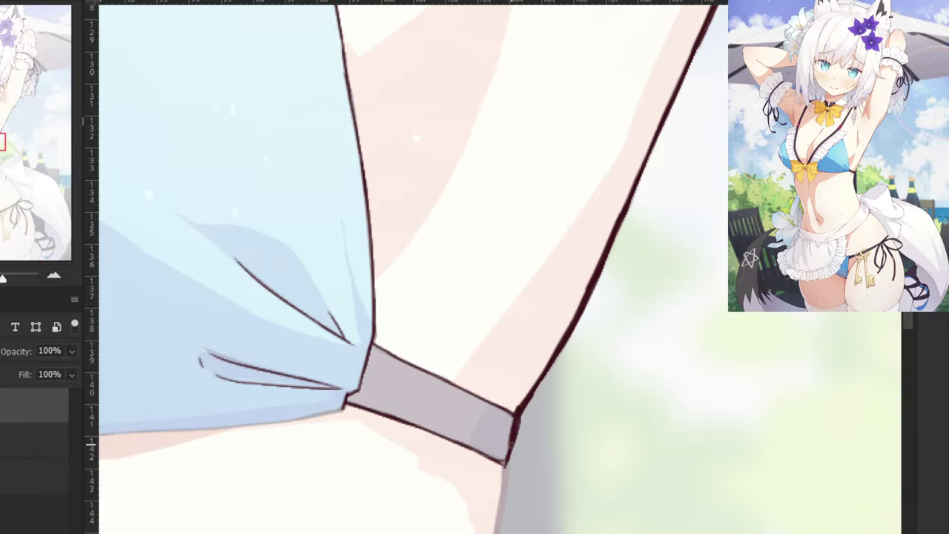
# Ink the inner edge of the other neck strap directly below its single pink band, redoing uneven strokes.
pyautogui.hotkey('ctrl', '-')
pyautogui.hotkey('ctrl', '-')
pyautogui.hotkey('ctrl', '-')
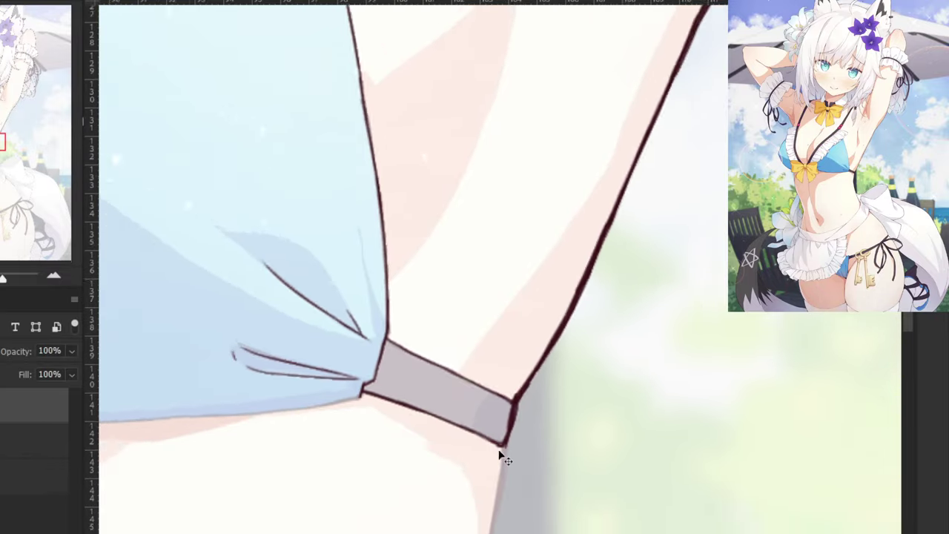
pyautogui.moveTo(311, 167); pyautogui.dragTo(384, 225)
pyautogui.moveTo(223, 141); pyautogui.dragTo(373, 218)
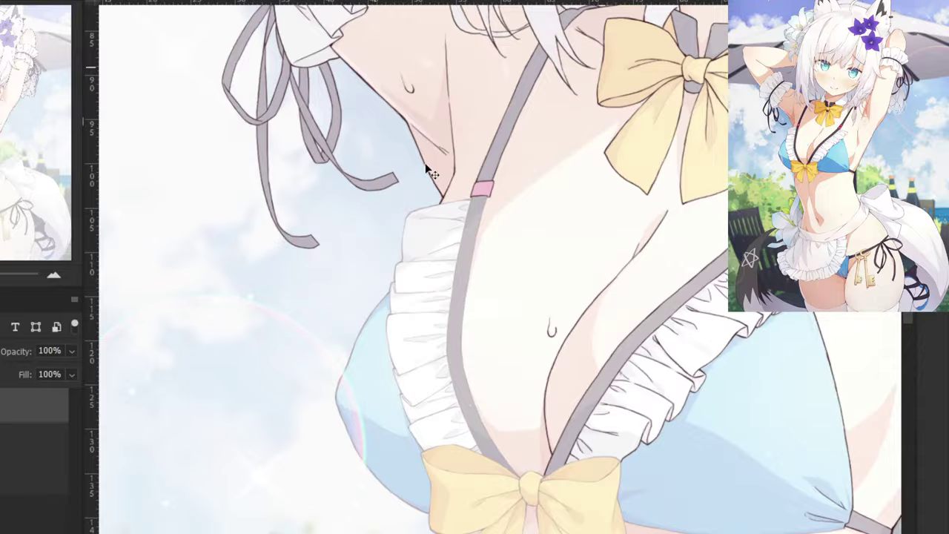
pyautogui.hotkey('ctrl', '+')
pyautogui.hotkey('ctrl', '+')
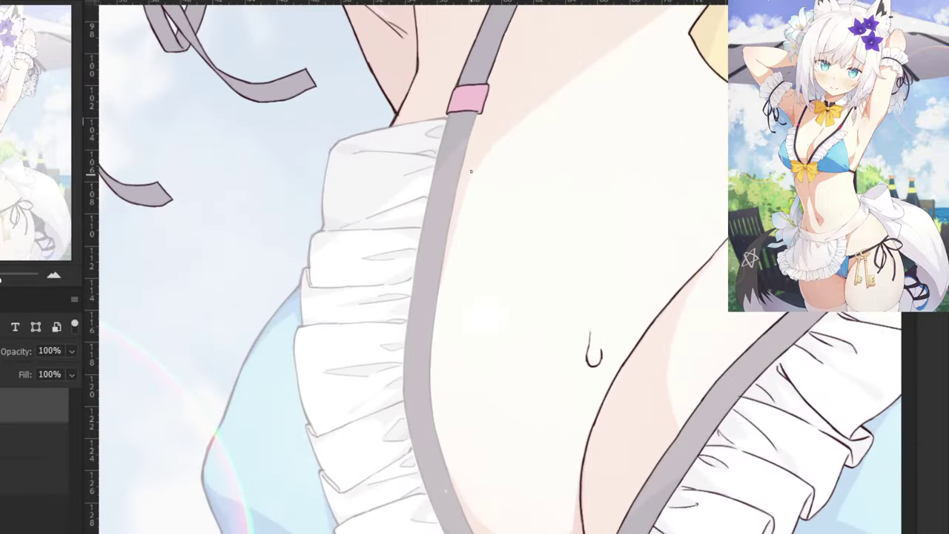
pyautogui.moveTo(476, 112); pyautogui.dragTo(465, 147)
pyautogui.hotkey('ctrl', 'z')
pyautogui.hotkey('ctrl', '+')
pyautogui.hotkey('ctrl', '+')
pyautogui.moveTo(393, 60); pyautogui.dragTo(407, 250)
pyautogui.moveTo(469, 103)
pyautogui.mouseDown()
pyautogui.moveTo(443, 210)
pyautogui.moveTo(445, 199)
pyautogui.mouseUp()
pyautogui.hotkey('ctrl', 'z')
pyautogui.hotkey('ctrl', 'z')
pyautogui.hotkey('ctrl', 'z')
pyautogui.moveTo(469, 103); pyautogui.dragTo(442, 208)
pyautogui.hotkey('ctrl', 'z')
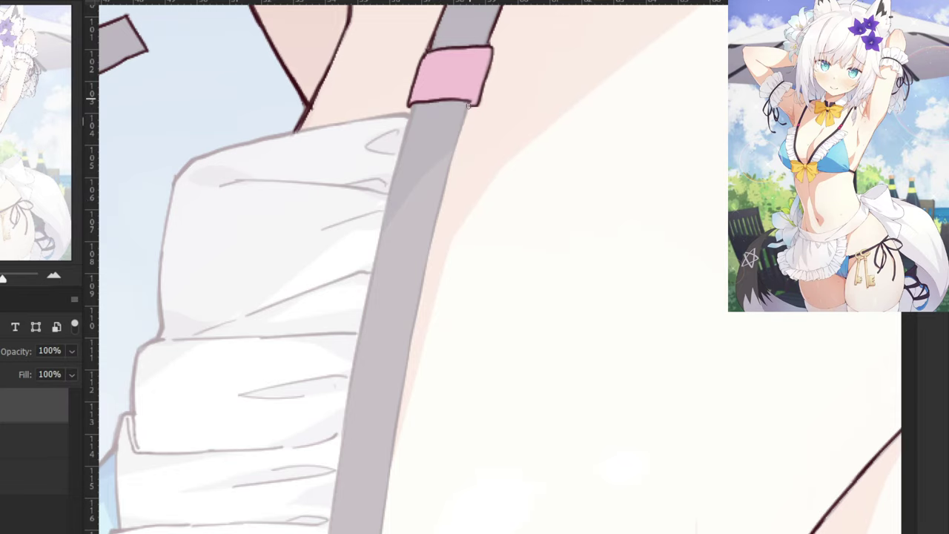
pyautogui.moveTo(469, 103); pyautogui.dragTo(405, 361)
# Continue the neck strap's inner edge downward beside the frill's upper folds with repeated trial strokes.
pyautogui.moveTo(379, 425); pyautogui.dragTo(363, 255)
pyautogui.hotkey('ctrl', 'z')
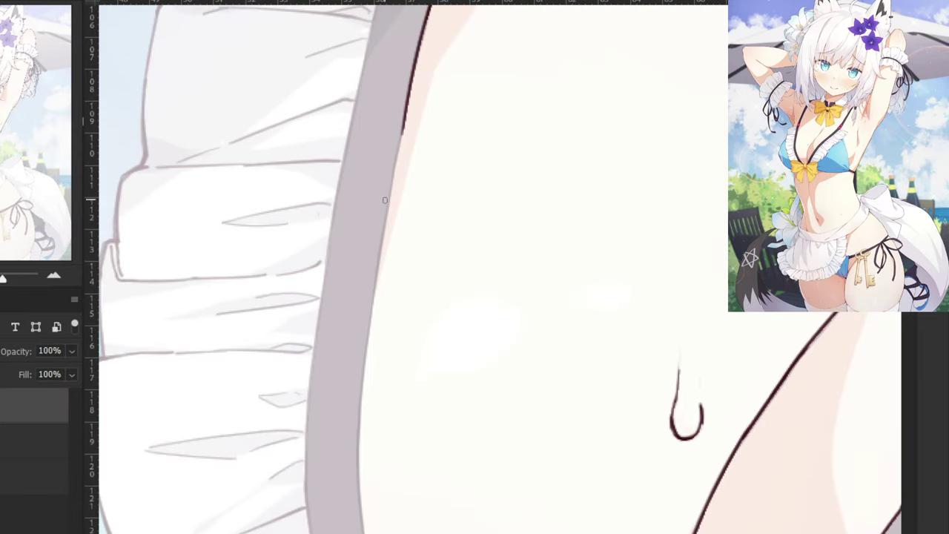
pyautogui.moveTo(405, 120); pyautogui.dragTo(375, 261)
pyautogui.hotkey('ctrl', 'z')
pyautogui.moveTo(407, 106); pyautogui.dragTo(382, 248)
pyautogui.hotkey('ctrl', 'z')
pyautogui.moveTo(392, 195); pyautogui.dragTo(373, 320)
pyautogui.moveTo(354, 386); pyautogui.dragTo(329, 237)
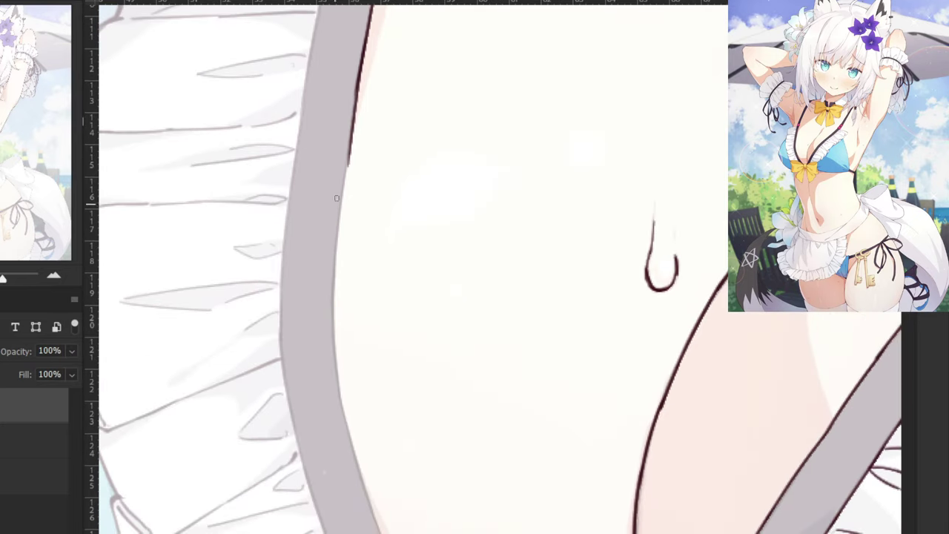
# Redo the uneven joining strokes and extend the strap's inner edge down to the height of the chest's sweat drop.
pyautogui.hotkey('ctrl', 'z')
pyautogui.moveTo(362, 72); pyautogui.dragTo(334, 241)
pyautogui.hotkey('ctrl', 'z')
pyautogui.hotkey('ctrl', 'z')
pyautogui.moveTo(363, 66); pyautogui.dragTo(339, 221)
pyautogui.hotkey('ctrl', 'z')
pyautogui.hotkey('ctrl', '-')
pyautogui.hotkey('ctrl', 'z')
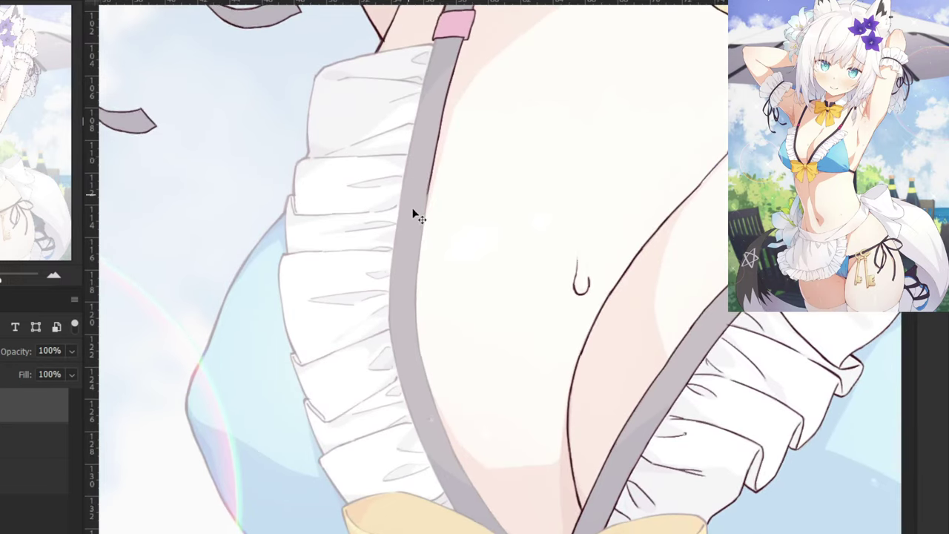
pyautogui.hotkey('ctrl', '+')
pyautogui.moveTo(365, 52); pyautogui.dragTo(347, 197)
pyautogui.moveTo(347, 162); pyautogui.dragTo(333, 337)
pyautogui.hotkey('ctrl', 'z')
pyautogui.hotkey('ctrl', 'z')
pyautogui.hotkey('ctrl', 'z')
pyautogui.moveTo(366, 43); pyautogui.dragTo(343, 196)
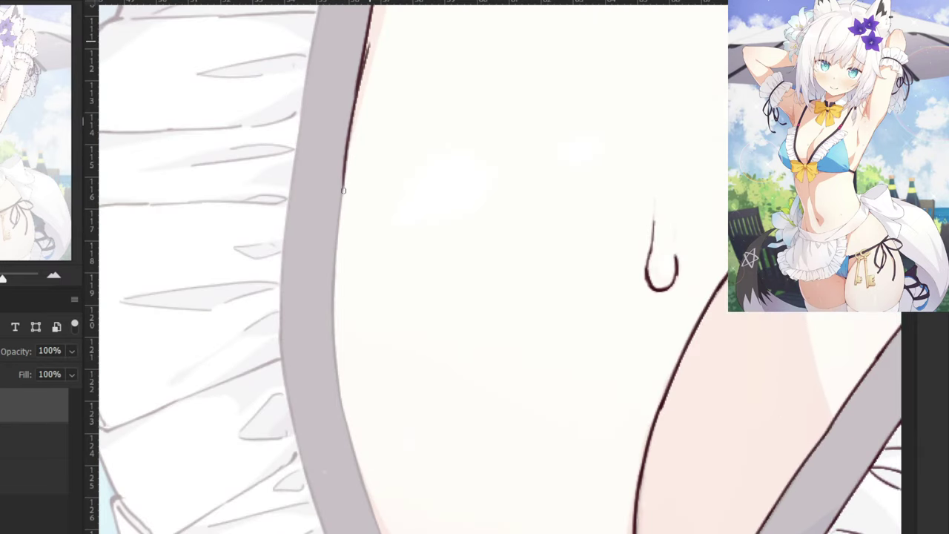
pyautogui.hotkey('ctrl', 'z')
pyautogui.moveTo(360, 72); pyautogui.dragTo(341, 224)
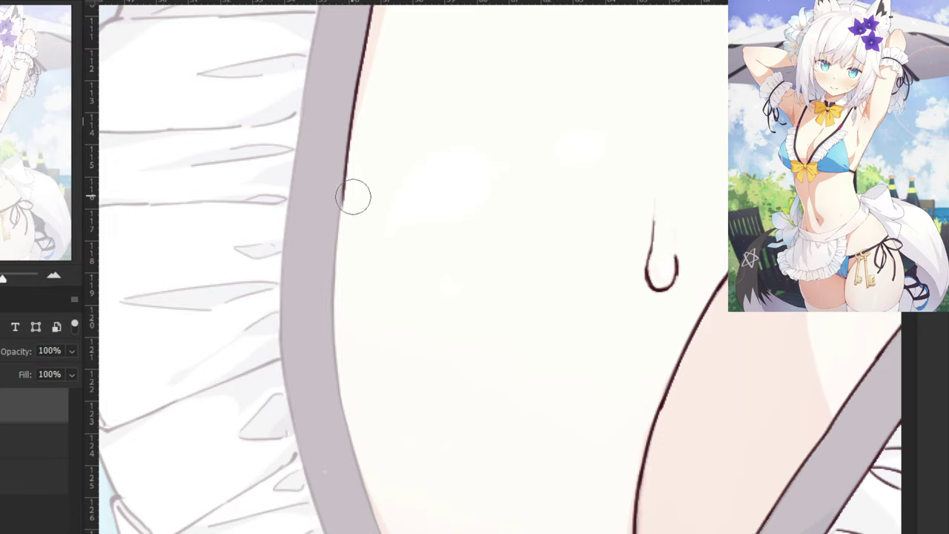
# Ink the strap's inner edge alongside the sweat drop, stopping just above the strap's bend.
pyautogui.moveTo(348, 145); pyautogui.dragTo(338, 279)
pyautogui.hotkey('ctrl', 'z')
pyautogui.moveTo(347, 162); pyautogui.dragTo(332, 299)
pyautogui.moveTo(340, 228); pyautogui.dragTo(342, 355)
pyautogui.hotkey('ctrl', 'z')
pyautogui.moveTo(341, 249); pyautogui.dragTo(342, 382)
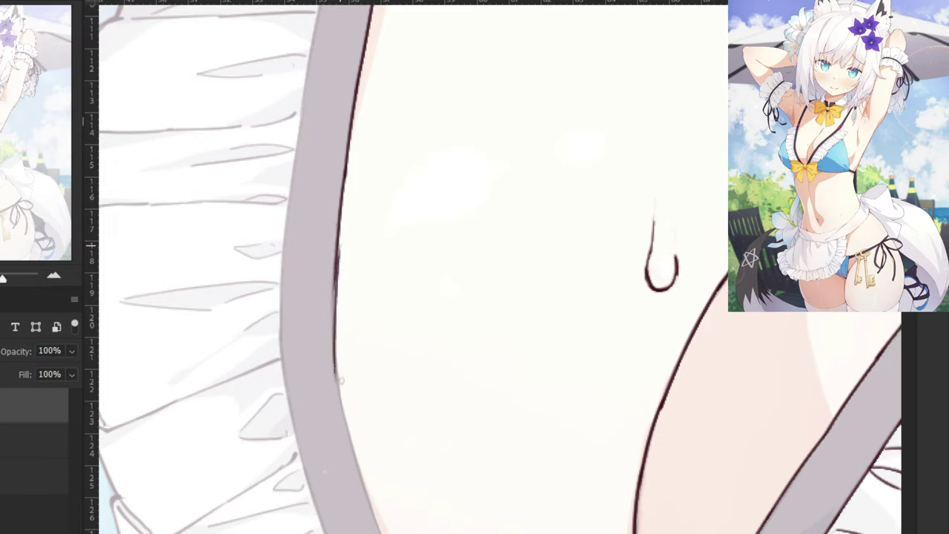
pyautogui.hotkey('ctrl', 'z')
pyautogui.hotkey('ctrl', 'z')
pyautogui.moveTo(337, 251)
pyautogui.mouseDown()
pyautogui.moveTo(341, 376)
pyautogui.moveTo(258, 301)
pyautogui.mouseUp()
pyautogui.hotkey('ctrl', 'z')
pyautogui.moveTo(273, 177); pyautogui.dragTo(275, 272)
pyautogui.hotkey('ctrl', 'z')
pyautogui.moveTo(275, 206); pyautogui.dragTo(276, 312)
pyautogui.hotkey('ctrl', 'z')
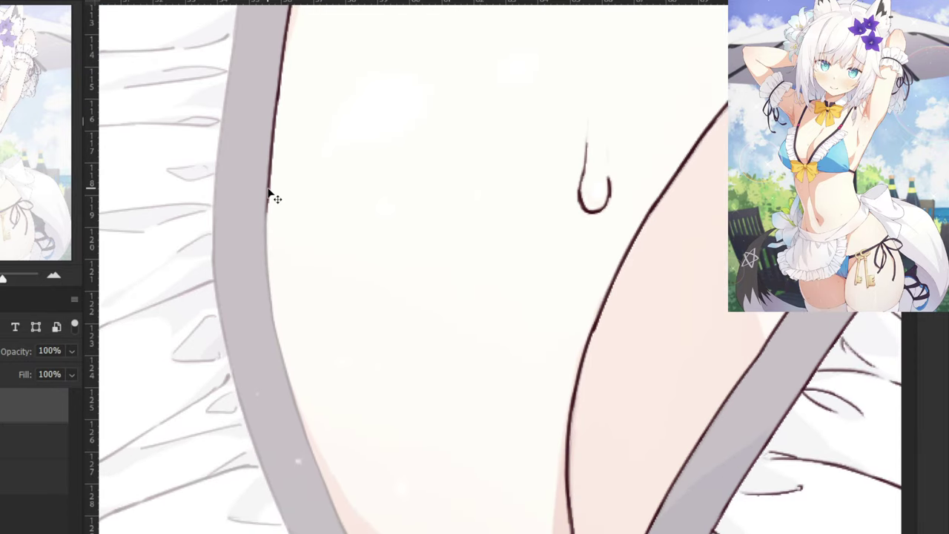
# Ink the inner edge around the strap's bend and clean up the overshooting end of the line.
pyautogui.moveTo(274, 196)
pyautogui.mouseDown()
pyautogui.moveTo(276, 317)
pyautogui.moveTo(277, 307)
pyautogui.mouseUp()
pyautogui.hotkey('ctrl', 'z')
pyautogui.hotkey('ctrl', 'z')
pyautogui.moveTo(271, 192); pyautogui.dragTo(274, 300)
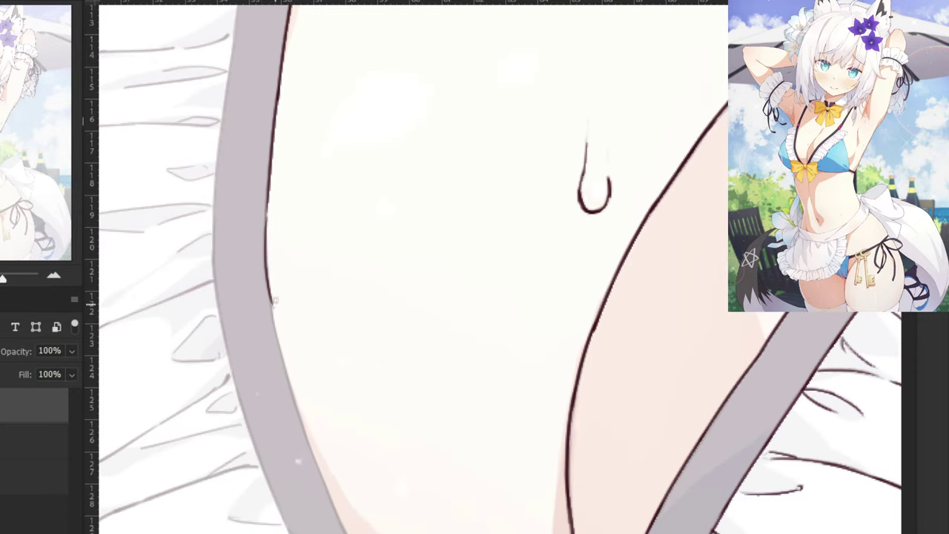
pyautogui.moveTo(266, 220); pyautogui.dragTo(288, 362)
pyautogui.hotkey('ctrl', 'z')
pyautogui.press('e')
pyautogui.moveTo(265, 291); pyautogui.dragTo(288, 356)
pyautogui.press('b')
pyautogui.hotkey('ctrl', 'z')
pyautogui.moveTo(266, 255); pyautogui.dragTo(285, 359)
pyautogui.hotkey('ctrl', 'z')
pyautogui.moveTo(300, 445); pyautogui.dragTo(289, 354)
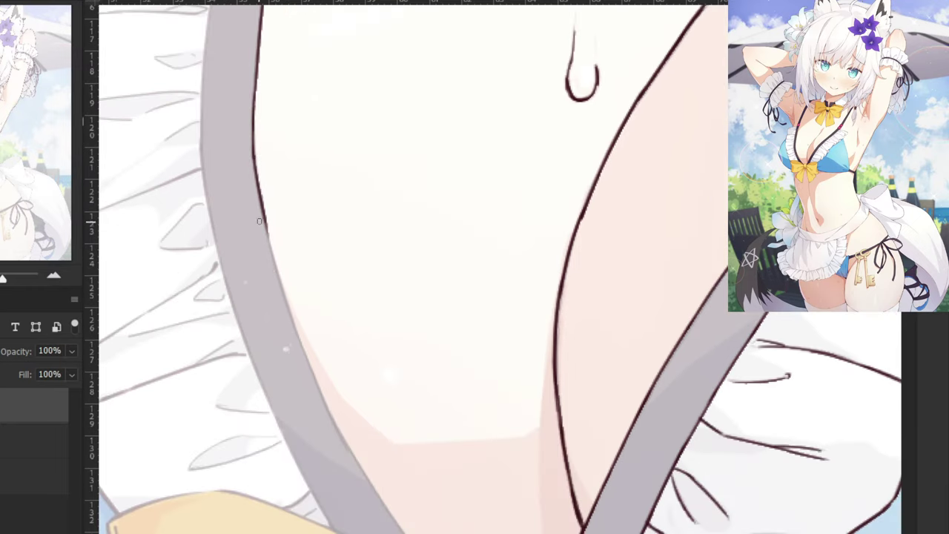
# Carry the strap's inner edge from below the bend to where the skin shadow begins, retrying the stroke.
pyautogui.moveTo(262, 205)
pyautogui.mouseDown()
pyautogui.moveTo(300, 356)
pyautogui.moveTo(320, 381)
pyautogui.mouseUp()
pyautogui.hotkey('ctrl', 'z')
pyautogui.hotkey('ctrl', 'z')
pyautogui.moveTo(260, 201); pyautogui.dragTo(317, 376)
pyautogui.hotkey('ctrl', 'z')
pyautogui.hotkey('ctrl', 'z')
pyautogui.moveTo(262, 202); pyautogui.dragTo(306, 347)
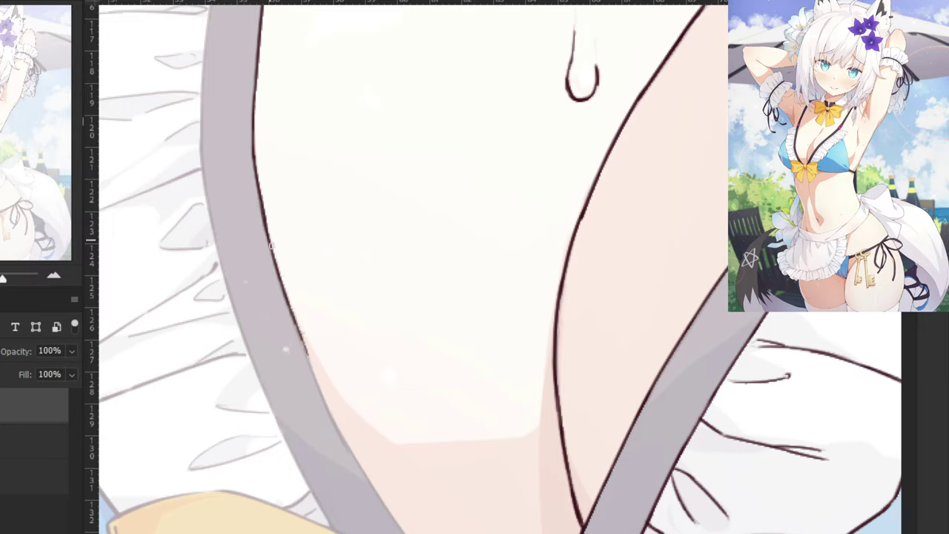
pyautogui.hotkey('ctrl', 'z')
pyautogui.moveTo(262, 209); pyautogui.dragTo(301, 331)
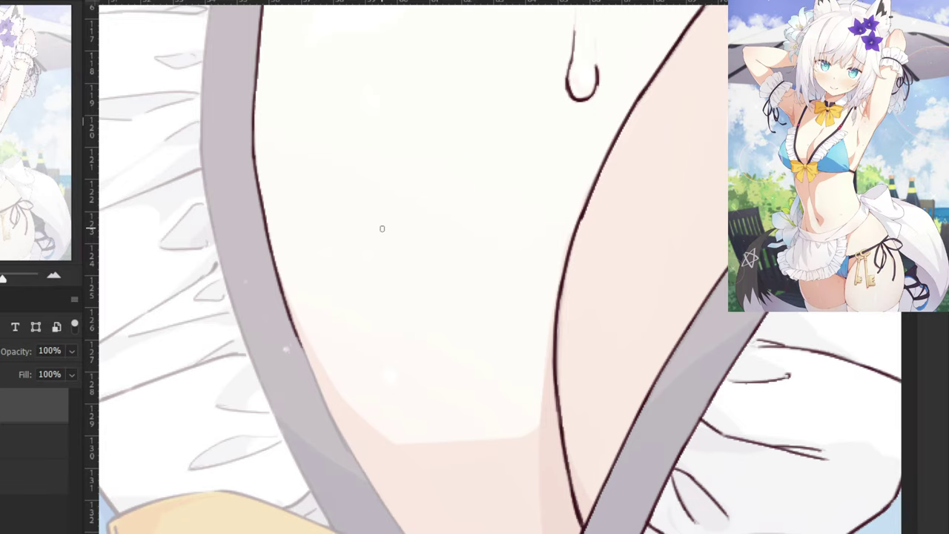
# Ink the strap's inner edge along the shaded skin above the chest bow, replacing unsatisfactory strokes.
pyautogui.scroll(-2, 256, 234)
pyautogui.moveTo(294, 227); pyautogui.dragTo(357, 360)
pyautogui.hotkey('ctrl', 'z')
pyautogui.hotkey('ctrl', 'z')
pyautogui.moveTo(294, 224); pyautogui.dragTo(356, 362)
pyautogui.hotkey('ctrl', 'z')
pyautogui.moveTo(334, 316); pyautogui.dragTo(375, 386)
pyautogui.hotkey('ctrl', 'z')
pyautogui.moveTo(332, 315); pyautogui.dragTo(389, 415)
pyautogui.hotkey('ctrl', 'z')
pyautogui.moveTo(339, 329); pyautogui.dragTo(389, 414)
pyautogui.hotkey('ctrl', 'z')
pyautogui.moveTo(339, 330); pyautogui.dragTo(389, 416)
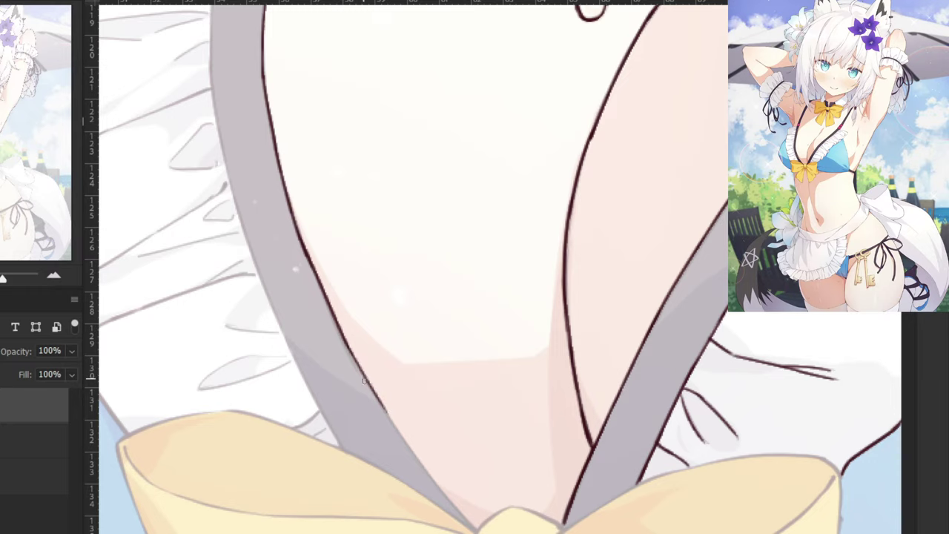
# Finish the neck strap's inner edge down to the knot of the yellow chest bow.
pyautogui.moveTo(348, 353); pyautogui.dragTo(443, 488)
pyautogui.hotkey('ctrl', 'z')
pyautogui.moveTo(372, 386); pyautogui.dragTo(444, 493)
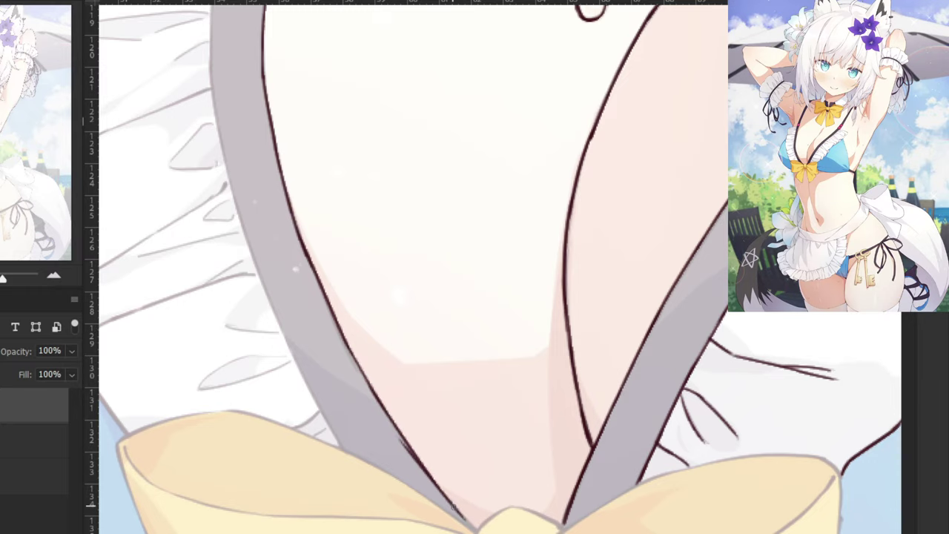
# Examine the inked neck straps, frills and bikini top in context, then the waist and apron area below.
pyautogui.scroll(-6, 428, 453)
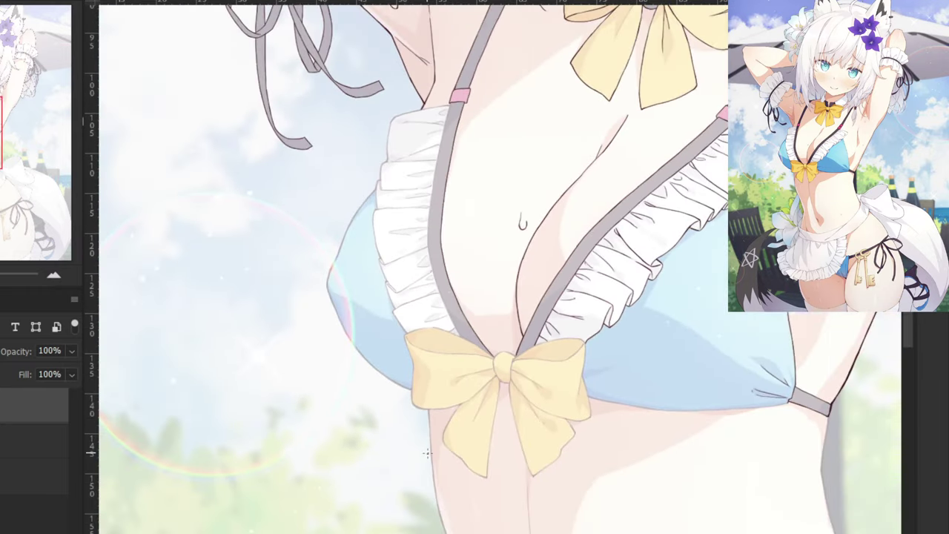
pyautogui.moveTo(367, 93); pyautogui.dragTo(390, 239)
pyautogui.hotkey('ctrl', '+')
pyautogui.hotkey('ctrl', '+')
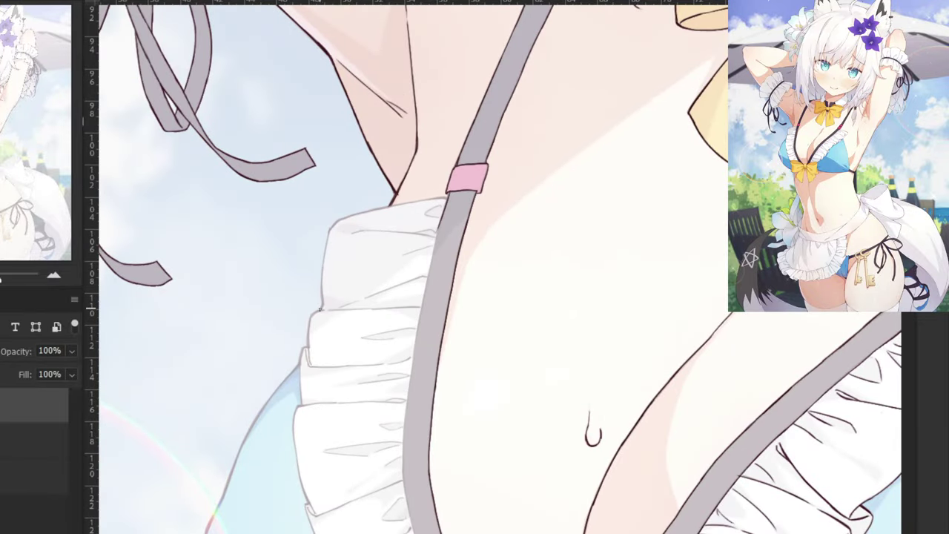
pyautogui.hotkey('ctrl', '-')
pyautogui.hotkey('ctrl', '-')
pyautogui.hotkey('ctrl', '-')
pyautogui.hotkey('ctrl', '-')
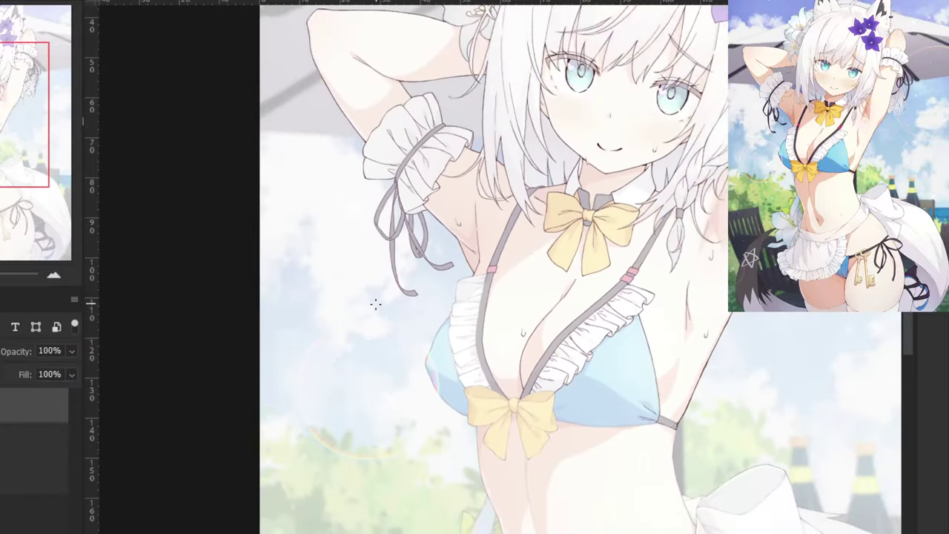
pyautogui.scroll(3, 376, 268)
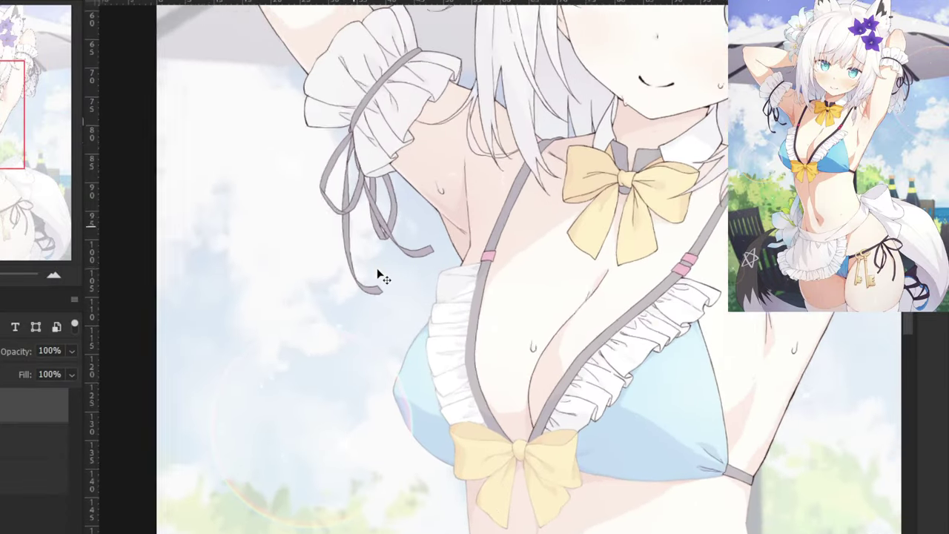
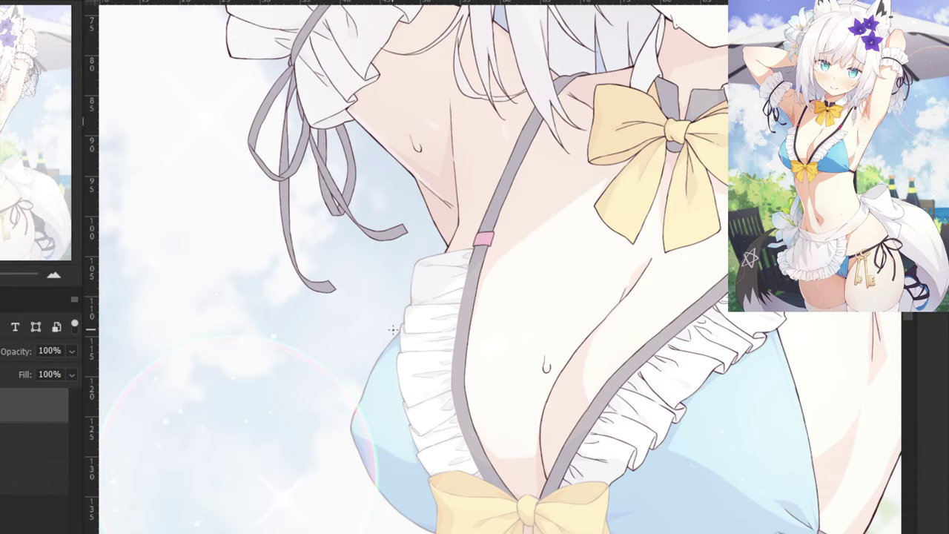
pyautogui.hotkey('ctrl', '-')
pyautogui.hotkey('ctrl', '-')
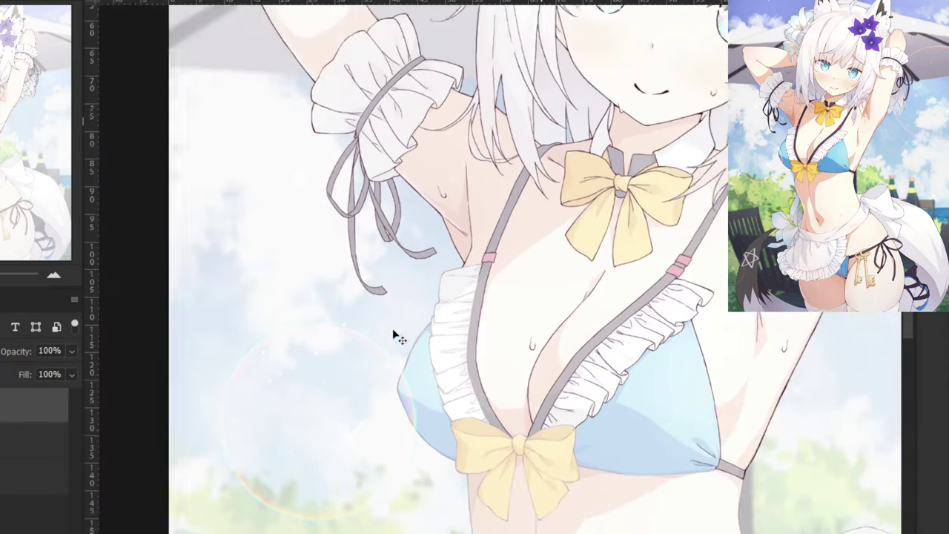
pyautogui.moveTo(277, 494); pyautogui.dragTo(146, 417)
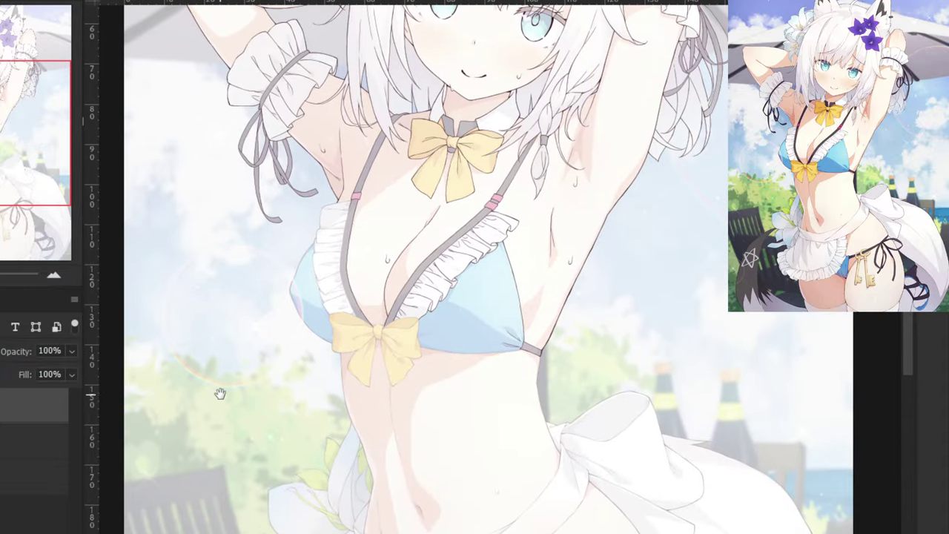
pyautogui.moveTo(189, 504); pyautogui.dragTo(184, 432)
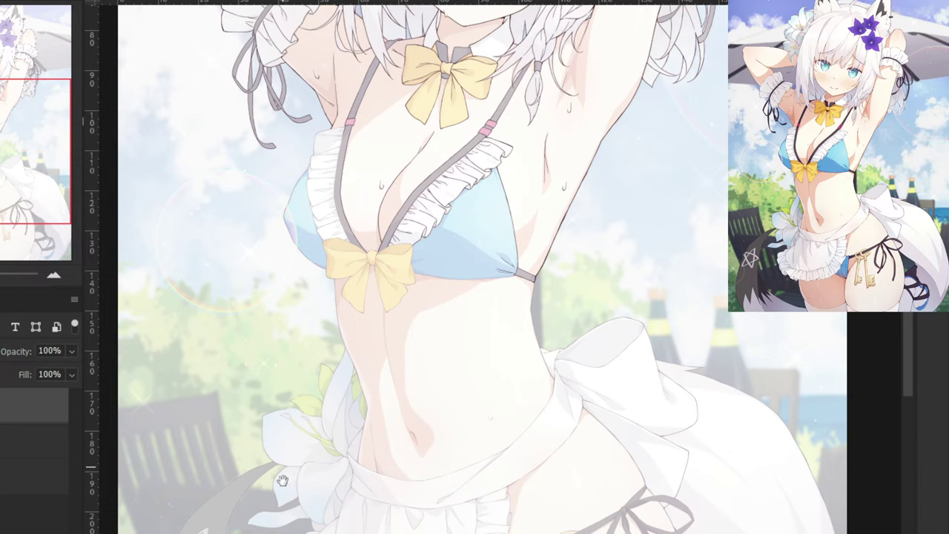
# Ink the missing stretch of the blue bikini cup's outer side edge below the ruffled trim, replacing unsatisfactory strokes.
pyautogui.moveTo(299, 423); pyautogui.dragTo(241, 533)
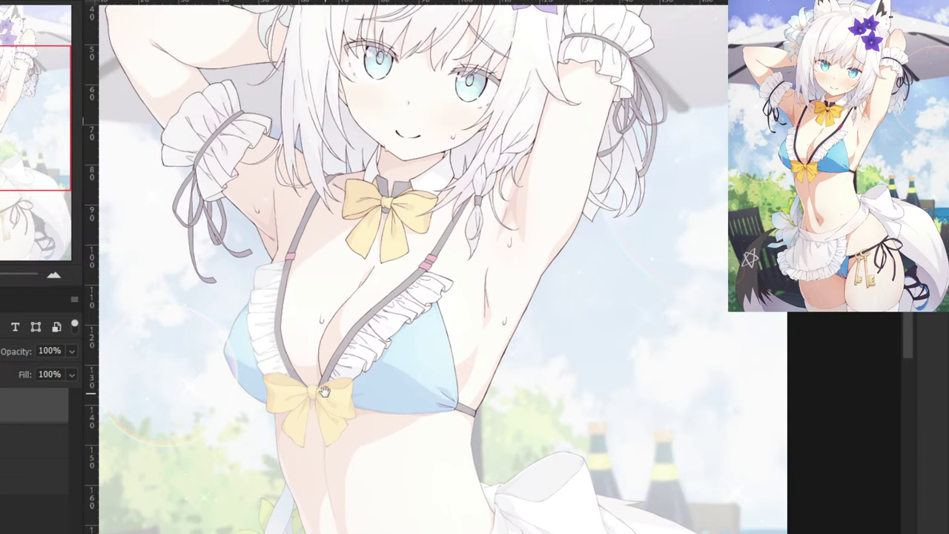
pyautogui.moveTo(310, 360); pyautogui.dragTo(335, 448)
pyautogui.moveTo(277, 515); pyautogui.dragTo(311, 467)
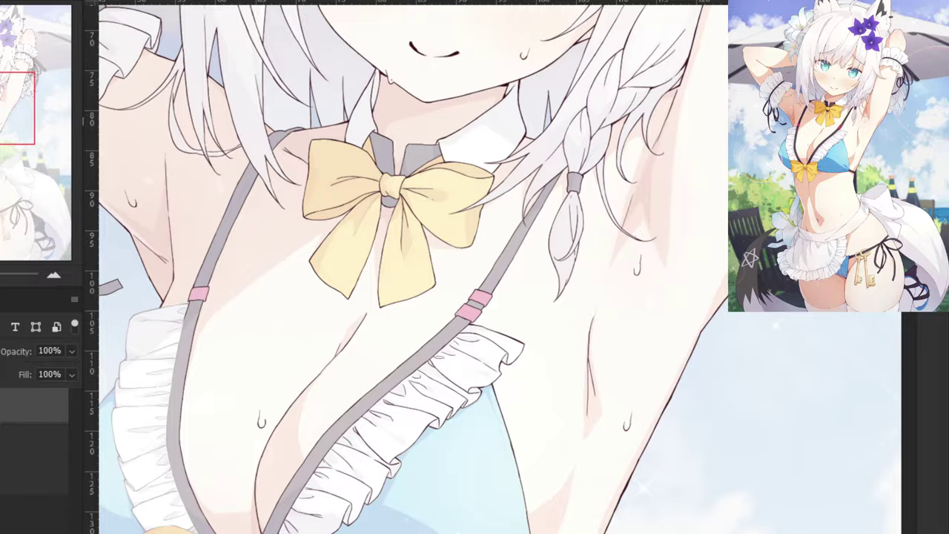
pyautogui.moveTo(379, 370); pyautogui.dragTo(343, 208)
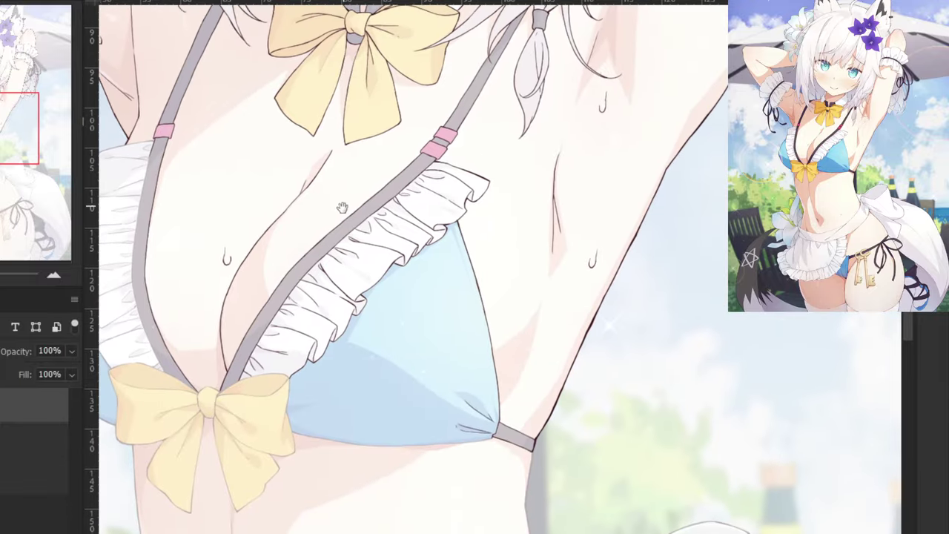
pyautogui.hotkey('ctrl', '+')
pyautogui.hotkey('ctrl', '+')
pyautogui.moveTo(446, 248); pyautogui.dragTo(488, 430)
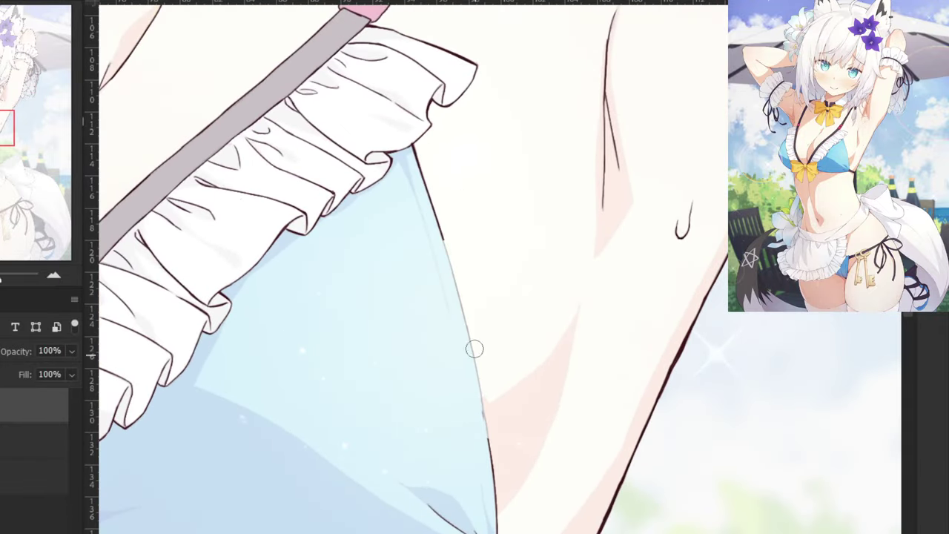
pyautogui.press('b')
pyautogui.hotkey('ctrl', 'z')
pyautogui.moveTo(439, 228); pyautogui.dragTo(482, 391)
pyautogui.hotkey('ctrl', 'z')
pyautogui.hotkey('ctrl', 'z')
pyautogui.hotkey('ctrl', 'z')
pyautogui.hotkey('ctrl', 'shift', 'z')
pyautogui.hotkey('ctrl', 'z')
# Join the cup's side edge to its lower outline beside the pink skin shadow, retrying the connecting stroke.
pyautogui.scroll(2, 475, 401)
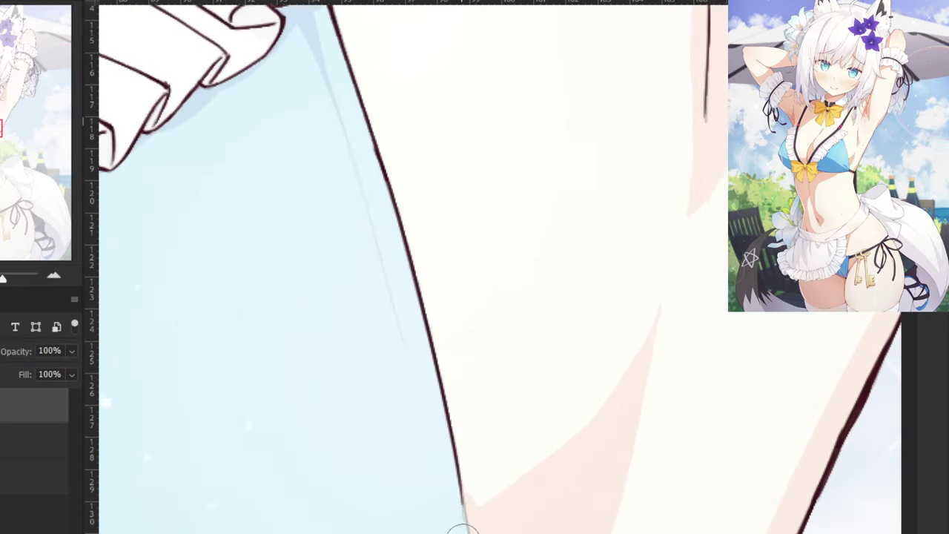
pyautogui.moveTo(466, 509)
pyautogui.mouseDown()
pyautogui.moveTo(455, 392)
pyautogui.moveTo(467, 467)
pyautogui.mouseUp()
pyautogui.hotkey('ctrl', 'z')
pyautogui.moveTo(448, 362); pyautogui.dragTo(467, 472)
pyautogui.hotkey('ctrl', 'z')
pyautogui.hotkey('ctrl', 'z')
pyautogui.moveTo(449, 366); pyautogui.dragTo(466, 458)
pyautogui.moveTo(453, 392); pyautogui.dragTo(470, 484)
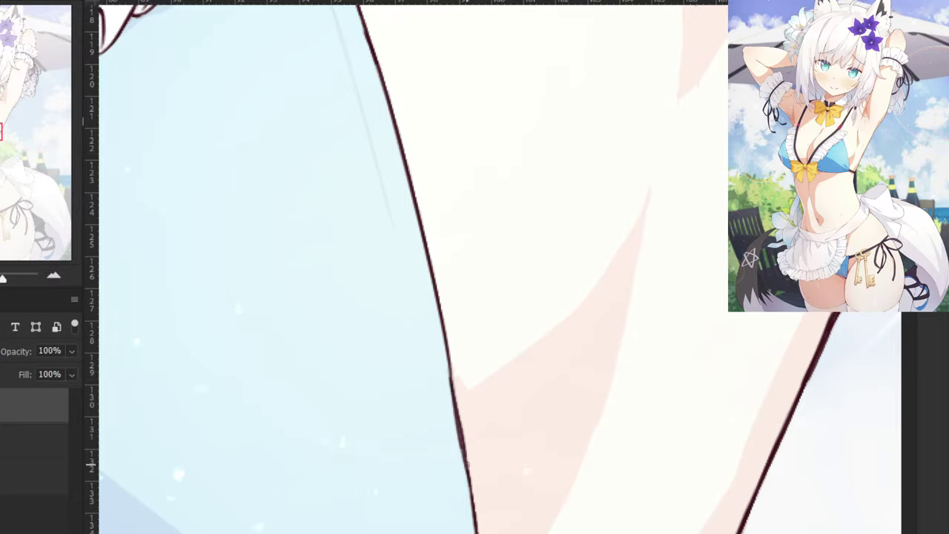
# Ink the gap in the curved cleavage line beside the sweat drop, connecting its upper and lower parts.
pyautogui.hotkey('ctrl', '-')
pyautogui.hotkey('ctrl', '-')
pyautogui.moveTo(185, 237); pyautogui.dragTo(453, 416)
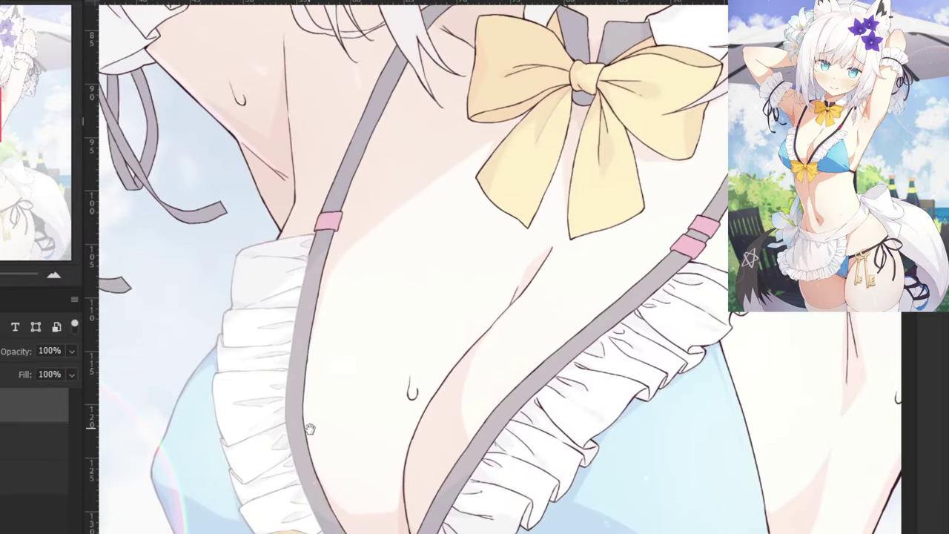
pyautogui.moveTo(330, 456); pyautogui.dragTo(400, 363)
pyautogui.scroll(3, 399, 363)
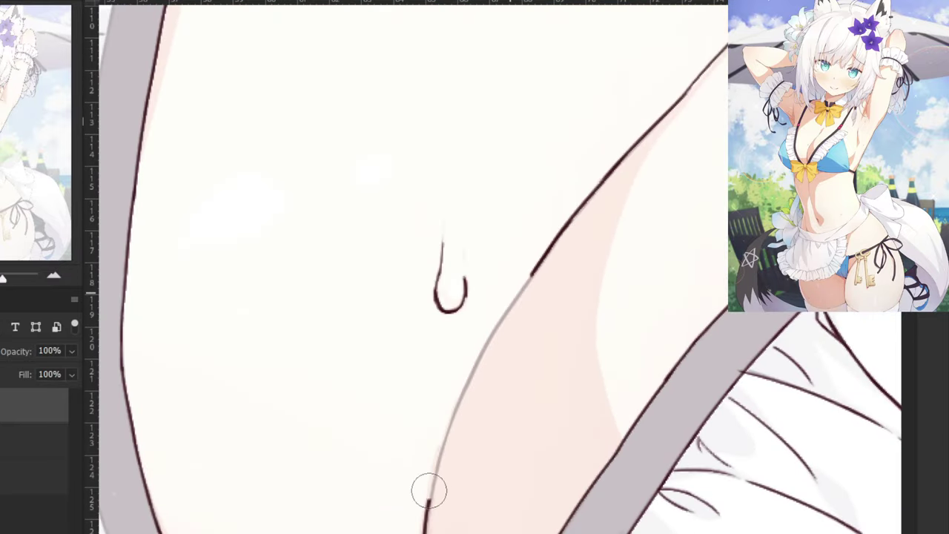
pyautogui.scroll(-2, 480, 372)
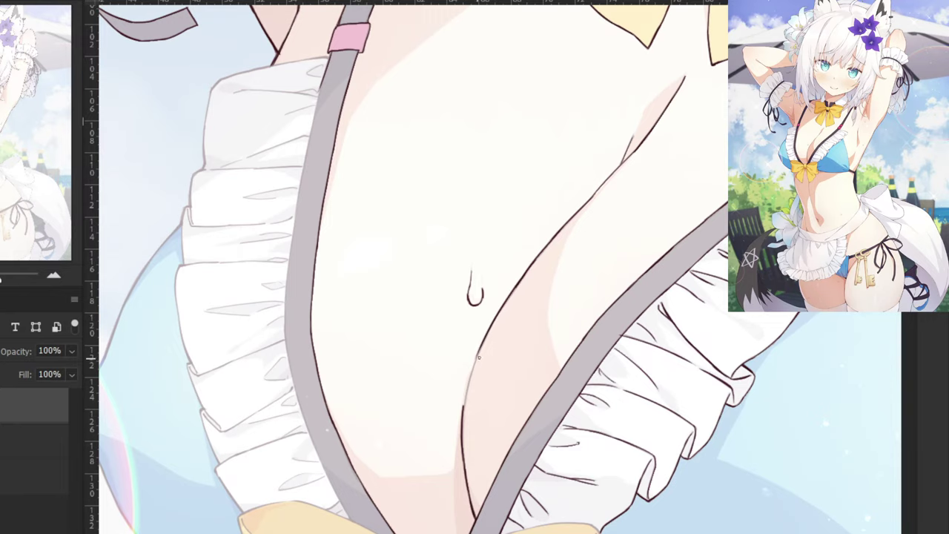
pyautogui.moveTo(482, 343); pyautogui.dragTo(463, 415)
pyautogui.hotkey('ctrl', '+')
pyautogui.hotkey('ctrl', '+')
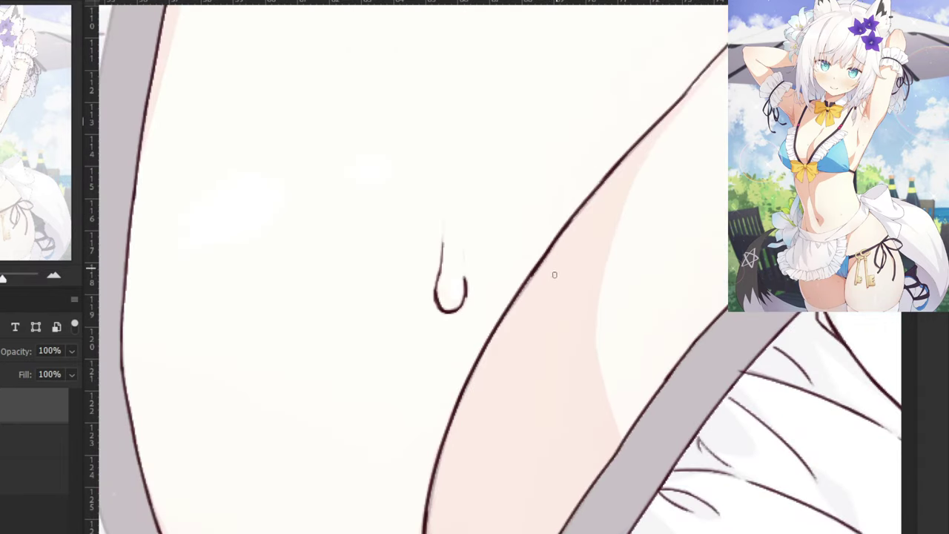
# Ink the frill-side edge of the illustration's left neck strap from the pink band along the uppermost ruffle.
pyautogui.hotkey('ctrl', '-')
pyautogui.hotkey('ctrl', '-')
pyautogui.scroll(-2, 420, 382)
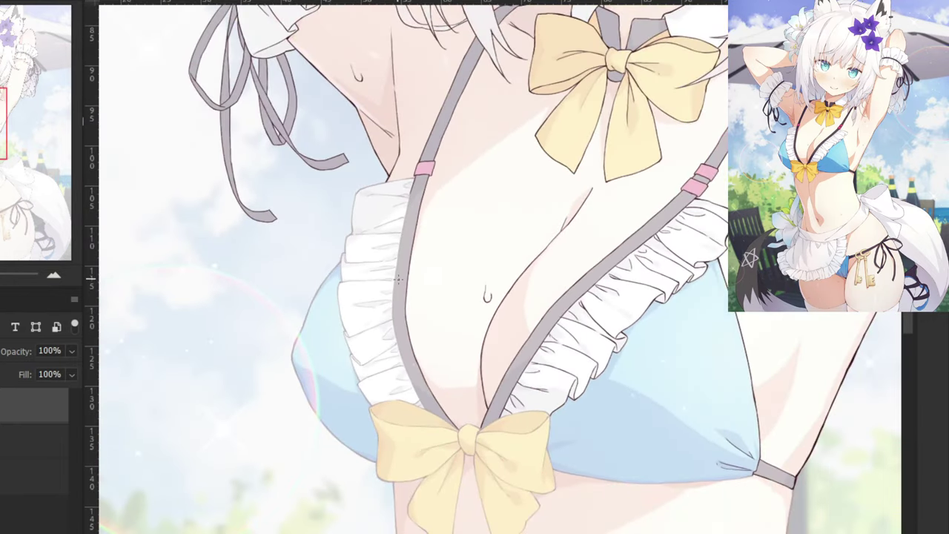
pyautogui.moveTo(398, 282); pyautogui.dragTo(389, 145)
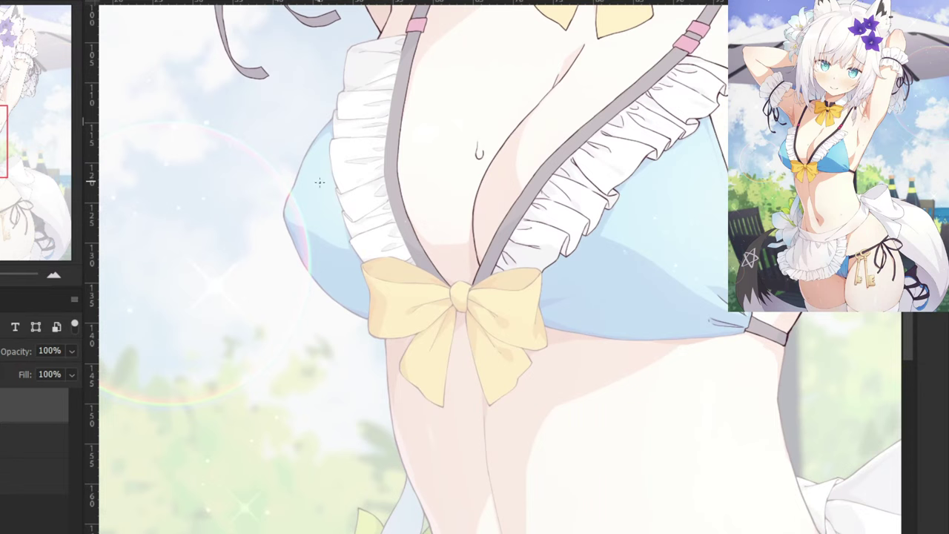
pyautogui.moveTo(283, 102); pyautogui.dragTo(377, 408)
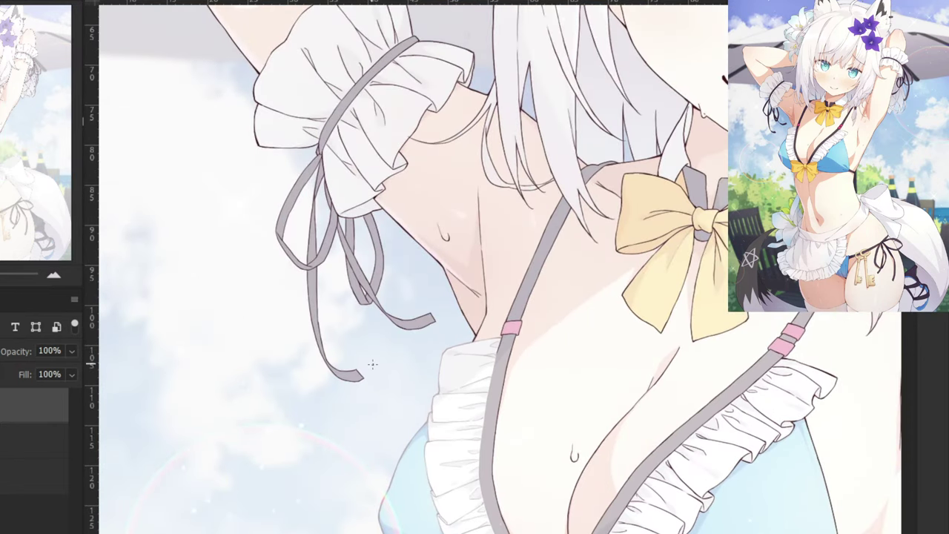
pyautogui.moveTo(301, 228); pyautogui.dragTo(393, 331)
pyautogui.hotkey('ctrl', '+')
pyautogui.hotkey('ctrl', '+')
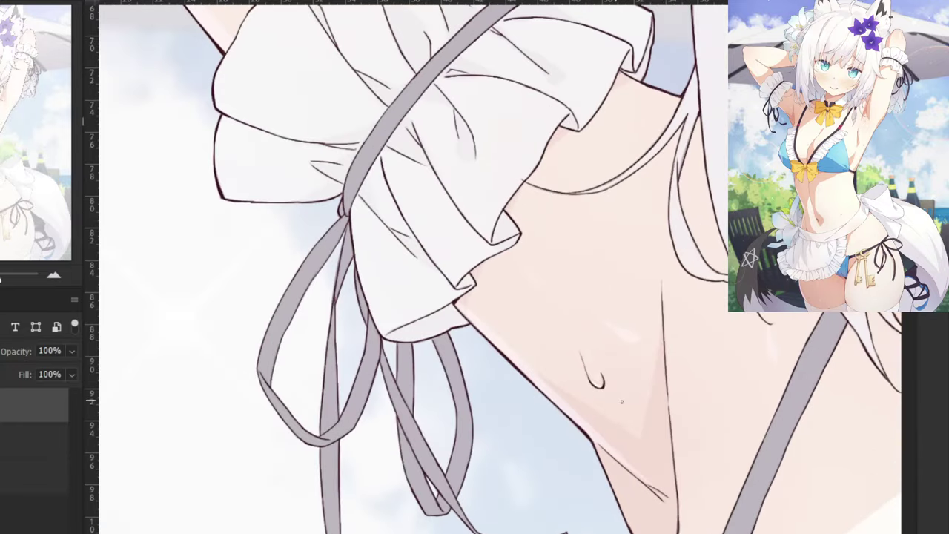
pyautogui.moveTo(671, 428); pyautogui.dragTo(521, 248)
pyautogui.hotkey('ctrl', '+')
pyautogui.moveTo(517, 379); pyautogui.dragTo(538, 310)
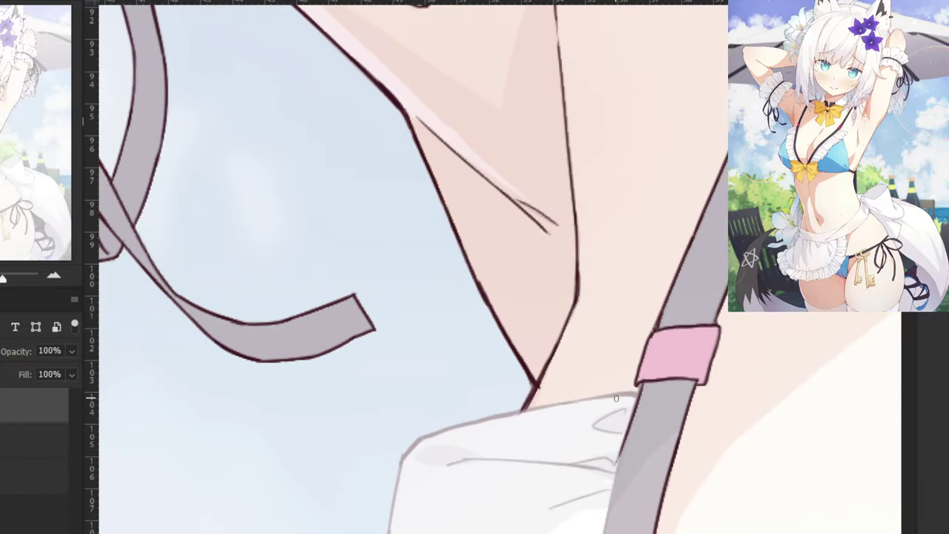
pyautogui.moveTo(599, 498); pyautogui.dragTo(534, 243)
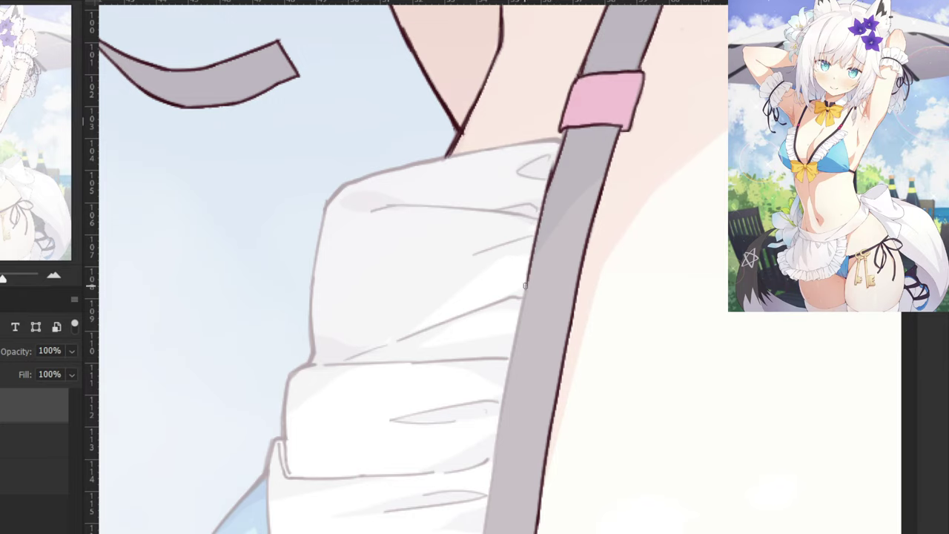
pyautogui.hotkey('ctrl', 'z')
pyautogui.moveTo(556, 167)
pyautogui.mouseDown()
pyautogui.moveTo(522, 301)
pyautogui.moveTo(471, 212)
pyautogui.mouseUp()
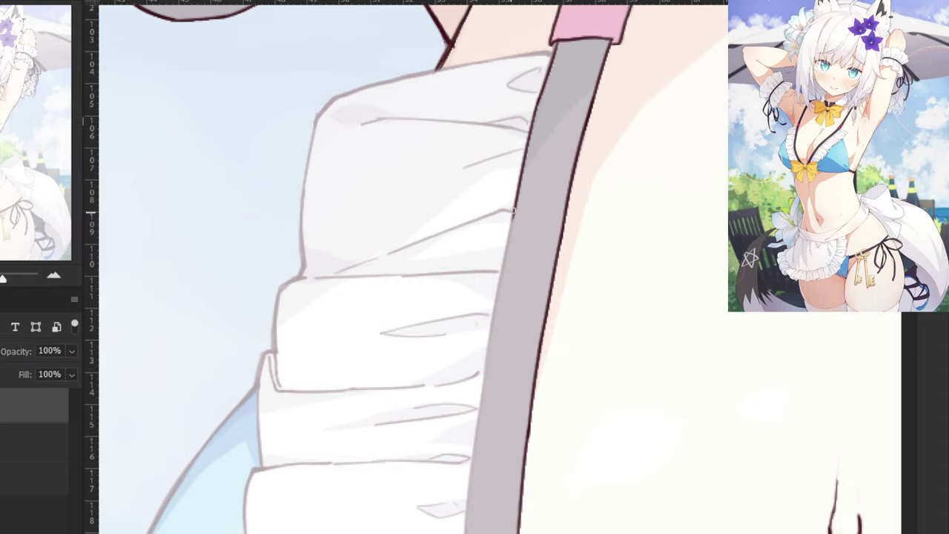
# Extend the left strap's frill-side edge along the second ruffle fold, replacing the first attempt.
pyautogui.moveTo(520, 165); pyautogui.dragTo(491, 313)
pyautogui.hotkey('ctrl', 'z')
pyautogui.hotkey('ctrl', 'z')
pyautogui.moveTo(517, 188); pyautogui.dragTo(486, 345)
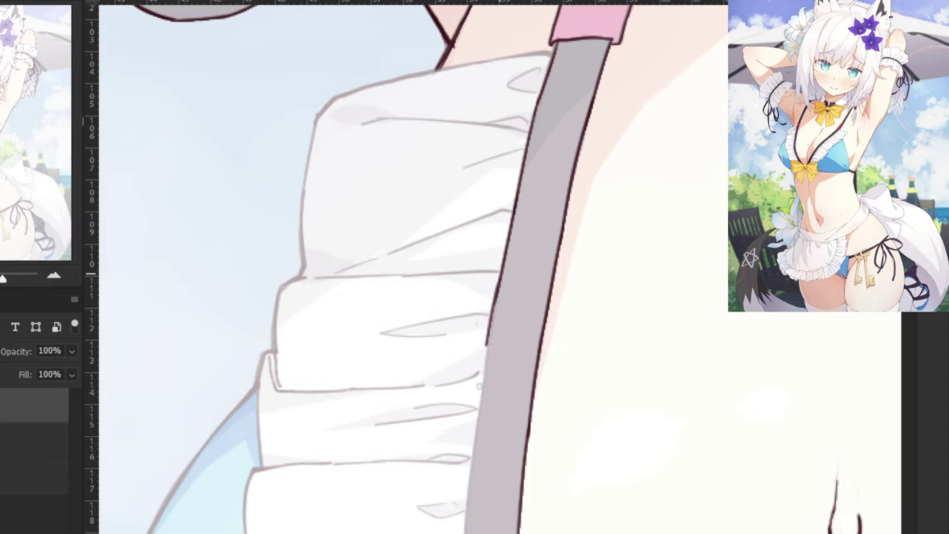
pyautogui.moveTo(479, 386); pyautogui.dragTo(479, 394)
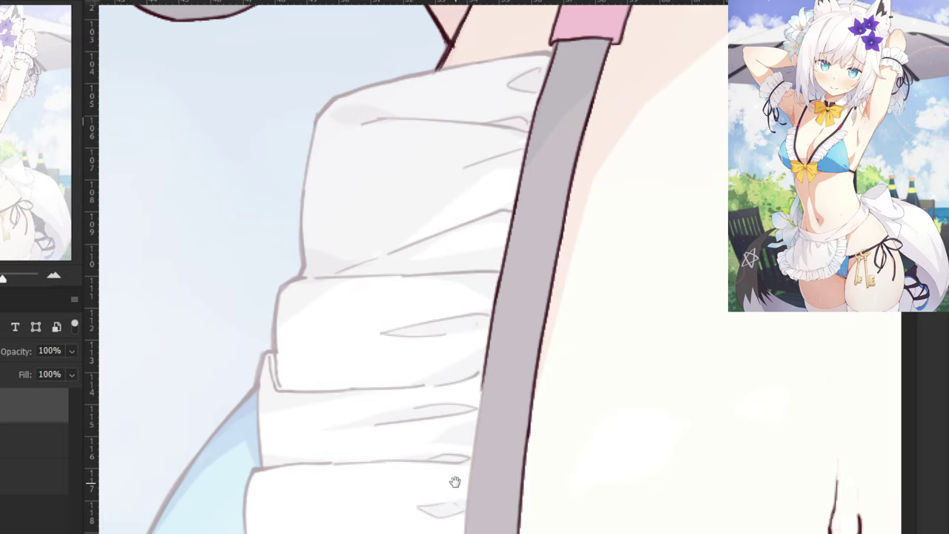
# Carry the left strap's frill-side edge past the middle ruffle folds to the strap's bend, redoing its last stretch.
pyautogui.moveTo(455, 482); pyautogui.dragTo(446, 399)
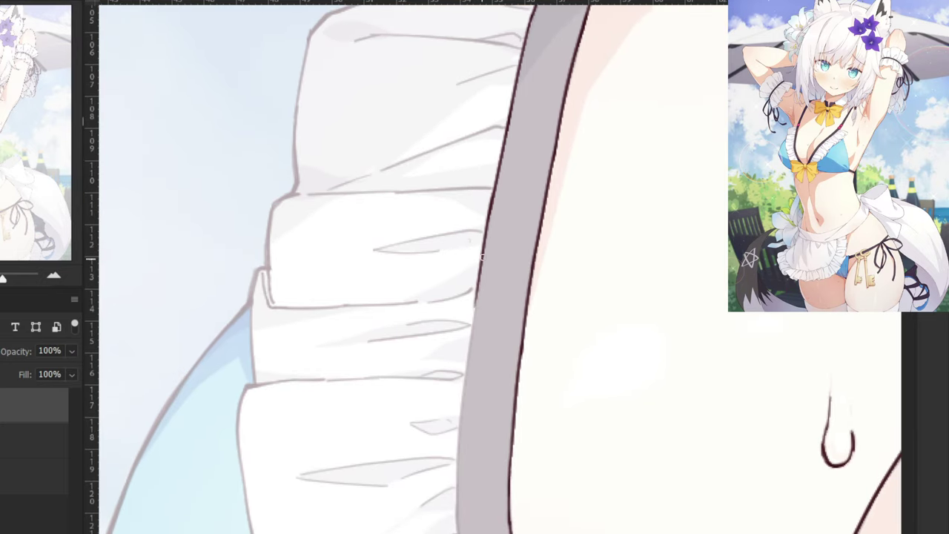
pyautogui.hotkey('ctrl', 'z')
pyautogui.moveTo(482, 258); pyautogui.dragTo(464, 389)
pyautogui.moveTo(440, 475); pyautogui.dragTo(419, 325)
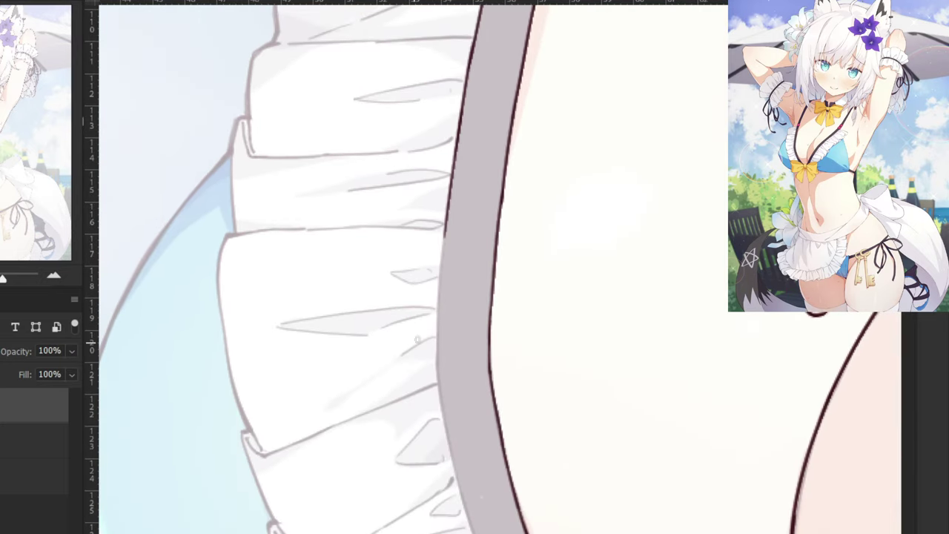
pyautogui.moveTo(447, 216); pyautogui.dragTo(437, 357)
pyautogui.moveTo(437, 321); pyautogui.dragTo(438, 376)
# Continue the left strap's frill-side edge below the bend along the lower ruffle folds, retrying the stroke.
pyautogui.moveTo(429, 409)
pyautogui.mouseDown()
pyautogui.moveTo(307, 221)
pyautogui.moveTo(312, 233)
pyautogui.mouseUp()
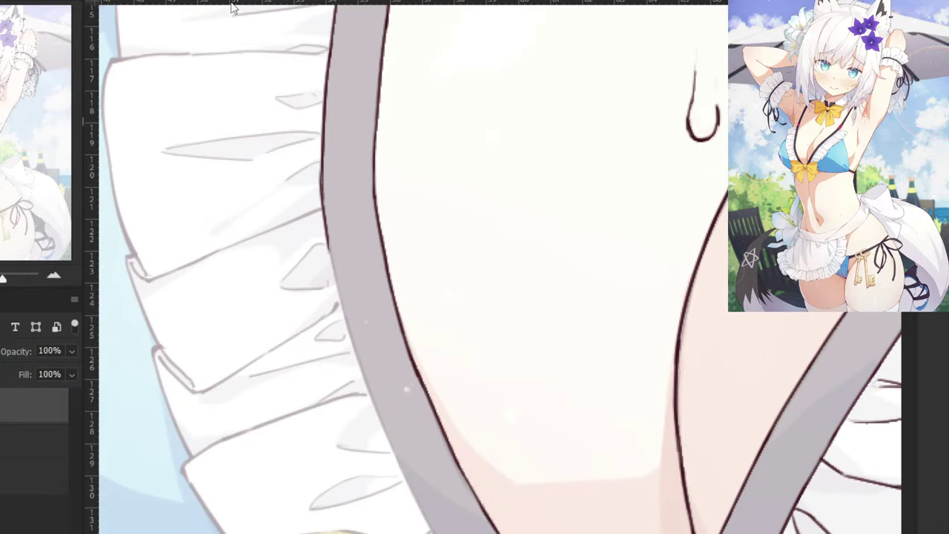
pyautogui.hotkey('ctrl', 'z')
pyautogui.moveTo(324, 178)
pyautogui.mouseDown()
pyautogui.moveTo(334, 267)
pyautogui.moveTo(332, 258)
pyautogui.moveTo(363, 371)
pyautogui.mouseUp()
pyautogui.hotkey('ctrl', 'z')
pyautogui.moveTo(356, 482); pyautogui.dragTo(432, 391)
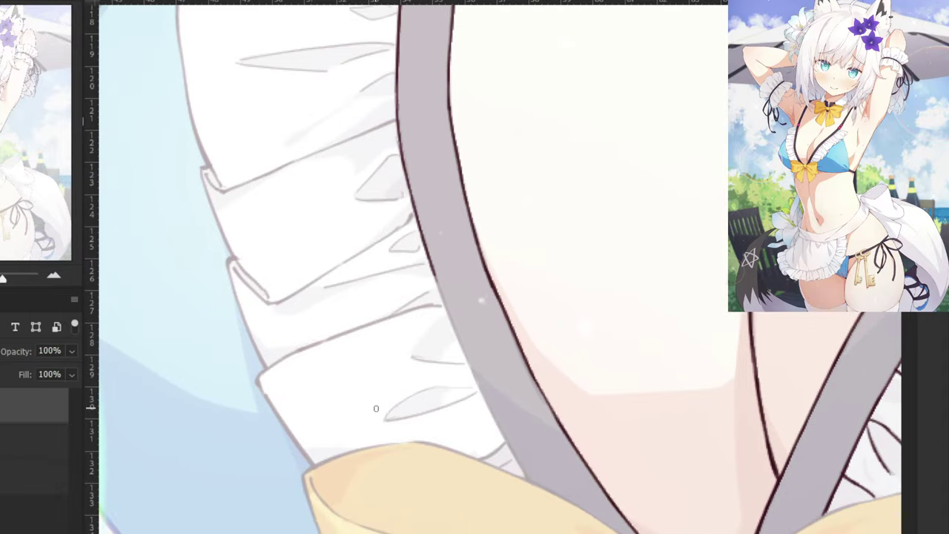
# Ink the outer edge of the left-hand bikini strap along the white frill down to the yellow chest bow.
pyautogui.moveTo(424, 243); pyautogui.dragTo(467, 374)
pyautogui.hotkey('ctrl', 'z')
pyautogui.moveTo(434, 274); pyautogui.dragTo(478, 382)
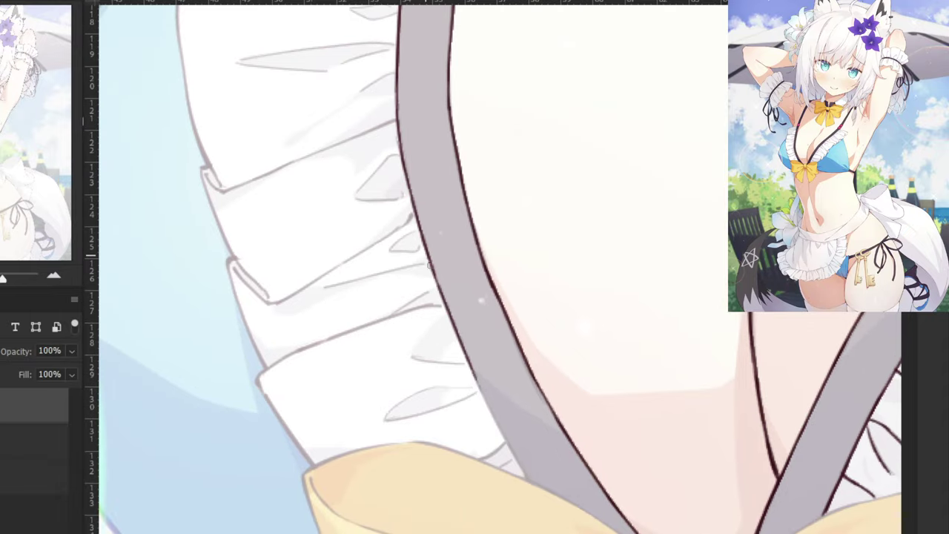
pyautogui.hotkey('ctrl', 'z')
pyautogui.moveTo(429, 265); pyautogui.dragTo(512, 441)
pyautogui.hotkey('ctrl', 'z')
pyautogui.moveTo(448, 330); pyautogui.dragTo(519, 472)
pyautogui.hotkey('ctrl', 'z')
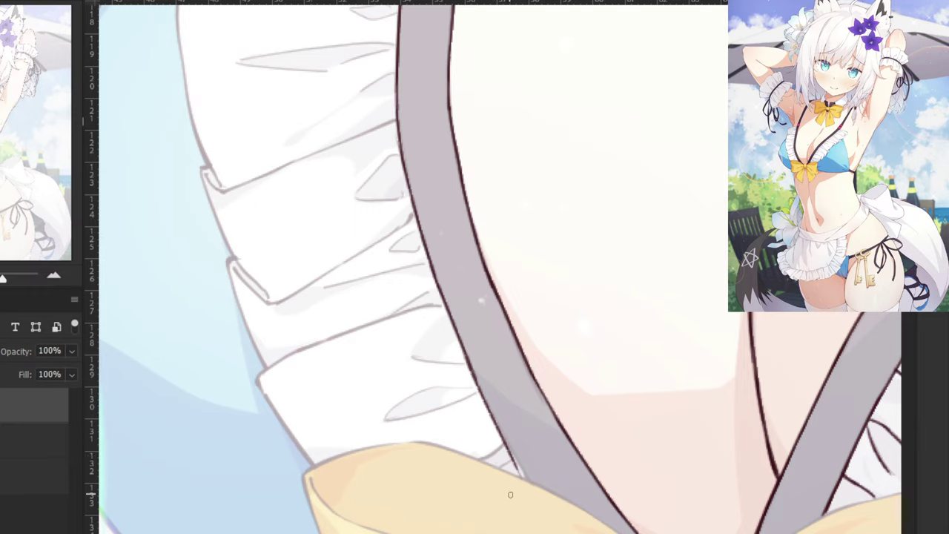
pyautogui.hotkey('ctrl', 'z')
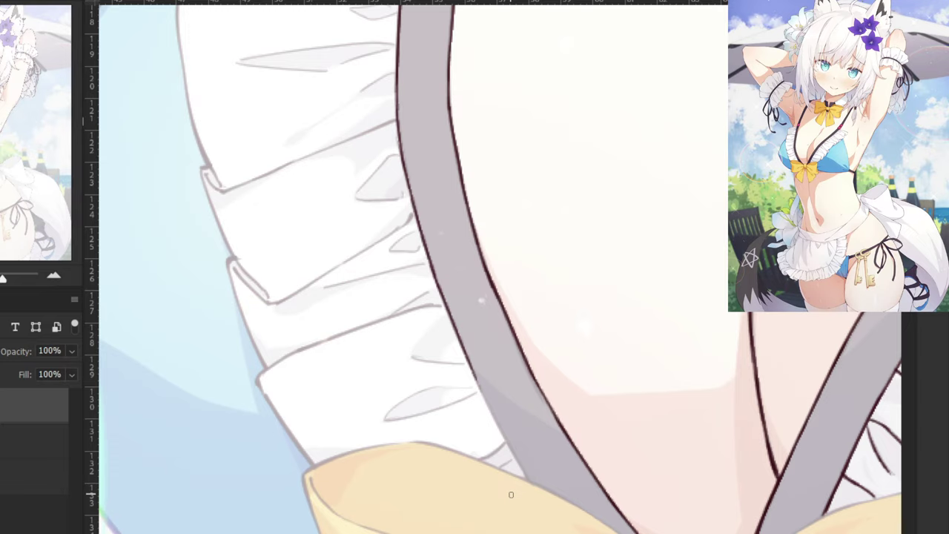
pyautogui.moveTo(465, 350); pyautogui.dragTo(529, 483)
pyautogui.hotkey('ctrl', 'z')
pyautogui.hotkey('ctrl', 'z')
pyautogui.hotkey('ctrl', 'z')
pyautogui.hotkey('ctrl', 'z')
pyautogui.hotkey('ctrl', '-')
pyautogui.hotkey('ctrl', '-')
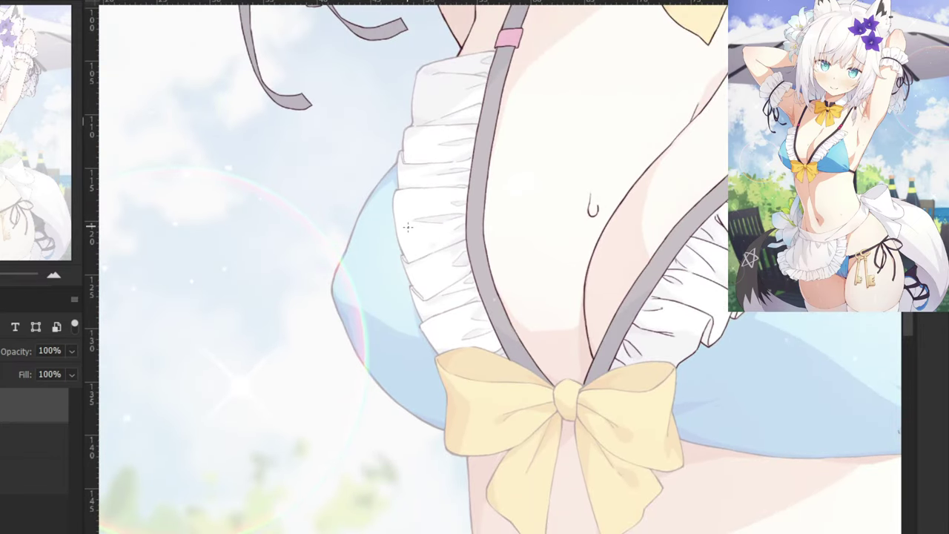
# Ink the outer end of the right-hand blue cup's lower edge, starting at the side strap.
pyautogui.hotkey('ctrl', '+')
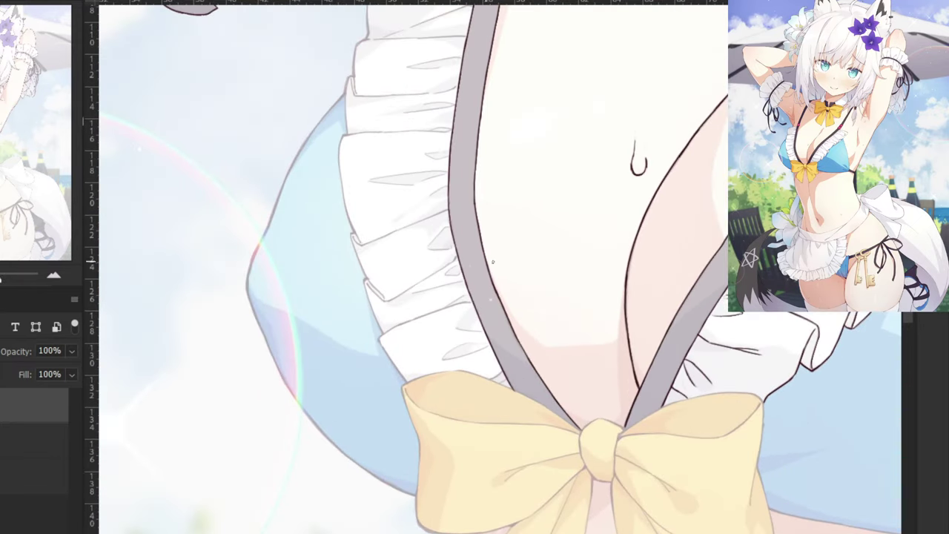
pyautogui.moveTo(659, 311); pyautogui.dragTo(263, 216)
pyautogui.hotkey('ctrl', '+')
pyautogui.moveTo(779, 431); pyautogui.dragTo(557, 270)
pyautogui.hotkey('ctrl', '-')
pyautogui.moveTo(663, 342); pyautogui.dragTo(549, 356)
pyautogui.hotkey('ctrl', 'z')
pyautogui.hotkey('ctrl', 'z')
pyautogui.moveTo(664, 342); pyautogui.dragTo(541, 355)
pyautogui.hotkey('ctrl', 'z')
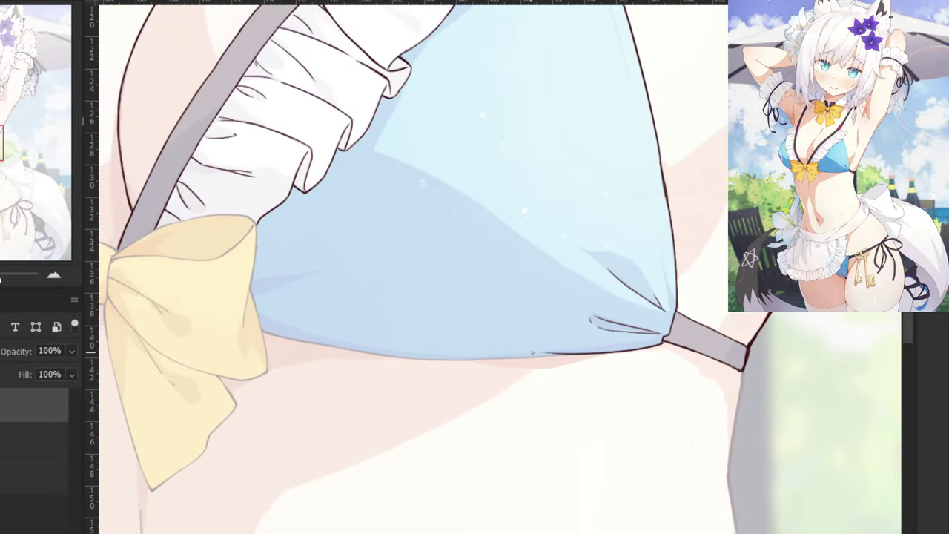
pyautogui.hotkey('ctrl', 'z')
pyautogui.moveTo(664, 341); pyautogui.dragTo(548, 359)
pyautogui.hotkey('ctrl', 'z')
pyautogui.hotkey('ctrl', '+')
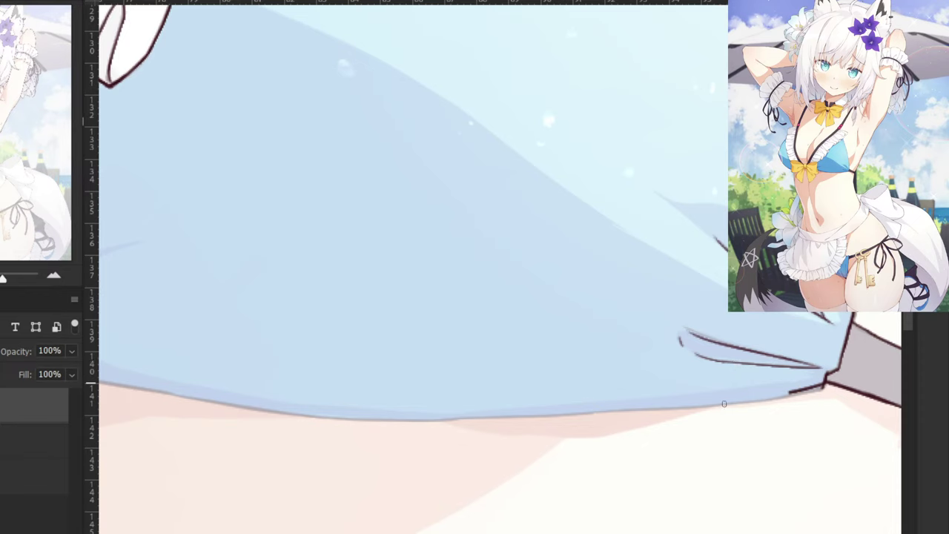
pyautogui.scroll(-2, 607, 355)
pyautogui.hotkey('ctrl', 'z')
pyautogui.moveTo(665, 342); pyautogui.dragTo(549, 355)
# Erase the inner end of the blue cup's lower line and redraw it toward the middle of the cup.
pyautogui.press('e')
pyautogui.hotkey('ctrl', '+')
pyautogui.moveTo(595, 406)
pyautogui.mouseDown()
pyautogui.moveTo(623, 418)
pyautogui.moveTo(522, 418)
pyautogui.mouseUp()
pyautogui.press('b')
pyautogui.hotkey('ctrl', 'z')
pyautogui.moveTo(634, 410); pyautogui.dragTo(485, 420)
# Ink the lower edge of the right-hand blue cup from the bow outward toward its middle.
pyautogui.moveTo(370, 333)
pyautogui.mouseDown()
pyautogui.moveTo(568, 382)
pyautogui.moveTo(571, 395)
pyautogui.mouseUp()
pyautogui.moveTo(224, 424)
pyautogui.mouseDown()
pyautogui.moveTo(331, 457)
pyautogui.moveTo(225, 425)
pyautogui.mouseUp()
pyautogui.hotkey('ctrl', 'z')
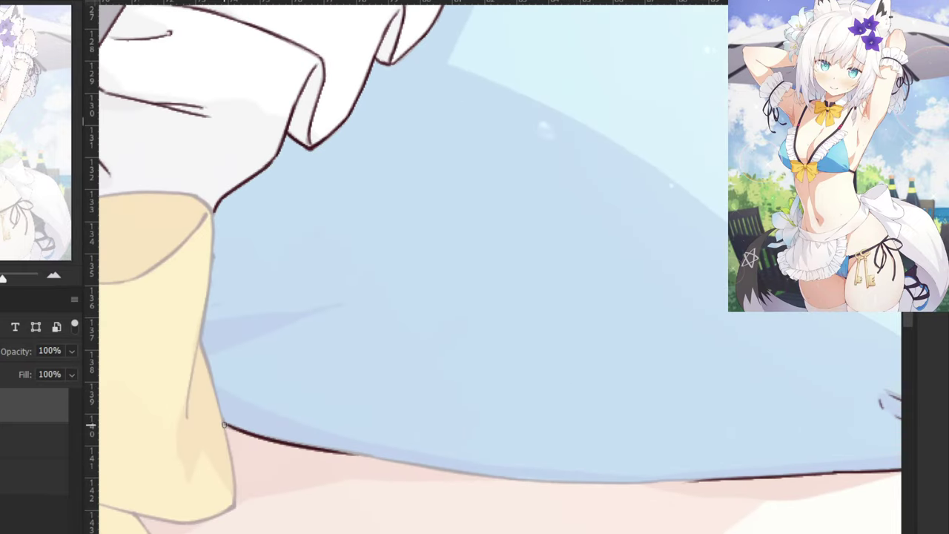
pyautogui.moveTo(311, 450); pyautogui.dragTo(439, 469)
pyautogui.hotkey('ctrl', 'z')
pyautogui.moveTo(354, 454); pyautogui.dragTo(504, 482)
pyautogui.hotkey('ctrl', 'z')
pyautogui.hotkey('ctrl', 'z')
pyautogui.moveTo(362, 456)
pyautogui.mouseDown()
pyautogui.moveTo(511, 485)
pyautogui.moveTo(479, 475)
pyautogui.moveTo(591, 488)
pyautogui.mouseUp()
pyautogui.hotkey('ctrl', 'z')
pyautogui.moveTo(472, 475); pyautogui.dragTo(597, 479)
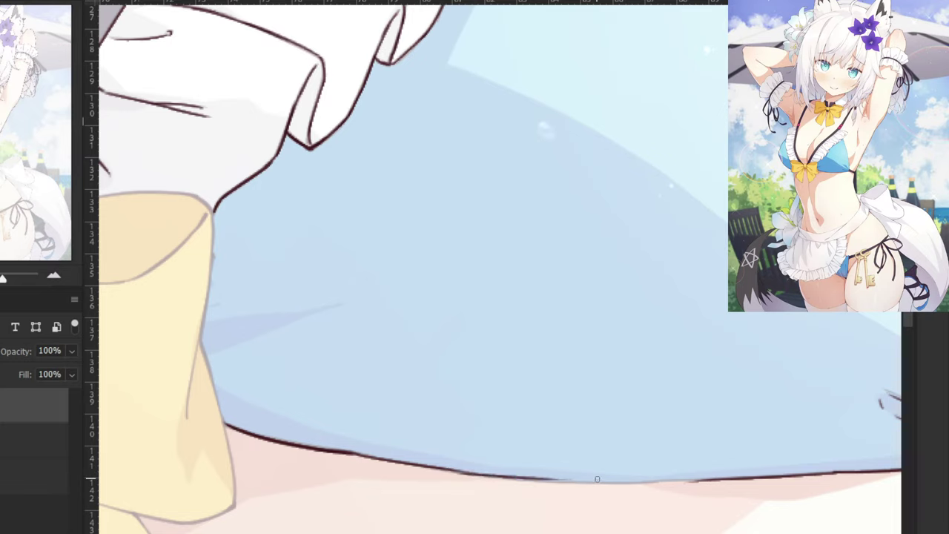
pyautogui.hotkey('ctrl', 'z')
# Join the two inked ends of the blue cup's lower edge with a line across the remaining gap.
pyautogui.moveTo(696, 480); pyautogui.dragTo(543, 483)
pyautogui.hotkey('ctrl', 'z')
pyautogui.hotkey('ctrl', 'z')
pyautogui.moveTo(663, 481); pyautogui.dragTo(458, 473)
pyautogui.hotkey('ctrl', 'z')
pyautogui.moveTo(569, 483); pyautogui.dragTo(439, 468)
# Ink the rounded top edge of the chest bow's knot between the two strap ends.
pyautogui.hotkey('ctrl', '-')
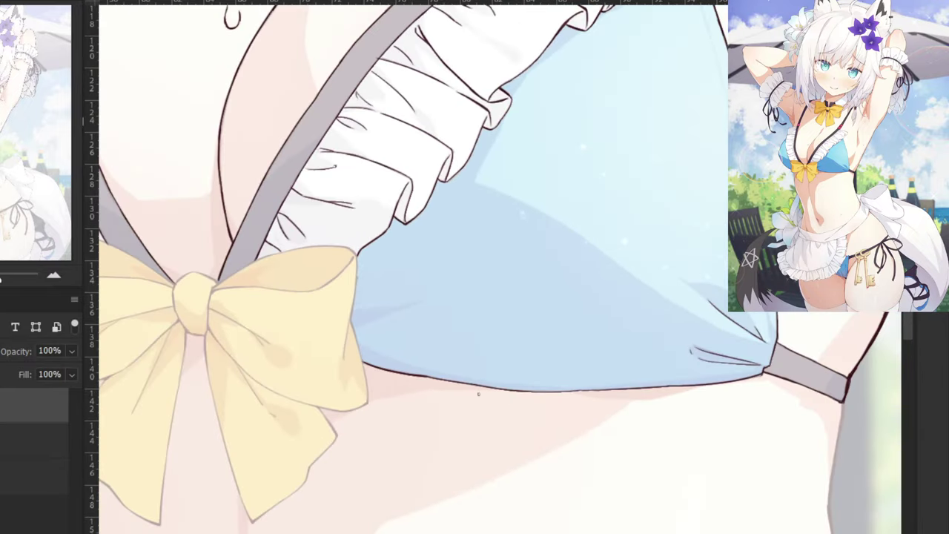
pyautogui.hotkey('ctrl', '-')
pyautogui.moveTo(260, 230); pyautogui.dragTo(462, 257)
pyautogui.hotkey('ctrl', '+')
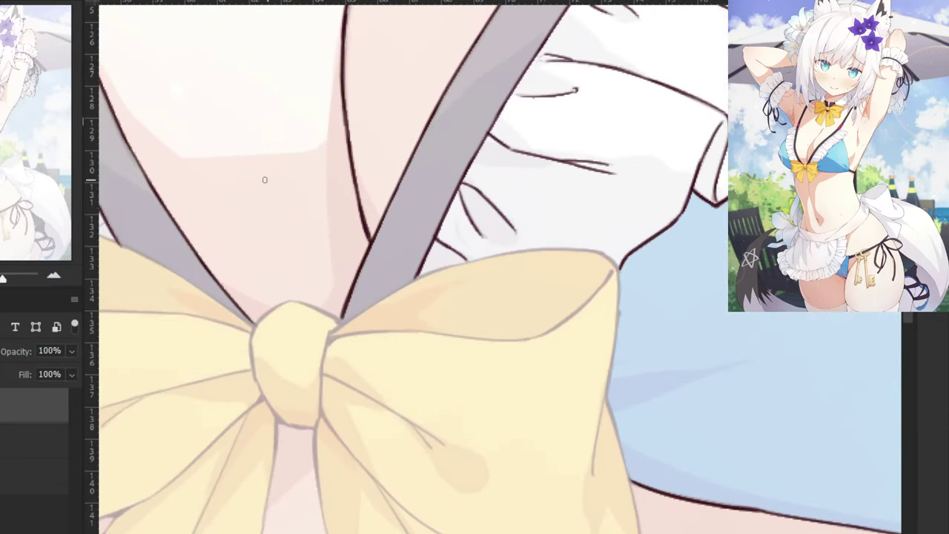
pyautogui.moveTo(265, 180); pyautogui.dragTo(401, 216)
pyautogui.hotkey('ctrl', '+')
pyautogui.moveTo(482, 390); pyautogui.dragTo(413, 356)
pyautogui.hotkey('ctrl', 'z')
pyautogui.moveTo(483, 390)
pyautogui.mouseDown()
pyautogui.moveTo(458, 368)
pyautogui.moveTo(488, 372)
pyautogui.moveTo(417, 358)
pyautogui.moveTo(484, 388)
pyautogui.mouseUp()
pyautogui.hotkey('ctrl', 'z')
pyautogui.hotkey('ctrl', 'z')
pyautogui.hotkey('ctrl', 'z')
pyautogui.moveTo(443, 363); pyautogui.dragTo(484, 390)
pyautogui.hotkey('ctrl', 'z')
pyautogui.moveTo(436, 359); pyautogui.dragTo(472, 375)
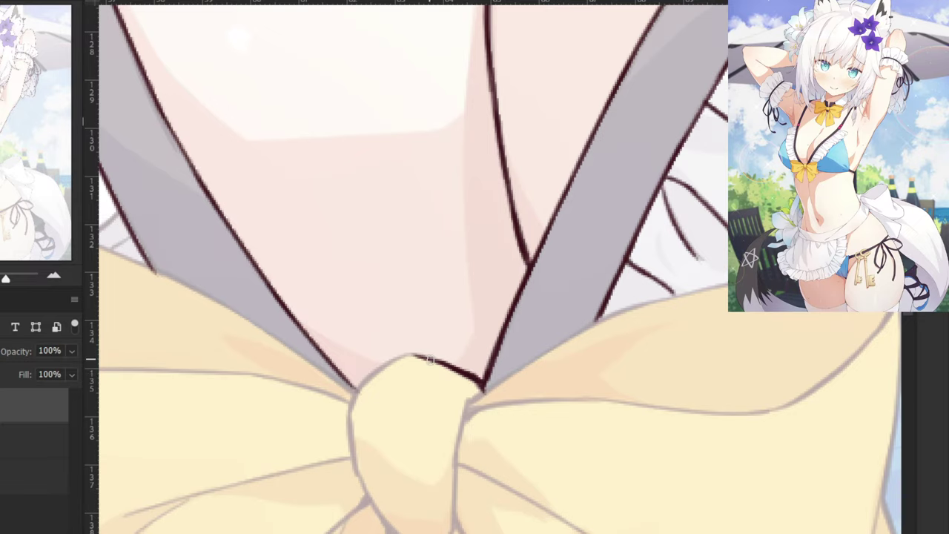
pyautogui.moveTo(413, 357); pyautogui.dragTo(362, 388)
pyautogui.hotkey('ctrl', 'z')
pyautogui.hotkey('ctrl', 'z')
pyautogui.hotkey('ctrl', 'z')
pyautogui.hotkey('ctrl', 'z')
pyautogui.hotkey('ctrl', 'z')
# Outline the left side and the bottom of the chest bow's knot.
pyautogui.moveTo(339, 430)
pyautogui.mouseDown()
pyautogui.moveTo(312, 302)
pyautogui.moveTo(315, 362)
pyautogui.moveTo(340, 411)
pyautogui.mouseUp()
pyautogui.hotkey('ctrl', 'z')
pyautogui.moveTo(316, 359); pyautogui.dragTo(347, 417)
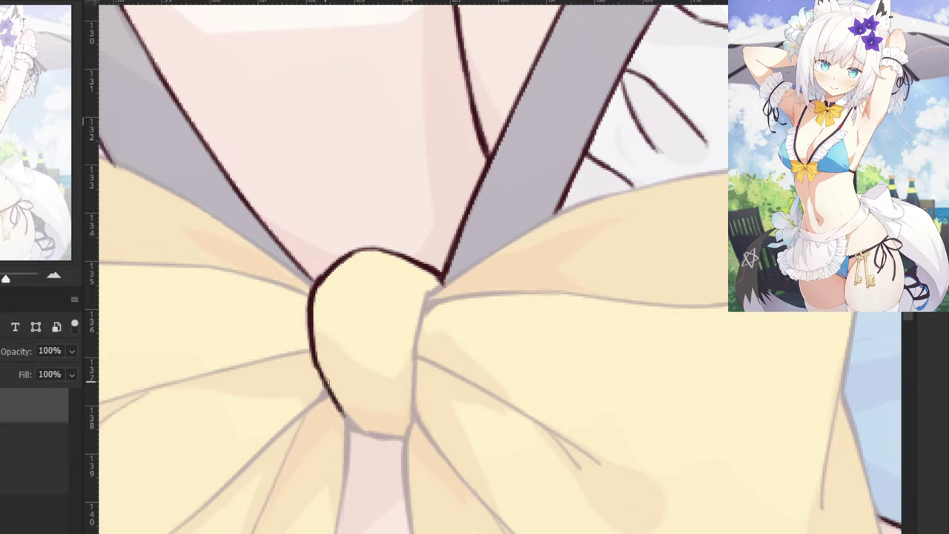
pyautogui.moveTo(325, 382)
pyautogui.mouseDown()
pyautogui.moveTo(358, 433)
pyautogui.moveTo(390, 439)
pyautogui.moveTo(360, 431)
pyautogui.moveTo(371, 425)
pyautogui.moveTo(396, 438)
pyautogui.moveTo(366, 432)
pyautogui.moveTo(388, 434)
pyautogui.moveTo(384, 415)
pyautogui.moveTo(374, 437)
pyautogui.moveTo(405, 433)
pyautogui.moveTo(361, 436)
pyautogui.moveTo(401, 436)
pyautogui.moveTo(366, 432)
pyautogui.mouseUp()
pyautogui.hotkey('ctrl', 'z')
pyautogui.hotkey('ctrl', 'z')
pyautogui.hotkey('ctrl', 'z')
pyautogui.hotkey('ctrl', 'z')
pyautogui.hotkey('ctrl', 'z')
pyautogui.hotkey('ctrl', 'z')
pyautogui.hotkey('ctrl', 'z')
pyautogui.hotkey('ctrl', 'z')
pyautogui.hotkey('ctrl', 'z')
pyautogui.hotkey('ctrl', 'z')
pyautogui.hotkey('ctrl', 'z')
pyautogui.hotkey('ctrl', 'z')
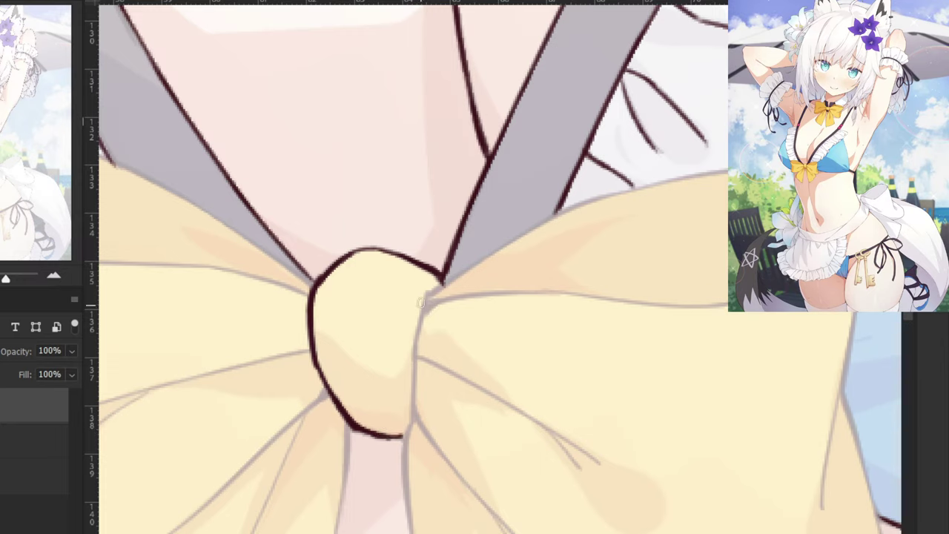
# Ink the right side of the chest bow's knot, connecting it to the strap corner.
pyautogui.moveTo(431, 284)
pyautogui.mouseDown()
pyautogui.moveTo(413, 419)
pyautogui.moveTo(417, 347)
pyautogui.mouseUp()
pyautogui.hotkey('ctrl', 'z')
pyautogui.moveTo(443, 281); pyautogui.dragTo(428, 296)
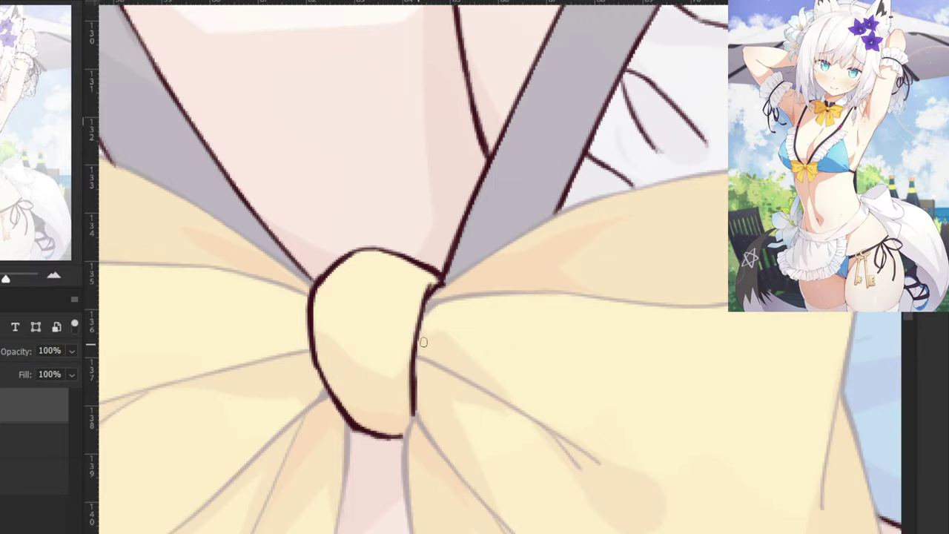
# Ink the first part of the right-hand bow loop's lower edge, running diagonally down from the knot.
pyautogui.moveTo(372, 384); pyautogui.dragTo(310, 214)
pyautogui.moveTo(360, 258); pyautogui.dragTo(438, 361)
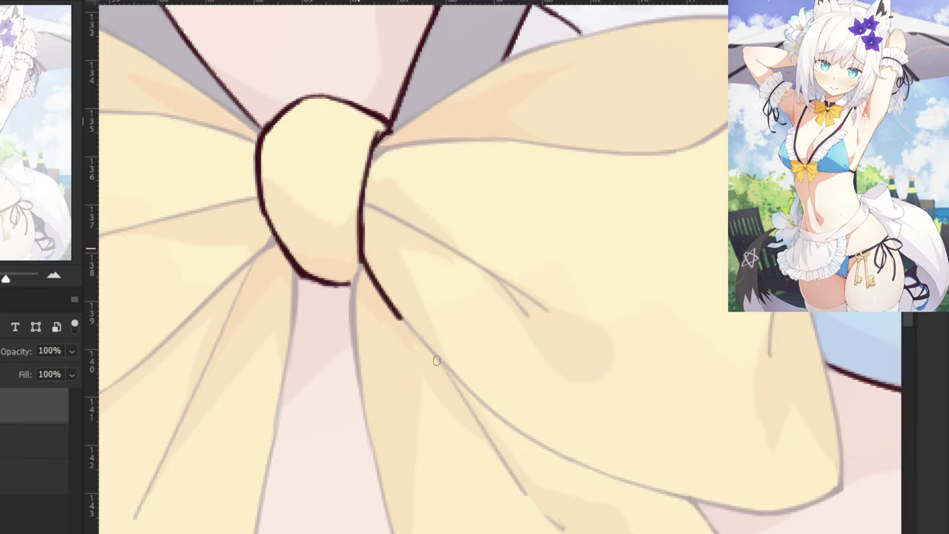
pyautogui.hotkey('ctrl', 'z')
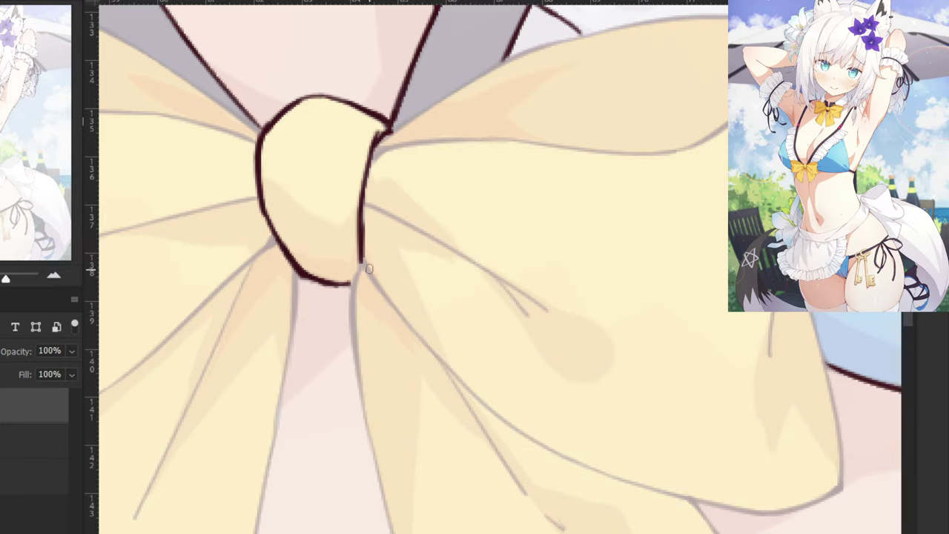
pyautogui.moveTo(361, 258); pyautogui.dragTo(439, 365)
pyautogui.hotkey('ctrl', 'z')
pyautogui.moveTo(360, 258); pyautogui.dragTo(424, 341)
pyautogui.moveTo(401, 309); pyautogui.dragTo(500, 413)
pyautogui.hotkey('ctrl', 'z')
pyautogui.moveTo(407, 322)
pyautogui.mouseDown()
pyautogui.moveTo(519, 427)
pyautogui.moveTo(505, 421)
pyautogui.mouseUp()
pyautogui.hotkey('ctrl', 'z')
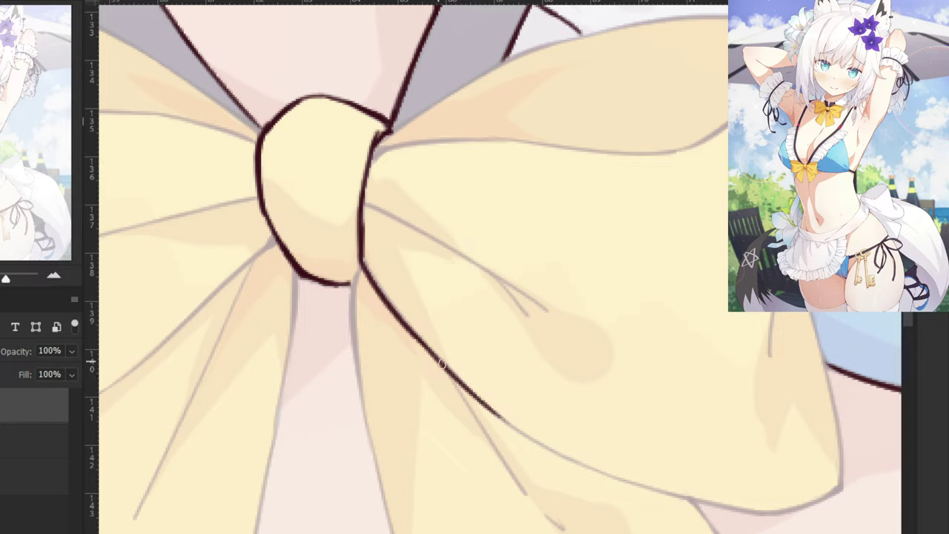
# Extend the right-hand bow loop's lower curve to where the hanging ribbon tail emerges.
pyautogui.moveTo(466, 386); pyautogui.dragTo(592, 473)
pyautogui.hotkey('ctrl', 'z')
pyautogui.moveTo(483, 402)
pyautogui.mouseDown()
pyautogui.moveTo(628, 483)
pyautogui.moveTo(526, 432)
pyautogui.moveTo(552, 453)
pyautogui.moveTo(470, 386)
pyautogui.moveTo(599, 464)
pyautogui.moveTo(526, 438)
pyautogui.moveTo(602, 459)
pyautogui.moveTo(613, 463)
pyautogui.moveTo(559, 454)
pyautogui.moveTo(690, 504)
pyautogui.mouseUp()
pyautogui.hotkey('ctrl', 'z')
pyautogui.hotkey('ctrl', 'z')
pyautogui.hotkey('ctrl', 'z')
pyautogui.moveTo(568, 454); pyautogui.dragTo(694, 500)
pyautogui.hotkey('ctrl', 'z')
pyautogui.moveTo(587, 467)
pyautogui.mouseDown()
pyautogui.moveTo(709, 502)
pyautogui.moveTo(623, 481)
pyautogui.moveTo(692, 497)
pyautogui.mouseUp()
pyautogui.hotkey('ctrl', 'z')
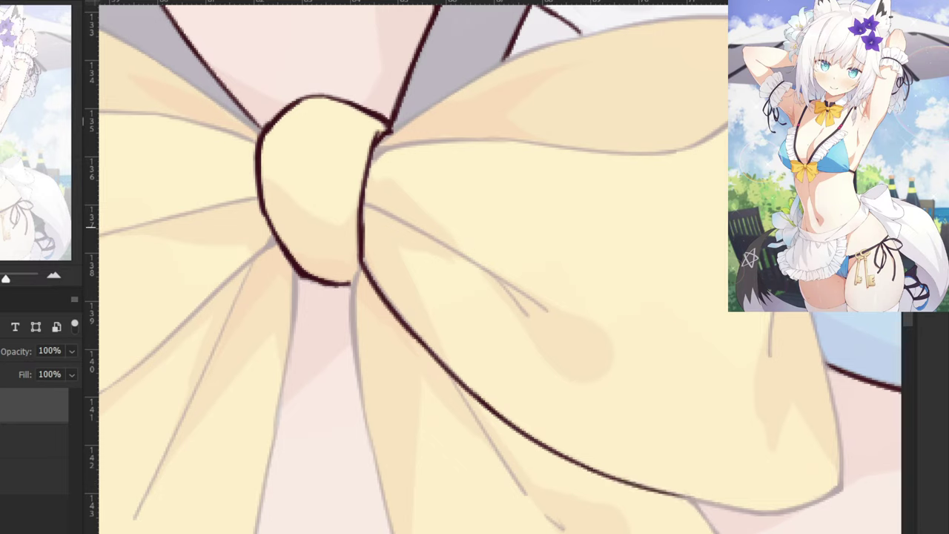
# Ink the outer lower side of the right-hand bow loop and its bottom corner, joining the lower curve.
pyautogui.moveTo(806, 313); pyautogui.dragTo(841, 445)
pyautogui.moveTo(839, 412)
pyautogui.mouseDown()
pyautogui.moveTo(844, 464)
pyautogui.moveTo(835, 478)
pyautogui.moveTo(841, 453)
pyautogui.moveTo(827, 495)
pyautogui.moveTo(826, 471)
pyautogui.moveTo(800, 506)
pyautogui.moveTo(843, 486)
pyautogui.moveTo(787, 514)
pyautogui.moveTo(802, 502)
pyautogui.moveTo(785, 510)
pyautogui.moveTo(729, 495)
pyautogui.moveTo(756, 505)
pyautogui.moveTo(713, 509)
pyautogui.moveTo(784, 506)
pyautogui.moveTo(681, 499)
pyautogui.moveTo(777, 509)
pyautogui.mouseUp()
pyautogui.hotkey('ctrl', 'z')
pyautogui.hotkey('ctrl', 'z')
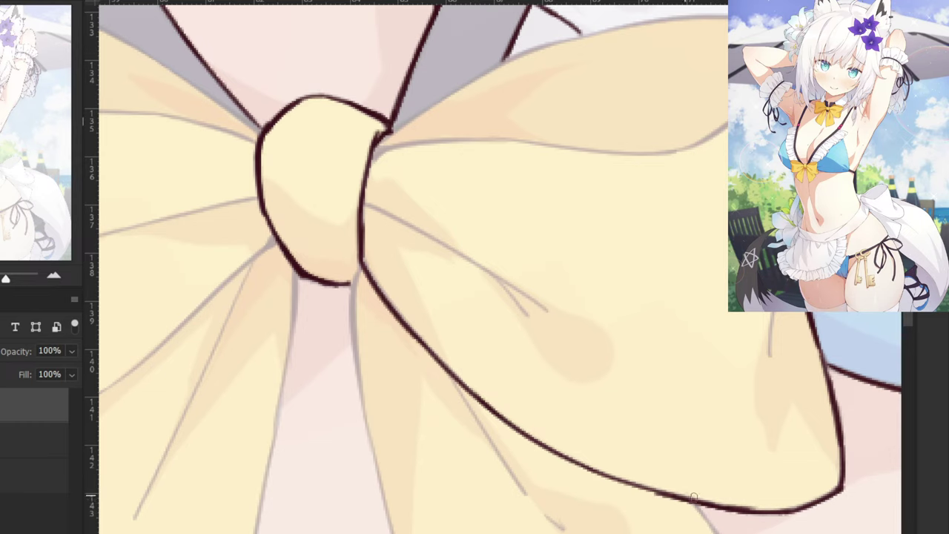
pyautogui.moveTo(662, 497); pyautogui.dragTo(651, 491)
# Ink the upper outer side of the right-hand bow loop from its top corner down to the side bend.
pyautogui.hotkey('ctrl', '-')
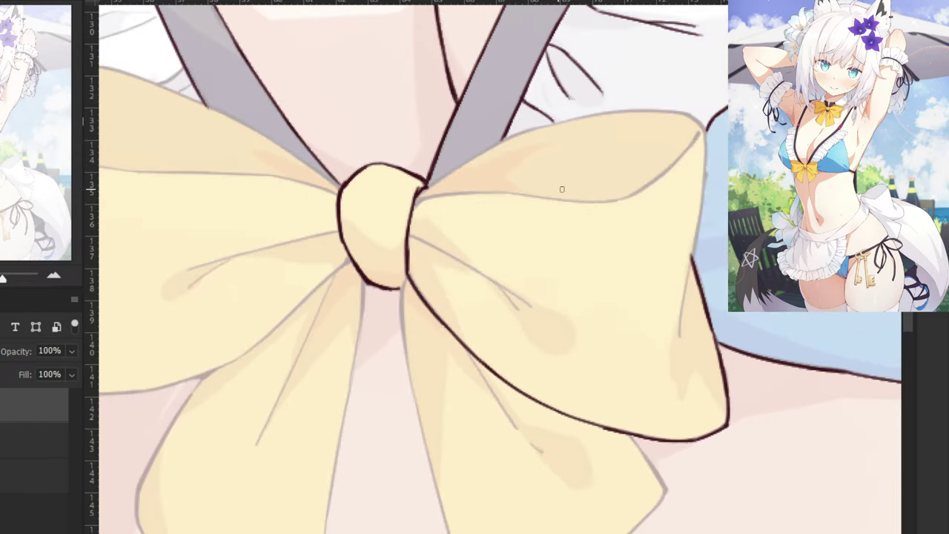
pyautogui.moveTo(599, 187); pyautogui.dragTo(472, 256)
pyautogui.moveTo(577, 196); pyautogui.dragTo(579, 250)
pyautogui.hotkey('ctrl', 'z')
pyautogui.moveTo(580, 215); pyautogui.dragTo(552, 402)
pyautogui.hotkey('ctrl', 'z')
pyautogui.hotkey('ctrl', 'z')
pyautogui.hotkey('ctrl', 'z')
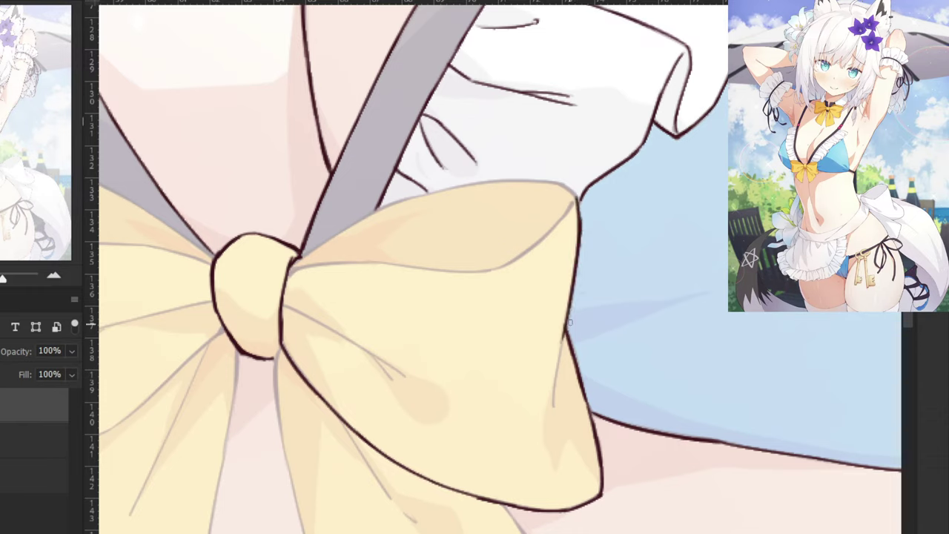
pyautogui.moveTo(568, 327); pyautogui.dragTo(554, 405)
pyautogui.hotkey('ctrl', 'z')
# Ink the top edge of the right-hand bow loop from the strap across the bottom of the frill.
pyautogui.moveTo(402, 168); pyautogui.dragTo(469, 325)
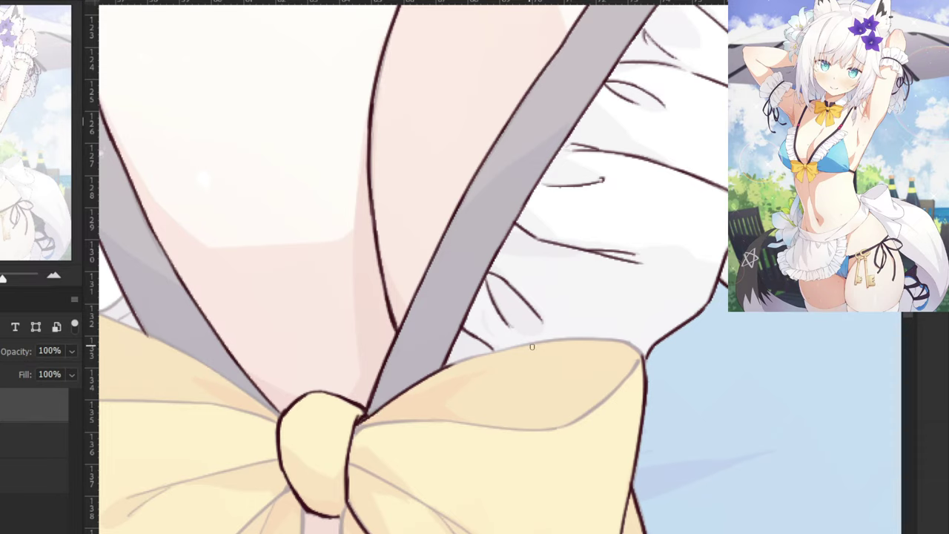
pyautogui.moveTo(532, 346); pyautogui.dragTo(460, 363)
pyautogui.moveTo(520, 347); pyautogui.dragTo(602, 341)
pyautogui.hotkey('ctrl', 'z')
pyautogui.hotkey('ctrl', 'z')
pyautogui.hotkey('ctrl', 'z')
pyautogui.hotkey('ctrl', 'z')
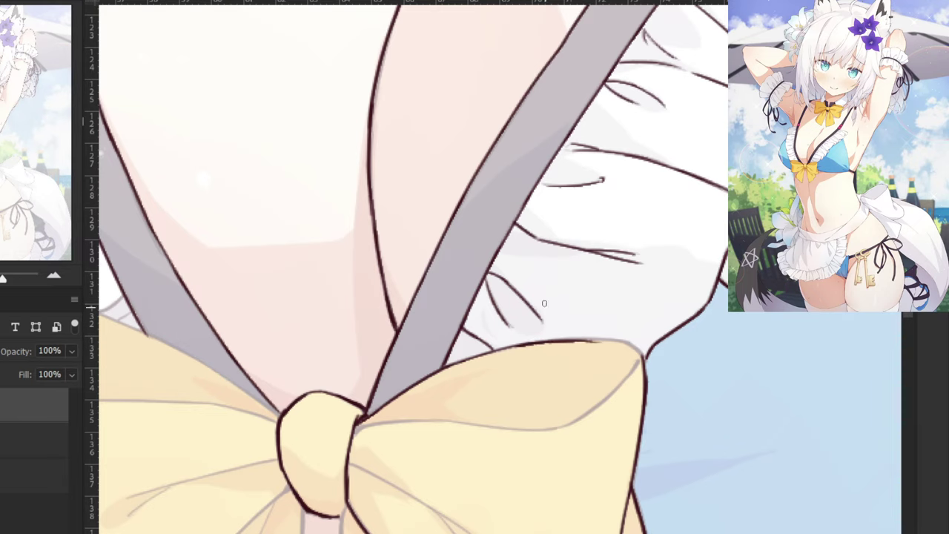
pyautogui.hotkey('ctrl', 'z')
# Complete the bow loop's top line around its upper outer corner so it meets the side edge.
pyautogui.hotkey('ctrl', '+')
pyautogui.moveTo(531, 370)
pyautogui.mouseDown()
pyautogui.moveTo(626, 361)
pyautogui.moveTo(533, 368)
pyautogui.moveTo(657, 359)
pyautogui.mouseUp()
pyautogui.hotkey('ctrl', 'z')
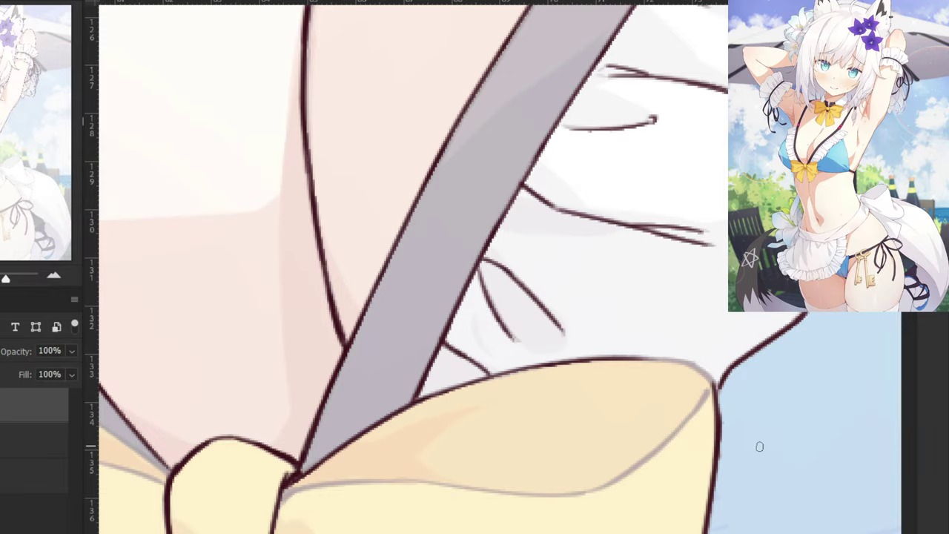
pyautogui.moveTo(624, 359)
pyautogui.mouseDown()
pyautogui.moveTo(688, 362)
pyautogui.moveTo(715, 384)
pyautogui.mouseUp()
pyautogui.hotkey('ctrl', 'z')
pyautogui.hotkey('ctrl', 'z')
# Review the inked lines across the whole illustration, from the bow and waist up to the face and hair.
pyautogui.scroll(-5, 714, 412)
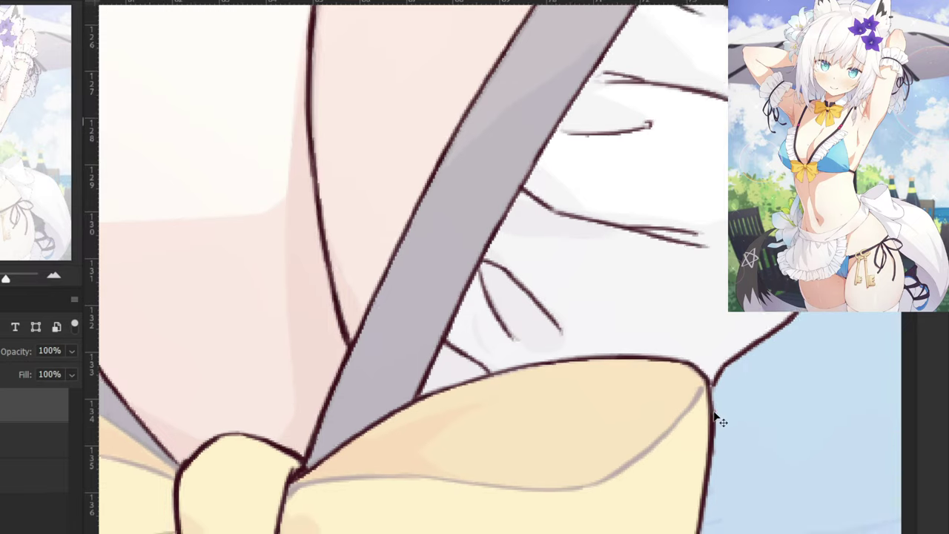
pyautogui.scroll(-1, 195, 402)
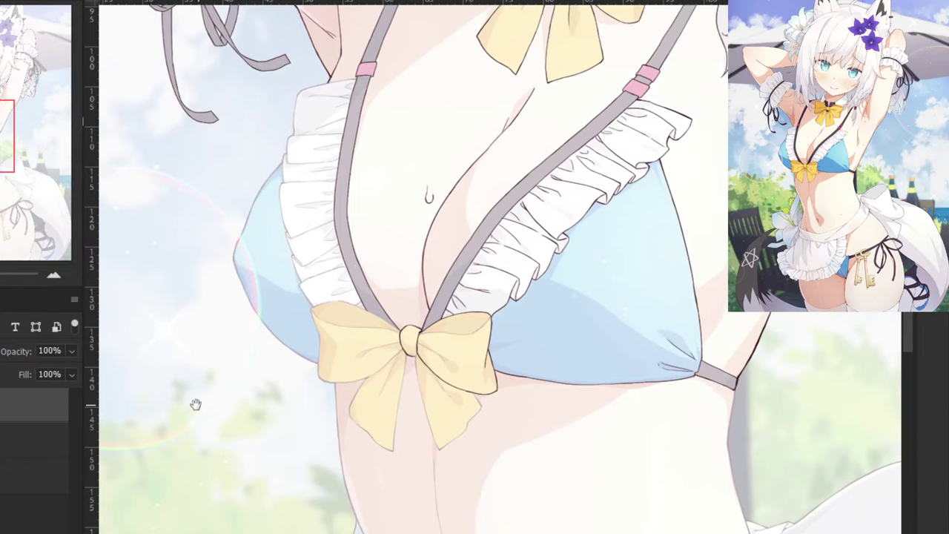
pyautogui.scroll(-3, 206, 477)
pyautogui.hotkey('ctrl', '-')
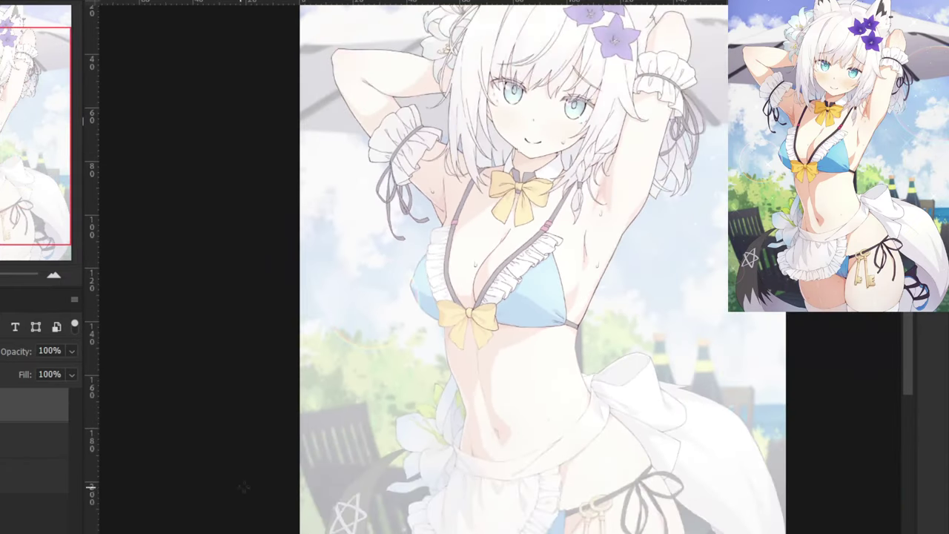
pyautogui.moveTo(259, 510); pyautogui.dragTo(212, 396)
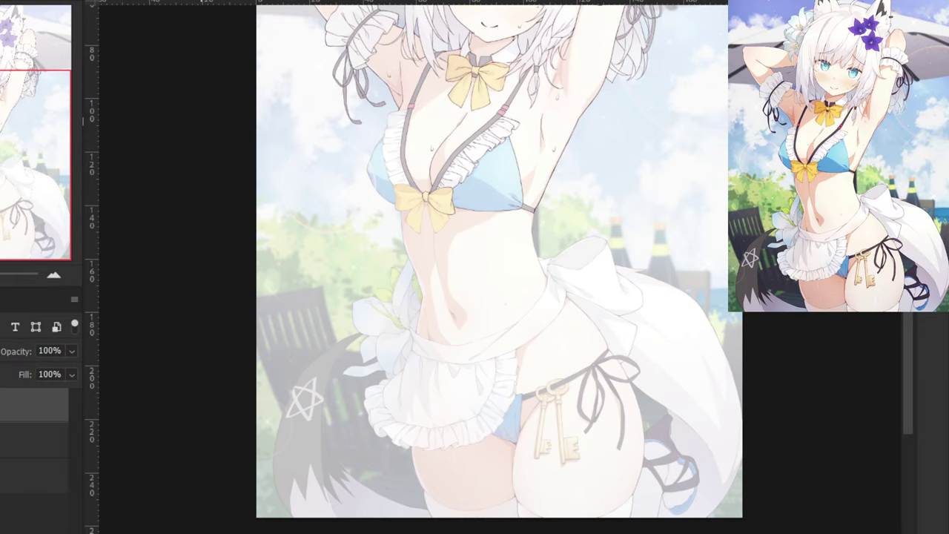
pyautogui.scroll(3, 191, 512)
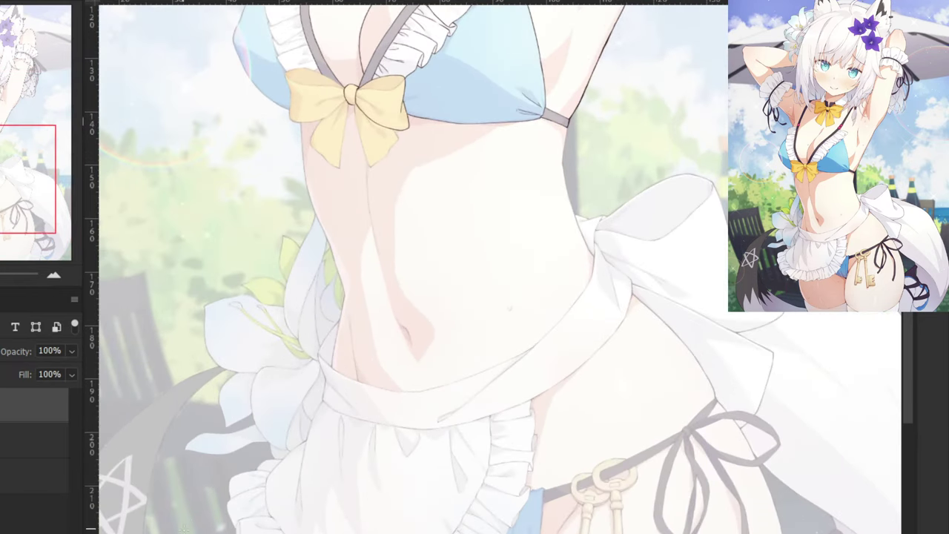
pyautogui.scroll(10, 185, 486)
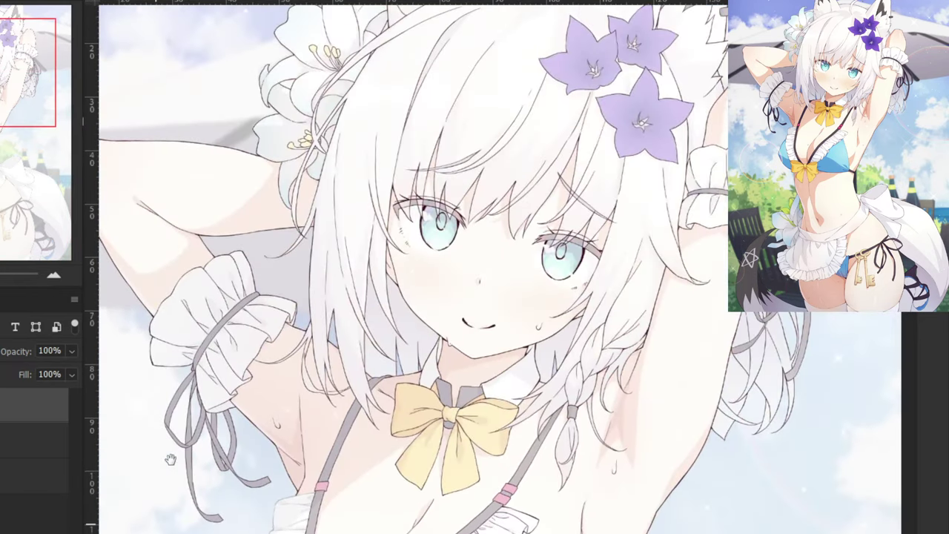
pyautogui.scroll(-5, 166, 497)
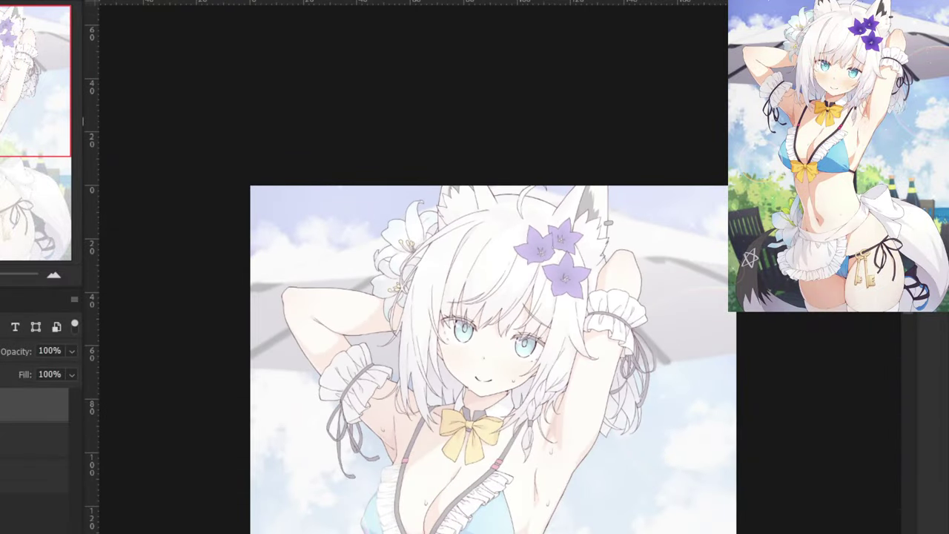
# Toggle the visibility of the line art and the faded reference image to check the inked lines on their own.
pyautogui.click(0, 405)
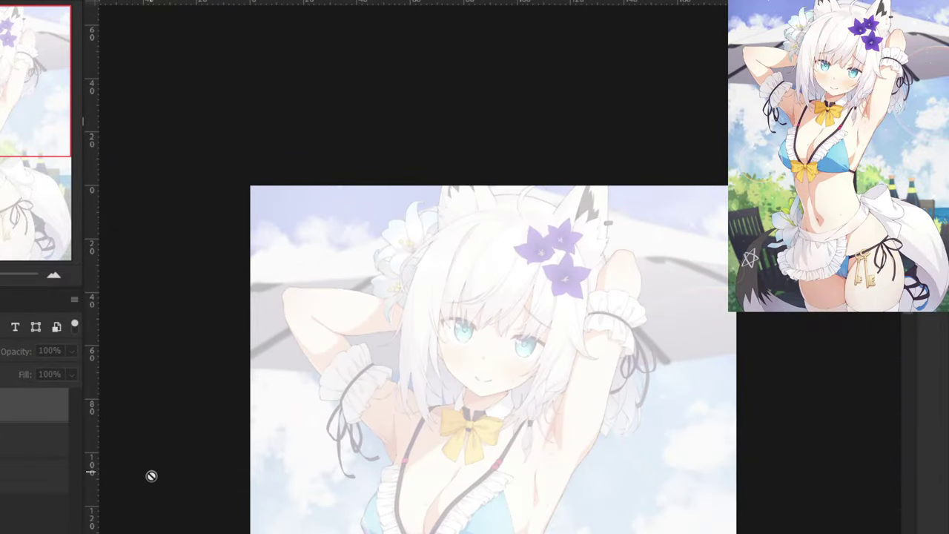
pyautogui.moveTo(148, 488); pyautogui.dragTo(136, 403)
pyautogui.click(0, 441)
pyautogui.hotkey('ctrl', ',')
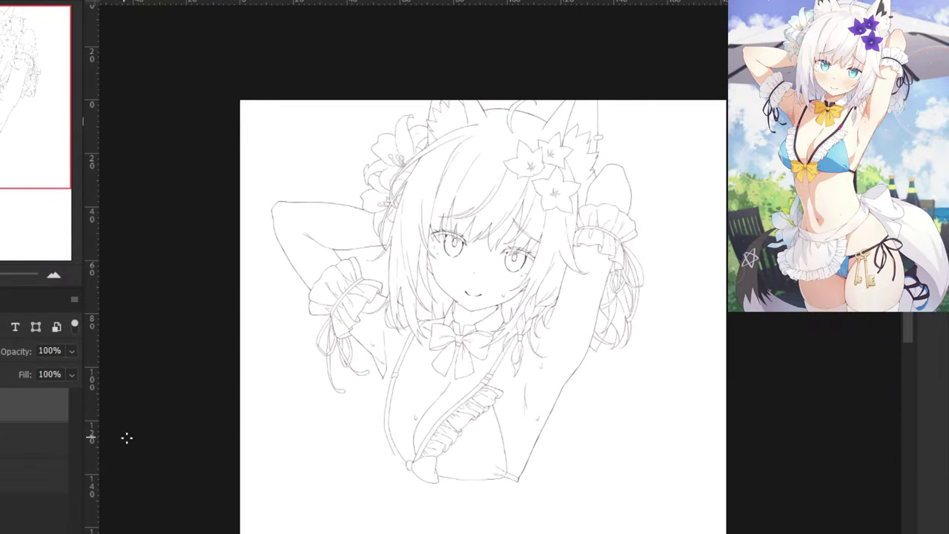
pyautogui.scroll(-1, 126, 445)
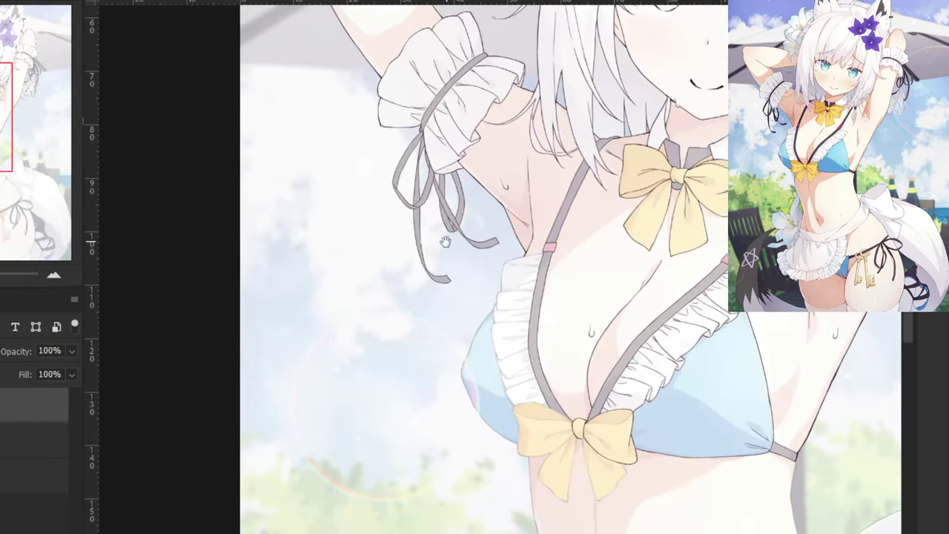
# Ink the outer half of the right bow loop's inner fold edge, curving down from its upper outer corner.
pyautogui.hotkey('ctrl', '+')
pyautogui.hotkey('ctrl', '+')
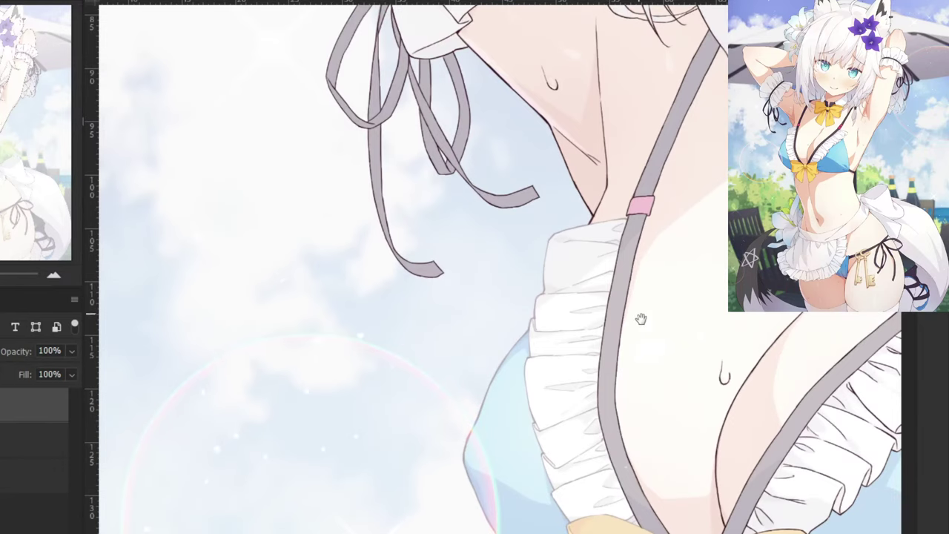
pyautogui.moveTo(641, 319); pyautogui.dragTo(494, 121)
pyautogui.hotkey('ctrl', '+')
pyautogui.hotkey('ctrl', '+')
pyautogui.moveTo(798, 372); pyautogui.dragTo(537, 323)
pyautogui.moveTo(712, 307)
pyautogui.mouseDown()
pyautogui.moveTo(663, 359)
pyautogui.moveTo(695, 325)
pyautogui.moveTo(670, 353)
pyautogui.moveTo(629, 376)
pyautogui.mouseUp()
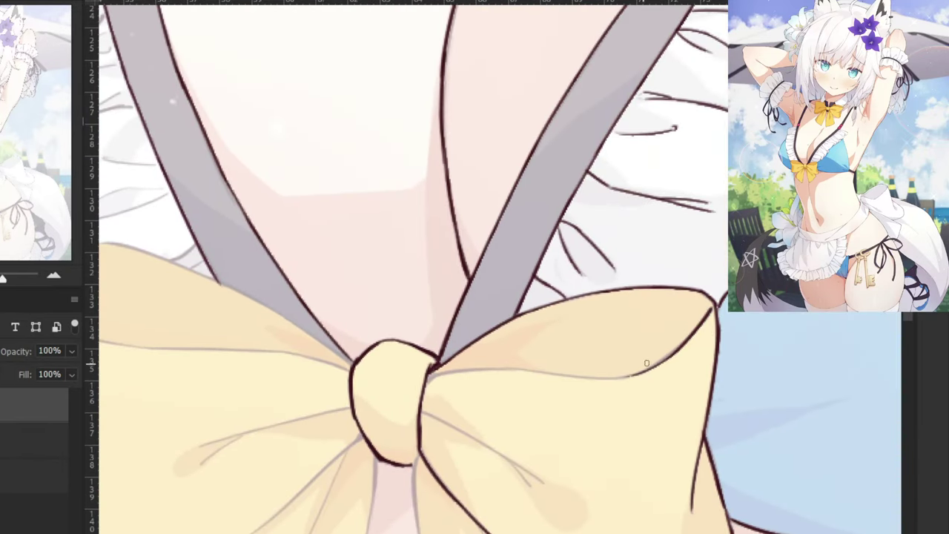
pyautogui.hotkey('ctrl', 'z')
pyautogui.hotkey('ctrl', 'z')
pyautogui.moveTo(689, 336)
pyautogui.mouseDown()
pyautogui.moveTo(635, 375)
pyautogui.moveTo(600, 377)
pyautogui.mouseUp()
pyautogui.hotkey('ctrl', 'z')
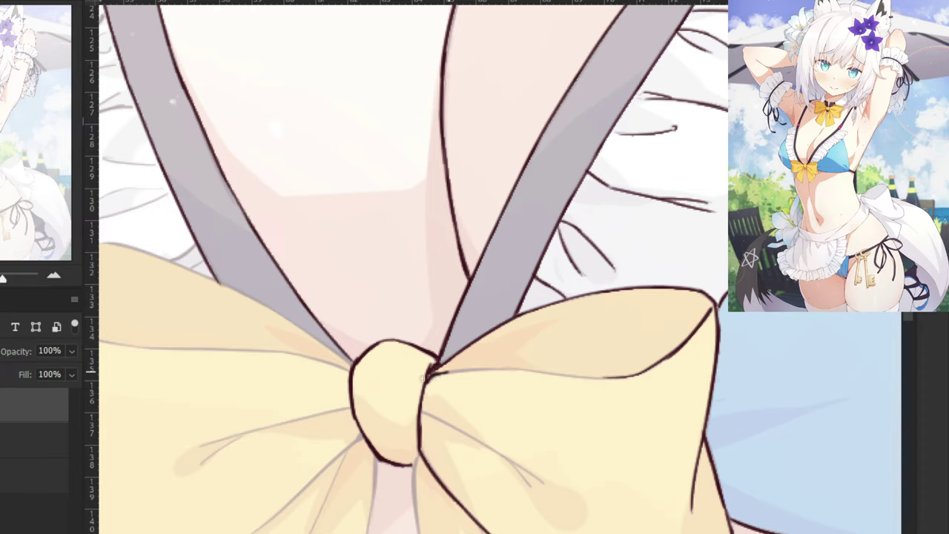
# Complete the right loop's inner fold edge along the faded line to the bow's knot.
pyautogui.hotkey('ctrl', 'z')
pyautogui.moveTo(517, 368); pyautogui.dragTo(435, 375)
pyautogui.hotkey('ctrl', 'z')
pyautogui.moveTo(504, 371); pyautogui.dragTo(603, 379)
pyautogui.hotkey('ctrl', 'z')
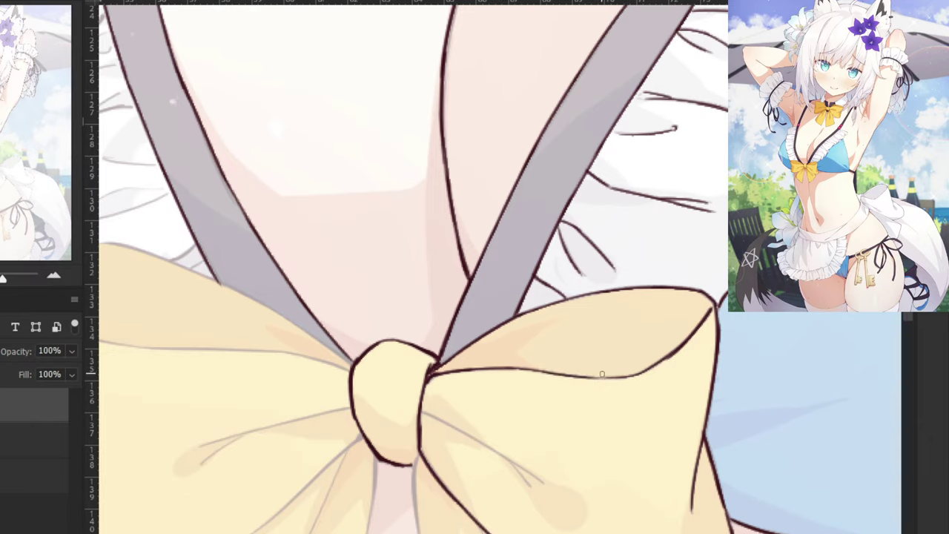
# Ink the forked crease inside the right bow loop, starting at the knot and ending in two short tips.
pyautogui.moveTo(425, 412); pyautogui.dragTo(496, 449)
pyautogui.hotkey('ctrl', 'z')
pyautogui.hotkey('ctrl', 'z')
pyautogui.moveTo(425, 412); pyautogui.dragTo(545, 486)
pyautogui.hotkey('ctrl', 'z')
pyautogui.hotkey('ctrl', 'z')
pyautogui.hotkey('ctrl', 'z')
pyautogui.moveTo(499, 448); pyautogui.dragTo(531, 489)
pyautogui.hotkey('ctrl', 'z')
pyautogui.hotkey('ctrl', 'z')
pyautogui.moveTo(492, 462); pyautogui.dragTo(534, 489)
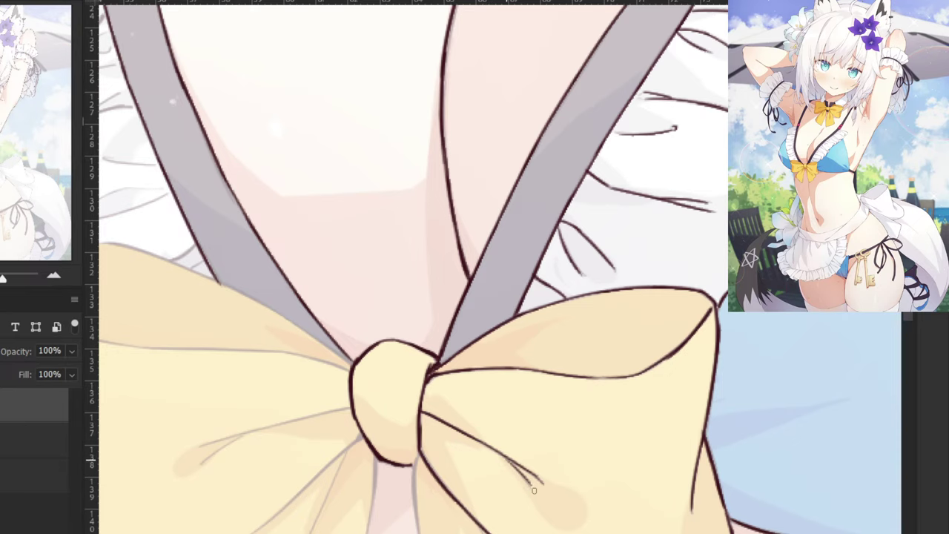
pyautogui.hotkey('ctrl', 'z')
pyautogui.moveTo(498, 451); pyautogui.dragTo(528, 488)
pyautogui.hotkey('ctrl', 'z')
# Ink the diagonal crease on the bow's right ribbon tail, descending from under the loop.
pyautogui.hotkey('ctrl', '-')
pyautogui.hotkey('ctrl', '-')
pyautogui.moveTo(318, 383); pyautogui.dragTo(341, 235)
pyautogui.moveTo(457, 312)
pyautogui.mouseDown()
pyautogui.moveTo(435, 302)
pyautogui.moveTo(364, 309)
pyautogui.mouseUp()
pyautogui.hotkey('ctrl', '+')
pyautogui.hotkey('ctrl', '+')
pyautogui.moveTo(241, 185); pyautogui.dragTo(326, 321)
pyautogui.hotkey('ctrl', 'z')
pyautogui.hotkey('ctrl', 'z')
pyautogui.moveTo(244, 185); pyautogui.dragTo(341, 328)
# Ink the upper part of the right ribbon tail's inner edge, starting from the knot.
pyautogui.hotkey('ctrl', '-')
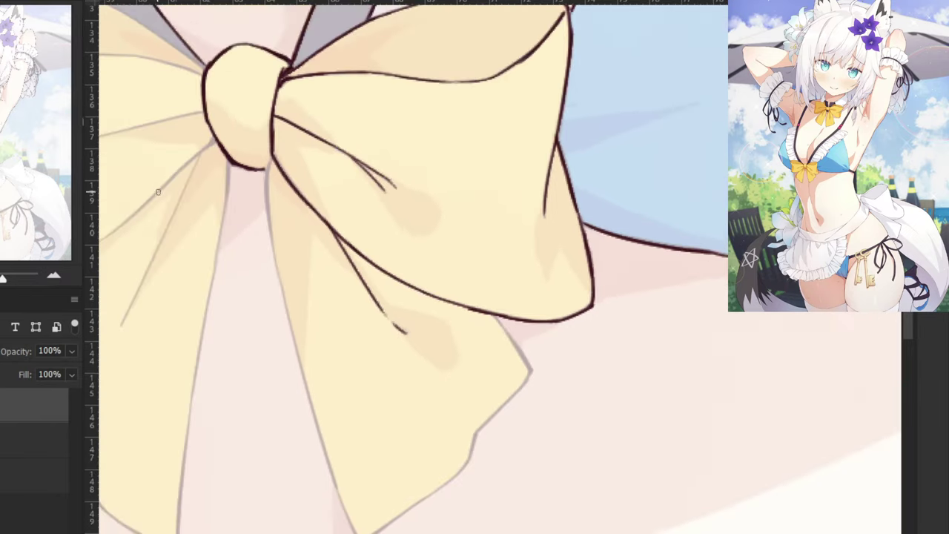
pyautogui.moveTo(188, 190); pyautogui.dragTo(282, 167)
pyautogui.hotkey('ctrl', 'z')
pyautogui.moveTo(361, 145); pyautogui.dragTo(361, 195)
pyautogui.moveTo(361, 162)
pyautogui.mouseDown()
pyautogui.moveTo(378, 287)
pyautogui.moveTo(404, 372)
pyautogui.mouseUp()
pyautogui.hotkey('ctrl', 'z')
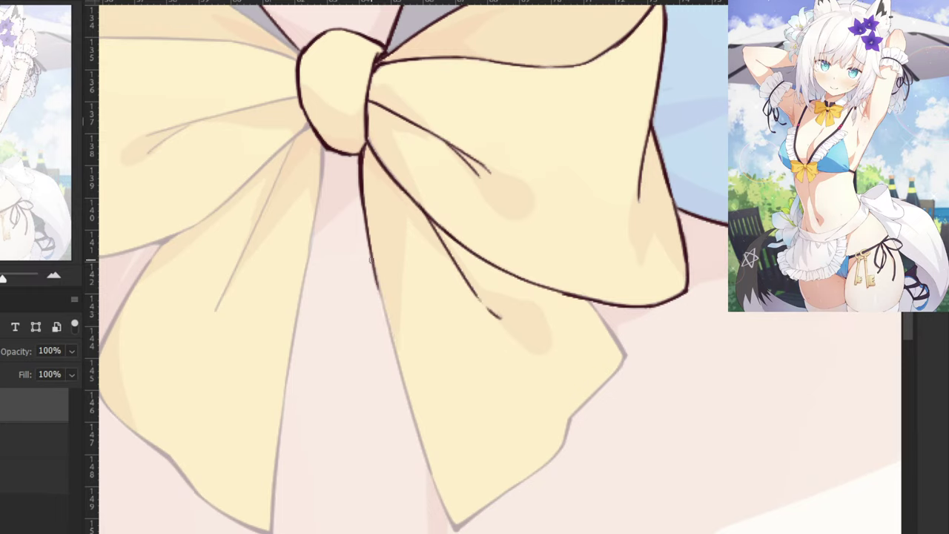
pyautogui.moveTo(373, 261); pyautogui.dragTo(429, 464)
pyautogui.hotkey('ctrl', 'z')
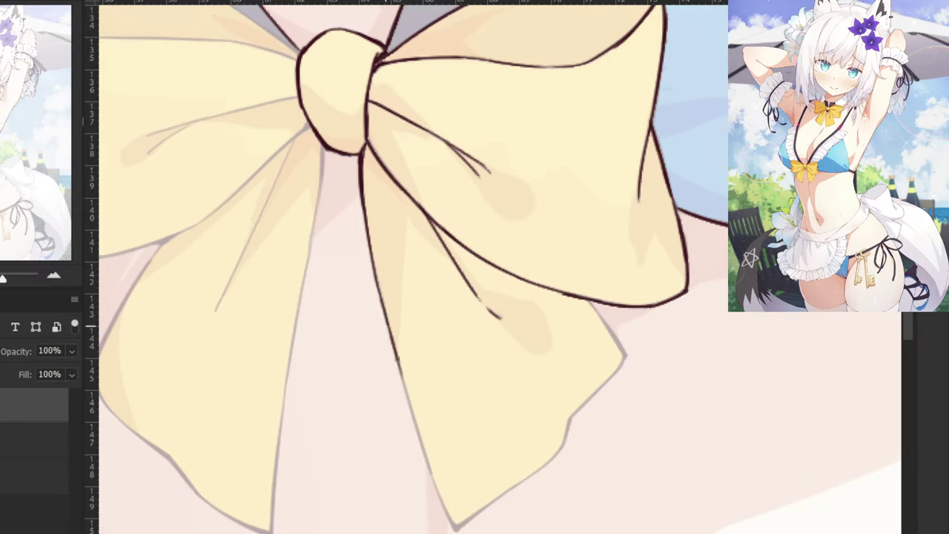
# Extend the right ribbon tail's inner edge down to its pointed lower tip.
pyautogui.moveTo(390, 333); pyautogui.dragTo(437, 494)
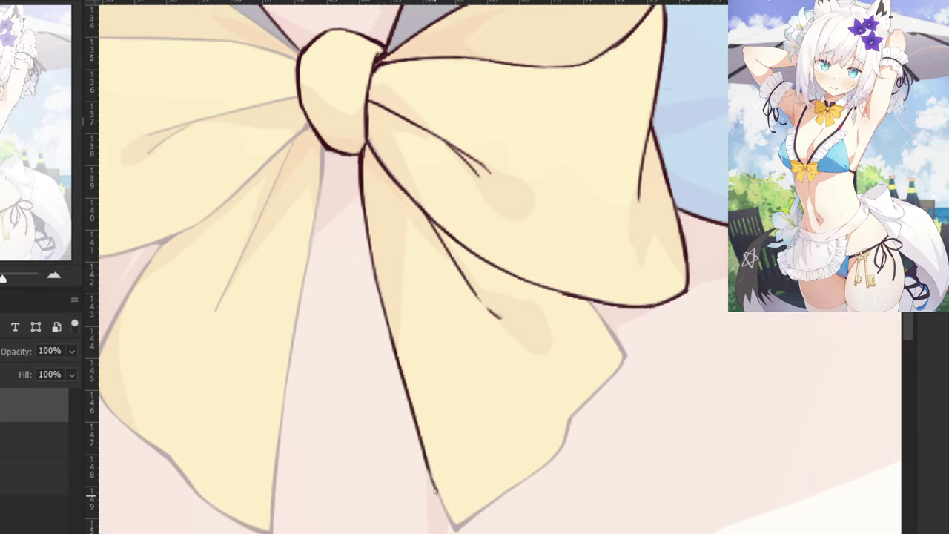
pyautogui.moveTo(426, 457); pyautogui.dragTo(454, 527)
pyautogui.hotkey('ctrl', 'z')
pyautogui.hotkey('ctrl', 'z')
pyautogui.moveTo(432, 481); pyautogui.dragTo(454, 529)
# Ink the right ribbon tail's outer edge from beneath the loop around its side corner.
pyautogui.moveTo(585, 297)
pyautogui.mouseDown()
pyautogui.moveTo(625, 356)
pyautogui.moveTo(581, 403)
pyautogui.mouseUp()
pyautogui.hotkey('ctrl', 'z')
pyautogui.hotkey('ctrl', 'z')
pyautogui.hotkey('ctrl', 'z')
pyautogui.hotkey('ctrl', 'z')
pyautogui.moveTo(625, 359); pyautogui.dragTo(570, 421)
pyautogui.hotkey('ctrl', 'z')
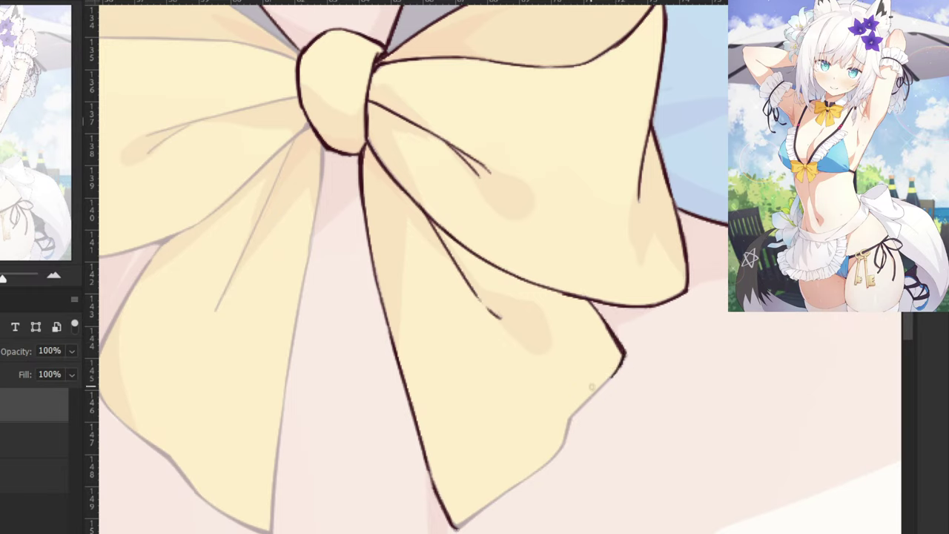
# Continue the right ribbon tail's end line from the side corner through the wavy notch.
pyautogui.moveTo(617, 368)
pyautogui.mouseDown()
pyautogui.moveTo(571, 417)
pyautogui.moveTo(584, 406)
pyautogui.moveTo(562, 450)
pyautogui.mouseUp()
pyautogui.hotkey('ctrl', 'z')
pyautogui.hotkey('ctrl', 'z')
pyautogui.hotkey('ctrl', 'z')
pyautogui.hotkey('ctrl', 'z')
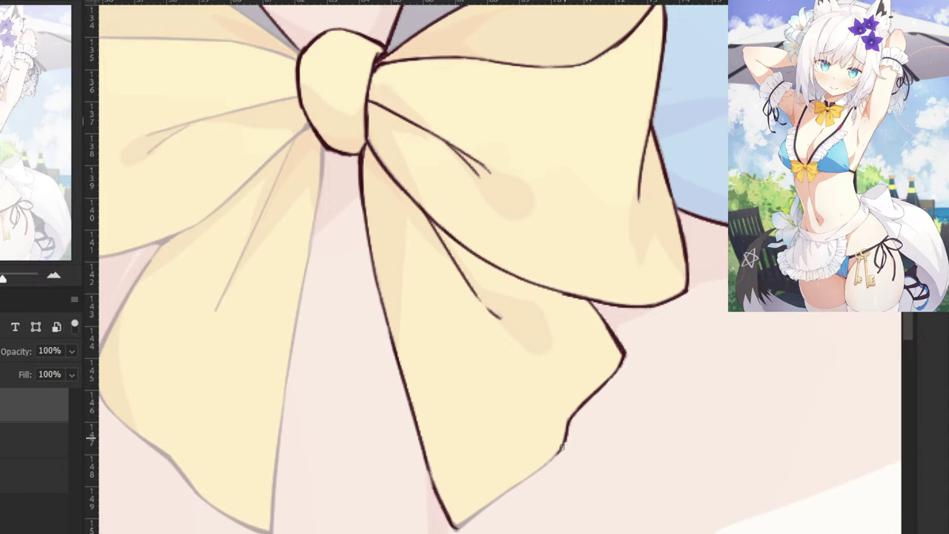
# Close the right ribbon tail's outline by inking its bottom edge from the notch to the pointed tip.
pyautogui.moveTo(562, 449); pyautogui.dragTo(484, 510)
pyautogui.hotkey('ctrl', 'z')
pyautogui.moveTo(531, 474)
pyautogui.mouseDown()
pyautogui.moveTo(457, 528)
pyautogui.moveTo(469, 511)
pyautogui.mouseUp()
pyautogui.hotkey('ctrl', 'z')
pyautogui.hotkey('ctrl', 'z')
pyautogui.hotkey('ctrl', 'z')
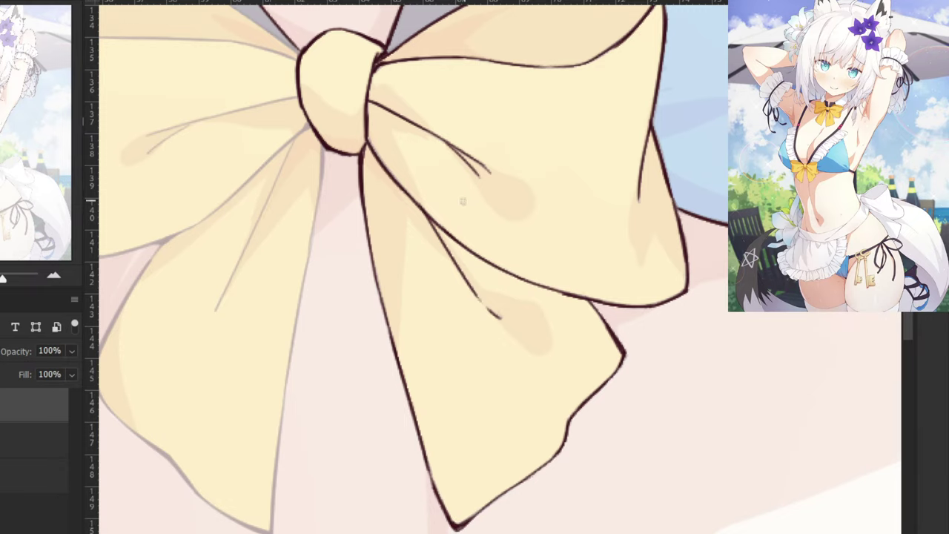
# Ink the first short piece of the left frill's top edge beside the strap, just below the pink band.
pyautogui.hotkey('ctrl', '-')
pyautogui.hotkey('ctrl', '-')
pyautogui.moveTo(310, 193); pyautogui.dragTo(483, 290)
pyautogui.scroll(3, 422, 109)
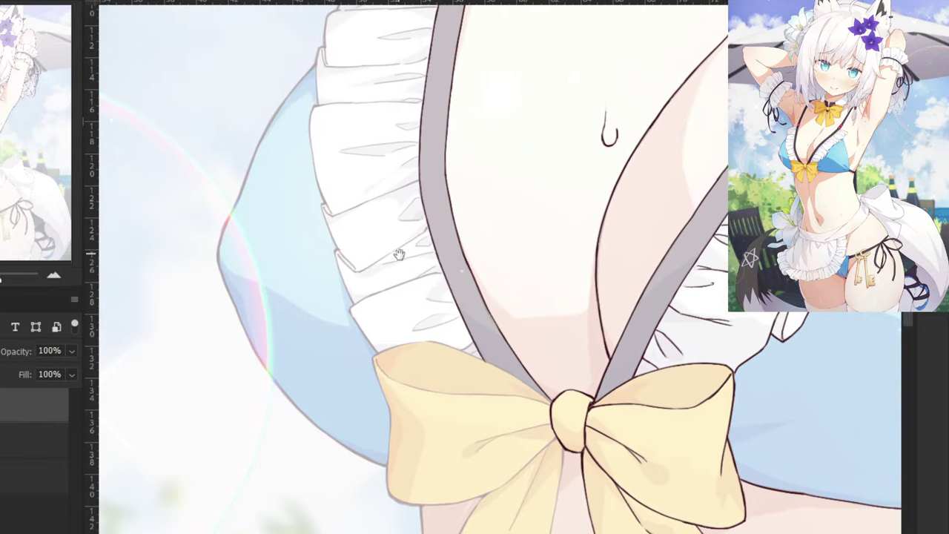
pyautogui.scroll(3, 392, 260)
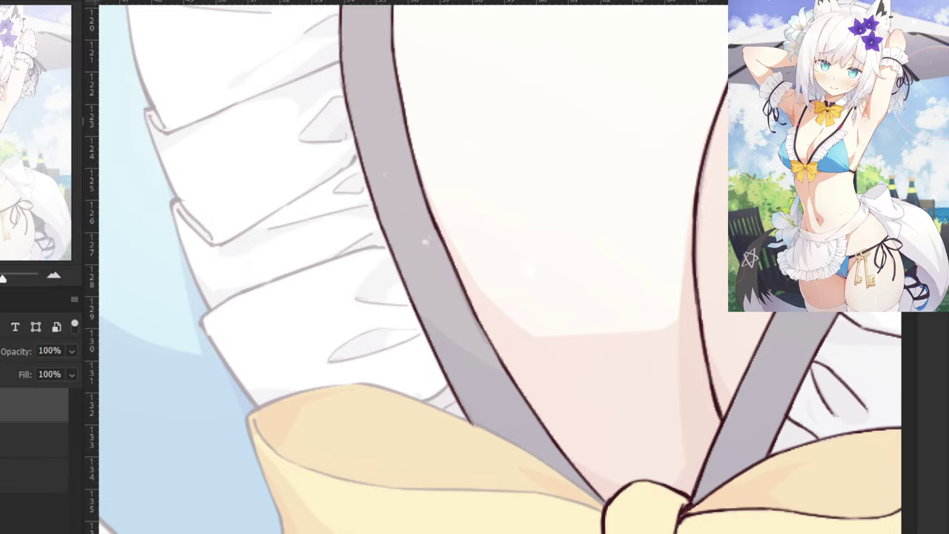
pyautogui.hotkey('ctrl', '-')
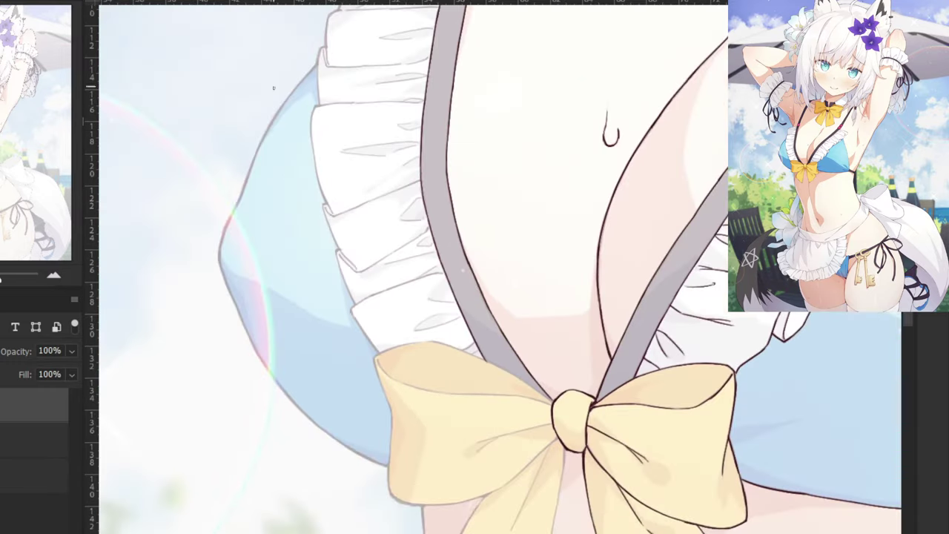
pyautogui.moveTo(243, 67); pyautogui.dragTo(341, 317)
pyautogui.moveTo(421, 121); pyautogui.dragTo(403, 246)
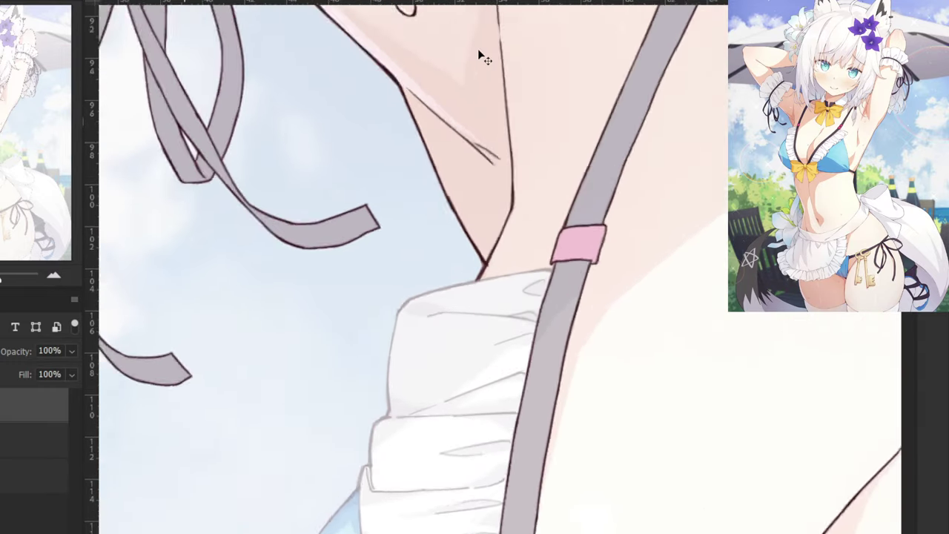
pyautogui.scroll(3, 478, 48)
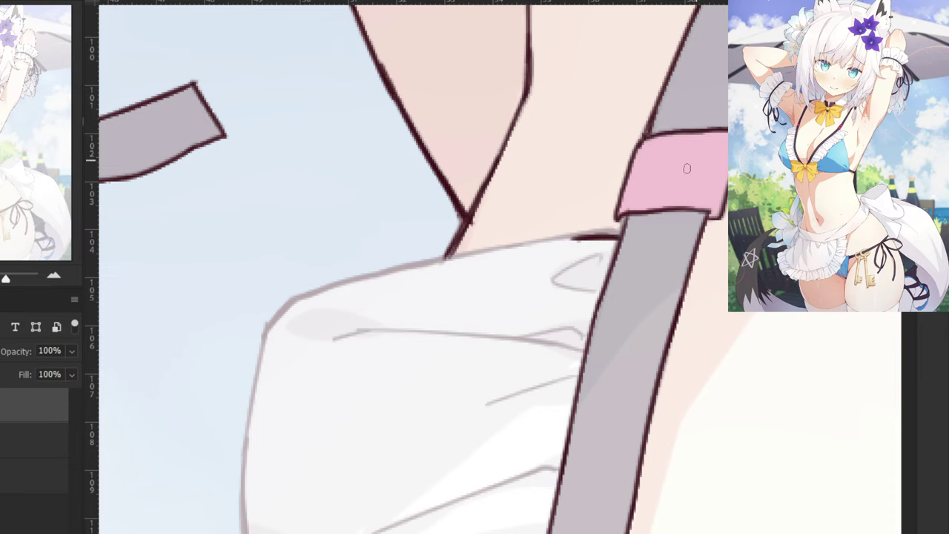
pyautogui.scroll(-2, 586, 244)
pyautogui.hotkey('ctrl', 'z')
pyautogui.moveTo(578, 255); pyautogui.dragTo(544, 258)
pyautogui.hotkey('ctrl', 'z')
pyautogui.hotkey('ctrl', 'z')
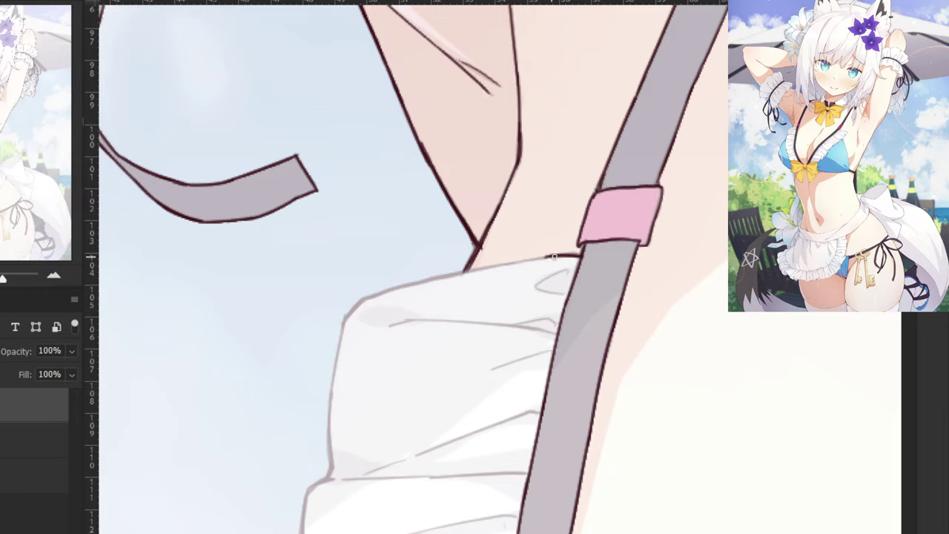
# Extend the left frill's top edge from the strap to just past the armpit line.
pyautogui.moveTo(546, 257); pyautogui.dragTo(452, 277)
pyautogui.hotkey('ctrl', 'z')
pyautogui.hotkey('ctrl', 'z')
pyautogui.moveTo(547, 256); pyautogui.dragTo(433, 278)
pyautogui.hotkey('ctrl', 'z')
pyautogui.hotkey('ctrl', 'z')
pyautogui.hotkey('ctrl', 'z')
pyautogui.hotkey('ctrl', 'z')
pyautogui.moveTo(549, 258); pyautogui.dragTo(444, 277)
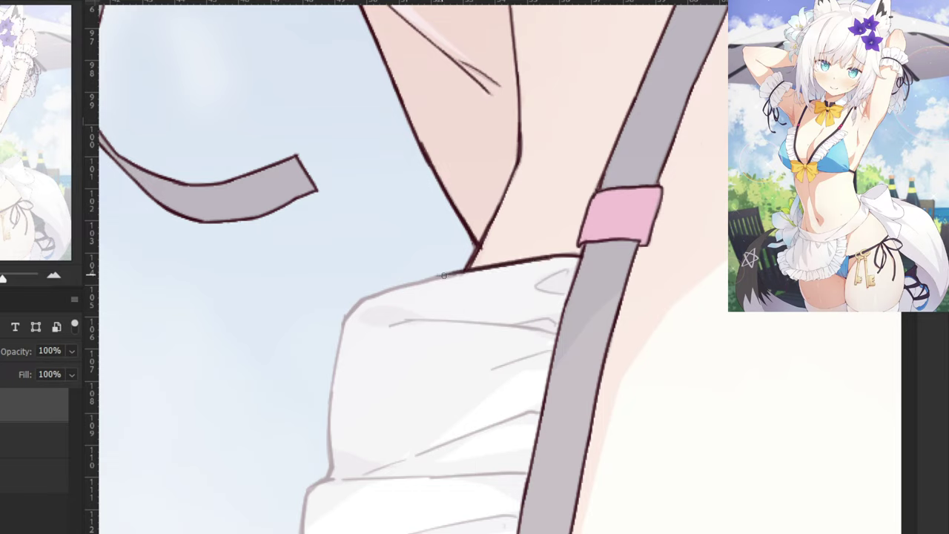
pyautogui.hotkey('ctrl', 'z')
pyautogui.hotkey('ctrl', 'z')
# Redraw the left frill's top edge and carry it farther toward the upper outer corner.
pyautogui.moveTo(553, 256); pyautogui.dragTo(393, 283)
pyautogui.hotkey('ctrl', 'z')
pyautogui.moveTo(463, 273)
pyautogui.mouseDown()
pyautogui.moveTo(396, 291)
pyautogui.moveTo(424, 280)
pyautogui.moveTo(404, 286)
pyautogui.mouseUp()
pyautogui.hotkey('ctrl', 'z')
pyautogui.moveTo(461, 274); pyautogui.dragTo(397, 289)
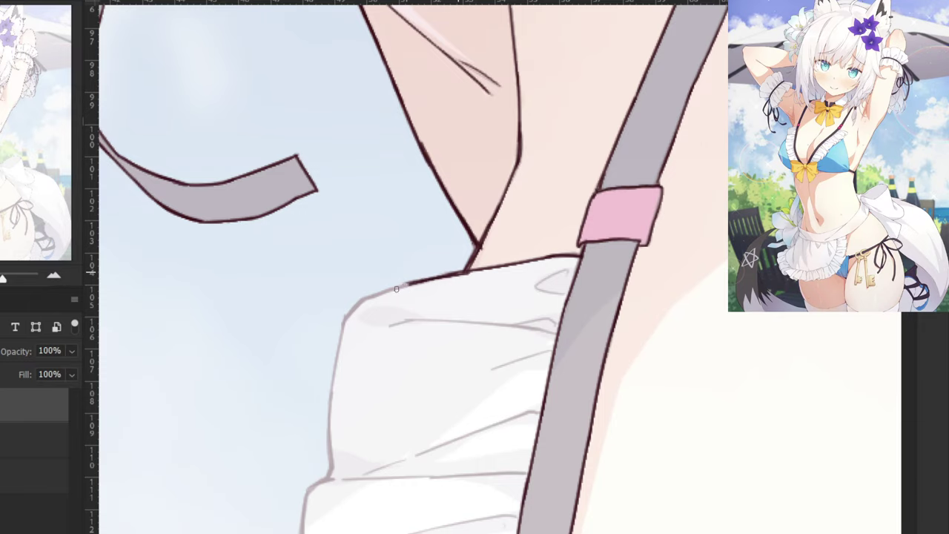
pyautogui.hotkey('ctrl', 'z')
pyautogui.hotkey('ctrl', 'z')
# Ink around the left frill's upper outer corner and down the outer side of its top tier.
pyautogui.moveTo(469, 273)
pyautogui.mouseDown()
pyautogui.moveTo(393, 287)
pyautogui.moveTo(440, 280)
pyautogui.moveTo(355, 304)
pyautogui.moveTo(341, 324)
pyautogui.moveTo(372, 244)
pyautogui.mouseUp()
pyautogui.hotkey('ctrl', 'z')
pyautogui.hotkey('ctrl', '+')
pyautogui.hotkey('ctrl', 'z')
pyautogui.moveTo(385, 190)
pyautogui.mouseDown()
pyautogui.moveTo(370, 297)
pyautogui.moveTo(364, 287)
pyautogui.moveTo(361, 376)
pyautogui.mouseUp()
pyautogui.moveTo(367, 296); pyautogui.dragTo(359, 425)
# Ink the small pointed fold beside the strap and the long horizontal fold line across the frill's top tier.
pyautogui.moveTo(722, 113)
pyautogui.mouseDown()
pyautogui.moveTo(677, 137)
pyautogui.moveTo(711, 152)
pyautogui.moveTo(674, 135)
pyautogui.moveTo(708, 148)
pyautogui.mouseUp()
pyautogui.hotkey('ctrl', 'z')
pyautogui.hotkey('ctrl', 'z')
pyautogui.moveTo(454, 197)
pyautogui.mouseDown()
pyautogui.moveTo(493, 187)
pyautogui.moveTo(617, 201)
pyautogui.mouseUp()
pyautogui.hotkey('ctrl', 'z')
pyautogui.hotkey('ctrl', 'z')
pyautogui.moveTo(453, 197); pyautogui.dragTo(617, 194)
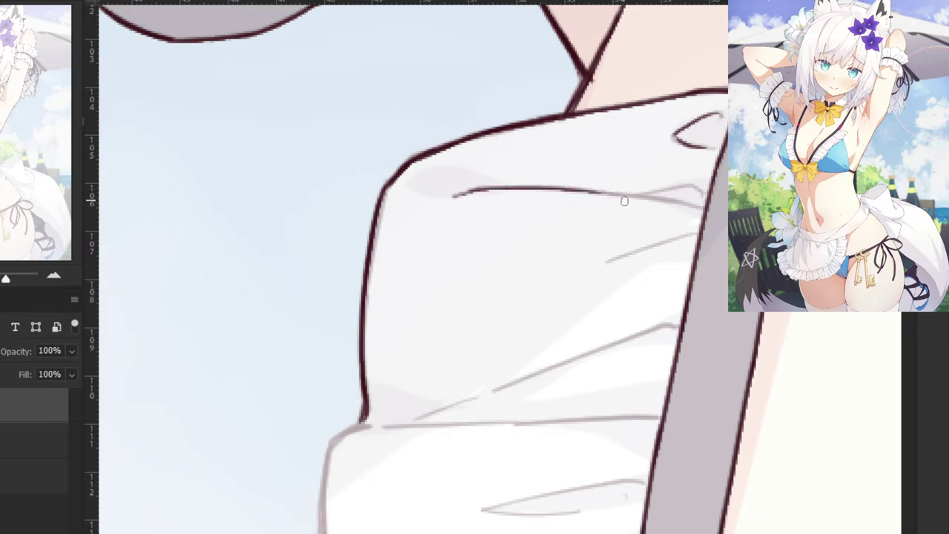
pyautogui.moveTo(556, 189); pyautogui.dragTo(663, 200)
pyautogui.hotkey('ctrl', 'z')
pyautogui.moveTo(550, 189); pyautogui.dragTo(701, 211)
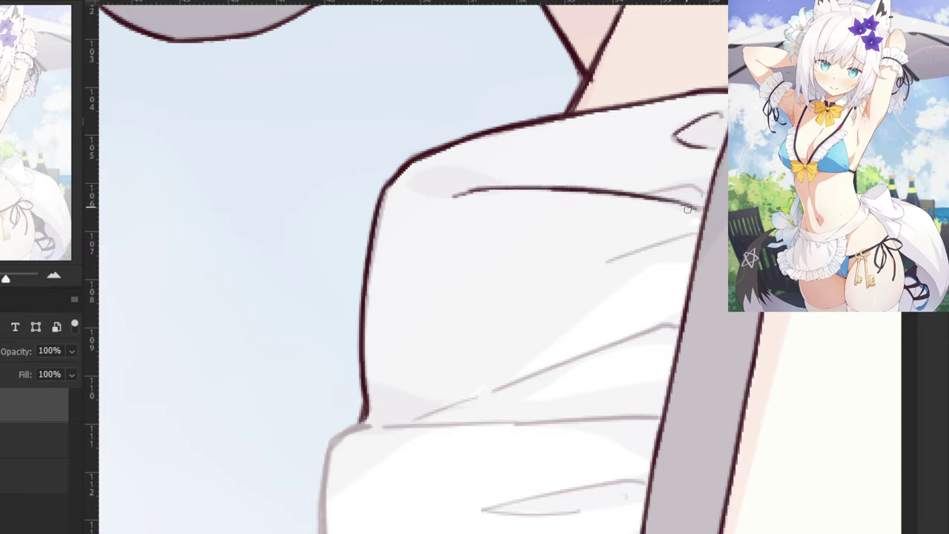
# Add the short curved branch above the strap end of the horizontal fold line.
pyautogui.hotkey('ctrl', 'z')
pyautogui.moveTo(634, 194); pyautogui.dragTo(703, 194)
pyautogui.hotkey('ctrl', 'z')
pyautogui.hotkey('ctrl', 'z')
# Ink the short diagonal crease running from the strap below the horizontal fold in the frill's top tier.
pyautogui.moveTo(701, 231); pyautogui.dragTo(604, 269)
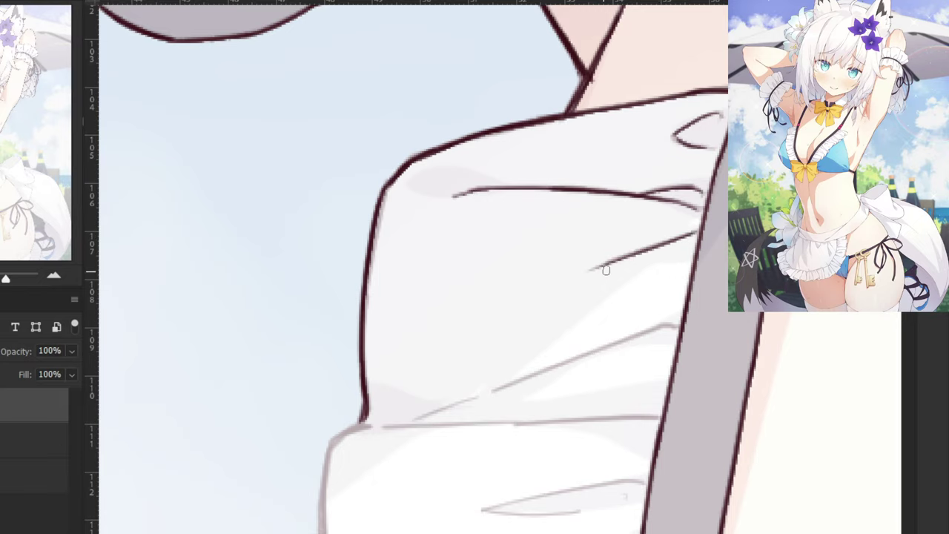
pyautogui.hotkey('ctrl', 'z')
pyautogui.moveTo(705, 236)
pyautogui.mouseDown()
pyautogui.moveTo(586, 276)
pyautogui.moveTo(598, 268)
pyautogui.mouseUp()
pyautogui.hotkey('ctrl', 'z')
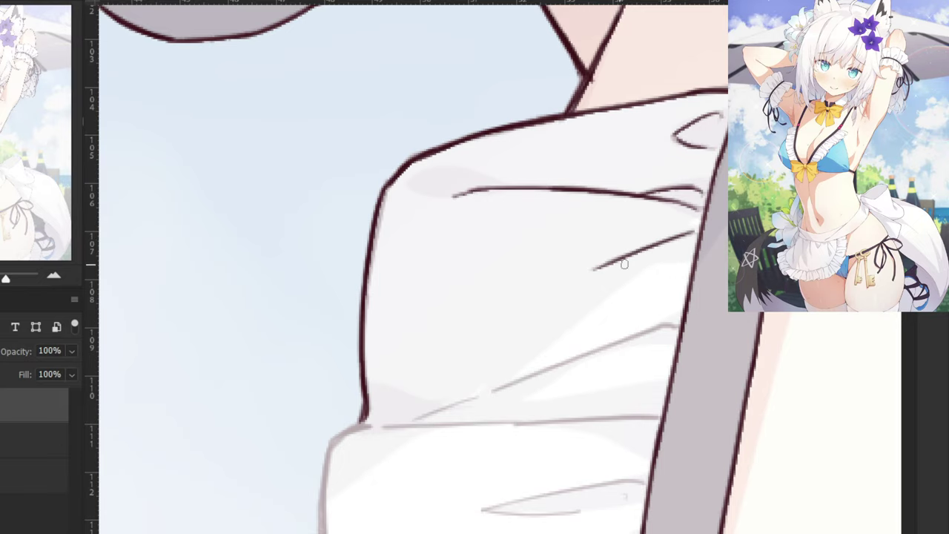
pyautogui.hotkey('ctrl', 'z')
pyautogui.moveTo(693, 230)
pyautogui.mouseDown()
pyautogui.moveTo(607, 264)
pyautogui.moveTo(637, 253)
pyautogui.moveTo(614, 262)
pyautogui.mouseUp()
pyautogui.hotkey('ctrl', 'z')
pyautogui.hotkey('ctrl', 'z')
pyautogui.moveTo(695, 231); pyautogui.dragTo(603, 267)
pyautogui.hotkey('ctrl', 'z')
# Ink the long diagonal crease from the strap down toward the lower outer corner of the frill's top tier.
pyautogui.hotkey('ctrl', '-')
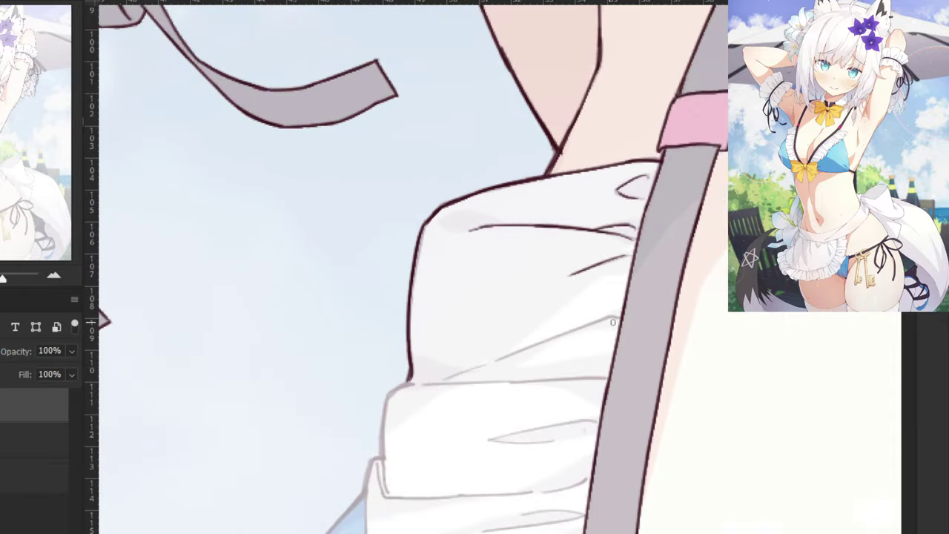
pyautogui.moveTo(623, 318); pyautogui.dragTo(518, 350)
pyautogui.hotkey('ctrl', 'z')
pyautogui.hotkey('ctrl', 'z')
pyautogui.moveTo(572, 336)
pyautogui.mouseDown()
pyautogui.moveTo(496, 357)
pyautogui.moveTo(536, 342)
pyautogui.moveTo(497, 358)
pyautogui.moveTo(506, 353)
pyautogui.moveTo(452, 382)
pyautogui.moveTo(479, 368)
pyautogui.moveTo(450, 378)
pyautogui.mouseUp()
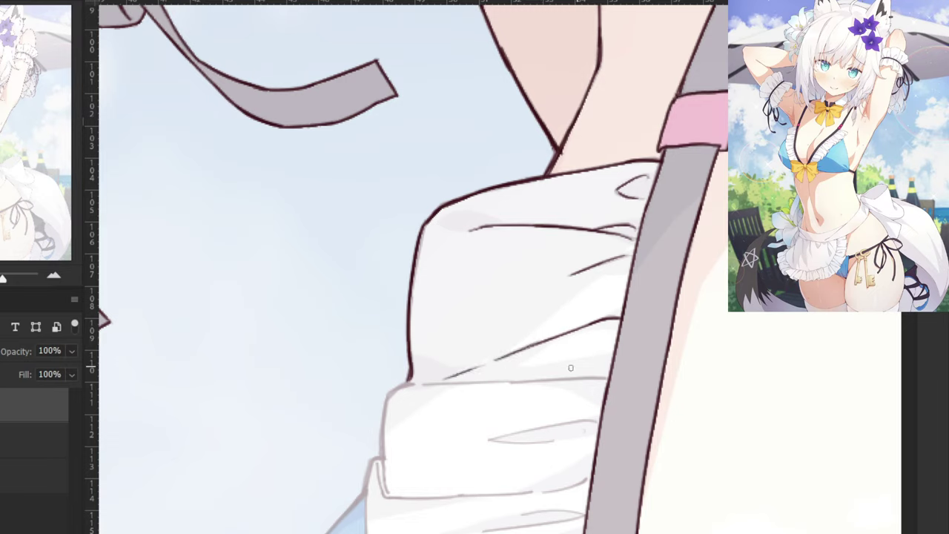
# Ink the horizontal seam between the frill's top and second tiers, from the strap toward the outer side.
pyautogui.moveTo(607, 377); pyautogui.dragTo(421, 385)
pyautogui.hotkey('ctrl', 'z')
pyautogui.hotkey('ctrl', 'z')
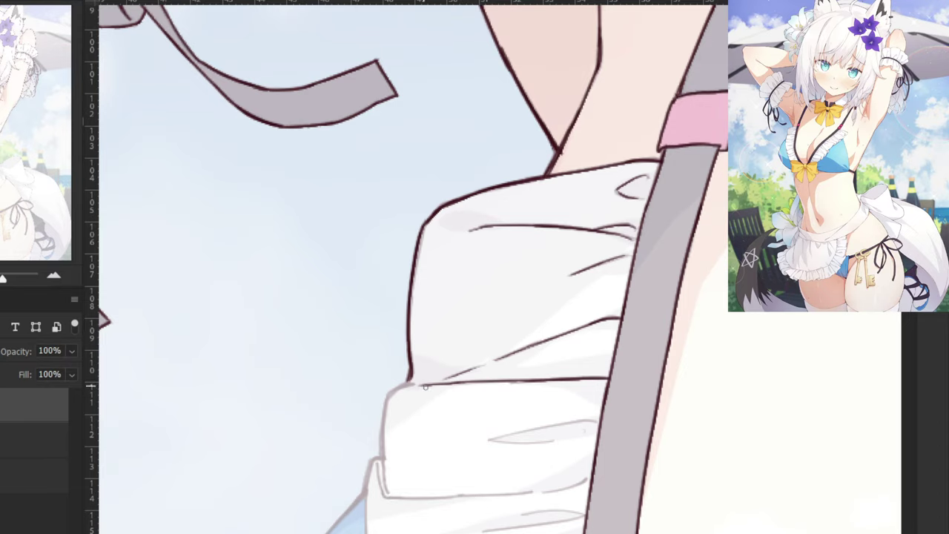
# Ink the upper outer corner of the frill's second tier, starting from the base of the top tier's side.
pyautogui.hotkey('ctrl', '+')
pyautogui.hotkey('ctrl', 'z')
pyautogui.moveTo(415, 427); pyautogui.dragTo(343, 428)
pyautogui.hotkey('ctrl', '-')
pyautogui.hotkey('ctrl', '+')
pyautogui.moveTo(341, 387); pyautogui.dragTo(418, 314)
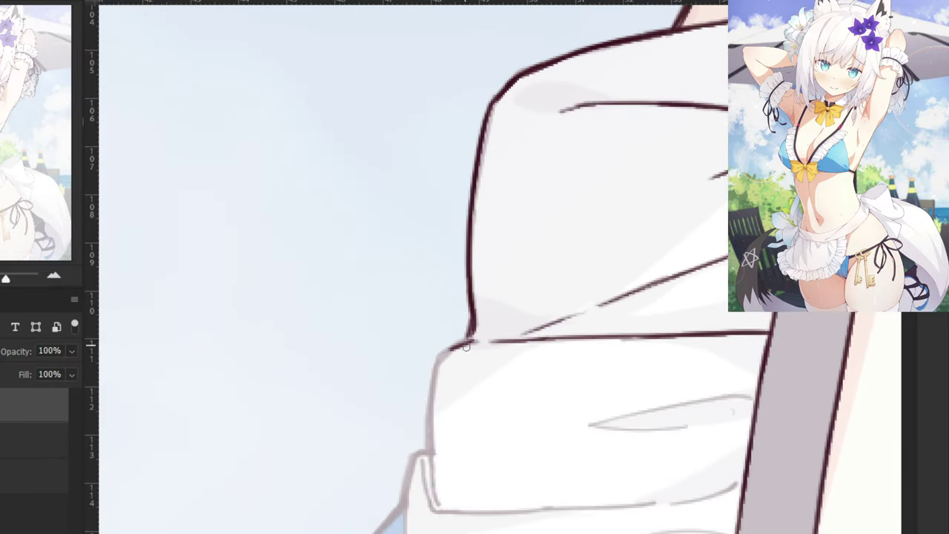
pyautogui.moveTo(455, 347)
pyautogui.mouseDown()
pyautogui.moveTo(435, 368)
pyautogui.moveTo(455, 351)
pyautogui.moveTo(442, 361)
pyautogui.moveTo(428, 417)
pyautogui.mouseUp()
pyautogui.hotkey('ctrl', 'z')
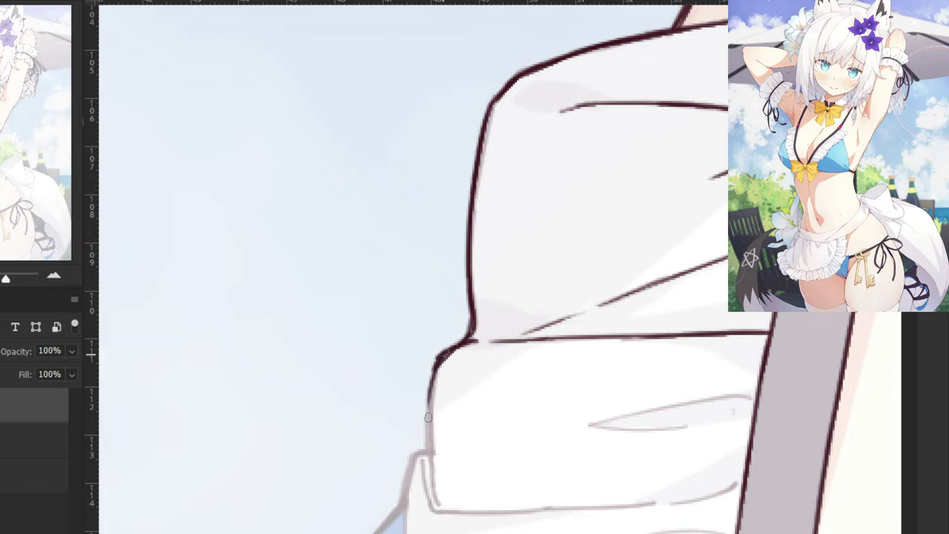
# Ink the second tier's outer side down to the fold at the start of the third tier.
pyautogui.moveTo(436, 359); pyautogui.dragTo(429, 446)
pyautogui.hotkey('ctrl', 'z')
pyautogui.moveTo(433, 380)
pyautogui.mouseDown()
pyautogui.moveTo(429, 467)
pyautogui.moveTo(438, 500)
pyautogui.mouseUp()
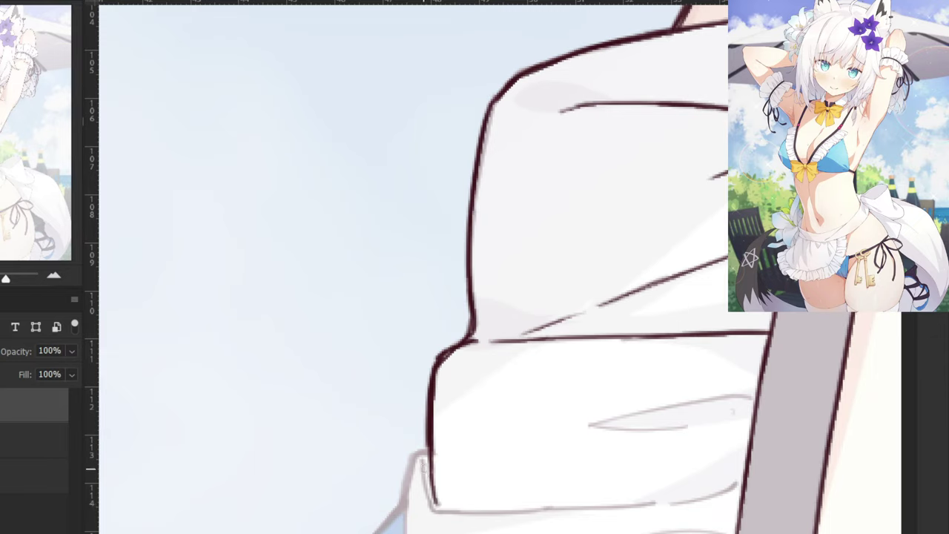
# Ink the small fold at the second tier's lower outer corner and the seam between the frill's second and third tiers.
pyautogui.moveTo(423, 461); pyautogui.dragTo(435, 510)
pyautogui.hotkey('ctrl', 'z')
pyautogui.moveTo(737, 485)
pyautogui.mouseDown()
pyautogui.moveTo(664, 504)
pyautogui.moveTo(458, 512)
pyautogui.mouseUp()
pyautogui.hotkey('ctrl', 'z')
pyautogui.hotkey('ctrl', 'z')
pyautogui.hotkey('ctrl', 'z')
pyautogui.moveTo(552, 507)
pyautogui.mouseDown()
pyautogui.moveTo(430, 513)
pyautogui.moveTo(482, 512)
pyautogui.moveTo(454, 512)
pyautogui.moveTo(463, 512)
pyautogui.mouseUp()
pyautogui.hotkey('ctrl', 'z')
pyautogui.hotkey('ctrl', 'z')
pyautogui.hotkey('ctrl', 'z')
pyautogui.hotkey('ctrl', 'z')
# Ink both edges of the narrow pointed crease beside the strap on the frill's second tier.
pyautogui.moveTo(752, 397); pyautogui.dragTo(605, 419)
pyautogui.hotkey('ctrl', 'z')
pyautogui.moveTo(705, 399); pyautogui.dragTo(586, 425)
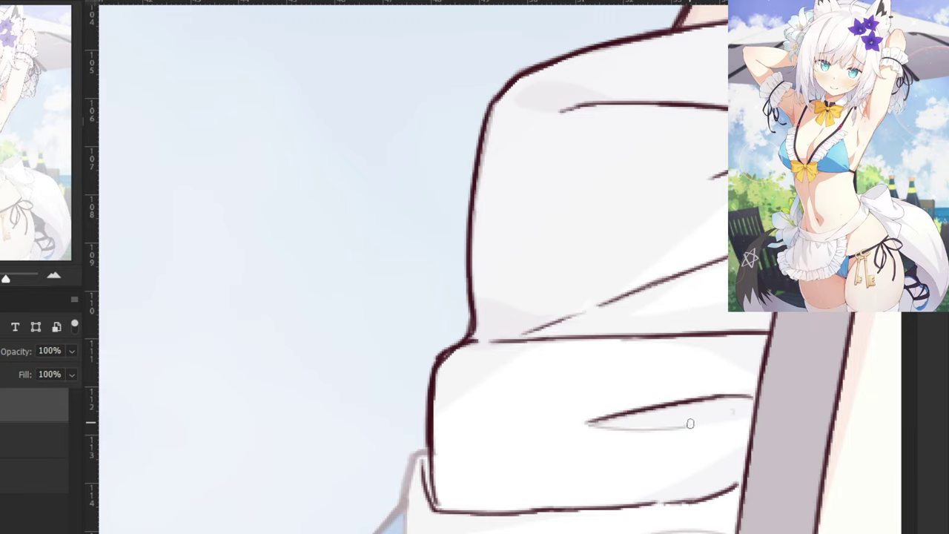
pyautogui.moveTo(689, 426)
pyautogui.mouseDown()
pyautogui.moveTo(574, 423)
pyautogui.moveTo(617, 431)
pyautogui.moveTo(586, 422)
pyautogui.mouseUp()
pyautogui.hotkey('ctrl', 'z')
pyautogui.hotkey('ctrl', 'z')
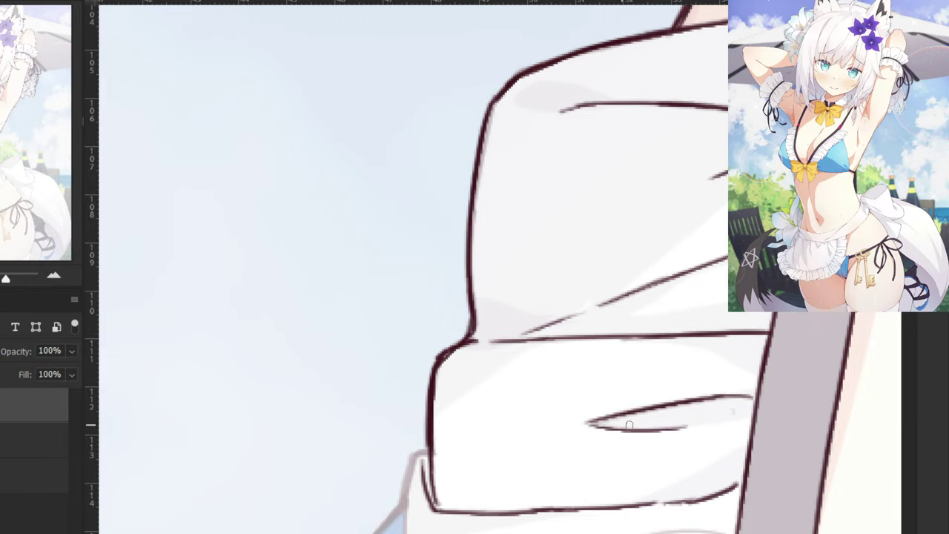
# Ink the third tier's upper outer corner and its outer side down to the fourth tier.
pyautogui.hotkey('ctrl', '-')
pyautogui.moveTo(318, 418); pyautogui.dragTo(260, 250)
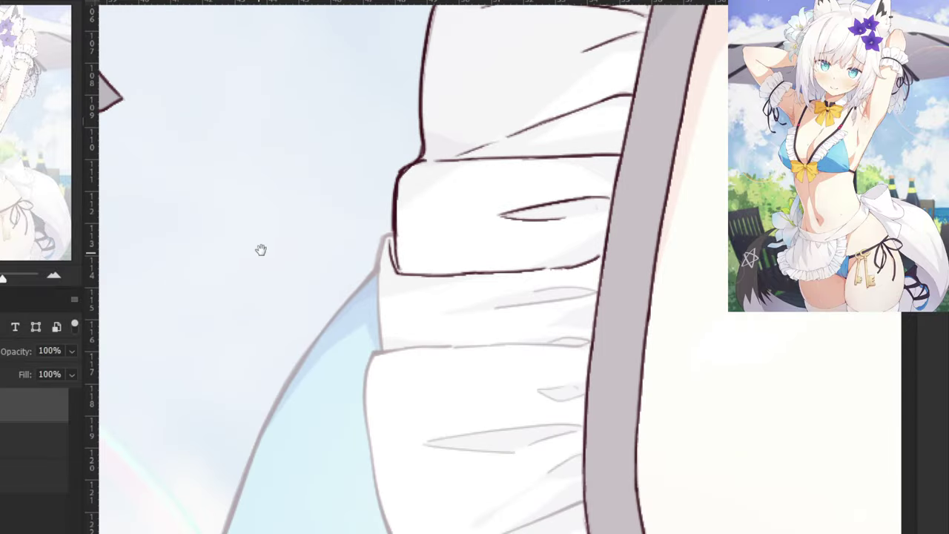
pyautogui.hotkey('ctrl', '+')
pyautogui.moveTo(342, 199)
pyautogui.mouseDown()
pyautogui.moveTo(319, 215)
pyautogui.moveTo(315, 278)
pyautogui.mouseUp()
pyautogui.moveTo(316, 239); pyautogui.dragTo(320, 337)
pyautogui.moveTo(316, 273); pyautogui.dragTo(323, 359)
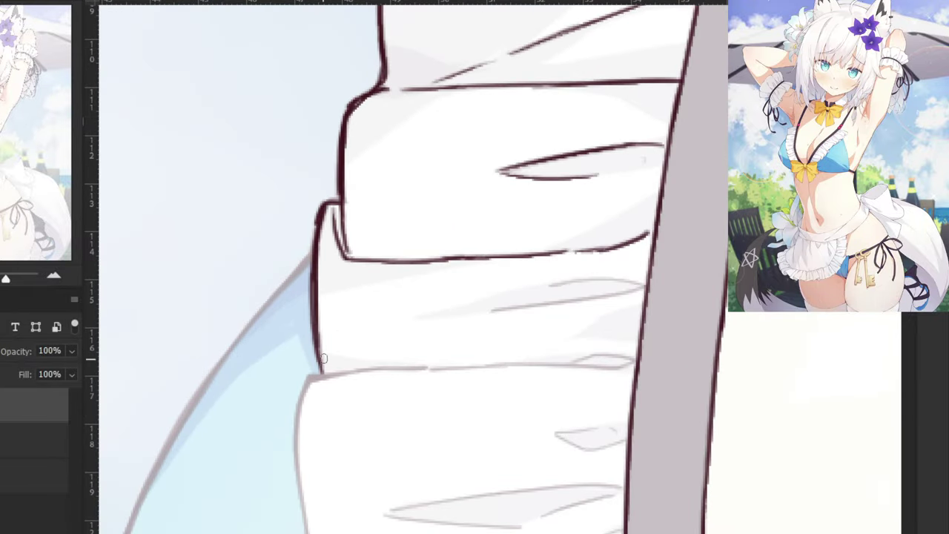
# Ink the two narrow creases meeting beside the strap on the frill's third tier.
pyautogui.moveTo(551, 286)
pyautogui.mouseDown()
pyautogui.moveTo(617, 281)
pyautogui.moveTo(572, 281)
pyautogui.mouseUp()
pyautogui.hotkey('ctrl', 'z')
pyautogui.hotkey('ctrl', 'z')
pyautogui.moveTo(640, 284); pyautogui.dragTo(553, 287)
pyautogui.moveTo(642, 286)
pyautogui.mouseDown()
pyautogui.moveTo(527, 318)
pyautogui.moveTo(488, 312)
pyautogui.mouseUp()
pyautogui.hotkey('ctrl', 'z')
pyautogui.hotkey('ctrl', 'z')
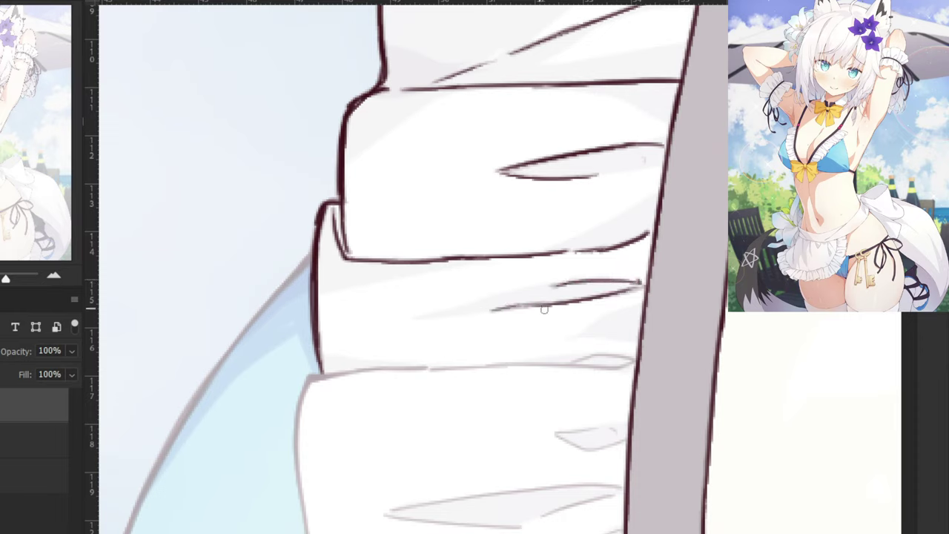
# Ink the small oval fold beside the strap at the base of the frill's third tier.
pyautogui.moveTo(579, 362)
pyautogui.mouseDown()
pyautogui.moveTo(634, 359)
pyautogui.moveTo(574, 362)
pyautogui.mouseUp()
pyautogui.hotkey('ctrl', 'z')
pyautogui.moveTo(634, 360); pyautogui.dragTo(500, 366)
pyautogui.hotkey('ctrl', 'z')
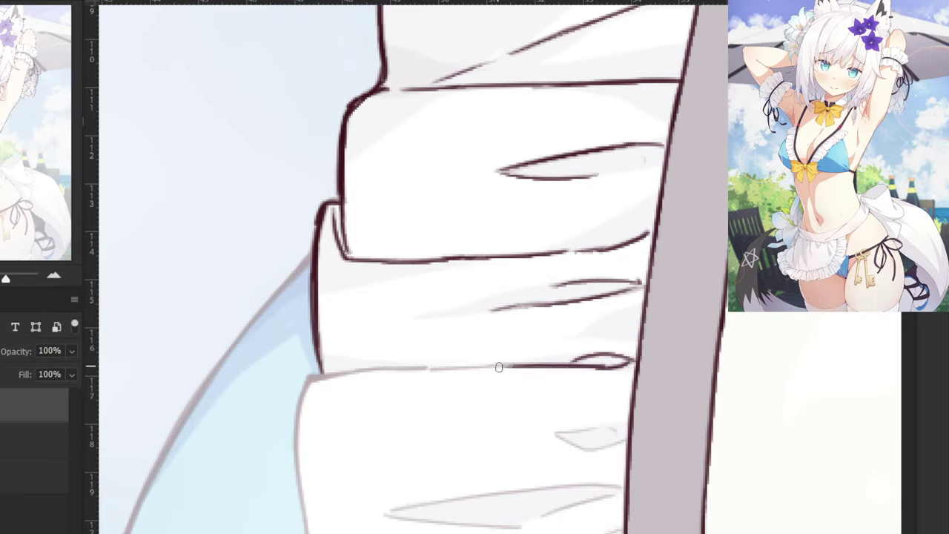
pyautogui.hotkey('ctrl', 'z')
pyautogui.moveTo(602, 367); pyautogui.dragTo(503, 367)
pyautogui.hotkey('ctrl', 'z')
pyautogui.hotkey('ctrl', '-')
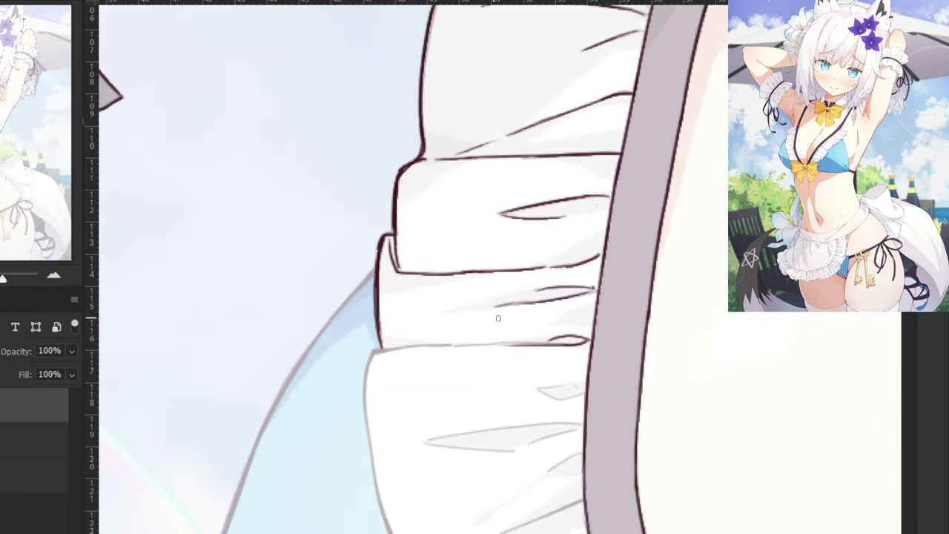
pyautogui.hotkey('ctrl', 'z')
pyautogui.hotkey('ctrl', '+')
pyautogui.hotkey('ctrl', 'z')
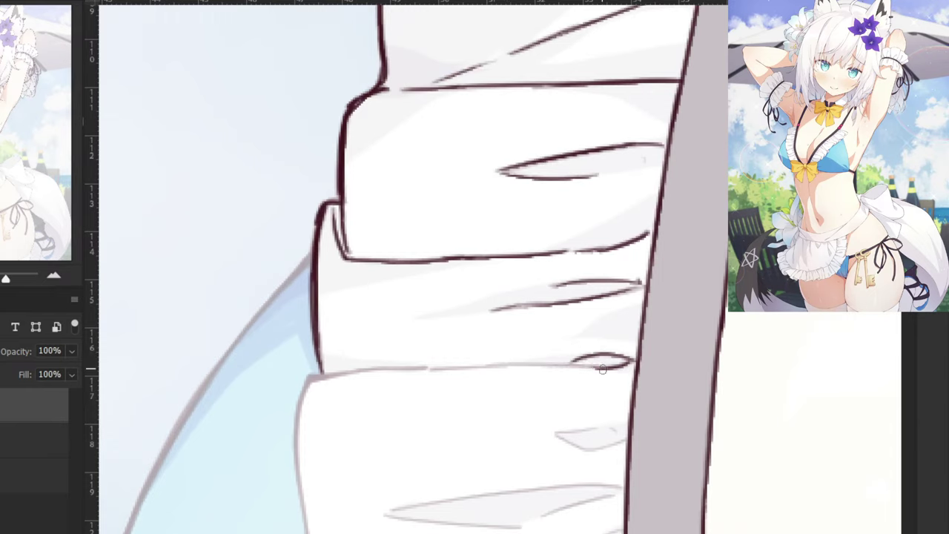
pyautogui.hotkey('ctrl', 'z')
# Ink the seam between the frill's third and fourth tiers from the oval fold to about its middle.
pyautogui.moveTo(602, 367); pyautogui.dragTo(461, 368)
pyautogui.moveTo(519, 363); pyautogui.dragTo(364, 373)
pyautogui.hotkey('ctrl', 'z')
pyautogui.hotkey('ctrl', 'z')
pyautogui.moveTo(511, 357)
pyautogui.mouseDown()
pyautogui.moveTo(402, 372)
pyautogui.moveTo(494, 365)
pyautogui.moveTo(436, 369)
pyautogui.mouseUp()
pyautogui.hotkey('ctrl', 'z')
pyautogui.hotkey('ctrl', 'z')
pyautogui.hotkey('ctrl', 'z')
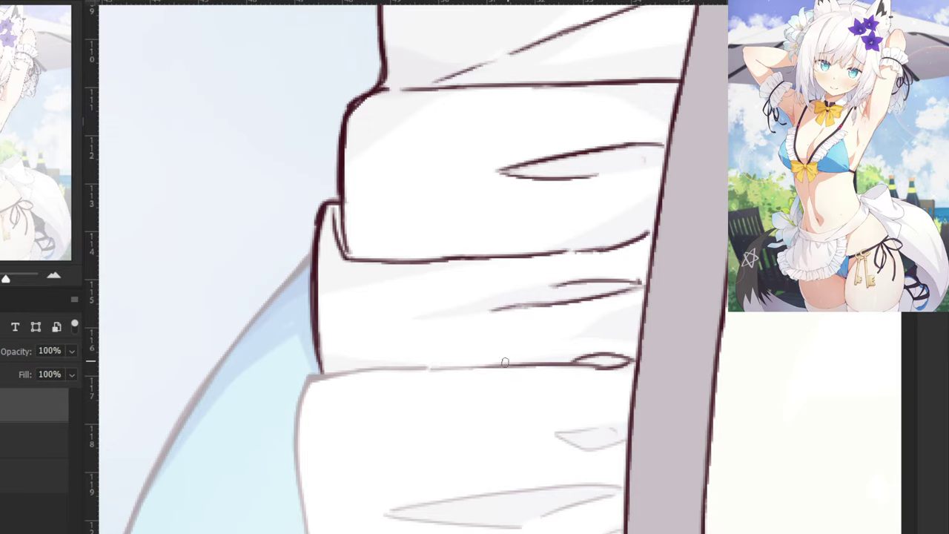
pyautogui.moveTo(505, 362); pyautogui.dragTo(446, 371)
pyautogui.hotkey('ctrl', 'z')
pyautogui.moveTo(504, 363); pyautogui.dragTo(434, 370)
# Ink the outer half of the seam between the third and fourth tiers, ending at the third tier's side.
pyautogui.moveTo(428, 366); pyautogui.dragTo(312, 382)
pyautogui.hotkey('ctrl', 'z')
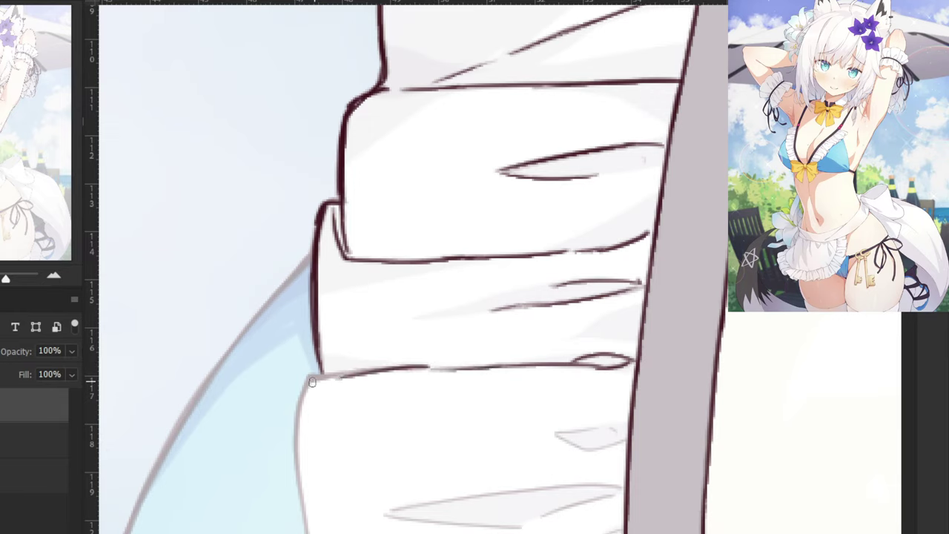
pyautogui.hotkey('ctrl', 'z')
pyautogui.hotkey('ctrl', 'z')
pyautogui.moveTo(424, 366)
pyautogui.mouseDown()
pyautogui.moveTo(321, 390)
pyautogui.moveTo(362, 368)
pyautogui.moveTo(306, 379)
pyautogui.moveTo(352, 368)
pyautogui.moveTo(308, 381)
pyautogui.moveTo(351, 371)
pyautogui.moveTo(318, 376)
pyautogui.mouseUp()
pyautogui.hotkey('ctrl', 'z')
pyautogui.hotkey('ctrl', 'z')
pyautogui.hotkey('ctrl', 'z')
pyautogui.hotkey('ctrl', 'z')
pyautogui.hotkey('ctrl', 'z')
pyautogui.hotkey('ctrl', 'z')
pyautogui.hotkey('ctrl', 'z')
pyautogui.hotkey('ctrl', 'z')
pyautogui.hotkey('ctrl', 'z')
pyautogui.hotkey('ctrl', 'z')
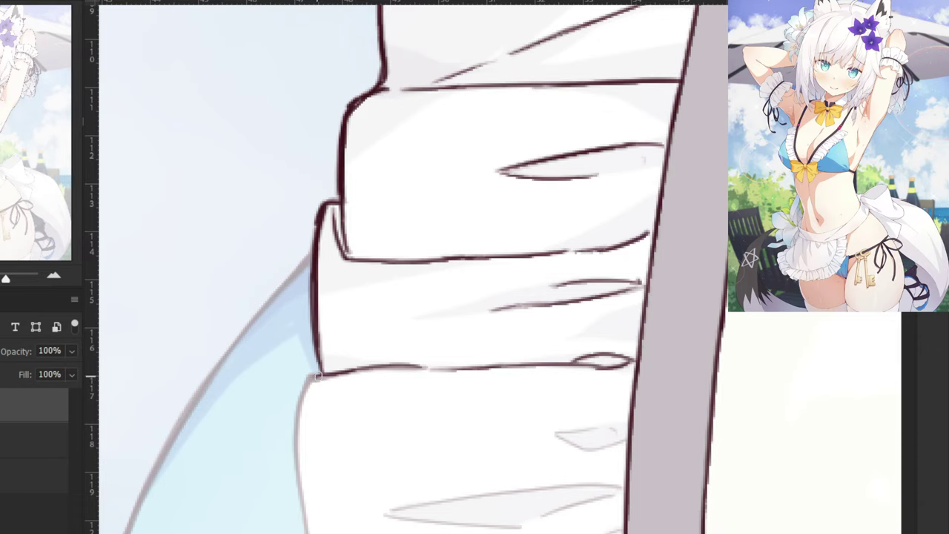
# Ink the upper outer corner of the frill's fourth tier, thickening it where it meets the third tier.
pyautogui.scroll(-5, 297, 386)
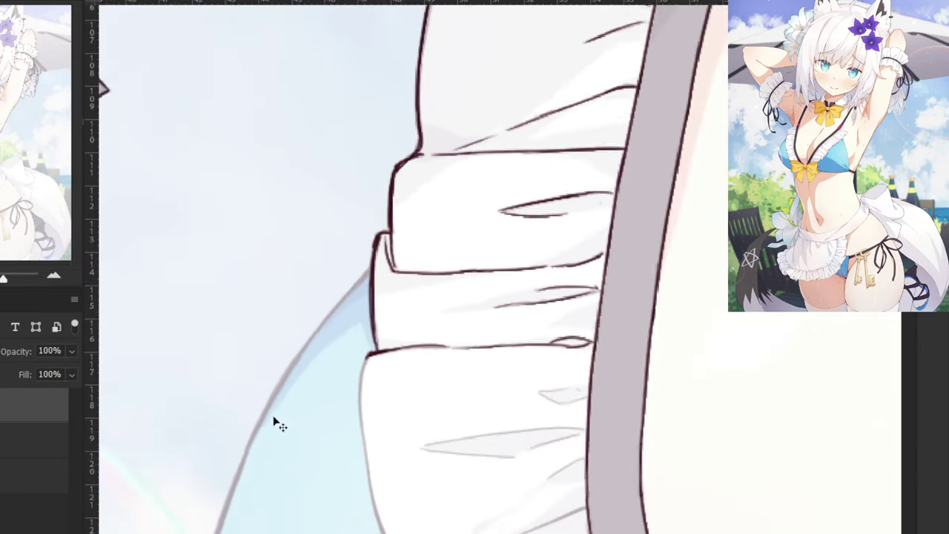
pyautogui.moveTo(333, 222); pyautogui.dragTo(308, 305)
pyautogui.hotkey('ctrl', 'z')
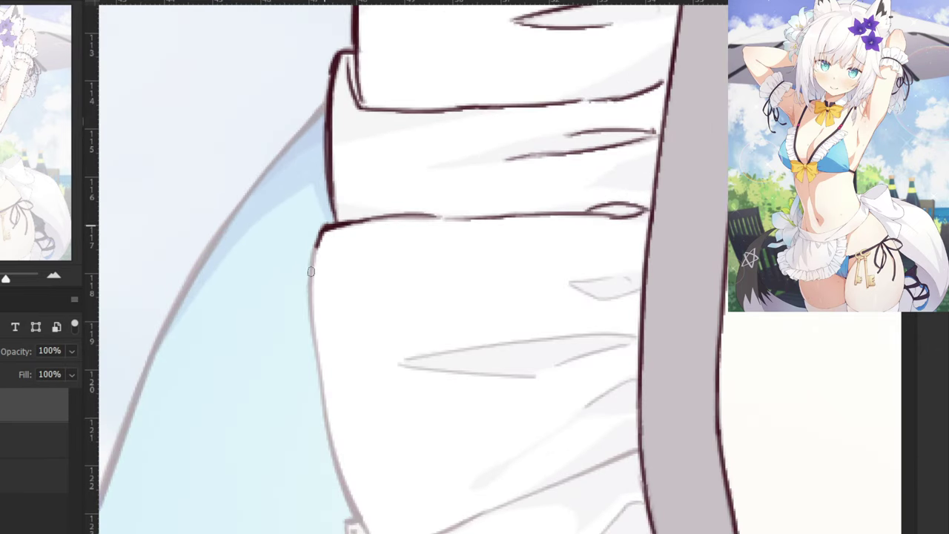
pyautogui.moveTo(321, 237); pyautogui.dragTo(309, 325)
pyautogui.moveTo(309, 264); pyautogui.dragTo(314, 364)
pyautogui.hotkey('ctrl', 'z')
pyautogui.moveTo(308, 281); pyautogui.dragTo(318, 368)
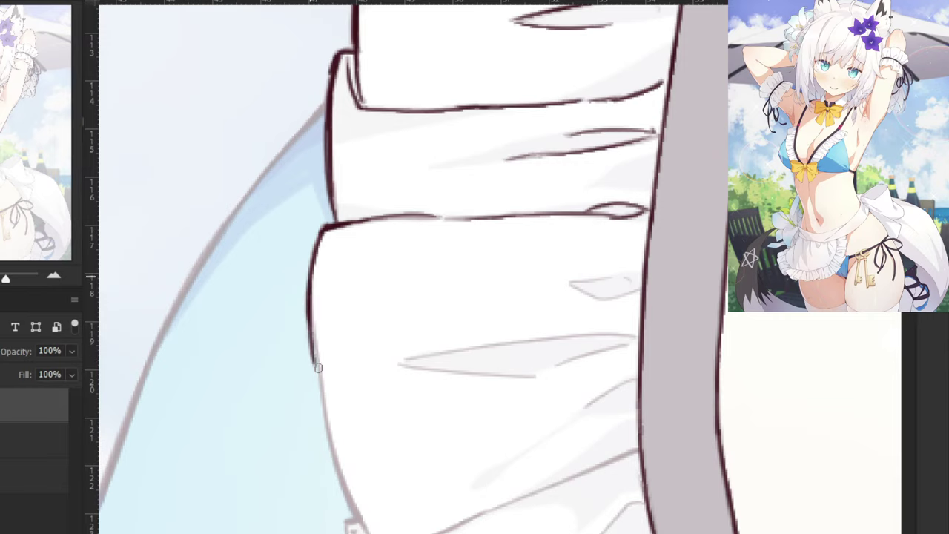
pyautogui.hotkey('ctrl', 'z')
pyautogui.moveTo(312, 299)
pyautogui.mouseDown()
pyautogui.moveTo(321, 385)
pyautogui.moveTo(316, 304)
pyautogui.moveTo(304, 335)
pyautogui.moveTo(307, 306)
pyautogui.moveTo(324, 360)
pyautogui.mouseUp()
pyautogui.hotkey('ctrl', 'z')
pyautogui.press('e')
pyautogui.press('b')
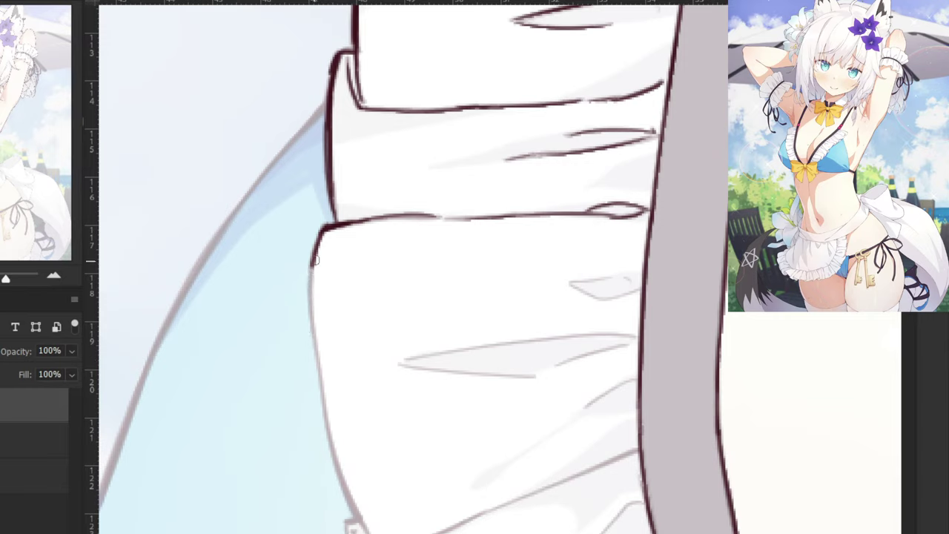
# Ink the fourth tier's outer side down to its lower corner, including the small fold line there.
pyautogui.moveTo(315, 259); pyautogui.dragTo(315, 338)
pyautogui.hotkey('ctrl', 'z')
pyautogui.hotkey('ctrl', 'z')
pyautogui.moveTo(313, 288); pyautogui.dragTo(320, 386)
pyautogui.hotkey('ctrl', 'z')
pyautogui.hotkey('ctrl', 'z')
pyautogui.moveTo(310, 315); pyautogui.dragTo(346, 488)
pyautogui.moveTo(320, 422)
pyautogui.mouseDown()
pyautogui.moveTo(352, 495)
pyautogui.moveTo(431, 463)
pyautogui.mouseUp()
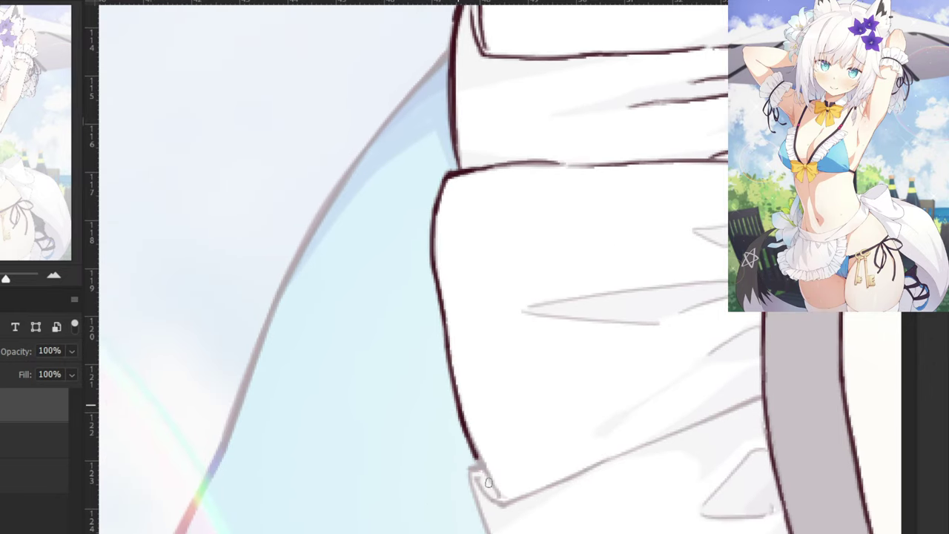
pyautogui.moveTo(463, 417)
pyautogui.mouseDown()
pyautogui.moveTo(494, 484)
pyautogui.moveTo(483, 496)
pyautogui.moveTo(472, 474)
pyautogui.moveTo(495, 479)
pyautogui.mouseUp()
# Ink the diagonal seam between the frill's fourth and fifth tiers from the strap toward the outer side.
pyautogui.moveTo(760, 399); pyautogui.dragTo(601, 461)
pyautogui.hotkey('ctrl', 'z')
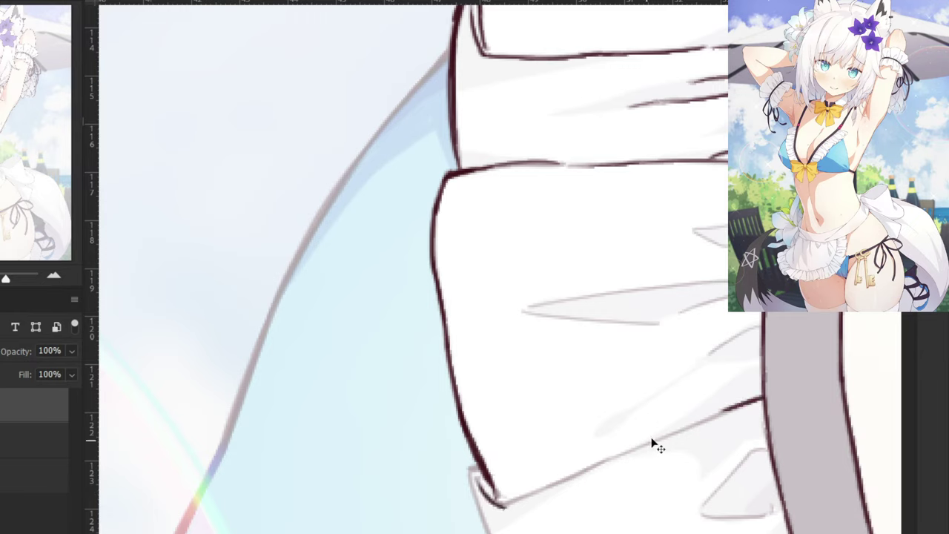
pyautogui.moveTo(744, 405); pyautogui.dragTo(595, 463)
pyautogui.hotkey('ctrl', 'z')
pyautogui.moveTo(737, 410); pyautogui.dragTo(592, 468)
pyautogui.hotkey('ctrl', 'z')
pyautogui.moveTo(761, 398); pyautogui.dragTo(582, 474)
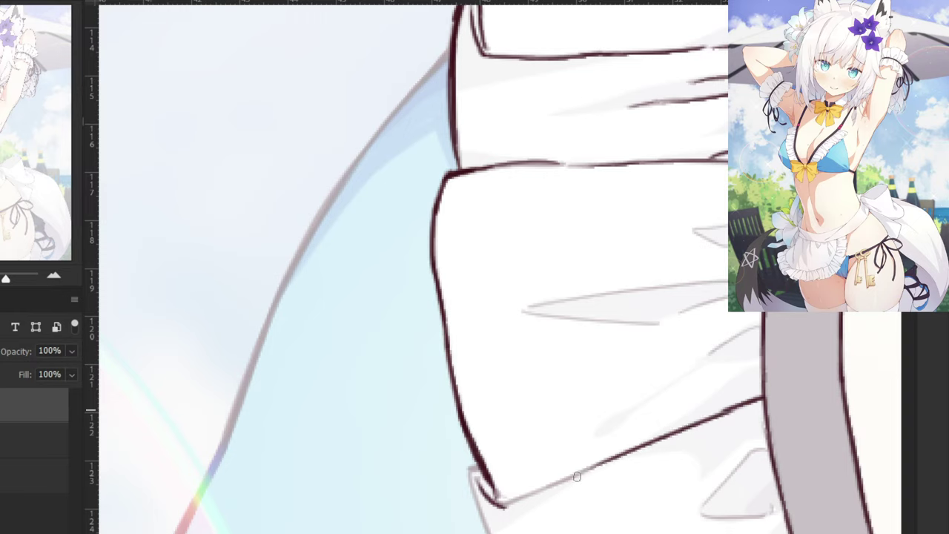
pyautogui.hotkey('ctrl', 'z')
pyautogui.moveTo(761, 399); pyautogui.dragTo(517, 496)
pyautogui.hotkey('ctrl', 'z')
pyautogui.hotkey('ctrl', 'z')
pyautogui.hotkey('ctrl', 'z')
# Finish the outer part of the seam below the fourth tier, joining it to the folded lower corner.
pyautogui.moveTo(603, 461); pyautogui.dragTo(505, 507)
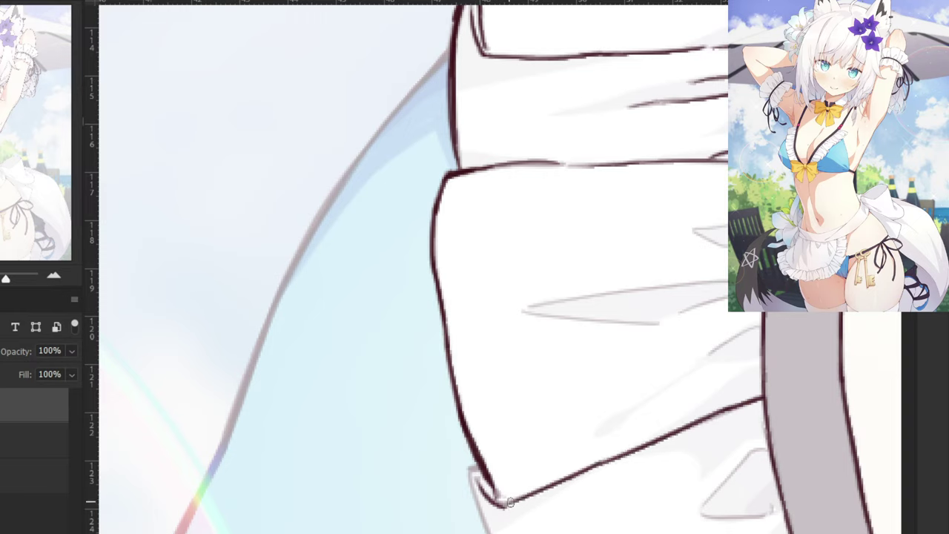
pyautogui.hotkey('ctrl', 'z')
pyautogui.moveTo(608, 460)
pyautogui.mouseDown()
pyautogui.moveTo(499, 504)
pyautogui.moveTo(574, 483)
pyautogui.mouseUp()
pyautogui.hotkey('ctrl', 'z')
pyautogui.hotkey('ctrl', 'z')
pyautogui.hotkey('ctrl', 'z')
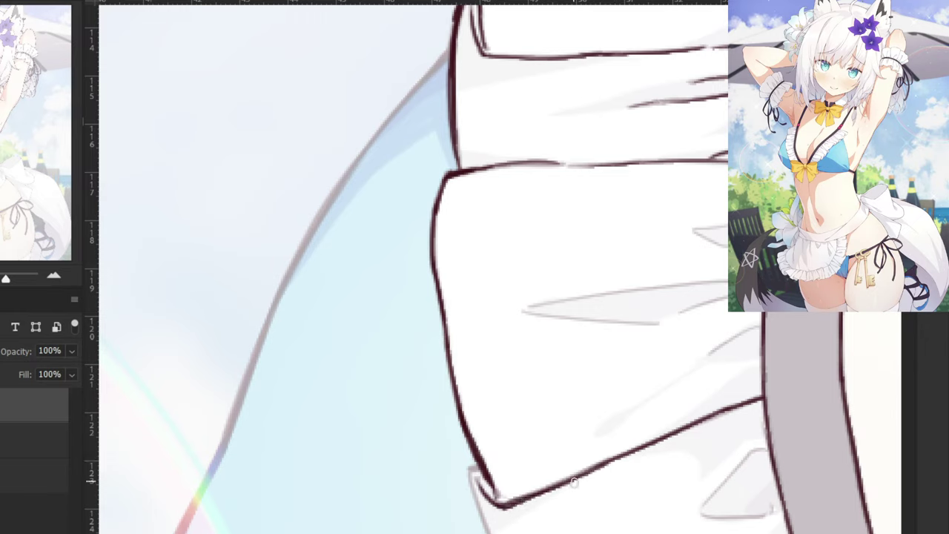
# Ink the two short slanted creases near the strap on the frill's fourth tier.
pyautogui.moveTo(760, 328); pyautogui.dragTo(710, 355)
pyautogui.hotkey('ctrl', 'z')
pyautogui.moveTo(727, 297); pyautogui.dragTo(678, 313)
pyautogui.hotkey('ctrl', 'z')
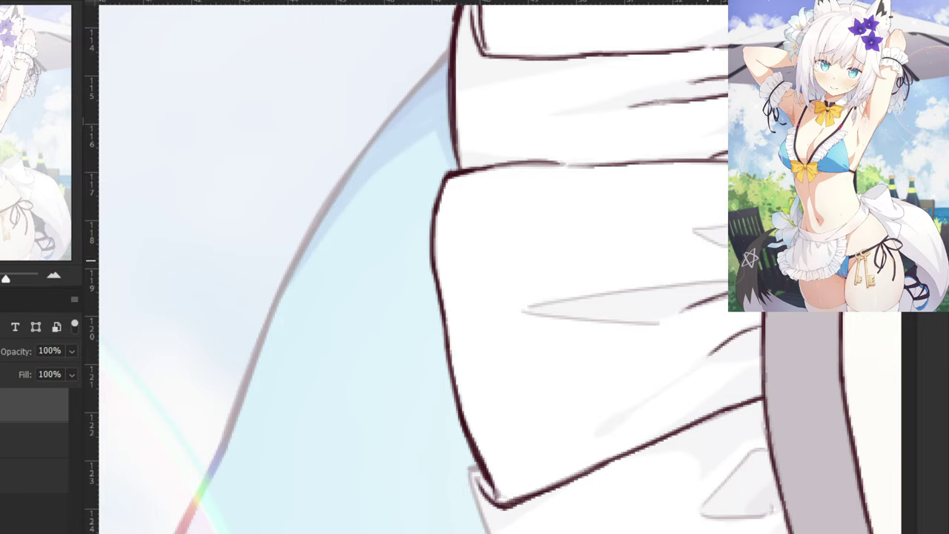
pyautogui.hotkey('ctrl', 'z')
pyautogui.moveTo(728, 294); pyautogui.dragTo(668, 314)
pyautogui.hotkey('ctrl', 'z')
# Ink the upper and lower edges of the long pointed crease across the middle of the fourth tier.
pyautogui.moveTo(729, 280); pyautogui.dragTo(603, 297)
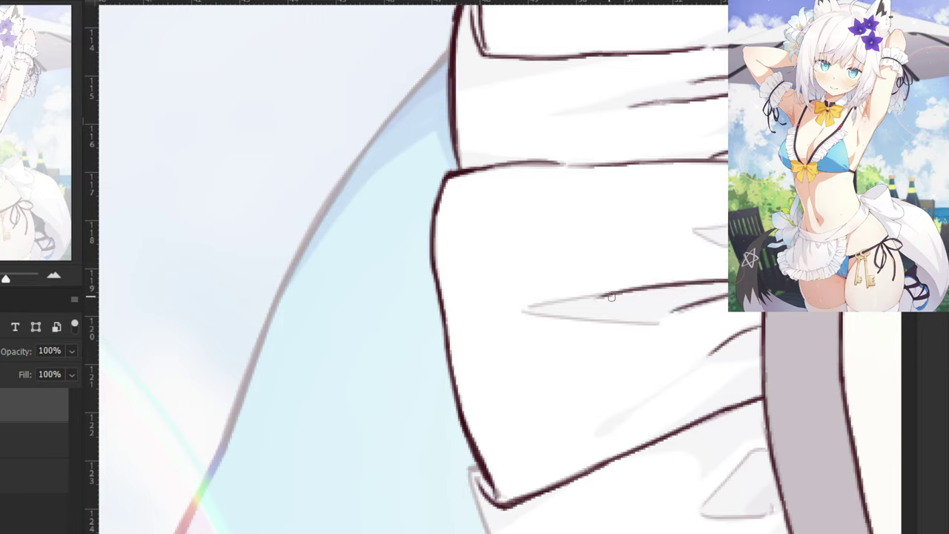
pyautogui.hotkey('ctrl', 'z')
pyautogui.moveTo(728, 280); pyautogui.dragTo(540, 313)
pyautogui.hotkey('ctrl', 'z')
pyautogui.moveTo(728, 279); pyautogui.dragTo(547, 302)
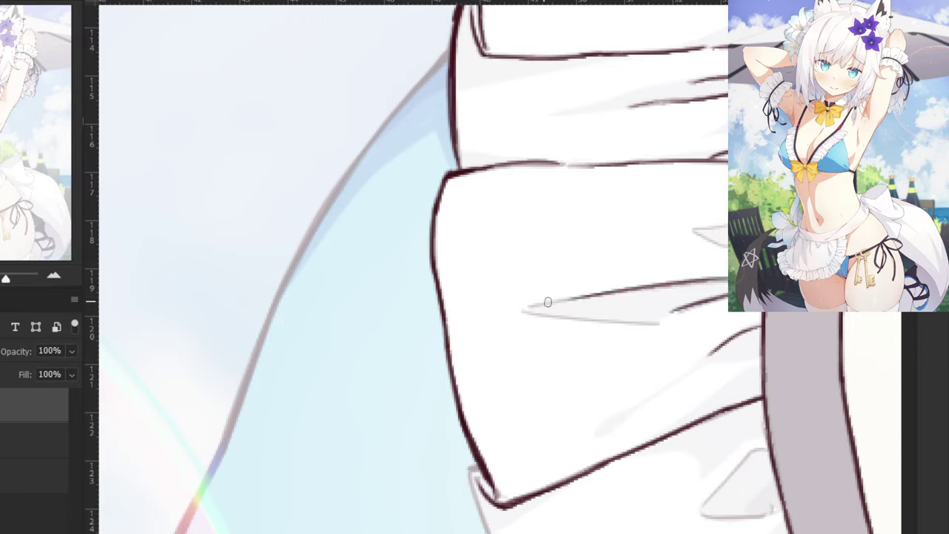
pyautogui.moveTo(602, 290); pyautogui.dragTo(523, 310)
pyautogui.hotkey('ctrl', 'z')
pyautogui.moveTo(652, 323); pyautogui.dragTo(510, 309)
pyautogui.hotkey('ctrl', 'z')
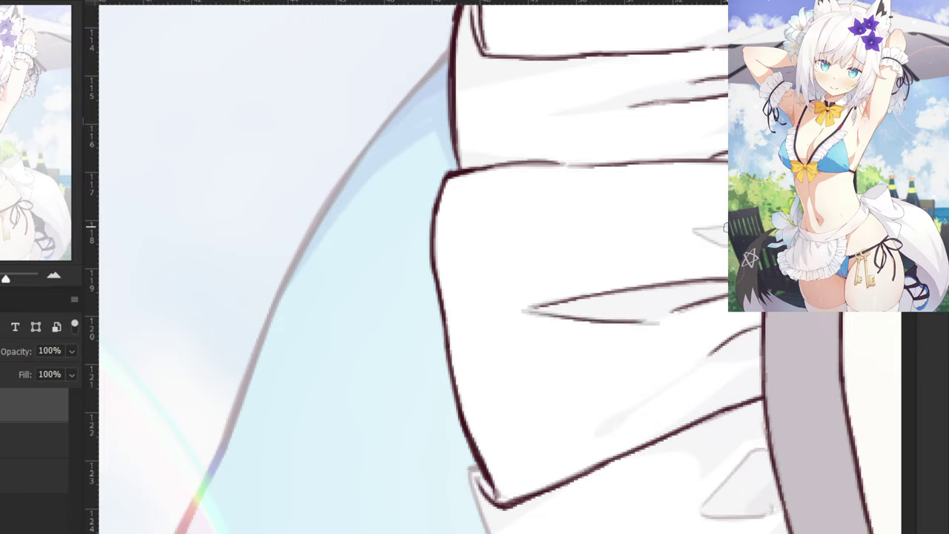
# Ink the small pointed crease near the strap on the upper part of the fourth tier.
pyautogui.moveTo(726, 227)
pyautogui.mouseDown()
pyautogui.moveTo(692, 228)
pyautogui.moveTo(722, 249)
pyautogui.moveTo(709, 238)
pyautogui.mouseUp()
pyautogui.hotkey('ctrl', 'z')
pyautogui.hotkey('ctrl', 'z')
pyautogui.hotkey('ctrl', 'z')
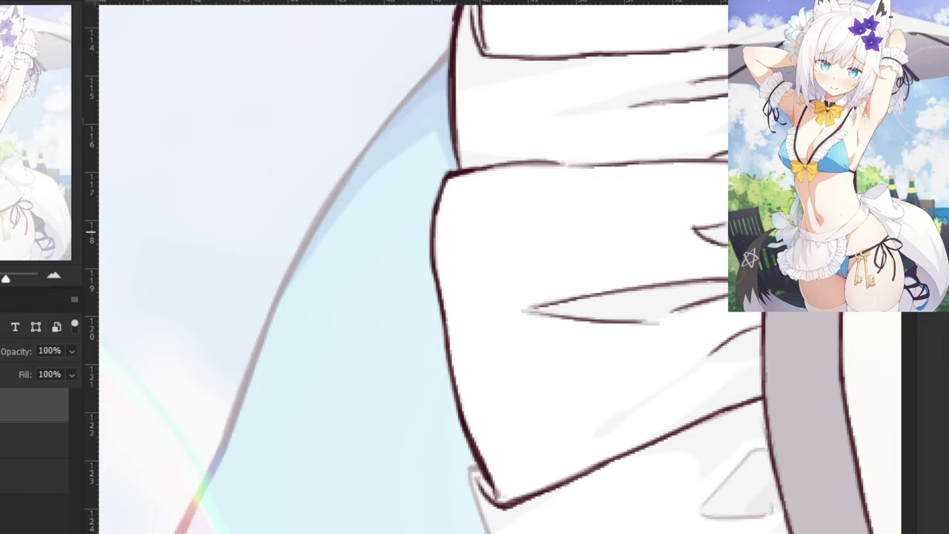
# Ink the fifth tier's outer side from the fold under the fourth tier down to its lower corner.
pyautogui.moveTo(623, 348)
pyautogui.mouseDown()
pyautogui.moveTo(482, 178)
pyautogui.moveTo(420, 275)
pyautogui.moveTo(453, 248)
pyautogui.moveTo(496, 356)
pyautogui.mouseUp()
pyautogui.hotkey('ctrl', 'z')
pyautogui.hotkey('ctrl', 'z')
pyautogui.moveTo(450, 234)
pyautogui.mouseDown()
pyautogui.moveTo(502, 363)
pyautogui.moveTo(551, 419)
pyautogui.mouseUp()
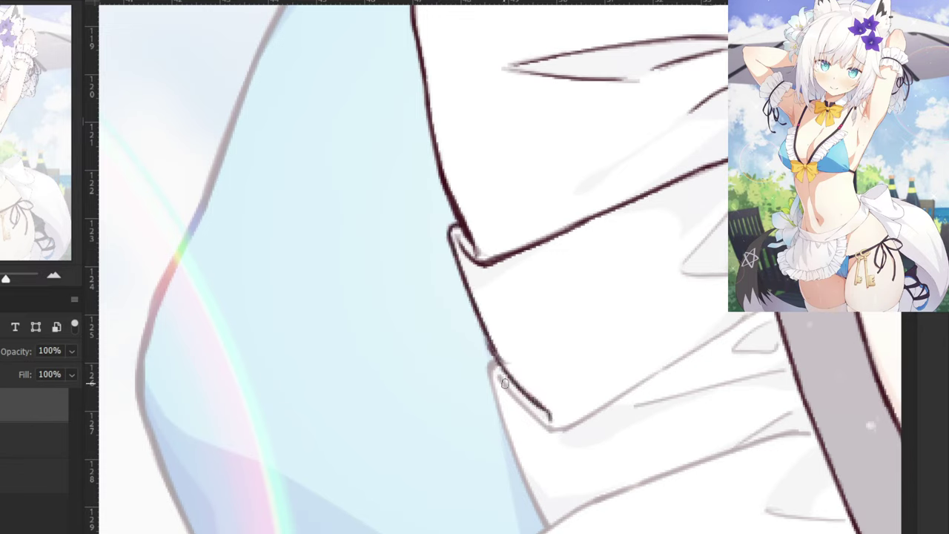
# Ink the second line of the narrow fold along the fifth tier's lower outer corner.
pyautogui.hotkey('ctrl', 'z')
pyautogui.moveTo(504, 382); pyautogui.dragTo(552, 430)
pyautogui.hotkey('ctrl', 'z')
pyautogui.moveTo(502, 380); pyautogui.dragTo(560, 426)
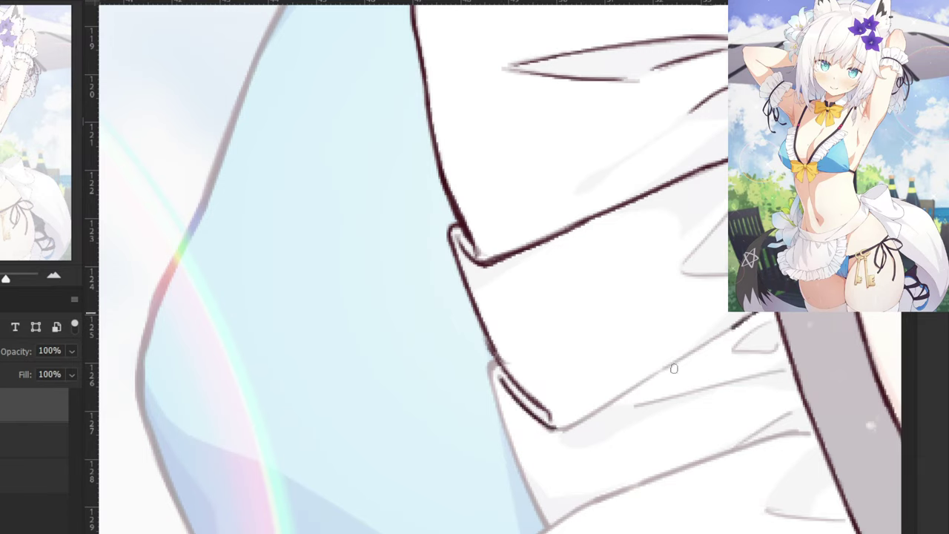
pyautogui.moveTo(749, 318); pyautogui.dragTo(645, 380)
pyautogui.hotkey('ctrl', 'z')
pyautogui.moveTo(752, 314); pyautogui.dragTo(668, 373)
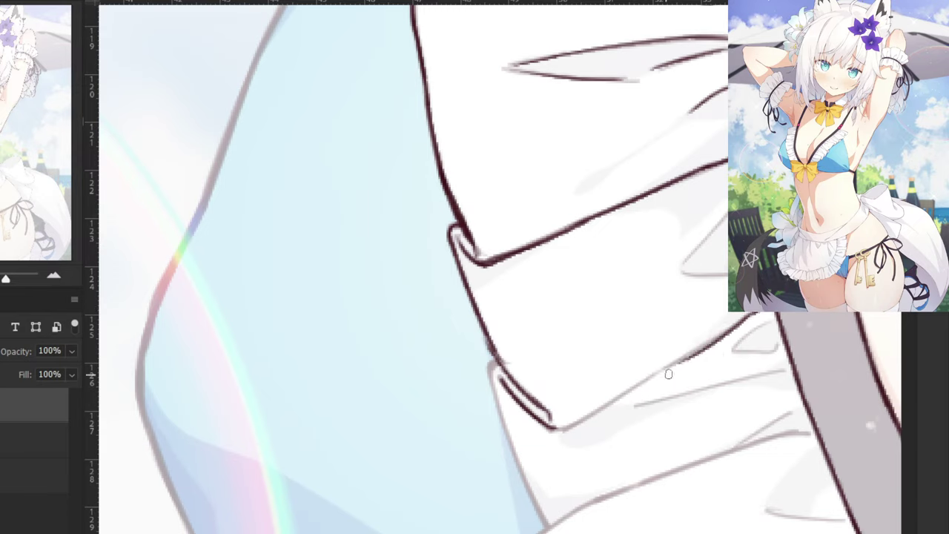
pyautogui.hotkey('ctrl', 'z')
pyautogui.moveTo(752, 313); pyautogui.dragTo(636, 385)
pyautogui.hotkey('ctrl', 'z')
pyautogui.hotkey('ctrl', 'z')
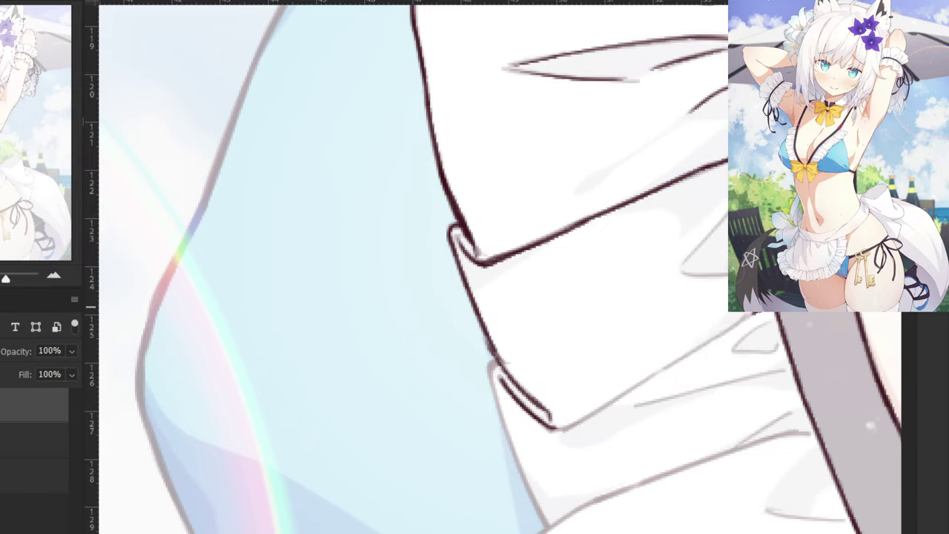
# Ink the diagonal seam between the frill's fifth and sixth tiers, from the strap to the folded outer corner.
pyautogui.moveTo(752, 314); pyautogui.dragTo(575, 428)
pyautogui.moveTo(652, 375); pyautogui.dragTo(569, 431)
pyautogui.hotkey('ctrl', 'z')
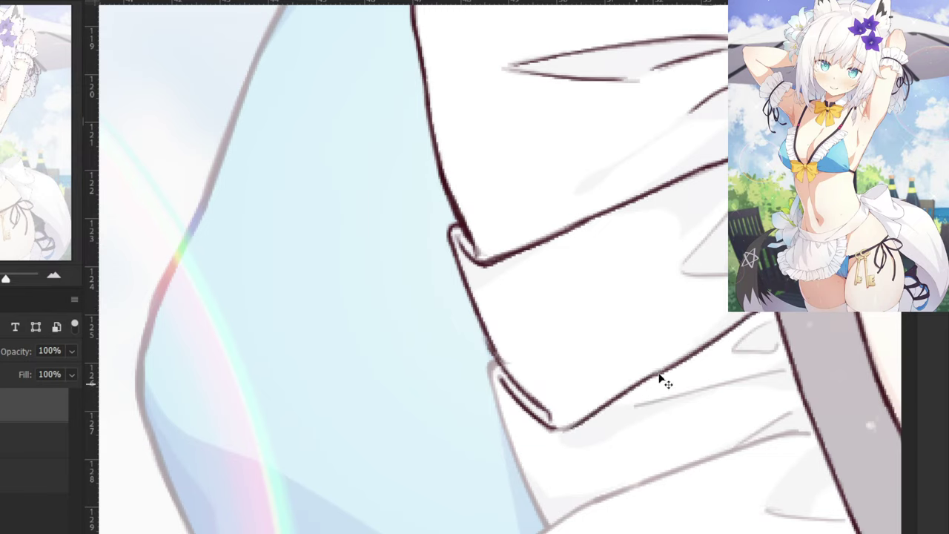
pyautogui.moveTo(661, 377); pyautogui.dragTo(562, 428)
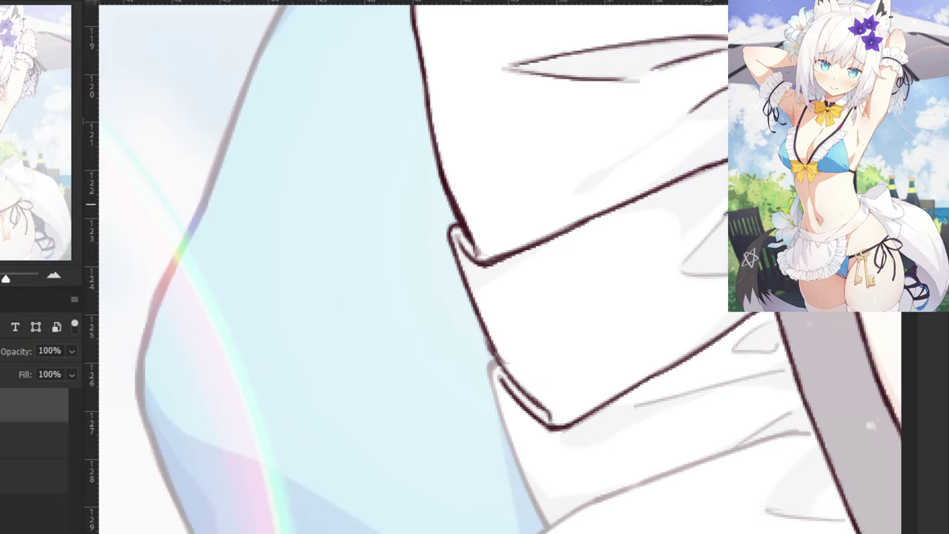
# Ink the triangular crease near the strap on the fifth tier and the smaller one on the sixth tier.
pyautogui.moveTo(742, 276); pyautogui.dragTo(676, 274)
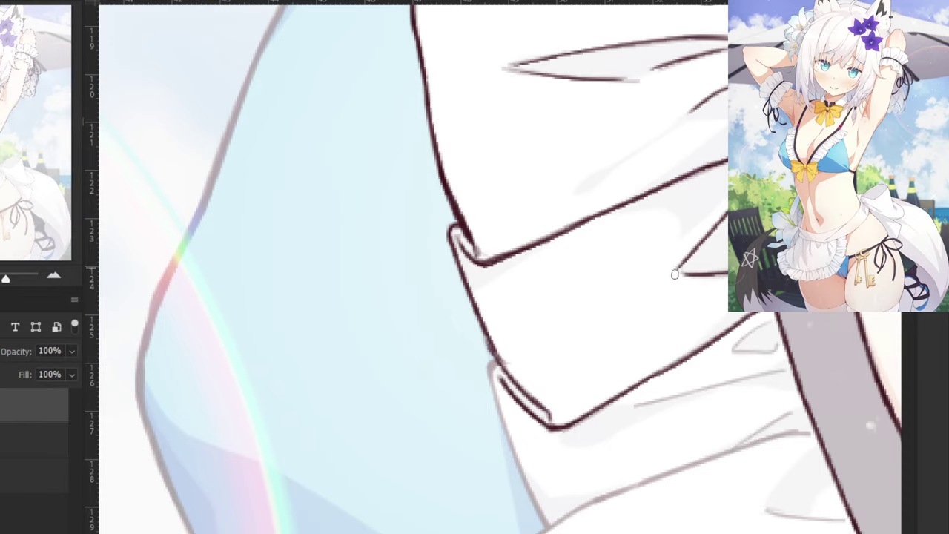
pyautogui.moveTo(769, 321)
pyautogui.mouseDown()
pyautogui.moveTo(729, 352)
pyautogui.moveTo(773, 350)
pyautogui.moveTo(730, 351)
pyautogui.mouseUp()
pyautogui.hotkey('ctrl', 'z')
# Ink the long slanted crease across the sixth tier and the shorter crease beneath it near the strap.
pyautogui.moveTo(777, 373); pyautogui.dragTo(647, 404)
pyautogui.hotkey('ctrl', 'z')
pyautogui.hotkey('ctrl', 'z')
pyautogui.hotkey('ctrl', 'z')
pyautogui.moveTo(780, 369); pyautogui.dragTo(638, 407)
pyautogui.hotkey('ctrl', 'z')
pyautogui.moveTo(743, 379); pyautogui.dragTo(629, 406)
pyautogui.moveTo(790, 409); pyautogui.dragTo(720, 456)
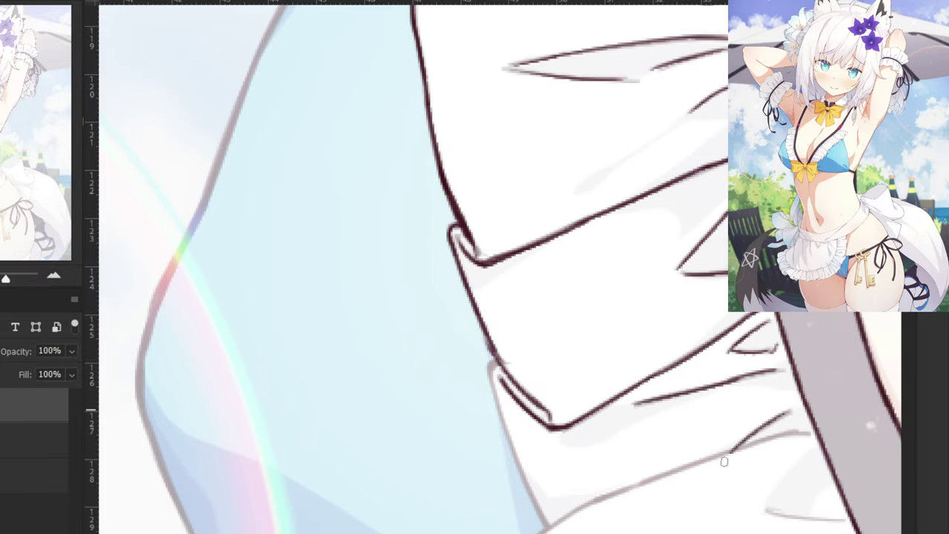
# Re-ink the short crease near the strap on the sixth tier and start the seam below it at the strap.
pyautogui.hotkey('ctrl', 'z')
pyautogui.moveTo(790, 409); pyautogui.dragTo(706, 454)
pyautogui.moveTo(807, 430)
pyautogui.mouseDown()
pyautogui.moveTo(706, 462)
pyautogui.moveTo(642, 337)
pyautogui.mouseUp()
pyautogui.hotkey('ctrl', 'z')
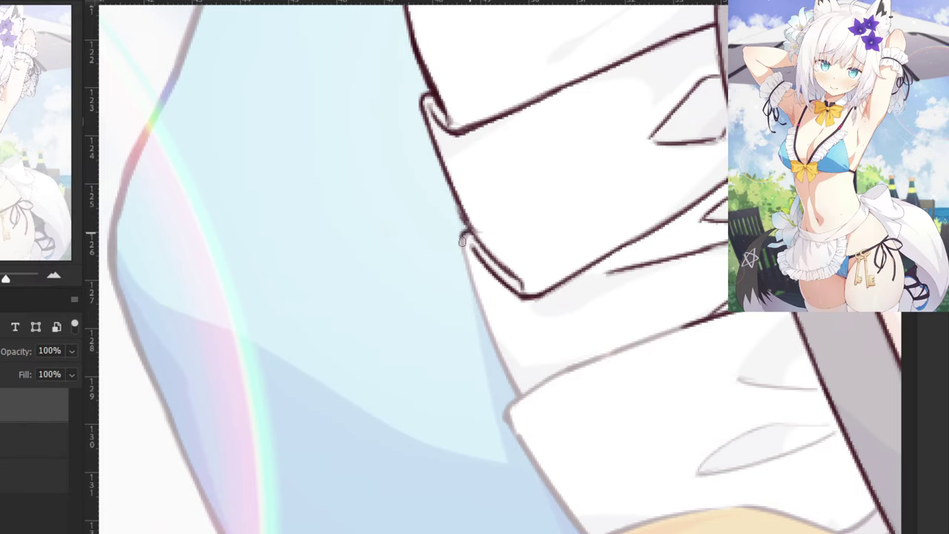
# Ink the sixth tier's outer edge from the narrow fold down to the seventh tier's corner.
pyautogui.moveTo(464, 229); pyautogui.dragTo(499, 343)
pyautogui.hotkey('ctrl', 'z')
pyautogui.moveTo(481, 301); pyautogui.dragTo(519, 402)
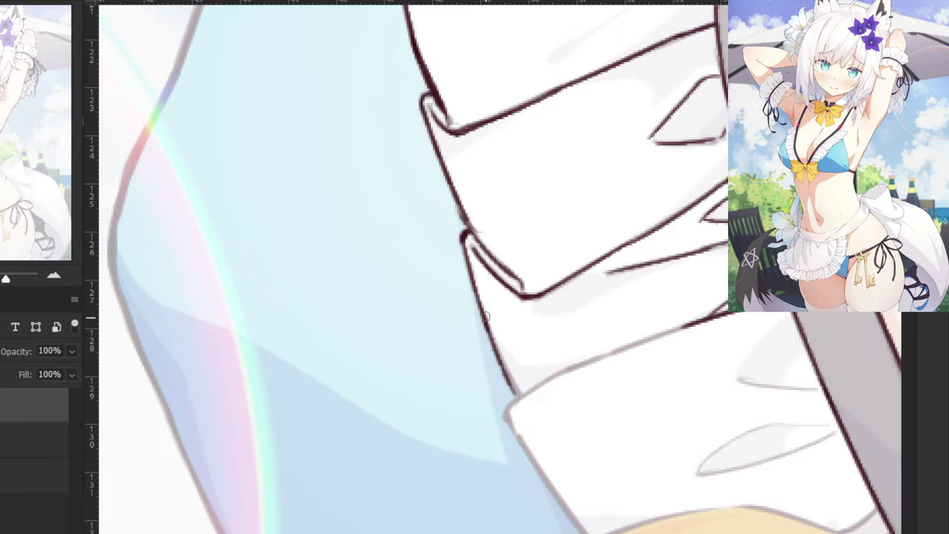
pyautogui.moveTo(487, 315); pyautogui.dragTo(521, 397)
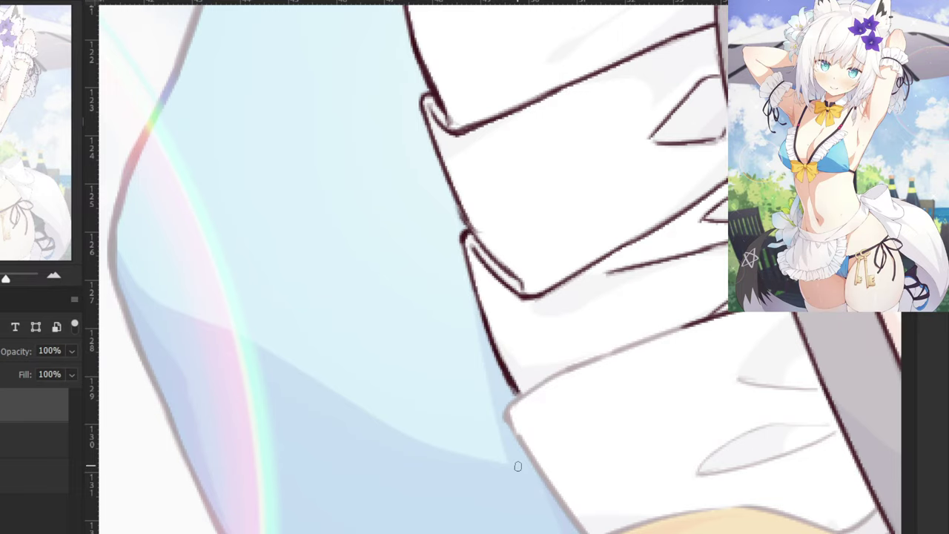
# Ink the diagonal seam between the frill's sixth and seventh tiers, from near the strap toward the outer edge.
pyautogui.moveTo(695, 326); pyautogui.dragTo(549, 383)
pyautogui.hotkey('ctrl', '-')
pyautogui.hotkey('ctrl', 'z')
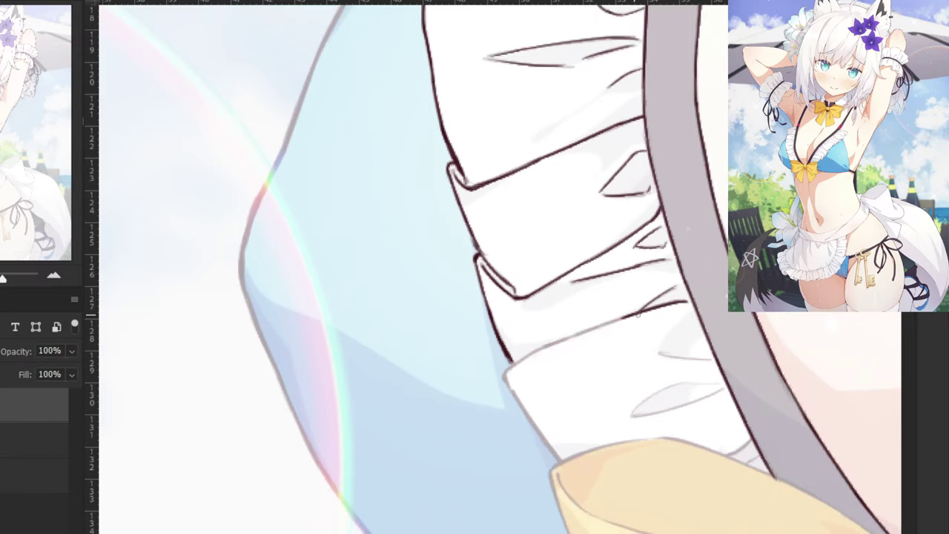
pyautogui.hotkey('ctrl', 'z')
pyautogui.moveTo(638, 313); pyautogui.dragTo(511, 362)
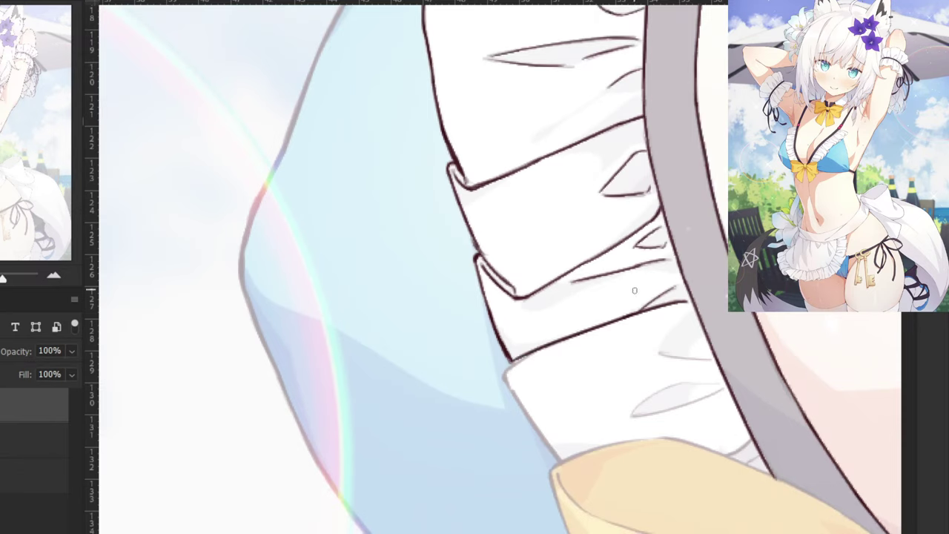
pyautogui.hotkey('ctrl', 'z')
pyautogui.moveTo(634, 313); pyautogui.dragTo(518, 364)
pyautogui.hotkey('ctrl', 'z')
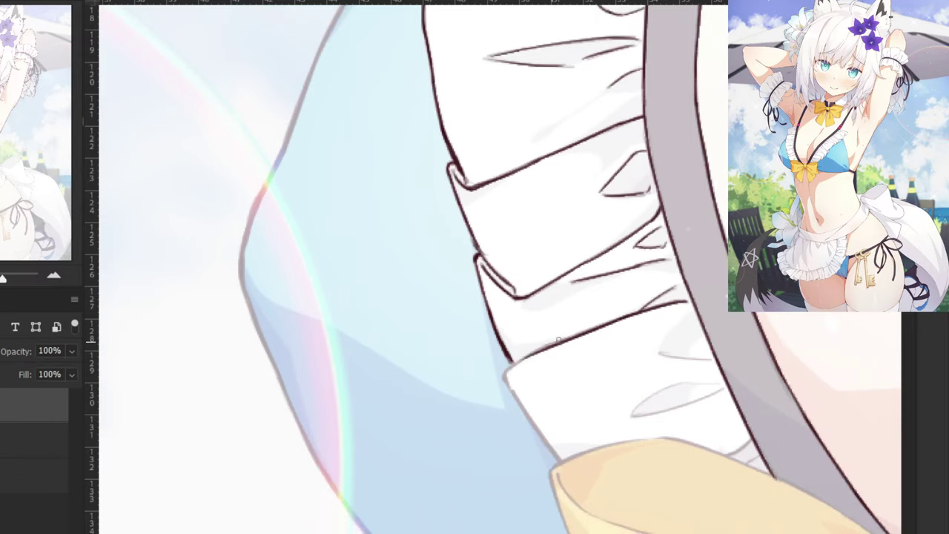
pyautogui.hotkey('ctrl', 'z')
pyautogui.hotkey('ctrl', 'shift', 'z')
pyautogui.hotkey('ctrl', 'z')
pyautogui.hotkey('ctrl', 'shift', 'z')
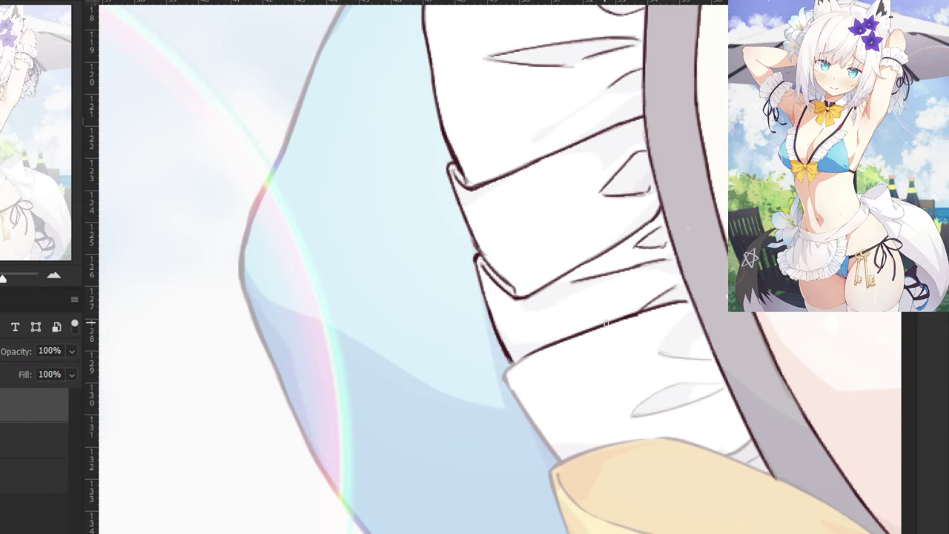
# Finish the seventh tier's outer corner and ink its outer edge down to the yellow bow.
pyautogui.scroll(2, 606, 322)
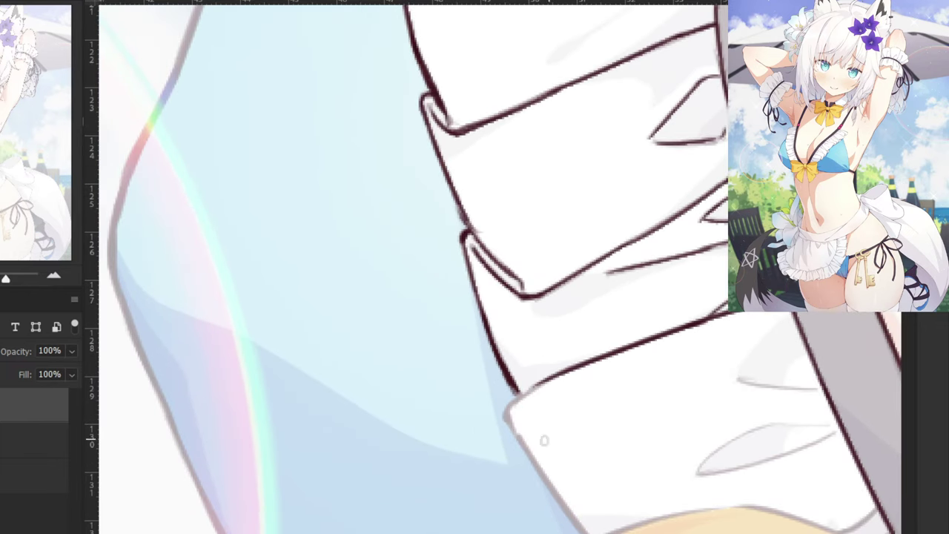
pyautogui.moveTo(552, 377)
pyautogui.mouseDown()
pyautogui.moveTo(502, 414)
pyautogui.moveTo(521, 398)
pyautogui.mouseUp()
pyautogui.hotkey('ctrl', 'z')
pyautogui.hotkey('ctrl', 'z')
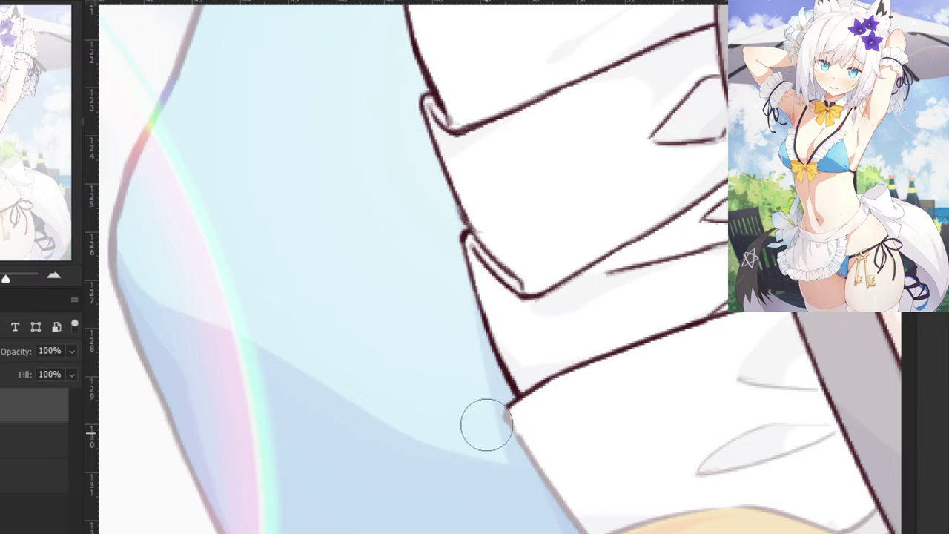
pyautogui.moveTo(508, 405); pyautogui.dragTo(543, 470)
pyautogui.moveTo(510, 424); pyautogui.dragTo(580, 529)
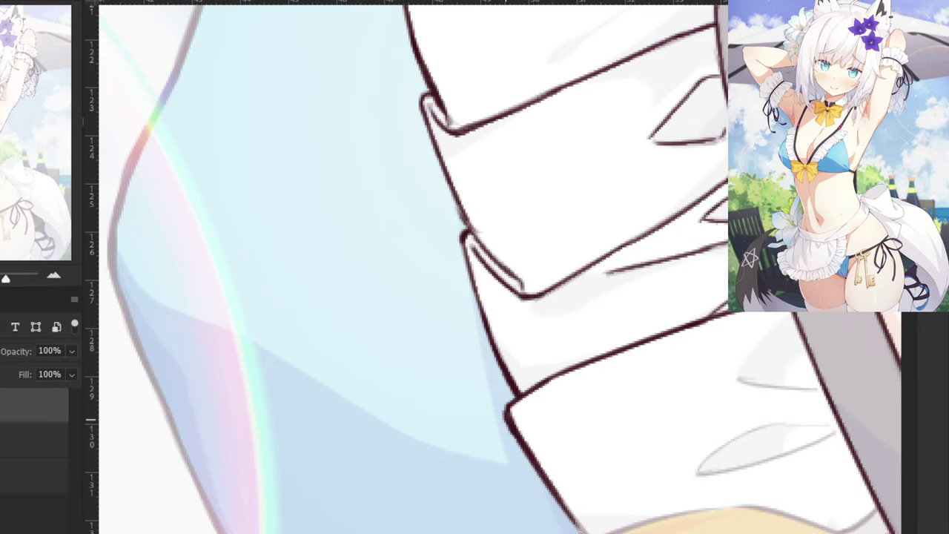
pyautogui.moveTo(556, 493); pyautogui.dragTo(584, 532)
pyautogui.moveTo(561, 495); pyautogui.dragTo(586, 532)
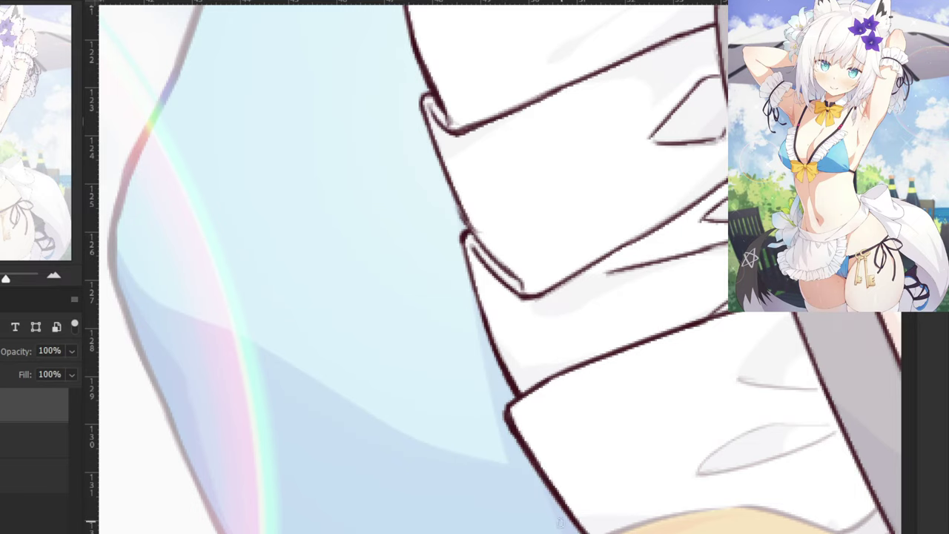
# Examine the inked frill in the context of the whole upper-body line art.
pyautogui.hotkey('ctrl', '-')
pyautogui.scroll(-2, 517, 483)
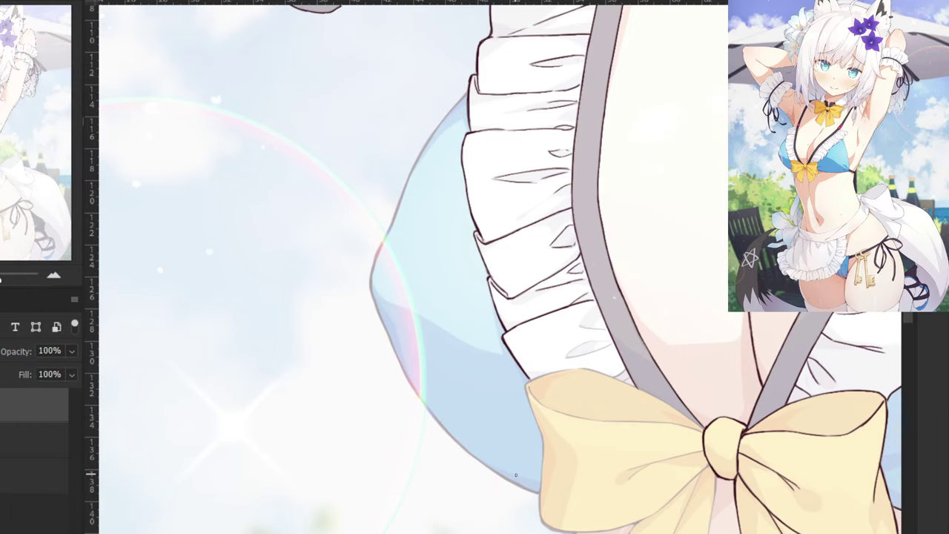
pyautogui.hotkey('ctrl', '-')
pyautogui.hotkey('ctrl', '-')
pyautogui.hotkey('ctrl', '-')
pyautogui.hotkey('ctrl', '-')
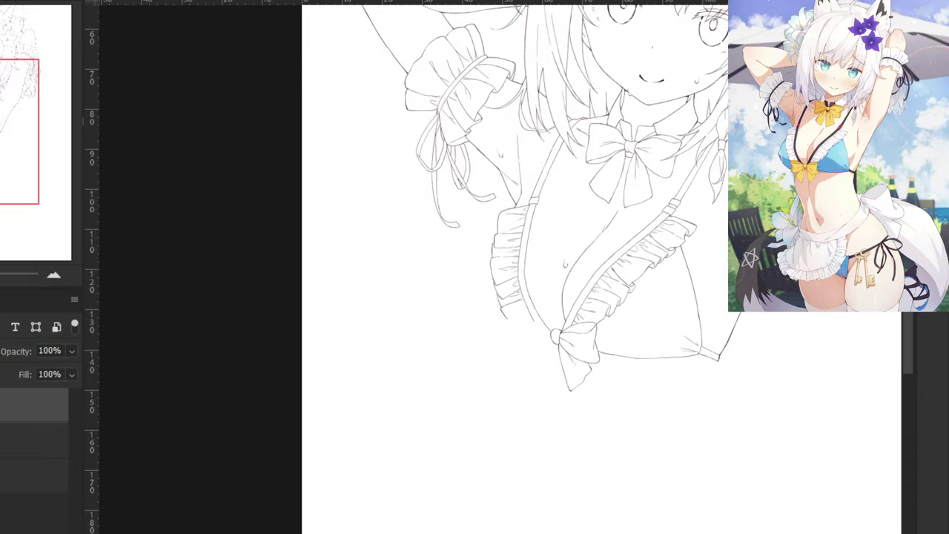
pyautogui.hotkey('ctrl', '+')
pyautogui.hotkey('ctrl', '+')
pyautogui.hotkey('ctrl', '+')
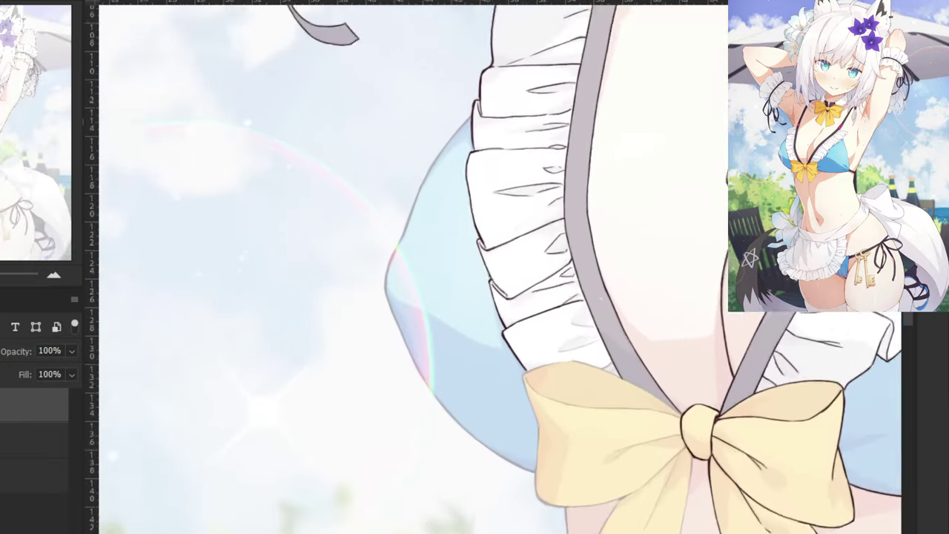
# Ink the short curved crease near the strap on the frill's seventh tier.
pyautogui.moveTo(540, 421); pyautogui.dragTo(552, 460)
pyautogui.hotkey('ctrl', '+')
pyautogui.hotkey('ctrl', '+')
pyautogui.moveTo(650, 424); pyautogui.dragTo(474, 342)
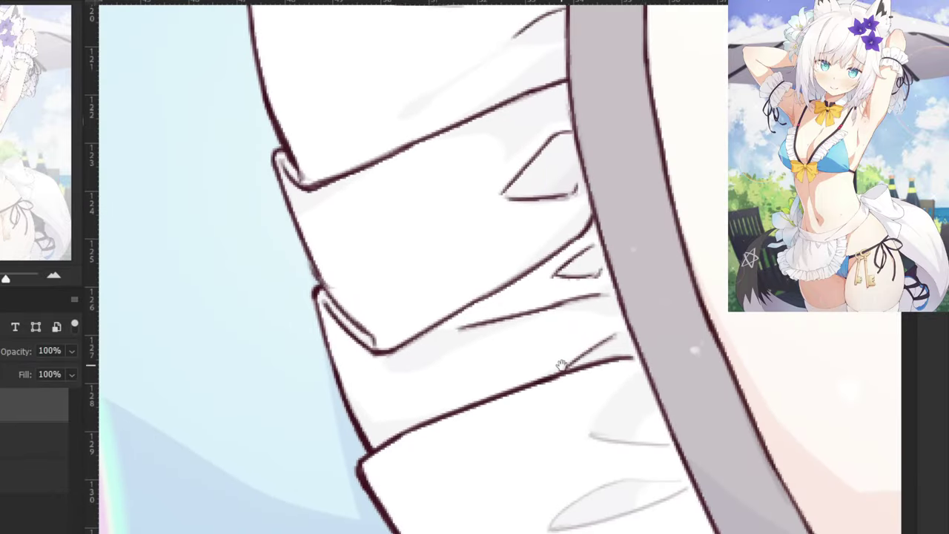
pyautogui.moveTo(666, 448); pyautogui.dragTo(578, 432)
pyautogui.moveTo(668, 445); pyautogui.dragTo(597, 438)
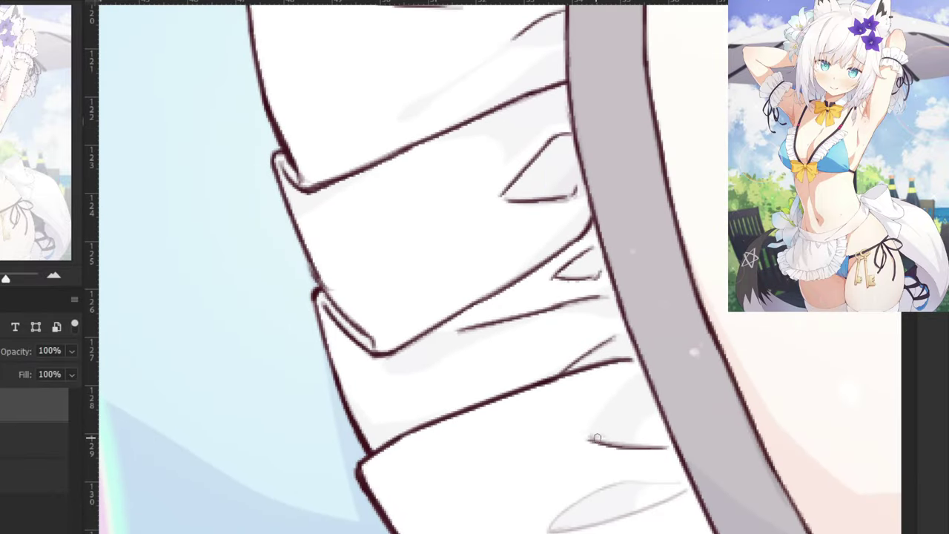
# Ink the lower and upper curves of the leaf-shaped crease on the seventh tier beside the strap.
pyautogui.moveTo(688, 489); pyautogui.dragTo(553, 529)
pyautogui.hotkey('ctrl', 'z')
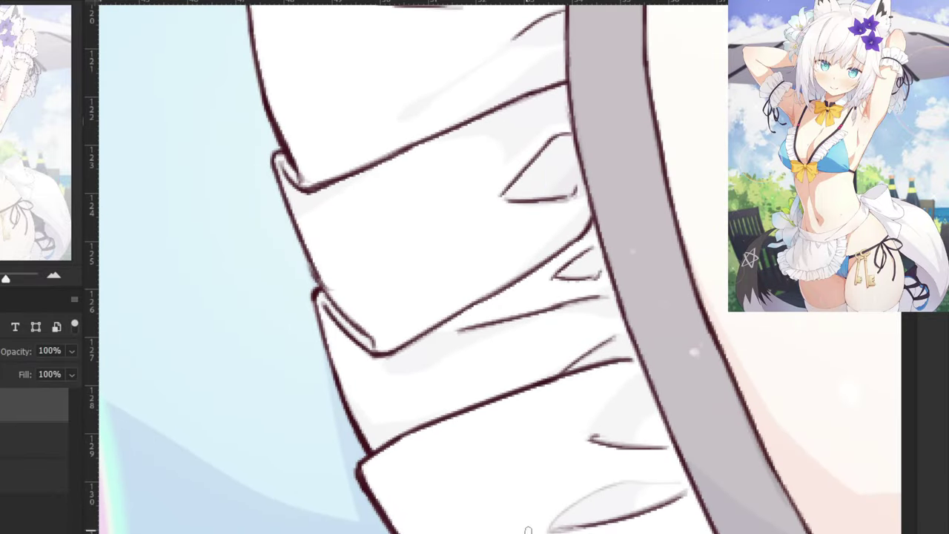
pyautogui.hotkey('ctrl', 'z')
pyautogui.moveTo(688, 489); pyautogui.dragTo(547, 530)
pyautogui.hotkey('ctrl', 'z')
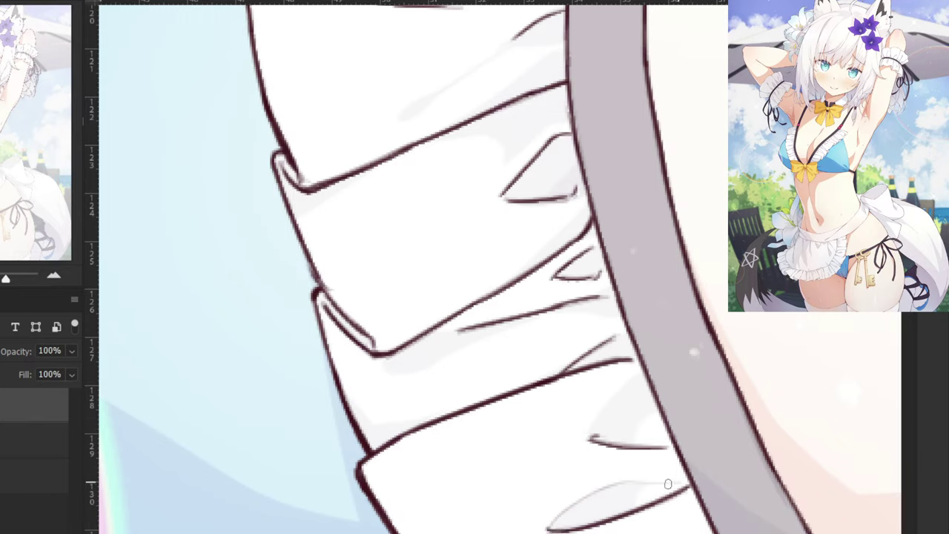
pyautogui.moveTo(674, 483)
pyautogui.mouseDown()
pyautogui.moveTo(604, 485)
pyautogui.moveTo(616, 485)
pyautogui.moveTo(551, 525)
pyautogui.mouseUp()
pyautogui.hotkey('ctrl', 'z')
pyautogui.hotkey('ctrl', 'z')
pyautogui.moveTo(629, 483); pyautogui.dragTo(548, 527)
pyautogui.hotkey('ctrl', 'z')
pyautogui.hotkey('ctrl', 'z')
pyautogui.moveTo(631, 483)
pyautogui.mouseDown()
pyautogui.moveTo(568, 512)
pyautogui.moveTo(577, 499)
pyautogui.moveTo(544, 528)
pyautogui.mouseUp()
pyautogui.hotkey('ctrl', '-')
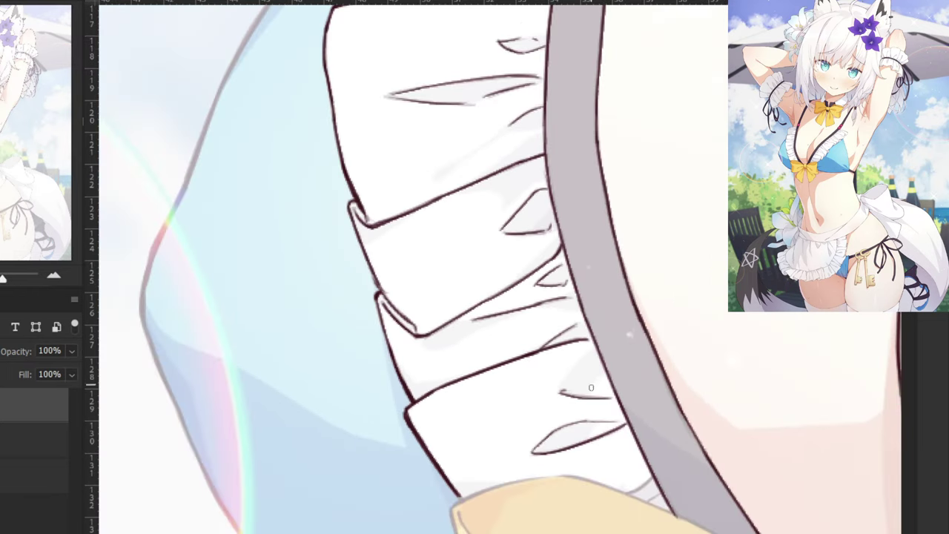
# Ink the small creases in the frill's last corner, between the strap and the yellow bow.
pyautogui.moveTo(592, 391); pyautogui.dragTo(586, 322)
pyautogui.hotkey('ctrl', '+')
pyautogui.hotkey('ctrl', 'z')
pyautogui.moveTo(709, 442)
pyautogui.mouseDown()
pyautogui.moveTo(671, 466)
pyautogui.moveTo(718, 466)
pyautogui.mouseUp()
pyautogui.hotkey('ctrl', 'z')
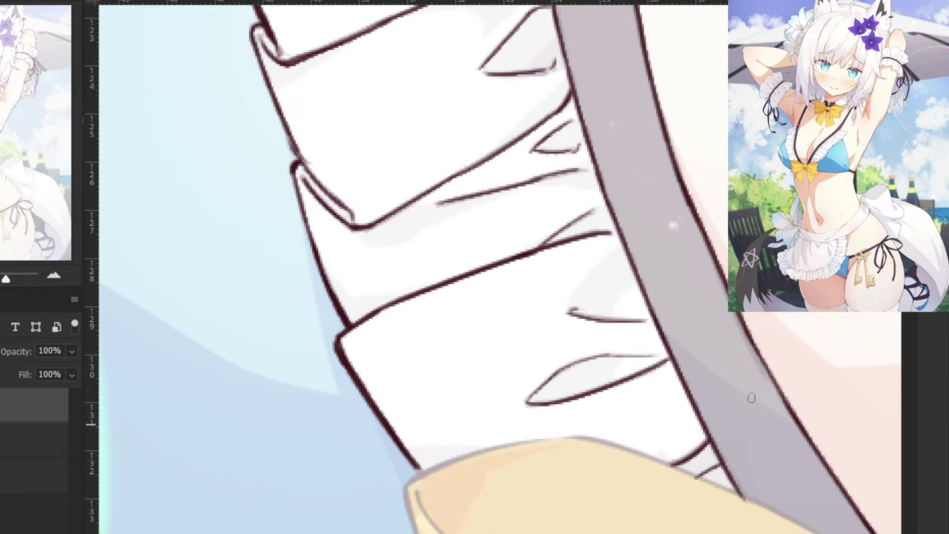
# Ink the top edge of the bow's left loop from its crest down to the strap.
pyautogui.moveTo(597, 398); pyautogui.dragTo(351, 408)
pyautogui.moveTo(487, 460); pyautogui.dragTo(373, 405)
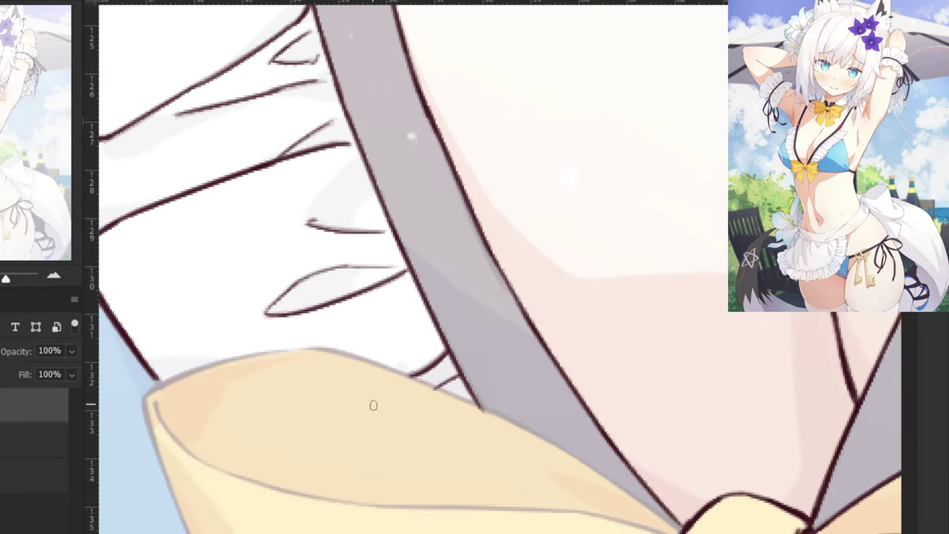
pyautogui.moveTo(303, 348)
pyautogui.mouseDown()
pyautogui.moveTo(356, 352)
pyautogui.moveTo(336, 349)
pyautogui.moveTo(453, 396)
pyautogui.mouseUp()
pyautogui.hotkey('ctrl', 'z')
pyautogui.hotkey('ctrl', 'z')
pyautogui.moveTo(371, 366); pyautogui.dragTo(510, 417)
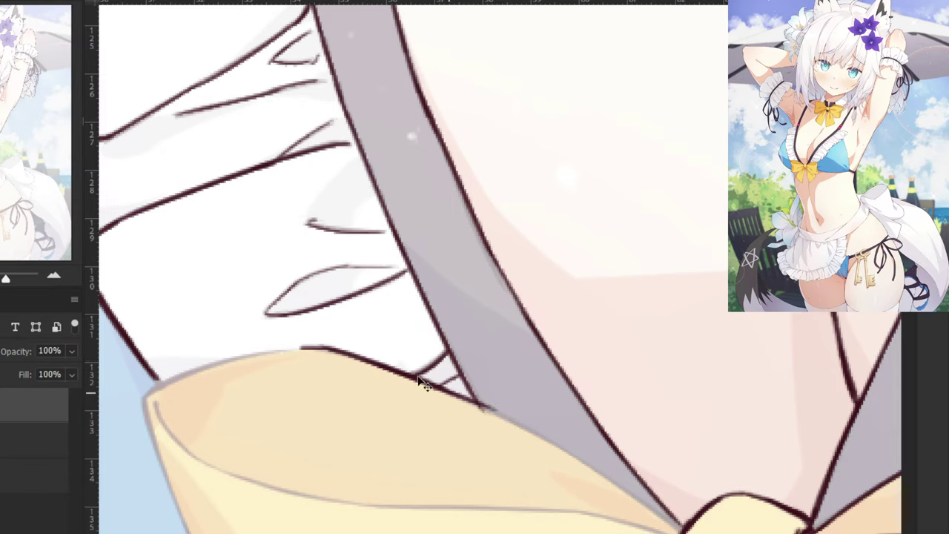
pyautogui.moveTo(375, 367); pyautogui.dragTo(537, 436)
pyautogui.hotkey('ctrl', 'z')
pyautogui.moveTo(419, 378); pyautogui.dragTo(533, 432)
pyautogui.hotkey('ctrl', 'z')
# Continue the left loop's top edge along the strap to the bow's knot.
pyautogui.moveTo(485, 409)
pyautogui.mouseDown()
pyautogui.moveTo(574, 452)
pyautogui.moveTo(654, 509)
pyautogui.mouseUp()
pyautogui.hotkey('ctrl', 'z')
pyautogui.moveTo(548, 444); pyautogui.dragTo(670, 522)
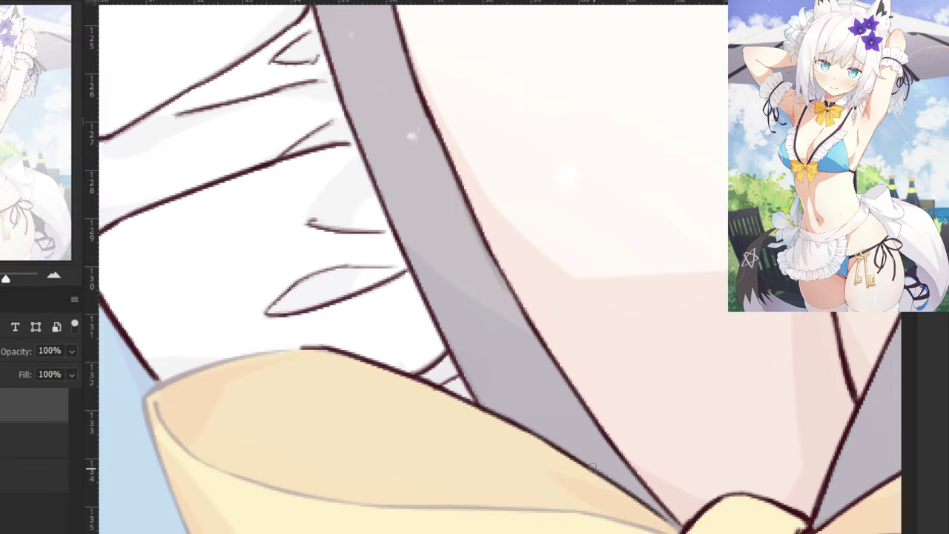
pyautogui.moveTo(577, 459); pyautogui.dragTo(681, 528)
pyautogui.hotkey('ctrl', 'z')
pyautogui.moveTo(622, 486); pyautogui.dragTo(680, 529)
# Ink the curved rim of the left loop's opening from its outer corner to about the middle of the loop.
pyautogui.moveTo(391, 476); pyautogui.dragTo(504, 397)
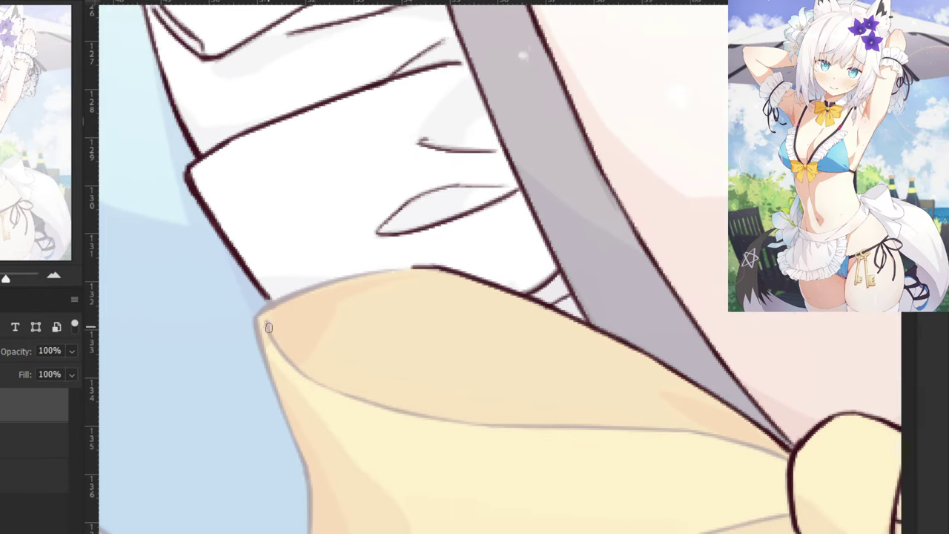
pyautogui.moveTo(266, 318)
pyautogui.mouseDown()
pyautogui.moveTo(312, 379)
pyautogui.moveTo(391, 413)
pyautogui.moveTo(552, 427)
pyautogui.mouseUp()
pyautogui.hotkey('ctrl', 'z')
pyautogui.hotkey('ctrl', 'z')
pyautogui.moveTo(466, 421)
pyautogui.mouseDown()
pyautogui.moveTo(573, 432)
pyautogui.moveTo(477, 426)
pyautogui.moveTo(546, 428)
pyautogui.mouseUp()
pyautogui.hotkey('ctrl', 'z')
pyautogui.hotkey('ctrl', 'z')
pyautogui.moveTo(463, 424); pyautogui.dragTo(675, 430)
pyautogui.hotkey('ctrl', 'z')
pyautogui.hotkey('ctrl', 'z')
pyautogui.hotkey('ctrl', 'z')
pyautogui.hotkey('ctrl', 'z')
# Extend the left loop's front rim line from the middle of the loop to the bow's knot.
pyautogui.moveTo(587, 431)
pyautogui.mouseDown()
pyautogui.moveTo(730, 432)
pyautogui.moveTo(681, 433)
pyautogui.moveTo(755, 445)
pyautogui.mouseUp()
pyautogui.hotkey('ctrl', 'z')
pyautogui.hotkey('ctrl', 'z')
pyautogui.moveTo(683, 430); pyautogui.dragTo(774, 454)
pyautogui.hotkey('ctrl', 'z')
pyautogui.moveTo(687, 430)
pyautogui.mouseDown()
pyautogui.moveTo(807, 465)
pyautogui.moveTo(791, 459)
pyautogui.mouseUp()
pyautogui.hotkey('ctrl', 'z')
pyautogui.moveTo(724, 439); pyautogui.dragTo(785, 459)
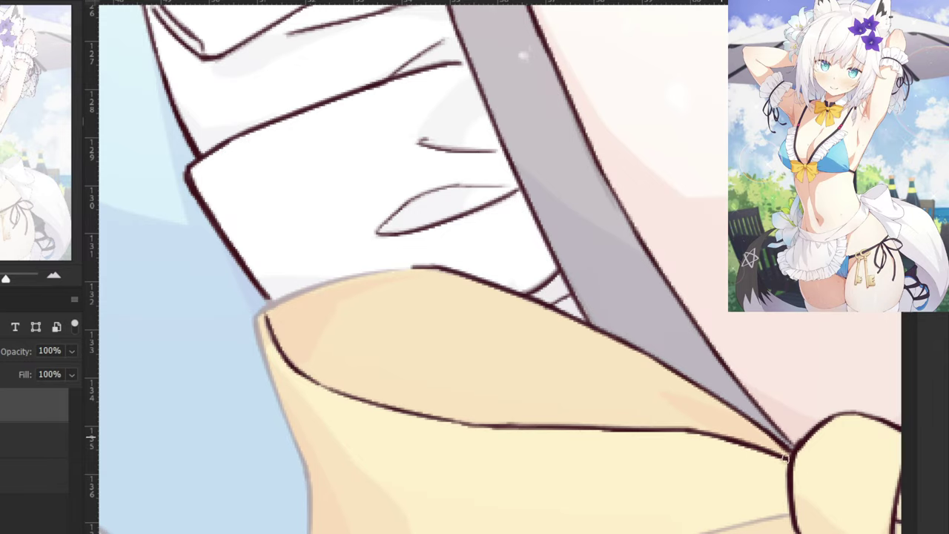
# Ink the outer part of the left loop's top edge from the crest to the outer corner below the frill.
pyautogui.moveTo(124, 344); pyautogui.dragTo(364, 307)
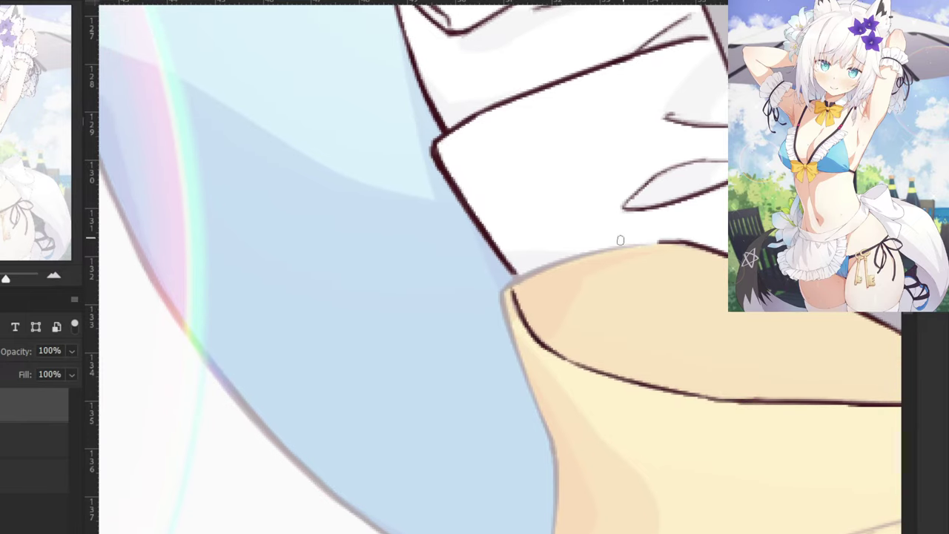
pyautogui.moveTo(635, 244); pyautogui.dragTo(565, 261)
pyautogui.hotkey('ctrl', 'z')
pyautogui.moveTo(639, 243); pyautogui.dragTo(513, 277)
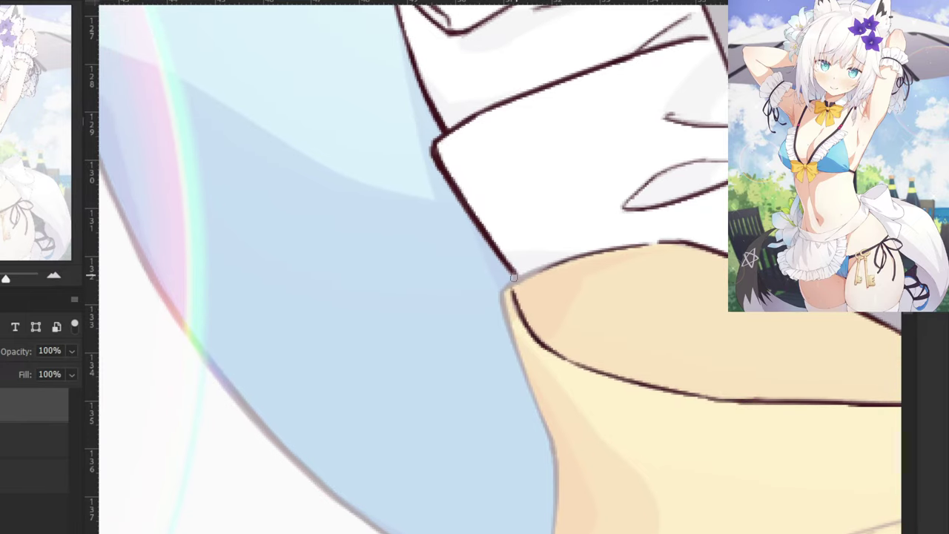
pyautogui.hotkey('ctrl', 'z')
pyautogui.moveTo(568, 258); pyautogui.dragTo(514, 284)
pyautogui.moveTo(554, 263); pyautogui.dragTo(513, 284)
# Ink the left loop's rounded upper outer corner and the start of its outer side edge.
pyautogui.moveTo(522, 279); pyautogui.dragTo(503, 293)
pyautogui.hotkey('ctrl', 'z')
pyautogui.hotkey('ctrl', 'z')
pyautogui.hotkey('ctrl', 'z')
pyautogui.moveTo(518, 279)
pyautogui.mouseDown()
pyautogui.moveTo(504, 298)
pyautogui.moveTo(501, 288)
pyautogui.moveTo(527, 274)
pyautogui.moveTo(501, 299)
pyautogui.moveTo(515, 332)
pyautogui.moveTo(500, 285)
pyautogui.moveTo(525, 394)
pyautogui.mouseUp()
pyautogui.hotkey('ctrl', 'z')
pyautogui.hotkey('ctrl', 'z')
pyautogui.hotkey('ctrl', 'z')
pyautogui.moveTo(502, 293); pyautogui.dragTo(531, 391)
pyautogui.moveTo(509, 323); pyautogui.dragTo(549, 444)
pyautogui.hotkey('ctrl', 'z')
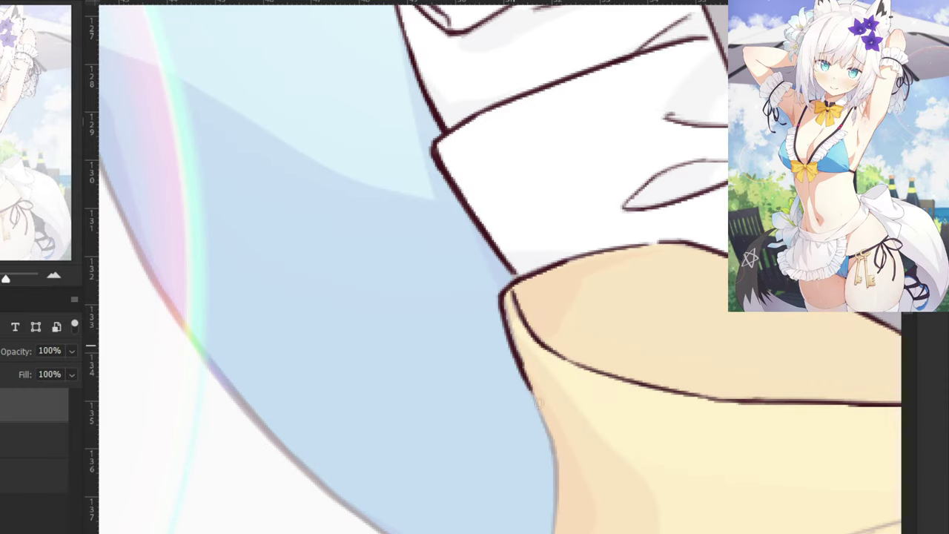
# Thicken the left loop's upper outer corner and continue its side edge down to about mid-height.
pyautogui.moveTo(525, 367)
pyautogui.mouseDown()
pyautogui.moveTo(557, 457)
pyautogui.moveTo(463, 294)
pyautogui.mouseUp()
pyautogui.hotkey('ctrl', 'z')
pyautogui.moveTo(452, 184); pyautogui.dragTo(482, 270)
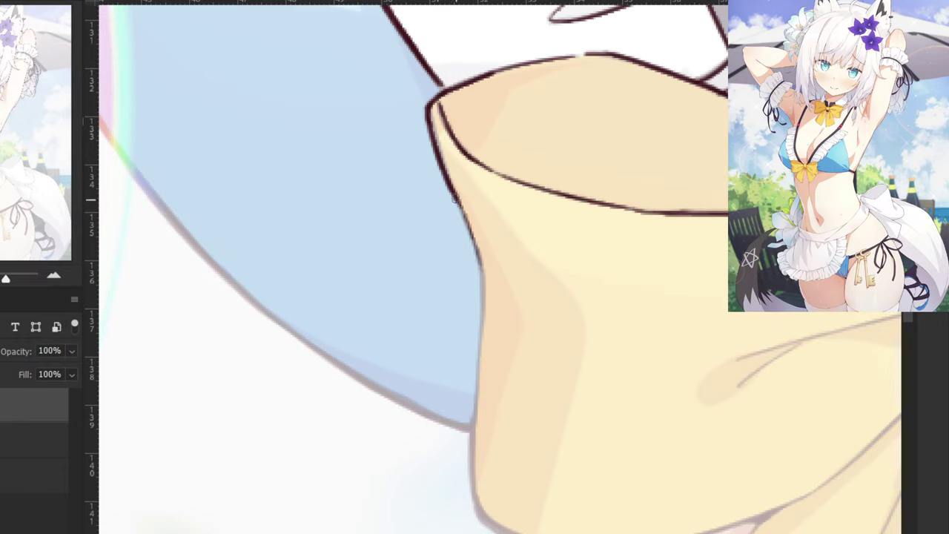
pyautogui.moveTo(441, 167); pyautogui.dragTo(477, 248)
pyautogui.hotkey('ctrl', 'z')
pyautogui.moveTo(429, 105)
pyautogui.mouseDown()
pyautogui.moveTo(441, 170)
pyautogui.moveTo(439, 148)
pyautogui.mouseUp()
pyautogui.moveTo(452, 188)
pyautogui.mouseDown()
pyautogui.moveTo(484, 278)
pyautogui.moveTo(484, 331)
pyautogui.mouseUp()
pyautogui.hotkey('ctrl', 'z')
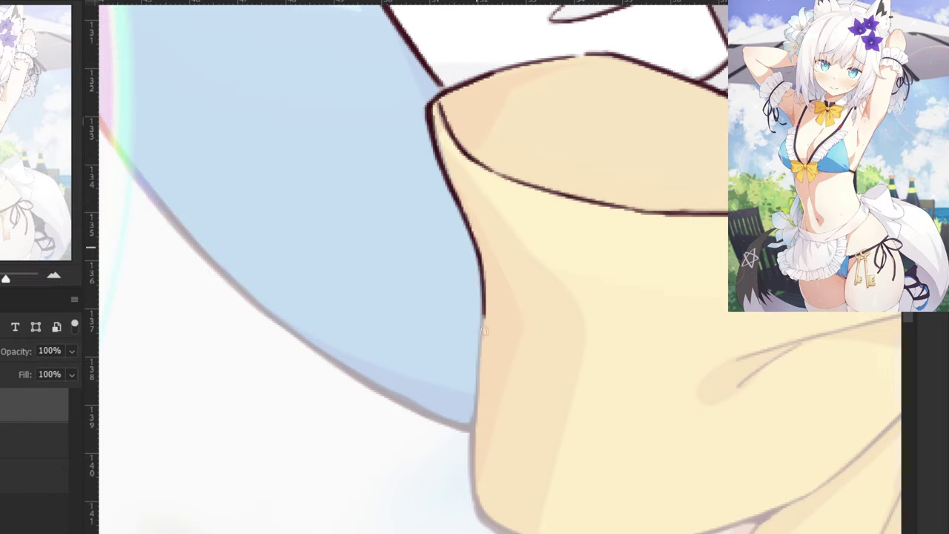
# Ink the left loop's side edge from mid-height down to where the blue cup's lower edge meets it.
pyautogui.moveTo(482, 268); pyautogui.dragTo(479, 380)
pyautogui.moveTo(485, 306); pyautogui.dragTo(474, 437)
pyautogui.hotkey('ctrl', 'z')
pyautogui.moveTo(484, 341); pyautogui.dragTo(473, 430)
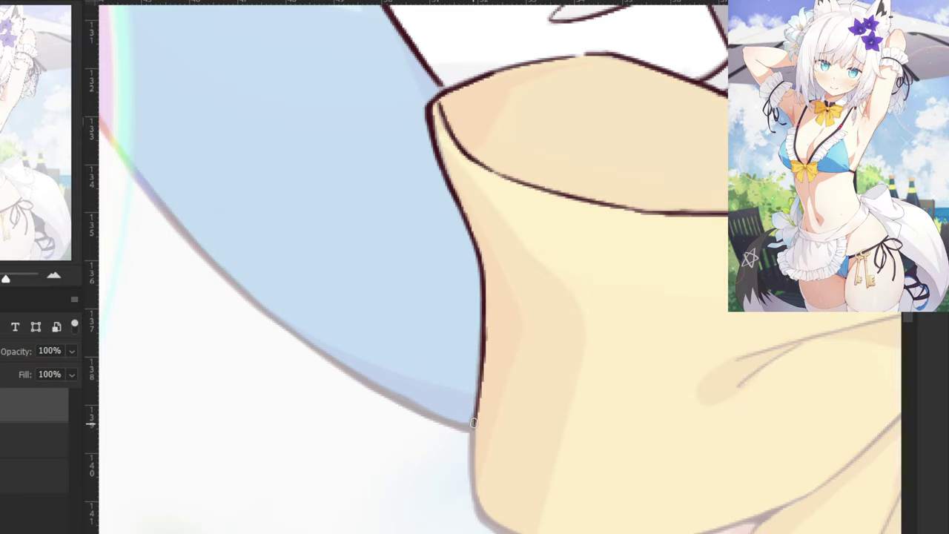
# Ink the lowest part of the left loop's side edge and round its lower outer corner.
pyautogui.moveTo(478, 390); pyautogui.dragTo(470, 461)
pyautogui.hotkey('ctrl', 'z')
pyautogui.moveTo(478, 390); pyautogui.dragTo(471, 487)
pyautogui.moveTo(473, 414); pyautogui.dragTo(472, 503)
pyautogui.moveTo(471, 460)
pyautogui.mouseDown()
pyautogui.moveTo(482, 521)
pyautogui.moveTo(493, 525)
pyautogui.mouseUp()
pyautogui.hotkey('ctrl', 'z')
pyautogui.hotkey('ctrl', 'z')
pyautogui.moveTo(471, 483); pyautogui.dragTo(502, 531)
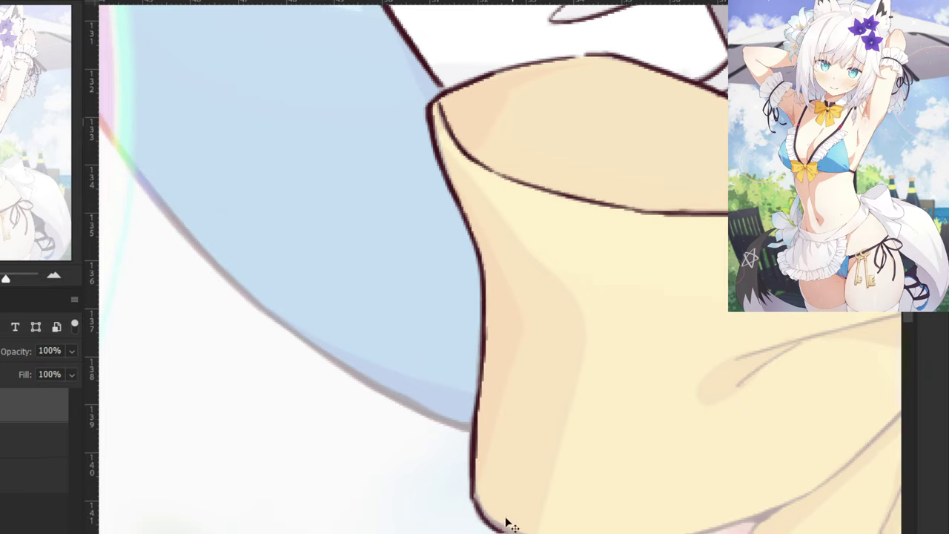
# Ink the left loop's lower edge from beneath the knot down to just short of the left tail's outer edge.
pyautogui.hotkey('ctrl', '-')
pyautogui.moveTo(546, 306); pyautogui.dragTo(467, 310)
pyautogui.scroll(-3, 447, 375)
pyautogui.scroll(3, 483, 269)
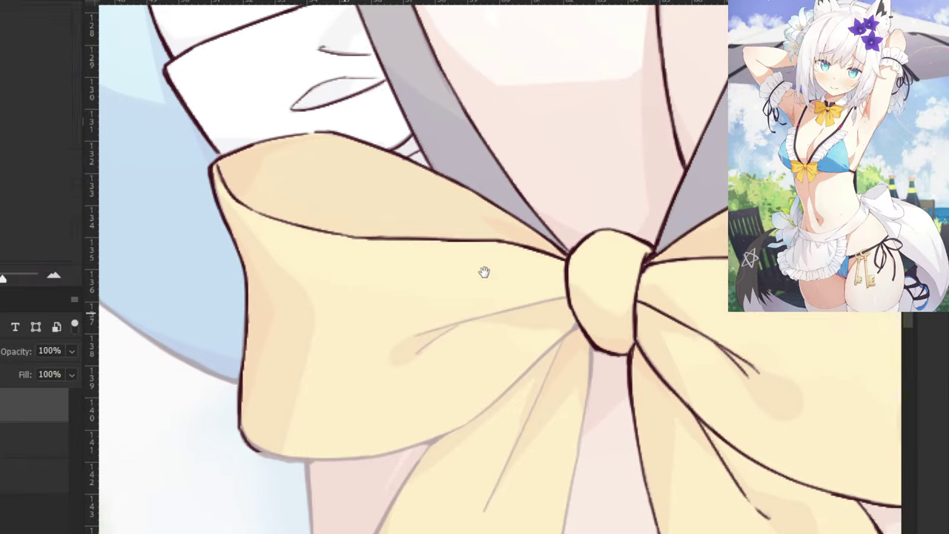
pyautogui.scroll(2, 693, 275)
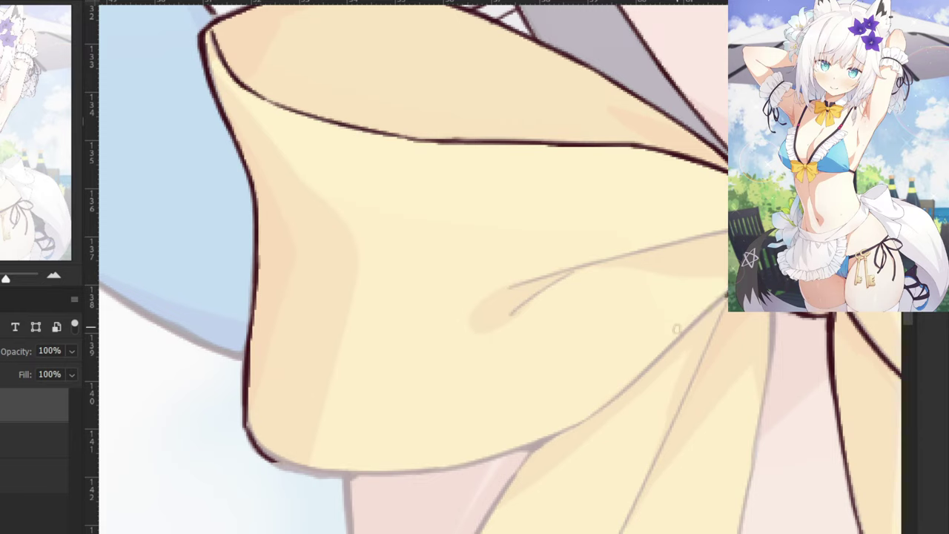
pyautogui.moveTo(690, 326); pyautogui.dragTo(602, 407)
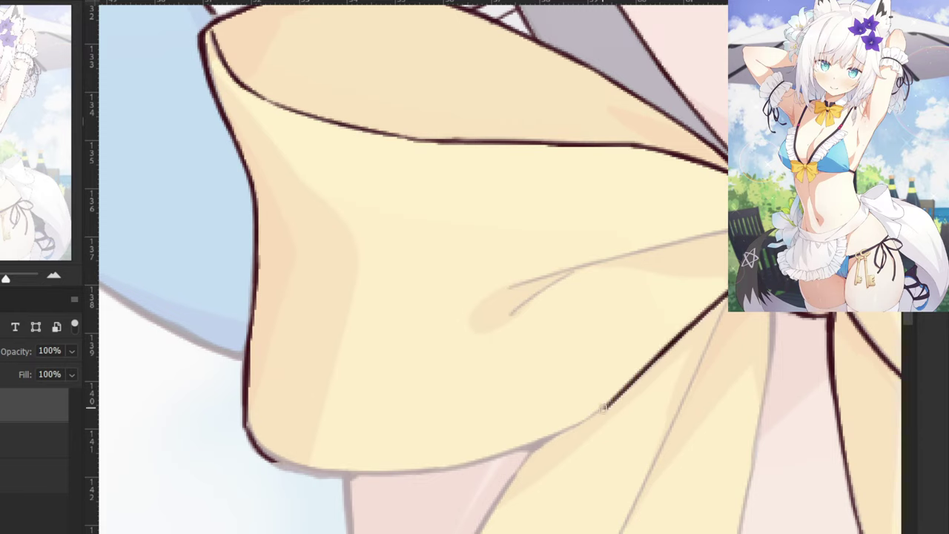
pyautogui.hotkey('ctrl', 'z')
pyautogui.moveTo(685, 327); pyautogui.dragTo(608, 404)
pyautogui.hotkey('ctrl', 'z')
pyautogui.moveTo(669, 348); pyautogui.dragTo(582, 418)
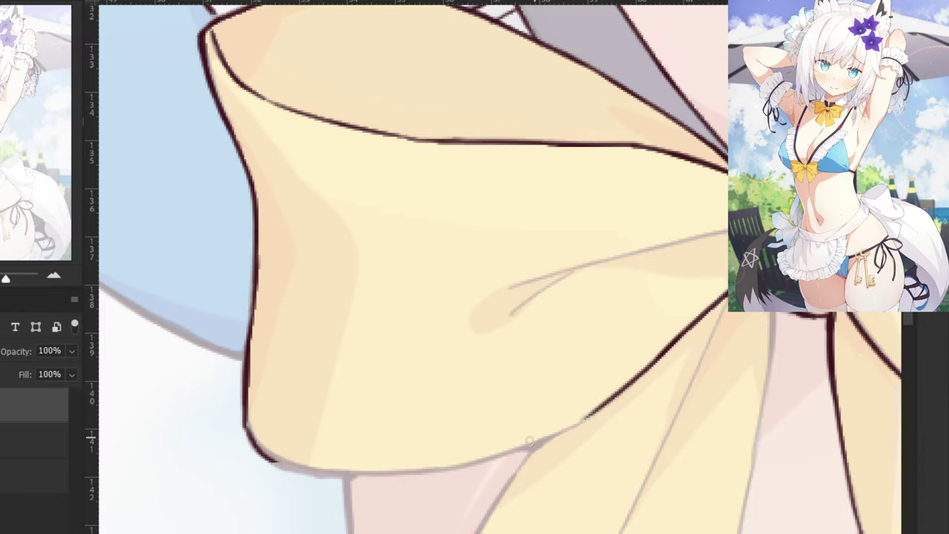
# Extend the loop's lower edge to the point where the left tail's outer edge meets it.
pyautogui.hotkey('ctrl', 'z')
pyautogui.moveTo(676, 340); pyautogui.dragTo(568, 430)
pyautogui.moveTo(625, 394); pyautogui.dragTo(512, 454)
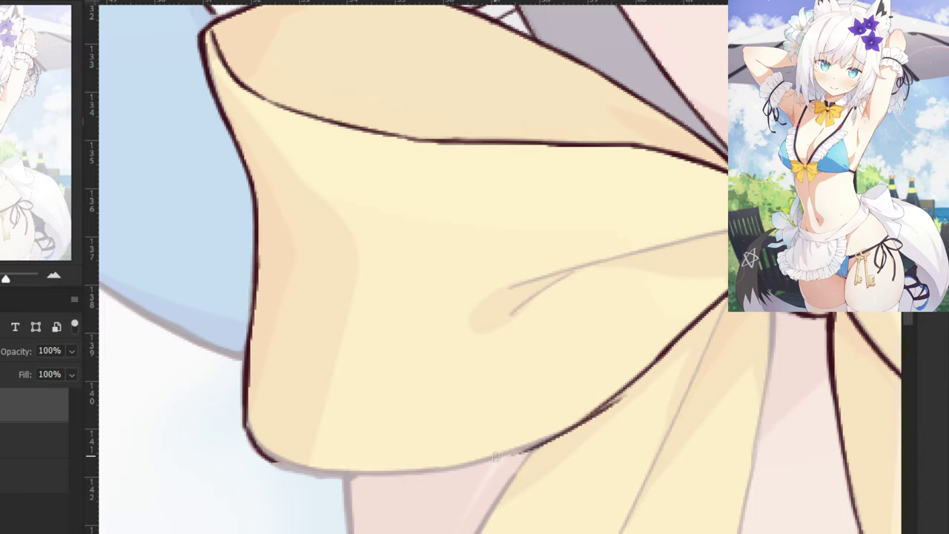
pyautogui.hotkey('ctrl', 'z')
pyautogui.moveTo(593, 414); pyautogui.dragTo(510, 452)
# Continue inking the loop's lower edge past the tail, above the bare skin.
pyautogui.moveTo(448, 389); pyautogui.dragTo(557, 387)
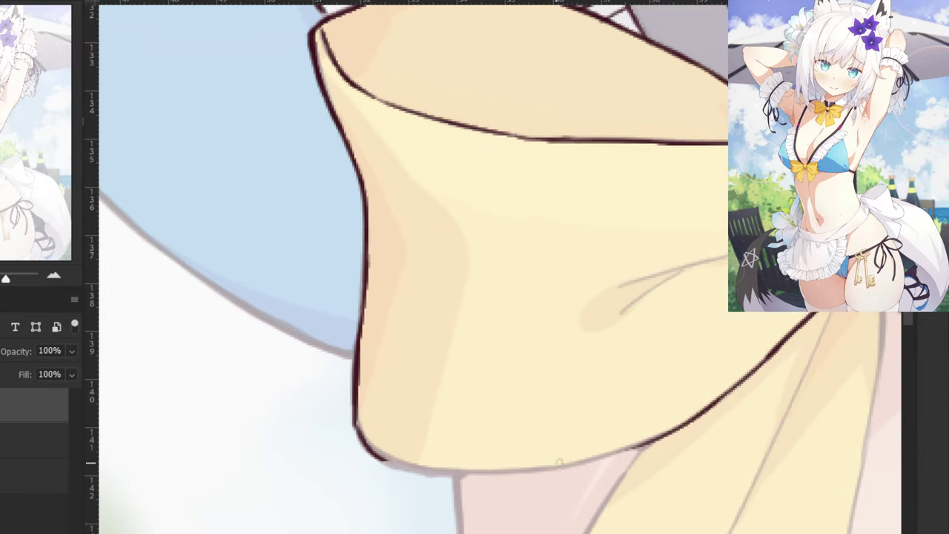
pyautogui.moveTo(685, 419)
pyautogui.mouseDown()
pyautogui.moveTo(592, 460)
pyautogui.moveTo(479, 471)
pyautogui.mouseUp()
pyautogui.hotkey('ctrl', 'z')
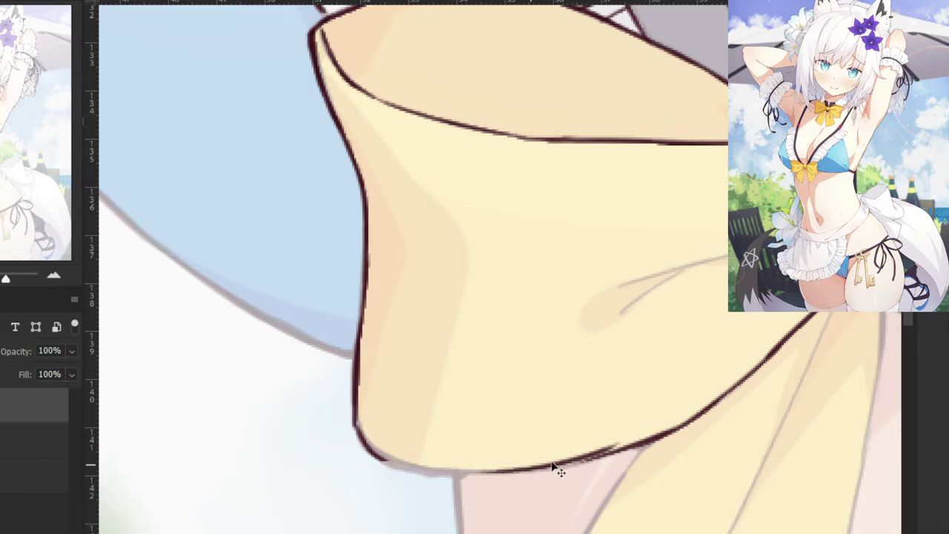
pyautogui.hotkey('ctrl', 'z')
pyautogui.moveTo(609, 454); pyautogui.dragTo(454, 472)
pyautogui.hotkey('ctrl', 'z')
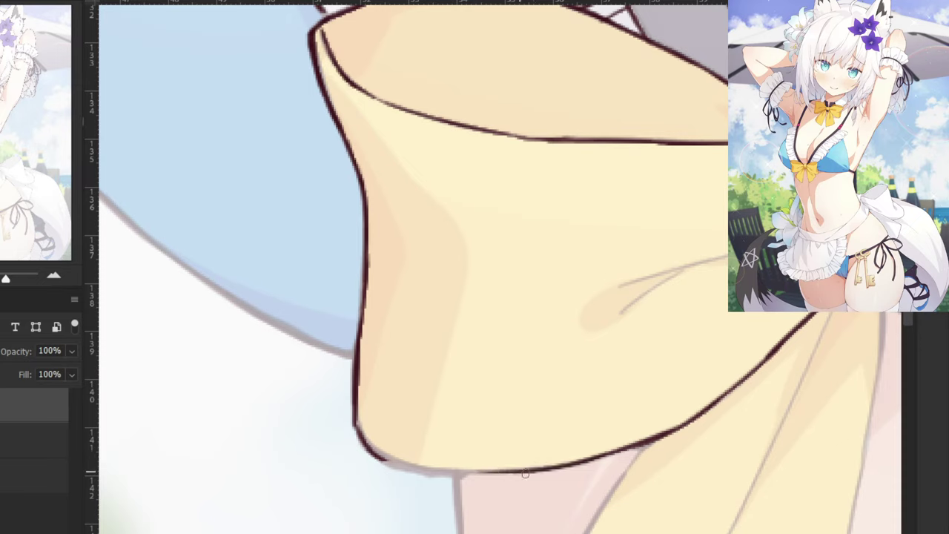
pyautogui.hotkey('ctrl', 'z')
# Ink the last stretch of the loop's lower edge and join it to the rounded lower outer corner.
pyautogui.moveTo(526, 472)
pyautogui.mouseDown()
pyautogui.moveTo(379, 467)
pyautogui.moveTo(381, 459)
pyautogui.moveTo(436, 475)
pyautogui.mouseUp()
pyautogui.hotkey('ctrl', 'z')
pyautogui.hotkey('ctrl', 'z')
pyautogui.moveTo(362, 444)
pyautogui.mouseDown()
pyautogui.moveTo(425, 474)
pyautogui.moveTo(457, 472)
pyautogui.mouseUp()
pyautogui.hotkey('ctrl', 'z')
pyautogui.moveTo(394, 468)
pyautogui.mouseDown()
pyautogui.moveTo(469, 473)
pyautogui.moveTo(404, 473)
pyautogui.mouseUp()
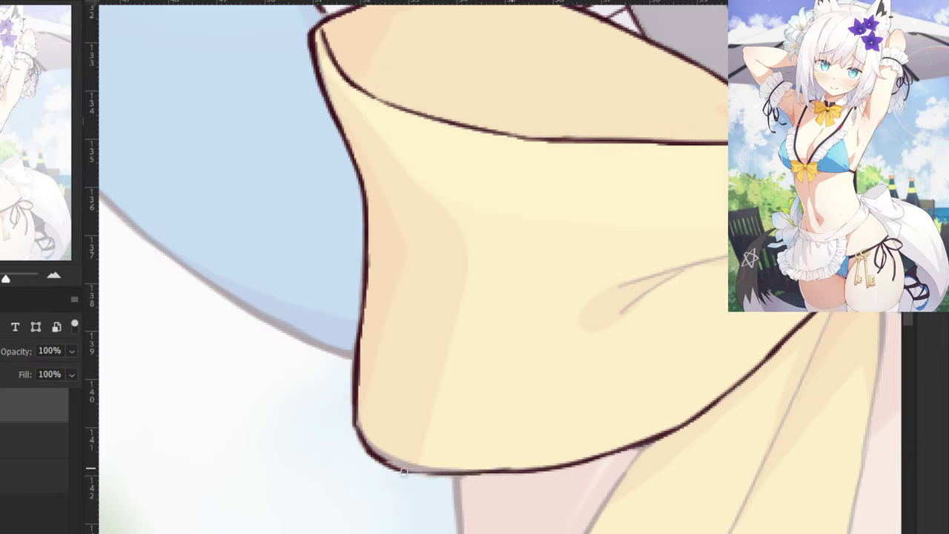
pyautogui.hotkey('ctrl', 'z')
pyautogui.hotkey('ctrl', 'z')
pyautogui.moveTo(498, 472); pyautogui.dragTo(388, 469)
pyautogui.hotkey('ctrl', 'z')
pyautogui.moveTo(500, 472); pyautogui.dragTo(403, 472)
# Thicken and smooth the line around the left loop's lower outer corner.
pyautogui.hotkey('ctrl', 'z')
pyautogui.moveTo(356, 432)
pyautogui.mouseDown()
pyautogui.moveTo(383, 458)
pyautogui.moveTo(394, 454)
pyautogui.moveTo(381, 440)
pyautogui.mouseUp()
pyautogui.hotkey('ctrl', 'z')
pyautogui.moveTo(359, 401)
pyautogui.mouseDown()
pyautogui.moveTo(364, 438)
pyautogui.moveTo(386, 454)
pyautogui.mouseUp()
pyautogui.hotkey('ctrl', 'z')
pyautogui.moveTo(427, 478); pyautogui.dragTo(494, 476)
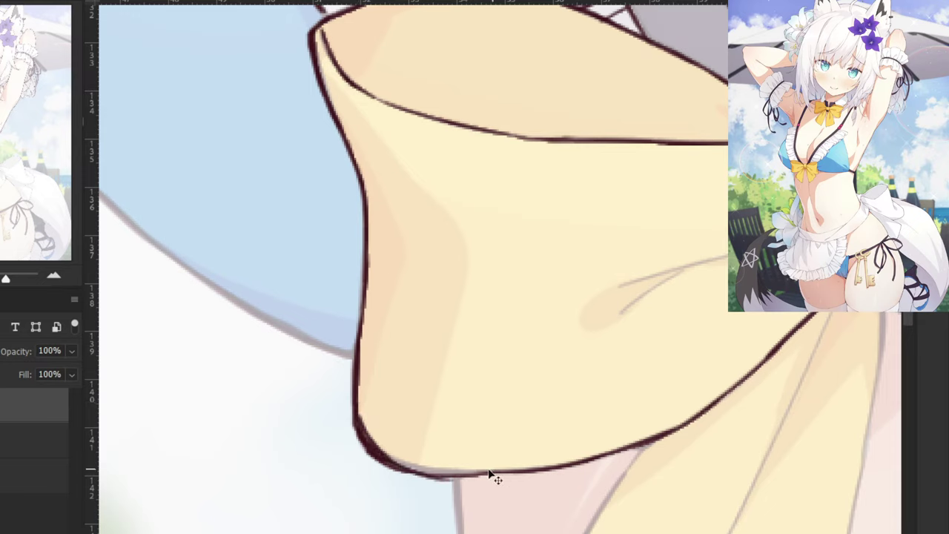
pyautogui.hotkey('ctrl', 'z')
pyautogui.moveTo(384, 460); pyautogui.dragTo(442, 470)
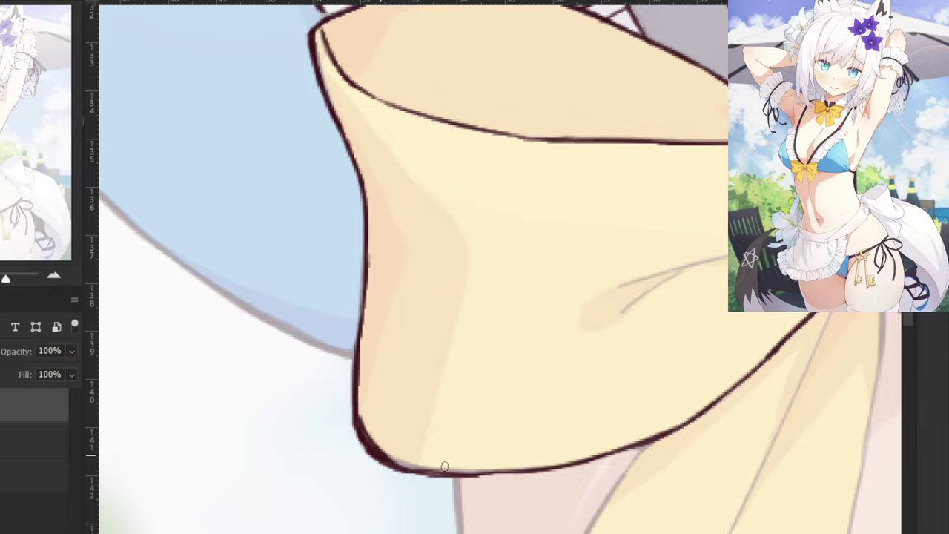
pyautogui.moveTo(445, 466); pyautogui.dragTo(397, 454)
# Examine the left loop's outline within the whole bow and undo the last retouch.
pyautogui.hotkey('ctrl', '-')
pyautogui.hotkey('ctrl', '-')
pyautogui.hotkey('ctrl', '-')
pyautogui.moveTo(448, 473)
pyautogui.mouseDown()
pyautogui.moveTo(491, 476)
pyautogui.moveTo(445, 469)
pyautogui.mouseUp()
pyautogui.hotkey('ctrl', '+')
pyautogui.hotkey('ctrl', '+')
pyautogui.hotkey('ctrl', '+')
pyautogui.hotkey('ctrl', 'z')
pyautogui.hotkey('ctrl', '-')
pyautogui.hotkey('ctrl', '-')
pyautogui.scroll(-3, 469, 43)
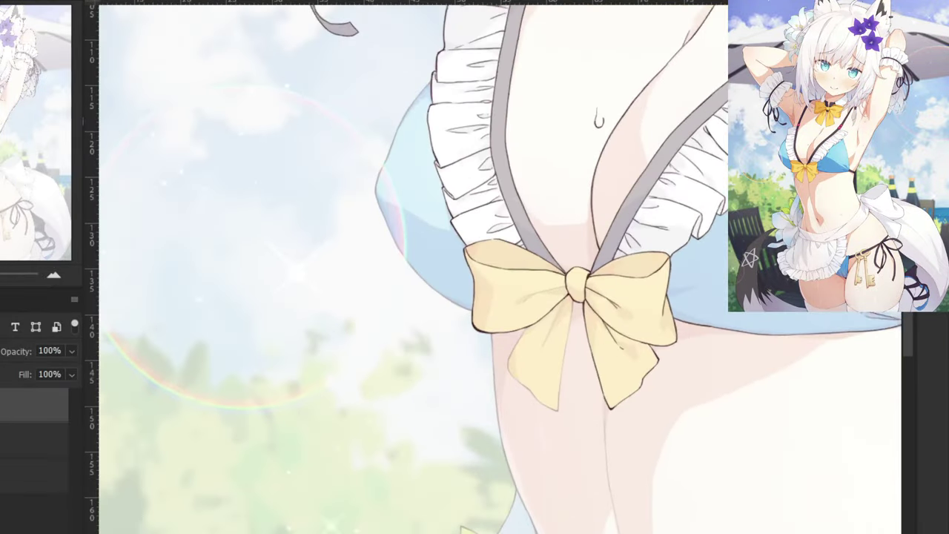
# Ink the upper half of the left tail's inner edge, starting beneath the knot.
pyautogui.scroll(4, 690, 285)
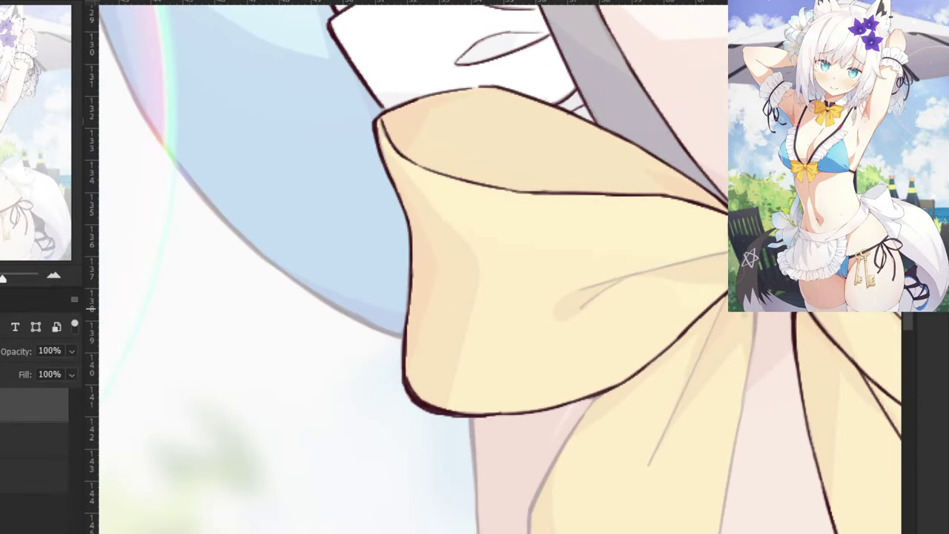
pyautogui.moveTo(755, 298); pyautogui.dragTo(739, 398)
pyautogui.hotkey('ctrl', 'z')
pyautogui.moveTo(756, 318); pyautogui.dragTo(744, 392)
pyautogui.moveTo(720, 445)
pyautogui.mouseDown()
pyautogui.moveTo(708, 411)
pyautogui.moveTo(640, 309)
pyautogui.mouseUp()
pyautogui.moveTo(664, 239); pyautogui.dragTo(640, 368)
pyautogui.hotkey('ctrl', 'z')
pyautogui.moveTo(657, 304); pyautogui.dragTo(635, 429)
pyautogui.hotkey('ctrl', 'z')
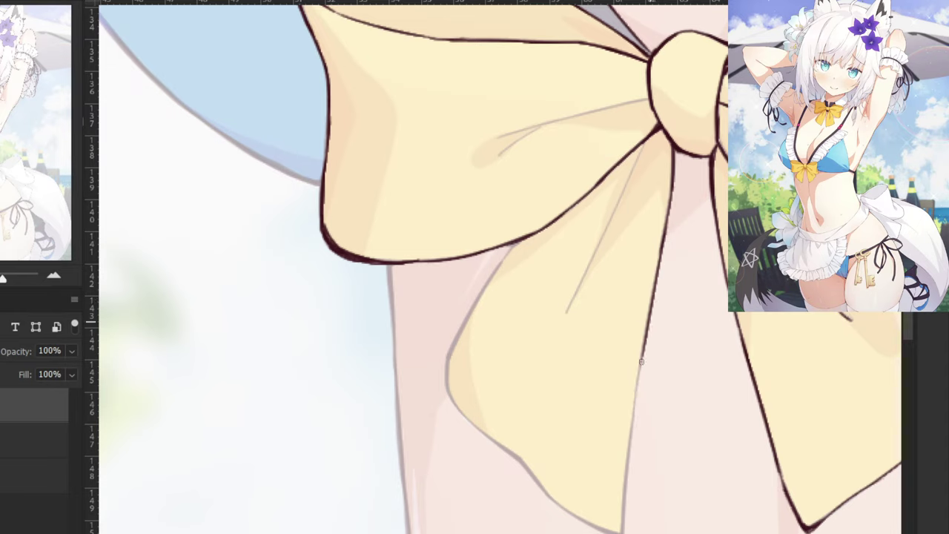
# Ink the lower half of the left tail's inner edge down to the tip.
pyautogui.moveTo(651, 324); pyautogui.dragTo(636, 407)
pyautogui.moveTo(638, 365)
pyautogui.mouseDown()
pyautogui.moveTo(630, 492)
pyautogui.moveTo(631, 467)
pyautogui.mouseUp()
pyautogui.hotkey('ctrl', 'z')
pyautogui.hotkey('ctrl', 'z')
pyautogui.moveTo(638, 381); pyautogui.dragTo(627, 490)
pyautogui.moveTo(631, 442); pyautogui.dragTo(625, 514)
pyautogui.moveTo(630, 454); pyautogui.dragTo(622, 533)
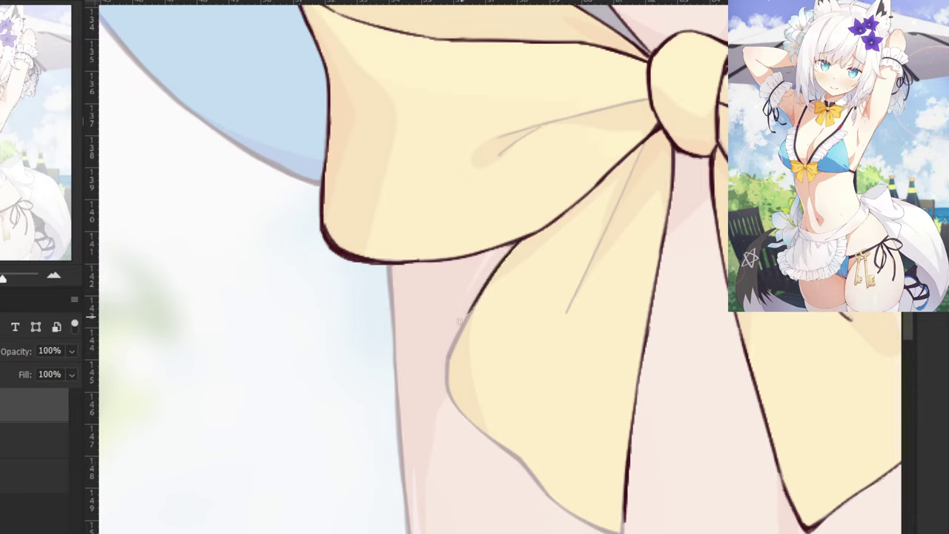
# Ink the left tail's outer edge and its slanted lower hem, closing the outline at the tip.
pyautogui.moveTo(483, 282)
pyautogui.mouseDown()
pyautogui.moveTo(446, 371)
pyautogui.moveTo(456, 410)
pyautogui.moveTo(547, 494)
pyautogui.mouseUp()
pyautogui.hotkey('ctrl', 'z')
pyautogui.moveTo(523, 463)
pyautogui.mouseDown()
pyautogui.moveTo(577, 518)
pyautogui.moveTo(606, 530)
pyautogui.mouseUp()
pyautogui.hotkey('ctrl', 'z')
pyautogui.moveTo(552, 498); pyautogui.dragTo(622, 531)
pyautogui.hotkey('ctrl', 'z')
pyautogui.hotkey('ctrl', 'z')
pyautogui.moveTo(627, 497); pyautogui.dragTo(622, 532)
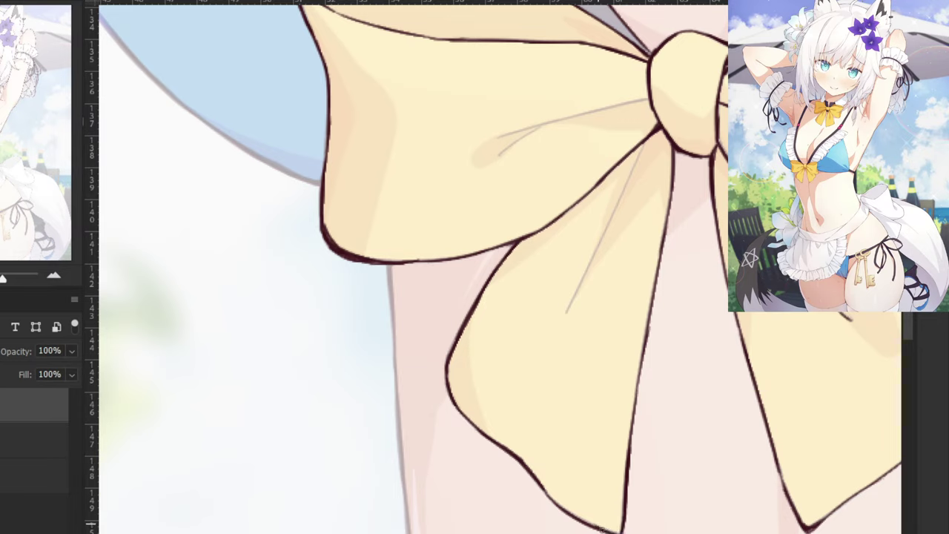
pyautogui.moveTo(594, 523); pyautogui.dragTo(617, 532)
# Ink the top stretch of the left blue cup's outer edge, starting where it emerges from the frill.
pyautogui.hotkey('ctrl', '-')
pyautogui.hotkey('ctrl', '-')
pyautogui.moveTo(303, 61); pyautogui.dragTo(385, 325)
pyautogui.hotkey('ctrl', '+')
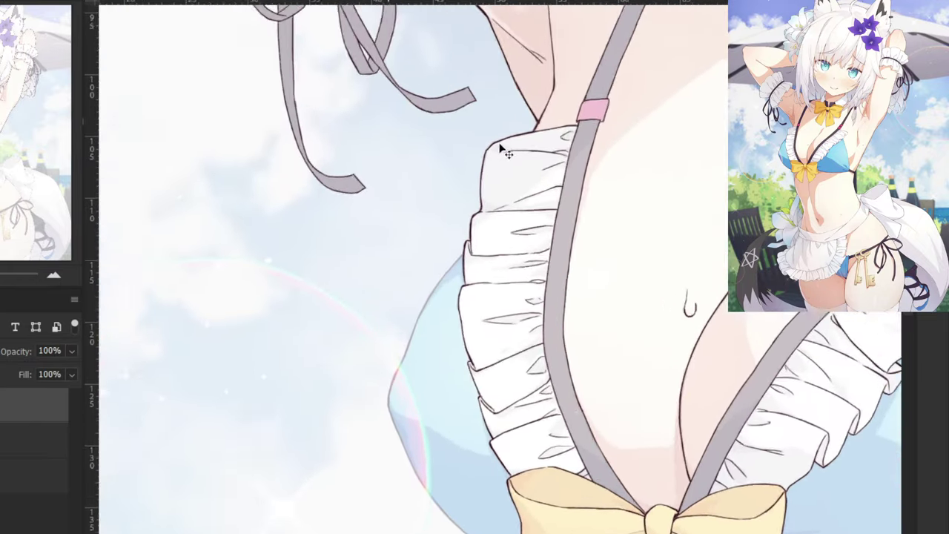
pyautogui.hotkey('ctrl', '+')
pyautogui.moveTo(358, 259); pyautogui.dragTo(574, 206)
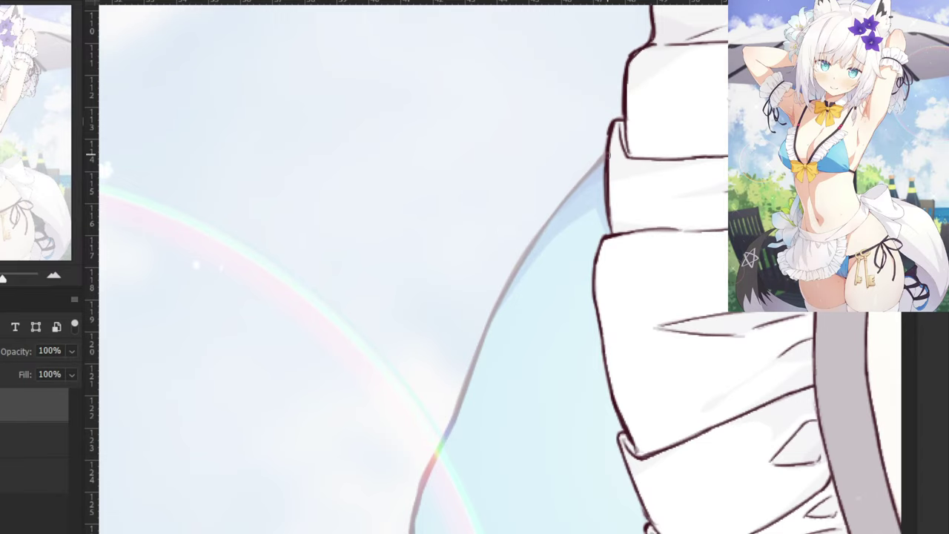
pyautogui.hotkey('ctrl', 'z')
pyautogui.moveTo(608, 154)
pyautogui.mouseDown()
pyautogui.moveTo(548, 218)
pyautogui.moveTo(507, 288)
pyautogui.mouseUp()
pyautogui.hotkey('ctrl', 'z')
pyautogui.hotkey('ctrl', 'z')
pyautogui.moveTo(559, 206); pyautogui.dragTo(504, 295)
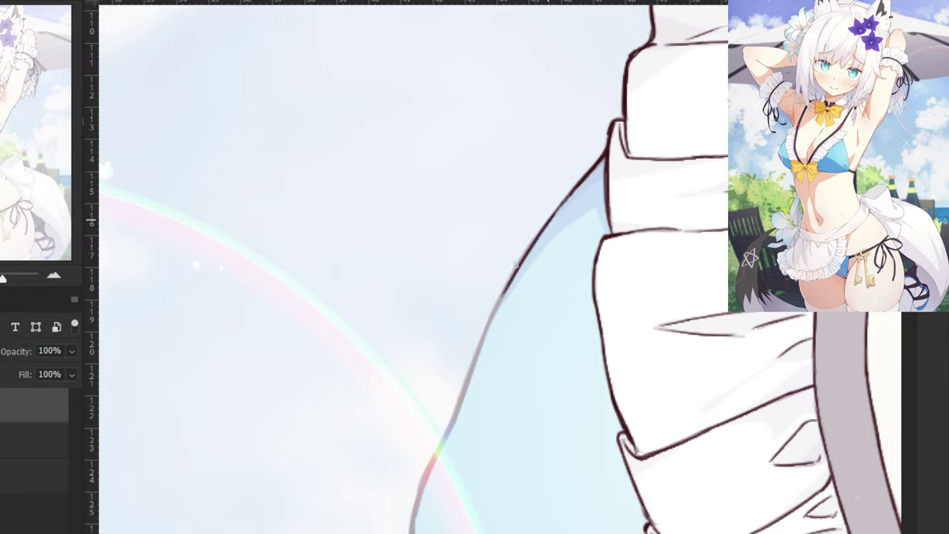
# Continue the cup's outer edge down to just above where the rainbow flare crosses it.
pyautogui.moveTo(548, 221); pyautogui.dragTo(501, 297)
pyautogui.hotkey('ctrl', 'z')
pyautogui.moveTo(537, 236); pyautogui.dragTo(477, 348)
pyautogui.hotkey('ctrl', 'z')
pyautogui.moveTo(509, 286); pyautogui.dragTo(458, 407)
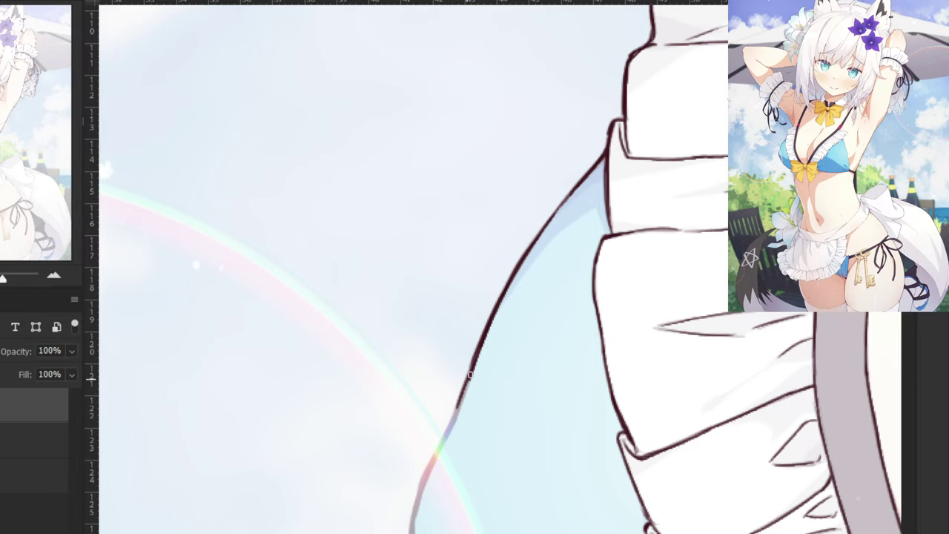
pyautogui.moveTo(472, 372)
pyautogui.mouseDown()
pyautogui.moveTo(448, 427)
pyautogui.moveTo(450, 345)
pyautogui.moveTo(445, 352)
pyautogui.mouseUp()
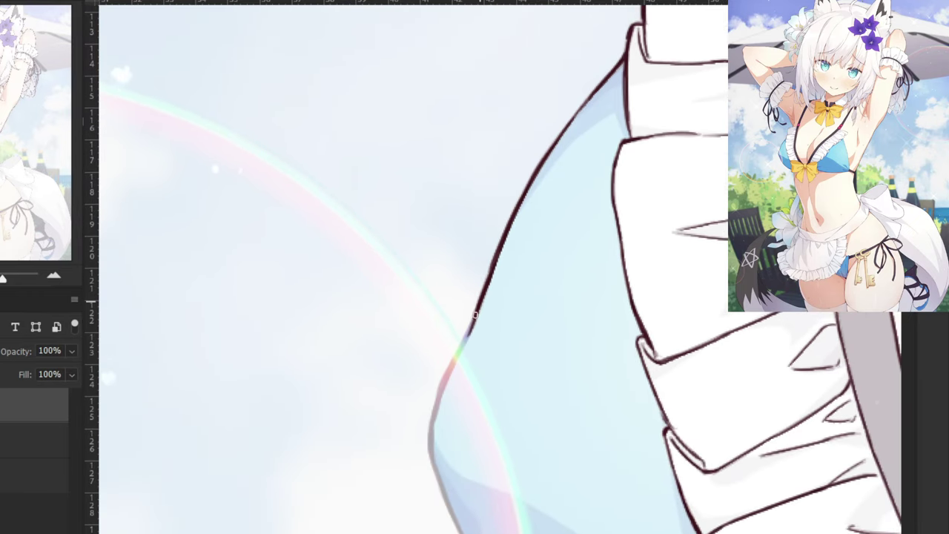
# Ink the cup's outer edge across the rainbow flare to just above its outermost point.
pyautogui.moveTo(475, 315); pyautogui.dragTo(454, 362)
pyautogui.hotkey('ctrl', 'z')
pyautogui.moveTo(474, 320); pyautogui.dragTo(436, 405)
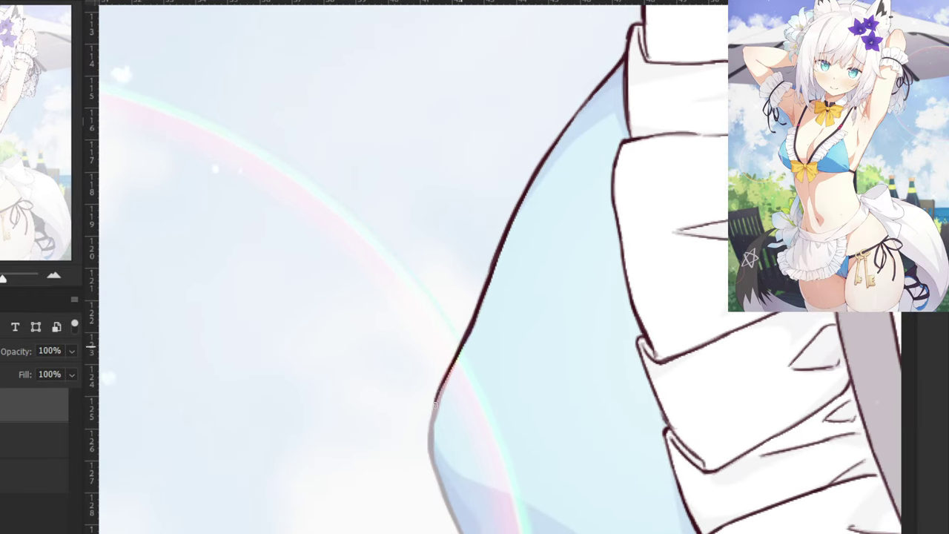
pyautogui.moveTo(458, 359); pyautogui.dragTo(435, 412)
pyautogui.hotkey('ctrl', 'z')
pyautogui.hotkey('ctrl', 'z')
# Ink the cup's outline around its outermost point and begin the inward-sloping lower side.
pyautogui.moveTo(447, 379)
pyautogui.mouseDown()
pyautogui.moveTo(431, 448)
pyautogui.moveTo(286, 207)
pyautogui.moveTo(325, 296)
pyautogui.mouseUp()
pyautogui.hotkey('ctrl', 'z')
pyautogui.hotkey('ctrl', 'z')
pyautogui.moveTo(314, 263); pyautogui.dragTo(337, 335)
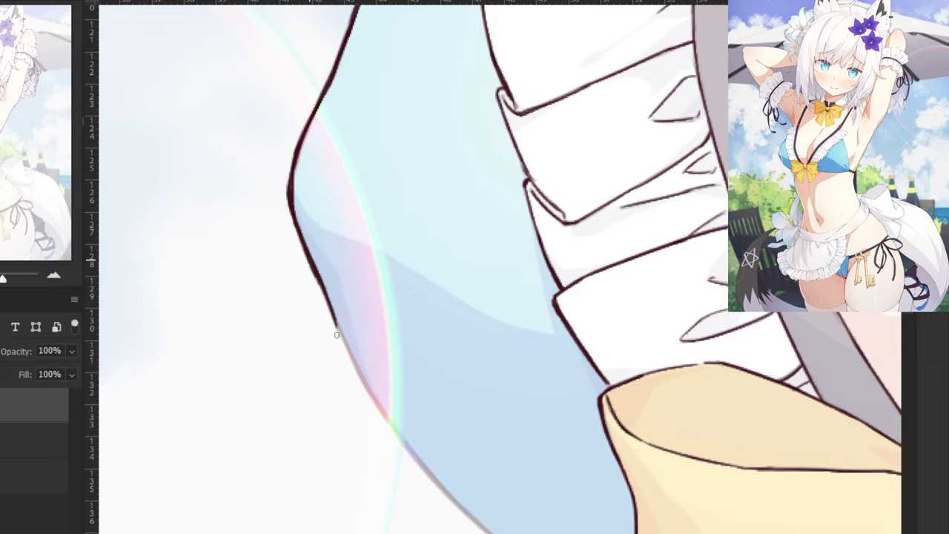
# Ink the cup's lower side down to near the rainbow flare's second crossing, cleaning up the stroke end.
pyautogui.hotkey('ctrl', 'z')
pyautogui.moveTo(326, 298); pyautogui.dragTo(379, 414)
pyautogui.hotkey('ctrl', 'z')
pyautogui.press('e')
pyautogui.moveTo(339, 339); pyautogui.dragTo(344, 343)
pyautogui.press('b')
pyautogui.moveTo(329, 300); pyautogui.dragTo(382, 416)
pyautogui.hotkey('ctrl', 'z')
pyautogui.hotkey('ctrl', 'z')
pyautogui.moveTo(327, 299)
pyautogui.mouseDown()
pyautogui.moveTo(381, 422)
pyautogui.moveTo(380, 406)
pyautogui.mouseUp()
pyautogui.hotkey('ctrl', 'z')
# Carry the cup's lower outline past the rainbow flare's lower crossing.
pyautogui.moveTo(350, 368); pyautogui.dragTo(428, 468)
pyautogui.hotkey('ctrl', 'z')
pyautogui.moveTo(374, 400)
pyautogui.mouseDown()
pyautogui.moveTo(422, 465)
pyautogui.moveTo(347, 415)
pyautogui.mouseUp()
pyautogui.hotkey('ctrl', 'z')
pyautogui.moveTo(311, 354); pyautogui.dragTo(378, 431)
pyautogui.hotkey('ctrl', 'z')
pyautogui.moveTo(331, 383); pyautogui.dragTo(390, 440)
pyautogui.hotkey('ctrl', 'z')
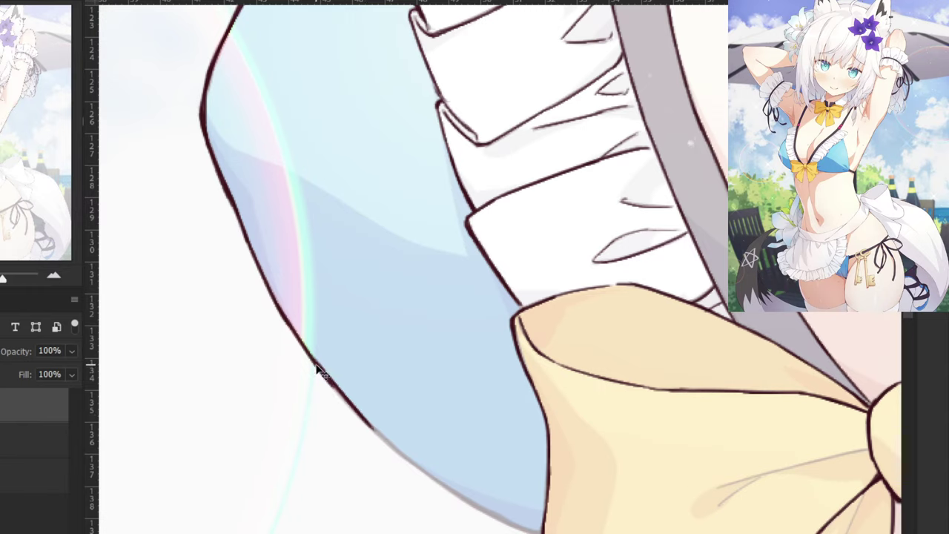
# Redraw the cup's curved underside below the rainbow flare and extend it toward the bow.
pyautogui.hotkey('ctrl', 'z')
pyautogui.moveTo(316, 363); pyautogui.dragTo(387, 439)
pyautogui.hotkey('ctrl', 'z')
pyautogui.moveTo(322, 371)
pyautogui.mouseDown()
pyautogui.moveTo(351, 410)
pyautogui.moveTo(446, 493)
pyautogui.mouseUp()
pyautogui.hotkey('ctrl', 'z')
pyautogui.hotkey('ctrl', 'z')
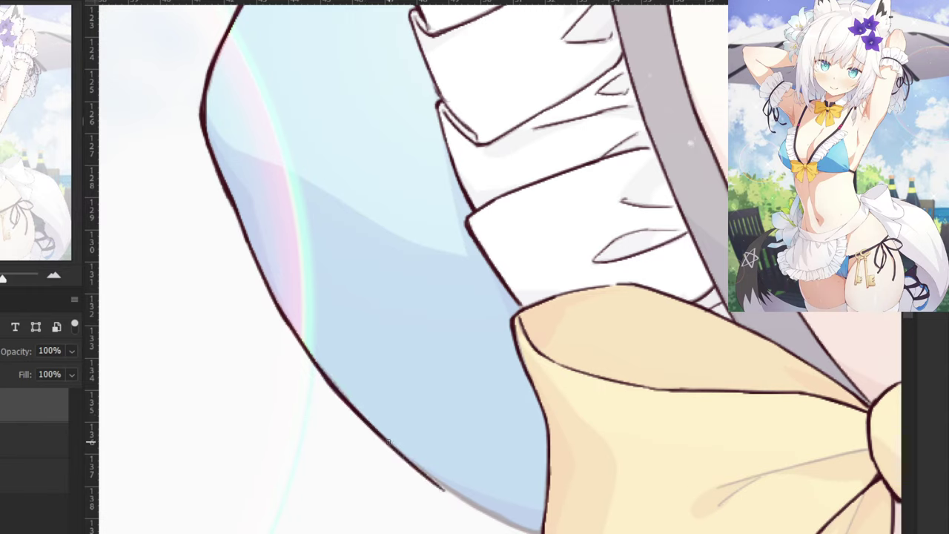
pyautogui.hotkey('ctrl', 'z')
pyautogui.moveTo(369, 425); pyautogui.dragTo(433, 479)
# Ink the final stretch of the cup's underside up to the left loop's side edge.
pyautogui.moveTo(396, 451); pyautogui.dragTo(499, 524)
pyautogui.hotkey('ctrl', 'z')
pyautogui.moveTo(418, 467); pyautogui.dragTo(512, 525)
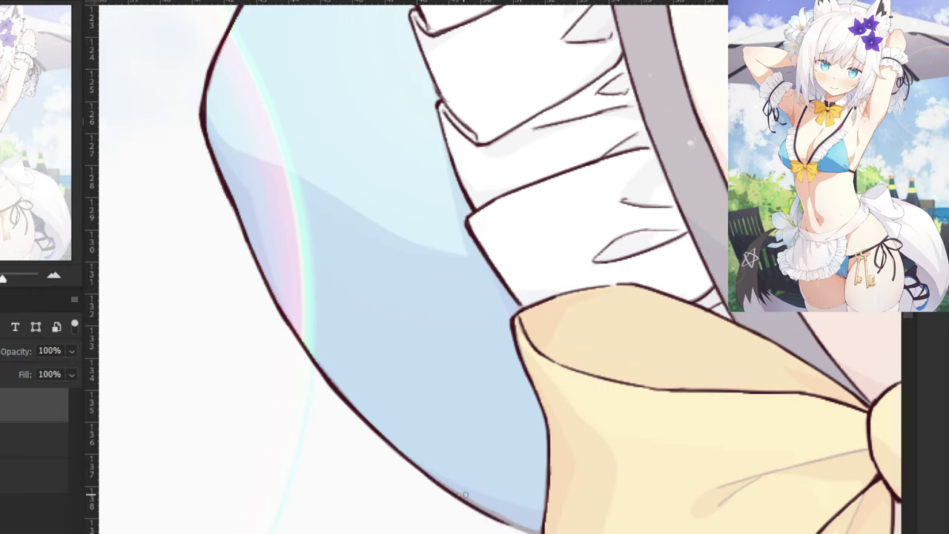
pyautogui.hotkey('ctrl', 'z')
pyautogui.moveTo(419, 468); pyautogui.dragTo(528, 528)
pyautogui.moveTo(476, 507); pyautogui.dragTo(540, 533)
pyautogui.moveTo(456, 493)
pyautogui.mouseDown()
pyautogui.moveTo(528, 532)
pyautogui.moveTo(542, 528)
pyautogui.mouseUp()
# Review the upper-body line art on its own and against the faded reference illustration.
pyautogui.scroll(-5, 526, 511)
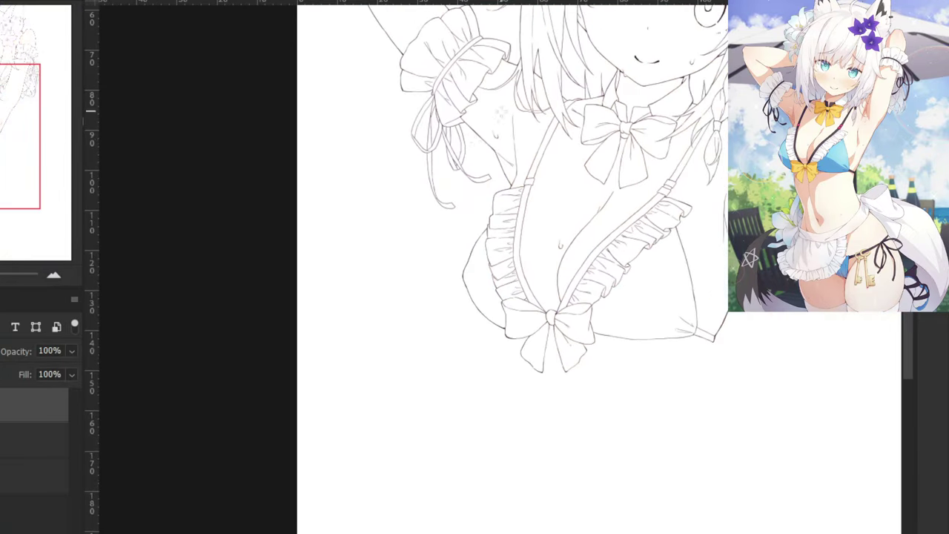
pyautogui.scroll(-3, 499, 111)
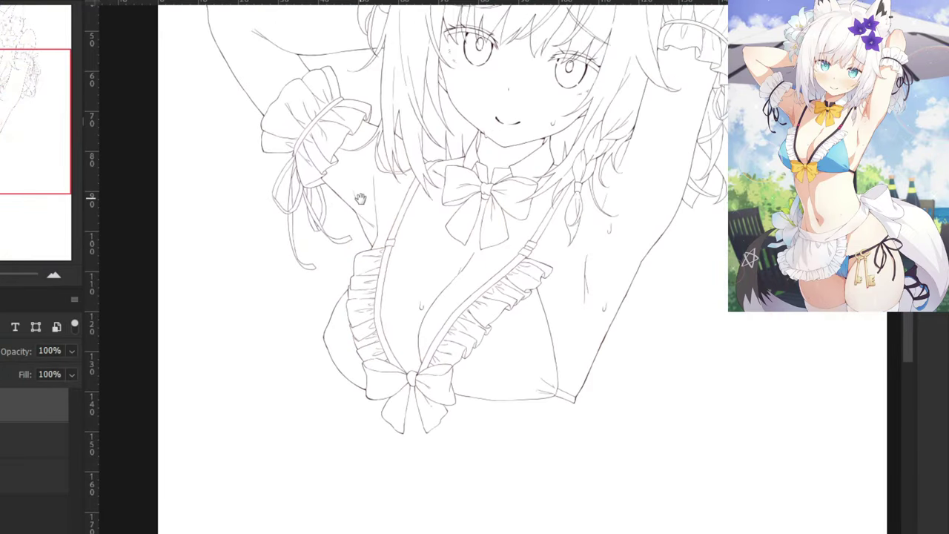
pyautogui.scroll(3, 341, 218)
pyautogui.scroll(4, 375, 217)
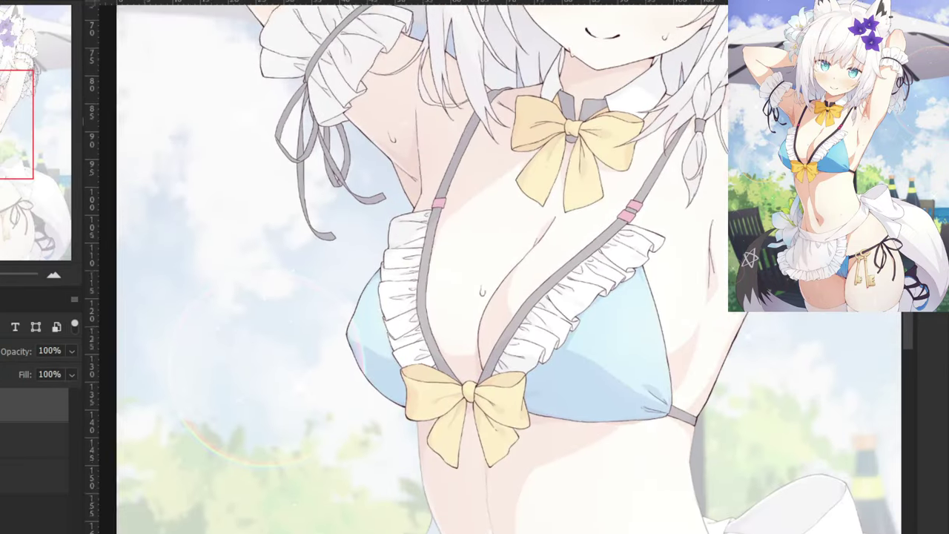
pyautogui.scroll(2, 460, 296)
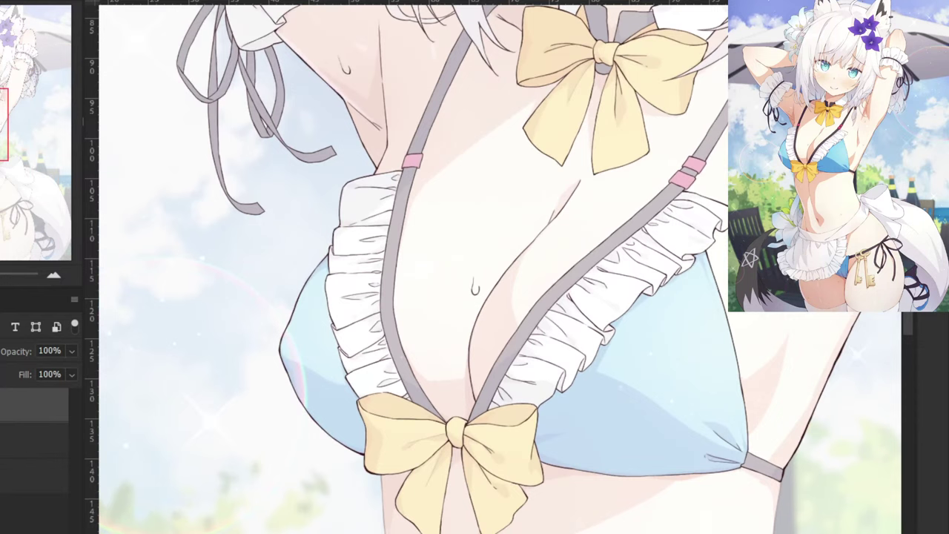
pyautogui.scroll(3, 475, 297)
pyautogui.scroll(3, 440, 304)
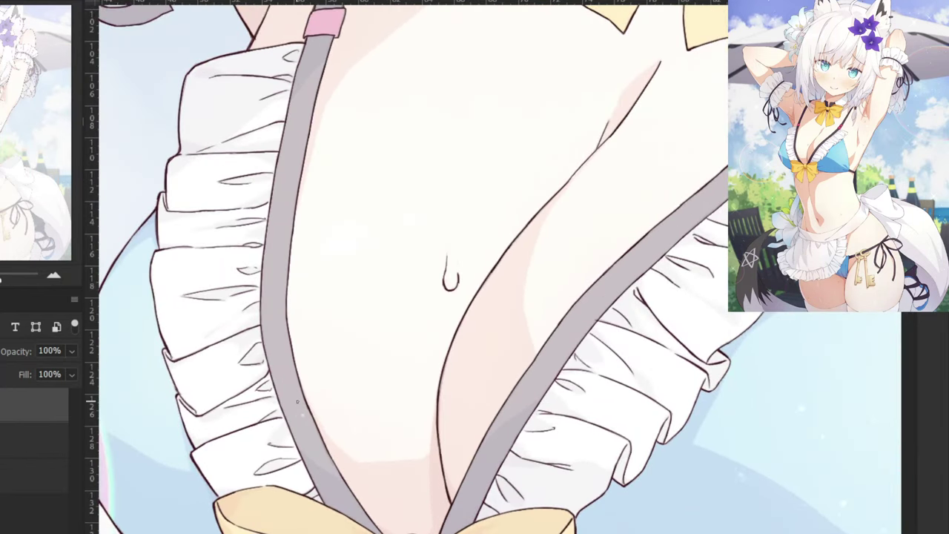
pyautogui.scroll(-3, 300, 397)
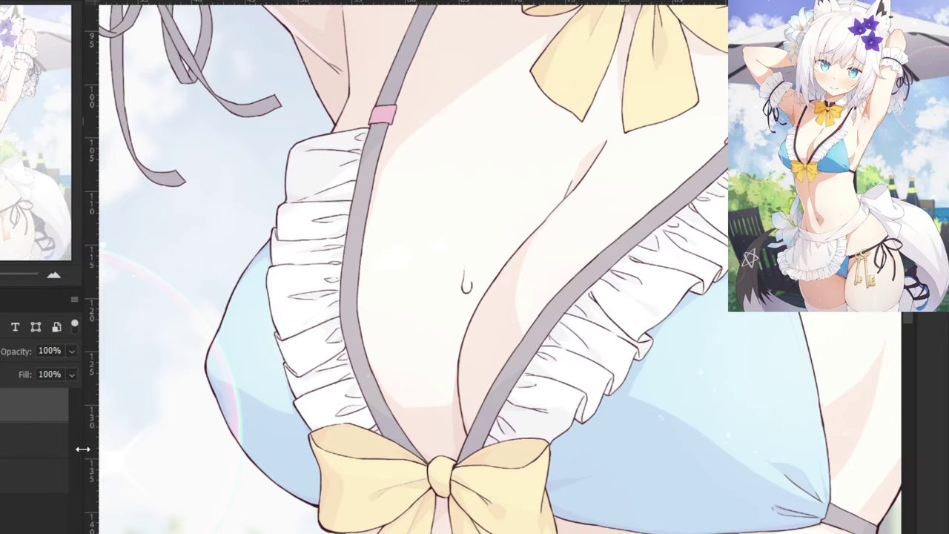
pyautogui.hotkey('ctrl', '-')
pyautogui.hotkey('ctrl', '-')
pyautogui.hotkey('ctrl', '-')
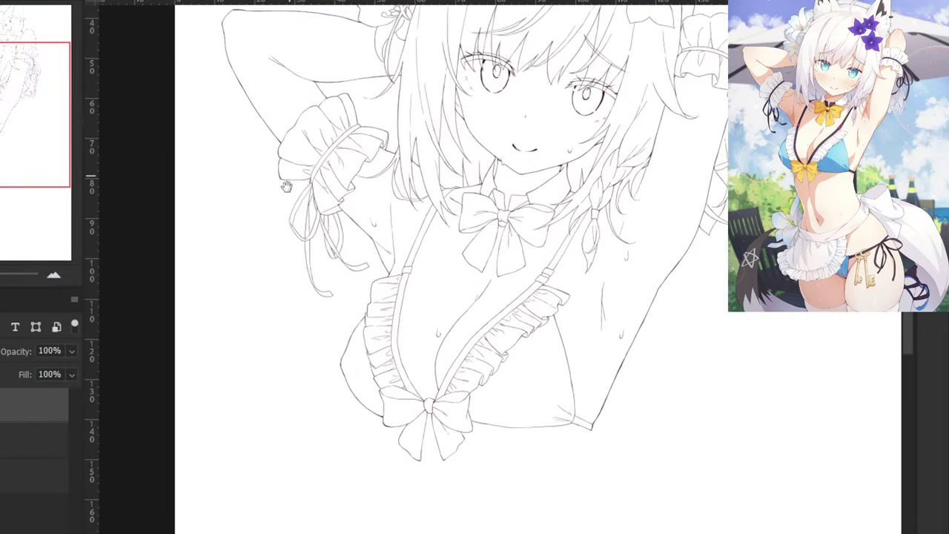
pyautogui.moveTo(286, 186); pyautogui.dragTo(284, 187)
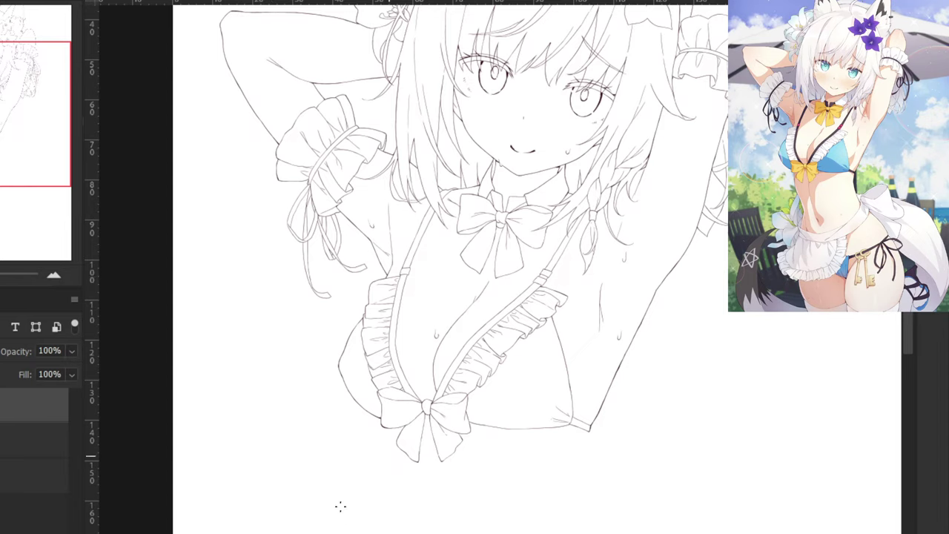
# Handwrite "AFK" on the blank canvas beneath the figure.
pyautogui.moveTo(266, 532)
pyautogui.mouseDown()
pyautogui.moveTo(294, 533)
pyautogui.moveTo(310, 502)
pyautogui.mouseUp()
pyautogui.moveTo(296, 520)
pyautogui.mouseDown()
pyautogui.moveTo(309, 518)
pyautogui.moveTo(316, 531)
pyautogui.moveTo(316, 519)
pyautogui.mouseUp()
pyautogui.moveTo(319, 517); pyautogui.dragTo(332, 532)
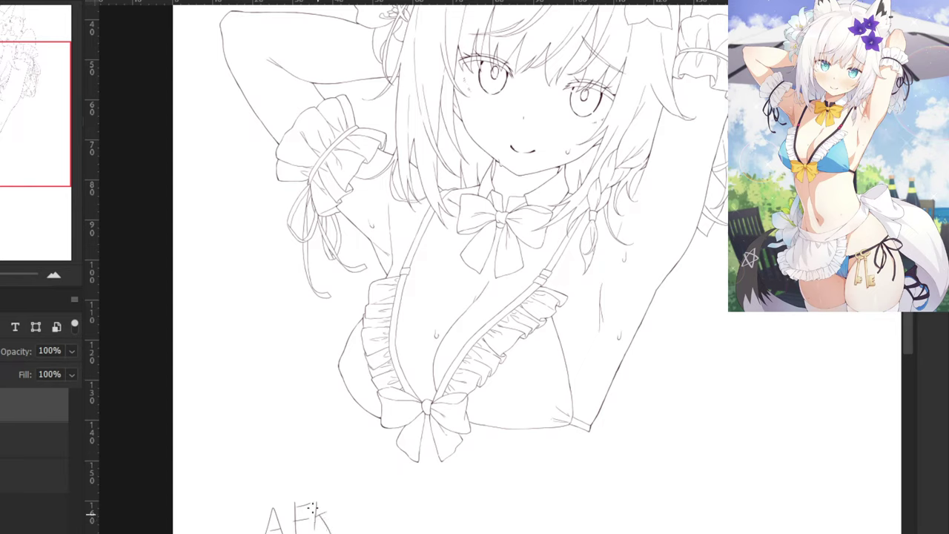
# Circle the handwritten "AFK" note and draw two arrows above it and one beside it, all pointing at it.
pyautogui.moveTo(315, 479)
pyautogui.mouseDown()
pyautogui.moveTo(342, 485)
pyautogui.moveTo(319, 517)
pyautogui.moveTo(334, 532)
pyautogui.moveTo(349, 490)
pyautogui.mouseUp()
pyautogui.hotkey('ctrl', 'z')
pyautogui.hotkey('ctrl', 'z')
pyautogui.hotkey('ctrl', 'z')
pyautogui.moveTo(233, 400)
pyautogui.mouseDown()
pyautogui.moveTo(254, 431)
pyautogui.moveTo(235, 461)
pyautogui.mouseUp()
pyautogui.moveTo(304, 389); pyautogui.dragTo(304, 454)
pyautogui.moveTo(289, 434); pyautogui.dragTo(317, 461)
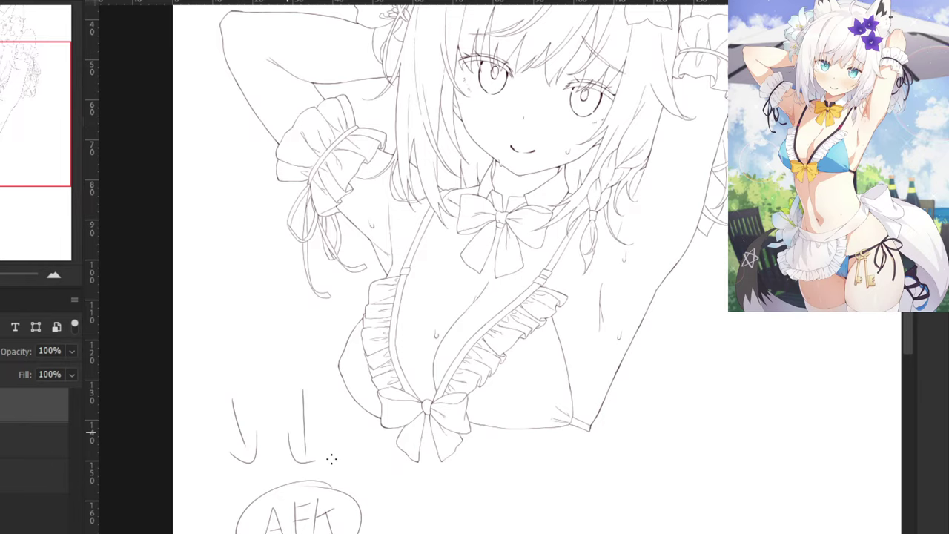
pyautogui.moveTo(448, 502)
pyautogui.mouseDown()
pyautogui.moveTo(397, 495)
pyautogui.moveTo(380, 523)
pyautogui.mouseUp()
pyautogui.moveTo(397, 495); pyautogui.dragTo(378, 521)
pyautogui.moveTo(447, 79); pyautogui.dragTo(406, 71)
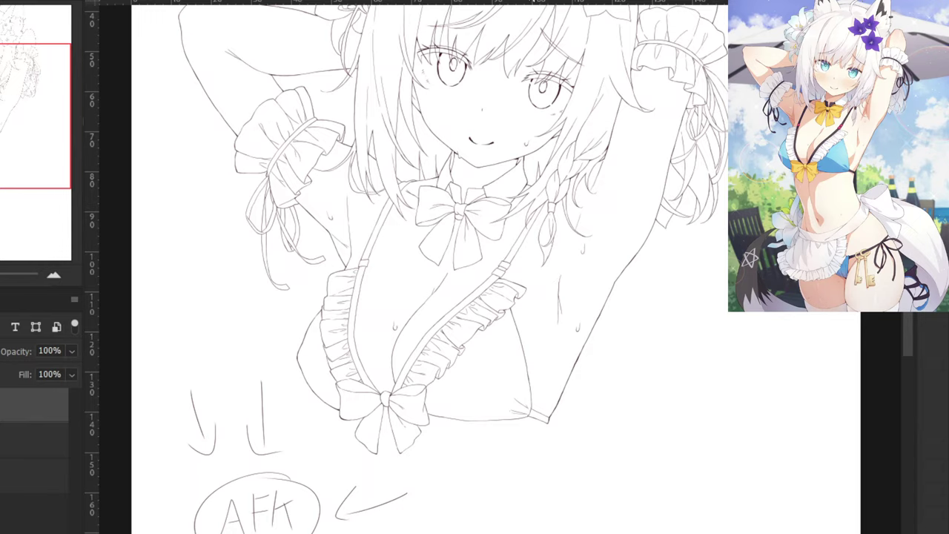
pyautogui.scroll(-3, 430, 267)
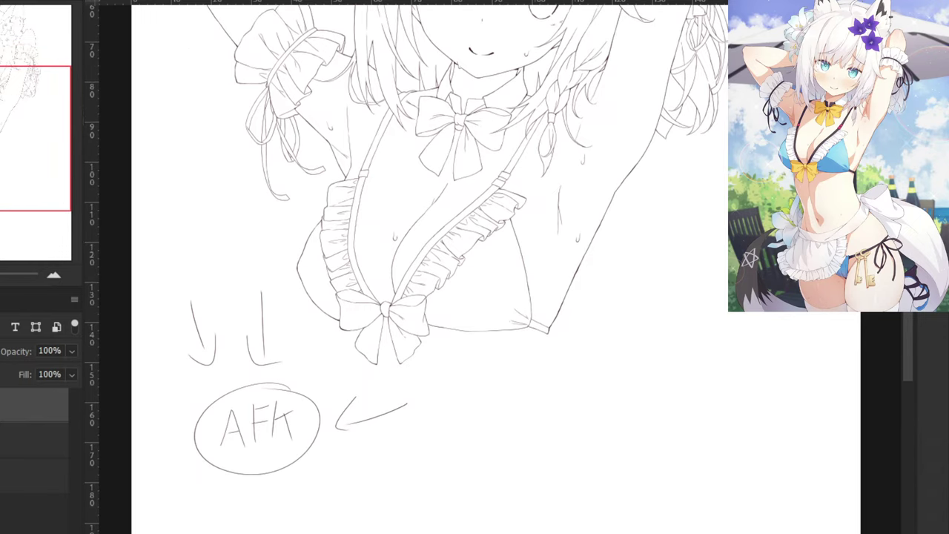
pyautogui.scroll(1, 430, 267)
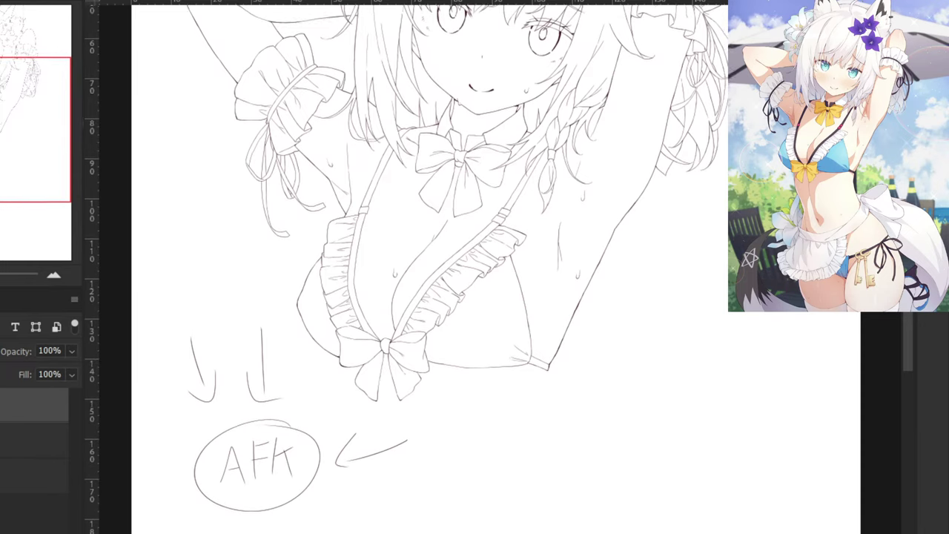
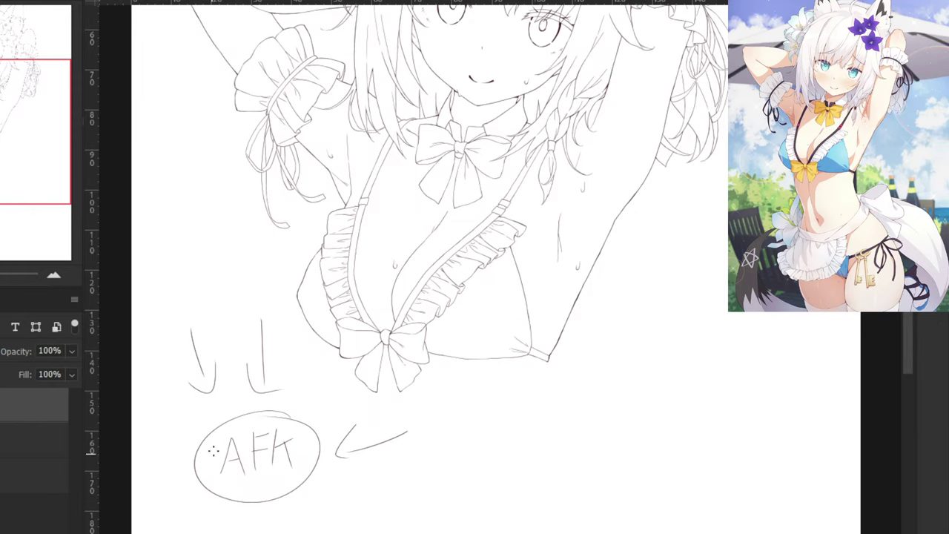
# Erase the three arrows around the "AFK" note and the sides of the circle enclosing it.
pyautogui.hotkey('ctrl', '+')
pyautogui.moveTo(241, 388); pyautogui.dragTo(436, 305)
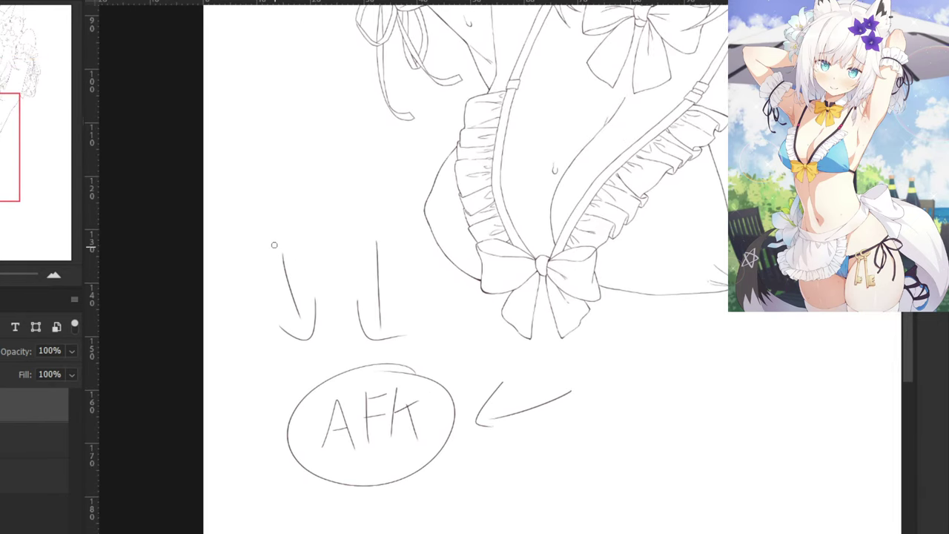
pyautogui.moveTo(274, 245)
pyautogui.mouseDown()
pyautogui.moveTo(305, 351)
pyautogui.moveTo(292, 272)
pyautogui.moveTo(311, 334)
pyautogui.mouseUp()
pyautogui.moveTo(392, 296); pyautogui.dragTo(384, 289)
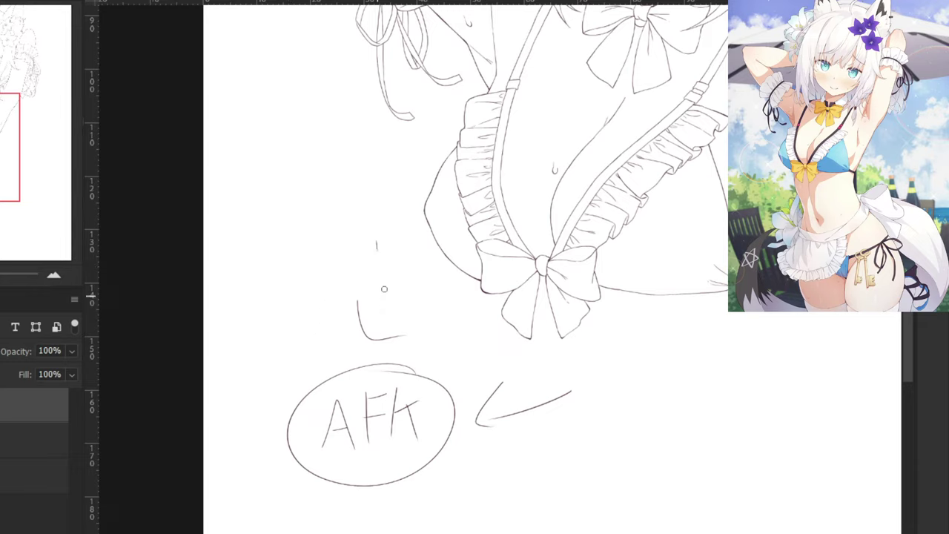
pyautogui.moveTo(398, 340)
pyautogui.mouseDown()
pyautogui.moveTo(369, 340)
pyautogui.moveTo(382, 343)
pyautogui.moveTo(358, 323)
pyautogui.moveTo(371, 341)
pyautogui.moveTo(358, 315)
pyautogui.mouseUp()
pyautogui.moveTo(281, 371)
pyautogui.mouseDown()
pyautogui.moveTo(307, 487)
pyautogui.moveTo(276, 373)
pyautogui.moveTo(323, 497)
pyautogui.mouseUp()
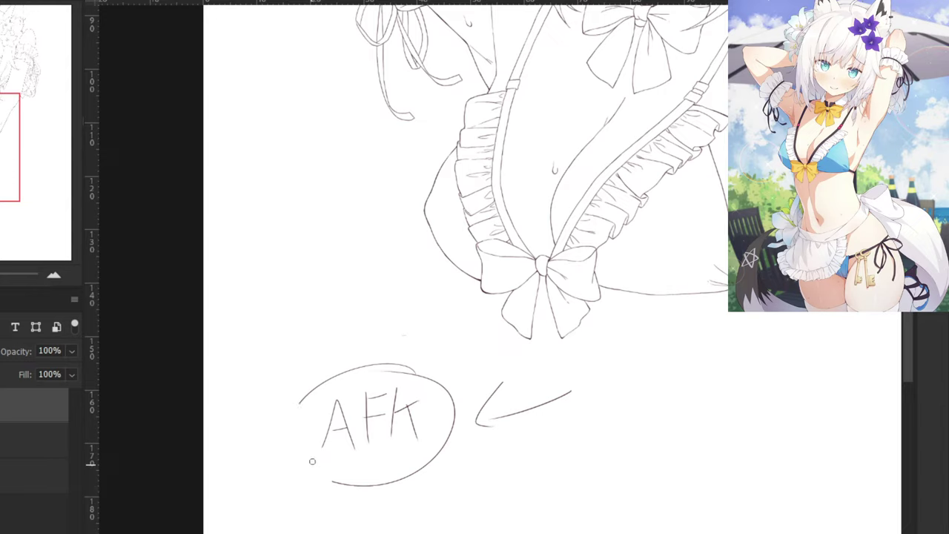
pyautogui.moveTo(479, 408)
pyautogui.mouseDown()
pyautogui.moveTo(503, 411)
pyautogui.moveTo(464, 437)
pyautogui.moveTo(521, 413)
pyautogui.mouseUp()
pyautogui.moveTo(450, 431)
pyautogui.mouseDown()
pyautogui.moveTo(428, 466)
pyautogui.moveTo(454, 422)
pyautogui.moveTo(455, 397)
pyautogui.mouseUp()
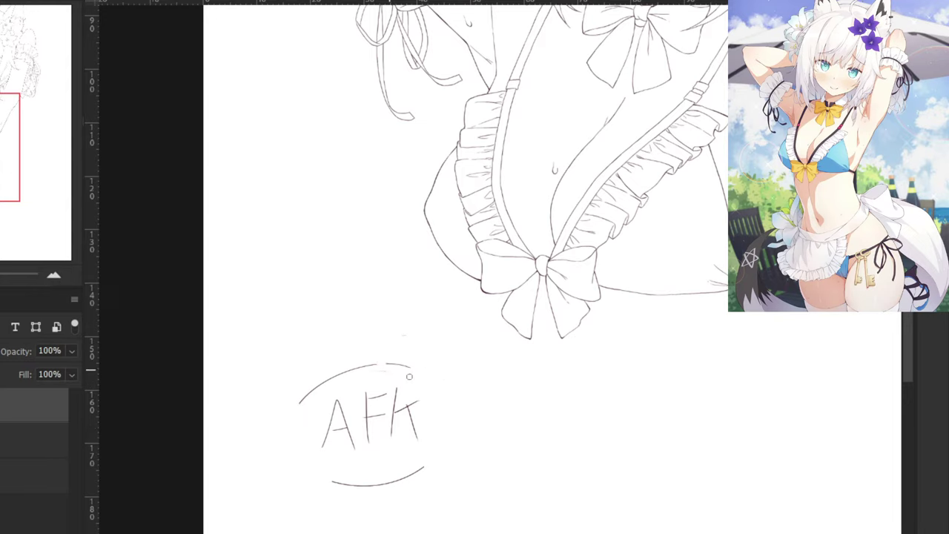
# Erase the "AFK" letters and the remaining arcs of the circle from the blank canvas.
pyautogui.moveTo(337, 378)
pyautogui.mouseDown()
pyautogui.moveTo(296, 407)
pyautogui.moveTo(341, 365)
pyautogui.moveTo(328, 479)
pyautogui.moveTo(349, 504)
pyautogui.mouseUp()
pyautogui.moveTo(313, 413); pyautogui.dragTo(354, 460)
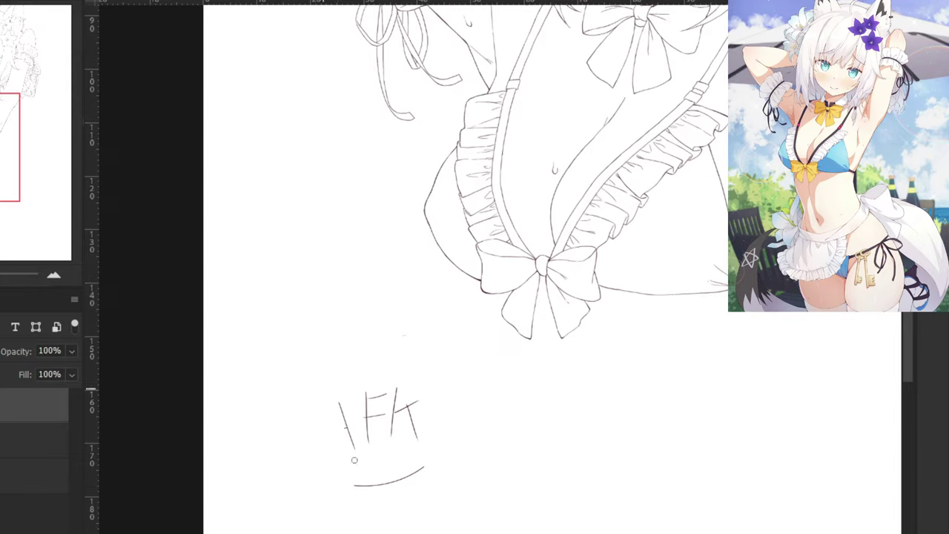
pyautogui.moveTo(342, 395)
pyautogui.mouseDown()
pyautogui.moveTo(388, 457)
pyautogui.moveTo(378, 479)
pyautogui.mouseUp()
pyautogui.moveTo(367, 395); pyautogui.dragTo(376, 401)
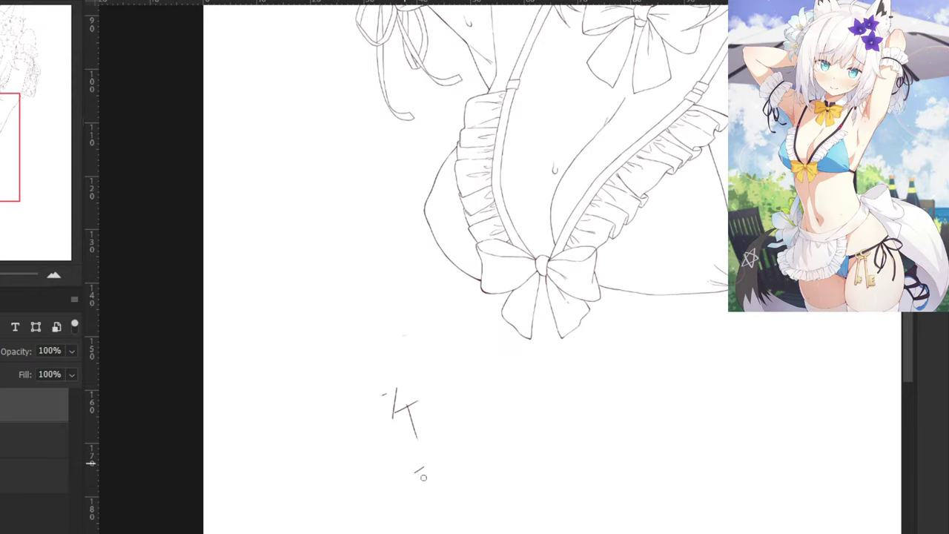
pyautogui.moveTo(364, 365); pyautogui.dragTo(426, 462)
pyautogui.hotkey('ctrl', '-')
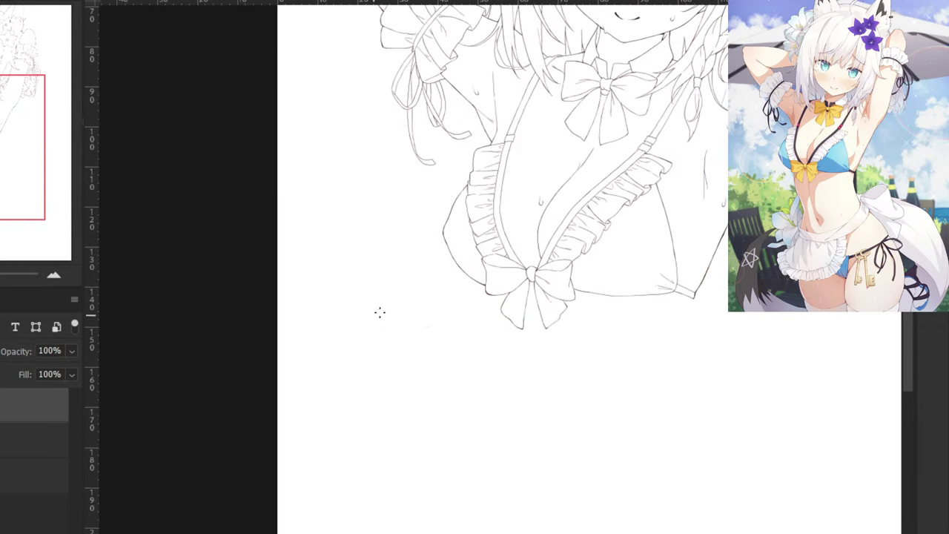
# Ink the upper part of the abdomen's centre line below the yellow bow and erase the stroke's excess end.
pyautogui.moveTo(435, 289); pyautogui.dragTo(380, 333)
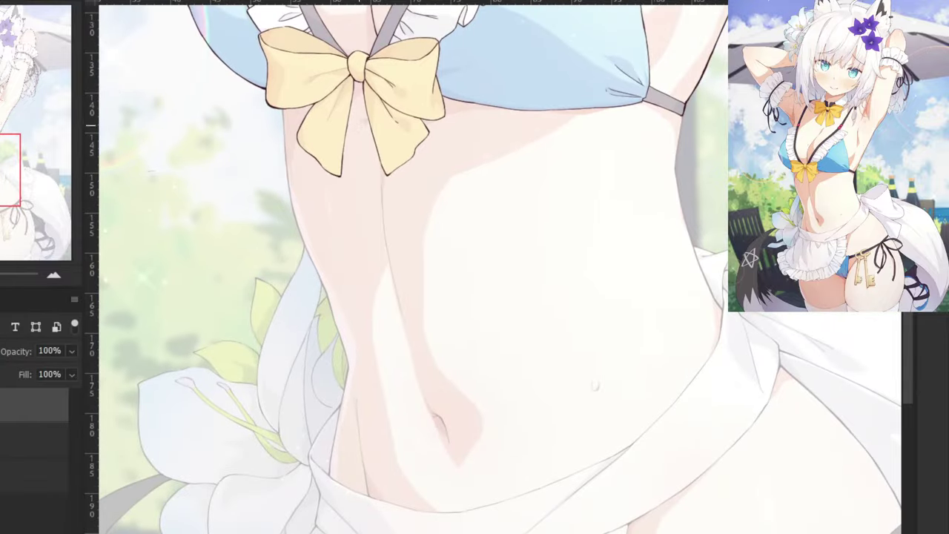
pyautogui.hotkey('ctrl', '+')
pyautogui.moveTo(343, 152); pyautogui.dragTo(352, 253)
pyautogui.moveTo(320, 196)
pyautogui.mouseDown()
pyautogui.moveTo(416, 235)
pyautogui.moveTo(413, 226)
pyautogui.mouseUp()
pyautogui.hotkey('ctrl', '+')
pyautogui.hotkey('ctrl', 'z')
pyautogui.moveTo(412, 122); pyautogui.dragTo(440, 338)
pyautogui.hotkey('ctrl', '+')
pyautogui.hotkey('ctrl', 'z')
pyautogui.press('e')
pyautogui.moveTo(342, 235); pyautogui.dragTo(348, 261)
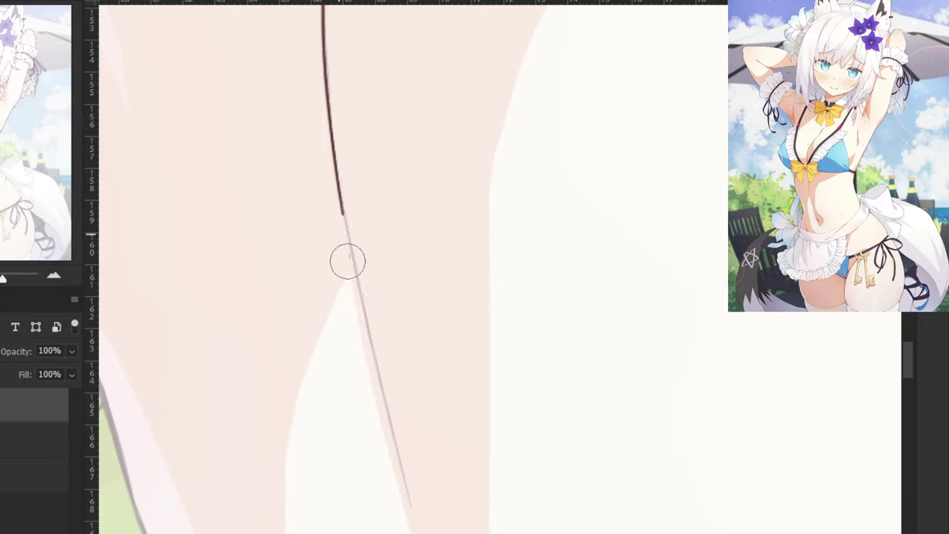
# Extend the abdomen's centre line down past the tip of the pale highlight.
pyautogui.press('b')
pyautogui.moveTo(342, 184); pyautogui.dragTo(345, 244)
pyautogui.hotkey('ctrl', 'z')
pyautogui.moveTo(341, 191)
pyautogui.mouseDown()
pyautogui.moveTo(365, 343)
pyautogui.moveTo(341, 185)
pyautogui.moveTo(374, 349)
pyautogui.mouseUp()
pyautogui.hotkey('ctrl', 'z')
pyautogui.moveTo(347, 255); pyautogui.dragTo(409, 473)
pyautogui.hotkey('ctrl', 'z')
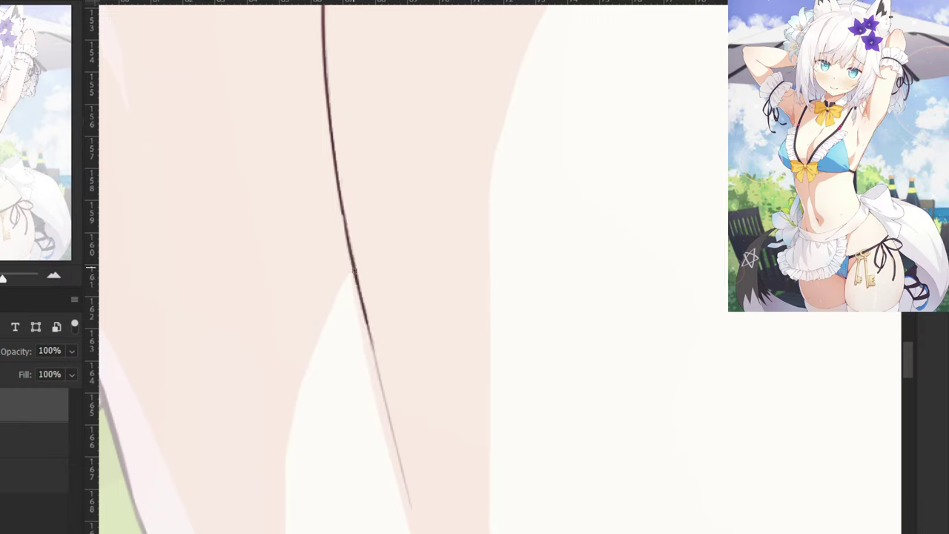
# Redraw the lower stretch of the abdomen's centre line as a thin stroke following the faded reference line.
pyautogui.moveTo(357, 285); pyautogui.dragTo(409, 493)
pyautogui.hotkey('ctrl', 'z')
pyautogui.hotkey('ctrl', 'z')
pyautogui.moveTo(359, 292); pyautogui.dragTo(404, 478)
pyautogui.hotkey('ctrl', 'z')
pyautogui.hotkey('ctrl', 'z')
pyautogui.moveTo(360, 295); pyautogui.dragTo(401, 453)
pyautogui.hotkey('ctrl', 'z')
pyautogui.moveTo(367, 328); pyautogui.dragTo(401, 463)
pyautogui.hotkey('ctrl', 'z')
pyautogui.moveTo(364, 305)
pyautogui.mouseDown()
pyautogui.moveTo(401, 452)
pyautogui.moveTo(366, 301)
pyautogui.moveTo(403, 462)
pyautogui.mouseUp()
pyautogui.hotkey('ctrl', 'z')
pyautogui.hotkey('ctrl', 'z')
pyautogui.moveTo(364, 304)
pyautogui.mouseDown()
pyautogui.moveTo(392, 437)
pyautogui.moveTo(384, 406)
pyautogui.moveTo(393, 433)
pyautogui.moveTo(391, 421)
pyautogui.mouseUp()
pyautogui.hotkey('ctrl', 'z')
pyautogui.hotkey('ctrl', 'z')
pyautogui.hotkey('ctrl', 'z')
pyautogui.moveTo(374, 357); pyautogui.dragTo(404, 473)
pyautogui.hotkey('ctrl', 'z')
pyautogui.moveTo(376, 366); pyautogui.dragTo(407, 492)
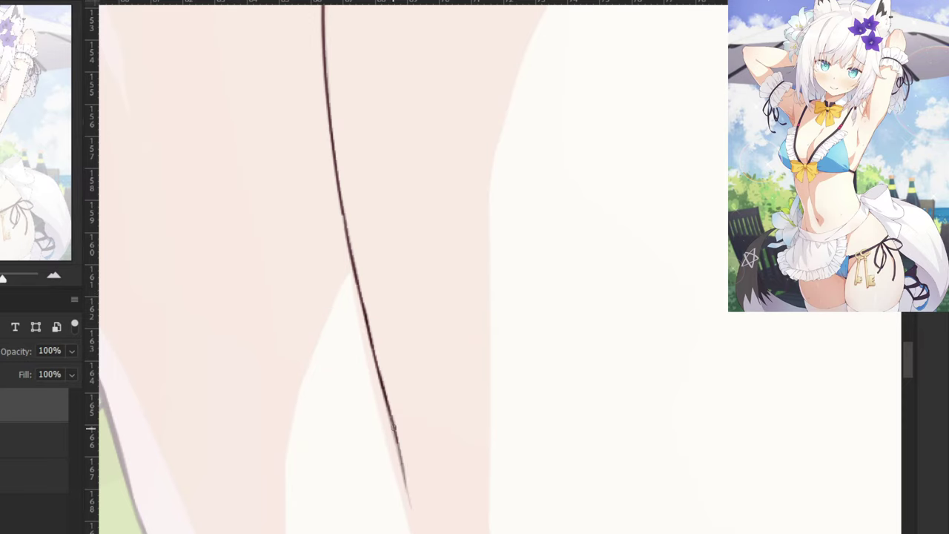
# Finish the abdomen's centre line with a tapered stroke at its lower end.
pyautogui.moveTo(391, 408); pyautogui.dragTo(408, 496)
pyautogui.hotkey('ctrl', 'z')
pyautogui.moveTo(399, 445); pyautogui.dragTo(411, 513)
pyautogui.hotkey('ctrl', '-')
pyautogui.hotkey('ctrl', '-')
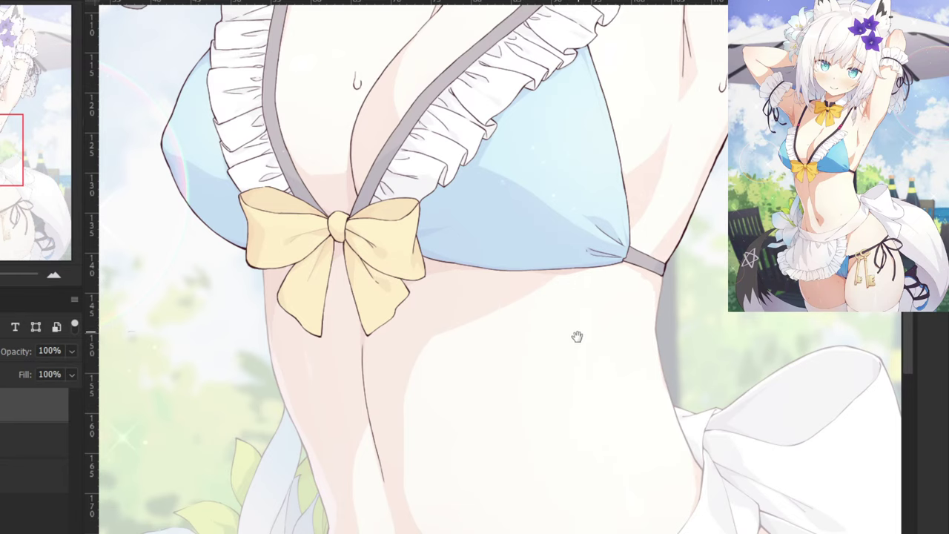
# Ink the waist contour downward from the lower corner of the bikini's back strap.
pyautogui.moveTo(598, 329); pyautogui.dragTo(548, 341)
pyautogui.moveTo(492, 301); pyautogui.dragTo(590, 233)
pyautogui.moveTo(586, 279)
pyautogui.mouseDown()
pyautogui.moveTo(575, 341)
pyautogui.moveTo(582, 324)
pyautogui.mouseUp()
pyautogui.hotkey('ctrl', 'z')
pyautogui.moveTo(588, 279); pyautogui.dragTo(572, 359)
pyautogui.hotkey('ctrl', 'z')
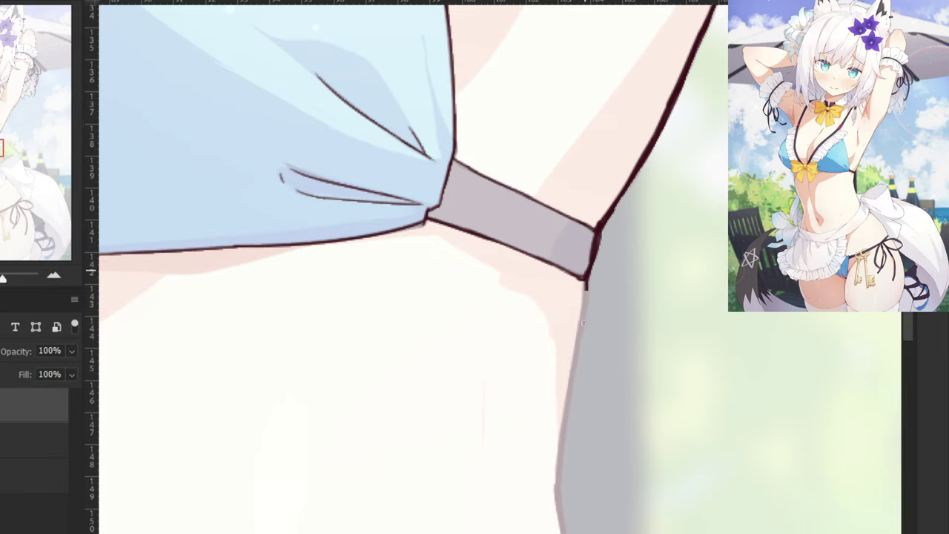
pyautogui.moveTo(587, 282); pyautogui.dragTo(579, 348)
pyautogui.moveTo(587, 280); pyautogui.dragTo(578, 354)
pyautogui.moveTo(584, 296); pyautogui.dragTo(569, 387)
pyautogui.moveTo(580, 340); pyautogui.dragTo(559, 446)
pyautogui.hotkey('ctrl', 'z')
pyautogui.hotkey('ctrl', 'z')
pyautogui.moveTo(575, 368); pyautogui.dragTo(559, 454)
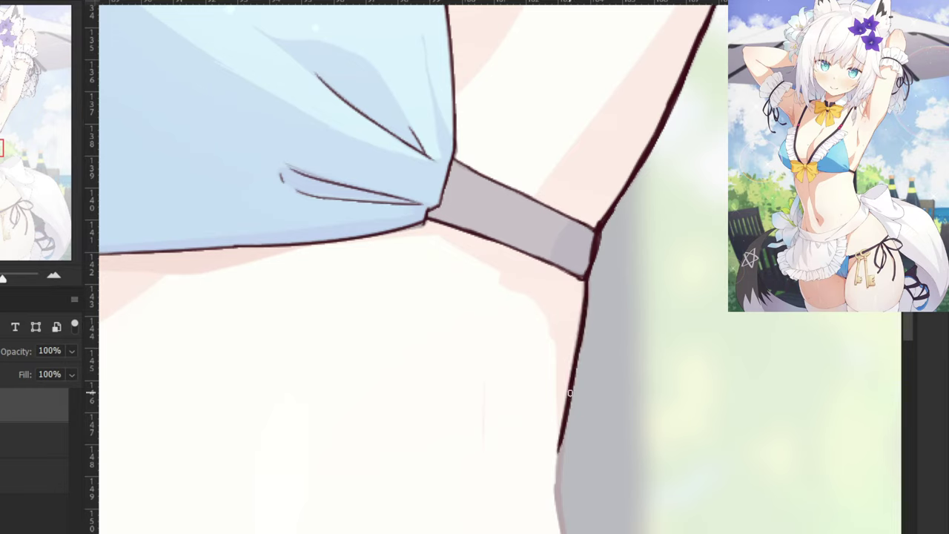
# Extend the waist contour down to the waist's narrowest point.
pyautogui.moveTo(568, 401); pyautogui.dragTo(557, 470)
pyautogui.moveTo(567, 421); pyautogui.dragTo(560, 488)
pyautogui.hotkey('ctrl', 'z')
pyautogui.hotkey('ctrl', 'z')
pyautogui.hotkey('ctrl', 'z')
pyautogui.moveTo(561, 446)
pyautogui.mouseDown()
pyautogui.moveTo(561, 489)
pyautogui.moveTo(444, 243)
pyautogui.mouseUp()
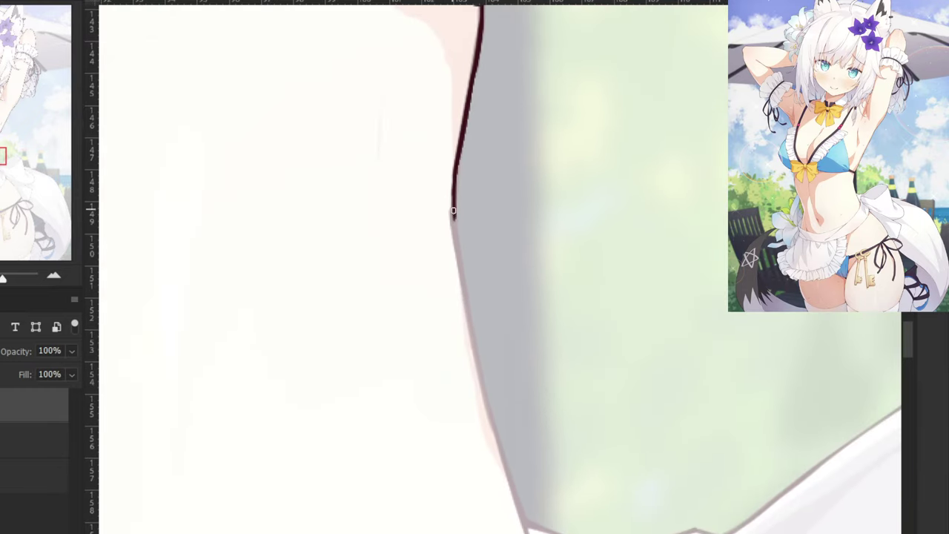
# Ink the outward-curving waist contour below the narrowest point, following the grey background edge.
pyautogui.moveTo(454, 209)
pyautogui.mouseDown()
pyautogui.moveTo(455, 240)
pyautogui.moveTo(448, 207)
pyautogui.moveTo(471, 357)
pyautogui.mouseUp()
pyautogui.hotkey('ctrl', 'z')
pyautogui.hotkey('ctrl', 'z')
pyautogui.moveTo(454, 248); pyautogui.dragTo(475, 376)
pyautogui.hotkey('ctrl', 'z')
pyautogui.moveTo(460, 275); pyautogui.dragTo(478, 362)
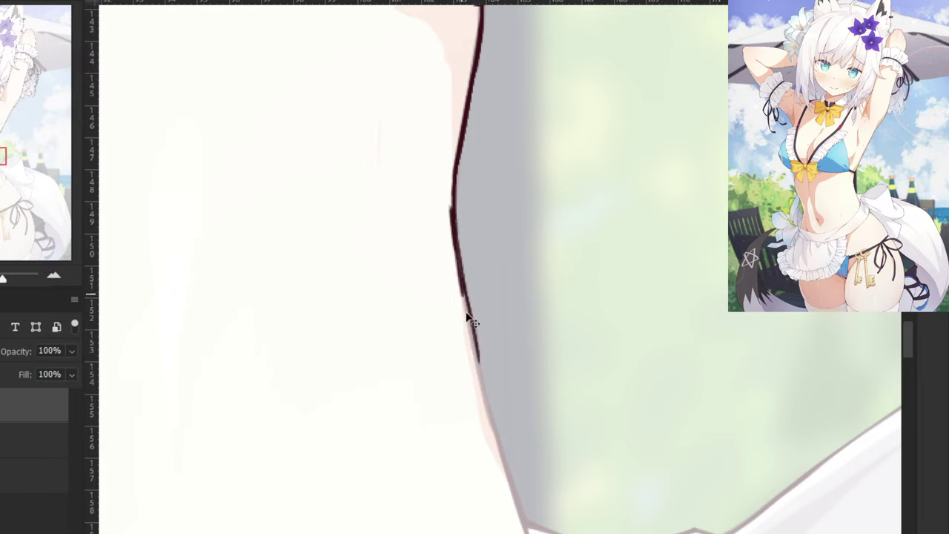
pyautogui.hotkey('ctrl', 'z')
pyautogui.moveTo(464, 293); pyautogui.dragTo(482, 384)
pyautogui.moveTo(473, 339); pyautogui.dragTo(484, 395)
pyautogui.moveTo(479, 359)
pyautogui.mouseDown()
pyautogui.moveTo(494, 426)
pyautogui.moveTo(448, 326)
pyautogui.mouseUp()
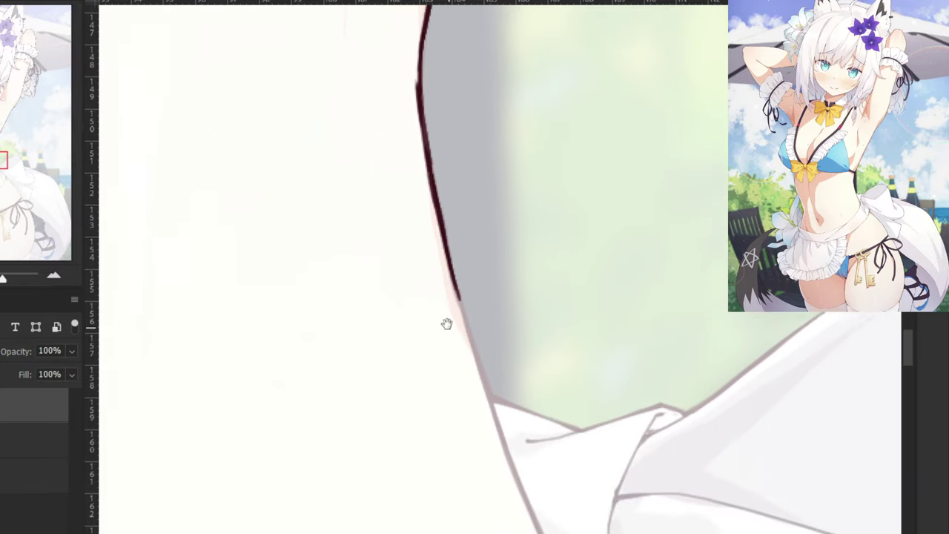
# Continue the waist contour down to just past the upper edge of the white apron knot.
pyautogui.moveTo(446, 253); pyautogui.dragTo(479, 368)
pyautogui.hotkey('ctrl', 'z')
pyautogui.hotkey('ctrl', 'z')
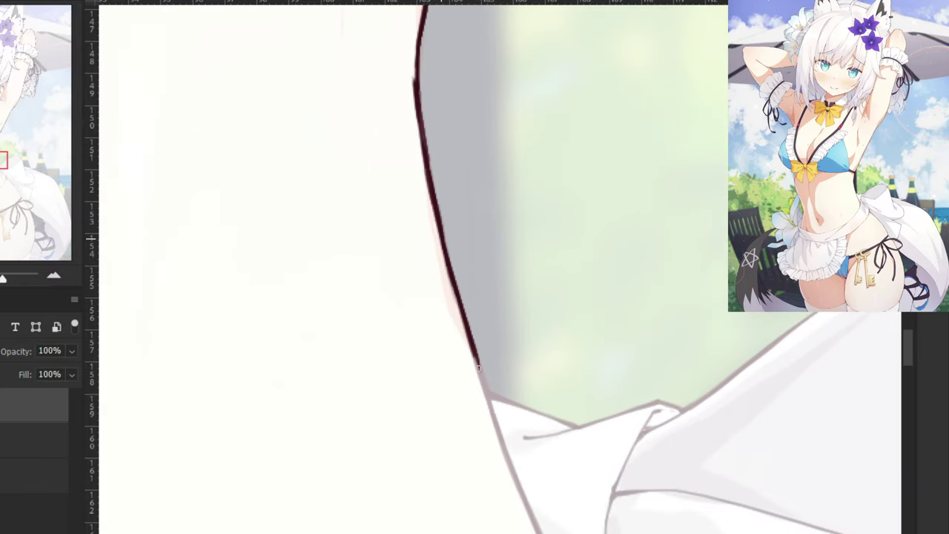
pyautogui.moveTo(459, 302); pyautogui.dragTo(491, 420)
pyautogui.moveTo(472, 346); pyautogui.dragTo(496, 433)
pyautogui.moveTo(465, 321); pyautogui.dragTo(500, 441)
pyautogui.moveTo(473, 351); pyautogui.dragTo(504, 449)
pyautogui.hotkey('ctrl', 'z')
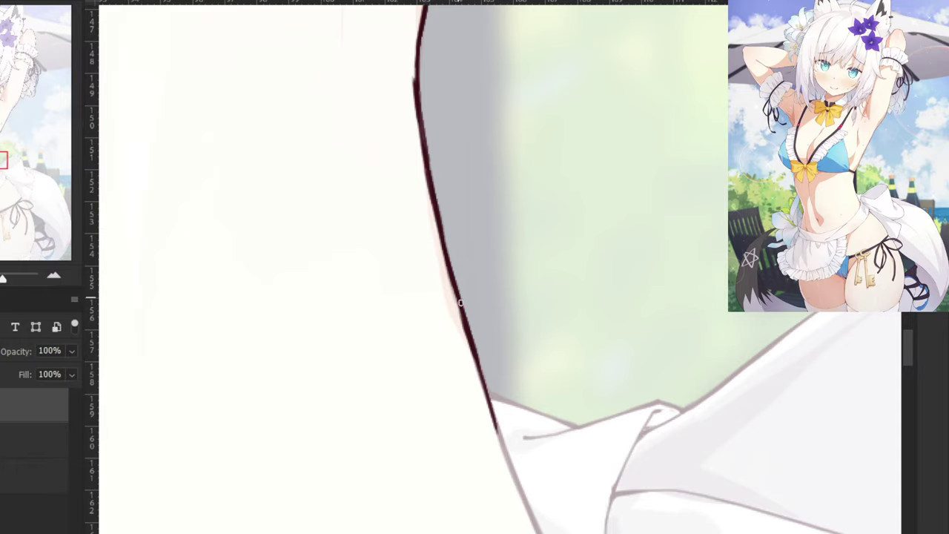
# Reinforce the waist contour with overlapping strokes where it meets the white apron fabric.
pyautogui.moveTo(457, 296); pyautogui.dragTo(490, 405)
pyautogui.moveTo(471, 332); pyautogui.dragTo(497, 429)
pyautogui.moveTo(475, 350); pyautogui.dragTo(500, 436)
pyautogui.hotkey('ctrl', '-')
pyautogui.hotkey('ctrl', '-')
pyautogui.hotkey('ctrl', '-')
pyautogui.moveTo(433, 376); pyautogui.dragTo(353, 267)
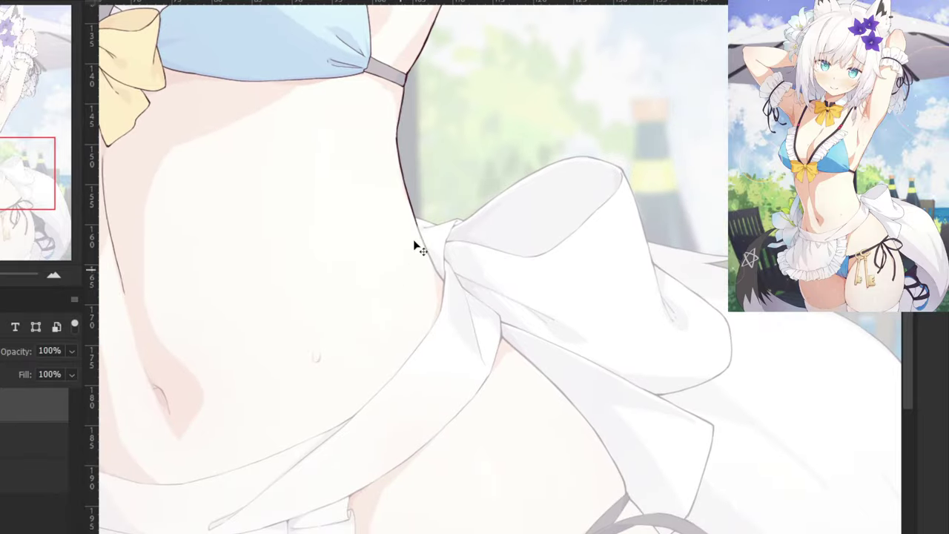
# Trace the waist contour further down along the edge of the apron knot's white fabric.
pyautogui.hotkey('ctrl', '+')
pyautogui.hotkey('ctrl', '+')
pyautogui.moveTo(333, 140); pyautogui.dragTo(375, 244)
pyautogui.hotkey('ctrl', 'z')
pyautogui.hotkey('ctrl', '+')
pyautogui.hotkey('ctrl', 'z')
pyautogui.moveTo(189, 59); pyautogui.dragTo(250, 183)
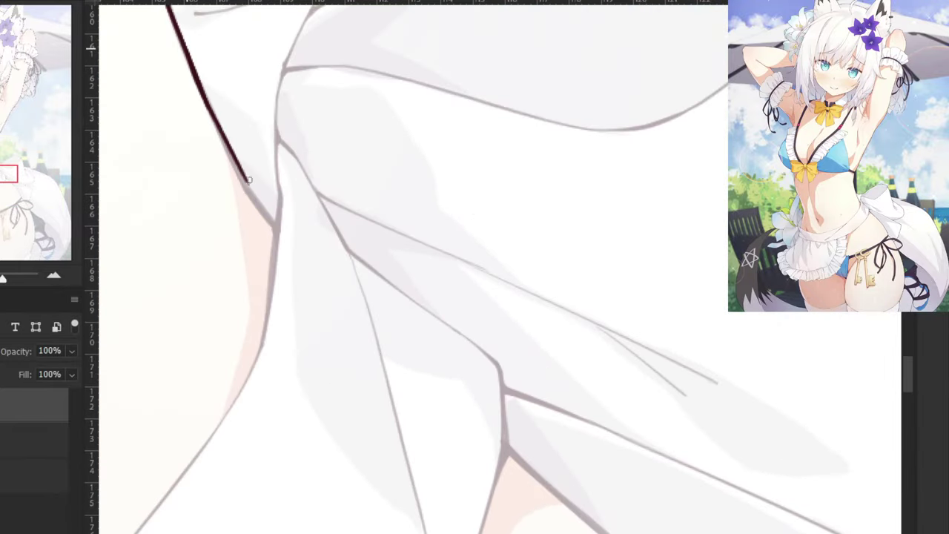
pyautogui.hotkey('ctrl', 'z')
pyautogui.moveTo(222, 135); pyautogui.dragTo(250, 184)
pyautogui.hotkey('ctrl', 'z')
pyautogui.moveTo(197, 72)
pyautogui.mouseDown()
pyautogui.moveTo(250, 195)
pyautogui.moveTo(247, 184)
pyautogui.mouseUp()
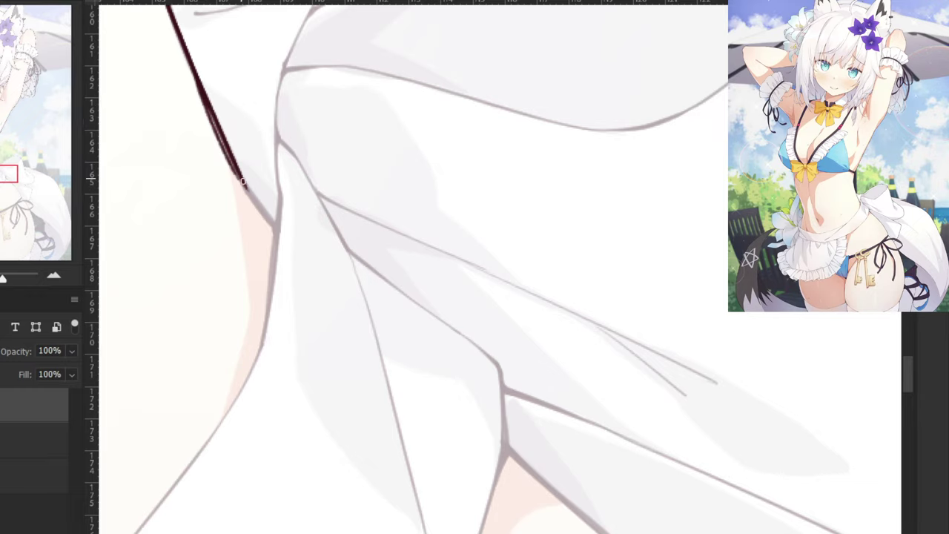
# Ink the last bit of the waist contour toward its junction with the apron's waistband.
pyautogui.hotkey('ctrl', 'z')
pyautogui.moveTo(219, 138); pyautogui.dragTo(274, 229)
pyautogui.hotkey('ctrl', 'z')
pyautogui.moveTo(237, 177)
pyautogui.mouseDown()
pyautogui.moveTo(276, 231)
pyautogui.moveTo(250, 203)
pyautogui.moveTo(260, 173)
pyautogui.moveTo(570, 152)
pyautogui.moveTo(659, 81)
pyautogui.mouseUp()
pyautogui.hotkey('ctrl', 'z')
pyautogui.hotkey('ctrl', 'z')
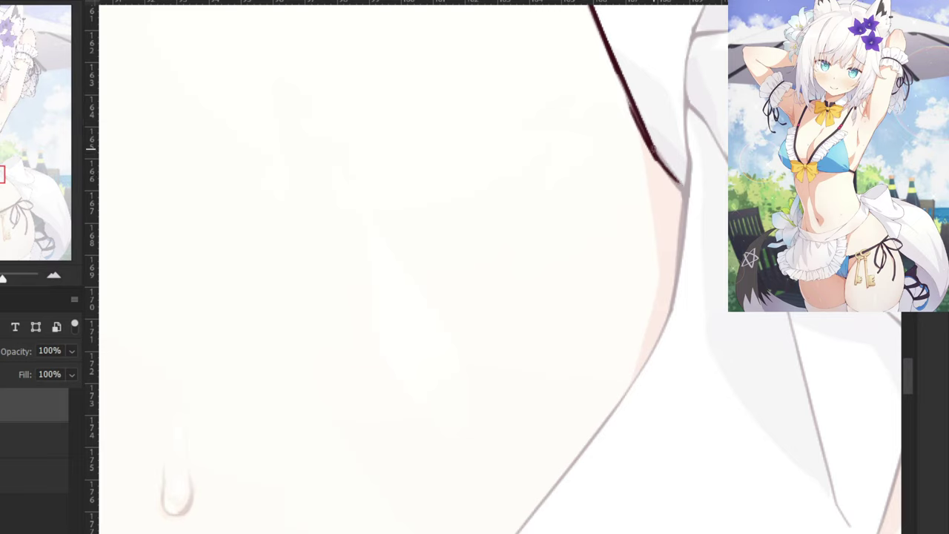
# Redraw the contour's tip at the waistband junction and erase the doubled strokes just above it.
pyautogui.moveTo(648, 139); pyautogui.dragTo(683, 197)
pyautogui.hotkey('ctrl', 'z')
pyautogui.hotkey('ctrl', 'z')
pyautogui.moveTo(656, 155); pyautogui.dragTo(681, 185)
pyautogui.press('e')
pyautogui.moveTo(617, 106); pyautogui.dragTo(661, 169)
pyautogui.press('b')
# Re-ink the cleaned stretch of waist contour beside the apron knot and join it to the waistband junction.
pyautogui.moveTo(614, 57); pyautogui.dragTo(640, 115)
pyautogui.hotkey('ctrl', 'z')
pyautogui.moveTo(611, 58); pyautogui.dragTo(651, 144)
pyautogui.moveTo(627, 87); pyautogui.dragTo(652, 147)
pyautogui.moveTo(635, 108); pyautogui.dragTo(664, 174)
pyautogui.hotkey('ctrl', 'z')
pyautogui.hotkey('ctrl', 'z')
pyautogui.moveTo(644, 136); pyautogui.dragTo(680, 187)
pyautogui.moveTo(656, 153); pyautogui.dragTo(677, 182)
pyautogui.hotkey('ctrl', '-')
pyautogui.hotkey('ctrl', '-')
pyautogui.hotkey('ctrl', '-')
# Ink the navel with a short upper crease and a longer curve running down to its tip.
pyautogui.moveTo(390, 98); pyautogui.dragTo(591, 113)
pyautogui.moveTo(450, 158); pyautogui.dragTo(471, 54)
pyautogui.scroll(6, 477, 273)
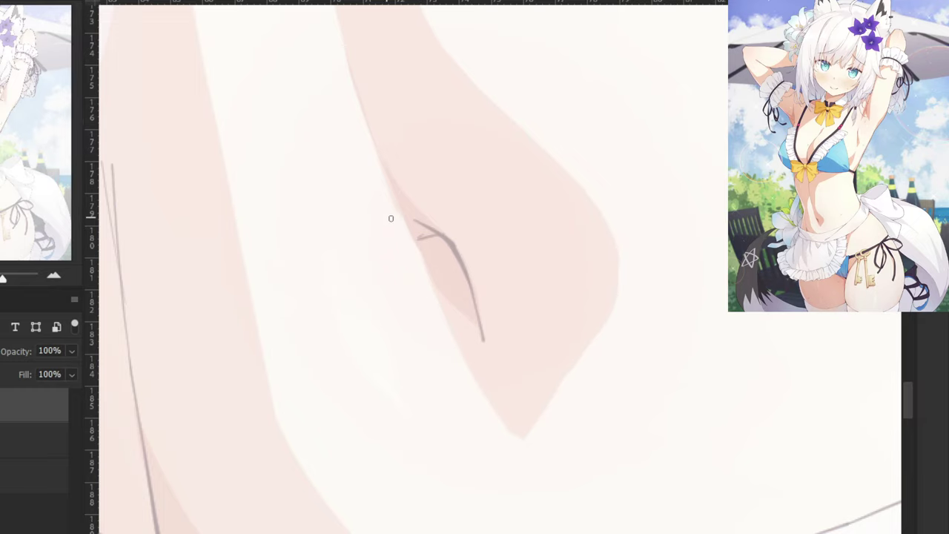
pyautogui.moveTo(366, 192); pyautogui.dragTo(404, 247)
pyautogui.scroll(2, 460, 271)
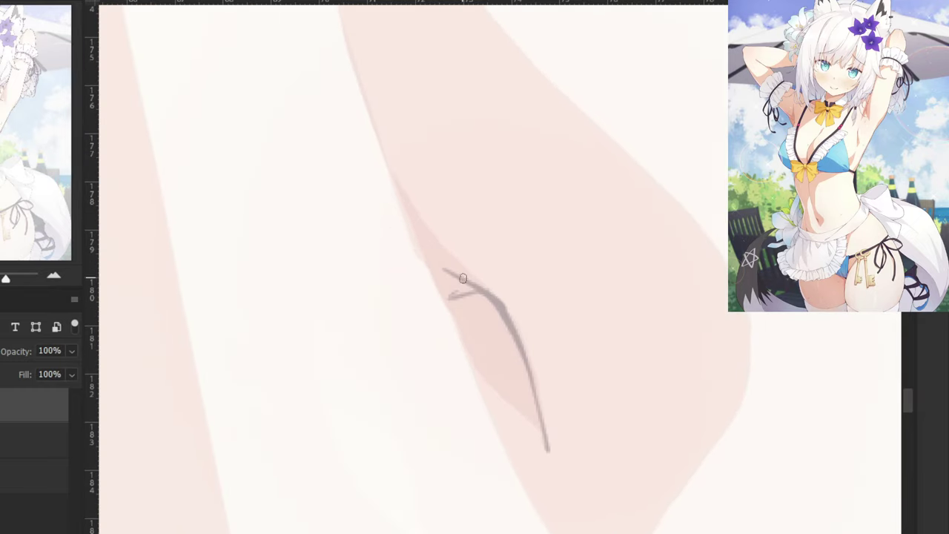
pyautogui.moveTo(476, 290); pyautogui.dragTo(448, 301)
pyautogui.hotkey('ctrl', 'z')
pyautogui.hotkey('ctrl', 'z')
pyautogui.moveTo(443, 267)
pyautogui.mouseDown()
pyautogui.moveTo(488, 293)
pyautogui.moveTo(524, 365)
pyautogui.mouseUp()
pyautogui.hotkey('ctrl', 'z')
pyautogui.moveTo(488, 290); pyautogui.dragTo(537, 404)
pyautogui.hotkey('ctrl', 'z')
pyautogui.moveTo(513, 329); pyautogui.dragTo(544, 439)
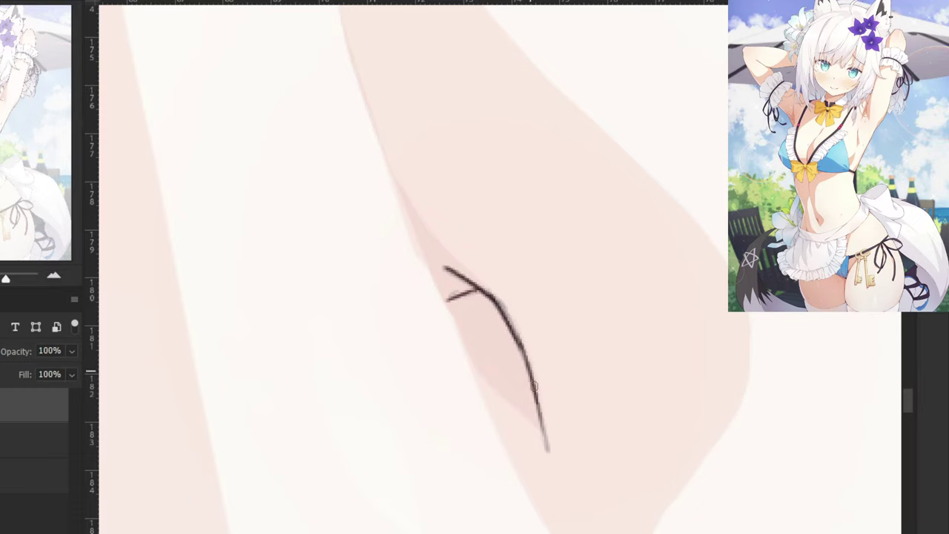
# Reinforce the lower end of the navel line and thicken the curve just below its bend.
pyautogui.moveTo(534, 386); pyautogui.dragTo(544, 436)
pyautogui.moveTo(483, 288); pyautogui.dragTo(518, 340)
pyautogui.hotkey('ctrl', 'z')
pyautogui.moveTo(500, 303)
pyautogui.mouseDown()
pyautogui.moveTo(519, 350)
pyautogui.moveTo(520, 339)
pyautogui.mouseUp()
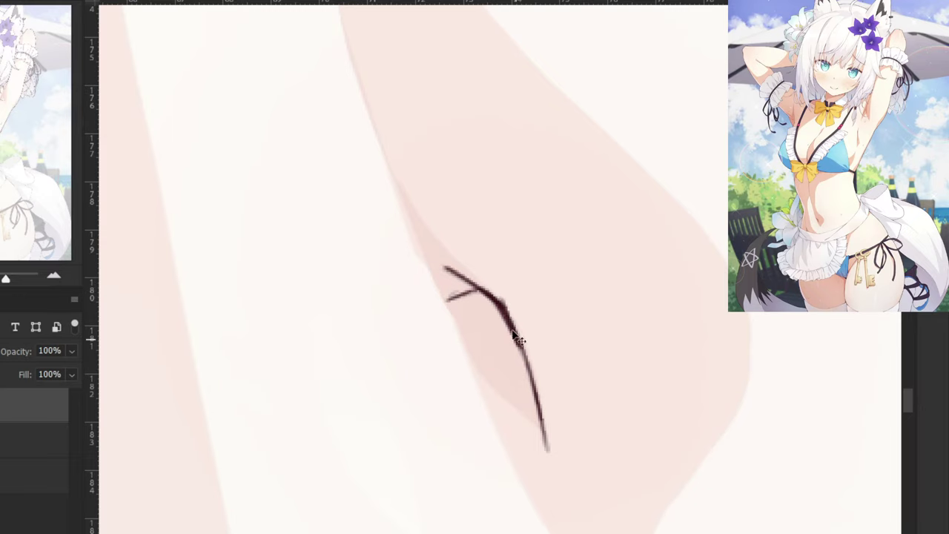
pyautogui.hotkey('ctrl', 'z')
pyautogui.hotkey('ctrl', 'z')
# Ink the forked fold crease inside the large loop of the yellow bow, beside the knot.
pyautogui.hotkey('ctrl', '-')
pyautogui.hotkey('ctrl', '-')
pyautogui.moveTo(513, 236); pyautogui.dragTo(473, 239)
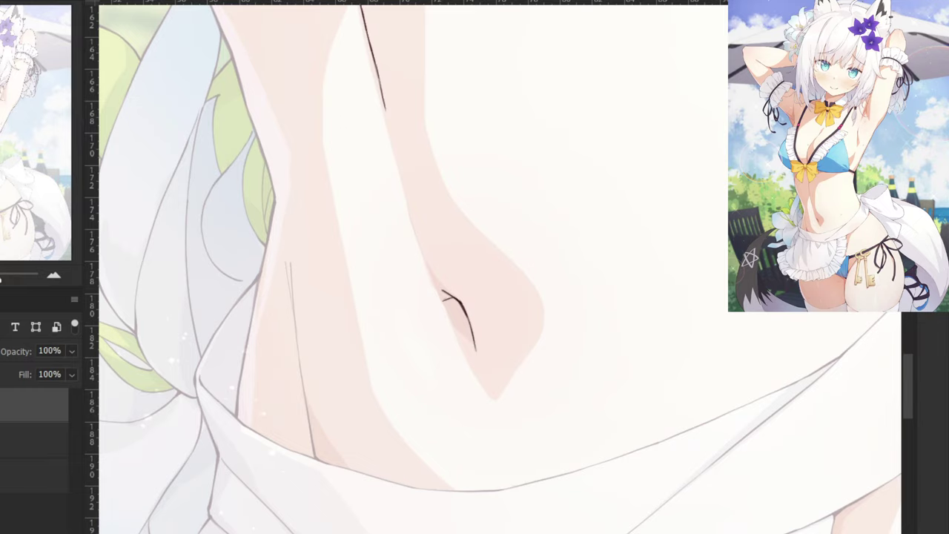
pyautogui.moveTo(243, 91); pyautogui.dragTo(436, 304)
pyautogui.moveTo(347, 134); pyautogui.dragTo(377, 377)
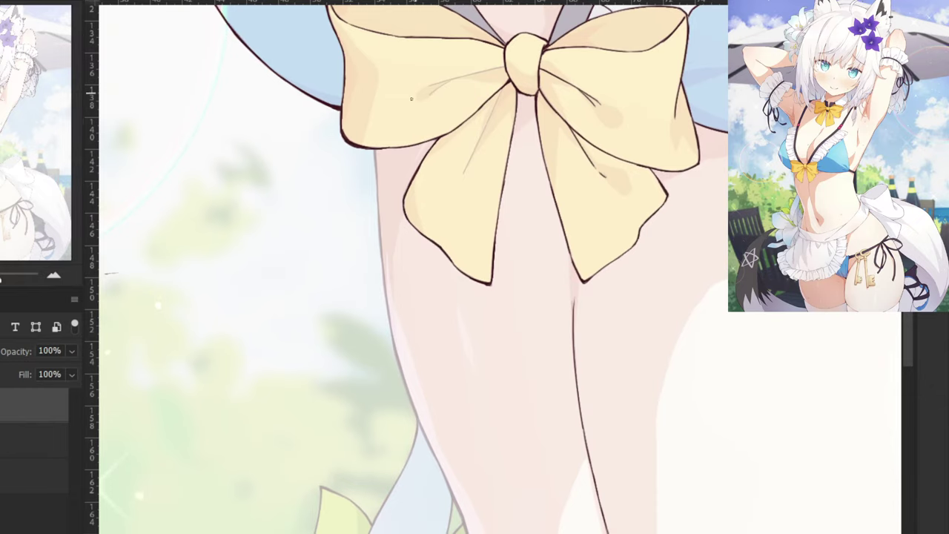
pyautogui.hotkey('ctrl', '+')
pyautogui.moveTo(292, 83); pyautogui.dragTo(443, 280)
pyautogui.moveTo(623, 103); pyautogui.dragTo(555, 359)
pyautogui.moveTo(599, 301); pyautogui.dragTo(486, 330)
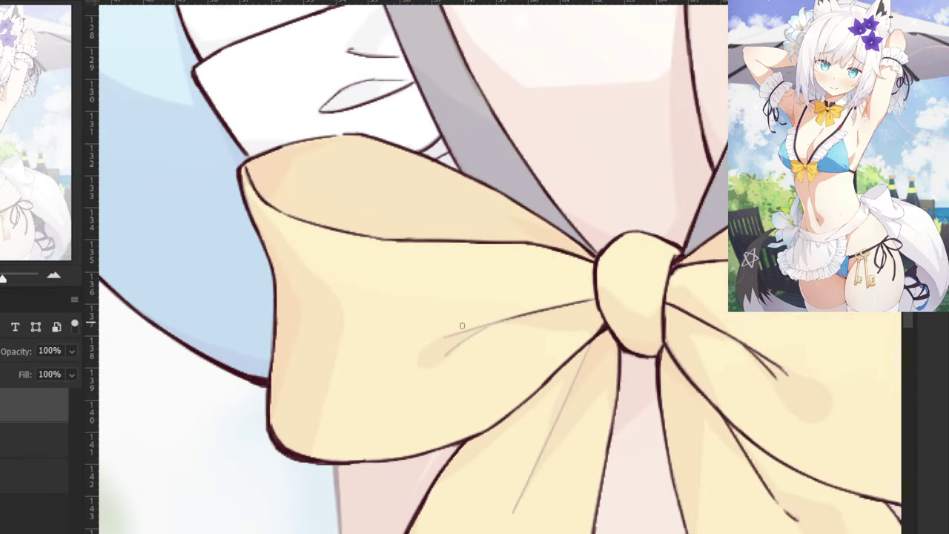
pyautogui.scroll(2, 485, 321)
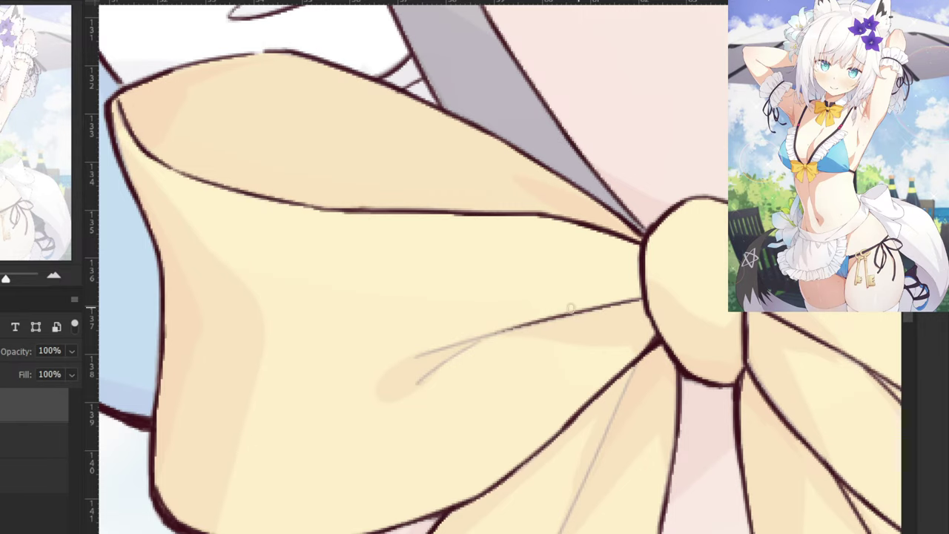
pyautogui.moveTo(513, 330); pyautogui.dragTo(417, 356)
pyautogui.hotkey('ctrl', 'z')
pyautogui.hotkey('ctrl', 'z')
pyautogui.moveTo(527, 322); pyautogui.dragTo(414, 354)
pyautogui.moveTo(492, 335); pyautogui.dragTo(420, 382)
pyautogui.hotkey('ctrl', 'z')
# Start the opposite torso contour with a short line running down from the underside of the yellow bow's loop.
pyautogui.moveTo(353, 418); pyautogui.dragTo(489, 73)
pyautogui.hotkey('ctrl', '-')
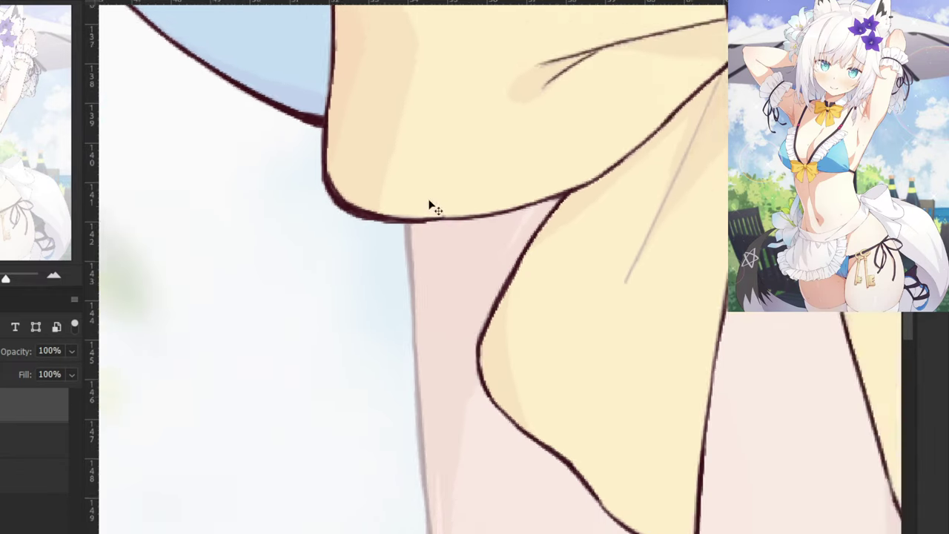
pyautogui.moveTo(425, 236); pyautogui.dragTo(432, 329)
pyautogui.hotkey('ctrl', 'z')
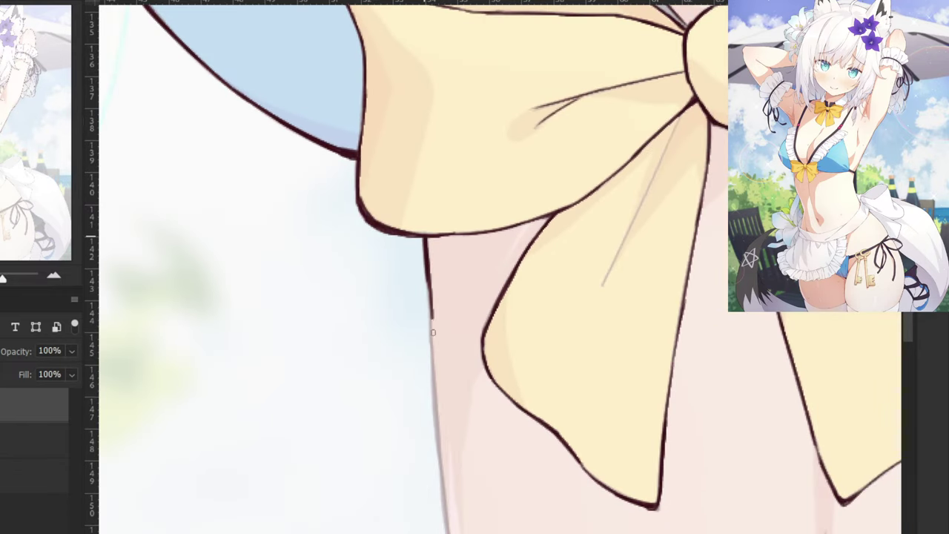
pyautogui.hotkey('ctrl', 'z')
pyautogui.moveTo(427, 258); pyautogui.dragTo(431, 319)
# Extend the torso contour downward alongside the bow's hanging tail, smoothing it with overlapping strokes.
pyautogui.moveTo(419, 393); pyautogui.dragTo(404, 236)
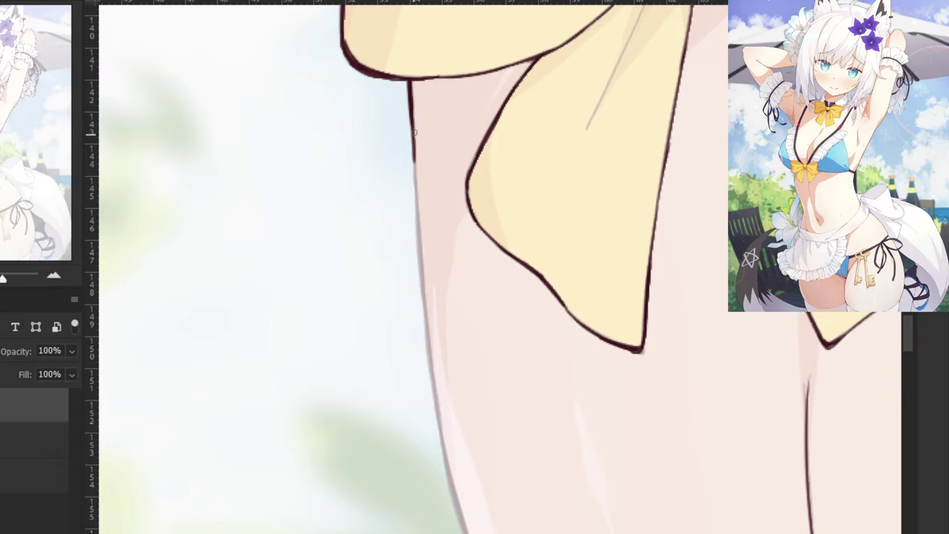
pyautogui.moveTo(415, 132); pyautogui.dragTo(418, 221)
pyautogui.hotkey('ctrl', 'z')
pyautogui.moveTo(414, 165); pyautogui.dragTo(420, 269)
pyautogui.hotkey('ctrl', 'z')
pyautogui.moveTo(418, 213); pyautogui.dragTo(422, 292)
pyautogui.moveTo(417, 223); pyautogui.dragTo(426, 314)
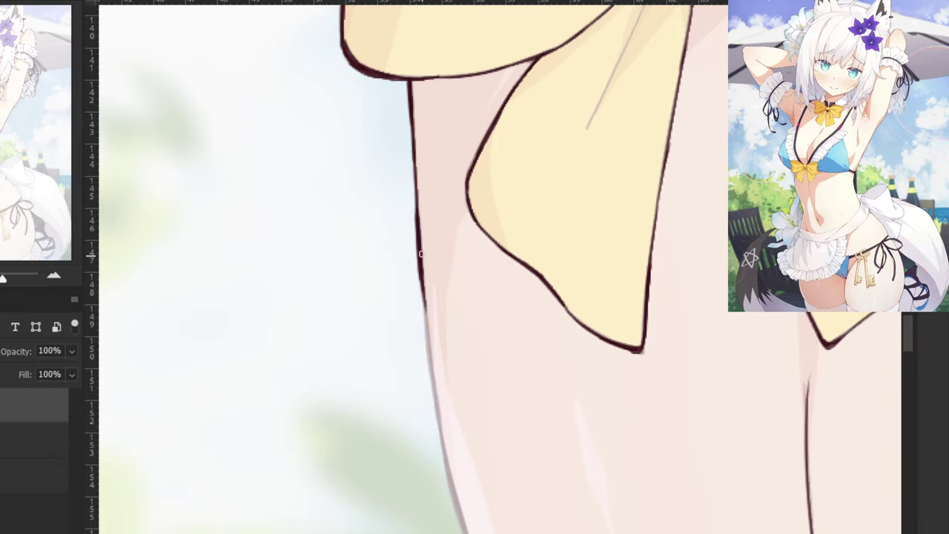
pyautogui.moveTo(421, 255); pyautogui.dragTo(431, 361)
# Redo the torso contour beside the bow tail's tip and carry it further down the side.
pyautogui.moveTo(431, 403); pyautogui.dragTo(350, 189)
pyautogui.hotkey('ctrl', 'z')
pyautogui.hotkey('ctrl', 'z')
pyautogui.moveTo(341, 67); pyautogui.dragTo(357, 193)
pyautogui.hotkey('ctrl', 'z')
pyautogui.hotkey('ctrl', 'z')
pyautogui.moveTo(342, 77); pyautogui.dragTo(363, 219)
pyautogui.hotkey('ctrl', 'z')
pyautogui.moveTo(349, 153); pyautogui.dragTo(390, 339)
# Ink the side contour below the bow tail, curving inward toward the tip of the tall pale blue petal.
pyautogui.moveTo(375, 238)
pyautogui.mouseDown()
pyautogui.moveTo(404, 366)
pyautogui.moveTo(503, 385)
pyautogui.mouseUp()
pyautogui.hotkey('ctrl', 'z')
pyautogui.moveTo(492, 219); pyautogui.dragTo(522, 341)
pyautogui.moveTo(495, 239); pyautogui.dragTo(522, 342)
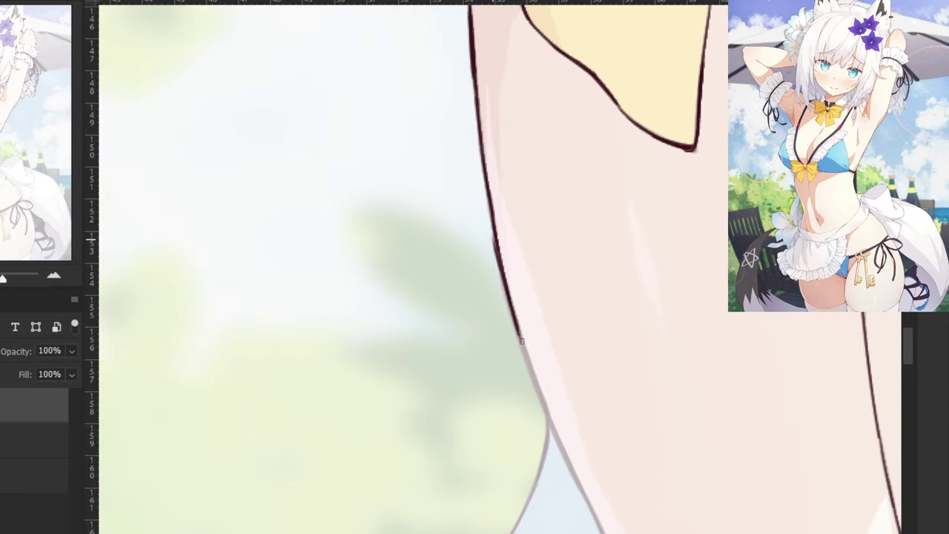
pyautogui.hotkey('ctrl', 'z')
pyautogui.moveTo(494, 231); pyautogui.dragTo(529, 368)
pyautogui.hotkey('ctrl', 'z')
pyautogui.moveTo(499, 265); pyautogui.dragTo(534, 393)
pyautogui.hotkey('ctrl', 'z')
pyautogui.moveTo(513, 316); pyautogui.dragTo(538, 385)
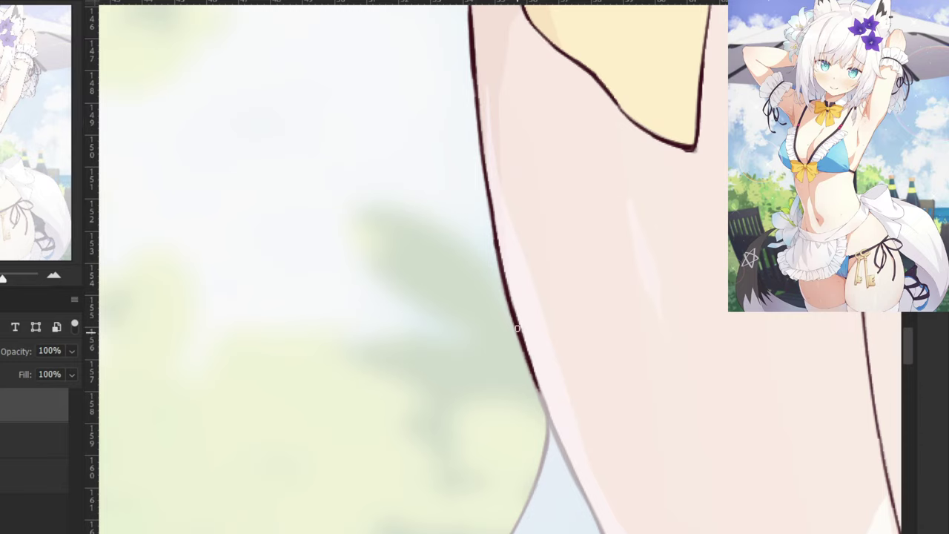
# Trace the side contour past the petal's tip and along the petal's upper edge.
pyautogui.moveTo(517, 328); pyautogui.dragTo(561, 445)
pyautogui.hotkey('ctrl', 'z')
pyautogui.moveTo(533, 369); pyautogui.dragTo(562, 446)
pyautogui.moveTo(567, 484); pyautogui.dragTo(459, 334)
pyautogui.moveTo(439, 255); pyautogui.dragTo(471, 341)
pyautogui.moveTo(444, 274); pyautogui.dragTo(470, 342)
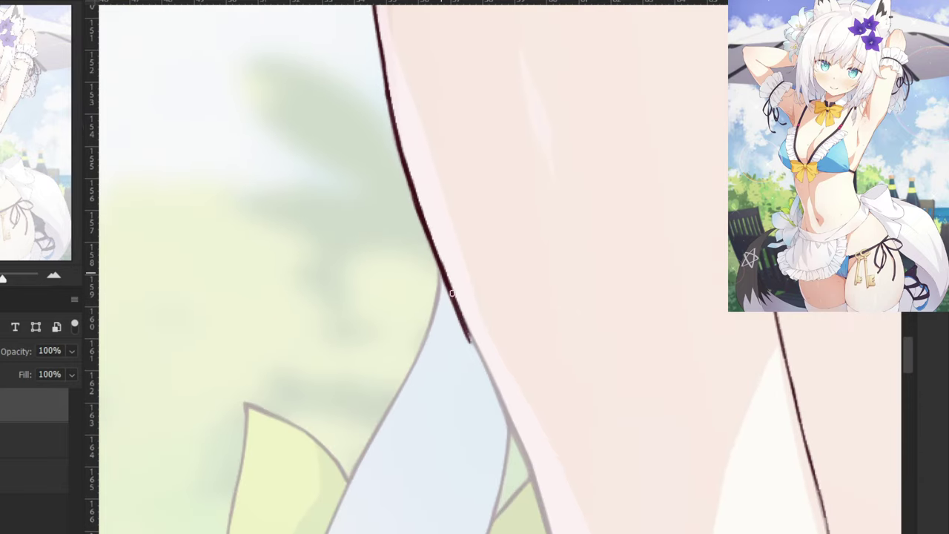
pyautogui.hotkey('ctrl', 'z')
pyautogui.moveTo(438, 255); pyautogui.dragTo(469, 338)
pyautogui.moveTo(451, 287); pyautogui.dragTo(480, 357)
pyautogui.hotkey('ctrl', 'z')
pyautogui.moveTo(460, 315); pyautogui.dragTo(496, 390)
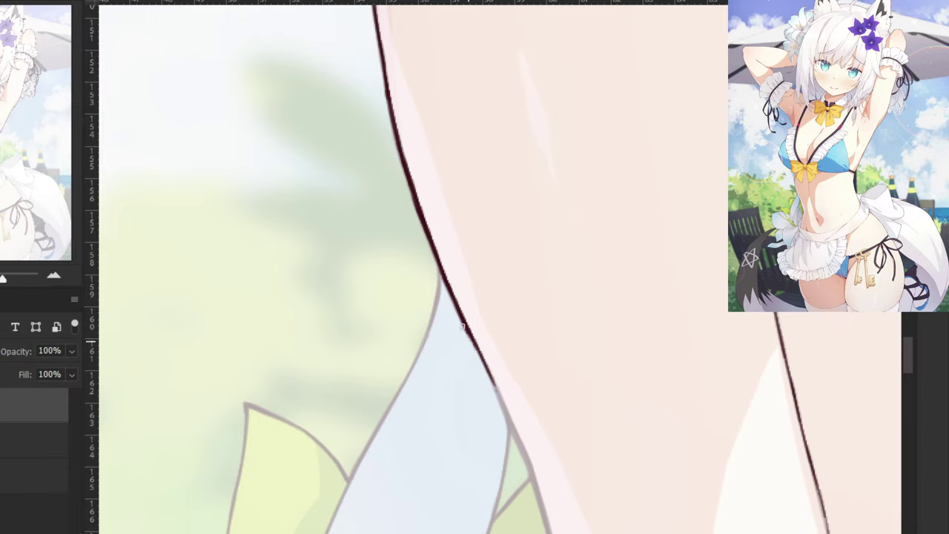
# Continue the side contour beyond the pale blue petal to the tip of the green leaf behind it.
pyautogui.moveTo(463, 327); pyautogui.dragTo(517, 445)
pyautogui.hotkey('ctrl', 'z')
pyautogui.moveTo(470, 342); pyautogui.dragTo(525, 458)
pyautogui.moveTo(493, 385)
pyautogui.mouseDown()
pyautogui.moveTo(535, 484)
pyautogui.moveTo(494, 384)
pyautogui.moveTo(533, 477)
pyautogui.mouseUp()
pyautogui.hotkey('ctrl', 'z')
# Ink the change of direction in the side contour where the green leaf's tip meets the body.
pyautogui.moveTo(526, 523); pyautogui.dragTo(487, 379)
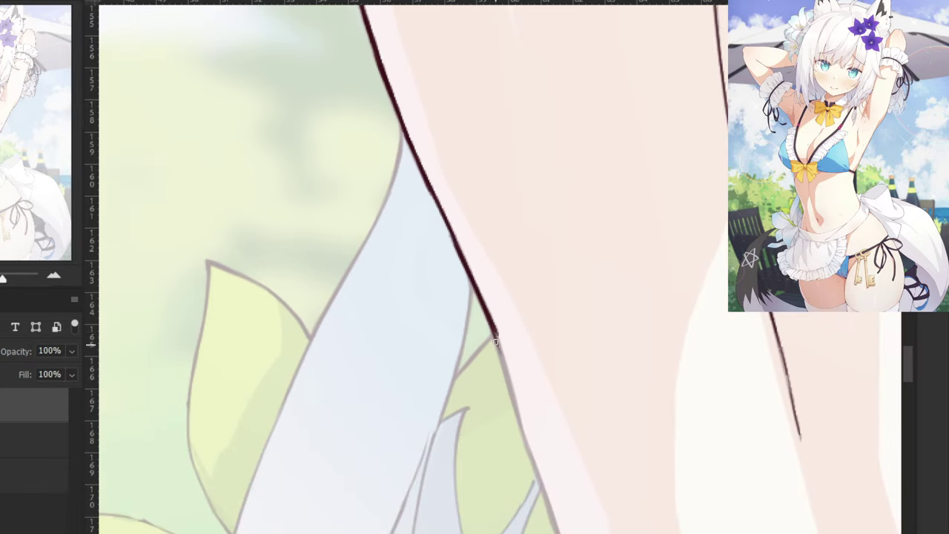
pyautogui.moveTo(492, 329); pyautogui.dragTo(506, 362)
pyautogui.hotkey('ctrl', 'z')
pyautogui.moveTo(492, 331)
pyautogui.mouseDown()
pyautogui.moveTo(513, 404)
pyautogui.moveTo(511, 389)
pyautogui.mouseUp()
pyautogui.moveTo(498, 339); pyautogui.dragTo(509, 388)
pyautogui.hotkey('ctrl', 'z')
pyautogui.moveTo(496, 341); pyautogui.dragTo(511, 395)
# Extend the side contour along the green leaf down to the tip of the small inner petal.
pyautogui.moveTo(518, 484); pyautogui.dragTo(480, 382)
pyautogui.moveTo(487, 331); pyautogui.dragTo(530, 467)
pyautogui.hotkey('ctrl', 'z')
pyautogui.moveTo(488, 335); pyautogui.dragTo(531, 476)
pyautogui.hotkey('ctrl', 'z')
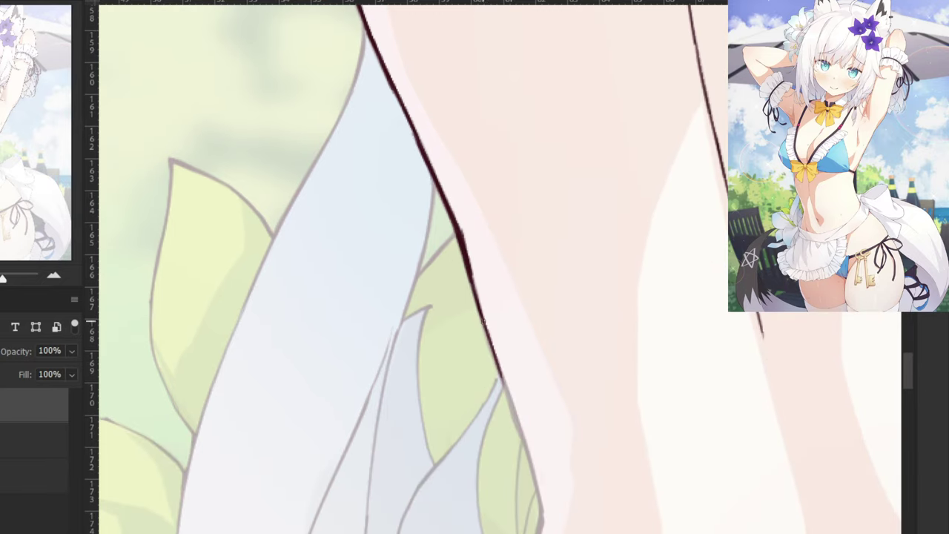
# Try several strokes for the side contour next to the narrow green leaves below the small petal's tip.
pyautogui.moveTo(493, 353); pyautogui.dragTo(530, 461)
pyautogui.hotkey('ctrl', 'z')
pyautogui.hotkey('ctrl', '-')
pyautogui.hotkey('ctrl', '+')
pyautogui.moveTo(488, 332); pyautogui.dragTo(529, 466)
pyautogui.hotkey('ctrl', 'z')
pyautogui.moveTo(498, 367); pyautogui.dragTo(528, 456)
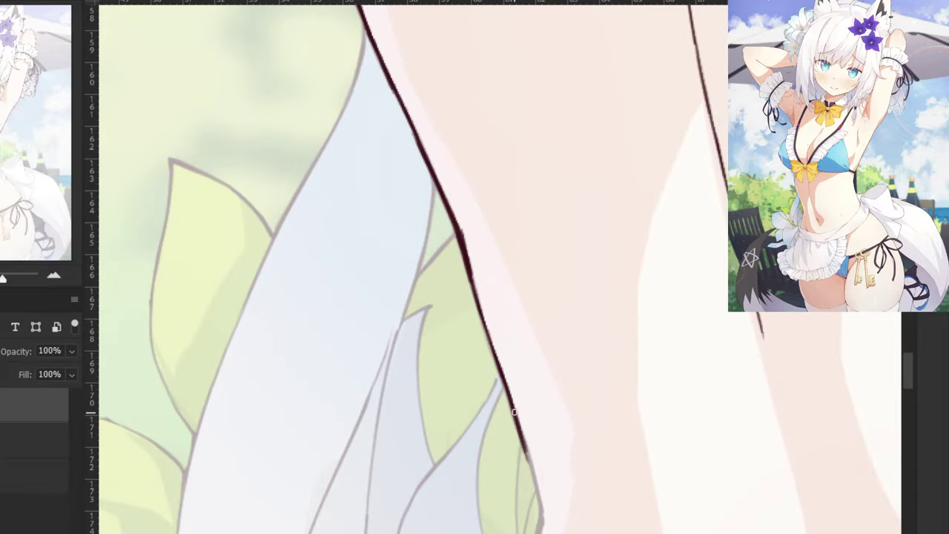
pyautogui.hotkey('ctrl', 'z')
pyautogui.hotkey('ctrl', 'z')
pyautogui.moveTo(496, 359); pyautogui.dragTo(528, 446)
pyautogui.moveTo(502, 381); pyautogui.dragTo(531, 462)
pyautogui.hotkey('ctrl', 'z')
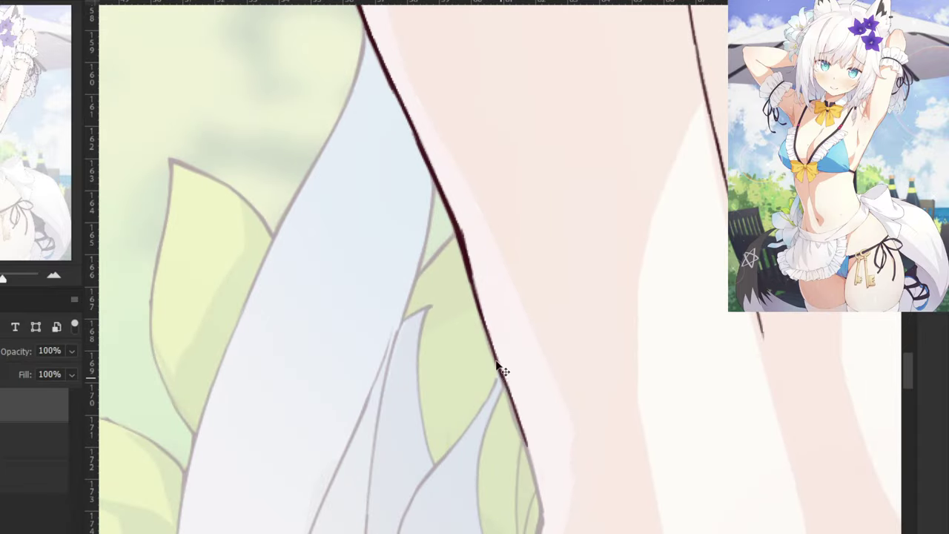
pyautogui.hotkey('ctrl', 'z')
# Ink the side contour past the narrow green leaves down to the narrowest point of the waist.
pyautogui.moveTo(498, 370); pyautogui.dragTo(532, 464)
pyautogui.moveTo(513, 405); pyautogui.dragTo(540, 504)
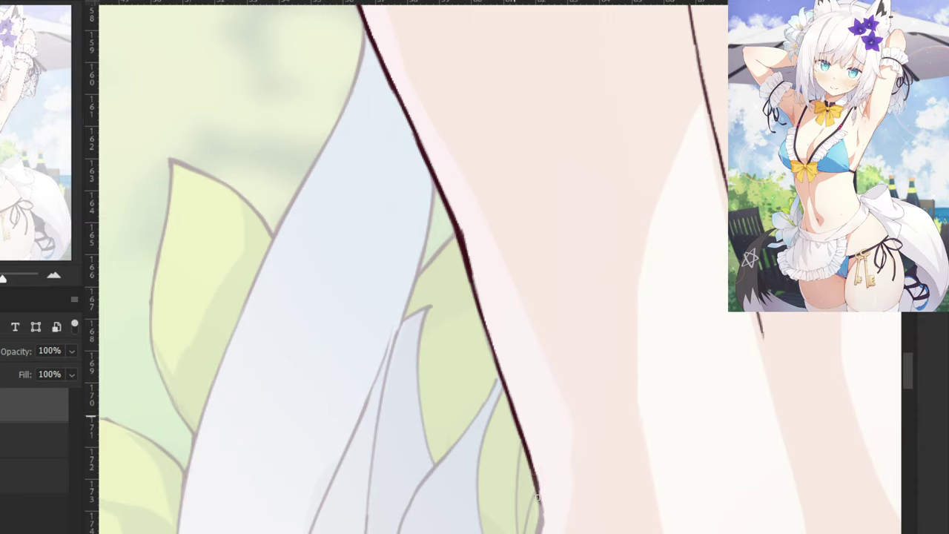
pyautogui.moveTo(533, 470); pyautogui.dragTo(542, 516)
pyautogui.hotkey('ctrl', 'z')
# Ink the contour from the waist's corner down to where the lower white petal meets the body.
pyautogui.scroll(-5, 523, 355)
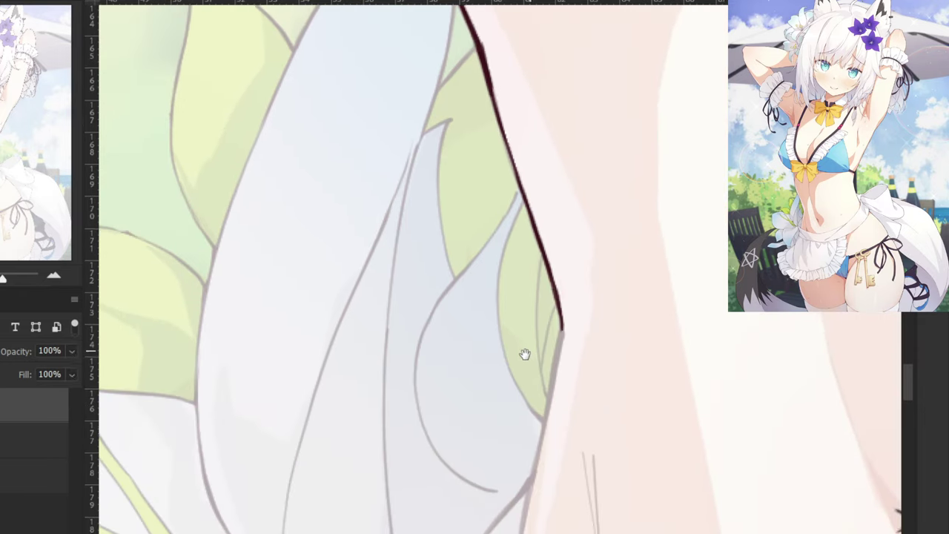
pyautogui.scroll(1, 519, 355)
pyautogui.moveTo(554, 328)
pyautogui.mouseDown()
pyautogui.moveTo(538, 428)
pyautogui.moveTo(521, 452)
pyautogui.mouseUp()
pyautogui.scroll(-3, 521, 452)
pyautogui.moveTo(542, 284); pyautogui.dragTo(522, 379)
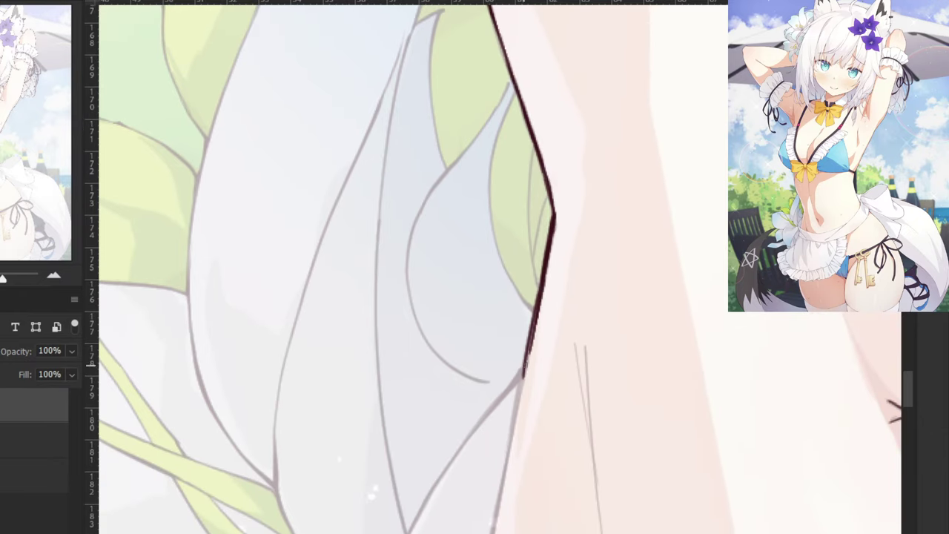
pyautogui.hotkey('ctrl', 'z')
pyautogui.moveTo(539, 293); pyautogui.dragTo(523, 379)
# Trace the hip contour beside the lower white petal most of the way to the apron's waistband.
pyautogui.moveTo(490, 439); pyautogui.dragTo(477, 267)
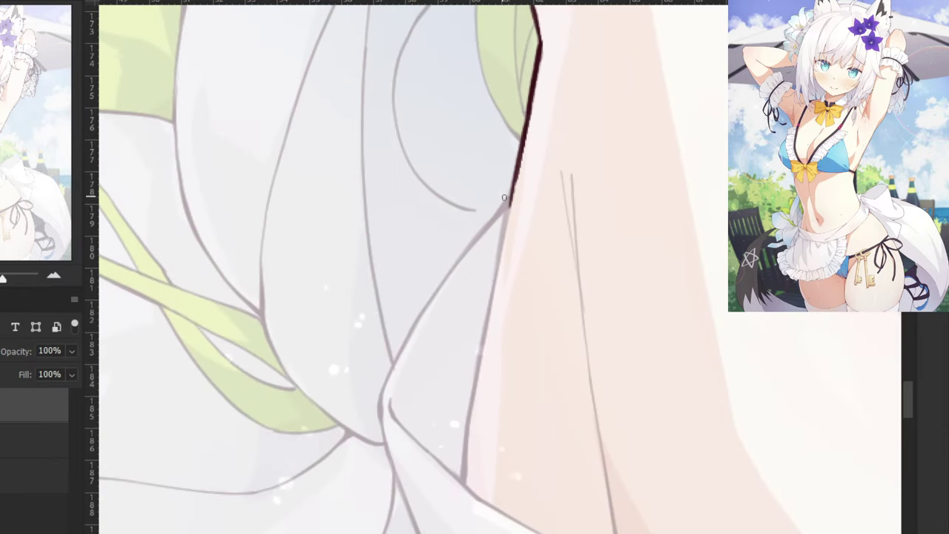
pyautogui.moveTo(517, 164); pyautogui.dragTo(501, 243)
pyautogui.hotkey('ctrl', 'z')
pyautogui.moveTo(508, 196); pyautogui.dragTo(488, 333)
pyautogui.moveTo(495, 272); pyautogui.dragTo(469, 415)
# Try overlapping strokes for the last stretch of hip contour above the apron's waistband.
pyautogui.moveTo(479, 361); pyautogui.dragTo(463, 454)
pyautogui.moveTo(467, 421); pyautogui.dragTo(461, 478)
pyautogui.moveTo(472, 400); pyautogui.dragTo(466, 481)
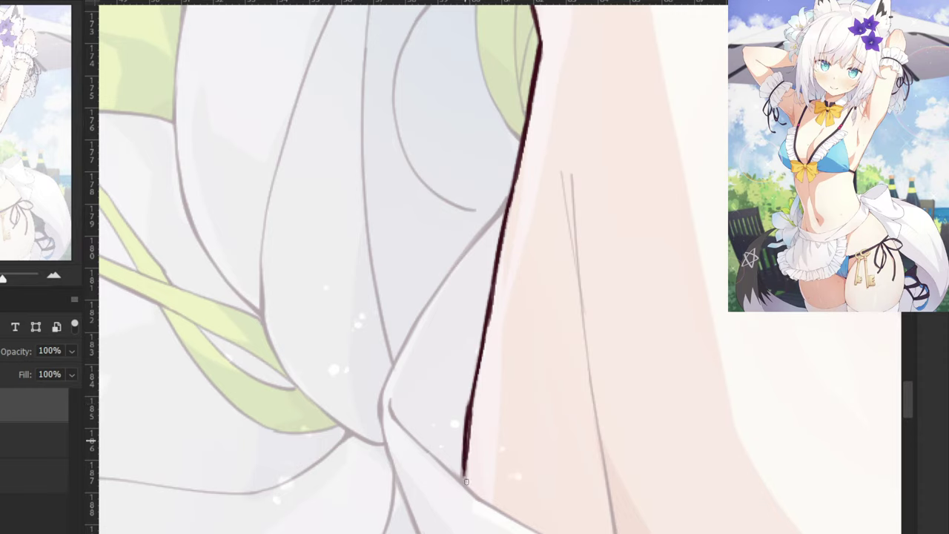
pyautogui.moveTo(470, 447); pyautogui.dragTo(463, 482)
pyautogui.hotkey('ctrl', 'z')
pyautogui.hotkey('ctrl', 'z')
pyautogui.hotkey('ctrl', 'z')
pyautogui.hotkey('ctrl', 'z')
pyautogui.hotkey('ctrl', 'z')
# Redraw the hip contour's end at the apron's waistband, erase the excess above it and re-ink that stretch.
pyautogui.moveTo(470, 411); pyautogui.dragTo(466, 472)
pyautogui.press('e')
pyautogui.moveTo(449, 405)
pyautogui.mouseDown()
pyautogui.moveTo(452, 431)
pyautogui.moveTo(454, 399)
pyautogui.moveTo(473, 447)
pyautogui.mouseUp()
pyautogui.press('b')
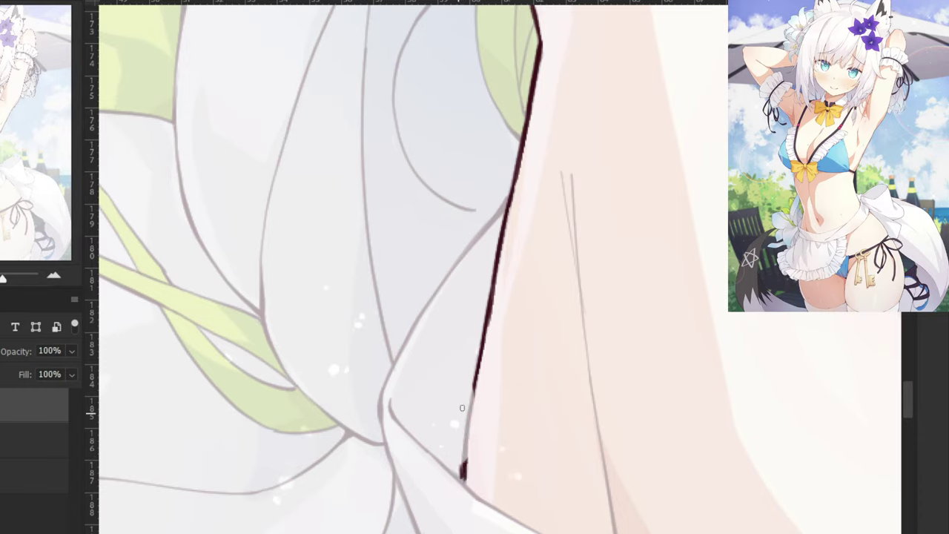
pyautogui.moveTo(479, 377); pyautogui.dragTo(463, 475)
pyautogui.moveTo(470, 416); pyautogui.dragTo(460, 468)
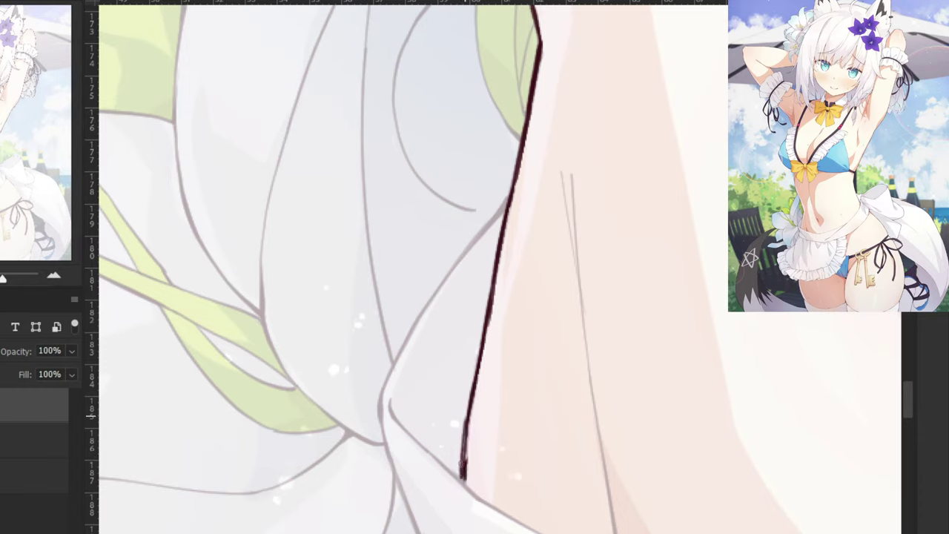
# Redraw the final stroke of the hip contour where it meets the apron's waistband on the flower side.
pyautogui.hotkey('ctrl', 'z')
pyautogui.moveTo(469, 417); pyautogui.dragTo(463, 470)
pyautogui.scroll(-4, 468, 448)
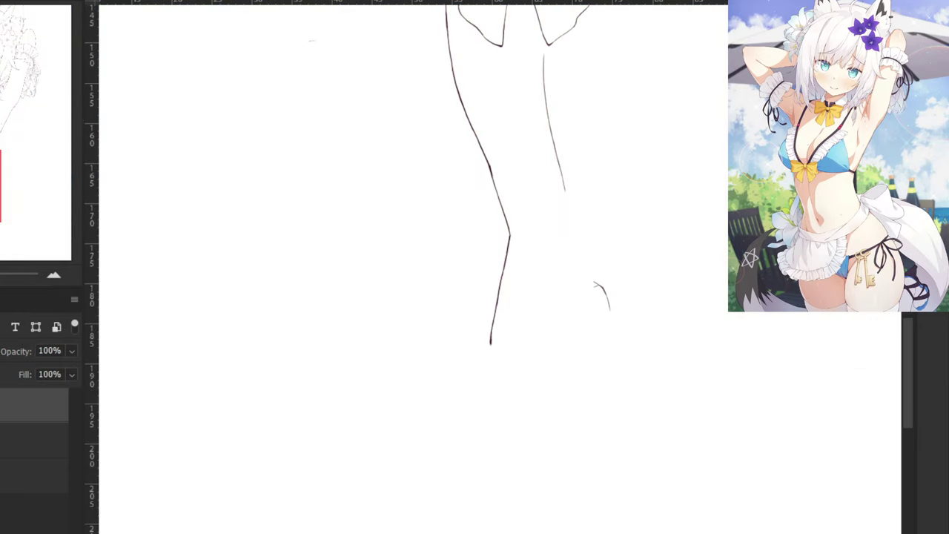
pyautogui.scroll(5, 213, 309)
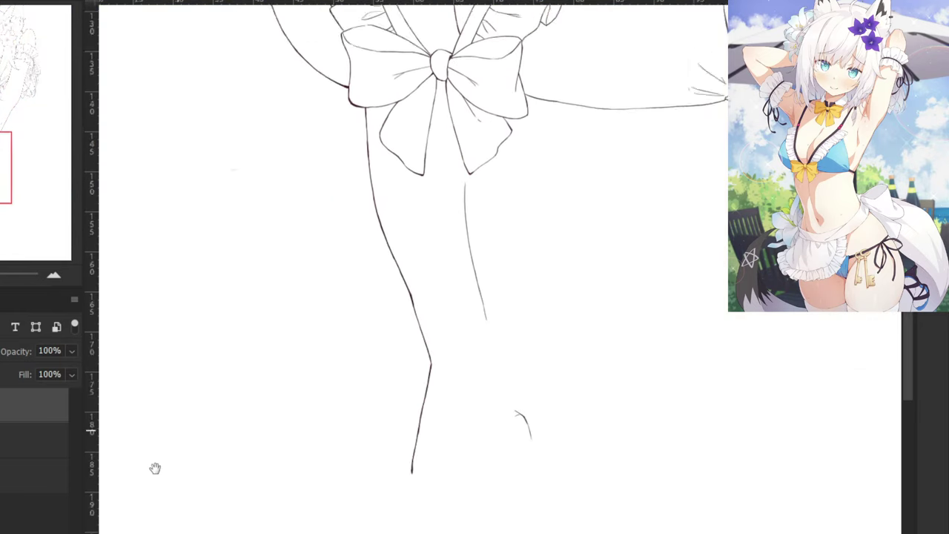
pyautogui.hotkey('ctrl', '-')
pyautogui.hotkey('ctrl', '-')
pyautogui.hotkey('ctrl', '-')
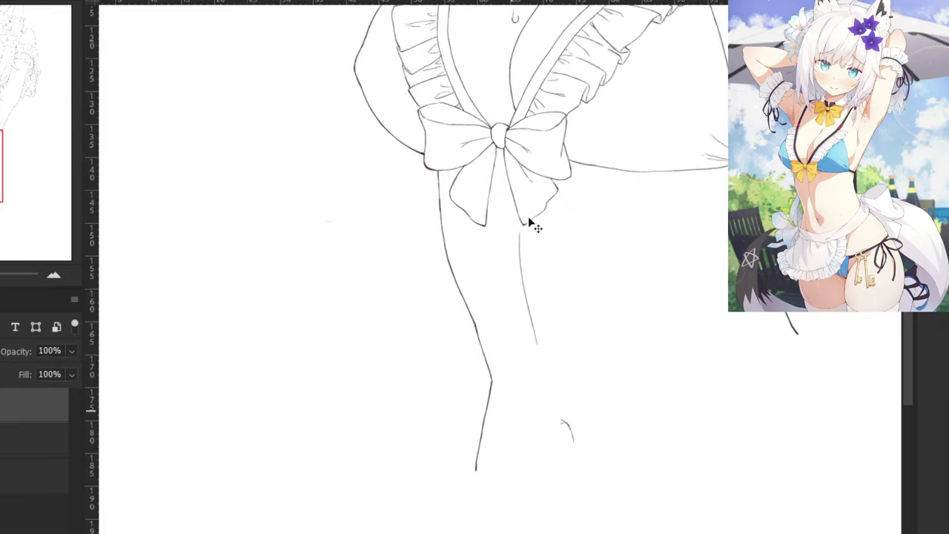
pyautogui.moveTo(399, 175); pyautogui.dragTo(366, 433)
pyautogui.moveTo(422, 270); pyautogui.dragTo(443, 252)
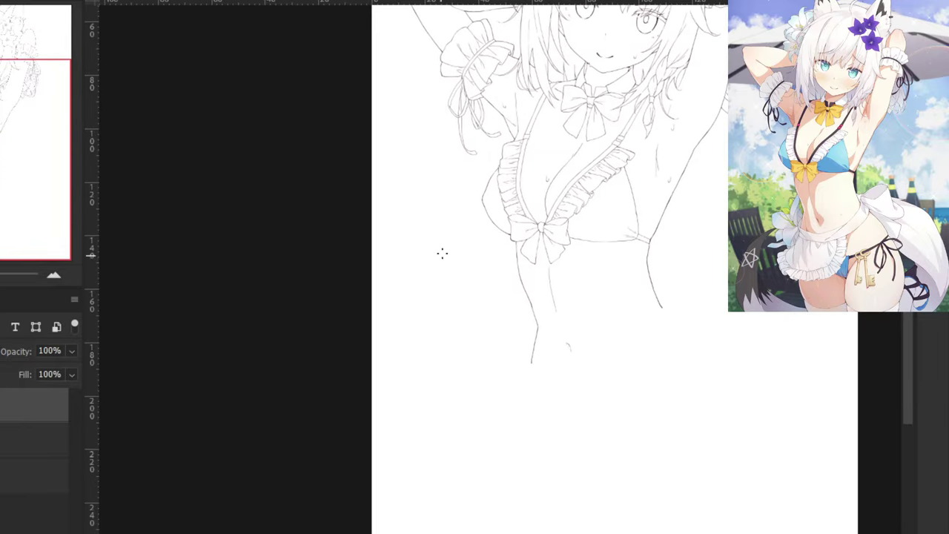
# Thicken the flower-side torso contour along the stretch just above the waist's corner.
pyautogui.hotkey('ctrl', '+')
pyautogui.hotkey('ctrl', '+')
pyautogui.hotkey('ctrl', '+')
pyautogui.hotkey('ctrl', '+')
pyautogui.hotkey('ctrl', '+')
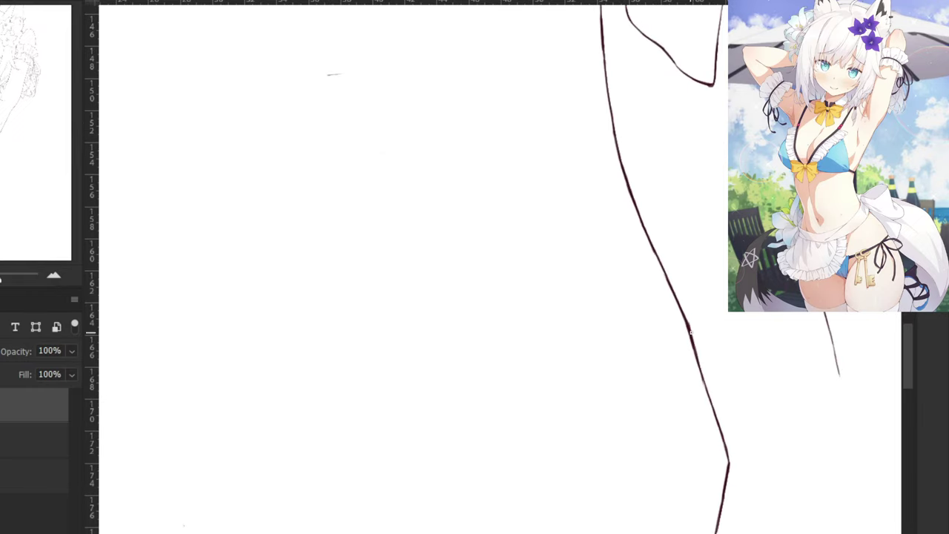
pyautogui.hotkey('ctrl', 'z')
pyautogui.hotkey('ctrl', ',')
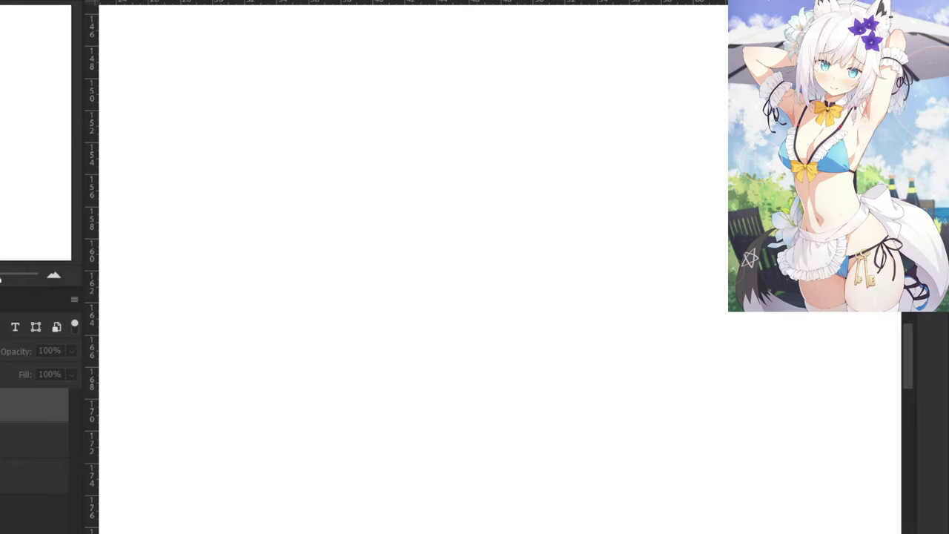
pyautogui.hotkey('ctrl', ',')
pyautogui.hotkey('ctrl', ',')
pyautogui.hotkey('ctrl', '+')
pyautogui.moveTo(527, 363); pyautogui.dragTo(122, 252)
pyautogui.hotkey('ctrl', 'z')
pyautogui.moveTo(468, 305); pyautogui.dragTo(493, 381)
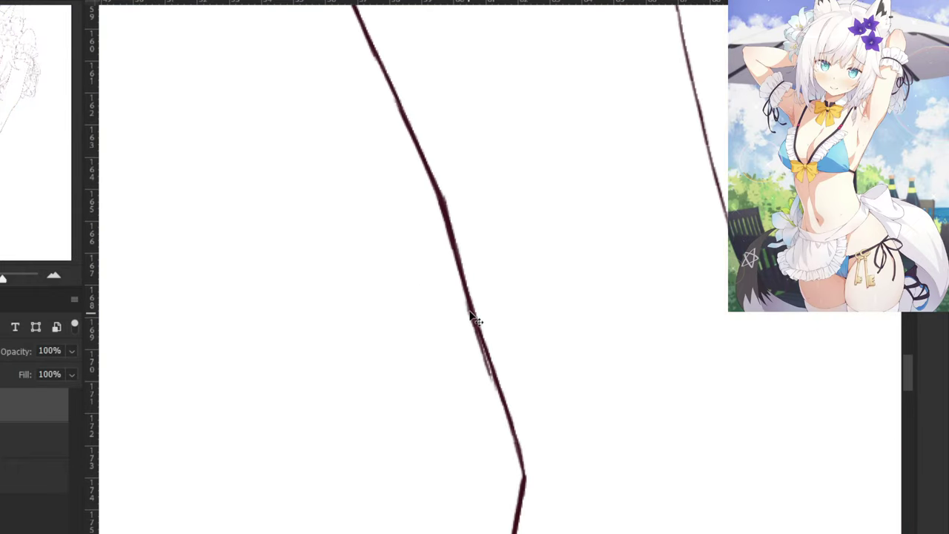
pyautogui.hotkey('ctrl', 'z')
pyautogui.moveTo(470, 310); pyautogui.dragTo(495, 384)
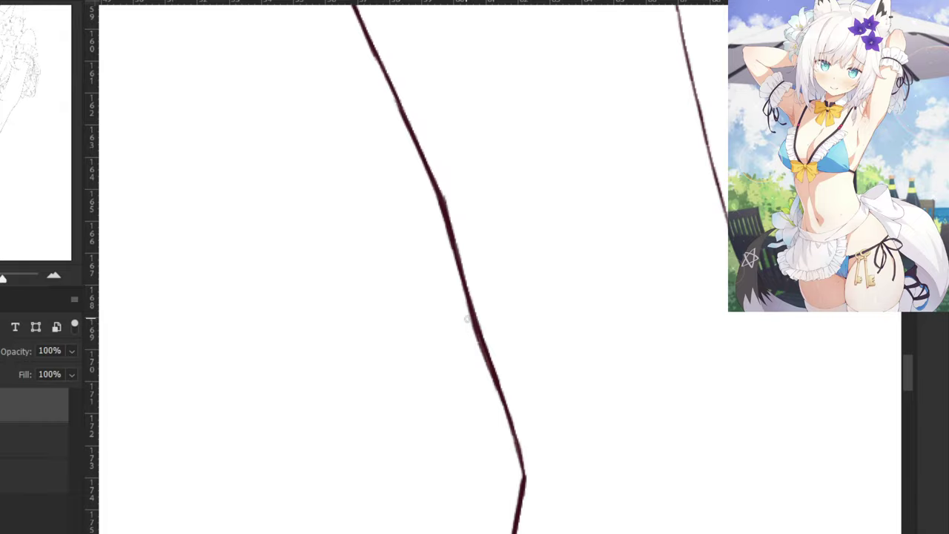
# Ink the outer branch at the top of the forked skin crease beside the flower-side hip contour.
pyautogui.scroll(-6, 467, 319)
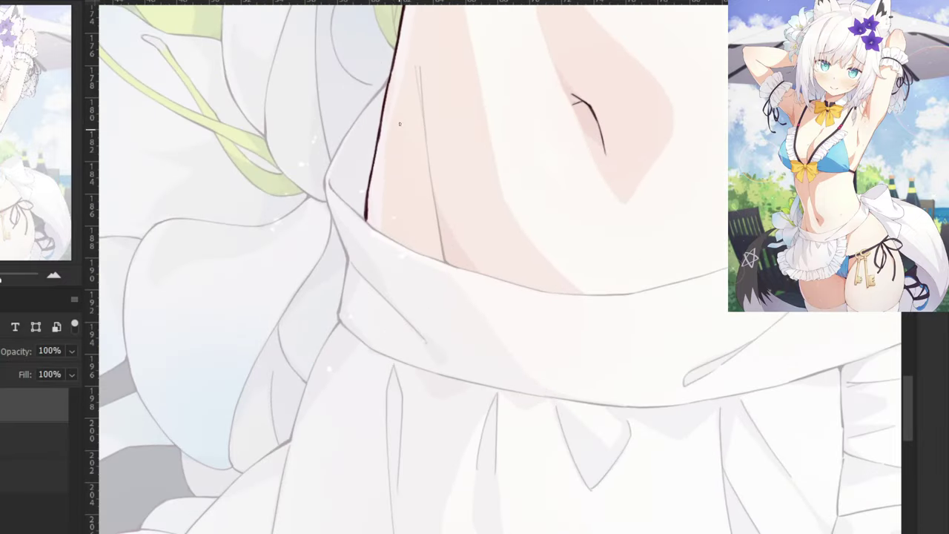
pyautogui.moveTo(393, 75); pyautogui.dragTo(432, 186)
pyautogui.hotkey('ctrl', '+')
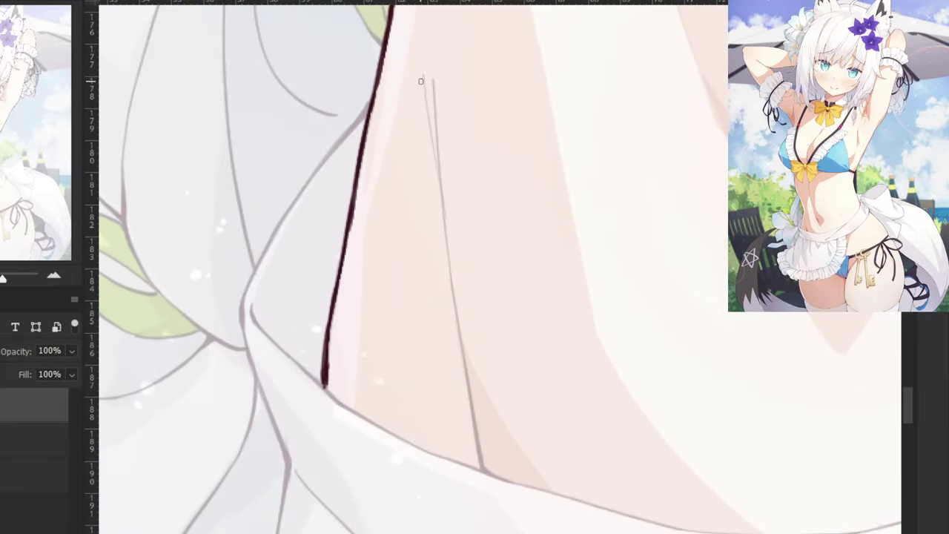
pyautogui.moveTo(421, 75); pyautogui.dragTo(445, 268)
pyautogui.hotkey('ctrl', 'z')
pyautogui.moveTo(423, 79); pyautogui.dragTo(452, 282)
pyautogui.hotkey('ctrl', 'z')
pyautogui.moveTo(427, 81); pyautogui.dragTo(448, 230)
pyautogui.hotkey('ctrl', 'z')
pyautogui.hotkey('ctrl', 'z')
pyautogui.moveTo(423, 78); pyautogui.dragTo(452, 276)
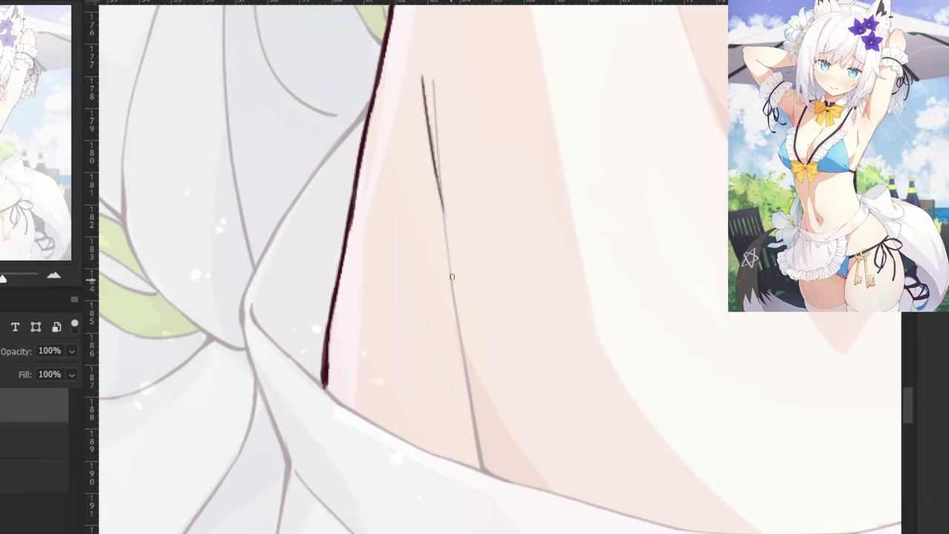
# Ink the inner branch of the forked hip crease so it converges with the outer one.
pyautogui.moveTo(440, 174); pyautogui.dragTo(459, 338)
pyautogui.hotkey('ctrl', 'z')
pyautogui.moveTo(433, 79); pyautogui.dragTo(442, 178)
pyautogui.moveTo(436, 123); pyautogui.dragTo(448, 247)
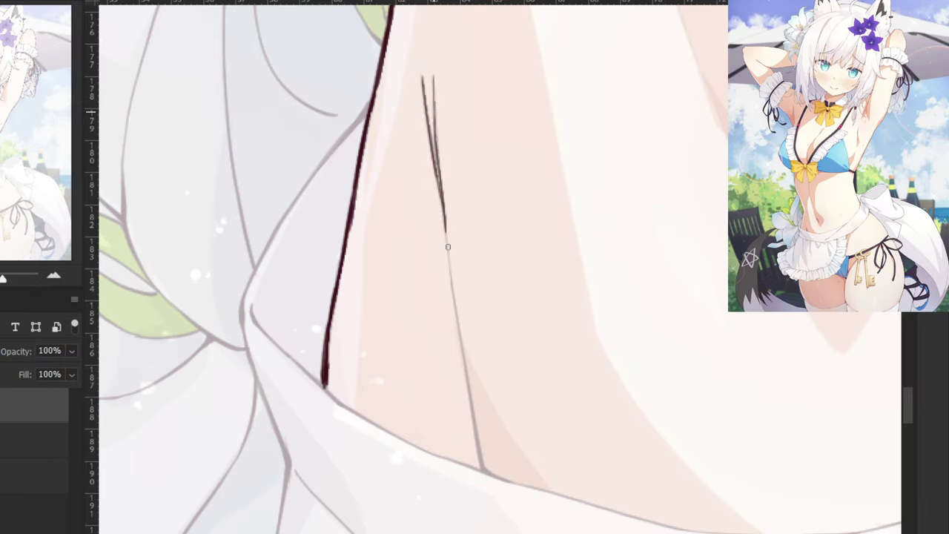
pyautogui.hotkey('ctrl', 'z')
pyautogui.hotkey('ctrl', 'z')
pyautogui.moveTo(433, 88); pyautogui.dragTo(443, 198)
pyautogui.hotkey('ctrl', 'z')
pyautogui.moveTo(430, 95); pyautogui.dragTo(442, 222)
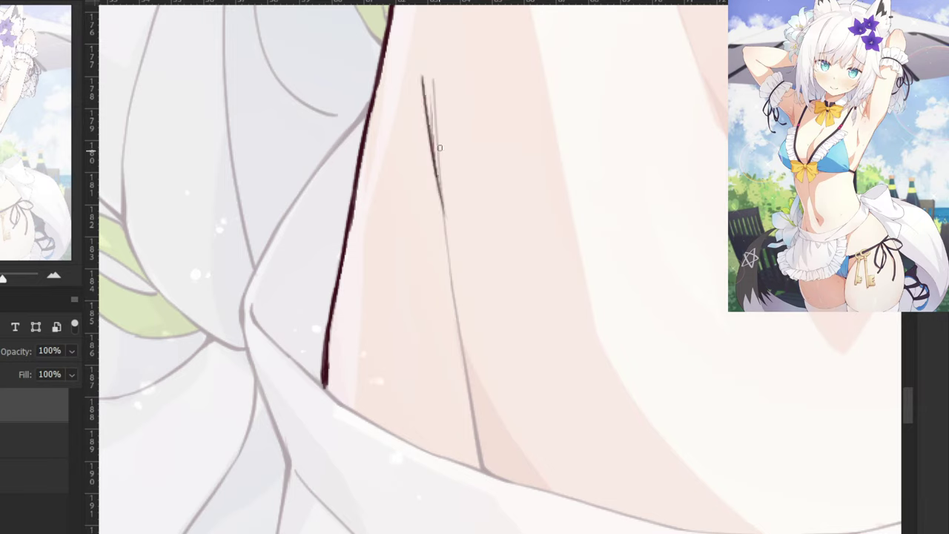
pyautogui.moveTo(440, 148); pyautogui.dragTo(451, 261)
pyautogui.hotkey('ctrl', 'z')
pyautogui.moveTo(434, 76); pyautogui.dragTo(445, 214)
pyautogui.hotkey('ctrl', 'z')
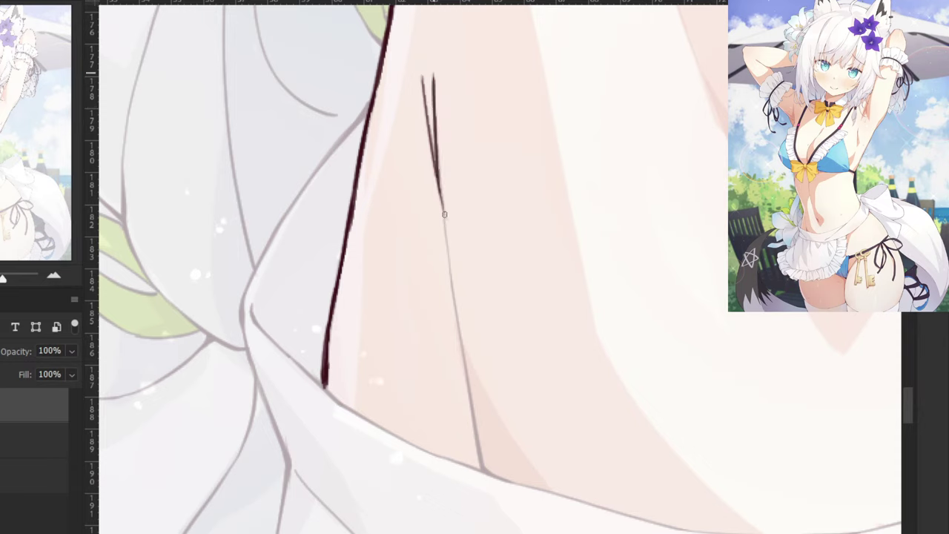
# Ink the hip crease from its fork down to the apron's waistband, ending in a short corner along the band's edge.
pyautogui.moveTo(437, 138); pyautogui.dragTo(450, 271)
pyautogui.moveTo(443, 224); pyautogui.dragTo(460, 352)
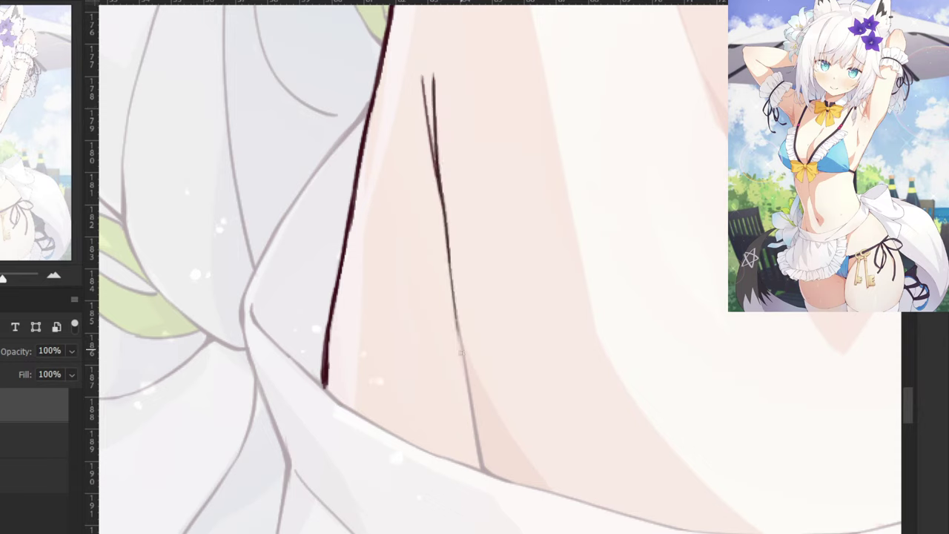
pyautogui.moveTo(453, 284); pyautogui.dragTo(479, 466)
pyautogui.moveTo(460, 333); pyautogui.dragTo(475, 433)
pyautogui.moveTo(462, 359); pyautogui.dragTo(477, 447)
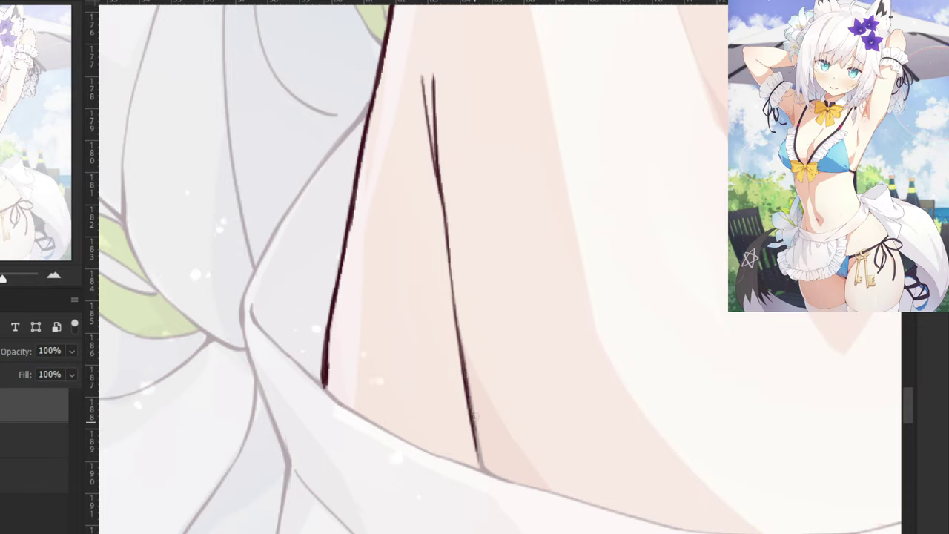
pyautogui.moveTo(471, 404); pyautogui.dragTo(482, 468)
pyautogui.moveTo(476, 431)
pyautogui.mouseDown()
pyautogui.moveTo(483, 471)
pyautogui.moveTo(500, 479)
pyautogui.mouseUp()
pyautogui.hotkey('ctrl', 'z')
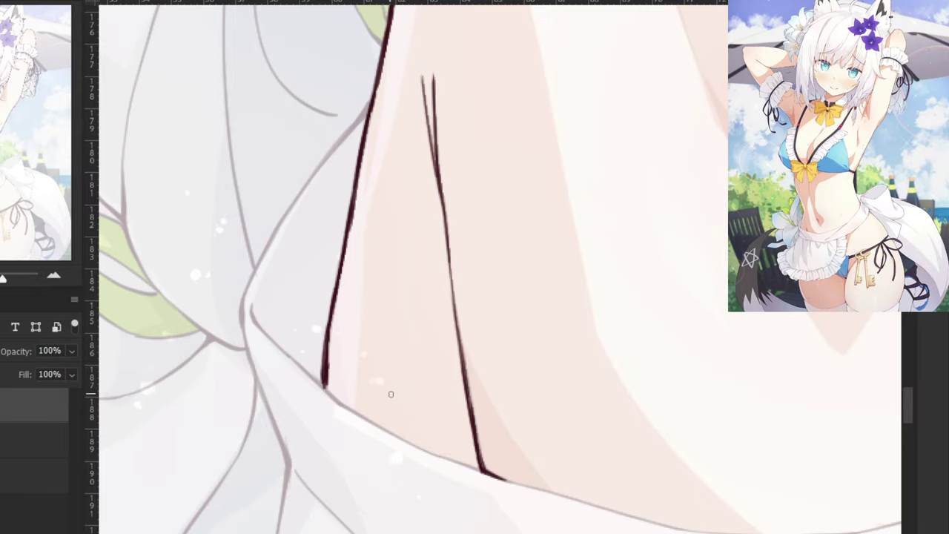
# Ink the short upper edge of the apron knot from the opposite waist contour, plus the small curled tip beside it.
pyautogui.hotkey('ctrl', '-')
pyautogui.hotkey('ctrl', '-')
pyautogui.hotkey('ctrl', '-')
pyautogui.hotkey('ctrl', '+')
pyautogui.moveTo(565, 343); pyautogui.dragTo(409, 450)
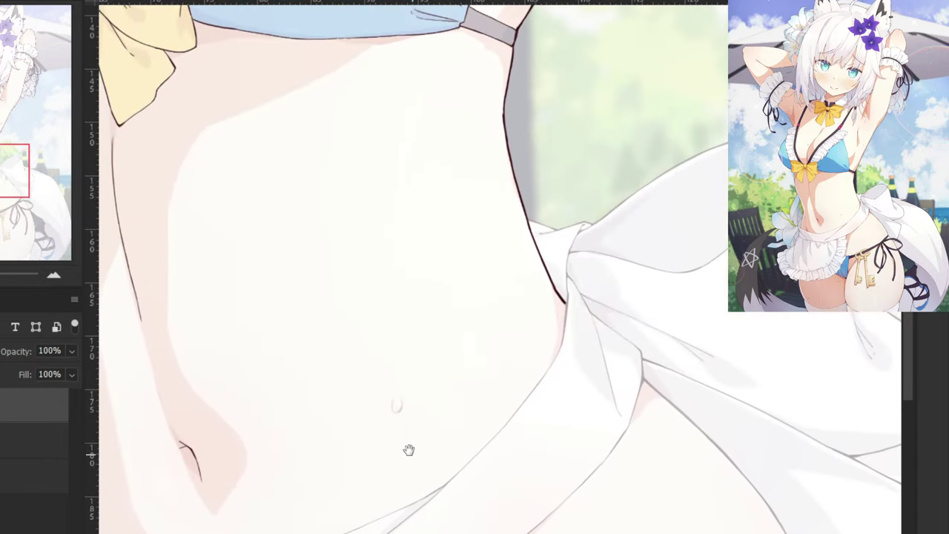
pyautogui.moveTo(566, 242); pyautogui.dragTo(534, 297)
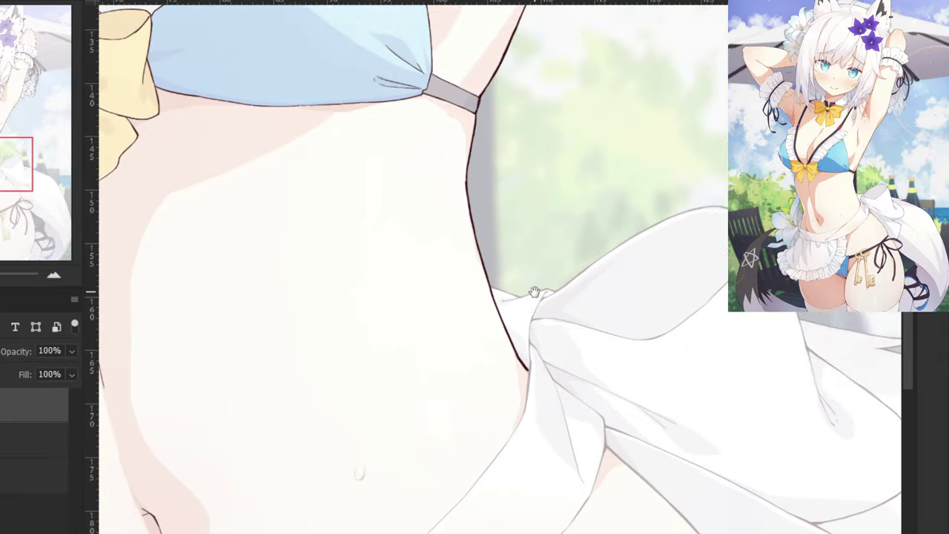
pyautogui.hotkey('ctrl', '+')
pyautogui.hotkey('ctrl', '+')
pyautogui.hotkey('ctrl', '+')
pyautogui.hotkey('ctrl', '-')
pyautogui.hotkey('ctrl', '-')
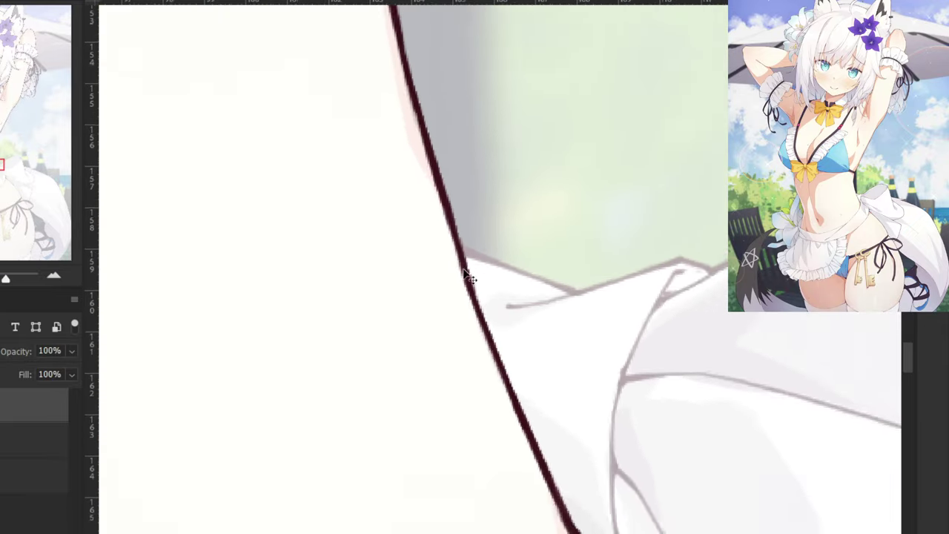
pyautogui.moveTo(460, 258); pyautogui.dragTo(538, 287)
pyautogui.hotkey('ctrl', 'z')
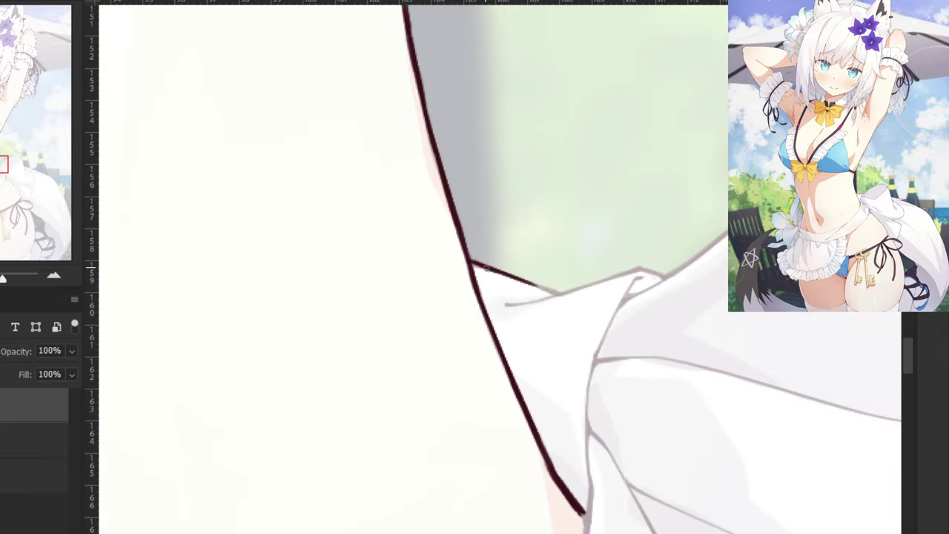
pyautogui.moveTo(484, 267); pyautogui.dragTo(549, 291)
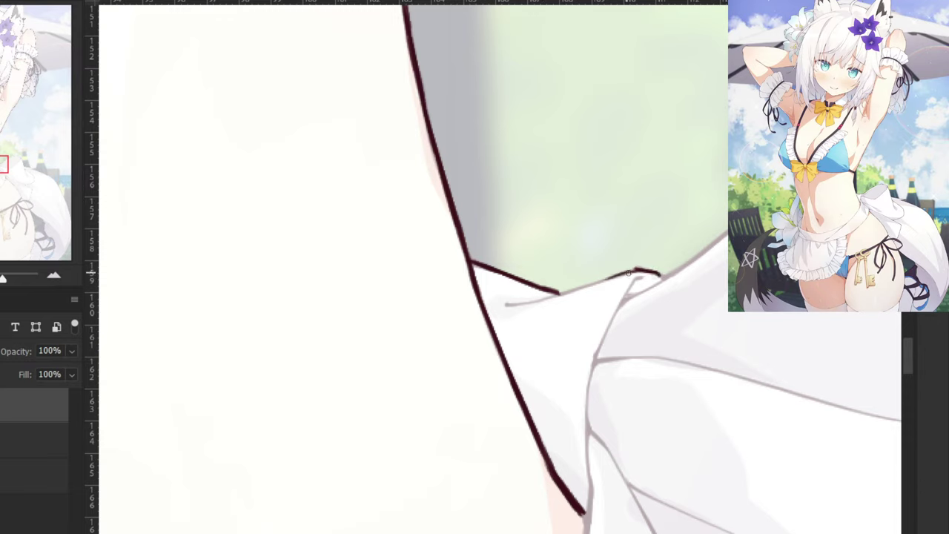
# Ink the knot's fold edge from the curled tip back to the short crease beside the waist contour.
pyautogui.moveTo(629, 272); pyautogui.dragTo(528, 305)
pyautogui.hotkey('ctrl', 'z')
pyautogui.hotkey('ctrl', 'z')
pyautogui.moveTo(622, 275); pyautogui.dragTo(511, 304)
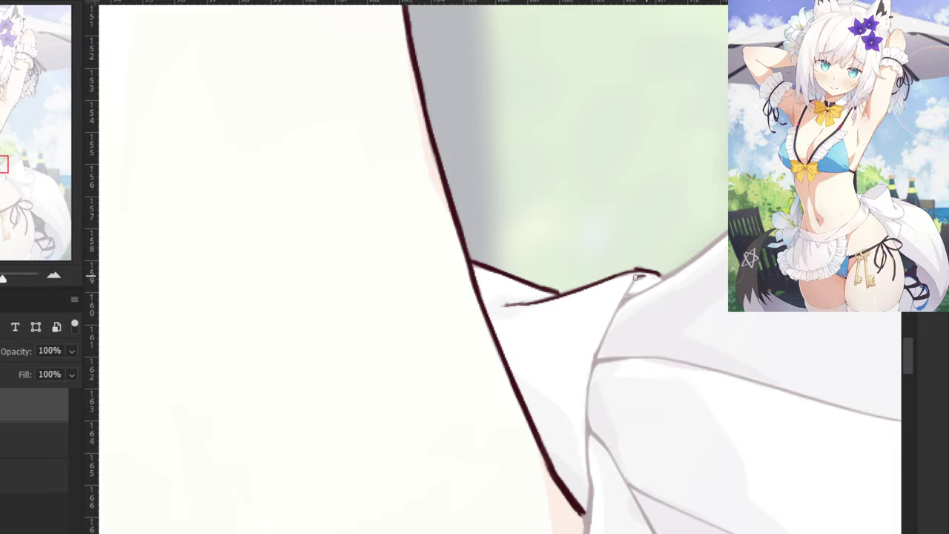
# Ink the upper part of the knot's side fold, running down from the curled tip.
pyautogui.moveTo(635, 280); pyautogui.dragTo(594, 371)
pyautogui.hotkey('ctrl', 'z')
pyautogui.moveTo(630, 284)
pyautogui.mouseDown()
pyautogui.moveTo(595, 362)
pyautogui.moveTo(600, 350)
pyautogui.mouseUp()
pyautogui.hotkey('ctrl', 'z')
# Extend the knot's side fold down to the end of the waist contour and onto the waistband's edge beneath it.
pyautogui.moveTo(576, 381); pyautogui.dragTo(485, 289)
pyautogui.moveTo(510, 241)
pyautogui.mouseDown()
pyautogui.moveTo(490, 306)
pyautogui.moveTo(495, 322)
pyautogui.mouseUp()
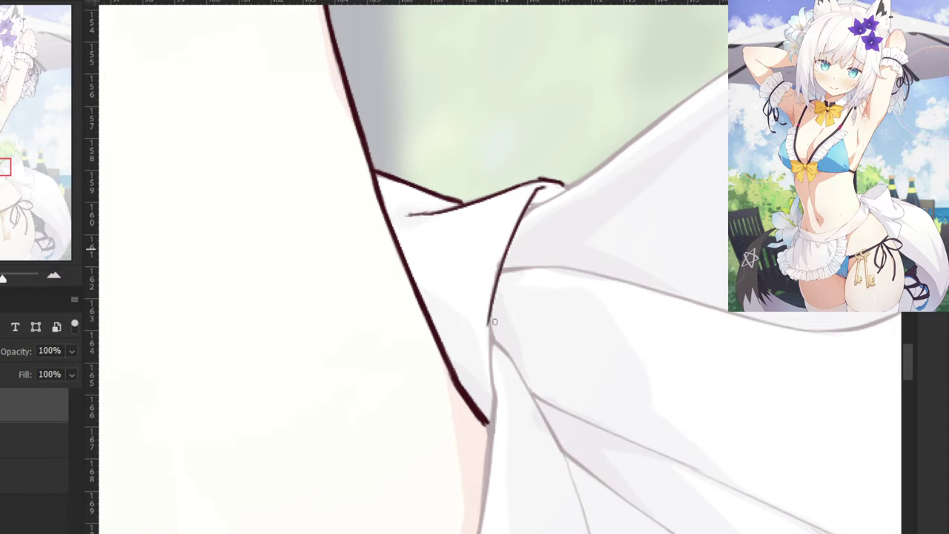
pyautogui.hotkey('ctrl', 'z')
pyautogui.moveTo(509, 241); pyautogui.dragTo(490, 369)
pyautogui.hotkey('ctrl', 'z')
pyautogui.moveTo(491, 328); pyautogui.dragTo(492, 396)
pyautogui.hotkey('ctrl', 'z')
pyautogui.moveTo(491, 359); pyautogui.dragTo(491, 432)
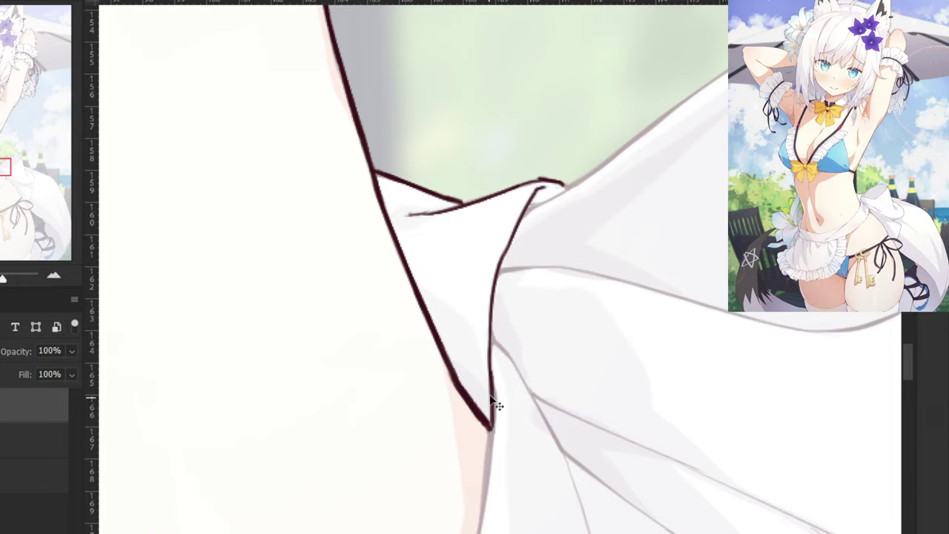
pyautogui.moveTo(467, 474); pyautogui.dragTo(509, 316)
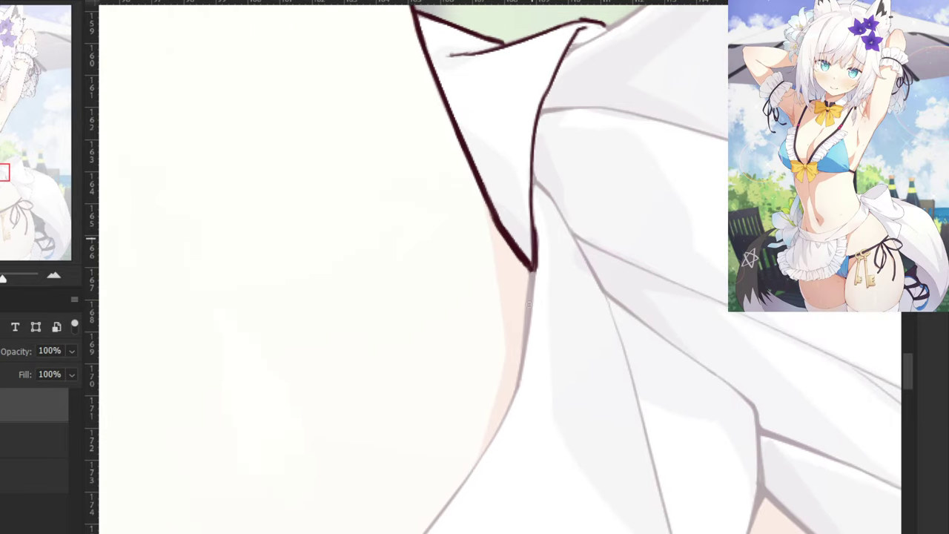
pyautogui.moveTo(534, 240); pyautogui.dragTo(510, 398)
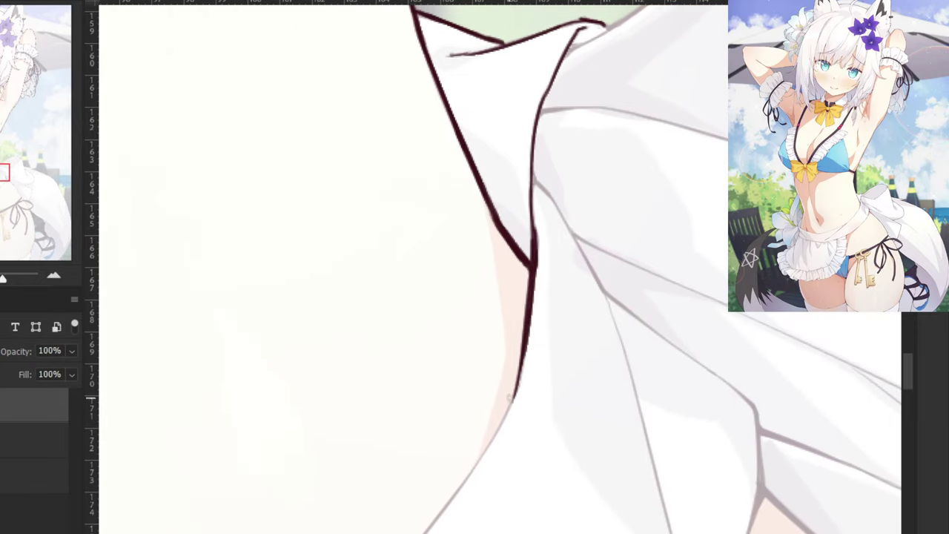
# Outline the sweat drop on the belly with a U-shaped line and thicken its lower curve.
pyautogui.moveTo(431, 447)
pyautogui.mouseDown()
pyautogui.moveTo(603, 307)
pyautogui.moveTo(679, 283)
pyautogui.mouseUp()
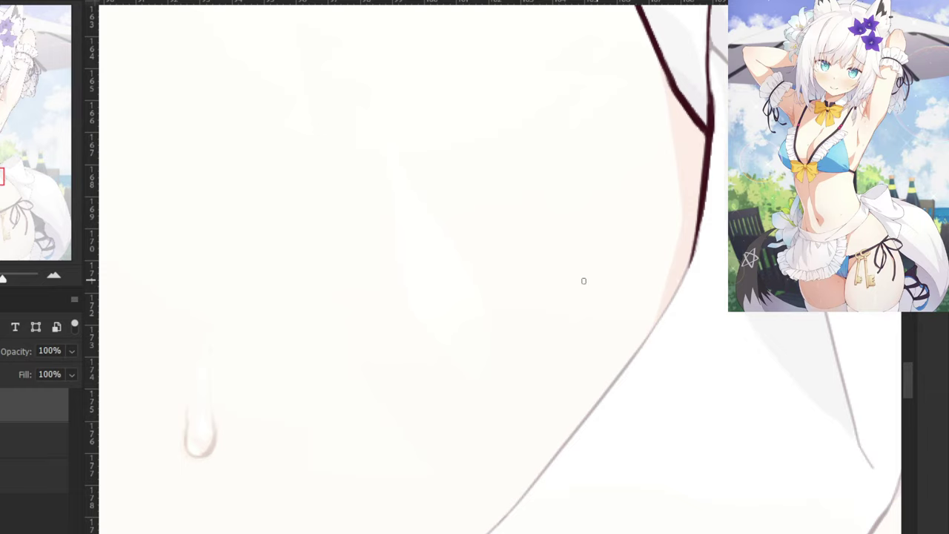
pyautogui.moveTo(248, 339); pyautogui.dragTo(499, 274)
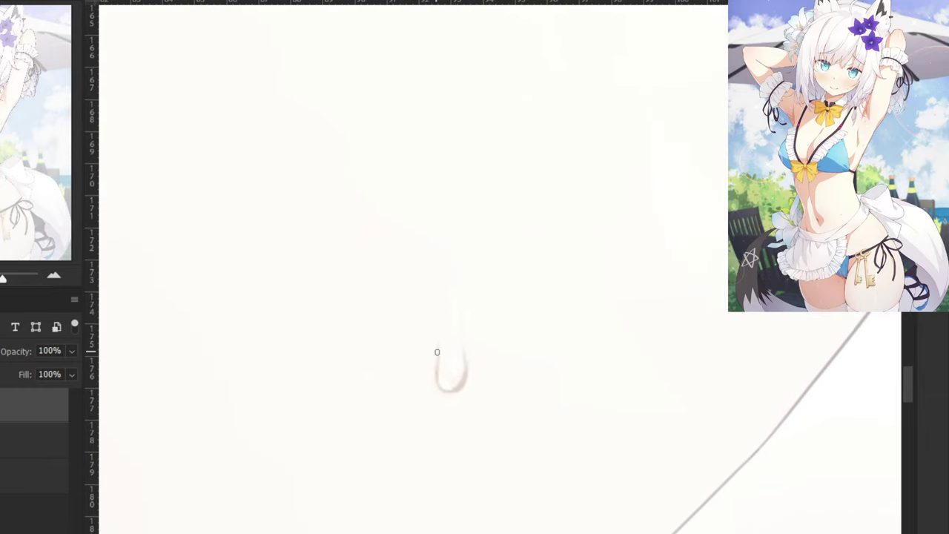
pyautogui.moveTo(437, 364); pyautogui.dragTo(445, 392)
pyautogui.hotkey('ctrl', 'z')
pyautogui.hotkey('ctrl', 'z')
pyautogui.moveTo(462, 340); pyautogui.dragTo(461, 369)
pyautogui.hotkey('ctrl', '+')
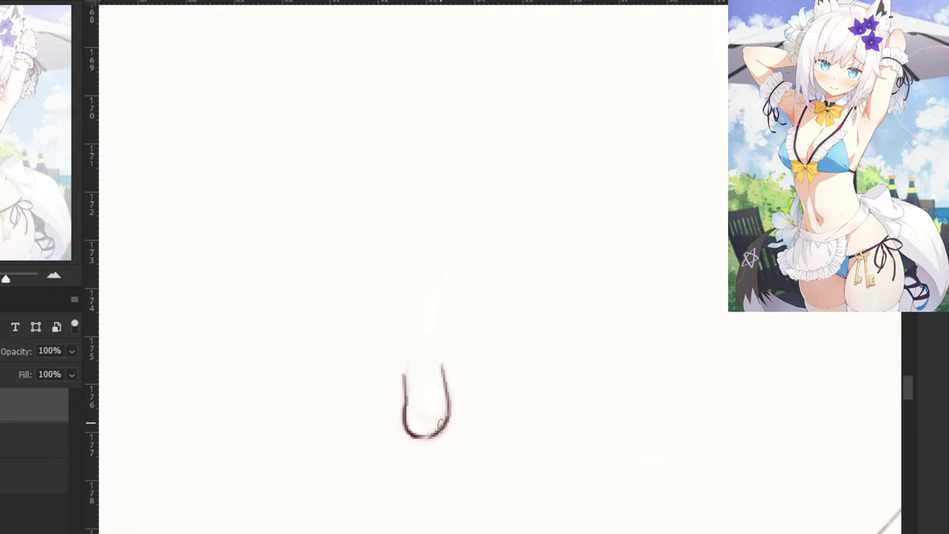
pyautogui.moveTo(445, 418)
pyautogui.mouseDown()
pyautogui.moveTo(421, 438)
pyautogui.moveTo(444, 417)
pyautogui.mouseUp()
# Examine the traced torso line art as a whole without the faded illustration underneath.
pyautogui.hotkey('ctrl', '-')
pyautogui.hotkey('ctrl', '-')
pyautogui.hotkey('ctrl', '-')
pyautogui.hotkey('ctrl', '-')
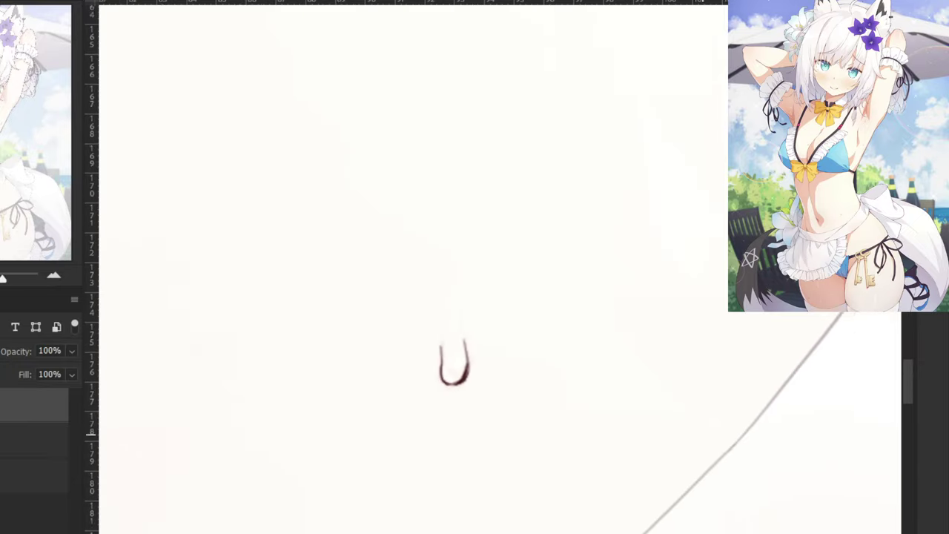
pyautogui.moveTo(224, 94); pyautogui.dragTo(288, 330)
pyautogui.hotkey('ctrl', '-')
pyautogui.hotkey('ctrl', '-')
pyautogui.hotkey('ctrl', '-')
pyautogui.hotkey('ctrl', '-')
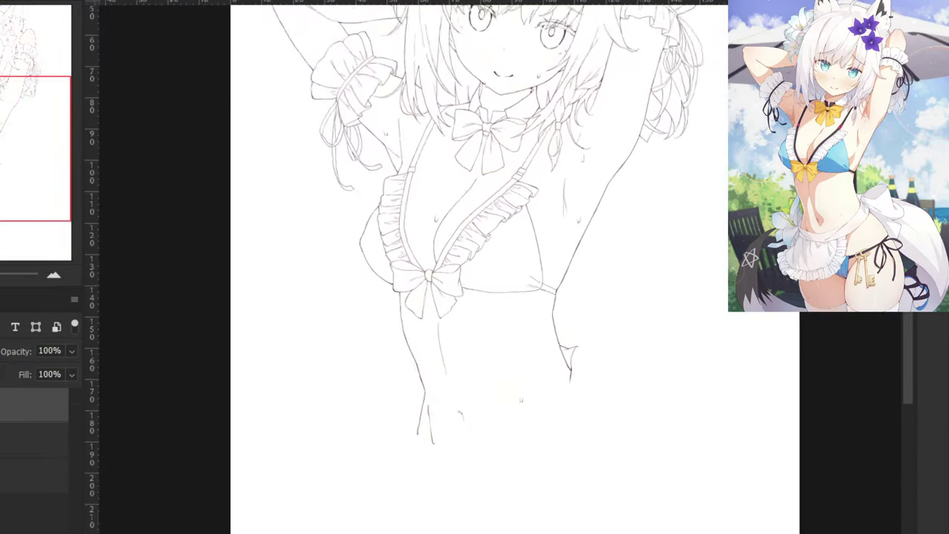
pyautogui.hotkey('ctrl', '+')
pyautogui.hotkey('ctrl', '+')
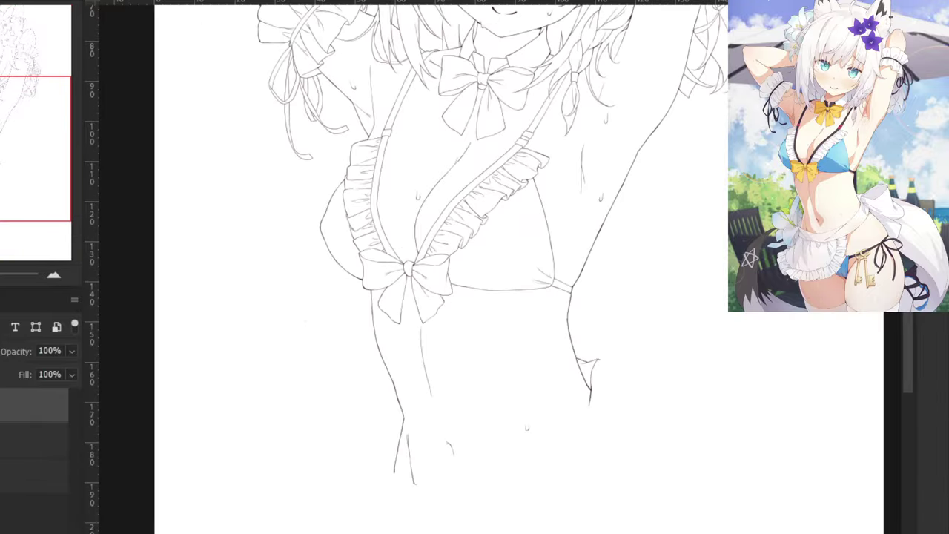
pyautogui.moveTo(373, 345); pyautogui.dragTo(312, 233)
# Start inking the body contour where it continues below the knot's side fold along the waistband's upper edge.
pyautogui.scroll(10, 437, 182)
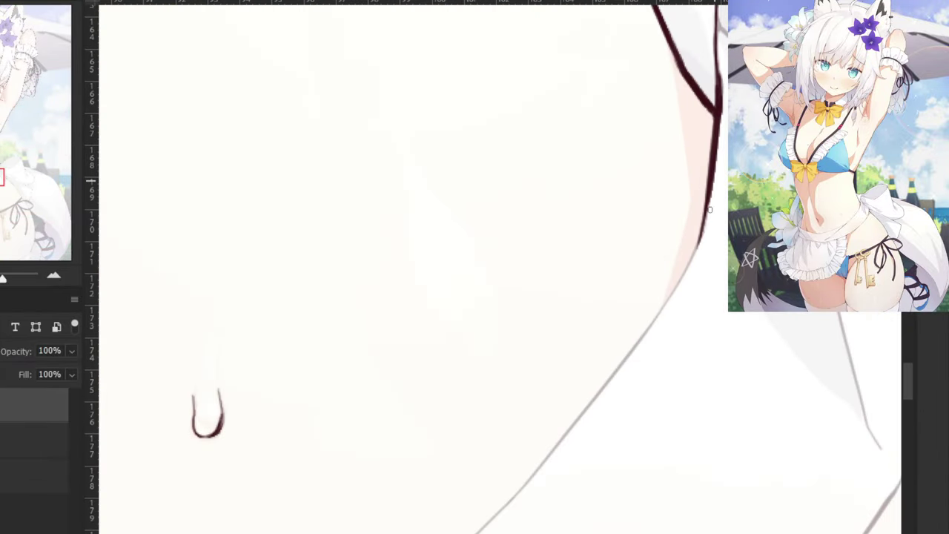
pyautogui.moveTo(714, 181); pyautogui.dragTo(696, 252)
pyautogui.hotkey('ctrl', 'z')
pyautogui.moveTo(704, 200); pyautogui.dragTo(665, 316)
pyautogui.hotkey('ctrl', 'z')
pyautogui.moveTo(699, 240); pyautogui.dragTo(655, 317)
pyautogui.hotkey('ctrl', 'z')
pyautogui.moveTo(576, 354); pyautogui.dragTo(683, 222)
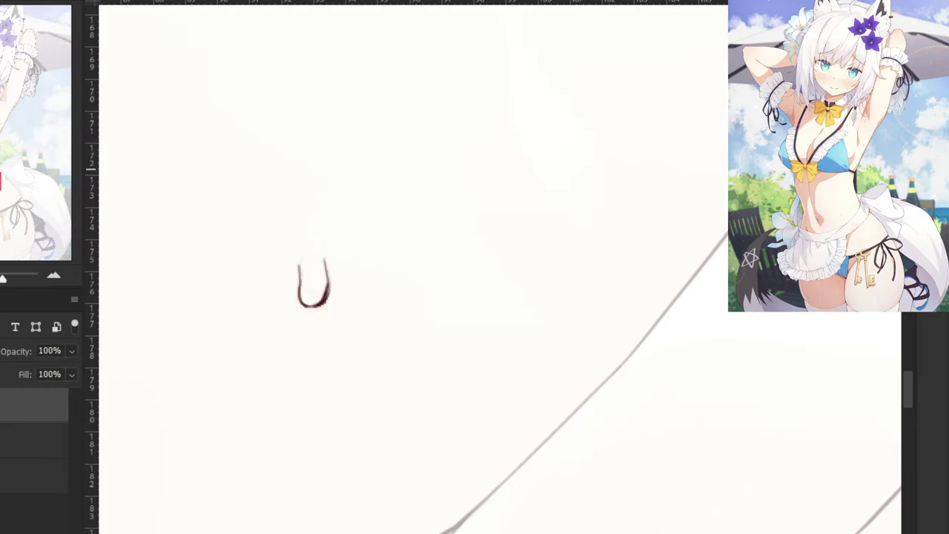
pyautogui.moveTo(778, 171); pyautogui.dragTo(675, 301)
pyautogui.hotkey('ctrl', 'z')
pyautogui.moveTo(761, 193); pyautogui.dragTo(618, 370)
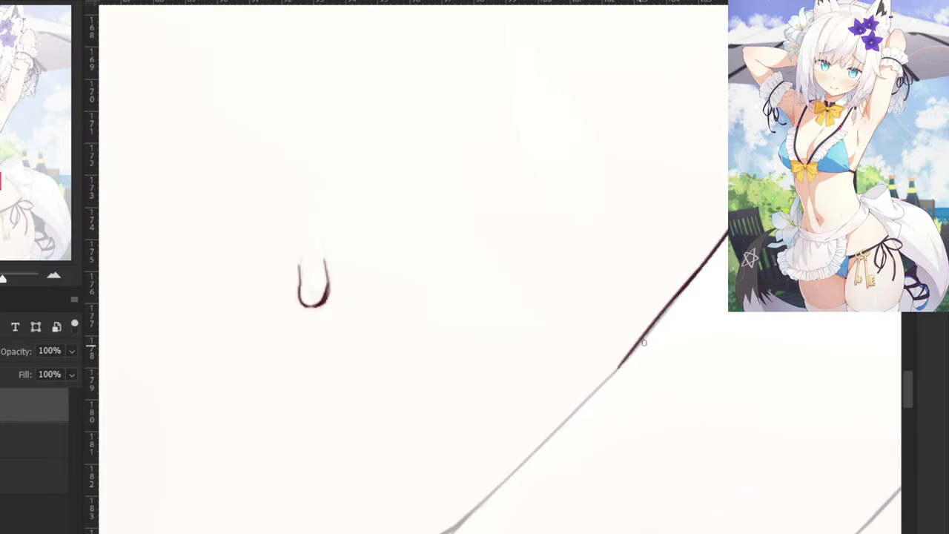
pyautogui.hotkey('ctrl', 'z')
pyautogui.moveTo(698, 270)
pyautogui.mouseDown()
pyautogui.moveTo(614, 373)
pyautogui.moveTo(614, 292)
pyautogui.mouseUp()
pyautogui.hotkey('ctrl', 'z')
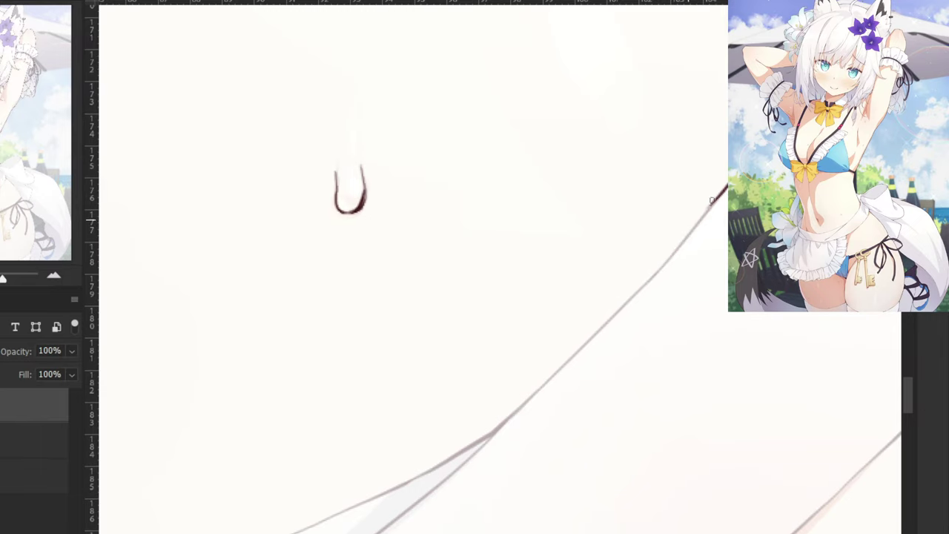
# Ink the steep stretch of the waistband's upper edge below the knot, redrawing the stroke until it follows the faded line.
pyautogui.moveTo(732, 178); pyautogui.dragTo(648, 281)
pyautogui.hotkey('ctrl', 'z')
pyautogui.hotkey('ctrl', 'z')
pyautogui.moveTo(731, 180); pyautogui.dragTo(647, 286)
pyautogui.hotkey('ctrl', 'z')
pyautogui.moveTo(731, 181); pyautogui.dragTo(633, 299)
pyautogui.press('e')
pyautogui.moveTo(657, 278)
pyautogui.mouseDown()
pyautogui.moveTo(693, 218)
pyautogui.moveTo(686, 240)
pyautogui.mouseUp()
pyautogui.press('b')
pyautogui.moveTo(746, 162); pyautogui.dragTo(675, 254)
pyautogui.hotkey('ctrl', 'z')
pyautogui.hotkey('ctrl', 'z')
pyautogui.moveTo(727, 184); pyautogui.dragTo(639, 295)
pyautogui.hotkey('ctrl', 'z')
pyautogui.moveTo(701, 224); pyautogui.dragTo(620, 312)
pyautogui.hotkey('ctrl', 'z')
pyautogui.moveTo(703, 217); pyautogui.dragTo(545, 383)
pyautogui.hotkey('ctrl', 'z')
pyautogui.moveTo(628, 299); pyautogui.dragTo(518, 413)
pyautogui.hotkey('ctrl', 'z')
pyautogui.hotkey('ctrl', 'z')
pyautogui.hotkey('ctrl', 'z')
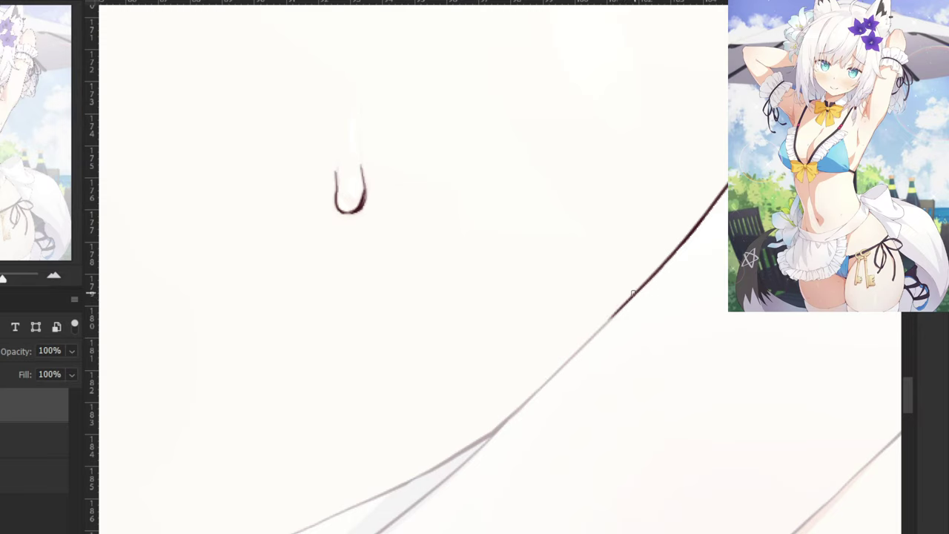
# Extend the steep waistband edge line down to the point where the apron's fold line branches off.
pyautogui.moveTo(628, 299)
pyautogui.mouseDown()
pyautogui.moveTo(526, 412)
pyautogui.moveTo(506, 421)
pyautogui.moveTo(619, 311)
pyautogui.moveTo(505, 423)
pyautogui.moveTo(640, 292)
pyautogui.moveTo(482, 443)
pyautogui.mouseUp()
pyautogui.hotkey('ctrl', 'z')
pyautogui.hotkey('ctrl', 'z')
pyautogui.hotkey('ctrl', 'z')
pyautogui.hotkey('ctrl', 'z')
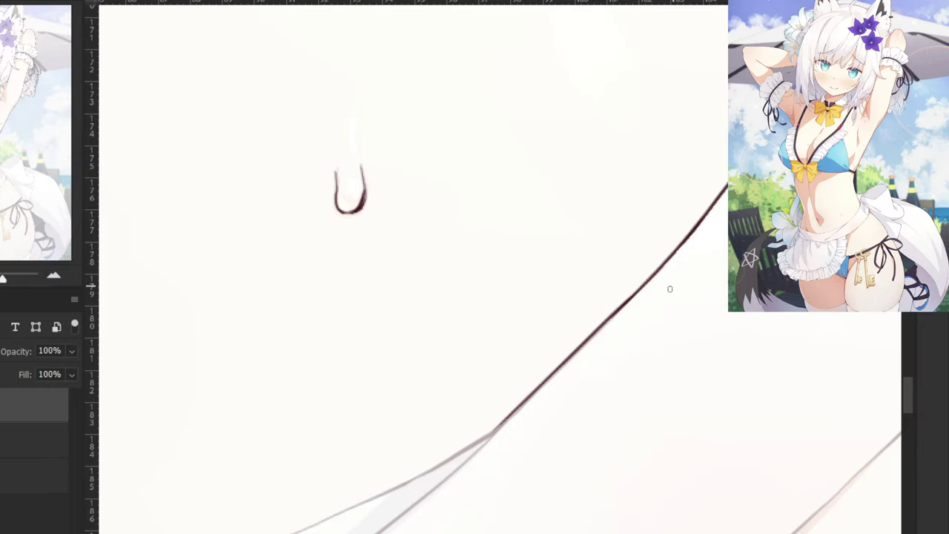
pyautogui.hotkey('ctrl', 'z')
pyautogui.moveTo(636, 293); pyautogui.dragTo(493, 429)
pyautogui.hotkey('ctrl', 'z')
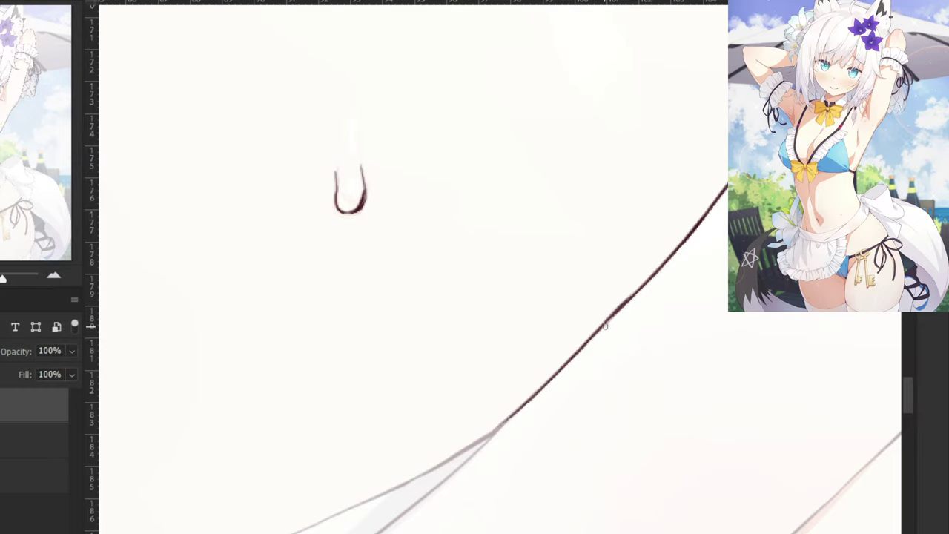
pyautogui.hotkey('ctrl', 'z')
pyautogui.moveTo(630, 298)
pyautogui.mouseDown()
pyautogui.moveTo(504, 428)
pyautogui.moveTo(626, 301)
pyautogui.moveTo(483, 438)
pyautogui.moveTo(609, 317)
pyautogui.moveTo(496, 434)
pyautogui.mouseUp()
pyautogui.hotkey('ctrl', 'z')
pyautogui.hotkey('ctrl', 'z')
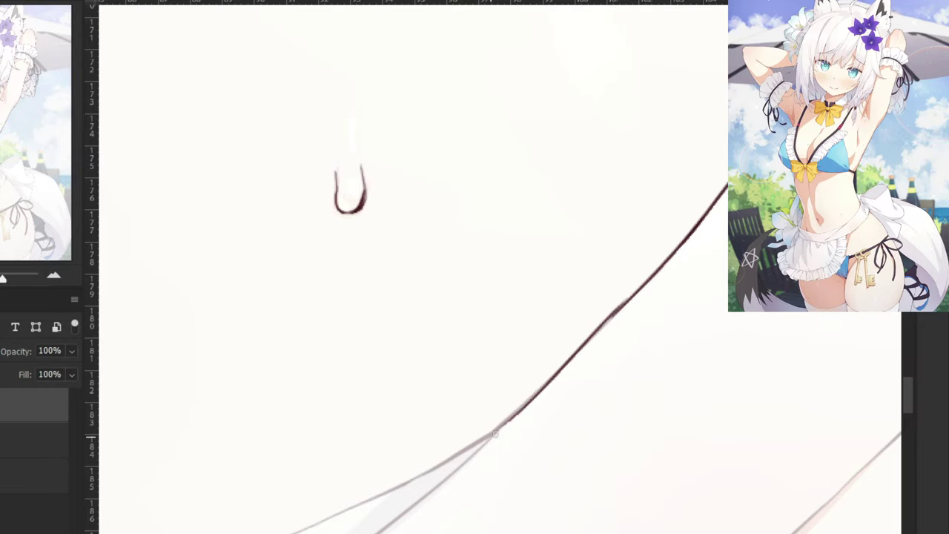
pyautogui.hotkey('ctrl', 'z')
pyautogui.moveTo(635, 295); pyautogui.dragTo(496, 434)
# Try to carry the waistband edge line through the fold junction as a smooth bend.
pyautogui.moveTo(356, 254)
pyautogui.mouseDown()
pyautogui.moveTo(430, 301)
pyautogui.moveTo(561, 265)
pyautogui.mouseUp()
pyautogui.hotkey('ctrl', '+')
pyautogui.moveTo(814, 298); pyautogui.dragTo(712, 385)
pyautogui.hotkey('ctrl', 'z')
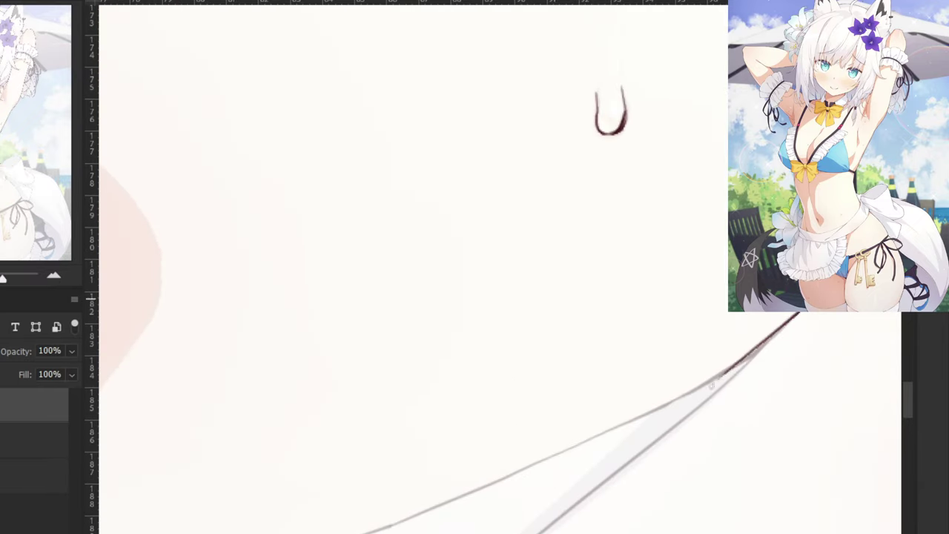
pyautogui.hotkey('ctrl', 'z')
pyautogui.moveTo(816, 296); pyautogui.dragTo(716, 377)
pyautogui.hotkey('ctrl', 'z')
pyautogui.hotkey('ctrl', 'z')
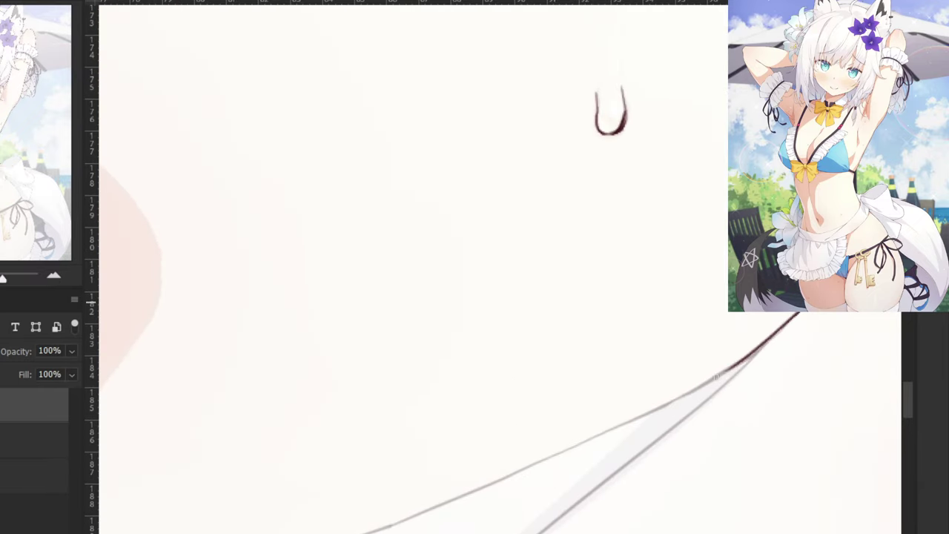
pyautogui.moveTo(787, 320); pyautogui.dragTo(679, 399)
pyautogui.hotkey('ctrl', 'z')
pyautogui.hotkey('ctrl', 'z')
# Ink a short stretch of the waistband's upper edge just past the fold junction toward the belly.
pyautogui.moveTo(745, 363); pyautogui.dragTo(638, 421)
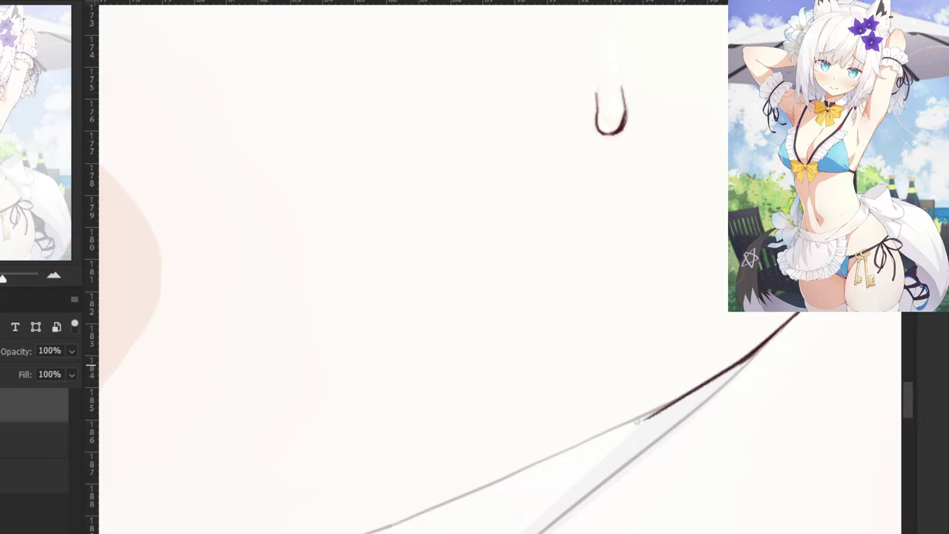
pyautogui.hotkey('ctrl', 'z')
pyautogui.hotkey('ctrl', 'z')
pyautogui.moveTo(737, 362); pyautogui.dragTo(621, 425)
pyautogui.hotkey('ctrl', 'z')
pyautogui.moveTo(745, 358); pyautogui.dragTo(618, 427)
pyautogui.hotkey('ctrl', 'z')
pyautogui.hotkey('ctrl', 'z')
pyautogui.moveTo(742, 362)
pyautogui.mouseDown()
pyautogui.moveTo(617, 429)
pyautogui.moveTo(698, 389)
pyautogui.moveTo(701, 398)
pyautogui.moveTo(601, 425)
pyautogui.moveTo(633, 426)
pyautogui.mouseUp()
pyautogui.hotkey('ctrl', 'z')
pyautogui.hotkey('ctrl', 'z')
pyautogui.press('e')
pyautogui.press('b')
pyautogui.moveTo(682, 394); pyautogui.dragTo(577, 449)
# Try to extend the waistband edge line from the fold junction toward the middle of the belly in one stroke.
pyautogui.moveTo(490, 384)
pyautogui.mouseDown()
pyautogui.moveTo(638, 320)
pyautogui.moveTo(537, 367)
pyautogui.mouseUp()
pyautogui.hotkey('ctrl', 'z')
pyautogui.hotkey('ctrl', '-')
pyautogui.hotkey('ctrl', '-')
pyautogui.hotkey('ctrl', 'z')
pyautogui.moveTo(653, 323); pyautogui.dragTo(541, 370)
pyautogui.hotkey('ctrl', 'z')
pyautogui.moveTo(647, 321)
pyautogui.mouseDown()
pyautogui.moveTo(521, 384)
pyautogui.moveTo(531, 375)
pyautogui.mouseUp()
pyautogui.hotkey('ctrl', 'z')
pyautogui.hotkey('ctrl', 'z')
pyautogui.moveTo(652, 319); pyautogui.dragTo(542, 367)
pyautogui.hotkey('ctrl', '+')
pyautogui.hotkey('ctrl', '+')
pyautogui.hotkey('ctrl', 'z')
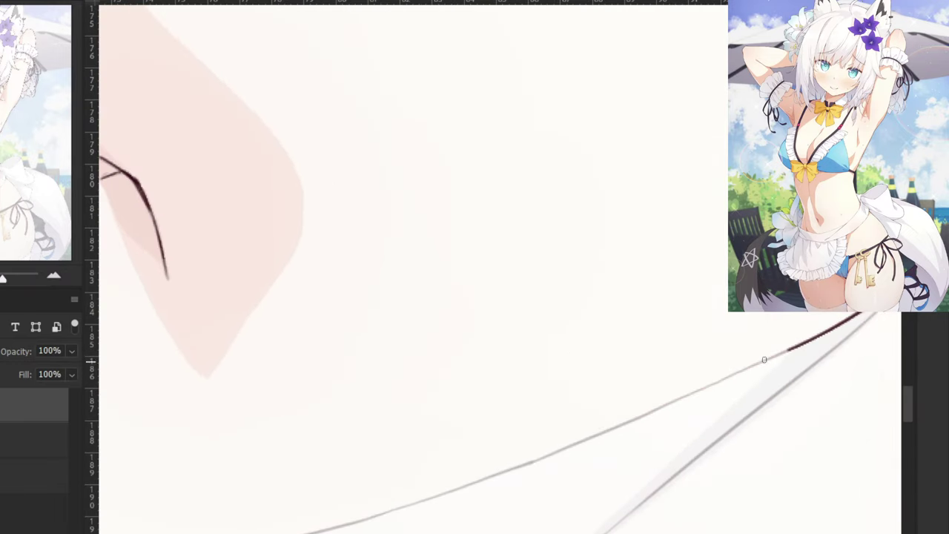
pyautogui.moveTo(795, 346); pyautogui.dragTo(613, 429)
pyautogui.hotkey('ctrl', 'z')
pyautogui.hotkey('ctrl', 'z')
pyautogui.moveTo(796, 344)
pyautogui.mouseDown()
pyautogui.moveTo(567, 458)
pyautogui.moveTo(768, 358)
pyautogui.moveTo(583, 444)
pyautogui.mouseUp()
pyautogui.hotkey('ctrl', 'z')
pyautogui.hotkey('ctrl', 'z')
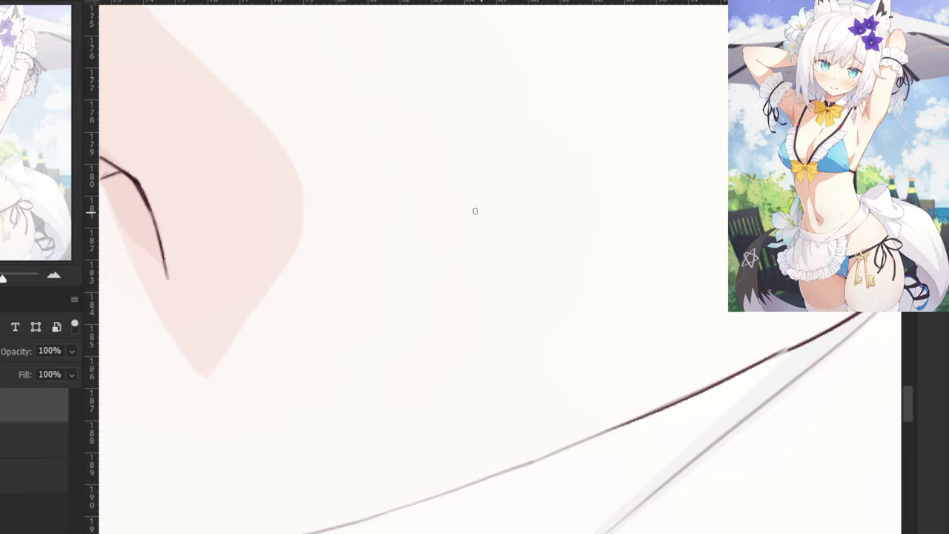
# Ink the straight, gently sloping part of the waistband's upper edge between the fold junction and the belly.
pyautogui.hotkey('ctrl', '-')
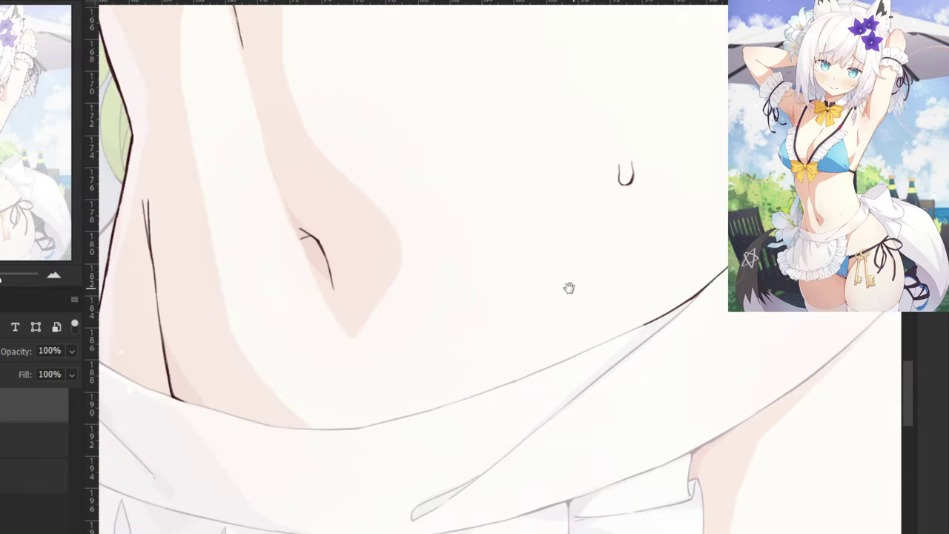
pyautogui.moveTo(569, 287); pyautogui.dragTo(576, 296)
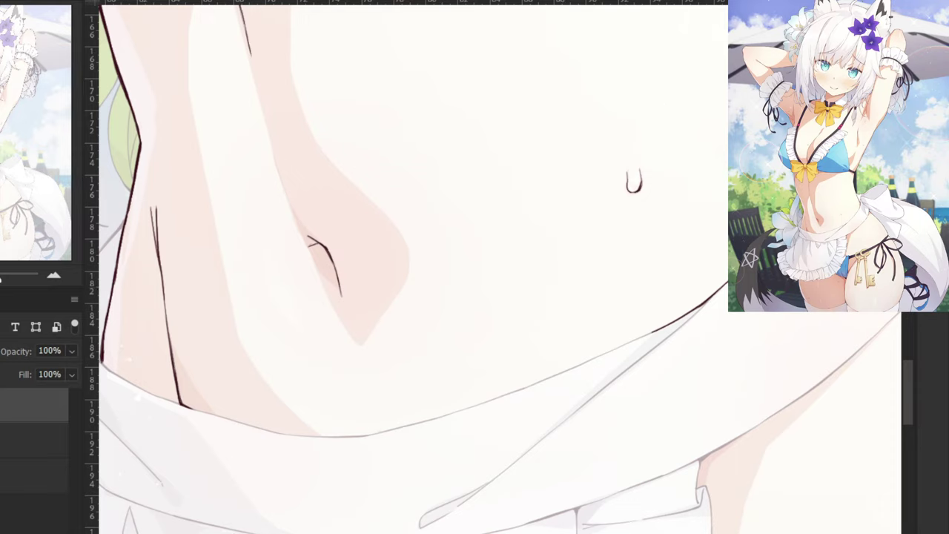
pyautogui.hscroll(-2, 548, 275)
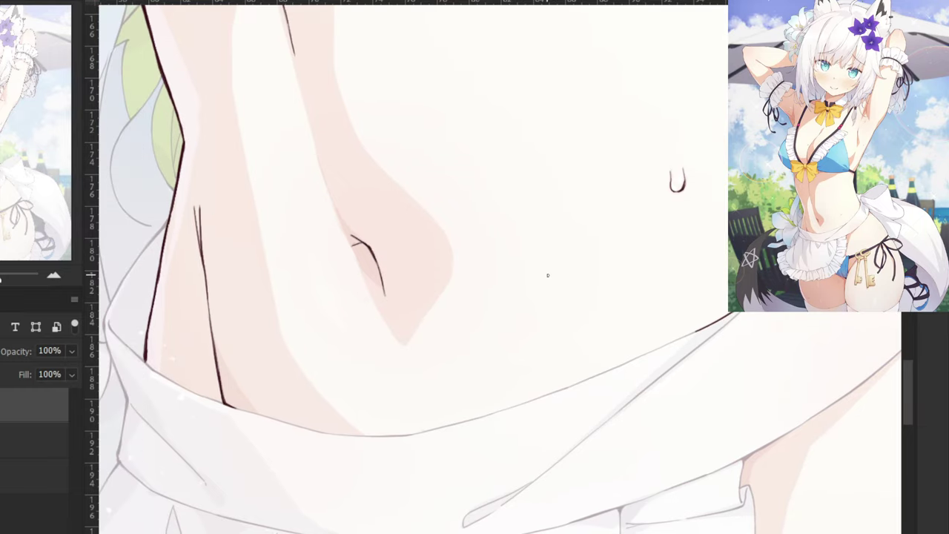
pyautogui.hotkey('ctrl', '+')
pyautogui.hotkey('ctrl', '+')
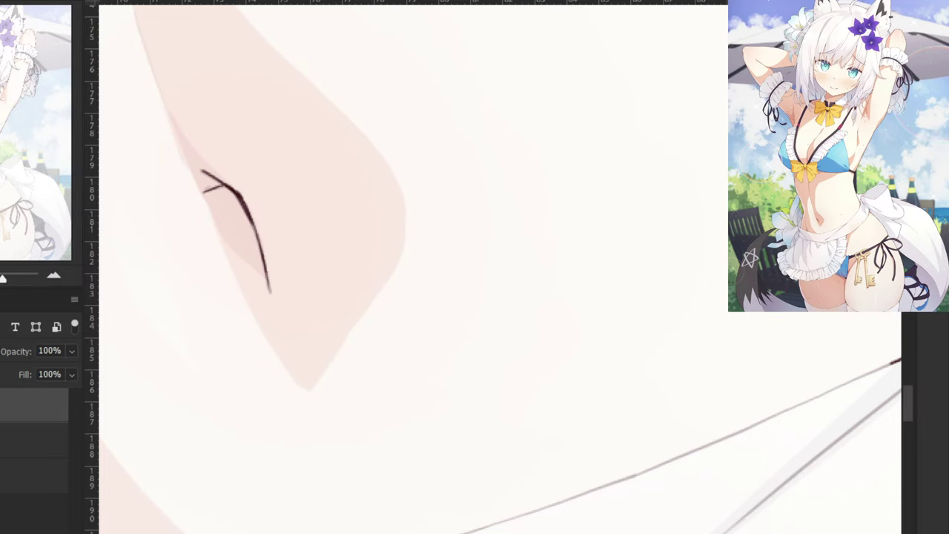
pyautogui.scroll(-2, 731, 361)
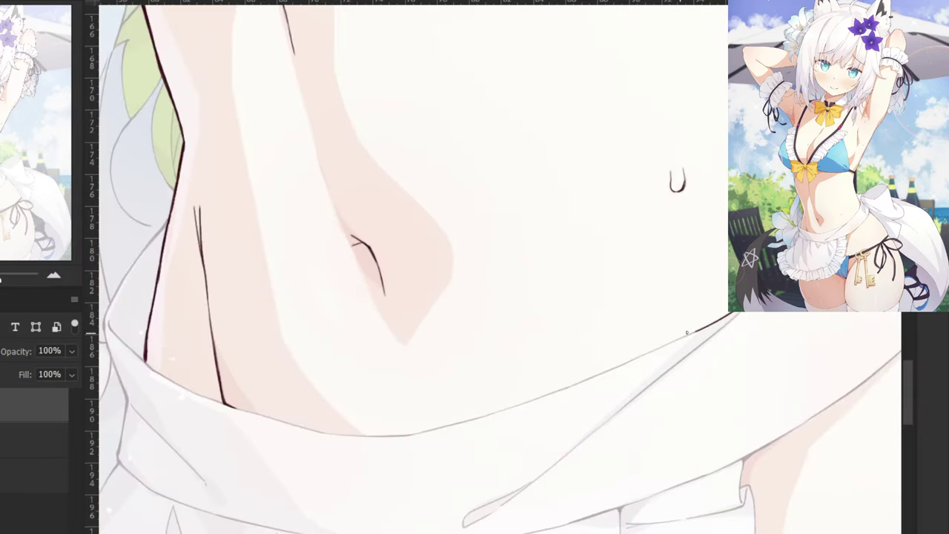
pyautogui.moveTo(703, 328); pyautogui.dragTo(602, 373)
pyautogui.hotkey('ctrl', 'z')
pyautogui.moveTo(706, 325); pyautogui.dragTo(576, 388)
pyautogui.hotkey('ctrl', 'z')
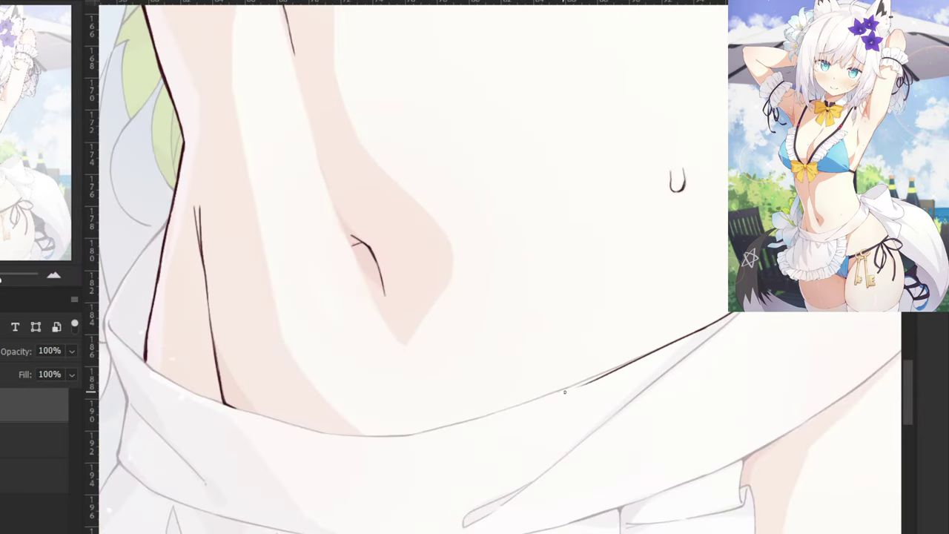
pyautogui.hotkey('ctrl', 'z')
pyautogui.moveTo(709, 325); pyautogui.dragTo(559, 390)
pyautogui.hotkey('ctrl', 'z')
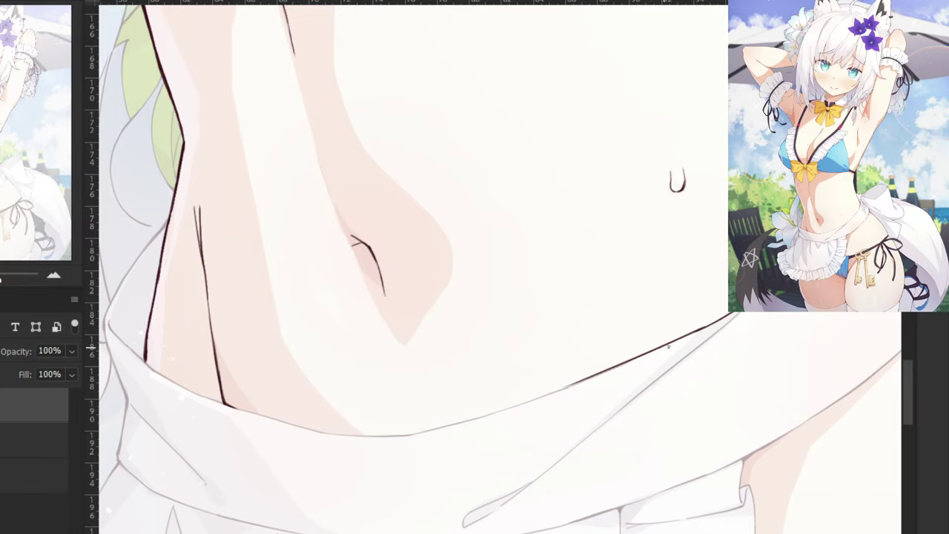
pyautogui.hotkey('ctrl', 'z')
pyautogui.moveTo(712, 325); pyautogui.dragTo(557, 391)
pyautogui.hotkey('ctrl', 'z')
pyautogui.moveTo(711, 324); pyautogui.dragTo(565, 387)
pyautogui.hotkey('ctrl', 'z')
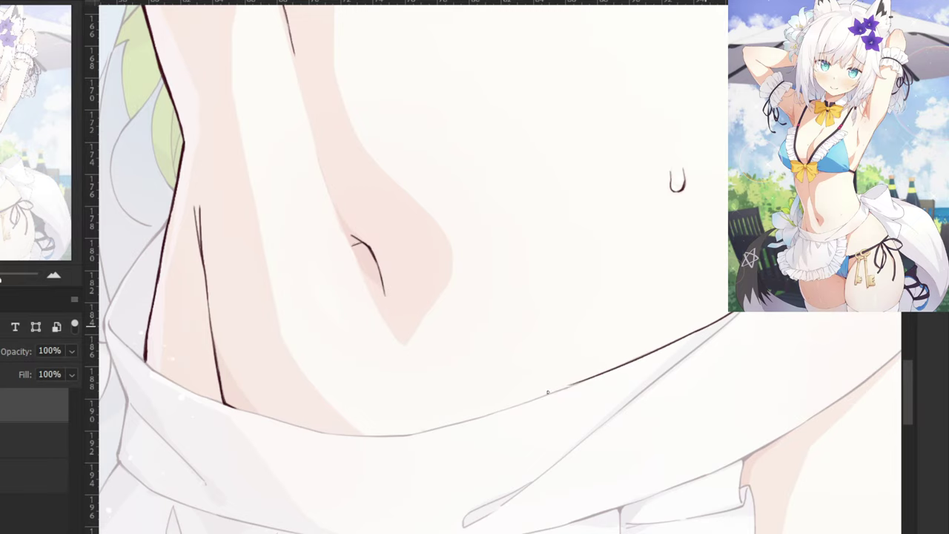
# Try to add an overlapping stroke at the end of the sloping waistband line to lengthen it toward the navel side.
pyautogui.hotkey('ctrl', '+')
pyautogui.press('e')
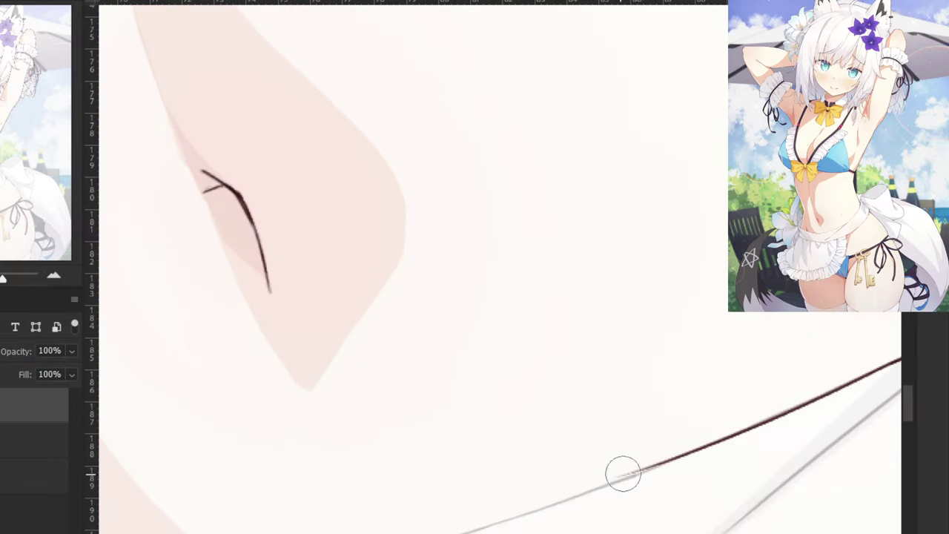
pyautogui.press('b')
pyautogui.moveTo(624, 473)
pyautogui.mouseDown()
pyautogui.moveTo(649, 472)
pyautogui.moveTo(561, 506)
pyautogui.mouseUp()
pyautogui.hotkey('ctrl', 'z')
pyautogui.moveTo(691, 446); pyautogui.dragTo(543, 510)
pyautogui.hotkey('ctrl', '-')
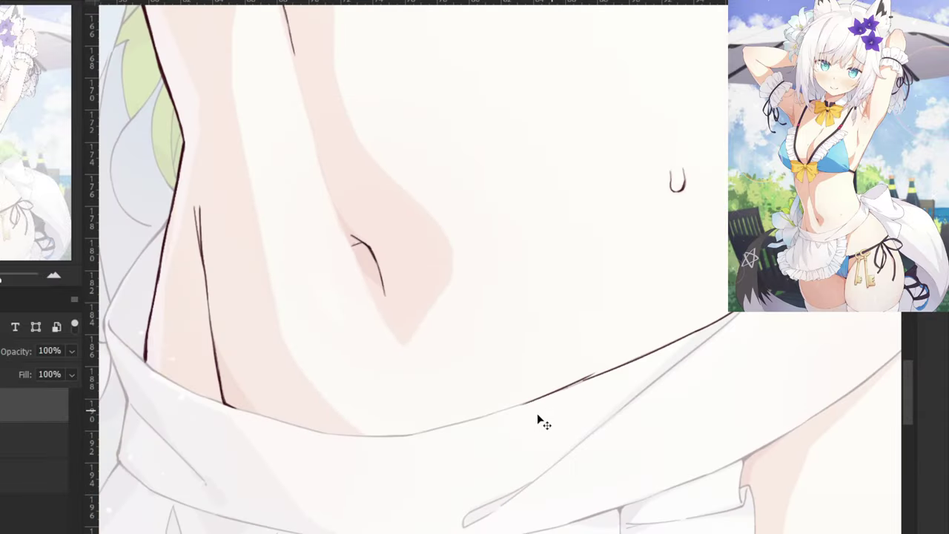
pyautogui.hotkey('ctrl', 'z')
pyautogui.moveTo(257, 328)
pyautogui.mouseDown()
pyautogui.moveTo(440, 373)
pyautogui.moveTo(346, 377)
pyautogui.mouseUp()
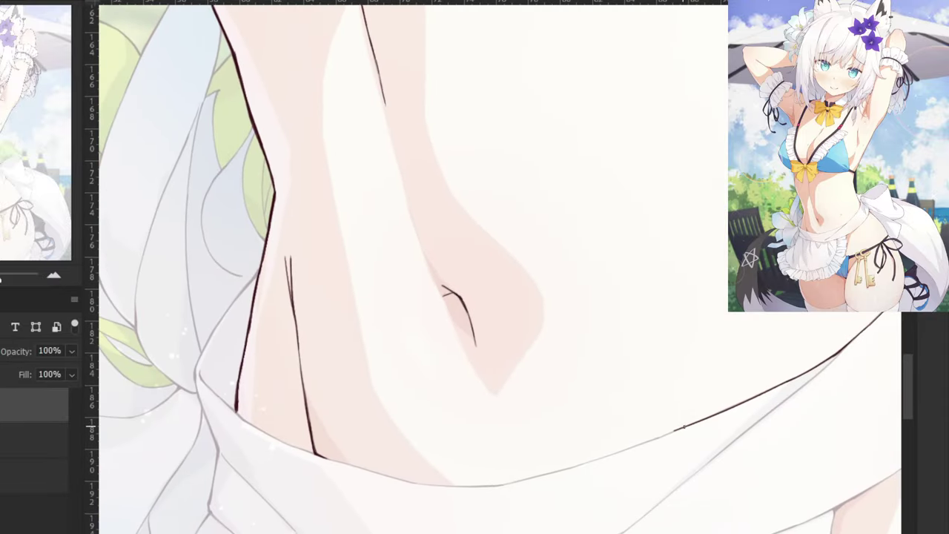
# Try to ink the waistband edge in one long curve down to its lowest part beneath the navel.
pyautogui.moveTo(684, 427)
pyautogui.mouseDown()
pyautogui.moveTo(565, 473)
pyautogui.moveTo(687, 428)
pyautogui.moveTo(504, 485)
pyautogui.mouseUp()
pyautogui.hotkey('ctrl', 'z')
pyautogui.hotkey('ctrl', 'z')
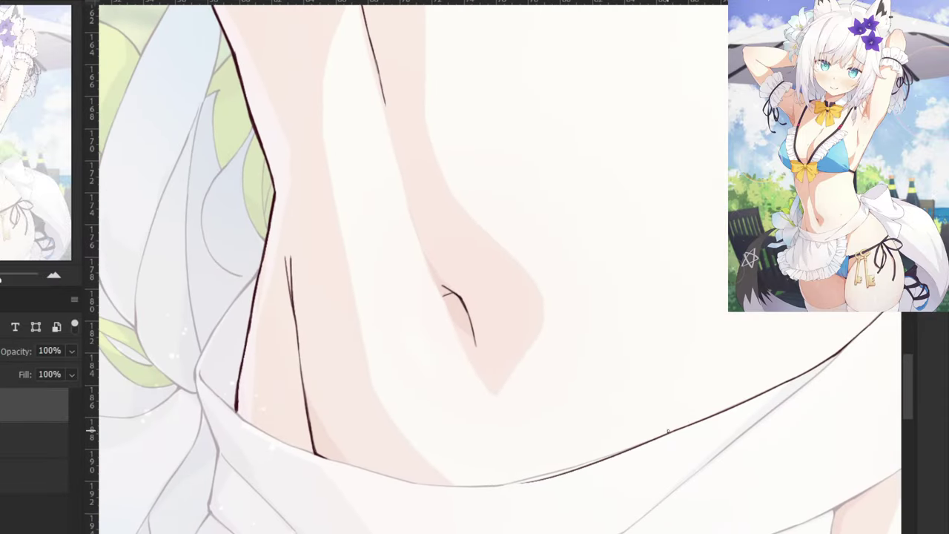
pyautogui.hotkey('ctrl', 'z')
pyautogui.moveTo(684, 427); pyautogui.dragTo(508, 486)
pyautogui.hotkey('ctrl', 'z')
pyautogui.hotkey('ctrl', 'z')
pyautogui.moveTo(683, 428); pyautogui.dragTo(522, 479)
pyautogui.hotkey('ctrl', '+')
pyautogui.press('e')
pyautogui.moveTo(592, 472); pyautogui.dragTo(551, 228)
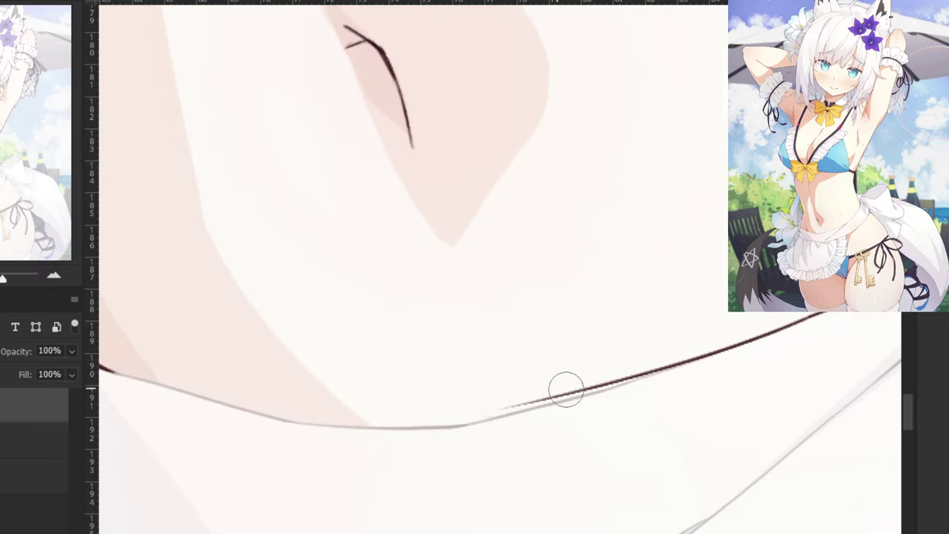
pyautogui.hotkey('ctrl', 'z')
pyautogui.moveTo(693, 355); pyautogui.dragTo(551, 409)
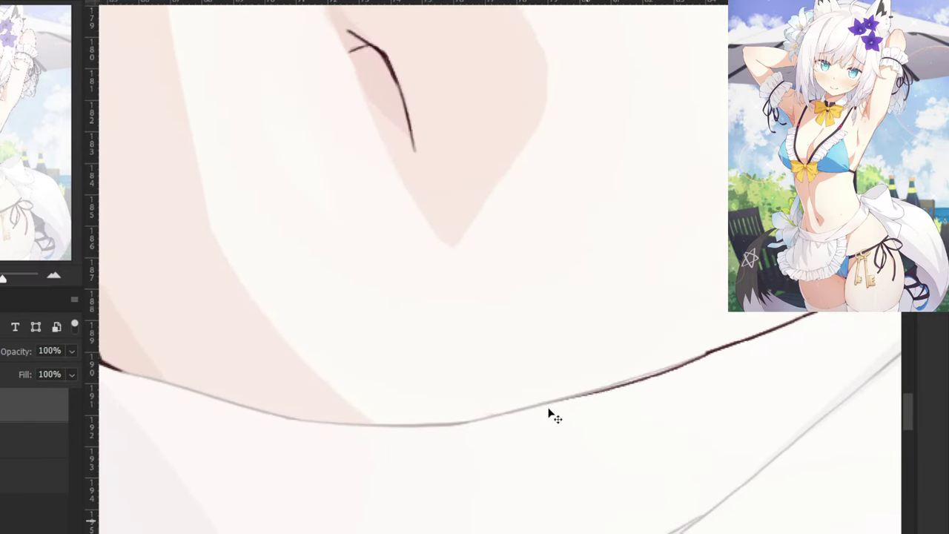
pyautogui.hotkey('ctrl', '-')
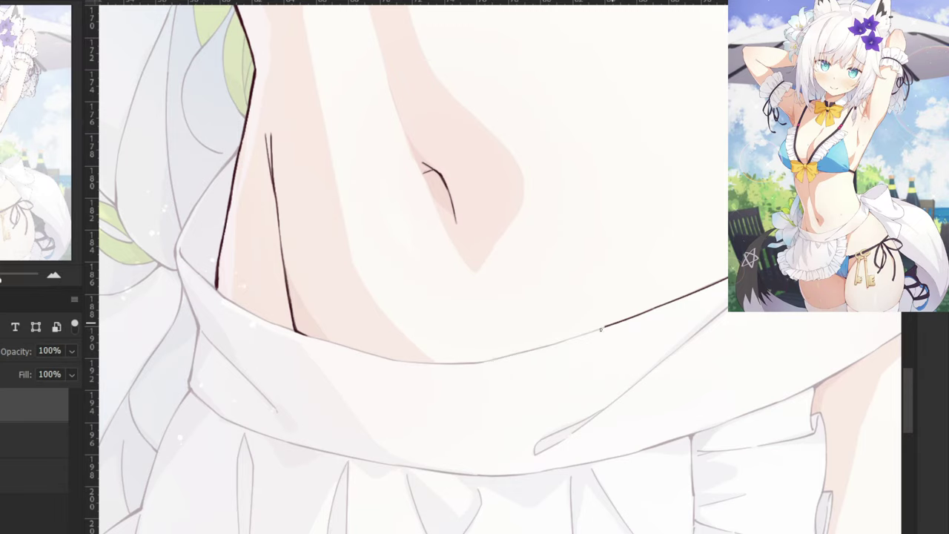
# Ink the shallow stretch of waistband edge leading beneath the navel and bridge the gap to the sloping line.
pyautogui.moveTo(601, 328); pyautogui.dragTo(489, 362)
pyautogui.hotkey('ctrl', '+')
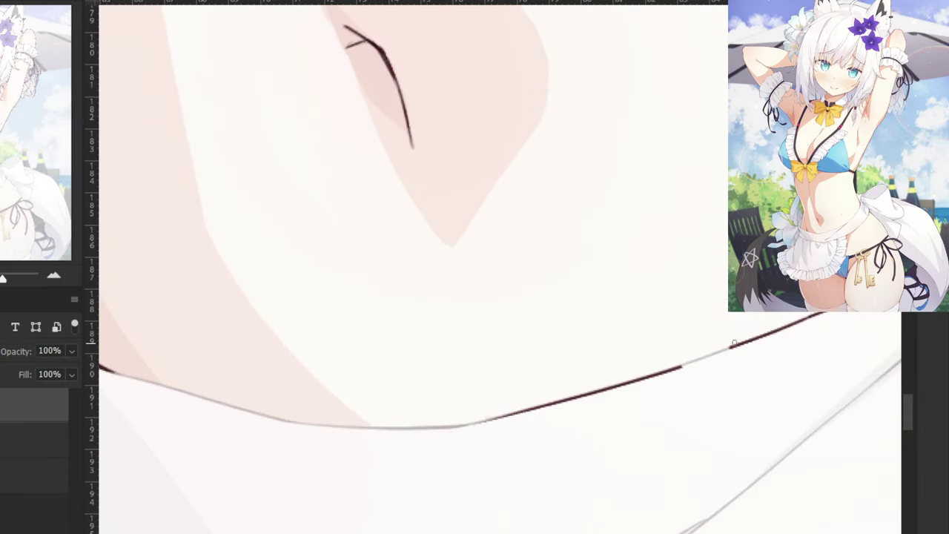
pyautogui.moveTo(735, 343); pyautogui.dragTo(676, 368)
pyautogui.moveTo(738, 344); pyautogui.dragTo(665, 371)
# Extend the inked waistband edge along its lowest stretch beneath the navel, toward the hip crease.
pyautogui.moveTo(410, 354); pyautogui.dragTo(592, 399)
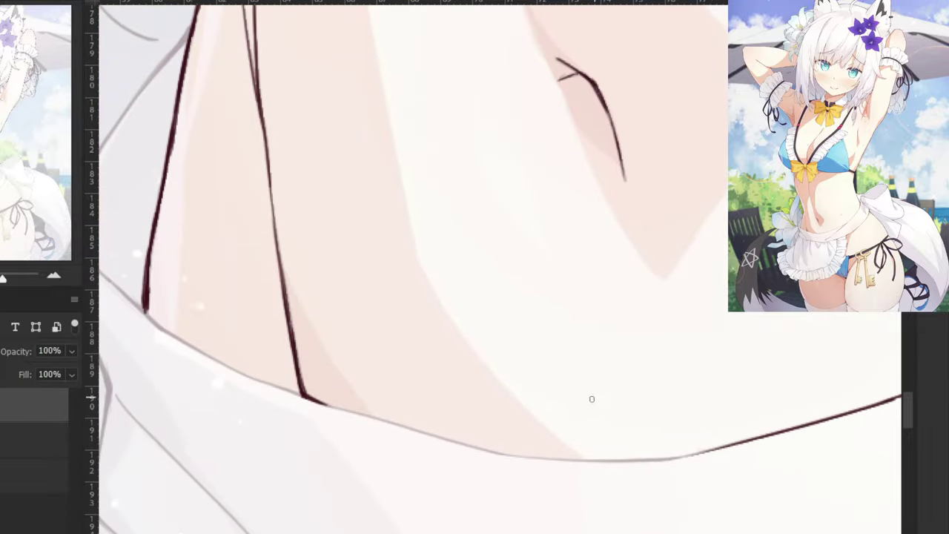
pyautogui.hotkey('ctrl', 'z')
pyautogui.moveTo(721, 446)
pyautogui.mouseDown()
pyautogui.moveTo(617, 465)
pyautogui.moveTo(717, 451)
pyautogui.moveTo(592, 466)
pyautogui.moveTo(617, 459)
pyautogui.mouseUp()
pyautogui.hotkey('ctrl', 'z')
pyautogui.hotkey('ctrl', 'z')
# Ink the waistband's upper edge from the foot of the hip crease down its slope toward the lowest stretch.
pyautogui.moveTo(305, 396)
pyautogui.mouseDown()
pyautogui.moveTo(423, 423)
pyautogui.moveTo(421, 433)
pyautogui.mouseUp()
pyautogui.hotkey('ctrl', 'z')
pyautogui.hotkey('ctrl', 'z')
pyautogui.moveTo(316, 403); pyautogui.dragTo(430, 435)
pyautogui.moveTo(374, 421); pyautogui.dragTo(520, 459)
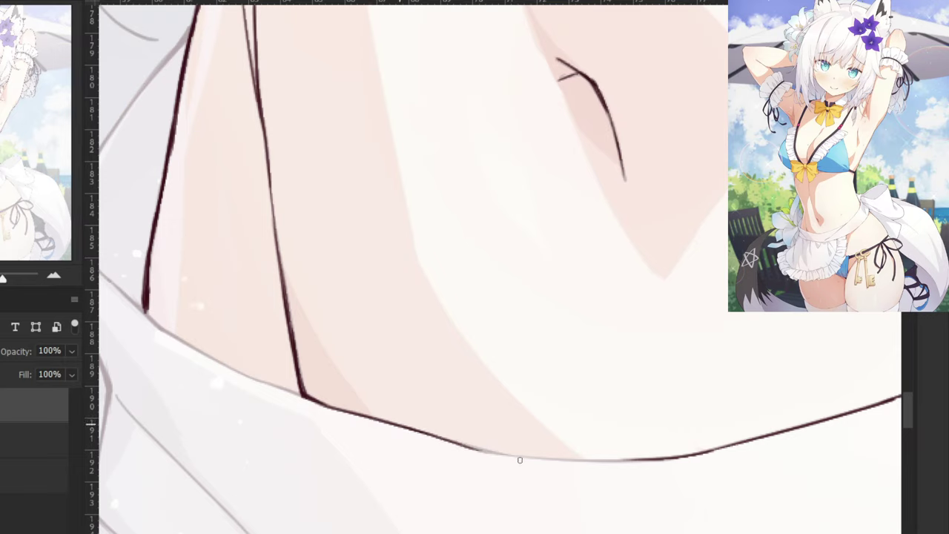
# Ink the shallow curve that carries the sloping waistband edge on toward its lowest part beneath the navel.
pyautogui.moveTo(440, 441)
pyautogui.mouseDown()
pyautogui.moveTo(489, 458)
pyautogui.moveTo(598, 463)
pyautogui.mouseUp()
pyautogui.hotkey('ctrl', 'z')
pyautogui.moveTo(512, 454); pyautogui.dragTo(602, 462)
pyautogui.hotkey('ctrl', 'z')
pyautogui.hotkey('ctrl', 'z')
pyautogui.hotkey('ctrl', 'z')
pyautogui.moveTo(505, 455)
pyautogui.mouseDown()
pyautogui.moveTo(602, 461)
pyautogui.moveTo(569, 461)
pyautogui.moveTo(597, 461)
pyautogui.moveTo(583, 465)
pyautogui.mouseUp()
pyautogui.hotkey('ctrl', 'z')
pyautogui.press('e')
pyautogui.press('b')
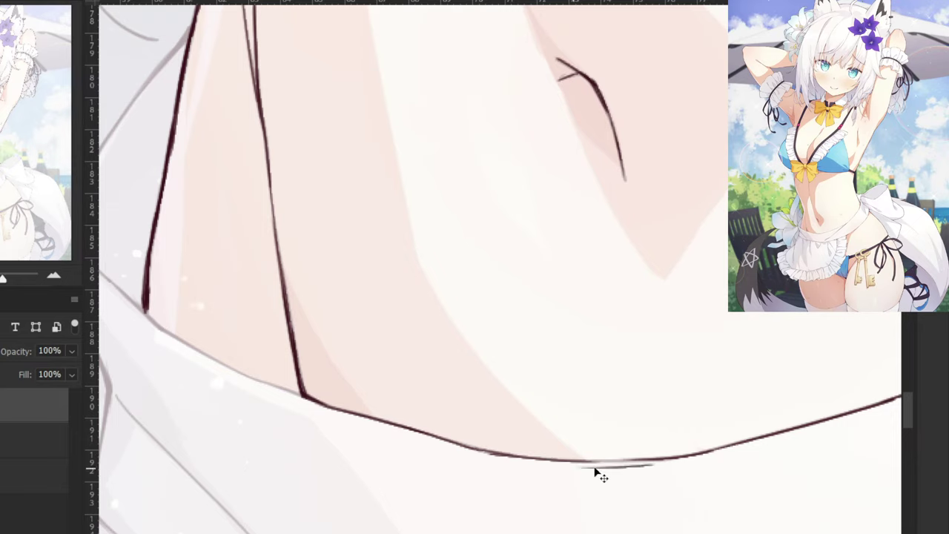
# Remove the stray stroke under the waistband edge and close the remaining gap beneath the navel with a clean line.
pyautogui.hotkey('ctrl', 'z')
pyautogui.moveTo(648, 459); pyautogui.dragTo(554, 460)
pyautogui.hotkey('ctrl', 'z')
pyautogui.hotkey('ctrl', 'z')
pyautogui.moveTo(648, 459); pyautogui.dragTo(551, 458)
pyautogui.hotkey('ctrl', 'z')
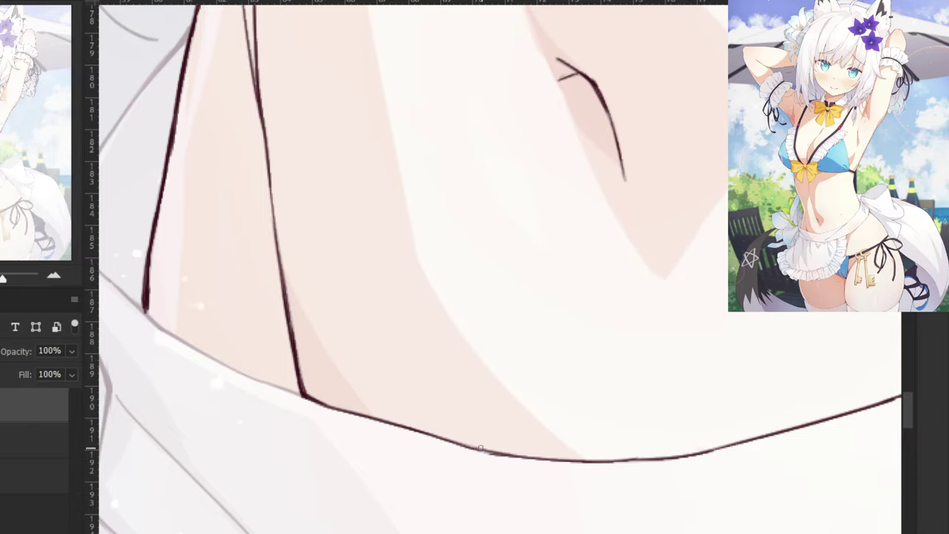
pyautogui.moveTo(481, 448)
pyautogui.mouseDown()
pyautogui.moveTo(466, 444)
pyautogui.moveTo(473, 449)
pyautogui.mouseUp()
pyautogui.hotkey('ctrl', 'z')
pyautogui.hotkey('ctrl', 'z')
# Ink the short waistband edge from the fold's inner tip at the side knot down to the waist outline.
pyautogui.hotkey('ctrl', '-')
pyautogui.hotkey('ctrl', '-')
pyautogui.moveTo(204, 338); pyautogui.dragTo(295, 396)
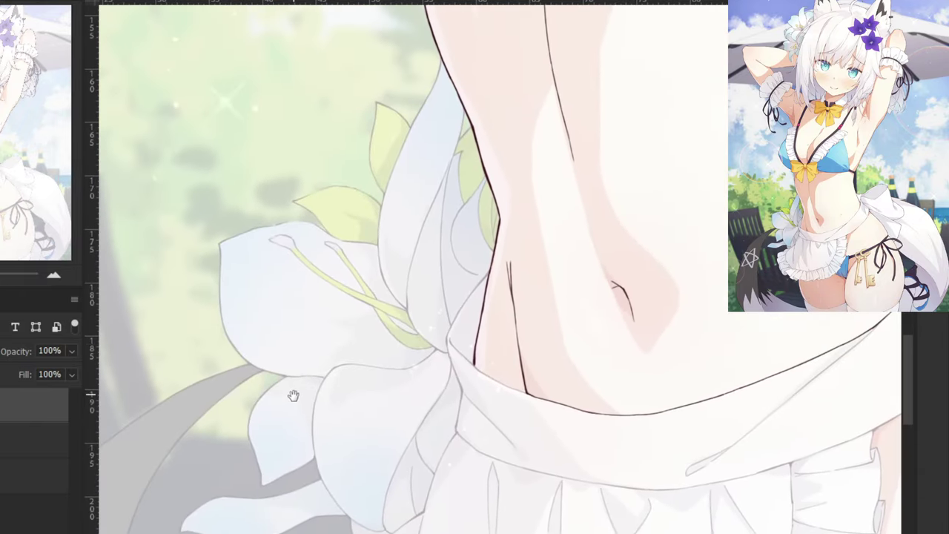
pyautogui.hotkey('ctrl', '+')
pyautogui.scroll(1, 289, 339)
pyautogui.scroll(1, 331, 247)
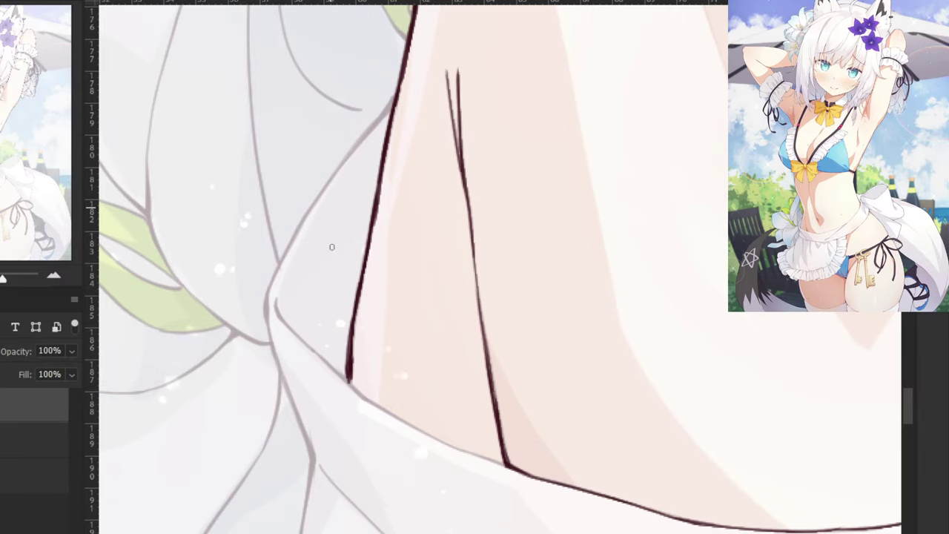
pyautogui.moveTo(275, 300); pyautogui.dragTo(309, 346)
pyautogui.hotkey('ctrl', 'z')
pyautogui.moveTo(279, 317); pyautogui.dragTo(321, 354)
pyautogui.moveTo(276, 300); pyautogui.dragTo(345, 373)
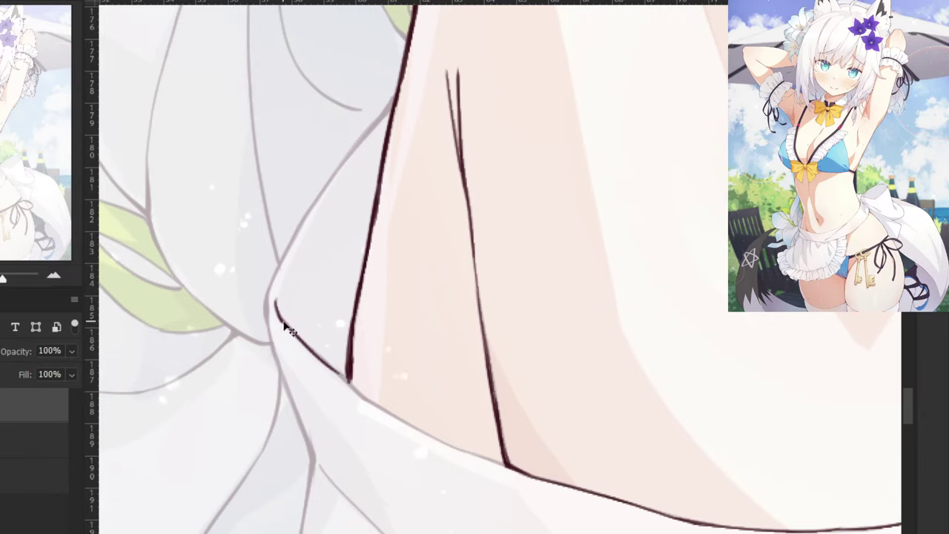
pyautogui.hotkey('ctrl', 'z')
# Ink the waistband's upper edge from the waist outline across to the foot of the hip crease.
pyautogui.moveTo(282, 322); pyautogui.dragTo(409, 425)
pyautogui.hotkey('ctrl', 'z')
pyautogui.moveTo(361, 396); pyautogui.dragTo(436, 440)
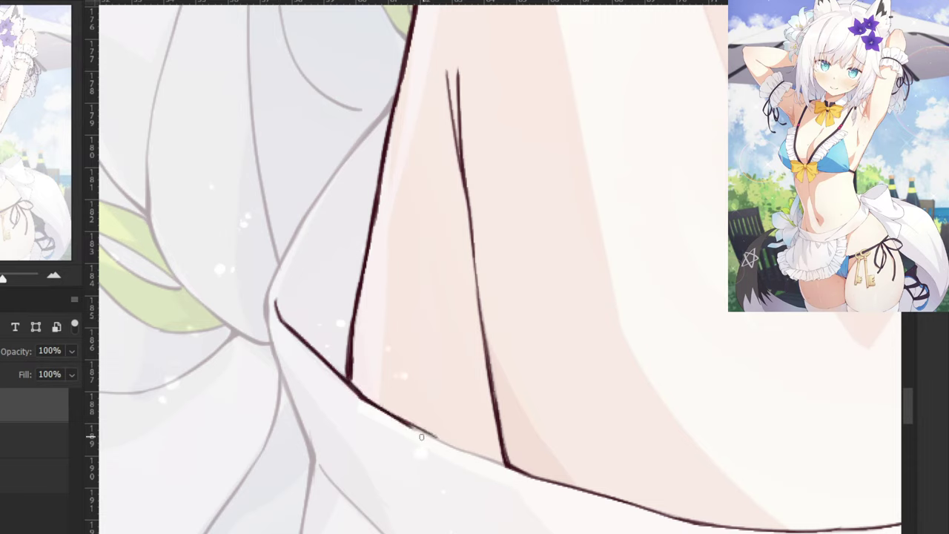
pyautogui.hotkey('ctrl', 'z')
pyautogui.moveTo(394, 418); pyautogui.dragTo(489, 463)
pyautogui.hotkey('ctrl', 'z')
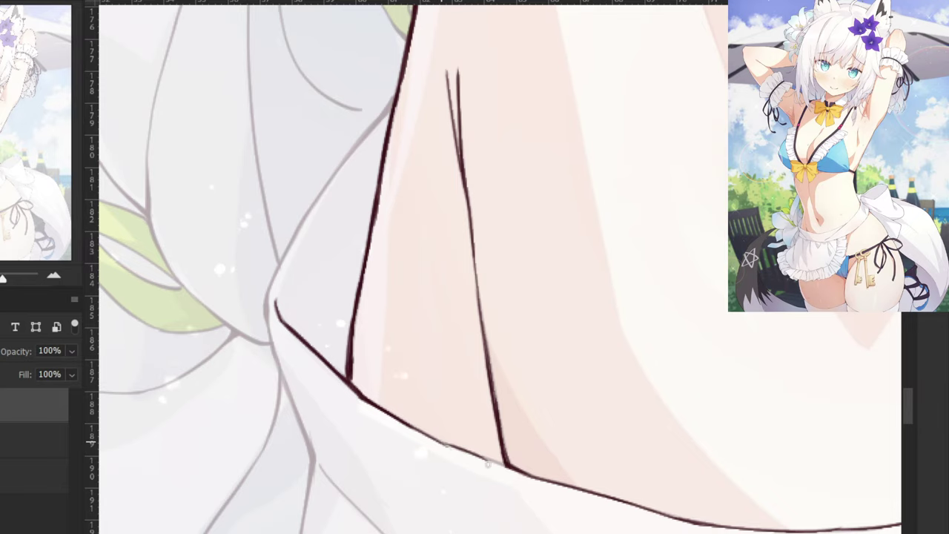
pyautogui.hotkey('ctrl', 'z')
pyautogui.moveTo(441, 444); pyautogui.dragTo(510, 470)
pyautogui.hotkey('ctrl', 'z')
pyautogui.moveTo(440, 444)
pyautogui.mouseDown()
pyautogui.moveTo(513, 470)
pyautogui.moveTo(445, 444)
pyautogui.moveTo(500, 468)
pyautogui.moveTo(479, 460)
pyautogui.mouseUp()
pyautogui.hotkey('ctrl', 'z')
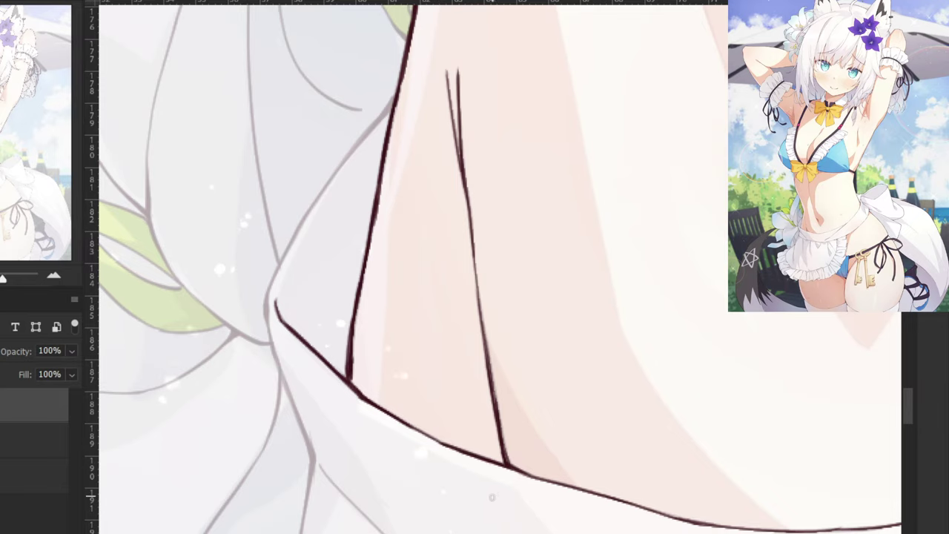
# Try to ink the top end of the waistband's back fold line where it branches off the waist outline.
pyautogui.hotkey('ctrl', '-')
pyautogui.hotkey('ctrl', '-')
pyautogui.hotkey('ctrl', '-')
pyautogui.hotkey('ctrl', '-')
pyautogui.moveTo(319, 236); pyautogui.dragTo(427, 286)
pyautogui.hotkey('ctrl', '+')
pyautogui.hotkey('ctrl', '+')
pyautogui.hotkey('ctrl', '+')
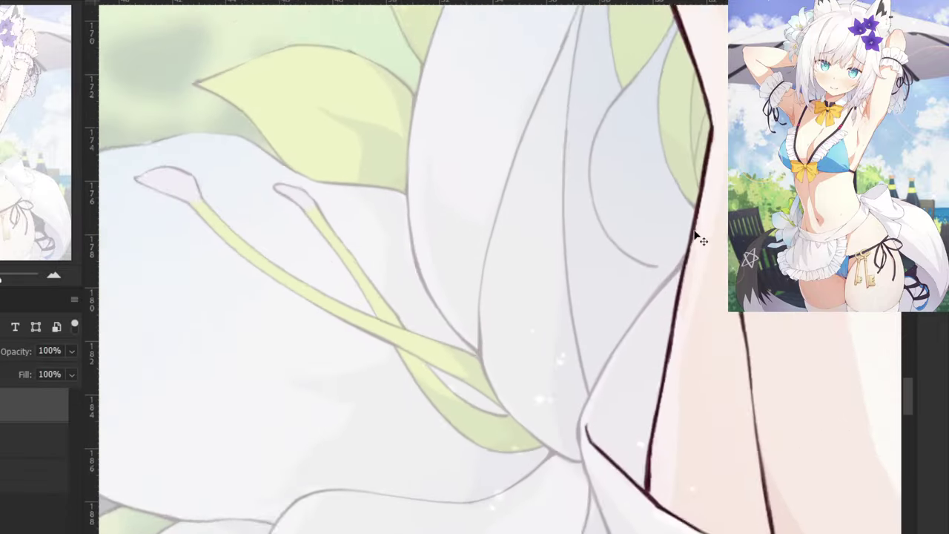
pyautogui.hotkey('ctrl', '+')
pyautogui.moveTo(723, 246); pyautogui.dragTo(663, 324)
pyautogui.hotkey('ctrl', 'z')
pyautogui.hotkey('ctrl', 'z')
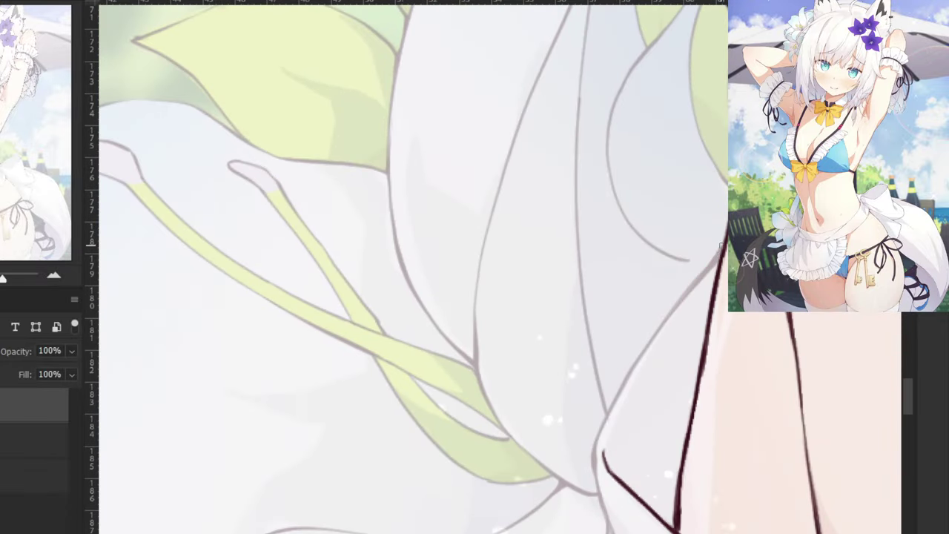
pyautogui.moveTo(724, 245)
pyautogui.mouseDown()
pyautogui.moveTo(668, 318)
pyautogui.moveTo(696, 285)
pyautogui.moveTo(680, 305)
pyautogui.mouseUp()
pyautogui.hotkey('ctrl', 'z')
pyautogui.moveTo(709, 263); pyautogui.dragTo(667, 324)
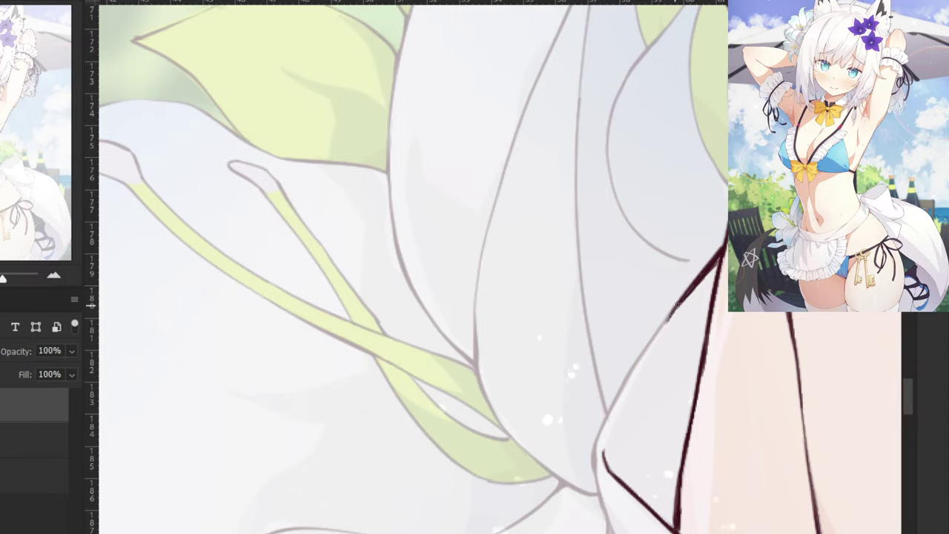
pyautogui.hotkey('ctrl', 'z')
pyautogui.hotkey('ctrl', 'z')
# Ink the upper stretch of the waistband's back fold line, running from the waist outline down toward the side knot.
pyautogui.moveTo(715, 261); pyautogui.dragTo(648, 346)
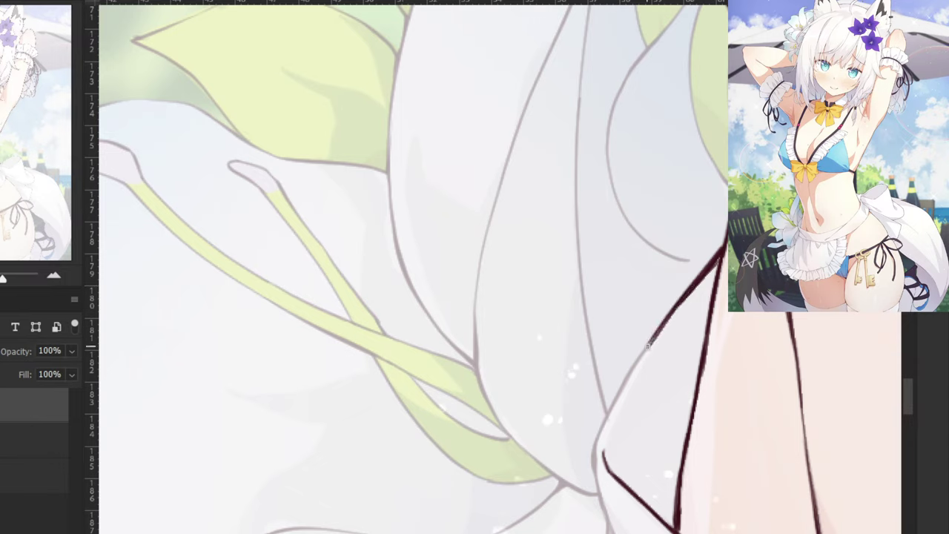
pyautogui.hotkey('ctrl', 'z')
pyautogui.moveTo(702, 277); pyautogui.dragTo(643, 352)
pyautogui.moveTo(687, 298); pyautogui.dragTo(657, 336)
pyautogui.hotkey('ctrl', 'z')
pyautogui.moveTo(724, 247); pyautogui.dragTo(620, 386)
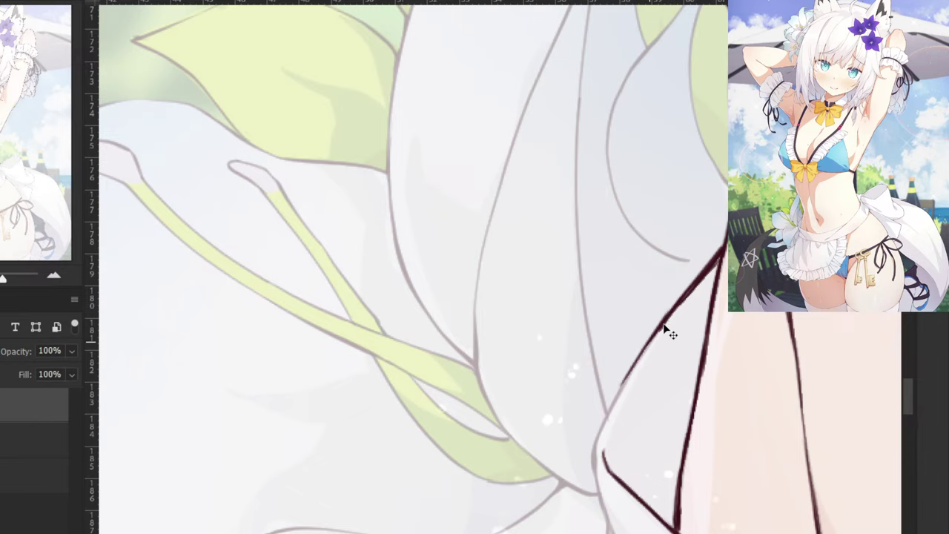
pyautogui.hotkey('ctrl', 'z')
# Continue the back fold line down to the rounded corner of the waistband beside the flower petals.
pyautogui.moveTo(668, 312); pyautogui.dragTo(621, 390)
pyautogui.moveTo(654, 333); pyautogui.dragTo(613, 403)
pyautogui.moveTo(643, 354); pyautogui.dragTo(596, 437)
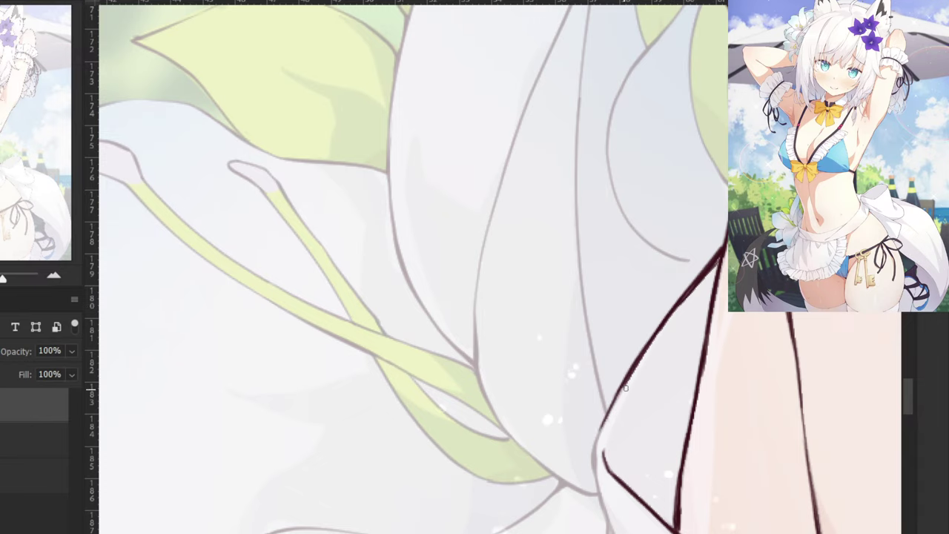
pyautogui.hotkey('ctrl', 'z')
pyautogui.moveTo(632, 372); pyautogui.dragTo(595, 441)
pyautogui.moveTo(612, 401)
pyautogui.mouseDown()
pyautogui.moveTo(592, 460)
pyautogui.moveTo(556, 383)
pyautogui.moveTo(428, 264)
pyautogui.moveTo(409, 278)
pyautogui.moveTo(429, 338)
pyautogui.mouseUp()
pyautogui.hotkey('ctrl', 'z')
pyautogui.hotkey('ctrl', 'z')
pyautogui.hotkey('ctrl', 'z')
# Ink the waistband's outer side edge from the rounded corner down to the bend where the diagonal crease starts.
pyautogui.moveTo(410, 273); pyautogui.dragTo(432, 352)
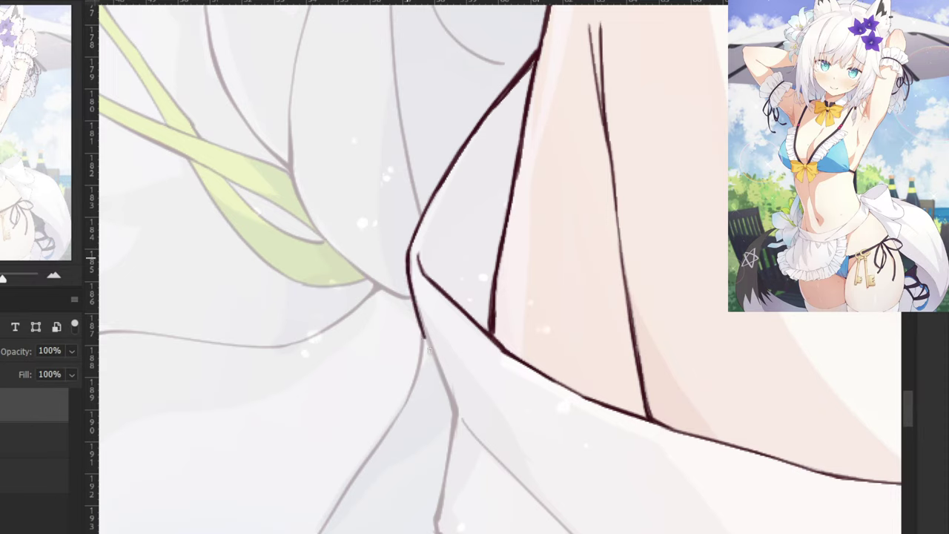
pyautogui.hotkey('ctrl', 'z')
pyautogui.moveTo(410, 271); pyautogui.dragTo(435, 353)
pyautogui.moveTo(414, 288); pyautogui.dragTo(443, 380)
pyautogui.moveTo(425, 324); pyautogui.dragTo(454, 417)
pyautogui.moveTo(445, 383)
pyautogui.mouseDown()
pyautogui.moveTo(454, 425)
pyautogui.moveTo(439, 433)
pyautogui.mouseUp()
pyautogui.hotkey('ctrl', 'z')
pyautogui.hotkey('ctrl', 'z')
pyautogui.press('e')
pyautogui.press('b')
pyautogui.moveTo(452, 401)
pyautogui.mouseDown()
pyautogui.moveTo(452, 428)
pyautogui.moveTo(440, 373)
pyautogui.mouseUp()
pyautogui.hotkey('ctrl', 'z')
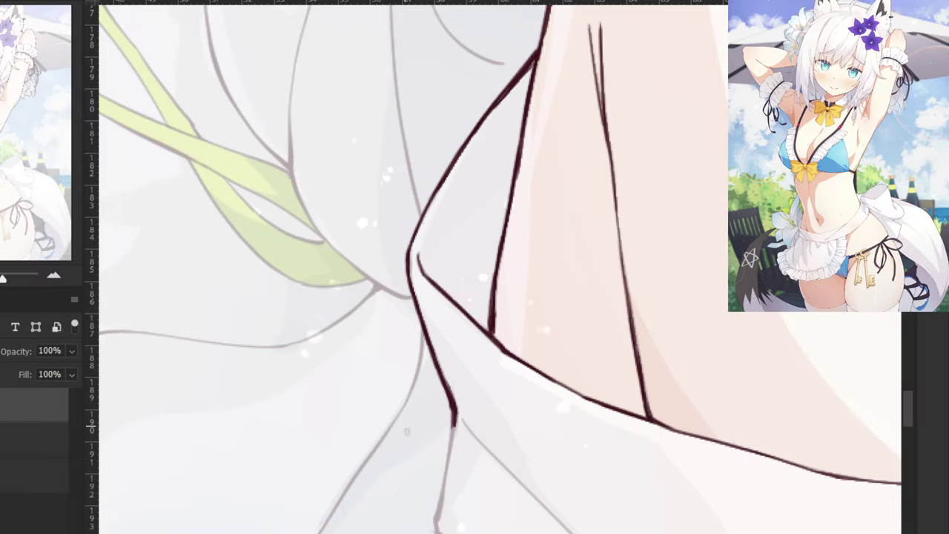
# Ink the waistband's short side edge from the bend down to the point where the apron skirt gathers.
pyautogui.moveTo(418, 456)
pyautogui.mouseDown()
pyautogui.moveTo(424, 339)
pyautogui.moveTo(412, 304)
pyautogui.mouseUp()
pyautogui.moveTo(448, 263); pyautogui.dragTo(432, 335)
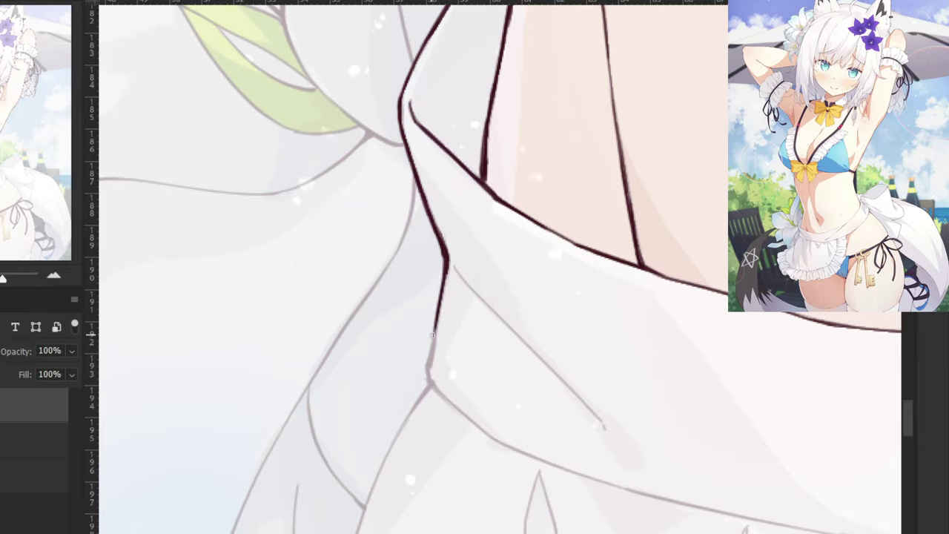
pyautogui.moveTo(443, 293); pyautogui.dragTo(430, 355)
pyautogui.moveTo(437, 312)
pyautogui.mouseDown()
pyautogui.moveTo(428, 368)
pyautogui.moveTo(435, 307)
pyautogui.mouseUp()
# Try to ink the diagonal crease inside the waistband, starting beside the bend in the side edge.
pyautogui.moveTo(452, 262); pyautogui.dragTo(502, 321)
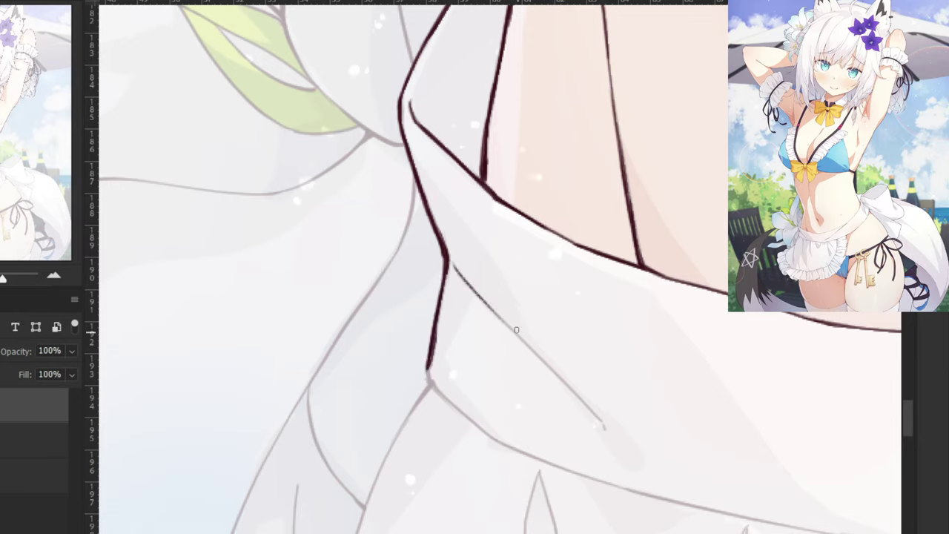
pyautogui.moveTo(470, 288); pyautogui.dragTo(582, 395)
pyautogui.hotkey('ctrl', 'z')
pyautogui.hotkey('ctrl', 'z')
pyautogui.moveTo(478, 294)
pyautogui.mouseDown()
pyautogui.moveTo(579, 393)
pyautogui.moveTo(558, 378)
pyautogui.mouseUp()
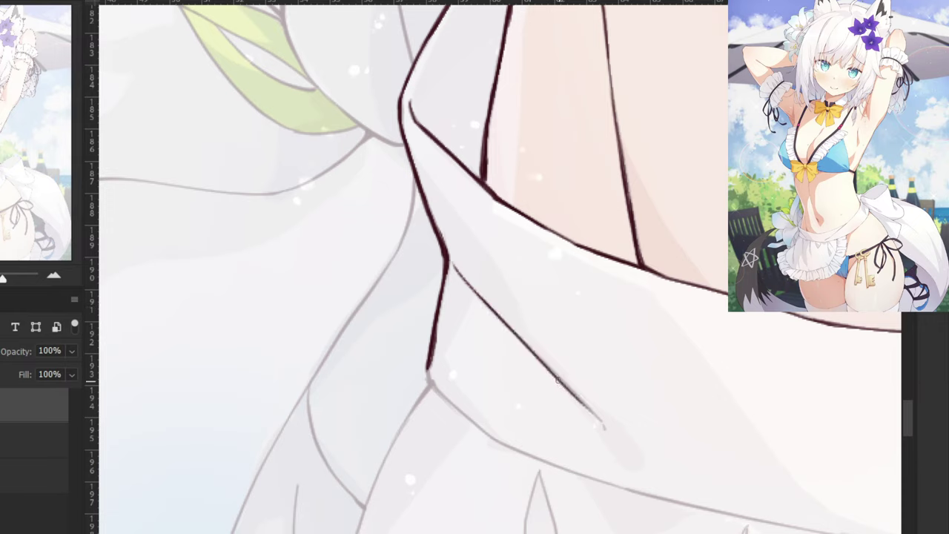
pyautogui.hotkey('ctrl', 'z')
pyautogui.moveTo(470, 286); pyautogui.dragTo(581, 399)
pyautogui.hotkey('ctrl', 'z')
pyautogui.hotkey('ctrl', 'z')
pyautogui.hotkey('ctrl', 'z')
# Ink the full diagonal crease inside the waistband from the side bend to its tapered end.
pyautogui.moveTo(471, 282); pyautogui.dragTo(589, 404)
pyautogui.hotkey('ctrl', 'z')
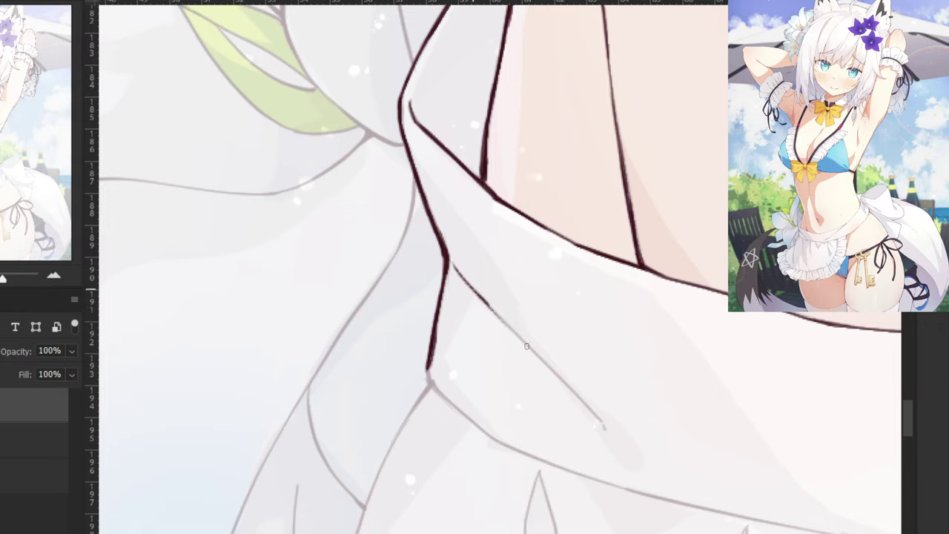
pyautogui.moveTo(490, 306); pyautogui.dragTo(576, 396)
pyautogui.moveTo(522, 339); pyautogui.dragTo(601, 419)
pyautogui.hotkey('ctrl', 'z')
pyautogui.moveTo(545, 364); pyautogui.dragTo(602, 422)
pyautogui.hotkey('ctrl', 'z')
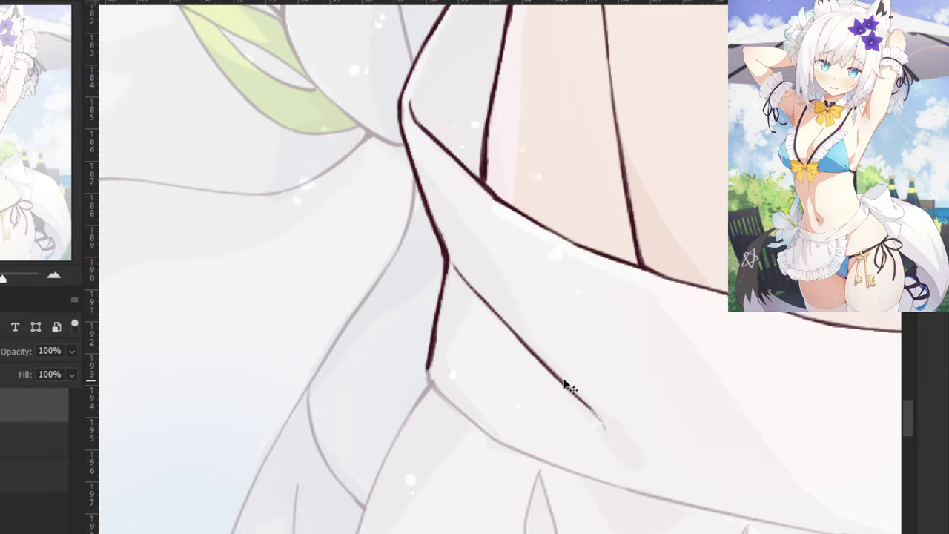
pyautogui.moveTo(566, 388); pyautogui.dragTo(603, 427)
# Check the inked figure as a whole with the reference illustration hidden and shown in turn, ending with it shown.
pyautogui.hotkey('ctrl', '-')
pyautogui.hotkey('ctrl', '-')
pyautogui.hotkey('ctrl', '-')
pyautogui.hotkey('ctrl', '-')
pyautogui.hotkey('ctrl', '-')
pyautogui.hotkey('ctrl', '-')
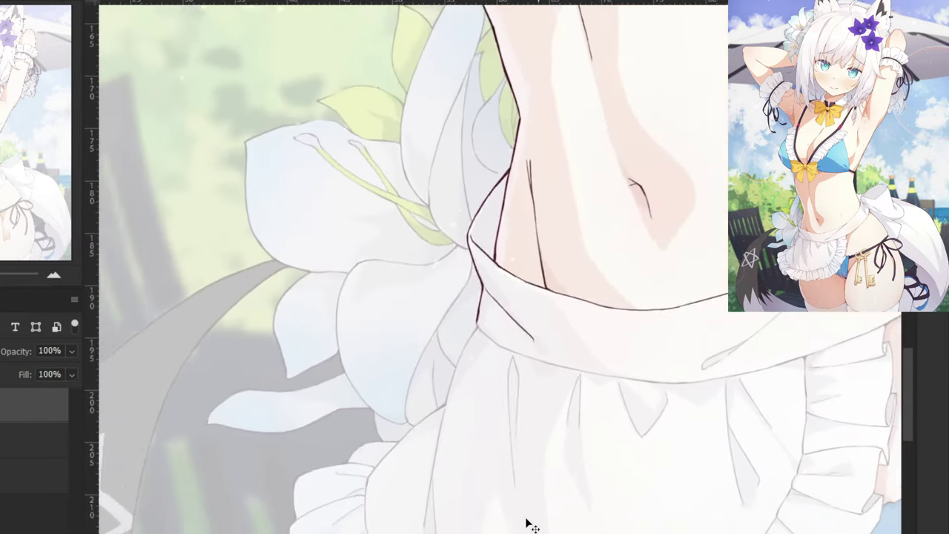
pyautogui.hotkey('ctrl', '-')
pyautogui.click(0, 440)
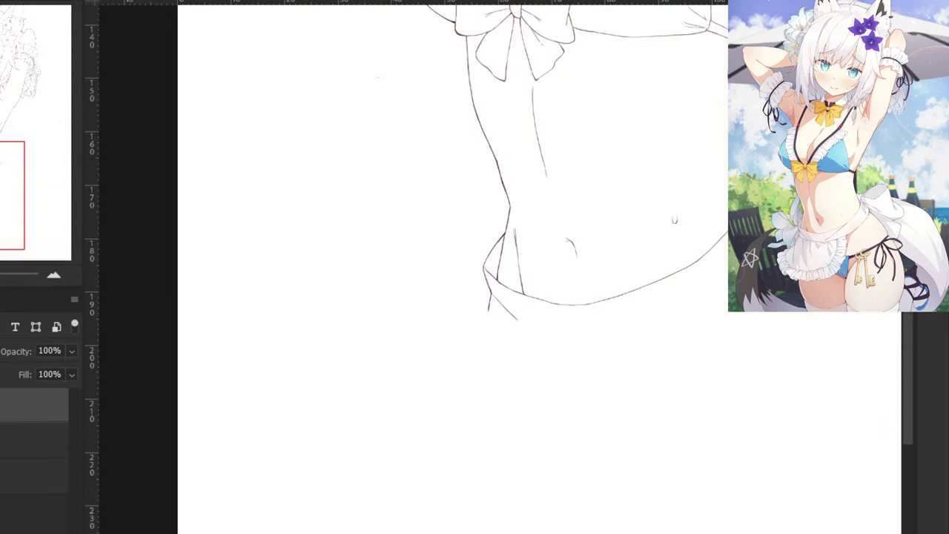
pyautogui.moveTo(368, 169); pyautogui.dragTo(245, 436)
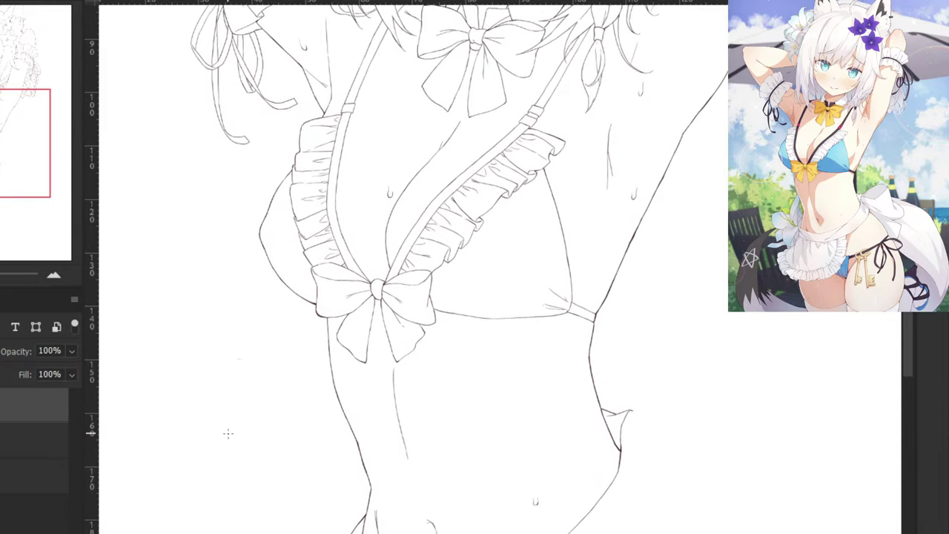
pyautogui.hotkey('ctrl', '-')
pyautogui.hotkey('ctrl', '-')
pyautogui.click(0, 439)
pyautogui.hotkey('ctrl', '+')
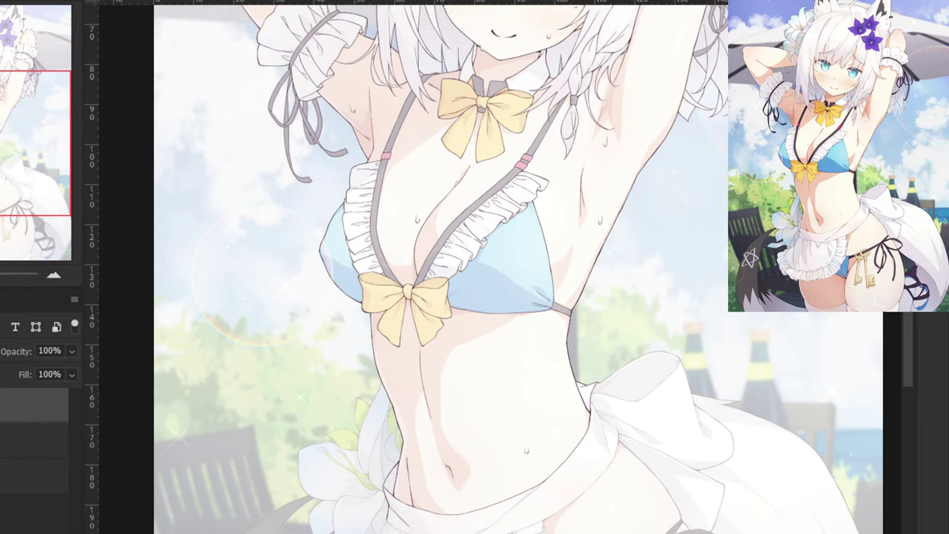
pyautogui.hotkey('ctrl', '-')
pyautogui.click(0, 439)
pyautogui.hotkey('ctrl', '-')
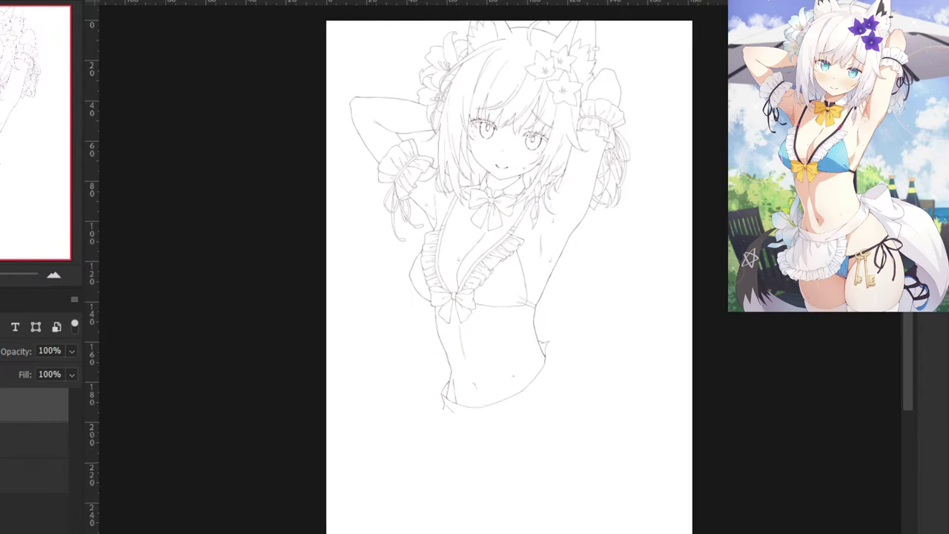
pyautogui.hotkey('ctrl', '+')
pyautogui.hotkey('ctrl', ',')
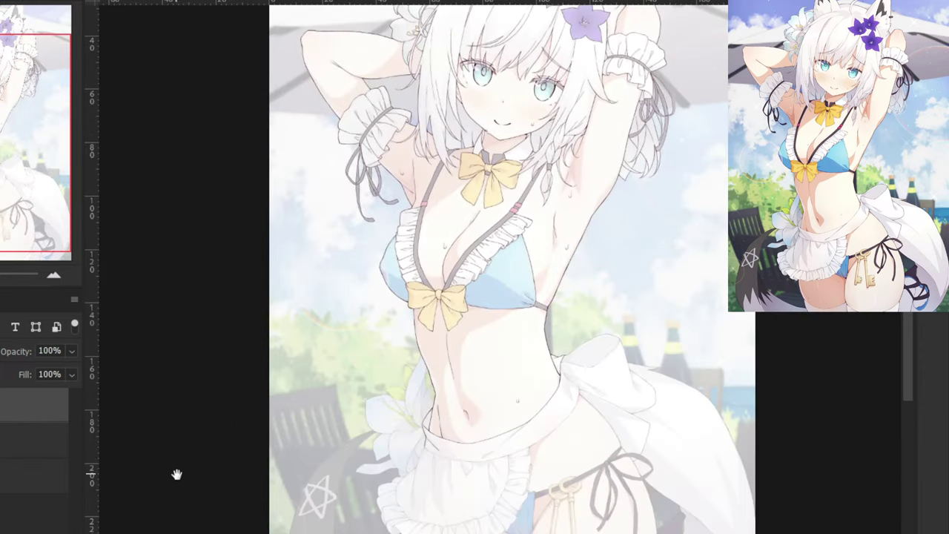
# Look over the whole faded illustration from head to thighs, ending close up on the apron bow behind the waist.
pyautogui.scroll(-3, 171, 363)
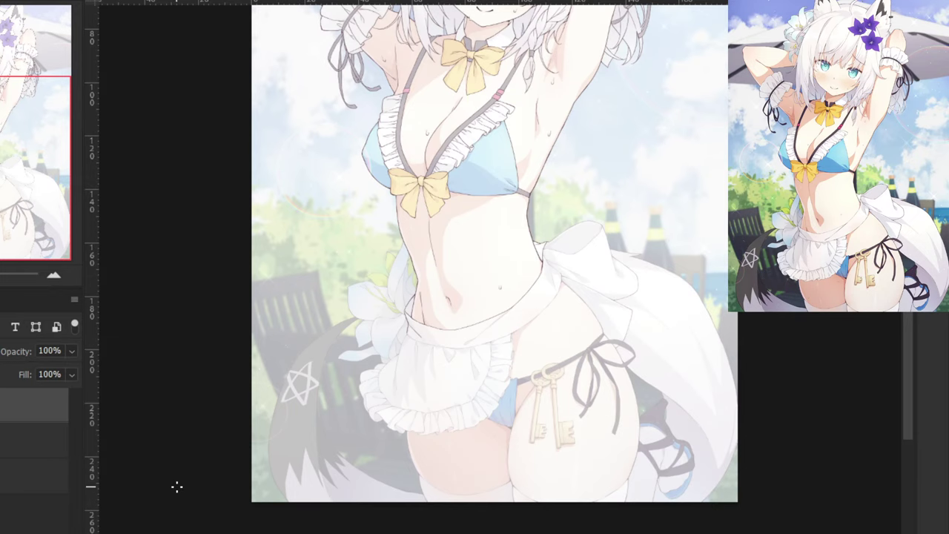
pyautogui.moveTo(244, 170); pyautogui.dragTo(235, 513)
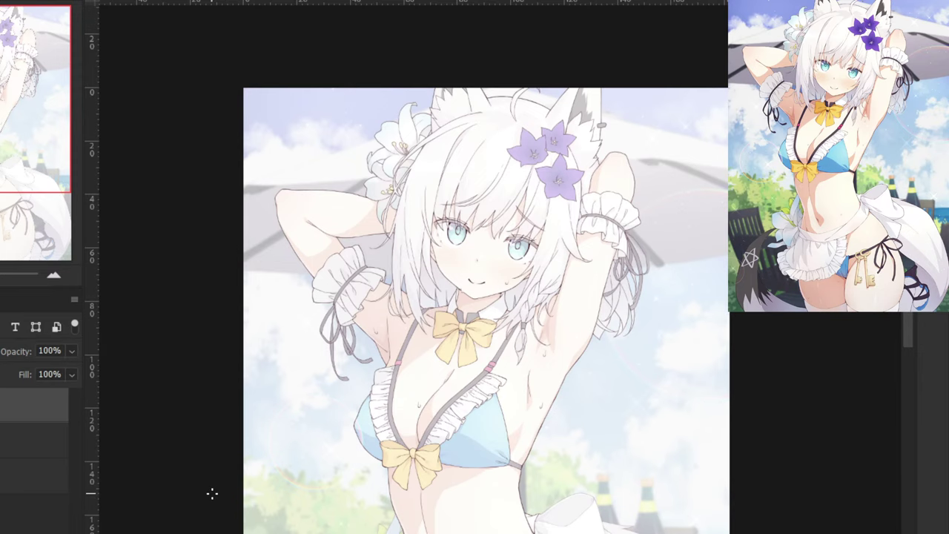
pyautogui.moveTo(239, 474); pyautogui.dragTo(250, 278)
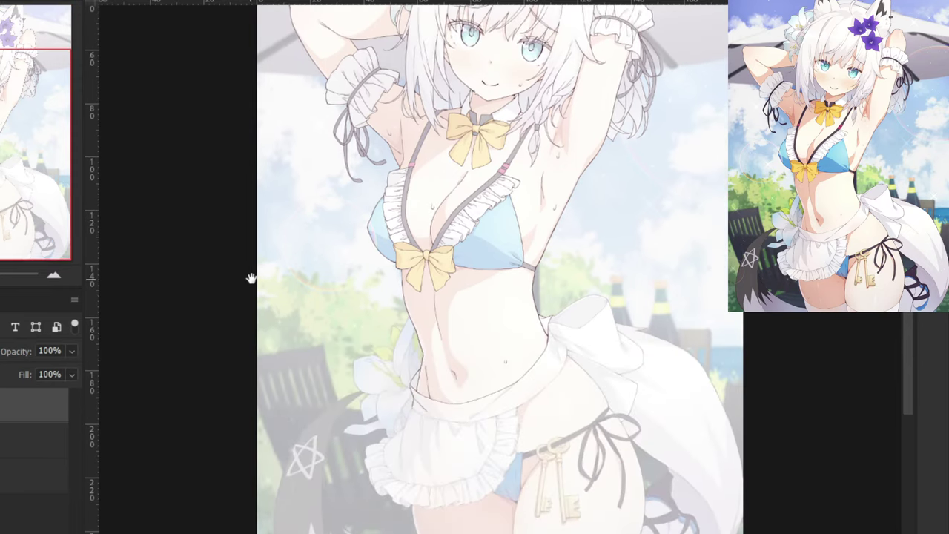
pyautogui.moveTo(235, 470); pyautogui.dragTo(221, 390)
pyautogui.hotkey('ctrl', '+')
pyautogui.hotkey('ctrl', '+')
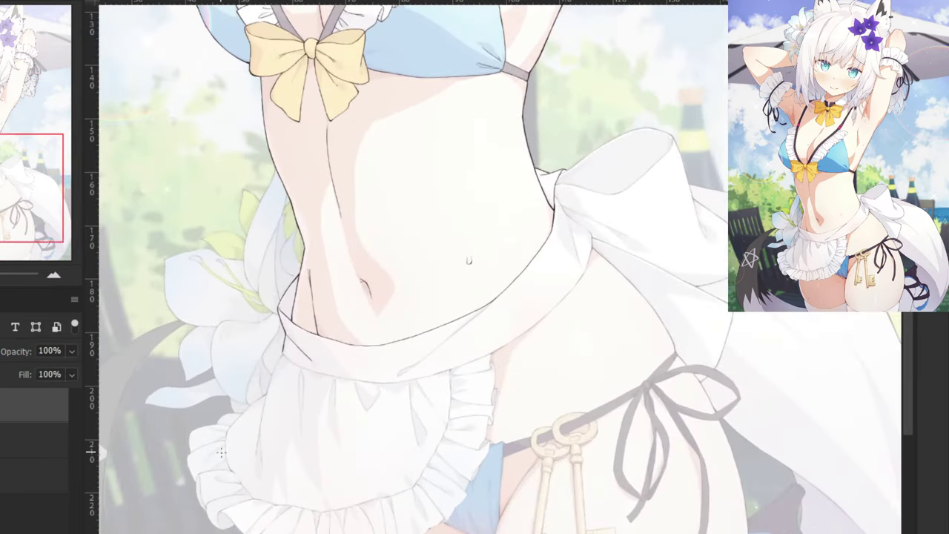
pyautogui.moveTo(394, 225); pyautogui.dragTo(358, 349)
pyautogui.hotkey('ctrl', '+')
pyautogui.hotkey('ctrl', '+')
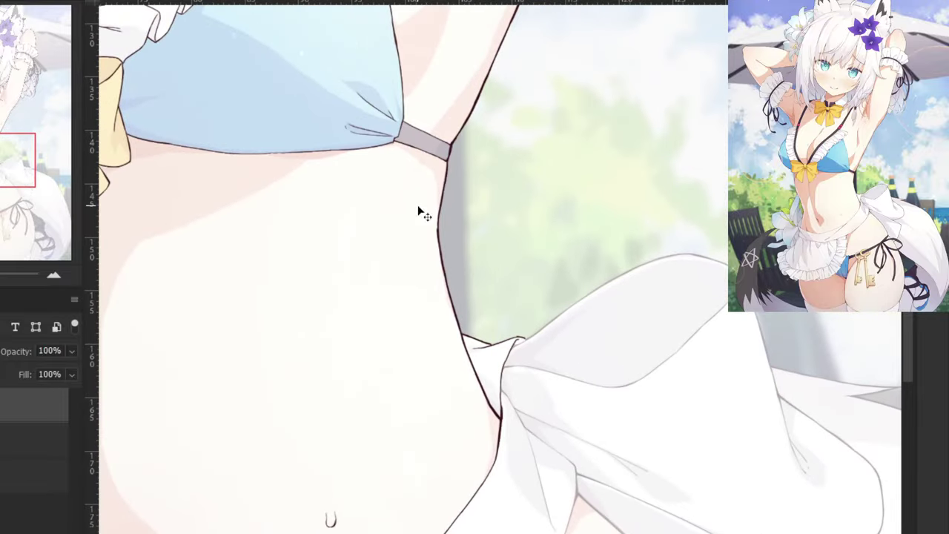
pyautogui.hotkey('ctrl', '+')
pyautogui.moveTo(519, 483); pyautogui.dragTo(492, 435)
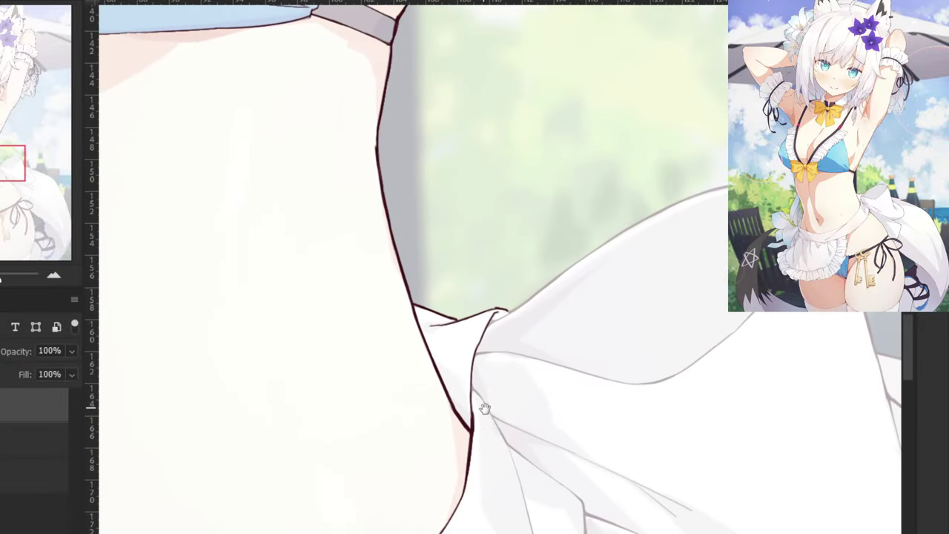
# Ink the upper stretch of the bow loop's inner rim, running diagonally down from its right end.
pyautogui.moveTo(527, 409); pyautogui.dragTo(445, 433)
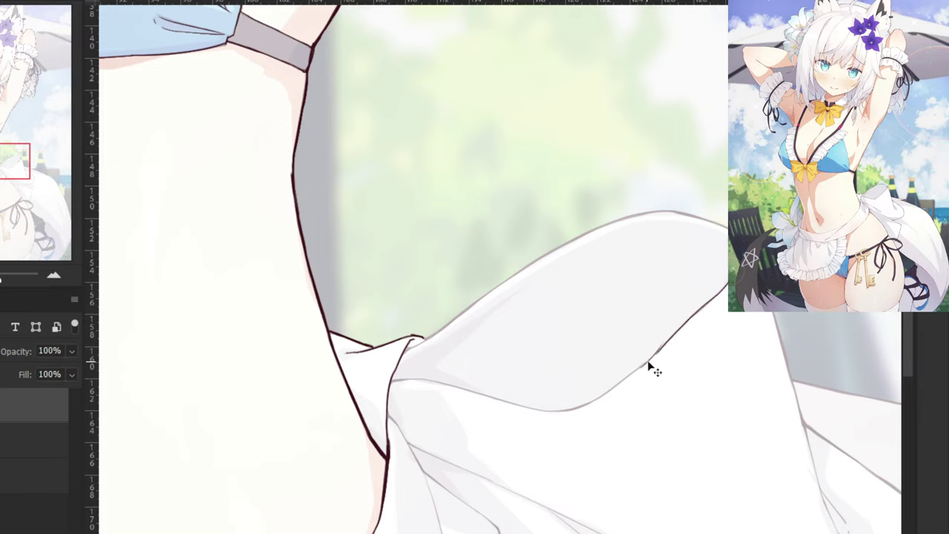
pyautogui.hotkey('ctrl', '=')
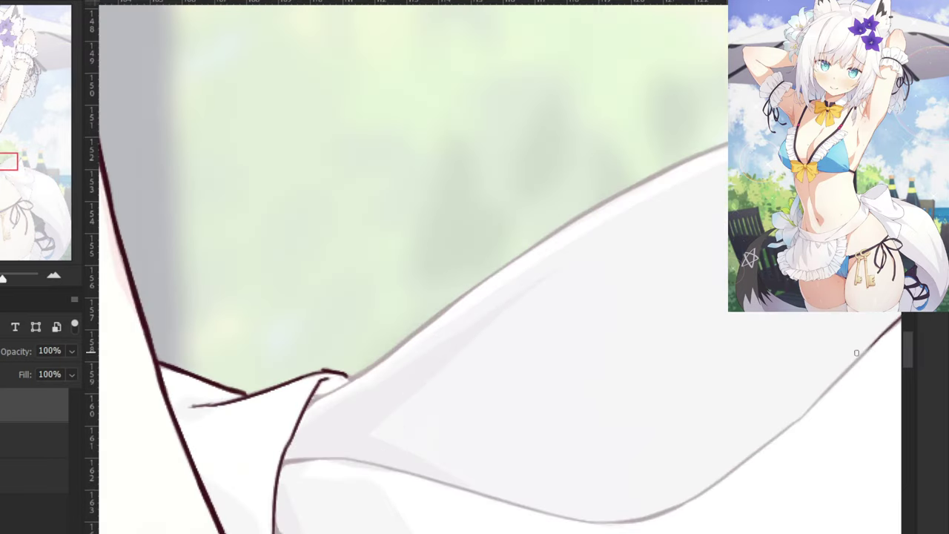
pyautogui.moveTo(884, 333); pyautogui.dragTo(806, 410)
pyautogui.moveTo(842, 371); pyautogui.dragTo(765, 447)
pyautogui.hotkey('ctrl', 'z')
pyautogui.hotkey('ctrl', 'z')
pyautogui.moveTo(811, 408); pyautogui.dragTo(713, 486)
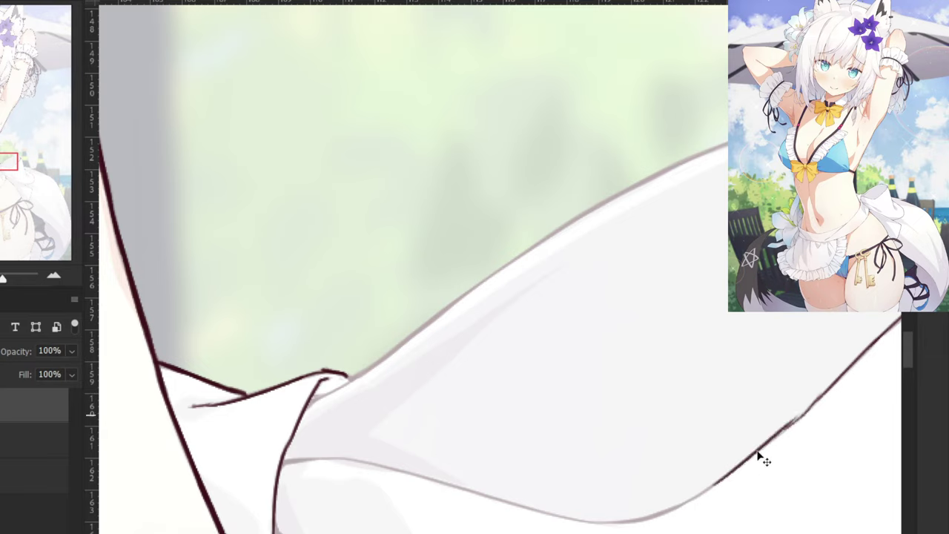
# Continue inking the bow loop's inner rim down to the rounded lowest point of the opening.
pyautogui.hotkey('ctrl', 'z')
pyautogui.moveTo(793, 422); pyautogui.dragTo(700, 496)
pyautogui.hotkey('ctrl', 'z')
pyautogui.moveTo(796, 421); pyautogui.dragTo(664, 513)
pyautogui.hotkey('ctrl', 'z')
pyautogui.hotkey('ctrl', 'z')
pyautogui.moveTo(723, 478)
pyautogui.mouseDown()
pyautogui.moveTo(640, 517)
pyautogui.moveTo(599, 522)
pyautogui.mouseUp()
pyautogui.hotkey('ctrl', 'z')
pyautogui.moveTo(666, 512)
pyautogui.mouseDown()
pyautogui.moveTo(583, 522)
pyautogui.moveTo(679, 506)
pyautogui.mouseUp()
pyautogui.hotkey('ctrl', 'z')
pyautogui.hotkey('ctrl', 'z')
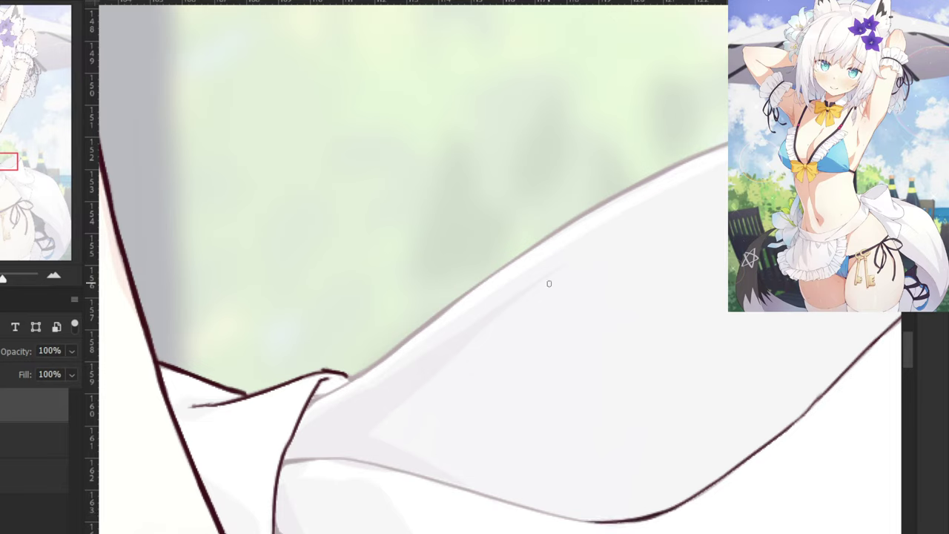
# Ink the lower rim of the bow loop's opening from the knot to the rounded lowest point.
pyautogui.moveTo(284, 465)
pyautogui.mouseDown()
pyautogui.moveTo(374, 460)
pyautogui.moveTo(398, 469)
pyautogui.mouseUp()
pyautogui.hotkey('ctrl', 'z')
pyautogui.hotkey('ctrl', 'z')
pyautogui.hotkey('ctrl', 'z')
pyautogui.hotkey('ctrl', 'z')
pyautogui.hotkey('ctrl', 'z')
pyautogui.moveTo(332, 459); pyautogui.dragTo(471, 490)
pyautogui.hotkey('ctrl', 'z')
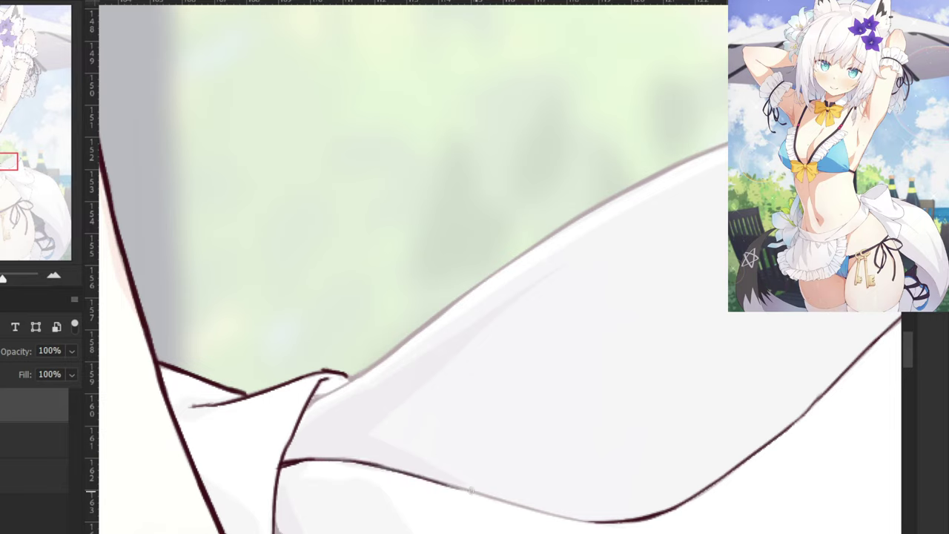
pyautogui.hotkey('ctrl', 'z')
pyautogui.moveTo(414, 476)
pyautogui.mouseDown()
pyautogui.moveTo(569, 520)
pyautogui.moveTo(420, 476)
pyautogui.moveTo(567, 514)
pyautogui.moveTo(467, 494)
pyautogui.moveTo(554, 512)
pyautogui.mouseUp()
pyautogui.hotkey('ctrl', 'z')
pyautogui.moveTo(479, 496); pyautogui.dragTo(593, 519)
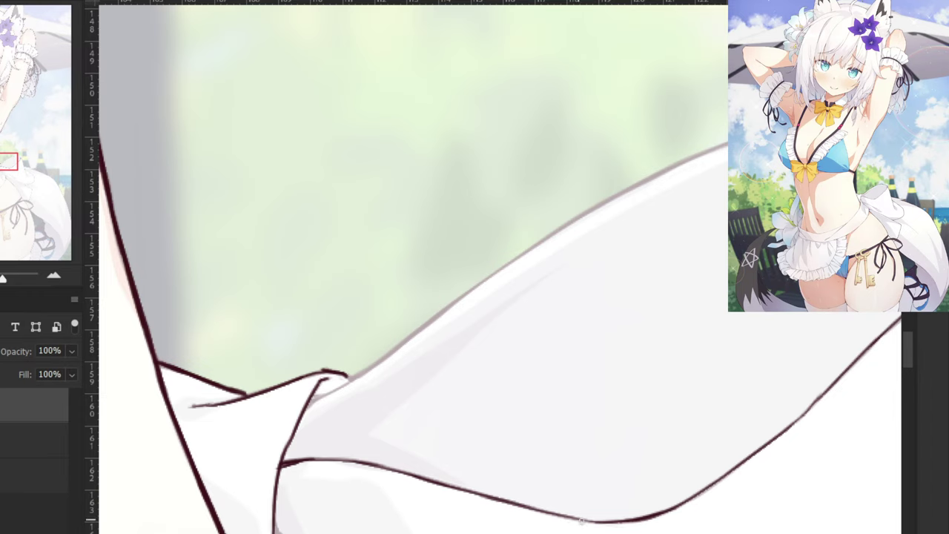
# Ink the short line where the bow loop's upper edge tucks into the knot.
pyautogui.hotkey('ctrl', '-')
pyautogui.scroll(1, 475, 322)
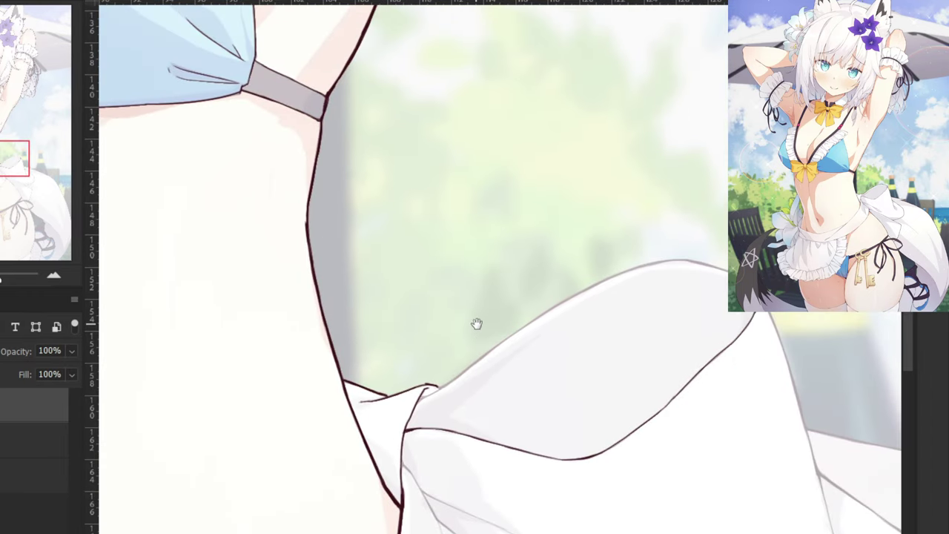
pyautogui.scroll(2, 561, 282)
pyautogui.moveTo(581, 390)
pyautogui.mouseDown()
pyautogui.moveTo(503, 440)
pyautogui.moveTo(512, 436)
pyautogui.mouseUp()
pyautogui.hotkey('ctrl', 'z')
pyautogui.hotkey('ctrl', 'z')
pyautogui.moveTo(574, 399); pyautogui.dragTo(507, 437)
pyautogui.hotkey('ctrl', 'z')
pyautogui.moveTo(569, 398); pyautogui.dragTo(509, 437)
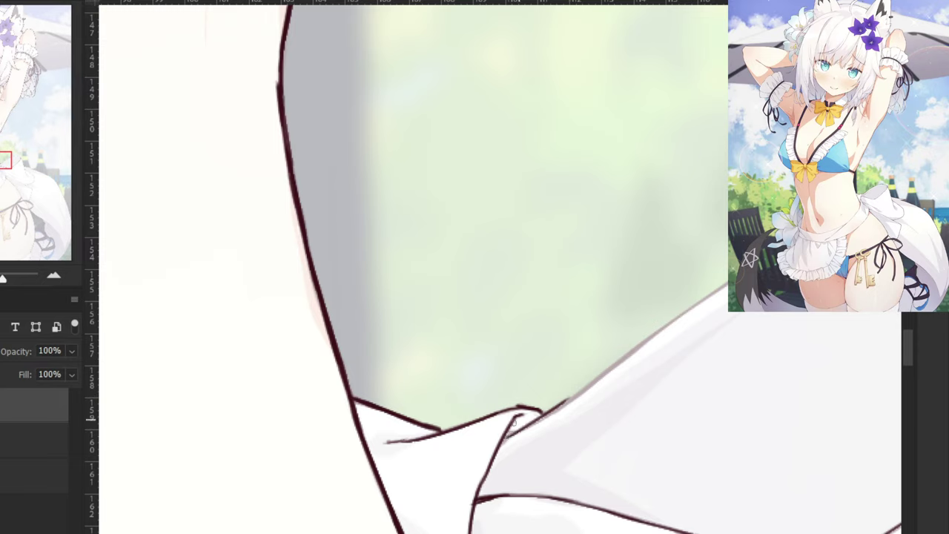
pyautogui.hotkey('ctrl', 'z')
pyautogui.moveTo(572, 397); pyautogui.dragTo(508, 436)
pyautogui.hotkey('ctrl', 'z')
pyautogui.moveTo(571, 399); pyautogui.dragTo(506, 436)
# Ink the first stretch of the bow loop's upper outer edge, rising from the knot.
pyautogui.moveTo(640, 319)
pyautogui.mouseDown()
pyautogui.moveTo(554, 378)
pyautogui.moveTo(509, 457)
pyautogui.mouseUp()
pyautogui.hotkey('ctrl', 'z')
pyautogui.moveTo(599, 391); pyautogui.dragTo(500, 465)
pyautogui.moveTo(551, 423); pyautogui.dragTo(490, 471)
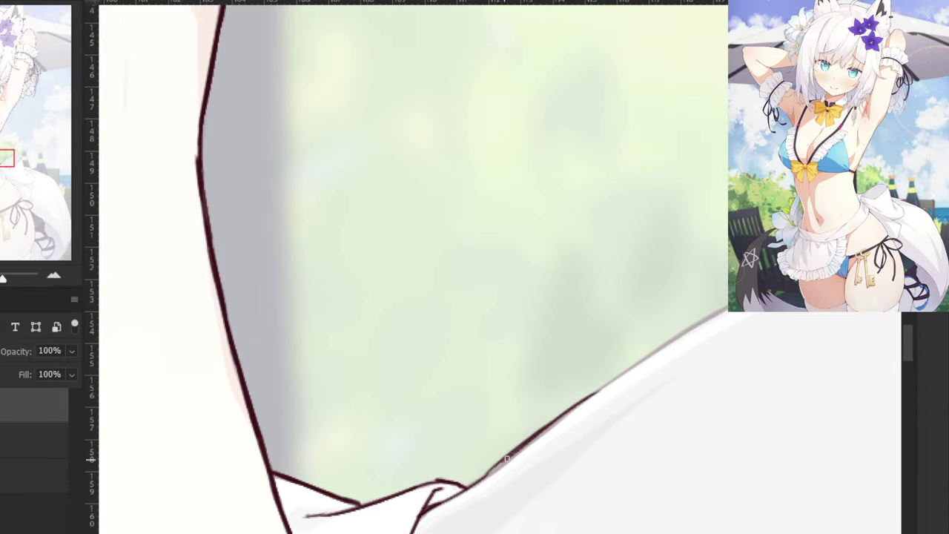
pyautogui.moveTo(522, 445); pyautogui.dragTo(490, 474)
pyautogui.hotkey('ctrl', 'z')
pyautogui.moveTo(544, 428); pyautogui.dragTo(485, 476)
pyautogui.hotkey('ctrl', 'z')
pyautogui.moveTo(553, 422); pyautogui.dragTo(487, 472)
pyautogui.hotkey('ctrl', 'z')
pyautogui.moveTo(574, 408); pyautogui.dragTo(499, 462)
pyautogui.moveTo(540, 438); pyautogui.dragTo(485, 477)
pyautogui.moveTo(606, 343); pyautogui.dragTo(430, 437)
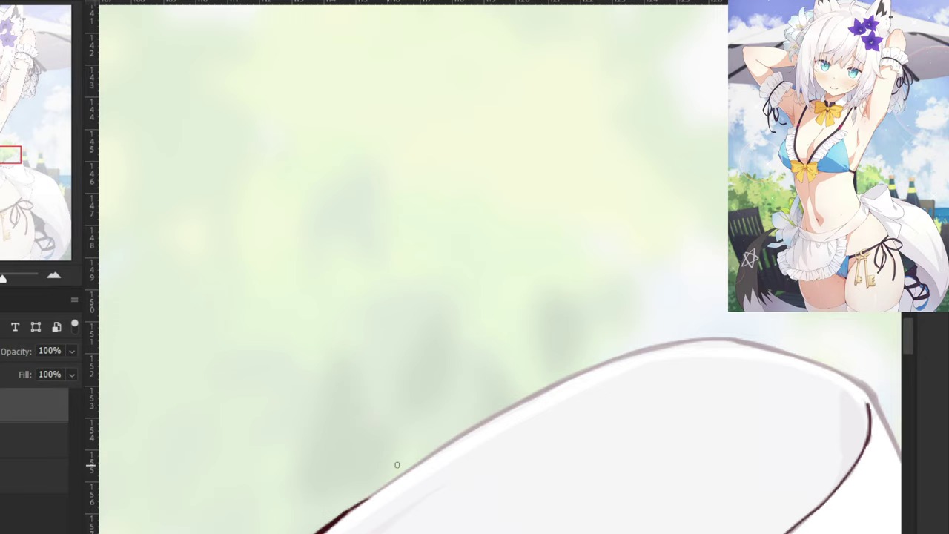
# Ink the middle stretch of the bow loop's upper outer edge, joining it to the line from the knot.
pyautogui.moveTo(511, 413); pyautogui.dragTo(391, 478)
pyautogui.hotkey('ctrl', 'z')
pyautogui.moveTo(512, 408); pyautogui.dragTo(409, 471)
pyautogui.moveTo(450, 446); pyautogui.dragTo(382, 491)
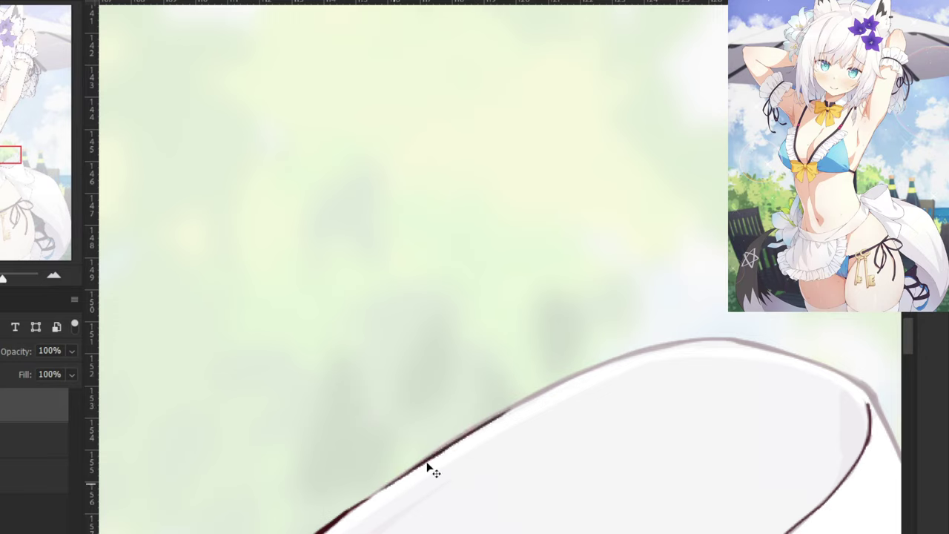
pyautogui.hotkey('ctrl', 'z')
pyautogui.moveTo(496, 419); pyautogui.dragTo(397, 484)
pyautogui.hotkey('ctrl', 'z')
pyautogui.hotkey('ctrl', 'z')
pyautogui.moveTo(510, 410); pyautogui.dragTo(404, 472)
pyautogui.hotkey('ctrl', 'z')
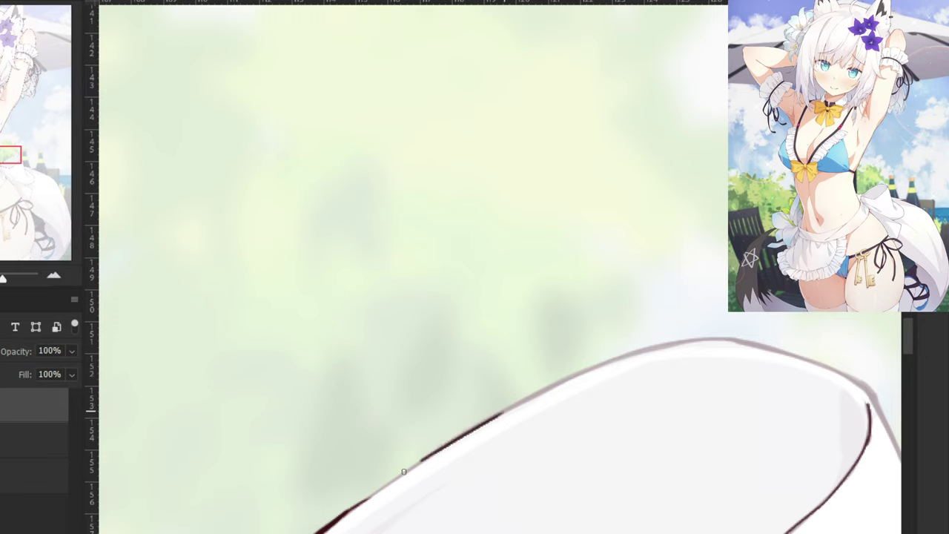
pyautogui.moveTo(448, 446); pyautogui.dragTo(367, 497)
pyautogui.moveTo(428, 459); pyautogui.dragTo(358, 507)
pyautogui.moveTo(403, 477); pyautogui.dragTo(356, 517)
pyautogui.hotkey('ctrl', 'z')
pyautogui.hotkey('ctrl', 'z')
pyautogui.moveTo(415, 468); pyautogui.dragTo(350, 510)
pyautogui.hotkey('ctrl', 'z')
# Ink the bow loop's upper outer edge up to its crest and close the gap to the middle stretch.
pyautogui.moveTo(377, 400); pyautogui.dragTo(290, 376)
pyautogui.hotkey('ctrl', 'z')
pyautogui.moveTo(393, 402)
pyautogui.mouseDown()
pyautogui.moveTo(512, 360)
pyautogui.moveTo(503, 353)
pyautogui.mouseUp()
pyautogui.hotkey('ctrl', 'z')
pyautogui.hotkey('ctrl', 'z')
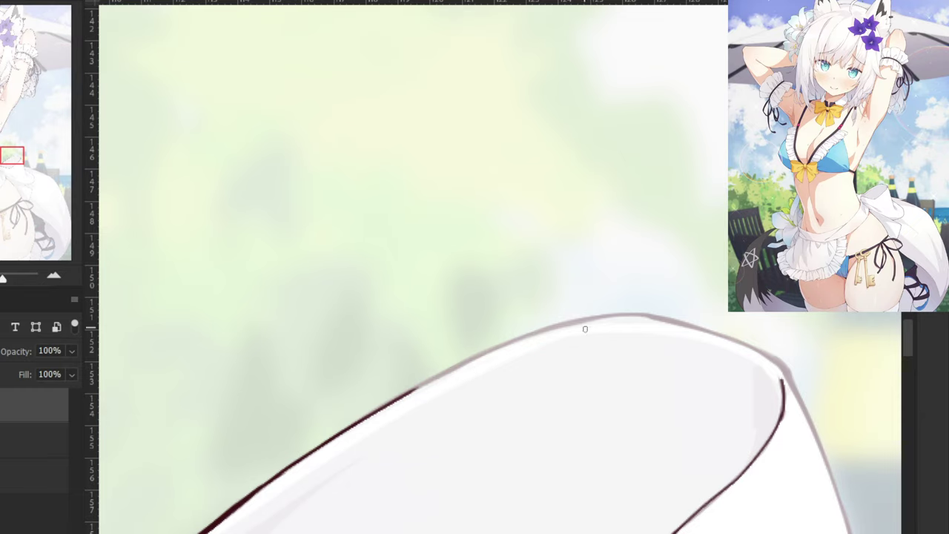
pyautogui.hotkey('ctrl', 'z')
pyautogui.moveTo(631, 316)
pyautogui.mouseDown()
pyautogui.moveTo(520, 335)
pyautogui.moveTo(537, 323)
pyautogui.mouseUp()
pyautogui.moveTo(595, 319); pyautogui.dragTo(479, 374)
pyautogui.hotkey('ctrl', 'z')
pyautogui.hotkey('ctrl', 'z')
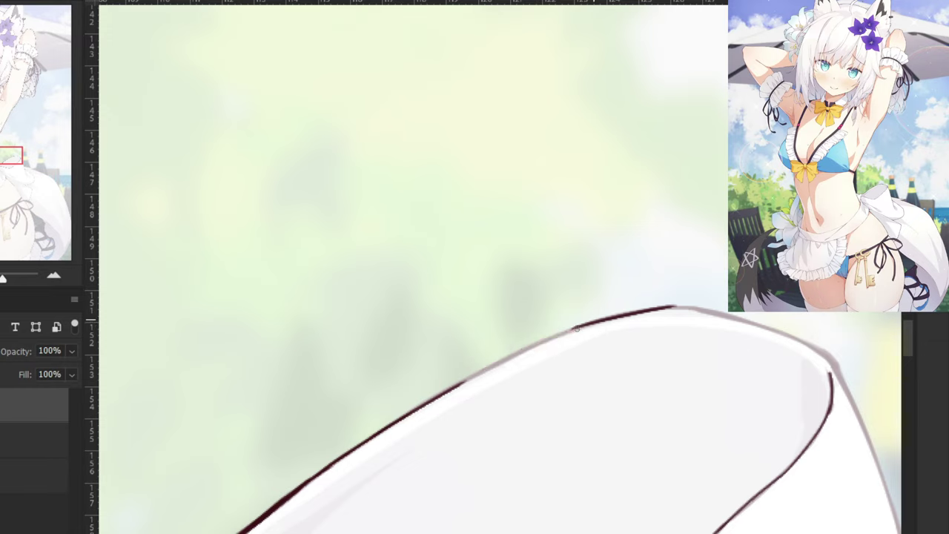
pyautogui.moveTo(594, 319); pyautogui.dragTo(475, 378)
pyautogui.moveTo(552, 338); pyautogui.dragTo(459, 384)
pyautogui.hotkey('ctrl', 'z')
pyautogui.hotkey('ctrl', 'z')
pyautogui.moveTo(527, 351); pyautogui.dragTo(466, 379)
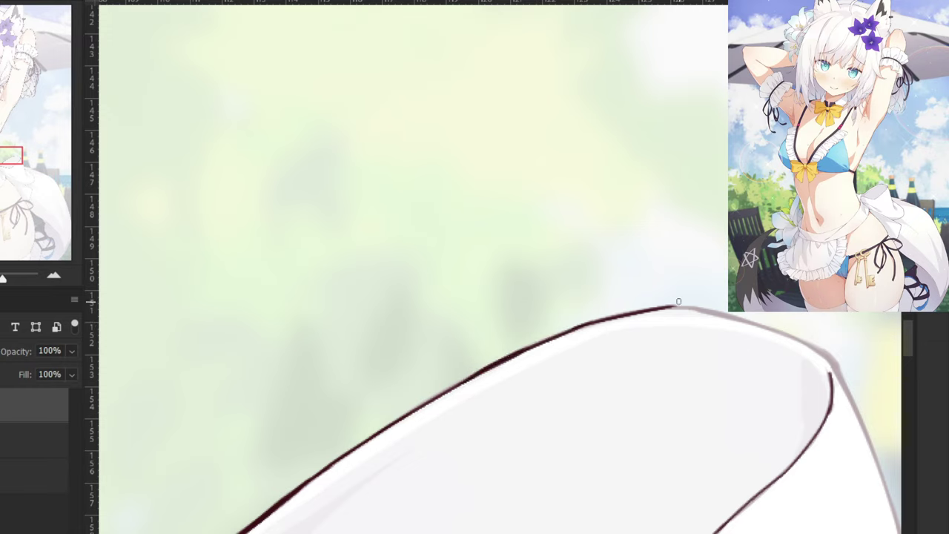
# Ink the bow loop's upper edge from the crest down towards its right corner.
pyautogui.hotkey('ctrl', 'z')
pyautogui.moveTo(660, 307); pyautogui.dragTo(746, 322)
pyautogui.hotkey('ctrl', 'z')
pyautogui.hotkey('ctrl', 'z')
pyautogui.moveTo(693, 309); pyautogui.dragTo(809, 349)
pyautogui.moveTo(722, 315); pyautogui.dragTo(819, 356)
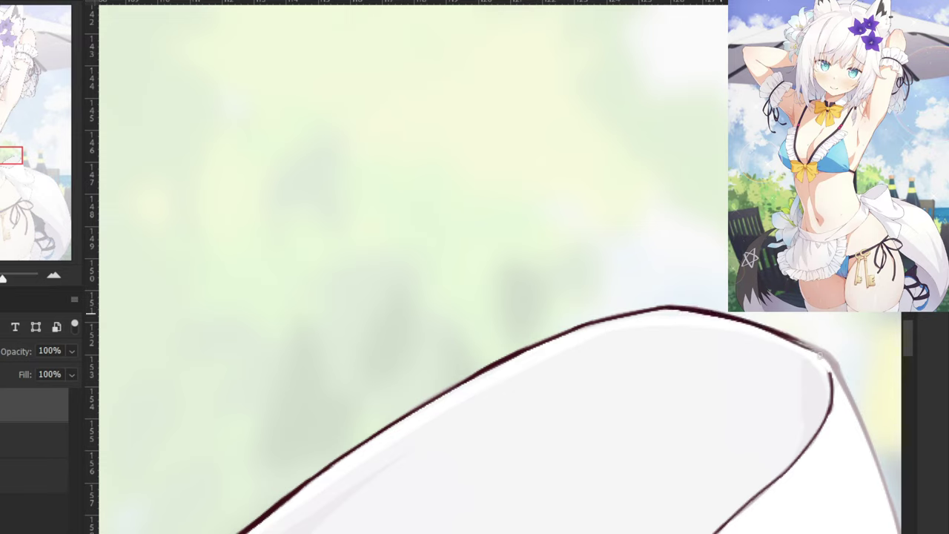
pyautogui.moveTo(761, 324); pyautogui.dragTo(821, 356)
pyautogui.hotkey('ctrl', 'z')
pyautogui.hotkey('ctrl', 'z')
pyautogui.moveTo(768, 328); pyautogui.dragTo(822, 353)
pyautogui.moveTo(718, 395); pyautogui.dragTo(613, 339)
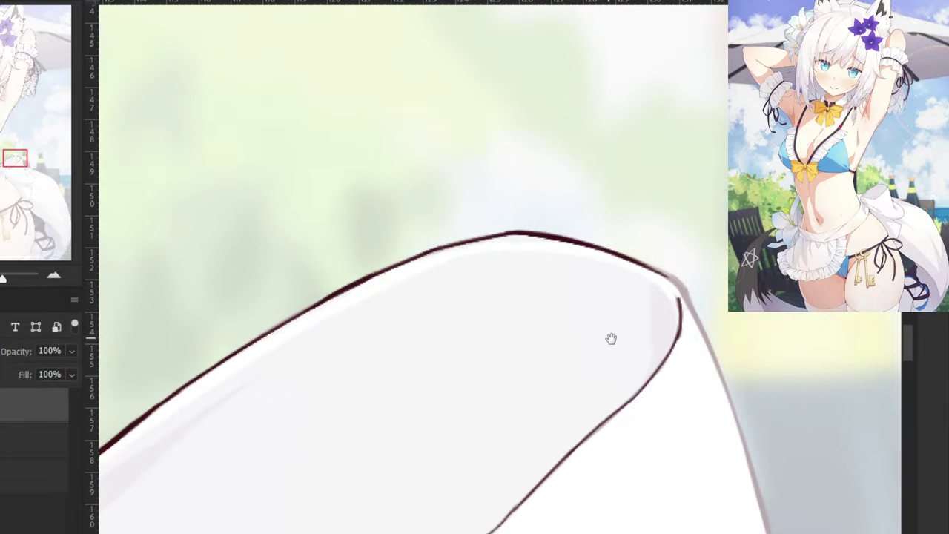
# Ink the thick right corner of the bow loop and the start of its descending side edge.
pyautogui.moveTo(654, 267)
pyautogui.mouseDown()
pyautogui.moveTo(683, 297)
pyautogui.moveTo(667, 284)
pyautogui.mouseUp()
pyautogui.hotkey('ctrl', 'z')
pyautogui.hotkey('ctrl', 'z')
pyautogui.hotkey('ctrl', 'z')
pyautogui.hotkey('ctrl', 'z')
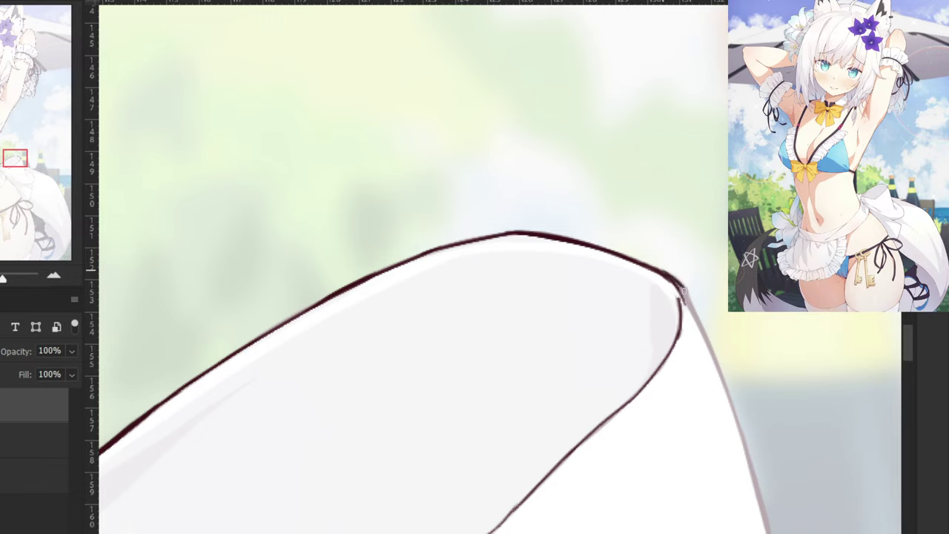
pyautogui.hotkey('ctrl', 'z')
pyautogui.moveTo(683, 292)
pyautogui.mouseDown()
pyautogui.moveTo(657, 268)
pyautogui.moveTo(692, 305)
pyautogui.moveTo(717, 375)
pyautogui.mouseUp()
pyautogui.hotkey('ctrl', 'z')
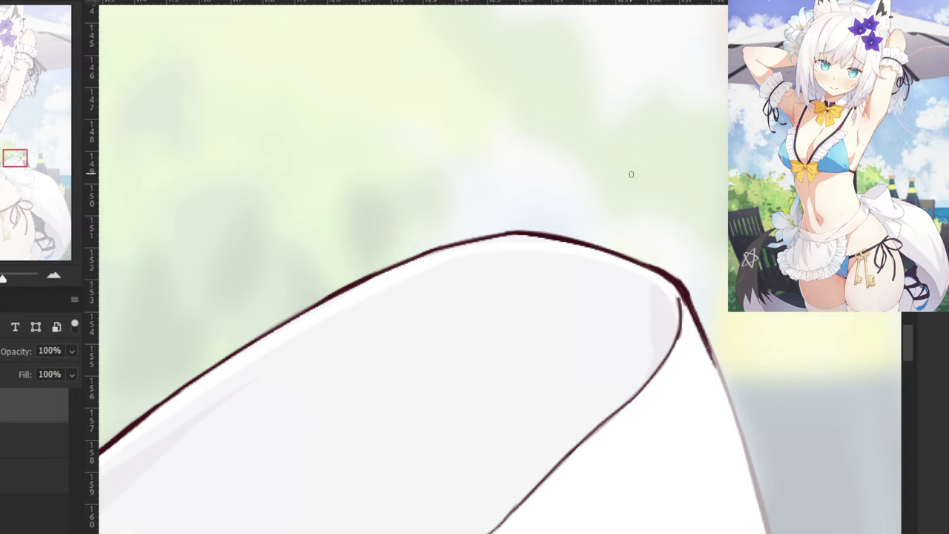
pyautogui.hotkey('ctrl', 'z')
pyautogui.moveTo(683, 292); pyautogui.dragTo(725, 390)
pyautogui.hotkey('ctrl', 'z')
pyautogui.moveTo(686, 296); pyautogui.dragTo(723, 379)
# Ink the bow loop's side edge down to where the fox tail's upper outline meets it.
pyautogui.moveTo(707, 446); pyautogui.dragTo(667, 269)
pyautogui.moveTo(658, 152); pyautogui.dragTo(706, 271)
pyautogui.moveTo(678, 195); pyautogui.dragTo(721, 343)
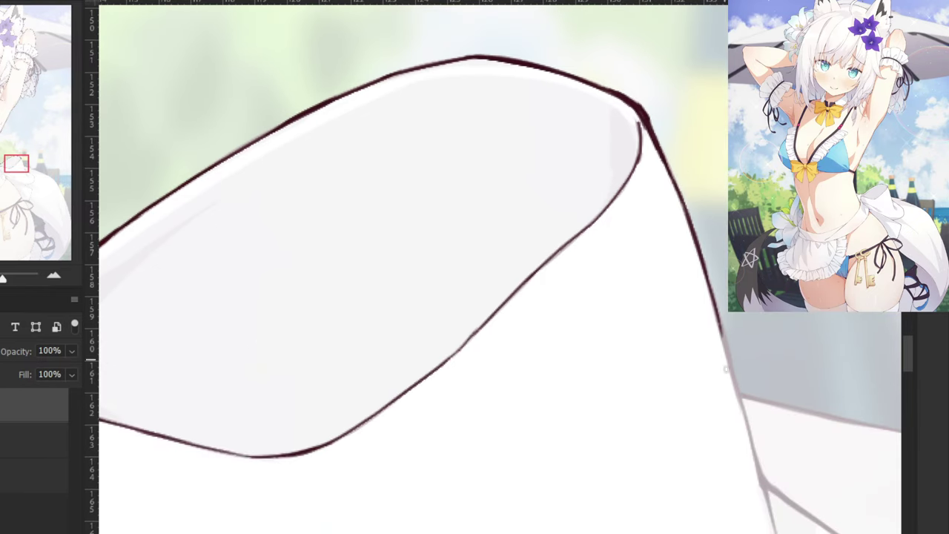
pyautogui.moveTo(708, 287); pyautogui.dragTo(735, 389)
pyautogui.hotkey('ctrl', 'z')
pyautogui.moveTo(716, 303); pyautogui.dragTo(740, 401)
pyautogui.moveTo(721, 321); pyautogui.dragTo(742, 399)
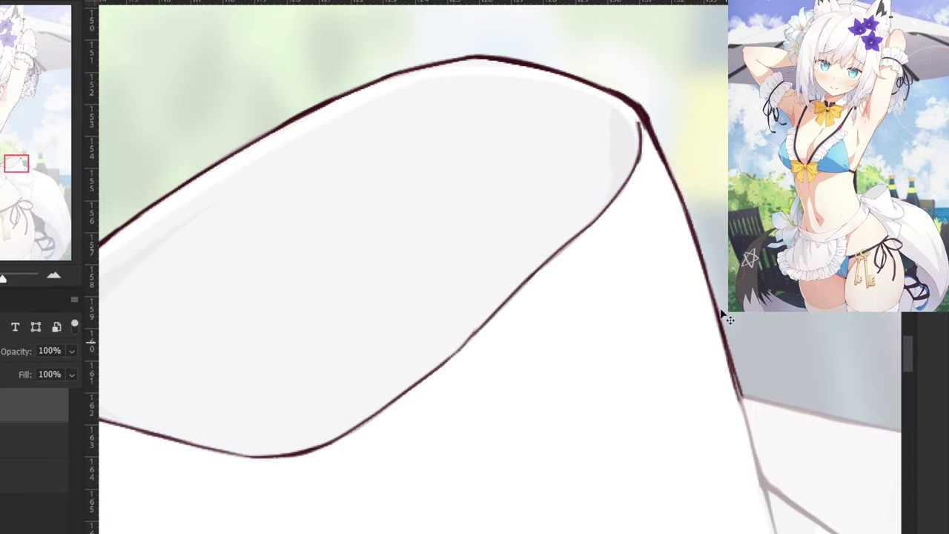
pyautogui.hotkey('ctrl', 'z')
pyautogui.moveTo(718, 306); pyautogui.dragTo(740, 398)
pyautogui.moveTo(731, 481)
pyautogui.mouseDown()
pyautogui.moveTo(618, 339)
pyautogui.moveTo(598, 336)
pyautogui.mouseUp()
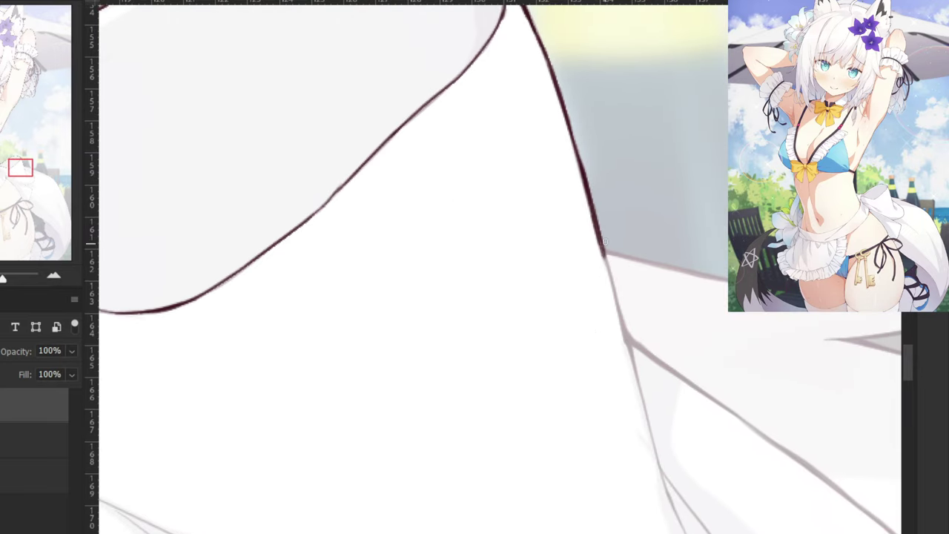
# Ink the side edge past the tail outline down to the fork of the small creases.
pyautogui.moveTo(591, 214); pyautogui.dragTo(625, 333)
pyautogui.hotkey('ctrl', 'z')
pyautogui.moveTo(612, 282); pyautogui.dragTo(658, 456)
pyautogui.hotkey('ctrl', 'z')
pyautogui.hotkey('ctrl', 'z')
pyautogui.moveTo(631, 359); pyautogui.dragTo(660, 476)
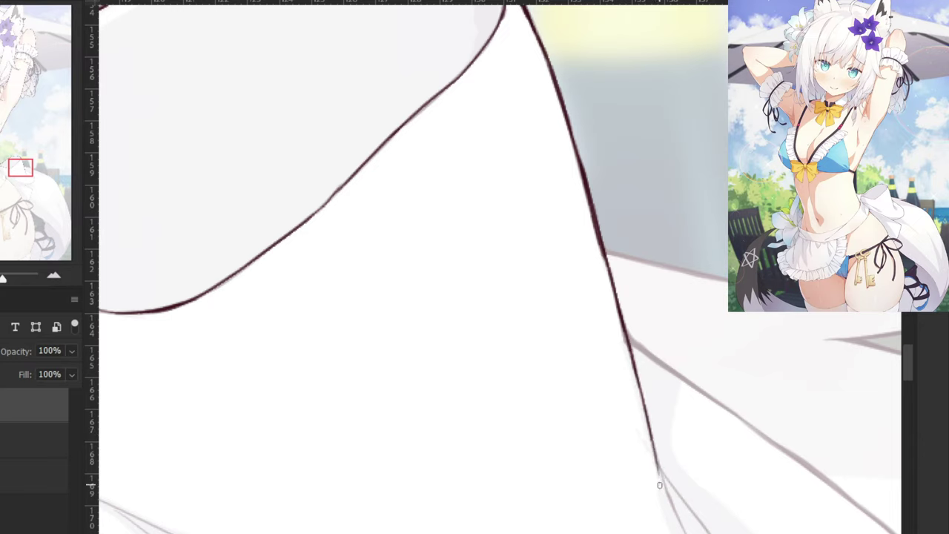
pyautogui.hotkey('ctrl', 'z')
pyautogui.moveTo(630, 353); pyautogui.dragTo(658, 468)
pyautogui.moveTo(651, 433); pyautogui.dragTo(674, 518)
pyautogui.hotkey('ctrl', 'z')
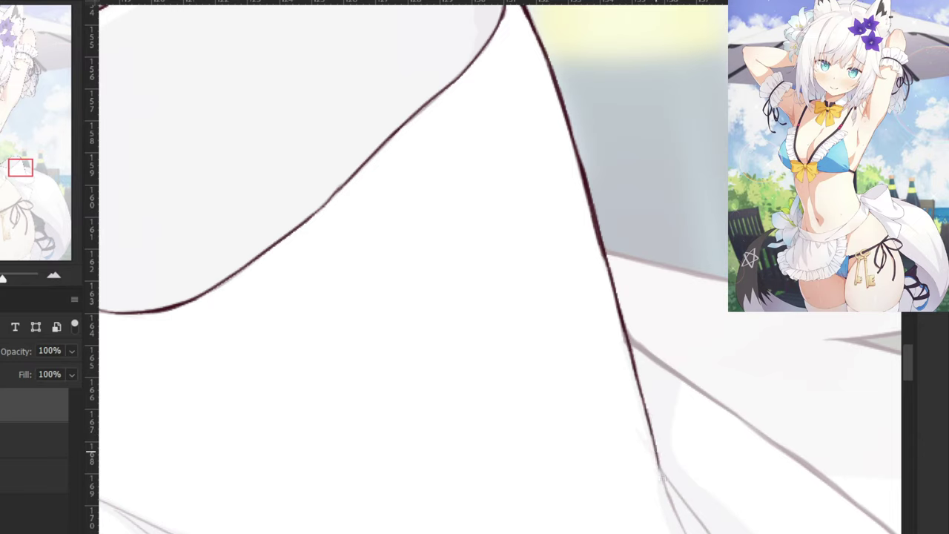
# Ink the two small creases that fork from the lower end of the bow loop's side edge.
pyautogui.moveTo(656, 455); pyautogui.dragTo(674, 519)
pyautogui.moveTo(662, 479); pyautogui.dragTo(685, 533)
pyautogui.hotkey('ctrl', 'z')
pyautogui.hotkey('ctrl', 'z')
pyautogui.moveTo(669, 498); pyautogui.dragTo(687, 533)
pyautogui.hotkey('ctrl', 'z')
pyautogui.moveTo(664, 474); pyautogui.dragTo(709, 533)
pyautogui.hotkey('ctrl', 'z')
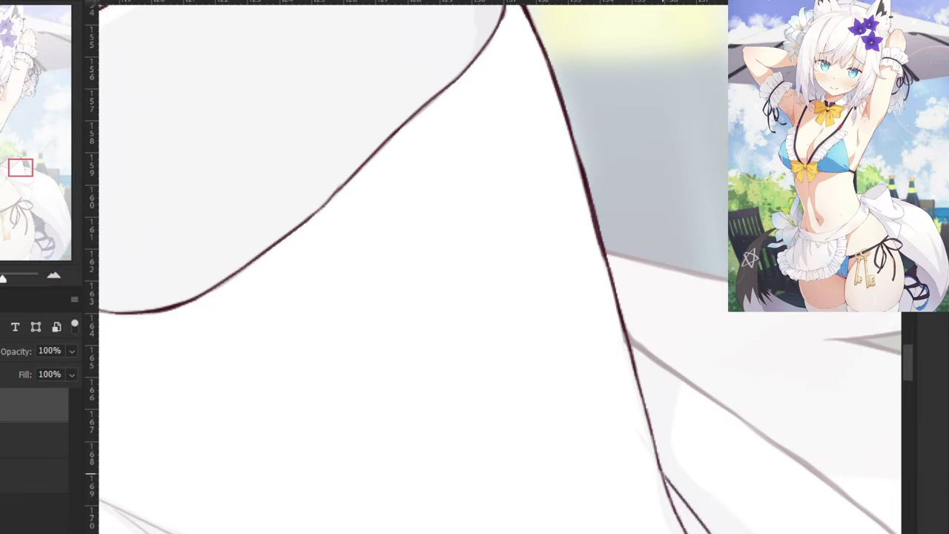
# Ink the first stretch of the bow's lower outer edge, slanting away from the side edge over the tail.
pyautogui.hotkey('ctrl', '-')
pyautogui.hotkey('ctrl', '-')
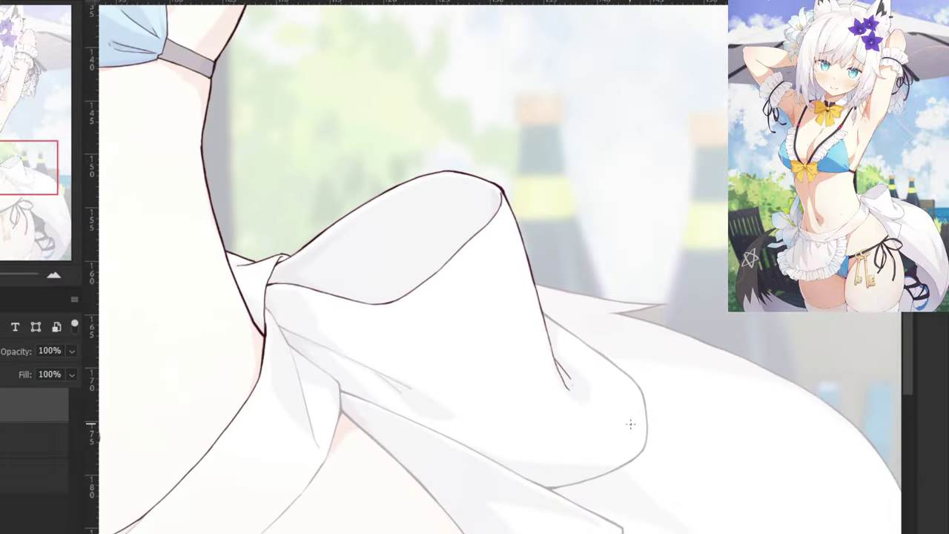
pyautogui.scroll(4, 630, 424)
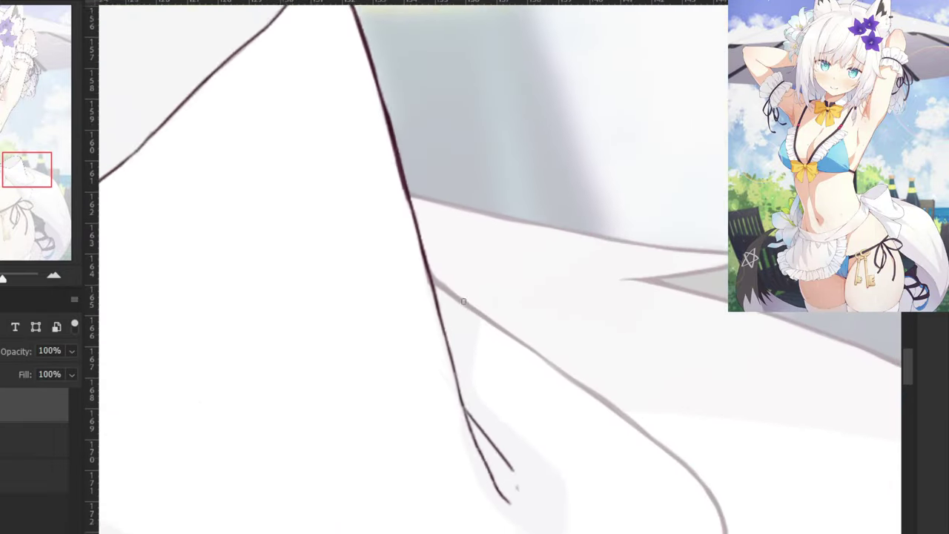
pyautogui.scroll(-2, 445, 282)
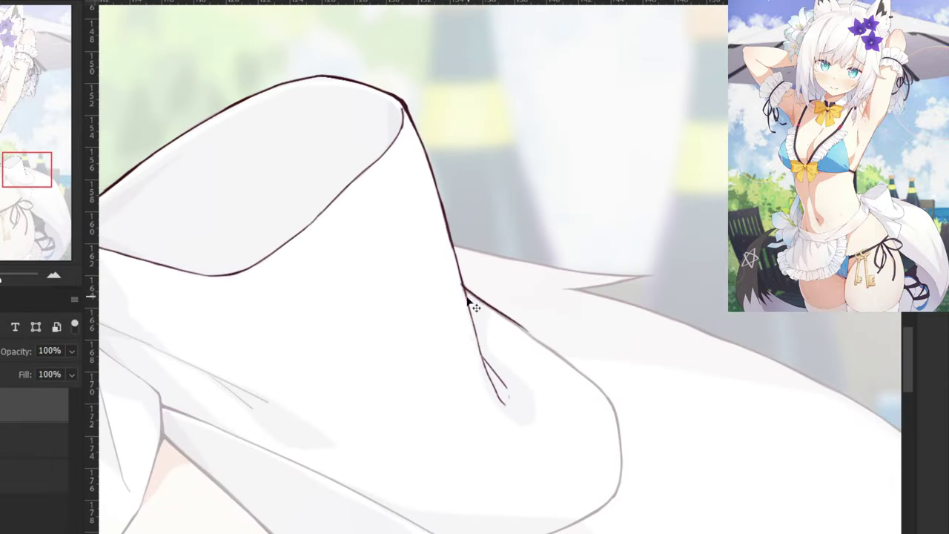
pyautogui.hotkey('ctrl', 'z')
pyautogui.moveTo(463, 287); pyautogui.dragTo(558, 356)
pyautogui.hotkey('ctrl', 'z')
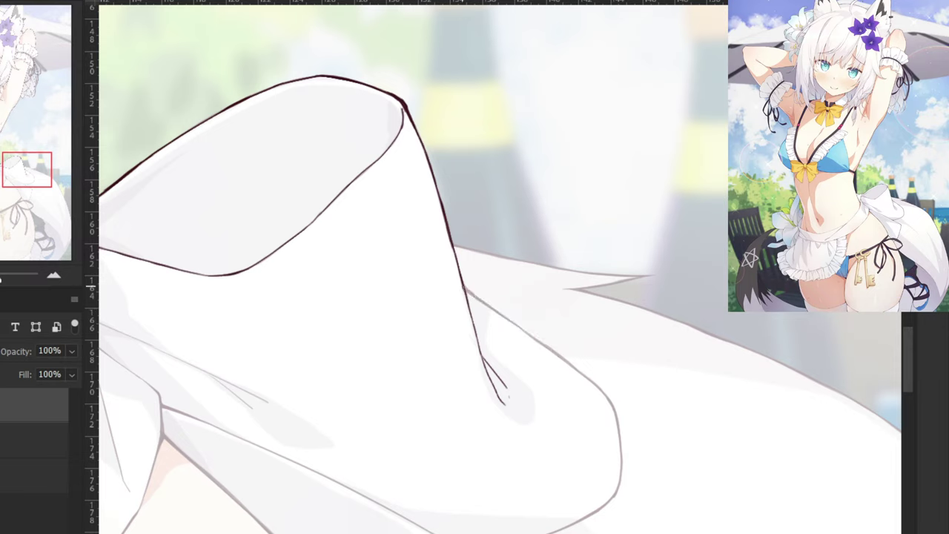
pyautogui.moveTo(463, 287); pyautogui.dragTo(556, 353)
pyautogui.scroll(3, 464, 289)
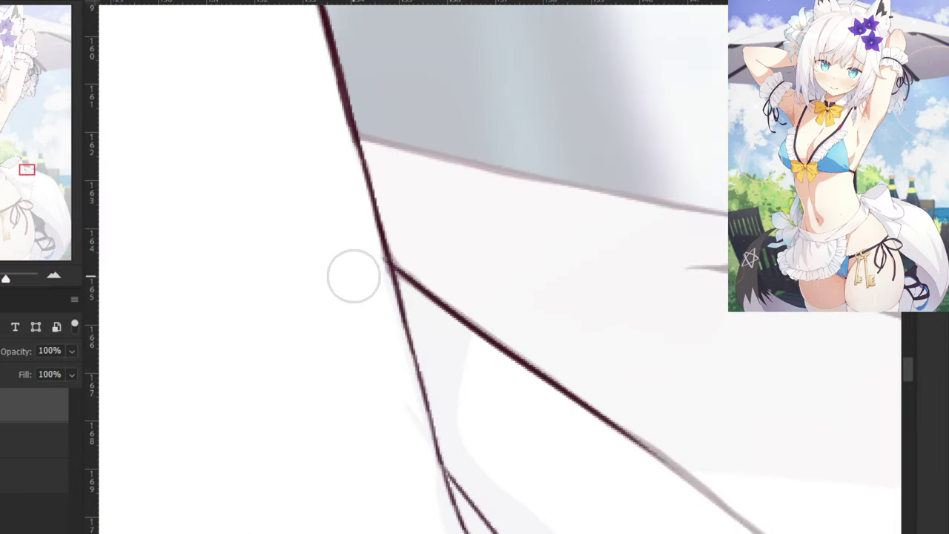
# Thicken the bow's slanting lower outer edge from its junction with the side edge and extend it to the bend.
pyautogui.moveTo(381, 245)
pyautogui.mouseDown()
pyautogui.moveTo(390, 269)
pyautogui.moveTo(510, 347)
pyautogui.mouseUp()
pyautogui.moveTo(408, 270); pyautogui.dragTo(516, 352)
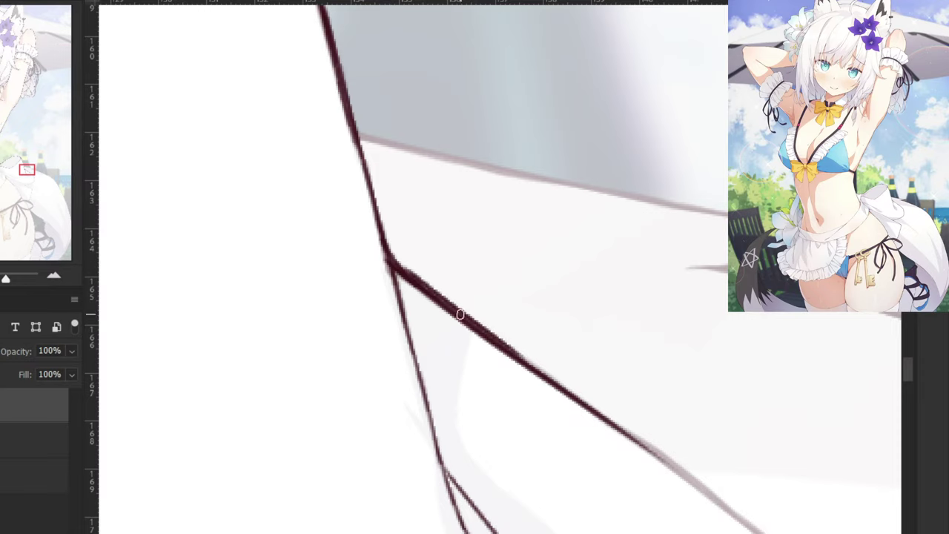
pyautogui.moveTo(463, 318); pyautogui.dragTo(626, 434)
pyautogui.moveTo(511, 350); pyautogui.dragTo(690, 475)
pyautogui.moveTo(573, 443)
pyautogui.mouseDown()
pyautogui.moveTo(389, 286)
pyautogui.moveTo(597, 398)
pyautogui.mouseUp()
pyautogui.moveTo(466, 290); pyautogui.dragTo(605, 401)
pyautogui.moveTo(508, 322); pyautogui.dragTo(623, 416)
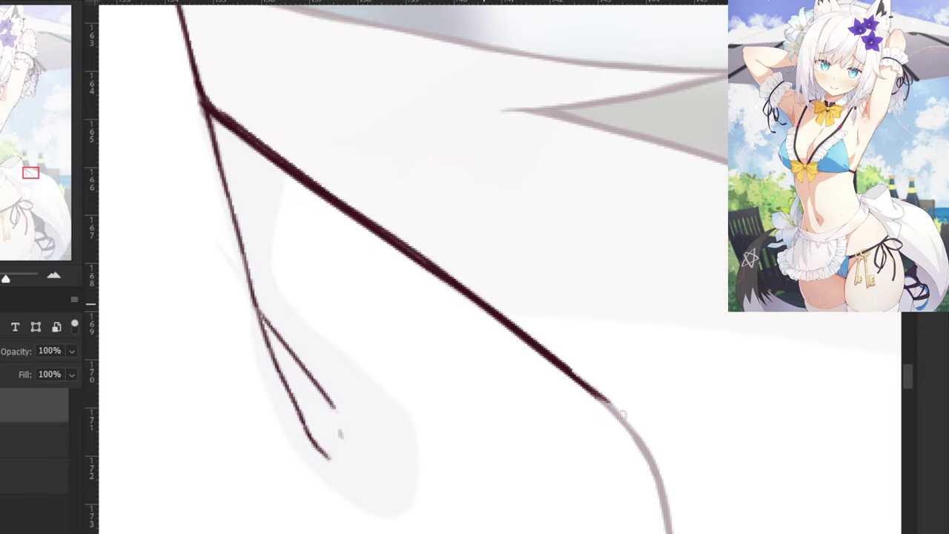
# Ink the first curve of the bow's outer edge, from the end of the slanting stretch around the bend.
pyautogui.moveTo(568, 371); pyautogui.dragTo(641, 443)
pyautogui.moveTo(591, 388); pyautogui.dragTo(650, 458)
pyautogui.moveTo(621, 430); pyautogui.dragTo(657, 481)
# Ink the near-vertical stretch of the bow's outer edge from the upper bend down to the lower bend.
pyautogui.scroll(-6, 449, 192)
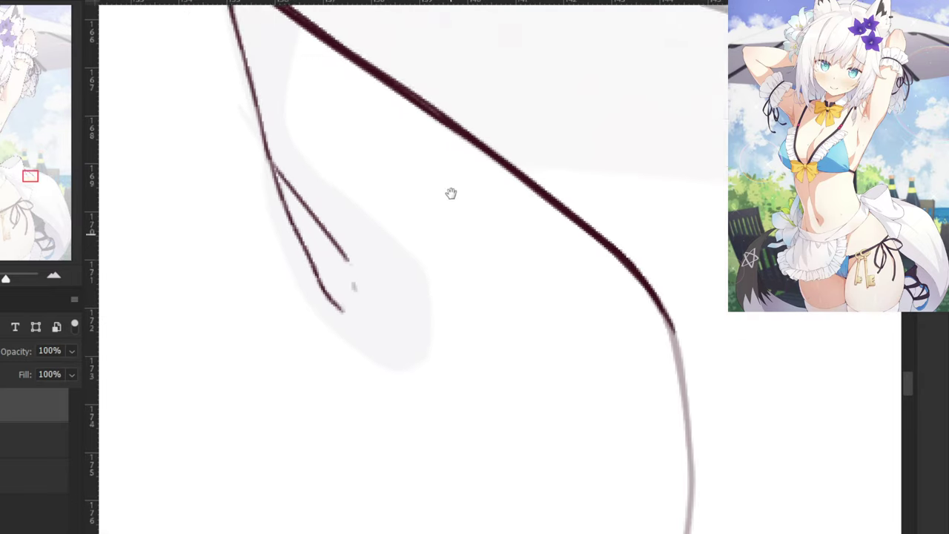
pyautogui.moveTo(669, 195)
pyautogui.mouseDown()
pyautogui.moveTo(689, 274)
pyautogui.moveTo(691, 365)
pyautogui.mouseUp()
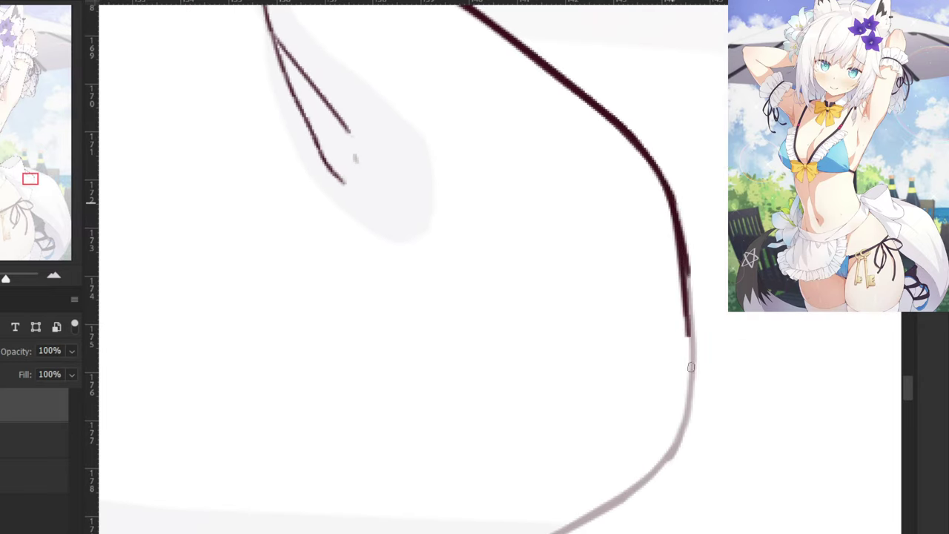
pyautogui.hotkey('ctrl', 'z')
pyautogui.moveTo(664, 185); pyautogui.dragTo(692, 328)
pyautogui.moveTo(683, 249); pyautogui.dragTo(693, 371)
pyautogui.moveTo(688, 274); pyautogui.dragTo(690, 405)
pyautogui.moveTo(692, 322); pyautogui.dragTo(674, 438)
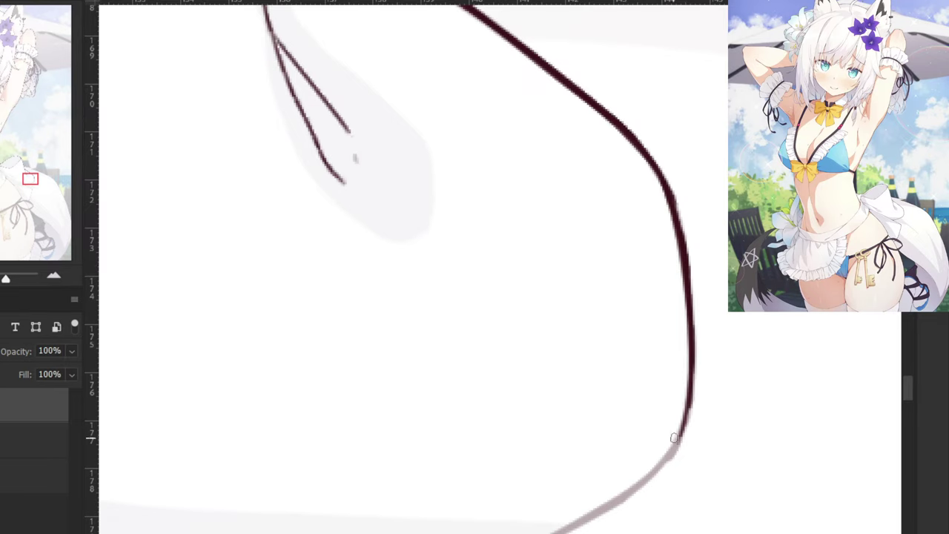
# Ink the bow's lower bend and the first half of its underside edge back toward the hanging tie.
pyautogui.hotkey('ctrl', '-')
pyautogui.moveTo(497, 275); pyautogui.dragTo(599, 267)
pyautogui.moveTo(729, 359)
pyautogui.mouseDown()
pyautogui.moveTo(720, 391)
pyautogui.moveTo(677, 323)
pyautogui.moveTo(676, 348)
pyautogui.moveTo(654, 361)
pyautogui.mouseUp()
pyautogui.moveTo(689, 329); pyautogui.dragTo(612, 387)
pyautogui.hotkey('ctrl', 'z')
pyautogui.moveTo(673, 348); pyautogui.dragTo(588, 400)
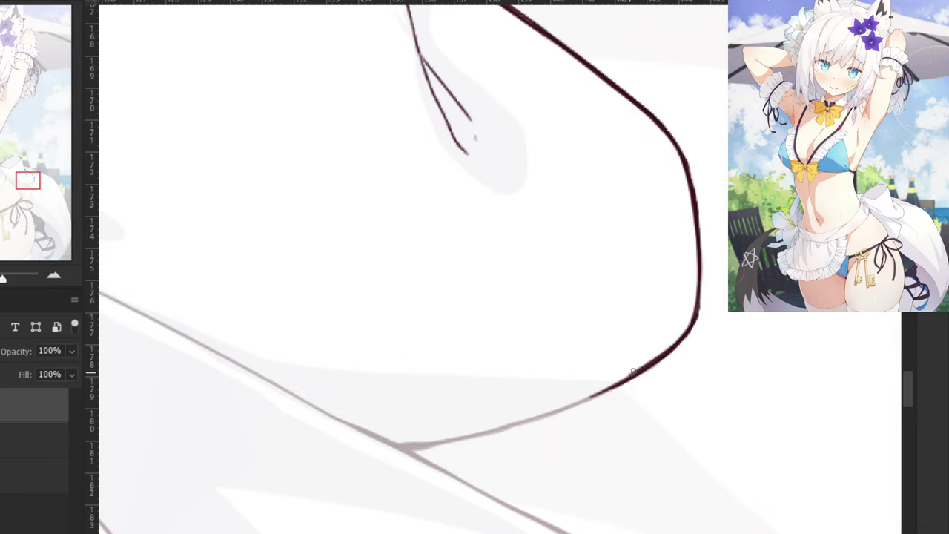
pyautogui.moveTo(639, 370); pyautogui.dragTo(541, 416)
pyautogui.moveTo(609, 388); pyautogui.dragTo(524, 423)
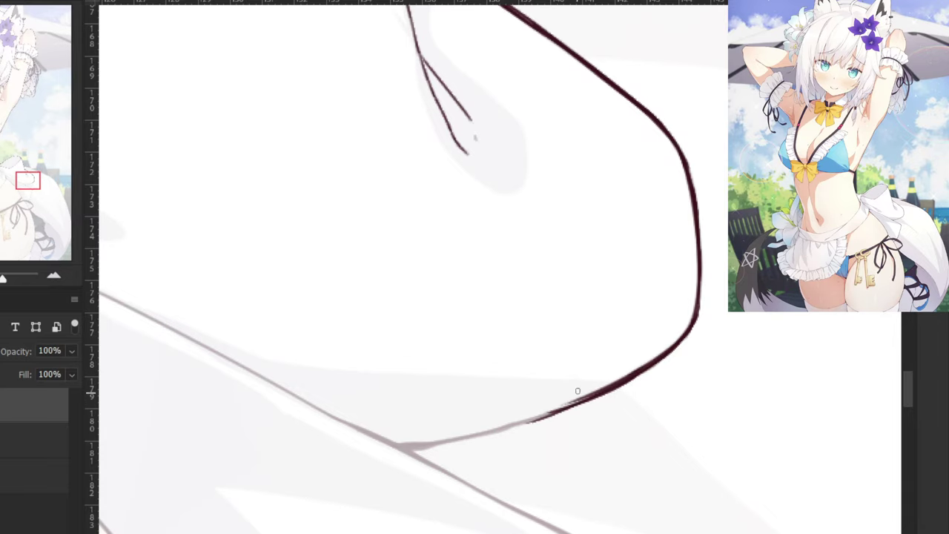
# Ink the rest of the bow's underside edge to its junction with the hanging tie and thicken the join.
pyautogui.moveTo(574, 379); pyautogui.dragTo(557, 354)
pyautogui.hotkey('ctrl', '+')
pyautogui.moveTo(628, 402); pyautogui.dragTo(510, 444)
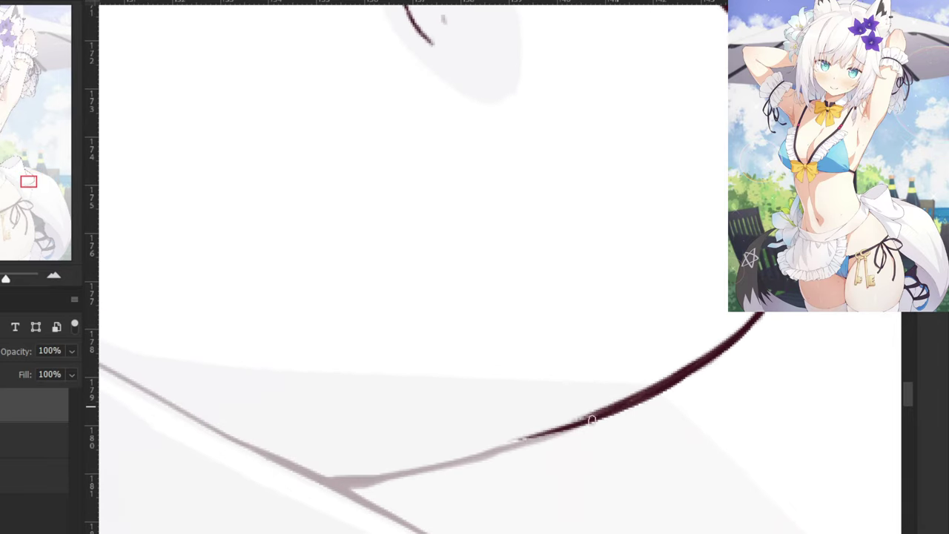
pyautogui.moveTo(591, 419); pyautogui.dragTo(475, 456)
pyautogui.moveTo(552, 434); pyautogui.dragTo(383, 475)
pyautogui.hotkey('ctrl', 'z')
pyautogui.hotkey('ctrl', 'z')
pyautogui.moveTo(500, 451)
pyautogui.mouseDown()
pyautogui.moveTo(349, 486)
pyautogui.moveTo(361, 484)
pyautogui.mouseUp()
pyautogui.hotkey('ctrl', 'z')
pyautogui.hotkey('ctrl', 'z')
pyautogui.moveTo(412, 469); pyautogui.dragTo(325, 481)
pyautogui.moveTo(395, 472); pyautogui.dragTo(327, 480)
pyautogui.moveTo(396, 476)
pyautogui.mouseDown()
pyautogui.moveTo(333, 484)
pyautogui.moveTo(344, 484)
pyautogui.mouseUp()
# Check the inked line art at full view with the faded illustration hidden and shown again.
pyautogui.hotkey('ctrl', '-')
pyautogui.hotkey('ctrl', '-')
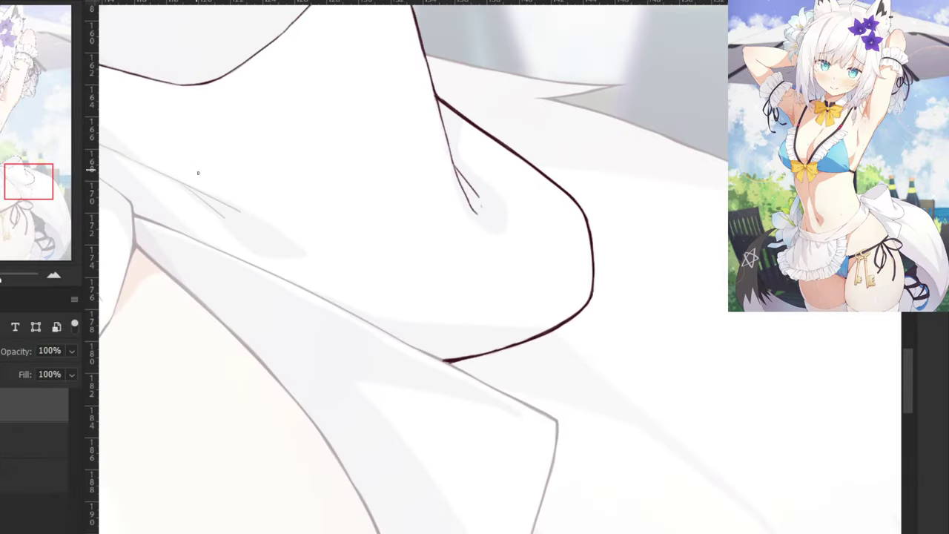
pyautogui.hotkey('ctrl', '-')
pyautogui.hotkey('ctrl', '-')
pyautogui.click(1, 439)
pyautogui.hotkey('ctrl', '-')
pyautogui.hotkey('ctrl', '-')
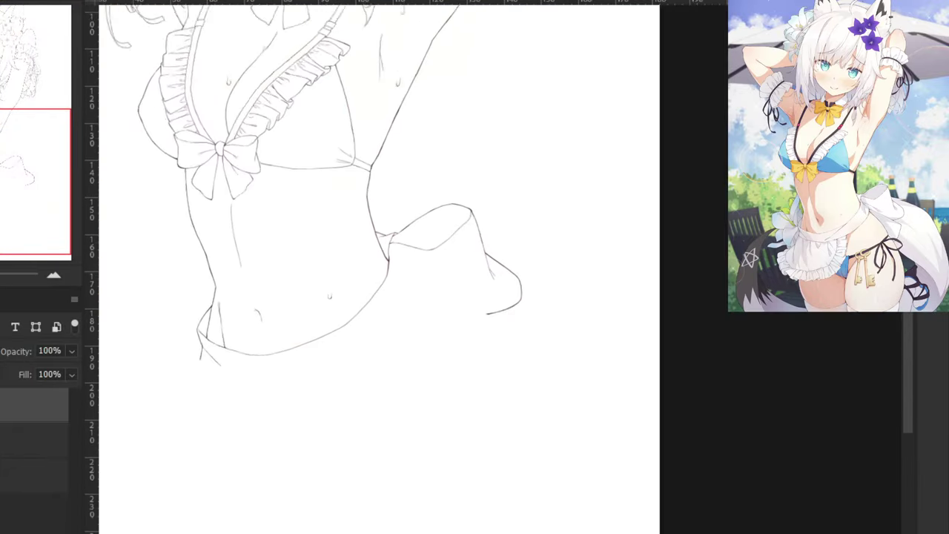
pyautogui.hotkey('ctrl', '-')
pyautogui.hotkey('ctrl', '-')
pyautogui.hotkey('ctrl', '+')
pyautogui.hotkey('ctrl', '+')
pyautogui.hotkey('ctrl', '+')
pyautogui.click(2, 439)
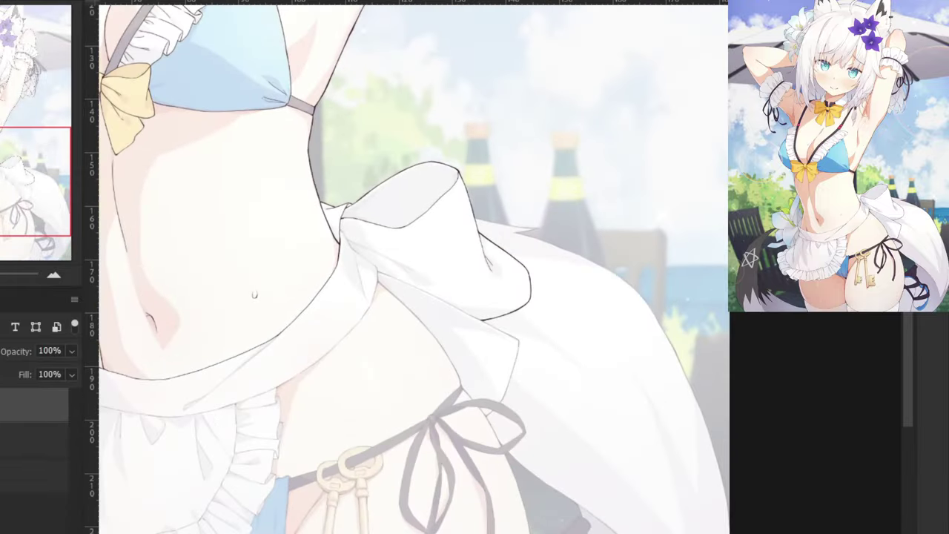
# Ink the short start of the fold line branching off the apron band's edge just below the bow's rim.
pyautogui.scroll(3, 366, 377)
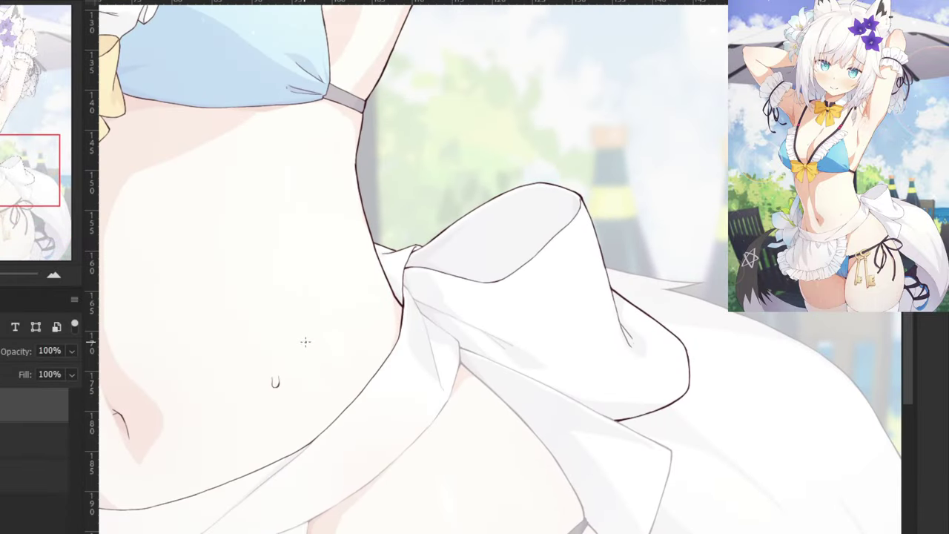
pyautogui.scroll(3, 289, 129)
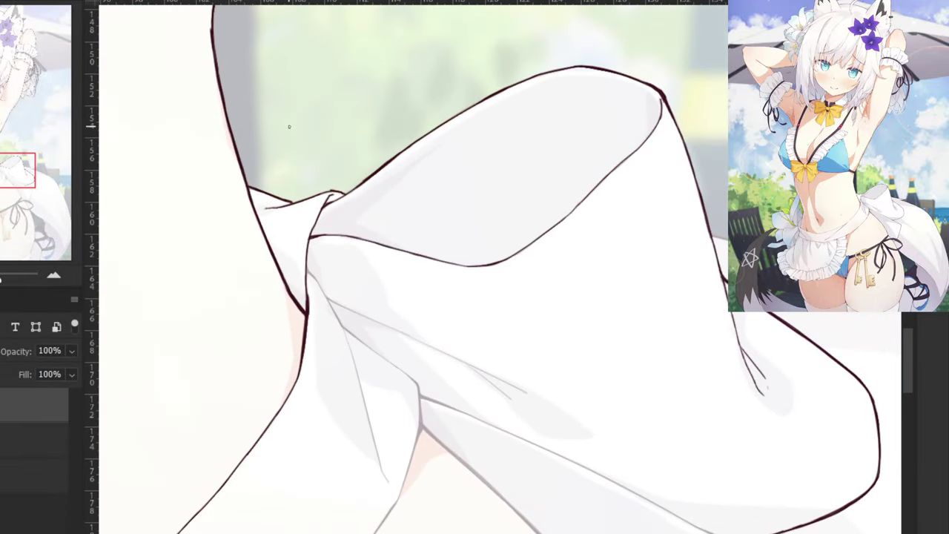
pyautogui.scroll(3, 255, 299)
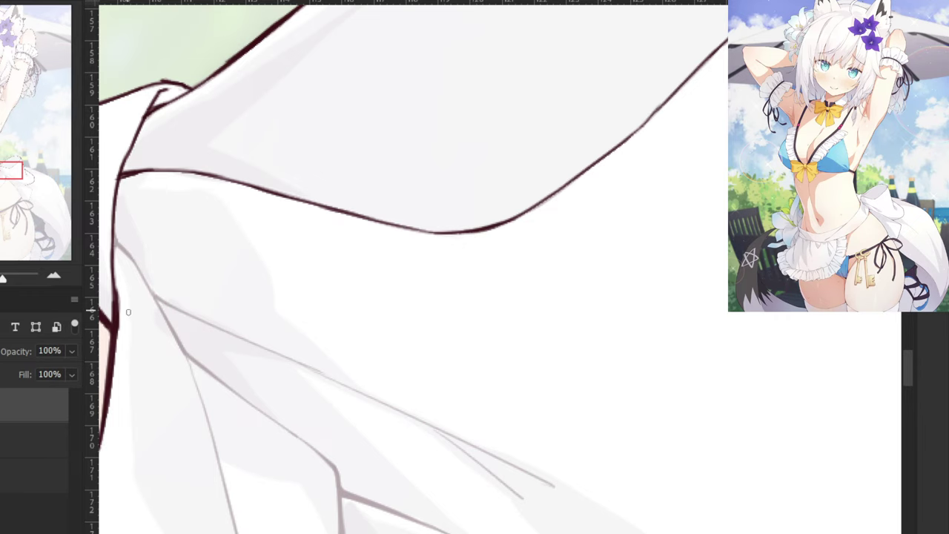
pyautogui.moveTo(127, 311); pyautogui.dragTo(354, 334)
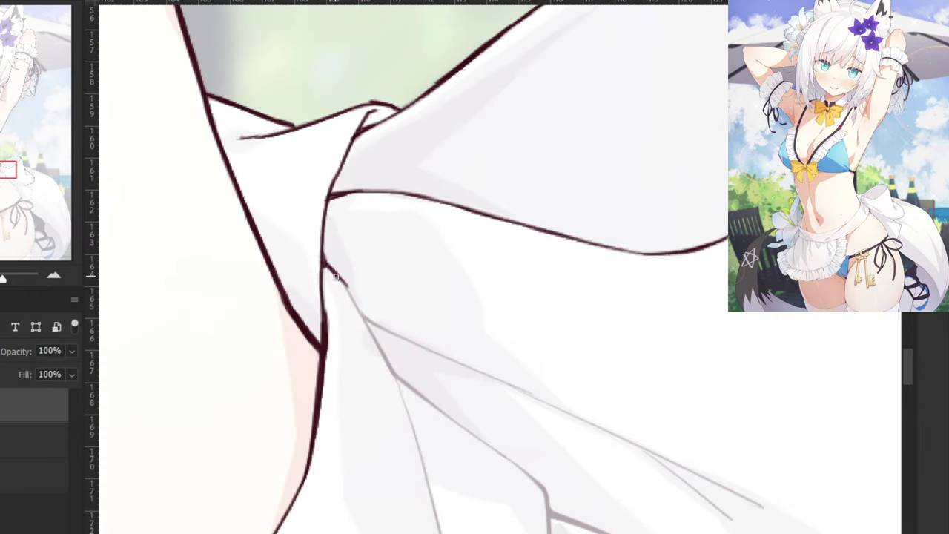
# Examine the whole figure from head to apron against the faded illustration.
pyautogui.scroll(-8, 318, 220)
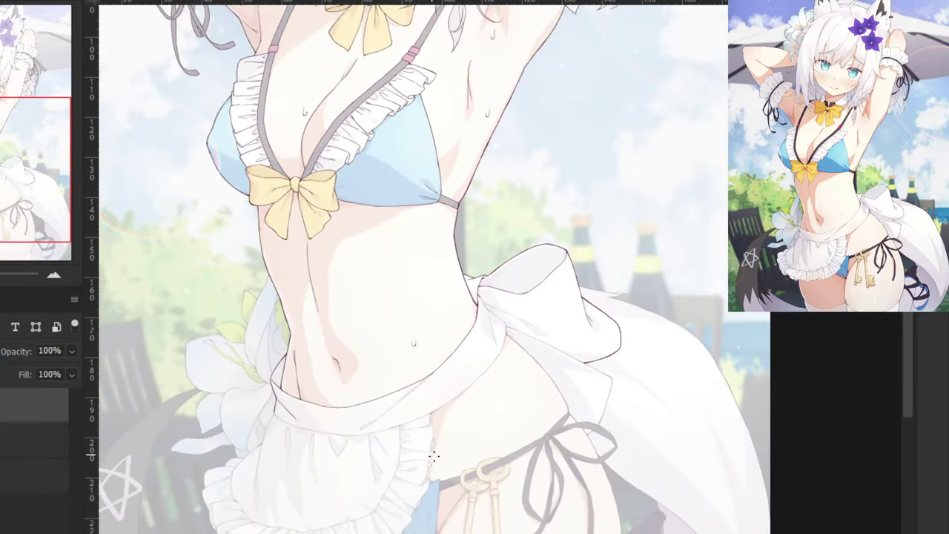
pyautogui.moveTo(434, 456); pyautogui.dragTo(421, 373)
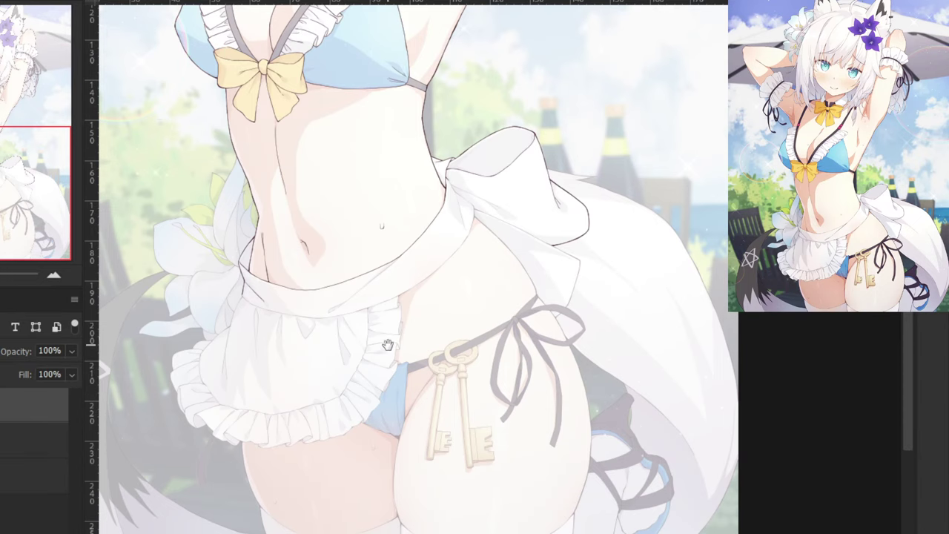
pyautogui.moveTo(265, 342); pyautogui.dragTo(343, 519)
pyautogui.moveTo(310, 218); pyautogui.dragTo(348, 495)
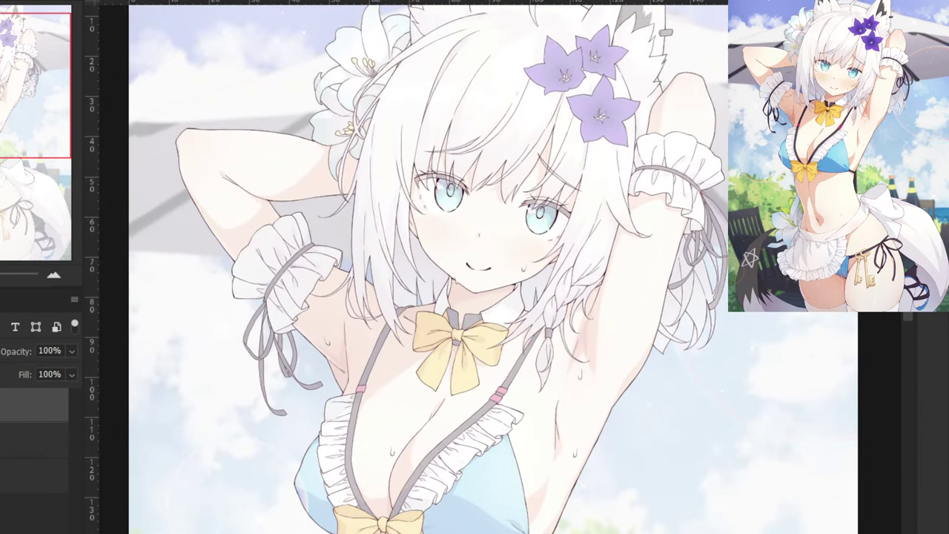
pyautogui.moveTo(399, 485); pyautogui.dragTo(351, 284)
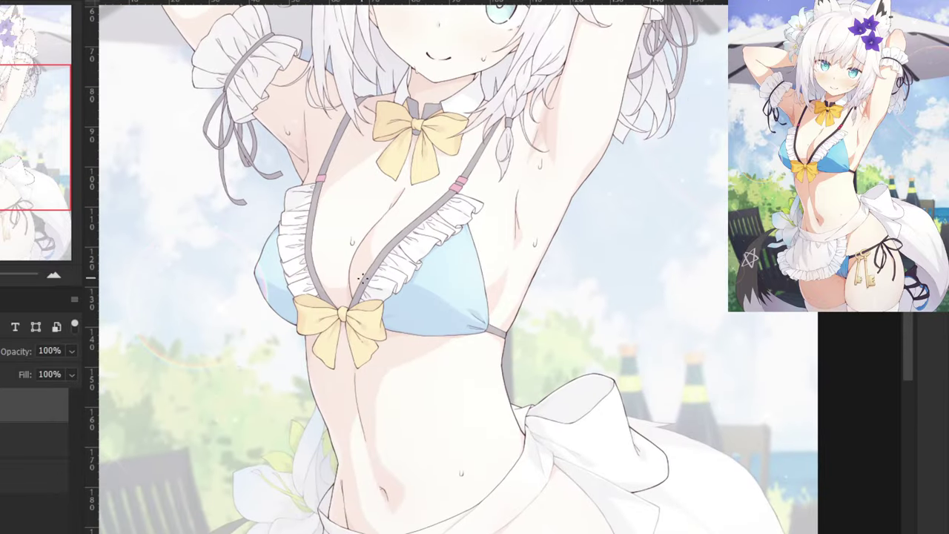
pyautogui.hotkey('ctrl', '-')
pyautogui.hotkey('ctrl', '-')
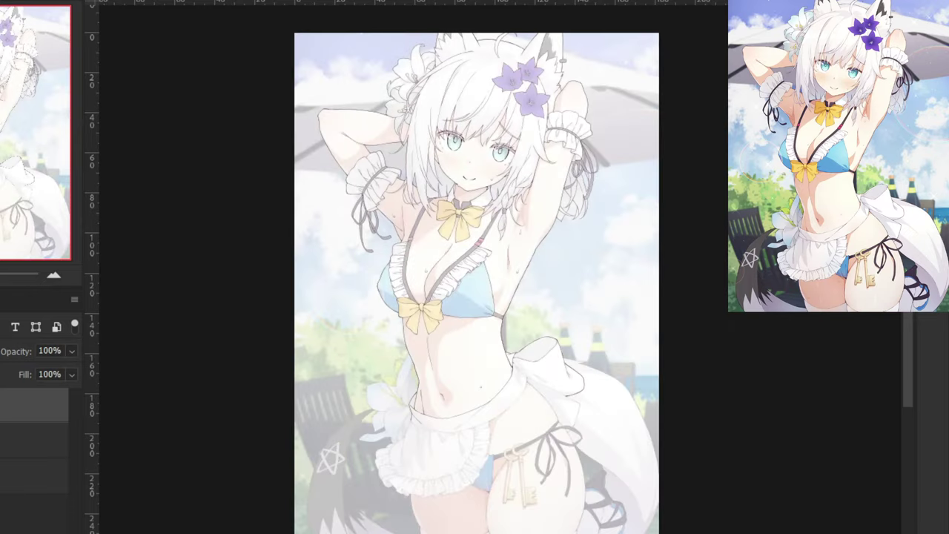
pyautogui.hotkey('ctrl', '+')
pyautogui.hotkey('ctrl', '+')
pyautogui.hotkey('ctrl', '+')
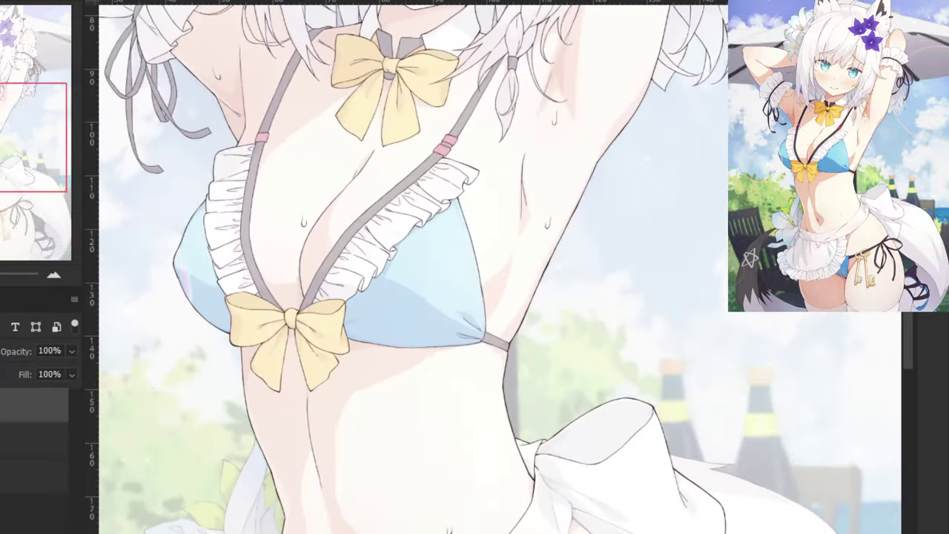
# Continue inking the fold line below the bow's rim down to the fork of the two knot creases.
pyautogui.moveTo(499, 376); pyautogui.dragTo(421, 197)
pyautogui.hotkey('ctrl', '+')
pyautogui.scroll(6, 509, 80)
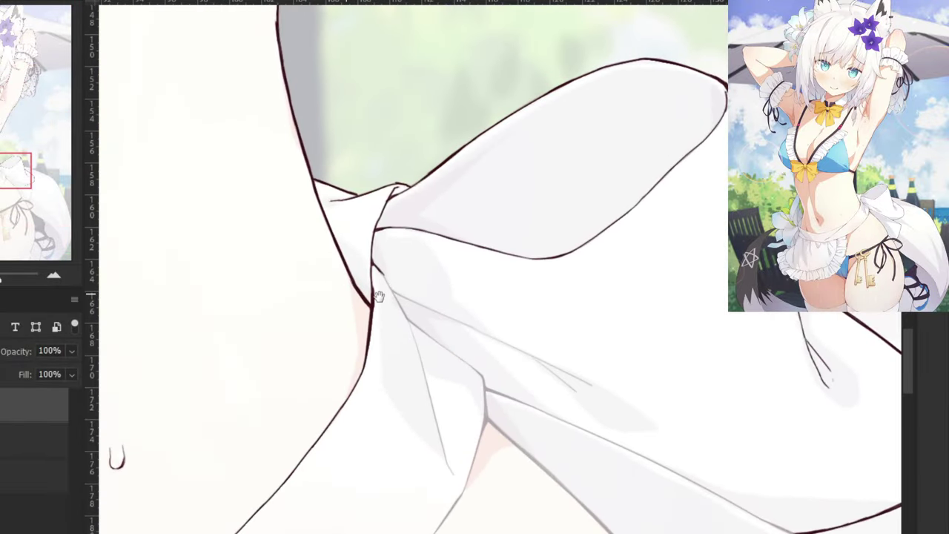
pyautogui.moveTo(492, 263); pyautogui.dragTo(545, 356)
pyautogui.hotkey('ctrl', 'z')
pyautogui.moveTo(517, 298); pyautogui.dragTo(553, 364)
pyautogui.hotkey('ctrl', 'z')
pyautogui.moveTo(528, 320); pyautogui.dragTo(555, 370)
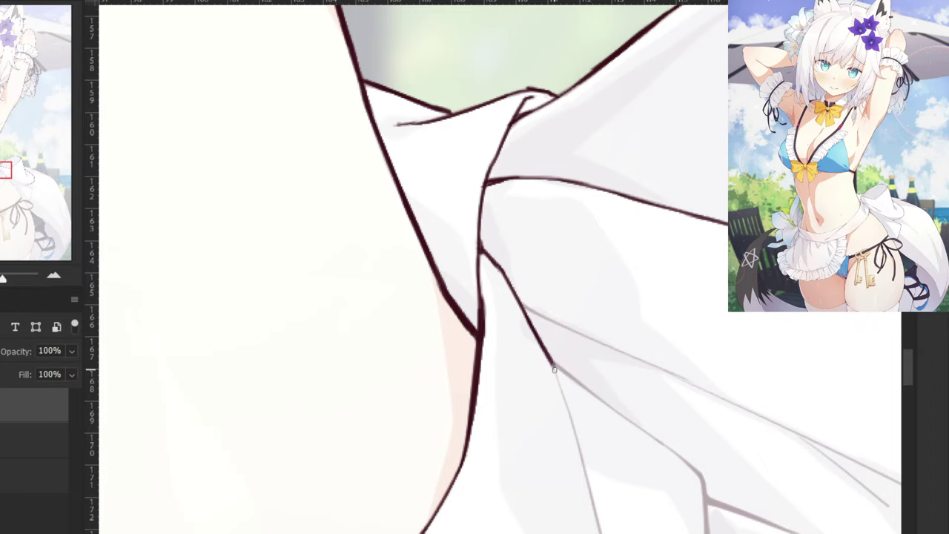
# Ink the upper half of the long crease running down the apron band from the fork.
pyautogui.moveTo(557, 428); pyautogui.dragTo(474, 205)
pyautogui.moveTo(464, 130); pyautogui.dragTo(494, 235)
pyautogui.hotkey('ctrl', 'z')
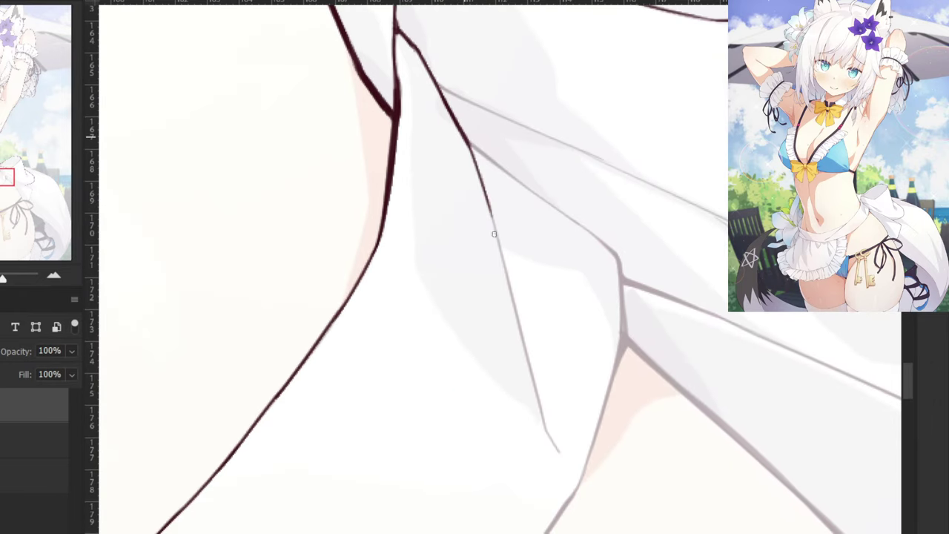
pyautogui.moveTo(489, 202)
pyautogui.mouseDown()
pyautogui.moveTo(527, 348)
pyautogui.moveTo(521, 331)
pyautogui.moveTo(523, 340)
pyautogui.mouseUp()
pyautogui.hotkey('ctrl', 'z')
pyautogui.hotkey('ctrl', 'z')
pyautogui.hotkey('ctrl', 'z')
pyautogui.moveTo(488, 208); pyautogui.dragTo(519, 333)
# Ink the lower half of the apron band's long crease, including its short hooked tip.
pyautogui.moveTo(500, 250); pyautogui.dragTo(533, 380)
pyautogui.hotkey('ctrl', 'z')
pyautogui.moveTo(505, 270); pyautogui.dragTo(544, 423)
pyautogui.hotkey('ctrl', 'z')
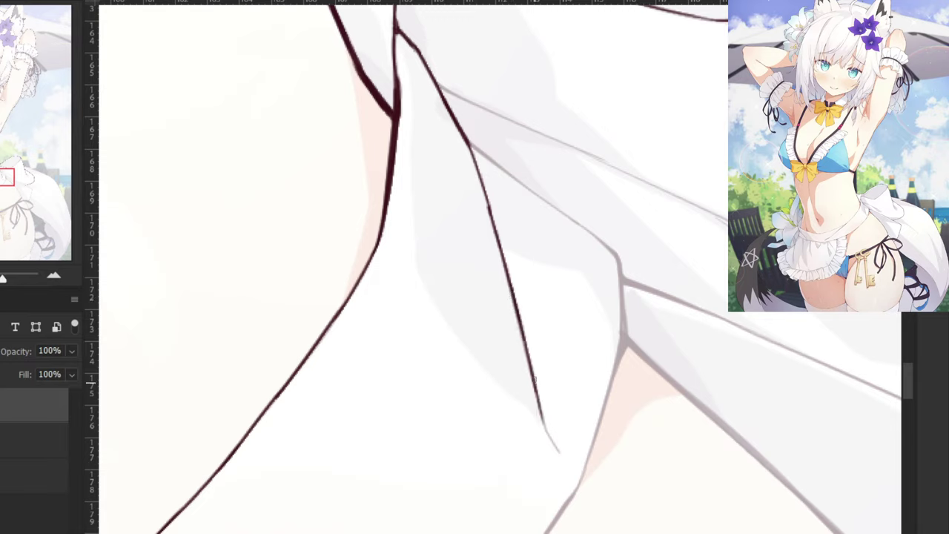
pyautogui.moveTo(533, 375); pyautogui.dragTo(556, 446)
pyautogui.hotkey('ctrl', 'z')
pyautogui.moveTo(540, 407); pyautogui.dragTo(559, 454)
# Ink the band's other fold line from the fork, slanting toward the corner where the hanging tie begins.
pyautogui.moveTo(469, 143); pyautogui.dragTo(512, 173)
pyautogui.hotkey('ctrl', 'z')
pyautogui.moveTo(467, 141); pyautogui.dragTo(530, 188)
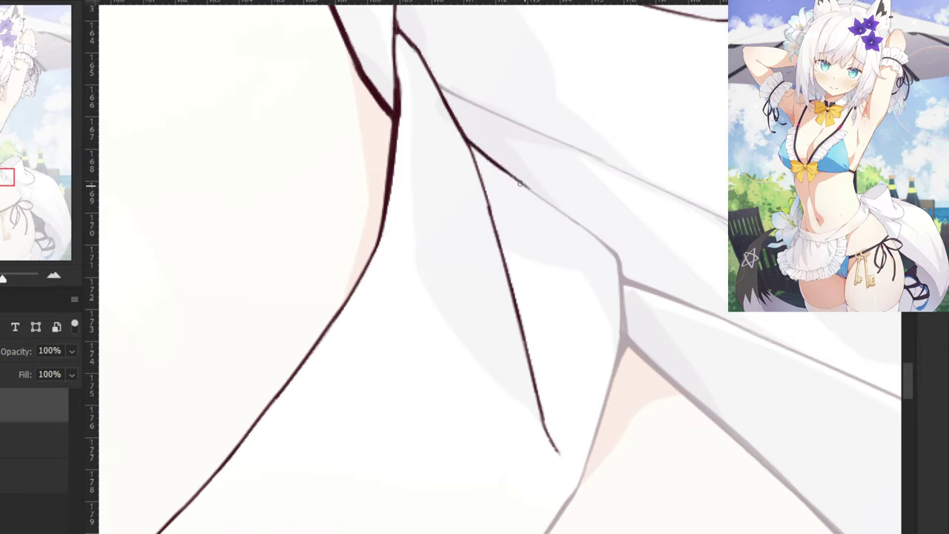
pyautogui.moveTo(488, 156); pyautogui.dragTo(560, 214)
pyautogui.hotkey('ctrl', 'z')
pyautogui.moveTo(504, 171); pyautogui.dragTo(585, 231)
pyautogui.moveTo(547, 200); pyautogui.dragTo(600, 243)
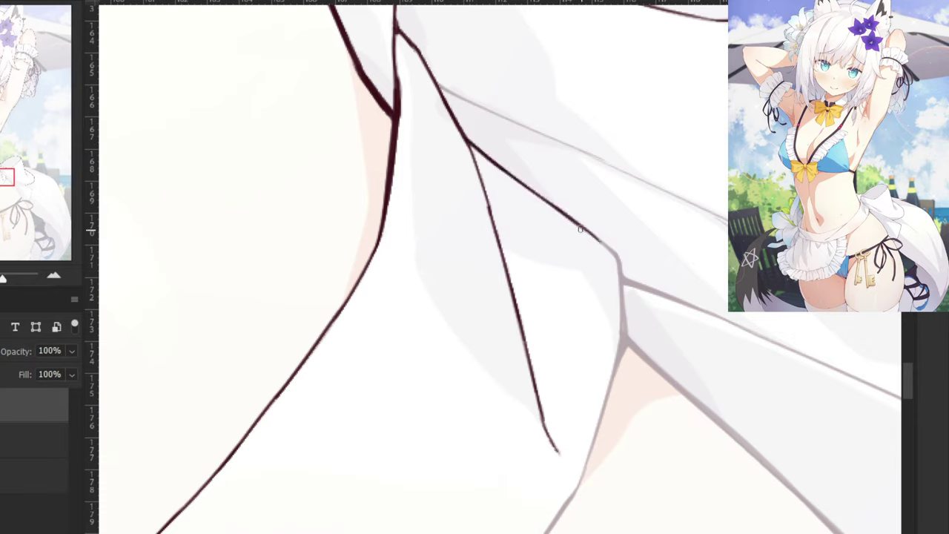
# Ink the outer edge of the waistband's knot fold around its angular bend with dark line strokes.
pyautogui.moveTo(563, 214)
pyautogui.mouseDown()
pyautogui.moveTo(621, 257)
pyautogui.moveTo(623, 307)
pyautogui.mouseUp()
pyautogui.hotkey('ctrl', 'z')
pyautogui.hotkey('ctrl', 'z')
pyautogui.moveTo(617, 259); pyautogui.dragTo(622, 299)
pyautogui.moveTo(617, 258); pyautogui.dragTo(618, 342)
pyautogui.hotkey('ctrl', 'z')
pyautogui.moveTo(620, 275); pyautogui.dragTo(619, 355)
pyautogui.moveTo(623, 298); pyautogui.dragTo(613, 373)
pyautogui.moveTo(622, 330); pyautogui.dragTo(612, 377)
pyautogui.hotkey('ctrl', 'z')
pyautogui.hotkey('ctrl', 'z')
pyautogui.hotkey('ctrl', 'z')
# Ink the edge running down from the knot fold's bend along the skin and thicken the line at the bend.
pyautogui.moveTo(624, 312); pyautogui.dragTo(586, 467)
pyautogui.moveTo(604, 413); pyautogui.dragTo(581, 479)
pyautogui.hotkey('ctrl', 'z')
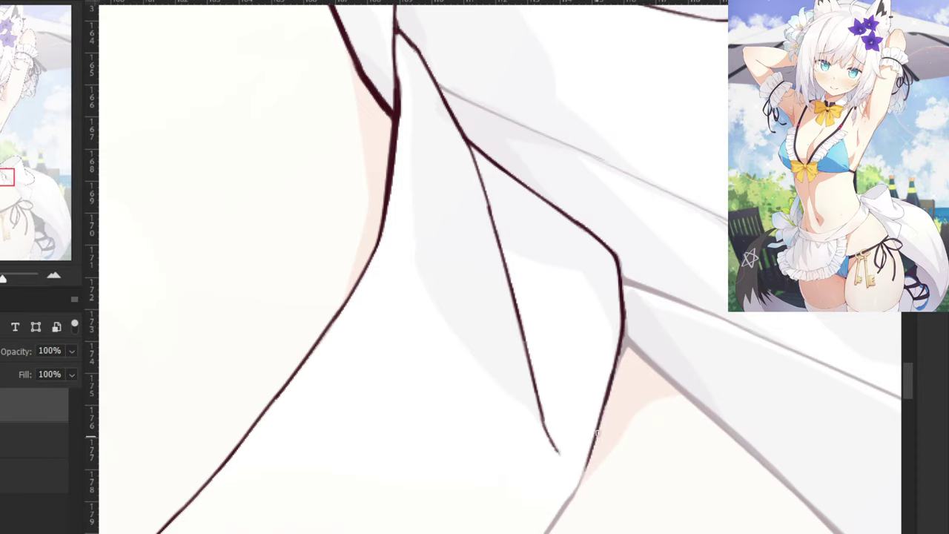
pyautogui.moveTo(598, 431); pyautogui.dragTo(577, 492)
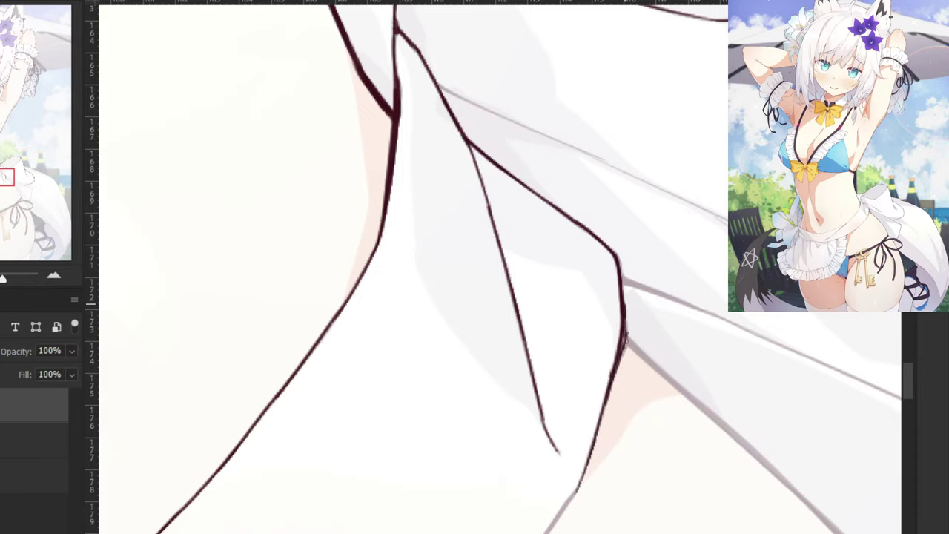
pyautogui.moveTo(624, 315); pyautogui.dragTo(617, 363)
pyautogui.moveTo(624, 315); pyautogui.dragTo(624, 353)
# Continue the waistband's lower edge line from below the knot fold around its slight kink toward the hip.
pyautogui.hotkey('ctrl', '-')
pyautogui.moveTo(502, 398); pyautogui.dragTo(603, 297)
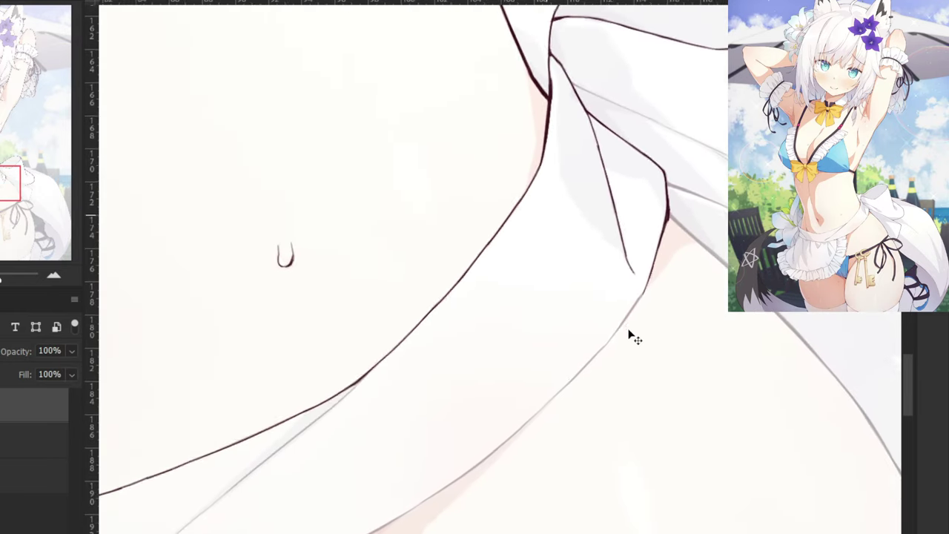
pyautogui.scroll(3, 629, 336)
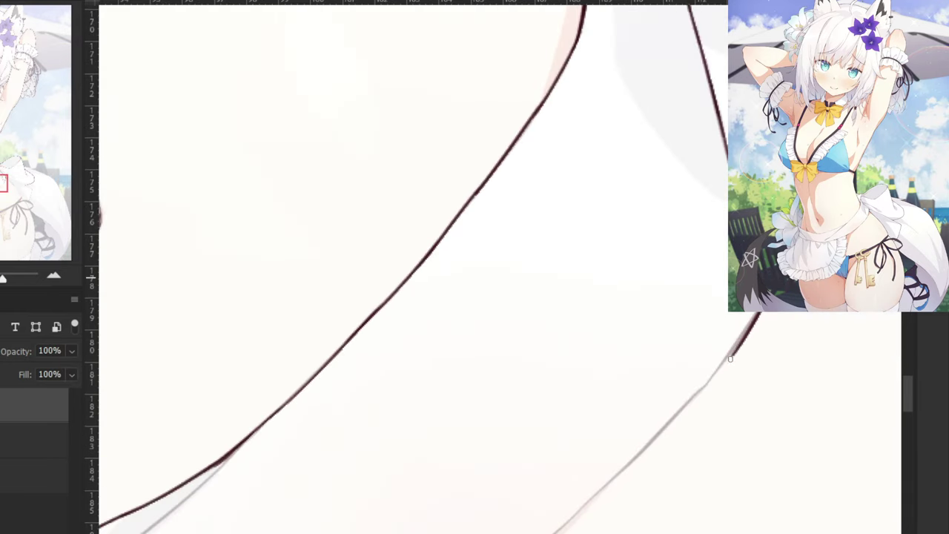
pyautogui.hotkey('ctrl', 'z')
pyautogui.moveTo(764, 305); pyautogui.dragTo(710, 382)
pyautogui.moveTo(745, 330)
pyautogui.mouseDown()
pyautogui.moveTo(707, 386)
pyautogui.moveTo(636, 455)
pyautogui.mouseUp()
pyautogui.hotkey('ctrl', 'z')
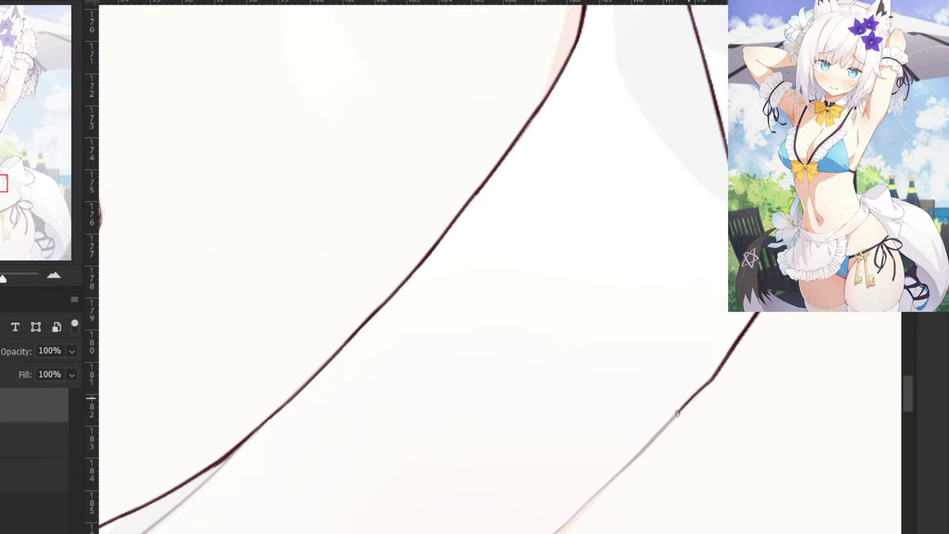
pyautogui.moveTo(689, 400)
pyautogui.mouseDown()
pyautogui.moveTo(638, 453)
pyautogui.moveTo(694, 396)
pyautogui.moveTo(628, 464)
pyautogui.mouseUp()
pyautogui.hotkey('ctrl', 'z')
pyautogui.hotkey('ctrl', '-')
pyautogui.hotkey('ctrl', '-')
pyautogui.hotkey('ctrl', 'z')
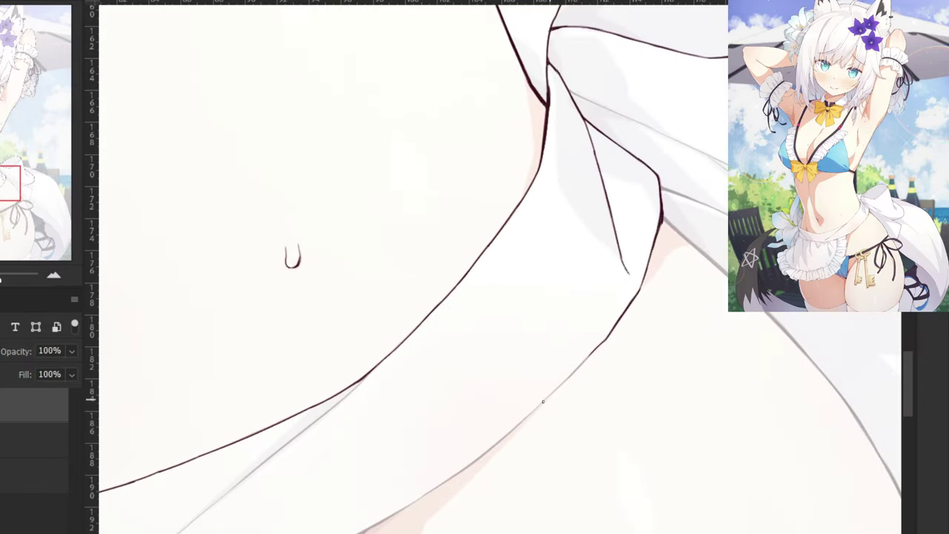
# Trace the waistband's lower edge from the kink diagonally down to where the skin shadow begins.
pyautogui.hotkey('ctrl', '+')
pyautogui.hotkey('ctrl', '+')
pyautogui.moveTo(691, 396); pyautogui.dragTo(597, 492)
pyautogui.hotkey('ctrl', 'z')
pyautogui.moveTo(568, 461); pyautogui.dragTo(559, 338)
pyautogui.hotkey('ctrl', 'z')
pyautogui.moveTo(682, 274); pyautogui.dragTo(593, 362)
pyautogui.hotkey('ctrl', 'z')
pyautogui.hotkey('ctrl', 'z')
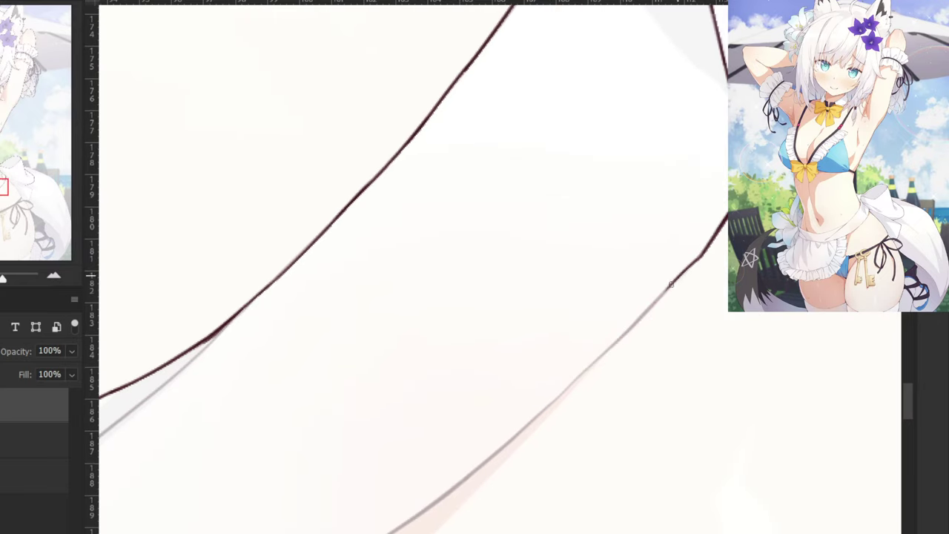
pyautogui.moveTo(682, 278)
pyautogui.mouseDown()
pyautogui.moveTo(585, 369)
pyautogui.moveTo(567, 374)
pyautogui.moveTo(561, 399)
pyautogui.moveTo(593, 370)
pyautogui.moveTo(565, 393)
pyautogui.mouseUp()
pyautogui.hotkey('ctrl', 'z')
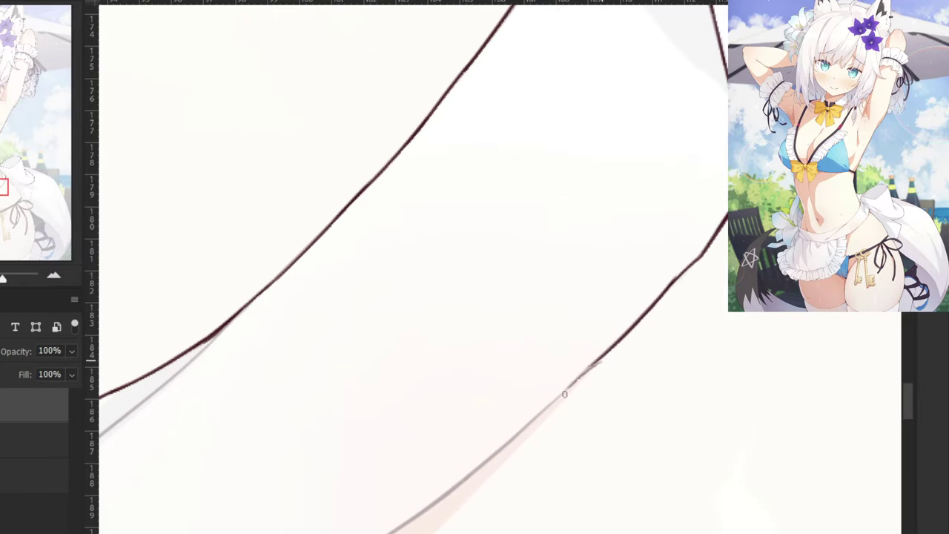
pyautogui.moveTo(597, 364); pyautogui.dragTo(559, 397)
pyautogui.moveTo(600, 356); pyautogui.dragTo(573, 385)
# Ink the stretch of the waistband's lower edge beside the upper part of the hip's skin shadow.
pyautogui.hotkey('ctrl', '-')
pyautogui.moveTo(445, 332)
pyautogui.mouseDown()
pyautogui.moveTo(474, 332)
pyautogui.moveTo(551, 304)
pyautogui.mouseUp()
pyautogui.hotkey('ctrl', '+')
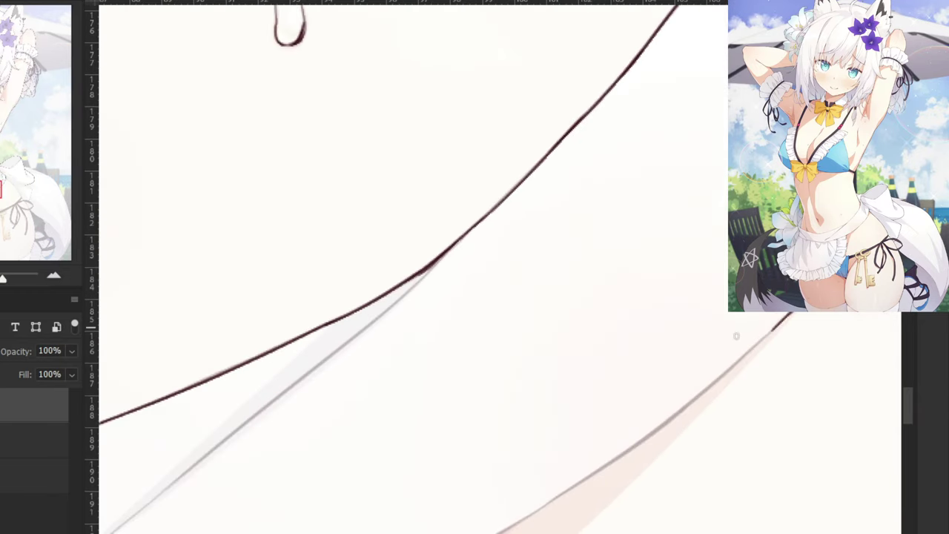
pyautogui.moveTo(781, 322)
pyautogui.mouseDown()
pyautogui.moveTo(734, 373)
pyautogui.moveTo(616, 449)
pyautogui.mouseUp()
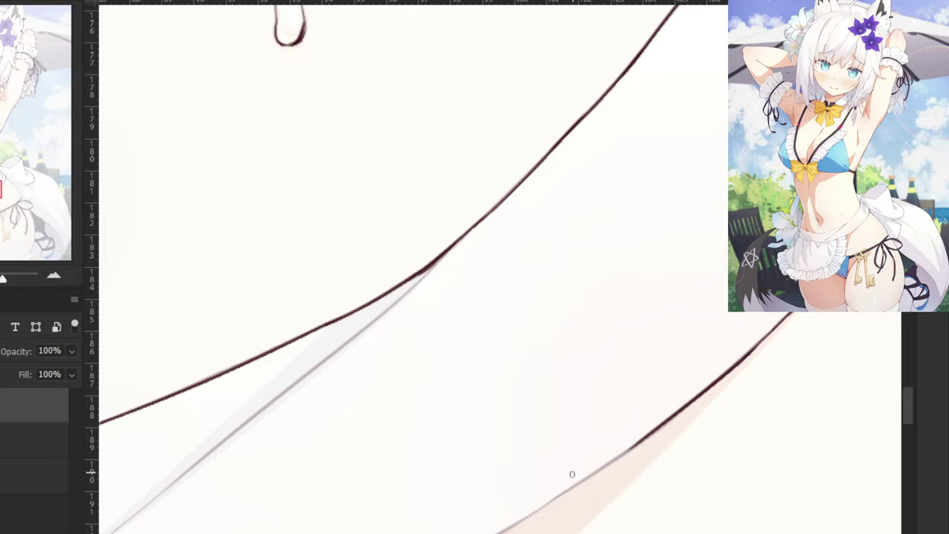
# Extend the waistband's lower edge to the upper corner of the apron's side frill and thicken the line at that corner.
pyautogui.moveTo(682, 409)
pyautogui.mouseDown()
pyautogui.moveTo(583, 481)
pyautogui.moveTo(617, 367)
pyautogui.moveTo(601, 417)
pyautogui.mouseUp()
pyautogui.hotkey('ctrl', 'z')
pyautogui.moveTo(653, 384); pyautogui.dragTo(562, 439)
pyautogui.hotkey('ctrl', 'z')
pyautogui.moveTo(625, 401); pyautogui.dragTo(569, 434)
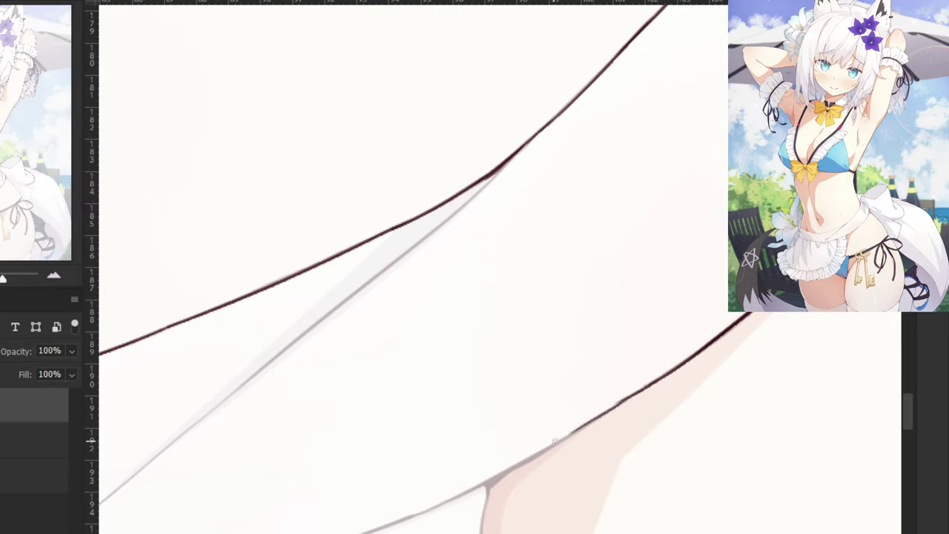
pyautogui.hotkey('ctrl', 'z')
pyautogui.moveTo(637, 394); pyautogui.dragTo(524, 460)
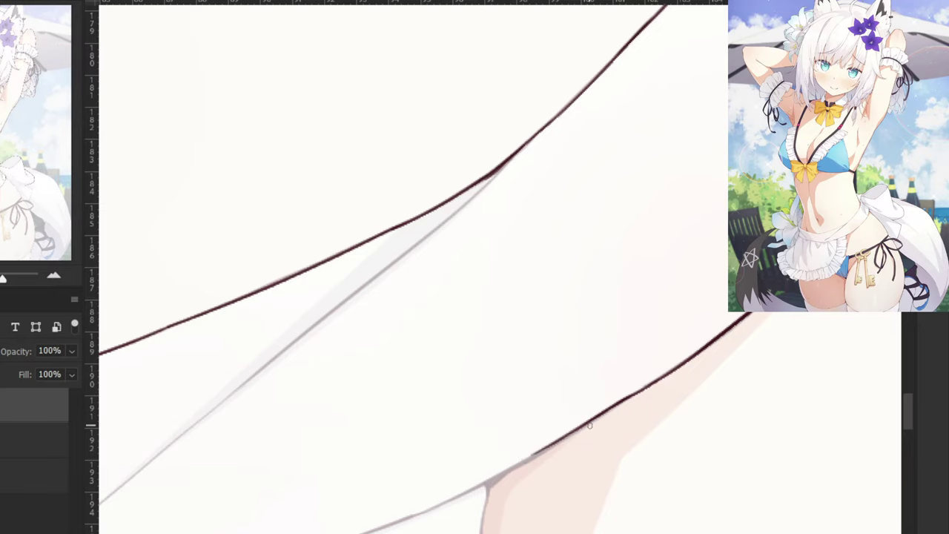
pyautogui.moveTo(580, 448); pyautogui.dragTo(484, 484)
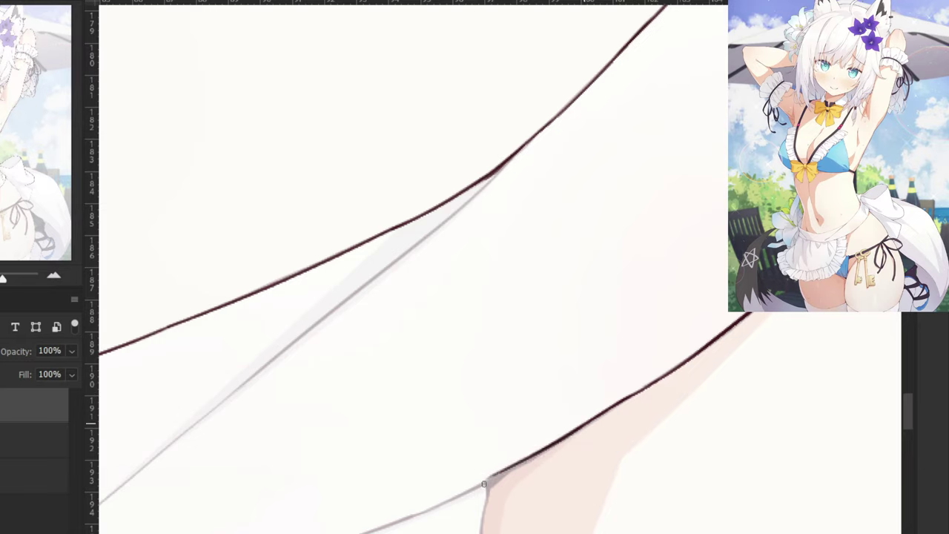
pyautogui.moveTo(575, 433)
pyautogui.mouseDown()
pyautogui.moveTo(491, 484)
pyautogui.moveTo(517, 460)
pyautogui.mouseUp()
pyautogui.hotkey('ctrl', 'z')
pyautogui.moveTo(416, 424); pyautogui.dragTo(601, 351)
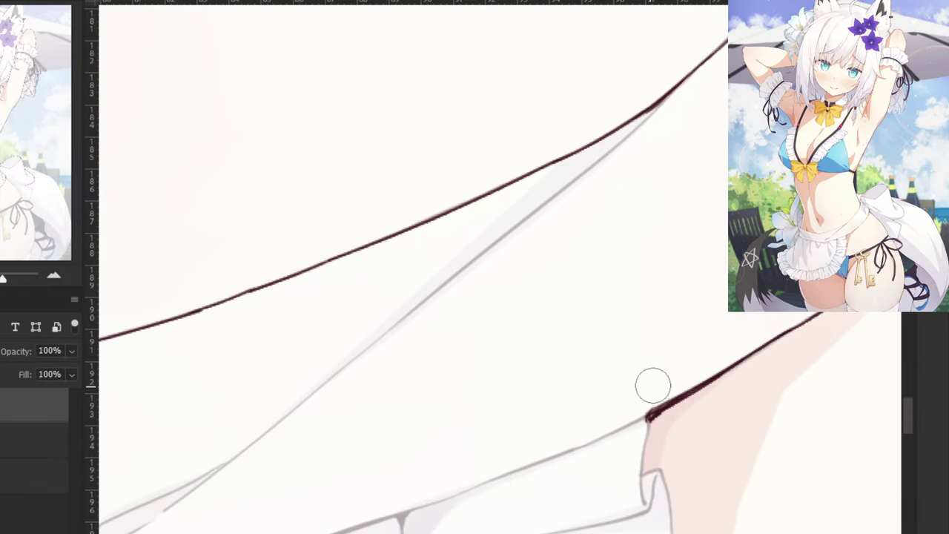
pyautogui.press('b')
# Ink the waistband edge past the thickened corner along the top of the apron's side frill.
pyautogui.moveTo(683, 393); pyautogui.dragTo(619, 426)
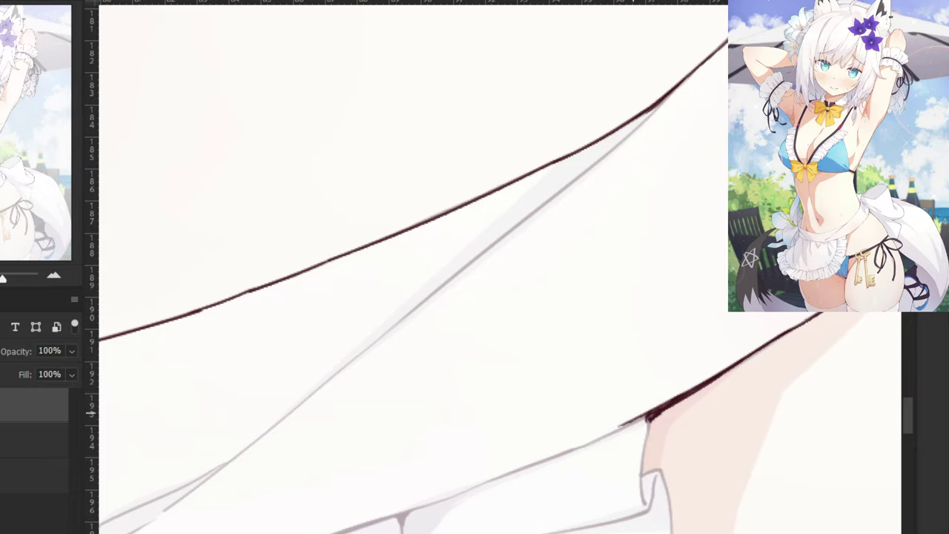
pyautogui.hotkey('ctrl', 'z')
pyautogui.moveTo(669, 401)
pyautogui.mouseDown()
pyautogui.moveTo(582, 441)
pyautogui.moveTo(599, 436)
pyautogui.mouseUp()
pyautogui.hotkey('ctrl', 'z')
pyautogui.moveTo(677, 397); pyautogui.dragTo(568, 449)
pyautogui.hotkey('ctrl', 'z')
pyautogui.hotkey('ctrl', 'z')
pyautogui.moveTo(683, 391); pyautogui.dragTo(595, 441)
pyautogui.moveTo(664, 406); pyautogui.dragTo(544, 460)
# Ink the upper part of the diagonal fold line branching off the waistband's top edge.
pyautogui.hotkey('ctrl', '-')
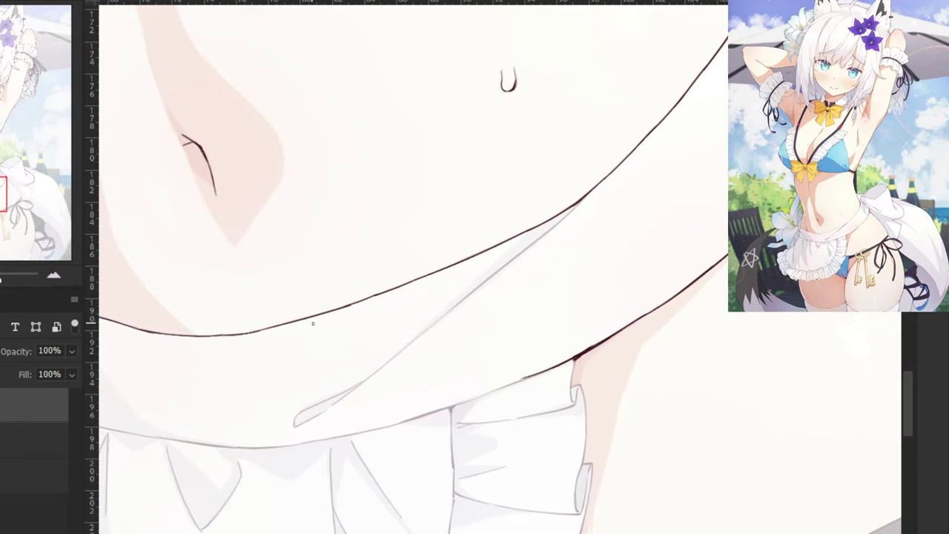
pyautogui.moveTo(368, 265); pyautogui.dragTo(463, 364)
pyautogui.hotkey('ctrl', 'z')
pyautogui.moveTo(677, 303); pyautogui.dragTo(615, 356)
pyautogui.hotkey('ctrl', 'z')
pyautogui.hotkey('ctrl', '+')
pyautogui.hotkey('ctrl', 'z')
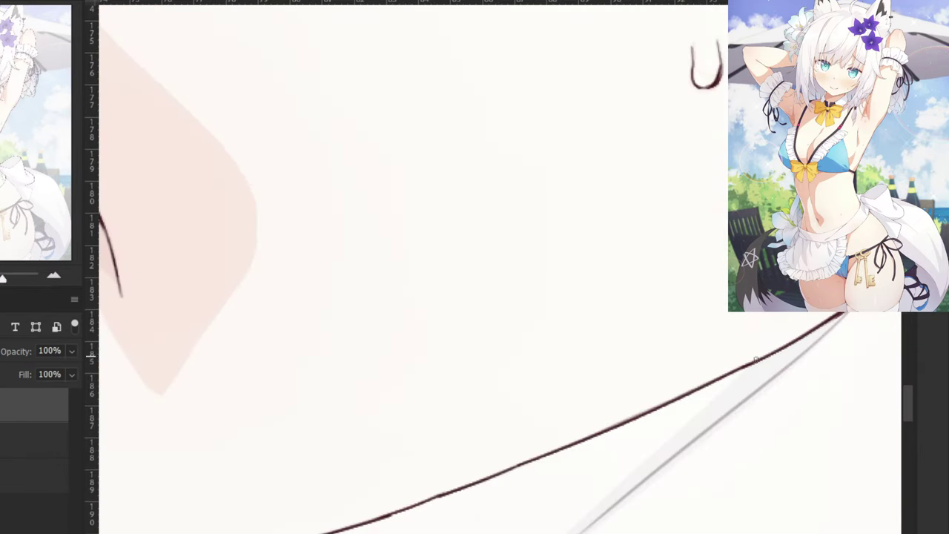
pyautogui.moveTo(848, 312)
pyautogui.mouseDown()
pyautogui.moveTo(749, 395)
pyautogui.moveTo(769, 385)
pyautogui.moveTo(758, 393)
pyautogui.moveTo(614, 344)
pyautogui.moveTo(541, 401)
pyautogui.mouseUp()
pyautogui.hotkey('ctrl', 'z')
pyautogui.hotkey('ctrl', 'z')
pyautogui.moveTo(615, 352); pyautogui.dragTo(500, 429)
# Continue the waistband's diagonal fold line down toward the small folded flap.
pyautogui.hotkey('ctrl', '-')
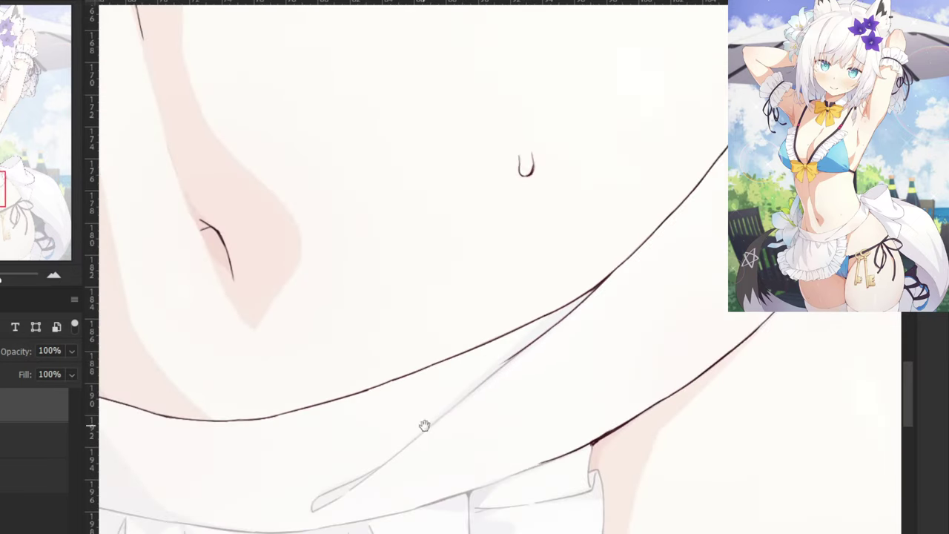
pyautogui.moveTo(425, 427); pyautogui.dragTo(498, 392)
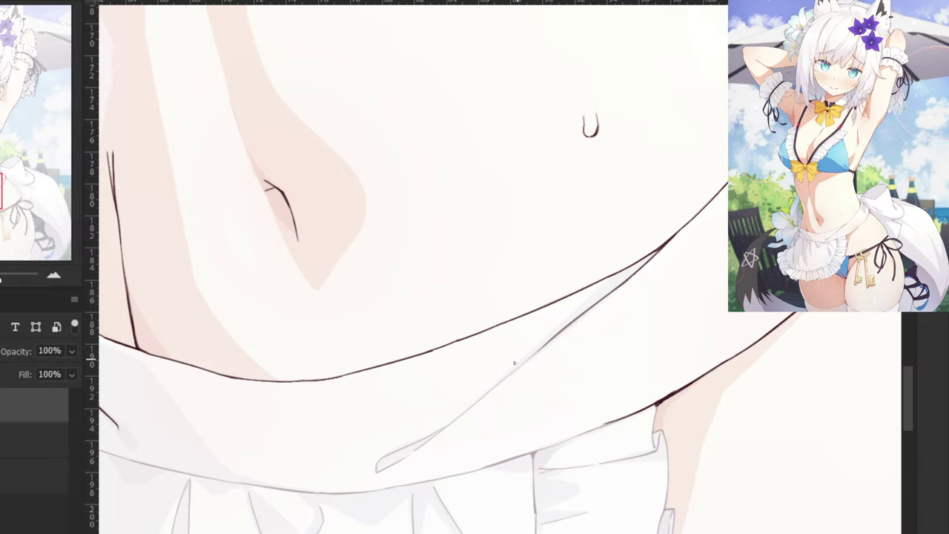
pyautogui.scroll(2, 514, 363)
pyautogui.moveTo(498, 451)
pyautogui.mouseDown()
pyautogui.moveTo(622, 319)
pyautogui.moveTo(597, 338)
pyautogui.moveTo(598, 396)
pyautogui.mouseUp()
pyautogui.press('e')
pyautogui.press('b')
pyautogui.moveTo(640, 347); pyautogui.dragTo(518, 441)
pyautogui.hotkey('ctrl', 'z')
pyautogui.moveTo(640, 347)
pyautogui.mouseDown()
pyautogui.moveTo(511, 446)
pyautogui.moveTo(522, 442)
pyautogui.mouseUp()
pyautogui.hotkey('ctrl', 'z')
pyautogui.moveTo(565, 405); pyautogui.dragTo(480, 476)
pyautogui.hotkey('ctrl', 'z')
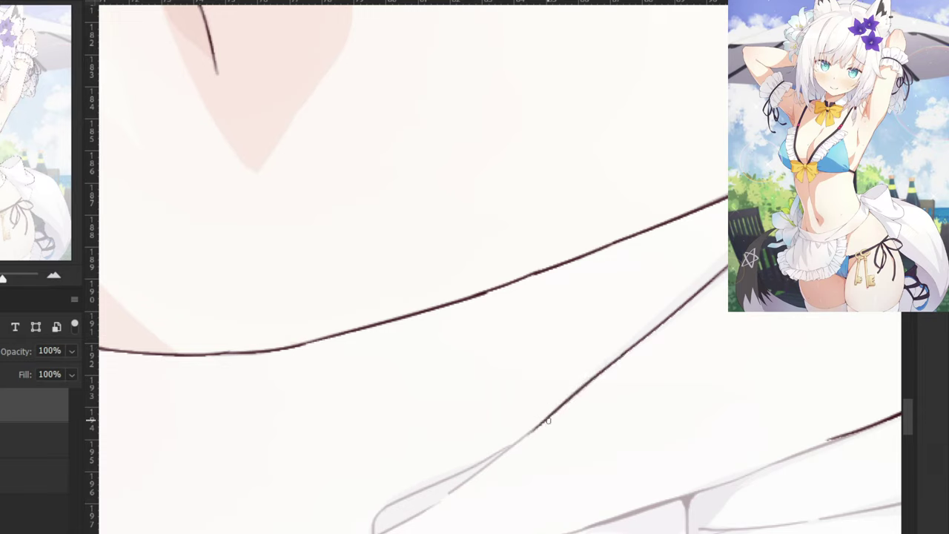
# Outline the small folded flap with its rounded tip at the lower end of the diagonal fold line.
pyautogui.moveTo(548, 420); pyautogui.dragTo(454, 494)
pyautogui.moveTo(496, 456); pyautogui.dragTo(450, 495)
pyautogui.hotkey('ctrl', 'z')
pyautogui.hotkey('ctrl', 'z')
pyautogui.moveTo(557, 408); pyautogui.dragTo(464, 488)
pyautogui.hotkey('ctrl', 'z')
pyautogui.hotkey('ctrl', 'z')
pyautogui.hotkey('ctrl', 'z')
pyautogui.moveTo(549, 417); pyautogui.dragTo(450, 495)
pyautogui.hotkey('ctrl', 'z')
pyautogui.moveTo(458, 460)
pyautogui.mouseDown()
pyautogui.moveTo(509, 424)
pyautogui.moveTo(569, 417)
pyautogui.moveTo(451, 480)
pyautogui.moveTo(448, 499)
pyautogui.mouseUp()
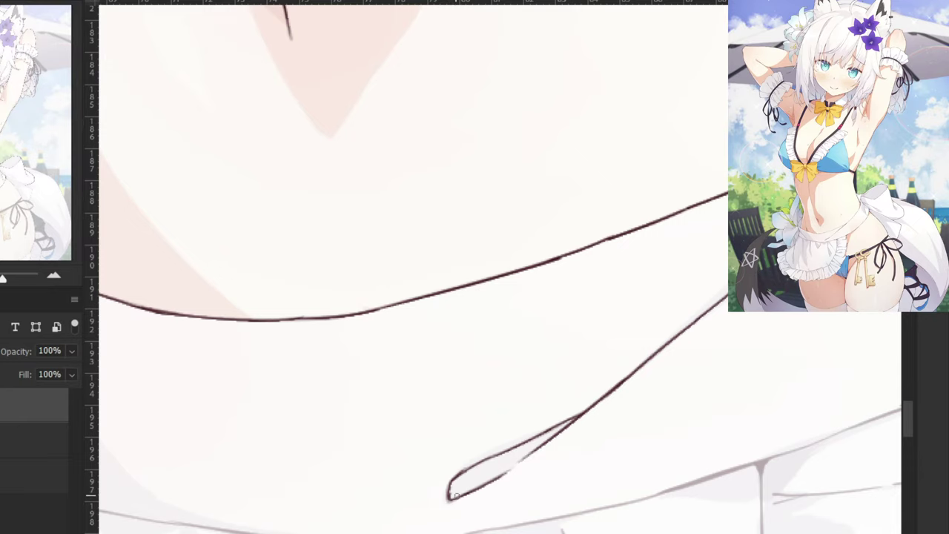
# Ink the waistband's lower corner beside the white flower and the start of its bottom edge.
pyautogui.hotkey('ctrl', '-')
pyautogui.hotkey('ctrl', '-')
pyautogui.hotkey('ctrl', '-')
pyautogui.hotkey('ctrl', '-')
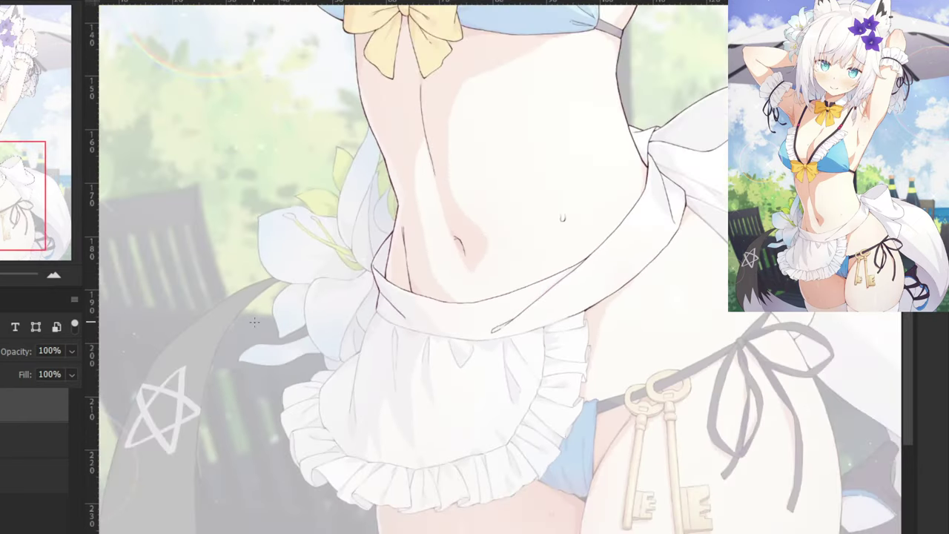
pyautogui.hotkey('ctrl', ',')
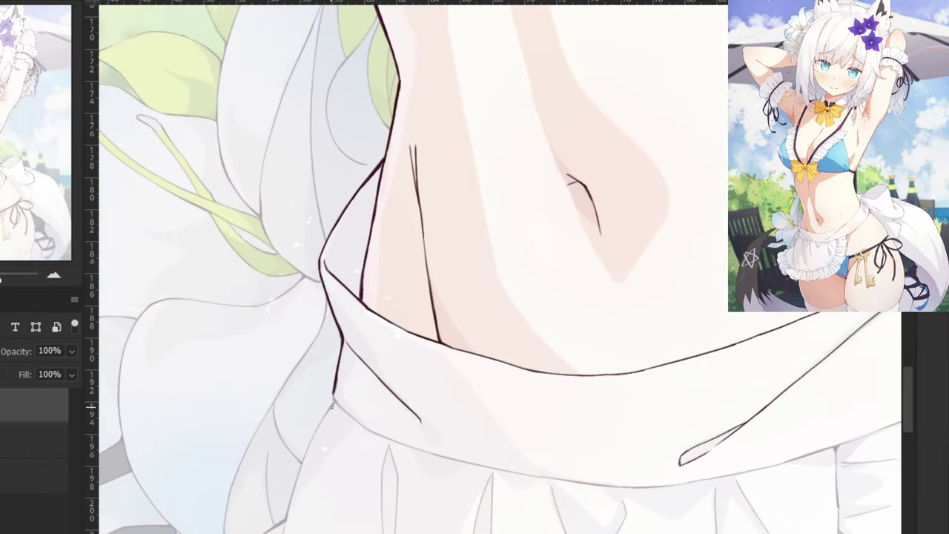
pyautogui.moveTo(333, 396); pyautogui.dragTo(337, 402)
pyautogui.hotkey('ctrl', '+')
pyautogui.moveTo(285, 449)
pyautogui.mouseDown()
pyautogui.moveTo(324, 433)
pyautogui.moveTo(391, 376)
pyautogui.mouseUp()
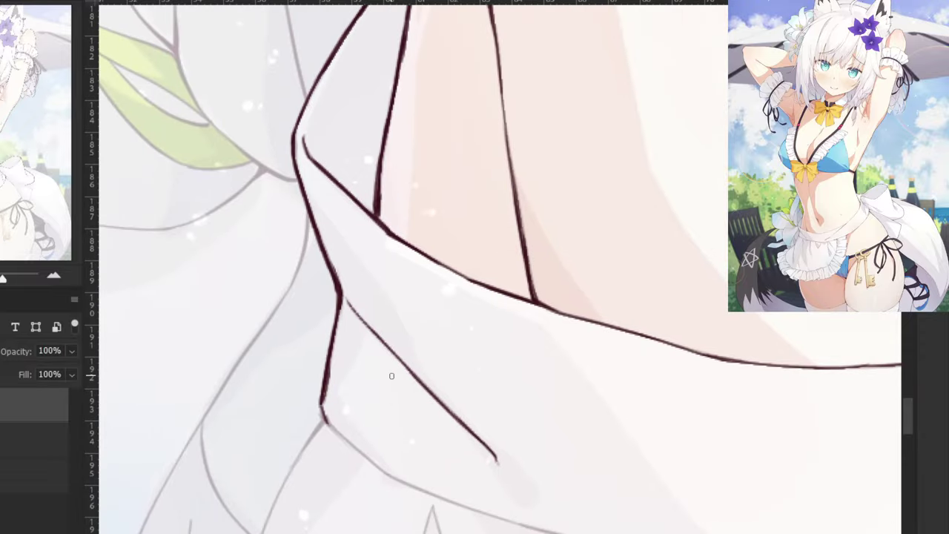
pyautogui.moveTo(321, 404); pyautogui.dragTo(386, 471)
pyautogui.moveTo(329, 422); pyautogui.dragTo(395, 478)
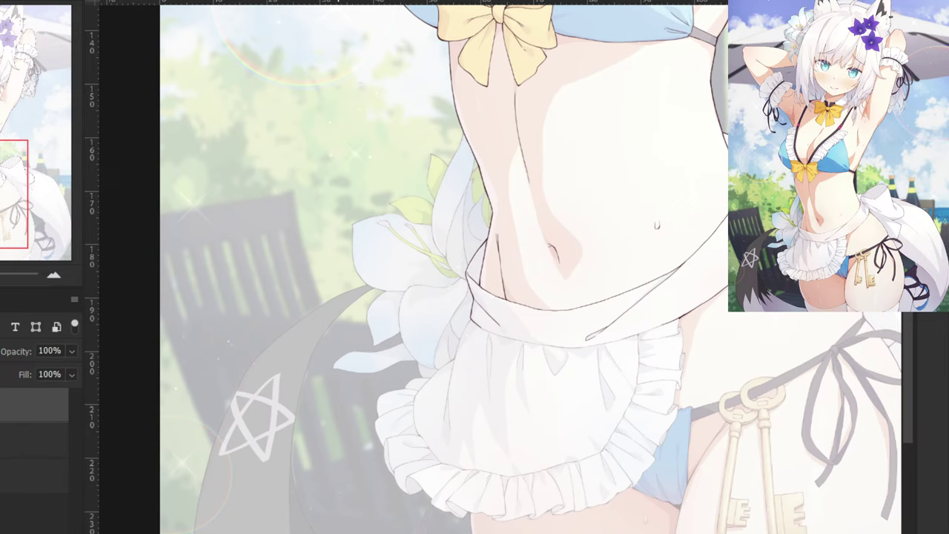
# Extend the waistband's bottom edge from the corner beside the flower past the apron's first pleat.
pyautogui.hotkey('ctrl', '+')
pyautogui.hotkey('ctrl', '+')
pyautogui.hotkey('ctrl', '+')
pyautogui.moveTo(402, 411); pyautogui.dragTo(290, 405)
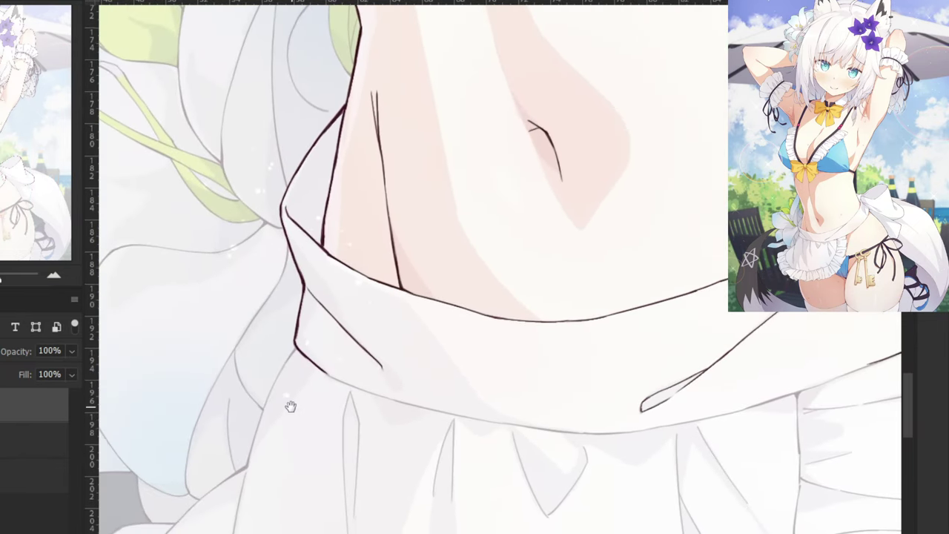
pyautogui.hotkey('ctrl', '+')
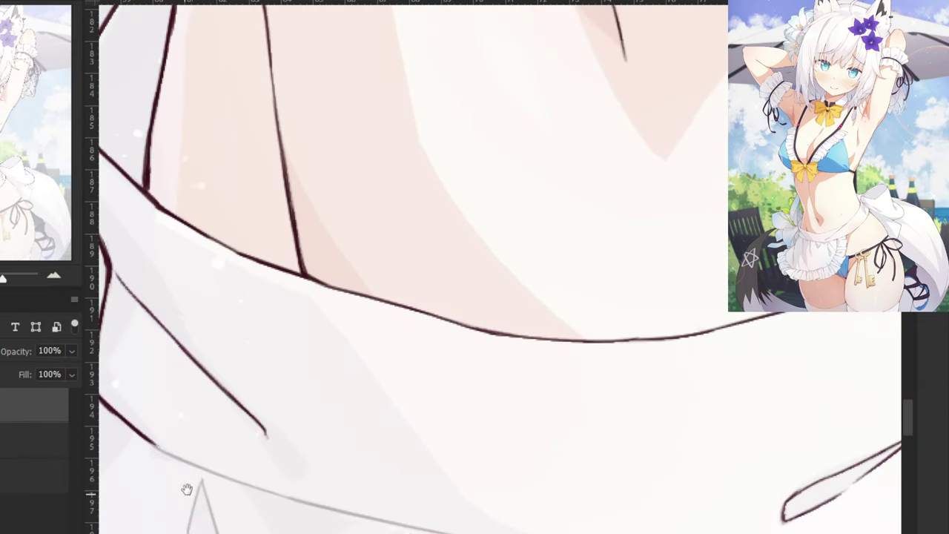
pyautogui.moveTo(187, 490); pyautogui.dragTo(237, 433)
pyautogui.moveTo(197, 383); pyautogui.dragTo(256, 413)
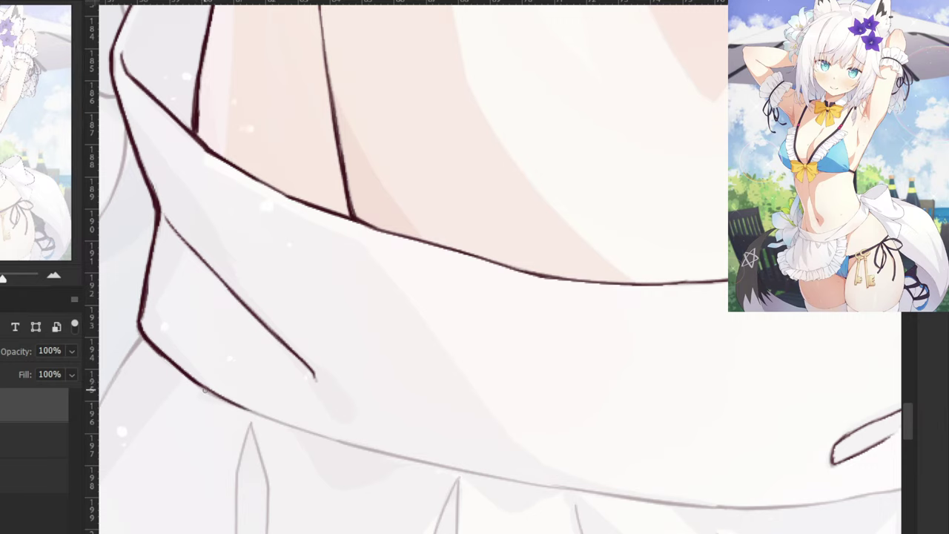
pyautogui.moveTo(204, 388); pyautogui.dragTo(418, 461)
pyautogui.hotkey('ctrl', 'z')
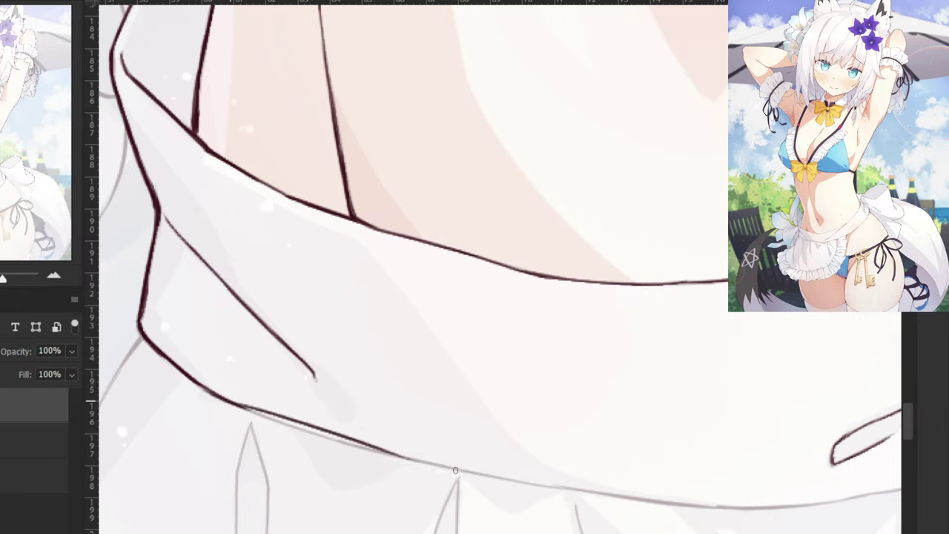
pyautogui.hotkey('ctrl', 'z')
pyautogui.moveTo(225, 401)
pyautogui.mouseDown()
pyautogui.moveTo(414, 459)
pyautogui.moveTo(378, 455)
pyautogui.mouseUp()
pyautogui.hotkey('ctrl', 'z')
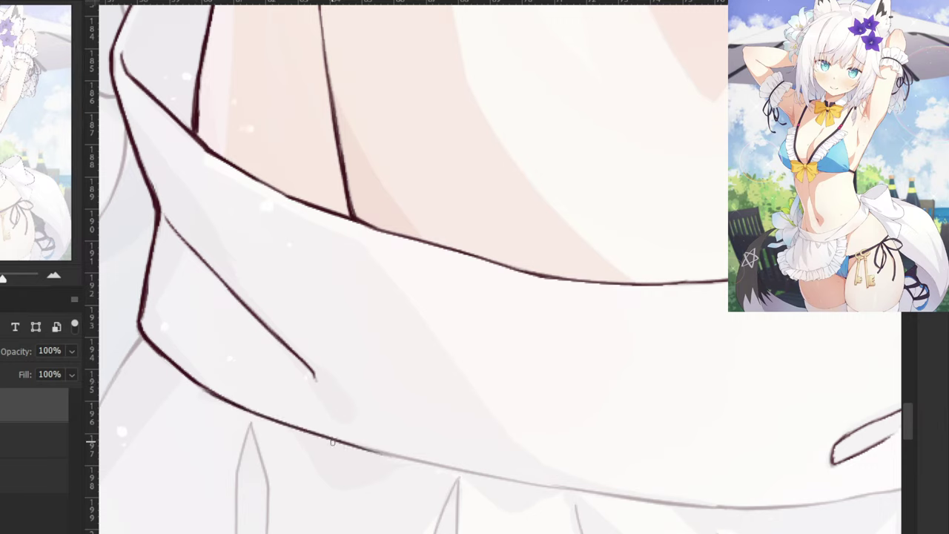
# Trace the waistband's bottom edge onward past the apron's second pleat toward the middle of the waist.
pyautogui.moveTo(304, 433); pyautogui.dragTo(482, 474)
pyautogui.hotkey('ctrl', 'z')
pyautogui.hotkey('ctrl', 'z')
pyautogui.moveTo(341, 444); pyautogui.dragTo(540, 483)
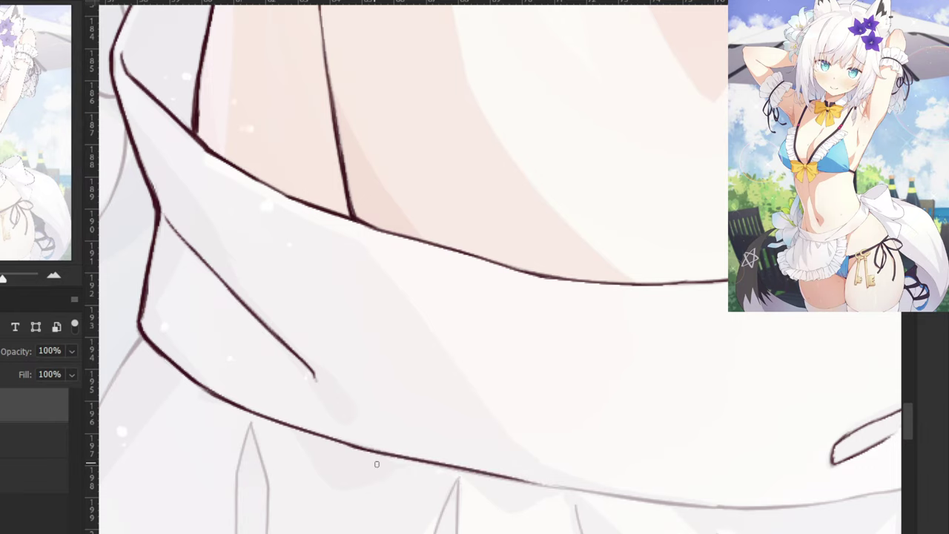
# Ink the waistband's bottom edge from the side frill across its vertical seam to beneath the small folded flap.
pyautogui.moveTo(657, 381); pyautogui.dragTo(584, 399)
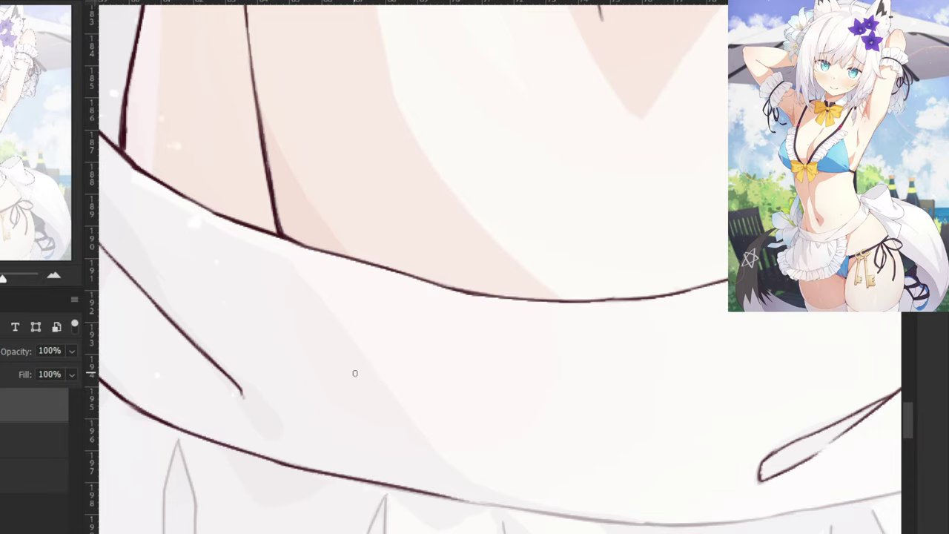
pyautogui.moveTo(544, 399)
pyautogui.mouseDown()
pyautogui.moveTo(408, 399)
pyautogui.moveTo(650, 396)
pyautogui.mouseUp()
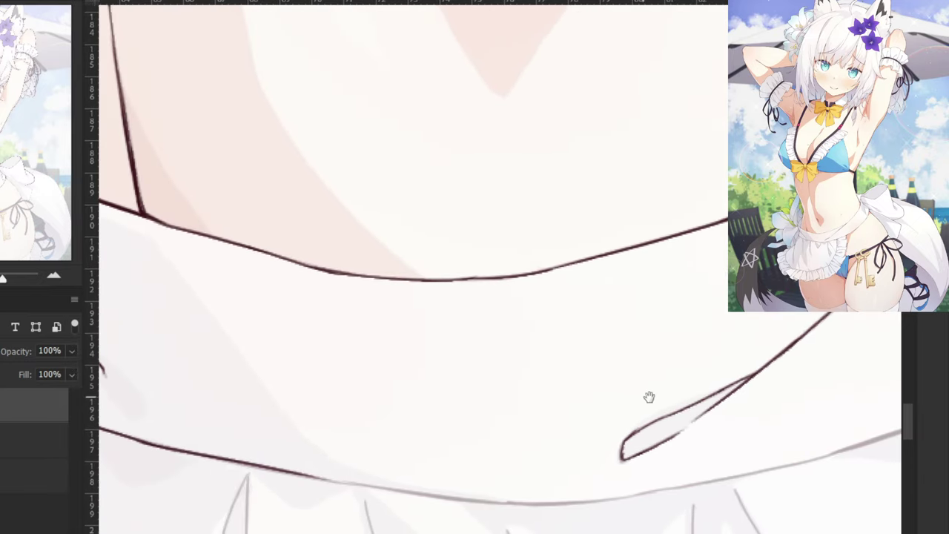
pyautogui.moveTo(838, 382)
pyautogui.mouseDown()
pyautogui.moveTo(532, 411)
pyautogui.moveTo(678, 377)
pyautogui.moveTo(691, 379)
pyautogui.moveTo(523, 424)
pyautogui.mouseUp()
pyautogui.hotkey('ctrl', 'z')
pyautogui.moveTo(638, 382); pyautogui.dragTo(497, 435)
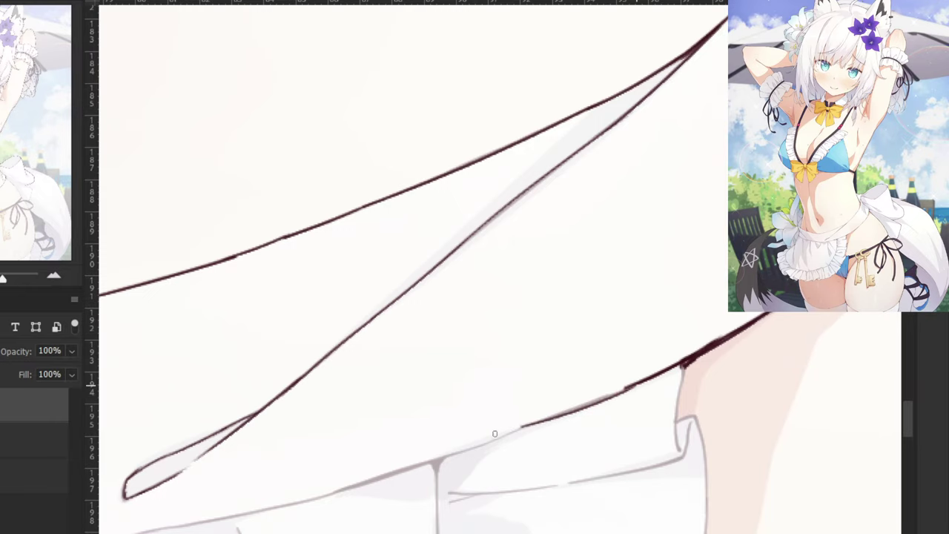
pyautogui.hotkey('ctrl', 'z')
pyautogui.moveTo(635, 382)
pyautogui.mouseDown()
pyautogui.moveTo(485, 432)
pyautogui.moveTo(560, 416)
pyautogui.mouseUp()
pyautogui.hotkey('ctrl', 'z')
pyautogui.press('e')
pyautogui.press('b')
pyautogui.moveTo(649, 402); pyautogui.dragTo(495, 456)
pyautogui.moveTo(565, 434)
pyautogui.mouseDown()
pyautogui.moveTo(463, 465)
pyautogui.moveTo(569, 406)
pyautogui.moveTo(592, 420)
pyautogui.moveTo(501, 444)
pyautogui.mouseUp()
pyautogui.hotkey('ctrl', 'z')
pyautogui.moveTo(591, 419); pyautogui.dragTo(496, 442)
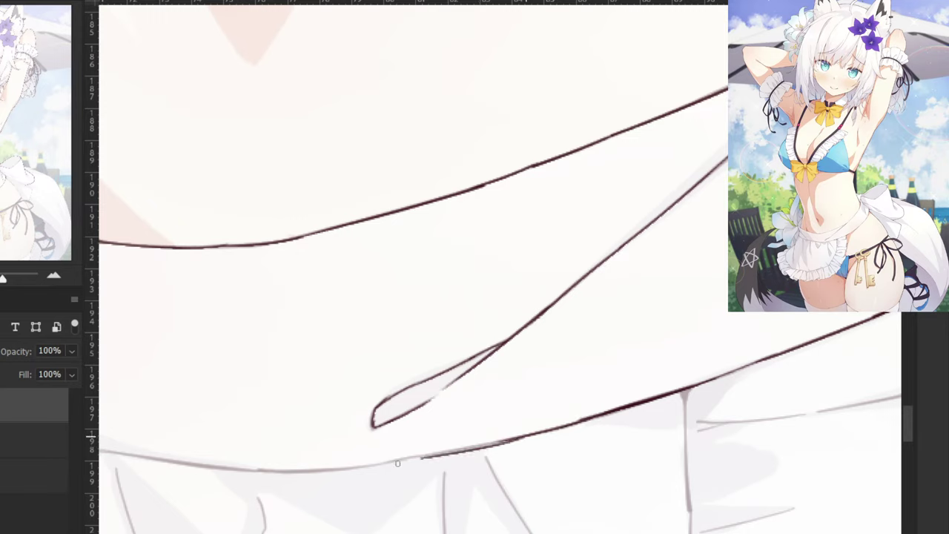
# Extend the waistband's bottom edge beneath the small folded flap toward its lowest point.
pyautogui.moveTo(511, 445); pyautogui.dragTo(405, 456)
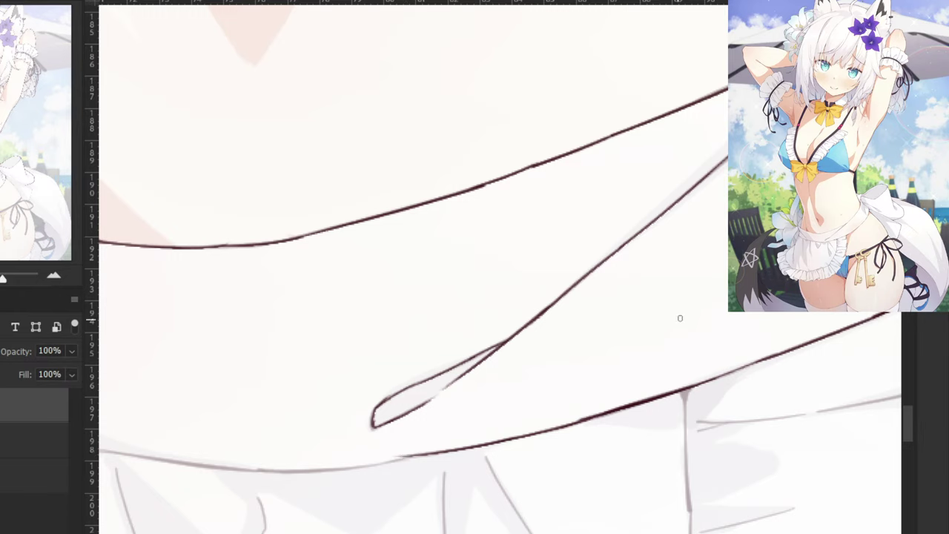
pyautogui.moveTo(436, 360); pyautogui.dragTo(601, 350)
pyautogui.press('e')
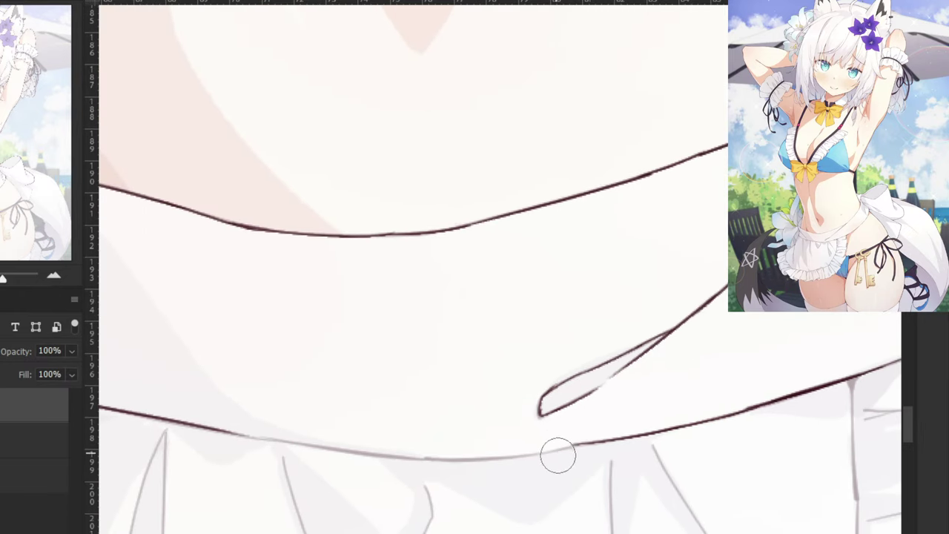
pyautogui.moveTo(577, 446); pyautogui.dragTo(512, 454)
# Close the remaining gap in the waistband's bottom edge by inking across its lowest point above the triangular fold.
pyautogui.moveTo(212, 428); pyautogui.dragTo(342, 449)
pyautogui.hotkey('ctrl', 'z')
pyautogui.moveTo(265, 441); pyautogui.dragTo(371, 453)
pyautogui.moveTo(294, 445); pyautogui.dragTo(434, 461)
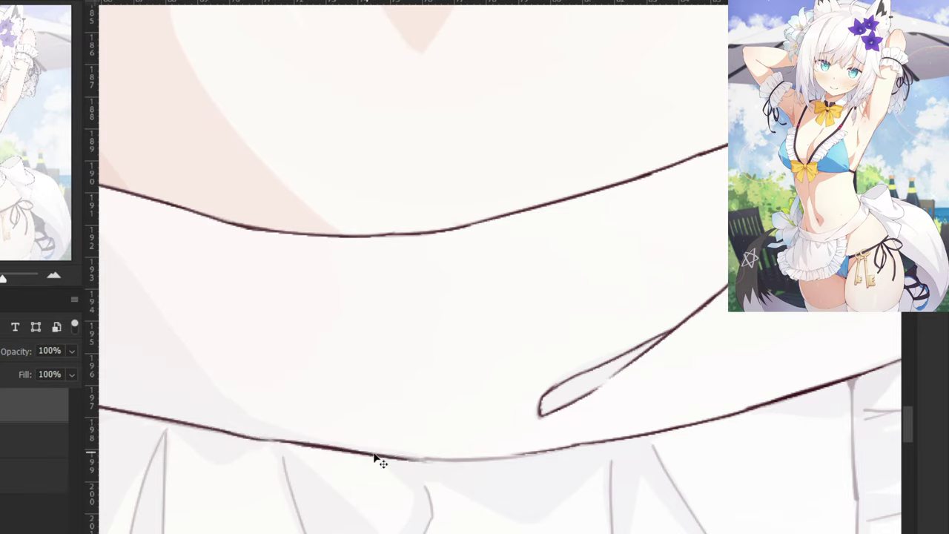
pyautogui.hotkey('ctrl', 'z')
pyautogui.moveTo(326, 447); pyautogui.dragTo(443, 460)
pyautogui.moveTo(383, 455); pyautogui.dragTo(487, 462)
pyautogui.hotkey('ctrl', 'z')
pyautogui.moveTo(556, 448); pyautogui.dragTo(431, 460)
pyautogui.hotkey('ctrl', 'z')
pyautogui.moveTo(547, 449)
pyautogui.mouseDown()
pyautogui.moveTo(438, 460)
pyautogui.moveTo(549, 451)
pyautogui.moveTo(505, 457)
pyautogui.mouseUp()
pyautogui.hotkey('ctrl', 'z')
pyautogui.hotkey('ctrl', 'z')
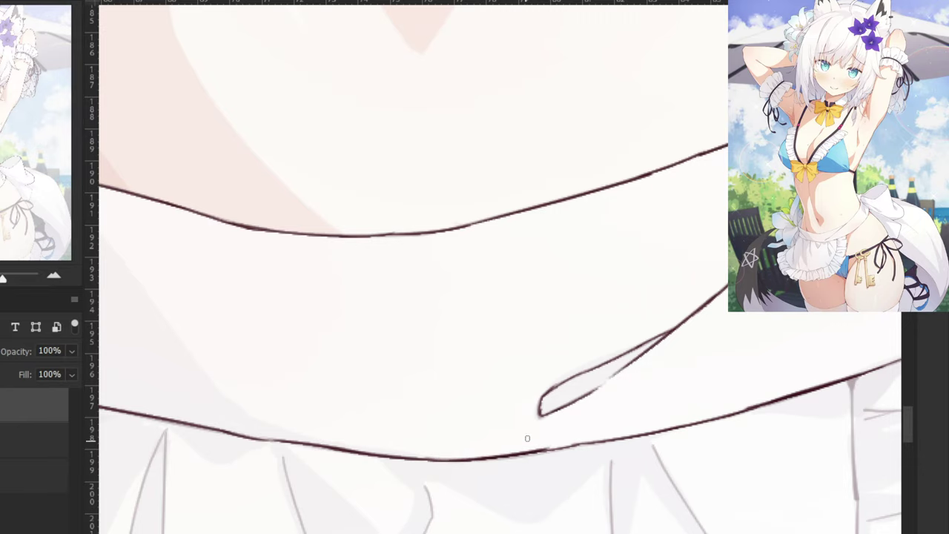
# Examine the inked waist and waistband with the reference illustration hidden, then show the reference again.
pyautogui.hotkey('ctrl', '-')
pyautogui.hotkey('ctrl', '-')
pyautogui.moveTo(436, 121); pyautogui.dragTo(356, 264)
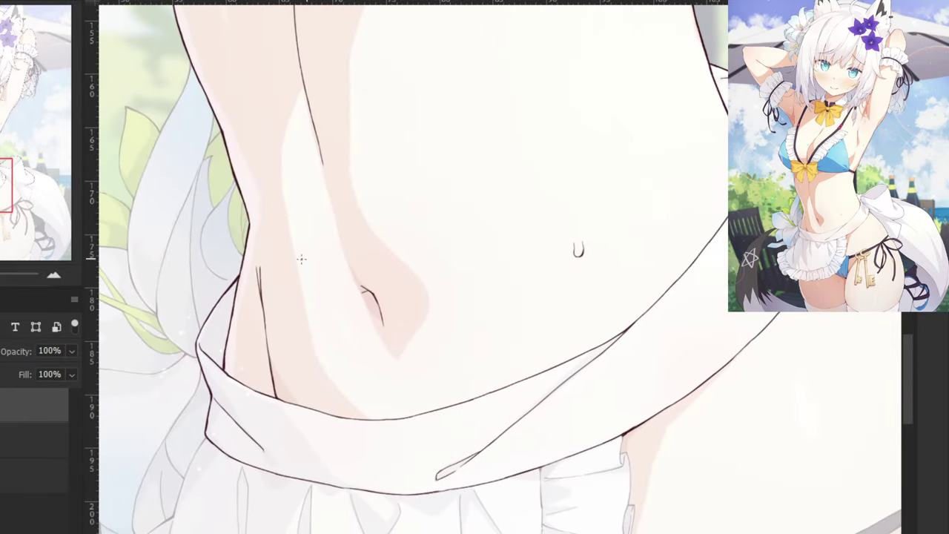
pyautogui.click(0, 440)
pyautogui.hotkey('ctrl', '-')
pyautogui.hotkey('ctrl', '-')
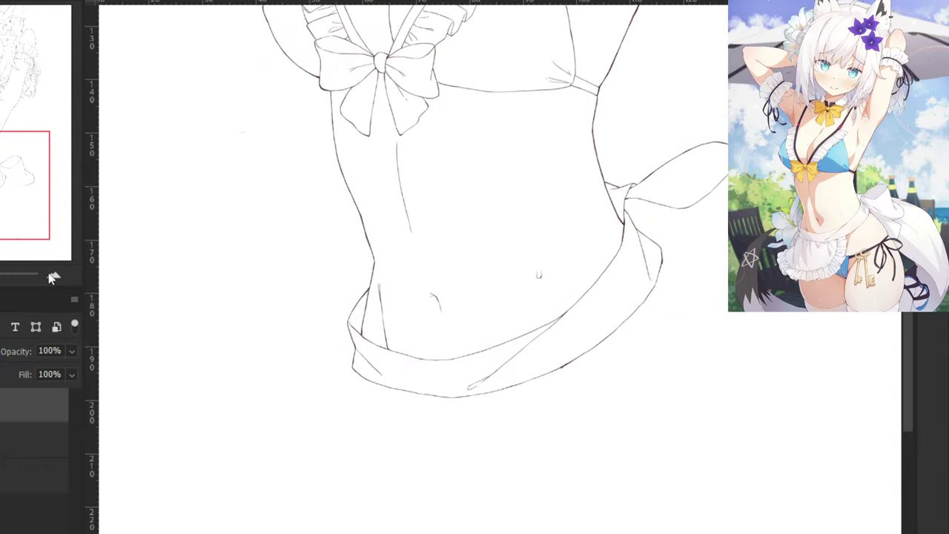
pyautogui.moveTo(229, 412); pyautogui.dragTo(186, 426)
pyautogui.hotkey('ctrl', '+')
pyautogui.click(0, 440)
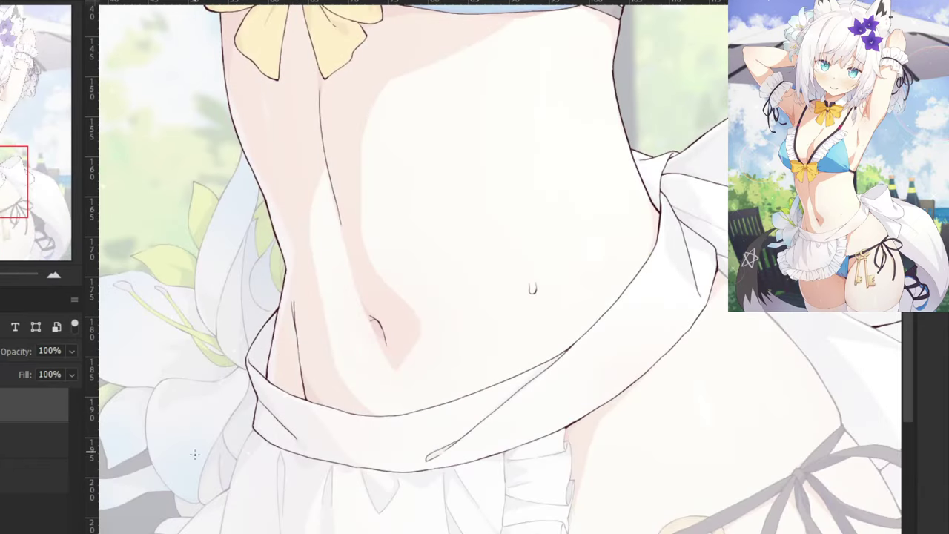
pyautogui.moveTo(184, 480)
pyautogui.mouseDown()
pyautogui.moveTo(218, 410)
pyautogui.moveTo(207, 400)
pyautogui.mouseUp()
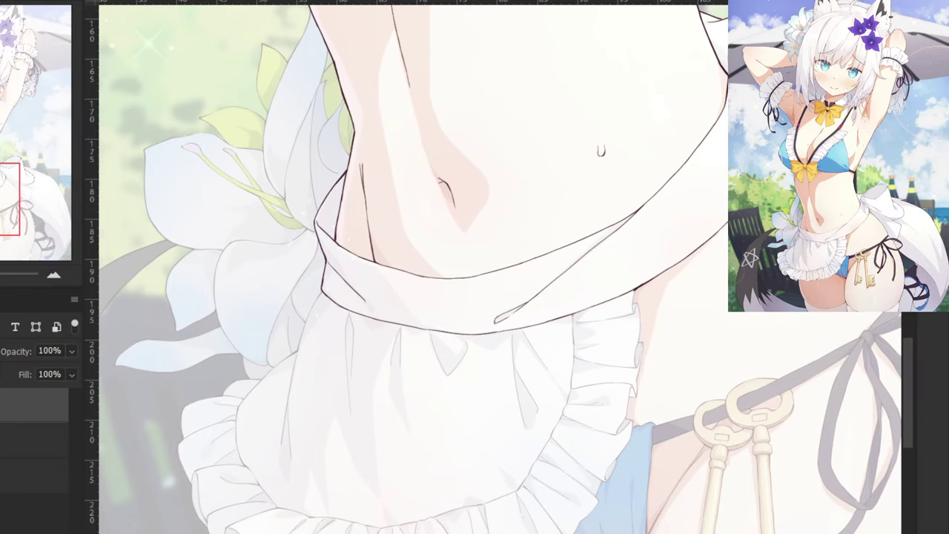
# Ink the long straight edge of the triangular fold under the waistband, down to its tip.
pyautogui.hotkey('ctrl', '+')
pyautogui.hotkey('ctrl', '+')
pyautogui.moveTo(350, 391); pyautogui.dragTo(389, 298)
pyautogui.hotkey('ctrl', '+')
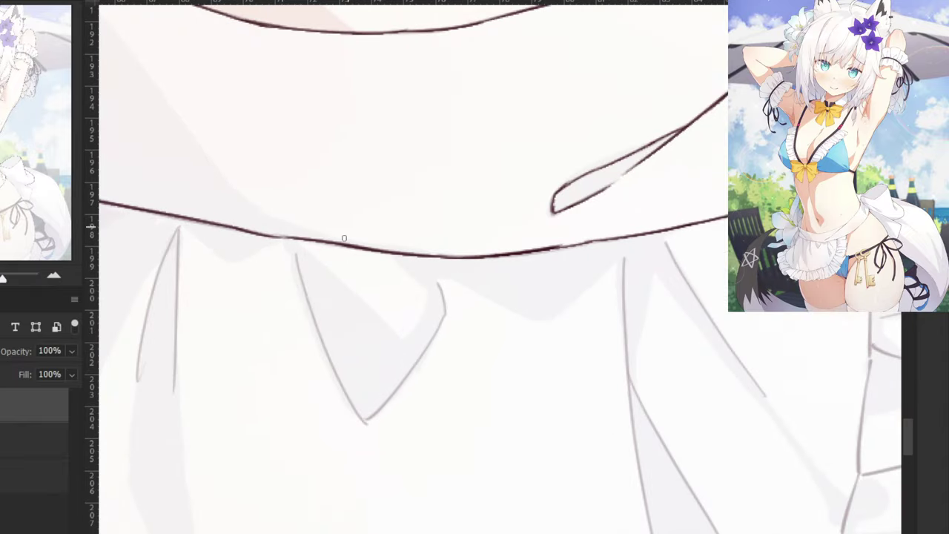
pyautogui.moveTo(296, 256); pyautogui.dragTo(344, 387)
pyautogui.moveTo(303, 287)
pyautogui.mouseDown()
pyautogui.moveTo(344, 387)
pyautogui.moveTo(297, 272)
pyautogui.moveTo(354, 407)
pyautogui.mouseUp()
pyautogui.hotkey('ctrl', 'z')
pyautogui.moveTo(324, 350); pyautogui.dragTo(361, 420)
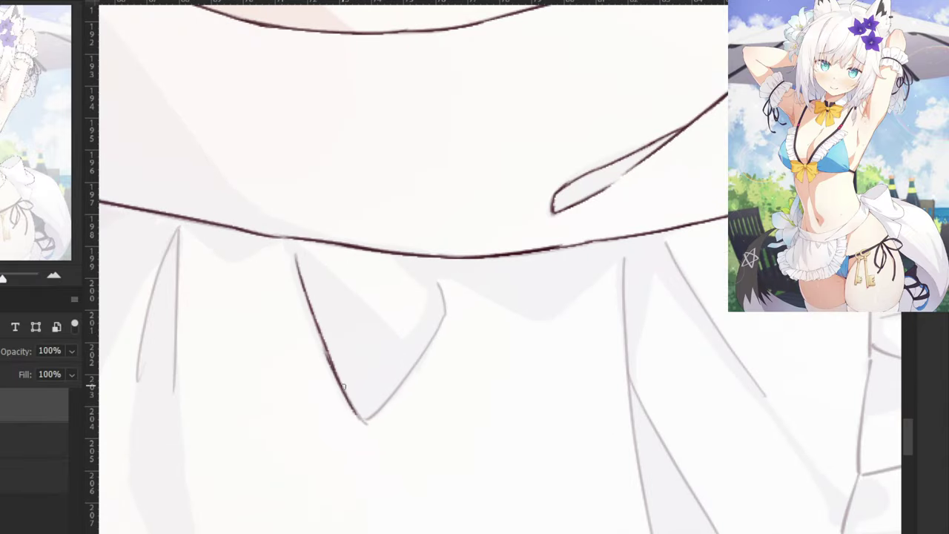
pyautogui.hotkey('ctrl', 'z')
pyautogui.moveTo(329, 356); pyautogui.dragTo(362, 418)
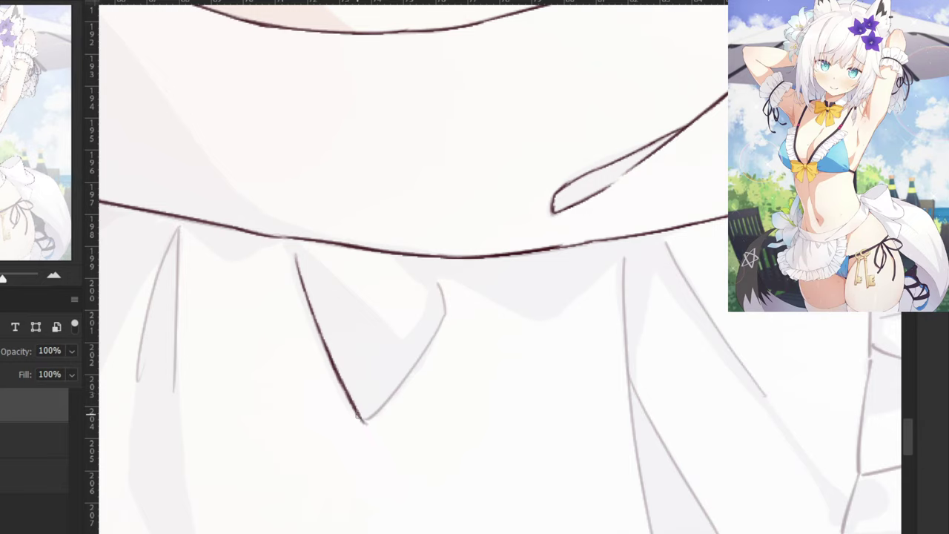
# Ink the curved upper part of the triangular fold's opposite edge.
pyautogui.moveTo(436, 284)
pyautogui.mouseDown()
pyautogui.moveTo(443, 308)
pyautogui.moveTo(408, 378)
pyautogui.mouseUp()
pyautogui.hotkey('ctrl', 'z')
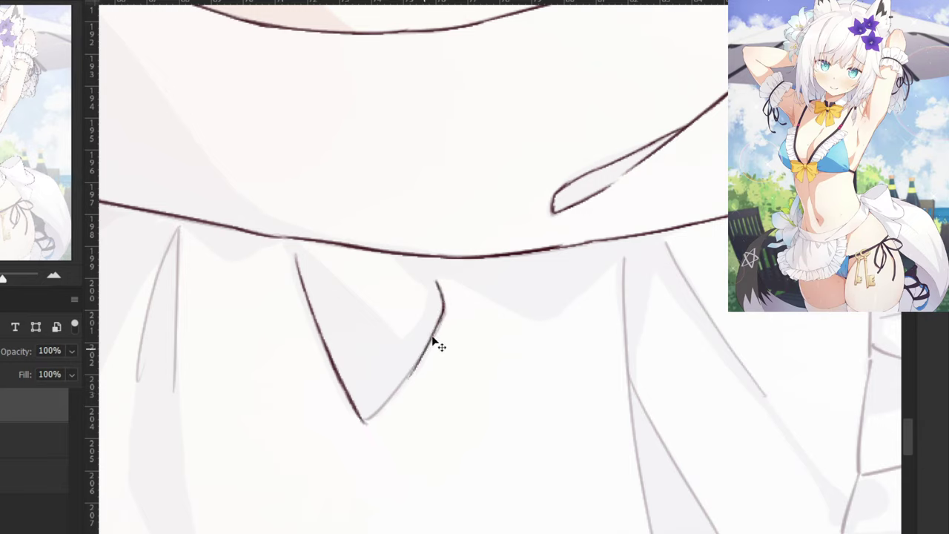
pyautogui.hotkey('ctrl', 'z')
pyautogui.moveTo(443, 310); pyautogui.dragTo(384, 407)
pyautogui.hotkey('ctrl', 'z')
pyautogui.hotkey('ctrl', 'z')
pyautogui.moveTo(443, 312)
pyautogui.mouseDown()
pyautogui.moveTo(399, 386)
pyautogui.moveTo(444, 308)
pyautogui.moveTo(398, 388)
pyautogui.moveTo(437, 325)
pyautogui.moveTo(408, 376)
pyautogui.moveTo(436, 327)
pyautogui.moveTo(419, 363)
pyautogui.mouseUp()
pyautogui.hotkey('ctrl', 'z')
pyautogui.hotkey('ctrl', 'z')
pyautogui.hotkey('ctrl', 'z')
pyautogui.hotkey('ctrl', 'z')
pyautogui.hotkey('ctrl', 'z')
pyautogui.hotkey('ctrl', 'z')
# Trace the triangular fold's second edge down to meet the first at the tip.
pyautogui.moveTo(438, 329); pyautogui.dragTo(390, 399)
pyautogui.moveTo(429, 352); pyautogui.dragTo(372, 420)
pyautogui.moveTo(415, 367); pyautogui.dragTo(367, 421)
# Ink the upper part of the long vertical pleat line beneath the waistband's folded flap.
pyautogui.moveTo(638, 348)
pyautogui.mouseDown()
pyautogui.moveTo(571, 284)
pyautogui.moveTo(526, 192)
pyautogui.mouseUp()
pyautogui.scroll(-2, 508, 304)
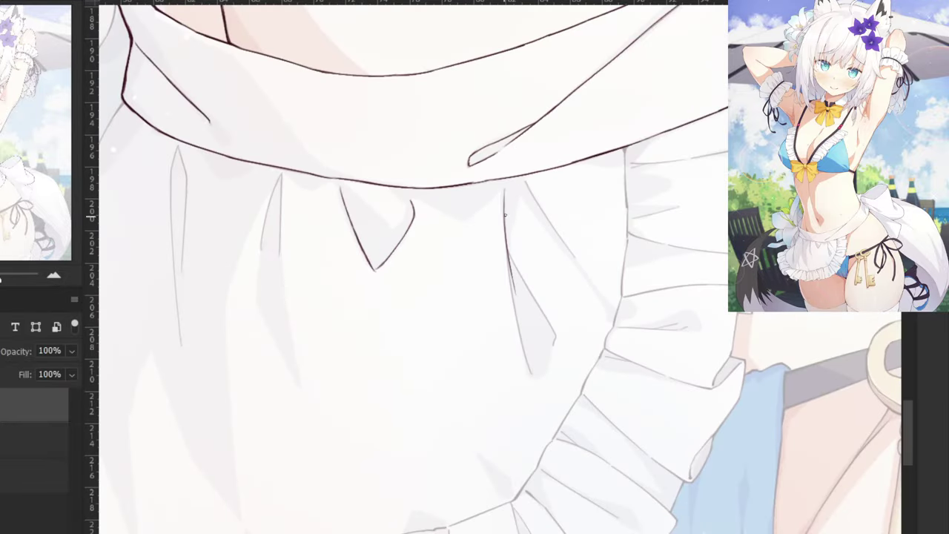
pyautogui.hotkey('ctrl', 'z')
pyautogui.moveTo(505, 187); pyautogui.dragTo(513, 295)
pyautogui.hotkey('ctrl', 'z')
pyautogui.moveTo(504, 188); pyautogui.dragTo(523, 349)
pyautogui.hotkey('ctrl', 'z')
pyautogui.moveTo(507, 261); pyautogui.dragTo(527, 361)
pyautogui.hotkey('ctrl', 'z')
# Extend the long vertical pleat line down to its lower end beside the grey shadow.
pyautogui.scroll(2, 508, 276)
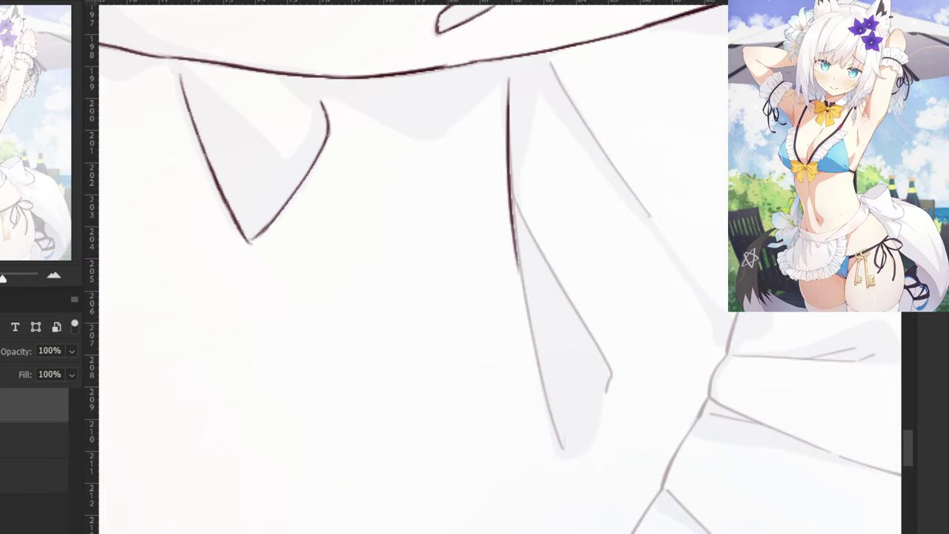
pyautogui.moveTo(513, 226); pyautogui.dragTo(538, 327)
pyautogui.hotkey('ctrl', 'z')
pyautogui.moveTo(512, 213); pyautogui.dragTo(536, 353)
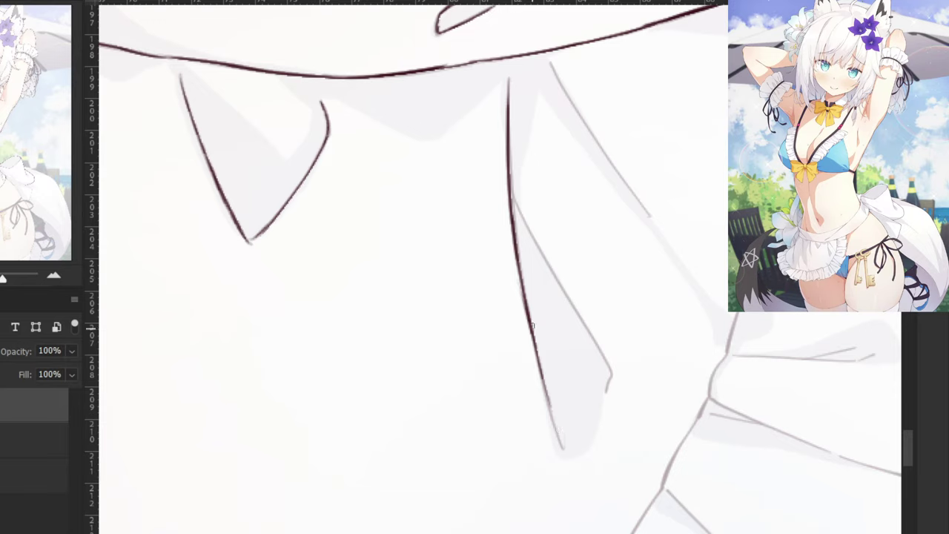
pyautogui.hotkey('ctrl', 'z')
pyautogui.moveTo(523, 292); pyautogui.dragTo(556, 423)
pyautogui.moveTo(533, 344); pyautogui.dragTo(558, 432)
pyautogui.moveTo(544, 386); pyautogui.dragTo(558, 435)
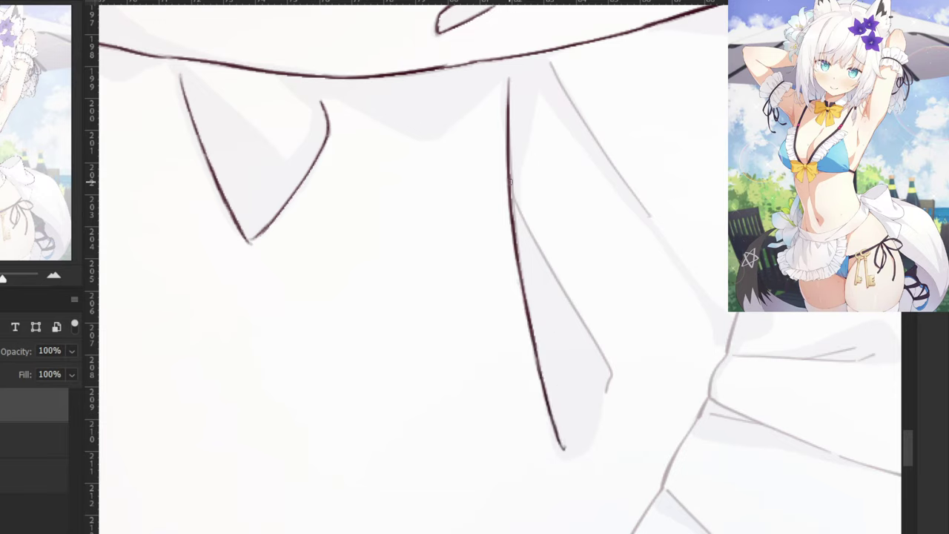
# Ink the slanted edge that branches off the long pleat line along the narrow grey shadow.
pyautogui.moveTo(509, 177); pyautogui.dragTo(535, 242)
pyautogui.hotkey('ctrl', 'z')
pyautogui.moveTo(517, 206); pyautogui.dragTo(553, 273)
pyautogui.moveTo(575, 314); pyautogui.dragTo(577, 317)
pyautogui.hotkey('ctrl', 'z')
pyautogui.moveTo(520, 211); pyautogui.dragTo(591, 336)
pyautogui.hotkey('ctrl', 'z')
pyautogui.hotkey('ctrl', 'z')
pyautogui.moveTo(527, 221); pyautogui.dragTo(577, 309)
pyautogui.hotkey('ctrl', 'z')
pyautogui.hotkey('ctrl', 'z')
pyautogui.moveTo(518, 195); pyautogui.dragTo(570, 293)
pyautogui.hotkey('ctrl', 'z')
pyautogui.moveTo(521, 212)
pyautogui.mouseDown()
pyautogui.moveTo(584, 322)
pyautogui.moveTo(521, 217)
pyautogui.moveTo(575, 310)
pyautogui.mouseUp()
pyautogui.hotkey('ctrl', 'z')
# Trace the slanted pleat edge down to its small hooked end.
pyautogui.moveTo(554, 275)
pyautogui.mouseDown()
pyautogui.moveTo(609, 360)
pyautogui.moveTo(607, 393)
pyautogui.mouseUp()
pyautogui.hotkey('ctrl', 'z')
pyautogui.hotkey('ctrl', 'z')
pyautogui.hotkey('ctrl', 'z')
# Ink the diagonal crease running from the waistband's bottom edge toward the side frill.
pyautogui.moveTo(500, 74); pyautogui.dragTo(490, 249)
pyautogui.moveTo(537, 276); pyautogui.dragTo(615, 400)
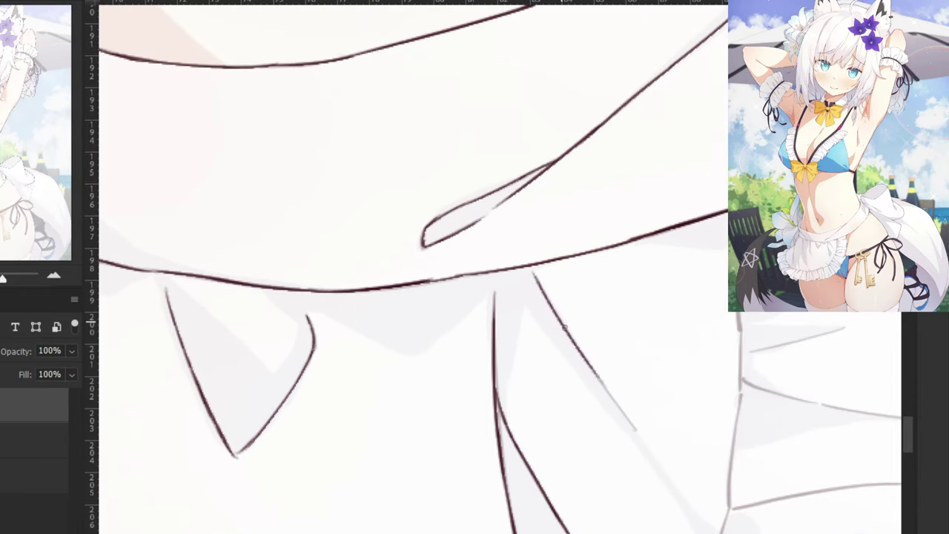
pyautogui.moveTo(571, 334); pyautogui.dragTo(626, 416)
pyautogui.moveTo(587, 357); pyautogui.dragTo(634, 428)
# Ink the side frill's first curled edge below the waistband and the outer part of the fold line beneath it.
pyautogui.hotkey('ctrl', '-')
pyautogui.moveTo(638, 236); pyautogui.dragTo(626, 173)
pyautogui.hotkey('ctrl', '+')
pyautogui.moveTo(652, 130); pyautogui.dragTo(419, 386)
pyautogui.moveTo(710, 269); pyautogui.dragTo(575, 280)
pyautogui.moveTo(593, 245)
pyautogui.mouseDown()
pyautogui.moveTo(582, 330)
pyautogui.moveTo(584, 312)
pyautogui.moveTo(591, 330)
pyautogui.moveTo(581, 310)
pyautogui.moveTo(585, 319)
pyautogui.moveTo(597, 310)
pyautogui.moveTo(590, 337)
pyautogui.moveTo(594, 326)
pyautogui.moveTo(534, 358)
pyautogui.moveTo(568, 346)
pyautogui.moveTo(479, 367)
pyautogui.mouseUp()
pyautogui.hotkey('ctrl', 'z')
pyautogui.moveTo(593, 339); pyautogui.dragTo(476, 369)
pyautogui.hotkey('ctrl', 'z')
pyautogui.hotkey('ctrl', 'z')
pyautogui.hotkey('ctrl', 'z')
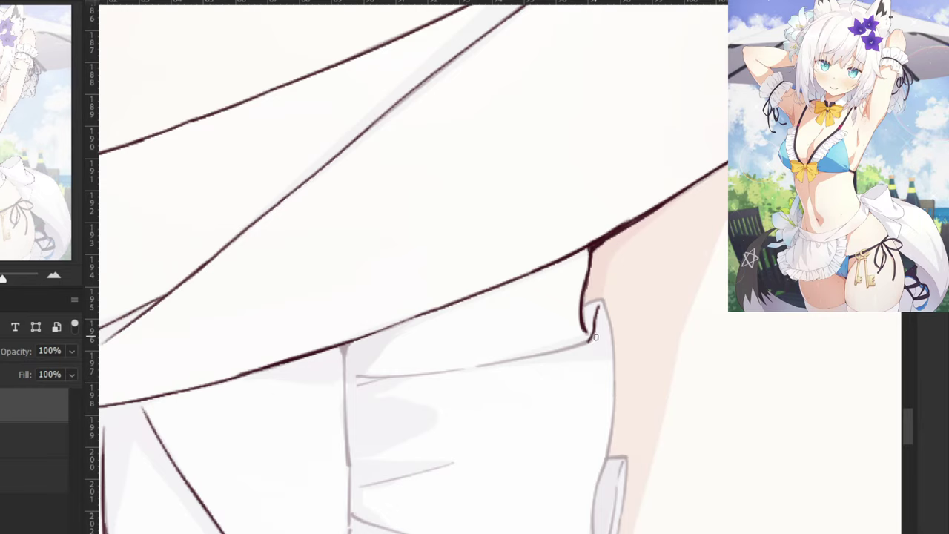
pyautogui.moveTo(591, 342); pyautogui.dragTo(473, 364)
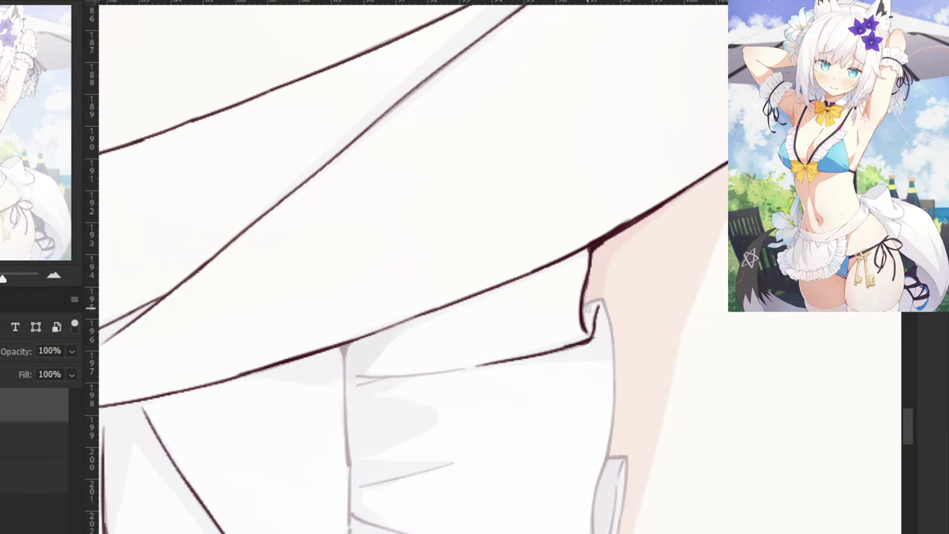
# Ink the inner part of the side frill's first fold line near the seam, with its short branching crease.
pyautogui.scroll(-10, 600, 289)
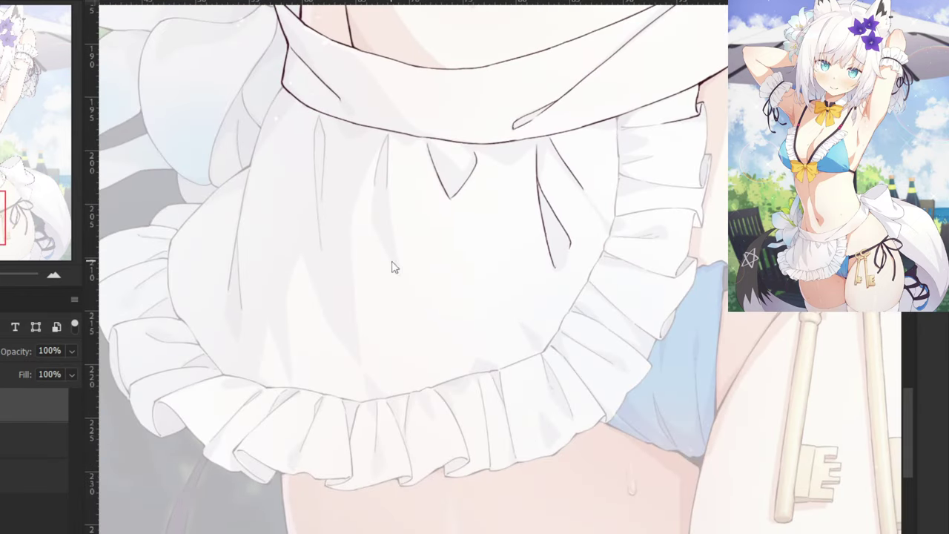
pyautogui.moveTo(407, 257); pyautogui.dragTo(426, 290)
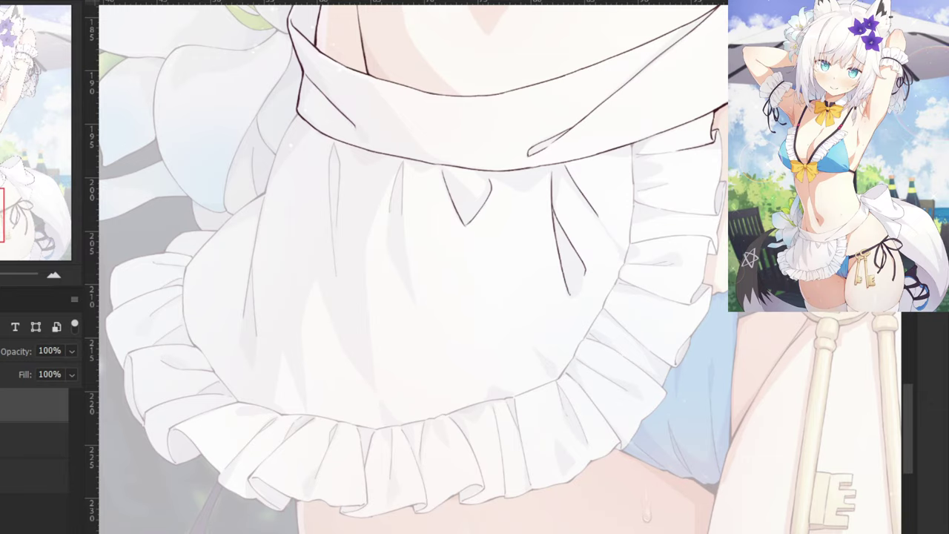
pyautogui.moveTo(494, 308); pyautogui.dragTo(547, 304)
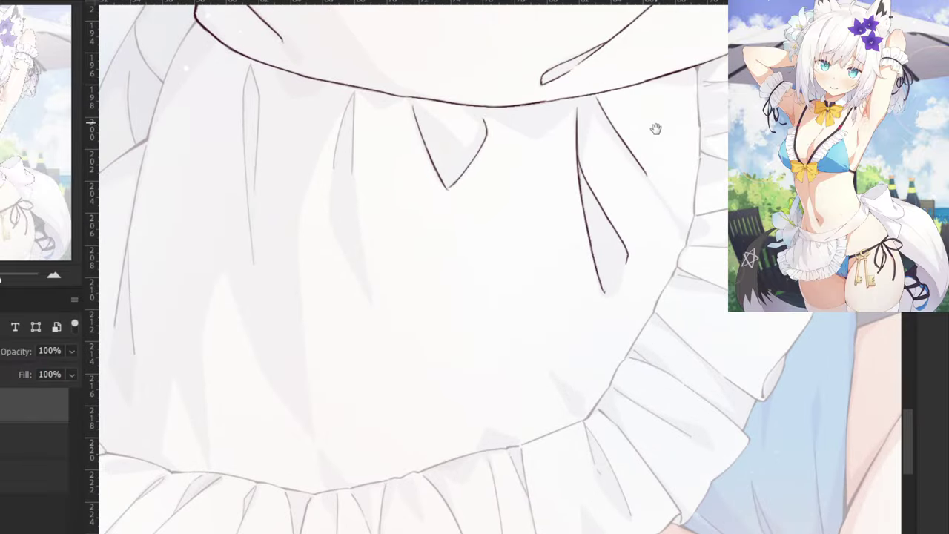
pyautogui.moveTo(657, 128)
pyautogui.mouseDown()
pyautogui.moveTo(507, 303)
pyautogui.moveTo(665, 256)
pyautogui.mouseUp()
pyautogui.moveTo(709, 212); pyautogui.dragTo(606, 320)
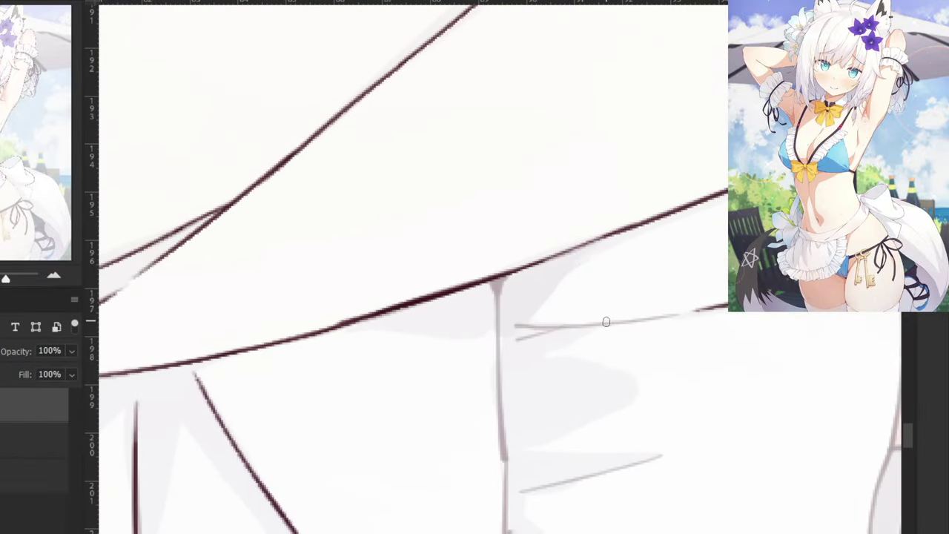
pyautogui.moveTo(665, 316); pyautogui.dragTo(492, 323)
pyautogui.hotkey('ctrl', 'z')
pyautogui.hotkey('ctrl', 'z')
pyautogui.moveTo(666, 316); pyautogui.dragTo(516, 323)
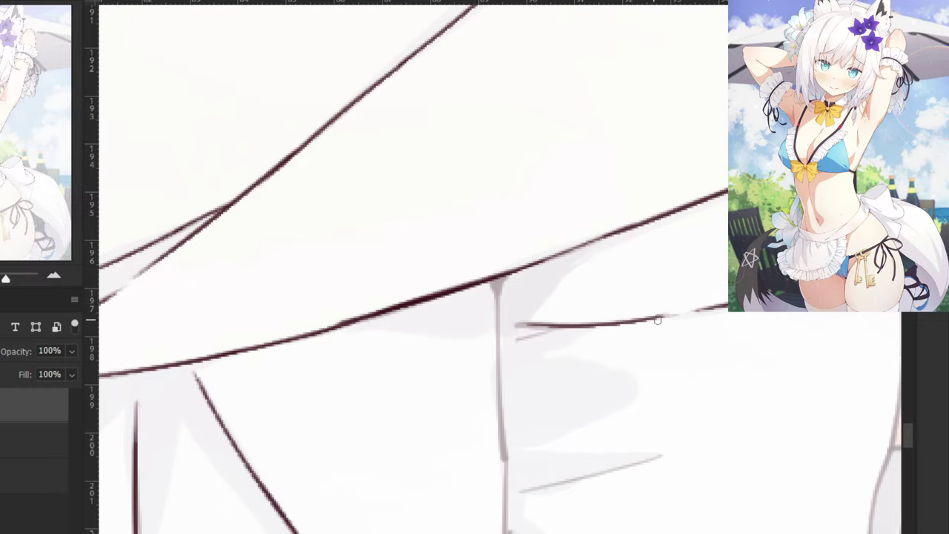
pyautogui.moveTo(558, 328)
pyautogui.mouseDown()
pyautogui.moveTo(517, 340)
pyautogui.moveTo(518, 326)
pyautogui.mouseUp()
pyautogui.hotkey('ctrl', '-')
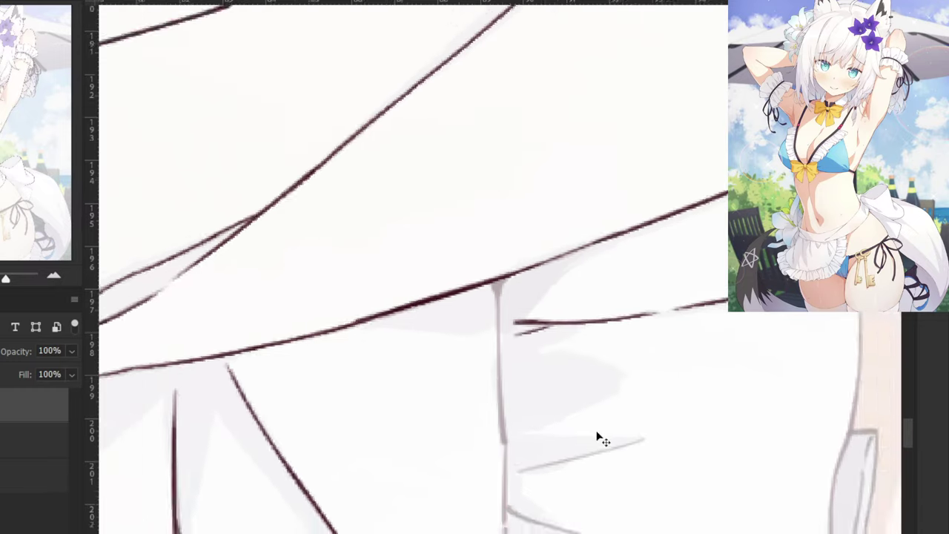
# Ink the short slanted crease beside the seam, below the side frill's first fold line.
pyautogui.hotkey('ctrl', '+')
pyautogui.moveTo(601, 409); pyautogui.dragTo(590, 315)
pyautogui.moveTo(537, 402); pyautogui.dragTo(533, 387)
pyautogui.hotkey('ctrl', 'z')
pyautogui.moveTo(646, 347); pyautogui.dragTo(510, 386)
pyautogui.hotkey('ctrl', 'z')
pyautogui.moveTo(646, 346); pyautogui.dragTo(507, 383)
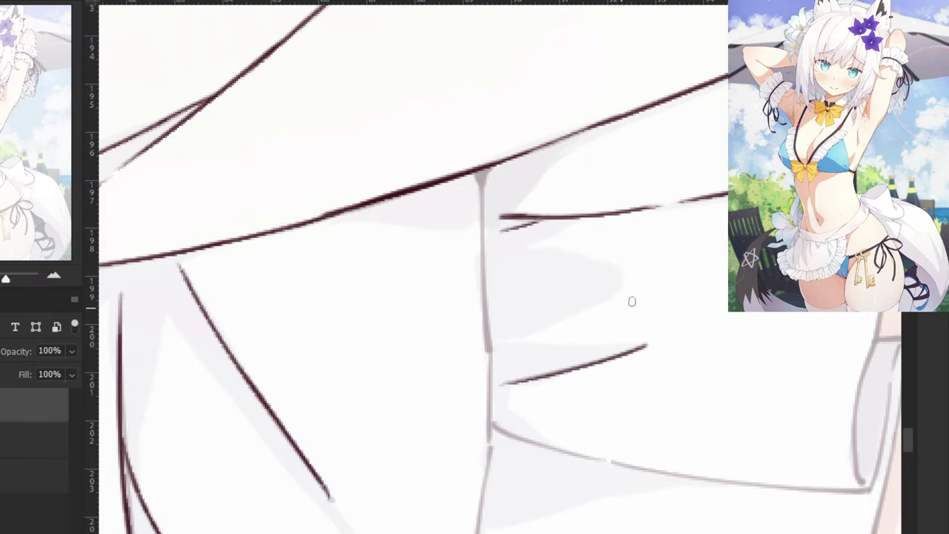
# Ink the side frill's outer edge from its first curl down along the inner side of the second curl.
pyautogui.moveTo(680, 236)
pyautogui.mouseDown()
pyautogui.moveTo(463, 251)
pyautogui.moveTo(401, 229)
pyautogui.mouseUp()
pyautogui.moveTo(590, 96); pyautogui.dragTo(611, 213)
pyautogui.hotkey('ctrl', 'z')
pyautogui.moveTo(609, 163); pyautogui.dragTo(601, 303)
pyautogui.moveTo(602, 267); pyautogui.dragTo(573, 428)
pyautogui.moveTo(580, 373); pyautogui.dragTo(576, 451)
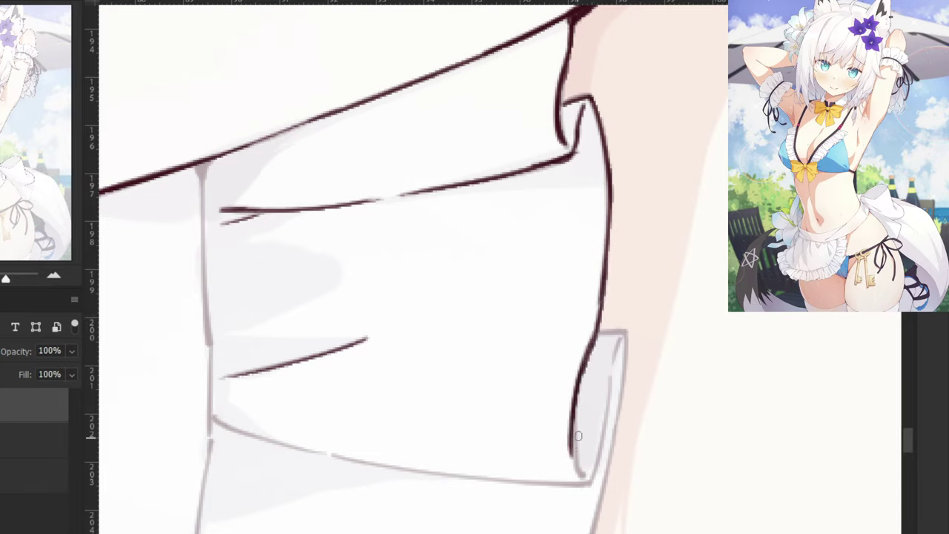
pyautogui.hotkey('ctrl', 'z')
pyautogui.moveTo(576, 394); pyautogui.dragTo(583, 465)
pyautogui.moveTo(574, 419); pyautogui.dragTo(583, 471)
# Ink the top and the start of the outer side of the frill's second curl.
pyautogui.moveTo(623, 331)
pyautogui.mouseDown()
pyautogui.moveTo(599, 335)
pyautogui.moveTo(628, 337)
pyautogui.mouseUp()
pyautogui.hotkey('ctrl', 'z')
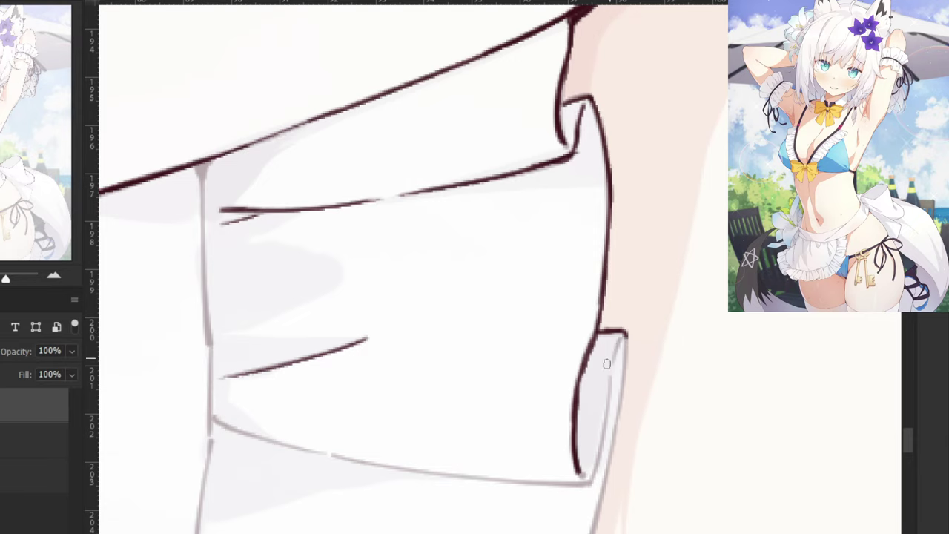
pyautogui.moveTo(568, 423); pyautogui.dragTo(540, 287)
pyautogui.hotkey('ctrl', 'z')
pyautogui.moveTo(595, 195); pyautogui.dragTo(569, 380)
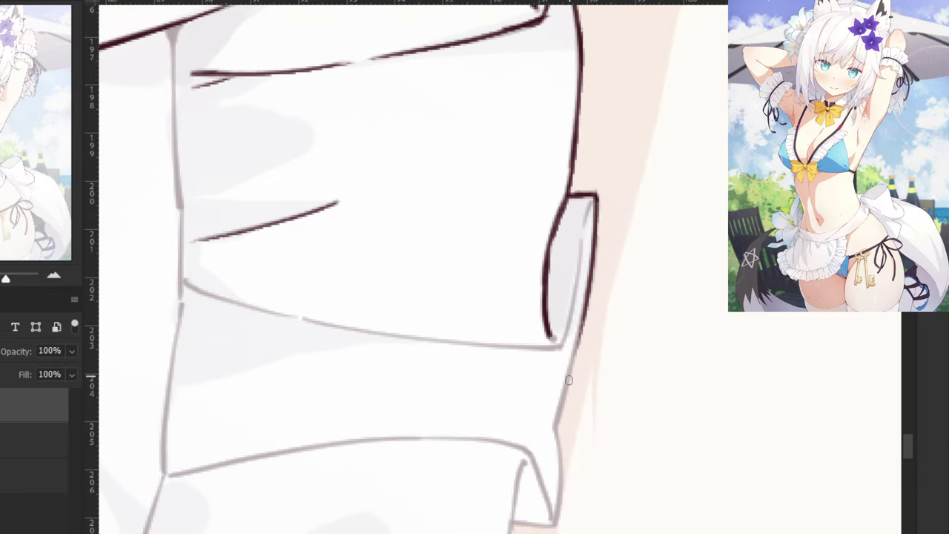
# Continue the side frill's outer edge below the second curl down to the pointed tip of the next fold.
pyautogui.moveTo(587, 302); pyautogui.dragTo(560, 409)
pyautogui.moveTo(577, 358); pyautogui.dragTo(552, 430)
pyautogui.hotkey('ctrl', 'z')
pyautogui.moveTo(567, 387)
pyautogui.mouseDown()
pyautogui.moveTo(556, 426)
pyautogui.moveTo(562, 457)
pyautogui.mouseUp()
pyautogui.hotkey('ctrl', 'z')
pyautogui.moveTo(557, 423); pyautogui.dragTo(557, 492)
pyautogui.moveTo(560, 445); pyautogui.dragTo(557, 518)
pyautogui.hotkey('ctrl', 'z')
pyautogui.moveTo(561, 473); pyautogui.dragTo(554, 525)
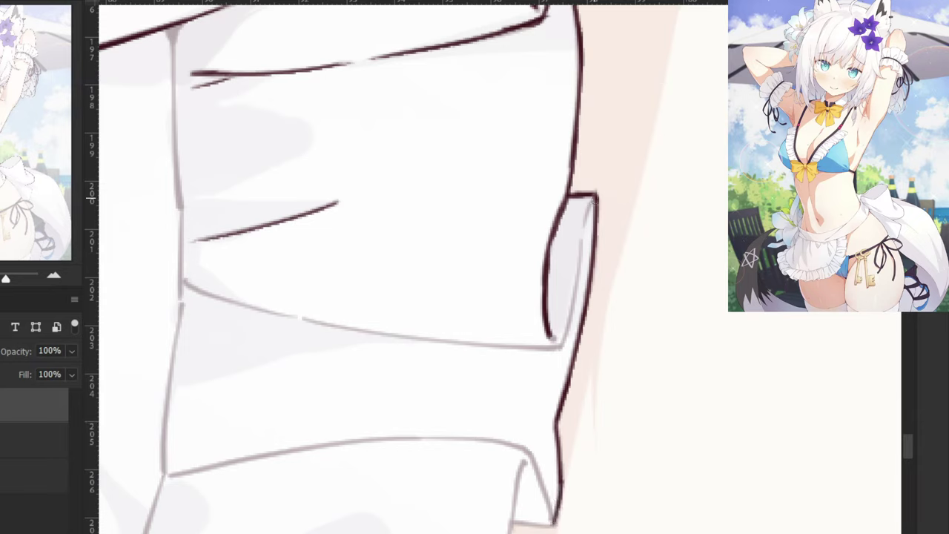
# Ink the thin inner line of the side frill's second curl down to its lower corner.
pyautogui.moveTo(581, 236); pyautogui.dragTo(563, 336)
pyautogui.hotkey('ctrl', 'z')
pyautogui.moveTo(576, 297); pyautogui.dragTo(562, 344)
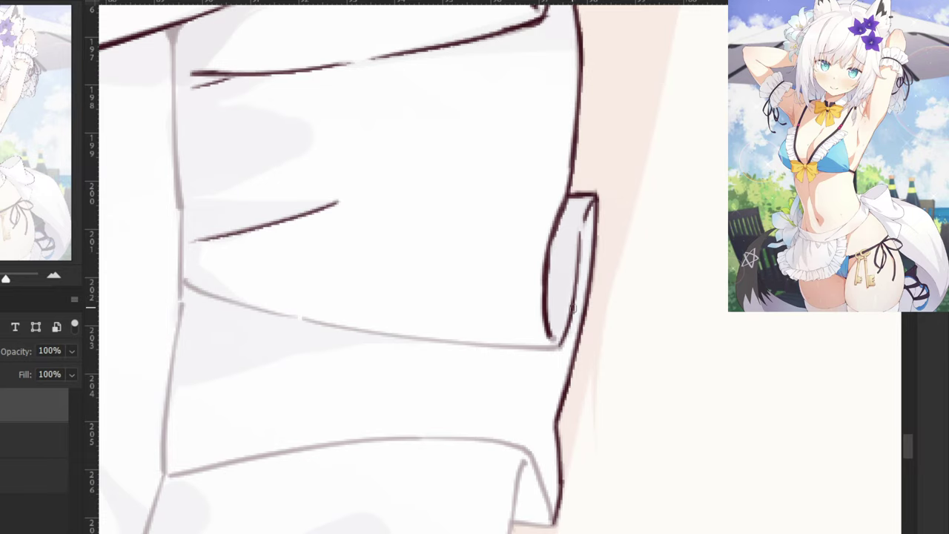
# Ink the side frill's second fold line from both ends, between the seam and the second curl's lower corner.
pyautogui.moveTo(186, 281)
pyautogui.mouseDown()
pyautogui.moveTo(236, 305)
pyautogui.moveTo(288, 315)
pyautogui.mouseUp()
pyautogui.moveTo(464, 261)
pyautogui.mouseDown()
pyautogui.moveTo(544, 322)
pyautogui.moveTo(538, 346)
pyautogui.mouseUp()
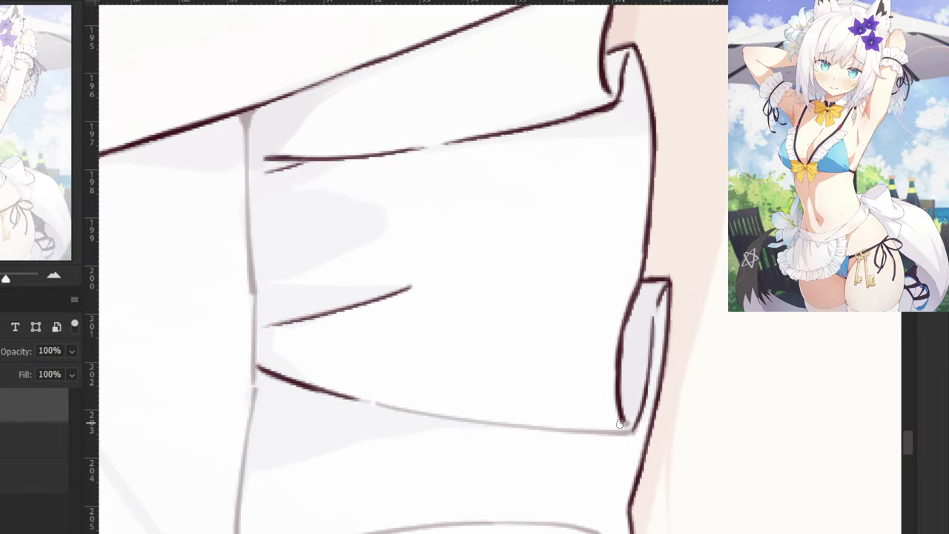
pyautogui.moveTo(635, 426); pyautogui.dragTo(509, 422)
pyautogui.hotkey('ctrl', 'z')
pyautogui.hotkey('ctrl', 'z')
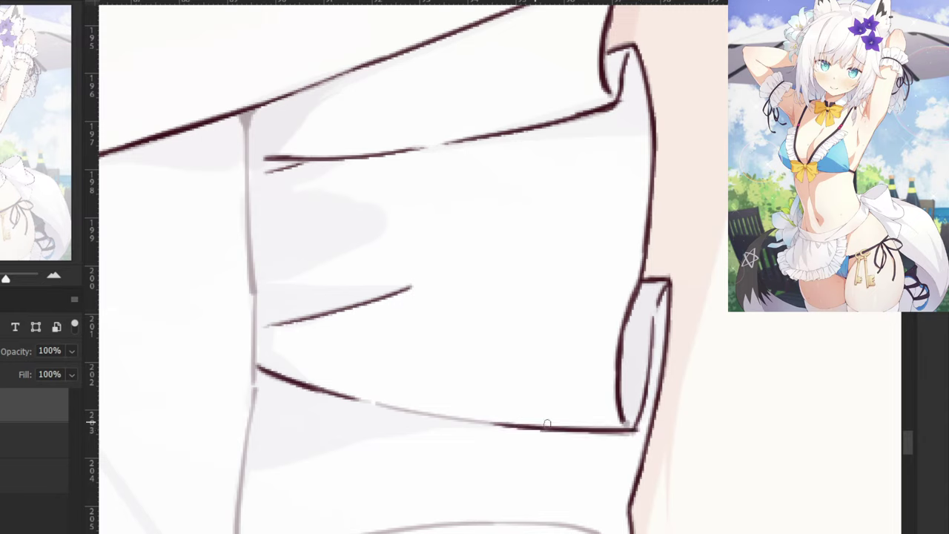
pyautogui.moveTo(633, 432); pyautogui.dragTo(415, 416)
pyautogui.hotkey('ctrl', 'z')
pyautogui.moveTo(550, 431)
pyautogui.mouseDown()
pyautogui.moveTo(368, 407)
pyautogui.moveTo(414, 413)
pyautogui.mouseUp()
pyautogui.hotkey('ctrl', 'z')
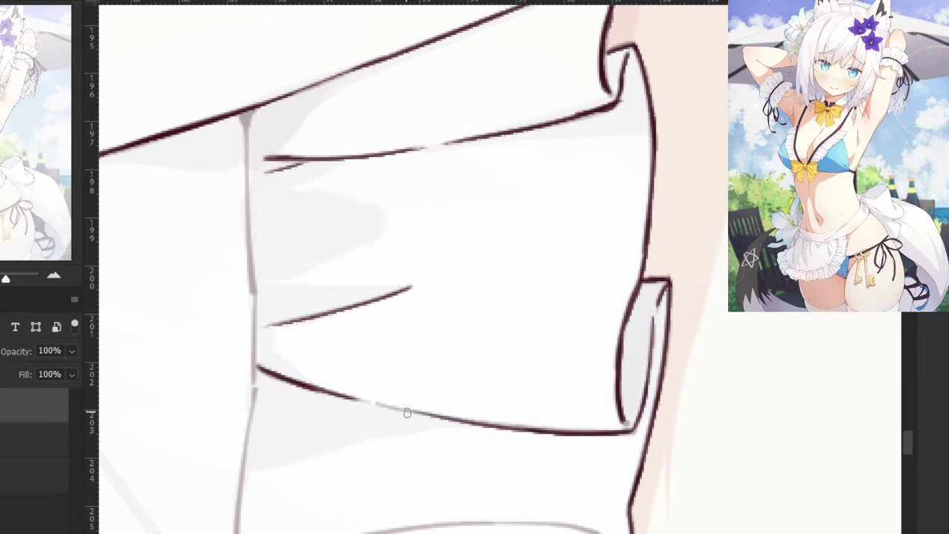
# Ink the faint middle stretch of the side frill's second fold line, redoing the stroke until it connects.
pyautogui.moveTo(481, 426); pyautogui.dragTo(386, 406)
pyautogui.hotkey('ctrl', 'z')
pyautogui.moveTo(451, 421); pyautogui.dragTo(373, 403)
pyautogui.hotkey('ctrl', 'z')
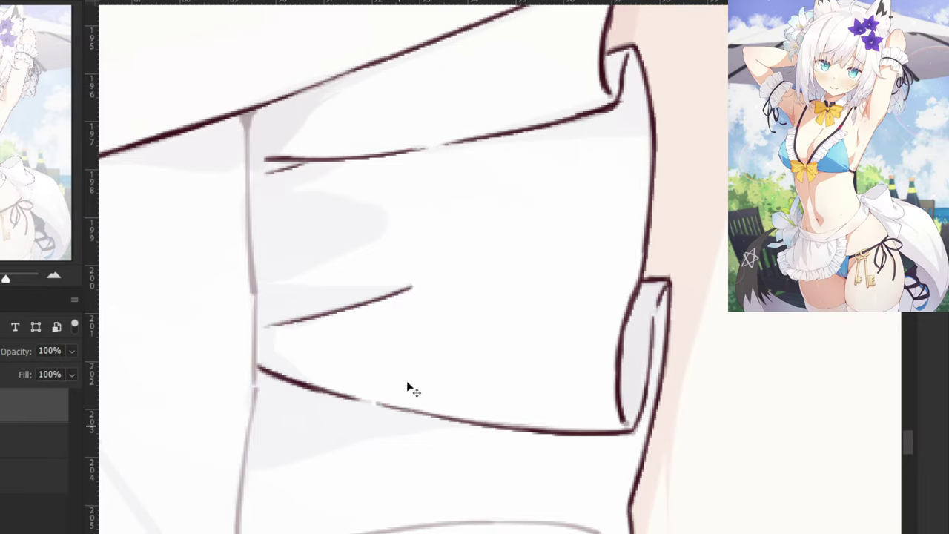
pyautogui.hotkey('ctrl', '-')
pyautogui.hotkey('ctrl', '-')
pyautogui.scroll(2, 459, 238)
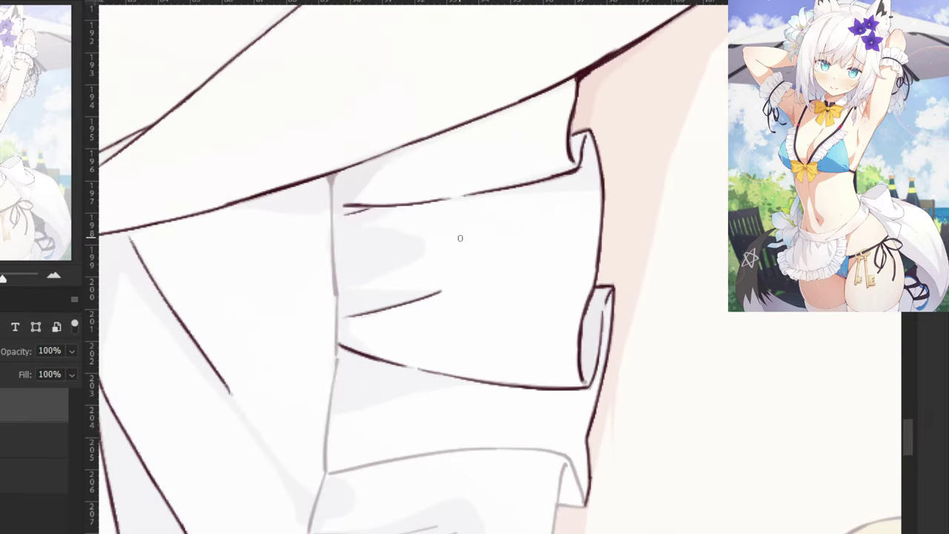
# Switch to the document with the pencil sketches and handwritten notes, and start a new empty layer at its notes area.
pyautogui.scroll(-3, 459, 238)
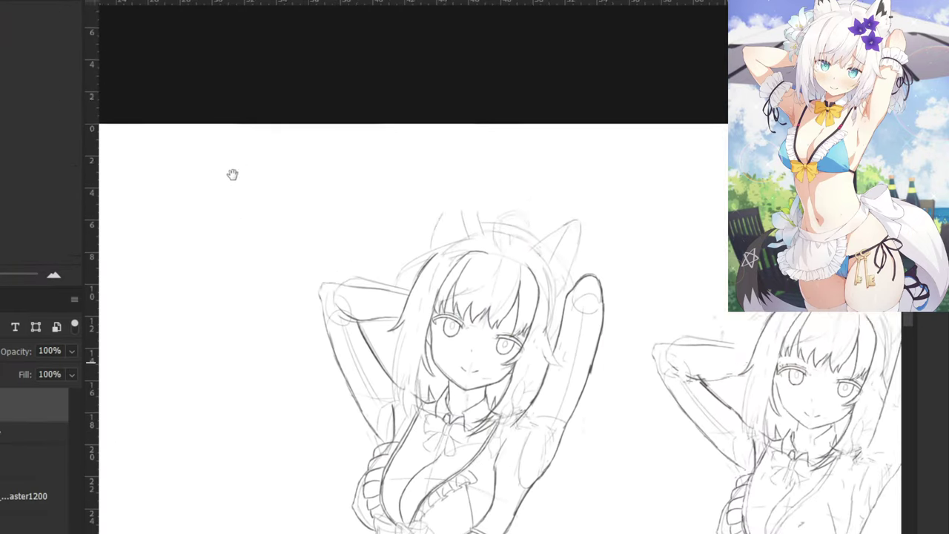
pyautogui.scroll(2, 231, 174)
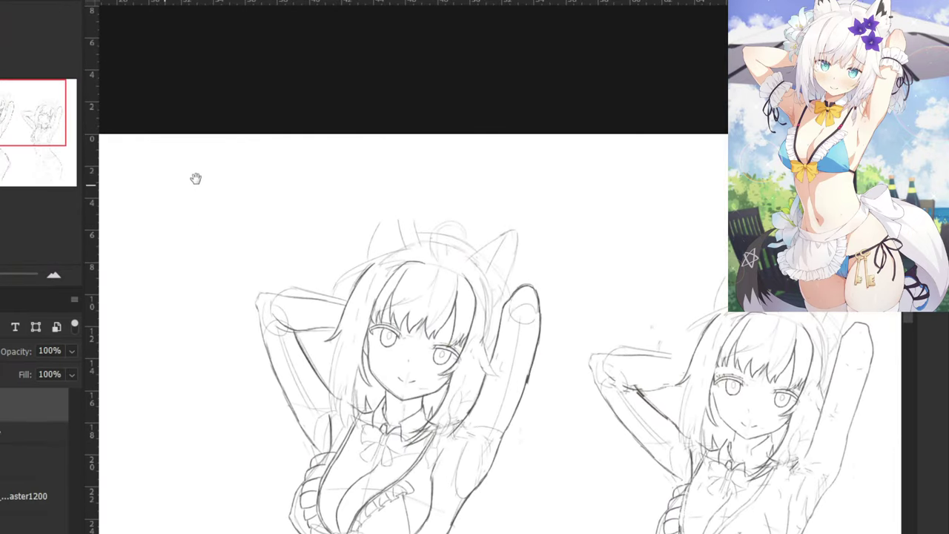
pyautogui.moveTo(287, 166); pyautogui.dragTo(511, 191)
pyautogui.moveTo(343, 243); pyautogui.dragTo(459, 222)
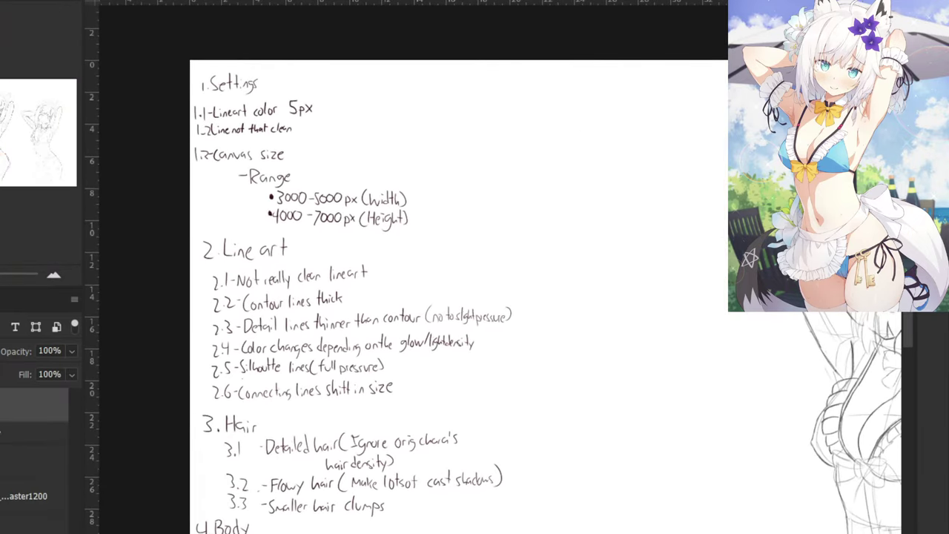
pyautogui.hotkey('ctrl', 'alt', 'shift', 'n')
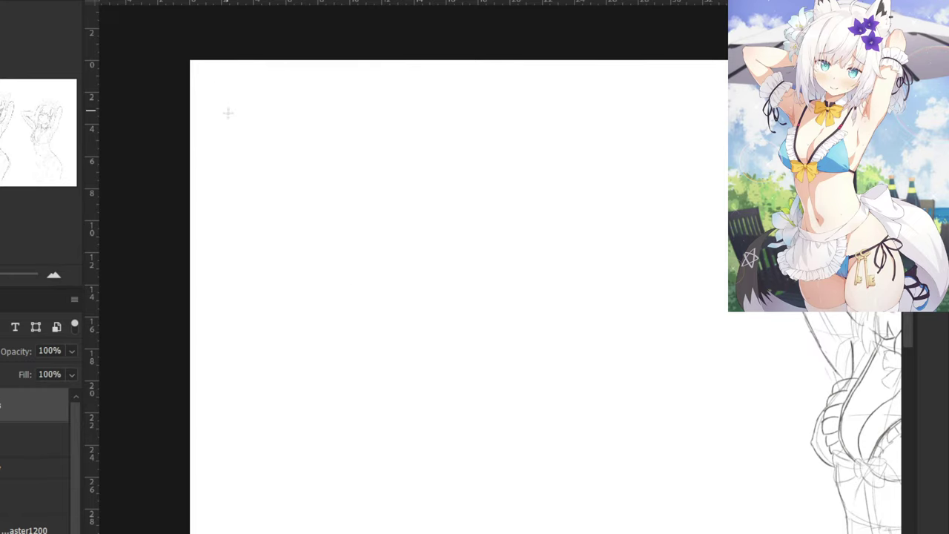
# Handwrite a bullet point and the words "Add tension points to the" at the top of the blank page.
pyautogui.moveTo(218, 89)
pyautogui.mouseDown()
pyautogui.moveTo(250, 208)
pyautogui.moveTo(210, 197)
pyautogui.moveTo(217, 219)
pyautogui.mouseUp()
pyautogui.hotkey('ctrl', '+')
pyautogui.hotkey('ctrl', 'z')
pyautogui.moveTo(207, 212); pyautogui.dragTo(280, 218)
pyautogui.moveTo(282, 219); pyautogui.dragTo(403, 217)
pyautogui.moveTo(397, 205); pyautogui.dragTo(436, 218)
pyautogui.moveTo(429, 201); pyautogui.dragTo(458, 217)
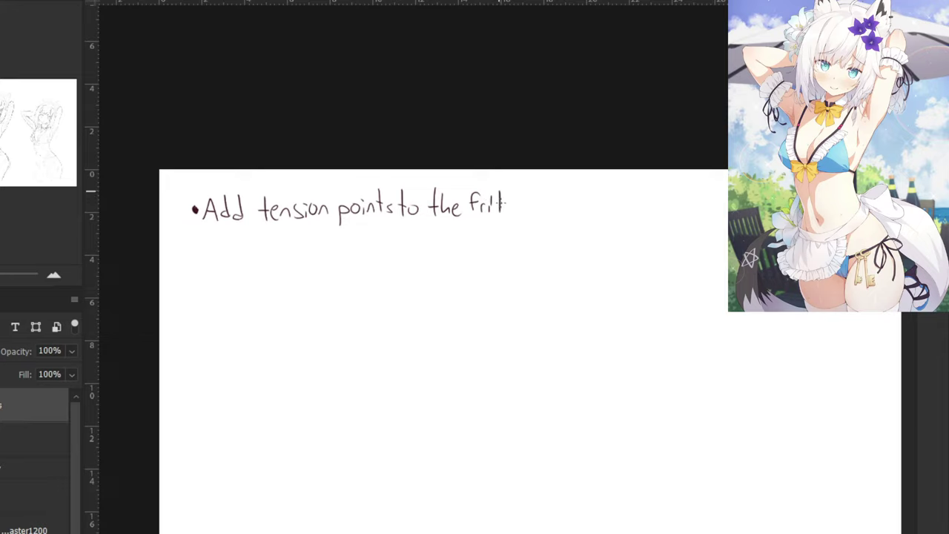
# Complete the handwritten note with "frills so folds can appear".
pyautogui.click(493, 200)
pyautogui.moveTo(506, 193); pyautogui.dragTo(506, 214)
pyautogui.moveTo(523, 201); pyautogui.dragTo(524, 210)
pyautogui.moveTo(535, 200)
pyautogui.mouseDown()
pyautogui.moveTo(525, 211)
pyautogui.moveTo(540, 200)
pyautogui.moveTo(553, 211)
pyautogui.mouseUp()
pyautogui.hotkey('ctrl', 'z')
pyautogui.hotkey('ctrl', 'z')
pyautogui.moveTo(549, 201); pyautogui.dragTo(565, 200)
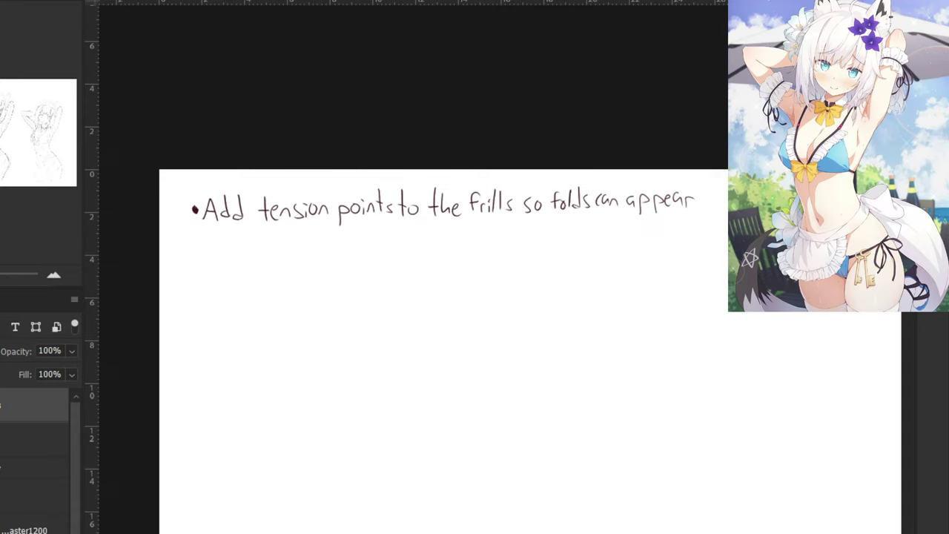
# Return to the apron illustration and ink the side frill's seam from the waistband down to the second fold line.
pyautogui.hotkey('ctrl', '-')
pyautogui.hotkey('ctrl', '-')
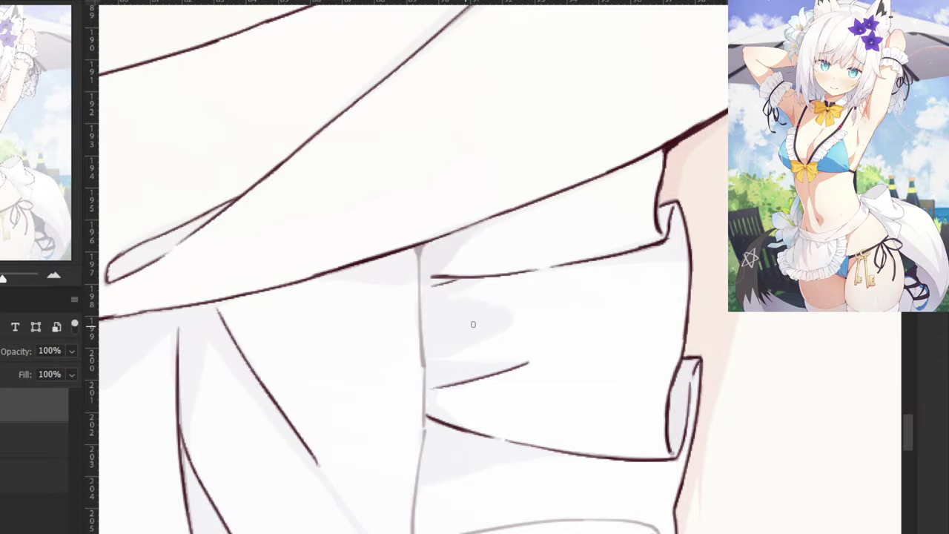
pyautogui.moveTo(445, 345); pyautogui.dragTo(507, 194)
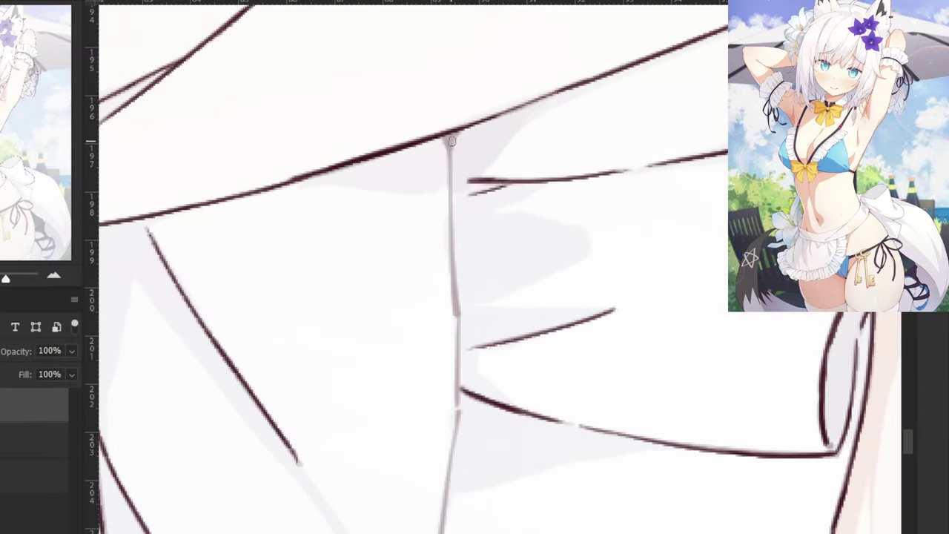
pyautogui.moveTo(448, 208)
pyautogui.mouseDown()
pyautogui.moveTo(454, 146)
pyautogui.moveTo(456, 310)
pyautogui.mouseUp()
pyautogui.hotkey('ctrl', 'z')
pyautogui.hotkey('ctrl', 'z')
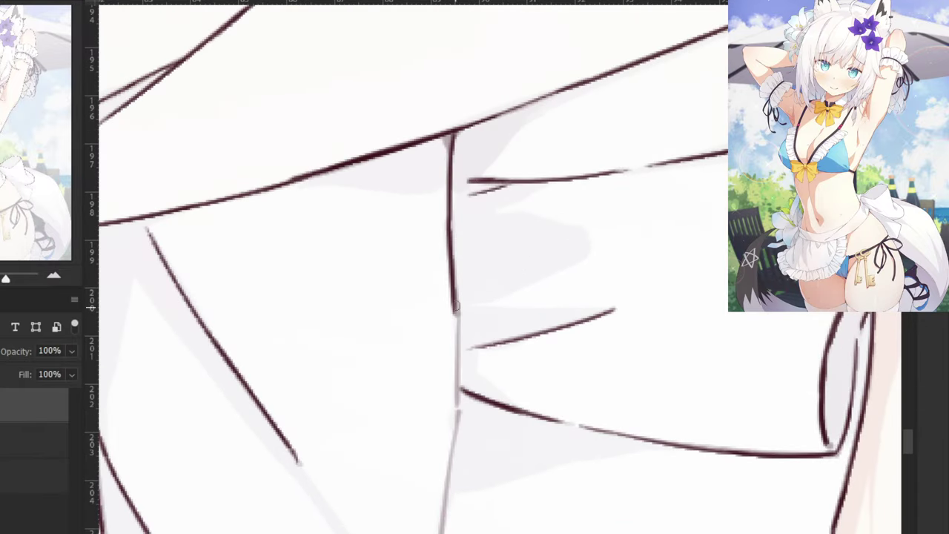
pyautogui.moveTo(451, 242); pyautogui.dragTo(456, 309)
pyautogui.moveTo(447, 136); pyautogui.dragTo(455, 305)
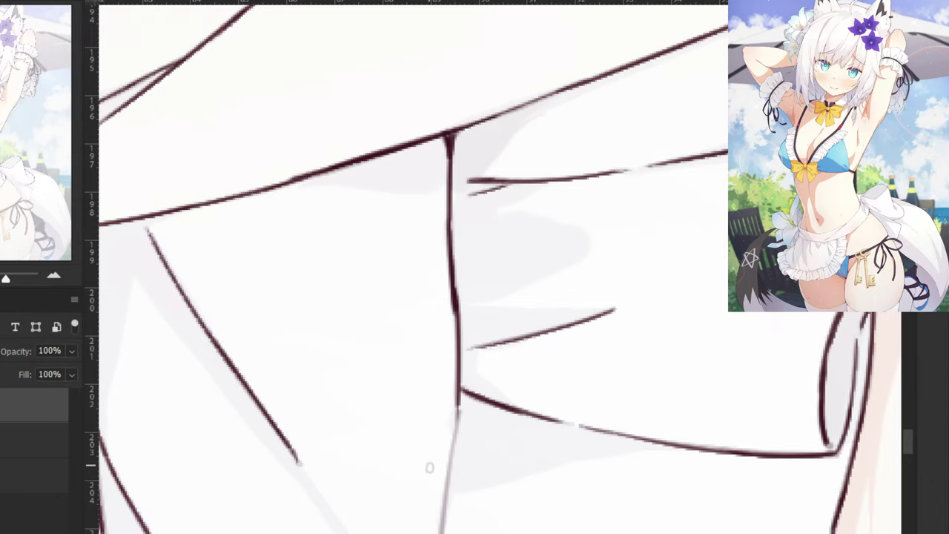
# Continue the side seam from the second fold line down past the third fold to the small crease below it.
pyautogui.moveTo(428, 466); pyautogui.dragTo(396, 260)
pyautogui.moveTo(427, 206); pyautogui.dragTo(407, 378)
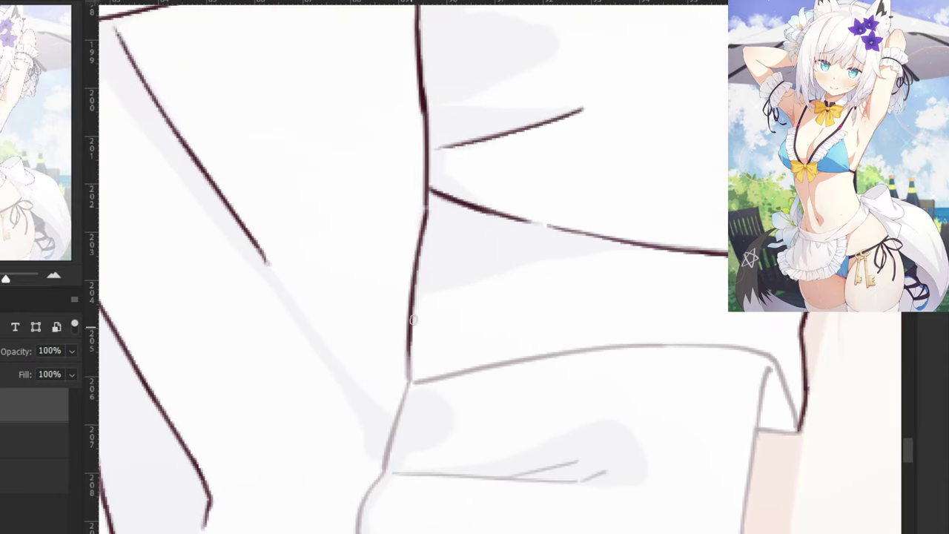
pyautogui.moveTo(413, 320)
pyautogui.mouseDown()
pyautogui.moveTo(411, 380)
pyautogui.moveTo(411, 344)
pyautogui.moveTo(387, 473)
pyautogui.mouseUp()
pyautogui.hotkey('ctrl', 'z')
pyautogui.moveTo(410, 378); pyautogui.dragTo(383, 469)
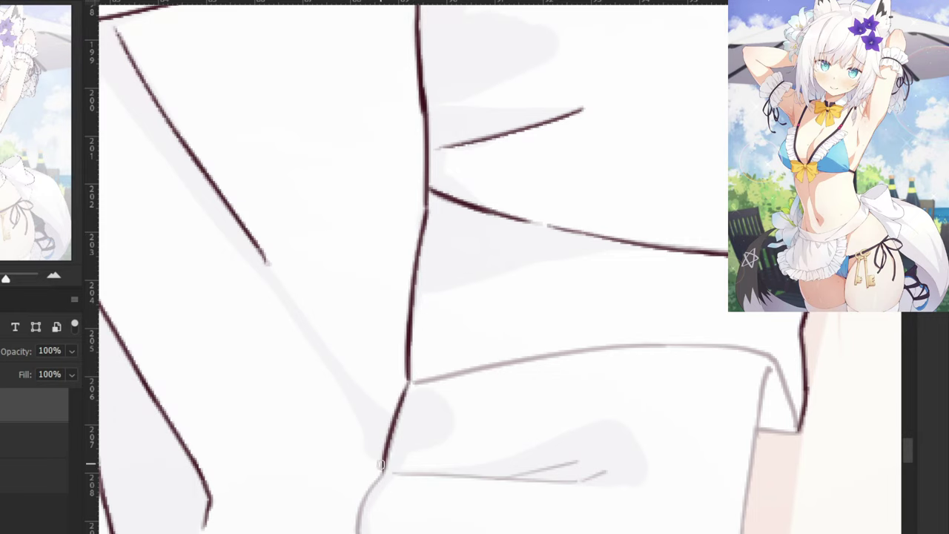
pyautogui.moveTo(286, 399)
pyautogui.mouseDown()
pyautogui.moveTo(432, 182)
pyautogui.moveTo(424, 188)
pyautogui.mouseUp()
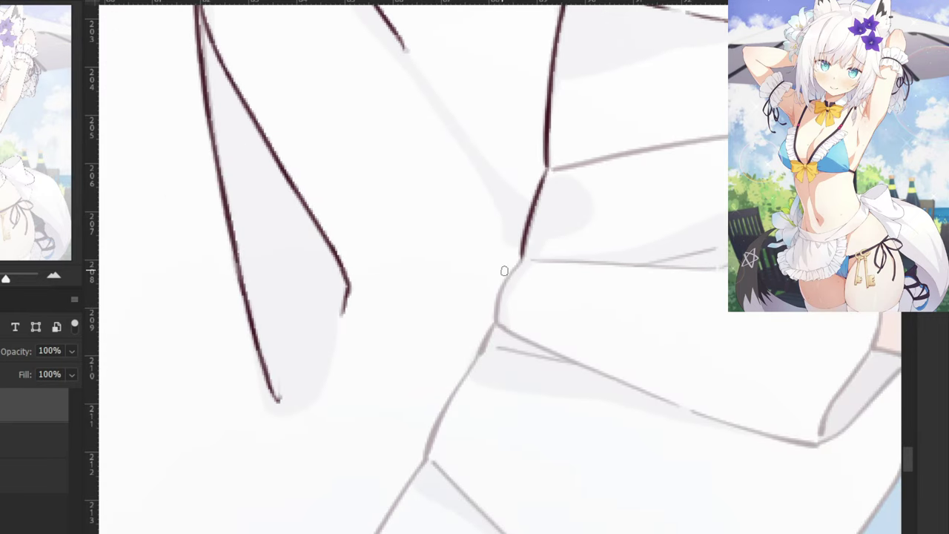
# Ink the slanting part of the apron's side seam from the small crease down across the next fold junctions.
pyautogui.moveTo(523, 261); pyautogui.dragTo(472, 368)
pyautogui.hotkey('ctrl', 'z')
pyautogui.moveTo(495, 318); pyautogui.dragTo(429, 438)
pyautogui.hotkey('ctrl', 'z')
pyautogui.moveTo(478, 360)
pyautogui.mouseDown()
pyautogui.moveTo(425, 463)
pyautogui.moveTo(435, 420)
pyautogui.moveTo(557, 305)
pyautogui.moveTo(534, 362)
pyautogui.mouseUp()
pyautogui.hotkey('ctrl', 'z')
pyautogui.moveTo(582, 288)
pyautogui.mouseDown()
pyautogui.moveTo(501, 407)
pyautogui.moveTo(512, 406)
pyautogui.mouseUp()
pyautogui.hotkey('ctrl', 'z')
pyautogui.hotkey('ctrl', 'z')
pyautogui.moveTo(578, 293); pyautogui.dragTo(497, 413)
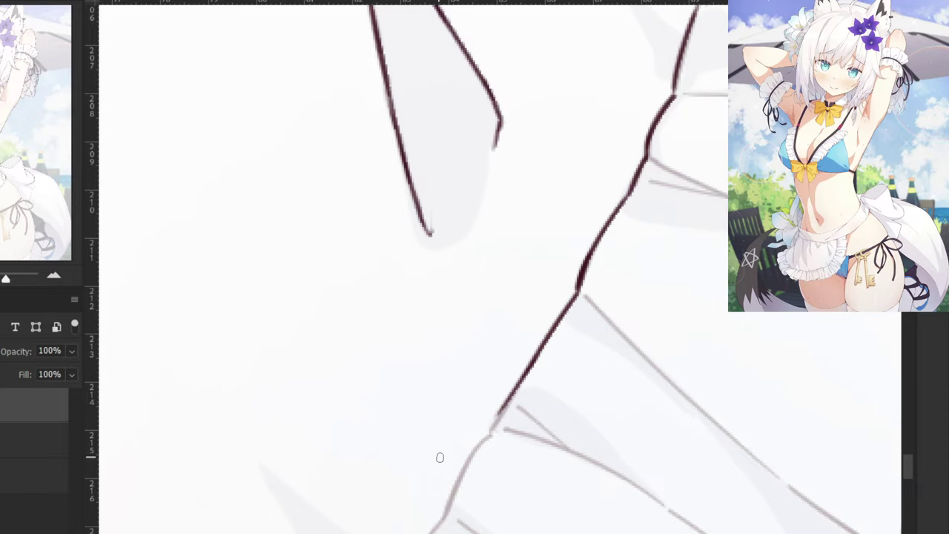
# Erase and redraw the rough end of the slanting seam, and extend it over the following fold bend.
pyautogui.press('e')
pyautogui.moveTo(505, 407); pyautogui.dragTo(497, 427)
pyautogui.press('b')
pyautogui.moveTo(532, 368); pyautogui.dragTo(492, 423)
pyautogui.moveTo(520, 383); pyautogui.dragTo(490, 429)
pyautogui.moveTo(519, 384); pyautogui.dragTo(490, 431)
pyautogui.hotkey('ctrl', 'z')
pyautogui.moveTo(524, 373); pyautogui.dragTo(462, 482)
pyautogui.hotkey('ctrl', 'z')
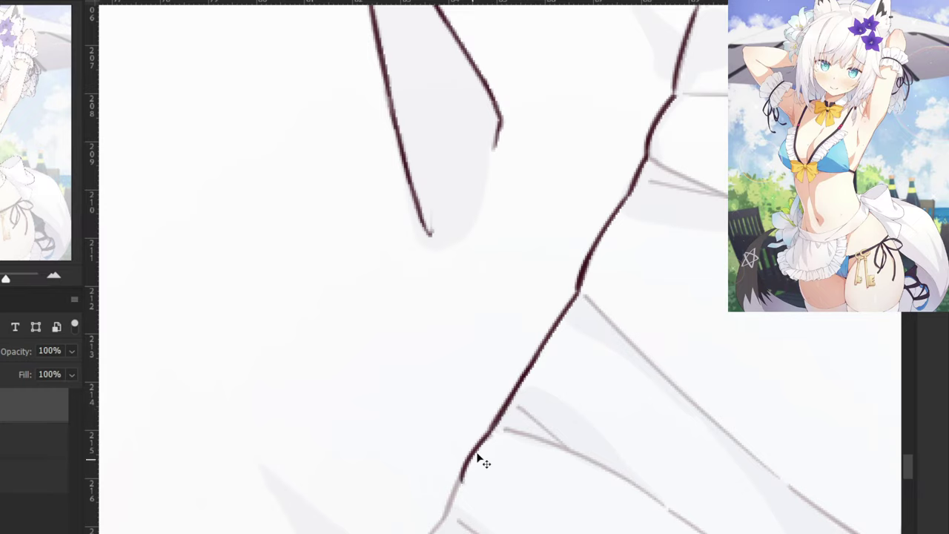
pyautogui.hotkey('ctrl', 'z')
pyautogui.moveTo(490, 433); pyautogui.dragTo(447, 513)
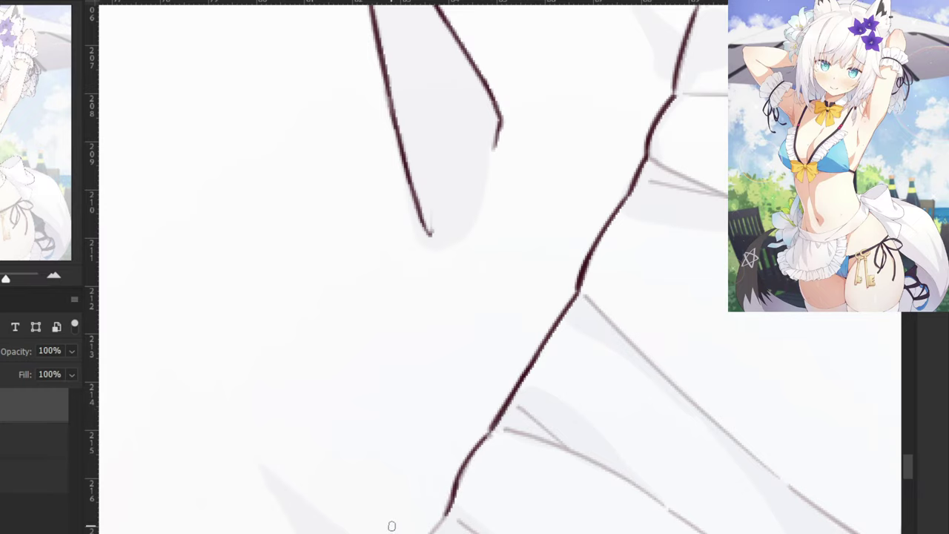
# Ink the seam down to the apron's lower corner and begin its bottom run.
pyautogui.moveTo(381, 506); pyautogui.dragTo(492, 365)
pyautogui.moveTo(556, 375)
pyautogui.mouseDown()
pyautogui.moveTo(528, 408)
pyautogui.moveTo(548, 385)
pyautogui.moveTo(487, 466)
pyautogui.mouseUp()
pyautogui.moveTo(517, 428)
pyautogui.mouseDown()
pyautogui.moveTo(485, 474)
pyautogui.moveTo(515, 432)
pyautogui.mouseUp()
pyautogui.moveTo(516, 428)
pyautogui.mouseDown()
pyautogui.moveTo(488, 470)
pyautogui.moveTo(431, 492)
pyautogui.mouseUp()
pyautogui.hotkey('ctrl', 'z')
pyautogui.hotkey('ctrl', 'z')
pyautogui.moveTo(486, 470); pyautogui.dragTo(434, 490)
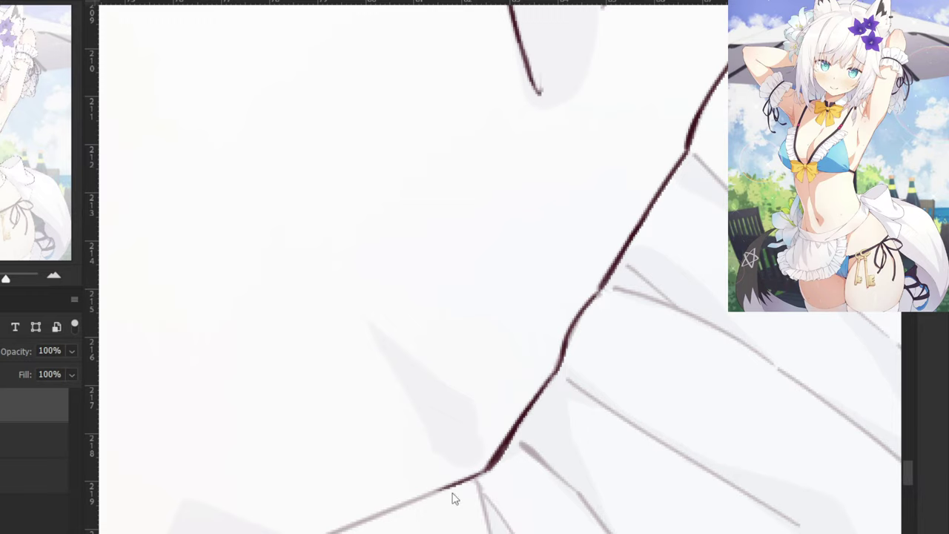
# Ink the straight bottom seam from the apron's lower corner to the small notch between the next two pleats.
pyautogui.moveTo(480, 471); pyautogui.dragTo(375, 518)
pyautogui.hotkey('ctrl', 'z')
pyautogui.moveTo(484, 471); pyautogui.dragTo(375, 519)
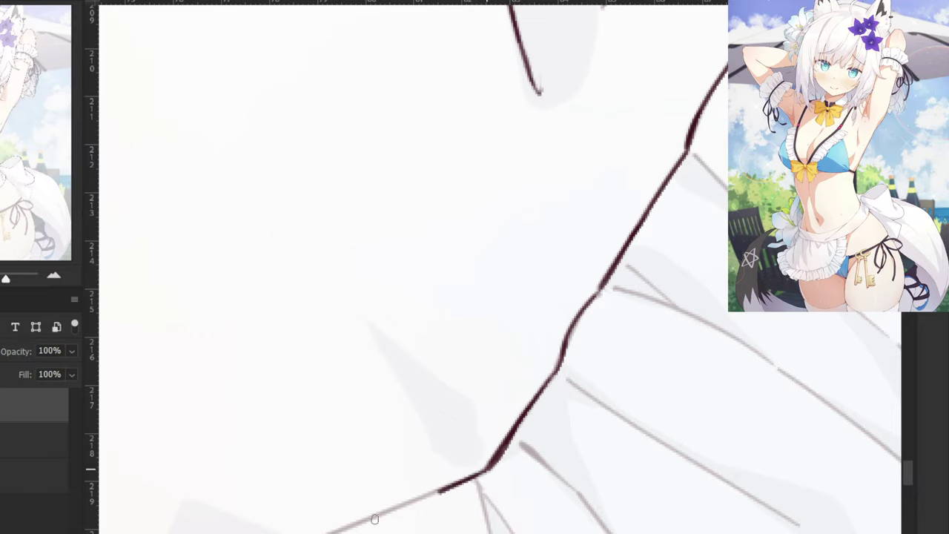
pyautogui.moveTo(466, 488); pyautogui.dragTo(337, 531)
pyautogui.hotkey('ctrl', 'z')
pyautogui.moveTo(415, 497); pyautogui.dragTo(335, 533)
pyautogui.hotkey('ctrl', '-')
pyautogui.moveTo(328, 348); pyautogui.dragTo(481, 318)
pyautogui.hotkey('ctrl', '+')
pyautogui.moveTo(513, 509); pyautogui.dragTo(479, 516)
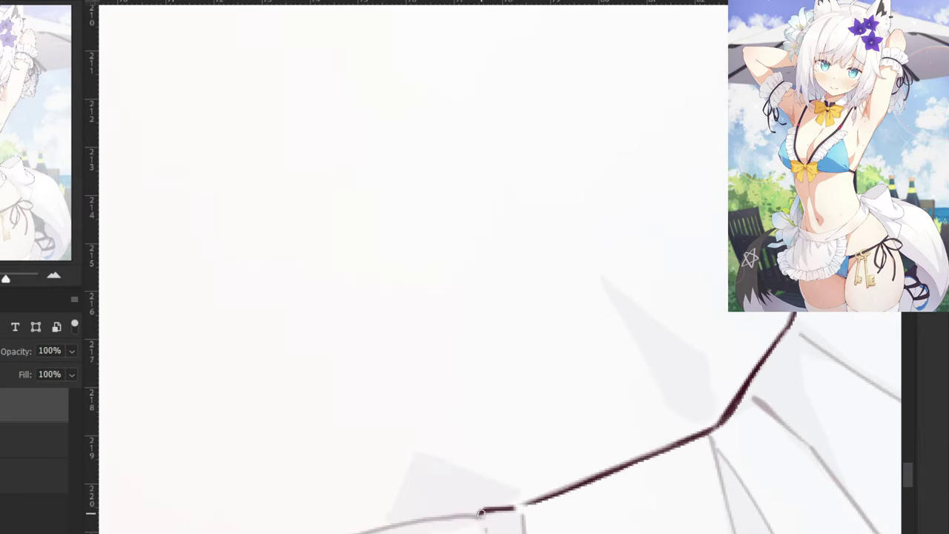
# Ink the long curved stretch of the bottom seam from the small notch to the next frill fold.
pyautogui.moveTo(379, 452); pyautogui.dragTo(566, 333)
pyautogui.moveTo(680, 424)
pyautogui.mouseDown()
pyautogui.moveTo(570, 435)
pyautogui.moveTo(550, 450)
pyautogui.mouseUp()
pyautogui.hotkey('ctrl', 'z')
pyautogui.hotkey('ctrl', 'z')
pyautogui.moveTo(687, 426)
pyautogui.mouseDown()
pyautogui.moveTo(551, 445)
pyautogui.moveTo(454, 472)
pyautogui.mouseUp()
pyautogui.hotkey('ctrl', 'z')
pyautogui.hotkey('ctrl', 'z')
pyautogui.moveTo(557, 442)
pyautogui.mouseDown()
pyautogui.moveTo(456, 482)
pyautogui.moveTo(565, 444)
pyautogui.moveTo(428, 491)
pyautogui.mouseUp()
pyautogui.hotkey('ctrl', 'z')
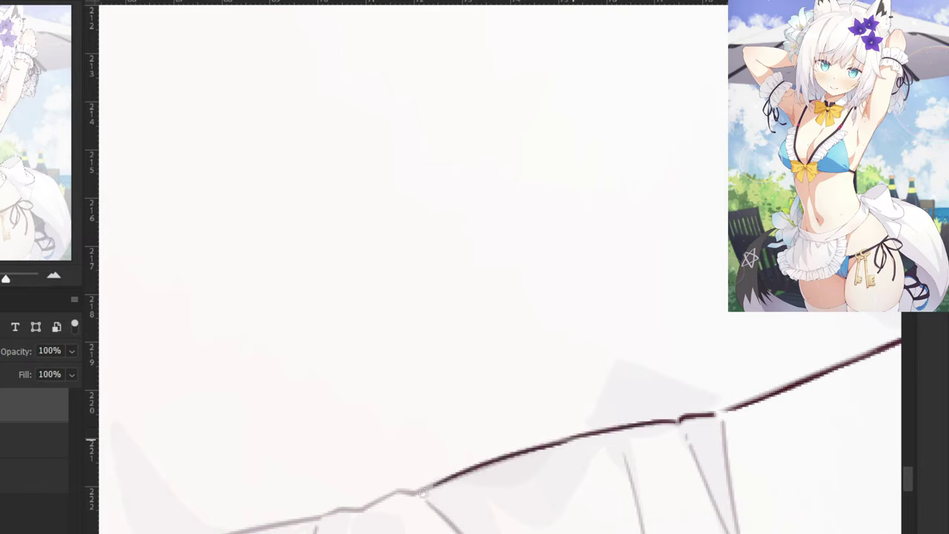
# Ink the small bumps of the bottom seam just beyond the long curved stretch.
pyautogui.moveTo(490, 465)
pyautogui.mouseDown()
pyautogui.moveTo(420, 495)
pyautogui.moveTo(391, 487)
pyautogui.mouseUp()
pyautogui.hotkey('ctrl', 'z')
pyautogui.moveTo(353, 439); pyautogui.dragTo(432, 365)
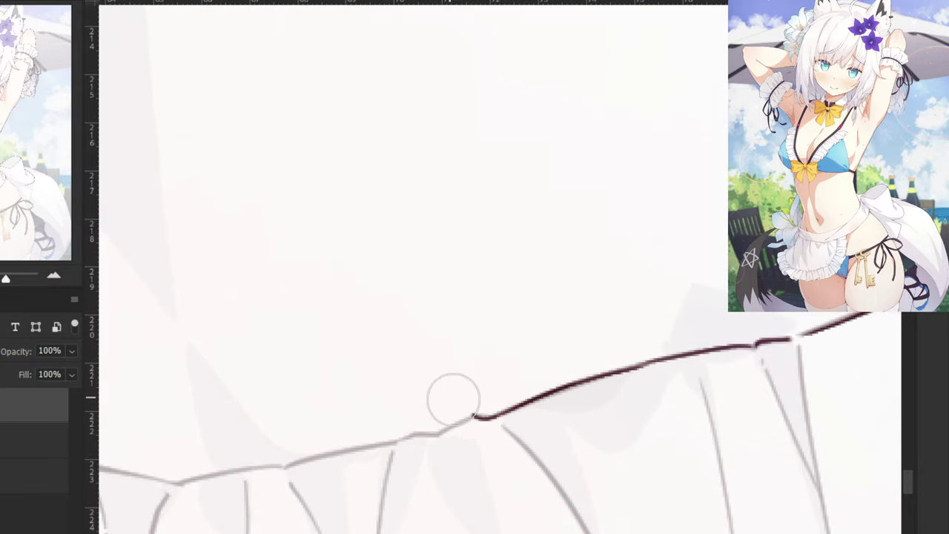
pyautogui.moveTo(487, 418); pyautogui.dragTo(399, 440)
# Continue the bottom seam from the small bumps down to its lowest point at the centre of the hem.
pyautogui.moveTo(333, 356); pyautogui.dragTo(464, 301)
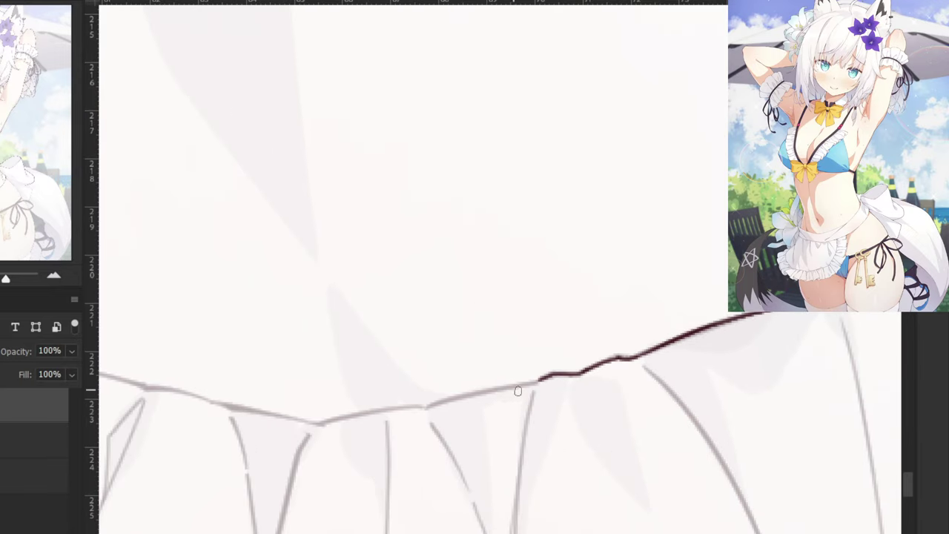
pyautogui.moveTo(539, 384); pyautogui.dragTo(430, 407)
pyautogui.hotkey('ctrl', 'z')
pyautogui.hotkey('ctrl', 'z')
pyautogui.moveTo(537, 384)
pyautogui.mouseDown()
pyautogui.moveTo(420, 419)
pyautogui.moveTo(329, 430)
pyautogui.mouseUp()
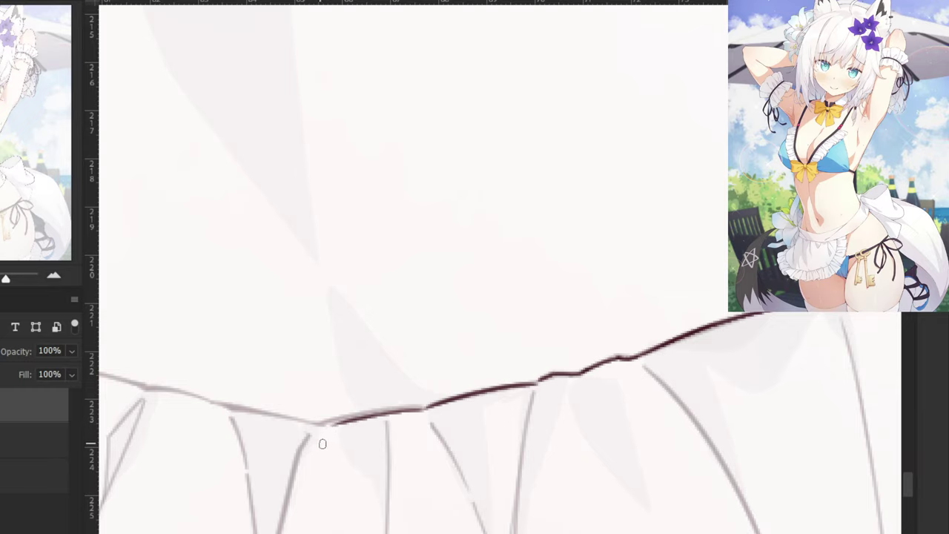
pyautogui.hotkey('ctrl', 'z')
pyautogui.moveTo(429, 407); pyautogui.dragTo(317, 423)
pyautogui.hotkey('ctrl', 'z')
# Ink the rising bottom seam from its lowest point to the narrow folded pleat on the left side of the apron.
pyautogui.moveTo(306, 327); pyautogui.dragTo(456, 318)
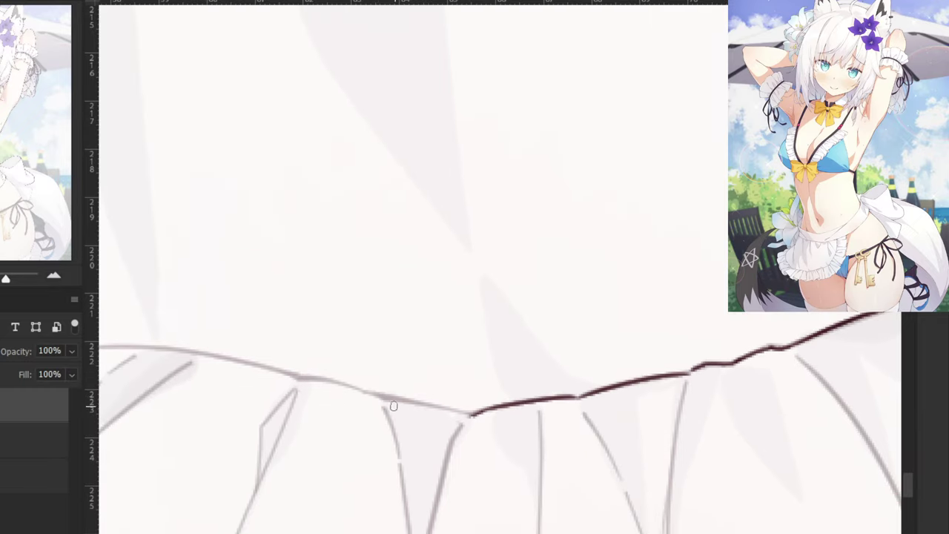
pyautogui.moveTo(367, 391); pyautogui.dragTo(483, 418)
pyautogui.hotkey('ctrl', 'z')
pyautogui.moveTo(426, 402); pyautogui.dragTo(475, 417)
pyautogui.moveTo(242, 428); pyautogui.dragTo(343, 436)
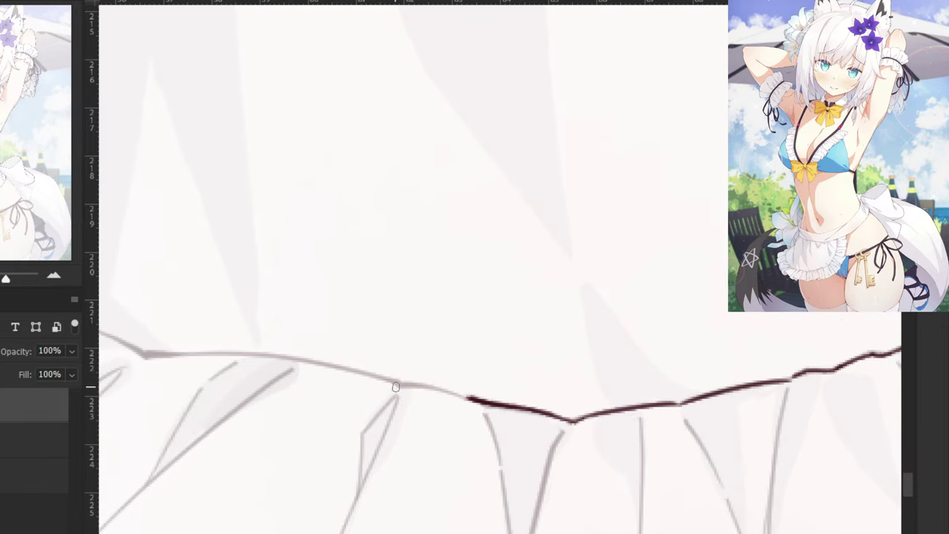
pyautogui.moveTo(397, 386); pyautogui.dragTo(469, 398)
pyautogui.hotkey('ctrl', 'z')
# Review the inked apron and waist line art against a plain white background.
pyautogui.moveTo(198, 241); pyautogui.dragTo(476, 252)
pyautogui.hotkey('ctrl', '-')
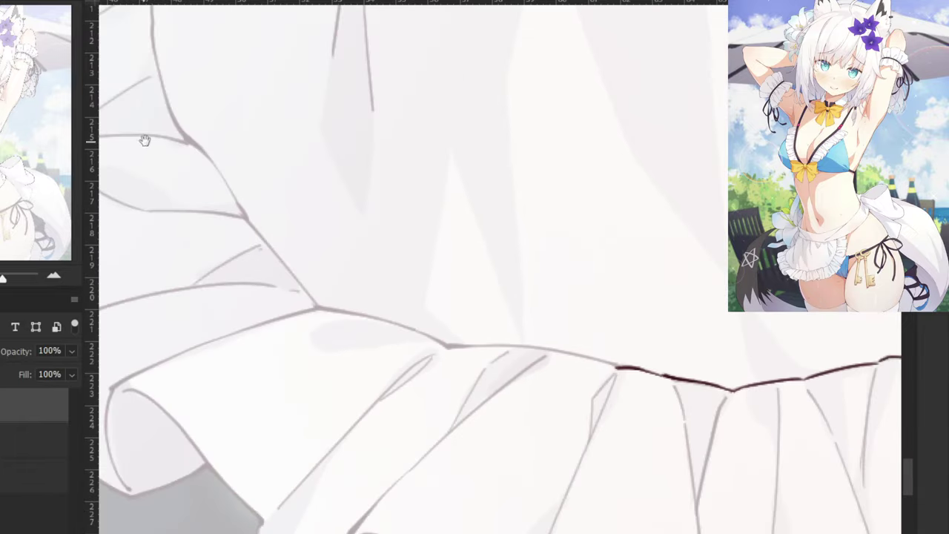
pyautogui.moveTo(143, 140); pyautogui.dragTo(227, 388)
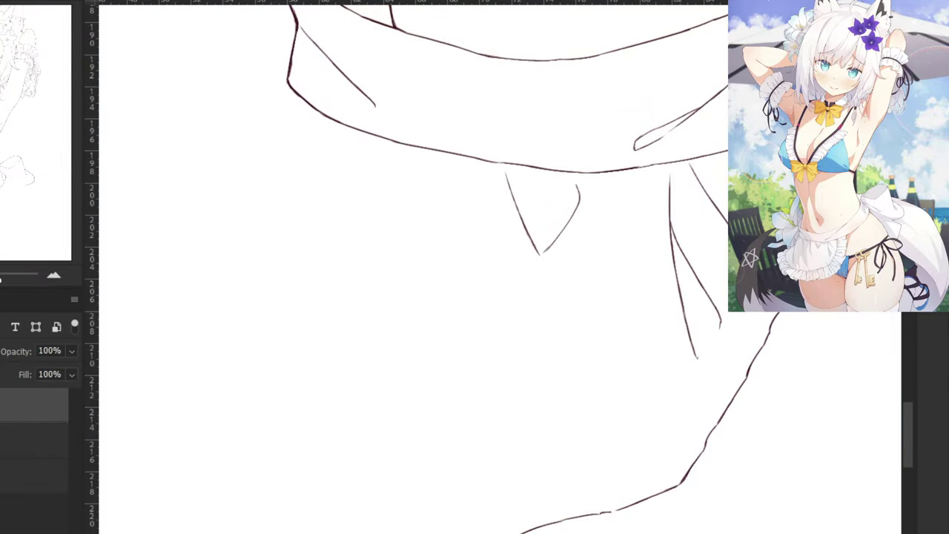
pyautogui.hotkey('ctrl', '-')
pyautogui.hotkey('ctrl', '-')
pyautogui.moveTo(330, 112); pyautogui.dragTo(207, 400)
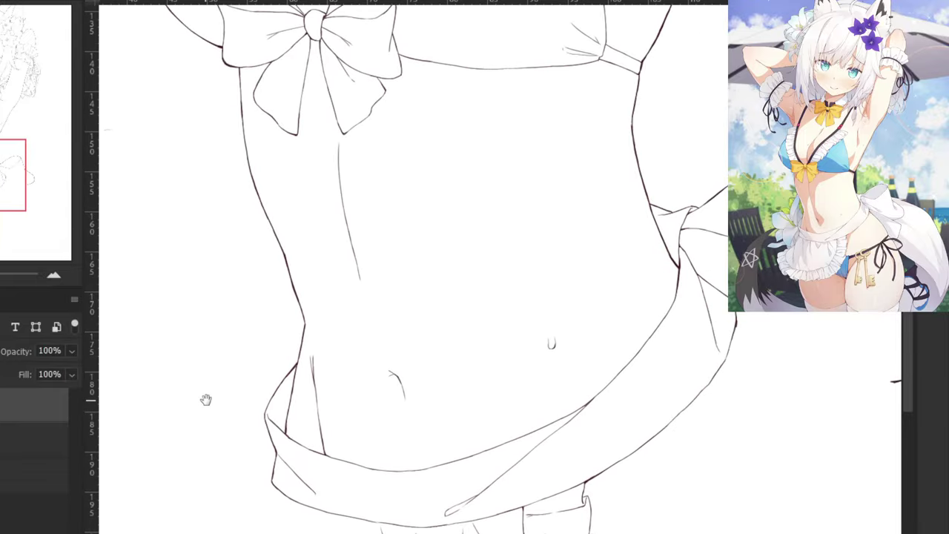
pyautogui.moveTo(172, 443); pyautogui.dragTo(237, 257)
pyautogui.moveTo(255, 371); pyautogui.dragTo(272, 304)
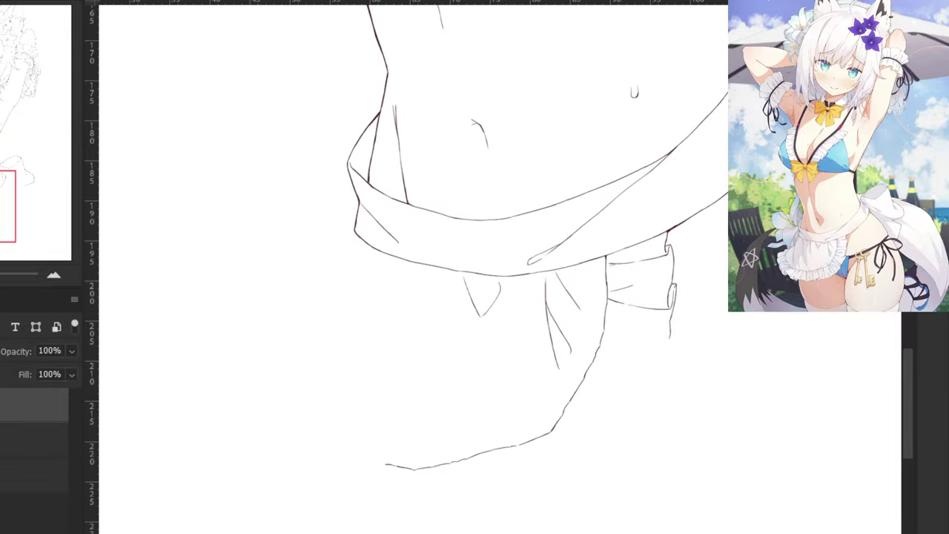
pyautogui.hotkey('ctrl', '+')
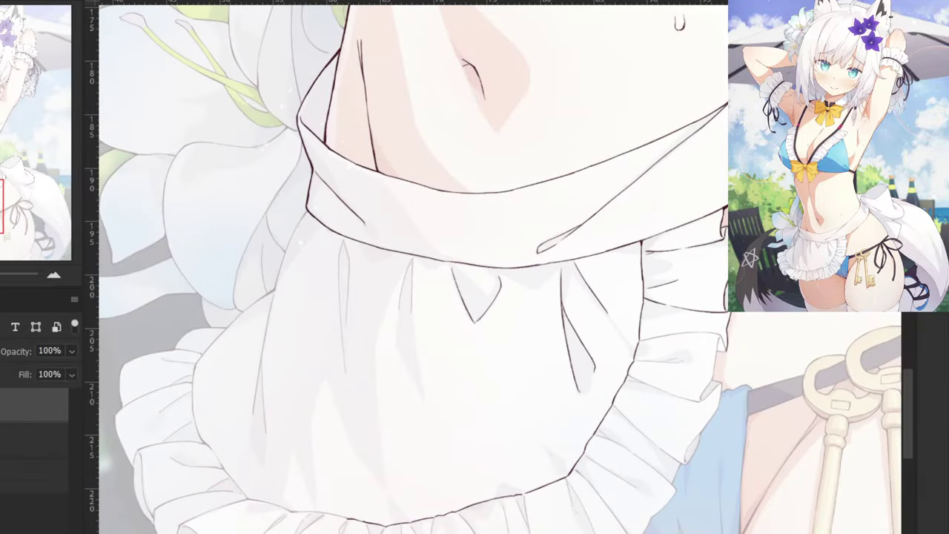
# Ink the apron's left outer edge from the waistband corner down to where the side cloth branches off.
pyautogui.moveTo(204, 266); pyautogui.dragTo(443, 191)
pyautogui.hotkey('ctrl', '+')
pyautogui.hotkey('ctrl', '+')
pyautogui.moveTo(519, 69); pyautogui.dragTo(438, 378)
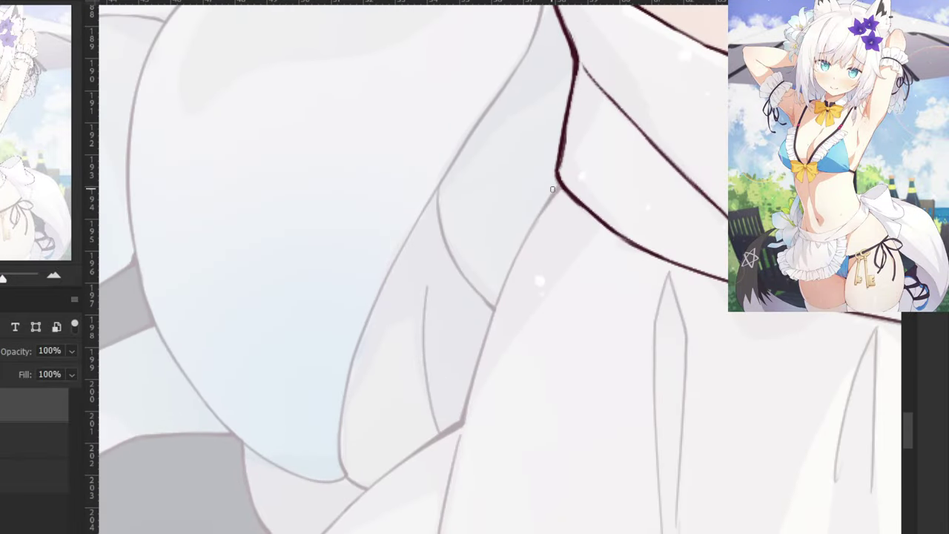
pyautogui.moveTo(552, 190); pyautogui.dragTo(502, 284)
pyautogui.hotkey('ctrl', 'z')
pyautogui.hotkey('ctrl', 'z')
pyautogui.hotkey('ctrl', 'z')
pyautogui.moveTo(547, 203); pyautogui.dragTo(502, 291)
pyautogui.moveTo(513, 257); pyautogui.dragTo(492, 333)
pyautogui.hotkey('ctrl', 'z')
pyautogui.moveTo(504, 289); pyautogui.dragTo(464, 418)
# Ink the left fold line from where the side cloth branches off down toward the point where the fold forks.
pyautogui.moveTo(448, 474); pyautogui.dragTo(449, 375)
pyautogui.moveTo(476, 275); pyautogui.dragTo(445, 422)
pyautogui.hotkey('ctrl', 'z')
pyautogui.moveTo(433, 410)
pyautogui.mouseDown()
pyautogui.moveTo(445, 360)
pyautogui.moveTo(440, 266)
pyautogui.moveTo(462, 367)
pyautogui.mouseUp()
pyautogui.hotkey('ctrl', '-')
pyautogui.hotkey('ctrl', '-')
pyautogui.hotkey('ctrl', 'z')
pyautogui.moveTo(487, 254); pyautogui.dragTo(467, 330)
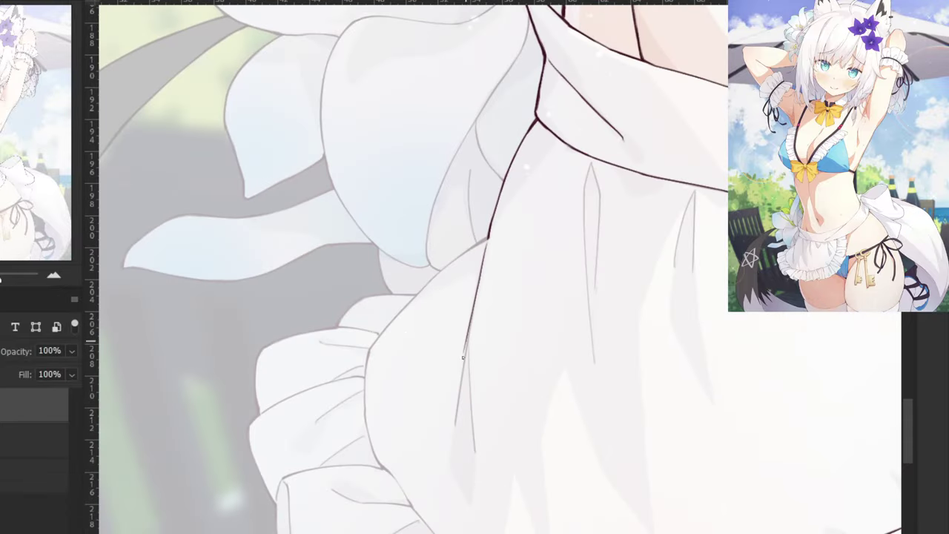
pyautogui.hotkey('ctrl', 'z')
pyautogui.moveTo(482, 267); pyautogui.dragTo(462, 356)
# Continue the left fold line past the fork and ink its outer branch down to the tip.
pyautogui.hotkey('ctrl', '+')
pyautogui.hotkey('ctrl', 'z')
pyautogui.moveTo(459, 231); pyautogui.dragTo(415, 512)
pyautogui.hotkey('ctrl', 'z')
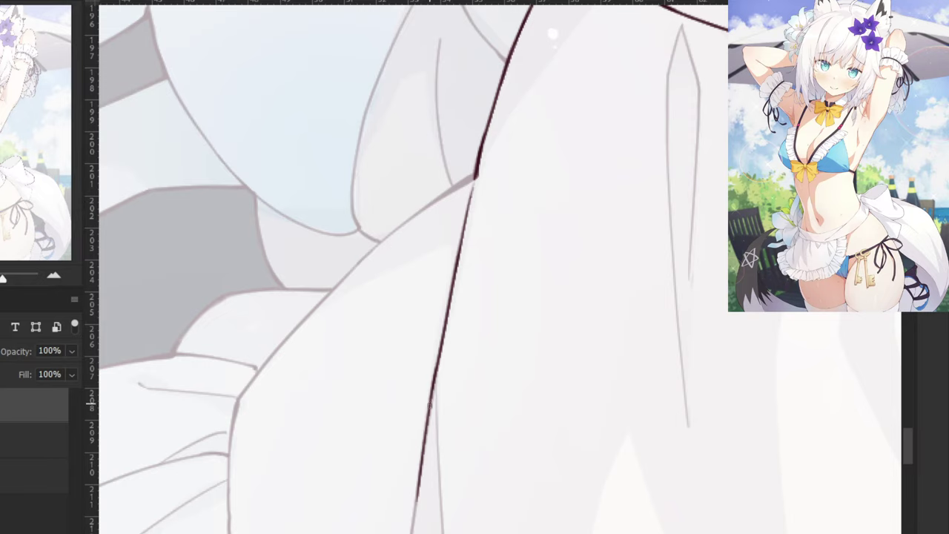
pyautogui.moveTo(429, 405); pyautogui.dragTo(412, 533)
pyautogui.hotkey('ctrl', 'z')
pyautogui.hotkey('ctrl', 'z')
pyautogui.moveTo(422, 445); pyautogui.dragTo(411, 533)
pyautogui.hotkey('ctrl', 'z')
pyautogui.moveTo(427, 421); pyautogui.dragTo(411, 533)
pyautogui.hotkey('ctrl', 'z')
pyautogui.moveTo(420, 465)
pyautogui.mouseDown()
pyautogui.moveTo(410, 533)
pyautogui.moveTo(419, 429)
pyautogui.moveTo(334, 199)
pyautogui.mouseUp()
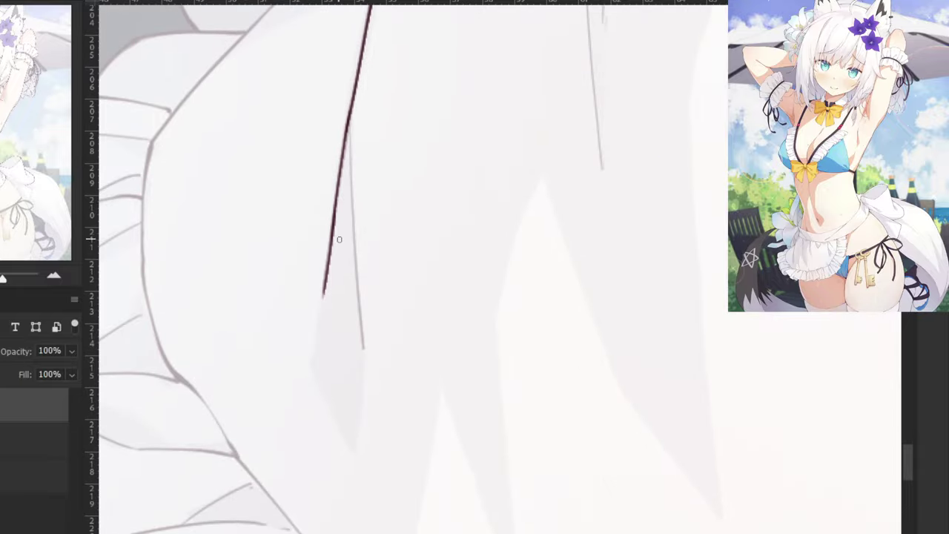
pyautogui.hotkey('ctrl', 'z')
# Ink the inner branch of the forked fold from the split down to its tip.
pyautogui.moveTo(348, 118)
pyautogui.mouseDown()
pyautogui.moveTo(354, 239)
pyautogui.moveTo(352, 227)
pyautogui.mouseUp()
pyautogui.moveTo(352, 181); pyautogui.dragTo(363, 324)
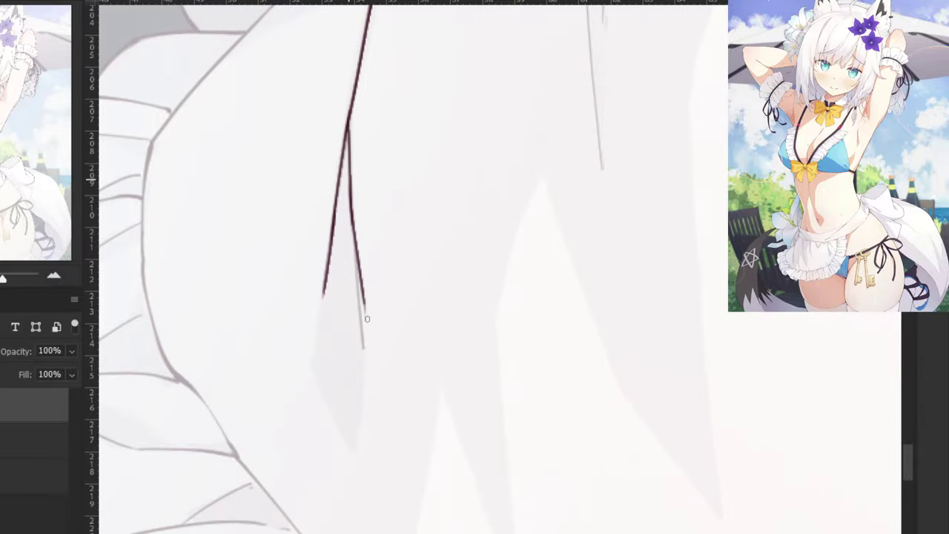
pyautogui.hotkey('ctrl', 'z')
pyautogui.moveTo(352, 181); pyautogui.dragTo(364, 335)
pyautogui.hotkey('ctrl', 'z')
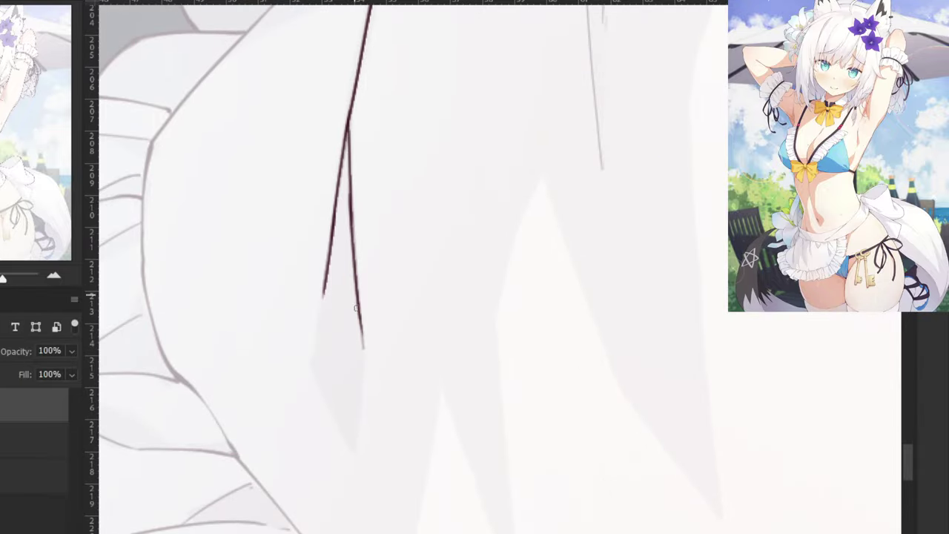
pyautogui.moveTo(361, 301); pyautogui.dragTo(363, 350)
# Ink the right side of the narrow leaf-shaped pleat below the waistband, from its peak to its lower end.
pyautogui.moveTo(357, 145); pyautogui.dragTo(278, 457)
pyautogui.moveTo(373, 232); pyautogui.dragTo(303, 363)
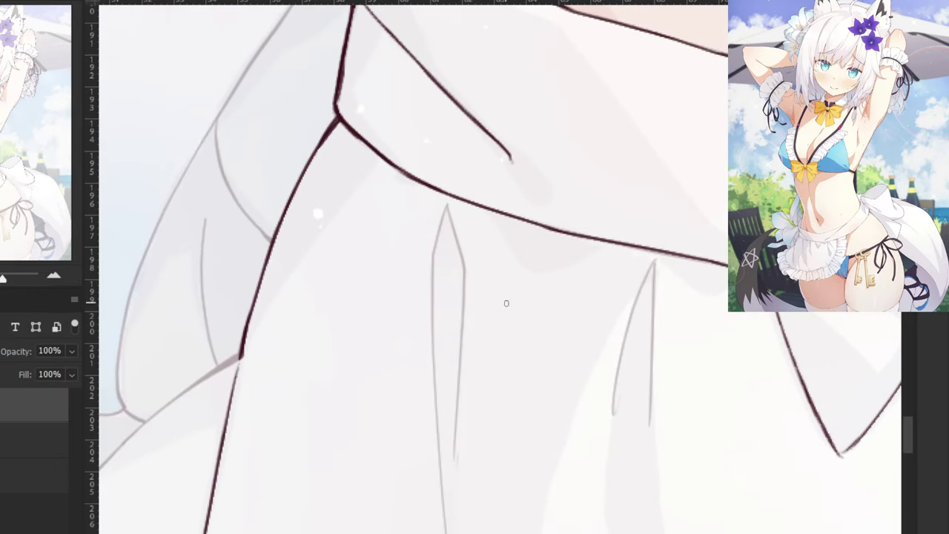
pyautogui.moveTo(445, 206); pyautogui.dragTo(462, 256)
pyautogui.hotkey('ctrl', 'z')
pyautogui.moveTo(446, 206); pyautogui.dragTo(460, 252)
pyautogui.hotkey('ctrl', 'z')
pyautogui.moveTo(446, 205); pyautogui.dragTo(464, 272)
pyautogui.hotkey('ctrl', 'z')
pyautogui.hotkey('ctrl', 'z')
pyautogui.hotkey('ctrl', 'z')
pyautogui.moveTo(462, 259); pyautogui.dragTo(458, 413)
pyautogui.moveTo(460, 364); pyautogui.dragTo(455, 453)
pyautogui.hotkey('ctrl', 'z')
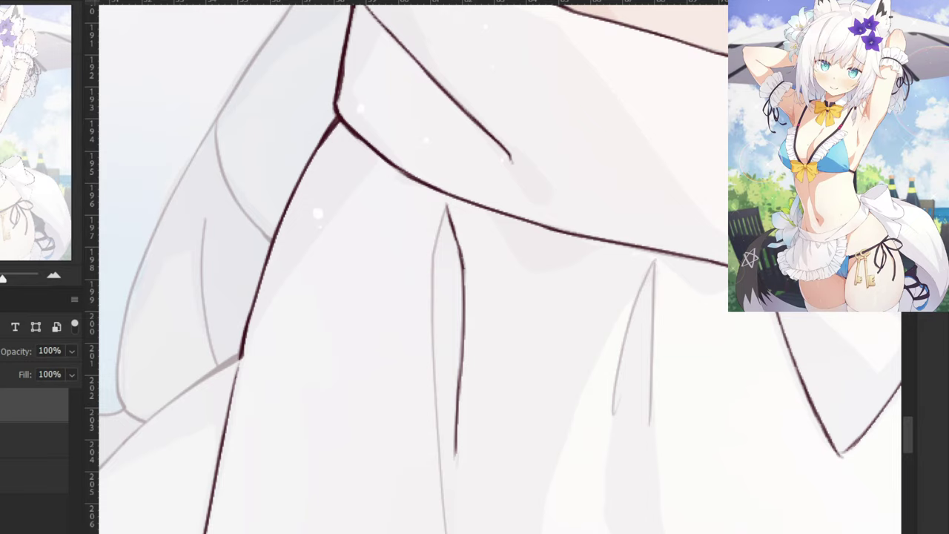
# Ink the upper left side of the leaf-shaped pleat, from its peak to about halfway down.
pyautogui.moveTo(445, 207); pyautogui.dragTo(433, 260)
pyautogui.moveTo(423, 342); pyautogui.dragTo(441, 248)
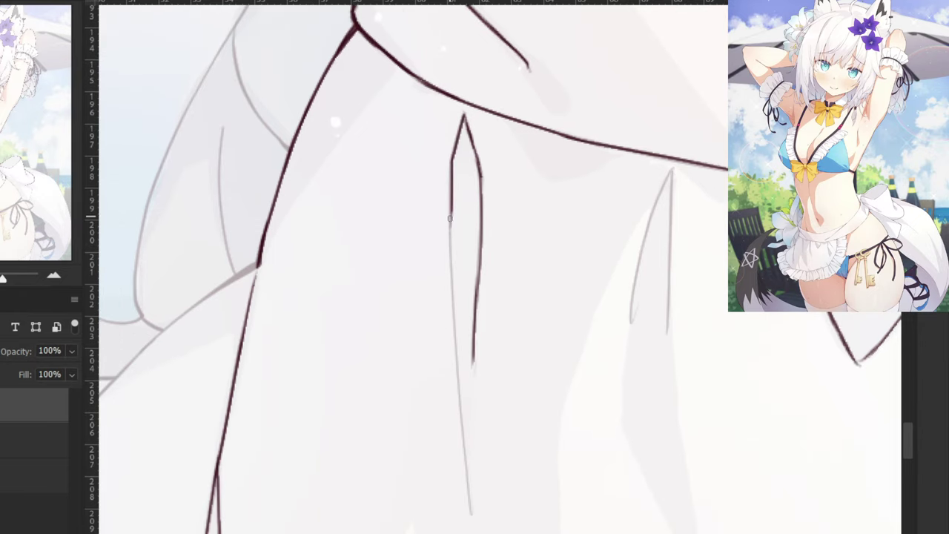
pyautogui.moveTo(452, 164)
pyautogui.mouseDown()
pyautogui.moveTo(454, 277)
pyautogui.moveTo(451, 152)
pyautogui.moveTo(450, 261)
pyautogui.mouseUp()
pyautogui.hotkey('ctrl', 'z')
pyautogui.moveTo(450, 230); pyautogui.dragTo(457, 341)
pyautogui.hotkey('ctrl', 'z')
pyautogui.moveTo(449, 231); pyautogui.dragTo(457, 359)
pyautogui.hotkey('ctrl', 'z')
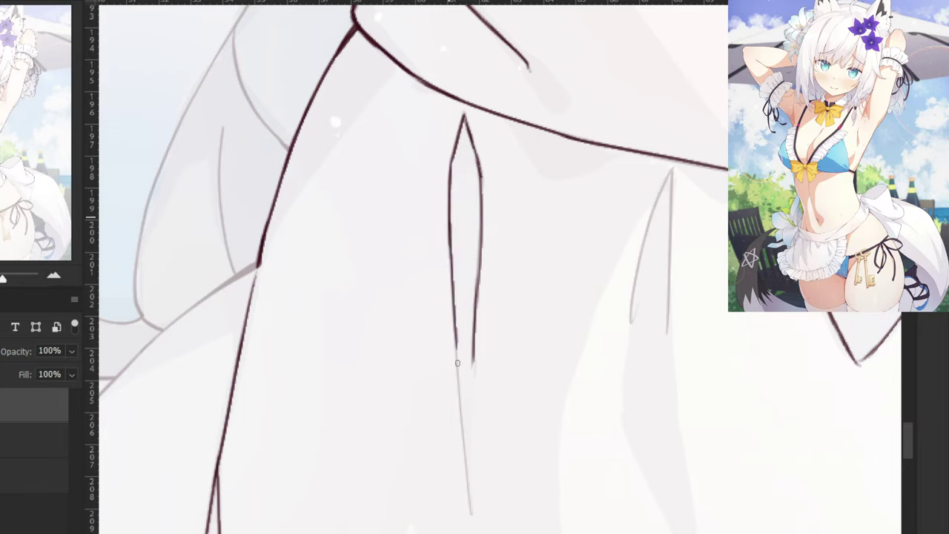
# Extend the leaf-shaped pleat's left line down to its long lower tip.
pyautogui.moveTo(454, 298); pyautogui.dragTo(465, 451)
pyautogui.hotkey('ctrl', 'z')
pyautogui.moveTo(457, 308); pyautogui.dragTo(466, 476)
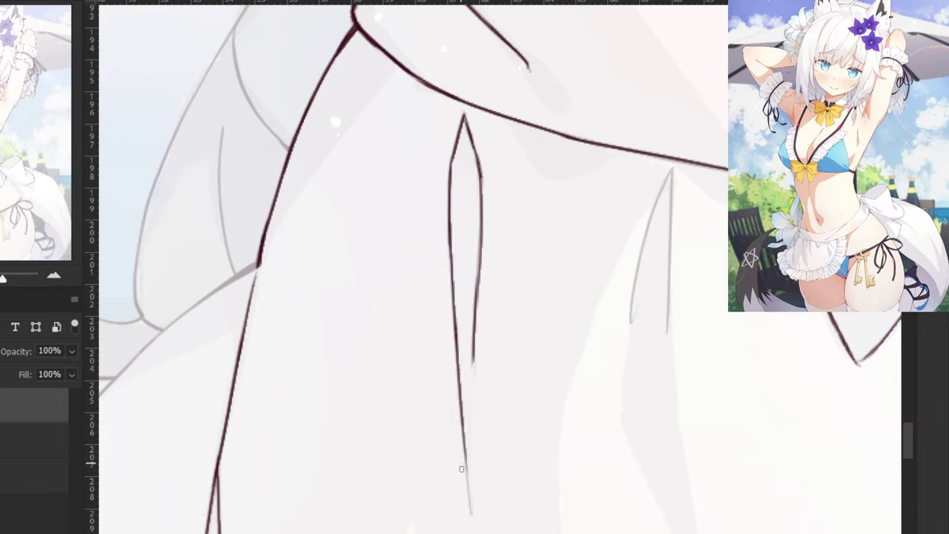
pyautogui.moveTo(461, 399); pyautogui.dragTo(470, 509)
pyautogui.hotkey('ctrl', 'z')
pyautogui.moveTo(462, 418); pyautogui.dragTo(471, 508)
# Ink the straight right line of the short pleat beneath the middle of the waistband.
pyautogui.moveTo(671, 169); pyautogui.dragTo(669, 275)
pyautogui.hotkey('ctrl', 'z')
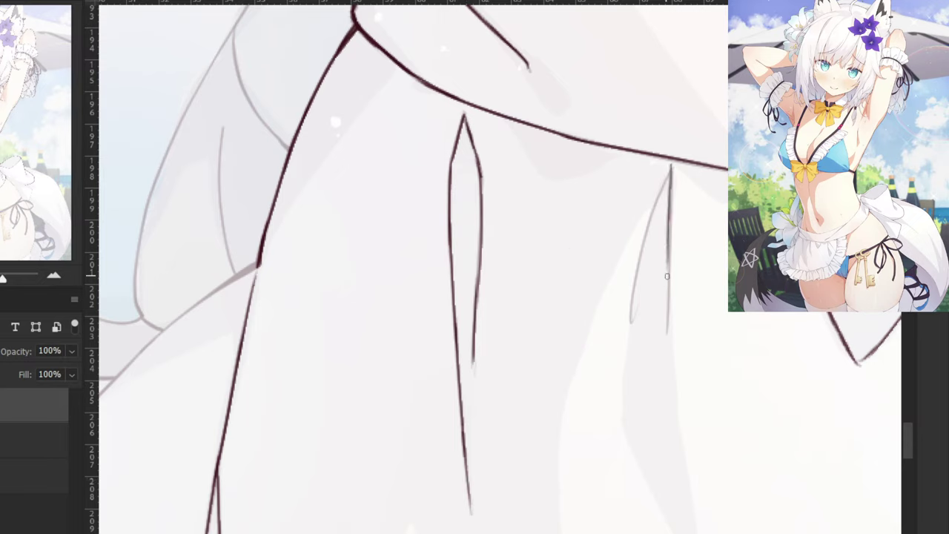
pyautogui.hotkey('ctrl', 'z')
pyautogui.moveTo(672, 170); pyautogui.dragTo(669, 262)
pyautogui.moveTo(670, 213); pyautogui.dragTo(664, 332)
pyautogui.hotkey('ctrl', 'z')
# Ink the slanted left line of the short pleat from its peak down to its end.
pyautogui.moveTo(670, 172); pyautogui.dragTo(640, 258)
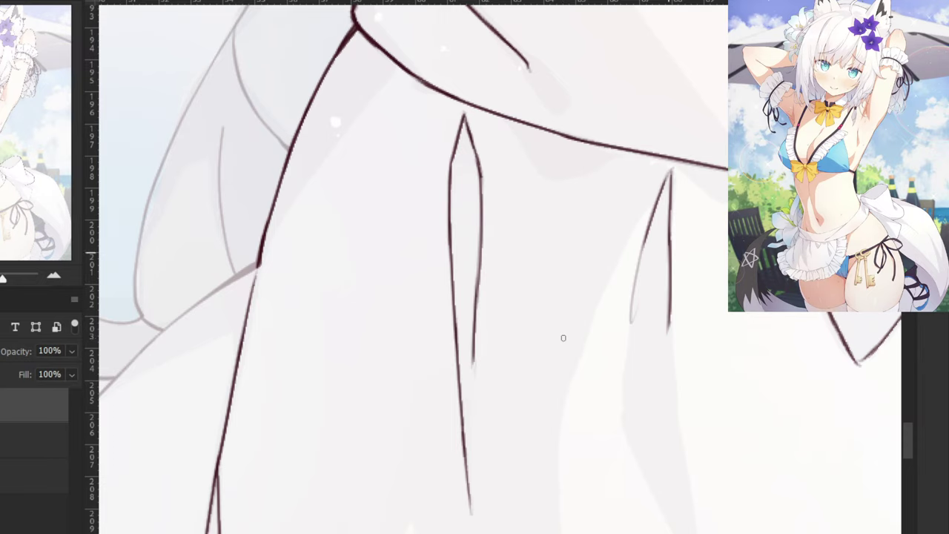
pyautogui.hotkey('ctrl', 'z')
pyautogui.moveTo(650, 220); pyautogui.dragTo(631, 311)
pyautogui.hotkey('ctrl', 'z')
pyautogui.moveTo(649, 225); pyautogui.dragTo(634, 317)
pyautogui.hotkey('ctrl', 'z')
pyautogui.hotkey('ctrl', 'z')
pyautogui.moveTo(646, 229); pyautogui.dragTo(632, 315)
pyautogui.hotkey('ctrl', 'z')
pyautogui.moveTo(645, 233); pyautogui.dragTo(631, 318)
# Ink the tapered start of the apron's side edge where it branches off the left fold line.
pyautogui.hotkey('ctrl', '-')
pyautogui.hotkey('ctrl', '-')
pyautogui.hotkey('ctrl', '-')
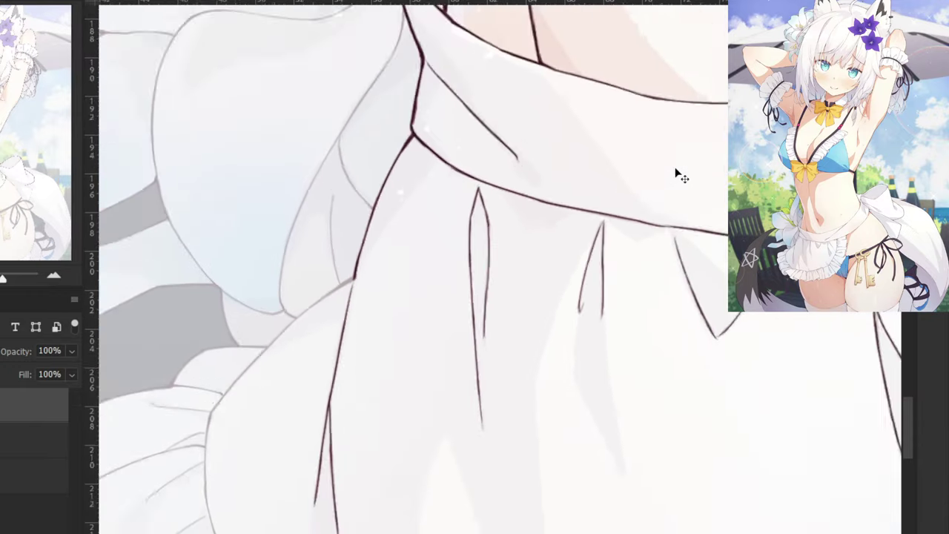
pyautogui.moveTo(437, 194)
pyautogui.mouseDown()
pyautogui.moveTo(437, 171)
pyautogui.moveTo(436, 180)
pyautogui.mouseUp()
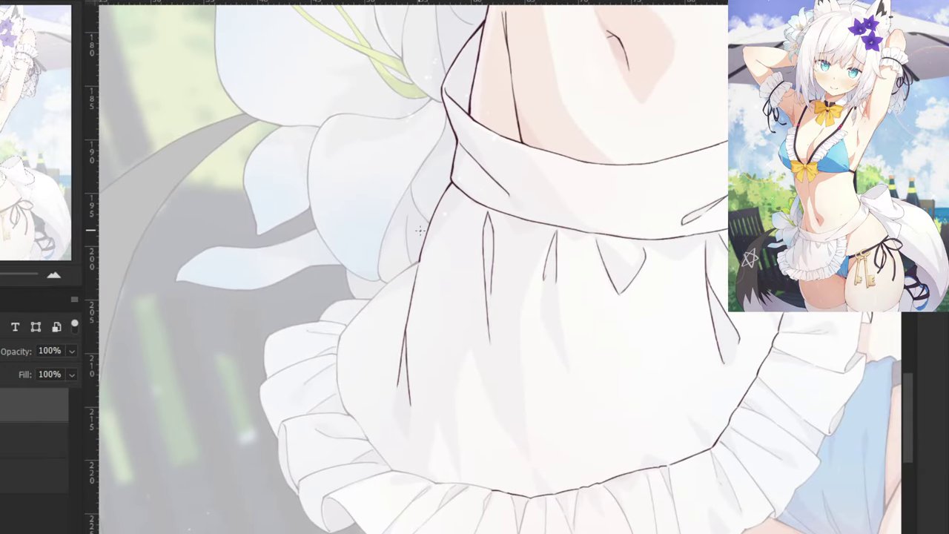
pyautogui.moveTo(520, 235); pyautogui.dragTo(560, 239)
pyautogui.scroll(6, 557, 236)
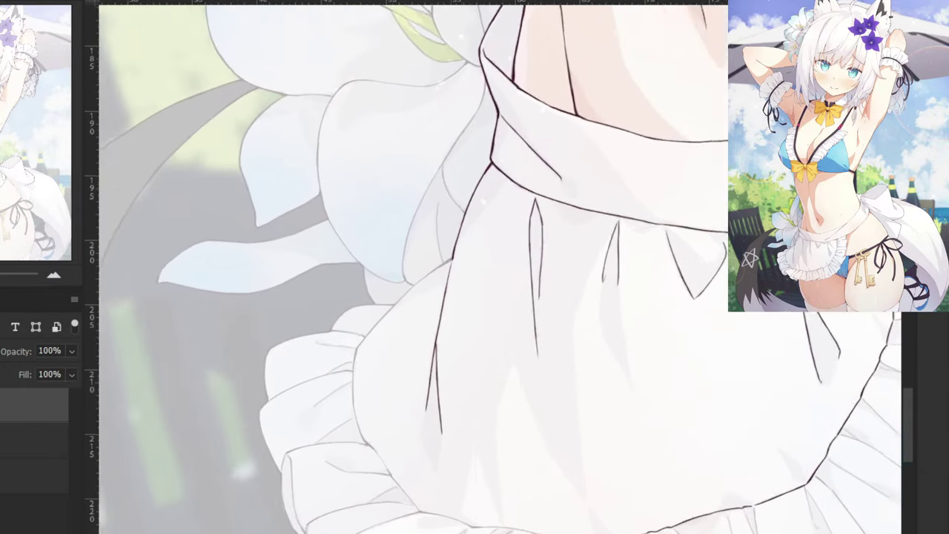
pyautogui.moveTo(432, 282); pyautogui.dragTo(449, 295)
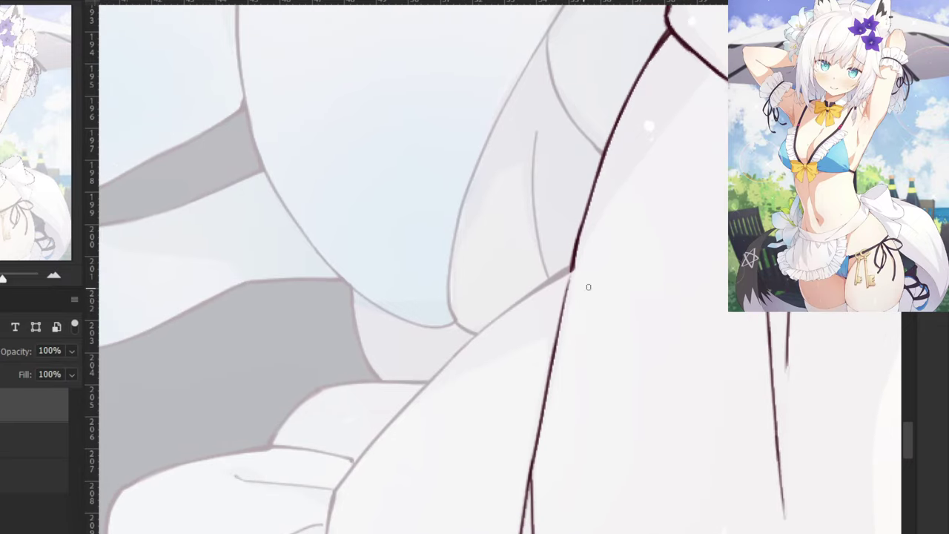
pyautogui.hotkey('ctrl', 'z')
pyautogui.moveTo(572, 270)
pyautogui.mouseDown()
pyautogui.moveTo(463, 353)
pyautogui.moveTo(524, 305)
pyautogui.mouseUp()
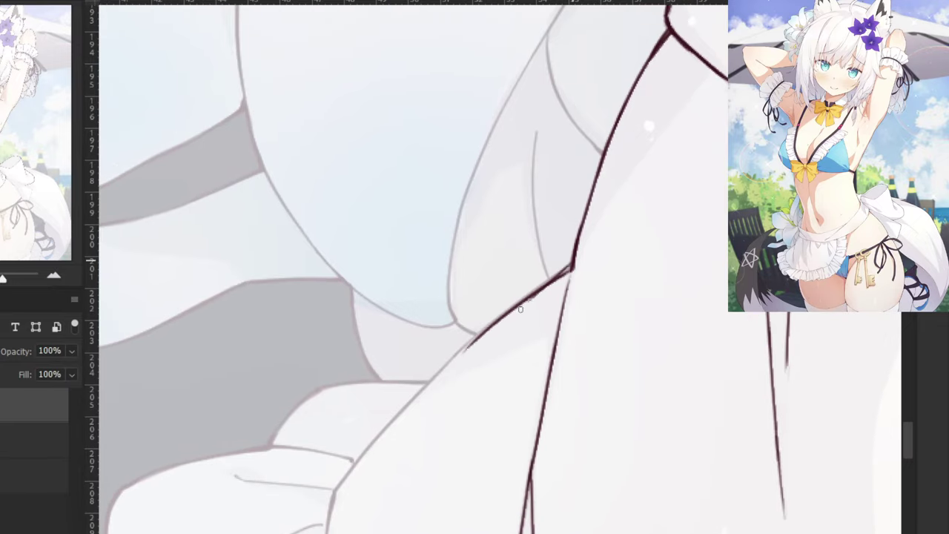
pyautogui.hotkey('ctrl', 'z')
pyautogui.moveTo(573, 266); pyautogui.dragTo(455, 364)
pyautogui.press('e')
pyautogui.press('b')
pyautogui.moveTo(553, 274); pyautogui.dragTo(472, 343)
pyautogui.hotkey('ctrl', 'z')
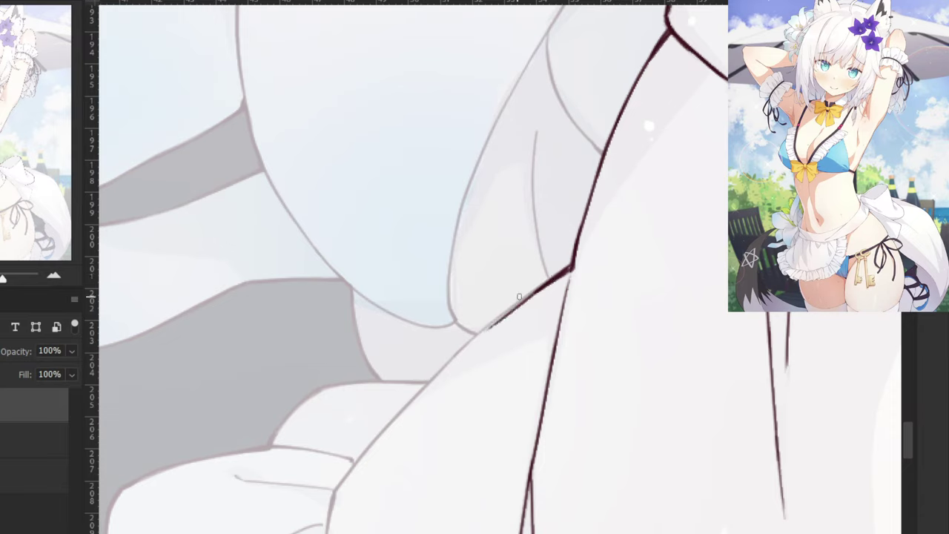
pyautogui.moveTo(511, 299)
pyautogui.mouseDown()
pyautogui.moveTo(549, 265)
pyautogui.moveTo(502, 319)
pyautogui.mouseUp()
pyautogui.press('b')
pyautogui.hotkey('ctrl', 'z')
pyautogui.moveTo(571, 267); pyautogui.dragTo(501, 320)
pyautogui.hotkey('ctrl', 'z')
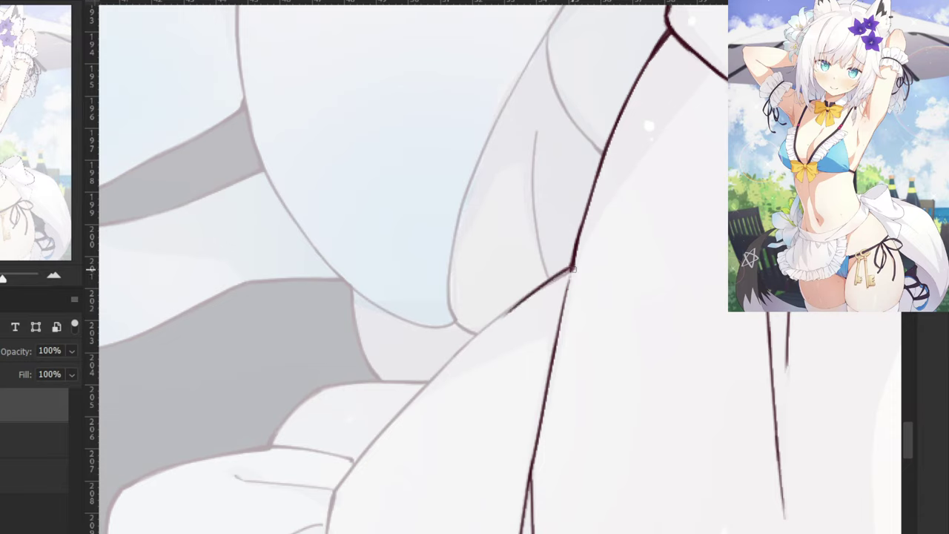
# Continue the apron's side edge diagonally down past the flower petal toward the left frill.
pyautogui.moveTo(572, 268); pyautogui.dragTo(468, 344)
pyautogui.hotkey('ctrl', 'z')
pyautogui.moveTo(534, 292)
pyautogui.mouseDown()
pyautogui.moveTo(421, 389)
pyautogui.moveTo(452, 324)
pyautogui.moveTo(441, 355)
pyautogui.mouseUp()
pyautogui.hotkey('ctrl', 'z')
pyautogui.press('e')
pyautogui.press('b')
pyautogui.moveTo(487, 304); pyautogui.dragTo(423, 374)
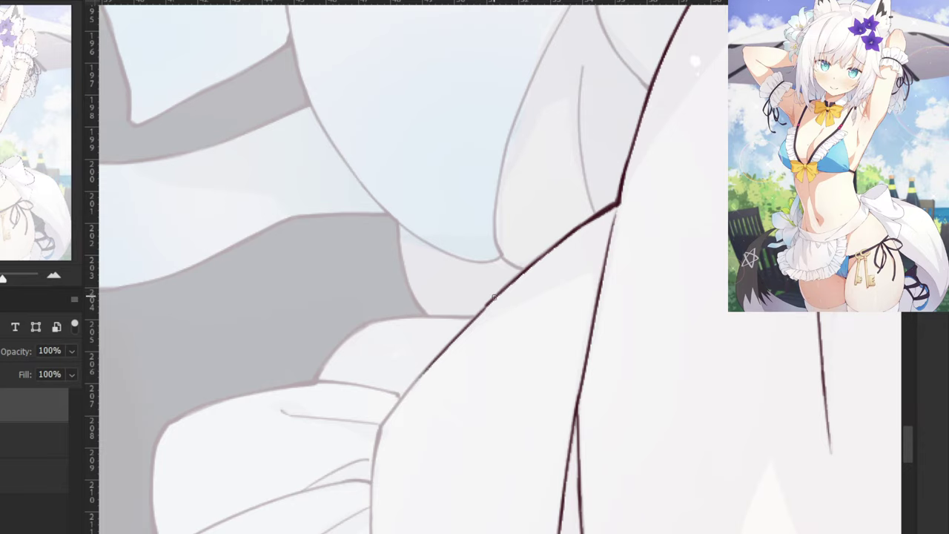
# Finish the diagonal side edge down to the corner where it meets the upper left frill.
pyautogui.moveTo(491, 300); pyautogui.dragTo(412, 390)
pyautogui.hotkey('ctrl', 'z')
pyautogui.moveTo(444, 356); pyautogui.dragTo(385, 419)
pyautogui.hotkey('ctrl', 'z')
pyautogui.moveTo(421, 377)
pyautogui.mouseDown()
pyautogui.moveTo(383, 424)
pyautogui.moveTo(368, 315)
pyautogui.moveTo(364, 328)
pyautogui.mouseUp()
pyautogui.moveTo(362, 334)
pyautogui.mouseDown()
pyautogui.moveTo(377, 249)
pyautogui.moveTo(370, 291)
pyautogui.mouseUp()
pyautogui.hotkey('ctrl', 'z')
pyautogui.hotkey('ctrl', 'z')
# Ink the left frill seam as a near-vertical curve down from the upper corner alongside the ruffles.
pyautogui.moveTo(381, 225); pyautogui.dragTo(372, 309)
pyautogui.moveTo(377, 273); pyautogui.dragTo(375, 376)
pyautogui.hotkey('ctrl', 'z')
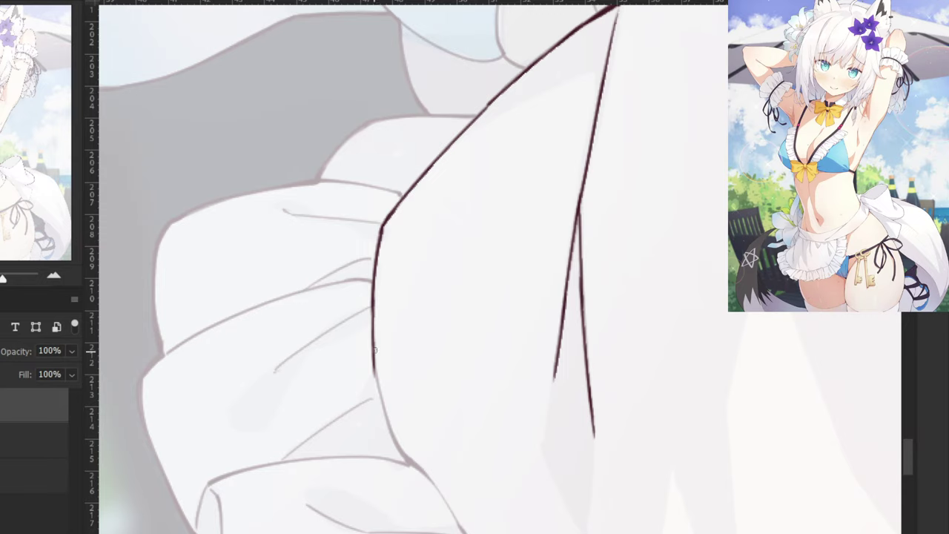
pyautogui.moveTo(374, 352); pyautogui.dragTo(396, 438)
pyautogui.hotkey('ctrl', 'z')
pyautogui.hotkey('ctrl', 'z')
# Thicken the notch where the lower ruffle meets the left seam and ink the seam diagonally below it.
pyautogui.moveTo(384, 405)
pyautogui.mouseDown()
pyautogui.moveTo(398, 445)
pyautogui.moveTo(385, 388)
pyautogui.moveTo(401, 454)
pyautogui.moveTo(397, 435)
pyautogui.moveTo(456, 515)
pyautogui.mouseUp()
pyautogui.hotkey('ctrl', 'z')
pyautogui.hotkey('ctrl', 'z')
pyautogui.hotkey('ctrl', 'z')
pyautogui.moveTo(407, 455)
pyautogui.mouseDown()
pyautogui.moveTo(456, 517)
pyautogui.moveTo(417, 467)
pyautogui.mouseUp()
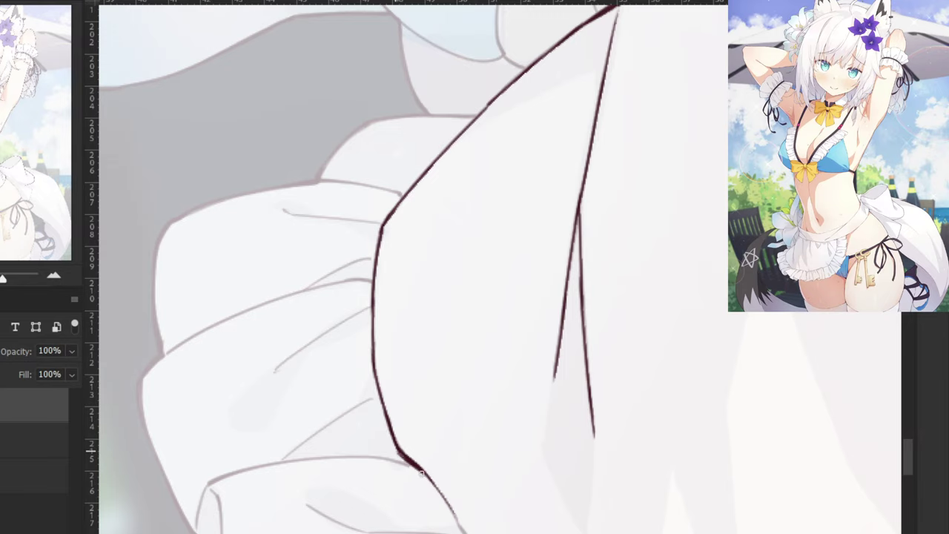
pyautogui.moveTo(408, 458)
pyautogui.mouseDown()
pyautogui.moveTo(461, 531)
pyautogui.moveTo(447, 500)
pyautogui.moveTo(469, 533)
pyautogui.mouseUp()
# Ink the bent crease inside the lower left ruffle and extend the seam down to its bottom-left corner.
pyautogui.moveTo(372, 296); pyautogui.dragTo(343, 193)
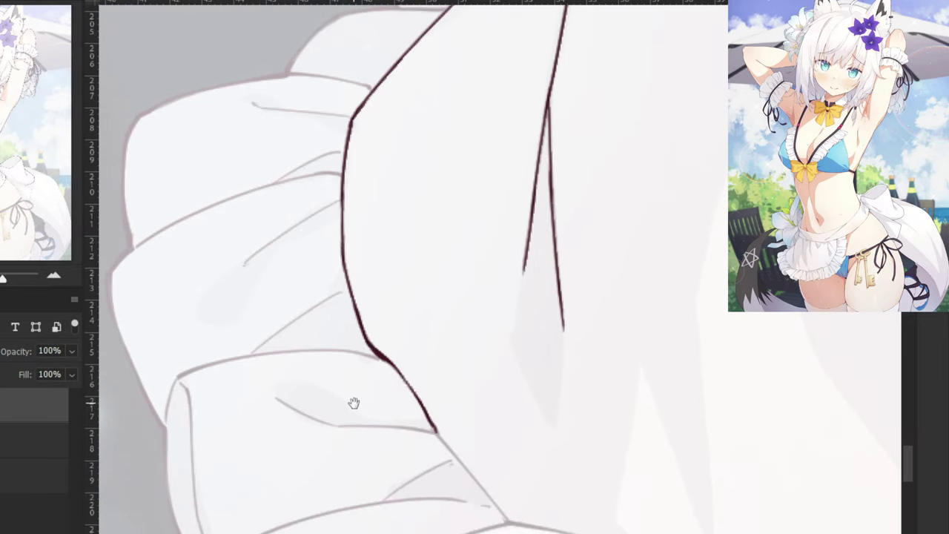
pyautogui.moveTo(274, 398)
pyautogui.mouseDown()
pyautogui.moveTo(315, 419)
pyautogui.moveTo(278, 398)
pyautogui.moveTo(338, 426)
pyautogui.moveTo(310, 402)
pyautogui.moveTo(336, 427)
pyautogui.moveTo(396, 430)
pyautogui.mouseUp()
pyautogui.hotkey('ctrl', 'z')
pyautogui.moveTo(333, 427)
pyautogui.mouseDown()
pyautogui.moveTo(435, 431)
pyautogui.moveTo(478, 486)
pyautogui.mouseUp()
pyautogui.hotkey('ctrl', 'z')
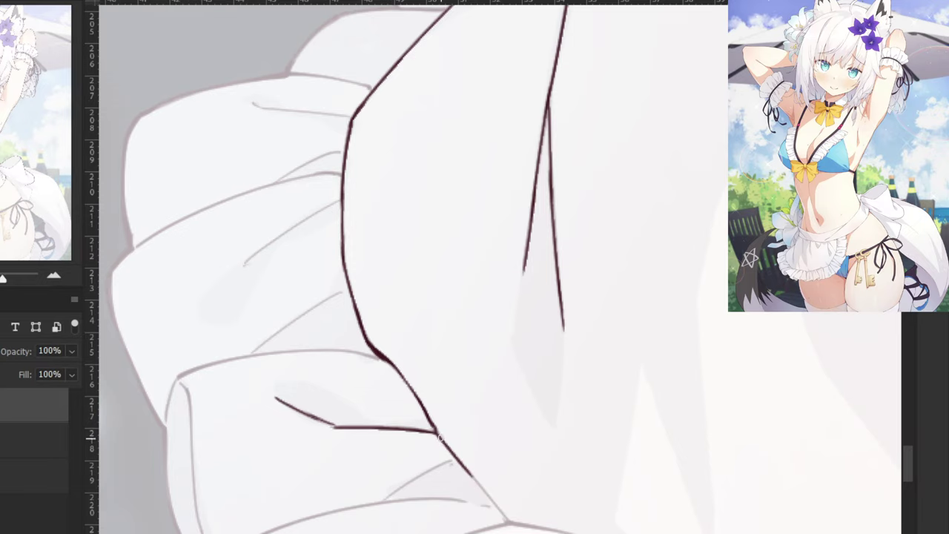
pyautogui.moveTo(436, 431); pyautogui.dragTo(504, 515)
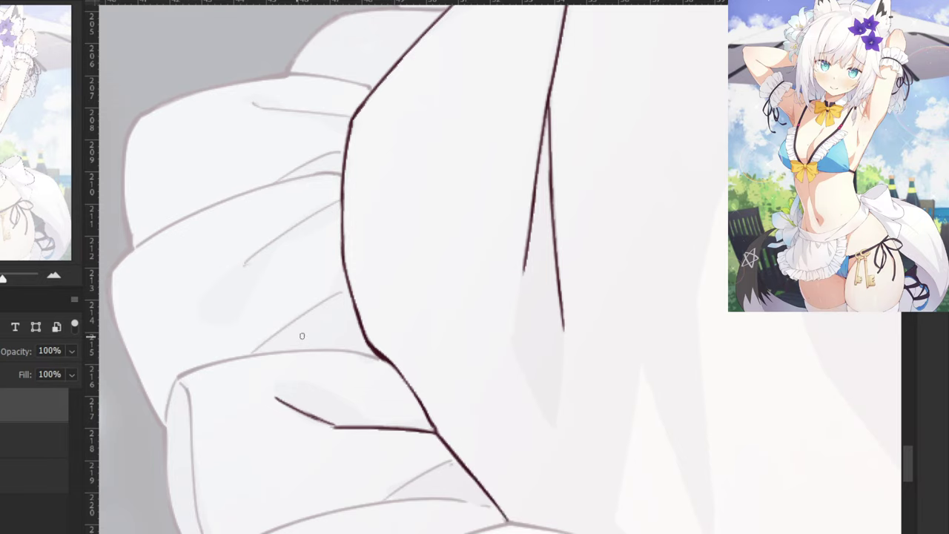
# Ink the bottom frill seam from its bottom-left corner to the first dip in the hem.
pyautogui.moveTo(302, 337); pyautogui.dragTo(339, 266)
pyautogui.hotkey('ctrl', 'z')
pyautogui.moveTo(242, 234)
pyautogui.mouseDown()
pyautogui.moveTo(375, 309)
pyautogui.moveTo(198, 110)
pyautogui.mouseUp()
pyautogui.moveTo(463, 416)
pyautogui.mouseDown()
pyautogui.moveTo(302, 424)
pyautogui.moveTo(330, 410)
pyautogui.moveTo(357, 419)
pyautogui.mouseUp()
pyautogui.hotkey('ctrl', 'z')
pyautogui.moveTo(300, 406); pyautogui.dragTo(399, 432)
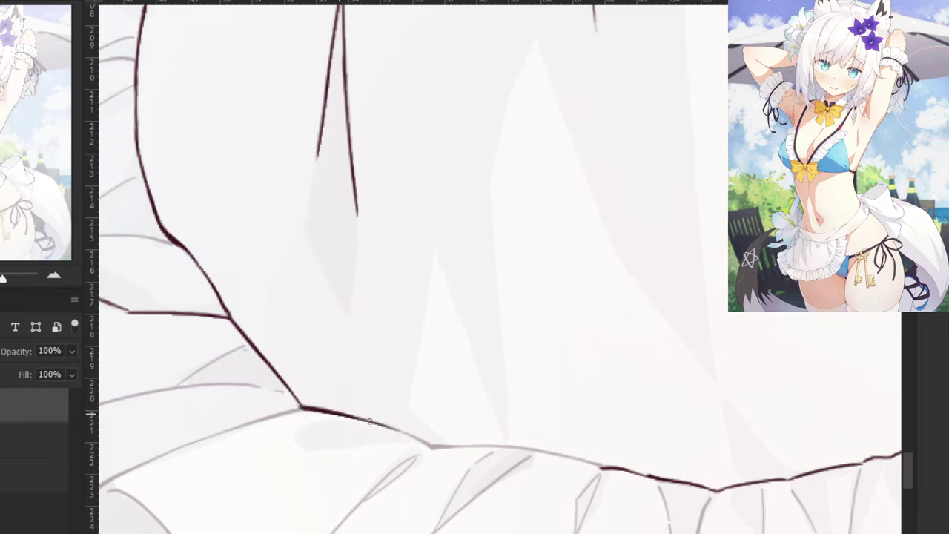
pyautogui.moveTo(346, 417); pyautogui.dragTo(433, 448)
pyautogui.hotkey('ctrl', 'z')
# Ink the bottom frill seam rightward from its first dip to about halfway across the remaining gap.
pyautogui.moveTo(429, 446)
pyautogui.mouseDown()
pyautogui.moveTo(483, 449)
pyautogui.moveTo(474, 454)
pyautogui.moveTo(433, 450)
pyautogui.moveTo(552, 445)
pyautogui.mouseUp()
pyautogui.hotkey('ctrl', 'z')
pyautogui.hotkey('ctrl', 'z')
pyautogui.hotkey('ctrl', 'z')
pyautogui.moveTo(445, 447); pyautogui.dragTo(529, 449)
pyautogui.moveTo(460, 446); pyautogui.dragTo(574, 462)
pyautogui.hotkey('ctrl', 'z')
pyautogui.moveTo(497, 448)
pyautogui.mouseDown()
pyautogui.moveTo(605, 469)
pyautogui.moveTo(580, 461)
pyautogui.mouseUp()
pyautogui.hotkey('ctrl', 'z')
pyautogui.hotkey('ctrl', 'z')
pyautogui.hotkey('ctrl', 'z')
pyautogui.moveTo(476, 446); pyautogui.dragTo(585, 462)
pyautogui.hotkey('ctrl', 'z')
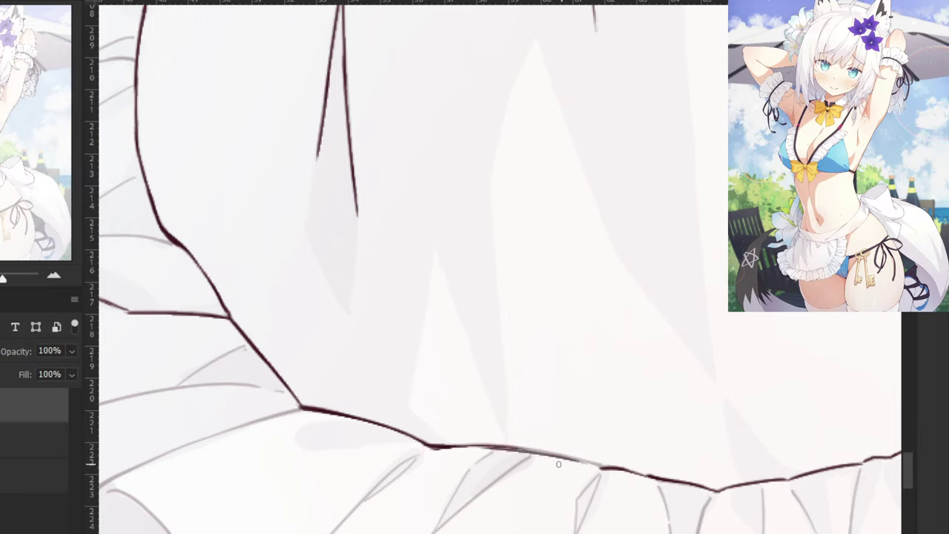
# Close the rest of the bottom frill seam's gap by joining it to the already inked right-hand part.
pyautogui.hotkey('ctrl', 'z')
pyautogui.moveTo(498, 447)
pyautogui.mouseDown()
pyautogui.moveTo(594, 470)
pyautogui.moveTo(487, 446)
pyautogui.moveTo(604, 467)
pyautogui.mouseUp()
pyautogui.hotkey('ctrl', 'z')
pyautogui.hotkey('ctrl', 'z')
pyautogui.hotkey('ctrl', 'z')
pyautogui.hotkey('ctrl', 'z')
# Examine the apron and torso line art with the reference illustration hidden, and show the reference again.
pyautogui.hotkey('ctrl', '-')
pyautogui.hotkey('ctrl', '-')
pyautogui.hotkey('ctrl', '-')
pyautogui.hotkey('ctrl', '-')
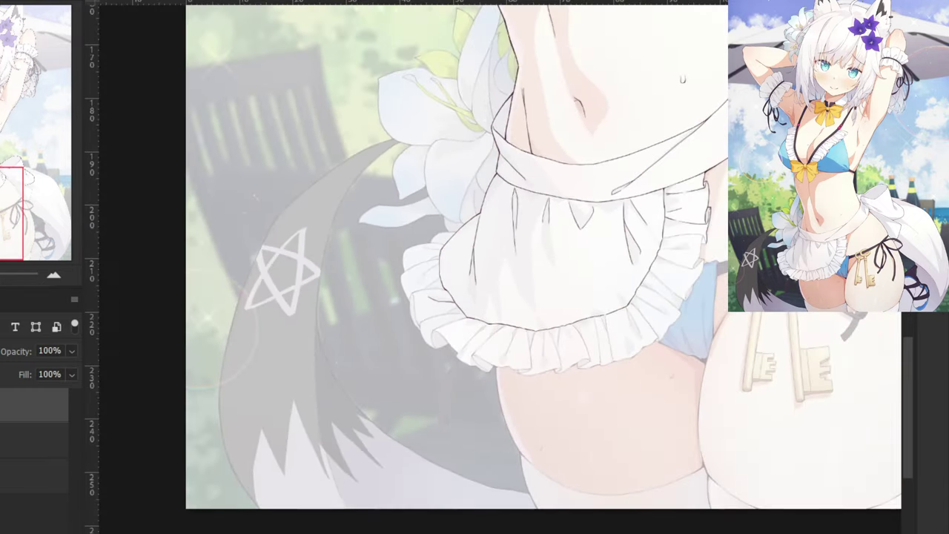
pyautogui.click(2, 440)
pyautogui.moveTo(370, 45); pyautogui.dragTo(225, 224)
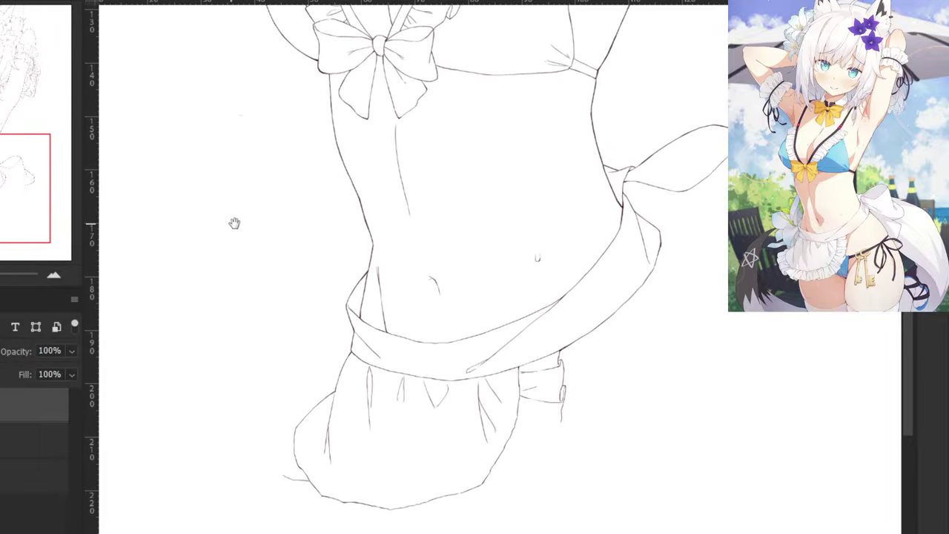
pyautogui.moveTo(284, 303); pyautogui.dragTo(334, 224)
pyautogui.hotkey('ctrl', '+')
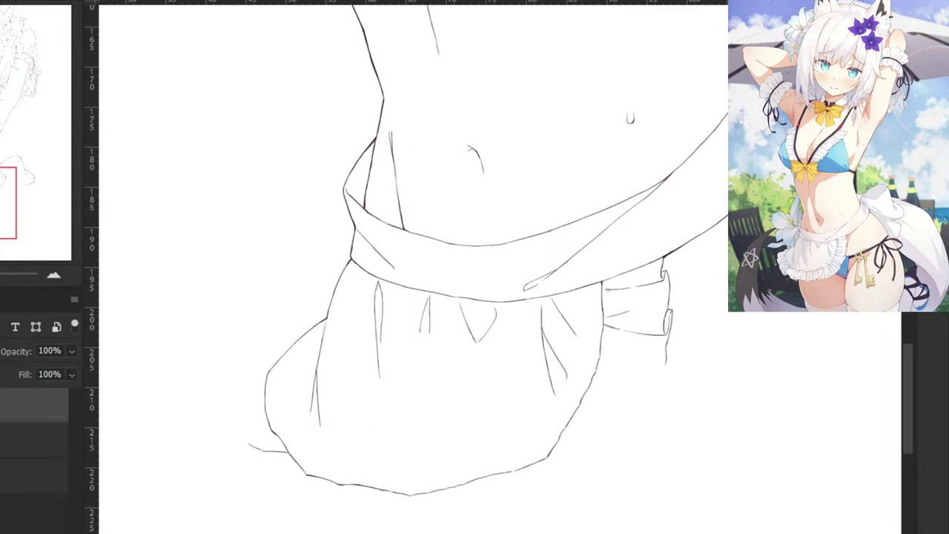
pyautogui.click(1, 441)
# Ink the first half of the arched ruffle fold line running outward from the apron's right frill seam.
pyautogui.hotkey('ctrl', '+')
pyautogui.hotkey('ctrl', '+')
pyautogui.scroll(5, 667, 357)
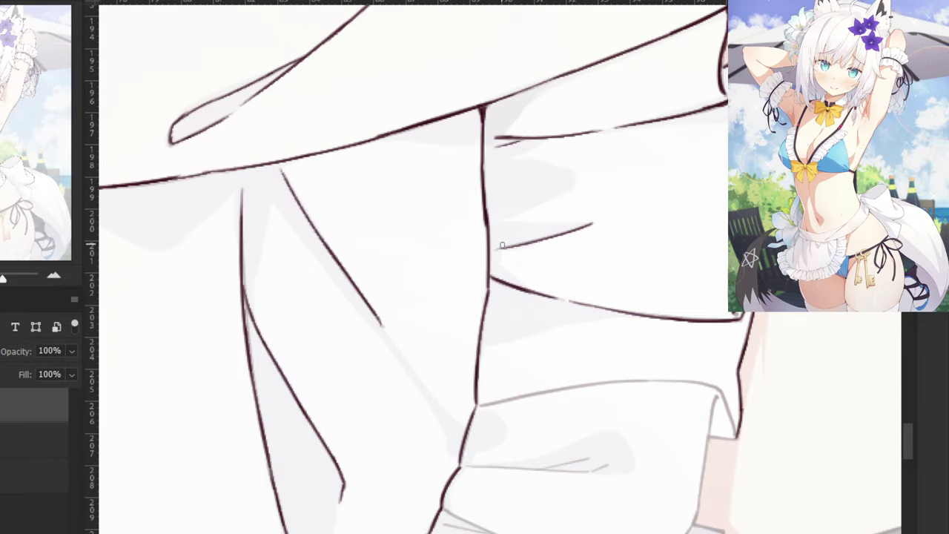
pyautogui.moveTo(479, 407); pyautogui.dragTo(568, 390)
pyautogui.hotkey('ctrl', 'z')
pyautogui.moveTo(478, 406); pyautogui.dragTo(604, 388)
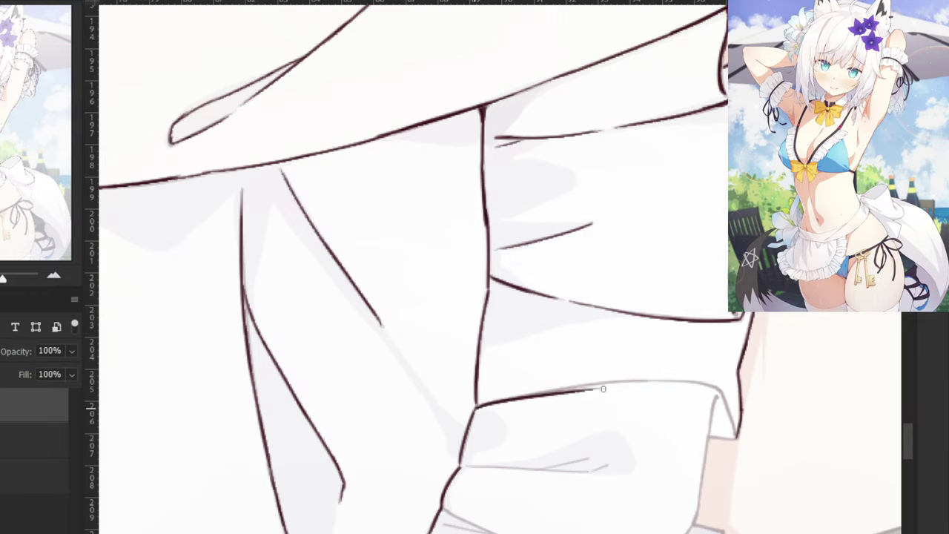
pyautogui.hotkey('ctrl', 'z')
pyautogui.moveTo(478, 407); pyautogui.dragTo(606, 382)
pyautogui.hotkey('ctrl', 'z')
pyautogui.moveTo(478, 407)
pyautogui.mouseDown()
pyautogui.moveTo(596, 388)
pyautogui.moveTo(579, 379)
pyautogui.moveTo(582, 388)
pyautogui.mouseUp()
pyautogui.hotkey('ctrl', 'z')
pyautogui.hotkey('ctrl', 'z')
pyautogui.hotkey('ctrl', 'z')
pyautogui.moveTo(481, 407); pyautogui.dragTo(585, 384)
pyautogui.hotkey('ctrl', 'z')
pyautogui.hotkey('ctrl', 'z')
# Extend the arched ruffle fold line across the top of the ruffle to near its outer corner.
pyautogui.moveTo(528, 396)
pyautogui.mouseDown()
pyautogui.moveTo(676, 380)
pyautogui.moveTo(552, 393)
pyautogui.moveTo(668, 381)
pyautogui.mouseUp()
pyautogui.hotkey('ctrl', 'z')
pyautogui.moveTo(608, 382)
pyautogui.mouseDown()
pyautogui.moveTo(725, 393)
pyautogui.moveTo(707, 385)
pyautogui.mouseUp()
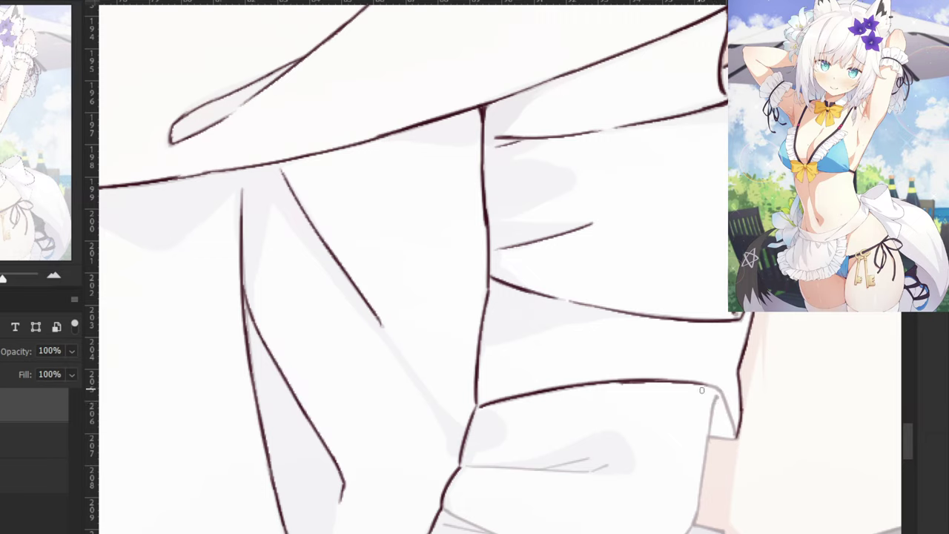
# Ink the ruffle's folded outer corner, curving down to its point and closing its small inner flap.
pyautogui.moveTo(680, 381)
pyautogui.mouseDown()
pyautogui.moveTo(721, 387)
pyautogui.moveTo(732, 432)
pyautogui.mouseUp()
pyautogui.hotkey('ctrl', 'z')
pyautogui.hotkey('ctrl', 'z')
pyautogui.hotkey('ctrl', 'z')
pyautogui.hotkey('ctrl', 'z')
pyautogui.hotkey('ctrl', 'z')
pyautogui.moveTo(717, 387)
pyautogui.mouseDown()
pyautogui.moveTo(732, 436)
pyautogui.moveTo(717, 438)
pyautogui.moveTo(734, 432)
pyautogui.moveTo(707, 425)
pyautogui.moveTo(724, 434)
pyautogui.moveTo(716, 439)
pyautogui.moveTo(733, 436)
pyautogui.moveTo(710, 437)
pyautogui.moveTo(709, 433)
pyautogui.mouseUp()
pyautogui.hotkey('ctrl', 'z')
pyautogui.hotkey('ctrl', 'z')
pyautogui.hotkey('ctrl', 'z')
pyautogui.hotkey('ctrl', 'z')
pyautogui.hotkey('ctrl', 'z')
pyautogui.hotkey('ctrl', 'z')
# Ink the ruffle's outer edge from the folded corner down to the tip of the curled fold below.
pyautogui.moveTo(717, 397); pyautogui.dragTo(704, 484)
pyautogui.hotkey('ctrl', 'z')
pyautogui.moveTo(711, 418)
pyautogui.mouseDown()
pyautogui.moveTo(697, 513)
pyautogui.moveTo(620, 393)
pyautogui.moveTo(633, 406)
pyautogui.mouseUp()
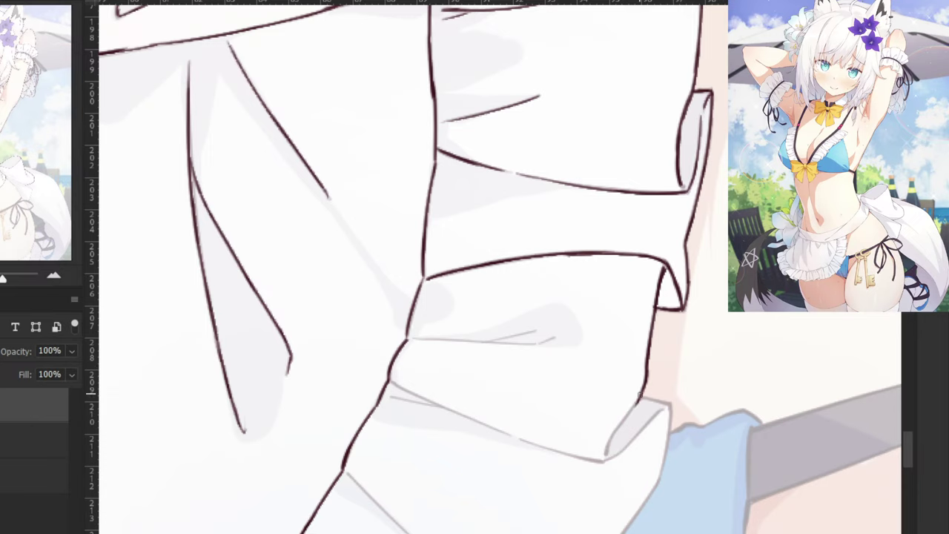
pyautogui.hotkey('ctrl', 'z')
pyautogui.moveTo(648, 370); pyautogui.dragTo(606, 446)
pyautogui.hotkey('ctrl', 'z')
pyautogui.hotkey('ctrl', 'z')
pyautogui.hotkey('ctrl', 'z')
pyautogui.moveTo(630, 414); pyautogui.dragTo(602, 459)
# Ink the forked crease inside the right ruffle, running back to the frill seam.
pyautogui.moveTo(470, 292); pyautogui.dragTo(563, 343)
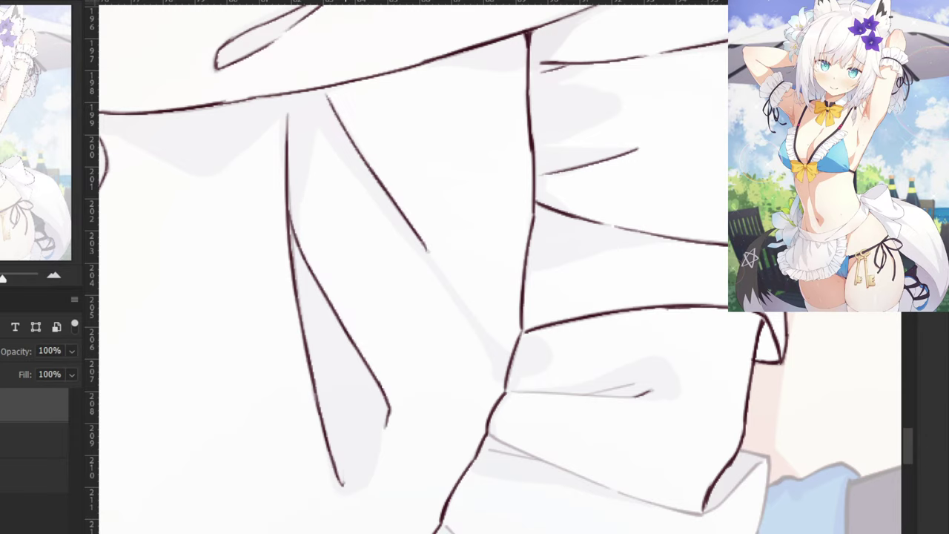
pyautogui.moveTo(634, 383)
pyautogui.mouseDown()
pyautogui.moveTo(584, 395)
pyautogui.moveTo(634, 382)
pyautogui.moveTo(570, 399)
pyautogui.moveTo(631, 384)
pyautogui.moveTo(581, 393)
pyautogui.moveTo(628, 393)
pyautogui.moveTo(513, 395)
pyautogui.mouseUp()
pyautogui.hotkey('ctrl', 'z')
pyautogui.hotkey('ctrl', 'z')
pyautogui.hotkey('ctrl', 'z')
pyautogui.moveTo(639, 396); pyautogui.dragTo(545, 395)
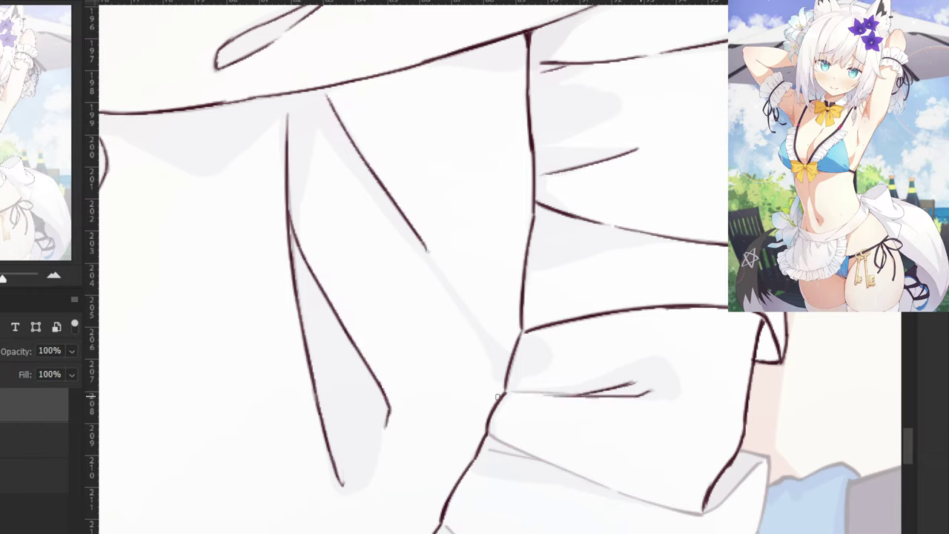
pyautogui.hotkey('ctrl', 'z')
pyautogui.moveTo(643, 395); pyautogui.dragTo(512, 392)
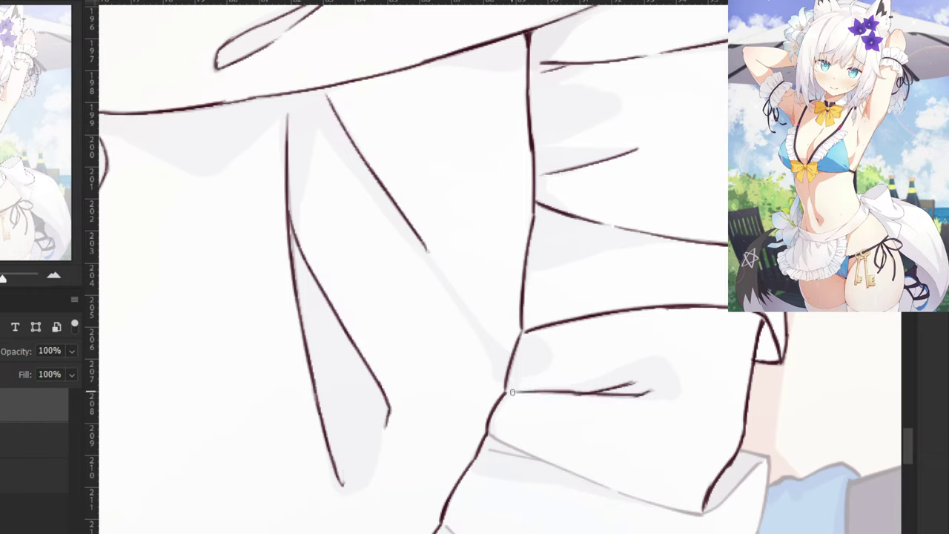
# Ink the upper part of the diagonal fold line below the forked crease, starting at the frill seam.
pyautogui.moveTo(487, 431); pyautogui.dragTo(580, 473)
pyautogui.hotkey('ctrl', 'z')
pyautogui.hotkey('ctrl', 'z')
pyautogui.moveTo(488, 432); pyautogui.dragTo(527, 456)
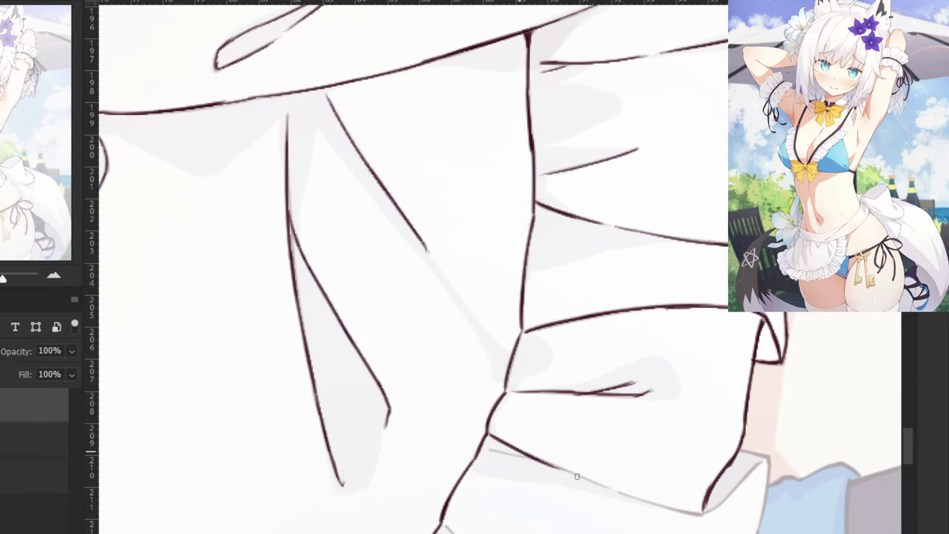
pyautogui.moveTo(577, 476); pyautogui.dragTo(608, 488)
pyautogui.hotkey('ctrl', 'z')
pyautogui.moveTo(547, 462); pyautogui.dragTo(616, 491)
pyautogui.hotkey('ctrl', 'z')
pyautogui.moveTo(549, 463); pyautogui.dragTo(612, 489)
pyautogui.hotkey('ctrl', 'z')
pyautogui.hotkey('ctrl', 'z')
# Continue the diagonal fold line down to the tip of the curled ruffle, leaving a small break midway.
pyautogui.moveTo(553, 465); pyautogui.dragTo(685, 513)
pyautogui.hotkey('ctrl', 'z')
pyautogui.moveTo(619, 493); pyautogui.dragTo(695, 515)
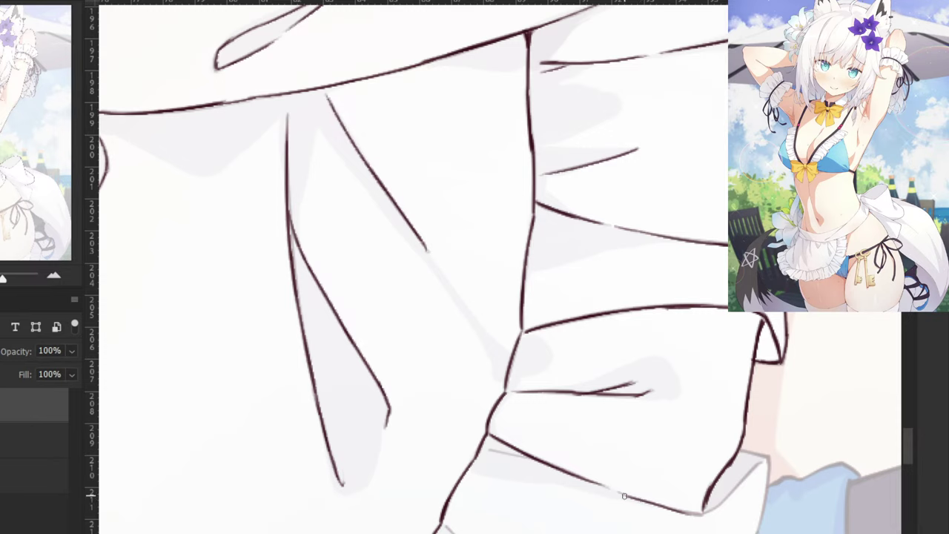
pyautogui.hotkey('ctrl', 'z')
pyautogui.moveTo(618, 492); pyautogui.dragTo(703, 514)
pyautogui.hotkey('ctrl', 'z')
pyautogui.hotkey('ctrl', 'z')
# Ink the short crease under the diagonal fold's start and the inner edge of the curled ruffle tip.
pyautogui.moveTo(492, 450); pyautogui.dragTo(528, 457)
pyautogui.hotkey('ctrl', 'z')
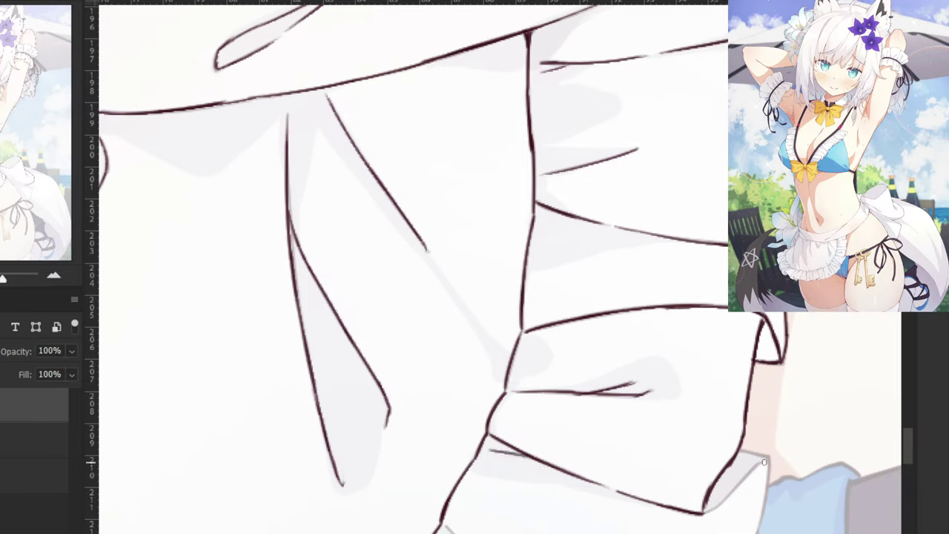
pyautogui.moveTo(764, 461); pyautogui.dragTo(711, 512)
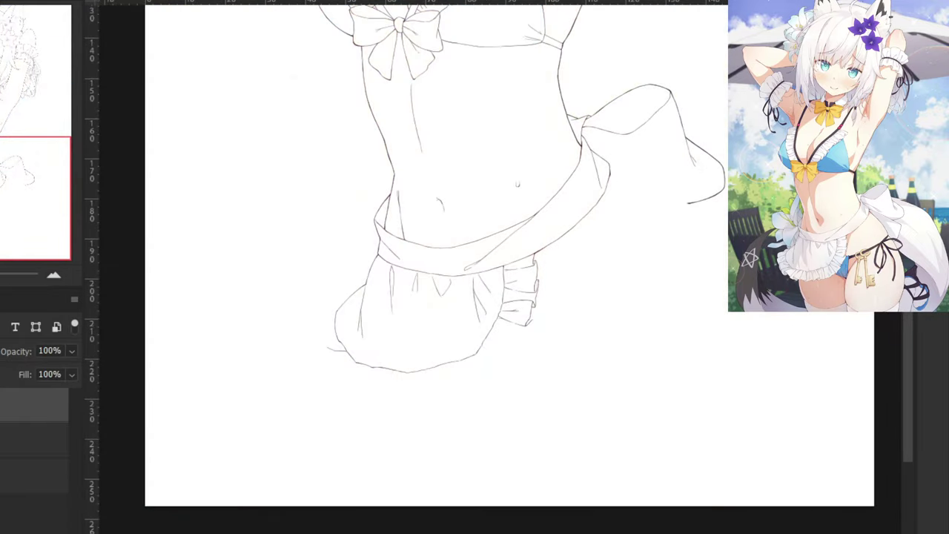
# Examine the apron line art as a whole and the right-side ruffles up close against the reference.
pyautogui.moveTo(215, 147); pyautogui.dragTo(253, 386)
pyautogui.moveTo(221, 233); pyautogui.dragTo(205, 181)
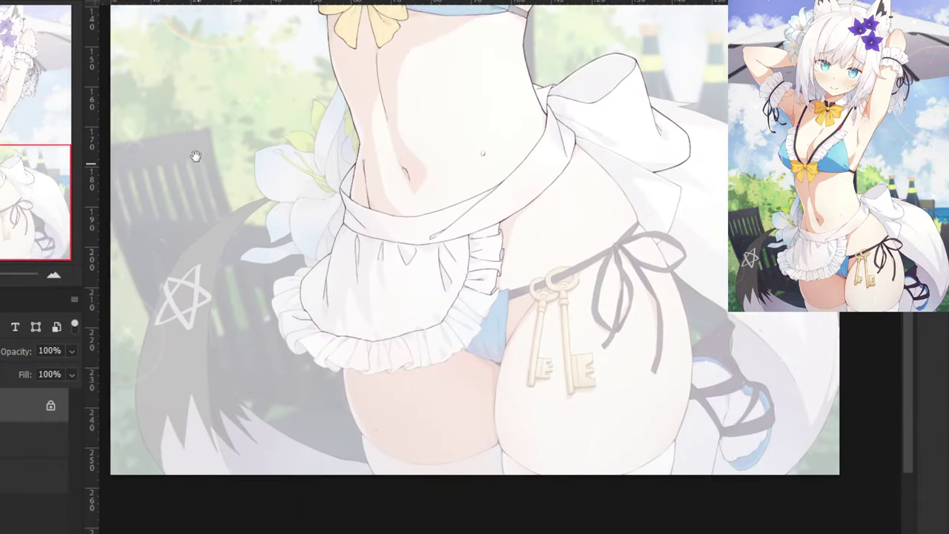
pyautogui.hotkey('ctrl', '+')
pyautogui.hotkey('ctrl', '+')
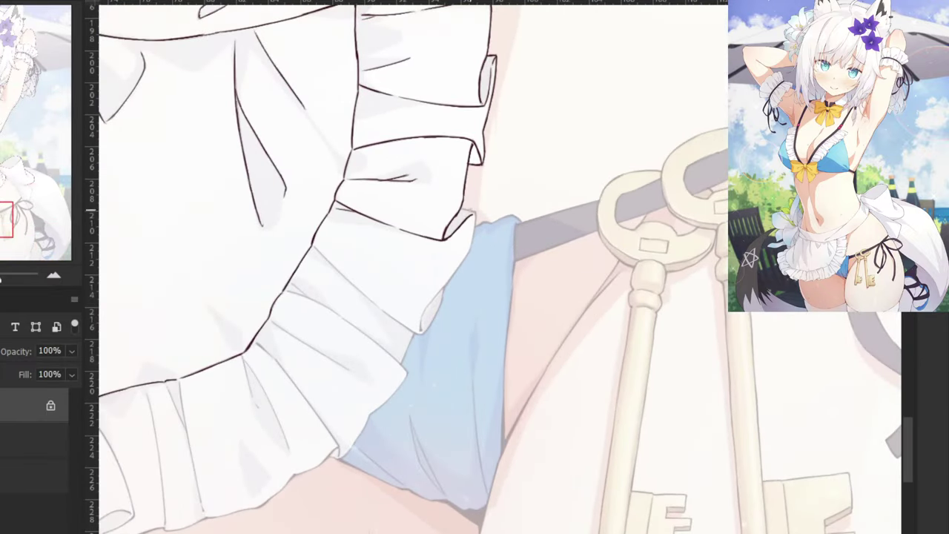
pyautogui.hotkey('ctrl', '+')
pyautogui.moveTo(422, 197); pyautogui.dragTo(522, 359)
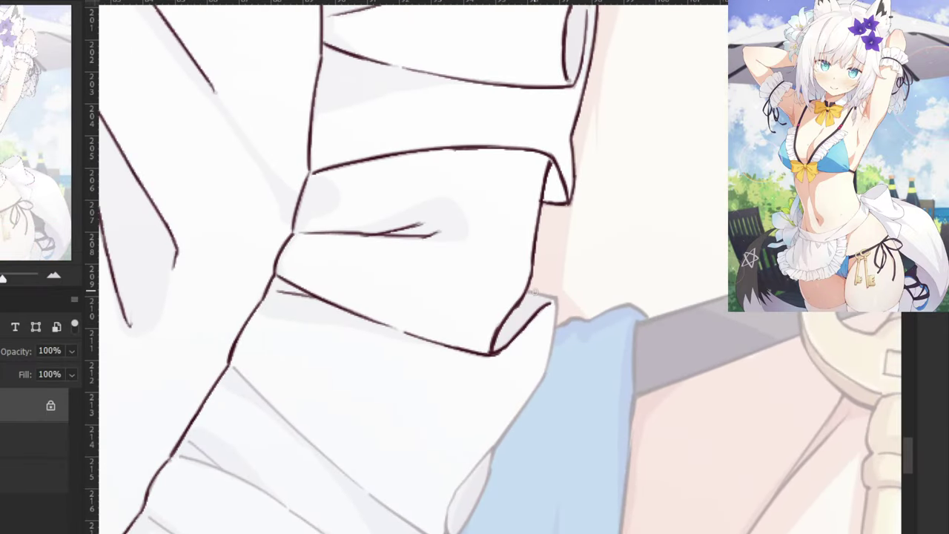
pyautogui.scroll(-3, 536, 230)
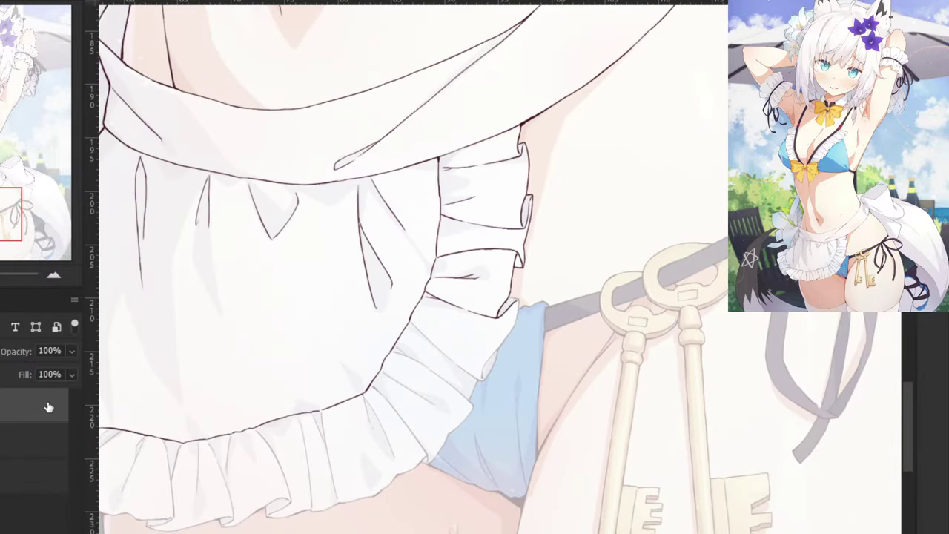
pyautogui.scroll(5, 106, 279)
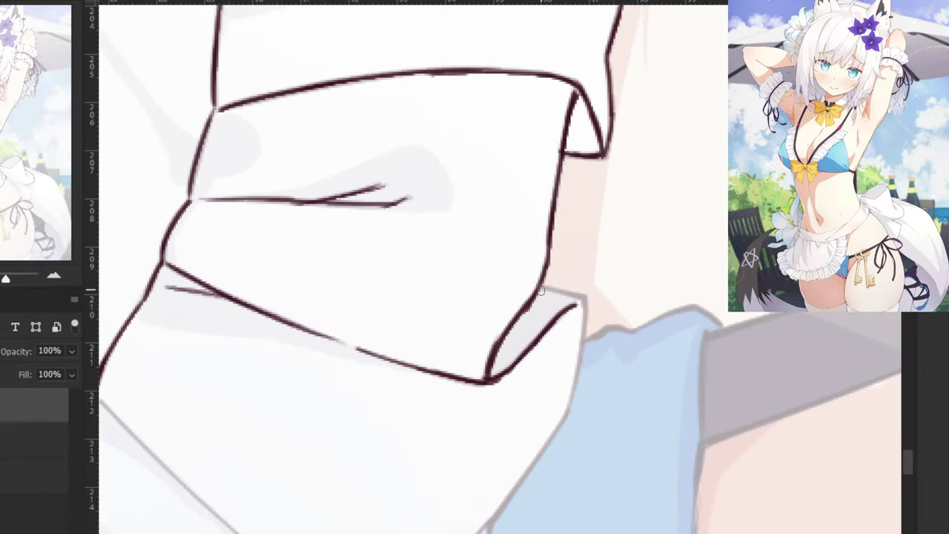
# Ink the top of the curled ruffle fold and the first stretch of outer edge below its corner.
pyautogui.moveTo(540, 288)
pyautogui.mouseDown()
pyautogui.moveTo(583, 300)
pyautogui.moveTo(571, 399)
pyautogui.mouseUp()
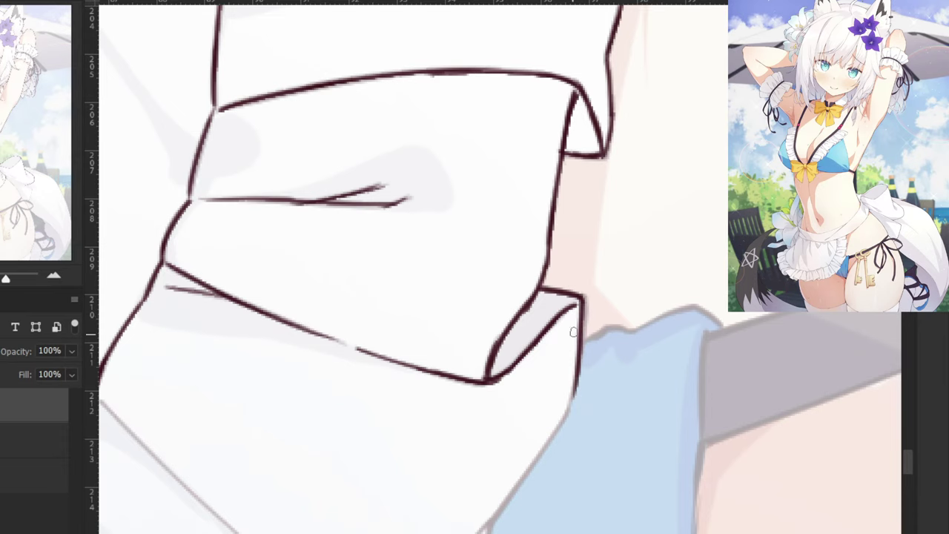
pyautogui.hotkey('ctrl', 'z')
pyautogui.moveTo(584, 298)
pyautogui.mouseDown()
pyautogui.moveTo(569, 399)
pyautogui.moveTo(548, 446)
pyautogui.mouseUp()
pyautogui.moveTo(483, 472); pyautogui.dragTo(601, 302)
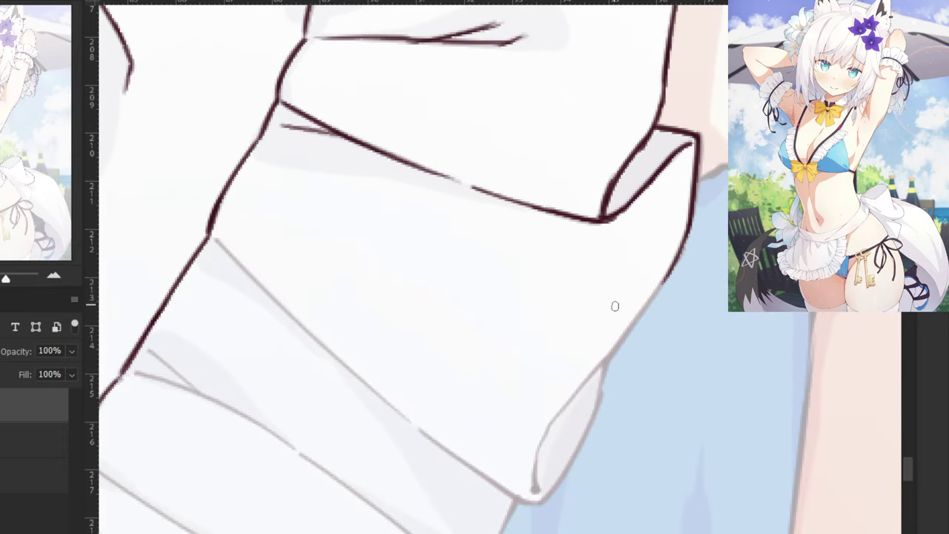
# Extend the ruffle's outer edge diagonally down to the start of the next curled fold.
pyautogui.scroll(-1, 601, 302)
pyautogui.moveTo(567, 344); pyautogui.dragTo(553, 356)
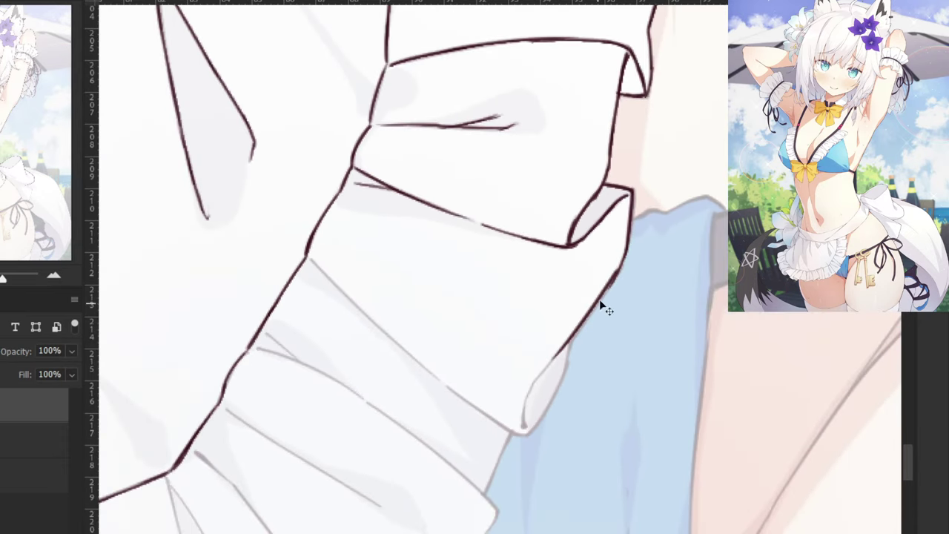
pyautogui.hotkey('ctrl', 'z')
pyautogui.moveTo(620, 270); pyautogui.dragTo(556, 351)
pyautogui.hotkey('ctrl', 'z')
pyautogui.moveTo(617, 272); pyautogui.dragTo(555, 350)
pyautogui.hotkey('ctrl', 'z')
pyautogui.moveTo(619, 271); pyautogui.dragTo(530, 388)
pyautogui.hotkey('ctrl', 'z')
pyautogui.hotkey('ctrl', 'z')
# Ink the inner edge of the lower curled fold down to its thickened end point.
pyautogui.moveTo(567, 348); pyautogui.dragTo(529, 396)
pyautogui.hotkey('ctrl', 'z')
pyautogui.moveTo(567, 346); pyautogui.dragTo(530, 394)
pyautogui.hotkey('ctrl', 'z')
pyautogui.hotkey('ctrl', 'z')
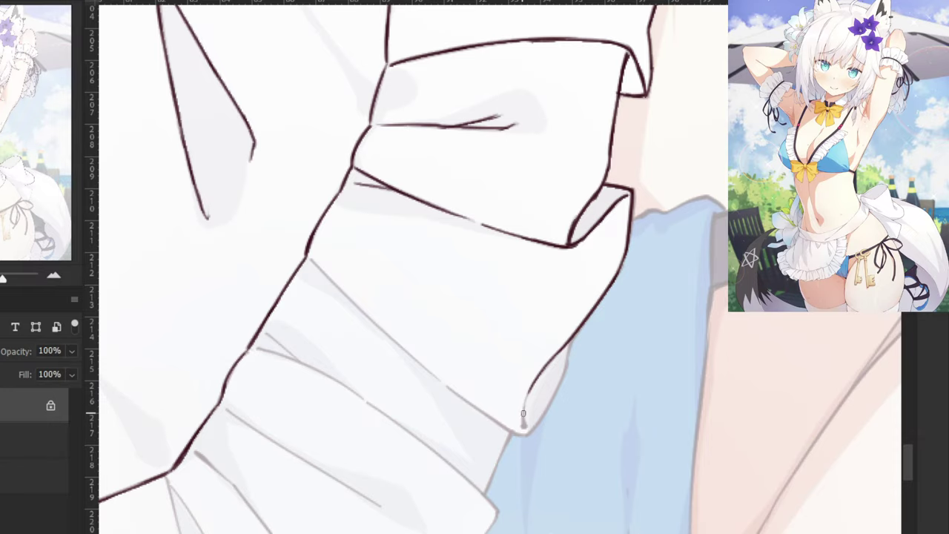
pyautogui.hotkey('ctrl', '-')
pyautogui.hotkey('ctrl', '+')
pyautogui.hotkey('ctrl', '+')
pyautogui.hotkey('ctrl', '-')
pyautogui.hotkey('ctrl', '+')
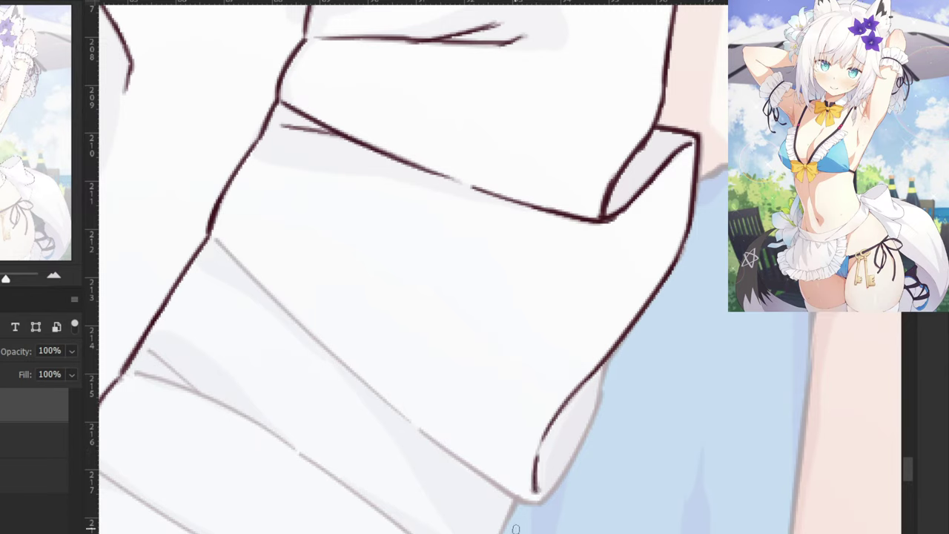
pyautogui.moveTo(538, 490); pyautogui.dragTo(536, 482)
# Ink the outer edge of the lower curled fold from its upper corner down to the bottom tip.
pyautogui.moveTo(615, 354); pyautogui.dragTo(599, 404)
pyautogui.hotkey('ctrl', 'z')
pyautogui.moveTo(585, 436); pyautogui.dragTo(584, 440)
pyautogui.moveTo(604, 386); pyautogui.dragTo(558, 481)
pyautogui.moveTo(585, 428); pyautogui.dragTo(537, 510)
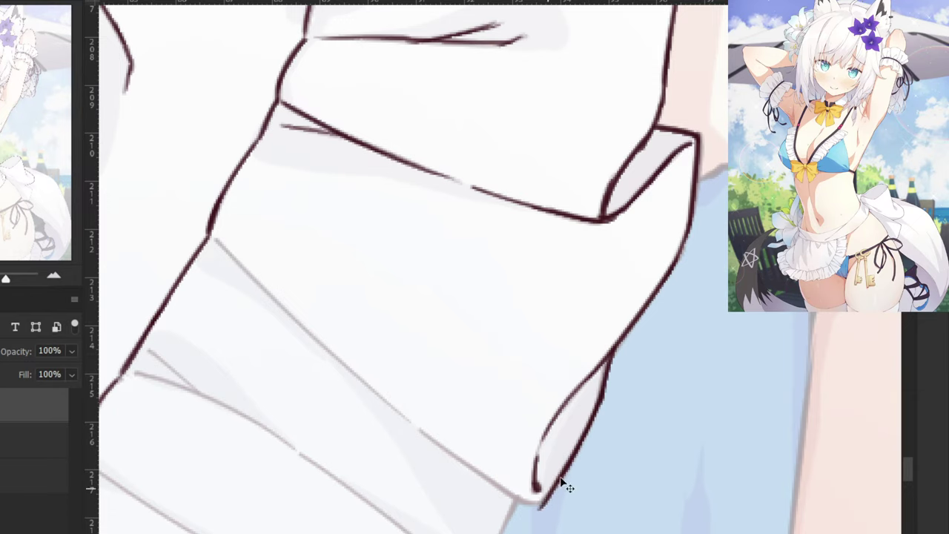
pyautogui.hotkey('ctrl', 'z')
pyautogui.moveTo(567, 467); pyautogui.dragTo(539, 505)
# Ink the long diagonal fold line from the frill seam down to the lower curled fold's bottom tip.
pyautogui.moveTo(233, 309); pyautogui.dragTo(500, 339)
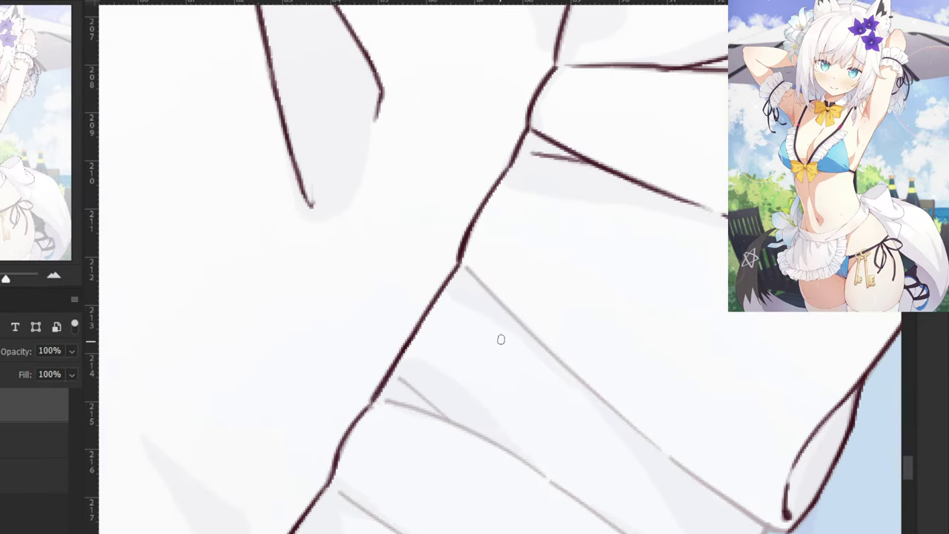
pyautogui.moveTo(463, 266); pyautogui.dragTo(568, 371)
pyautogui.hotkey('ctrl', 'z')
pyautogui.moveTo(463, 265); pyautogui.dragTo(566, 368)
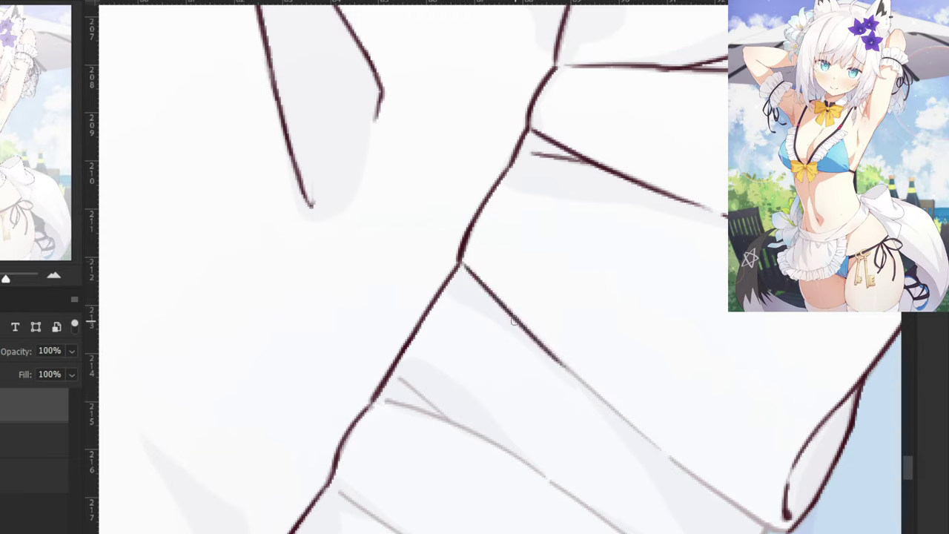
pyautogui.moveTo(529, 326); pyautogui.dragTo(626, 416)
pyautogui.hotkey('ctrl', 'z')
pyautogui.moveTo(550, 352); pyautogui.dragTo(635, 430)
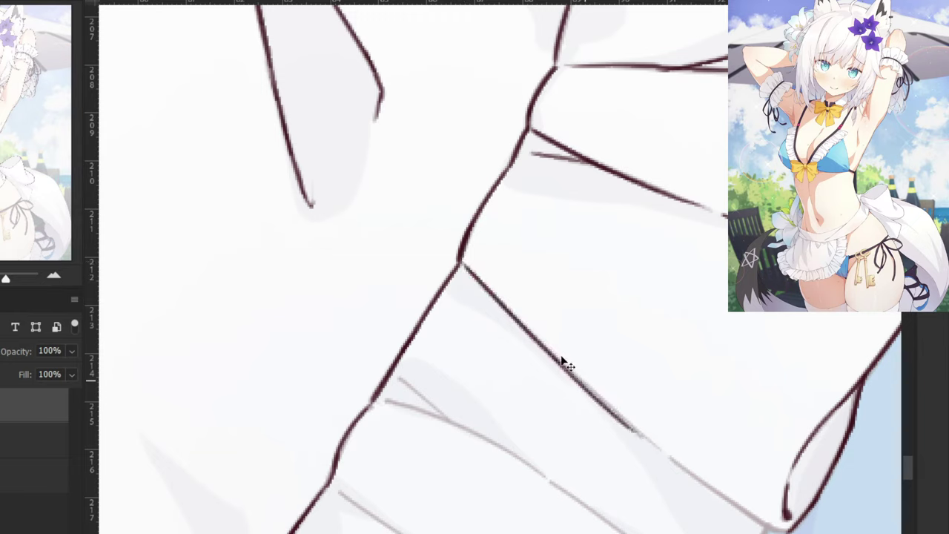
pyautogui.hotkey('ctrl', 'z')
pyautogui.moveTo(550, 351)
pyautogui.mouseDown()
pyautogui.moveTo(664, 452)
pyautogui.moveTo(654, 446)
pyautogui.moveTo(743, 510)
pyautogui.moveTo(790, 528)
pyautogui.mouseUp()
pyautogui.hotkey('ctrl', 'z')
pyautogui.hotkey('ctrl', 'z')
pyautogui.hotkey('ctrl', 'z')
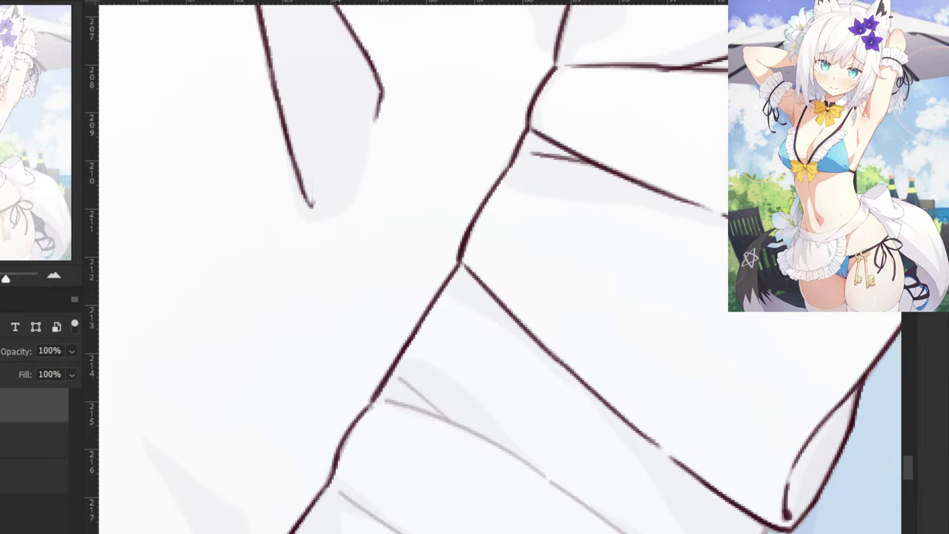
# Compare the inked right-side ruffles with the whole apron and inspect the uninked ruffles below them.
pyautogui.hotkey('ctrl', '-')
pyautogui.hotkey('ctrl', '-')
pyautogui.hotkey('ctrl', '-')
pyautogui.hotkey('ctrl', '-')
pyautogui.hotkey('ctrl', '-')
pyautogui.hotkey('ctrl', '-')
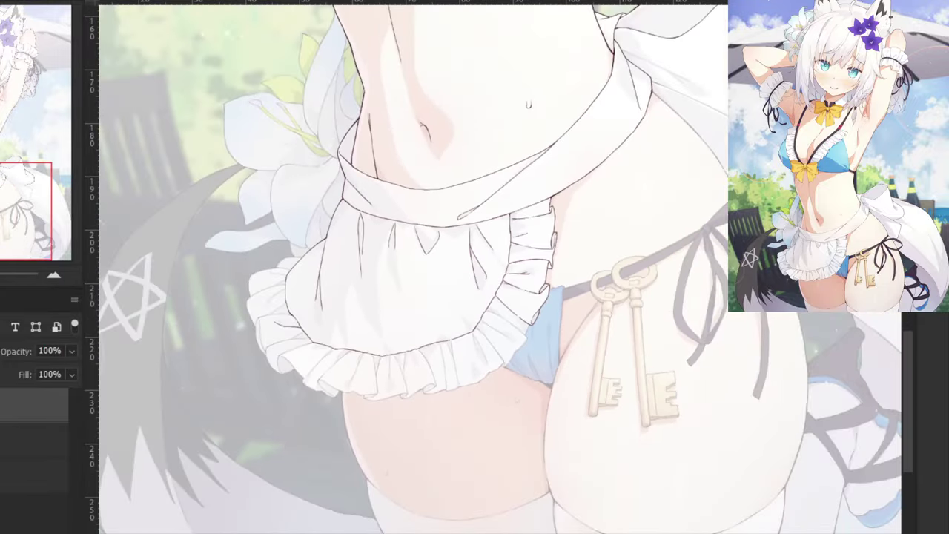
pyautogui.scroll(10, 605, 436)
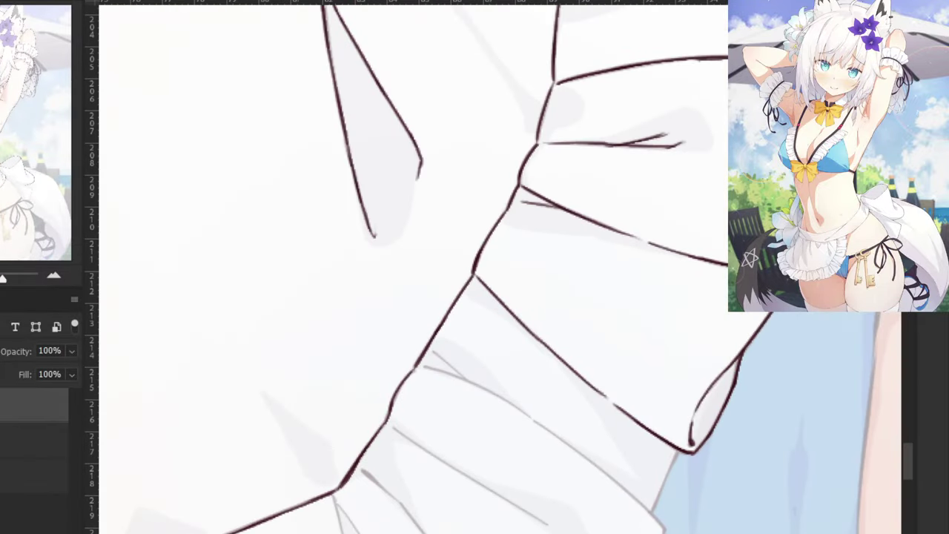
pyautogui.moveTo(605, 436); pyautogui.dragTo(540, 314)
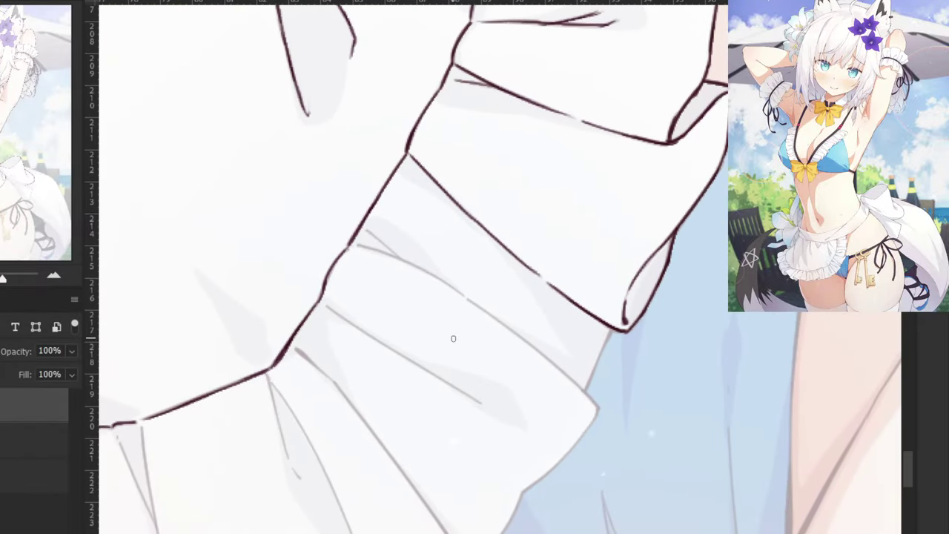
# Switch to the sketch notes canvas and handwrite a second bullet under the tension-points note reading "Add more random bends to the frills".
pyautogui.moveTo(474, 262); pyautogui.dragTo(463, 294)
pyautogui.moveTo(470, 210); pyautogui.dragTo(472, 364)
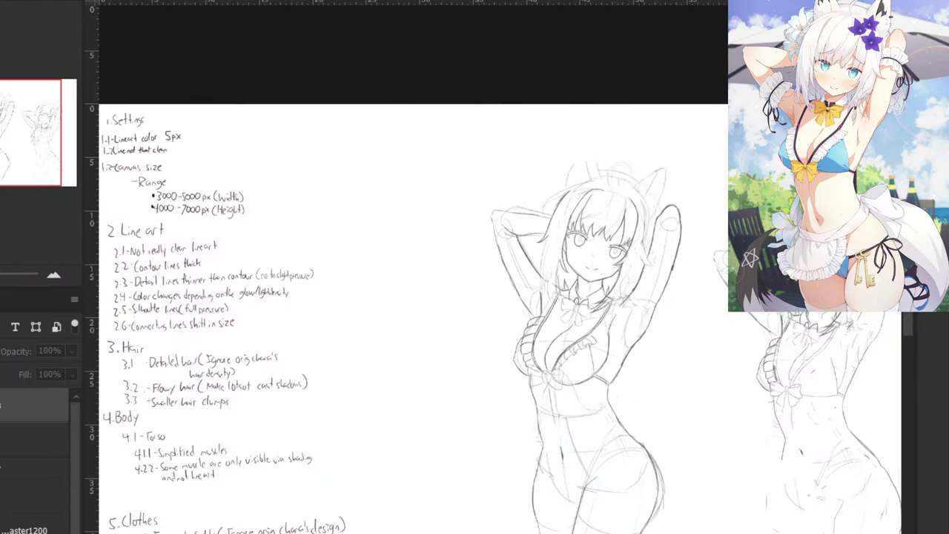
pyautogui.scroll(5, 645, 223)
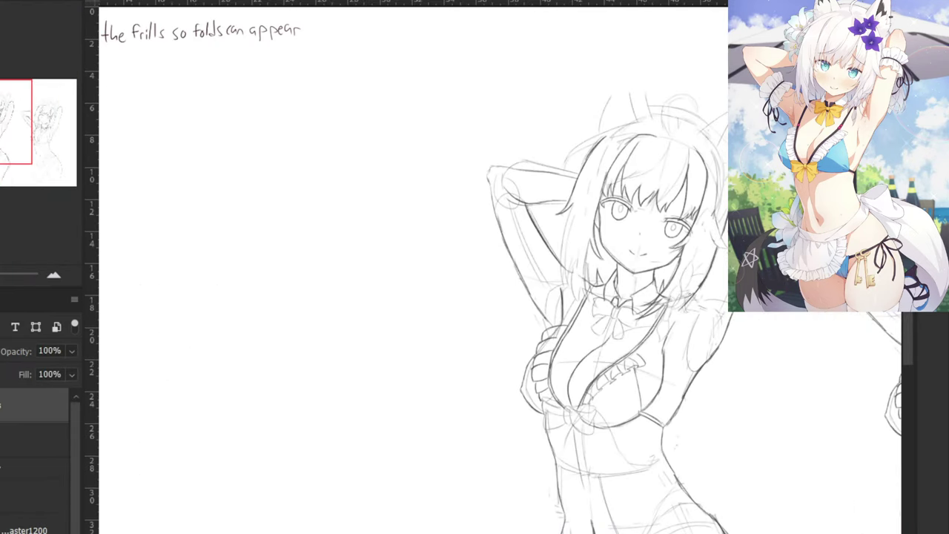
pyautogui.scroll(-3, 476, 337)
pyautogui.moveTo(477, 337); pyautogui.dragTo(530, 290)
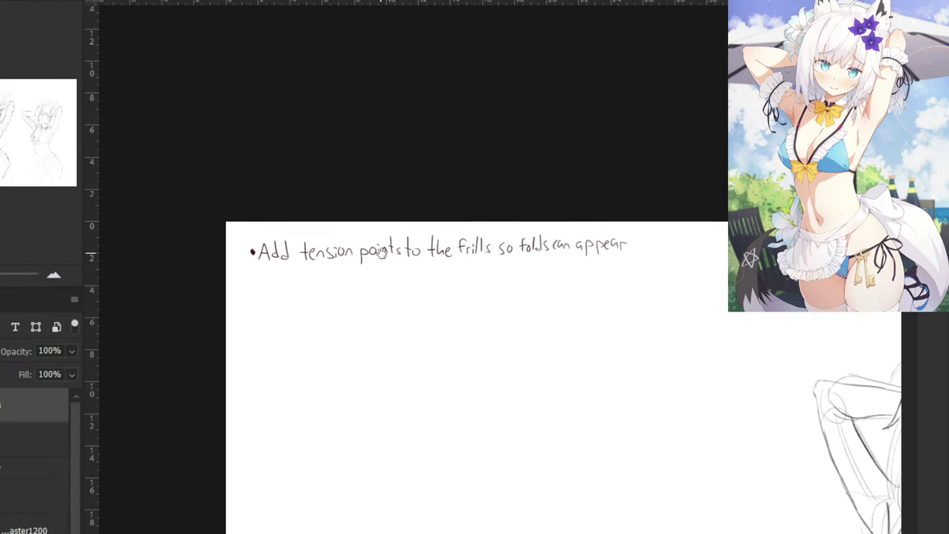
pyautogui.scroll(2, 275, 327)
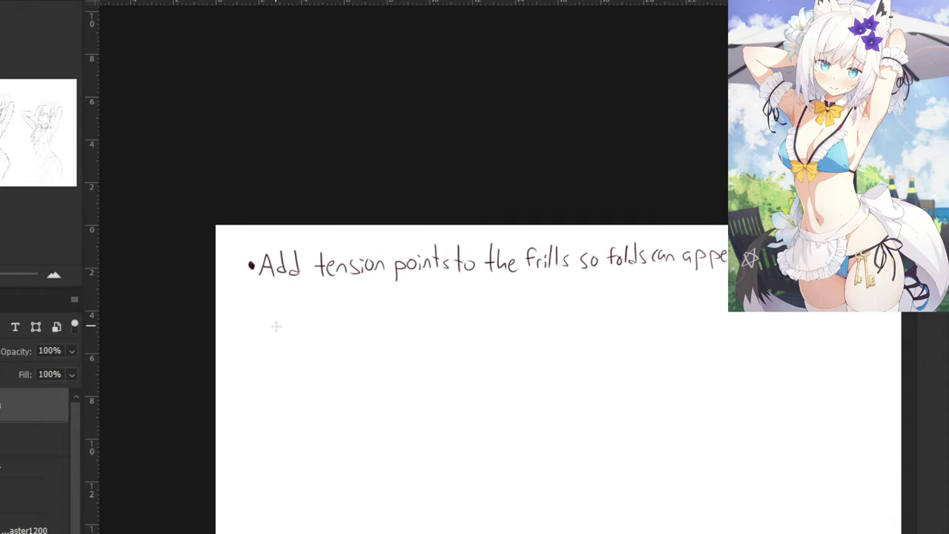
pyautogui.click(249, 305)
pyautogui.moveTo(264, 295)
pyautogui.mouseDown()
pyautogui.moveTo(256, 317)
pyautogui.moveTo(270, 317)
pyautogui.moveTo(268, 308)
pyautogui.mouseUp()
pyautogui.moveTo(281, 293); pyautogui.dragTo(279, 316)
pyautogui.moveTo(290, 292); pyautogui.dragTo(294, 315)
pyautogui.moveTo(292, 305)
pyautogui.mouseDown()
pyautogui.moveTo(294, 315)
pyautogui.moveTo(320, 311)
pyautogui.mouseUp()
pyautogui.moveTo(325, 303)
pyautogui.mouseDown()
pyautogui.moveTo(347, 314)
pyautogui.moveTo(370, 302)
pyautogui.moveTo(385, 312)
pyautogui.moveTo(401, 297)
pyautogui.moveTo(410, 307)
pyautogui.mouseUp()
pyautogui.hotkey('ctrl', 'z')
pyautogui.moveTo(411, 304); pyautogui.dragTo(461, 308)
pyautogui.moveTo(467, 283); pyautogui.dragTo(468, 305)
pyautogui.moveTo(481, 294)
pyautogui.mouseDown()
pyautogui.moveTo(475, 307)
pyautogui.moveTo(506, 290)
pyautogui.moveTo(500, 307)
pyautogui.moveTo(507, 300)
pyautogui.moveTo(520, 308)
pyautogui.mouseUp()
pyautogui.moveTo(525, 288)
pyautogui.mouseDown()
pyautogui.moveTo(531, 307)
pyautogui.moveTo(561, 286)
pyautogui.moveTo(553, 306)
pyautogui.mouseUp()
pyautogui.moveTo(554, 297); pyautogui.dragTo(572, 295)
pyautogui.moveTo(576, 296); pyautogui.dragTo(582, 302)
pyautogui.moveTo(589, 295); pyautogui.dragTo(587, 300)
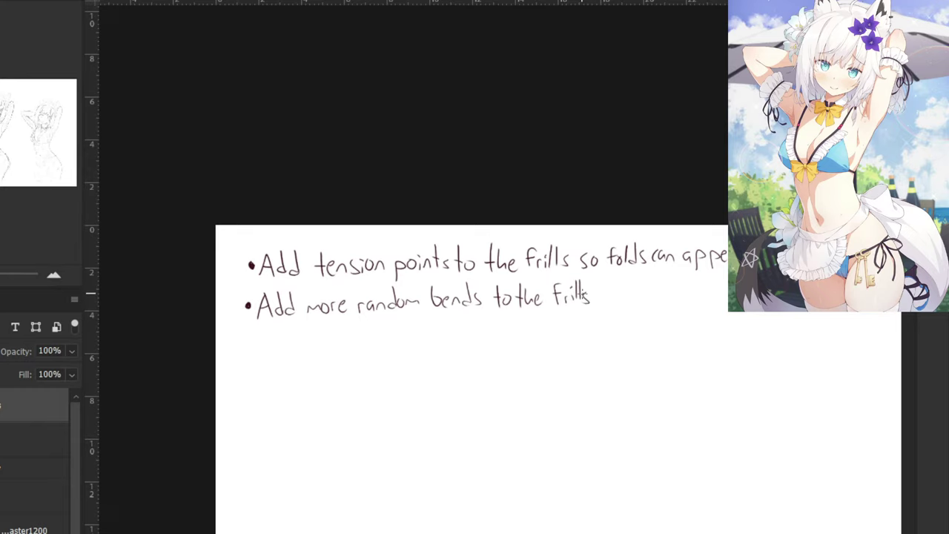
pyautogui.hotkey('ctrl', '-')
pyautogui.hotkey('ctrl', '-')
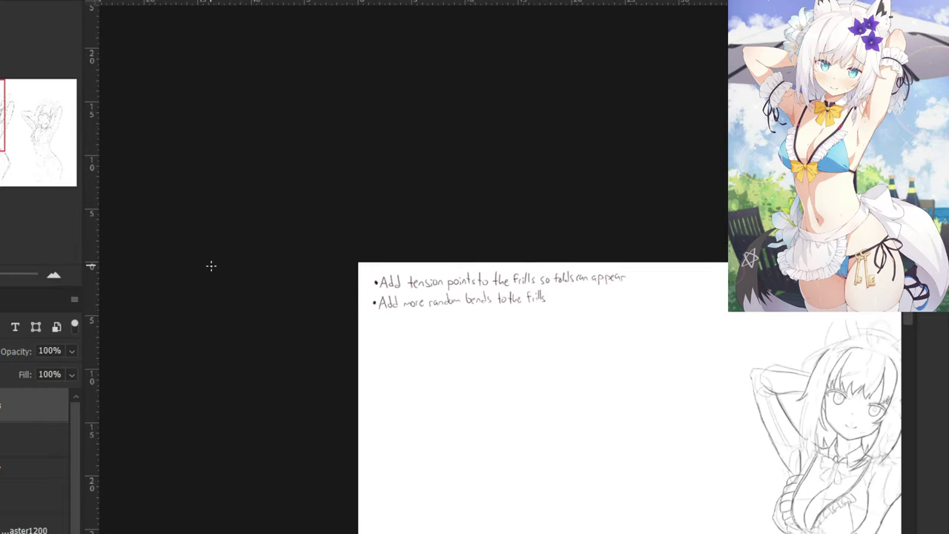
pyautogui.hotkey('ctrl', '+')
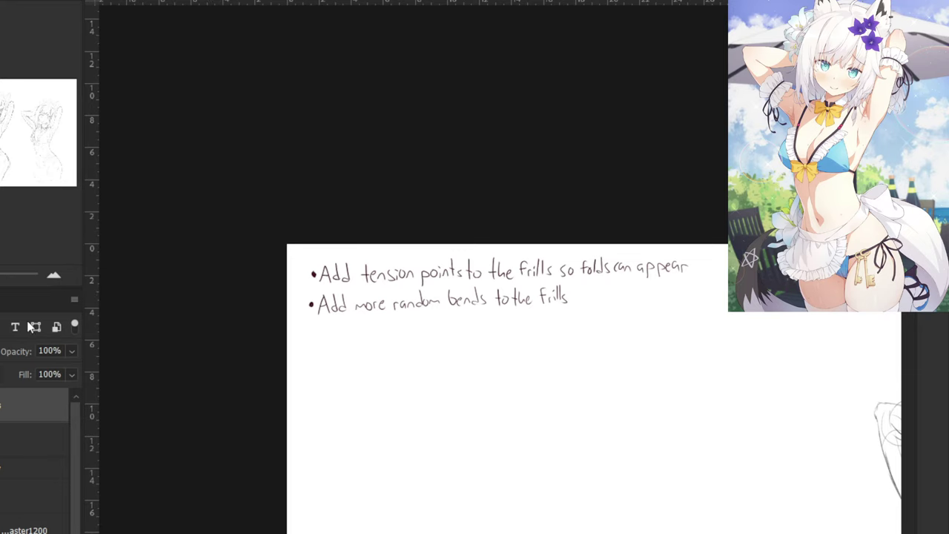
# Return to the apron line art and ink the short outer edge from the lower curled fold's tip down to the next ruffle.
pyautogui.click(0, 405)
pyautogui.click(0, 438)
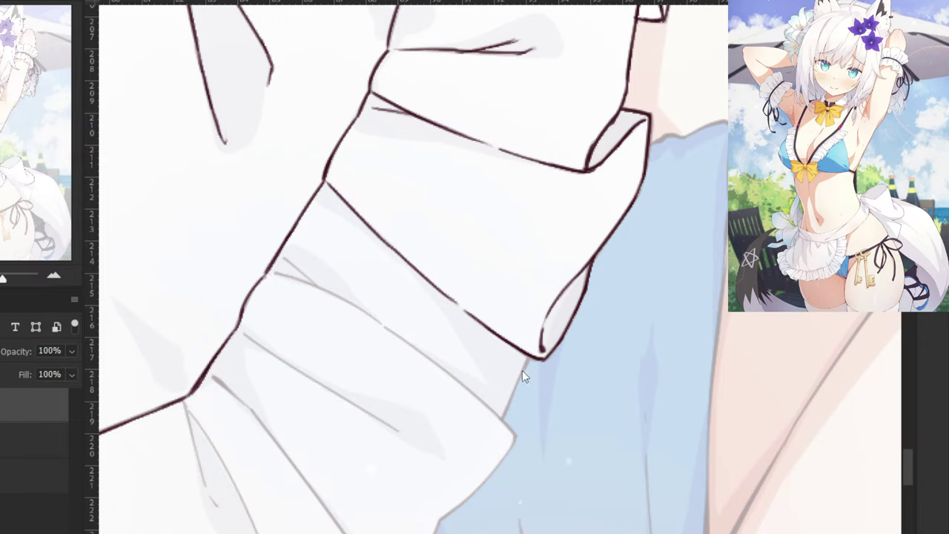
pyautogui.moveTo(530, 357); pyautogui.dragTo(512, 394)
pyautogui.hotkey('ctrl', 'z')
pyautogui.moveTo(529, 357); pyautogui.dragTo(508, 411)
# Ink the upper part of the next ruffle's fold line starting at the seam, plus the short crease just above it.
pyautogui.press('b')
pyautogui.moveTo(276, 274); pyautogui.dragTo(380, 324)
pyautogui.hotkey('ctrl', 'z')
pyautogui.hotkey('ctrl', 'z')
pyautogui.hotkey('ctrl', 'z')
pyautogui.moveTo(282, 257); pyautogui.dragTo(317, 285)
pyautogui.hotkey('ctrl', 'z')
# Ink the remaining part of that fold line down to the ruffle's outer corner.
pyautogui.moveTo(383, 324); pyautogui.dragTo(493, 408)
pyautogui.hotkey('ctrl', 'z')
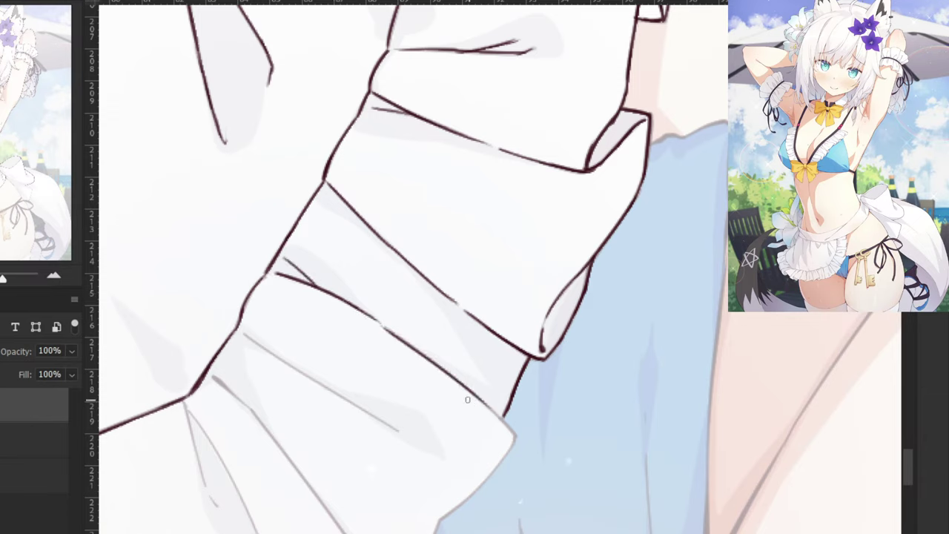
pyautogui.hotkey('ctrl', 'z')
pyautogui.moveTo(455, 379)
pyautogui.mouseDown()
pyautogui.moveTo(523, 439)
pyautogui.moveTo(512, 433)
pyautogui.mouseUp()
pyautogui.moveTo(474, 395); pyautogui.dragTo(514, 437)
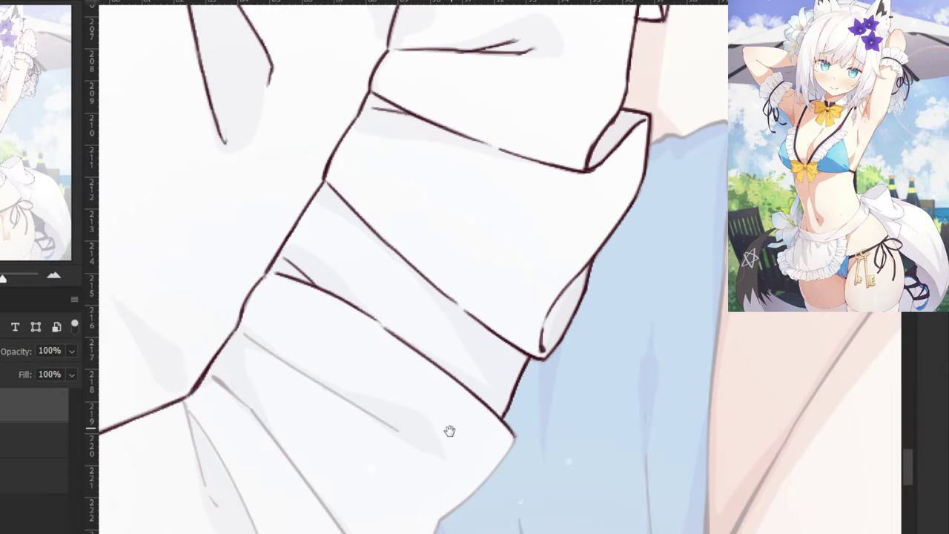
# Ink the ruffle's outer edge from its corner down past the notch to the bottom tip over the blue cloth.
pyautogui.moveTo(450, 431); pyautogui.dragTo(539, 358)
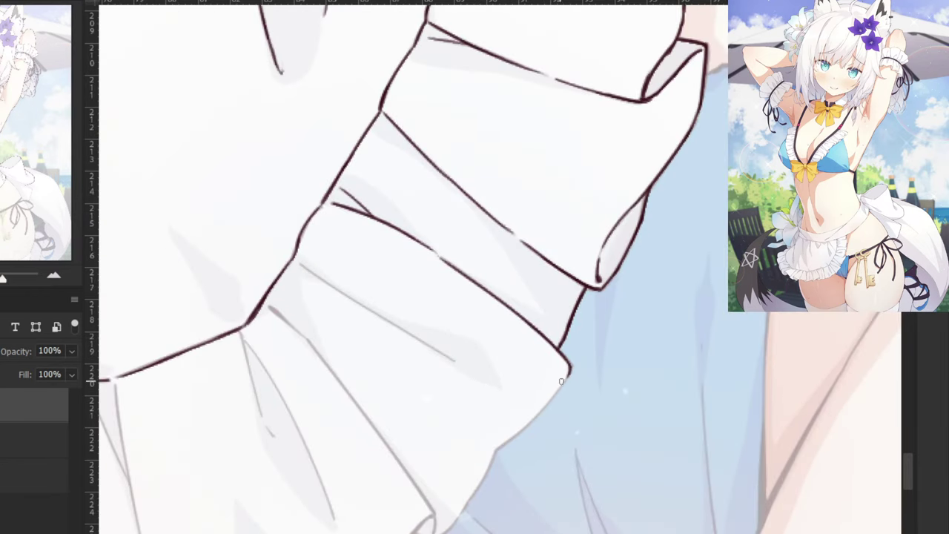
pyautogui.moveTo(567, 377); pyautogui.dragTo(509, 438)
pyautogui.moveTo(470, 464)
pyautogui.mouseDown()
pyautogui.moveTo(491, 380)
pyautogui.moveTo(502, 401)
pyautogui.mouseUp()
pyautogui.hotkey('ctrl', 'z')
pyautogui.moveTo(517, 366); pyautogui.dragTo(486, 422)
pyautogui.hotkey('ctrl', 'z')
pyautogui.moveTo(517, 365)
pyautogui.mouseDown()
pyautogui.moveTo(472, 441)
pyautogui.moveTo(476, 427)
pyautogui.mouseUp()
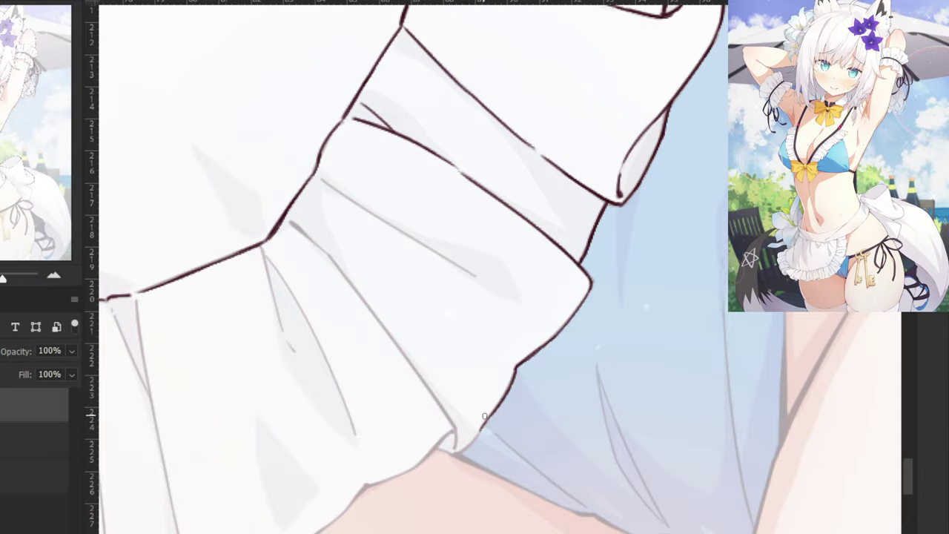
pyautogui.moveTo(480, 428); pyautogui.dragTo(456, 451)
# Check the whole figure's line art with the faded illustration hidden, and compare it with the illustration shown again.
pyautogui.hotkey('ctrl', '-')
pyautogui.hotkey('ctrl', '-')
pyautogui.hotkey('ctrl', '-')
pyautogui.hotkey('ctrl', '-')
pyautogui.hotkey('ctrl', '-')
pyautogui.hotkey('ctrl', '-')
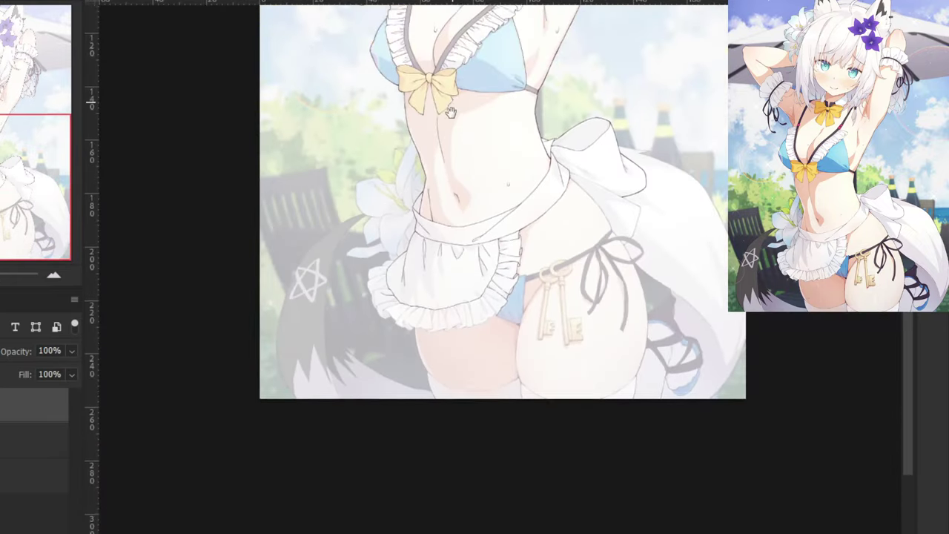
pyautogui.moveTo(451, 112); pyautogui.dragTo(415, 432)
pyautogui.moveTo(392, 177); pyautogui.dragTo(392, 333)
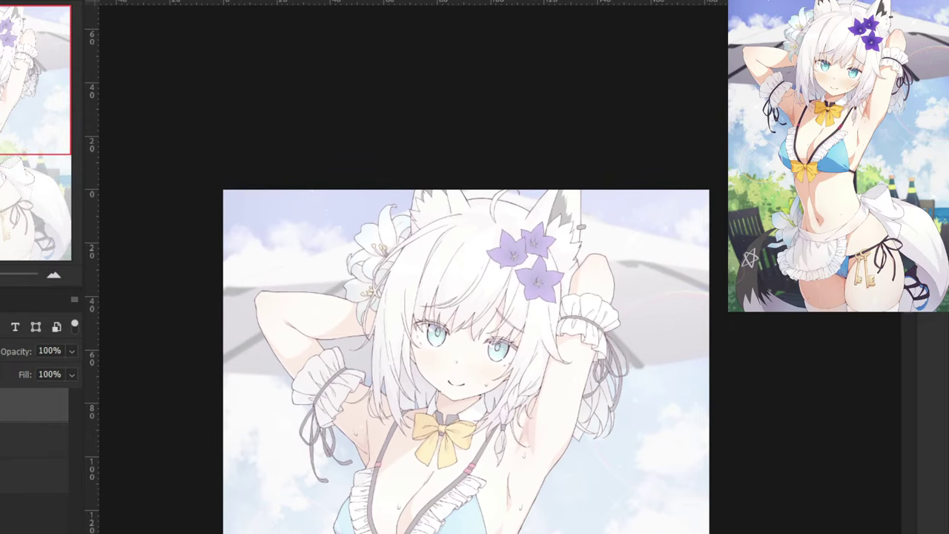
pyautogui.hotkey('ctrl', ',')
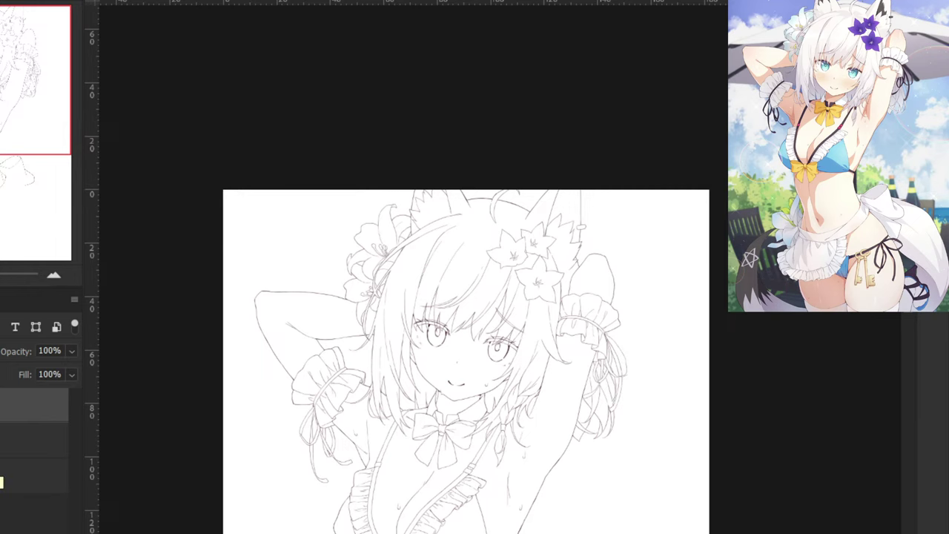
pyautogui.moveTo(179, 339); pyautogui.dragTo(174, 115)
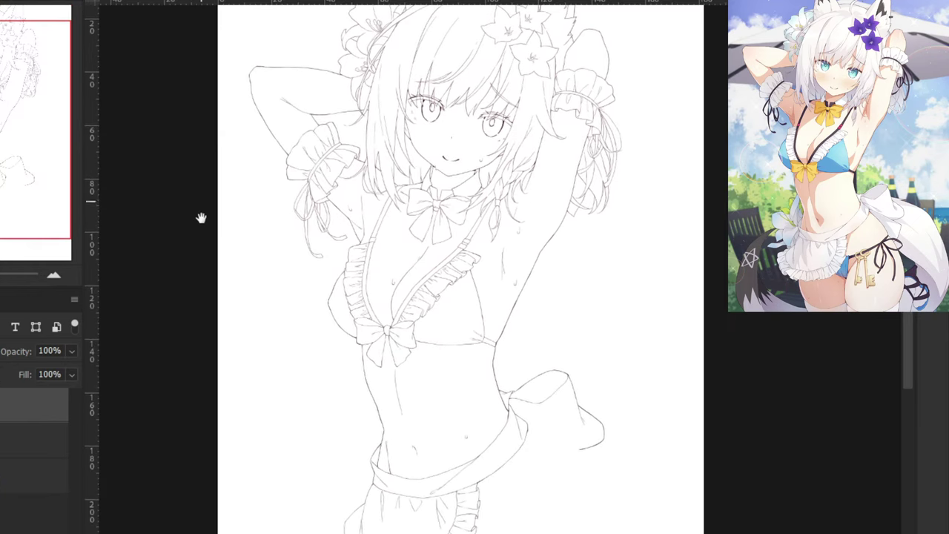
pyautogui.scroll(1, 247, 80)
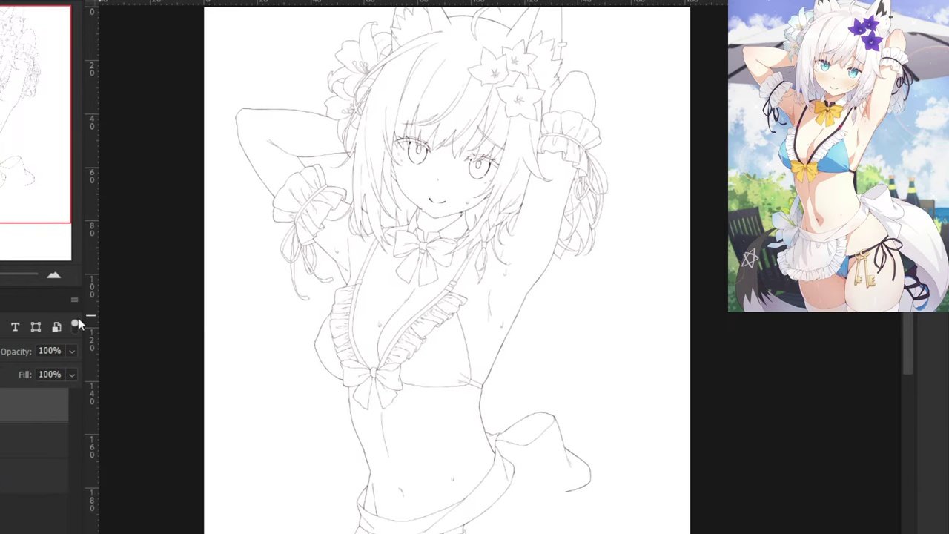
pyautogui.hotkey('ctrl', ',')
pyautogui.moveTo(133, 413); pyautogui.dragTo(127, 237)
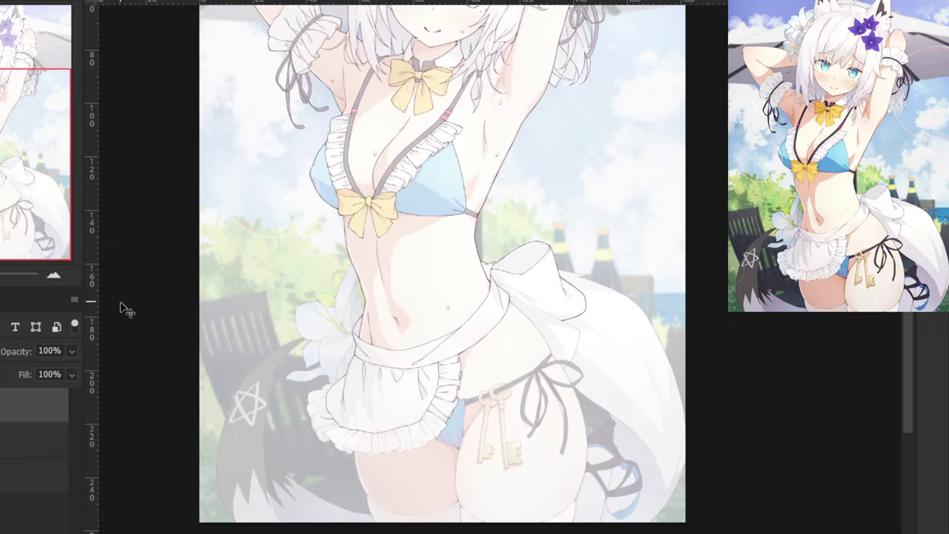
# Ink the straight diagonal crease inside the newly outlined ruffle, from near the seam to the ruffle's middle.
pyautogui.hotkey('ctrl', '+')
pyautogui.hotkey('ctrl', '+')
pyautogui.moveTo(146, 445); pyautogui.dragTo(239, 230)
pyautogui.hotkey('ctrl', '+')
pyautogui.hotkey('ctrl', '+')
pyautogui.moveTo(330, 330); pyautogui.dragTo(325, 329)
pyautogui.hotkey('ctrl', '+')
pyautogui.hotkey('ctrl', '+')
pyautogui.hotkey('ctrl', '+')
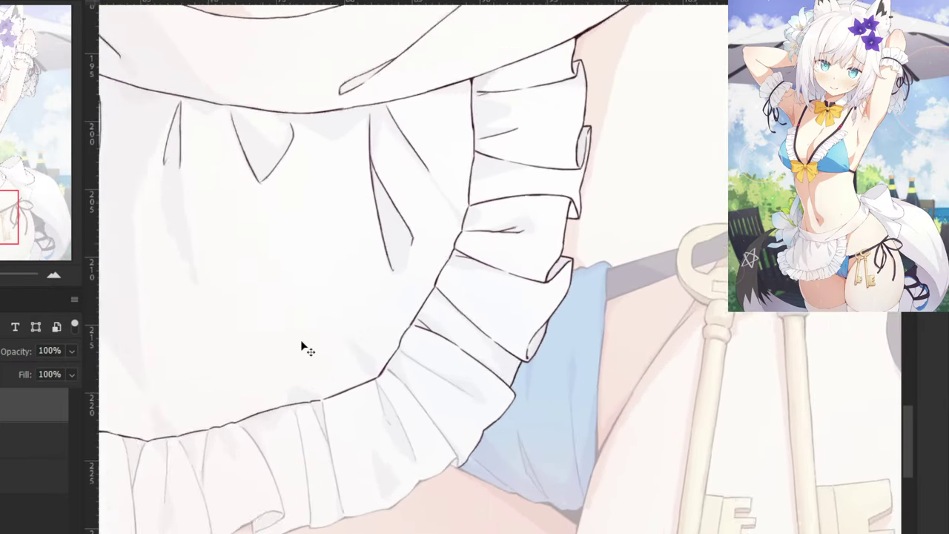
pyautogui.moveTo(268, 421); pyautogui.dragTo(328, 466)
pyautogui.hotkey('ctrl', 'z')
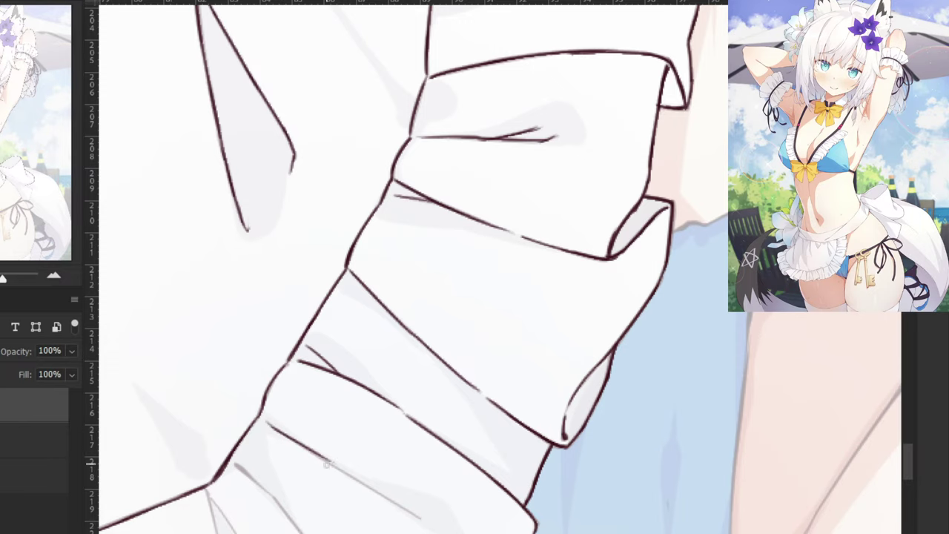
pyautogui.hotkey('ctrl', 'z')
pyautogui.moveTo(267, 421); pyautogui.dragTo(400, 508)
pyautogui.hotkey('ctrl', 'z')
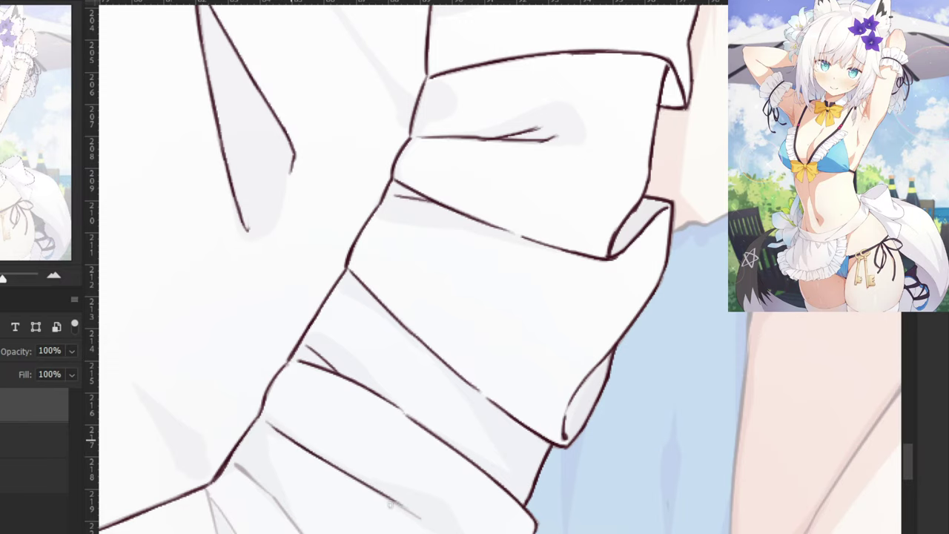
pyautogui.moveTo(360, 481); pyautogui.dragTo(413, 516)
# Ink the upper half of the long fold line below the crease, with a thickened start near the seam corner.
pyautogui.moveTo(248, 511)
pyautogui.mouseDown()
pyautogui.moveTo(464, 402)
pyautogui.moveTo(457, 411)
pyautogui.mouseUp()
pyautogui.moveTo(444, 363); pyautogui.dragTo(476, 391)
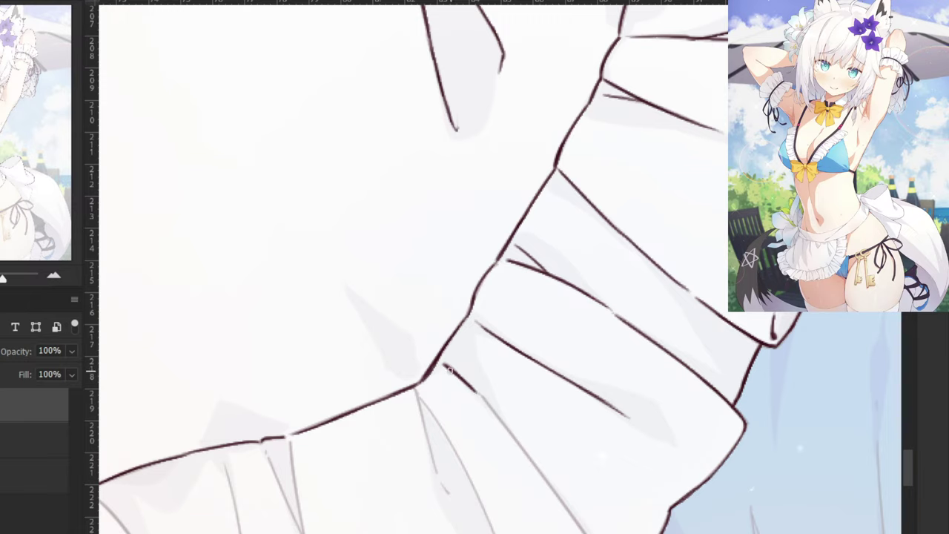
pyautogui.hotkey('ctrl', 'z')
pyautogui.moveTo(445, 364); pyautogui.dragTo(550, 486)
pyautogui.hotkey('ctrl', 'z')
pyautogui.hotkey('ctrl', 'z')
pyautogui.hotkey('ctrl', 'z')
# Ink the lower half of the long fold line down to the hem and outline the small curl at its end.
pyautogui.moveTo(570, 530); pyautogui.dragTo(537, 436)
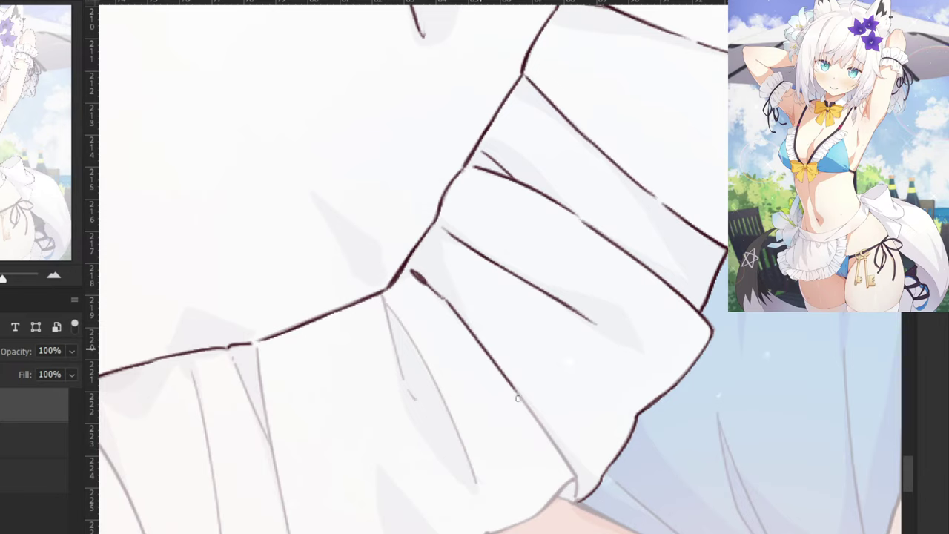
pyautogui.moveTo(483, 351); pyautogui.dragTo(571, 472)
pyautogui.hotkey('ctrl', 'z')
pyautogui.moveTo(496, 367)
pyautogui.mouseDown()
pyautogui.moveTo(574, 487)
pyautogui.moveTo(557, 449)
pyautogui.moveTo(578, 481)
pyautogui.moveTo(573, 472)
pyautogui.moveTo(575, 492)
pyautogui.moveTo(573, 471)
pyautogui.moveTo(577, 505)
pyautogui.moveTo(577, 478)
pyautogui.moveTo(608, 503)
pyautogui.moveTo(552, 496)
pyautogui.moveTo(563, 501)
pyautogui.moveTo(573, 480)
pyautogui.moveTo(556, 496)
pyautogui.mouseUp()
pyautogui.hotkey('ctrl', 'z')
pyautogui.hotkey('ctrl', 'z')
pyautogui.hotkey('ctrl', 'z')
pyautogui.hotkey('ctrl', 'z')
pyautogui.hotkey('ctrl', 'z')
pyautogui.hotkey('ctrl', '-')
pyautogui.hotkey('ctrl', '-')
pyautogui.hotkey('ctrl', '-')
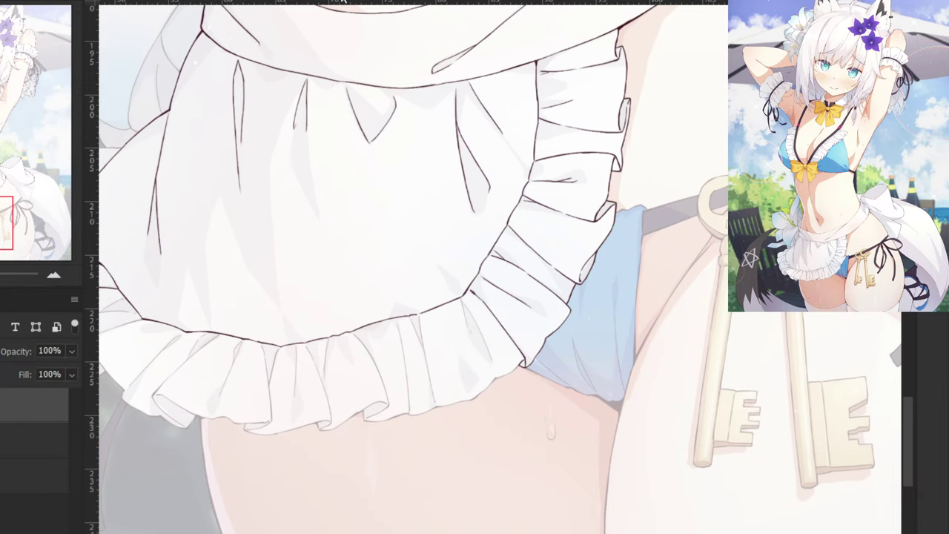
pyautogui.click(337, 0)
pyautogui.click(262, 1)
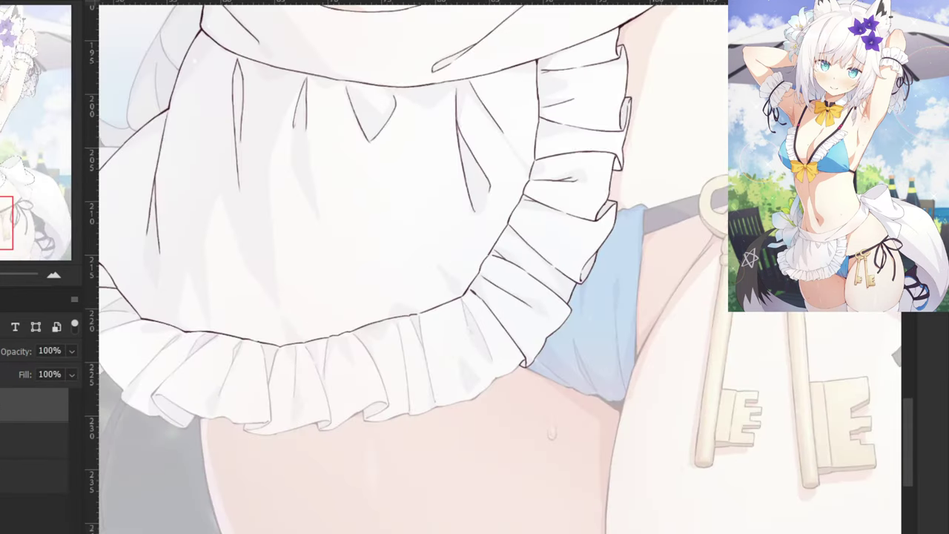
# Ink the apron's bottom hem from the small curl past the notch to the wide ruffle's lower edge.
pyautogui.hotkey('ctrl', '+')
pyautogui.hotkey('ctrl', '+')
pyautogui.hotkey('ctrl', '+')
pyautogui.moveTo(511, 488); pyautogui.dragTo(501, 404)
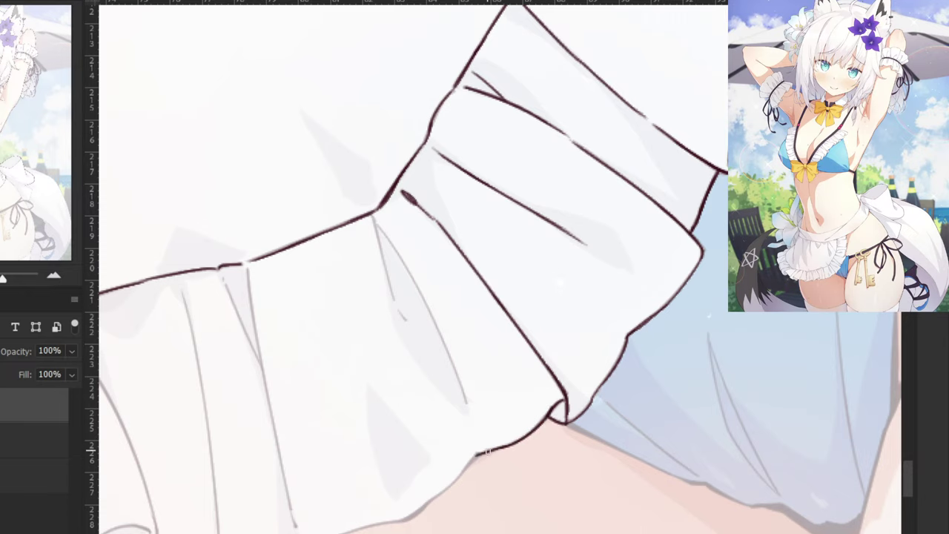
pyautogui.moveTo(487, 451); pyautogui.dragTo(466, 465)
pyautogui.moveTo(400, 397); pyautogui.dragTo(442, 349)
pyautogui.hotkey('ctrl', 'z')
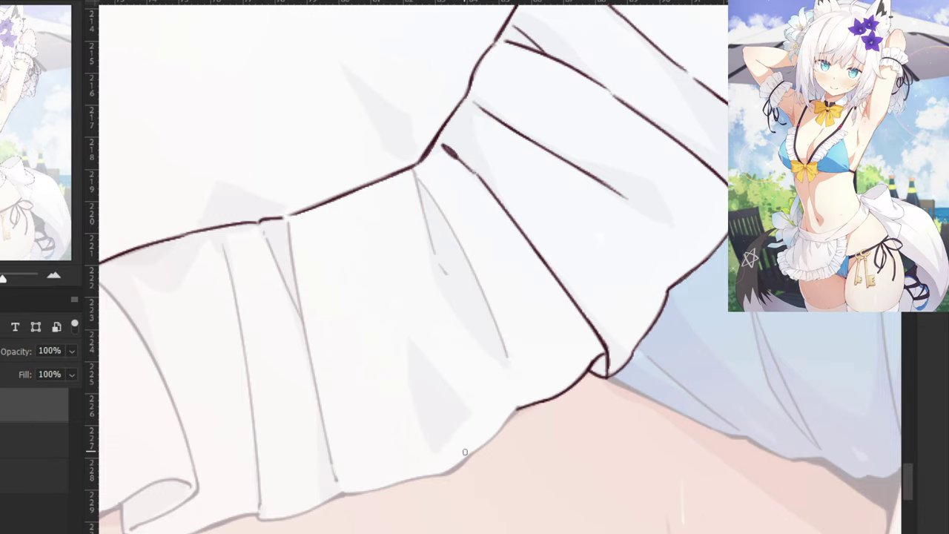
pyautogui.moveTo(515, 408)
pyautogui.mouseDown()
pyautogui.moveTo(459, 464)
pyautogui.moveTo(490, 445)
pyautogui.moveTo(449, 471)
pyautogui.mouseUp()
pyautogui.hotkey('ctrl', 'z')
pyautogui.hotkey('ctrl', 'z')
# Ink the water droplet on the thigh below the frill, with both trailing sides and a rounded bottom.
pyautogui.moveTo(596, 479)
pyautogui.mouseDown()
pyautogui.moveTo(375, 241)
pyautogui.moveTo(417, 322)
pyautogui.mouseUp()
pyautogui.hotkey('ctrl', '+')
pyautogui.hotkey('ctrl', 'z')
pyautogui.moveTo(401, 257); pyautogui.dragTo(417, 366)
pyautogui.moveTo(416, 353)
pyautogui.mouseDown()
pyautogui.moveTo(428, 381)
pyautogui.moveTo(412, 365)
pyautogui.moveTo(434, 384)
pyautogui.moveTo(450, 374)
pyautogui.moveTo(439, 378)
pyautogui.moveTo(454, 351)
pyautogui.mouseUp()
pyautogui.hotkey('ctrl', 'z')
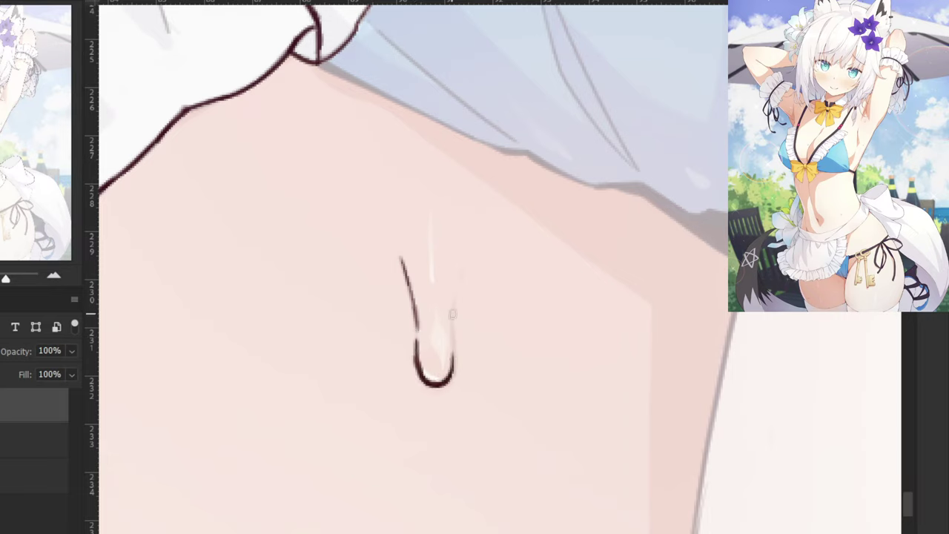
pyautogui.moveTo(456, 299); pyautogui.dragTo(452, 343)
pyautogui.moveTo(452, 323); pyautogui.dragTo(446, 382)
pyautogui.hotkey('ctrl', 'z')
# Check the lower body's line art with the faded illustration hidden, and show the illustration again.
pyautogui.hotkey('ctrl', '-')
pyautogui.hotkey('ctrl', '-')
pyautogui.hotkey('ctrl', '-')
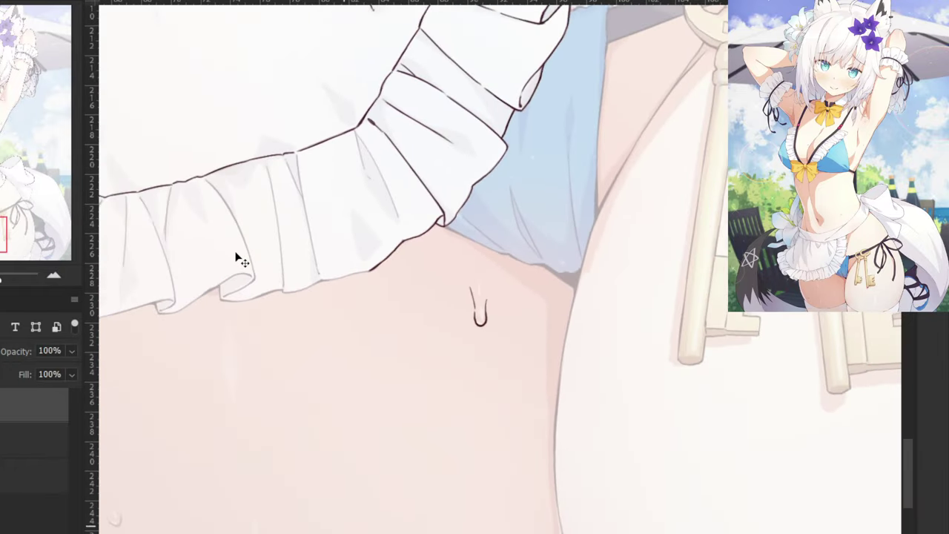
pyautogui.scroll(-4, 237, 257)
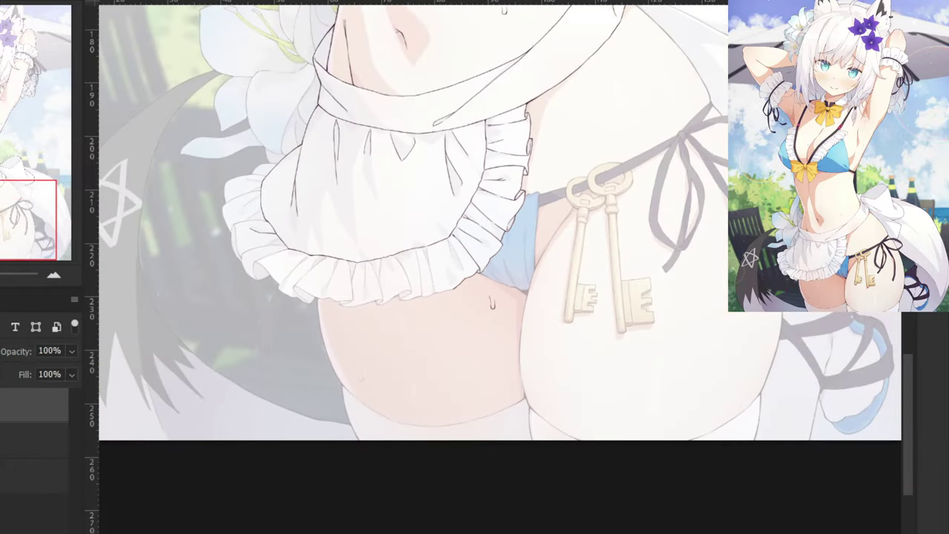
pyautogui.hotkey('ctrl', '-')
pyautogui.hotkey('ctrl', ',')
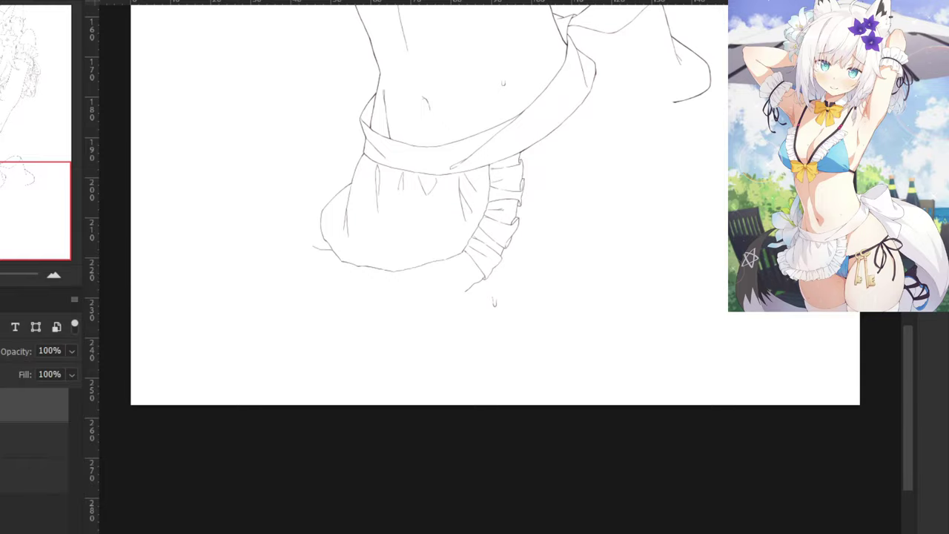
pyautogui.hotkey('ctrl', ',')
# Ink the wide ruffle's long curved fold line from the seam corner and the short broken crease beside it.
pyautogui.hotkey('ctrl', '+')
pyautogui.hotkey('ctrl', '+')
pyautogui.hotkey('ctrl', '+')
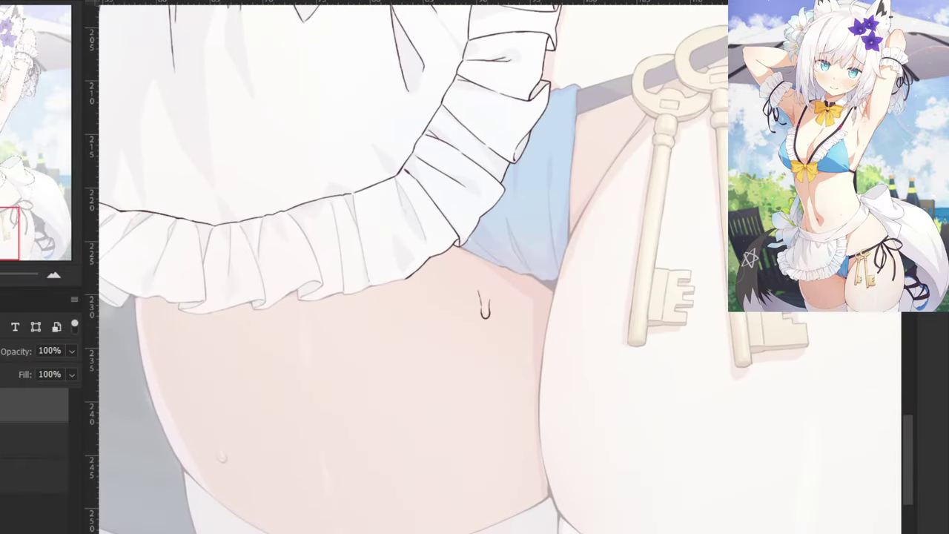
pyautogui.scroll(8, 418, 379)
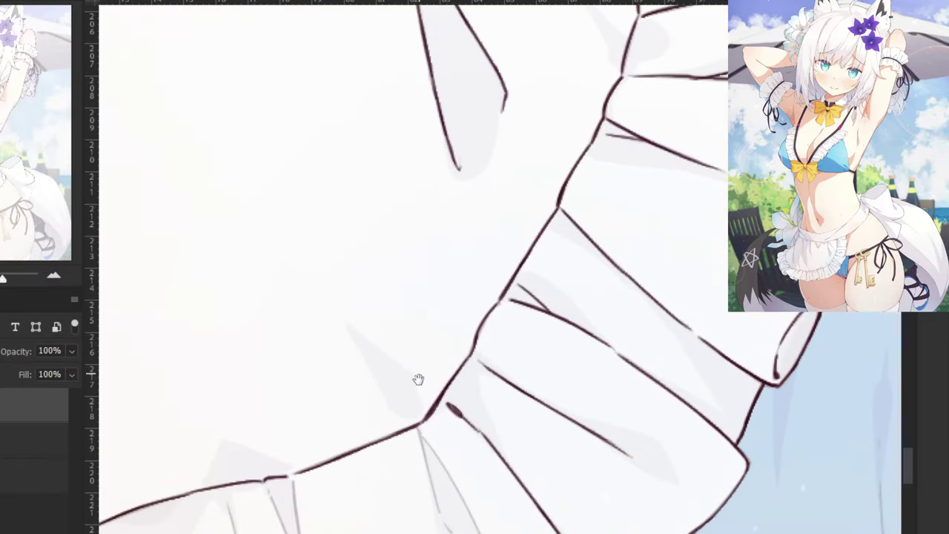
pyautogui.moveTo(418, 379)
pyautogui.mouseDown()
pyautogui.moveTo(339, 128)
pyautogui.moveTo(424, 333)
pyautogui.mouseUp()
pyautogui.hotkey('ctrl', 'z')
pyautogui.moveTo(405, 284); pyautogui.dragTo(429, 348)
pyautogui.hotkey('ctrl', 'z')
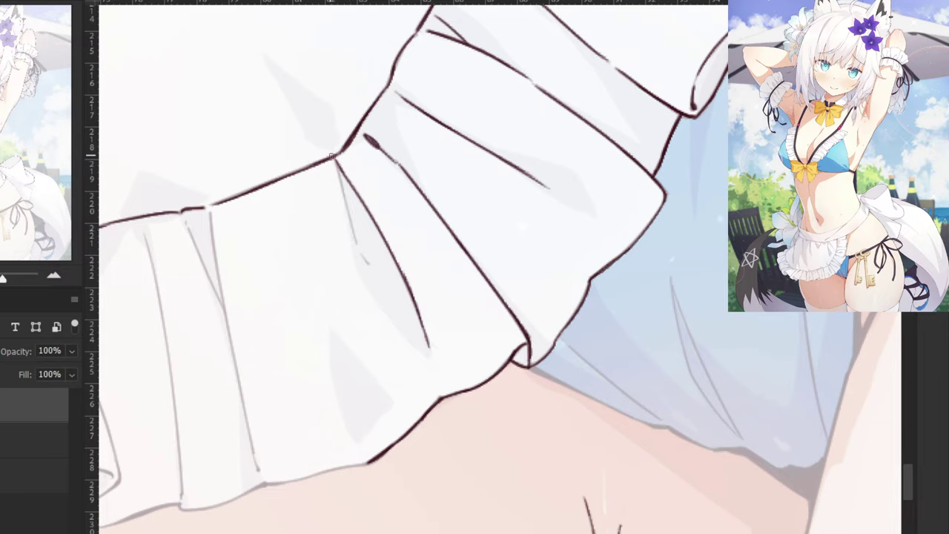
pyautogui.moveTo(332, 158); pyautogui.dragTo(355, 238)
pyautogui.moveTo(223, 250); pyautogui.dragTo(322, 237)
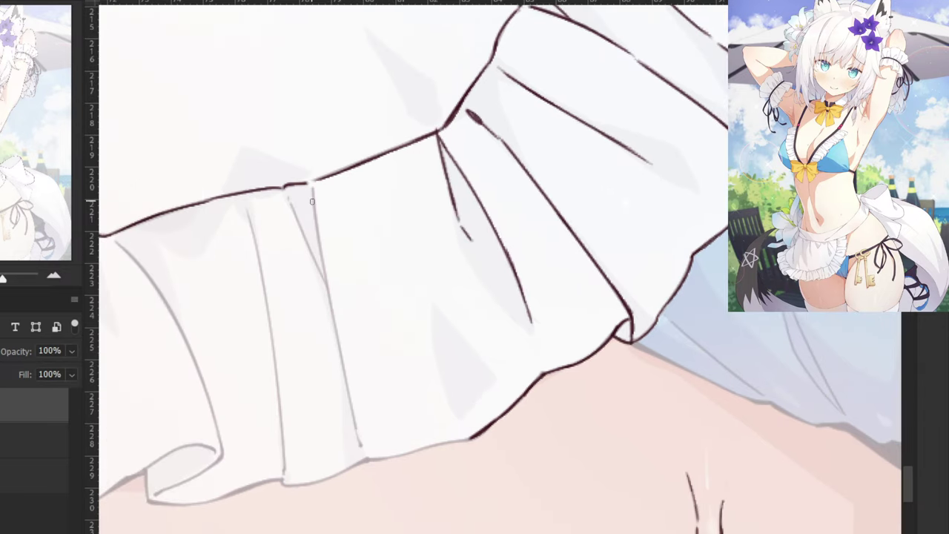
# Ink the wide ruffle's long fold line from the notch in the seam down to just above the hem.
pyautogui.moveTo(312, 181); pyautogui.dragTo(331, 320)
pyautogui.hotkey('ctrl', 'z')
pyautogui.hotkey('ctrl', 'z')
pyautogui.moveTo(312, 180); pyautogui.dragTo(338, 319)
pyautogui.moveTo(323, 267); pyautogui.dragTo(360, 446)
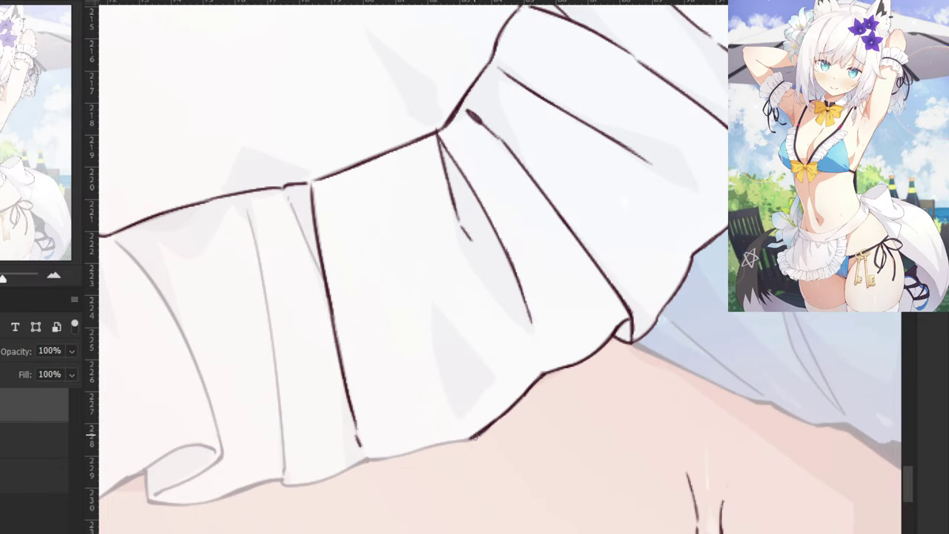
# Ink the wavy hem from the wide ruffle's lower edge across the base of the adjacent narrow pleat.
pyautogui.moveTo(475, 436); pyautogui.dragTo(281, 482)
pyautogui.hotkey('ctrl', 'z')
pyautogui.moveTo(224, 357); pyautogui.dragTo(290, 329)
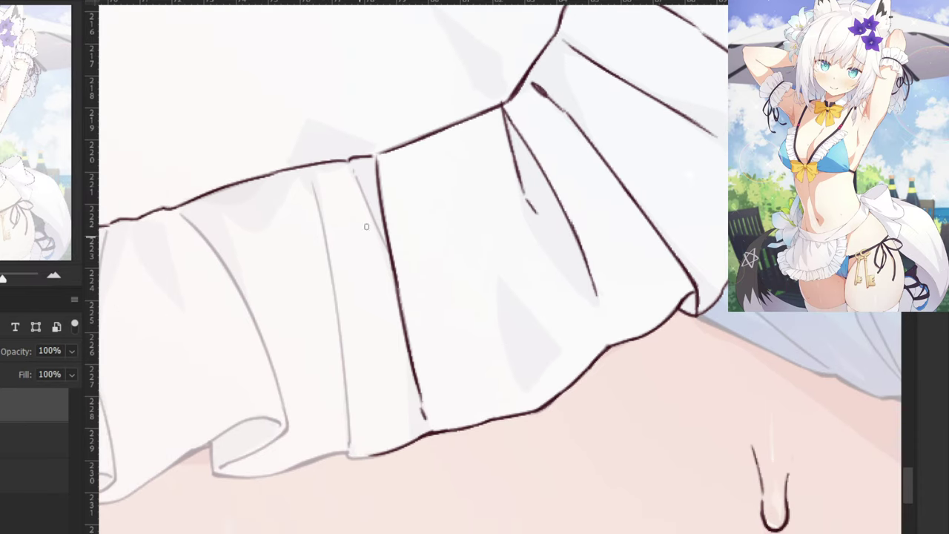
# Ink the short slanted crease joining the long fold, and the narrow pleat's curved fold line down to the hem.
pyautogui.moveTo(354, 169); pyautogui.dragTo(391, 256)
pyautogui.moveTo(296, 301); pyautogui.dragTo(359, 251)
pyautogui.moveTo(373, 127)
pyautogui.mouseDown()
pyautogui.moveTo(411, 290)
pyautogui.moveTo(414, 352)
pyautogui.moveTo(403, 333)
pyautogui.mouseUp()
pyautogui.hotkey('ctrl', 'z')
pyautogui.moveTo(400, 261); pyautogui.dragTo(411, 402)
pyautogui.hotkey('ctrl', 'z')
pyautogui.moveTo(403, 280); pyautogui.dragTo(411, 405)
pyautogui.hotkey('ctrl', 'z')
pyautogui.moveTo(410, 364); pyautogui.dragTo(413, 410)
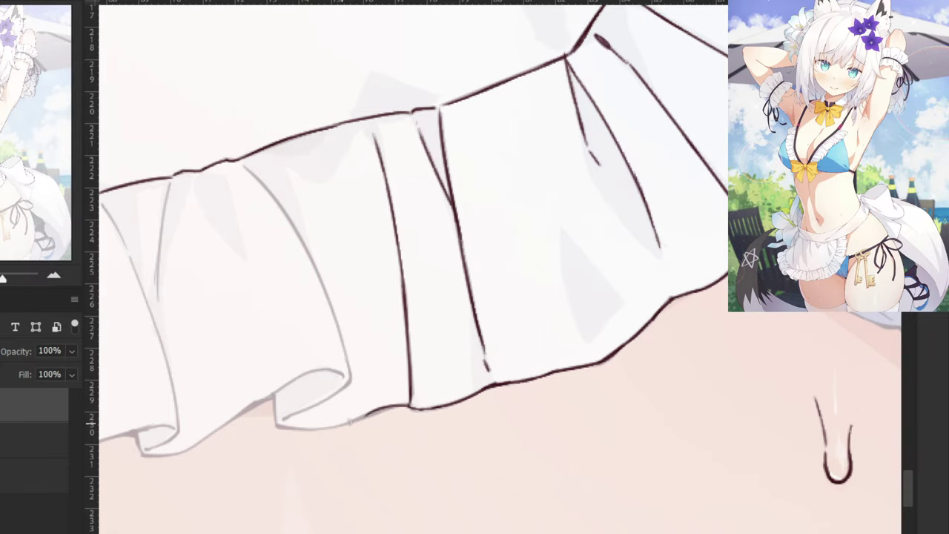
# Extend the inked hem a short way from the narrow pleat's corner toward the large folded curl.
pyautogui.moveTo(410, 406)
pyautogui.mouseDown()
pyautogui.moveTo(373, 412)
pyautogui.moveTo(410, 407)
pyautogui.mouseUp()
pyautogui.hotkey('ctrl', 'z')
pyautogui.hotkey('ctrl', 'z')
pyautogui.hotkey('ctrl', '-')
pyautogui.hotkey('ctrl', '+')
pyautogui.hotkey('ctrl', '+')
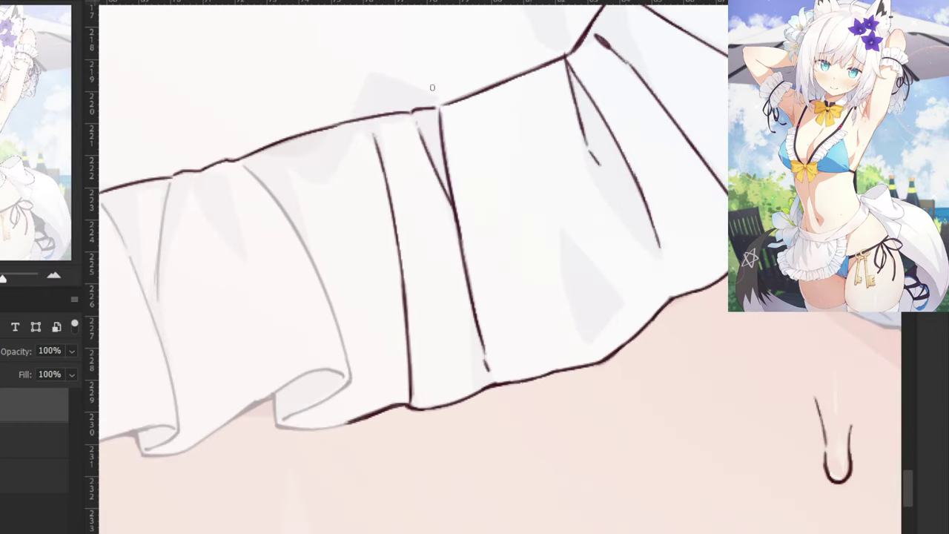
pyautogui.hotkey('ctrl', 'z')
# Ink the long curved fold line from the seam down to the large folded curl's corner.
pyautogui.moveTo(306, 187); pyautogui.dragTo(395, 318)
pyautogui.hotkey('ctrl', 'z')
pyautogui.moveTo(305, 185); pyautogui.dragTo(390, 319)
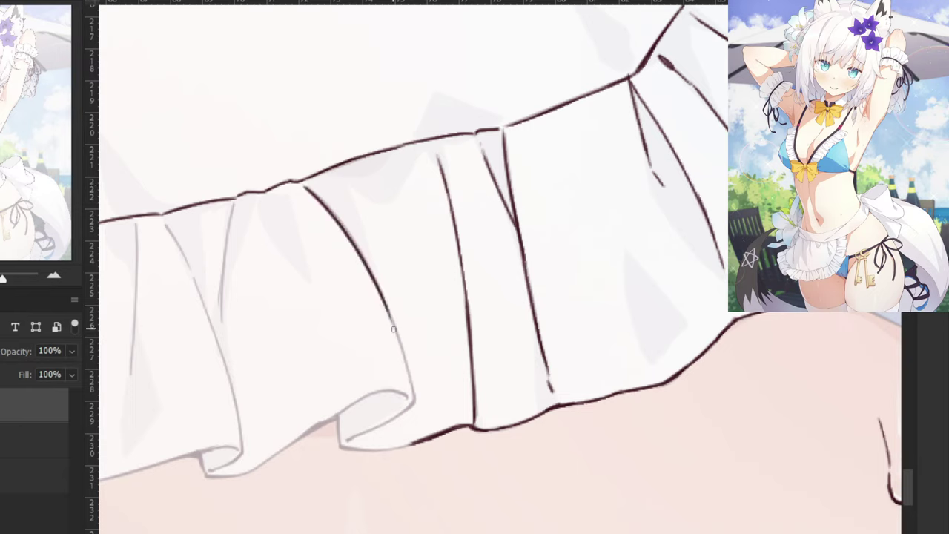
pyautogui.moveTo(374, 280); pyautogui.dragTo(410, 390)
pyautogui.hotkey('ctrl', 'z')
pyautogui.hotkey('ctrl', 'z')
pyautogui.moveTo(371, 274); pyautogui.dragTo(413, 393)
pyautogui.moveTo(403, 353); pyautogui.dragTo(414, 400)
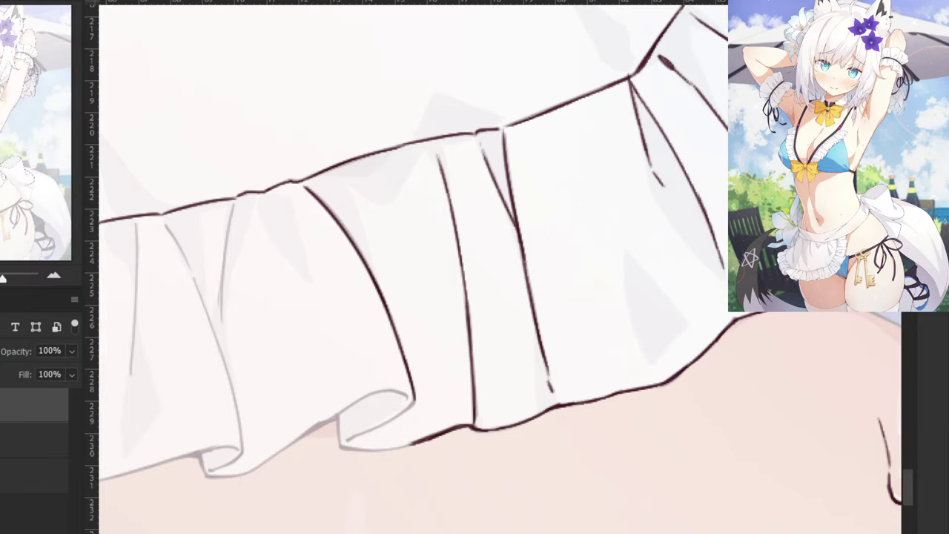
pyautogui.moveTo(309, 253); pyautogui.dragTo(476, 171)
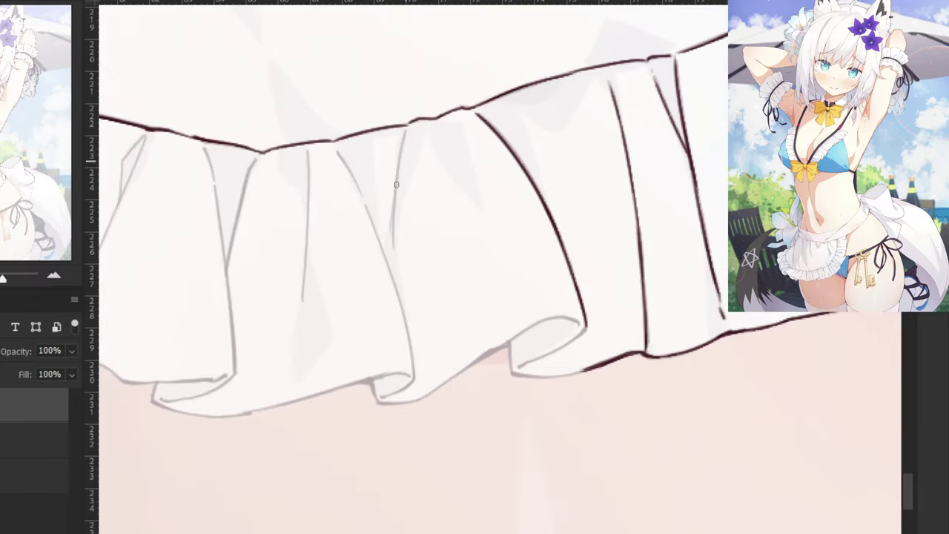
# Ink the short, slightly curved fold line hanging from the seam beside the large curl's ruffle.
pyautogui.hotkey('ctrl', '+')
pyautogui.moveTo(359, 45); pyautogui.dragTo(339, 218)
pyautogui.hotkey('ctrl', 'z')
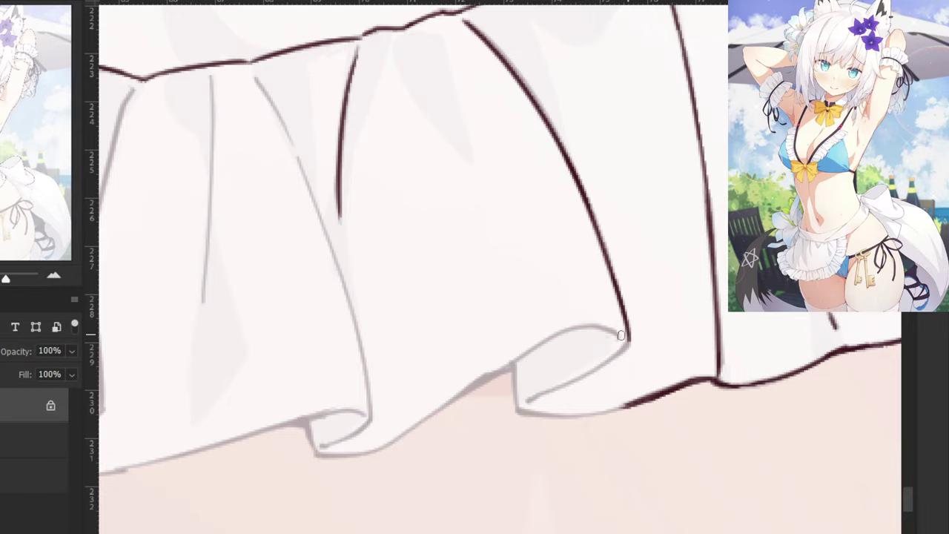
# Unlock the line layer and ink the large curl's inner lower edge, arched upper edge and short outer end.
pyautogui.click(51, 405)
pyautogui.moveTo(624, 334)
pyautogui.mouseDown()
pyautogui.moveTo(605, 367)
pyautogui.moveTo(550, 400)
pyautogui.moveTo(571, 378)
pyautogui.moveTo(529, 401)
pyautogui.mouseUp()
pyautogui.hotkey('ctrl', 'z')
pyautogui.moveTo(581, 376); pyautogui.dragTo(529, 401)
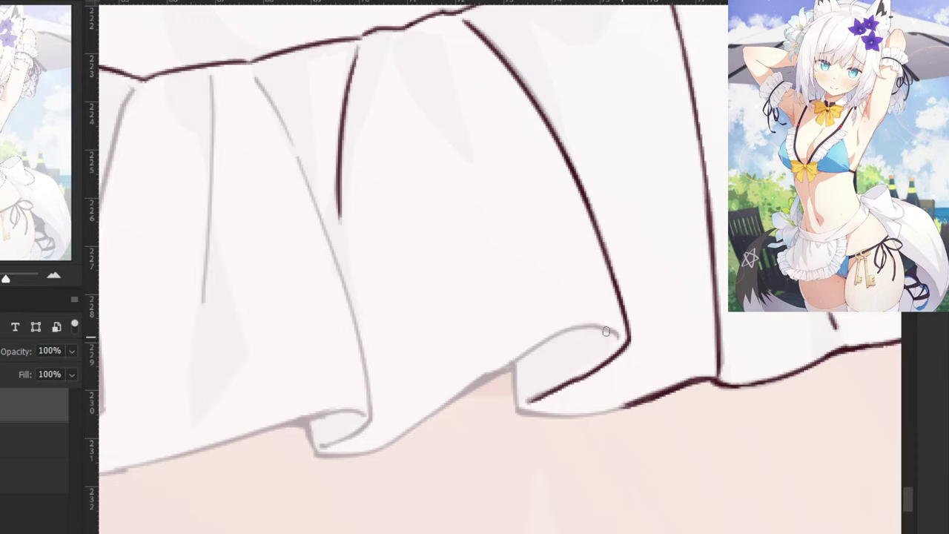
pyautogui.moveTo(619, 331)
pyautogui.mouseDown()
pyautogui.moveTo(586, 325)
pyautogui.moveTo(529, 346)
pyautogui.moveTo(500, 376)
pyautogui.mouseUp()
pyautogui.press('e')
pyautogui.press('b')
pyautogui.moveTo(549, 336)
pyautogui.mouseDown()
pyautogui.moveTo(493, 379)
pyautogui.moveTo(515, 361)
pyautogui.mouseUp()
pyautogui.hotkey('ctrl', 'z')
pyautogui.moveTo(519, 409); pyautogui.dragTo(516, 362)
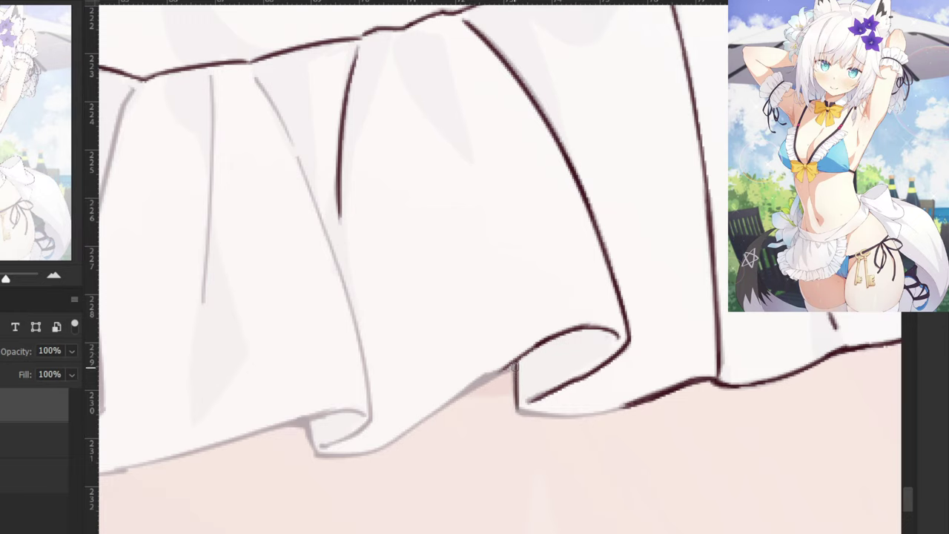
# Ink the large curl's bottom edge from its outer corner to the already inked hem.
pyautogui.moveTo(630, 405); pyautogui.dragTo(523, 413)
pyautogui.hotkey('ctrl', 'z')
pyautogui.hotkey('ctrl', 'z')
pyautogui.moveTo(630, 403)
pyautogui.mouseDown()
pyautogui.moveTo(517, 408)
pyautogui.moveTo(529, 413)
pyautogui.mouseUp()
pyautogui.hotkey('ctrl', 'z')
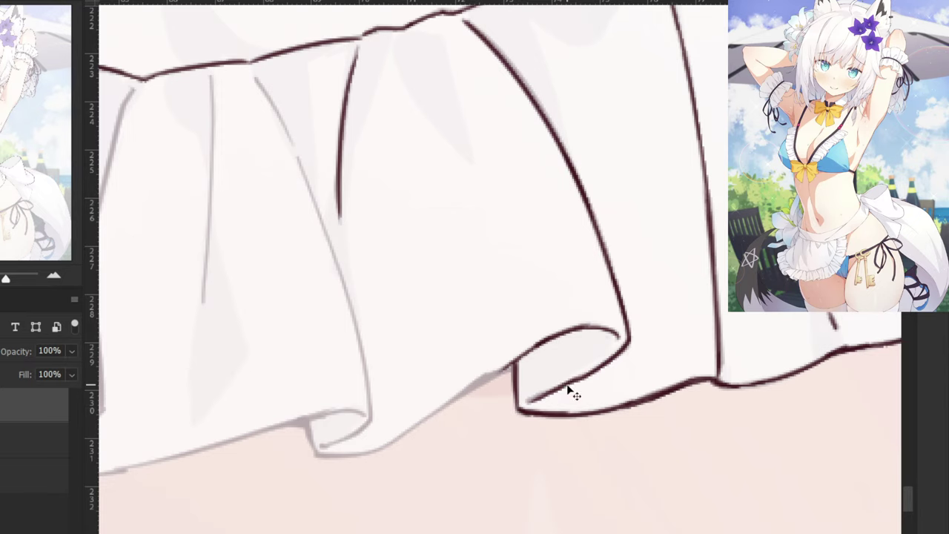
# Examine the inked bottom frill at several magnifications, comparing the finished ruffles with the untraced ones.
pyautogui.scroll(-3, 573, 394)
pyautogui.scroll(3, 565, 390)
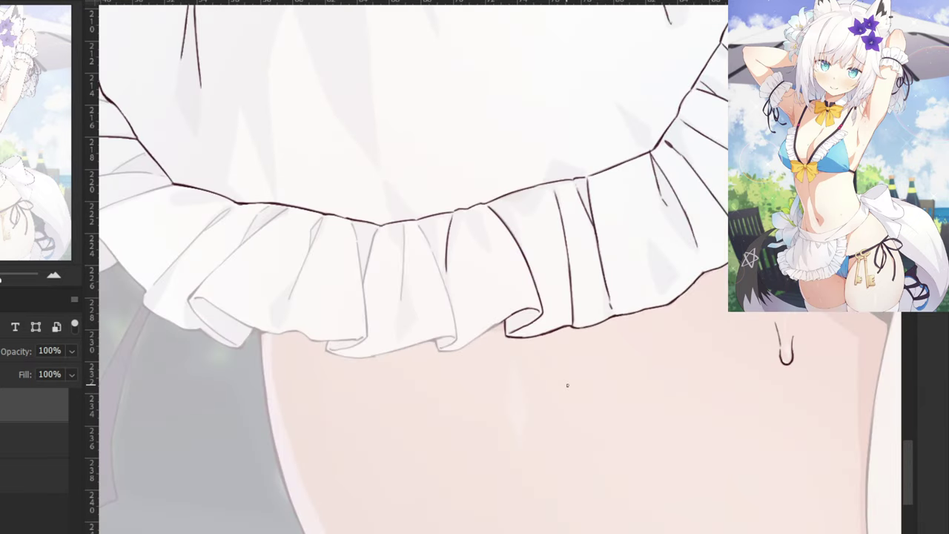
pyautogui.scroll(3, 593, 297)
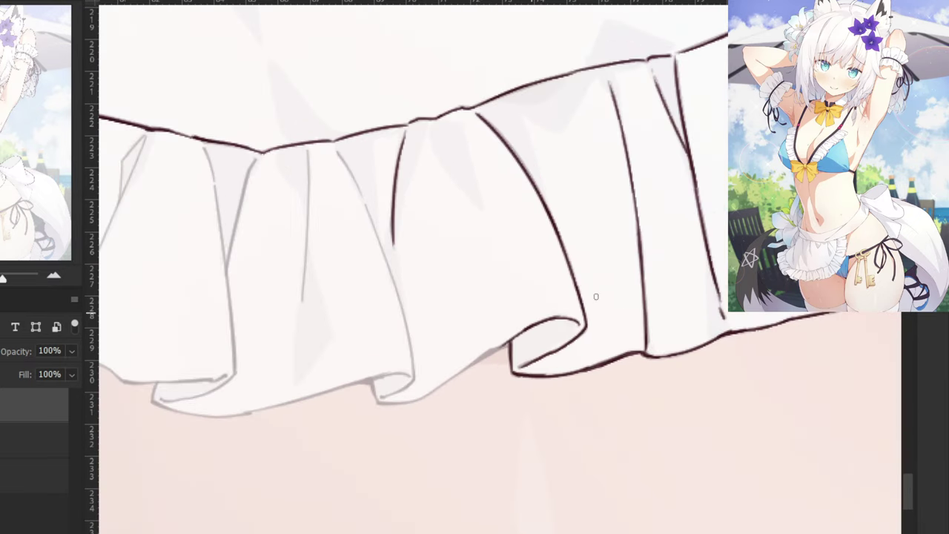
pyautogui.moveTo(593, 297); pyautogui.dragTo(485, 385)
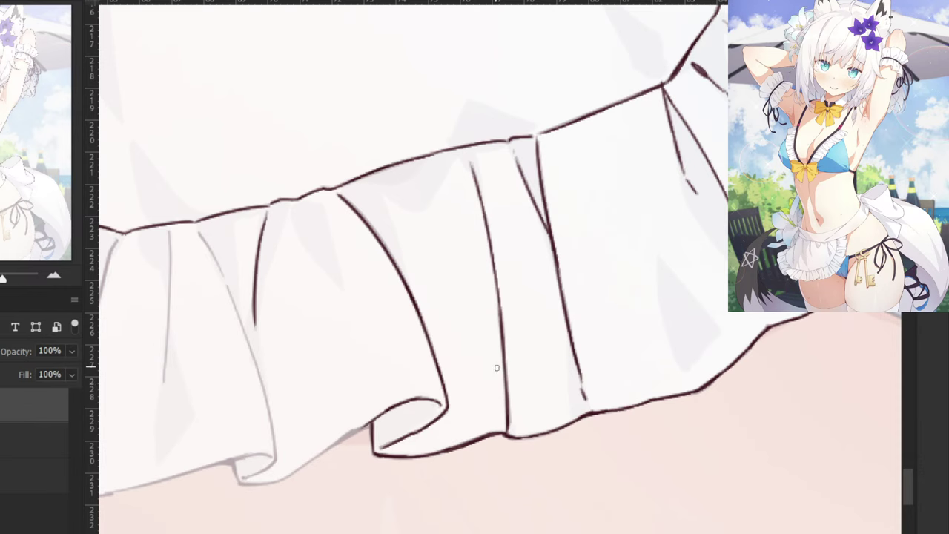
pyautogui.moveTo(528, 355); pyautogui.dragTo(495, 439)
pyautogui.scroll(-2, 506, 416)
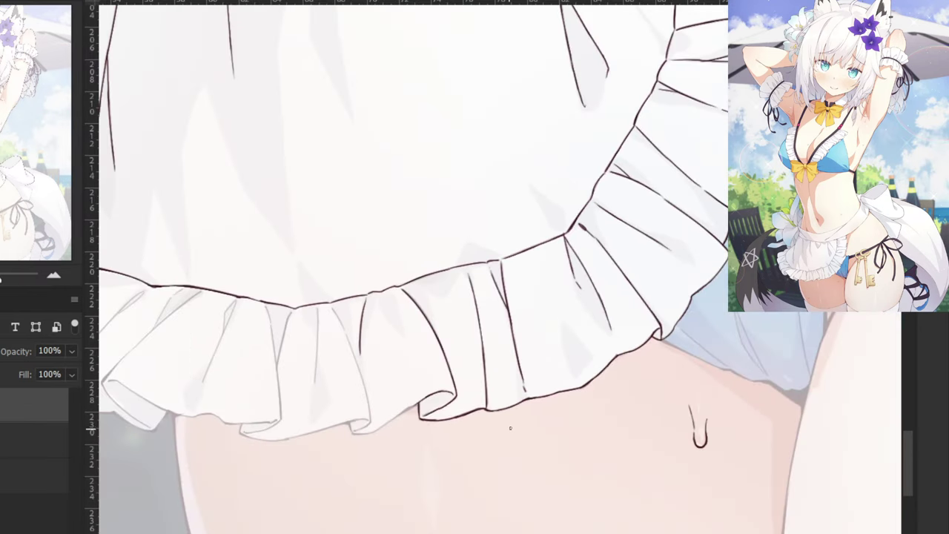
pyautogui.press('/')
pyautogui.hotkey('ctrl', '+')
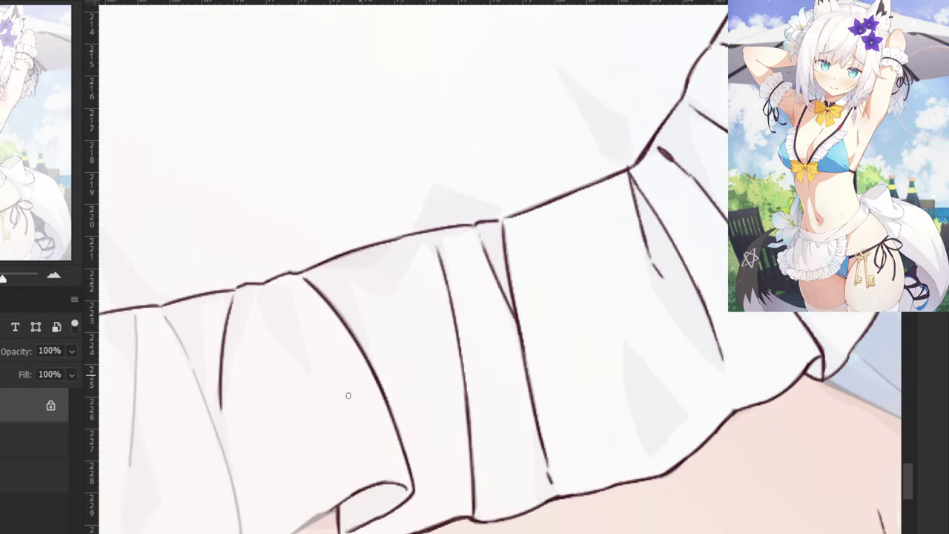
pyautogui.moveTo(319, 427); pyautogui.dragTo(543, 268)
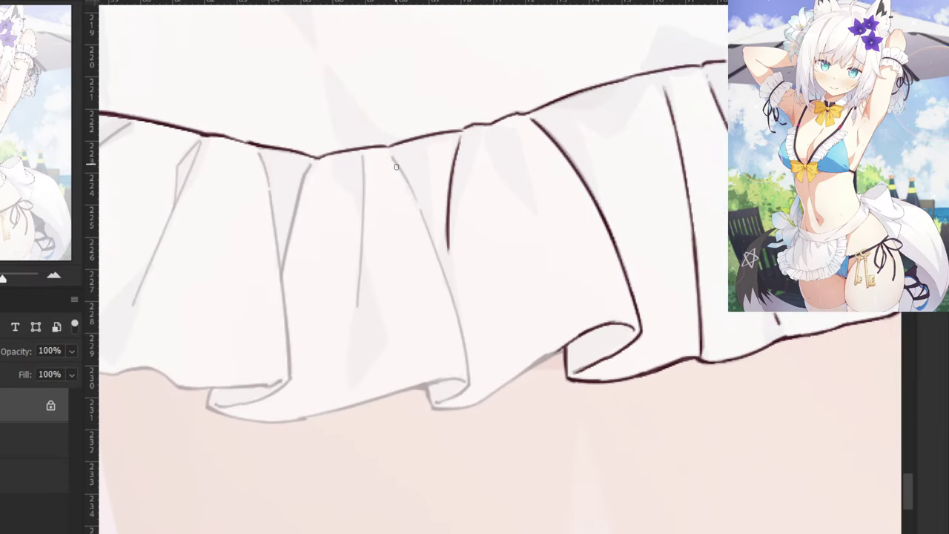
pyautogui.click(50, 406)
# Ink the next ruffle's broken fold line from the seam down past the short fold line's tip.
pyautogui.moveTo(392, 157); pyautogui.dragTo(421, 204)
pyautogui.hotkey('ctrl', 'z')
pyautogui.hotkey('ctrl', 'z')
pyautogui.moveTo(392, 157); pyautogui.dragTo(423, 218)
pyautogui.hotkey('ctrl', 'z')
pyautogui.moveTo(393, 157); pyautogui.dragTo(455, 301)
pyautogui.hotkey('ctrl', 'z')
pyautogui.moveTo(421, 212); pyautogui.dragTo(446, 282)
pyautogui.moveTo(436, 244); pyautogui.dragTo(462, 341)
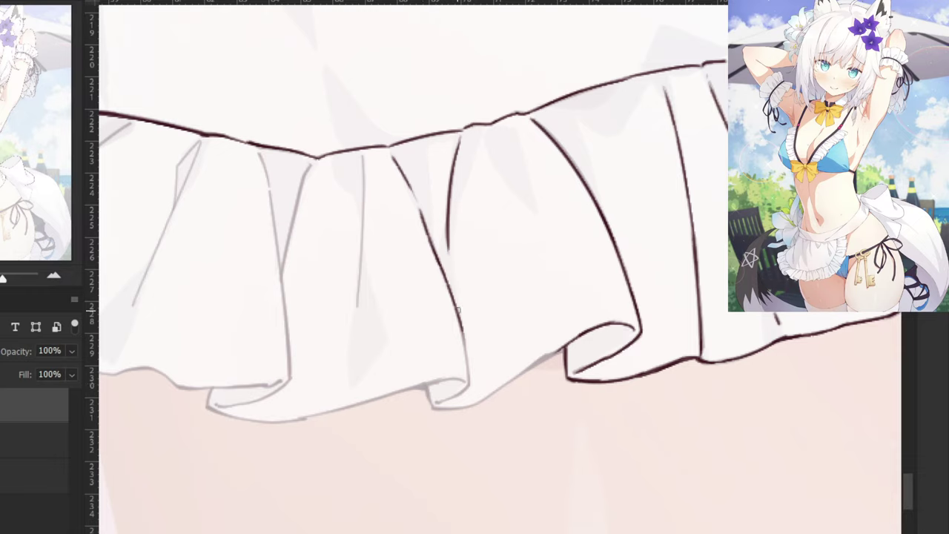
# Continue the fold line down to the small curl's corner and hook it along the curl's inner lower edge.
pyautogui.moveTo(458, 310); pyautogui.dragTo(463, 382)
pyautogui.moveTo(455, 301)
pyautogui.mouseDown()
pyautogui.moveTo(465, 383)
pyautogui.moveTo(461, 339)
pyautogui.moveTo(467, 387)
pyautogui.mouseUp()
pyautogui.hotkey('ctrl', 'z')
pyautogui.moveTo(466, 353); pyautogui.dragTo(465, 390)
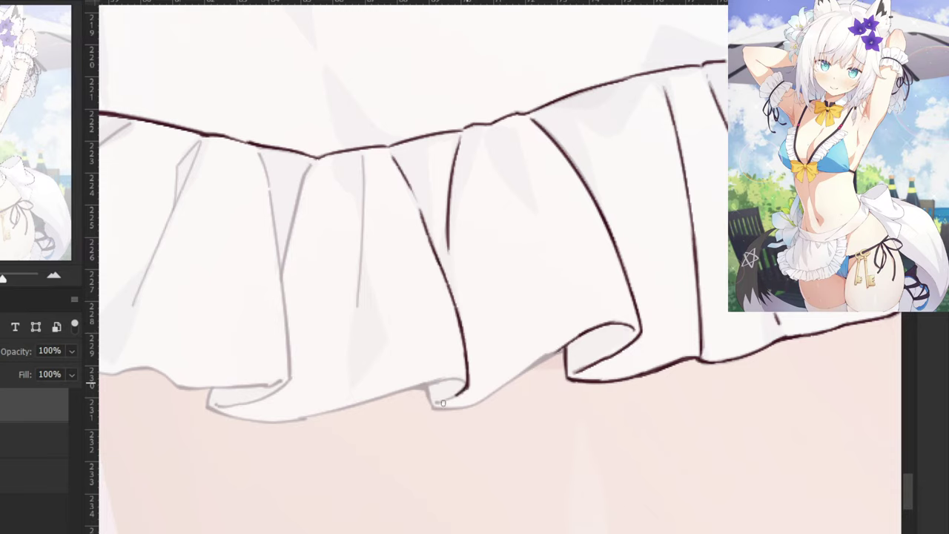
pyautogui.moveTo(467, 385); pyautogui.dragTo(436, 383)
pyautogui.hotkey('ctrl', 'z')
# Ink the start of the hem beside the large curl and the small curl's short outer end.
pyautogui.moveTo(583, 336); pyautogui.dragTo(529, 369)
pyautogui.hotkey('ctrl', 'z')
pyautogui.press('/')
pyautogui.rightClick(428, 397)
pyautogui.click(50, 405)
pyautogui.click(51, 405)
pyautogui.hotkey('ctrl', '+')
pyautogui.moveTo(390, 427); pyautogui.dragTo(401, 462)
pyautogui.hotkey('ctrl', 'z')
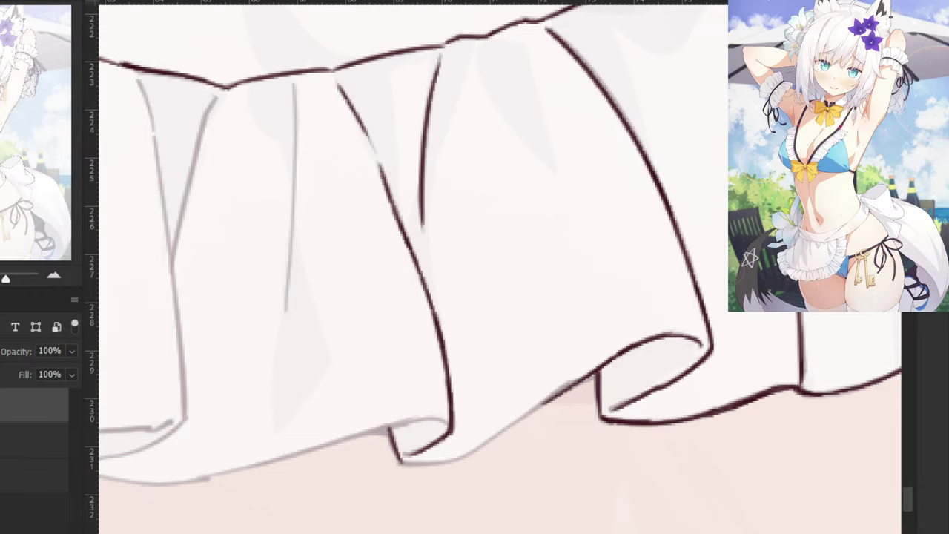
# Unlock the line layer and ink the sloping hem between the large and small curls, including the small curl's bottom edge.
pyautogui.press('/')
pyautogui.click(50, 406)
pyautogui.moveTo(536, 408)
pyautogui.mouseDown()
pyautogui.moveTo(578, 378)
pyautogui.moveTo(537, 407)
pyautogui.mouseUp()
pyautogui.hotkey('ctrl', 'z')
pyautogui.hotkey('ctrl', 'z')
pyautogui.moveTo(577, 381); pyautogui.dragTo(455, 457)
pyautogui.hotkey('ctrl', 'z')
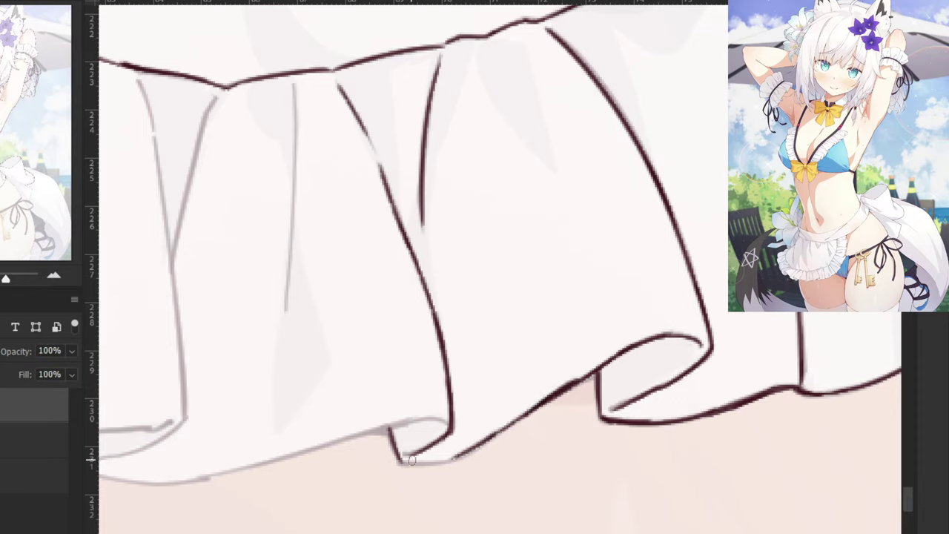
pyautogui.hotkey('ctrl', 'z')
pyautogui.moveTo(514, 420)
pyautogui.mouseDown()
pyautogui.moveTo(441, 463)
pyautogui.moveTo(465, 457)
pyautogui.moveTo(402, 463)
pyautogui.mouseUp()
# Ink the small curl's upper edge and the hem beyond it, plus the next curl's short outer end.
pyautogui.moveTo(450, 426); pyautogui.dragTo(400, 423)
pyautogui.hotkey('ctrl', 'z')
pyautogui.moveTo(329, 359); pyautogui.dragTo(493, 344)
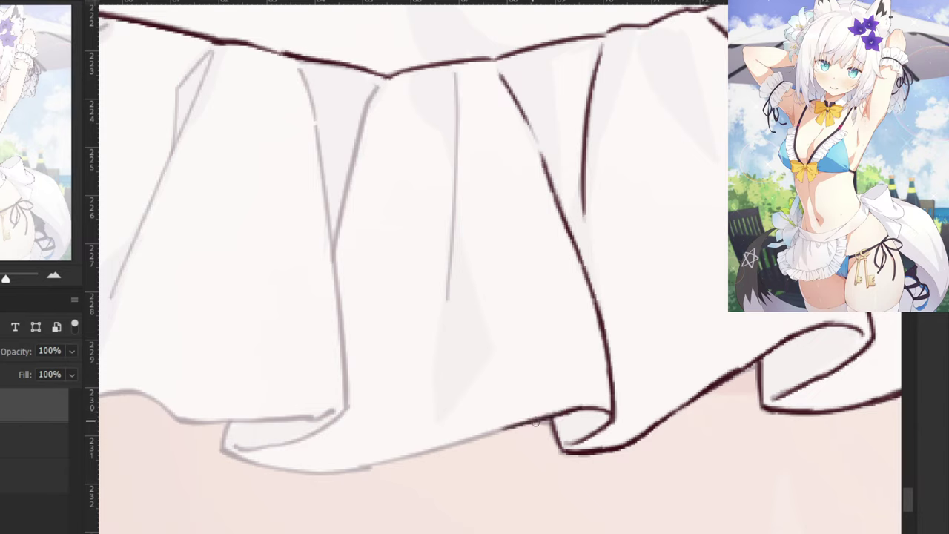
pyautogui.moveTo(550, 418); pyautogui.dragTo(430, 450)
pyautogui.moveTo(230, 421); pyautogui.dragTo(220, 448)
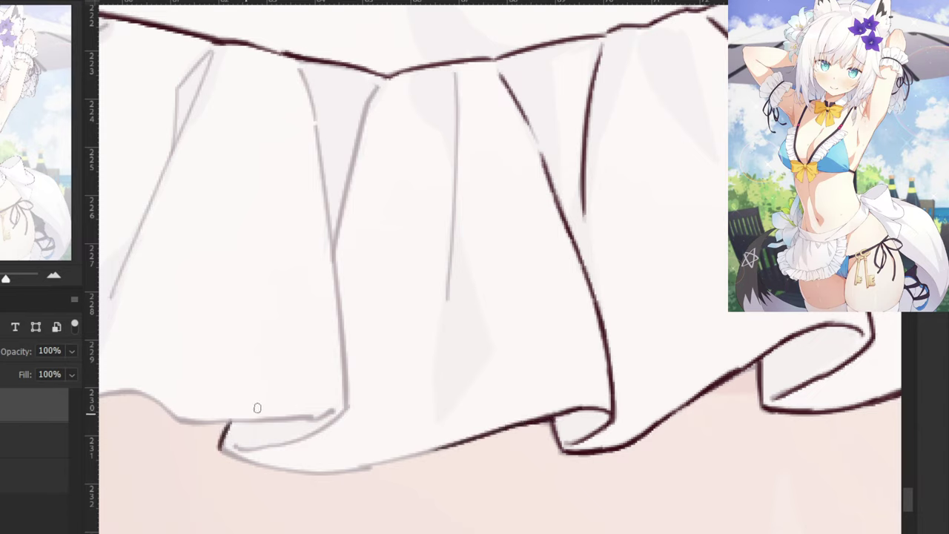
# Ink the ruffle's near-vertical middle fold line and the slanted fold from the seam dip to the neighbouring crease.
pyautogui.moveTo(455, 71); pyautogui.dragTo(444, 264)
pyautogui.hotkey('ctrl', 'z')
pyautogui.moveTo(456, 66); pyautogui.dragTo(447, 295)
pyautogui.hotkey('ctrl', 'z')
pyautogui.moveTo(376, 87); pyautogui.dragTo(337, 232)
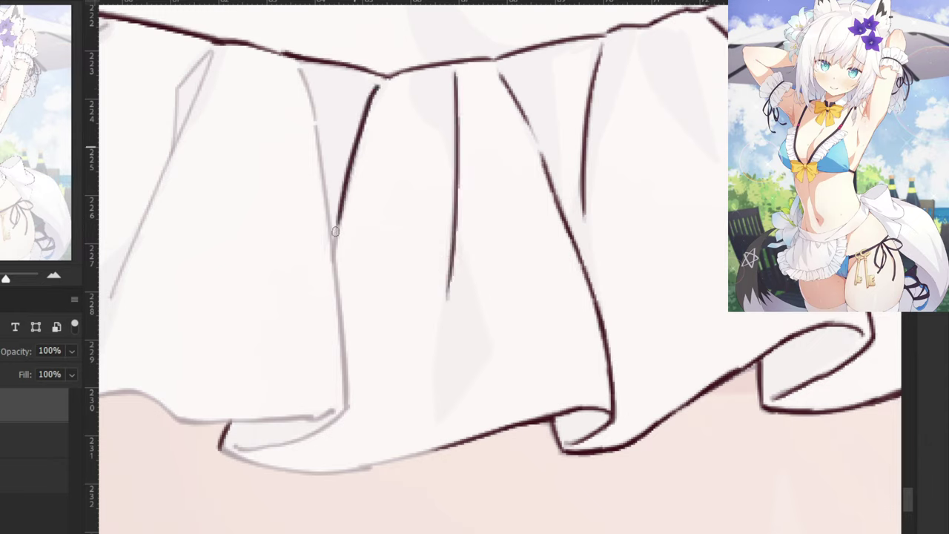
pyautogui.moveTo(352, 155); pyautogui.dragTo(333, 241)
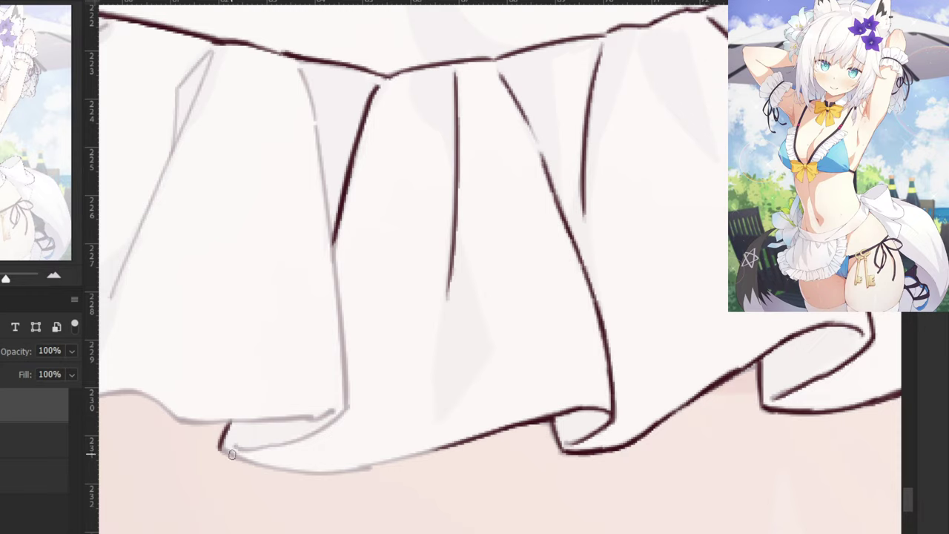
# Ink the rounded bottom edge of the wide curl, starting from its pointed outer corner.
pyautogui.moveTo(223, 447)
pyautogui.mouseDown()
pyautogui.moveTo(317, 476)
pyautogui.moveTo(261, 463)
pyautogui.moveTo(361, 471)
pyautogui.mouseUp()
pyautogui.hotkey('ctrl', 'z')
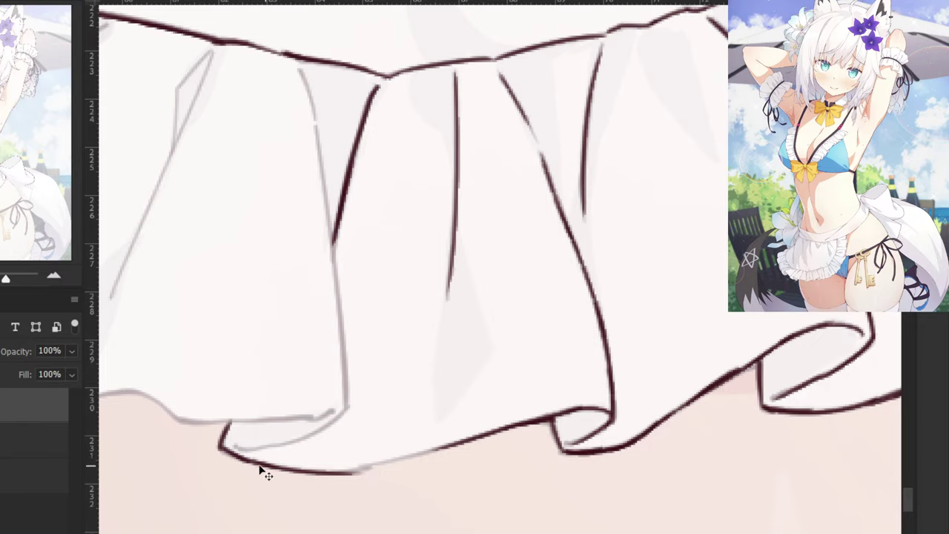
pyautogui.hotkey('ctrl', 'z')
pyautogui.moveTo(257, 462)
pyautogui.mouseDown()
pyautogui.moveTo(358, 473)
pyautogui.moveTo(287, 472)
pyautogui.moveTo(454, 443)
pyautogui.moveTo(362, 479)
pyautogui.moveTo(460, 441)
pyautogui.moveTo(349, 478)
pyautogui.mouseUp()
pyautogui.hotkey('ctrl', 'z')
pyautogui.hotkey('ctrl', 'z')
# Join the wide curl's rounded bottom edge to the inked hem leading to the small curl.
pyautogui.moveTo(457, 444)
pyautogui.mouseDown()
pyautogui.moveTo(340, 476)
pyautogui.moveTo(384, 469)
pyautogui.moveTo(353, 477)
pyautogui.mouseUp()
pyautogui.hotkey('ctrl', 'z')
pyautogui.hotkey('ctrl', 'z')
pyautogui.hotkey('ctrl', 'z')
pyautogui.hotkey('ctrl', 'z')
pyautogui.hotkey('ctrl', 'z')
pyautogui.hotkey('ctrl', 'z')
pyautogui.hotkey('ctrl', 'z')
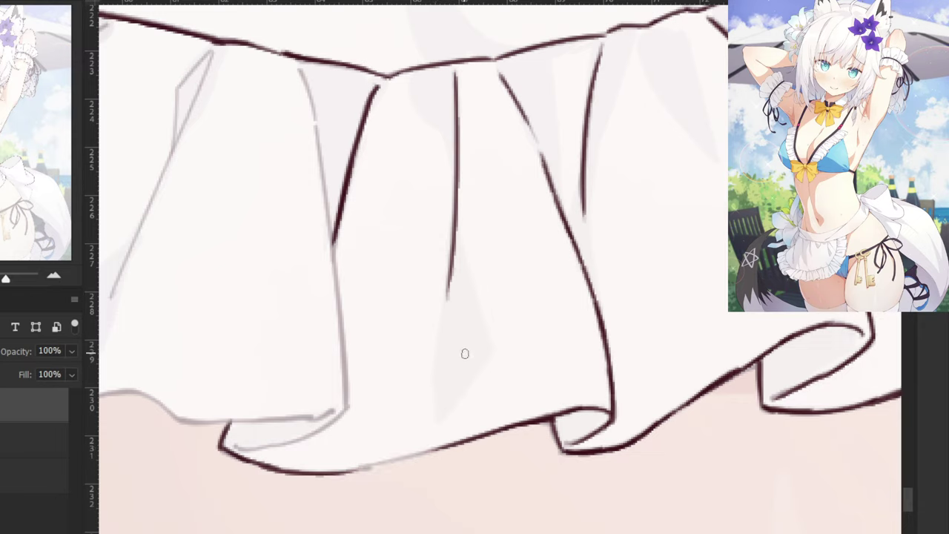
pyautogui.moveTo(456, 443)
pyautogui.mouseDown()
pyautogui.moveTo(349, 480)
pyautogui.moveTo(409, 455)
pyautogui.moveTo(360, 470)
pyautogui.mouseUp()
pyautogui.hotkey('ctrl', 'z')
pyautogui.hotkey('ctrl', 'z')
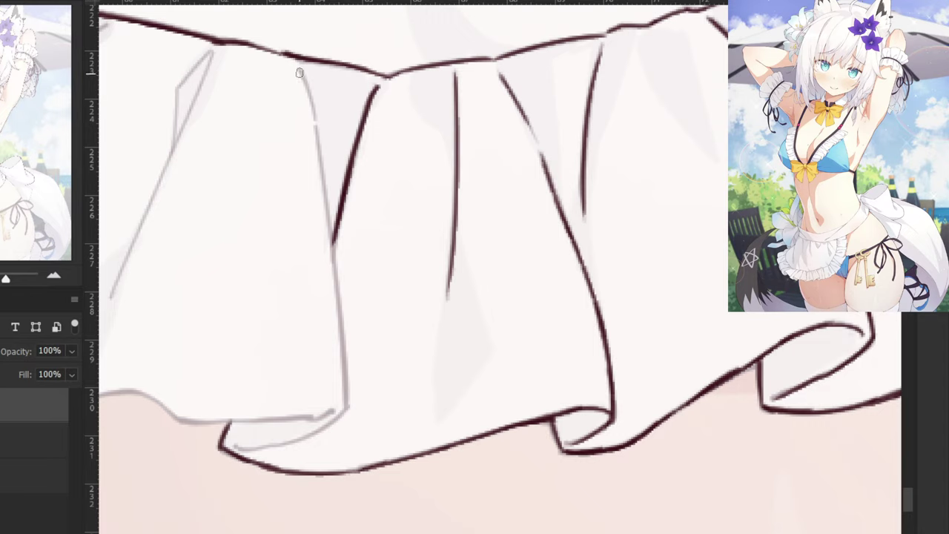
# Ink the broken fold line from the seam past the slanted crease to the wide curl's corner.
pyautogui.moveTo(299, 70)
pyautogui.mouseDown()
pyautogui.moveTo(316, 119)
pyautogui.moveTo(338, 289)
pyautogui.mouseUp()
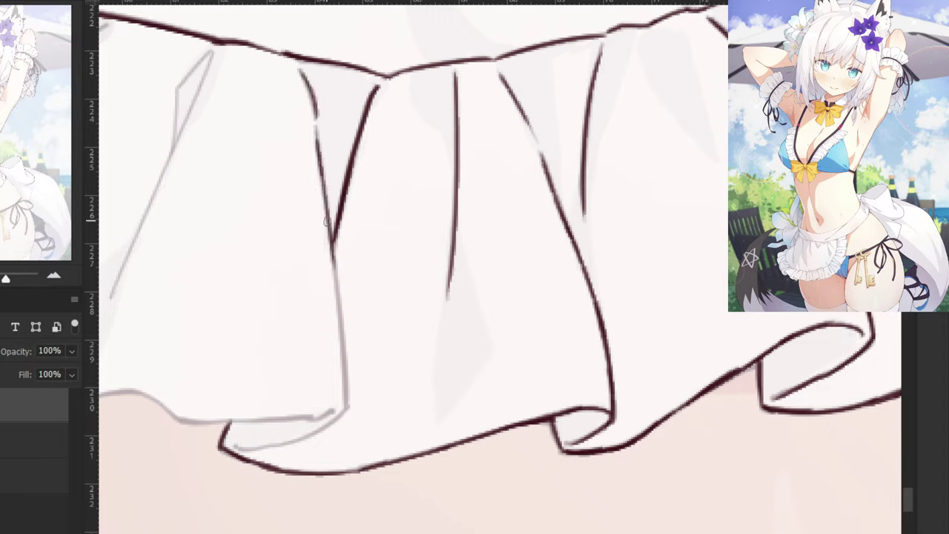
pyautogui.moveTo(324, 208); pyautogui.dragTo(345, 371)
pyautogui.hotkey('ctrl', 'z')
pyautogui.hotkey('ctrl', 'z')
pyautogui.moveTo(331, 225); pyautogui.dragTo(348, 387)
pyautogui.moveTo(344, 340); pyautogui.dragTo(347, 405)
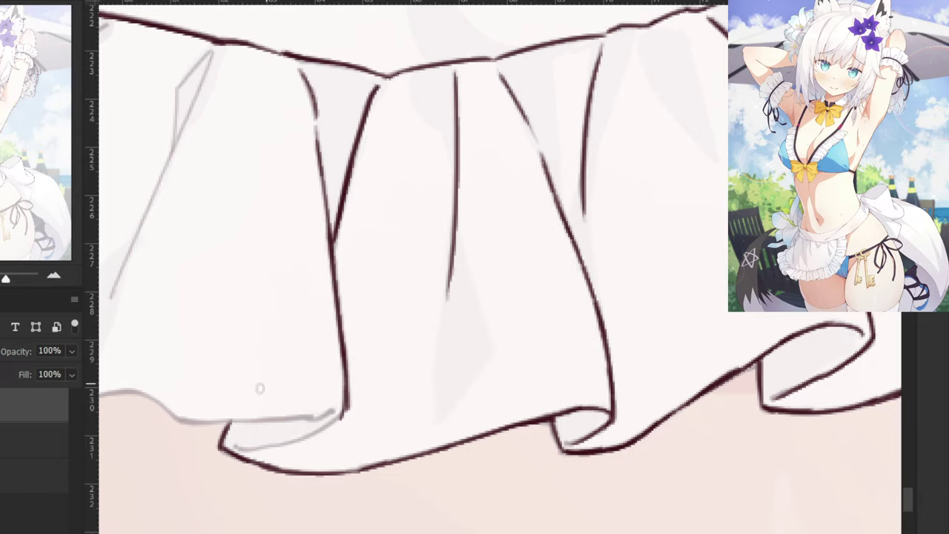
# Ink the wide curl's inner lower edge and the short stroke starting its upper edge at the corner.
pyautogui.moveTo(259, 388); pyautogui.dragTo(370, 345)
pyautogui.moveTo(465, 356)
pyautogui.mouseDown()
pyautogui.moveTo(385, 393)
pyautogui.moveTo(405, 395)
pyautogui.moveTo(356, 394)
pyautogui.moveTo(388, 394)
pyautogui.mouseUp()
pyautogui.hotkey('ctrl', 'z')
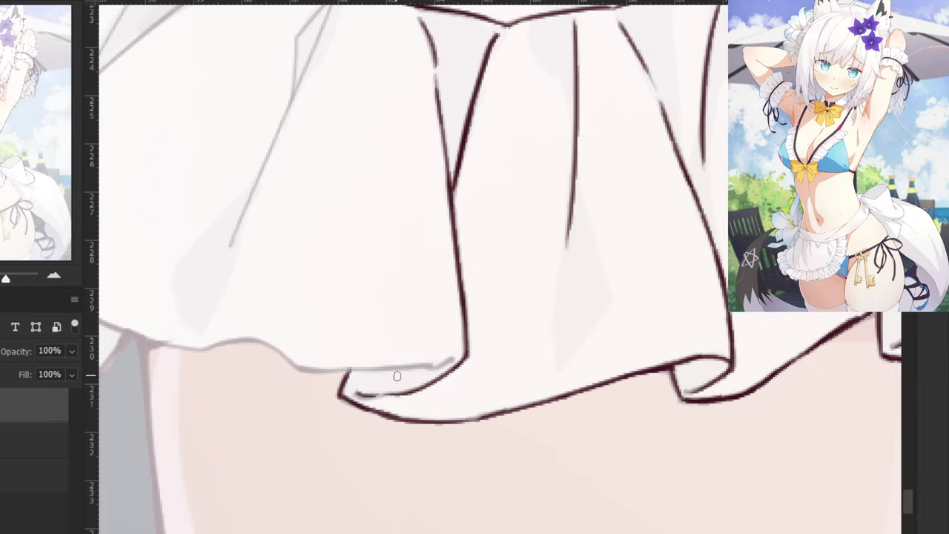
pyautogui.hotkey('ctrl', 'z')
pyautogui.moveTo(355, 394); pyautogui.dragTo(384, 395)
pyautogui.moveTo(454, 359); pyautogui.dragTo(429, 370)
# Ink the next broad ruffle's lower edge from its hooked tip along the turned-up fold to the thigh.
pyautogui.moveTo(211, 354); pyautogui.dragTo(576, 497)
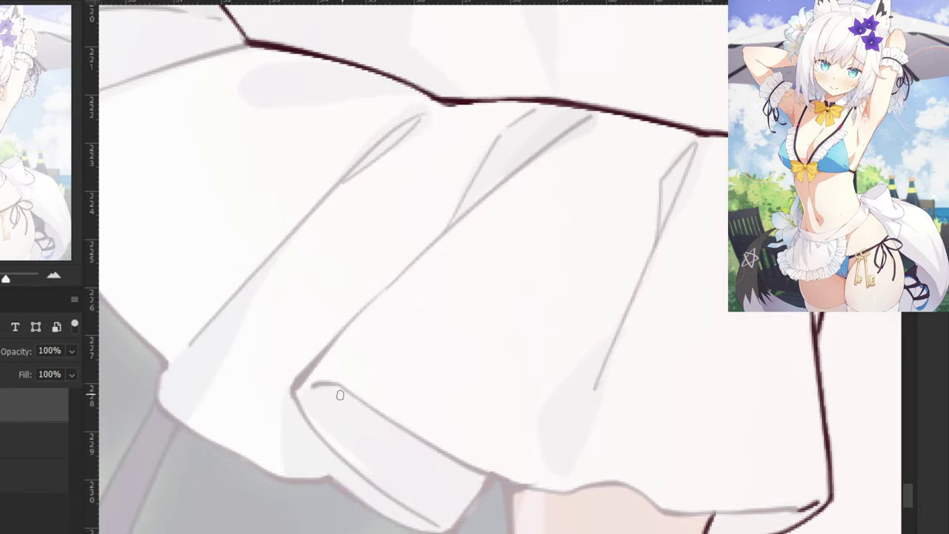
pyautogui.moveTo(313, 385)
pyautogui.mouseDown()
pyautogui.moveTo(350, 385)
pyautogui.moveTo(331, 383)
pyautogui.moveTo(483, 472)
pyautogui.mouseUp()
pyautogui.hotkey('ctrl', 'z')
pyautogui.hotkey('ctrl', 'z')
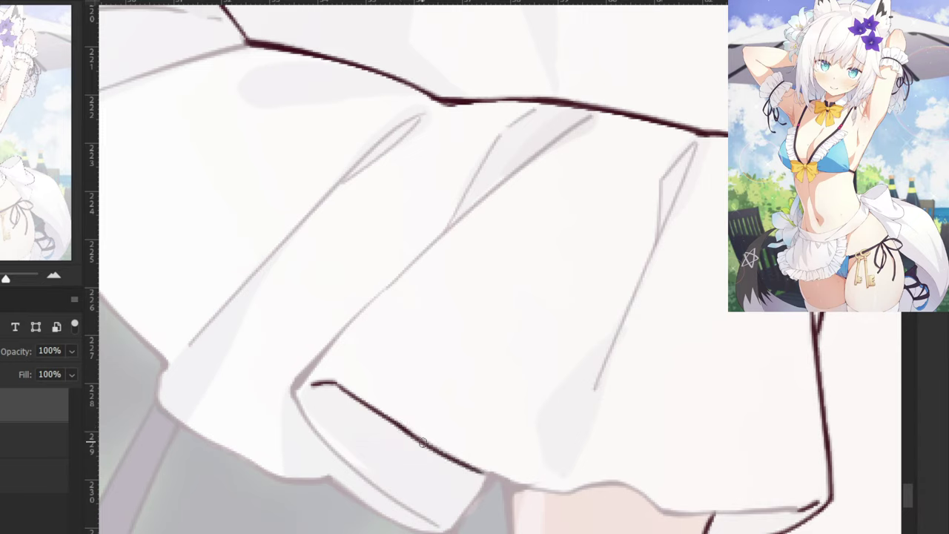
pyautogui.hotkey('ctrl', 'z')
pyautogui.moveTo(405, 427); pyautogui.dragTo(500, 475)
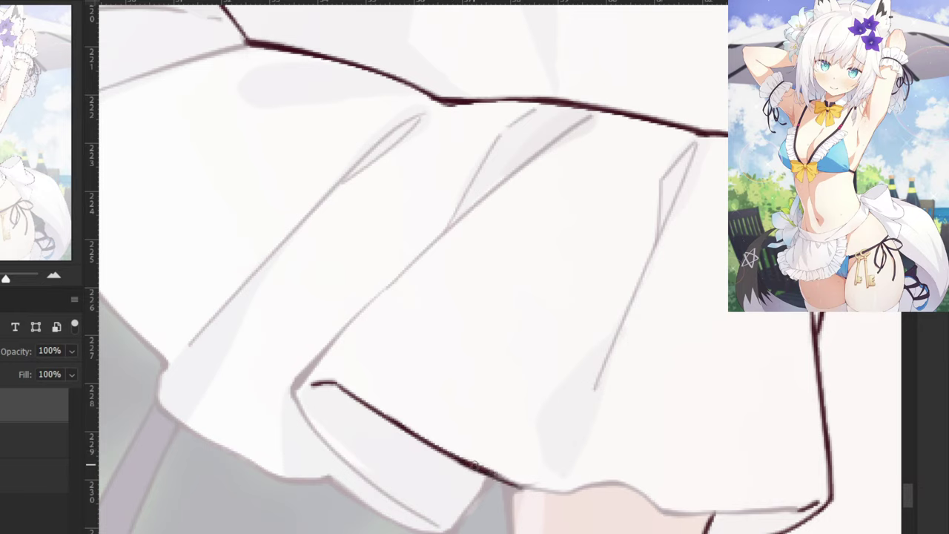
# Continue the broad ruffle's wavy hem over the thigh to the wide curl's outer end.
pyautogui.hotkey('ctrl', 'z')
pyautogui.moveTo(462, 462)
pyautogui.mouseDown()
pyautogui.moveTo(569, 495)
pyautogui.moveTo(623, 485)
pyautogui.moveTo(694, 517)
pyautogui.moveTo(761, 513)
pyautogui.mouseUp()
pyautogui.hotkey('ctrl', 'z')
pyautogui.hotkey('ctrl', 'z')
pyautogui.hotkey('ctrl', 'z')
pyautogui.hotkey('ctrl', 'z')
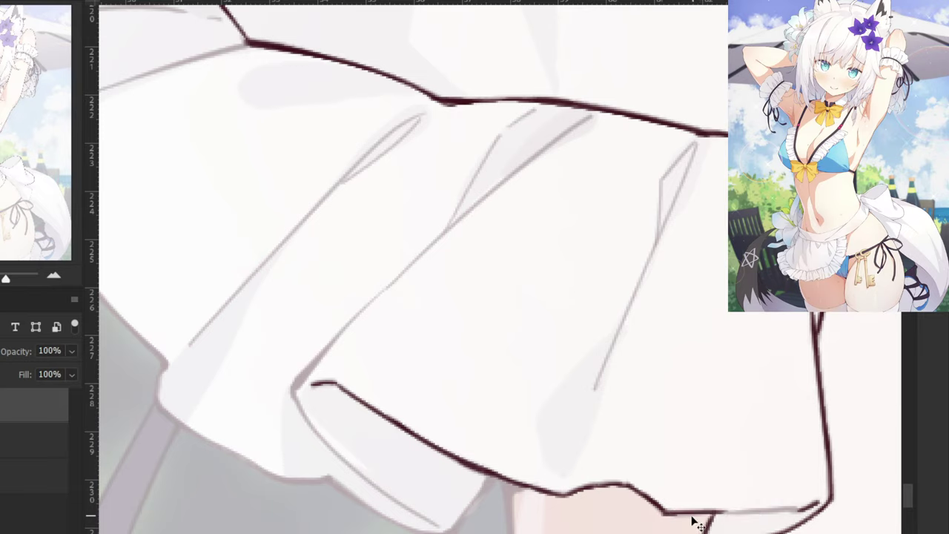
# Ink the flat hem segment joining the broad ruffle's wavy edge to the wide curl's short upper stroke.
pyautogui.moveTo(696, 514); pyautogui.dragTo(777, 510)
pyautogui.hotkey('ctrl', 'z')
pyautogui.hotkey('ctrl', 'z')
pyautogui.moveTo(704, 513)
pyautogui.mouseDown()
pyautogui.moveTo(809, 507)
pyautogui.moveTo(780, 512)
pyautogui.moveTo(802, 509)
pyautogui.mouseUp()
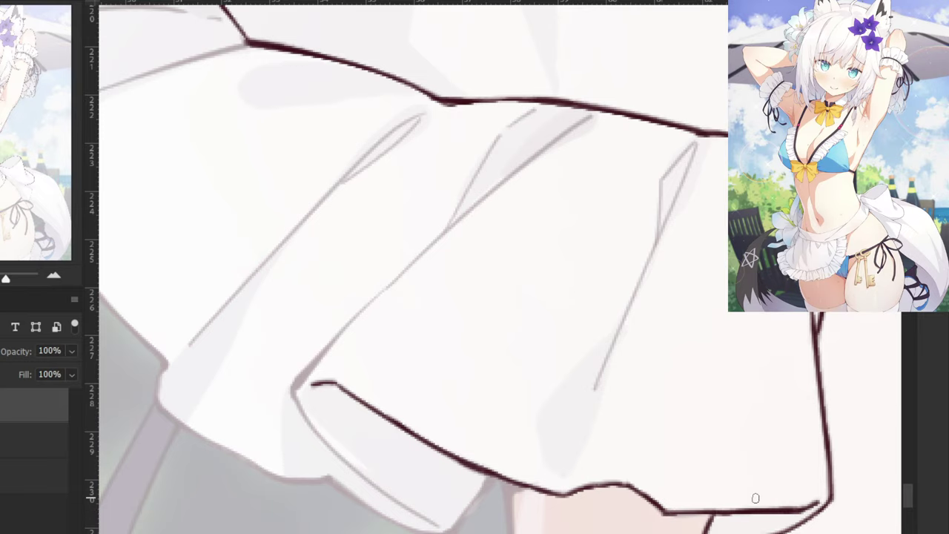
pyautogui.hotkey('ctrl', '-')
pyautogui.hotkey('ctrl', '-')
pyautogui.hotkey('ctrl', '-')
# Ink the broad ruffle's inner fold line from just below the seam down toward the hem.
pyautogui.moveTo(377, 469); pyautogui.dragTo(319, 474)
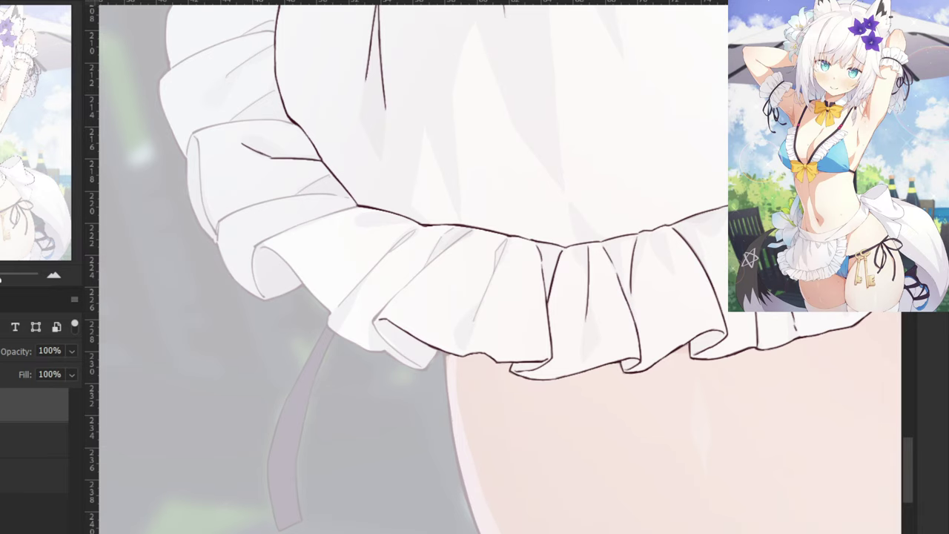
pyautogui.scroll(1, 490, 222)
pyautogui.scroll(1, 471, 204)
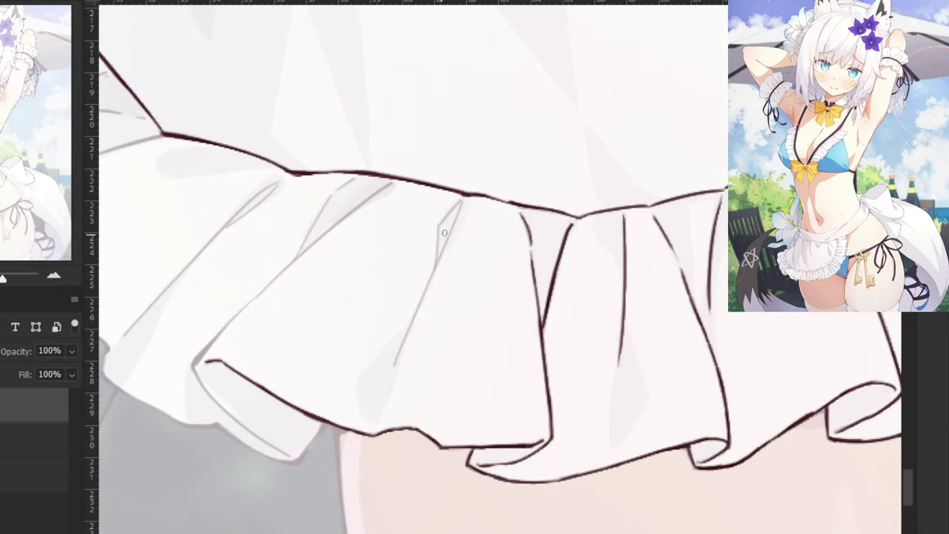
pyautogui.moveTo(458, 208); pyautogui.dragTo(411, 321)
pyautogui.hotkey('ctrl', 'z')
pyautogui.moveTo(458, 210); pyautogui.dragTo(393, 367)
pyautogui.hotkey('ctrl', 'z')
pyautogui.moveTo(424, 289); pyautogui.dragTo(395, 364)
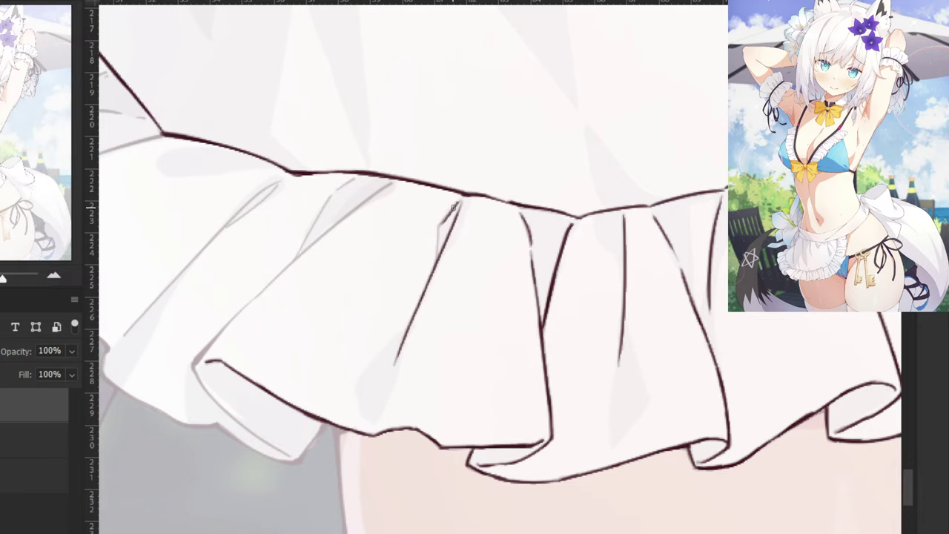
# Ink the angular crease branching beside the upper end of the broad ruffle's inner fold line.
pyautogui.scroll(1, 422, 194)
pyautogui.scroll(1, 414, 175)
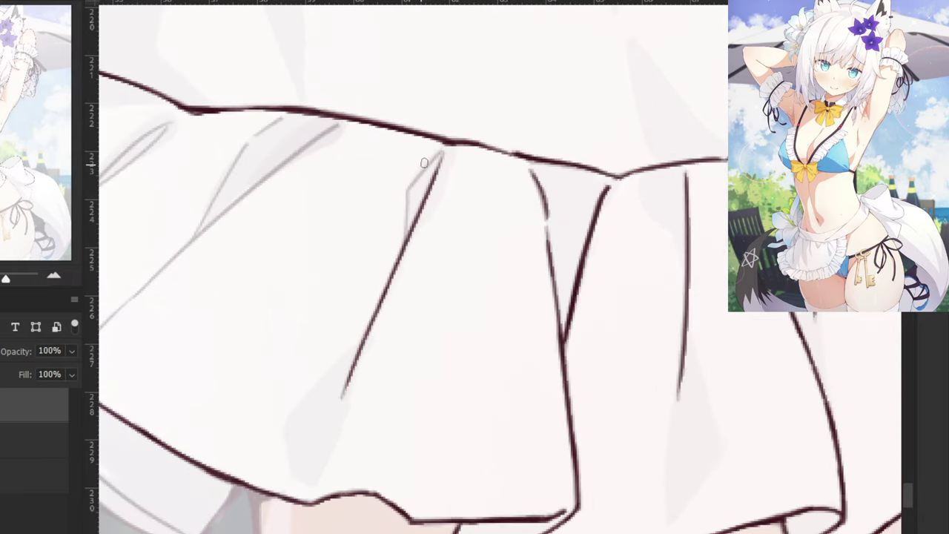
pyautogui.moveTo(442, 151)
pyautogui.mouseDown()
pyautogui.moveTo(405, 195)
pyautogui.moveTo(405, 236)
pyautogui.mouseUp()
pyautogui.hotkey('ctrl', 'z')
pyautogui.hotkey('ctrl', 'z')
pyautogui.moveTo(407, 190); pyautogui.dragTo(407, 244)
# Ink the upper half of the long diagonal fold bordering the broad ruffle, starting just below the seam.
pyautogui.scroll(-2, 406, 171)
pyautogui.scroll(3, 583, 256)
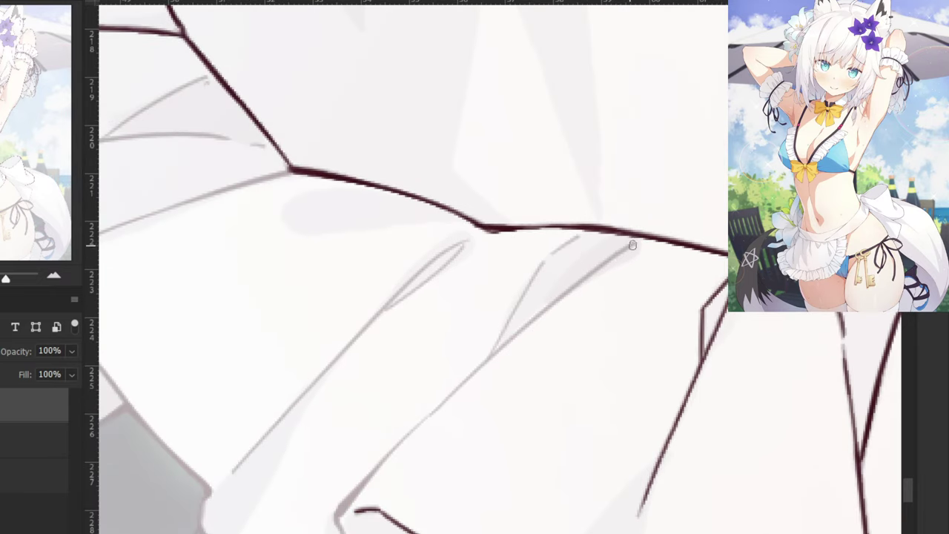
pyautogui.moveTo(633, 245); pyautogui.dragTo(531, 320)
pyautogui.hotkey('ctrl', 'z')
pyautogui.moveTo(636, 243); pyautogui.dragTo(449, 392)
pyautogui.hotkey('ctrl', 'z')
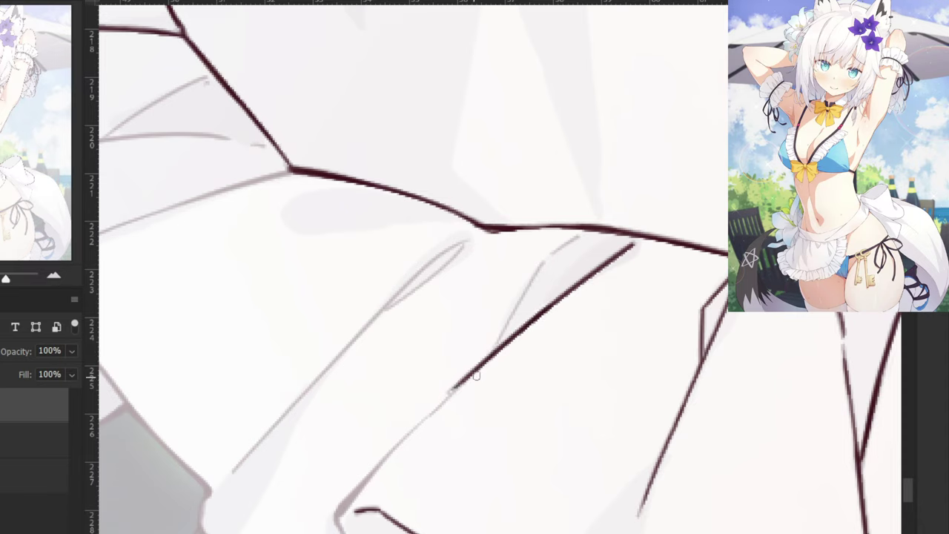
# Continue the long diagonal fold line down to the corner of the broad ruffle's turned-up fold.
pyautogui.moveTo(493, 352); pyautogui.dragTo(391, 451)
pyautogui.hotkey('ctrl', 'z')
pyautogui.hotkey('ctrl', 'z')
pyautogui.moveTo(463, 381)
pyautogui.mouseDown()
pyautogui.moveTo(379, 467)
pyautogui.moveTo(389, 460)
pyautogui.mouseUp()
pyautogui.hotkey('ctrl', 'z')
pyautogui.hotkey('ctrl', 'z')
pyautogui.moveTo(467, 379)
pyautogui.mouseDown()
pyautogui.moveTo(389, 455)
pyautogui.moveTo(467, 376)
pyautogui.moveTo(397, 451)
pyautogui.mouseUp()
pyautogui.hotkey('ctrl', 'z')
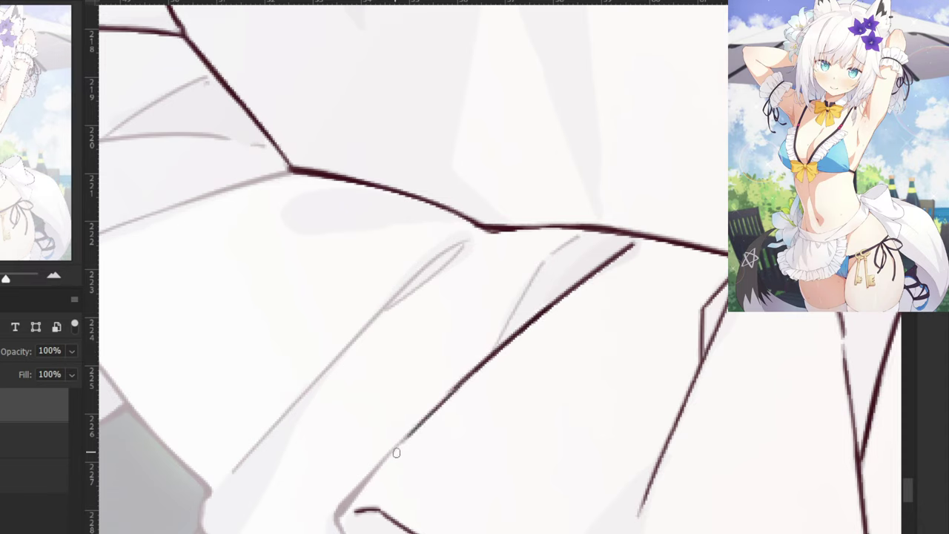
pyautogui.moveTo(459, 383); pyautogui.dragTo(426, 420)
pyautogui.press('/')
pyautogui.click(50, 404)
pyautogui.moveTo(407, 436); pyautogui.dragTo(361, 494)
pyautogui.press('space')
pyautogui.moveTo(373, 461)
pyautogui.mouseDown()
pyautogui.moveTo(293, 349)
pyautogui.moveTo(258, 404)
pyautogui.mouseUp()
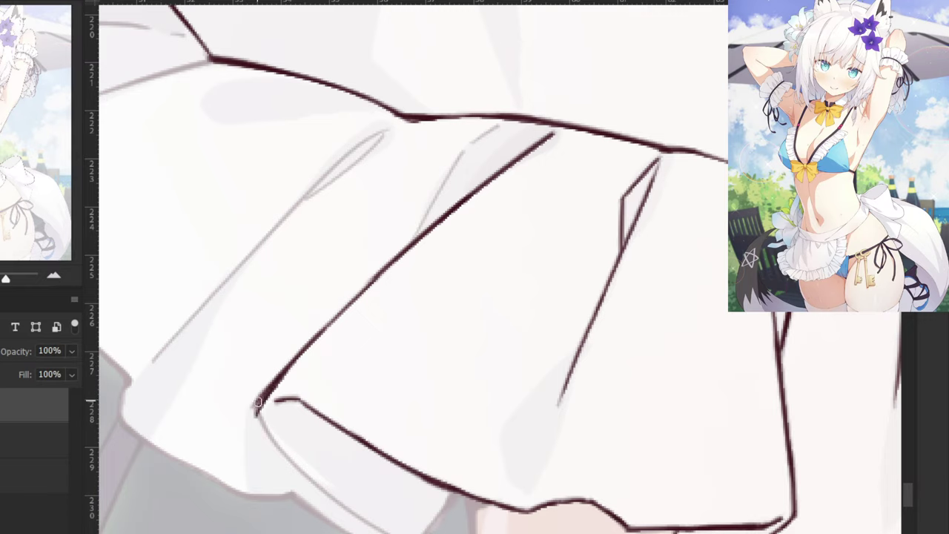
# Ink the turned-up fold's inner lower edge from its corner diagonally toward its lower tip.
pyautogui.moveTo(260, 399); pyautogui.dragTo(260, 416)
pyautogui.hotkey('ctrl', 'z')
pyautogui.moveTo(255, 404); pyautogui.dragTo(288, 458)
pyautogui.hotkey('ctrl', 'z')
pyautogui.hotkey('ctrl', 'z')
pyautogui.moveTo(256, 407)
pyautogui.mouseDown()
pyautogui.moveTo(316, 491)
pyautogui.moveTo(264, 426)
pyautogui.moveTo(341, 511)
pyautogui.moveTo(321, 488)
pyautogui.moveTo(384, 530)
pyautogui.mouseUp()
pyautogui.hotkey('ctrl', 'z')
pyautogui.hotkey('ctrl', 'z')
pyautogui.hotkey('ctrl', 'z')
pyautogui.moveTo(324, 489); pyautogui.dragTo(382, 529)
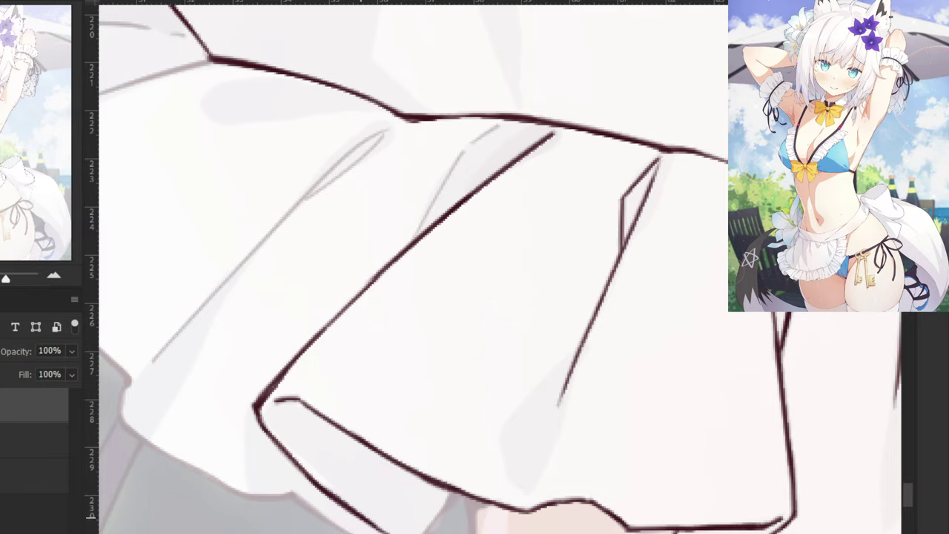
pyautogui.hotkey('ctrl', 'z')
pyautogui.moveTo(282, 446)
pyautogui.mouseDown()
pyautogui.moveTo(369, 528)
pyautogui.moveTo(387, 532)
pyautogui.mouseUp()
pyautogui.hotkey('ctrl', 'z')
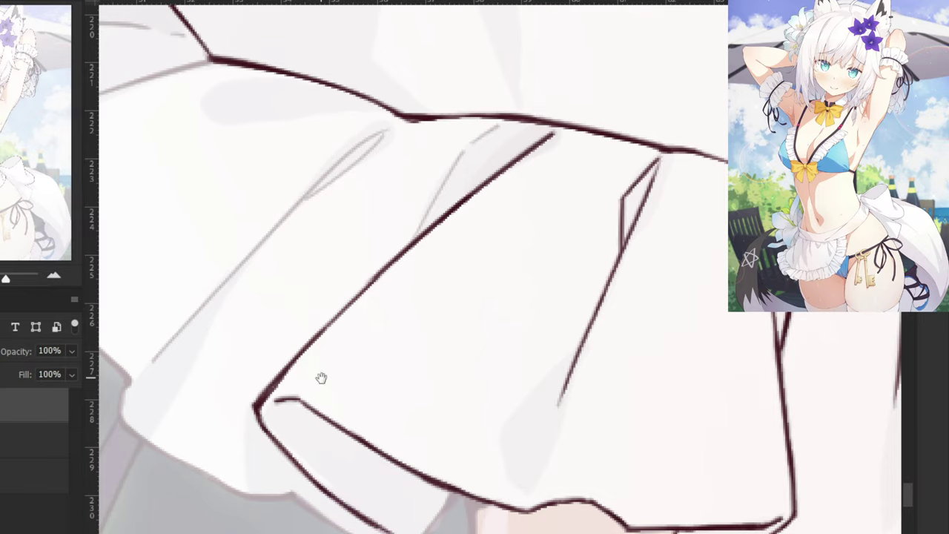
# Ink the broken crease running from the seam into the long diagonal fold line.
pyautogui.moveTo(322, 378); pyautogui.dragTo(364, 229)
pyautogui.moveTo(309, 183); pyautogui.dragTo(432, 405)
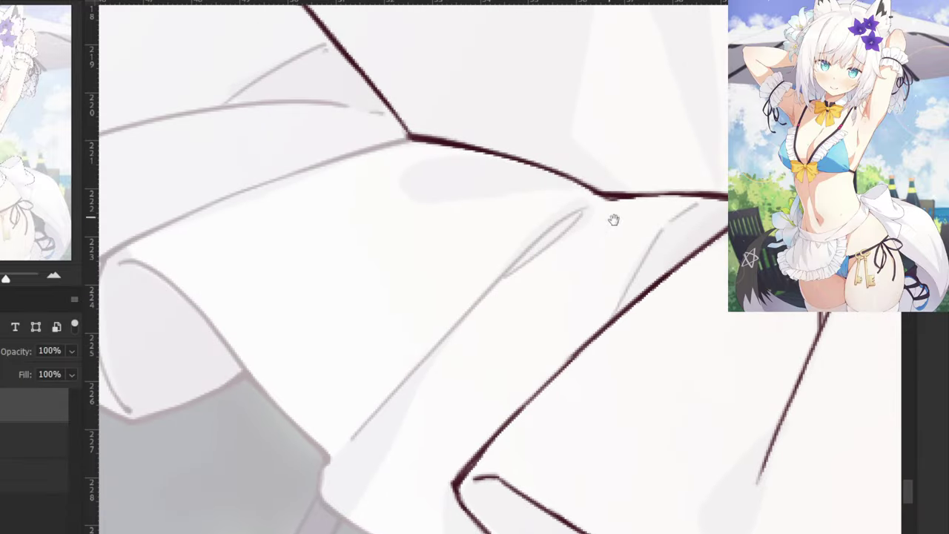
pyautogui.moveTo(665, 227); pyautogui.dragTo(613, 315)
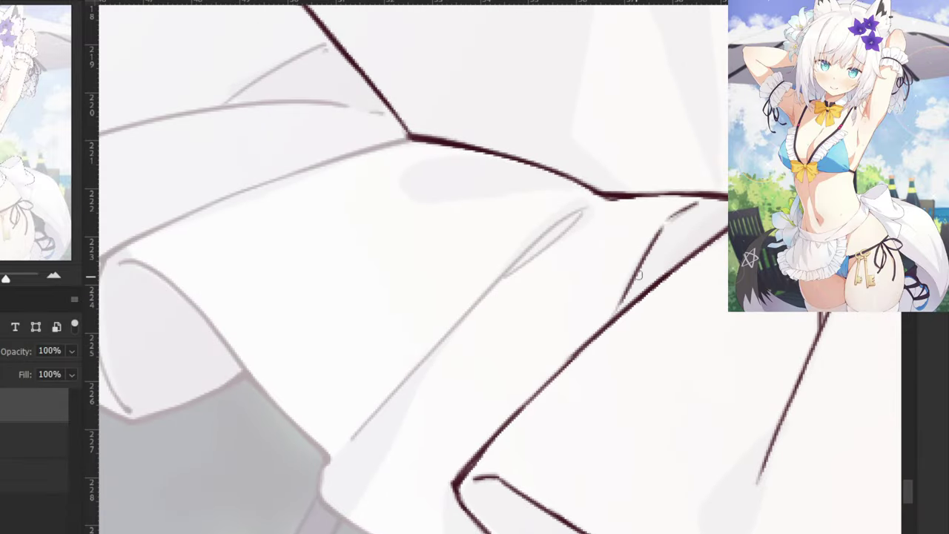
# Ink the turned-up fold's short end edge and the first stretch of its outer lower edge.
pyautogui.moveTo(517, 436); pyautogui.dragTo(443, 189)
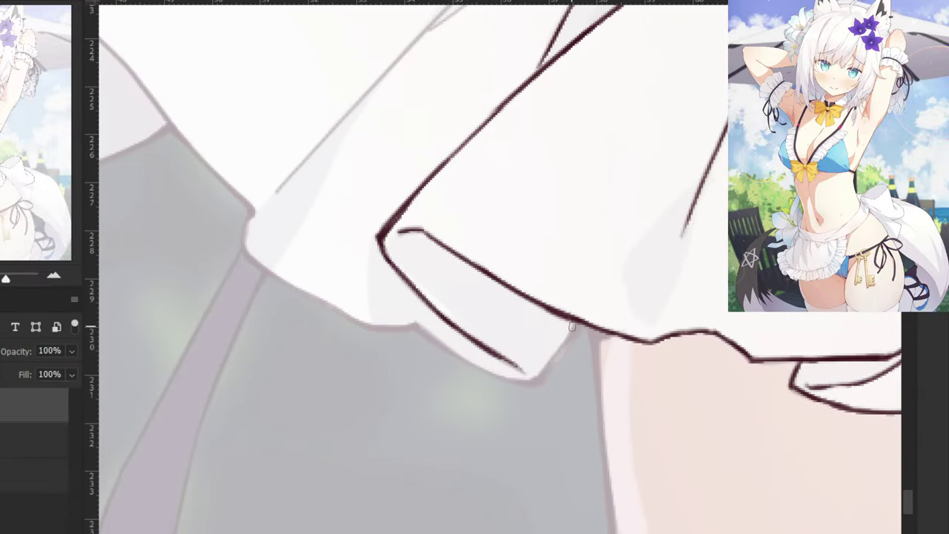
pyautogui.moveTo(573, 324); pyautogui.dragTo(552, 362)
pyautogui.hotkey('ctrl', 'z')
pyautogui.hotkey('ctrl', 'z')
pyautogui.moveTo(411, 324); pyautogui.dragTo(497, 372)
pyautogui.hotkey('ctrl', 'z')
pyautogui.moveTo(416, 326)
pyautogui.mouseDown()
pyautogui.moveTo(475, 363)
pyautogui.moveTo(417, 328)
pyautogui.moveTo(492, 372)
pyautogui.mouseUp()
pyautogui.hotkey('ctrl', 'z')
pyautogui.hotkey('ctrl', 'z')
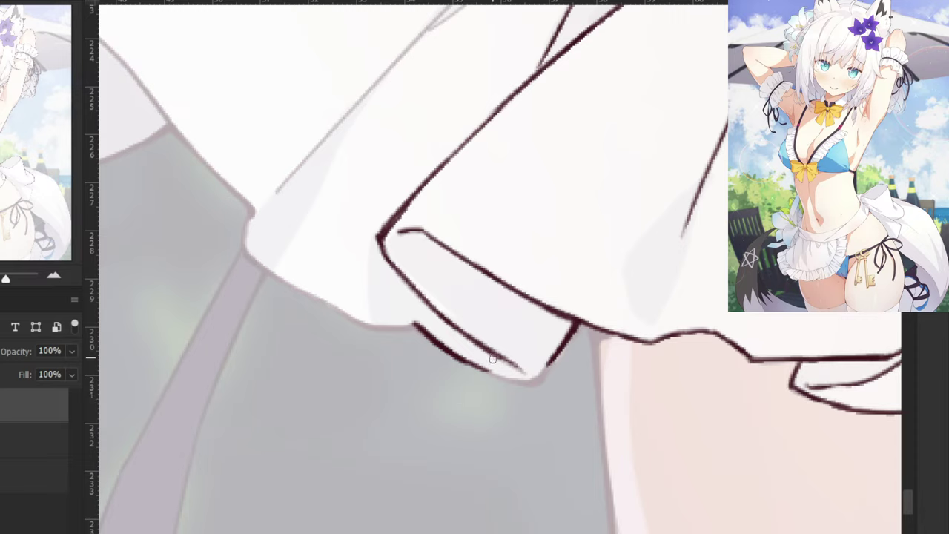
# Complete the turned-up fold's outer lower edge around its tip to meet the short end edge.
pyautogui.moveTo(465, 357)
pyautogui.mouseDown()
pyautogui.moveTo(506, 376)
pyautogui.moveTo(457, 354)
pyautogui.moveTo(519, 376)
pyautogui.moveTo(502, 380)
pyautogui.moveTo(482, 370)
pyautogui.moveTo(532, 383)
pyautogui.mouseUp()
pyautogui.hotkey('ctrl', 'z')
pyautogui.hotkey('ctrl', 'z')
pyautogui.hotkey('ctrl', 'z')
pyautogui.hotkey('ctrl', 'z')
pyautogui.moveTo(556, 353); pyautogui.dragTo(524, 381)
pyautogui.moveTo(561, 352); pyautogui.dragTo(519, 385)
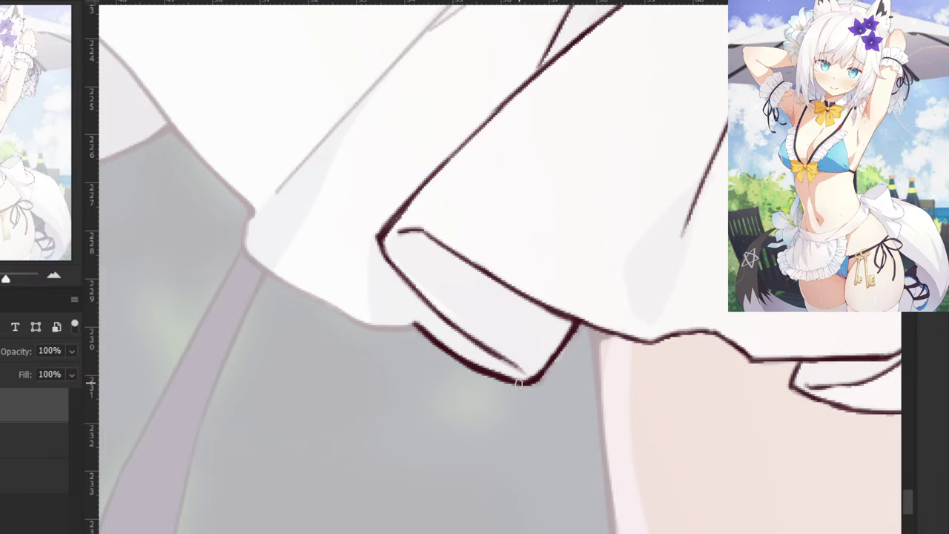
# Ink the short curved side of the adjacent ruffle from its notch down to the ribbon.
pyautogui.moveTo(181, 291); pyautogui.dragTo(405, 438)
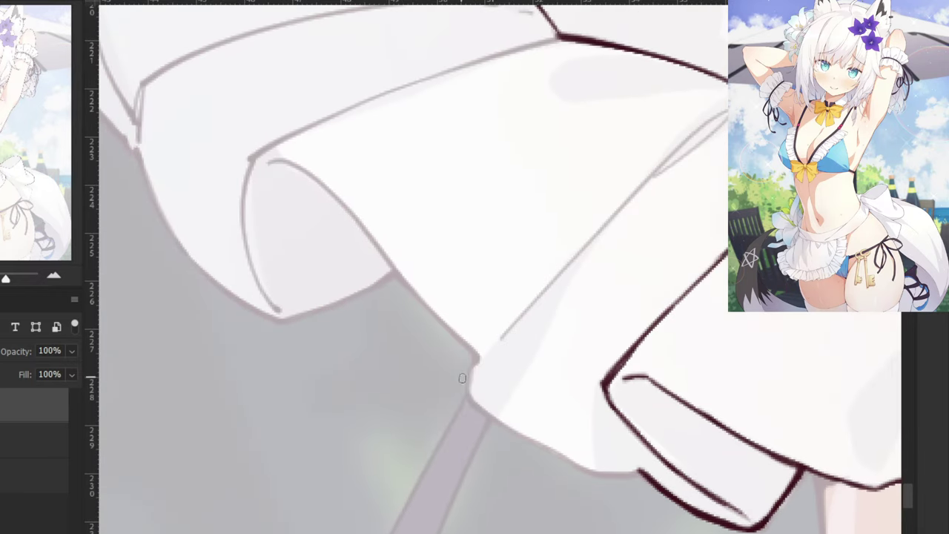
pyautogui.moveTo(475, 360)
pyautogui.mouseDown()
pyautogui.moveTo(470, 389)
pyautogui.moveTo(484, 406)
pyautogui.mouseUp()
pyautogui.hotkey('ctrl', 'z')
pyautogui.hotkey('ctrl', 'z')
pyautogui.hotkey('ctrl', 'z')
pyautogui.moveTo(473, 368); pyautogui.dragTo(473, 404)
pyautogui.hotkey('ctrl', 'z')
pyautogui.hotkey('ctrl', 'z')
pyautogui.moveTo(473, 369)
pyautogui.mouseDown()
pyautogui.moveTo(475, 399)
pyautogui.moveTo(485, 414)
pyautogui.moveTo(470, 398)
pyautogui.moveTo(495, 421)
pyautogui.mouseUp()
pyautogui.hotkey('ctrl', 'z')
pyautogui.hotkey('ctrl', 'z')
# Ink the adjacent ruffle's bottom hem from the ribbon to the turned-up fold's outer edge.
pyautogui.moveTo(470, 388); pyautogui.dragTo(510, 429)
pyautogui.hotkey('ctrl', 'z')
pyautogui.moveTo(471, 391)
pyautogui.mouseDown()
pyautogui.moveTo(495, 423)
pyautogui.moveTo(485, 417)
pyautogui.moveTo(553, 450)
pyautogui.mouseUp()
pyautogui.hotkey('ctrl', 'z')
pyautogui.hotkey('ctrl', 'z')
pyautogui.hotkey('ctrl', 'z')
pyautogui.hotkey('ctrl', 'z')
pyautogui.moveTo(504, 426); pyautogui.dragTo(595, 471)
pyautogui.hotkey('ctrl', 'z')
pyautogui.moveTo(548, 448)
pyautogui.mouseDown()
pyautogui.moveTo(586, 470)
pyautogui.moveTo(638, 472)
pyautogui.mouseUp()
pyautogui.hotkey('ctrl', 'z')
pyautogui.hotkey('ctrl', 'z')
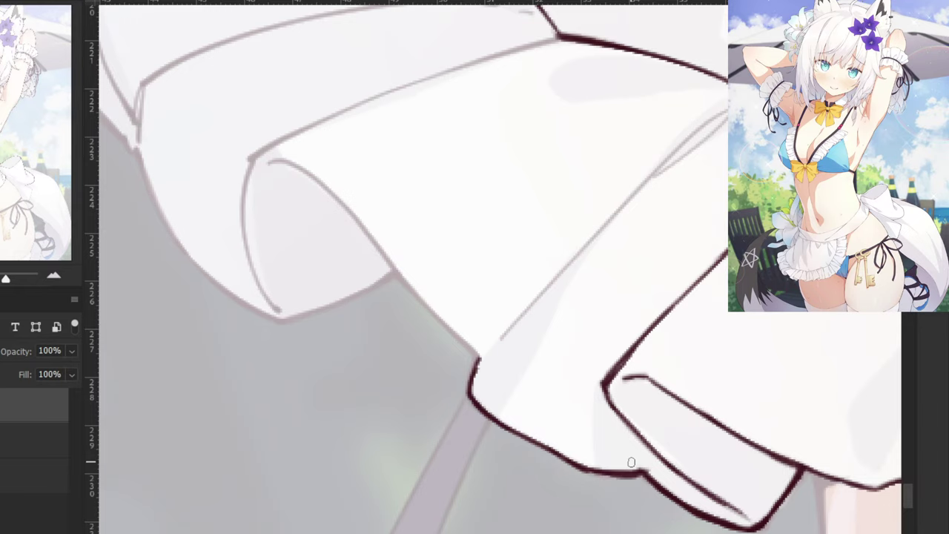
# Ink the adjacent ruffle's long diagonal fold line, including the narrow loop at its upper end.
pyautogui.moveTo(727, 112); pyautogui.dragTo(656, 171)
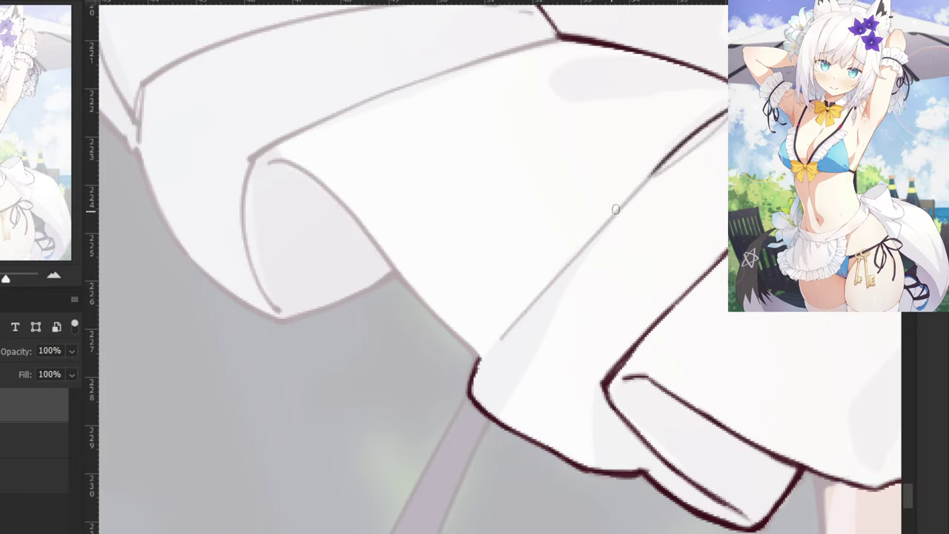
pyautogui.moveTo(616, 210); pyautogui.dragTo(533, 293)
pyautogui.moveTo(571, 255); pyautogui.dragTo(491, 343)
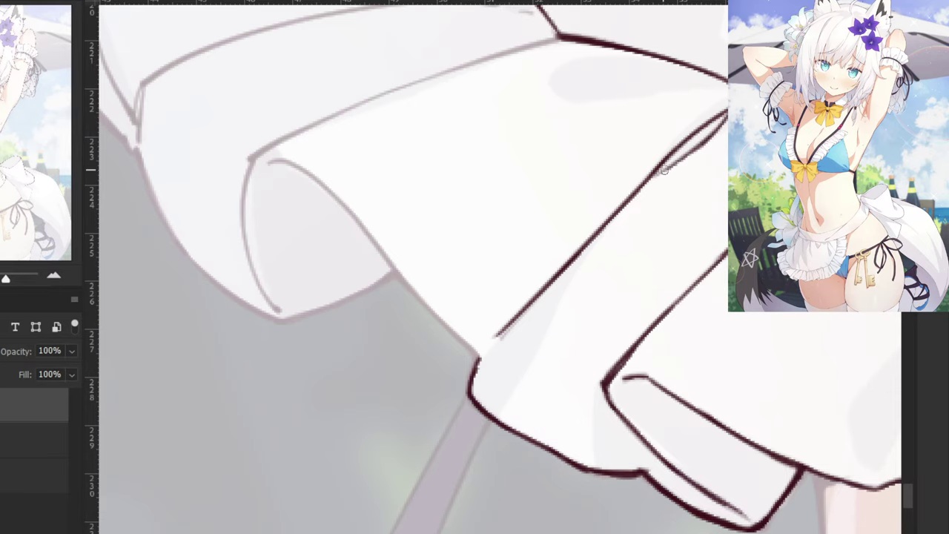
# Ink the ruffle's upper boundary line from the apron seam's corner to the top of the rounded curl.
pyautogui.moveTo(511, 153); pyautogui.dragTo(654, 273)
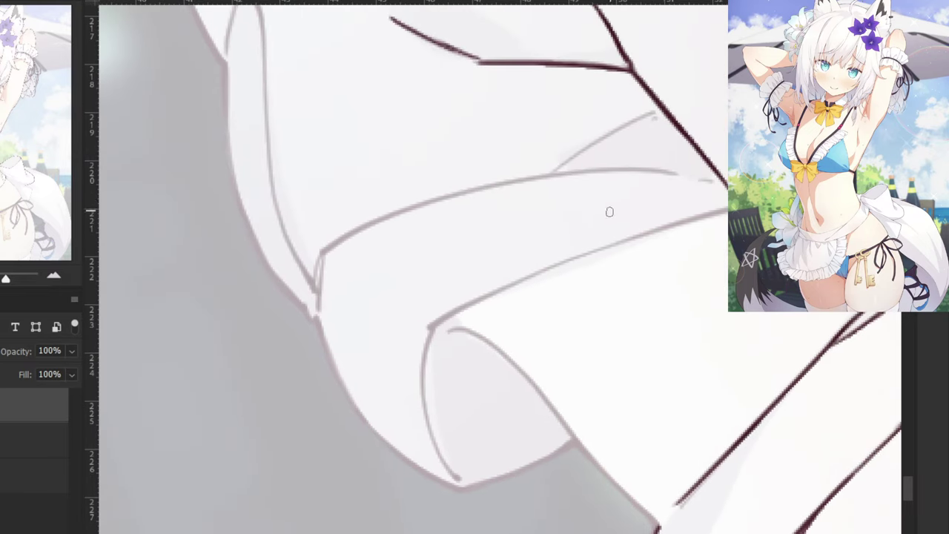
pyautogui.moveTo(733, 205); pyautogui.dragTo(575, 256)
pyautogui.hotkey('ctrl', '-')
pyautogui.hotkey('ctrl', 'z')
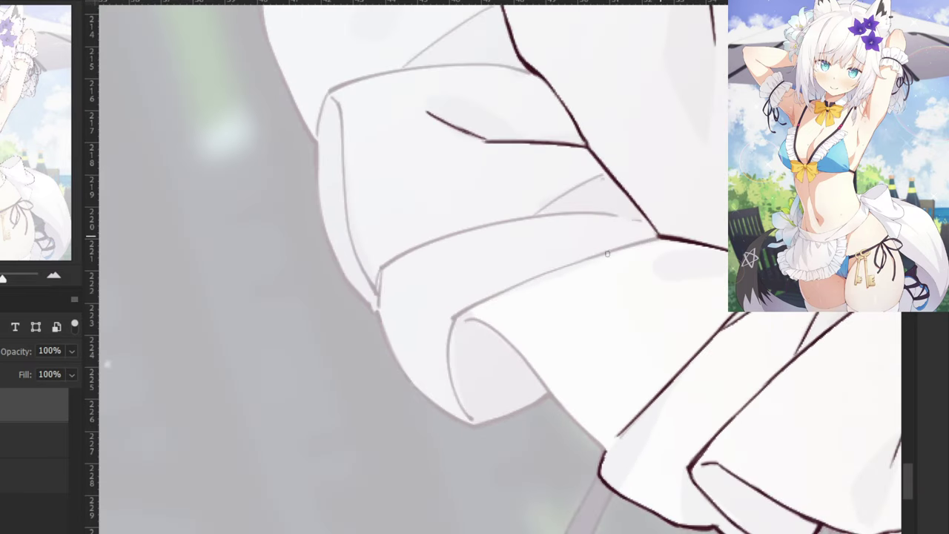
pyautogui.moveTo(660, 237); pyautogui.dragTo(537, 275)
pyautogui.hotkey('ctrl', 'z')
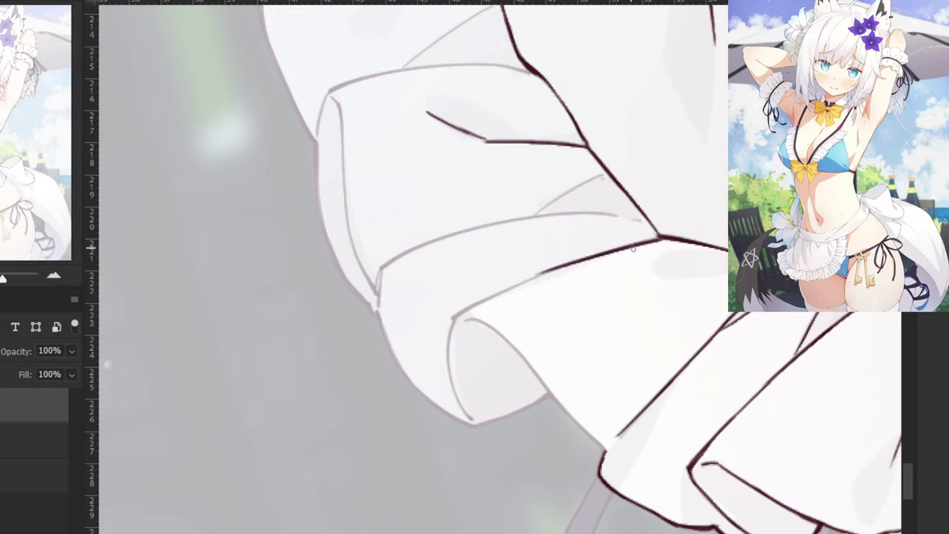
pyautogui.hotkey('ctrl', 'z')
pyautogui.moveTo(657, 237); pyautogui.dragTo(450, 315)
pyautogui.hotkey('ctrl', 'z')
pyautogui.hotkey('ctrl', 'z')
pyautogui.moveTo(530, 283); pyautogui.dragTo(451, 319)
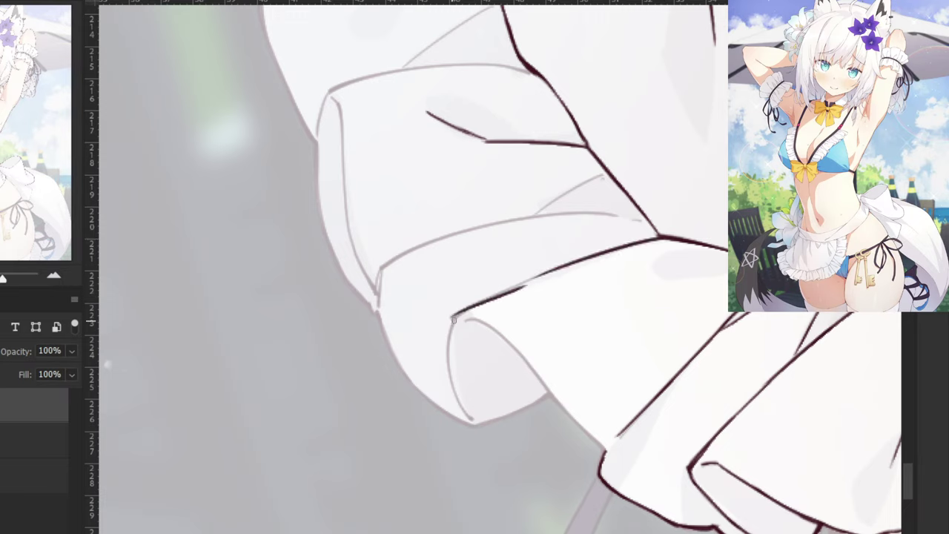
pyautogui.hotkey('ctrl', 'z')
pyautogui.hotkey('ctrl', 'z')
pyautogui.moveTo(532, 280)
pyautogui.mouseDown()
pyautogui.moveTo(449, 319)
pyautogui.moveTo(519, 272)
pyautogui.moveTo(429, 334)
pyautogui.mouseUp()
# Ink the rounded curl's outer side curving from its top corner down to its bottom tip.
pyautogui.scroll(1, 500, 301)
pyautogui.moveTo(443, 318); pyautogui.dragTo(425, 351)
pyautogui.hotkey('ctrl', 'z')
pyautogui.hotkey('ctrl', 'z')
pyautogui.moveTo(439, 319)
pyautogui.mouseDown()
pyautogui.moveTo(423, 365)
pyautogui.moveTo(422, 427)
pyautogui.mouseUp()
pyautogui.hotkey('ctrl', 'z')
pyautogui.moveTo(427, 339)
pyautogui.mouseDown()
pyautogui.moveTo(433, 438)
pyautogui.moveTo(455, 479)
pyautogui.mouseUp()
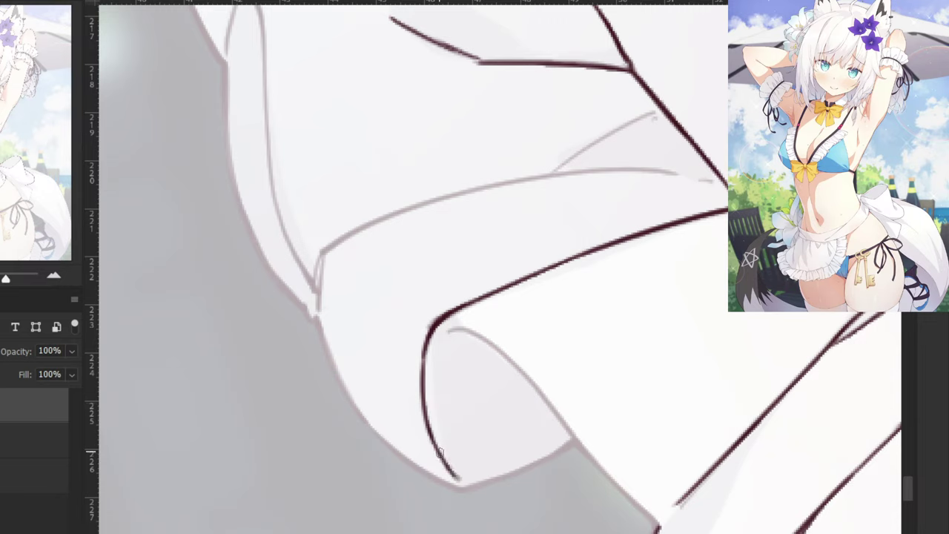
# Ink the arched front edge of the rounded curl from beneath its top corner to the curl's far end.
pyautogui.moveTo(442, 330)
pyautogui.mouseDown()
pyautogui.moveTo(487, 344)
pyautogui.moveTo(530, 385)
pyautogui.mouseUp()
pyautogui.hotkey('ctrl', 'z')
pyautogui.hotkey('ctrl', 'z')
pyautogui.moveTo(476, 333); pyautogui.dragTo(555, 407)
pyautogui.hotkey('ctrl', 'z')
pyautogui.moveTo(472, 330); pyautogui.dragTo(552, 408)
pyautogui.hotkey('ctrl', 'z')
pyautogui.moveTo(494, 344); pyautogui.dragTo(588, 451)
pyautogui.hotkey('ctrl', 'z')
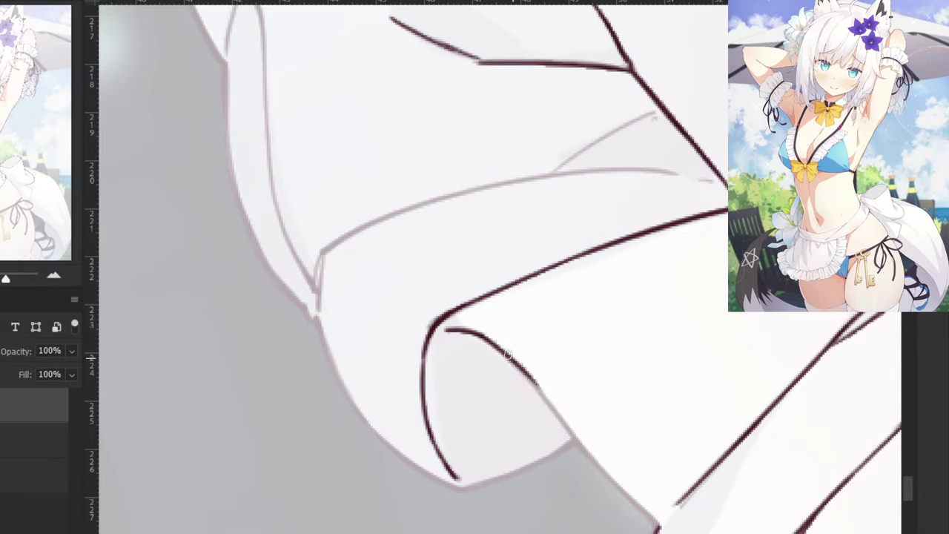
pyautogui.moveTo(500, 348); pyautogui.dragTo(566, 430)
# Extend the rounded curl's front edge along the ruffle's hem to the inked notch.
pyautogui.moveTo(540, 388)
pyautogui.mouseDown()
pyautogui.moveTo(591, 454)
pyautogui.moveTo(546, 396)
pyautogui.moveTo(607, 475)
pyautogui.mouseUp()
pyautogui.hotkey('ctrl', 'z')
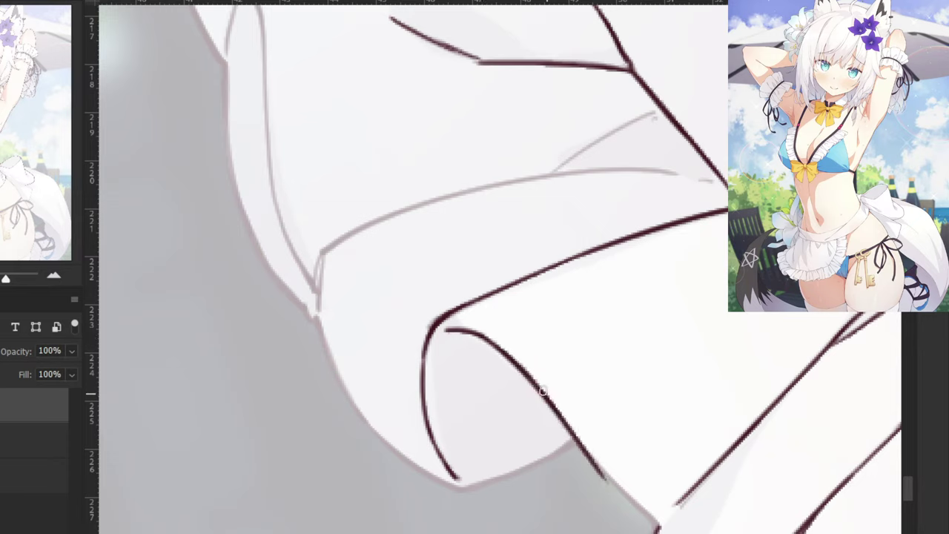
pyautogui.moveTo(544, 391); pyautogui.dragTo(614, 483)
pyautogui.hotkey('ctrl', 'z')
pyautogui.hotkey('ctrl', 'z')
pyautogui.moveTo(553, 400); pyautogui.dragTo(626, 495)
pyautogui.hotkey('ctrl', 'z')
pyautogui.hotkey('ctrl', 'z')
pyautogui.moveTo(570, 431); pyautogui.dragTo(654, 511)
pyautogui.hotkey('ctrl', 'z')
pyautogui.moveTo(590, 455); pyautogui.dragTo(654, 518)
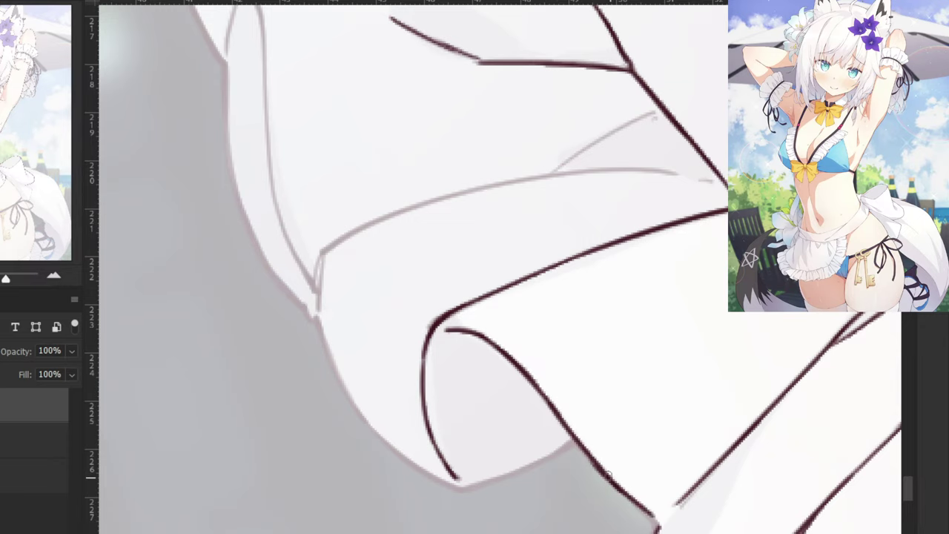
pyautogui.moveTo(608, 474); pyautogui.dragTo(656, 532)
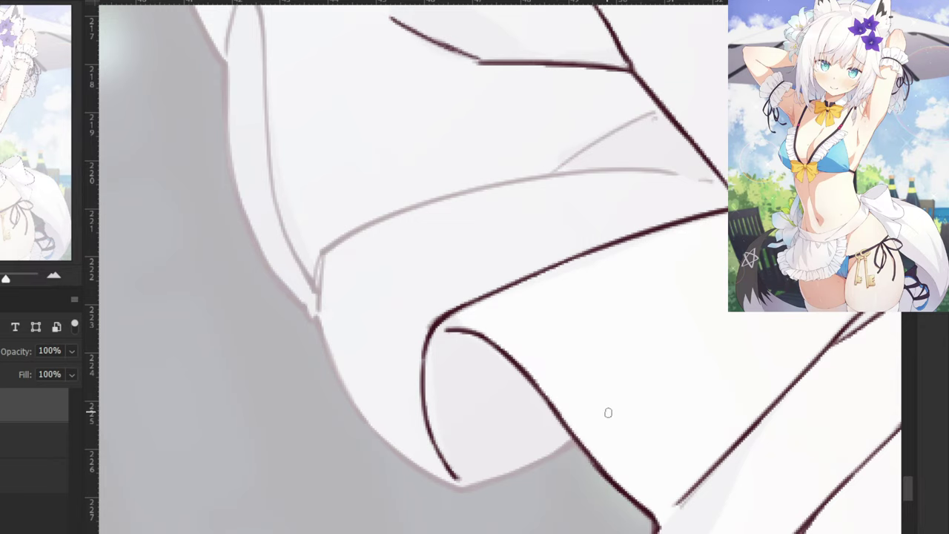
# Ink the short side edge of the ruffle beyond the rounded curl, from its upper corner past the pinch.
pyautogui.moveTo(361, 477); pyautogui.dragTo(415, 481)
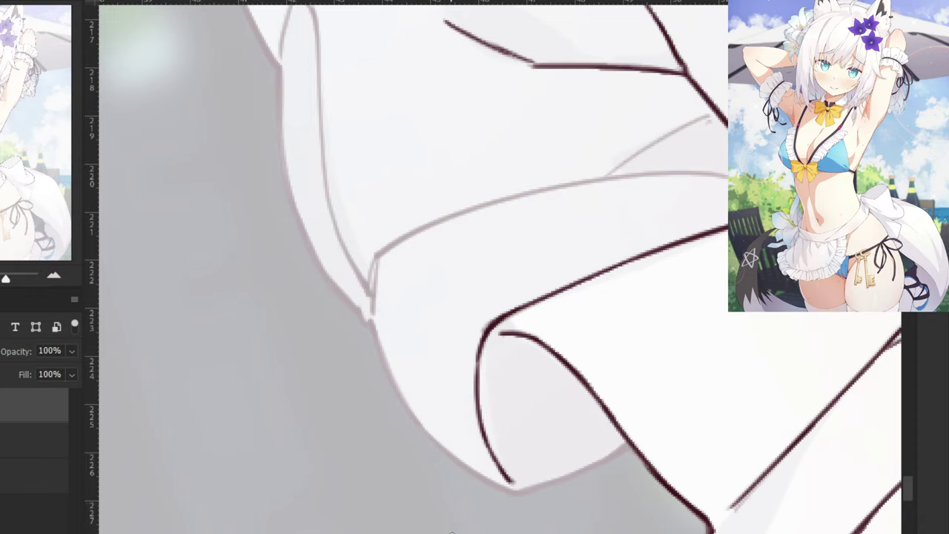
pyautogui.press('/')
pyautogui.click(50, 407)
pyautogui.moveTo(377, 253); pyautogui.dragTo(373, 333)
pyautogui.hotkey('ctrl', 'z')
pyautogui.moveTo(376, 251)
pyautogui.mouseDown()
pyautogui.moveTo(376, 311)
pyautogui.moveTo(393, 384)
pyautogui.mouseUp()
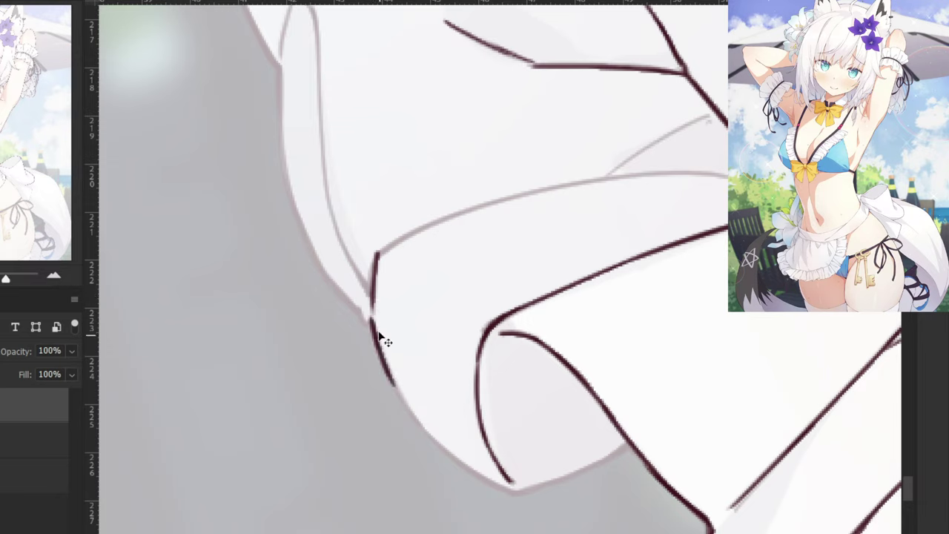
# Ink the ruffle's outer edge from the pinch about halfway down toward the rounded curl's bottom tip.
pyautogui.hotkey('ctrl', 'z')
pyautogui.moveTo(371, 319)
pyautogui.mouseDown()
pyautogui.moveTo(398, 394)
pyautogui.moveTo(451, 461)
pyautogui.mouseUp()
pyautogui.hotkey('ctrl', 'z')
pyautogui.moveTo(395, 389)
pyautogui.mouseDown()
pyautogui.moveTo(460, 459)
pyautogui.moveTo(448, 450)
pyautogui.mouseUp()
pyautogui.hotkey('ctrl', 'z')
pyautogui.hotkey('ctrl', 'z')
pyautogui.moveTo(395, 381); pyautogui.dragTo(450, 455)
pyautogui.hotkey('ctrl', 'z')
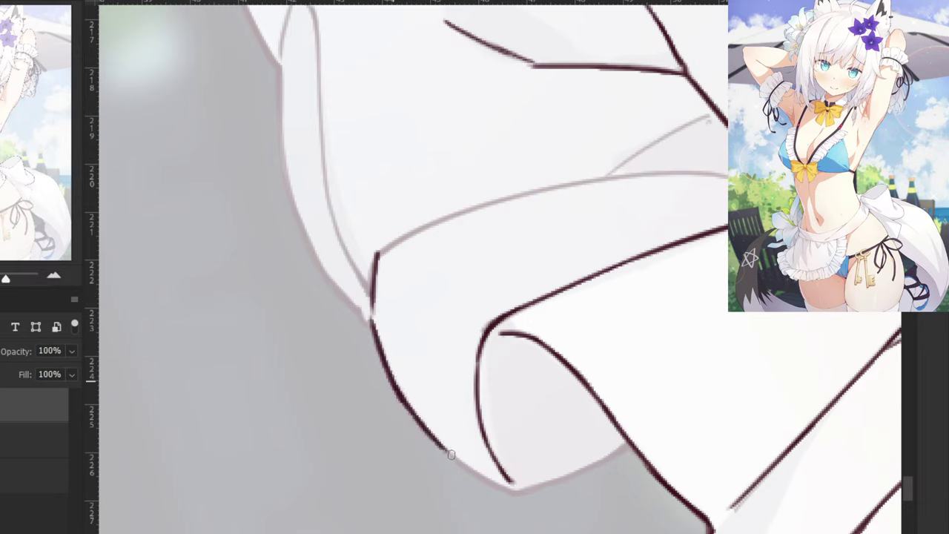
# Extend the ruffle's outer edge along the lower curve to the rounded curl's bottom tip.
pyautogui.moveTo(416, 422); pyautogui.dragTo(503, 487)
pyautogui.hotkey('ctrl', 'z')
pyautogui.moveTo(432, 439); pyautogui.dragTo(518, 491)
pyautogui.hotkey('ctrl', 'z')
pyautogui.hotkey('ctrl', 'z')
pyautogui.hotkey('ctrl', 'z')
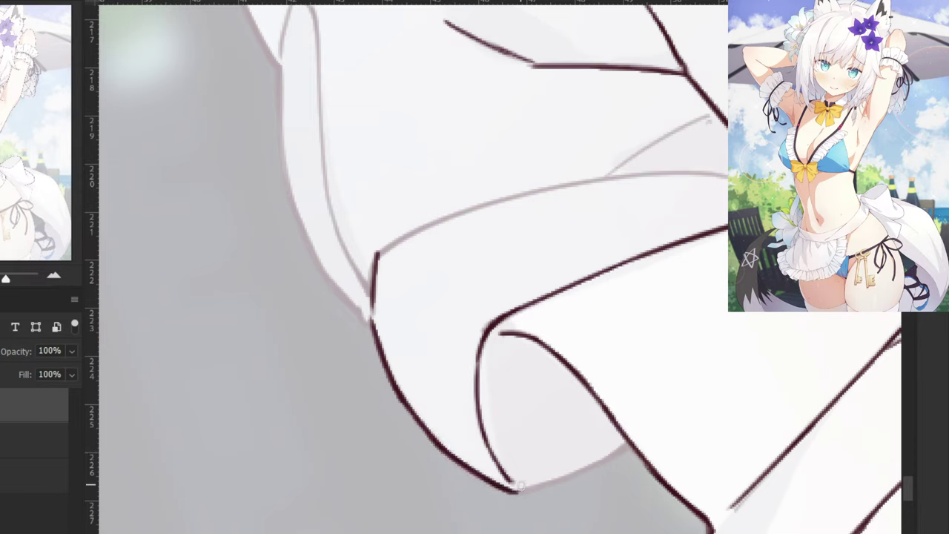
# Ink the curl's underside edge from the inked front edge back to its bottom tip.
pyautogui.moveTo(629, 443); pyautogui.dragTo(548, 482)
pyautogui.hotkey('ctrl', 'z')
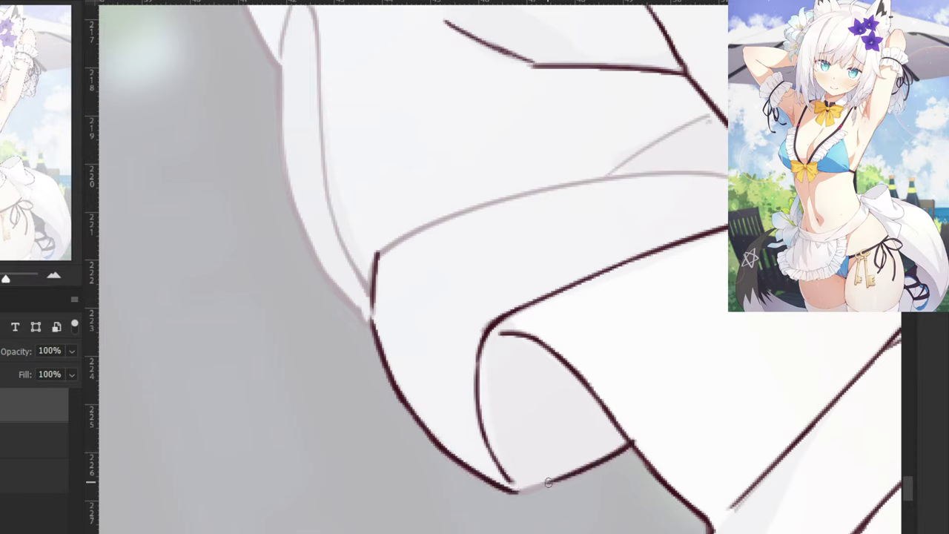
pyautogui.hotkey('ctrl', 'z')
pyautogui.moveTo(631, 443); pyautogui.dragTo(515, 492)
# Examine the apron and frill line art at a smaller scale on the plain white background.
pyautogui.hotkey('ctrl', '-')
pyautogui.hotkey('ctrl', '-')
pyautogui.hotkey('ctrl', '-')
pyautogui.hotkey('ctrl', '-')
pyautogui.hotkey('ctrl', '+')
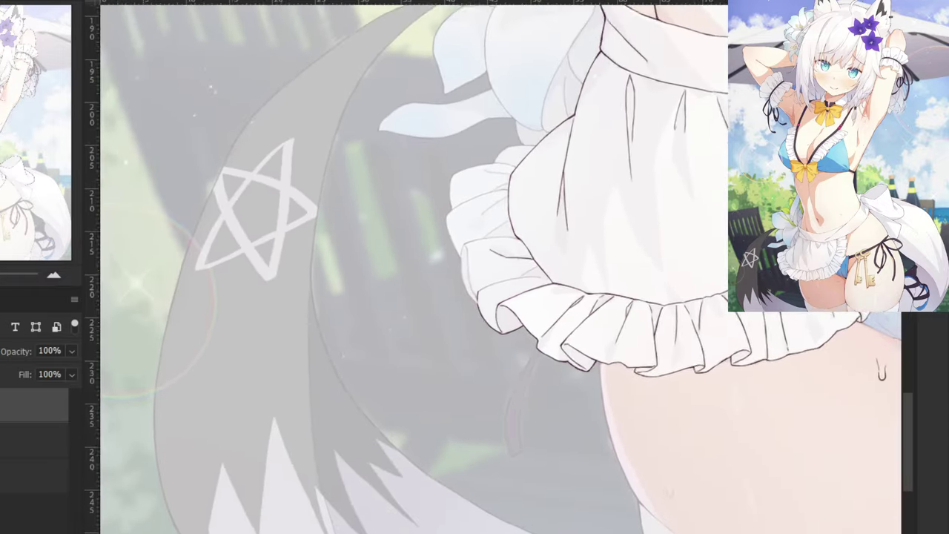
pyautogui.hotkey('ctrl', '-')
pyautogui.hotkey('ctrl', '-')
pyautogui.hotkey('ctrl', '-')
pyautogui.hotkey('ctrl', '-')
pyautogui.hotkey('ctrl', '+')
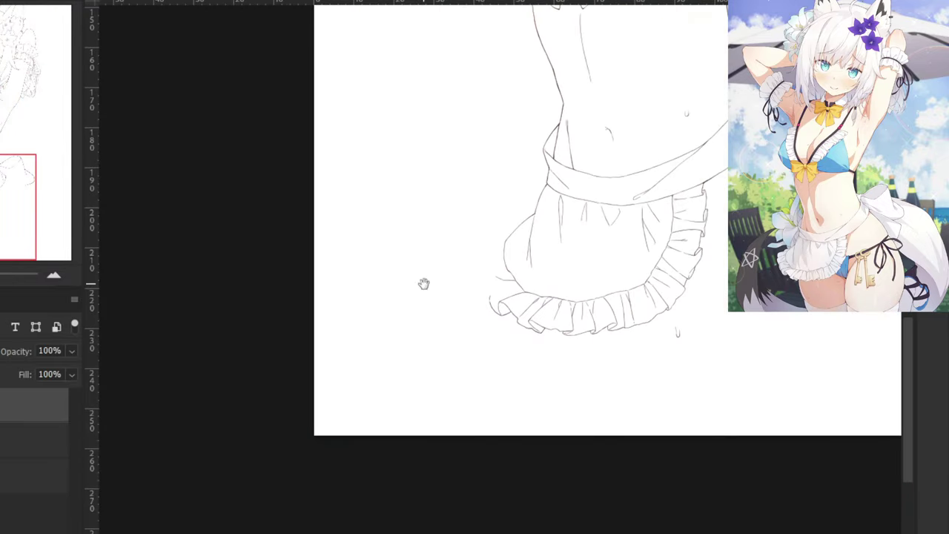
pyautogui.moveTo(424, 284); pyautogui.dragTo(403, 325)
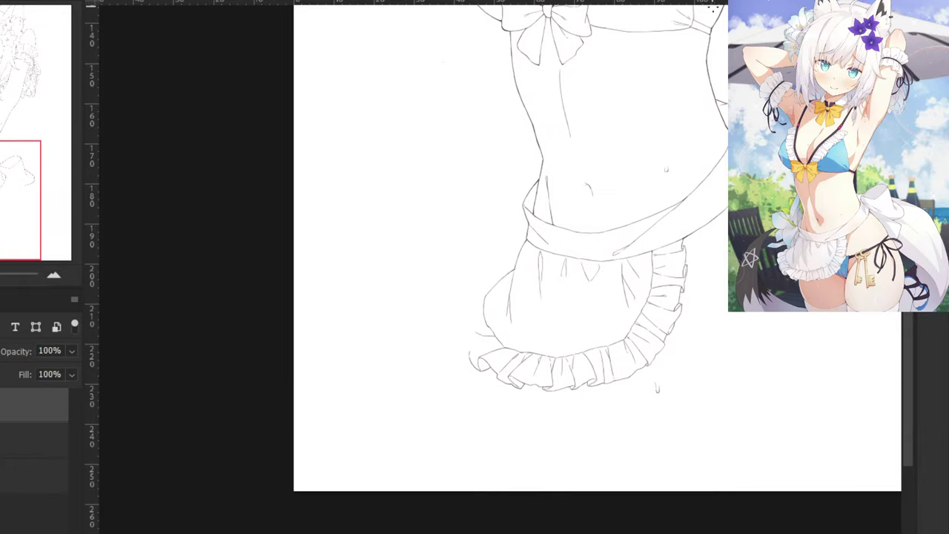
pyautogui.press('/')
pyautogui.hotkey('ctrl', '+')
pyautogui.hotkey('ctrl', '+')
pyautogui.hotkey('ctrl', '+')
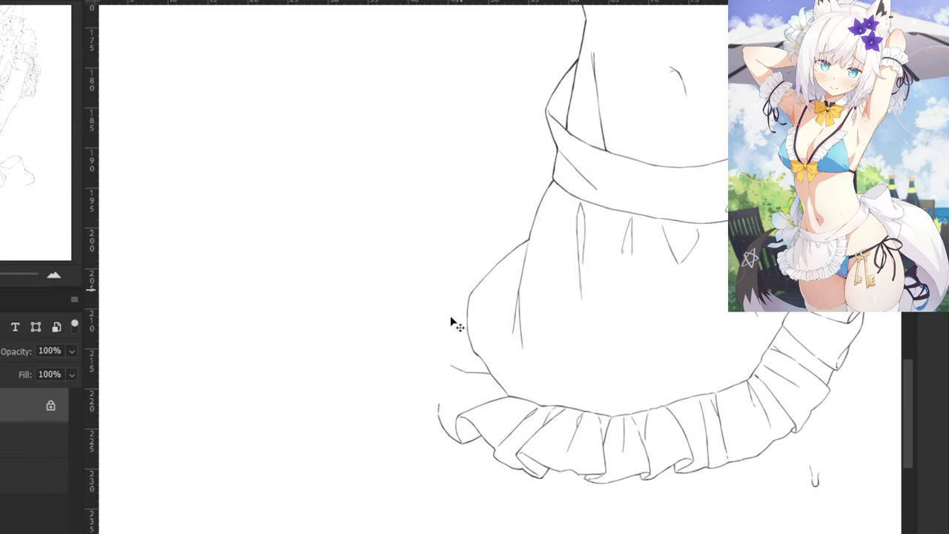
pyautogui.click(50, 406)
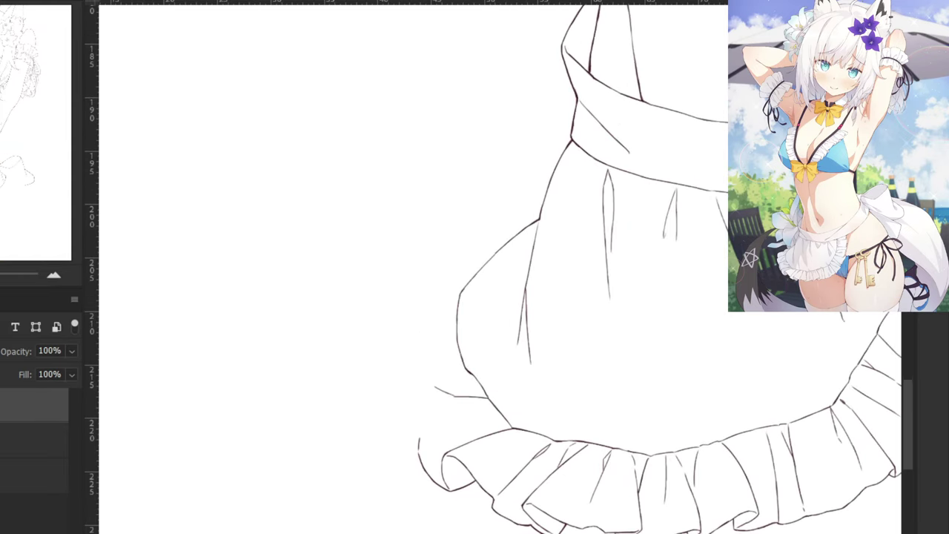
pyautogui.press('/')
pyautogui.click(51, 406)
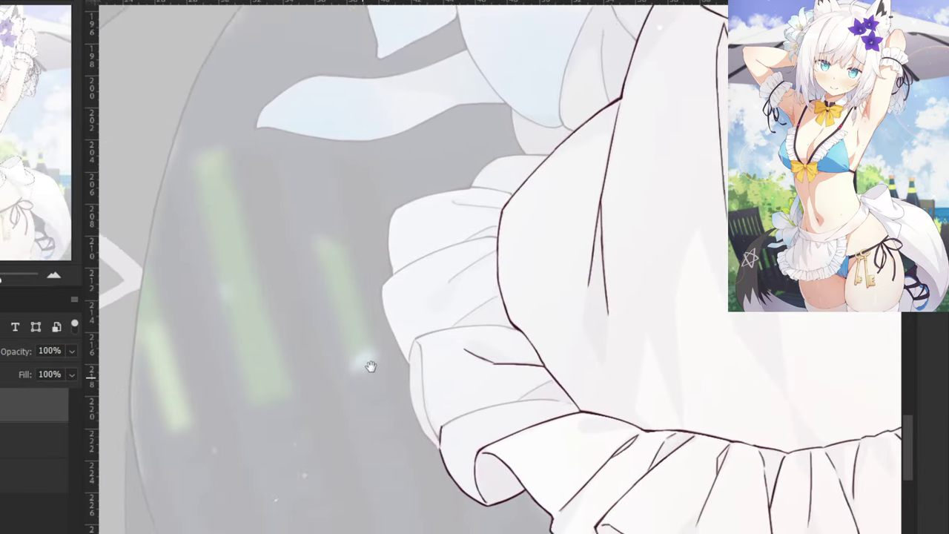
# Ink a short dash between the ruffle fold's faded inner end and the apron seam.
pyautogui.hotkey('ctrl', '+')
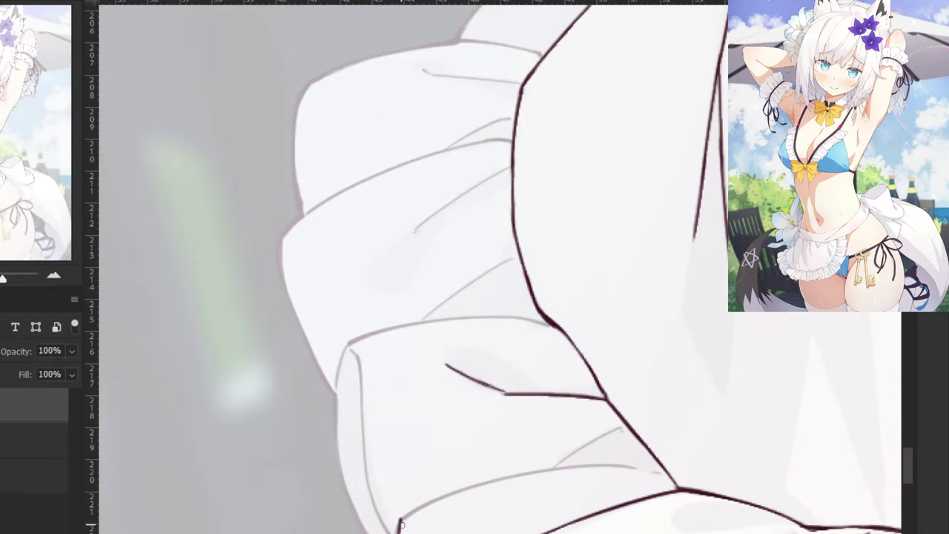
pyautogui.moveTo(531, 453); pyautogui.dragTo(499, 406)
pyautogui.moveTo(620, 427); pyautogui.dragTo(630, 426)
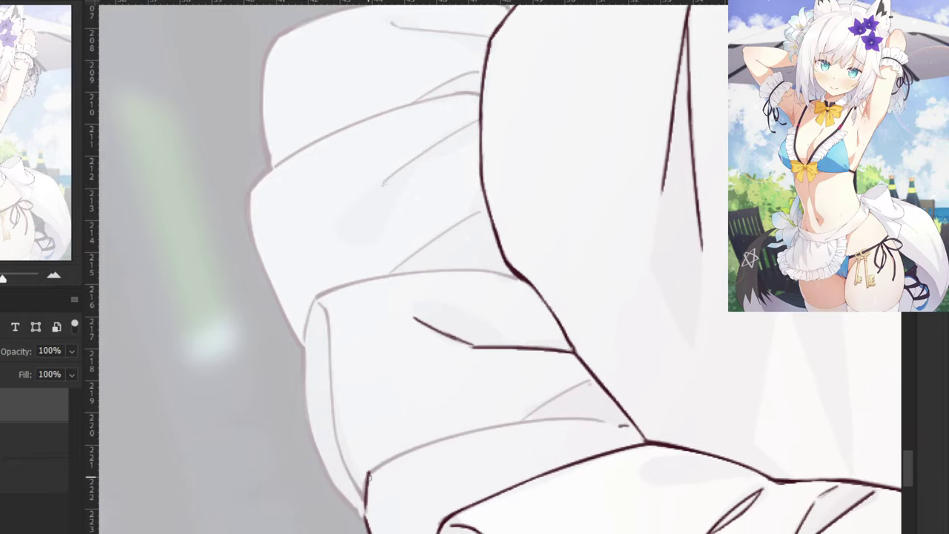
# Try to ink the ruffle fold's upper edge inward from its outer corner.
pyautogui.moveTo(367, 475); pyautogui.dragTo(428, 447)
pyautogui.hotkey('ctrl', 'z')
pyautogui.hotkey('ctrl', 'z')
pyautogui.moveTo(368, 474); pyautogui.dragTo(416, 451)
pyautogui.hotkey('ctrl', 'z')
pyautogui.hotkey('ctrl', 'z')
# Ink the inner stretch of the ruffle fold's upper edge, starting near the apron seam.
pyautogui.moveTo(604, 425); pyautogui.dragTo(463, 433)
pyautogui.hotkey('ctrl', 'z')
pyautogui.hotkey('ctrl', 'z')
pyautogui.moveTo(604, 420); pyautogui.dragTo(448, 434)
pyautogui.hotkey('ctrl', 'z')
pyautogui.hotkey('ctrl', 'z')
pyautogui.hotkey('ctrl', 'z')
pyautogui.moveTo(605, 420); pyautogui.dragTo(481, 427)
pyautogui.hotkey('ctrl', 'z')
pyautogui.moveTo(605, 420); pyautogui.dragTo(503, 424)
pyautogui.hotkey('ctrl', 'z')
# Extend the fold's upper edge to its outer corner and ink the short slanted crease above it.
pyautogui.moveTo(600, 420)
pyautogui.mouseDown()
pyautogui.moveTo(457, 444)
pyautogui.moveTo(462, 436)
pyautogui.moveTo(392, 439)
pyautogui.moveTo(482, 430)
pyautogui.moveTo(389, 460)
pyautogui.mouseUp()
pyautogui.hotkey('ctrl', 'z')
pyautogui.moveTo(479, 428); pyautogui.dragTo(373, 472)
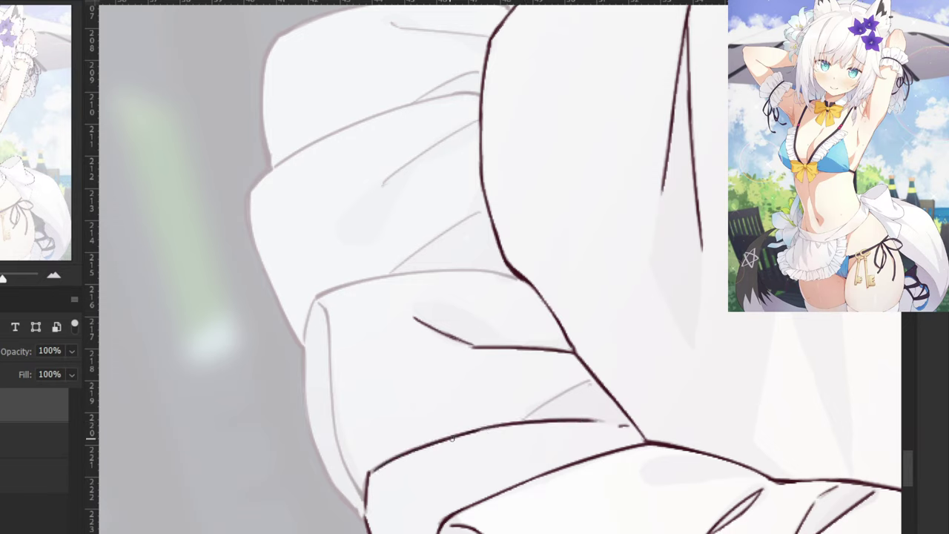
pyautogui.moveTo(454, 436); pyautogui.dragTo(370, 475)
pyautogui.hotkey('ctrl', 'z')
pyautogui.moveTo(589, 381); pyautogui.dragTo(524, 420)
pyautogui.hotkey('ctrl', 'z')
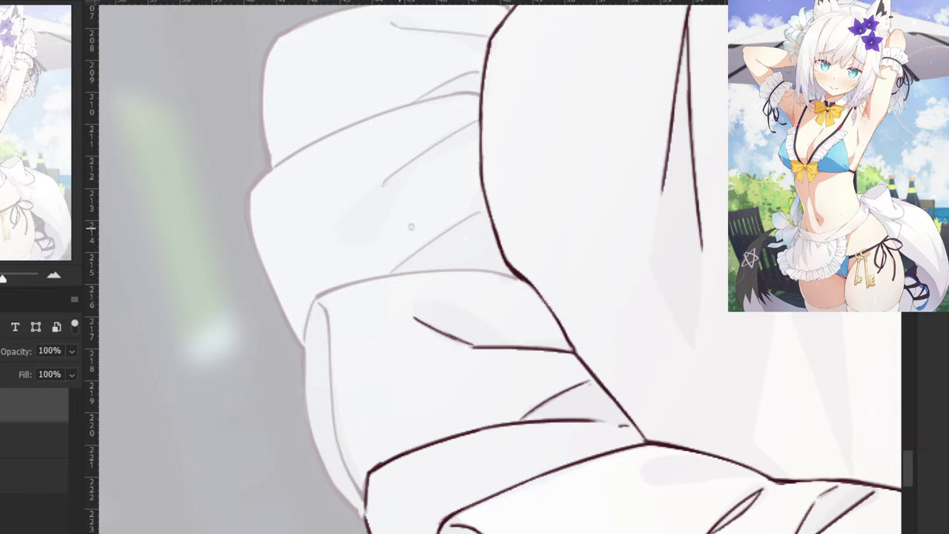
# Ink the outer half of the next ruffle's arched top edge, starting from its outer corner.
pyautogui.moveTo(316, 298); pyautogui.dragTo(436, 275)
pyautogui.hotkey('ctrl', 'z')
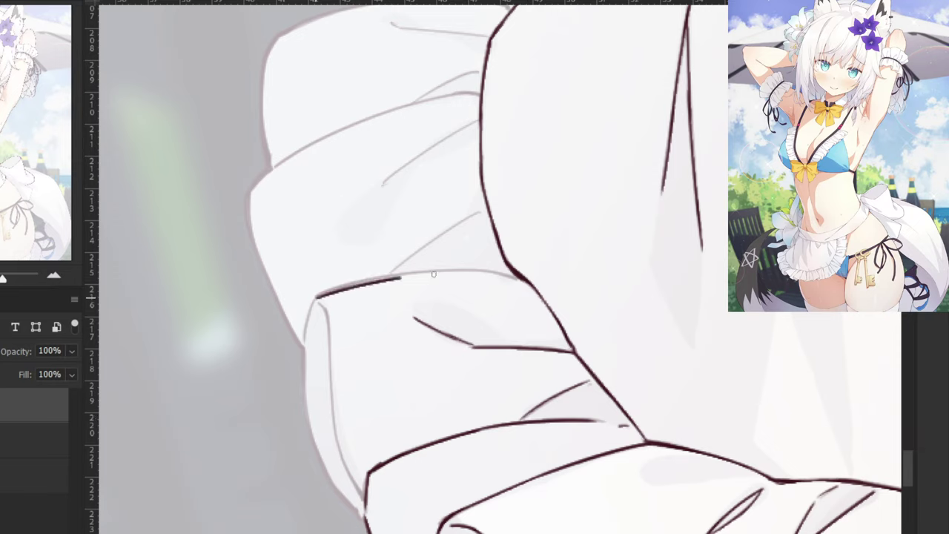
pyautogui.hotkey('ctrl', 'z')
pyautogui.moveTo(318, 296)
pyautogui.mouseDown()
pyautogui.moveTo(459, 277)
pyautogui.moveTo(385, 286)
pyautogui.moveTo(406, 278)
pyautogui.moveTo(499, 279)
pyautogui.mouseUp()
pyautogui.hotkey('ctrl', 'z')
# Extend the arched top edge of the ruffle inward until it meets the apron seam.
pyautogui.moveTo(407, 274); pyautogui.dragTo(504, 278)
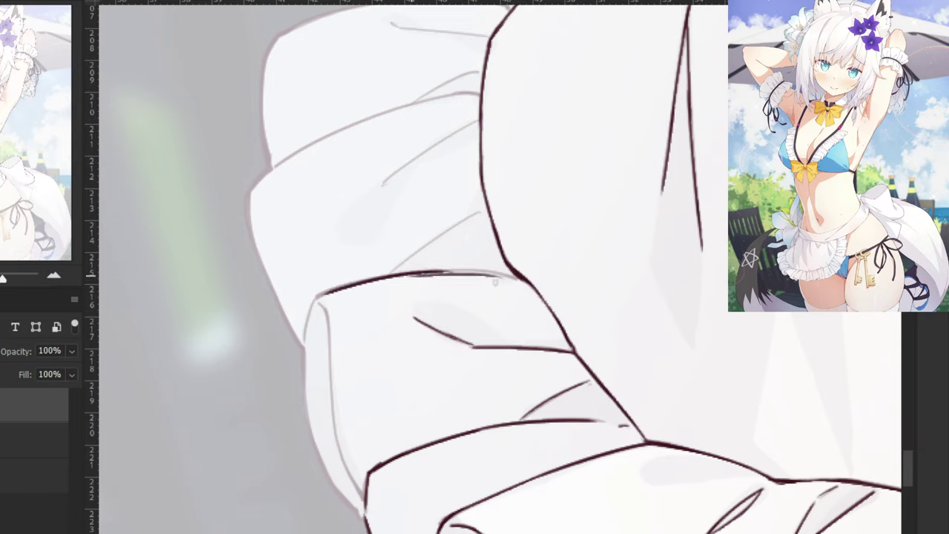
pyautogui.hotkey('ctrl', 'z')
pyautogui.hotkey('ctrl', 'z')
pyautogui.moveTo(410, 274); pyautogui.dragTo(513, 278)
pyautogui.hotkey('ctrl', 'z')
pyautogui.hotkey('ctrl', 'z')
pyautogui.hotkey('ctrl', 'z')
pyautogui.moveTo(415, 274); pyautogui.dragTo(529, 285)
pyautogui.hotkey('ctrl', 'z')
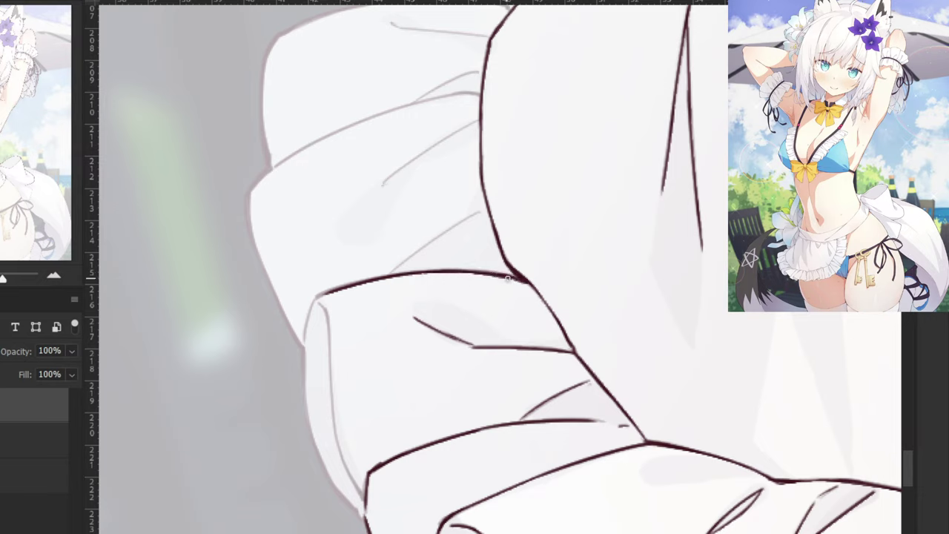
pyautogui.hotkey('ctrl', 'z')
# Ink this ruffle's outer side from its top corner around the curve down to the pinch.
pyautogui.moveTo(330, 291)
pyautogui.mouseDown()
pyautogui.moveTo(309, 309)
pyautogui.moveTo(302, 354)
pyautogui.mouseUp()
pyautogui.hotkey('ctrl', 'z')
pyautogui.moveTo(302, 347)
pyautogui.mouseDown()
pyautogui.moveTo(309, 408)
pyautogui.moveTo(306, 388)
pyautogui.moveTo(294, 404)
pyautogui.moveTo(319, 464)
pyautogui.mouseUp()
pyautogui.hotkey('ctrl', 'z')
pyautogui.moveTo(305, 406)
pyautogui.mouseDown()
pyautogui.moveTo(327, 476)
pyautogui.moveTo(323, 465)
pyautogui.mouseUp()
pyautogui.moveTo(320, 461)
pyautogui.mouseDown()
pyautogui.moveTo(340, 498)
pyautogui.moveTo(368, 524)
pyautogui.mouseUp()
pyautogui.hotkey('ctrl', 'z')
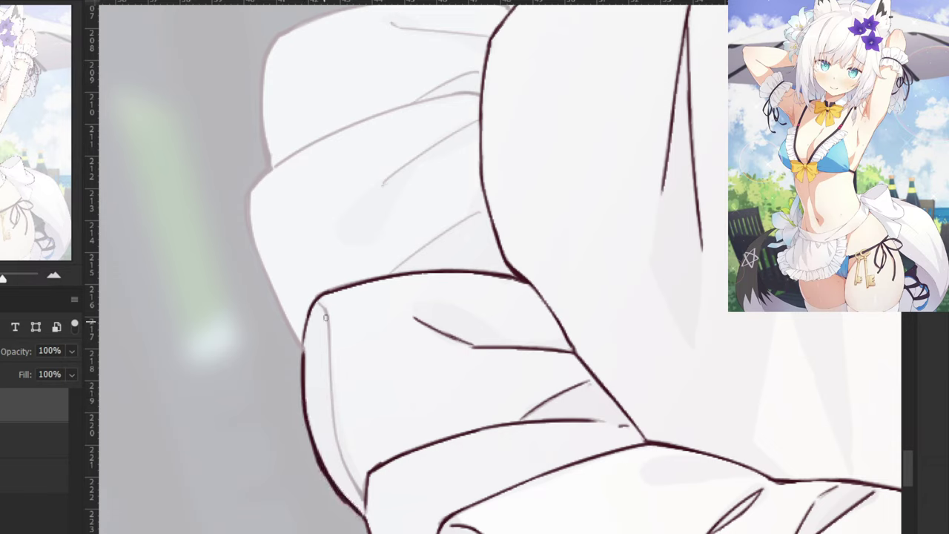
# Ink the inner line of the ruffle's folded side from its top corner down to the pinch.
pyautogui.moveTo(295, 334); pyautogui.dragTo(284, 192)
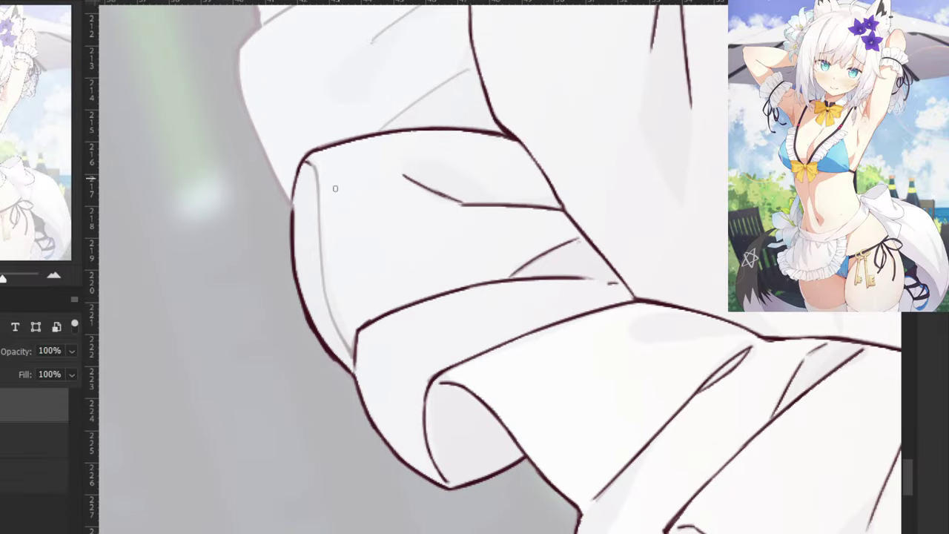
pyautogui.moveTo(305, 160)
pyautogui.mouseDown()
pyautogui.moveTo(318, 193)
pyautogui.moveTo(322, 277)
pyautogui.mouseUp()
pyautogui.hotkey('ctrl', 'z')
pyautogui.moveTo(317, 179)
pyautogui.mouseDown()
pyautogui.moveTo(316, 300)
pyautogui.moveTo(320, 272)
pyautogui.moveTo(340, 346)
pyautogui.moveTo(356, 363)
pyautogui.mouseUp()
pyautogui.hotkey('ctrl', 'z')
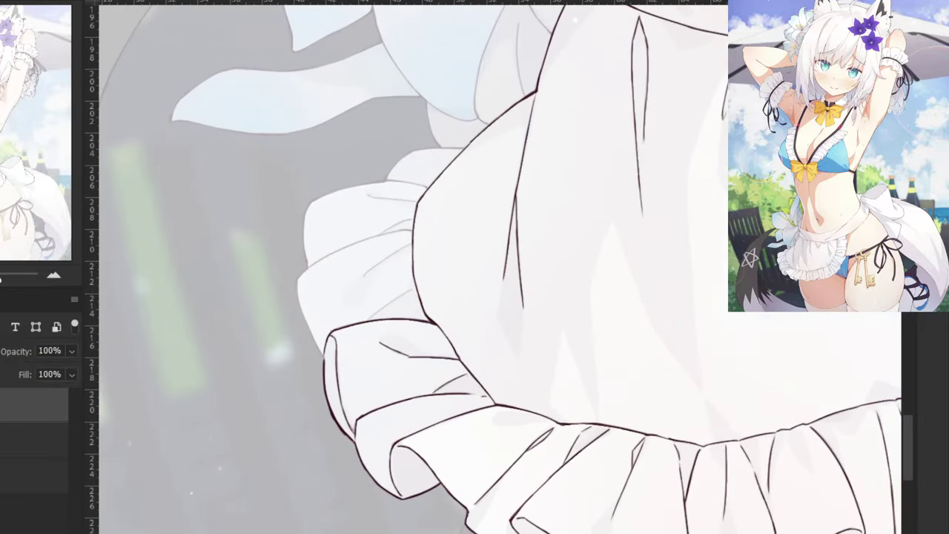
# Ink the uppermost ruffle's top edge outward from the apron outline and its curved side down to the ruffle below.
pyautogui.moveTo(270, 197); pyautogui.dragTo(403, 502)
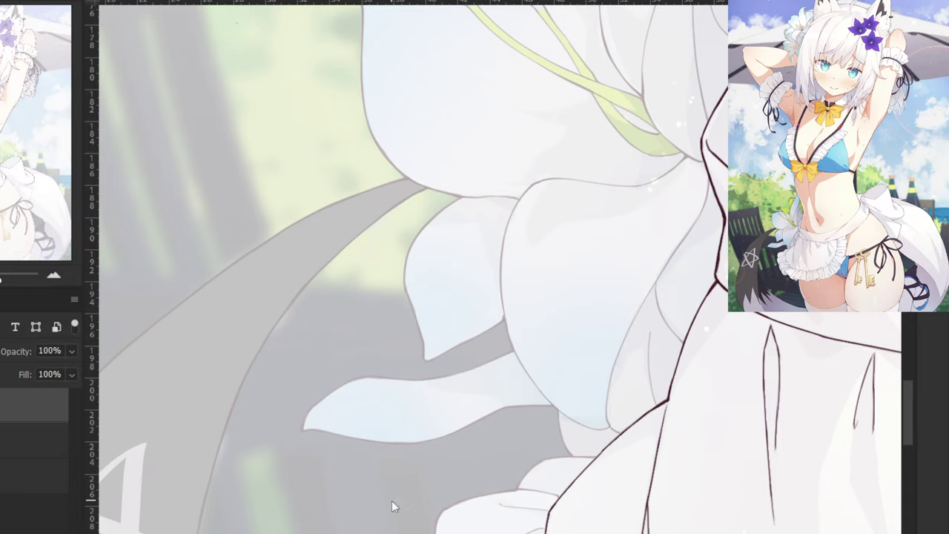
pyautogui.moveTo(563, 345); pyautogui.dragTo(490, 152)
pyautogui.hotkey('ctrl', '+')
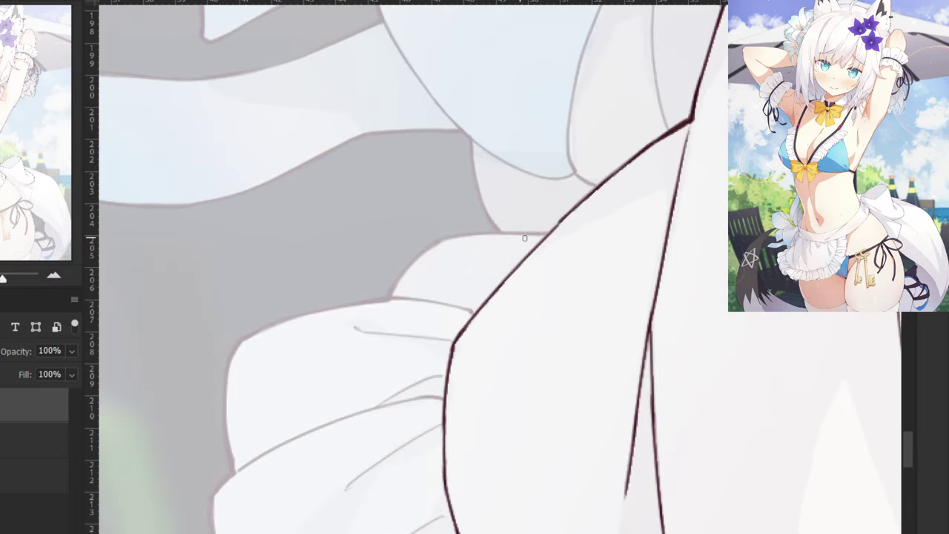
pyautogui.moveTo(551, 237); pyautogui.dragTo(473, 238)
pyautogui.hotkey('ctrl', 'z')
pyautogui.moveTo(550, 235); pyautogui.dragTo(436, 240)
pyautogui.hotkey('ctrl', 'z')
pyautogui.hotkey('ctrl', 'z')
pyautogui.moveTo(551, 235); pyautogui.dragTo(443, 238)
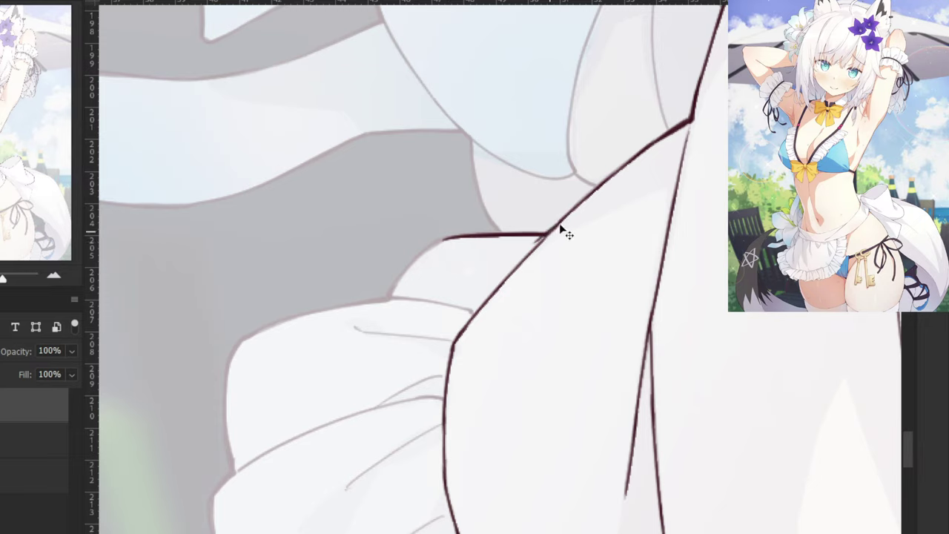
pyautogui.moveTo(449, 238)
pyautogui.mouseDown()
pyautogui.moveTo(404, 267)
pyautogui.moveTo(388, 297)
pyautogui.mouseUp()
pyautogui.hotkey('ctrl', 'z')
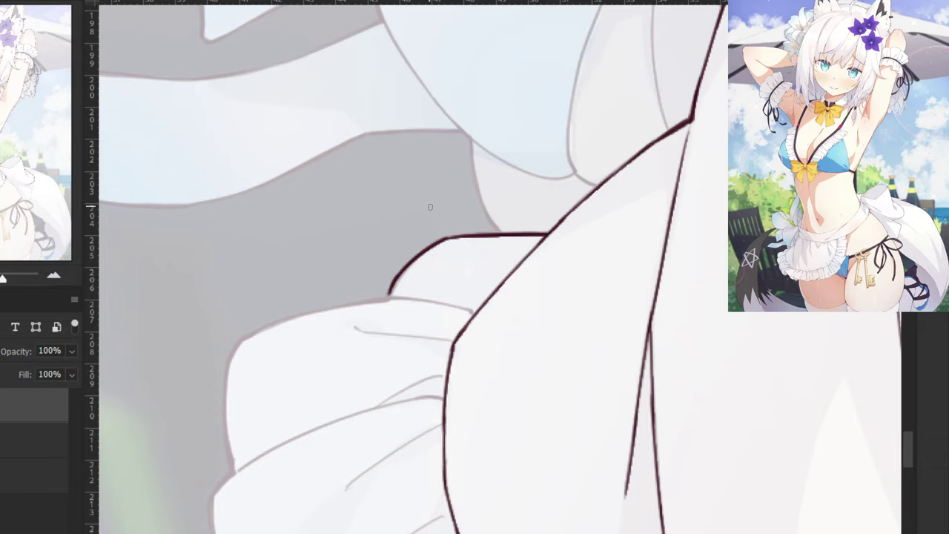
# Ink the outer part of the second ruffle's top edge, from its corner to the uppermost ruffle.
pyautogui.moveTo(242, 339); pyautogui.dragTo(353, 304)
pyautogui.hotkey('ctrl', 'z')
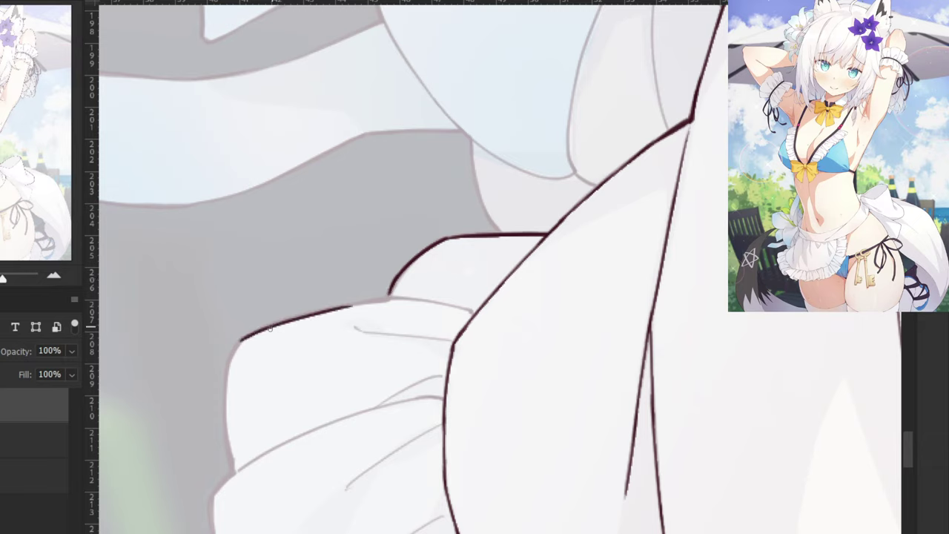
pyautogui.moveTo(273, 327); pyautogui.dragTo(372, 302)
pyautogui.hotkey('ctrl', 'z')
pyautogui.hotkey('ctrl', 'z')
pyautogui.moveTo(244, 338); pyautogui.dragTo(387, 297)
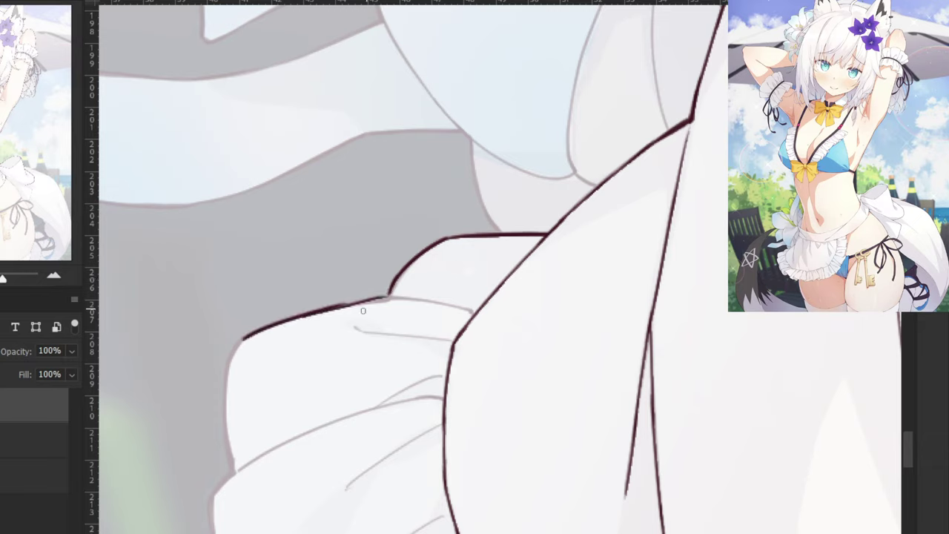
# Continue the second ruffle's top edge beneath the uppermost ruffle to the apron outline.
pyautogui.hotkey('ctrl', 'z')
pyautogui.moveTo(322, 311); pyautogui.dragTo(388, 298)
pyautogui.hotkey('ctrl', 'z')
pyautogui.moveTo(324, 310); pyautogui.dragTo(388, 299)
pyautogui.hotkey('ctrl', 'z')
pyautogui.hotkey('ctrl', 'z')
pyautogui.moveTo(325, 310); pyautogui.dragTo(389, 299)
pyautogui.hotkey('ctrl', 'z')
pyautogui.hotkey('ctrl', 'z')
pyautogui.moveTo(332, 309); pyautogui.dragTo(426, 296)
pyautogui.hotkey('ctrl', 'z')
pyautogui.hotkey('ctrl', 'z')
pyautogui.moveTo(345, 306)
pyautogui.mouseDown()
pyautogui.moveTo(384, 325)
pyautogui.moveTo(390, 318)
pyautogui.moveTo(390, 308)
pyautogui.moveTo(310, 307)
pyautogui.moveTo(444, 310)
pyautogui.moveTo(339, 301)
pyautogui.moveTo(422, 308)
pyautogui.moveTo(408, 310)
pyautogui.moveTo(458, 320)
pyautogui.mouseUp()
# Ink the second ruffle's rounded outer corner, turning from the top edge into the side.
pyautogui.hotkey('ctrl', '+')
pyautogui.press('e')
pyautogui.press('b')
pyautogui.moveTo(268, 276); pyautogui.dragTo(454, 204)
pyautogui.moveTo(300, 285); pyautogui.dragTo(275, 341)
pyautogui.hotkey('ctrl', 'z')
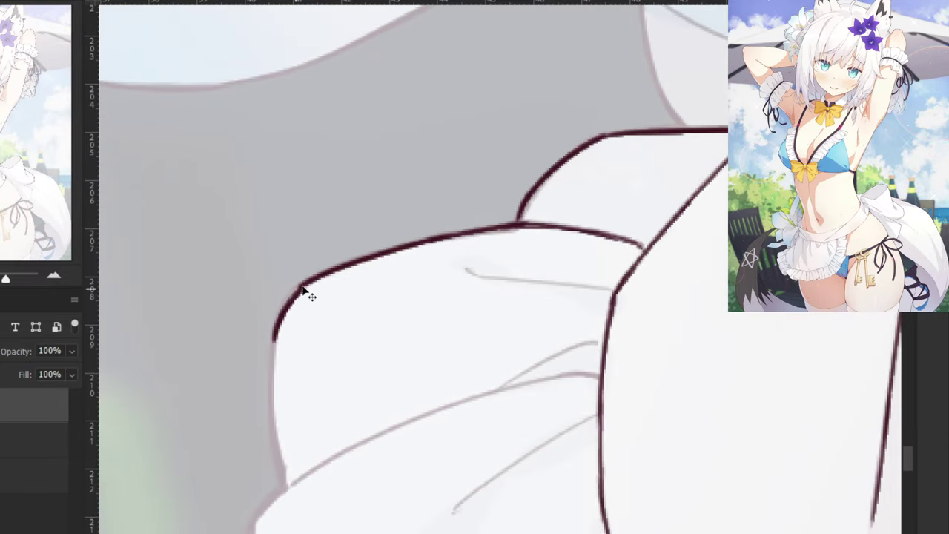
pyautogui.hotkey('ctrl', 'z')
pyautogui.moveTo(303, 287); pyautogui.dragTo(277, 347)
# Ink the second ruffle's outer side from the rounded corner down to the notch above the next ruffle.
pyautogui.moveTo(281, 314); pyautogui.dragTo(280, 438)
pyautogui.hotkey('ctrl', 'z')
pyautogui.moveTo(279, 337)
pyautogui.mouseDown()
pyautogui.moveTo(272, 464)
pyautogui.moveTo(279, 423)
pyautogui.moveTo(276, 462)
pyautogui.mouseUp()
pyautogui.hotkey('ctrl', 'z')
pyautogui.moveTo(272, 415); pyautogui.dragTo(283, 482)
pyautogui.moveTo(274, 437); pyautogui.dragTo(283, 477)
pyautogui.hotkey('ctrl', 'z')
pyautogui.hotkey('ctrl', 'z')
pyautogui.moveTo(270, 376); pyautogui.dragTo(284, 486)
pyautogui.hotkey('ctrl', 'z')
pyautogui.hotkey('ctrl', 'z')
pyautogui.moveTo(274, 437); pyautogui.dragTo(287, 487)
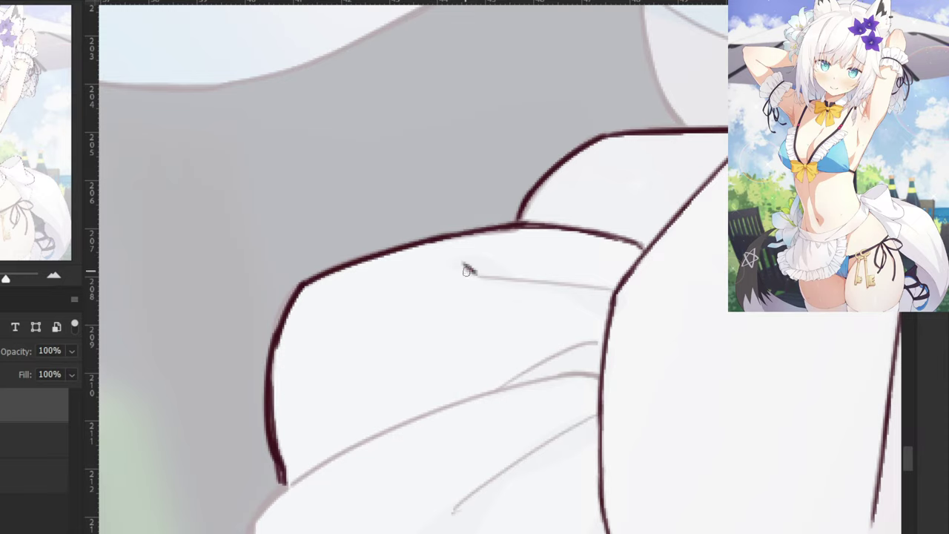
# Ink the second ruffle's small hooked crease to the apron outline and the short slanted crease below it.
pyautogui.moveTo(466, 268); pyautogui.dragTo(614, 291)
pyautogui.hotkey('ctrl', 'z')
pyautogui.hotkey('ctrl', 'z')
pyautogui.moveTo(465, 269); pyautogui.dragTo(615, 292)
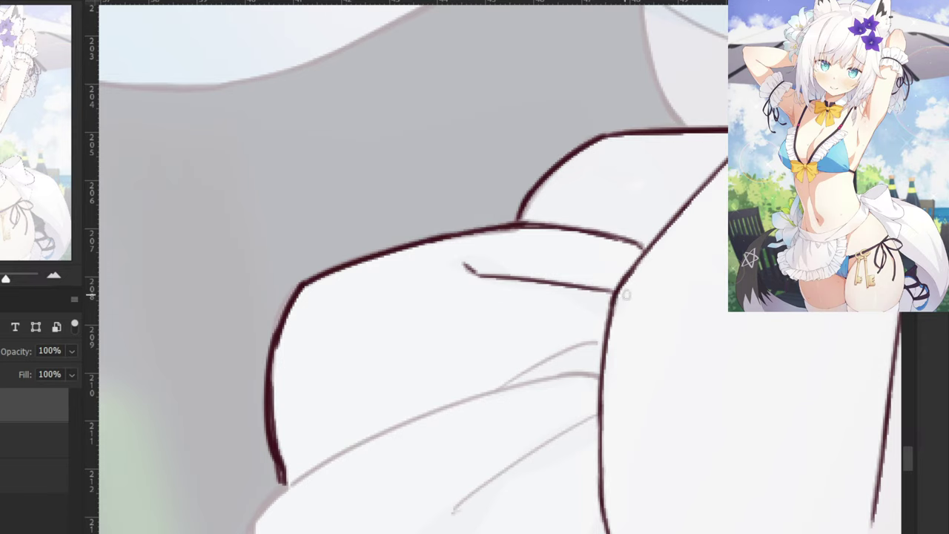
pyautogui.moveTo(596, 342); pyautogui.dragTo(501, 387)
# Ink the inner half of the fold edge under the second ruffle, starting at the apron outline.
pyautogui.hotkey('ctrl', '-')
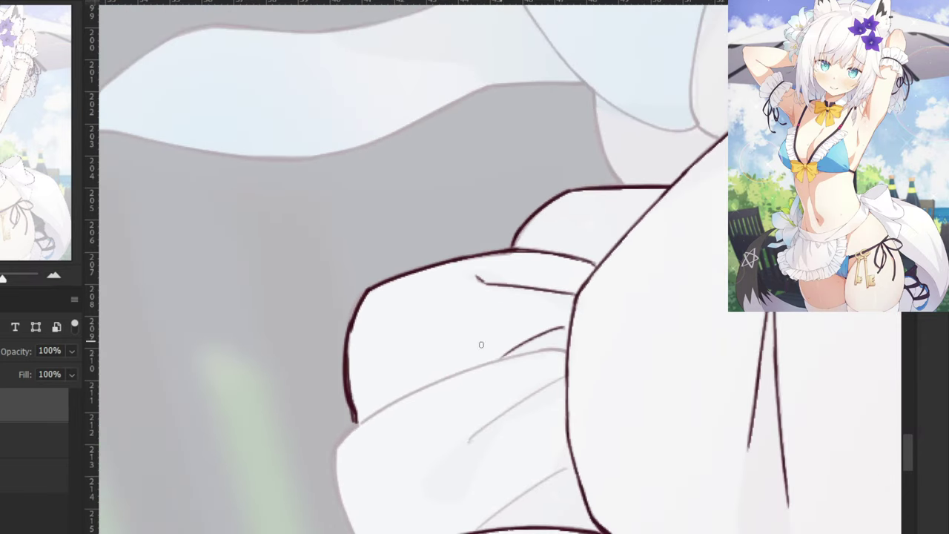
pyautogui.moveTo(567, 351)
pyautogui.mouseDown()
pyautogui.moveTo(515, 354)
pyautogui.moveTo(442, 382)
pyautogui.mouseUp()
pyautogui.hotkey('ctrl', 'z')
pyautogui.hotkey('ctrl', 'z')
pyautogui.moveTo(515, 357); pyautogui.dragTo(425, 390)
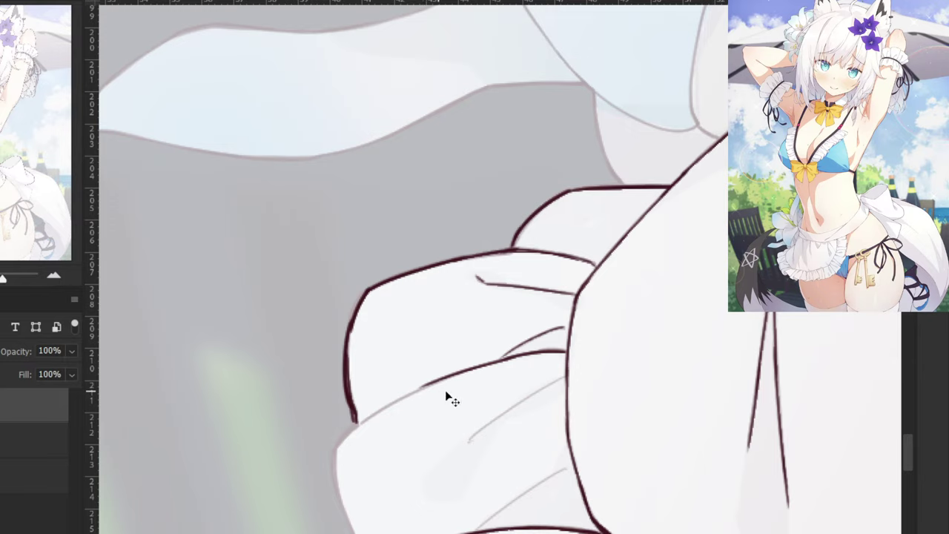
# Extend the fold edge under the second ruffle outward to the notch at its outer side.
pyautogui.hotkey('ctrl', 'z')
pyautogui.moveTo(510, 361); pyautogui.dragTo(405, 397)
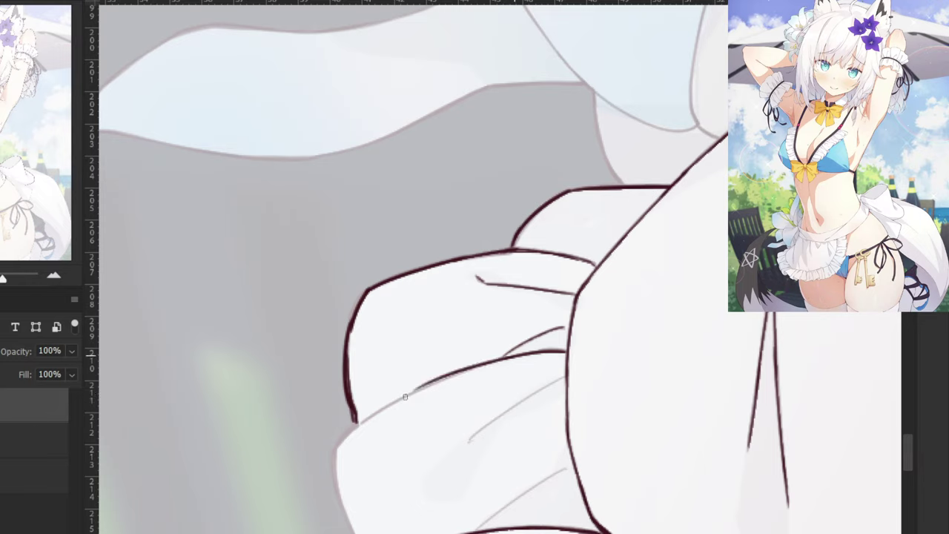
pyautogui.hotkey('ctrl', 'z')
pyautogui.hotkey('ctrl', 'z')
pyautogui.moveTo(513, 359); pyautogui.dragTo(398, 402)
pyautogui.hotkey('ctrl', 'z')
pyautogui.moveTo(350, 429); pyautogui.dragTo(419, 389)
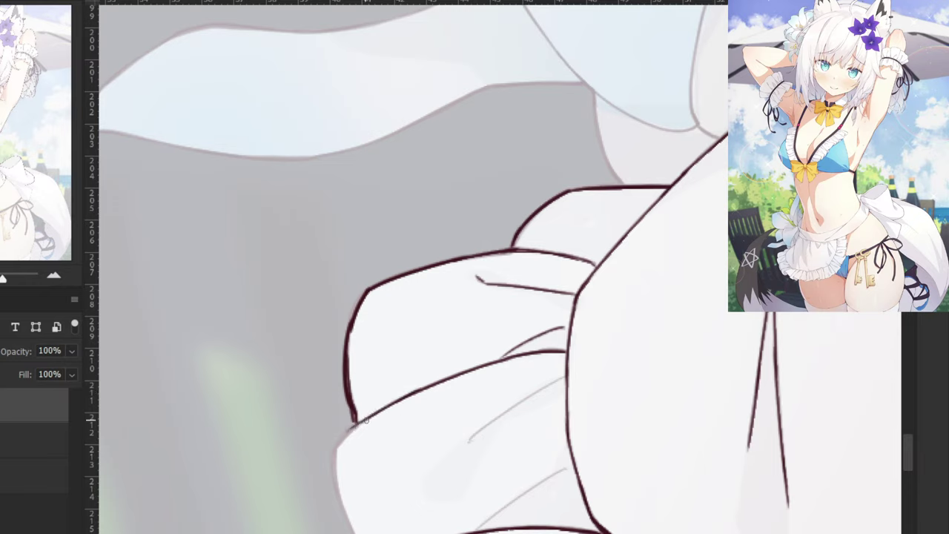
# Ink the rounded outer corner of the third ruffle, starting at the notch under the second ruffle.
pyautogui.moveTo(362, 421); pyautogui.dragTo(337, 447)
pyautogui.hotkey('ctrl', 'z')
pyautogui.hotkey('ctrl', 'z')
pyautogui.hotkey('ctrl', 'z')
pyautogui.hotkey('ctrl', 'z')
pyautogui.moveTo(354, 415)
pyautogui.mouseDown()
pyautogui.moveTo(357, 428)
pyautogui.moveTo(271, 318)
pyautogui.moveTo(271, 346)
pyautogui.mouseUp()
pyautogui.moveTo(273, 312); pyautogui.dragTo(275, 359)
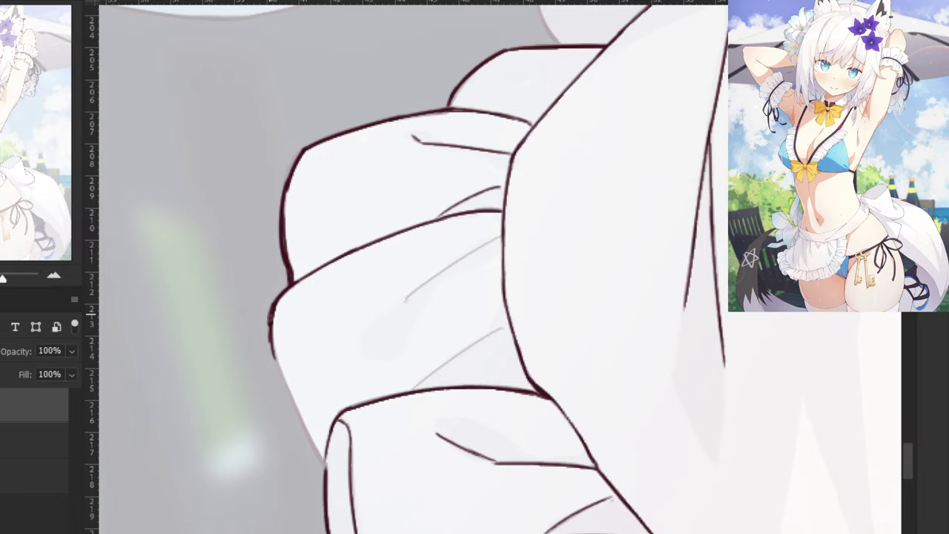
pyautogui.moveTo(247, 438); pyautogui.dragTo(415, 453)
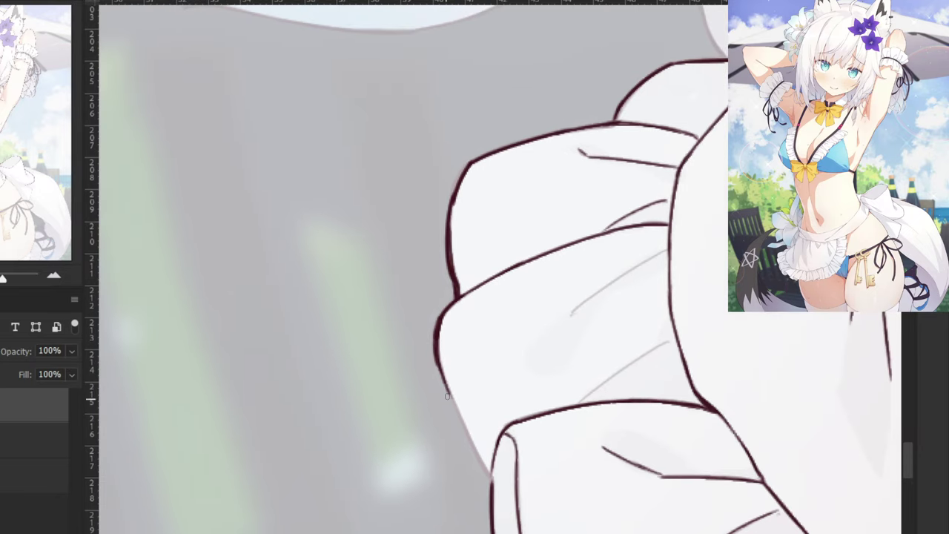
# Extend the third ruffle's outer side from its rounded corner down to the next ruffle.
pyautogui.moveTo(436, 360); pyautogui.dragTo(478, 446)
pyautogui.hotkey('ctrl', 'z')
pyautogui.moveTo(440, 369); pyautogui.dragTo(491, 482)
pyautogui.moveTo(476, 445); pyautogui.dragTo(491, 479)
pyautogui.hotkey('ctrl', 'z')
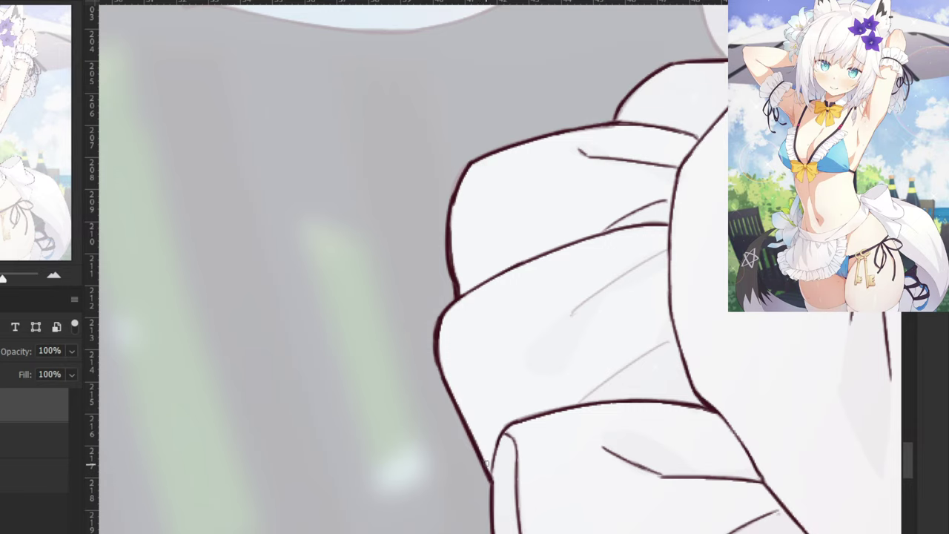
# Ink the third ruffle's lower slanted crease from beside the apron outline down to the next fold edge.
pyautogui.moveTo(669, 342); pyautogui.dragTo(585, 395)
pyautogui.hotkey('ctrl', 'z')
pyautogui.moveTo(669, 341); pyautogui.dragTo(580, 399)
pyautogui.hotkey('ctrl', 'z')
pyautogui.moveTo(669, 341); pyautogui.dragTo(583, 398)
pyautogui.hotkey('ctrl', 'z')
pyautogui.moveTo(669, 341); pyautogui.dragTo(574, 406)
# Ink the third ruffle's upper slanted crease, running outward from beside the apron outline.
pyautogui.moveTo(668, 248); pyautogui.dragTo(571, 315)
pyautogui.hotkey('ctrl', 'z')
pyautogui.moveTo(668, 247); pyautogui.dragTo(570, 315)
pyautogui.hotkey('ctrl', 'z')
pyautogui.hotkey('ctrl', 'z')
pyautogui.moveTo(668, 248); pyautogui.dragTo(571, 316)
# Examine the apron and body line art against white and over the faded illustration.
pyautogui.hotkey('ctrl', '-')
pyautogui.hotkey('ctrl', '-')
pyautogui.hotkey('ctrl', '-')
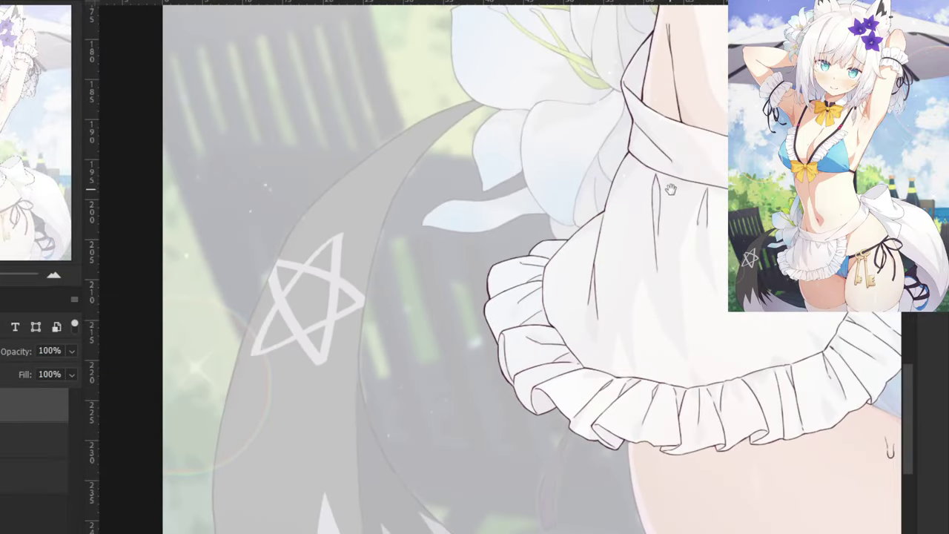
pyautogui.moveTo(670, 190); pyautogui.dragTo(312, 229)
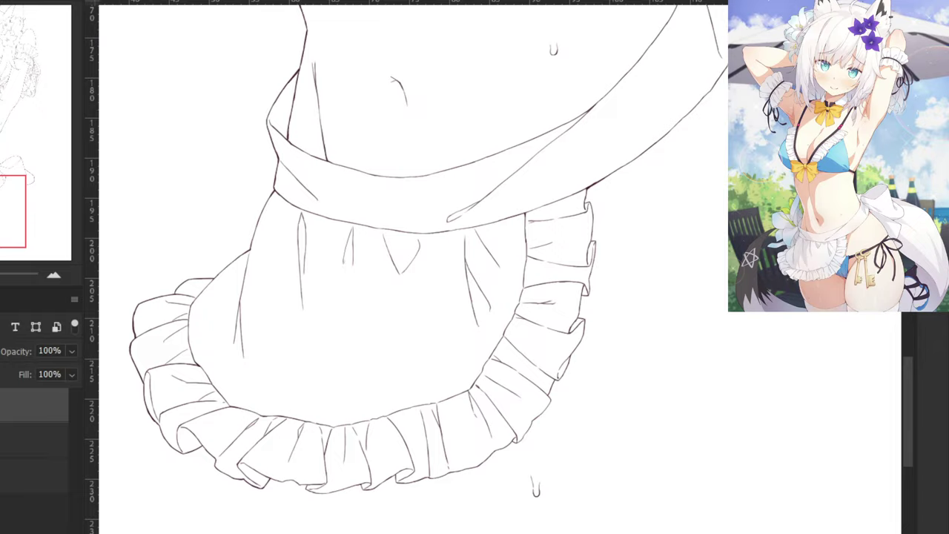
pyautogui.hotkey('ctrl', '-')
pyautogui.hotkey('ctrl', '-')
pyautogui.hotkey('ctrl', '-')
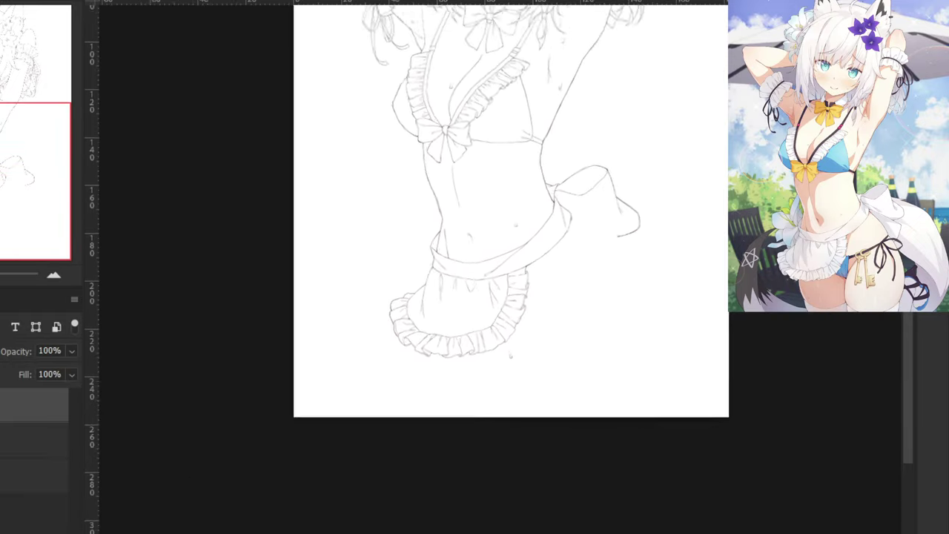
pyautogui.moveTo(195, 334); pyautogui.dragTo(183, 424)
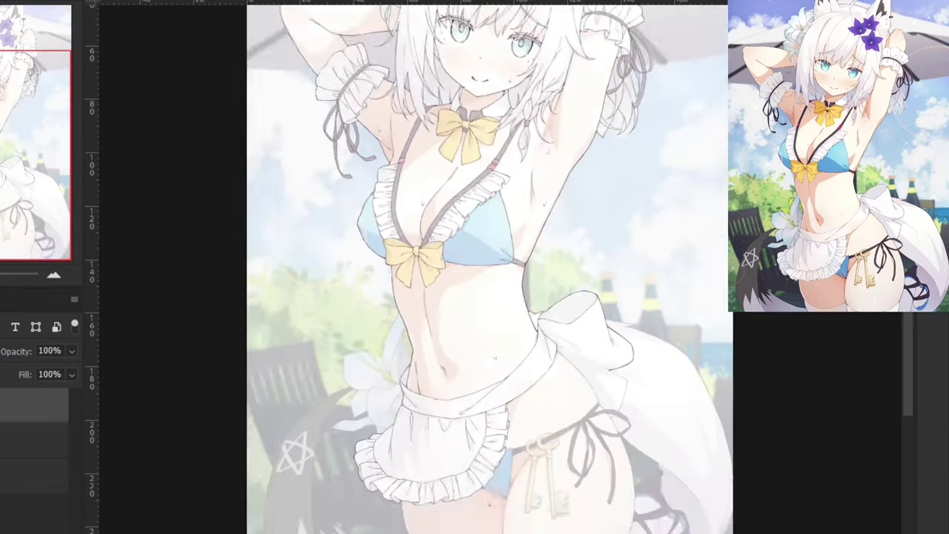
# Ink the curved outer edge of the narrow green leaf beside the waist, joining the waist outline at both ends.
pyautogui.scroll(-2, 210, 403)
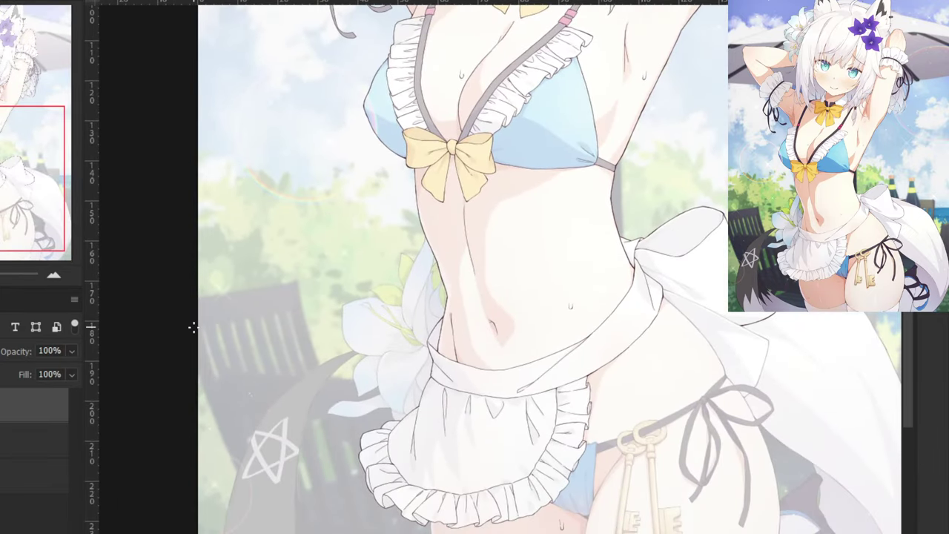
pyautogui.moveTo(257, 241); pyautogui.dragTo(386, 273)
pyautogui.hotkey('ctrl', '+')
pyautogui.hotkey('ctrl', '+')
pyautogui.hotkey('ctrl', '+')
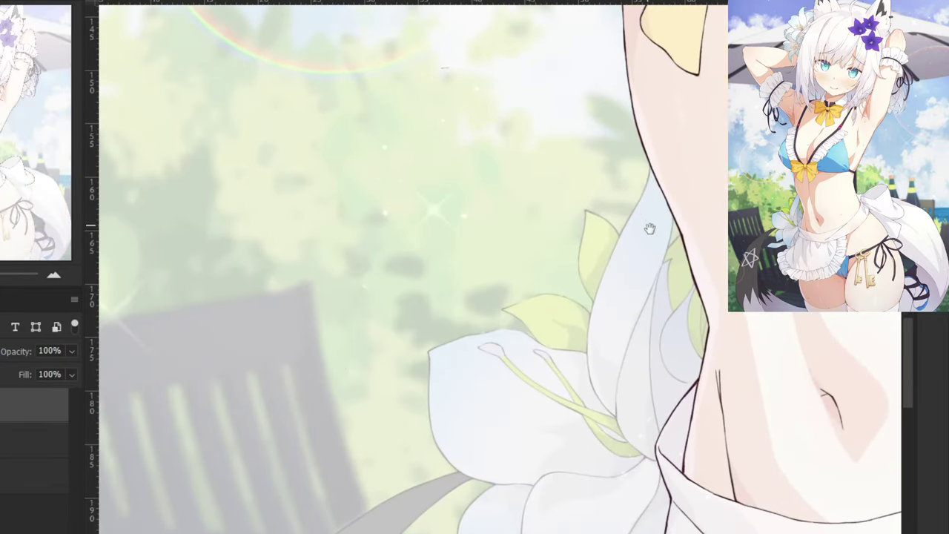
pyautogui.moveTo(650, 229); pyautogui.dragTo(494, 215)
pyautogui.scroll(2, 530, 250)
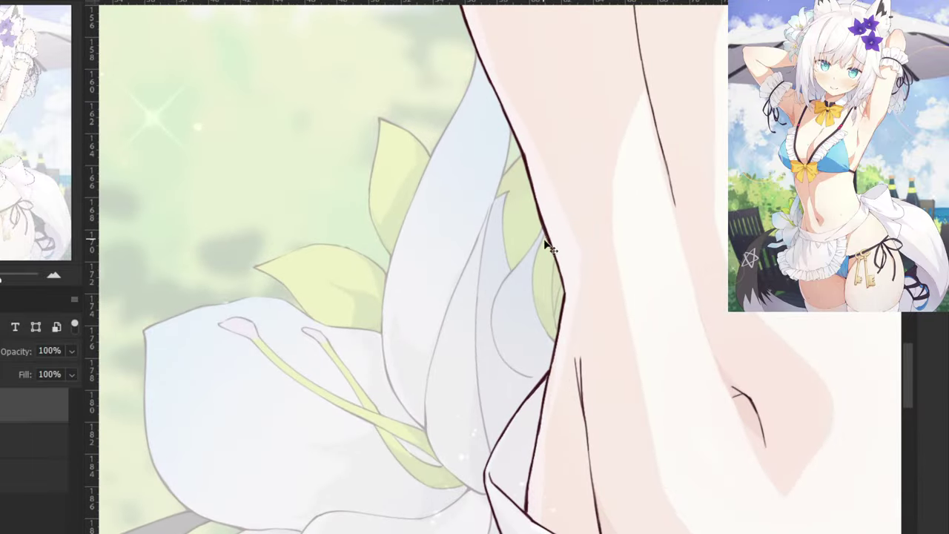
pyautogui.scroll(2, 550, 249)
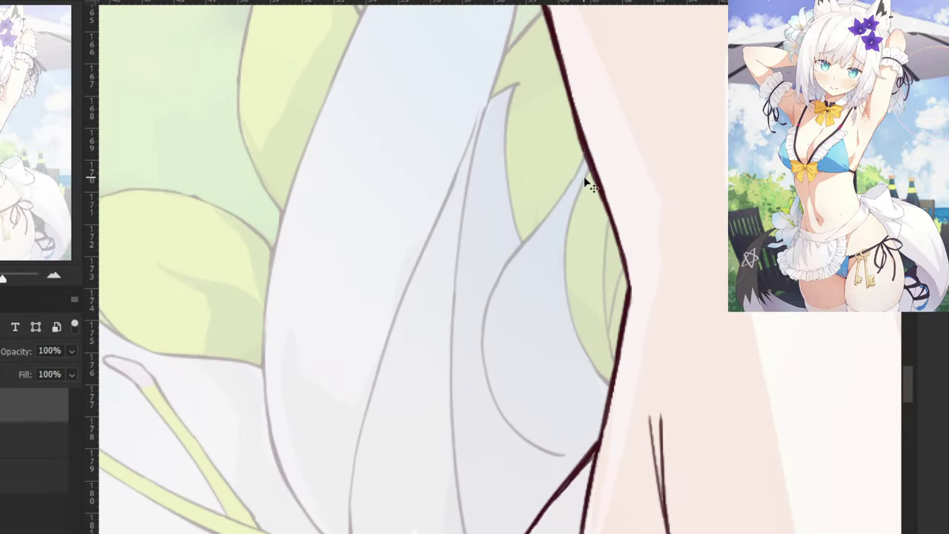
pyautogui.moveTo(589, 171); pyautogui.dragTo(563, 277)
pyautogui.hotkey('ctrl', 'z')
pyautogui.moveTo(589, 169); pyautogui.dragTo(567, 277)
pyautogui.moveTo(570, 243)
pyautogui.mouseDown()
pyautogui.moveTo(584, 363)
pyautogui.moveTo(587, 353)
pyautogui.mouseUp()
pyautogui.hotkey('ctrl', 'z')
pyautogui.moveTo(577, 320); pyautogui.dragTo(612, 393)
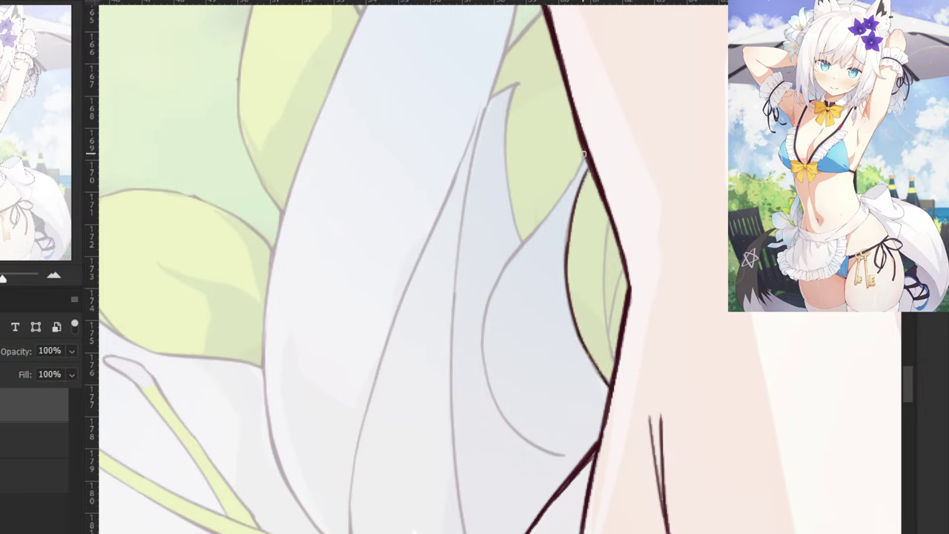
# Ink the small rounded petal's edge from the waist outline around its bulging outer side.
pyautogui.moveTo(584, 155)
pyautogui.mouseDown()
pyautogui.moveTo(493, 291)
pyautogui.moveTo(487, 383)
pyautogui.mouseUp()
pyautogui.hotkey('ctrl', 'z')
pyautogui.hotkey('ctrl', 'z')
pyautogui.moveTo(496, 284)
pyautogui.mouseDown()
pyautogui.moveTo(486, 376)
pyautogui.moveTo(518, 445)
pyautogui.mouseUp()
pyautogui.hotkey('ctrl', 'z')
pyautogui.moveTo(484, 365)
pyautogui.mouseDown()
pyautogui.moveTo(542, 460)
pyautogui.moveTo(535, 448)
pyautogui.mouseUp()
pyautogui.hotkey('ctrl', 'z')
pyautogui.hotkey('ctrl', 'z')
pyautogui.hotkey('ctrl', 'z')
pyautogui.moveTo(482, 361); pyautogui.dragTo(519, 436)
pyautogui.hotkey('ctrl', 'z')
pyautogui.moveTo(482, 357); pyautogui.dragTo(524, 436)
pyautogui.hotkey('ctrl', 'z')
# Refine the small rounded petal's lower curve and carry it to its tapered end near the waistband.
pyautogui.press('e')
pyautogui.press('b')
pyautogui.moveTo(491, 398)
pyautogui.mouseDown()
pyautogui.moveTo(546, 458)
pyautogui.moveTo(546, 449)
pyautogui.moveTo(561, 457)
pyautogui.mouseUp()
pyautogui.hotkey('ctrl', 'z')
pyautogui.hotkey('ctrl', 'z')
pyautogui.hotkey('ctrl', 'z')
pyautogui.hotkey('ctrl', 'z')
pyautogui.hotkey('ctrl', 'z')
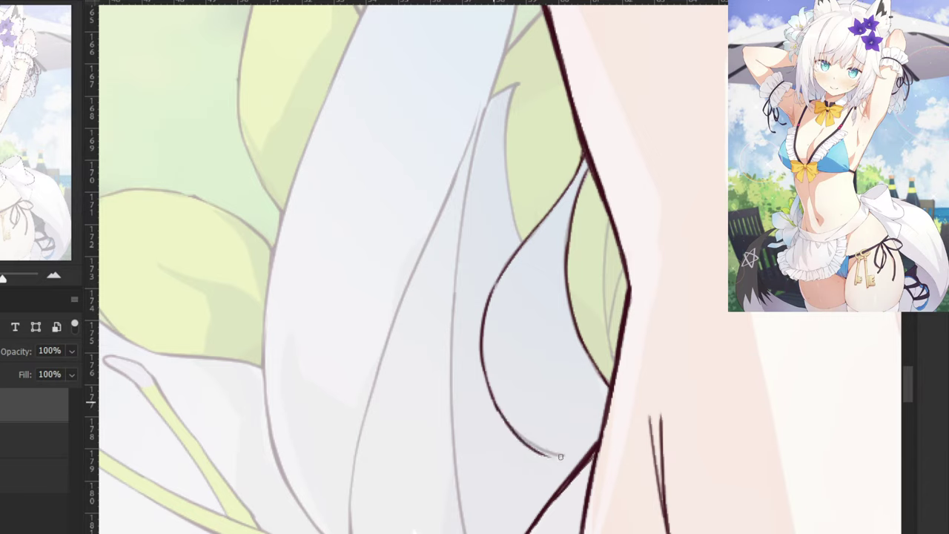
pyautogui.hotkey('ctrl', 'z')
pyautogui.moveTo(496, 407); pyautogui.dragTo(547, 450)
pyautogui.hotkey('ctrl', 'z')
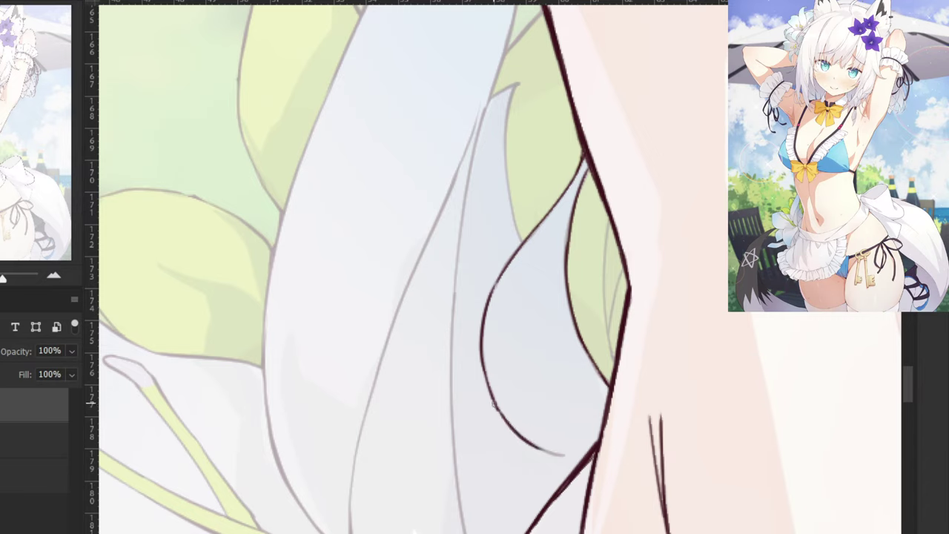
pyautogui.moveTo(495, 403); pyautogui.dragTo(564, 456)
pyautogui.hotkey('ctrl', 'z')
pyautogui.hotkey('ctrl', 'z')
pyautogui.moveTo(518, 435); pyautogui.dragTo(564, 454)
pyautogui.hotkey('ctrl', 'z')
# Ink the narrow leaf's inner lines and the short upper edge of the green leaf above the pointed petal.
pyautogui.hotkey('ctrl', '-')
pyautogui.hotkey('ctrl', '-')
pyautogui.moveTo(305, 284); pyautogui.dragTo(239, 293)
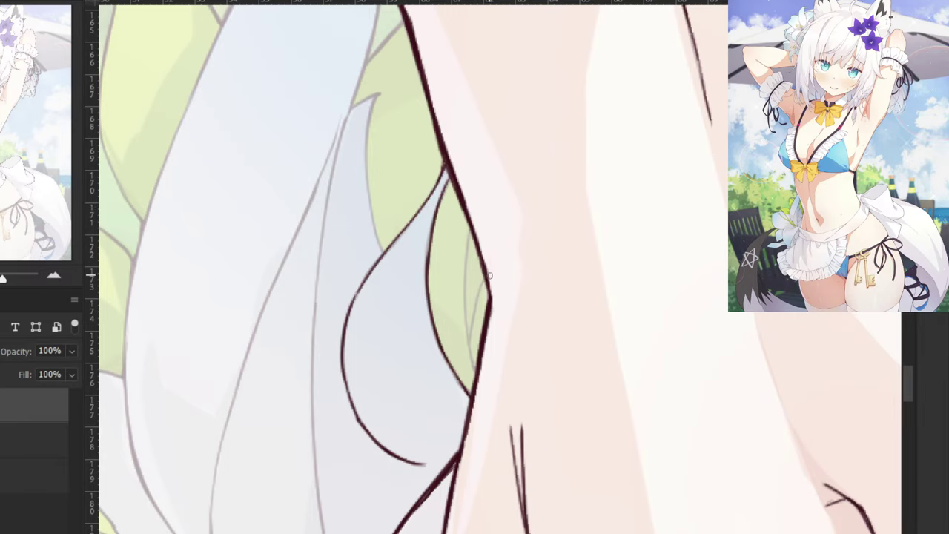
pyautogui.moveTo(469, 223); pyautogui.dragTo(481, 394)
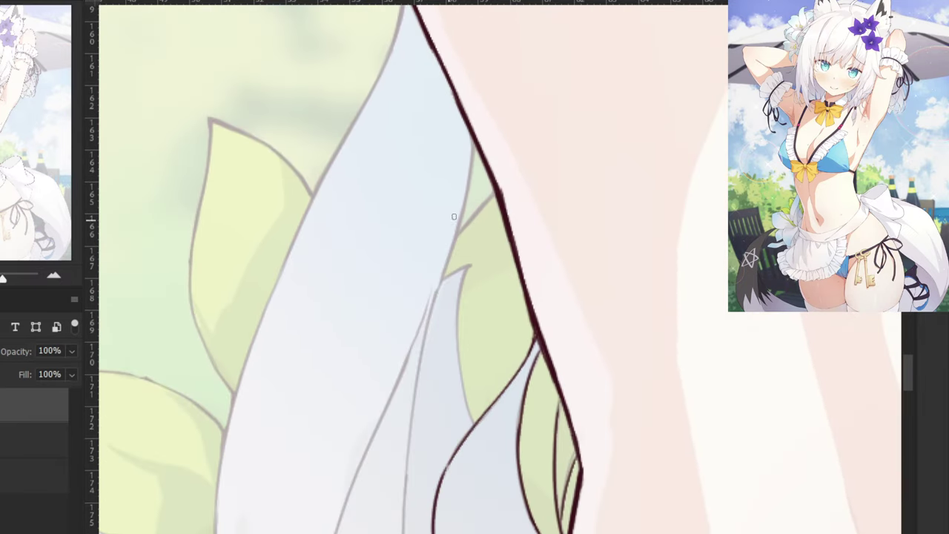
pyautogui.moveTo(489, 198); pyautogui.dragTo(456, 236)
pyautogui.hotkey('ctrl', 'z')
# Ink the pointed petal's tip and its inner side down to the small rounded petal.
pyautogui.moveTo(445, 279)
pyautogui.mouseDown()
pyautogui.moveTo(467, 267)
pyautogui.moveTo(436, 290)
pyautogui.moveTo(460, 272)
pyautogui.moveTo(453, 340)
pyautogui.mouseUp()
pyautogui.hotkey('ctrl', 'z')
pyautogui.moveTo(470, 264)
pyautogui.mouseDown()
pyautogui.moveTo(456, 346)
pyautogui.moveTo(468, 431)
pyautogui.moveTo(460, 351)
pyautogui.moveTo(475, 425)
pyautogui.mouseUp()
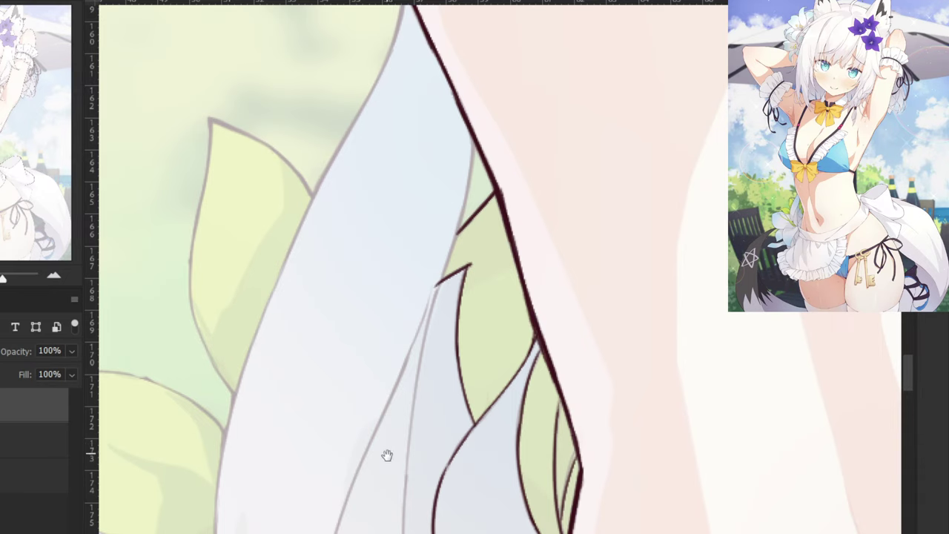
# Ink the large blue petal's inner edge from the waist outline down to the pointed petal's tip.
pyautogui.moveTo(388, 455); pyautogui.dragTo(431, 337)
pyautogui.moveTo(462, 163); pyautogui.dragTo(467, 164)
pyautogui.press('b')
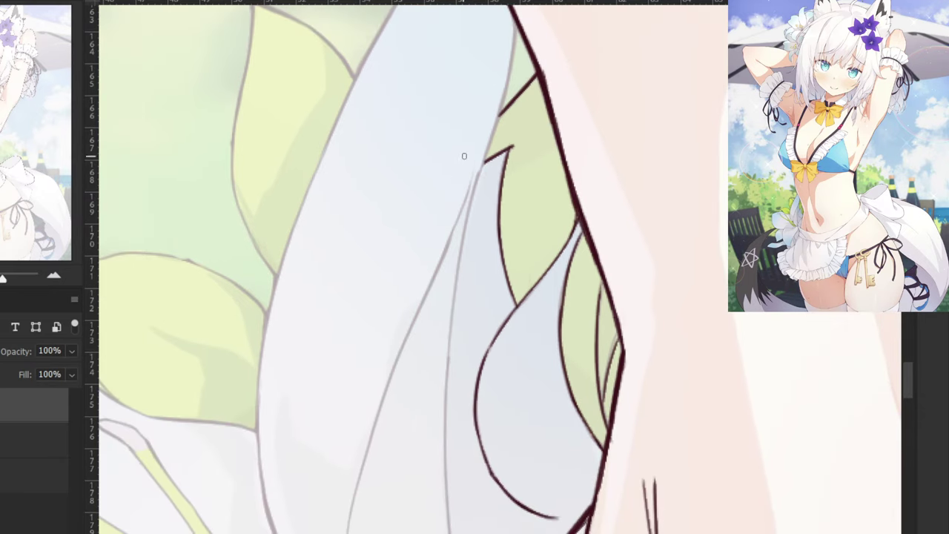
pyautogui.moveTo(457, 112); pyautogui.dragTo(505, 236)
pyautogui.moveTo(565, 147); pyautogui.dragTo(533, 284)
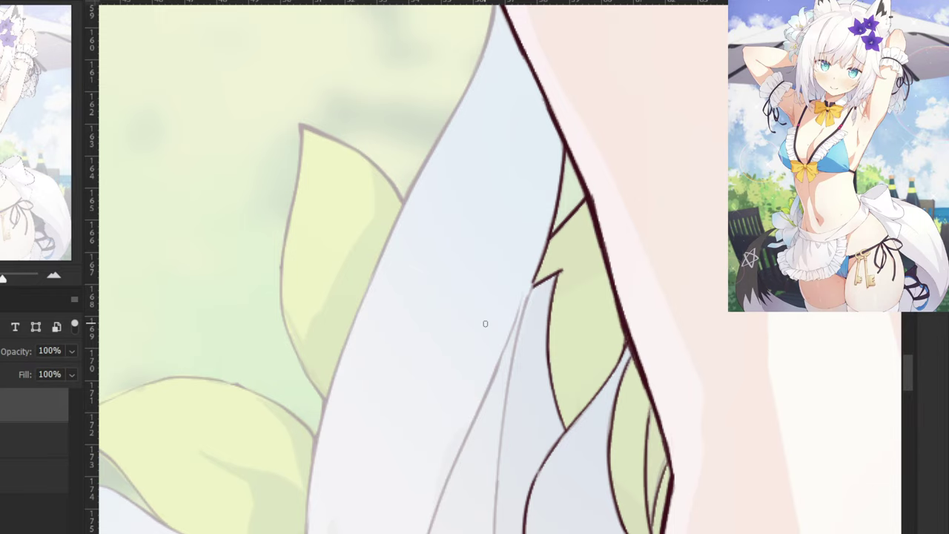
# Ink the upper part of the pointed petal's long outer edge, starting below its tip.
pyautogui.moveTo(546, 258); pyautogui.dragTo(512, 356)
pyautogui.hotkey('ctrl', 'z')
pyautogui.hotkey('ctrl', 'z')
pyautogui.moveTo(543, 264)
pyautogui.mouseDown()
pyautogui.moveTo(514, 359)
pyautogui.moveTo(443, 205)
pyautogui.moveTo(403, 177)
pyautogui.mouseUp()
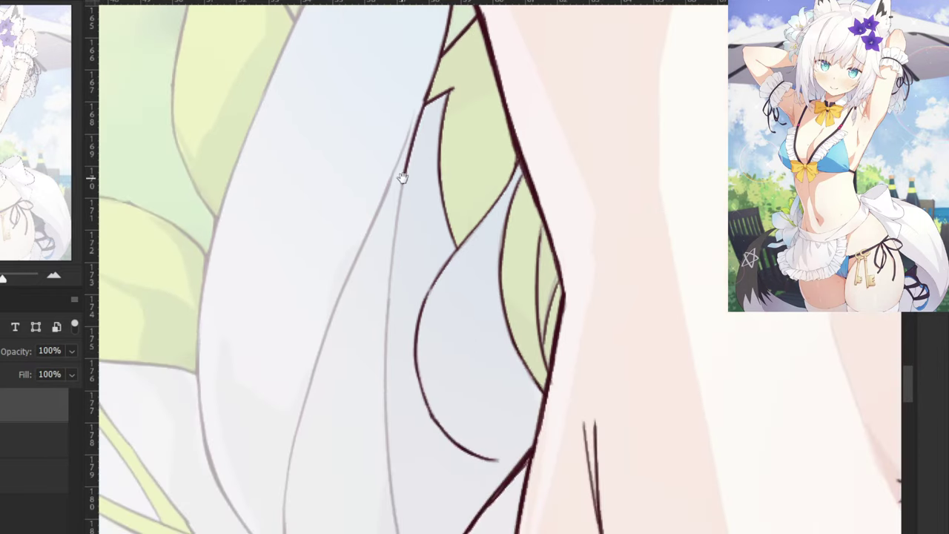
pyautogui.moveTo(412, 123); pyautogui.dragTo(398, 267)
pyautogui.hotkey('ctrl', 'z')
pyautogui.moveTo(404, 161); pyautogui.dragTo(391, 270)
pyautogui.moveTo(399, 213); pyautogui.dragTo(387, 368)
pyautogui.hotkey('ctrl', 'z')
# Continue the pointed petal's long outer edge through its middle section beside the rounded petal.
pyautogui.moveTo(380, 377)
pyautogui.mouseDown()
pyautogui.moveTo(375, 290)
pyautogui.moveTo(332, 191)
pyautogui.mouseUp()
pyautogui.hotkey('ctrl', 'z')
pyautogui.moveTo(350, 39)
pyautogui.mouseDown()
pyautogui.moveTo(338, 186)
pyautogui.moveTo(339, 175)
pyautogui.mouseUp()
pyautogui.hotkey('ctrl', 'z')
pyautogui.hotkey('ctrl', 'z')
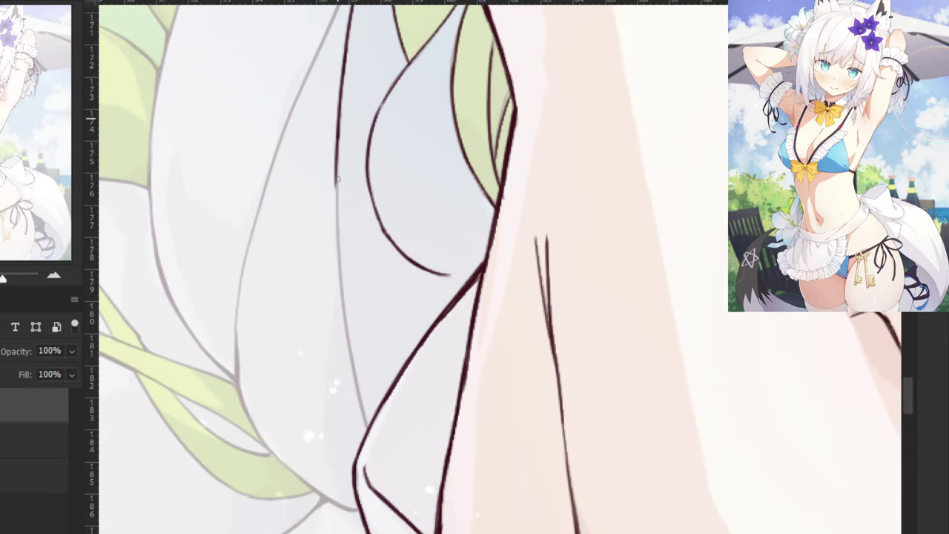
pyautogui.moveTo(340, 140); pyautogui.dragTo(340, 271)
pyautogui.moveTo(339, 174); pyautogui.dragTo(349, 355)
pyautogui.hotkey('ctrl', 'z')
pyautogui.moveTo(338, 188); pyautogui.dragTo(343, 340)
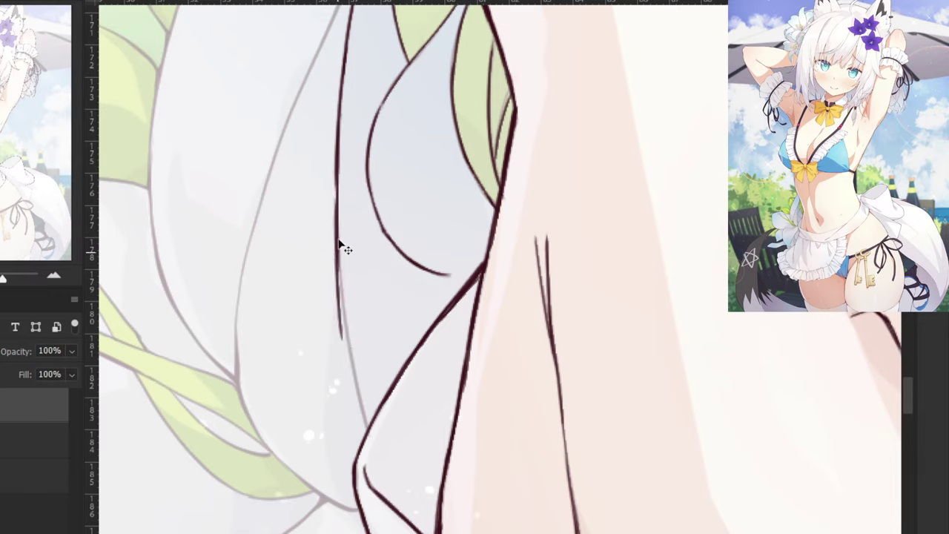
pyautogui.hotkey('ctrl', 'z')
# Extend the pointed petal's long outer edge down to the apron's waistband outline.
pyautogui.moveTo(338, 230); pyautogui.dragTo(352, 358)
pyautogui.moveTo(339, 264); pyautogui.dragTo(364, 409)
pyautogui.hotkey('ctrl', 'z')
pyautogui.moveTo(342, 299); pyautogui.dragTo(367, 426)
pyautogui.hotkey('ctrl', 'z')
pyautogui.hotkey('ctrl', 'z')
pyautogui.moveTo(347, 331); pyautogui.dragTo(366, 427)
pyautogui.moveTo(350, 334); pyautogui.dragTo(367, 428)
pyautogui.moveTo(362, 397); pyautogui.dragTo(370, 433)
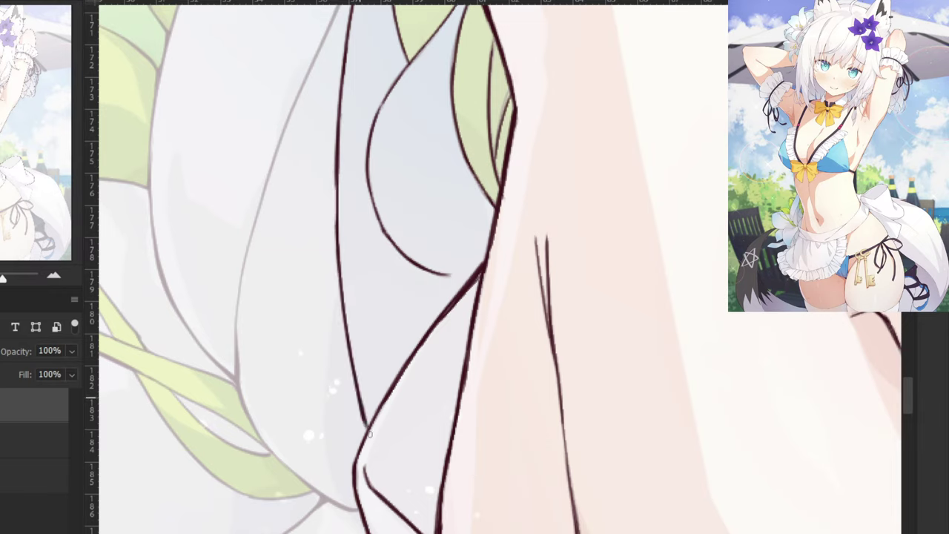
pyautogui.hotkey('ctrl', 'z')
pyautogui.moveTo(361, 396); pyautogui.dragTo(368, 428)
# Ink the upper end of the large blue petal's lower edge where it branches off below the pointed petal's tip.
pyautogui.hotkey('ctrl', '-')
pyautogui.hotkey('ctrl', '-')
pyautogui.hotkey('ctrl', '-')
pyautogui.moveTo(363, 98); pyautogui.dragTo(409, 168)
pyautogui.hotkey('ctrl', '+')
pyautogui.scroll(3, 408, 175)
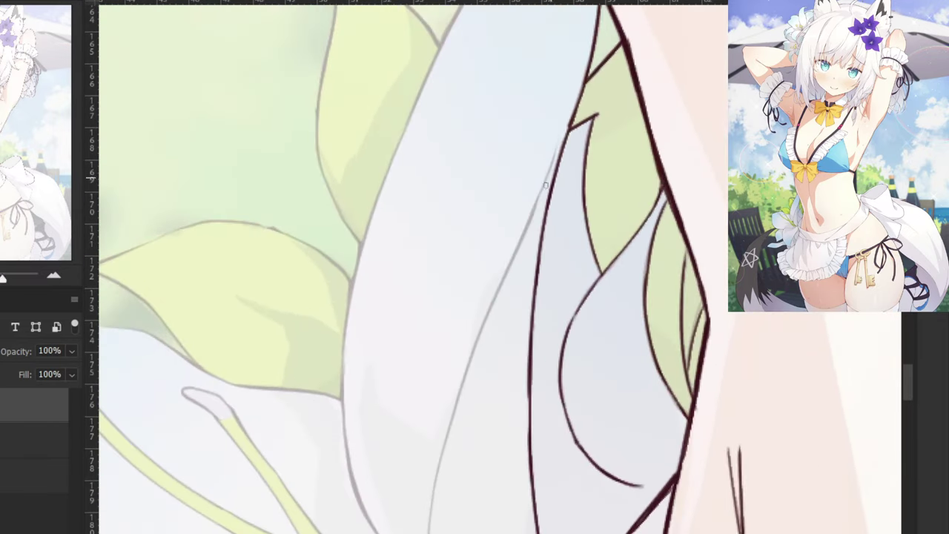
pyautogui.hotkey('ctrl', 'z')
pyautogui.moveTo(561, 133); pyautogui.dragTo(519, 238)
pyautogui.moveTo(538, 201); pyautogui.dragTo(499, 286)
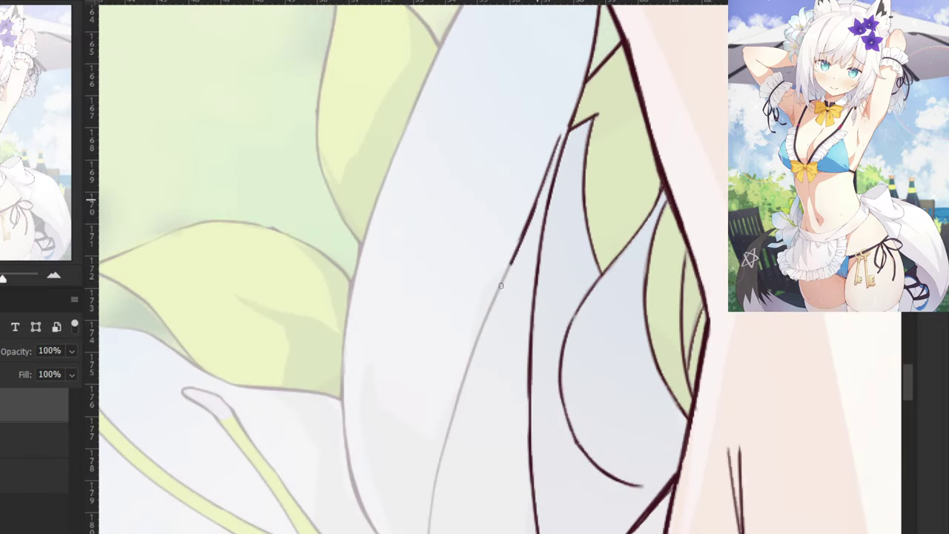
pyautogui.hotkey('ctrl', 'z')
pyautogui.moveTo(540, 196); pyautogui.dragTo(497, 293)
pyautogui.hotkey('ctrl', 'z')
pyautogui.hotkey('ctrl', 'z')
# Sample the dark line colour and rework the branching petal edge into a smooth curve through its upper half.
pyautogui.keyDown('alt'); pyautogui.click(530, 364); pyautogui.keyUp('alt')
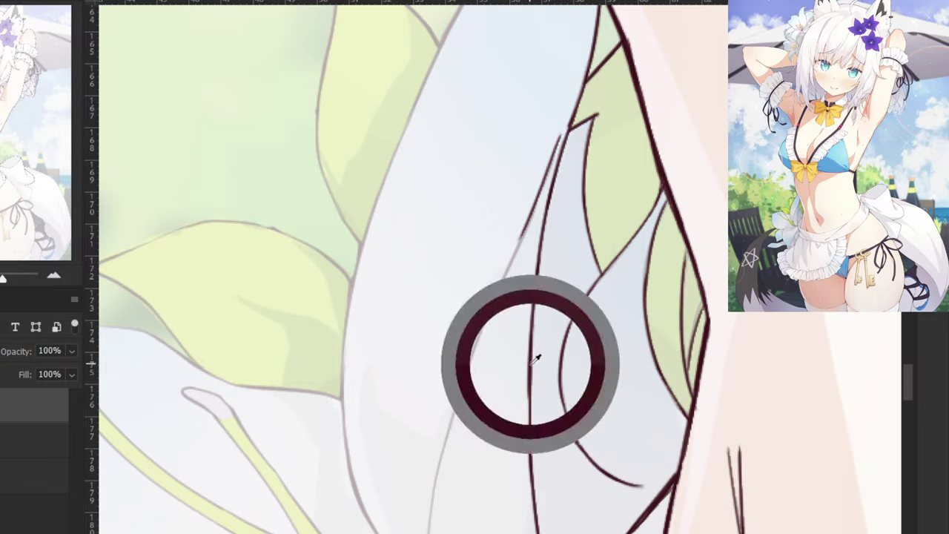
pyautogui.moveTo(536, 359); pyautogui.dragTo(695, 380)
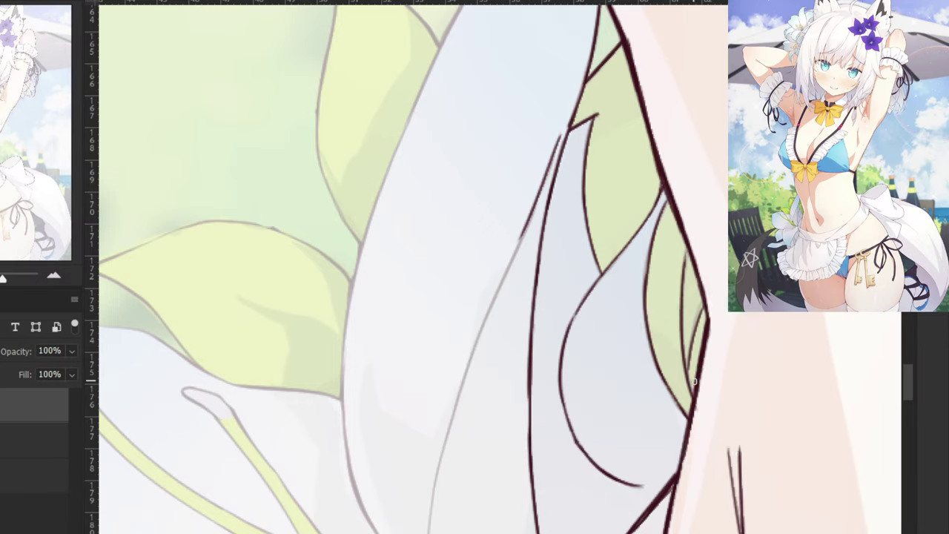
pyautogui.moveTo(515, 231); pyautogui.dragTo(471, 390)
pyautogui.hotkey('ctrl', 'z')
pyautogui.moveTo(536, 192); pyautogui.dragTo(501, 296)
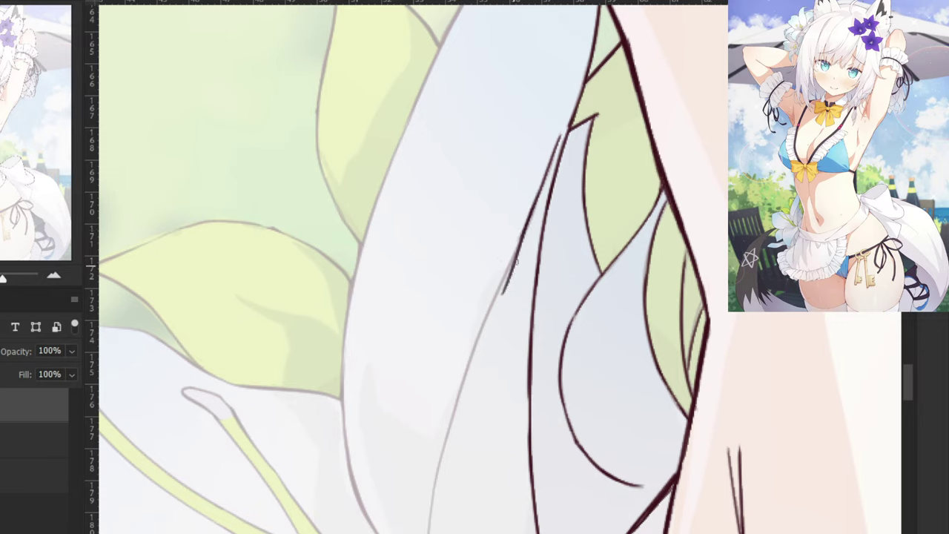
pyautogui.hotkey('ctrl', 'z')
pyautogui.press('e')
pyautogui.moveTo(520, 209); pyautogui.dragTo(512, 235)
pyautogui.press('b')
pyautogui.moveTo(545, 169)
pyautogui.mouseDown()
pyautogui.moveTo(506, 284)
pyautogui.moveTo(489, 302)
pyautogui.mouseUp()
pyautogui.hotkey('ctrl', 'z')
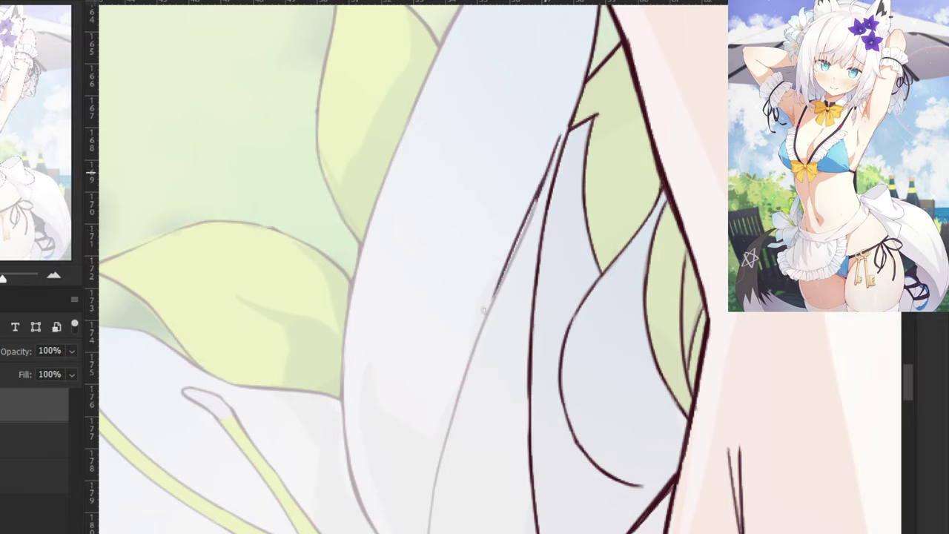
pyautogui.hotkey('ctrl', 'z')
pyautogui.moveTo(552, 160); pyautogui.dragTo(496, 298)
pyautogui.hotkey('ctrl', 'z')
pyautogui.moveTo(557, 140); pyautogui.dragTo(450, 397)
pyautogui.hotkey('ctrl', 'z')
# Continue the branching petal edge down through its middle section with a smooth stroke.
pyautogui.moveTo(505, 277)
pyautogui.mouseDown()
pyautogui.moveTo(453, 404)
pyautogui.moveTo(405, 267)
pyautogui.moveTo(359, 195)
pyautogui.mouseUp()
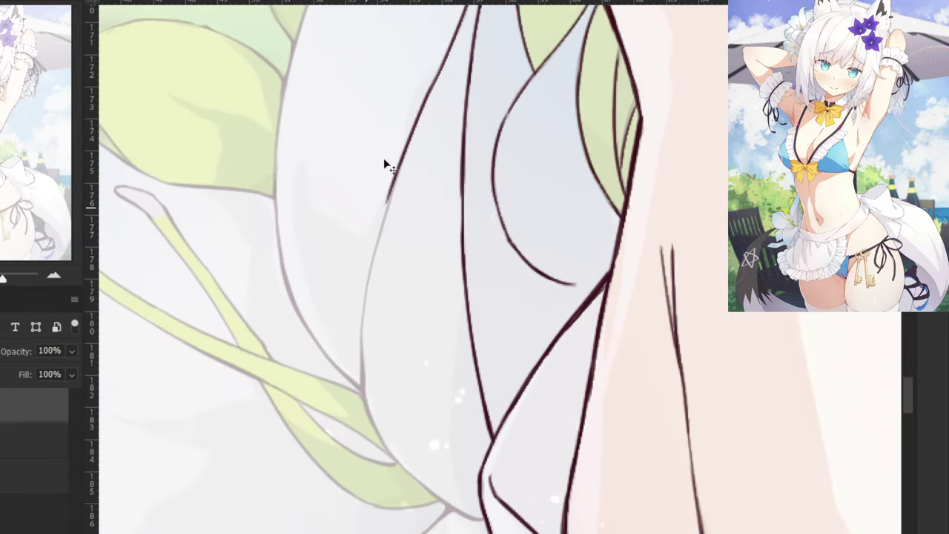
pyautogui.hotkey('ctrl', 'z')
pyautogui.hotkey('ctrl', 'z')
pyautogui.moveTo(441, 68); pyautogui.dragTo(373, 262)
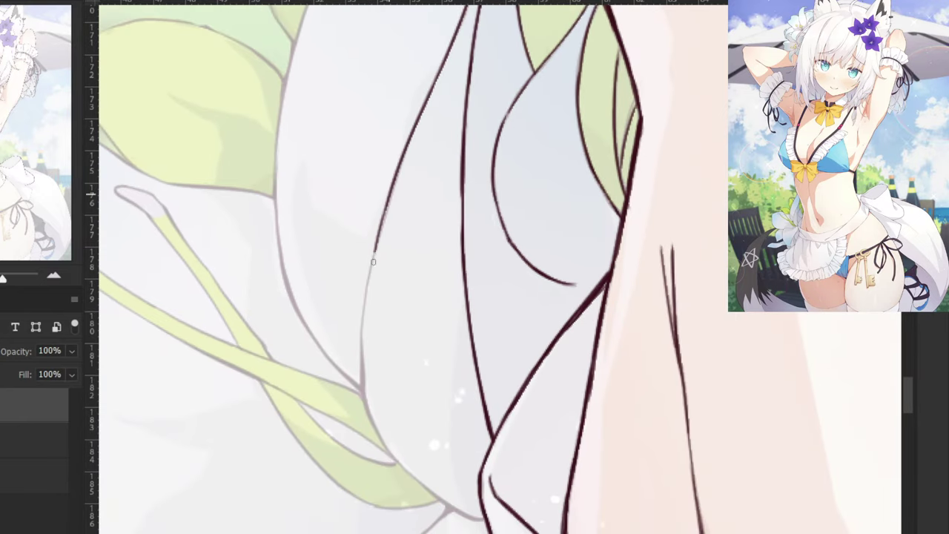
pyautogui.hotkey('ctrl', 'z')
# Rework the branching petal edge and extend it down to where the yellow-green stamens meet it.
pyautogui.moveTo(390, 192); pyautogui.dragTo(361, 313)
pyautogui.hotkey('ctrl', 'z')
pyautogui.moveTo(381, 227); pyautogui.dragTo(359, 355)
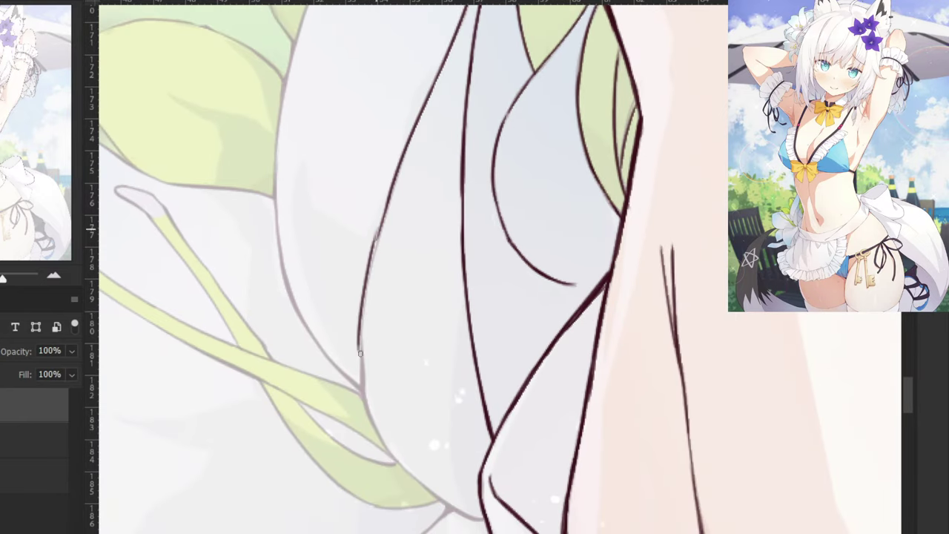
pyautogui.hotkey('ctrl', 'z')
pyautogui.moveTo(389, 209)
pyautogui.mouseDown()
pyautogui.moveTo(357, 359)
pyautogui.moveTo(365, 308)
pyautogui.moveTo(365, 394)
pyautogui.mouseUp()
pyautogui.hotkey('ctrl', 'z')
pyautogui.hotkey('ctrl', 'z')
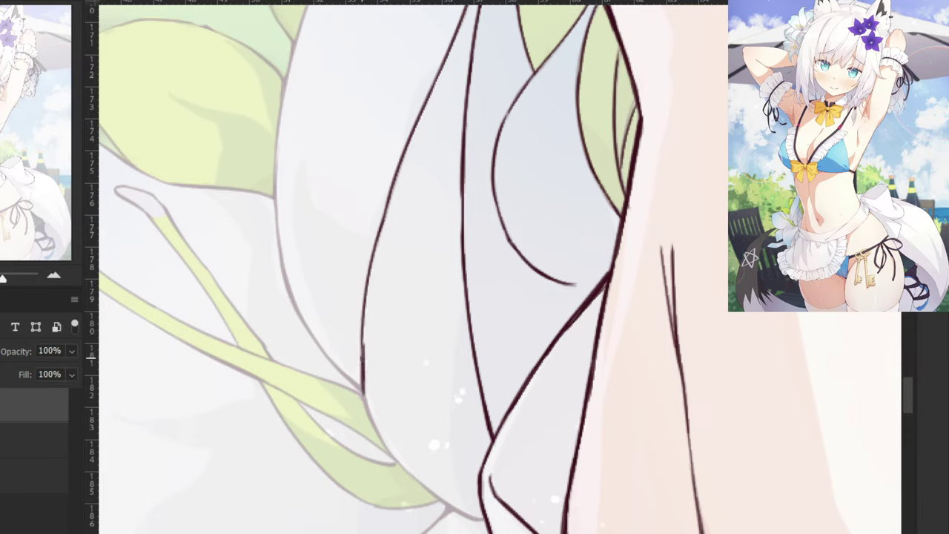
pyautogui.hotkey('ctrl', 'z')
# Ink the branching petal's lower curve past the stamen bases to the flower's centre at the waistband.
pyautogui.moveTo(361, 352)
pyautogui.mouseDown()
pyautogui.moveTo(365, 395)
pyautogui.moveTo(351, 389)
pyautogui.moveTo(373, 426)
pyautogui.mouseUp()
pyautogui.moveTo(364, 391)
pyautogui.mouseDown()
pyautogui.moveTo(388, 453)
pyautogui.moveTo(435, 502)
pyautogui.mouseUp()
pyautogui.hotkey('ctrl', 'z')
pyautogui.moveTo(379, 435)
pyautogui.mouseDown()
pyautogui.moveTo(446, 509)
pyautogui.moveTo(473, 521)
pyautogui.mouseUp()
pyautogui.hotkey('ctrl', 'z')
pyautogui.moveTo(420, 482); pyautogui.dragTo(475, 519)
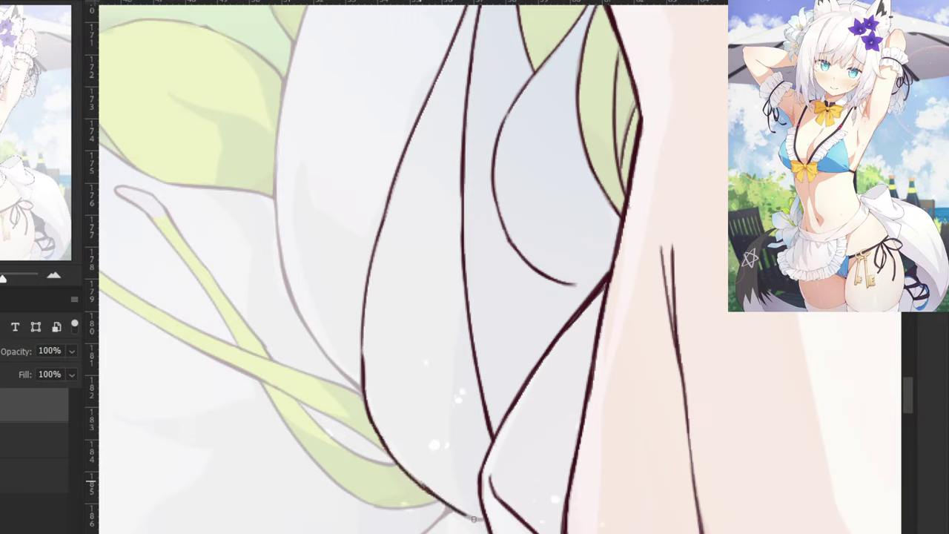
pyautogui.hotkey('ctrl', 'z')
pyautogui.moveTo(431, 492); pyautogui.dragTo(467, 516)
pyautogui.hotkey('ctrl', 'z')
pyautogui.moveTo(429, 492); pyautogui.dragTo(483, 519)
# Ink the short top end of the large blue petal's outer edge where it emerges from behind the waist outline.
pyautogui.hotkey('ctrl', '-')
pyautogui.hotkey('ctrl', '-')
pyautogui.hotkey('ctrl', '-')
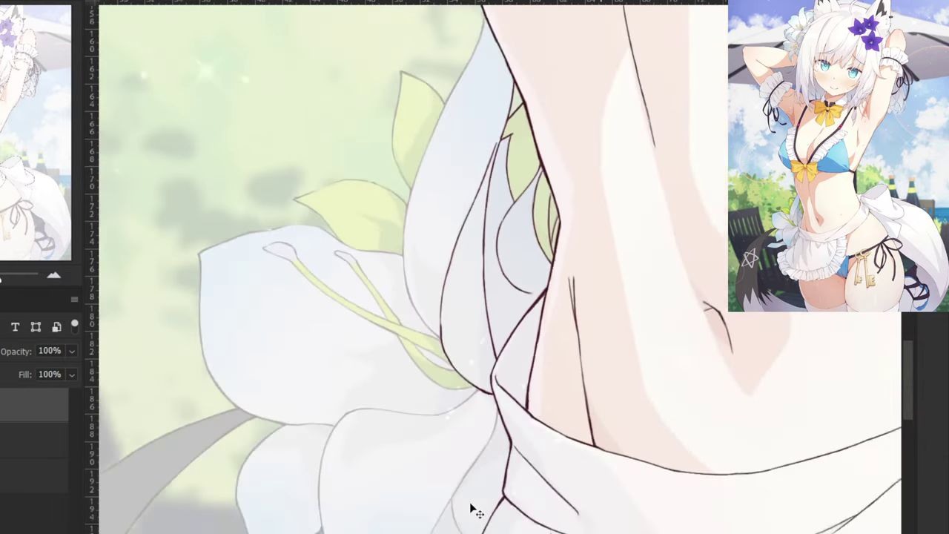
pyautogui.moveTo(205, 131); pyautogui.dragTo(198, 263)
pyautogui.hotkey('ctrl', '+')
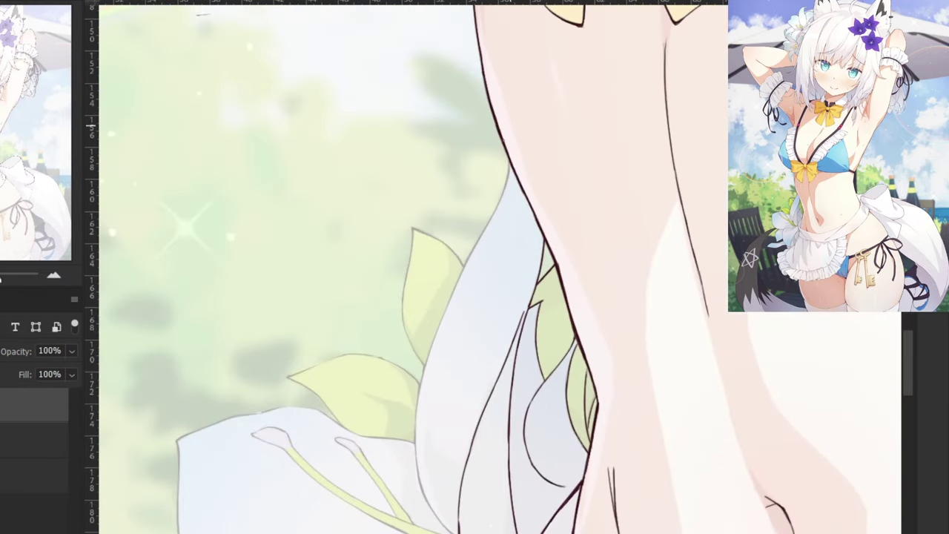
pyautogui.moveTo(396, 271); pyautogui.dragTo(441, 196)
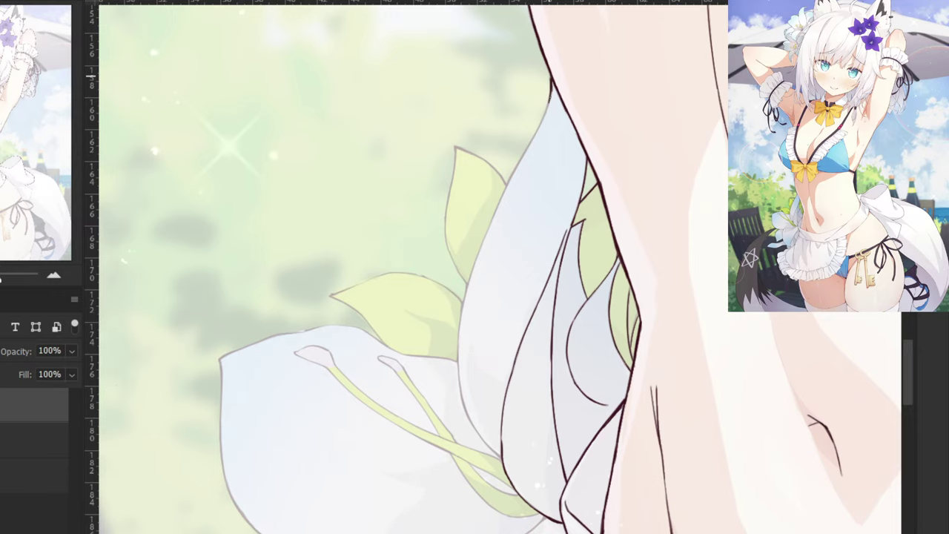
pyautogui.hotkey('ctrl', '+')
pyautogui.moveTo(500, 74)
pyautogui.mouseDown()
pyautogui.moveTo(507, 109)
pyautogui.moveTo(471, 450)
pyautogui.mouseUp()
pyautogui.moveTo(569, 222); pyautogui.dragTo(565, 267)
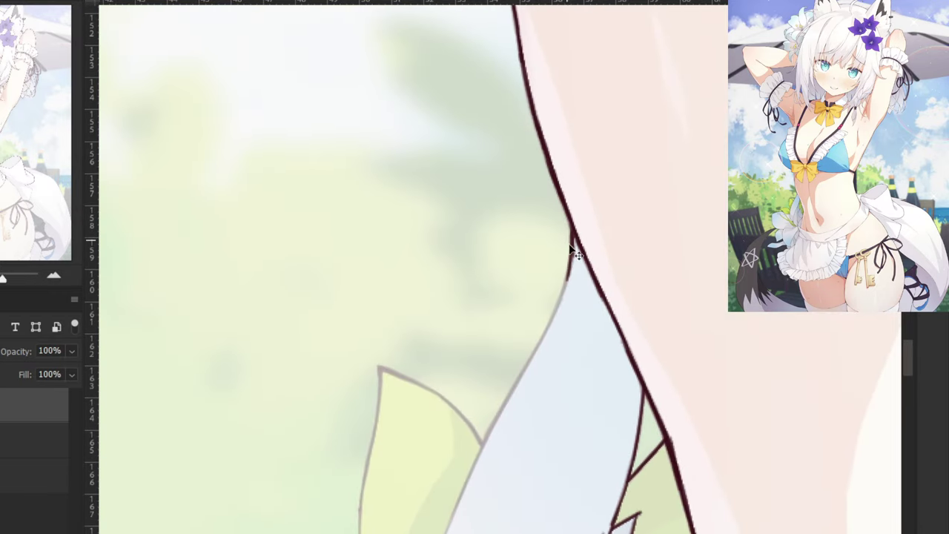
# Try to extend the large blue petal's outer edge downward from its top end.
pyautogui.moveTo(569, 218)
pyautogui.mouseDown()
pyautogui.moveTo(567, 275)
pyautogui.moveTo(539, 344)
pyautogui.mouseUp()
pyautogui.hotkey('ctrl', 'z')
pyautogui.hotkey('ctrl', '-')
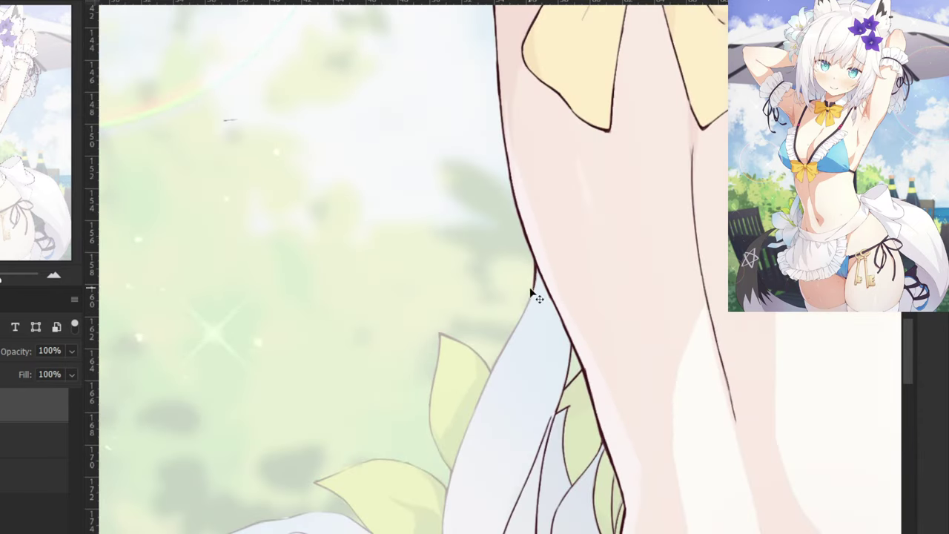
pyautogui.moveTo(536, 281); pyautogui.dragTo(508, 342)
pyautogui.hotkey('ctrl', 'z')
pyautogui.hotkey('ctrl', 'z')
pyautogui.moveTo(535, 281); pyautogui.dragTo(511, 338)
pyautogui.hotkey('ctrl', 'z')
pyautogui.hotkey('ctrl', '+')
pyautogui.moveTo(560, 303); pyautogui.dragTo(515, 385)
pyautogui.hotkey('ctrl', 'z')
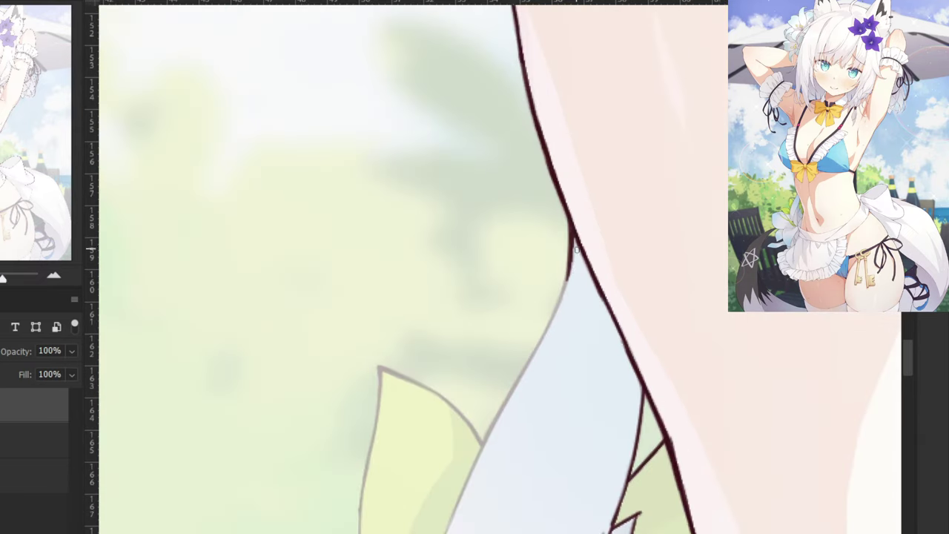
# Ink the upper part of the large petal's outer edge from the waist outline down to the upright leaf.
pyautogui.moveTo(571, 250); pyautogui.dragTo(500, 406)
pyautogui.hotkey('ctrl', 'z')
pyautogui.moveTo(570, 231); pyautogui.dragTo(503, 406)
pyautogui.hotkey('ctrl', 'z')
pyautogui.moveTo(567, 284); pyautogui.dragTo(523, 377)
pyautogui.hotkey('ctrl', 'z')
pyautogui.moveTo(571, 256); pyautogui.dragTo(528, 373)
pyautogui.hotkey('ctrl', 'z')
pyautogui.moveTo(569, 278); pyautogui.dragTo(515, 387)
pyautogui.hotkey('ctrl', 'z')
pyautogui.hotkey('ctrl', 'z')
pyautogui.hotkey('ctrl', 'z')
pyautogui.moveTo(571, 257)
pyautogui.mouseDown()
pyautogui.moveTo(470, 468)
pyautogui.moveTo(441, 224)
pyautogui.moveTo(420, 309)
pyautogui.mouseUp()
pyautogui.hotkey('ctrl', 'z')
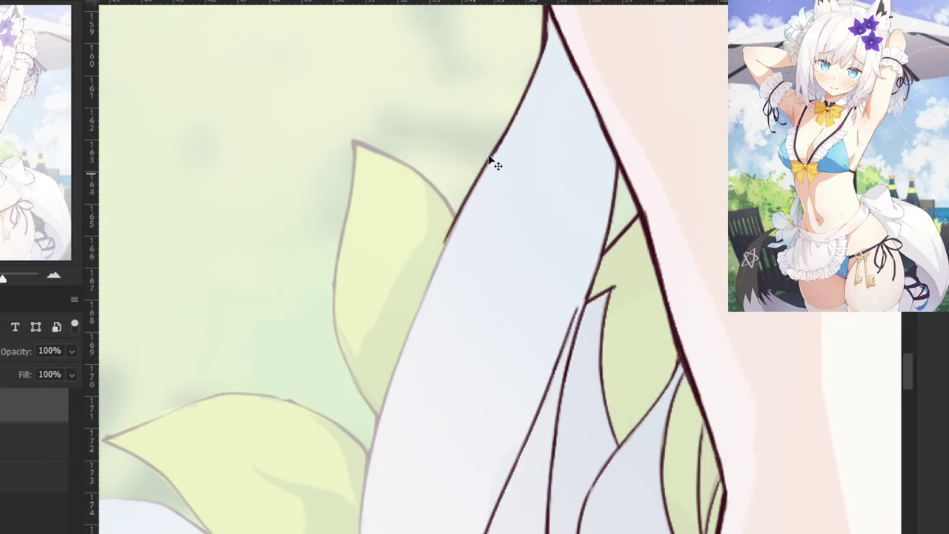
# Extend the large petal's outer edge past the upright leaf down to the wide leaf below it.
pyautogui.hotkey('ctrl', 'z')
pyautogui.moveTo(498, 149); pyautogui.dragTo(422, 296)
pyautogui.hotkey('ctrl', 'z')
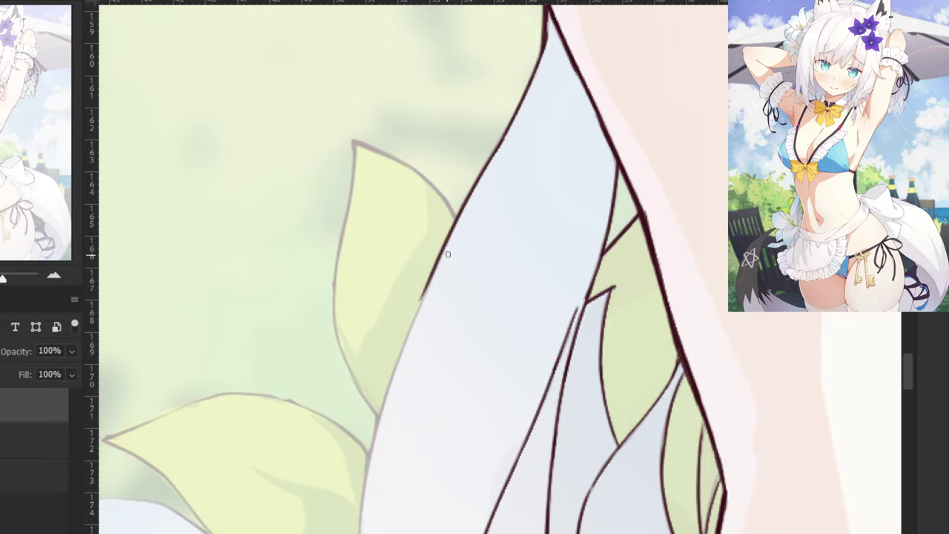
pyautogui.moveTo(448, 254)
pyautogui.mouseDown()
pyautogui.moveTo(383, 412)
pyautogui.moveTo(393, 255)
pyautogui.mouseUp()
pyautogui.hotkey('ctrl', 'z')
pyautogui.moveTo(406, 206); pyautogui.dragTo(369, 355)
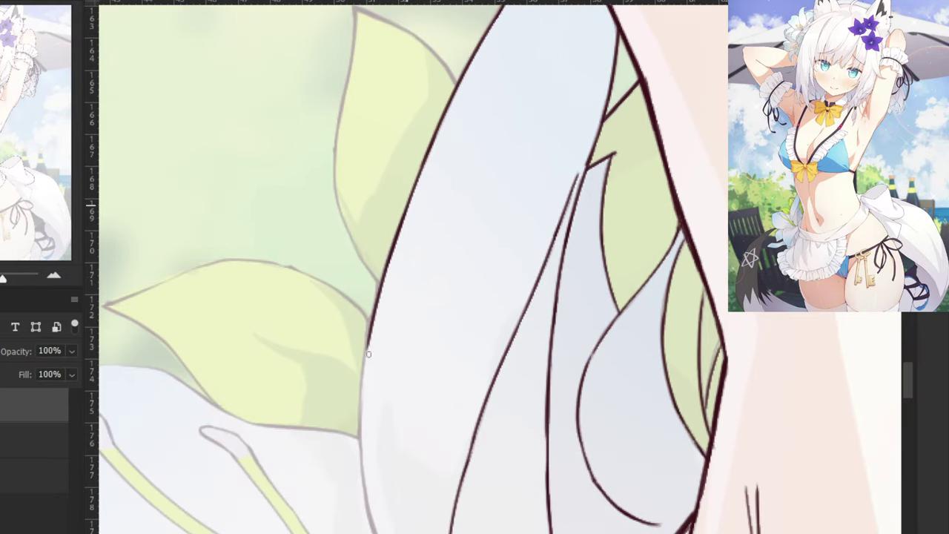
# Continue the large petal's outer edge along the base of the wide leaf.
pyautogui.scroll(-4, 359, 368)
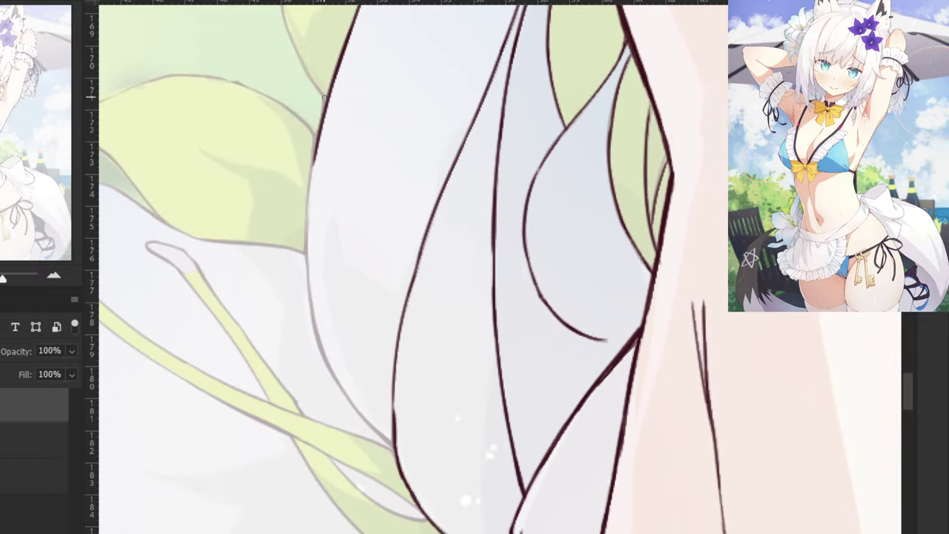
pyautogui.hotkey('ctrl', 'z')
pyautogui.moveTo(320, 114); pyautogui.dragTo(308, 215)
pyautogui.hotkey('ctrl', 'z')
pyautogui.moveTo(317, 139); pyautogui.dragTo(311, 272)
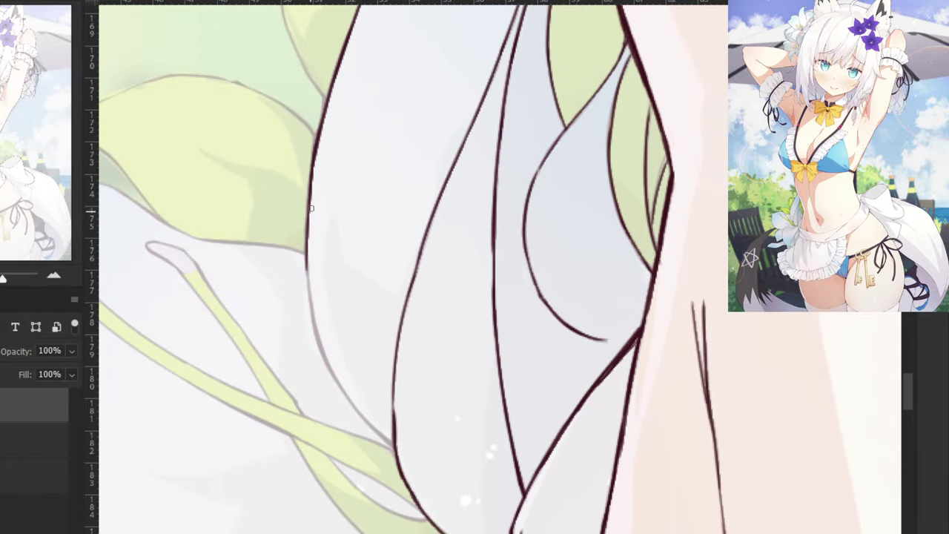
# Ink the large petal's lower outer curve from the wide leaf's base toward the stamens.
pyautogui.moveTo(308, 220); pyautogui.dragTo(316, 325)
pyautogui.hotkey('ctrl', 'z')
pyautogui.moveTo(308, 256); pyautogui.dragTo(318, 334)
pyautogui.moveTo(306, 283); pyautogui.dragTo(338, 392)
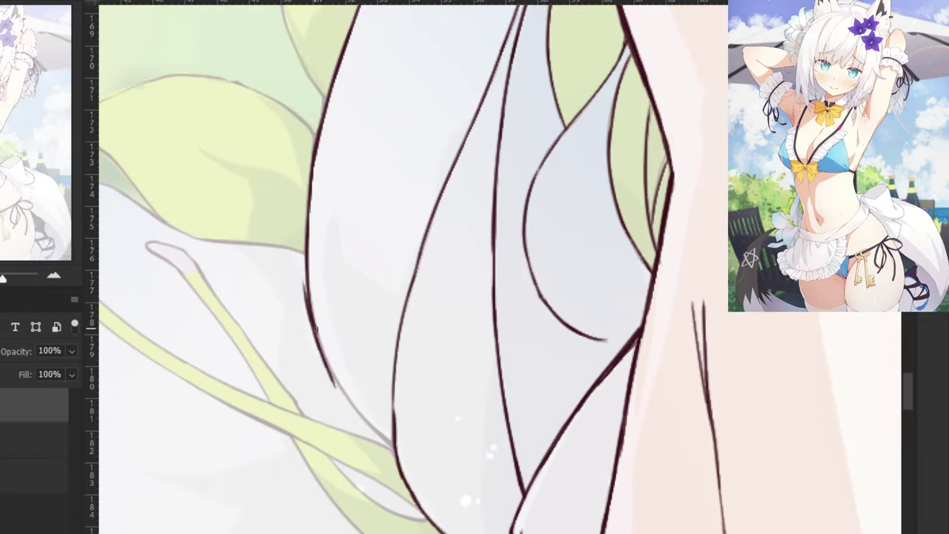
pyautogui.hotkey('ctrl', 'z')
pyautogui.moveTo(311, 310)
pyautogui.mouseDown()
pyautogui.moveTo(335, 381)
pyautogui.moveTo(378, 377)
pyautogui.mouseUp()
pyautogui.hotkey('ctrl', 'z')
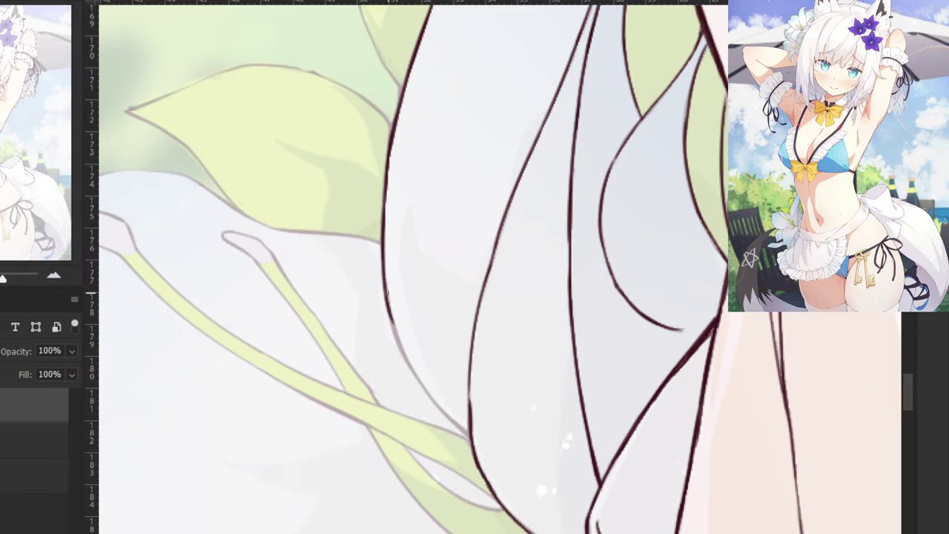
pyautogui.hotkey('ctrl', 'z')
pyautogui.moveTo(387, 299); pyautogui.dragTo(413, 373)
pyautogui.hotkey('ctrl', 'z')
pyautogui.moveTo(390, 317); pyautogui.dragTo(433, 402)
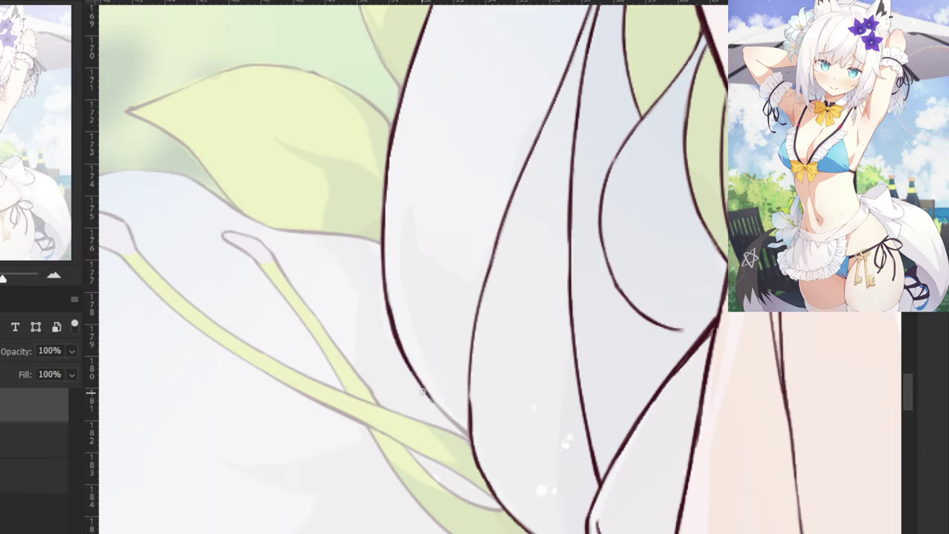
# Close the large petal's lower end by joining its outer edge to the neighbouring petal outline at the stamens.
pyautogui.moveTo(406, 363); pyautogui.dragTo(467, 442)
pyautogui.hotkey('ctrl', 'z')
pyautogui.hotkey('ctrl', 'z')
pyautogui.moveTo(426, 393); pyautogui.dragTo(479, 449)
pyautogui.hotkey('ctrl', 'z')
pyautogui.hotkey('ctrl', 'z')
pyautogui.hotkey('ctrl', 'z')
pyautogui.moveTo(434, 404); pyautogui.dragTo(471, 439)
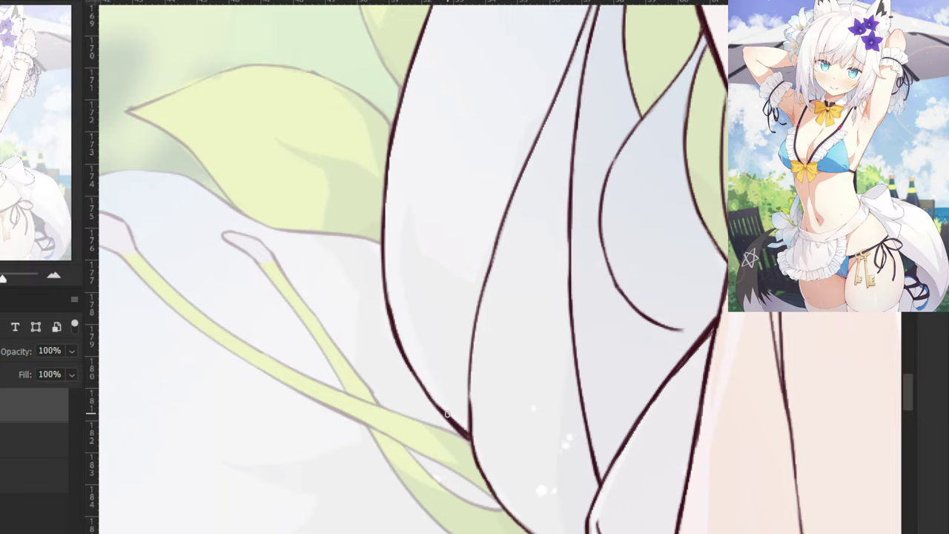
pyautogui.hotkey('ctrl', 'z')
pyautogui.hotkey('ctrl', 'z')
pyautogui.moveTo(436, 402); pyautogui.dragTo(469, 438)
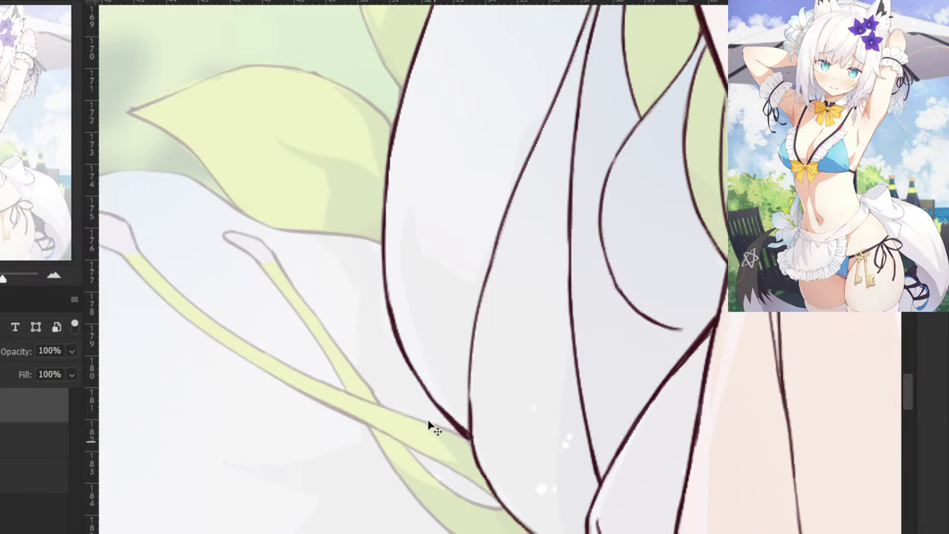
# Ink the start of the upright leaf's upper edge from its pointed tip.
pyautogui.hotkey('ctrl', '-')
pyautogui.hotkey('ctrl', '+')
pyautogui.hotkey('ctrl', '+')
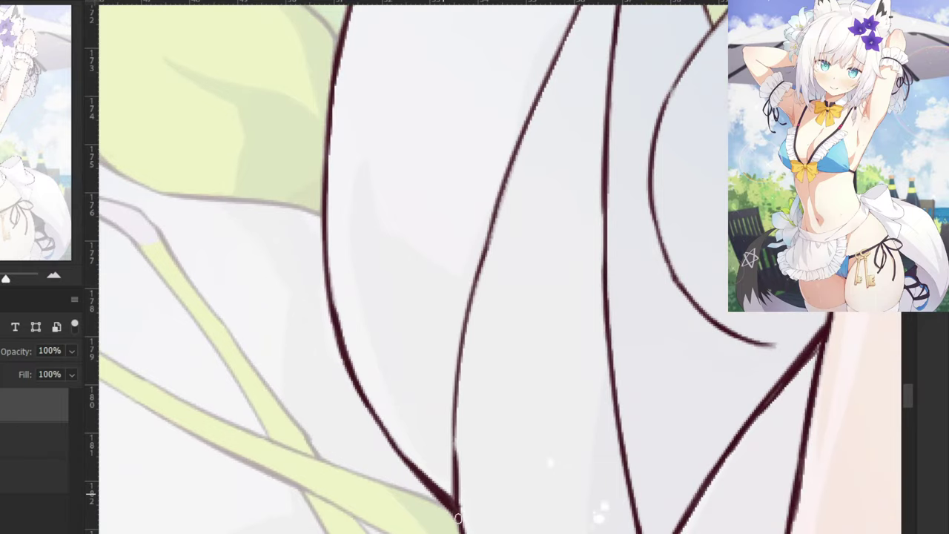
pyautogui.scroll(-4, 419, 488)
pyautogui.moveTo(430, 186); pyautogui.dragTo(436, 280)
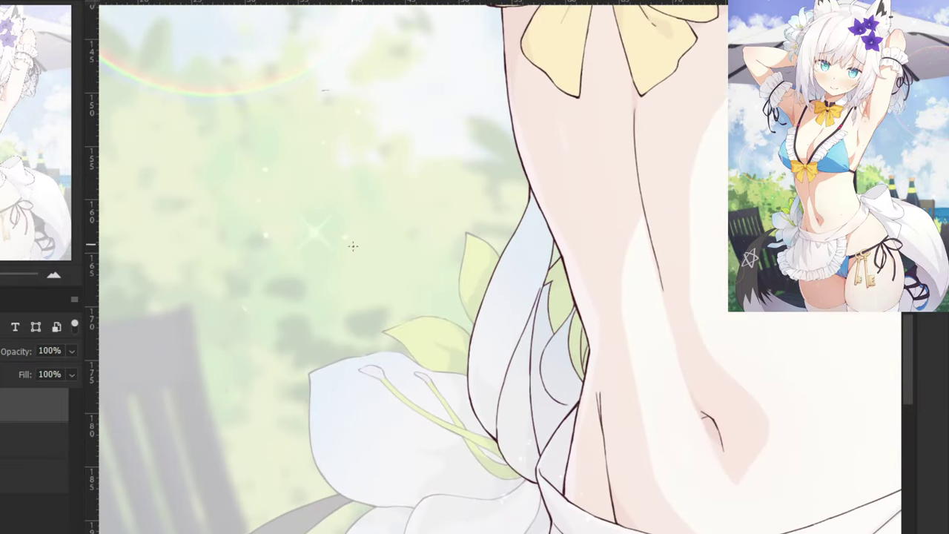
pyautogui.scroll(5, 383, 257)
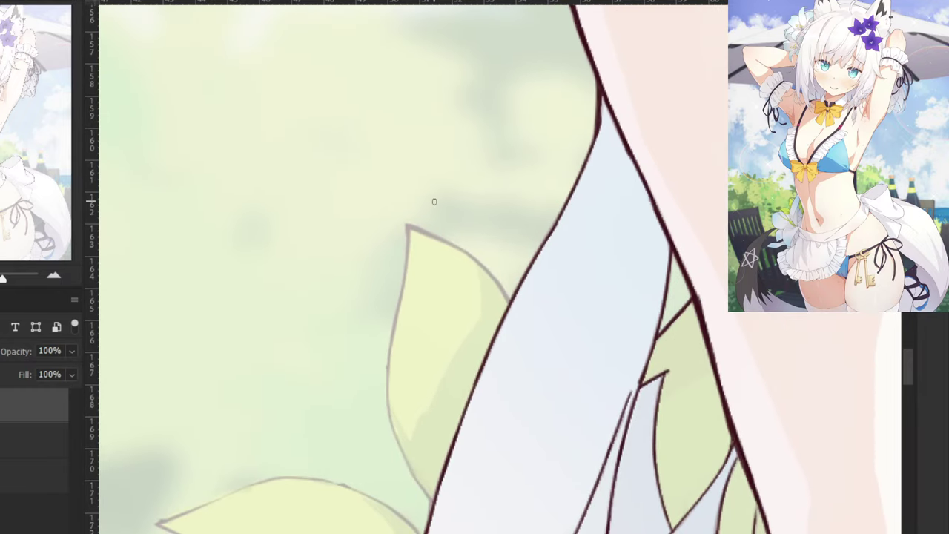
pyautogui.moveTo(406, 226); pyautogui.dragTo(486, 268)
pyautogui.hotkey('ctrl', 'z')
pyautogui.moveTo(406, 225)
pyautogui.mouseDown()
pyautogui.moveTo(486, 268)
pyautogui.moveTo(480, 260)
pyautogui.moveTo(504, 295)
pyautogui.mouseUp()
pyautogui.hotkey('ctrl', 'z')
pyautogui.hotkey('ctrl', 'z')
# Extend the upright leaf's upper edge until it meets the large petal's outline.
pyautogui.moveTo(465, 252); pyautogui.dragTo(513, 307)
pyautogui.hotkey('ctrl', 'z')
pyautogui.hotkey('ctrl', 'z')
pyautogui.moveTo(468, 253); pyautogui.dragTo(513, 306)
pyautogui.hotkey('ctrl', 'z')
pyautogui.moveTo(500, 282); pyautogui.dragTo(509, 303)
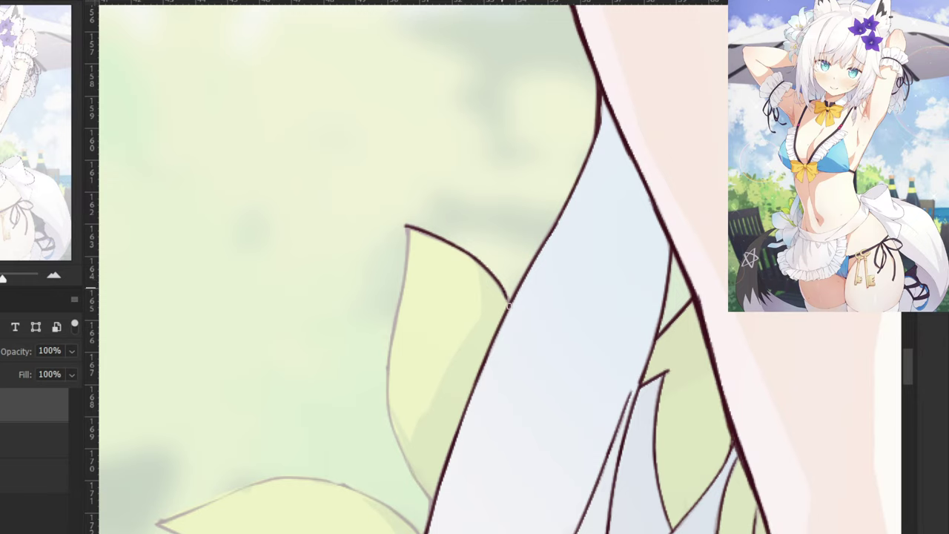
# Ink the upright leaf's outer side from its tip down to the middle.
pyautogui.hotkey('ctrl', 'z')
pyautogui.moveTo(407, 229); pyautogui.dragTo(398, 301)
pyautogui.hotkey('ctrl', 'z')
pyautogui.hotkey('ctrl', 'z')
pyautogui.moveTo(406, 227); pyautogui.dragTo(385, 389)
# Erase the rough part of the upright leaf's outer side and redraw it down past the widest point.
pyautogui.press('e')
pyautogui.moveTo(396, 333); pyautogui.dragTo(394, 407)
pyautogui.press('b')
pyautogui.moveTo(399, 302)
pyautogui.mouseDown()
pyautogui.moveTo(388, 425)
pyautogui.moveTo(384, 413)
pyautogui.mouseUp()
pyautogui.hotkey('ctrl', 'z')
pyautogui.press('e')
pyautogui.press('b')
pyautogui.hotkey('ctrl', 'z')
pyautogui.moveTo(388, 365); pyautogui.dragTo(393, 439)
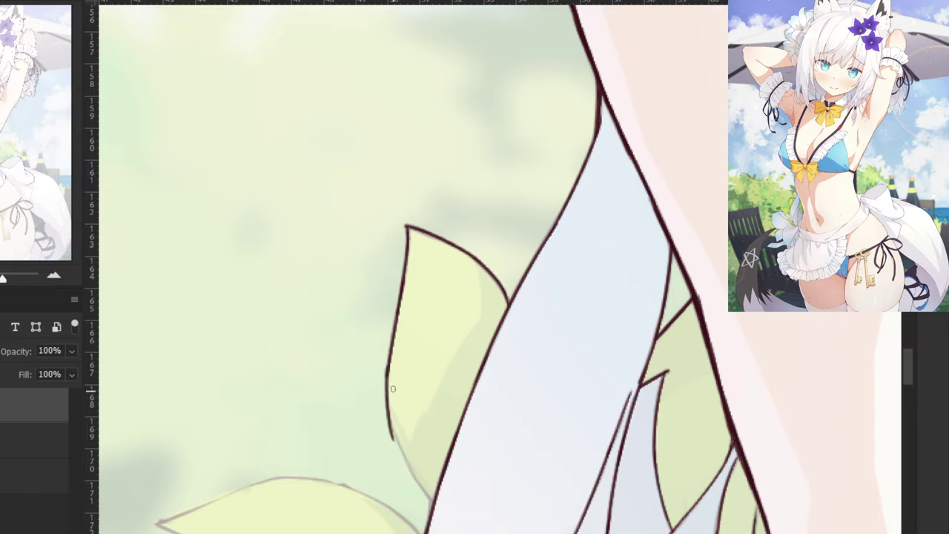
# Clean up the line at the upright leaf's lower bend and redraw that short section.
pyautogui.press('e')
pyautogui.moveTo(383, 386)
pyautogui.mouseDown()
pyautogui.moveTo(390, 432)
pyautogui.moveTo(396, 408)
pyautogui.mouseUp()
pyautogui.press('b')
pyautogui.hotkey('ctrl', 'z')
pyautogui.moveTo(389, 363); pyautogui.dragTo(391, 424)
pyautogui.hotkey('ctrl', 'z')
pyautogui.hotkey('ctrl', 'z')
pyautogui.moveTo(388, 357); pyautogui.dragTo(390, 420)
pyautogui.hotkey('ctrl', 'z')
pyautogui.moveTo(389, 358); pyautogui.dragTo(391, 426)
# Complete the upright leaf's outer side from the bend down to the large petal's edge.
pyautogui.moveTo(387, 390); pyautogui.dragTo(398, 454)
pyautogui.hotkey('ctrl', 'z')
pyautogui.hotkey('ctrl', 'z')
pyautogui.moveTo(388, 360)
pyautogui.mouseDown()
pyautogui.moveTo(391, 420)
pyautogui.moveTo(388, 372)
pyautogui.mouseUp()
pyautogui.hotkey('ctrl', 'z')
pyautogui.hotkey('ctrl', 'z')
pyautogui.moveTo(389, 412); pyautogui.dragTo(434, 506)
pyautogui.hotkey('ctrl', 'z')
pyautogui.moveTo(412, 475); pyautogui.dragTo(430, 504)
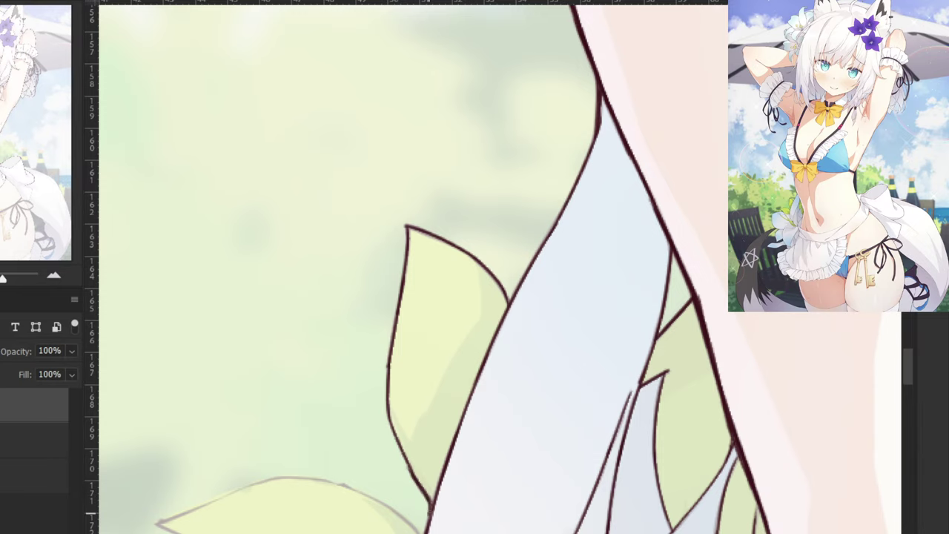
# Ink the inner half of the wide leaf's upper edge, from the small notch toward the large petal.
pyautogui.moveTo(375, 484); pyautogui.dragTo(383, 464)
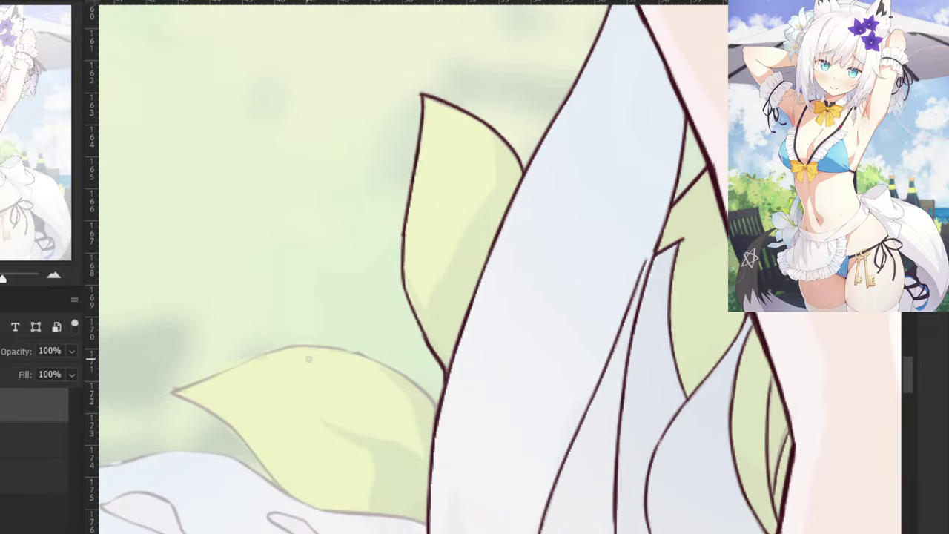
pyautogui.moveTo(296, 347); pyautogui.dragTo(394, 374)
pyautogui.hotkey('ctrl', 'z')
pyautogui.moveTo(339, 350); pyautogui.dragTo(422, 387)
pyautogui.hotkey('ctrl', 'z')
pyautogui.moveTo(372, 362); pyautogui.dragTo(433, 402)
pyautogui.hotkey('ctrl', 'z')
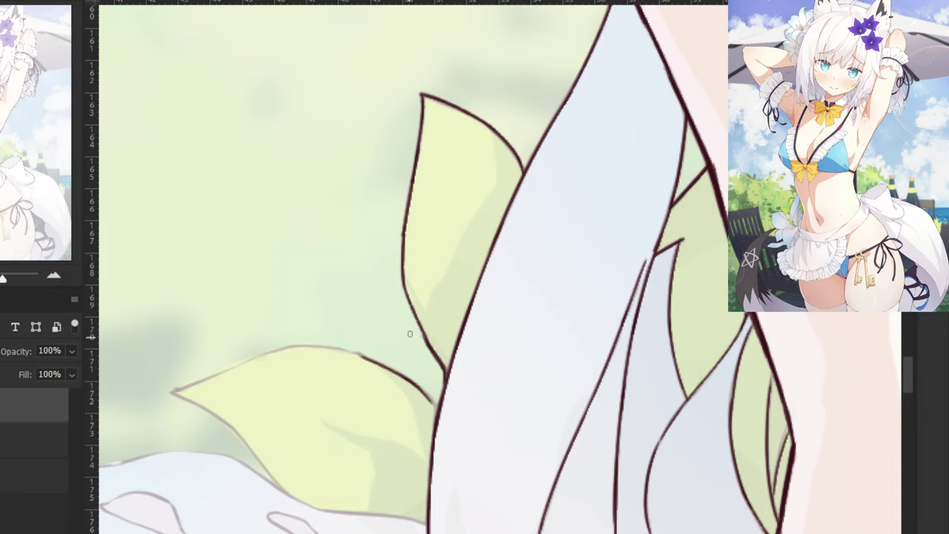
# Join the inner end of the wide leaf's upper edge to the large petal's outline.
pyautogui.hotkey('ctrl', '+')
pyautogui.moveTo(381, 433); pyautogui.dragTo(403, 466)
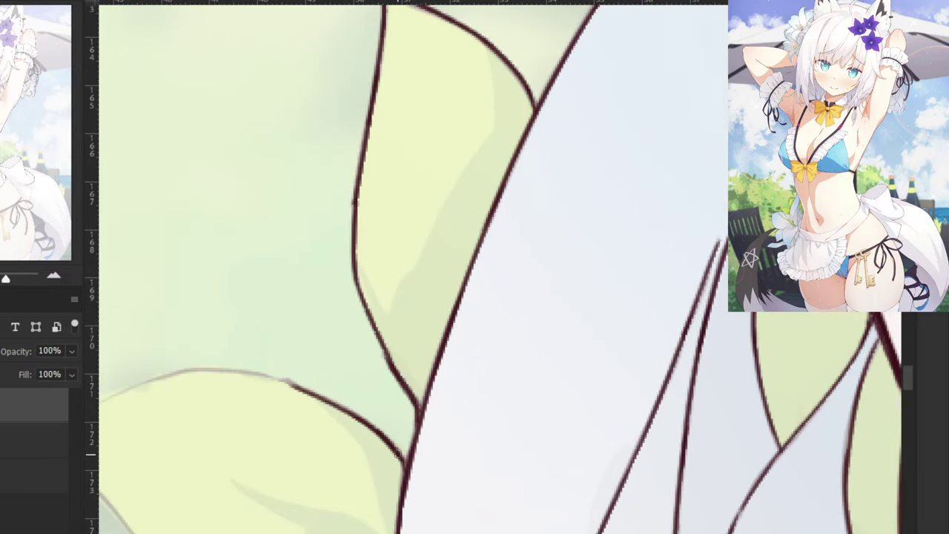
pyautogui.moveTo(190, 385); pyautogui.dragTo(345, 373)
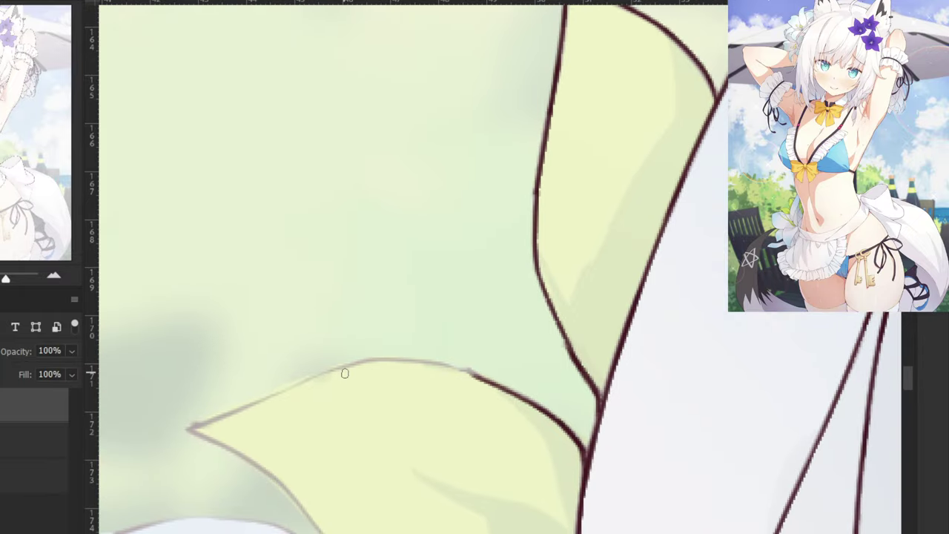
# Ink the outer part of the wide leaf's lower edge, starting at its pointed tip.
pyautogui.moveTo(249, 515); pyautogui.dragTo(360, 385)
pyautogui.moveTo(300, 299); pyautogui.dragTo(384, 350)
pyautogui.moveTo(329, 308); pyautogui.dragTo(401, 364)
pyautogui.moveTo(364, 328); pyautogui.dragTo(437, 408)
pyautogui.hotkey('ctrl', 'z')
pyautogui.hotkey('ctrl', 'z')
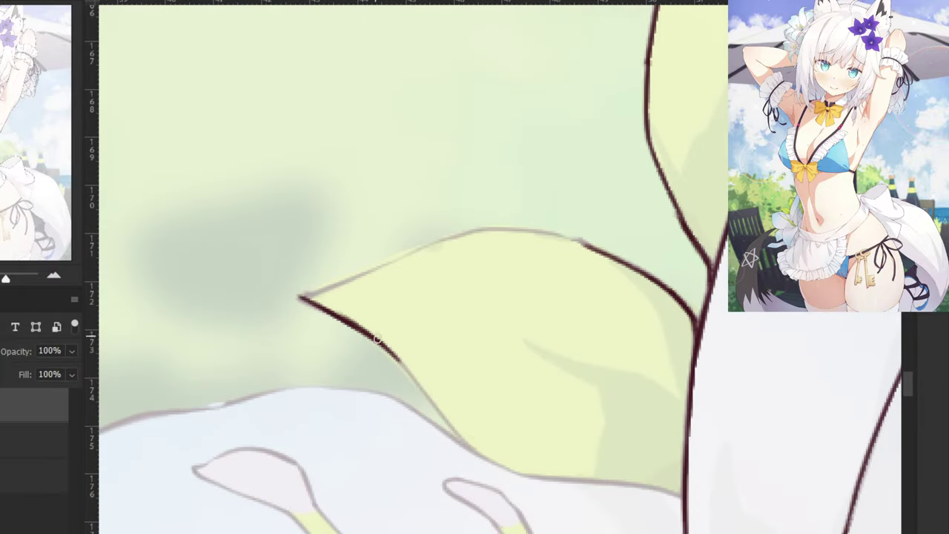
pyautogui.moveTo(375, 338); pyautogui.dragTo(401, 367)
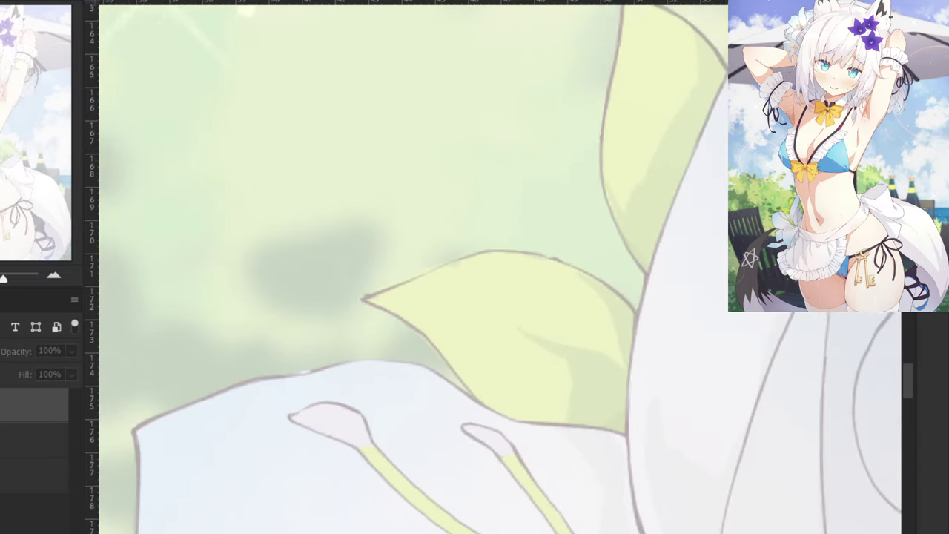
# Erase the rough section of the wide leaf's lower edge and redraw it from near the tip down to the pale petal's edge.
pyautogui.hotkey('ctrl', '+')
pyautogui.hotkey('ctrl', '+')
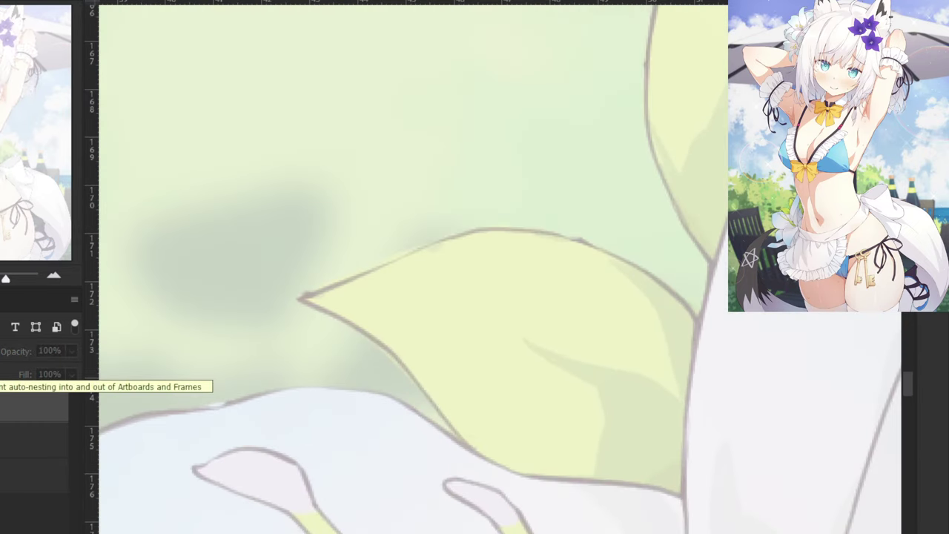
pyautogui.click(696, 330)
pyautogui.click(358, 325)
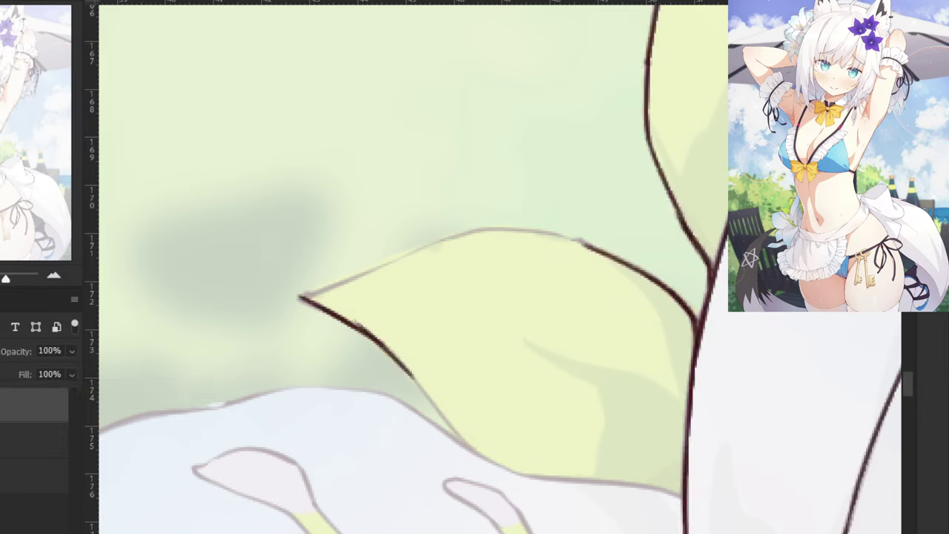
pyautogui.press('e')
pyautogui.moveTo(360, 331); pyautogui.dragTo(417, 380)
pyautogui.press('b')
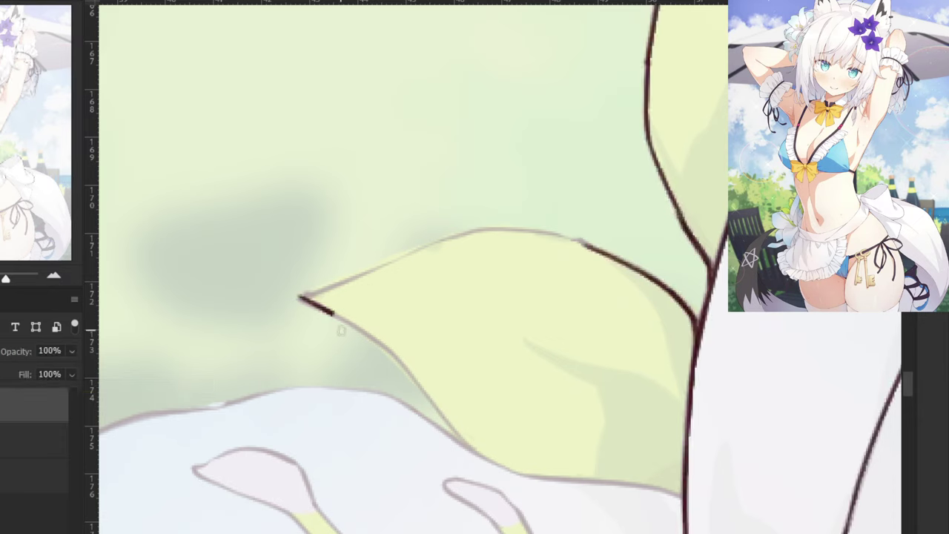
pyautogui.moveTo(326, 309); pyautogui.dragTo(405, 370)
pyautogui.moveTo(356, 328); pyautogui.dragTo(471, 448)
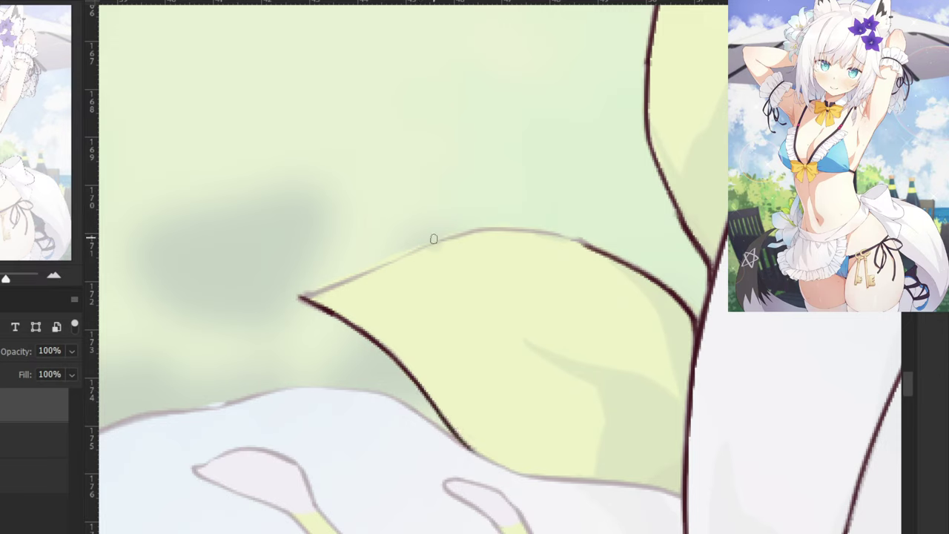
pyautogui.moveTo(433, 240); pyautogui.dragTo(318, 294)
pyautogui.hotkey('ctrl', 'z')
# Restore the reference illustration to full opacity and examine the waist flower's leaves and petals against the whole figure.
pyautogui.click(5, 439)
pyautogui.moveTo(56, 367); pyautogui.dragTo(100, 377)
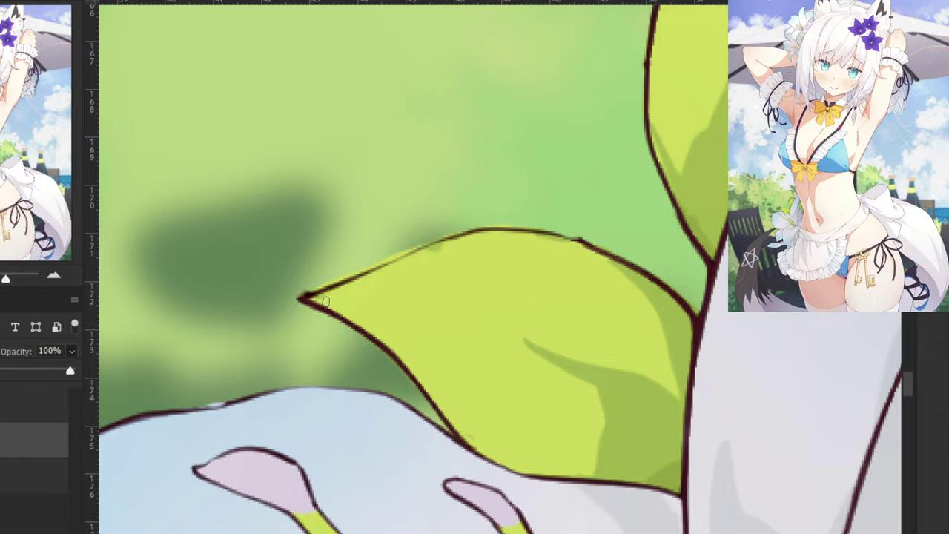
pyautogui.hotkey('ctrl', '-')
pyautogui.hotkey('ctrl', '-')
pyautogui.hotkey('ctrl', '-')
pyautogui.hotkey('ctrl', '-')
pyautogui.hotkey('ctrl', '-')
pyautogui.hotkey('ctrl', '-')
pyautogui.hotkey('ctrl', '-')
pyautogui.hotkey('ctrl', '-')
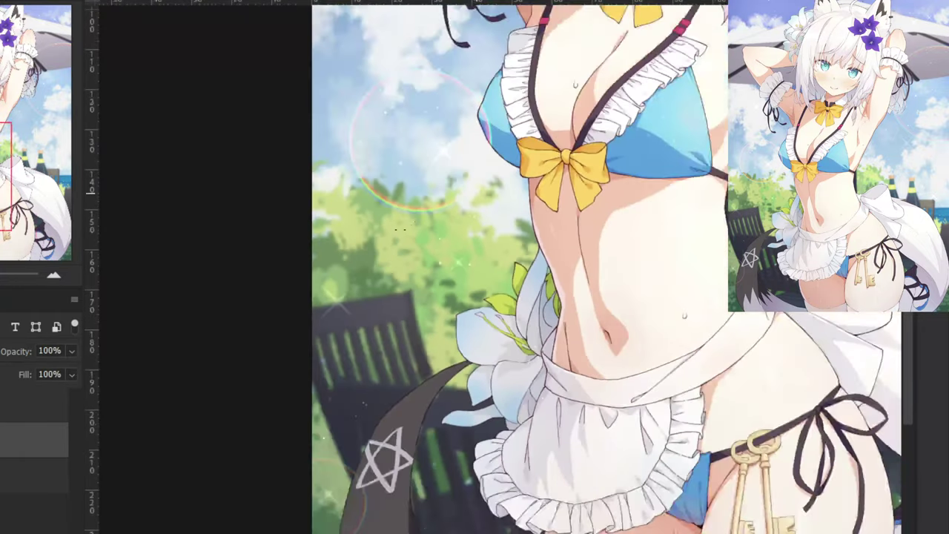
pyautogui.moveTo(465, 162); pyautogui.dragTo(396, 132)
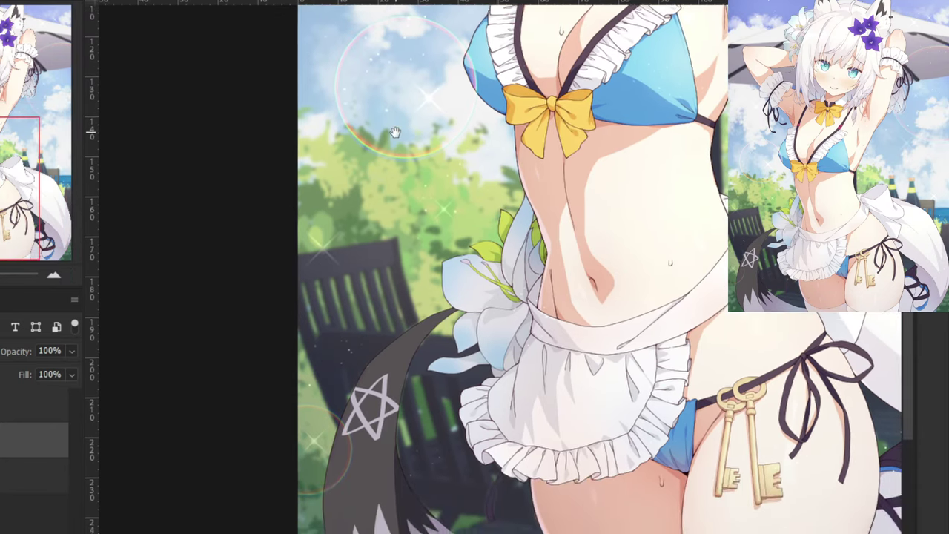
pyautogui.scroll(5, 393, 161)
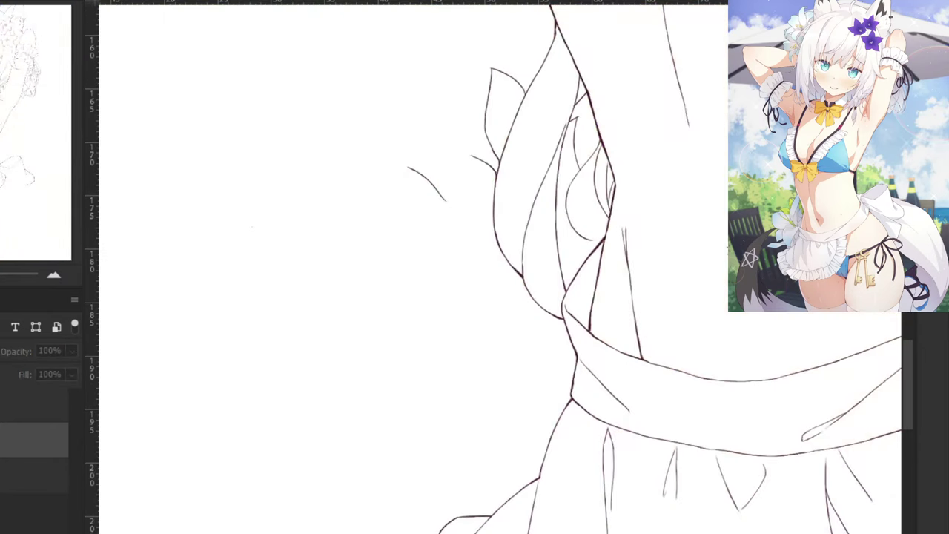
pyautogui.moveTo(287, 183); pyautogui.dragTo(307, 288)
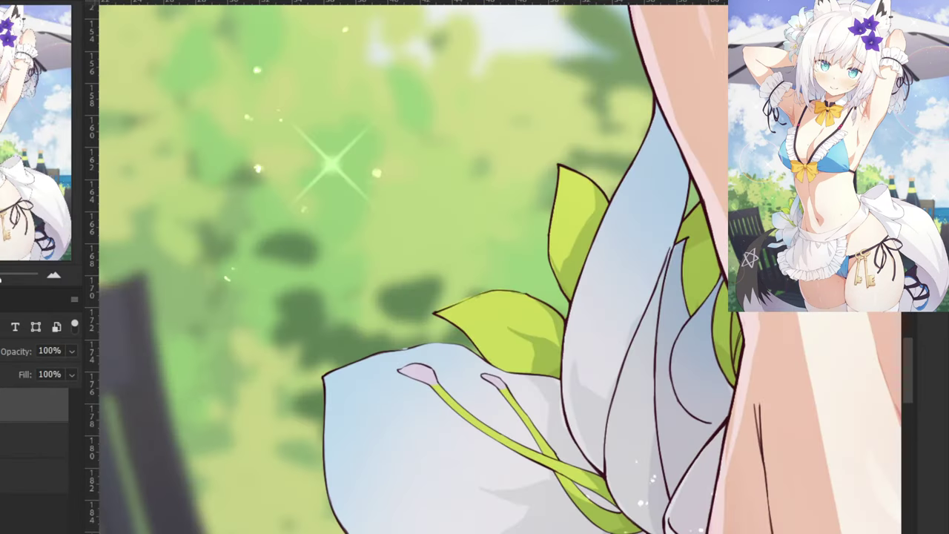
# Fade the reference illustration to a very low opacity and return to the line art layer.
pyautogui.click(72, 350)
pyautogui.moveTo(74, 370); pyautogui.dragTo(1, 373)
pyautogui.hotkey('ctrl', '+')
pyautogui.click(4, 405)
pyautogui.hotkey('ctrl', '+')
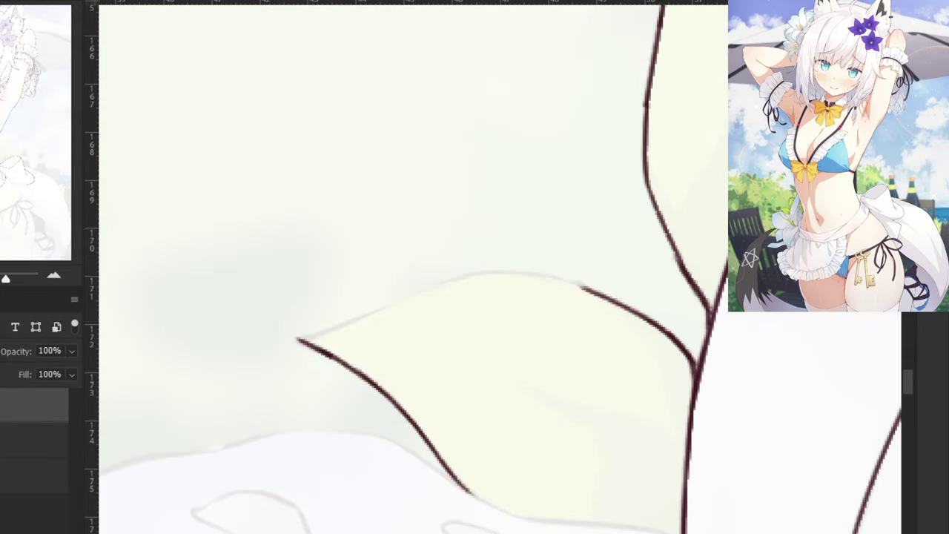
# Ink the outer part of the wide leaf's upper edge and join it to the pointed tip.
pyautogui.moveTo(389, 304); pyautogui.dragTo(312, 337)
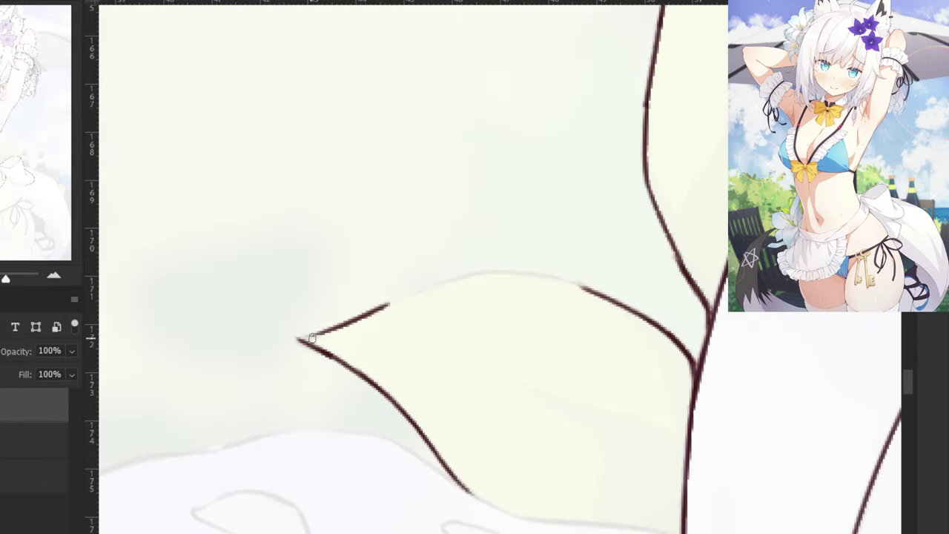
pyautogui.moveTo(366, 311); pyautogui.dragTo(301, 340)
pyautogui.press('/')
pyautogui.click(50, 405)
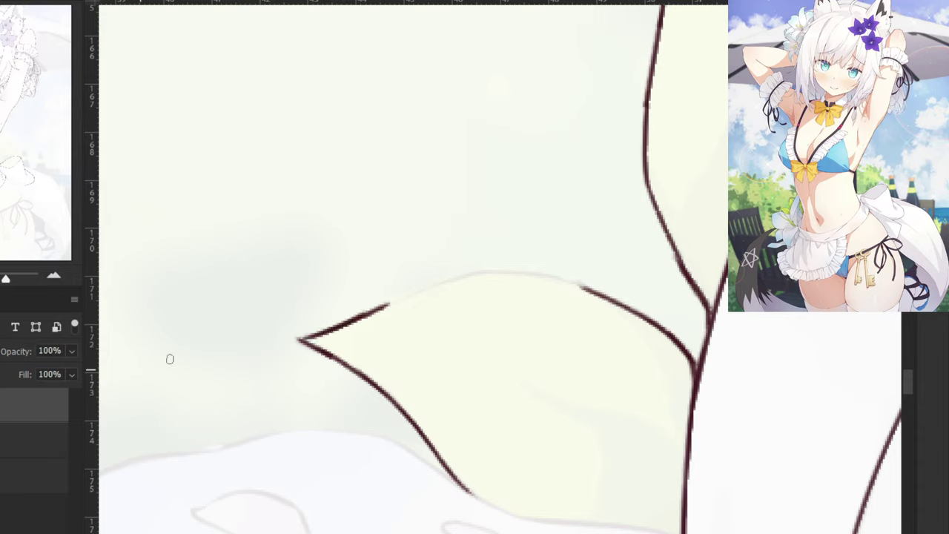
pyautogui.moveTo(364, 310); pyautogui.dragTo(402, 298)
# Ink the arched middle of the wide leaf's upper edge, joining it to the finished inner section.
pyautogui.moveTo(432, 286); pyautogui.dragTo(556, 276)
pyautogui.hotkey('ctrl', 'z')
pyautogui.moveTo(490, 273)
pyautogui.mouseDown()
pyautogui.moveTo(536, 253)
pyautogui.moveTo(520, 285)
pyautogui.moveTo(499, 257)
pyautogui.moveTo(592, 288)
pyautogui.moveTo(553, 283)
pyautogui.moveTo(572, 287)
pyautogui.moveTo(552, 277)
pyautogui.moveTo(548, 254)
pyautogui.moveTo(575, 285)
pyautogui.moveTo(559, 281)
pyautogui.moveTo(548, 254)
pyautogui.moveTo(590, 289)
pyautogui.mouseUp()
pyautogui.hotkey('ctrl', 'z')
pyautogui.hotkey('ctrl', 'z')
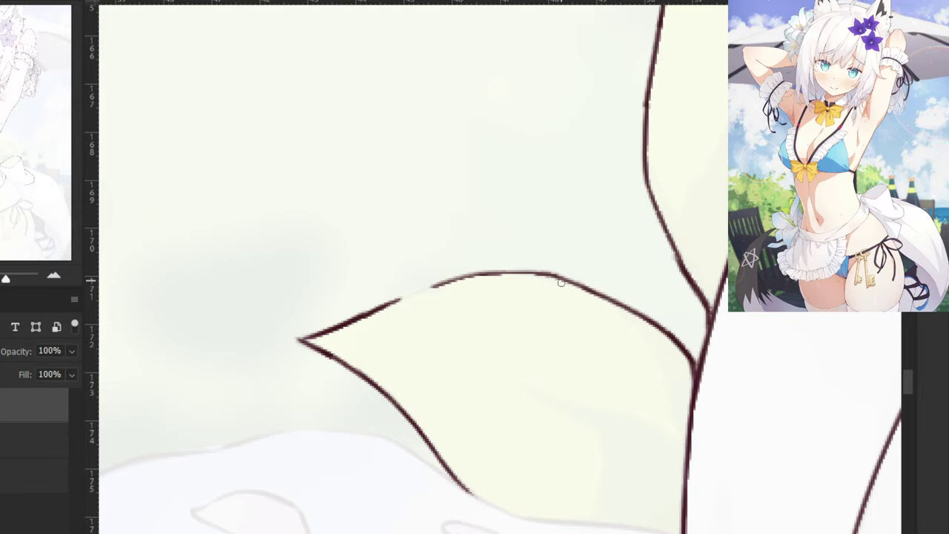
# Complete the wide leaf's lower edge along the pale petal until it meets the large petal's outline.
pyautogui.moveTo(407, 487); pyautogui.dragTo(320, 373)
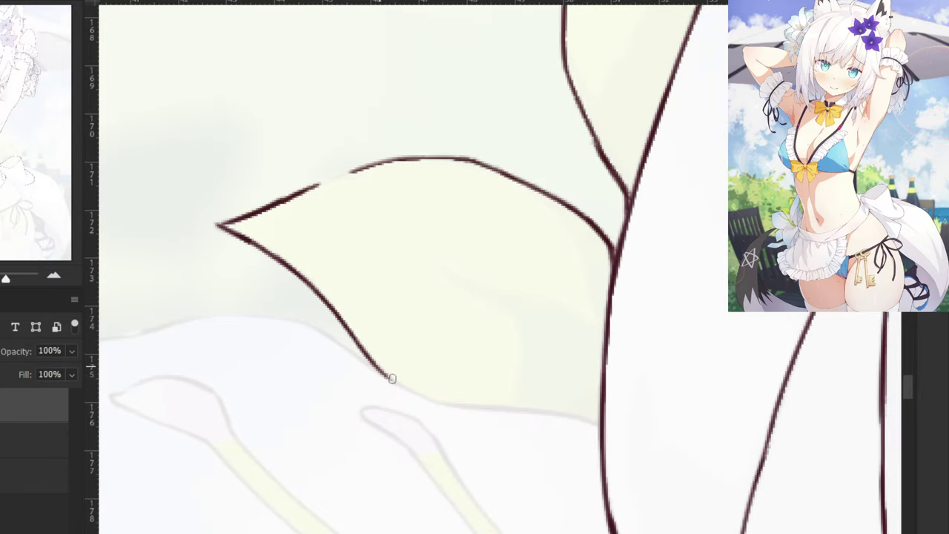
pyautogui.moveTo(387, 377)
pyautogui.mouseDown()
pyautogui.moveTo(442, 401)
pyautogui.moveTo(509, 408)
pyautogui.mouseUp()
pyautogui.hotkey('ctrl', 'z')
pyautogui.moveTo(423, 399); pyautogui.dragTo(543, 419)
pyautogui.hotkey('ctrl', 'z')
pyautogui.hotkey('ctrl', 'z')
pyautogui.moveTo(430, 401); pyautogui.dragTo(544, 414)
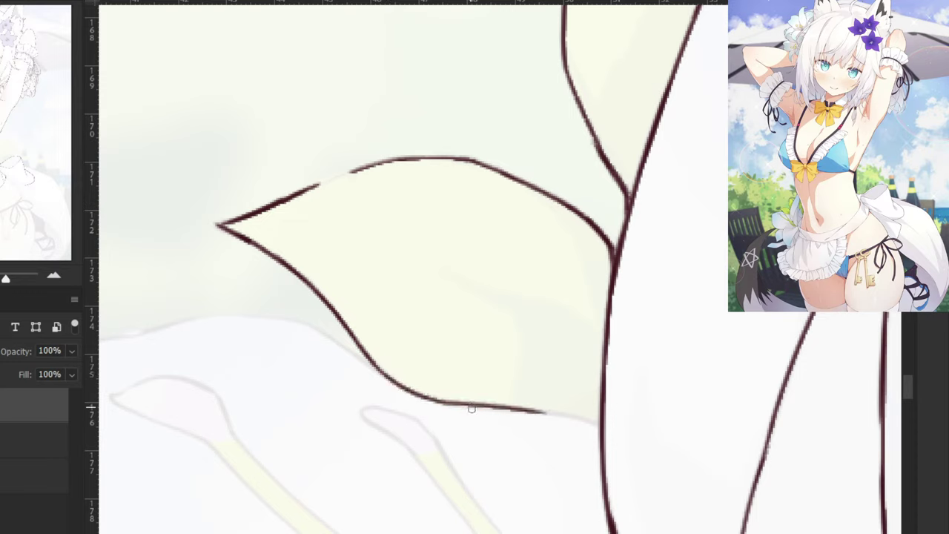
pyautogui.moveTo(480, 408); pyautogui.dragTo(583, 427)
pyautogui.moveTo(524, 409); pyautogui.dragTo(593, 426)
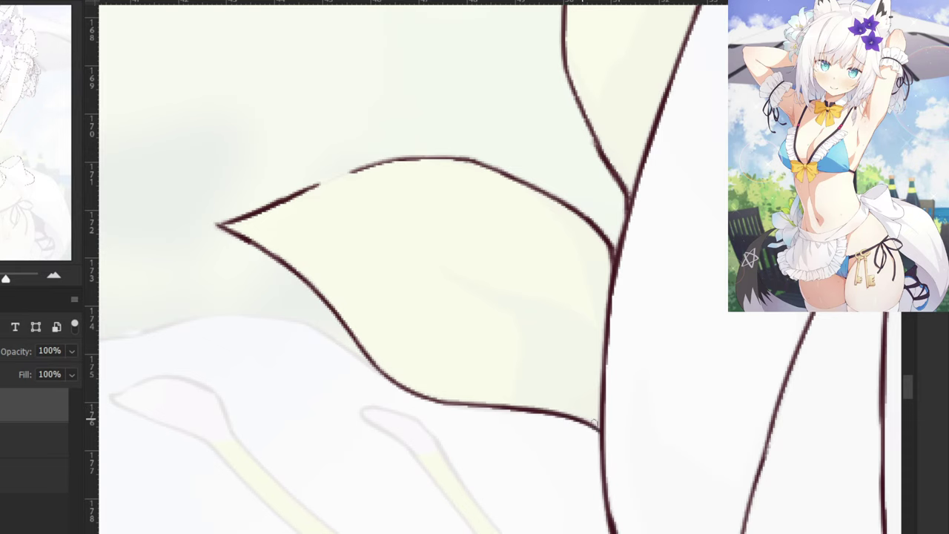
# Unlock the line art layer to continue inking the flower's lower petals.
pyautogui.hotkey('ctrl', '-')
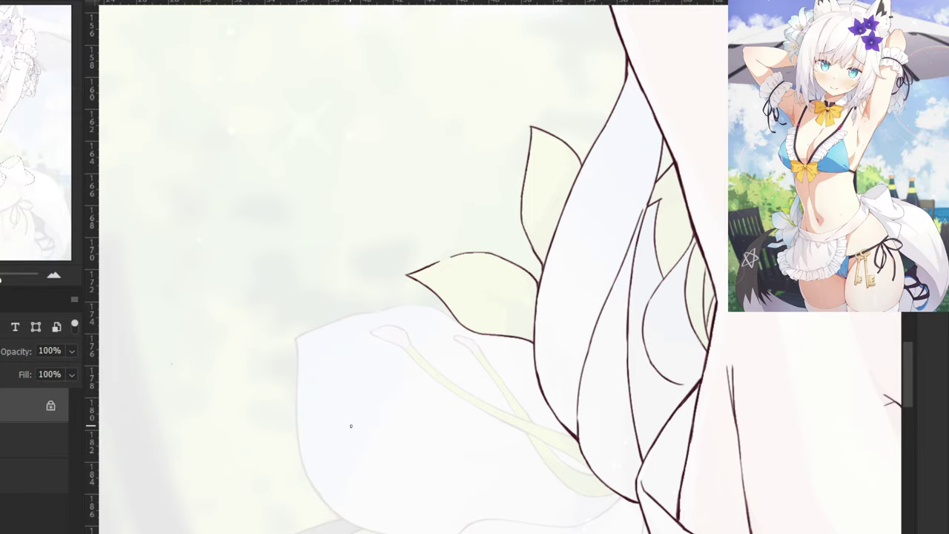
pyautogui.click(52, 407)
pyautogui.moveTo(373, 485); pyautogui.dragTo(313, 322)
pyautogui.moveTo(419, 401); pyautogui.dragTo(406, 367)
pyautogui.moveTo(462, 477); pyautogui.dragTo(412, 397)
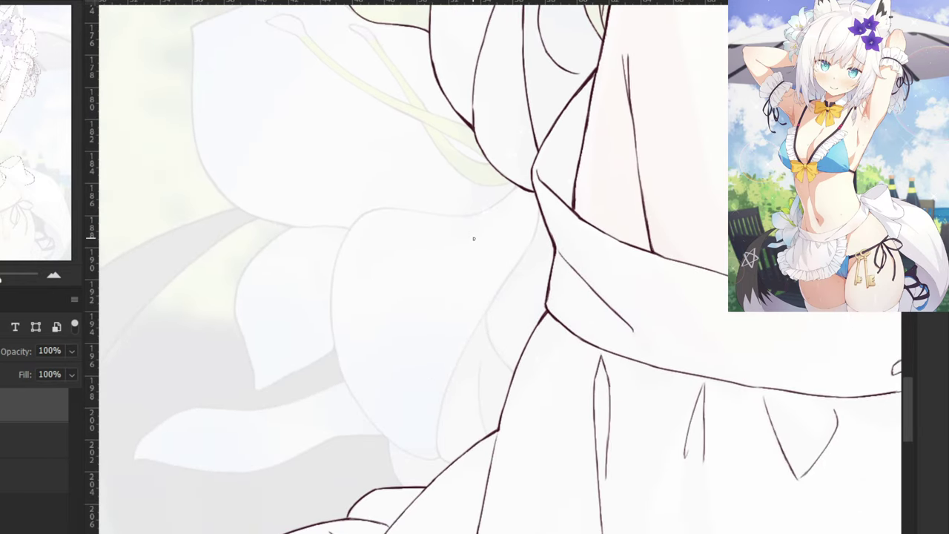
# Ink the upper stretch of the petal edge that emerges beside the waistband knot, tracing the faded reference.
pyautogui.scroll(2, 474, 238)
pyautogui.moveTo(487, 343); pyautogui.dragTo(596, 415)
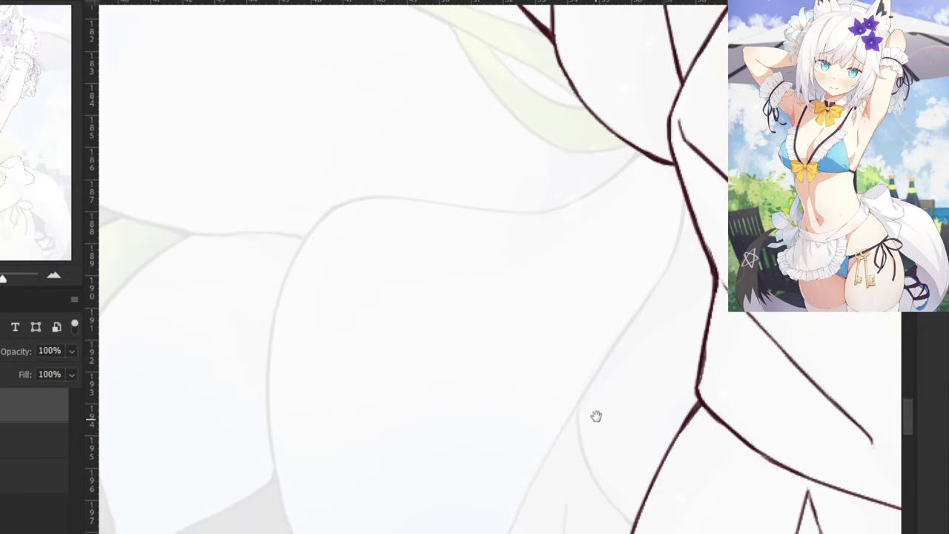
pyautogui.moveTo(680, 203)
pyautogui.mouseDown()
pyautogui.moveTo(667, 274)
pyautogui.moveTo(672, 225)
pyautogui.moveTo(641, 297)
pyautogui.moveTo(677, 248)
pyautogui.moveTo(617, 350)
pyautogui.mouseUp()
pyautogui.hotkey('ctrl', 'z')
pyautogui.moveTo(679, 246); pyautogui.dragTo(621, 335)
pyautogui.hotkey('ctrl', 'z')
pyautogui.moveTo(678, 249); pyautogui.dragTo(608, 357)
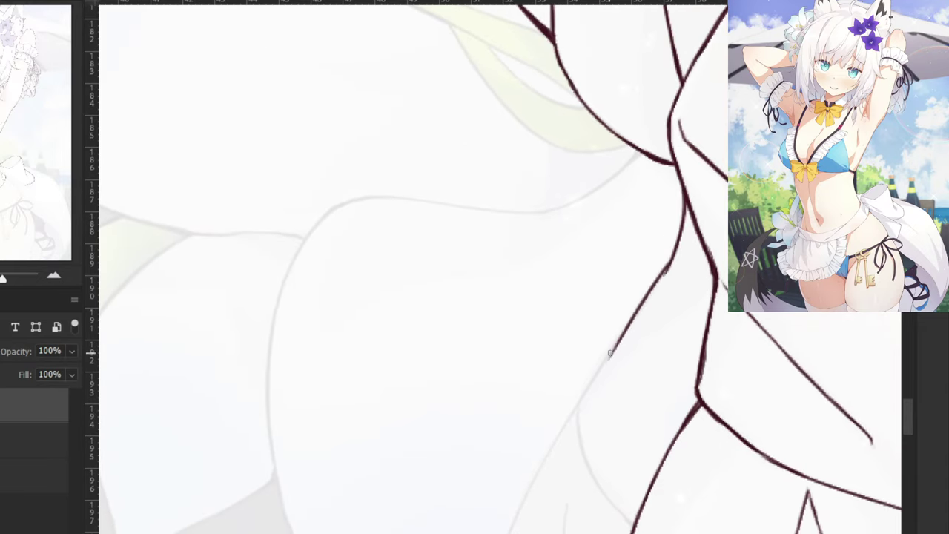
pyautogui.hotkey('ctrl', '-')
pyautogui.hotkey('ctrl', 'z')
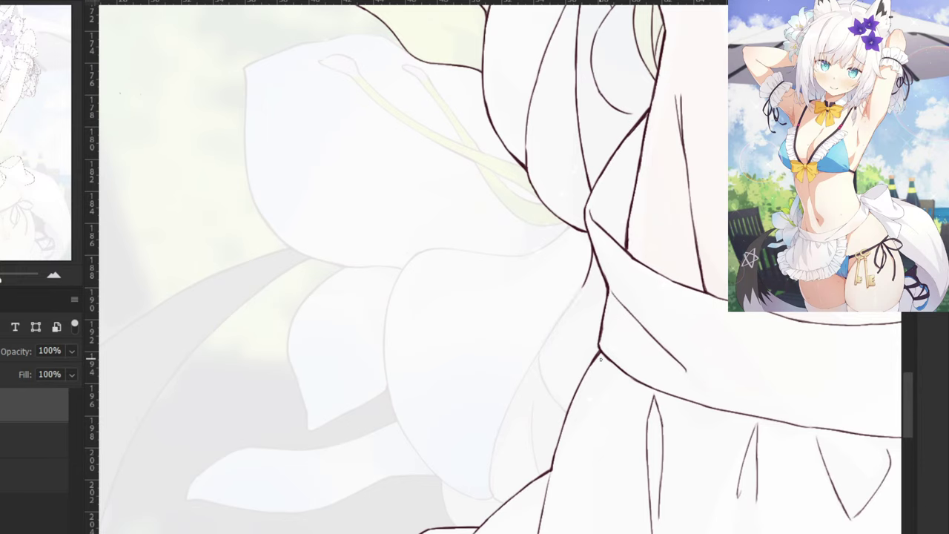
# Ink the tip and right edge of the flower's shorter stamen, redrawing strokes until they follow the reference.
pyautogui.moveTo(297, 237); pyautogui.dragTo(324, 387)
pyautogui.hotkey('ctrl', '+')
pyautogui.hotkey('ctrl', '+')
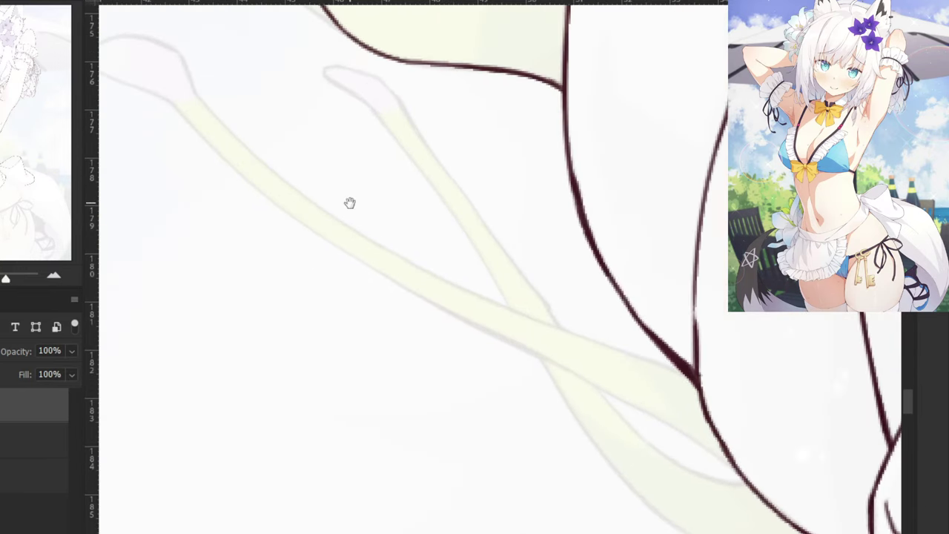
pyautogui.moveTo(349, 203); pyautogui.dragTo(438, 378)
pyautogui.moveTo(464, 303)
pyautogui.mouseDown()
pyautogui.moveTo(413, 256)
pyautogui.moveTo(458, 270)
pyautogui.moveTo(426, 253)
pyautogui.moveTo(450, 260)
pyautogui.moveTo(493, 294)
pyautogui.moveTo(485, 289)
pyautogui.moveTo(545, 375)
pyautogui.mouseUp()
pyautogui.hotkey('ctrl', 'z')
pyautogui.hotkey('ctrl', 'z')
pyautogui.hotkey('ctrl', 'z')
pyautogui.moveTo(480, 276); pyautogui.dragTo(574, 417)
pyautogui.hotkey('ctrl', 'z')
pyautogui.hotkey('ctrl', 'z')
pyautogui.moveTo(527, 351); pyautogui.dragTo(577, 415)
pyautogui.hotkey('ctrl', 'z')
pyautogui.moveTo(552, 382); pyautogui.dragTo(643, 510)
# Ink the left edge of the shorter stamen down to where it meets the longer stamen.
pyautogui.moveTo(461, 297)
pyautogui.mouseDown()
pyautogui.moveTo(528, 383)
pyautogui.moveTo(547, 423)
pyautogui.mouseUp()
pyautogui.hotkey('ctrl', 'z')
pyautogui.moveTo(522, 380); pyautogui.dragTo(581, 466)
pyautogui.moveTo(547, 409); pyautogui.dragTo(595, 494)
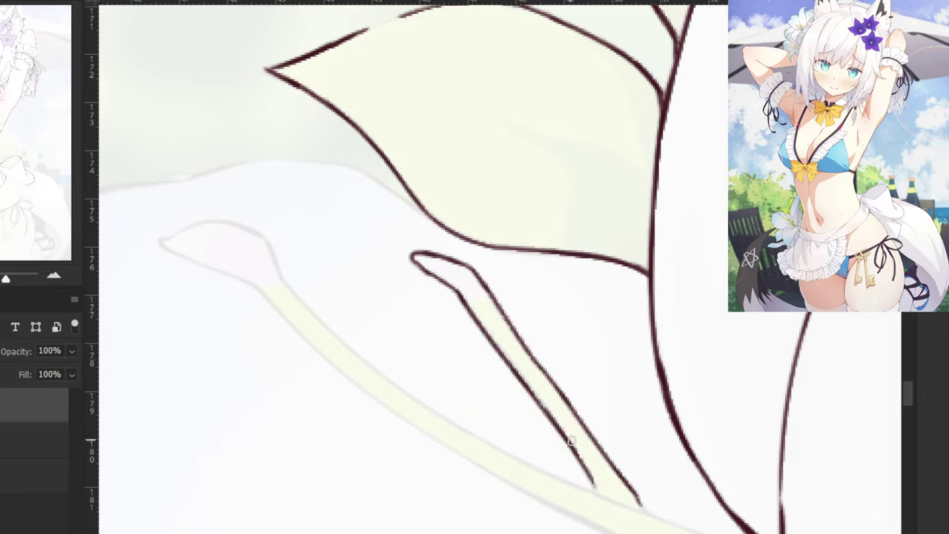
pyautogui.hotkey('ctrl', 'z')
pyautogui.moveTo(562, 426); pyautogui.dragTo(598, 495)
pyautogui.hotkey('ctrl', 'z')
pyautogui.moveTo(573, 443); pyautogui.dragTo(596, 494)
# Close the gap in the upper outline of the pointed leaf above the large petal.
pyautogui.hotkey('ctrl', '-')
pyautogui.hotkey('ctrl', '-')
pyautogui.hotkey('ctrl', '-')
pyautogui.hotkey('ctrl', '-')
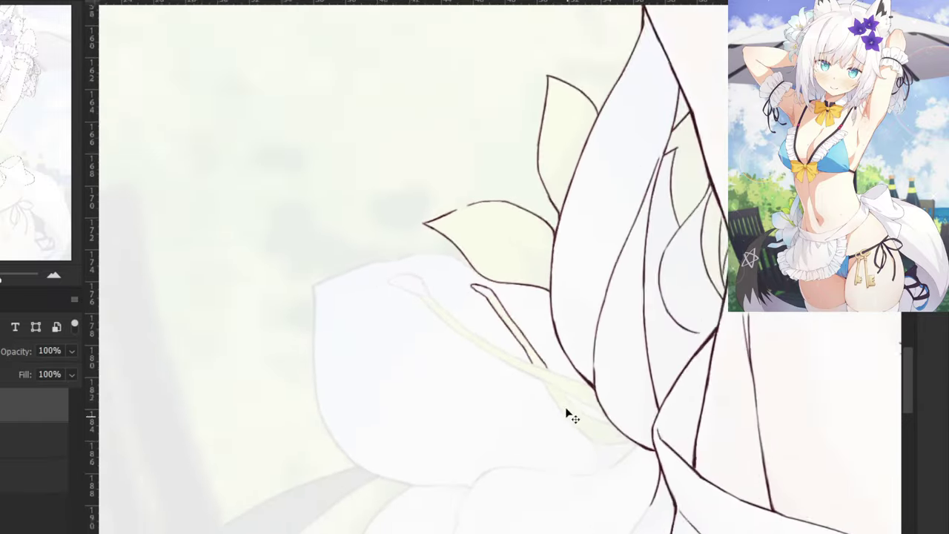
pyautogui.scroll(-6, 567, 297)
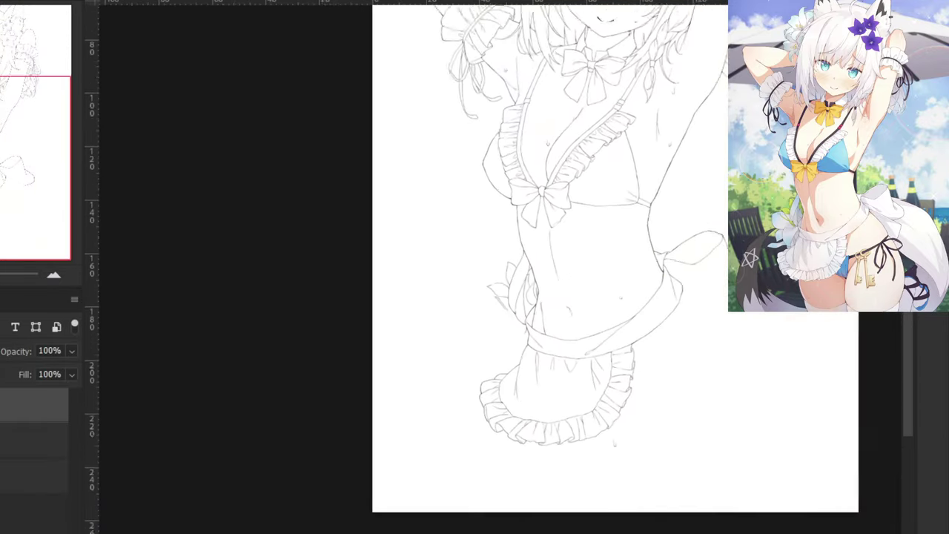
pyautogui.scroll(3, 568, 296)
pyautogui.scroll(8, 511, 289)
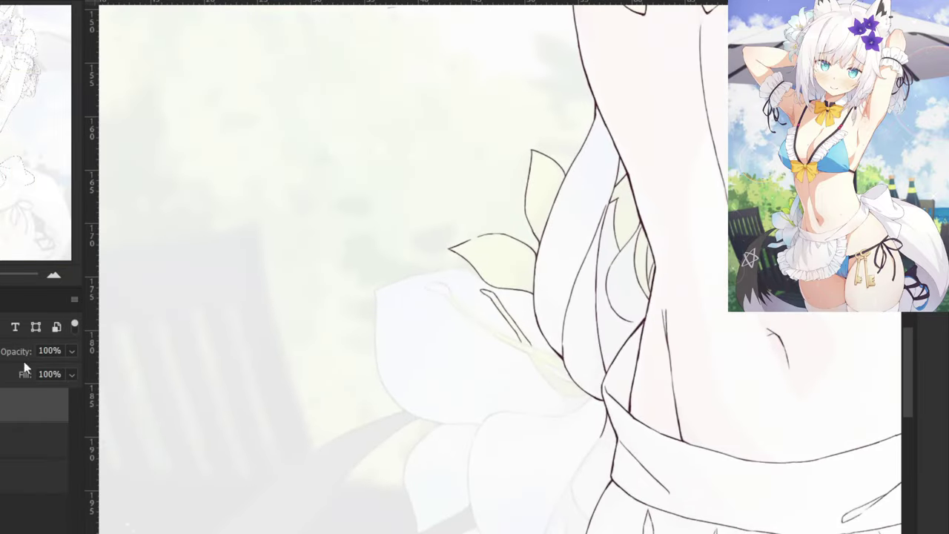
pyautogui.scroll(4, 403, 122)
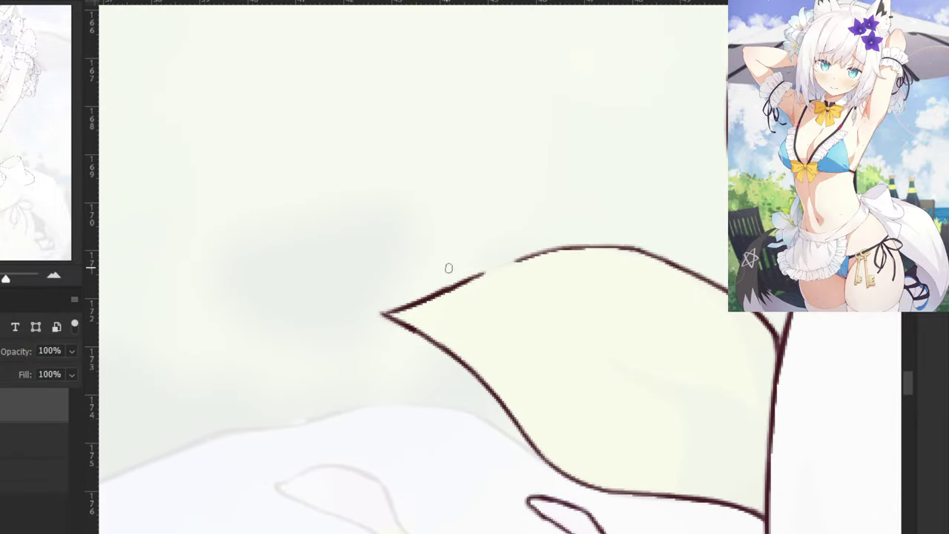
pyautogui.scroll(-4, 420, 278)
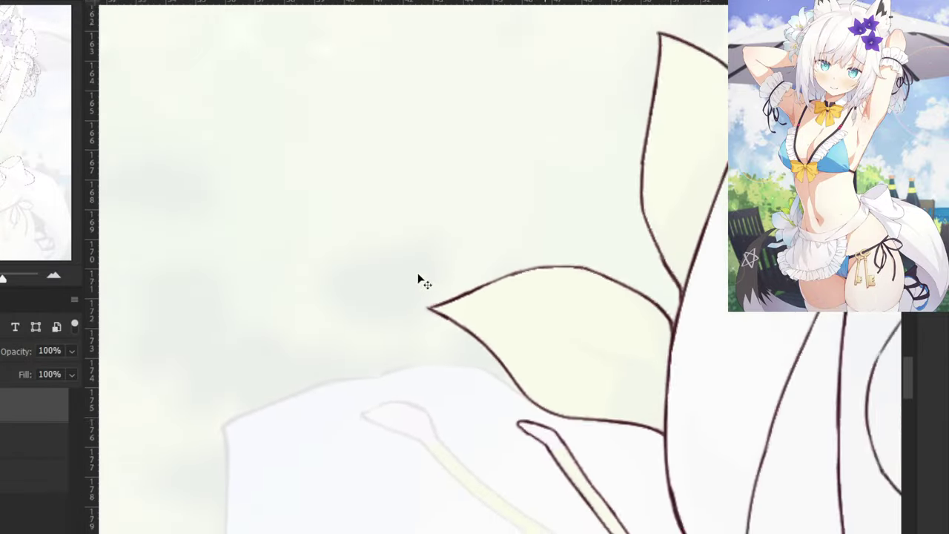
pyautogui.scroll(6, 420, 402)
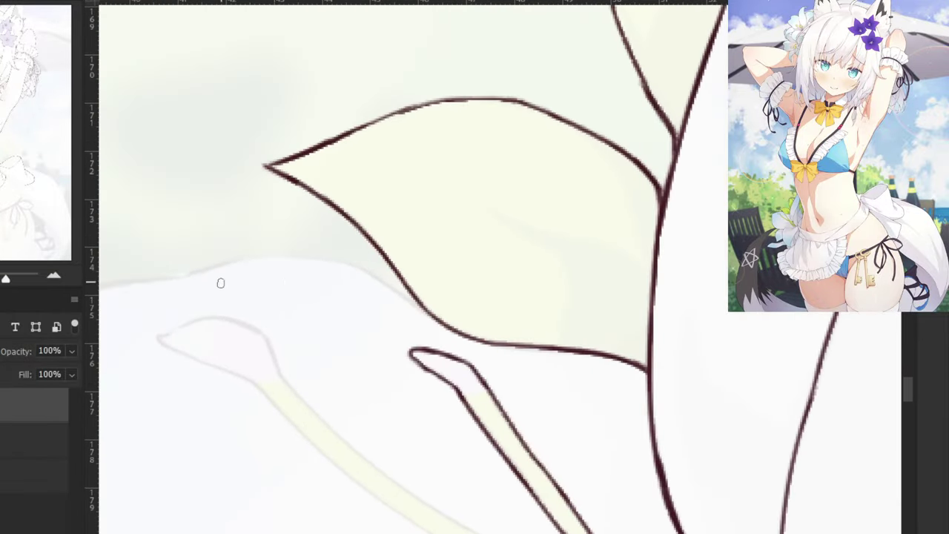
# Ink the large petal's top edge where it comes out from under the pointed leaf.
pyautogui.hotkey('ctrl', 'z')
pyautogui.moveTo(255, 258)
pyautogui.mouseDown()
pyautogui.moveTo(360, 269)
pyautogui.moveTo(351, 264)
pyautogui.moveTo(410, 299)
pyautogui.mouseUp()
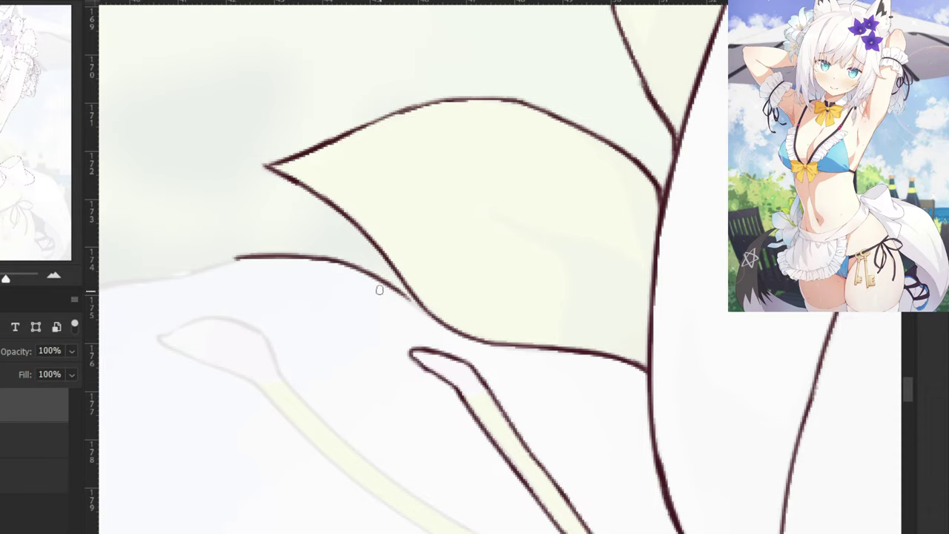
pyautogui.moveTo(364, 269); pyautogui.dragTo(445, 323)
pyautogui.hotkey('ctrl', 'z')
pyautogui.moveTo(397, 289); pyautogui.dragTo(447, 325)
# Unlock the line layer and ink the curved upper outline of the longer stamen's tip.
pyautogui.moveTo(443, 508)
pyautogui.mouseDown()
pyautogui.moveTo(390, 240)
pyautogui.moveTo(511, 434)
pyautogui.moveTo(496, 430)
pyautogui.mouseUp()
pyautogui.moveTo(365, 279); pyautogui.dragTo(326, 226)
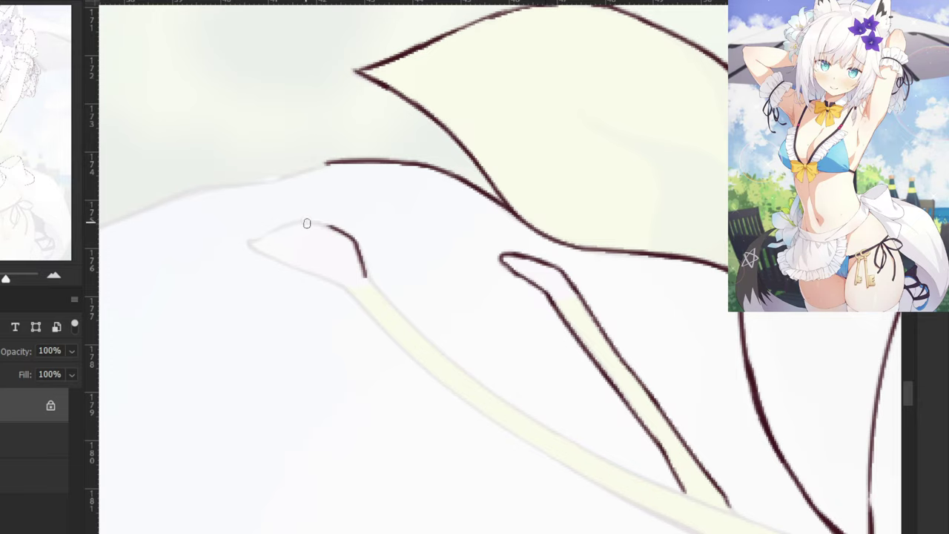
pyautogui.click(50, 405)
pyautogui.moveTo(328, 225); pyautogui.dragTo(259, 241)
pyautogui.hotkey('ctrl', 'z')
pyautogui.hotkey('ctrl', 'z')
pyautogui.moveTo(328, 225); pyautogui.dragTo(255, 242)
pyautogui.hotkey('ctrl', 'z')
pyautogui.hotkey('ctrl', 'z')
pyautogui.moveTo(324, 225)
pyautogui.mouseDown()
pyautogui.moveTo(242, 243)
pyautogui.moveTo(293, 268)
pyautogui.mouseUp()
pyautogui.hotkey('ctrl', 'z')
pyautogui.hotkey('ctrl', 'z')
pyautogui.hotkey('ctrl', 'z')
# Ink the lower outline of the longer stamen's tip, from its point toward the filament.
pyautogui.moveTo(250, 244); pyautogui.dragTo(291, 268)
pyautogui.hotkey('ctrl', 'z')
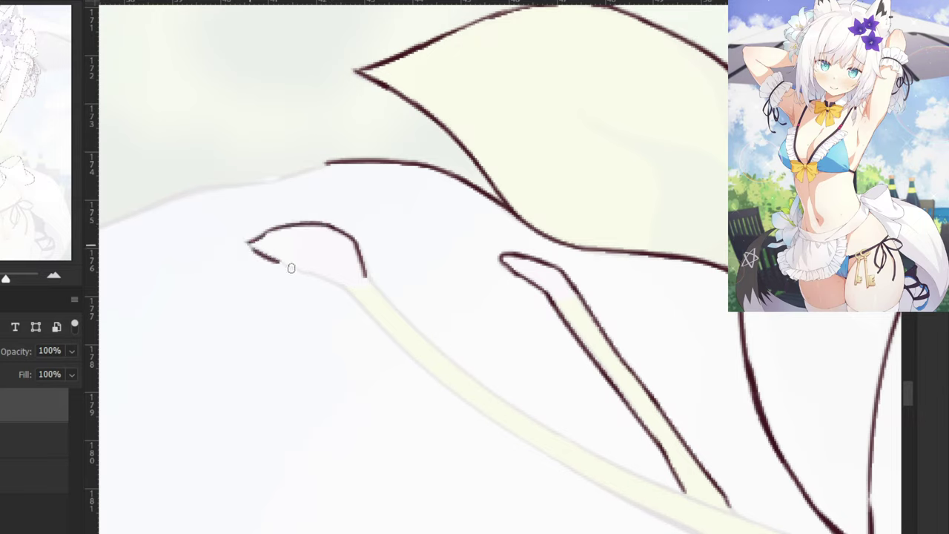
pyautogui.hotkey('ctrl', 'z')
pyautogui.moveTo(250, 243); pyautogui.dragTo(328, 280)
pyautogui.hotkey('ctrl', 'z')
pyautogui.moveTo(250, 244); pyautogui.dragTo(325, 275)
pyautogui.hotkey('ctrl', 'z')
pyautogui.hotkey('ctrl', 'z')
pyautogui.hotkey('ctrl', 'z')
pyautogui.moveTo(277, 257); pyautogui.dragTo(361, 293)
pyautogui.hotkey('ctrl', 'z')
pyautogui.moveTo(316, 271); pyautogui.dragTo(360, 300)
pyautogui.hotkey('ctrl', 'z')
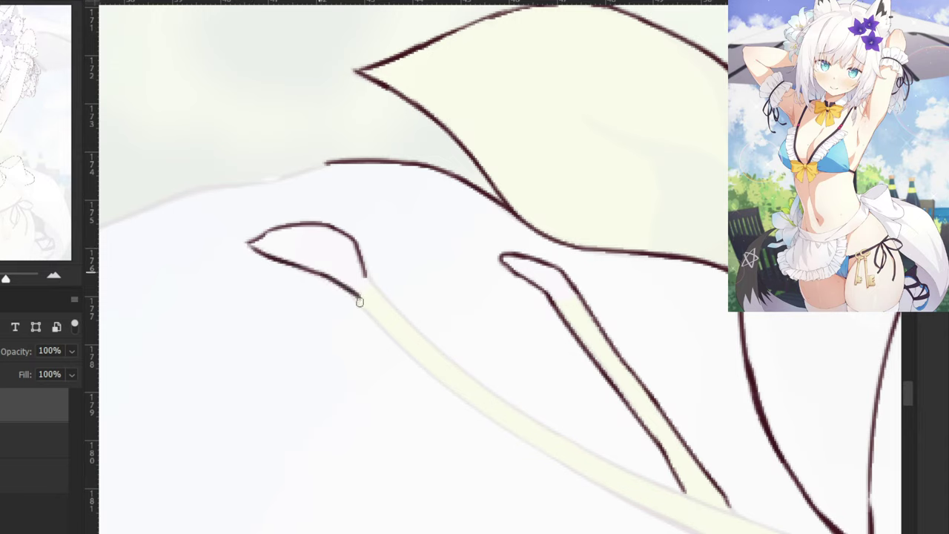
pyautogui.hotkey('ctrl', 'z')
# Ink the lower edge of the longer stamen's filament from the tip to just before the shorter stamen.
pyautogui.moveTo(321, 273); pyautogui.dragTo(444, 377)
pyautogui.hotkey('ctrl', 'z')
pyautogui.moveTo(349, 292); pyautogui.dragTo(430, 371)
pyautogui.moveTo(394, 345); pyautogui.dragTo(539, 456)
pyautogui.moveTo(443, 413); pyautogui.dragTo(227, 339)
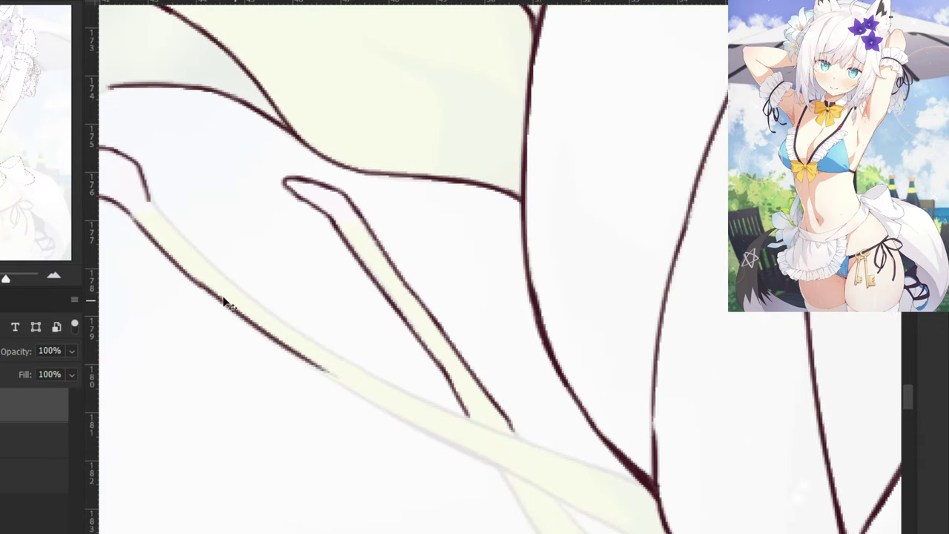
pyautogui.hotkey('ctrl', 'z')
pyautogui.moveTo(200, 283); pyautogui.dragTo(327, 380)
pyautogui.hotkey('ctrl', 'z')
pyautogui.moveTo(248, 329); pyautogui.dragTo(434, 441)
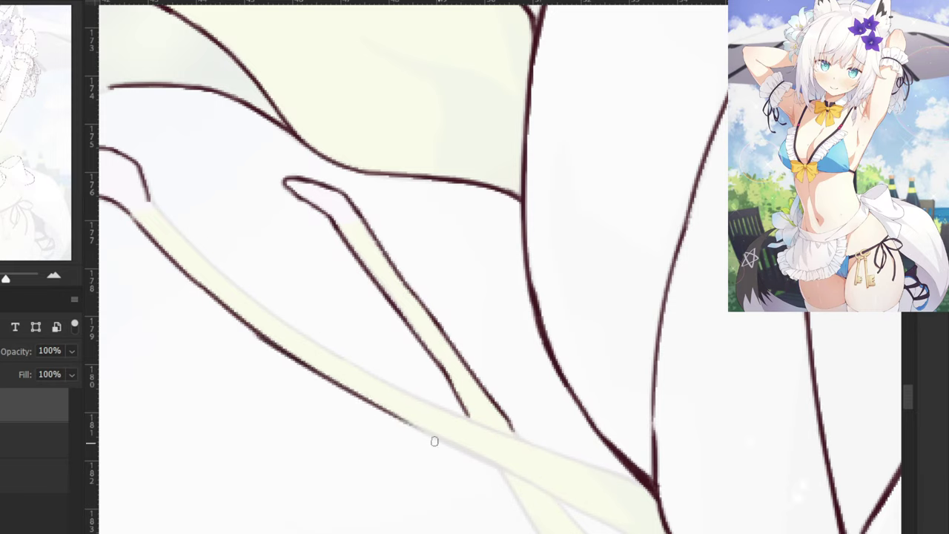
pyautogui.hotkey('ctrl', 'z')
pyautogui.moveTo(284, 349); pyautogui.dragTo(475, 447)
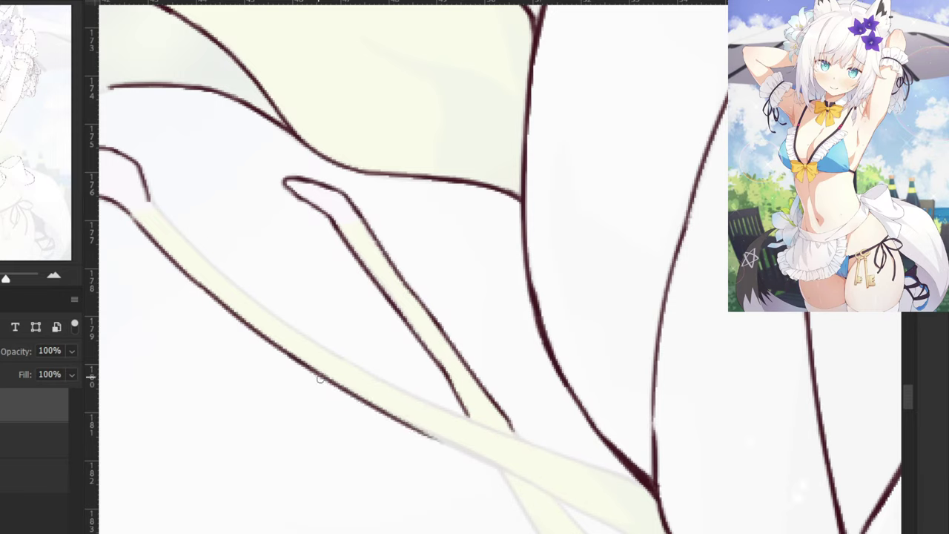
# Extend the longer filament's lower edge past the shorter stamen toward the dark petal outline.
pyautogui.moveTo(388, 412); pyautogui.dragTo(554, 490)
pyautogui.moveTo(507, 471)
pyautogui.mouseDown()
pyautogui.moveTo(603, 511)
pyautogui.moveTo(477, 470)
pyautogui.mouseUp()
pyautogui.hotkey('ctrl', 'z')
pyautogui.press('e')
pyautogui.press('b')
pyautogui.moveTo(419, 441)
pyautogui.mouseDown()
pyautogui.moveTo(571, 497)
pyautogui.moveTo(615, 528)
pyautogui.mouseUp()
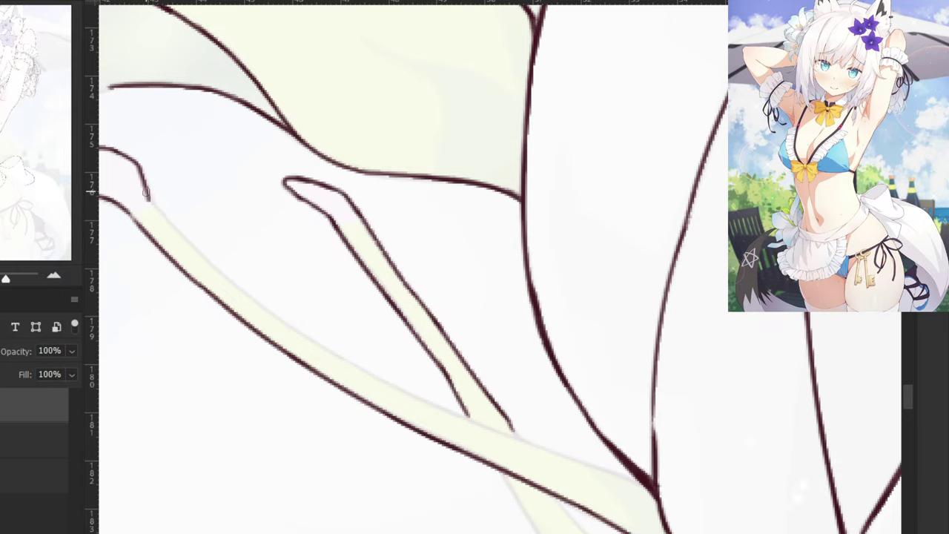
# Ink the first stretch of the longer filament's upper edge, starting at the stamen tip.
pyautogui.moveTo(146, 191); pyautogui.dragTo(198, 254)
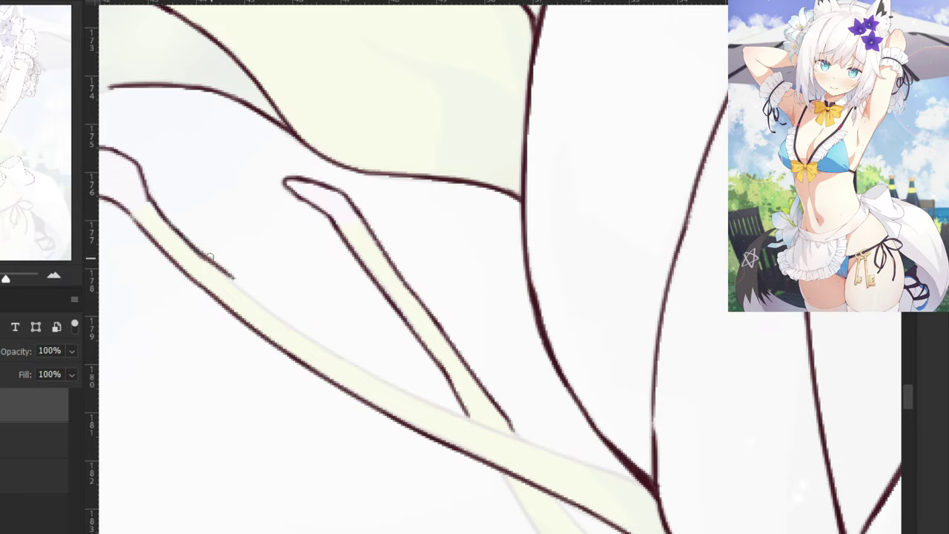
pyautogui.moveTo(208, 257)
pyautogui.mouseDown()
pyautogui.moveTo(245, 293)
pyautogui.moveTo(194, 250)
pyautogui.moveTo(247, 295)
pyautogui.mouseUp()
pyautogui.hotkey('ctrl', 'z')
pyautogui.hotkey('ctrl', 'z')
pyautogui.hotkey('ctrl', 'z')
pyautogui.moveTo(187, 239); pyautogui.dragTo(243, 288)
pyautogui.hotkey('ctrl', 'z')
pyautogui.moveTo(206, 261)
pyautogui.mouseDown()
pyautogui.moveTo(263, 306)
pyautogui.moveTo(247, 297)
pyautogui.mouseUp()
pyautogui.hotkey('ctrl', 'z')
pyautogui.moveTo(210, 266); pyautogui.dragTo(291, 326)
# Continue the longer filament's upper edge past the shorter stamen until it meets the upright petal's outline.
pyautogui.moveTo(239, 294); pyautogui.dragTo(435, 409)
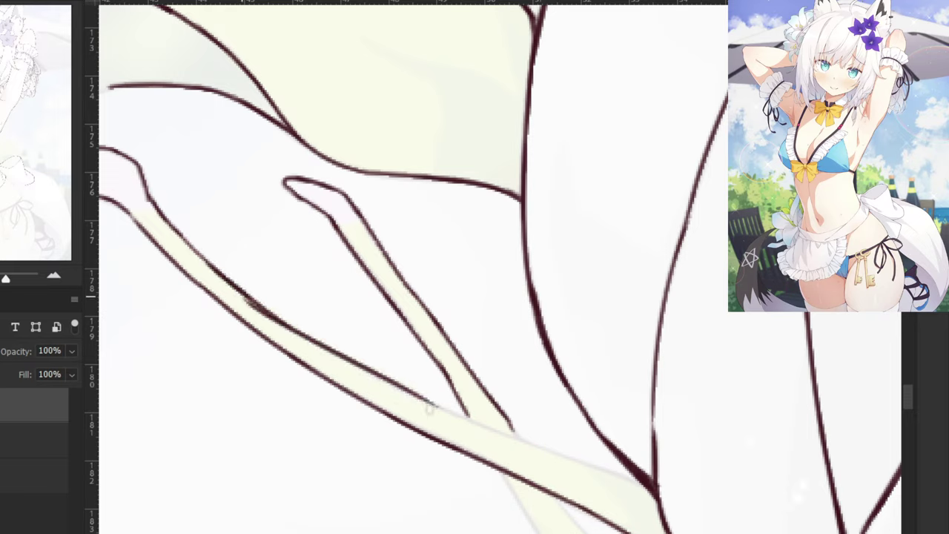
pyautogui.hotkey('ctrl', 'z')
pyautogui.moveTo(274, 315)
pyautogui.mouseDown()
pyautogui.moveTo(469, 422)
pyautogui.moveTo(352, 368)
pyautogui.moveTo(549, 453)
pyautogui.mouseUp()
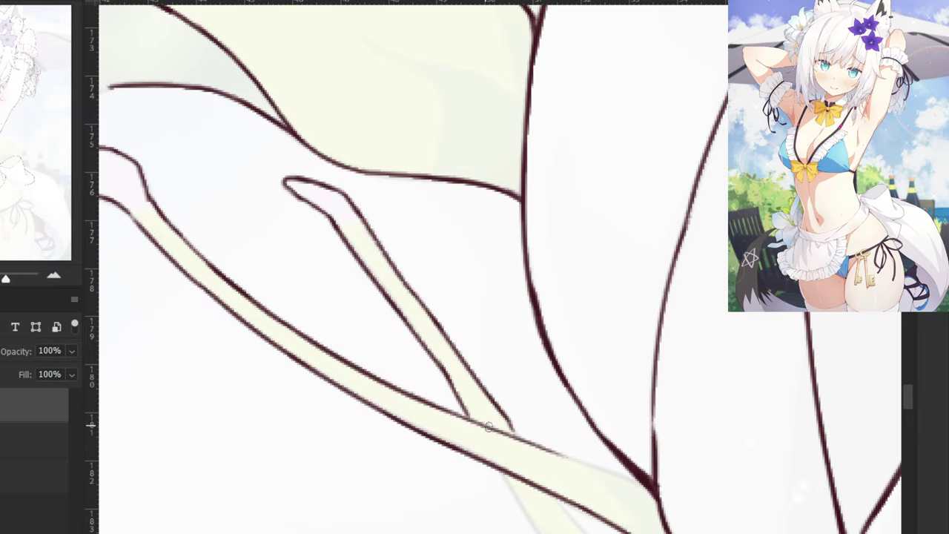
pyautogui.moveTo(490, 427); pyautogui.dragTo(633, 489)
pyautogui.hotkey('ctrl', 'z')
pyautogui.moveTo(543, 449); pyautogui.dragTo(651, 490)
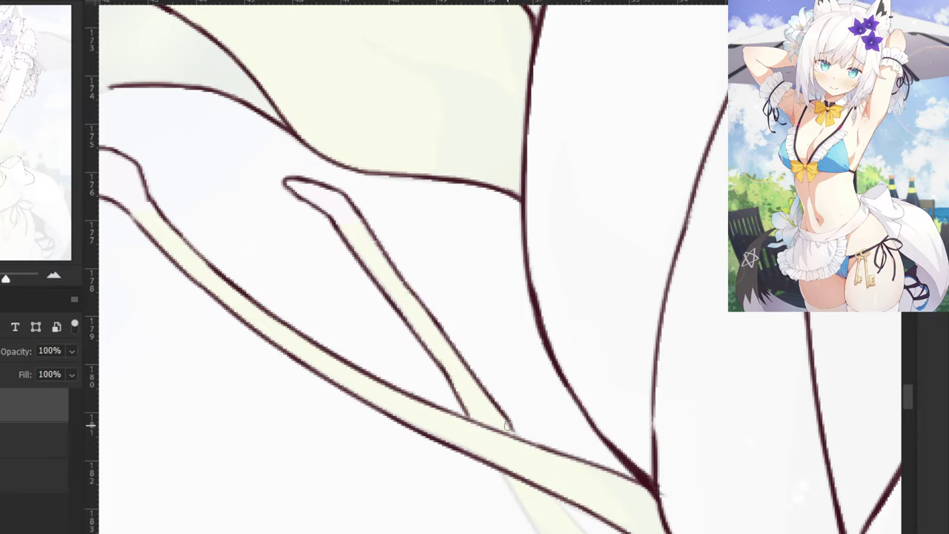
# Unlock the line layer and extend the large petal's top edge leftward from its existing line.
pyautogui.scroll(-2, 471, 483)
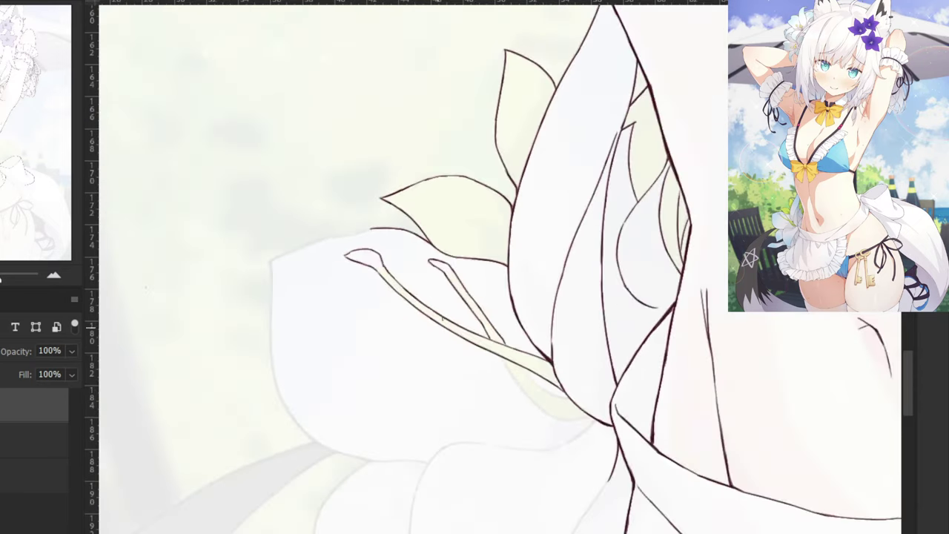
pyautogui.moveTo(467, 396); pyautogui.dragTo(398, 408)
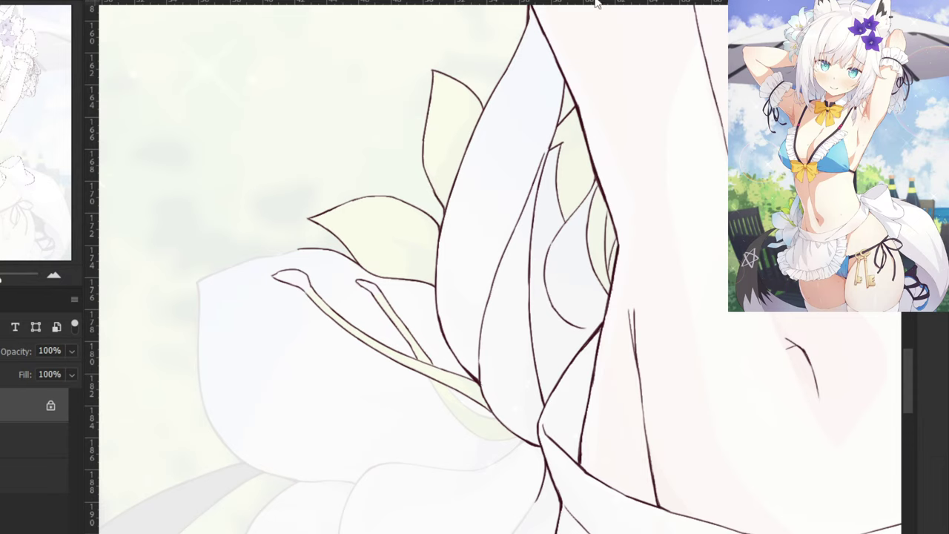
pyautogui.moveTo(335, 149); pyautogui.dragTo(534, 125)
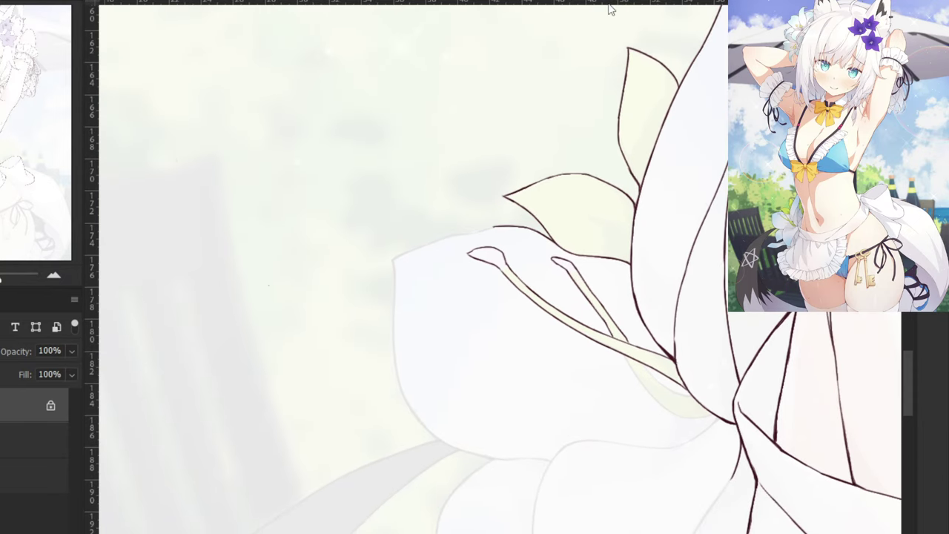
pyautogui.hotkey('ctrl', '+')
pyautogui.hotkey('ctrl', '+')
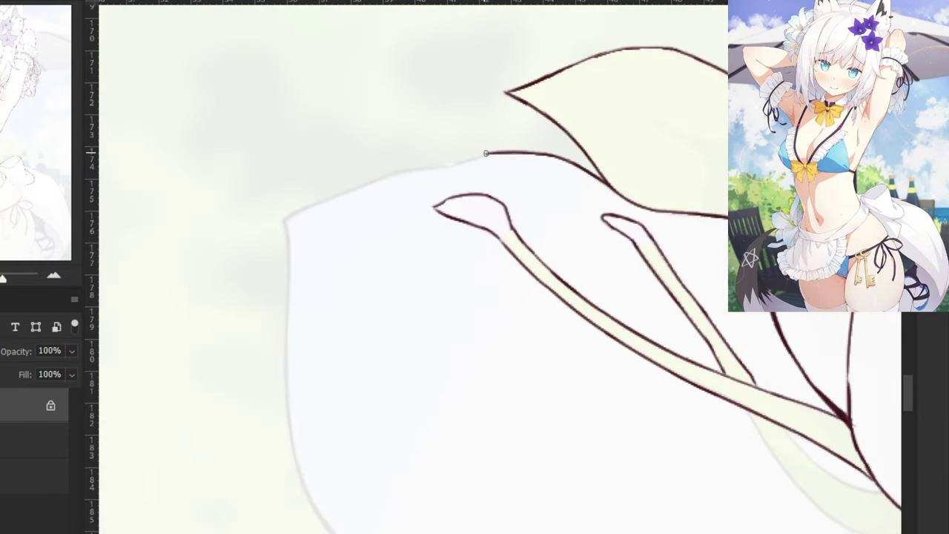
pyautogui.click(50, 406)
pyautogui.moveTo(499, 155); pyautogui.dragTo(373, 176)
pyautogui.hotkey('ctrl', 'z')
pyautogui.hotkey('ctrl', 'z')
pyautogui.hotkey('ctrl', 'z')
pyautogui.moveTo(446, 168)
pyautogui.mouseDown()
pyautogui.moveTo(342, 197)
pyautogui.moveTo(349, 191)
pyautogui.mouseUp()
pyautogui.hotkey('ctrl', 'z')
pyautogui.hotkey('ctrl', 'z')
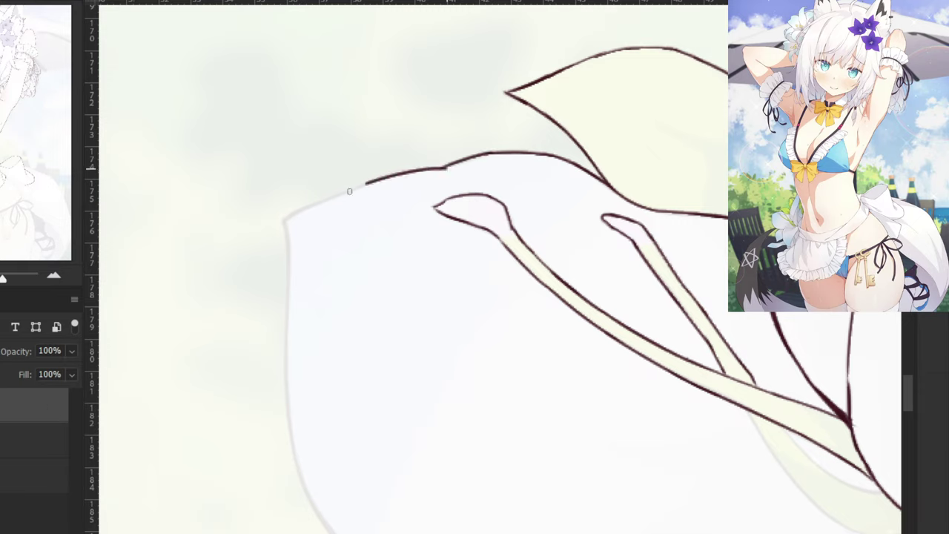
# Redraw the outer stretch of the large petal's top edge and carry it to the petal's pointed corner.
pyautogui.hotkey('ctrl', 'z')
pyautogui.moveTo(438, 167); pyautogui.dragTo(305, 205)
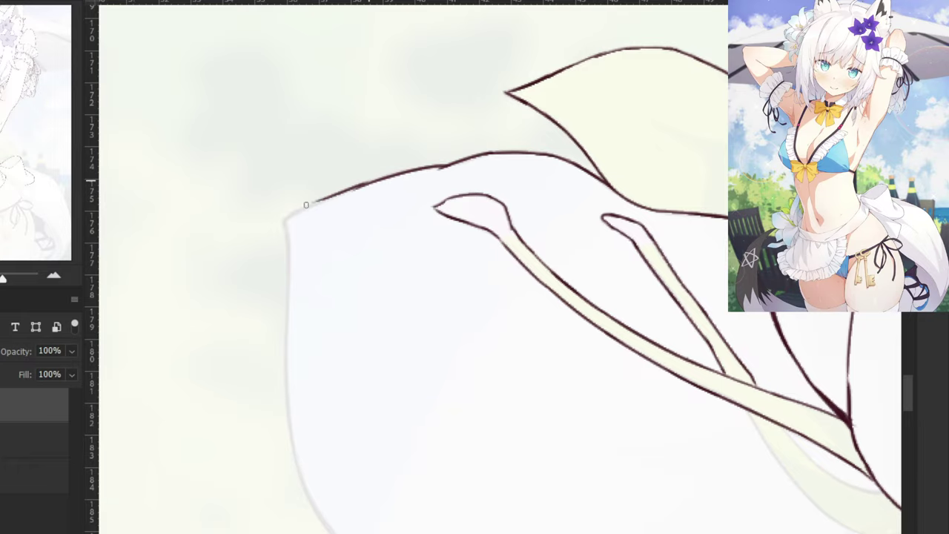
pyautogui.hotkey('ctrl', 'z')
pyautogui.moveTo(371, 181); pyautogui.dragTo(284, 218)
pyautogui.hotkey('ctrl', '-')
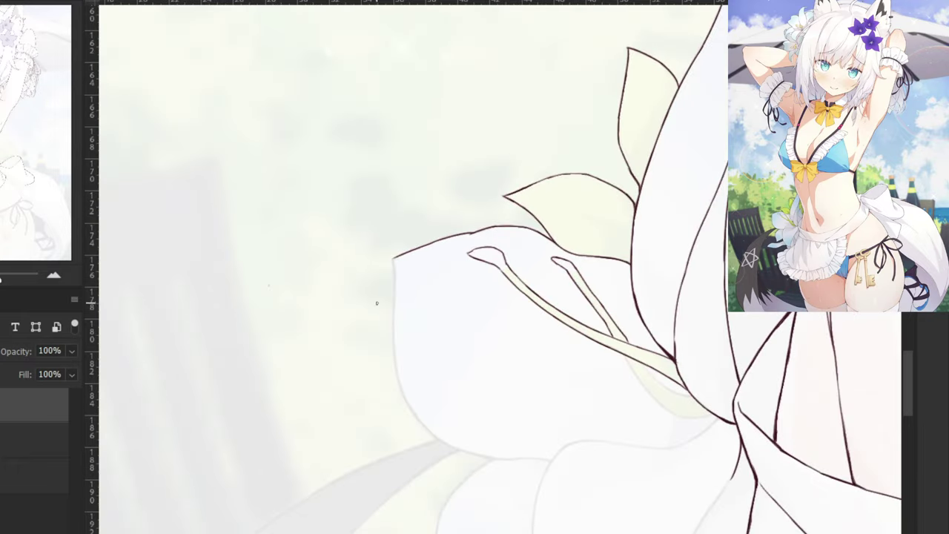
# Examine the remaining uninked petals and the background around the flower.
pyautogui.moveTo(377, 302); pyautogui.dragTo(339, 244)
pyautogui.hotkey('ctrl', '+')
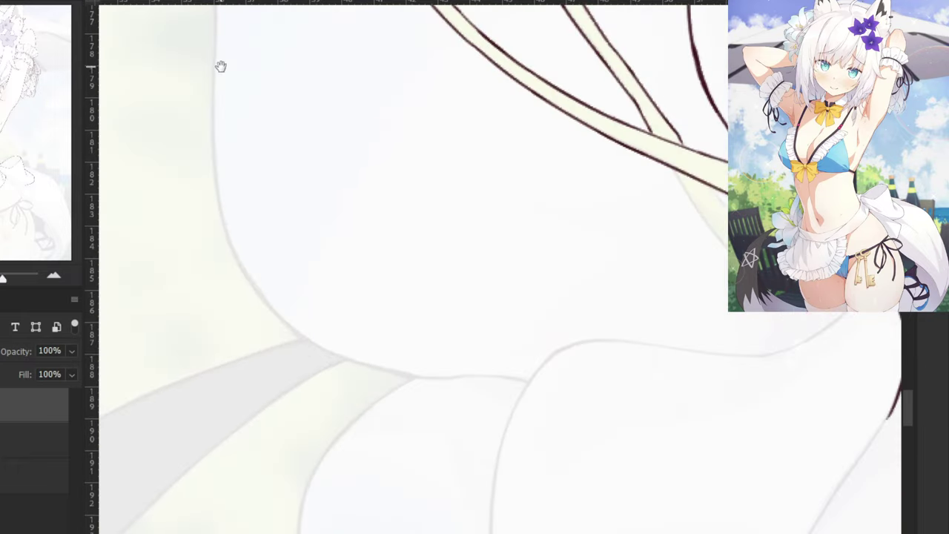
pyautogui.moveTo(221, 67); pyautogui.dragTo(319, 339)
pyautogui.hotkey('ctrl', '-')
pyautogui.hotkey('ctrl', '-')
pyautogui.hotkey('ctrl', '-')
pyautogui.moveTo(342, 266); pyautogui.dragTo(375, 318)
pyautogui.moveTo(340, 416); pyautogui.dragTo(364, 222)
pyautogui.moveTo(342, 445); pyautogui.dragTo(351, 212)
pyautogui.moveTo(356, 100); pyautogui.dragTo(370, 316)
pyautogui.moveTo(334, 117); pyautogui.dragTo(333, 321)
pyautogui.moveTo(360, 292); pyautogui.dragTo(315, 297)
pyautogui.hotkey('ctrl', '+')
pyautogui.hotkey('ctrl', '+')
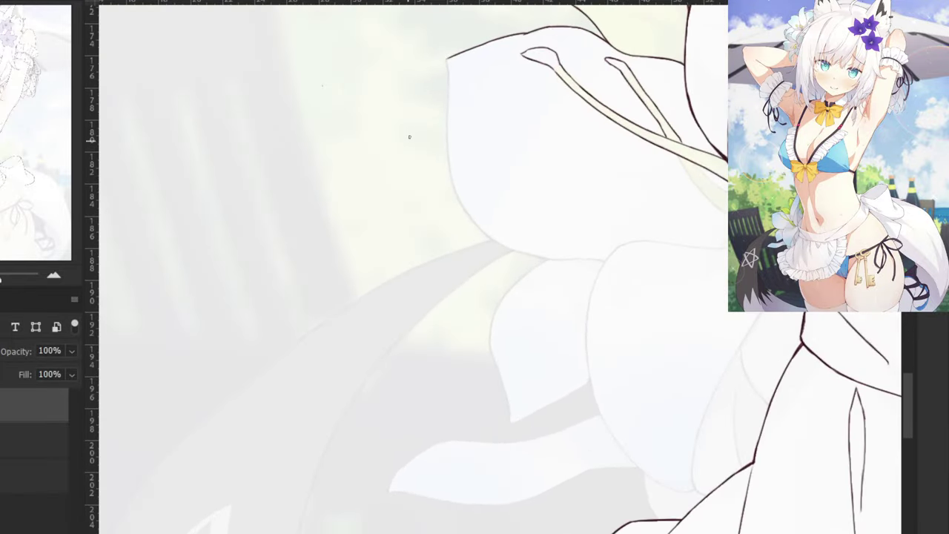
# Ink the upper stretch of the large petal's outer edge, running down from its pointed corner.
pyautogui.moveTo(382, 133)
pyautogui.mouseDown()
pyautogui.moveTo(388, 74)
pyautogui.moveTo(405, 140)
pyautogui.moveTo(398, 60)
pyautogui.moveTo(378, 138)
pyautogui.mouseUp()
pyautogui.moveTo(407, 97); pyautogui.dragTo(412, 146)
pyautogui.hotkey('ctrl', 'z')
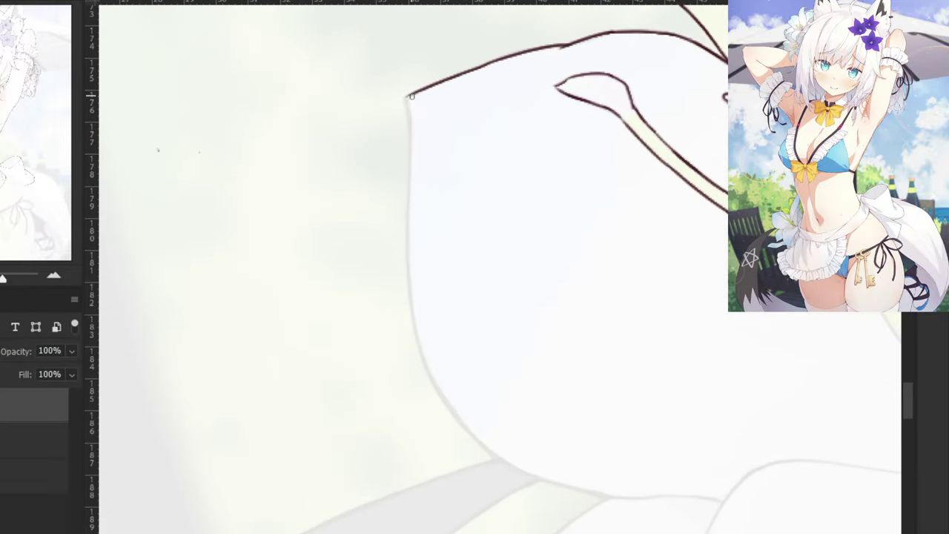
pyautogui.moveTo(409, 93); pyautogui.dragTo(409, 207)
pyautogui.hotkey('ctrl', 'z')
pyautogui.hotkey('ctrl', 'z')
pyautogui.moveTo(410, 117)
pyautogui.mouseDown()
pyautogui.moveTo(404, 227)
pyautogui.moveTo(407, 170)
pyautogui.moveTo(409, 219)
pyautogui.mouseUp()
pyautogui.hotkey('ctrl', 'z')
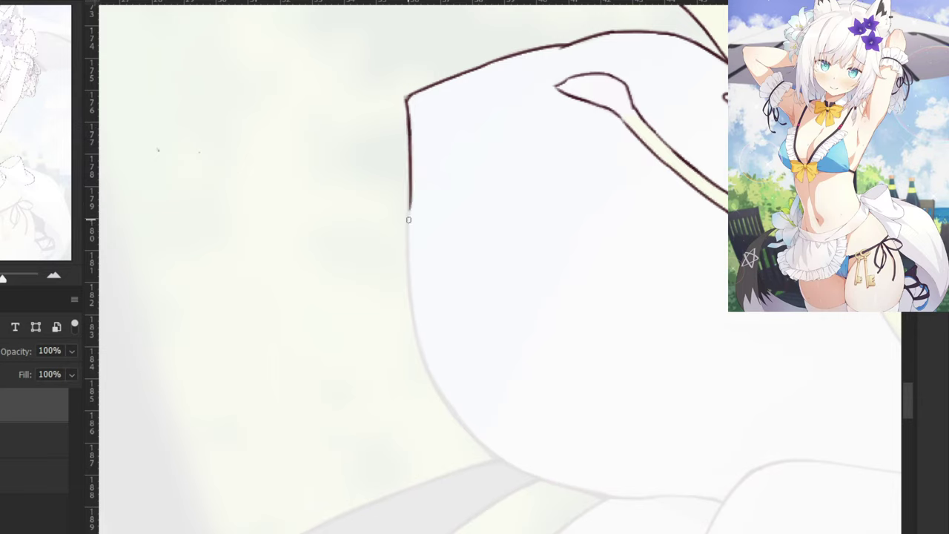
pyautogui.hotkey('ctrl', 'z')
pyautogui.moveTo(410, 119); pyautogui.dragTo(408, 226)
pyautogui.moveTo(413, 177); pyautogui.dragTo(410, 295)
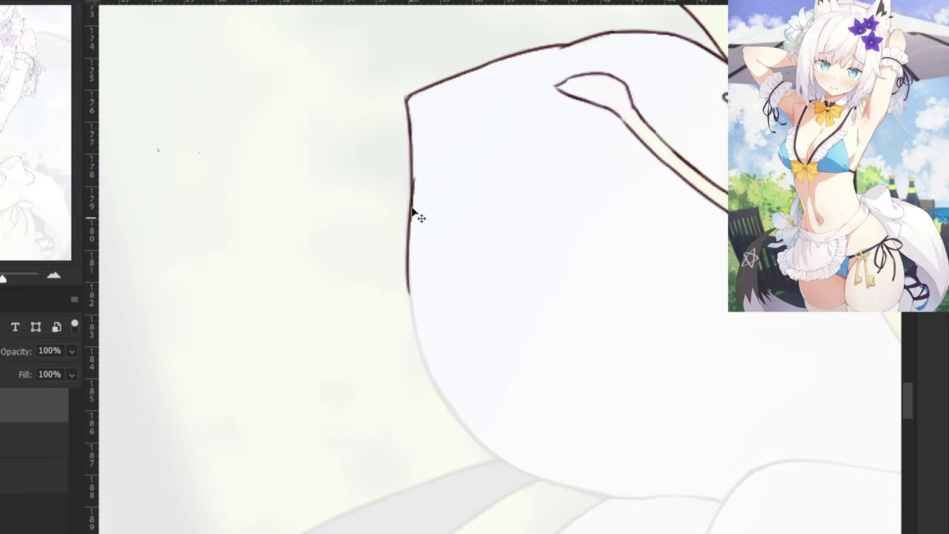
# Redraw the large petal's outer edge with a smoother line and carry it down to where it curves inward.
pyautogui.hotkey('ctrl', 'z')
pyautogui.hotkey('ctrl', 'z')
pyautogui.hotkey('ctrl', 'z')
pyautogui.moveTo(409, 108); pyautogui.dragTo(406, 219)
pyautogui.moveTo(409, 174); pyautogui.dragTo(413, 301)
pyautogui.hotkey('ctrl', 'z')
pyautogui.moveTo(408, 261)
pyautogui.mouseDown()
pyautogui.moveTo(441, 385)
pyautogui.moveTo(436, 372)
pyautogui.mouseUp()
pyautogui.hotkey('ctrl', 'z')
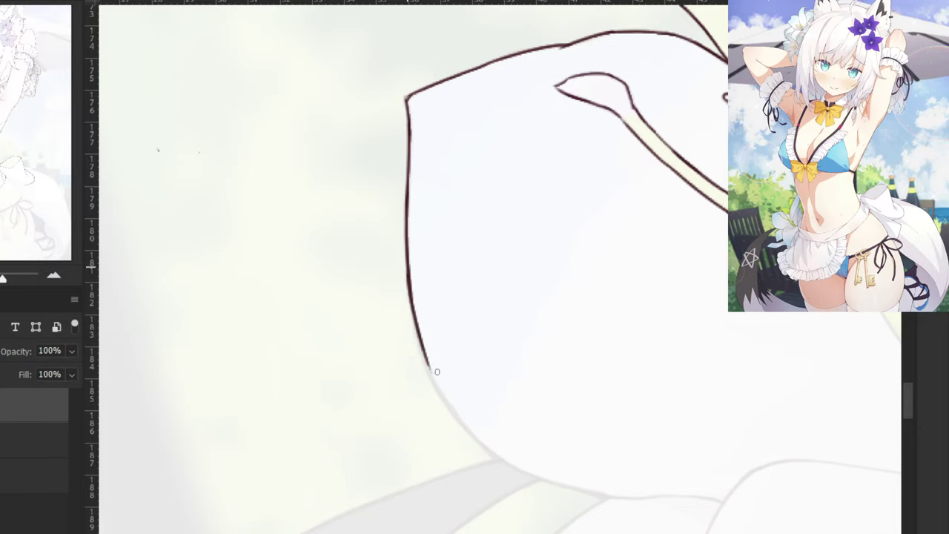
pyautogui.hotkey('ctrl', 'z')
pyautogui.moveTo(410, 258)
pyautogui.mouseDown()
pyautogui.moveTo(422, 350)
pyautogui.moveTo(453, 406)
pyautogui.mouseUp()
pyautogui.hotkey('ctrl', 'z')
# Ink the large petal's lower outer curve, retrying the stroke until it reaches the tip of the grey strand.
pyautogui.moveTo(423, 355); pyautogui.dragTo(466, 425)
pyautogui.hotkey('ctrl', 'z')
pyautogui.hotkey('ctrl', 'z')
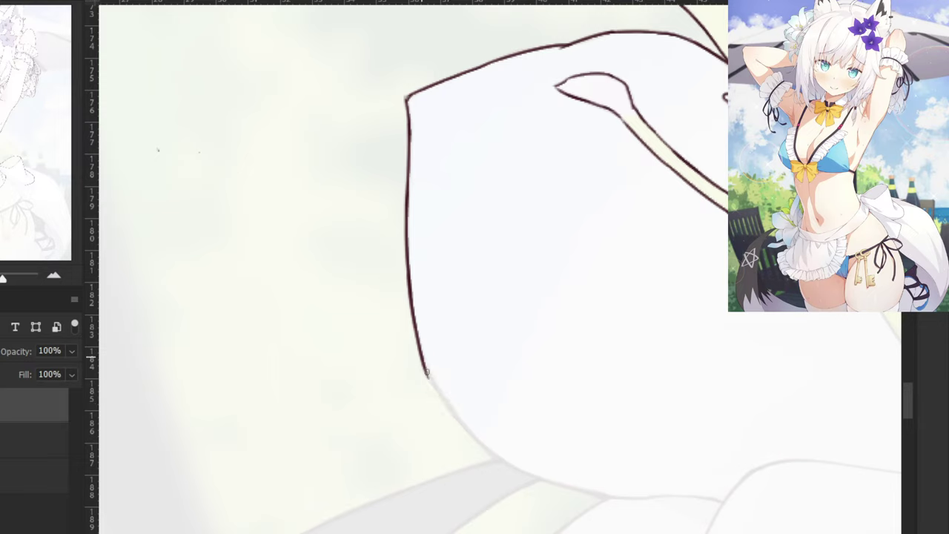
pyautogui.moveTo(424, 362)
pyautogui.mouseDown()
pyautogui.moveTo(463, 423)
pyautogui.moveTo(426, 365)
pyautogui.moveTo(472, 429)
pyautogui.moveTo(426, 363)
pyautogui.moveTo(468, 427)
pyautogui.mouseUp()
pyautogui.hotkey('ctrl', 'z')
pyautogui.hotkey('ctrl', 'z')
pyautogui.hotkey('ctrl', 'z')
pyautogui.hotkey('ctrl', 'z')
pyautogui.hotkey('ctrl', 'z')
pyautogui.hotkey('ctrl', 'z')
pyautogui.moveTo(437, 389); pyautogui.dragTo(500, 458)
pyautogui.hotkey('ctrl', 'z')
pyautogui.hotkey('ctrl', 'z')
pyautogui.moveTo(425, 362); pyautogui.dragTo(468, 436)
pyautogui.hotkey('ctrl', 'z')
pyautogui.moveTo(426, 366); pyautogui.dragTo(469, 436)
pyautogui.hotkey('ctrl', 'z')
pyautogui.moveTo(428, 365); pyautogui.dragTo(497, 454)
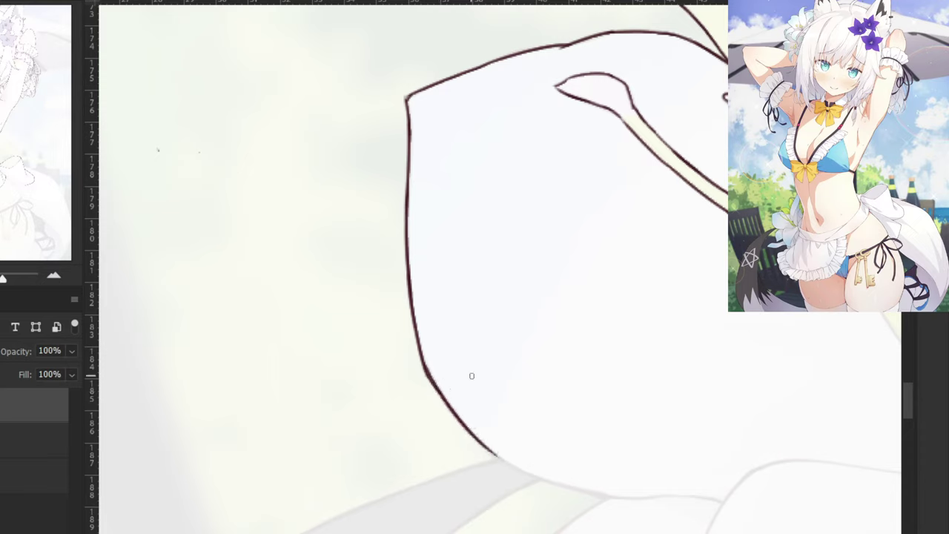
# Extend the large petal's outline past the grey strand and onto its bottom edge.
pyautogui.hotkey('ctrl', 'z')
pyautogui.moveTo(466, 429); pyautogui.dragTo(563, 494)
pyautogui.hotkey('ctrl', 'z')
pyautogui.moveTo(486, 446); pyautogui.dragTo(557, 487)
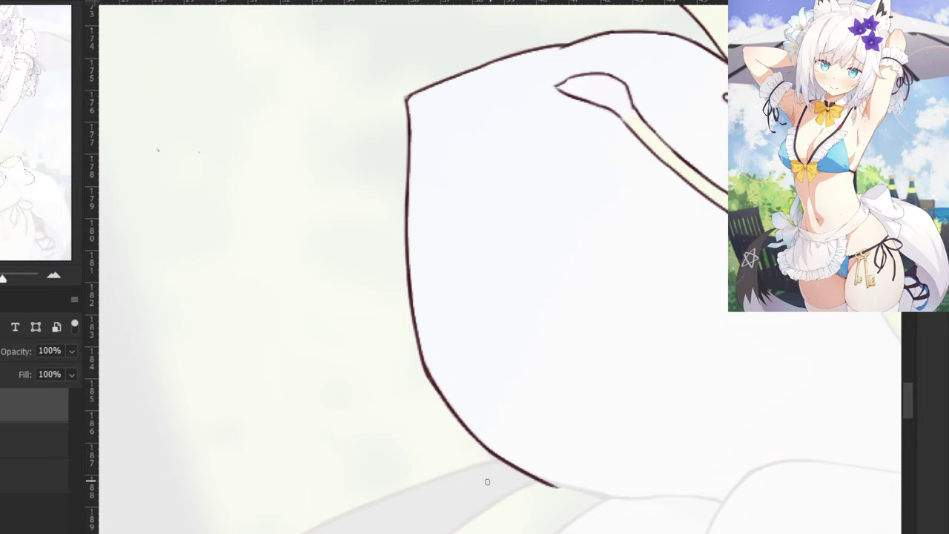
# Finish the large petal's bottom edge, ending it at the rounded outline of the overlapping front petal.
pyautogui.moveTo(498, 486)
pyautogui.mouseDown()
pyautogui.moveTo(328, 416)
pyautogui.moveTo(378, 410)
pyautogui.moveTo(327, 381)
pyautogui.moveTo(410, 424)
pyautogui.moveTo(521, 430)
pyautogui.mouseUp()
pyautogui.hotkey('ctrl', 'z')
pyautogui.hotkey('ctrl', 'z')
pyautogui.hotkey('ctrl', 'z')
pyautogui.moveTo(462, 427); pyautogui.dragTo(557, 432)
pyautogui.hotkey('ctrl', 'z')
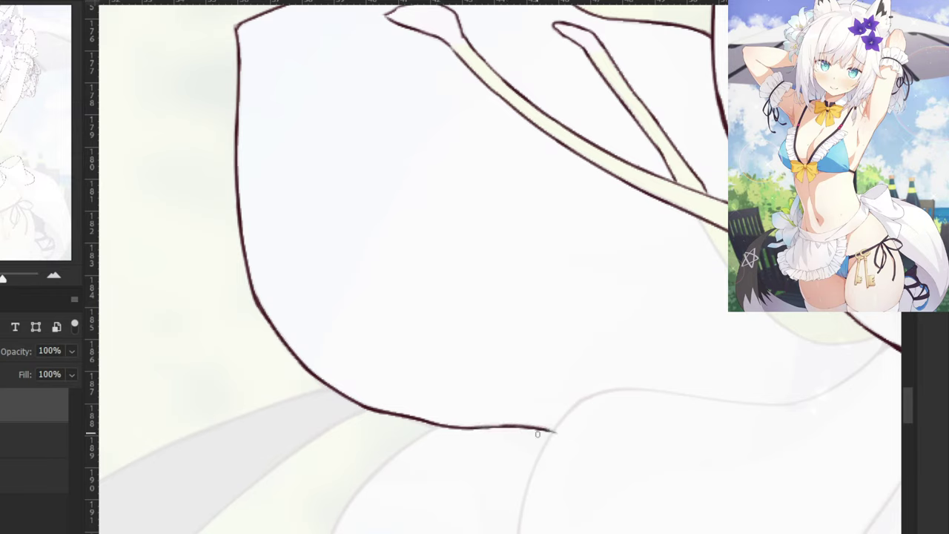
pyautogui.hotkey('ctrl', 'z')
pyautogui.moveTo(544, 430); pyautogui.dragTo(551, 430)
# Outline the pale green shape beneath the long filament, with its outer edge, base and inner edge meeting the upright petal.
pyautogui.moveTo(608, 349); pyautogui.dragTo(367, 414)
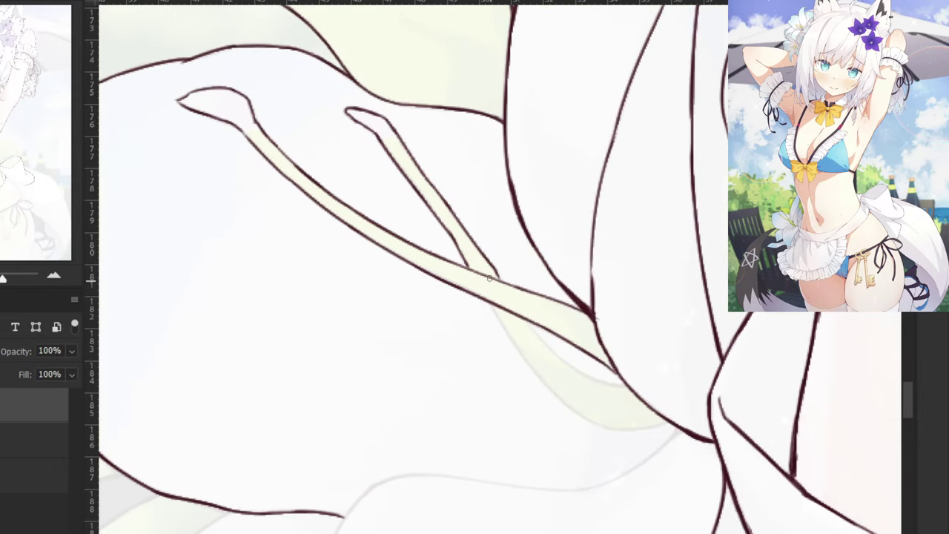
pyautogui.moveTo(490, 265)
pyautogui.mouseDown()
pyautogui.moveTo(507, 284)
pyautogui.moveTo(519, 348)
pyautogui.moveTo(600, 430)
pyautogui.mouseUp()
pyautogui.hotkey('ctrl', 'z')
pyautogui.hotkey('ctrl', 'z')
pyautogui.moveTo(533, 371); pyautogui.dragTo(599, 428)
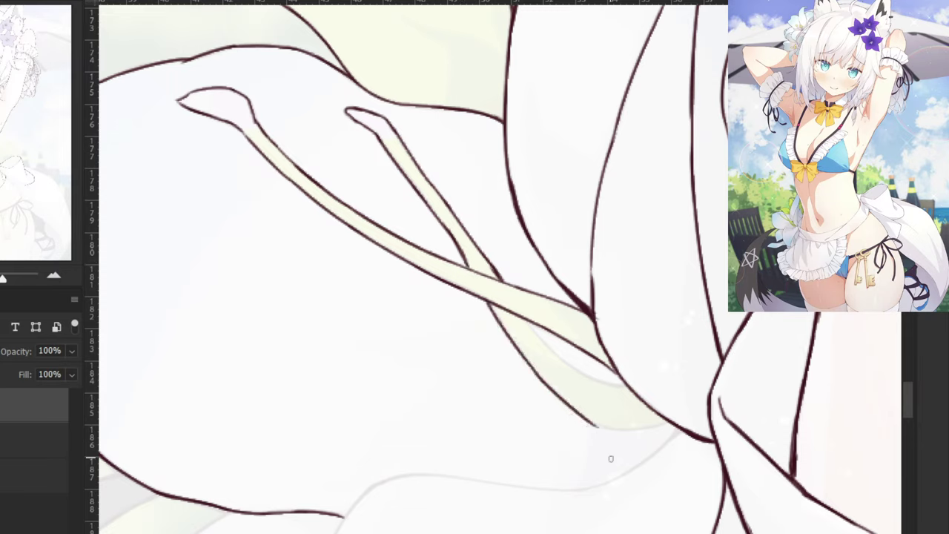
pyautogui.moveTo(671, 420)
pyautogui.mouseDown()
pyautogui.moveTo(592, 425)
pyautogui.moveTo(604, 427)
pyautogui.mouseUp()
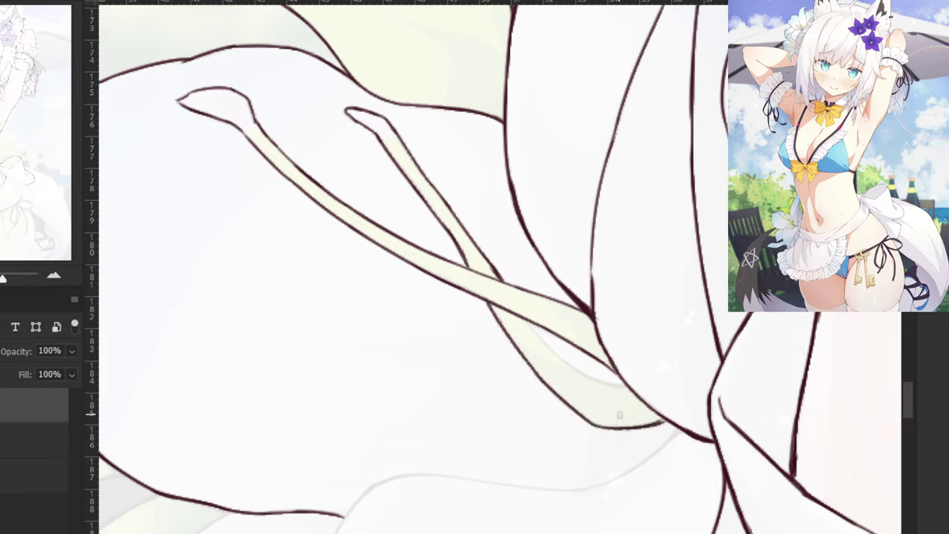
pyautogui.moveTo(525, 318)
pyautogui.mouseDown()
pyautogui.moveTo(584, 375)
pyautogui.moveTo(632, 387)
pyautogui.mouseUp()
pyautogui.hotkey('ctrl', 'z')
# Examine the overall line art of the figure with the reference hidden and shown, and return to the waist flower.
pyautogui.scroll(-5, 633, 385)
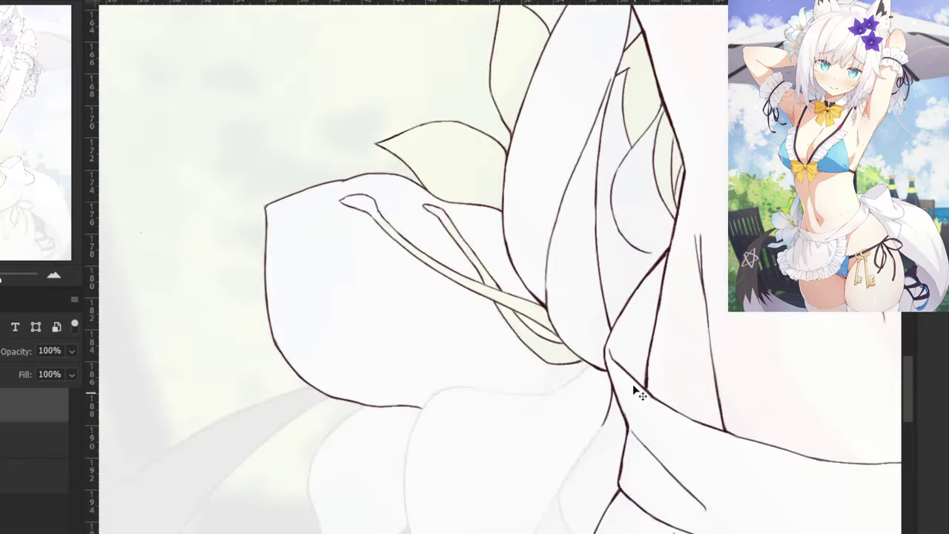
pyautogui.hotkey('ctrl', '-')
pyautogui.hotkey('ctrl', '-')
pyautogui.hotkey('ctrl', '-')
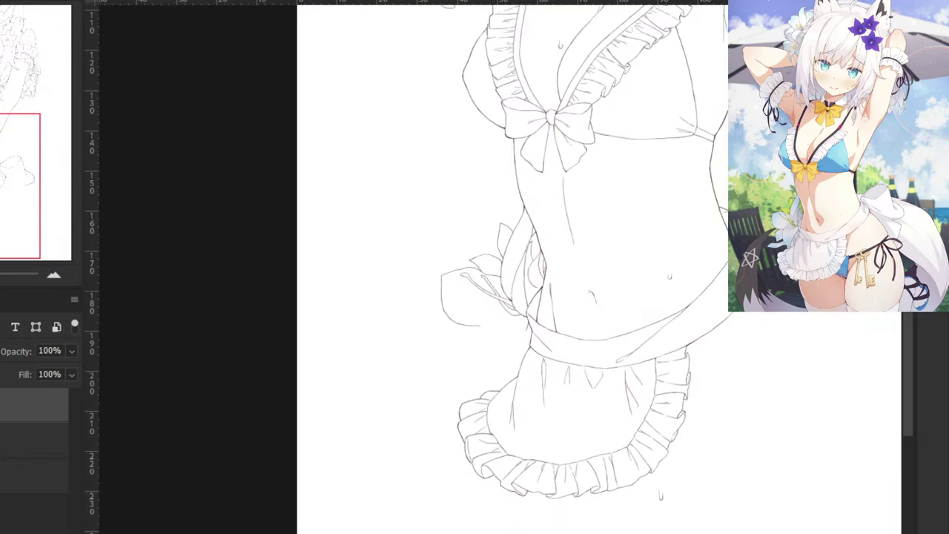
pyautogui.moveTo(208, 429); pyautogui.dragTo(163, 459)
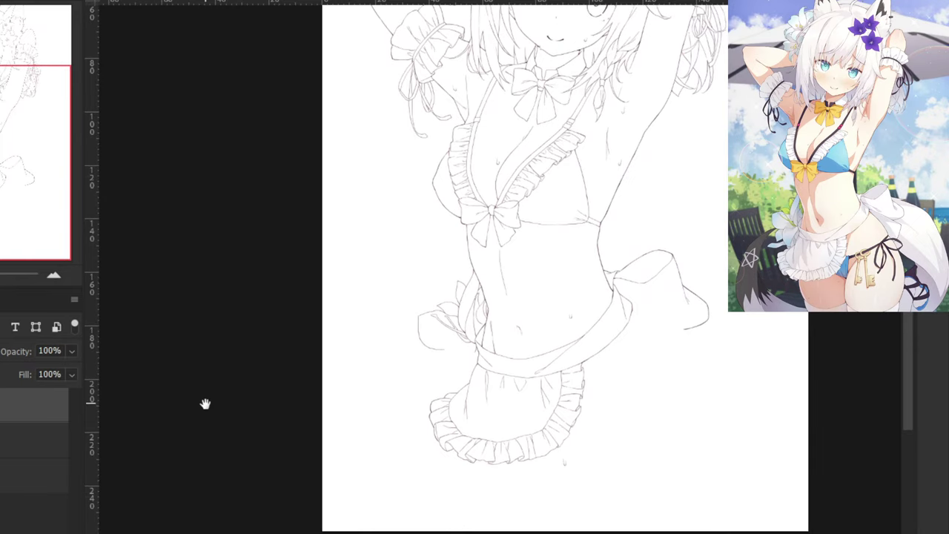
pyautogui.moveTo(205, 404); pyautogui.dragTo(164, 479)
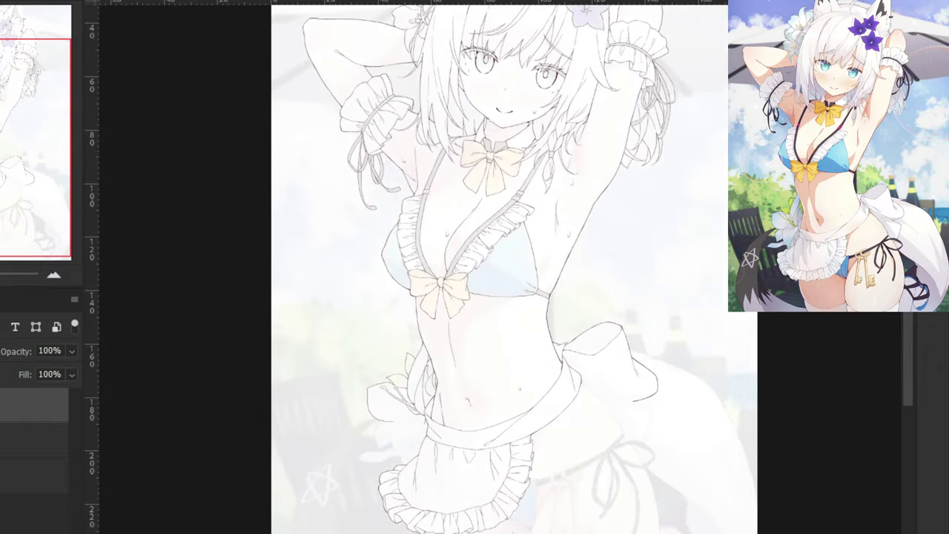
pyautogui.hotkey('ctrl', '=')
pyautogui.hotkey('ctrl', '=')
pyautogui.moveTo(248, 470); pyautogui.dragTo(502, 155)
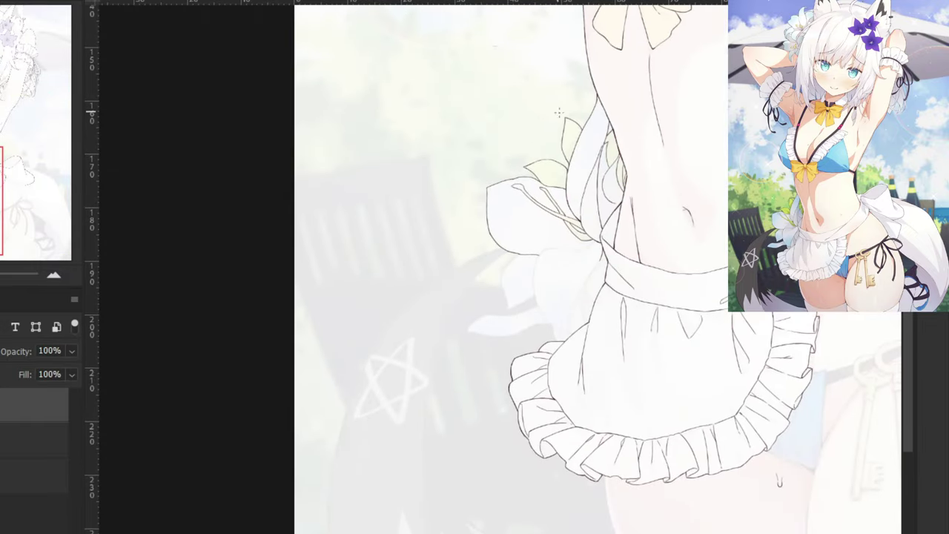
pyautogui.hotkey('ctrl', '=')
pyautogui.hotkey('ctrl', '=')
pyautogui.moveTo(697, 164); pyautogui.dragTo(619, 246)
pyautogui.hotkey('ctrl', '=')
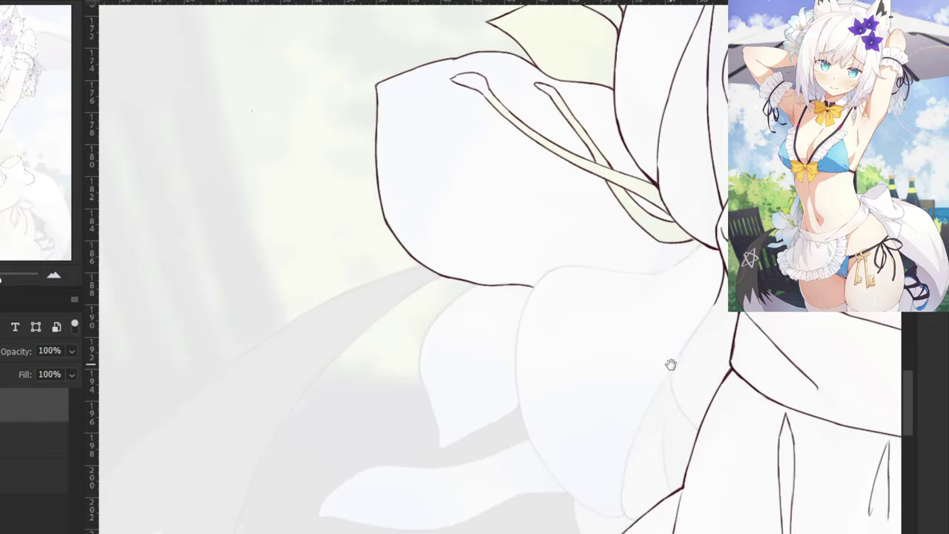
# Ink the inner end of the front petal's top edge, from the flower's center outward to its shallow dip.
pyautogui.moveTo(672, 364); pyautogui.dragTo(643, 273)
pyautogui.moveTo(602, 140); pyautogui.dragTo(612, 272)
pyautogui.hotkey('ctrl', '=')
pyautogui.hotkey('ctrl', '=')
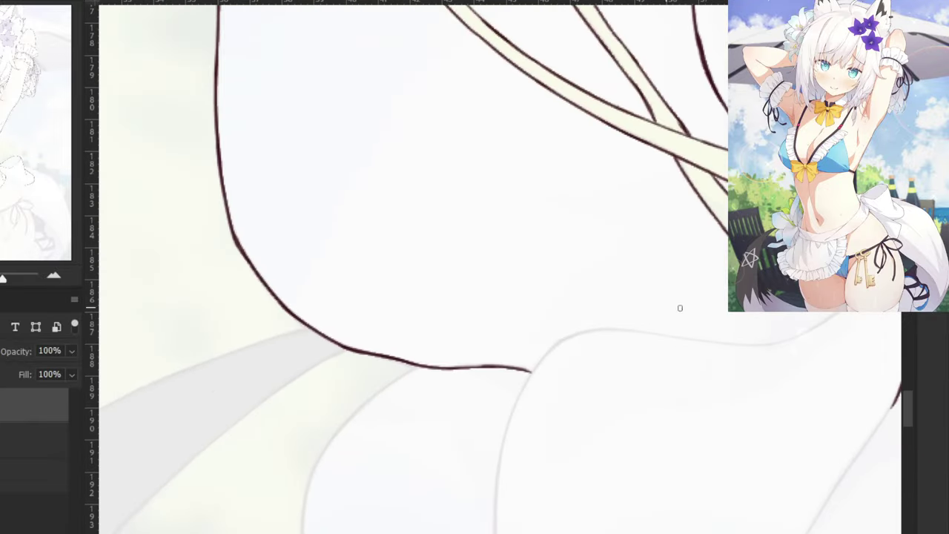
pyautogui.hotkey('ctrl', 'z')
pyautogui.moveTo(877, 278)
pyautogui.mouseDown()
pyautogui.moveTo(813, 330)
pyautogui.moveTo(772, 338)
pyautogui.mouseUp()
pyautogui.hotkey('ctrl', 'z')
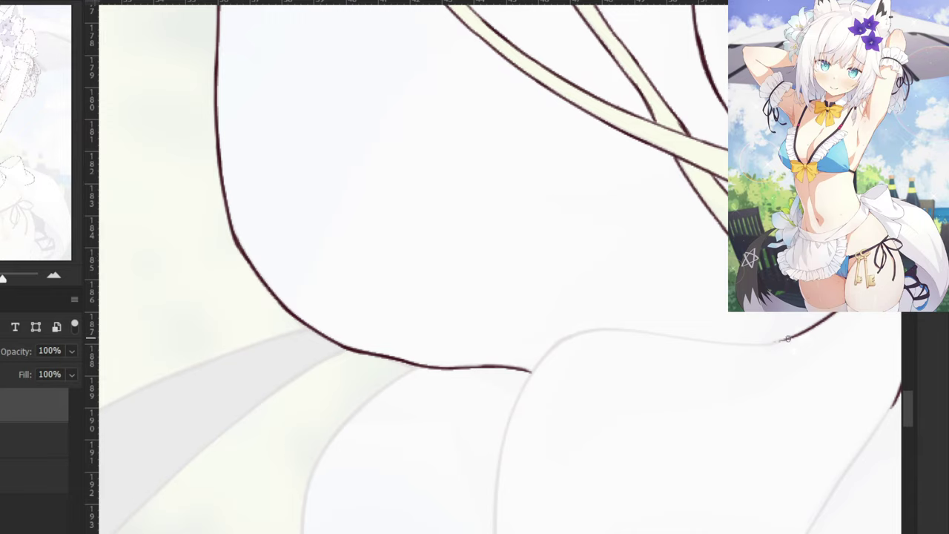
pyautogui.moveTo(789, 339); pyautogui.dragTo(704, 346)
pyautogui.hotkey('ctrl', 'z')
# Ink the middle of the front petal's top edge, from its rounded shoulder toward the shallow dip.
pyautogui.moveTo(574, 338); pyautogui.dragTo(670, 333)
pyautogui.hotkey('ctrl', 'z')
pyautogui.moveTo(581, 339)
pyautogui.mouseDown()
pyautogui.moveTo(672, 339)
pyautogui.moveTo(619, 330)
pyautogui.moveTo(714, 340)
pyautogui.mouseUp()
pyautogui.hotkey('ctrl', 'z')
pyautogui.hotkey('ctrl', 'z')
pyautogui.moveTo(620, 330); pyautogui.dragTo(765, 343)
pyautogui.hotkey('ctrl', 'z')
pyautogui.hotkey('ctrl', 'z')
pyautogui.moveTo(679, 336)
pyautogui.mouseDown()
pyautogui.moveTo(774, 344)
pyautogui.moveTo(706, 341)
pyautogui.mouseUp()
pyautogui.hotkey('ctrl', 'z')
pyautogui.hotkey('ctrl', 'z')
pyautogui.hotkey('ctrl', 'z')
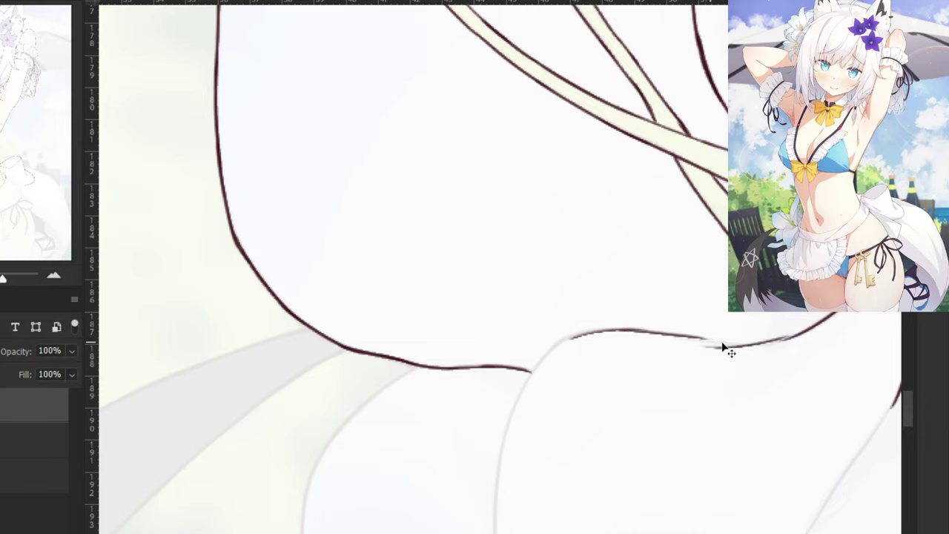
# Redraw the dip in the front petal's top edge so both inked stretches join in one line.
pyautogui.hotkey('ctrl', 'z')
pyautogui.moveTo(786, 341); pyautogui.dragTo(694, 338)
pyautogui.hotkey('ctrl', 'z')
pyautogui.moveTo(786, 340); pyautogui.dragTo(693, 337)
pyautogui.hotkey('ctrl', 'z')
pyautogui.hotkey('ctrl', 'z')
pyautogui.moveTo(786, 340); pyautogui.dragTo(690, 336)
# Ink the front petal's rounded shoulder down to the end of the large petal's bottom edge.
pyautogui.moveTo(559, 344); pyautogui.dragTo(543, 354)
pyautogui.hotkey('ctrl', 'z')
pyautogui.moveTo(598, 331); pyautogui.dragTo(535, 366)
pyautogui.hotkey('ctrl', 'z')
pyautogui.moveTo(585, 333)
pyautogui.mouseDown()
pyautogui.moveTo(534, 364)
pyautogui.moveTo(520, 398)
pyautogui.mouseUp()
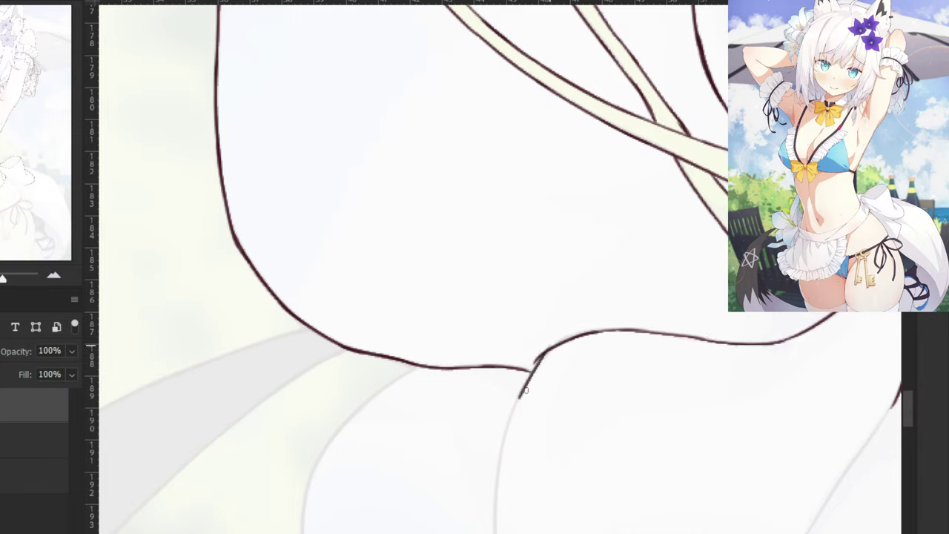
pyautogui.hotkey('ctrl', 'z')
pyautogui.moveTo(549, 349); pyautogui.dragTo(517, 399)
pyautogui.hotkey('ctrl', 'z')
pyautogui.hotkey('ctrl', 'z')
# Redraw the front petal's shoulder curve and continue it just below the junction with the large petal.
pyautogui.moveTo(593, 331); pyautogui.dragTo(547, 357)
pyautogui.hotkey('ctrl', 'z')
pyautogui.hotkey('ctrl', 'z')
pyautogui.moveTo(598, 331)
pyautogui.mouseDown()
pyautogui.moveTo(548, 357)
pyautogui.moveTo(584, 334)
pyautogui.moveTo(564, 342)
pyautogui.moveTo(519, 392)
pyautogui.moveTo(468, 233)
pyautogui.mouseUp()
pyautogui.hotkey('ctrl', 'z')
pyautogui.hotkey('ctrl', 'z')
pyautogui.moveTo(529, 190); pyautogui.dragTo(490, 275)
pyautogui.hotkey('ctrl', 'z')
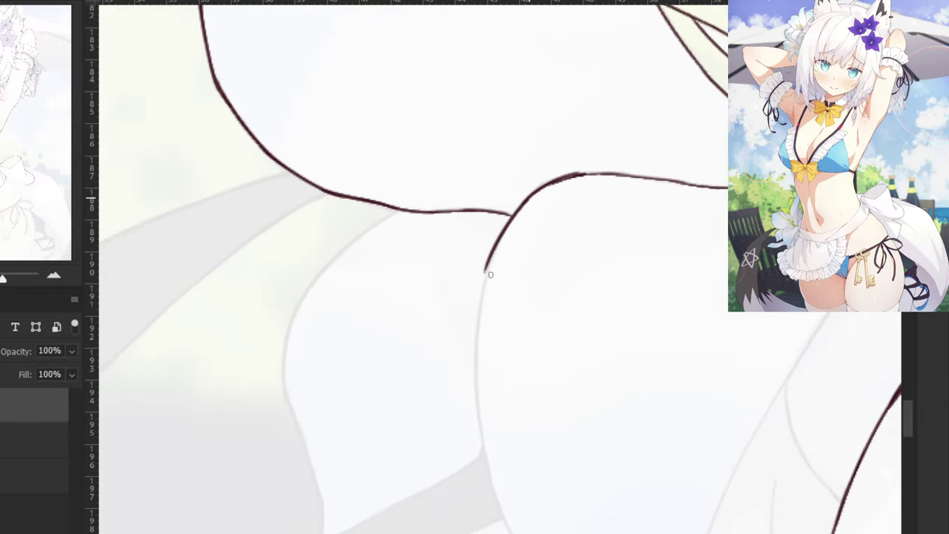
# Extend the front petal's outer edge downward alongside the small uninked petal behind it.
pyautogui.hotkey('ctrl', 'z')
pyautogui.moveTo(505, 224); pyautogui.dragTo(482, 355)
pyautogui.hotkey('ctrl', '-')
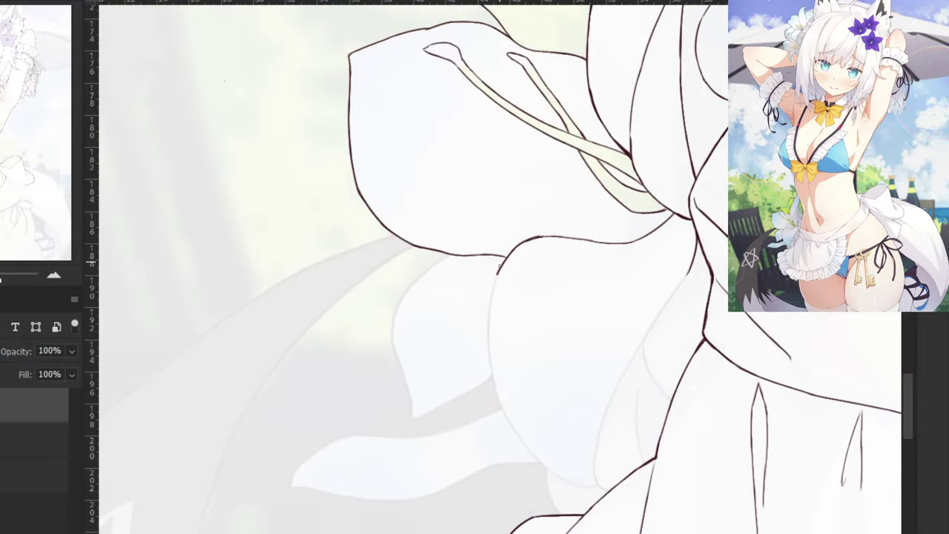
pyautogui.hotkey('ctrl', '+')
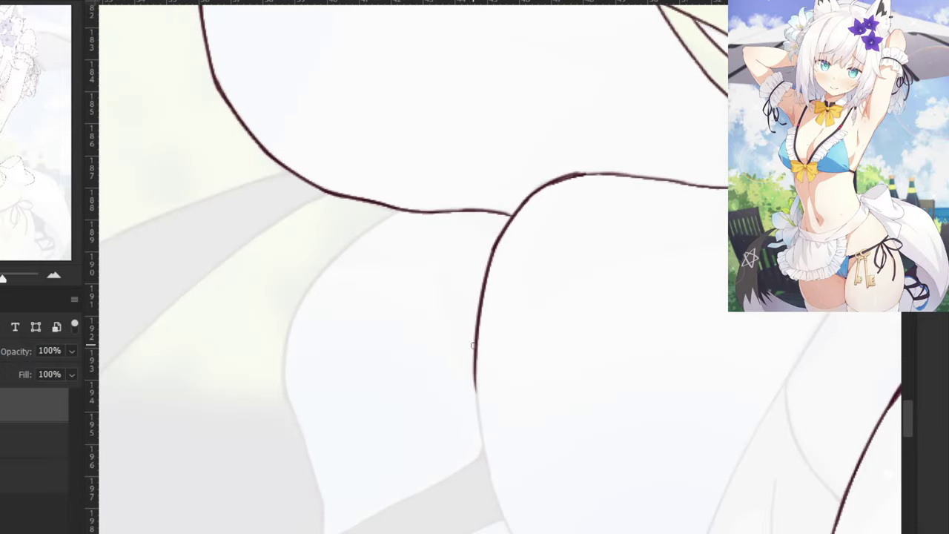
pyautogui.hotkey('ctrl', 'z')
# Continue the front petal's outer edge past the small rear petal to the base of the long low petal.
pyautogui.moveTo(475, 351); pyautogui.dragTo(488, 469)
pyautogui.moveTo(306, 218); pyautogui.dragTo(362, 377)
pyautogui.hotkey('ctrl', 'z')
pyautogui.hotkey('ctrl', 'z')
pyautogui.moveTo(308, 239); pyautogui.dragTo(360, 361)
pyautogui.hotkey('ctrl', 'z')
pyautogui.hotkey('ctrl', 'z')
pyautogui.hotkey('ctrl', 'z')
pyautogui.moveTo(307, 224); pyautogui.dragTo(353, 355)
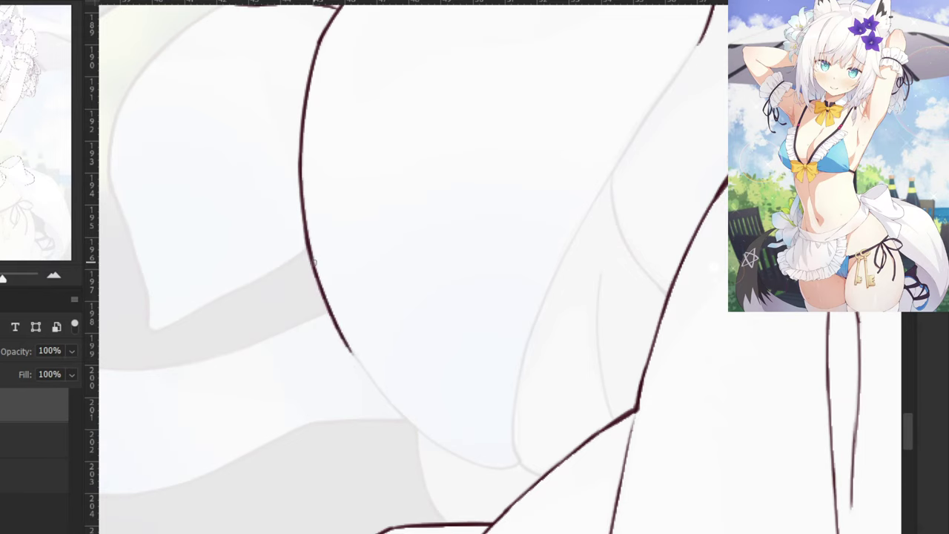
# Ink the front petal's lower outer curve across the base of the long low petal, retrying for a clean line.
pyautogui.hotkey('ctrl', '-')
pyautogui.moveTo(421, 320); pyautogui.dragTo(478, 383)
pyautogui.hotkey('ctrl', 'z')
pyautogui.hotkey('ctrl', 'z')
pyautogui.hotkey('ctrl', '+')
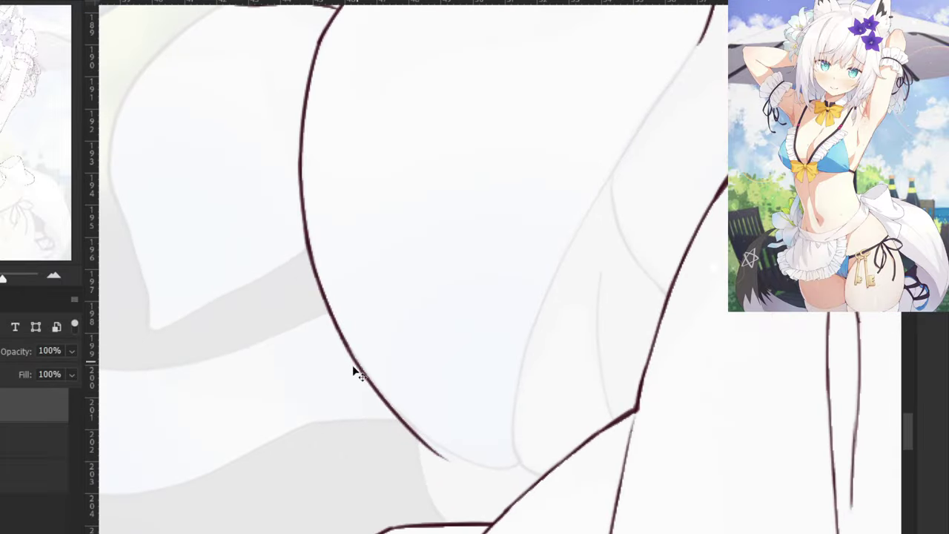
pyautogui.hotkey('ctrl', 'z')
pyautogui.moveTo(330, 304); pyautogui.dragTo(426, 422)
pyautogui.hotkey('ctrl', 'z')
pyautogui.moveTo(344, 339)
pyautogui.mouseDown()
pyautogui.moveTo(375, 388)
pyautogui.moveTo(448, 447)
pyautogui.mouseUp()
pyautogui.hotkey('ctrl', 'z')
pyautogui.moveTo(338, 323); pyautogui.dragTo(428, 430)
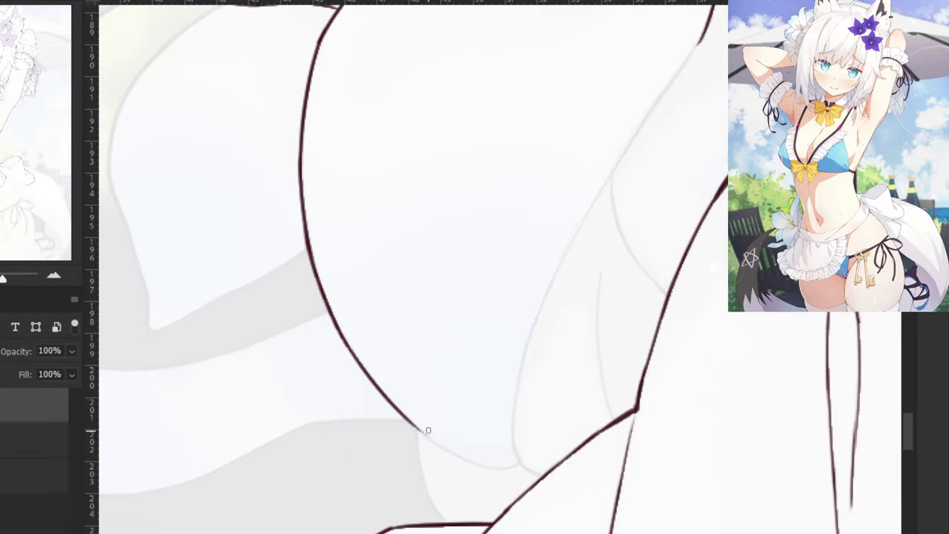
# Carry the front petal's outline around its bottom curve to the lower tip.
pyautogui.hotkey('ctrl', 'z')
pyautogui.moveTo(393, 403); pyautogui.dragTo(490, 467)
pyautogui.hotkey('ctrl', 'z')
pyautogui.moveTo(406, 420)
pyautogui.mouseDown()
pyautogui.moveTo(509, 465)
pyautogui.moveTo(464, 459)
pyautogui.moveTo(485, 463)
pyautogui.moveTo(474, 463)
pyautogui.moveTo(515, 469)
pyautogui.mouseUp()
pyautogui.hotkey('ctrl', 'z')
pyautogui.hotkey('ctrl', 'z')
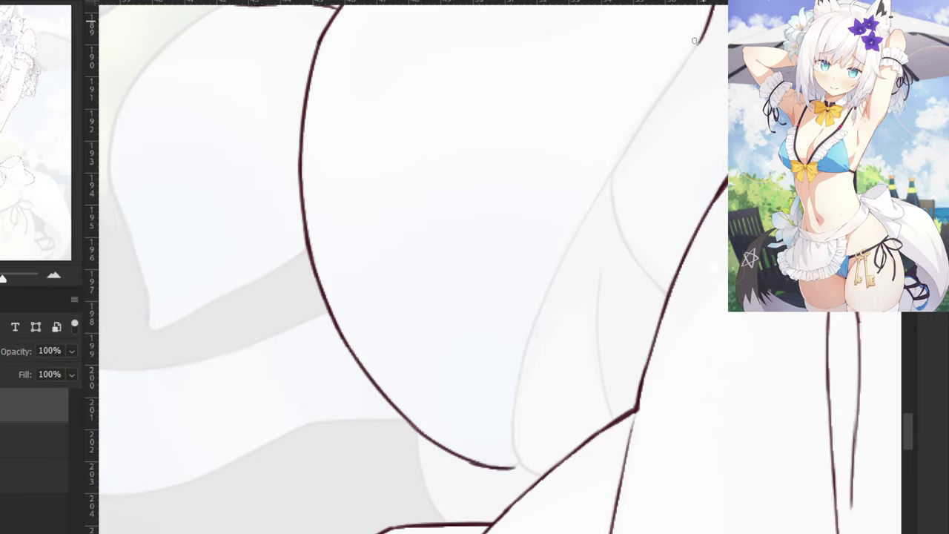
# Ink the upper stretch of the front petal's inner edge, from the short line beside the sash toward the lower tip.
pyautogui.hotkey('ctrl', 'z')
pyautogui.moveTo(704, 24); pyautogui.dragTo(637, 136)
pyautogui.hotkey('ctrl', 'z')
pyautogui.moveTo(657, 106); pyautogui.dragTo(556, 265)
pyautogui.hotkey('ctrl', 'z')
pyautogui.hotkey('ctrl', '-')
pyautogui.hotkey('ctrl', '-')
pyautogui.hotkey('ctrl', '+')
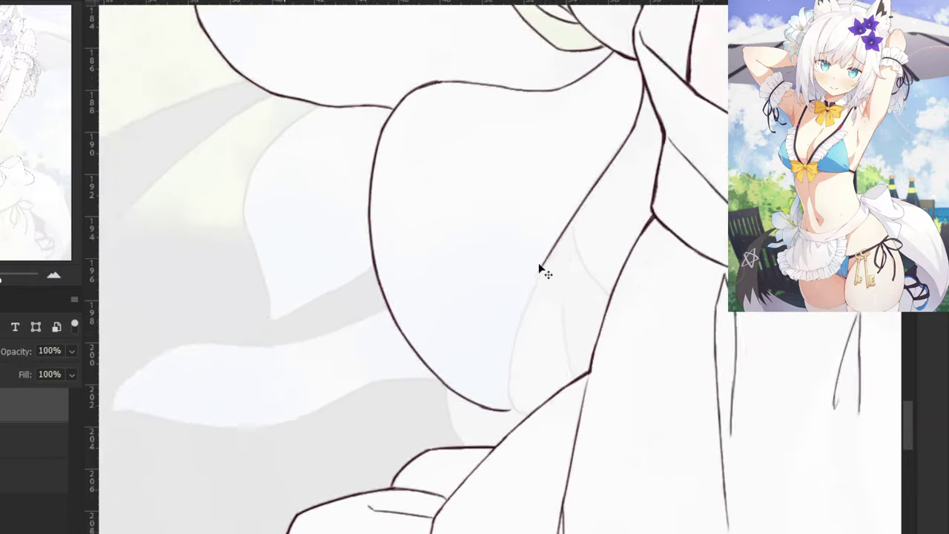
# Ink the middle of the front petal's inner edge and clean up the stroke end where the segments join.
pyautogui.hotkey('ctrl', '+')
pyautogui.hotkey('ctrl', 'z')
pyautogui.moveTo(661, 111); pyautogui.dragTo(555, 263)
pyautogui.hotkey('ctrl', 'z')
pyautogui.moveTo(641, 127); pyautogui.dragTo(537, 303)
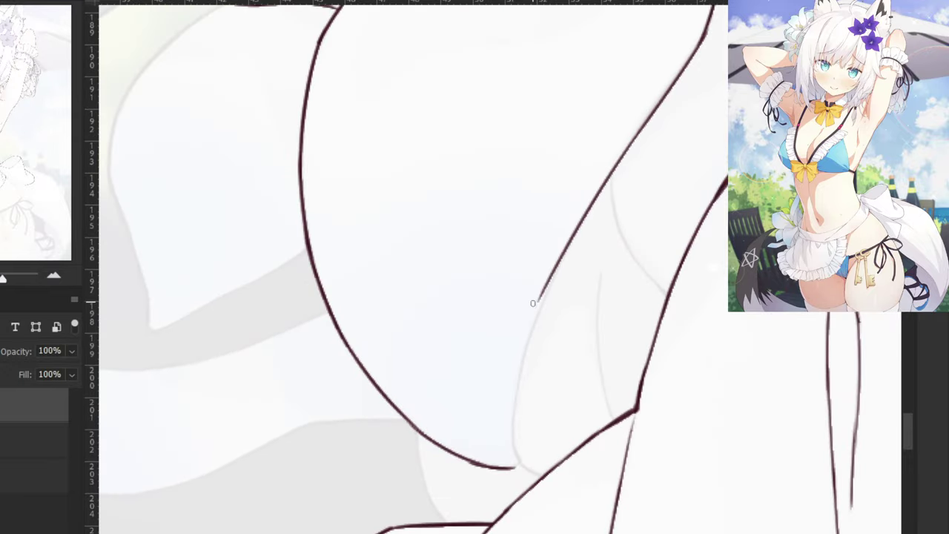
pyautogui.press('e')
pyautogui.moveTo(567, 245); pyautogui.dragTo(534, 326)
pyautogui.press('b')
pyautogui.moveTo(584, 217); pyautogui.dragTo(528, 341)
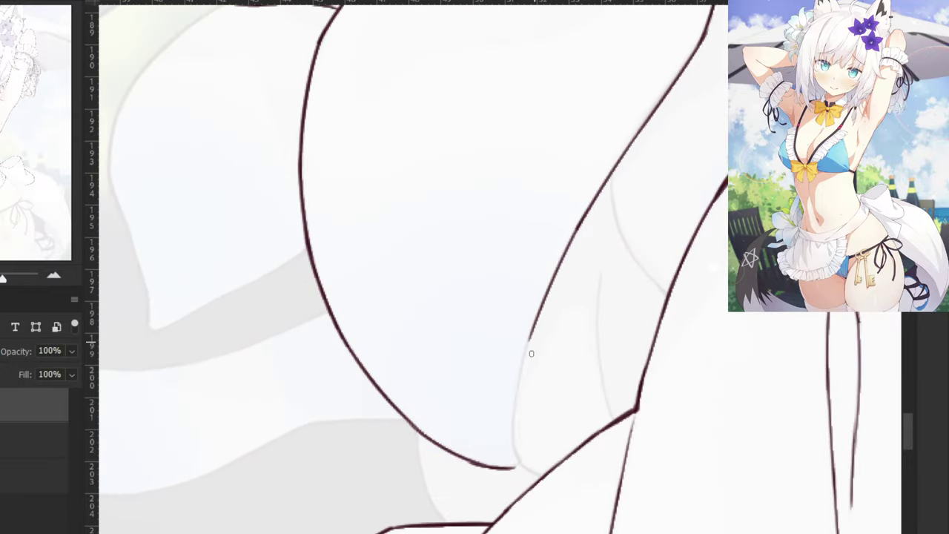
# Carry the front petal's inner edge down to its lower tip, retrying for a smooth curve.
pyautogui.moveTo(550, 298); pyautogui.dragTo(511, 422)
pyautogui.hotkey('ctrl', 'z')
pyautogui.moveTo(540, 315)
pyautogui.mouseDown()
pyautogui.moveTo(515, 414)
pyautogui.moveTo(487, 413)
pyautogui.moveTo(514, 439)
pyautogui.moveTo(511, 423)
pyautogui.moveTo(517, 459)
pyautogui.mouseUp()
pyautogui.hotkey('ctrl', 'z')
pyautogui.moveTo(511, 428); pyautogui.dragTo(521, 470)
pyautogui.hotkey('ctrl', 'z')
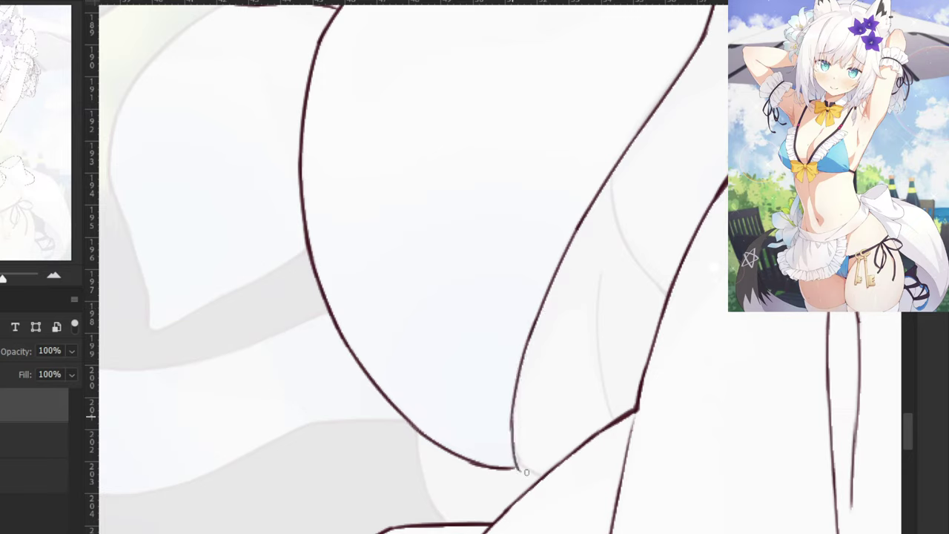
# Curve the inner edge from the petal's tip into the sash outline, trim the excess and close the gap at the tip.
pyautogui.hotkey('ctrl', 'z')
pyautogui.moveTo(510, 423); pyautogui.dragTo(540, 478)
pyautogui.hotkey('ctrl', 'z')
pyautogui.press('e')
pyautogui.moveTo(523, 464)
pyautogui.mouseDown()
pyautogui.moveTo(520, 457)
pyautogui.moveTo(533, 472)
pyautogui.mouseUp()
pyautogui.press('b')
pyautogui.moveTo(472, 408); pyautogui.dragTo(501, 347)
pyautogui.hotkey('ctrl', '+')
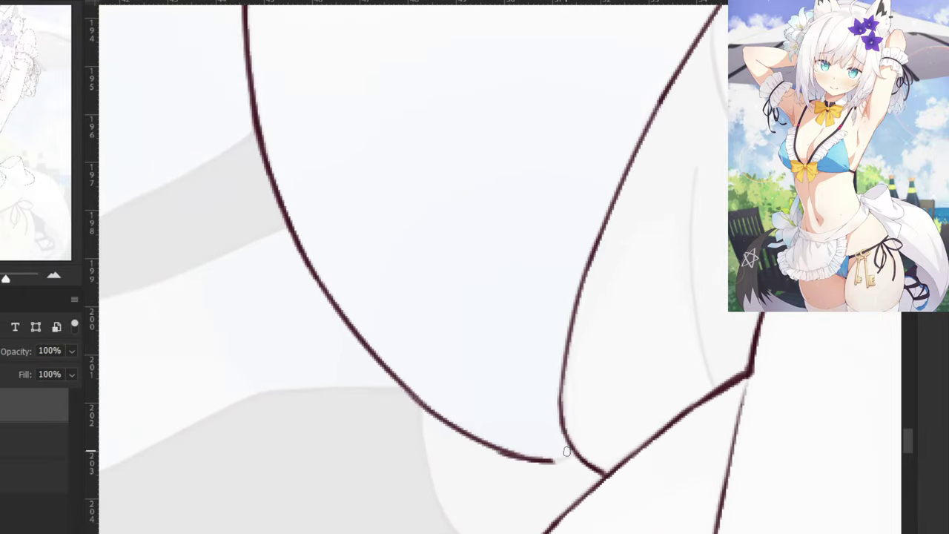
pyautogui.moveTo(566, 451); pyautogui.dragTo(568, 460)
pyautogui.scroll(-4, 420, 473)
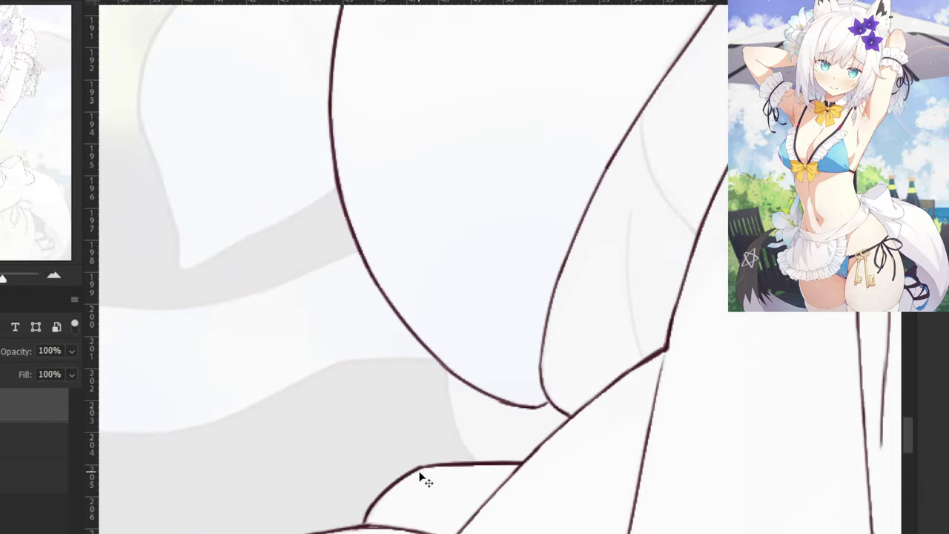
# Raise the reference layer's opacity to 29% and ink the short curve below the front petal's lower edge.
pyautogui.scroll(4, 538, 404)
pyautogui.click(52, 436)
pyautogui.press('0')
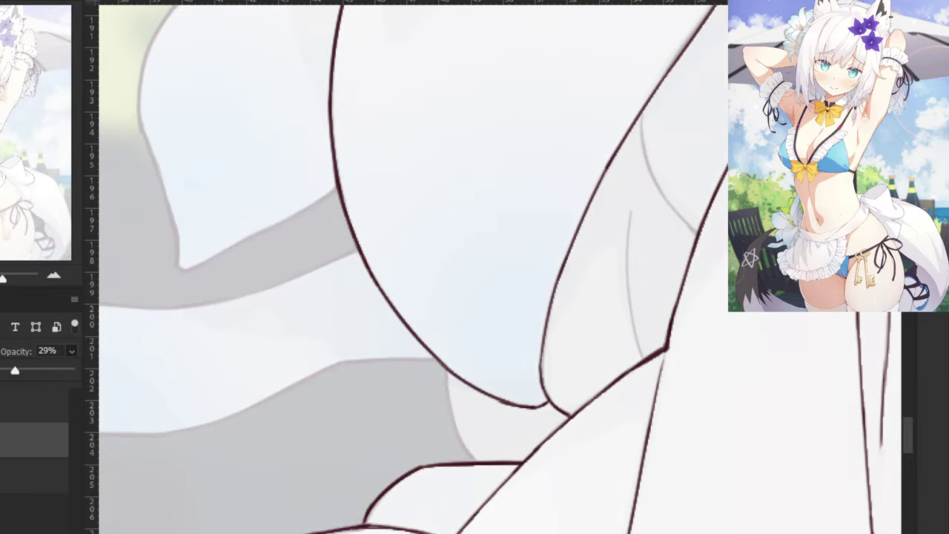
pyautogui.moveTo(450, 382)
pyautogui.mouseDown()
pyautogui.moveTo(476, 463)
pyautogui.moveTo(452, 399)
pyautogui.moveTo(467, 441)
pyautogui.mouseUp()
pyautogui.hotkey('ctrl', 'z')
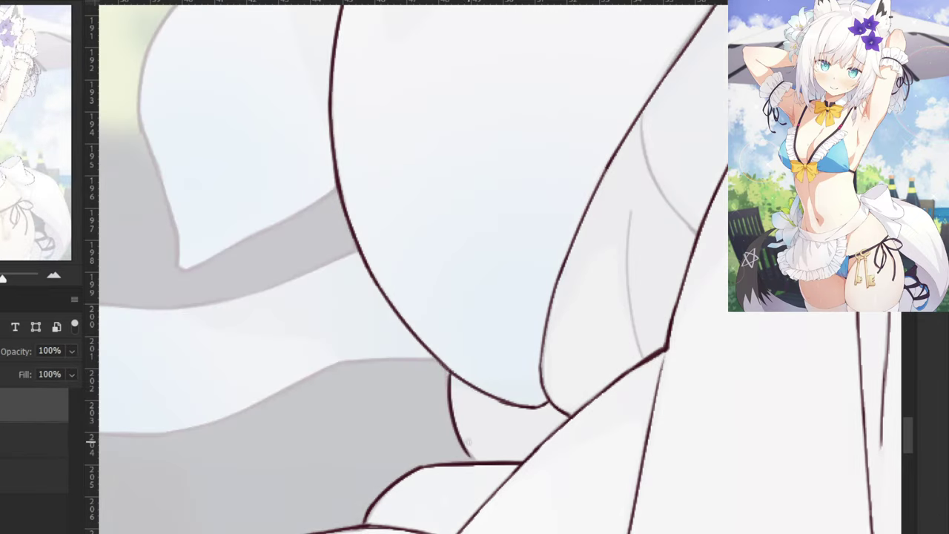
# Ink the short, nearly vertical fold line between the front petal's inner edge and the sash corner.
pyautogui.moveTo(630, 219); pyautogui.dragTo(636, 350)
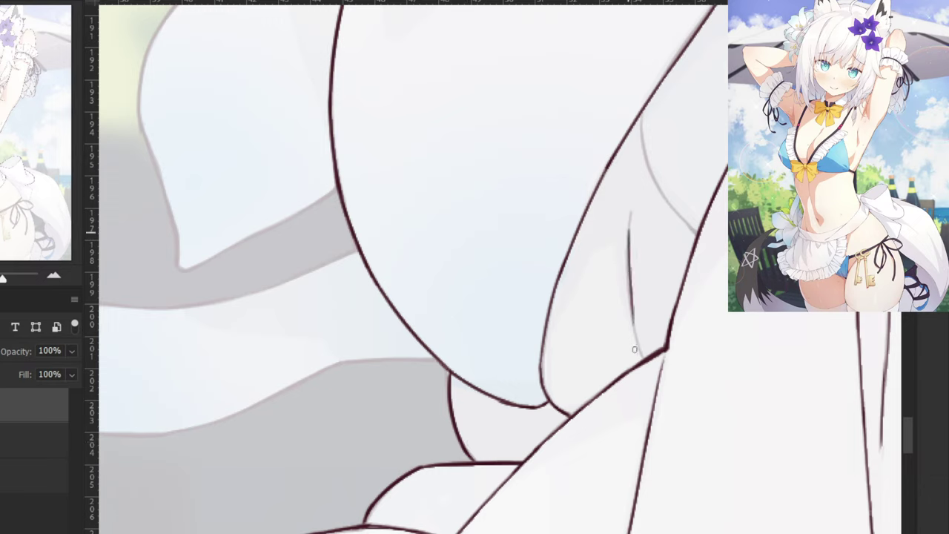
pyautogui.hotkey('ctrl', 'z')
pyautogui.moveTo(630, 214); pyautogui.dragTo(641, 357)
pyautogui.hotkey('ctrl', 'z')
pyautogui.hotkey('ctrl', 'z')
pyautogui.moveTo(629, 211); pyautogui.dragTo(642, 362)
pyautogui.hotkey('ctrl', 'z')
pyautogui.moveTo(634, 319); pyautogui.dragTo(644, 367)
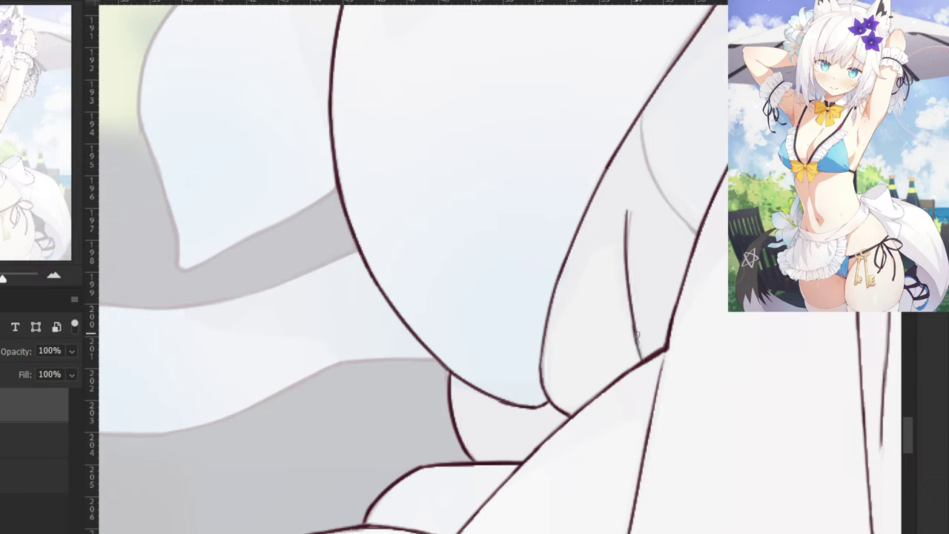
pyautogui.moveTo(631, 309); pyautogui.dragTo(644, 364)
pyautogui.hotkey('ctrl', 'z')
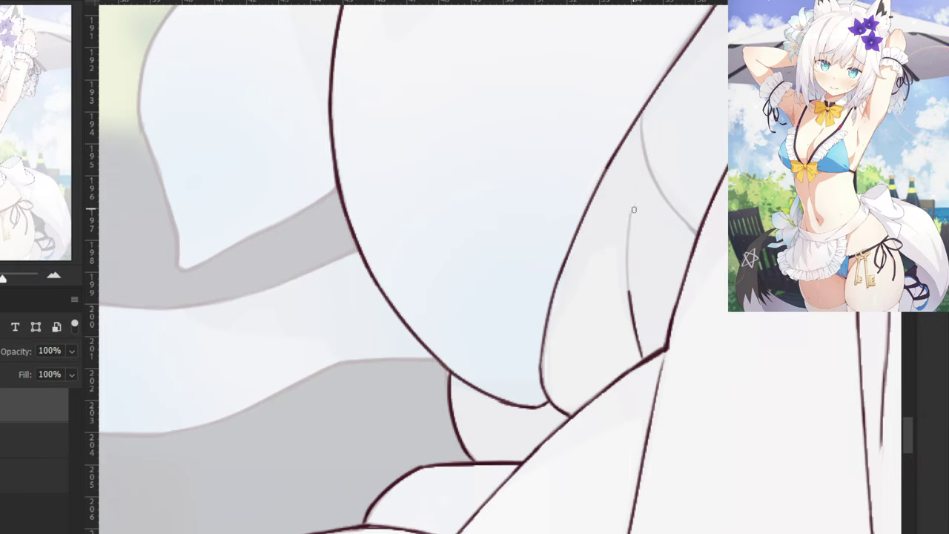
pyautogui.moveTo(632, 210); pyautogui.dragTo(628, 249)
# Ink the curved fold line running from the front petal's inner edge to the sash outline.
pyautogui.moveTo(637, 211); pyautogui.dragTo(600, 345)
pyautogui.moveTo(601, 233); pyautogui.dragTo(622, 326)
pyautogui.hotkey('ctrl', 'z')
pyautogui.hotkey('ctrl', 'z')
pyautogui.moveTo(601, 242)
pyautogui.mouseDown()
pyautogui.moveTo(627, 328)
pyautogui.moveTo(600, 283)
pyautogui.moveTo(645, 357)
pyautogui.mouseUp()
pyautogui.hotkey('ctrl', 'z')
pyautogui.moveTo(612, 303); pyautogui.dragTo(650, 354)
pyautogui.hotkey('ctrl', 'z')
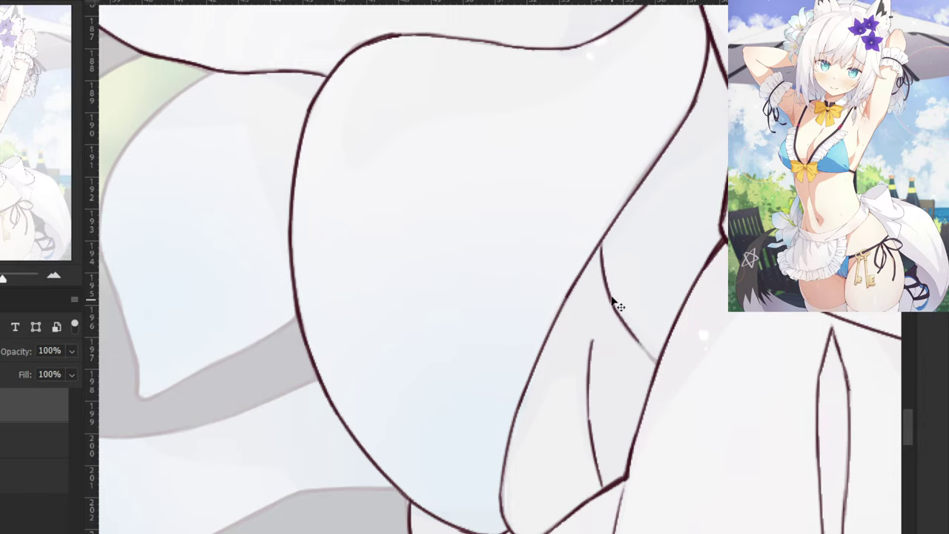
pyautogui.moveTo(613, 305); pyautogui.dragTo(643, 346)
pyautogui.hotkey('ctrl', '-')
pyautogui.hotkey('ctrl', '-')
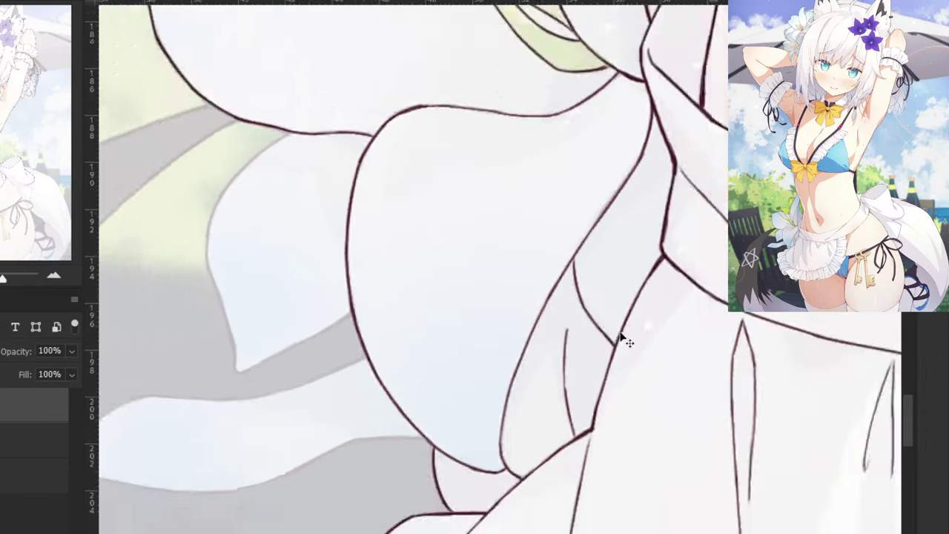
# Ink the small rear petal's upper outer edge, starting where it meets the large upper petal.
pyautogui.moveTo(313, 143); pyautogui.dragTo(455, 182)
pyautogui.hotkey('ctrl', '+')
pyautogui.scroll(1, 465, 138)
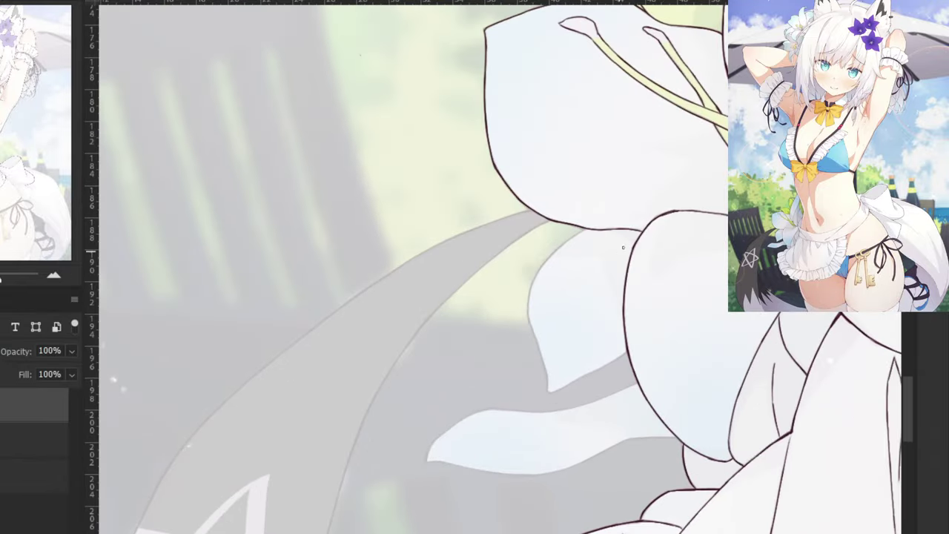
pyautogui.scroll(3, 576, 229)
pyautogui.moveTo(671, 158); pyautogui.dragTo(608, 227)
pyautogui.hotkey('ctrl', 'z')
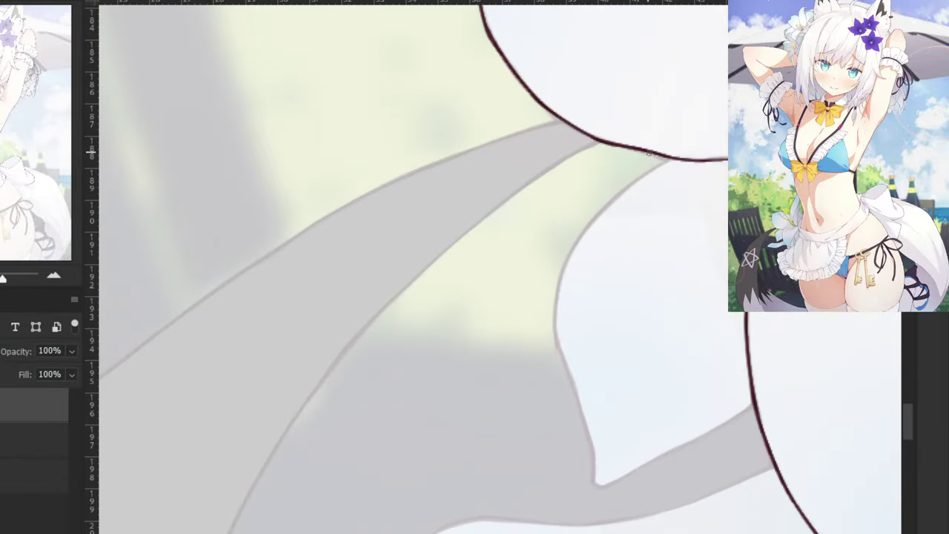
pyautogui.moveTo(670, 158); pyautogui.dragTo(628, 190)
pyautogui.hotkey('ctrl', 'z')
pyautogui.hotkey('ctrl', '-')
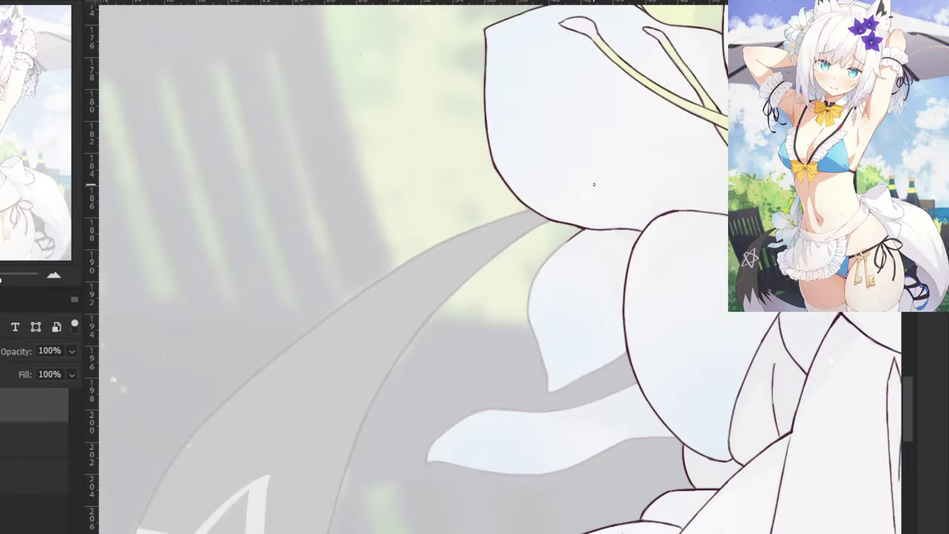
pyautogui.scroll(2, 567, 242)
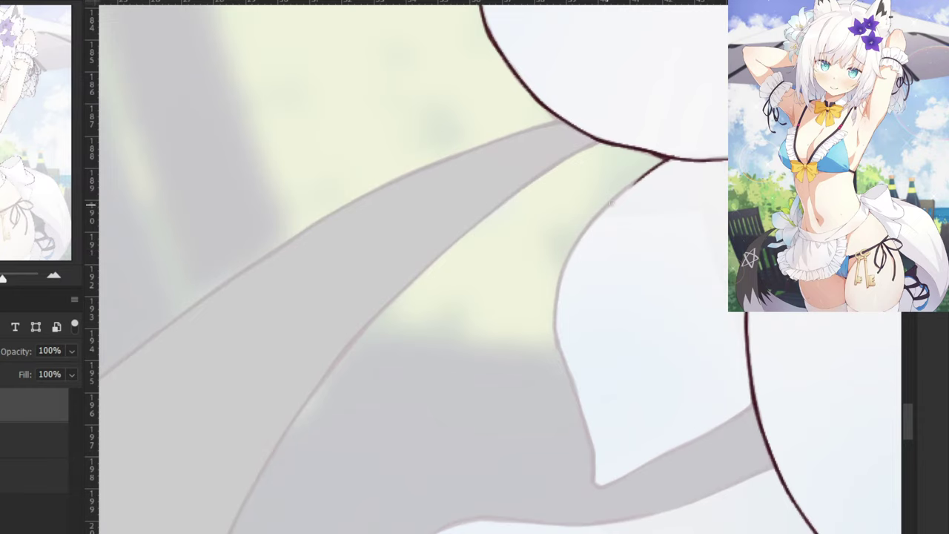
pyautogui.moveTo(647, 173)
pyautogui.mouseDown()
pyautogui.moveTo(573, 273)
pyautogui.moveTo(589, 222)
pyautogui.moveTo(566, 274)
pyautogui.mouseUp()
pyautogui.hotkey('ctrl', 'z')
pyautogui.hotkey('ctrl', 'z')
pyautogui.moveTo(645, 175)
pyautogui.mouseDown()
pyautogui.moveTo(566, 272)
pyautogui.moveTo(556, 338)
pyautogui.mouseUp()
pyautogui.hotkey('ctrl', 'z')
pyautogui.moveTo(584, 230); pyautogui.dragTo(558, 306)
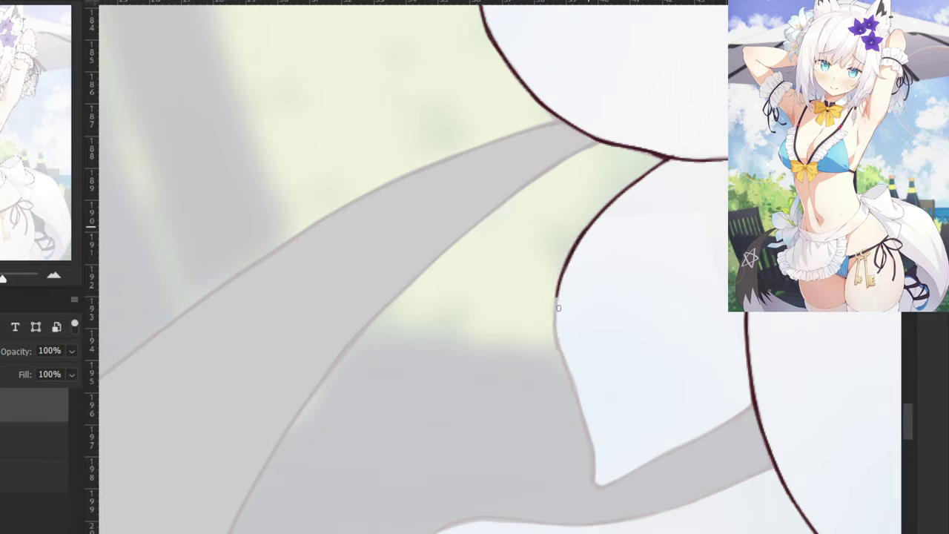
# Continue the small rear petal's outer edge around its widest bend toward the pointed tip.
pyautogui.hotkey('ctrl', 'z')
pyautogui.moveTo(578, 246); pyautogui.dragTo(555, 329)
pyautogui.hotkey('ctrl', 'z')
pyautogui.moveTo(578, 243)
pyautogui.mouseDown()
pyautogui.moveTo(554, 317)
pyautogui.moveTo(568, 376)
pyautogui.mouseUp()
pyautogui.hotkey('ctrl', 'z')
pyautogui.hotkey('ctrl', 'z')
pyautogui.hotkey('ctrl', 'z')
pyautogui.moveTo(557, 301); pyautogui.dragTo(586, 408)
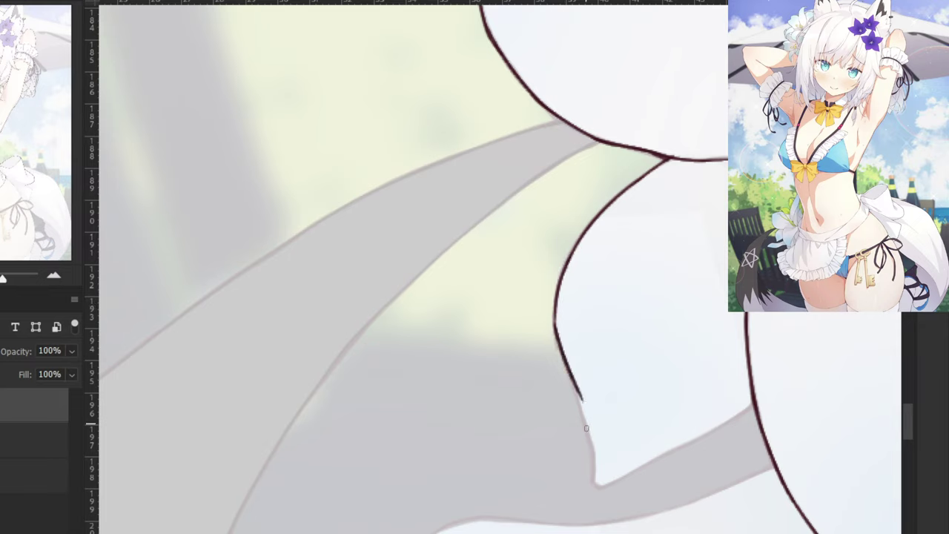
pyautogui.hotkey('ctrl', 'z')
pyautogui.hotkey('ctrl', 'z')
pyautogui.moveTo(558, 298); pyautogui.dragTo(588, 427)
pyautogui.hotkey('ctrl', 'z')
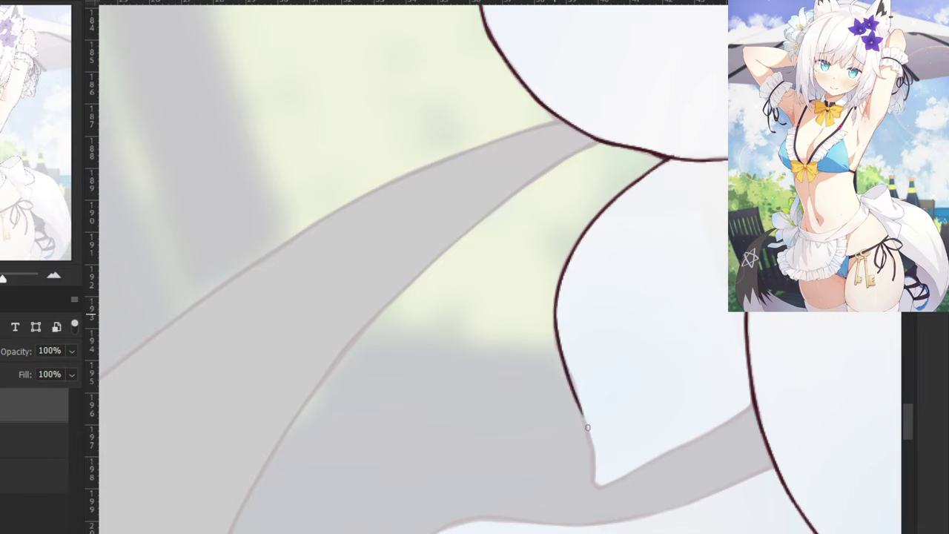
# Finish the small rear petal's pointed tip and ink its lower edge back to the front petal.
pyautogui.moveTo(567, 363); pyautogui.dragTo(598, 476)
pyautogui.hotkey('ctrl', 'z')
pyautogui.moveTo(574, 397); pyautogui.dragTo(602, 487)
pyautogui.moveTo(755, 403); pyautogui.dragTo(704, 436)
pyautogui.hotkey('ctrl', 'z')
pyautogui.moveTo(755, 403); pyautogui.dragTo(640, 464)
pyautogui.hotkey('ctrl', 'z')
pyautogui.moveTo(705, 432); pyautogui.dragTo(605, 488)
pyautogui.hotkey('ctrl', 'z')
# Ink the first stretch of the long low petal's upper edge, starting from the front petal's outline.
pyautogui.moveTo(658, 456)
pyautogui.mouseDown()
pyautogui.moveTo(602, 486)
pyautogui.moveTo(578, 248)
pyautogui.mouseUp()
pyautogui.hotkey('ctrl', '-')
pyautogui.hotkey('ctrl', '-')
pyautogui.moveTo(520, 230); pyautogui.dragTo(546, 316)
pyautogui.hotkey('ctrl', '+')
pyautogui.hotkey('ctrl', '+')
pyautogui.moveTo(763, 383); pyautogui.dragTo(608, 441)
pyautogui.hotkey('ctrl', 'z')
pyautogui.moveTo(661, 422); pyautogui.dragTo(549, 445)
pyautogui.hotkey('ctrl', 'z')
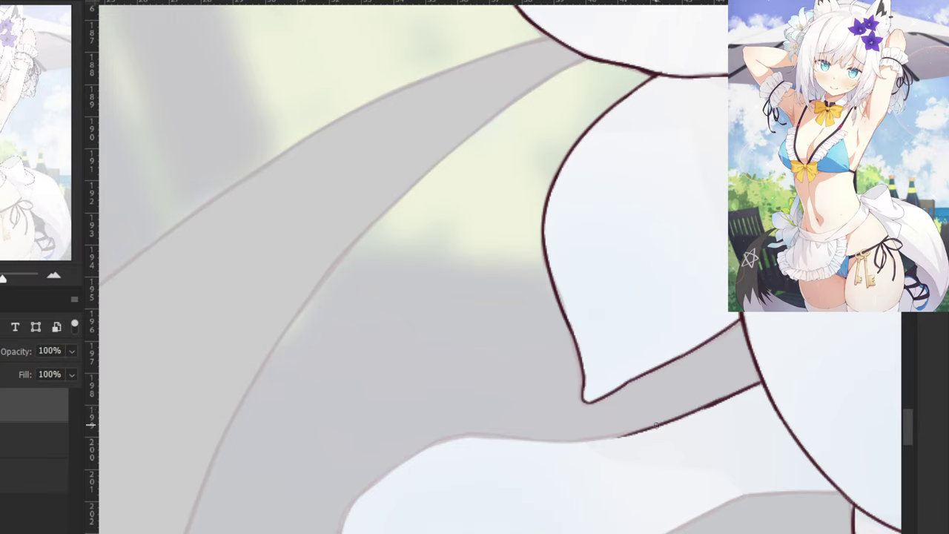
# Extend the long low petal's upper edge through its shallow dip toward the outer crest, retrying the strokes.
pyautogui.moveTo(660, 423)
pyautogui.mouseDown()
pyautogui.moveTo(522, 443)
pyautogui.moveTo(451, 438)
pyautogui.mouseUp()
pyautogui.hotkey('ctrl', 'z')
pyautogui.moveTo(542, 443)
pyautogui.mouseDown()
pyautogui.moveTo(440, 446)
pyautogui.moveTo(450, 441)
pyautogui.mouseUp()
pyautogui.hotkey('ctrl', 'z')
pyautogui.hotkey('ctrl', 'z')
pyautogui.moveTo(544, 443); pyautogui.dragTo(458, 442)
pyautogui.hotkey('ctrl', 'z')
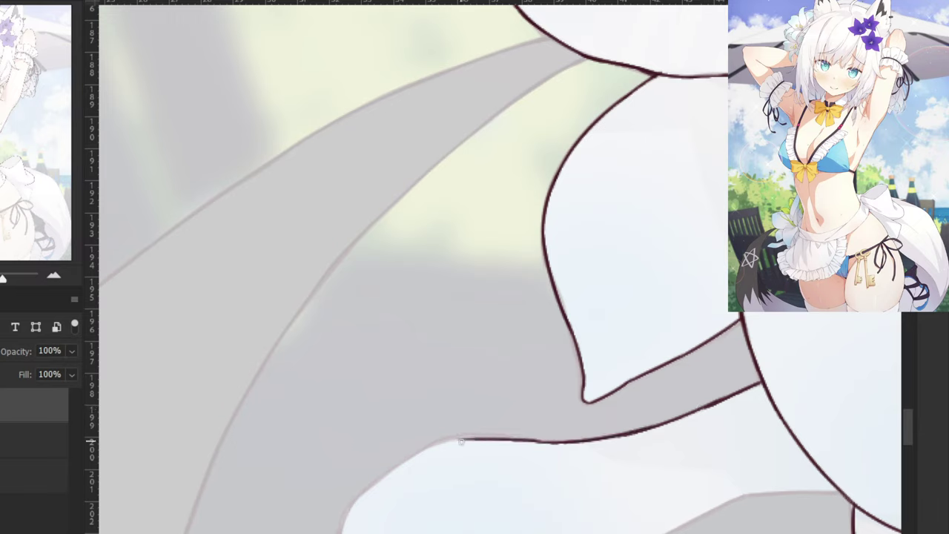
pyautogui.hotkey('ctrl', 'z')
pyautogui.moveTo(545, 443)
pyautogui.mouseDown()
pyautogui.moveTo(452, 438)
pyautogui.moveTo(420, 452)
pyautogui.mouseUp()
pyautogui.hotkey('ctrl', 'z')
pyautogui.hotkey('ctrl', 'z')
pyautogui.hotkey('ctrl', 'z')
pyautogui.hotkey('ctrl', 'z')
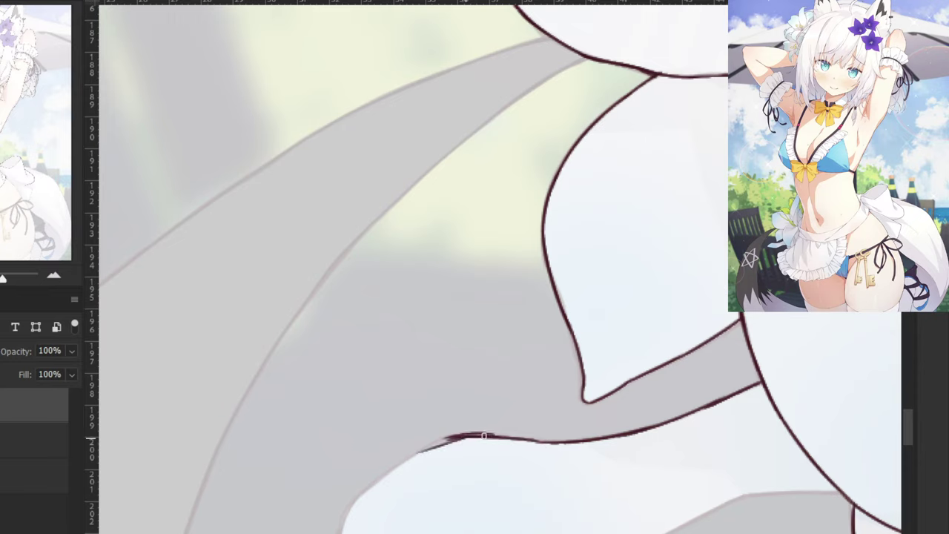
# Ink the long low petal's upper edge over the crest and down the slope to its outer tip.
pyautogui.hotkey('ctrl', 'z')
pyautogui.moveTo(494, 435)
pyautogui.mouseDown()
pyautogui.moveTo(443, 441)
pyautogui.moveTo(397, 468)
pyautogui.mouseUp()
pyautogui.hotkey('ctrl', 'z')
pyautogui.hotkey('ctrl', 'z')
pyautogui.hotkey('ctrl', 'z')
pyautogui.moveTo(498, 433)
pyautogui.mouseDown()
pyautogui.moveTo(443, 439)
pyautogui.moveTo(420, 453)
pyautogui.moveTo(428, 445)
pyautogui.moveTo(431, 304)
pyautogui.moveTo(424, 354)
pyautogui.mouseUp()
pyautogui.hotkey('ctrl', 'z')
pyautogui.hotkey('ctrl', 'z')
pyautogui.hotkey('ctrl', 'z')
pyautogui.moveTo(482, 317); pyautogui.dragTo(381, 388)
pyautogui.hotkey('ctrl', 'z')
pyautogui.moveTo(437, 341); pyautogui.dragTo(382, 389)
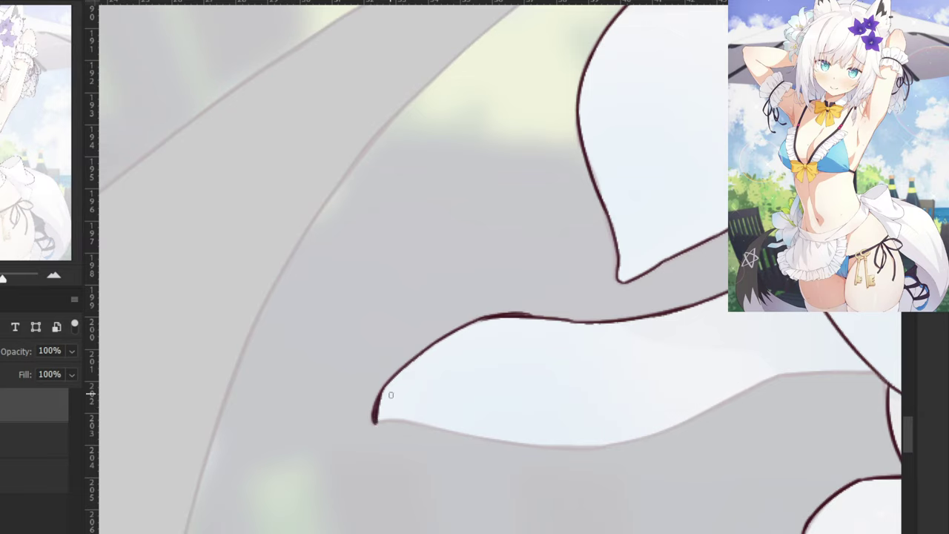
# Ink the start of the long low petal's lower edge from its outer tip, redoing uneven strokes.
pyautogui.moveTo(377, 424)
pyautogui.mouseDown()
pyautogui.moveTo(461, 441)
pyautogui.moveTo(447, 427)
pyautogui.moveTo(472, 438)
pyautogui.moveTo(438, 432)
pyautogui.moveTo(508, 448)
pyautogui.mouseUp()
pyautogui.hotkey('ctrl', 'z')
pyautogui.hotkey('ctrl', 'z')
pyautogui.hotkey('ctrl', 'z')
pyautogui.hotkey('ctrl', 'z')
pyautogui.hotkey('ctrl', 'z')
pyautogui.hotkey('ctrl', 'z')
pyautogui.moveTo(430, 426); pyautogui.dragTo(536, 442)
pyautogui.hotkey('ctrl', 'z')
pyautogui.moveTo(434, 424)
pyautogui.mouseDown()
pyautogui.moveTo(551, 449)
pyautogui.moveTo(589, 445)
pyautogui.mouseUp()
pyautogui.hotkey('ctrl', 'z')
pyautogui.hotkey('ctrl', 'z')
pyautogui.moveTo(423, 423); pyautogui.dragTo(560, 445)
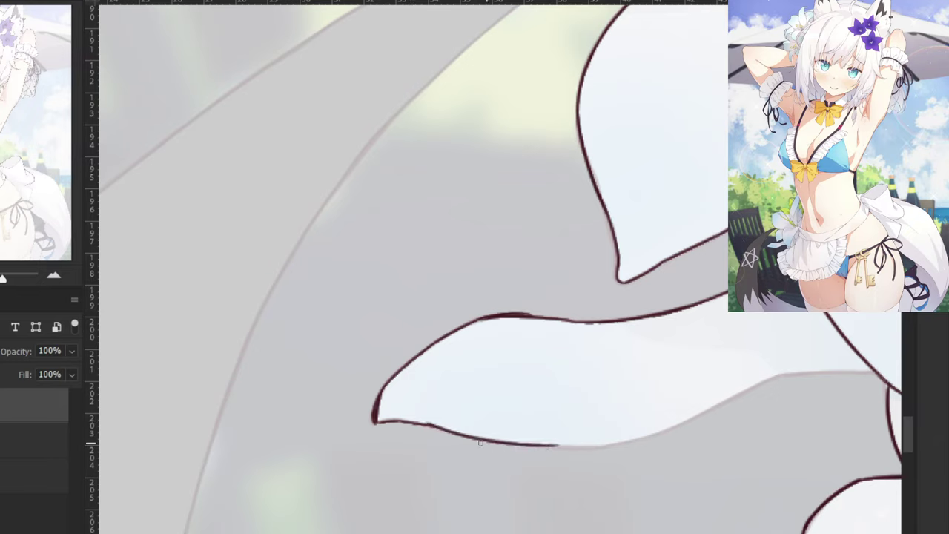
# Refine the long low petal's lower edge and extend it along the bottom of its belly.
pyautogui.hotkey('ctrl', 'z')
pyautogui.moveTo(436, 428); pyautogui.dragTo(550, 448)
pyautogui.hotkey('ctrl', 'z')
pyautogui.hotkey('ctrl', 'z')
pyautogui.moveTo(433, 428); pyautogui.dragTo(539, 448)
pyautogui.hotkey('ctrl', 'z')
pyautogui.hotkey('ctrl', 'z')
pyautogui.moveTo(436, 428); pyautogui.dragTo(539, 448)
pyautogui.moveTo(477, 440); pyautogui.dragTo(602, 450)
pyautogui.hotkey('ctrl', 'z')
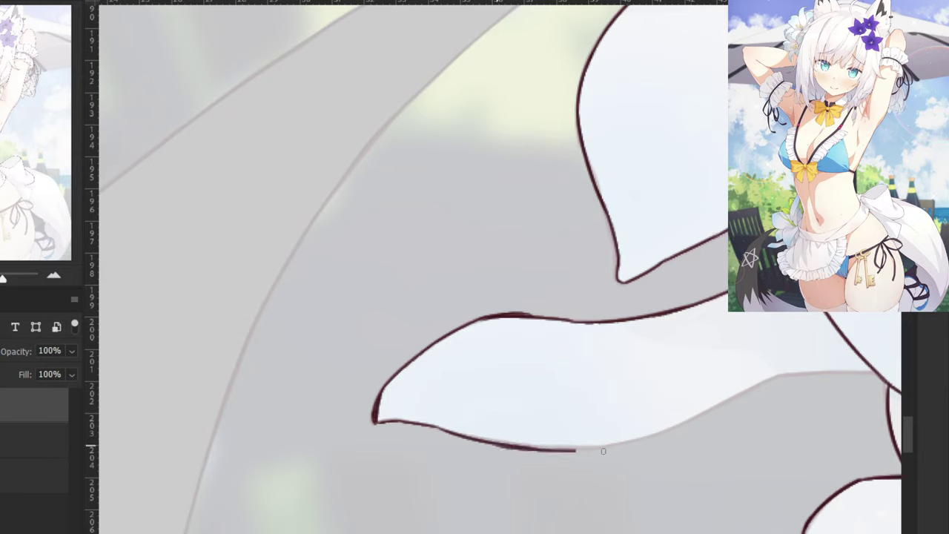
pyautogui.hotkey('ctrl', 'z')
pyautogui.moveTo(509, 446)
pyautogui.mouseDown()
pyautogui.moveTo(616, 450)
pyautogui.moveTo(568, 447)
pyautogui.moveTo(583, 447)
pyautogui.mouseUp()
pyautogui.hotkey('ctrl', 'z')
pyautogui.hotkey('ctrl', 'z')
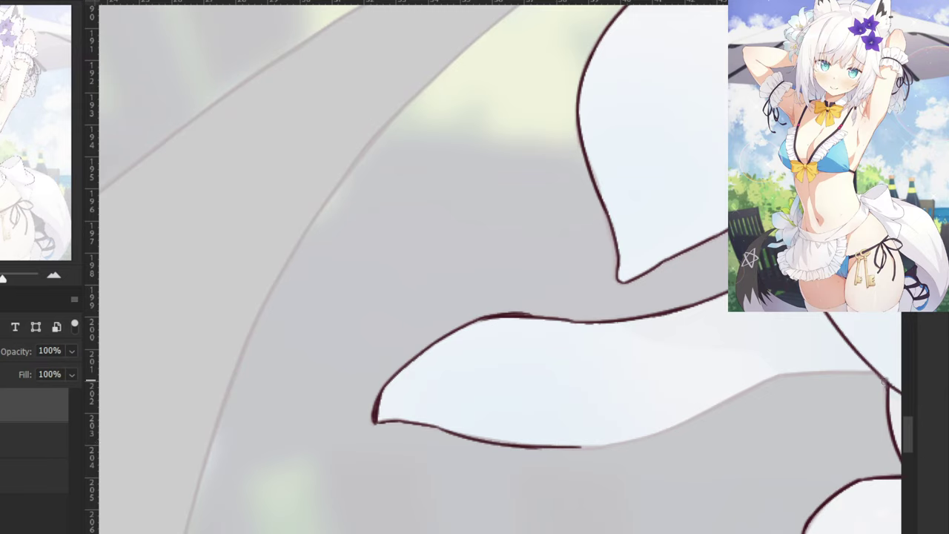
# Ink the nearly straight stretch of the long low petal's lower edge beside the front petal.
pyautogui.moveTo(874, 371); pyautogui.dragTo(768, 374)
pyautogui.hotkey('ctrl', 'z')
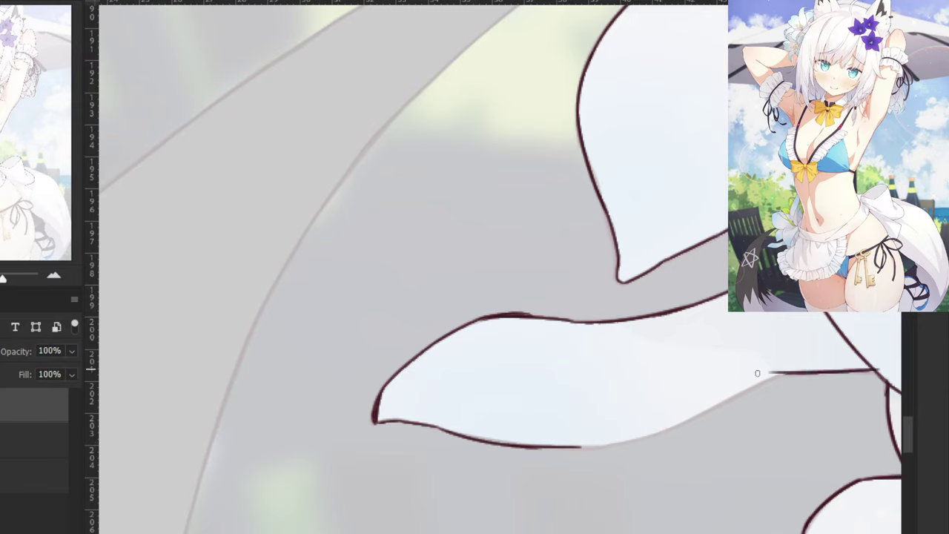
pyautogui.hotkey('ctrl', 'z')
pyautogui.moveTo(877, 371); pyautogui.dragTo(770, 376)
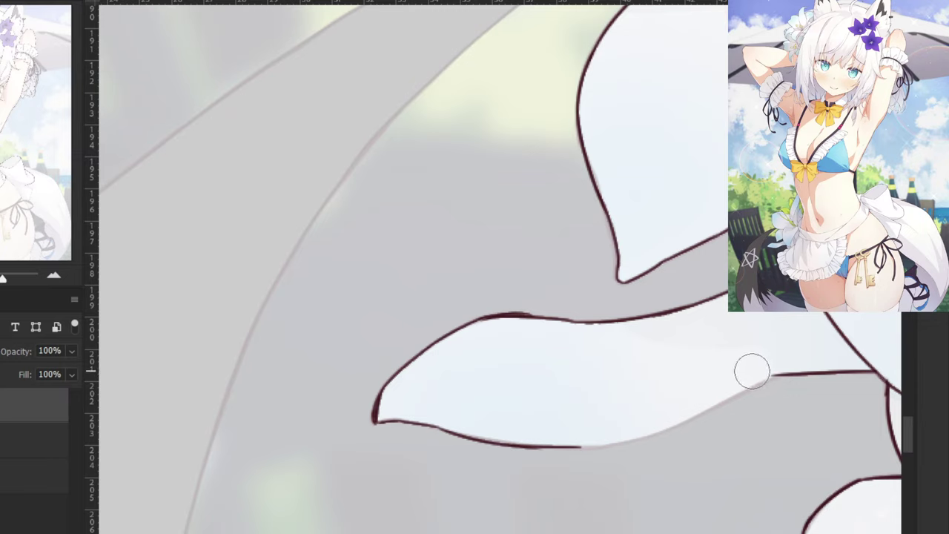
# Ink the sloping stretch of the long low petal's lower edge from the straight part down toward the belly, redoing uneven strokes.
pyautogui.hotkey('ctrl', 'z')
pyautogui.moveTo(780, 375); pyautogui.dragTo(672, 425)
pyautogui.hotkey('ctrl', 'z')
pyautogui.hotkey('ctrl', 'z')
pyautogui.moveTo(780, 375); pyautogui.dragTo(658, 434)
pyautogui.hotkey('ctrl', 'z')
pyautogui.hotkey('ctrl', 'z')
pyautogui.moveTo(734, 399); pyautogui.dragTo(619, 440)
pyautogui.hotkey('ctrl', 'z')
pyautogui.hotkey('ctrl', 'z')
pyautogui.hotkey('ctrl', 'z')
pyautogui.moveTo(722, 403); pyautogui.dragTo(611, 443)
pyautogui.hotkey('ctrl', 'z')
pyautogui.hotkey('ctrl', 'z')
pyautogui.moveTo(721, 404); pyautogui.dragTo(626, 440)
pyautogui.moveTo(669, 411); pyautogui.dragTo(664, 359)
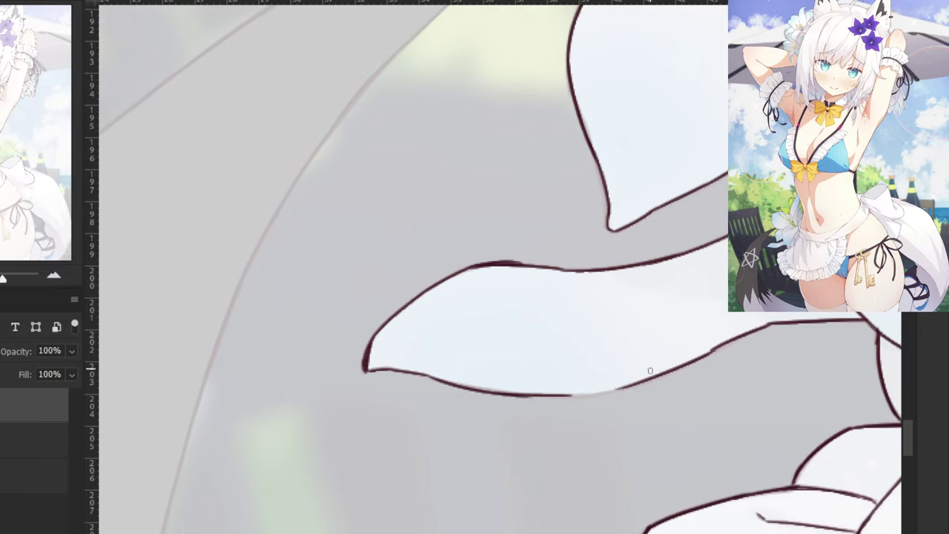
# Refine the sloping part of the long low petal's lower edge with smoother overlapping strokes down toward the belly.
pyautogui.hotkey('ctrl', '+')
pyautogui.hotkey('ctrl', 'z')
pyautogui.moveTo(825, 372); pyautogui.dragTo(689, 425)
pyautogui.hotkey('ctrl', 'z')
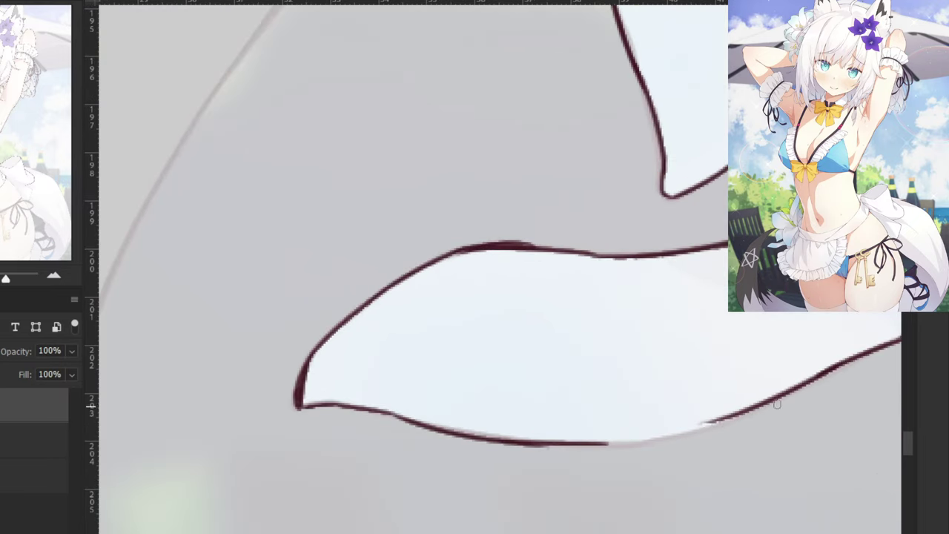
pyautogui.moveTo(783, 397); pyautogui.dragTo(638, 438)
pyautogui.hotkey('ctrl', 'z')
pyautogui.hotkey('ctrl', 'z')
pyautogui.moveTo(849, 358); pyautogui.dragTo(737, 415)
pyautogui.moveTo(802, 387); pyautogui.dragTo(663, 437)
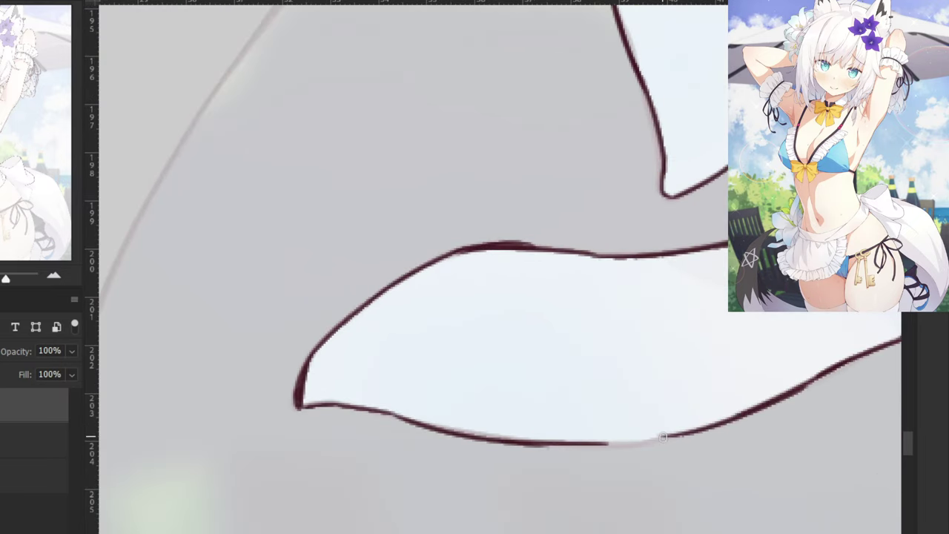
# Close the gap in the long low petal's lower edge by joining the slope to the belly line.
pyautogui.hotkey('ctrl', 'z')
pyautogui.moveTo(718, 422); pyautogui.dragTo(602, 443)
pyautogui.hotkey('ctrl', 'z')
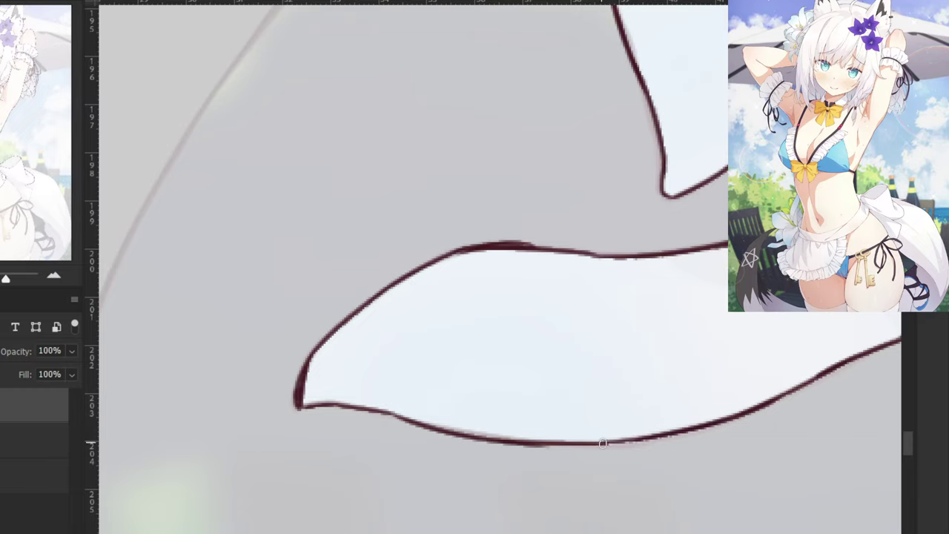
pyautogui.moveTo(686, 431); pyautogui.dragTo(604, 443)
pyautogui.hotkey('ctrl', 'z')
pyautogui.moveTo(677, 433); pyautogui.dragTo(603, 445)
# Check the waist flower line art with the reference hidden, both at whole-figure scale and close up on the long low petal.
pyautogui.hotkey('ctrl', '-')
pyautogui.hotkey('ctrl', '-')
pyautogui.hotkey('ctrl', '-')
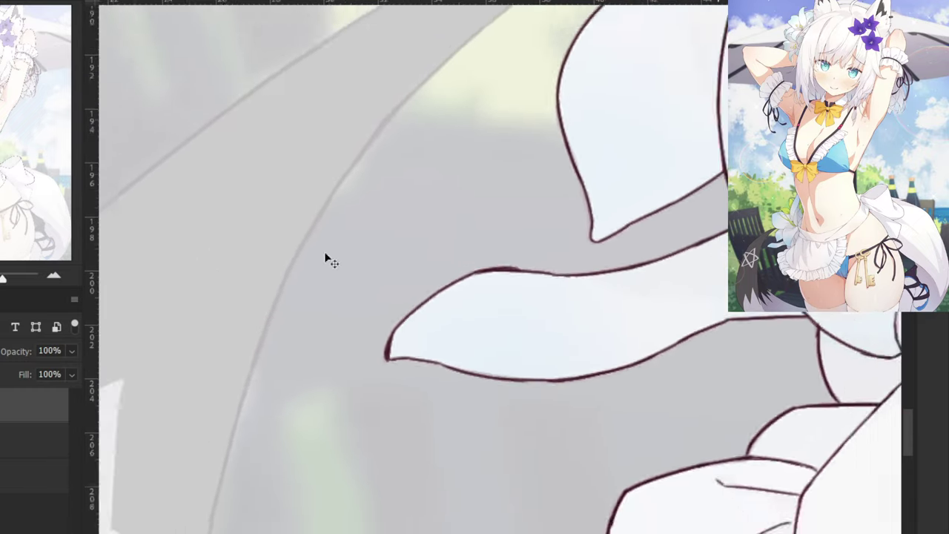
pyautogui.click(2, 441)
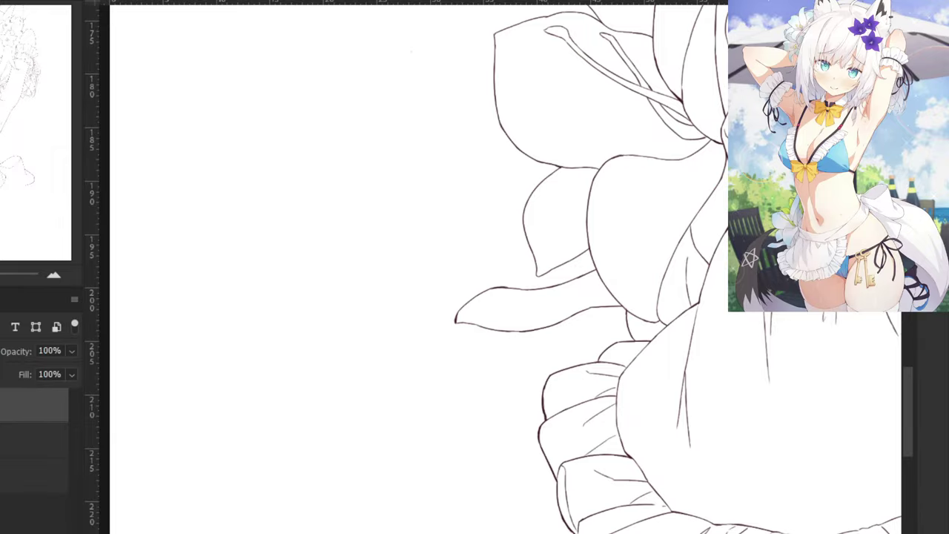
pyautogui.hotkey('ctrl', '-')
pyautogui.hotkey('ctrl', '-')
pyautogui.hotkey('ctrl', '-')
pyautogui.hotkey('ctrl', '-')
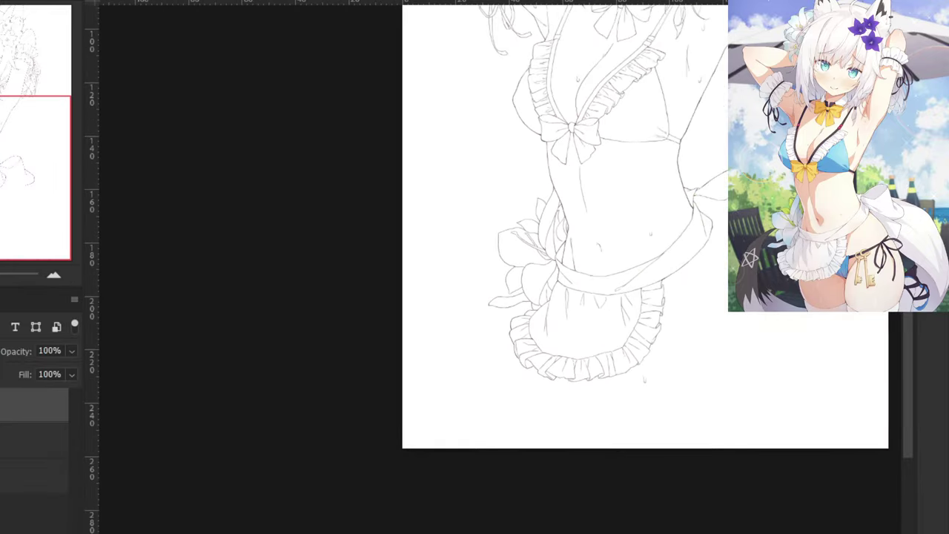
pyautogui.hotkey('ctrl', '+')
pyautogui.hotkey('ctrl', '+')
pyautogui.hotkey('ctrl', '+')
pyautogui.hotkey('ctrl', '+')
pyautogui.hotkey('ctrl', '+')
pyautogui.hotkey('ctrl', '+')
pyautogui.hotkey('ctrl', '+')
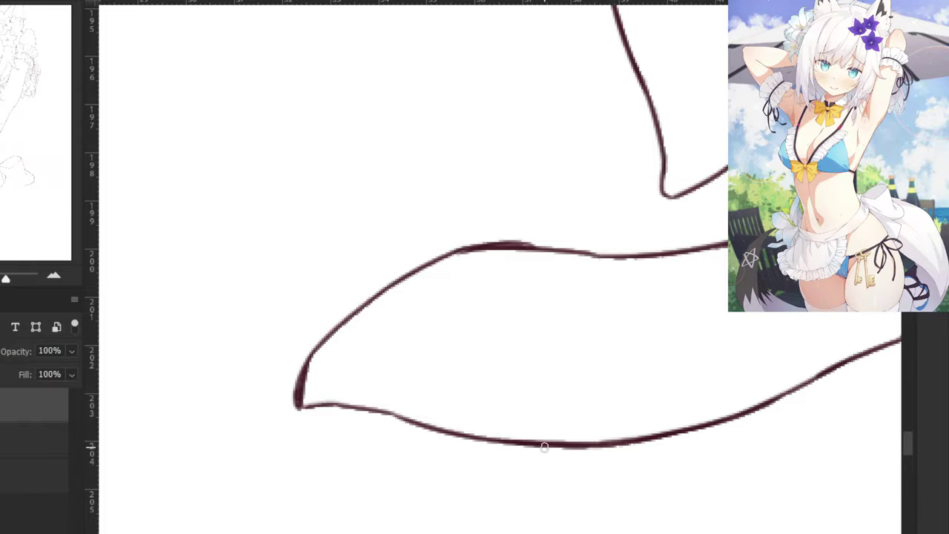
pyautogui.hotkey('ctrl', '-')
pyautogui.hotkey('ctrl', '-')
pyautogui.hotkey('ctrl', '-')
pyautogui.hotkey('ctrl', '-')
pyautogui.hotkey('ctrl', '-')
pyautogui.hotkey('ctrl', '-')
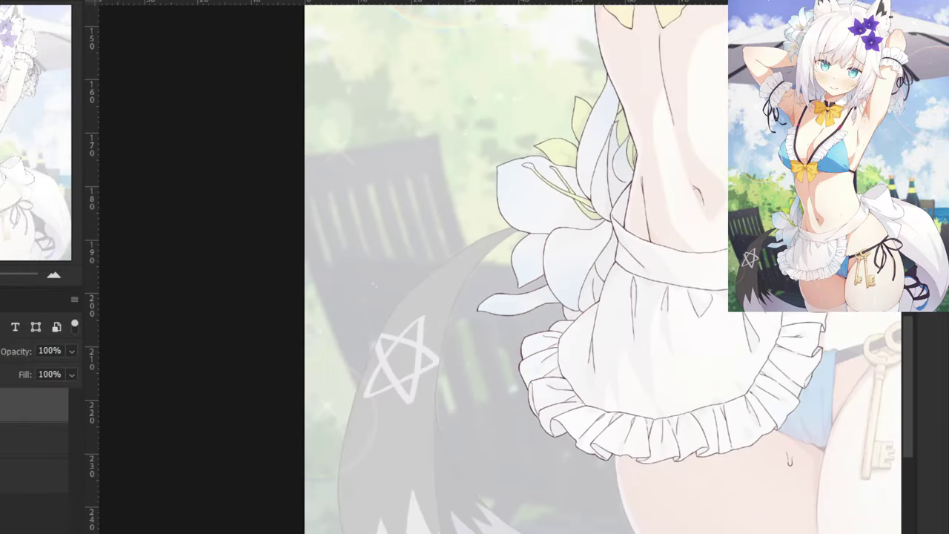
# Ink the first stretch of the crease running from the knot into the large white bow loop at the hip.
pyautogui.moveTo(548, 237)
pyautogui.mouseDown()
pyautogui.moveTo(450, 240)
pyautogui.moveTo(208, 281)
pyautogui.mouseUp()
pyautogui.moveTo(495, 227); pyautogui.dragTo(353, 302)
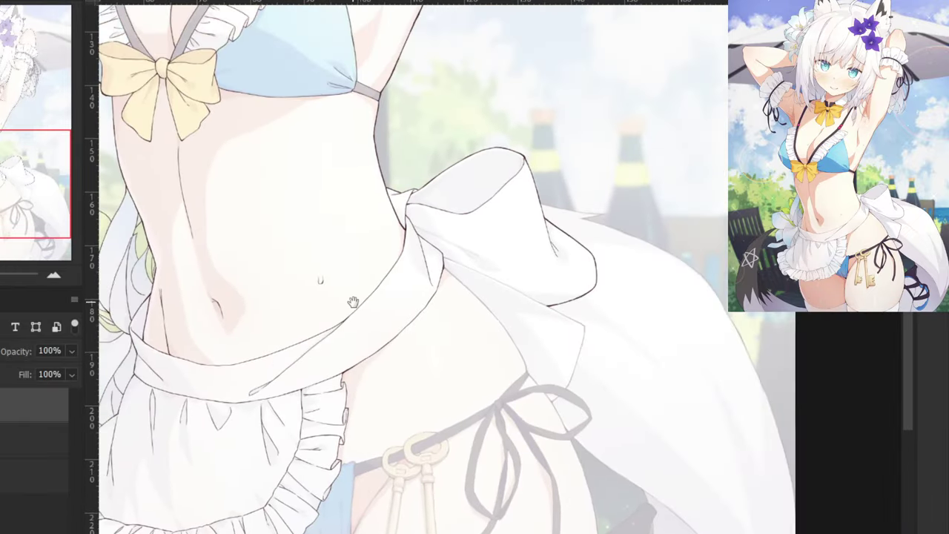
pyautogui.hotkey('ctrl', '+')
pyautogui.hotkey('ctrl', '+')
pyautogui.hotkey('ctrl', '+')
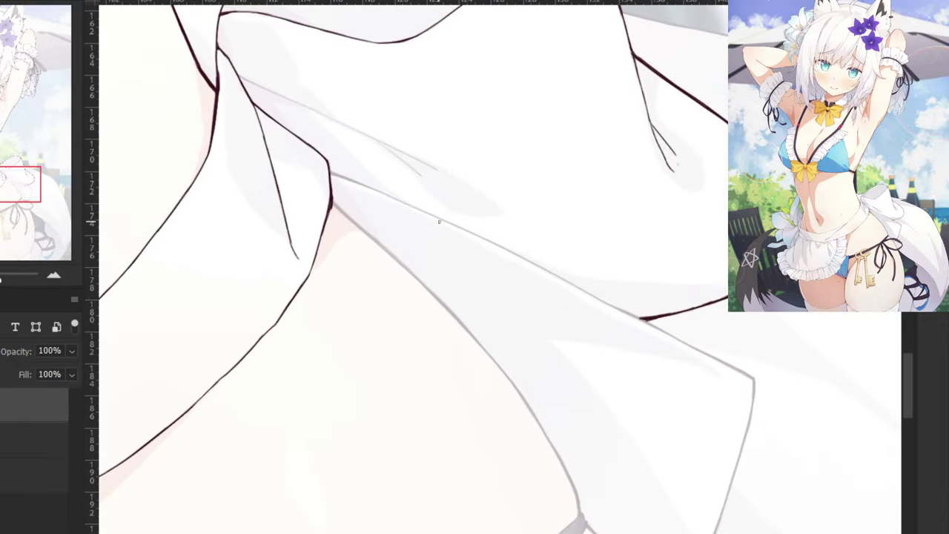
pyautogui.moveTo(301, 211); pyautogui.dragTo(492, 385)
pyautogui.hotkey('ctrl', '+')
pyautogui.moveTo(399, 267); pyautogui.dragTo(402, 272)
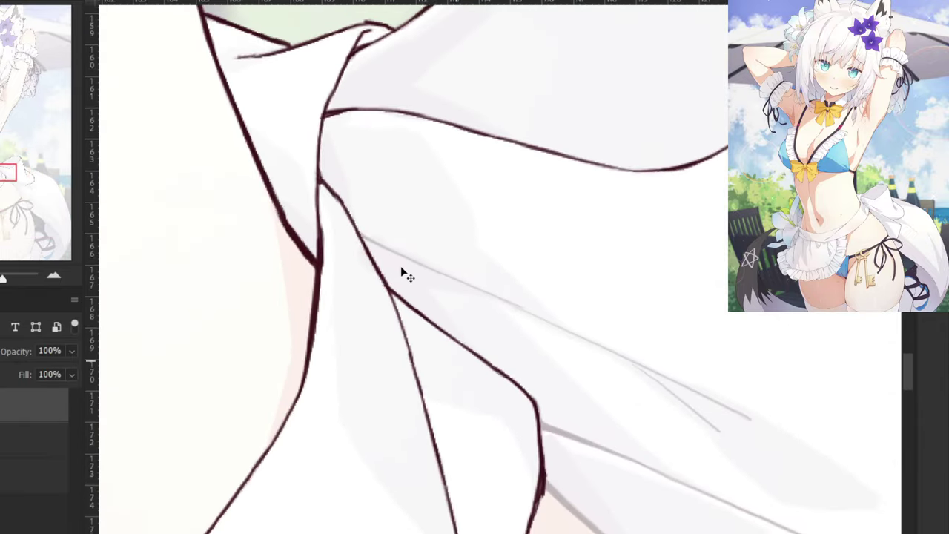
pyautogui.hotkey('ctrl', '-')
pyautogui.moveTo(454, 305); pyautogui.dragTo(382, 311)
pyautogui.moveTo(360, 274); pyautogui.dragTo(473, 327)
pyautogui.hotkey('ctrl', 'z')
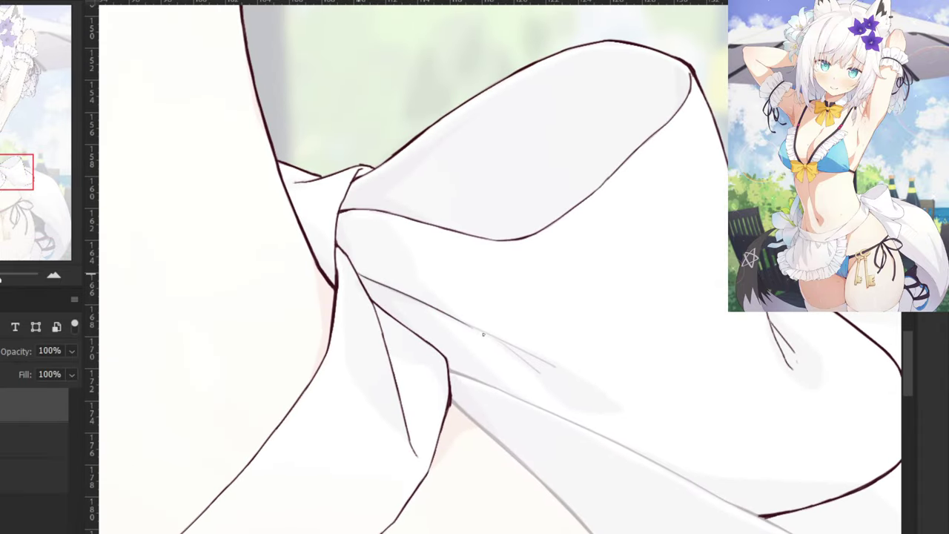
# Extend the bow loop's crease line to its tapered tip, redoing strokes that stray from the reference.
pyautogui.hotkey('ctrl', '+')
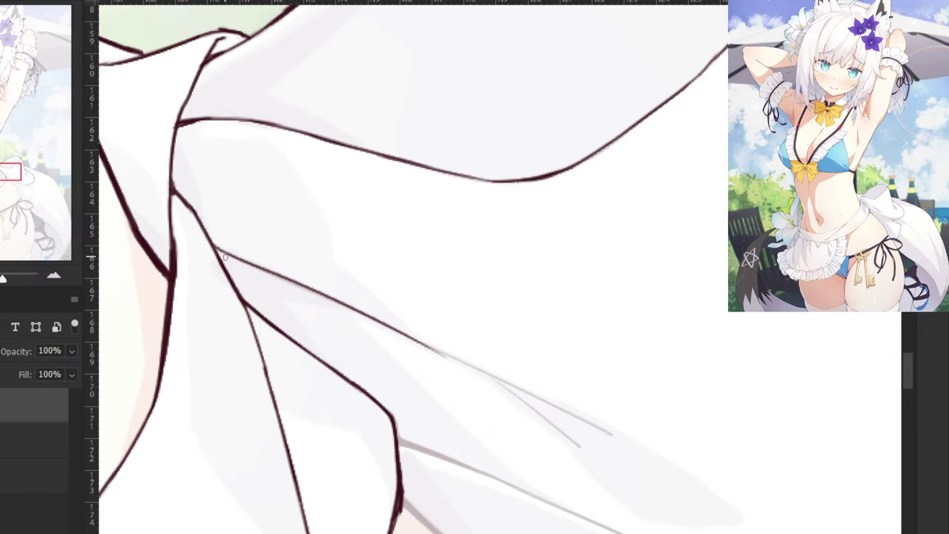
pyautogui.moveTo(358, 312); pyautogui.dragTo(563, 401)
pyautogui.hotkey('ctrl', 'z')
pyautogui.hotkey('ctrl', 'z')
pyautogui.moveTo(383, 319); pyautogui.dragTo(617, 430)
pyautogui.hotkey('ctrl', 'z')
pyautogui.moveTo(418, 340); pyautogui.dragTo(611, 430)
pyautogui.hotkey('ctrl', 'z')
pyautogui.moveTo(396, 329); pyautogui.dragTo(611, 434)
# Erase the rough overlap midway along the bow loop's crease and bridge it with a clean stroke.
pyautogui.press('e')
pyautogui.moveTo(410, 357); pyautogui.dragTo(437, 374)
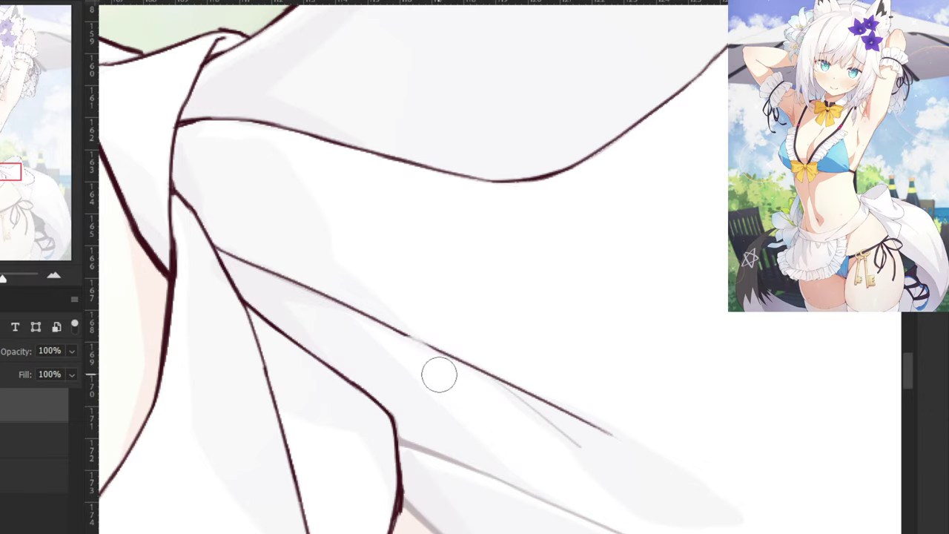
pyautogui.press('b')
pyautogui.hotkey('ctrl', '+')
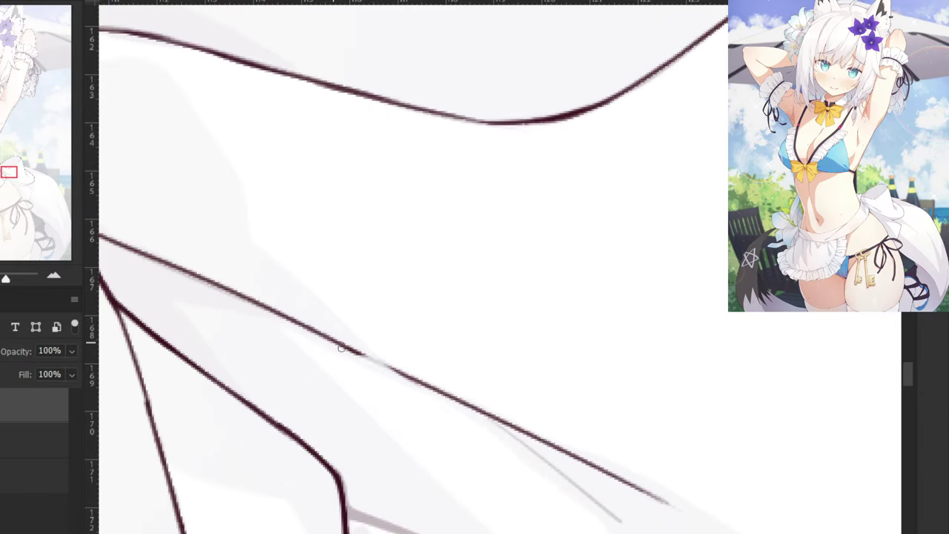
pyautogui.moveTo(348, 347); pyautogui.dragTo(412, 379)
# Ink the short branch crease splitting off below the tip of the bow loop's long crease.
pyautogui.moveTo(484, 413)
pyautogui.mouseDown()
pyautogui.moveTo(623, 530)
pyautogui.moveTo(599, 510)
pyautogui.moveTo(620, 521)
pyautogui.mouseUp()
pyautogui.hotkey('ctrl', 'z')
pyautogui.hotkey('ctrl', 'z')
pyautogui.hotkey('ctrl', 'z')
pyautogui.hotkey('ctrl', 'z')
pyautogui.moveTo(579, 489); pyautogui.dragTo(605, 513)
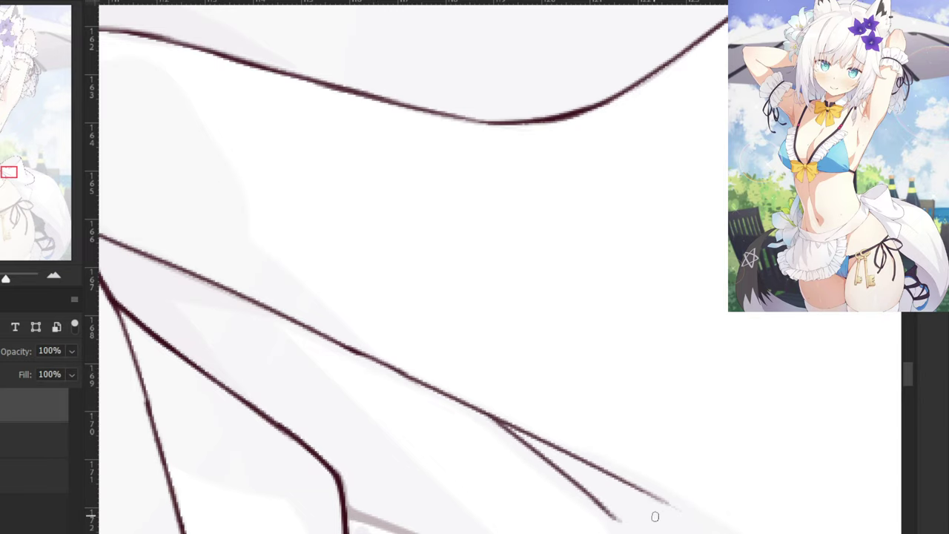
# Ink the start of the upper edge of the bow's hanging tail where it leaves the knot.
pyautogui.hotkey('ctrl', '-')
pyautogui.hotkey('ctrl', '-')
pyautogui.hotkey('ctrl', '-')
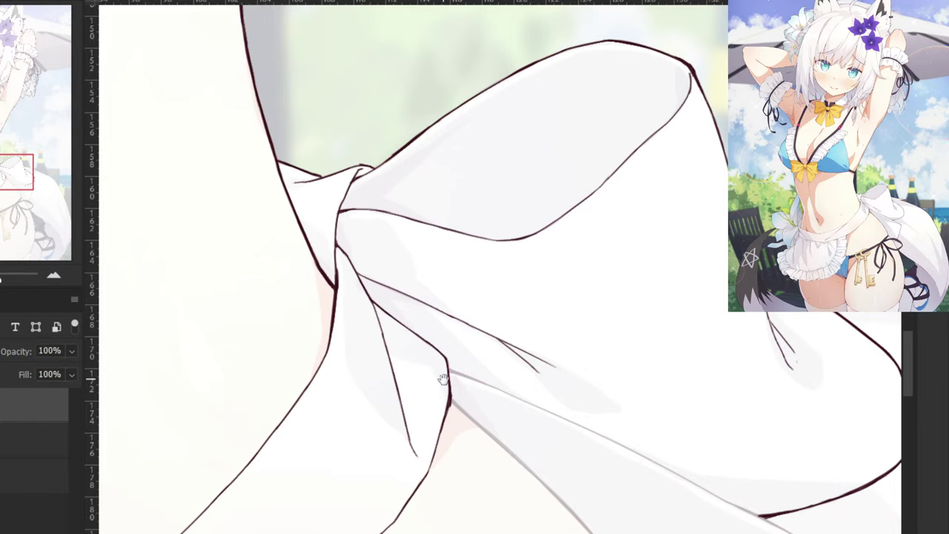
pyautogui.moveTo(442, 379); pyautogui.dragTo(356, 286)
pyautogui.moveTo(455, 333); pyautogui.dragTo(341, 298)
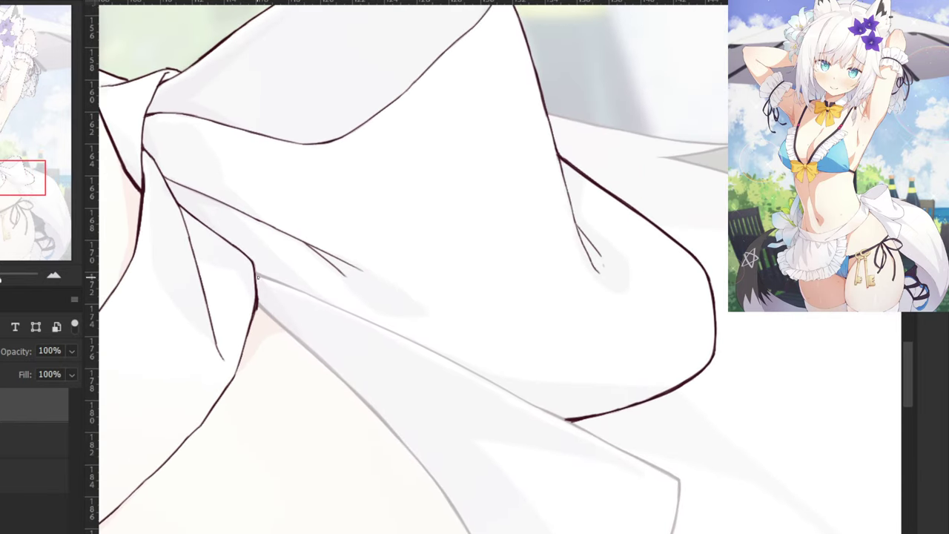
pyautogui.hotkey('ctrl', 'z')
pyautogui.moveTo(256, 275); pyautogui.dragTo(520, 401)
pyautogui.hotkey('ctrl', 'z')
pyautogui.hotkey('ctrl', 'z')
pyautogui.moveTo(352, 317); pyautogui.dragTo(525, 391)
pyautogui.hotkey('ctrl', 'z')
pyautogui.moveTo(358, 319); pyautogui.dragTo(559, 414)
pyautogui.hotkey('ctrl', 'z')
pyautogui.hotkey('ctrl', 'z')
pyautogui.moveTo(353, 316); pyautogui.dragTo(533, 401)
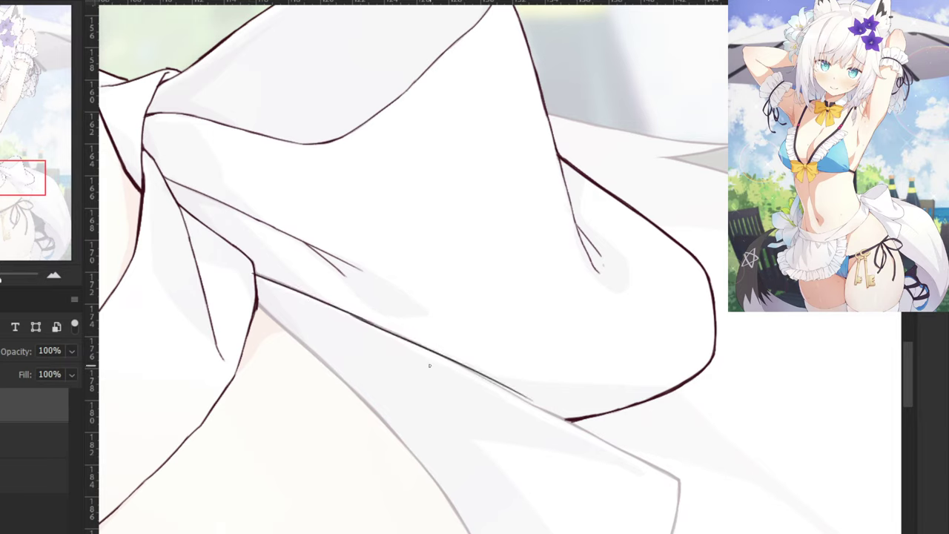
pyautogui.hotkey('ctrl', 'z')
pyautogui.moveTo(348, 315)
pyautogui.mouseDown()
pyautogui.moveTo(514, 387)
pyautogui.moveTo(501, 393)
pyautogui.mouseUp()
pyautogui.hotkey('ctrl', 'z')
pyautogui.hotkey('ctrl', 'z')
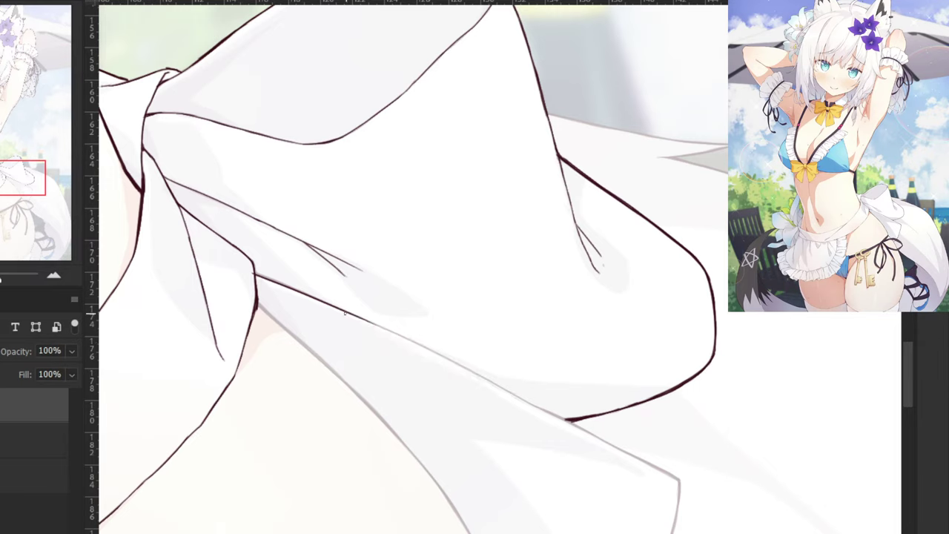
# Extend the hanging tail's upper edge along the underside of the bow loop, redrawing the stroke until it follows the reference.
pyautogui.moveTo(345, 311)
pyautogui.mouseDown()
pyautogui.moveTo(525, 392)
pyautogui.moveTo(441, 369)
pyautogui.moveTo(355, 314)
pyautogui.moveTo(503, 381)
pyautogui.mouseUp()
pyautogui.hotkey('ctrl', 'z')
pyautogui.hotkey('ctrl', 'z')
pyautogui.moveTo(346, 311)
pyautogui.mouseDown()
pyautogui.moveTo(499, 381)
pyautogui.moveTo(348, 311)
pyautogui.moveTo(497, 381)
pyautogui.mouseUp()
pyautogui.hotkey('ctrl', 'z')
pyautogui.hotkey('ctrl', 'z')
pyautogui.hotkey('ctrl', 'z')
pyautogui.moveTo(351, 315)
pyautogui.mouseDown()
pyautogui.moveTo(472, 385)
pyautogui.moveTo(362, 314)
pyautogui.moveTo(505, 384)
pyautogui.moveTo(350, 315)
pyautogui.moveTo(496, 384)
pyautogui.mouseUp()
pyautogui.hotkey('ctrl', 'z')
pyautogui.hotkey('ctrl', 'z')
pyautogui.moveTo(347, 313); pyautogui.dragTo(469, 374)
pyautogui.hotkey('ctrl', 'z')
pyautogui.hotkey('ctrl', 'z')
pyautogui.moveTo(357, 316); pyautogui.dragTo(508, 385)
pyautogui.hotkey('ctrl', 'z')
pyautogui.moveTo(352, 315); pyautogui.dragTo(496, 387)
# Thicken the hanging tail's upper edge where it leaves the knot, tapering the weight along the line.
pyautogui.moveTo(326, 371); pyautogui.dragTo(501, 404)
pyautogui.hotkey('ctrl', '+')
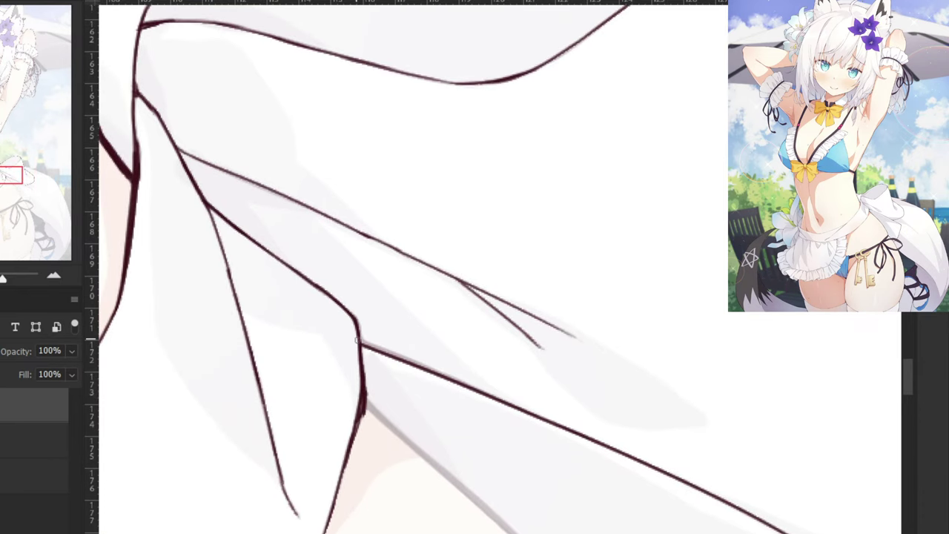
pyautogui.moveTo(363, 342); pyautogui.dragTo(460, 382)
pyautogui.hotkey('ctrl', 'z')
pyautogui.moveTo(387, 352); pyautogui.dragTo(488, 398)
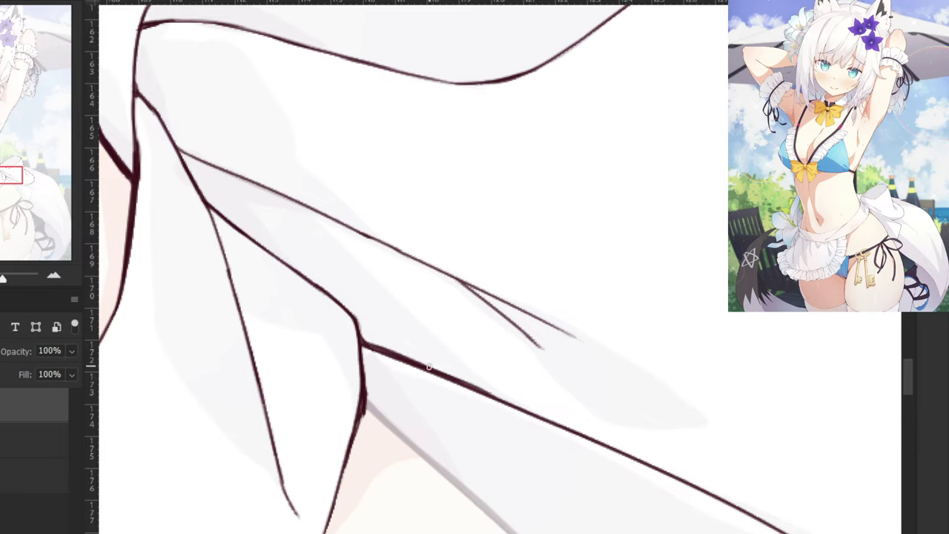
pyautogui.moveTo(429, 366); pyautogui.dragTo(529, 417)
pyautogui.hotkey('ctrl', '-')
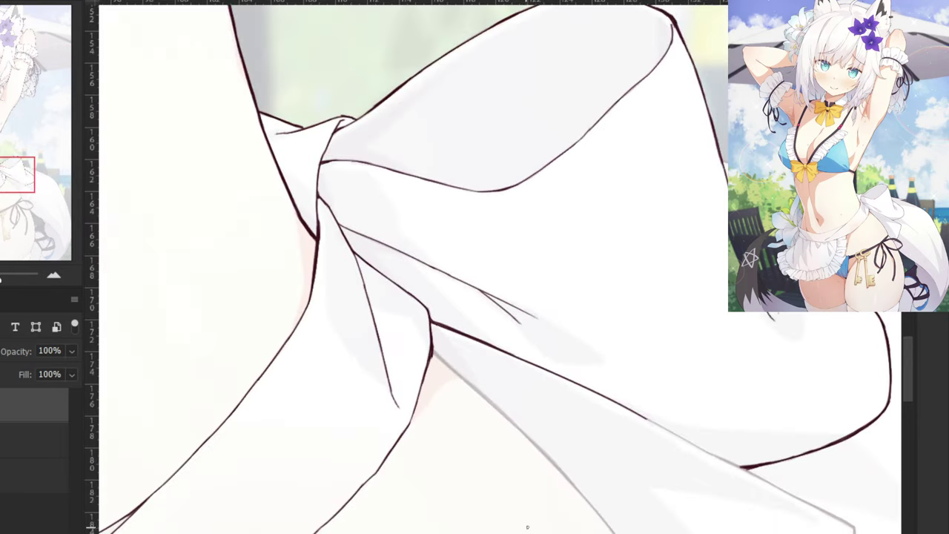
# Continue the hanging tail's upper edge to the loop's lower outline and slightly past that junction, redoing uneven strokes.
pyautogui.moveTo(540, 467)
pyautogui.mouseDown()
pyautogui.moveTo(440, 393)
pyautogui.moveTo(327, 352)
pyautogui.mouseUp()
pyautogui.hotkey('ctrl', '+')
pyautogui.moveTo(351, 300)
pyautogui.mouseDown()
pyautogui.moveTo(507, 385)
pyautogui.moveTo(413, 334)
pyautogui.moveTo(490, 384)
pyautogui.mouseUp()
pyautogui.hotkey('ctrl', 'z')
pyautogui.hotkey('ctrl', 'z')
pyautogui.hotkey('ctrl', 'z')
pyautogui.moveTo(350, 300)
pyautogui.mouseDown()
pyautogui.moveTo(511, 383)
pyautogui.moveTo(342, 292)
pyautogui.moveTo(489, 376)
pyautogui.mouseUp()
pyautogui.hotkey('ctrl', 'z')
pyautogui.moveTo(450, 353); pyautogui.dragTo(565, 415)
pyautogui.hotkey('ctrl', 'z')
pyautogui.moveTo(482, 369); pyautogui.dragTo(619, 437)
pyautogui.hotkey('ctrl', 'z')
pyautogui.moveTo(536, 397)
pyautogui.mouseDown()
pyautogui.moveTo(629, 446)
pyautogui.moveTo(450, 384)
pyautogui.mouseUp()
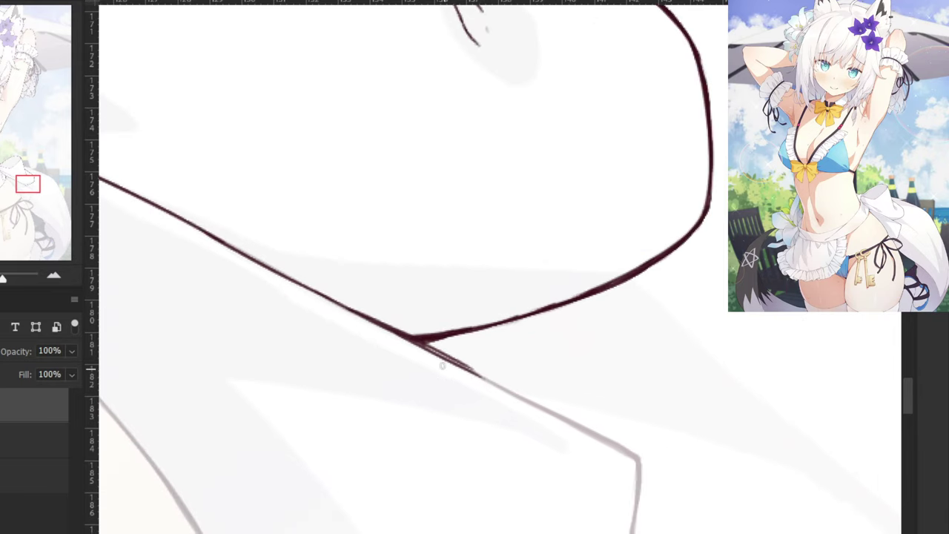
pyautogui.hotkey('ctrl', 'z')
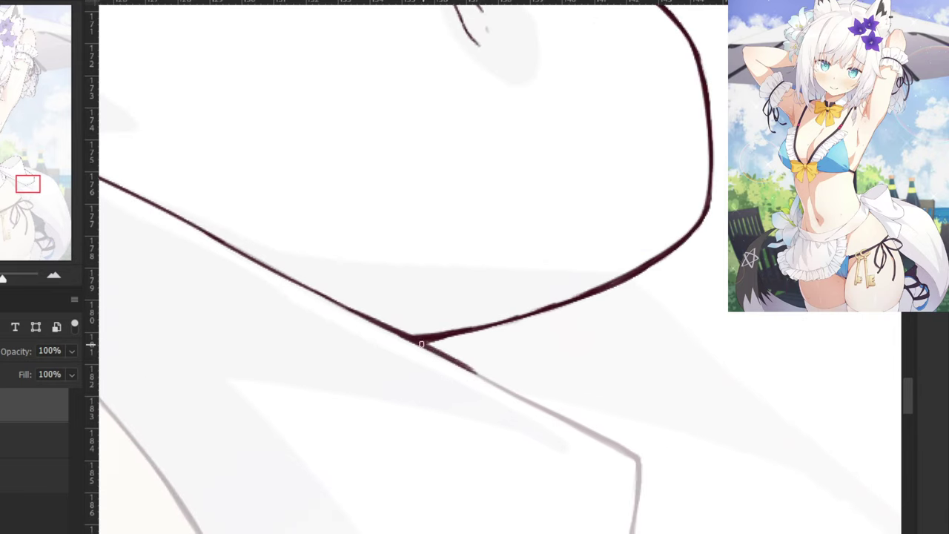
# Ink the hanging tail's upper edge beyond the loop junction toward the outer corner, retrying the overlapping strokes.
pyautogui.moveTo(423, 344); pyautogui.dragTo(570, 418)
pyautogui.hotkey('ctrl', 'z')
pyautogui.moveTo(472, 371)
pyautogui.mouseDown()
pyautogui.moveTo(568, 417)
pyautogui.moveTo(502, 390)
pyautogui.moveTo(556, 416)
pyautogui.mouseUp()
pyautogui.hotkey('ctrl', 'z')
pyautogui.hotkey('ctrl', 'z')
pyautogui.moveTo(495, 386); pyautogui.dragTo(614, 450)
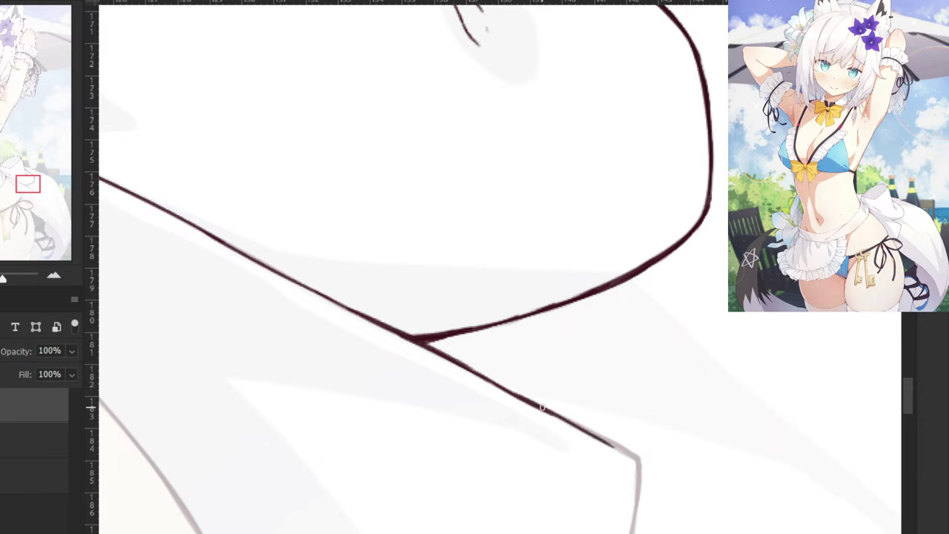
pyautogui.moveTo(537, 403)
pyautogui.mouseDown()
pyautogui.moveTo(625, 448)
pyautogui.moveTo(617, 445)
pyautogui.mouseUp()
pyautogui.hotkey('ctrl', 'z')
pyautogui.hotkey('ctrl', 'z')
pyautogui.hotkey('ctrl', 'z')
pyautogui.hotkey('ctrl', 'z')
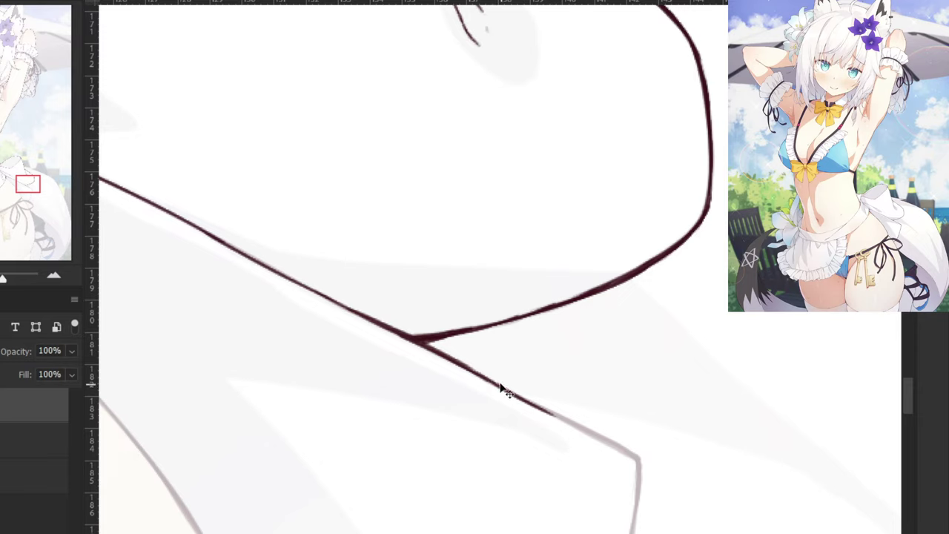
# Finish the hanging tail's upper edge with strokes reaching its outer corner.
pyautogui.moveTo(476, 373)
pyautogui.mouseDown()
pyautogui.moveTo(542, 409)
pyautogui.moveTo(468, 366)
pyautogui.moveTo(575, 427)
pyautogui.mouseUp()
pyautogui.hotkey('ctrl', 'z')
pyautogui.moveTo(514, 395); pyautogui.dragTo(620, 449)
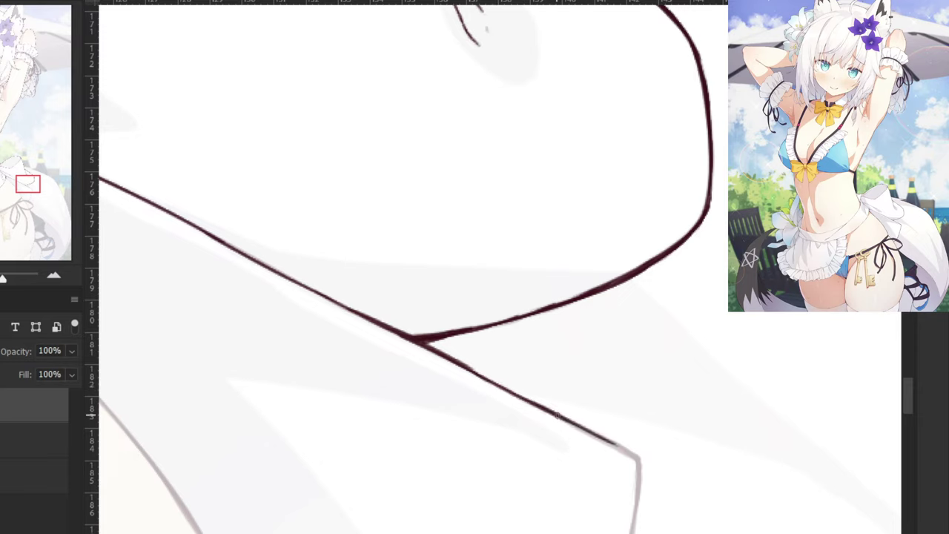
pyautogui.moveTo(558, 416); pyautogui.dragTo(632, 458)
pyautogui.hotkey('ctrl', 'z')
pyautogui.hotkey('ctrl', 'z')
pyautogui.hotkey('ctrl', 'z')
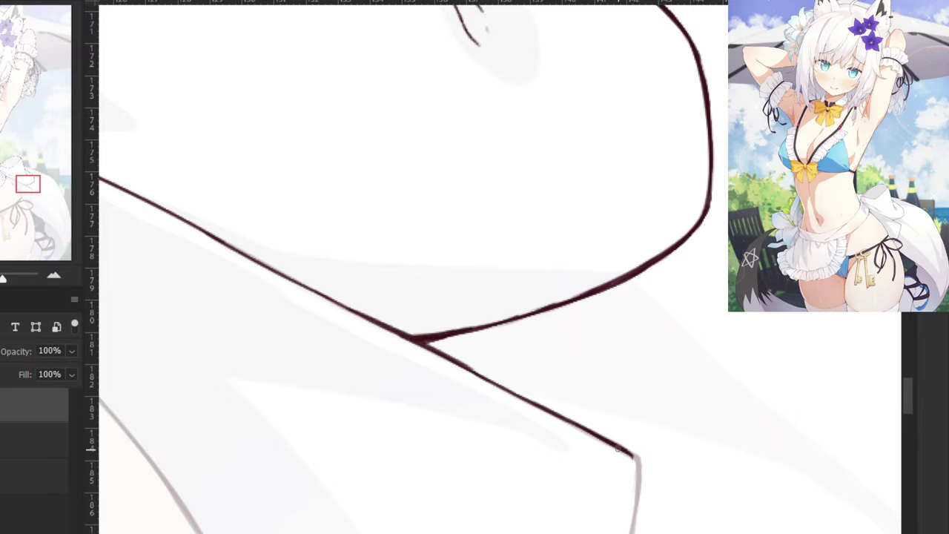
pyautogui.moveTo(418, 376); pyautogui.dragTo(476, 182)
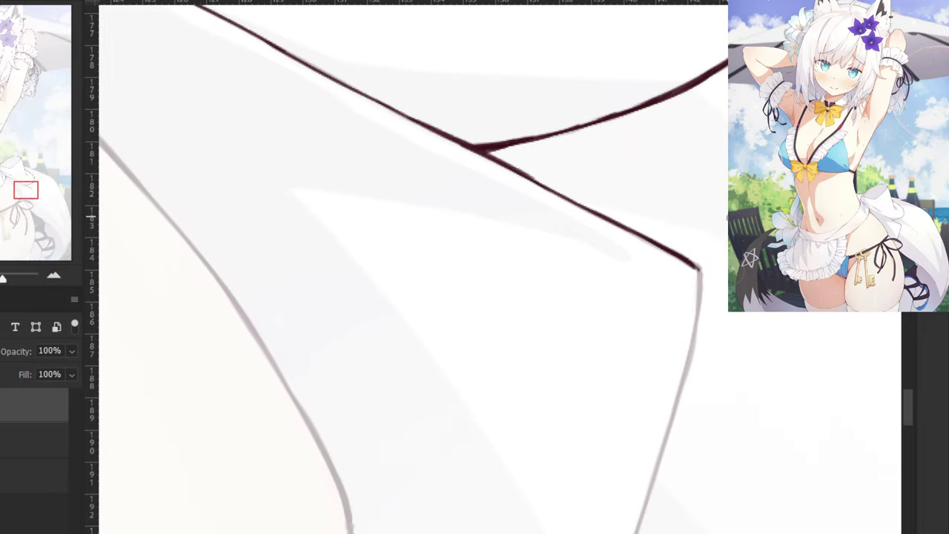
# Ink the hanging tail's side edge from its outer corner most of the way down toward the dark hip ribbon.
pyautogui.hotkey('ctrl', '-')
pyautogui.hotkey('ctrl', '-')
pyautogui.hotkey('ctrl', '-')
pyautogui.scroll(4, 597, 280)
pyautogui.moveTo(697, 274)
pyautogui.mouseDown()
pyautogui.moveTo(686, 377)
pyautogui.moveTo(616, 295)
pyautogui.mouseUp()
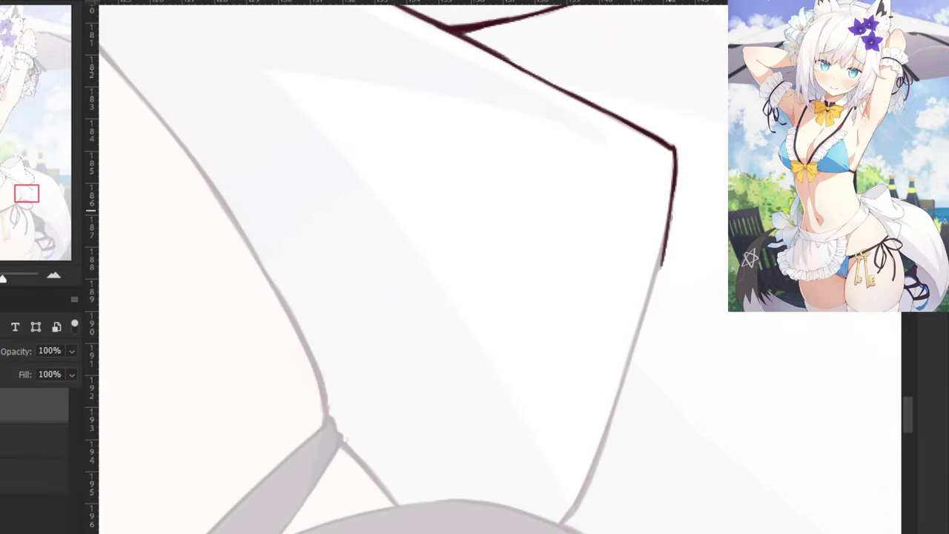
pyautogui.moveTo(657, 249); pyautogui.dragTo(641, 316)
pyautogui.moveTo(655, 271); pyautogui.dragTo(615, 418)
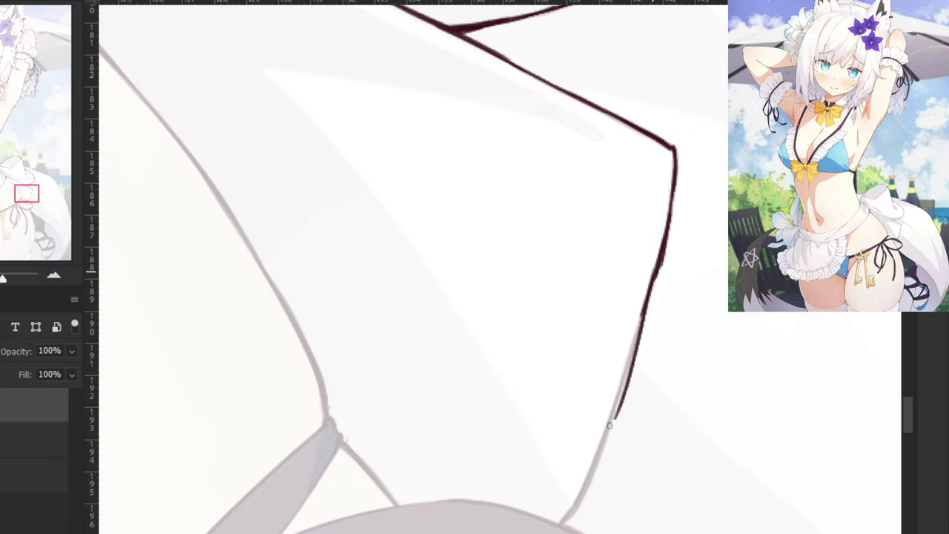
pyautogui.hotkey('ctrl', 'z')
pyautogui.moveTo(656, 270); pyautogui.dragTo(612, 420)
pyautogui.moveTo(633, 336); pyautogui.dragTo(594, 467)
pyautogui.moveTo(580, 507); pyautogui.dragTo(578, 510)
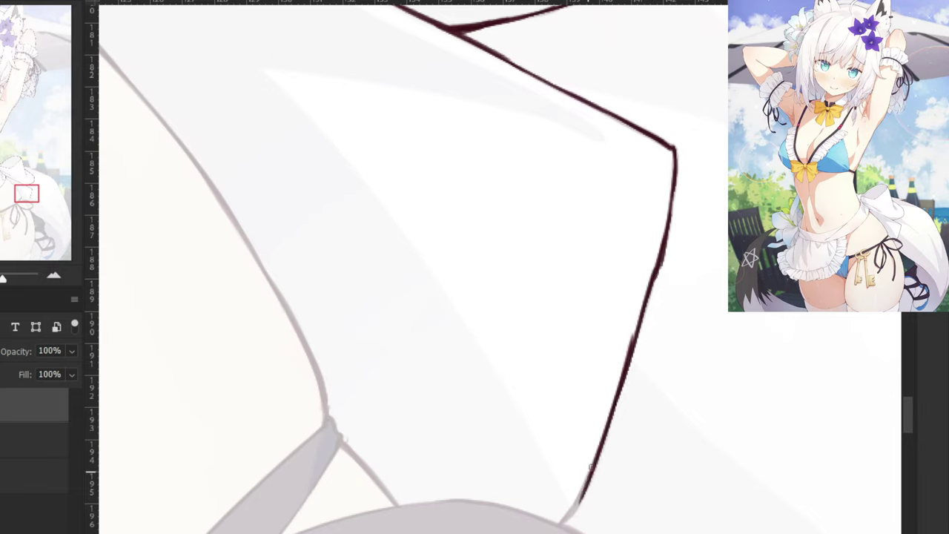
# Finish the hanging tail's side edge down to the dark hip ribbon, redoing the overlapping end strokes.
pyautogui.moveTo(612, 419); pyautogui.dragTo(568, 521)
pyautogui.hotkey('ctrl', 'z')
pyautogui.moveTo(599, 452); pyautogui.dragTo(564, 518)
pyautogui.moveTo(586, 482); pyautogui.dragTo(558, 519)
pyautogui.hotkey('ctrl', 'z')
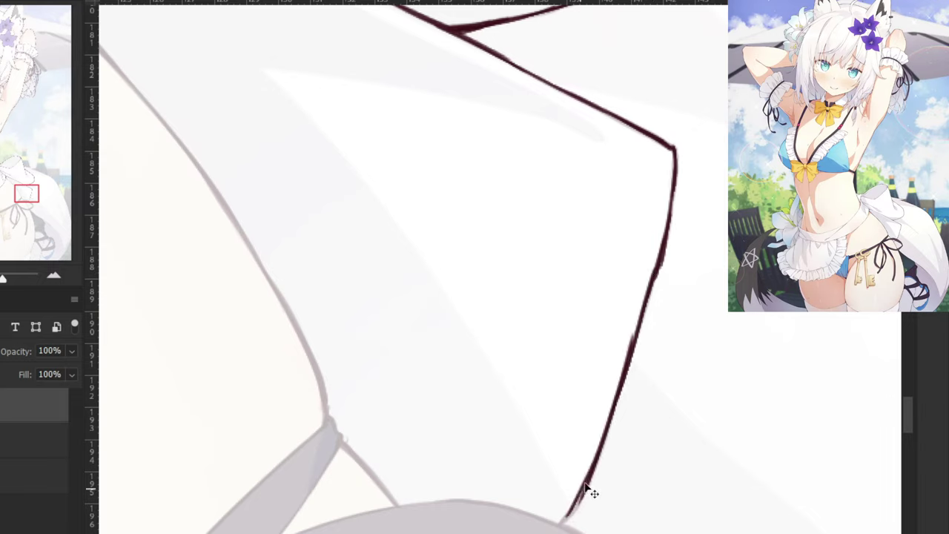
pyautogui.moveTo(586, 482); pyautogui.dragTo(563, 520)
# Ink the short edge of the hanging tail that emerges beneath the dark hip ribbon, ending at the hip line.
pyautogui.scroll(-3, 556, 504)
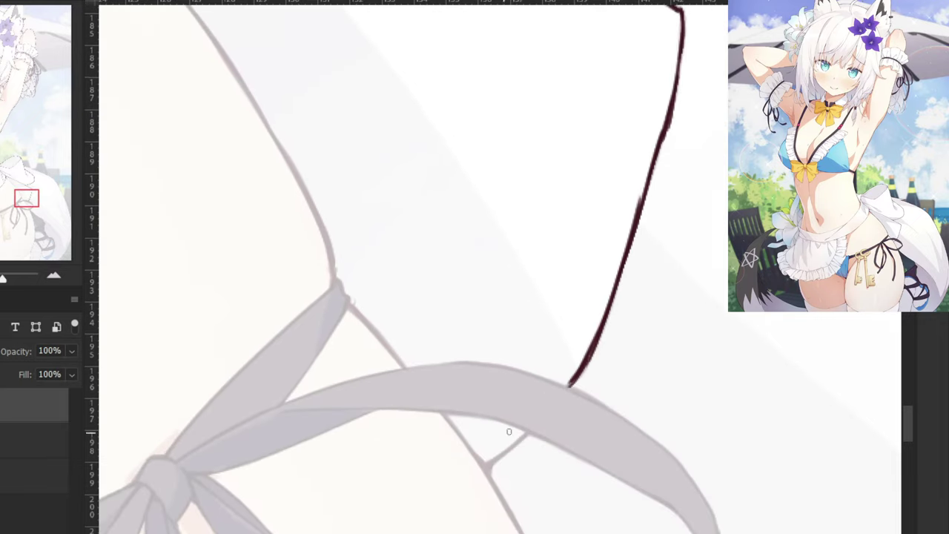
pyautogui.moveTo(530, 431); pyautogui.dragTo(488, 462)
pyautogui.hotkey('ctrl', 'z')
pyautogui.moveTo(527, 433); pyautogui.dragTo(489, 463)
# Erase the uneven middle section of the hanging tail's side edge and redraw it as one smooth tapered line.
pyautogui.hotkey('ctrl', '-')
pyautogui.hotkey('ctrl', '-')
pyautogui.hotkey('ctrl', '+')
pyautogui.hotkey('ctrl', '+')
pyautogui.press('e')
pyautogui.moveTo(633, 193); pyautogui.dragTo(615, 257)
pyautogui.press('b')
pyautogui.moveTo(658, 149); pyautogui.dragTo(626, 261)
pyautogui.hotkey('ctrl', 'z')
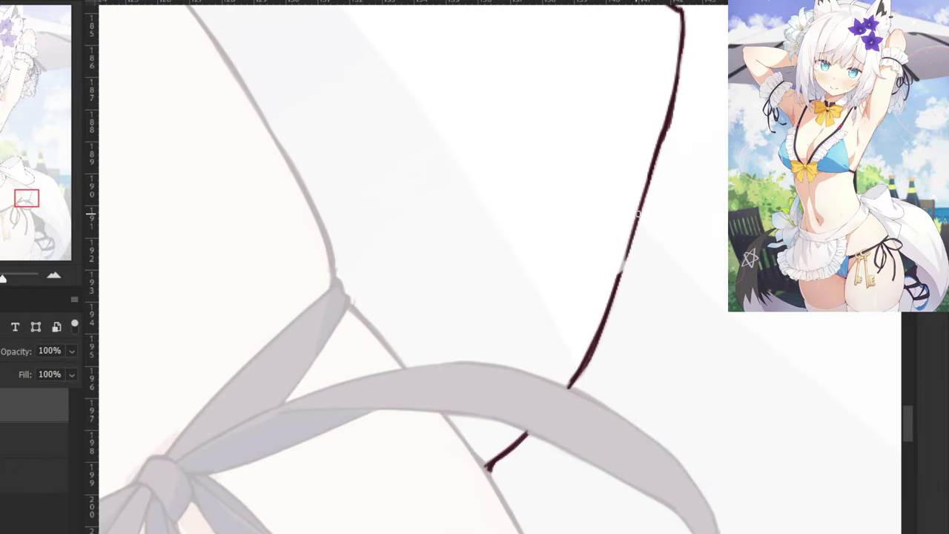
pyautogui.moveTo(645, 197); pyautogui.dragTo(620, 278)
pyautogui.hotkey('ctrl', 'z')
pyautogui.moveTo(635, 224); pyautogui.dragTo(618, 274)
pyautogui.hotkey('ctrl', 'z')
pyautogui.moveTo(633, 225); pyautogui.dragTo(615, 289)
# Try to reinforce the bow loop's outer edge between the fox tail and the lower loop fold.
pyautogui.hotkey('ctrl', '-')
pyautogui.hotkey('ctrl', '-')
pyautogui.hotkey('ctrl', '-')
pyautogui.hotkey('ctrl', '-')
pyautogui.moveTo(532, 135); pyautogui.dragTo(507, 166)
pyautogui.moveTo(480, 113); pyautogui.dragTo(477, 259)
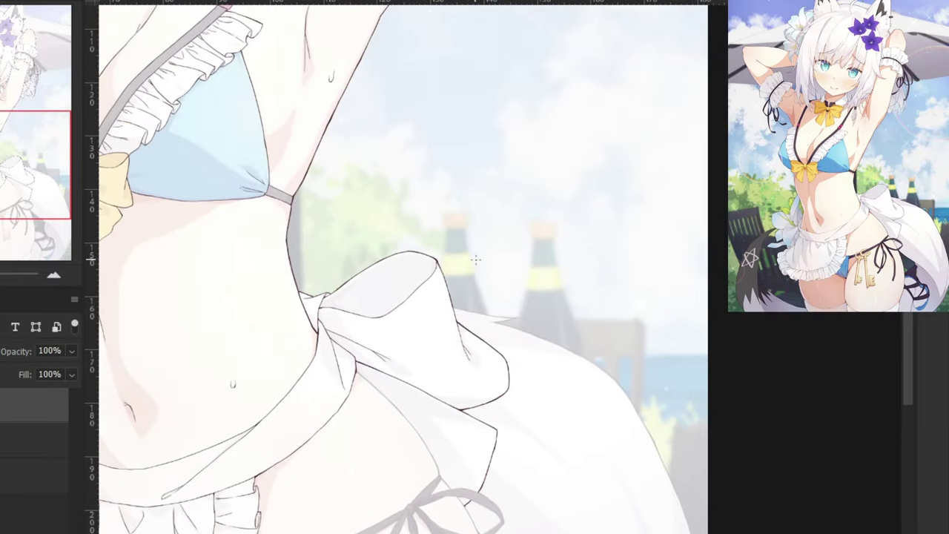
pyautogui.scroll(4, 589, 237)
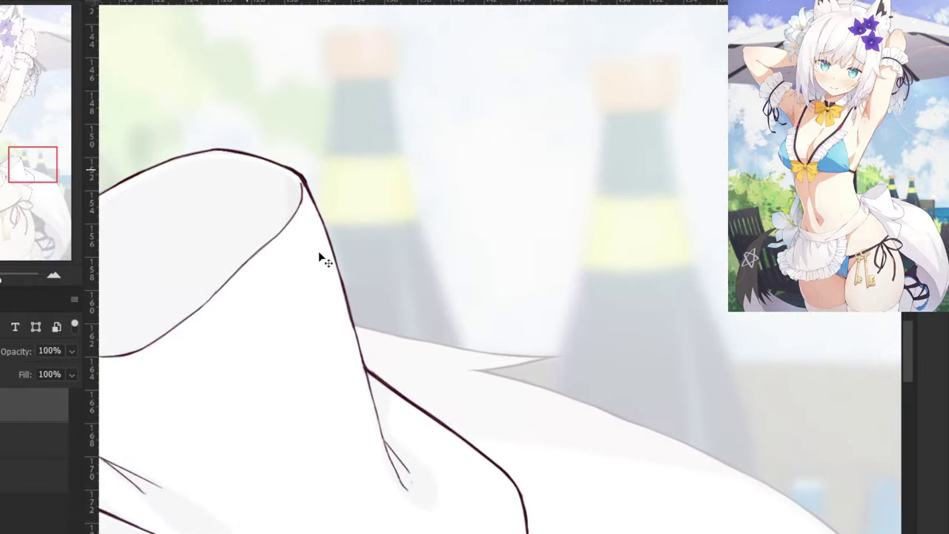
pyautogui.hotkey('ctrl', '+')
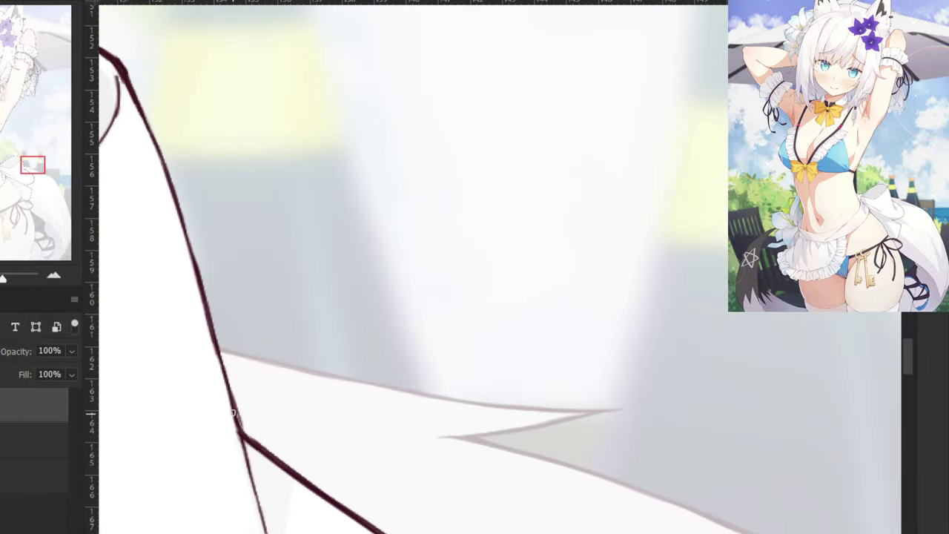
pyautogui.moveTo(214, 347)
pyautogui.mouseDown()
pyautogui.moveTo(239, 426)
pyautogui.moveTo(232, 409)
pyautogui.mouseUp()
pyautogui.hotkey('ctrl', 'z')
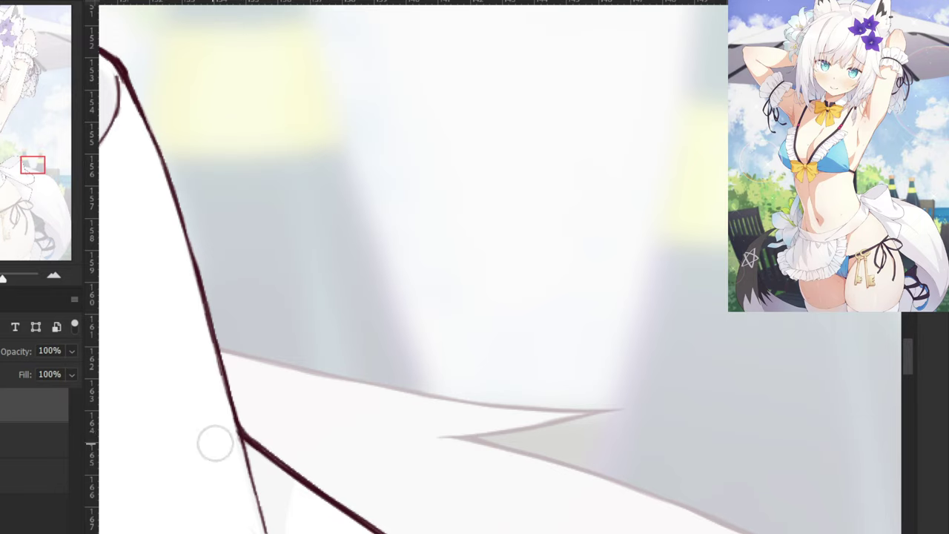
# Ink the first stretch of the fox tail's upper fur edge outward from the bow loop, retrying uneven strokes.
pyautogui.moveTo(221, 350); pyautogui.dragTo(334, 376)
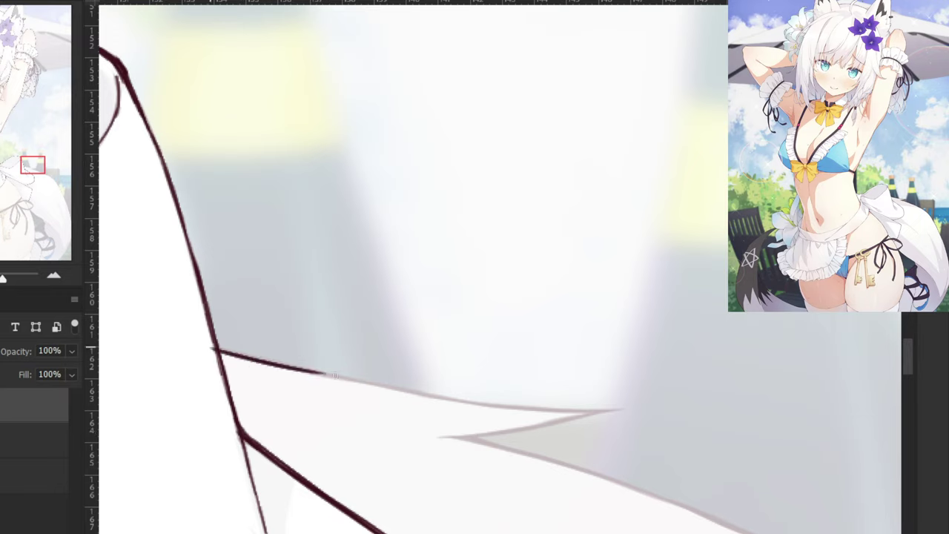
pyautogui.hotkey('ctrl', 'z')
pyautogui.moveTo(220, 352); pyautogui.dragTo(367, 380)
pyautogui.hotkey('ctrl', 'z')
pyautogui.moveTo(219, 348); pyautogui.dragTo(453, 398)
pyautogui.hotkey('ctrl', 'z')
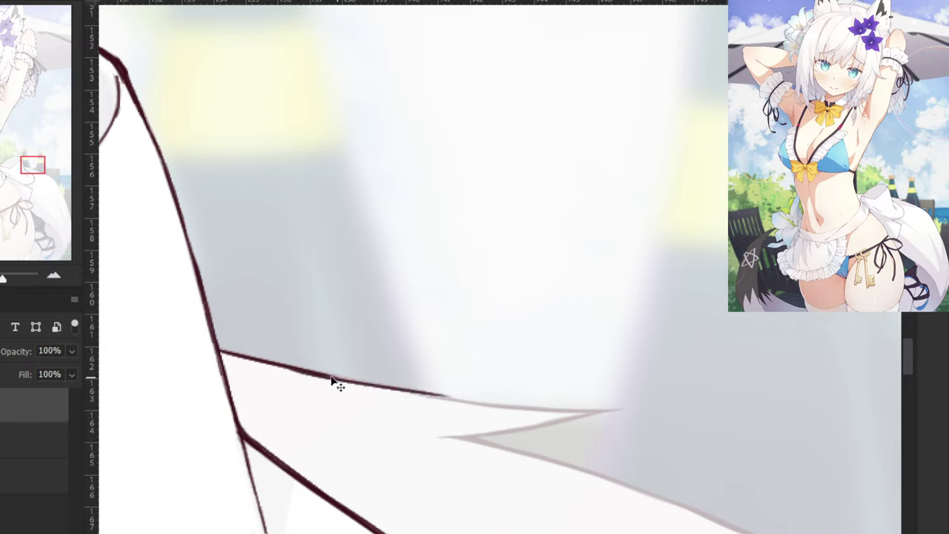
pyautogui.hotkey('ctrl', 'z')
pyautogui.moveTo(307, 373); pyautogui.dragTo(456, 397)
pyautogui.hotkey('ctrl', 'z')
pyautogui.hotkey('ctrl', 'z')
pyautogui.moveTo(308, 372); pyautogui.dragTo(457, 402)
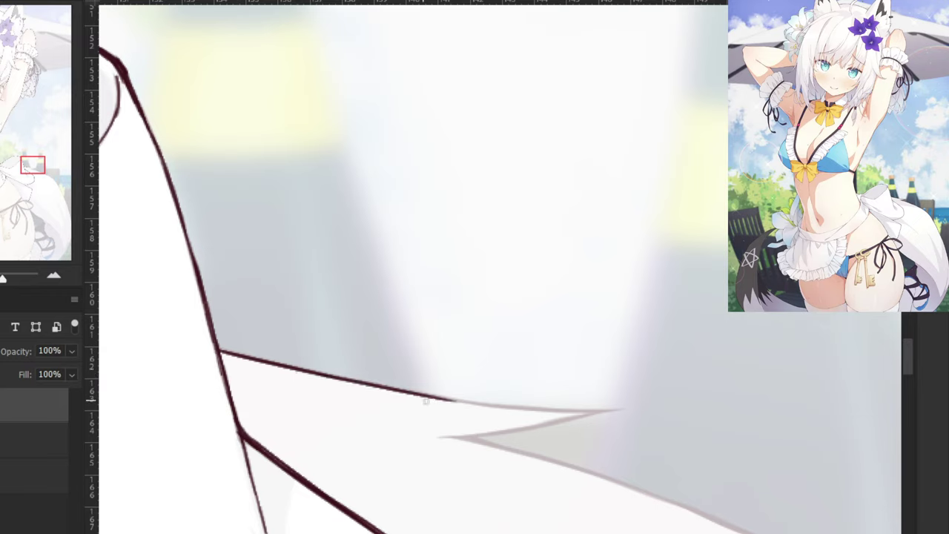
# Extend the fox tail's upper fur edge to the pointed tip of the small fur tuft.
pyautogui.moveTo(397, 391); pyautogui.dragTo(591, 409)
pyautogui.hotkey('ctrl', 'z')
pyautogui.hotkey('ctrl', 'z')
pyautogui.moveTo(417, 394)
pyautogui.mouseDown()
pyautogui.moveTo(614, 419)
pyautogui.moveTo(562, 405)
pyautogui.mouseUp()
pyautogui.hotkey('ctrl', 'z')
pyautogui.hotkey('ctrl', 'z')
pyautogui.hotkey('ctrl', 'z')
pyautogui.hotkey('ctrl', 'z')
pyautogui.moveTo(425, 397)
pyautogui.mouseDown()
pyautogui.moveTo(565, 405)
pyautogui.moveTo(590, 417)
pyautogui.moveTo(568, 419)
pyautogui.mouseUp()
pyautogui.hotkey('ctrl', 'z')
pyautogui.hotkey('ctrl', 'z')
pyautogui.moveTo(424, 396); pyautogui.dragTo(618, 408)
pyautogui.hotkey('ctrl', 'z')
pyautogui.moveTo(517, 402); pyautogui.dragTo(596, 393)
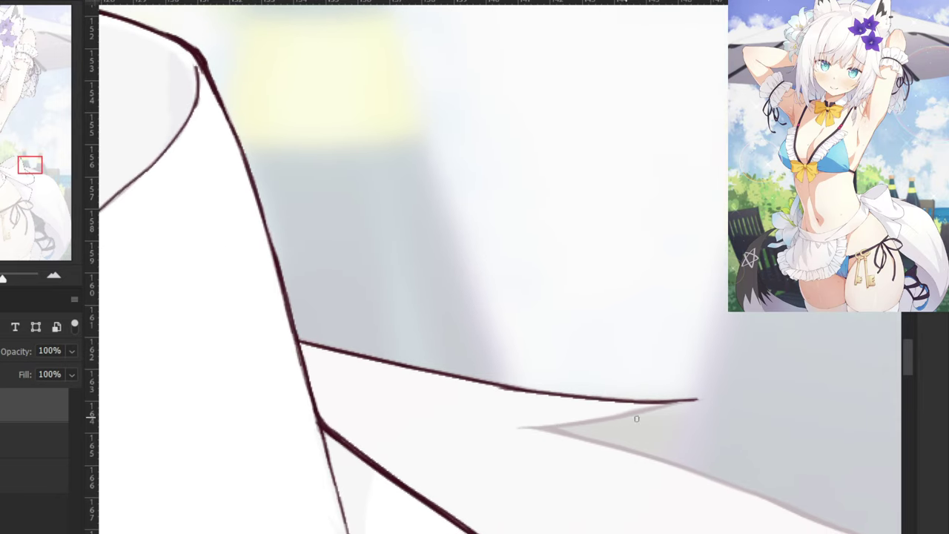
# Ink the tuft's underside from its tip back to the inner notch, retrying until the curve tapers cleanly.
pyautogui.moveTo(687, 393); pyautogui.dragTo(593, 425)
pyautogui.hotkey('ctrl', 'z')
pyautogui.moveTo(655, 409); pyautogui.dragTo(563, 425)
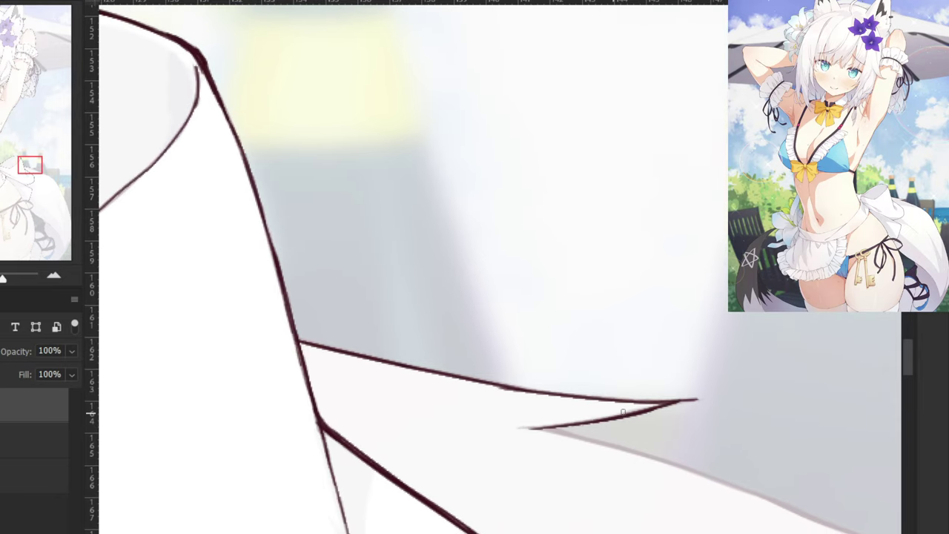
pyautogui.hotkey('ctrl', 'z')
pyautogui.hotkey('ctrl', 'z')
pyautogui.moveTo(690, 399); pyautogui.dragTo(586, 423)
pyautogui.hotkey('ctrl', 'z')
pyautogui.moveTo(663, 404); pyautogui.dragTo(536, 427)
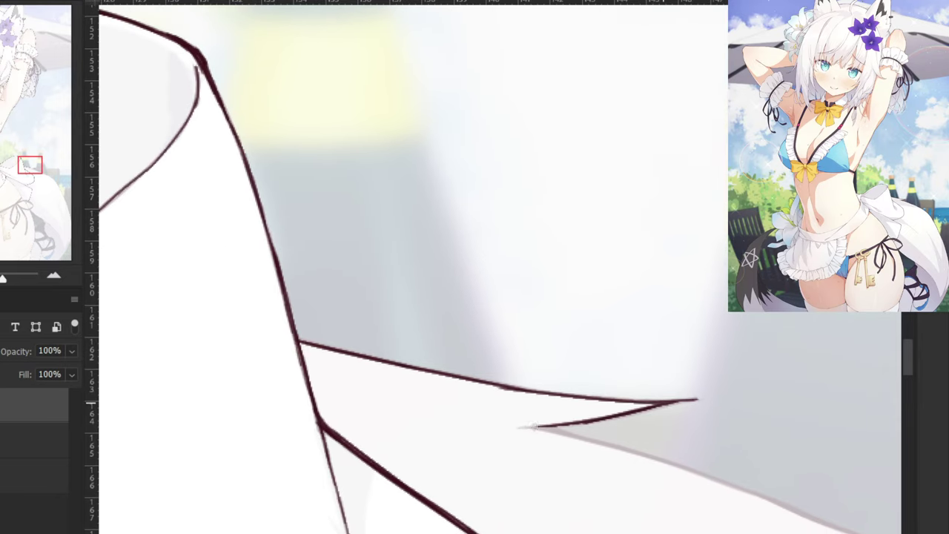
# Ink the fox tail's main outline from the tuft notch down across the background bottle.
pyautogui.moveTo(612, 415)
pyautogui.mouseDown()
pyautogui.moveTo(513, 428)
pyautogui.moveTo(344, 342)
pyautogui.mouseUp()
pyautogui.hotkey('ctrl', '-')
pyautogui.moveTo(337, 289); pyautogui.dragTo(504, 339)
pyautogui.hotkey('ctrl', 'z')
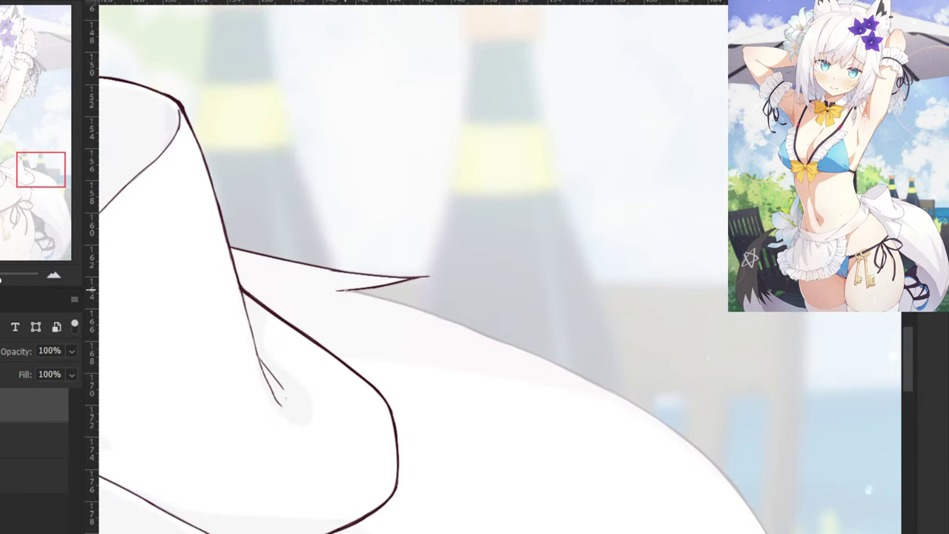
pyautogui.moveTo(344, 289); pyautogui.dragTo(510, 348)
pyautogui.hotkey('ctrl', 'z')
pyautogui.hotkey('ctrl', 'z')
pyautogui.moveTo(343, 290); pyautogui.dragTo(486, 337)
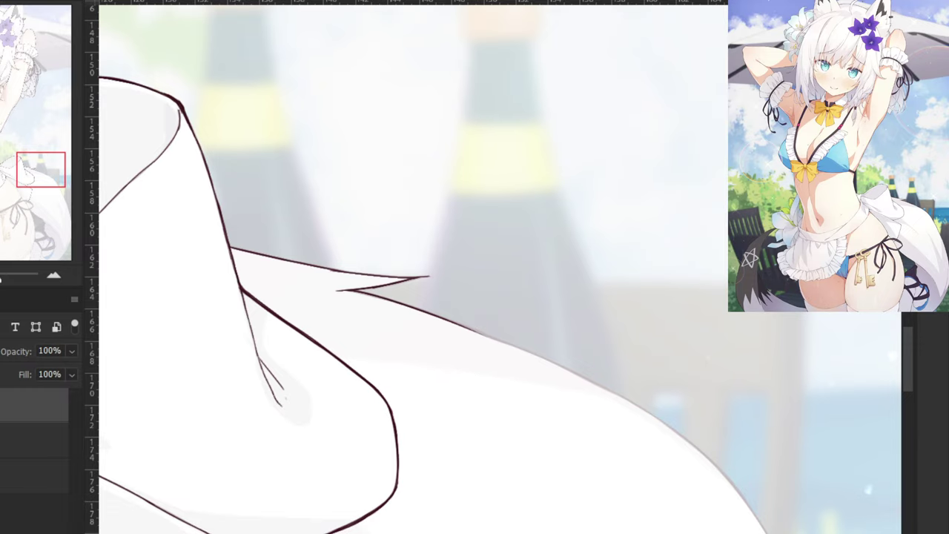
# Extend the fox tail's outline beyond the background bottle to the chair back with overlapping tapered strokes.
pyautogui.hotkey('ctrl', '+')
pyautogui.moveTo(405, 423); pyautogui.dragTo(263, 313)
pyautogui.hotkey('ctrl', '-')
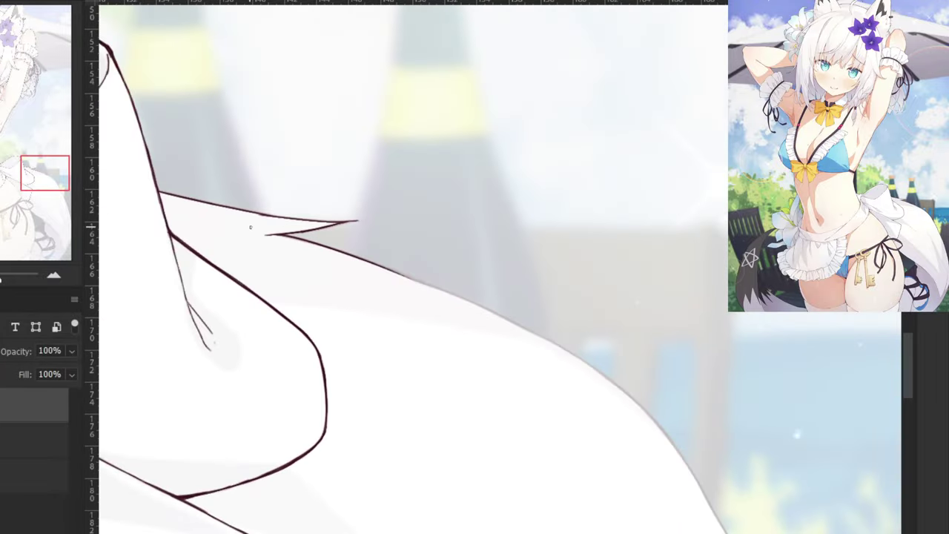
pyautogui.moveTo(349, 251); pyautogui.dragTo(459, 297)
pyautogui.hotkey('ctrl', 'z')
pyautogui.hotkey('ctrl', '+')
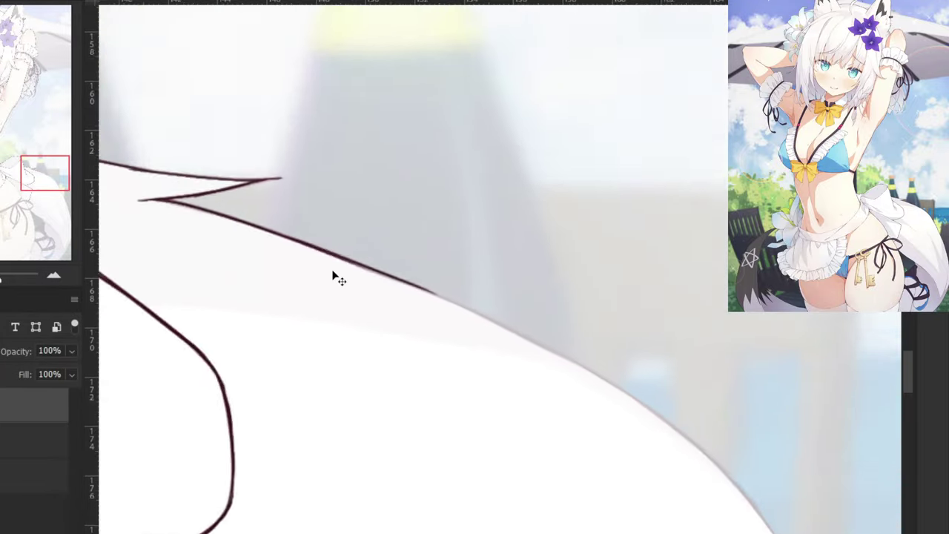
pyautogui.moveTo(298, 248); pyautogui.dragTo(425, 301)
pyautogui.hotkey('ctrl', 'z')
pyautogui.hotkey('ctrl', 'z')
pyautogui.moveTo(335, 260); pyautogui.dragTo(488, 328)
pyautogui.moveTo(373, 280); pyautogui.dragTo(596, 388)
pyautogui.hotkey('ctrl', 'z')
pyautogui.moveTo(404, 287)
pyautogui.mouseDown()
pyautogui.moveTo(560, 361)
pyautogui.moveTo(375, 282)
pyautogui.mouseUp()
pyautogui.hotkey('ctrl', 'z')
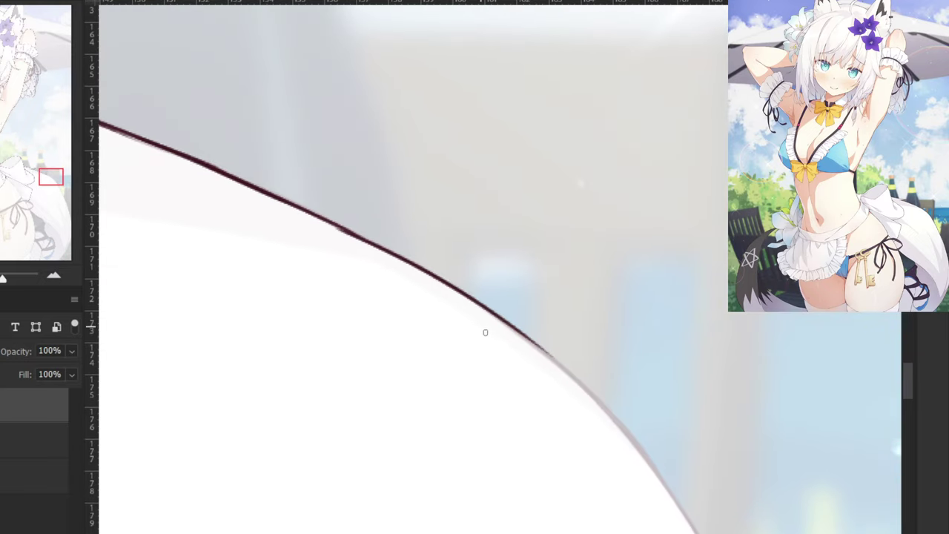
# Continue the fox tail's outline around its upper bend, past the chair back to the yellow-green foliage.
pyautogui.moveTo(457, 290)
pyautogui.mouseDown()
pyautogui.moveTo(628, 431)
pyautogui.moveTo(639, 452)
pyautogui.mouseUp()
pyautogui.hotkey('ctrl', 'z')
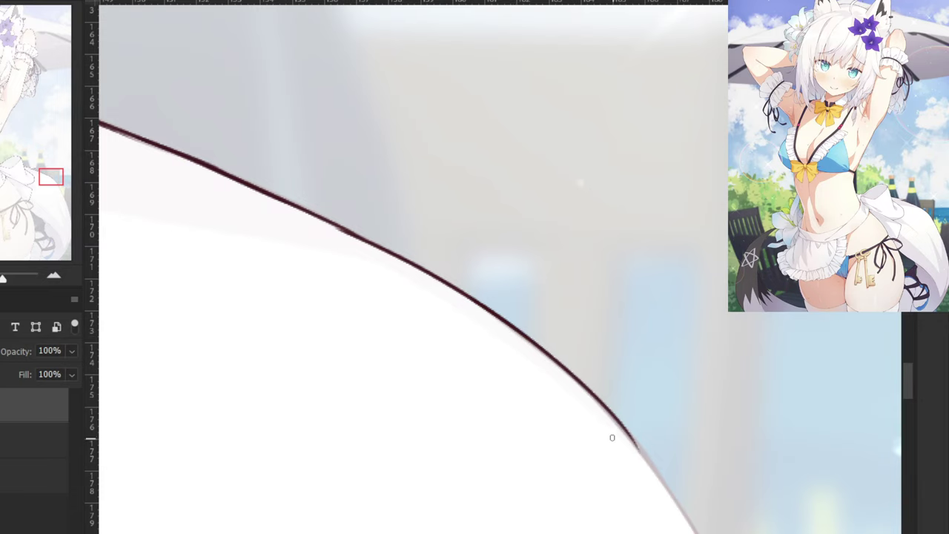
pyautogui.moveTo(620, 524); pyautogui.dragTo(568, 296)
pyautogui.hotkey('ctrl', '-')
pyautogui.hotkey('ctrl', '-')
pyautogui.moveTo(498, 206); pyautogui.dragTo(586, 324)
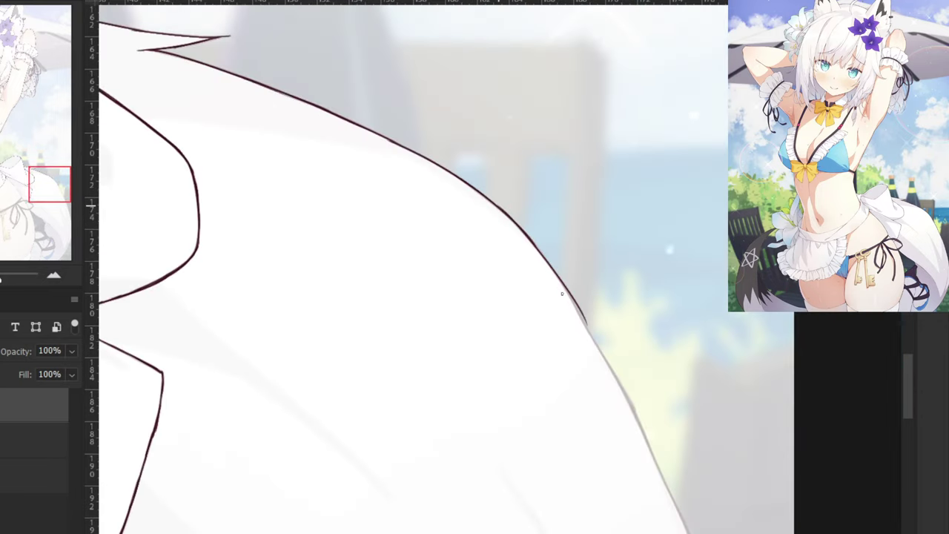
pyautogui.scroll(1, 575, 296)
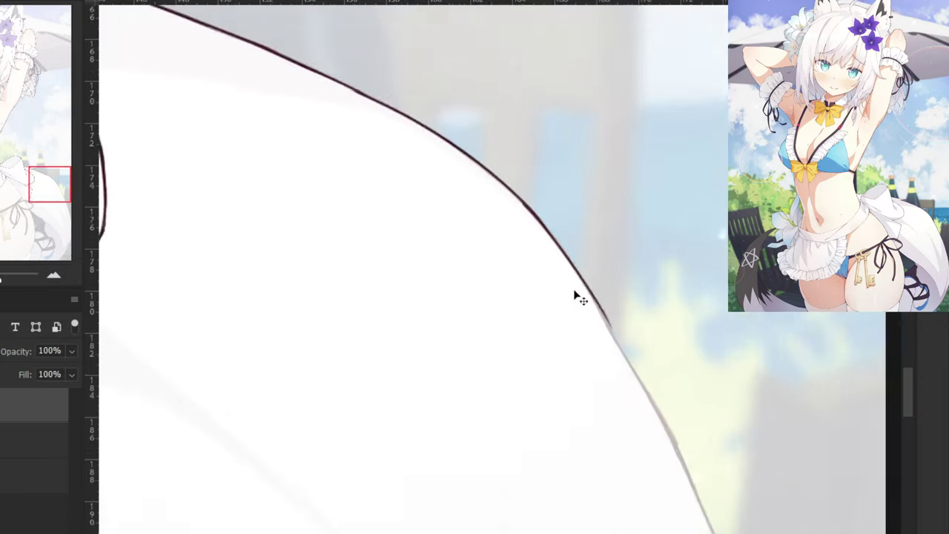
# Erase the rough end of the fox tail's outline near the foliage and redraw it smoothly along the reference.
pyautogui.hotkey('ctrl', '+')
pyautogui.press('e')
pyautogui.moveTo(638, 296); pyautogui.dragTo(678, 377)
pyautogui.press('b')
pyautogui.moveTo(599, 234)
pyautogui.mouseDown()
pyautogui.moveTo(714, 441)
pyautogui.moveTo(684, 382)
pyautogui.mouseUp()
pyautogui.hotkey('ctrl', 'z')
pyautogui.moveTo(645, 308); pyautogui.dragTo(685, 381)
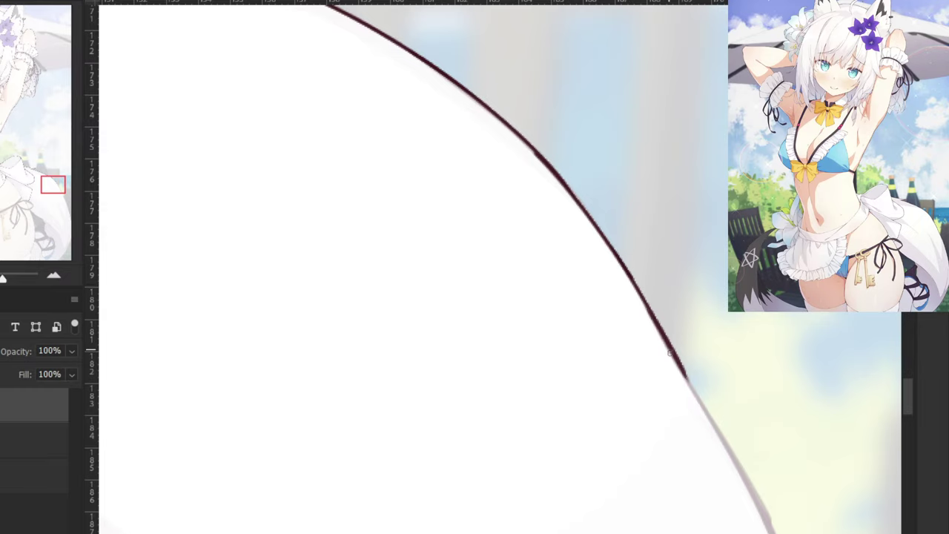
# Ink the fox tail's outline downward along the yellow-green foliage, redoing and thickening the line at its slight bend.
pyautogui.moveTo(700, 470); pyautogui.dragTo(526, 261)
pyautogui.moveTo(506, 148); pyautogui.dragTo(583, 278)
pyautogui.moveTo(531, 194); pyautogui.dragTo(606, 319)
pyautogui.hotkey('ctrl', 'z')
pyautogui.moveTo(549, 224)
pyautogui.mouseDown()
pyautogui.moveTo(609, 338)
pyautogui.moveTo(606, 331)
pyautogui.mouseUp()
pyautogui.moveTo(573, 260); pyautogui.dragTo(609, 342)
pyautogui.hotkey('ctrl', 'z')
pyautogui.hotkey('ctrl', 'z')
pyautogui.moveTo(565, 241); pyautogui.dragTo(612, 339)
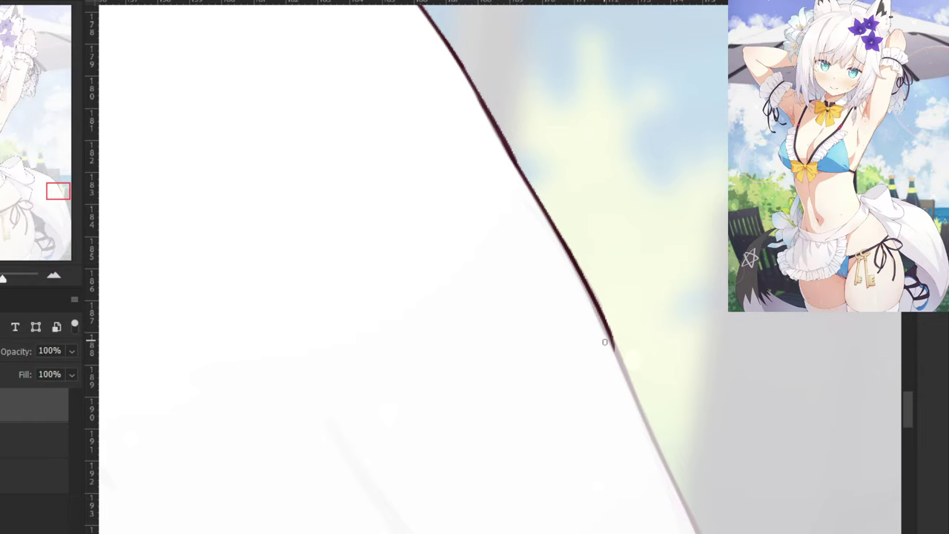
pyautogui.moveTo(555, 232); pyautogui.dragTo(611, 344)
pyautogui.hotkey('ctrl', 'z')
pyautogui.moveTo(570, 257); pyautogui.dragTo(614, 351)
# Carry the fox tail's outline from the slight bend down to where the foliage meets the grey background.
pyautogui.moveTo(617, 387); pyautogui.dragTo(572, 273)
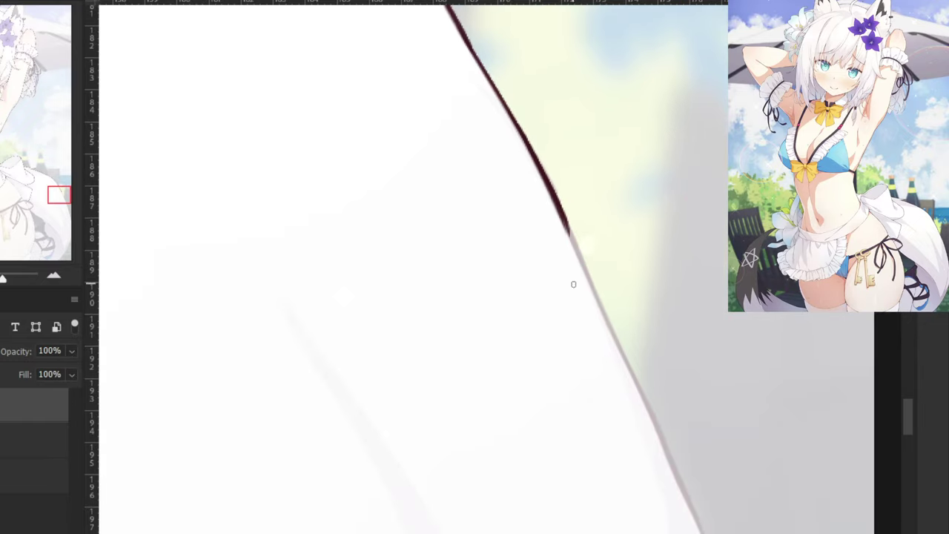
pyautogui.moveTo(559, 208); pyautogui.dragTo(597, 298)
pyautogui.hotkey('ctrl', 'z')
pyautogui.moveTo(569, 225); pyautogui.dragTo(591, 287)
pyautogui.moveTo(566, 220); pyautogui.dragTo(594, 295)
pyautogui.moveTo(575, 252); pyautogui.dragTo(635, 385)
pyautogui.moveTo(582, 267); pyautogui.dragTo(644, 401)
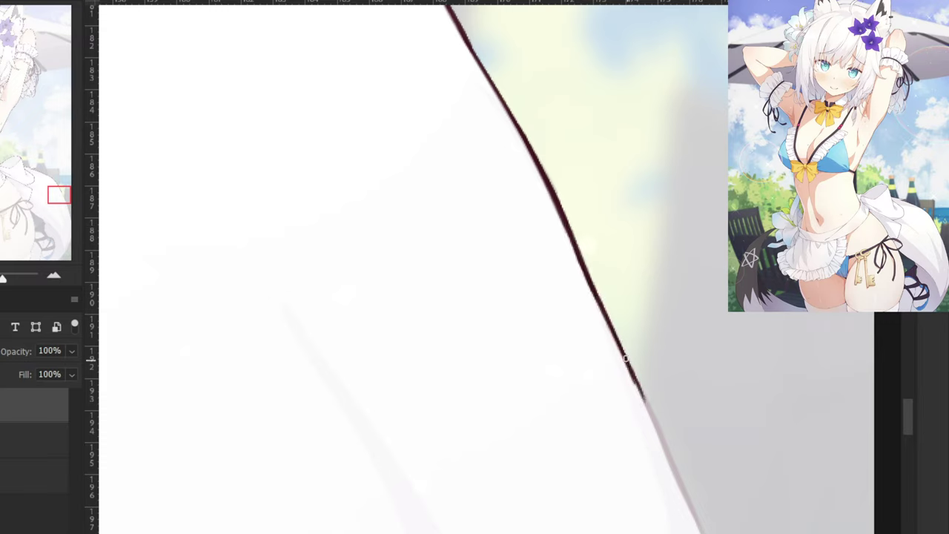
pyautogui.hotkey('ctrl', 'z')
pyautogui.moveTo(580, 267); pyautogui.dragTo(631, 381)
pyautogui.hotkey('ctrl', 'z')
pyautogui.moveTo(586, 267); pyautogui.dragTo(639, 393)
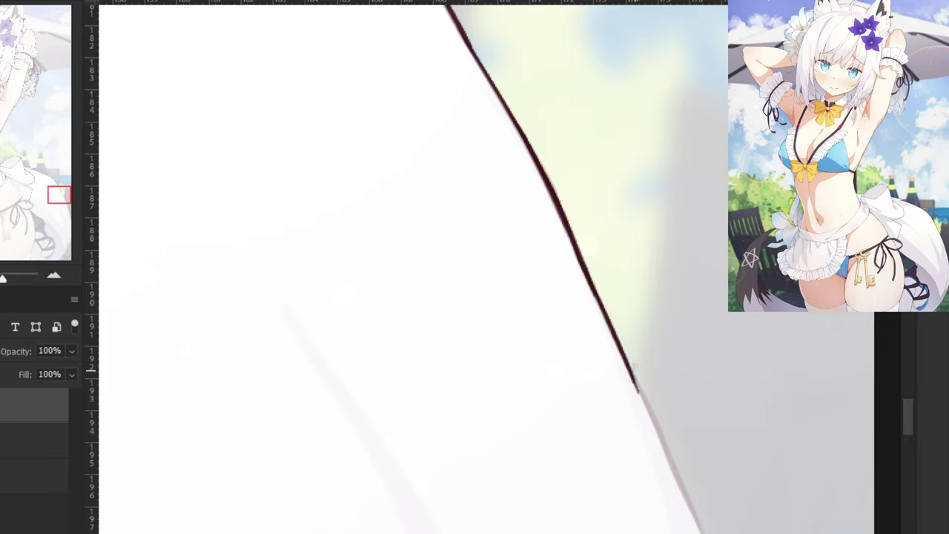
# Ink the fox tail's outline along the grey background with overlapping strokes that thicken the joins.
pyautogui.moveTo(617, 341); pyautogui.dragTo(663, 443)
pyautogui.hotkey('ctrl', 'z')
pyautogui.moveTo(622, 357); pyautogui.dragTo(660, 444)
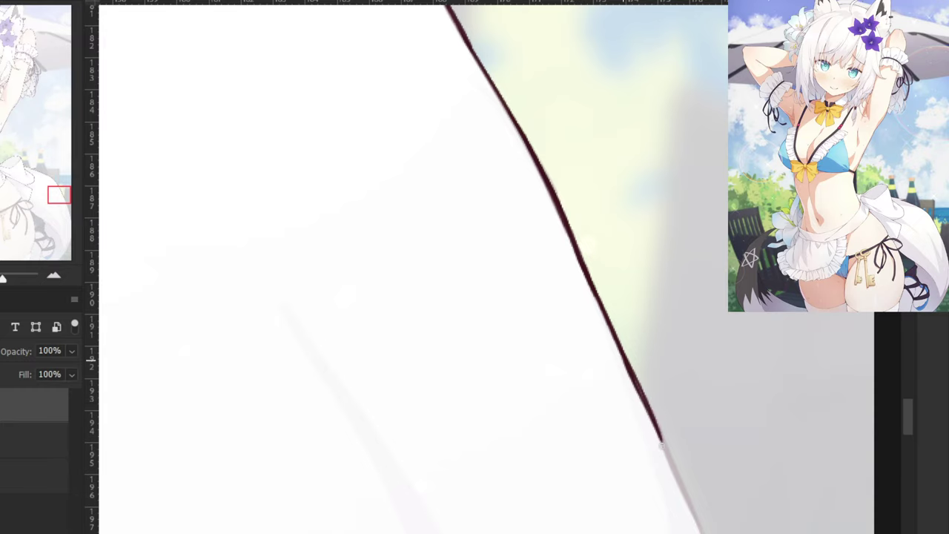
pyautogui.moveTo(632, 376); pyautogui.dragTo(664, 446)
pyautogui.moveTo(659, 473); pyautogui.dragTo(613, 326)
pyautogui.moveTo(608, 270); pyautogui.dragTo(658, 385)
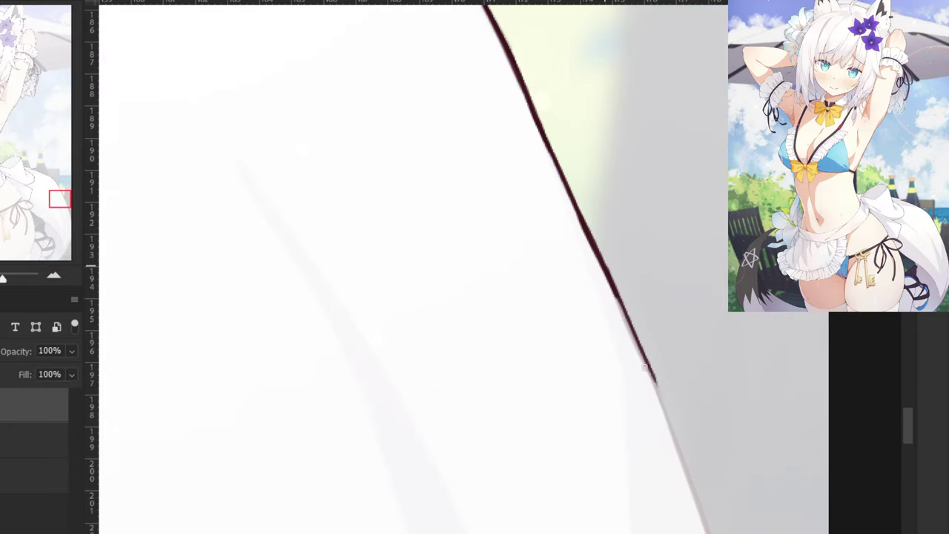
pyautogui.moveTo(612, 290); pyautogui.dragTo(653, 380)
pyautogui.moveTo(621, 309); pyautogui.dragTo(670, 421)
pyautogui.moveTo(634, 336); pyautogui.dragTo(679, 450)
# Extend the fox tail's outline farther down the grey background, redrawing the stroke until it follows the reference.
pyautogui.moveTo(674, 485); pyautogui.dragTo(645, 375)
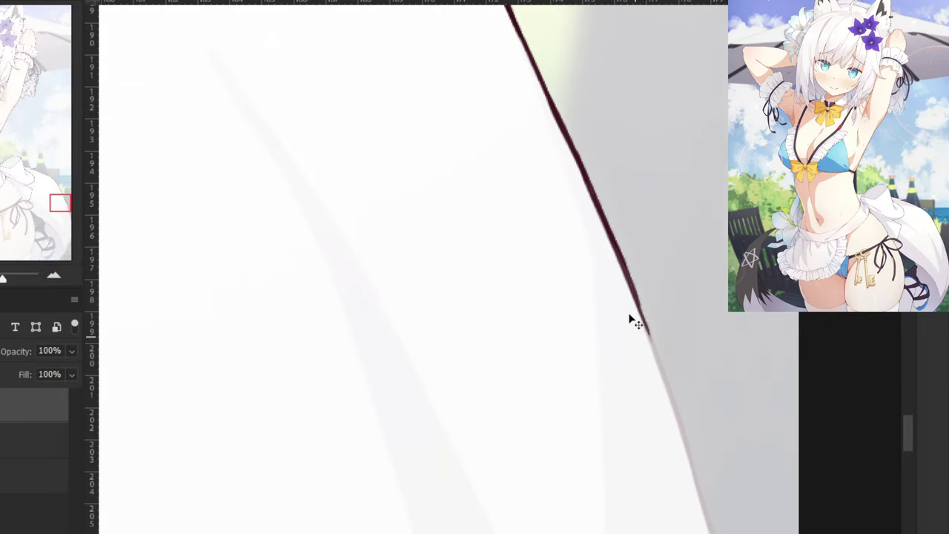
pyautogui.hotkey('ctrl', 'z')
pyautogui.moveTo(611, 244); pyautogui.dragTo(674, 410)
pyautogui.hotkey('ctrl', 'z')
pyautogui.moveTo(621, 266); pyautogui.dragTo(665, 387)
pyautogui.hotkey('ctrl', '-')
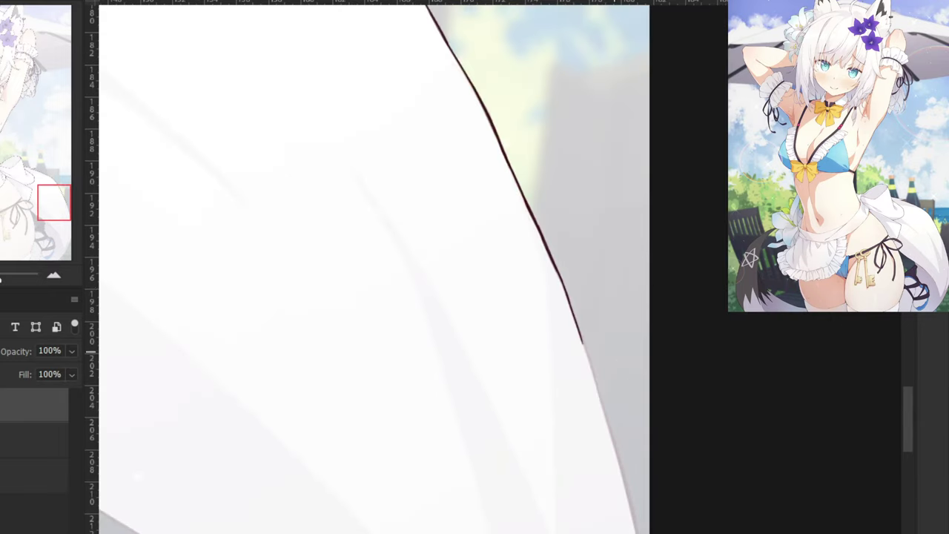
pyautogui.hotkey('ctrl', 'z')
pyautogui.moveTo(571, 312)
pyautogui.mouseDown()
pyautogui.moveTo(614, 442)
pyautogui.moveTo(623, 330)
pyautogui.mouseUp()
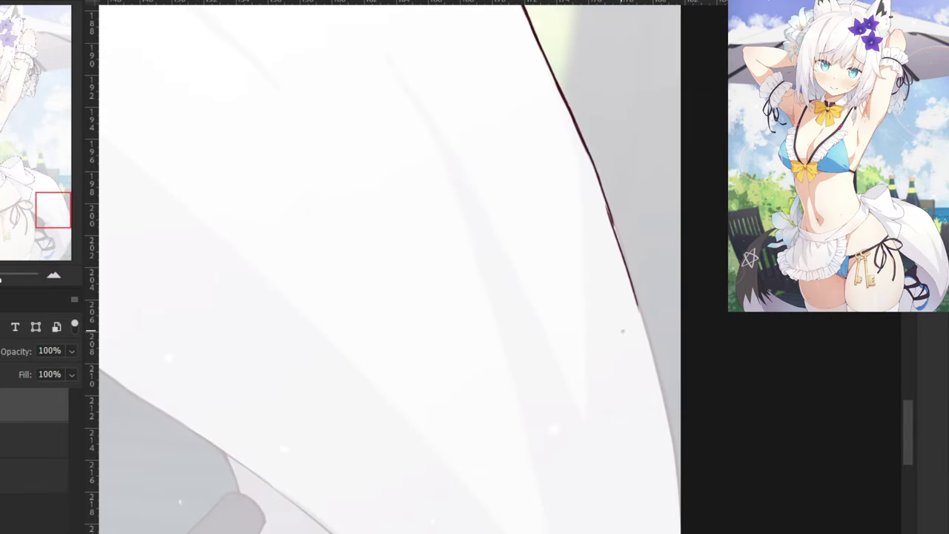
# Redo the newest stretch of the fox tail's outline so it joins the existing line cleanly beside the grey background.
pyautogui.hotkey('ctrl', '+')
pyautogui.moveTo(700, 81)
pyautogui.mouseDown()
pyautogui.moveTo(737, 173)
pyautogui.moveTo(804, 416)
pyautogui.mouseUp()
pyautogui.hotkey('ctrl', 'z')
pyautogui.hotkey('ctrl', 'z')
pyautogui.moveTo(745, 202)
pyautogui.mouseDown()
pyautogui.moveTo(806, 404)
pyautogui.moveTo(689, 269)
pyautogui.mouseUp()
pyautogui.hotkey('ctrl', 'z')
pyautogui.moveTo(641, 53)
pyautogui.mouseDown()
pyautogui.moveTo(687, 178)
pyautogui.moveTo(718, 316)
pyautogui.mouseUp()
pyautogui.hotkey('ctrl', '-')
pyautogui.hotkey('ctrl', 'z')
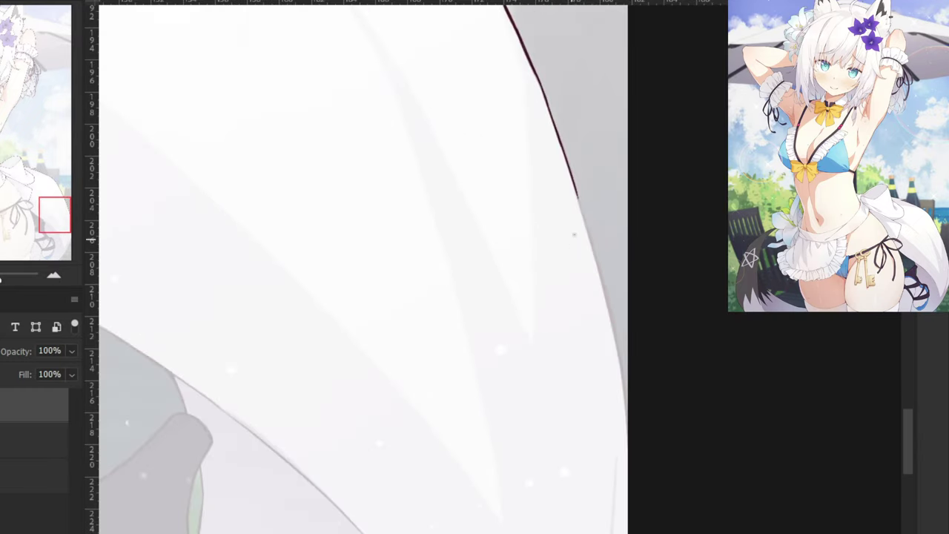
# Ink the fox tail's outline in one long curve down to the canvas's side edge, retrying until it is smooth.
pyautogui.moveTo(562, 151); pyautogui.dragTo(617, 362)
pyautogui.hotkey('ctrl', 'z')
pyautogui.moveTo(573, 182); pyautogui.dragTo(630, 433)
pyautogui.hotkey('ctrl', 'z')
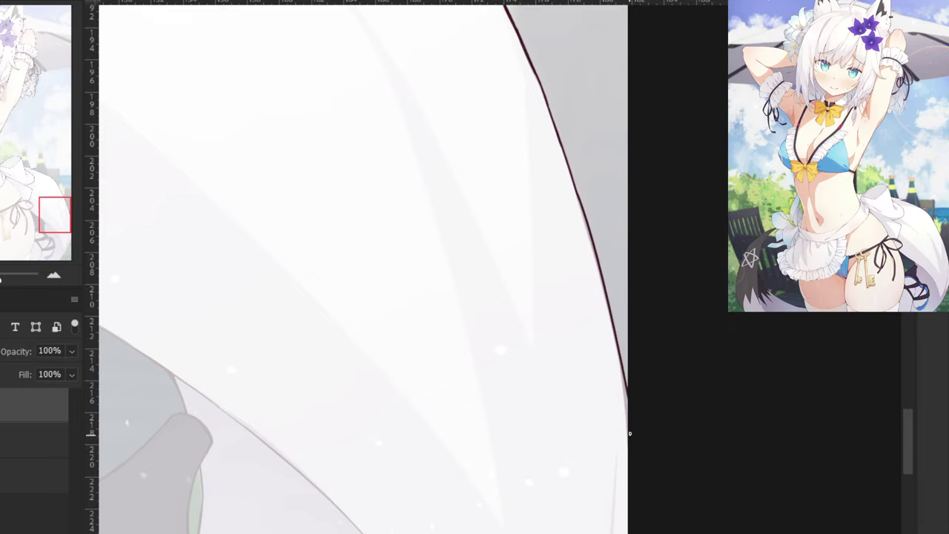
pyautogui.hotkey('ctrl', 'z')
pyautogui.moveTo(573, 180); pyautogui.dragTo(622, 442)
pyautogui.hotkey('ctrl', 'z')
pyautogui.moveTo(571, 176); pyautogui.dragTo(627, 416)
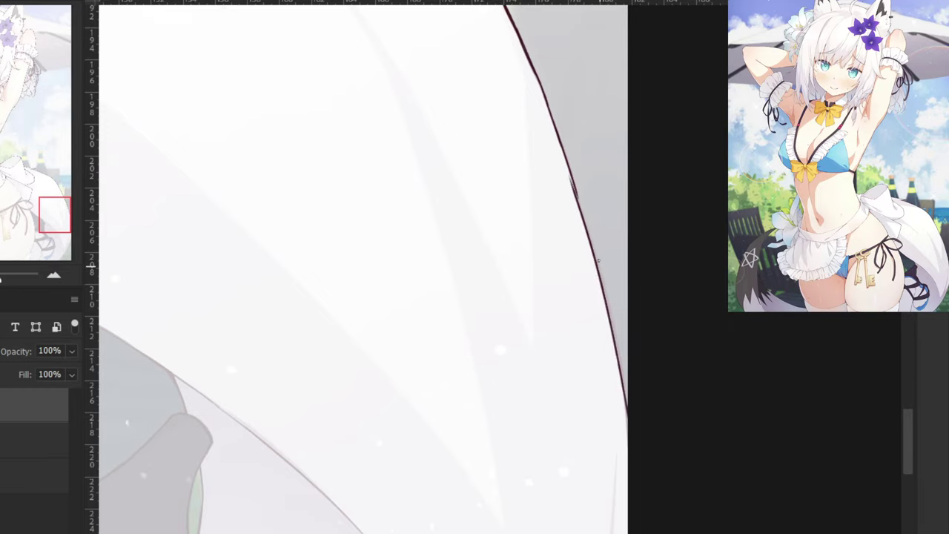
pyautogui.hotkey('ctrl', 'z')
pyautogui.moveTo(579, 201); pyautogui.dragTo(627, 397)
pyautogui.hotkey('ctrl', '+')
pyautogui.hotkey('ctrl', '+')
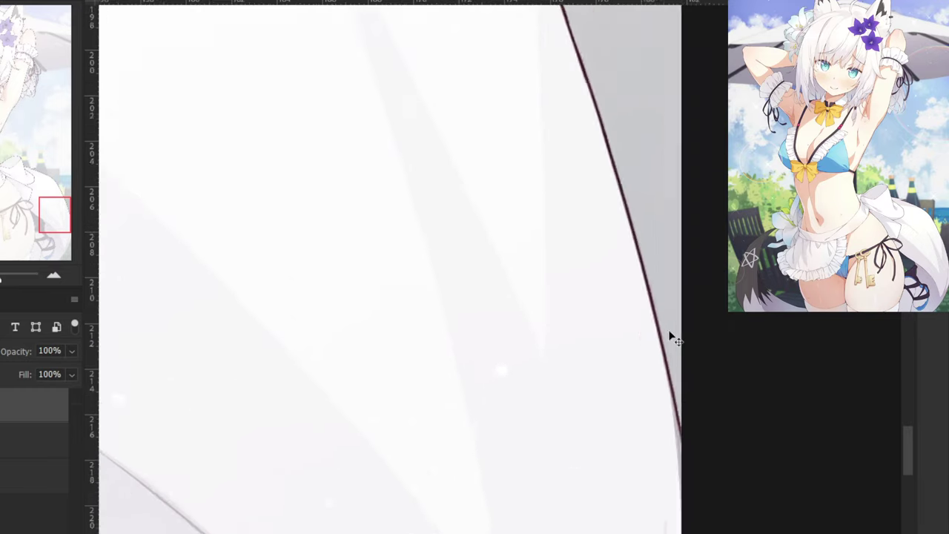
# Redraw the end of the fox tail's outline so it bends downward along the canvas's side edge.
pyautogui.moveTo(738, 410)
pyautogui.mouseDown()
pyautogui.moveTo(756, 531)
pyautogui.moveTo(741, 446)
pyautogui.mouseUp()
pyautogui.hotkey('ctrl', 'z')
pyautogui.press('e')
pyautogui.press('b')
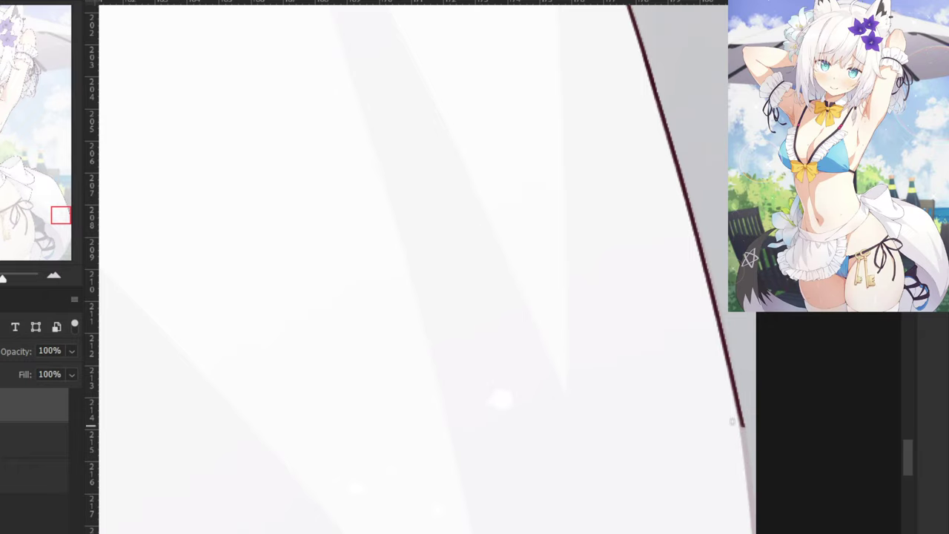
pyautogui.moveTo(734, 391); pyautogui.dragTo(754, 498)
pyautogui.hotkey('ctrl', 'z')
pyautogui.moveTo(741, 415); pyautogui.dragTo(754, 532)
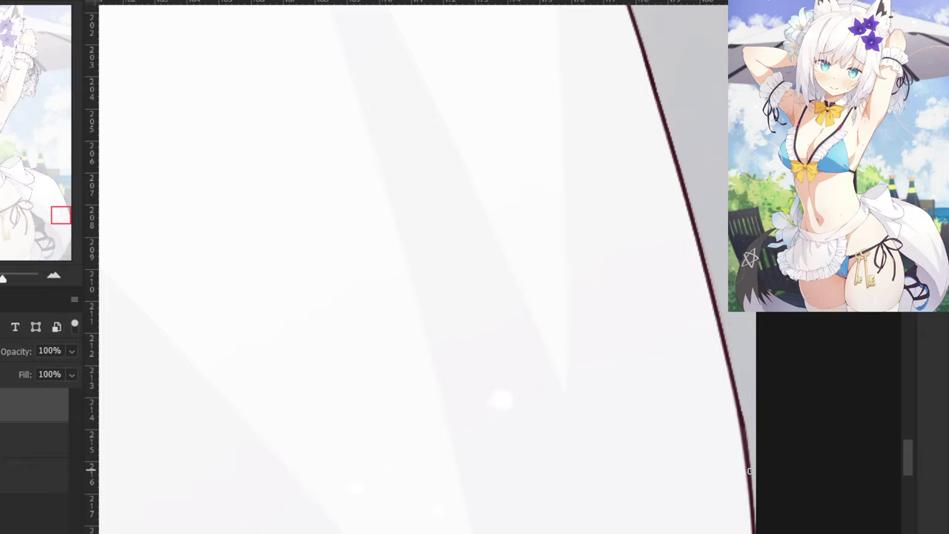
pyautogui.moveTo(690, 505); pyautogui.dragTo(732, 206)
# Ink the fox tail's lower outline from the canvas's side edge along the pale green background to the canvas bottom.
pyautogui.hotkey('ctrl', '-')
pyautogui.hotkey('ctrl', '-')
pyautogui.moveTo(563, 308); pyautogui.dragTo(634, 113)
pyautogui.moveTo(673, 262); pyautogui.dragTo(610, 399)
pyautogui.hotkey('ctrl', 'z')
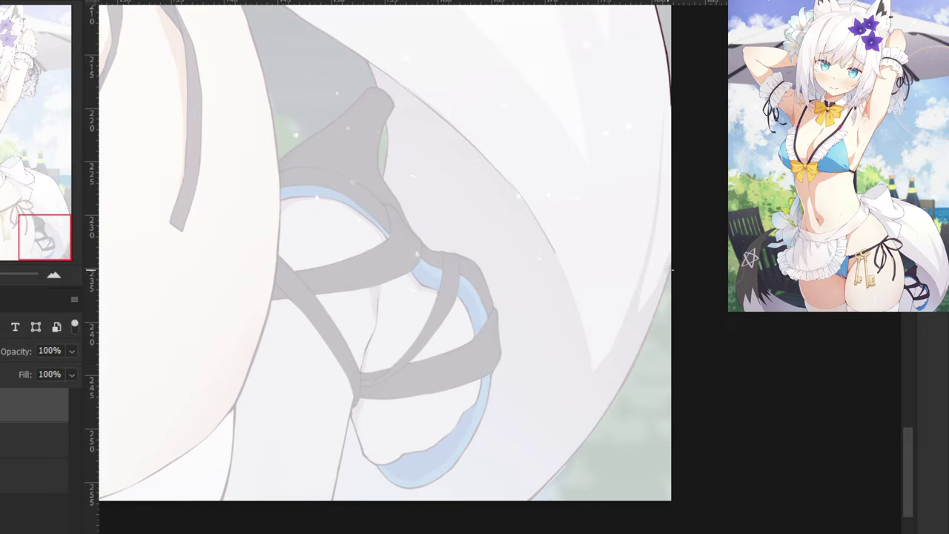
pyautogui.moveTo(672, 264)
pyautogui.mouseDown()
pyautogui.moveTo(584, 447)
pyautogui.moveTo(608, 410)
pyautogui.moveTo(525, 511)
pyautogui.mouseUp()
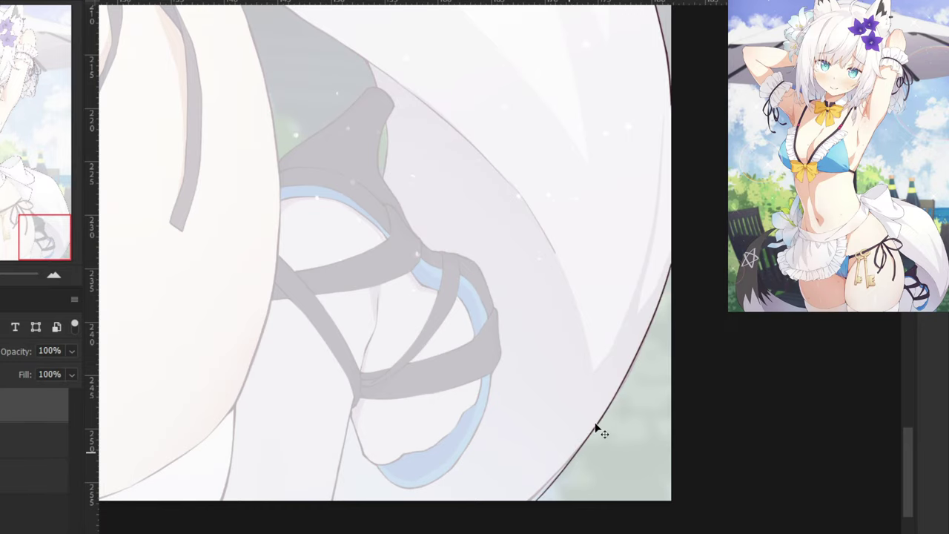
pyautogui.hotkey('ctrl', 'z')
pyautogui.moveTo(597, 426); pyautogui.dragTo(509, 514)
# Thicken the end of the fox tail's lower outline where it runs off the bottom of the canvas.
pyautogui.moveTo(517, 477); pyautogui.dragTo(554, 403)
pyautogui.hotkey('ctrl', '+')
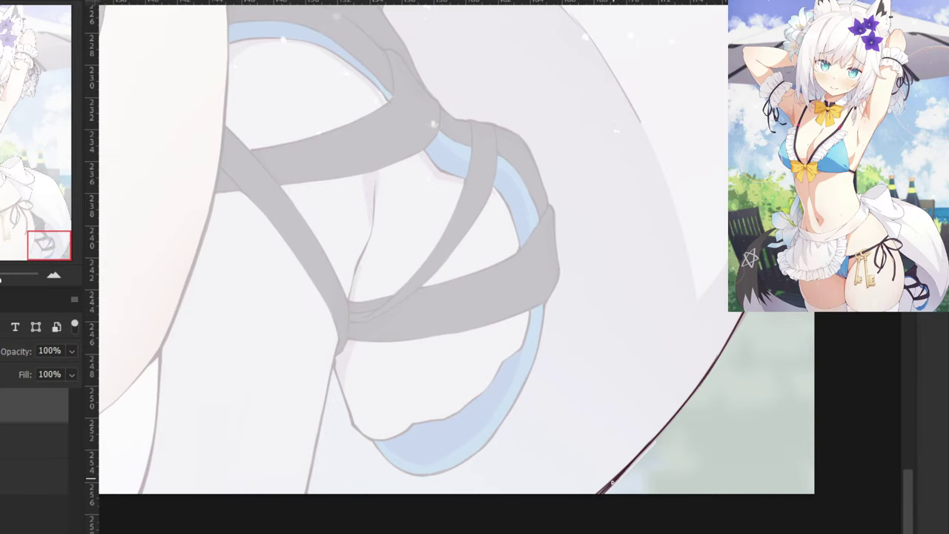
pyautogui.hotkey('ctrl', '+')
pyautogui.moveTo(615, 484); pyautogui.dragTo(490, 239)
pyautogui.hotkey('ctrl', 'z')
pyautogui.moveTo(622, 409); pyautogui.dragTo(582, 444)
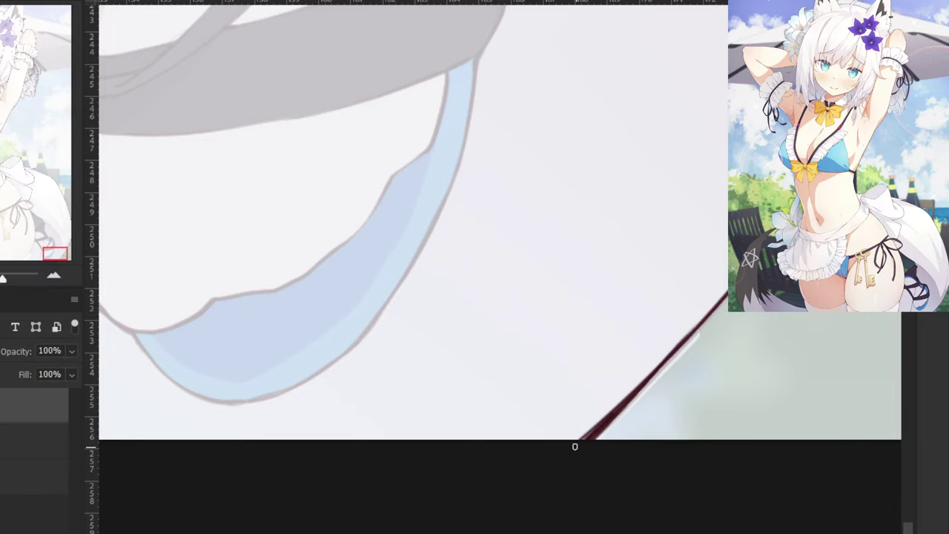
pyautogui.moveTo(608, 414); pyautogui.dragTo(579, 443)
pyautogui.moveTo(681, 212); pyautogui.dragTo(642, 285)
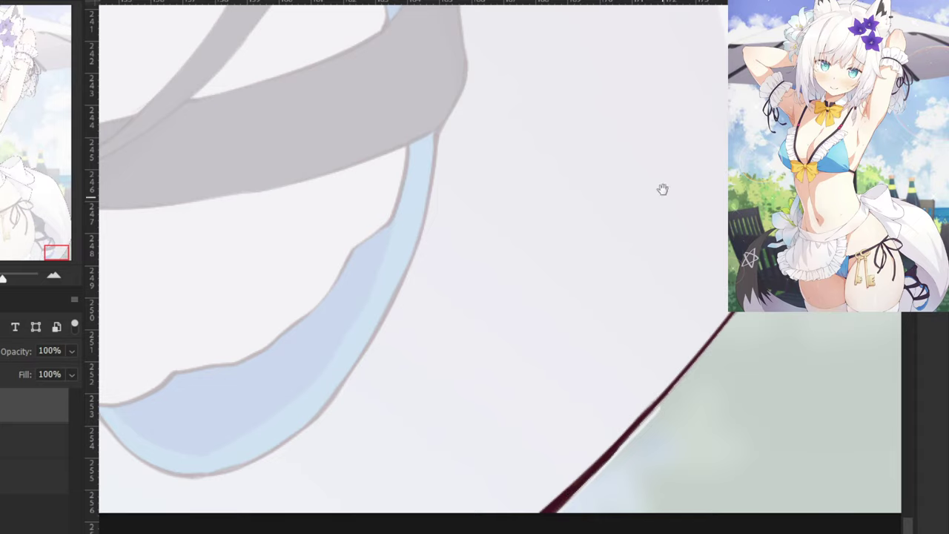
# Look over the tail, sandal straps, hip ribbon and apron bow for outlines that still need inking.
pyautogui.moveTo(669, 152)
pyautogui.mouseDown()
pyautogui.moveTo(532, 476)
pyautogui.moveTo(593, 479)
pyautogui.mouseUp()
pyautogui.moveTo(666, 259); pyautogui.dragTo(673, 269)
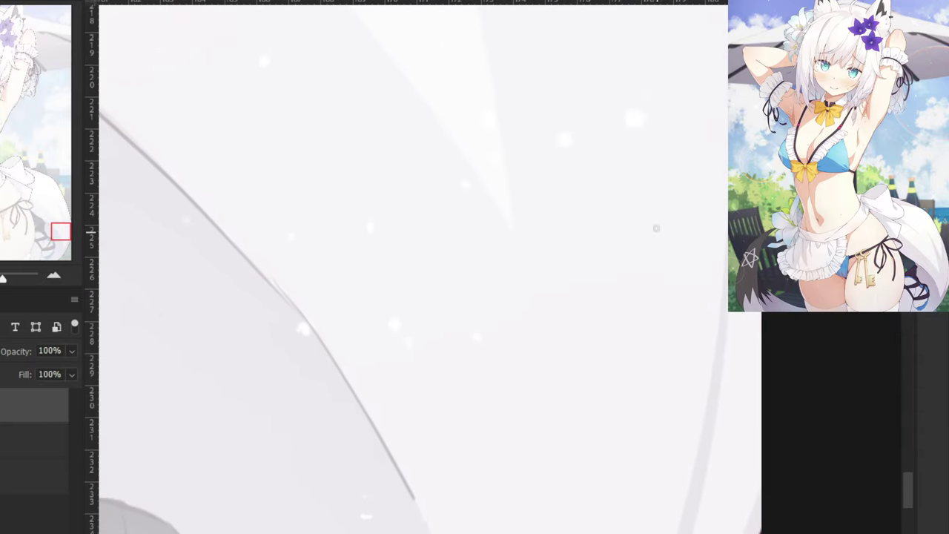
pyautogui.hotkey('ctrl', '-')
pyautogui.moveTo(92, 304); pyautogui.dragTo(269, 369)
pyautogui.hotkey('ctrl', 'z')
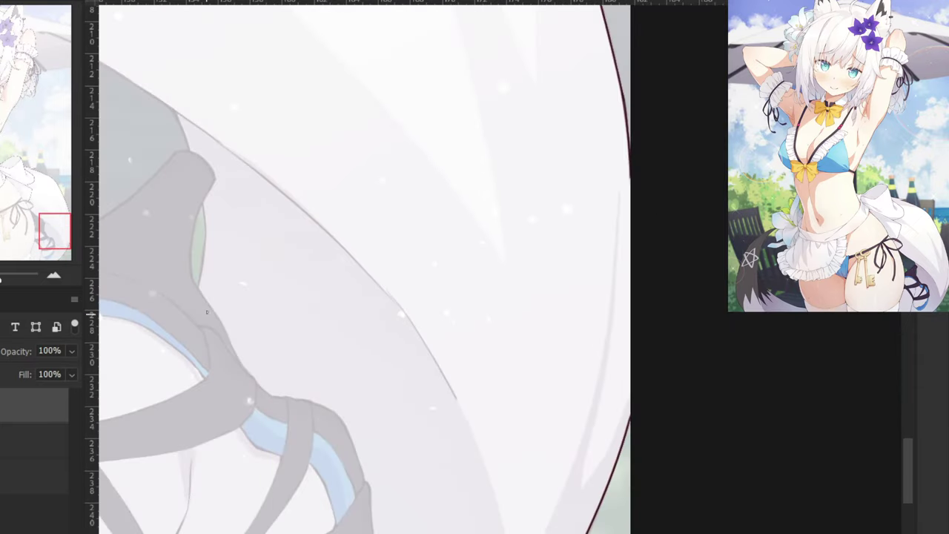
pyautogui.moveTo(215, 179); pyautogui.dragTo(678, 423)
pyautogui.moveTo(417, 245); pyautogui.dragTo(544, 422)
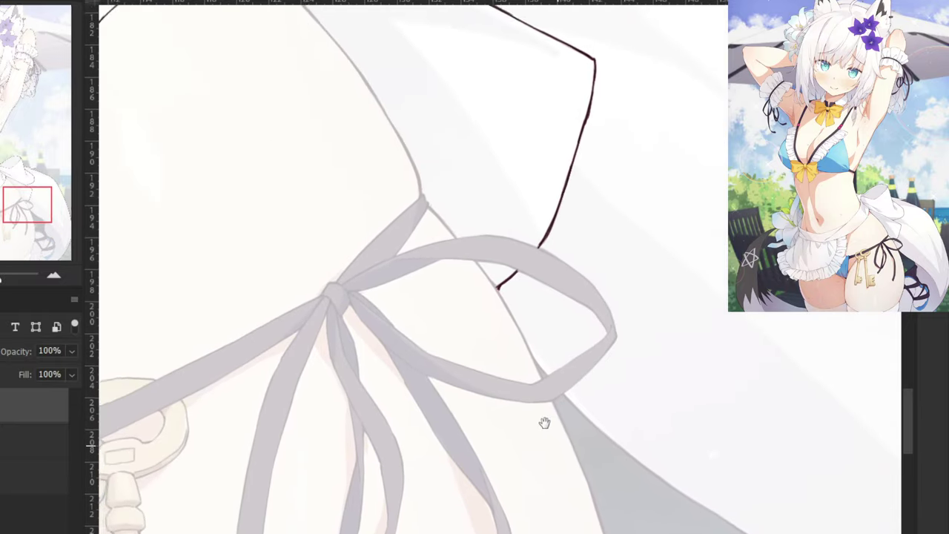
pyautogui.moveTo(312, 137); pyautogui.dragTo(456, 369)
pyautogui.scroll(-5, 456, 369)
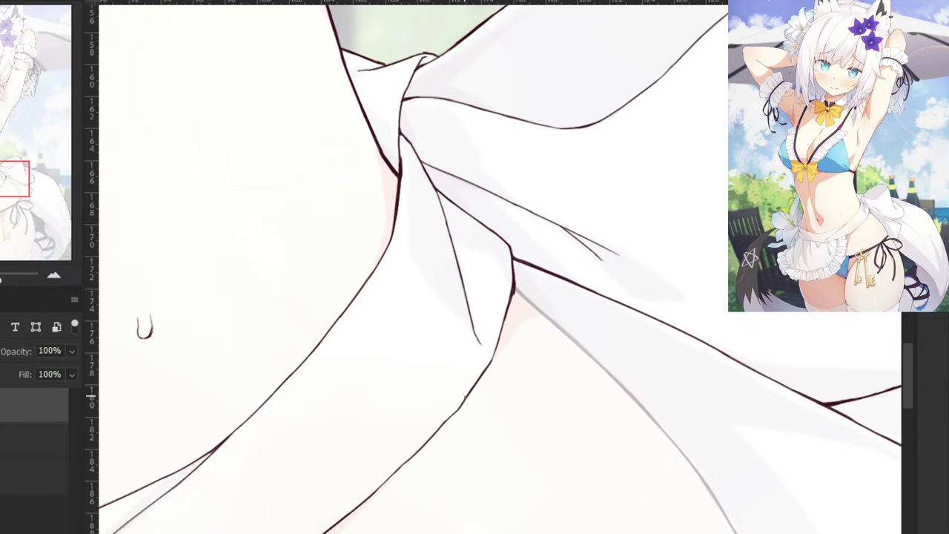
pyautogui.scroll(-3, 290, 198)
pyautogui.moveTo(239, 235); pyautogui.dragTo(320, 189)
pyautogui.moveTo(274, 239)
pyautogui.mouseDown()
pyautogui.moveTo(286, 204)
pyautogui.moveTo(286, 111)
pyautogui.mouseUp()
pyautogui.scroll(6, 355, 203)
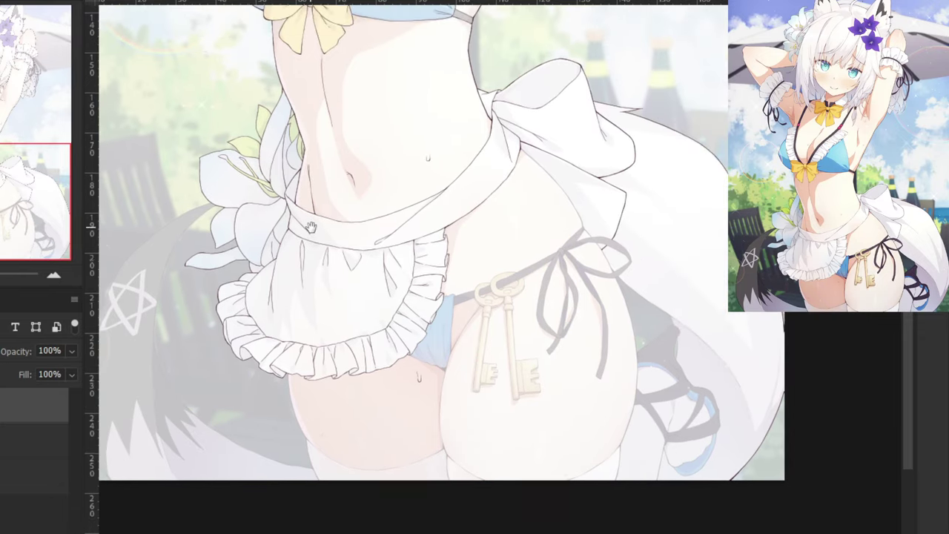
pyautogui.scroll(4, 329, 359)
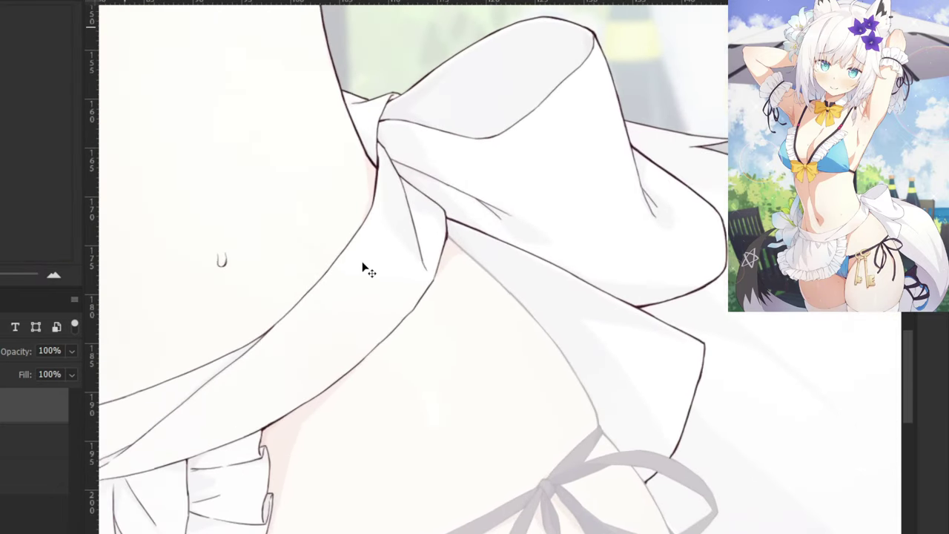
# Ink the hip's outline from the apron bow's knot down along the shaded bow tail.
pyautogui.hotkey('ctrl', 'z')
pyautogui.moveTo(418, 195); pyautogui.dragTo(447, 223)
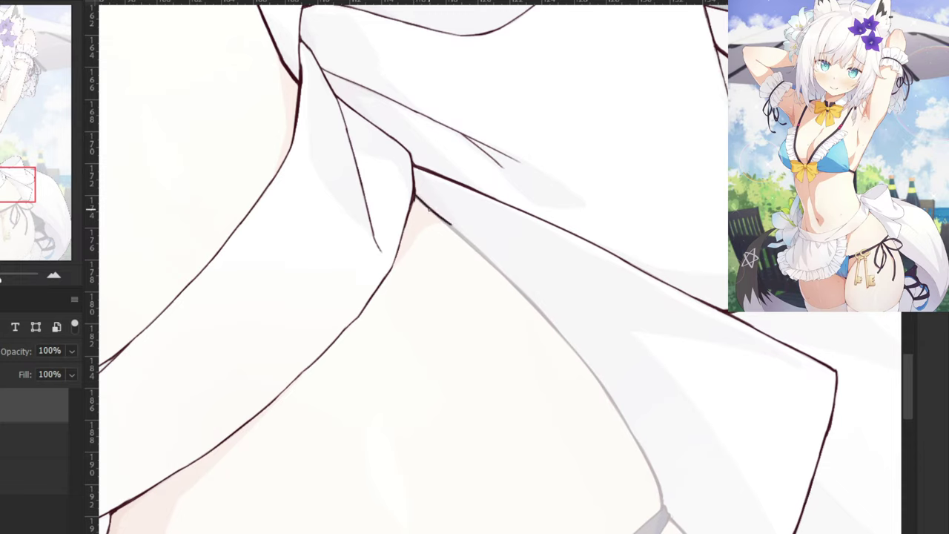
pyautogui.moveTo(449, 224); pyautogui.dragTo(478, 250)
pyautogui.moveTo(472, 243); pyautogui.dragTo(549, 319)
pyautogui.hotkey('ctrl', 'z')
pyautogui.hotkey('ctrl', 'z')
pyautogui.moveTo(464, 239); pyautogui.dragTo(547, 319)
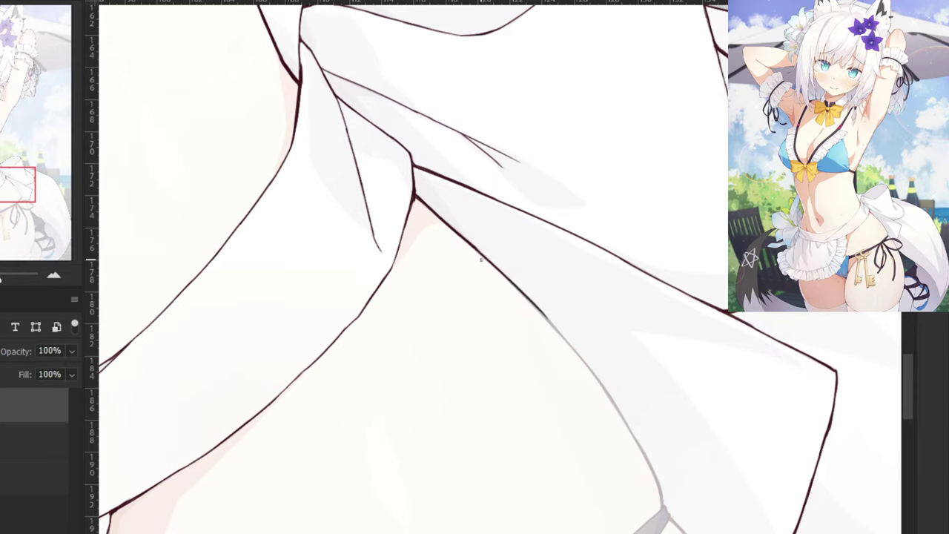
# Continue the hip's outline along the bow tail's shadow, redoing the stroke until it matches the reference curve.
pyautogui.moveTo(506, 278)
pyautogui.mouseDown()
pyautogui.moveTo(629, 422)
pyautogui.moveTo(615, 409)
pyautogui.mouseUp()
pyautogui.hotkey('ctrl', 'z')
pyautogui.hotkey('ctrl', 'z')
pyautogui.moveTo(523, 295); pyautogui.dragTo(620, 417)
pyautogui.hotkey('ctrl', 'z')
pyautogui.moveTo(543, 315)
pyautogui.mouseDown()
pyautogui.moveTo(640, 451)
pyautogui.moveTo(628, 425)
pyautogui.mouseUp()
pyautogui.hotkey('ctrl', 'z')
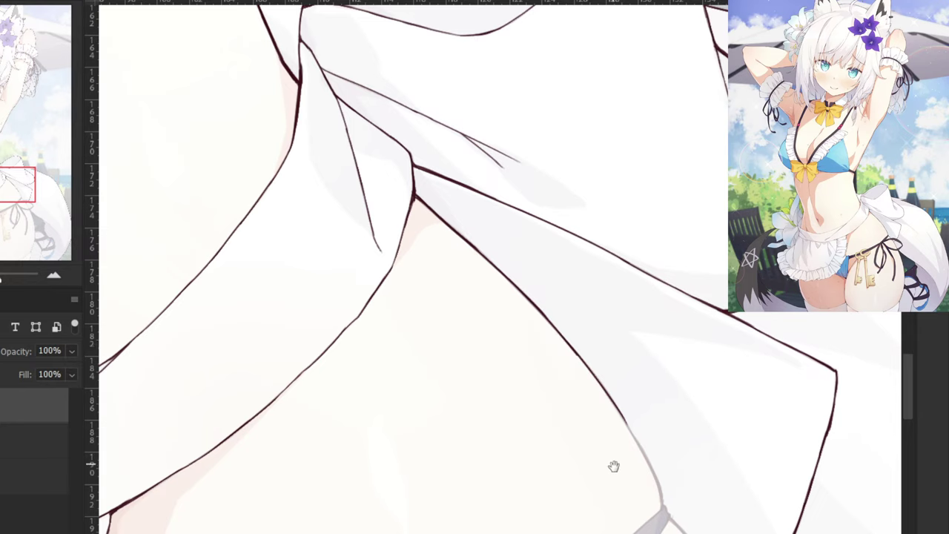
# Clean up the end of the hip's outline and carry it down to the dark hip ribbon with overlapping strokes.
pyautogui.scroll(3, 586, 441)
pyautogui.moveTo(644, 387)
pyautogui.mouseDown()
pyautogui.moveTo(687, 468)
pyautogui.moveTo(657, 420)
pyautogui.moveTo(676, 454)
pyautogui.mouseUp()
pyautogui.hotkey('ctrl', 'z')
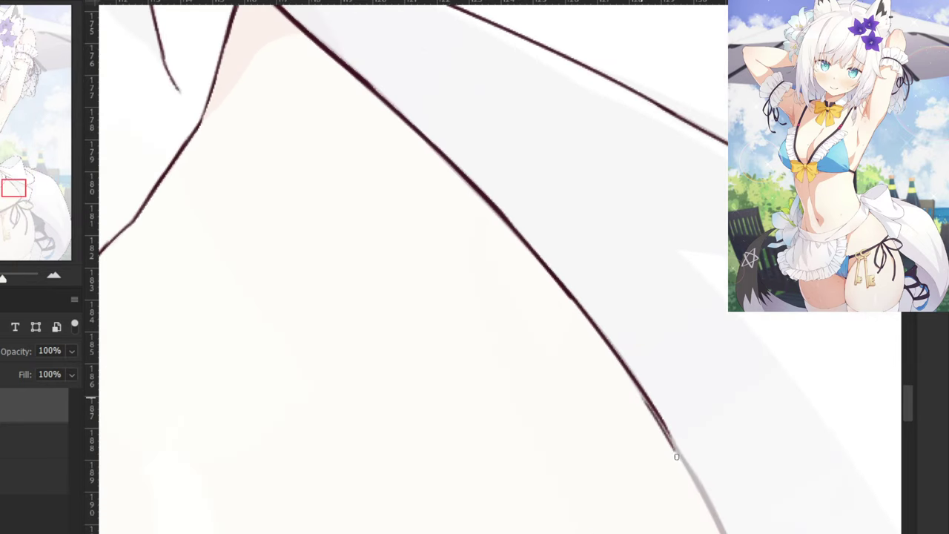
pyautogui.hotkey('ctrl', 'z')
pyautogui.moveTo(630, 380)
pyautogui.mouseDown()
pyautogui.moveTo(677, 450)
pyautogui.moveTo(605, 326)
pyautogui.mouseUp()
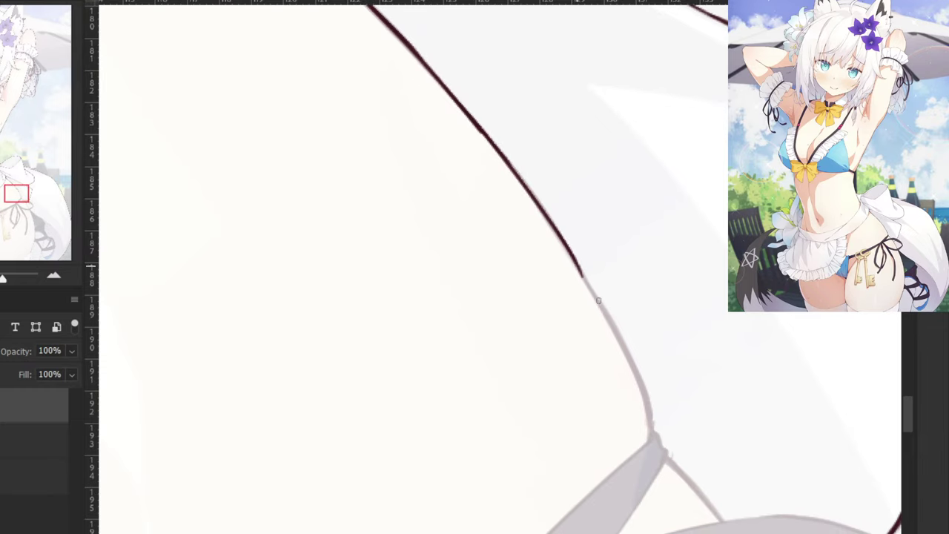
pyautogui.moveTo(582, 273); pyautogui.dragTo(637, 369)
pyautogui.moveTo(612, 316)
pyautogui.mouseDown()
pyautogui.moveTo(646, 402)
pyautogui.moveTo(646, 445)
pyautogui.mouseUp()
pyautogui.moveTo(641, 382)
pyautogui.mouseDown()
pyautogui.moveTo(648, 442)
pyautogui.moveTo(647, 416)
pyautogui.mouseUp()
pyautogui.moveTo(636, 362); pyautogui.dragTo(647, 443)
# Inspect the whole figure's line art with the reference illustration hidden.
pyautogui.hotkey('ctrl', '-')
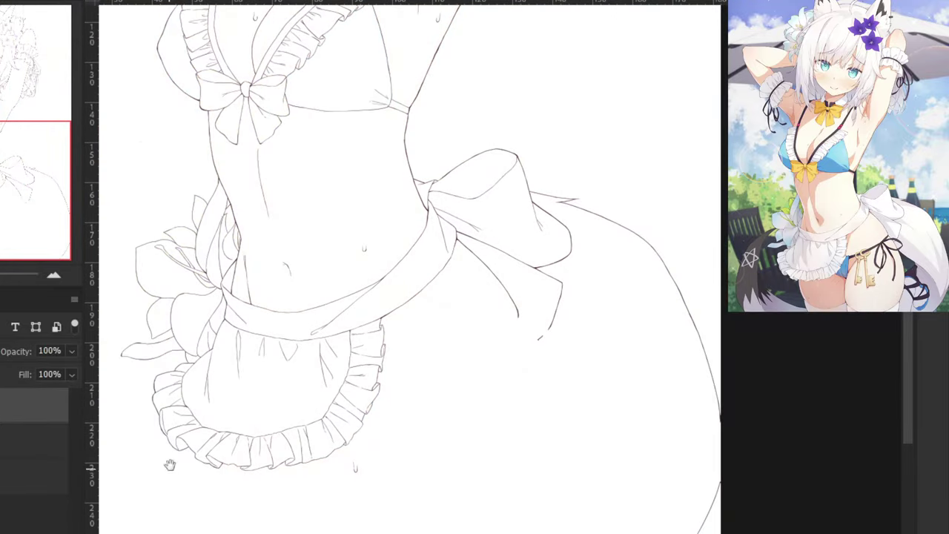
pyautogui.moveTo(170, 465); pyautogui.dragTo(167, 533)
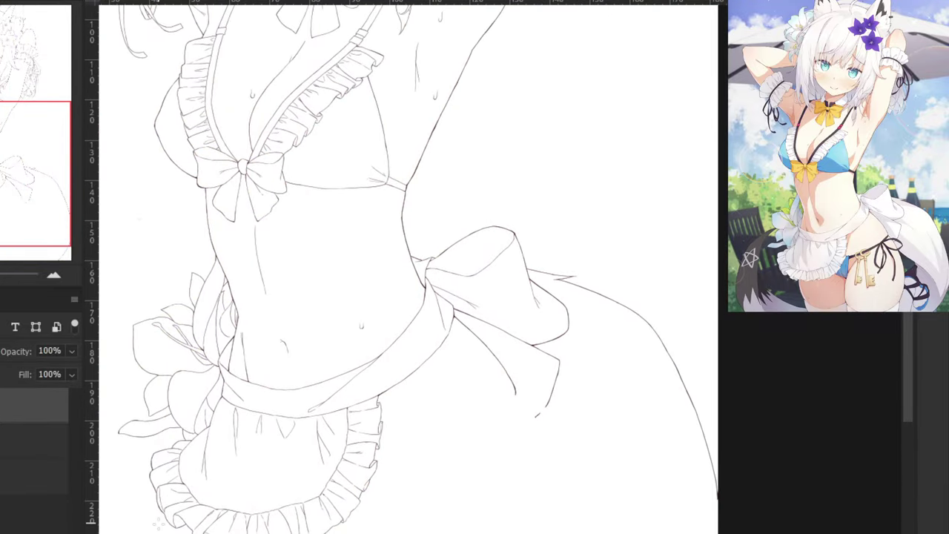
pyautogui.hotkey('ctrl', '-')
pyautogui.hotkey('ctrl', '-')
pyautogui.moveTo(184, 394); pyautogui.dragTo(178, 473)
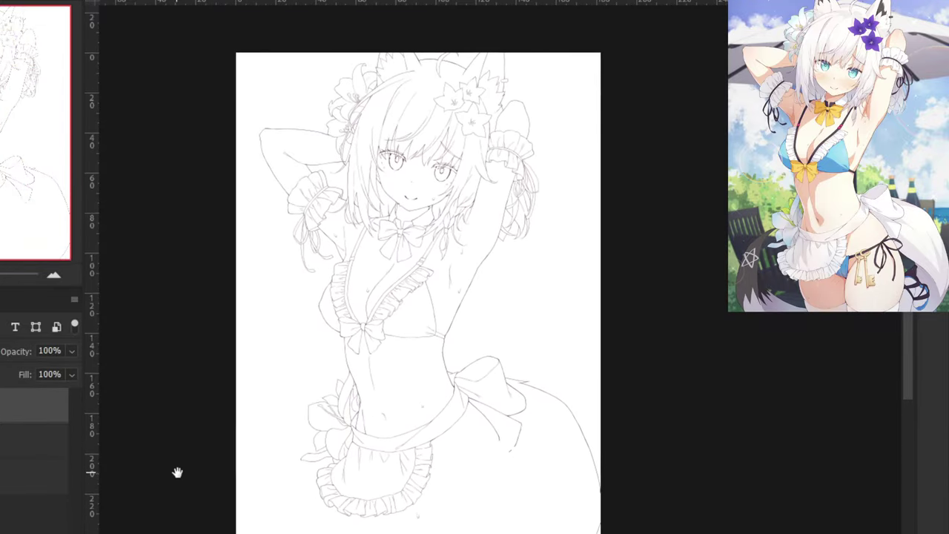
pyautogui.hotkey('ctrl', '+')
pyautogui.moveTo(185, 404); pyautogui.dragTo(209, 449)
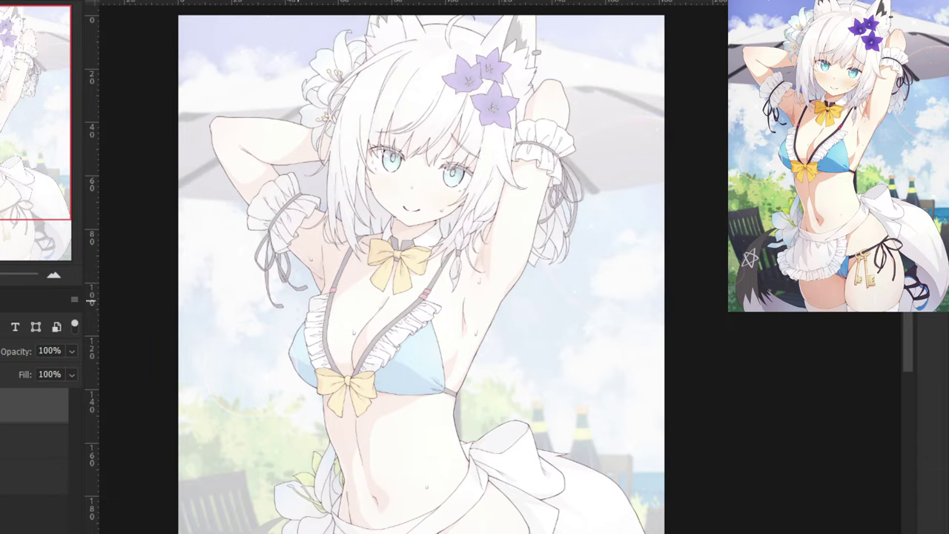
# Ink the blue bikini bottom's upper edge beside the apron ruffle and start its side edge along the dark strap.
pyautogui.moveTo(354, 399); pyautogui.dragTo(351, 139)
pyautogui.hotkey('ctrl', '+')
pyautogui.hotkey('ctrl', '+')
pyautogui.hotkey('ctrl', '+')
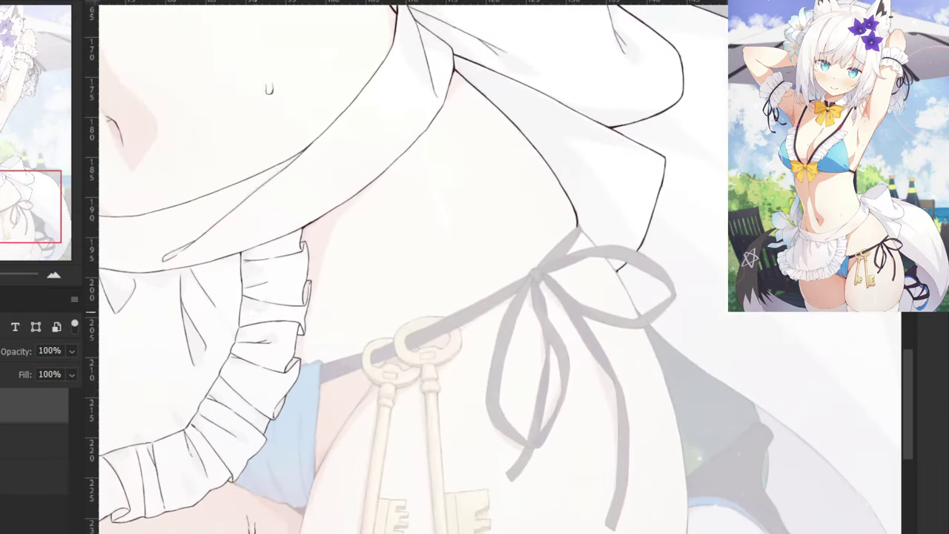
pyautogui.scroll(4, 591, 178)
pyautogui.moveTo(532, 217); pyautogui.dragTo(668, 193)
pyautogui.moveTo(535, 290); pyautogui.dragTo(635, 176)
pyautogui.moveTo(388, 285); pyautogui.dragTo(550, 155)
pyautogui.scroll(3, 549, 154)
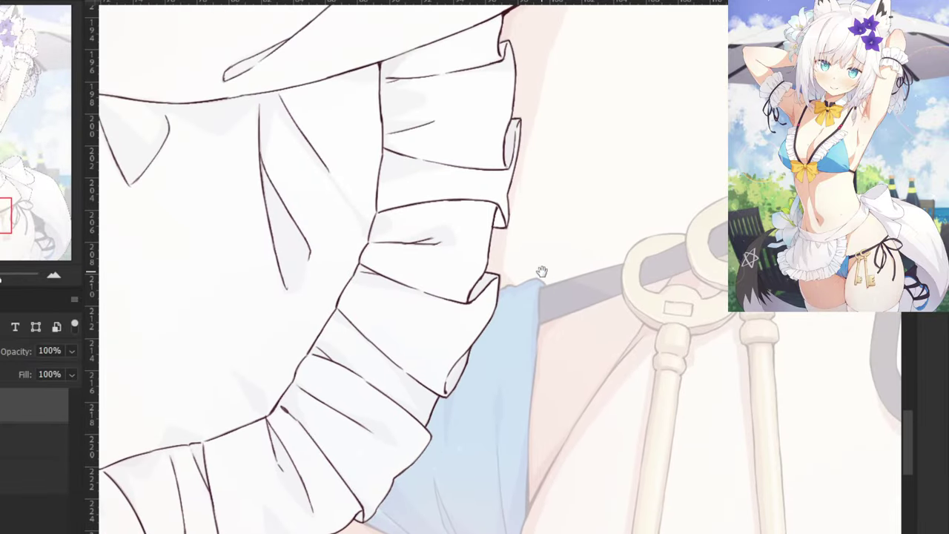
pyautogui.moveTo(498, 279)
pyautogui.mouseDown()
pyautogui.moveTo(565, 259)
pyautogui.moveTo(592, 271)
pyautogui.moveTo(579, 301)
pyautogui.moveTo(580, 275)
pyautogui.moveTo(574, 347)
pyautogui.mouseUp()
pyautogui.hotkey('ctrl', 'z')
pyautogui.moveTo(552, 396); pyautogui.dragTo(512, 214)
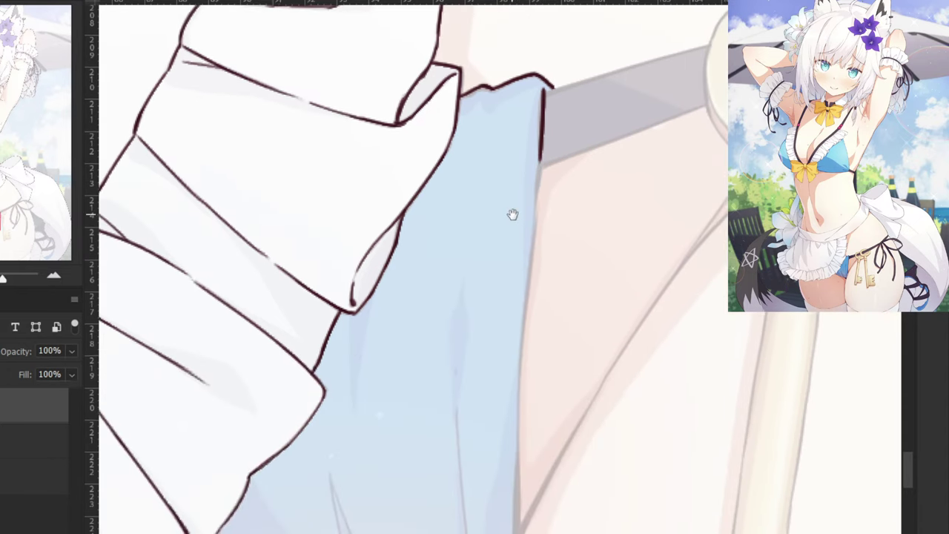
# Ink the blue bikini bottom's side edge downward from the dark strap, redoing strokes to keep the curve smooth.
pyautogui.moveTo(542, 146); pyautogui.dragTo(529, 240)
pyautogui.hotkey('ctrl', 'z')
pyautogui.moveTo(541, 128); pyautogui.dragTo(532, 235)
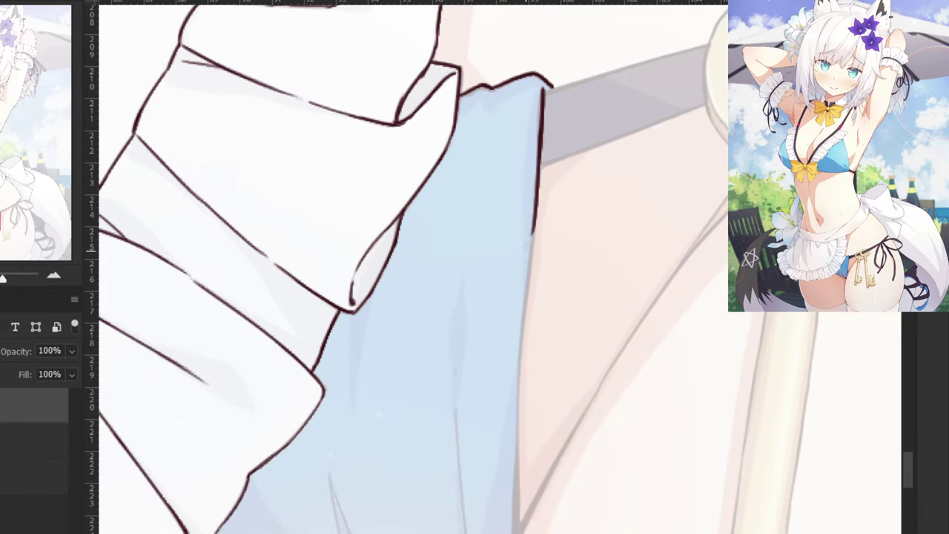
pyautogui.moveTo(540, 187); pyautogui.dragTo(520, 354)
pyautogui.hotkey('ctrl', 'z')
pyautogui.hotkey('ctrl', 'z')
pyautogui.moveTo(536, 203); pyautogui.dragTo(520, 340)
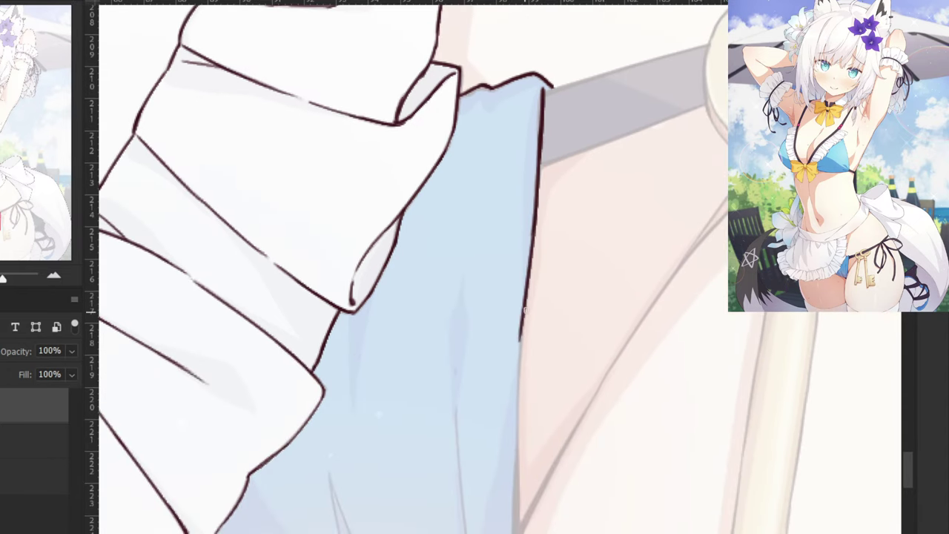
# Extend the blue bikini bottom's side edge down to the thigh contour, redoing and overlapping strokes.
pyautogui.moveTo(482, 433); pyautogui.dragTo(476, 344)
pyautogui.moveTo(520, 220)
pyautogui.mouseDown()
pyautogui.moveTo(516, 274)
pyautogui.moveTo(521, 224)
pyautogui.moveTo(510, 340)
pyautogui.moveTo(507, 327)
pyautogui.moveTo(514, 314)
pyautogui.moveTo(511, 416)
pyautogui.mouseUp()
pyautogui.hotkey('ctrl', 'z')
pyautogui.hotkey('ctrl', 'z')
pyautogui.moveTo(512, 326); pyautogui.dragTo(509, 466)
pyautogui.hotkey('ctrl', 'z')
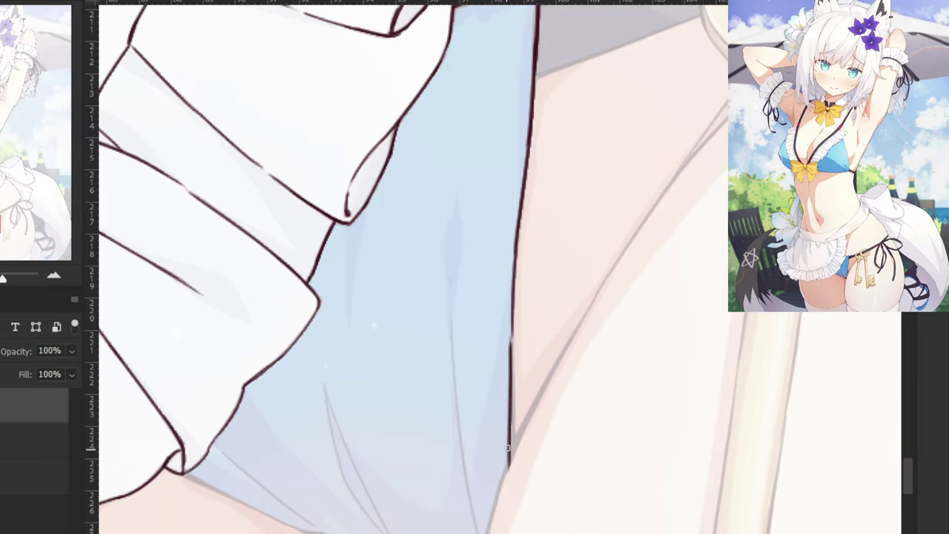
pyautogui.moveTo(513, 341); pyautogui.dragTo(511, 424)
pyautogui.moveTo(513, 342); pyautogui.dragTo(511, 446)
pyautogui.moveTo(512, 401); pyautogui.dragTo(511, 461)
# Ink the blue bikini bottom's lower edge from the apron ruffle's tip to the inner thigh.
pyautogui.moveTo(428, 450); pyautogui.dragTo(467, 259)
pyautogui.hotkey('ctrl', '-')
pyautogui.hotkey('ctrl', '-')
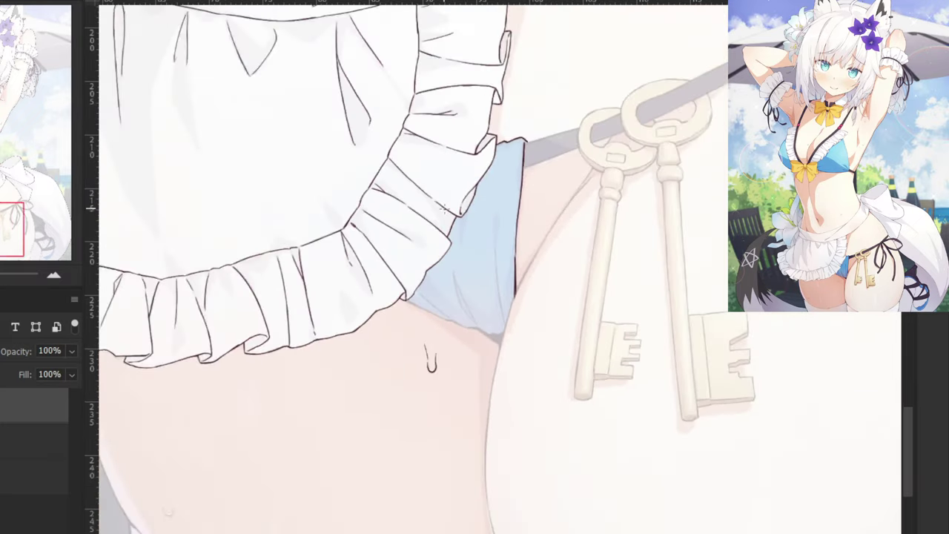
pyautogui.hotkey('ctrl', '+')
pyautogui.hotkey('ctrl', '+')
pyautogui.moveTo(269, 384); pyautogui.dragTo(357, 433)
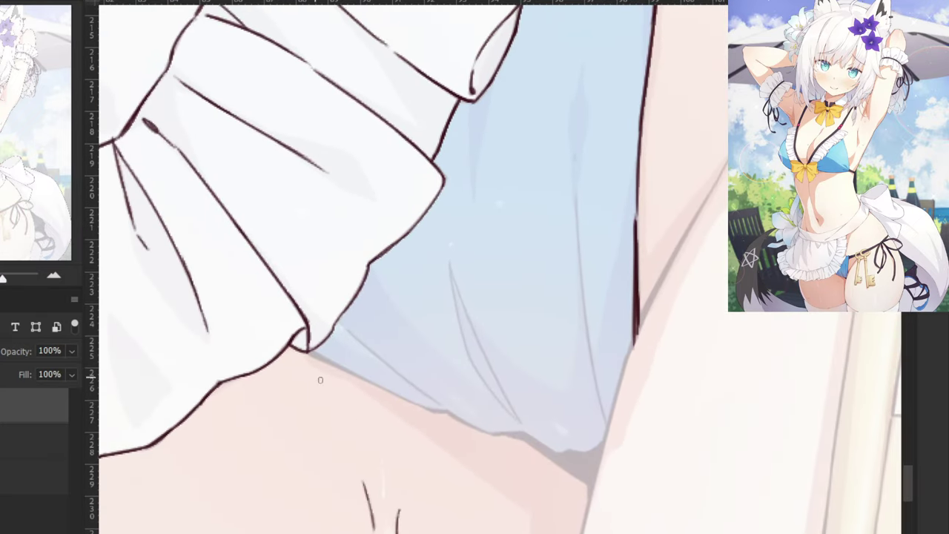
pyautogui.hotkey('ctrl', 'z')
pyautogui.moveTo(309, 352)
pyautogui.mouseDown()
pyautogui.moveTo(471, 430)
pyautogui.moveTo(525, 442)
pyautogui.moveTo(592, 487)
pyautogui.mouseUp()
pyautogui.hotkey('ctrl', 'z')
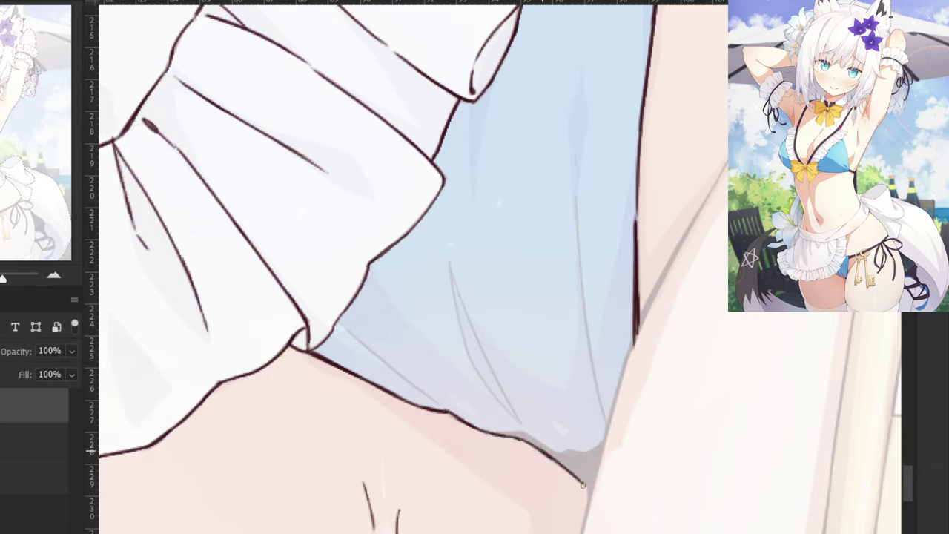
# Ink the long vertical fold line on the blue bikini bottom near its side edge, redoing strokes until it reaches the thigh.
pyautogui.hotkey('ctrl', '-')
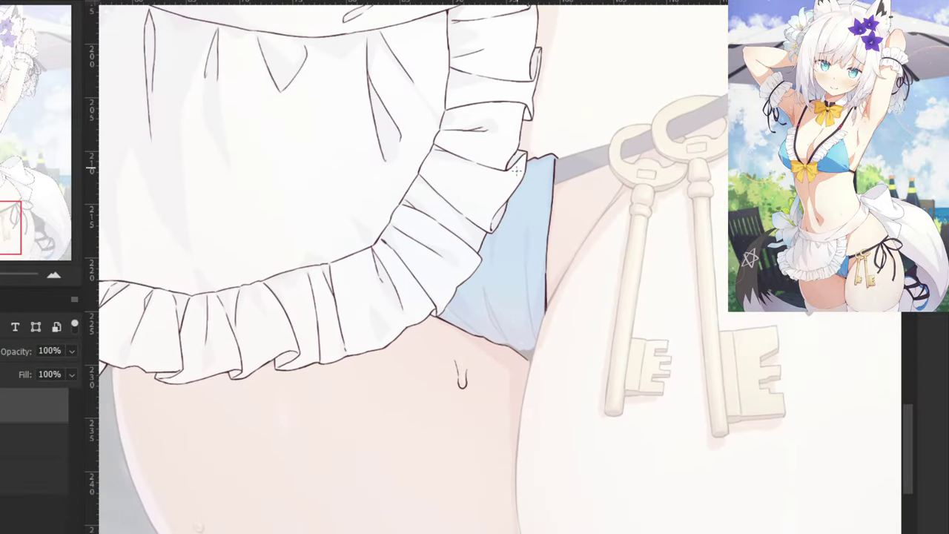
pyautogui.hotkey('ctrl', '+')
pyautogui.moveTo(555, 196)
pyautogui.mouseDown()
pyautogui.moveTo(508, 369)
pyautogui.moveTo(523, 263)
pyautogui.mouseUp()
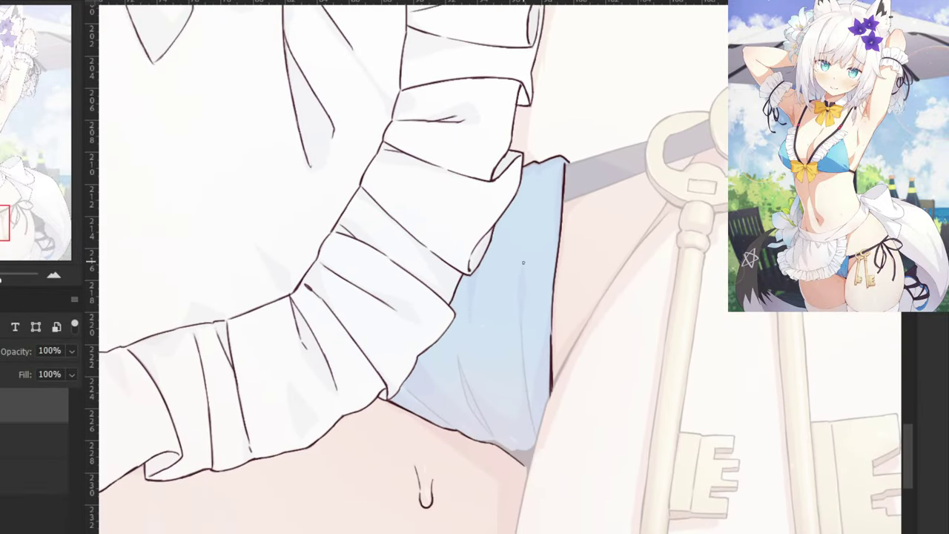
pyautogui.scroll(4, 499, 315)
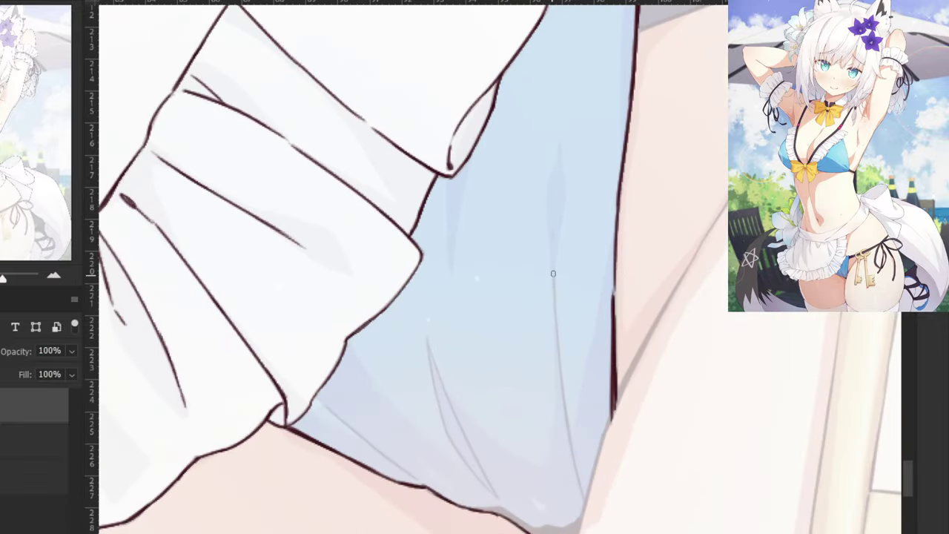
pyautogui.moveTo(554, 271)
pyautogui.mouseDown()
pyautogui.moveTo(572, 428)
pyautogui.moveTo(471, 346)
pyautogui.moveTo(418, 331)
pyautogui.mouseUp()
pyautogui.hotkey('ctrl', 'z')
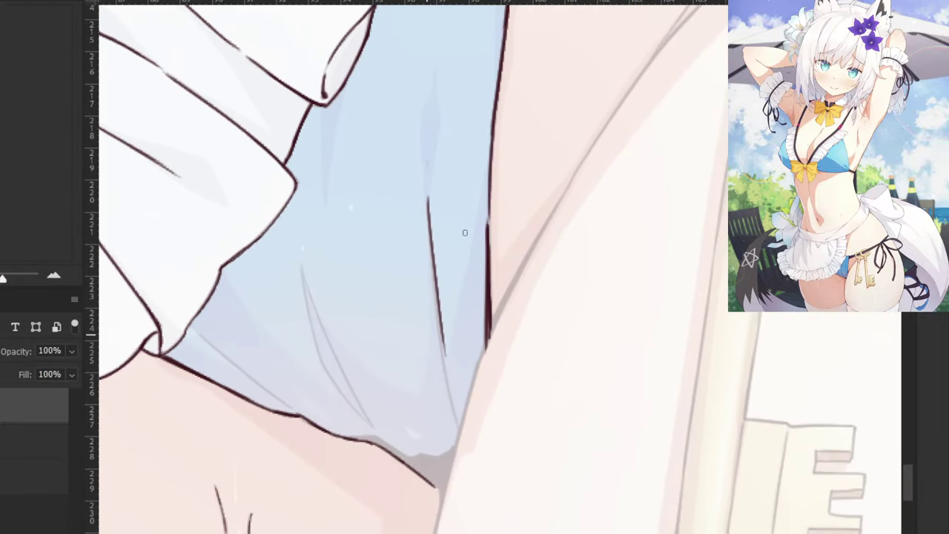
pyautogui.hotkey('ctrl', 'z')
pyautogui.moveTo(428, 195); pyautogui.dragTo(459, 409)
pyautogui.hotkey('ctrl', 'z')
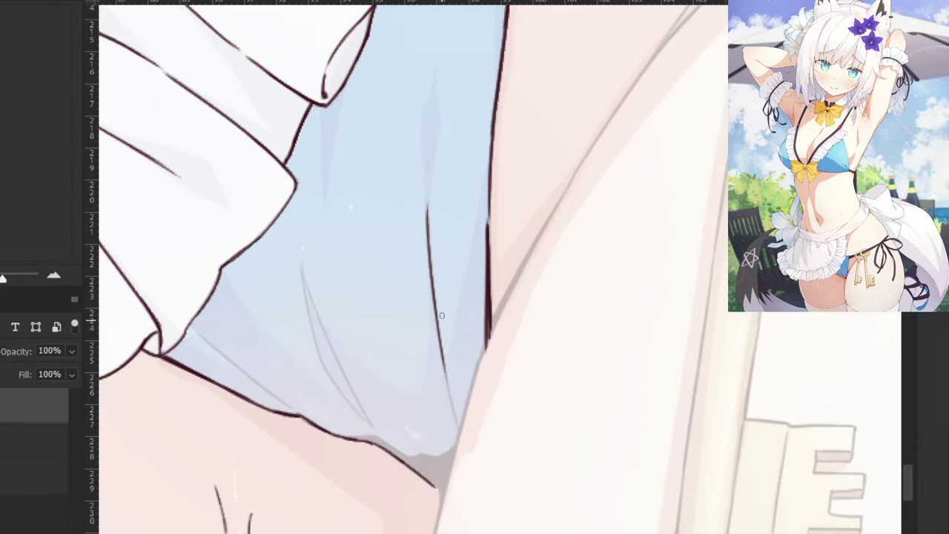
pyautogui.moveTo(439, 317); pyautogui.dragTo(457, 422)
pyautogui.hotkey('ctrl', 'z')
pyautogui.moveTo(443, 347); pyautogui.dragTo(456, 424)
# Ink the two converging lines of the narrow diagonal crease in the middle of the blue bikini bottom, redoing uneven strokes.
pyautogui.moveTo(305, 270); pyautogui.dragTo(345, 378)
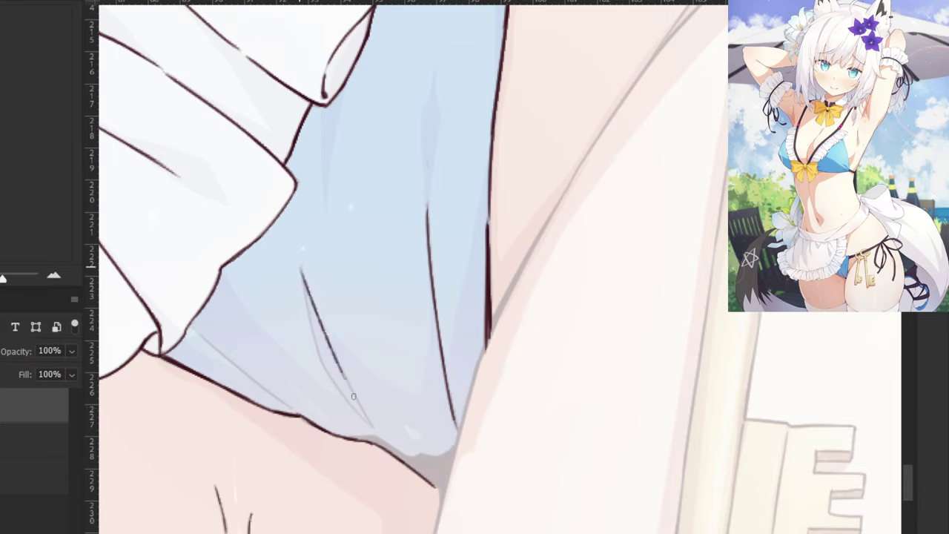
pyautogui.hotkey('ctrl', 'z')
pyautogui.moveTo(303, 273); pyautogui.dragTo(369, 423)
pyautogui.hotkey('ctrl', 'z')
pyautogui.moveTo(303, 272); pyautogui.dragTo(321, 354)
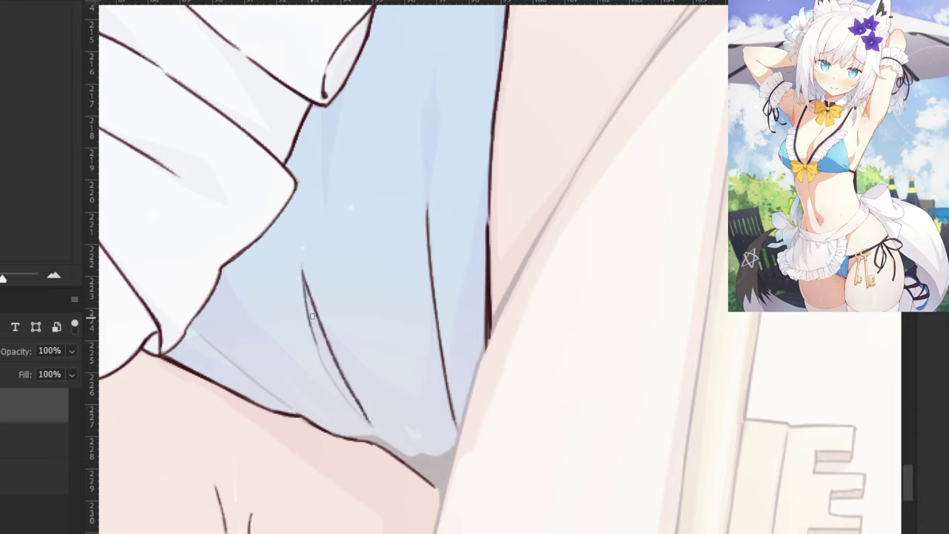
pyautogui.hotkey('ctrl', 'z')
pyautogui.moveTo(303, 272)
pyautogui.mouseDown()
pyautogui.moveTo(318, 356)
pyautogui.moveTo(357, 412)
pyautogui.mouseUp()
pyautogui.hotkey('ctrl', 'z')
pyautogui.hotkey('ctrl', 'z')
# Outline the shadow gap at the bikini bottom's lower corner, fill it with dark maroon, and join the side edge to it.
pyautogui.moveTo(319, 357)
pyautogui.mouseDown()
pyautogui.moveTo(365, 416)
pyautogui.moveTo(363, 436)
pyautogui.moveTo(397, 449)
pyautogui.mouseUp()
pyautogui.hotkey('ctrl', 'z')
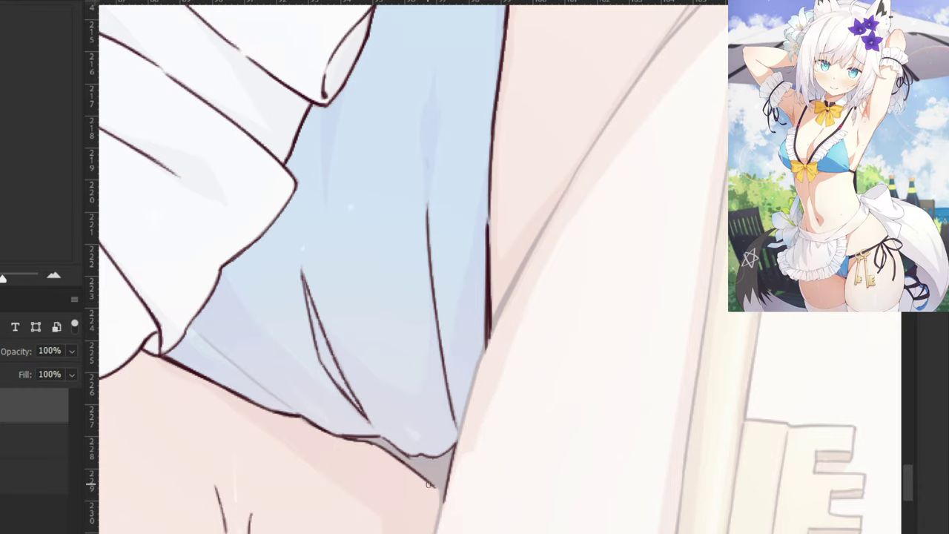
pyautogui.moveTo(432, 487); pyautogui.dragTo(436, 494)
pyautogui.click(422, 471)
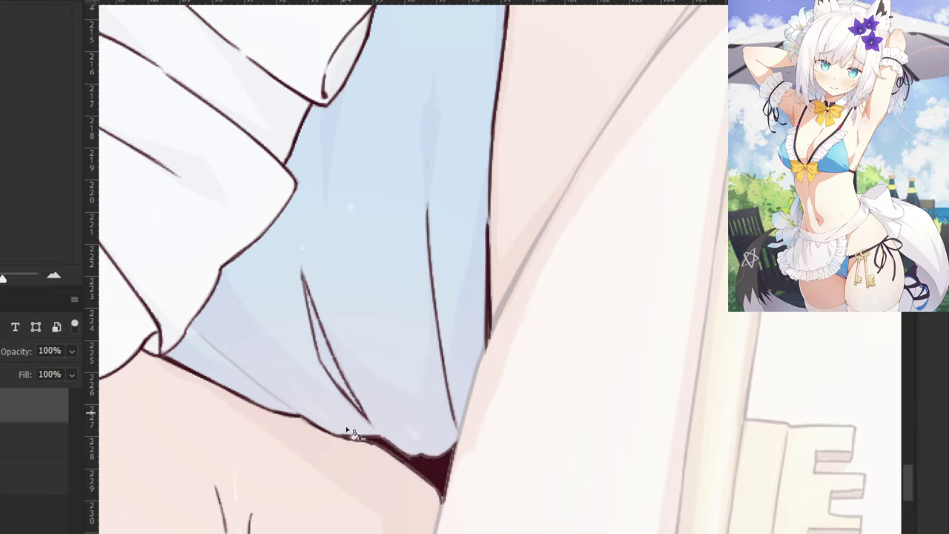
pyautogui.scroll(3, 336, 441)
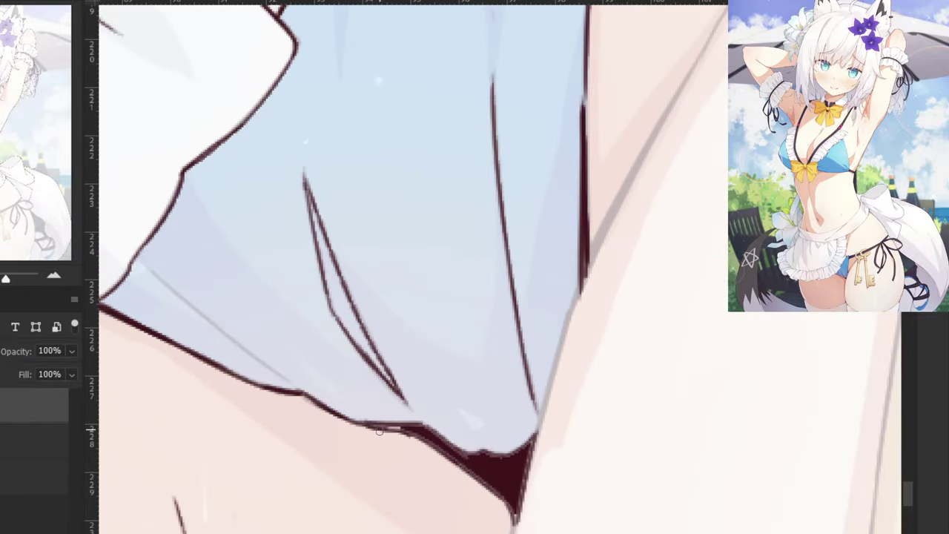
pyautogui.moveTo(382, 429)
pyautogui.mouseDown()
pyautogui.moveTo(419, 436)
pyautogui.moveTo(512, 503)
pyautogui.mouseUp()
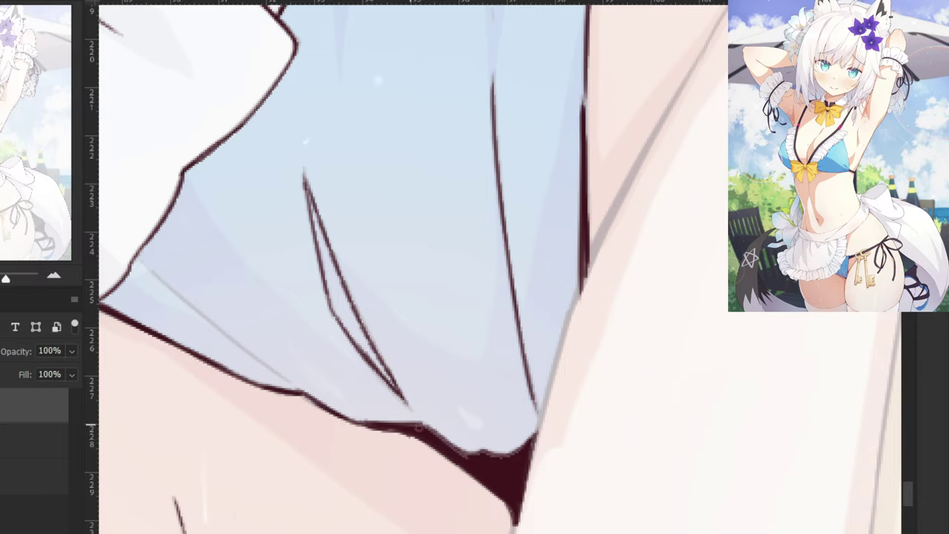
pyautogui.moveTo(419, 427); pyautogui.dragTo(461, 452)
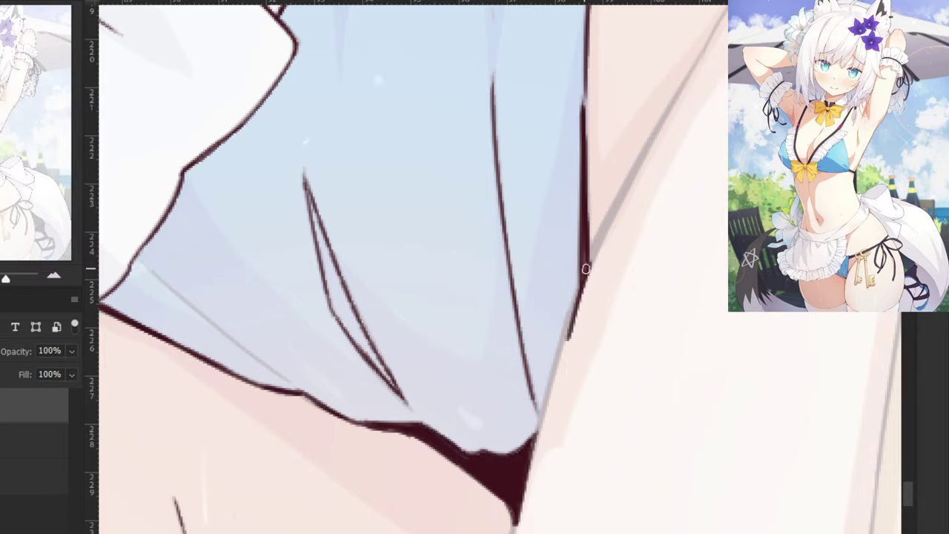
pyautogui.moveTo(582, 276); pyautogui.dragTo(522, 495)
# Inspect the apron and bikini bottom line art with the reference illustration hidden.
pyautogui.hotkey('ctrl', '-')
pyautogui.hotkey('ctrl', '-')
pyautogui.hotkey('ctrl', '-')
pyautogui.hotkey('ctrl', '-')
pyautogui.hotkey('ctrl', '-')
pyautogui.hotkey('ctrl', '-')
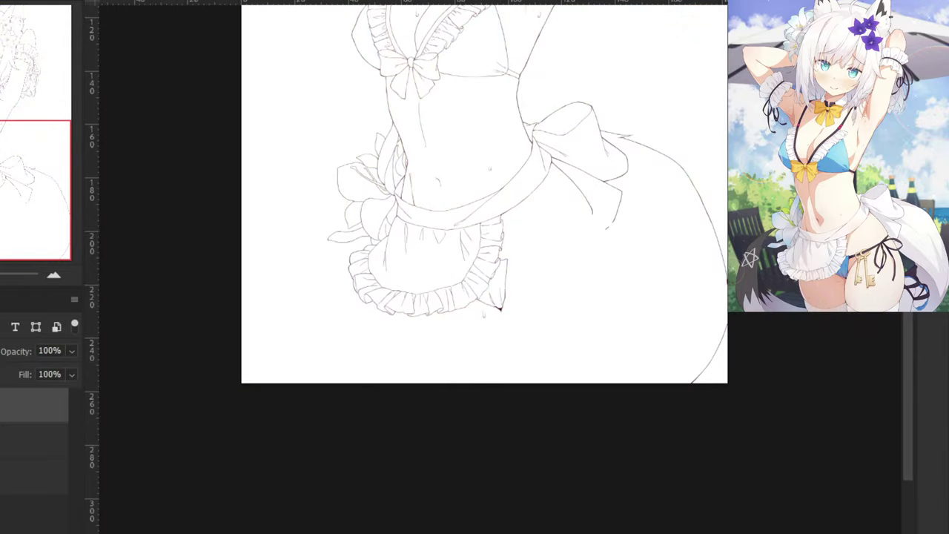
pyautogui.scroll(6, 445, 297)
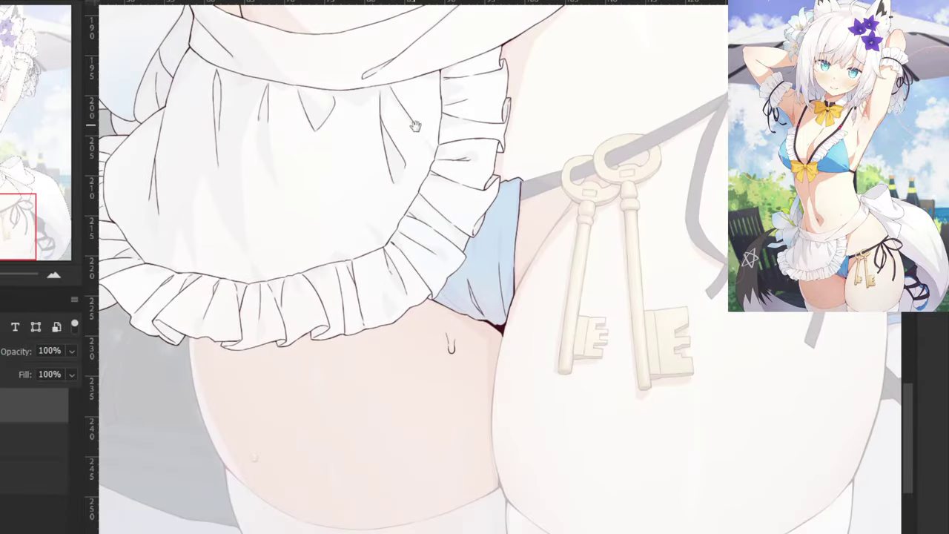
pyautogui.scroll(5, 347, 316)
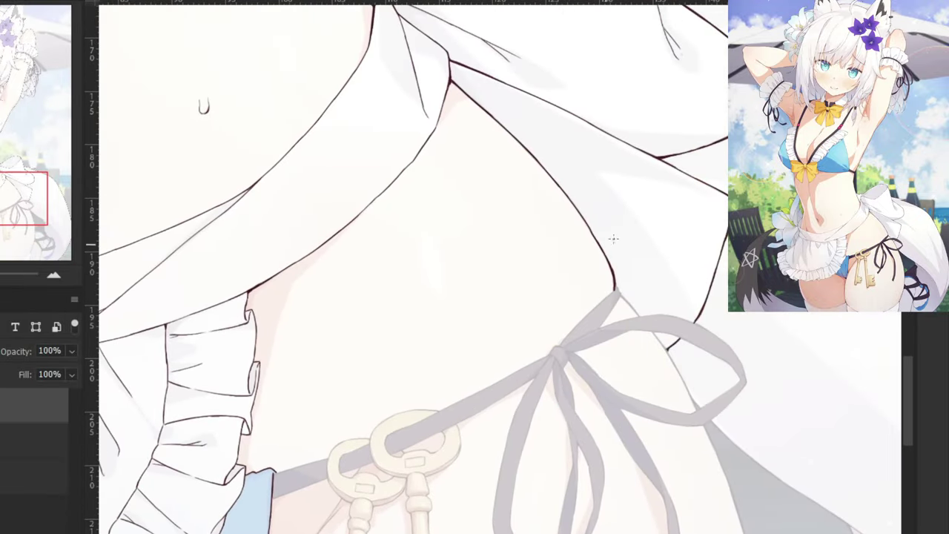
pyautogui.scroll(3, 715, 240)
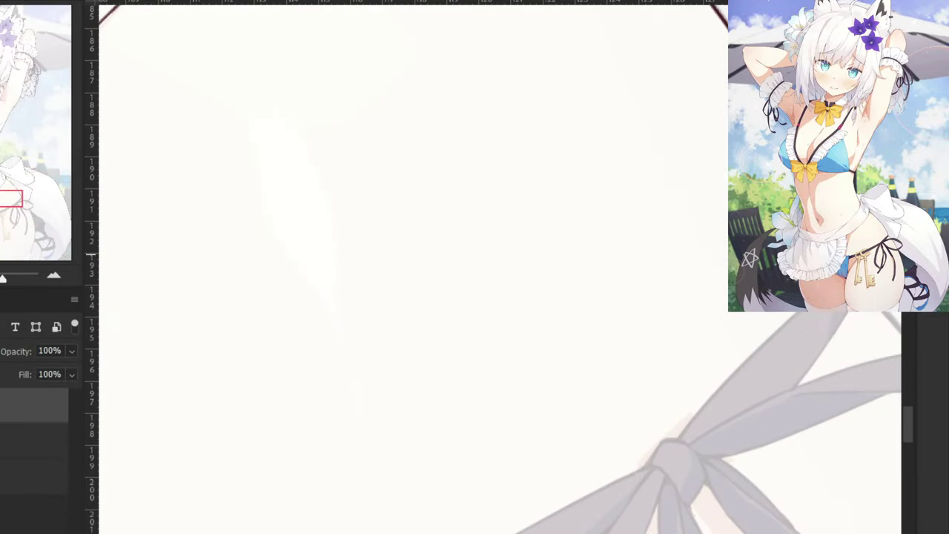
# Ink the outer edge of the short dark ribbon segment between the hip and the side bow's loop.
pyautogui.moveTo(868, 289); pyautogui.dragTo(808, 373)
pyautogui.hotkey('ctrl', 'z')
pyautogui.moveTo(865, 293); pyautogui.dragTo(796, 386)
# Ink the inner edge of the short ribbon segment from the hip outline down to the side bow's knot, erasing and redoing strokes.
pyautogui.moveTo(857, 261); pyautogui.dragTo(772, 338)
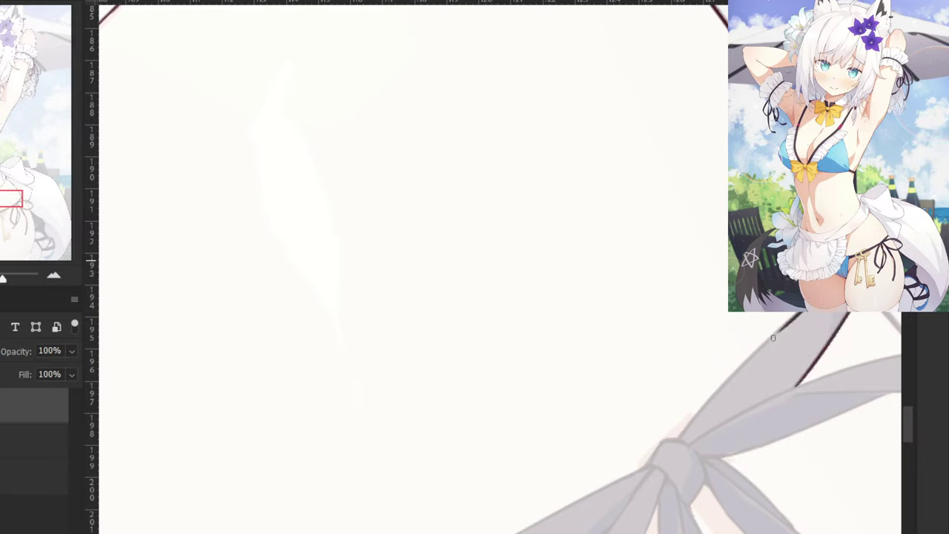
pyautogui.moveTo(805, 311); pyautogui.dragTo(719, 386)
pyautogui.moveTo(700, 412); pyautogui.dragTo(696, 415)
pyautogui.hotkey('ctrl', 'z')
pyautogui.moveTo(798, 311); pyautogui.dragTo(697, 413)
pyautogui.hotkey('ctrl', 'z')
pyautogui.press('e')
pyautogui.moveTo(789, 321); pyautogui.dragTo(764, 341)
pyautogui.moveTo(804, 304); pyautogui.dragTo(686, 429)
pyautogui.hotkey('ctrl', 'z')
pyautogui.hotkey('ctrl', 'z')
pyautogui.moveTo(740, 366); pyautogui.dragTo(676, 444)
pyautogui.hotkey('ctrl', 'z')
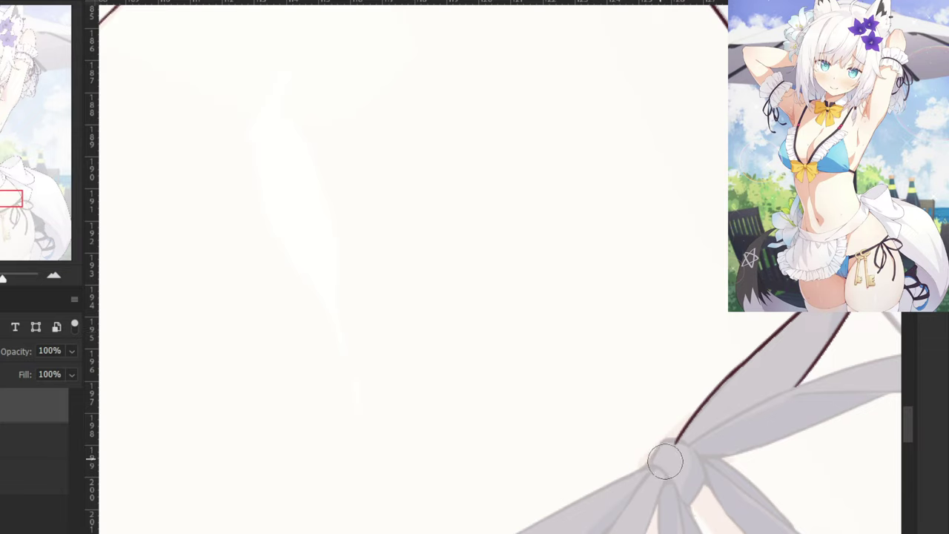
# Outline the side bow's small knot all the way around, cleaning up and redoing its curved edges.
pyautogui.moveTo(662, 438)
pyautogui.mouseDown()
pyautogui.moveTo(688, 443)
pyautogui.moveTo(649, 467)
pyautogui.moveTo(683, 505)
pyautogui.mouseUp()
pyautogui.hotkey('ctrl', 'z')
pyautogui.hotkey('ctrl', 'z')
pyautogui.press('e')
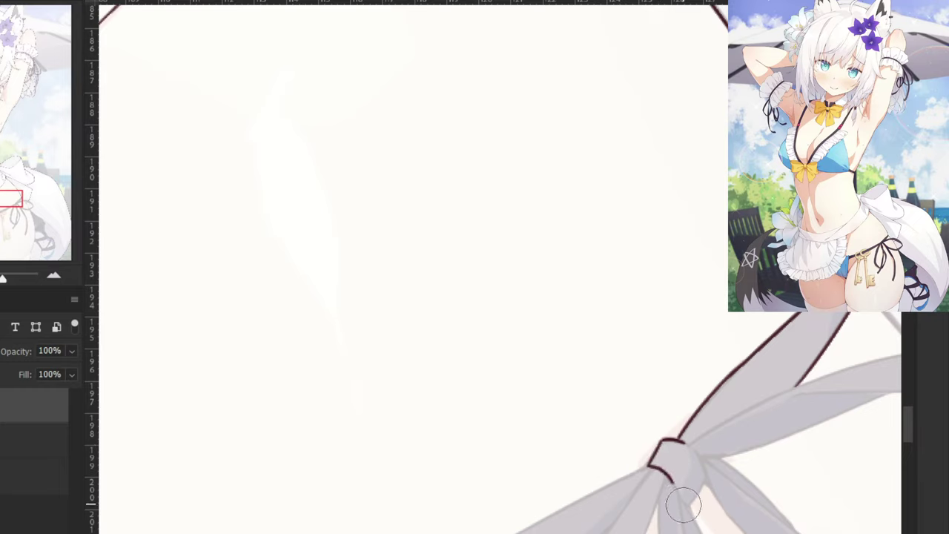
pyautogui.press('b')
pyautogui.moveTo(665, 473); pyautogui.dragTo(688, 505)
pyautogui.hotkey('ctrl', 'z')
pyautogui.hotkey('ctrl', 'z')
pyautogui.moveTo(684, 446); pyautogui.dragTo(701, 474)
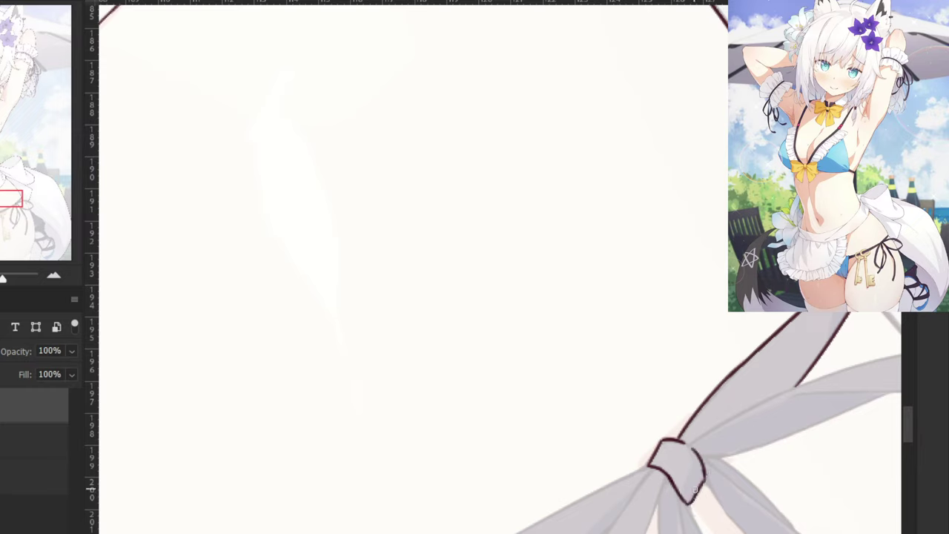
pyautogui.moveTo(704, 481); pyautogui.dragTo(692, 502)
# Inspect the torso and whole figure's line art with the reference illustration hidden and shown.
pyautogui.hotkey('ctrl', '-')
pyautogui.moveTo(625, 293); pyautogui.dragTo(540, 267)
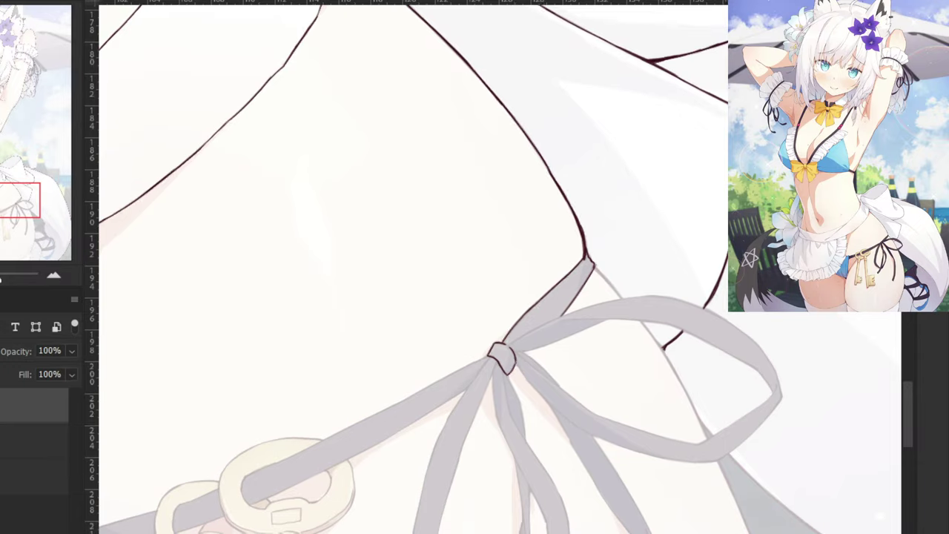
pyautogui.hotkey('ctrl', '-')
pyautogui.hotkey('ctrl', '-')
pyautogui.hotkey('ctrl', '-')
pyautogui.moveTo(310, 289); pyautogui.dragTo(520, 531)
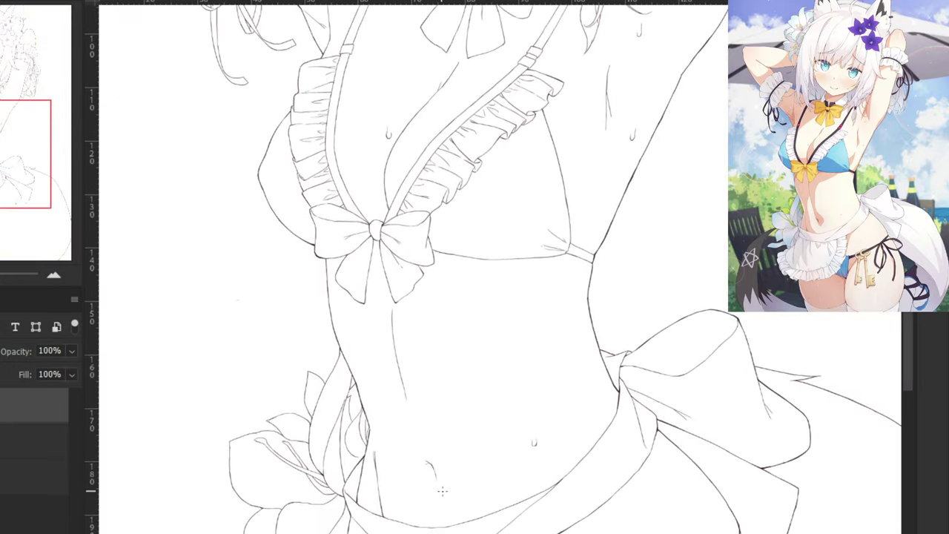
pyautogui.hotkey('ctrl', '-')
pyautogui.moveTo(334, 226)
pyautogui.mouseDown()
pyautogui.moveTo(331, 471)
pyautogui.moveTo(323, 454)
pyautogui.mouseUp()
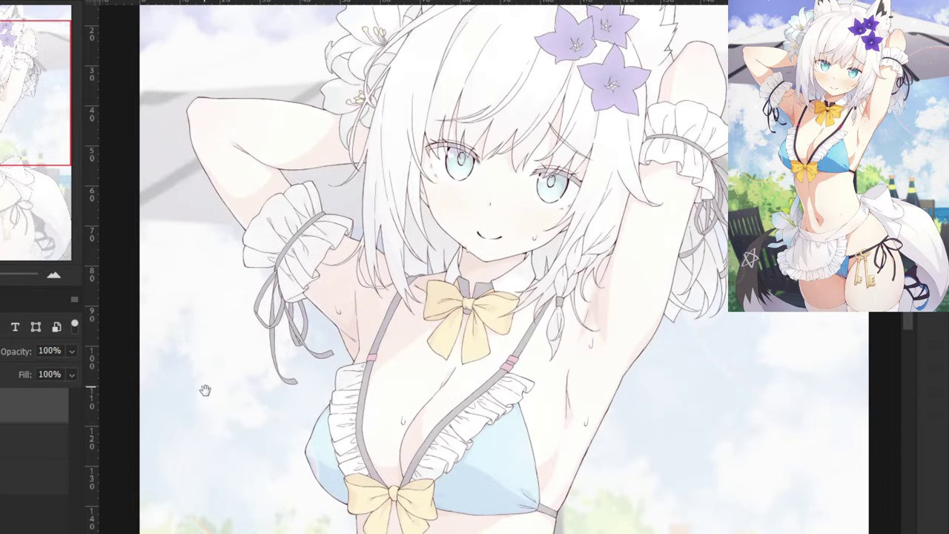
pyautogui.moveTo(206, 388); pyautogui.dragTo(260, 250)
pyautogui.moveTo(506, 253); pyautogui.dragTo(417, 286)
pyautogui.hotkey('ctrl', '+')
pyautogui.hotkey('ctrl', '+')
pyautogui.hotkey('ctrl', '+')
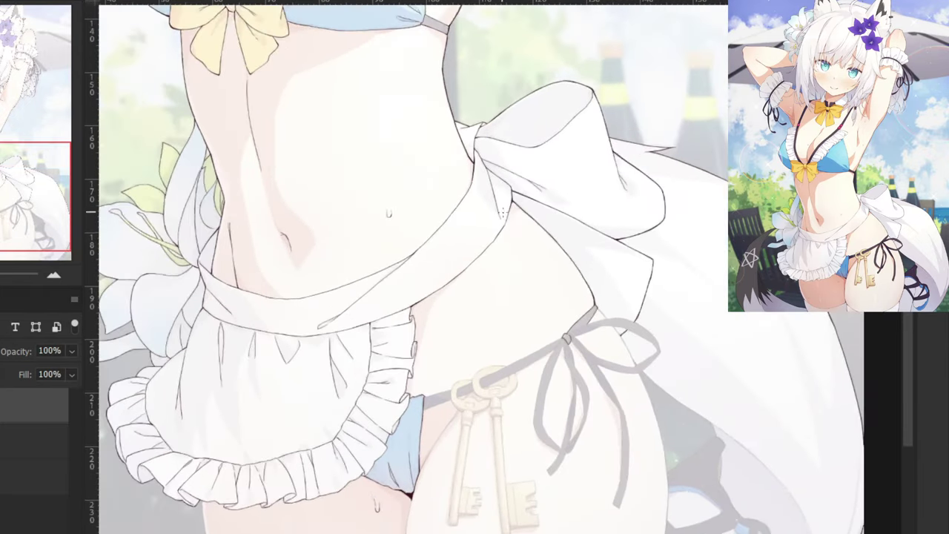
# Ink the fold edge between the short ribbon segment and the bow's upper loop, down to the knot.
pyautogui.moveTo(568, 383); pyautogui.dragTo(593, 343)
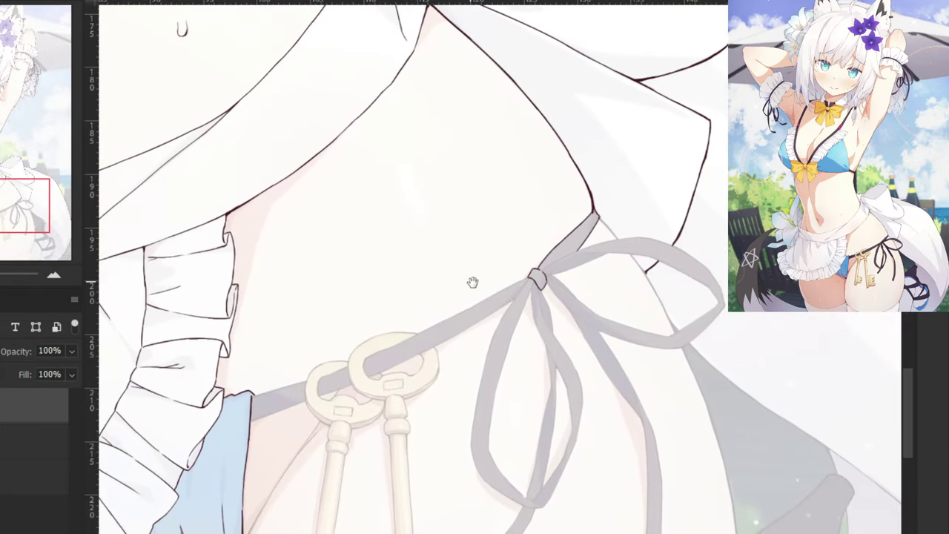
pyautogui.moveTo(471, 279)
pyautogui.mouseDown()
pyautogui.moveTo(430, 305)
pyautogui.moveTo(621, 166)
pyautogui.moveTo(522, 256)
pyautogui.mouseUp()
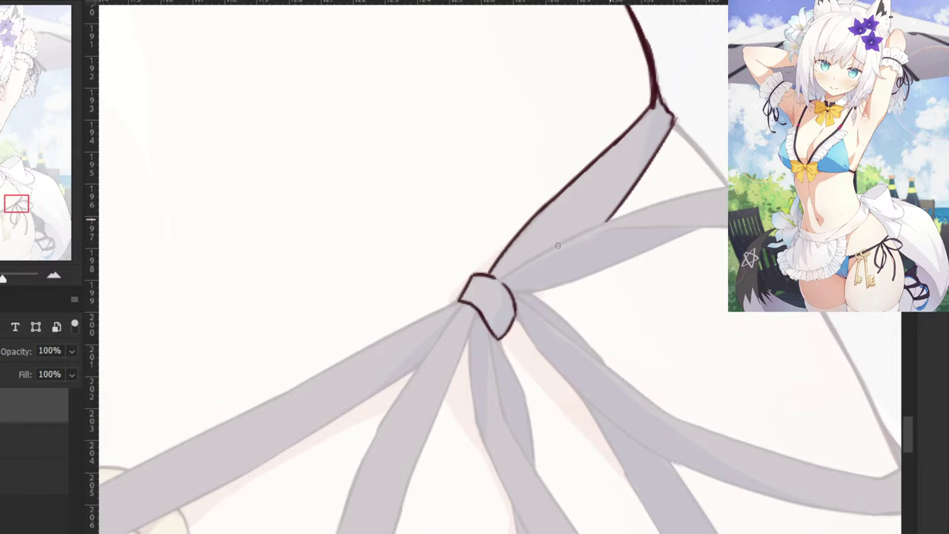
pyautogui.moveTo(613, 218); pyautogui.dragTo(514, 268)
pyautogui.hotkey('ctrl', 'z')
pyautogui.moveTo(558, 245); pyautogui.dragTo(514, 269)
pyautogui.scroll(2, 499, 280)
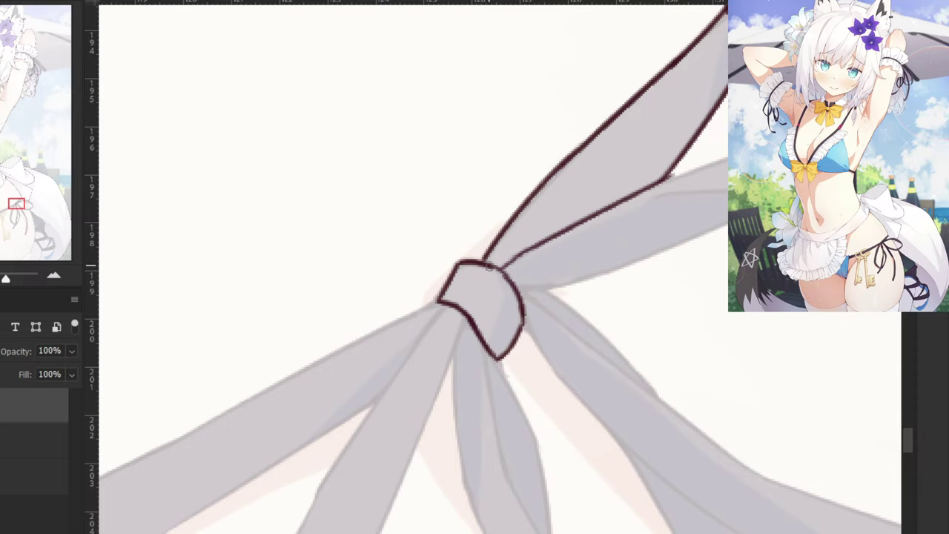
pyautogui.moveTo(512, 269); pyautogui.dragTo(254, 378)
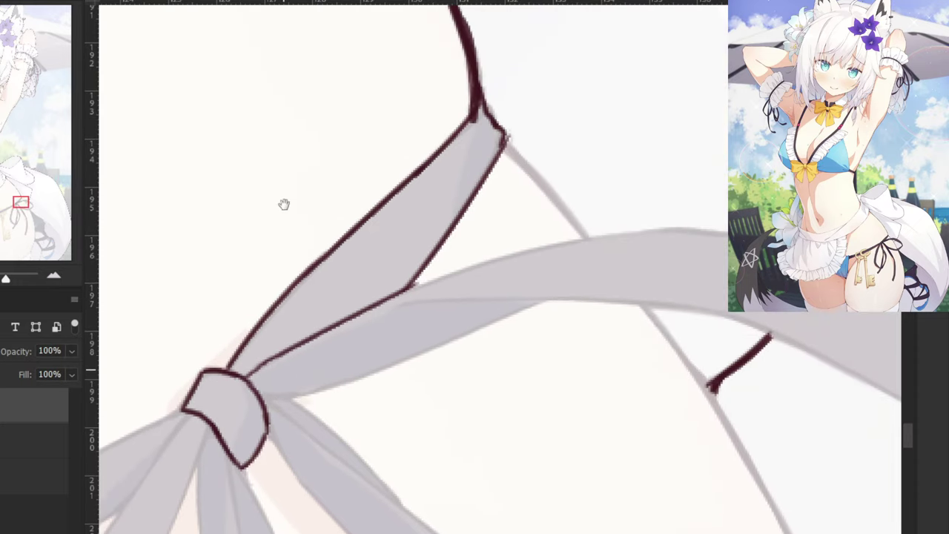
# Ink the first stretch of the bow's upper loop edge, from the ribbon segment to the hip contour, redoing strokes for smoothness.
pyautogui.hotkey('ctrl', '-')
pyautogui.moveTo(425, 300); pyautogui.dragTo(481, 284)
pyautogui.hotkey('ctrl', 'z')
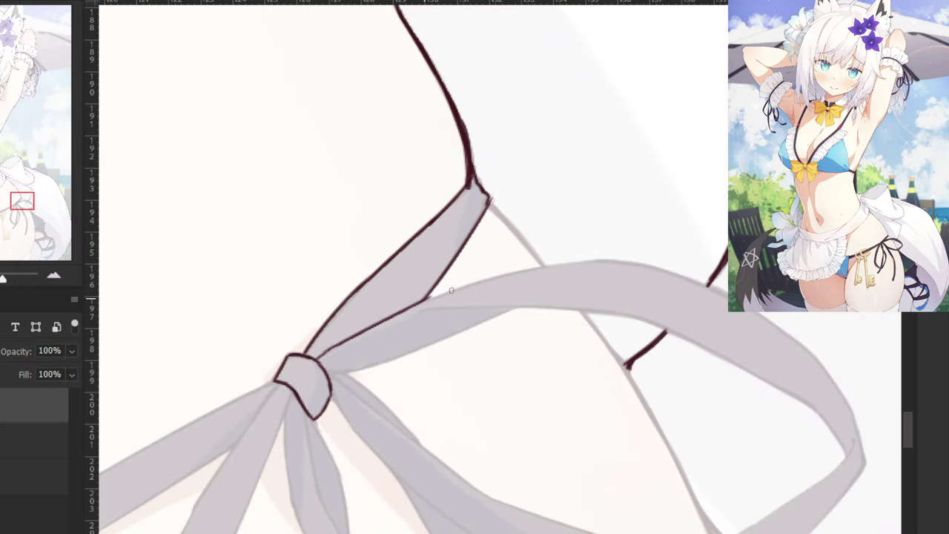
pyautogui.moveTo(428, 298); pyautogui.dragTo(535, 270)
pyautogui.hotkey('ctrl', 'z')
pyautogui.hotkey('ctrl', 'z')
pyautogui.moveTo(426, 300)
pyautogui.mouseDown()
pyautogui.moveTo(552, 271)
pyautogui.moveTo(548, 264)
pyautogui.mouseUp()
pyautogui.hotkey('ctrl', 'z')
pyautogui.hotkey('ctrl', 'z')
pyautogui.moveTo(420, 302); pyautogui.dragTo(553, 267)
pyautogui.hotkey('ctrl', 'z')
# Ink the short stretch of hip contour between the ribbon segment's end and the bow's upper loop.
pyautogui.moveTo(490, 204)
pyautogui.mouseDown()
pyautogui.moveTo(539, 257)
pyautogui.moveTo(518, 233)
pyautogui.moveTo(540, 263)
pyautogui.mouseUp()
pyautogui.hotkey('ctrl', 'z')
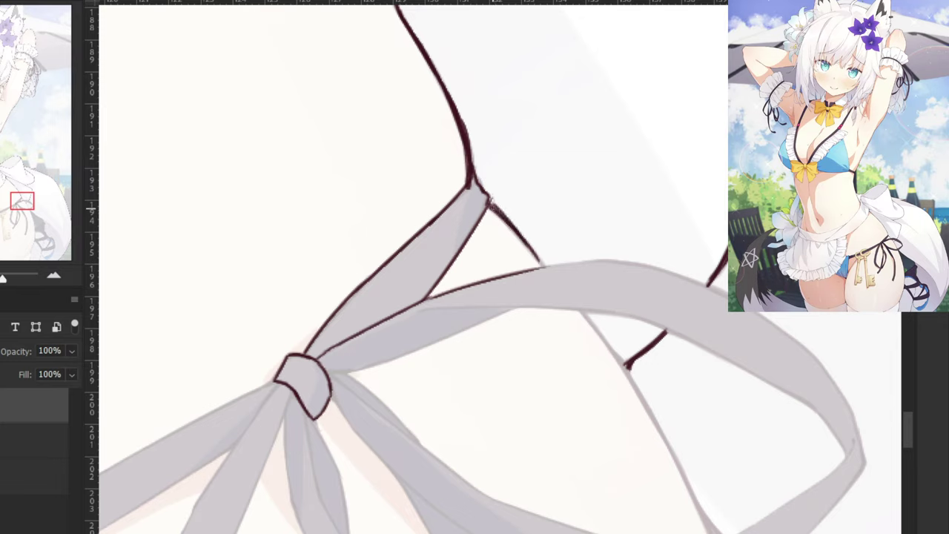
pyautogui.hotkey('ctrl', 'z')
pyautogui.hotkey('ctrl', 'z')
pyautogui.moveTo(489, 202)
pyautogui.mouseDown()
pyautogui.moveTo(540, 263)
pyautogui.moveTo(537, 253)
pyautogui.moveTo(522, 241)
pyautogui.moveTo(541, 262)
pyautogui.moveTo(510, 225)
pyautogui.moveTo(543, 277)
pyautogui.moveTo(534, 279)
pyautogui.moveTo(542, 268)
pyautogui.moveTo(591, 263)
pyautogui.mouseUp()
pyautogui.hotkey('ctrl', 'z')
# Ink the outer edge of the bow's upper loop from the hip contour over the crest towards the loop's far end, redoing uneven strokes.
pyautogui.moveTo(521, 271)
pyautogui.mouseDown()
pyautogui.moveTo(641, 264)
pyautogui.moveTo(624, 264)
pyautogui.mouseUp()
pyautogui.hotkey('ctrl', 'z')
pyautogui.hotkey('ctrl', 'z')
pyautogui.hotkey('ctrl', 'z')
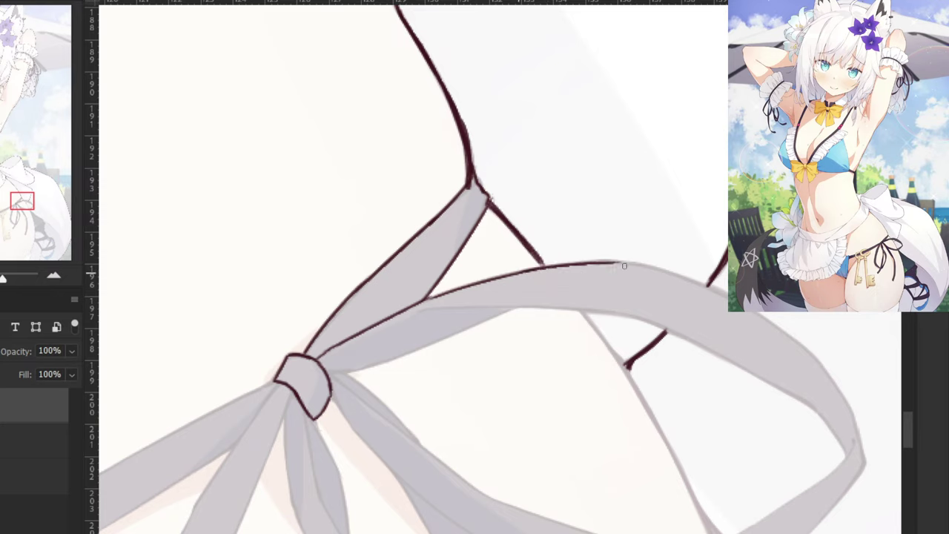
pyautogui.moveTo(537, 267); pyautogui.dragTo(646, 267)
pyautogui.hotkey('ctrl', 'z')
pyautogui.moveTo(583, 263); pyautogui.dragTo(693, 281)
pyautogui.moveTo(629, 265)
pyautogui.mouseDown()
pyautogui.moveTo(719, 289)
pyautogui.moveTo(776, 327)
pyautogui.mouseUp()
pyautogui.hotkey('ctrl', 'z')
pyautogui.moveTo(709, 286); pyautogui.dragTo(816, 359)
pyautogui.hotkey('ctrl', 'z')
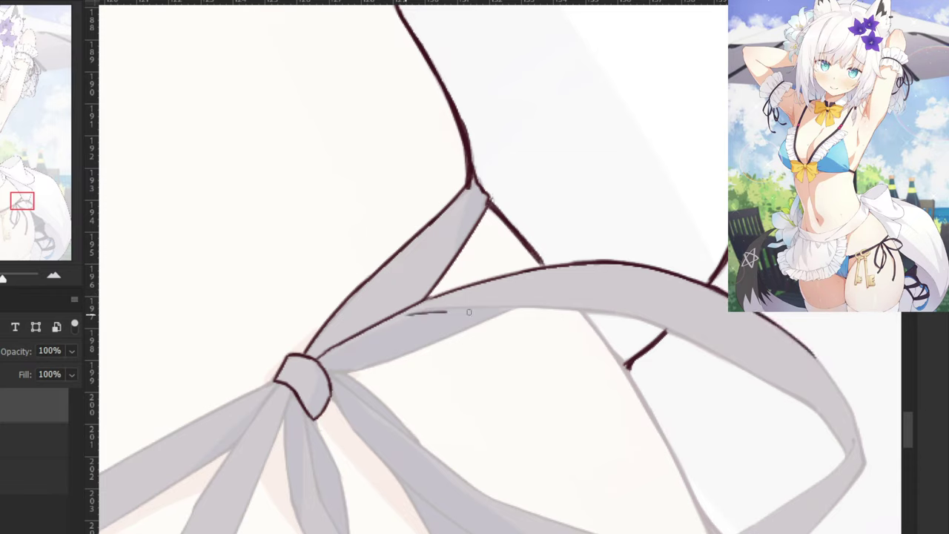
# Ink the first stretch of the upper loop's inner edge, from the fold near the knot past the hip contour.
pyautogui.moveTo(427, 306); pyautogui.dragTo(579, 314)
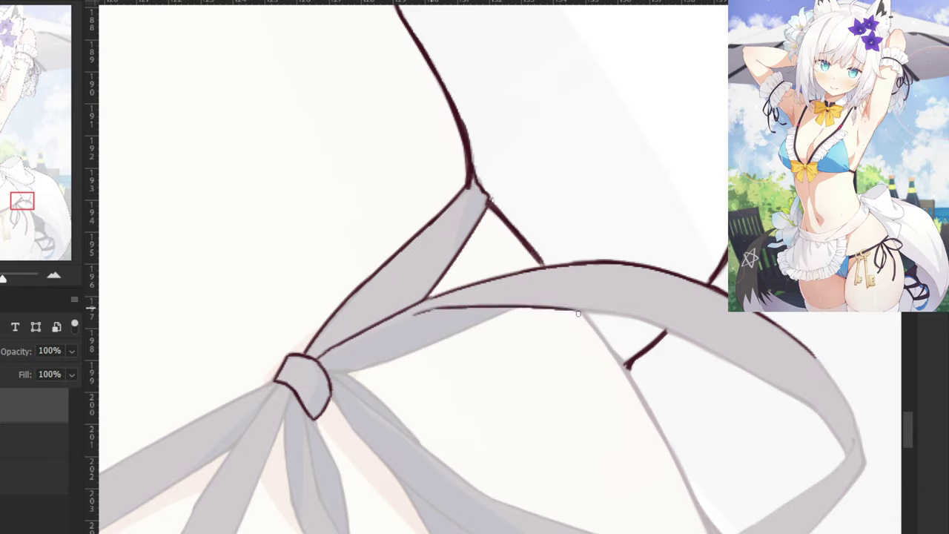
pyautogui.moveTo(521, 307); pyautogui.dragTo(639, 319)
pyautogui.hotkey('ctrl', 'z')
pyautogui.hotkey('ctrl', 'z')
pyautogui.moveTo(554, 307)
pyautogui.mouseDown()
pyautogui.moveTo(638, 319)
pyautogui.moveTo(688, 339)
pyautogui.mouseUp()
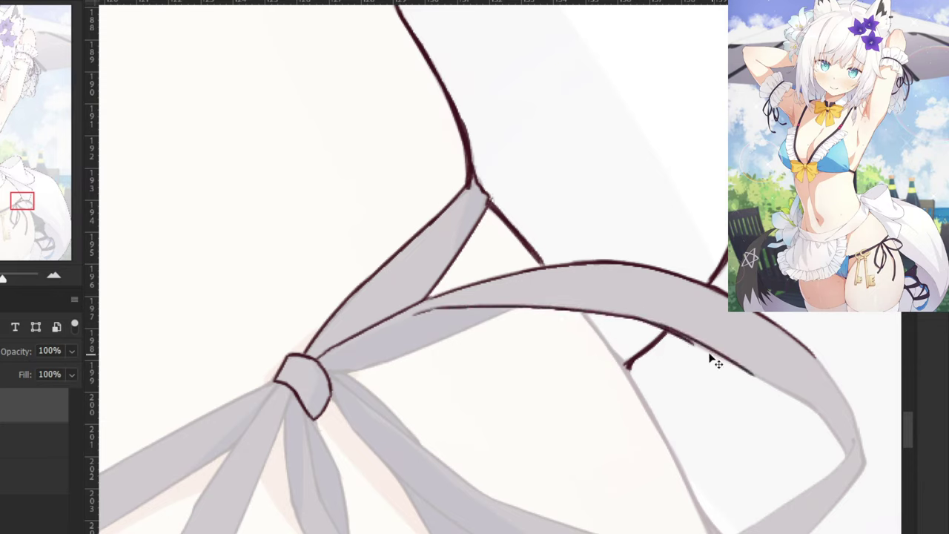
# Continue the upper loop's inner edge past the short dark contour line below the band, redoing strokes until the curve is smooth.
pyautogui.moveTo(631, 319); pyautogui.dragTo(694, 342)
pyautogui.hotkey('ctrl', 'z')
pyautogui.hotkey('ctrl', 'z')
pyautogui.moveTo(634, 319); pyautogui.dragTo(731, 361)
pyautogui.hotkey('ctrl', 'z')
pyautogui.moveTo(646, 320)
pyautogui.mouseDown()
pyautogui.moveTo(749, 366)
pyautogui.moveTo(740, 364)
pyautogui.mouseUp()
pyautogui.hotkey('ctrl', 'z')
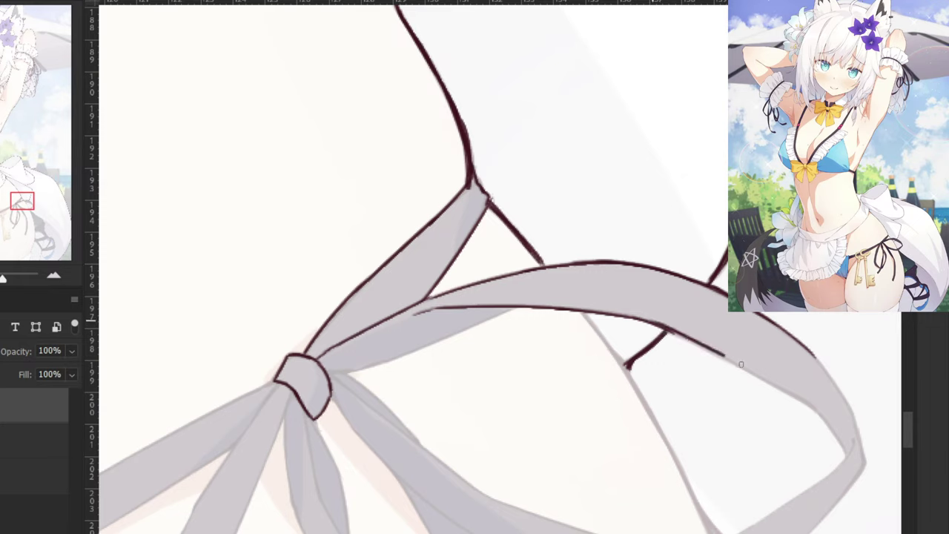
pyautogui.hotkey('ctrl', 'z')
pyautogui.moveTo(646, 319)
pyautogui.mouseDown()
pyautogui.moveTo(742, 365)
pyautogui.moveTo(733, 363)
pyautogui.mouseUp()
pyautogui.hotkey('ctrl', 'z')
pyautogui.hotkey('ctrl', 'z')
pyautogui.moveTo(652, 320); pyautogui.dragTo(761, 377)
pyautogui.hotkey('ctrl', 'z')
pyautogui.hotkey('ctrl', 'z')
pyautogui.moveTo(657, 323)
pyautogui.mouseDown()
pyautogui.moveTo(764, 380)
pyautogui.moveTo(757, 374)
pyautogui.mouseUp()
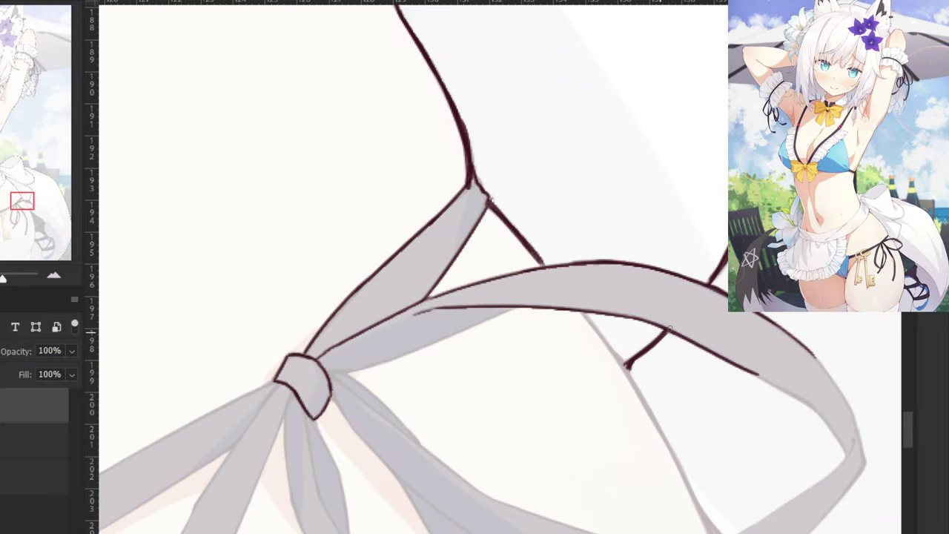
# Clean up the end of the upper loop's inner edge with the Eraser and ink it around the bend to the loop's tip.
pyautogui.moveTo(541, 380)
pyautogui.mouseDown()
pyautogui.moveTo(487, 363)
pyautogui.moveTo(306, 356)
pyautogui.mouseUp()
pyautogui.hotkey('ctrl', '+')
pyautogui.press('e')
pyautogui.moveTo(543, 388); pyautogui.dragTo(540, 379)
pyautogui.press('b')
pyautogui.moveTo(489, 349)
pyautogui.mouseDown()
pyautogui.moveTo(552, 395)
pyautogui.moveTo(534, 380)
pyautogui.moveTo(566, 392)
pyautogui.mouseUp()
pyautogui.hotkey('ctrl', 'z')
pyautogui.hotkey('ctrl', 'z')
pyautogui.hotkey('ctrl', 'z')
pyautogui.moveTo(501, 359); pyautogui.dragTo(592, 405)
pyautogui.hotkey('ctrl', 'z')
pyautogui.moveTo(540, 380)
pyautogui.mouseDown()
pyautogui.moveTo(614, 419)
pyautogui.moveTo(594, 404)
pyautogui.moveTo(652, 465)
pyautogui.mouseUp()
pyautogui.moveTo(609, 417)
pyautogui.mouseDown()
pyautogui.moveTo(674, 504)
pyautogui.moveTo(665, 500)
pyautogui.mouseUp()
pyautogui.hotkey('ctrl', 'z')
pyautogui.hotkey('ctrl', 'z')
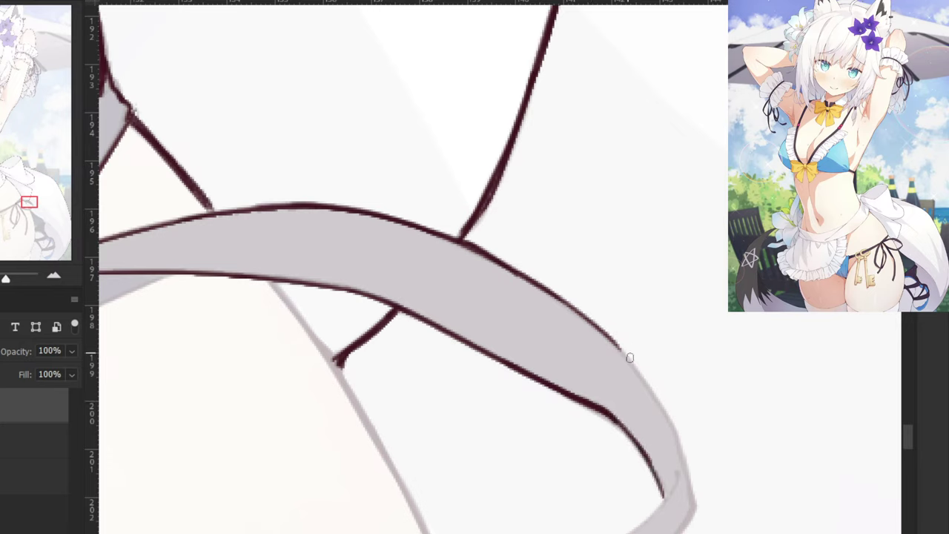
# Ink the remaining outer edge of the upper band down to the loop's pointed tip.
pyautogui.moveTo(606, 331)
pyautogui.mouseDown()
pyautogui.moveTo(644, 395)
pyautogui.moveTo(605, 335)
pyautogui.moveTo(679, 429)
pyautogui.mouseUp()
pyautogui.hotkey('ctrl', 'z')
pyautogui.hotkey('ctrl', 'z')
pyautogui.moveTo(611, 339)
pyautogui.mouseDown()
pyautogui.moveTo(669, 428)
pyautogui.moveTo(689, 478)
pyautogui.mouseUp()
pyautogui.hotkey('ctrl', 'z')
pyautogui.hotkey('ctrl', 'z')
pyautogui.moveTo(668, 414); pyautogui.dragTo(695, 510)
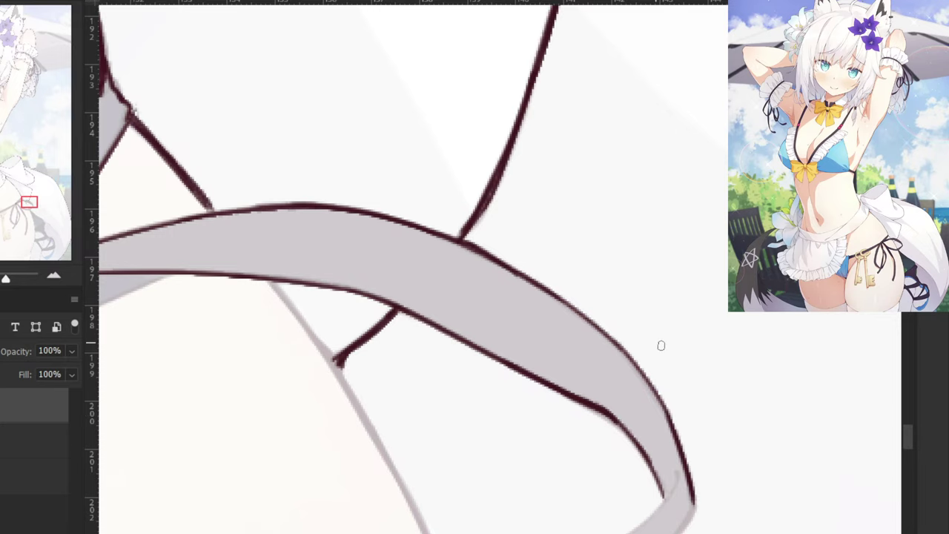
# Ink the outer edge of the loop's returning lower band, from the pointed tip to its bottom corner.
pyautogui.scroll(-5, 659, 344)
pyautogui.hotkey('ctrl', 'z')
pyautogui.moveTo(717, 309)
pyautogui.mouseDown()
pyautogui.moveTo(711, 335)
pyautogui.moveTo(709, 327)
pyautogui.moveTo(683, 366)
pyautogui.mouseUp()
pyautogui.hotkey('ctrl', 'z')
pyautogui.hotkey('ctrl', 'z')
pyautogui.moveTo(717, 326); pyautogui.dragTo(661, 399)
pyautogui.hotkey('ctrl', 'z')
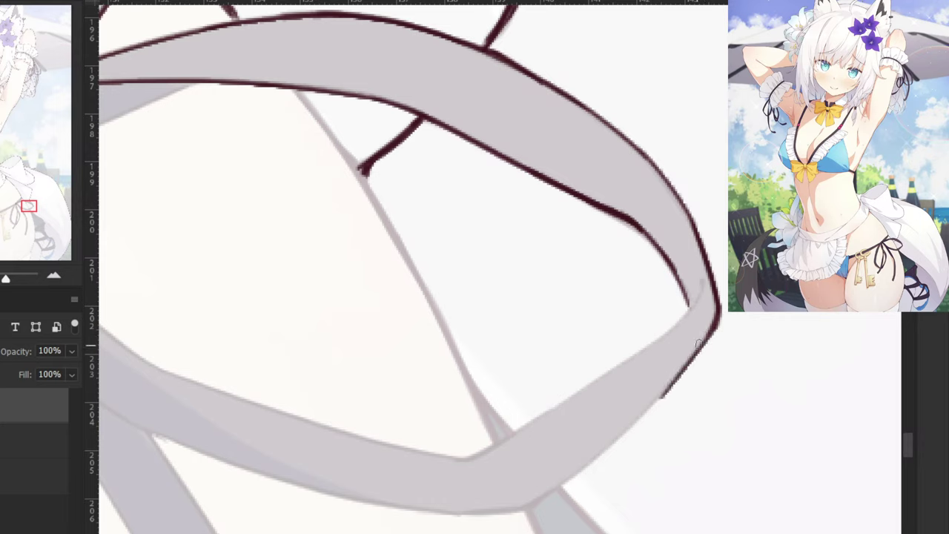
pyautogui.hotkey('ctrl', 'z')
pyautogui.moveTo(714, 324); pyautogui.dragTo(650, 401)
pyautogui.moveTo(707, 336); pyautogui.dragTo(592, 463)
pyautogui.hotkey('ctrl', 'z')
pyautogui.moveTo(670, 385); pyautogui.dragTo(566, 486)
pyautogui.hotkey('ctrl', 'z')
pyautogui.moveTo(667, 386); pyautogui.dragTo(531, 507)
pyautogui.hotkey('ctrl', 'z')
pyautogui.moveTo(572, 475); pyautogui.dragTo(524, 510)
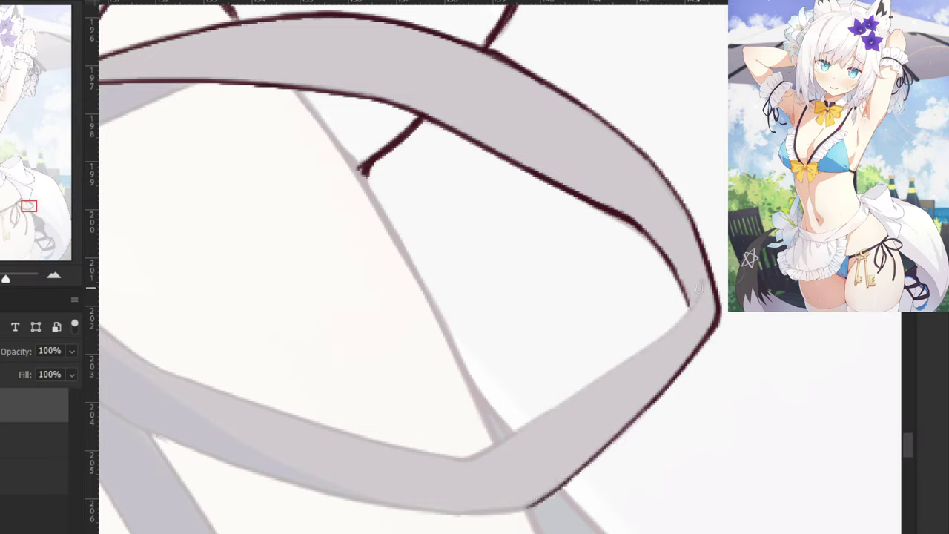
# Ink the inner edge of the returning lower band, from the fold at the loop's tip down to its inner bend.
pyautogui.moveTo(702, 279)
pyautogui.mouseDown()
pyautogui.moveTo(605, 373)
pyautogui.moveTo(689, 300)
pyautogui.moveTo(683, 315)
pyautogui.moveTo(698, 300)
pyautogui.moveTo(599, 376)
pyautogui.mouseUp()
pyautogui.hotkey('ctrl', 'z')
pyautogui.hotkey('ctrl', 'z')
pyautogui.hotkey('ctrl', 'z')
pyautogui.hotkey('ctrl', 'z')
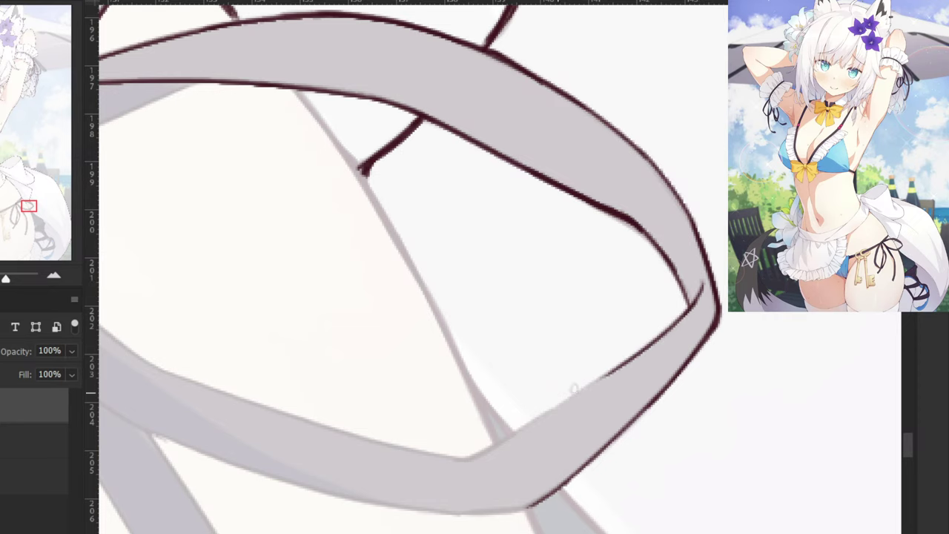
pyautogui.moveTo(646, 350); pyautogui.dragTo(475, 458)
pyautogui.hotkey('ctrl', 'z')
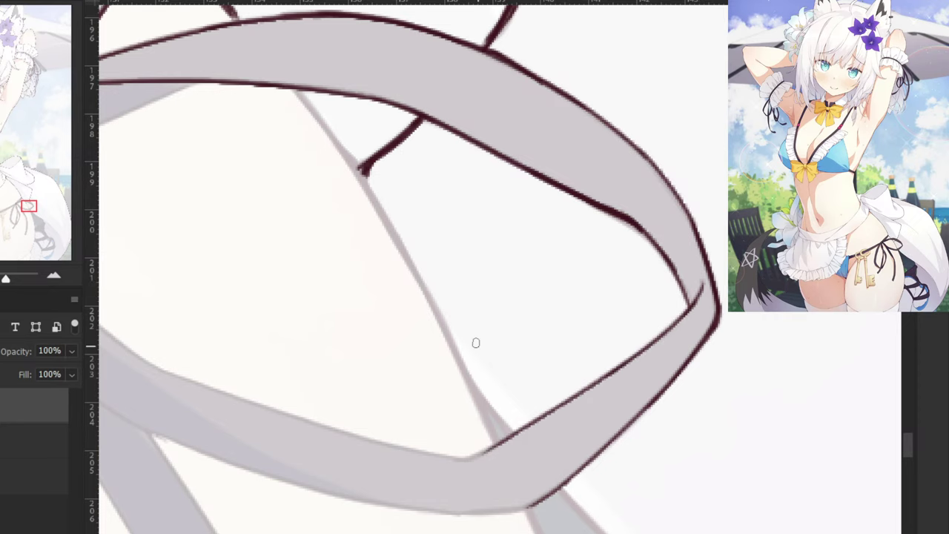
# Ink the lower edge of the shaded underside of the upper loop back to the knot, redoing strokes for smoothness.
pyautogui.scroll(-2, 476, 343)
pyautogui.moveTo(225, 373); pyautogui.dragTo(525, 466)
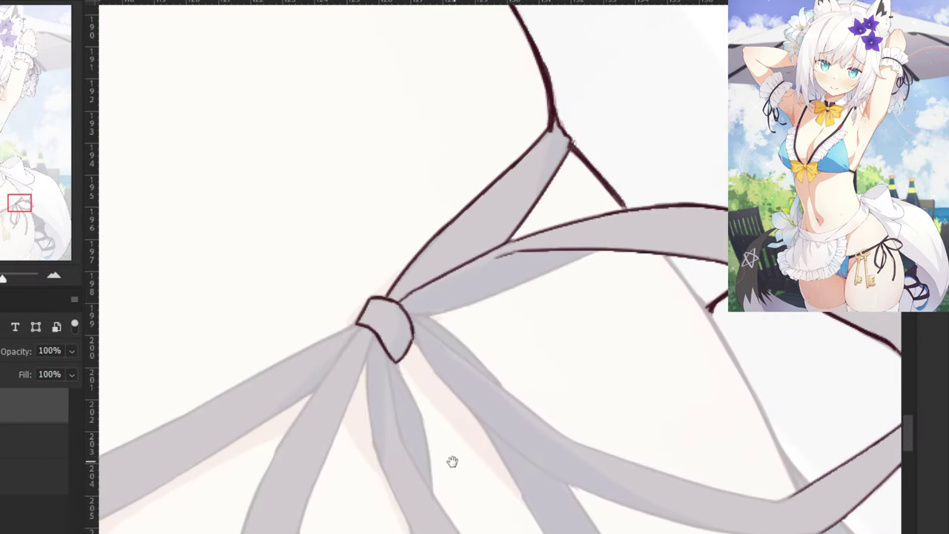
pyautogui.moveTo(317, 379); pyautogui.dragTo(272, 487)
pyautogui.hotkey('ctrl', '+')
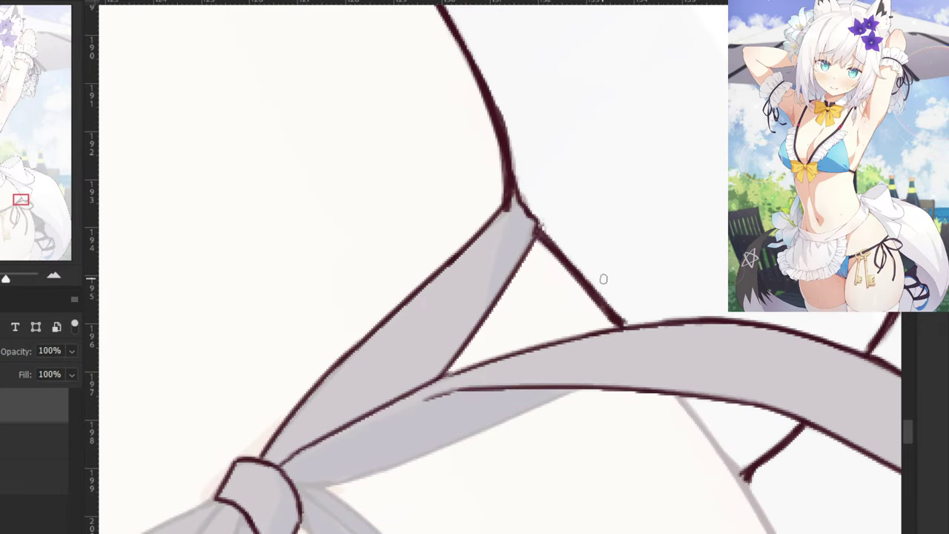
pyautogui.moveTo(593, 387); pyautogui.dragTo(451, 444)
pyautogui.hotkey('ctrl', 'z')
pyautogui.hotkey('ctrl', 'z')
pyautogui.hotkey('ctrl', 'z')
pyautogui.moveTo(579, 387); pyautogui.dragTo(470, 438)
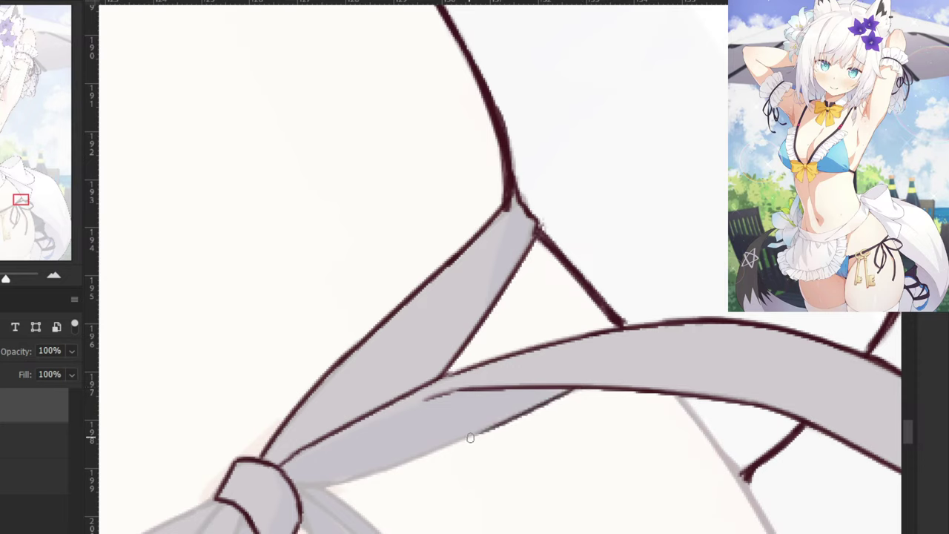
pyautogui.hotkey('ctrl', 'z')
pyautogui.moveTo(580, 388); pyautogui.dragTo(451, 447)
pyautogui.hotkey('ctrl', 'z')
pyautogui.moveTo(510, 420); pyautogui.dragTo(356, 480)
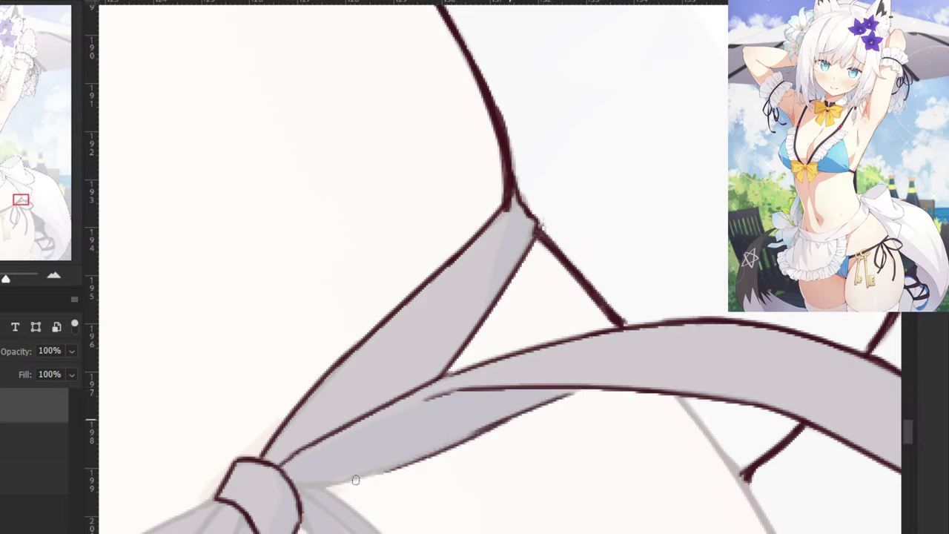
pyautogui.hotkey('ctrl', 'z')
pyautogui.moveTo(497, 422); pyautogui.dragTo(295, 486)
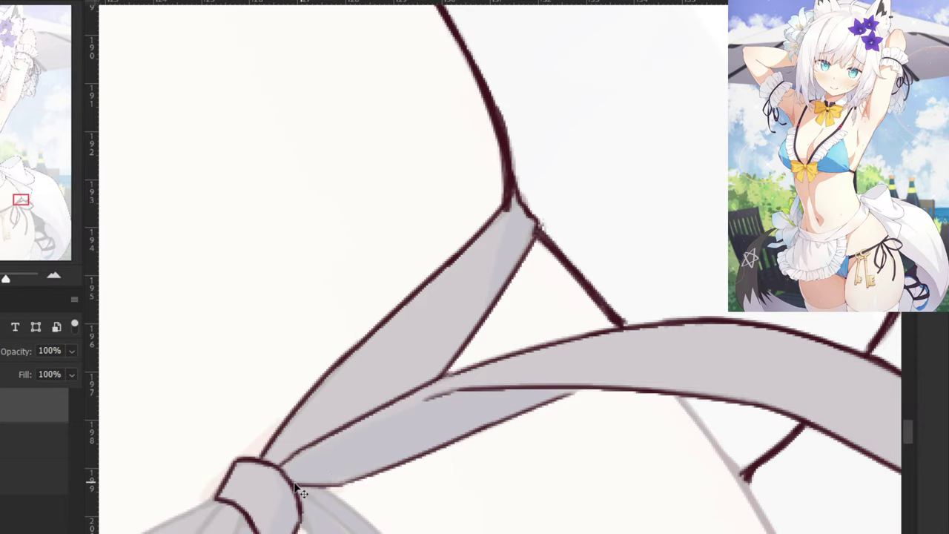
pyautogui.hotkey('ctrl', 'z')
pyautogui.moveTo(356, 481); pyautogui.dragTo(297, 484)
# Ink the first stretch of the lower band's bottom edge, from the knot down to the hanging ribbon tail.
pyautogui.moveTo(461, 386); pyautogui.dragTo(467, 99)
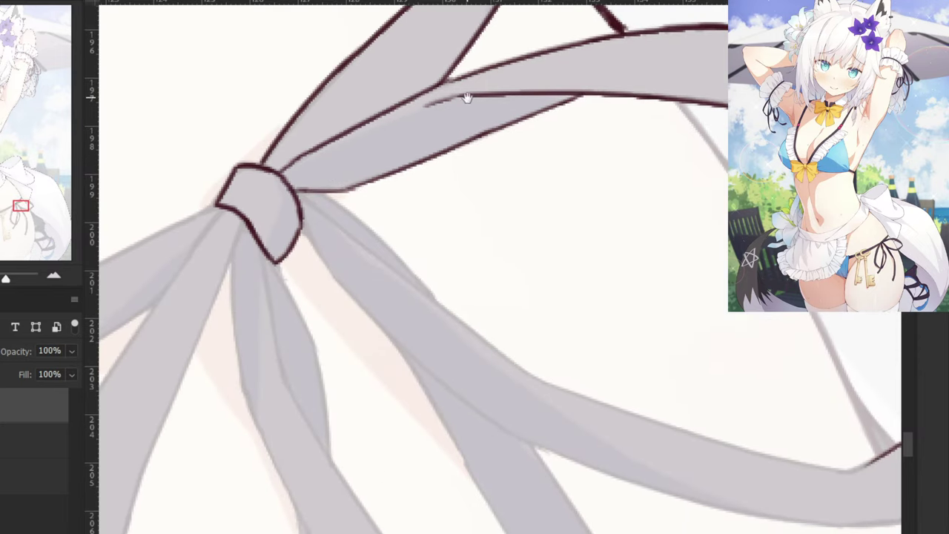
pyautogui.moveTo(302, 228); pyautogui.dragTo(449, 385)
pyautogui.hotkey('ctrl', 'z')
pyautogui.moveTo(328, 264); pyautogui.dragTo(468, 400)
pyautogui.moveTo(420, 359); pyautogui.dragTo(513, 433)
pyautogui.hotkey('ctrl', 'z')
# Extend the lower band's bottom edge across the top of the hanging ribbon tail.
pyautogui.moveTo(527, 468); pyautogui.dragTo(301, 444)
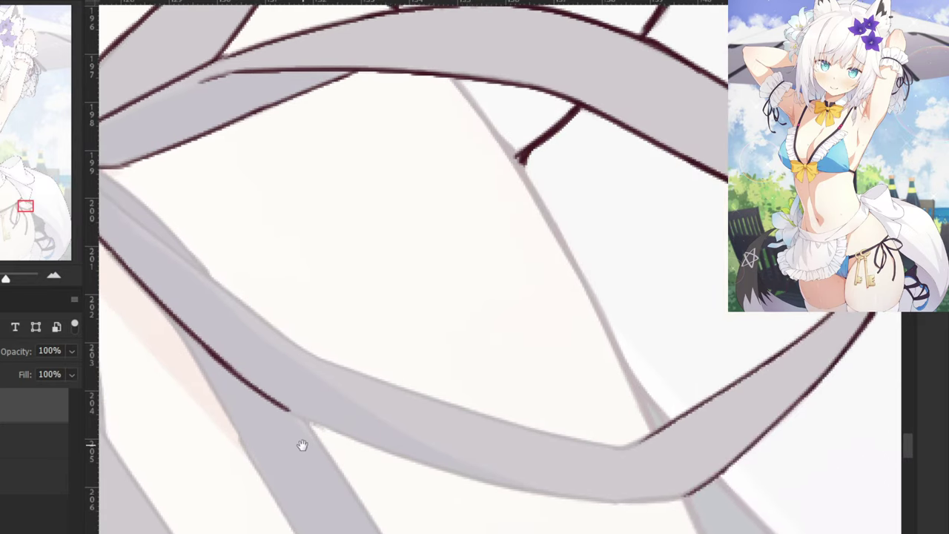
pyautogui.hotkey('ctrl', 'z')
pyautogui.moveTo(285, 405)
pyautogui.mouseDown()
pyautogui.moveTo(410, 454)
pyautogui.moveTo(328, 426)
pyautogui.moveTo(403, 451)
pyautogui.moveTo(384, 448)
pyautogui.mouseUp()
pyautogui.hotkey('ctrl', 'z')
pyautogui.hotkey('ctrl', 'z')
pyautogui.moveTo(320, 428); pyautogui.dragTo(509, 487)
pyautogui.hotkey('ctrl', 'z')
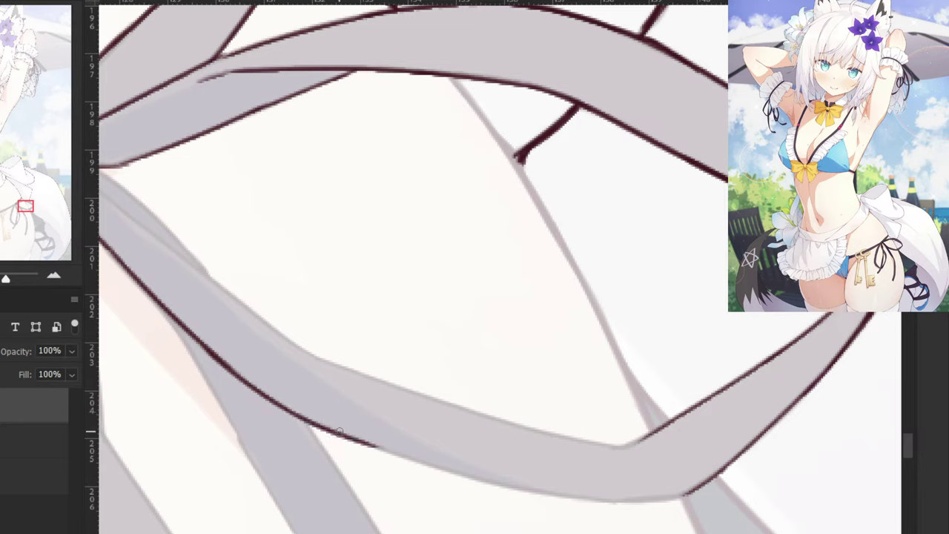
# Ink the middle stretch of the lower band's bottom edge beyond the ribbon tail, redrawing it repeatedly until the curve is smooth.
pyautogui.moveTo(339, 436); pyautogui.dragTo(521, 491)
pyautogui.hotkey('ctrl', 'z')
pyautogui.hotkey('ctrl', 'z')
pyautogui.moveTo(341, 437); pyautogui.dragTo(539, 493)
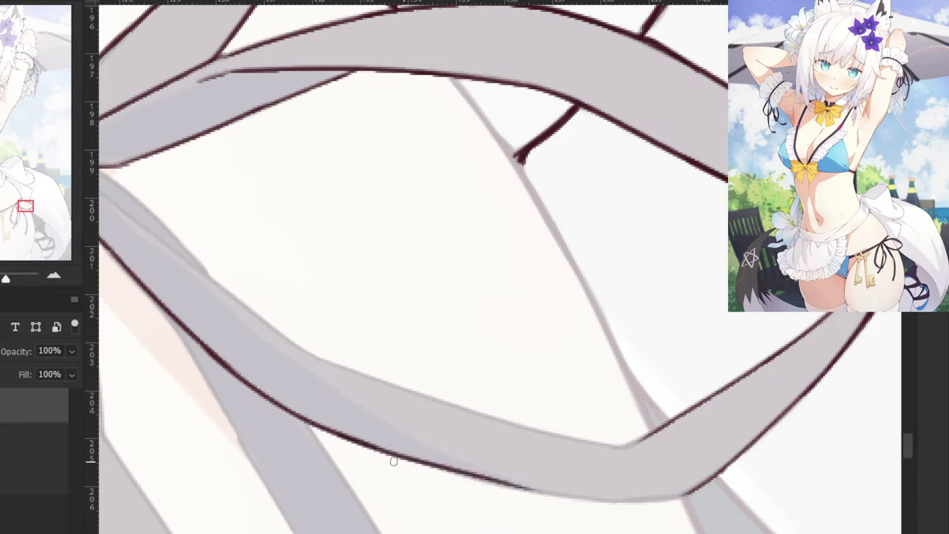
pyautogui.hotkey('ctrl', 'z')
pyautogui.moveTo(300, 422); pyautogui.dragTo(528, 489)
pyautogui.hotkey('ctrl', 'z')
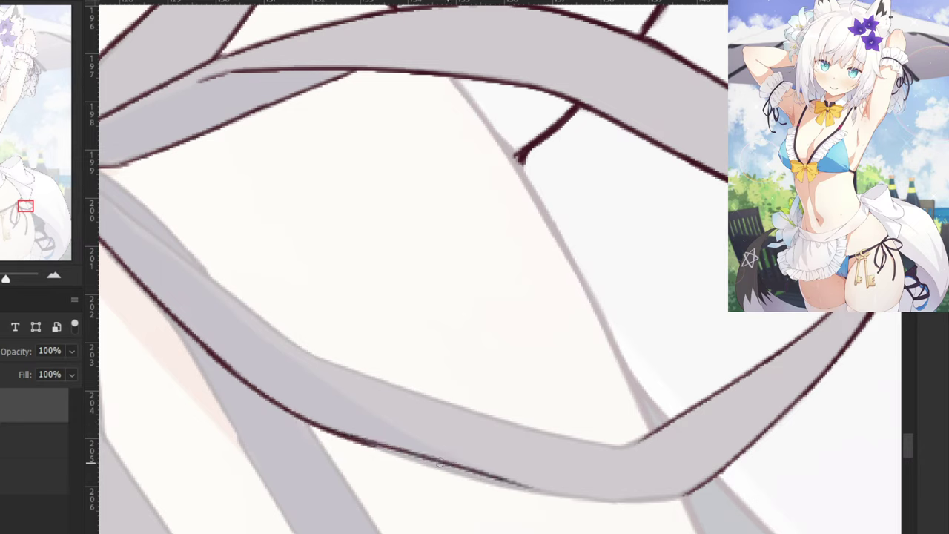
pyautogui.hotkey('ctrl', 'z')
pyautogui.moveTo(340, 436); pyautogui.dragTo(565, 495)
pyautogui.hotkey('ctrl', 'z')
pyautogui.moveTo(341, 436)
pyautogui.mouseDown()
pyautogui.moveTo(570, 491)
pyautogui.moveTo(445, 471)
pyautogui.moveTo(550, 493)
pyautogui.mouseUp()
pyautogui.hotkey('ctrl', 'z')
pyautogui.hotkey('ctrl', 'z')
pyautogui.moveTo(362, 442)
pyautogui.mouseDown()
pyautogui.moveTo(591, 508)
pyautogui.moveTo(583, 483)
pyautogui.mouseUp()
pyautogui.hotkey('ctrl', 'z')
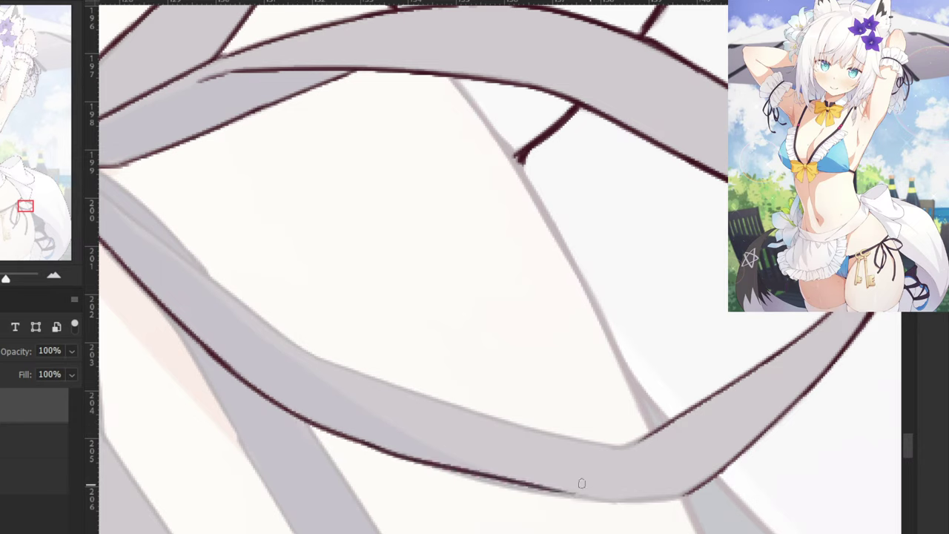
pyautogui.hotkey('ctrl', 'z')
pyautogui.moveTo(358, 439); pyautogui.dragTo(587, 489)
pyautogui.hotkey('ctrl', 'z')
pyautogui.hotkey('ctrl', 'z')
pyautogui.moveTo(362, 440); pyautogui.dragTo(568, 496)
pyautogui.hotkey('ctrl', 'z')
pyautogui.hotkey('ctrl', 'z')
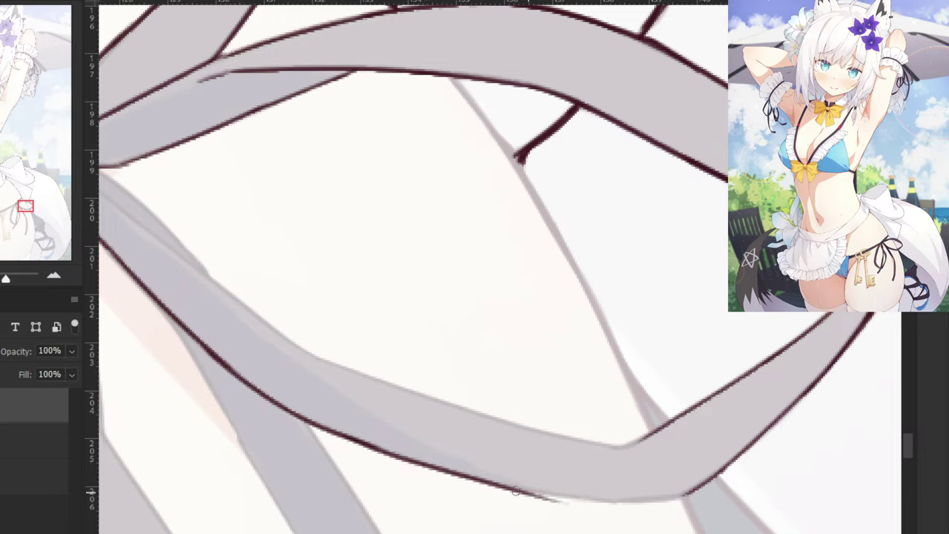
pyautogui.hotkey('ctrl', 'z')
pyautogui.moveTo(359, 440)
pyautogui.mouseDown()
pyautogui.moveTo(571, 491)
pyautogui.moveTo(560, 493)
pyautogui.mouseUp()
pyautogui.hotkey('ctrl', 'z')
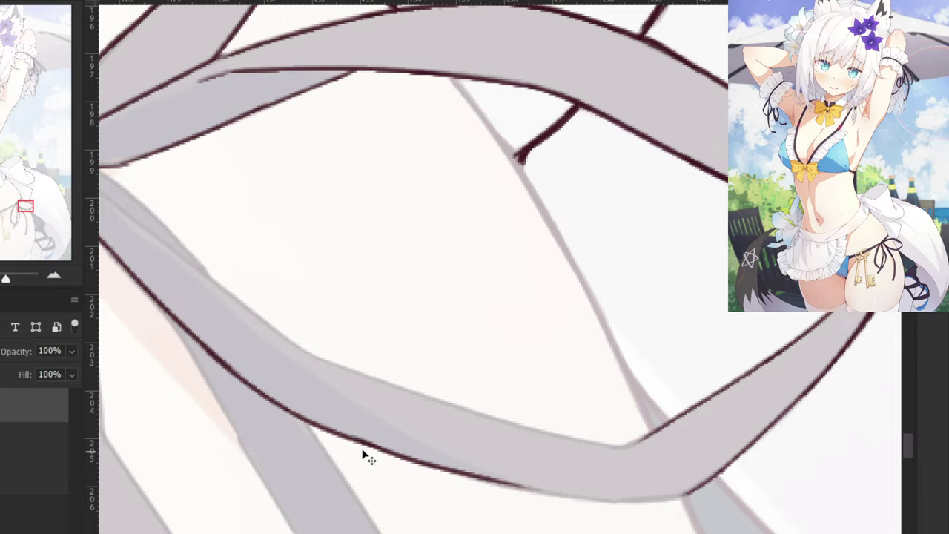
pyautogui.hotkey('ctrl', 'z')
pyautogui.moveTo(363, 442); pyautogui.dragTo(545, 492)
pyautogui.hotkey('ctrl', 'z')
pyautogui.moveTo(361, 442); pyautogui.dragTo(531, 493)
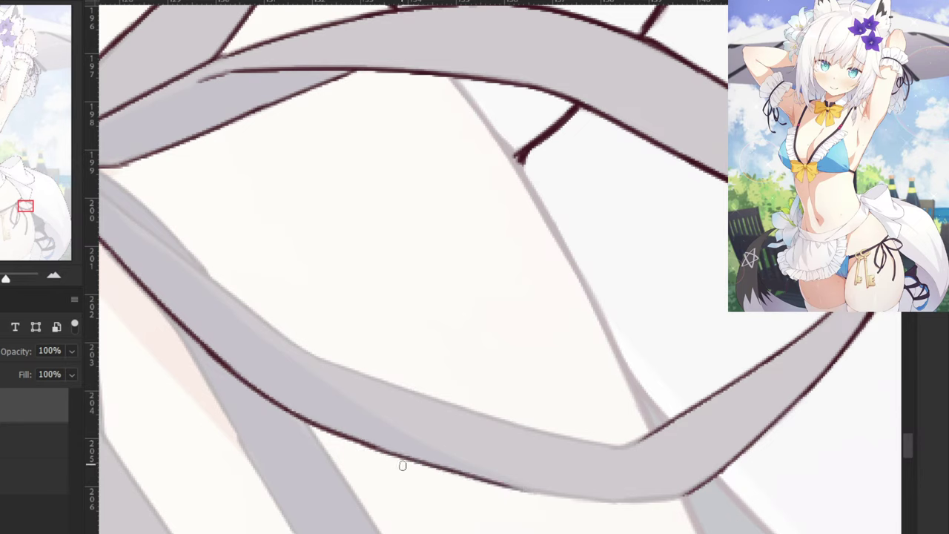
# Close the lower band's bottom edge by inking from the loop's bottom corner back to the middle stretch and smoothing the join.
pyautogui.hotkey('ctrl', 'z')
pyautogui.moveTo(689, 492); pyautogui.dragTo(552, 491)
pyautogui.hotkey('ctrl', 'z')
pyautogui.moveTo(631, 503); pyautogui.dragTo(482, 485)
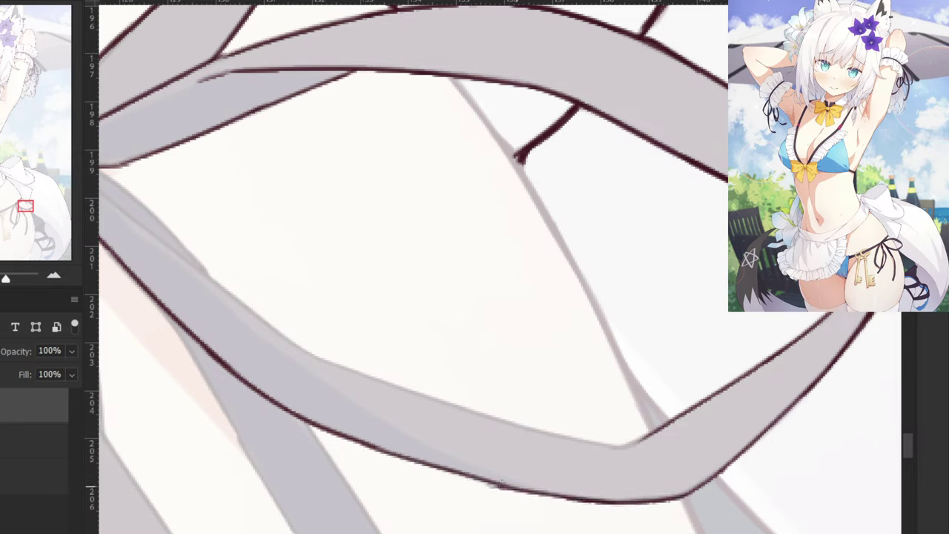
pyautogui.hotkey('ctrl', 'z')
pyautogui.moveTo(607, 502)
pyautogui.mouseDown()
pyautogui.moveTo(442, 476)
pyautogui.moveTo(458, 478)
pyautogui.mouseUp()
pyautogui.hotkey('ctrl', 'z')
pyautogui.hotkey('ctrl', 'z')
pyautogui.moveTo(601, 502); pyautogui.dragTo(450, 471)
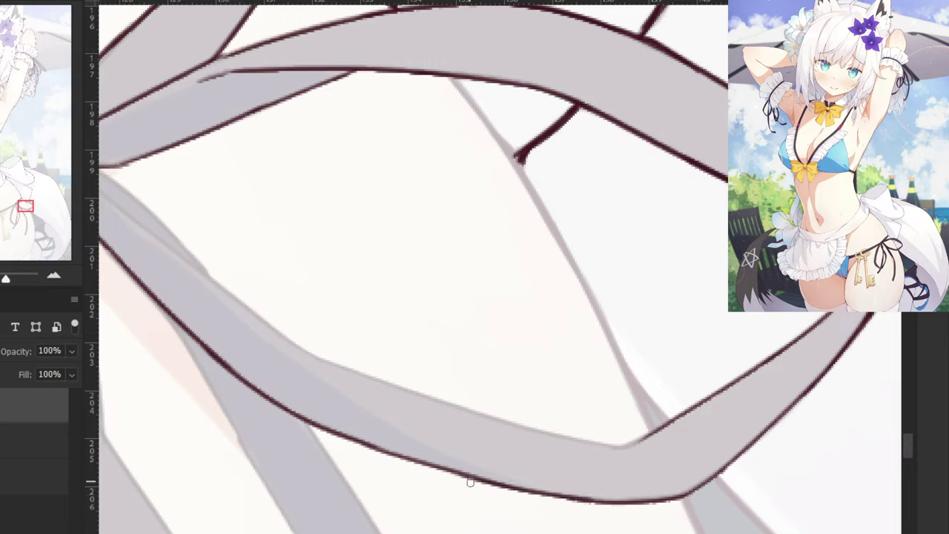
# Ink the upper edge of the loop's lower band from the knot down to its bend, redrawing the strokes until they flow smoothly.
pyautogui.moveTo(123, 208); pyautogui.dragTo(275, 329)
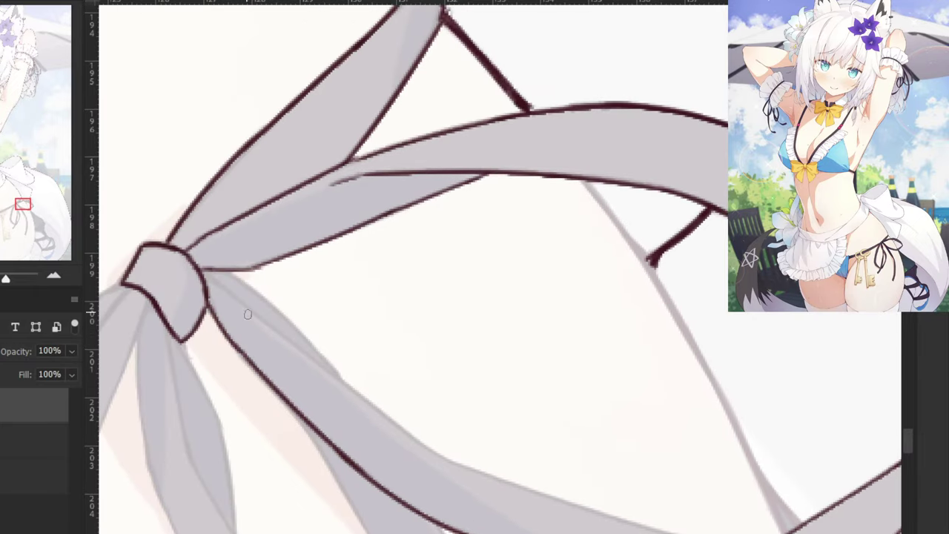
pyautogui.moveTo(211, 278); pyautogui.dragTo(316, 364)
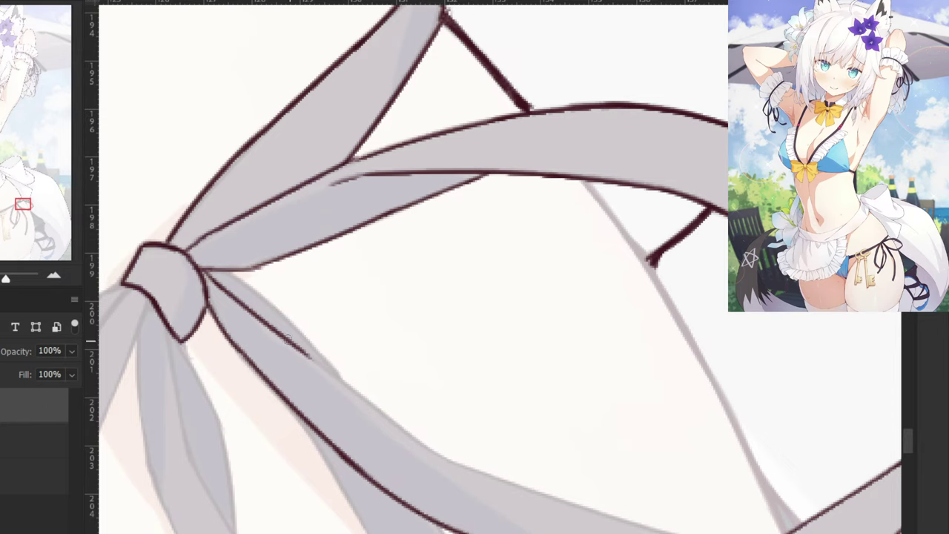
pyautogui.moveTo(288, 339)
pyautogui.mouseDown()
pyautogui.moveTo(406, 418)
pyautogui.moveTo(442, 455)
pyautogui.mouseUp()
pyautogui.hotkey('ctrl', 'z')
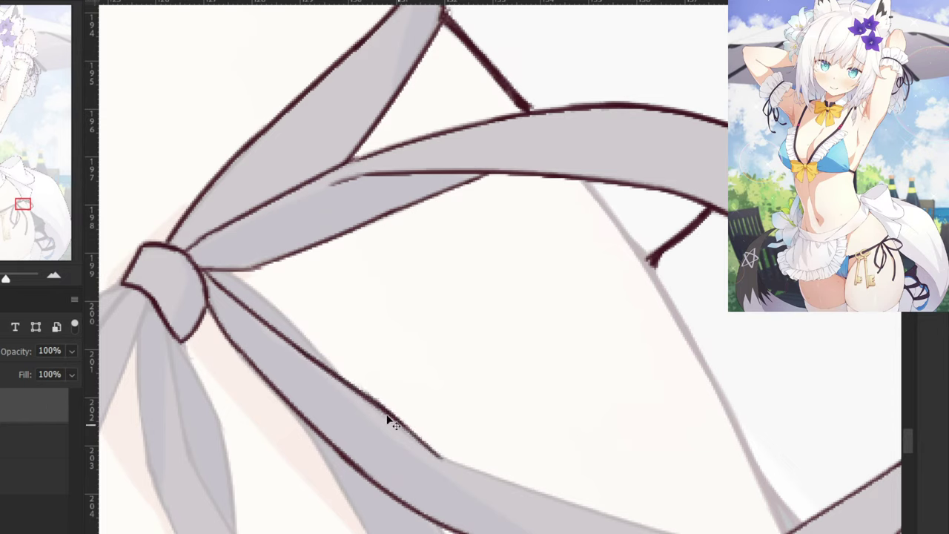
pyautogui.hotkey('ctrl', 'z')
pyautogui.hotkey('ctrl', 'z')
pyautogui.moveTo(314, 356); pyautogui.dragTo(403, 434)
pyautogui.hotkey('ctrl', 'z')
pyautogui.moveTo(281, 334)
pyautogui.mouseDown()
pyautogui.moveTo(402, 423)
pyautogui.moveTo(390, 422)
pyautogui.mouseUp()
pyautogui.hotkey('ctrl', 'z')
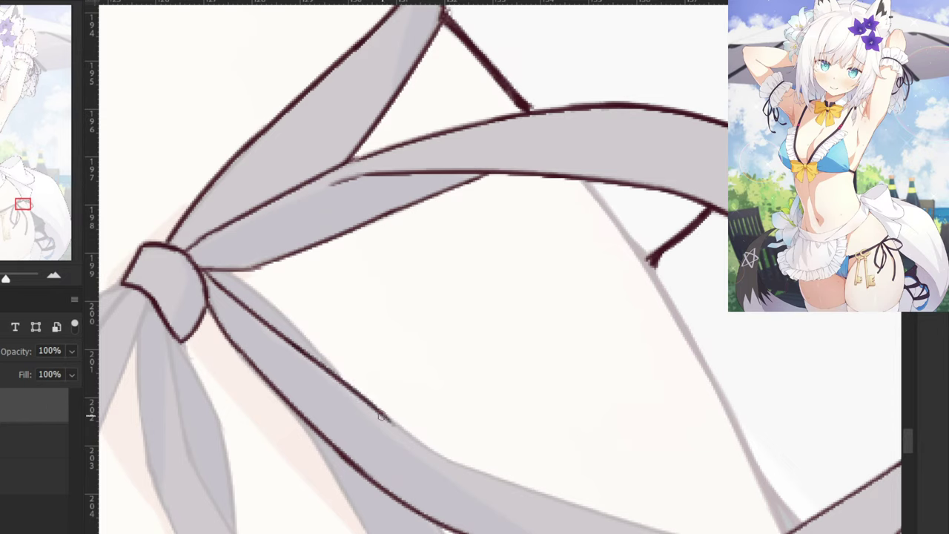
pyautogui.moveTo(344, 384); pyautogui.dragTo(428, 447)
pyautogui.hotkey('ctrl', 'z')
pyautogui.moveTo(369, 401); pyautogui.dragTo(441, 456)
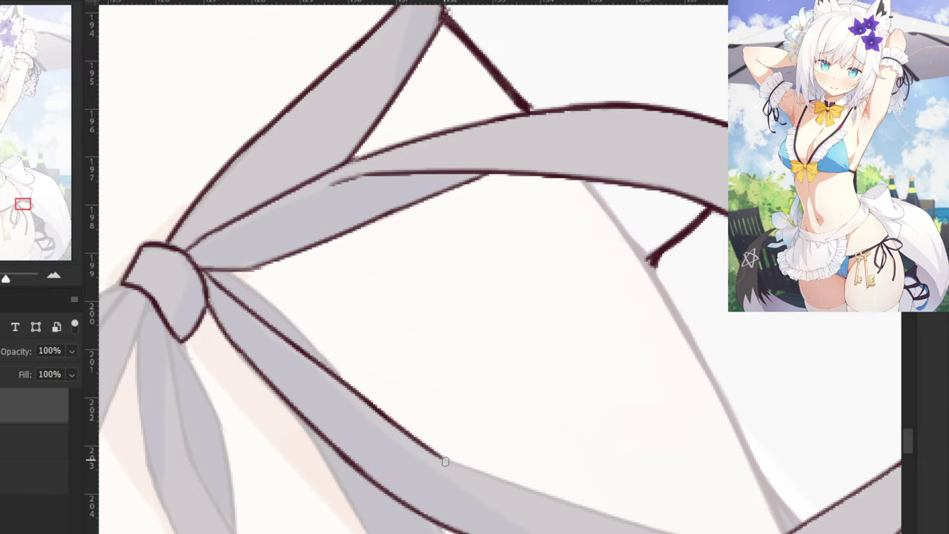
# Ink the middle stretch of the lower band's upper edge beyond the bend, redrawing it for a cleaner curve.
pyautogui.moveTo(505, 501); pyautogui.dragTo(331, 457)
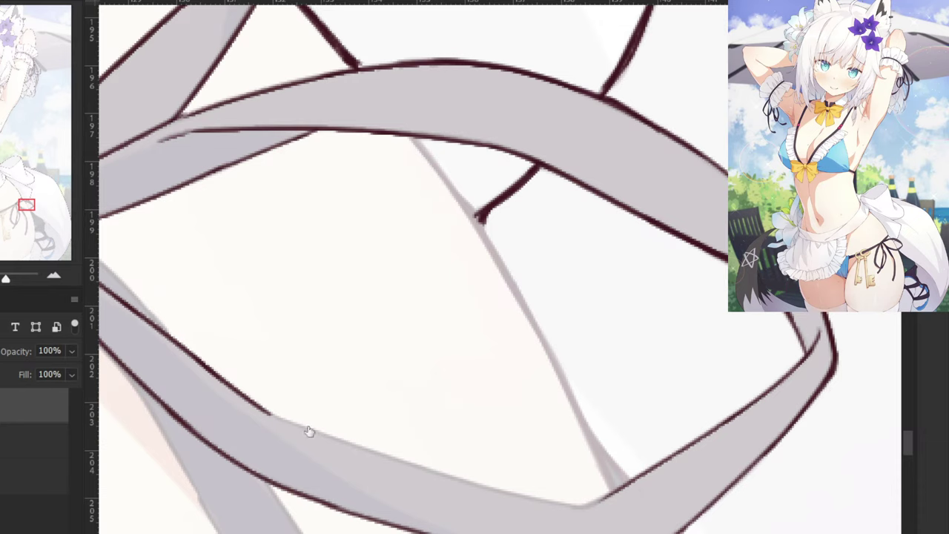
pyautogui.moveTo(266, 410); pyautogui.dragTo(488, 486)
pyautogui.hotkey('ctrl', 'z')
pyautogui.hotkey('ctrl', 'z')
pyautogui.hotkey('ctrl', 'z')
pyautogui.moveTo(353, 443); pyautogui.dragTo(526, 497)
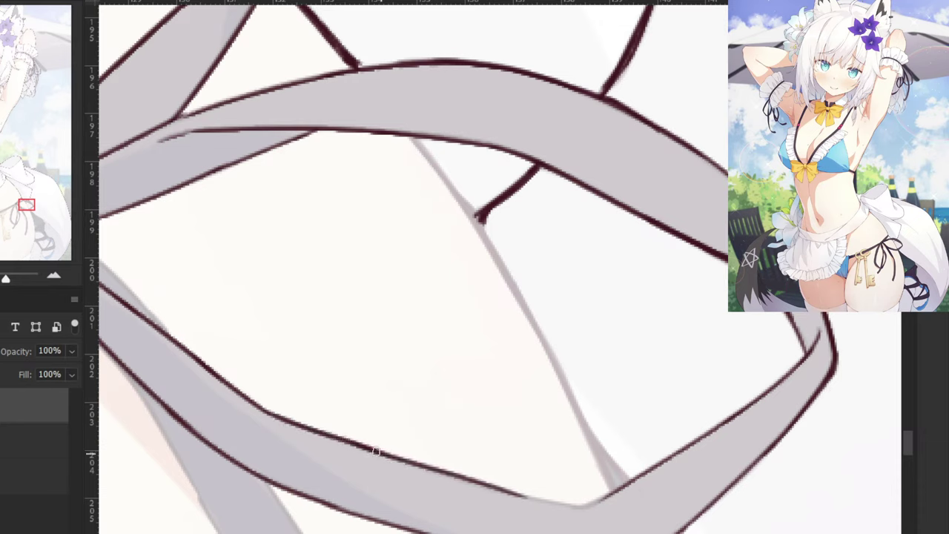
pyautogui.hotkey('ctrl', 'z')
pyautogui.moveTo(345, 438); pyautogui.dragTo(526, 498)
pyautogui.hotkey('ctrl', 'z')
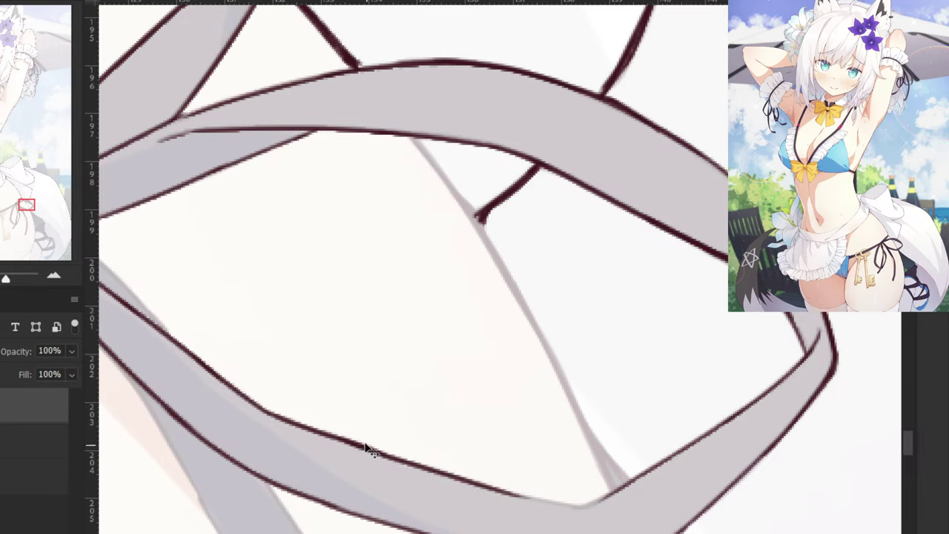
# Finish the lower band's upper edge by inking its last stretch into the loop's bottom corner.
pyautogui.hotkey('ctrl', 'z')
pyautogui.moveTo(352, 442); pyautogui.dragTo(508, 493)
pyautogui.moveTo(438, 473); pyautogui.dragTo(574, 504)
pyautogui.hotkey('ctrl', 'z')
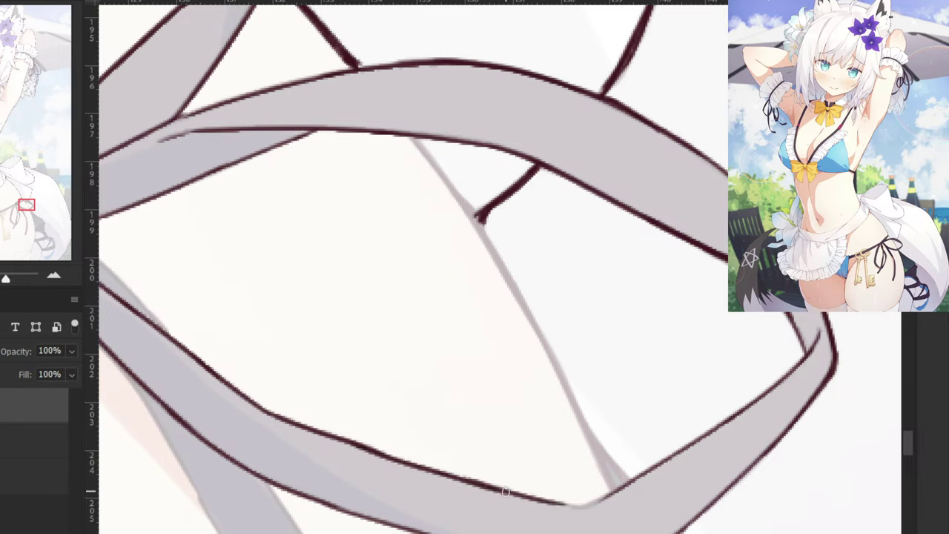
pyautogui.moveTo(474, 483); pyautogui.dragTo(576, 502)
pyautogui.hotkey('ctrl', 'z')
# Ink the hip outline inside the loop from the upper band down past the short apron ribbon line.
pyautogui.hotkey('ctrl', '-')
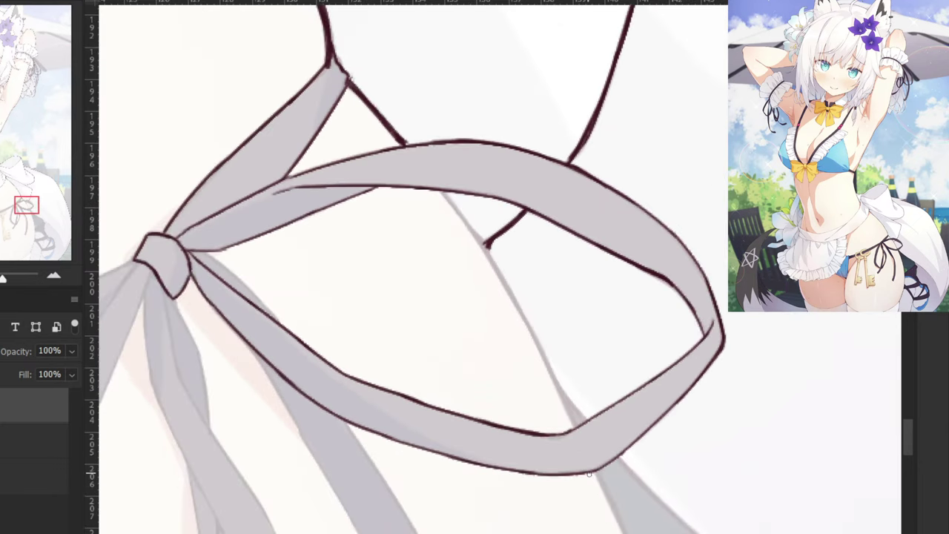
pyautogui.moveTo(374, 207); pyautogui.dragTo(419, 266)
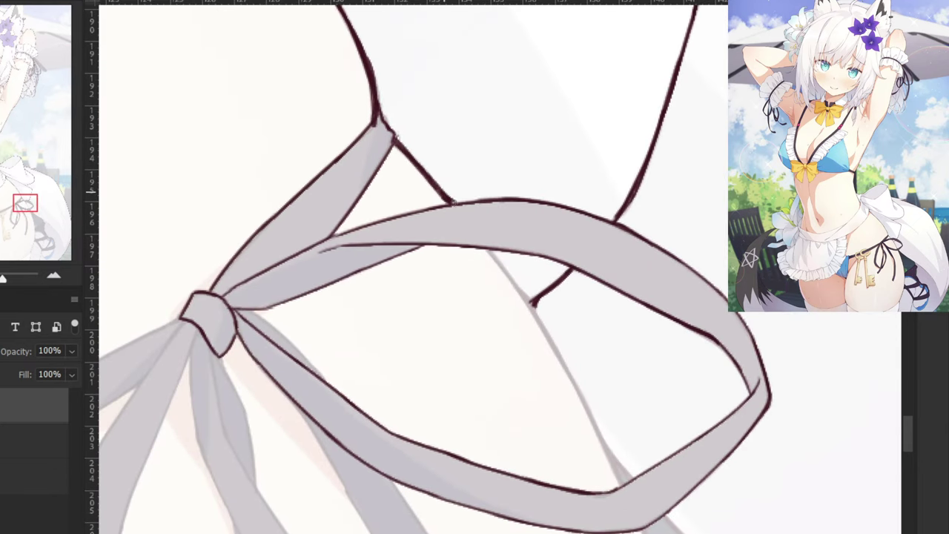
pyautogui.moveTo(481, 247); pyautogui.dragTo(532, 304)
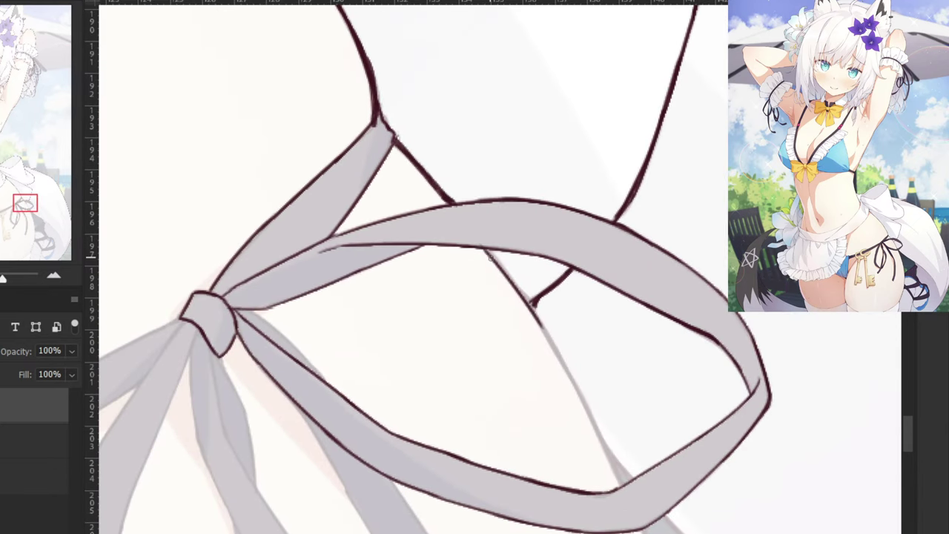
pyautogui.hotkey('ctrl', 'z')
pyautogui.moveTo(486, 244); pyautogui.dragTo(531, 303)
pyautogui.hotkey('ctrl', 'z')
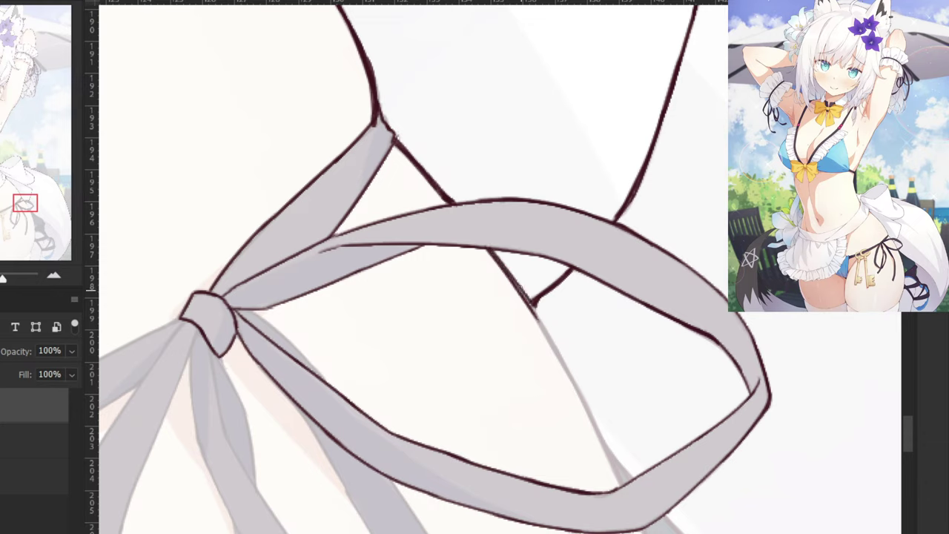
pyautogui.hotkey('ctrl', 'z')
pyautogui.moveTo(490, 250); pyautogui.dragTo(556, 355)
pyautogui.moveTo(529, 303)
pyautogui.mouseDown()
pyautogui.moveTo(586, 414)
pyautogui.moveTo(569, 371)
pyautogui.mouseUp()
pyautogui.hotkey('ctrl', 'z')
pyautogui.hotkey('ctrl', 'z')
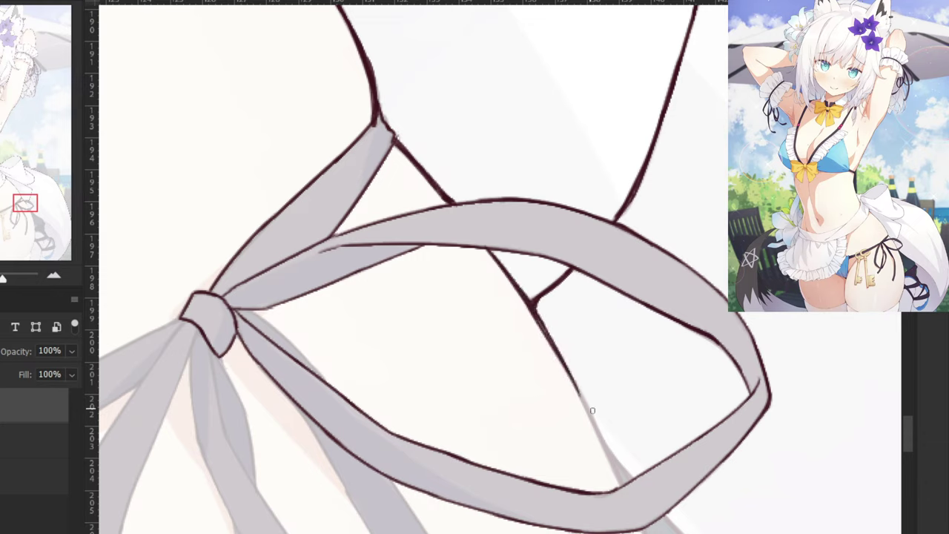
# Extend the hip outline inside the loop down to the upper edge of the lower band.
pyautogui.moveTo(541, 329); pyautogui.dragTo(604, 448)
pyautogui.moveTo(566, 363); pyautogui.dragTo(614, 475)
pyautogui.moveTo(598, 432); pyautogui.dragTo(620, 488)
pyautogui.hotkey('ctrl', 'z')
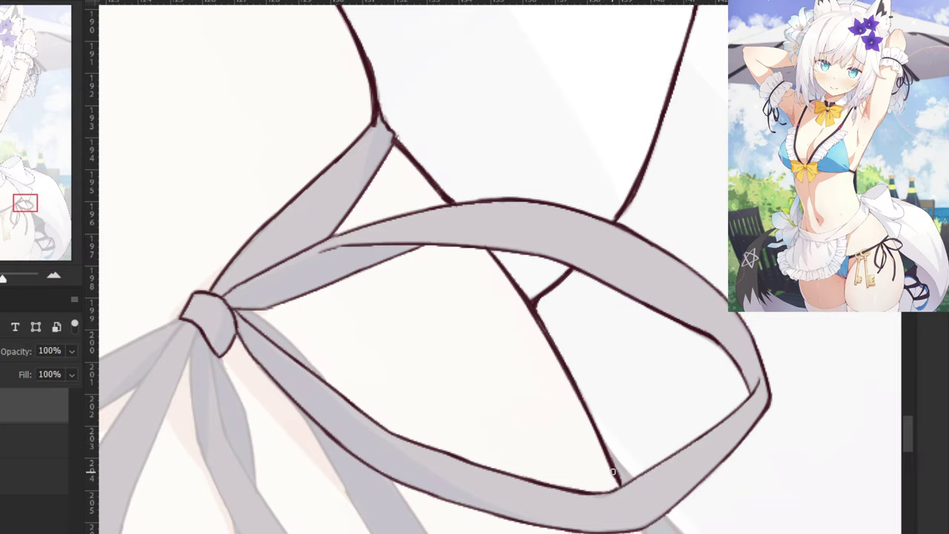
# Ink the short sliver of the white tail's lower edge inside the loop and its first stretch just outside the loop's bottom corner.
pyautogui.hotkey('ctrl', '-')
pyautogui.hotkey('ctrl', '-')
pyautogui.hotkey('ctrl', '-')
pyautogui.hotkey('ctrl', '-')
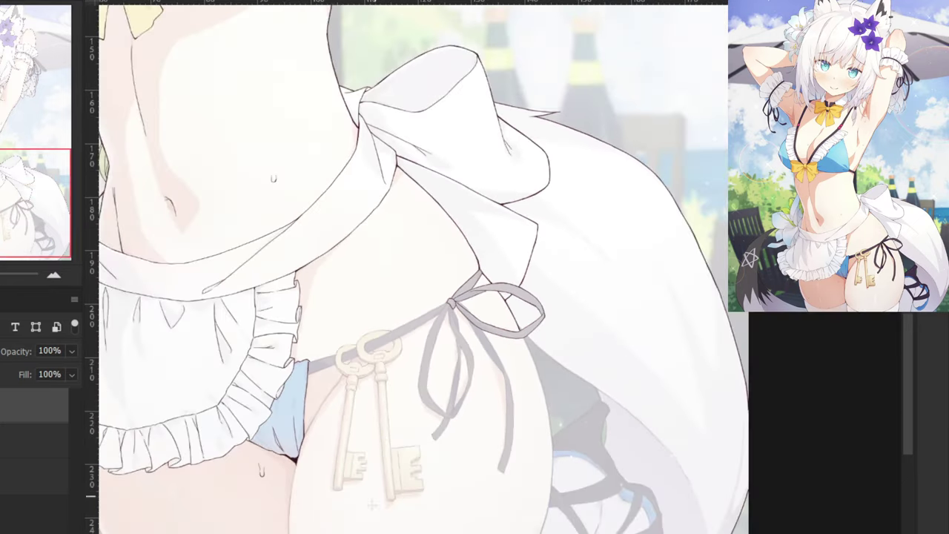
pyautogui.moveTo(364, 482); pyautogui.dragTo(390, 454)
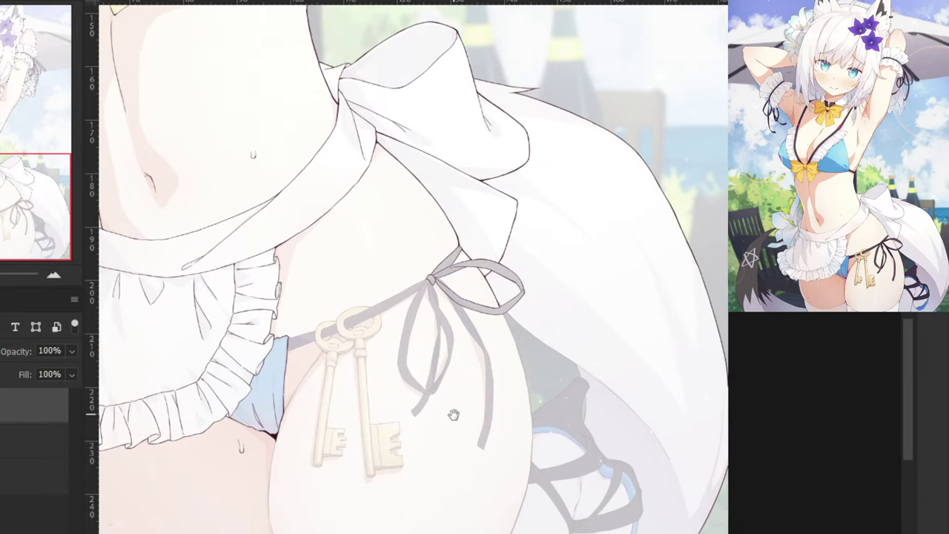
pyautogui.moveTo(453, 414); pyautogui.dragTo(401, 413)
pyautogui.hotkey('ctrl', '+')
pyautogui.hotkey('ctrl', '+')
pyautogui.hotkey('ctrl', '+')
pyautogui.hotkey('ctrl', '+')
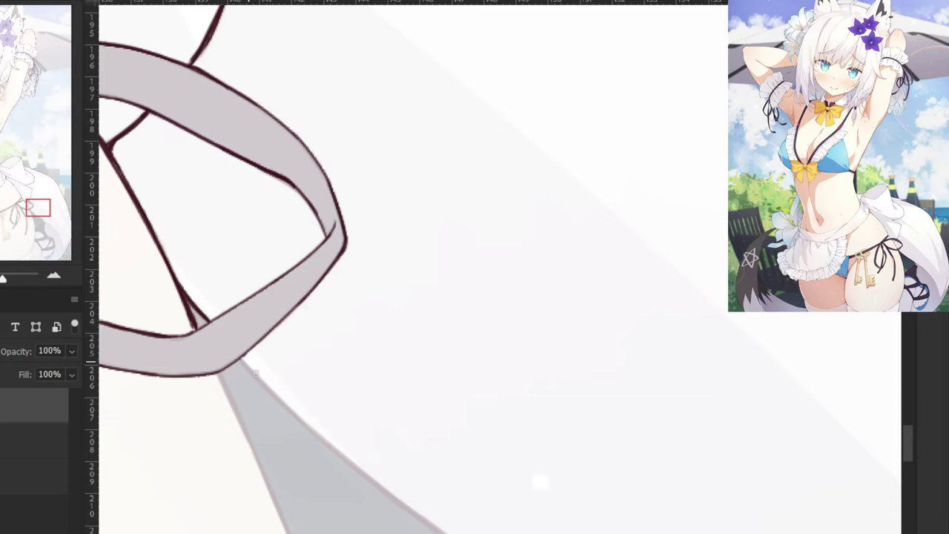
pyautogui.scroll(-2, 255, 372)
pyautogui.moveTo(369, 327)
pyautogui.mouseDown()
pyautogui.moveTo(414, 378)
pyautogui.moveTo(461, 406)
pyautogui.mouseUp()
pyautogui.hotkey('ctrl', 'z')
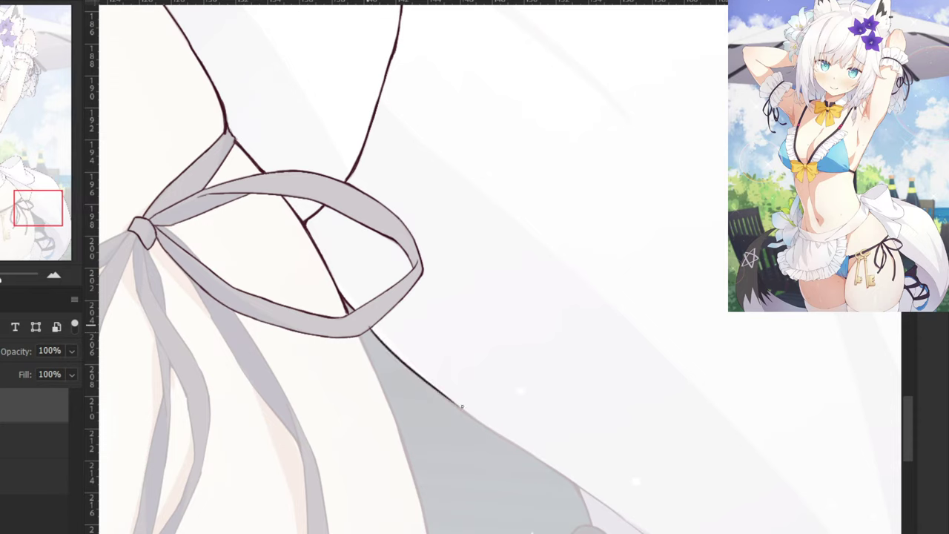
pyautogui.hotkey('ctrl', 'z')
pyautogui.moveTo(372, 326); pyautogui.dragTo(425, 381)
pyautogui.moveTo(371, 327); pyautogui.dragTo(415, 370)
# Extend the white tail's lower edge along the grey background gap, redrawing the stretch repeatedly until the curve is smooth.
pyautogui.moveTo(463, 409); pyautogui.dragTo(513, 442)
pyautogui.hotkey('ctrl', 'z')
pyautogui.hotkey('ctrl', 'z')
pyautogui.moveTo(408, 363); pyautogui.dragTo(534, 460)
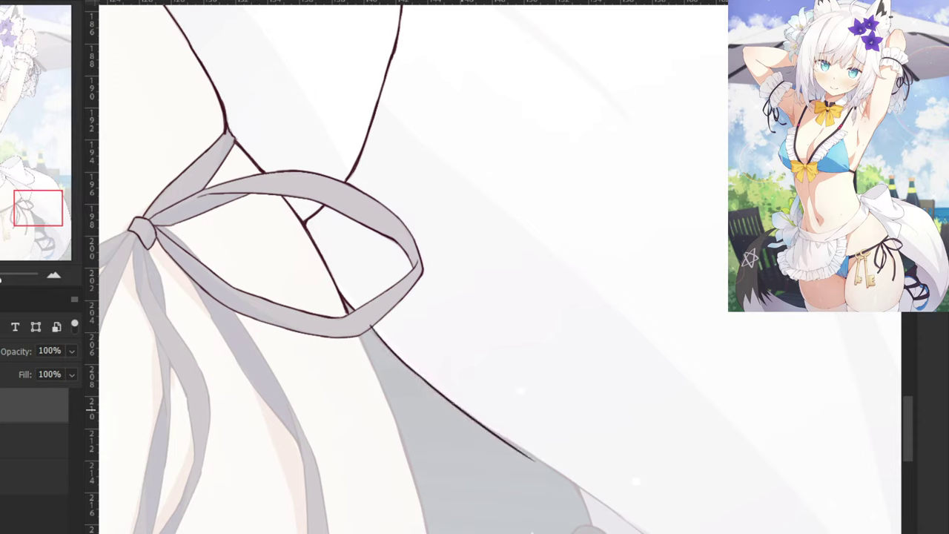
pyautogui.hotkey('ctrl', 'z')
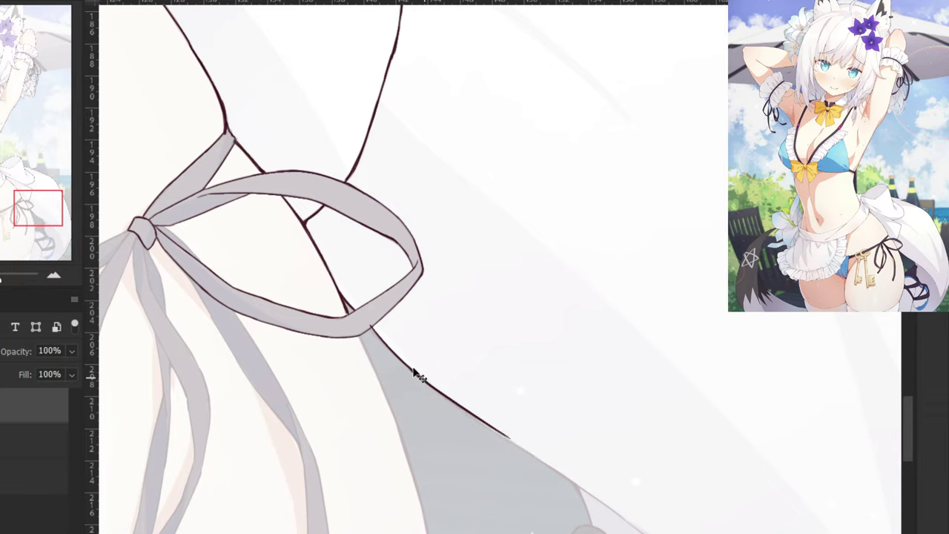
pyautogui.hotkey('ctrl', 'z')
pyautogui.moveTo(412, 368); pyautogui.dragTo(508, 445)
pyautogui.hotkey('ctrl', 'z')
pyautogui.hotkey('ctrl', 'z')
pyautogui.hotkey('ctrl', 'z')
pyautogui.moveTo(411, 366); pyautogui.dragTo(517, 448)
pyautogui.hotkey('ctrl', 'z')
pyautogui.moveTo(407, 362); pyautogui.dragTo(496, 433)
pyautogui.hotkey('ctrl', 'z')
pyautogui.moveTo(407, 366); pyautogui.dragTo(500, 436)
pyautogui.hotkey('ctrl', 'z')
pyautogui.hotkey('ctrl', 'z')
pyautogui.hotkey('ctrl', 'z')
pyautogui.moveTo(412, 370)
pyautogui.mouseDown()
pyautogui.moveTo(507, 436)
pyautogui.moveTo(495, 428)
pyautogui.mouseUp()
pyautogui.hotkey('ctrl', 'z')
pyautogui.moveTo(405, 362); pyautogui.dragTo(511, 444)
pyautogui.hotkey('ctrl', 'z')
pyautogui.hotkey('ctrl', 'z')
pyautogui.hotkey('ctrl', 'z')
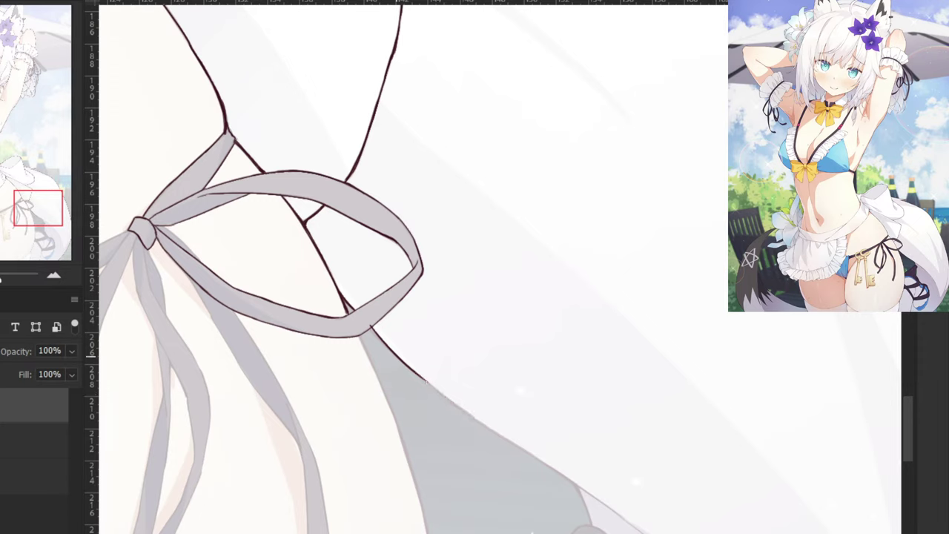
pyautogui.moveTo(407, 365); pyautogui.dragTo(527, 451)
pyautogui.hotkey('ctrl', 'z')
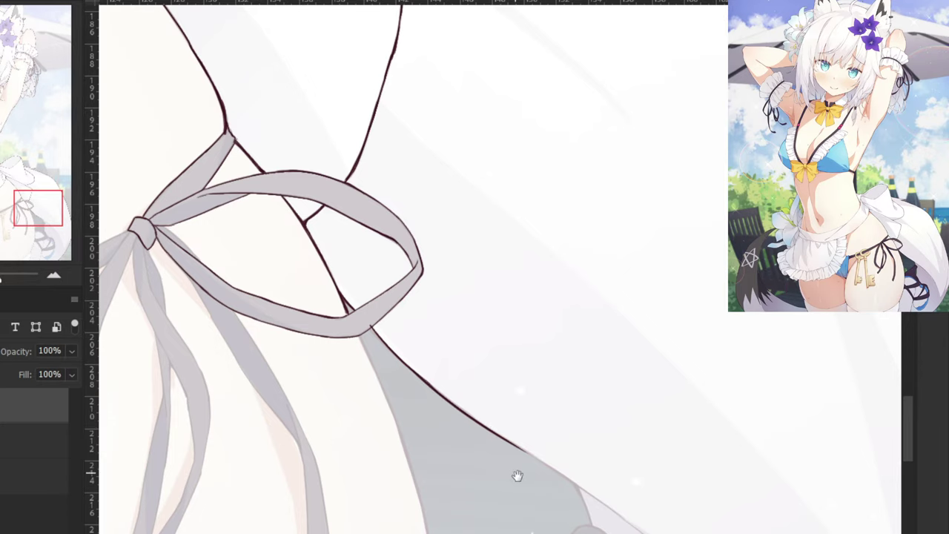
# Continue the white tail's lower edge from the grey background gap past the dark strap shape.
pyautogui.moveTo(517, 475); pyautogui.dragTo(459, 402)
pyautogui.moveTo(406, 347)
pyautogui.mouseDown()
pyautogui.moveTo(573, 470)
pyautogui.moveTo(474, 393)
pyautogui.moveTo(562, 455)
pyautogui.moveTo(558, 444)
pyautogui.moveTo(478, 391)
pyautogui.moveTo(577, 463)
pyautogui.moveTo(440, 363)
pyautogui.mouseUp()
pyautogui.hotkey('ctrl', 'z')
pyautogui.hotkey('ctrl', 'z')
pyautogui.press('e')
pyautogui.press('b')
pyautogui.moveTo(388, 289); pyautogui.dragTo(565, 455)
pyautogui.hotkey('ctrl', 'z')
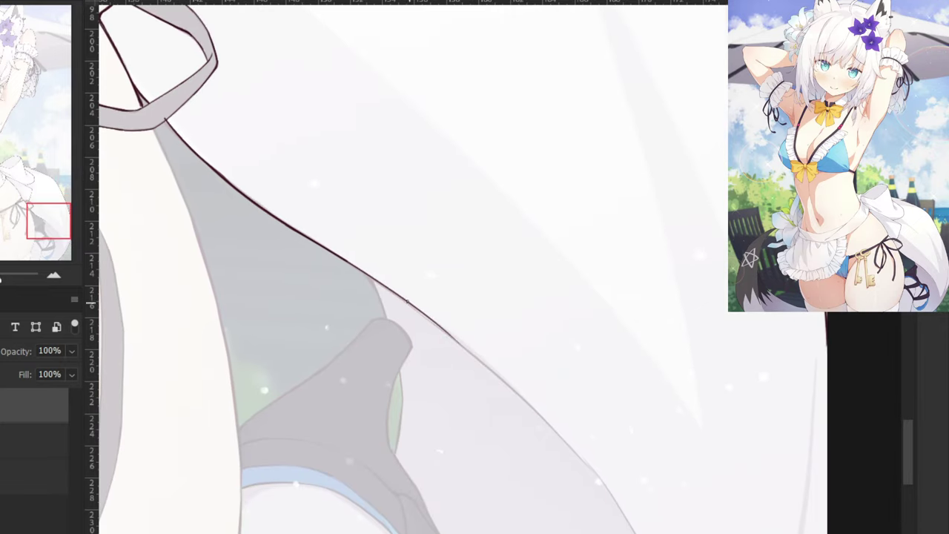
pyautogui.moveTo(407, 302)
pyautogui.mouseDown()
pyautogui.moveTo(583, 461)
pyautogui.moveTo(472, 359)
pyautogui.moveTo(509, 394)
pyautogui.moveTo(485, 367)
pyautogui.moveTo(544, 407)
pyautogui.moveTo(575, 448)
pyautogui.moveTo(556, 433)
pyautogui.mouseUp()
pyautogui.press('b')
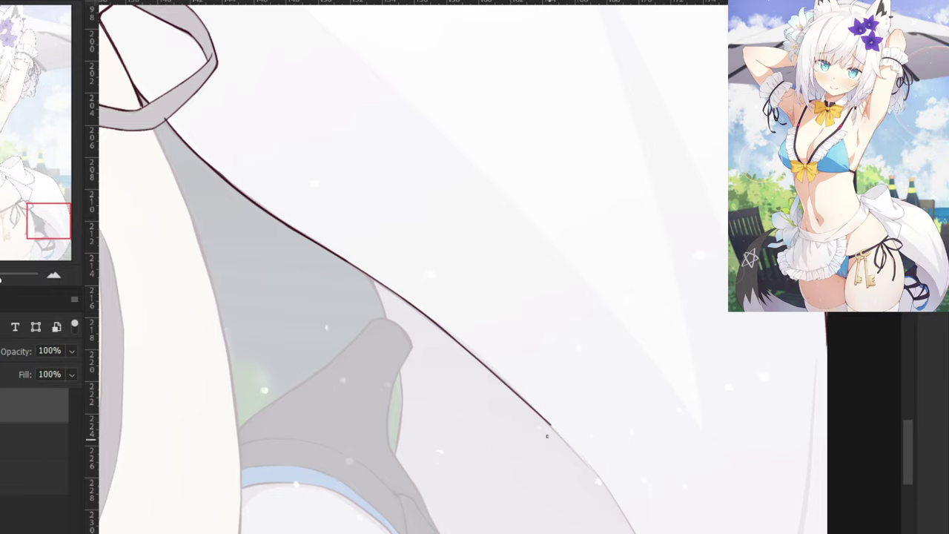
# Ink the next stretch of the white tail's lower edge toward the steeper curve and smooth its join with the previous stroke.
pyautogui.moveTo(493, 377); pyautogui.dragTo(604, 495)
pyautogui.hotkey('ctrl', 'z')
pyautogui.moveTo(503, 386); pyautogui.dragTo(607, 497)
pyautogui.hotkey('ctrl', 'z')
pyautogui.moveTo(528, 405); pyautogui.dragTo(584, 464)
pyautogui.moveTo(499, 438); pyautogui.dragTo(444, 348)
pyautogui.hotkey('ctrl', '+')
pyautogui.press('e')
pyautogui.hotkey('ctrl', 'z')
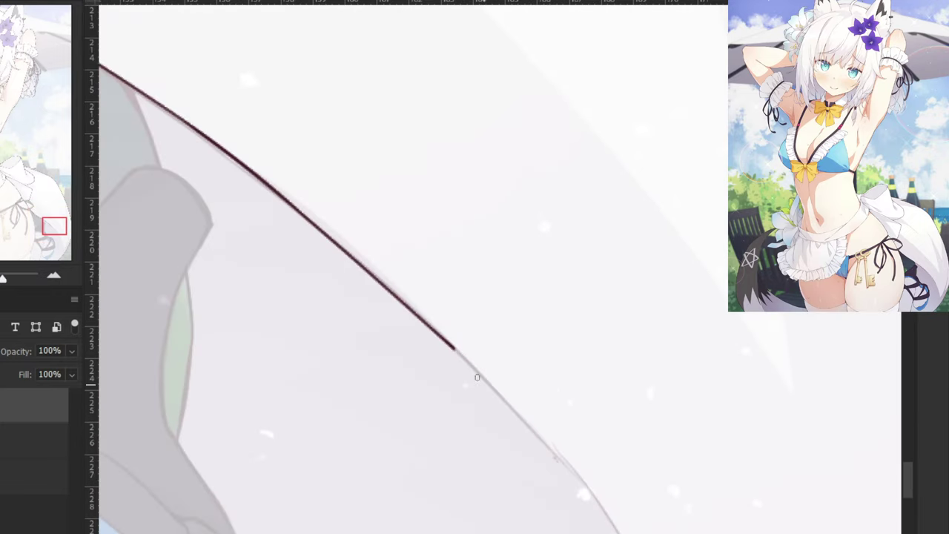
pyautogui.hotkey('ctrl', 'shift', 'z')
pyautogui.hotkey('ctrl', 'z')
pyautogui.hotkey('ctrl', 'shift', 'z')
pyautogui.hotkey('ctrl', 'z')
pyautogui.moveTo(428, 324); pyautogui.dragTo(552, 468)
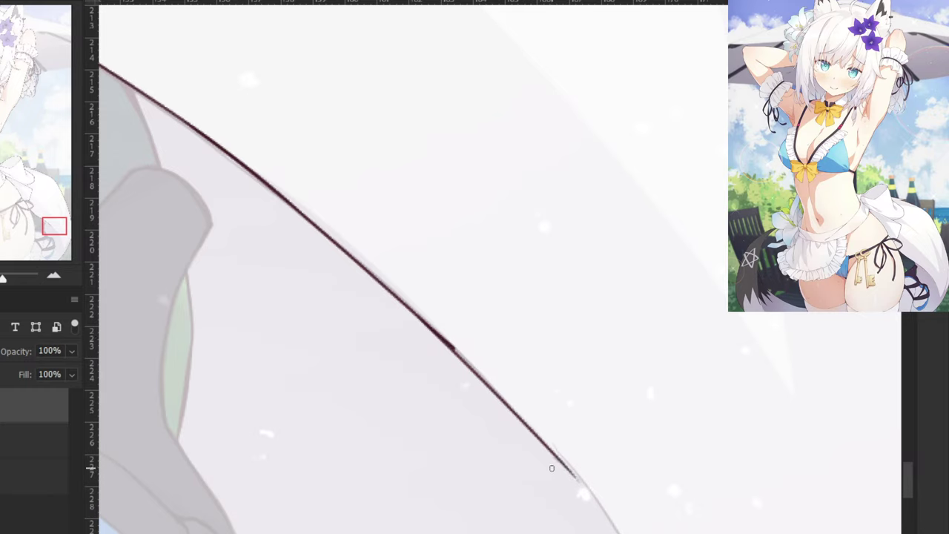
pyautogui.moveTo(442, 339); pyautogui.dragTo(482, 380)
pyautogui.moveTo(449, 349); pyautogui.dragTo(476, 373)
# Ink the steep final stretch of the white tail's lower edge to where the reference line fades, redrawing until the curve fits.
pyautogui.moveTo(522, 519); pyautogui.dragTo(426, 321)
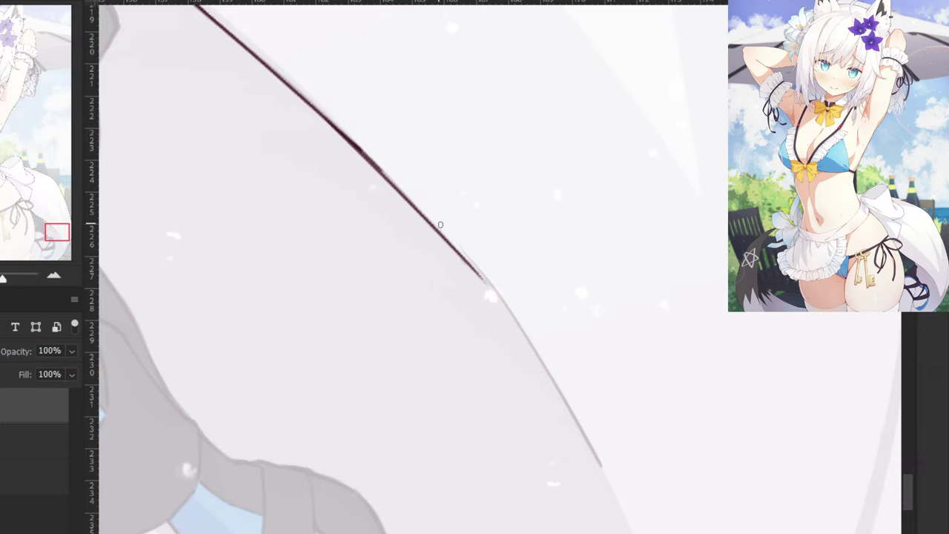
pyautogui.moveTo(441, 226); pyautogui.dragTo(575, 401)
pyautogui.hotkey('ctrl', 'z')
pyautogui.moveTo(459, 248); pyautogui.dragTo(576, 439)
pyautogui.hotkey('ctrl', 'z')
pyautogui.moveTo(471, 262)
pyautogui.mouseDown()
pyautogui.moveTo(620, 489)
pyautogui.moveTo(604, 469)
pyautogui.mouseUp()
pyautogui.hotkey('ctrl', 'z')
pyautogui.hotkey('ctrl', 'z')
pyautogui.moveTo(458, 242); pyautogui.dragTo(580, 416)
pyautogui.hotkey('ctrl', 'z')
pyautogui.moveTo(453, 233); pyautogui.dragTo(577, 407)
pyautogui.hotkey('ctrl', 'z')
pyautogui.moveTo(468, 256); pyautogui.dragTo(552, 397)
pyautogui.hotkey('ctrl', 'z')
pyautogui.moveTo(460, 245); pyautogui.dragTo(553, 376)
pyautogui.hotkey('ctrl', 'z')
pyautogui.moveTo(505, 304)
pyautogui.mouseDown()
pyautogui.moveTo(605, 472)
pyautogui.moveTo(562, 397)
pyautogui.moveTo(599, 462)
pyautogui.mouseUp()
pyautogui.hotkey('ctrl', 'z')
pyautogui.hotkey('ctrl', 'z')
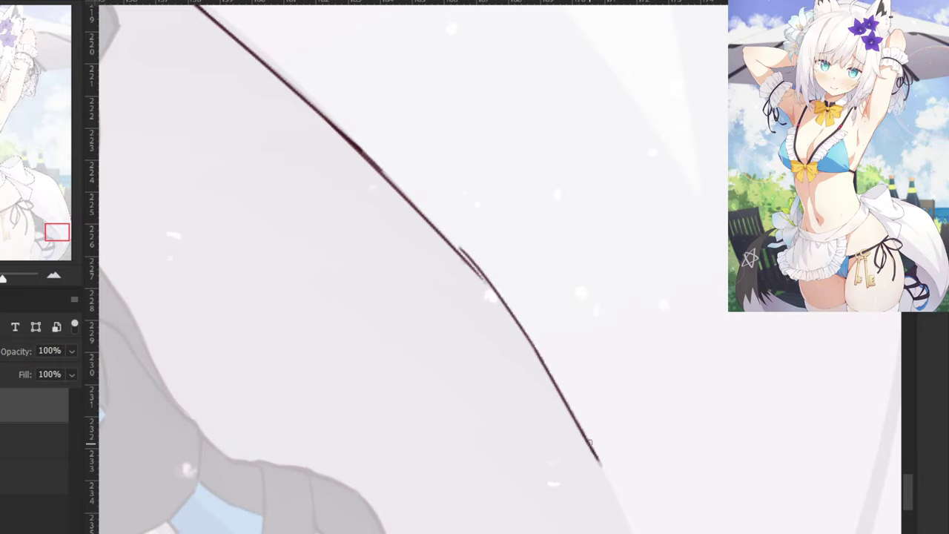
# Ink the outer edge of the shaded ribbon fold above the lower band, from the knot until it meets the band.
pyautogui.scroll(-6, 542, 334)
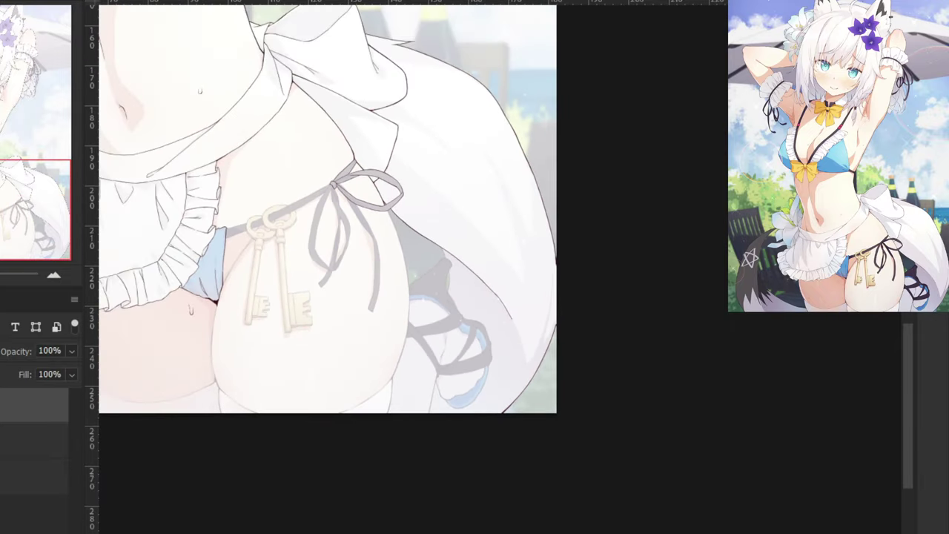
pyautogui.scroll(-5, 126, 401)
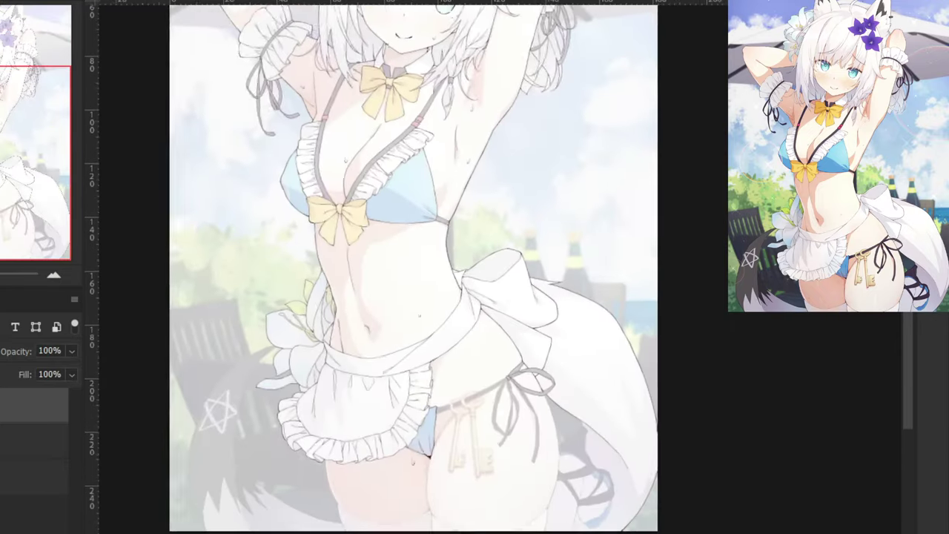
pyautogui.scroll(5, 344, 213)
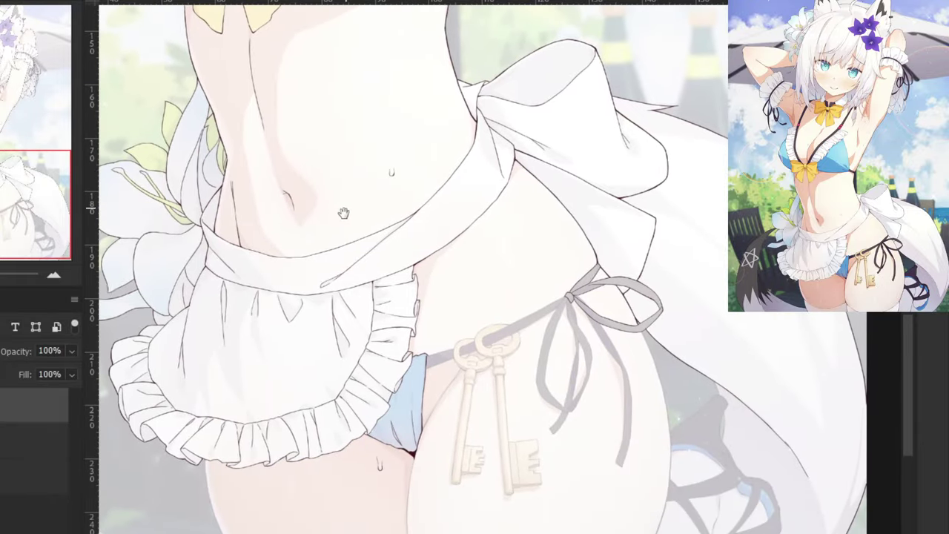
pyautogui.scroll(5, 608, 155)
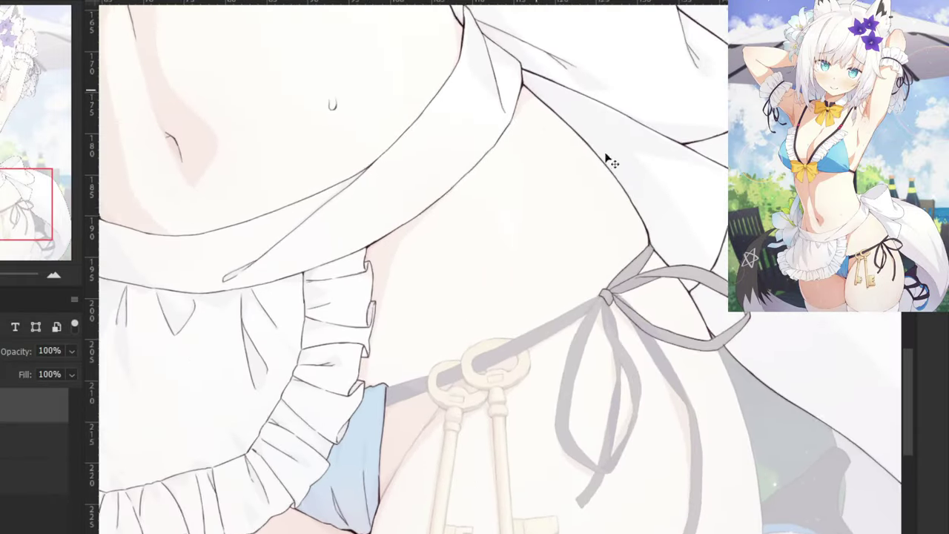
pyautogui.moveTo(727, 330); pyautogui.dragTo(507, 319)
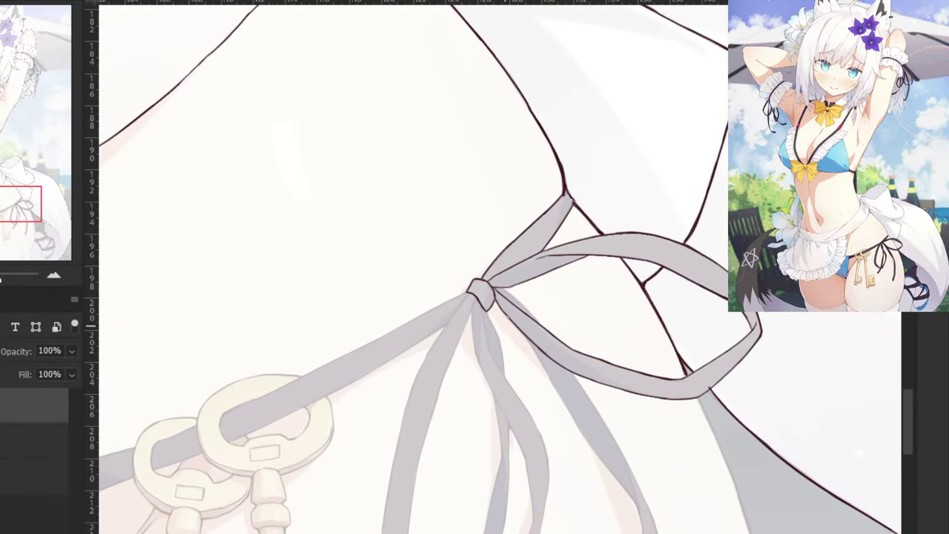
pyautogui.scroll(2, 507, 317)
pyautogui.hotkey('ctrl', 'z')
pyautogui.moveTo(500, 275); pyautogui.dragTo(570, 339)
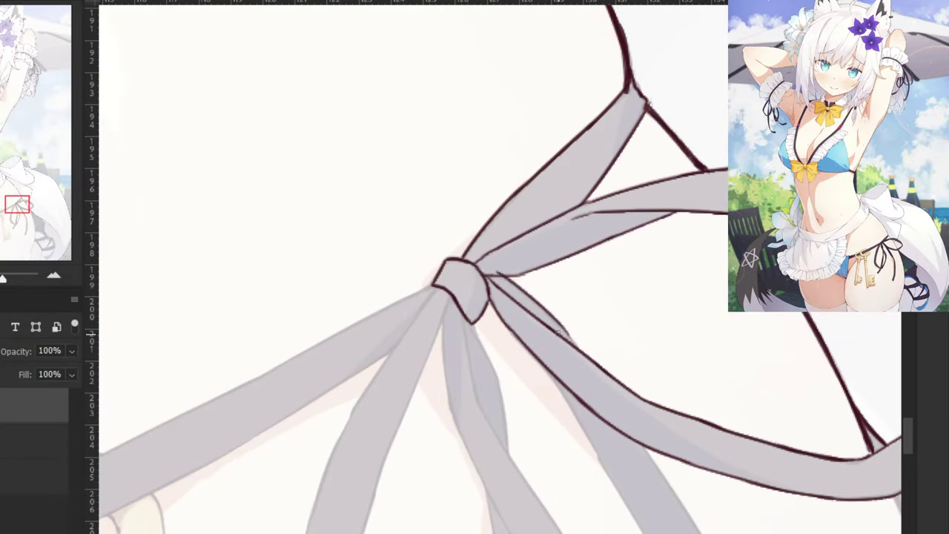
# Ink the outer edge of the shaded ribbon fold from the knot onto the lower band, redrawing until it fits.
pyautogui.moveTo(545, 305); pyautogui.dragTo(589, 360)
pyautogui.hotkey('ctrl', 'z')
pyautogui.moveTo(502, 274)
pyautogui.mouseDown()
pyautogui.moveTo(567, 339)
pyautogui.moveTo(558, 336)
pyautogui.mouseUp()
pyautogui.hotkey('ctrl', 'z')
pyautogui.hotkey('ctrl', 'z')
pyautogui.hotkey('ctrl', 'z')
pyautogui.moveTo(502, 273); pyautogui.dragTo(582, 351)
# Ink the inner edge of the long hanging ribbon tail from beneath the lower band down to its twist.
pyautogui.moveTo(537, 443)
pyautogui.mouseDown()
pyautogui.moveTo(528, 334)
pyautogui.moveTo(404, 130)
pyautogui.mouseUp()
pyautogui.hotkey('ctrl', '-')
pyautogui.hotkey('ctrl', '-')
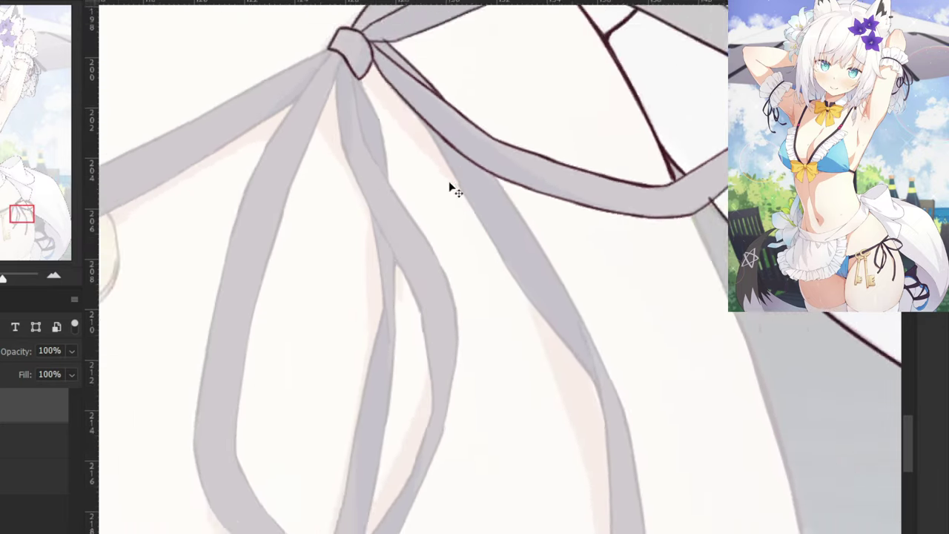
pyautogui.moveTo(445, 178); pyautogui.dragTo(492, 259)
pyautogui.hotkey('ctrl', 'z')
pyautogui.hotkey('ctrl', 'z')
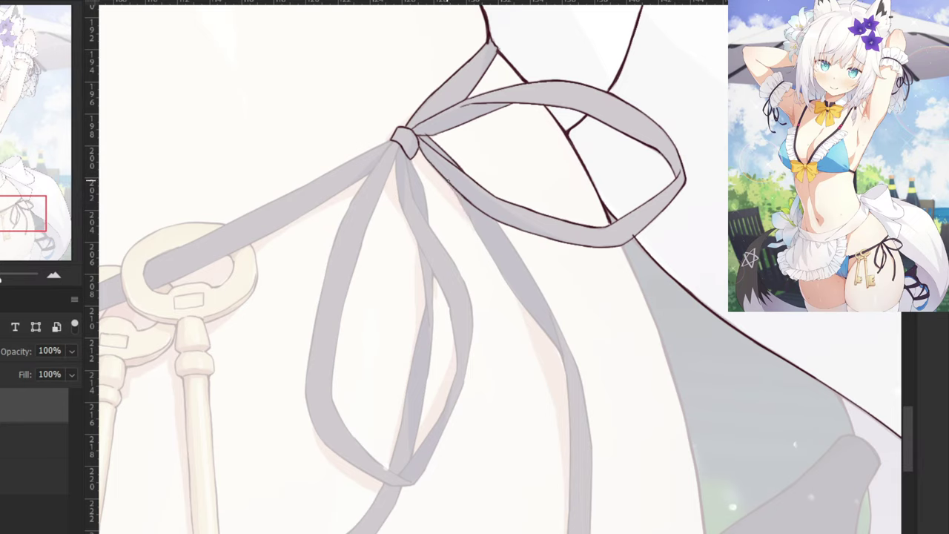
pyautogui.moveTo(448, 179); pyautogui.dragTo(528, 320)
pyautogui.hotkey('ctrl', 'z')
pyautogui.hotkey('ctrl', '+')
pyautogui.hotkey('ctrl', '+')
pyautogui.moveTo(493, 257)
pyautogui.mouseDown()
pyautogui.moveTo(531, 316)
pyautogui.moveTo(600, 376)
pyautogui.mouseUp()
pyautogui.hotkey('ctrl', 'z')
pyautogui.moveTo(562, 330); pyautogui.dragTo(625, 410)
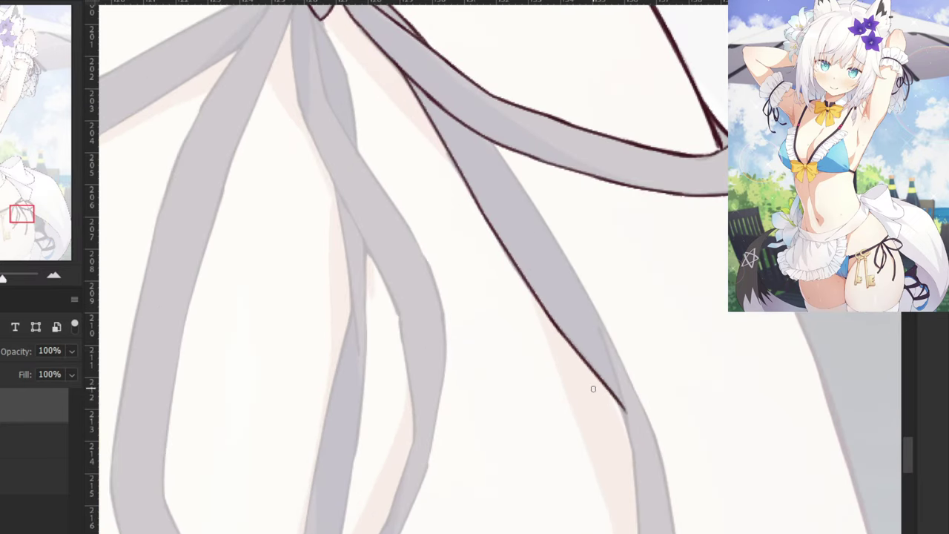
# Ink the outer edge of the long hanging ribbon tail from the lower loop to just past the twist.
pyautogui.moveTo(486, 155)
pyautogui.mouseDown()
pyautogui.moveTo(535, 208)
pyautogui.moveTo(498, 157)
pyautogui.moveTo(578, 283)
pyautogui.mouseUp()
pyautogui.hotkey('ctrl', 'z')
pyautogui.hotkey('ctrl', 'z')
pyautogui.moveTo(486, 126); pyautogui.dragTo(587, 309)
pyautogui.hotkey('ctrl', 'z')
pyautogui.moveTo(487, 130); pyautogui.dragTo(586, 291)
pyautogui.hotkey('ctrl', 'z')
pyautogui.moveTo(488, 136); pyautogui.dragTo(593, 301)
pyautogui.hotkey('ctrl', 'z')
pyautogui.moveTo(549, 236); pyautogui.dragTo(645, 428)
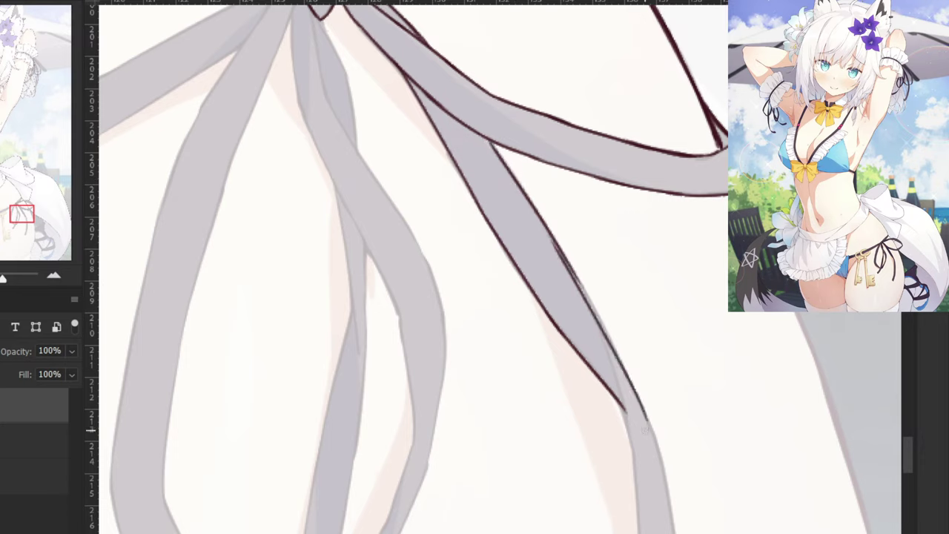
pyautogui.hotkey('ctrl', 'z')
pyautogui.moveTo(550, 232); pyautogui.dragTo(652, 430)
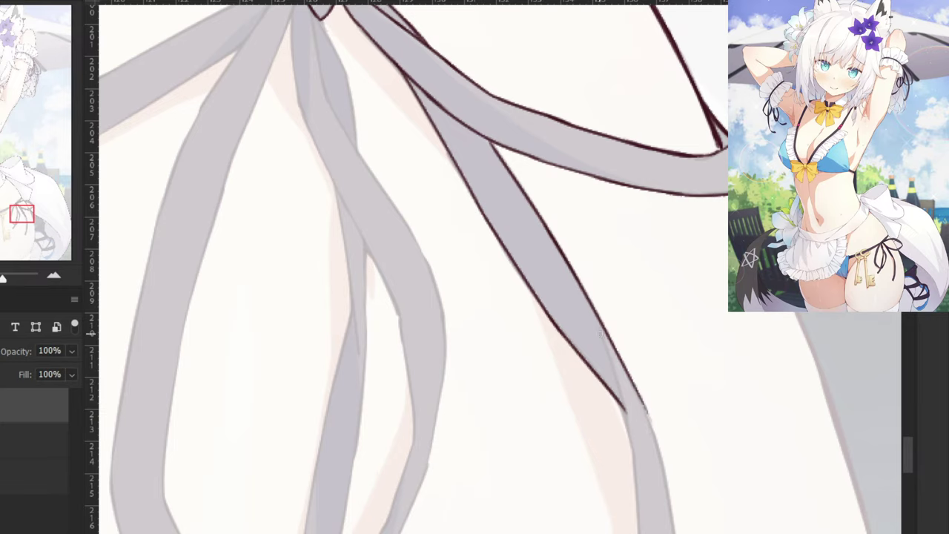
# Ink the diagonal fold line across the twist of the long hanging ribbon tail.
pyautogui.moveTo(589, 316); pyautogui.dragTo(628, 435)
pyautogui.hotkey('ctrl', 'z')
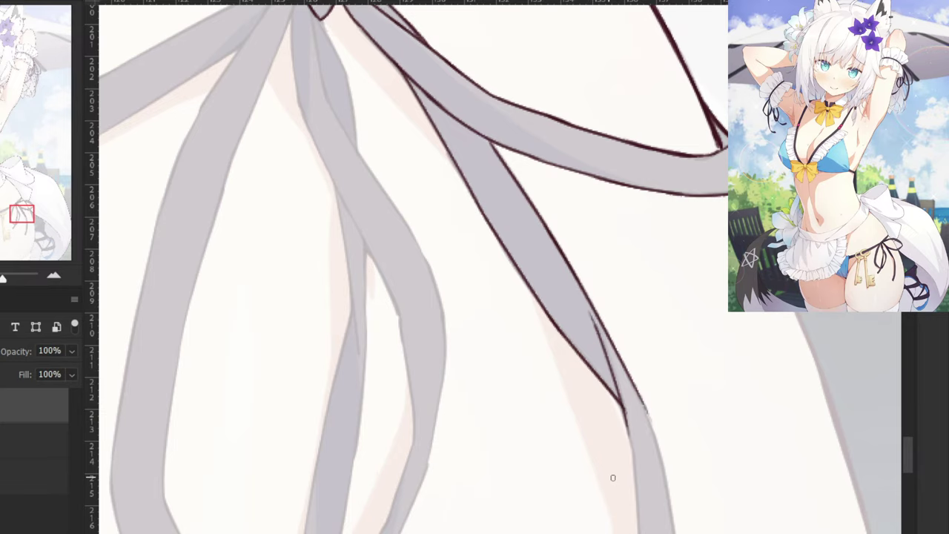
pyautogui.moveTo(618, 488); pyautogui.dragTo(553, 155)
pyautogui.hotkey('ctrl', '-')
pyautogui.hotkey('ctrl', '-')
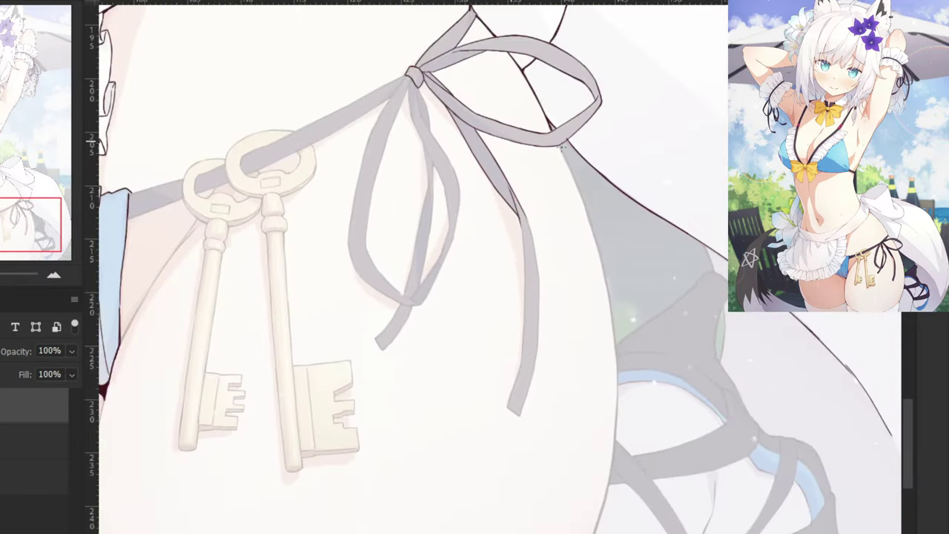
# Continue the hanging ribbon tail's outer edge from below the twist down its gentle curve, redrawing until it fits.
pyautogui.scroll(5, 561, 145)
pyautogui.hotkey('ctrl', 'z')
pyautogui.moveTo(564, 37); pyautogui.dragTo(620, 244)
pyautogui.hotkey('ctrl', 'z')
pyautogui.moveTo(563, 37)
pyautogui.mouseDown()
pyautogui.moveTo(620, 245)
pyautogui.moveTo(618, 282)
pyautogui.moveTo(619, 227)
pyautogui.mouseUp()
pyautogui.hotkey('ctrl', 'z')
pyautogui.hotkey('ctrl', 'z')
pyautogui.hotkey('ctrl', 'z')
pyautogui.moveTo(565, 42); pyautogui.dragTo(618, 265)
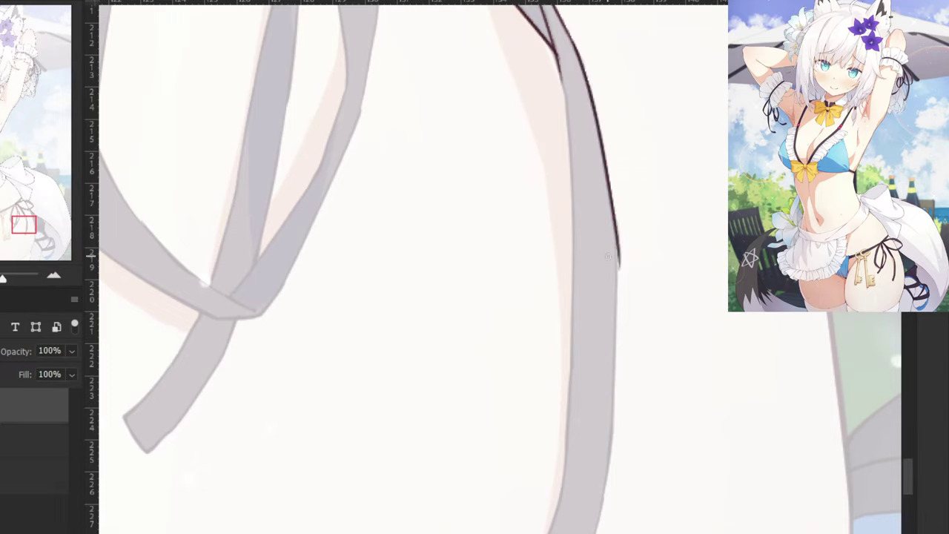
# Ink the middle stretch of the hanging ribbon tail's outer edge to where it bends toward the tip.
pyautogui.moveTo(617, 229)
pyautogui.mouseDown()
pyautogui.moveTo(610, 442)
pyautogui.moveTo(612, 244)
pyautogui.moveTo(593, 408)
pyautogui.moveTo(600, 350)
pyautogui.moveTo(585, 404)
pyautogui.mouseUp()
pyautogui.hotkey('ctrl', 'z')
pyautogui.hotkey('ctrl', 'z')
pyautogui.hotkey('ctrl', 'z')
pyautogui.hotkey('ctrl', 'z')
pyautogui.moveTo(620, 217)
pyautogui.mouseDown()
pyautogui.moveTo(592, 385)
pyautogui.moveTo(595, 372)
pyautogui.mouseUp()
pyautogui.hotkey('ctrl', 'z')
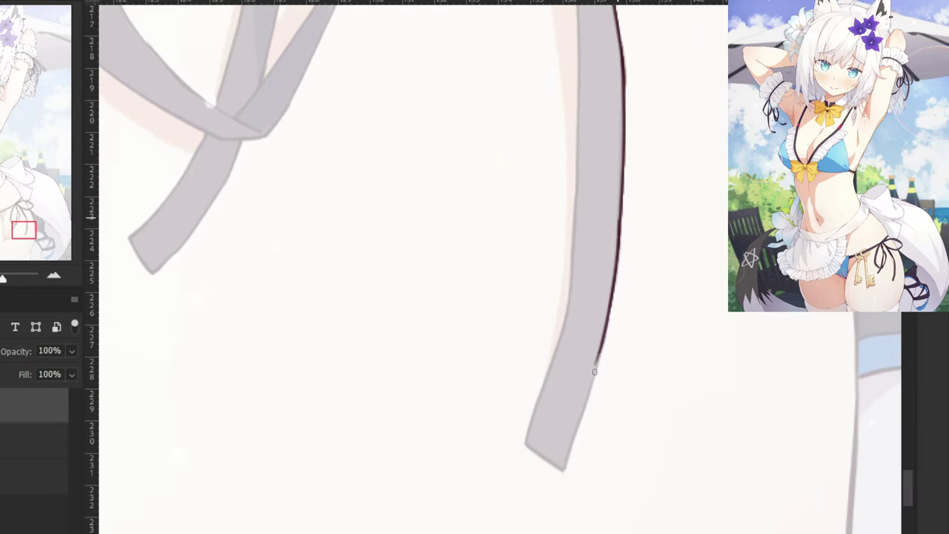
# Ink the last straight stretch of the hanging ribbon tail's outer edge down to the tip corner.
pyautogui.moveTo(607, 333); pyautogui.dragTo(571, 457)
pyautogui.hotkey('ctrl', 'z')
pyautogui.moveTo(609, 321); pyautogui.dragTo(562, 467)
pyautogui.hotkey('ctrl', 'z')
pyautogui.hotkey('ctrl', 'z')
pyautogui.moveTo(582, 403); pyautogui.dragTo(560, 472)
pyautogui.moveTo(511, 152); pyautogui.dragTo(558, 432)
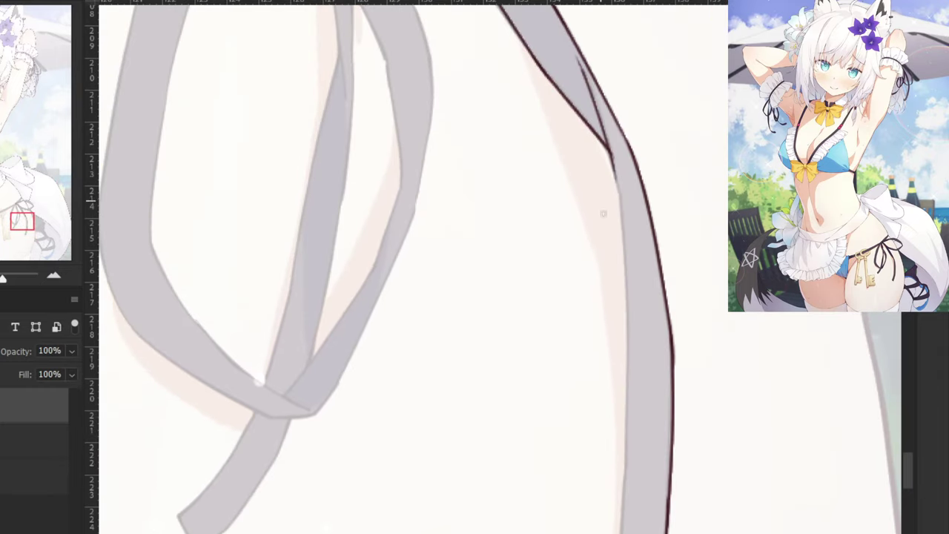
# Ink the short stretch of the hanging ribbon tail's inner edge directly below the twist.
pyautogui.moveTo(602, 116); pyautogui.dragTo(629, 367)
pyautogui.hotkey('ctrl', 'z')
pyautogui.moveTo(611, 158); pyautogui.dragTo(625, 382)
pyautogui.hotkey('ctrl', 'z')
pyautogui.hotkey('ctrl', 'z')
pyautogui.moveTo(617, 184); pyautogui.dragTo(625, 365)
pyautogui.scroll(-2, 615, 369)
pyautogui.hotkey('ctrl', 'z')
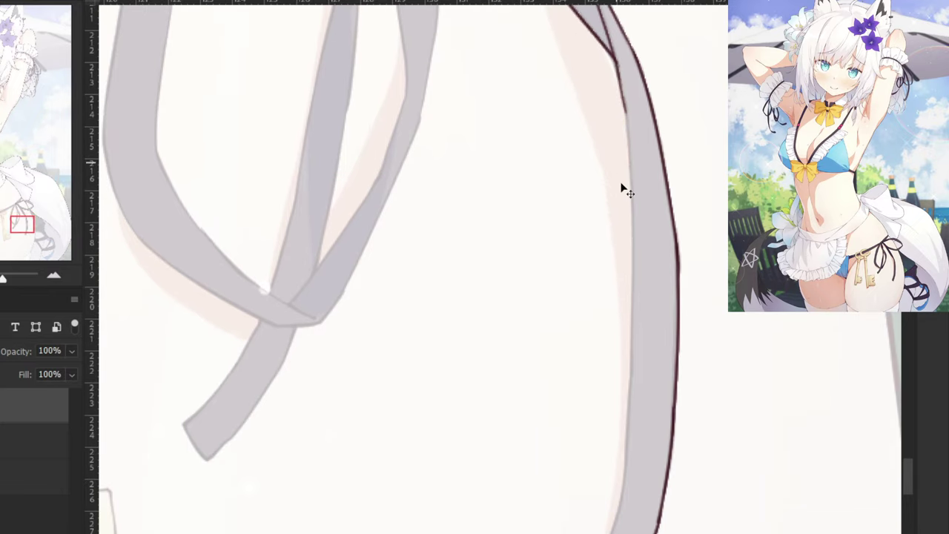
pyautogui.moveTo(626, 106); pyautogui.dragTo(624, 311)
pyautogui.hotkey('ctrl', '-')
pyautogui.hotkey('ctrl', '-')
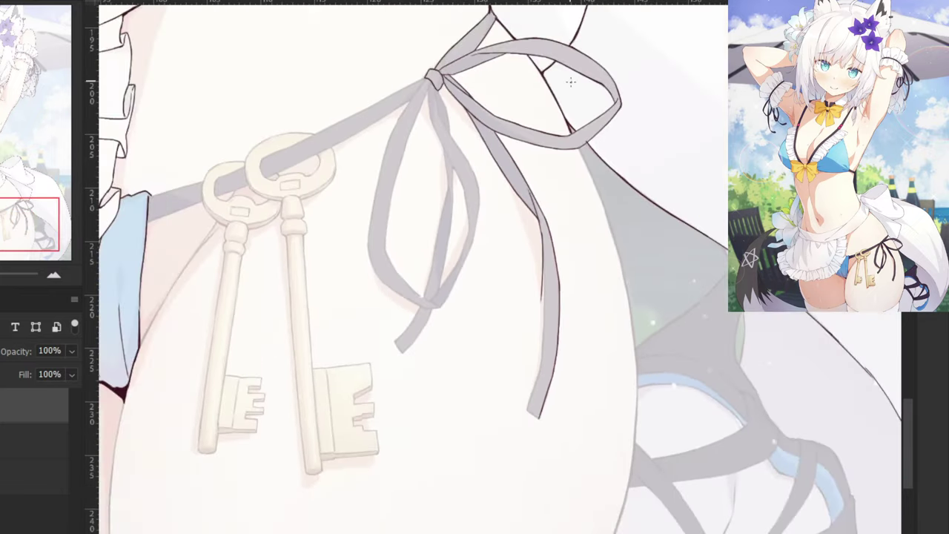
pyautogui.hotkey('ctrl', '+')
pyautogui.hotkey('ctrl', 'z')
pyautogui.scroll(2, 562, 189)
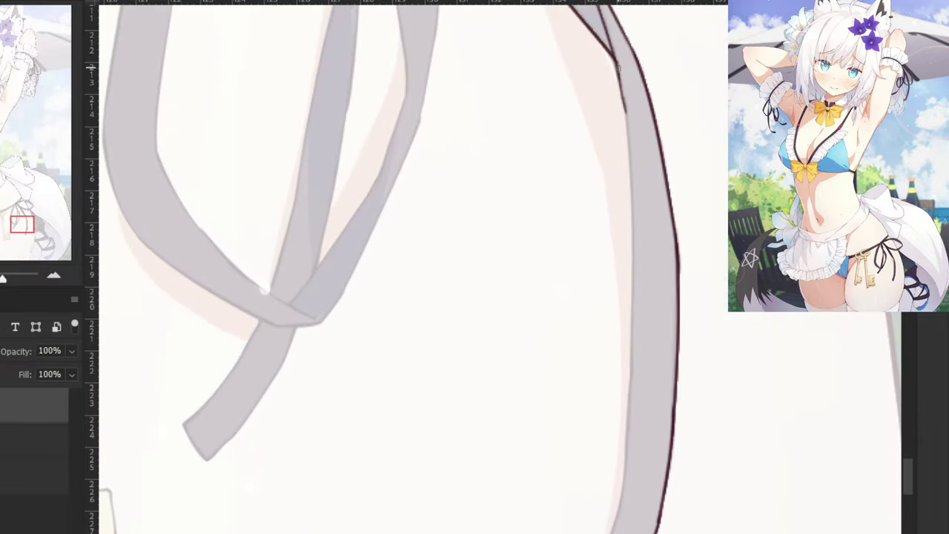
# Extend the hanging ribbon tail's inner edge down the nearly vertical stretch below the twist, redrawing until it follows the reference.
pyautogui.moveTo(620, 95); pyautogui.dragTo(631, 342)
pyautogui.hotkey('ctrl', 'z')
pyautogui.hotkey('ctrl', 'z')
pyautogui.moveTo(623, 99); pyautogui.dragTo(629, 330)
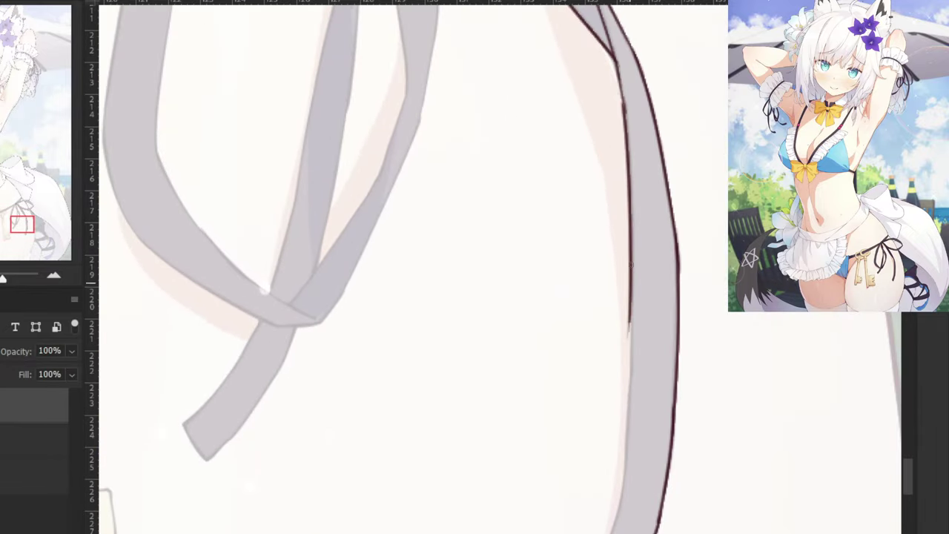
pyautogui.hotkey('ctrl', 'z')
pyautogui.moveTo(621, 95); pyautogui.dragTo(633, 343)
pyautogui.hotkey('ctrl', 'z')
pyautogui.moveTo(622, 91); pyautogui.dragTo(633, 382)
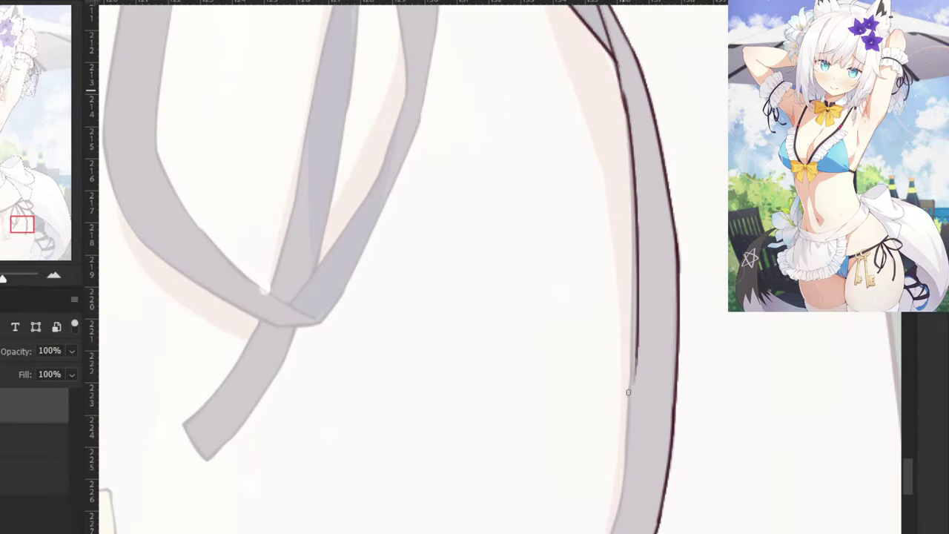
pyautogui.hotkey('ctrl', 'z')
pyautogui.moveTo(622, 102); pyautogui.dragTo(632, 357)
pyautogui.hotkey('ctrl', 'z')
pyautogui.moveTo(621, 103); pyautogui.dragTo(630, 337)
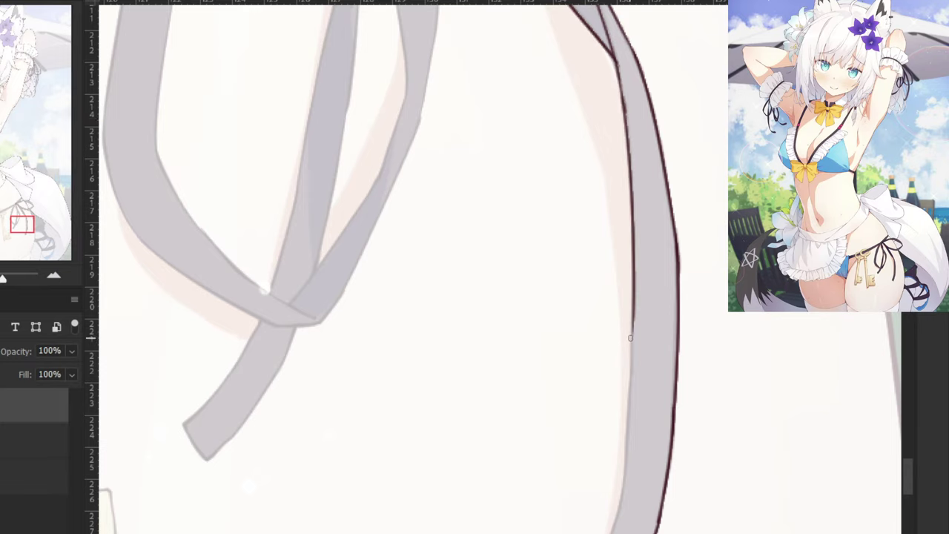
# Continue the hanging ribbon tail's inner edge from the vertical stretch to the bend above its tip.
pyautogui.moveTo(608, 383); pyautogui.dragTo(604, 258)
pyautogui.moveTo(630, 161); pyautogui.dragTo(623, 334)
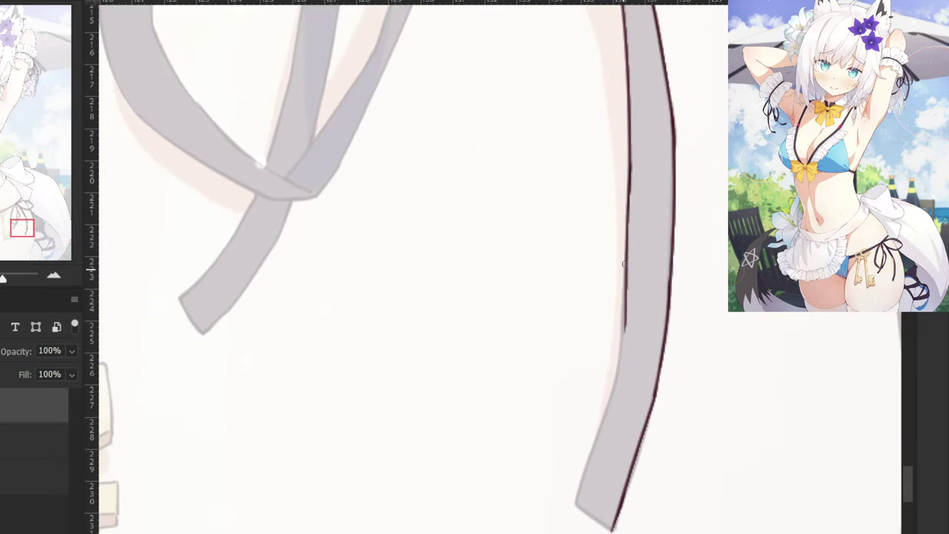
pyautogui.hotkey('ctrl', 'z')
pyautogui.moveTo(630, 186); pyautogui.dragTo(620, 346)
pyautogui.hotkey('ctrl', 'z')
pyautogui.moveTo(623, 190); pyautogui.dragTo(621, 365)
pyautogui.hotkey('ctrl', 'z')
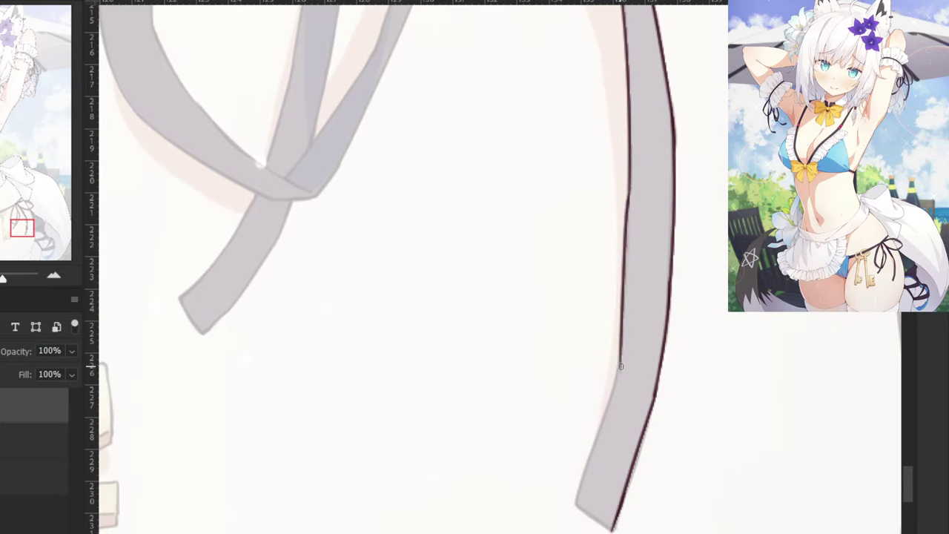
# Ink the hanging ribbon tail's inner edge around the bend toward the tip, erasing stray line at the bend.
pyautogui.moveTo(621, 319); pyautogui.dragTo(598, 454)
pyautogui.hotkey('ctrl', 'z')
pyautogui.moveTo(620, 351); pyautogui.dragTo(584, 493)
pyautogui.hotkey('ctrl', 'z')
pyautogui.moveTo(621, 346); pyautogui.dragTo(584, 479)
pyautogui.press('e')
pyautogui.moveTo(617, 364); pyautogui.dragTo(617, 384)
pyautogui.press('b')
pyautogui.moveTo(622, 330); pyautogui.dragTo(607, 401)
pyautogui.hotkey('ctrl', 'z')
pyautogui.hotkey('ctrl', 'z')
pyautogui.moveTo(621, 336); pyautogui.dragTo(570, 511)
pyautogui.press('e')
pyautogui.press('b')
# Redraw the inner edge's final straight stretch from the bend to the tip corner of the hanging ribbon tail.
pyautogui.moveTo(620, 365); pyautogui.dragTo(576, 492)
pyautogui.hotkey('ctrl', 'z')
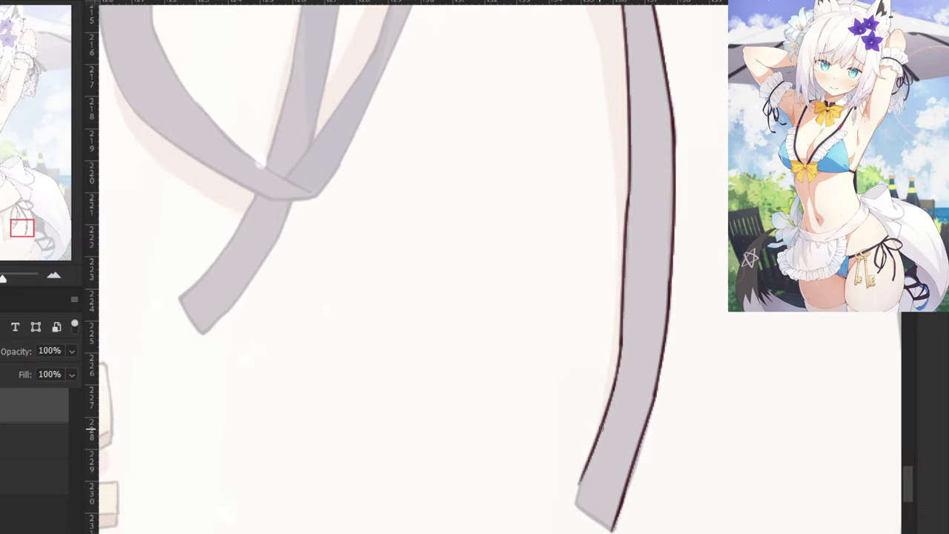
pyautogui.hotkey('ctrl', 'z')
pyautogui.moveTo(618, 367); pyautogui.dragTo(579, 492)
pyautogui.hotkey('ctrl', 'z')
pyautogui.moveTo(615, 378); pyautogui.dragTo(580, 494)
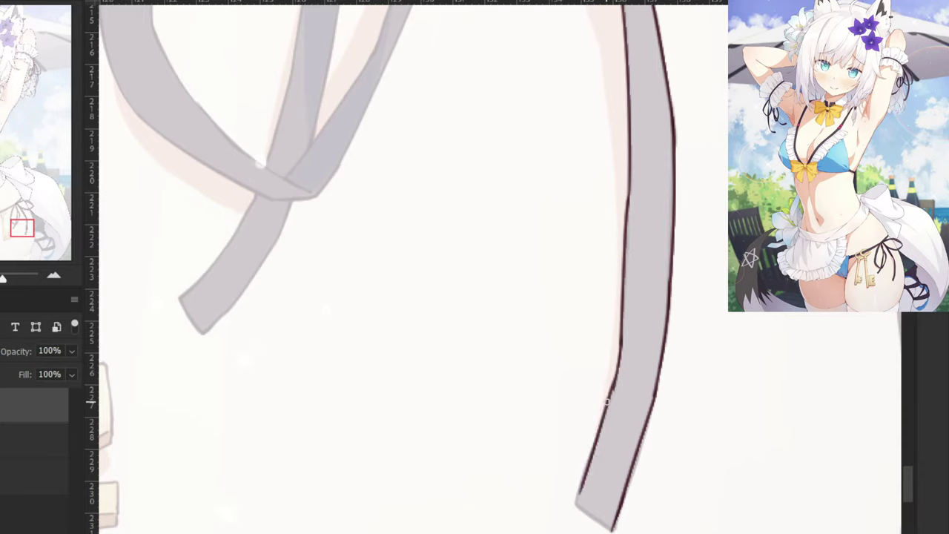
pyautogui.hotkey('ctrl', 'z')
pyautogui.moveTo(615, 375); pyautogui.dragTo(575, 505)
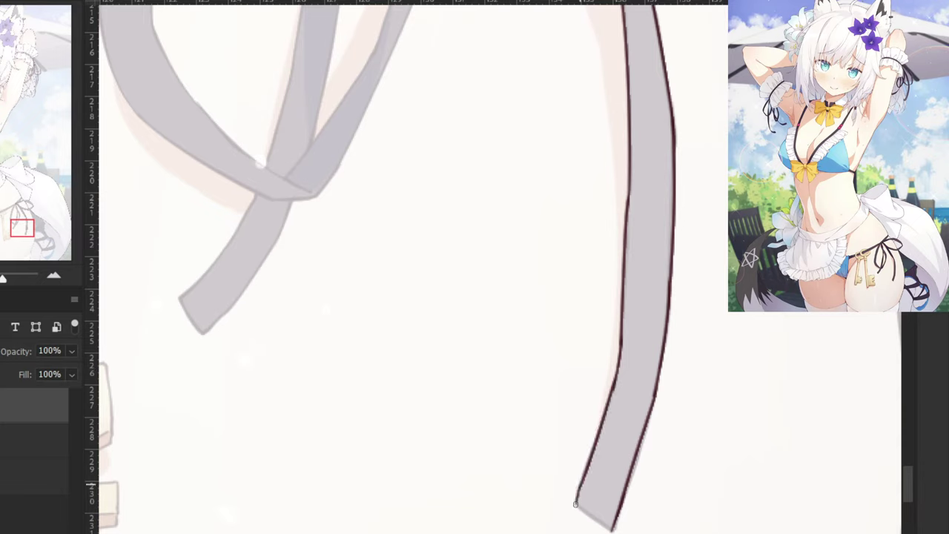
# Ink the short slanted end edge that closes the tip of the hanging ribbon tail.
pyautogui.hotkey('ctrl', 'z')
pyautogui.hotkey('ctrl', 'z')
pyautogui.moveTo(585, 472)
pyautogui.mouseDown()
pyautogui.moveTo(575, 504)
pyautogui.moveTo(609, 529)
pyautogui.mouseUp()
pyautogui.hotkey('ctrl', 'z')
pyautogui.moveTo(575, 503); pyautogui.dragTo(612, 530)
pyautogui.hotkey('ctrl', 'z')
# Ink the upper outer thigh contour from the lower ribbon loop down past the green background gap.
pyautogui.scroll(-8, 401, 267)
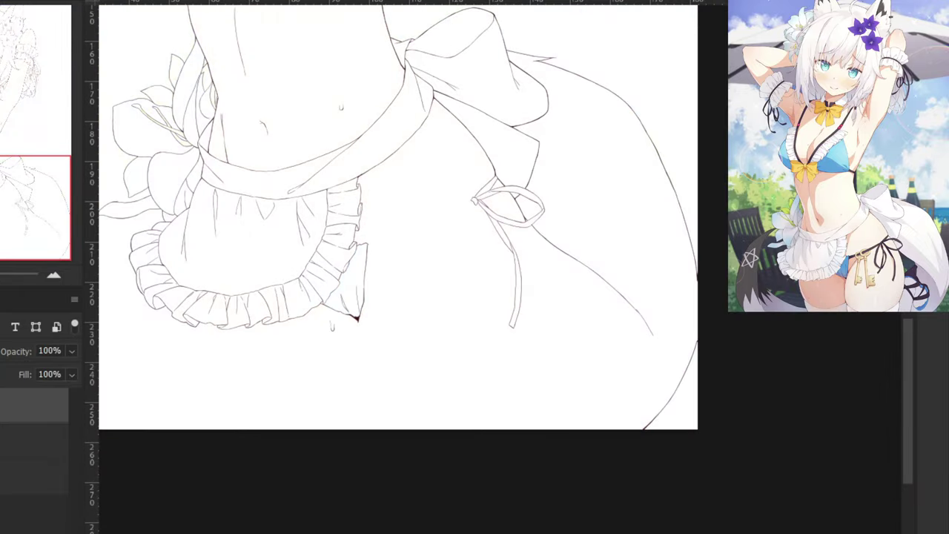
pyautogui.scroll(5, 497, 302)
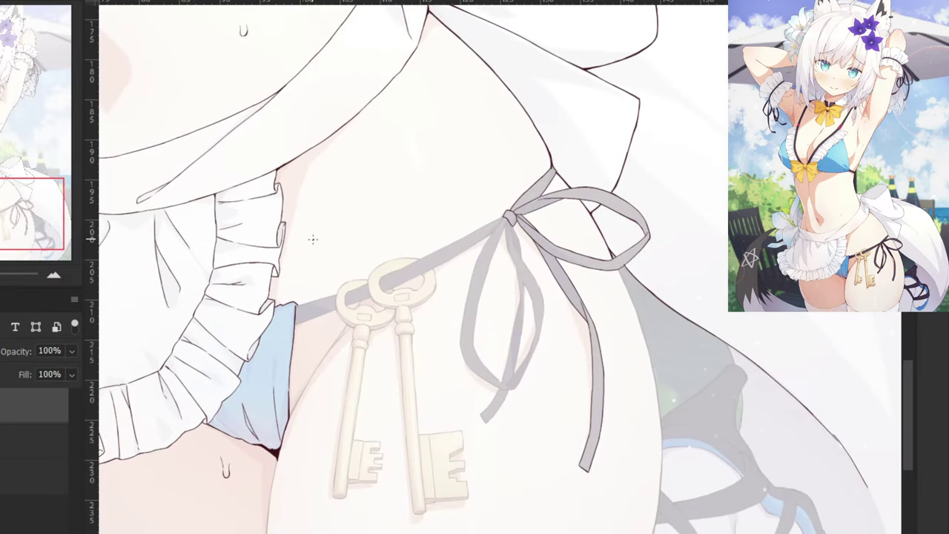
pyautogui.hotkey('ctrl', '+')
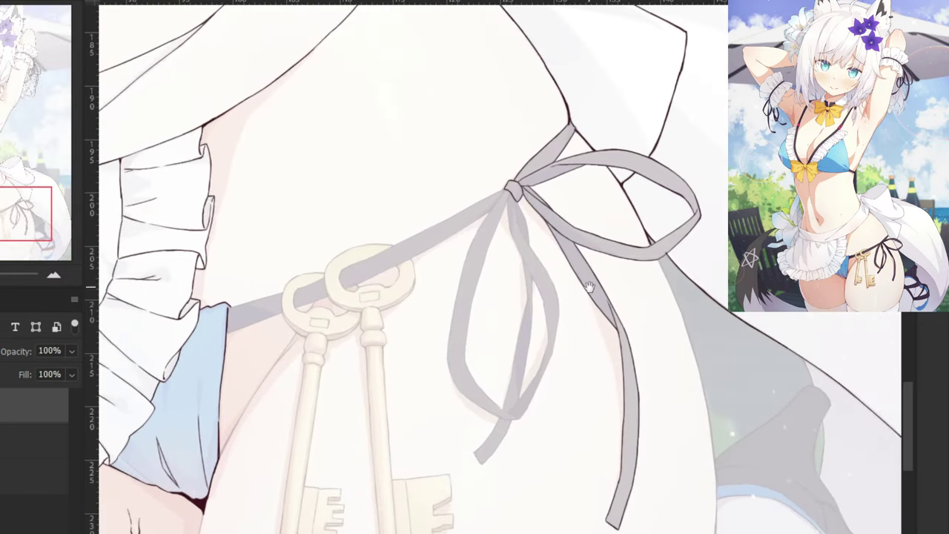
pyautogui.moveTo(594, 288); pyautogui.dragTo(534, 154)
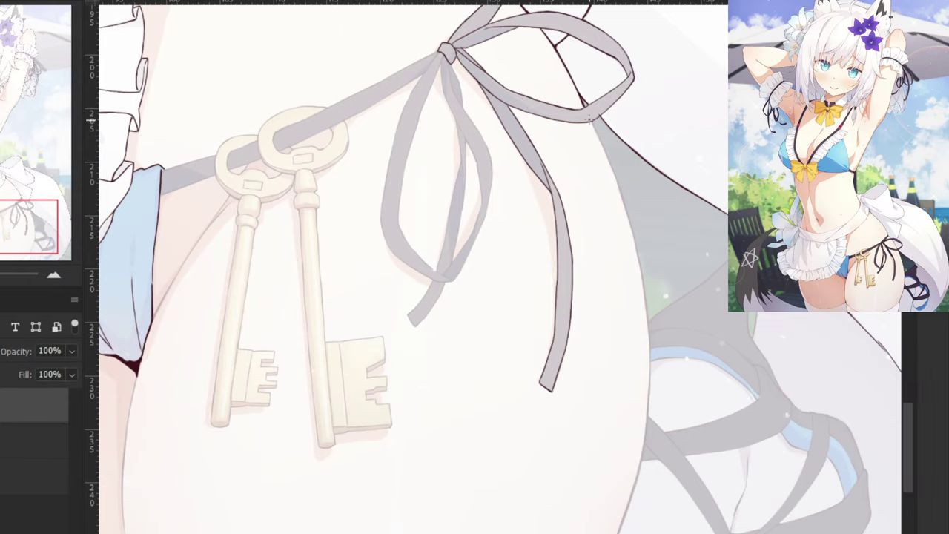
pyautogui.moveTo(590, 119); pyautogui.dragTo(627, 259)
pyautogui.hotkey('ctrl', 'z')
pyautogui.moveTo(594, 120); pyautogui.dragTo(628, 265)
pyautogui.moveTo(618, 186)
pyautogui.mouseDown()
pyautogui.moveTo(643, 275)
pyautogui.moveTo(631, 234)
pyautogui.moveTo(648, 414)
pyautogui.mouseUp()
pyautogui.hotkey('ctrl', 'z')
pyautogui.hotkey('ctrl', 'z')
pyautogui.moveTo(636, 241); pyautogui.dragTo(647, 401)
pyautogui.hotkey('ctrl', 'z')
pyautogui.hotkey('ctrl', 'z')
# Continue the outer thigh contour down past the crossing dark shoe straps, redrawing until the curve fits.
pyautogui.moveTo(642, 265)
pyautogui.mouseDown()
pyautogui.moveTo(632, 415)
pyautogui.moveTo(603, 281)
pyautogui.mouseUp()
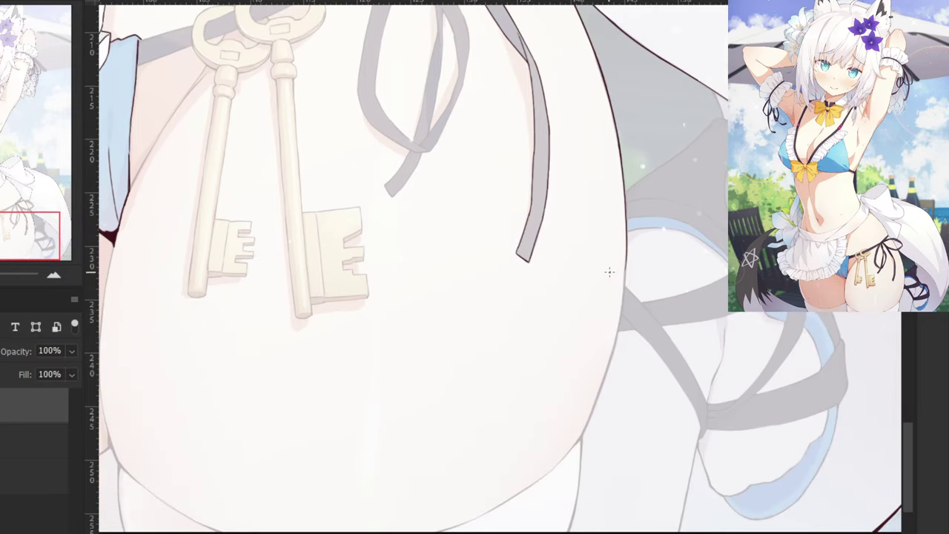
pyautogui.moveTo(626, 215); pyautogui.dragTo(608, 371)
pyautogui.hotkey('ctrl', 'z')
pyautogui.hotkey('ctrl', 'z')
pyautogui.moveTo(627, 232); pyautogui.dragTo(606, 368)
pyautogui.hotkey('ctrl', 'z')
pyautogui.moveTo(629, 223); pyautogui.dragTo(602, 391)
pyautogui.hotkey('ctrl', 'z')
pyautogui.moveTo(627, 250); pyautogui.dragTo(599, 377)
pyautogui.hotkey('ctrl', 'z')
pyautogui.moveTo(632, 239); pyautogui.dragTo(605, 377)
# Ink the inward-curving stretch of the outer thigh contour down to the stocking's top corner, redrawing until it fits.
pyautogui.moveTo(620, 318); pyautogui.dragTo(593, 415)
pyautogui.hotkey('ctrl', 'z')
pyautogui.moveTo(616, 337)
pyautogui.mouseDown()
pyautogui.moveTo(585, 426)
pyautogui.moveTo(544, 327)
pyautogui.mouseUp()
pyautogui.hotkey('ctrl', '+')
pyautogui.hotkey('ctrl', 'z')
pyautogui.moveTo(632, 192)
pyautogui.mouseDown()
pyautogui.moveTo(599, 318)
pyautogui.moveTo(597, 309)
pyautogui.mouseUp()
pyautogui.hotkey('ctrl', 'z')
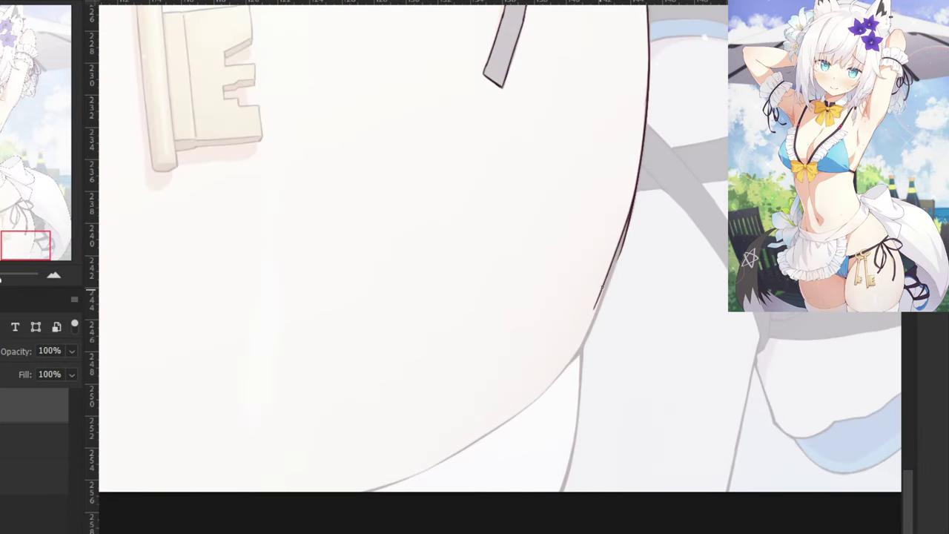
pyautogui.hotkey('ctrl', 'z')
pyautogui.moveTo(629, 205); pyautogui.dragTo(596, 309)
pyautogui.hotkey('ctrl', 'z')
pyautogui.moveTo(630, 214); pyautogui.dragTo(598, 315)
pyautogui.hotkey('ctrl', 'z')
pyautogui.hotkey('ctrl', 'z')
pyautogui.moveTo(629, 219); pyautogui.dragTo(578, 353)
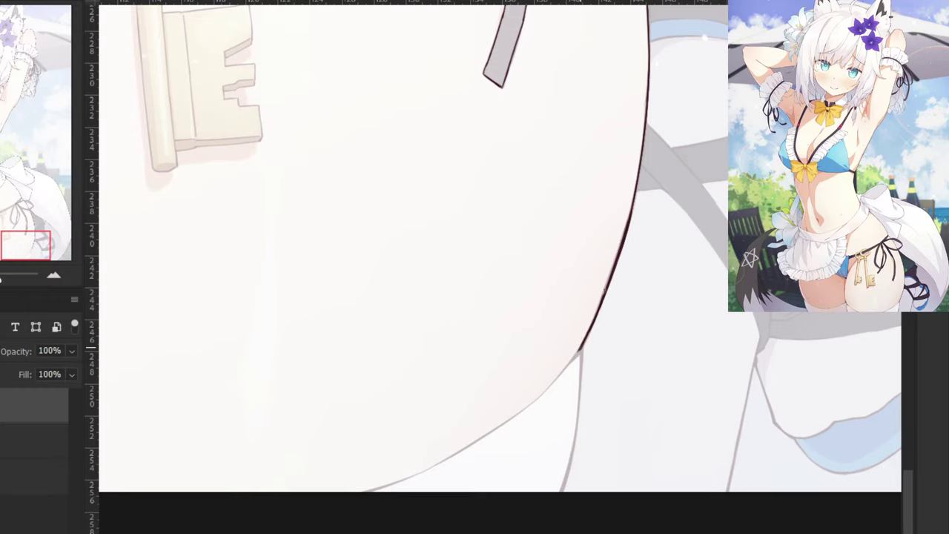
# Check the lower-body line art on its own and against the faded reference before resuming at the stocking's top corner.
pyautogui.hotkey('ctrl', '-')
pyautogui.hotkey('ctrl', '-')
pyautogui.hotkey('ctrl', '-')
pyautogui.hotkey('ctrl', '-')
pyautogui.hotkey('ctrl', '-')
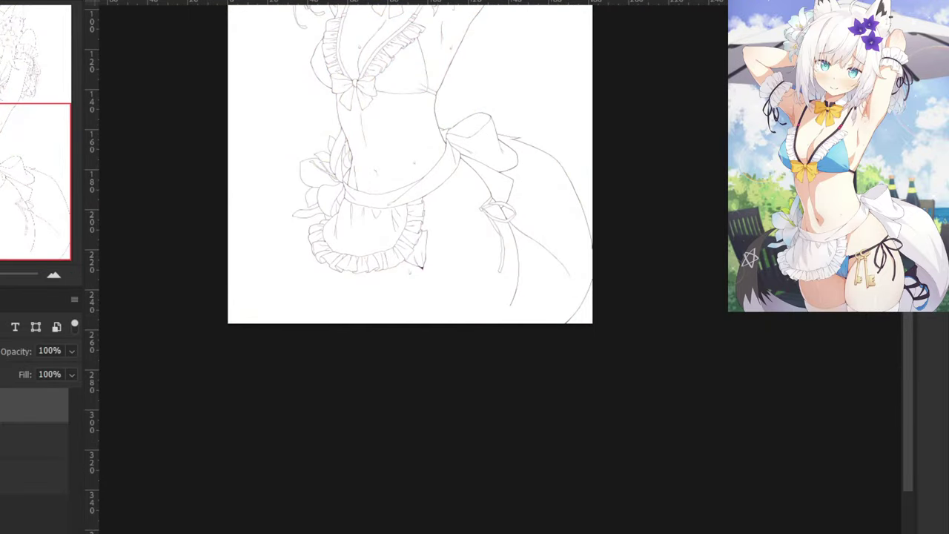
pyautogui.scroll(4, 460, 222)
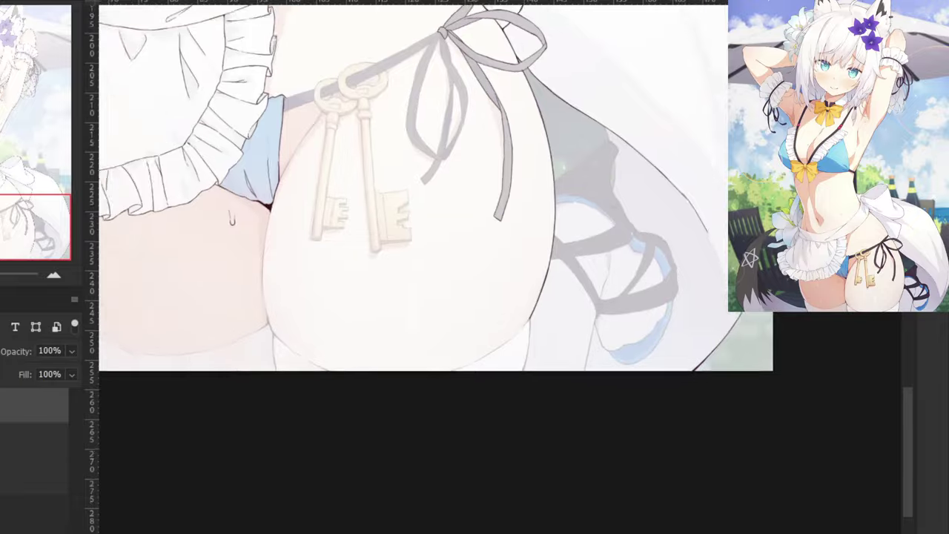
pyautogui.hotkey('ctrl', '+')
pyautogui.hotkey('ctrl', '+')
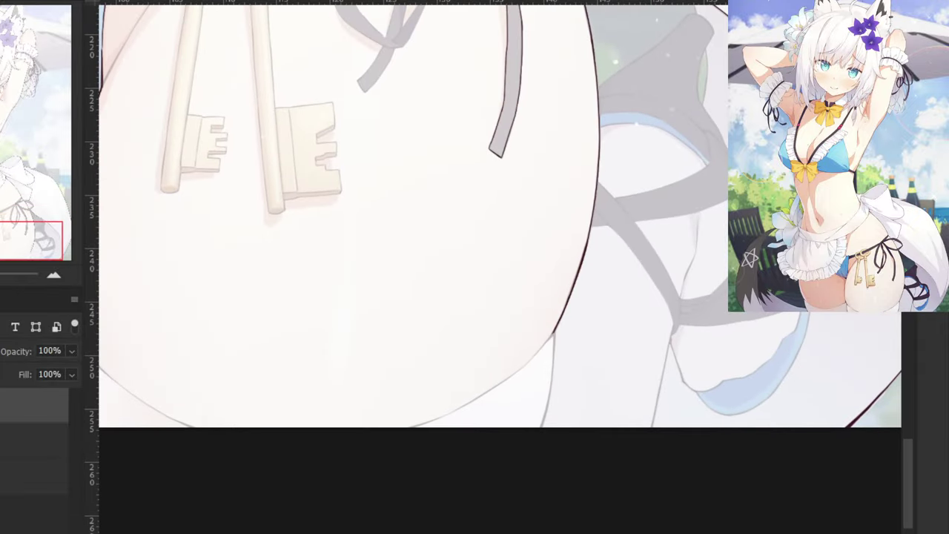
pyautogui.scroll(2, 557, 342)
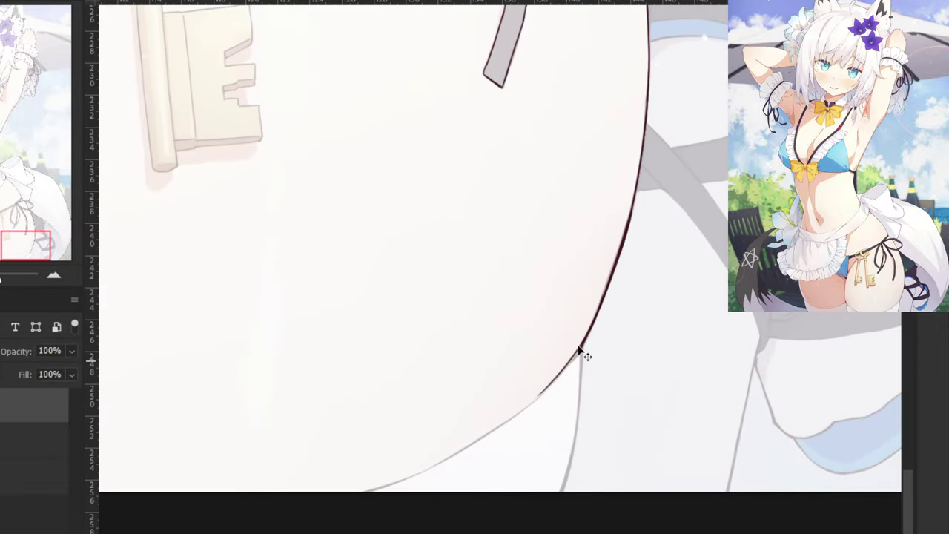
# Ink the start of the stocking's top edge and its outer edge down to the canvas's lower border, redrawing until both fit.
pyautogui.moveTo(577, 350); pyautogui.dragTo(538, 398)
pyautogui.moveTo(582, 351); pyautogui.dragTo(577, 425)
pyautogui.hotkey('ctrl', 'z')
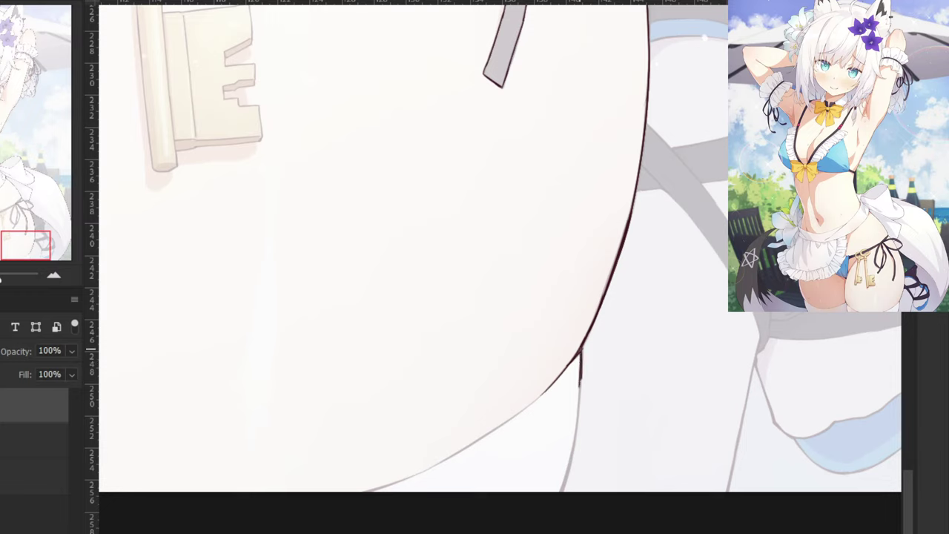
pyautogui.hotkey('ctrl', 'z')
pyautogui.moveTo(582, 348); pyautogui.dragTo(580, 396)
pyautogui.hotkey('ctrl', 'z')
pyautogui.moveTo(581, 349); pyautogui.dragTo(574, 451)
pyautogui.hotkey('ctrl', 'z')
pyautogui.moveTo(581, 368); pyautogui.dragTo(561, 495)
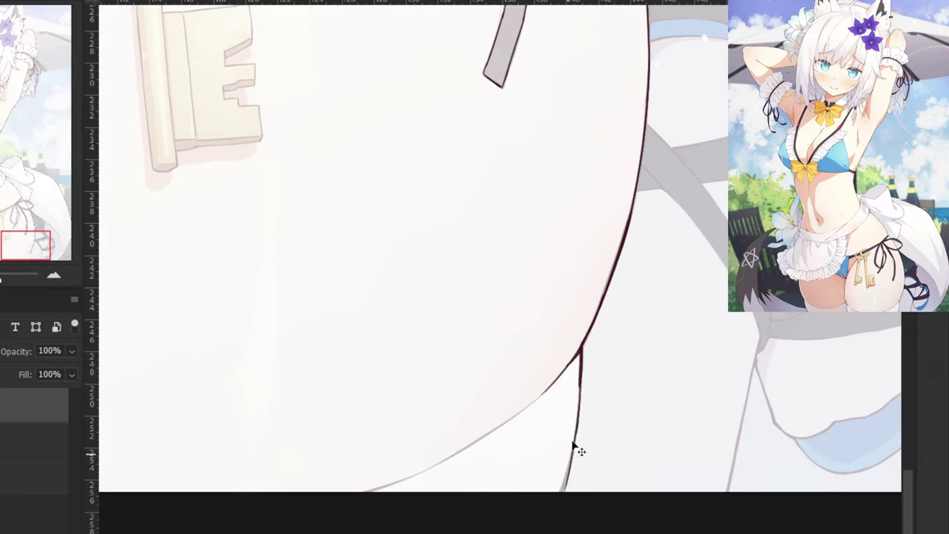
pyautogui.hotkey('ctrl', 'z')
pyautogui.moveTo(579, 421)
pyautogui.mouseDown()
pyautogui.moveTo(553, 490)
pyautogui.moveTo(572, 446)
pyautogui.moveTo(559, 504)
pyautogui.mouseUp()
pyautogui.moveTo(570, 459); pyautogui.dragTo(562, 485)
# Ink the rest of the curved thigh line along the stocking top to the canvas's lower border, redrawing until it joins smoothly.
pyautogui.hotkey('ctrl', '-')
pyautogui.moveTo(309, 239); pyautogui.dragTo(420, 223)
pyautogui.hotkey('ctrl', '+')
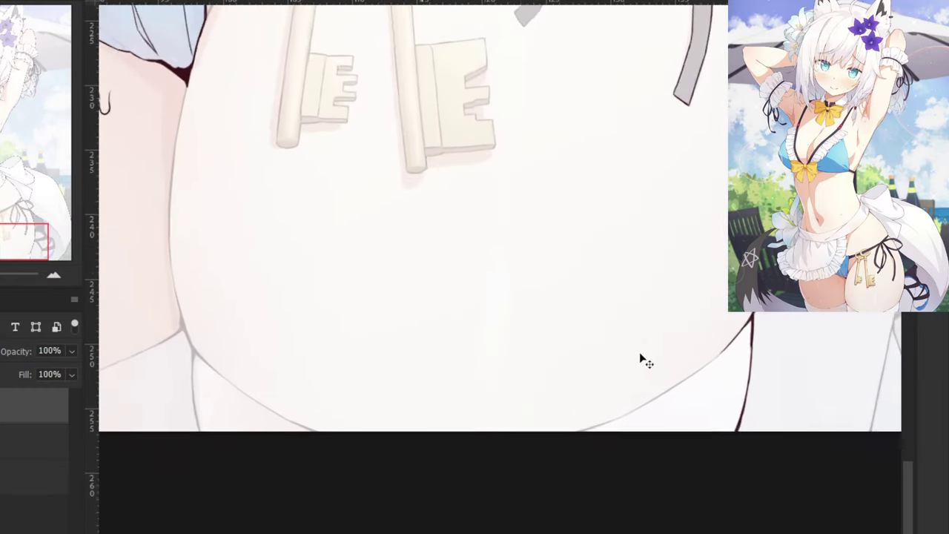
pyautogui.moveTo(788, 352)
pyautogui.mouseDown()
pyautogui.moveTo(700, 420)
pyautogui.moveTo(685, 428)
pyautogui.moveTo(715, 408)
pyautogui.moveTo(628, 454)
pyautogui.mouseUp()
pyautogui.hotkey('ctrl', 'z')
pyautogui.hotkey('ctrl', 'z')
pyautogui.moveTo(680, 429); pyautogui.dragTo(568, 471)
pyautogui.hotkey('ctrl', 'z')
pyautogui.hotkey('ctrl', 'z')
pyautogui.hotkey('ctrl', 'z')
pyautogui.moveTo(671, 433); pyautogui.dragTo(579, 468)
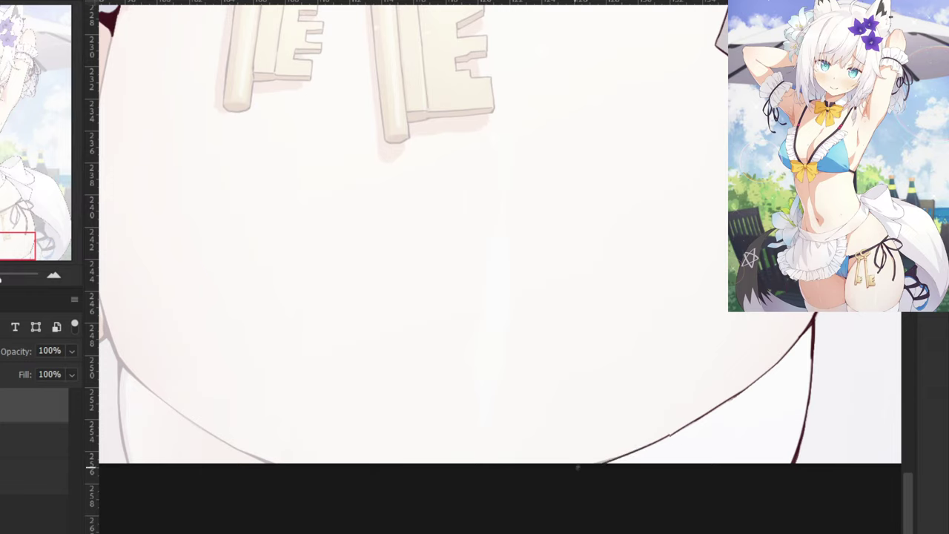
pyautogui.hotkey('ctrl', 'z')
pyautogui.moveTo(671, 433); pyautogui.dragTo(572, 471)
pyautogui.hotkey('ctrl', 'z')
pyautogui.moveTo(669, 434)
pyautogui.mouseDown()
pyautogui.moveTo(558, 471)
pyautogui.moveTo(675, 434)
pyautogui.moveTo(562, 470)
pyautogui.mouseUp()
pyautogui.hotkey('ctrl', 'z')
pyautogui.moveTo(792, 311); pyautogui.dragTo(661, 303)
pyautogui.hotkey('ctrl', '-')
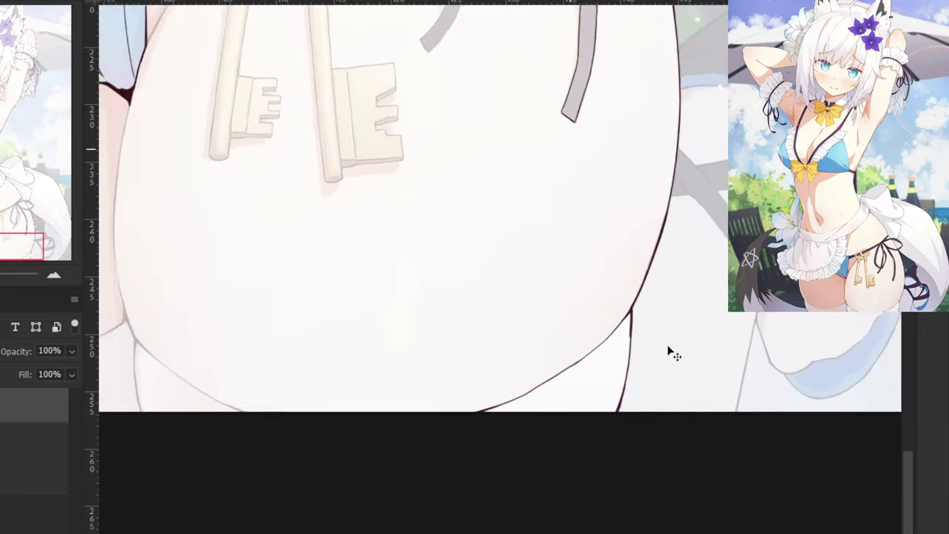
pyautogui.hotkey('ctrl', '+')
pyautogui.hotkey('ctrl', '+')
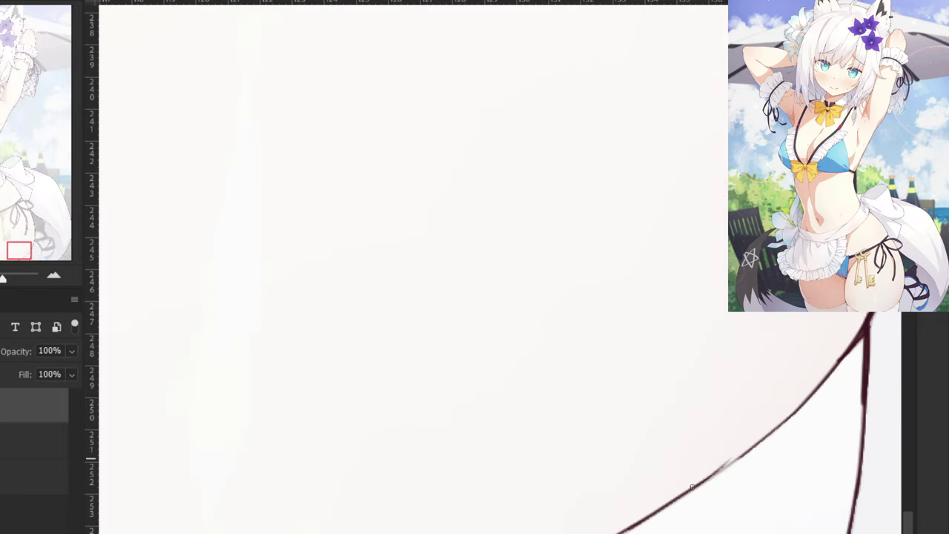
pyautogui.scroll(-3, 476, 279)
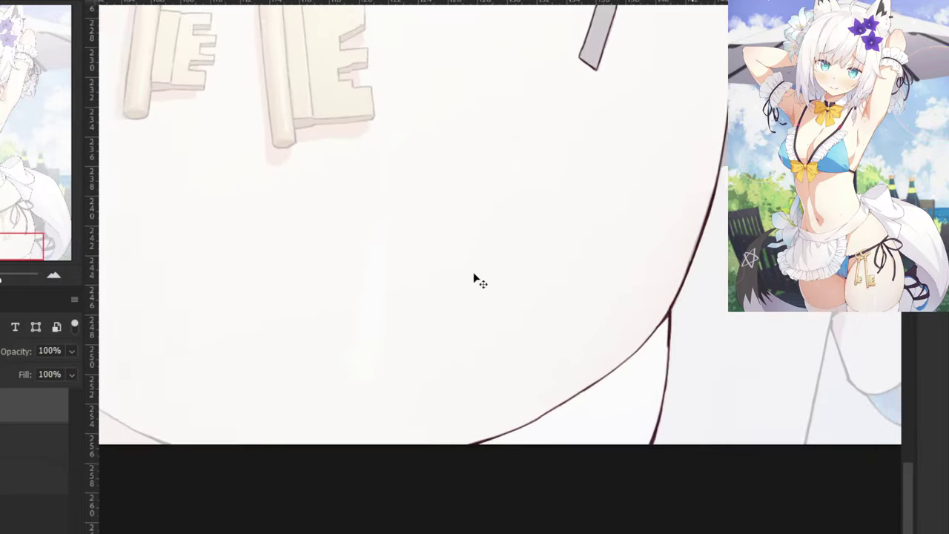
# Look over the thigh, apron and hip ribbon area to compare the inked lines with the reference.
pyautogui.moveTo(210, 251); pyautogui.dragTo(512, 293)
pyautogui.moveTo(158, 219); pyautogui.dragTo(322, 224)
pyautogui.moveTo(316, 271); pyautogui.dragTo(249, 473)
pyautogui.scroll(4, 397, 293)
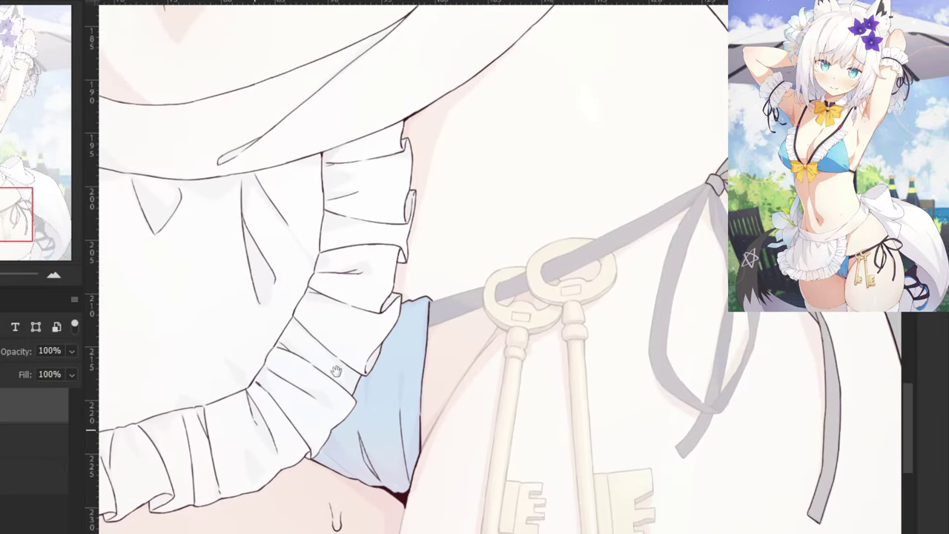
pyautogui.hotkey('ctrl', '-')
pyautogui.hotkey('ctrl', '-')
pyautogui.hotkey('ctrl', '-')
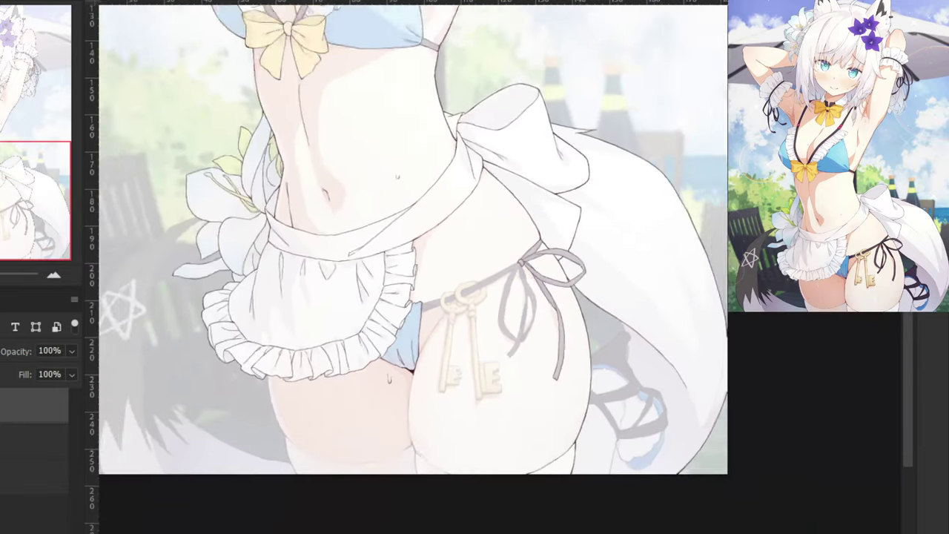
pyautogui.scroll(2, 497, 300)
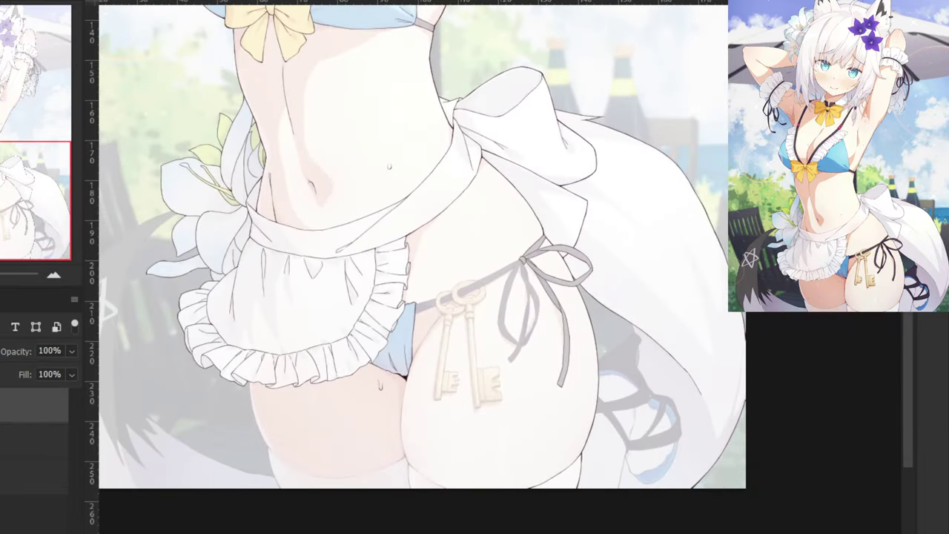
# Ink the upper outer edge of the hip ribbon's hanging loop from beneath the knot, redrawing until the curve fits.
pyautogui.scroll(5, 598, 104)
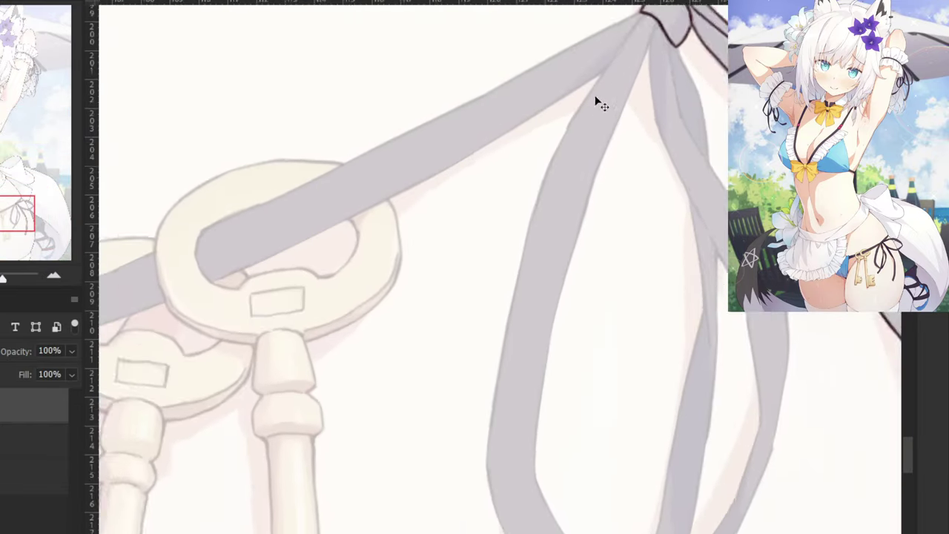
pyautogui.scroll(1, 598, 104)
pyautogui.moveTo(661, 79); pyautogui.dragTo(508, 198)
pyautogui.moveTo(517, 148)
pyautogui.mouseDown()
pyautogui.moveTo(529, 230)
pyautogui.moveTo(576, 308)
pyautogui.mouseUp()
pyautogui.hotkey('ctrl', 'z')
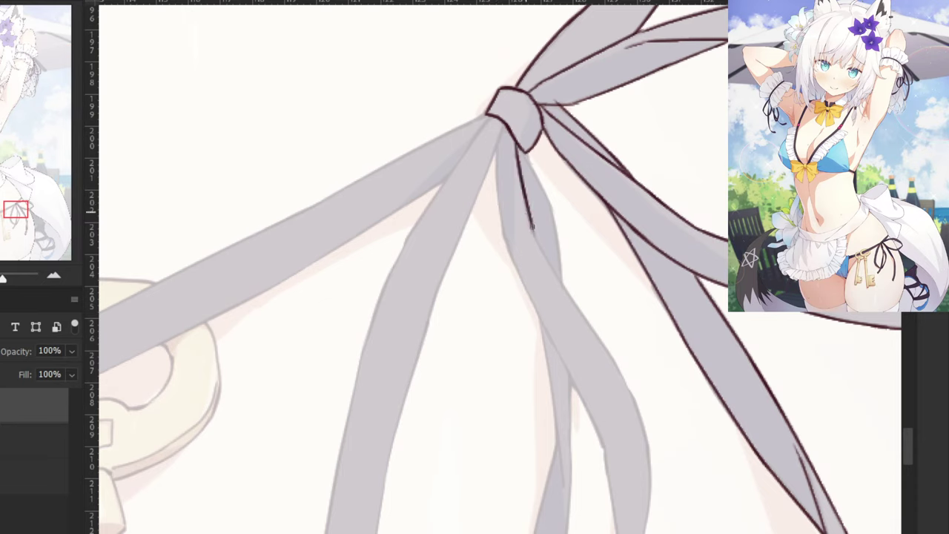
pyautogui.moveTo(530, 218); pyautogui.dragTo(577, 309)
pyautogui.moveTo(556, 279); pyautogui.dragTo(630, 401)
pyautogui.hotkey('ctrl', 'z')
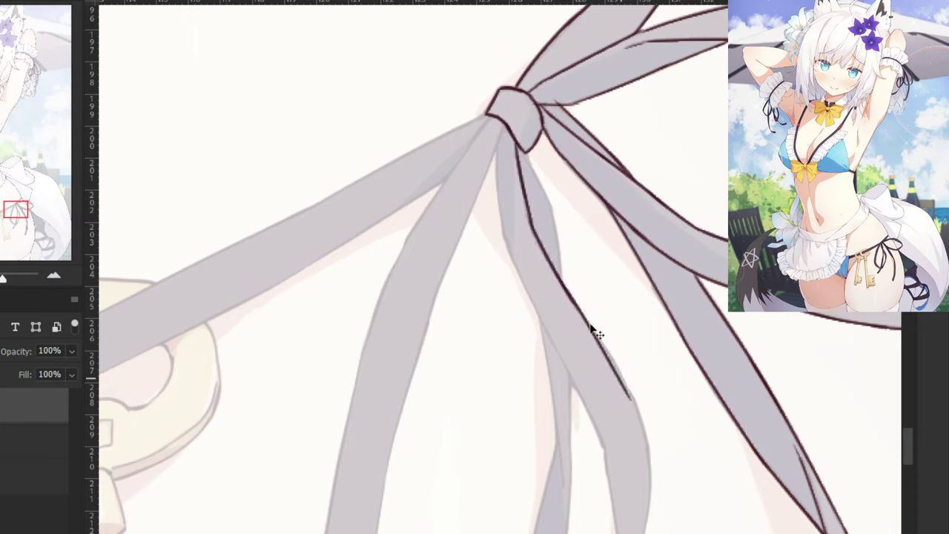
pyautogui.hotkey('ctrl', 'z')
pyautogui.moveTo(554, 273); pyautogui.dragTo(635, 407)
pyautogui.hotkey('ctrl', 'z')
pyautogui.moveTo(558, 279); pyautogui.dragTo(635, 405)
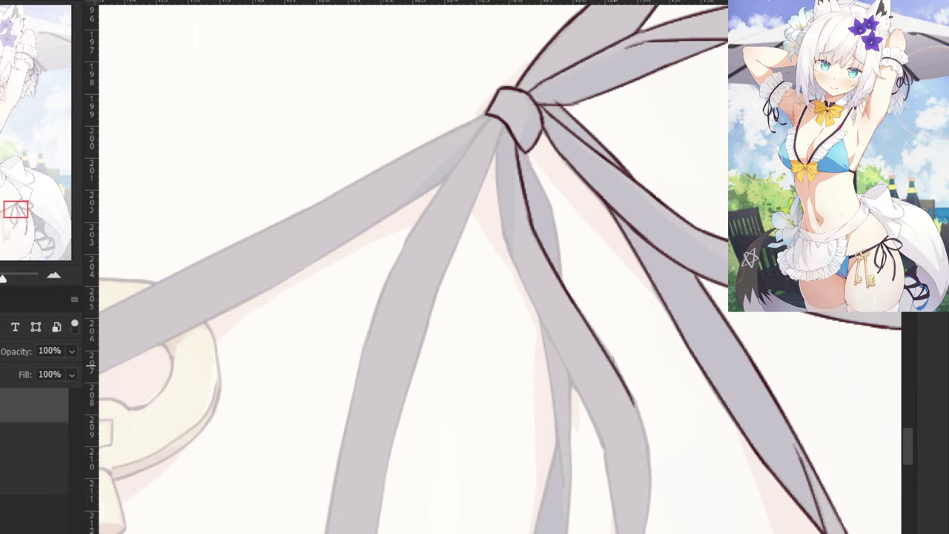
# Ink the rounded outward bend of the hanging loop's outer edge, redrawing it until it follows the reference.
pyautogui.scroll(-4, 628, 374)
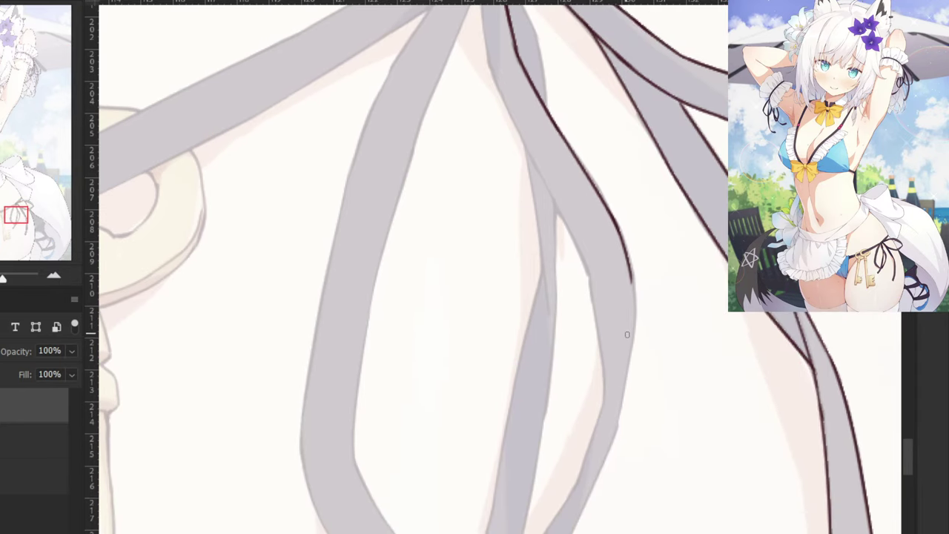
pyautogui.hotkey('ctrl', 'z')
pyautogui.moveTo(607, 204)
pyautogui.mouseDown()
pyautogui.moveTo(637, 290)
pyautogui.moveTo(618, 248)
pyautogui.moveTo(633, 295)
pyautogui.mouseUp()
pyautogui.hotkey('ctrl', 'z')
pyautogui.hotkey('ctrl', 'z')
pyautogui.moveTo(609, 214)
pyautogui.mouseDown()
pyautogui.moveTo(641, 312)
pyautogui.moveTo(633, 297)
pyautogui.mouseUp()
pyautogui.hotkey('ctrl', 'z')
# Continue the hanging loop's outer edge down past the bend to where it turns inward, redrawing until it fits.
pyautogui.moveTo(624, 235)
pyautogui.mouseDown()
pyautogui.moveTo(633, 382)
pyautogui.moveTo(621, 418)
pyautogui.mouseUp()
pyautogui.hotkey('ctrl', 'z')
pyautogui.hotkey('ctrl', 'z')
pyautogui.moveTo(633, 277); pyautogui.dragTo(608, 453)
pyautogui.hotkey('ctrl', 'z')
pyautogui.hotkey('ctrl', 'z')
pyautogui.moveTo(629, 274)
pyautogui.mouseDown()
pyautogui.moveTo(617, 427)
pyautogui.moveTo(591, 493)
pyautogui.moveTo(612, 436)
pyautogui.moveTo(598, 516)
pyautogui.mouseUp()
pyautogui.press('e')
pyautogui.press('b')
pyautogui.moveTo(617, 421); pyautogui.dragTo(584, 507)
pyautogui.hotkey('ctrl', 'z')
# Ink the short starting edges of the two hanging loop strands directly beneath the ribbon knot.
pyautogui.moveTo(465, 83); pyautogui.dragTo(475, 330)
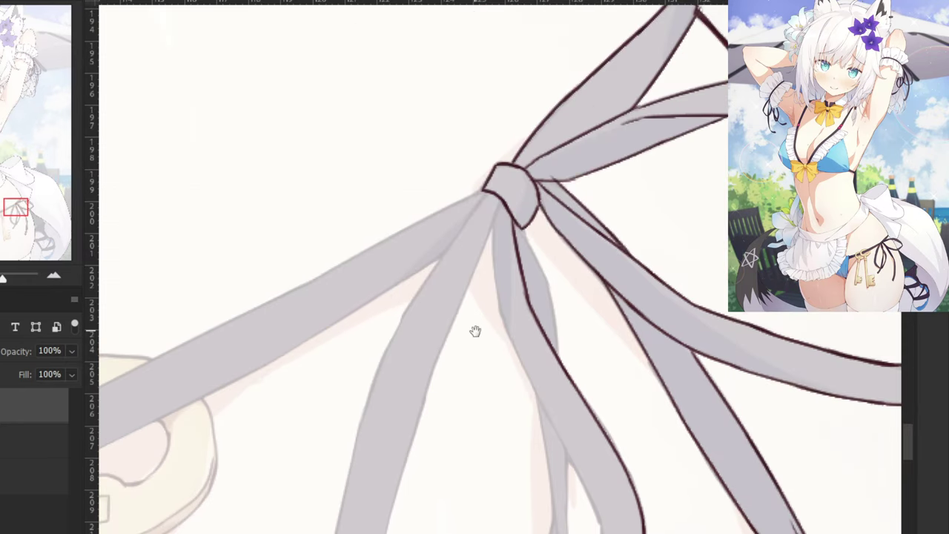
pyautogui.moveTo(497, 198)
pyautogui.mouseDown()
pyautogui.moveTo(468, 275)
pyautogui.moveTo(446, 251)
pyautogui.mouseUp()
pyautogui.hotkey('ctrl', 'z')
pyautogui.hotkey('ctrl', 'z')
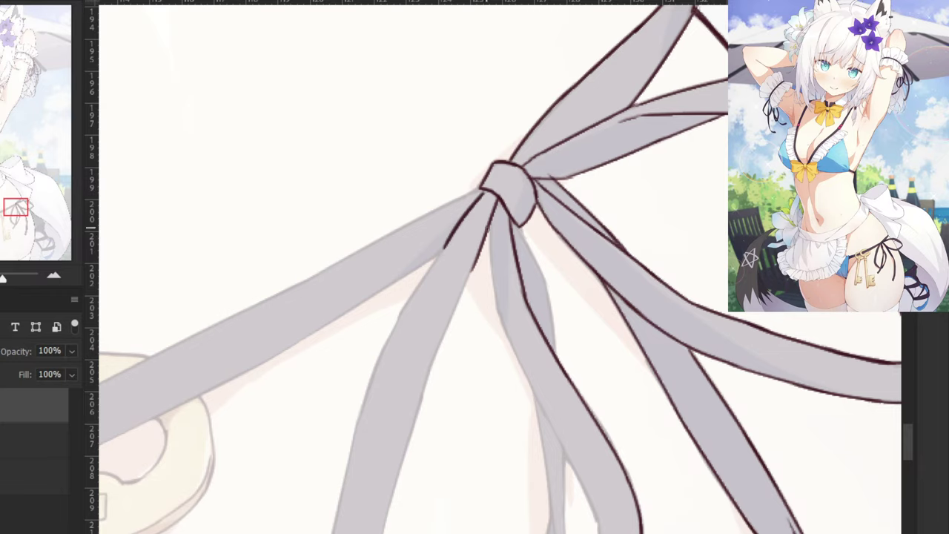
pyautogui.moveTo(488, 227); pyautogui.dragTo(494, 302)
pyautogui.hotkey('ctrl', 'z')
pyautogui.hotkey('ctrl', 'z')
pyautogui.moveTo(488, 216); pyautogui.dragTo(497, 309)
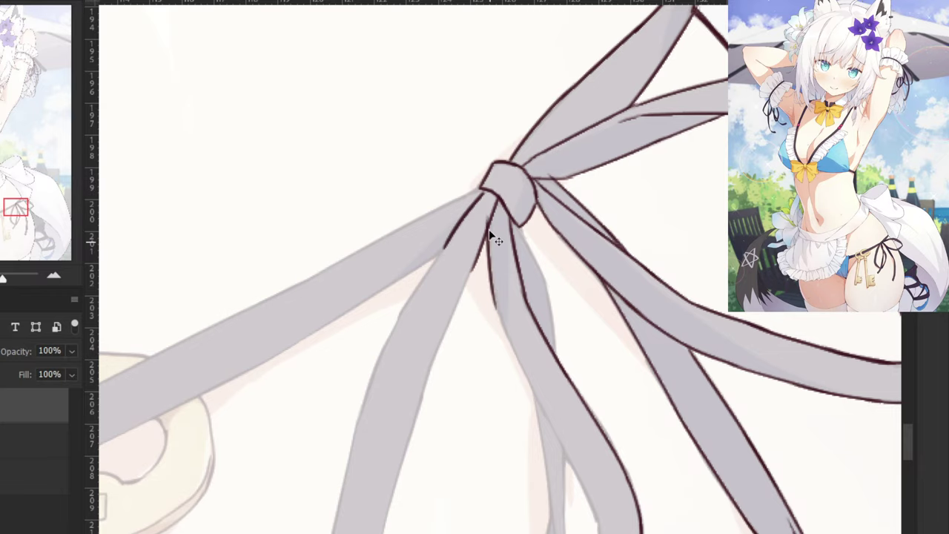
pyautogui.hotkey('ctrl', 'z')
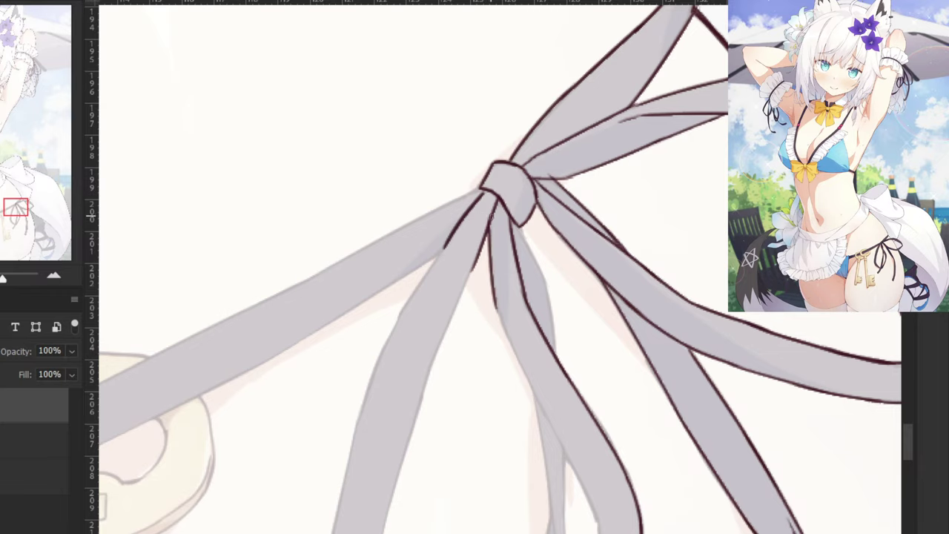
# Ink the inner edge of the loop's right strand down to where it crosses the tail behind it.
pyautogui.moveTo(492, 371); pyautogui.dragTo(418, 218)
pyautogui.moveTo(420, 145); pyautogui.dragTo(434, 187)
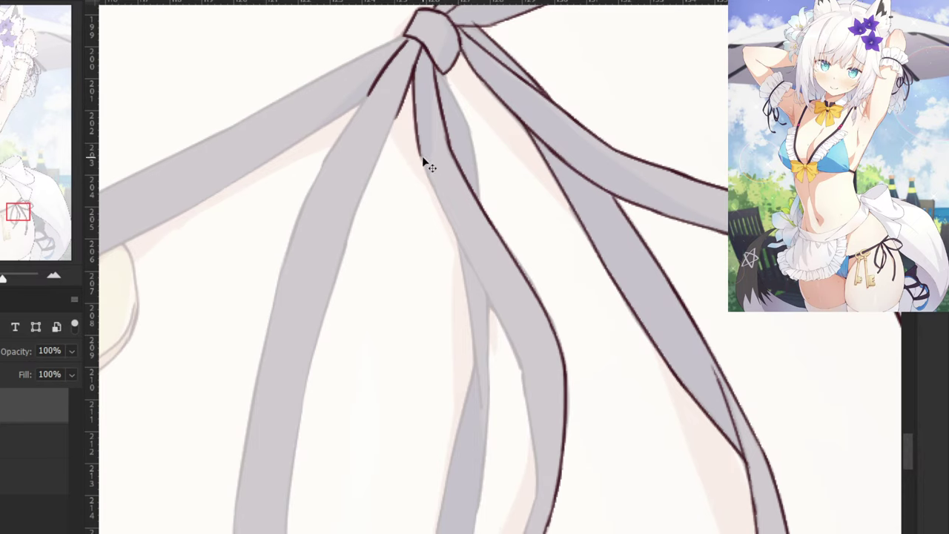
pyautogui.hotkey('ctrl', 'z')
pyautogui.moveTo(419, 142); pyautogui.dragTo(430, 178)
pyautogui.hotkey('ctrl', 'z')
pyautogui.moveTo(417, 146); pyautogui.dragTo(482, 292)
pyautogui.hotkey('ctrl', 'z')
pyautogui.hotkey('ctrl', 'z')
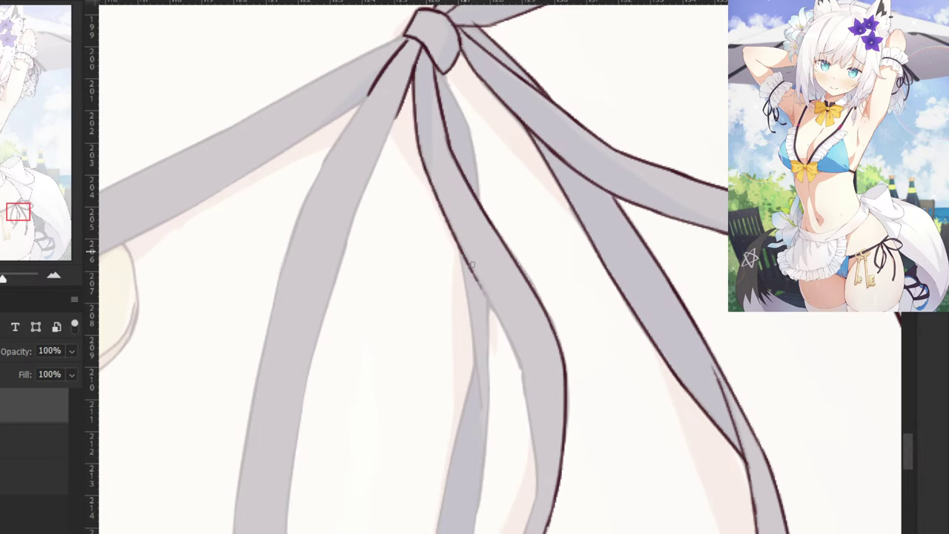
# Extend the right strand's inner edge past the crossing tail to the sharp inward turn.
pyautogui.moveTo(451, 230); pyautogui.dragTo(513, 351)
pyautogui.moveTo(480, 283); pyautogui.dragTo(522, 374)
pyautogui.hotkey('ctrl', 'z')
pyautogui.moveTo(506, 334)
pyautogui.mouseDown()
pyautogui.moveTo(522, 381)
pyautogui.moveTo(513, 379)
pyautogui.moveTo(492, 307)
pyautogui.moveTo(525, 402)
pyautogui.mouseUp()
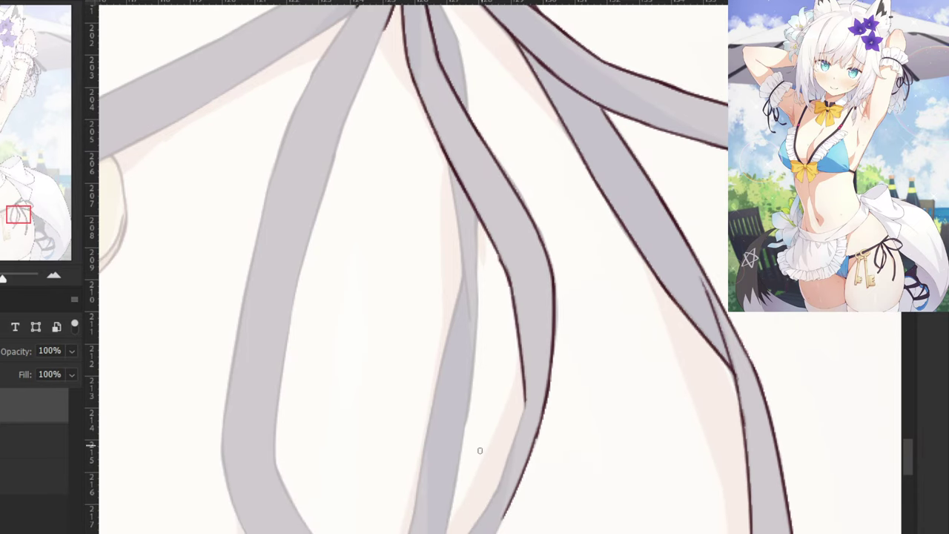
# Ink the right strand's inner edge from the inward turn to the loop's lower crossing, redrawing until it fits.
pyautogui.moveTo(468, 457); pyautogui.dragTo(513, 309)
pyautogui.hotkey('ctrl', 'z')
pyautogui.moveTo(570, 254)
pyautogui.mouseDown()
pyautogui.moveTo(543, 342)
pyautogui.moveTo(507, 389)
pyautogui.mouseUp()
pyautogui.hotkey('ctrl', 'z')
pyautogui.moveTo(547, 331); pyautogui.dragTo(475, 434)
pyautogui.hotkey('ctrl', 'z')
pyautogui.moveTo(547, 329); pyautogui.dragTo(464, 454)
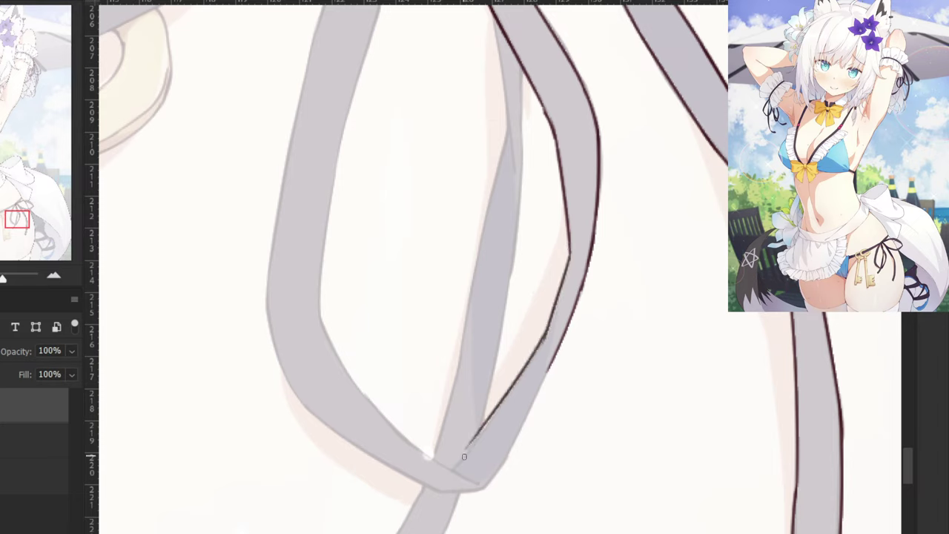
pyautogui.hotkey('ctrl', 'z')
pyautogui.moveTo(547, 329); pyautogui.dragTo(458, 466)
pyautogui.moveTo(489, 425); pyautogui.dragTo(442, 480)
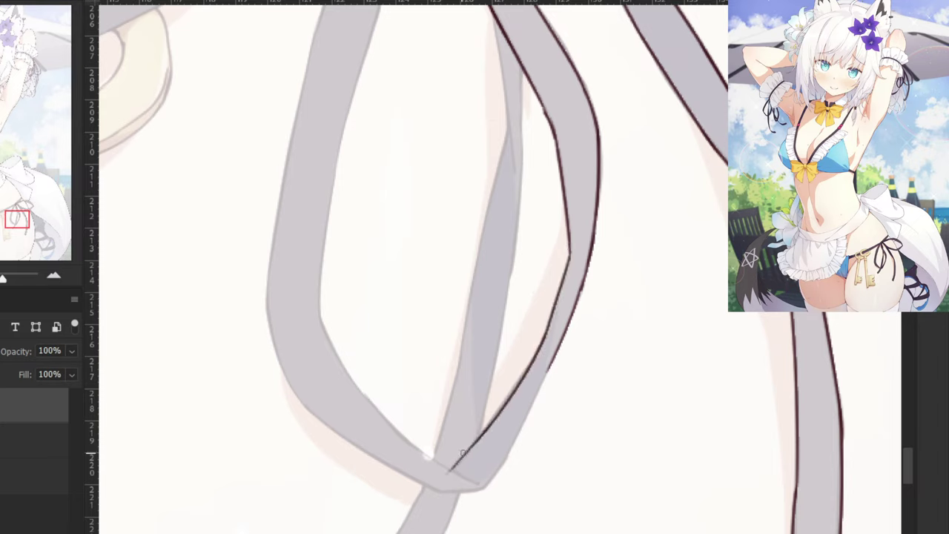
pyautogui.hotkey('ctrl', 'z')
pyautogui.moveTo(565, 285); pyautogui.dragTo(495, 413)
pyautogui.hotkey('ctrl', 'z')
pyautogui.moveTo(550, 320); pyautogui.dragTo(491, 416)
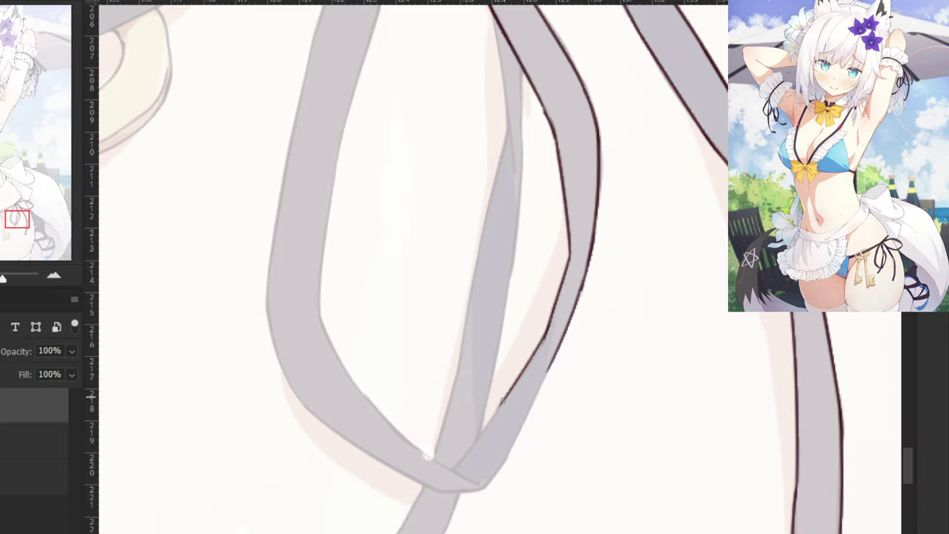
pyautogui.moveTo(514, 385); pyautogui.dragTo(446, 474)
pyautogui.hotkey('ctrl', 'z')
# Ink the right strand's outer edge down to the loop's lowest tip, redrawing until it fits.
pyautogui.moveTo(552, 359)
pyautogui.mouseDown()
pyautogui.moveTo(492, 479)
pyautogui.moveTo(475, 491)
pyautogui.mouseUp()
pyautogui.hotkey('ctrl', 'z')
pyautogui.hotkey('ctrl', 'z')
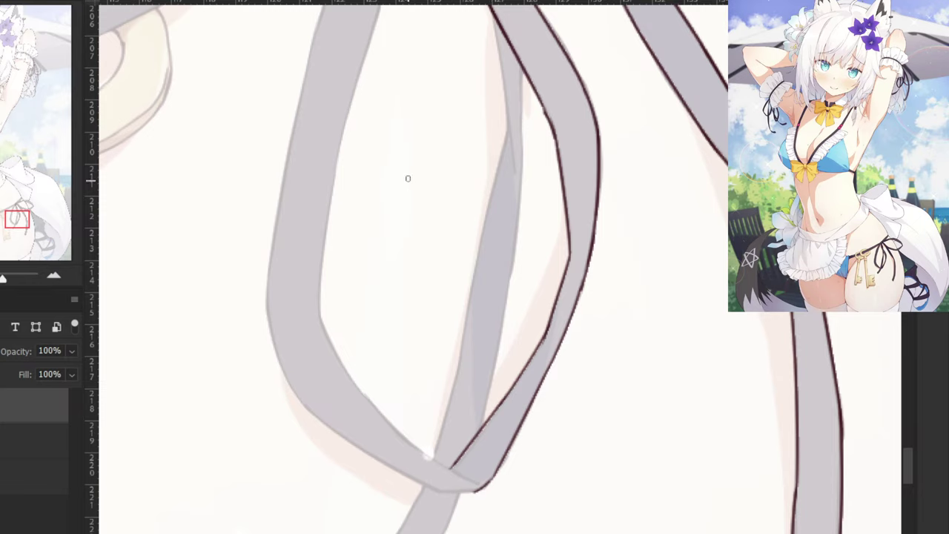
# Ink the outer edge of the ribbon piece showing behind the right strand, from the knot to where the strand covers it.
pyautogui.moveTo(396, 159); pyautogui.dragTo(479, 303)
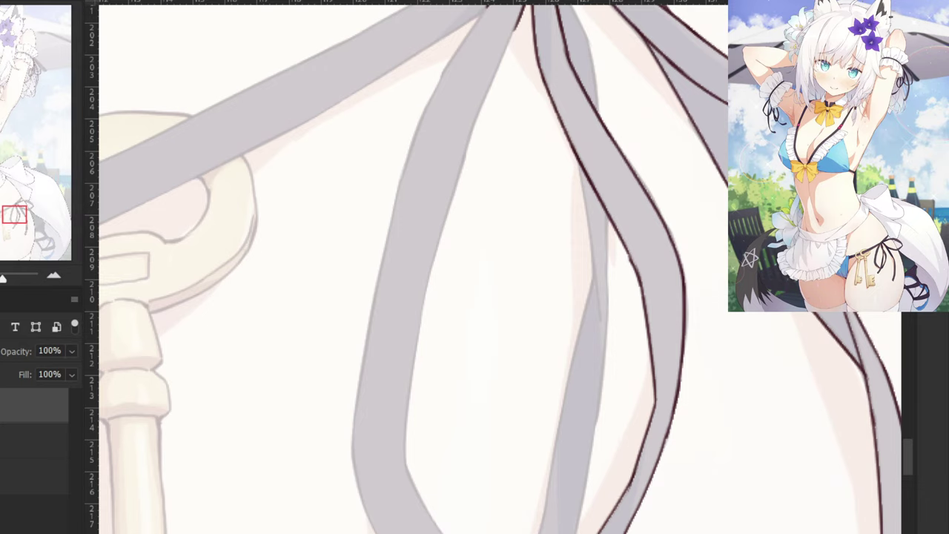
pyautogui.moveTo(554, 452); pyautogui.dragTo(571, 286)
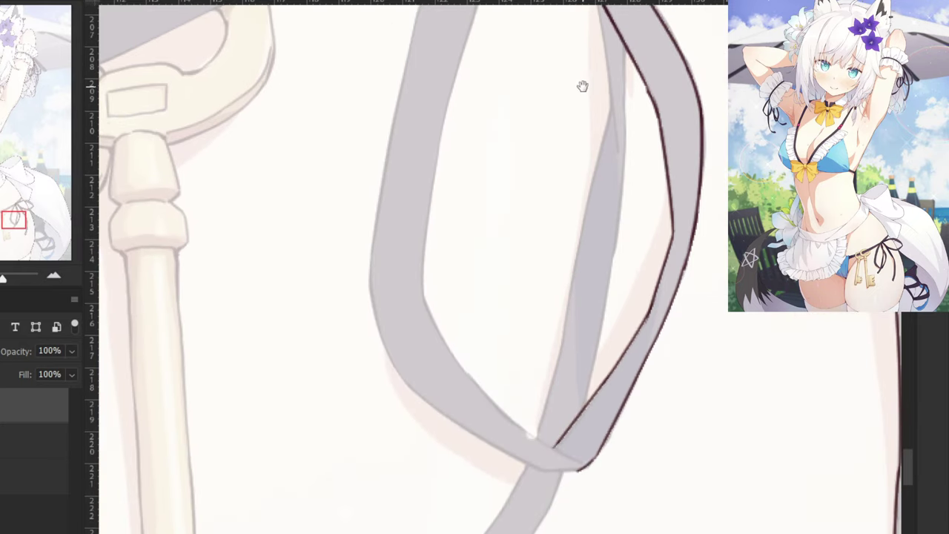
pyautogui.moveTo(583, 84); pyautogui.dragTo(577, 272)
pyautogui.moveTo(557, 74)
pyautogui.mouseDown()
pyautogui.moveTo(568, 168)
pyautogui.moveTo(634, 254)
pyautogui.mouseUp()
pyautogui.hotkey('ctrl', 'z')
pyautogui.moveTo(599, 170)
pyautogui.mouseDown()
pyautogui.moveTo(630, 231)
pyautogui.moveTo(638, 293)
pyautogui.mouseUp()
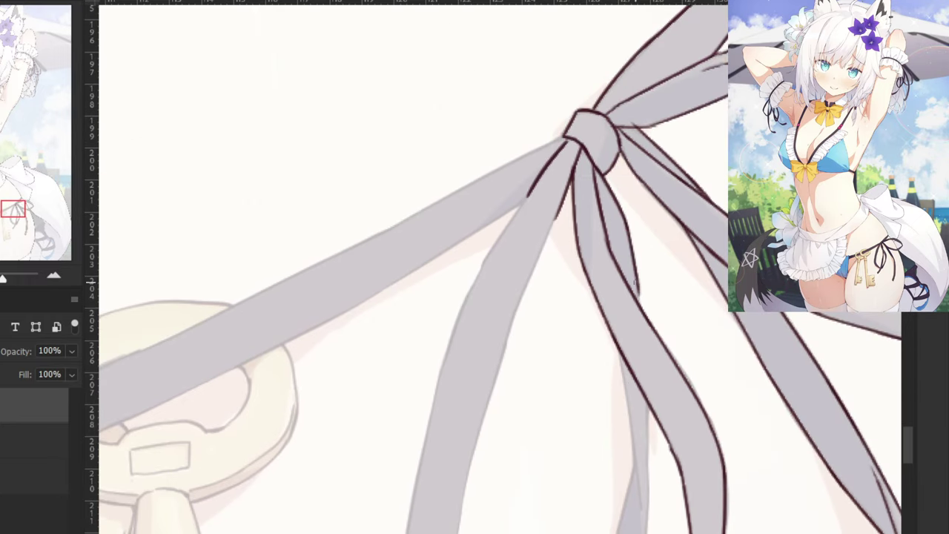
pyautogui.moveTo(633, 254); pyautogui.dragTo(641, 310)
pyautogui.hotkey('ctrl', 'z')
pyautogui.hotkey('ctrl', '-')
pyautogui.hotkey('ctrl', '-')
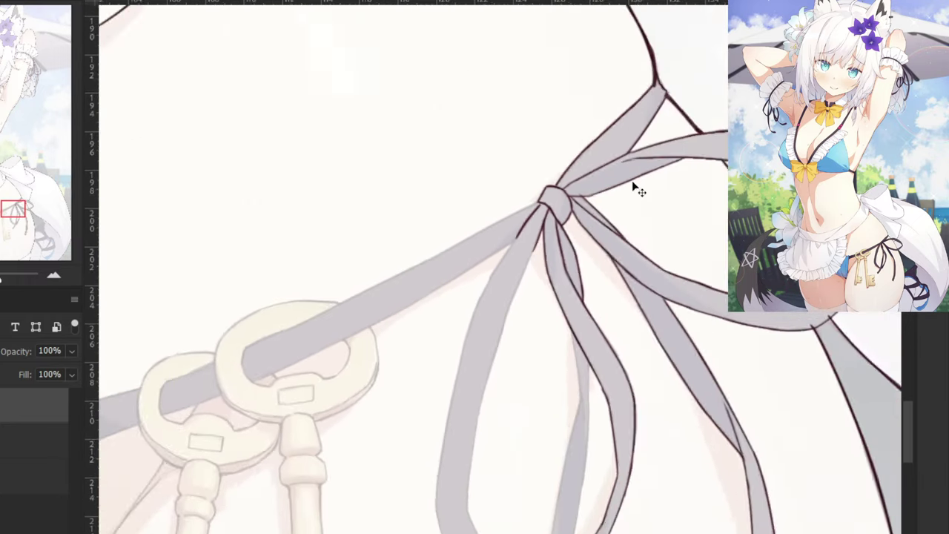
# Ink the left edge of the ribbon piece emerging from behind the right strand, down to where the tail twists.
pyautogui.scroll(5, 631, 180)
pyautogui.moveTo(596, 411)
pyautogui.mouseDown()
pyautogui.moveTo(559, 79)
pyautogui.moveTo(590, 231)
pyautogui.mouseUp()
pyautogui.moveTo(615, 159); pyautogui.dragTo(637, 324)
pyautogui.hotkey('ctrl', 'z')
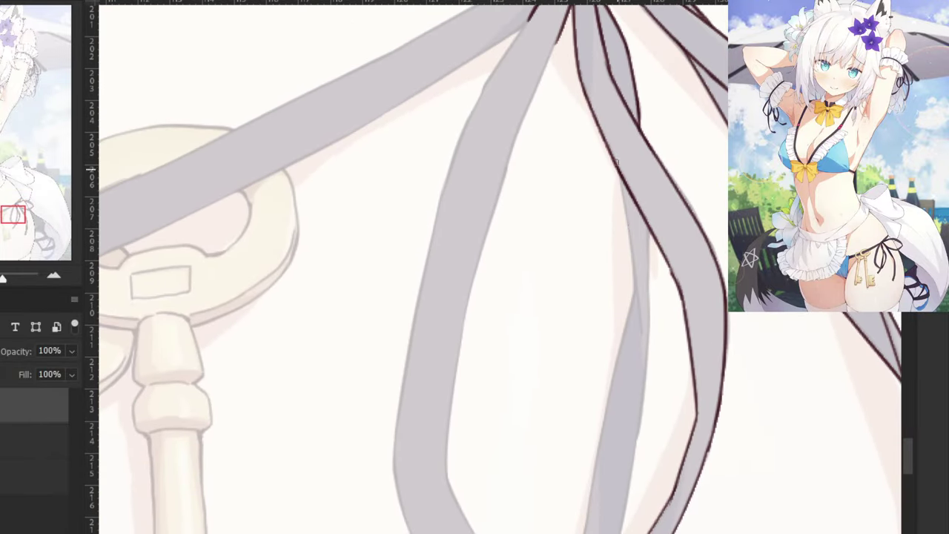
pyautogui.moveTo(614, 156); pyautogui.dragTo(639, 340)
pyautogui.hotkey('ctrl', 'z')
# Ink the upper part of the hanging tail's right edge, starting where it leaves the right strand.
pyautogui.moveTo(648, 216); pyautogui.dragTo(644, 391)
pyautogui.hotkey('ctrl', 'z')
pyautogui.hotkey('ctrl', 'z')
pyautogui.hotkey('ctrl', 'z')
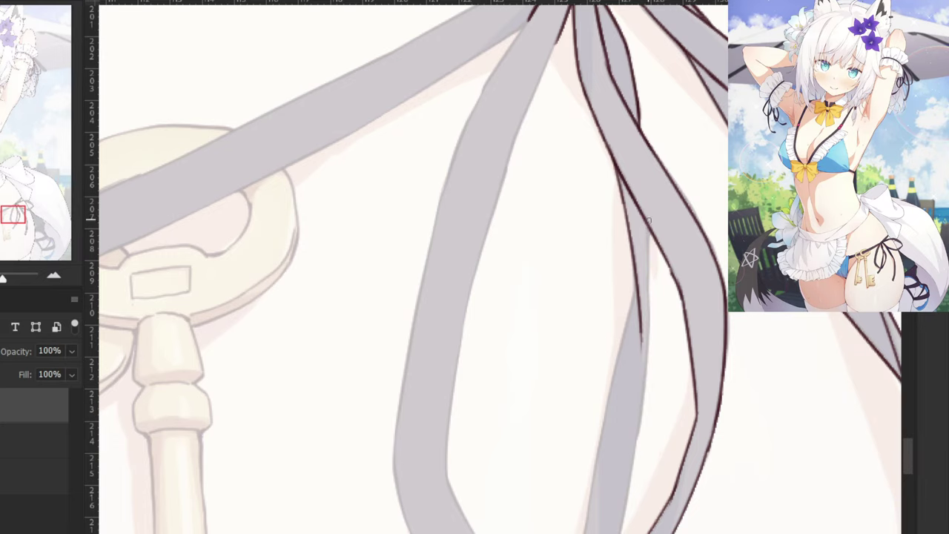
pyautogui.moveTo(649, 217); pyautogui.dragTo(642, 405)
pyautogui.moveTo(617, 471)
pyautogui.mouseDown()
pyautogui.moveTo(635, 324)
pyautogui.moveTo(629, 300)
pyautogui.mouseUp()
pyautogui.moveTo(660, 158); pyautogui.dragTo(643, 361)
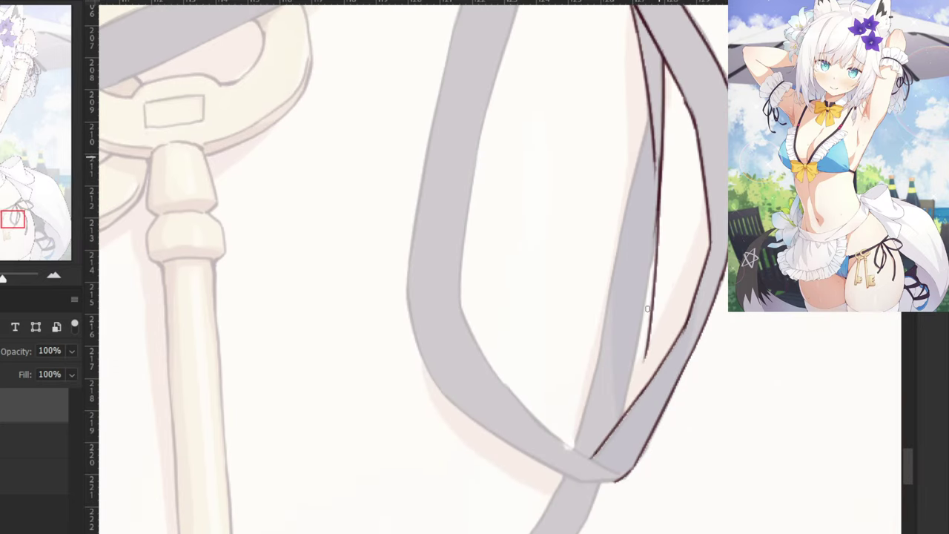
# Redraw the lower part of the hanging tail's right edge down to the loop's lower crossing until it fits.
pyautogui.hotkey('ctrl', 'z')
pyautogui.moveTo(660, 196); pyautogui.dragTo(632, 387)
pyautogui.moveTo(640, 310); pyautogui.dragTo(626, 390)
pyautogui.hotkey('ctrl', 'z')
pyautogui.hotkey('ctrl', 'z')
pyautogui.moveTo(659, 195); pyautogui.dragTo(627, 392)
pyautogui.hotkey('ctrl', 'z')
pyautogui.hotkey('ctrl', 'z')
pyautogui.moveTo(657, 182); pyautogui.dragTo(640, 343)
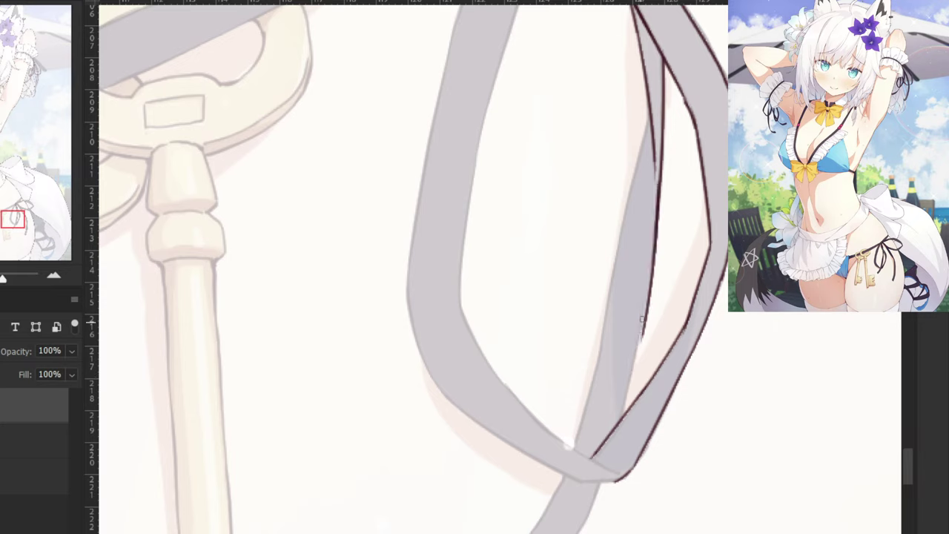
pyautogui.moveTo(652, 246); pyautogui.dragTo(620, 414)
pyautogui.hotkey('ctrl', 'z')
pyautogui.hotkey('ctrl', 'z')
pyautogui.moveTo(660, 197); pyautogui.dragTo(635, 345)
pyautogui.hotkey('ctrl', 'z')
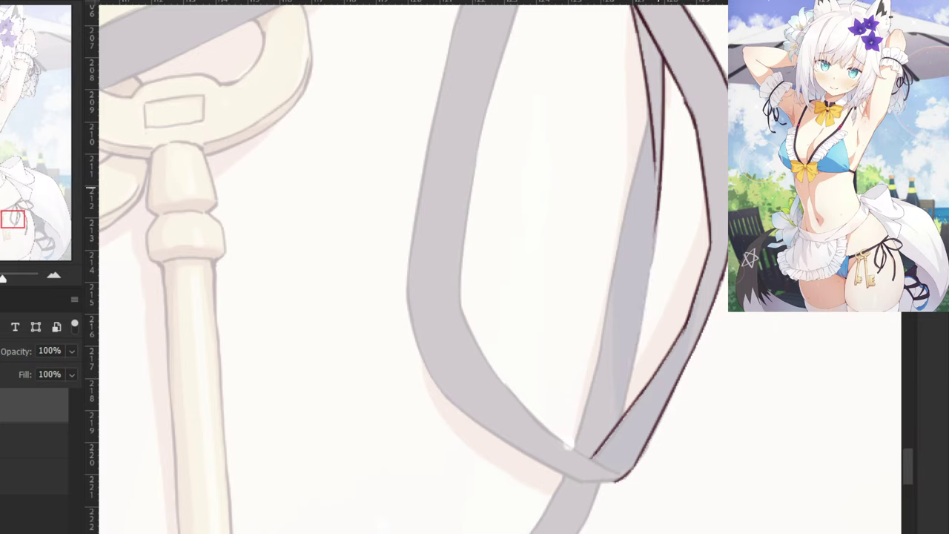
pyautogui.moveTo(661, 185); pyautogui.dragTo(638, 328)
pyautogui.moveTo(649, 260); pyautogui.dragTo(624, 409)
pyautogui.hotkey('ctrl', 'z')
pyautogui.moveTo(646, 296); pyautogui.dragTo(618, 422)
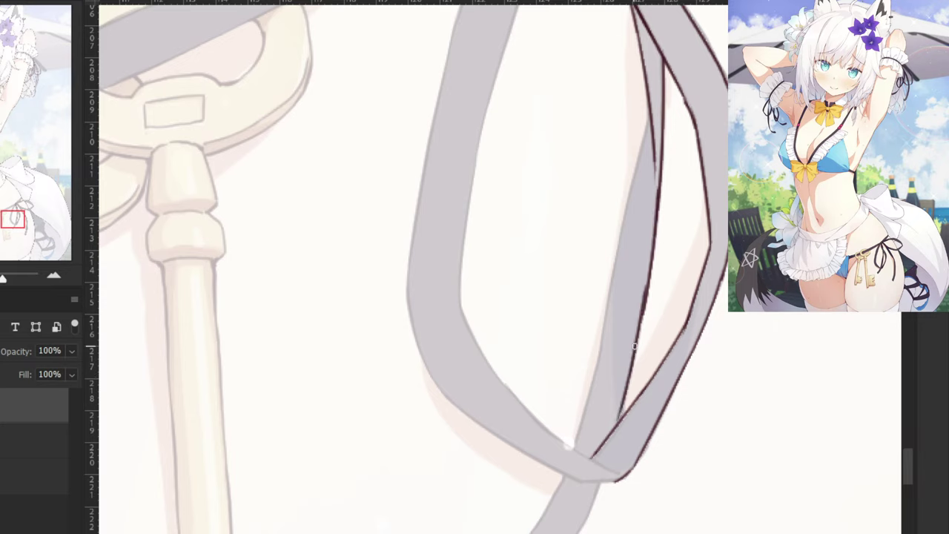
pyautogui.moveTo(627, 388); pyautogui.dragTo(617, 419)
pyautogui.hotkey('ctrl', 'z')
# Ink the hanging tail's left edge from the twist down to the loop's lower crossing.
pyautogui.moveTo(648, 108); pyautogui.dragTo(626, 214)
pyautogui.hotkey('ctrl', 'z')
pyautogui.hotkey('ctrl', 'z')
pyautogui.moveTo(651, 110); pyautogui.dragTo(626, 210)
pyautogui.hotkey('ctrl', 'z')
pyautogui.moveTo(651, 108); pyautogui.dragTo(629, 201)
pyautogui.moveTo(637, 147)
pyautogui.mouseDown()
pyautogui.moveTo(608, 287)
pyautogui.moveTo(652, 140)
pyautogui.mouseUp()
pyautogui.hotkey('ctrl', 'z')
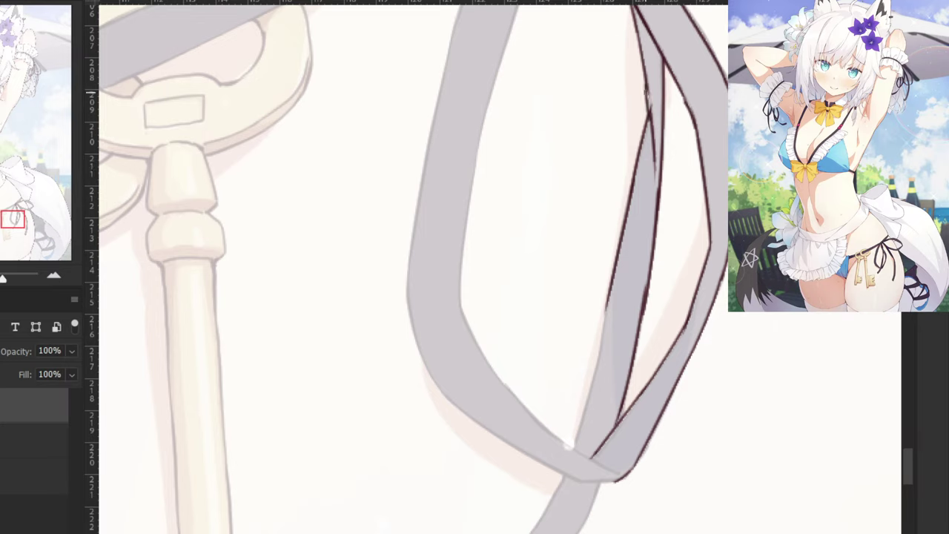
pyautogui.hotkey('ctrl', 'z')
pyautogui.moveTo(613, 284); pyautogui.dragTo(576, 435)
pyautogui.hotkey('ctrl', 'z')
pyautogui.moveTo(595, 366); pyautogui.dragTo(572, 448)
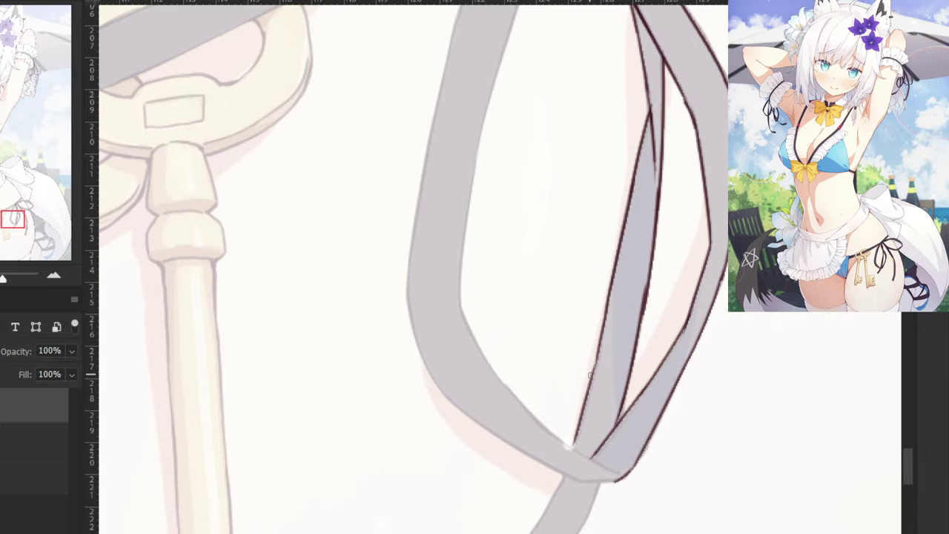
# Ink the right edge of the tail end below the loop, redrawing the curve until it follows the reference.
pyautogui.scroll(-3, 574, 393)
pyautogui.moveTo(617, 346)
pyautogui.mouseDown()
pyautogui.moveTo(583, 425)
pyautogui.moveTo(588, 406)
pyautogui.mouseUp()
pyautogui.hotkey('ctrl', 'z')
pyautogui.hotkey('ctrl', 'z')
pyautogui.hotkey('ctrl', 'z')
pyautogui.hotkey('ctrl', 'z')
pyautogui.moveTo(612, 366); pyautogui.dragTo(574, 430)
pyautogui.hotkey('ctrl', 'z')
pyautogui.hotkey('ctrl', 'z')
pyautogui.moveTo(616, 348); pyautogui.dragTo(597, 397)
pyautogui.moveTo(609, 370); pyautogui.dragTo(550, 458)
pyautogui.hotkey('ctrl', 'z')
pyautogui.hotkey('ctrl', 'z')
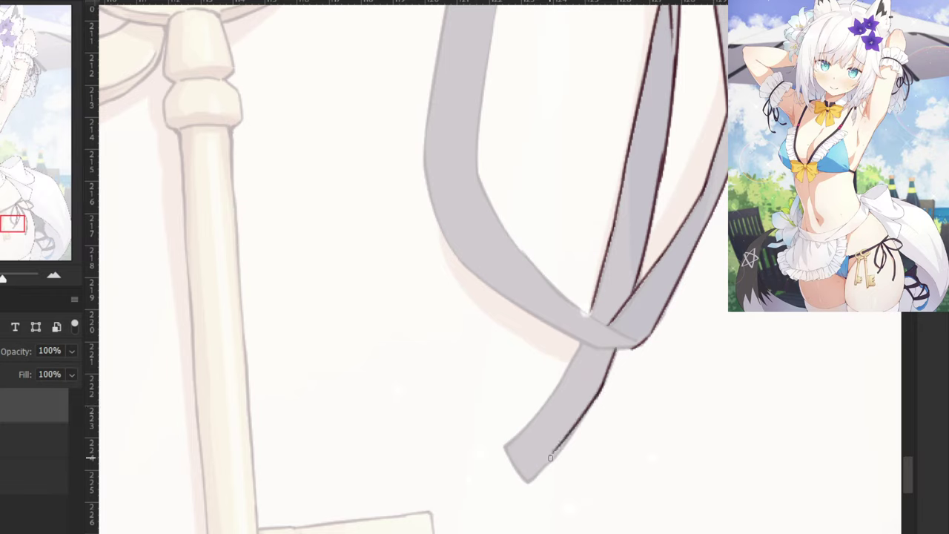
pyautogui.hotkey('ctrl', 'z')
pyautogui.moveTo(606, 378); pyautogui.dragTo(553, 455)
pyautogui.hotkey('ctrl', 'z')
pyautogui.moveTo(607, 373); pyautogui.dragTo(580, 419)
pyautogui.hotkey('ctrl', 'z')
pyautogui.hotkey('ctrl', 'z')
pyautogui.moveTo(616, 348)
pyautogui.mouseDown()
pyautogui.moveTo(577, 422)
pyautogui.moveTo(587, 415)
pyautogui.moveTo(548, 463)
pyautogui.mouseUp()
pyautogui.hotkey('ctrl', 'z')
pyautogui.hotkey('ctrl', 'z')
pyautogui.moveTo(598, 393); pyautogui.dragTo(561, 446)
pyautogui.hotkey('ctrl', 'z')
# Ink the left edge of the tail end from beneath the loop to the tail's cut corner.
pyautogui.moveTo(584, 335); pyautogui.dragTo(505, 447)
pyautogui.hotkey('ctrl', 'z')
pyautogui.hotkey('ctrl', 'z')
pyautogui.moveTo(552, 395); pyautogui.dragTo(509, 444)
pyautogui.hotkey('ctrl', 'z')
pyautogui.hotkey('ctrl', 'z')
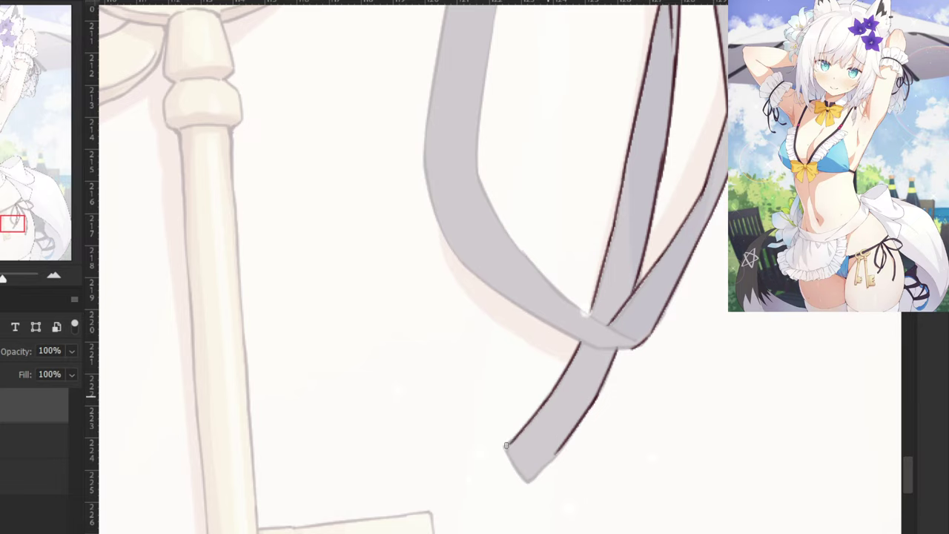
pyautogui.hotkey('ctrl', 'z')
pyautogui.moveTo(547, 404)
pyautogui.mouseDown()
pyautogui.moveTo(507, 442)
pyautogui.moveTo(505, 460)
pyautogui.mouseUp()
pyautogui.hotkey('ctrl', 'z')
pyautogui.hotkey('ctrl', '+')
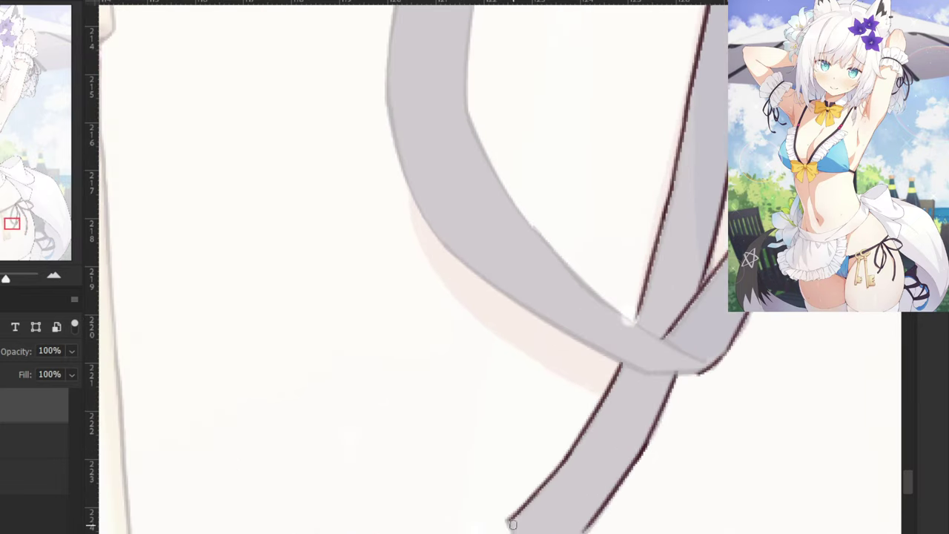
pyautogui.hotkey('ctrl', 'z')
pyautogui.moveTo(508, 522); pyautogui.dragTo(512, 532)
pyautogui.hotkey('ctrl', 'z')
# Ink the upper part of the left strand's inner edge downward from the knot, erasing and redrawing the misfitting stretch.
pyautogui.hotkey('ctrl', '-')
pyautogui.keyDown('space'); pyautogui.moveTo(504, 119); pyautogui.dragTo(468, 431); pyautogui.keyUp('space')
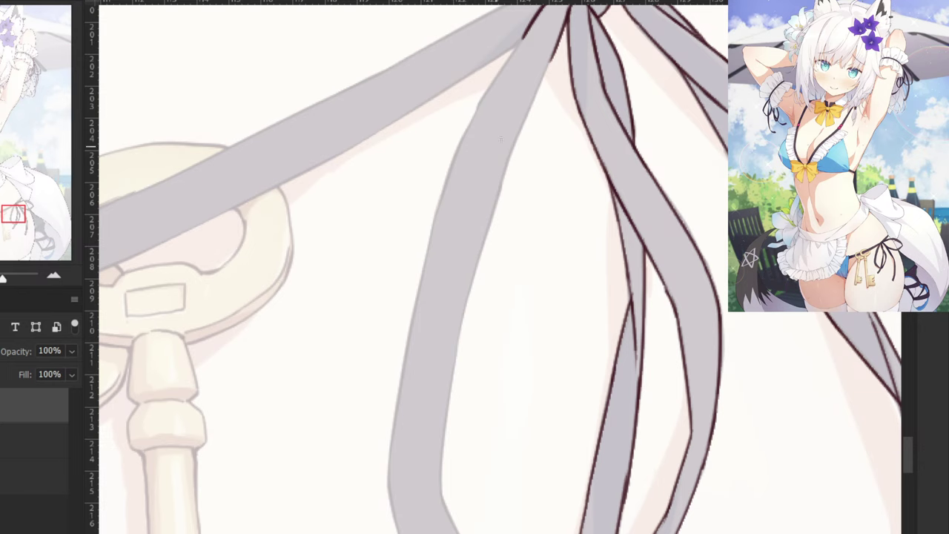
pyautogui.scroll(-2, 509, 162)
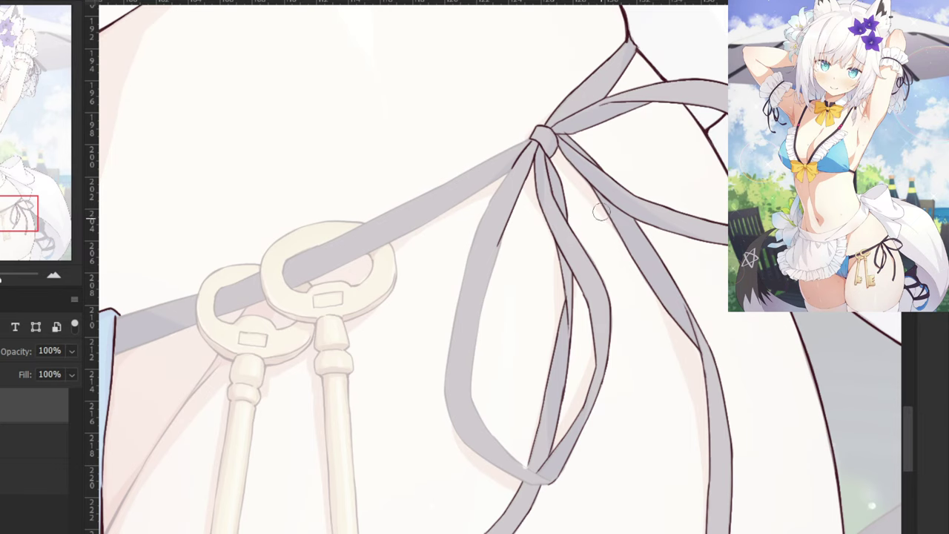
pyautogui.hotkey('ctrl', '+')
pyautogui.hotkey('ctrl', '+')
pyautogui.press('b')
pyautogui.moveTo(504, 170); pyautogui.dragTo(488, 256)
pyautogui.press('e')
pyautogui.moveTo(505, 161); pyautogui.dragTo(493, 281)
pyautogui.press('b')
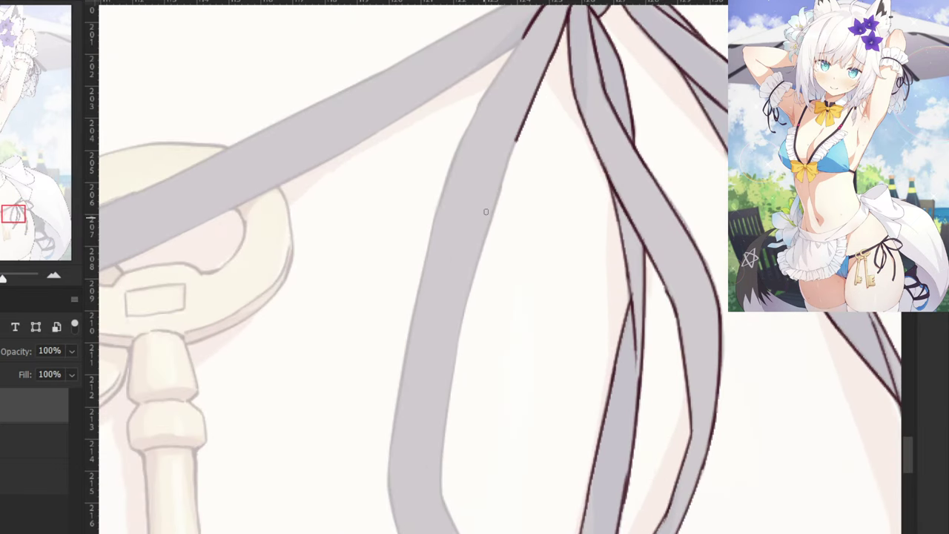
pyautogui.moveTo(525, 123); pyautogui.dragTo(482, 270)
pyautogui.hotkey('ctrl', 'z')
pyautogui.hotkey('ctrl', 'z')
pyautogui.moveTo(516, 139); pyautogui.dragTo(483, 265)
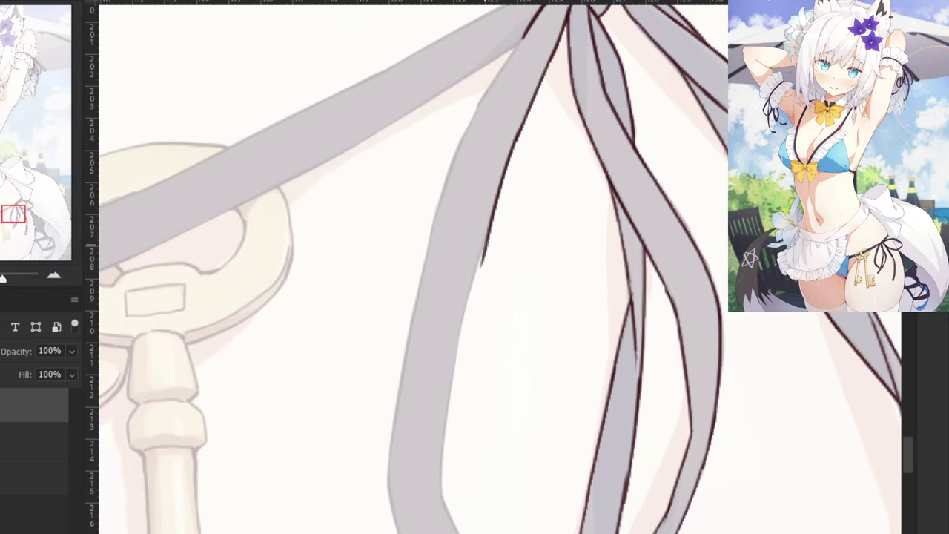
# Clean up the end of the left strand's inner edge and continue the line through the strand's middle section.
pyautogui.press('e')
pyautogui.moveTo(504, 209); pyautogui.dragTo(483, 294)
pyautogui.press('b')
pyautogui.moveTo(511, 164); pyautogui.dragTo(474, 284)
pyautogui.hotkey('ctrl', 'z')
pyautogui.moveTo(485, 231); pyautogui.dragTo(449, 399)
pyautogui.hotkey('ctrl', 'z')
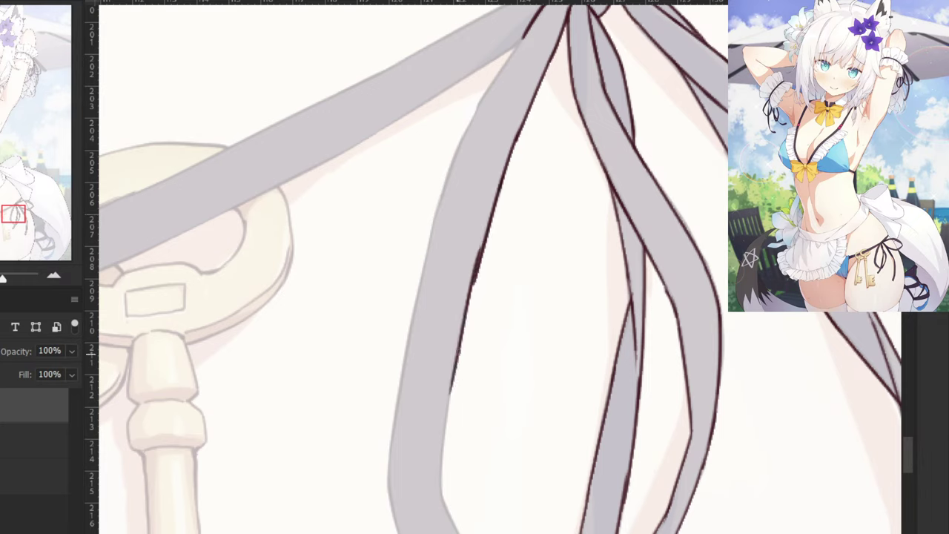
pyautogui.hotkey('ctrl', 'z')
pyautogui.moveTo(479, 262)
pyautogui.mouseDown()
pyautogui.moveTo(449, 405)
pyautogui.moveTo(453, 395)
pyautogui.mouseUp()
pyautogui.hotkey('ctrl', 'z')
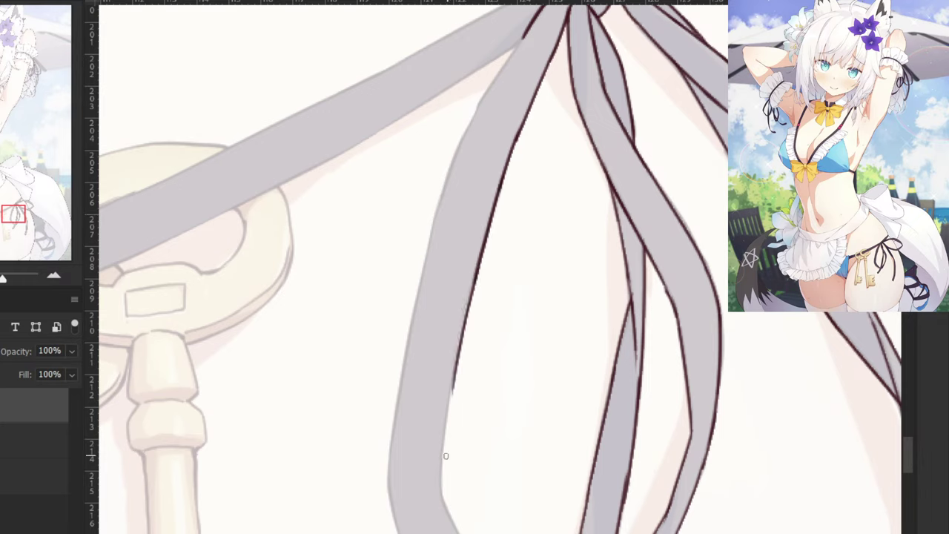
# Extend the left strand's inner edge down to its sharp inward turn.
pyautogui.moveTo(461, 346); pyautogui.dragTo(445, 465)
pyautogui.hotkey('ctrl', 'z')
pyautogui.moveTo(459, 360); pyautogui.dragTo(446, 475)
pyautogui.hotkey('ctrl', 'z')
pyautogui.moveTo(455, 376)
pyautogui.mouseDown()
pyautogui.moveTo(443, 480)
pyautogui.moveTo(342, 308)
pyautogui.moveTo(378, 355)
pyautogui.mouseUp()
pyautogui.hotkey('ctrl', 'z')
# Ink the left strand's inner edge from the sharp turn across the tail to the loop's lowest tip.
pyautogui.moveTo(351, 295); pyautogui.dragTo(390, 374)
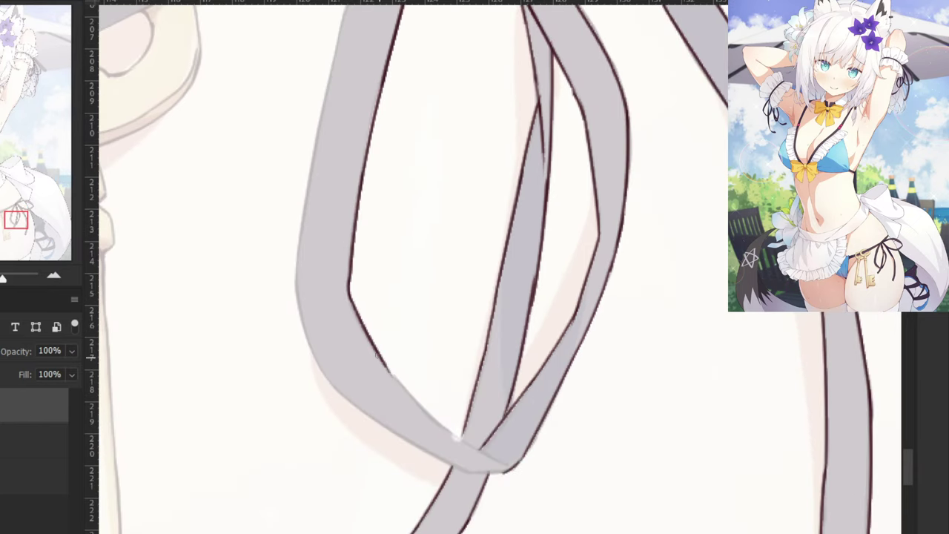
pyautogui.hotkey('ctrl', 'z')
pyautogui.moveTo(350, 298); pyautogui.dragTo(396, 379)
pyautogui.moveTo(364, 332)
pyautogui.mouseDown()
pyautogui.moveTo(421, 406)
pyautogui.moveTo(482, 456)
pyautogui.mouseUp()
pyautogui.hotkey('ctrl', 'z')
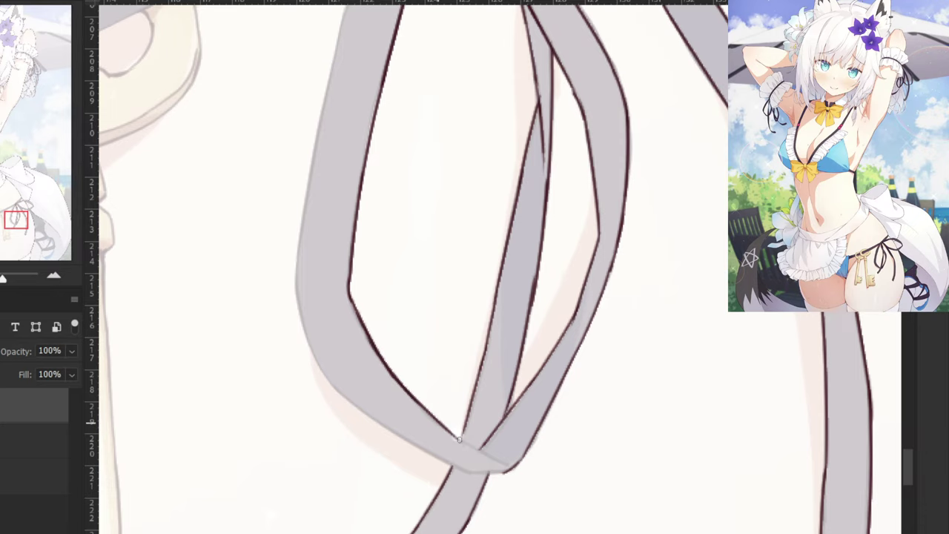
pyautogui.moveTo(439, 425)
pyautogui.mouseDown()
pyautogui.moveTo(505, 465)
pyautogui.moveTo(484, 454)
pyautogui.moveTo(506, 464)
pyautogui.mouseUp()
pyautogui.hotkey('ctrl', 'z')
# Ink the left strand's outer edge from the knot to its first bend, redrawing until it fits.
pyautogui.hotkey('ctrl', '-')
pyautogui.moveTo(311, 79); pyautogui.dragTo(341, 187)
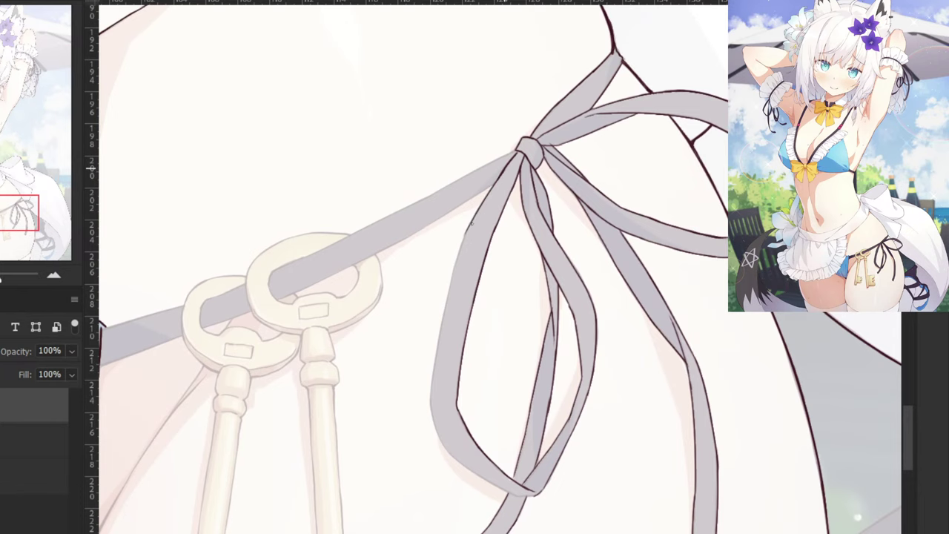
pyautogui.scroll(2, 460, 178)
pyautogui.moveTo(451, 129); pyautogui.dragTo(431, 167)
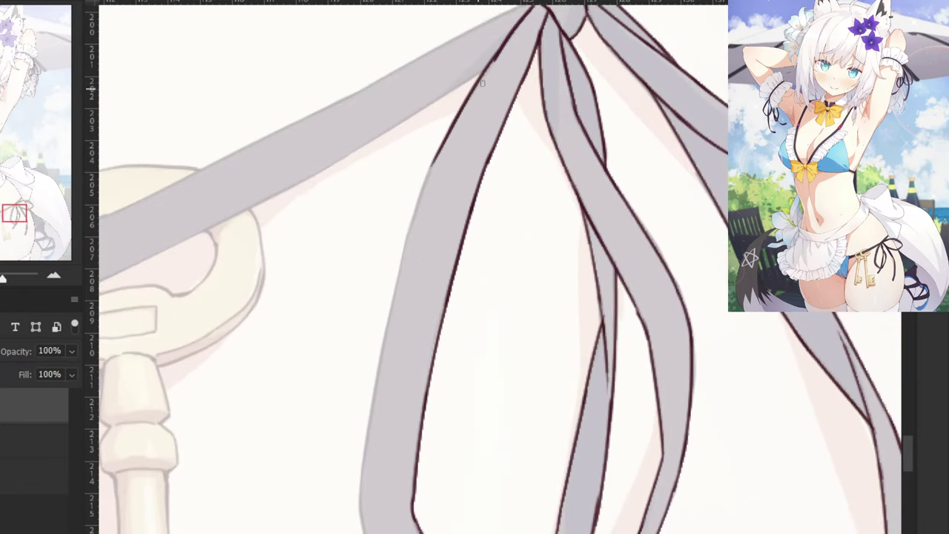
pyautogui.hotkey('ctrl', 'z')
pyautogui.moveTo(501, 49); pyautogui.dragTo(441, 153)
pyautogui.hotkey('ctrl', 'z')
pyautogui.moveTo(508, 42); pyautogui.dragTo(430, 168)
pyautogui.hotkey('ctrl', 'z')
# Continue the left strand's outer edge a short way below the first bend.
pyautogui.moveTo(450, 133); pyautogui.dragTo(400, 269)
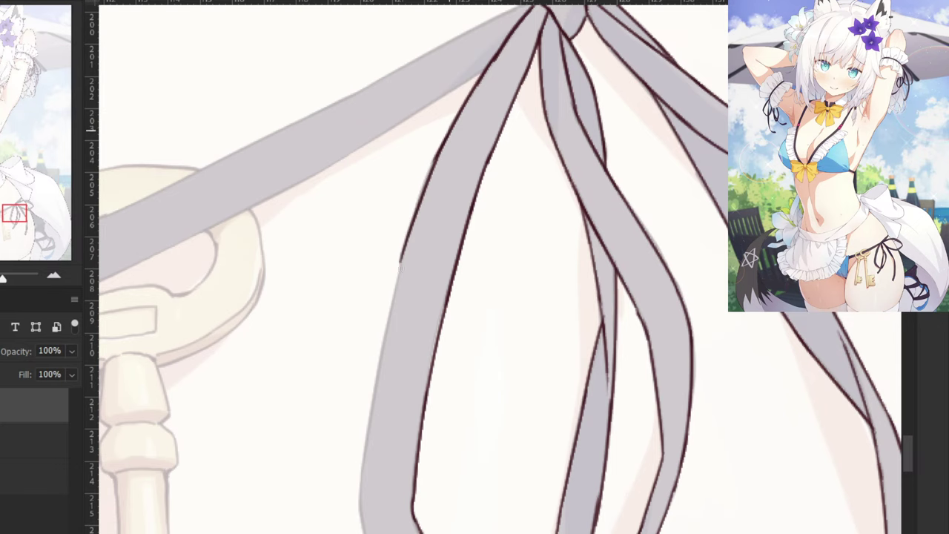
pyautogui.hotkey('ctrl', 'z')
pyautogui.hotkey('ctrl', '-')
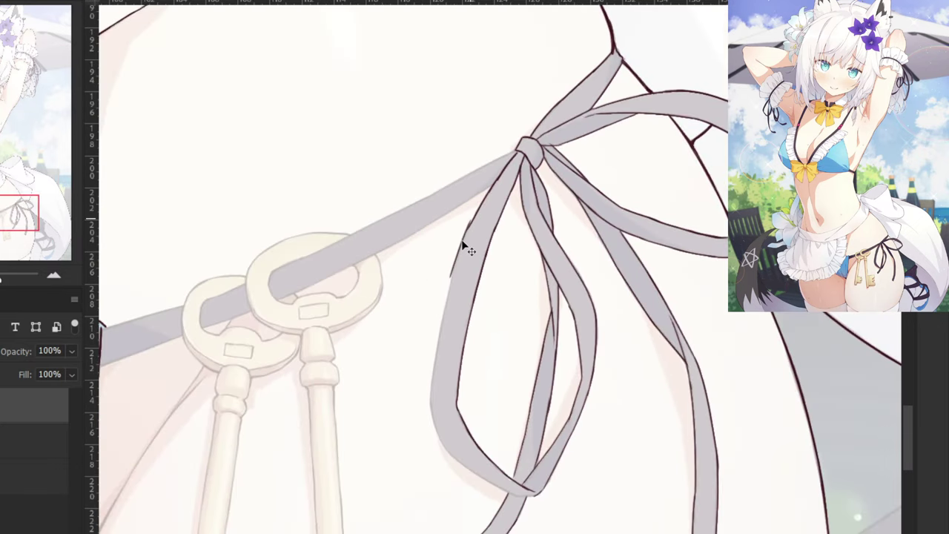
pyautogui.scroll(3, 455, 246)
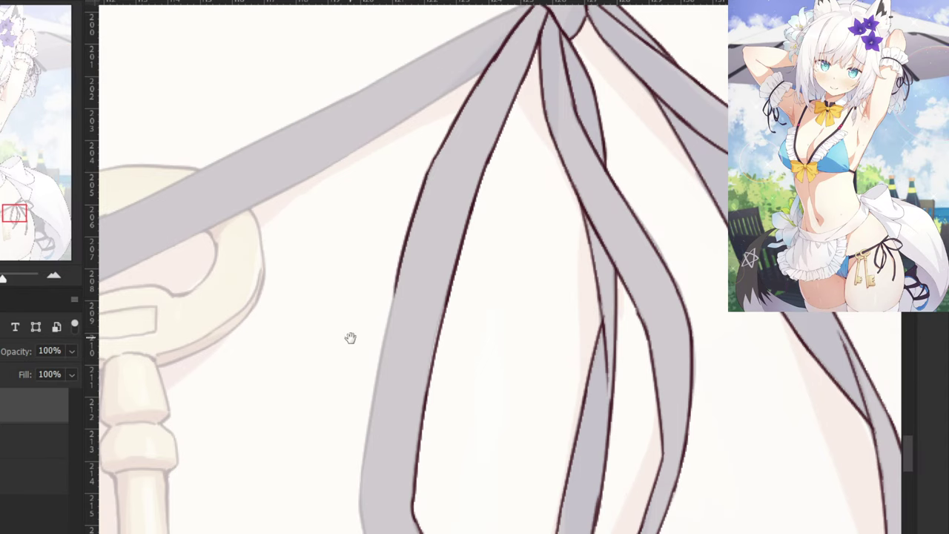
# Ink the left strand's long outer edge down to the loop's widest point, redrawing until it fits.
pyautogui.moveTo(350, 338); pyautogui.dragTo(413, 218)
pyautogui.moveTo(461, 134)
pyautogui.mouseDown()
pyautogui.moveTo(423, 346)
pyautogui.moveTo(425, 326)
pyautogui.mouseUp()
pyautogui.hotkey('ctrl', 'z')
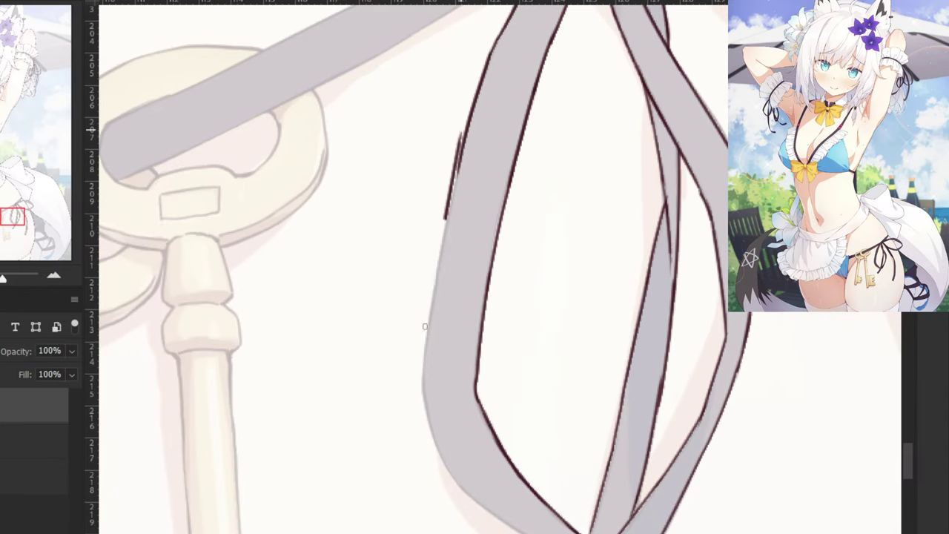
pyautogui.hotkey('ctrl', 'z')
pyautogui.moveTo(462, 145); pyautogui.dragTo(426, 337)
pyautogui.hotkey('ctrl', 'z')
pyautogui.moveTo(461, 149); pyautogui.dragTo(424, 363)
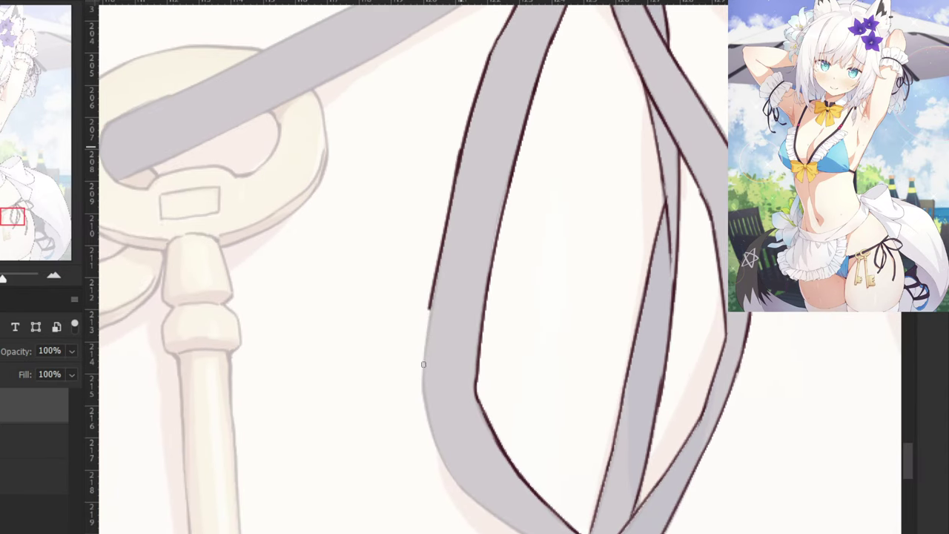
pyautogui.hotkey('ctrl', 'z')
pyautogui.moveTo(461, 145); pyautogui.dragTo(422, 359)
pyautogui.hotkey('ctrl', 'z')
pyautogui.moveTo(460, 150); pyautogui.dragTo(423, 381)
pyautogui.hotkey('ctrl', 'z')
# Ink the outer edge's curve around the loop's lower-left bend, redrawing it until it fits.
pyautogui.moveTo(425, 342); pyautogui.dragTo(440, 457)
pyautogui.hotkey('ctrl', 'z')
pyautogui.moveTo(424, 374); pyautogui.dragTo(442, 449)
pyautogui.hotkey('ctrl', 'z')
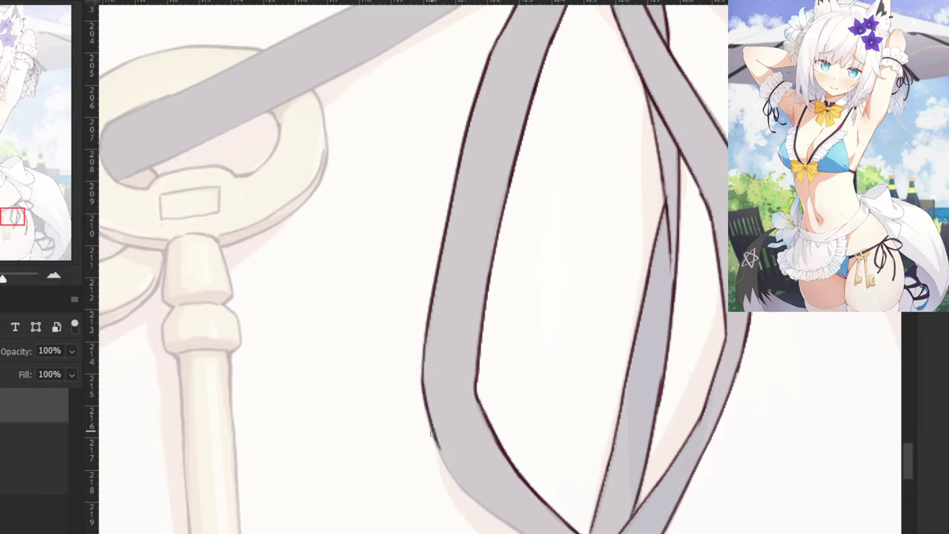
pyautogui.moveTo(423, 375); pyautogui.dragTo(443, 468)
pyautogui.hotkey('ctrl', 'z')
pyautogui.hotkey('ctrl', 'z')
pyautogui.moveTo(423, 375); pyautogui.dragTo(444, 456)
pyautogui.hotkey('ctrl', 'z')
pyautogui.moveTo(422, 393)
pyautogui.mouseDown()
pyautogui.moveTo(433, 442)
pyautogui.moveTo(449, 464)
pyautogui.moveTo(439, 457)
pyautogui.moveTo(443, 471)
pyautogui.moveTo(472, 502)
pyautogui.mouseUp()
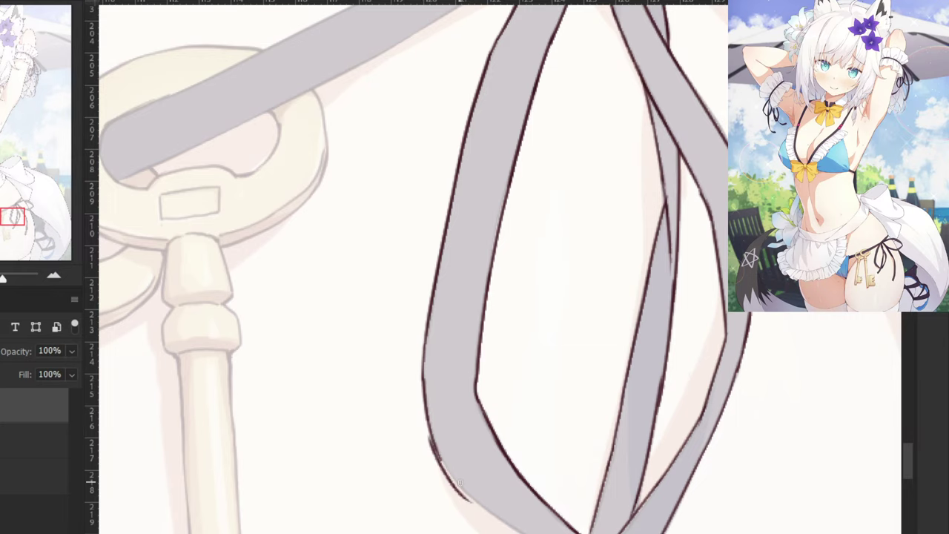
pyautogui.hotkey('ctrl', 'z')
# Ink the loop's lower outer edge from the lower-left bend to where it crosses the tail.
pyautogui.moveTo(430, 438)
pyautogui.mouseDown()
pyautogui.moveTo(476, 505)
pyautogui.moveTo(373, 387)
pyautogui.mouseUp()
pyautogui.hotkey('ctrl', 'z')
pyautogui.moveTo(336, 321)
pyautogui.mouseDown()
pyautogui.moveTo(381, 386)
pyautogui.moveTo(470, 449)
pyautogui.mouseUp()
pyautogui.hotkey('ctrl', 'z')
pyautogui.moveTo(374, 382); pyautogui.dragTo(473, 447)
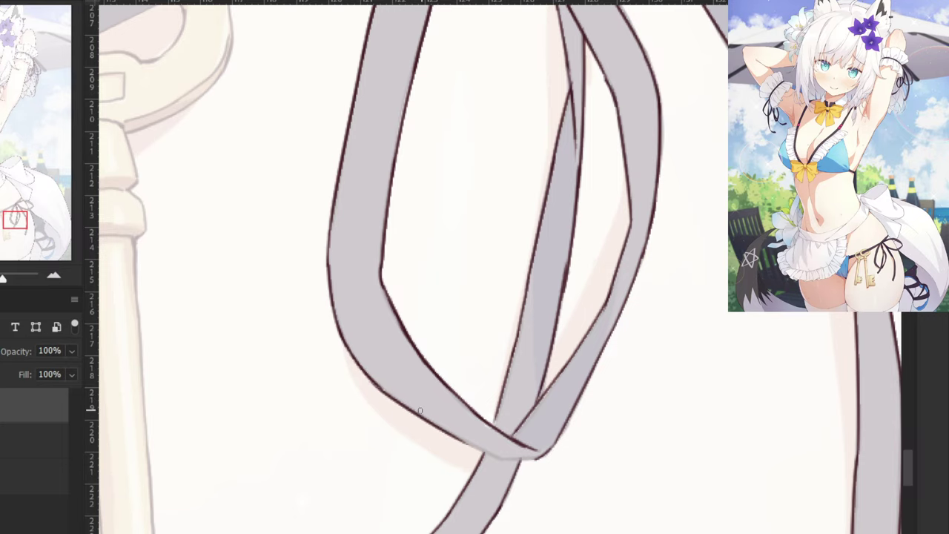
# Try to redraw the loop's lower outer edge toward the tail crossing, undoing each attempted stroke.
pyautogui.moveTo(373, 383); pyautogui.dragTo(495, 457)
pyautogui.hotkey('ctrl', 'z')
pyautogui.moveTo(444, 433); pyautogui.dragTo(504, 462)
pyautogui.hotkey('ctrl', 'z')
pyautogui.scroll(2, 465, 444)
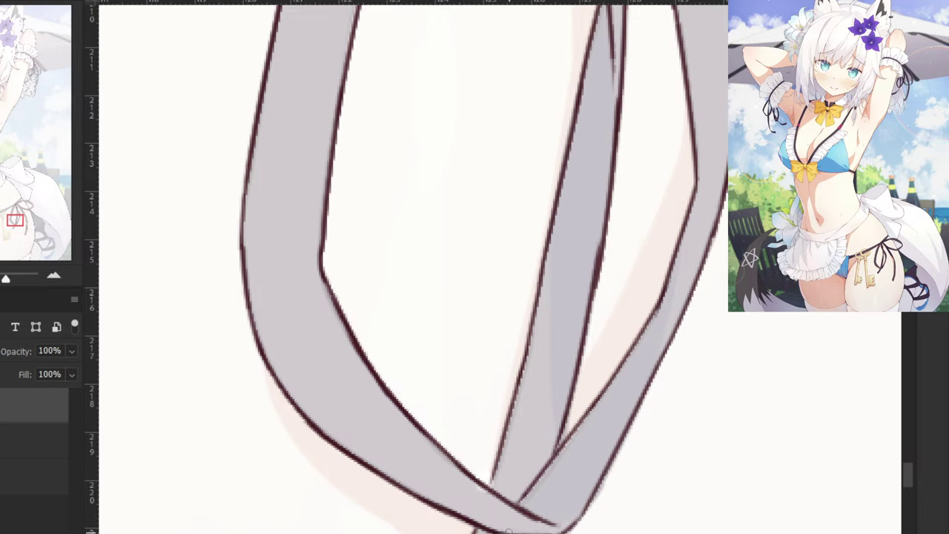
# Ink the upper edge of the bikini's hip strap from the bow knot toward the hanging keys.
pyautogui.hotkey('ctrl', '-')
pyautogui.hotkey('ctrl', '-')
pyautogui.hotkey('ctrl', '-')
pyautogui.hotkey('ctrl', '-')
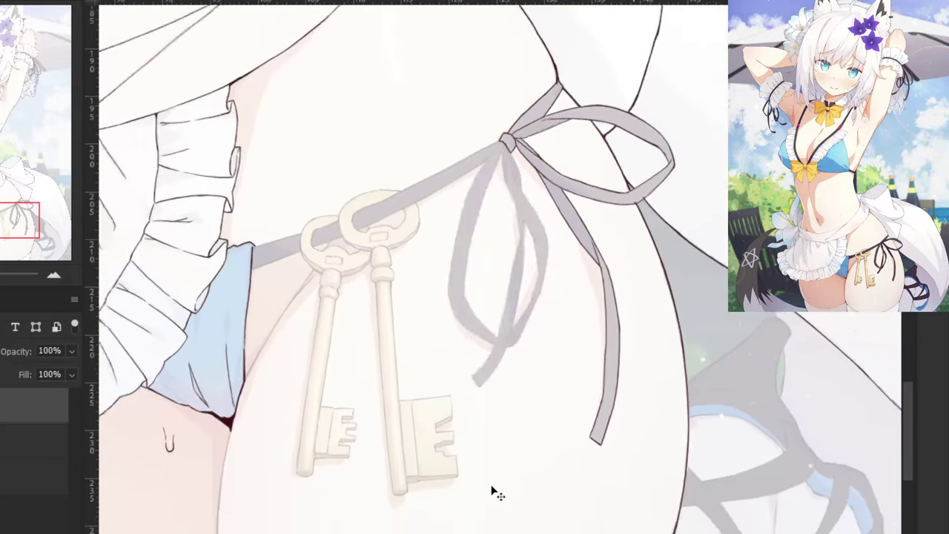
pyautogui.moveTo(206, 275); pyautogui.dragTo(298, 327)
pyautogui.moveTo(263, 252); pyautogui.dragTo(270, 325)
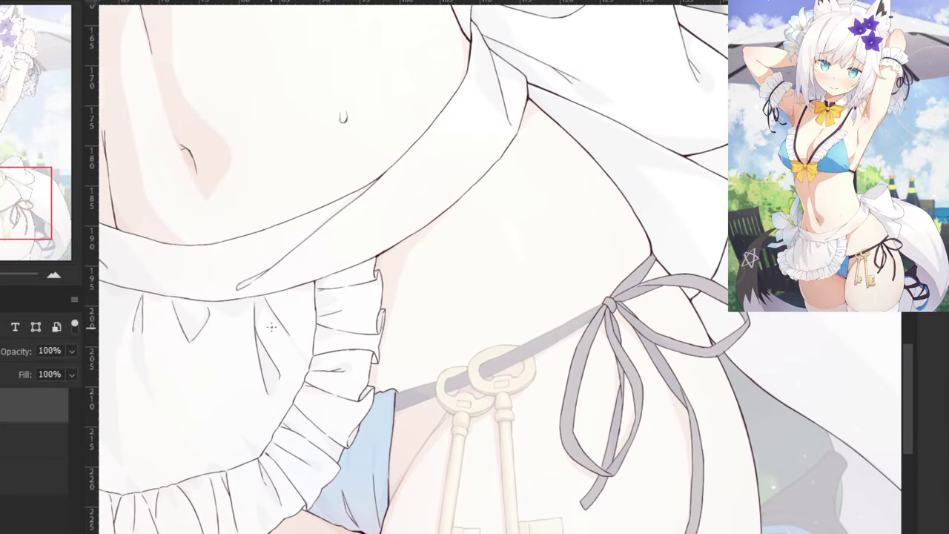
pyautogui.scroll(2, 420, 296)
pyautogui.scroll(2, 689, 315)
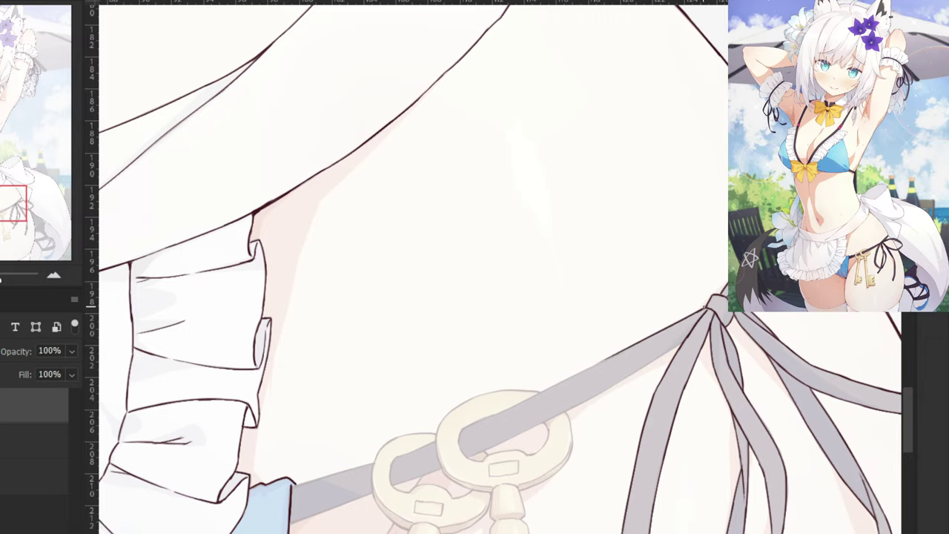
pyautogui.scroll(4, 697, 312)
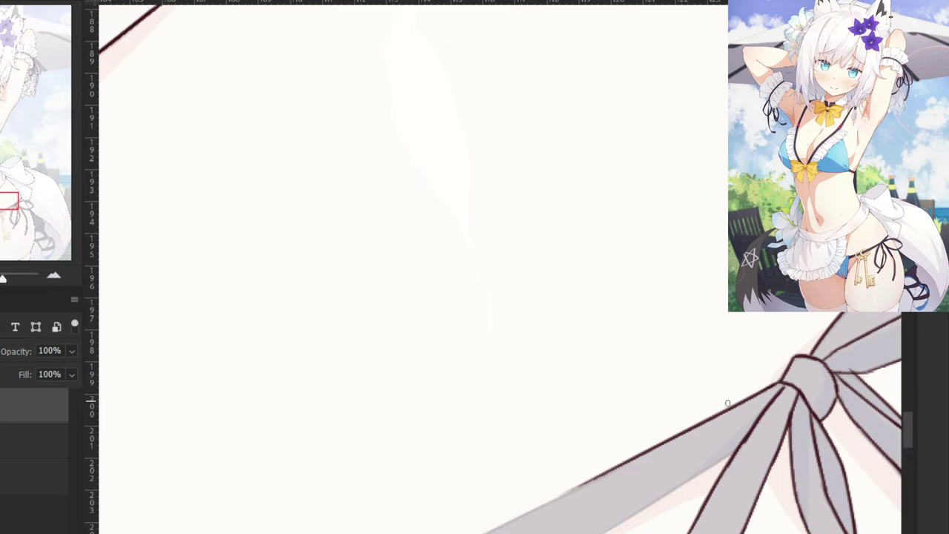
pyautogui.scroll(-5, 728, 402)
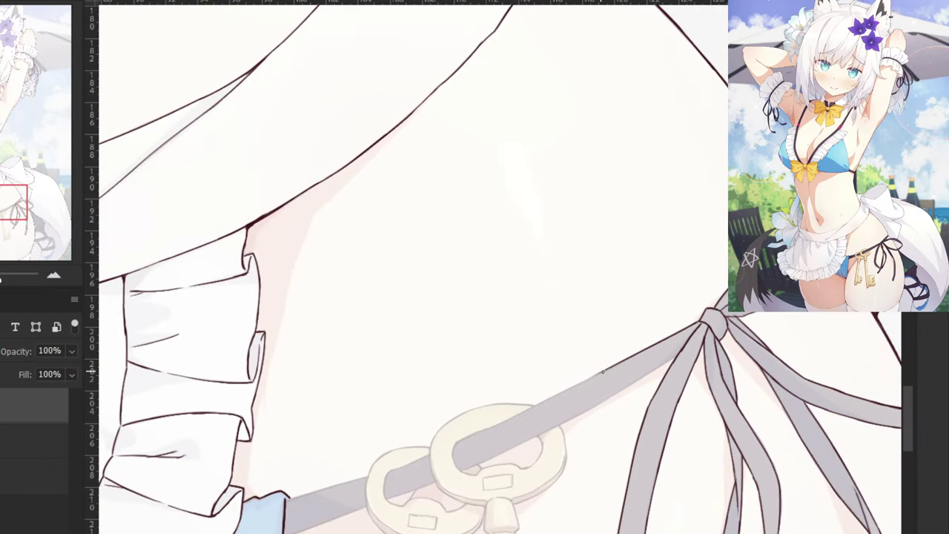
pyautogui.hotkey('ctrl', 'z')
pyautogui.moveTo(617, 363); pyautogui.dragTo(505, 421)
pyautogui.hotkey('ctrl', 'z')
pyautogui.hotkey('ctrl', 'z')
pyautogui.moveTo(614, 364); pyautogui.dragTo(456, 447)
pyautogui.hotkey('ctrl', 'z')
pyautogui.moveTo(521, 414); pyautogui.dragTo(454, 445)
pyautogui.hotkey('ctrl', 'z')
pyautogui.moveTo(514, 417); pyautogui.dragTo(456, 443)
pyautogui.hotkey('ctrl', 'z')
pyautogui.hotkey('ctrl', 'z')
# Extend the hip strap's upper edge line across the front key's ring to the inner edge of its hole.
pyautogui.hotkey('ctrl', '+')
pyautogui.hotkey('ctrl', '+')
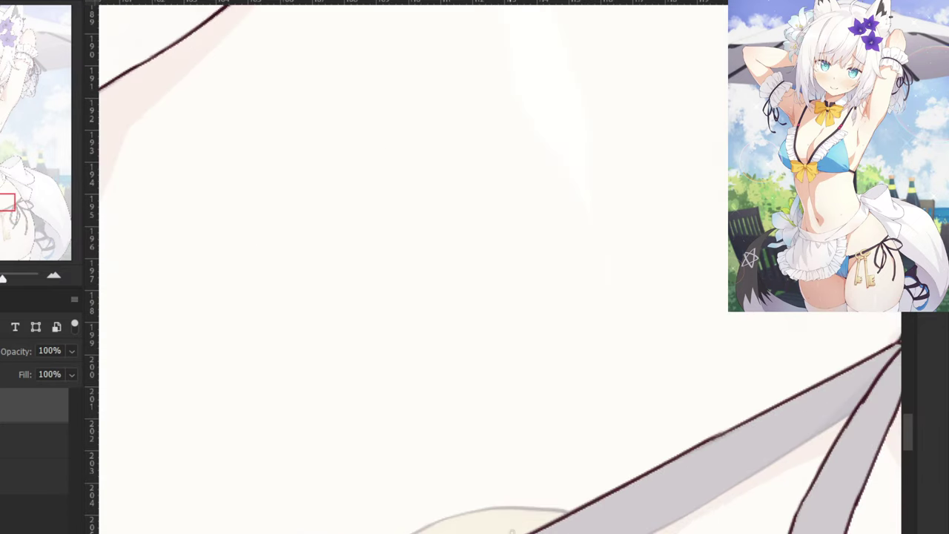
pyautogui.moveTo(481, 525)
pyautogui.mouseDown()
pyautogui.moveTo(542, 437)
pyautogui.moveTo(488, 488)
pyautogui.mouseUp()
pyautogui.hotkey('ctrl', 'z')
pyautogui.moveTo(580, 446); pyautogui.dragTo(479, 490)
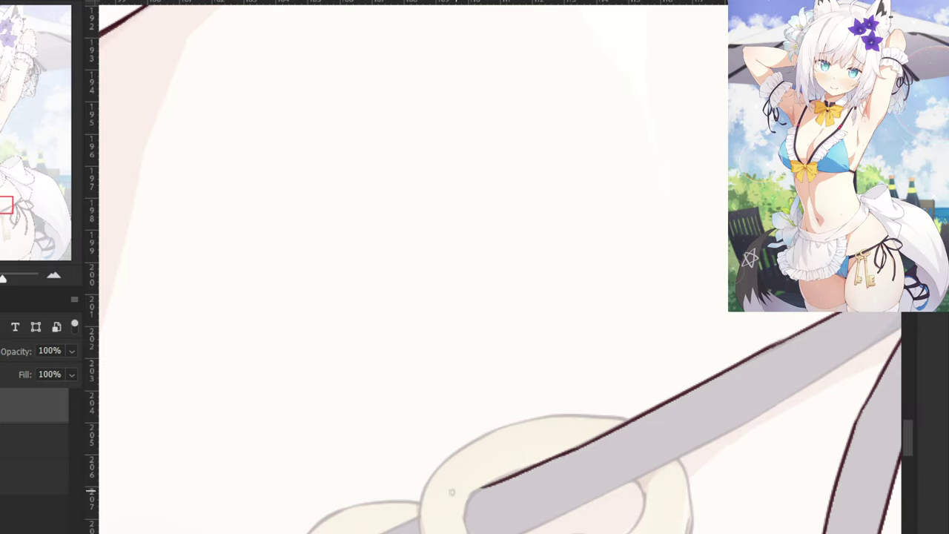
pyautogui.hotkey('ctrl', 'z')
pyautogui.moveTo(582, 448)
pyautogui.mouseDown()
pyautogui.moveTo(467, 495)
pyautogui.moveTo(496, 482)
pyautogui.moveTo(469, 491)
pyautogui.mouseUp()
pyautogui.hotkey('ctrl', 'z')
# Ink the lower edge of the hip strap from the bow knot down into the front key's ring hole.
pyautogui.scroll(-3, 532, 450)
pyautogui.moveTo(709, 308)
pyautogui.mouseDown()
pyautogui.moveTo(621, 364)
pyautogui.moveTo(629, 357)
pyautogui.mouseUp()
pyautogui.hotkey('ctrl', 'z')
pyautogui.hotkey('ctrl', 'z')
pyautogui.hotkey('ctrl', 'z')
pyautogui.moveTo(703, 314); pyautogui.dragTo(509, 420)
pyautogui.hotkey('ctrl', 'z')
pyautogui.moveTo(617, 362); pyautogui.dragTo(508, 414)
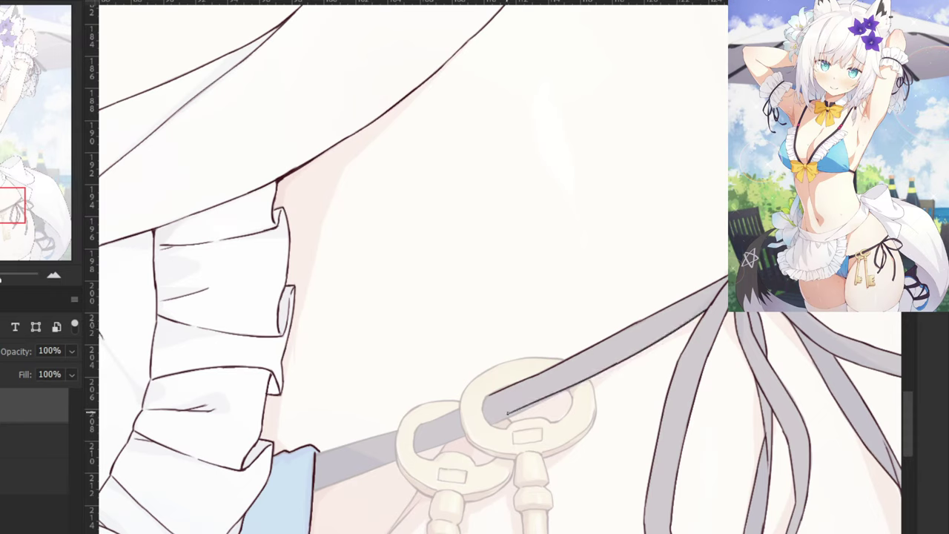
pyautogui.hotkey('ctrl', 'z')
pyautogui.moveTo(628, 356); pyautogui.dragTo(496, 423)
pyautogui.hotkey('ctrl', 'z')
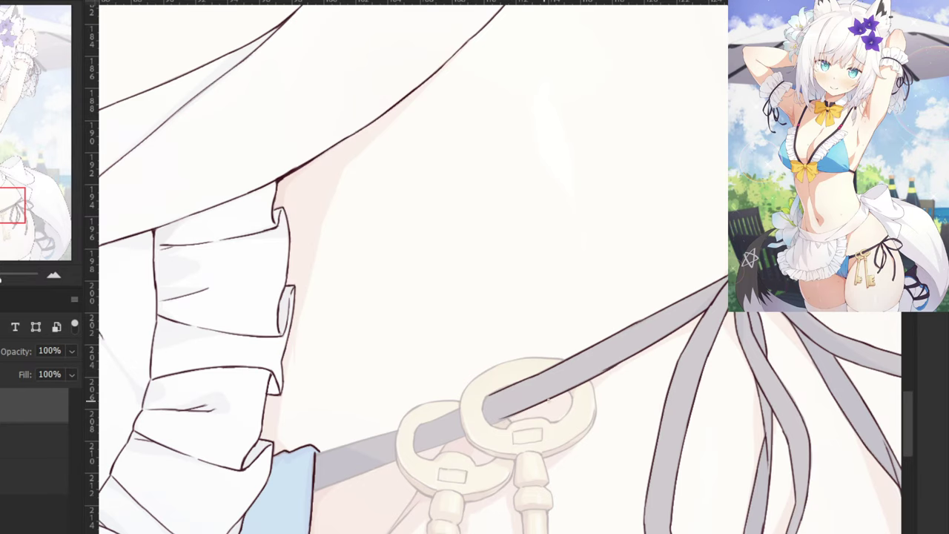
# Finish the strap's lower edge line up to the far inner edge of the front key's ring hole.
pyautogui.hotkey('ctrl', '+')
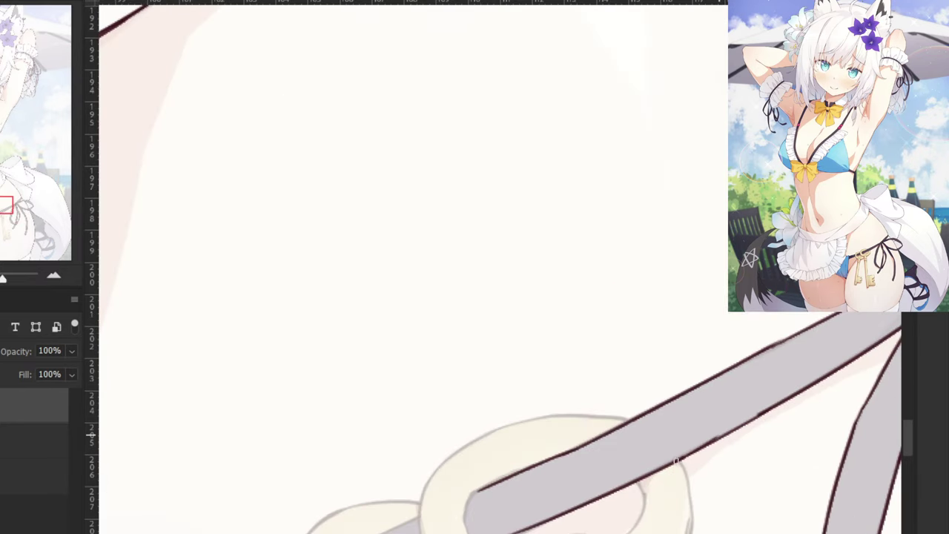
pyautogui.moveTo(523, 460); pyautogui.dragTo(655, 379)
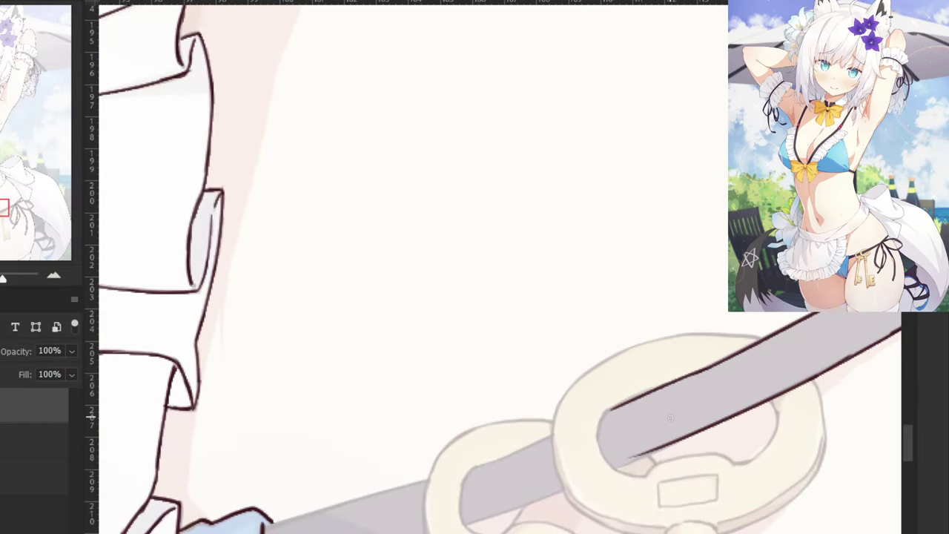
pyautogui.hotkey('ctrl', 'z')
pyautogui.moveTo(730, 421); pyautogui.dragTo(606, 471)
pyautogui.hotkey('ctrl', 'z')
pyautogui.hotkey('ctrl', 'z')
pyautogui.hotkey('ctrl', 'z')
pyautogui.moveTo(721, 420)
pyautogui.mouseDown()
pyautogui.moveTo(594, 476)
pyautogui.moveTo(605, 472)
pyautogui.mouseUp()
pyautogui.hotkey('ctrl', 'z')
pyautogui.press('e')
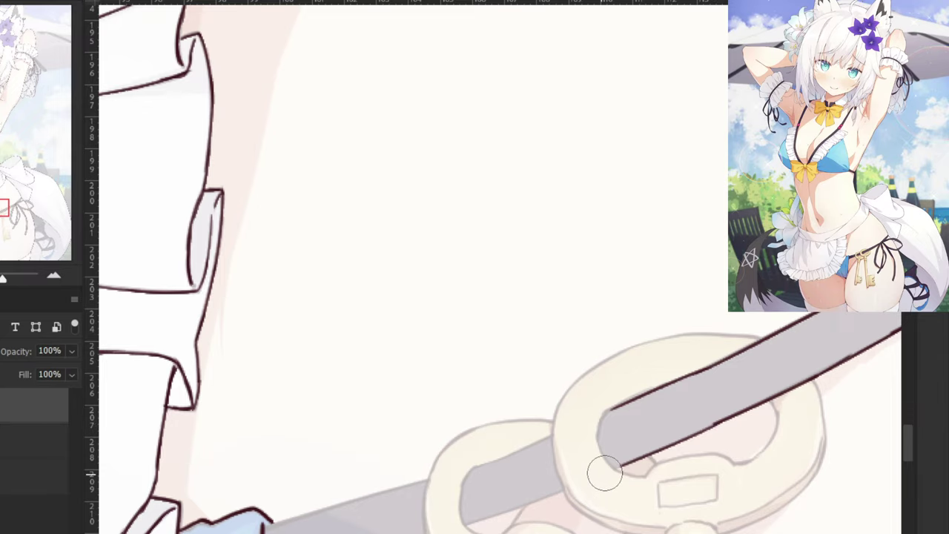
pyautogui.press('b')
# Review the figure's line art without the colour reference, restore the reference, and check the tail, apron and thigh areas.
pyautogui.moveTo(632, 341); pyautogui.dragTo(525, 133)
pyautogui.hotkey('ctrl', '-')
pyautogui.hotkey('ctrl', '-')
pyautogui.hotkey('ctrl', '-')
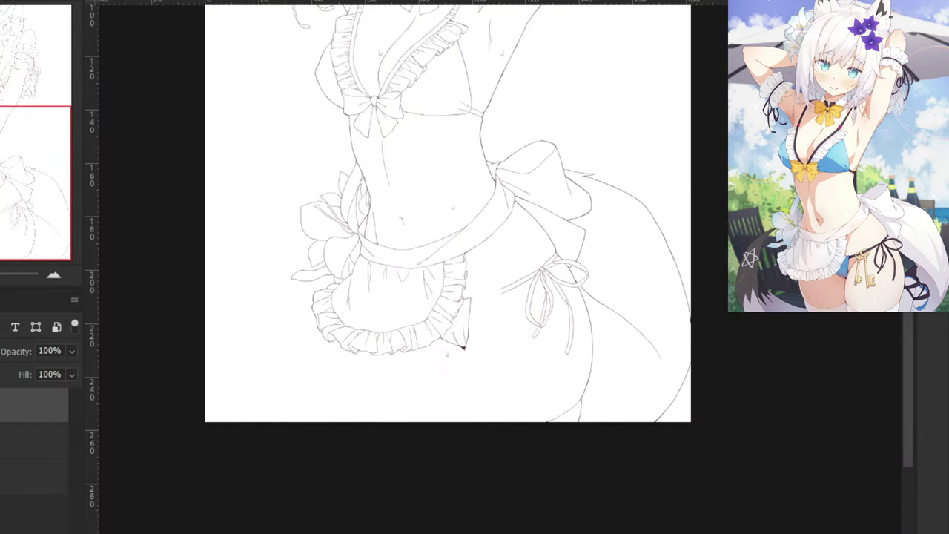
pyautogui.moveTo(162, 348); pyautogui.dragTo(184, 494)
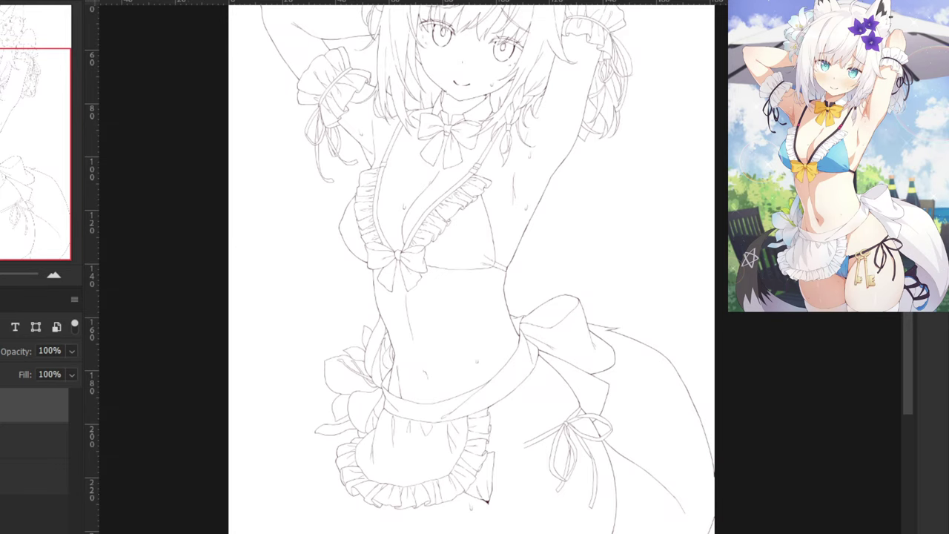
pyautogui.click(1, 445)
pyautogui.moveTo(160, 496); pyautogui.dragTo(112, 368)
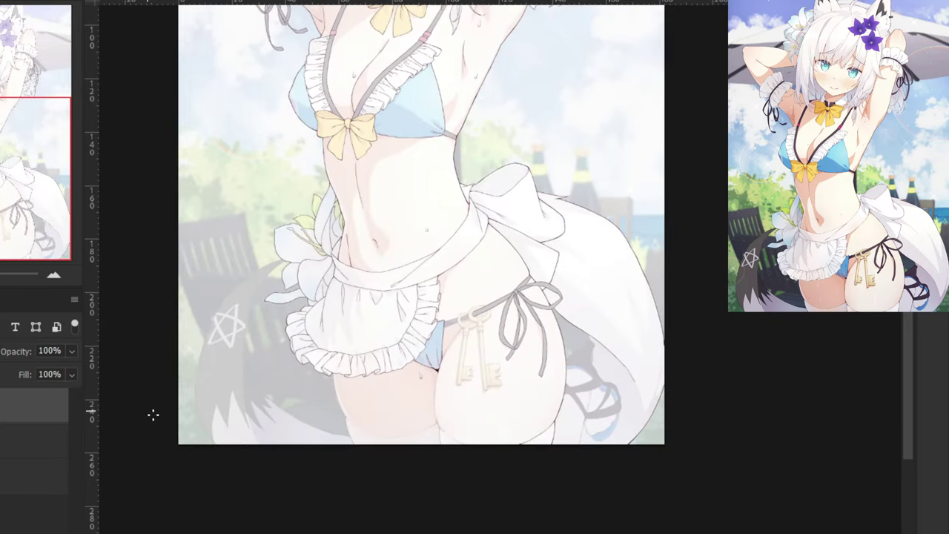
pyautogui.moveTo(175, 476); pyautogui.dragTo(199, 413)
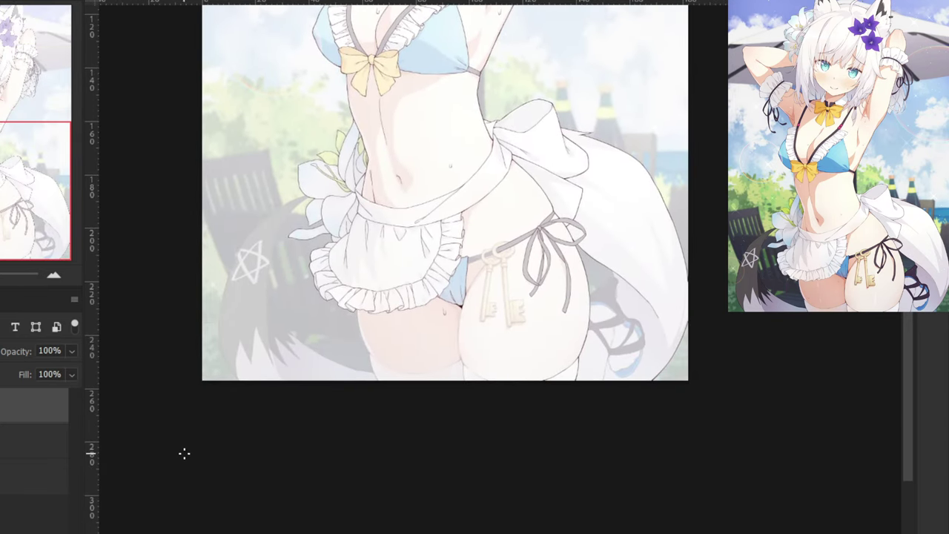
pyautogui.moveTo(151, 375); pyautogui.dragTo(432, 302)
pyautogui.hotkey('ctrl', '+')
pyautogui.hotkey('ctrl', '+')
pyautogui.hotkey('ctrl', '+')
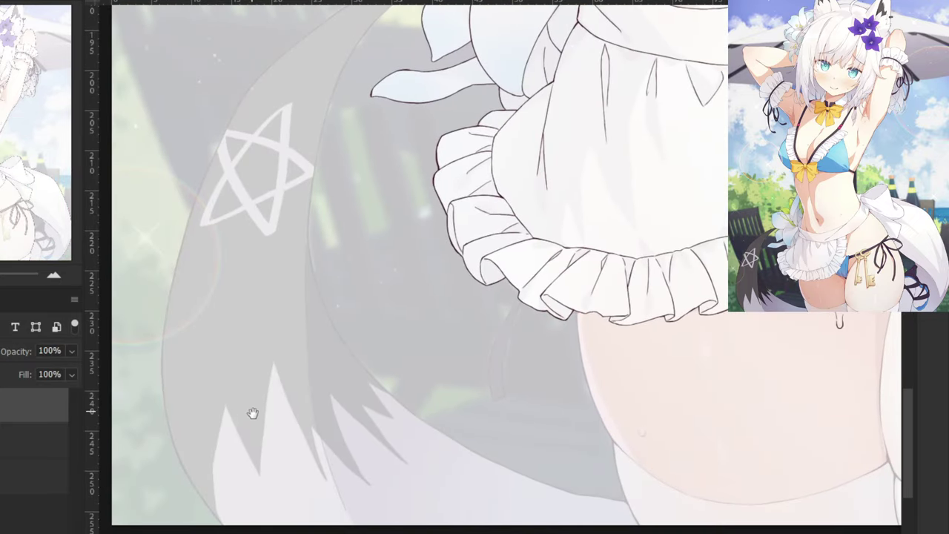
pyautogui.moveTo(565, 378); pyautogui.dragTo(157, 403)
pyautogui.moveTo(270, 420); pyautogui.dragTo(164, 430)
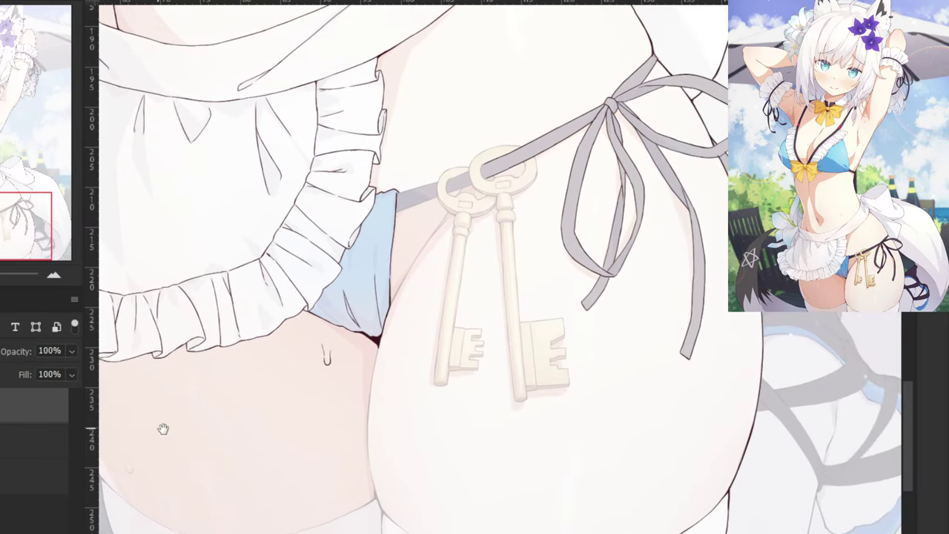
pyautogui.moveTo(239, 434); pyautogui.dragTo(228, 531)
# Ink the lower and right inner edge of the front key's ring hole and start its top outer contour.
pyautogui.hotkey('ctrl', '+')
pyautogui.hotkey('ctrl', '+')
pyautogui.hotkey('ctrl', '+')
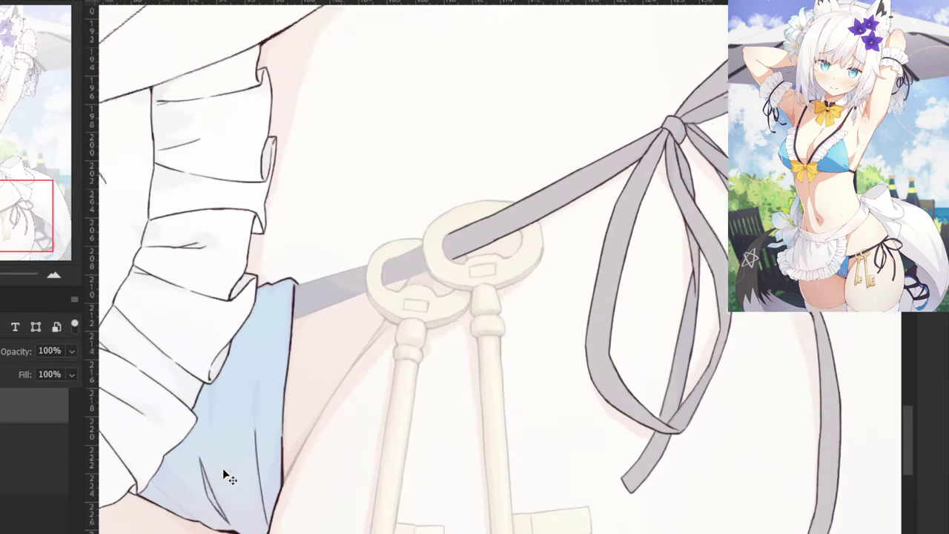
pyautogui.moveTo(542, 146)
pyautogui.mouseDown()
pyautogui.moveTo(548, 170)
pyautogui.moveTo(522, 195)
pyautogui.moveTo(534, 194)
pyautogui.moveTo(515, 277)
pyautogui.moveTo(547, 308)
pyautogui.moveTo(511, 323)
pyautogui.mouseUp()
pyautogui.moveTo(625, 192); pyautogui.dragTo(533, 195)
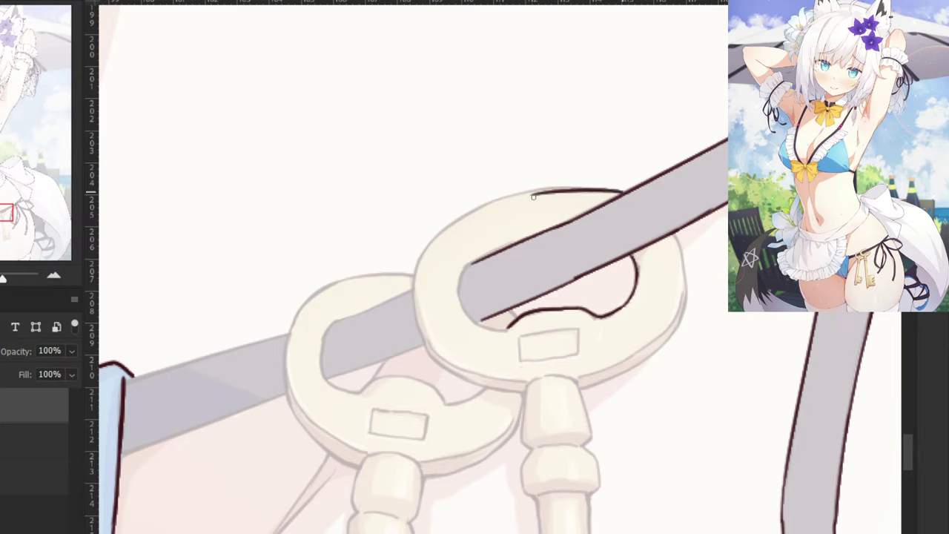
pyautogui.hotkey('ctrl', 'z')
pyautogui.moveTo(626, 191)
pyautogui.mouseDown()
pyautogui.moveTo(517, 196)
pyautogui.moveTo(459, 218)
pyautogui.mouseUp()
pyautogui.hotkey('ctrl', 'z')
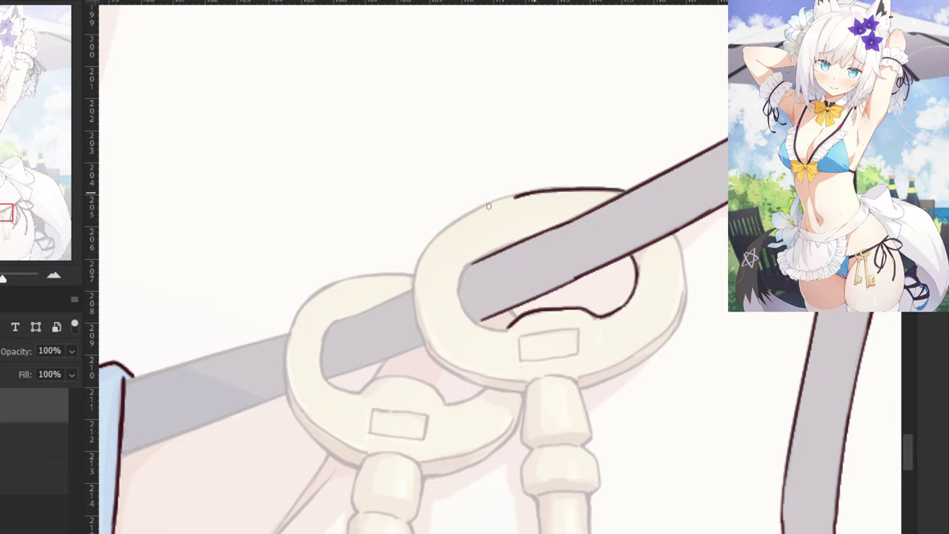
# Continue the front key ring's outer contour along its upper-left curve to the side where it overlaps the rear key.
pyautogui.moveTo(522, 194)
pyautogui.mouseDown()
pyautogui.moveTo(460, 221)
pyautogui.moveTo(417, 269)
pyautogui.mouseUp()
pyautogui.hotkey('ctrl', 'z')
pyautogui.hotkey('ctrl', 'z')
pyautogui.moveTo(460, 216); pyautogui.dragTo(420, 272)
pyautogui.hotkey('ctrl', 'z')
pyautogui.hotkey('ctrl', 'z')
pyautogui.moveTo(462, 215)
pyautogui.mouseDown()
pyautogui.moveTo(417, 273)
pyautogui.moveTo(420, 320)
pyautogui.mouseUp()
pyautogui.hotkey('ctrl', 'z')
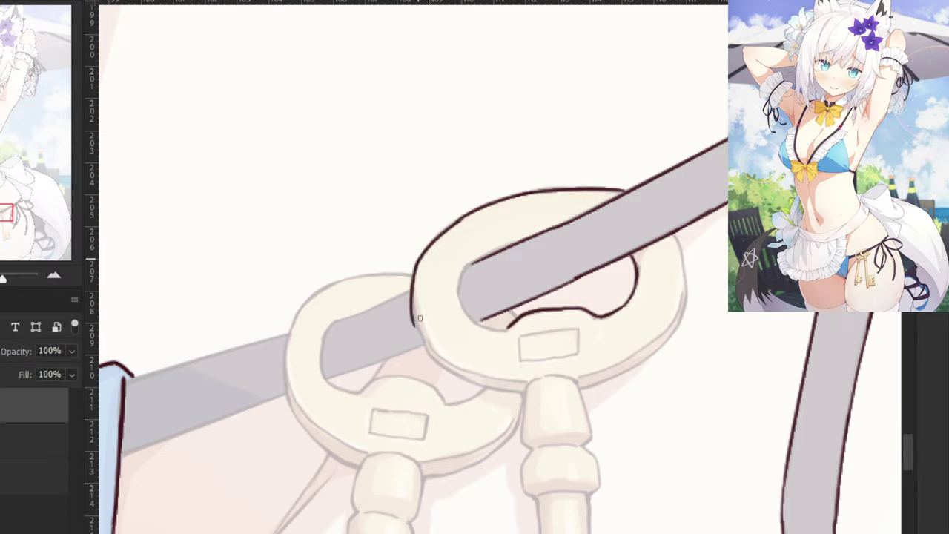
# Ink the front key ring's lower-left outer contour down to the top of the key's shaft.
pyautogui.hotkey('ctrl', 'z')
pyautogui.moveTo(420, 265); pyautogui.dragTo(435, 361)
pyautogui.hotkey('ctrl', 'z')
pyautogui.moveTo(419, 328)
pyautogui.mouseDown()
pyautogui.moveTo(434, 361)
pyautogui.moveTo(477, 383)
pyautogui.mouseUp()
pyautogui.hotkey('ctrl', 'z')
pyautogui.hotkey('ctrl', 'z')
pyautogui.moveTo(433, 360)
pyautogui.mouseDown()
pyautogui.moveTo(497, 387)
pyautogui.moveTo(473, 380)
pyautogui.mouseUp()
pyautogui.hotkey('ctrl', 'z')
pyautogui.hotkey('ctrl', 'z')
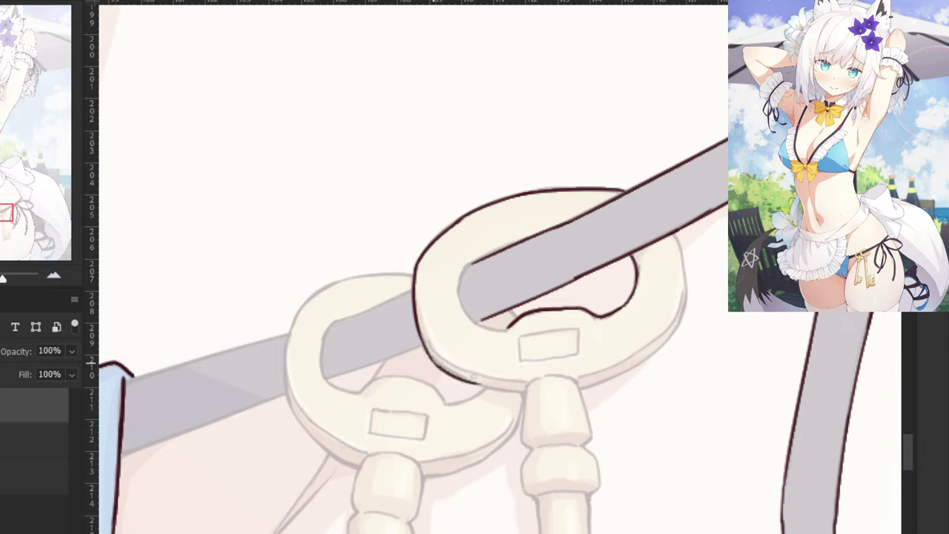
pyautogui.hotkey('ctrl', 'z')
pyautogui.moveTo(430, 357); pyautogui.dragTo(486, 384)
pyautogui.hotkey('ctrl', 'z')
pyautogui.moveTo(433, 361); pyautogui.dragTo(503, 395)
pyautogui.hotkey('ctrl', 'z')
pyautogui.hotkey('ctrl', 'z')
pyautogui.moveTo(430, 358); pyautogui.dragTo(522, 393)
pyautogui.hotkey('ctrl', 'z')
pyautogui.hotkey('ctrl', 'z')
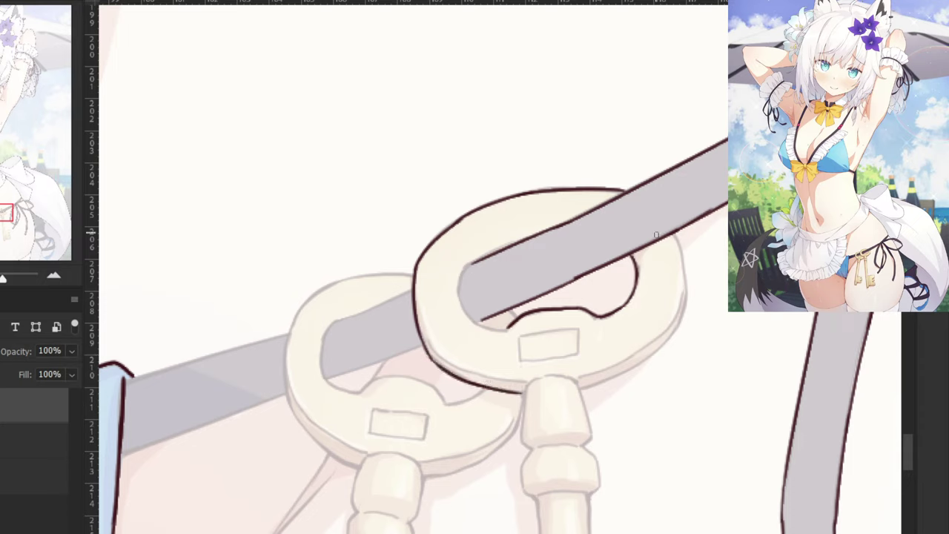
# Ink the front key ring's right outer contour from below the strap around to the shaft.
pyautogui.moveTo(674, 237); pyautogui.dragTo(684, 303)
pyautogui.hotkey('ctrl', 'z')
pyautogui.hotkey('ctrl', 'z')
pyautogui.hotkey('ctrl', 'z')
pyautogui.moveTo(684, 255)
pyautogui.mouseDown()
pyautogui.moveTo(685, 304)
pyautogui.moveTo(672, 339)
pyautogui.mouseUp()
pyautogui.hotkey('ctrl', 'z')
pyautogui.moveTo(688, 291)
pyautogui.mouseDown()
pyautogui.moveTo(664, 341)
pyautogui.moveTo(615, 373)
pyautogui.mouseUp()
pyautogui.hotkey('ctrl', 'z')
pyautogui.hotkey('ctrl', 'z')
pyautogui.moveTo(675, 330); pyautogui.dragTo(589, 387)
pyautogui.hotkey('ctrl', 'z')
pyautogui.moveTo(675, 331); pyautogui.dragTo(580, 387)
pyautogui.hotkey('ctrl', 'z')
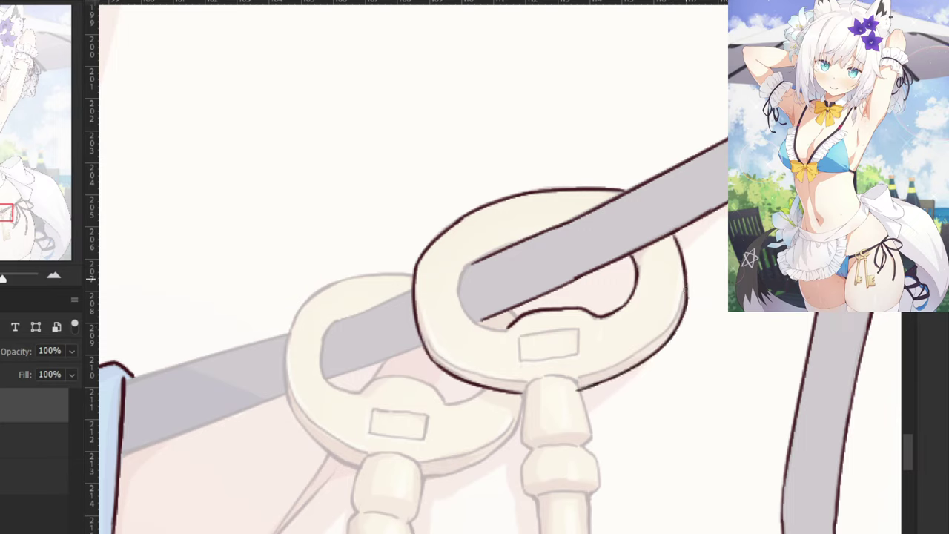
# Add the inner thickness line along the lower-right rim of the front key's ring.
pyautogui.moveTo(687, 289)
pyautogui.mouseDown()
pyautogui.moveTo(672, 328)
pyautogui.moveTo(605, 369)
pyautogui.mouseUp()
pyautogui.hotkey('ctrl', 'z')
pyautogui.hotkey('ctrl', 'z')
pyautogui.moveTo(676, 317); pyautogui.dragTo(586, 375)
pyautogui.hotkey('ctrl', 'z')
pyautogui.moveTo(675, 322); pyautogui.dragTo(568, 377)
pyautogui.hotkey('ctrl', 'z')
pyautogui.hotkey('ctrl', 'z')
pyautogui.moveTo(668, 325); pyautogui.dragTo(587, 367)
pyautogui.moveTo(577, 331); pyautogui.dragTo(525, 336)
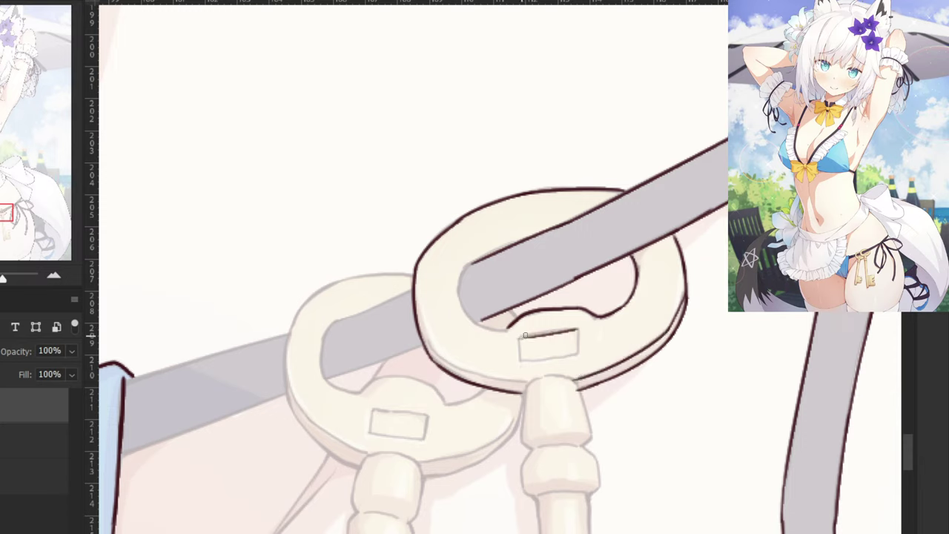
pyautogui.hotkey('ctrl', 'z')
pyautogui.moveTo(584, 328)
pyautogui.mouseDown()
pyautogui.moveTo(518, 339)
pyautogui.moveTo(528, 328)
pyautogui.mouseUp()
pyautogui.hotkey('ctrl', '+')
pyautogui.hotkey('ctrl', 'z')
pyautogui.hotkey('ctrl', 'z')
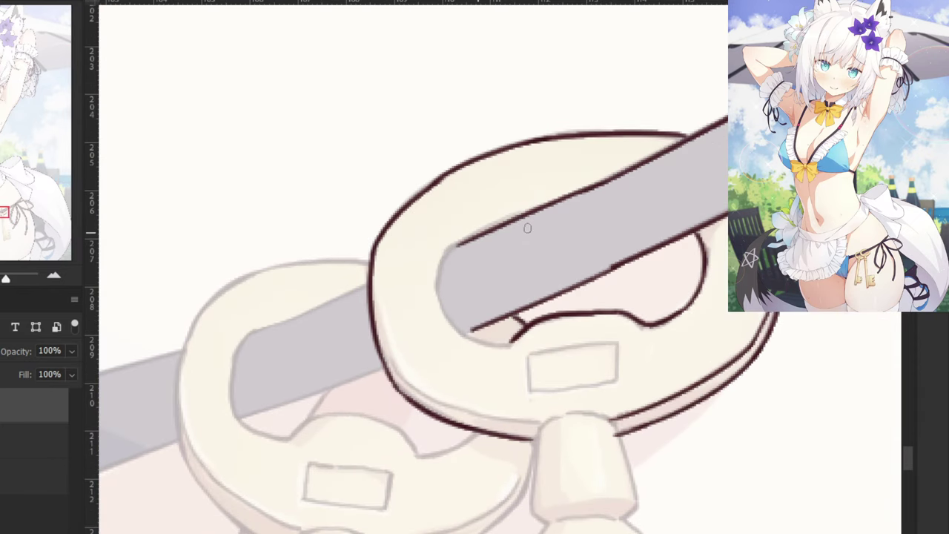
# Ink the left curve of the front key's ring hole, joining the strap's upper edge to the hole's lower edge.
pyautogui.moveTo(547, 204); pyautogui.dragTo(458, 242)
pyautogui.moveTo(510, 222)
pyautogui.mouseDown()
pyautogui.moveTo(450, 249)
pyautogui.moveTo(435, 300)
pyautogui.mouseUp()
pyautogui.hotkey('ctrl', 'z')
pyautogui.moveTo(449, 250)
pyautogui.mouseDown()
pyautogui.moveTo(441, 305)
pyautogui.moveTo(466, 341)
pyautogui.mouseUp()
pyautogui.hotkey('ctrl', 'z')
pyautogui.moveTo(439, 295); pyautogui.dragTo(479, 344)
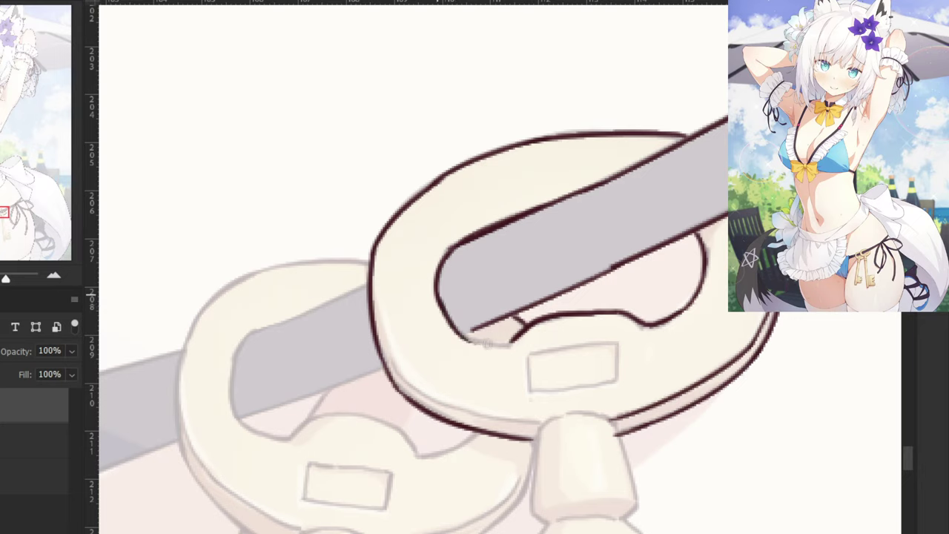
pyautogui.hotkey('ctrl', 'z')
pyautogui.moveTo(439, 304); pyautogui.dragTo(478, 331)
pyautogui.hotkey('ctrl', 'z')
pyautogui.moveTo(443, 301)
pyautogui.mouseDown()
pyautogui.moveTo(486, 350)
pyautogui.moveTo(514, 342)
pyautogui.moveTo(468, 332)
pyautogui.mouseUp()
pyautogui.hotkey('ctrl', 'z')
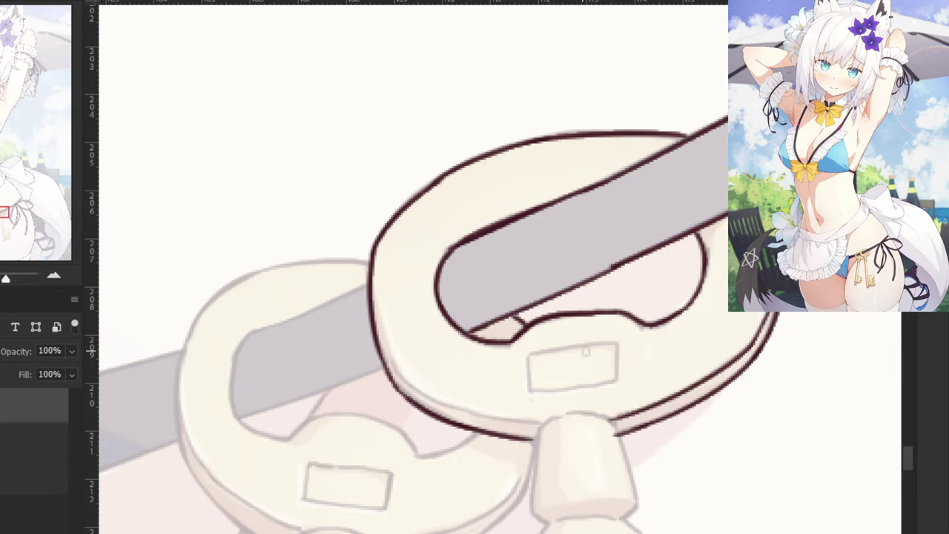
# Ink the four sides of the small rectangle engraved on the front key's ring.
pyautogui.moveTo(621, 341)
pyautogui.mouseDown()
pyautogui.moveTo(529, 356)
pyautogui.moveTo(528, 389)
pyautogui.moveTo(617, 362)
pyautogui.moveTo(615, 383)
pyautogui.moveTo(533, 388)
pyautogui.mouseUp()
pyautogui.hotkey('ctrl', 'z')
pyautogui.hotkey('ctrl', 'z')
pyautogui.hotkey('ctrl', 'z')
pyautogui.hotkey('ctrl', 'z')
pyautogui.moveTo(616, 383); pyautogui.dragTo(531, 394)
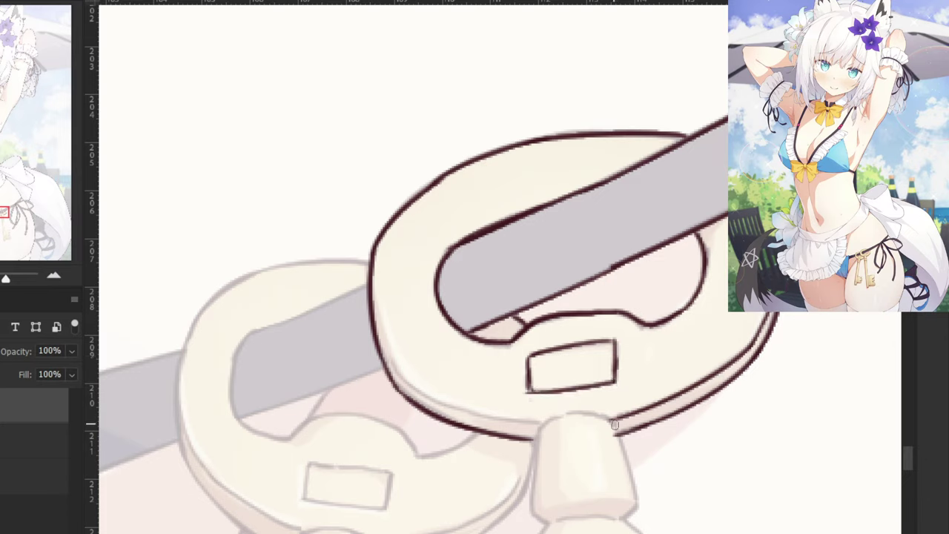
# Ink the rounded top and left side of the collar directly below the front key's ring.
pyautogui.moveTo(616, 423)
pyautogui.mouseDown()
pyautogui.moveTo(561, 415)
pyautogui.moveTo(603, 421)
pyautogui.moveTo(558, 420)
pyautogui.moveTo(565, 418)
pyautogui.moveTo(589, 414)
pyautogui.moveTo(544, 426)
pyautogui.mouseUp()
pyautogui.hotkey('ctrl', 'z')
pyautogui.hotkey('ctrl', 'z')
pyautogui.hotkey('ctrl', 'z')
pyautogui.moveTo(616, 423)
pyautogui.mouseDown()
pyautogui.moveTo(543, 427)
pyautogui.moveTo(540, 448)
pyautogui.moveTo(510, 254)
pyautogui.moveTo(473, 313)
pyautogui.mouseUp()
pyautogui.hotkey('ctrl', 'z')
pyautogui.moveTo(482, 241)
pyautogui.mouseDown()
pyautogui.moveTo(472, 329)
pyautogui.moveTo(486, 341)
pyautogui.mouseUp()
# Ink the right side of the front key's upper collar down to its lower corner.
pyautogui.moveTo(554, 233); pyautogui.dragTo(574, 314)
pyautogui.hotkey('ctrl', 'z')
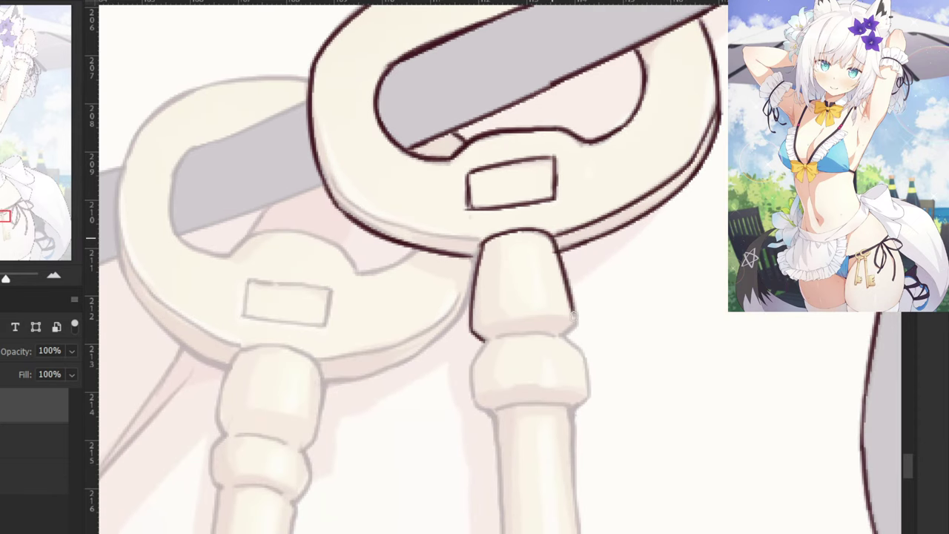
pyautogui.press('e')
pyautogui.moveTo(551, 243); pyautogui.dragTo(564, 284)
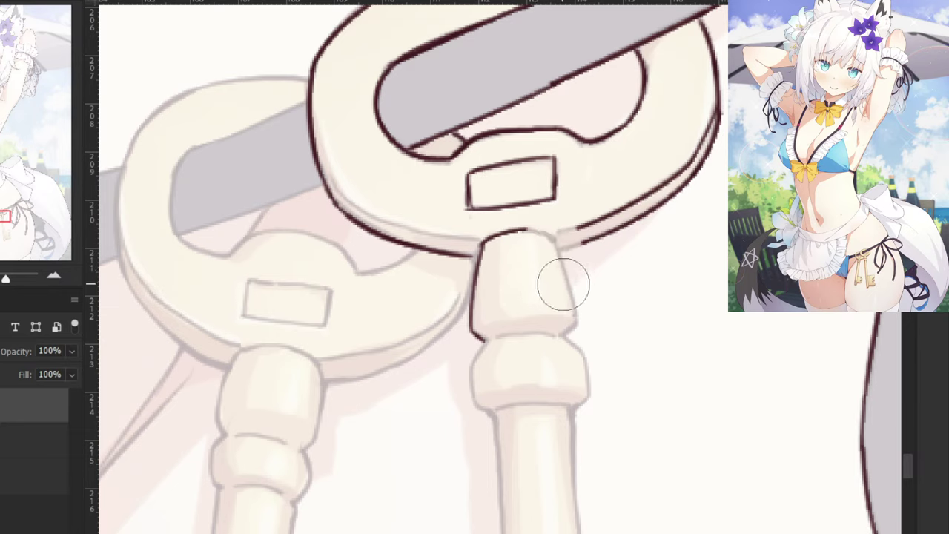
pyautogui.press('b')
pyautogui.hotkey('ctrl', 'z')
pyautogui.moveTo(554, 239)
pyautogui.mouseDown()
pyautogui.moveTo(575, 322)
pyautogui.moveTo(562, 336)
pyautogui.mouseUp()
pyautogui.hotkey('ctrl', 'z')
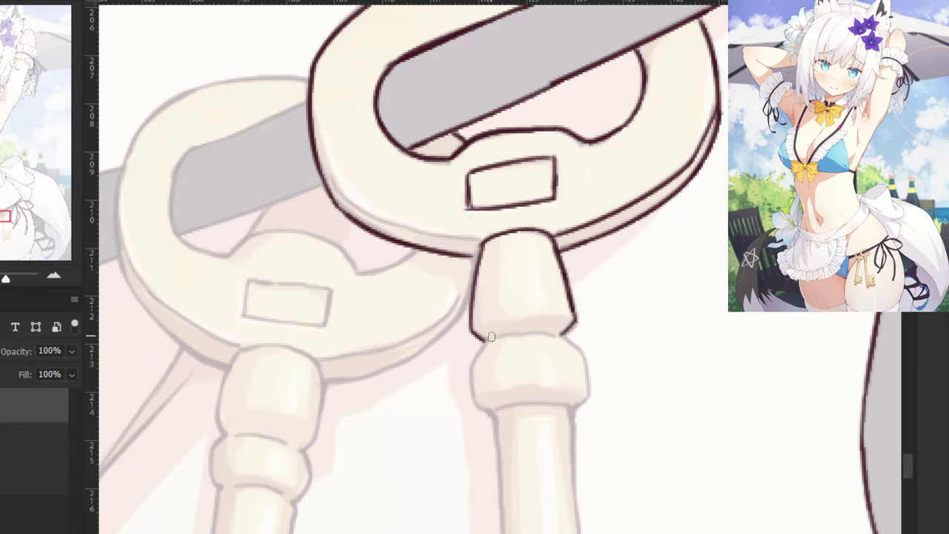
# Ink the seam between the front key's two collars and the right side of the lower collar.
pyautogui.hotkey('ctrl', 'z')
pyautogui.moveTo(491, 336)
pyautogui.mouseDown()
pyautogui.moveTo(563, 336)
pyautogui.moveTo(580, 355)
pyautogui.moveTo(589, 397)
pyautogui.mouseUp()
pyautogui.hotkey('ctrl', 'z')
pyautogui.moveTo(585, 356); pyautogui.dragTo(589, 397)
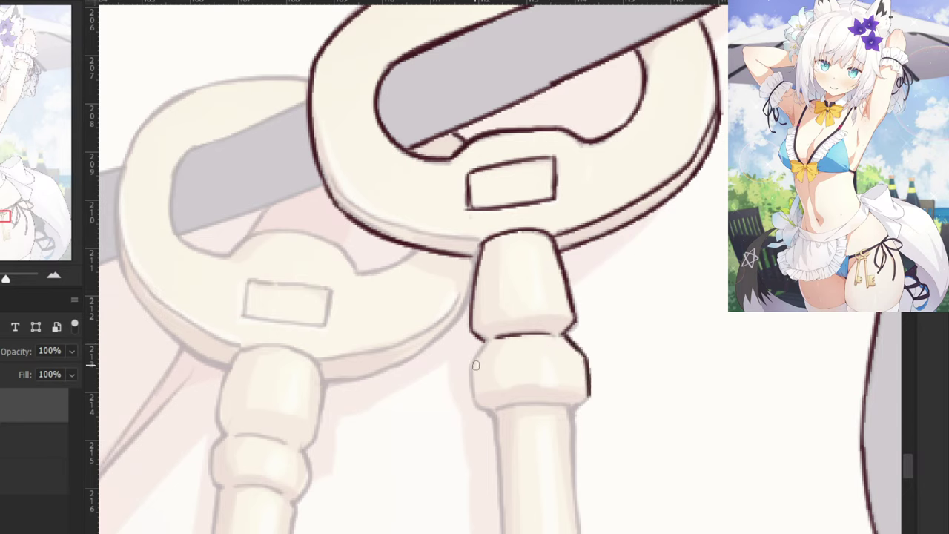
# Ink the rounded left side and lower-right corner of the front key's lower collar.
pyautogui.moveTo(487, 342)
pyautogui.mouseDown()
pyautogui.moveTo(479, 343)
pyautogui.moveTo(471, 363)
pyautogui.moveTo(495, 424)
pyautogui.mouseUp()
pyautogui.hotkey('ctrl', 'z')
pyautogui.moveTo(591, 393)
pyautogui.mouseDown()
pyautogui.moveTo(574, 415)
pyautogui.moveTo(583, 397)
pyautogui.moveTo(547, 413)
pyautogui.moveTo(586, 394)
pyautogui.moveTo(570, 410)
pyautogui.mouseUp()
pyautogui.hotkey('ctrl', 'z')
pyautogui.hotkey('ctrl', 'z')
# Ink the curved bottom edge of the lower collar where it meets the front key's shaft.
pyautogui.moveTo(498, 417)
pyautogui.mouseDown()
pyautogui.moveTo(535, 403)
pyautogui.moveTo(573, 409)
pyautogui.mouseUp()
pyautogui.hotkey('ctrl', 'z')
pyautogui.moveTo(497, 416); pyautogui.dragTo(573, 408)
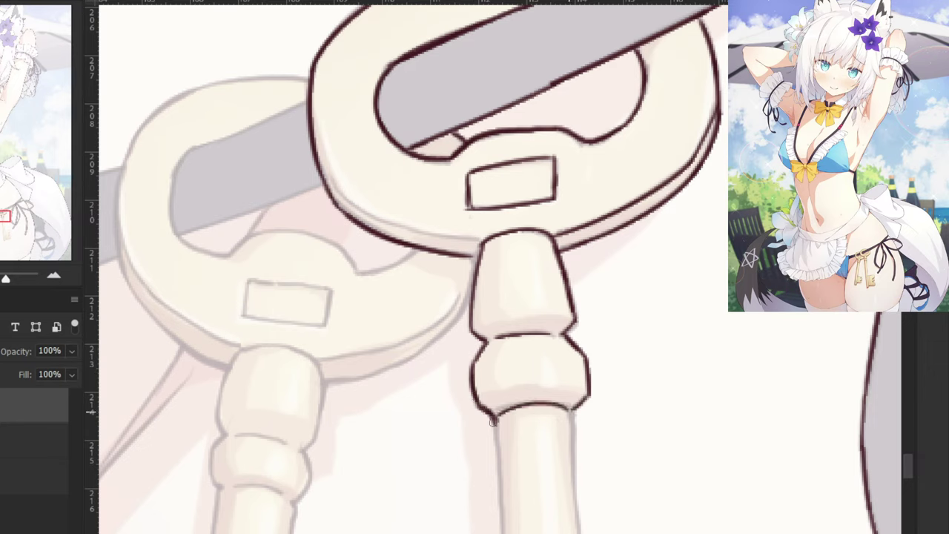
pyautogui.hotkey('ctrl', 'z')
pyautogui.moveTo(497, 415); pyautogui.dragTo(571, 409)
pyautogui.hotkey('ctrl', 'z')
pyautogui.moveTo(496, 415); pyautogui.dragTo(576, 407)
pyautogui.hotkey('ctrl', 'z')
pyautogui.hotkey('ctrl', 'z')
# Ink the upper part of the left edge of the front key's shaft, starting at the lower collar.
pyautogui.moveTo(497, 413)
pyautogui.mouseDown()
pyautogui.moveTo(459, 352)
pyautogui.moveTo(482, 422)
pyautogui.moveTo(503, 196)
pyautogui.moveTo(487, 140)
pyautogui.mouseUp()
pyautogui.hotkey('ctrl', '-')
pyautogui.scroll(-2, 520, 171)
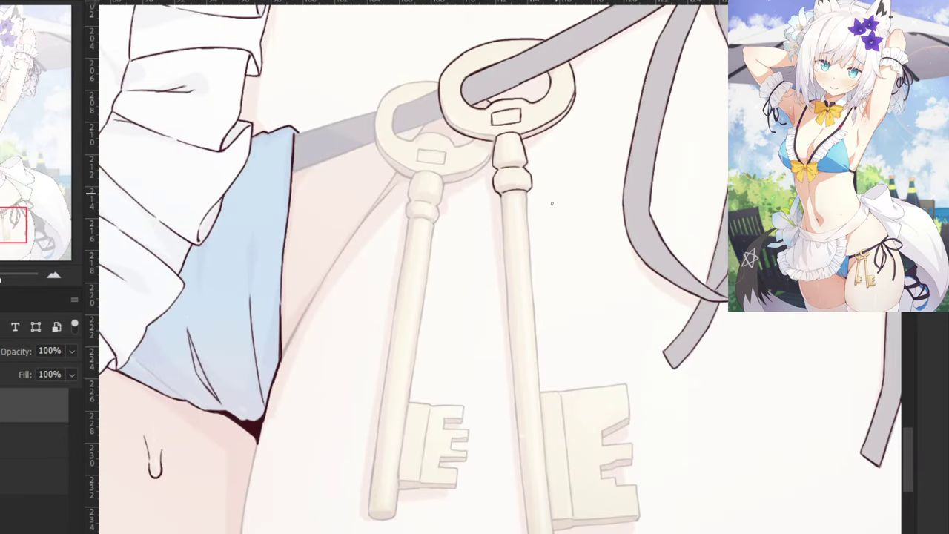
pyautogui.moveTo(501, 198)
pyautogui.mouseDown()
pyautogui.moveTo(505, 326)
pyautogui.moveTo(506, 299)
pyautogui.mouseUp()
pyautogui.hotkey('ctrl', 'z')
pyautogui.hotkey('ctrl', 'z')
pyautogui.moveTo(502, 194); pyautogui.dragTo(506, 297)
pyautogui.hotkey('ctrl', 'z')
pyautogui.moveTo(503, 248)
pyautogui.mouseDown()
pyautogui.moveTo(513, 388)
pyautogui.moveTo(500, 291)
pyautogui.mouseUp()
pyautogui.hotkey('ctrl', 'z')
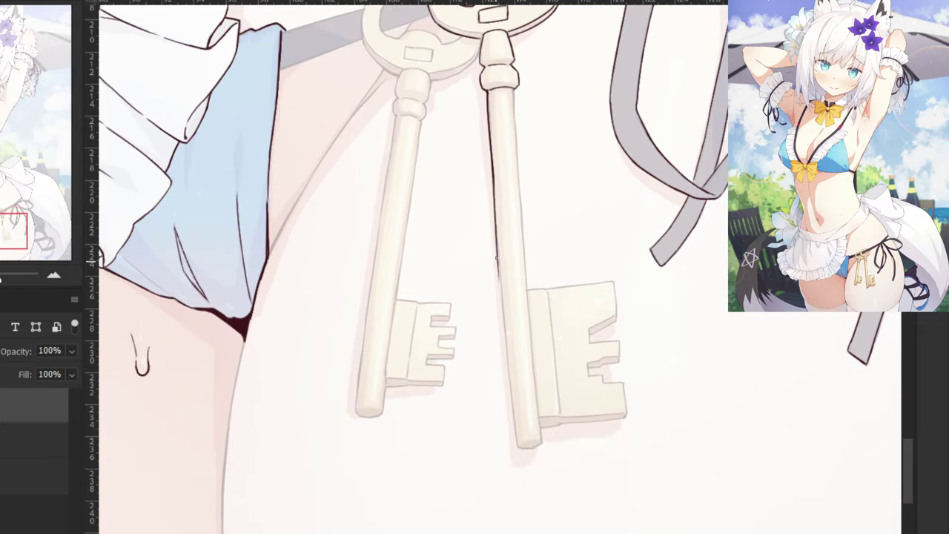
# Extend the left edge of the front key's shaft down past the top of the bit.
pyautogui.hotkey('ctrl', 'z')
pyautogui.moveTo(492, 157); pyautogui.dragTo(503, 310)
pyautogui.hotkey('ctrl', 'z')
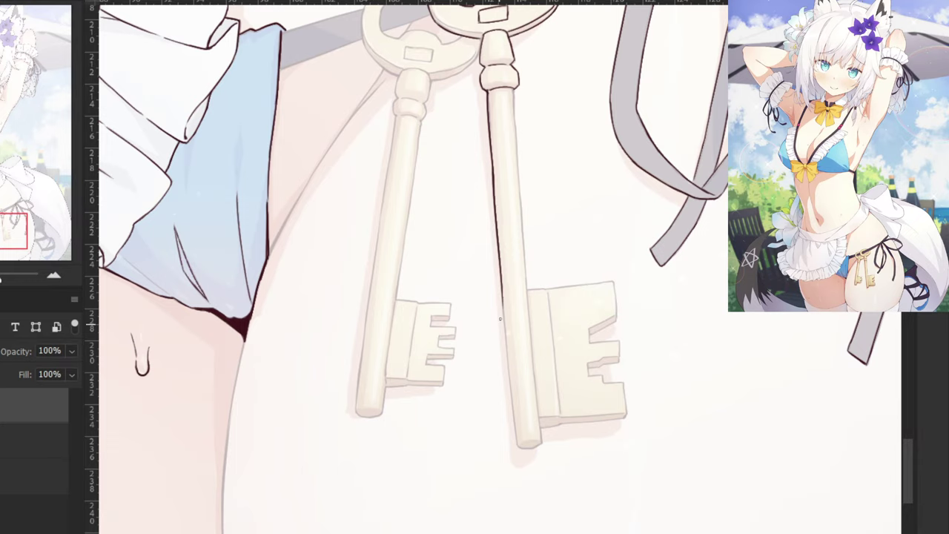
pyautogui.moveTo(503, 265); pyautogui.dragTo(510, 395)
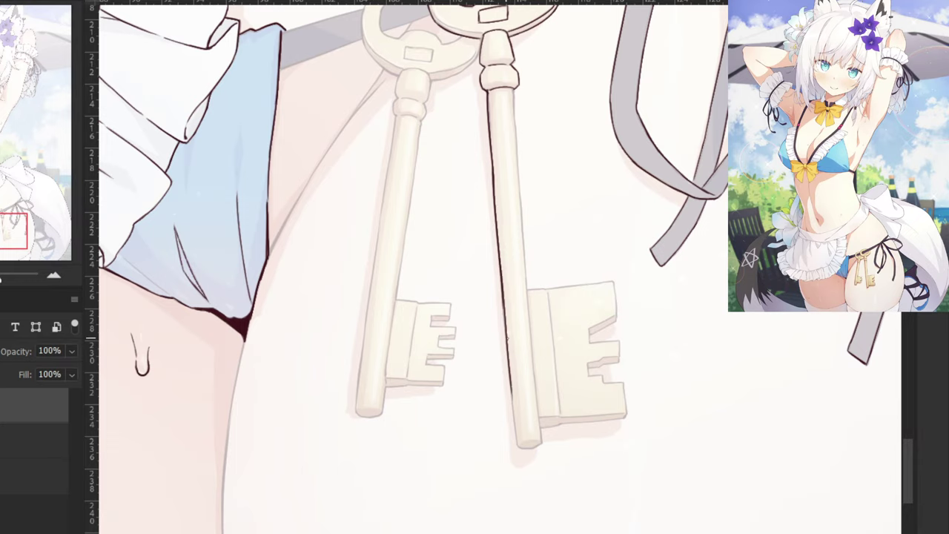
# Ink the lowest stretch of the front key shaft's left edge down to its tip.
pyautogui.moveTo(508, 340)
pyautogui.mouseDown()
pyautogui.moveTo(517, 411)
pyautogui.moveTo(474, 349)
pyautogui.mouseUp()
pyautogui.hotkey('ctrl', '+')
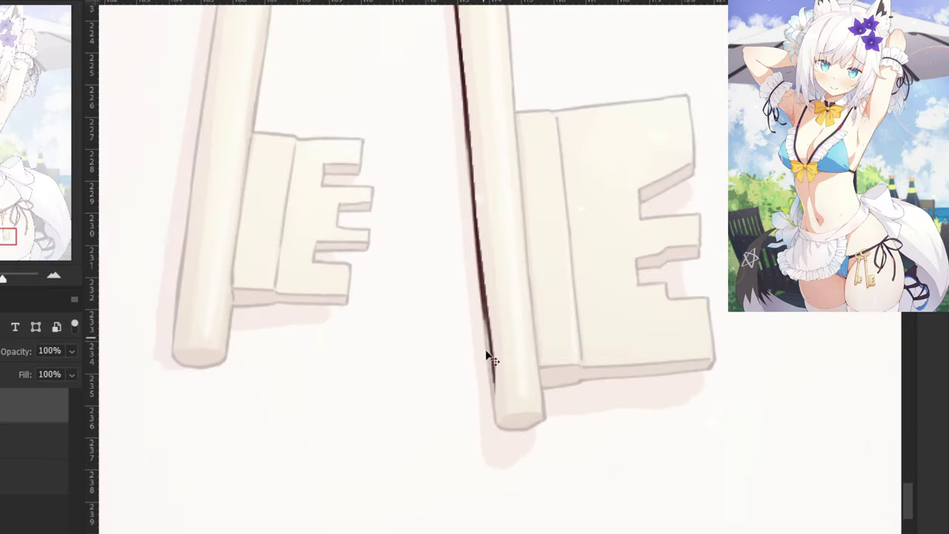
pyautogui.hotkey('ctrl', 'z')
pyautogui.moveTo(482, 286); pyautogui.dragTo(499, 414)
pyautogui.hotkey('ctrl', 'z')
pyautogui.moveTo(486, 323); pyautogui.dragTo(498, 416)
pyautogui.moveTo(490, 372); pyautogui.dragTo(499, 425)
pyautogui.hotkey('ctrl', 'z')
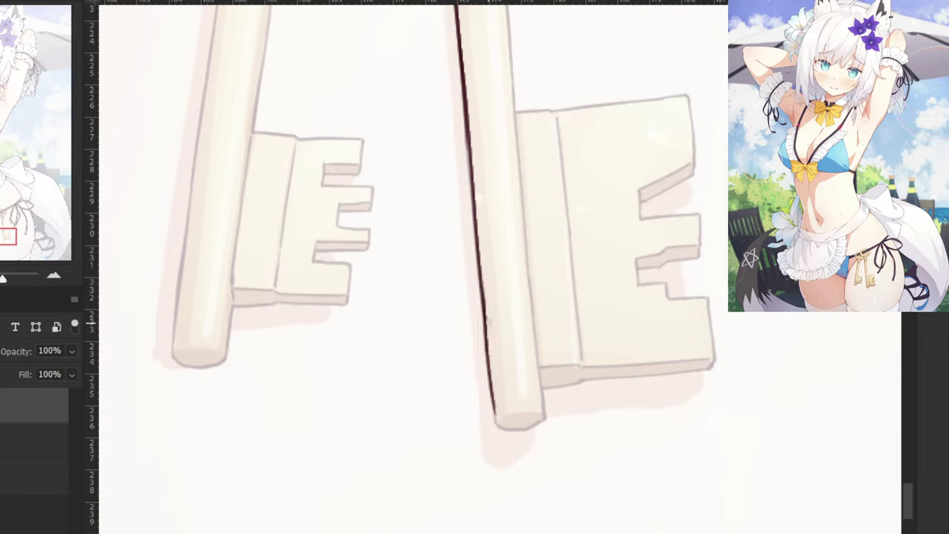
pyautogui.hotkey('ctrl', 'z')
pyautogui.moveTo(483, 286); pyautogui.dragTo(495, 408)
# Ink the rounded bottom end of the front key's shaft from its lower-left corner.
pyautogui.moveTo(490, 370)
pyautogui.mouseDown()
pyautogui.moveTo(497, 425)
pyautogui.moveTo(491, 401)
pyautogui.moveTo(516, 429)
pyautogui.mouseUp()
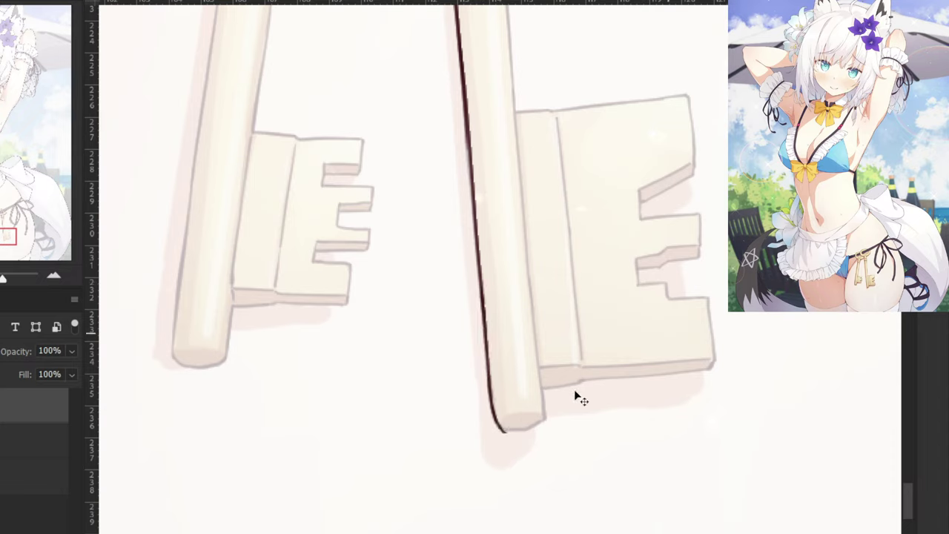
pyautogui.hotkey('ctrl', 'z')
pyautogui.moveTo(490, 400)
pyautogui.mouseDown()
pyautogui.moveTo(500, 423)
pyautogui.moveTo(520, 429)
pyautogui.mouseUp()
pyautogui.hotkey('ctrl', 'z')
# Ink the upper part of the right edge of the front key's shaft and join it to the lower collar.
pyautogui.hotkey('ctrl', '-')
pyautogui.moveTo(445, 106); pyautogui.dragTo(474, 286)
pyautogui.moveTo(524, 178); pyautogui.dragTo(530, 285)
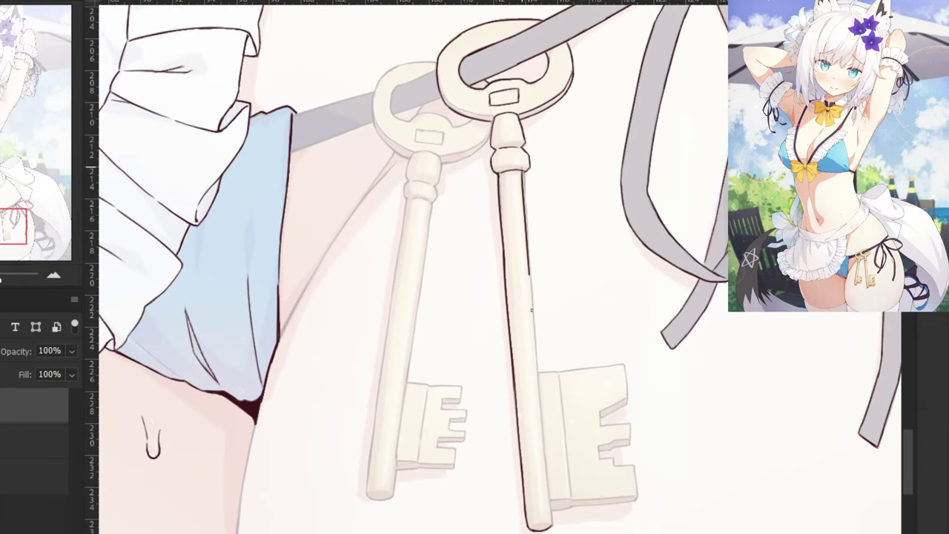
pyautogui.hotkey('ctrl', 'z')
pyautogui.moveTo(524, 173); pyautogui.dragTo(530, 286)
pyautogui.hotkey('ctrl', 'z')
pyautogui.moveTo(524, 173); pyautogui.dragTo(532, 293)
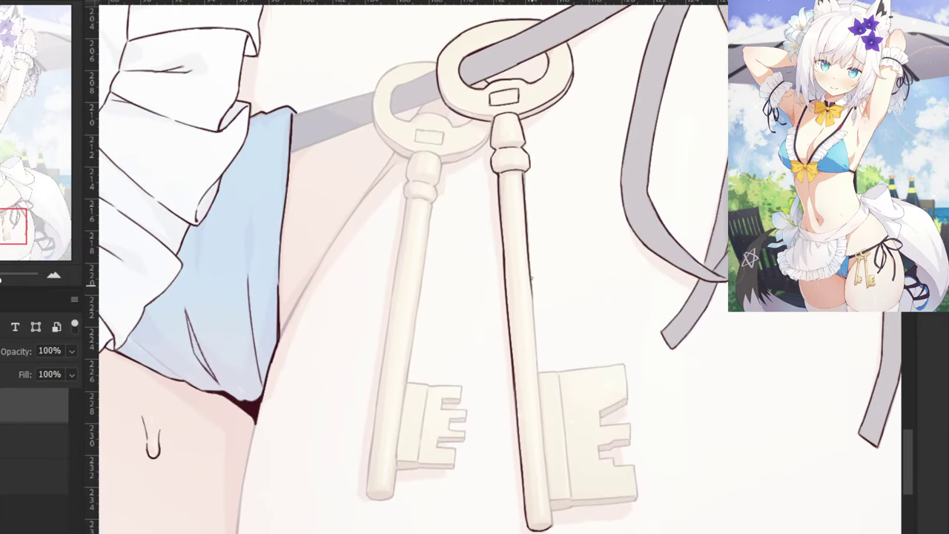
pyautogui.scroll(4, 521, 175)
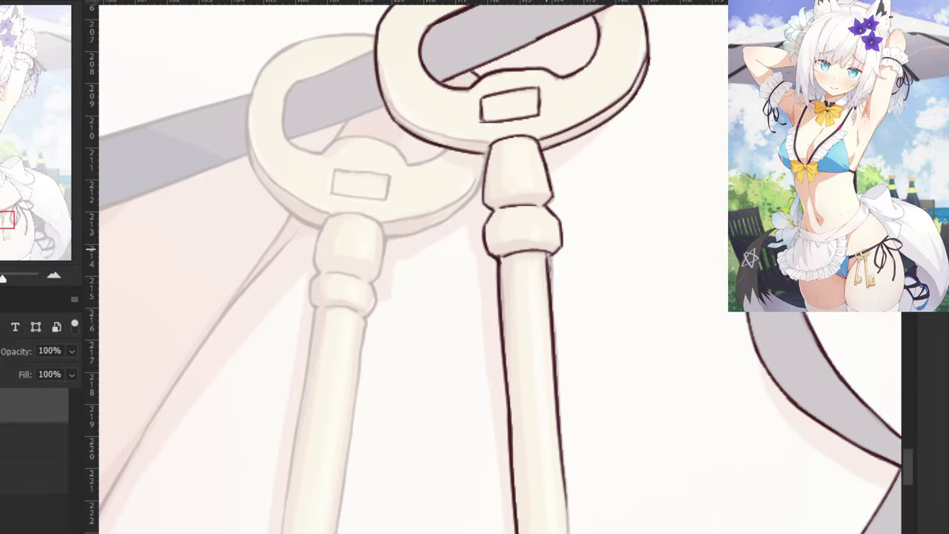
pyautogui.moveTo(548, 250); pyautogui.dragTo(551, 299)
pyautogui.hotkey('ctrl', 'z')
pyautogui.moveTo(548, 252); pyautogui.dragTo(552, 302)
# Review the lower body's line art with the reference hidden, and show the reference again.
pyautogui.scroll(-5, 544, 222)
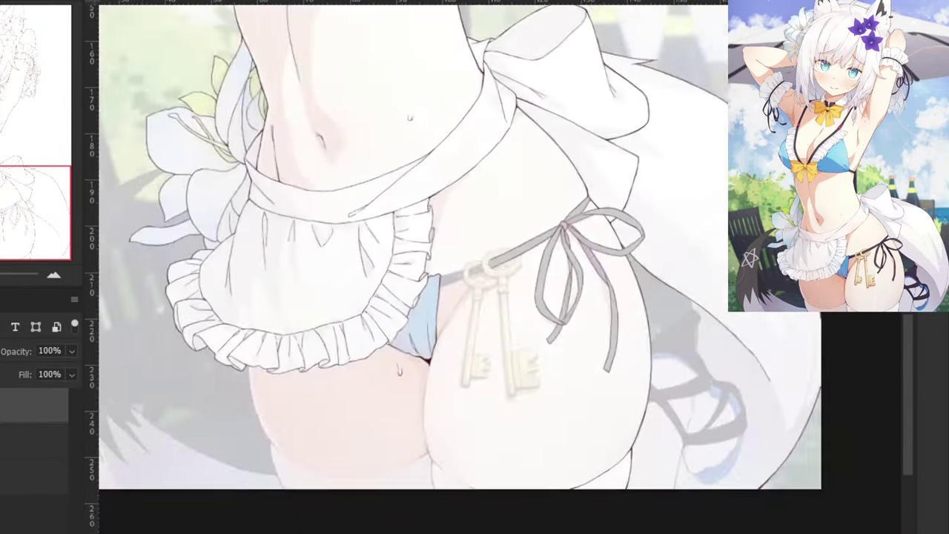
pyautogui.scroll(-5, 501, 301)
pyautogui.scroll(4, 500, 300)
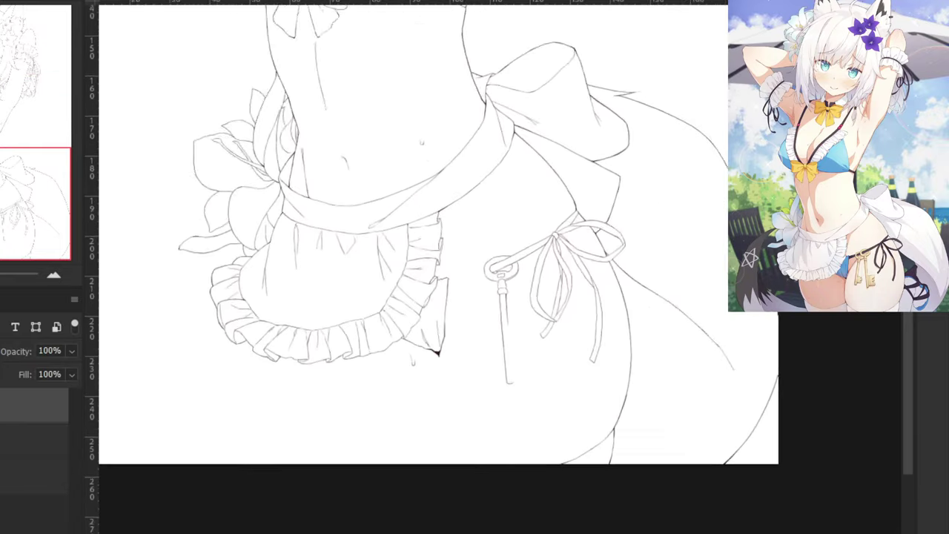
pyautogui.scroll(3, 501, 300)
pyautogui.hotkey('ctrl', ',')
pyautogui.scroll(4, 501, 300)
pyautogui.moveTo(459, 412); pyautogui.dragTo(405, 238)
# Ink the middle stretch of the front key shaft's right edge down to the bit, erasing the excess line.
pyautogui.moveTo(476, 192); pyautogui.dragTo(485, 321)
pyautogui.hotkey('ctrl', 'z')
pyautogui.hotkey('ctrl', 'z')
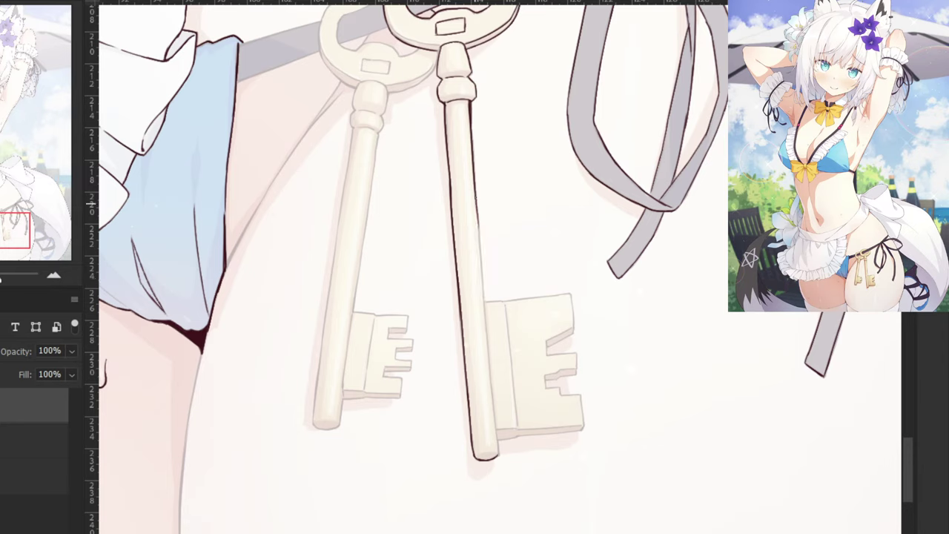
pyautogui.moveTo(477, 215)
pyautogui.mouseDown()
pyautogui.moveTo(487, 341)
pyautogui.moveTo(485, 325)
pyautogui.mouseUp()
pyautogui.hotkey('ctrl', 'z')
pyautogui.hotkey('ctrl', 'z')
pyautogui.moveTo(476, 198); pyautogui.dragTo(486, 334)
pyautogui.press('e')
pyautogui.moveTo(483, 297); pyautogui.dragTo(488, 334)
pyautogui.press('b')
pyautogui.moveTo(483, 271)
pyautogui.mouseDown()
pyautogui.moveTo(489, 388)
pyautogui.moveTo(477, 317)
pyautogui.mouseUp()
pyautogui.hotkey('ctrl', 'z')
# Ink the right edge of the front key's shaft alongside the bit down to the rounded end.
pyautogui.keyDown('ctrl'); pyautogui.click(483, 362); pyautogui.keyUp('ctrl')
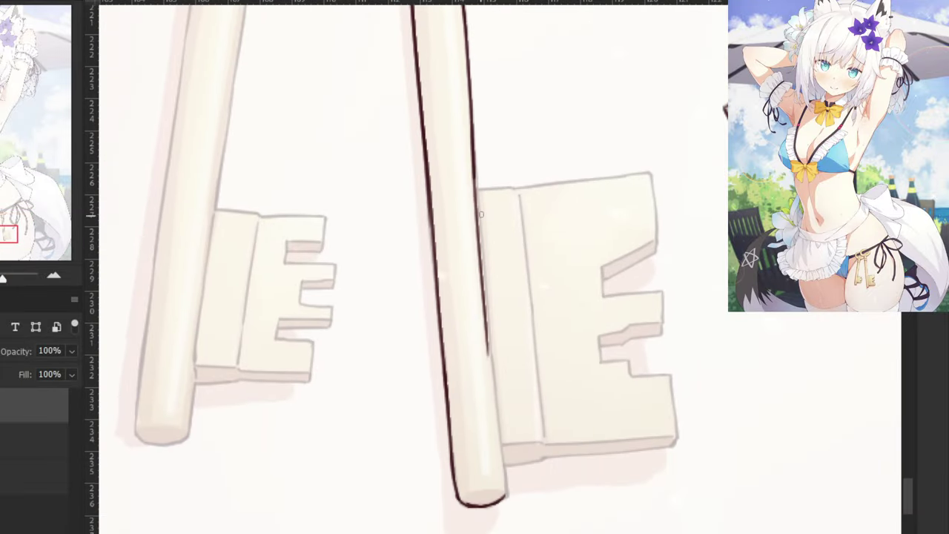
pyautogui.moveTo(476, 202); pyautogui.dragTo(493, 410)
pyautogui.hotkey('ctrl', 'z')
pyautogui.hotkey('ctrl', 'z')
pyautogui.moveTo(475, 132); pyautogui.dragTo(488, 296)
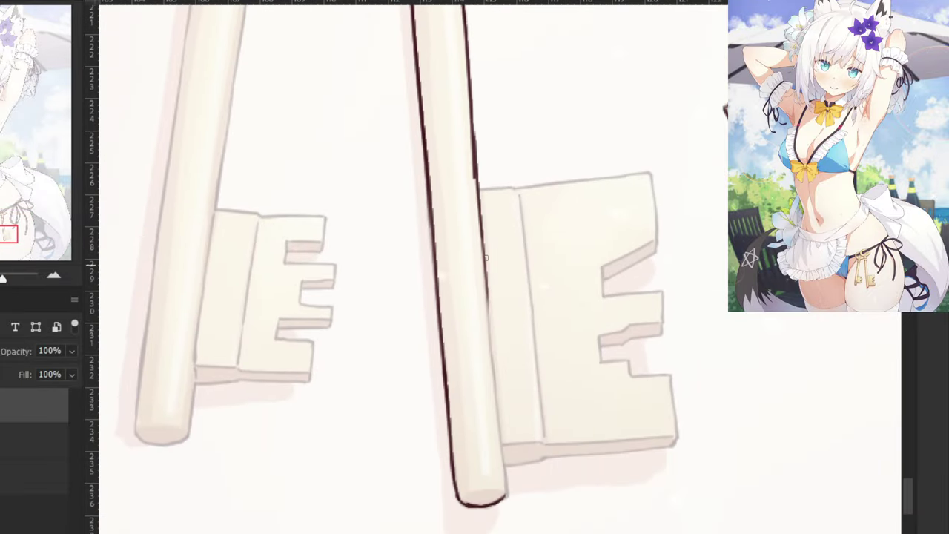
pyautogui.moveTo(486, 257); pyautogui.dragTo(500, 445)
pyautogui.moveTo(488, 358); pyautogui.dragTo(505, 487)
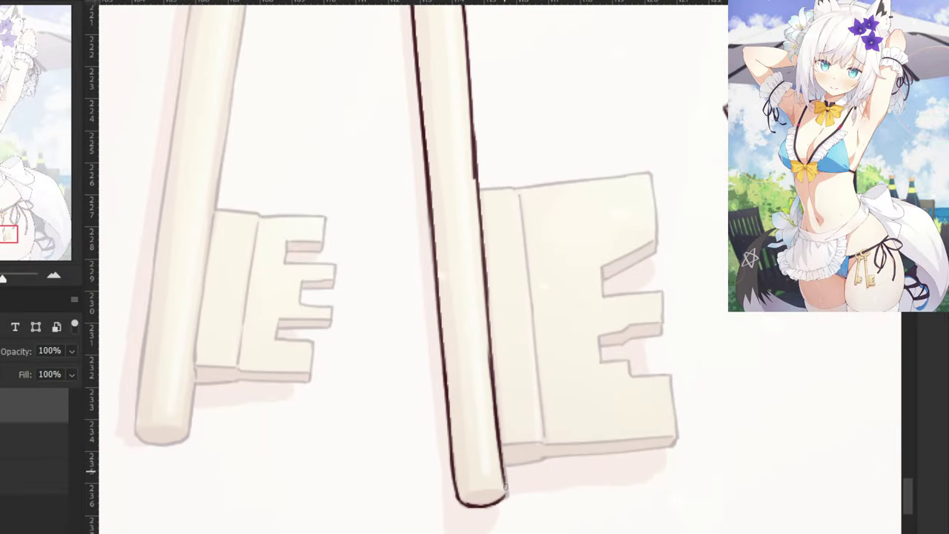
# Clean up the shaft's right edge above the front key's bit and ink the short top edge beside it.
pyautogui.press('e')
pyautogui.moveTo(455, 164); pyautogui.dragTo(459, 191)
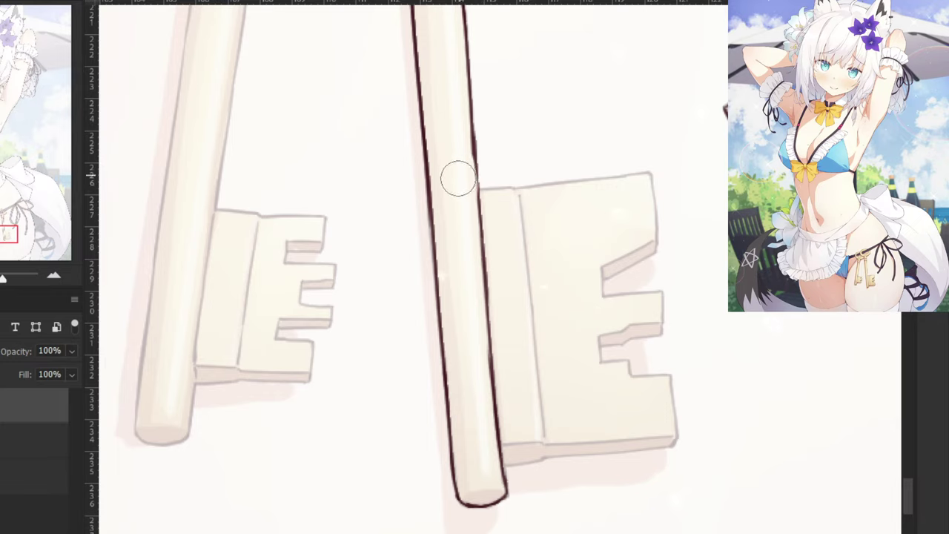
pyautogui.press('b')
pyautogui.moveTo(472, 136); pyautogui.dragTo(479, 215)
pyautogui.hotkey('ctrl', 'z')
pyautogui.moveTo(477, 156); pyautogui.dragTo(481, 208)
pyautogui.hotkey('ctrl', 'z')
pyautogui.moveTo(471, 139); pyautogui.dragTo(476, 206)
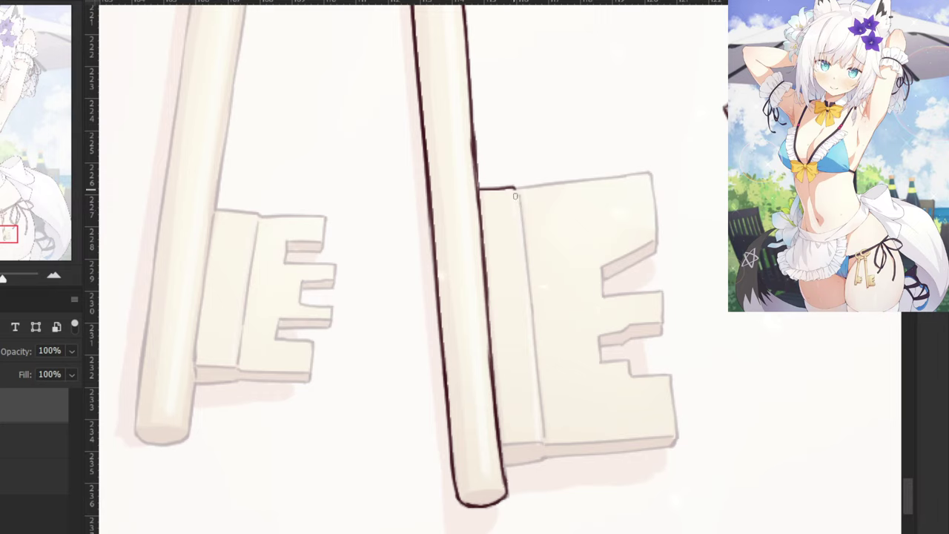
# Ink the vertical fold line on the front key's bit and the underside of its narrow section.
pyautogui.moveTo(515, 195); pyautogui.dragTo(544, 438)
pyautogui.hotkey('ctrl', 'z')
pyautogui.moveTo(541, 360)
pyautogui.mouseDown()
pyautogui.moveTo(542, 441)
pyautogui.moveTo(498, 446)
pyautogui.moveTo(543, 459)
pyautogui.mouseUp()
pyautogui.hotkey('ctrl', 'z')
pyautogui.hotkey('ctrl', 'z')
# Ink the bottom edge of the front face of the front key's bit, from outer corner to fold line.
pyautogui.moveTo(675, 437); pyautogui.dragTo(557, 442)
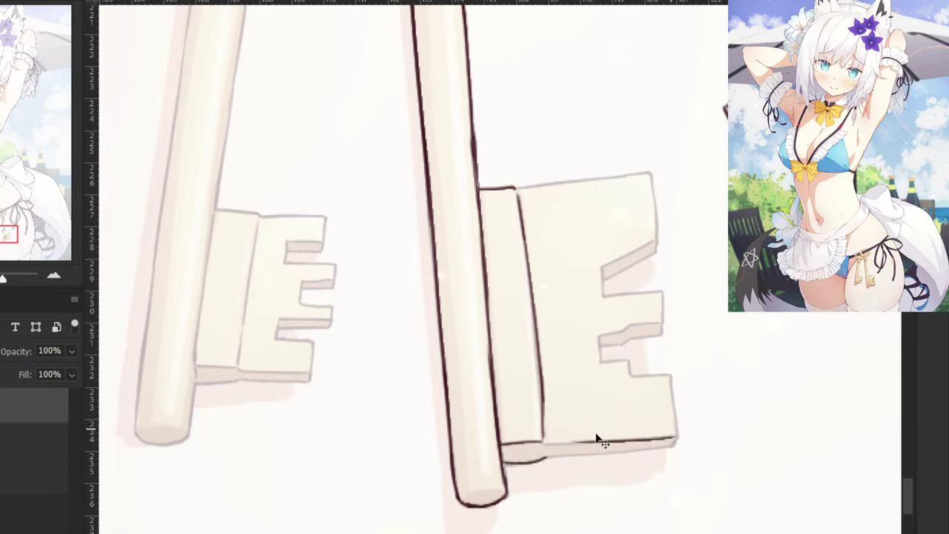
pyautogui.hotkey('ctrl', 'z')
pyautogui.moveTo(675, 436); pyautogui.dragTo(544, 448)
pyautogui.hotkey('ctrl', 'z')
pyautogui.hotkey('ctrl', 'z')
pyautogui.moveTo(677, 437); pyautogui.dragTo(534, 447)
pyautogui.hotkey('ctrl', 'z')
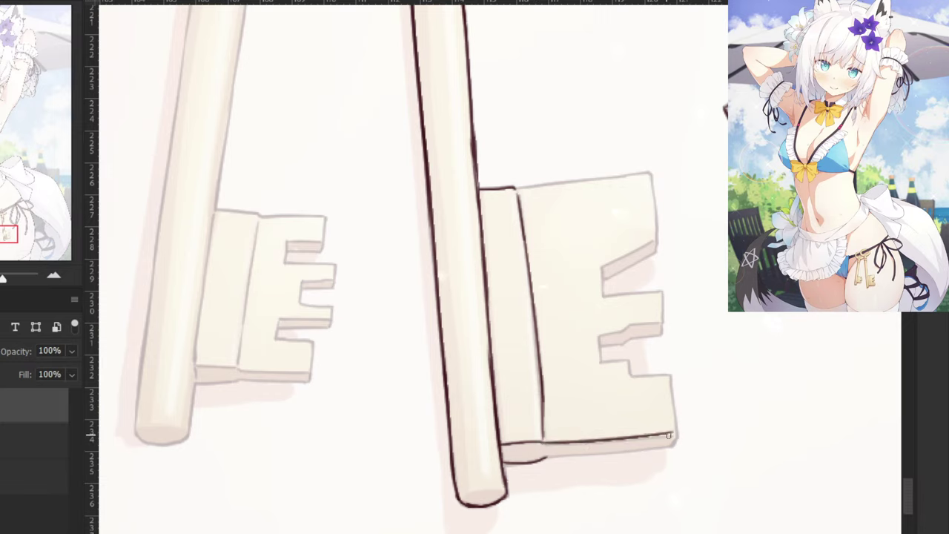
# Refine the bit's bottom front edge and ink the lower thickness edge with its outer corner.
pyautogui.moveTo(672, 444); pyautogui.dragTo(575, 455)
pyautogui.hotkey('ctrl', 'z')
pyautogui.press('e')
pyautogui.press('b')
pyautogui.moveTo(672, 430); pyautogui.dragTo(589, 443)
pyautogui.hotkey('ctrl', 'z')
pyautogui.hotkey('ctrl', 'z')
pyautogui.hotkey('ctrl', 'z')
pyautogui.moveTo(676, 436); pyautogui.dragTo(586, 442)
pyautogui.hotkey('ctrl', 'z')
pyautogui.moveTo(673, 446); pyautogui.dragTo(538, 458)
pyautogui.hotkey('ctrl', 'z')
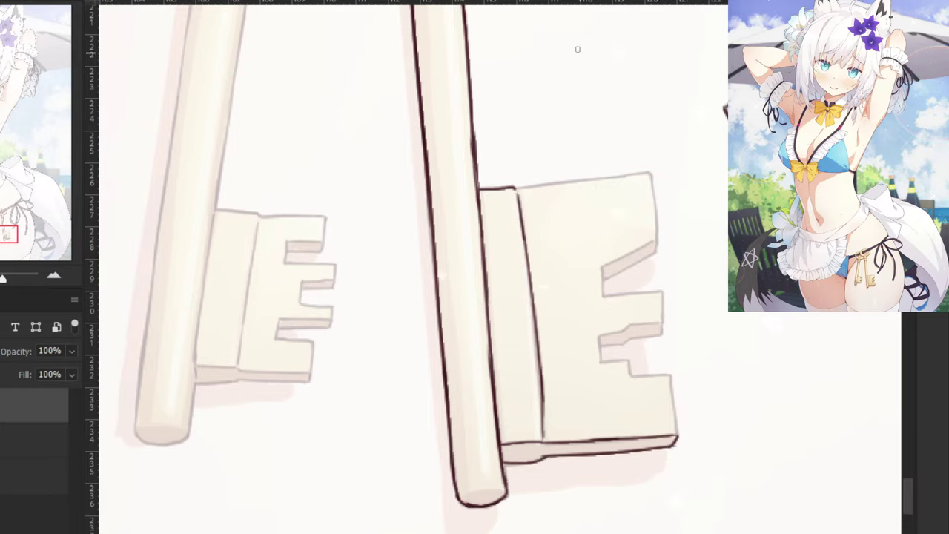
# Ink the top edge and upper outer side of the front key's bit, plus the slanted edges of its upper notch.
pyautogui.moveTo(502, 160); pyautogui.dragTo(458, 214)
pyautogui.moveTo(607, 228); pyautogui.dragTo(454, 246)
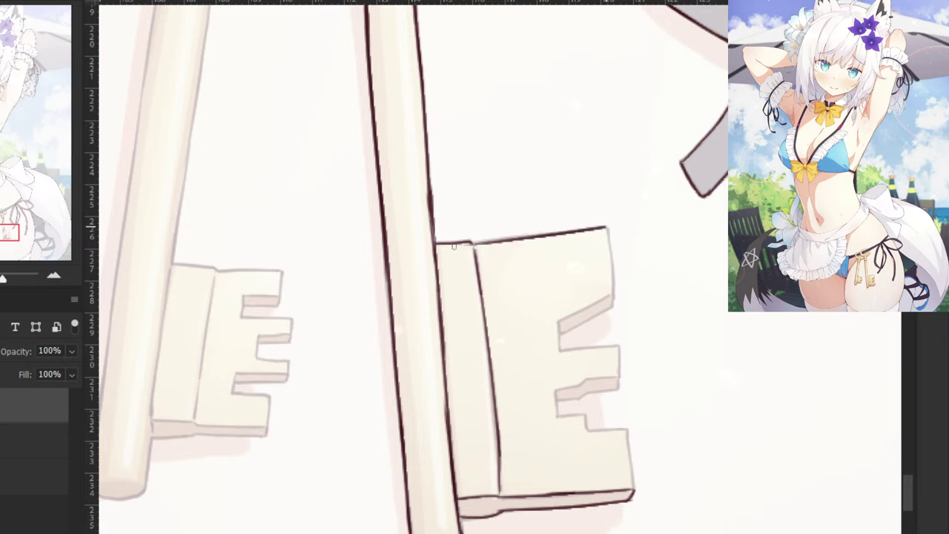
pyautogui.hotkey('ctrl', 'z')
pyautogui.moveTo(603, 226)
pyautogui.mouseDown()
pyautogui.moveTo(611, 293)
pyautogui.moveTo(553, 325)
pyautogui.mouseUp()
pyautogui.hotkey('ctrl', 'z')
pyautogui.moveTo(611, 294)
pyautogui.mouseDown()
pyautogui.moveTo(556, 323)
pyautogui.moveTo(558, 333)
pyautogui.mouseUp()
pyautogui.hotkey('ctrl', 'z')
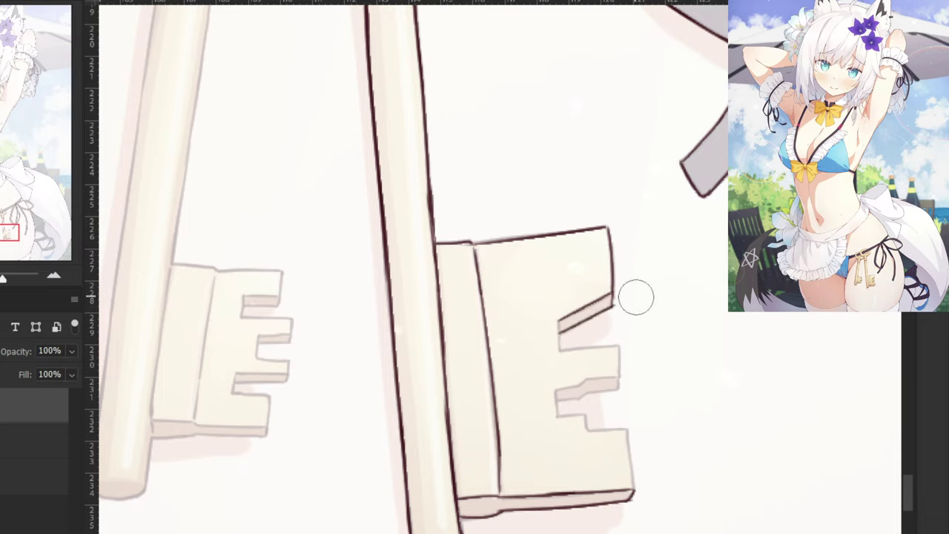
# Ink the back of the bit's upper notch and outline the middle tooth with its stepped underside.
pyautogui.moveTo(559, 326); pyautogui.dragTo(561, 332)
pyautogui.moveTo(617, 345); pyautogui.dragTo(558, 351)
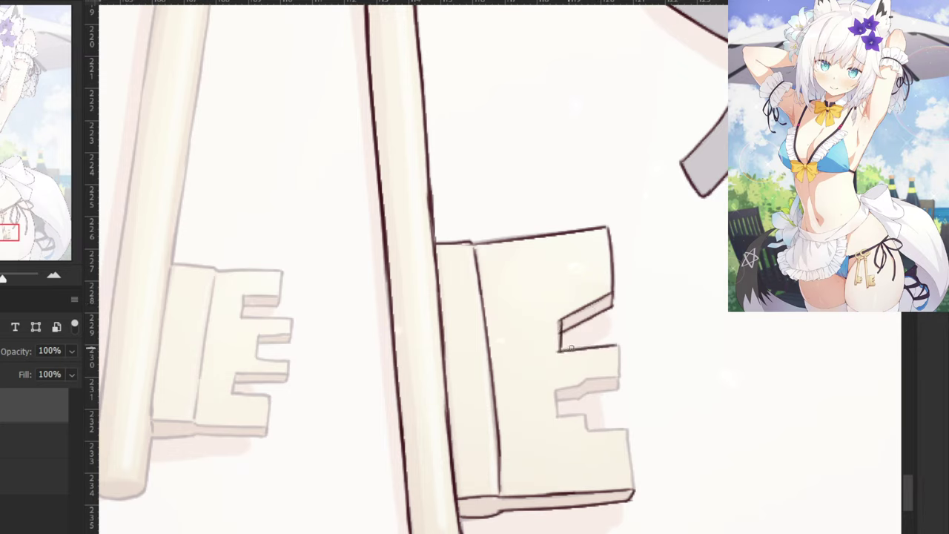
pyautogui.moveTo(620, 345)
pyautogui.mouseDown()
pyautogui.moveTo(621, 365)
pyautogui.moveTo(551, 389)
pyautogui.moveTo(578, 395)
pyautogui.moveTo(538, 395)
pyautogui.mouseUp()
pyautogui.hotkey('ctrl', 'z')
pyautogui.hotkey('ctrl', 'z')
pyautogui.hotkey('ctrl', 'z')
pyautogui.hotkey('ctrl', 'z')
pyautogui.hotkey('ctrl', 'z')
pyautogui.press('e')
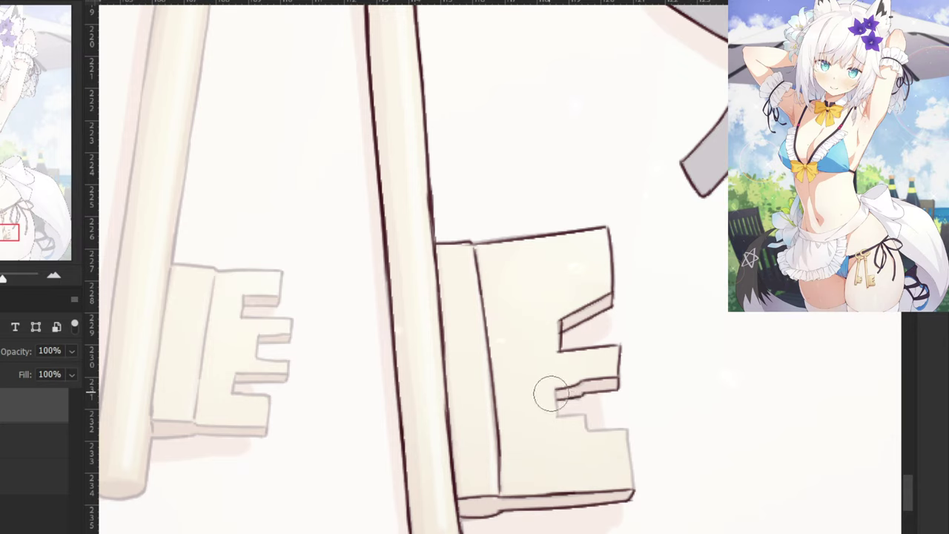
# Ink the lower notch's stepped edge and the top and outer side of the bit's bottom tooth.
pyautogui.press('b')
pyautogui.moveTo(556, 416); pyautogui.dragTo(585, 414)
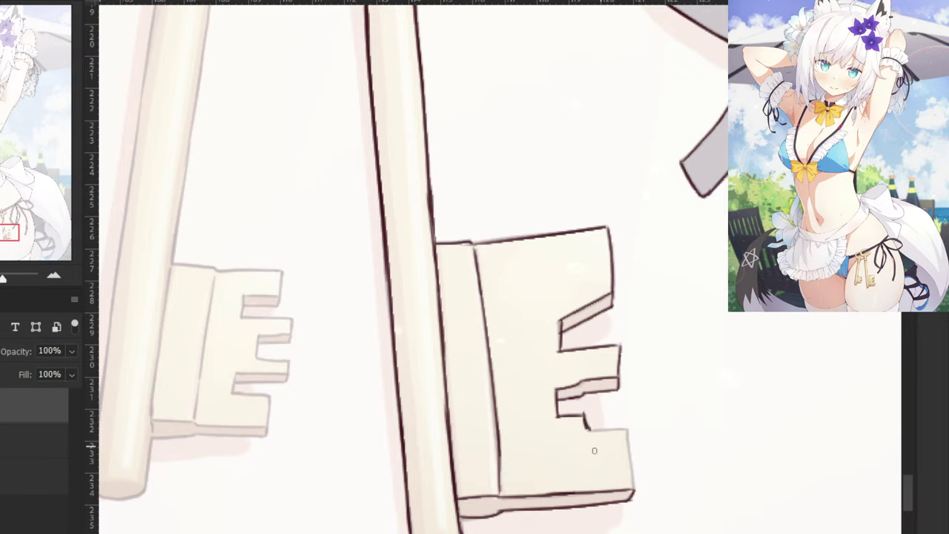
pyautogui.hotkey('ctrl', 'z')
pyautogui.moveTo(584, 415)
pyautogui.mouseDown()
pyautogui.moveTo(586, 427)
pyautogui.moveTo(622, 431)
pyautogui.mouseUp()
pyautogui.hotkey('ctrl', 'z')
pyautogui.hotkey('ctrl', 'z')
pyautogui.press('e')
pyautogui.press('b')
pyautogui.hotkey('ctrl', 'z')
pyautogui.moveTo(634, 489); pyautogui.dragTo(627, 430)
# Ink the left curve of the rear key's ring hole down to its lower corner.
pyautogui.hotkey('ctrl', '-')
pyautogui.hotkey('ctrl', '-')
pyautogui.hotkey('ctrl', '-')
pyautogui.moveTo(264, 207); pyautogui.dragTo(401, 333)
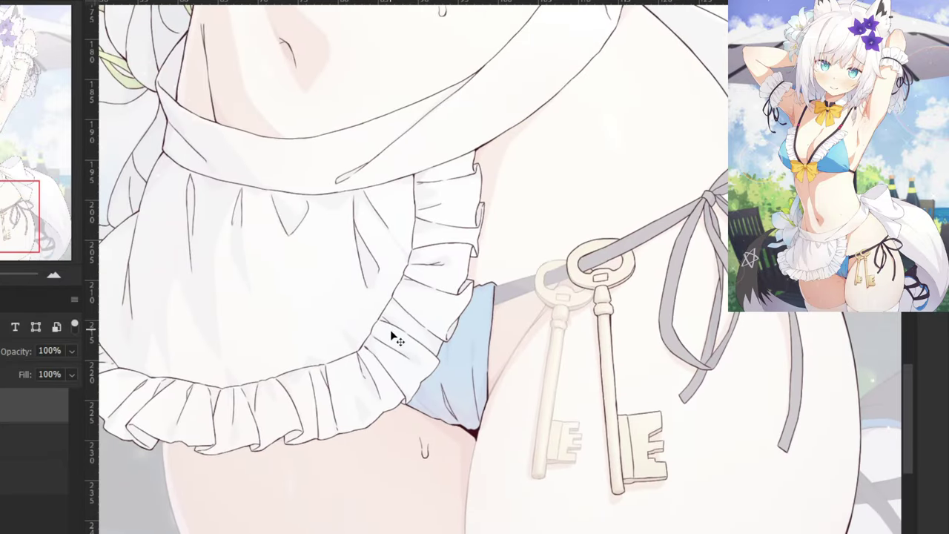
pyautogui.hotkey('ctrl', '+')
pyautogui.scroll(5, 577, 212)
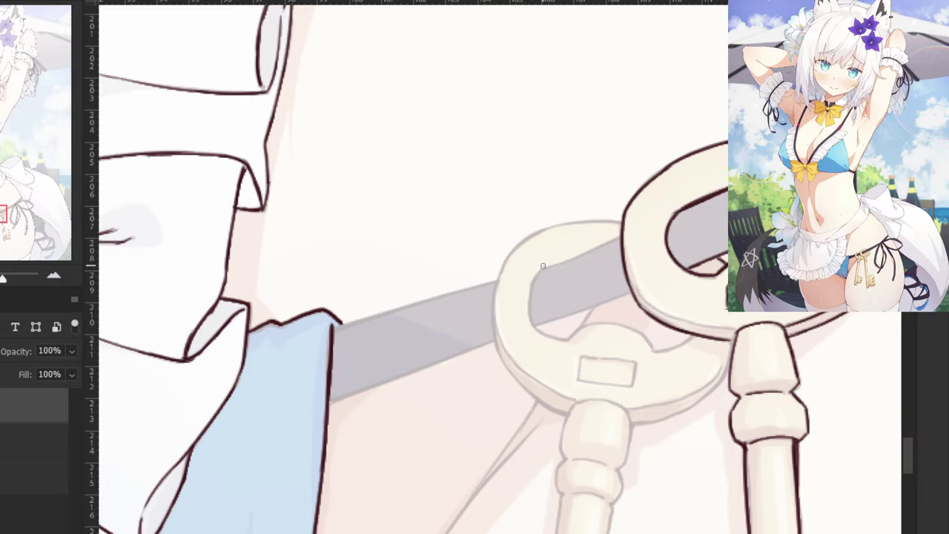
pyautogui.moveTo(539, 276); pyautogui.dragTo(554, 322)
pyautogui.moveTo(539, 272)
pyautogui.mouseDown()
pyautogui.moveTo(542, 342)
pyautogui.moveTo(573, 336)
pyautogui.mouseUp()
pyautogui.press('e')
pyautogui.press('b')
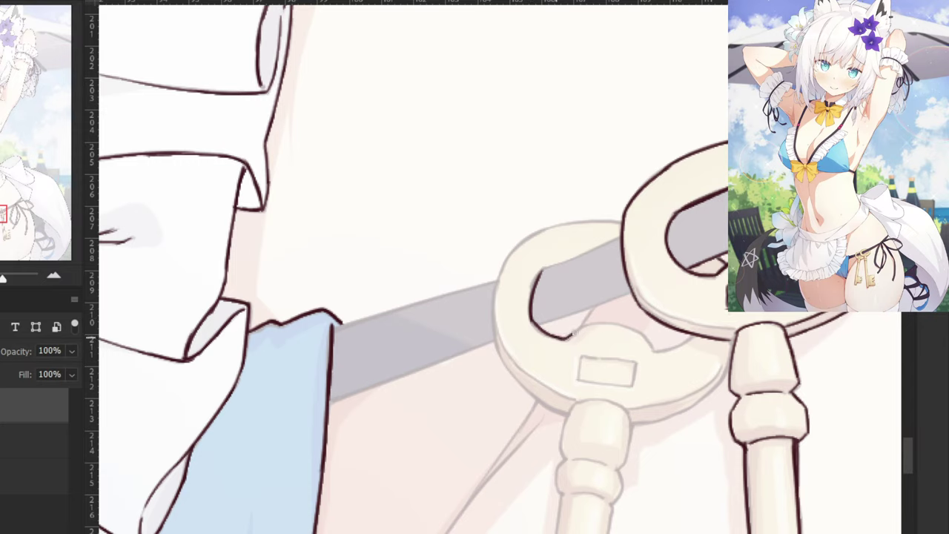
# Ink the curved lower edge of the rear key's ring hole and the two strap edges visible through it.
pyautogui.moveTo(575, 333); pyautogui.dragTo(621, 326)
pyautogui.hotkey('ctrl', 'z')
pyautogui.hotkey('ctrl', 'z')
pyautogui.moveTo(568, 338)
pyautogui.mouseDown()
pyautogui.moveTo(597, 324)
pyautogui.moveTo(661, 339)
pyautogui.mouseUp()
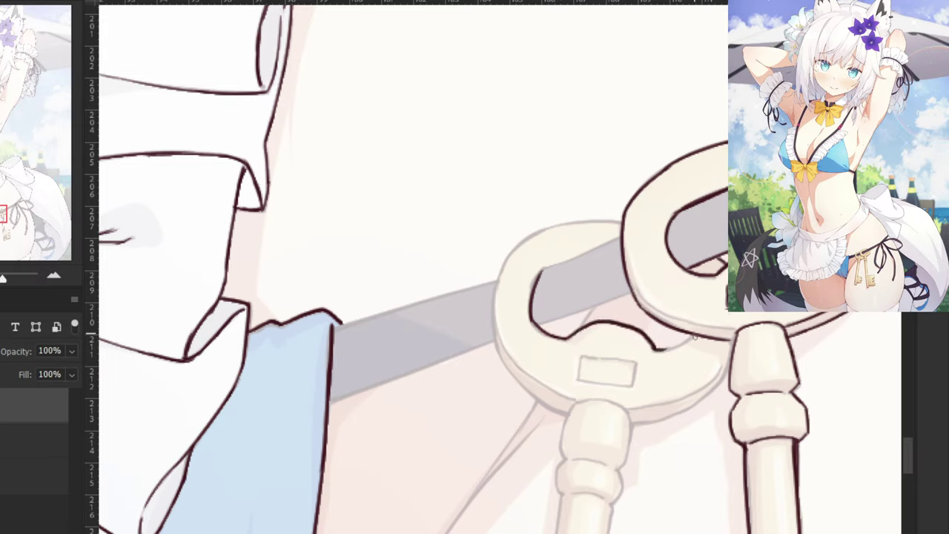
pyautogui.moveTo(606, 240); pyautogui.dragTo(552, 269)
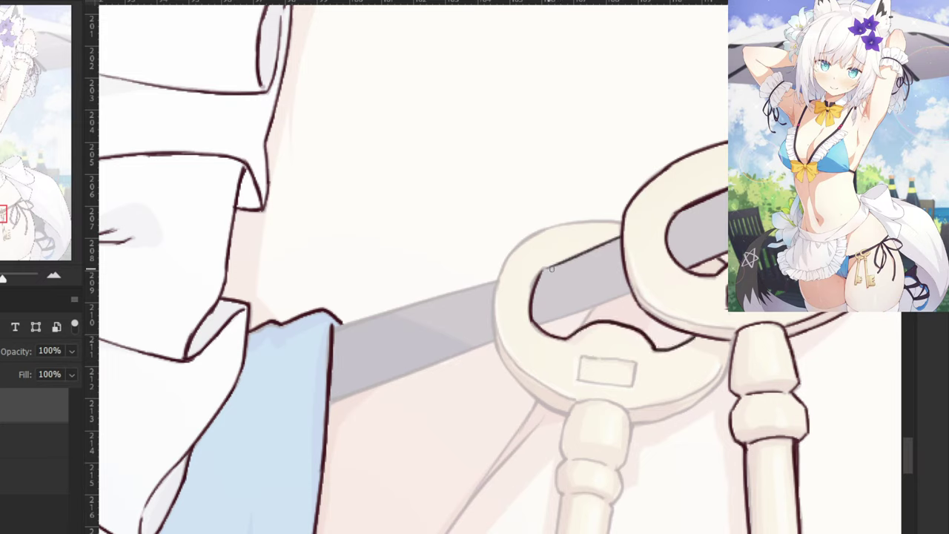
pyautogui.moveTo(628, 296); pyautogui.dragTo(537, 324)
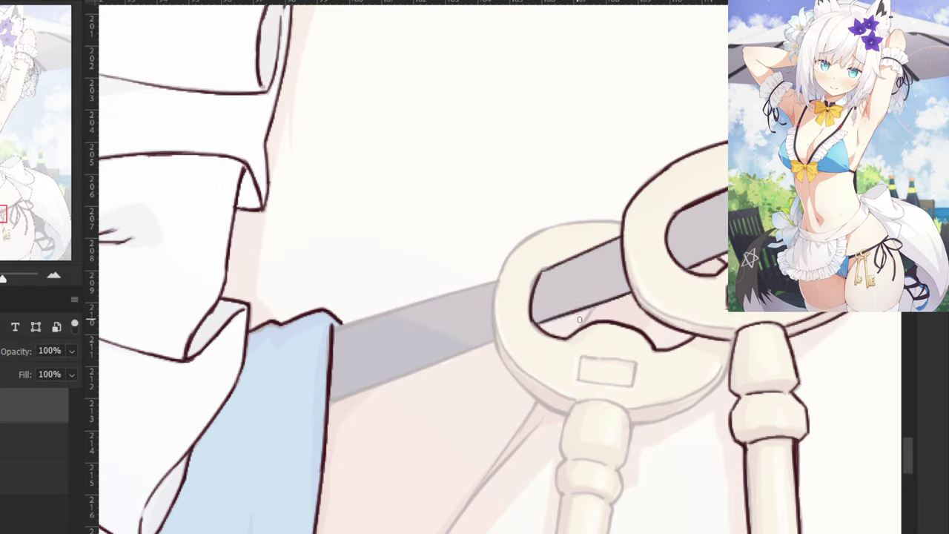
# Ink the outer top curve of the rear key's ring from the front key around to its left side.
pyautogui.hotkey('ctrl', 'z')
pyautogui.moveTo(626, 224); pyautogui.dragTo(545, 232)
pyautogui.hotkey('ctrl', 'z')
pyautogui.moveTo(623, 223)
pyautogui.mouseDown()
pyautogui.moveTo(532, 236)
pyautogui.moveTo(499, 278)
pyautogui.mouseUp()
pyautogui.hotkey('ctrl', 'z')
pyautogui.moveTo(533, 235)
pyautogui.mouseDown()
pyautogui.moveTo(497, 284)
pyautogui.moveTo(496, 341)
pyautogui.mouseUp()
pyautogui.hotkey('ctrl', 'z')
pyautogui.hotkey('ctrl', 'z')
pyautogui.moveTo(499, 276); pyautogui.dragTo(497, 343)
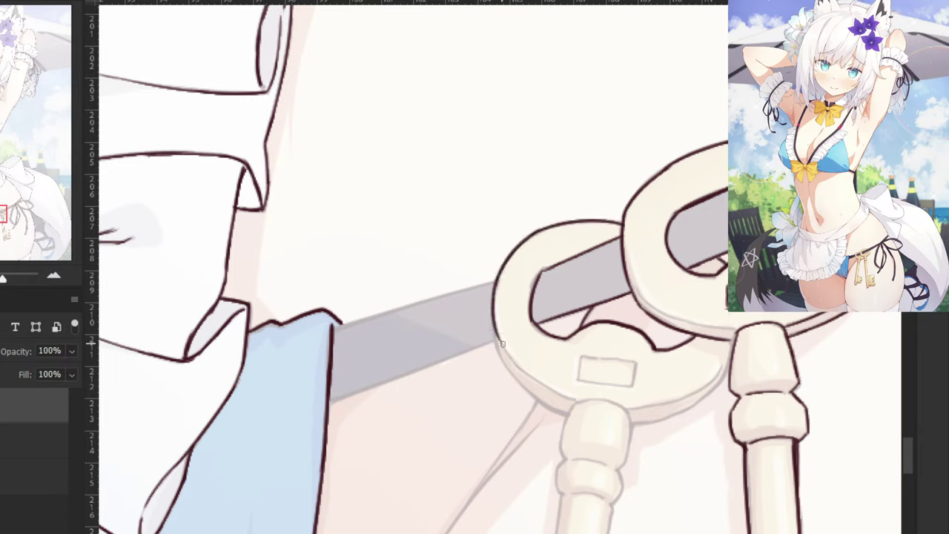
# Ink the lower-left front edge of the rear key's ring down to the top of the collar.
pyautogui.moveTo(495, 326)
pyautogui.mouseDown()
pyautogui.moveTo(537, 386)
pyautogui.moveTo(555, 390)
pyautogui.mouseUp()
pyautogui.hotkey('ctrl', 'z')
pyautogui.moveTo(494, 322)
pyautogui.mouseDown()
pyautogui.moveTo(518, 365)
pyautogui.moveTo(561, 389)
pyautogui.mouseUp()
pyautogui.hotkey('ctrl', 'z')
pyautogui.hotkey('ctrl', 'z')
pyautogui.hotkey('ctrl', 'z')
pyautogui.moveTo(499, 331)
pyautogui.mouseDown()
pyautogui.moveTo(558, 397)
pyautogui.moveTo(549, 389)
pyautogui.mouseUp()
pyautogui.hotkey('ctrl', 'z')
pyautogui.hotkey('ctrl', 'z')
pyautogui.moveTo(497, 328)
pyautogui.mouseDown()
pyautogui.moveTo(528, 377)
pyautogui.moveTo(569, 401)
pyautogui.mouseUp()
pyautogui.hotkey('ctrl', 'z')
pyautogui.hotkey('ctrl', 'z')
pyautogui.moveTo(496, 323); pyautogui.dragTo(542, 382)
pyautogui.hotkey('ctrl', 'z')
pyautogui.hotkey('ctrl', 'z')
pyautogui.hotkey('ctrl', '+')
pyautogui.hotkey('ctrl', 'z')
pyautogui.moveTo(492, 338)
pyautogui.mouseDown()
pyautogui.moveTo(555, 429)
pyautogui.moveTo(571, 427)
pyautogui.mouseUp()
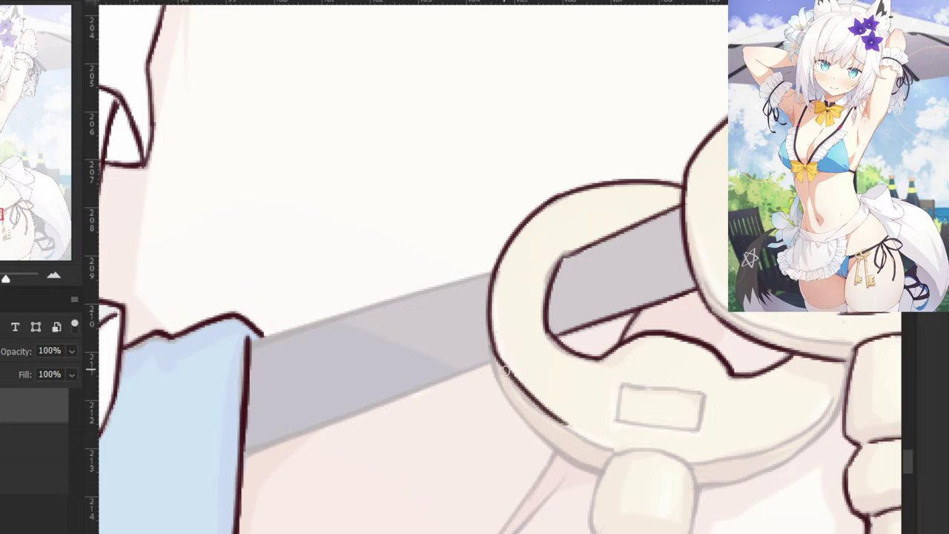
pyautogui.moveTo(504, 371)
pyautogui.mouseDown()
pyautogui.moveTo(560, 422)
pyautogui.moveTo(530, 391)
pyautogui.moveTo(614, 451)
pyautogui.mouseUp()
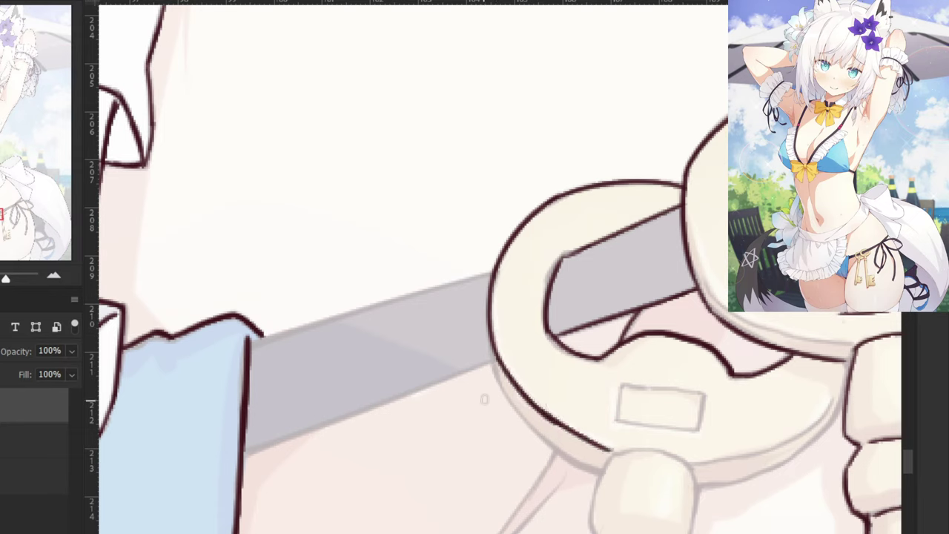
# Ink the thickness edge under the ring's lower-left side and the short right end beside the front key's collar.
pyautogui.moveTo(498, 367)
pyautogui.mouseDown()
pyautogui.moveTo(554, 444)
pyautogui.moveTo(505, 386)
pyautogui.moveTo(579, 458)
pyautogui.mouseUp()
pyautogui.moveTo(536, 436)
pyautogui.mouseDown()
pyautogui.moveTo(599, 472)
pyautogui.moveTo(563, 455)
pyautogui.mouseUp()
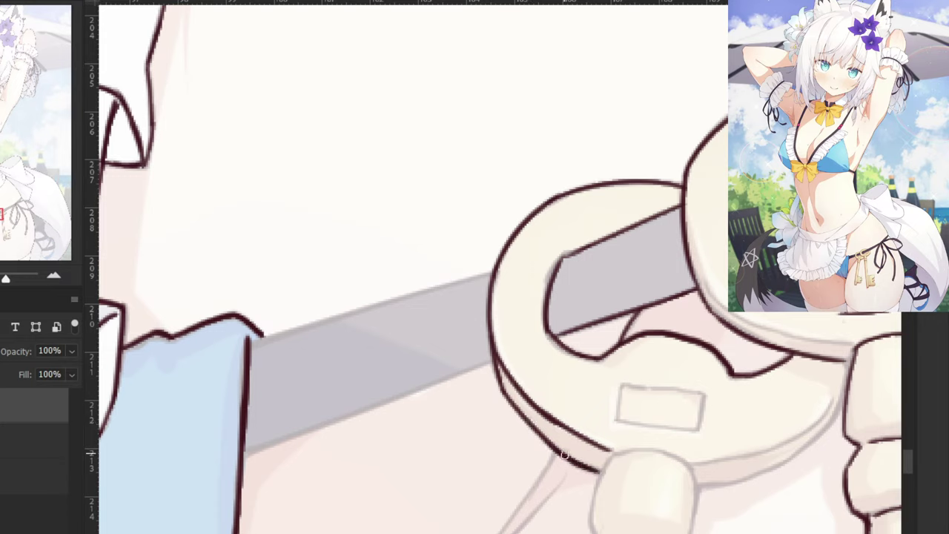
pyautogui.moveTo(852, 355); pyautogui.dragTo(829, 434)
pyautogui.hotkey('ctrl', 'z')
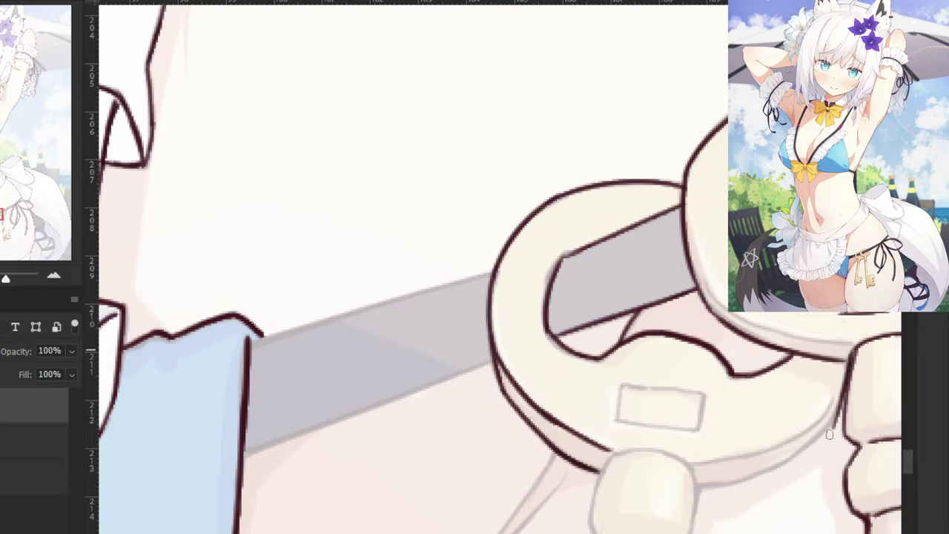
pyautogui.hotkey('ctrl', 'z')
pyautogui.moveTo(850, 359); pyautogui.dragTo(827, 425)
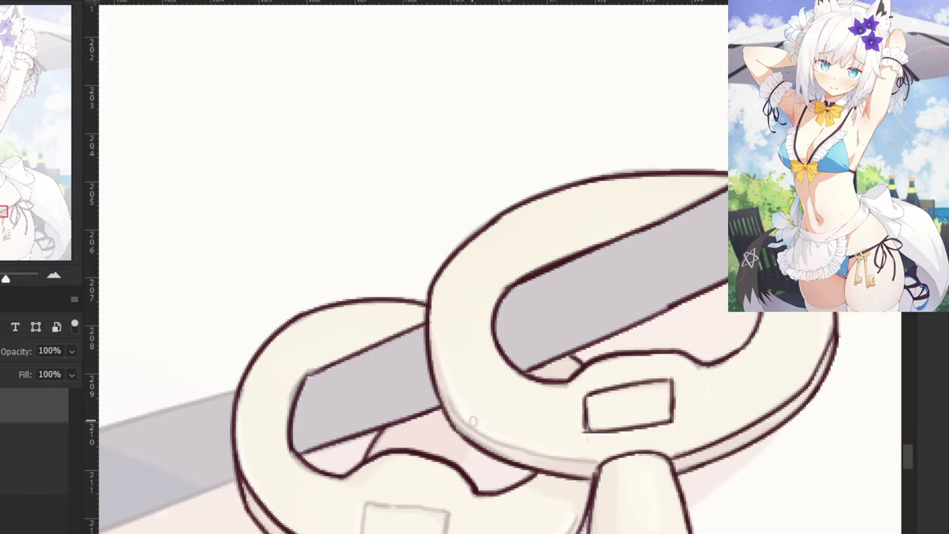
# Ink the front-face edge along the lower-left rim of the front key's ring down to its collar.
pyautogui.moveTo(444, 396)
pyautogui.mouseDown()
pyautogui.moveTo(498, 447)
pyautogui.moveTo(598, 466)
pyautogui.mouseUp()
pyautogui.hotkey('ctrl', 'z')
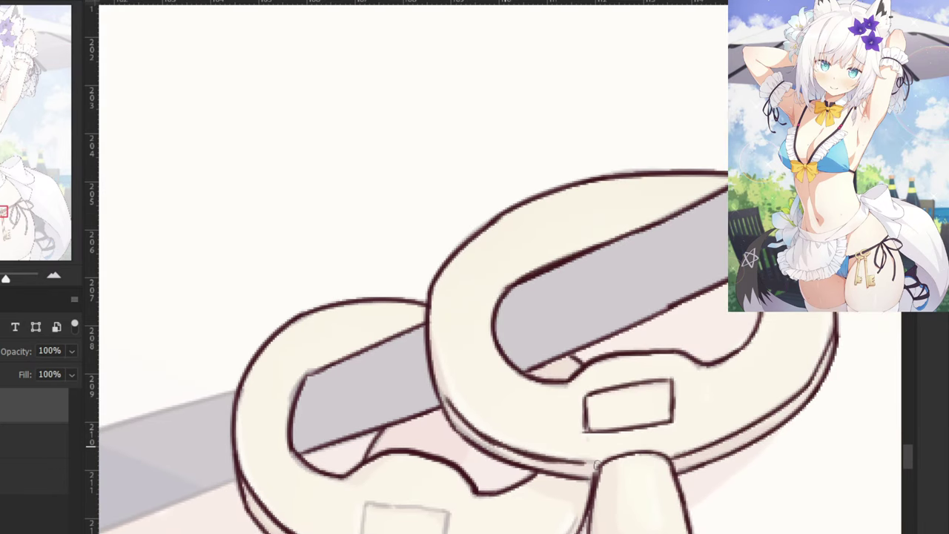
pyautogui.moveTo(534, 459); pyautogui.dragTo(606, 467)
pyautogui.hotkey('ctrl', '-')
pyautogui.hotkey('ctrl', '-')
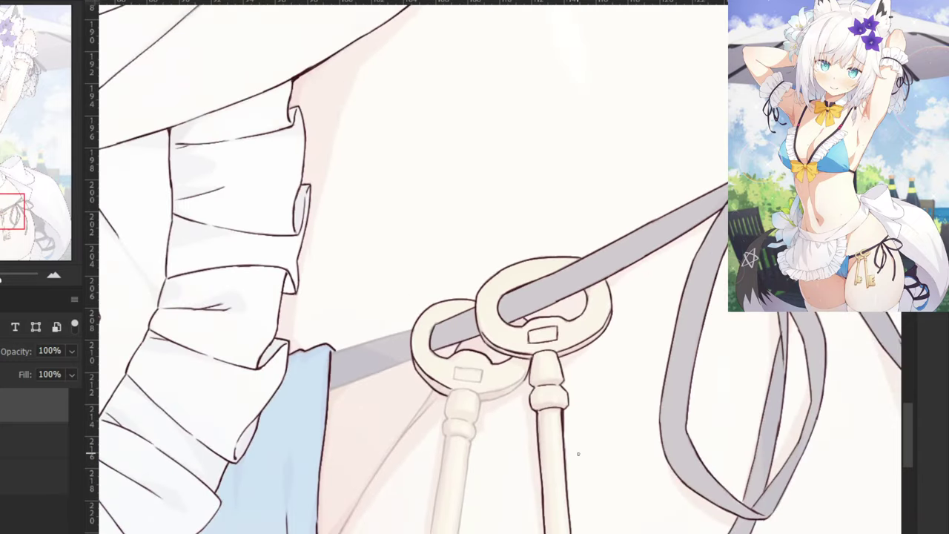
# Ink the lower-right front edge of the rear key's ring and the thickness edge beneath it.
pyautogui.moveTo(209, 363); pyautogui.dragTo(274, 212)
pyautogui.moveTo(423, 167); pyautogui.dragTo(352, 250)
pyautogui.scroll(3, 500, 298)
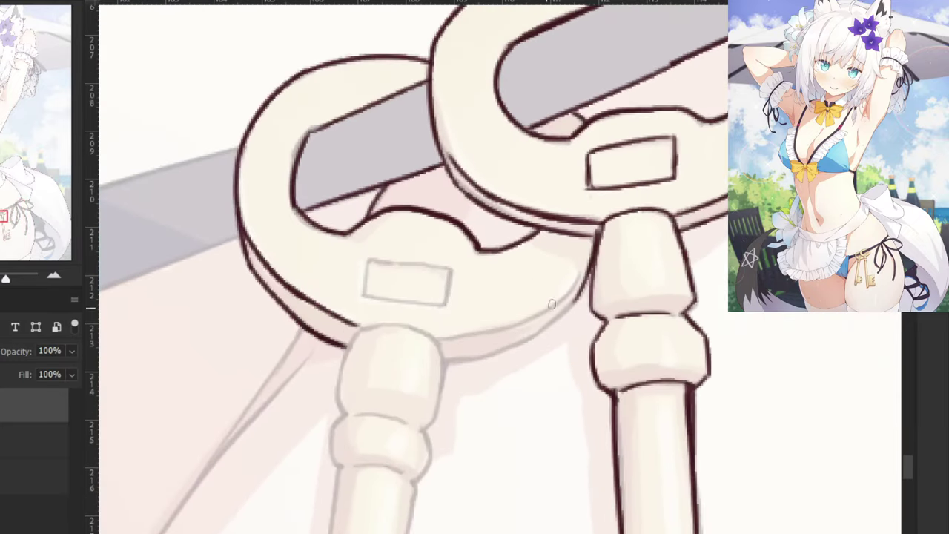
pyautogui.moveTo(544, 312); pyautogui.dragTo(448, 335)
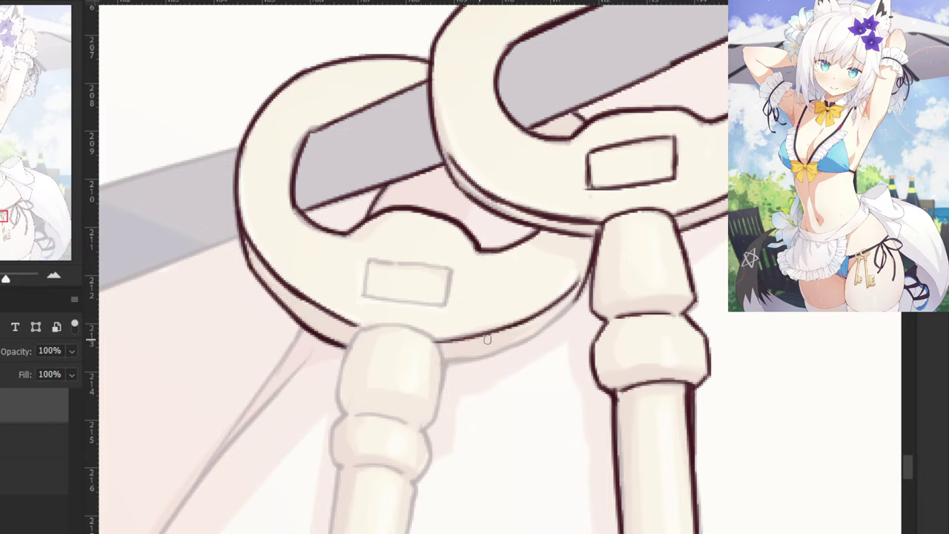
pyautogui.moveTo(593, 277); pyautogui.dragTo(466, 355)
pyautogui.hotkey('ctrl', 'z')
pyautogui.moveTo(580, 299)
pyautogui.mouseDown()
pyautogui.moveTo(544, 326)
pyautogui.moveTo(442, 355)
pyautogui.mouseUp()
pyautogui.hotkey('ctrl', 'z')
pyautogui.moveTo(580, 297)
pyautogui.mouseDown()
pyautogui.moveTo(430, 363)
pyautogui.moveTo(483, 346)
pyautogui.moveTo(448, 361)
pyautogui.mouseUp()
pyautogui.hotkey('ctrl', 'z')
# Outline the small rectangle engraved on the rear key's ring.
pyautogui.moveTo(298, 364); pyautogui.dragTo(356, 401)
pyautogui.moveTo(427, 292); pyautogui.dragTo(422, 327)
pyautogui.hotkey('ctrl', 'z')
pyautogui.moveTo(427, 293); pyautogui.dragTo(422, 330)
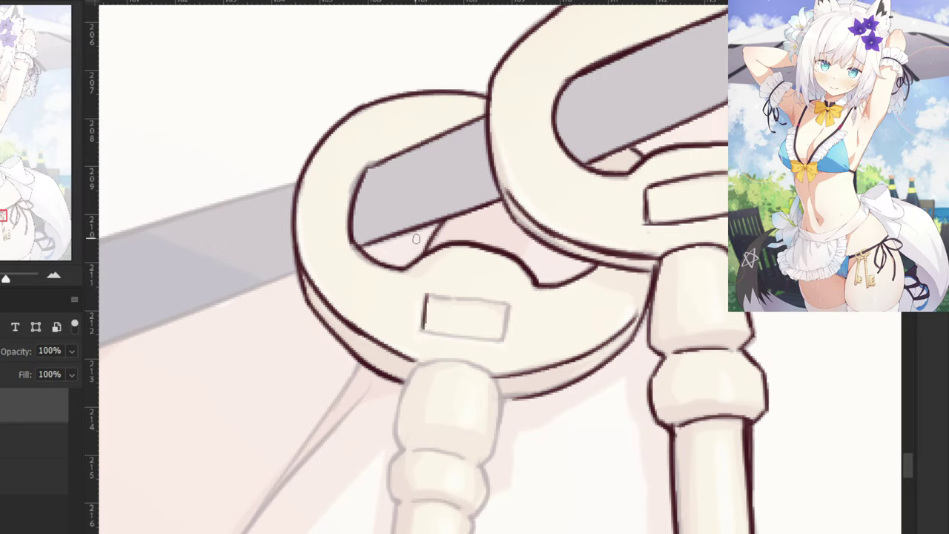
pyautogui.moveTo(429, 294)
pyautogui.mouseDown()
pyautogui.moveTo(501, 301)
pyautogui.moveTo(507, 339)
pyautogui.mouseUp()
pyautogui.hotkey('ctrl', 'z')
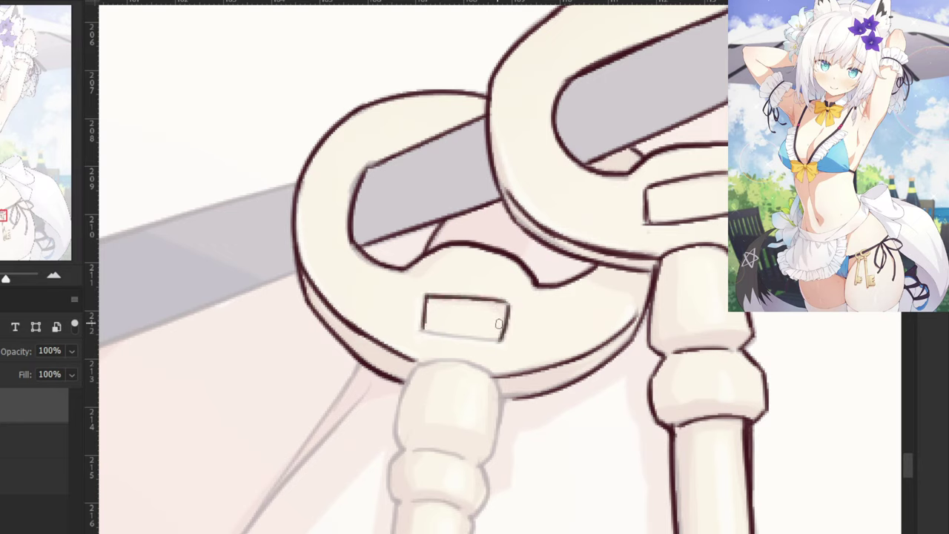
pyautogui.moveTo(422, 332); pyautogui.dragTo(503, 341)
pyautogui.hotkey('ctrl', 'z')
pyautogui.hotkey('ctrl', 'z')
# Ink the rounded top and both sides of the upper collar section on the rear key.
pyautogui.moveTo(493, 396); pyautogui.dragTo(529, 394)
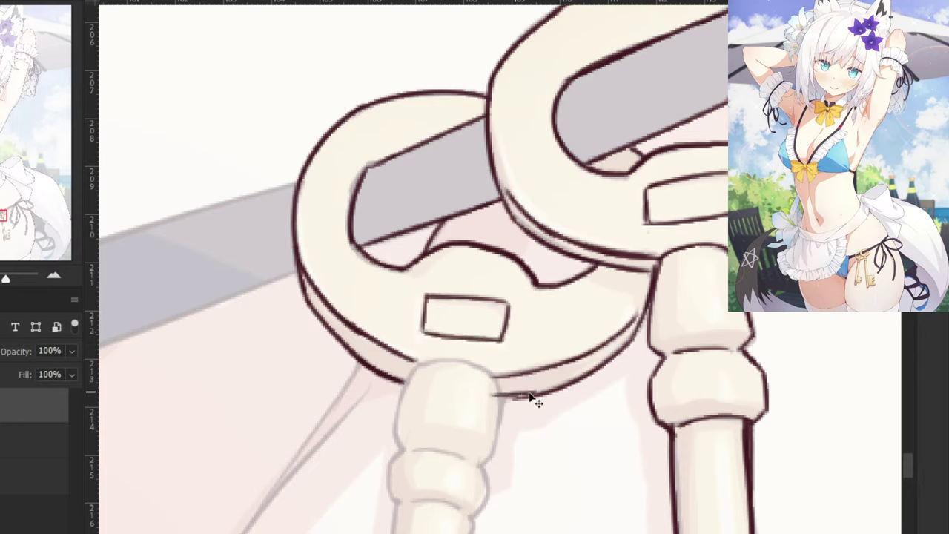
pyautogui.hotkey('ctrl', 'z')
pyautogui.moveTo(412, 368)
pyautogui.mouseDown()
pyautogui.moveTo(435, 358)
pyautogui.moveTo(488, 375)
pyautogui.moveTo(456, 362)
pyautogui.moveTo(500, 388)
pyautogui.moveTo(472, 366)
pyautogui.moveTo(499, 399)
pyautogui.moveTo(493, 450)
pyautogui.mouseUp()
pyautogui.hotkey('ctrl', 'z')
pyautogui.hotkey('ctrl', 'z')
pyautogui.moveTo(501, 393); pyautogui.dragTo(489, 457)
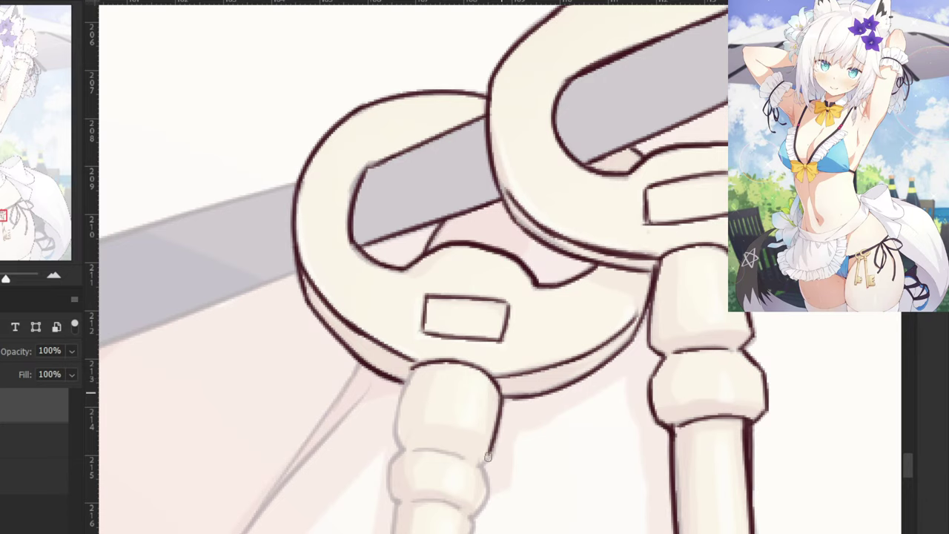
pyautogui.hotkey('ctrl', 'z')
pyautogui.moveTo(502, 393)
pyautogui.mouseDown()
pyautogui.moveTo(492, 459)
pyautogui.moveTo(481, 464)
pyautogui.mouseUp()
pyautogui.hotkey('ctrl', 'z')
pyautogui.moveTo(413, 365)
pyautogui.mouseDown()
pyautogui.moveTo(396, 428)
pyautogui.moveTo(405, 450)
pyautogui.mouseUp()
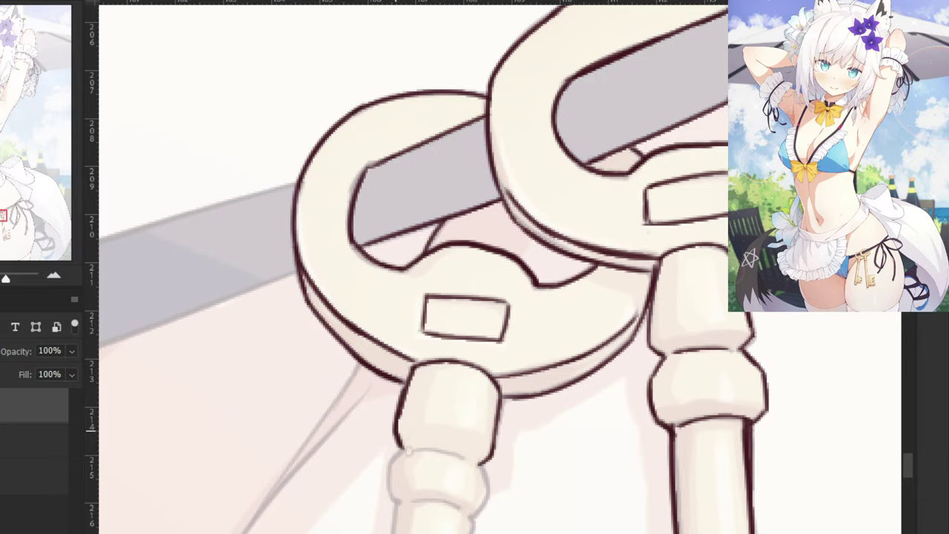
# Ink the curved seam between the upper and lower collar sections of the rear key.
pyautogui.hotkey('ctrl', '-')
pyautogui.hotkey('ctrl', '-')
pyautogui.hotkey('ctrl', '-')
pyautogui.hotkey('ctrl', '+')
pyautogui.hotkey('ctrl', '+')
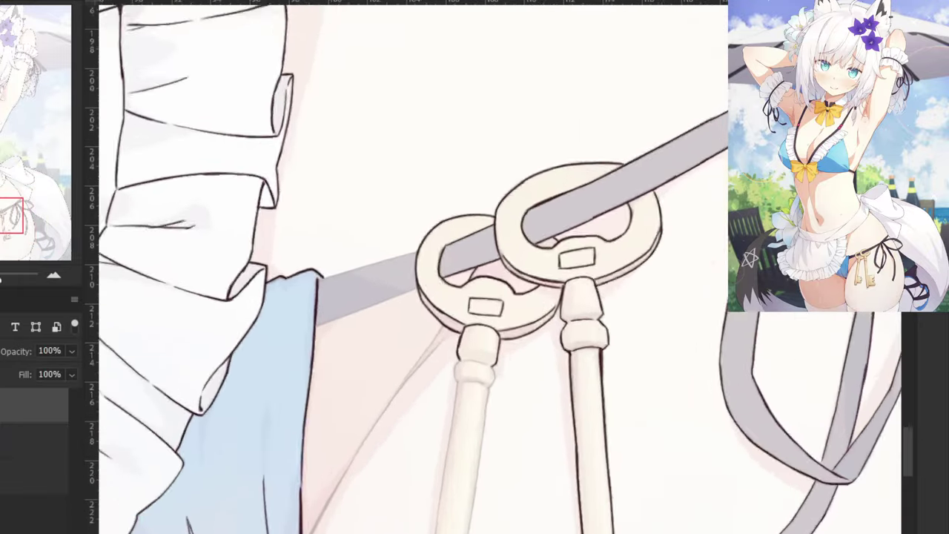
pyautogui.scroll(3, 500, 299)
pyautogui.moveTo(421, 452); pyautogui.dragTo(468, 458)
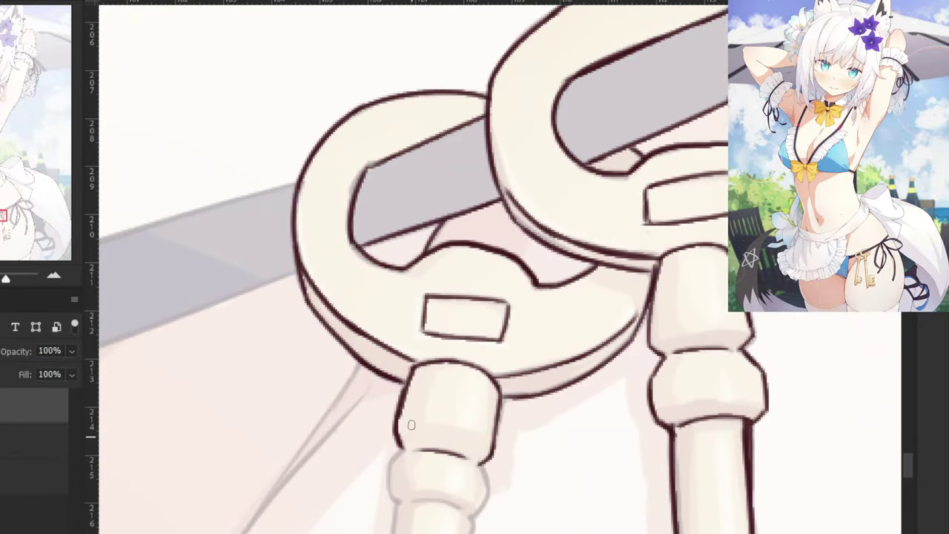
# Ink both bulging sides and the curved bottom seam of the rear key's lower collar section.
pyautogui.moveTo(327, 383); pyautogui.dragTo(368, 257)
pyautogui.moveTo(445, 324)
pyautogui.mouseDown()
pyautogui.moveTo(428, 362)
pyautogui.moveTo(440, 373)
pyautogui.mouseUp()
pyautogui.moveTo(522, 340)
pyautogui.mouseDown()
pyautogui.moveTo(528, 375)
pyautogui.moveTo(512, 390)
pyautogui.mouseUp()
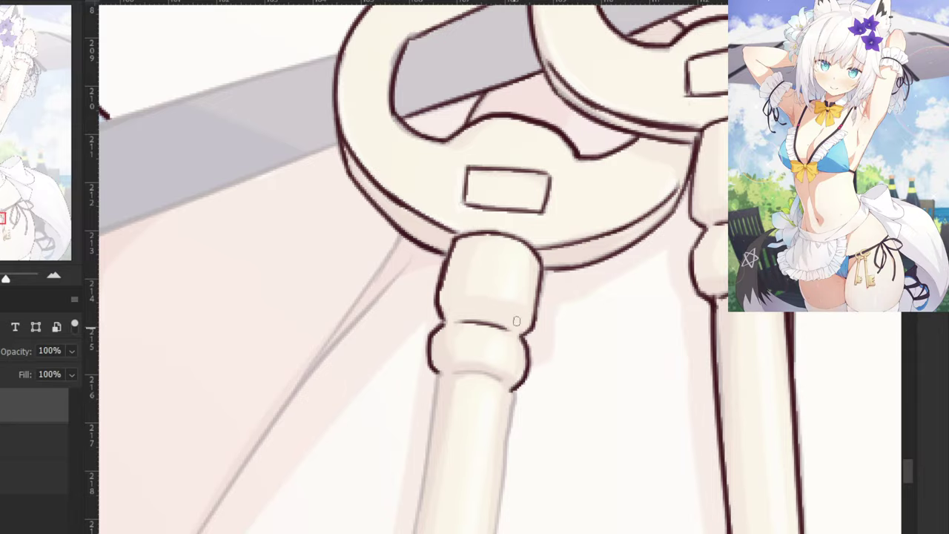
pyautogui.moveTo(502, 299)
pyautogui.mouseDown()
pyautogui.moveTo(574, 212)
pyautogui.moveTo(519, 224)
pyautogui.mouseUp()
pyautogui.hotkey('ctrl', '+')
pyautogui.hotkey('ctrl', '+')
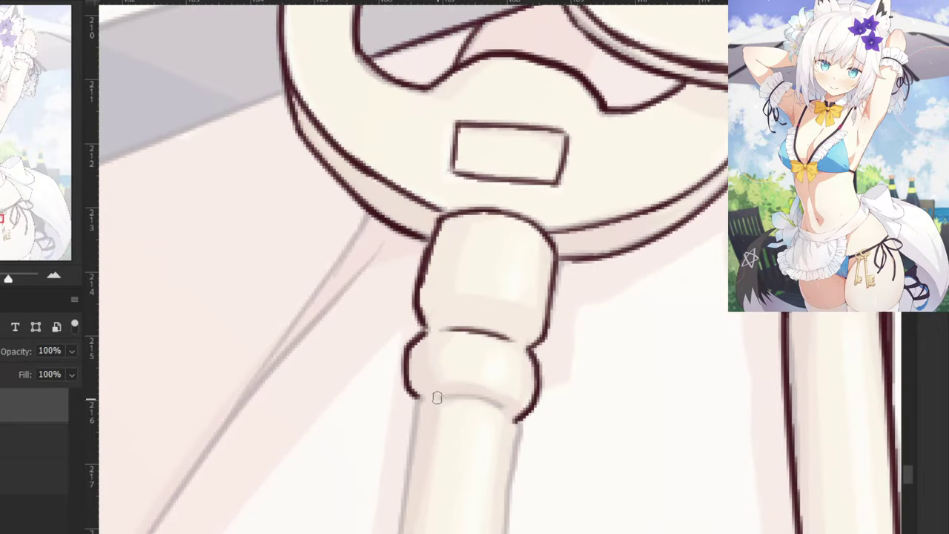
pyautogui.moveTo(436, 396); pyautogui.dragTo(497, 412)
pyautogui.hotkey('ctrl', 'z')
pyautogui.scroll(-3, 489, 404)
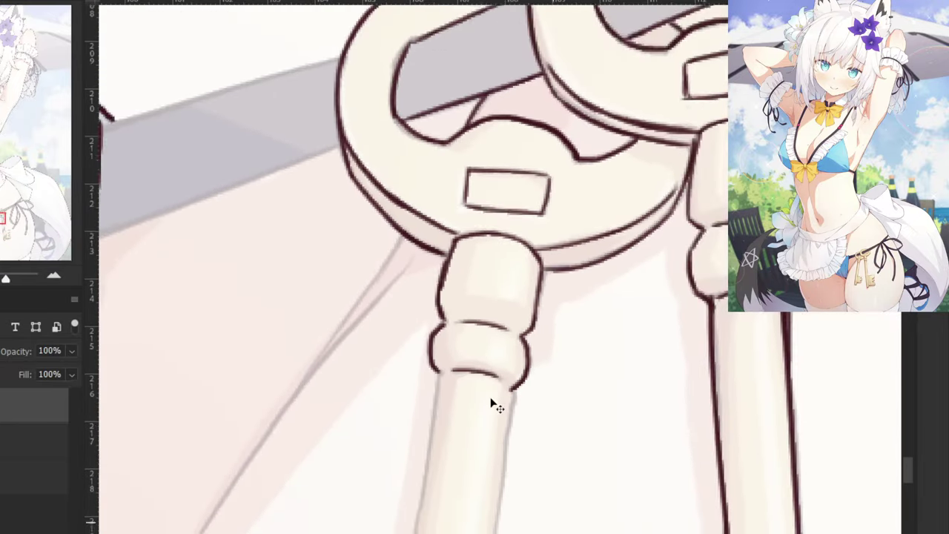
# Ink the upper half of the rear key shaft's left edge, starting from the collar.
pyautogui.moveTo(420, 421); pyautogui.dragTo(454, 294)
pyautogui.hotkey('ctrl', 'z')
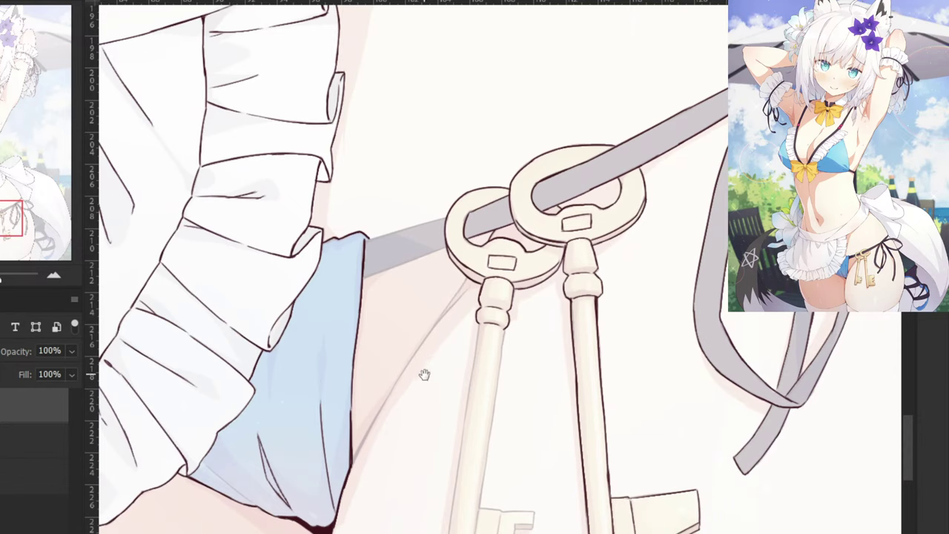
pyautogui.moveTo(424, 375); pyautogui.dragTo(443, 224)
pyautogui.moveTo(500, 171); pyautogui.dragTo(484, 298)
pyautogui.hotkey('ctrl', 'z')
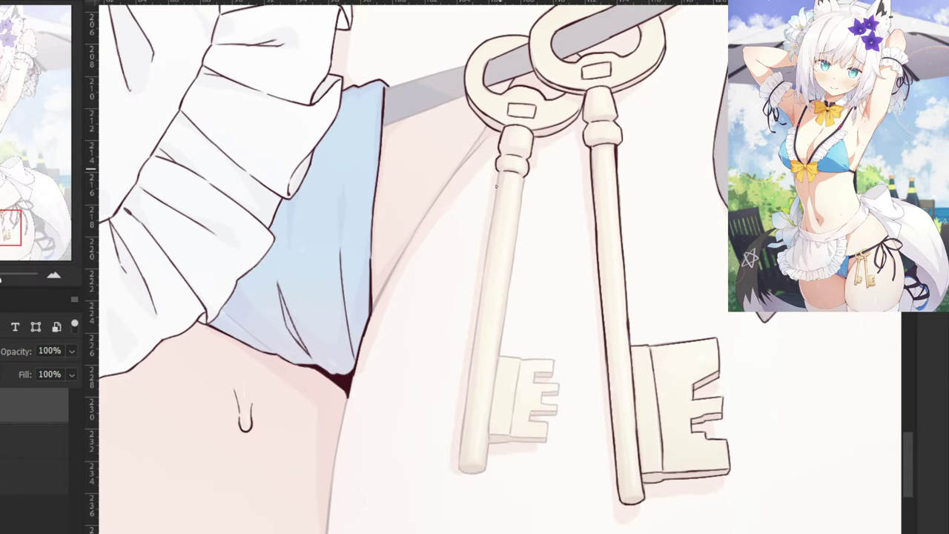
pyautogui.moveTo(501, 170); pyautogui.dragTo(478, 302)
pyautogui.hotkey('ctrl', 'z')
pyautogui.hotkey('ctrl', 'z')
pyautogui.hotkey('ctrl', 'z')
pyautogui.moveTo(502, 170); pyautogui.dragTo(477, 304)
# Extend the left edge of the rear key's shaft down towards the tip.
pyautogui.moveTo(487, 259); pyautogui.dragTo(465, 392)
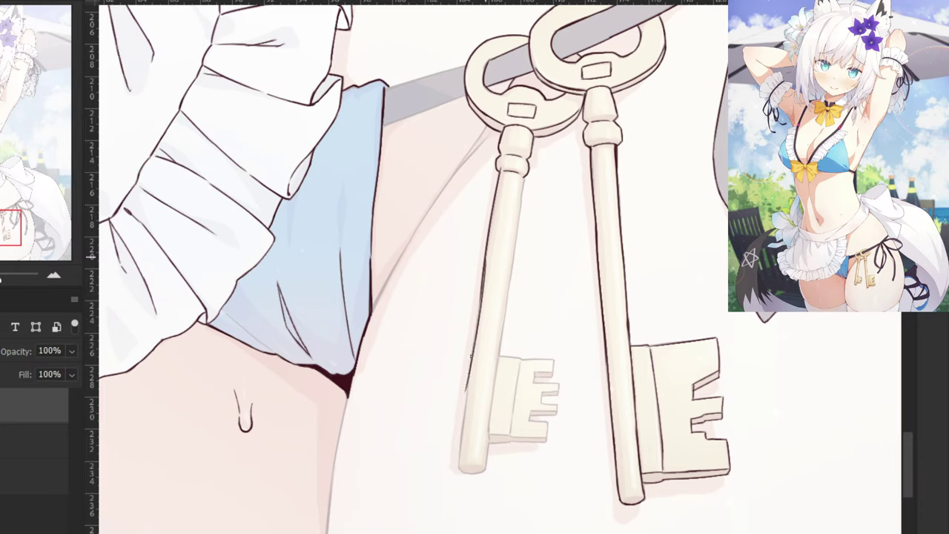
pyautogui.hotkey('ctrl', 'z')
pyautogui.moveTo(484, 275); pyautogui.dragTo(464, 402)
pyautogui.hotkey('ctrl', 'z')
pyautogui.moveTo(484, 281); pyautogui.dragTo(459, 432)
pyautogui.hotkey('ctrl', 'z')
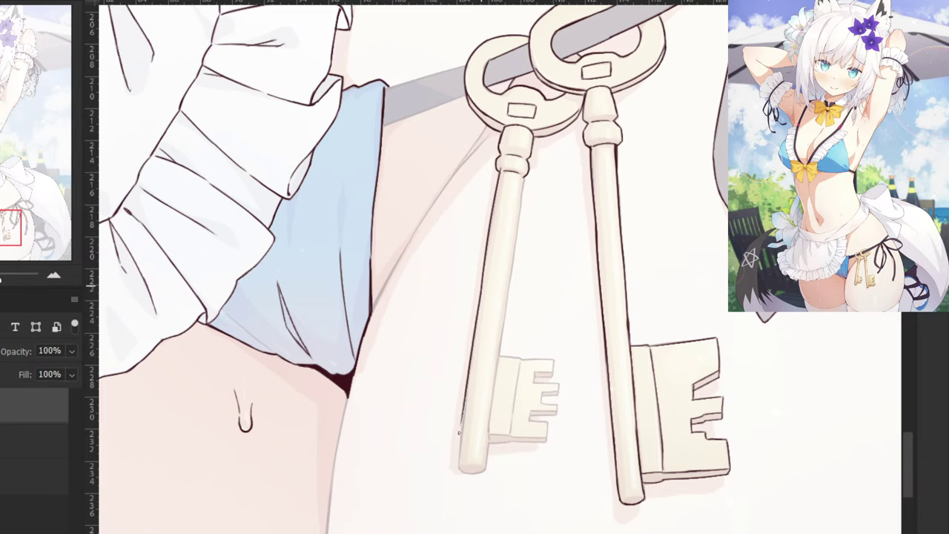
pyautogui.hotkey('ctrl', 'z')
pyautogui.moveTo(476, 336); pyautogui.dragTo(459, 454)
pyautogui.hotkey('ctrl', 'z')
pyautogui.moveTo(484, 272); pyautogui.dragTo(461, 426)
pyautogui.hotkey('ctrl', 'z')
pyautogui.moveTo(487, 246); pyautogui.dragTo(462, 418)
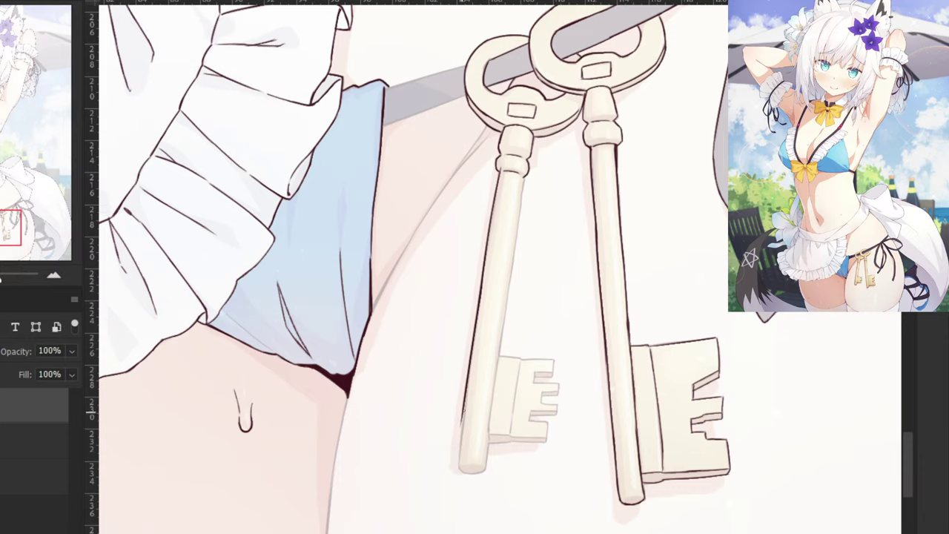
pyautogui.hotkey('ctrl', 'z')
pyautogui.hotkey('ctrl', 'z')
pyautogui.moveTo(470, 365)
pyautogui.mouseDown()
pyautogui.moveTo(456, 463)
pyautogui.moveTo(465, 393)
pyautogui.moveTo(460, 449)
pyautogui.mouseUp()
pyautogui.hotkey('ctrl', 'z')
pyautogui.hotkey('ctrl', 'z')
pyautogui.moveTo(471, 363)
pyautogui.mouseDown()
pyautogui.moveTo(460, 456)
pyautogui.moveTo(460, 362)
pyautogui.mouseUp()
pyautogui.hotkey('ctrl', 'z')
# Clean up the shaft's left edge beside the bit with the eraser and redraw the join smoothly.
pyautogui.hotkey('ctrl', '+')
pyautogui.press('e')
pyautogui.moveTo(450, 217); pyautogui.dragTo(437, 280)
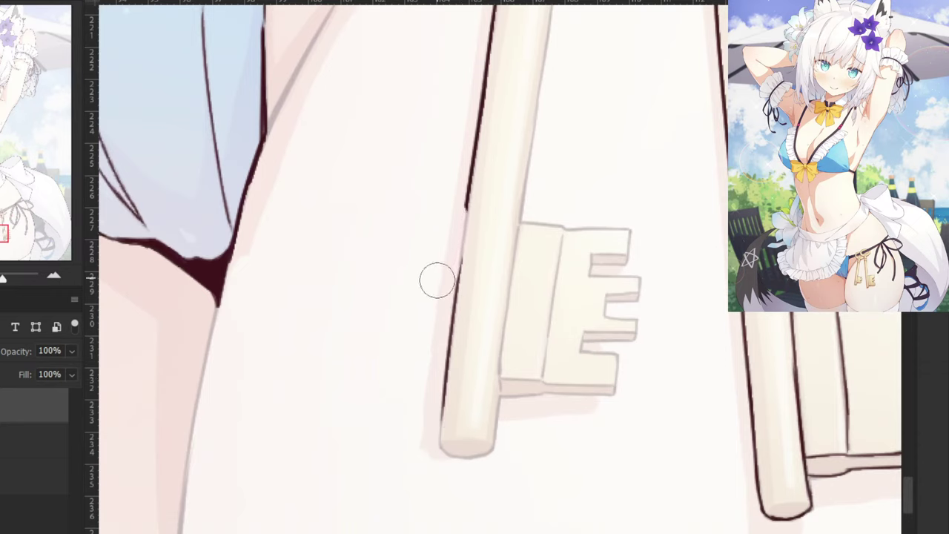
pyautogui.press('b')
pyautogui.moveTo(467, 199); pyautogui.dragTo(455, 295)
pyautogui.hotkey('ctrl', 'z')
# Ink the rounded tip of the rear key's shaft and its right side up to the bit.
pyautogui.moveTo(445, 393); pyautogui.dragTo(442, 445)
pyautogui.moveTo(443, 411)
pyautogui.mouseDown()
pyautogui.moveTo(452, 454)
pyautogui.moveTo(484, 452)
pyautogui.mouseUp()
pyautogui.hotkey('ctrl', 'z')
pyautogui.hotkey('ctrl', 'z')
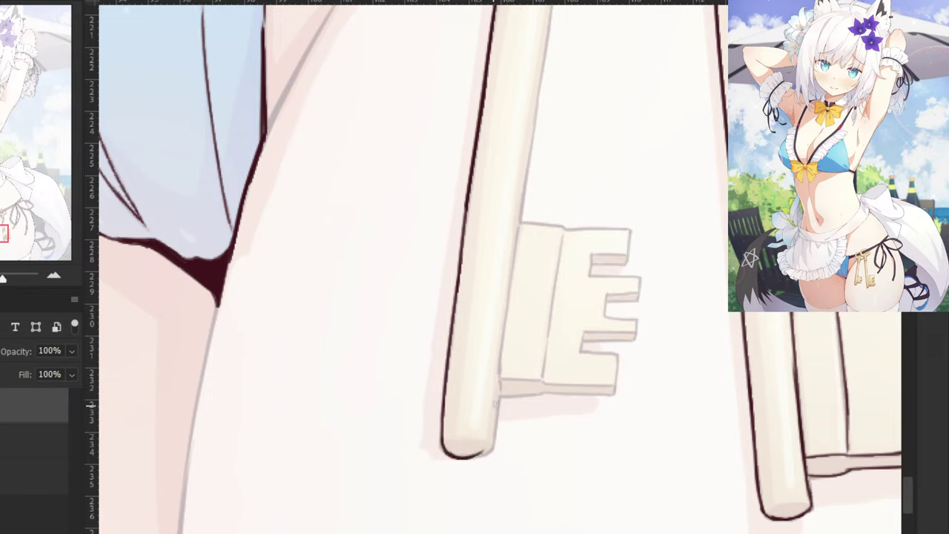
pyautogui.moveTo(499, 391)
pyautogui.mouseDown()
pyautogui.moveTo(494, 458)
pyautogui.moveTo(470, 457)
pyautogui.moveTo(478, 456)
pyautogui.mouseUp()
pyautogui.press('e')
pyautogui.press('b')
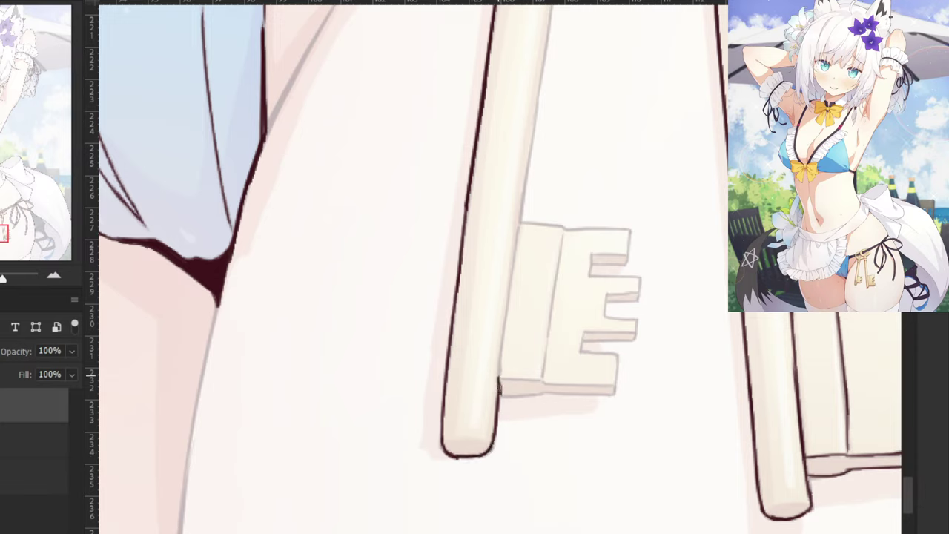
# Ink the right edge of the rear key's shaft up to the collar and close the collar seam's right end.
pyautogui.moveTo(481, 242); pyautogui.dragTo(507, 471)
pyautogui.hotkey('ctrl', '-')
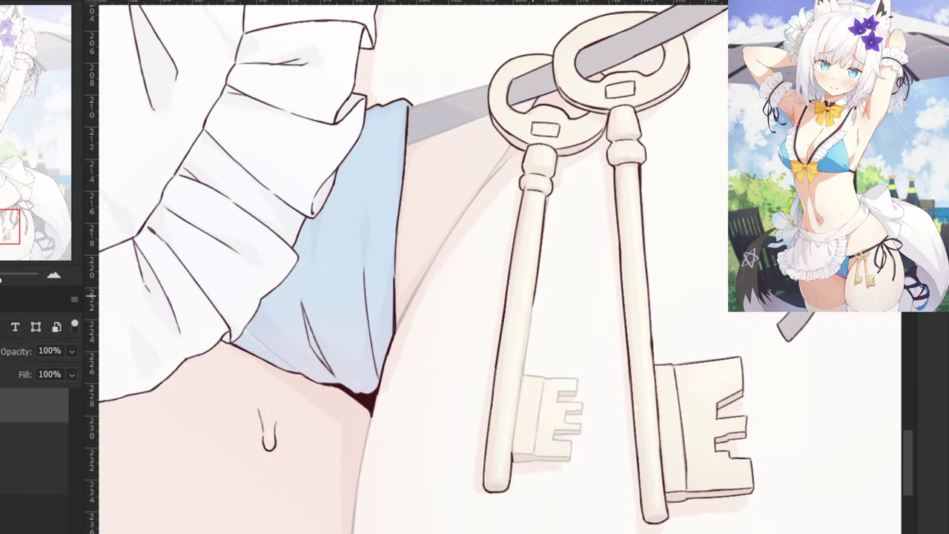
pyautogui.scroll(5, 541, 140)
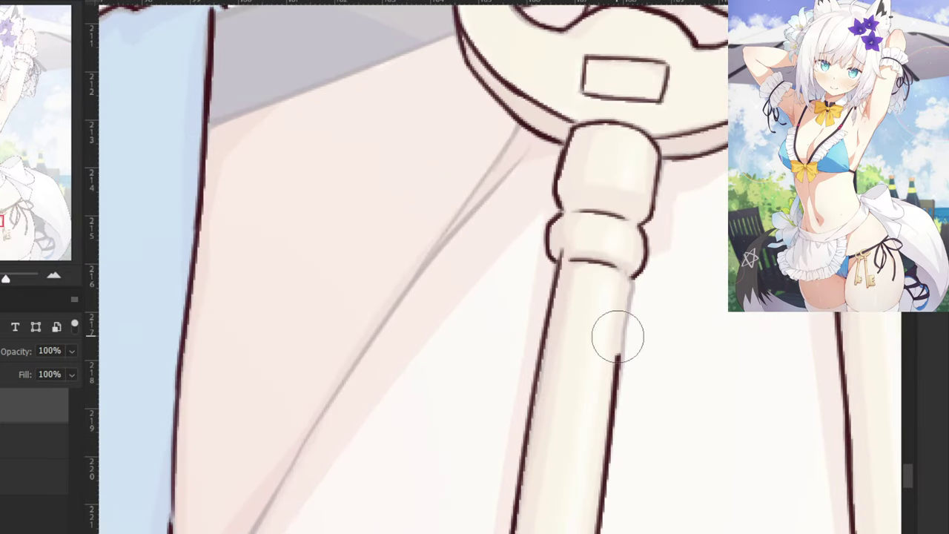
pyautogui.press('b')
pyautogui.moveTo(635, 278); pyautogui.dragTo(618, 362)
pyautogui.moveTo(625, 328); pyautogui.dragTo(615, 401)
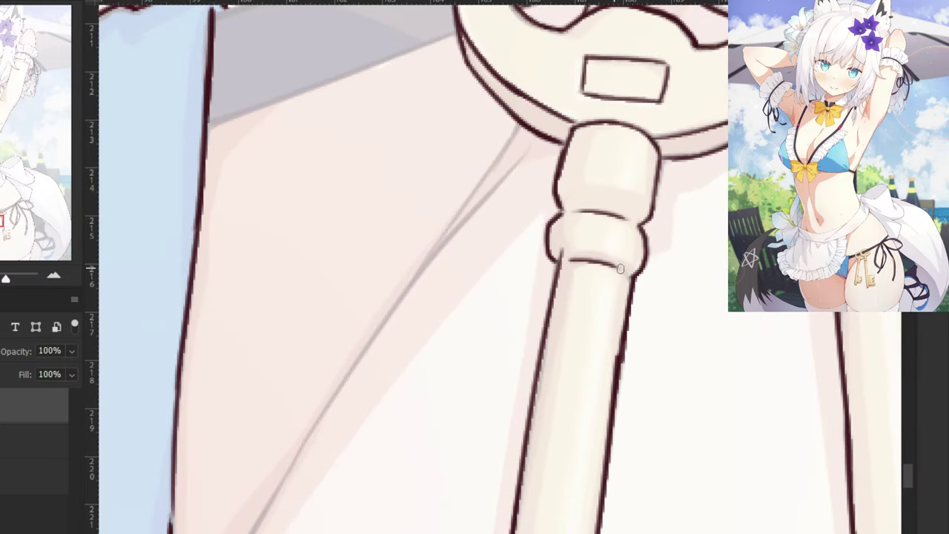
pyautogui.moveTo(616, 265); pyautogui.dragTo(625, 271)
# Ink the right edge of the rear key's shaft along the bit, joining it to the line at the tip.
pyautogui.hotkey('ctrl', '-')
pyautogui.hotkey('ctrl', '-')
pyautogui.moveTo(531, 467); pyautogui.dragTo(497, 268)
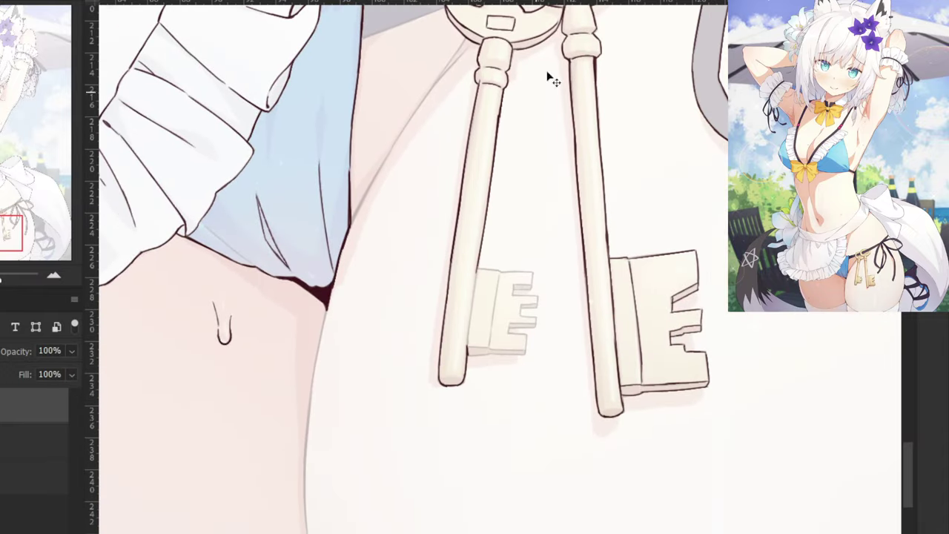
pyautogui.scroll(3, 495, 197)
pyautogui.moveTo(432, 197); pyautogui.dragTo(413, 368)
pyautogui.hotkey('ctrl', 'z')
pyautogui.hotkey('ctrl', 'z')
pyautogui.moveTo(433, 195); pyautogui.dragTo(413, 368)
pyautogui.moveTo(419, 301); pyautogui.dragTo(405, 444)
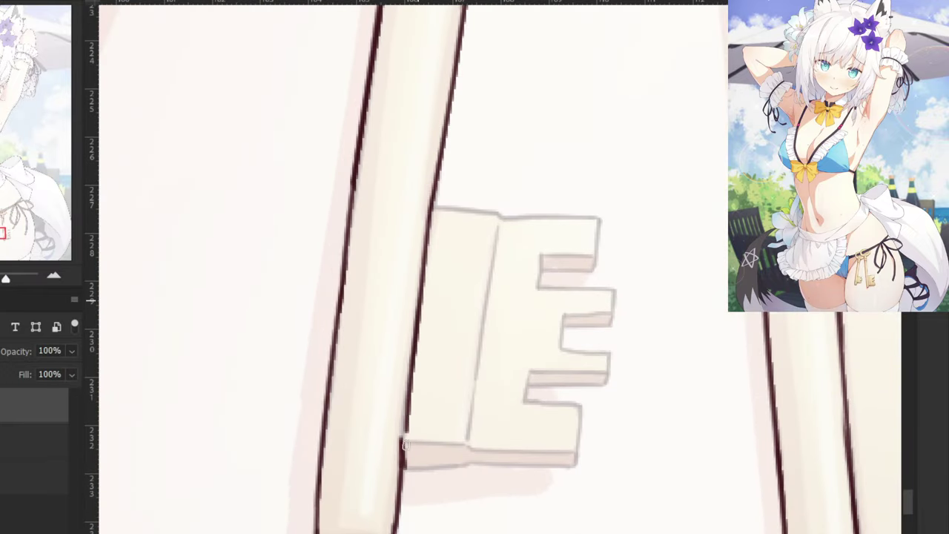
pyautogui.hotkey('ctrl', 'z')
pyautogui.moveTo(417, 326); pyautogui.dragTo(401, 449)
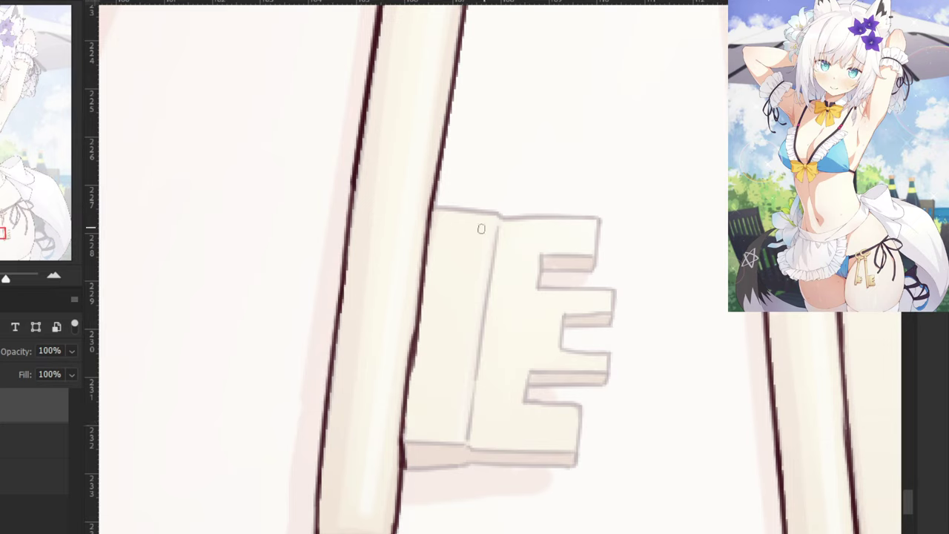
# Ink the top edge of the rear key bit's inner section from the shaft to the fold line.
pyautogui.moveTo(433, 205); pyautogui.dragTo(495, 216)
pyautogui.hotkey('ctrl', 'z')
pyautogui.moveTo(431, 207); pyautogui.dragTo(506, 213)
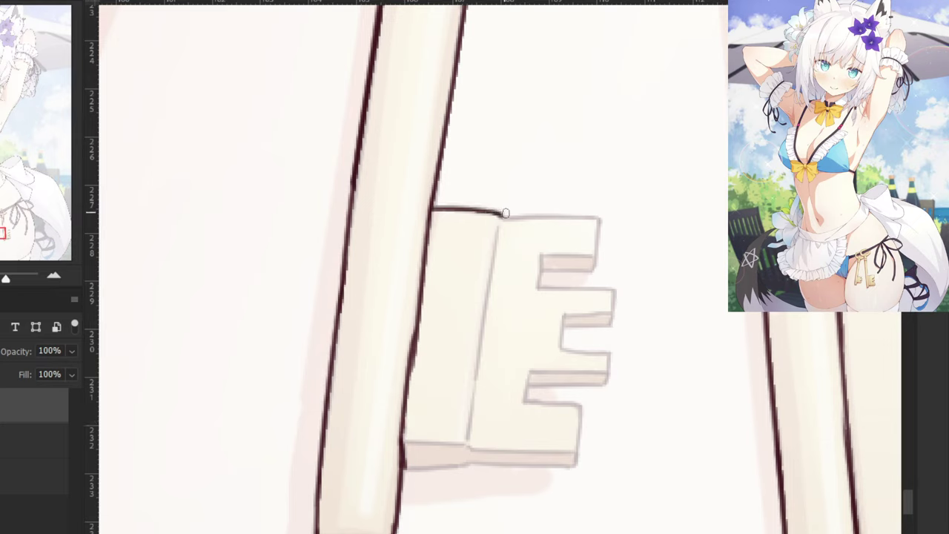
# Ink the bottom thickness of the rear key's bit across its inner and outer sections, closing its outer end.
pyautogui.moveTo(463, 444); pyautogui.dragTo(404, 445)
pyautogui.hotkey('ctrl', 'z')
pyautogui.moveTo(465, 465); pyautogui.dragTo(404, 468)
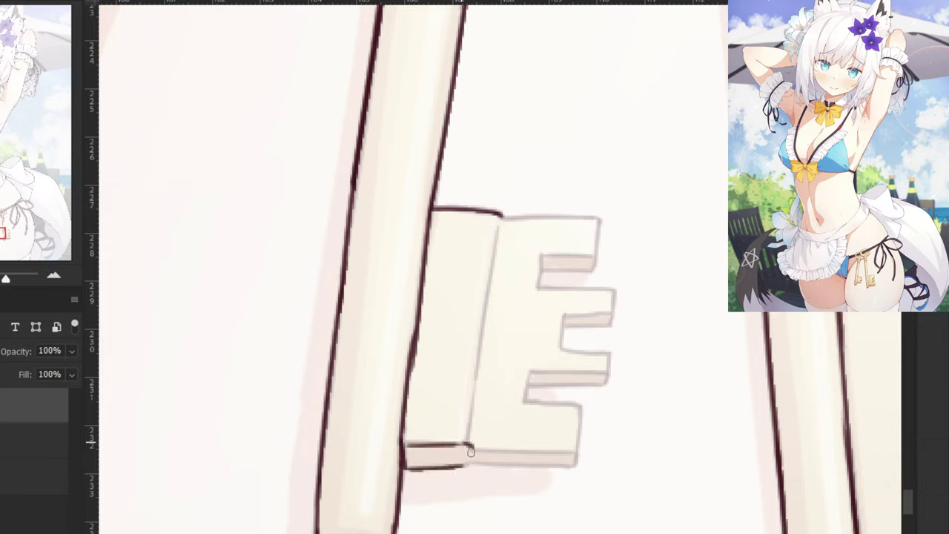
pyautogui.moveTo(468, 449); pyautogui.dragTo(455, 444)
pyautogui.moveTo(570, 449)
pyautogui.mouseDown()
pyautogui.moveTo(466, 448)
pyautogui.moveTo(576, 467)
pyautogui.moveTo(476, 469)
pyautogui.mouseUp()
pyautogui.hotkey('ctrl', 'z')
pyautogui.moveTo(577, 466); pyautogui.dragTo(457, 466)
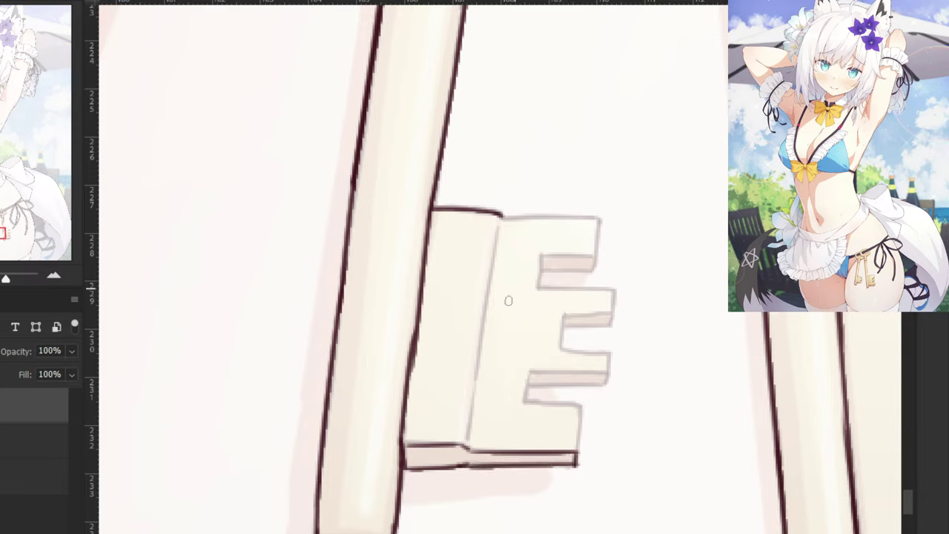
# Ink the fold line between the inner and outer sections of the rear key's bit.
pyautogui.moveTo(498, 219); pyautogui.dragTo(476, 377)
pyautogui.hotkey('ctrl', 'z')
pyautogui.moveTo(496, 251); pyautogui.dragTo(469, 420)
pyautogui.hotkey('ctrl', 'z')
pyautogui.moveTo(500, 223); pyautogui.dragTo(474, 396)
pyautogui.hotkey('ctrl', 'z')
pyautogui.moveTo(495, 232); pyautogui.dragTo(468, 441)
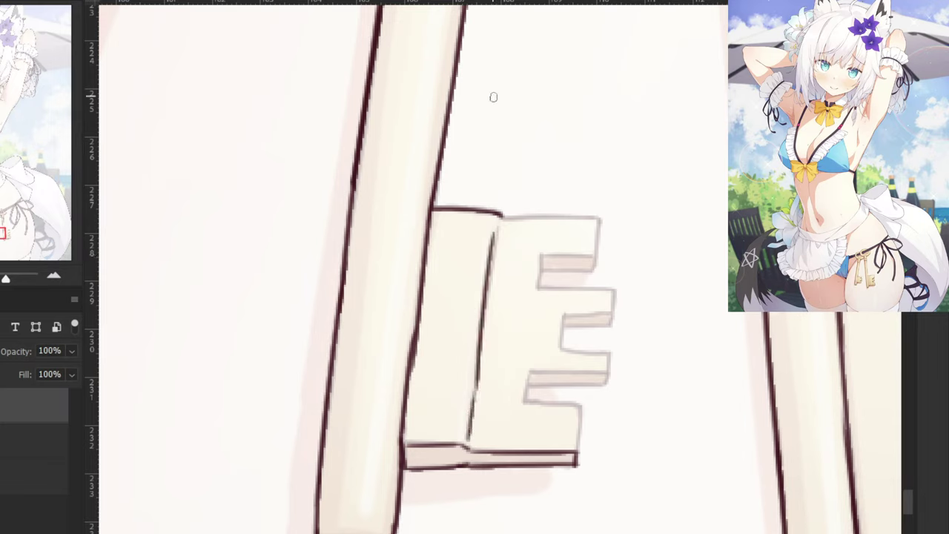
# Ink the top edge of the bit's outer section and the short end of its uppermost tooth.
pyautogui.moveTo(498, 215); pyautogui.dragTo(585, 219)
pyautogui.hotkey('ctrl', 'z')
pyautogui.hotkey('ctrl', 'z')
pyautogui.moveTo(505, 217); pyautogui.dragTo(594, 218)
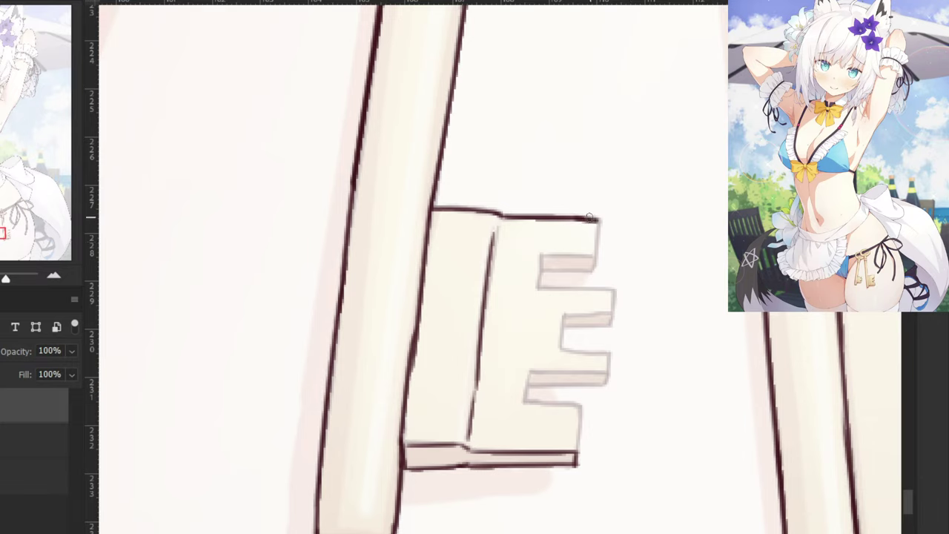
pyautogui.moveTo(601, 217); pyautogui.dragTo(593, 261)
pyautogui.hotkey('ctrl', 'z')
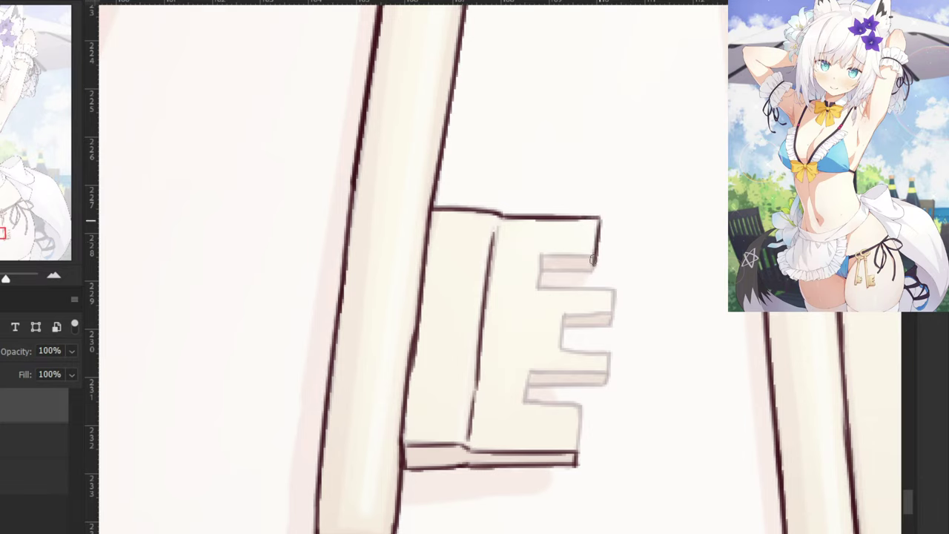
pyautogui.hotkey('ctrl', 'z')
# Ink the bit's first notch, including its inner side and the thickness line under the uppermost tooth.
pyautogui.moveTo(601, 216)
pyautogui.mouseDown()
pyautogui.moveTo(594, 268)
pyautogui.moveTo(542, 257)
pyautogui.moveTo(539, 297)
pyautogui.mouseUp()
pyautogui.hotkey('ctrl', 'z')
pyautogui.hotkey('ctrl', 'z')
pyautogui.moveTo(542, 257); pyautogui.dragTo(539, 289)
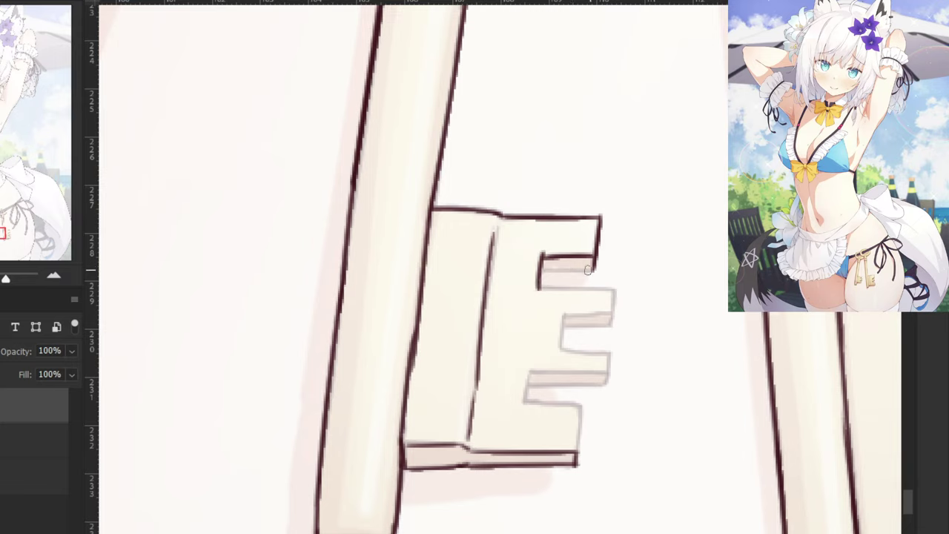
pyautogui.hotkey('ctrl', 'z')
pyautogui.moveTo(593, 269)
pyautogui.mouseDown()
pyautogui.moveTo(541, 273)
pyautogui.moveTo(532, 260)
pyautogui.moveTo(538, 298)
pyautogui.mouseUp()
pyautogui.press('e')
pyautogui.press('b')
pyautogui.moveTo(543, 255); pyautogui.dragTo(540, 288)
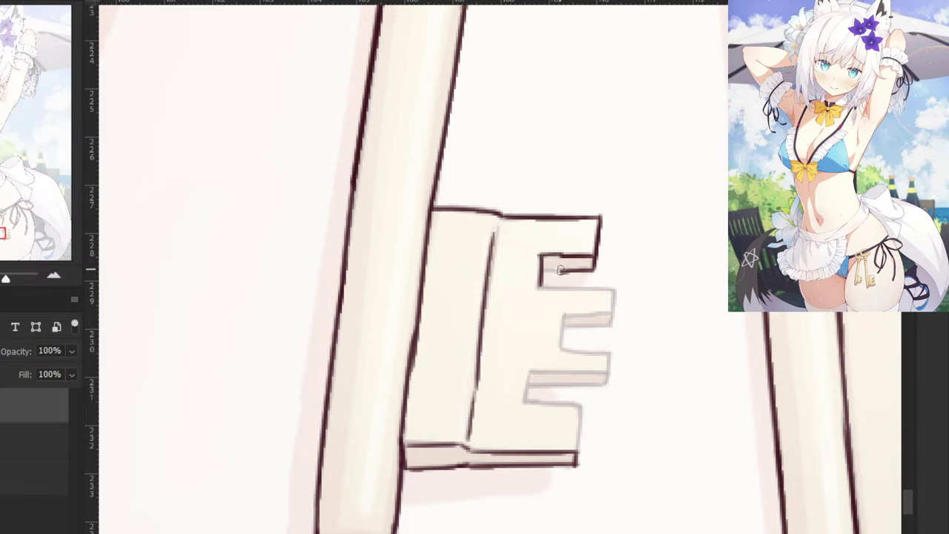
pyautogui.hotkey('ctrl', 'z')
pyautogui.moveTo(561, 270)
pyautogui.mouseDown()
pyautogui.moveTo(540, 271)
pyautogui.moveTo(543, 256)
pyautogui.moveTo(545, 272)
pyautogui.moveTo(601, 292)
pyautogui.mouseUp()
pyautogui.hotkey('ctrl', 'z')
pyautogui.hotkey('ctrl', 'z')
# Ink the top edge and short outer end of the bit's second tooth.
pyautogui.moveTo(540, 290); pyautogui.dragTo(613, 290)
pyautogui.hotkey('ctrl', 'z')
pyautogui.moveTo(540, 289)
pyautogui.mouseDown()
pyautogui.moveTo(614, 289)
pyautogui.moveTo(611, 325)
pyautogui.mouseUp()
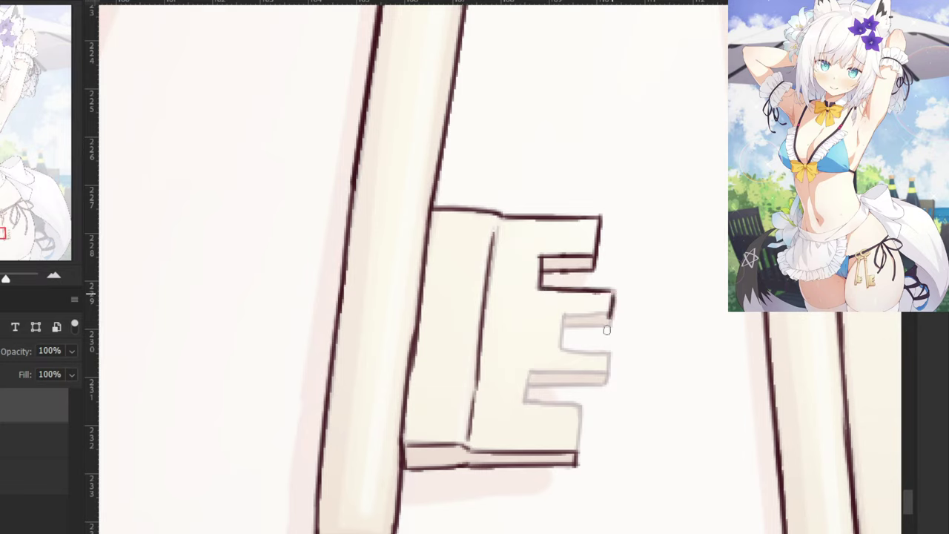
pyautogui.hotkey('ctrl', 'z')
pyautogui.moveTo(614, 288); pyautogui.dragTo(612, 328)
pyautogui.hotkey('ctrl', 'z')
pyautogui.hotkey('ctrl', 'z')
# Ink the underside of the second tooth, the second notch and the outer end of the third tooth.
pyautogui.moveTo(613, 291)
pyautogui.mouseDown()
pyautogui.moveTo(611, 326)
pyautogui.moveTo(555, 319)
pyautogui.moveTo(563, 352)
pyautogui.mouseUp()
pyautogui.hotkey('ctrl', 'z')
pyautogui.hotkey('ctrl', 'z')
pyautogui.hotkey('ctrl', 'z')
pyautogui.moveTo(611, 325); pyautogui.dragTo(563, 327)
pyautogui.hotkey('ctrl', 'z')
pyautogui.moveTo(609, 347); pyautogui.dragTo(607, 372)
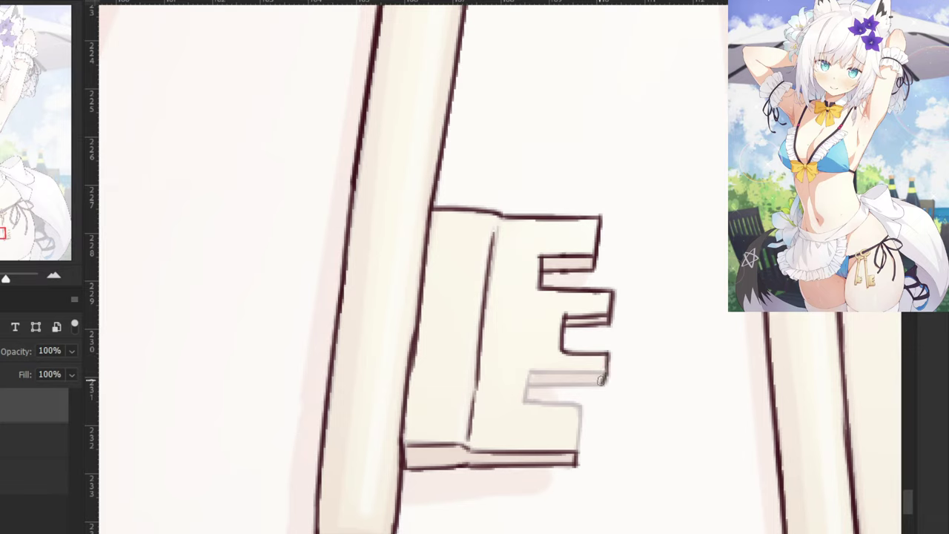
# Ink the underside of the third tooth, the last notch and the outer end of the lowest tooth.
pyautogui.moveTo(607, 380)
pyautogui.mouseDown()
pyautogui.moveTo(529, 384)
pyautogui.moveTo(530, 376)
pyautogui.mouseUp()
pyautogui.hotkey('ctrl', 'z')
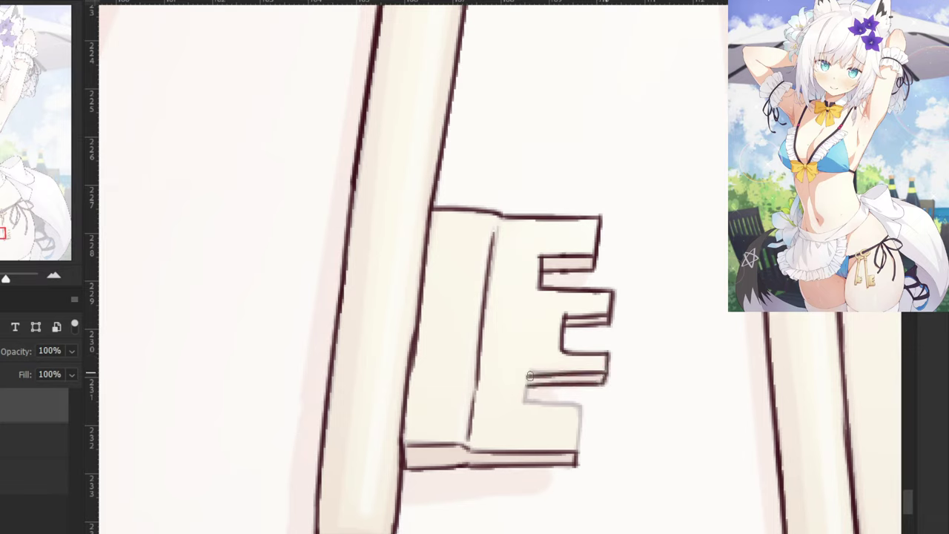
pyautogui.hotkey('ctrl', 'z')
pyautogui.moveTo(606, 372)
pyautogui.mouseDown()
pyautogui.moveTo(528, 375)
pyautogui.moveTo(522, 401)
pyautogui.moveTo(582, 406)
pyautogui.moveTo(577, 455)
pyautogui.mouseUp()
pyautogui.hotkey('ctrl', 'z')
pyautogui.moveTo(582, 407); pyautogui.dragTo(577, 457)
# Ink the upper edge of the bikini's side strap from the rear key's ring to the blue fabric.
pyautogui.hotkey('ctrl', '-')
pyautogui.hotkey('ctrl', '-')
pyautogui.hotkey('ctrl', '-')
pyautogui.hotkey('ctrl', '-')
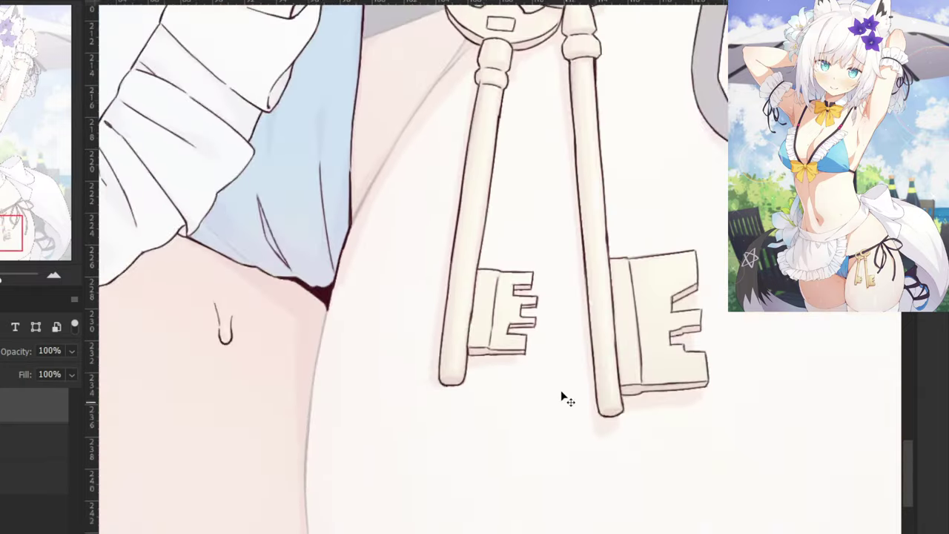
pyautogui.hotkey('ctrl', '-')
pyautogui.moveTo(324, 75); pyautogui.dragTo(455, 388)
pyautogui.hotkey('ctrl', '+')
pyautogui.moveTo(649, 467); pyautogui.dragTo(538, 149)
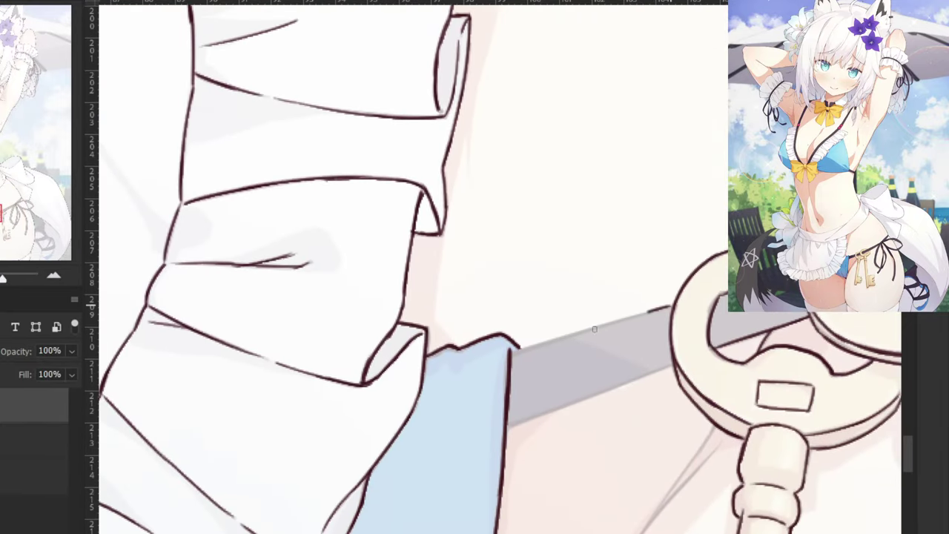
pyautogui.moveTo(675, 306); pyautogui.dragTo(523, 349)
pyautogui.hotkey('ctrl', 'z')
pyautogui.hotkey('ctrl', 'z')
pyautogui.moveTo(672, 307); pyautogui.dragTo(521, 349)
pyautogui.hotkey('ctrl', 'z')
pyautogui.moveTo(673, 306); pyautogui.dragTo(510, 358)
pyautogui.hotkey('ctrl', 'z')
pyautogui.moveTo(564, 340); pyautogui.dragTo(511, 357)
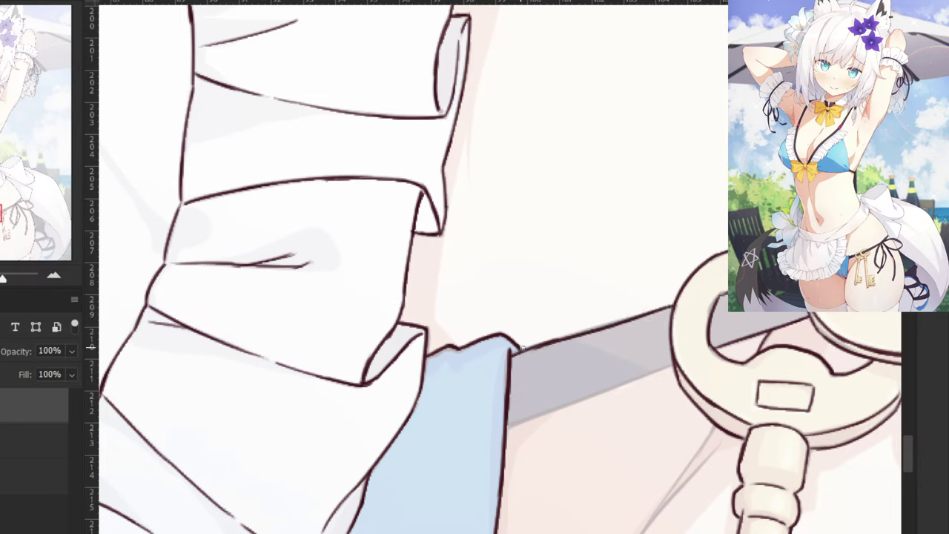
# Ink the lower edge of the side strap from the rear key's ring to the blue fabric.
pyautogui.press('e')
pyautogui.press('b')
pyautogui.moveTo(673, 367); pyautogui.dragTo(517, 421)
pyautogui.hotkey('ctrl', 'z')
pyautogui.moveTo(678, 367); pyautogui.dragTo(535, 419)
pyautogui.hotkey('ctrl', 'z')
pyautogui.moveTo(678, 366); pyautogui.dragTo(505, 428)
pyautogui.hotkey('ctrl', 'z')
pyautogui.hotkey('ctrl', 'z')
pyautogui.hotkey('ctrl', 'z')
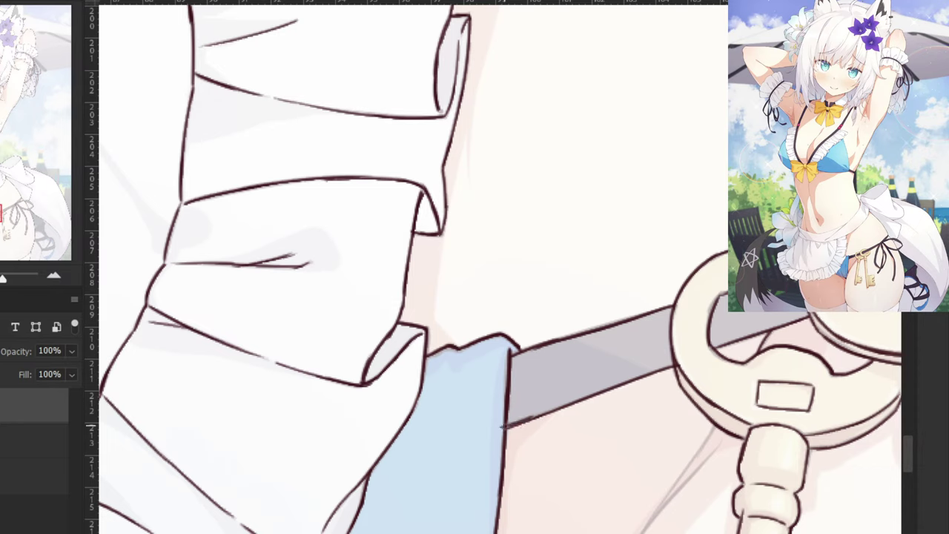
# Redraw the strap's lower edge near the key ring and erase the overshoot on the blue fabric.
pyautogui.press('e')
pyautogui.moveTo(660, 373); pyautogui.dragTo(626, 384)
pyautogui.press('b')
pyautogui.hotkey('ctrl', 'z')
pyautogui.moveTo(676, 363); pyautogui.dragTo(627, 384)
pyautogui.hotkey('ctrl', 'z')
pyautogui.moveTo(676, 364); pyautogui.dragTo(612, 388)
pyautogui.hotkey('ctrl', 'z')
pyautogui.hotkey('ctrl', '-')
pyautogui.hotkey('ctrl', '+')
pyautogui.press('e')
pyautogui.moveTo(480, 430); pyautogui.dragTo(486, 430)
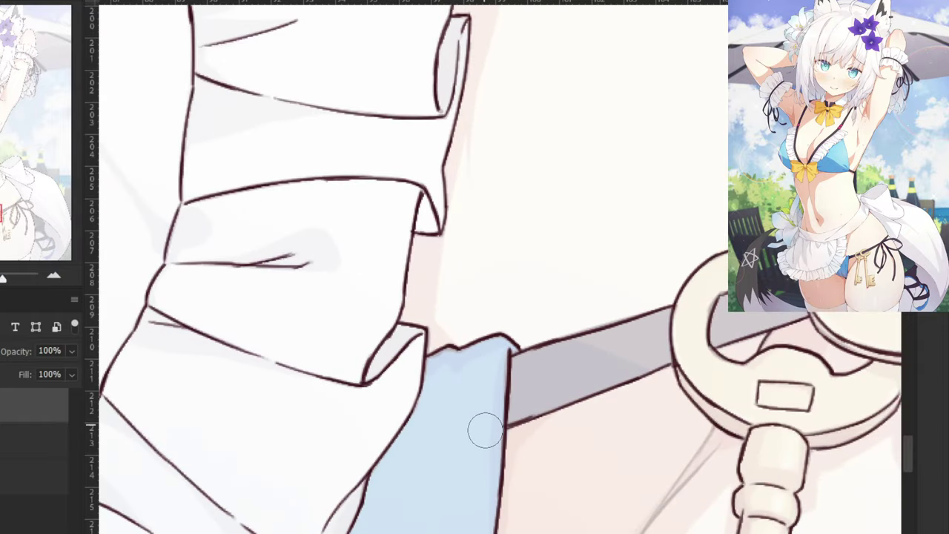
# Ink the thigh crease from beneath the rear key's ring down toward the bikini bottom.
pyautogui.scroll(-5, 555, 381)
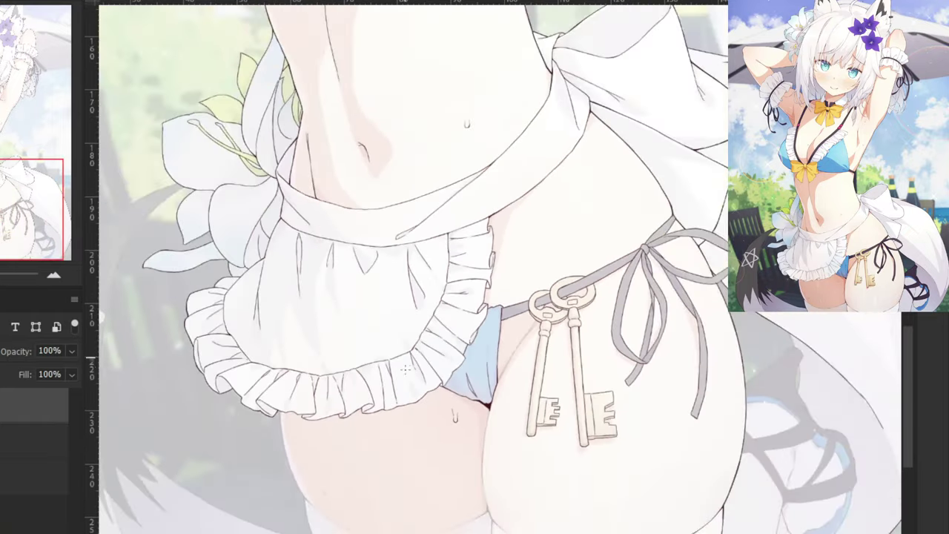
pyautogui.moveTo(406, 370); pyautogui.dragTo(373, 312)
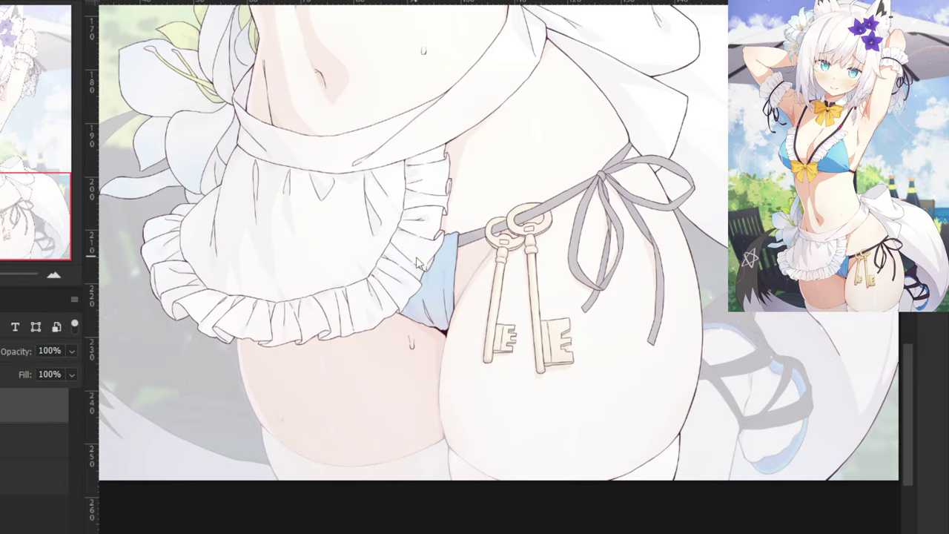
pyautogui.scroll(3, 484, 288)
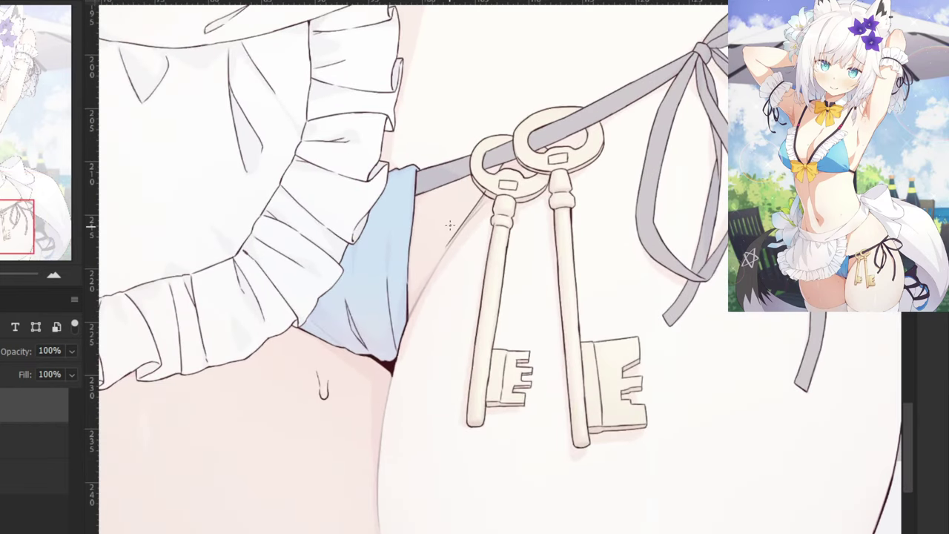
pyautogui.scroll(2, 452, 223)
pyautogui.moveTo(577, 160)
pyautogui.mouseDown()
pyautogui.moveTo(551, 200)
pyautogui.moveTo(582, 154)
pyautogui.moveTo(484, 306)
pyautogui.mouseUp()
pyautogui.hotkey('ctrl', 'z')
pyautogui.moveTo(536, 224); pyautogui.dragTo(488, 303)
pyautogui.hotkey('ctrl', 'z')
pyautogui.moveTo(534, 224); pyautogui.dragTo(475, 328)
pyautogui.moveTo(493, 294)
pyautogui.mouseDown()
pyautogui.moveTo(470, 334)
pyautogui.moveTo(465, 313)
pyautogui.moveTo(529, 290)
pyautogui.moveTo(573, 298)
pyautogui.moveTo(581, 362)
pyautogui.mouseUp()
pyautogui.hotkey('ctrl', 'z')
pyautogui.moveTo(606, 313); pyautogui.dragTo(574, 382)
pyautogui.hotkey('ctrl', 'z')
pyautogui.hotkey('ctrl', 'z')
pyautogui.moveTo(600, 328)
pyautogui.mouseDown()
pyautogui.moveTo(575, 379)
pyautogui.moveTo(580, 363)
pyautogui.mouseUp()
pyautogui.moveTo(630, 186); pyautogui.dragTo(470, 459)
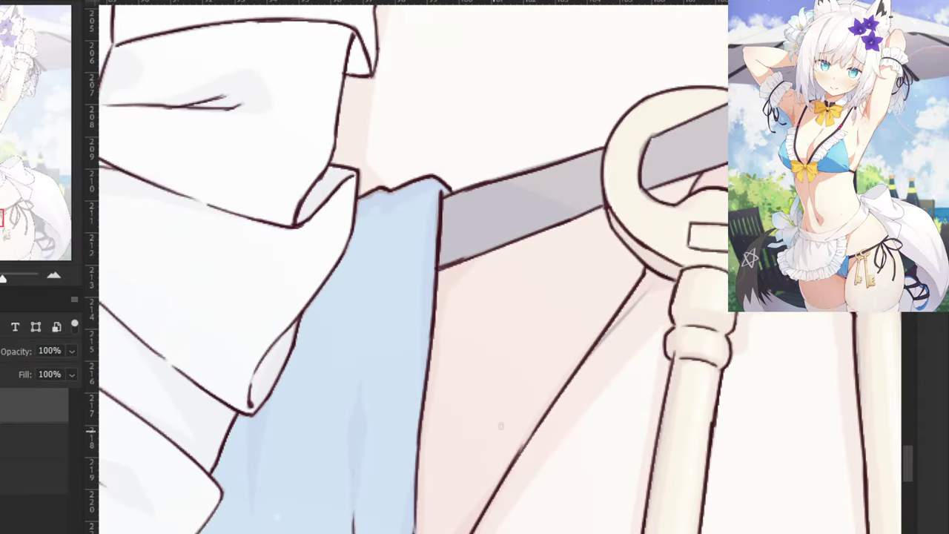
# Ink a short second line beside the thigh crease below the key ring, merging it into the crease.
pyautogui.moveTo(650, 290); pyautogui.dragTo(582, 365)
pyautogui.hotkey('ctrl', 'z')
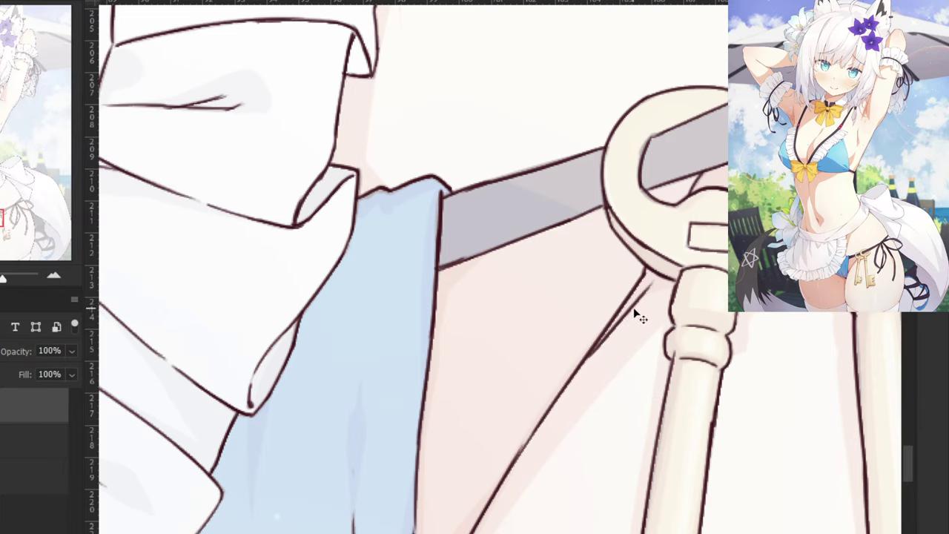
pyautogui.hotkey('ctrl', 'z')
pyautogui.moveTo(654, 283); pyautogui.dragTo(588, 354)
pyautogui.moveTo(638, 304); pyautogui.dragTo(575, 373)
pyautogui.hotkey('ctrl', 'z')
pyautogui.moveTo(651, 283); pyautogui.dragTo(585, 362)
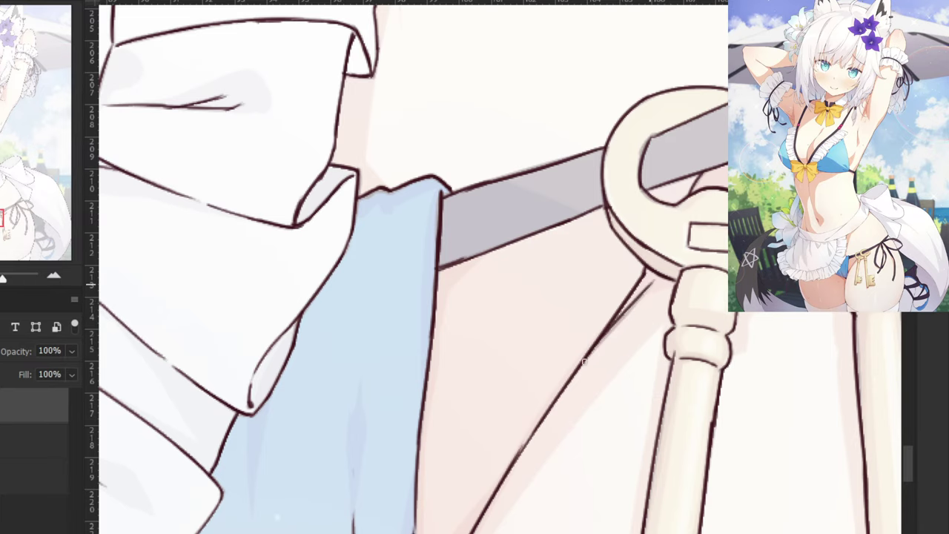
pyautogui.hotkey('ctrl', 'z')
pyautogui.moveTo(654, 282); pyautogui.dragTo(585, 363)
pyautogui.moveTo(612, 325); pyautogui.dragTo(576, 371)
pyautogui.hotkey('ctrl', '-')
pyautogui.hotkey('ctrl', '-')
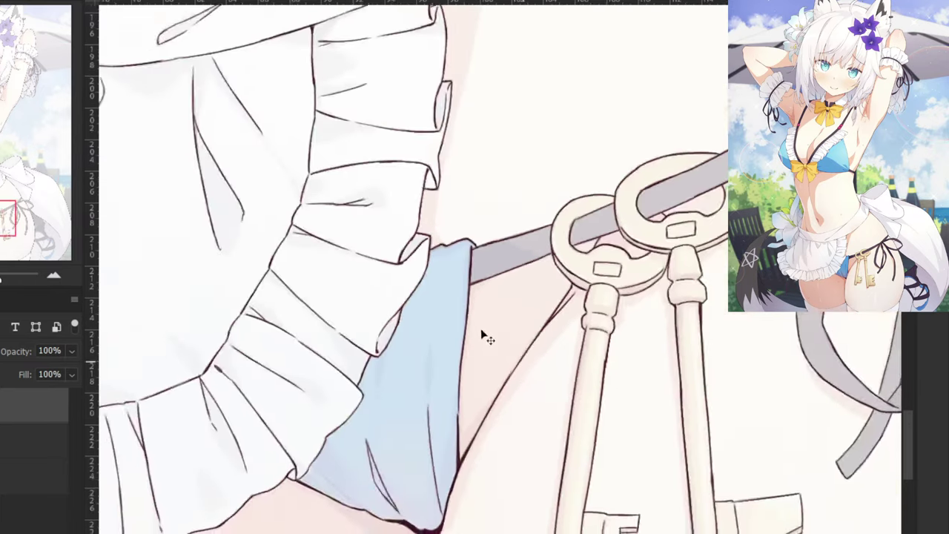
# Ink the upper part of the front thigh's inner contour, starting at the bikini's lowest corner.
pyautogui.moveTo(344, 478); pyautogui.dragTo(373, 250)
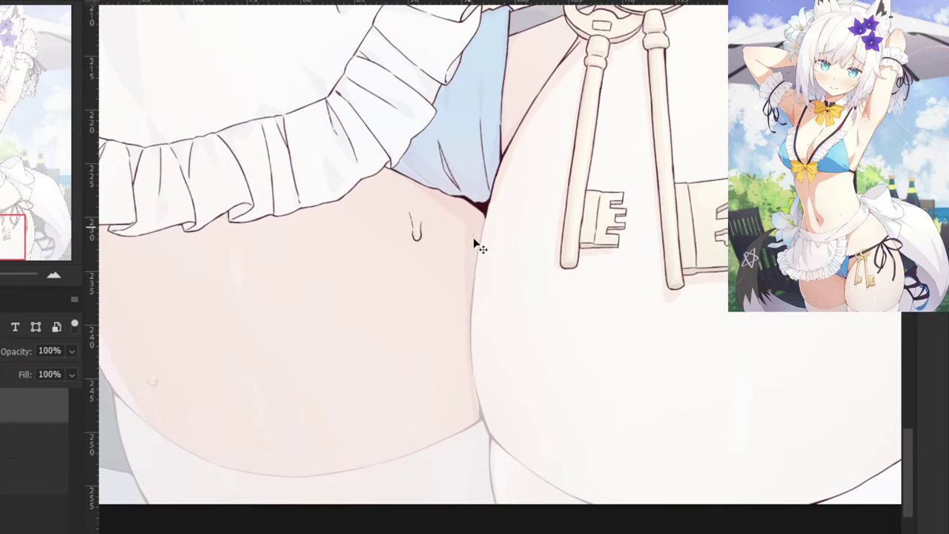
pyautogui.hotkey('ctrl', '+')
pyautogui.moveTo(479, 170); pyautogui.dragTo(464, 280)
pyautogui.hotkey('ctrl', 'z')
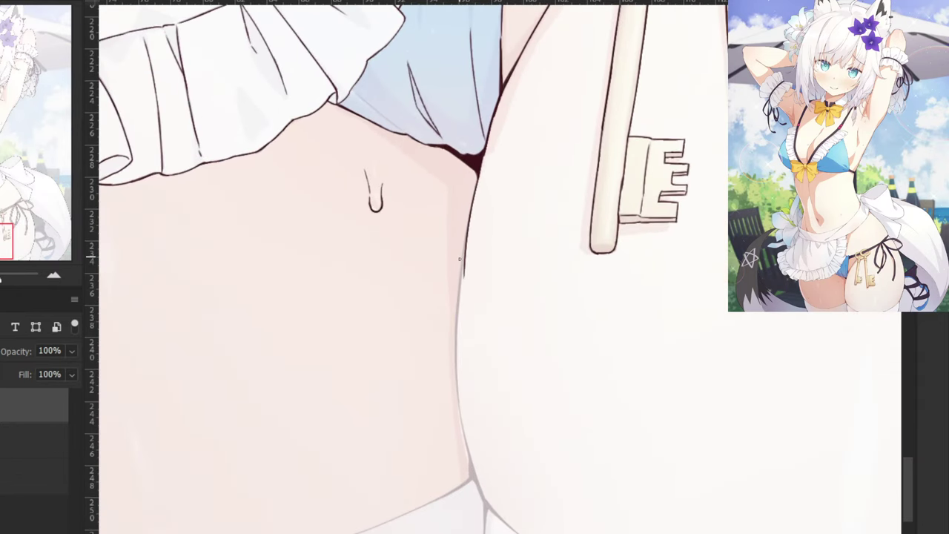
pyautogui.hotkey('ctrl', 'z')
pyautogui.moveTo(477, 173); pyautogui.dragTo(460, 286)
pyautogui.hotkey('ctrl', 'z')
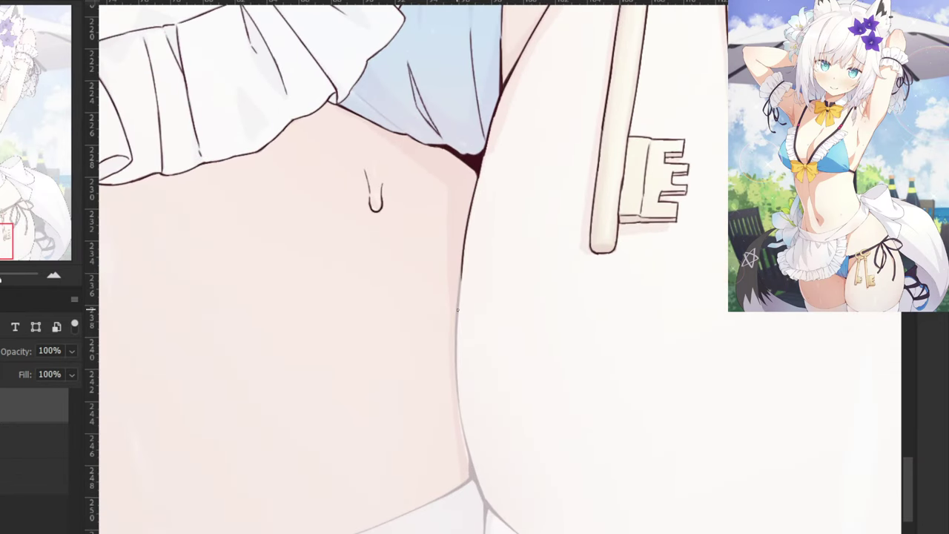
# Extend the front thigh's inner contour down along its curve to just above the stocking.
pyautogui.moveTo(458, 355)
pyautogui.mouseDown()
pyautogui.moveTo(466, 220)
pyautogui.moveTo(457, 363)
pyautogui.mouseUp()
pyautogui.hotkey('ctrl', 'z')
pyautogui.moveTo(460, 298); pyautogui.dragTo(464, 421)
pyautogui.hotkey('ctrl', 'z')
pyautogui.hotkey('ctrl', 'z')
pyautogui.moveTo(468, 225); pyautogui.dragTo(456, 362)
pyautogui.hotkey('ctrl', 'z')
pyautogui.moveTo(463, 256); pyautogui.dragTo(456, 363)
pyautogui.moveTo(459, 317); pyautogui.dragTo(466, 433)
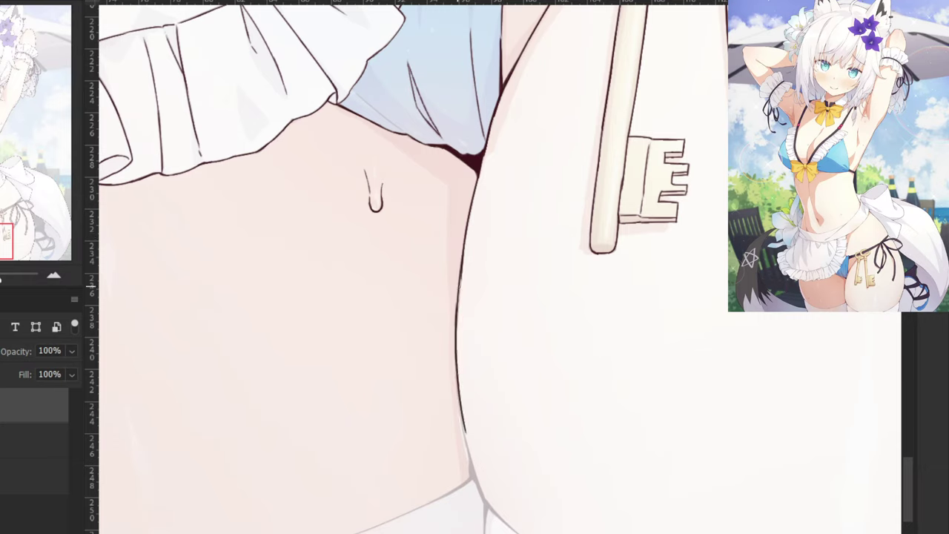
# Clean up and extend the inner thigh contour to the stockings, thickening it where both legs meet.
pyautogui.moveTo(440, 482); pyautogui.dragTo(420, 359)
pyautogui.hotkey('ctrl', '+')
pyautogui.press('e')
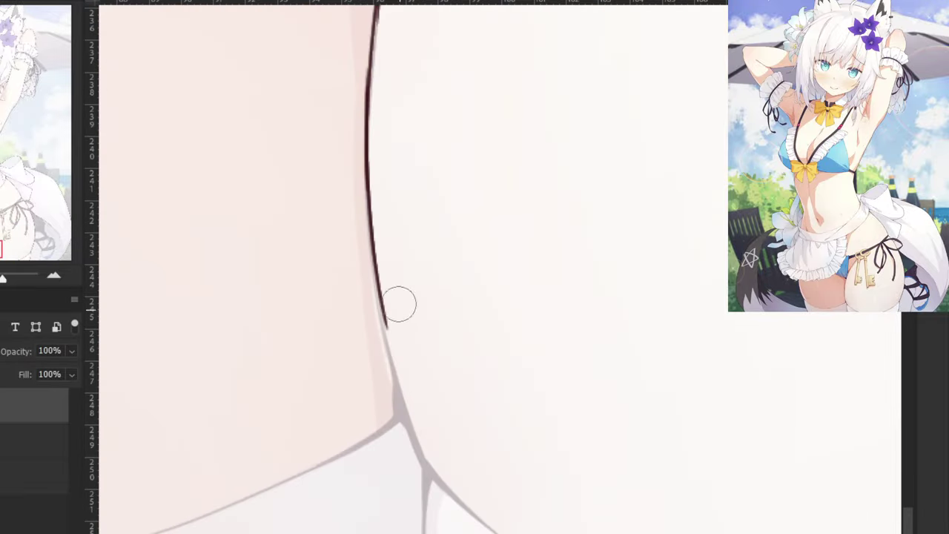
pyautogui.moveTo(386, 246); pyautogui.dragTo(396, 333)
pyautogui.press('b')
pyautogui.moveTo(370, 211); pyautogui.dragTo(396, 388)
pyautogui.moveTo(379, 318); pyautogui.dragTo(427, 474)
pyautogui.hotkey('ctrl', 'z')
pyautogui.hotkey('ctrl', 'z')
pyautogui.moveTo(391, 356)
pyautogui.mouseDown()
pyautogui.moveTo(428, 477)
pyautogui.moveTo(426, 465)
pyautogui.mouseUp()
pyautogui.hotkey('ctrl', 'z')
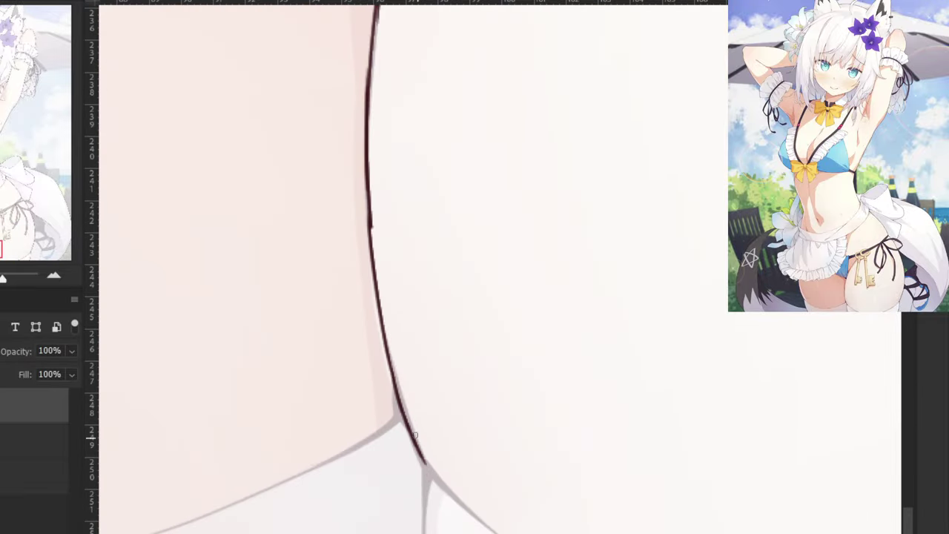
pyautogui.moveTo(394, 390)
pyautogui.mouseDown()
pyautogui.moveTo(401, 422)
pyautogui.moveTo(404, 399)
pyautogui.moveTo(415, 430)
pyautogui.moveTo(394, 360)
pyautogui.moveTo(409, 416)
pyautogui.moveTo(395, 386)
pyautogui.moveTo(396, 407)
pyautogui.moveTo(400, 393)
pyautogui.moveTo(432, 476)
pyautogui.mouseUp()
pyautogui.moveTo(411, 445); pyautogui.dragTo(432, 476)
# Ink the front thigh's lower contour from where the legs meet along the stocking's upper edge, thickening it at the junction.
pyautogui.moveTo(404, 501); pyautogui.dragTo(422, 402)
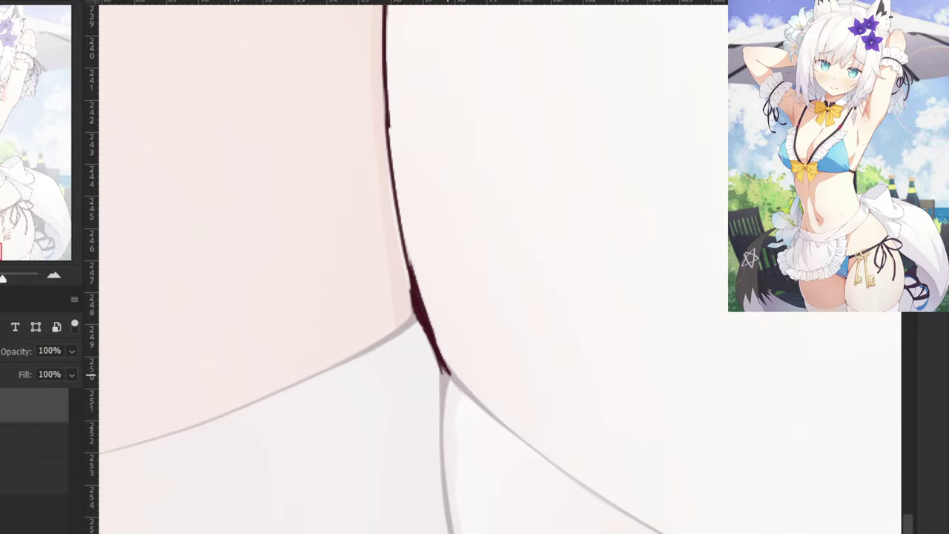
pyautogui.moveTo(433, 350); pyautogui.dragTo(486, 411)
pyautogui.hotkey('ctrl', 'z')
pyautogui.moveTo(450, 371); pyautogui.dragTo(496, 414)
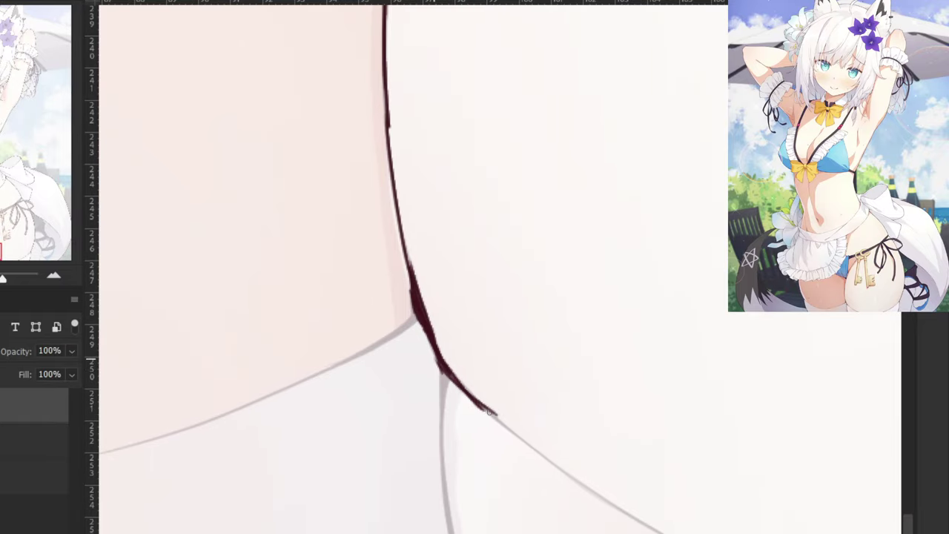
pyautogui.hotkey('ctrl', 'z')
pyautogui.moveTo(435, 355); pyautogui.dragTo(487, 409)
pyautogui.hotkey('ctrl', 'z')
pyautogui.moveTo(447, 368); pyautogui.dragTo(470, 393)
pyautogui.moveTo(449, 377); pyautogui.dragTo(594, 489)
pyautogui.hotkey('ctrl', 'z')
pyautogui.moveTo(450, 376); pyautogui.dragTo(604, 495)
pyautogui.hotkey('ctrl', 'z')
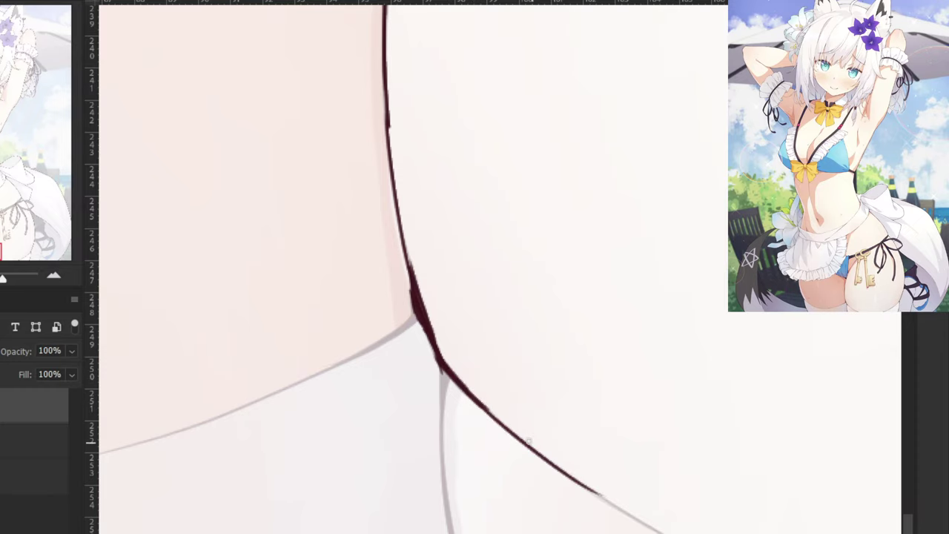
# Extend the front thigh's lower contour to the canvas's bottom edge and thicken its last stretch.
pyautogui.moveTo(534, 447); pyautogui.dragTo(673, 533)
pyautogui.hotkey('ctrl', 'z')
pyautogui.moveTo(559, 466)
pyautogui.mouseDown()
pyautogui.moveTo(666, 533)
pyautogui.moveTo(361, 428)
pyautogui.moveTo(477, 467)
pyautogui.mouseUp()
pyautogui.hotkey('ctrl', 'z')
pyautogui.moveTo(387, 428)
pyautogui.mouseDown()
pyautogui.moveTo(470, 474)
pyautogui.moveTo(485, 469)
pyautogui.mouseUp()
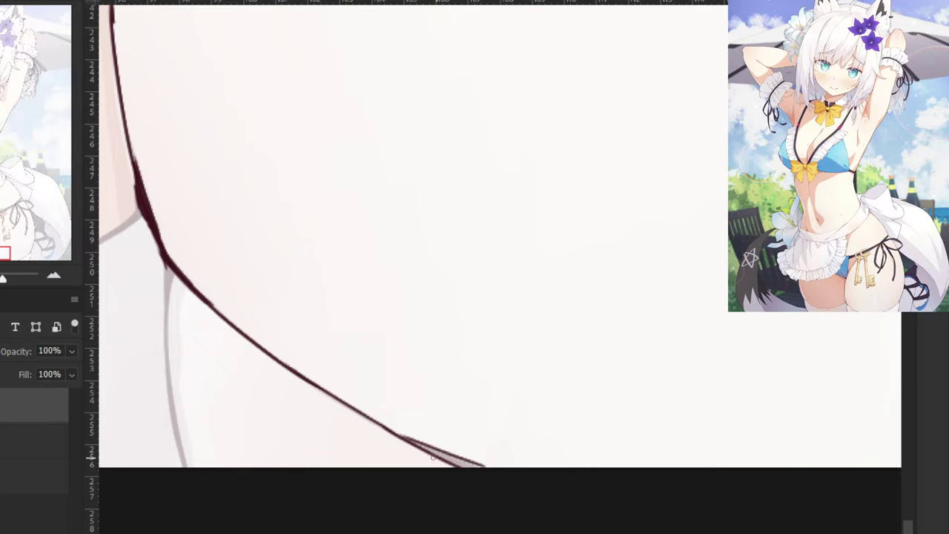
pyautogui.hotkey('ctrl', 'z')
pyautogui.moveTo(410, 443)
pyautogui.mouseDown()
pyautogui.moveTo(474, 475)
pyautogui.moveTo(482, 471)
pyautogui.moveTo(471, 466)
pyautogui.mouseUp()
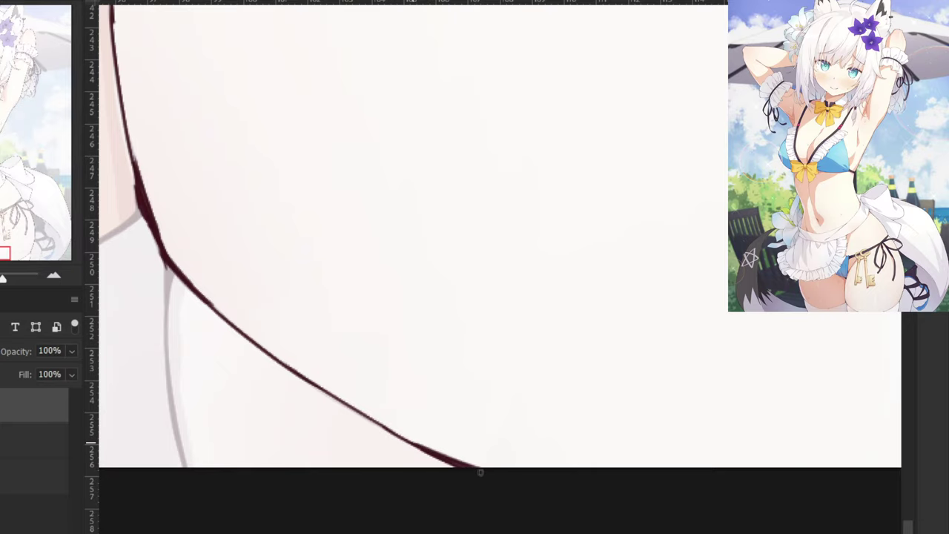
pyautogui.scroll(-3, 441, 524)
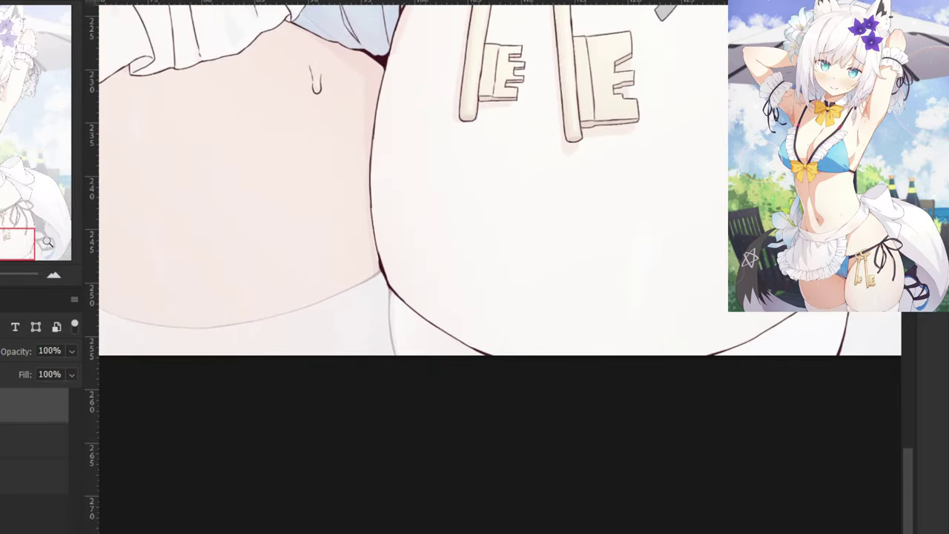
pyautogui.hotkey('ctrl', '-')
pyautogui.hotkey('ctrl', '-')
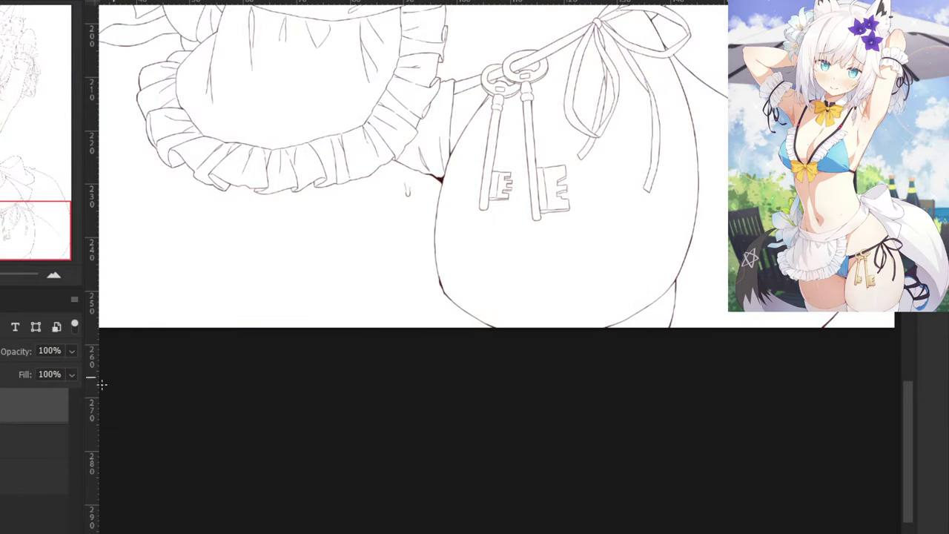
# Ink the front stocking's inner edge from the point where the legs meet down to the canvas's bottom edge.
pyautogui.hotkey('ctrl', '+')
pyautogui.hotkey('ctrl', '+')
pyautogui.hotkey('ctrl', '+')
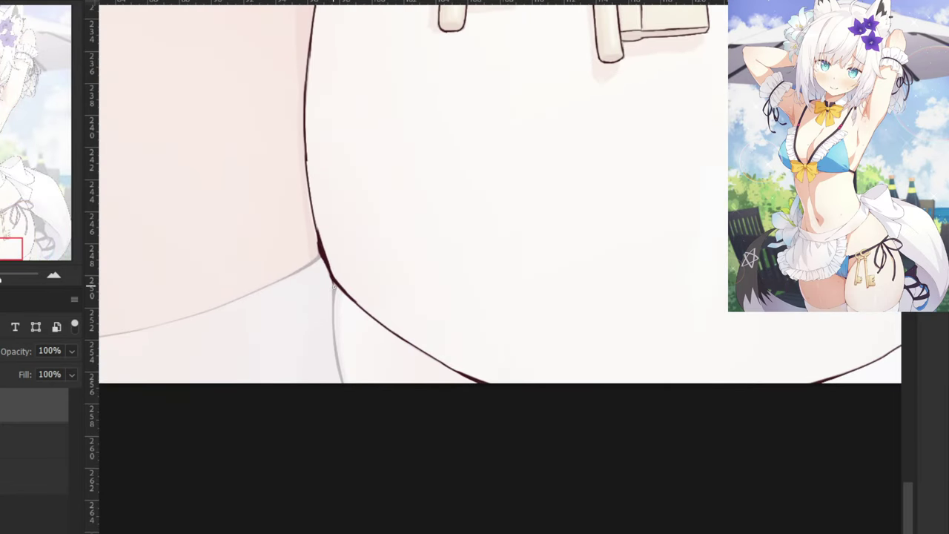
pyautogui.moveTo(334, 287); pyautogui.dragTo(340, 377)
pyautogui.hotkey('ctrl', 'z')
pyautogui.moveTo(333, 323); pyautogui.dragTo(346, 389)
pyautogui.moveTo(334, 294); pyautogui.dragTo(335, 353)
pyautogui.hotkey('ctrl', 'z')
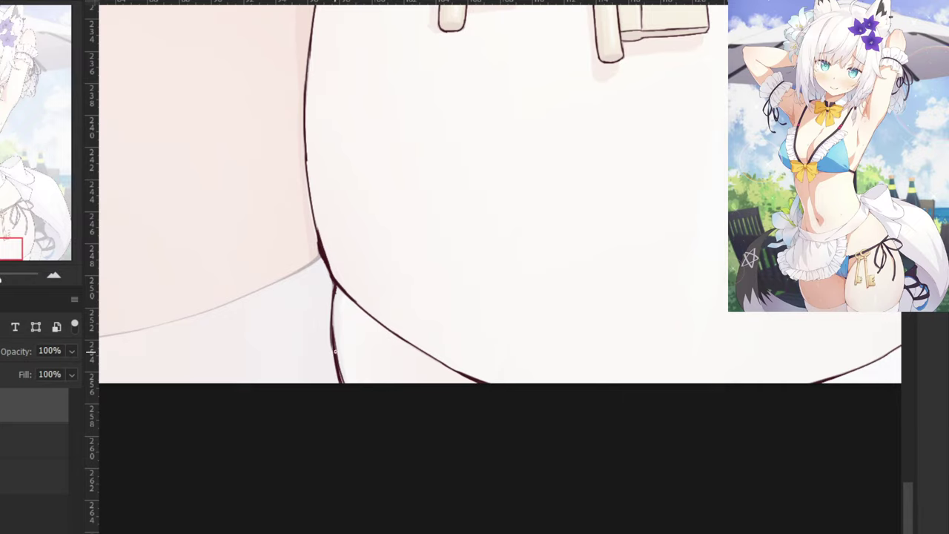
pyautogui.hotkey('ctrl', 'z')
# Ink the upper edge of the sandal's diagonal strap from the thigh contour down to where it meets the lower cross strap.
pyautogui.hotkey('ctrl', '-')
pyautogui.hotkey('ctrl', '-')
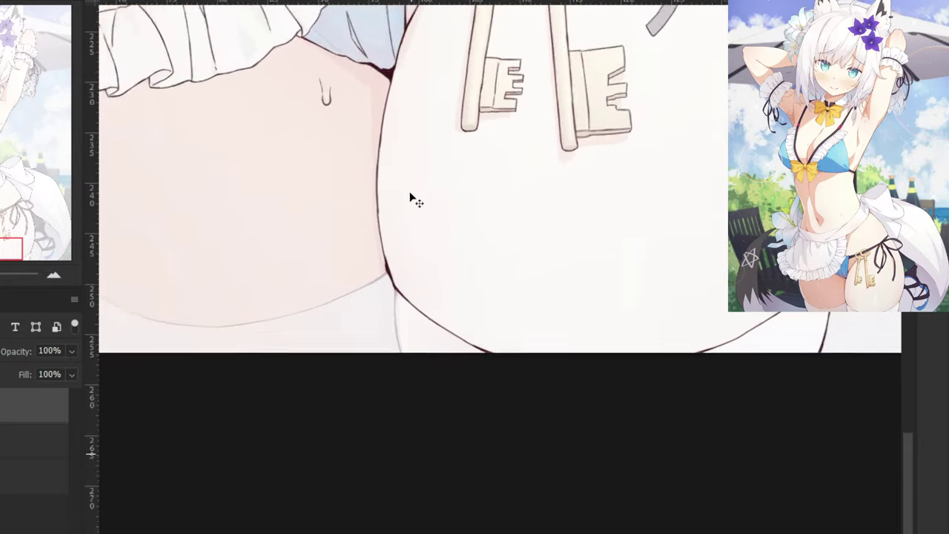
pyautogui.moveTo(450, 267); pyautogui.dragTo(260, 386)
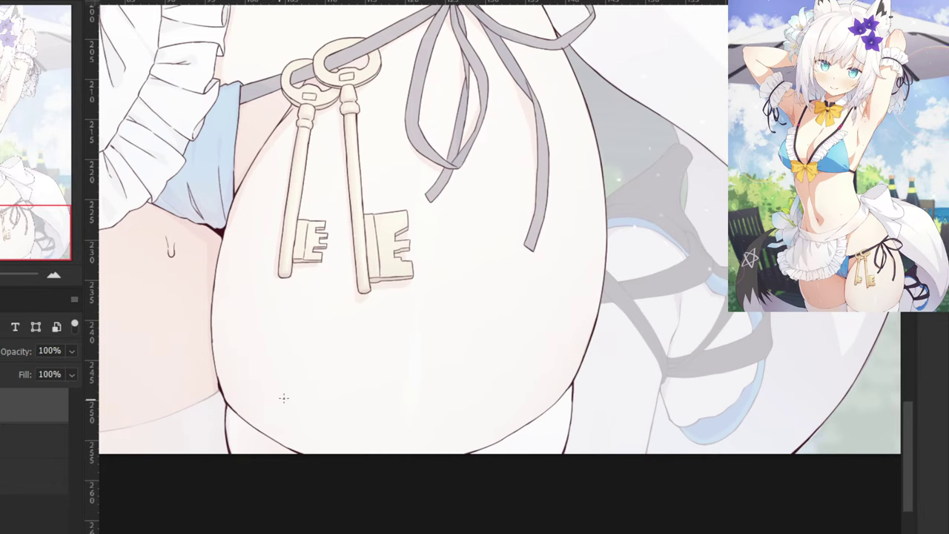
pyautogui.moveTo(424, 333); pyautogui.dragTo(272, 407)
pyautogui.hotkey('ctrl', '+')
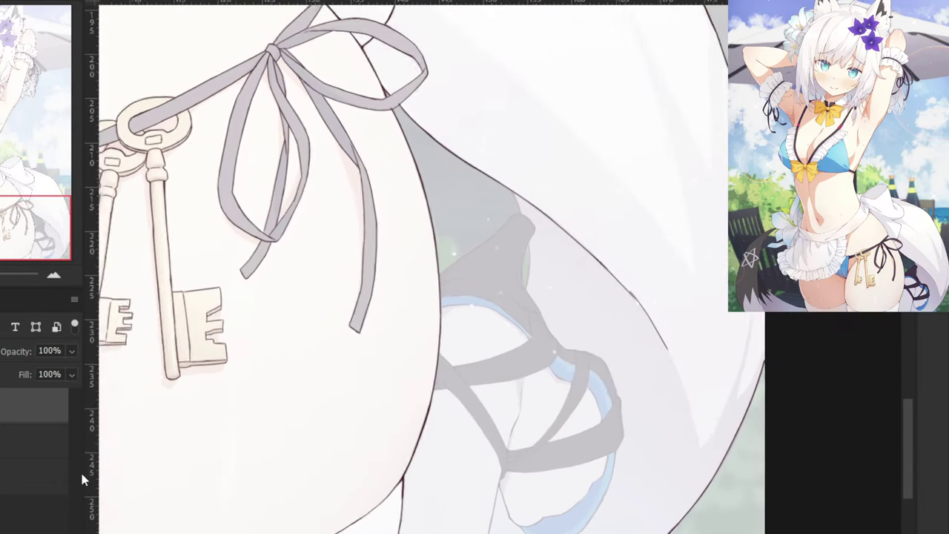
pyautogui.hotkey('ctrl', '+')
pyautogui.moveTo(398, 520); pyautogui.dragTo(521, 373)
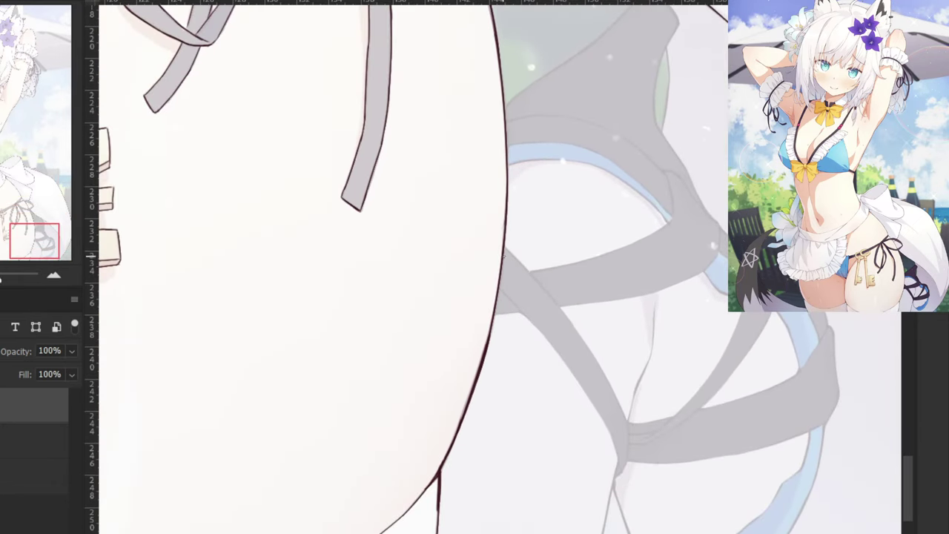
pyautogui.moveTo(504, 247)
pyautogui.mouseDown()
pyautogui.moveTo(615, 392)
pyautogui.moveTo(559, 309)
pyautogui.moveTo(605, 379)
pyautogui.mouseUp()
pyautogui.hotkey('ctrl', 'z')
pyautogui.hotkey('ctrl', 'z')
pyautogui.hotkey('ctrl', 'z')
pyautogui.moveTo(504, 247); pyautogui.dragTo(617, 399)
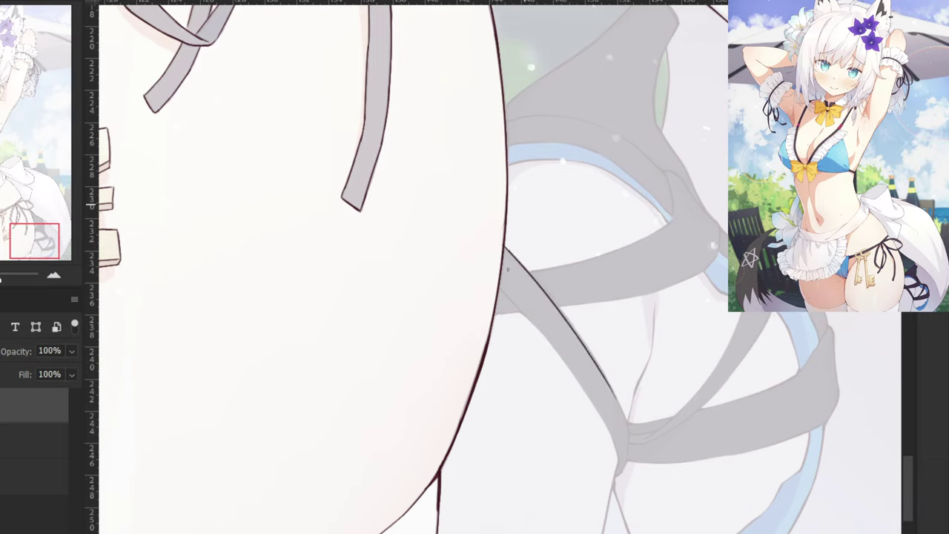
pyautogui.hotkey('ctrl', 'z')
pyautogui.moveTo(503, 246); pyautogui.dragTo(599, 370)
pyautogui.hotkey('ctrl', 'z')
pyautogui.press('e')
pyautogui.hotkey('ctrl', 'z')
pyautogui.moveTo(505, 246); pyautogui.dragTo(619, 387)
pyautogui.hotkey('ctrl', 'z')
pyautogui.moveTo(507, 248); pyautogui.dragTo(622, 404)
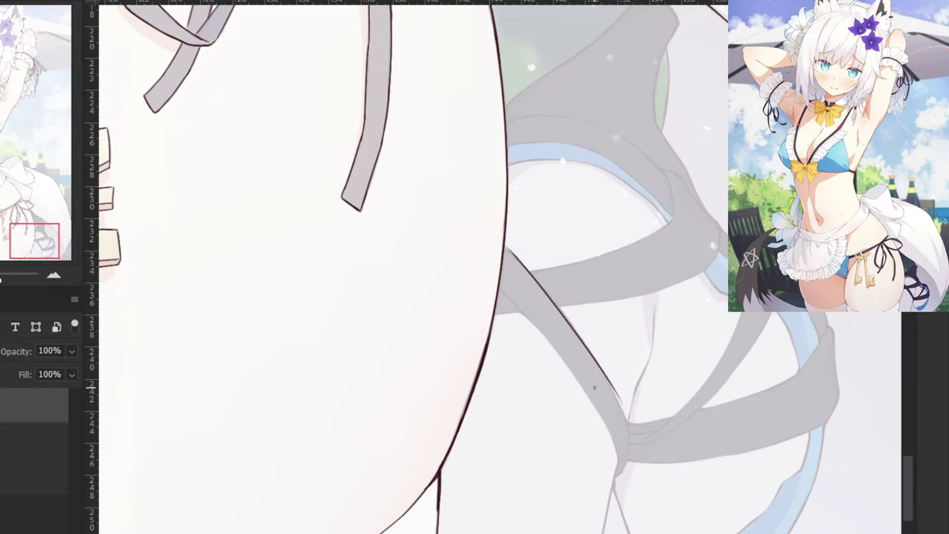
pyautogui.hotkey('ctrl', 'z')
pyautogui.moveTo(504, 246); pyautogui.dragTo(637, 448)
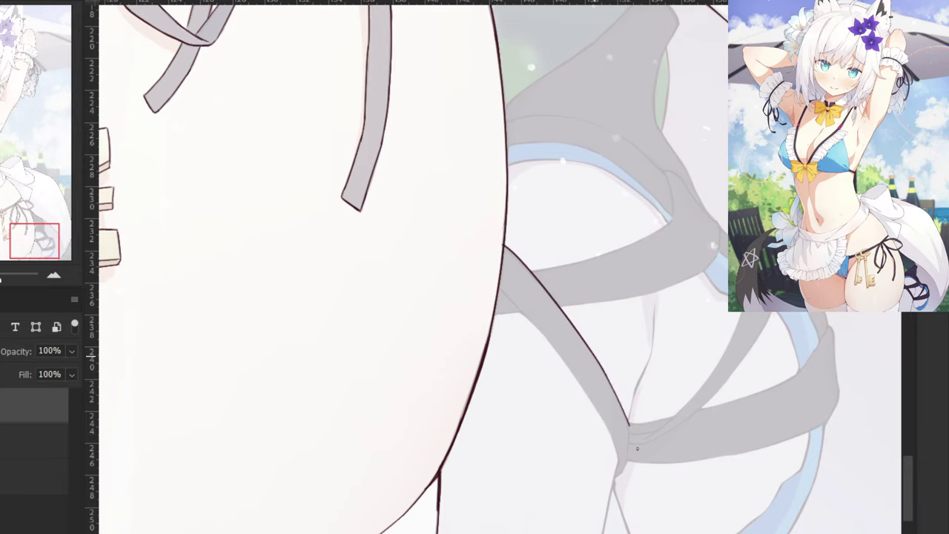
# Trim the overshoot on the diagonal strap's upper edge and continue the line around to the strap's lower tip.
pyautogui.hotkey('ctrl', '+')
pyautogui.moveTo(716, 474); pyautogui.dragTo(621, 338)
pyautogui.press('e')
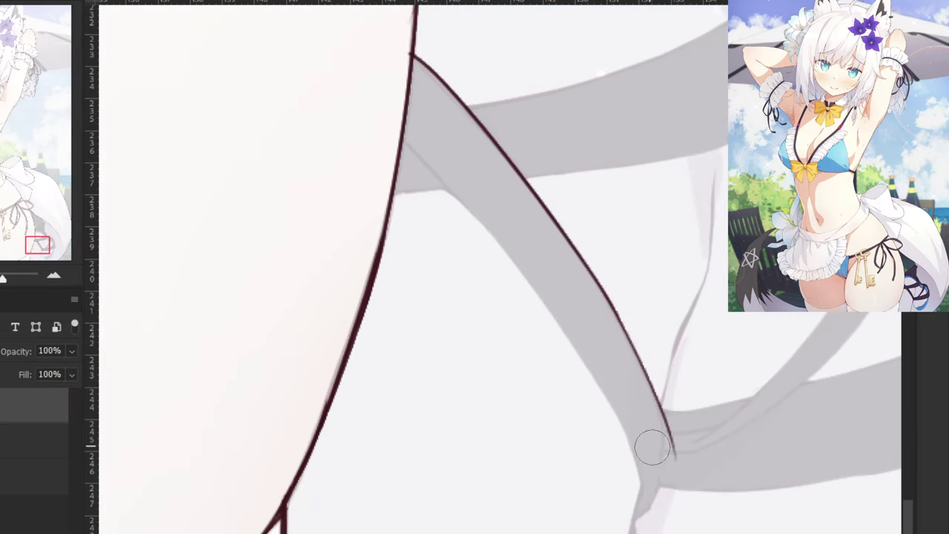
pyautogui.moveTo(673, 449); pyautogui.dragTo(669, 443)
pyautogui.press('b')
pyautogui.moveTo(643, 380); pyautogui.dragTo(667, 433)
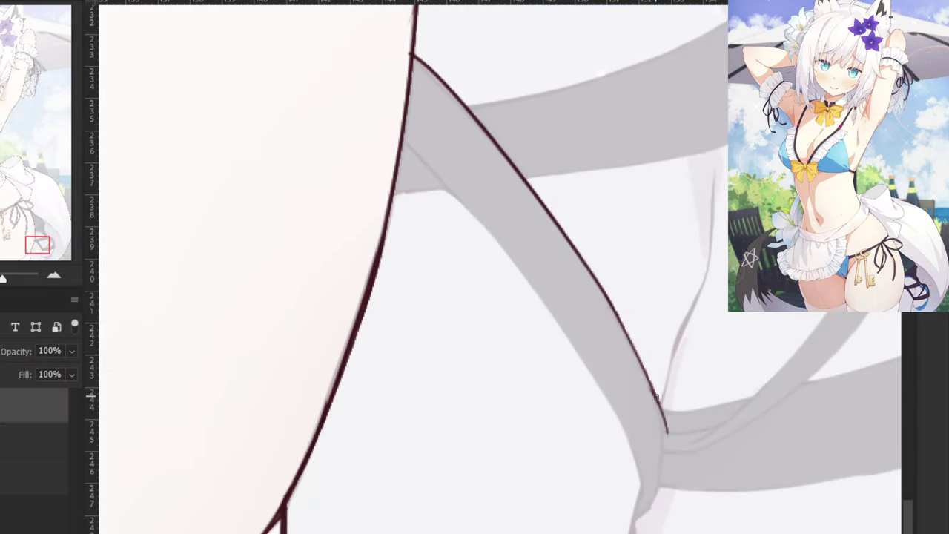
pyautogui.hotkey('ctrl', 'z')
pyautogui.moveTo(654, 393)
pyautogui.mouseDown()
pyautogui.moveTo(664, 460)
pyautogui.moveTo(664, 438)
pyautogui.moveTo(638, 518)
pyautogui.mouseUp()
pyautogui.hotkey('ctrl', 'z')
pyautogui.press('e')
pyautogui.hotkey('ctrl', 'z')
pyautogui.moveTo(659, 486); pyautogui.dragTo(638, 517)
# Ink the lower edge of the sandal's diagonal strap from the thigh contour down to near its tip.
pyautogui.hotkey('ctrl', '-')
pyautogui.hotkey('ctrl', '-')
pyautogui.hotkey('ctrl', '-')
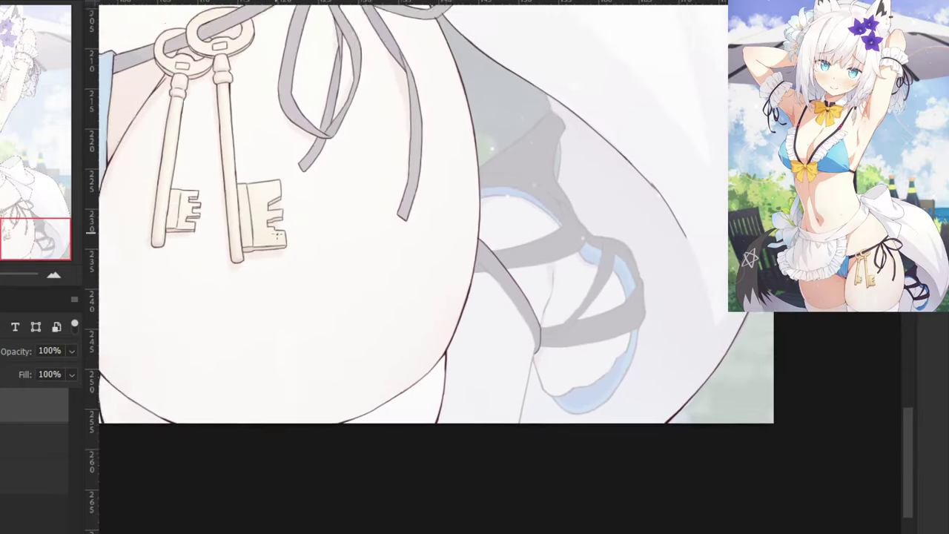
pyautogui.scroll(-5, 278, 234)
pyautogui.moveTo(164, 157); pyautogui.dragTo(360, 256)
pyautogui.moveTo(325, 202); pyautogui.dragTo(139, 241)
pyautogui.moveTo(213, 287); pyautogui.dragTo(146, 201)
pyautogui.hotkey('ctrl', '+')
pyautogui.hotkey('ctrl', '+')
pyautogui.hotkey('ctrl', '+')
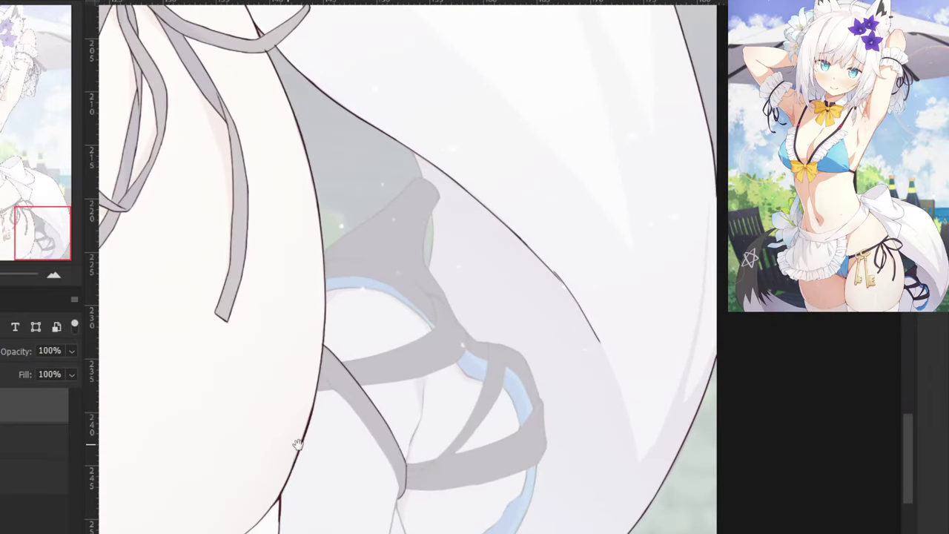
pyautogui.moveTo(299, 445); pyautogui.dragTo(475, 363)
pyautogui.hotkey('ctrl', '+')
pyautogui.moveTo(550, 357); pyautogui.dragTo(573, 388)
pyautogui.hotkey('ctrl', 'z')
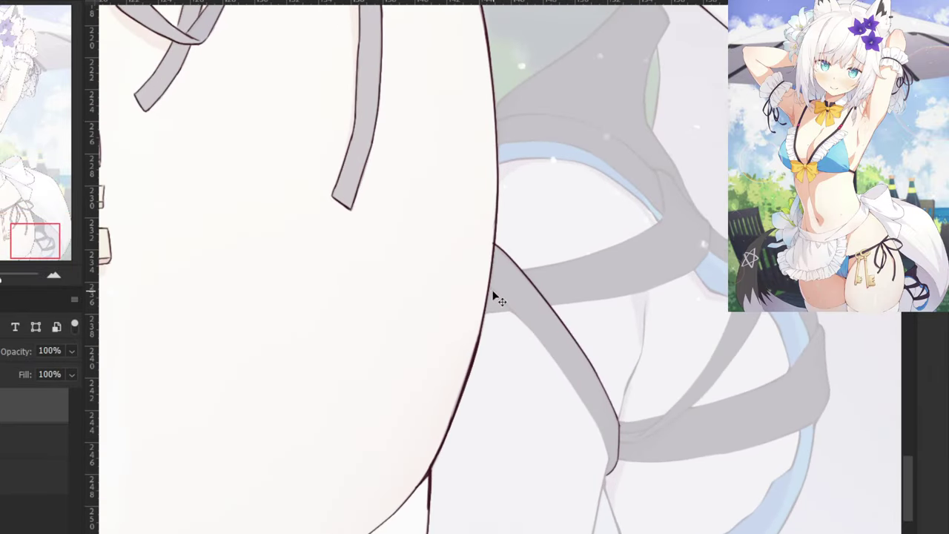
pyautogui.moveTo(490, 287); pyautogui.dragTo(557, 360)
pyautogui.hotkey('ctrl', 'z')
pyautogui.moveTo(488, 283); pyautogui.dragTo(578, 395)
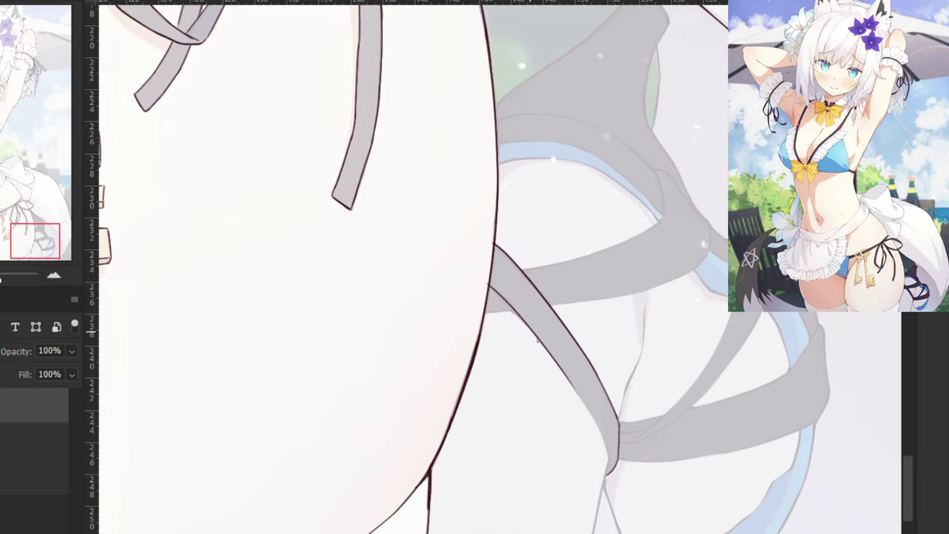
pyautogui.moveTo(550, 354); pyautogui.dragTo(612, 451)
pyautogui.hotkey('ctrl', 'z')
pyautogui.moveTo(570, 379); pyautogui.dragTo(605, 457)
# Ink the short bend at the end of the diagonal strap's lower edge, close to the strap's tip.
pyautogui.scroll(2, 591, 415)
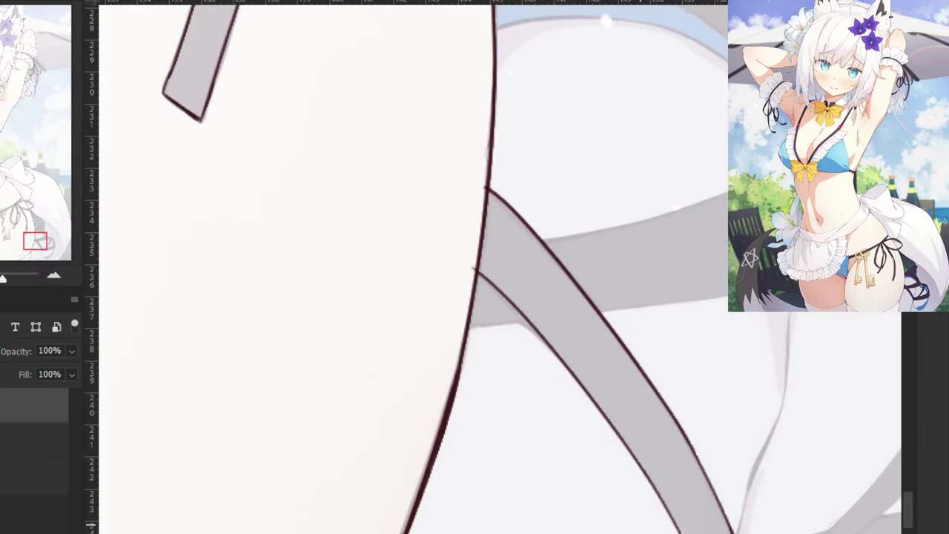
pyautogui.press('b')
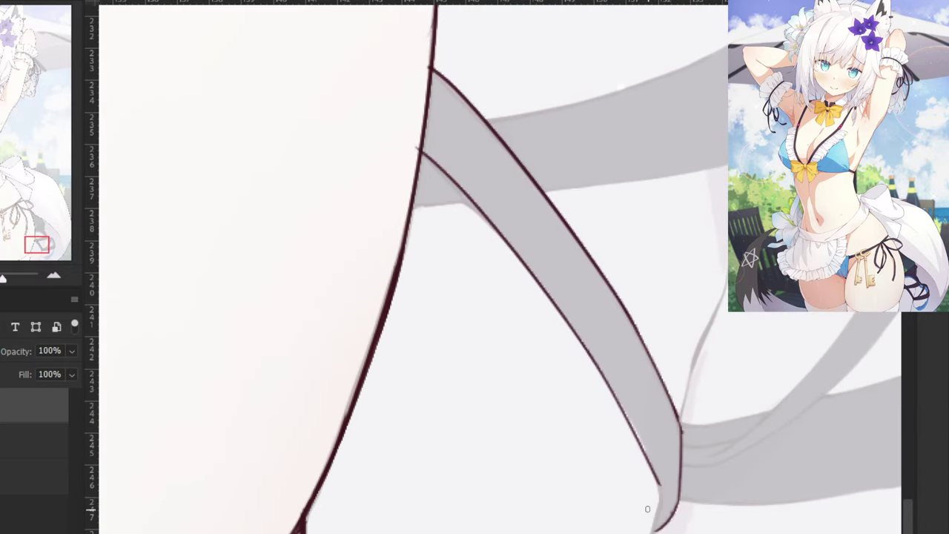
pyautogui.moveTo(651, 469); pyautogui.dragTo(660, 505)
pyautogui.hotkey('ctrl', 'z')
pyautogui.hotkey('ctrl', 'z')
pyautogui.hotkey('ctrl', '-')
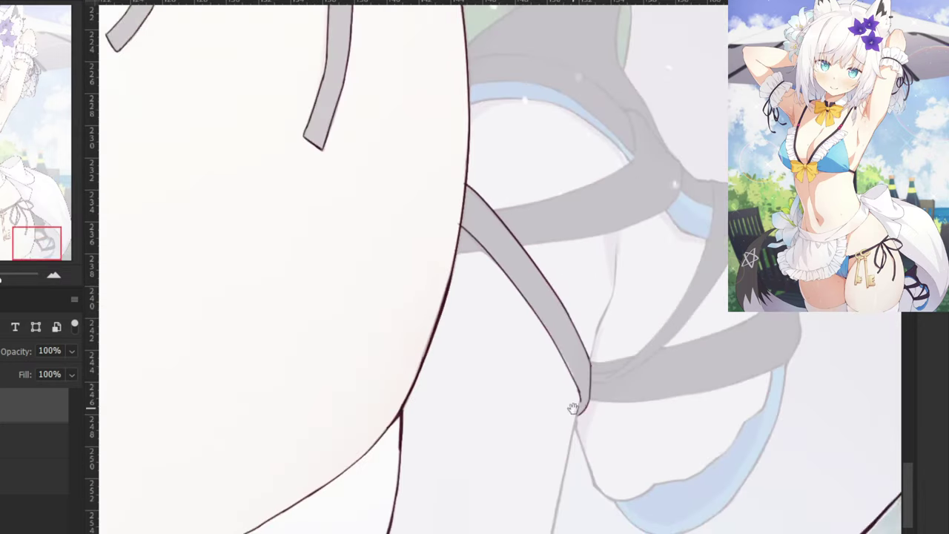
pyautogui.moveTo(575, 402); pyautogui.dragTo(562, 276)
pyautogui.hotkey('ctrl', '=')
pyautogui.hotkey('ctrl', 'z')
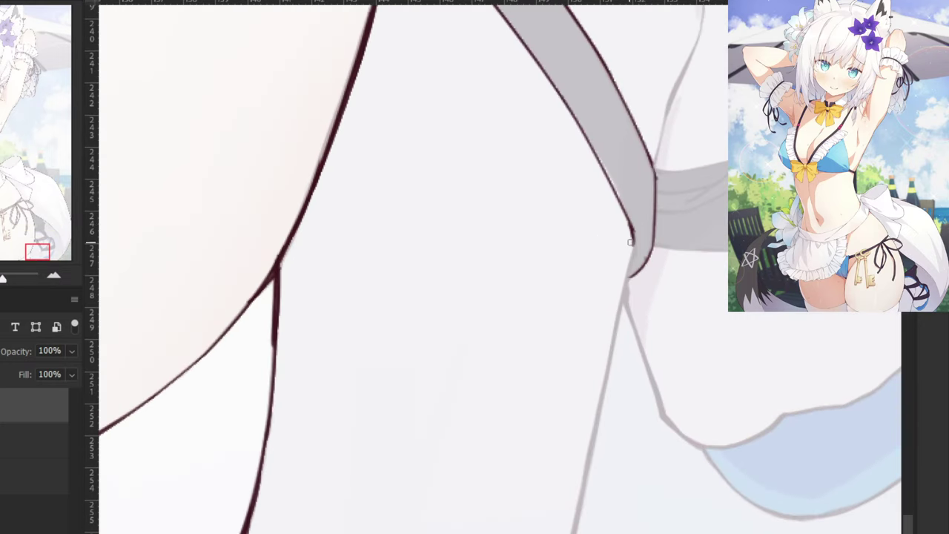
# Ink the slanted leg line from the diagonal strap's tip down to the canvas's bottom edge.
pyautogui.moveTo(630, 242); pyautogui.dragTo(600, 387)
pyautogui.moveTo(615, 298); pyautogui.dragTo(583, 478)
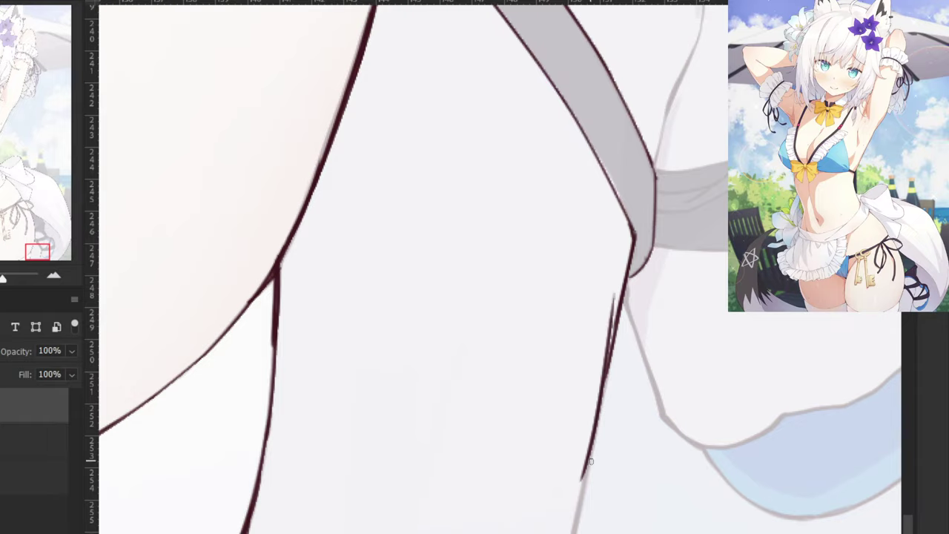
pyautogui.hotkey('ctrl', 'z')
pyautogui.moveTo(610, 363); pyautogui.dragTo(573, 529)
pyautogui.moveTo(590, 448); pyautogui.dragTo(573, 531)
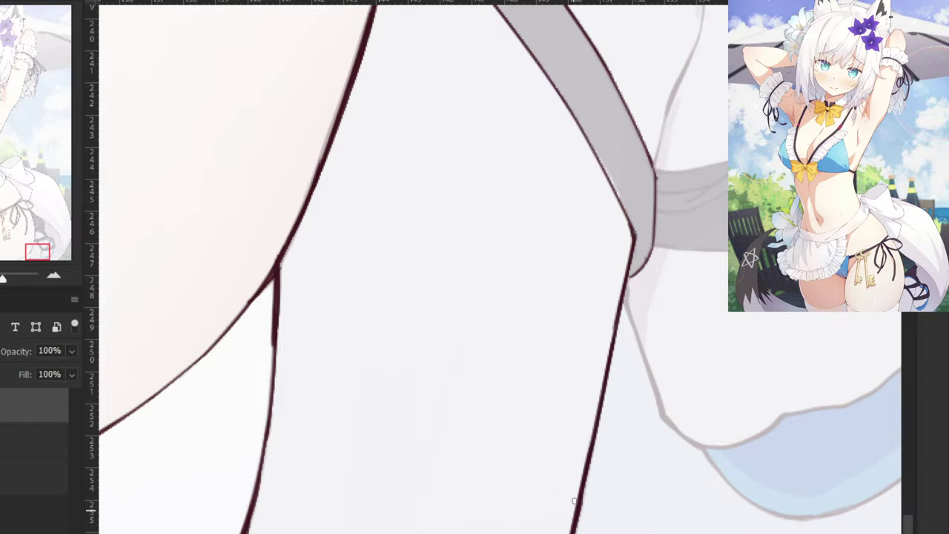
# Ink the rounded top end of the sandal's wide grey heel piece, below the tail contour.
pyautogui.hotkey('ctrl', '-')
pyautogui.hotkey('ctrl', '-')
pyautogui.moveTo(473, 186); pyautogui.dragTo(432, 358)
pyautogui.moveTo(401, 202); pyautogui.dragTo(443, 373)
pyautogui.hotkey('ctrl', '+')
pyautogui.hotkey('ctrl', '+')
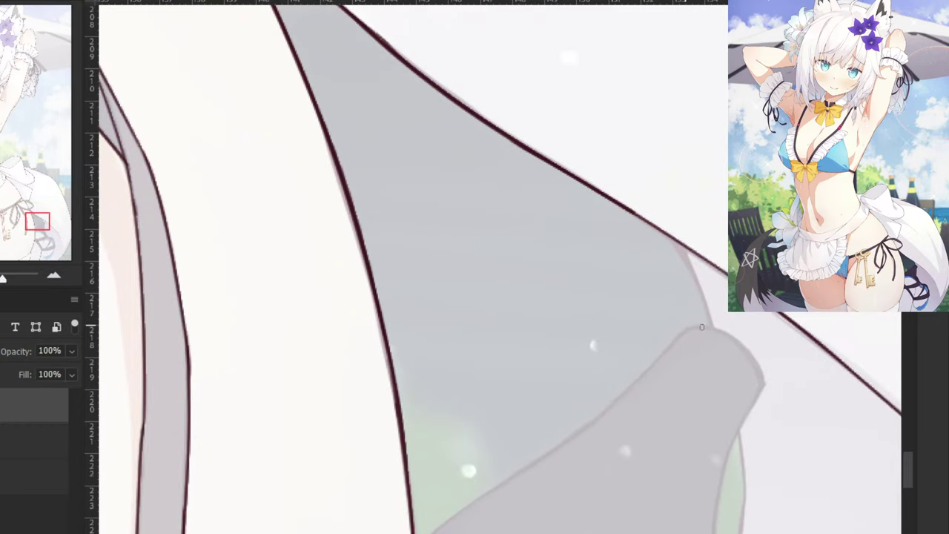
pyautogui.moveTo(688, 326)
pyautogui.mouseDown()
pyautogui.moveTo(742, 345)
pyautogui.moveTo(762, 384)
pyautogui.mouseUp()
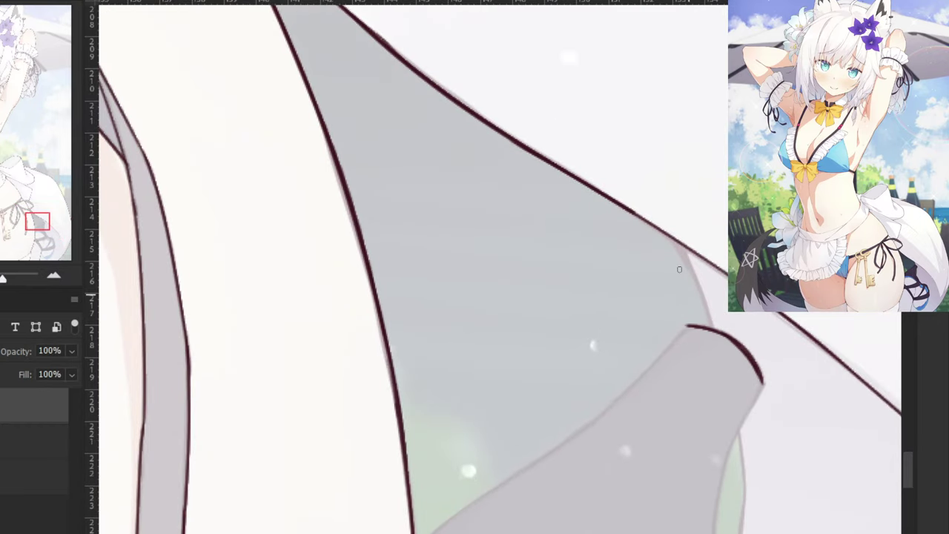
# Ink the short curved line connecting the tail contour to the rounded top of the sandal's heel piece.
pyautogui.moveTo(668, 232); pyautogui.dragTo(710, 326)
pyautogui.hotkey('ctrl', 'z')
pyautogui.moveTo(673, 239); pyautogui.dragTo(714, 336)
pyautogui.hotkey('ctrl', 'z')
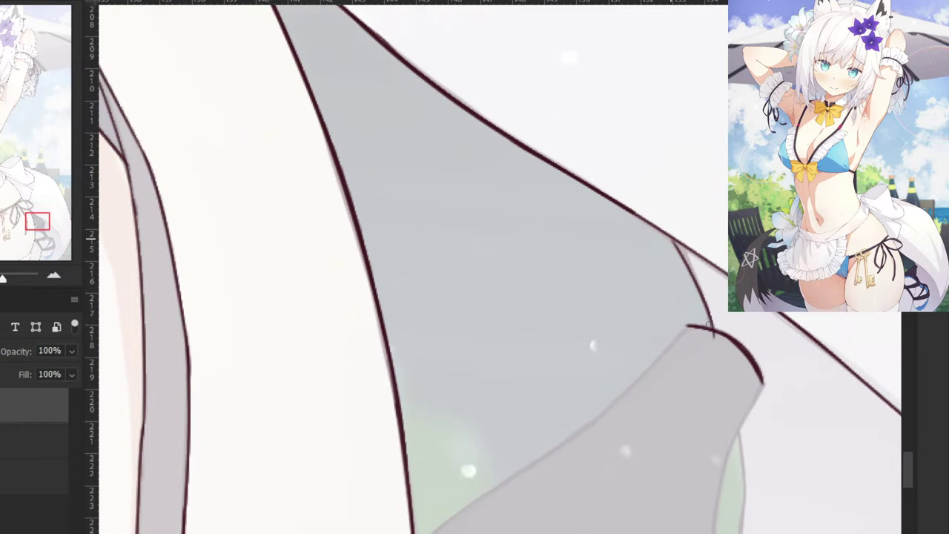
pyautogui.hotkey('ctrl', 'z')
pyautogui.moveTo(670, 232)
pyautogui.mouseDown()
pyautogui.moveTo(713, 340)
pyautogui.moveTo(684, 259)
pyautogui.moveTo(710, 325)
pyautogui.mouseUp()
pyautogui.hotkey('ctrl', 'z')
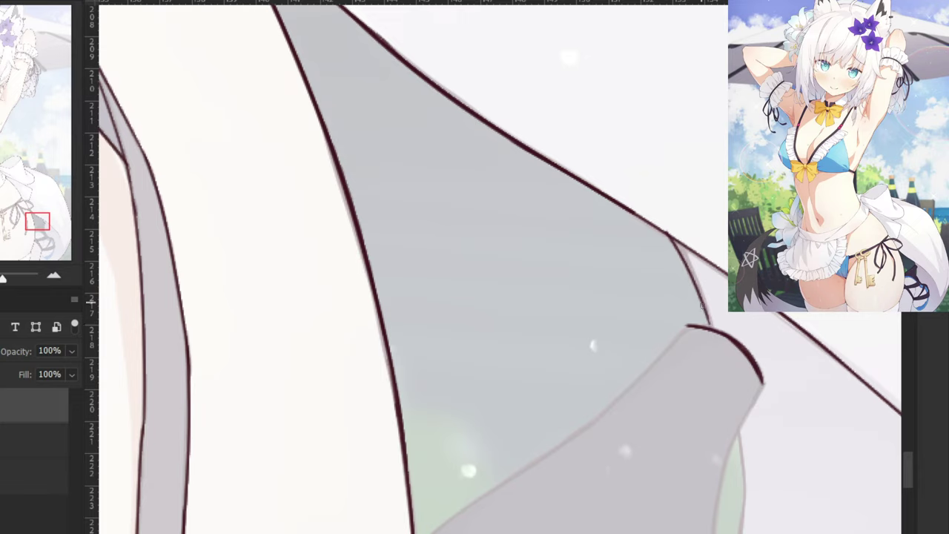
pyautogui.moveTo(678, 245); pyautogui.dragTo(714, 326)
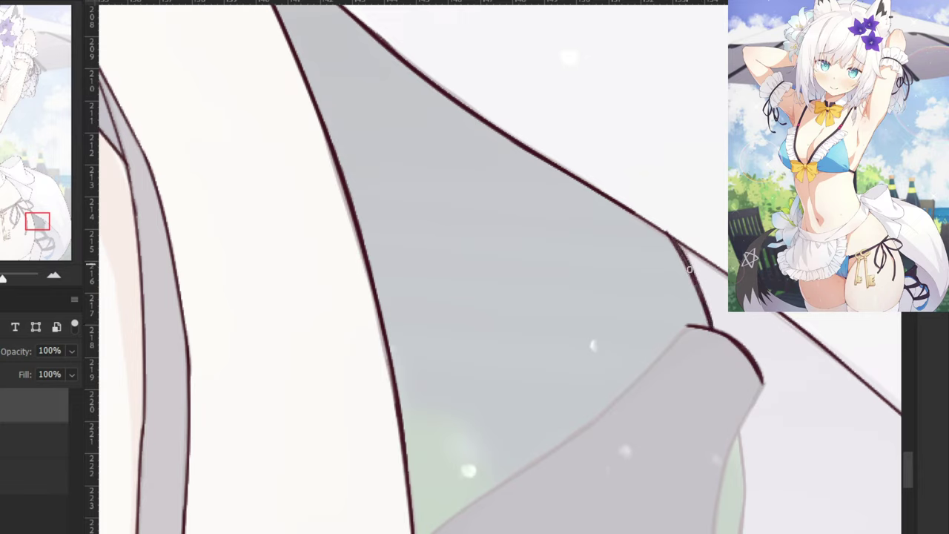
pyautogui.moveTo(672, 236); pyautogui.dragTo(691, 269)
pyautogui.hotkey('ctrl', 'z')
# Thicken the tail contour beyond its junction with the short curved line above the sandal.
pyautogui.moveTo(669, 235); pyautogui.dragTo(728, 276)
pyautogui.hotkey('ctrl', 'z')
pyautogui.moveTo(690, 252); pyautogui.dragTo(806, 347)
pyautogui.hotkey('ctrl', 'z')
pyautogui.moveTo(716, 270); pyautogui.dragTo(824, 357)
pyautogui.hotkey('ctrl', 'z')
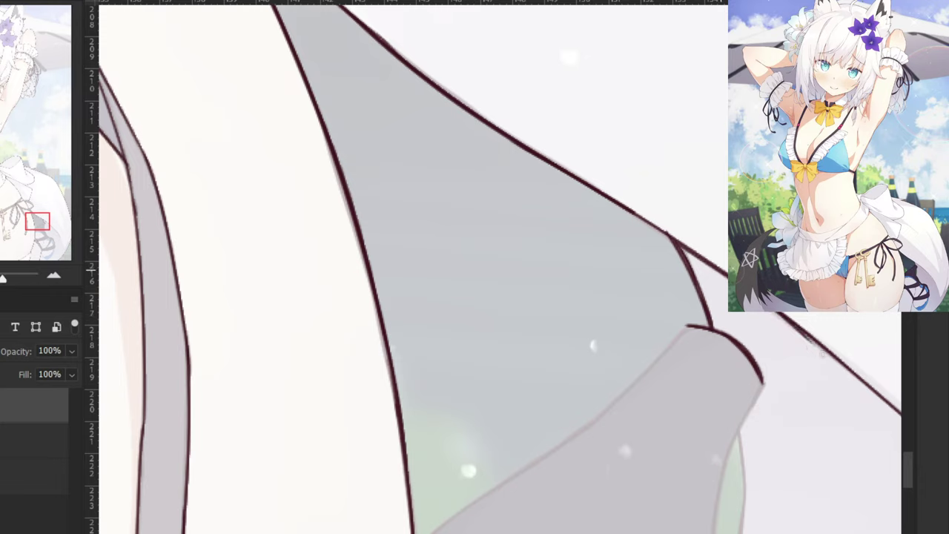
pyautogui.moveTo(777, 312); pyautogui.dragTo(846, 371)
pyautogui.hotkey('ctrl', 'z')
pyautogui.hotkey('ctrl', 'z')
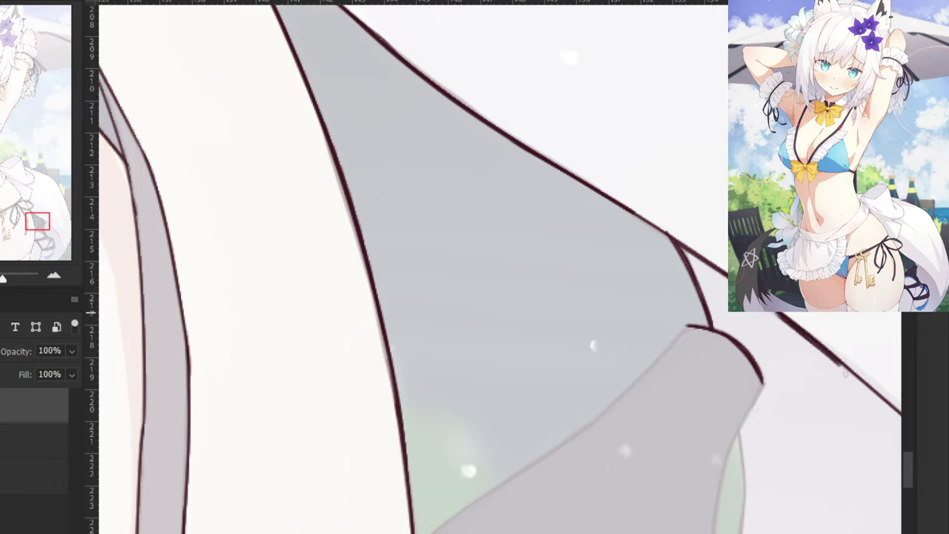
# Redraw the tail contour beyond its junction with the short curved line above the sandal.
pyautogui.hotkey('ctrl', 'z')
pyautogui.hotkey('ctrl', 'z')
pyautogui.hotkey('ctrl', 'z')
pyautogui.moveTo(718, 273); pyautogui.dragTo(819, 347)
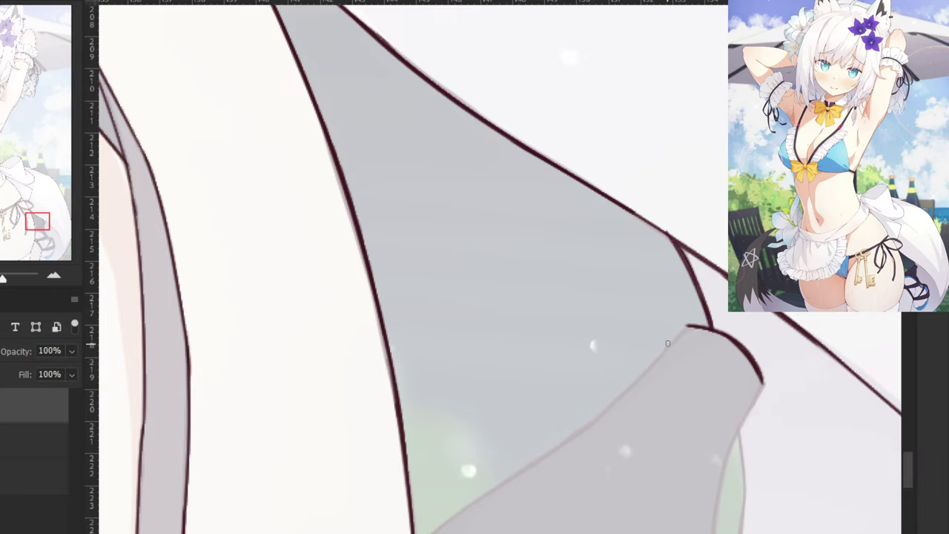
# Ink the upper half of the heel piece's slanted inner edge, starting from its rounded top.
pyautogui.hotkey('ctrl', 'z')
pyautogui.moveTo(697, 329); pyautogui.dragTo(639, 384)
pyautogui.hotkey('ctrl', 'z')
pyautogui.moveTo(695, 327); pyautogui.dragTo(642, 372)
pyautogui.moveTo(691, 327); pyautogui.dragTo(608, 393)
pyautogui.moveTo(657, 362); pyautogui.dragTo(557, 446)
pyautogui.hotkey('ctrl', 'z')
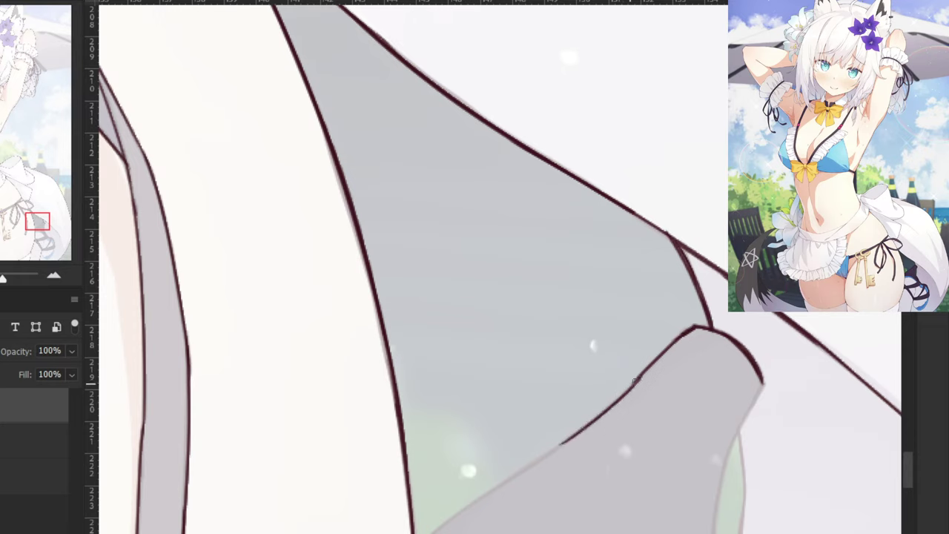
pyautogui.moveTo(638, 376)
pyautogui.mouseDown()
pyautogui.moveTo(547, 450)
pyautogui.moveTo(559, 441)
pyautogui.mouseUp()
pyautogui.hotkey('ctrl', 'z')
pyautogui.hotkey('ctrl', 'z')
pyautogui.moveTo(643, 373); pyautogui.dragTo(538, 459)
pyautogui.hotkey('ctrl', 'z')
pyautogui.hotkey('ctrl', 'z')
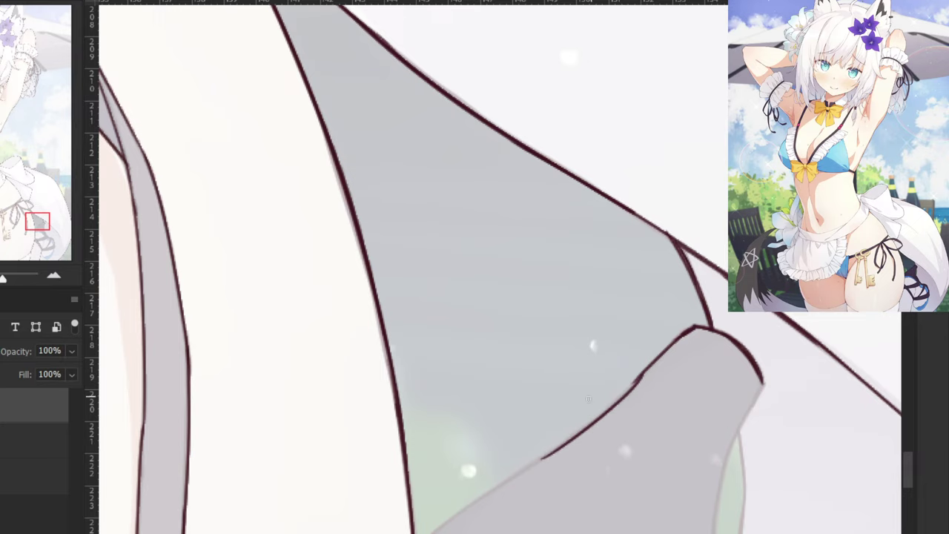
# Extend the heel piece's slanted inner edge down to the thigh contour.
pyautogui.moveTo(588, 399); pyautogui.dragTo(607, 328)
pyautogui.hotkey('ctrl', 'z')
pyautogui.moveTo(660, 302); pyautogui.dragTo(568, 383)
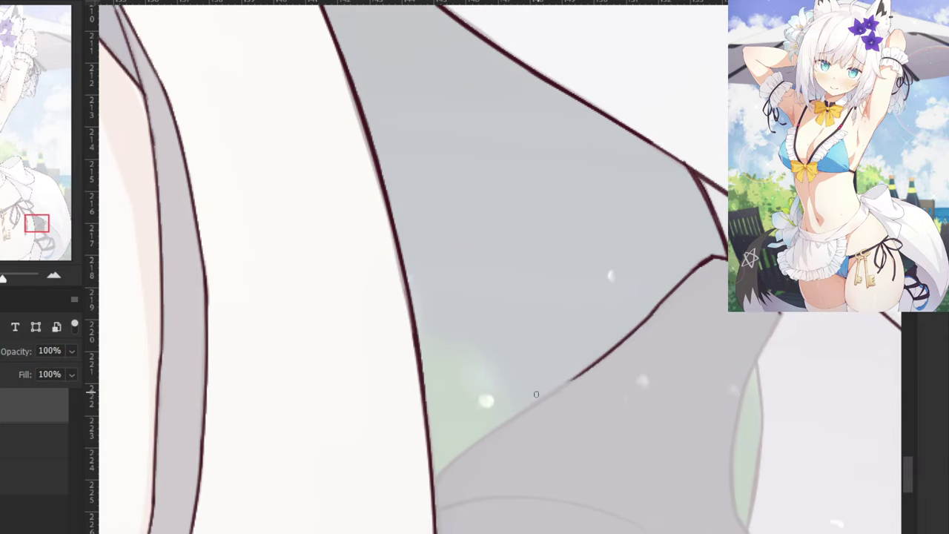
pyautogui.moveTo(611, 357); pyautogui.dragTo(485, 438)
pyautogui.hotkey('ctrl', 'z')
pyautogui.hotkey('ctrl', 'z')
pyautogui.moveTo(593, 365)
pyautogui.mouseDown()
pyautogui.moveTo(476, 434)
pyautogui.moveTo(525, 412)
pyautogui.moveTo(438, 473)
pyautogui.mouseUp()
pyautogui.hotkey('ctrl', 'z')
pyautogui.moveTo(489, 433)
pyautogui.mouseDown()
pyautogui.moveTo(424, 487)
pyautogui.moveTo(428, 496)
pyautogui.moveTo(491, 431)
pyautogui.moveTo(430, 492)
pyautogui.mouseUp()
pyautogui.hotkey('ctrl', 'z')
pyautogui.hotkey('ctrl', 'z')
pyautogui.hotkey('ctrl', 'z')
pyautogui.hotkey('ctrl', 'z')
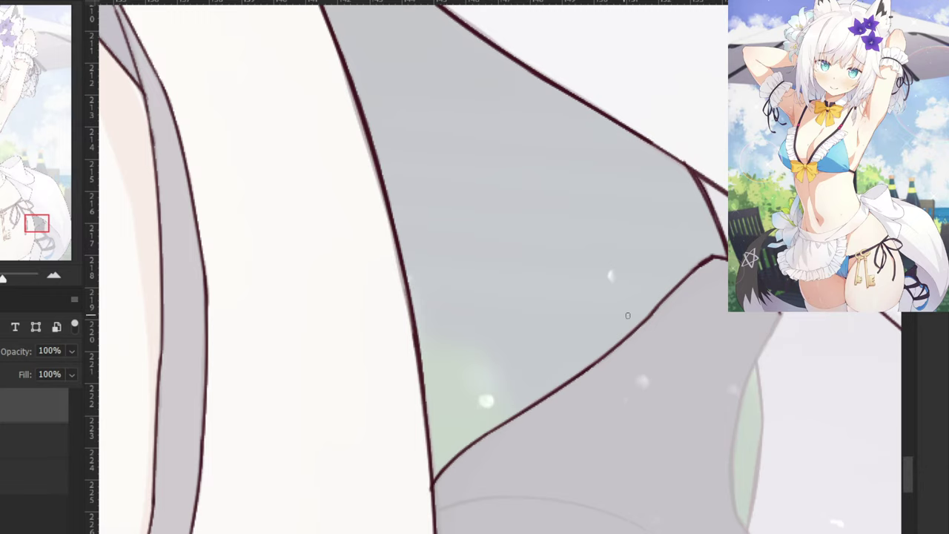
# Ink the first half of the curved line across the lower heel piece, starting at the thigh contour.
pyautogui.hotkey('ctrl', '-')
pyautogui.hotkey('ctrl', '-')
pyautogui.moveTo(425, 464); pyautogui.dragTo(291, 410)
pyautogui.hotkey('ctrl', '+')
pyautogui.hotkey('ctrl', '+')
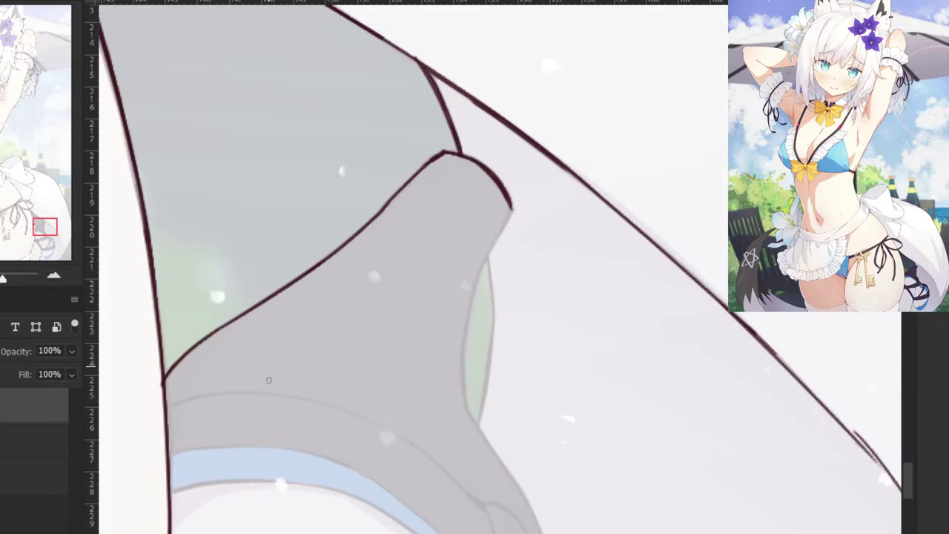
pyautogui.moveTo(164, 407); pyautogui.dragTo(281, 396)
pyautogui.hotkey('ctrl', 'z')
pyautogui.moveTo(164, 407); pyautogui.dragTo(262, 386)
pyautogui.hotkey('ctrl', 'z')
pyautogui.hotkey('ctrl', 'z')
pyautogui.moveTo(163, 406)
pyautogui.mouseDown()
pyautogui.moveTo(268, 395)
pyautogui.moveTo(369, 424)
pyautogui.mouseUp()
pyautogui.hotkey('ctrl', 'z')
pyautogui.moveTo(230, 394); pyautogui.dragTo(381, 428)
# Continue the curved line across the lower heel piece to the fold where the wide strap begins.
pyautogui.moveTo(333, 408)
pyautogui.mouseDown()
pyautogui.moveTo(433, 461)
pyautogui.moveTo(464, 490)
pyautogui.mouseUp()
pyautogui.hotkey('ctrl', 'z')
pyautogui.hotkey('ctrl', 'z')
pyautogui.moveTo(334, 409); pyautogui.dragTo(456, 480)
pyautogui.hotkey('ctrl', 'z')
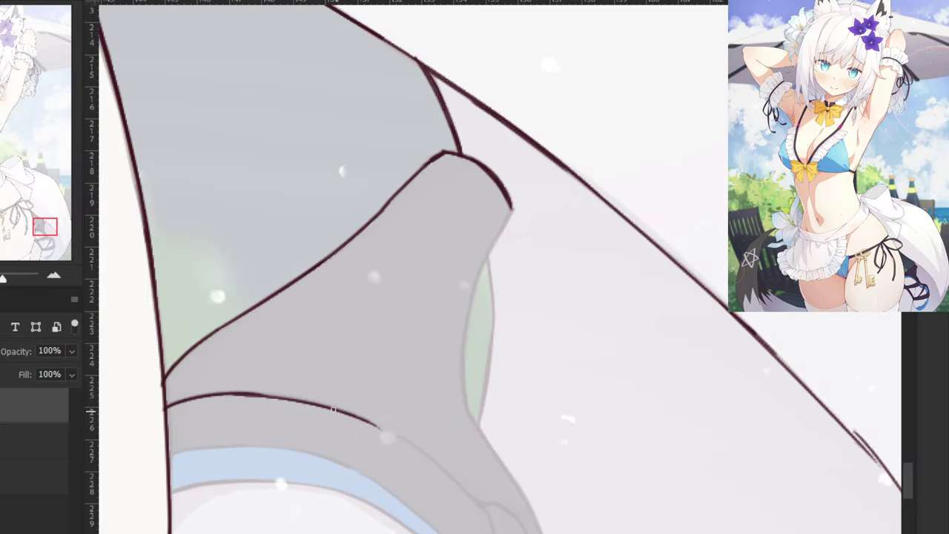
pyautogui.moveTo(330, 408); pyautogui.dragTo(459, 483)
pyautogui.hotkey('ctrl', 'z')
pyautogui.moveTo(421, 452); pyautogui.dragTo(486, 512)
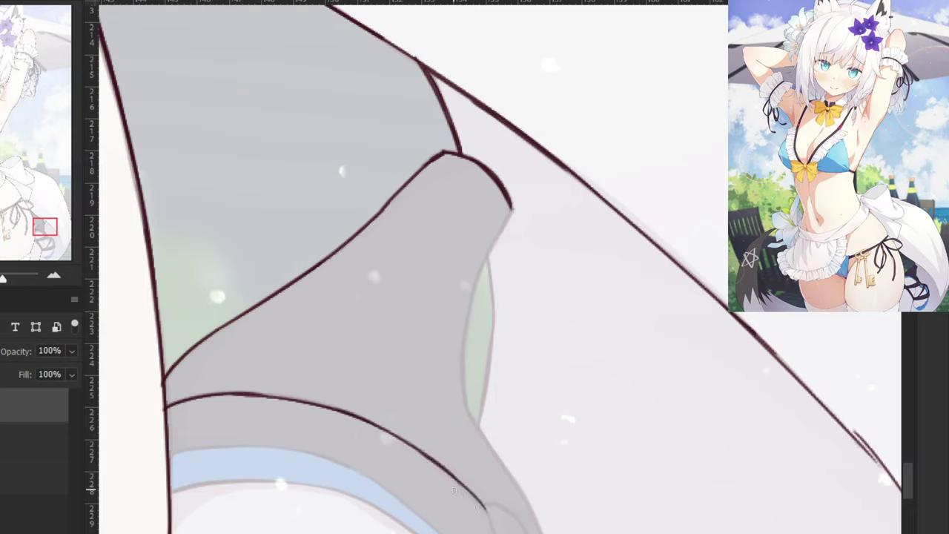
pyautogui.hotkey('ctrl', 'z')
# Ink the heel piece's outer edge from its rounded top and outline the narrow green gap beside it.
pyautogui.moveTo(512, 212)
pyautogui.mouseDown()
pyautogui.moveTo(468, 295)
pyautogui.moveTo(463, 375)
pyautogui.mouseUp()
pyautogui.hotkey('ctrl', 'z')
pyautogui.moveTo(469, 298); pyautogui.dragTo(462, 384)
pyautogui.hotkey('ctrl', 'z')
pyautogui.moveTo(462, 344); pyautogui.dragTo(475, 424)
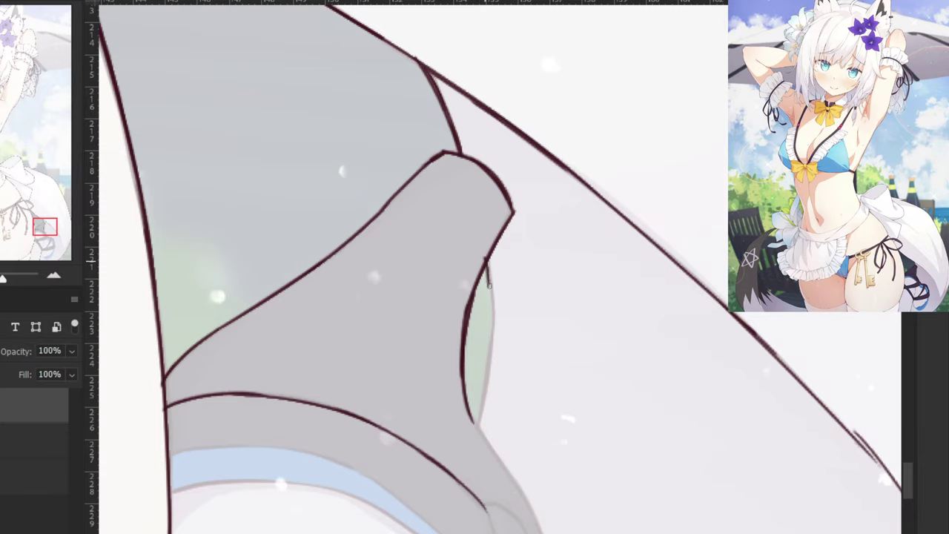
pyautogui.moveTo(492, 299); pyautogui.dragTo(482, 407)
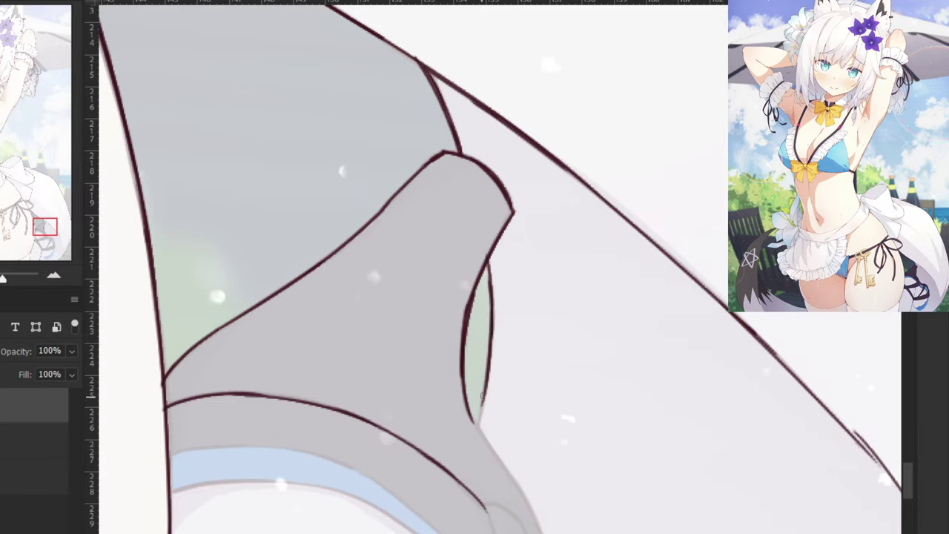
pyautogui.moveTo(492, 337); pyautogui.dragTo(478, 423)
# Ink the sandal's outer edge from the bottom of the narrow green gap down to the strap crossing.
pyautogui.moveTo(410, 400); pyautogui.dragTo(420, 235)
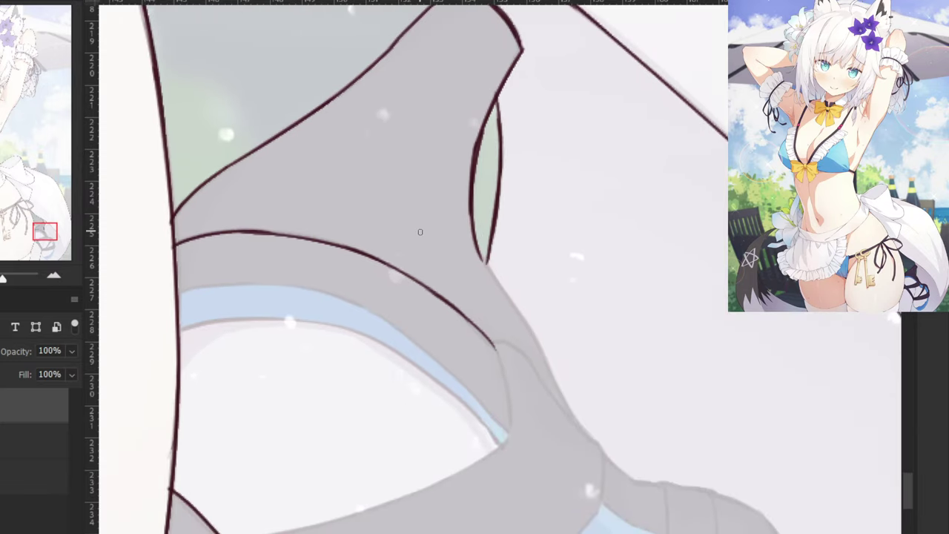
pyautogui.moveTo(483, 260)
pyautogui.mouseDown()
pyautogui.moveTo(528, 322)
pyautogui.moveTo(565, 404)
pyautogui.mouseUp()
pyautogui.moveTo(541, 347); pyautogui.dragTo(579, 431)
pyautogui.hotkey('ctrl', 'z')
pyautogui.moveTo(548, 365); pyautogui.dragTo(594, 443)
pyautogui.hotkey('ctrl', 'z')
pyautogui.moveTo(575, 411); pyautogui.dragTo(599, 446)
# Ink the angled crease on the white foot between the wide strap and the end of the diagonal strap.
pyautogui.scroll(-5, 536, 367)
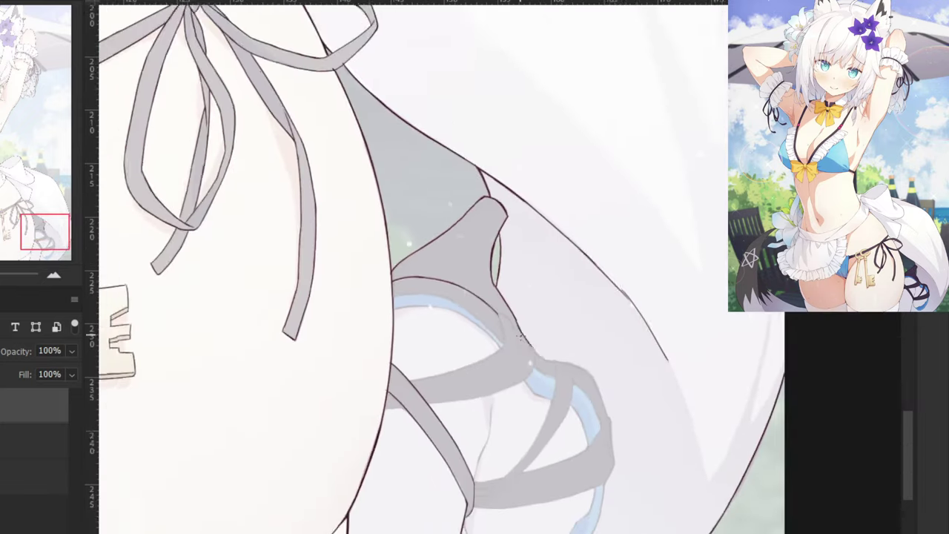
pyautogui.scroll(-3, 520, 335)
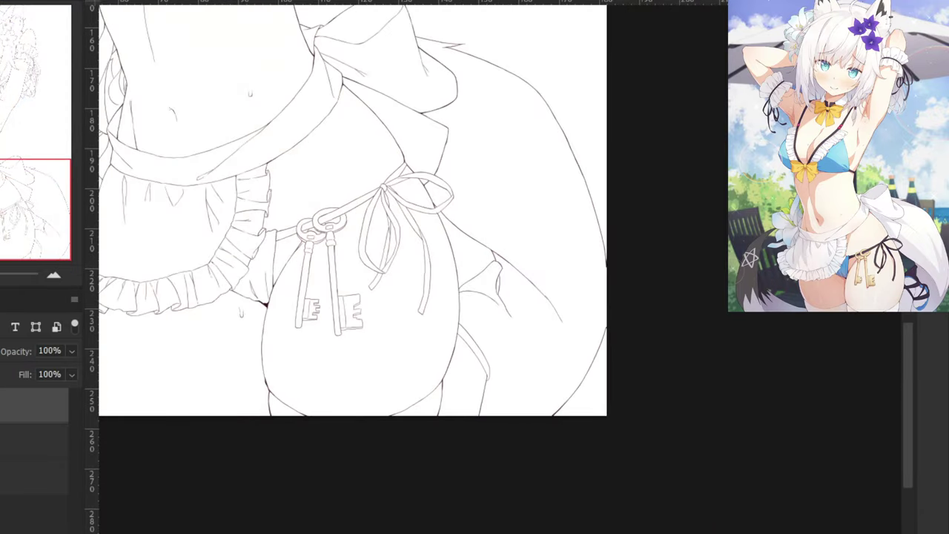
pyautogui.scroll(-3, 349, 222)
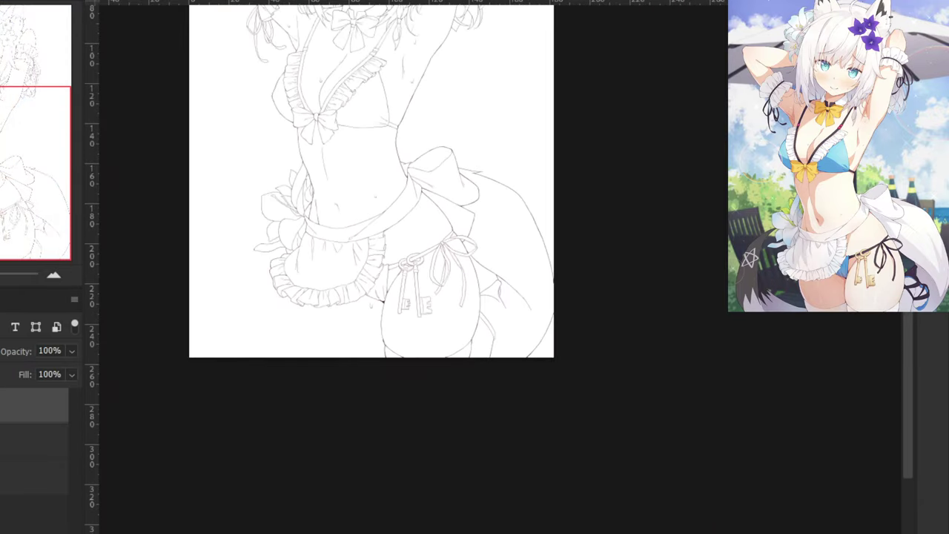
pyautogui.scroll(3, 349, 222)
pyautogui.scroll(2, 453, 305)
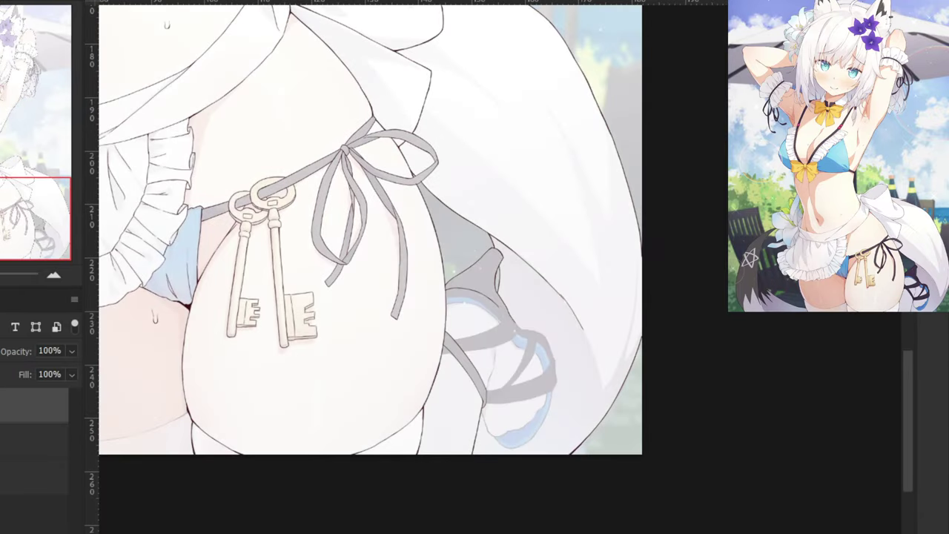
pyautogui.scroll(5, 519, 333)
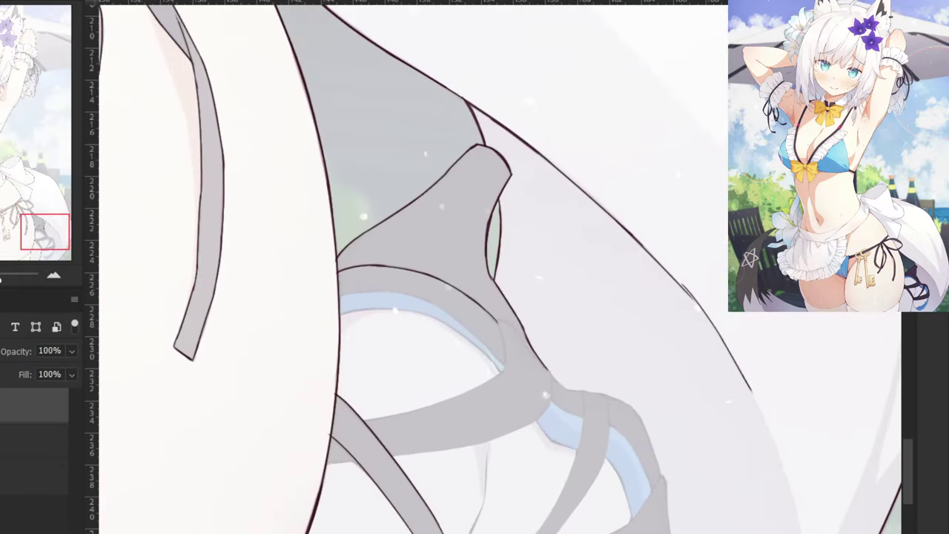
pyautogui.moveTo(427, 423); pyautogui.dragTo(442, 246)
pyautogui.hotkey('ctrl', '+')
pyautogui.hotkey('ctrl', '+')
pyautogui.hotkey('ctrl', '+')
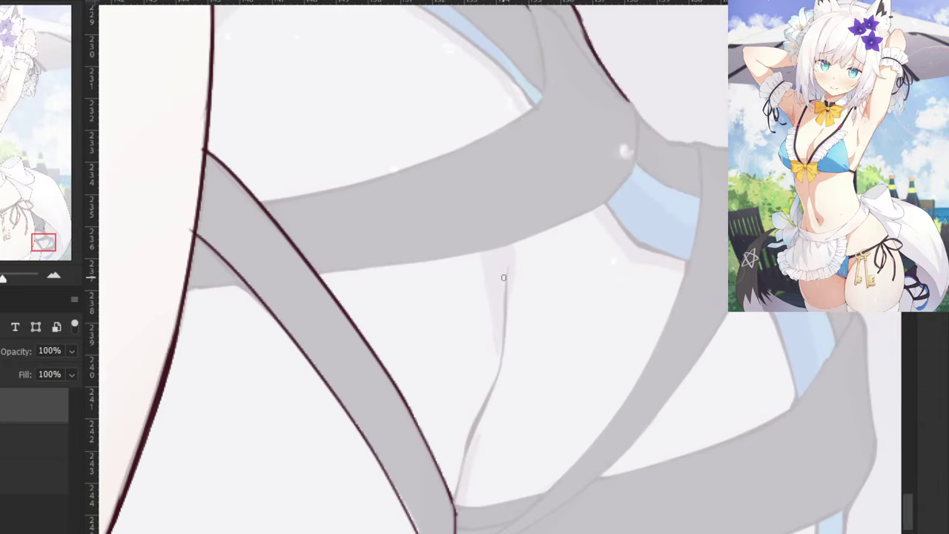
pyautogui.moveTo(507, 261)
pyautogui.mouseDown()
pyautogui.moveTo(505, 300)
pyautogui.moveTo(506, 263)
pyautogui.moveTo(499, 364)
pyautogui.mouseUp()
pyautogui.hotkey('ctrl', 'z')
pyautogui.moveTo(505, 303)
pyautogui.mouseDown()
pyautogui.moveTo(496, 378)
pyautogui.moveTo(463, 445)
pyautogui.mouseUp()
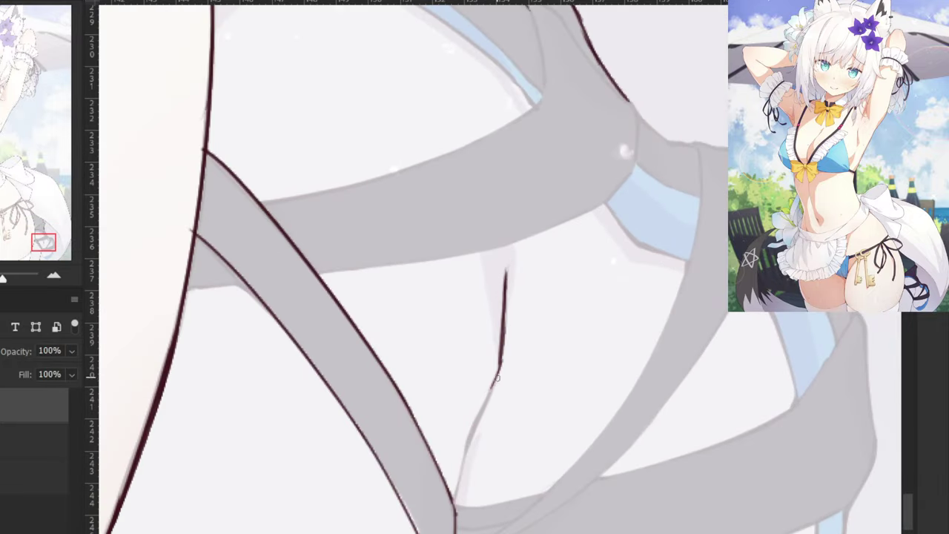
pyautogui.moveTo(464, 443); pyautogui.dragTo(450, 498)
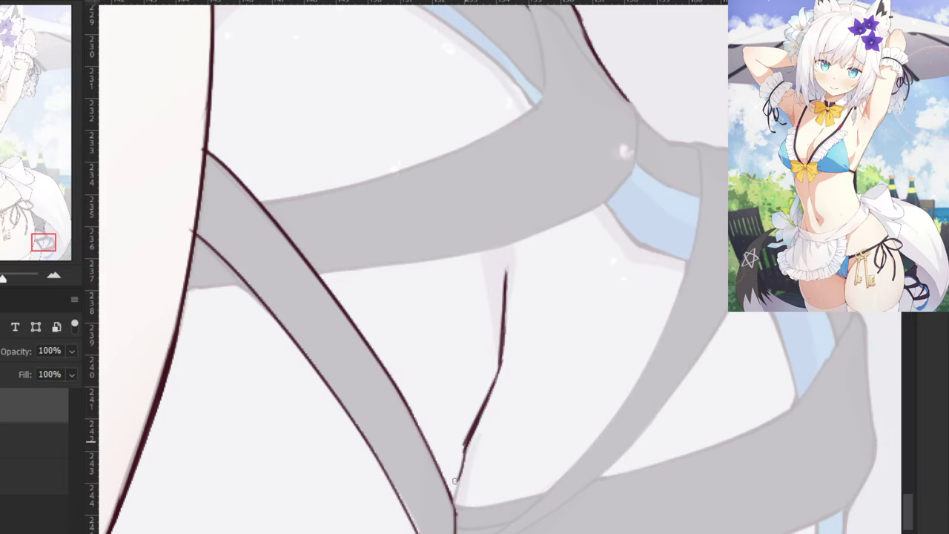
pyautogui.hotkey('ctrl', 'z')
pyautogui.moveTo(465, 446); pyautogui.dragTo(454, 499)
pyautogui.hotkey('ctrl', 'z')
# Ink the folded upper edge of the wide strap from the curved heel line to the sandal's outer edge.
pyautogui.hotkey('ctrl', '-')
pyautogui.hotkey('ctrl', '-')
pyautogui.hotkey('ctrl', '-')
pyautogui.moveTo(327, 186); pyautogui.dragTo(393, 286)
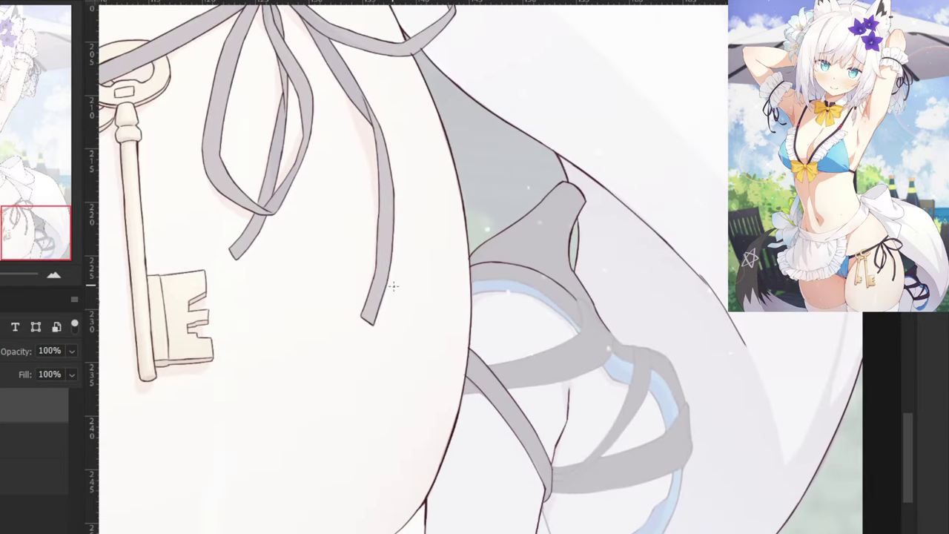
pyautogui.scroll(5, 475, 296)
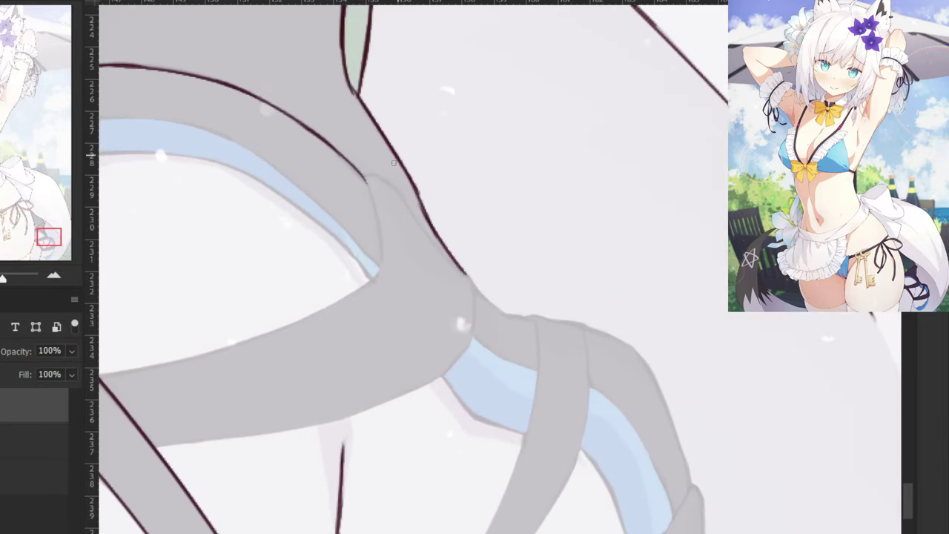
pyautogui.moveTo(364, 178); pyautogui.dragTo(408, 209)
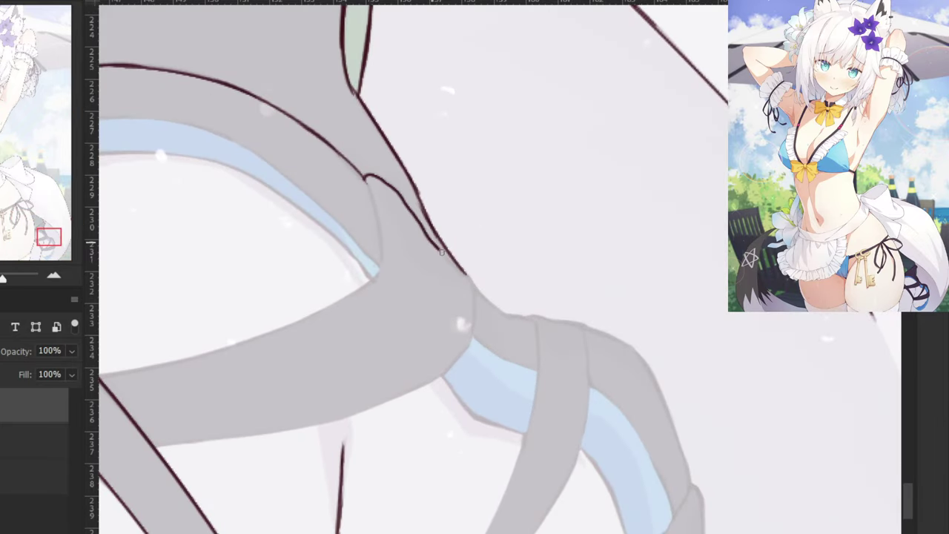
pyautogui.hotkey('ctrl', 'z')
pyautogui.moveTo(364, 179)
pyautogui.mouseDown()
pyautogui.moveTo(418, 223)
pyautogui.moveTo(371, 175)
pyautogui.moveTo(398, 194)
pyautogui.moveTo(431, 242)
pyautogui.mouseUp()
pyautogui.hotkey('ctrl', 'z')
pyautogui.hotkey('ctrl', 'z')
pyautogui.moveTo(394, 186); pyautogui.dragTo(465, 276)
pyautogui.hotkey('ctrl', 'z')
# Ink the wide strap's rounded outer end and the short inner edge below its fold.
pyautogui.moveTo(420, 224)
pyautogui.mouseDown()
pyautogui.moveTo(473, 294)
pyautogui.moveTo(467, 279)
pyautogui.moveTo(473, 334)
pyautogui.mouseUp()
pyautogui.hotkey('ctrl', 'z')
pyautogui.moveTo(471, 288); pyautogui.dragTo(473, 336)
pyautogui.moveTo(382, 249); pyautogui.dragTo(469, 235)
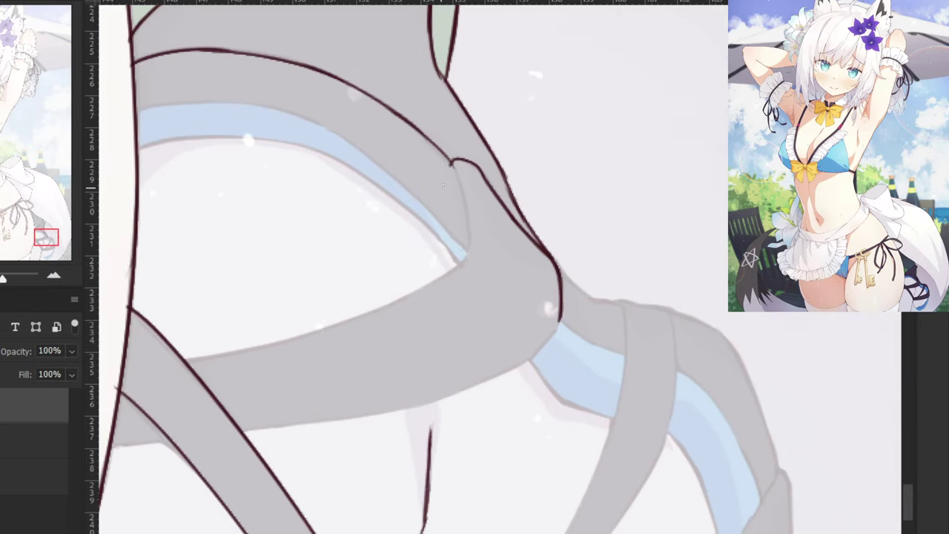
pyautogui.moveTo(452, 163); pyautogui.dragTo(468, 239)
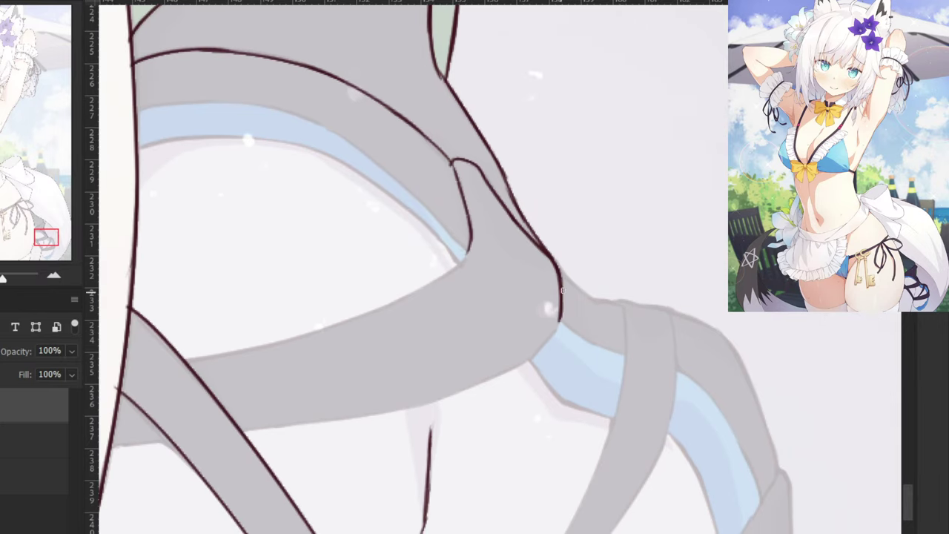
# Ink the wide strap's underside from its rounded outer end to just above the foot crease.
pyautogui.moveTo(560, 314)
pyautogui.mouseDown()
pyautogui.moveTo(535, 357)
pyautogui.moveTo(461, 395)
pyautogui.moveTo(405, 404)
pyautogui.mouseUp()
pyautogui.hotkey('ctrl', 'z')
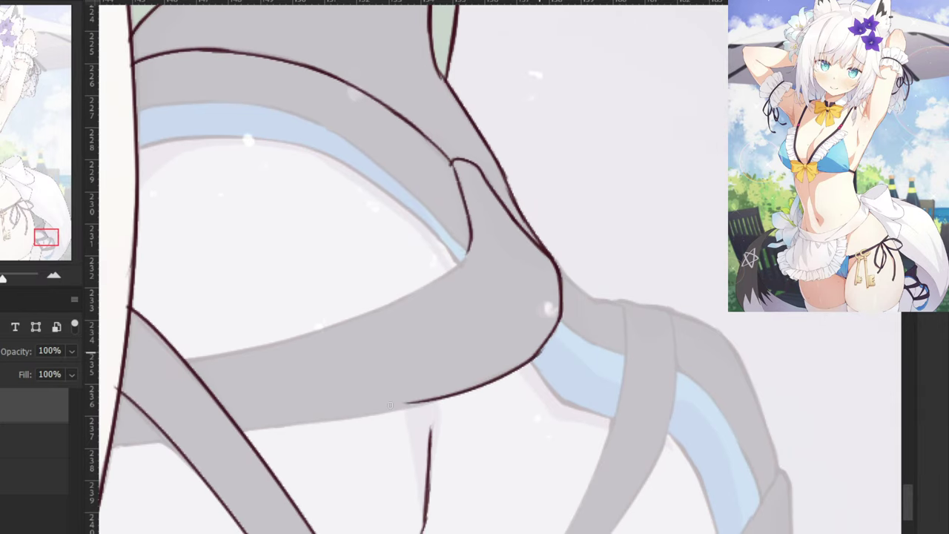
pyautogui.hotkey('ctrl', 'z')
pyautogui.moveTo(528, 363); pyautogui.dragTo(415, 412)
pyautogui.hotkey('ctrl', 'z')
pyautogui.hotkey('ctrl', 'z')
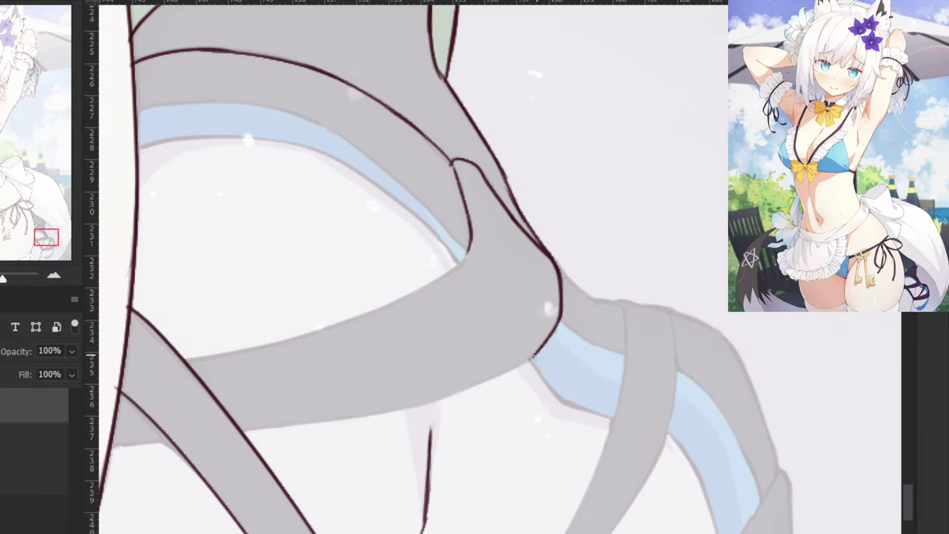
pyautogui.moveTo(537, 356); pyautogui.dragTo(401, 408)
pyautogui.hotkey('ctrl', 'z')
# Extend the wide strap's underside line from above the foot crease to the diagonal strap.
pyautogui.moveTo(401, 364); pyautogui.dragTo(571, 366)
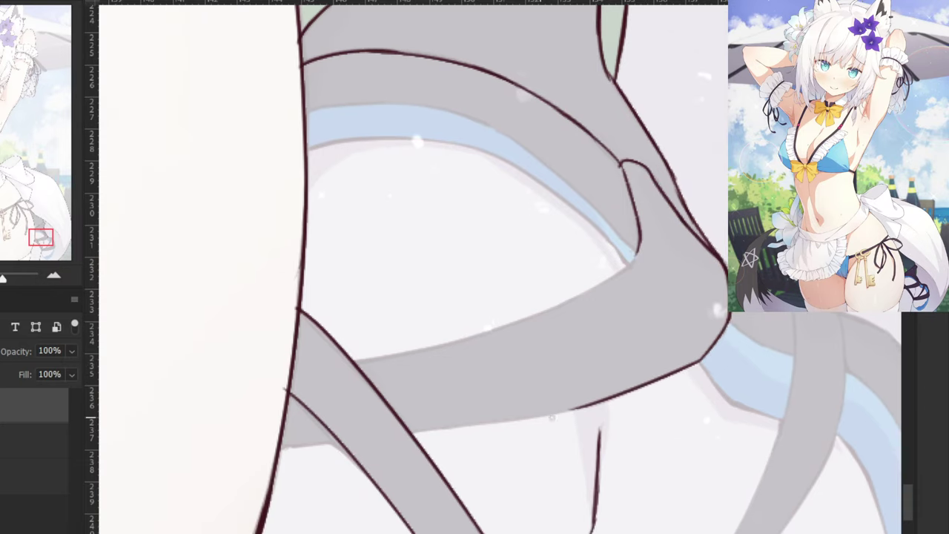
pyautogui.moveTo(585, 398); pyautogui.dragTo(419, 433)
pyautogui.hotkey('ctrl', 'z')
pyautogui.hotkey('ctrl', 'z')
pyautogui.moveTo(584, 406); pyautogui.dragTo(415, 435)
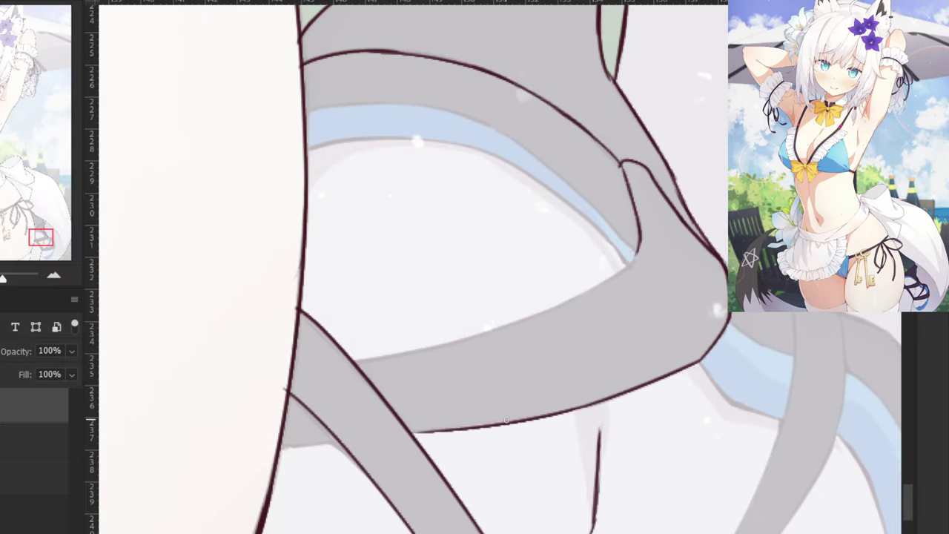
pyautogui.hotkey('ctrl', 'z')
pyautogui.moveTo(581, 408); pyautogui.dragTo(405, 434)
pyautogui.hotkey('ctrl', 'z')
pyautogui.moveTo(591, 405); pyautogui.dragTo(410, 434)
pyautogui.hotkey('ctrl', 'z')
pyautogui.hotkey('ctrl', 'z')
pyautogui.moveTo(344, 443); pyautogui.dragTo(272, 450)
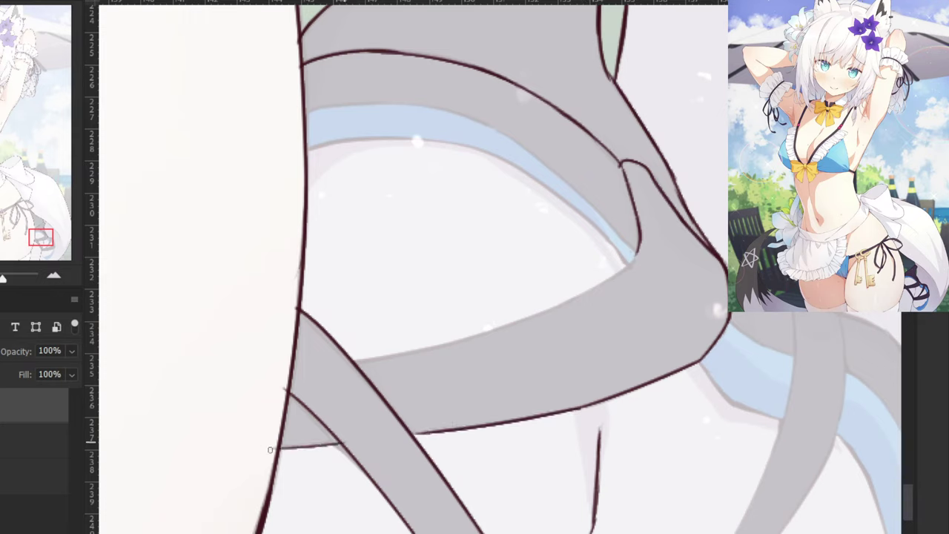
pyautogui.hotkey('ctrl', 'z')
# Raise the reference layer's opacity to 64% and return to the line art layer.
pyautogui.moveTo(213, 378); pyautogui.dragTo(320, 262)
pyautogui.click(30, 442)
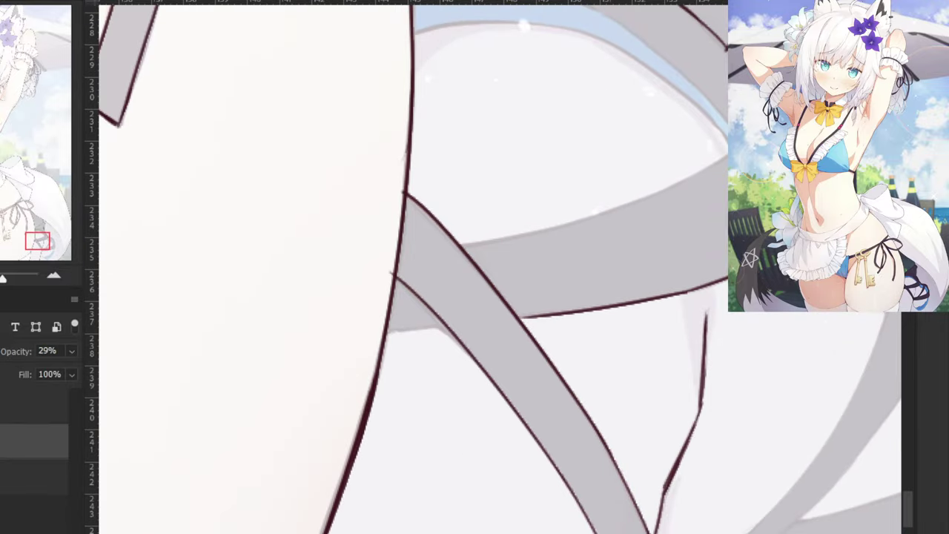
pyautogui.click(71, 351)
pyautogui.moveTo(38, 373); pyautogui.dragTo(40, 379)
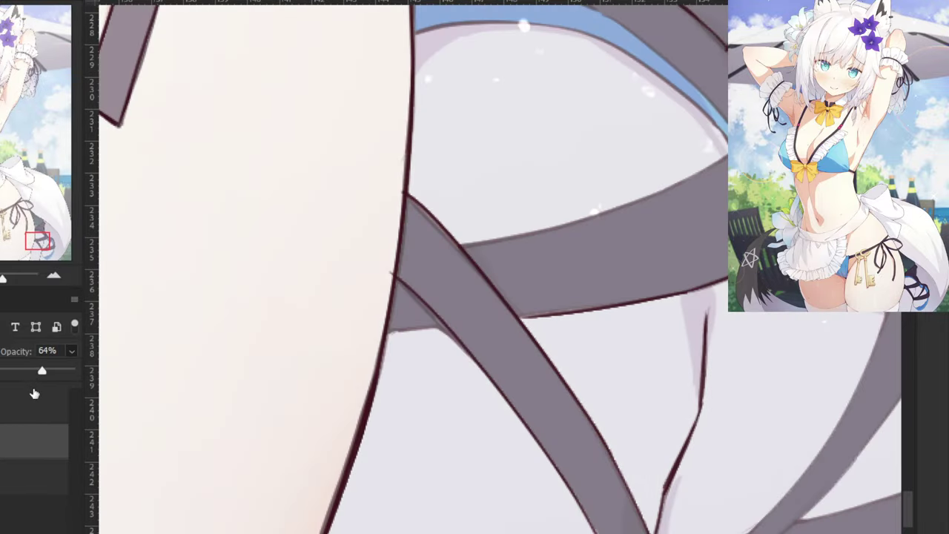
pyautogui.click(22, 404)
pyautogui.hotkey('ctrl', '+')
pyautogui.click(5, 412)
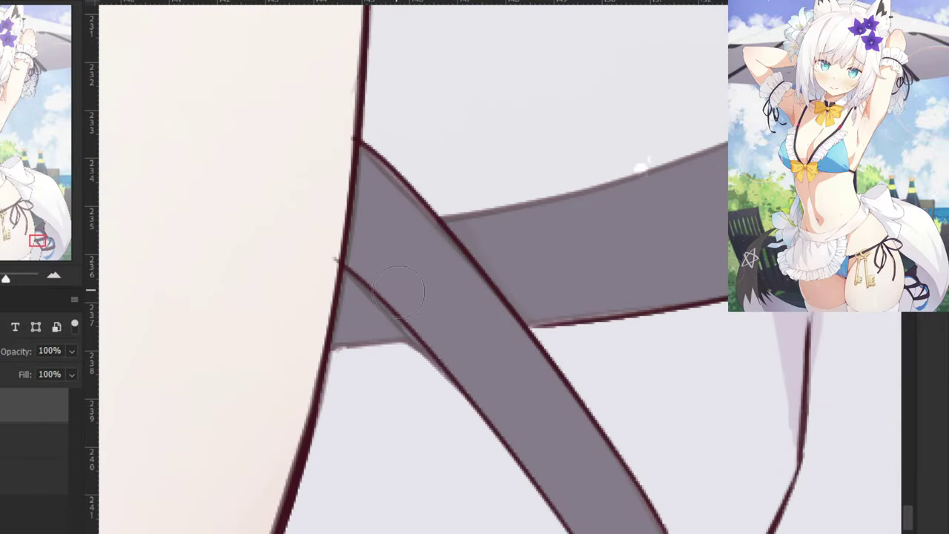
# Erase the upper section of the diagonal strap's lower edge and redraw it starting at the thigh contour.
pyautogui.moveTo(398, 287)
pyautogui.mouseDown()
pyautogui.moveTo(445, 382)
pyautogui.moveTo(383, 288)
pyautogui.mouseUp()
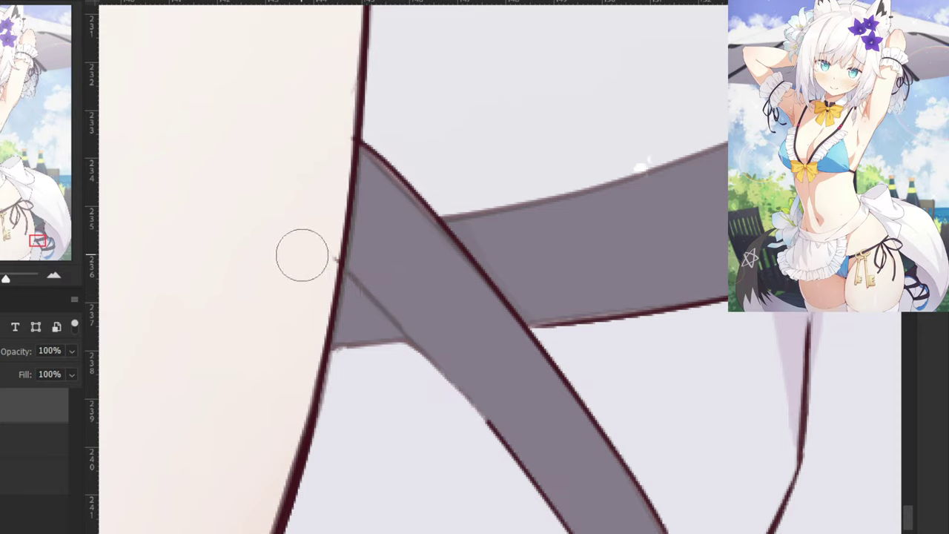
pyautogui.moveTo(338, 264); pyautogui.dragTo(490, 437)
pyautogui.hotkey('ctrl', 'z')
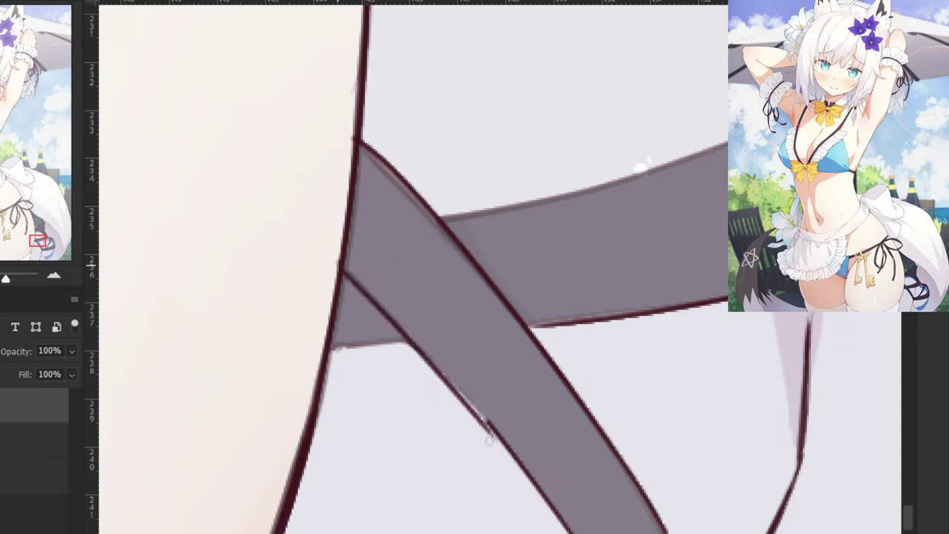
pyautogui.hotkey('ctrl', 'z')
pyautogui.moveTo(344, 269); pyautogui.dragTo(482, 422)
pyautogui.moveTo(428, 361)
pyautogui.mouseDown()
pyautogui.moveTo(509, 442)
pyautogui.moveTo(472, 403)
pyautogui.moveTo(501, 439)
pyautogui.mouseUp()
pyautogui.hotkey('ctrl', 'z')
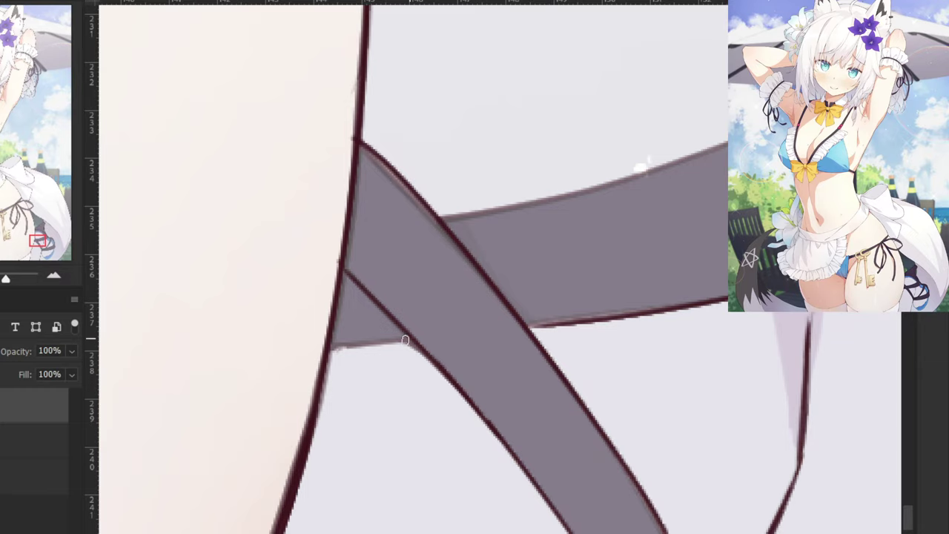
# Ink the wide strap's short lower edge between the thigh and diagonal strap, and reinforce its underside on the diagonal strap's other side.
pyautogui.moveTo(405, 340)
pyautogui.mouseDown()
pyautogui.moveTo(331, 347)
pyautogui.moveTo(421, 352)
pyautogui.mouseUp()
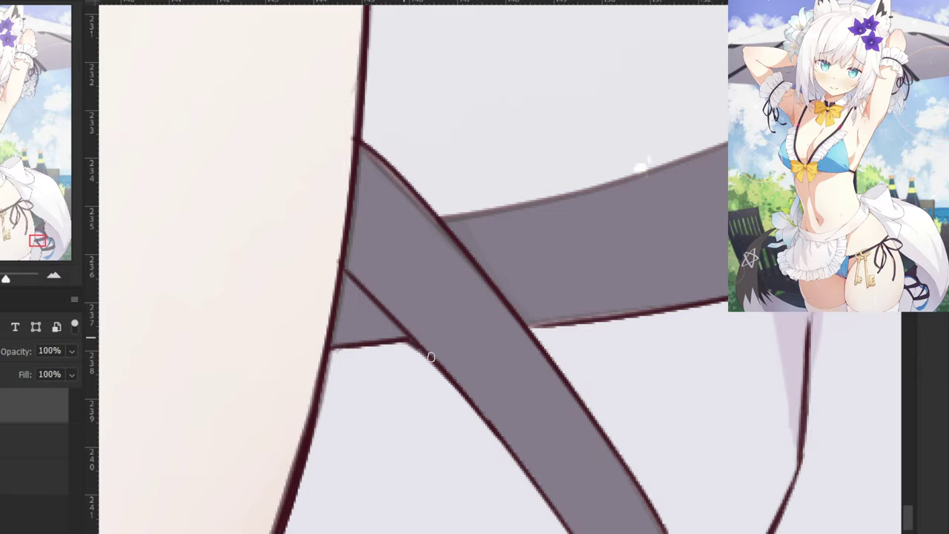
pyautogui.moveTo(632, 312); pyautogui.dragTo(538, 327)
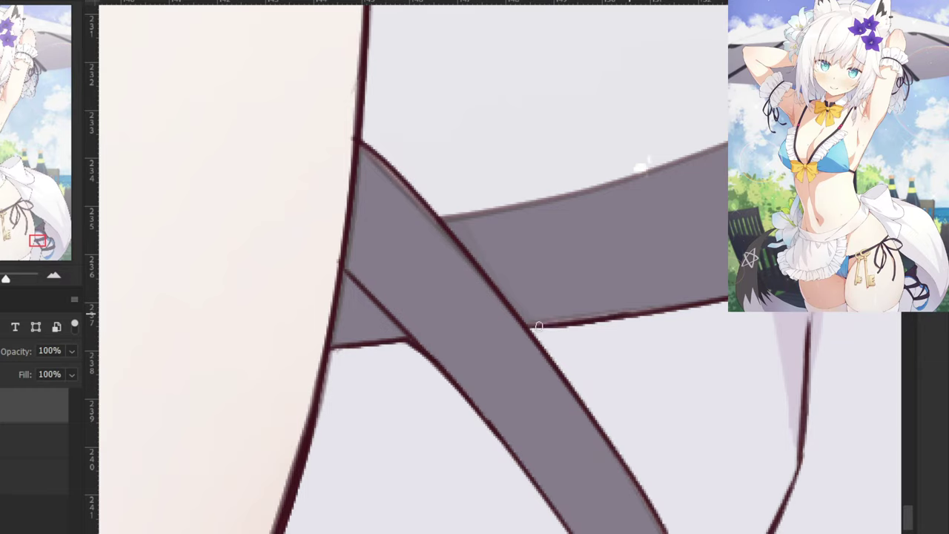
# Ink the wide strap's upper edge from the inner corner at the curved strap's tip toward the diagonal strap.
pyautogui.hotkey('ctrl', '-')
pyautogui.hotkey('ctrl', '+')
pyautogui.hotkey('ctrl', '-')
pyautogui.moveTo(584, 121); pyautogui.dragTo(520, 248)
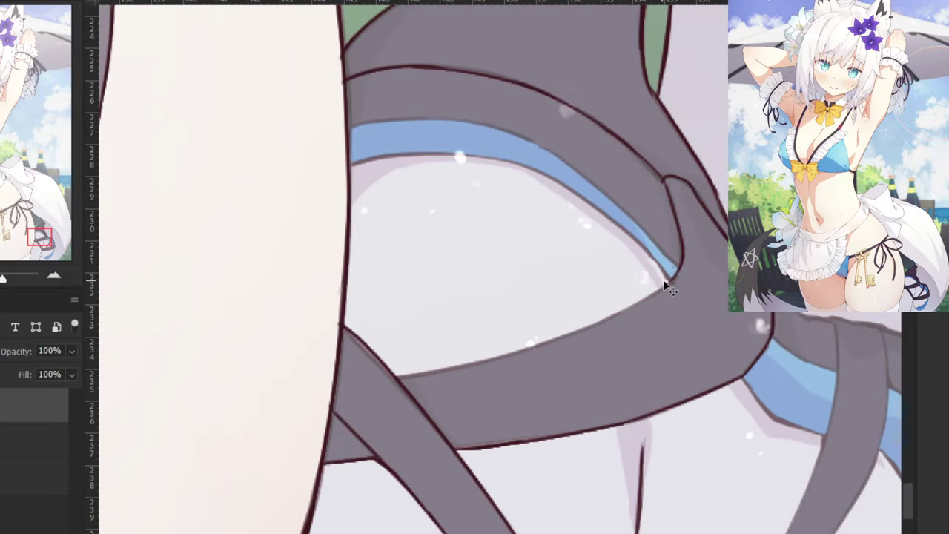
pyautogui.moveTo(677, 276); pyautogui.dragTo(539, 341)
pyautogui.hotkey('ctrl', 'z')
pyautogui.moveTo(676, 276); pyautogui.dragTo(464, 370)
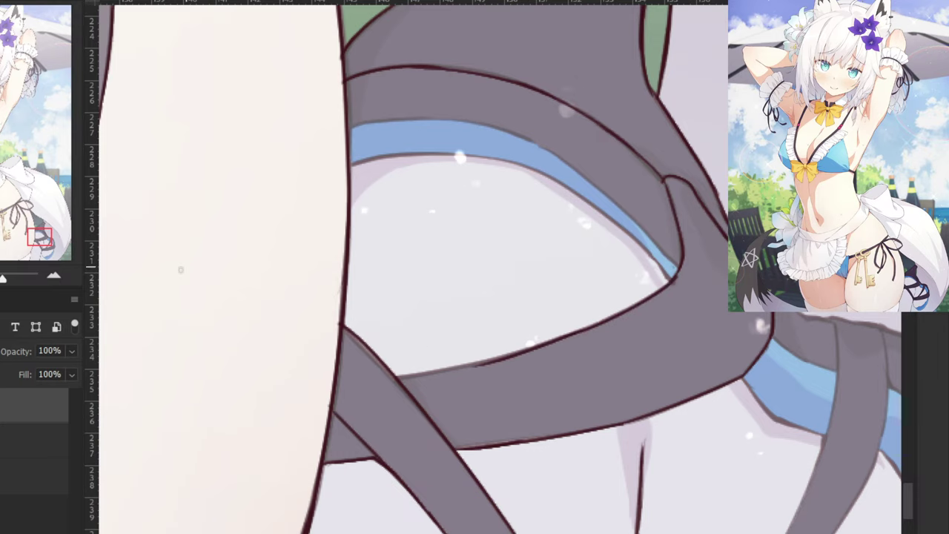
# Lower the reference layer's opacity to 28% and return to the line art layer.
pyautogui.click(3, 443)
pyautogui.click(72, 353)
pyautogui.click(15, 374)
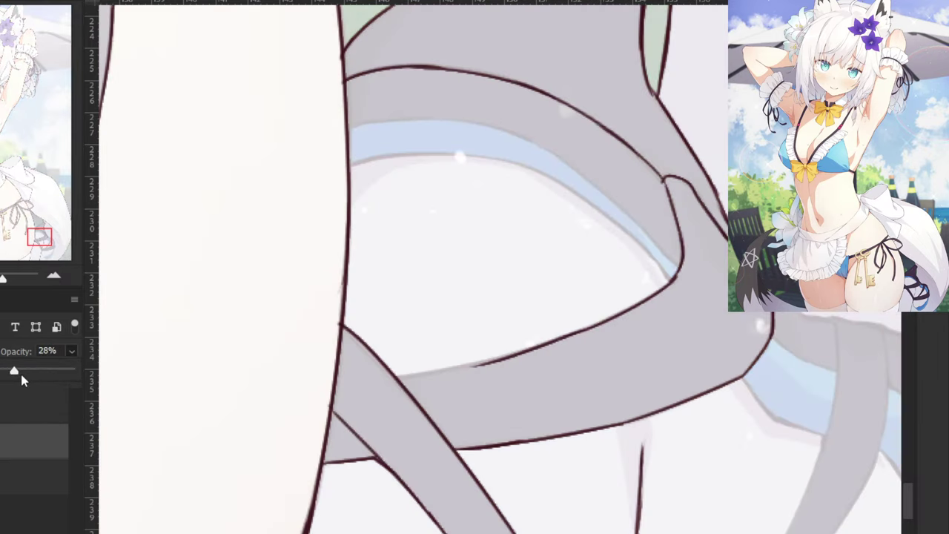
pyautogui.click(1, 413)
# Erase the end stretch of the wide strap's upper edge and redraw it down to the diagonal strap.
pyautogui.press('e')
pyautogui.moveTo(544, 341); pyautogui.dragTo(452, 369)
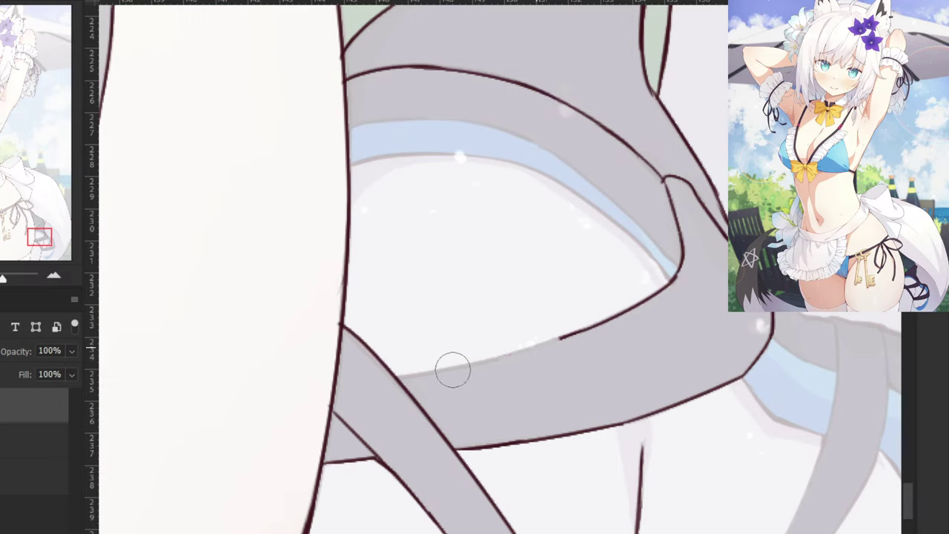
pyautogui.press('b')
pyautogui.hotkey('ctrl', 'z')
pyautogui.moveTo(567, 335); pyautogui.dragTo(423, 368)
pyautogui.hotkey('ctrl', 'z')
pyautogui.moveTo(575, 333); pyautogui.dragTo(393, 377)
pyautogui.hotkey('ctrl', 'z')
pyautogui.hotkey('ctrl', 'z')
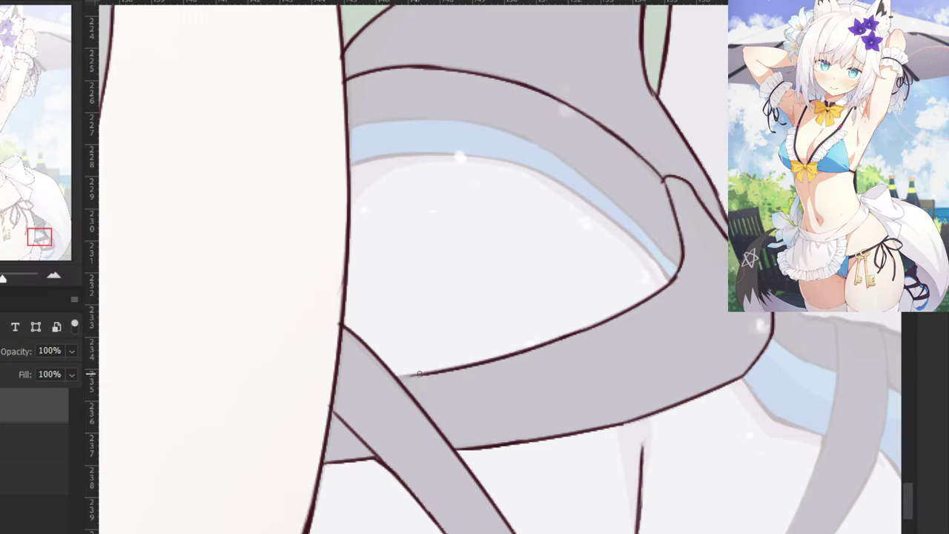
# Ink the lower edge of the blue band under the curved strap, from the thigh to the straps' inner corner.
pyautogui.hotkey('ctrl', '-')
pyautogui.hotkey('ctrl', '-')
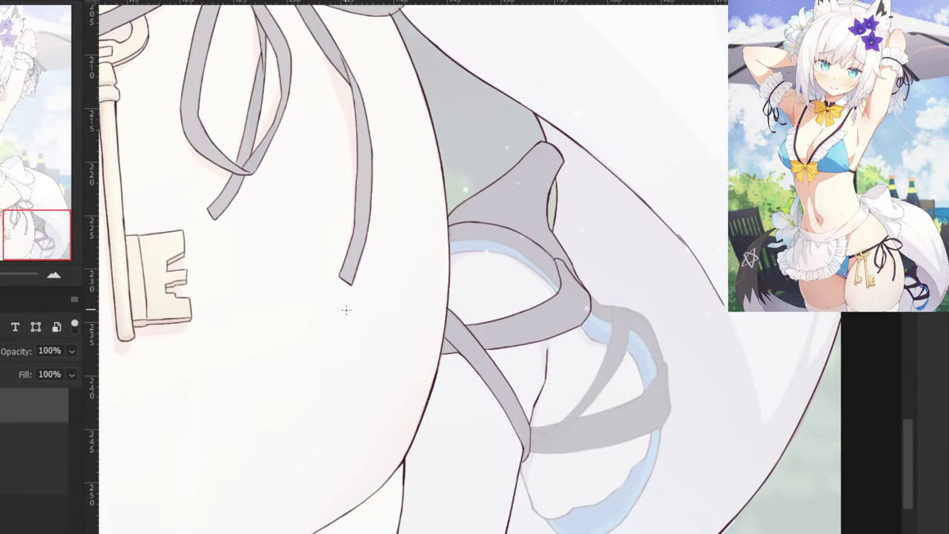
pyautogui.scroll(5, 345, 310)
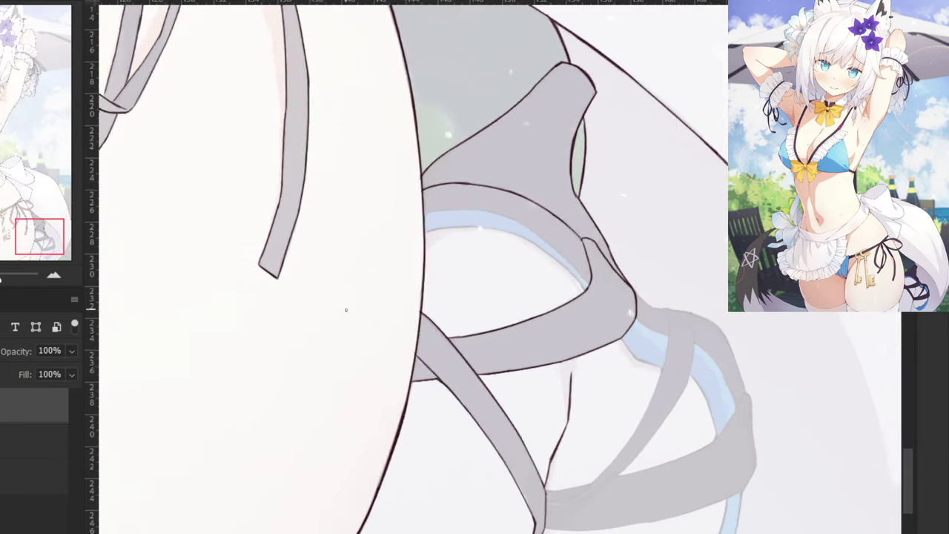
pyautogui.moveTo(326, 273); pyautogui.dragTo(430, 261)
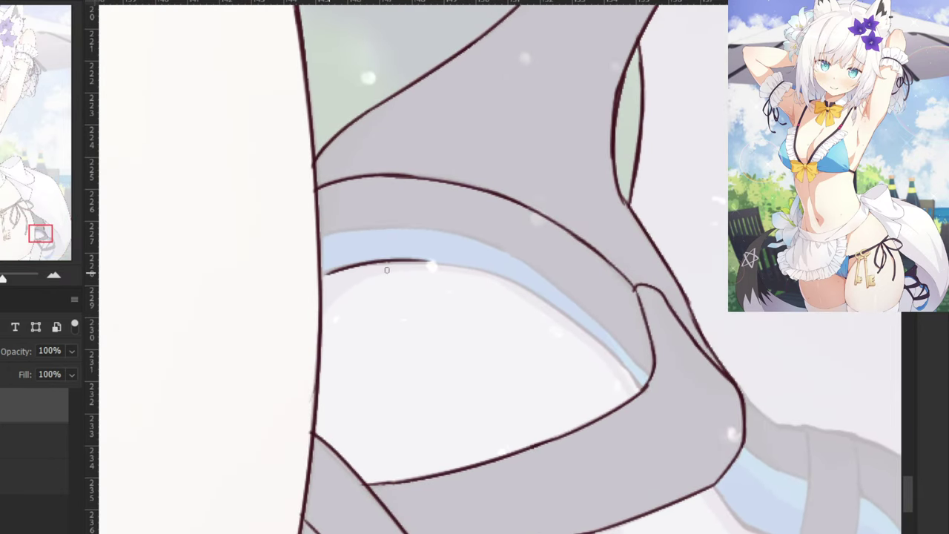
pyautogui.hotkey('ctrl', 'z')
pyautogui.moveTo(322, 275); pyautogui.dragTo(466, 264)
pyautogui.hotkey('ctrl', 'z')
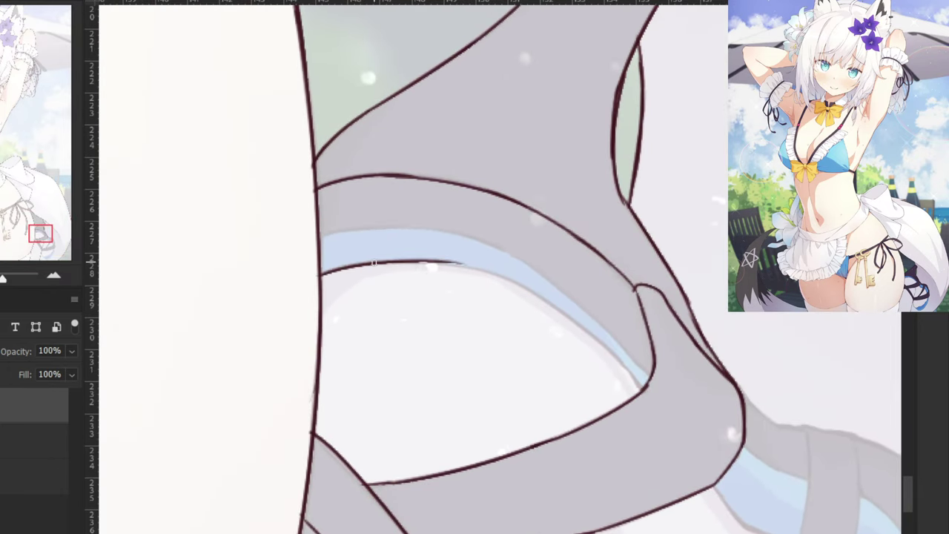
pyautogui.moveTo(381, 262); pyautogui.dragTo(534, 284)
pyautogui.hotkey('ctrl', 'z')
pyautogui.moveTo(437, 266)
pyautogui.mouseDown()
pyautogui.moveTo(538, 295)
pyautogui.moveTo(612, 351)
pyautogui.moveTo(642, 388)
pyautogui.mouseUp()
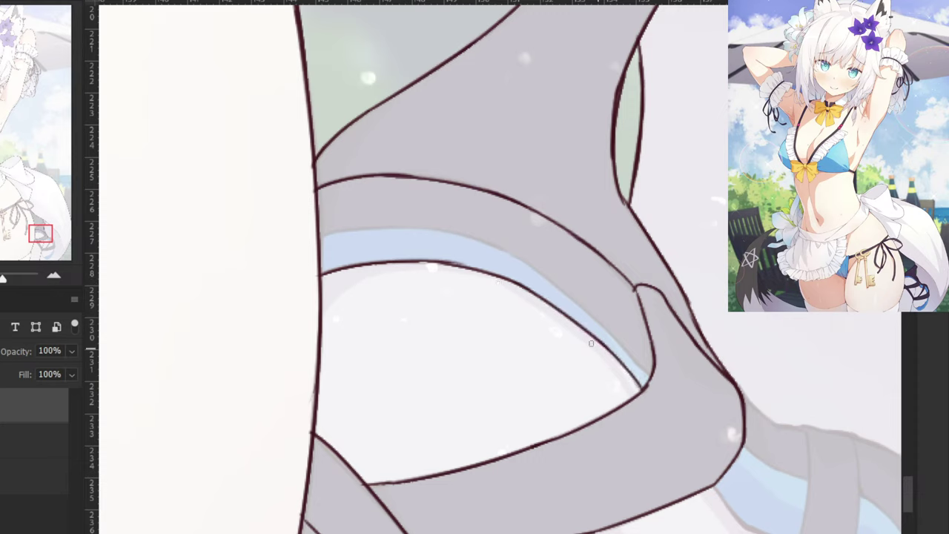
# Ink the blue band's upper edge from the thigh contour over its crest.
pyautogui.moveTo(321, 239)
pyautogui.mouseDown()
pyautogui.moveTo(404, 232)
pyautogui.moveTo(395, 228)
pyautogui.mouseUp()
pyautogui.hotkey('ctrl', 'z')
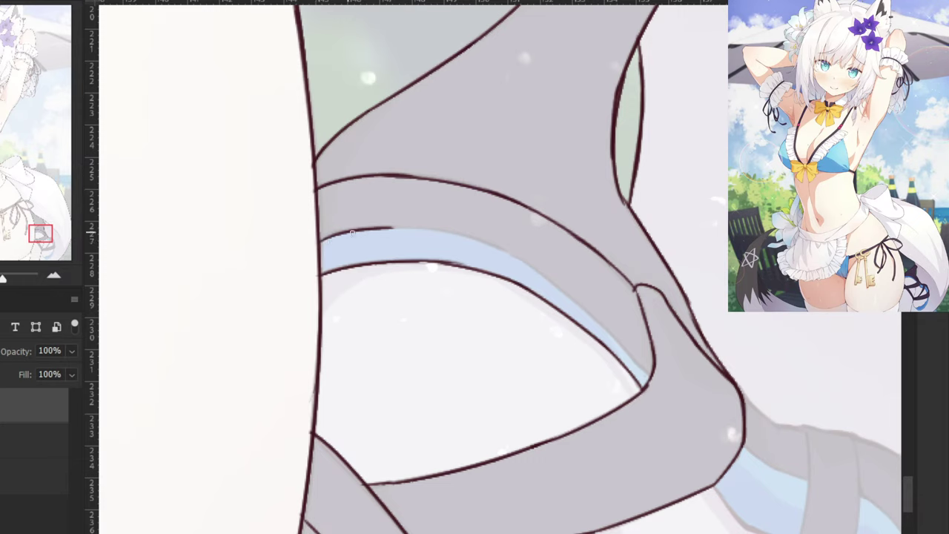
pyautogui.hotkey('ctrl', 'z')
pyautogui.moveTo(362, 229); pyautogui.dragTo(497, 250)
pyautogui.moveTo(437, 233); pyautogui.dragTo(541, 276)
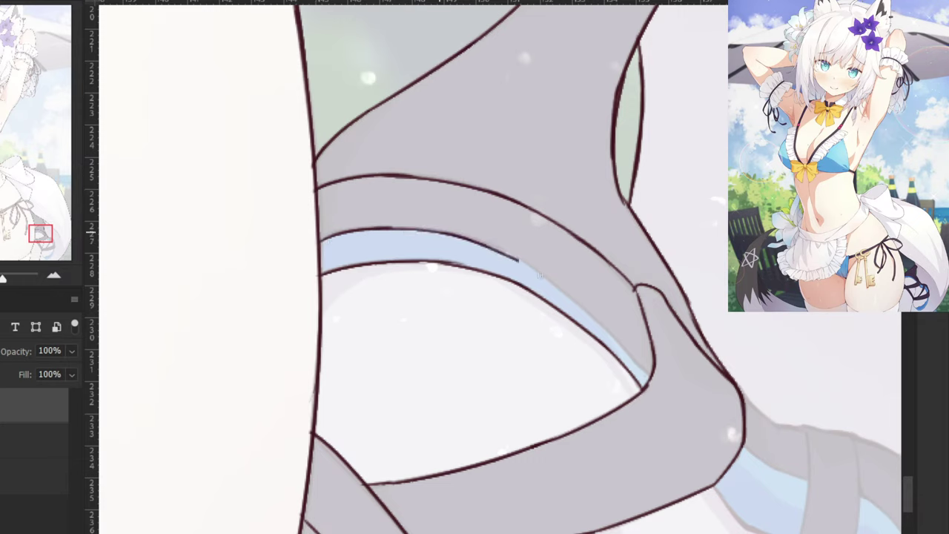
# Continue the blue band's upper edge from past the crest down to the straps' inner corner.
pyautogui.hotkey('ctrl', 'z')
pyautogui.moveTo(428, 231); pyautogui.dragTo(540, 273)
pyautogui.hotkey('ctrl', 'z')
pyautogui.moveTo(451, 235)
pyautogui.mouseDown()
pyautogui.moveTo(528, 265)
pyautogui.moveTo(581, 307)
pyautogui.mouseUp()
pyautogui.hotkey('ctrl', 'z')
pyautogui.moveTo(519, 259); pyautogui.dragTo(608, 331)
pyautogui.moveTo(556, 287); pyautogui.dragTo(636, 359)
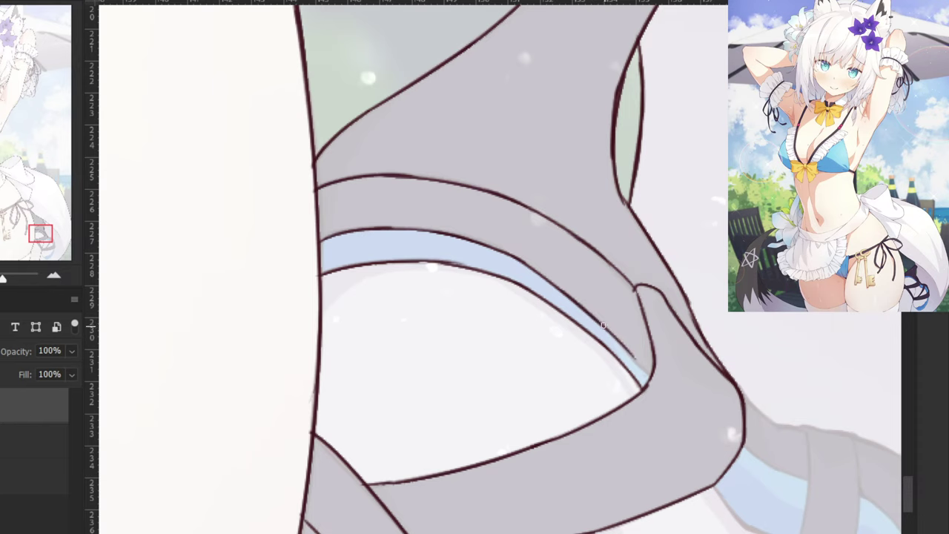
pyautogui.hotkey('ctrl', 'z')
pyautogui.moveTo(584, 307); pyautogui.dragTo(645, 374)
# Ink the sandal's outer contour from the wide strap's rounded end past the thin strap's top to the bend.
pyautogui.hotkey('ctrl', '-')
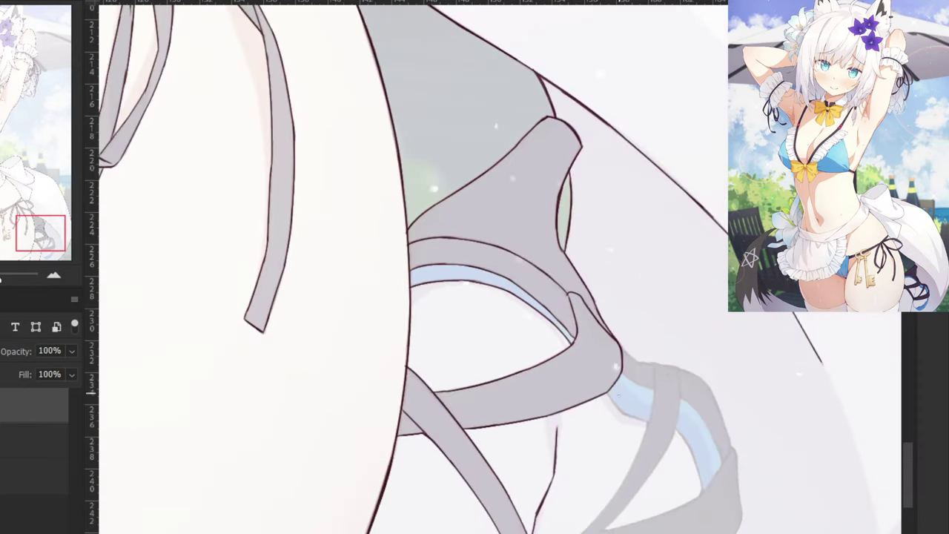
pyautogui.moveTo(615, 408); pyautogui.dragTo(466, 352)
pyautogui.hotkey('ctrl', '+')
pyautogui.moveTo(444, 268)
pyautogui.mouseDown()
pyautogui.moveTo(482, 306)
pyautogui.moveTo(535, 319)
pyautogui.mouseUp()
pyautogui.hotkey('ctrl', 'z')
pyautogui.hotkey('ctrl', 'z')
pyautogui.moveTo(534, 318)
pyautogui.mouseDown()
pyautogui.moveTo(579, 328)
pyautogui.moveTo(569, 322)
pyautogui.moveTo(610, 353)
pyautogui.mouseUp()
pyautogui.hotkey('ctrl', 'z')
pyautogui.hotkey('ctrl', 'z')
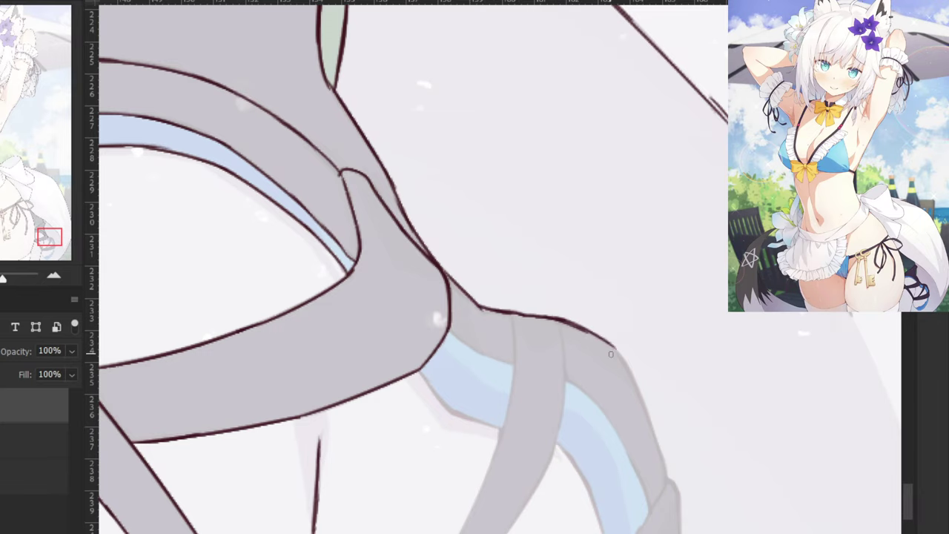
# Extend the sandal's outer contour from the bend down to the tip of the lower wide strap.
pyautogui.moveTo(461, 280); pyautogui.dragTo(438, 161)
pyautogui.moveTo(548, 139)
pyautogui.mouseDown()
pyautogui.moveTo(591, 211)
pyautogui.moveTo(602, 258)
pyautogui.mouseUp()
pyautogui.hotkey('ctrl', 'z')
pyautogui.hotkey('ctrl', 'z')
pyautogui.moveTo(547, 136); pyautogui.dragTo(607, 282)
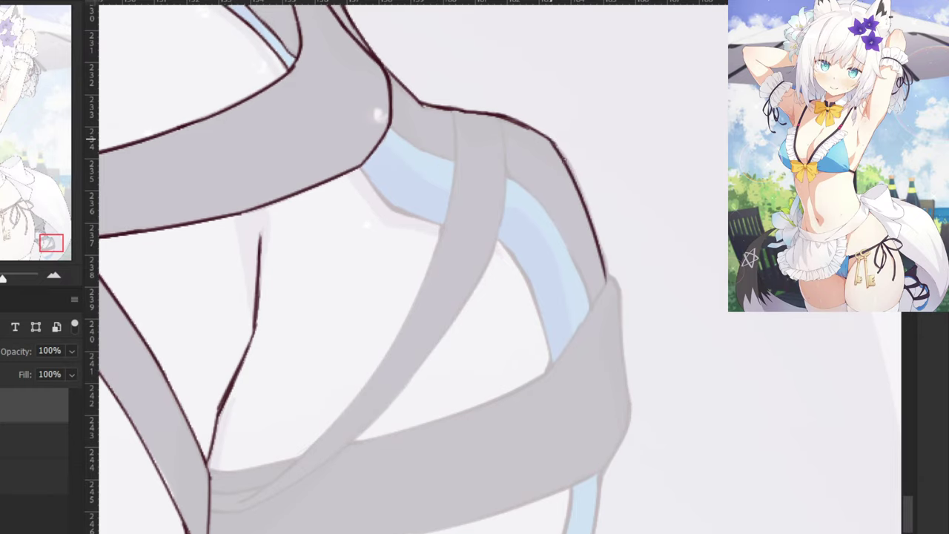
pyautogui.hotkey('ctrl', 'z')
pyautogui.moveTo(553, 141); pyautogui.dragTo(620, 315)
pyautogui.hotkey('ctrl', 'z')
pyautogui.hotkey('ctrl', 'z')
pyautogui.hotkey('ctrl', 'z')
# Ink the pointed tip and upper part of the lower wide strap's outer end.
pyautogui.moveTo(606, 274); pyautogui.dragTo(620, 315)
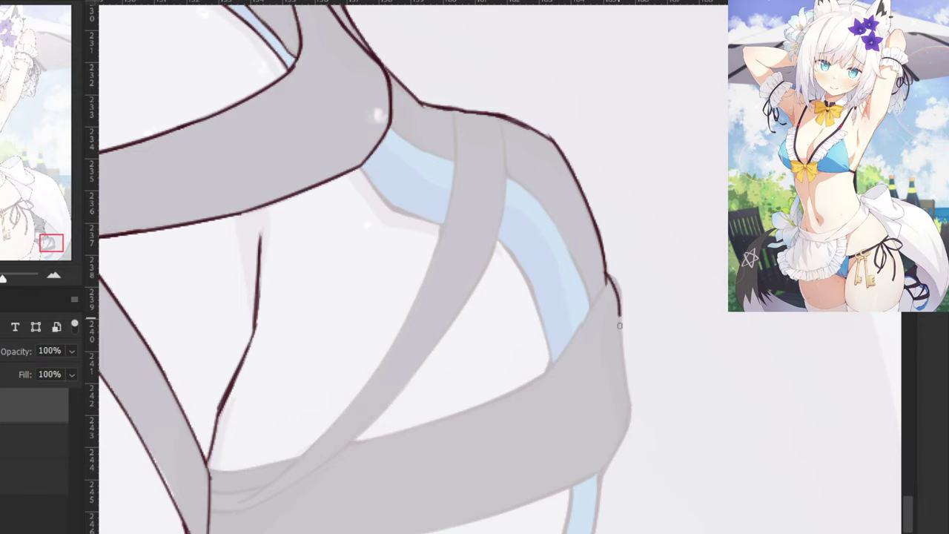
pyautogui.moveTo(623, 375); pyautogui.dragTo(625, 382)
pyautogui.hotkey('ctrl', 'z')
pyautogui.moveTo(606, 272); pyautogui.dragTo(624, 350)
pyautogui.moveTo(622, 310)
pyautogui.mouseDown()
pyautogui.moveTo(627, 385)
pyautogui.moveTo(591, 302)
pyautogui.mouseUp()
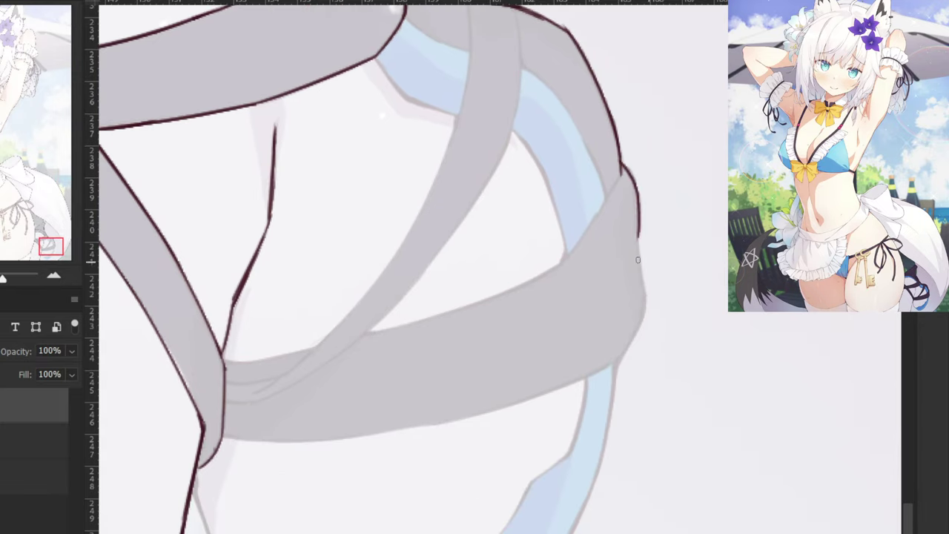
# Continue the lower wide strap's outer end around its bulge to where the blue sole emerges.
pyautogui.moveTo(642, 279); pyautogui.dragTo(624, 359)
pyautogui.hotkey('ctrl', 'z')
pyautogui.hotkey('ctrl', 'z')
pyautogui.moveTo(643, 285)
pyautogui.mouseDown()
pyautogui.moveTo(620, 367)
pyautogui.moveTo(637, 337)
pyautogui.moveTo(619, 367)
pyautogui.mouseUp()
pyautogui.hotkey('ctrl', 'z')
pyautogui.hotkey('ctrl', 'z')
pyautogui.hotkey('ctrl', 'z')
pyautogui.moveTo(636, 334); pyautogui.dragTo(616, 382)
pyautogui.moveTo(568, 448); pyautogui.dragTo(651, 254)
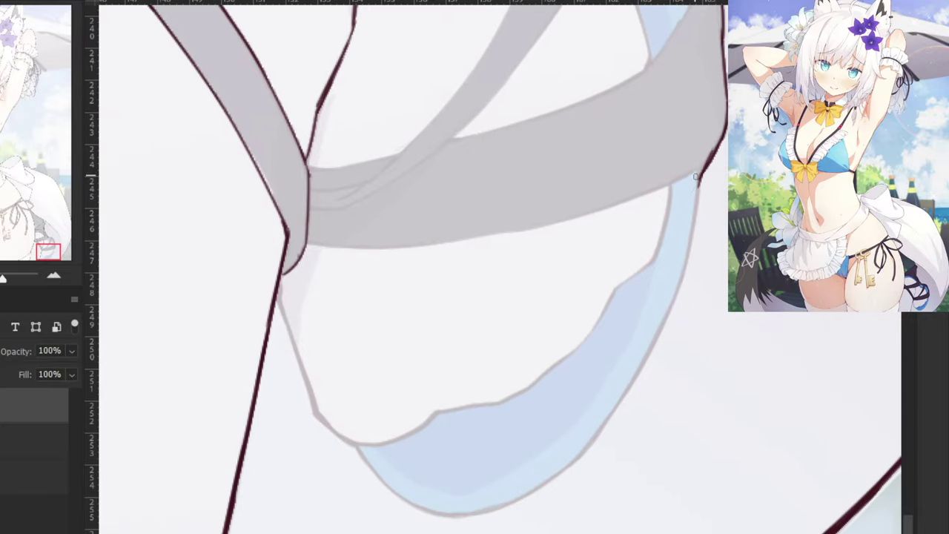
pyautogui.hotkey('ctrl', 'z')
pyautogui.moveTo(697, 177); pyautogui.dragTo(677, 299)
pyautogui.hotkey('ctrl', 'z')
# Ink the upper half of the thin strap's inner edge, starting at the sandal's outer contour.
pyautogui.moveTo(621, 93); pyautogui.dragTo(601, 461)
pyautogui.moveTo(468, 190)
pyautogui.mouseDown()
pyautogui.moveTo(574, 167)
pyautogui.moveTo(601, 77)
pyautogui.mouseUp()
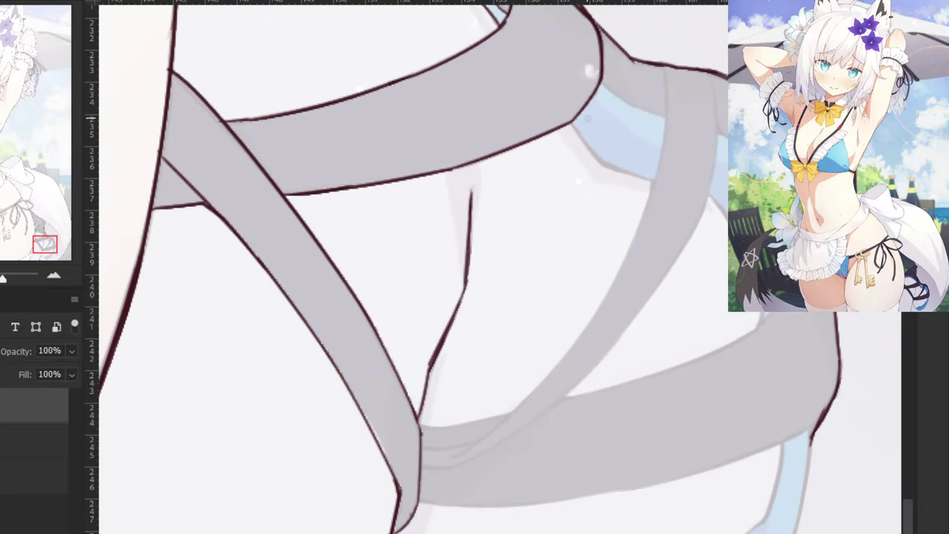
pyautogui.moveTo(668, 69); pyautogui.dragTo(626, 272)
pyautogui.hotkey('ctrl', 'z')
pyautogui.moveTo(666, 123); pyautogui.dragTo(619, 283)
pyautogui.hotkey('ctrl', 'z')
pyautogui.moveTo(668, 68); pyautogui.dragTo(605, 274)
pyautogui.hotkey('ctrl', 'z')
pyautogui.moveTo(669, 66); pyautogui.dragTo(619, 274)
# Extend the thin strap's inner edge along its curve to just above the lower wide strap.
pyautogui.moveTo(643, 211); pyautogui.dragTo(559, 377)
pyautogui.hotkey('ctrl', 'z')
pyautogui.moveTo(636, 240)
pyautogui.mouseDown()
pyautogui.moveTo(528, 399)
pyautogui.moveTo(512, 407)
pyautogui.mouseUp()
pyautogui.hotkey('ctrl', 'z')
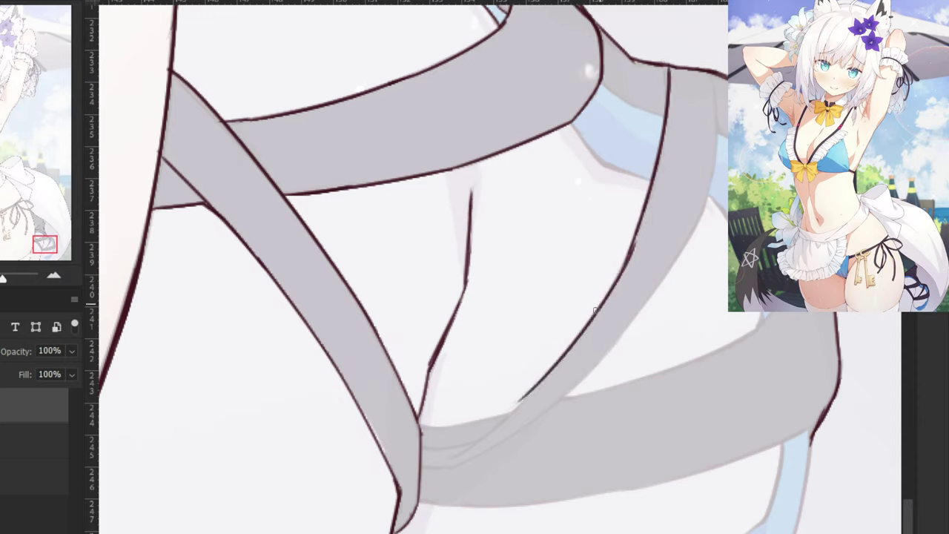
pyautogui.hotkey('ctrl', 'z')
pyautogui.moveTo(626, 258); pyautogui.dragTo(462, 458)
pyautogui.hotkey('ctrl', 'z')
pyautogui.moveTo(539, 389)
pyautogui.mouseDown()
pyautogui.moveTo(453, 465)
pyautogui.moveTo(517, 414)
pyautogui.moveTo(440, 460)
pyautogui.moveTo(448, 456)
pyautogui.mouseUp()
pyautogui.hotkey('ctrl', 'z')
pyautogui.hotkey('ctrl', 'z')
pyautogui.hotkey('ctrl', 'z')
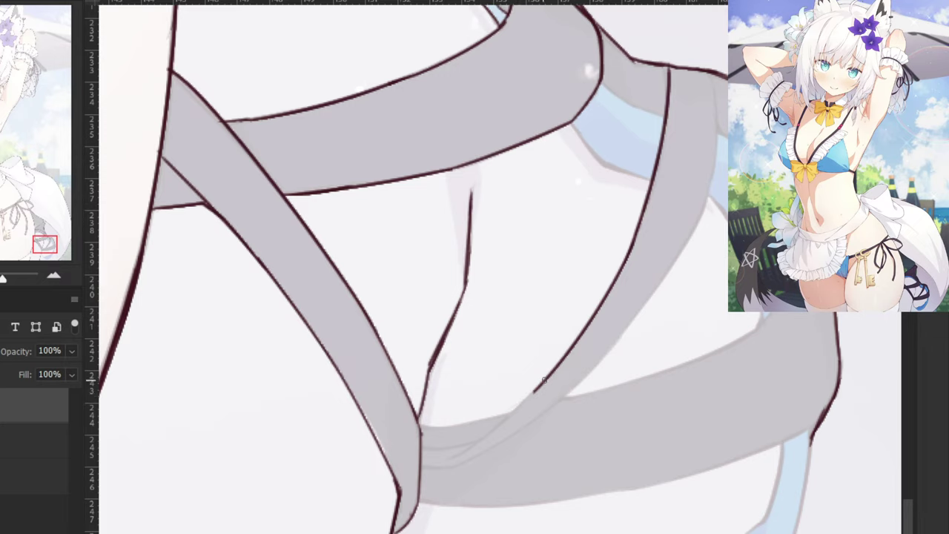
# Carry the thin strap's inner edge across the lower wide strap to its tapered end and erase the excess tip.
pyautogui.moveTo(540, 387); pyautogui.dragTo(445, 460)
pyautogui.hotkey('ctrl', 'z')
pyautogui.moveTo(543, 384); pyautogui.dragTo(442, 468)
pyautogui.hotkey('ctrl', 'z')
pyautogui.hotkey('ctrl', 'z')
pyautogui.hotkey('ctrl', 'z')
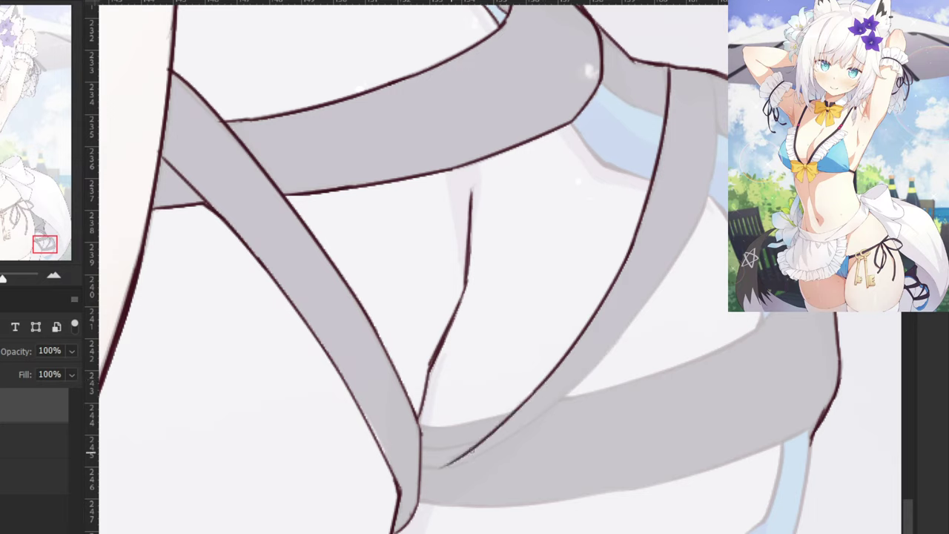
pyautogui.press('e')
pyautogui.click(450, 471)
pyautogui.press('b')
# Ink the upper part of the thin strap's outer edge from the sandal's contour past the blue sole.
pyautogui.moveTo(716, 72); pyautogui.dragTo(703, 196)
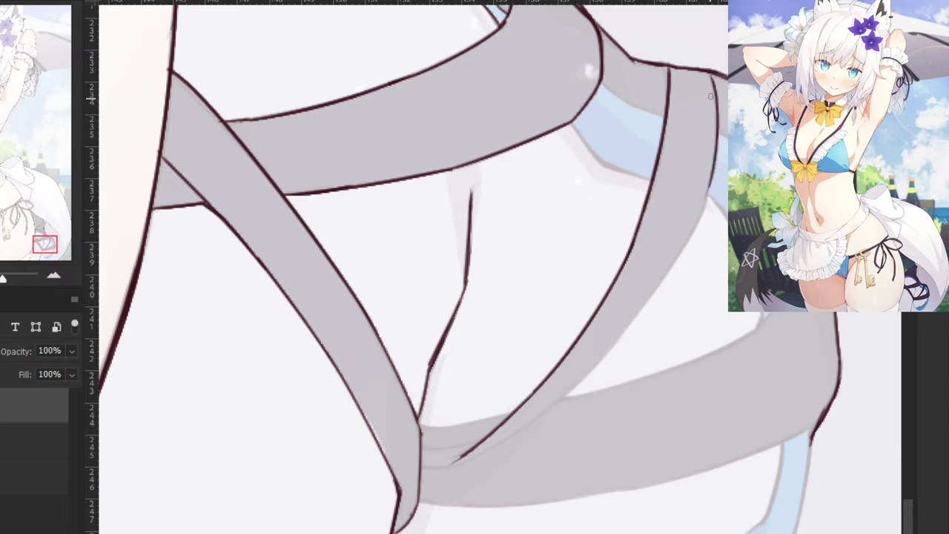
pyautogui.moveTo(721, 114); pyautogui.dragTo(666, 286)
pyautogui.hotkey('ctrl', 'z')
pyautogui.moveTo(717, 152); pyautogui.dragTo(650, 291)
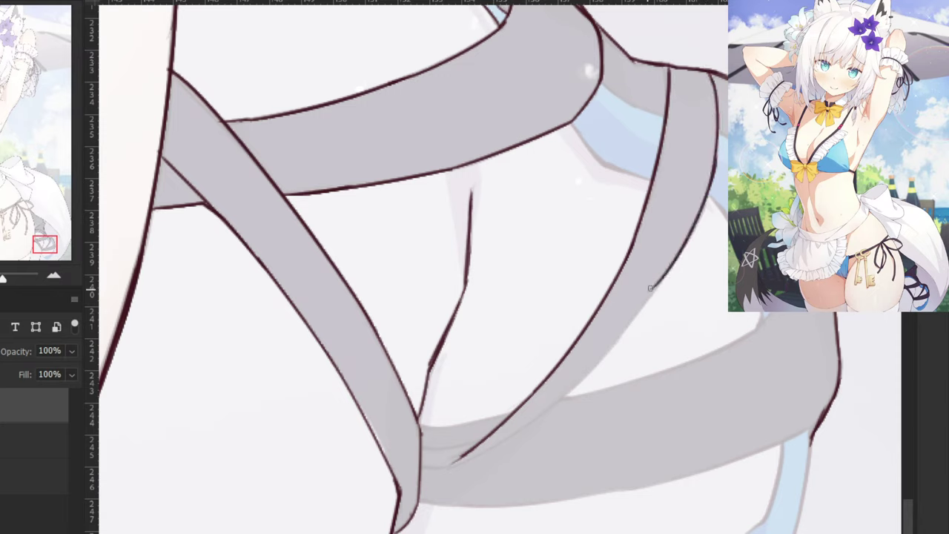
pyautogui.hotkey('ctrl', 'z')
pyautogui.moveTo(716, 172); pyautogui.dragTo(641, 304)
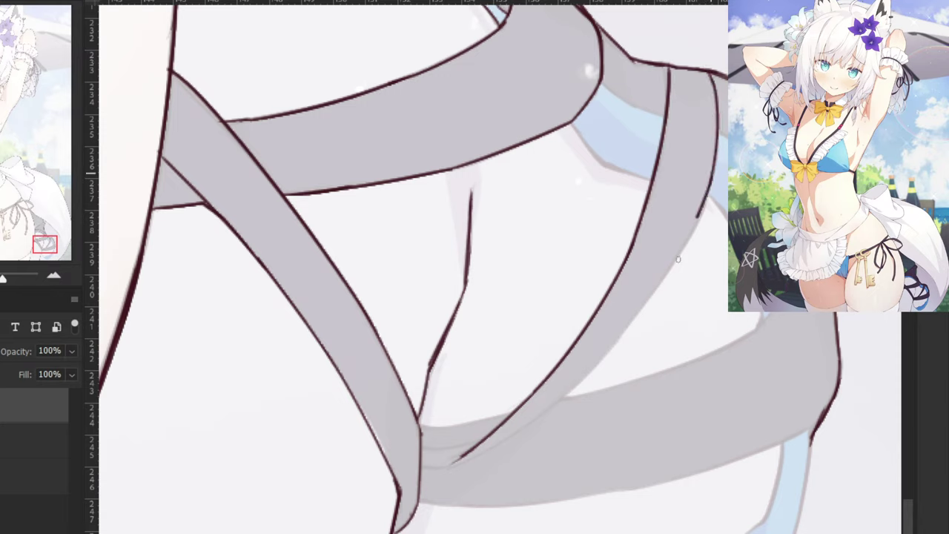
# Continue the thin strap's outer edge down across the lower wide strap toward its tapered end.
pyautogui.moveTo(700, 220); pyautogui.dragTo(606, 345)
pyautogui.moveTo(690, 240)
pyautogui.mouseDown()
pyautogui.moveTo(582, 379)
pyautogui.moveTo(604, 354)
pyautogui.moveTo(497, 444)
pyautogui.moveTo(618, 342)
pyautogui.moveTo(514, 434)
pyautogui.moveTo(600, 363)
pyautogui.moveTo(489, 451)
pyautogui.moveTo(600, 358)
pyautogui.moveTo(454, 461)
pyautogui.mouseUp()
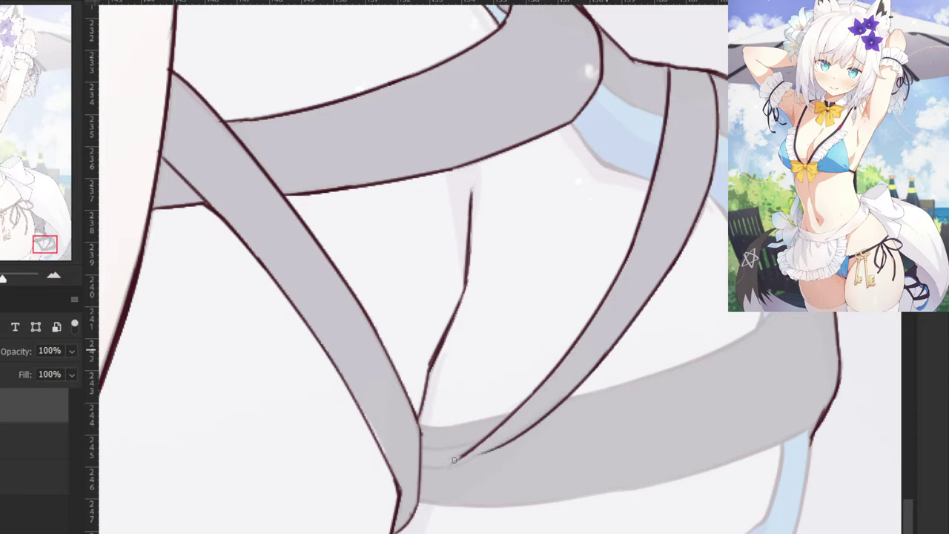
pyautogui.hotkey('ctrl', 'z')
pyautogui.moveTo(608, 358); pyautogui.dragTo(476, 458)
pyautogui.hotkey('ctrl', 'z')
pyautogui.moveTo(614, 350); pyautogui.dragTo(454, 466)
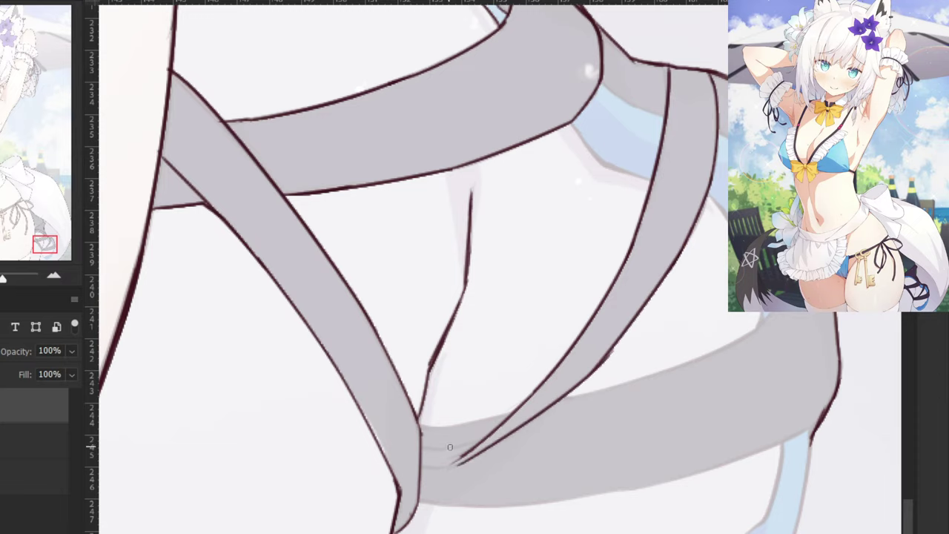
# Redraw the last stretch of the thin strap's outer edge and extend it toward the diagonal strap.
pyautogui.moveTo(490, 386); pyautogui.dragTo(558, 340)
pyautogui.hotkey('ctrl', '+')
pyautogui.hotkey('ctrl', 'z')
pyautogui.moveTo(771, 287); pyautogui.dragTo(630, 417)
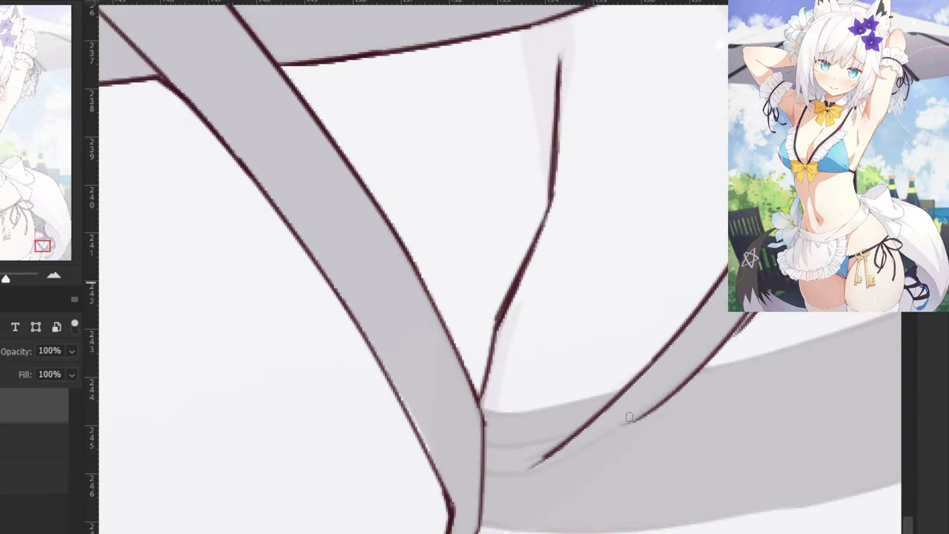
pyautogui.hotkey('ctrl', 'z')
pyautogui.moveTo(754, 316); pyautogui.dragTo(590, 444)
pyautogui.moveTo(644, 415)
pyautogui.mouseDown()
pyautogui.moveTo(517, 475)
pyautogui.moveTo(537, 474)
pyautogui.moveTo(483, 474)
pyautogui.mouseUp()
# Ink the fold line joining the thin strap's tapered end to the diagonal strap.
pyautogui.hotkey('ctrl', 'z')
pyautogui.hotkey('ctrl', 'z')
pyautogui.moveTo(577, 435); pyautogui.dragTo(482, 447)
pyautogui.hotkey('ctrl', 'z')
pyautogui.hotkey('ctrl', '-')
pyautogui.hotkey('ctrl', '-')
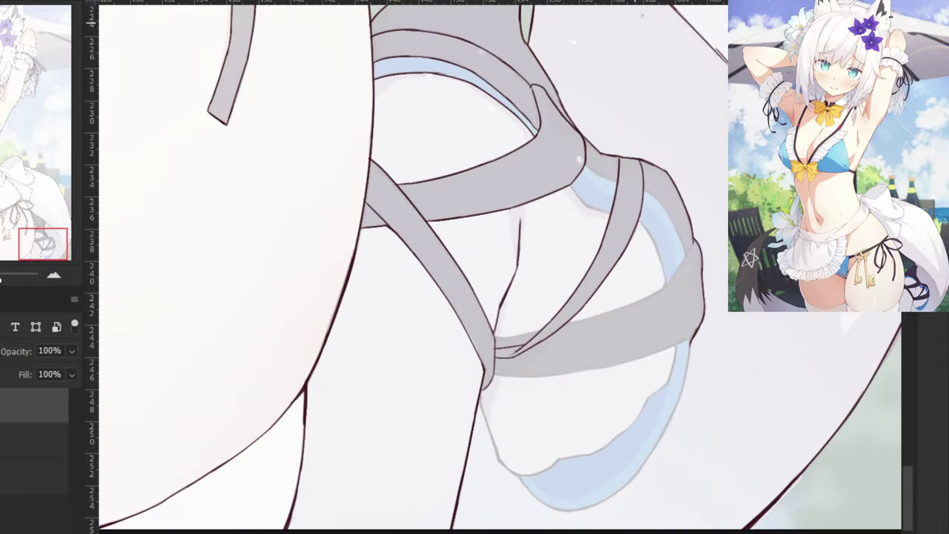
# Ink the blue sole's upper boundary between the upper wide strap and the thin strap.
pyautogui.moveTo(582, 252); pyautogui.dragTo(533, 295)
pyautogui.moveTo(498, 178)
pyautogui.mouseDown()
pyautogui.moveTo(508, 285)
pyautogui.moveTo(506, 267)
pyautogui.mouseUp()
pyautogui.hotkey('ctrl', '+')
pyautogui.hotkey('ctrl', '+')
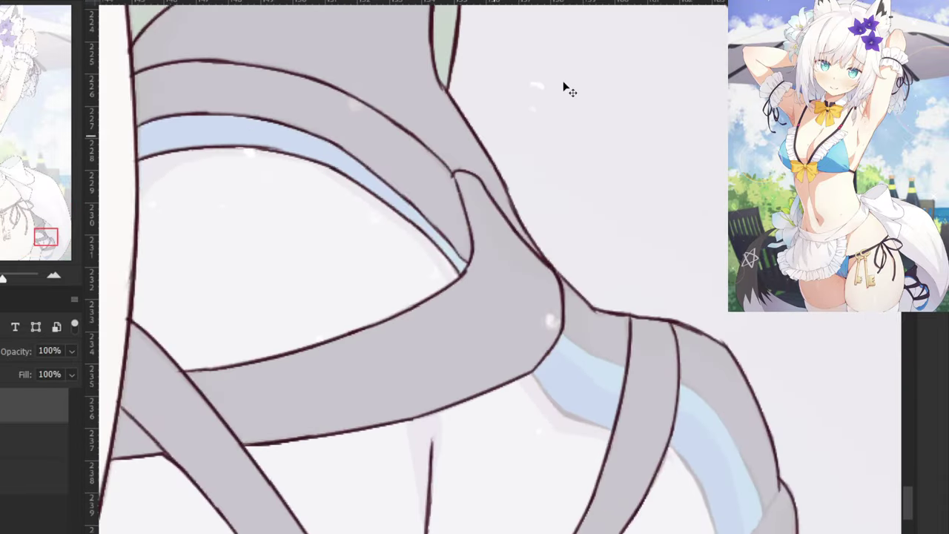
pyautogui.moveTo(590, 346)
pyautogui.mouseDown()
pyautogui.moveTo(638, 385)
pyautogui.moveTo(687, 397)
pyautogui.mouseUp()
pyautogui.hotkey('ctrl', 'z')
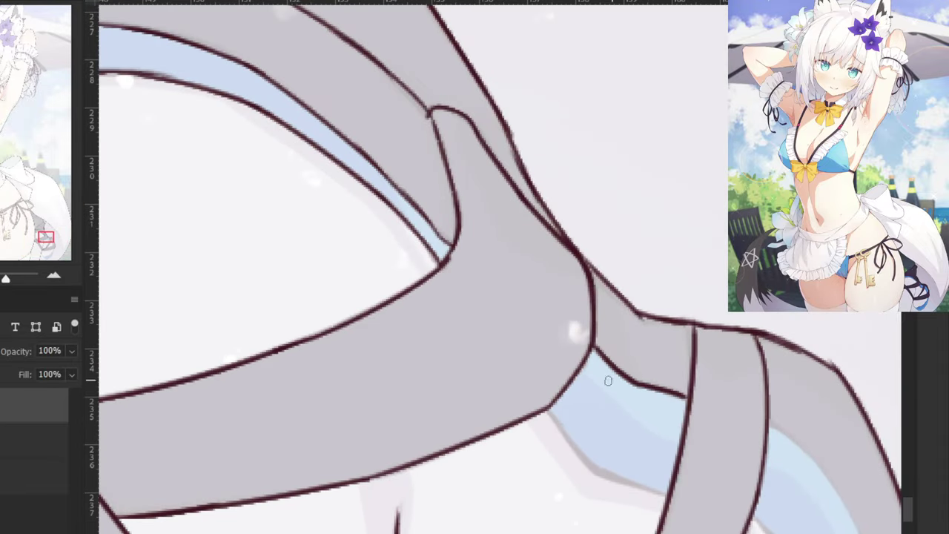
# Ink the blue sole's lower boundary from the upper wide strap's edge to the thin strap.
pyautogui.moveTo(550, 406); pyautogui.dragTo(591, 463)
pyautogui.hotkey('ctrl', 'z')
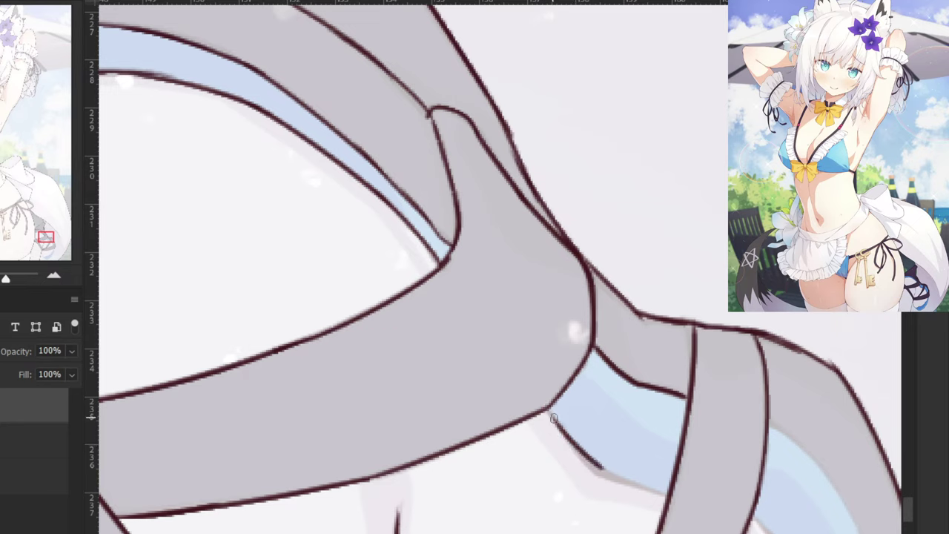
pyautogui.moveTo(554, 415)
pyautogui.mouseDown()
pyautogui.moveTo(596, 468)
pyautogui.moveTo(564, 434)
pyautogui.moveTo(645, 485)
pyautogui.mouseUp()
pyautogui.hotkey('ctrl', 'z')
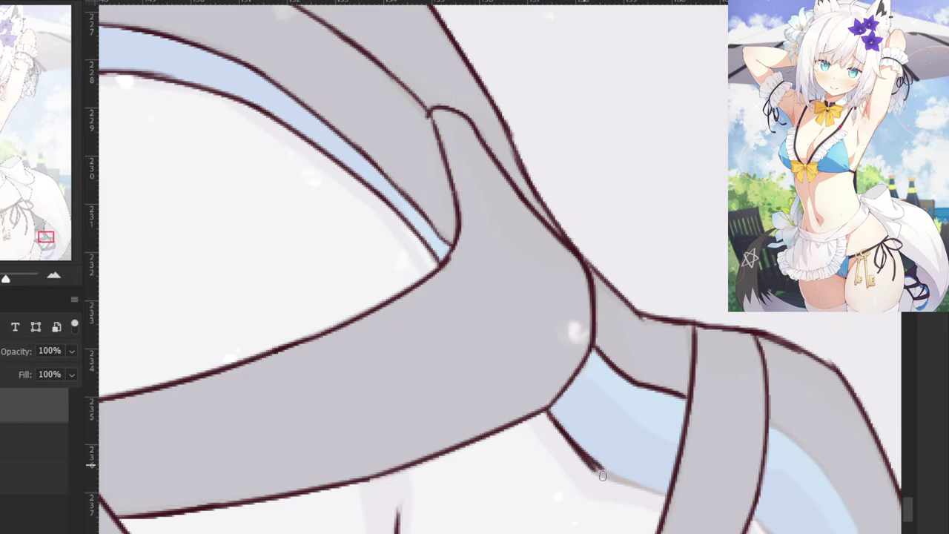
pyautogui.moveTo(588, 463)
pyautogui.mouseDown()
pyautogui.moveTo(672, 498)
pyautogui.moveTo(597, 467)
pyautogui.moveTo(655, 489)
pyautogui.moveTo(614, 477)
pyautogui.moveTo(644, 487)
pyautogui.moveTo(601, 496)
pyautogui.moveTo(615, 466)
pyautogui.moveTo(594, 355)
pyautogui.mouseUp()
pyautogui.hotkey('ctrl', 'z')
# Ink the start of the lower wide strap's upper edge from the sandal's outer contour across the blue sole.
pyautogui.hotkey('ctrl', '-')
pyautogui.hotkey('ctrl', 'z')
pyautogui.moveTo(743, 322); pyautogui.dragTo(694, 398)
pyautogui.hotkey('ctrl', 'z')
pyautogui.moveTo(744, 323); pyautogui.dragTo(690, 410)
pyautogui.moveTo(620, 420); pyautogui.dragTo(657, 407)
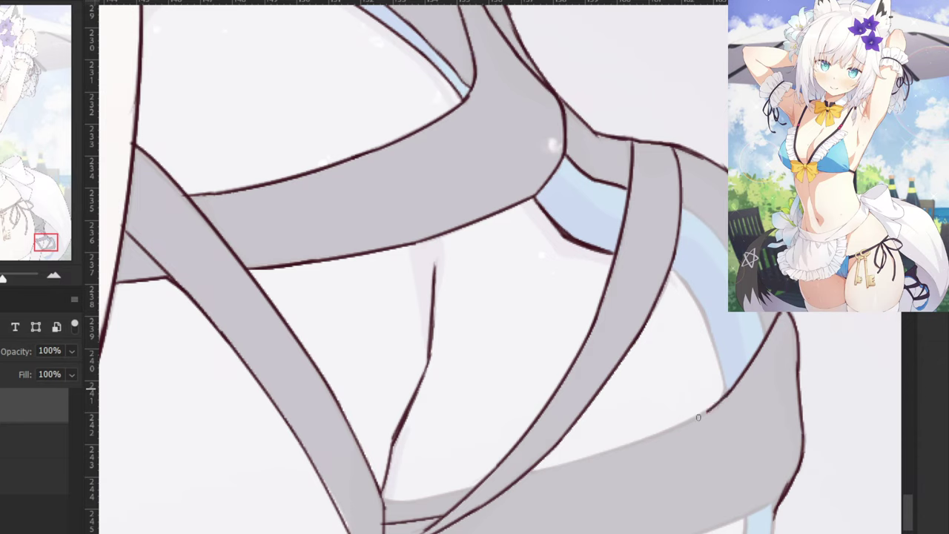
# Continue the lower wide strap's upper edge to the thin strap and on to the diagonal strap.
pyautogui.moveTo(722, 401); pyautogui.dragTo(573, 470)
pyautogui.hotkey('ctrl', 'z')
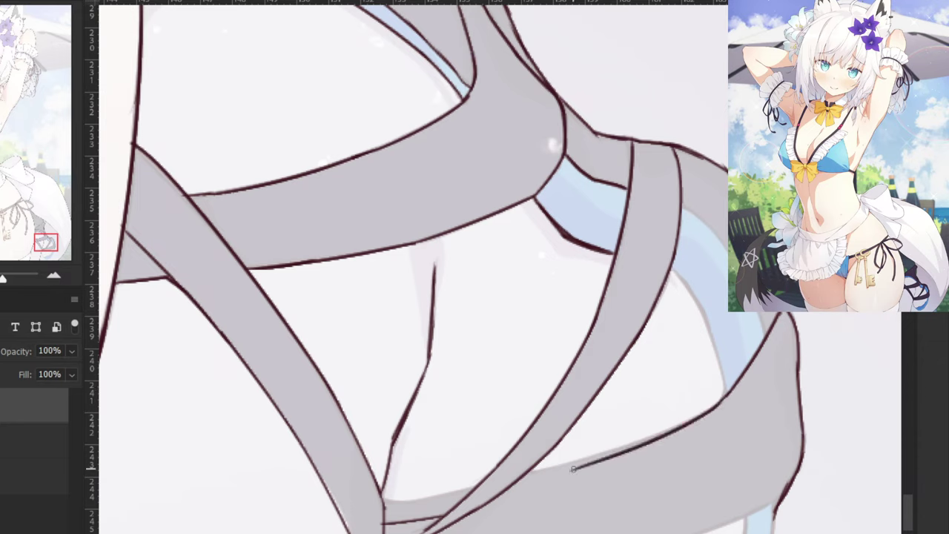
pyautogui.hotkey('ctrl', 'z')
pyautogui.moveTo(722, 401); pyautogui.dragTo(524, 476)
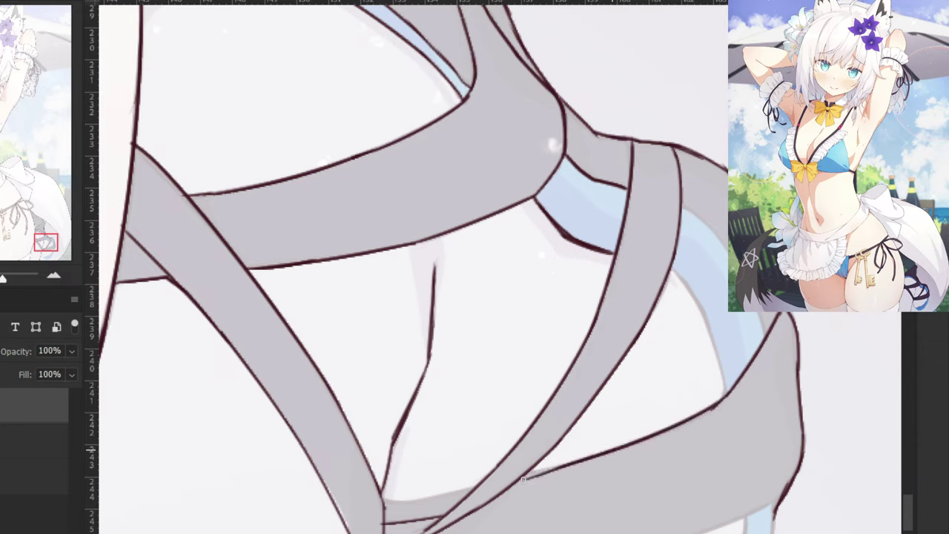
pyautogui.hotkey('ctrl', 'z')
pyautogui.moveTo(593, 455)
pyautogui.mouseDown()
pyautogui.moveTo(523, 473)
pyautogui.moveTo(532, 470)
pyautogui.mouseUp()
pyautogui.hotkey('ctrl', 'z')
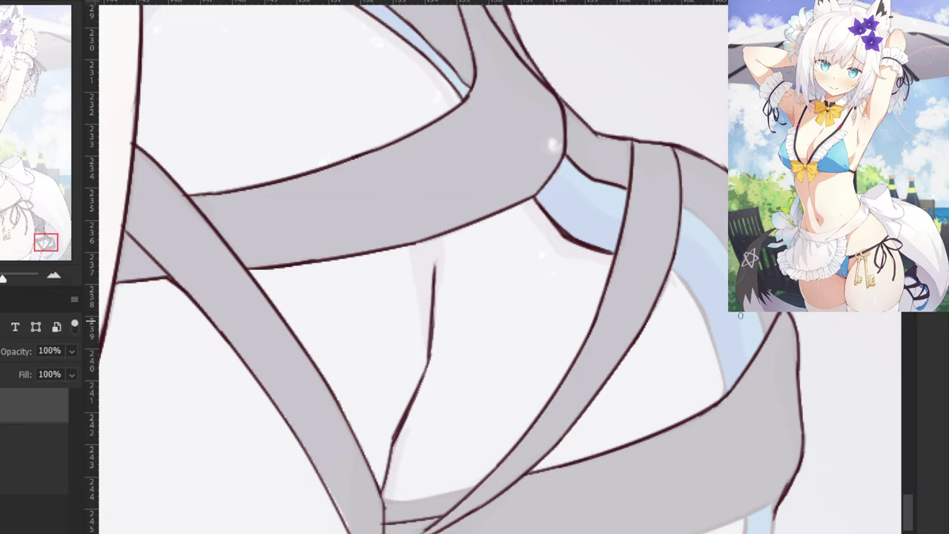
pyautogui.moveTo(478, 484)
pyautogui.mouseDown()
pyautogui.moveTo(384, 498)
pyautogui.moveTo(424, 497)
pyautogui.mouseUp()
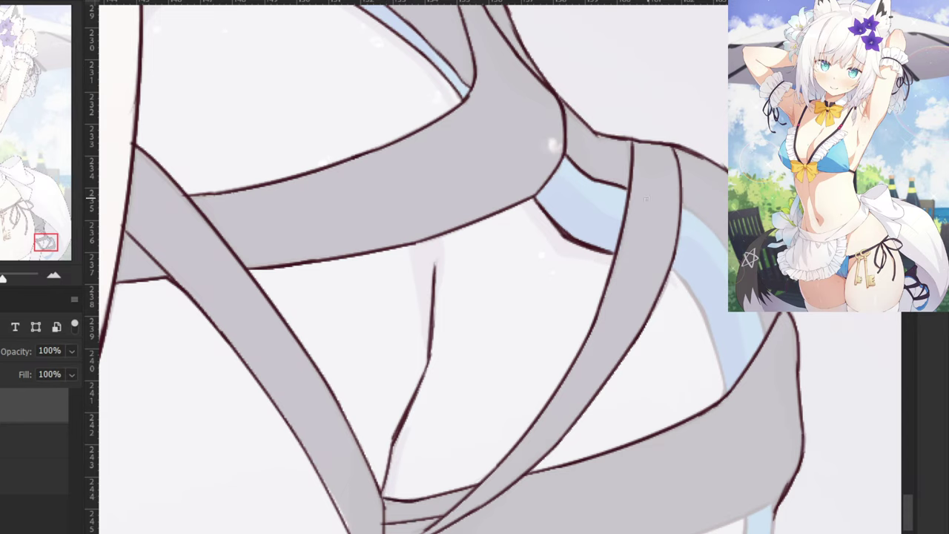
# Ink the blue sole's inner edge from the thin strap down to the lower wide strap.
pyautogui.moveTo(672, 269); pyautogui.dragTo(705, 327)
pyautogui.moveTo(674, 268); pyautogui.dragTo(715, 347)
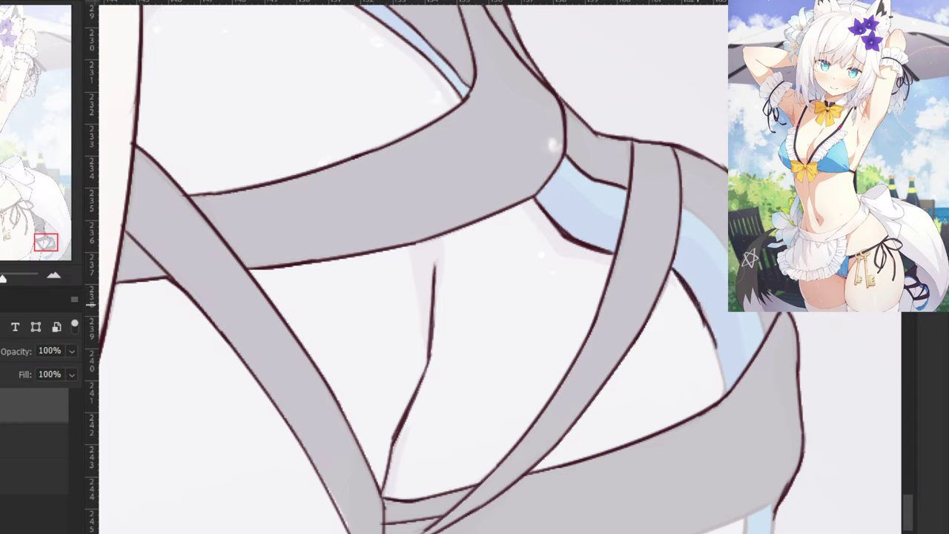
pyautogui.hotkey('ctrl', 'z')
pyautogui.hotkey('ctrl', 'z')
pyautogui.moveTo(671, 270); pyautogui.dragTo(718, 382)
pyautogui.hotkey('ctrl', 'z')
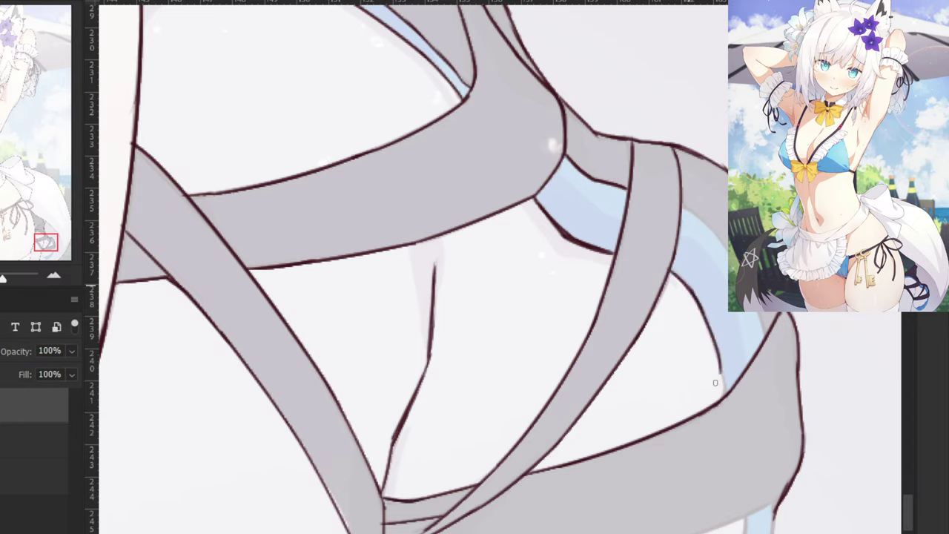
pyautogui.hotkey('ctrl', 'z')
pyautogui.moveTo(692, 290); pyautogui.dragTo(723, 382)
pyautogui.moveTo(702, 311); pyautogui.dragTo(725, 390)
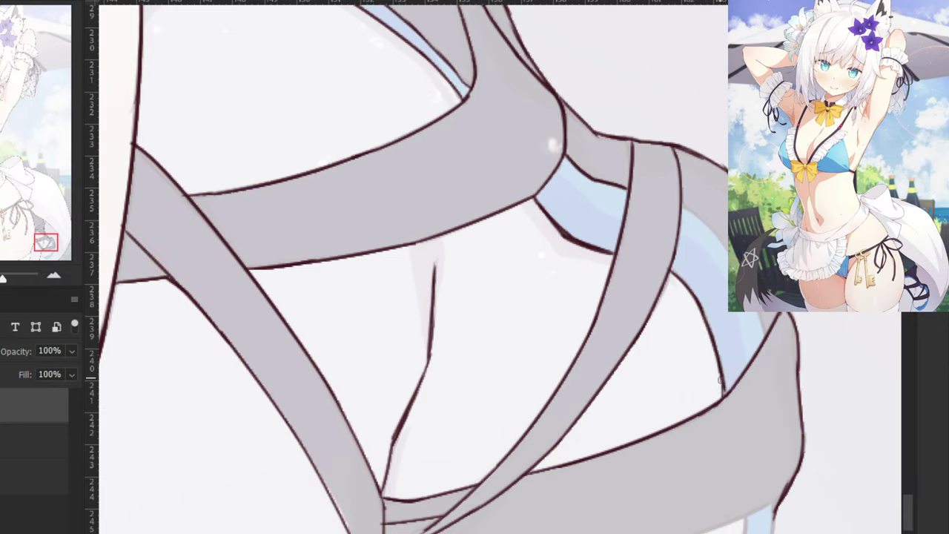
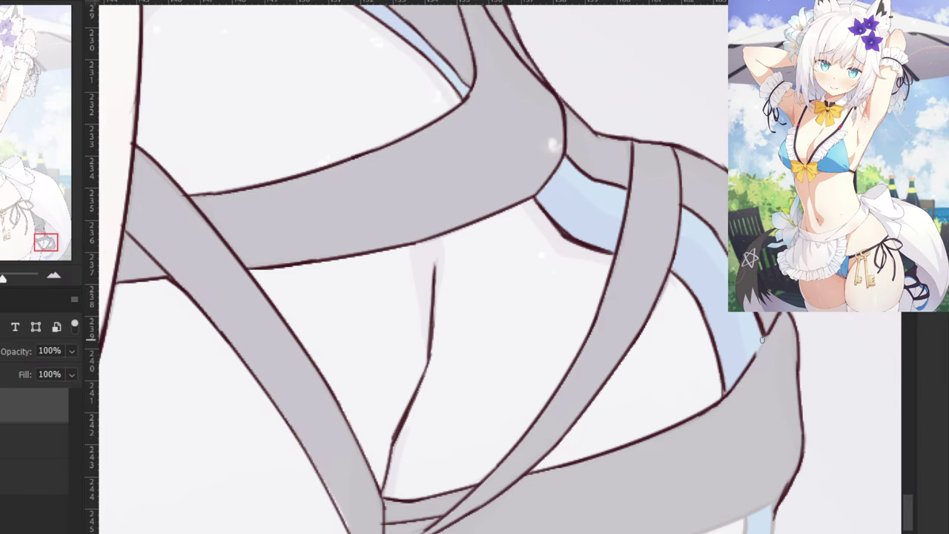
# Review the overall line art of the figure with the faded reference hidden.
pyautogui.hotkey('ctrl', '-')
pyautogui.hotkey('ctrl', '-')
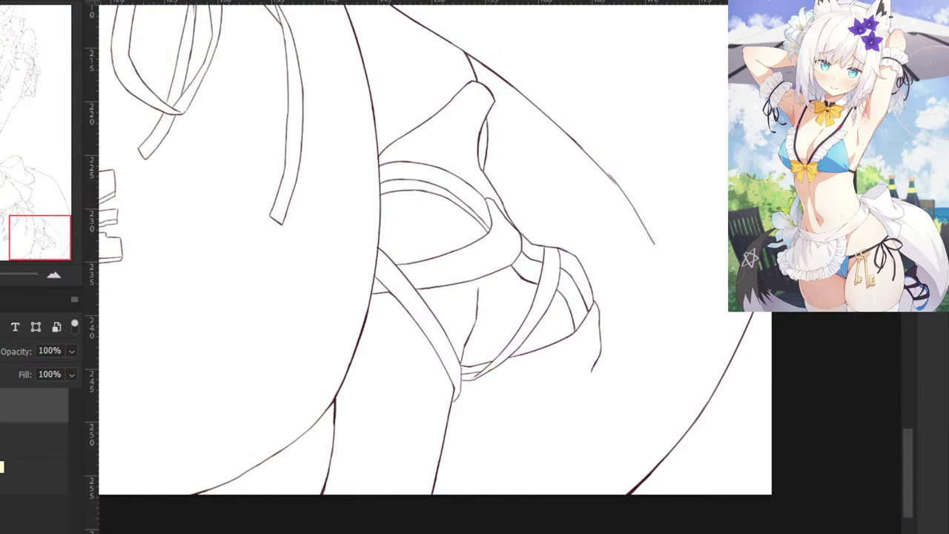
pyautogui.hotkey('ctrl', '-')
pyautogui.hotkey('ctrl', '-')
pyautogui.hotkey('ctrl', '-')
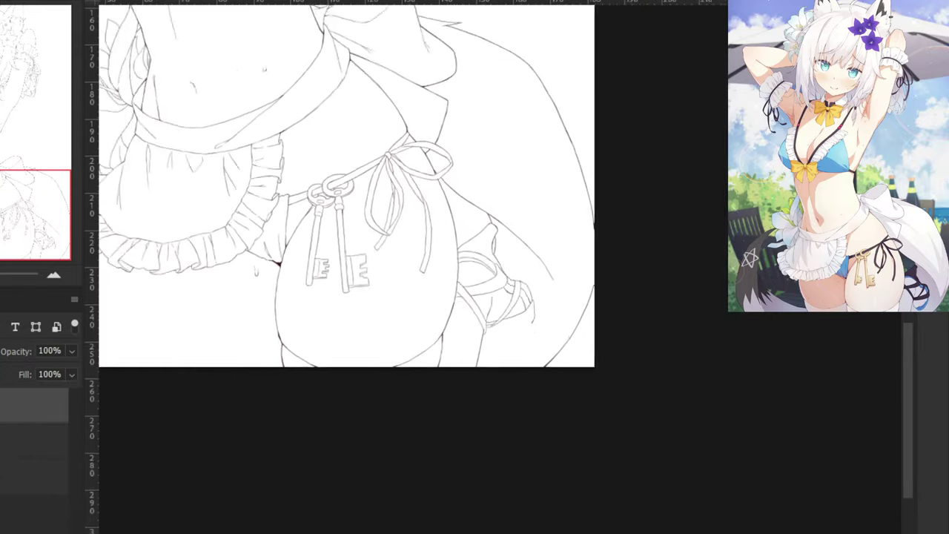
pyautogui.moveTo(160, 379); pyautogui.dragTo(205, 530)
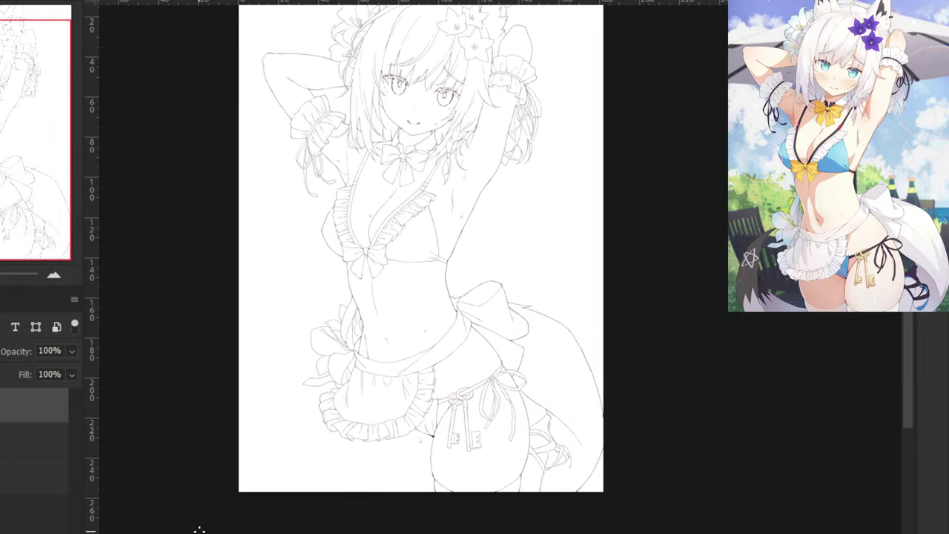
pyautogui.moveTo(176, 443); pyautogui.dragTo(152, 511)
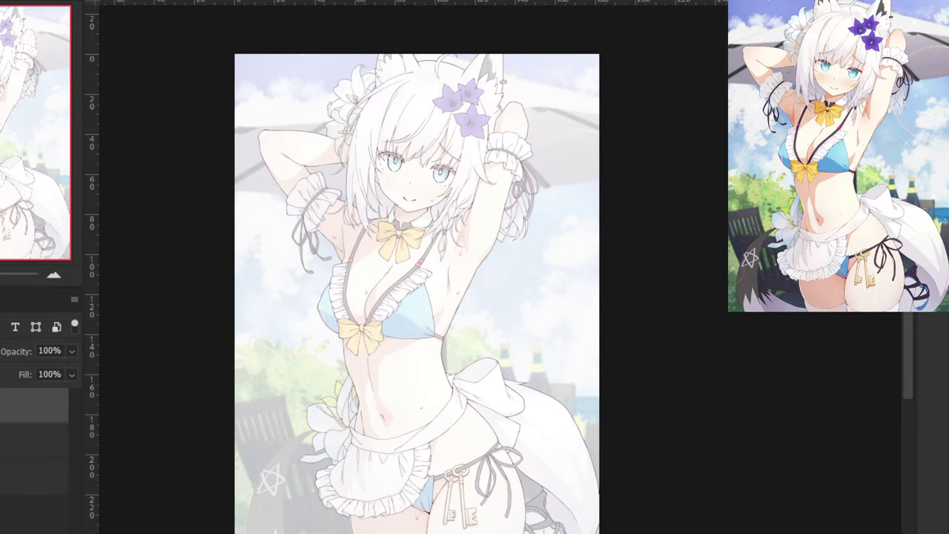
# Ink the outer half of the lower wide strap's lower edge, starting at the blue sole.
pyautogui.hotkey('ctrl', '+')
pyautogui.hotkey('ctrl', '+')
pyautogui.moveTo(363, 477); pyautogui.dragTo(344, 55)
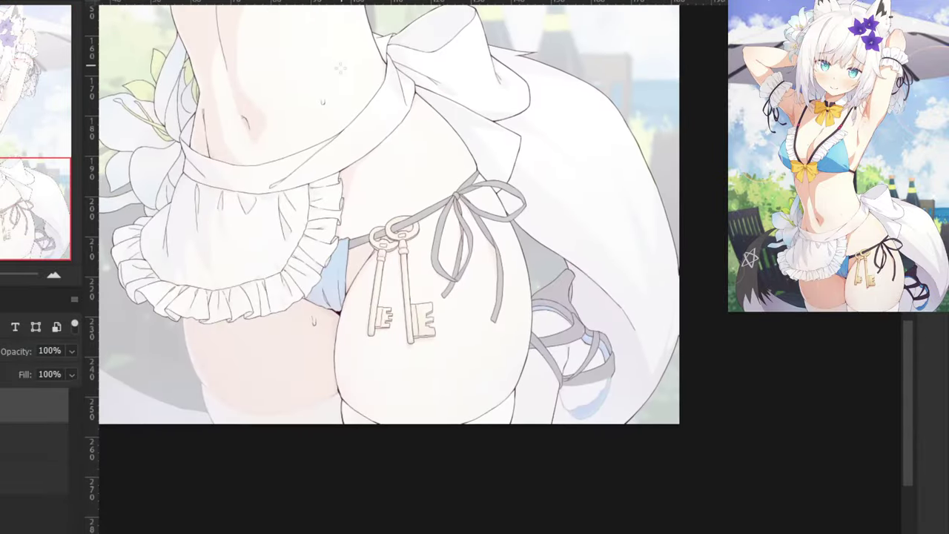
pyautogui.hotkey('ctrl', '+')
pyautogui.hotkey('ctrl', '+')
pyautogui.moveTo(633, 430); pyautogui.dragTo(453, 208)
pyautogui.hotkey('ctrl', '+')
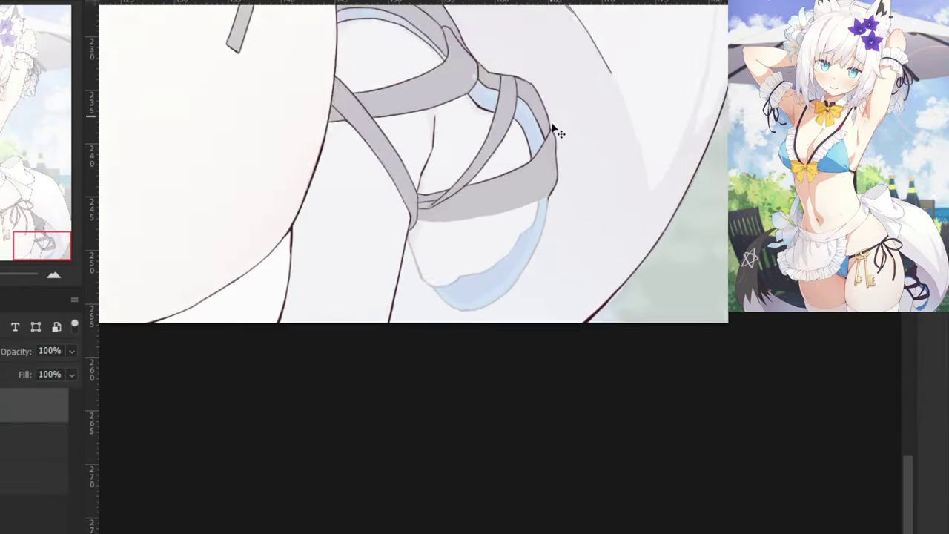
pyautogui.scroll(5, 519, 117)
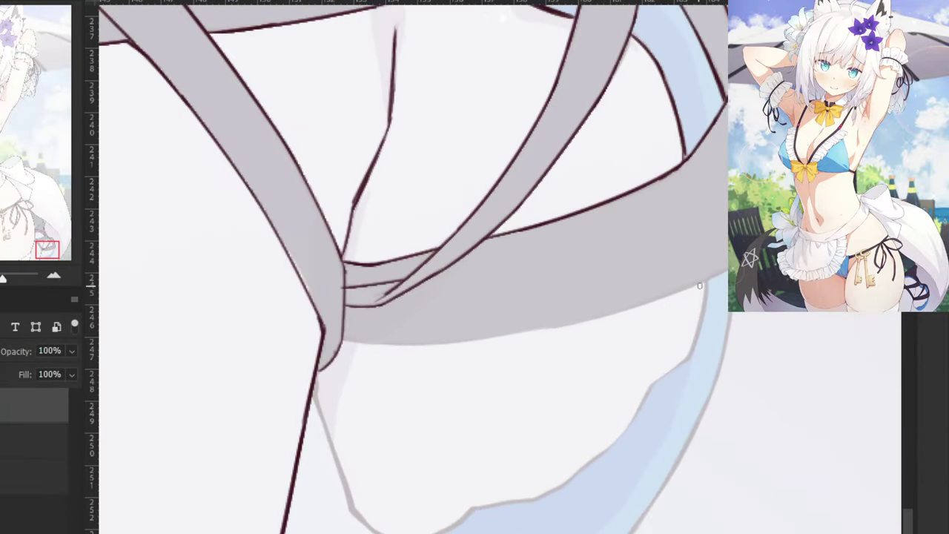
pyautogui.hotkey('ctrl', 'z')
pyautogui.moveTo(704, 277); pyautogui.dragTo(689, 348)
pyautogui.hotkey('ctrl', 'z')
pyautogui.hotkey('ctrl', 'z')
pyautogui.moveTo(728, 268); pyautogui.dragTo(583, 325)
pyautogui.hotkey('ctrl', 'z')
pyautogui.hotkey('ctrl', 'z')
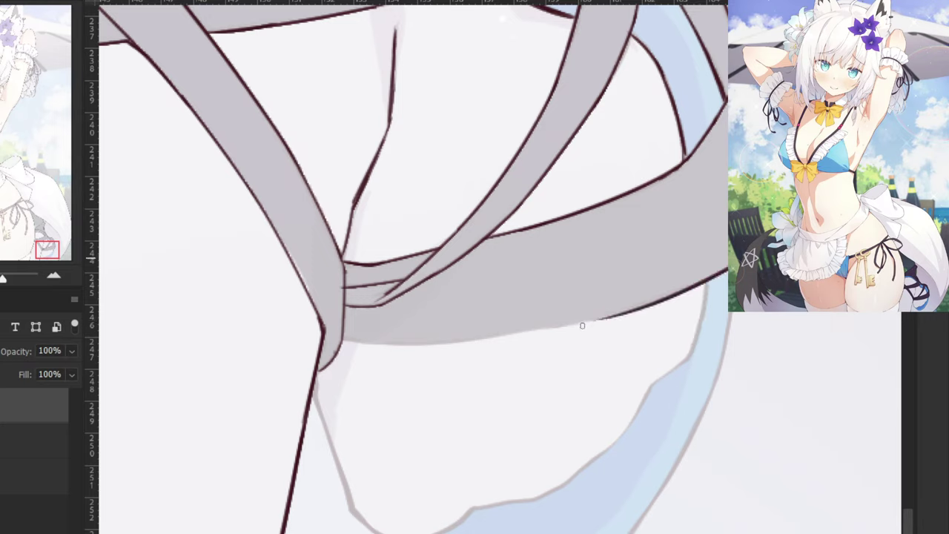
# Complete the lower wide strap's lower edge up to the diagonal strap's tip.
pyautogui.moveTo(647, 314); pyautogui.dragTo(478, 340)
pyautogui.moveTo(341, 343)
pyautogui.mouseDown()
pyautogui.moveTo(424, 352)
pyautogui.moveTo(336, 339)
pyautogui.moveTo(450, 344)
pyautogui.mouseUp()
pyautogui.hotkey('ctrl', 'z')
pyautogui.moveTo(377, 347); pyautogui.dragTo(487, 337)
pyautogui.hotkey('ctrl', 'z')
pyautogui.moveTo(418, 347); pyautogui.dragTo(488, 336)
pyautogui.hotkey('ctrl', 'z')
pyautogui.hotkey('ctrl', 'z')
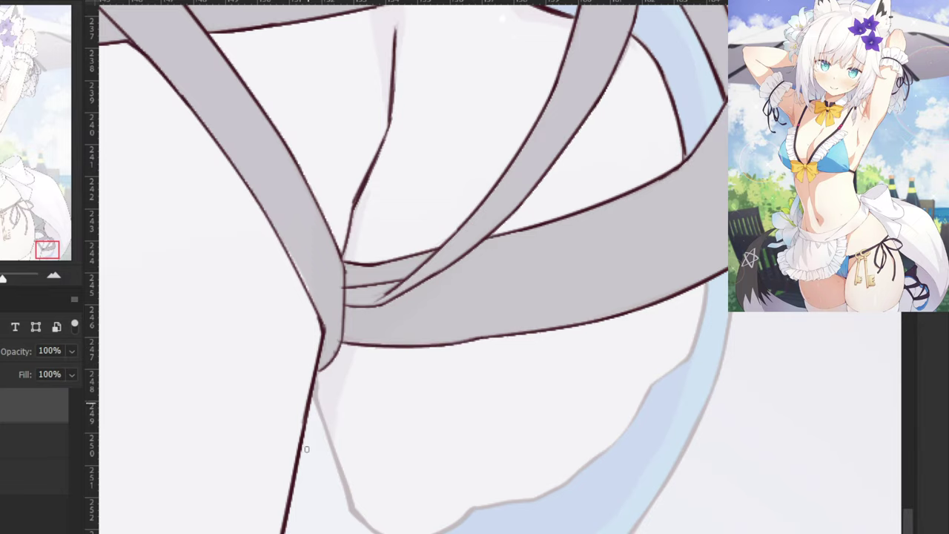
# Ink the foot's side contour from the diagonal strap's tip down to the first toe.
pyautogui.moveTo(306, 449); pyautogui.dragTo(254, 304)
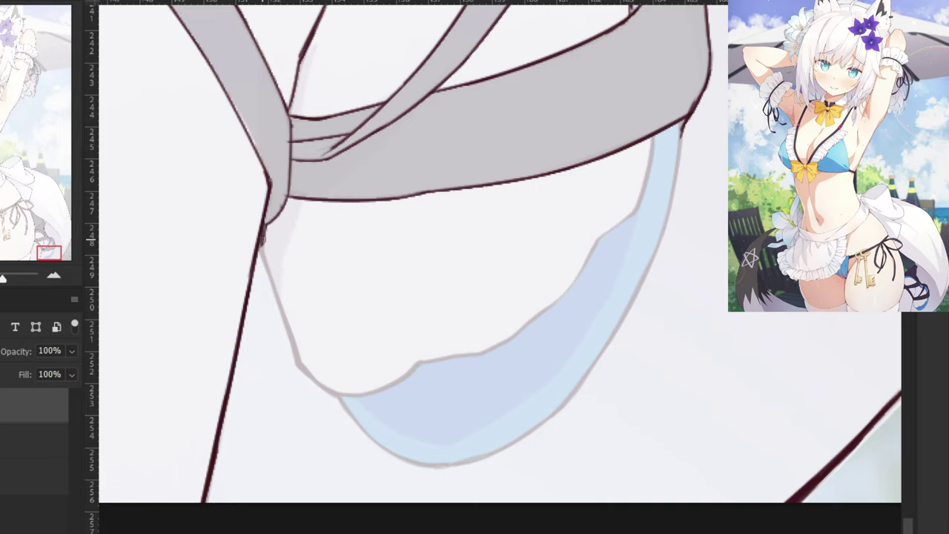
pyautogui.moveTo(259, 239)
pyautogui.mouseDown()
pyautogui.moveTo(295, 360)
pyautogui.moveTo(347, 393)
pyautogui.mouseUp()
pyautogui.hotkey('ctrl', 'z')
pyautogui.hotkey('ctrl', 'z')
pyautogui.hotkey('ctrl', 'z')
# Ink the first toe's rounded lower edge up to the notch beside the next toe.
pyautogui.moveTo(421, 360)
pyautogui.mouseDown()
pyautogui.moveTo(362, 394)
pyautogui.moveTo(334, 393)
pyautogui.mouseUp()
pyautogui.hotkey('ctrl', 'z')
pyautogui.hotkey('ctrl', 'z')
pyautogui.hotkey('ctrl', 'z')
pyautogui.hotkey('ctrl', 'z')
pyautogui.hotkey('ctrl', 'z')
pyautogui.hotkey('ctrl', 'z')
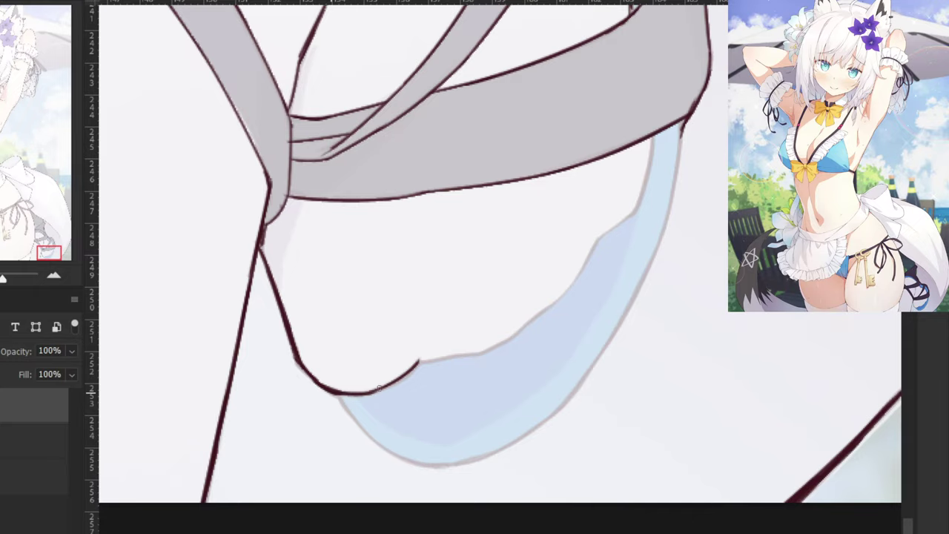
# Ink the short toe edge running from the first notch along the blue sole.
pyautogui.hotkey('ctrl', '-')
pyautogui.hotkey('ctrl', '-')
pyautogui.hotkey('ctrl', '-')
pyautogui.hotkey('ctrl', '-')
pyautogui.hotkey('ctrl', '-')
pyautogui.hotkey('ctrl', '+')
pyautogui.hotkey('ctrl', '+')
pyautogui.hotkey('ctrl', '+')
pyautogui.hotkey('ctrl', '+')
pyautogui.hotkey('ctrl', '+')
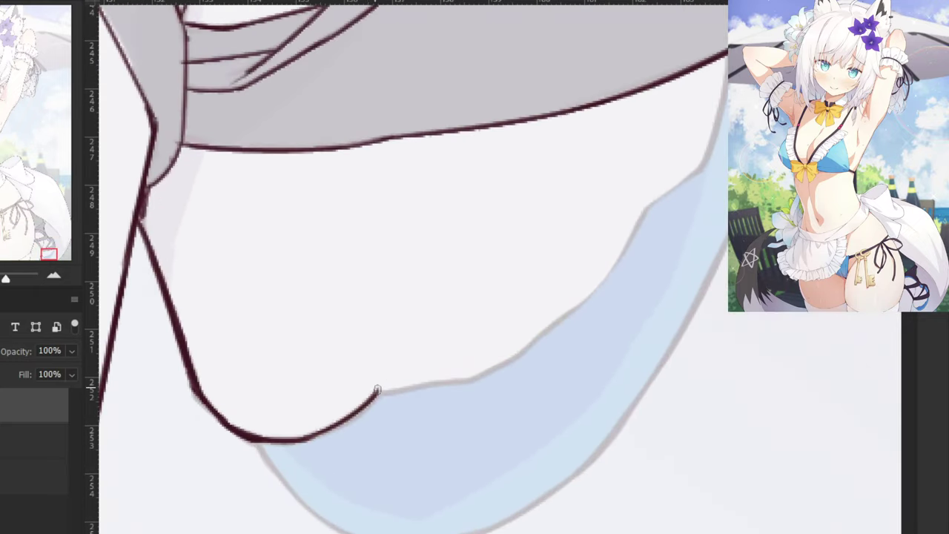
pyautogui.moveTo(375, 392)
pyautogui.mouseDown()
pyautogui.moveTo(418, 383)
pyautogui.moveTo(379, 392)
pyautogui.mouseUp()
pyautogui.hotkey('ctrl', 'z')
pyautogui.hotkey('ctrl', 'z')
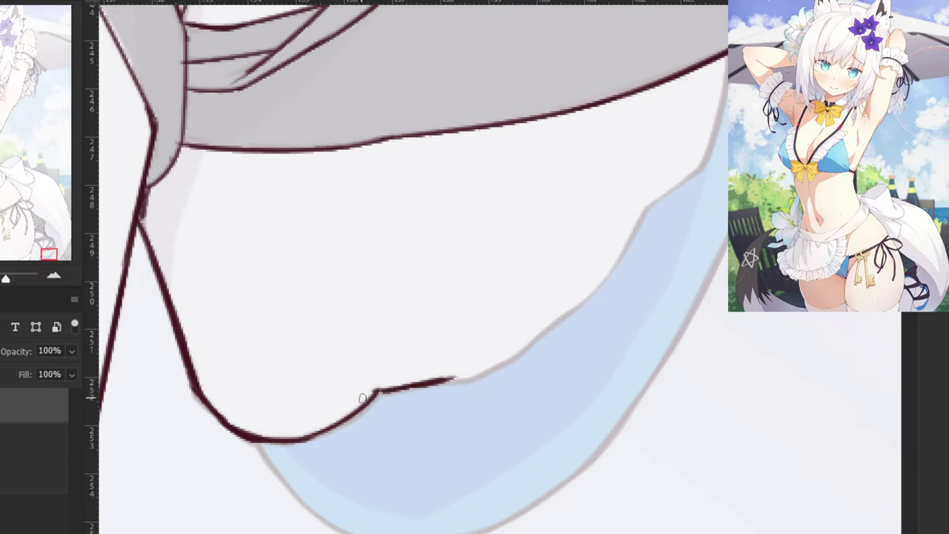
pyautogui.hotkey('ctrl', 'z')
pyautogui.hotkey('ctrl', 'z')
pyautogui.hotkey('ctrl', 'z')
pyautogui.moveTo(452, 382); pyautogui.dragTo(377, 392)
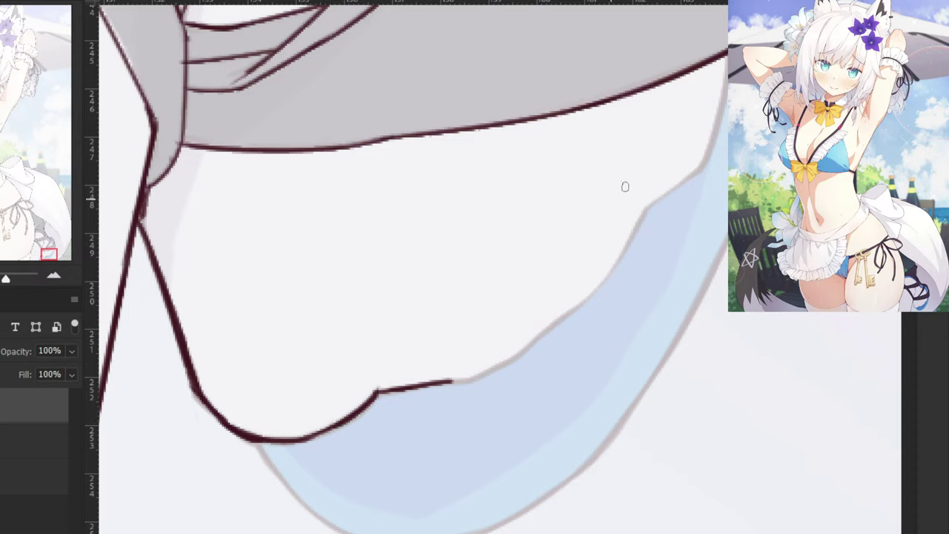
# Ink the toes' edge along the blue sole from the lower wide strap down past the small toe.
pyautogui.moveTo(725, 49)
pyautogui.mouseDown()
pyautogui.moveTo(709, 148)
pyautogui.moveTo(691, 180)
pyautogui.moveTo(657, 197)
pyautogui.mouseUp()
pyautogui.hotkey('ctrl', 'z')
pyautogui.moveTo(703, 165)
pyautogui.mouseDown()
pyautogui.moveTo(652, 202)
pyautogui.moveTo(579, 305)
pyautogui.mouseUp()
pyautogui.hotkey('ctrl', 'z')
pyautogui.moveTo(624, 256); pyautogui.dragTo(578, 302)
pyautogui.hotkey('ctrl', 'z')
# Clean up the corner beside the small toe with the eraser and ink the remaining gap in the toes' edge.
pyautogui.press('e')
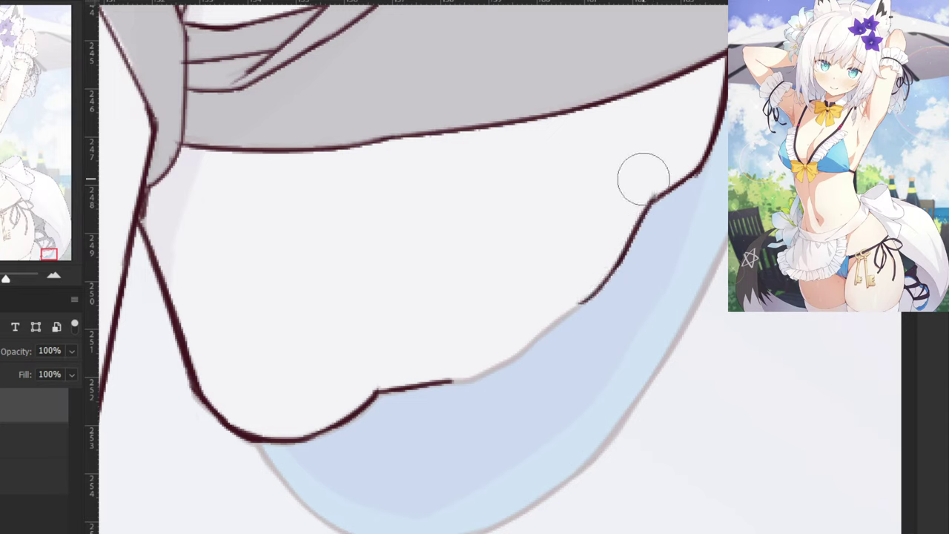
pyautogui.moveTo(644, 178); pyautogui.dragTo(642, 176)
pyautogui.moveTo(695, 203)
pyautogui.mouseDown()
pyautogui.moveTo(703, 189)
pyautogui.moveTo(675, 187)
pyautogui.mouseUp()
pyautogui.press('b')
pyautogui.hotkey('ctrl', 'z')
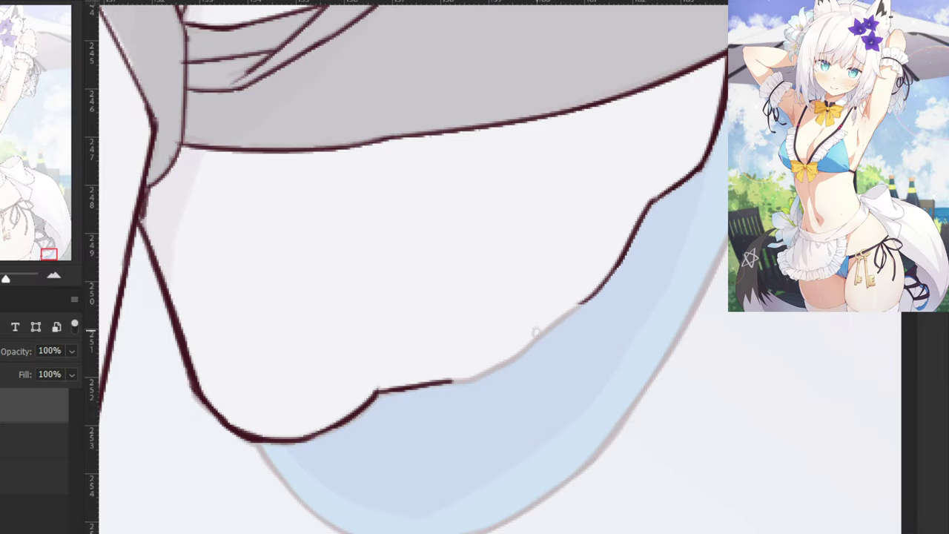
pyautogui.moveTo(600, 294)
pyautogui.mouseDown()
pyautogui.moveTo(514, 356)
pyautogui.moveTo(445, 382)
pyautogui.moveTo(482, 372)
pyautogui.mouseUp()
pyautogui.hotkey('ctrl', 'z')
# Ink the upper part of the blue sole's outer edge below the lower wide strap.
pyautogui.hotkey('ctrl', '-')
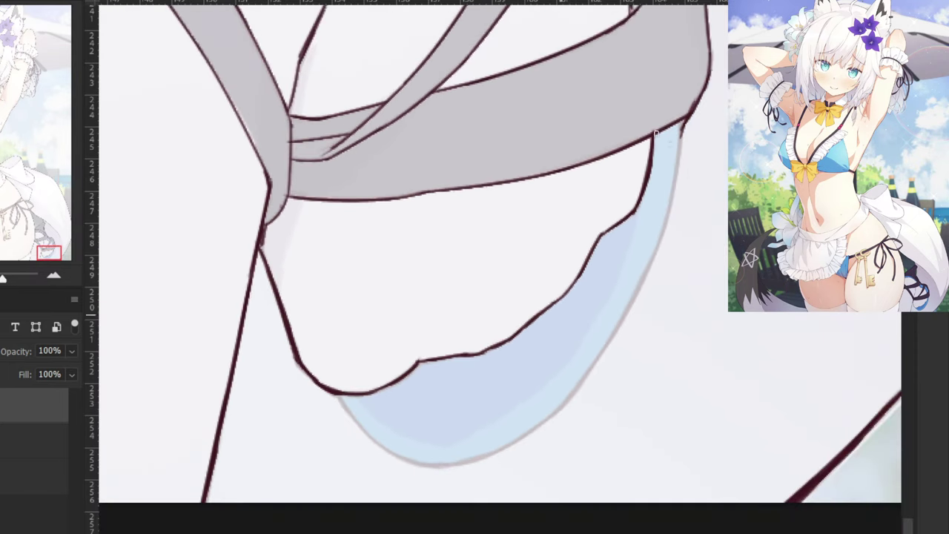
pyautogui.moveTo(683, 128); pyautogui.dragTo(654, 247)
pyautogui.hotkey('ctrl', 'z')
pyautogui.hotkey('ctrl', 'z')
pyautogui.moveTo(683, 128); pyautogui.dragTo(658, 262)
pyautogui.hotkey('ctrl', 'z')
pyautogui.moveTo(683, 127); pyautogui.dragTo(659, 257)
# Try to extend the blue sole's outer edge down toward its bottom curve.
pyautogui.moveTo(674, 198); pyautogui.dragTo(622, 330)
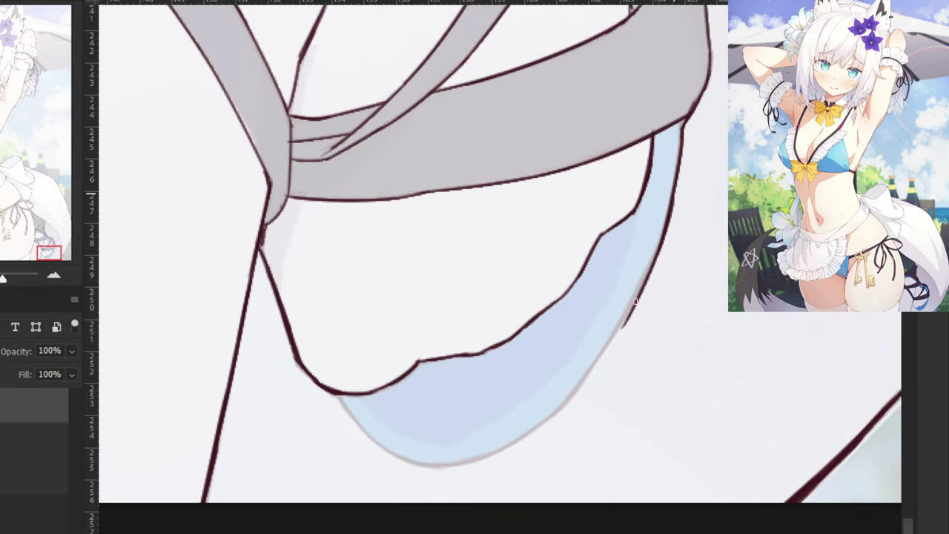
pyautogui.hotkey('ctrl', 'z')
pyautogui.moveTo(670, 215); pyautogui.dragTo(609, 339)
pyautogui.moveTo(652, 254); pyautogui.dragTo(580, 383)
pyautogui.hotkey('ctrl', 'z')
pyautogui.moveTo(630, 310); pyautogui.dragTo(550, 413)
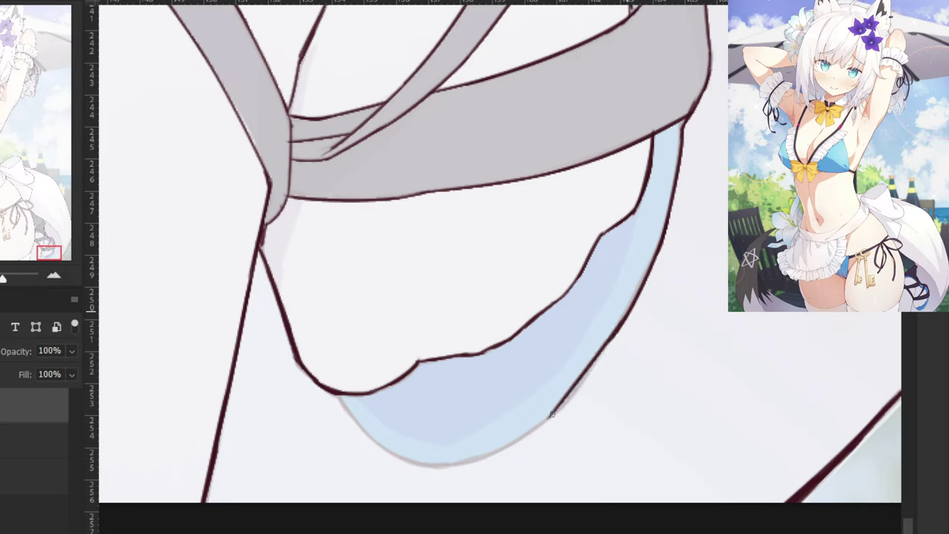
pyautogui.hotkey('ctrl', 'z')
# Ink the blue sole's tip contour from beneath the first toe down to the bottom of the curve.
pyautogui.moveTo(337, 395)
pyautogui.mouseDown()
pyautogui.moveTo(371, 438)
pyautogui.moveTo(420, 465)
pyautogui.mouseUp()
pyautogui.hotkey('ctrl', 'z')
pyautogui.moveTo(375, 437); pyautogui.dragTo(429, 466)
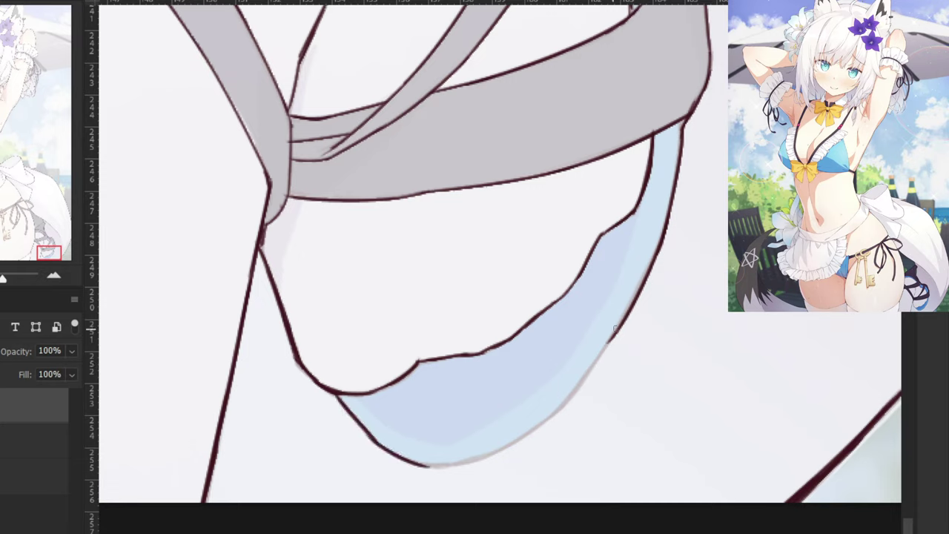
# Erase the uneven stretch of the blue sole's outer edge and redraw its upper part.
pyautogui.press('e')
pyautogui.moveTo(658, 249); pyautogui.dragTo(597, 373)
pyautogui.press('b')
pyautogui.moveTo(670, 203); pyautogui.dragTo(624, 323)
pyautogui.hotkey('ctrl', 'z')
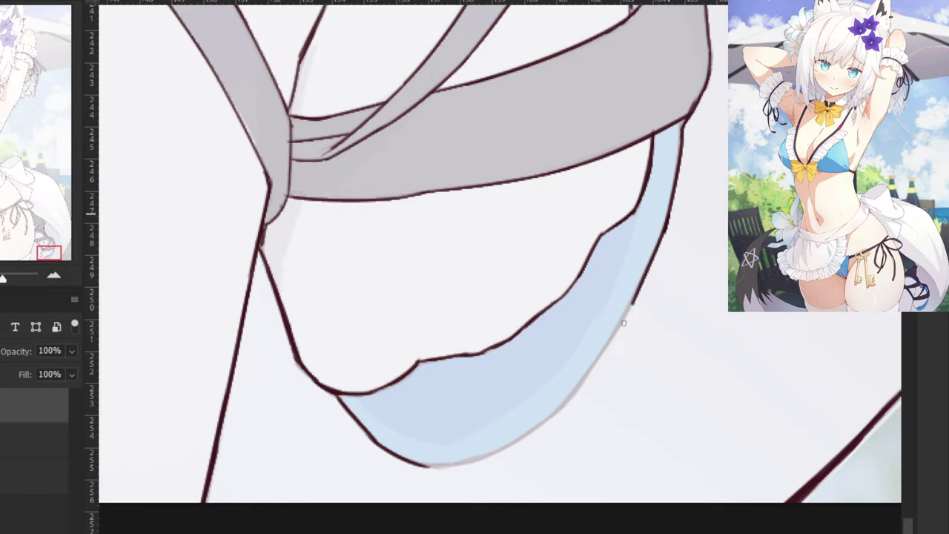
# Ink the middle stretch of the blue sole's outer edge down toward its bottom curve.
pyautogui.moveTo(641, 279); pyautogui.dragTo(587, 383)
pyautogui.hotkey('ctrl', 'z')
pyautogui.moveTo(656, 255); pyautogui.dragTo(601, 357)
pyautogui.moveTo(638, 293); pyautogui.dragTo(575, 389)
pyautogui.moveTo(602, 354); pyautogui.dragTo(544, 419)
pyautogui.hotkey('ctrl', 'z')
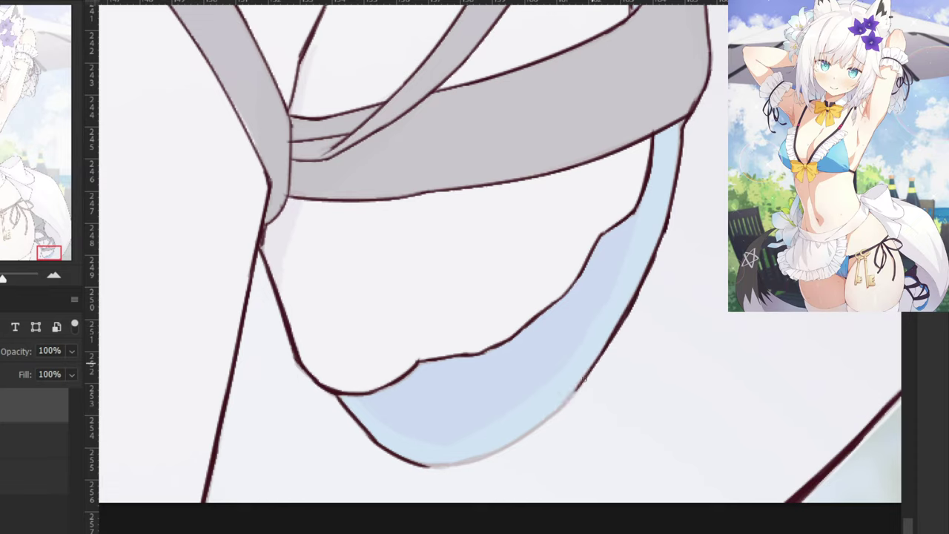
# Extend the blue sole's outer edge further around its lower bend, retrying the uneven strokes.
pyautogui.moveTo(590, 370); pyautogui.dragTo(541, 429)
pyautogui.moveTo(536, 383); pyautogui.dragTo(611, 307)
pyautogui.hotkey('ctrl', 'z')
pyautogui.moveTo(669, 290)
pyautogui.mouseDown()
pyautogui.moveTo(614, 353)
pyautogui.moveTo(591, 362)
pyautogui.moveTo(623, 347)
pyautogui.mouseUp()
pyautogui.hotkey('ctrl', 'z')
pyautogui.hotkey('ctrl', 'z')
pyautogui.hotkey('ctrl', 'z')
pyautogui.moveTo(652, 314)
pyautogui.mouseDown()
pyautogui.moveTo(599, 363)
pyautogui.moveTo(546, 383)
pyautogui.moveTo(562, 381)
pyautogui.mouseUp()
pyautogui.hotkey('ctrl', 'z')
pyautogui.hotkey('ctrl', '+')
pyautogui.hotkey('ctrl', 'z')
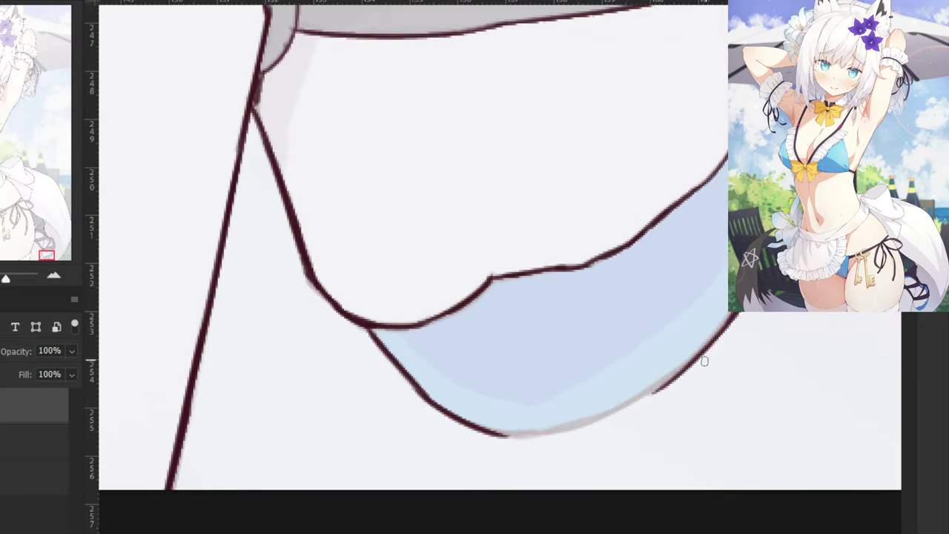
# Erase the uneven end of the blue sole's outer edge and redraw it to meet the inked tip contour.
pyautogui.press('e')
pyautogui.moveTo(717, 328); pyautogui.dragTo(627, 413)
pyautogui.moveTo(734, 312); pyautogui.dragTo(675, 366)
pyautogui.hotkey('ctrl', 'z')
pyautogui.moveTo(768, 267); pyautogui.dragTo(683, 361)
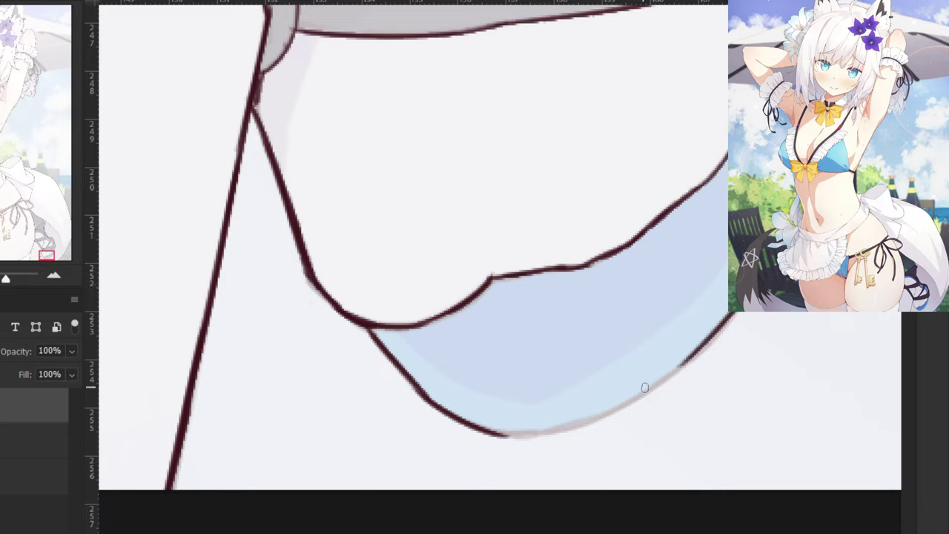
pyautogui.moveTo(717, 333); pyautogui.dragTo(595, 419)
pyautogui.hotkey('ctrl', 'z')
pyautogui.moveTo(698, 350); pyautogui.dragTo(564, 433)
pyautogui.moveTo(617, 409)
pyautogui.mouseDown()
pyautogui.moveTo(493, 433)
pyautogui.moveTo(576, 430)
pyautogui.moveTo(607, 415)
pyautogui.moveTo(542, 433)
pyautogui.mouseUp()
pyautogui.hotkey('ctrl', 'z')
pyautogui.hotkey('ctrl', 'z')
# Ink the upper part of the bare thigh's outer contour, starting beneath the apron's ruffled hem on the black tail's side.
pyautogui.hotkey('ctrl', '-')
pyautogui.hotkey('ctrl', '-')
pyautogui.hotkey('ctrl', '-')
pyautogui.hotkey('ctrl', '-')
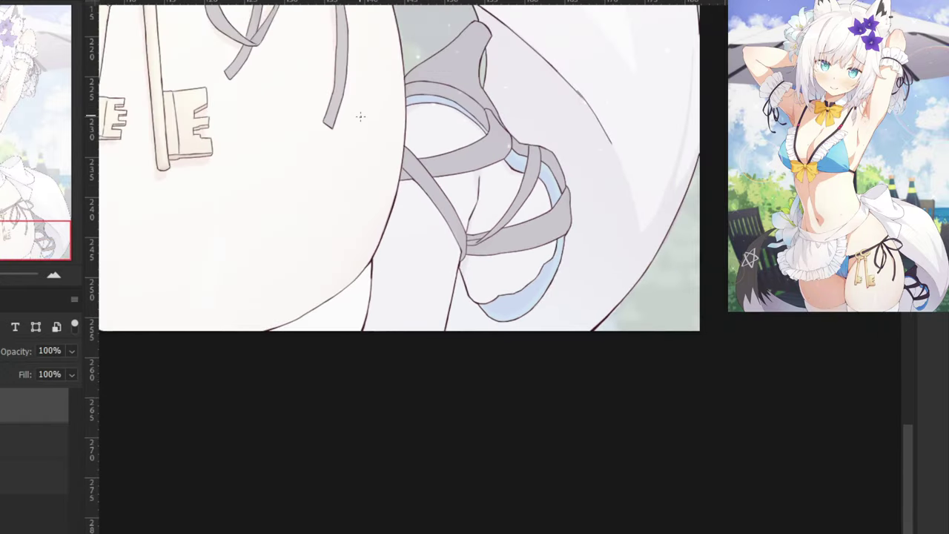
pyautogui.moveTo(309, 119); pyautogui.dragTo(801, 201)
pyautogui.moveTo(174, 71); pyautogui.dragTo(485, 140)
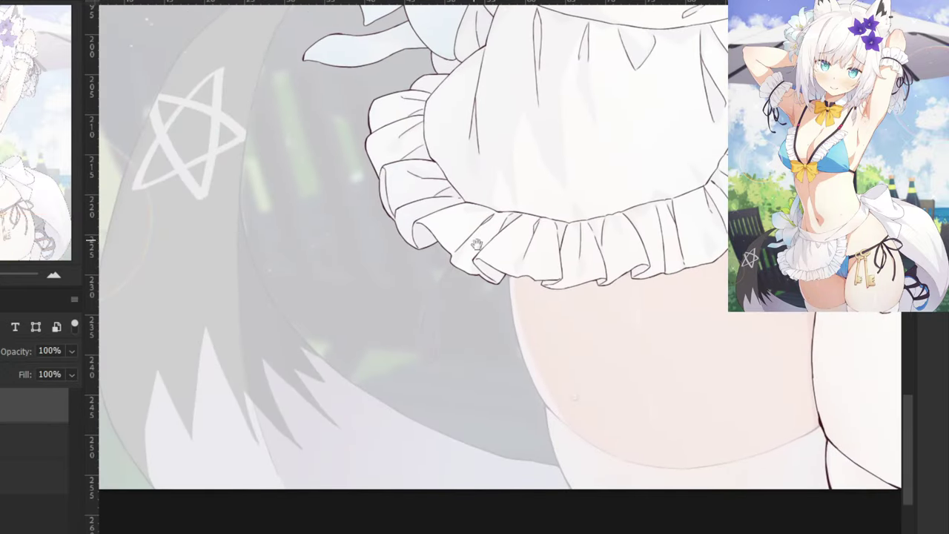
pyautogui.moveTo(542, 320); pyautogui.dragTo(383, 237)
pyautogui.hotkey('ctrl', '+')
pyautogui.hotkey('ctrl', '+')
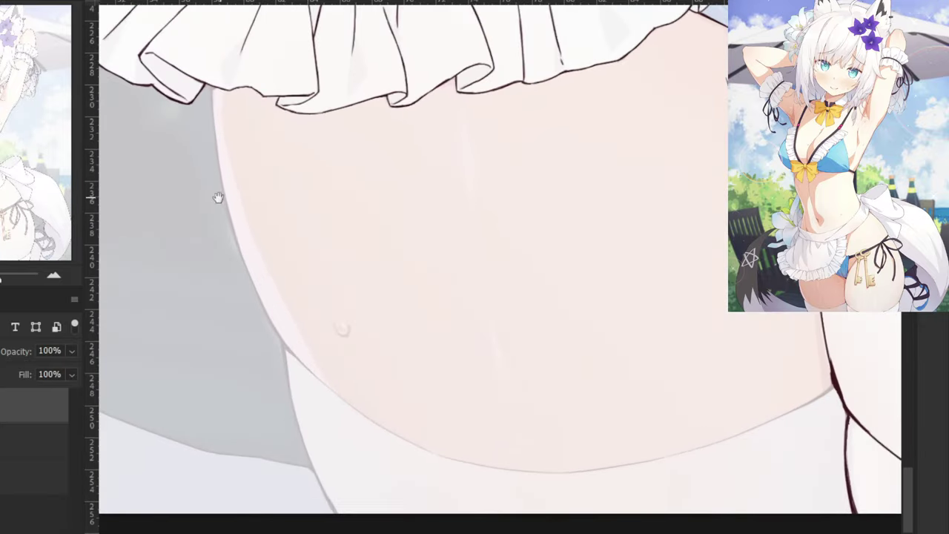
pyautogui.moveTo(218, 197); pyautogui.dragTo(357, 221)
pyautogui.moveTo(351, 110); pyautogui.dragTo(372, 246)
pyautogui.hotkey('ctrl', 'z')
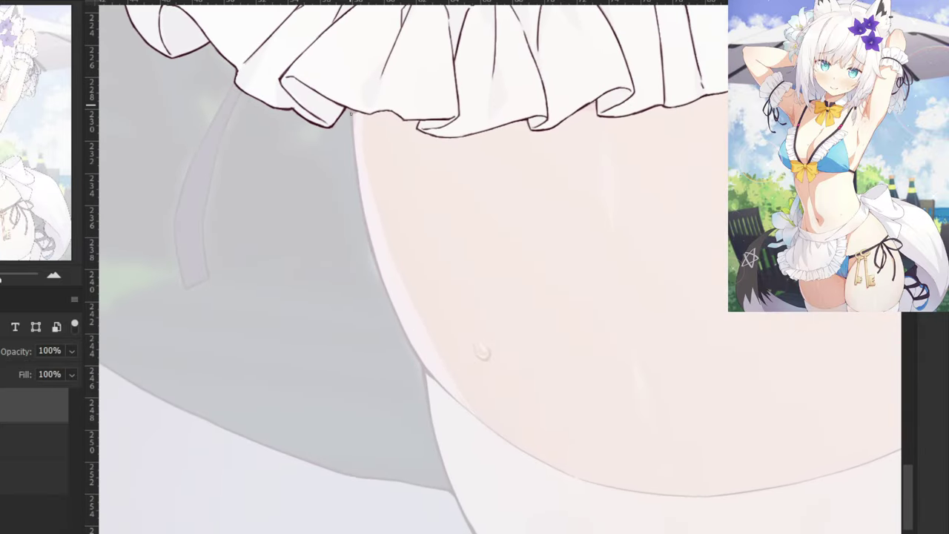
pyautogui.moveTo(351, 110); pyautogui.dragTo(368, 231)
pyautogui.hotkey('ctrl', 'z')
pyautogui.hotkey('ctrl', 'z')
pyautogui.moveTo(352, 111); pyautogui.dragTo(373, 249)
pyautogui.hotkey('ctrl', 'z')
pyautogui.moveTo(352, 113); pyautogui.dragTo(370, 239)
# Continue the thigh's outer contour down toward the top of the stocking.
pyautogui.moveTo(363, 202); pyautogui.dragTo(403, 332)
pyautogui.hotkey('ctrl', 'z')
pyautogui.moveTo(365, 222); pyautogui.dragTo(413, 350)
# Outline the small water droplet on the lower thigh with a U-shaped line thickened at its base.
pyautogui.hotkey('ctrl', '+')
pyautogui.hotkey('ctrl', '+')
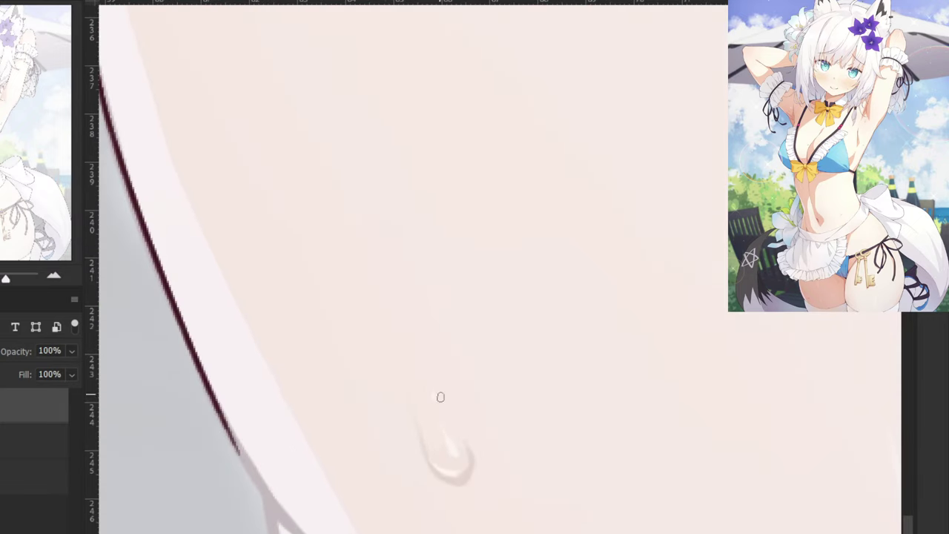
pyautogui.hotkey('ctrl', 'z')
pyautogui.moveTo(410, 416)
pyautogui.mouseDown()
pyautogui.moveTo(435, 474)
pyautogui.moveTo(461, 471)
pyautogui.mouseUp()
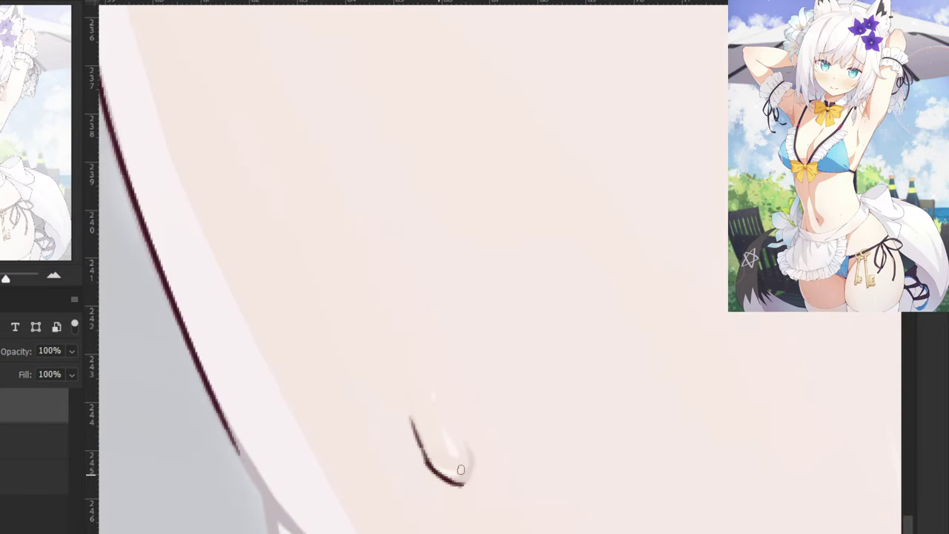
pyautogui.moveTo(458, 431); pyautogui.dragTo(469, 466)
pyautogui.moveTo(464, 482)
pyautogui.mouseDown()
pyautogui.moveTo(473, 453)
pyautogui.moveTo(456, 483)
pyautogui.moveTo(469, 473)
pyautogui.moveTo(464, 465)
pyautogui.mouseUp()
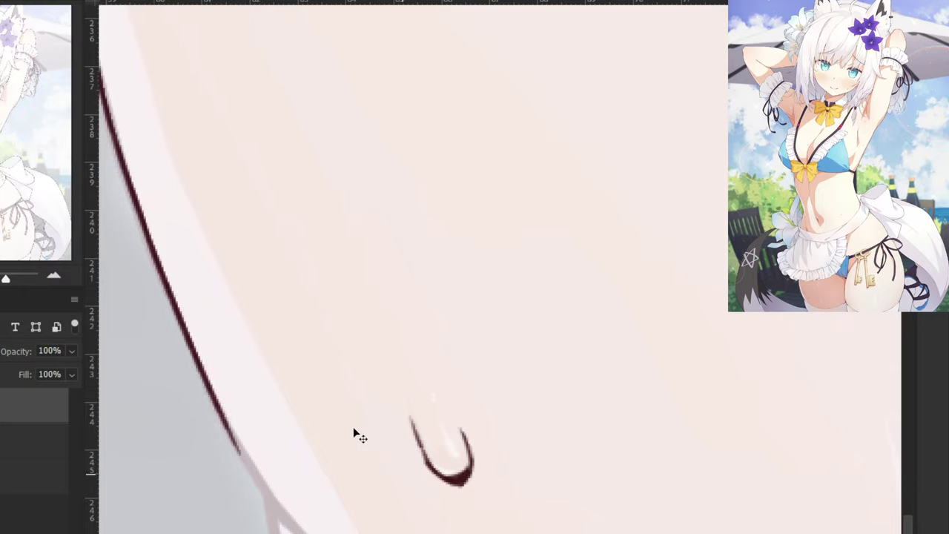
# Extend the thigh's outer contour past the point where the stocking's outer edge begins.
pyautogui.hotkey('ctrl', '-')
pyautogui.moveTo(376, 462); pyautogui.dragTo(409, 364)
pyautogui.moveTo(342, 257); pyautogui.dragTo(398, 350)
pyautogui.hotkey('ctrl', 'z')
pyautogui.hotkey('ctrl', 'z')
pyautogui.moveTo(345, 261); pyautogui.dragTo(405, 359)
pyautogui.hotkey('ctrl', 'z')
pyautogui.moveTo(348, 278); pyautogui.dragTo(419, 367)
pyautogui.hotkey('ctrl', 'z')
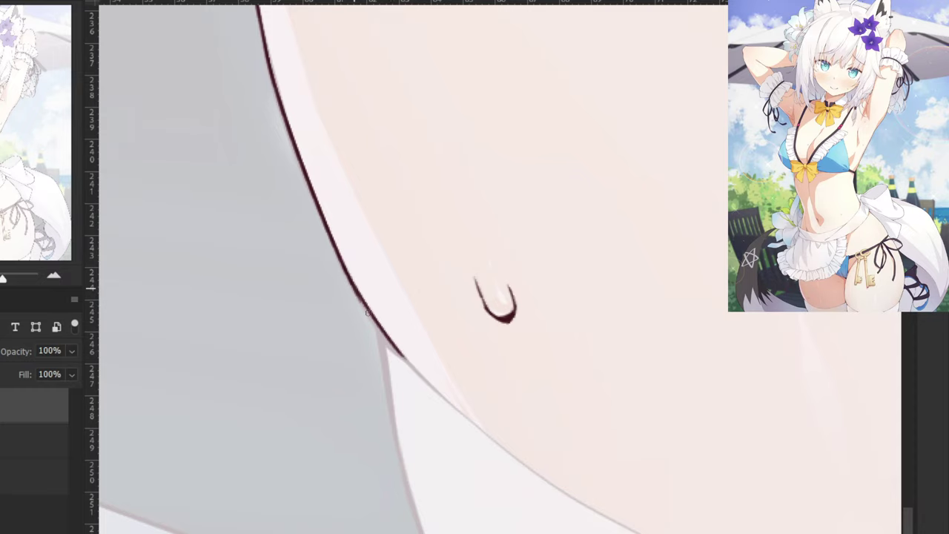
pyautogui.moveTo(361, 295); pyautogui.dragTo(414, 369)
# Ink the first short stretch of the stocking's top edge from the inner thigh line.
pyautogui.hotkey('ctrl', '-')
pyautogui.hotkey('ctrl', '-')
pyautogui.hotkey('ctrl', '+')
pyautogui.hotkey('ctrl', '+')
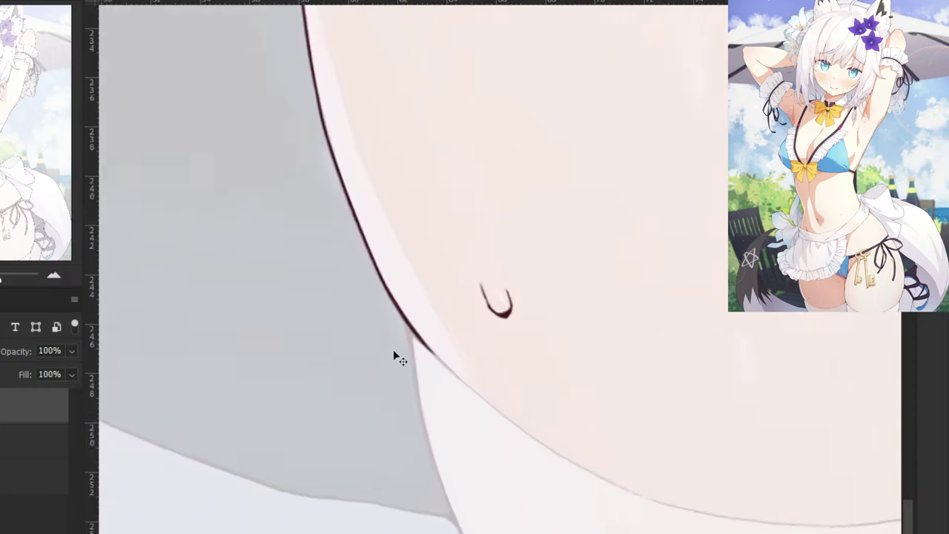
pyautogui.hotkey('ctrl', '-')
pyautogui.hotkey('ctrl', '-')
pyautogui.moveTo(478, 398); pyautogui.dragTo(239, 408)
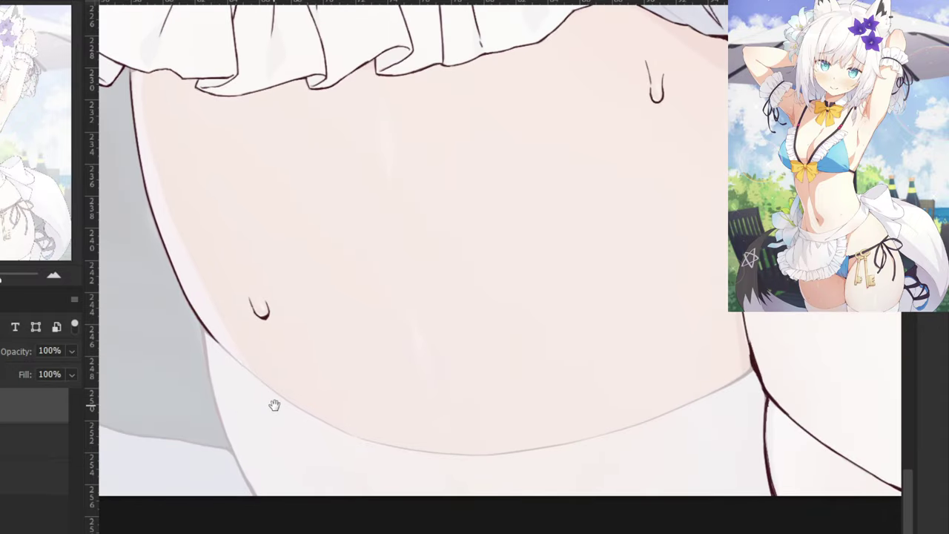
pyautogui.hotkey('ctrl', 'z')
pyautogui.moveTo(752, 367); pyautogui.dragTo(726, 388)
pyautogui.scroll(3, 724, 373)
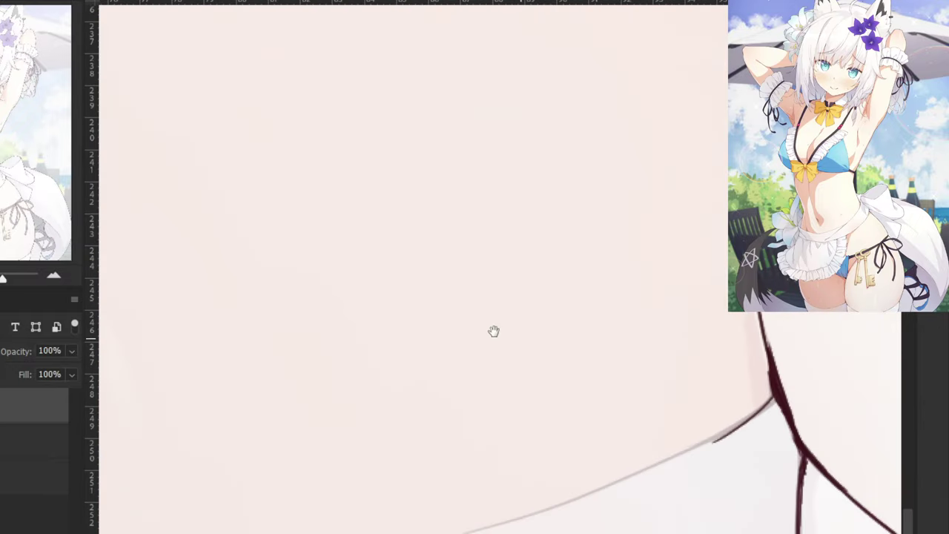
pyautogui.hscroll(2, 594, 386)
pyautogui.hotkey('ctrl', '-')
pyautogui.moveTo(617, 342); pyautogui.dragTo(584, 363)
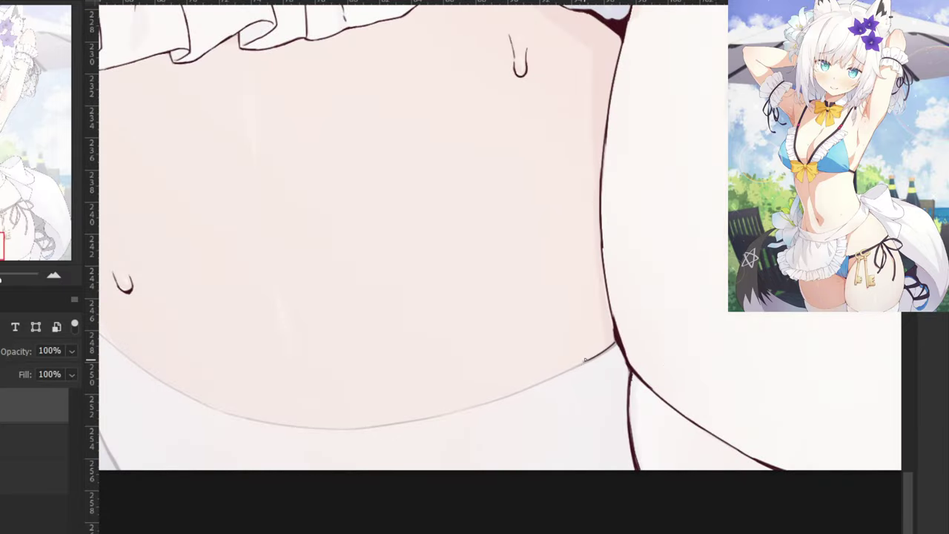
# Thicken the stocking's top edge where it joins the inner thigh line and lengthen it along the reference.
pyautogui.hotkey('ctrl', '+')
pyautogui.hotkey('ctrl', '+')
pyautogui.moveTo(737, 388); pyautogui.dragTo(690, 418)
pyautogui.hotkey('ctrl', 'z')
pyautogui.moveTo(734, 384); pyautogui.dragTo(627, 453)
pyautogui.hotkey('ctrl', 'z')
pyautogui.moveTo(693, 412); pyautogui.dragTo(609, 456)
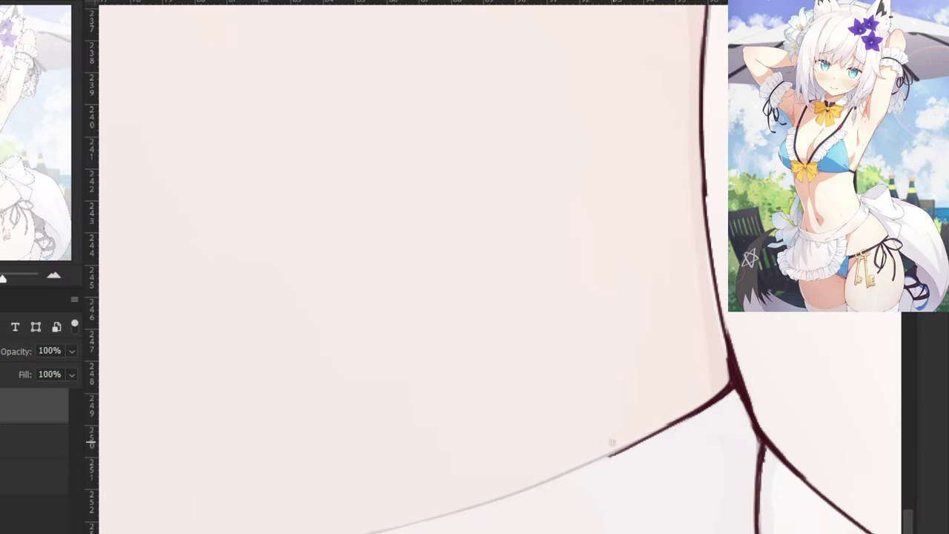
# Carry the stocking's top edge from the inner thigh further toward the lowest part of its curve.
pyautogui.moveTo(686, 419); pyautogui.dragTo(586, 463)
pyautogui.hotkey('ctrl', 'z')
pyautogui.hotkey('ctrl', 'z')
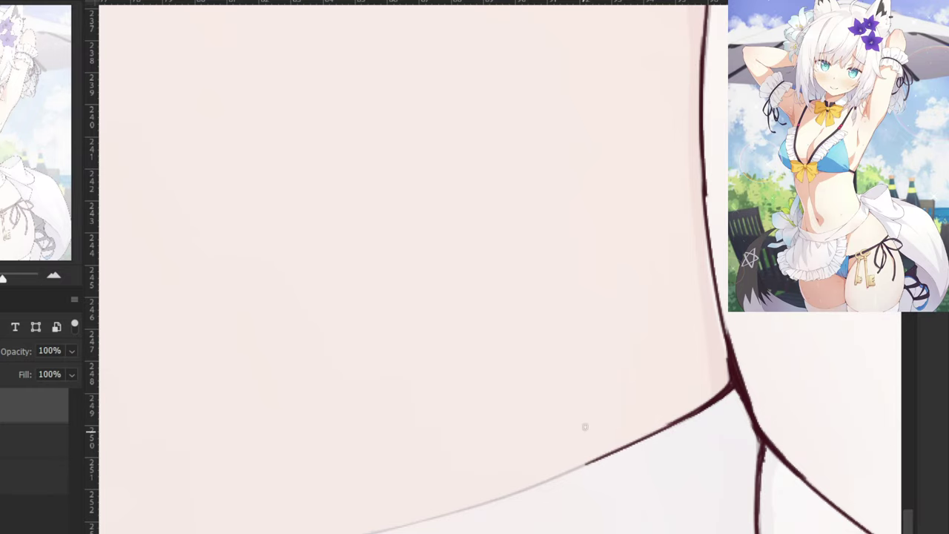
pyautogui.moveTo(519, 434); pyautogui.dragTo(667, 382)
pyautogui.moveTo(752, 402); pyautogui.dragTo(570, 473)
pyautogui.hotkey('ctrl', 'z')
pyautogui.hotkey('ctrl', '-')
pyautogui.hotkey('ctrl', 'z')
pyautogui.moveTo(609, 359); pyautogui.dragTo(492, 395)
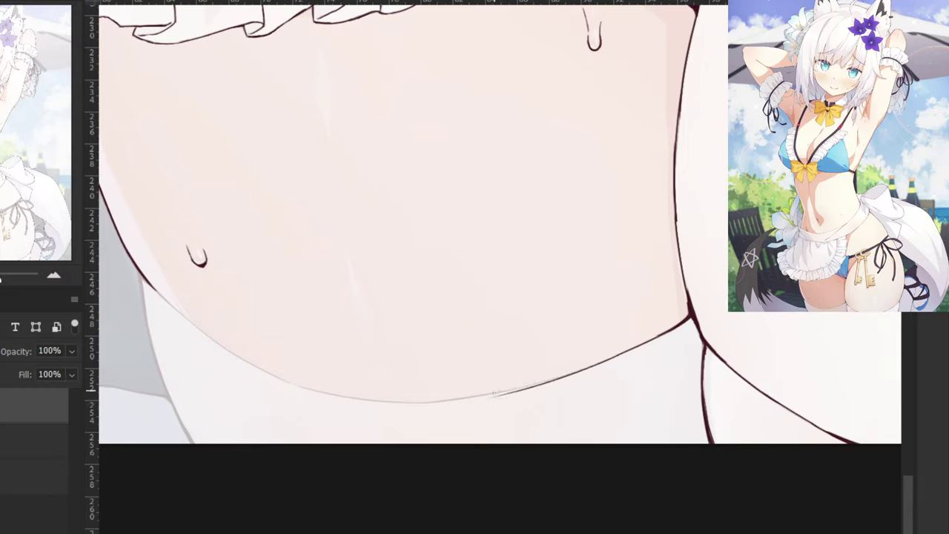
# Erase the uneven end of the stocking's top edge and redraw it as a smooth line to the curve's lowest point.
pyautogui.press('e')
pyautogui.moveTo(574, 374); pyautogui.dragTo(462, 411)
pyautogui.press('b')
pyautogui.moveTo(592, 366); pyautogui.dragTo(448, 402)
pyautogui.hotkey('ctrl', 'z')
pyautogui.hotkey('ctrl', 'z')
pyautogui.moveTo(589, 364)
pyautogui.mouseDown()
pyautogui.moveTo(426, 414)
pyautogui.moveTo(568, 372)
pyautogui.moveTo(430, 403)
pyautogui.mouseUp()
pyautogui.hotkey('ctrl', 'z')
pyautogui.hotkey('ctrl', 'z')
pyautogui.hotkey('ctrl', 'z')
pyautogui.moveTo(588, 367); pyautogui.dragTo(433, 403)
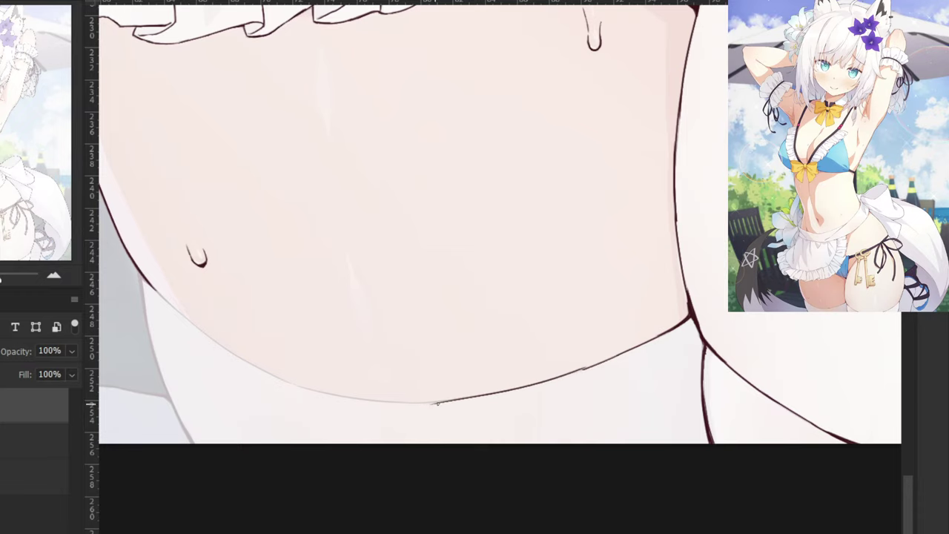
pyautogui.hotkey('ctrl', 'z')
pyautogui.moveTo(591, 365); pyautogui.dragTo(439, 401)
# Ink the stocking's top edge from the thigh's outer contour down along the curve toward the inner section.
pyautogui.moveTo(375, 241); pyautogui.dragTo(491, 272)
pyautogui.moveTo(280, 320)
pyautogui.mouseDown()
pyautogui.moveTo(302, 343)
pyautogui.moveTo(270, 310)
pyautogui.moveTo(351, 387)
pyautogui.moveTo(371, 394)
pyautogui.moveTo(324, 362)
pyautogui.moveTo(428, 424)
pyautogui.mouseUp()
pyautogui.hotkey('ctrl', 'z')
pyautogui.hotkey('ctrl', 'z')
pyautogui.moveTo(357, 384); pyautogui.dragTo(420, 415)
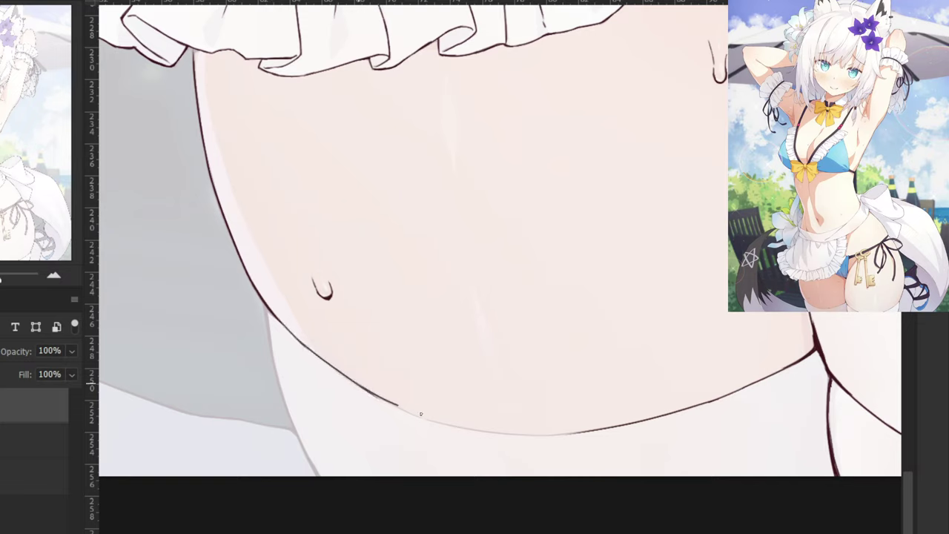
pyautogui.hotkey('ctrl', 'z')
pyautogui.moveTo(367, 392)
pyautogui.mouseDown()
pyautogui.moveTo(413, 417)
pyautogui.moveTo(489, 436)
pyautogui.mouseUp()
pyautogui.hotkey('ctrl', 'z')
pyautogui.hotkey('ctrl', 'z')
pyautogui.moveTo(412, 415); pyautogui.dragTo(509, 434)
# Redraw the lowest stretch of the stocking's top edge to close the gap between its outer and inner sections.
pyautogui.hotkey('ctrl', '+')
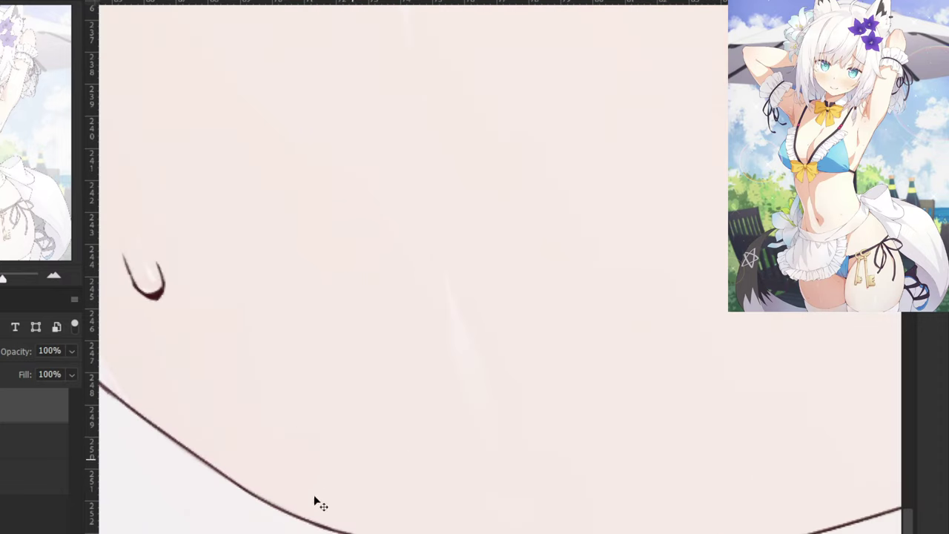
pyautogui.hotkey('ctrl', 'z')
pyautogui.moveTo(338, 533)
pyautogui.mouseDown()
pyautogui.moveTo(220, 482)
pyautogui.moveTo(363, 502)
pyautogui.mouseUp()
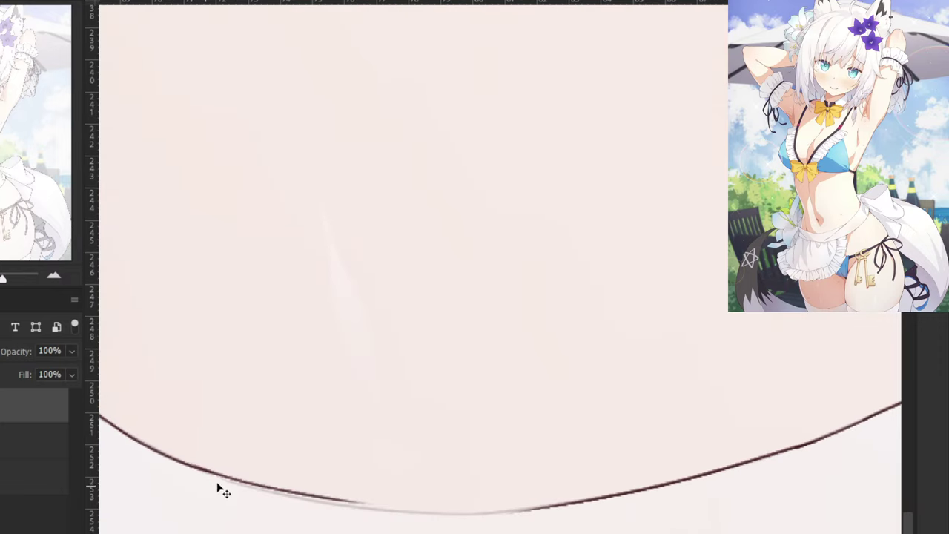
pyautogui.hotkey('ctrl', 'z')
pyautogui.moveTo(208, 475); pyautogui.dragTo(372, 506)
pyautogui.hotkey('ctrl', 'z')
pyautogui.hotkey('ctrl', 'z')
pyautogui.moveTo(212, 473); pyautogui.dragTo(344, 501)
pyautogui.hotkey('ctrl', 'z')
pyautogui.hotkey('ctrl', 'z')
pyautogui.moveTo(227, 480); pyautogui.dragTo(386, 512)
pyautogui.hotkey('ctrl', 'z')
pyautogui.moveTo(224, 479); pyautogui.dragTo(393, 510)
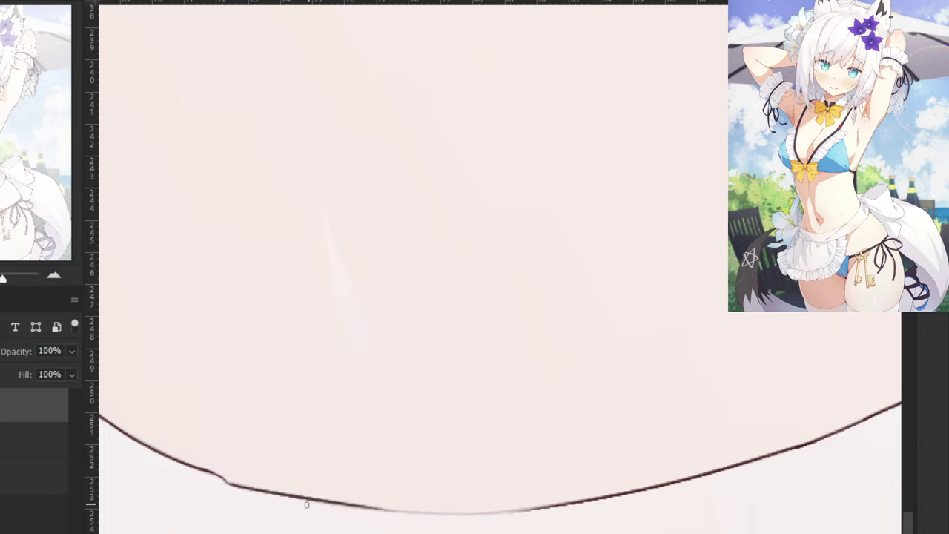
pyautogui.hotkey('ctrl', 'z')
pyautogui.moveTo(550, 505); pyautogui.dragTo(376, 511)
# Ink the beginning of the stocking's outer edge where it leaves the thigh's outer contour.
pyautogui.hotkey('ctrl', '-')
pyautogui.hotkey('ctrl', '-')
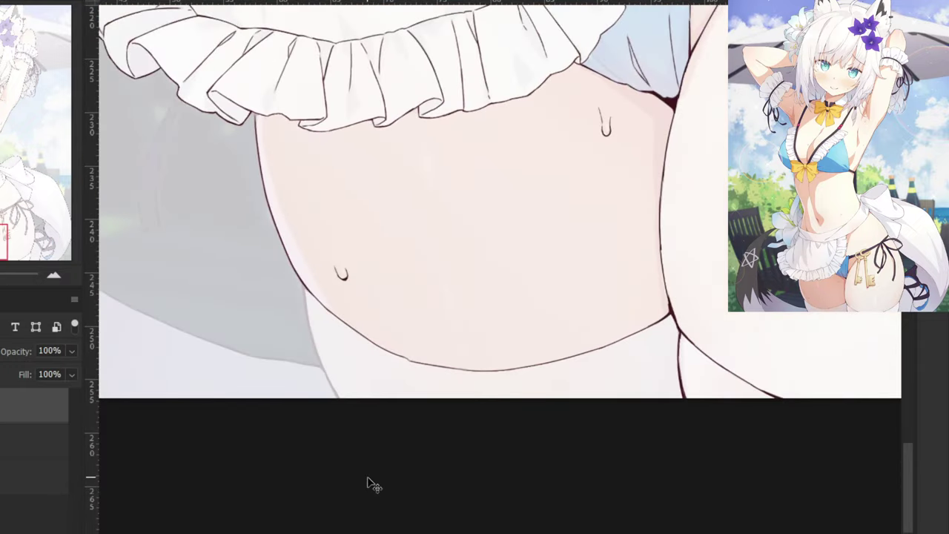
pyautogui.moveTo(216, 351); pyautogui.dragTo(317, 314)
pyautogui.hotkey('ctrl', '+')
pyautogui.hotkey('ctrl', '+')
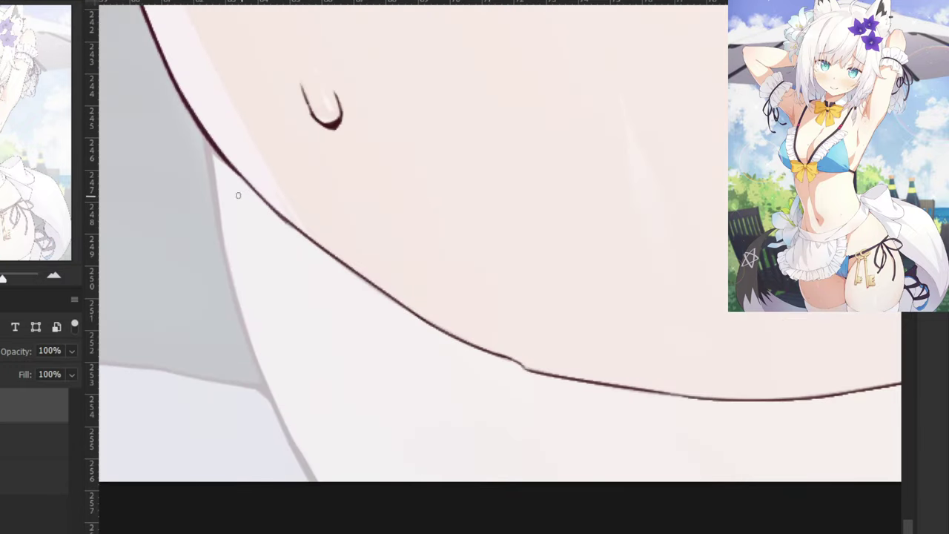
pyautogui.moveTo(202, 194); pyautogui.dragTo(299, 152)
pyautogui.moveTo(296, 86); pyautogui.dragTo(315, 199)
pyautogui.hotkey('ctrl', 'z')
pyautogui.hotkey('ctrl', 'z')
pyautogui.moveTo(296, 89); pyautogui.dragTo(306, 156)
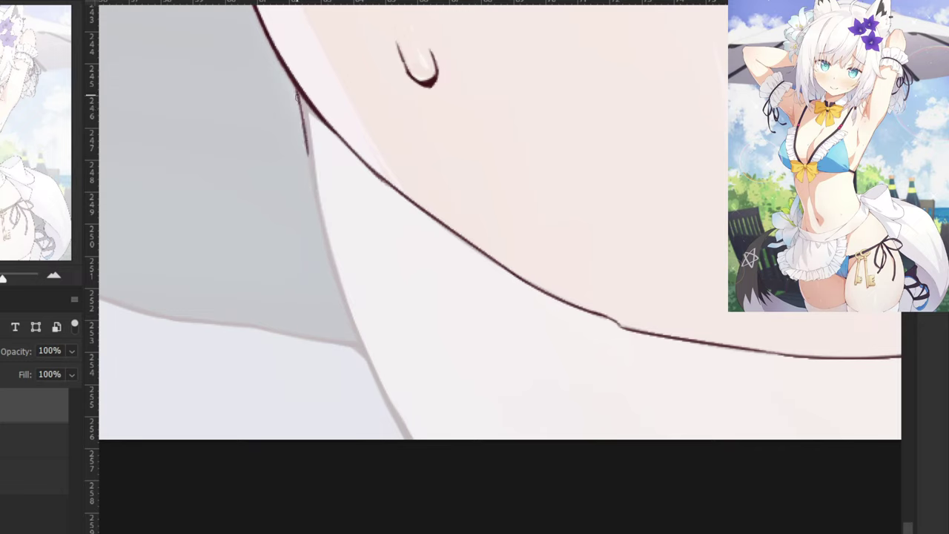
# Extend the stocking's outer edge past the tail's boundary down to the bottom of the canvas.
pyautogui.moveTo(301, 116); pyautogui.dragTo(324, 244)
pyautogui.hotkey('ctrl', 'z')
pyautogui.moveTo(306, 141)
pyautogui.mouseDown()
pyautogui.moveTo(340, 287)
pyautogui.moveTo(380, 393)
pyautogui.mouseUp()
pyautogui.moveTo(338, 301); pyautogui.dragTo(408, 439)
pyautogui.moveTo(368, 367); pyautogui.dragTo(413, 446)
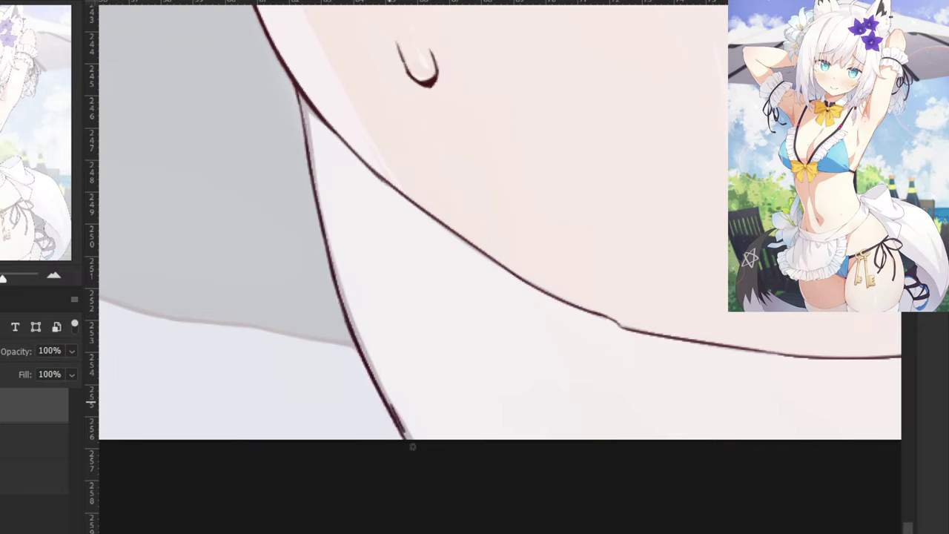
# Thicken the lower half of the stocking's outer edge with overlapping strokes from the canvas bottom upward.
pyautogui.moveTo(394, 413); pyautogui.dragTo(412, 445)
pyautogui.moveTo(385, 394); pyautogui.dragTo(396, 419)
pyautogui.moveTo(372, 368); pyautogui.dragTo(398, 422)
pyautogui.moveTo(356, 333)
pyautogui.mouseDown()
pyautogui.moveTo(385, 398)
pyautogui.moveTo(379, 387)
pyautogui.mouseUp()
pyautogui.moveTo(342, 298); pyautogui.dragTo(358, 348)
pyautogui.moveTo(336, 280); pyautogui.dragTo(358, 343)
pyautogui.moveTo(330, 258); pyautogui.dragTo(351, 324)
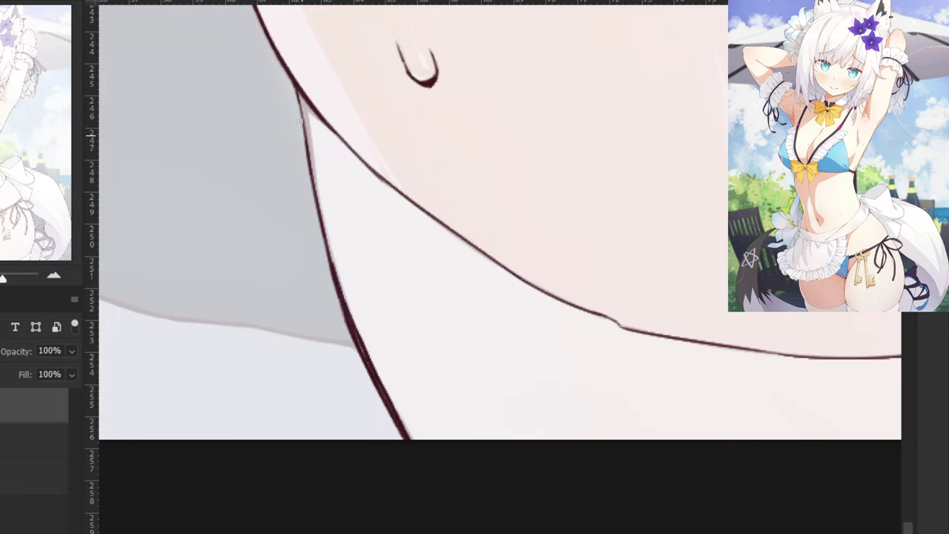
# Thicken the upper stretch of the stocking's outer edge just below where it leaves the thigh contour.
pyautogui.moveTo(302, 99); pyautogui.dragTo(321, 123)
pyautogui.hotkey('ctrl', 'z')
pyautogui.moveTo(297, 91)
pyautogui.mouseDown()
pyautogui.moveTo(323, 123)
pyautogui.moveTo(313, 168)
pyautogui.mouseUp()
pyautogui.moveTo(305, 109); pyautogui.dragTo(319, 190)
# Set the opacity of the layer below the line art to 54% to strengthen the reference, and reselect the line art layer.
pyautogui.hotkey('ctrl', '-')
pyautogui.hotkey('ctrl', '-')
pyautogui.hotkey('ctrl', '-')
pyautogui.hotkey('ctrl', '-')
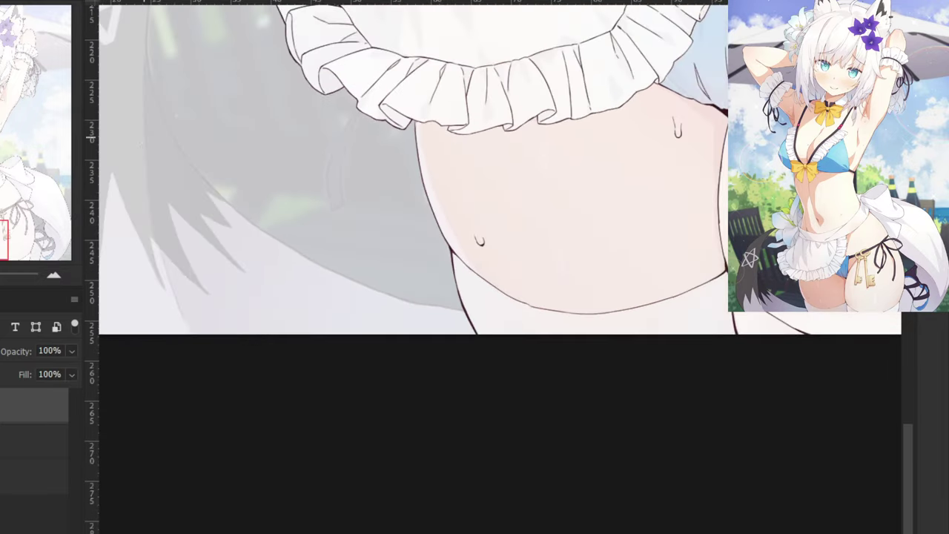
pyautogui.moveTo(157, 157); pyautogui.dragTo(328, 319)
pyautogui.moveTo(260, 182); pyautogui.dragTo(285, 226)
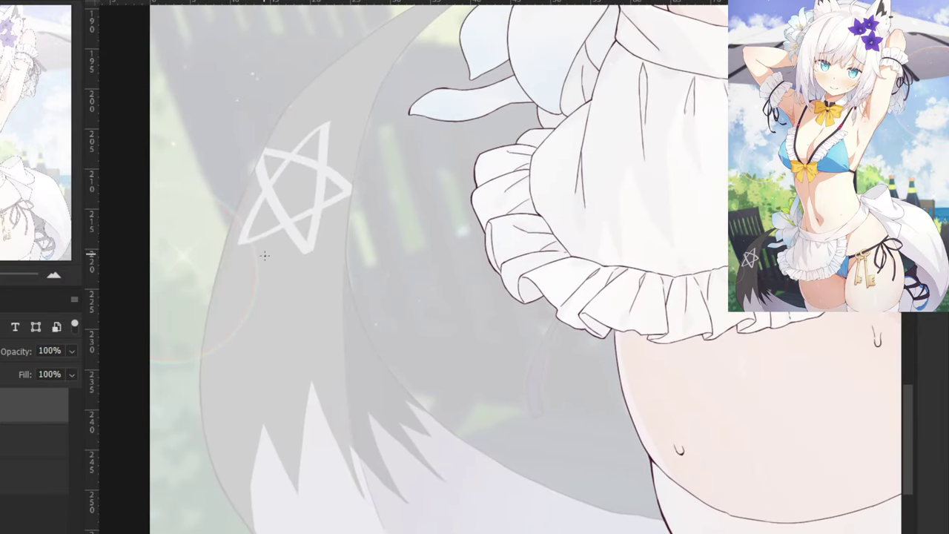
pyautogui.click(31, 436)
pyautogui.click(72, 352)
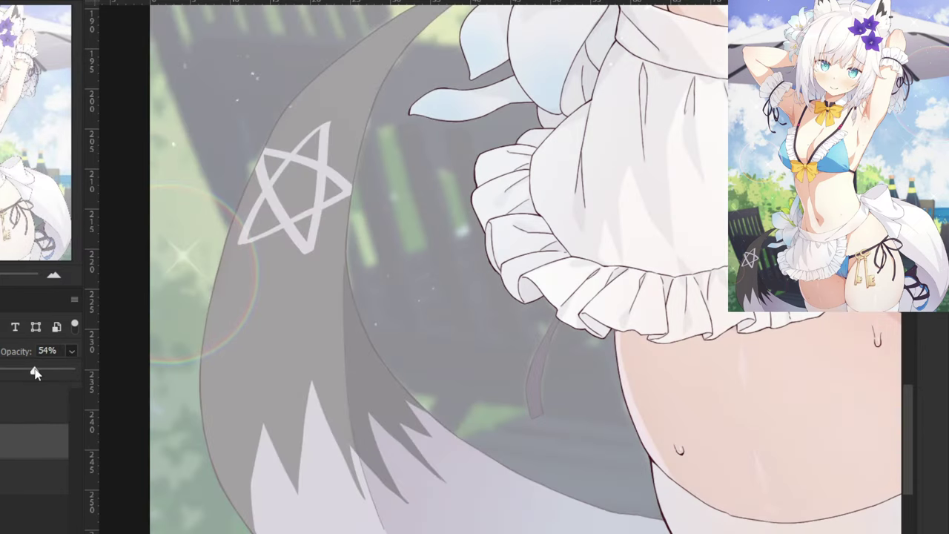
pyautogui.click(14, 405)
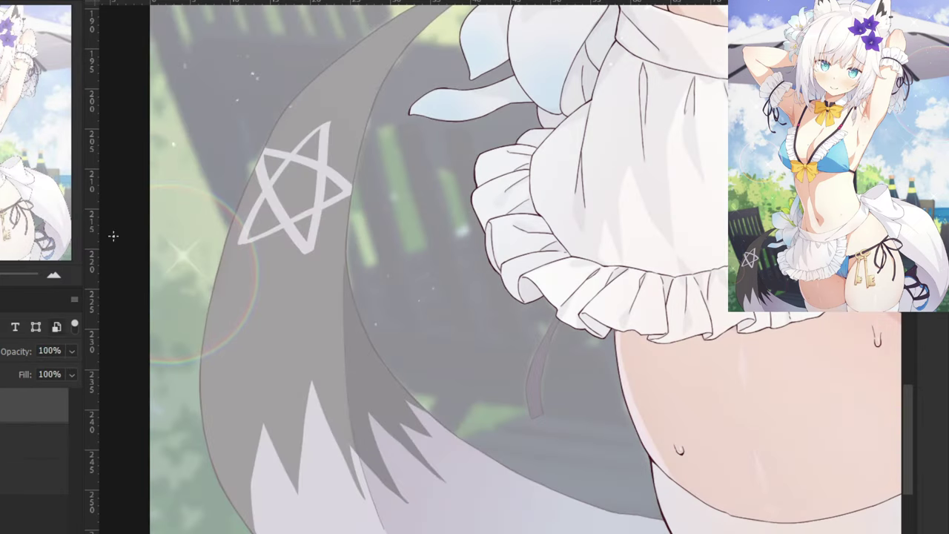
# Ink the thigh-side edge of the ribbon hanging beneath the apron ruffle, from the hem down to its end.
pyautogui.hotkey('ctrl', '+')
pyautogui.moveTo(579, 375); pyautogui.dragTo(540, 314)
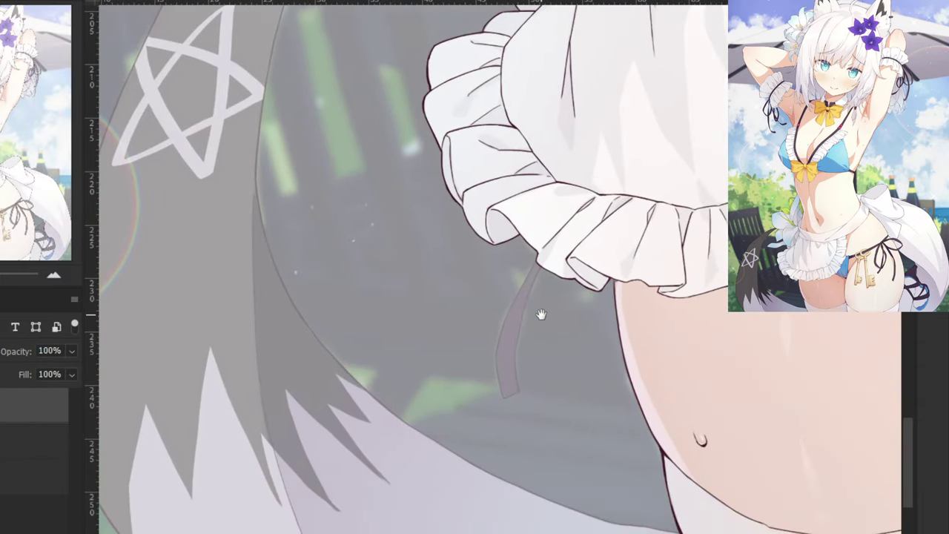
pyautogui.scroll(1, 526, 302)
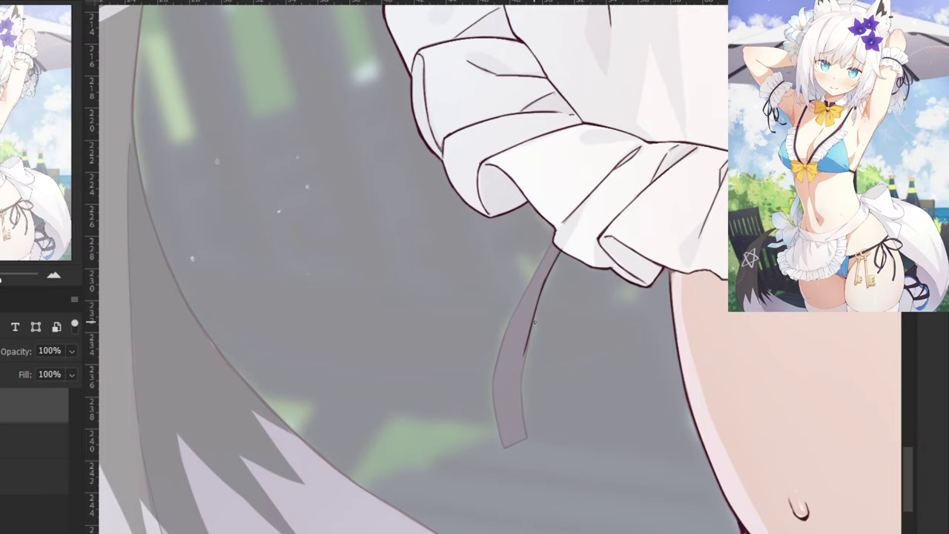
pyautogui.scroll(2, 534, 322)
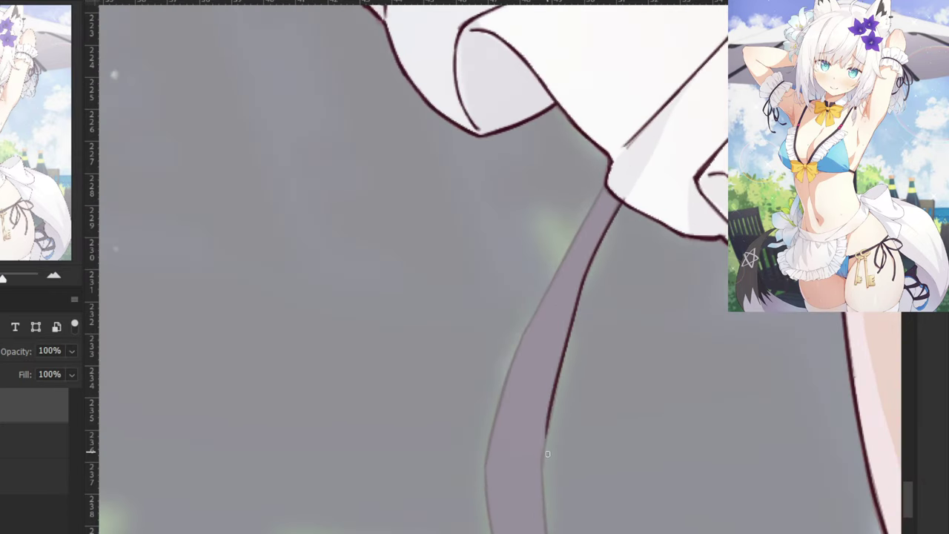
pyautogui.moveTo(545, 449); pyautogui.dragTo(547, 530)
pyautogui.hotkey('ctrl', 'z')
pyautogui.moveTo(550, 407); pyautogui.dragTo(548, 533)
pyautogui.hotkey('ctrl', 'z')
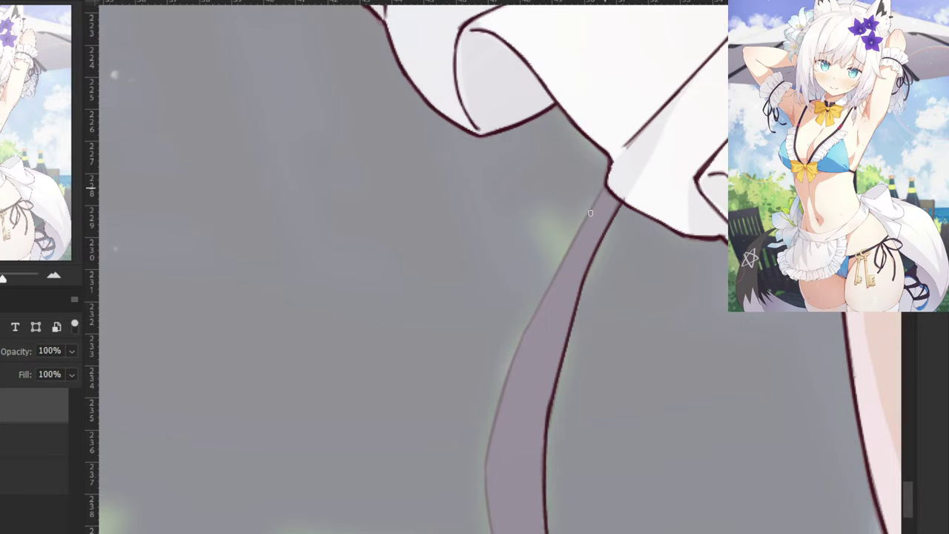
# Ink the upper part of the hanging ribbon's tail-side edge, starting at the apron hem.
pyautogui.moveTo(606, 189); pyautogui.dragTo(567, 256)
pyautogui.hotkey('ctrl', 'z')
pyautogui.moveTo(607, 189); pyautogui.dragTo(512, 367)
pyautogui.hotkey('ctrl', 'z')
pyautogui.moveTo(571, 250); pyautogui.dragTo(506, 376)
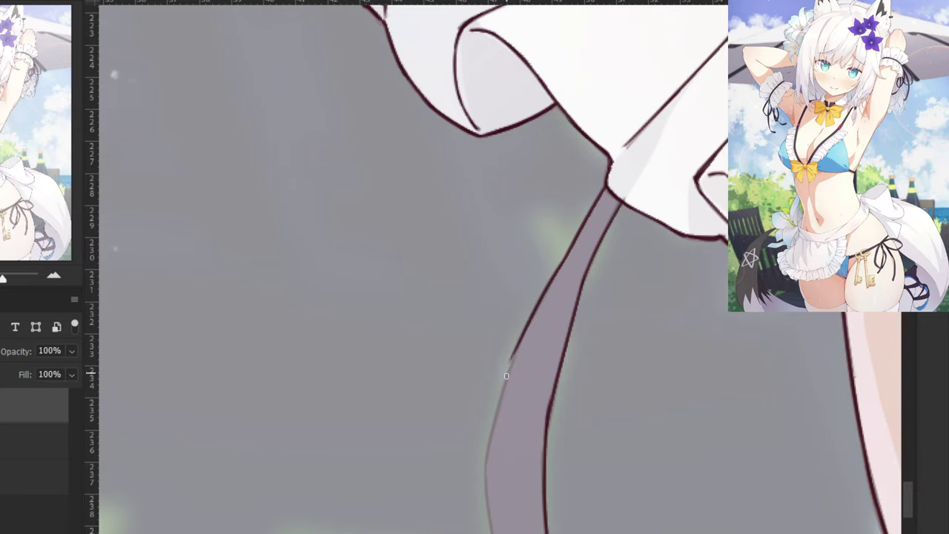
pyautogui.moveTo(528, 330)
pyautogui.mouseDown()
pyautogui.moveTo(483, 458)
pyautogui.moveTo(432, 364)
pyautogui.mouseUp()
pyautogui.hotkey('ctrl', 'z')
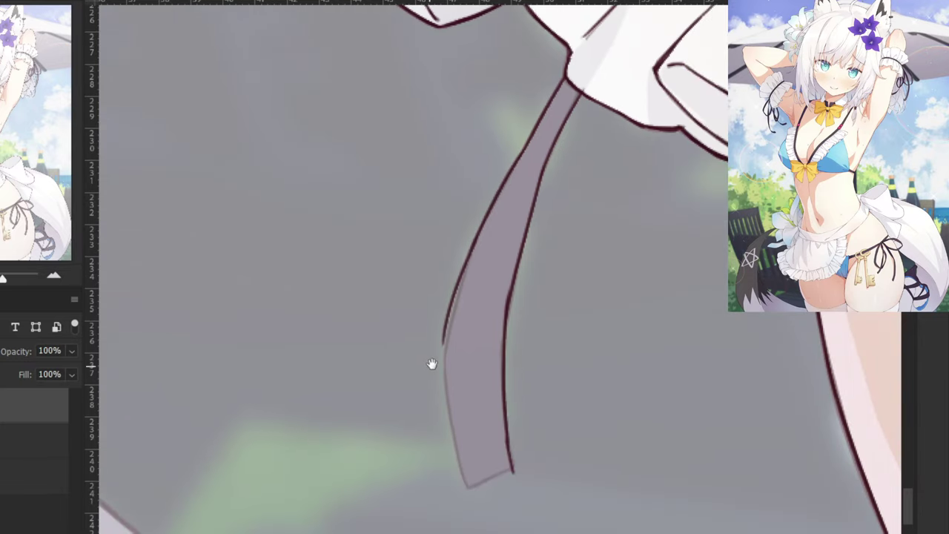
pyautogui.hotkey('ctrl', 'z')
pyautogui.moveTo(483, 226); pyautogui.dragTo(445, 354)
pyautogui.hotkey('ctrl', 'z')
pyautogui.hotkey('ctrl', 'z')
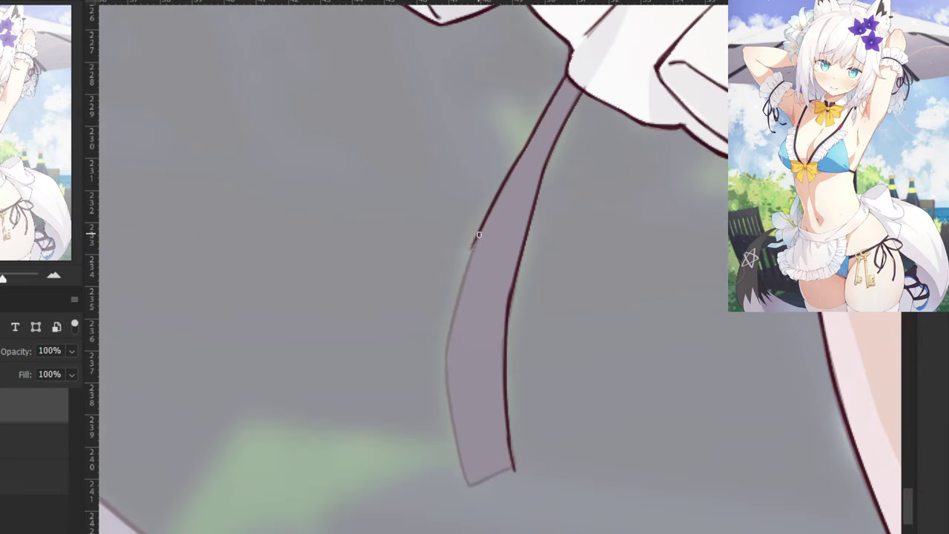
pyautogui.moveTo(476, 242)
pyautogui.mouseDown()
pyautogui.moveTo(442, 364)
pyautogui.moveTo(446, 352)
pyautogui.moveTo(457, 436)
pyautogui.moveTo(450, 347)
pyautogui.moveTo(442, 362)
pyautogui.mouseUp()
pyautogui.hotkey('ctrl', 'z')
pyautogui.hotkey('ctrl', 'z')
pyautogui.hotkey('ctrl', 'z')
pyautogui.hotkey('ctrl', 'z')
pyautogui.hotkey('ctrl', 'z')
# Ink the rest of the ribbon's tail-side edge around its bend and close its lower end with a short slanted line.
pyautogui.moveTo(471, 252)
pyautogui.mouseDown()
pyautogui.moveTo(450, 348)
pyautogui.moveTo(465, 460)
pyautogui.mouseUp()
pyautogui.hotkey('ctrl', 'z')
pyautogui.moveTo(447, 353); pyautogui.dragTo(465, 450)
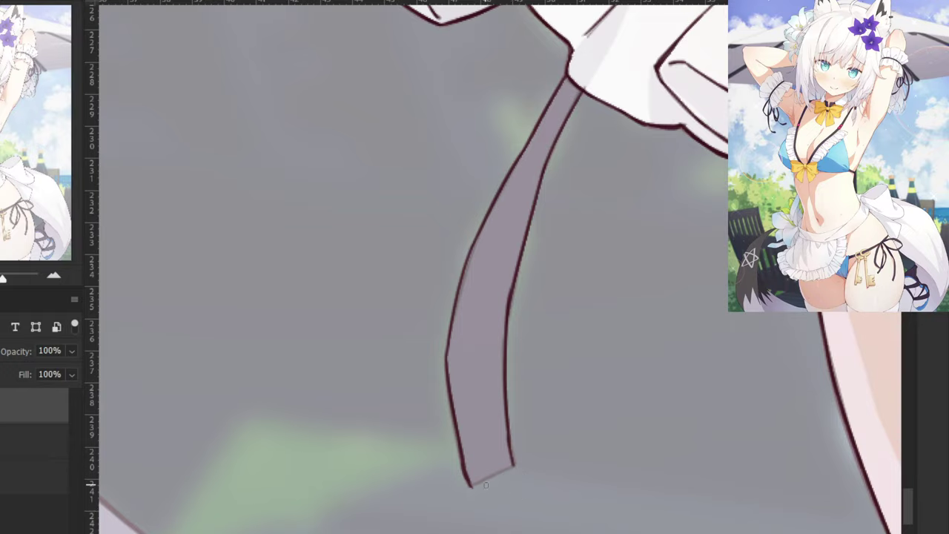
pyautogui.moveTo(513, 467); pyautogui.dragTo(468, 490)
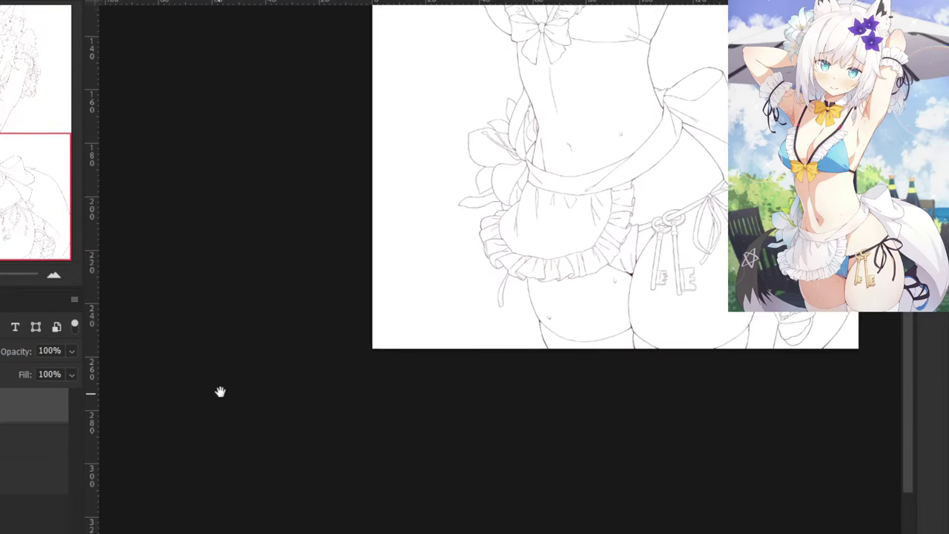
# Ink the beginning of the dark tail's apron-facing edge below the star mark.
pyautogui.moveTo(220, 393); pyautogui.dragTo(164, 513)
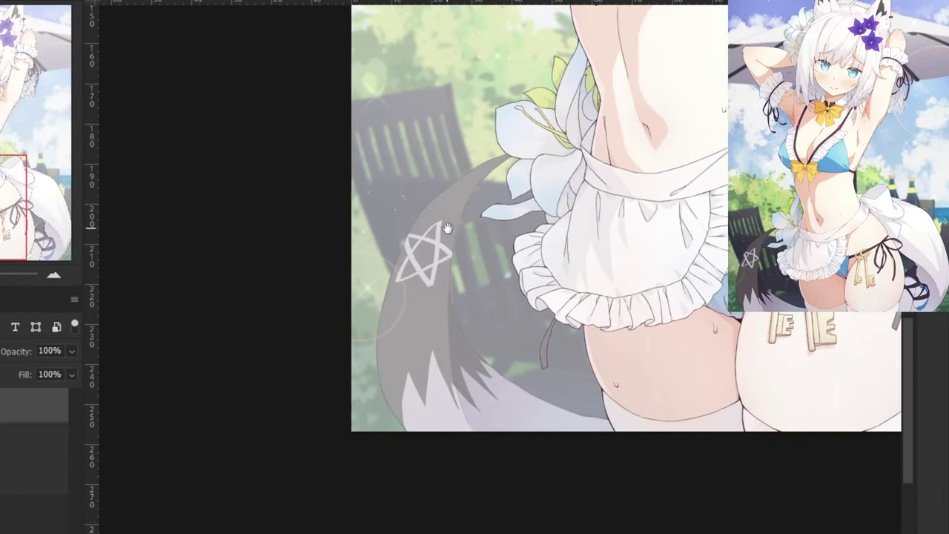
pyautogui.moveTo(436, 262)
pyautogui.mouseDown()
pyautogui.moveTo(466, 259)
pyautogui.moveTo(462, 307)
pyautogui.moveTo(478, 352)
pyautogui.moveTo(532, 429)
pyautogui.mouseUp()
pyautogui.hotkey('ctrl', '+')
pyautogui.hotkey('ctrl', '+')
pyautogui.hotkey('ctrl', 'z')
pyautogui.moveTo(477, 346); pyautogui.dragTo(516, 413)
pyautogui.hotkey('ctrl', 'z')
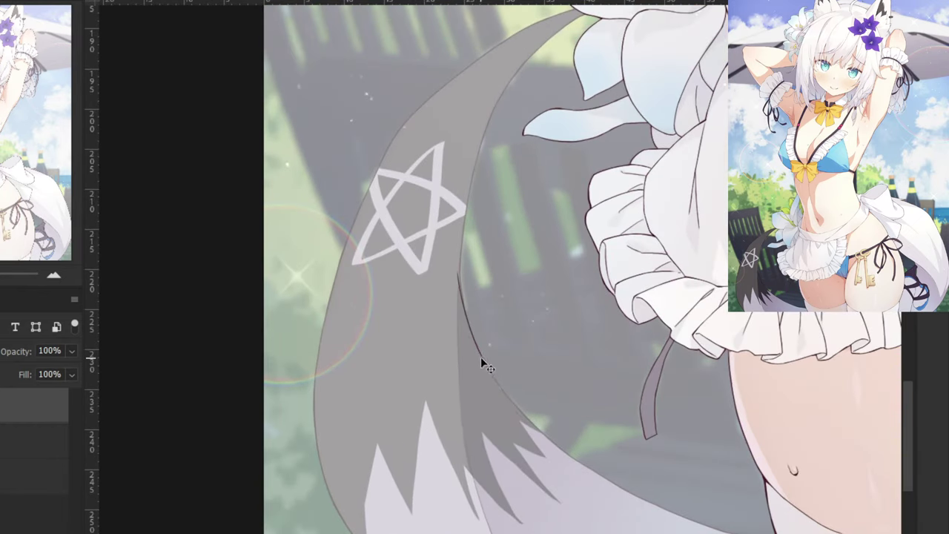
pyautogui.moveTo(472, 342)
pyautogui.mouseDown()
pyautogui.moveTo(526, 418)
pyautogui.moveTo(398, 335)
pyautogui.mouseUp()
pyautogui.hotkey('ctrl', '+')
pyautogui.hotkey('ctrl', 'z')
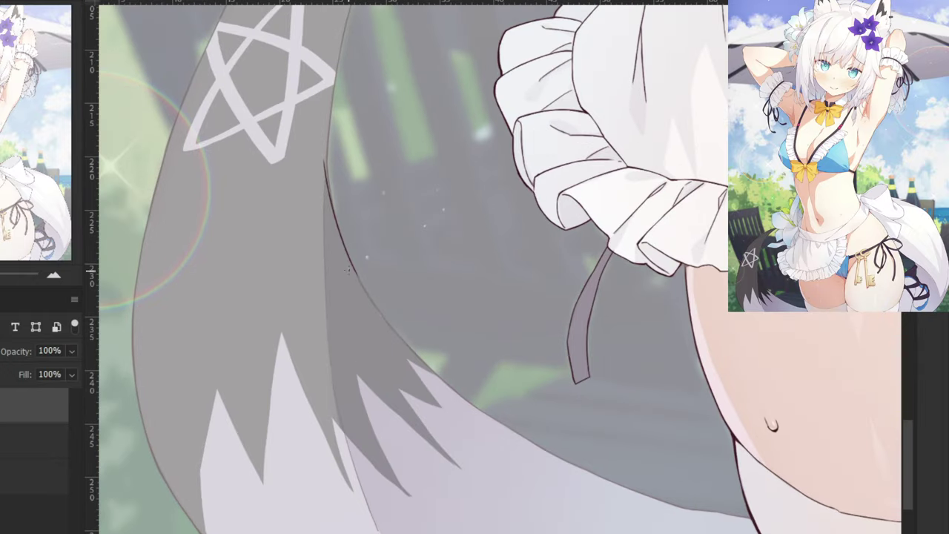
pyautogui.hotkey('ctrl', 'z')
pyautogui.moveTo(350, 258); pyautogui.dragTo(394, 326)
pyautogui.hotkey('ctrl', 'z')
pyautogui.hotkey('ctrl', 'z')
pyautogui.moveTo(350, 259); pyautogui.dragTo(401, 340)
pyautogui.hotkey('ctrl', 'z')
pyautogui.moveTo(368, 291); pyautogui.dragTo(396, 337)
pyautogui.hotkey('ctrl', 'z')
pyautogui.hotkey('ctrl', '+')
pyautogui.hotkey('ctrl', 'z')
pyautogui.moveTo(271, 239); pyautogui.dragTo(357, 358)
pyautogui.hotkey('ctrl', 'z')
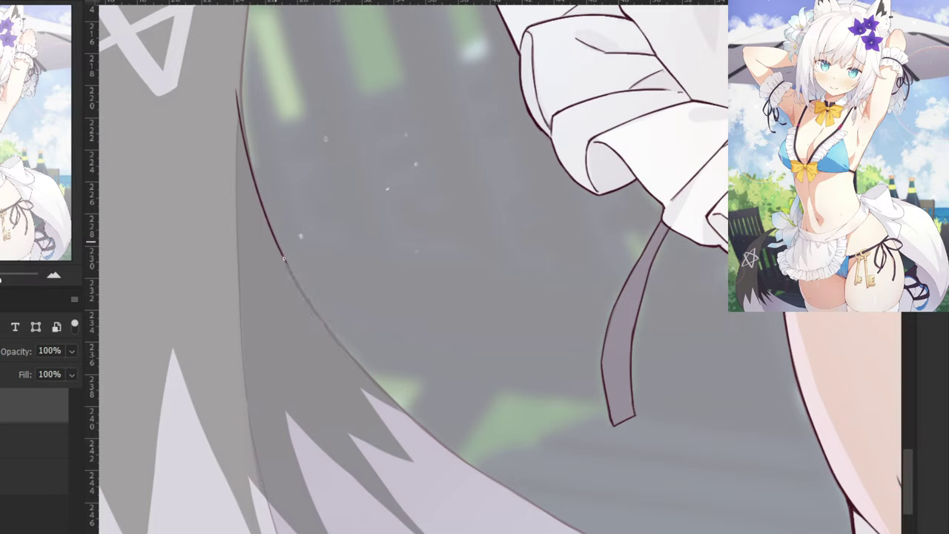
# Extend the tail's apron-facing edge down along the dark fur to the start of the pale section.
pyautogui.moveTo(280, 255); pyautogui.dragTo(327, 342)
pyautogui.moveTo(303, 295); pyautogui.dragTo(423, 431)
pyautogui.hotkey('ctrl', 'z')
pyautogui.moveTo(322, 317); pyautogui.dragTo(413, 419)
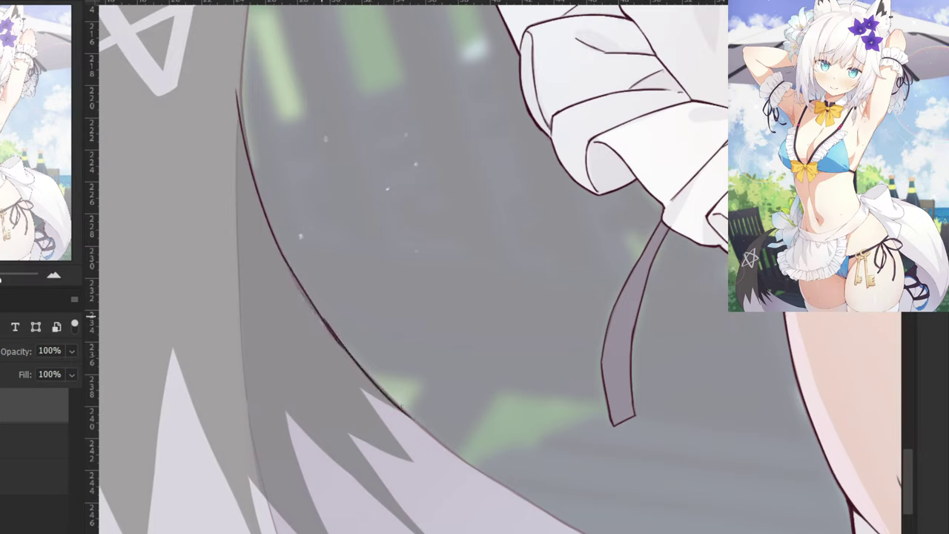
pyautogui.hotkey('ctrl', 'z')
pyautogui.moveTo(328, 325); pyautogui.dragTo(416, 424)
pyautogui.moveTo(352, 359); pyautogui.dragTo(435, 441)
pyautogui.hotkey('ctrl', 'z')
pyautogui.hotkey('ctrl', 'z')
pyautogui.moveTo(378, 391); pyautogui.dragTo(466, 465)
pyautogui.hotkey('ctrl', 'z')
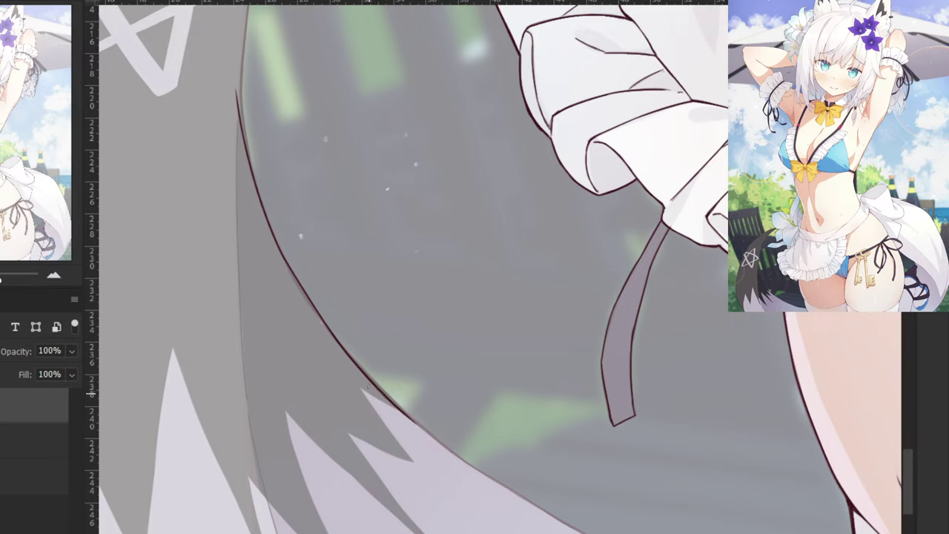
# Thicken the tail's apron-facing edge where the dark fur meets the pale section.
pyautogui.moveTo(354, 360); pyautogui.dragTo(409, 415)
pyautogui.hotkey('ctrl', 'z')
pyautogui.moveTo(357, 364); pyautogui.dragTo(414, 419)
pyautogui.hotkey('ctrl', 'z')
pyautogui.moveTo(380, 388)
pyautogui.mouseDown()
pyautogui.moveTo(478, 476)
pyautogui.moveTo(302, 399)
pyautogui.moveTo(384, 428)
pyautogui.mouseUp()
pyautogui.hotkey('ctrl', 'z')
pyautogui.hotkey('ctrl', 'z')
# Continue the tail's edge along the upper half of the pale section beneath the hanging ribbon.
pyautogui.moveTo(277, 361); pyautogui.dragTo(350, 410)
pyautogui.moveTo(309, 388)
pyautogui.mouseDown()
pyautogui.moveTo(444, 464)
pyautogui.moveTo(405, 445)
pyautogui.mouseUp()
pyautogui.hotkey('ctrl', 'z')
pyautogui.hotkey('ctrl', 'z')
pyautogui.moveTo(332, 402); pyautogui.dragTo(477, 483)
pyautogui.hotkey('ctrl', 'z')
pyautogui.moveTo(383, 431); pyautogui.dragTo(514, 494)
pyautogui.hotkey('ctrl', 'z')
pyautogui.moveTo(374, 426); pyautogui.dragTo(476, 477)
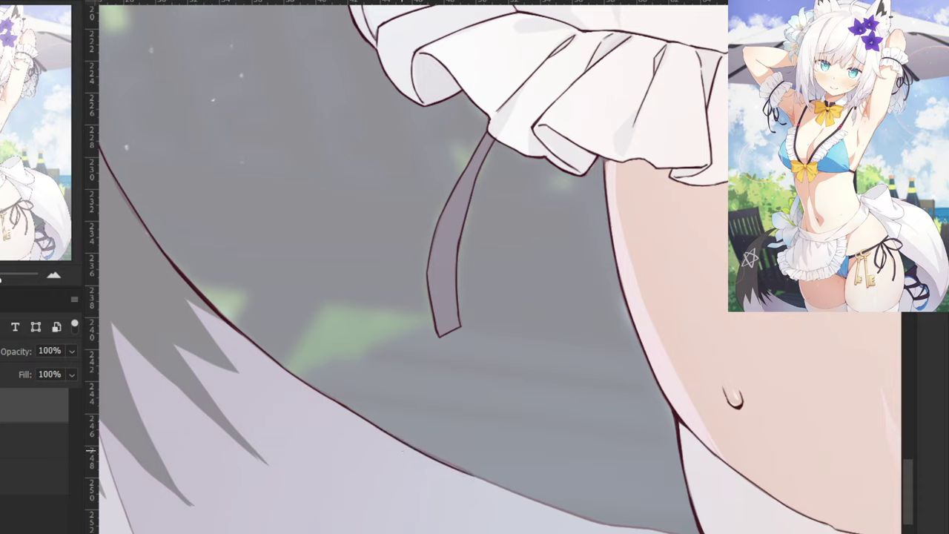
# Redraw and extend the pale tail section's upper edge to the bend shortly before the stocking.
pyautogui.hotkey('ctrl', 'z')
pyautogui.moveTo(377, 426)
pyautogui.mouseDown()
pyautogui.moveTo(509, 486)
pyautogui.moveTo(497, 486)
pyautogui.moveTo(599, 521)
pyautogui.mouseUp()
pyautogui.hotkey('ctrl', 'z')
pyautogui.hotkey('ctrl', 'z')
pyautogui.hotkey('ctrl', 'z')
pyautogui.hotkey('ctrl', 'z')
pyautogui.moveTo(480, 476); pyautogui.dragTo(602, 525)
pyautogui.hotkey('ctrl', 'z')
pyautogui.hotkey('ctrl', 'z')
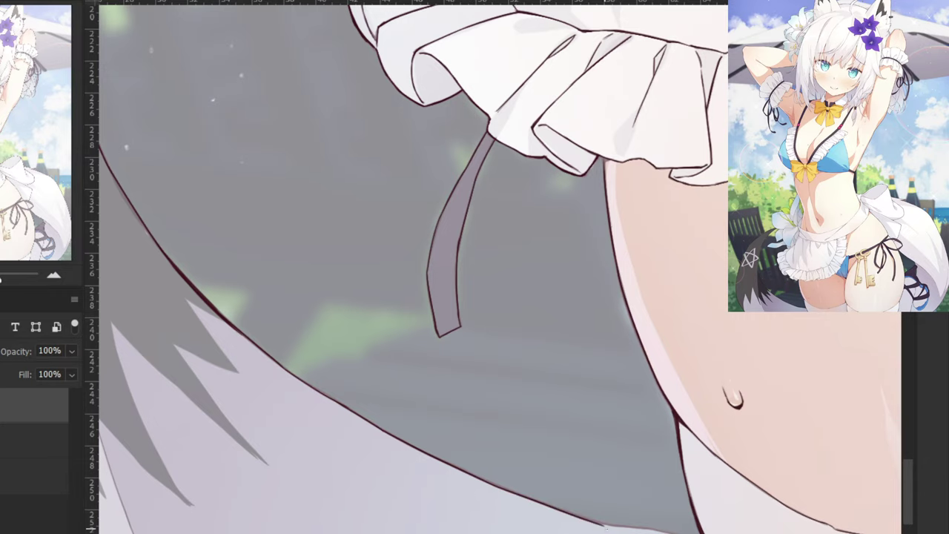
# Ink the last short stretch of the pale tail's upper edge from the bend to the stocking's outer edge.
pyautogui.moveTo(664, 506); pyautogui.dragTo(529, 433)
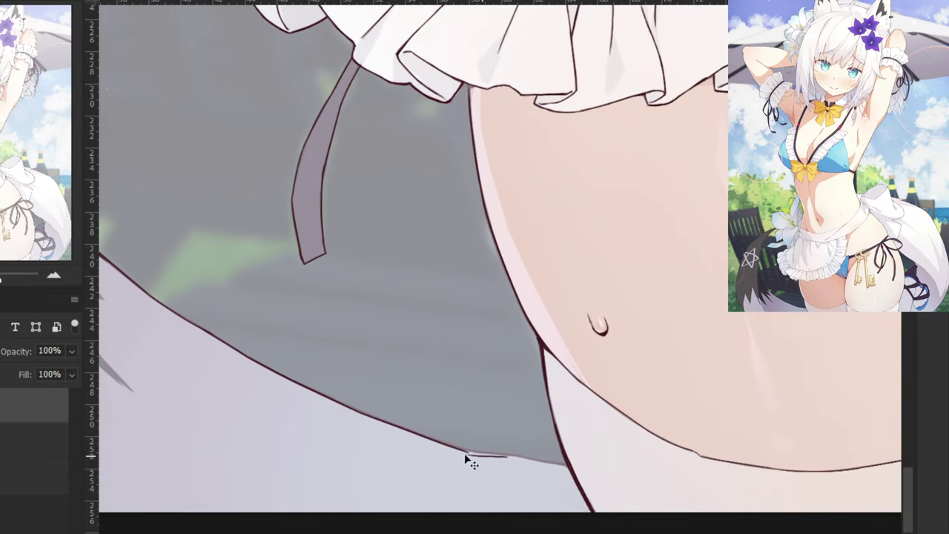
pyautogui.hotkey('ctrl', 'z')
pyautogui.moveTo(451, 448); pyautogui.dragTo(568, 468)
pyautogui.hotkey('ctrl', 'z')
pyautogui.hotkey('ctrl', '+')
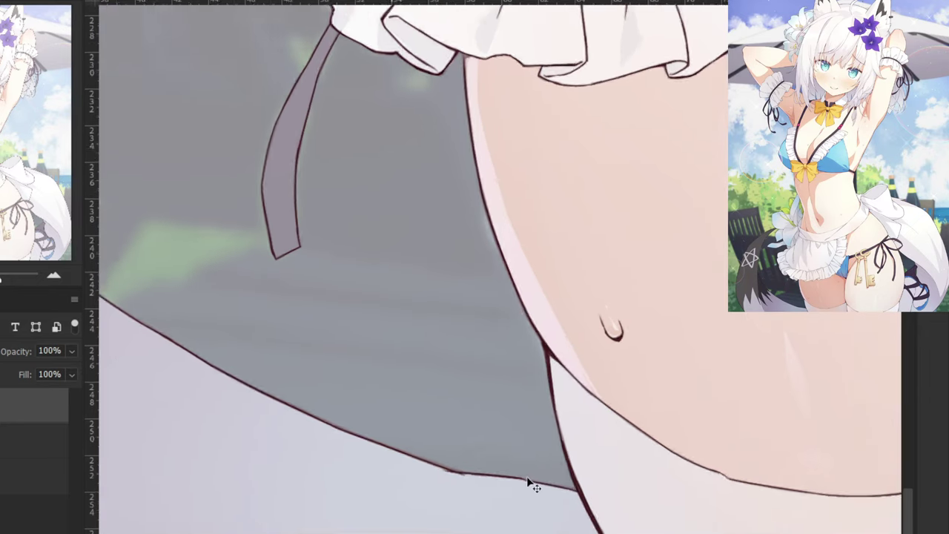
# Erase the rough joint at the bend of the pale tail's upper edge and redraw it as a smooth connecting line.
pyautogui.moveTo(520, 533)
pyautogui.mouseDown()
pyautogui.moveTo(505, 408)
pyautogui.moveTo(498, 417)
pyautogui.mouseUp()
pyautogui.press('e')
pyautogui.moveTo(404, 491); pyautogui.dragTo(385, 475)
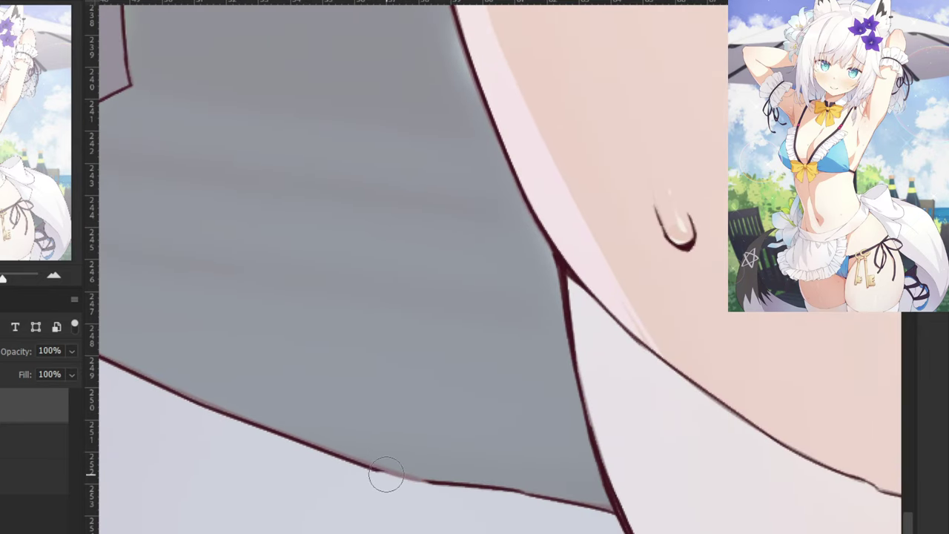
pyautogui.press('b')
pyautogui.moveTo(285, 438); pyautogui.dragTo(430, 479)
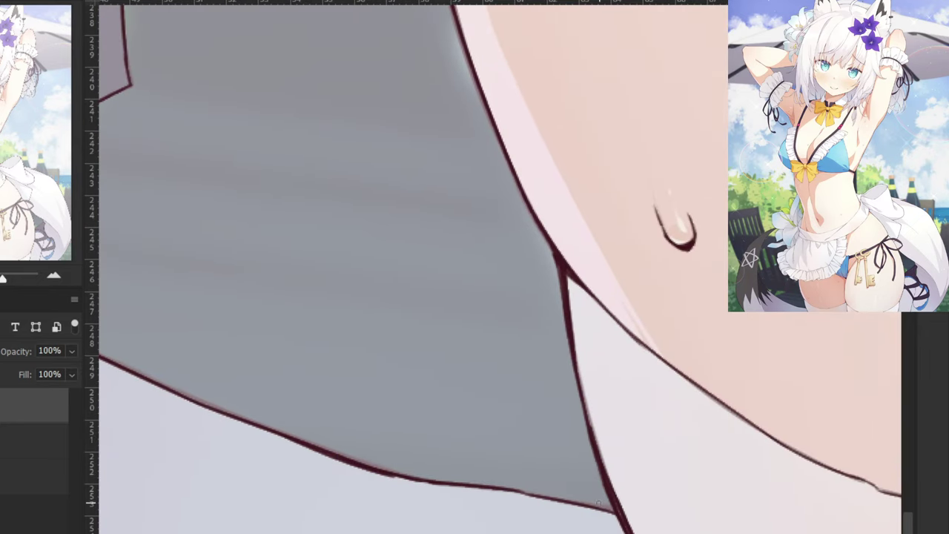
pyautogui.moveTo(598, 504); pyautogui.dragTo(597, 506)
pyautogui.hotkey('ctrl', '-')
pyautogui.hotkey('ctrl', '-')
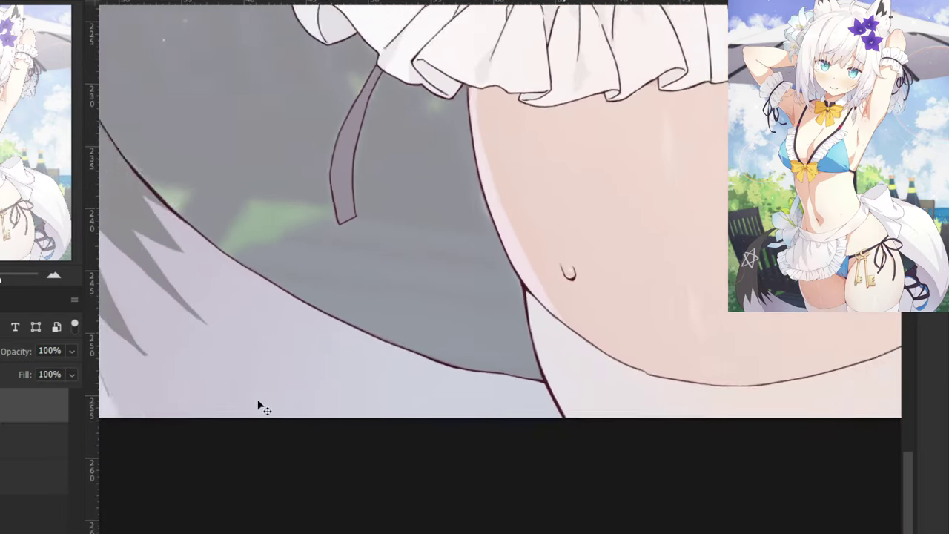
# Redraw the top end of the tail's apron-facing edge below the star so it follows the outer contour.
pyautogui.moveTo(260, 422); pyautogui.dragTo(443, 506)
pyautogui.moveTo(247, 469); pyautogui.dragTo(411, 517)
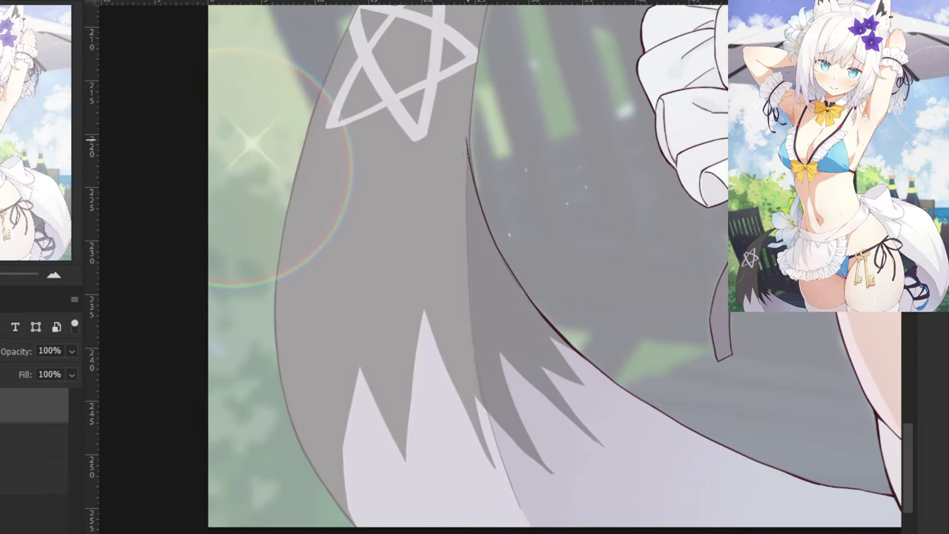
pyautogui.hotkey('ctrl', 'z')
pyautogui.moveTo(465, 251)
pyautogui.mouseDown()
pyautogui.moveTo(468, 131)
pyautogui.moveTo(477, 181)
pyautogui.moveTo(510, 218)
pyautogui.mouseUp()
pyautogui.hotkey('ctrl', 'z')
pyautogui.press('e')
pyautogui.scroll(-1, 474, 186)
pyautogui.scroll(3, 497, 202)
pyautogui.hotkey('ctrl', 'z')
pyautogui.moveTo(505, 155); pyautogui.dragTo(514, 259)
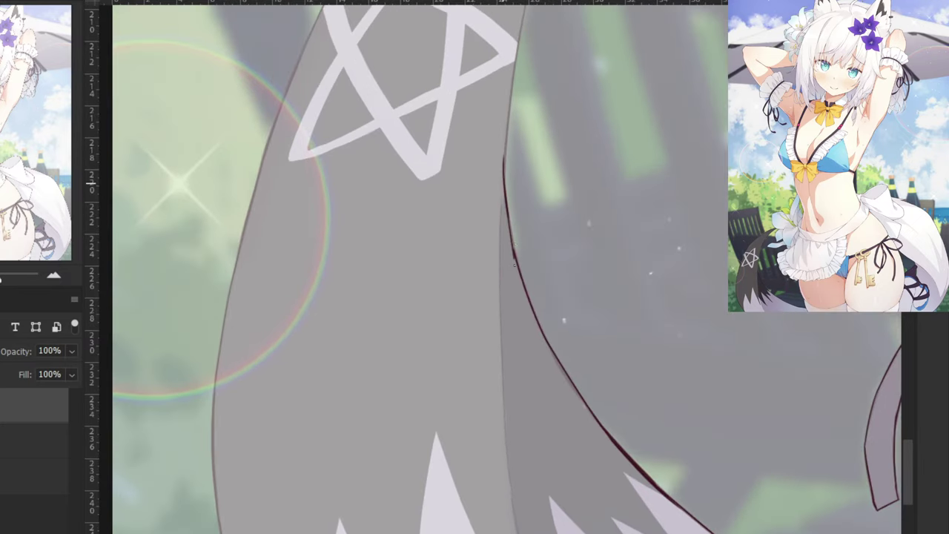
pyautogui.hotkey('ctrl', '+')
pyautogui.hotkey('ctrl', 'z')
pyautogui.moveTo(514, 107); pyautogui.dragTo(529, 210)
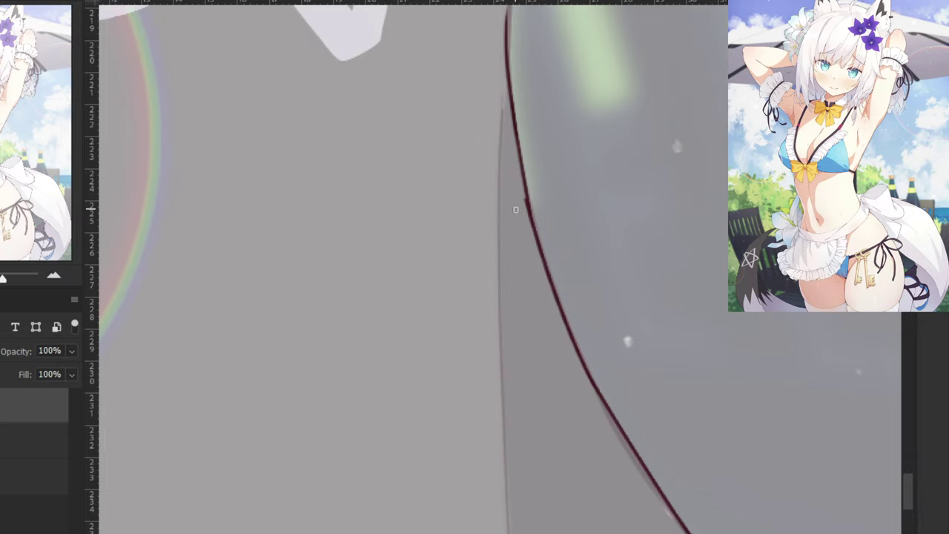
# Ink the upper part of the tail's inner dividing line between the lighter and the shaded dark fur.
pyautogui.scroll(-3, 511, 212)
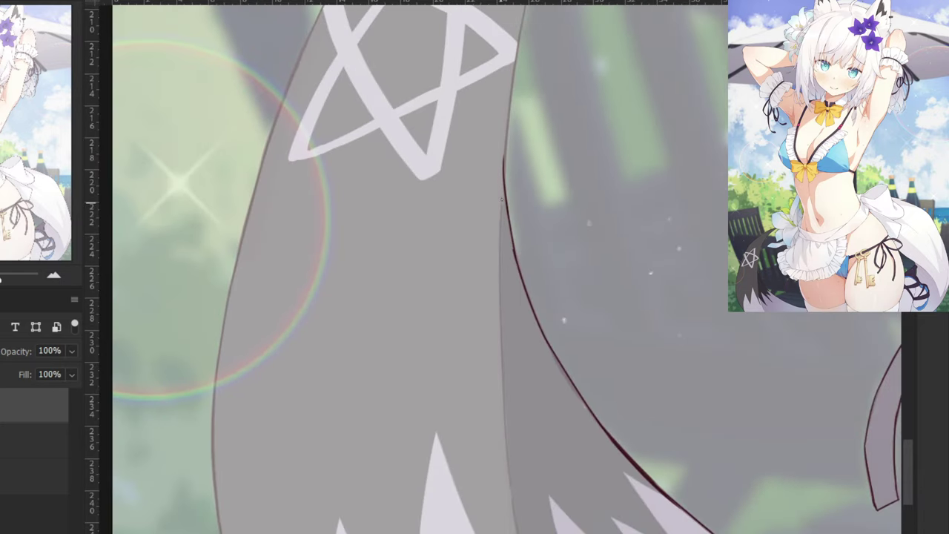
pyautogui.moveTo(502, 198); pyautogui.dragTo(503, 327)
pyautogui.hotkey('ctrl', 'z')
pyautogui.moveTo(502, 212); pyautogui.dragTo(501, 404)
pyautogui.hotkey('ctrl', 'z')
pyautogui.hotkey('ctrl', 'z')
pyautogui.moveTo(501, 205); pyautogui.dragTo(503, 341)
pyautogui.hotkey('ctrl', 'z')
pyautogui.hotkey('ctrl', 'z')
pyautogui.moveTo(499, 216); pyautogui.dragTo(517, 448)
pyautogui.hotkey('ctrl', 'z')
pyautogui.moveTo(484, 418); pyautogui.dragTo(463, 326)
pyautogui.hotkey('ctrl', 'z')
pyautogui.moveTo(480, 228); pyautogui.dragTo(487, 378)
# Continue the tail's inner dividing line through the pale fur tips toward the bottom of the canvas.
pyautogui.moveTo(469, 450)
pyautogui.mouseDown()
pyautogui.moveTo(409, 274)
pyautogui.moveTo(386, 253)
pyautogui.mouseUp()
pyautogui.moveTo(409, 207); pyautogui.dragTo(452, 394)
pyautogui.hotkey('ctrl', 'z')
pyautogui.moveTo(407, 208); pyautogui.dragTo(477, 444)
pyautogui.hotkey('ctrl', 'z')
pyautogui.moveTo(457, 385); pyautogui.dragTo(478, 441)
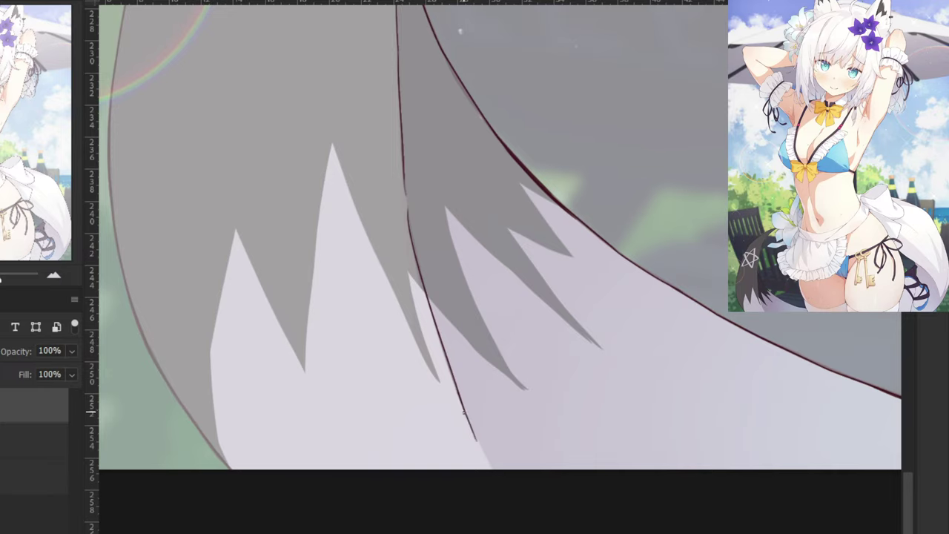
# Erase the stray line end where the upper and lower parts of the tail's inner dividing line meet.
pyautogui.hotkey('ctrl', '-')
pyautogui.hotkey('ctrl', '-')
pyautogui.scroll(5, 358, 189)
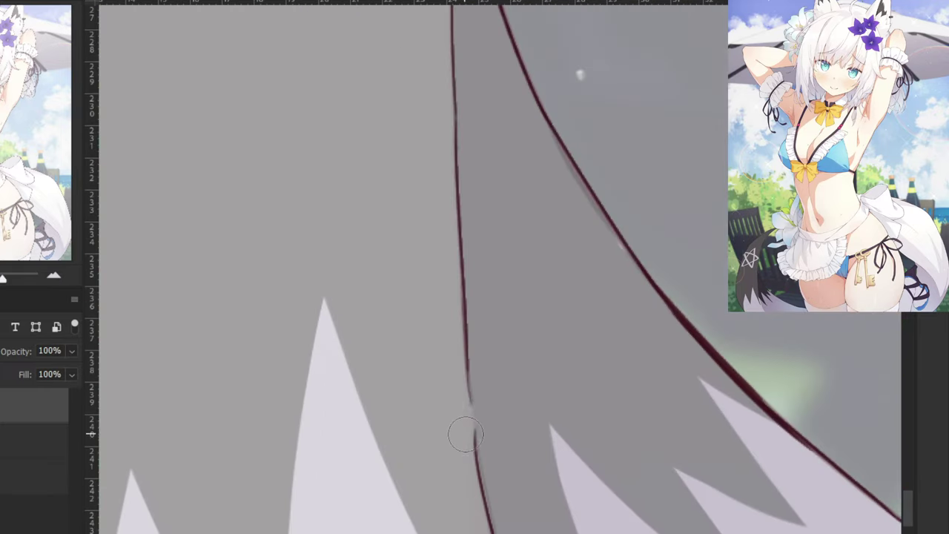
pyautogui.moveTo(466, 434); pyautogui.dragTo(483, 435)
pyautogui.press('b')
pyautogui.scroll(-4, 474, 438)
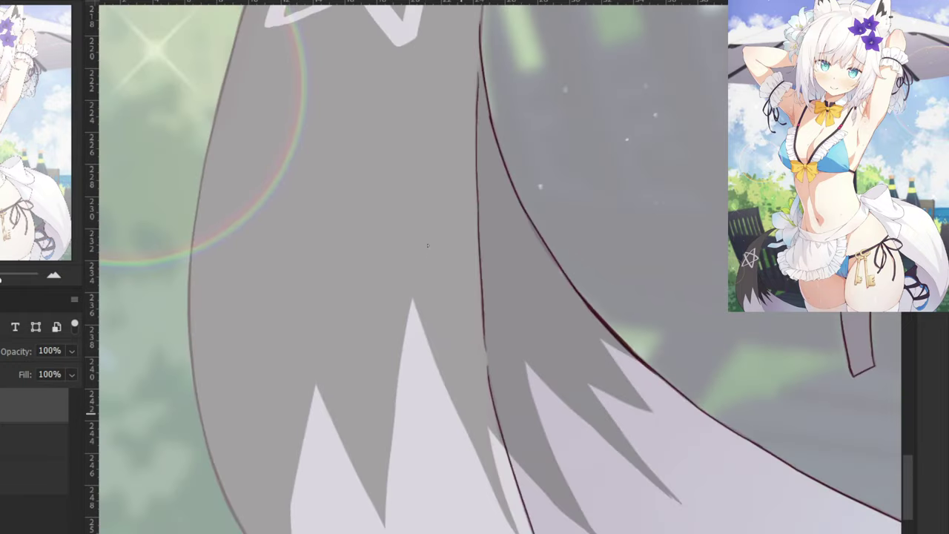
pyautogui.scroll(-4, 435, 150)
pyautogui.moveTo(435, 81); pyautogui.dragTo(426, 268)
pyautogui.scroll(4, 475, 256)
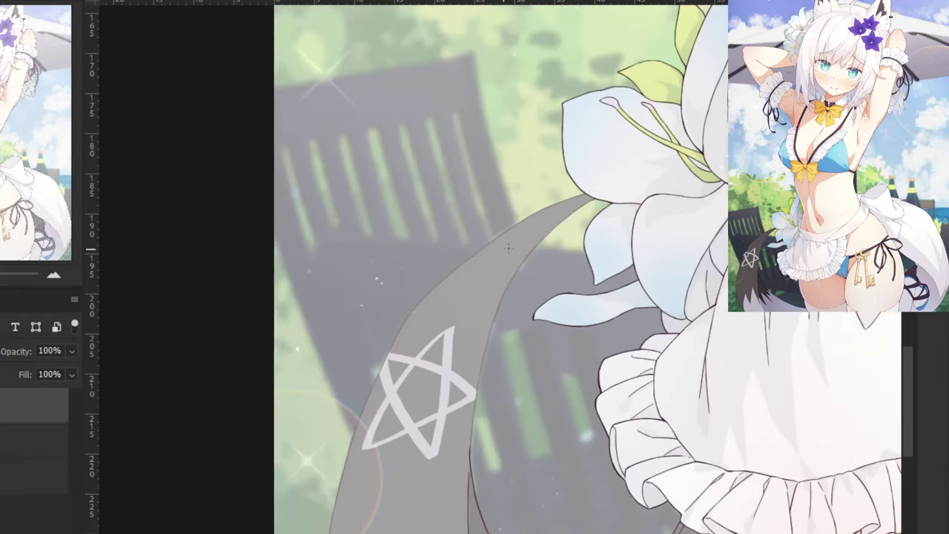
pyautogui.scroll(-2, 485, 336)
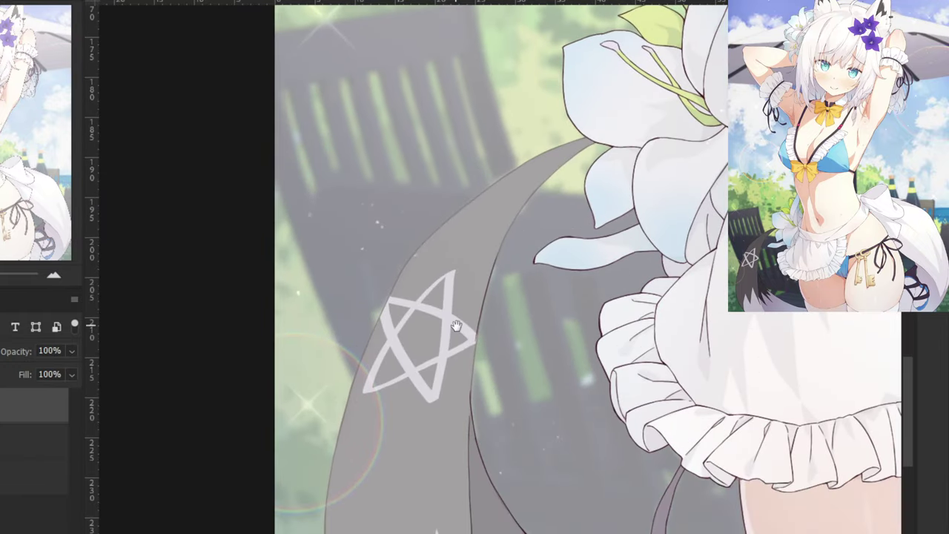
# Ink the stretch of the tail's apron-facing edge above the star, following the faded reference contour.
pyautogui.scroll(2, 480, 330)
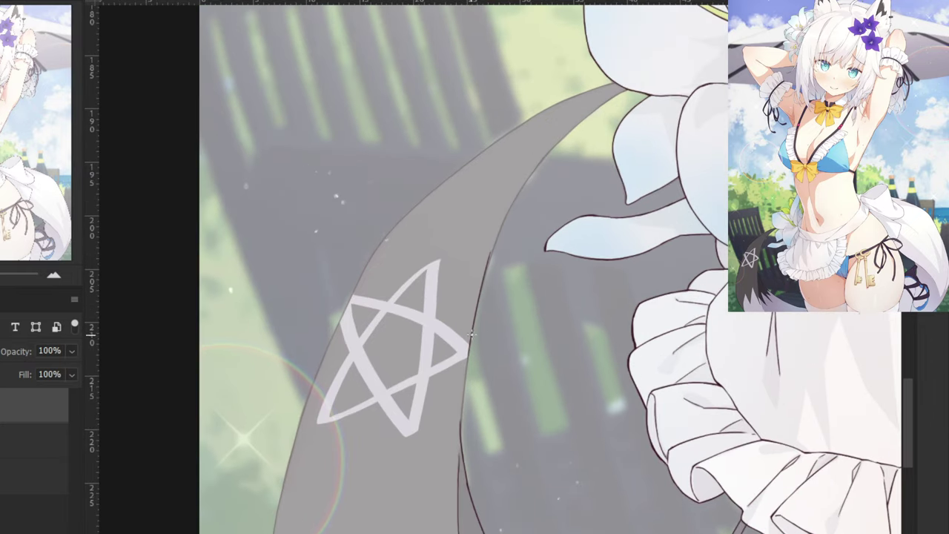
pyautogui.scroll(2, 463, 397)
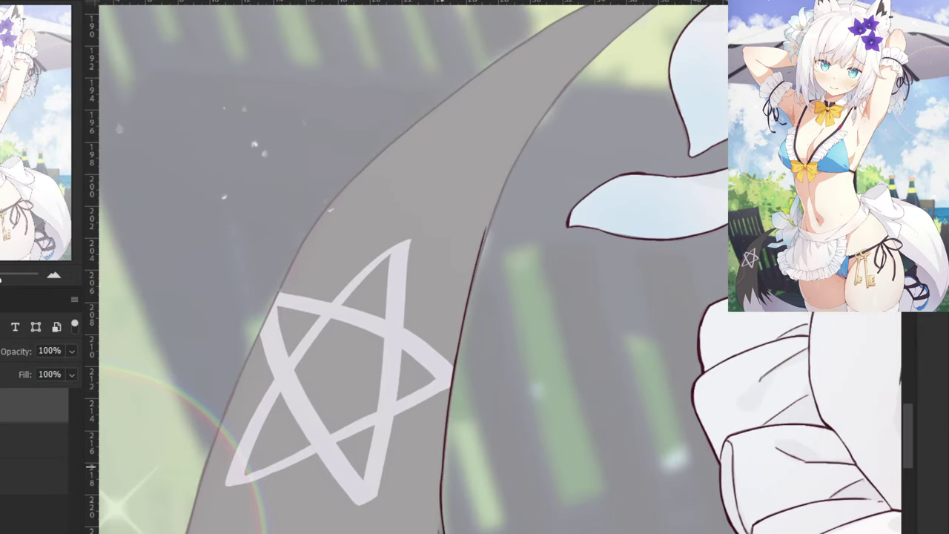
pyautogui.scroll(5, 424, 352)
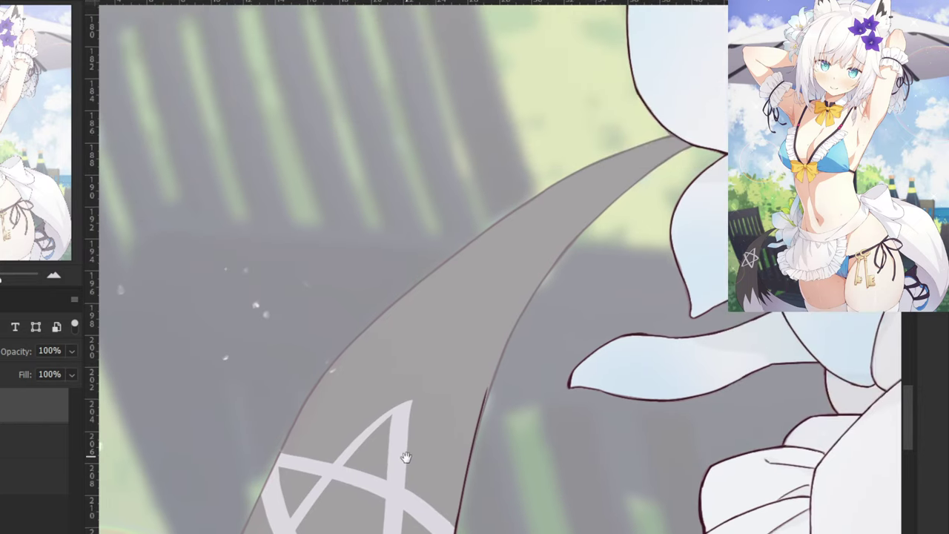
pyautogui.moveTo(570, 255); pyautogui.dragTo(505, 360)
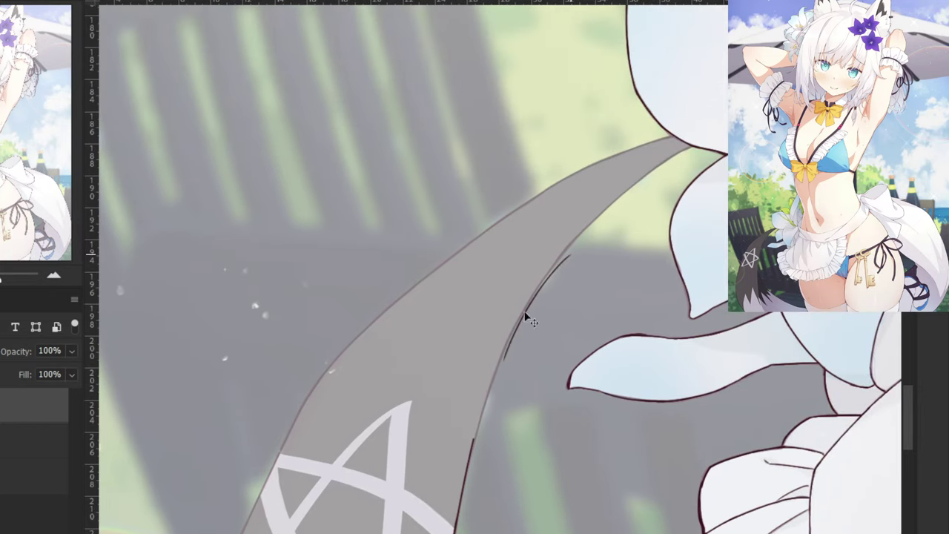
pyautogui.hotkey('ctrl', 'z')
pyautogui.moveTo(547, 268); pyautogui.dragTo(510, 339)
pyautogui.hotkey('ctrl', 'z')
pyautogui.hotkey('ctrl', 'z')
# Extend the tail's apron-facing edge down to meet the inked line beside the star's upper tip.
pyautogui.moveTo(520, 316); pyautogui.dragTo(473, 447)
pyautogui.hotkey('ctrl', 'z')
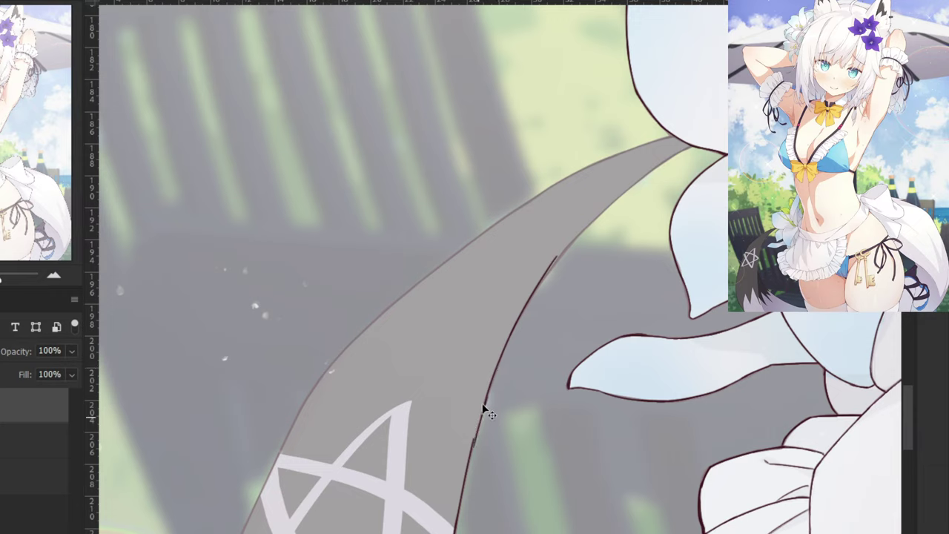
pyautogui.hotkey('ctrl', 'z')
pyautogui.moveTo(487, 398); pyautogui.dragTo(471, 453)
pyautogui.hotkey('ctrl', 'z')
pyautogui.hotkey('ctrl', 'z')
pyautogui.moveTo(513, 325); pyautogui.dragTo(482, 410)
pyautogui.moveTo(476, 443); pyautogui.dragTo(474, 449)
pyautogui.hotkey('ctrl', 'z')
pyautogui.hotkey('ctrl', 'z')
pyautogui.moveTo(509, 339); pyautogui.dragTo(477, 431)
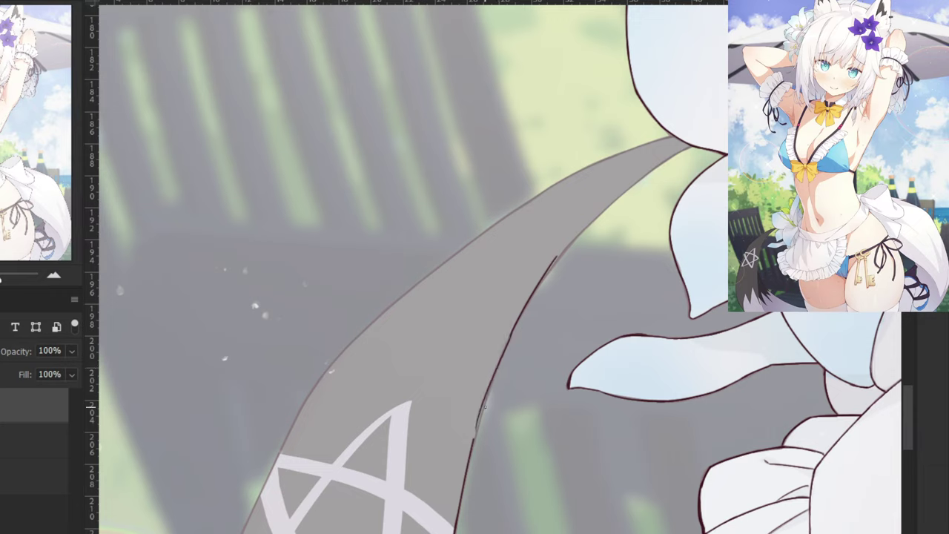
pyautogui.hotkey('ctrl', 'z')
pyautogui.moveTo(512, 332); pyautogui.dragTo(473, 454)
pyautogui.hotkey('ctrl', 'z')
pyautogui.hotkey('ctrl', '+')
pyautogui.hotkey('ctrl', '+')
pyautogui.moveTo(439, 495)
pyautogui.mouseDown()
pyautogui.moveTo(472, 394)
pyautogui.moveTo(470, 405)
pyautogui.moveTo(493, 416)
pyautogui.moveTo(482, 473)
pyautogui.mouseUp()
pyautogui.hotkey('ctrl', 'z')
pyautogui.hotkey('ctrl', 'z')
pyautogui.moveTo(505, 405); pyautogui.dragTo(481, 482)
pyautogui.hotkey('ctrl', 'z')
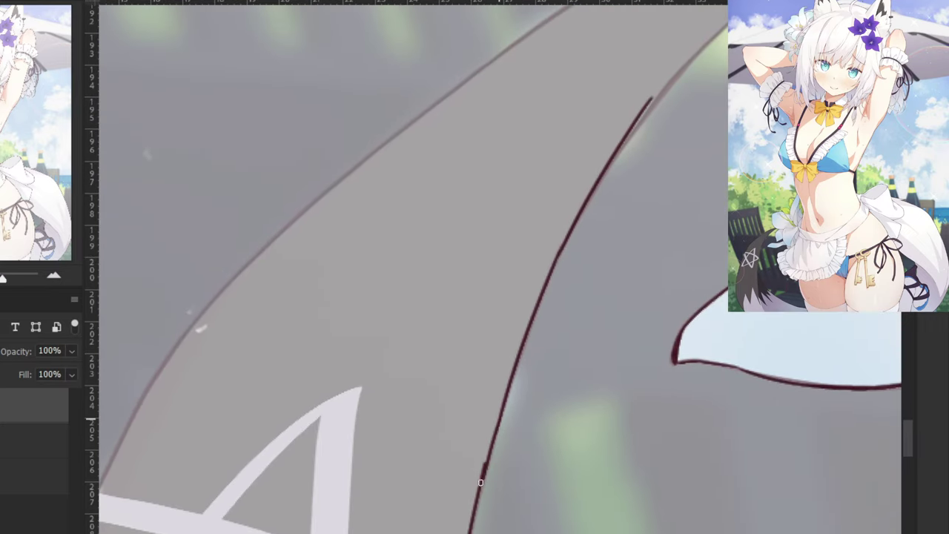
pyautogui.hotkey('ctrl', '-')
pyautogui.hotkey('ctrl', '-')
pyautogui.hotkey('ctrl', '+')
pyautogui.hotkey('ctrl', '+')
# Erase the overlapping line end beside the star's upper tip and redraw the join smoothly.
pyautogui.press('e')
pyautogui.moveTo(479, 451)
pyautogui.mouseDown()
pyautogui.moveTo(469, 495)
pyautogui.moveTo(473, 442)
pyautogui.mouseUp()
pyautogui.press('b')
pyautogui.moveTo(511, 359); pyautogui.dragTo(485, 447)
pyautogui.hotkey('ctrl', 'z')
pyautogui.hotkey('ctrl', 'z')
pyautogui.moveTo(511, 357); pyautogui.dragTo(487, 440)
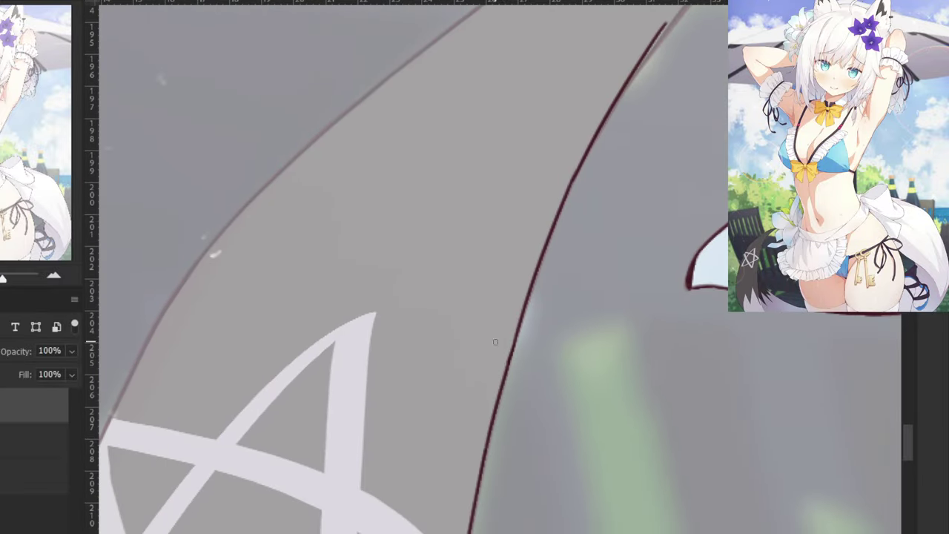
# Ink the top end of the tail's apron-facing edge where it meets the lower contour of the flower petal.
pyautogui.scroll(-5, 495, 342)
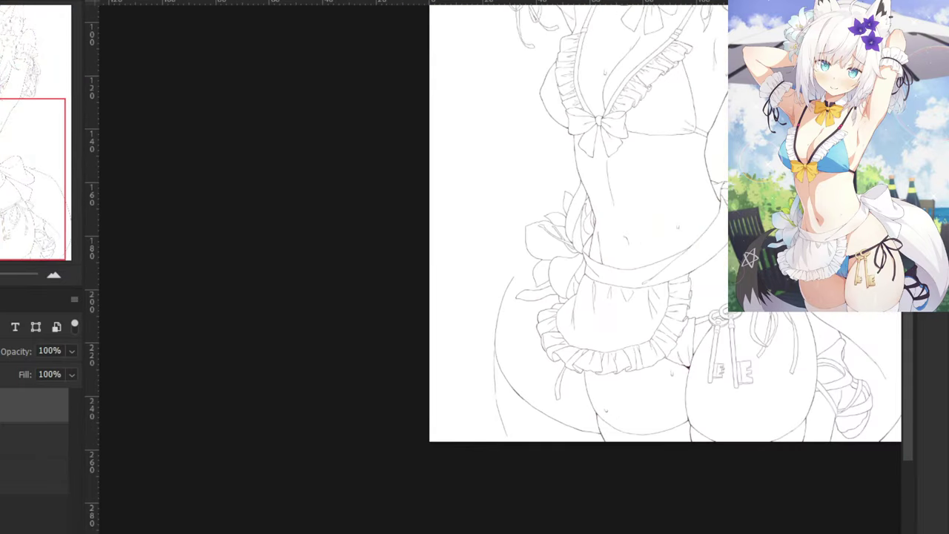
pyautogui.moveTo(474, 249); pyautogui.dragTo(344, 413)
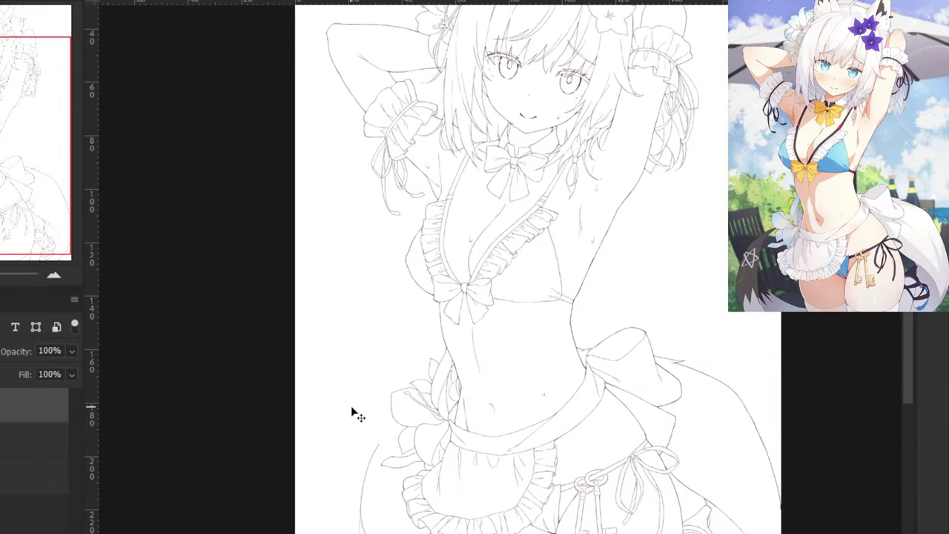
pyautogui.moveTo(363, 348); pyautogui.dragTo(364, 242)
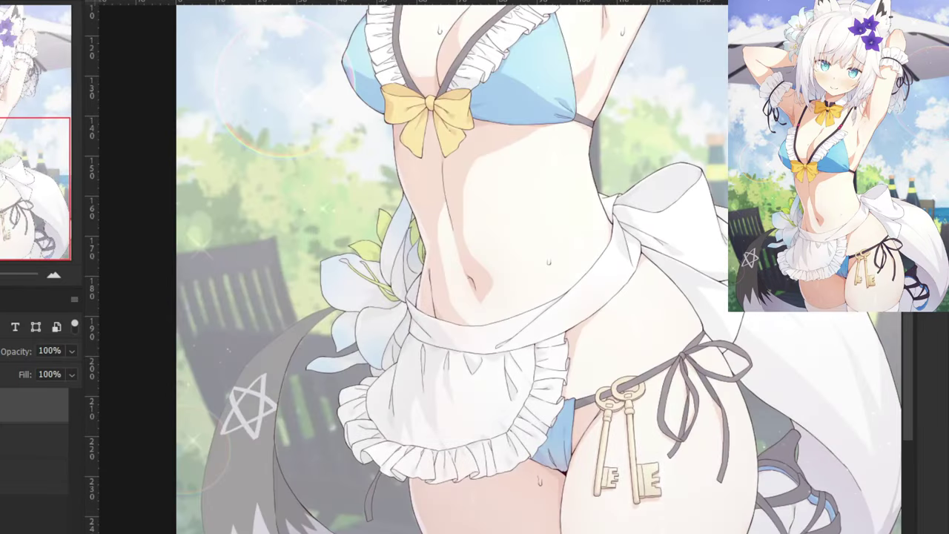
pyautogui.moveTo(215, 240); pyautogui.dragTo(402, 231)
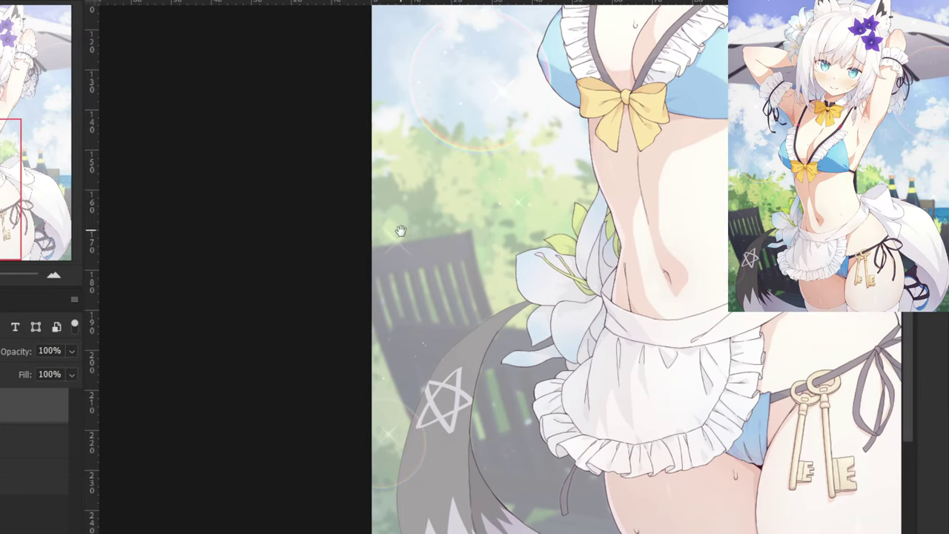
pyautogui.moveTo(401, 280); pyautogui.dragTo(406, 307)
pyautogui.hotkey('ctrl', '+')
pyautogui.hotkey('ctrl', '+')
pyautogui.hotkey('ctrl', '+')
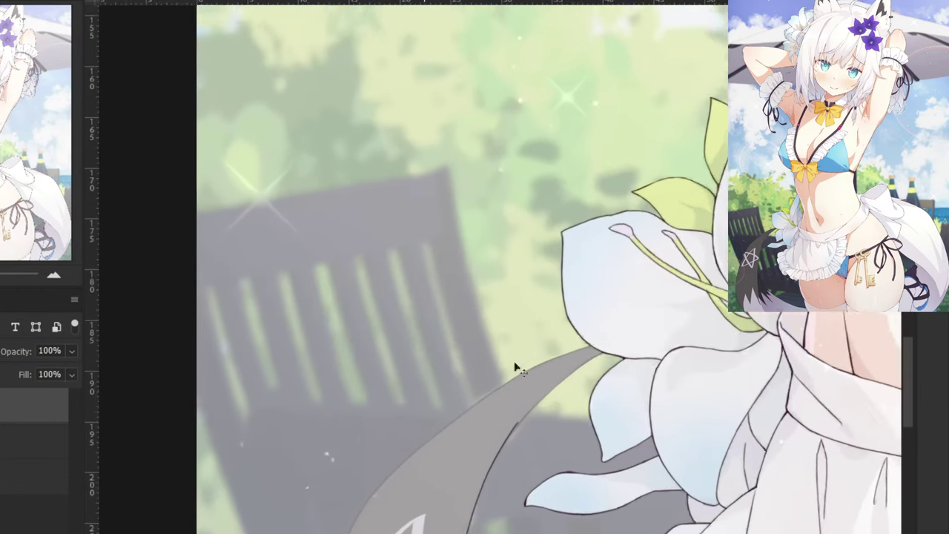
pyautogui.moveTo(612, 356)
pyautogui.mouseDown()
pyautogui.moveTo(562, 391)
pyautogui.moveTo(499, 288)
pyautogui.mouseUp()
pyautogui.hotkey('ctrl', 'z')
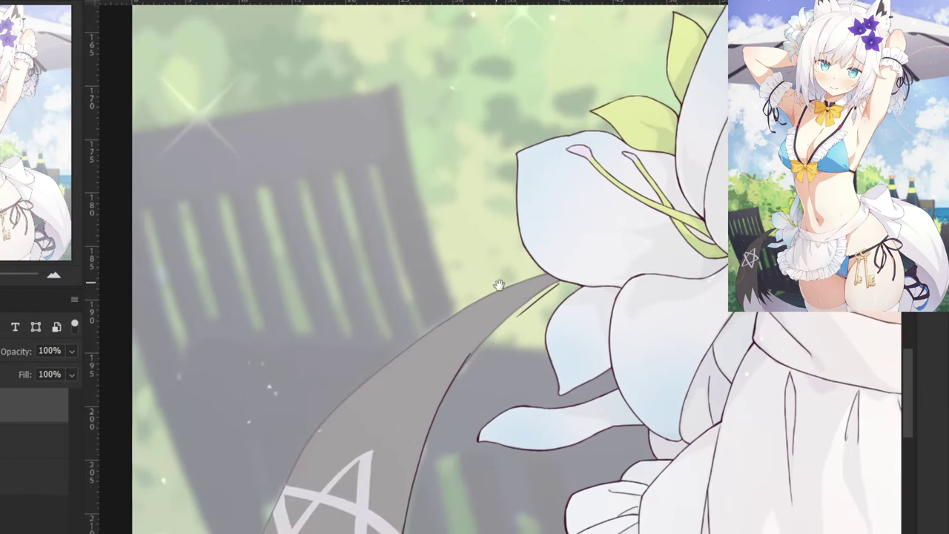
pyautogui.hotkey('ctrl', '+')
pyautogui.hotkey('ctrl', 'z')
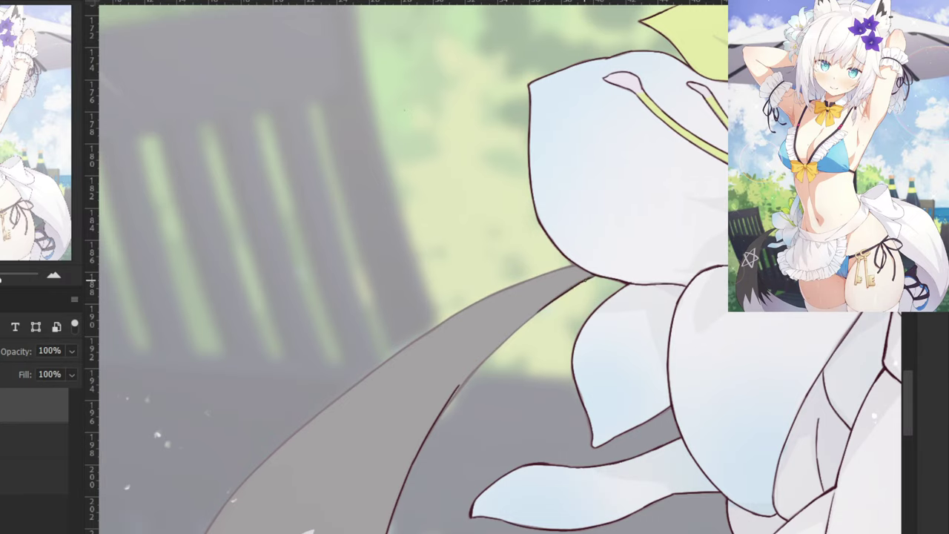
pyautogui.moveTo(592, 274); pyautogui.dragTo(619, 265)
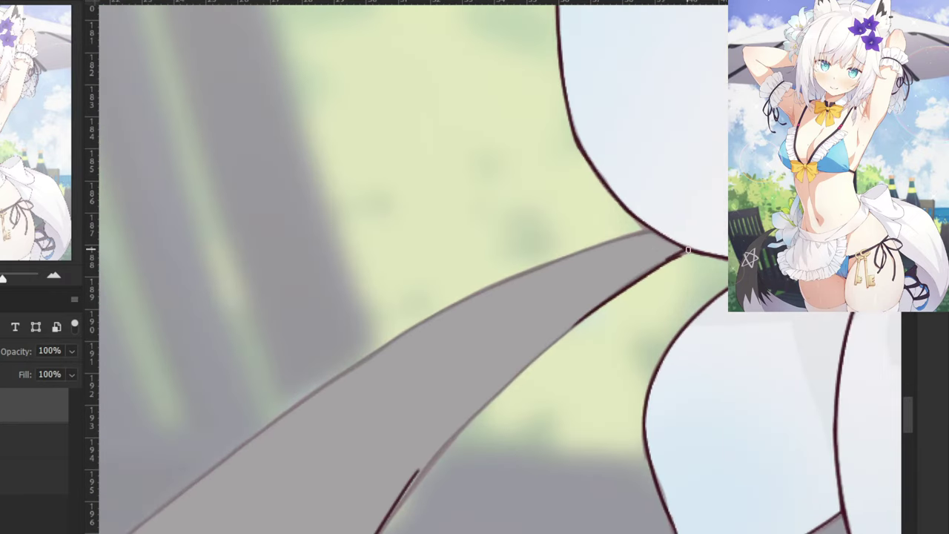
# Continue the apron-facing edge from the petal down to the line already inked above the star.
pyautogui.moveTo(593, 320)
pyautogui.mouseDown()
pyautogui.moveTo(455, 436)
pyautogui.moveTo(510, 384)
pyautogui.moveTo(418, 492)
pyautogui.moveTo(514, 385)
pyautogui.moveTo(412, 486)
pyautogui.mouseUp()
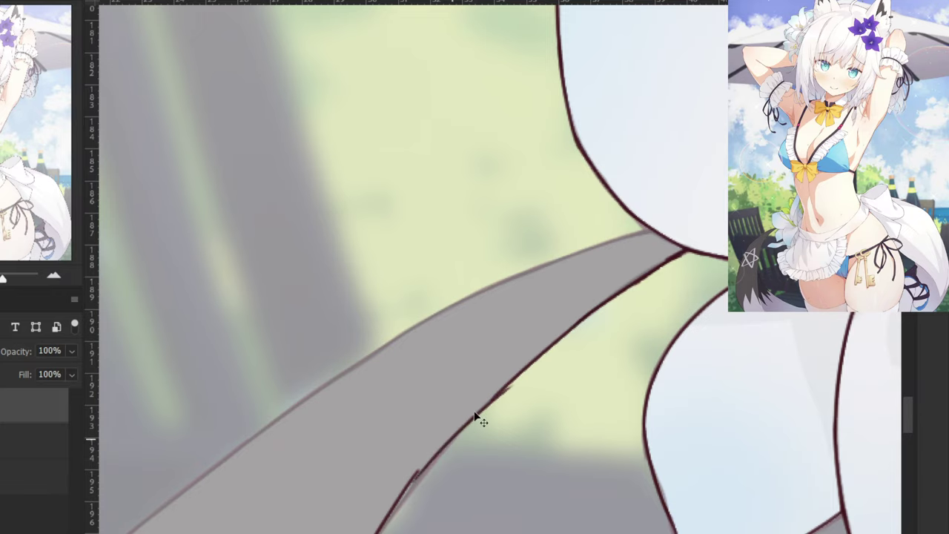
pyautogui.hotkey('ctrl', 'z')
pyautogui.moveTo(506, 384); pyautogui.dragTo(422, 482)
pyautogui.hotkey('ctrl', 'z')
pyautogui.moveTo(482, 410); pyautogui.dragTo(413, 492)
# Erase the misaligned overlapping line end in the middle of the tail's upper apron-facing edge.
pyautogui.moveTo(416, 426); pyautogui.dragTo(441, 313)
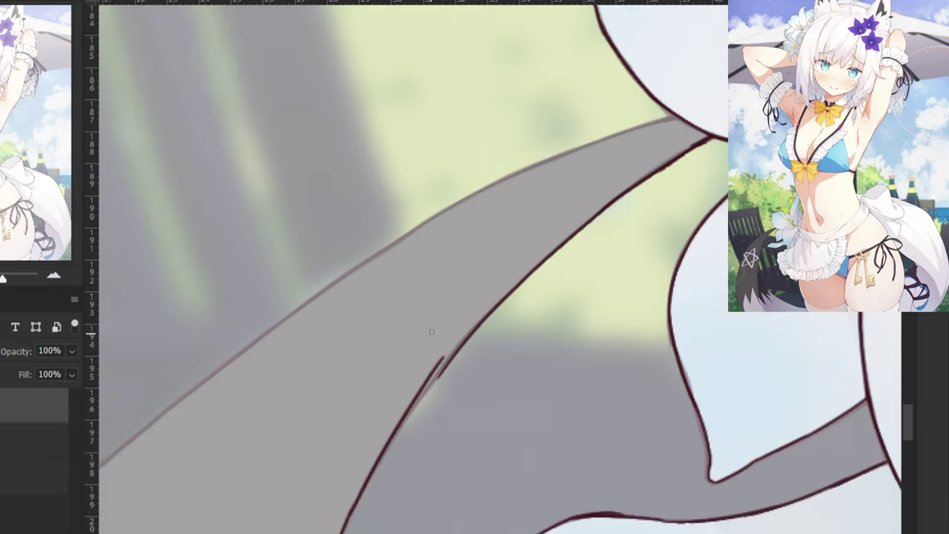
pyautogui.press('e')
pyautogui.moveTo(434, 359); pyautogui.dragTo(405, 421)
pyautogui.press('b')
# Redraw the erased gap so both parts of the tail's upper apron-facing edge join in one curve.
pyautogui.moveTo(463, 346); pyautogui.dragTo(413, 419)
pyautogui.hotkey('ctrl', 'z')
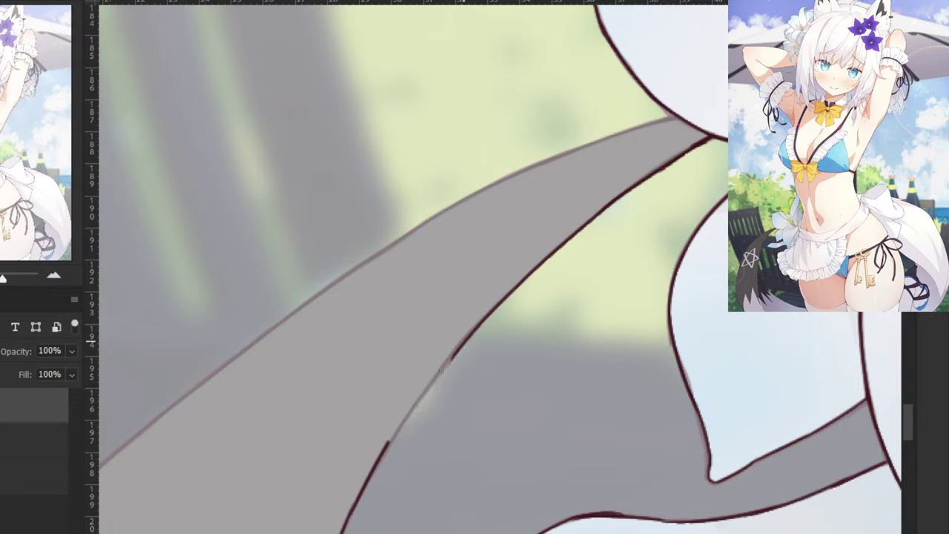
pyautogui.moveTo(457, 353); pyautogui.dragTo(399, 435)
pyautogui.moveTo(427, 387); pyautogui.dragTo(388, 451)
pyautogui.hotkey('ctrl', 'z')
pyautogui.hotkey('ctrl', 'z')
pyautogui.moveTo(457, 352); pyautogui.dragTo(386, 448)
pyautogui.moveTo(421, 399); pyautogui.dragTo(376, 460)
pyautogui.hotkey('ctrl', 'z')
pyautogui.moveTo(408, 408); pyautogui.dragTo(382, 455)
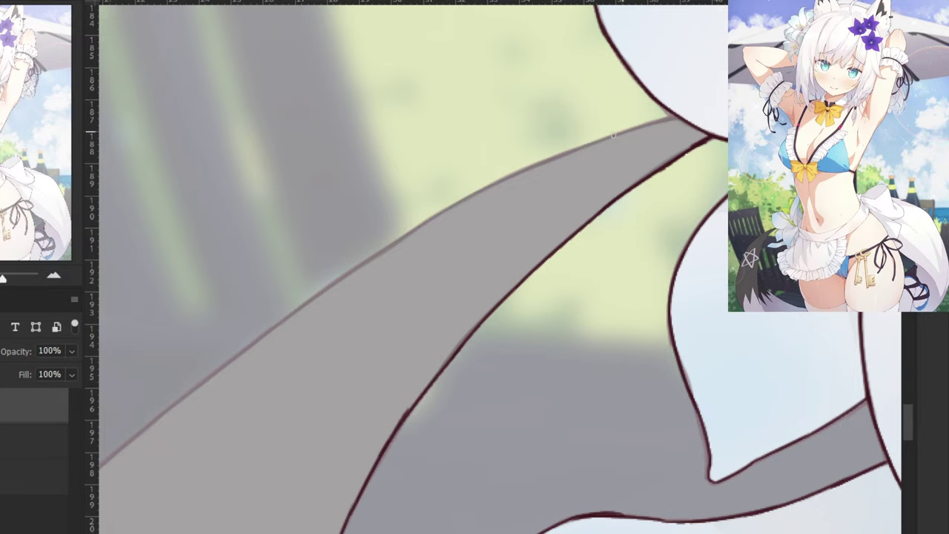
pyautogui.hotkey('ctrl', '-')
pyautogui.moveTo(365, 256); pyautogui.dragTo(318, 323)
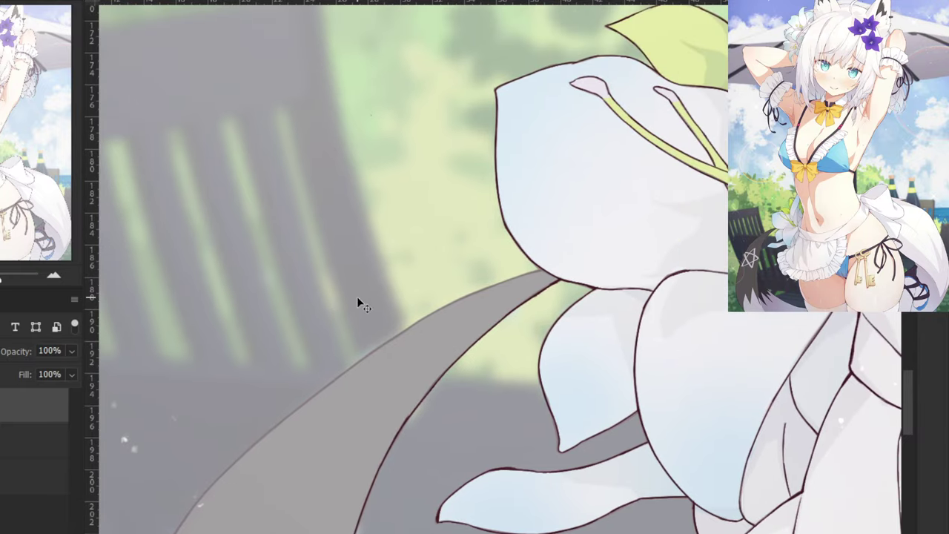
pyautogui.hotkey('ctrl', '+')
pyautogui.moveTo(586, 245); pyautogui.dragTo(568, 227)
pyautogui.hotkey('ctrl', 'z')
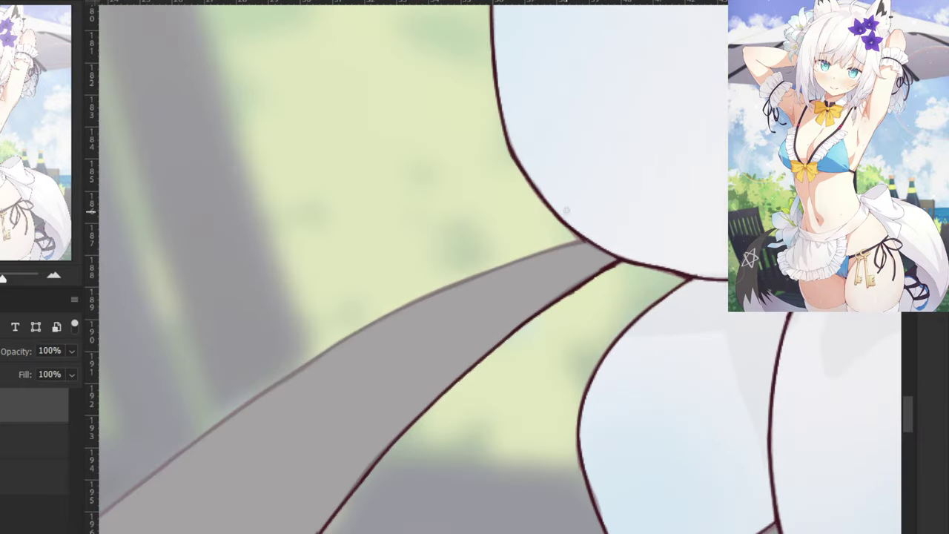
# Flip the canvas horizontally and bring the upper tail beside the flower into view.
pyautogui.hotkey('ctrl', 'shift', 'h')
pyautogui.hotkey('ctrl', '-')
pyautogui.hotkey('ctrl', '-')
pyautogui.moveTo(434, 422); pyautogui.dragTo(149, 421)
pyautogui.moveTo(678, 427); pyautogui.dragTo(111, 427)
pyautogui.moveTo(882, 500)
pyautogui.mouseDown()
pyautogui.moveTo(457, 438)
pyautogui.moveTo(497, 483)
pyautogui.mouseUp()
pyautogui.hotkey('ctrl', '+')
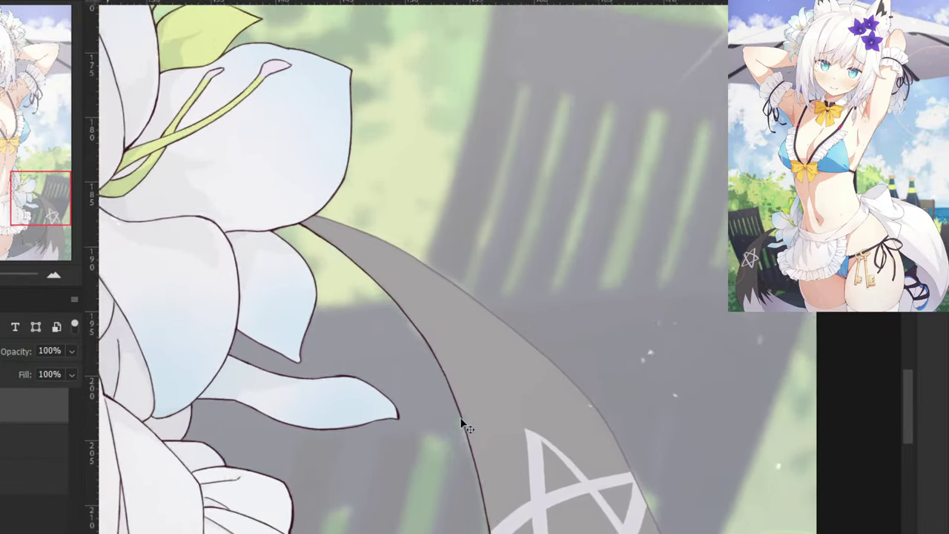
# Ink the top end of the tail's outer edge, starting at the flower petal.
pyautogui.moveTo(266, 196); pyautogui.dragTo(338, 222)
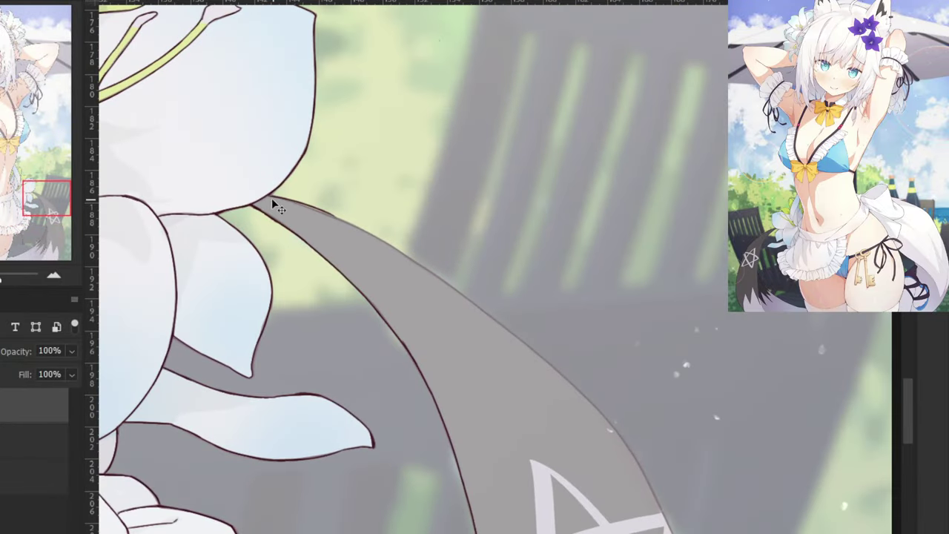
pyautogui.moveTo(329, 215)
pyautogui.mouseDown()
pyautogui.moveTo(482, 299)
pyautogui.moveTo(465, 295)
pyautogui.mouseUp()
pyautogui.hotkey('ctrl', 'z')
pyautogui.hotkey('ctrl', 'z')
pyautogui.hotkey('ctrl', 'z')
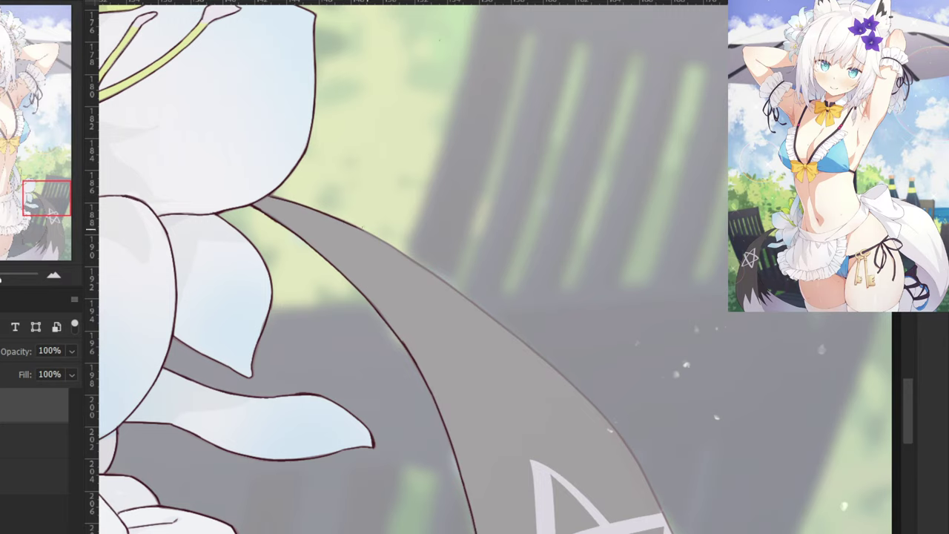
# Continue the tail's outer edge from below the petal along the boundary with the blurred chair slats.
pyautogui.moveTo(351, 224)
pyautogui.mouseDown()
pyautogui.moveTo(479, 314)
pyautogui.moveTo(404, 261)
pyautogui.moveTo(467, 297)
pyautogui.mouseUp()
pyautogui.hotkey('ctrl', 'z')
pyautogui.hotkey('ctrl', 'z')
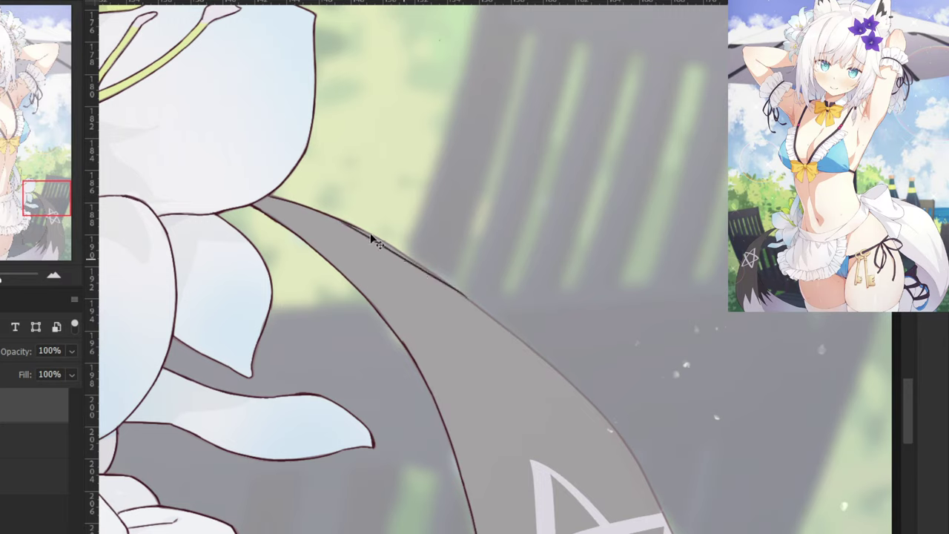
pyautogui.hotkey('ctrl', 'z')
pyautogui.moveTo(343, 221); pyautogui.dragTo(466, 297)
pyautogui.hotkey('ctrl', 'z')
pyautogui.moveTo(342, 221); pyautogui.dragTo(478, 310)
pyautogui.hotkey('ctrl', 'z')
pyautogui.press('e')
pyautogui.press('b')
# Extend the tail's outer edge past the chair slats toward the bend above the star.
pyautogui.moveTo(425, 268); pyautogui.dragTo(579, 397)
pyautogui.hotkey('ctrl', 'z')
pyautogui.hotkey('ctrl', 'z')
pyautogui.moveTo(433, 275); pyautogui.dragTo(573, 391)
pyautogui.hotkey('ctrl', 'z')
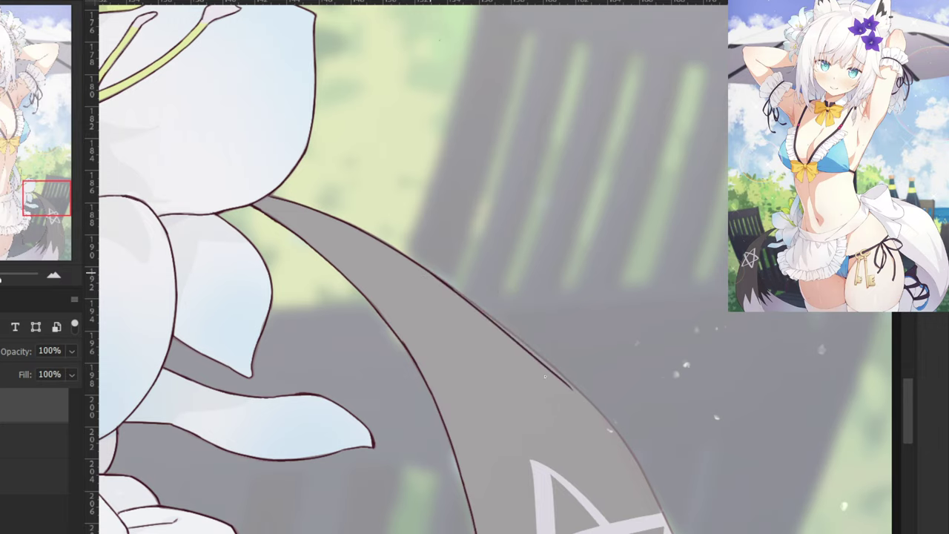
pyautogui.hotkey('ctrl', 'z')
pyautogui.moveTo(434, 275); pyautogui.dragTo(581, 395)
pyautogui.hotkey('ctrl', 'z')
pyautogui.moveTo(436, 277)
pyautogui.mouseDown()
pyautogui.moveTo(569, 382)
pyautogui.moveTo(467, 223)
pyautogui.moveTo(562, 336)
pyautogui.mouseUp()
pyautogui.hotkey('ctrl', 'z')
pyautogui.moveTo(470, 229); pyautogui.dragTo(557, 326)
pyautogui.hotkey('ctrl', 'z')
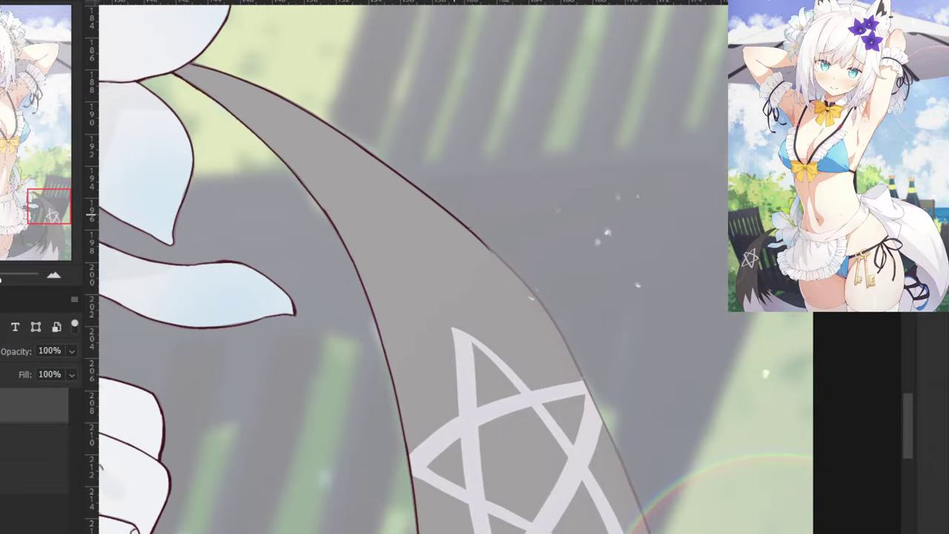
# Ink the bend of the tail's outer edge down to the star's outer point.
pyautogui.hotkey('ctrl', 'shift', 'z')
pyautogui.scroll(2, 494, 286)
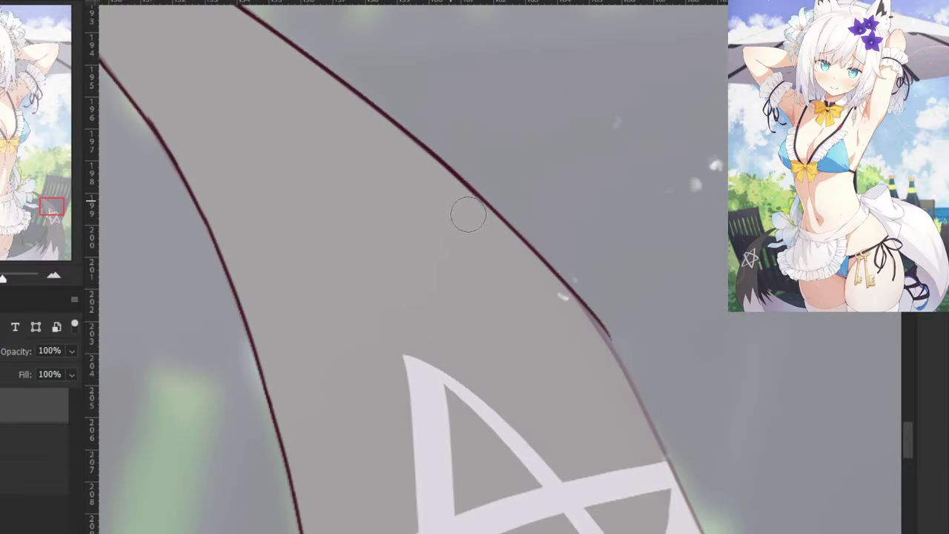
pyautogui.hotkey('ctrl', 'z')
pyautogui.moveTo(521, 230); pyautogui.dragTo(645, 411)
pyautogui.hotkey('ctrl', 'z')
pyautogui.moveTo(537, 252); pyautogui.dragTo(644, 414)
pyautogui.hotkey('ctrl', '-')
pyautogui.moveTo(588, 464)
pyautogui.mouseDown()
pyautogui.moveTo(569, 307)
pyautogui.moveTo(561, 313)
pyautogui.mouseUp()
pyautogui.moveTo(533, 180); pyautogui.dragTo(610, 349)
pyautogui.hotkey('ctrl', 'z')
pyautogui.hotkey('ctrl', 'z')
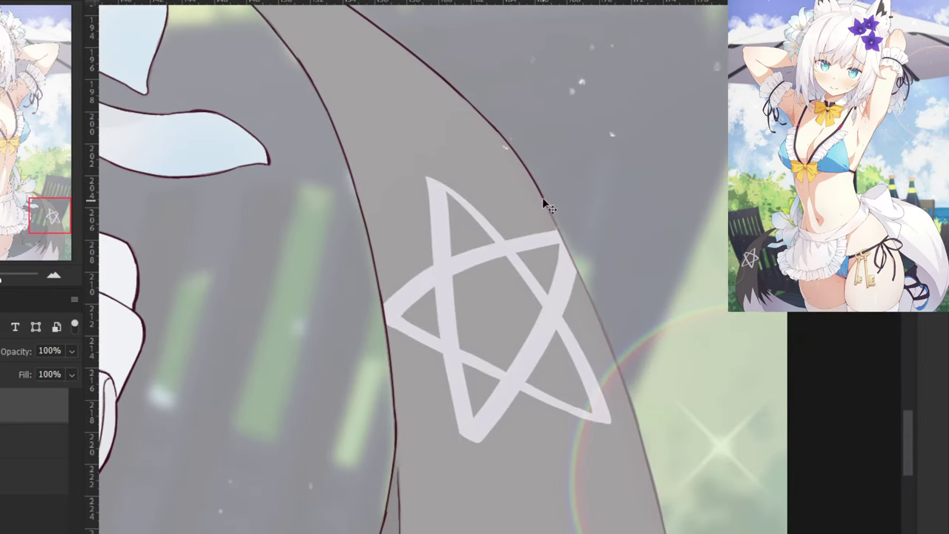
# Ink the tail's outer edge alongside the star and through the rainbow lens-flare ring.
pyautogui.moveTo(540, 192); pyautogui.dragTo(612, 354)
pyautogui.hotkey('ctrl', 'z')
pyautogui.moveTo(539, 192)
pyautogui.mouseDown()
pyautogui.moveTo(609, 345)
pyautogui.moveTo(643, 458)
pyautogui.moveTo(596, 324)
pyautogui.mouseUp()
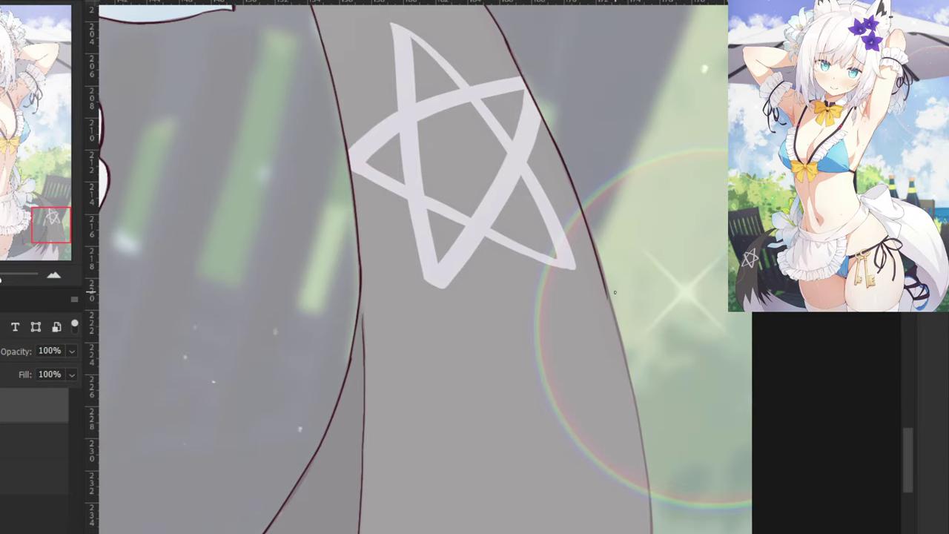
pyautogui.moveTo(582, 212); pyautogui.dragTo(629, 359)
pyautogui.hotkey('ctrl', 'z')
pyautogui.press('b')
pyautogui.moveTo(584, 225); pyautogui.dragTo(626, 371)
pyautogui.hotkey('ctrl', 'z')
pyautogui.moveTo(593, 241); pyautogui.dragTo(628, 367)
pyautogui.hotkey('ctrl', 'z')
pyautogui.moveTo(595, 249); pyautogui.dragTo(627, 361)
pyautogui.hotkey('ctrl', 'z')
pyautogui.moveTo(593, 250); pyautogui.dragTo(631, 388)
# Carry the tail's outer edge below the star to the lower rim of the lens-flare ring and reinforce the join.
pyautogui.moveTo(604, 295); pyautogui.dragTo(649, 478)
pyautogui.hotkey('ctrl', 'z')
pyautogui.moveTo(626, 348); pyautogui.dragTo(648, 479)
pyautogui.moveTo(638, 423); pyautogui.dragTo(618, 258)
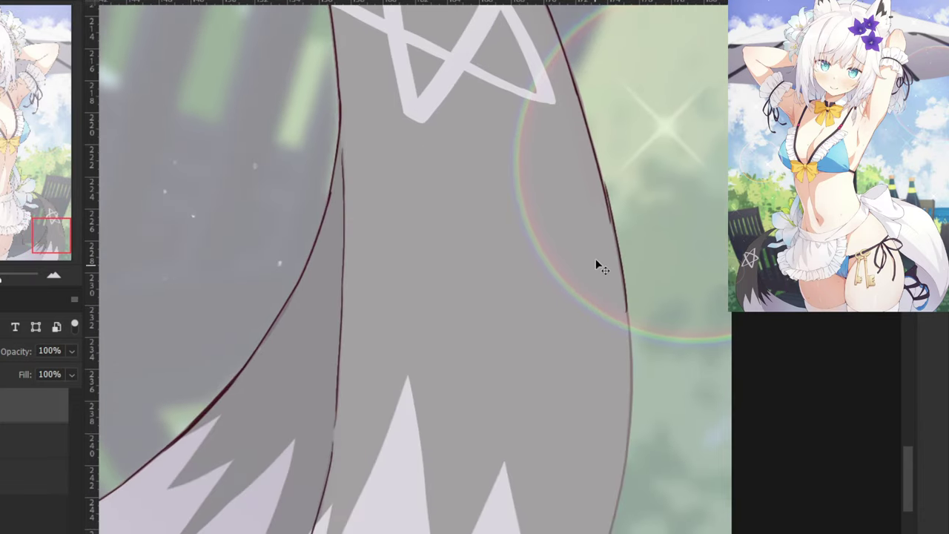
pyautogui.hotkey('ctrl', 'z')
pyautogui.moveTo(602, 182); pyautogui.dragTo(624, 348)
pyautogui.hotkey('ctrl', 'z')
pyautogui.moveTo(606, 203); pyautogui.dragTo(627, 355)
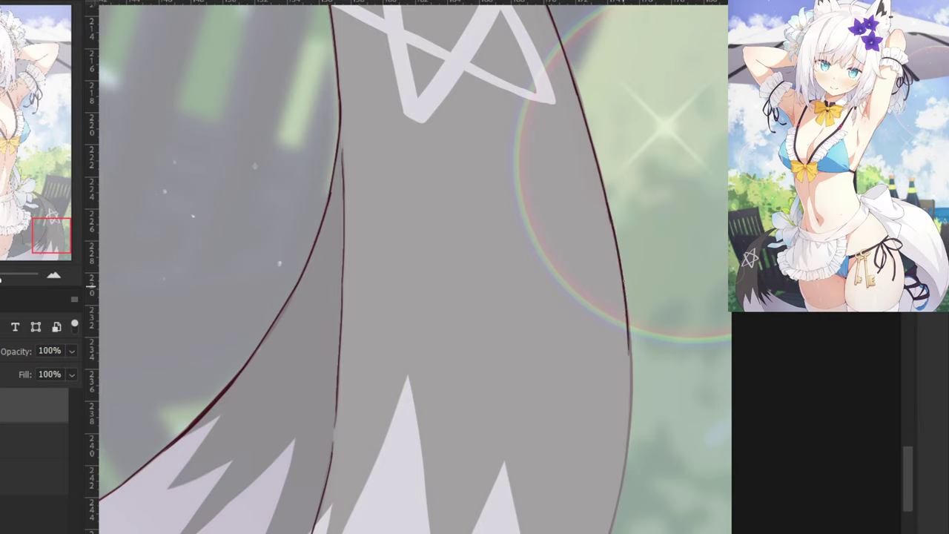
pyautogui.hotkey('ctrl', 'z')
pyautogui.moveTo(603, 190); pyautogui.dragTo(631, 387)
pyautogui.moveTo(607, 204); pyautogui.dragTo(625, 325)
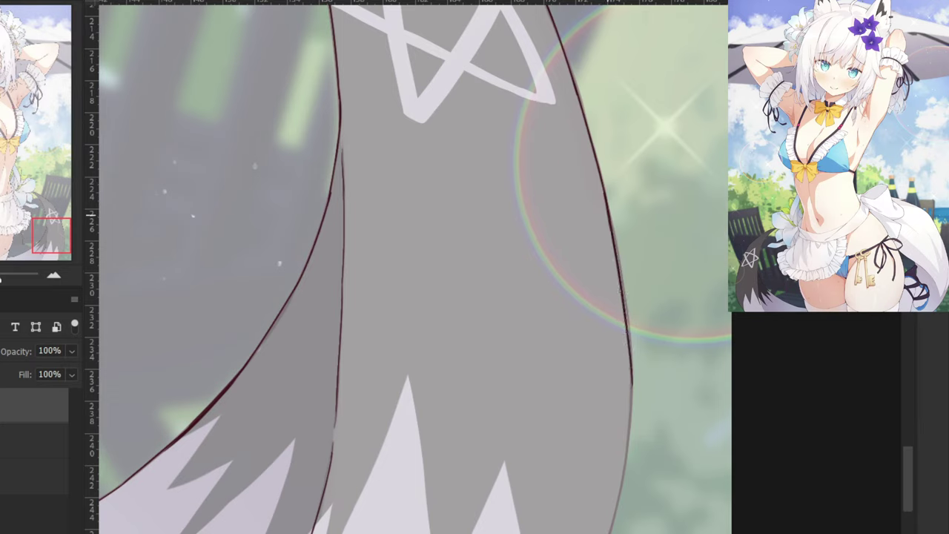
pyautogui.hotkey('ctrl', 'z')
pyautogui.moveTo(607, 208); pyautogui.dragTo(629, 342)
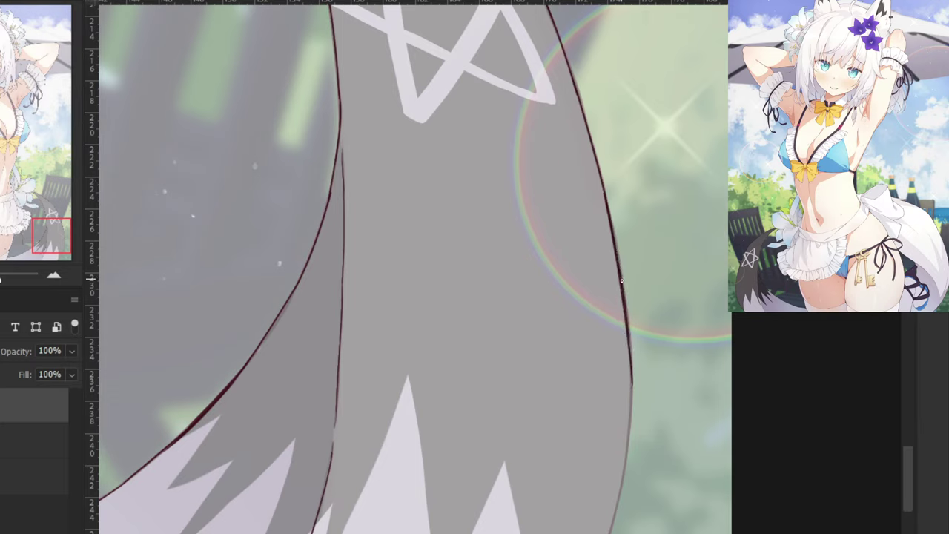
# Ink the tail's outer edge from the lower rim of the lens-flare ring down past its widest bulge.
pyautogui.moveTo(584, 434); pyautogui.dragTo(628, 202)
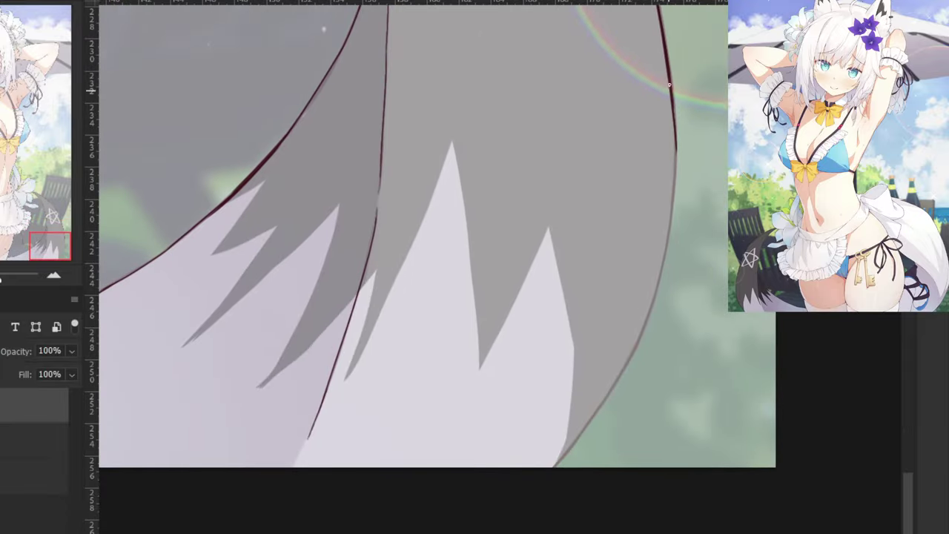
pyautogui.moveTo(670, 85); pyautogui.dragTo(671, 232)
pyautogui.hotkey('ctrl', 'z')
pyautogui.moveTo(675, 119); pyautogui.dragTo(662, 251)
pyautogui.hotkey('ctrl', 'z')
# Continue the tail's outer edge along the inward curve beside the pale tip, redrawing the stroke until it follows the reference.
pyautogui.moveTo(673, 216)
pyautogui.mouseDown()
pyautogui.moveTo(648, 333)
pyautogui.moveTo(627, 363)
pyautogui.mouseUp()
pyautogui.hotkey('ctrl', 'z')
pyautogui.hotkey('ctrl', 'z')
pyautogui.moveTo(673, 188); pyautogui.dragTo(624, 368)
pyautogui.hotkey('ctrl', 'z')
pyautogui.moveTo(668, 235); pyautogui.dragTo(623, 372)
pyautogui.hotkey('ctrl', 'z')
pyautogui.moveTo(668, 235); pyautogui.dragTo(620, 375)
pyautogui.hotkey('ctrl', 'z')
pyautogui.moveTo(668, 243); pyautogui.dragTo(615, 382)
pyautogui.hotkey('ctrl', 'z')
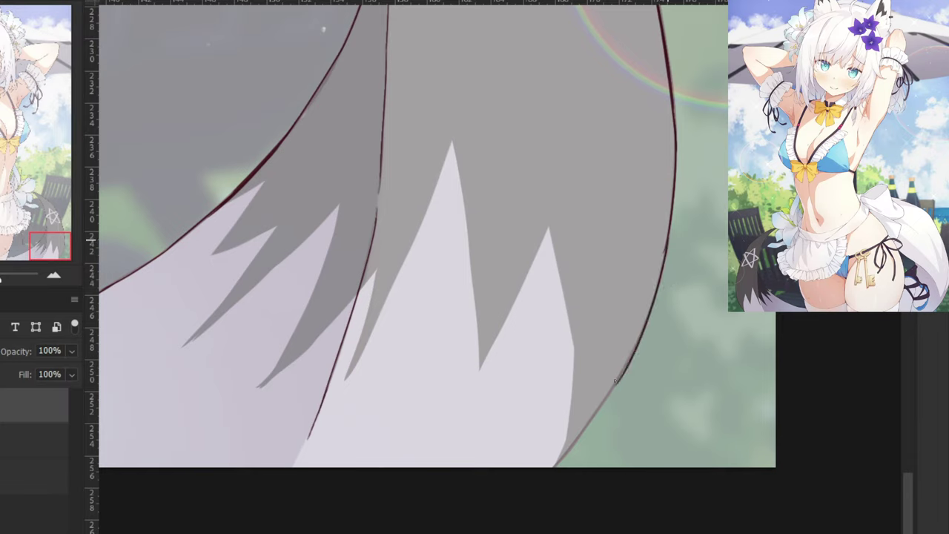
# Extend the tail's outer edge to the bottom border of the illustration and reinforce the join with the curve above.
pyautogui.moveTo(590, 419); pyautogui.dragTo(565, 451)
pyautogui.hotkey('ctrl', 'z')
pyautogui.moveTo(641, 333); pyautogui.dragTo(546, 478)
pyautogui.hotkey('ctrl', 'z')
pyautogui.moveTo(602, 406); pyautogui.dragTo(577, 438)
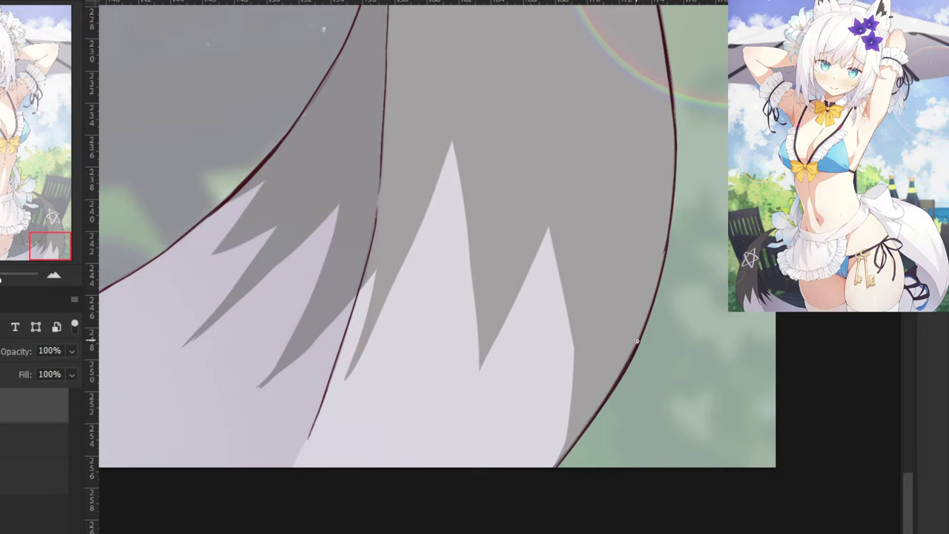
pyautogui.moveTo(637, 345); pyautogui.dragTo(559, 460)
pyautogui.moveTo(606, 400); pyautogui.dragTo(553, 482)
pyautogui.hotkey('ctrl', 'z')
pyautogui.moveTo(572, 447); pyautogui.dragTo(553, 468)
pyautogui.hotkey('ctrl', 'z')
pyautogui.hotkey('ctrl', 'z')
# Hide the faded reference and flip the mirrored canvas back to its original orientation to check the line art.
pyautogui.hotkey('ctrl', '-')
pyautogui.hotkey('ctrl', 'shift', 'h')
pyautogui.hotkey('ctrl', 'shift', 'h')
pyautogui.hotkey('ctrl', '-')
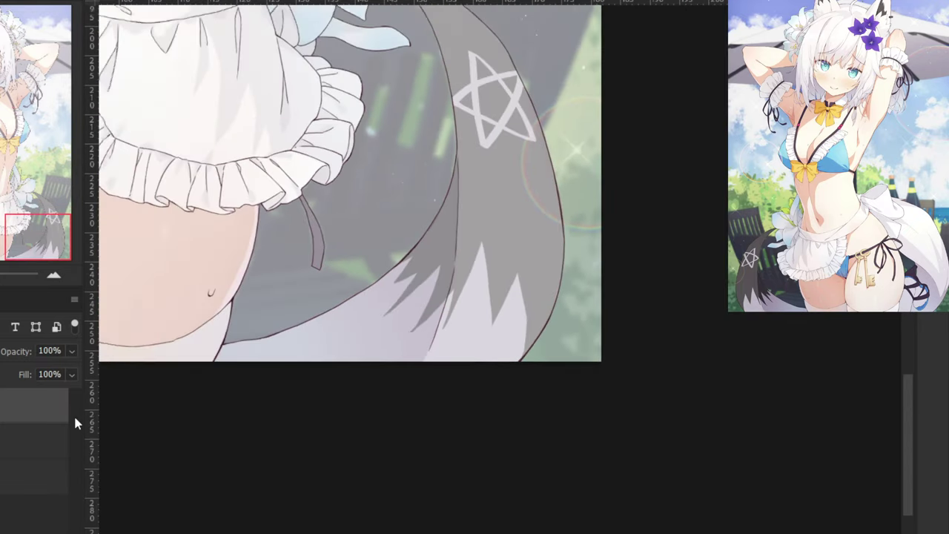
pyautogui.scroll(-2, 341, 178)
pyautogui.hotkey('ctrl', ',')
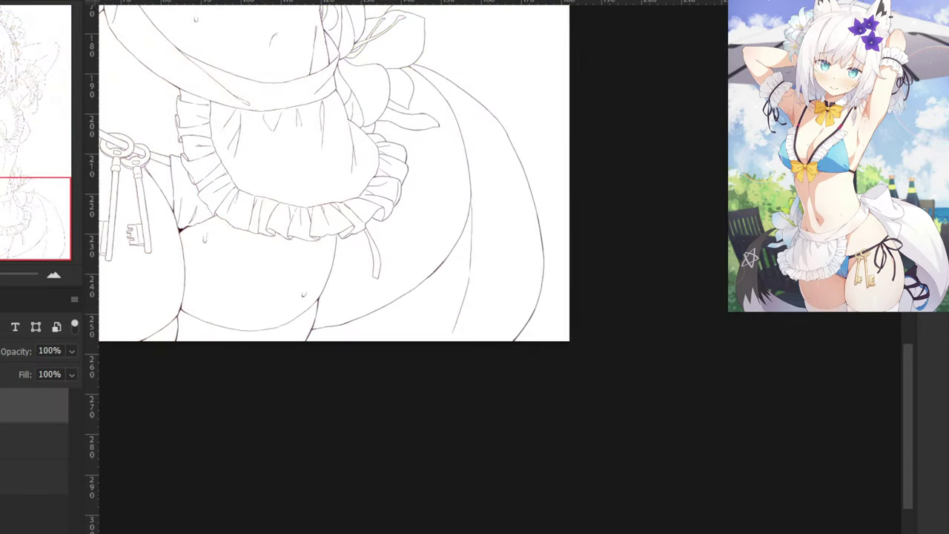
pyautogui.hotkey('ctrl', 'shift', 'h')
pyautogui.moveTo(174, 349); pyautogui.dragTo(246, 533)
pyautogui.scroll(-5, 165, 395)
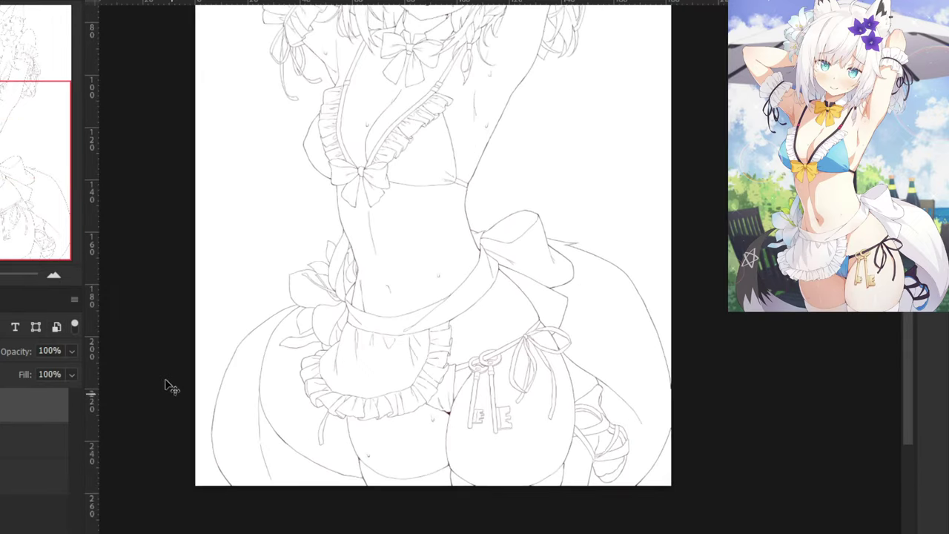
# Set the reference illustration layer's opacity to 100% and hide the layer so only the line art shows.
pyautogui.scroll(3, 178, 407)
pyautogui.scroll(3, 117, 468)
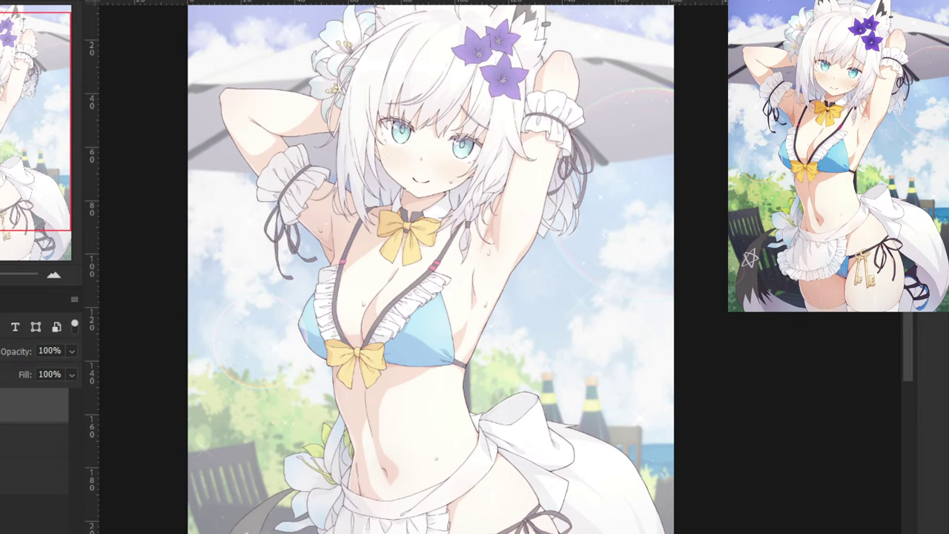
pyautogui.click(17, 440)
pyautogui.click(69, 351)
pyautogui.moveTo(10, 370); pyautogui.dragTo(85, 394)
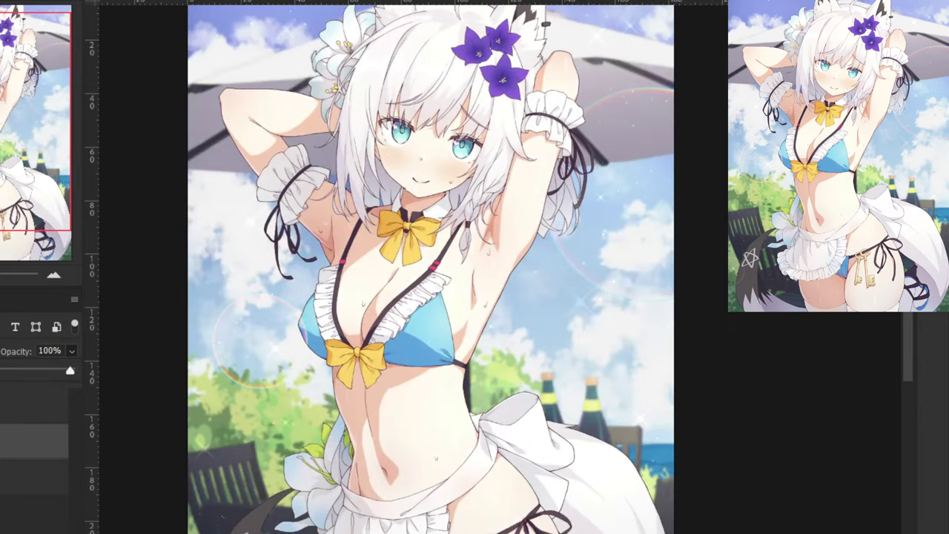
pyautogui.press('Return')
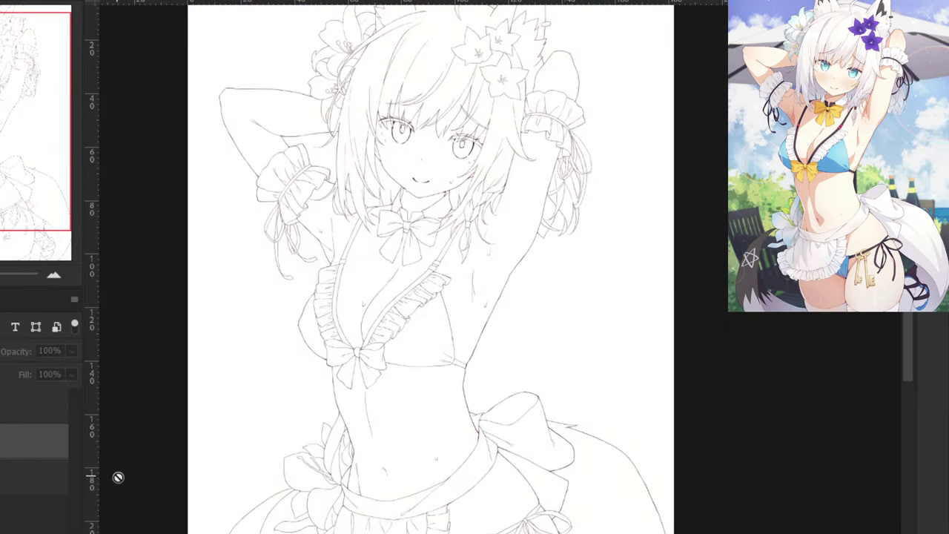
pyautogui.scroll(-5, 111, 411)
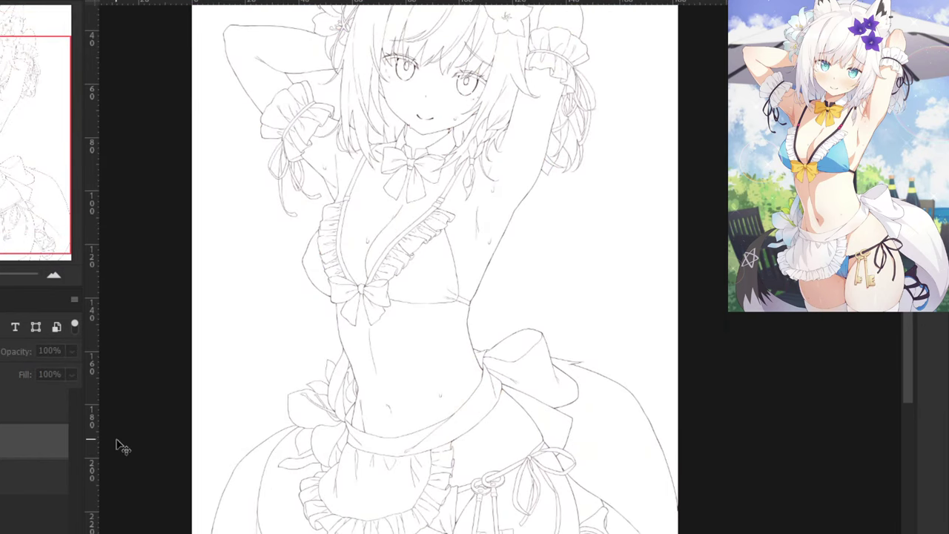